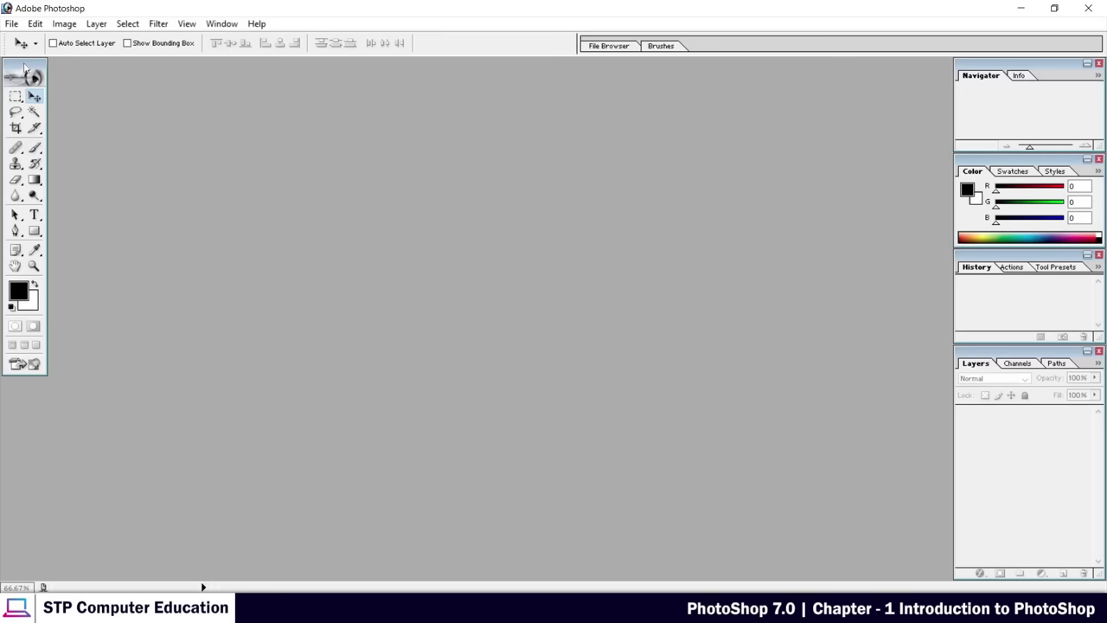
Float the toolbox and the Navigator, Color, History and Layers palettes out of the dock
left_click_drag(24, 66, 59, 127)
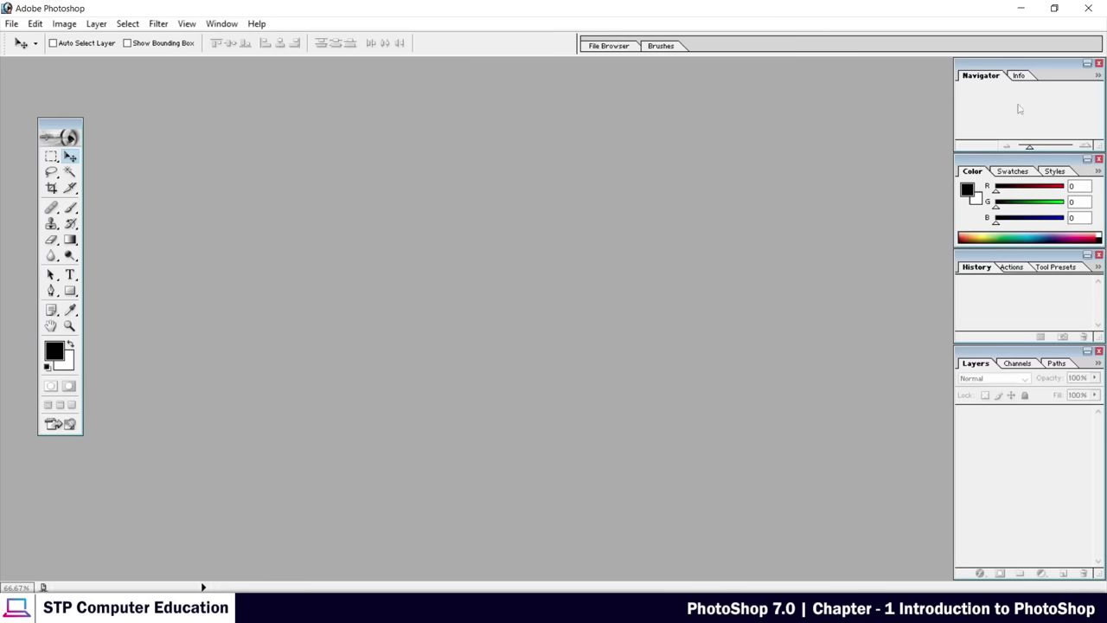
left_click_drag(910, 77, 806, 97)
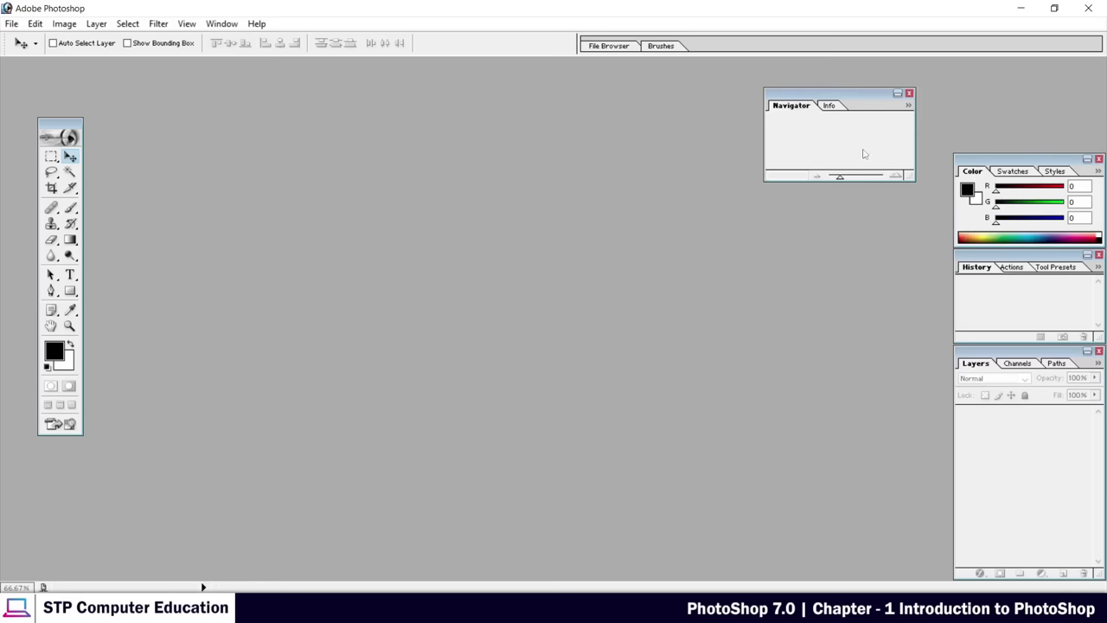
left_click_drag(787, 235, 787, 235)
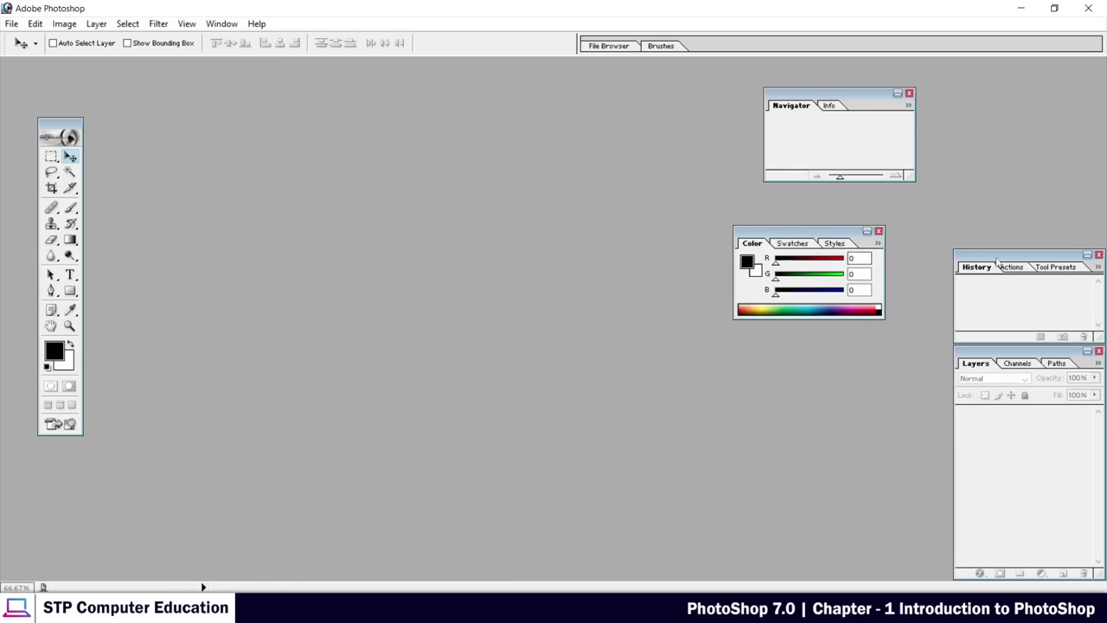
left_click_drag(998, 263, 561, 348)
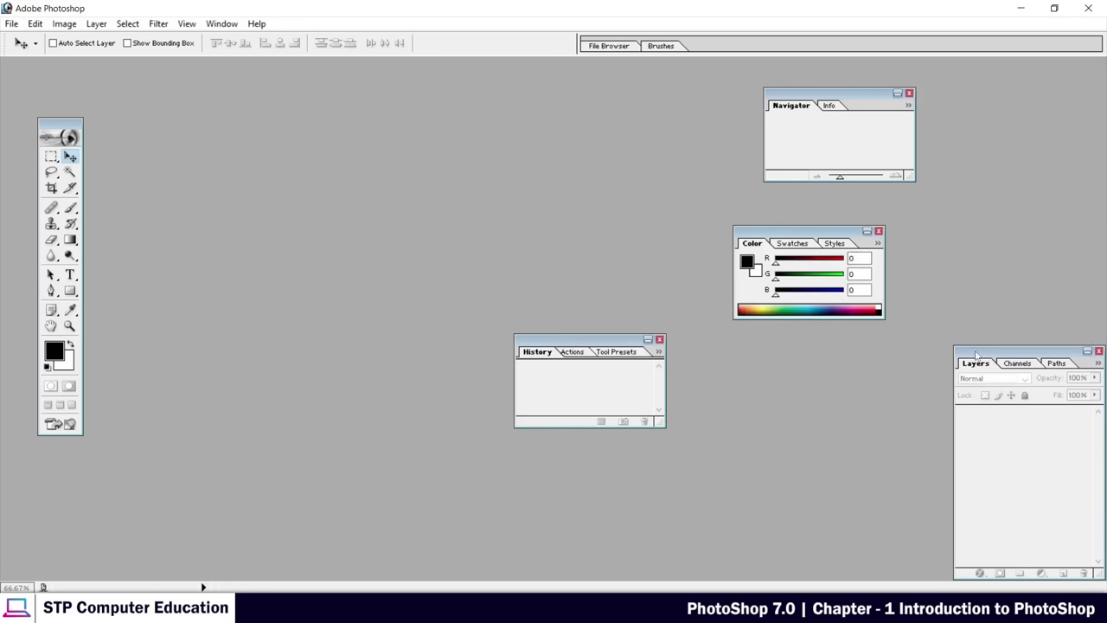
left_click_drag(975, 357, 855, 382)
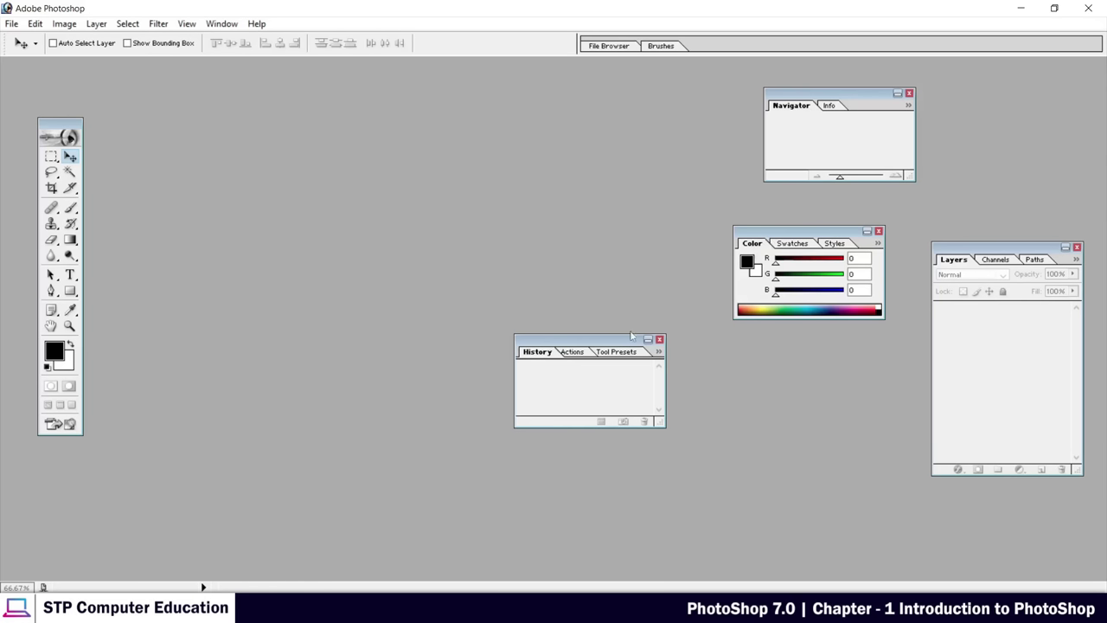
Close the History, Color and Navigator palettes
left_click(659, 340)
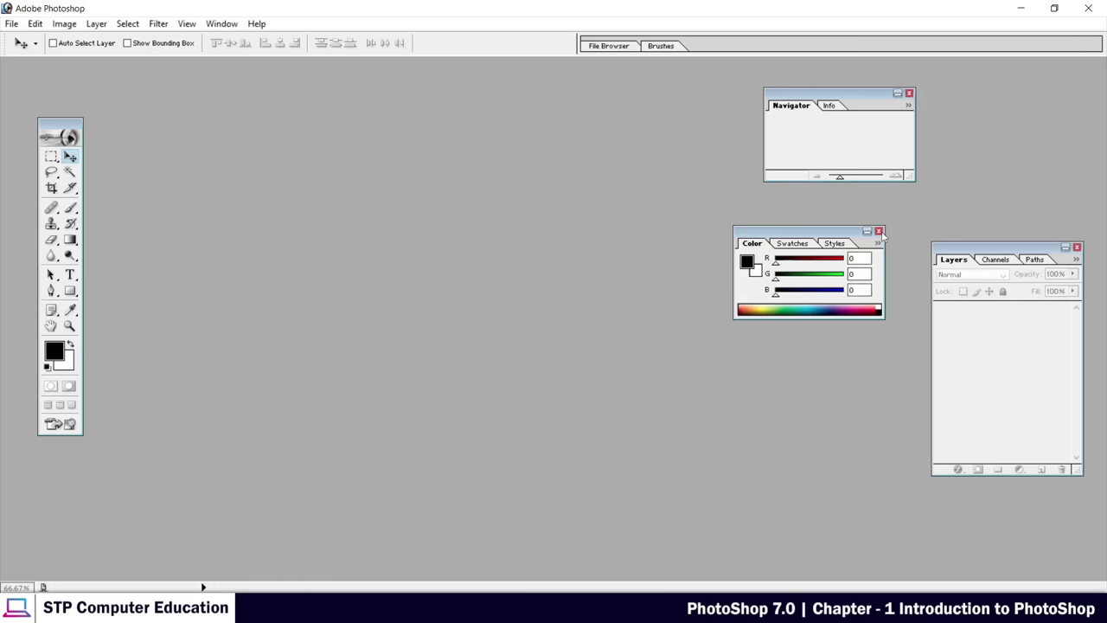
left_click(879, 231)
left_click(909, 94)
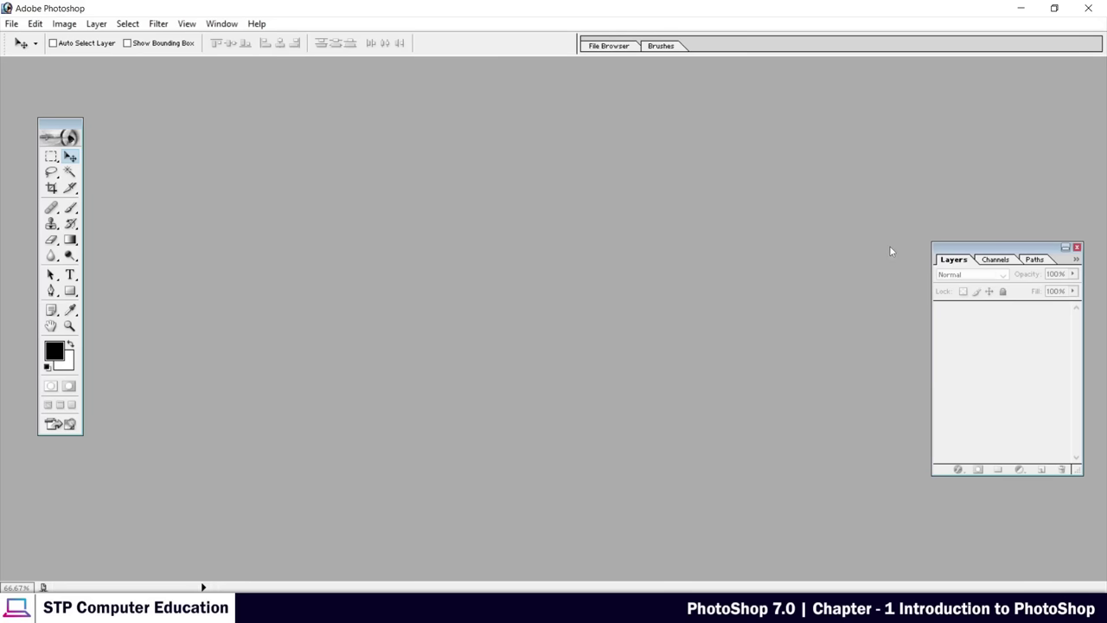
Drag the floating Layers palette up and to the left
left_click_drag(956, 261, 937, 221)
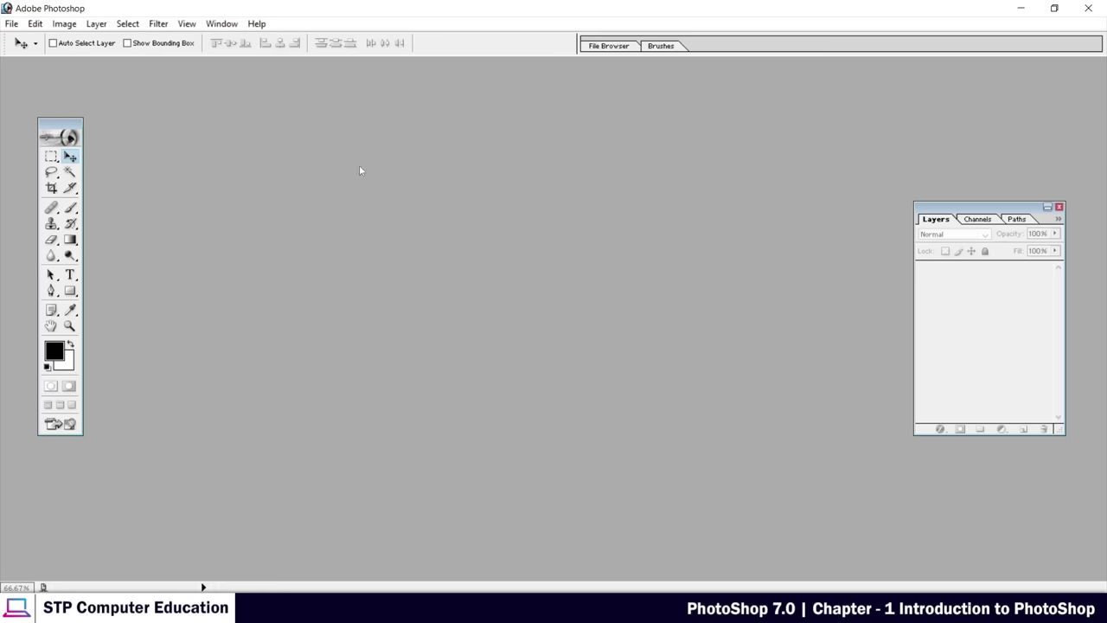
double_click(539, 250)
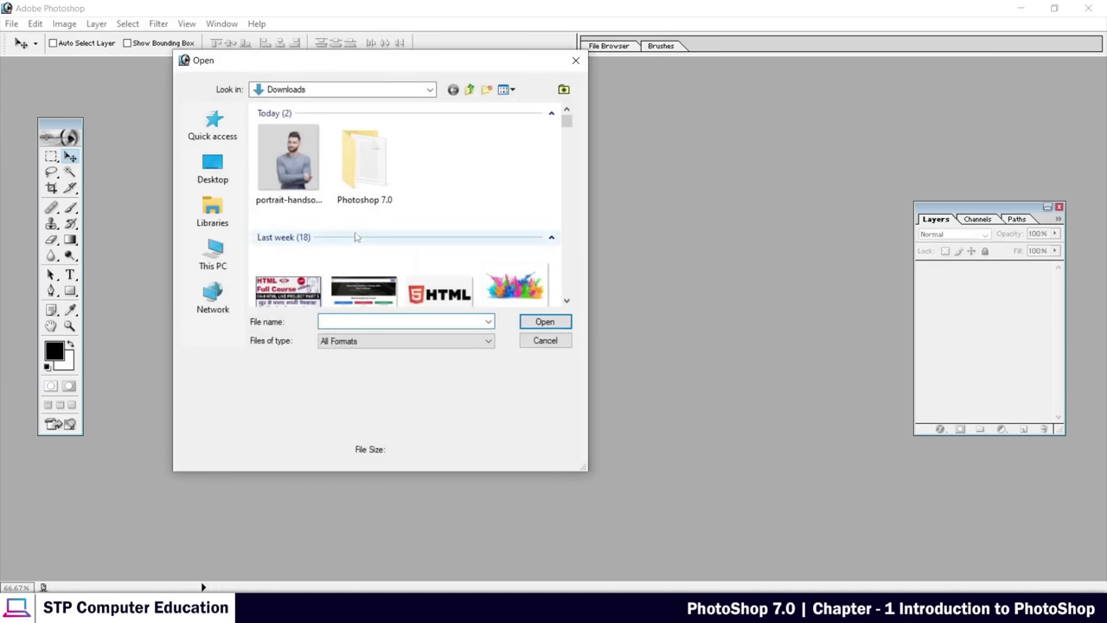
left_click_drag(247, 64, 391, 133)
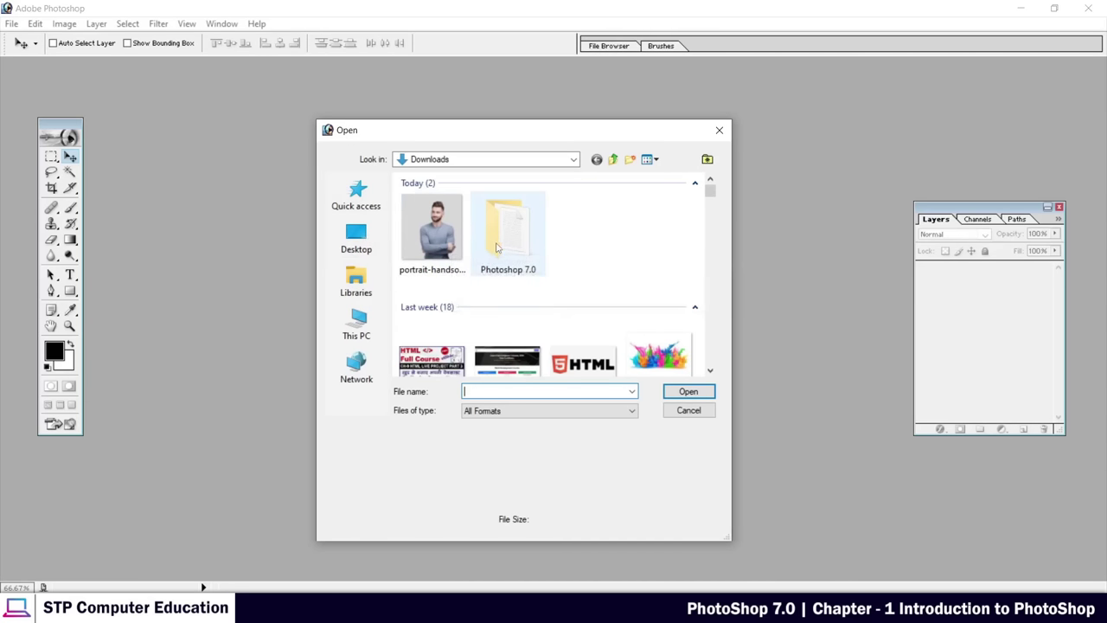
left_click(432, 242)
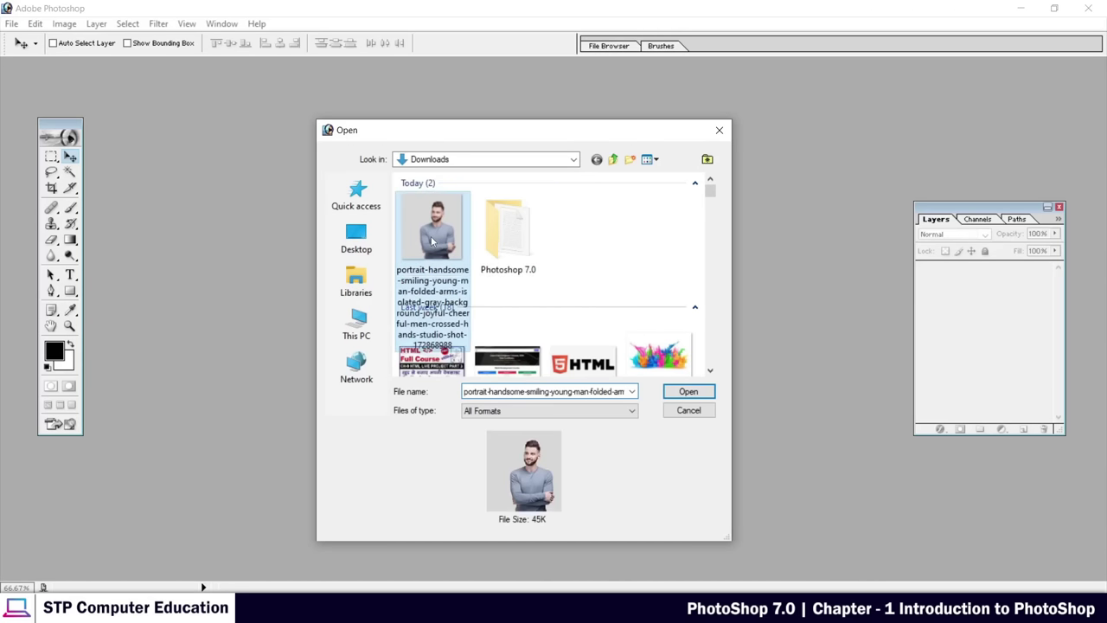
left_click(691, 393)
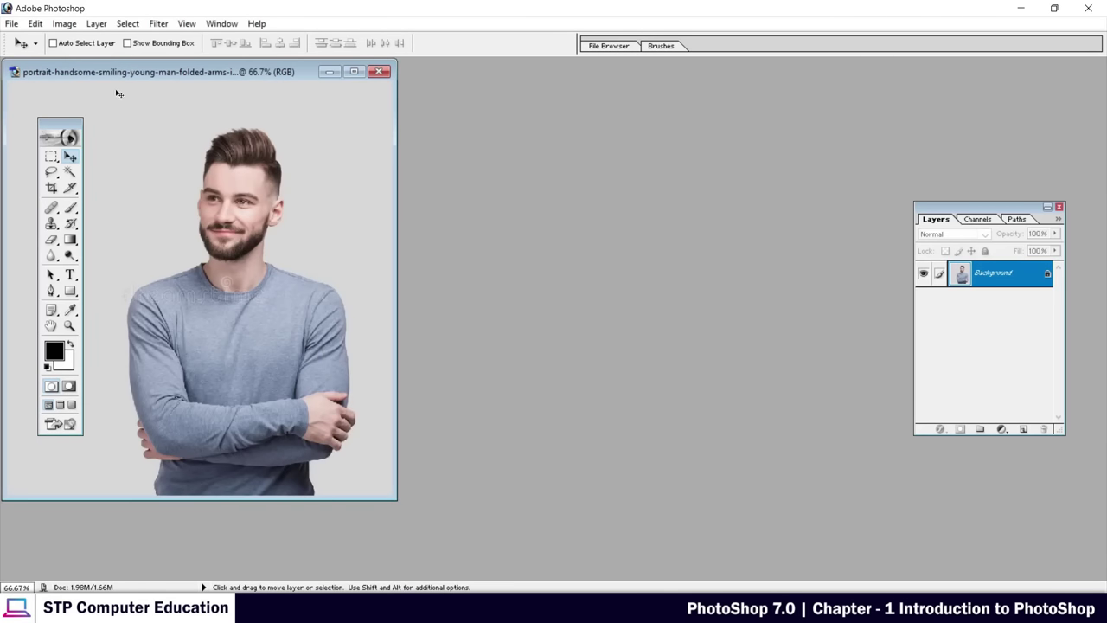
left_click_drag(108, 72, 464, 100)
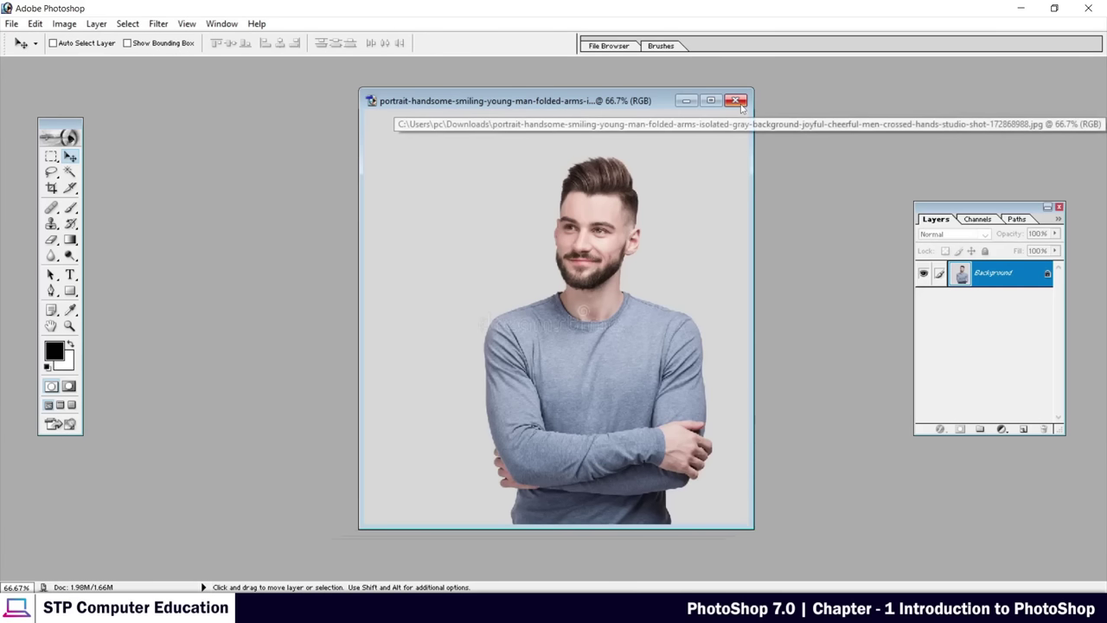
left_click(738, 101)
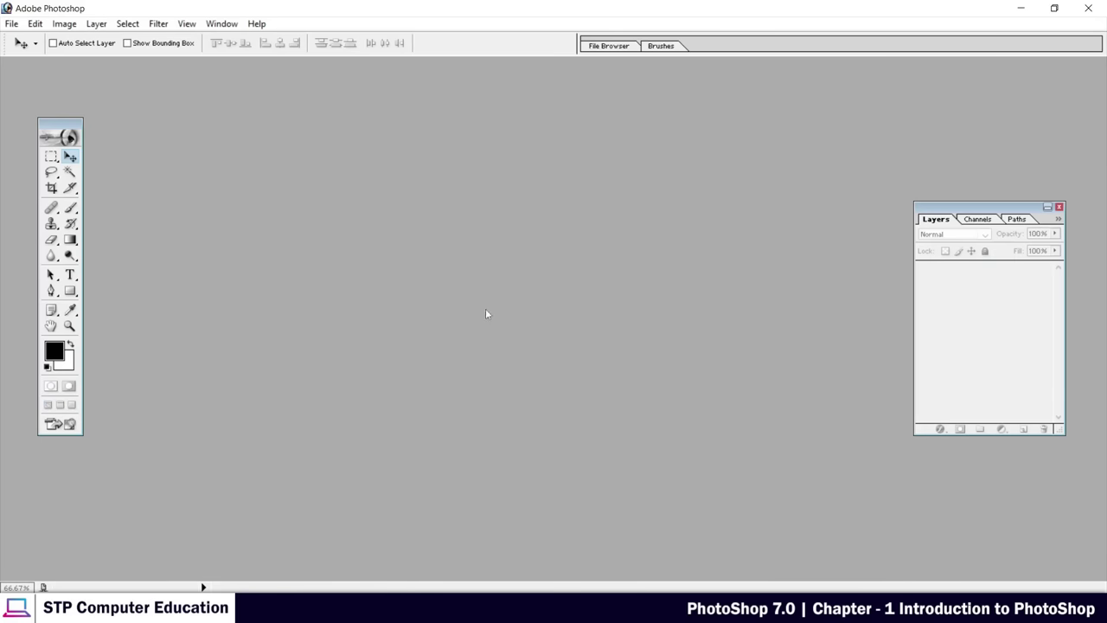
Open the portrait JPEG from Downloads via File > Open, after cancelling a first Ctrl+O attempt
key("ctrl+o")
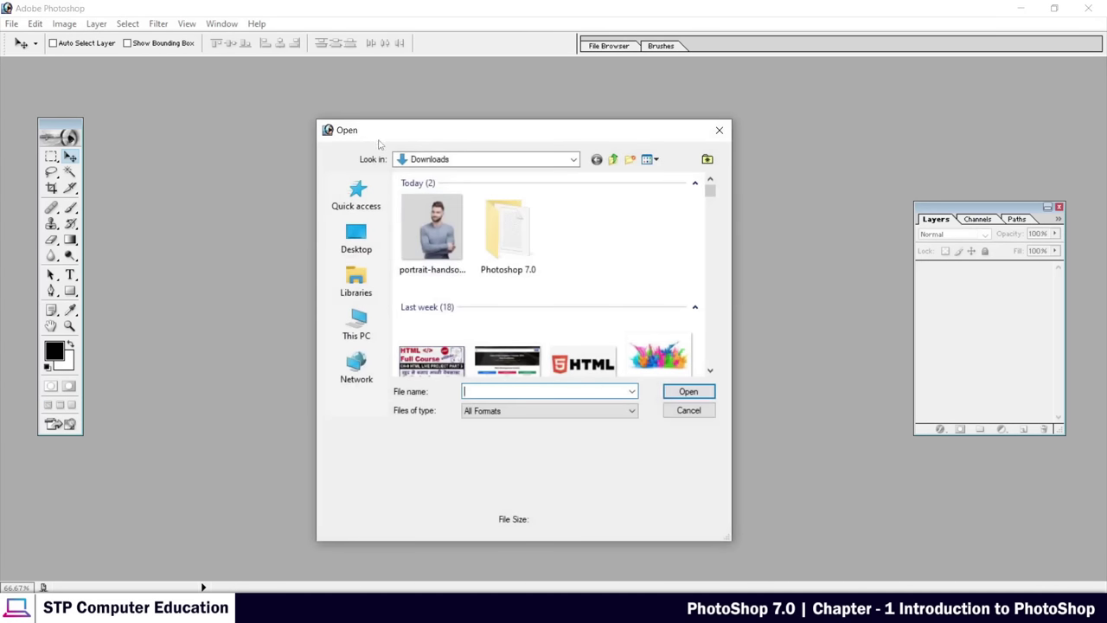
left_click(718, 130)
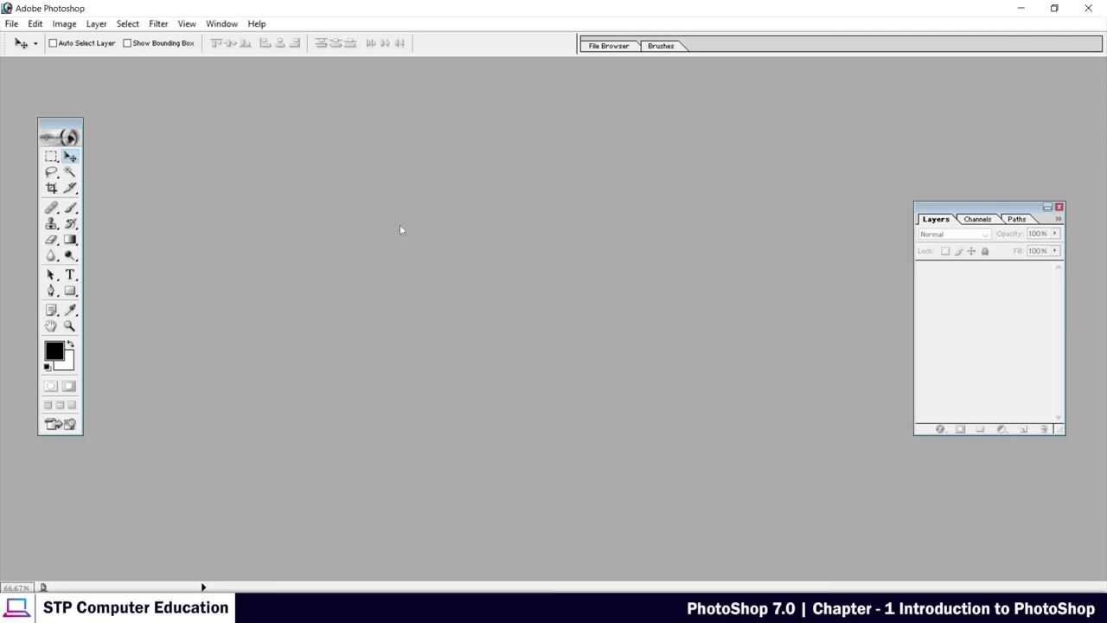
left_click(13, 25)
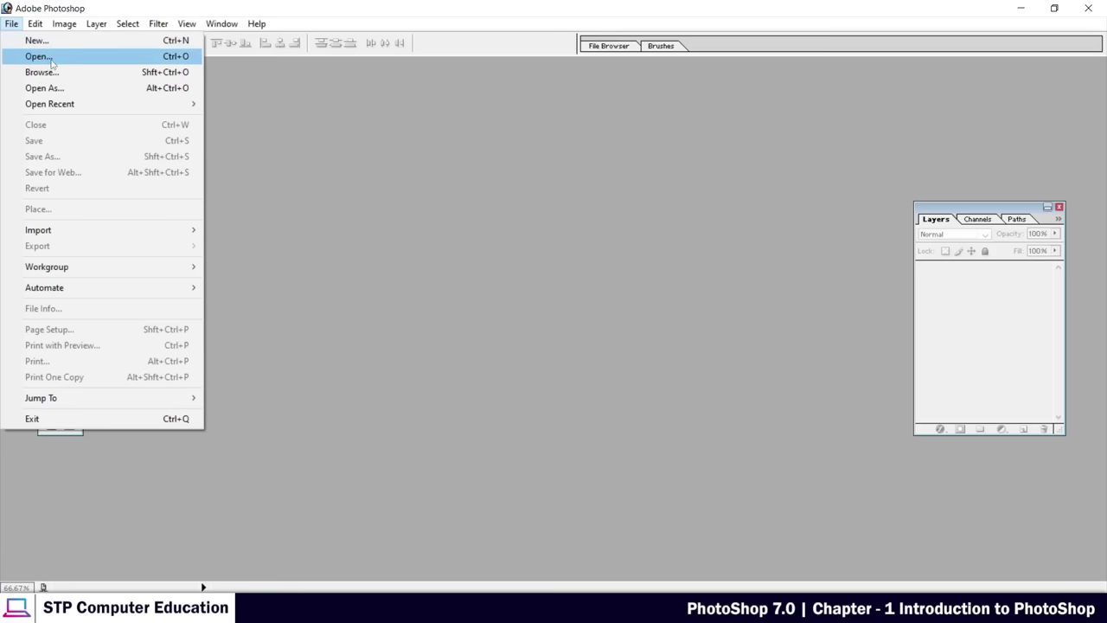
left_click(52, 59)
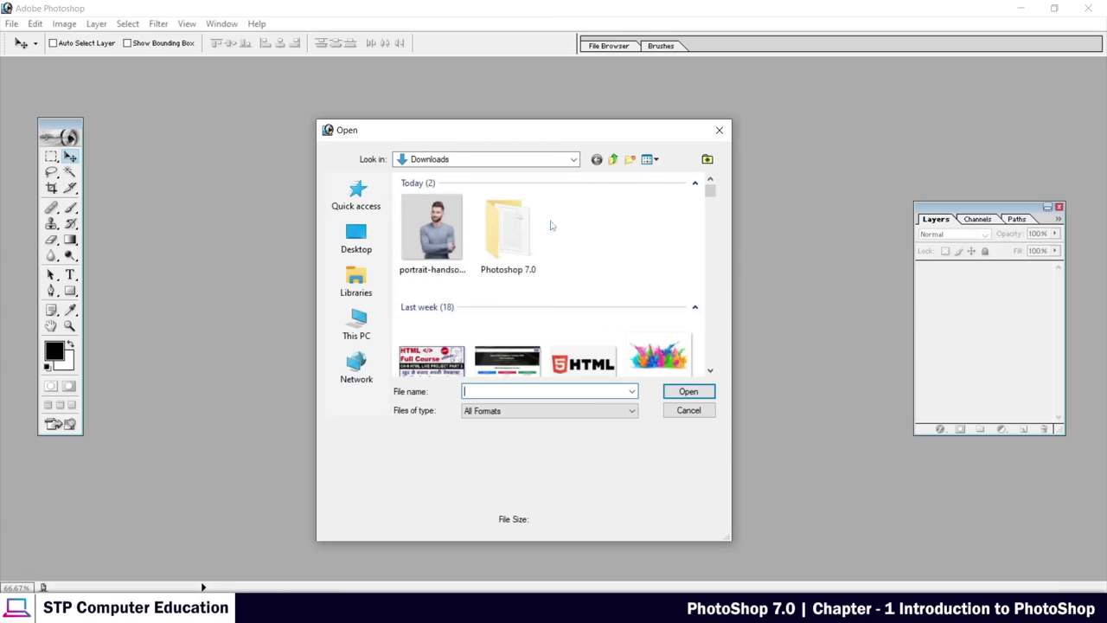
left_click(438, 230)
left_click(689, 391)
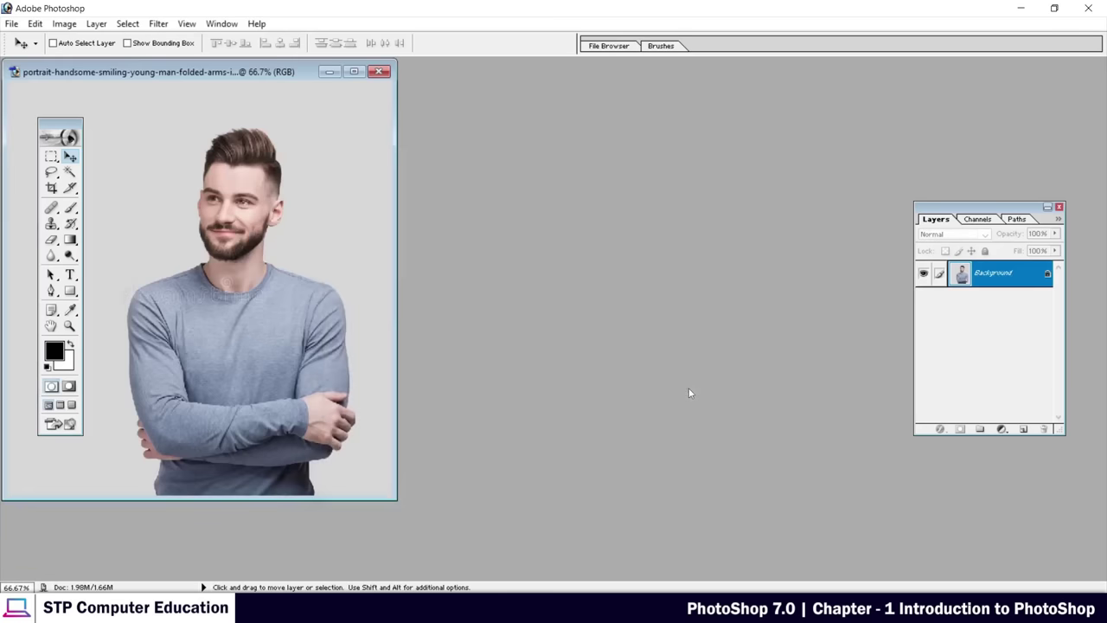
Drag the portrait window to the centre-right of the workspace, then show the File menu
left_click_drag(188, 75, 665, 98)
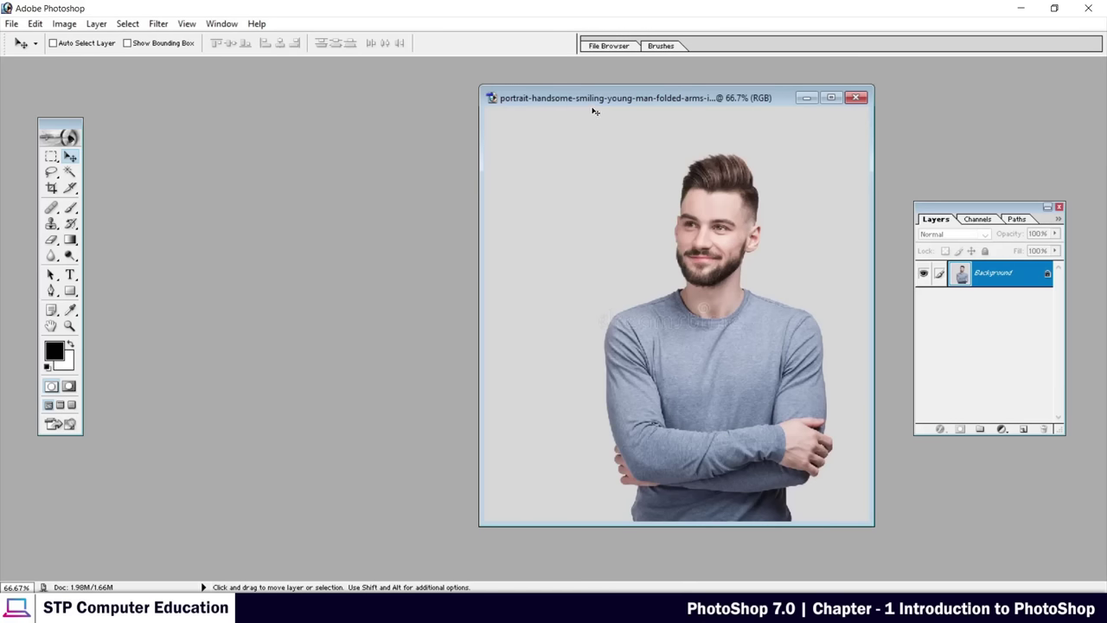
left_click_drag(593, 107, 595, 103)
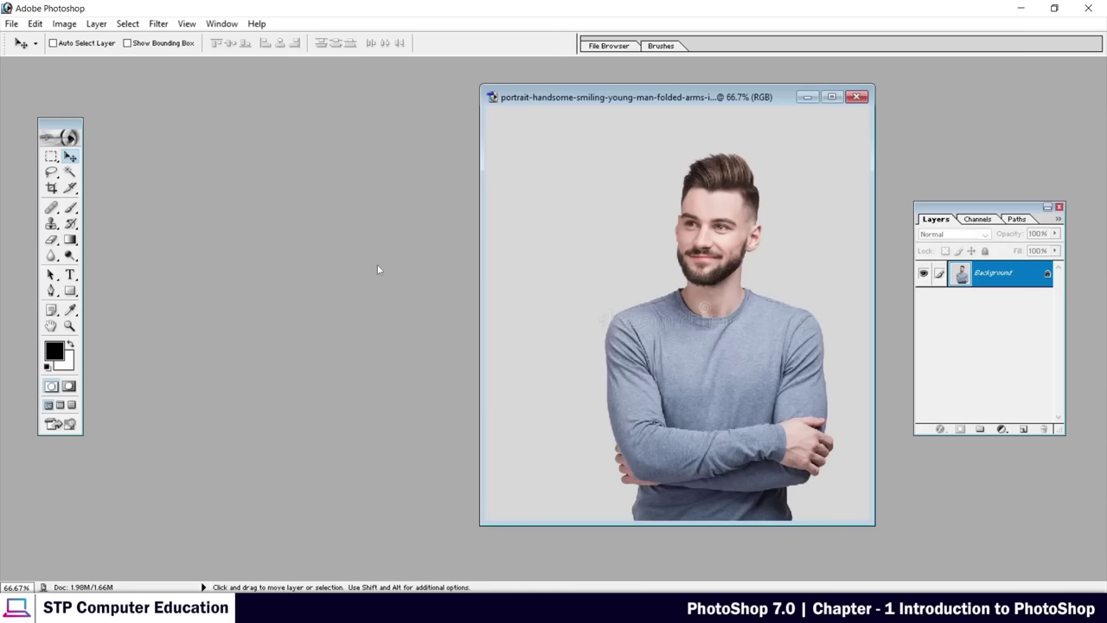
left_click_drag(584, 103, 612, 110)
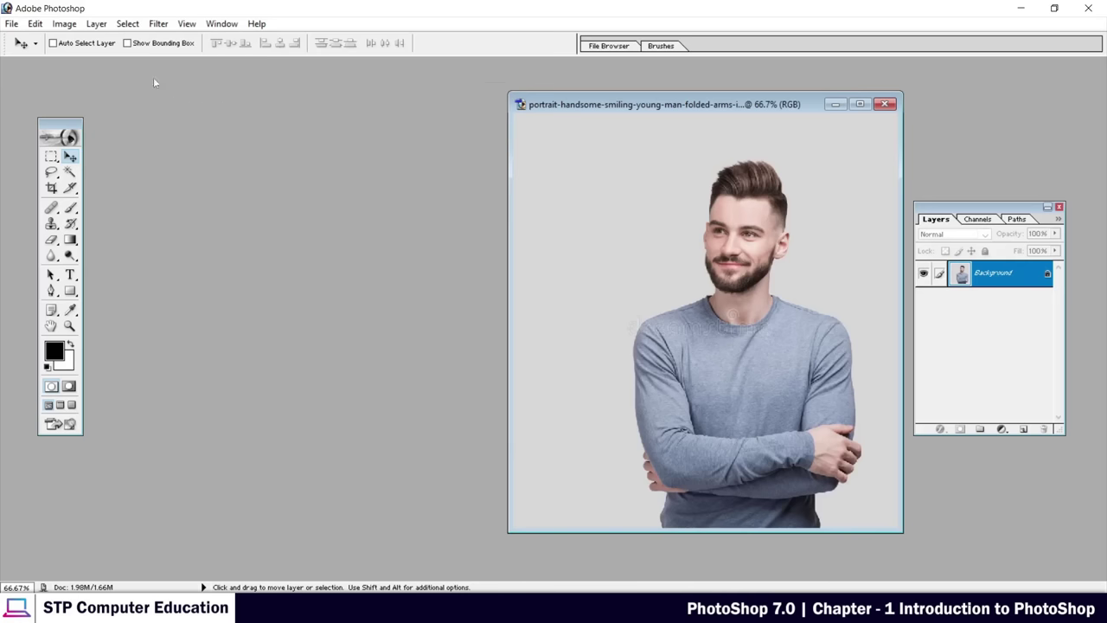
left_click(12, 25)
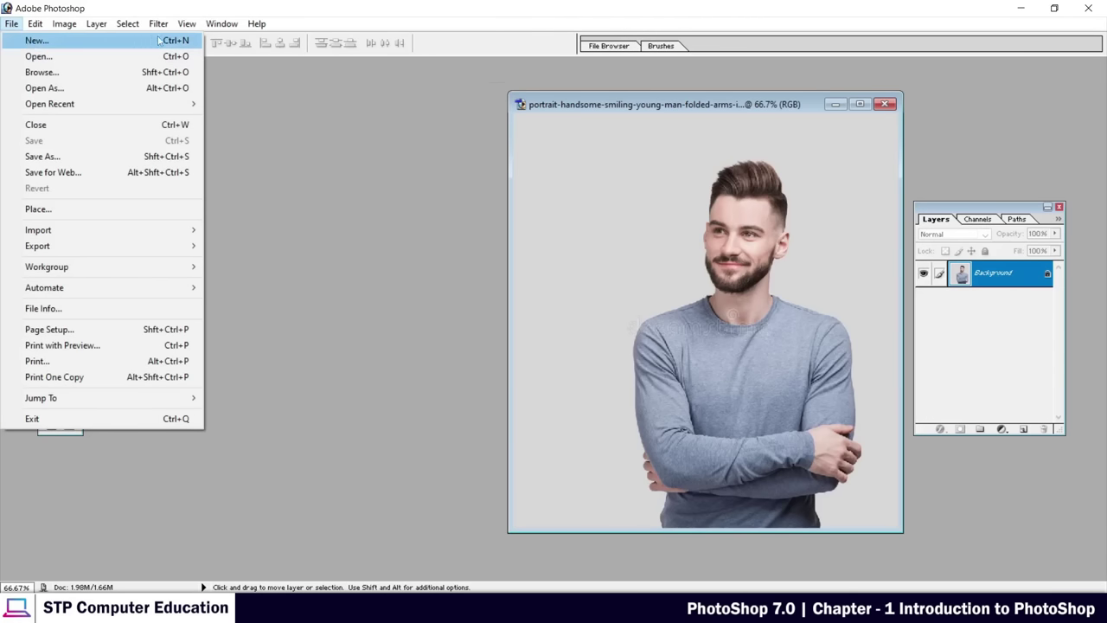
Start a new document named 'demo', switching the width unit to inches and back to pixels
left_click(34, 45)
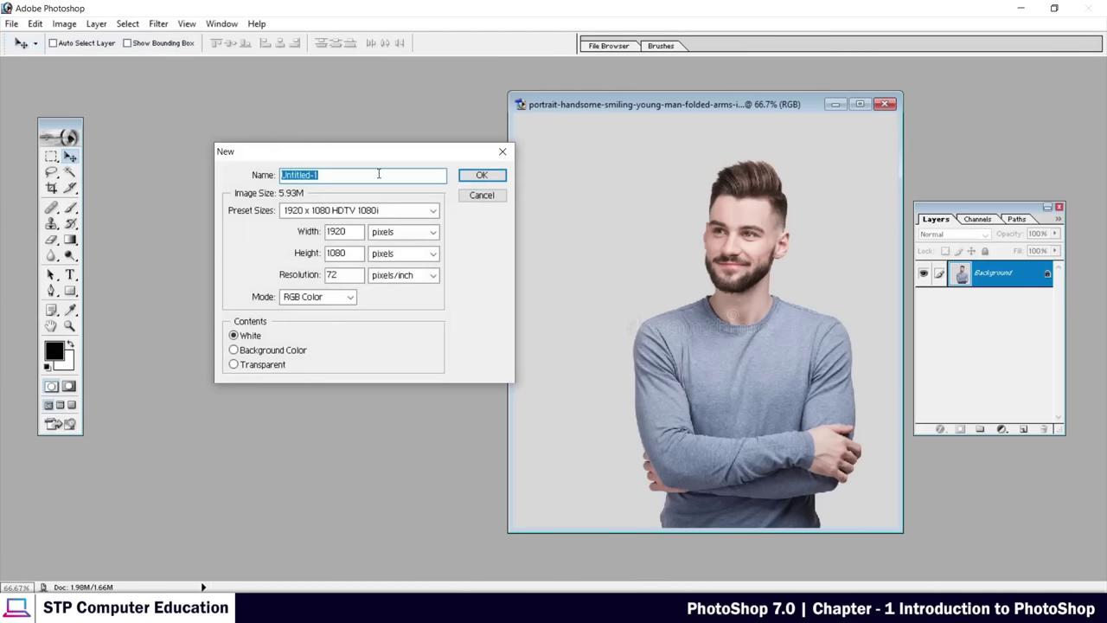
left_click_drag(342, 157, 407, 201)
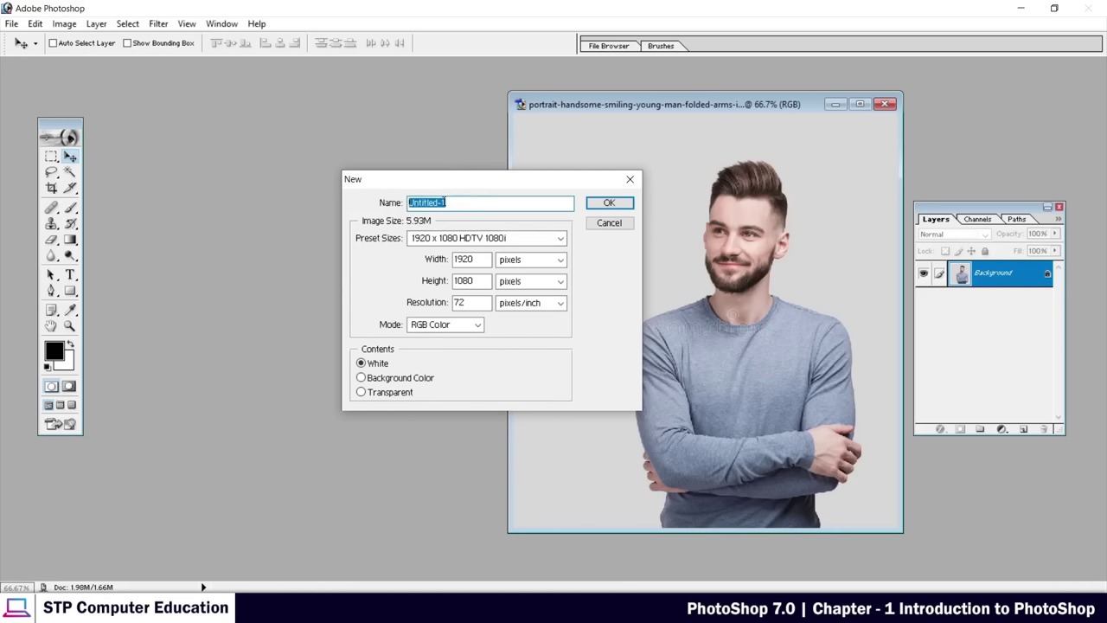
type("demo")
left_click(553, 259)
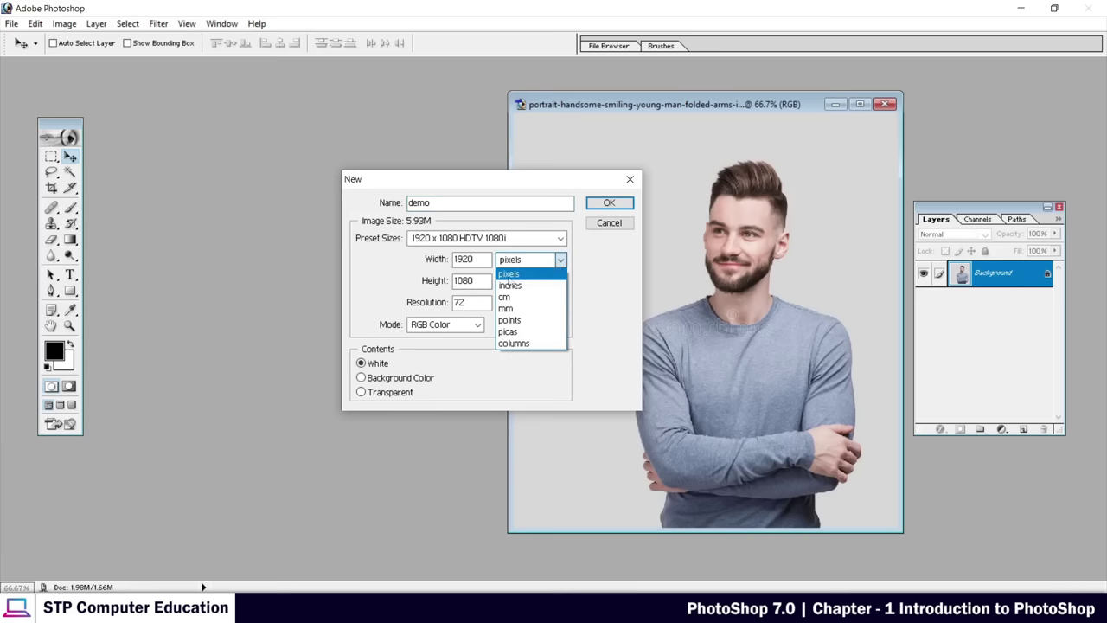
left_click(518, 286)
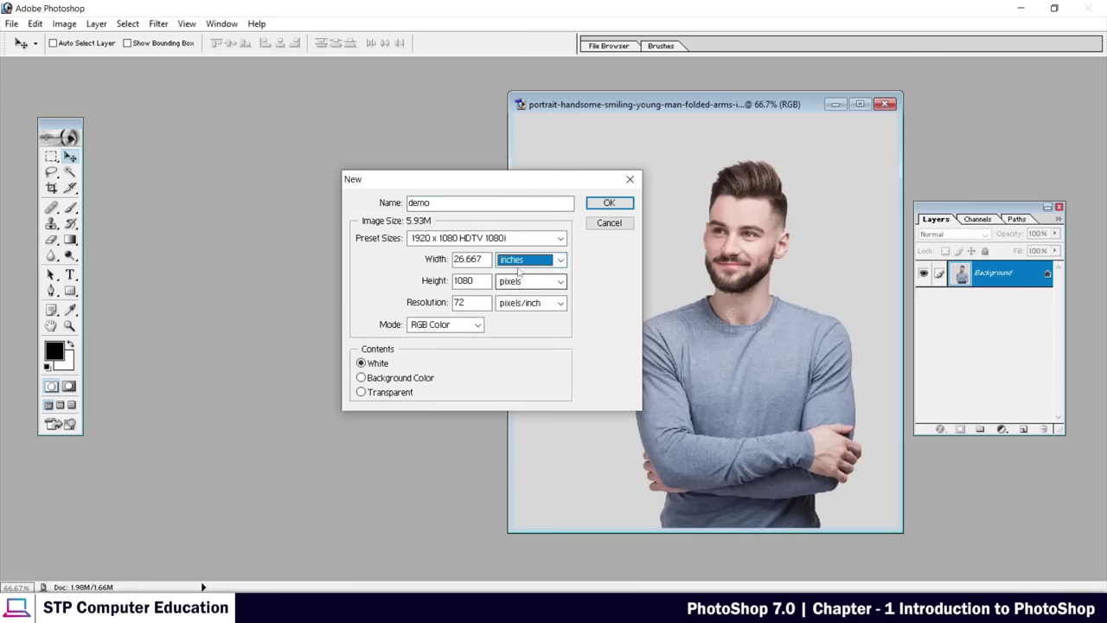
left_click(559, 259)
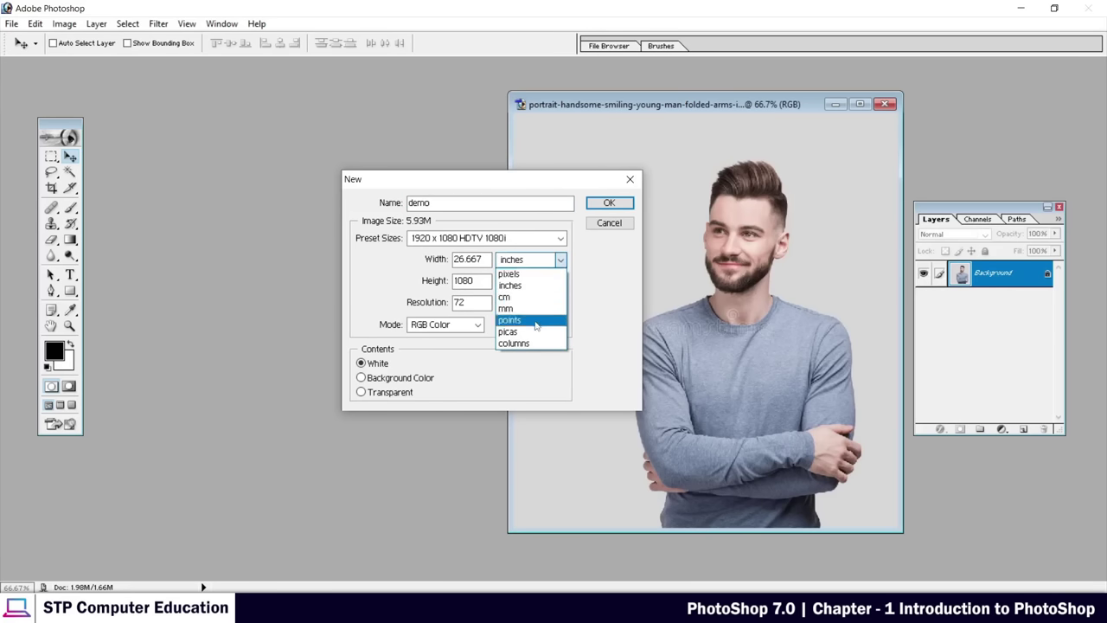
left_click(529, 275)
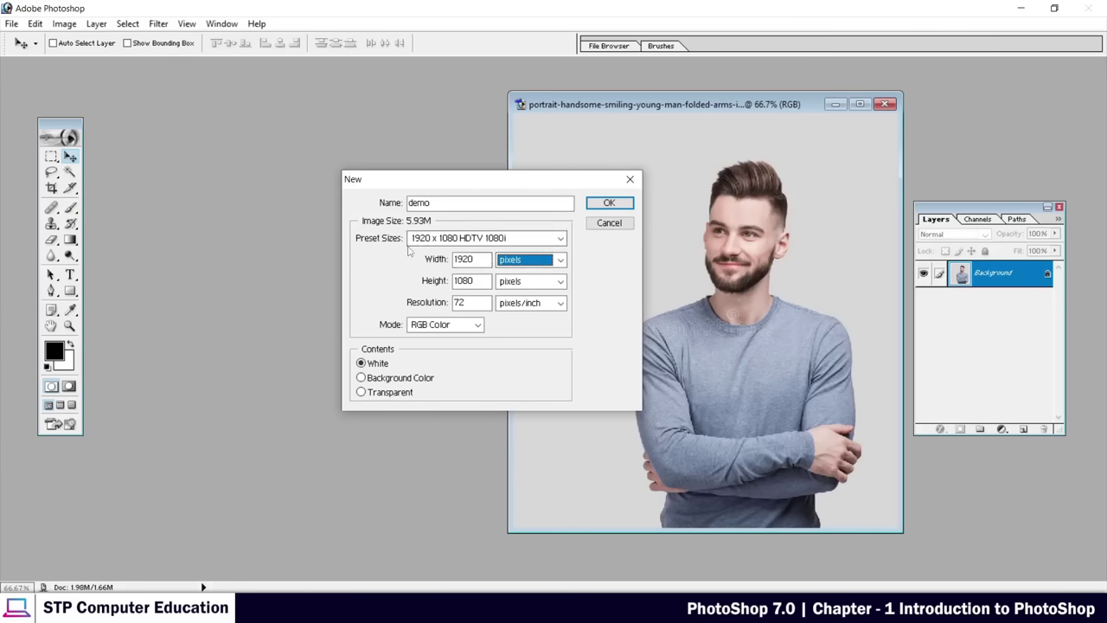
Choose the 1920 x 1080 HDTV 1080i preset size for the demo document
left_click(560, 239)
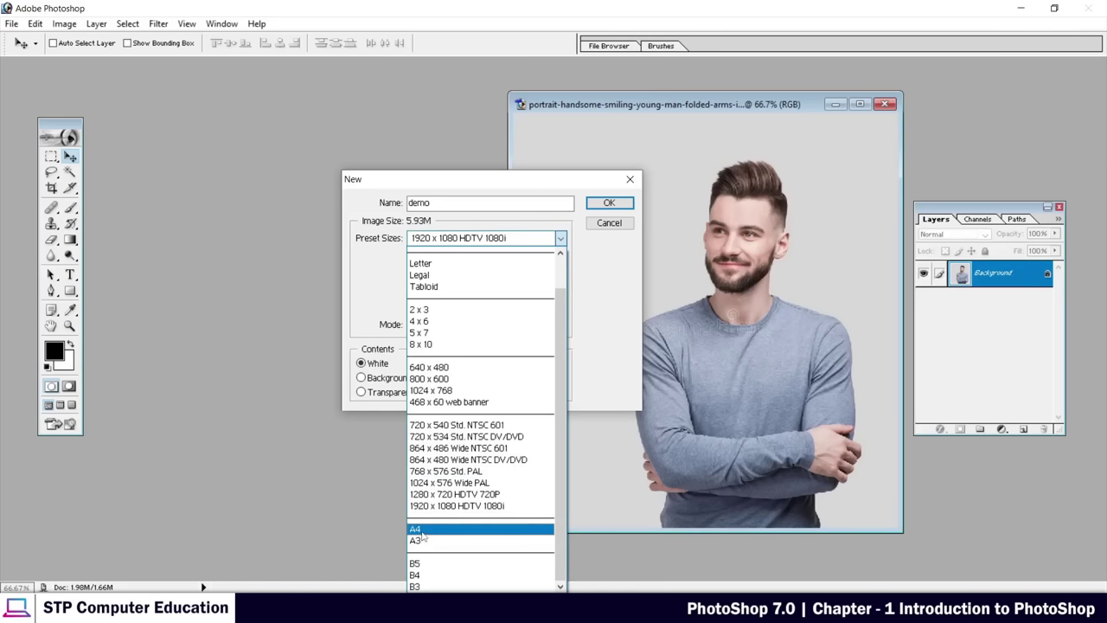
left_click(422, 529)
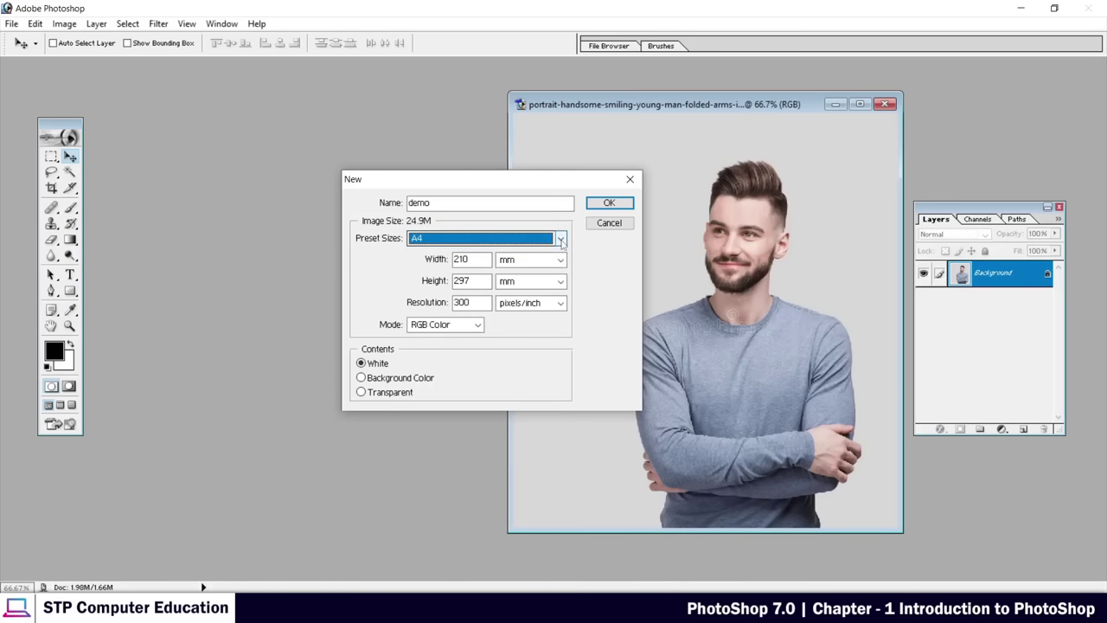
left_click(560, 237)
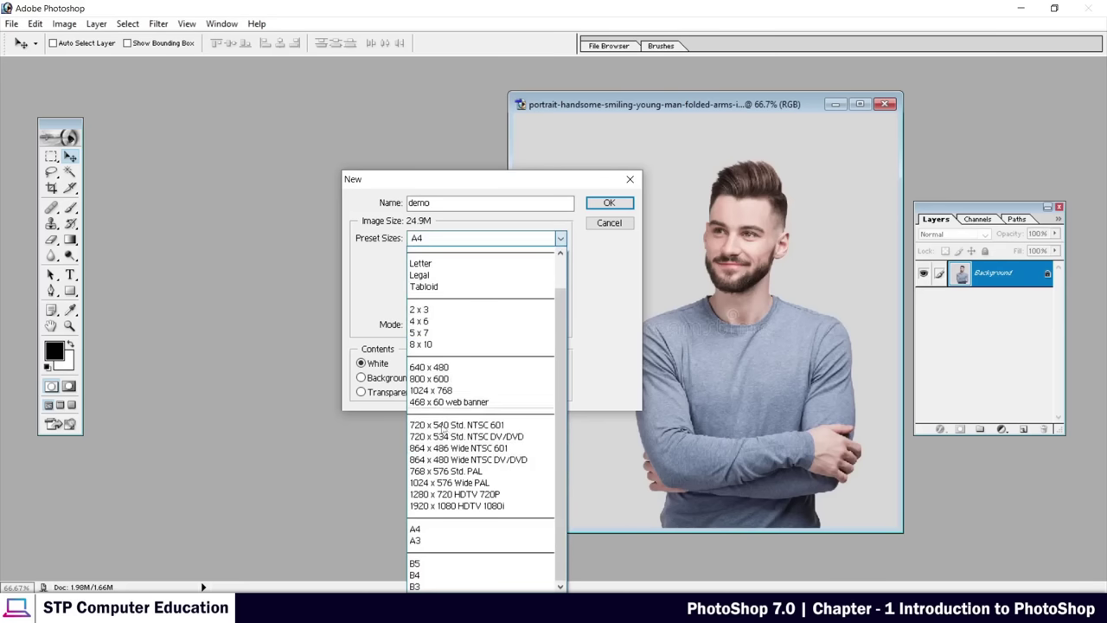
left_click(379, 297)
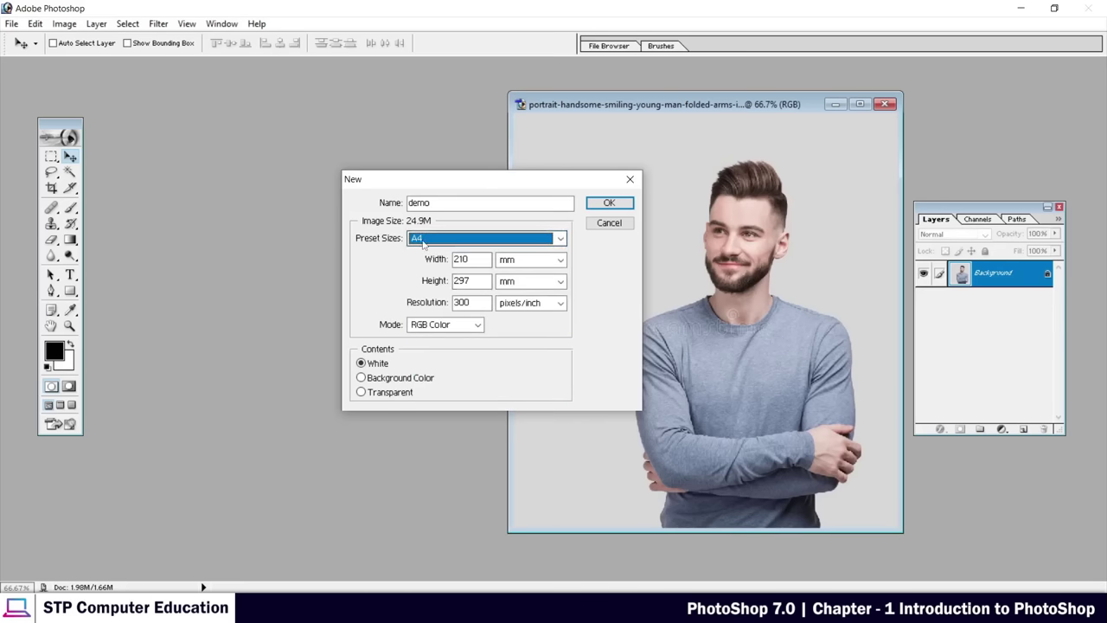
left_click(561, 238)
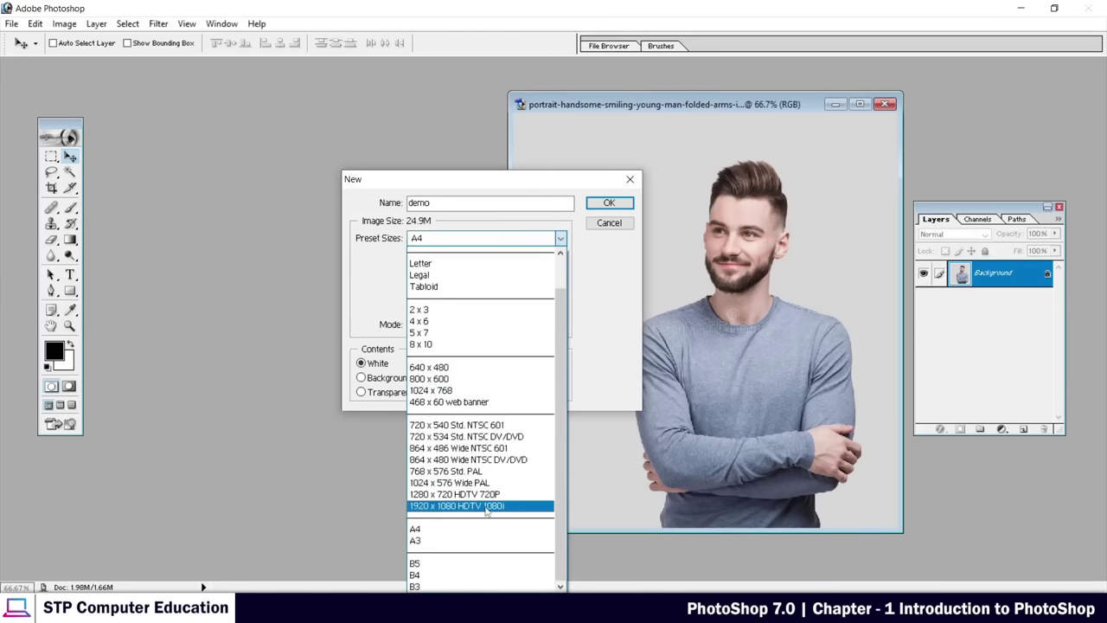
left_click(474, 506)
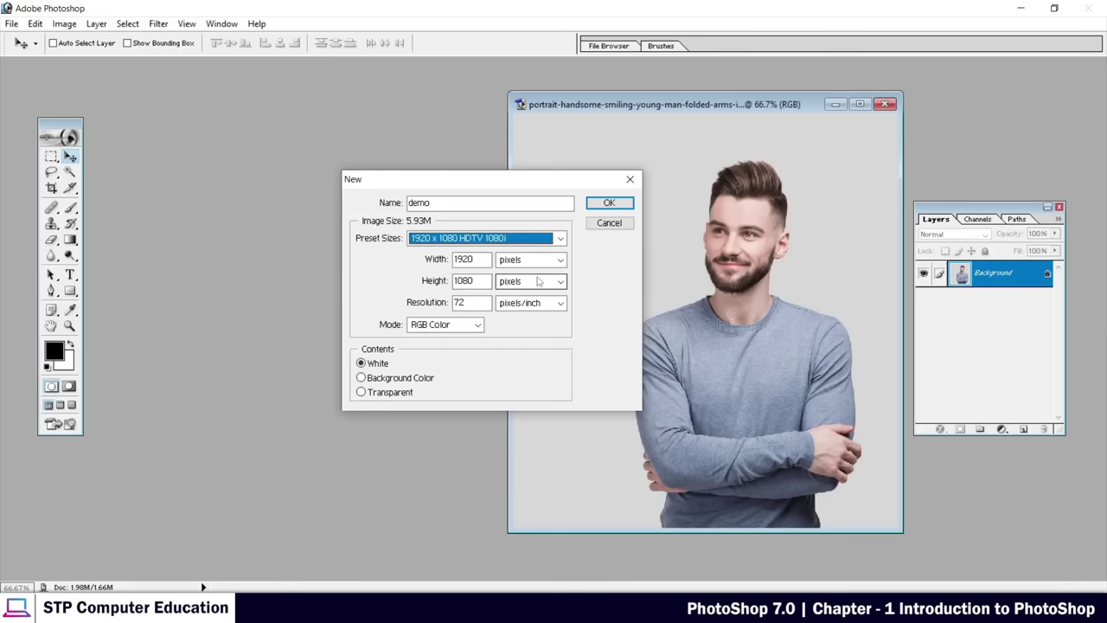
Set resolution to 300 pixels/inch with RGB Color and white contents, and create the document
left_click(474, 302)
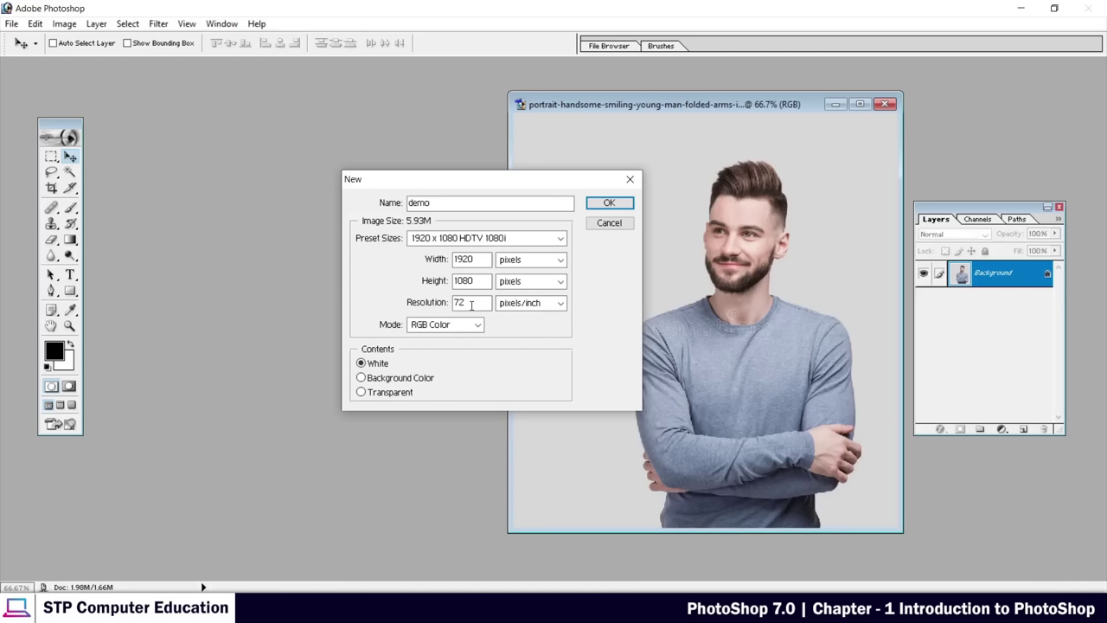
double_click(471, 305)
type("300")
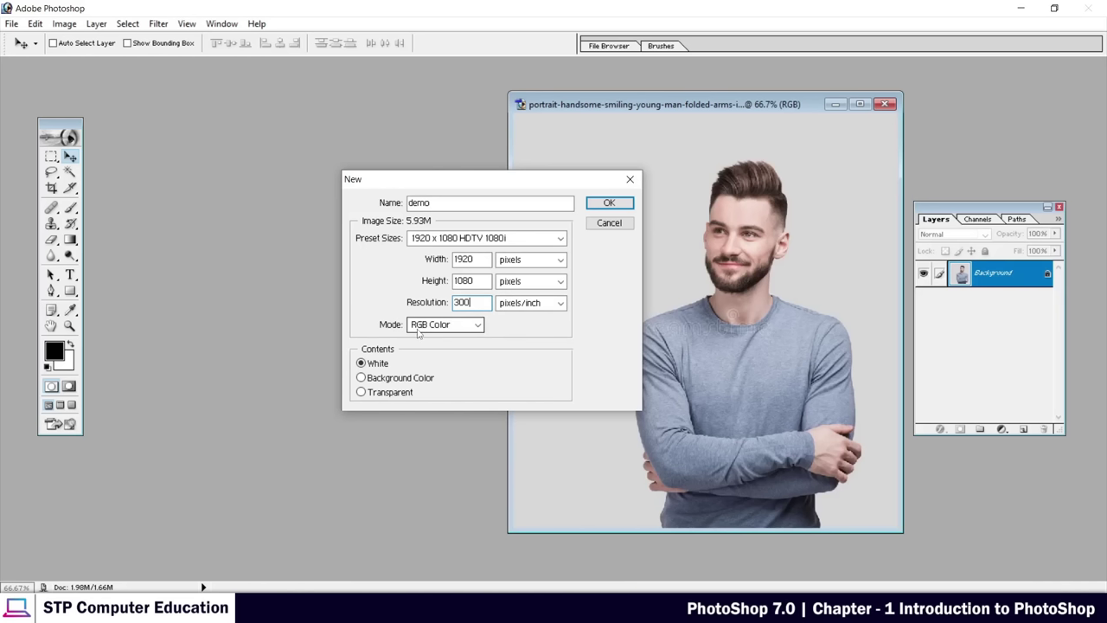
left_click(476, 326)
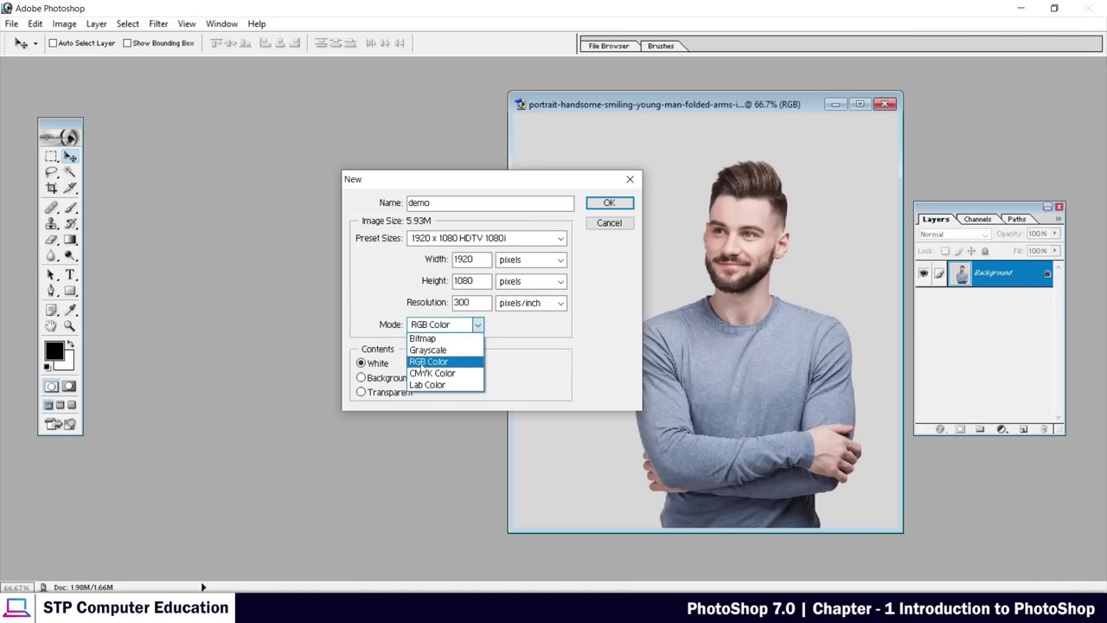
left_click(449, 365)
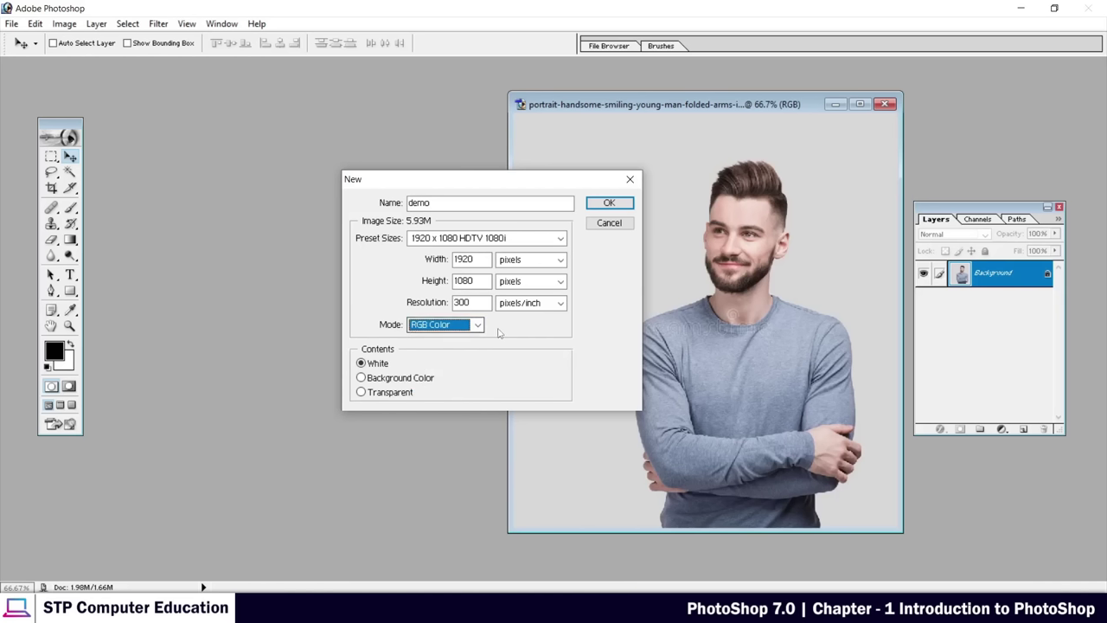
key("shift+Tab")
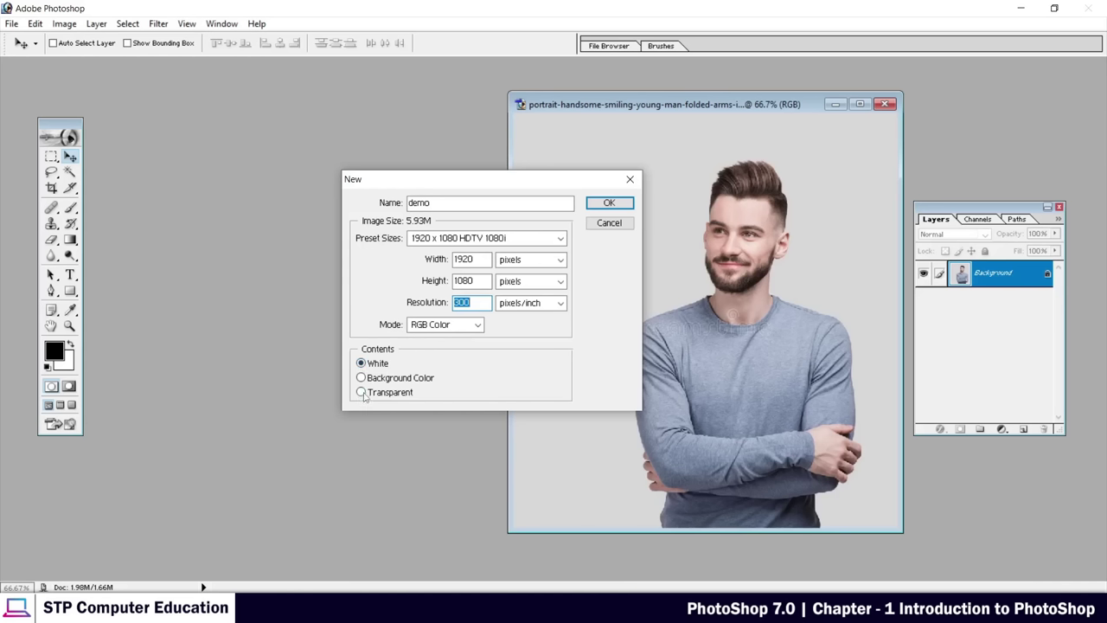
left_click(362, 394)
left_click(609, 204)
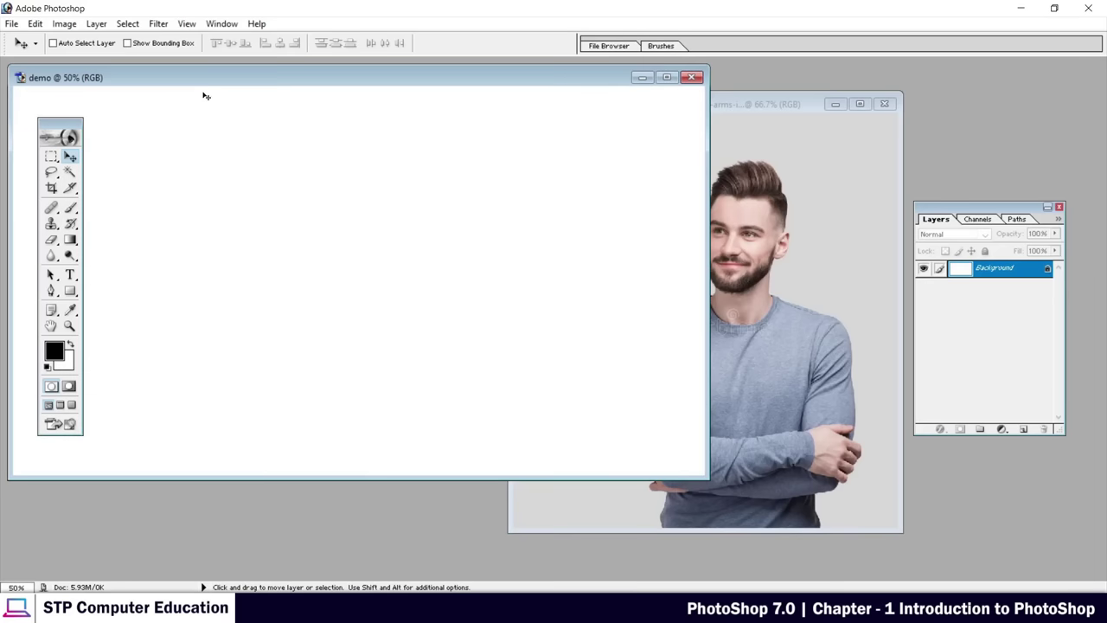
Place the demo canvas on the left and the portrait window on the right, and nudge the toolbox
left_click_drag(196, 78, 353, 113)
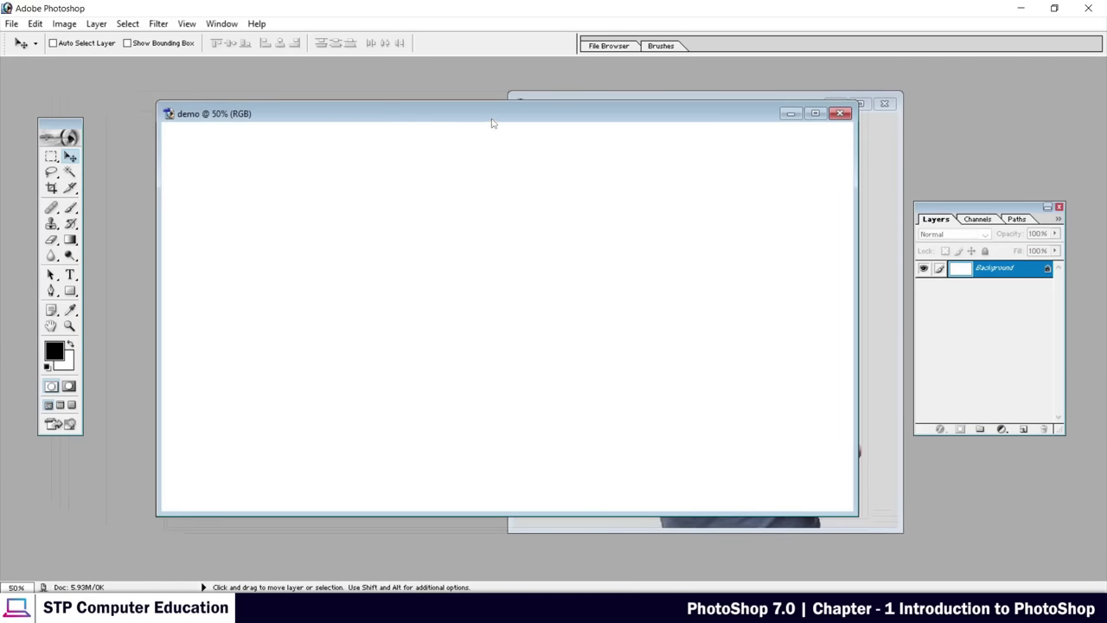
left_click_drag(493, 121, 427, 150)
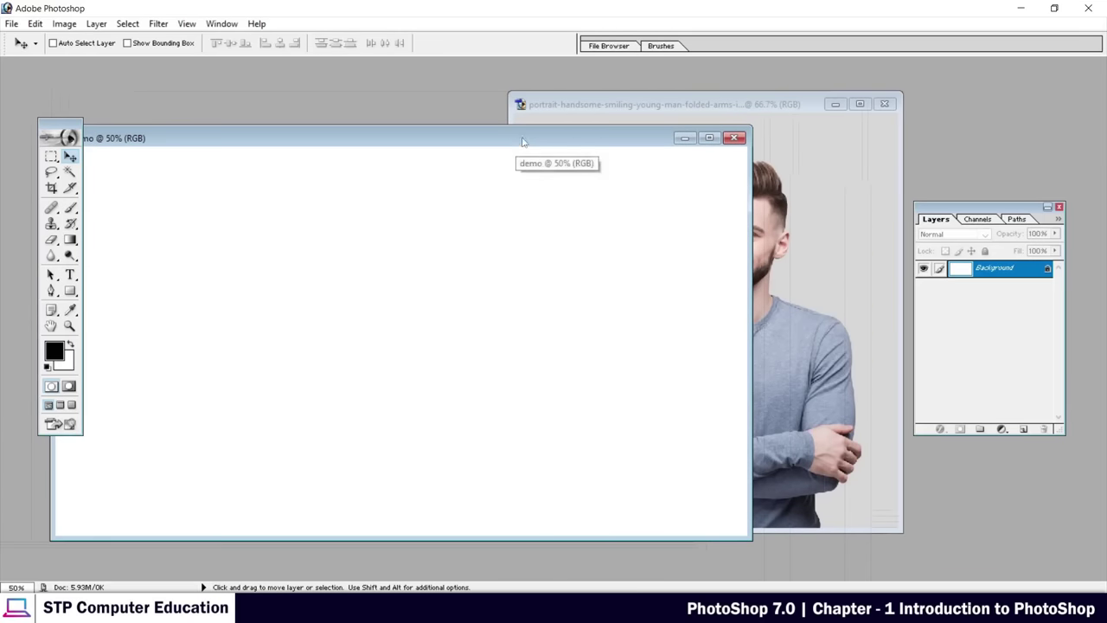
left_click(597, 106)
left_click_drag(621, 108, 636, 156)
left_click(275, 137)
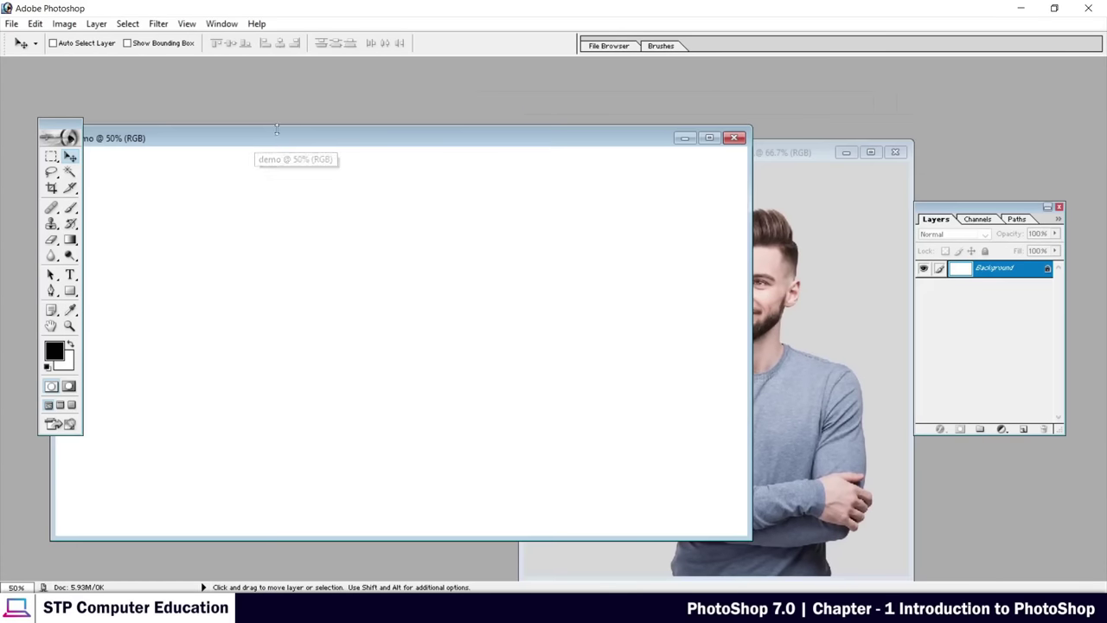
left_click_drag(284, 141, 286, 148)
left_click(782, 158)
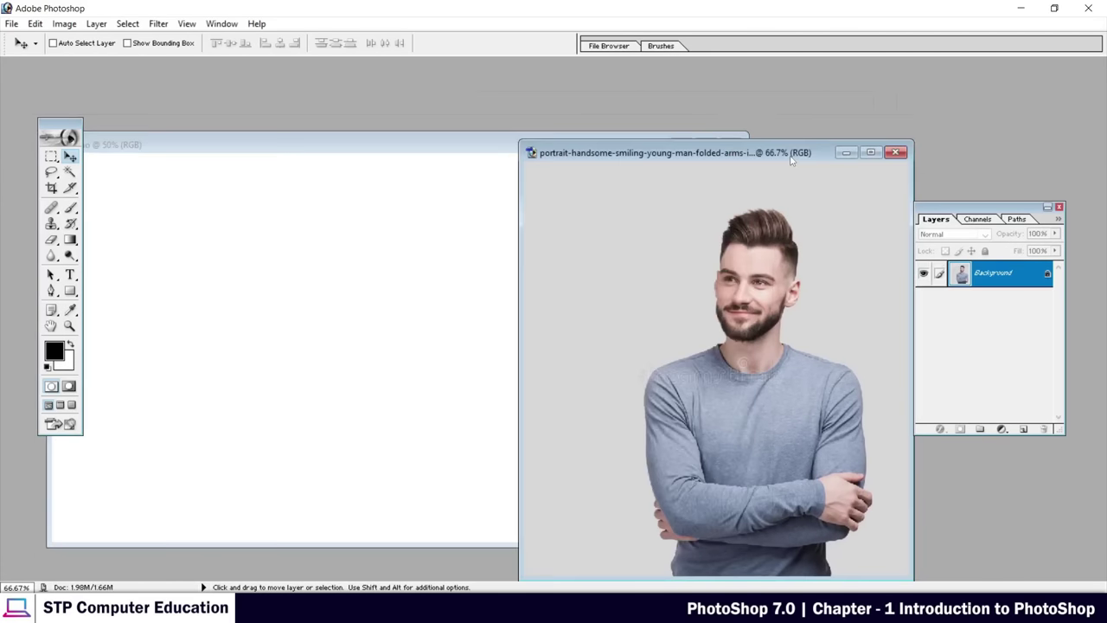
left_click_drag(783, 157, 866, 121)
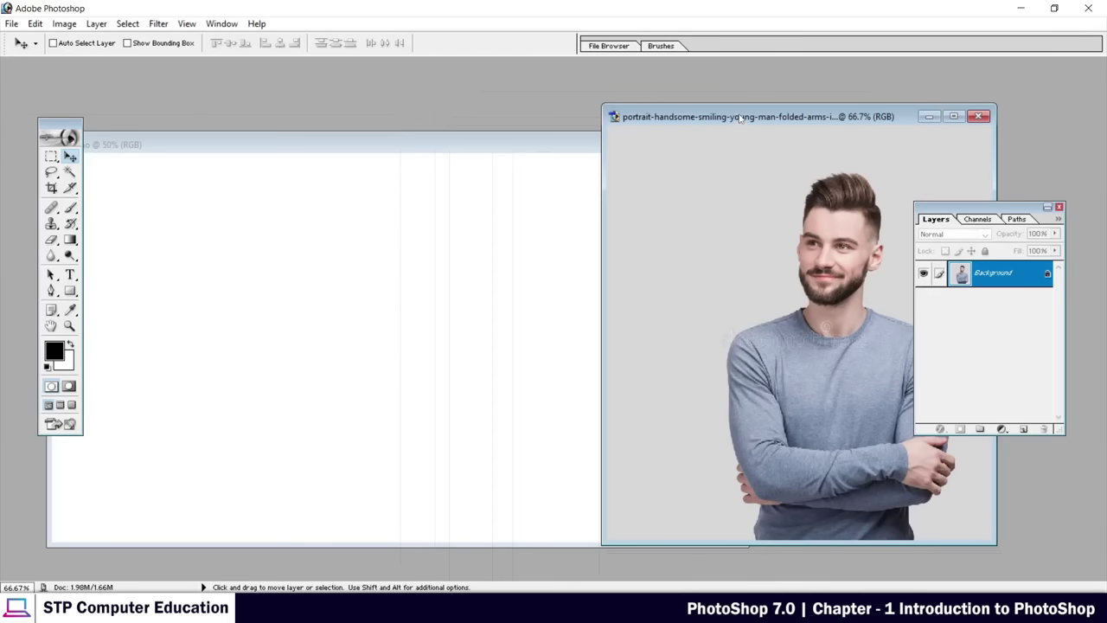
left_click_drag(692, 122, 692, 142)
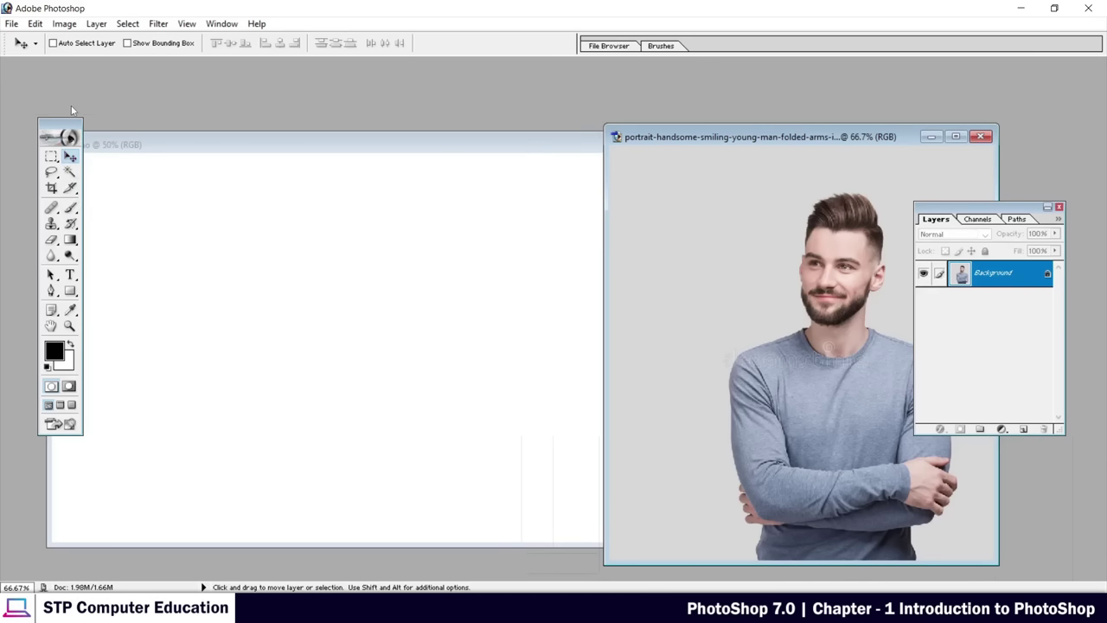
left_click_drag(72, 121, 84, 101)
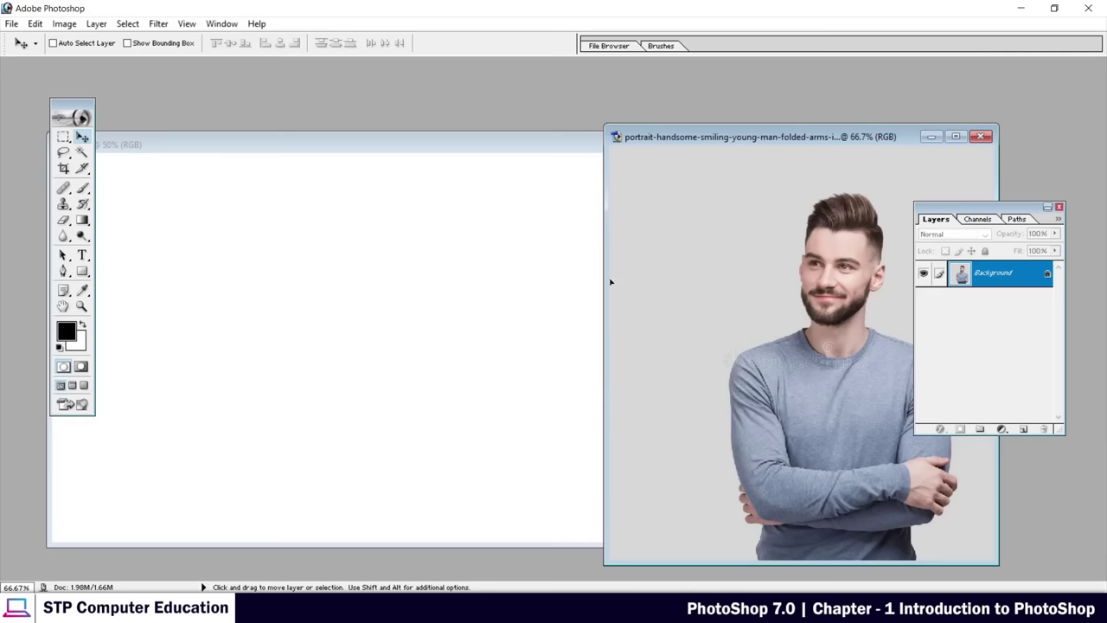
Drag the portrait photo onto the demo canvas, then shift the demo window and Layers palette
left_click_drag(610, 282, 384, 314)
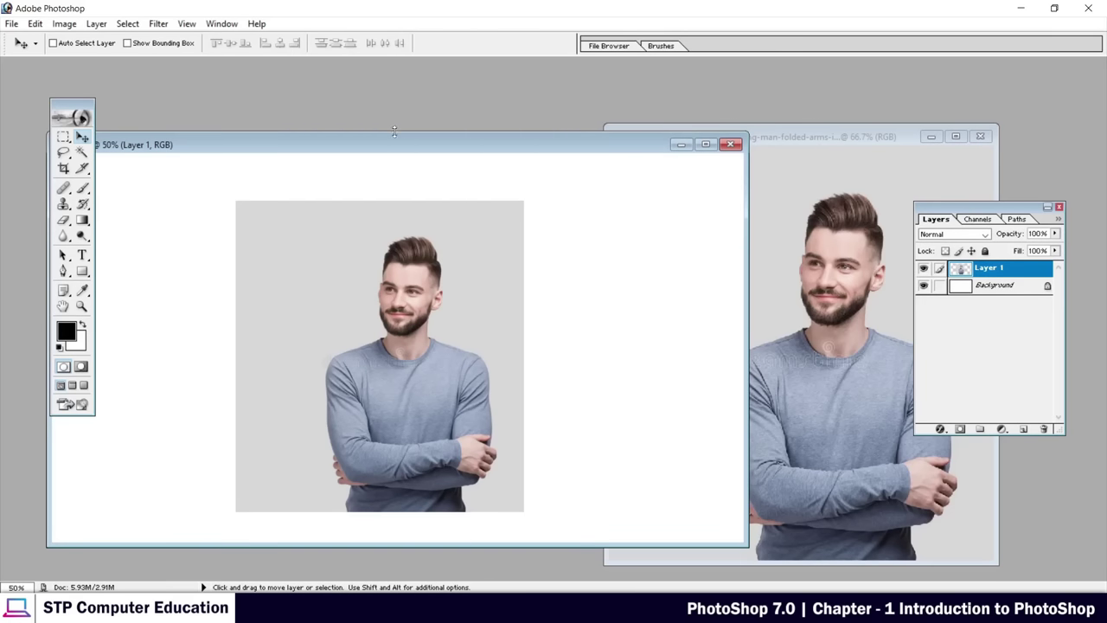
left_click_drag(394, 144, 520, 110)
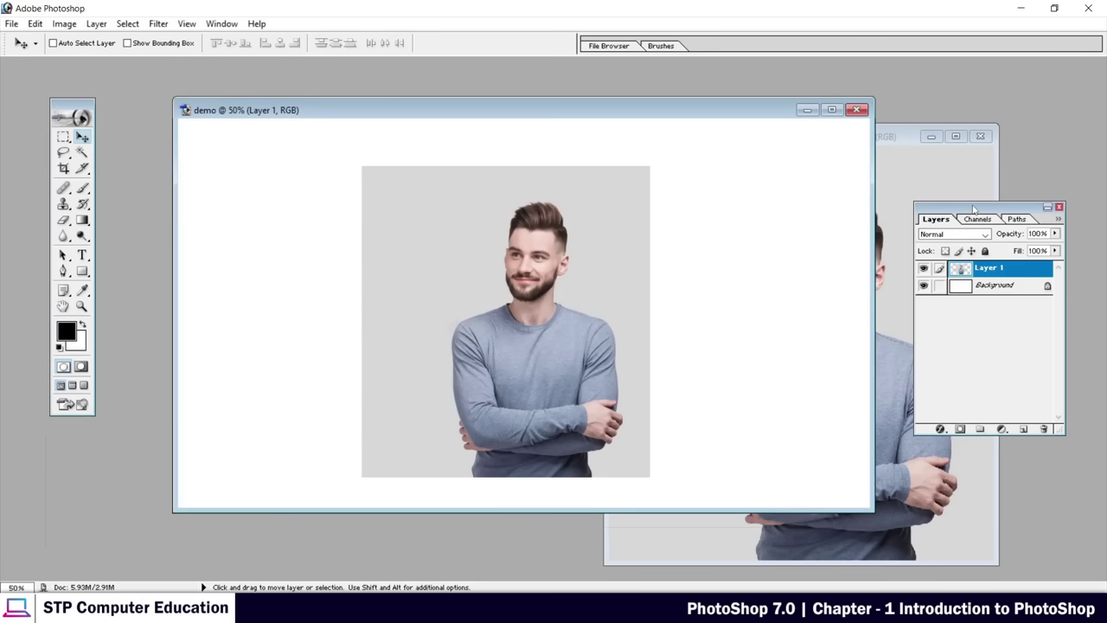
left_click_drag(975, 209, 917, 198)
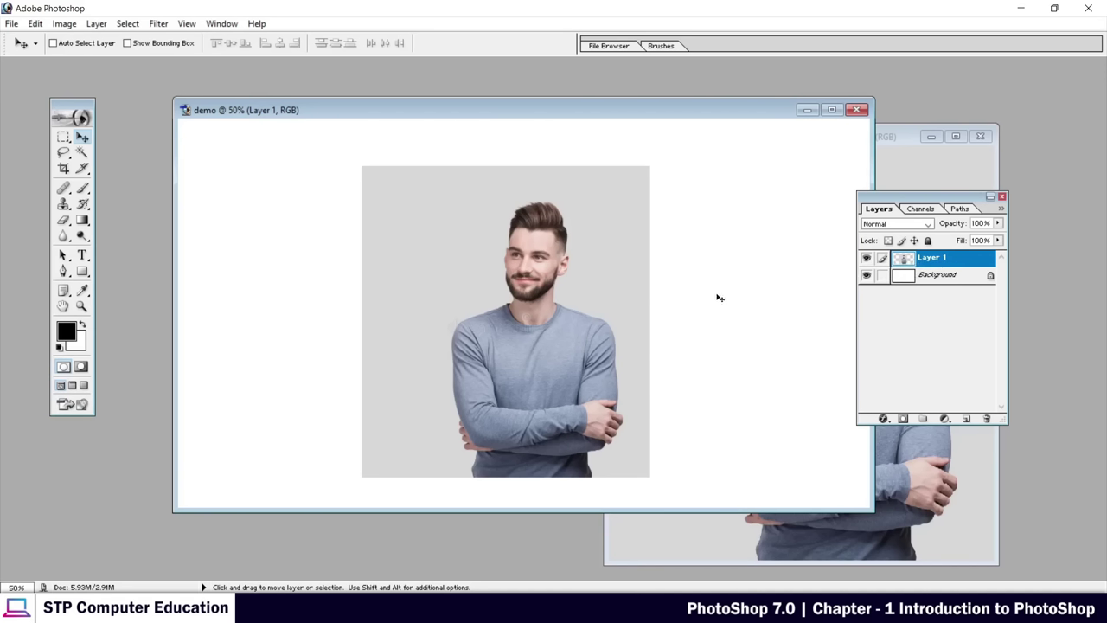
Select Layer 1 and move the photo slightly right of centre on the canvas
left_click(930, 276)
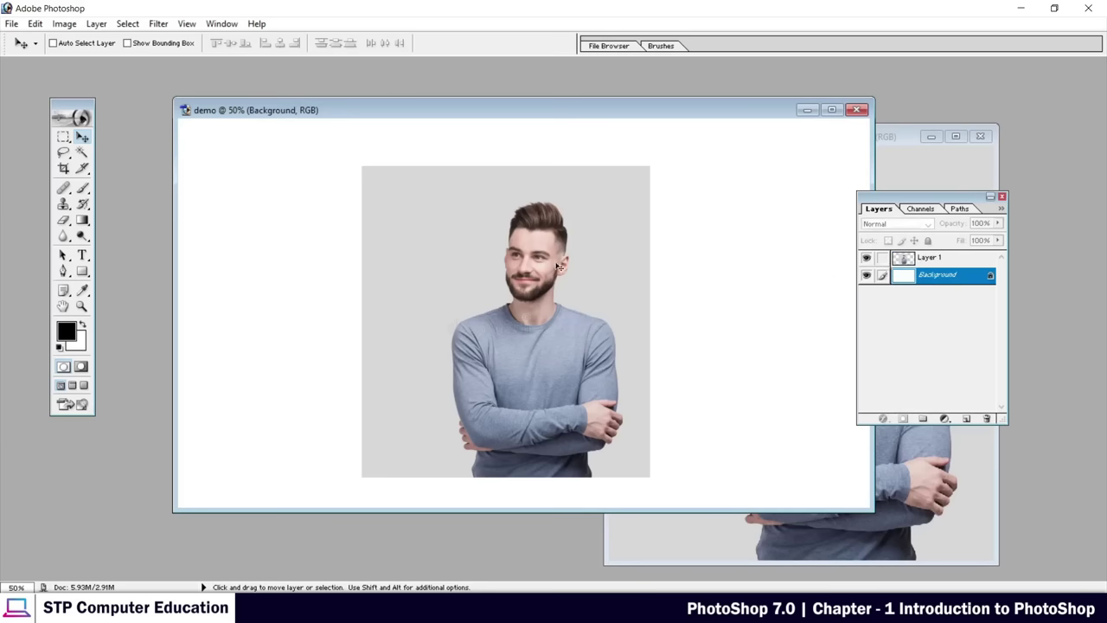
left_click(939, 262)
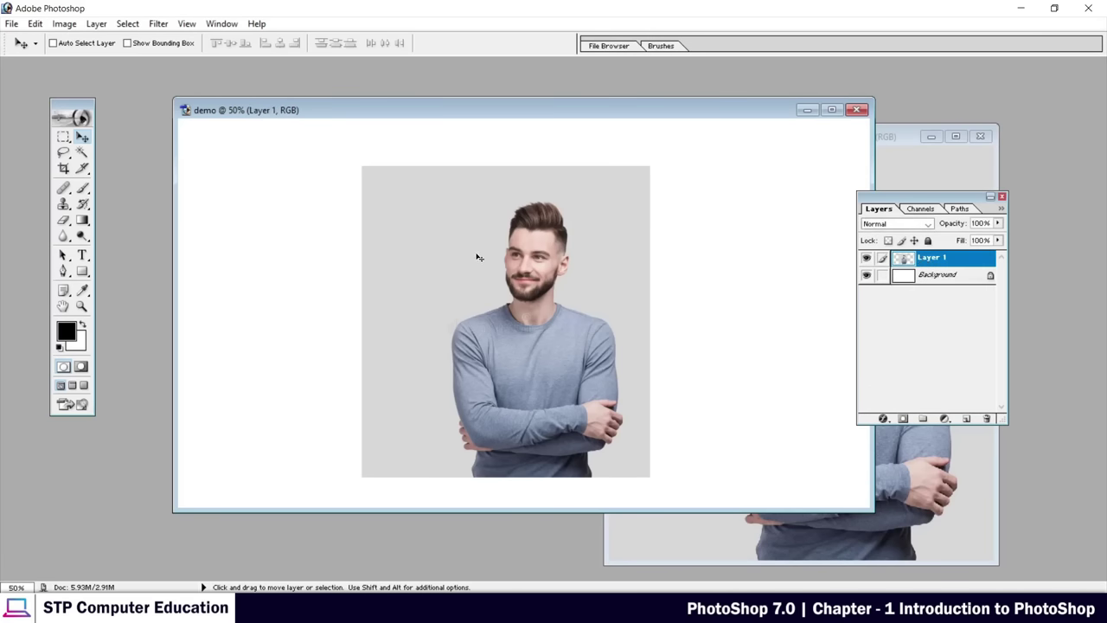
left_click_drag(499, 260, 572, 265)
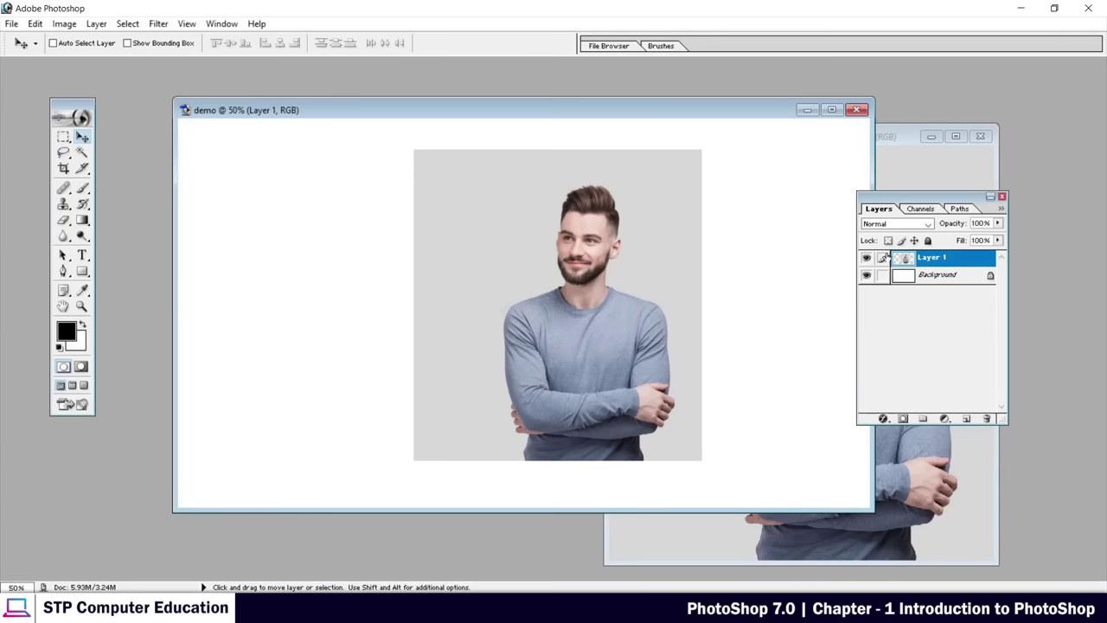
Toggle Layer 1's visibility and try moving the locked Background, dismissing the lock warnings
left_click(866, 259)
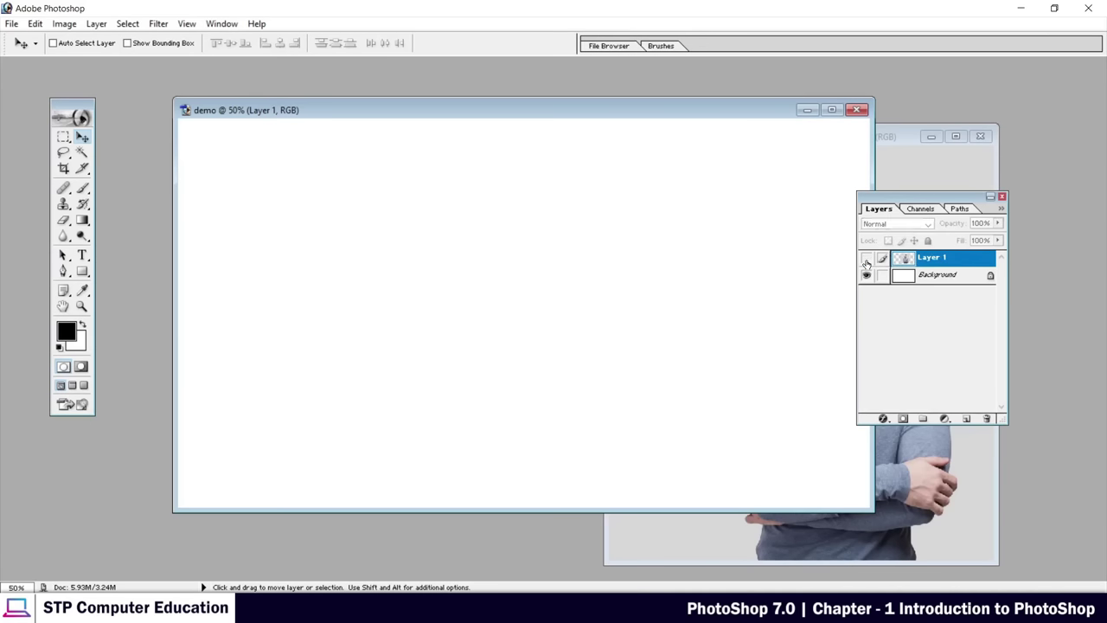
left_click(866, 260)
left_click(866, 260)
left_click(866, 260)
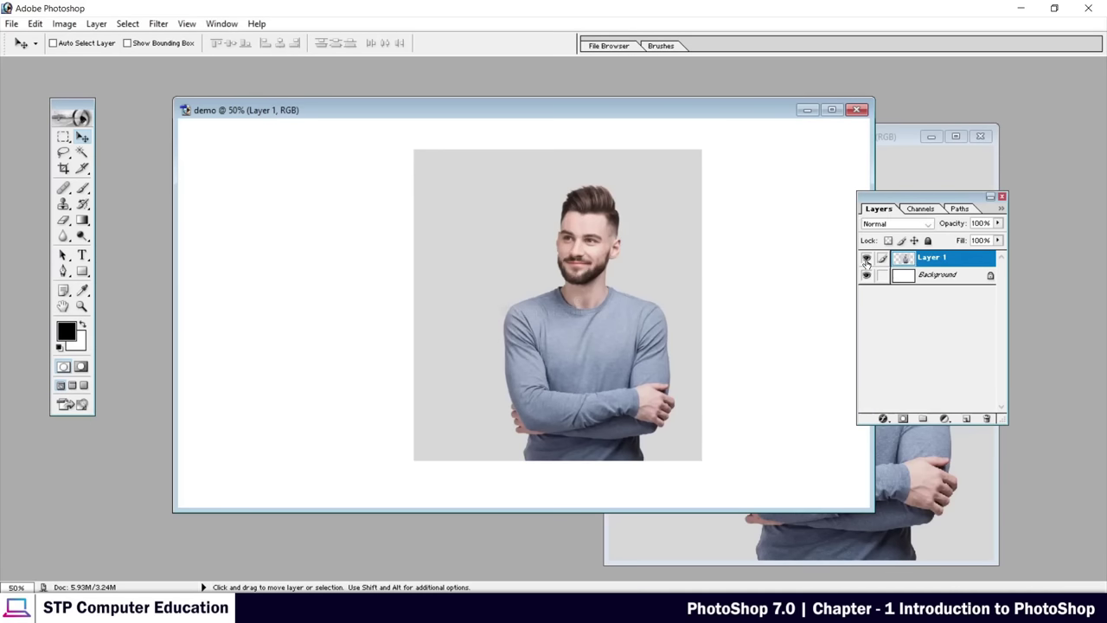
left_click(938, 277)
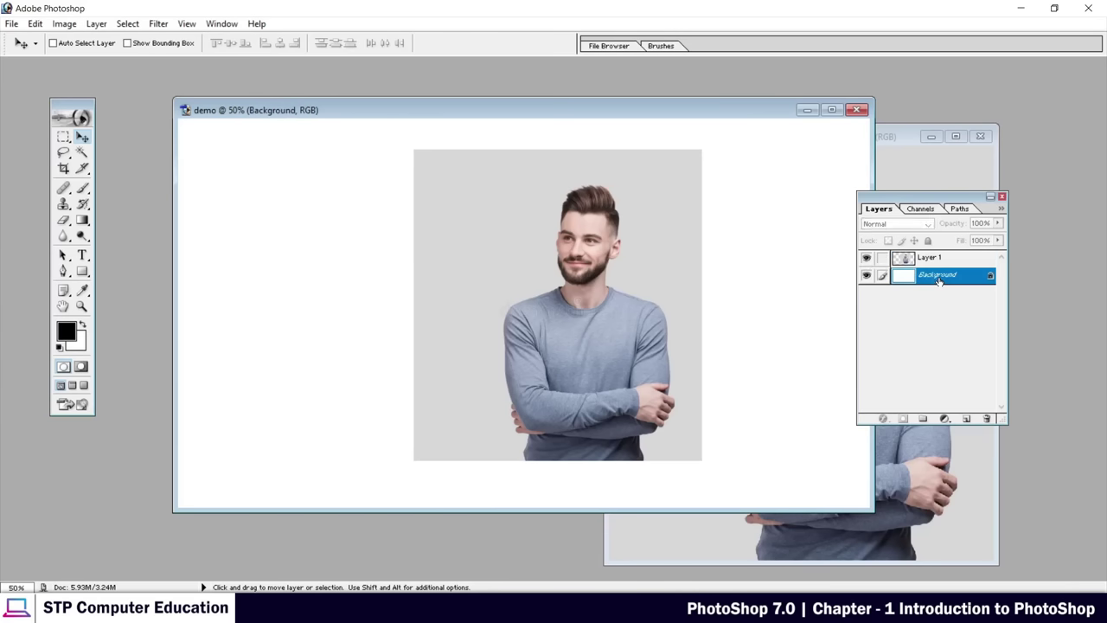
left_click(474, 264)
left_click(482, 238)
left_click(659, 264)
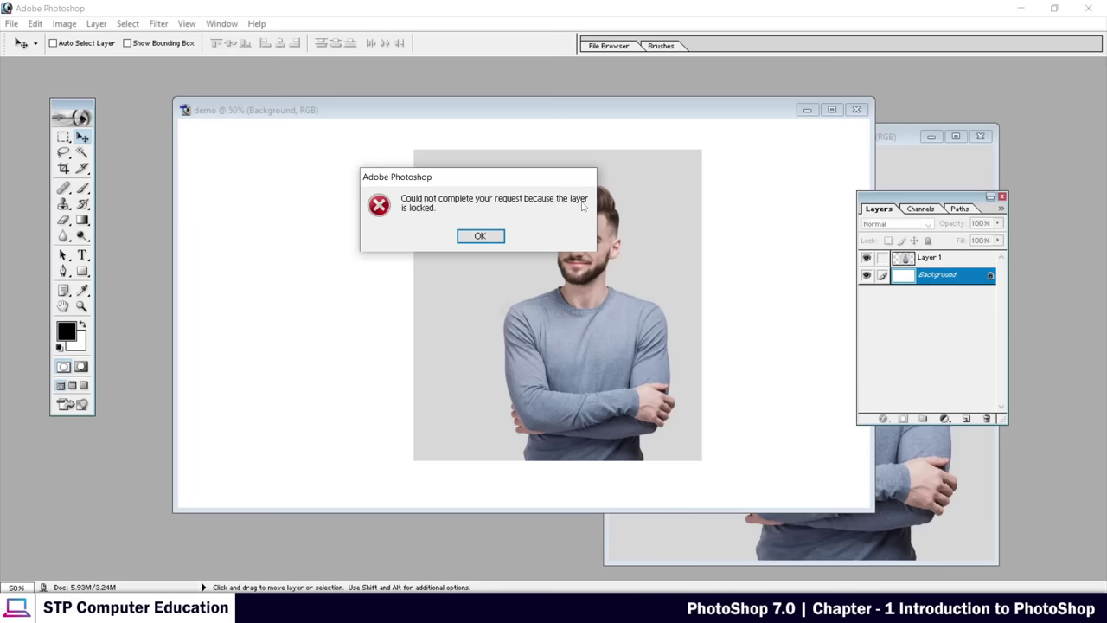
left_click(481, 236)
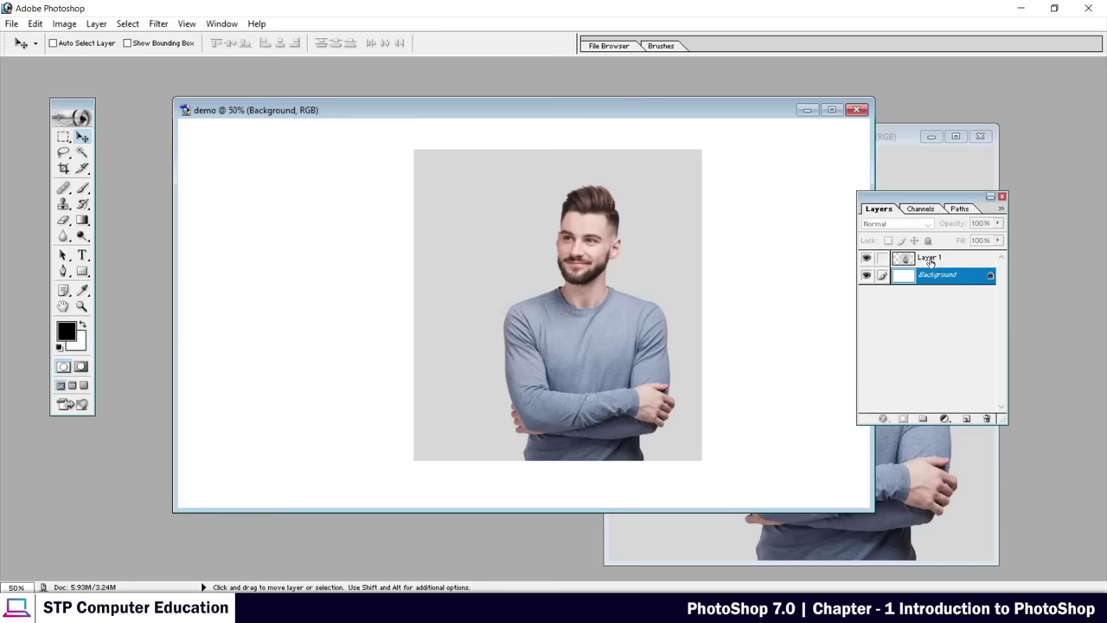
Select Layer 1 and shift the portrait slightly left of centre on the canvas
left_click(931, 261)
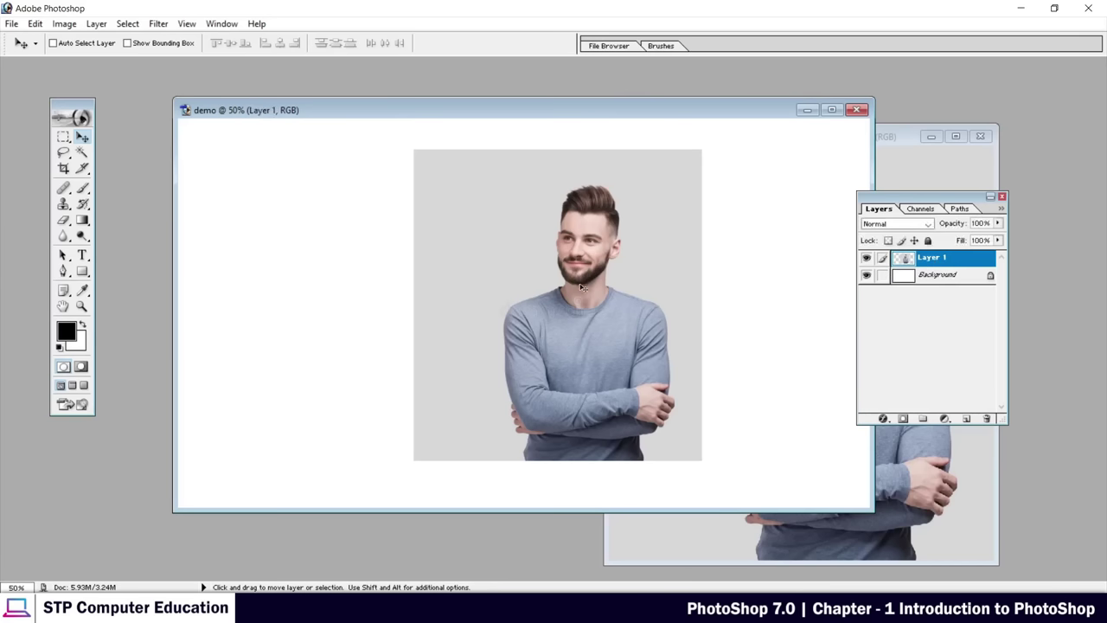
left_click_drag(635, 241, 564, 244)
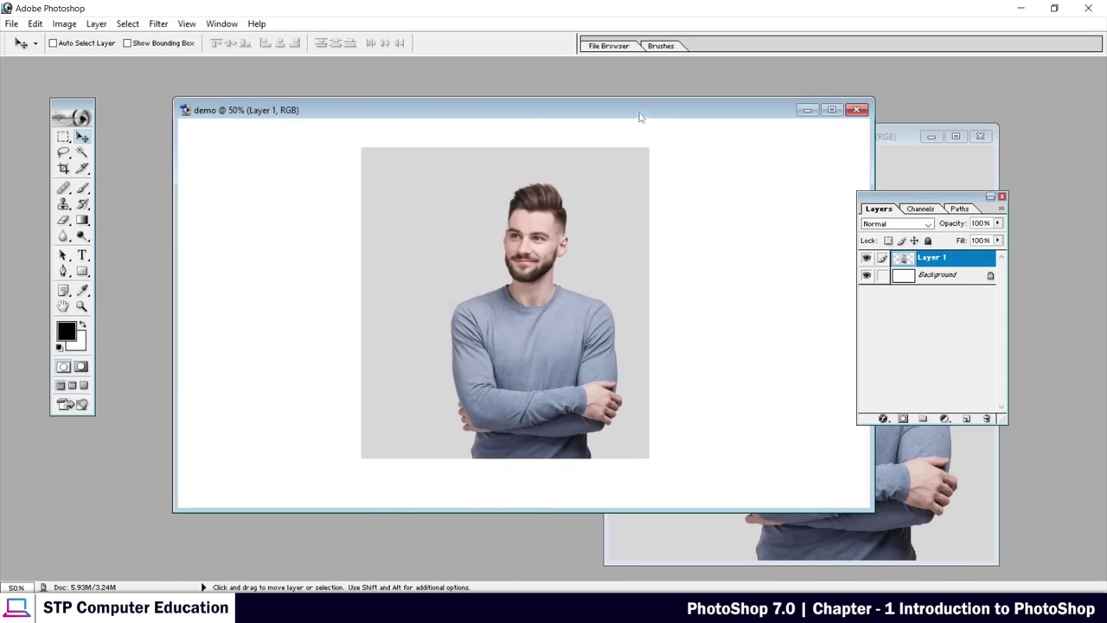
left_click_drag(640, 116, 598, 122)
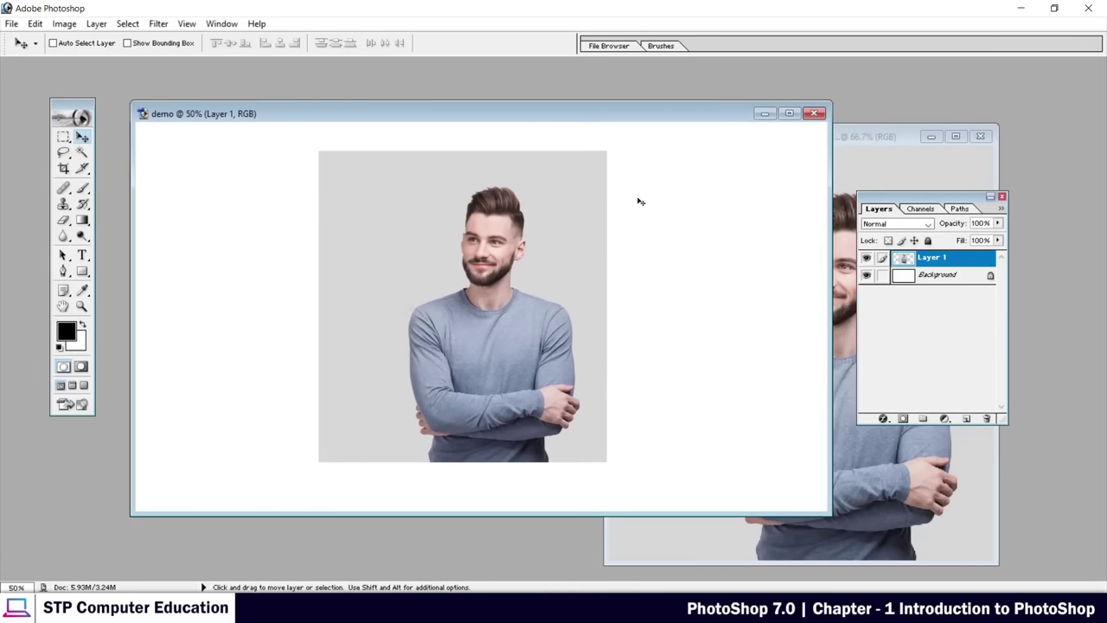
Maximize the demo document, try several zoom levels, then fit the whole canvas with Ctrl+0
left_click(790, 115)
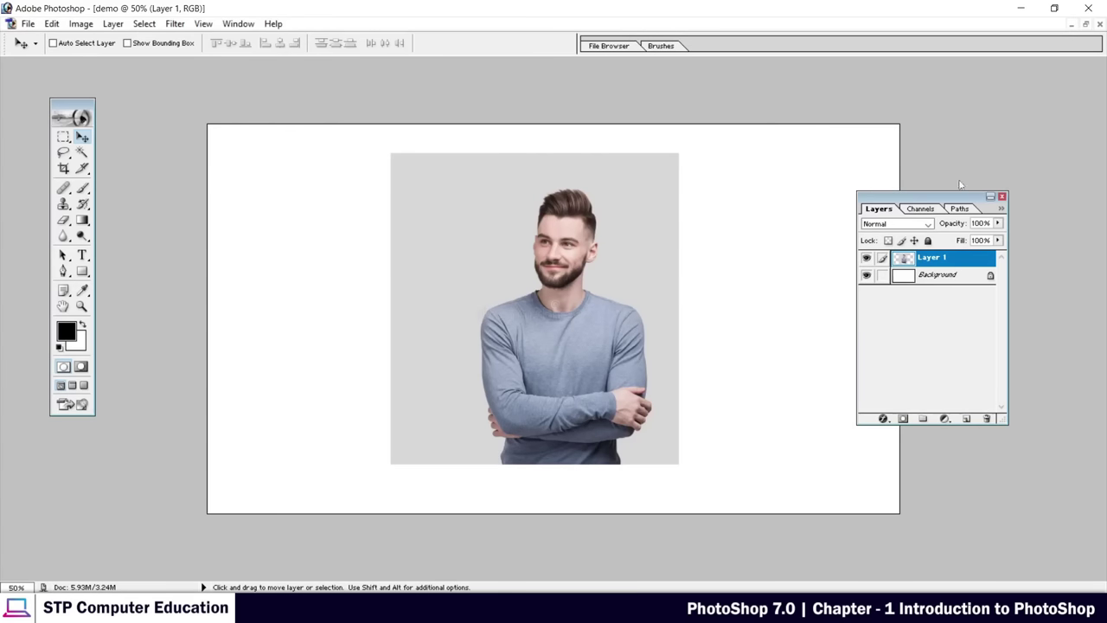
left_click_drag(961, 197, 973, 184)
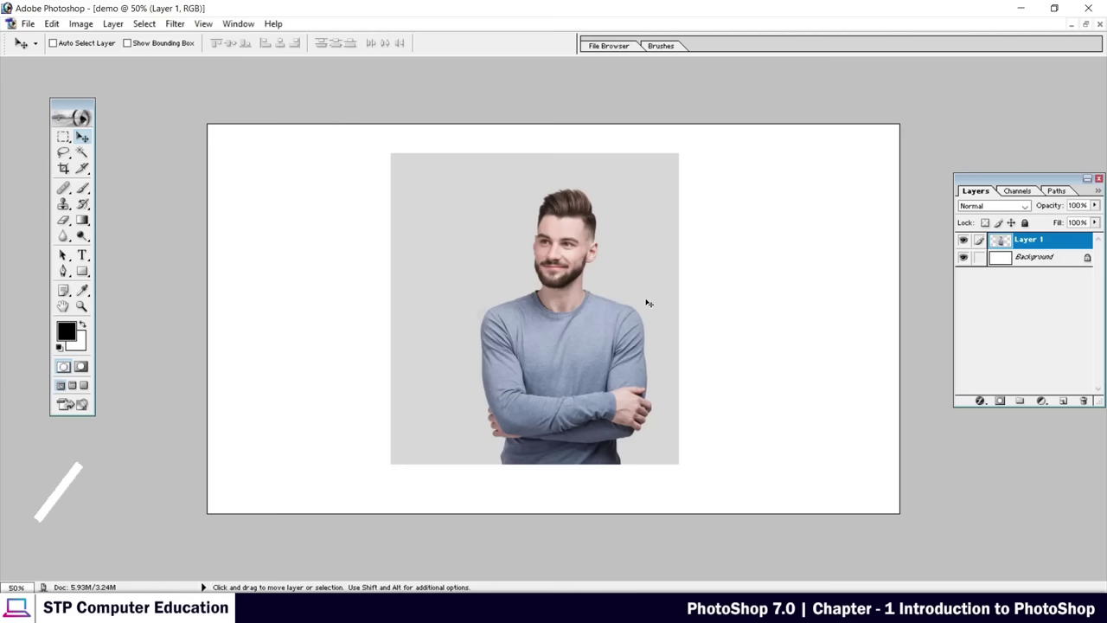
key("ctrl+plus")
key("ctrl+plus")
key("ctrl+plus")
key("ctrl+plus")
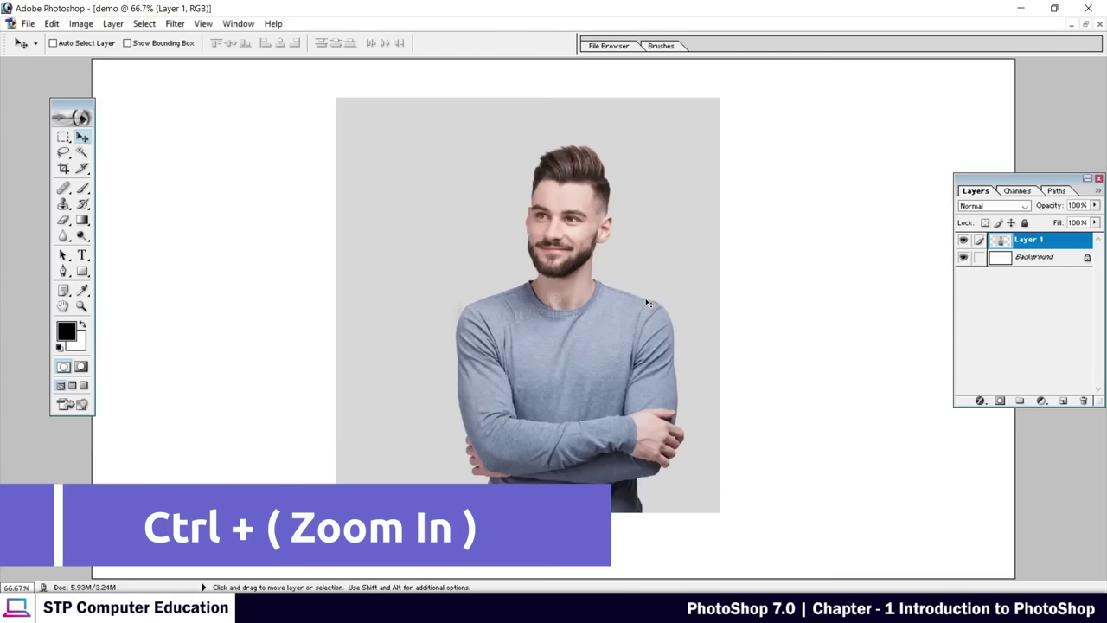
key("ctrl+minus")
key("ctrl+minus")
key("ctrl+minus")
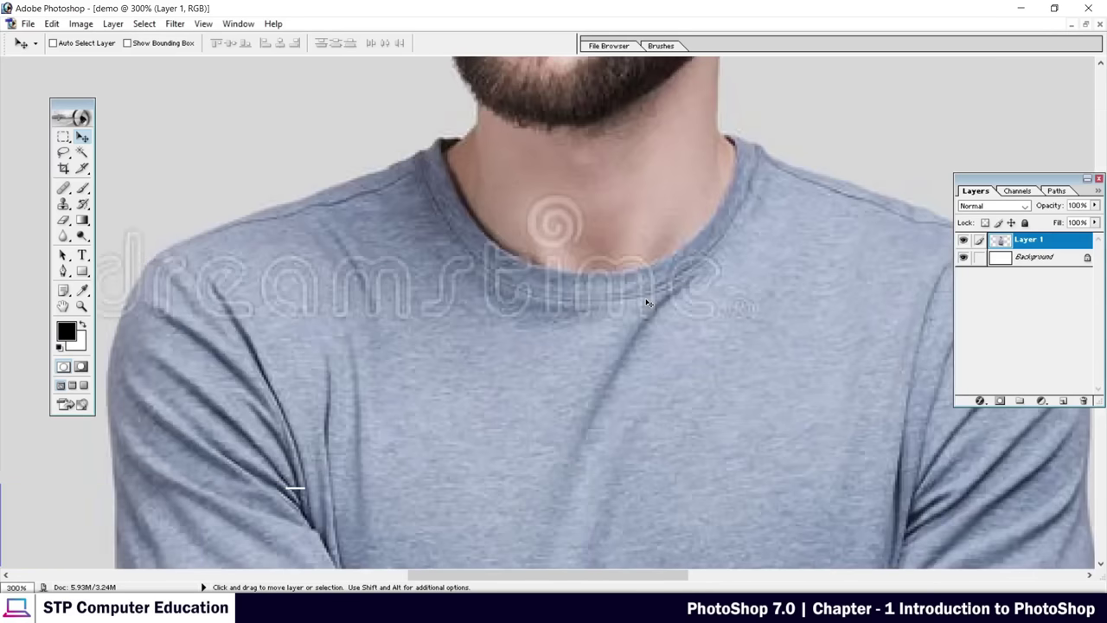
key("ctrl+minus")
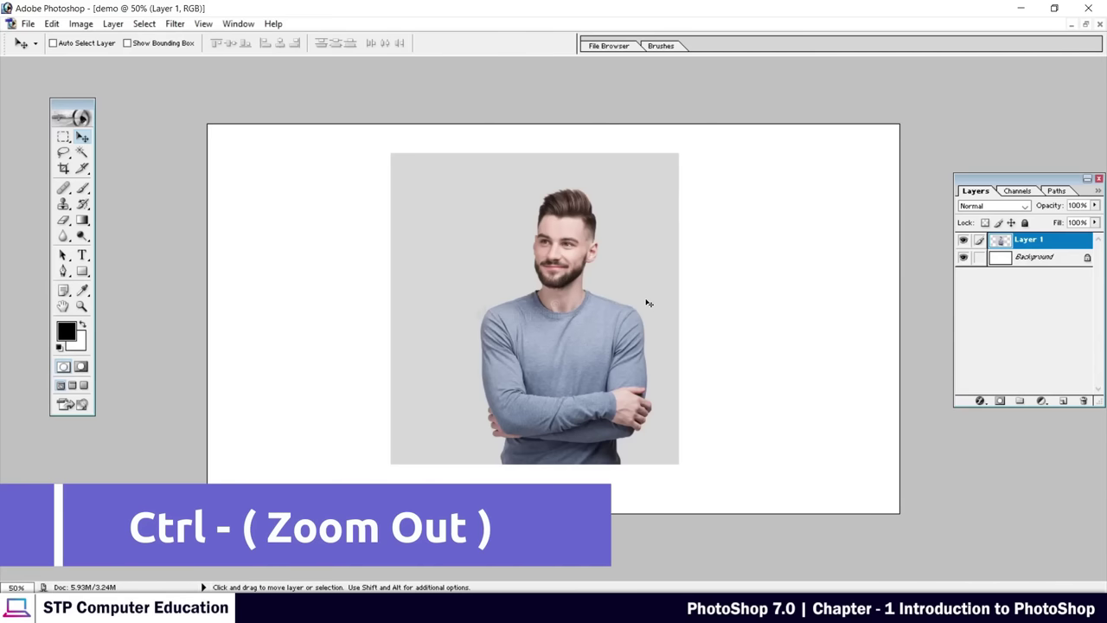
key("ctrl+plus")
key("ctrl+plus")
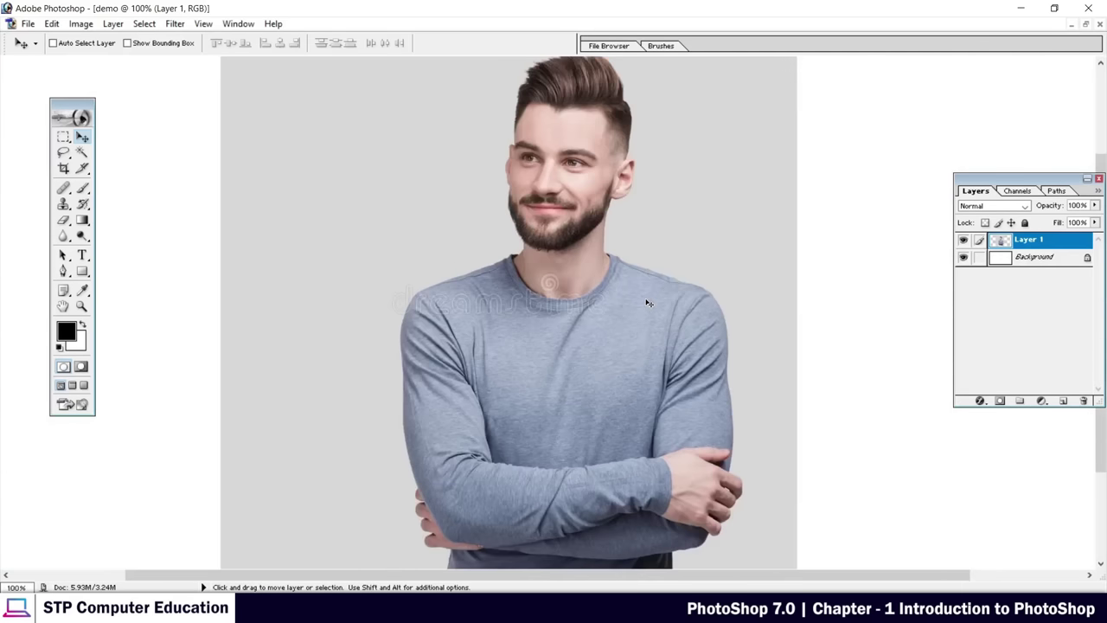
key("ctrl+minus")
key("ctrl+minus")
key("ctrl+minus")
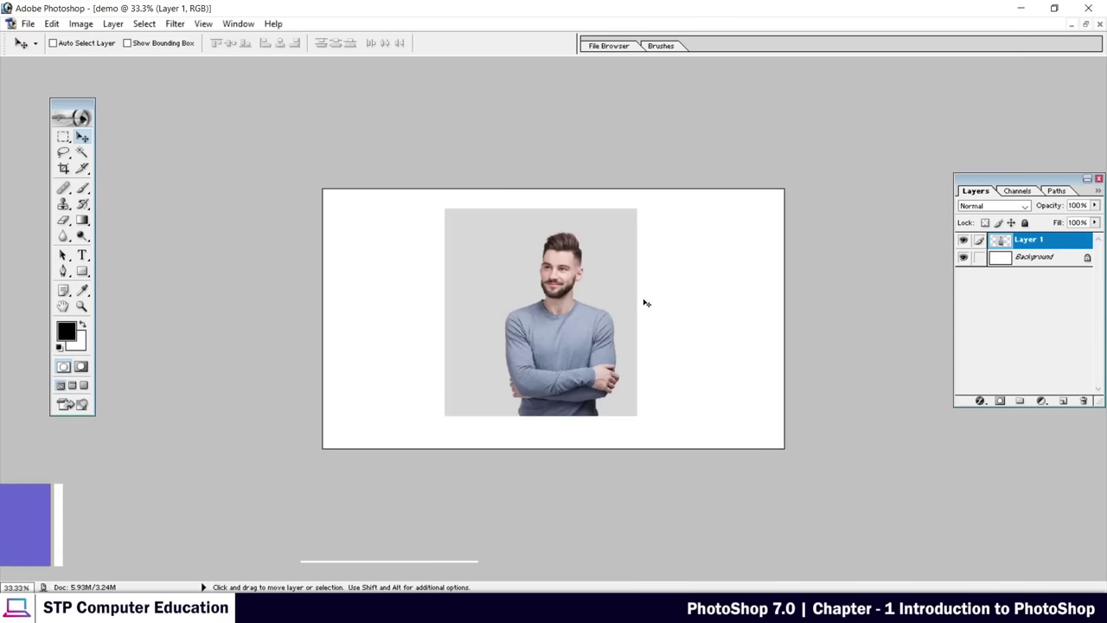
key("ctrl+0")
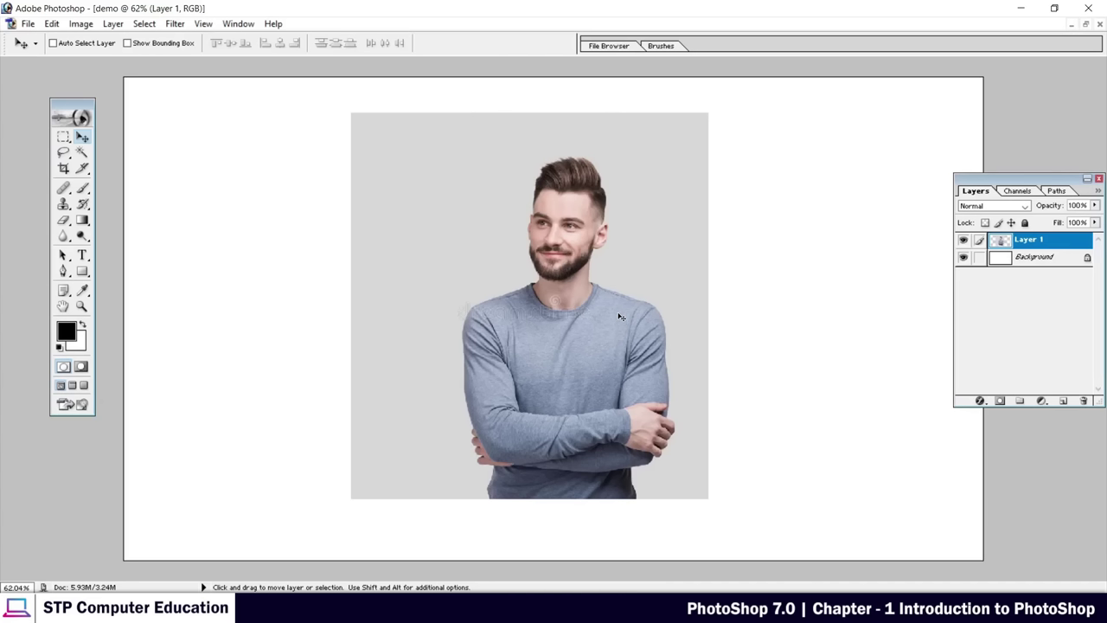
Move the portrait on Layer 1 left, then back to the right
left_click_drag(557, 264, 532, 273)
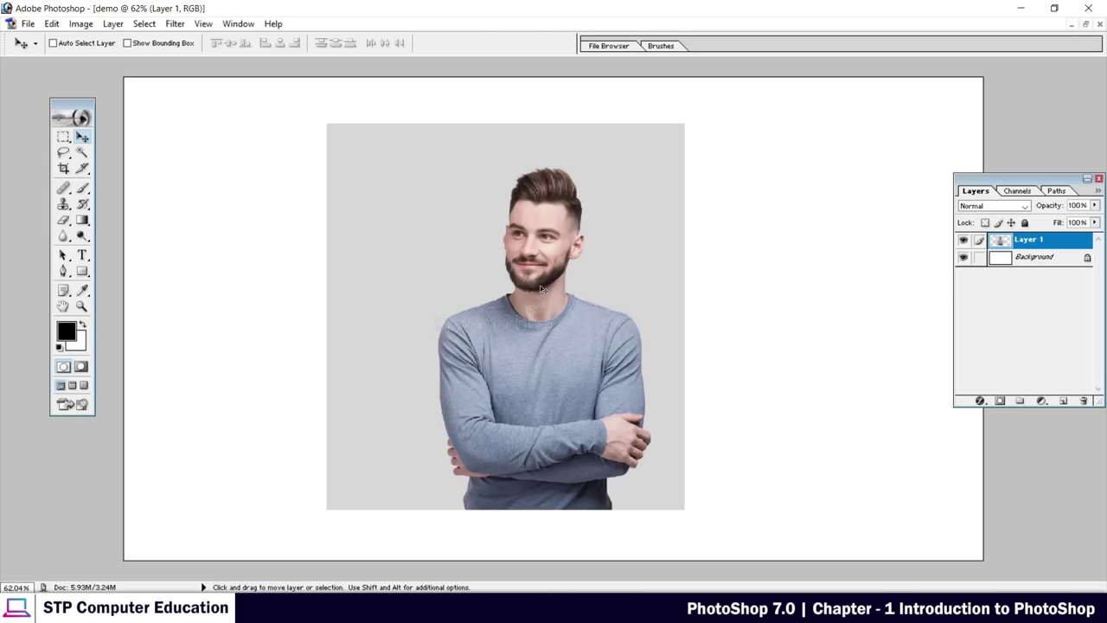
left_click_drag(543, 300, 427, 292)
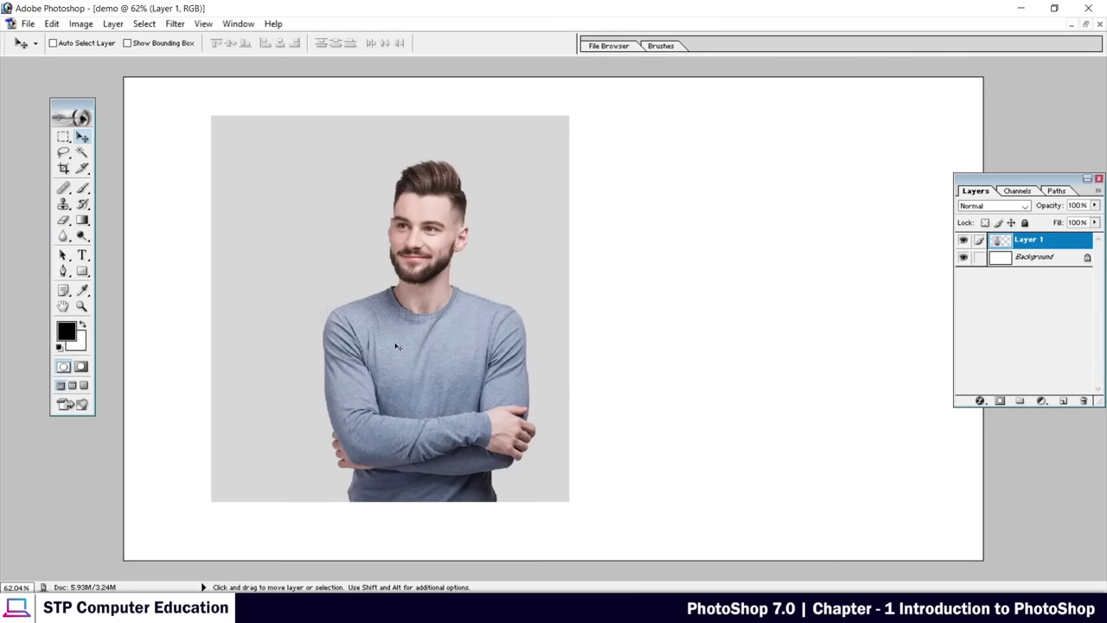
left_click_drag(417, 261, 565, 266)
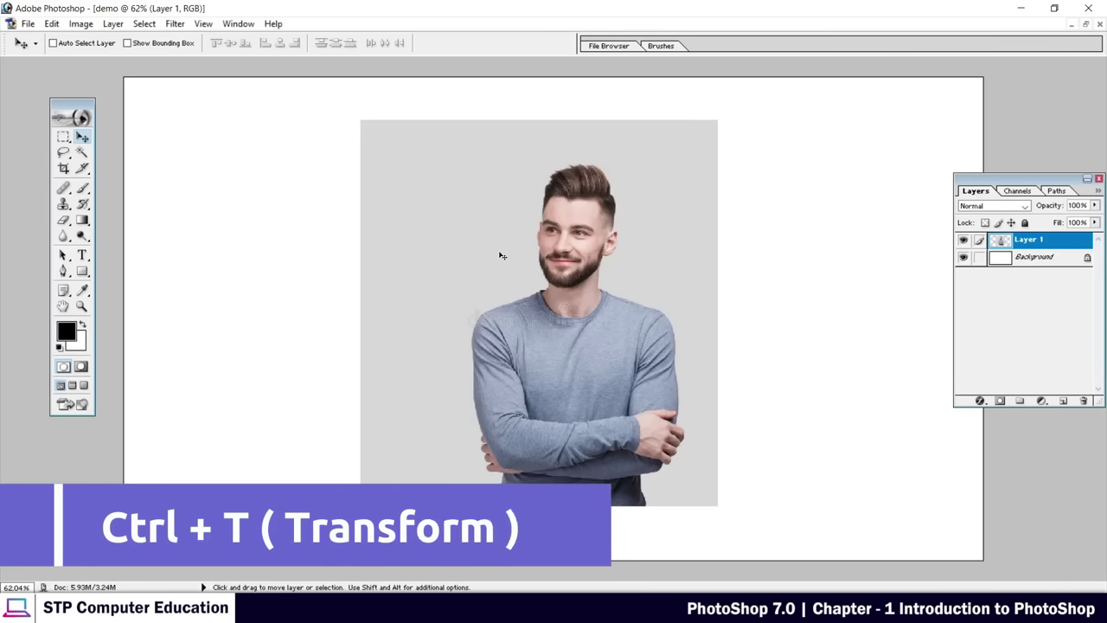
Free-transform the portrait to about 55.3% × 56.2% and rotate it near the upper right
key("ctrl+t")
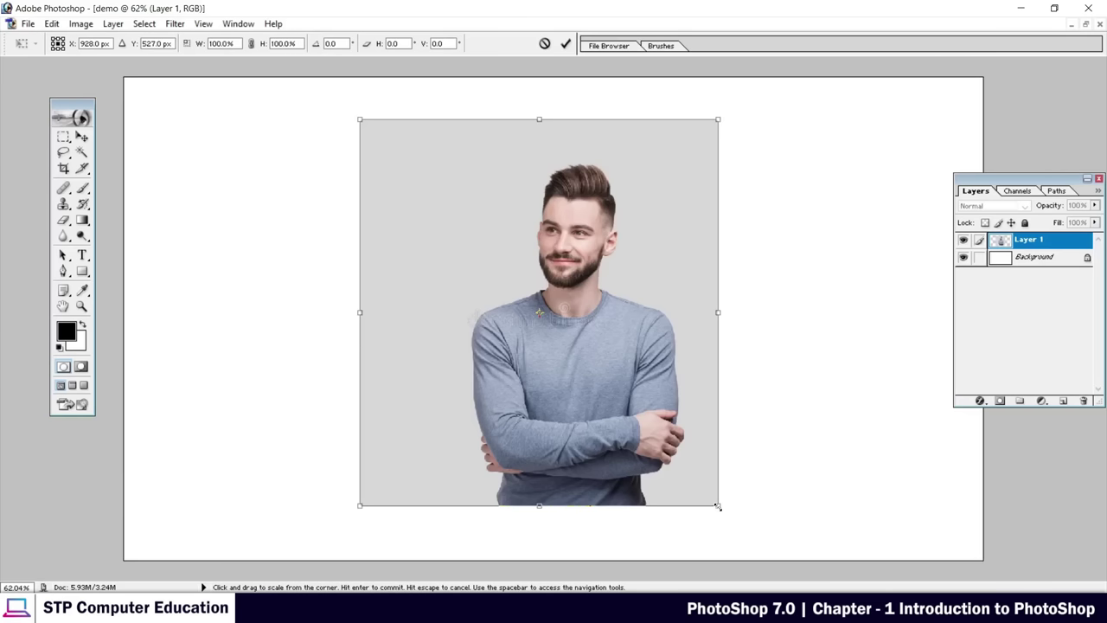
left_click_drag(718, 505, 507, 329)
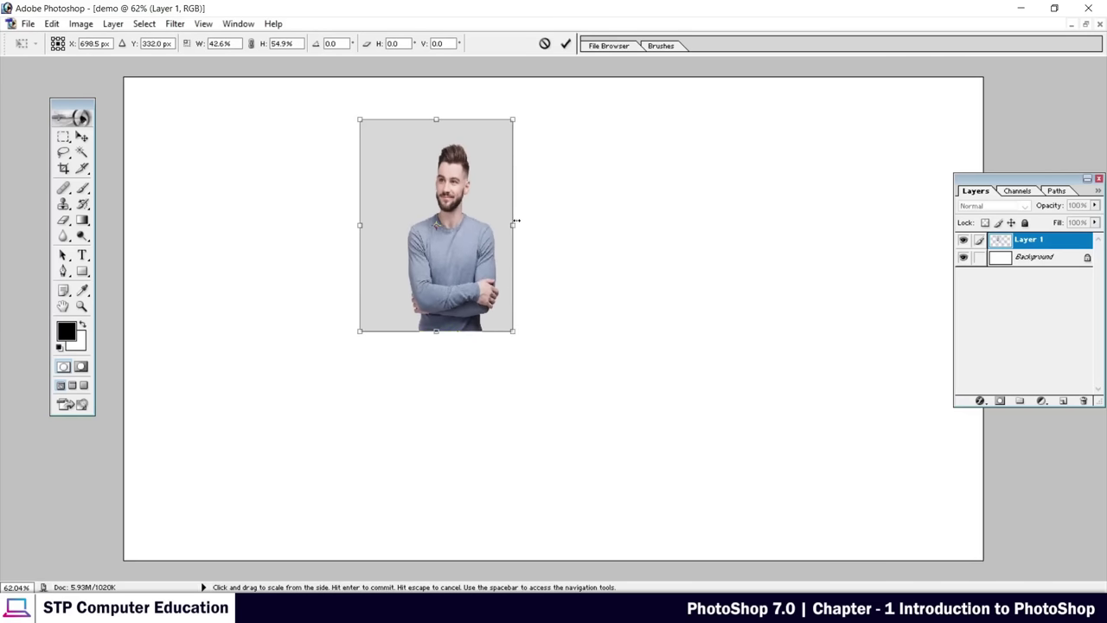
left_click_drag(515, 221, 862, 224)
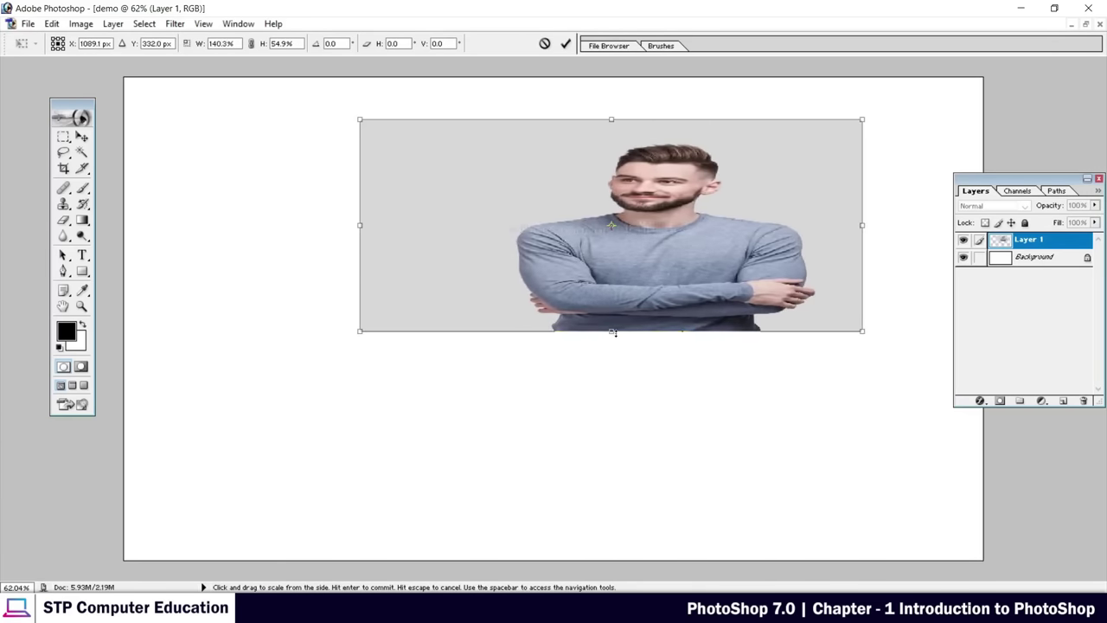
left_click_drag(613, 333, 613, 535)
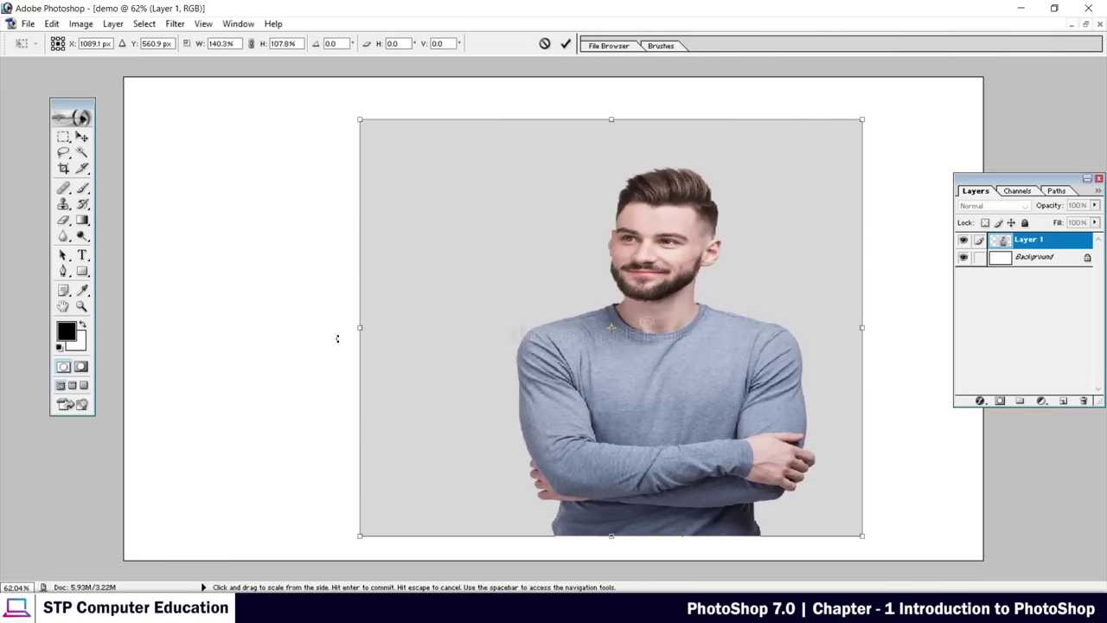
left_click_drag(359, 328, 592, 328)
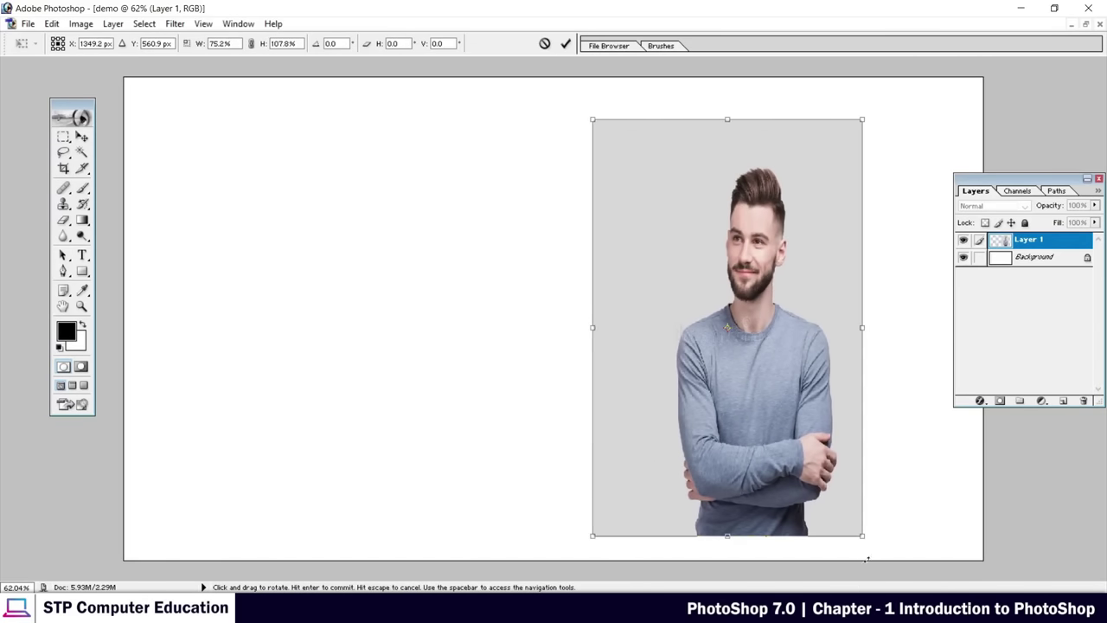
left_click_drag(864, 535, 791, 337)
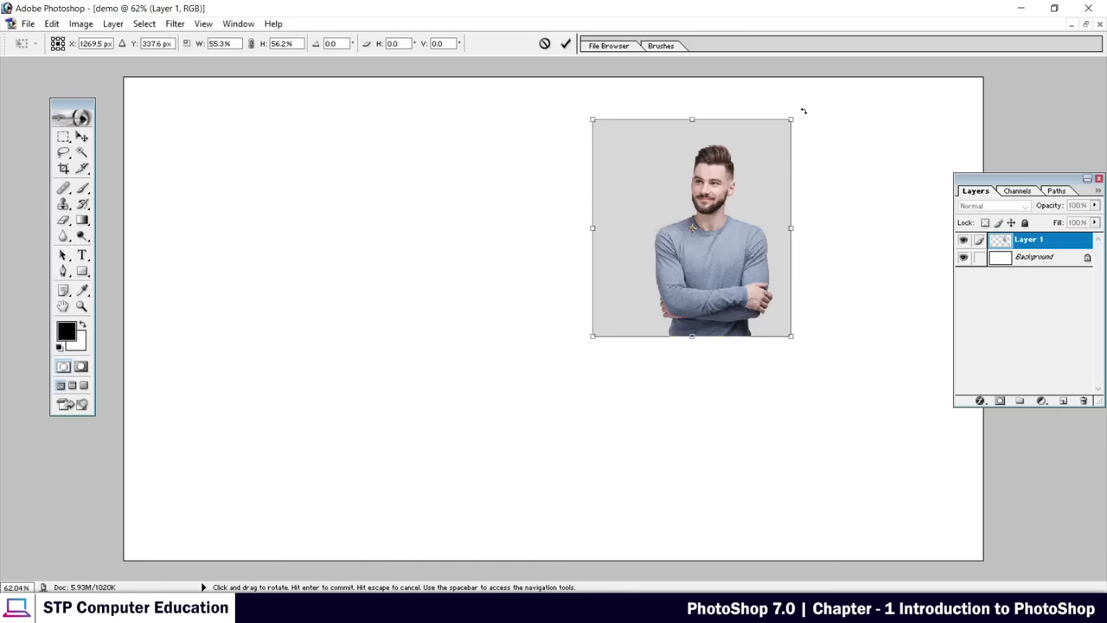
left_click_drag(803, 111, 826, 100)
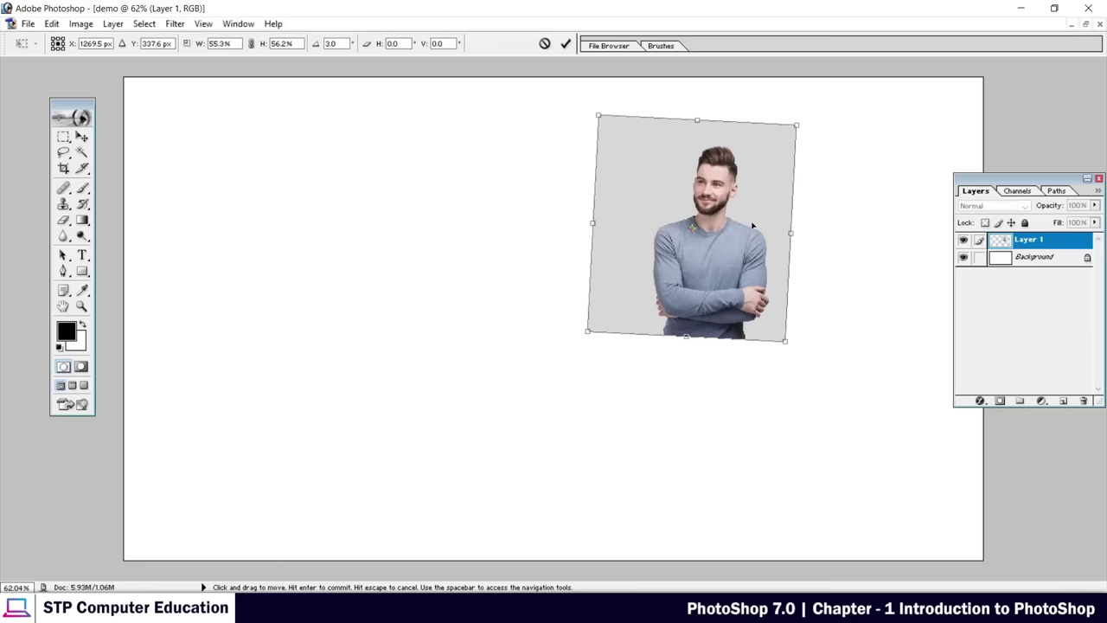
Move and enlarge the transform box further, then cancel the transform to restore the upright portrait
left_click_drag(746, 173, 550, 243)
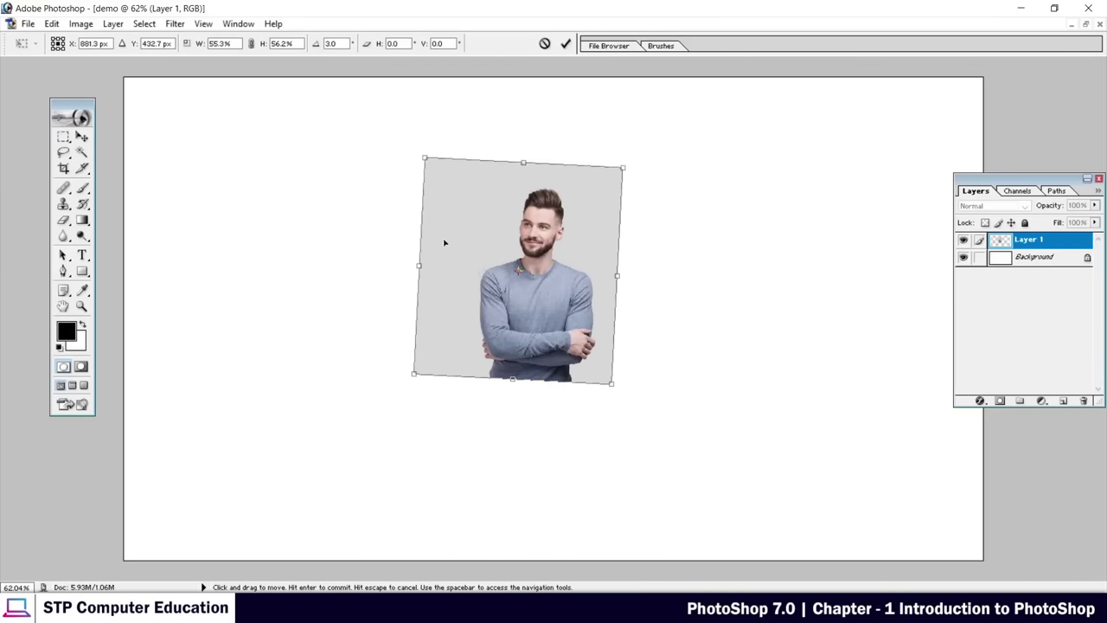
left_click_drag(613, 387, 695, 515)
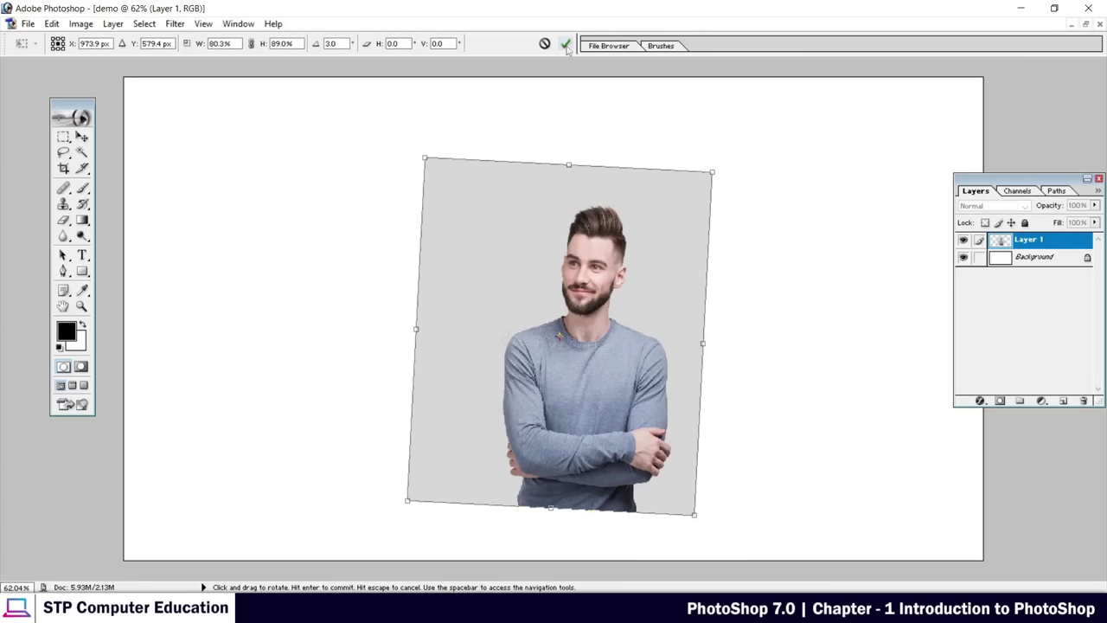
left_click_drag(593, 249, 502, 216)
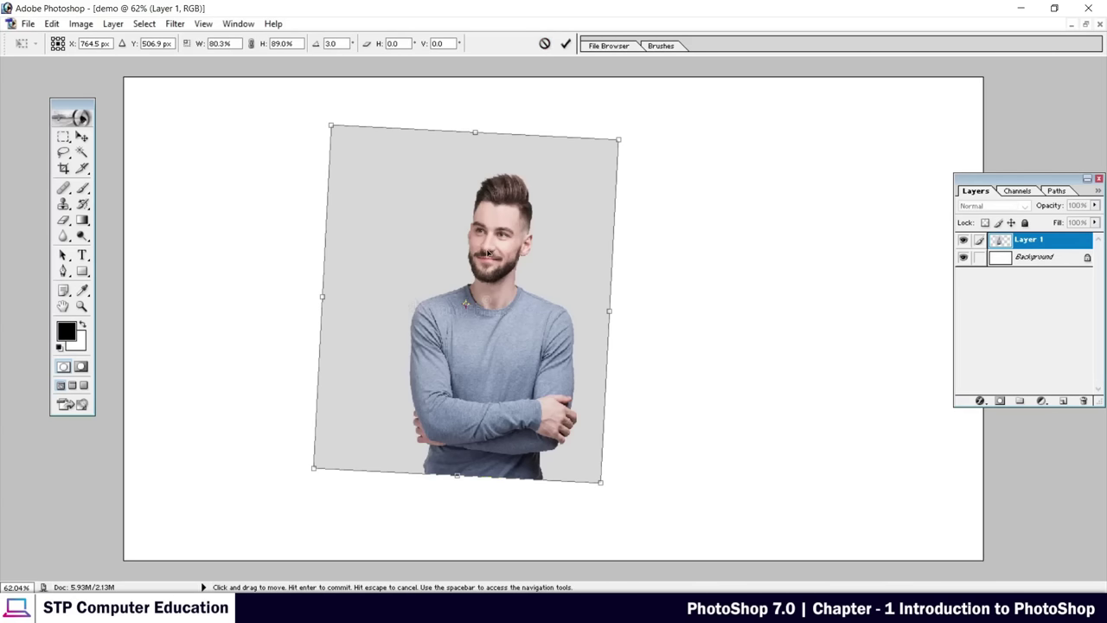
left_click(545, 44)
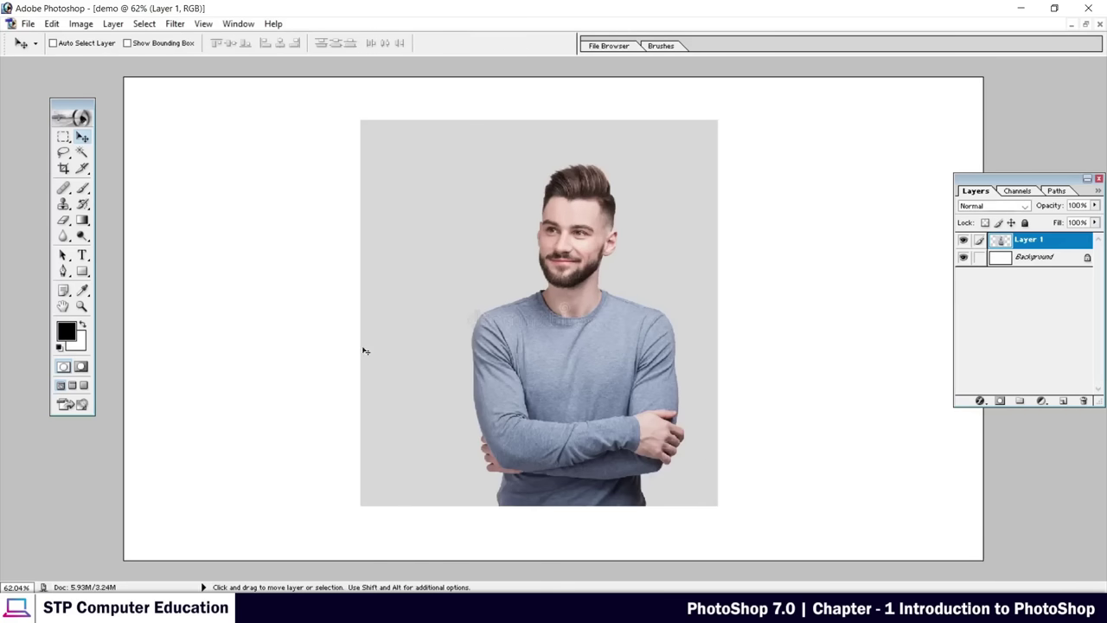
Free-transform the portrait down to a proportional 56.9% scale and commit it
left_click_drag(573, 255, 578, 250)
key("ctrl+t")
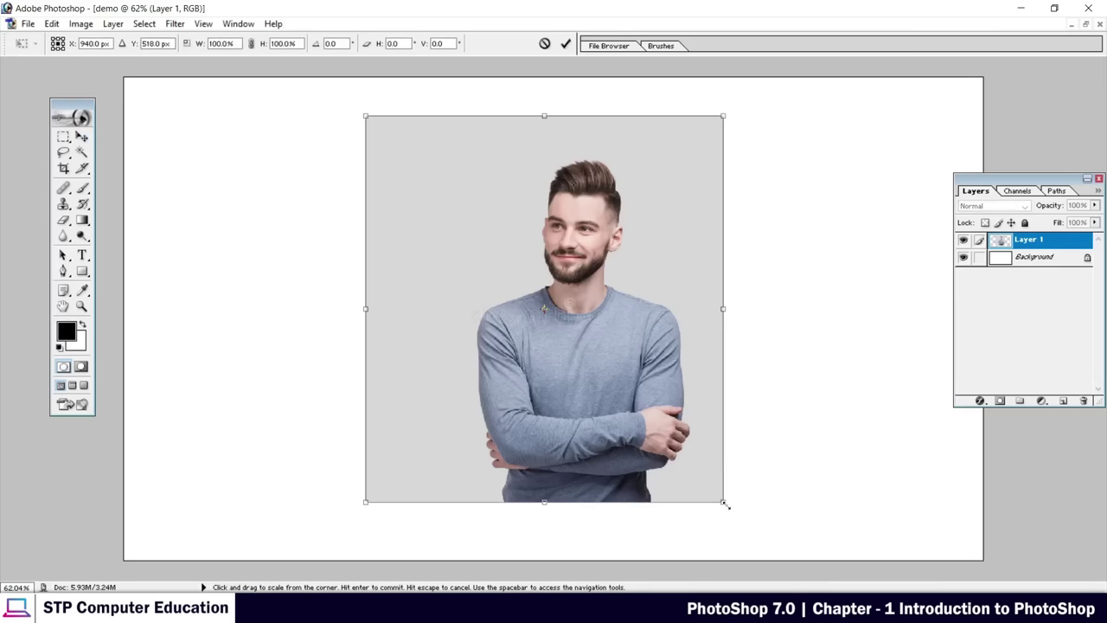
left_click_drag(725, 504, 624, 429)
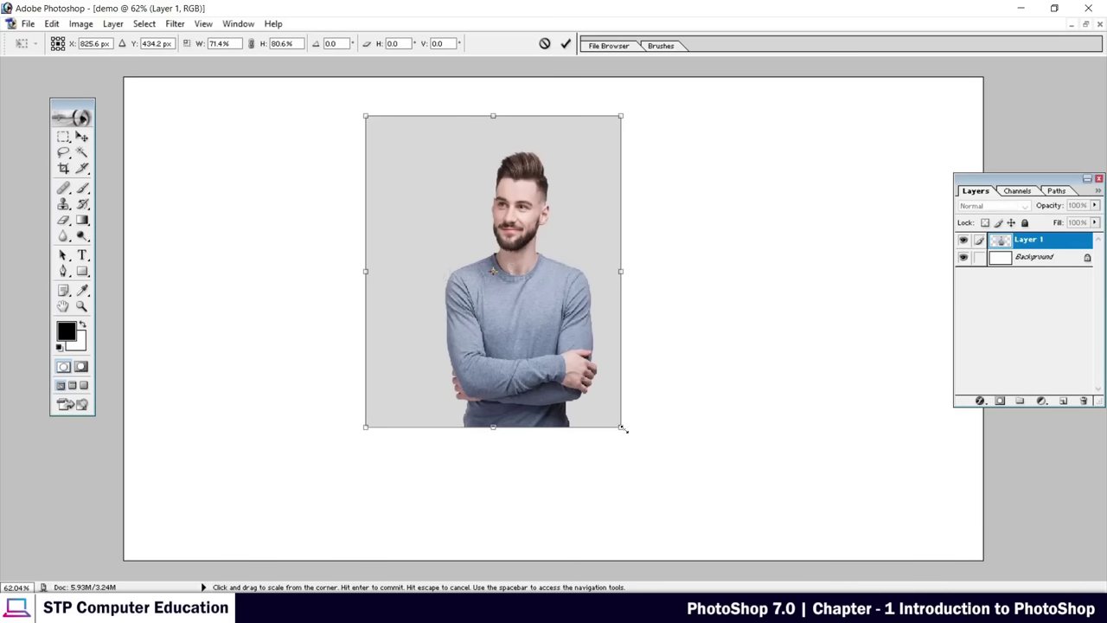
left_click_drag(623, 428, 487, 416)
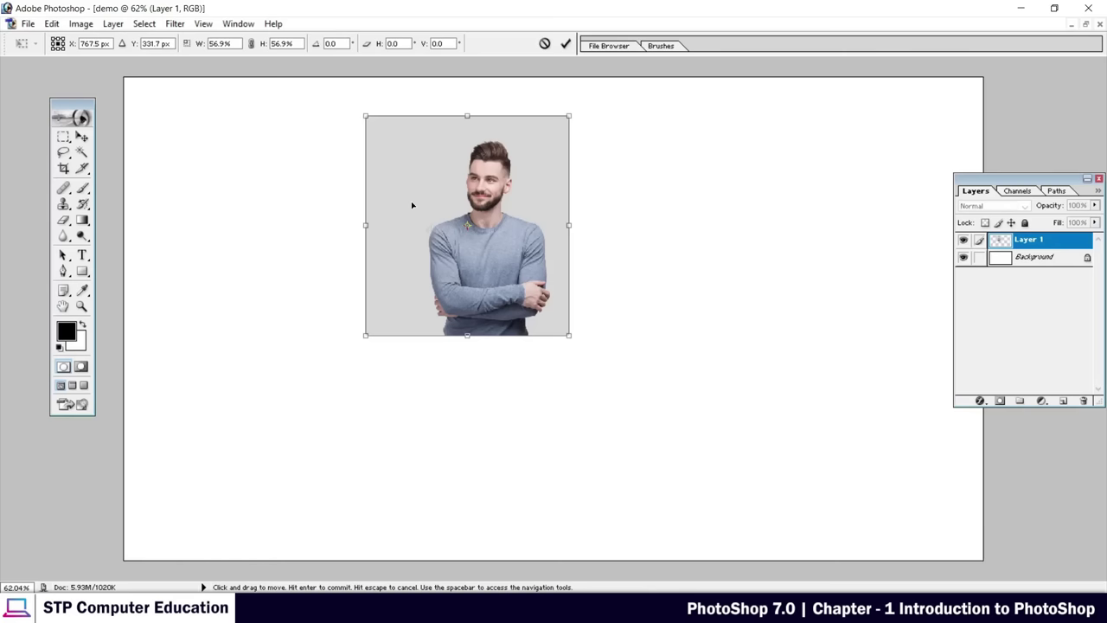
left_click(564, 44)
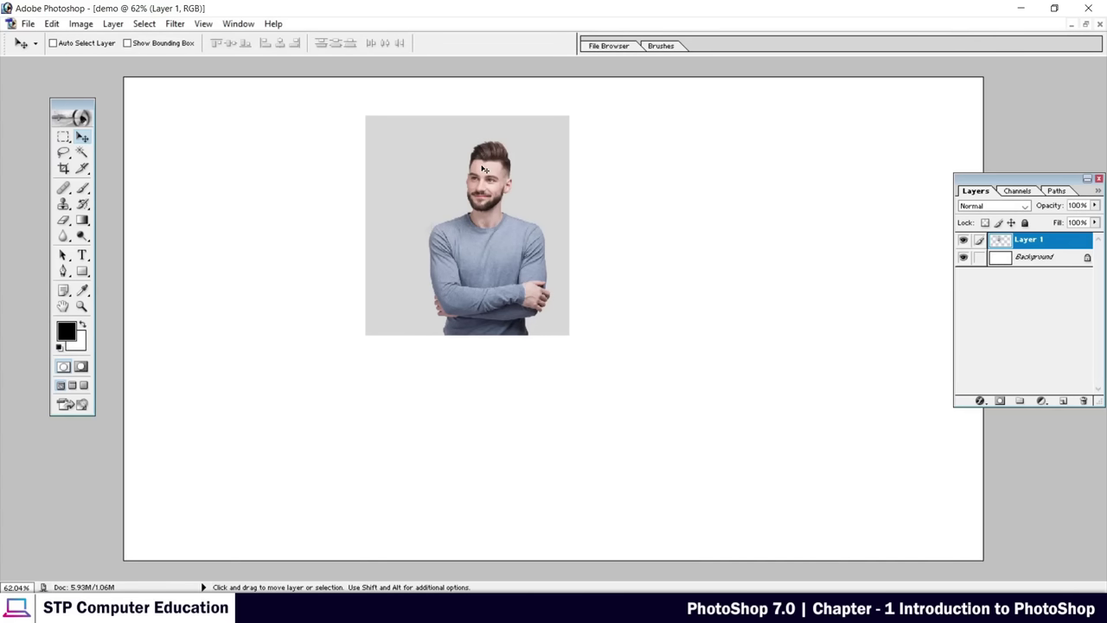
Drag the reduced portrait on Layer 1 into the canvas's upper-left corner
left_click_drag(502, 205, 287, 191)
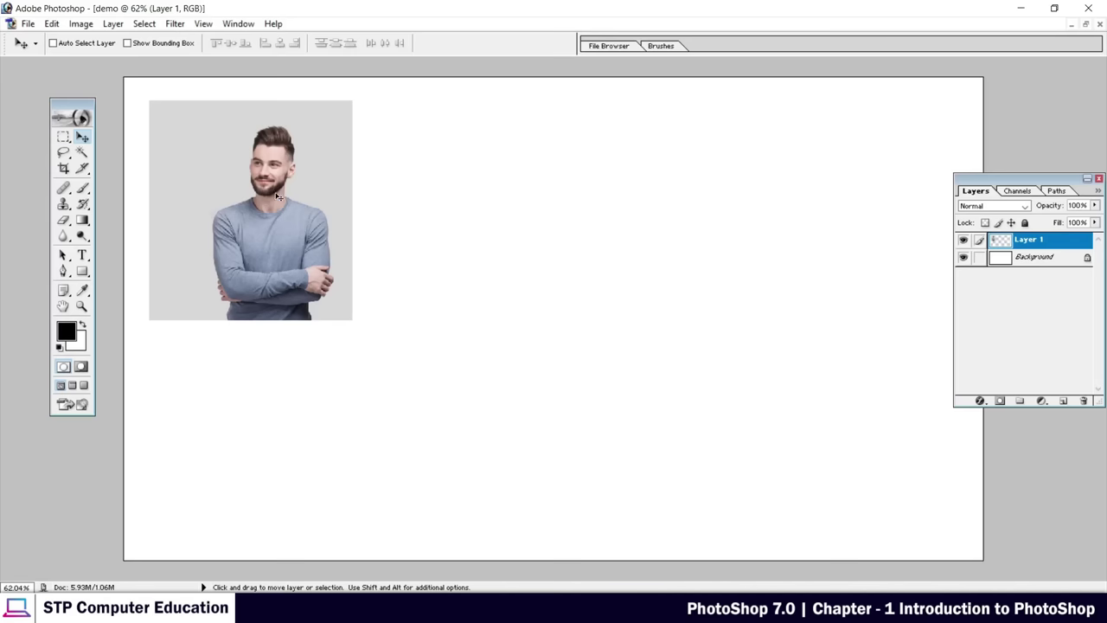
Restore the demo document to a floating window, rearrange it and the Layers palette, and open the Open dialog
left_click(1086, 26)
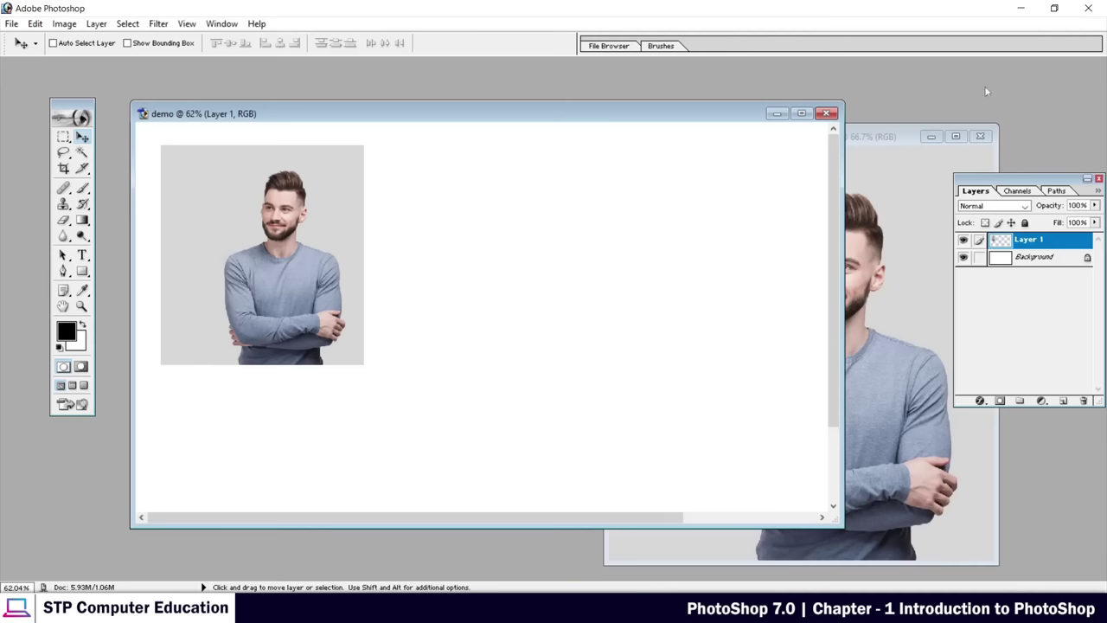
left_click_drag(468, 112, 550, 116)
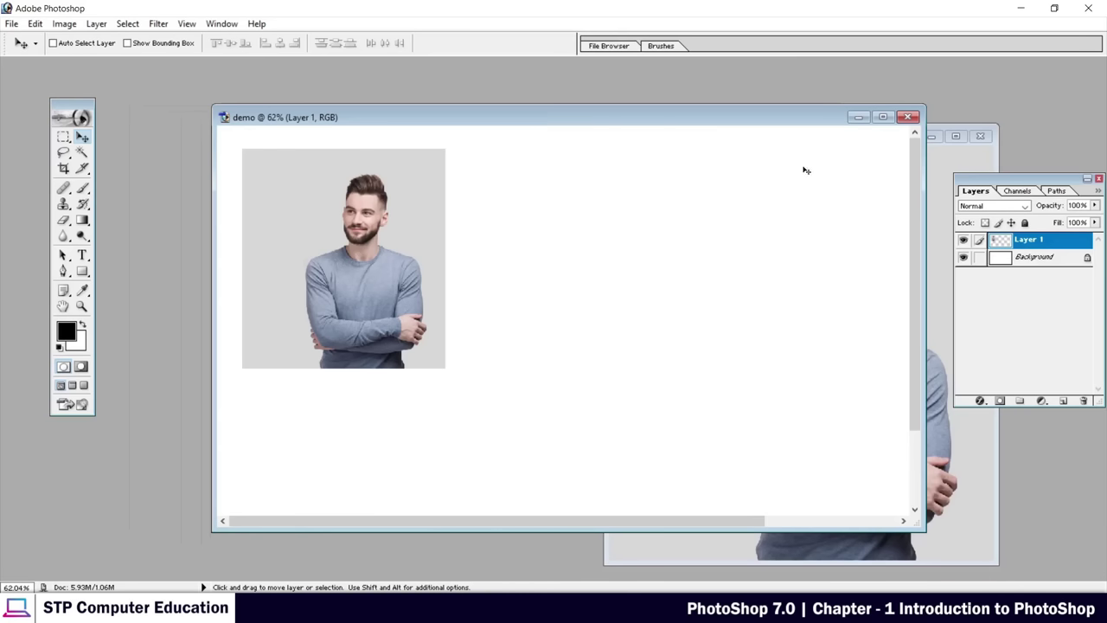
left_click_drag(980, 188, 824, 200)
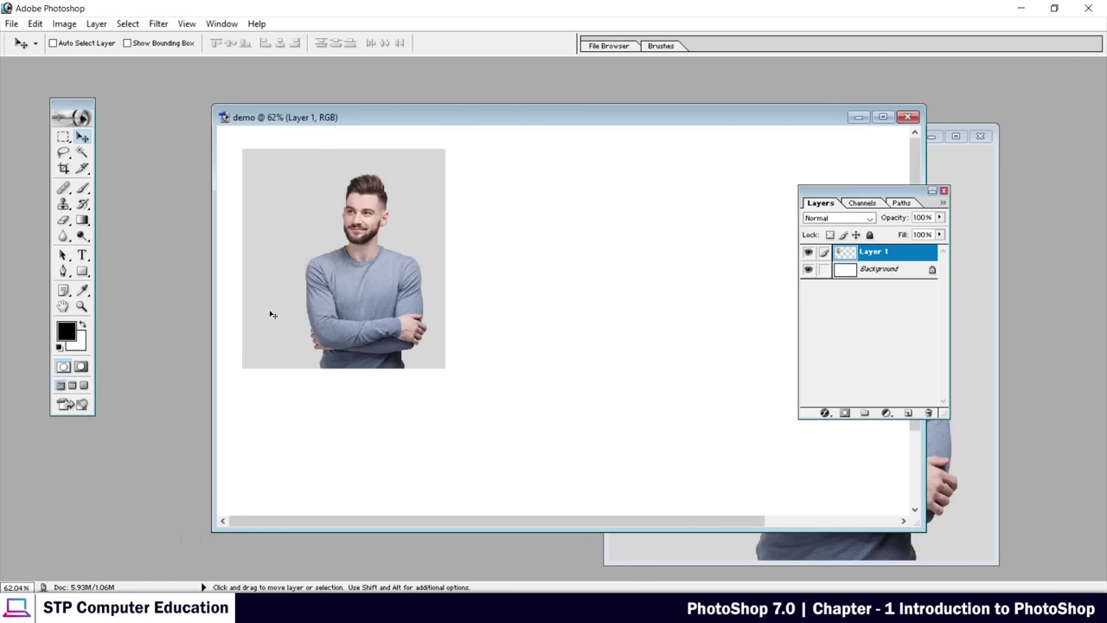
key("ctrl+o")
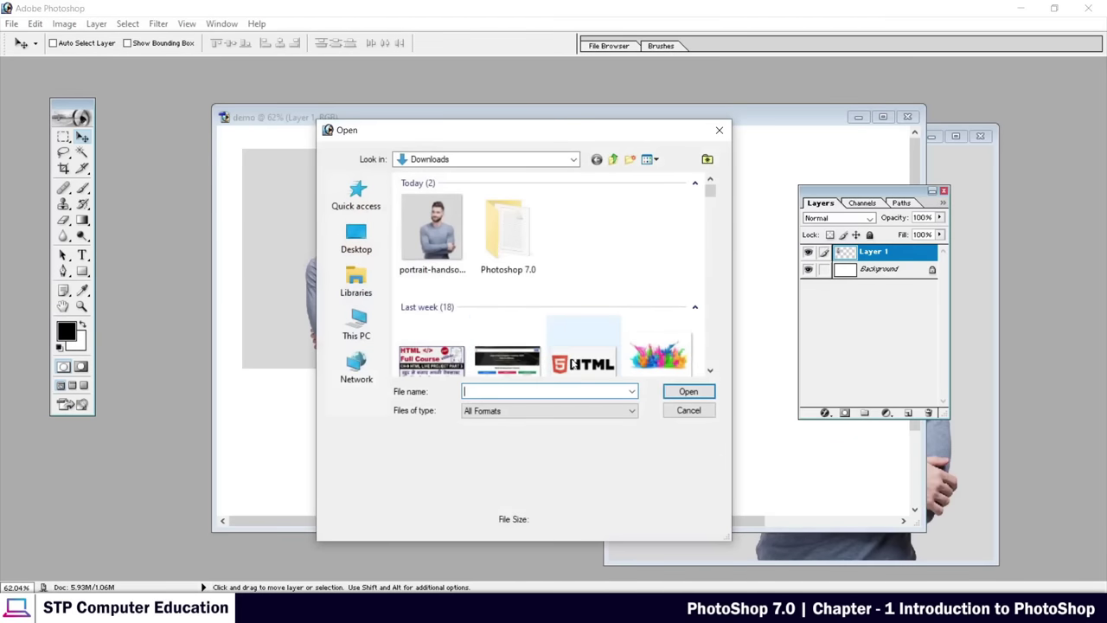
Open the Holi JPG and drag it into demo as a new layer
left_click(663, 363)
left_click(689, 391)
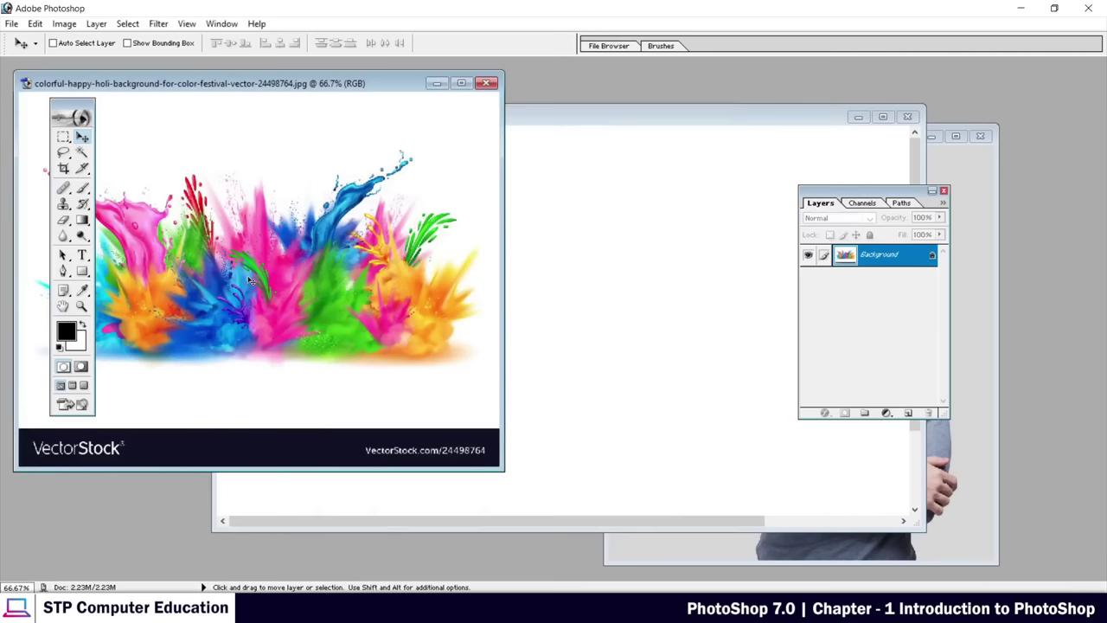
left_click_drag(465, 253, 468, 328)
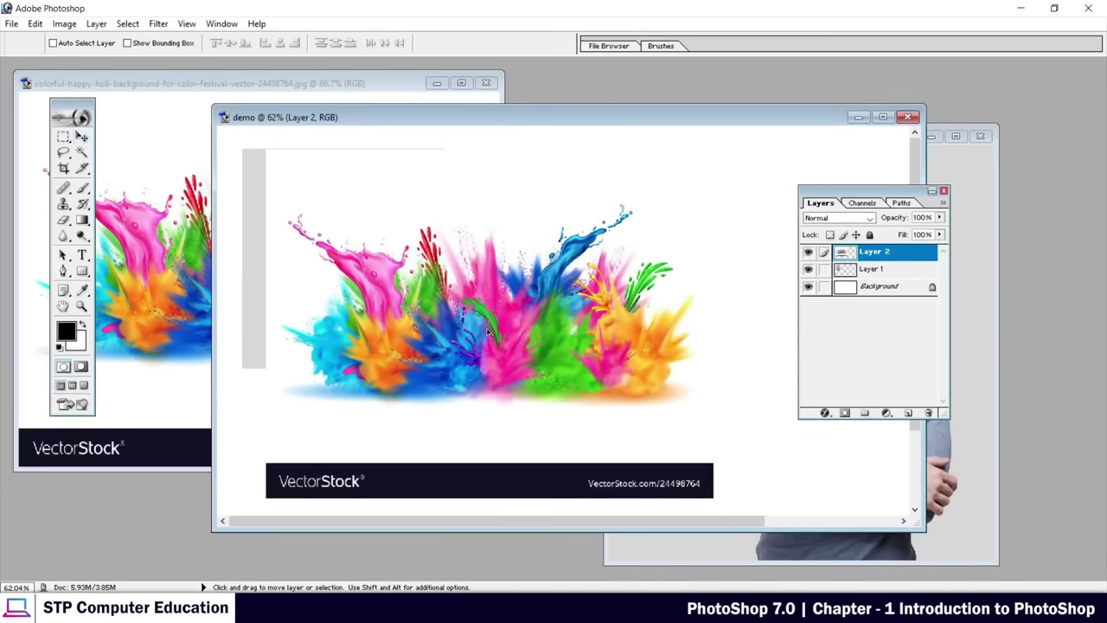
Scale the Holi layer to about 55.6%, place it right of the portrait, and commit
key("ctrl+t")
left_click_drag(713, 499, 514, 345)
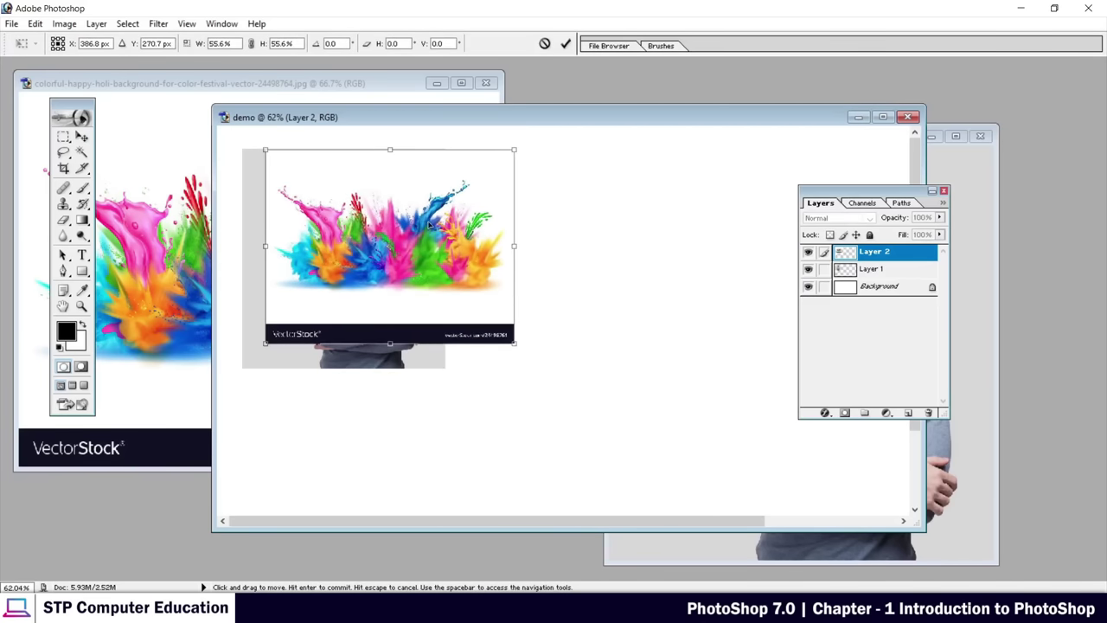
left_click_drag(440, 207, 635, 211)
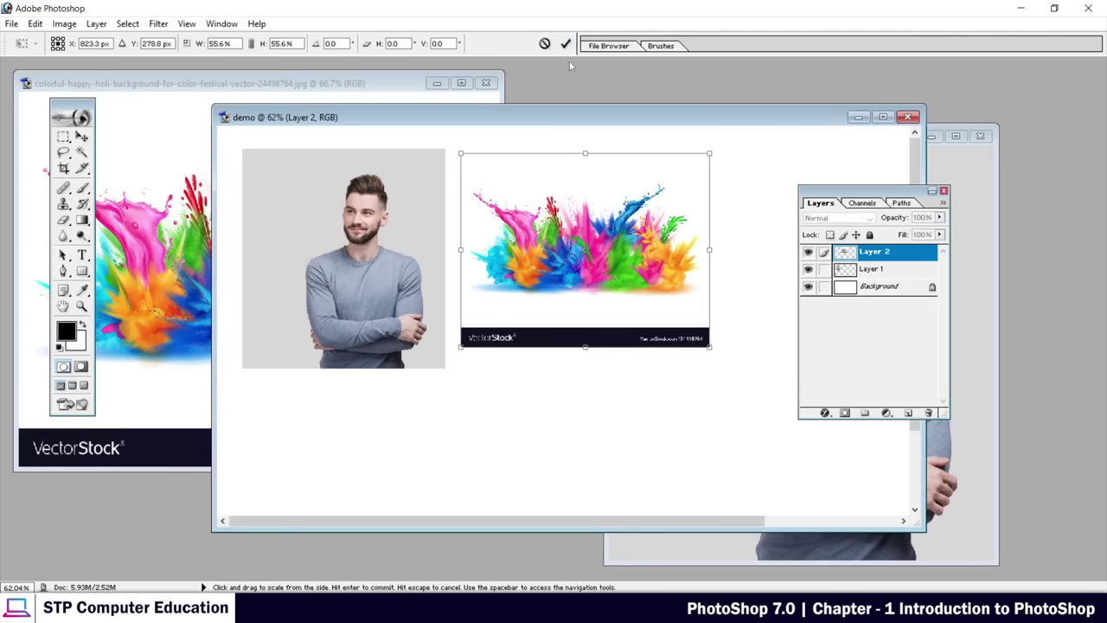
left_click(566, 43)
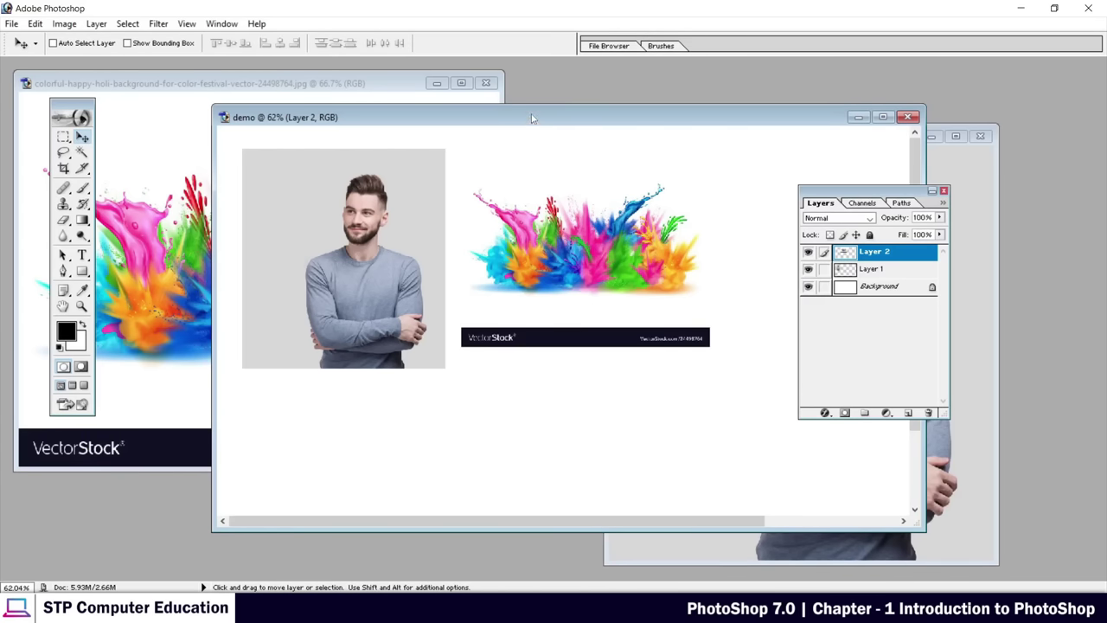
left_click_drag(534, 118, 418, 91)
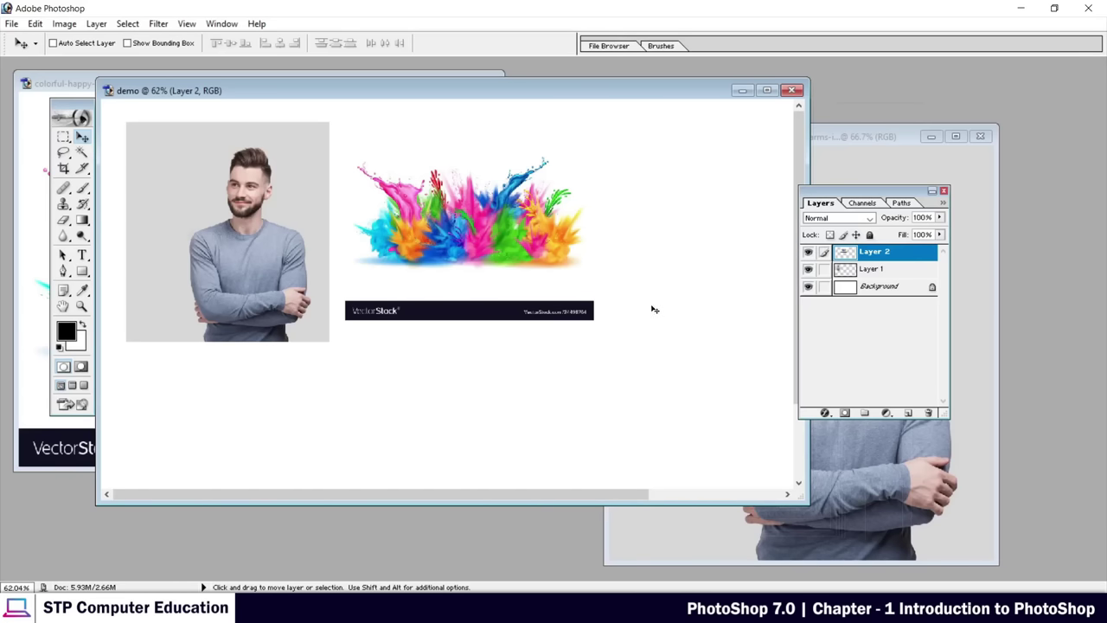
Reposition the demo document window up and left, then open the File menu
left_click_drag(582, 494, 553, 483)
left_click_drag(430, 99, 506, 114)
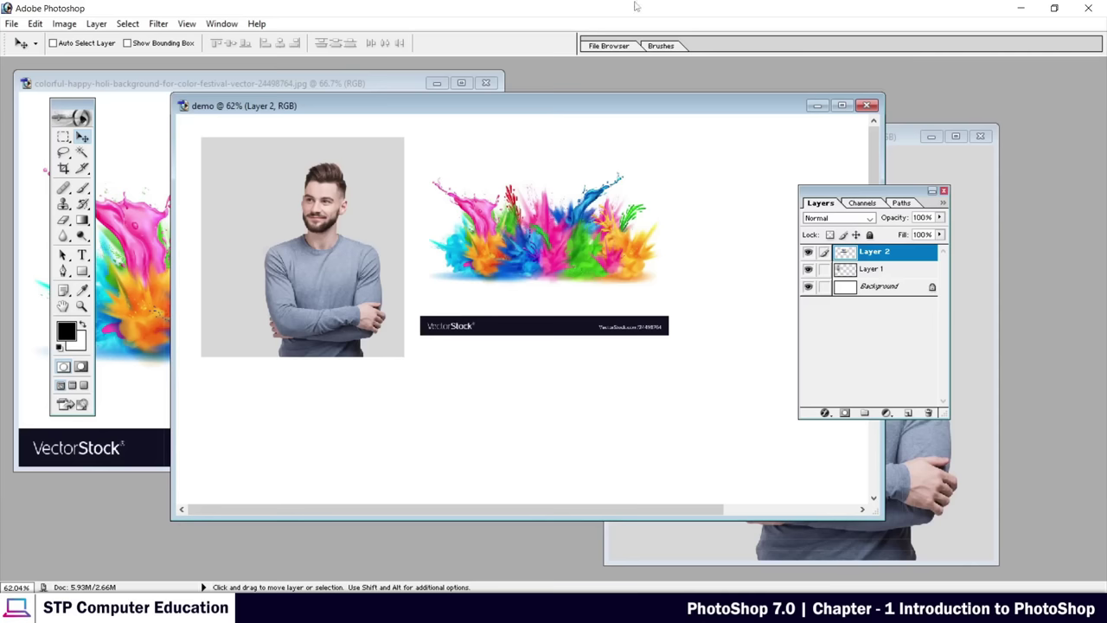
left_click_drag(497, 107, 449, 94)
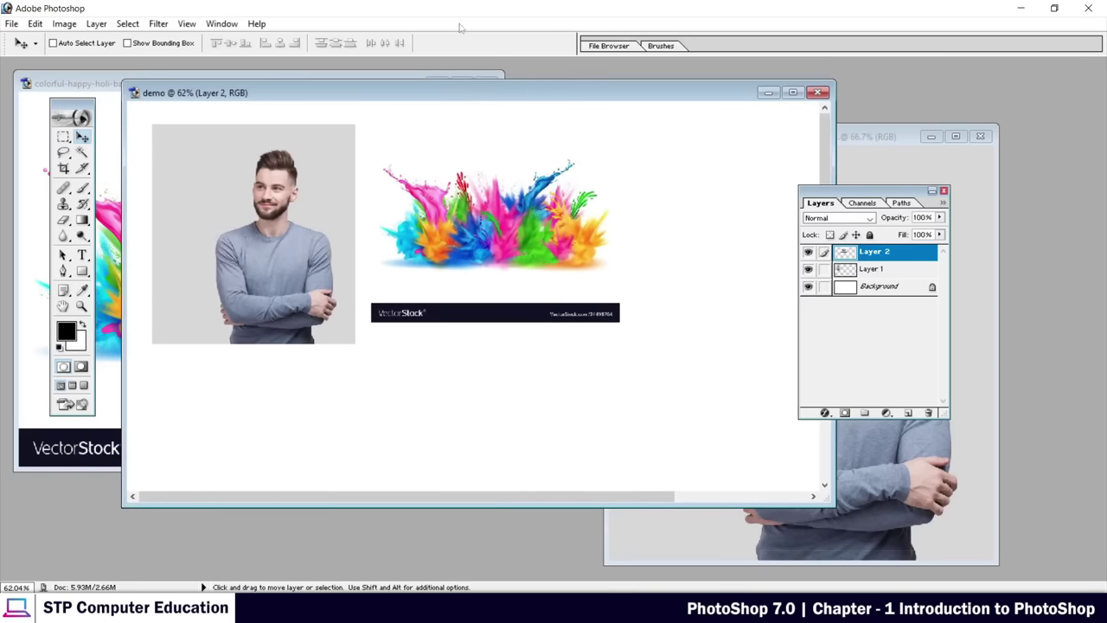
left_click(11, 23)
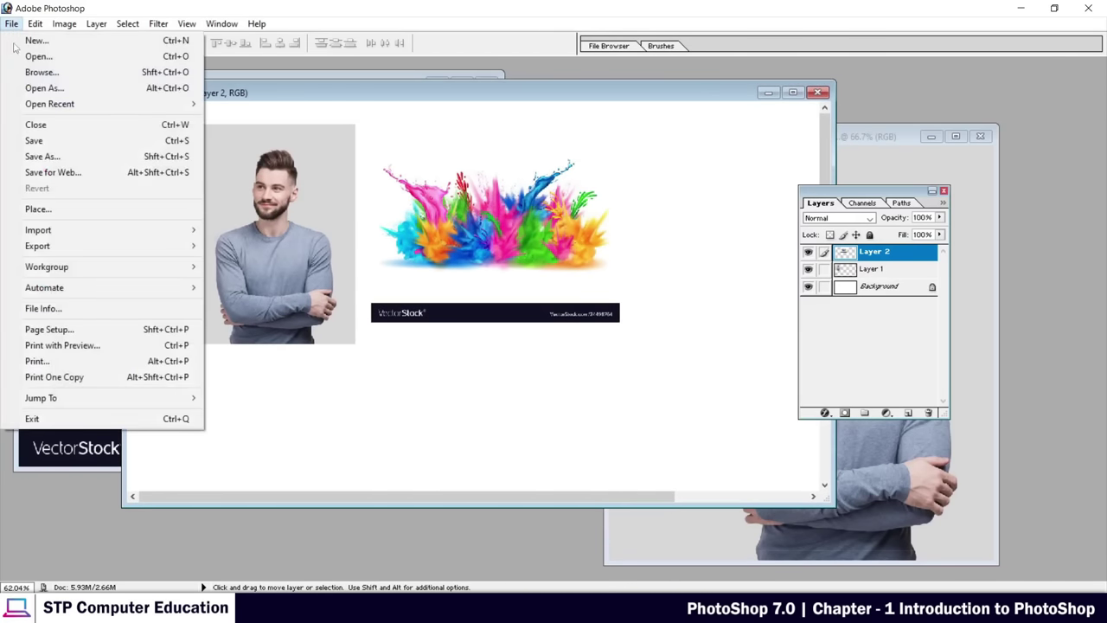
Choose Save As and select the file name demo in the File name field
left_click(48, 158)
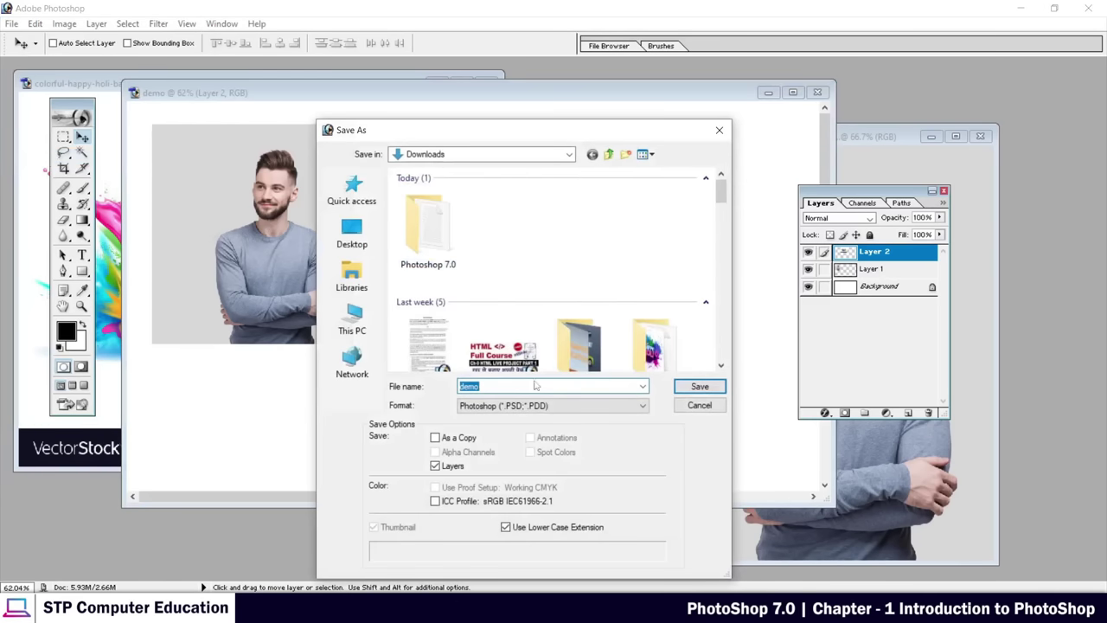
left_click(484, 388)
double_click(490, 388)
left_click(494, 386)
Set the format to JPEG and save demo copy.jpg to Downloads at Medium quality
left_click_drag(459, 130, 329, 345)
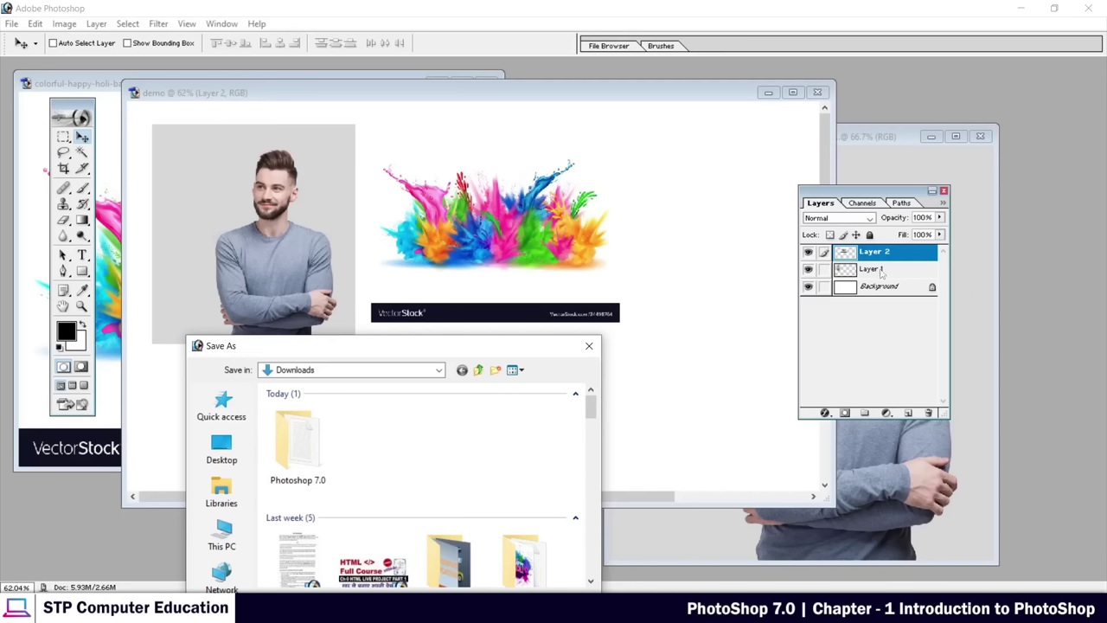
left_click_drag(502, 347, 592, 133)
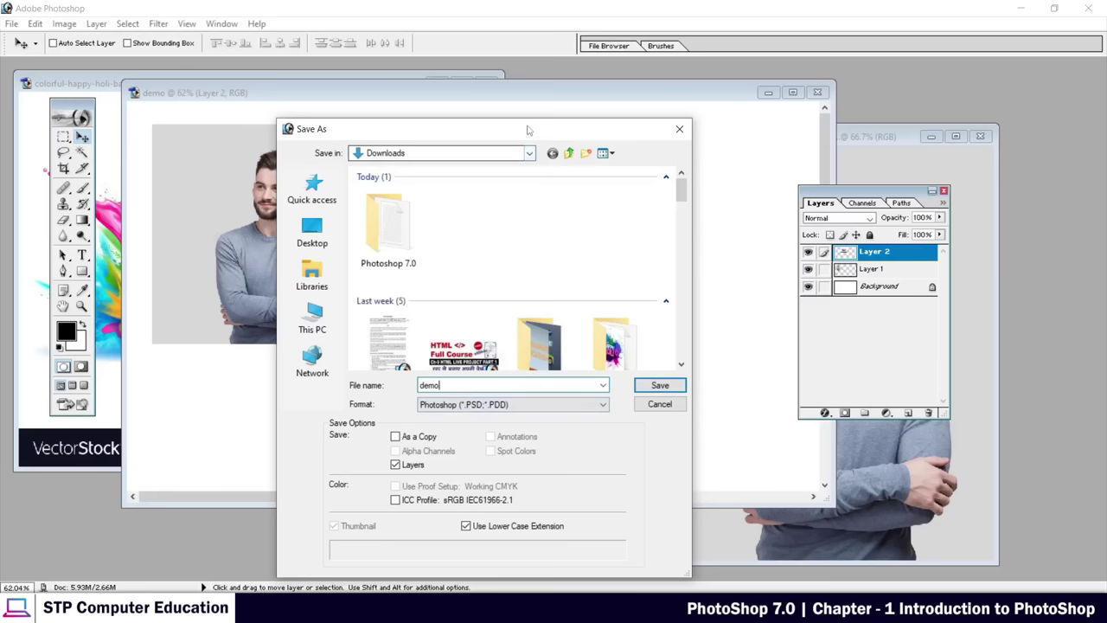
left_click_drag(549, 130, 606, 97)
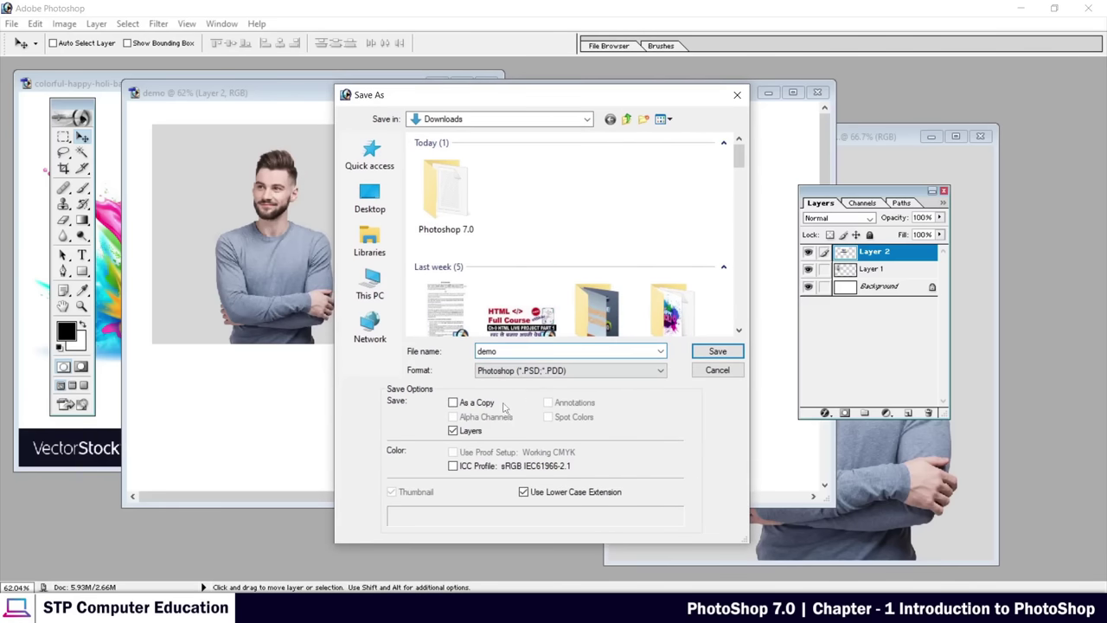
left_click(570, 372)
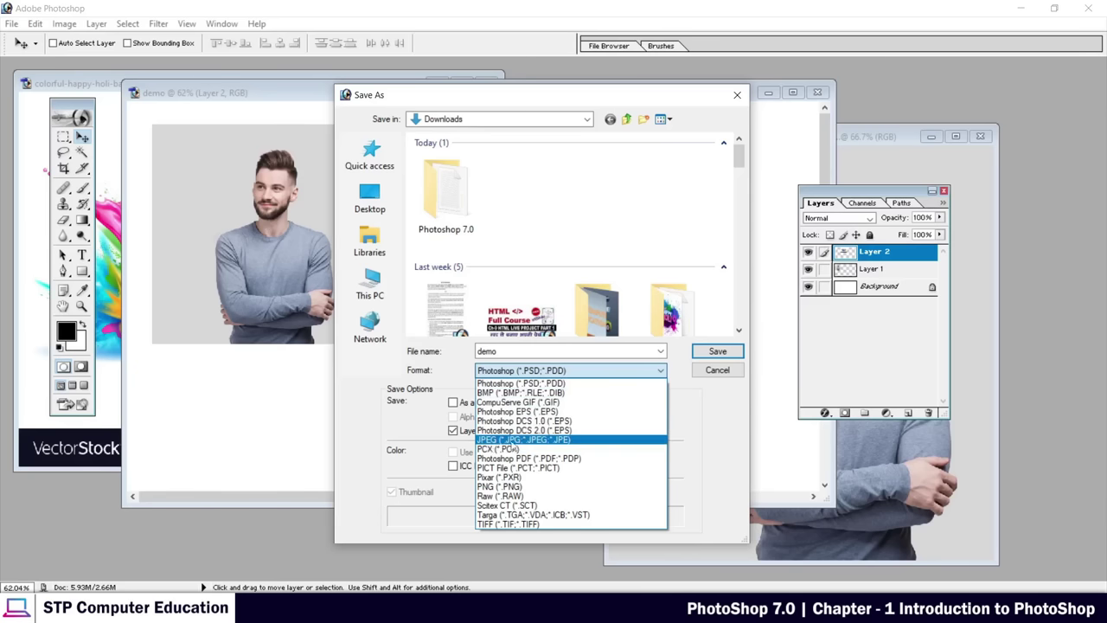
left_click(492, 440)
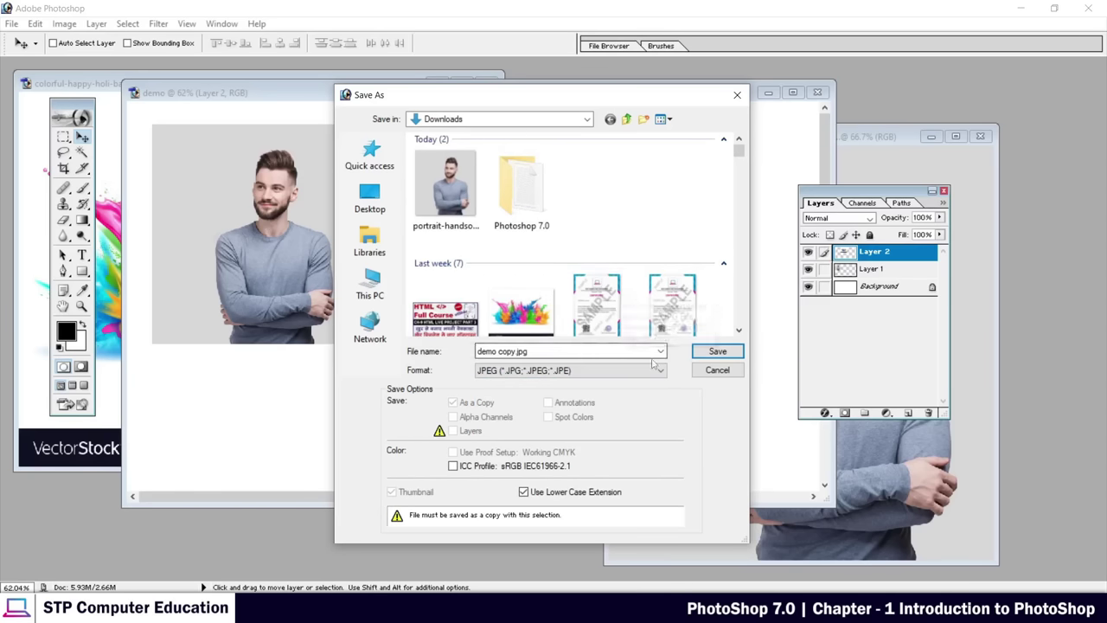
left_click(717, 351)
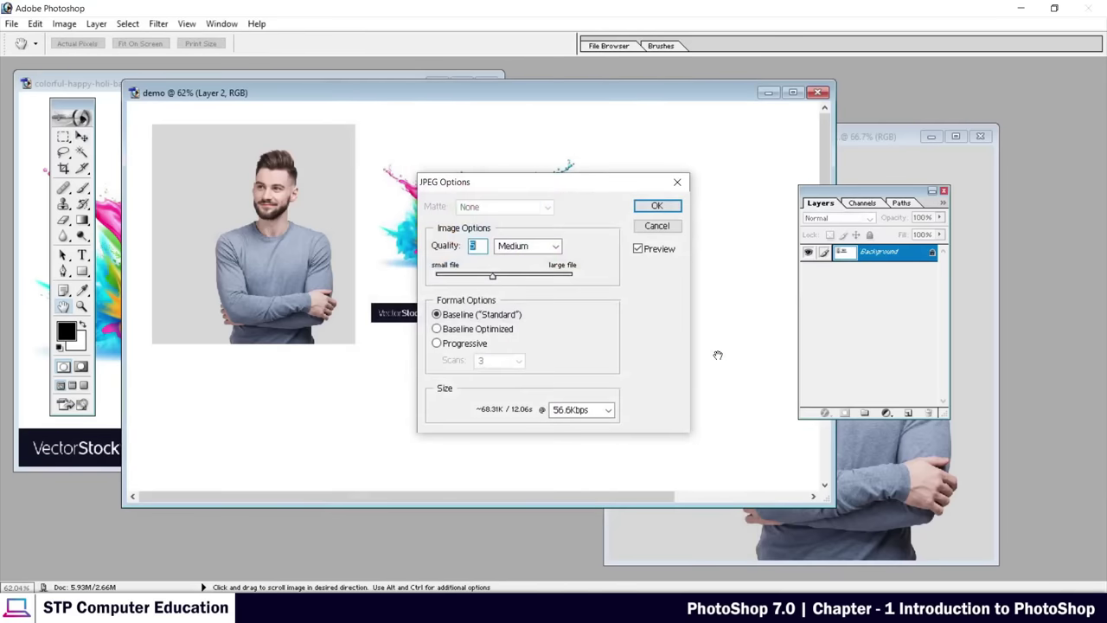
left_click(658, 207)
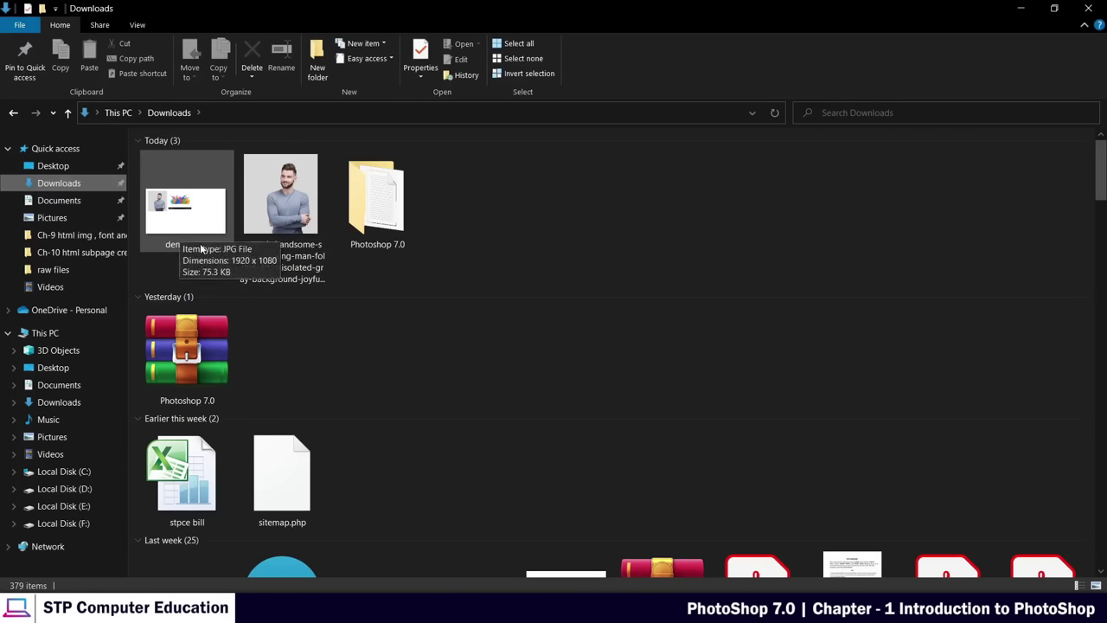
Select demo copy in Downloads to confirm it is a 1920 x 1080, 75.3 KB JPG
left_click(171, 216)
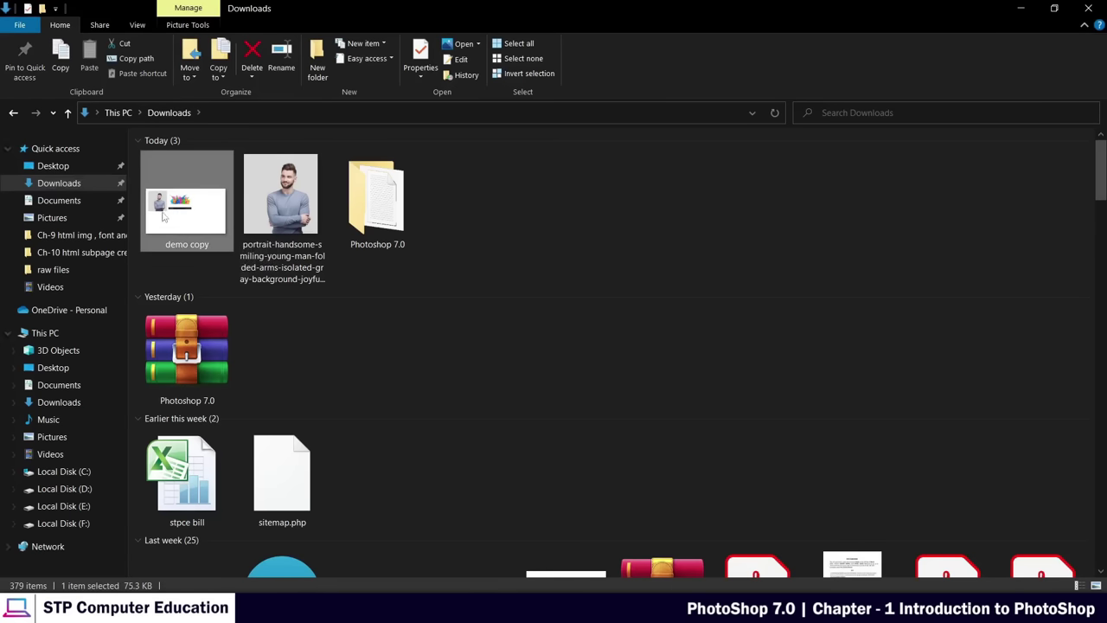
Open demo copy.jpg in Photos to check the composition, then close the preview
double_click(177, 216)
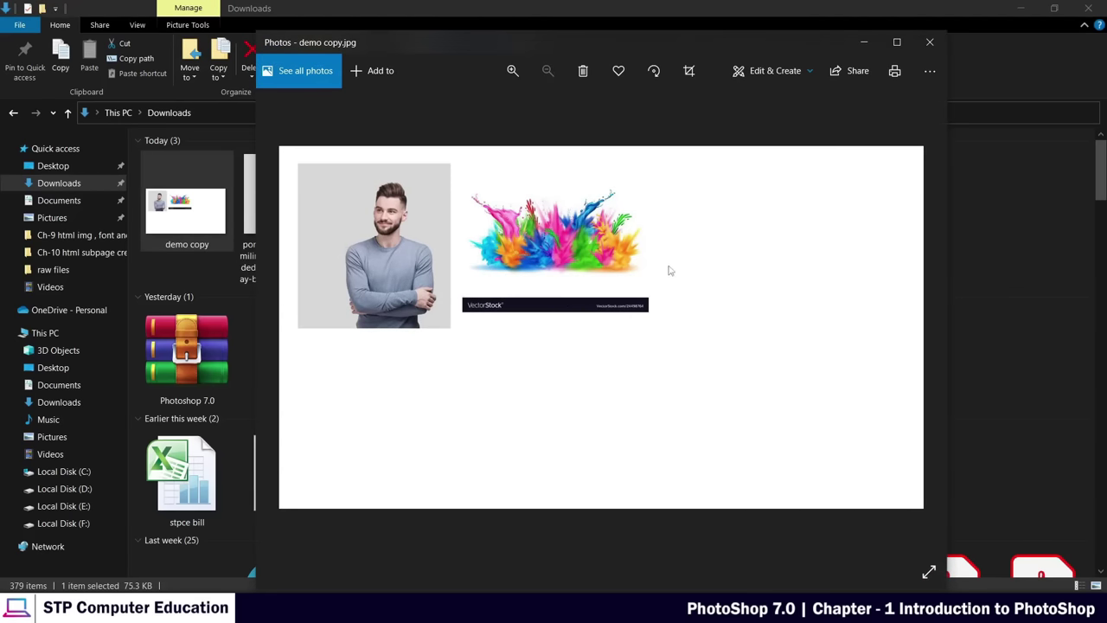
left_click(929, 45)
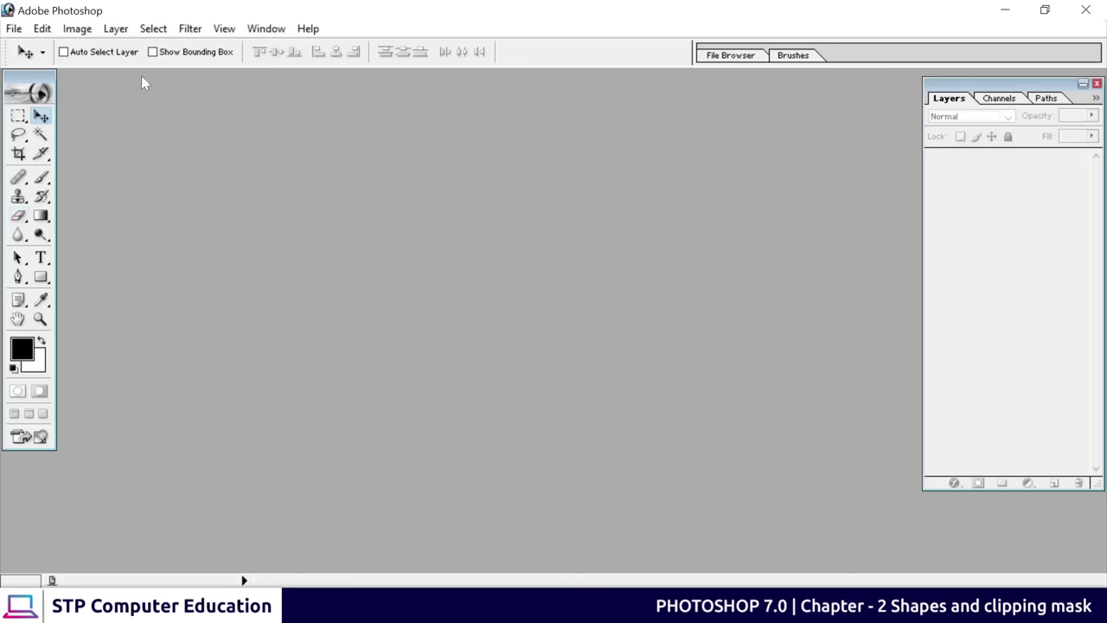
Create a new white 1920 x 1080 HDTV document at 72 pixels/inch and centre its window
left_click(16, 28)
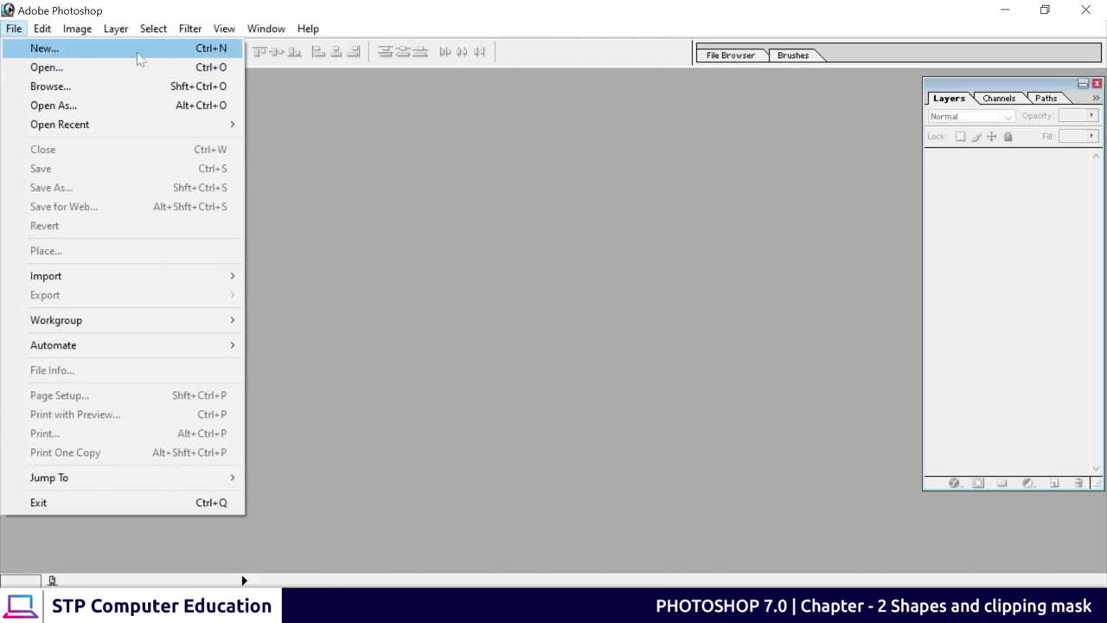
left_click(86, 59)
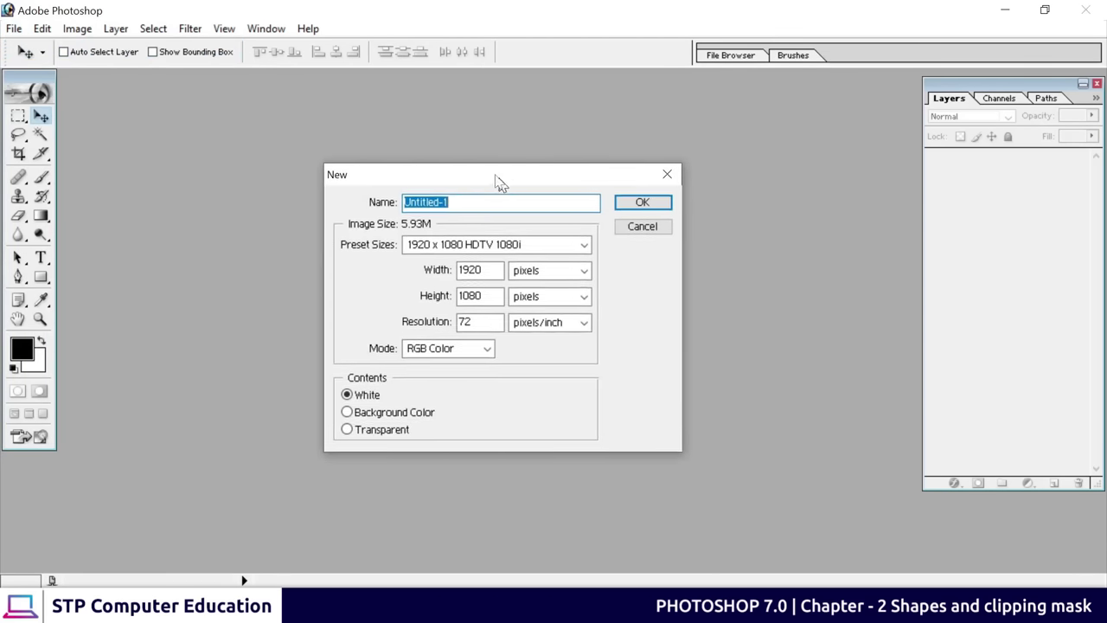
left_click_drag(500, 181, 471, 154)
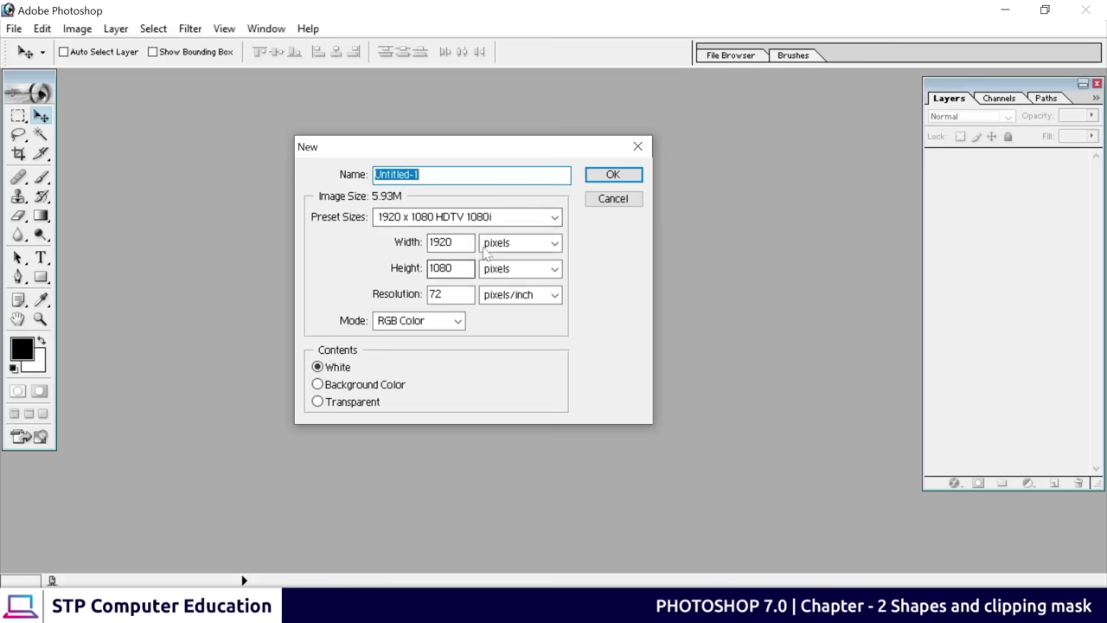
left_click(612, 175)
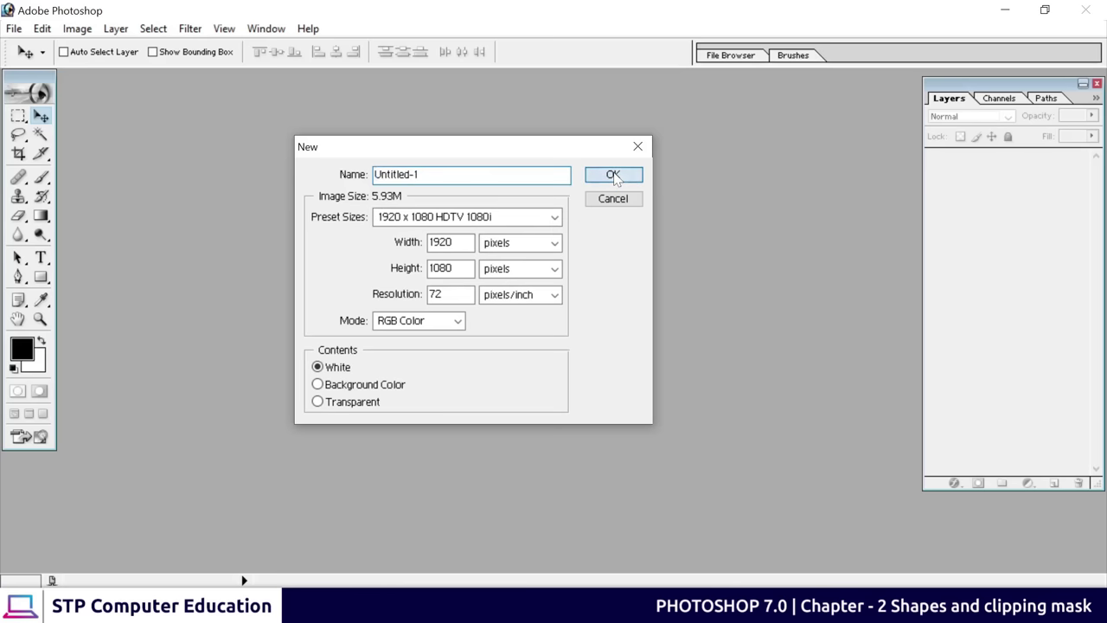
left_click_drag(324, 90, 536, 179)
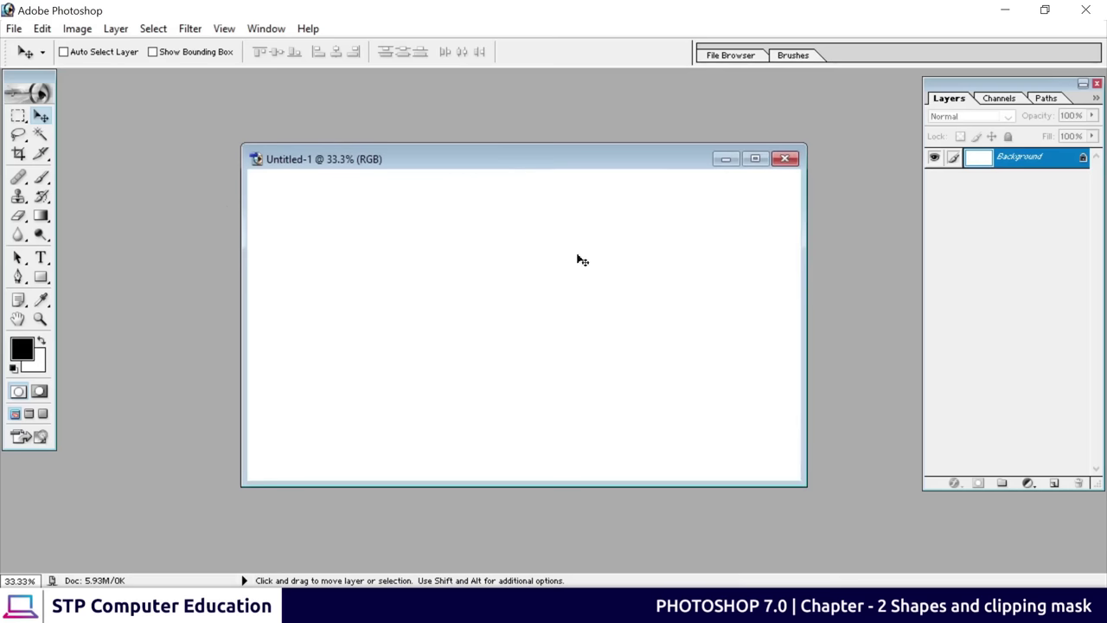
Maximize Untitled-1, zoom it to 50%, and select the Rectangle shape tool
left_click(755, 159)
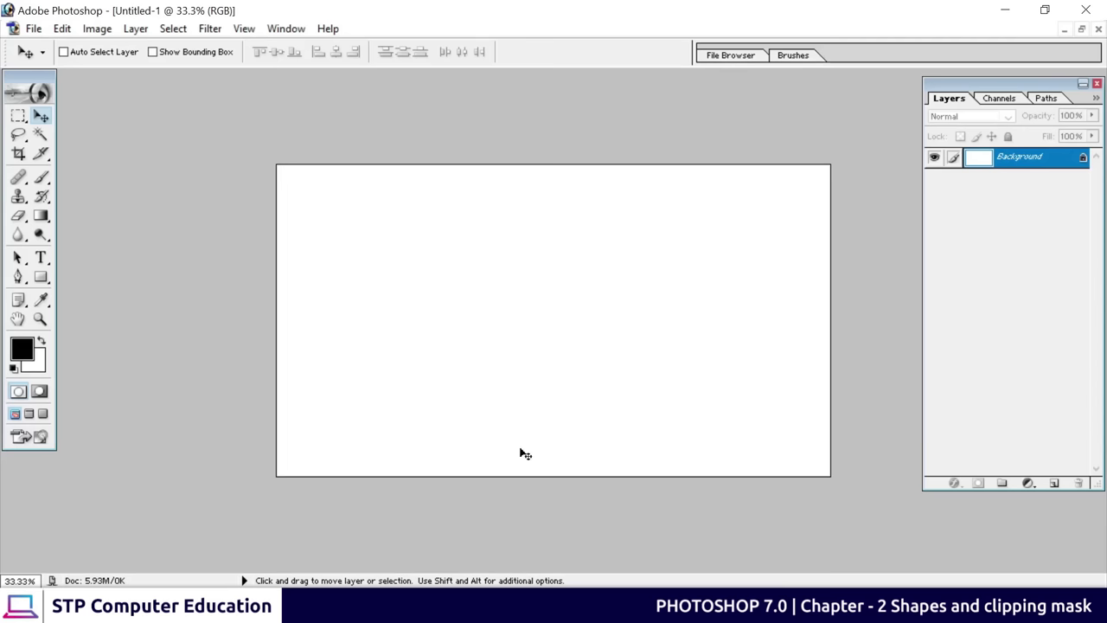
key("ctrl+plus")
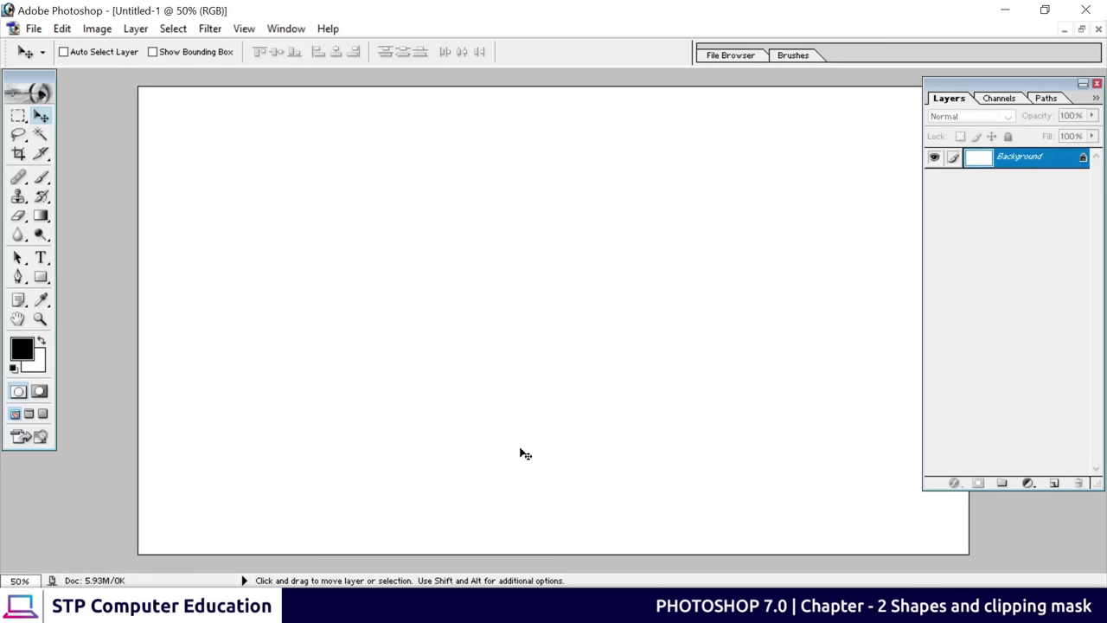
key("ctrl+minus")
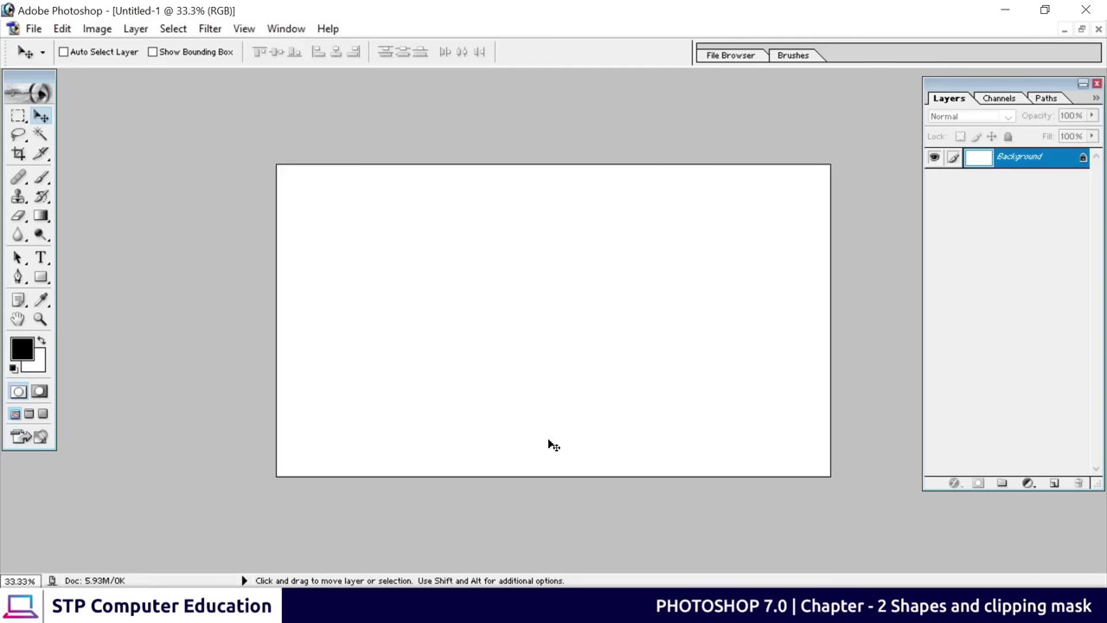
key("ctrl+plus")
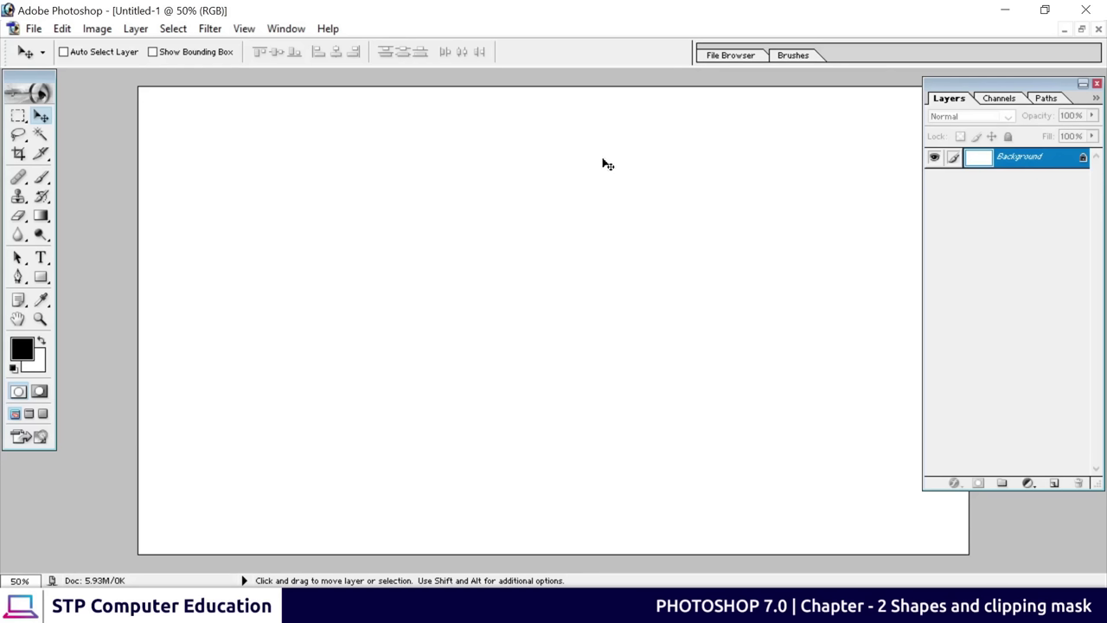
left_click(41, 286)
left_click(41, 277)
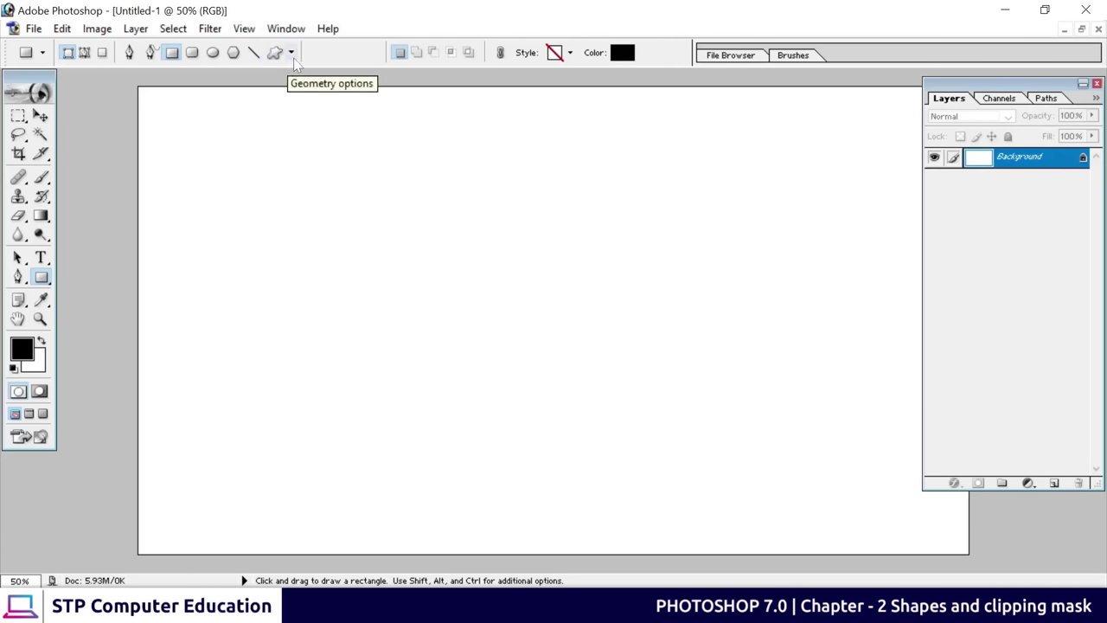
Browse the rectangle geometry options and the preset custom shapes list
left_click(291, 53)
left_click(292, 54)
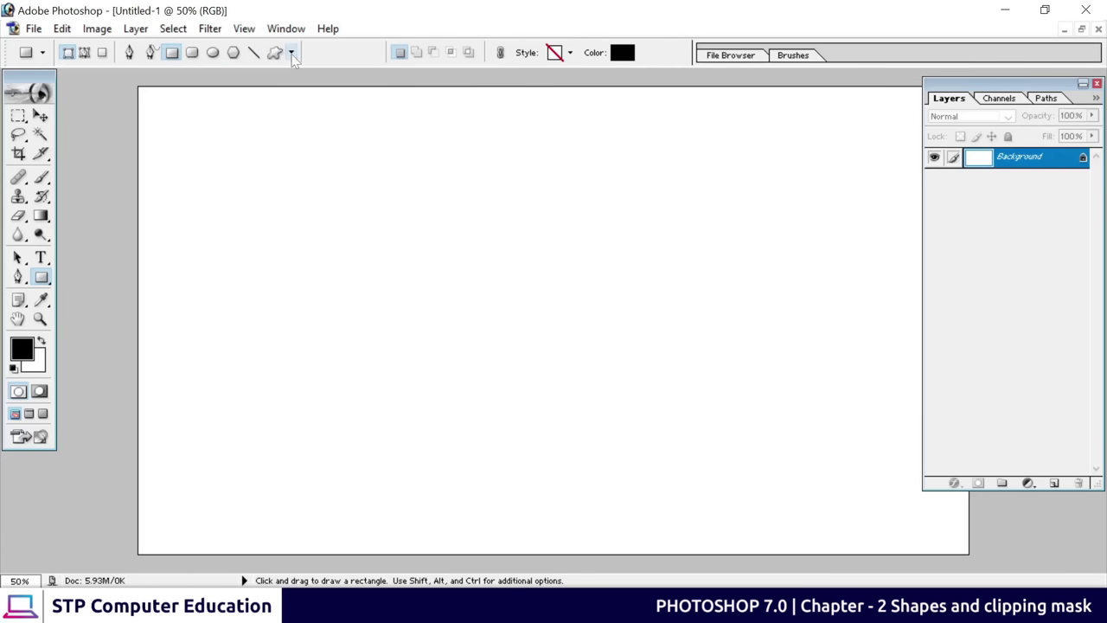
left_click(275, 54)
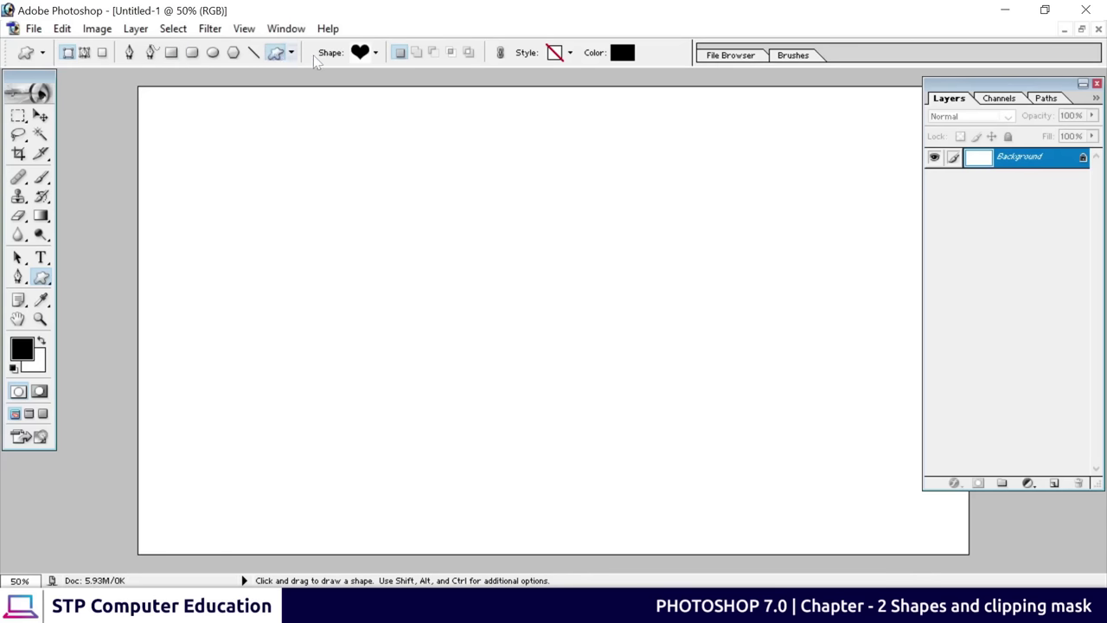
left_click(375, 53)
left_click_drag(440, 121, 441, 122)
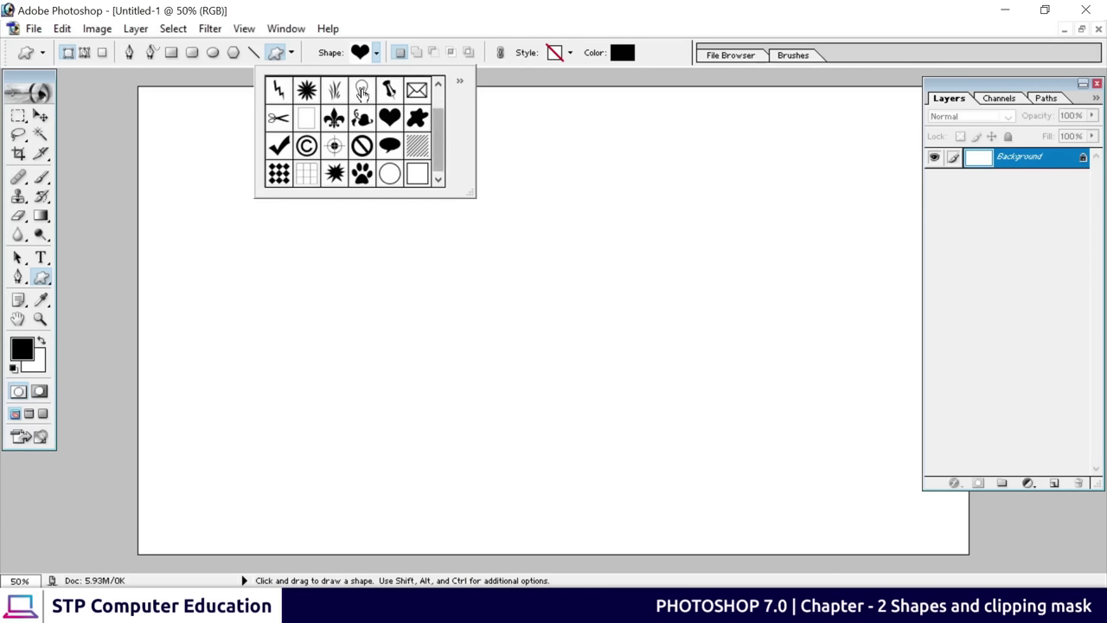
left_click_drag(442, 132, 445, 111)
Draw a black rectangle near the canvas's upper left with the Rectangle tool
left_click(513, 133)
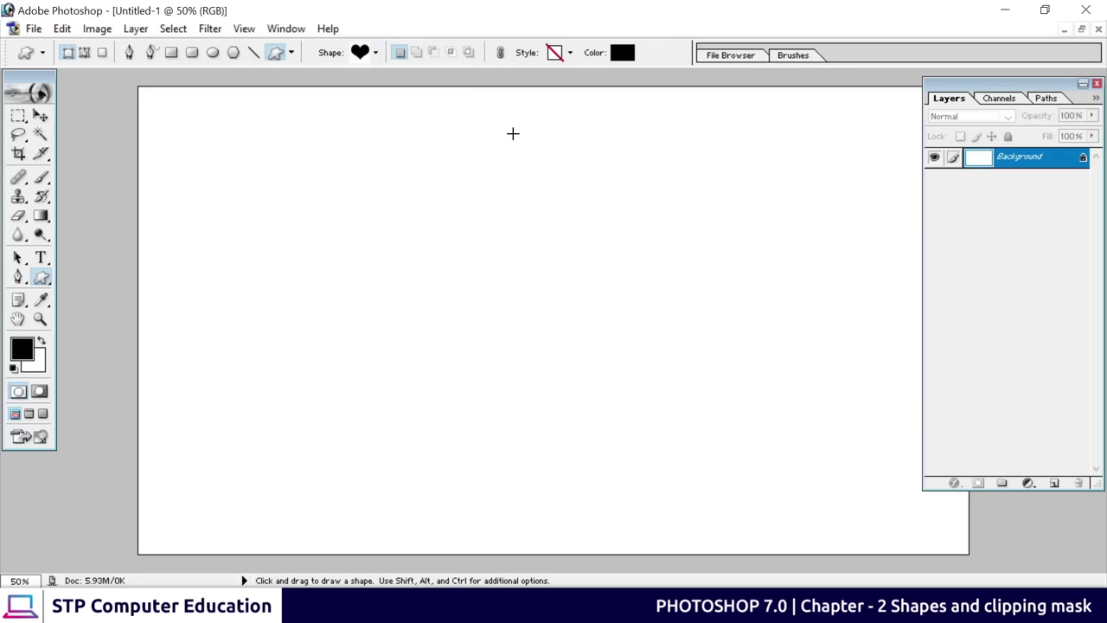
left_click(171, 53)
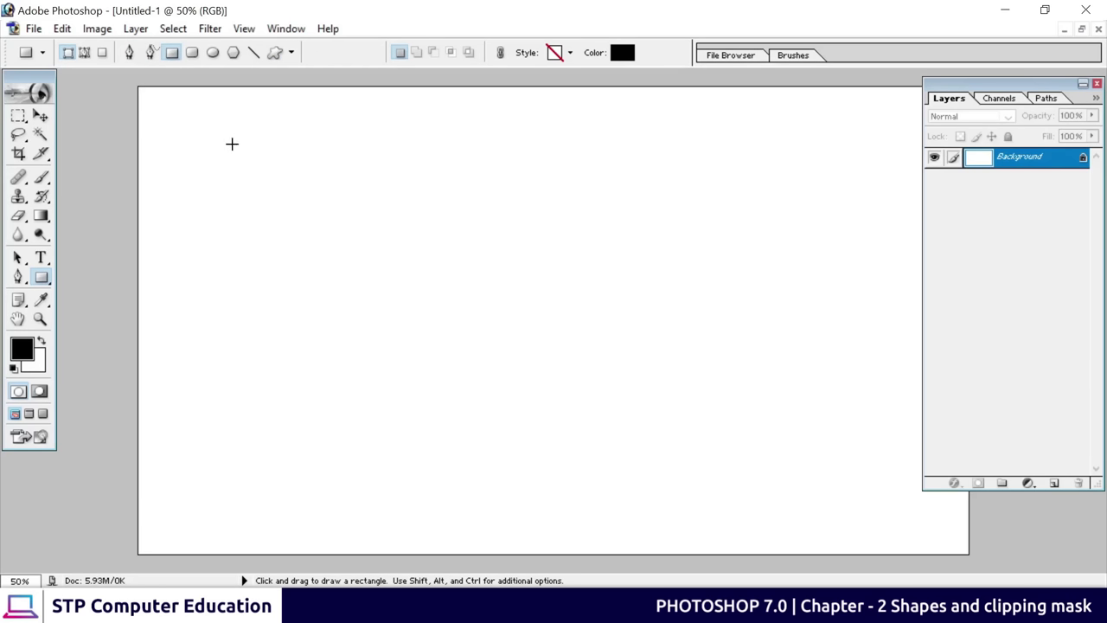
left_click_drag(232, 145, 426, 264)
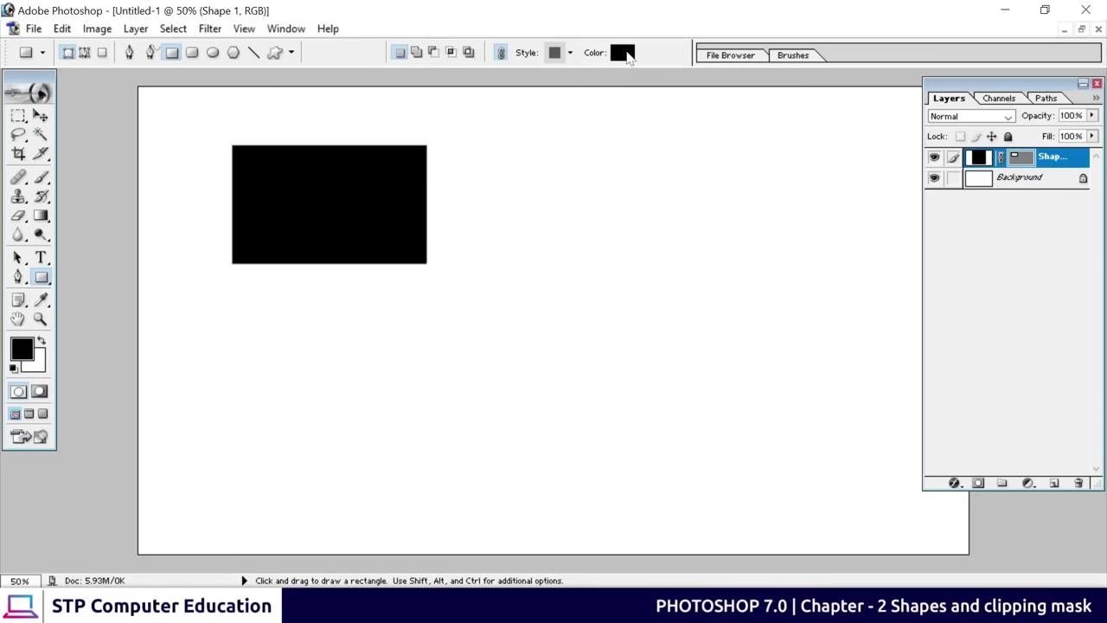
Try red shades, then set the rectangle's fill to blue from the options bar swatch
left_click(621, 53)
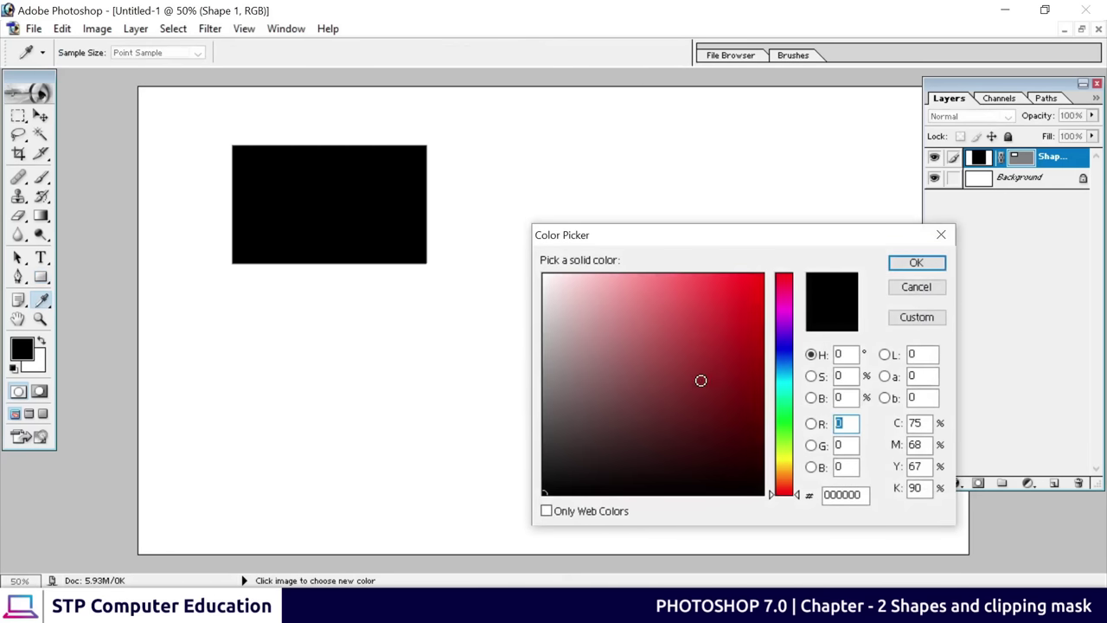
left_click(724, 377)
left_click_drag(704, 234, 670, 125)
left_click(651, 288)
left_click(682, 239)
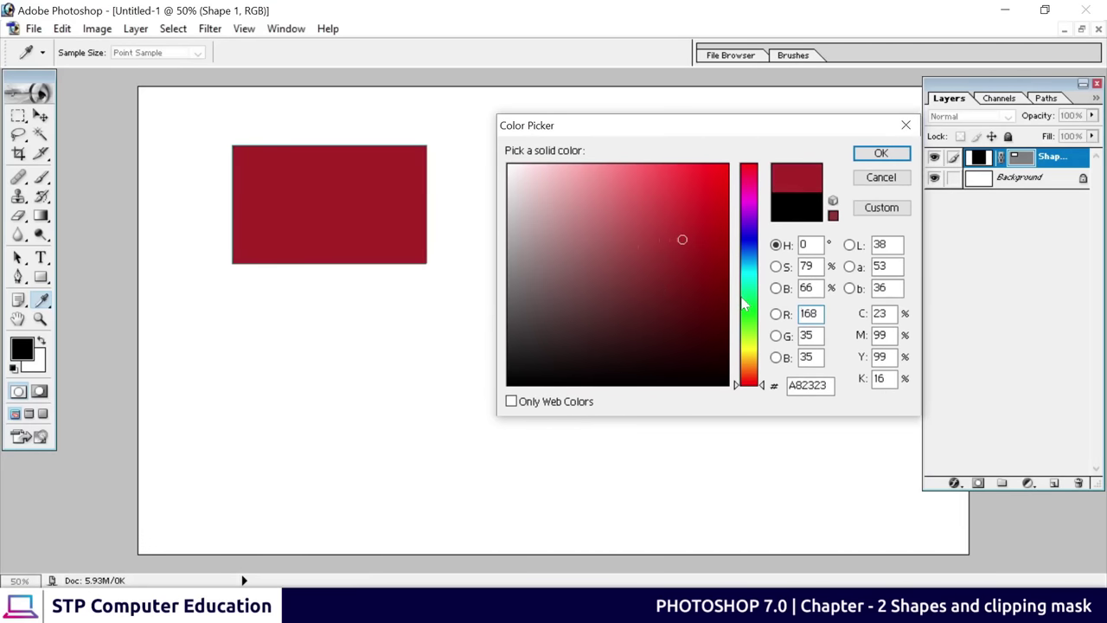
left_click_drag(748, 302, 748, 243)
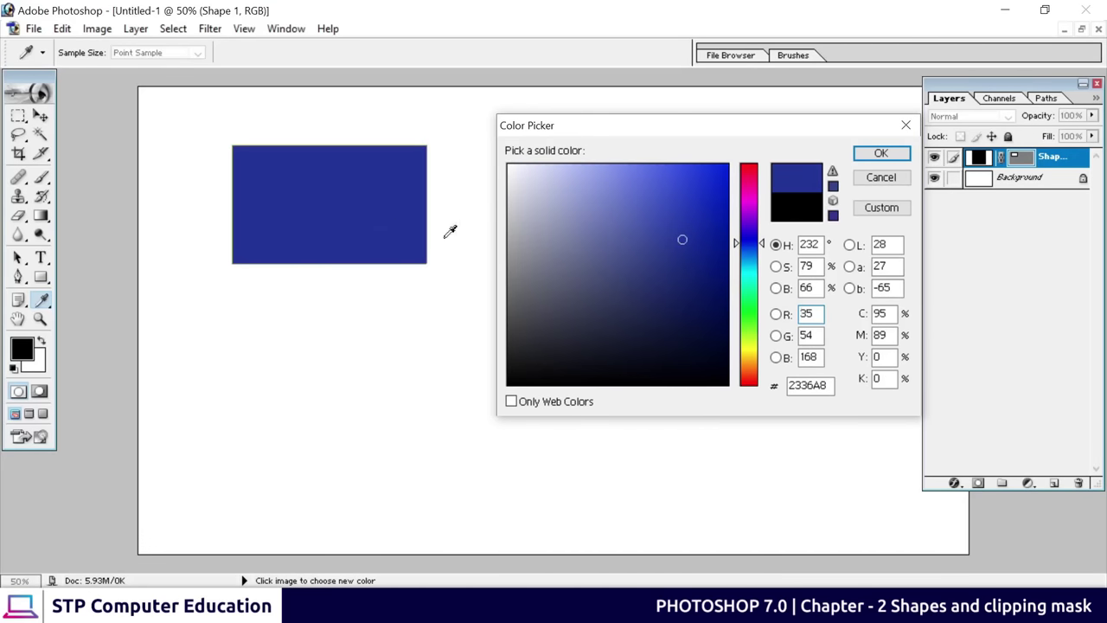
left_click(880, 154)
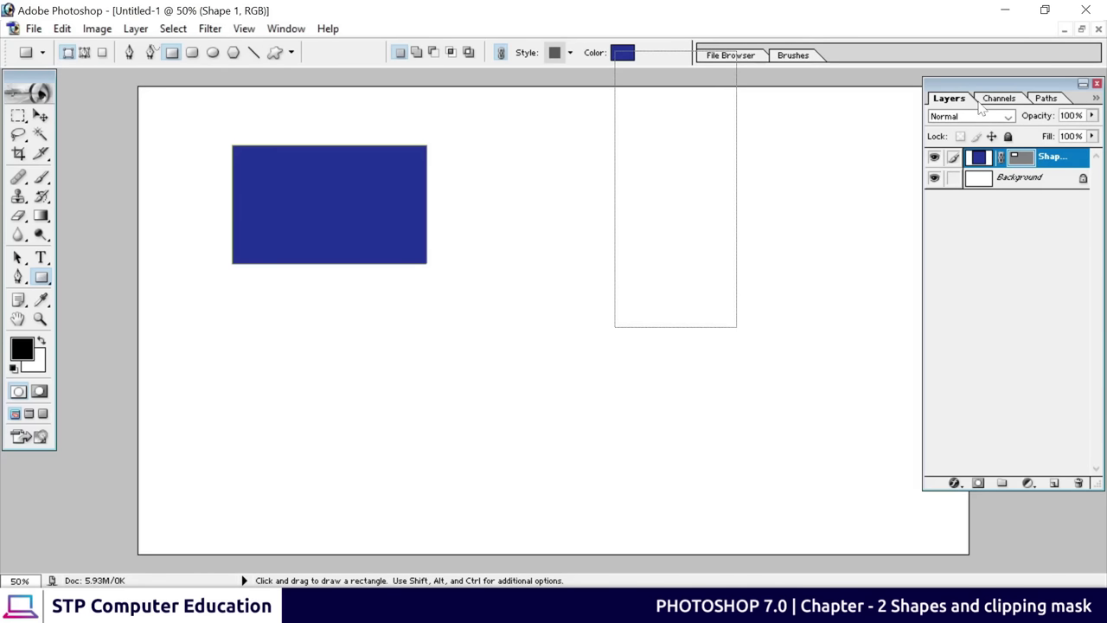
Reselect the Shape 1 layer and change its fill to magenta (BE20AA)
left_click_drag(982, 104, 981, 124)
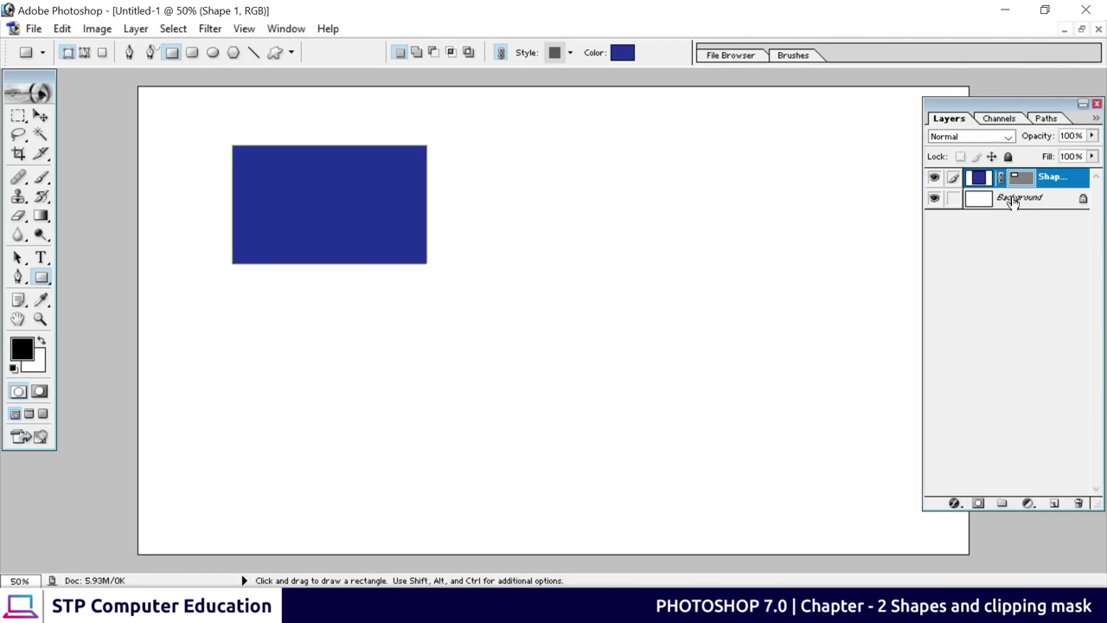
left_click(1014, 201)
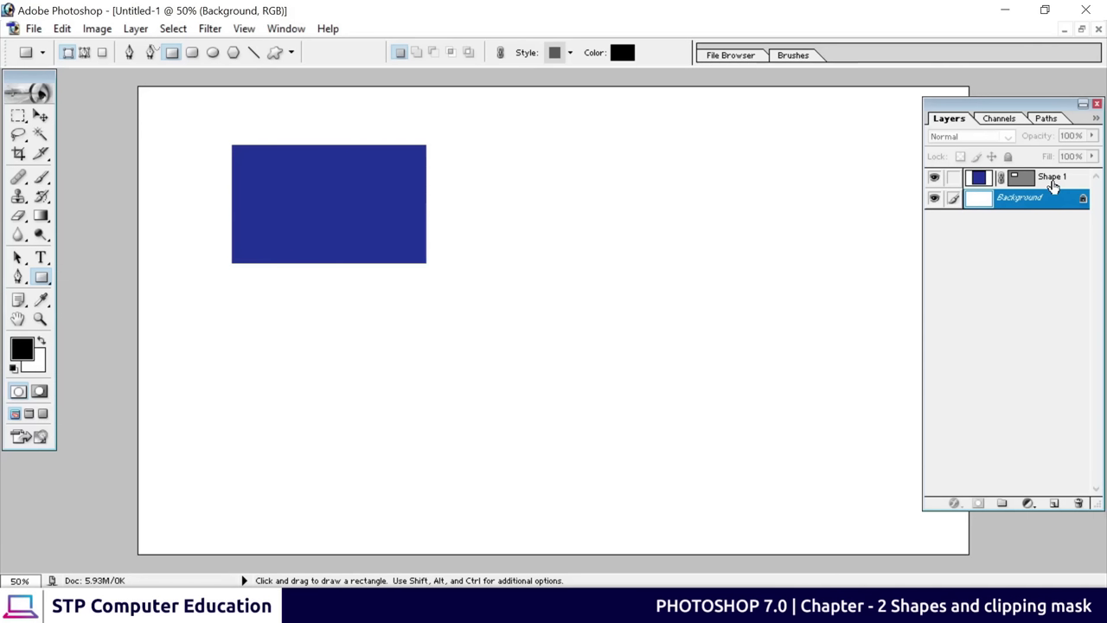
left_click(1052, 186)
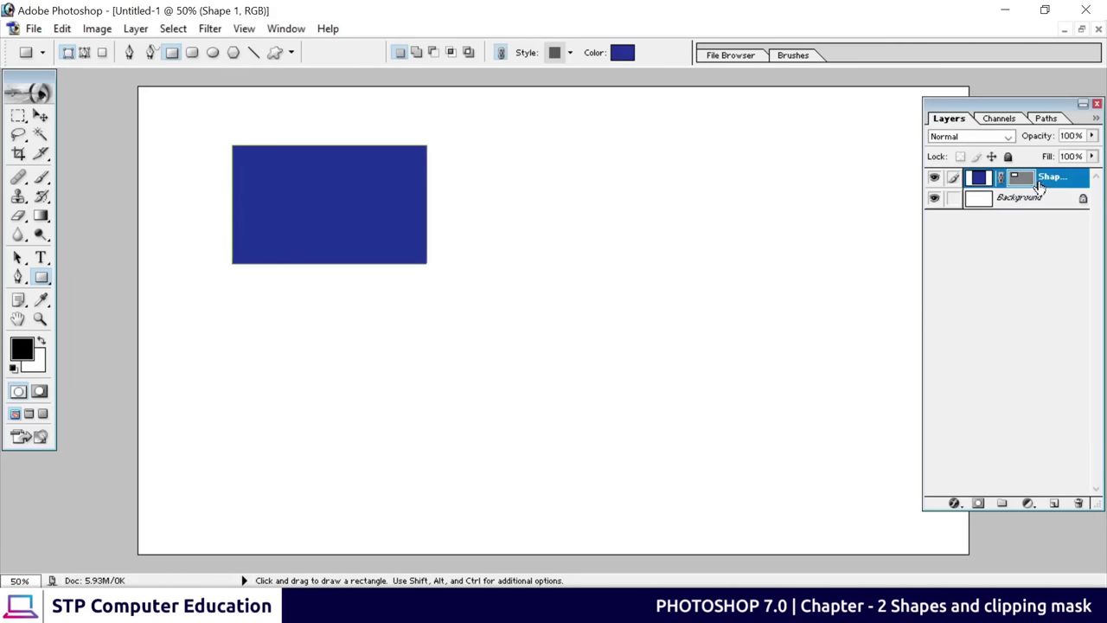
double_click(979, 180)
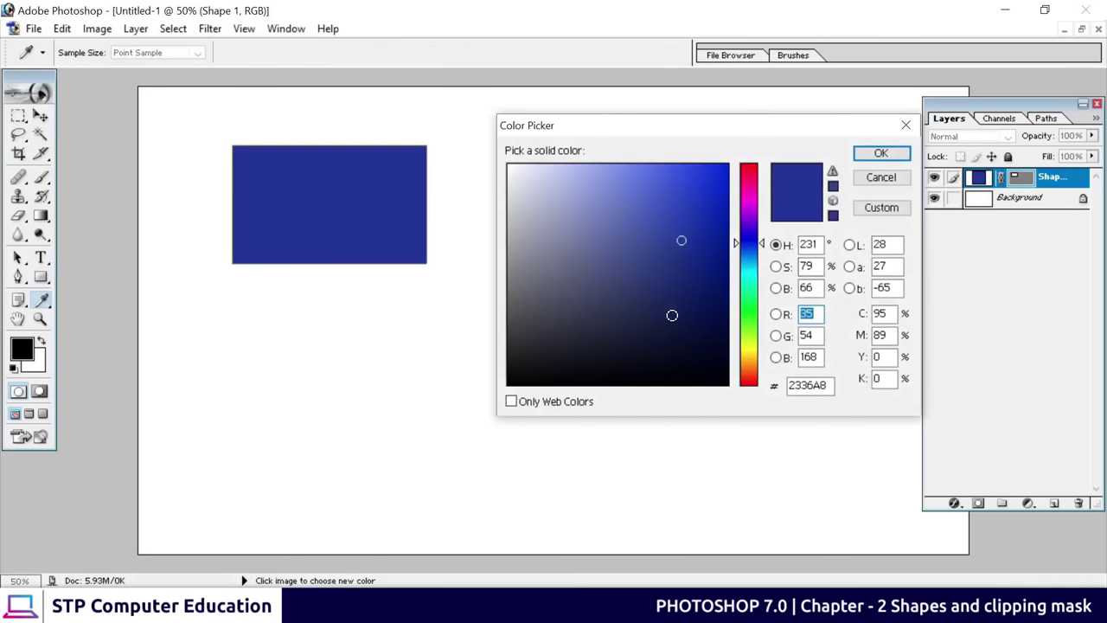
left_click(749, 198)
left_click(689, 219)
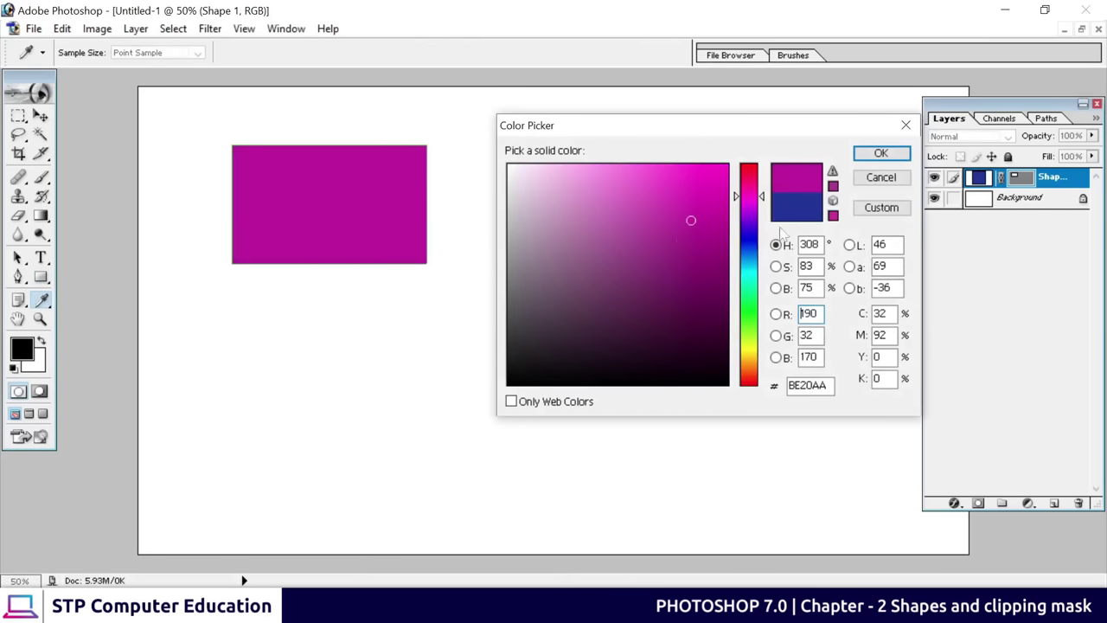
left_click(880, 153)
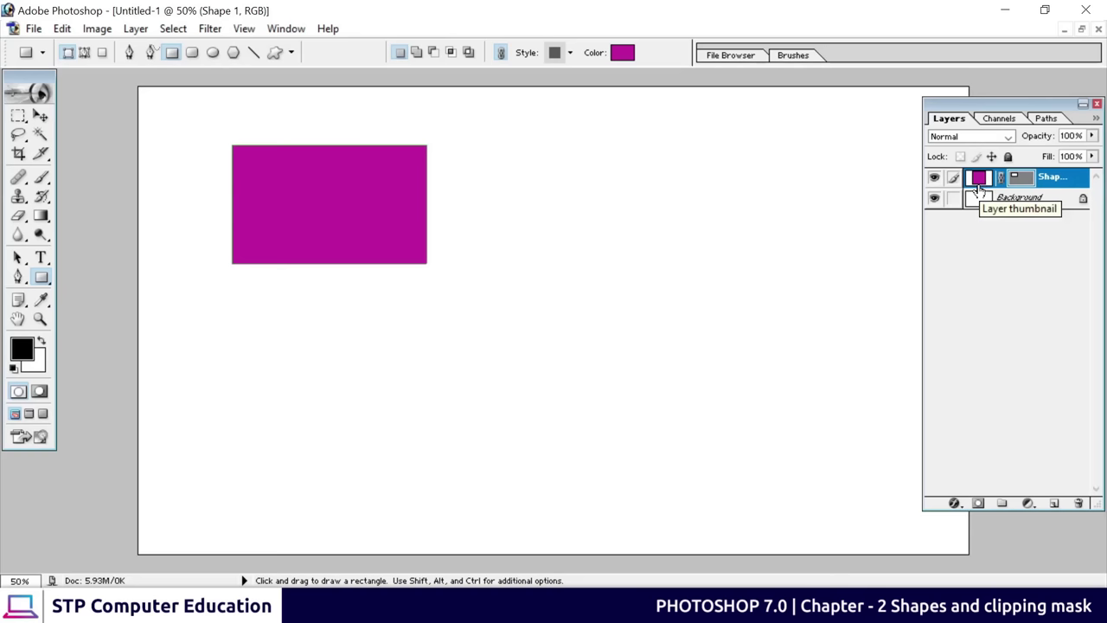
Draw a circle right of the rectangle as Shape 2 and open its fill colour
left_click(214, 55)
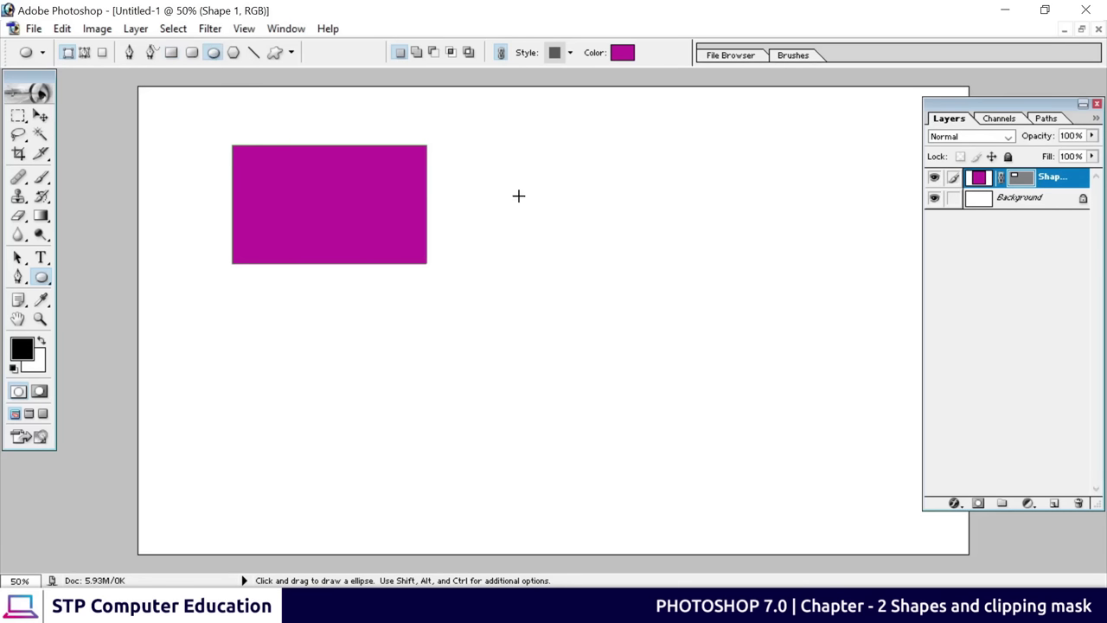
left_click_drag(519, 196, 700, 234)
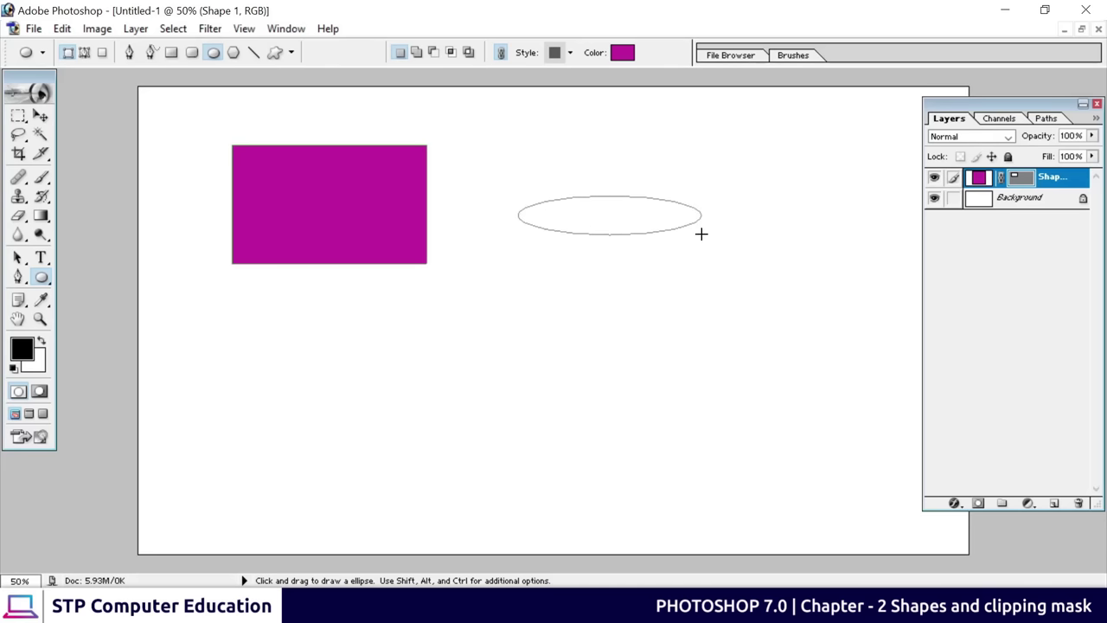
left_click_drag(700, 234, 701, 438)
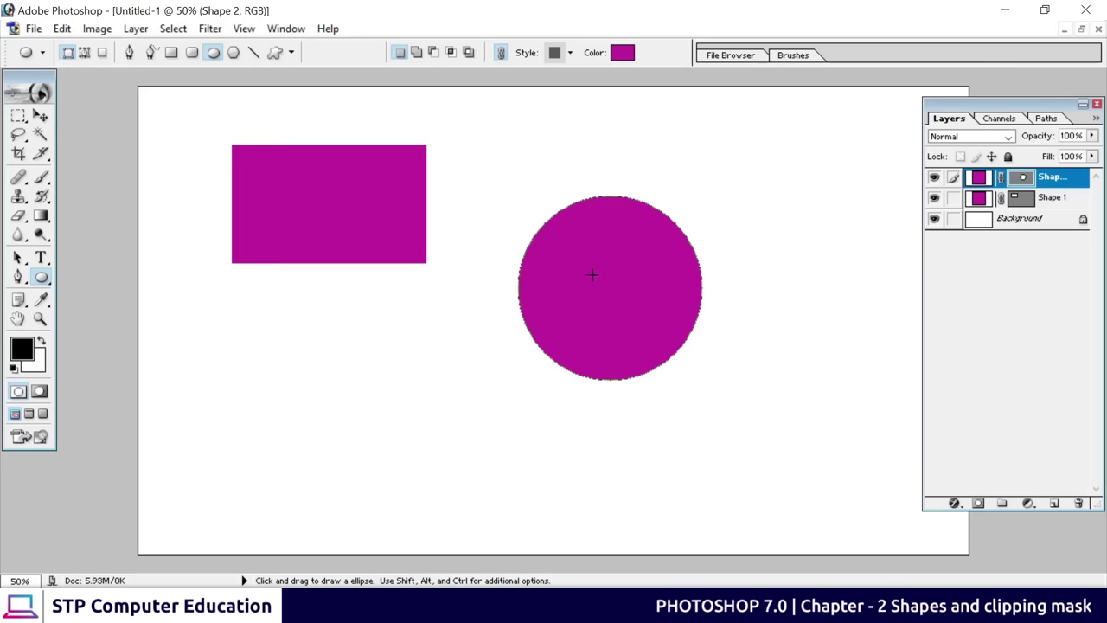
left_click(622, 53)
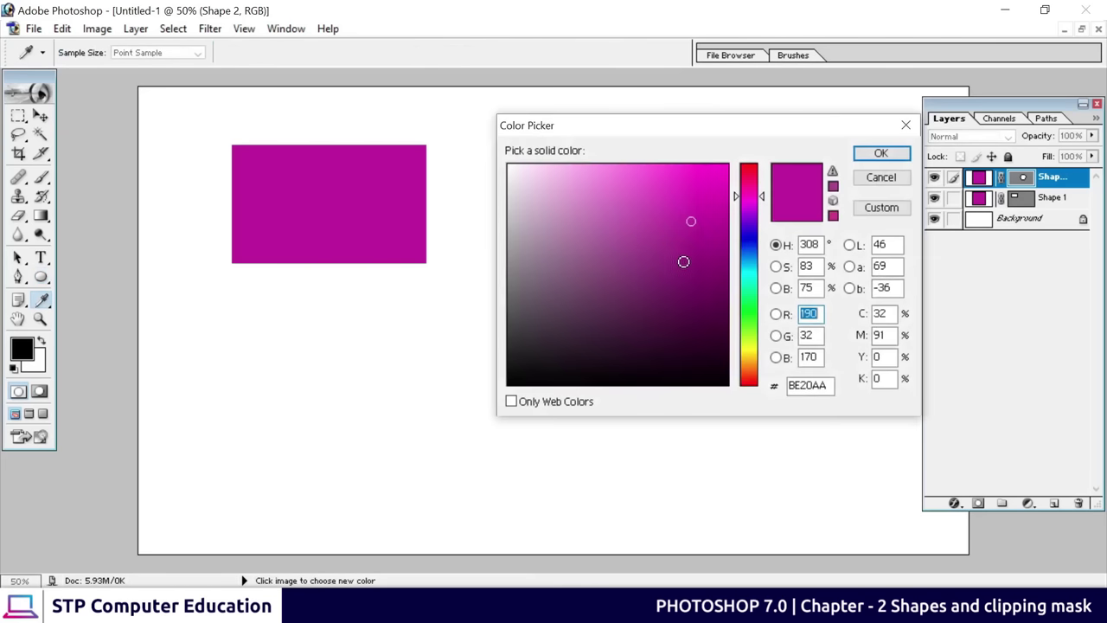
Pick a darker teal blue in the Color Picker for the circle's fill
left_click(737, 261)
left_click(717, 228)
left_click(881, 153)
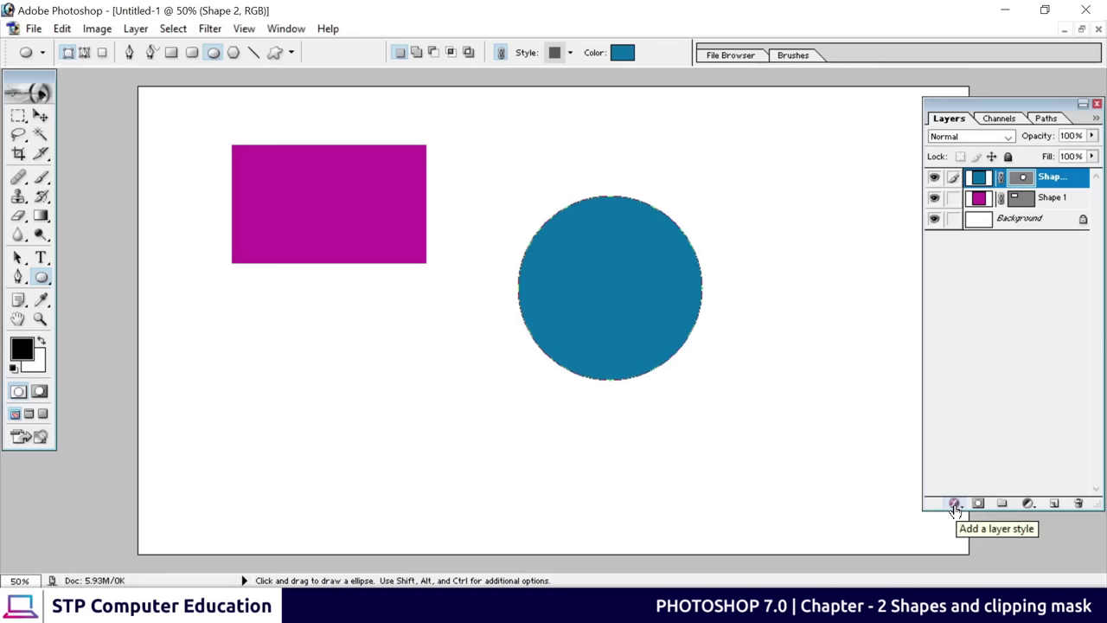
Select the Shape 1 rectangle layer and add a Stroke layer effect
left_click(1051, 201)
left_click(1053, 182)
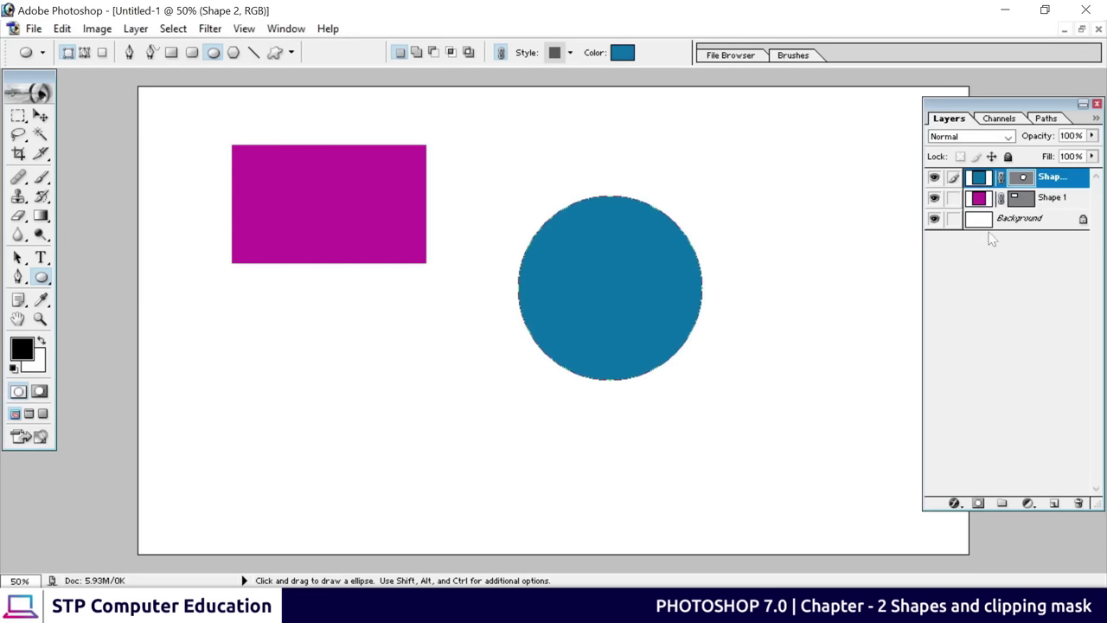
left_click(1045, 200)
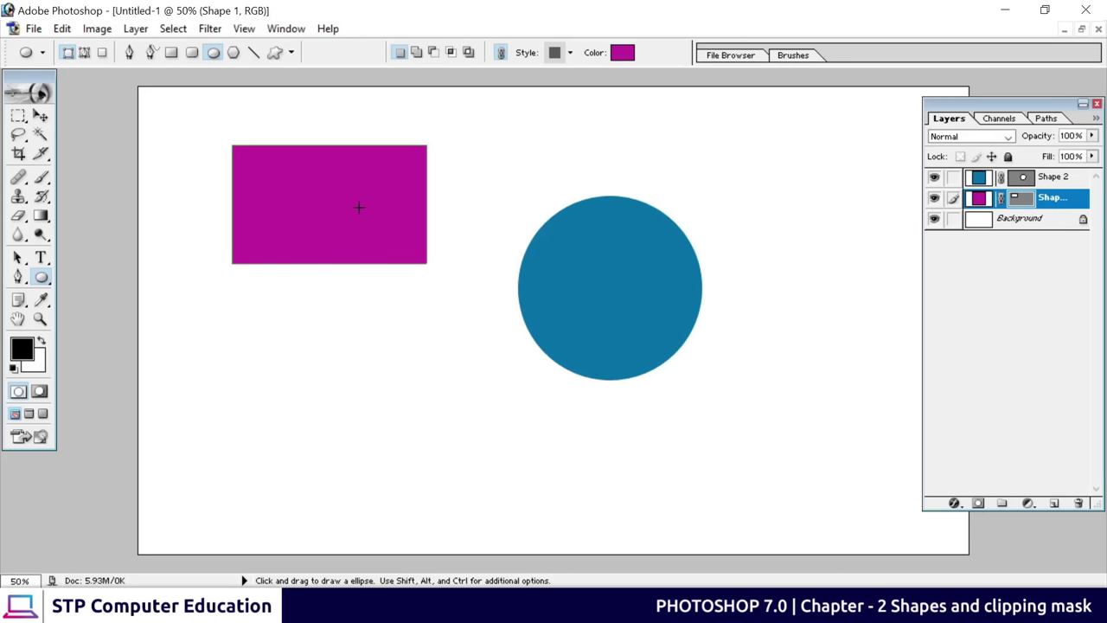
left_click(956, 504)
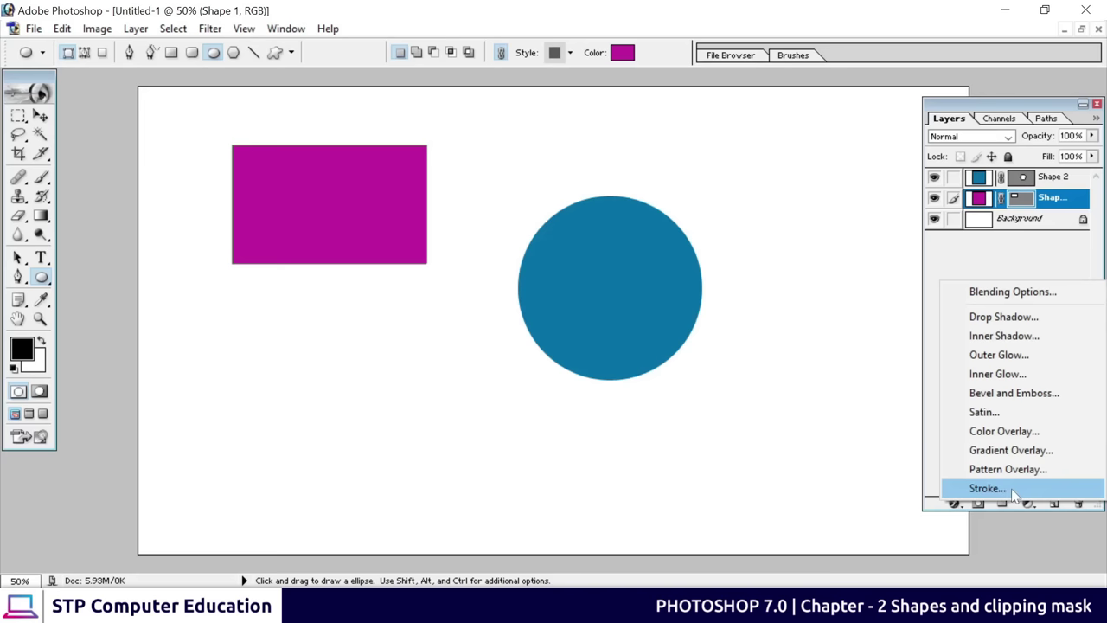
left_click(1013, 490)
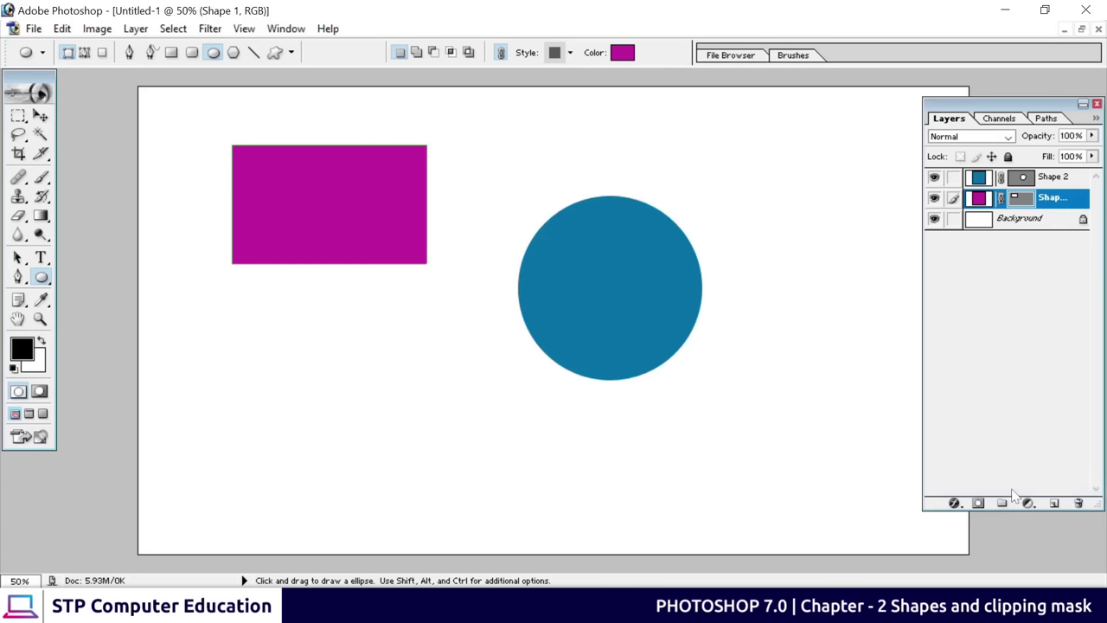
left_click_drag(966, 440, 586, 153)
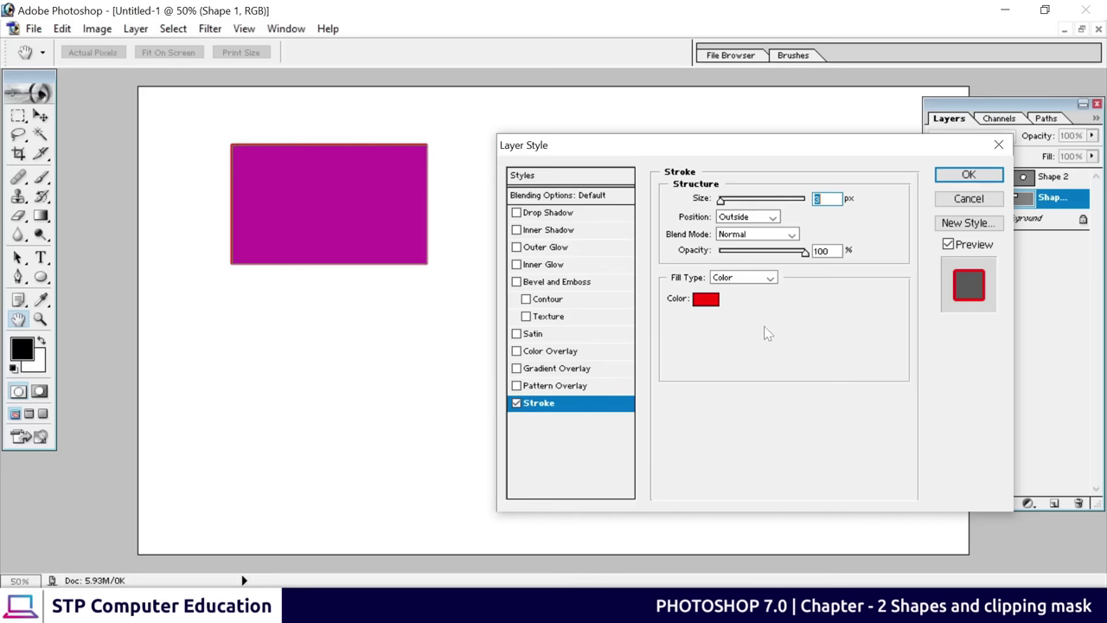
Change the stroke colour from red to black
left_click(706, 300)
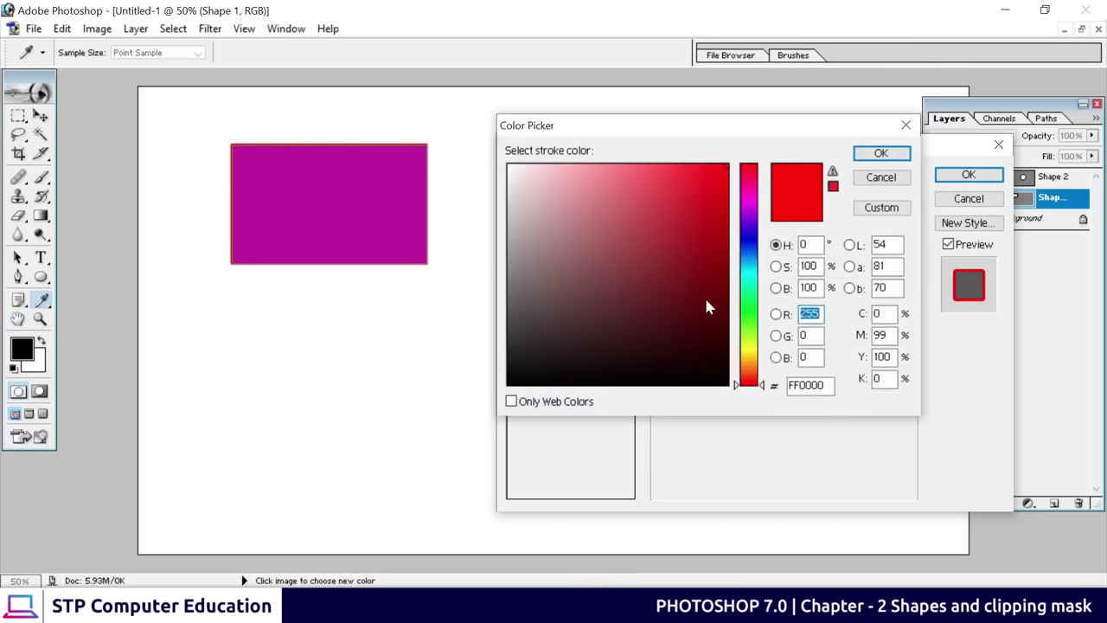
mouse_move(706, 303)
left_mouse_down()
mouse_move(653, 346)
mouse_move(475, 381)
left_mouse_up()
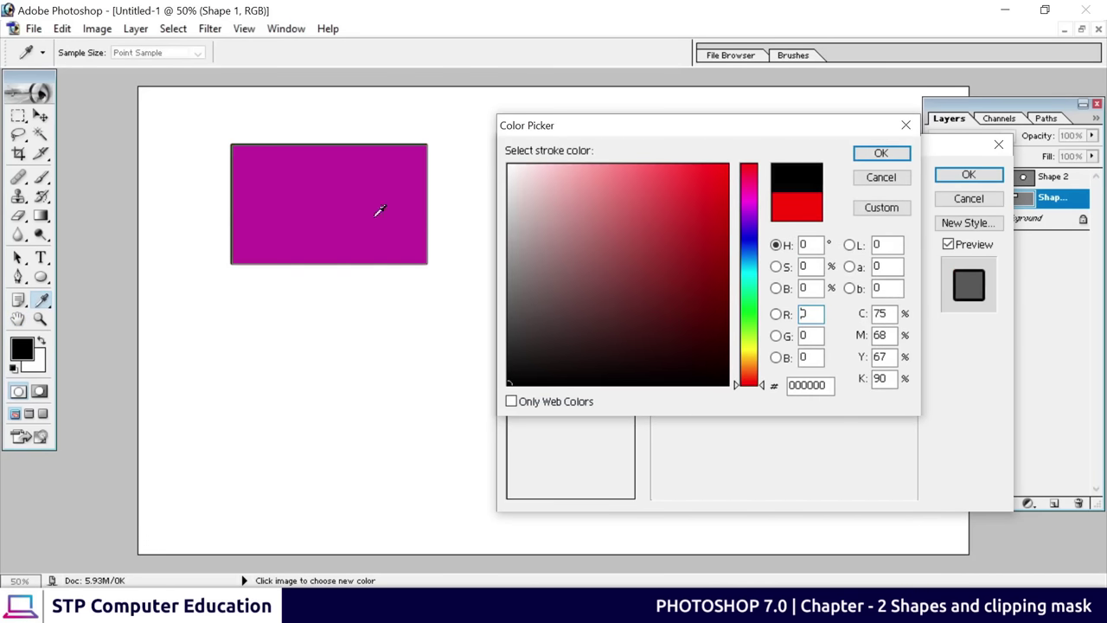
left_click(880, 154)
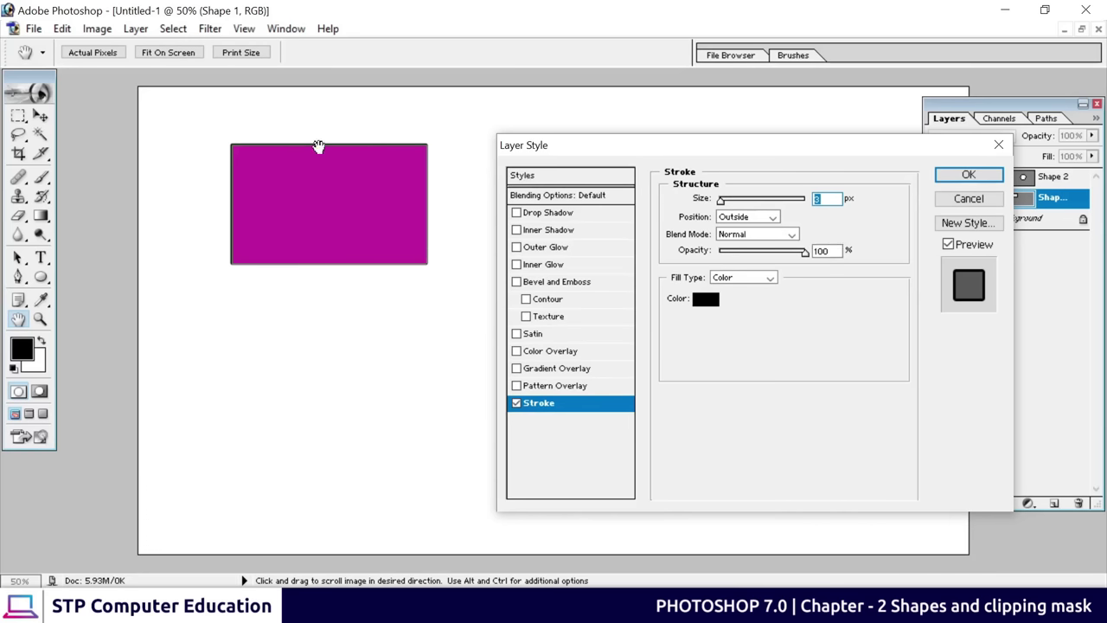
Make the rectangle's stroke 18 px, trying Center before settling on Inside, and apply it
left_click_drag(722, 204, 730, 203)
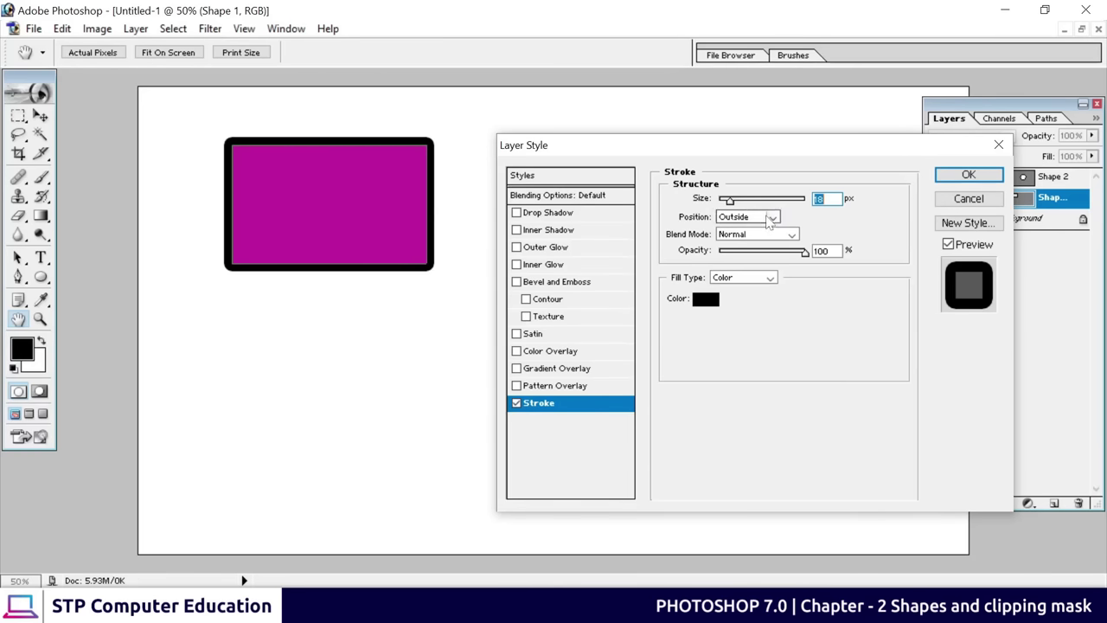
left_click(770, 218)
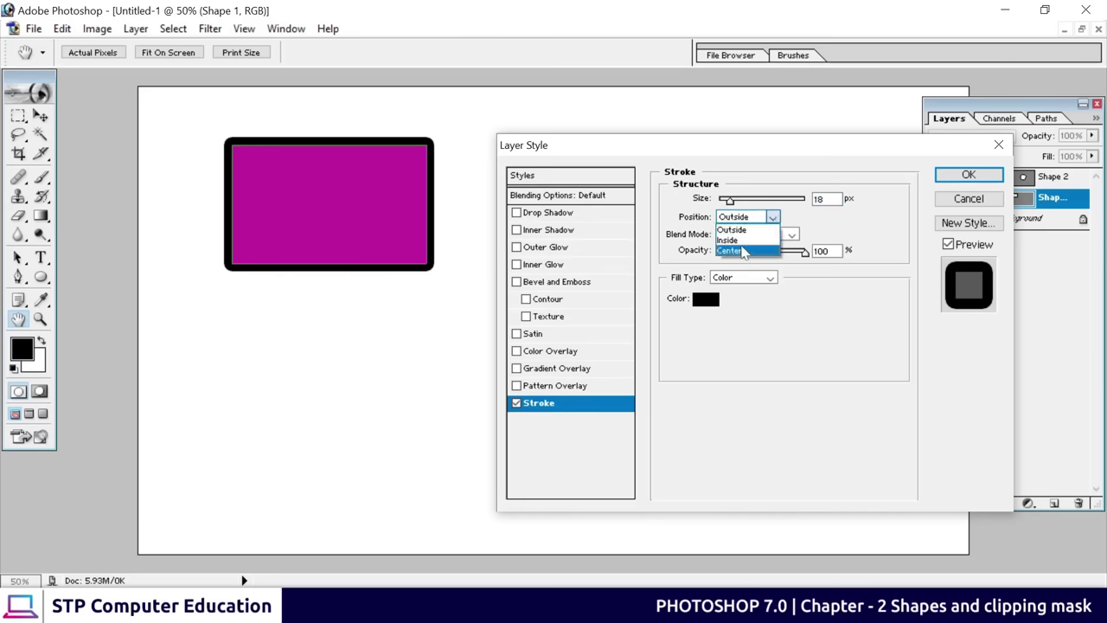
left_click(742, 241)
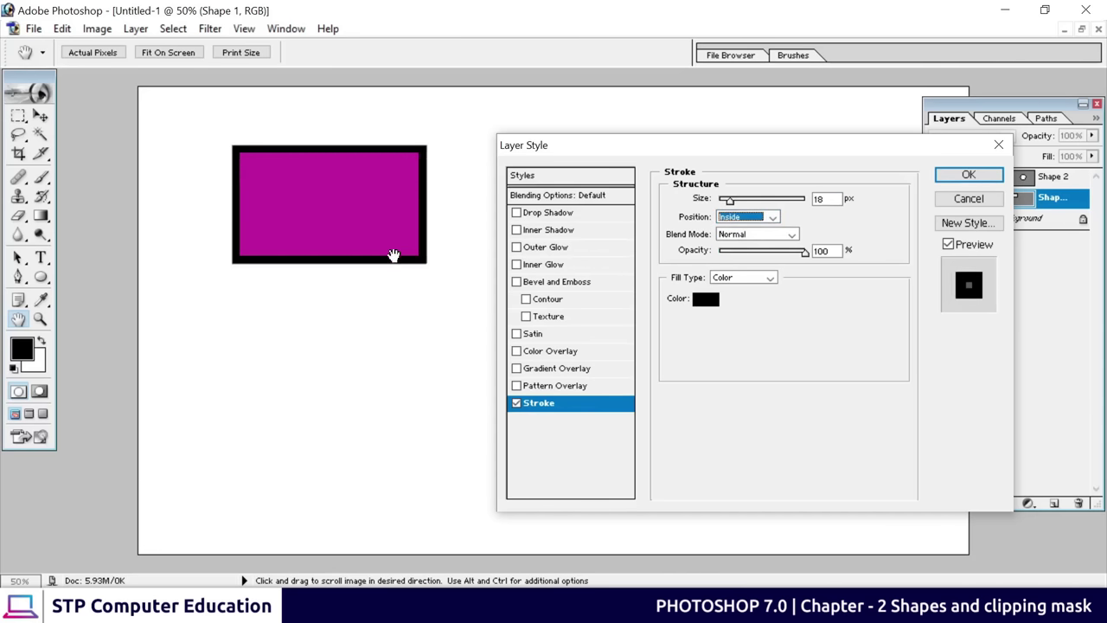
left_click(766, 220)
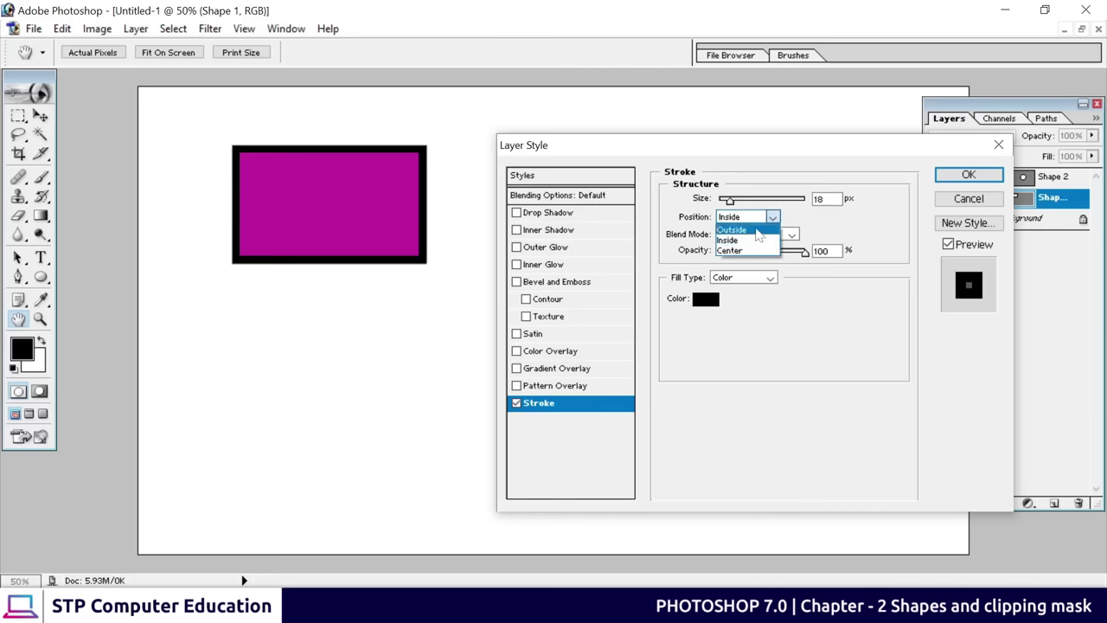
left_click(742, 251)
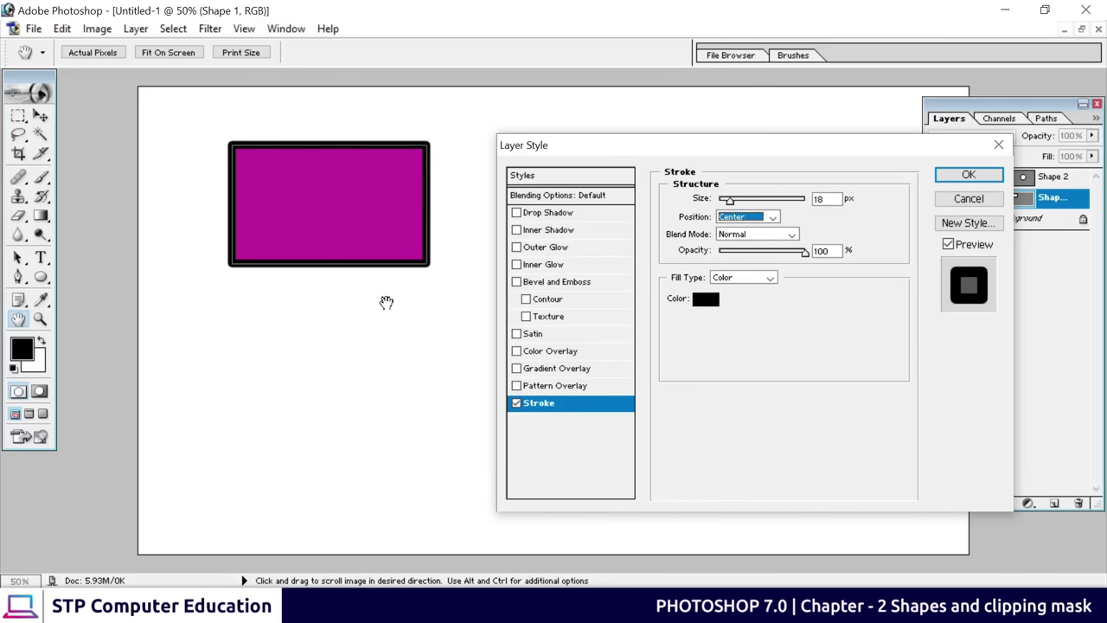
left_click(772, 218)
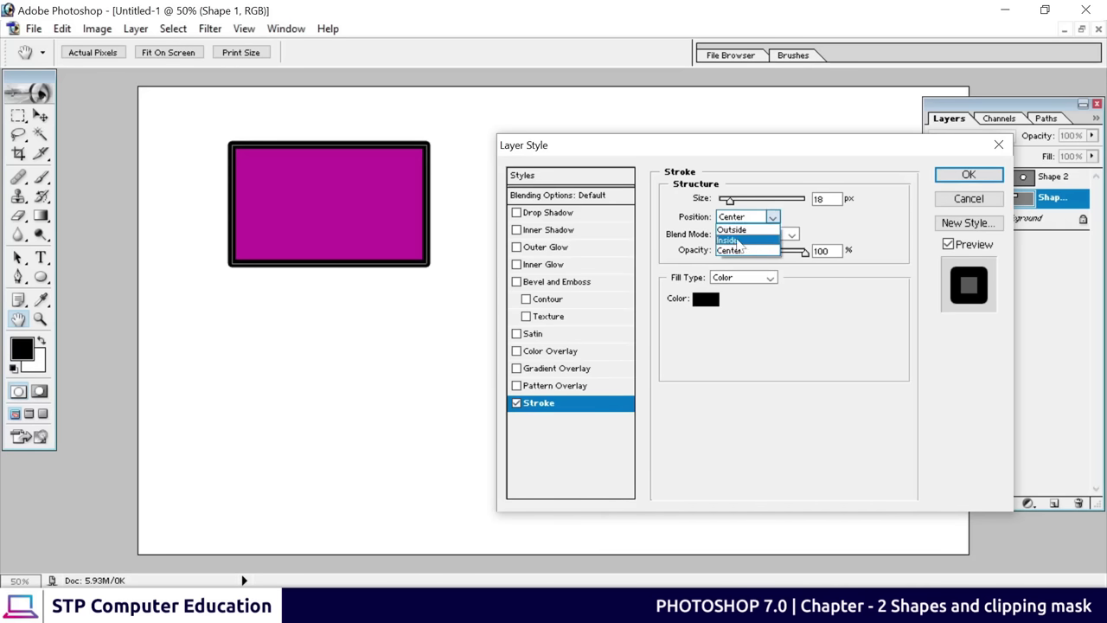
left_click(737, 240)
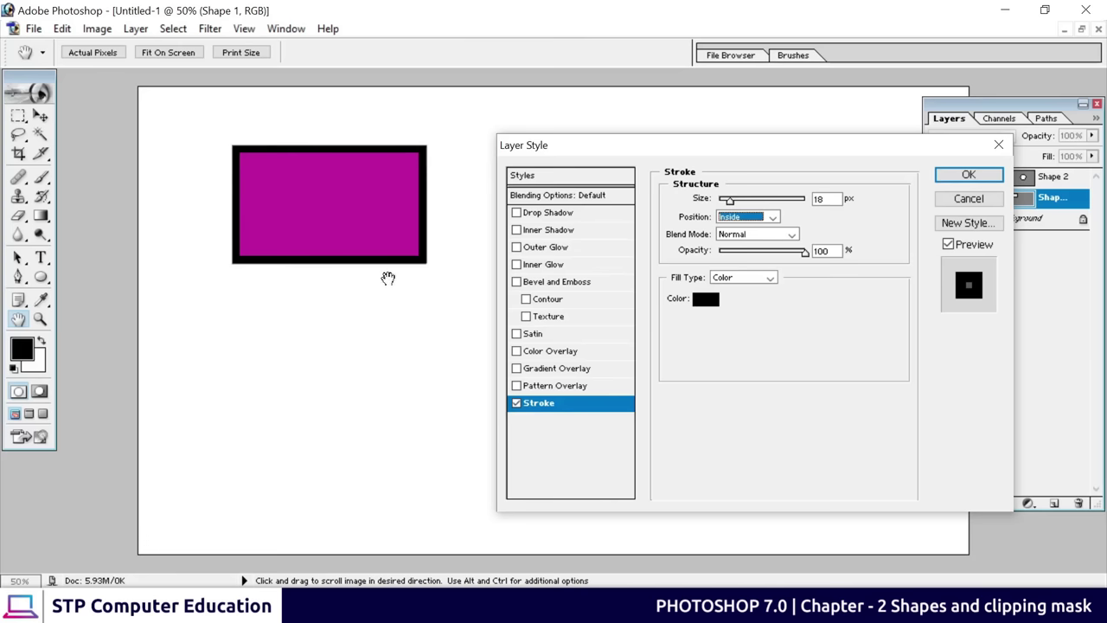
left_click(969, 175)
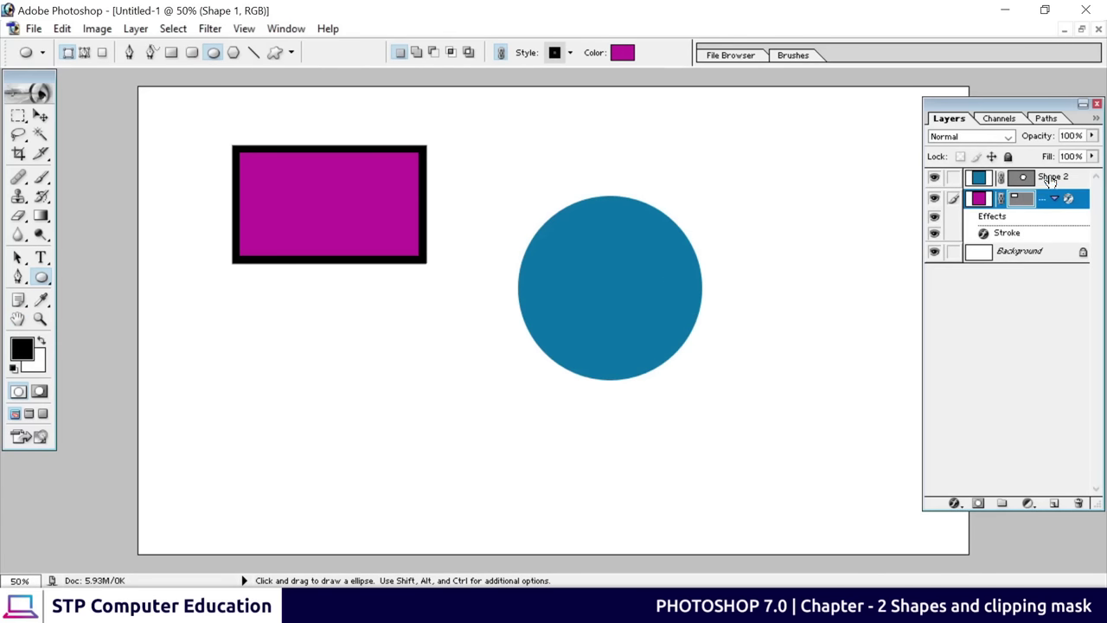
Add a Stroke effect to the Shape 2 circle: black colour, 21 px size, Inside position
left_click(1049, 178)
left_click(955, 502)
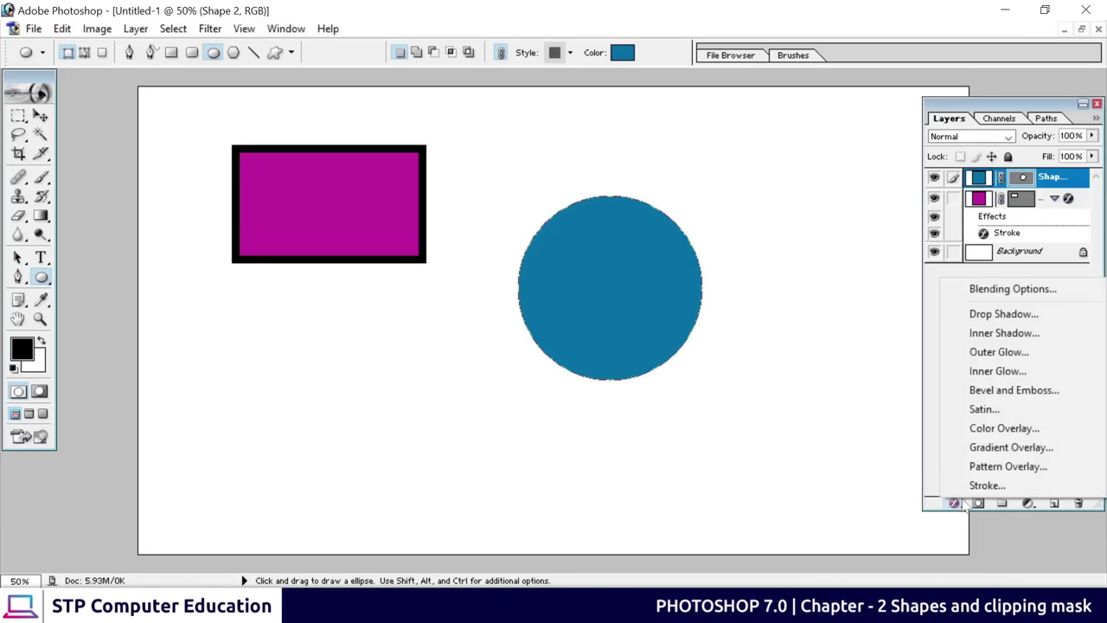
left_click(986, 486)
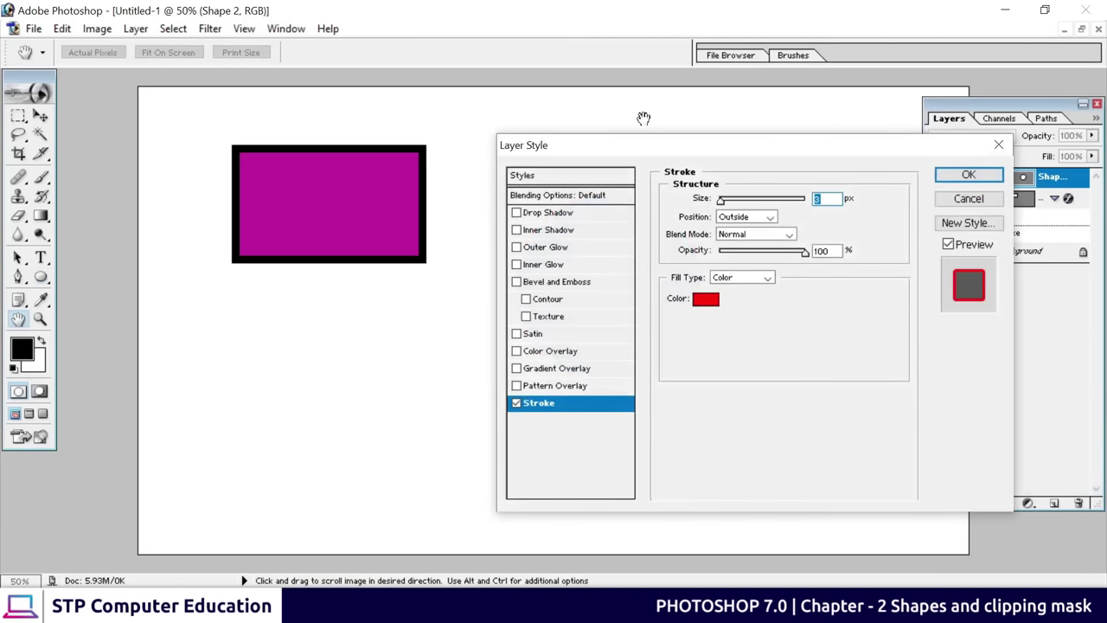
left_click_drag(664, 153, 795, 129)
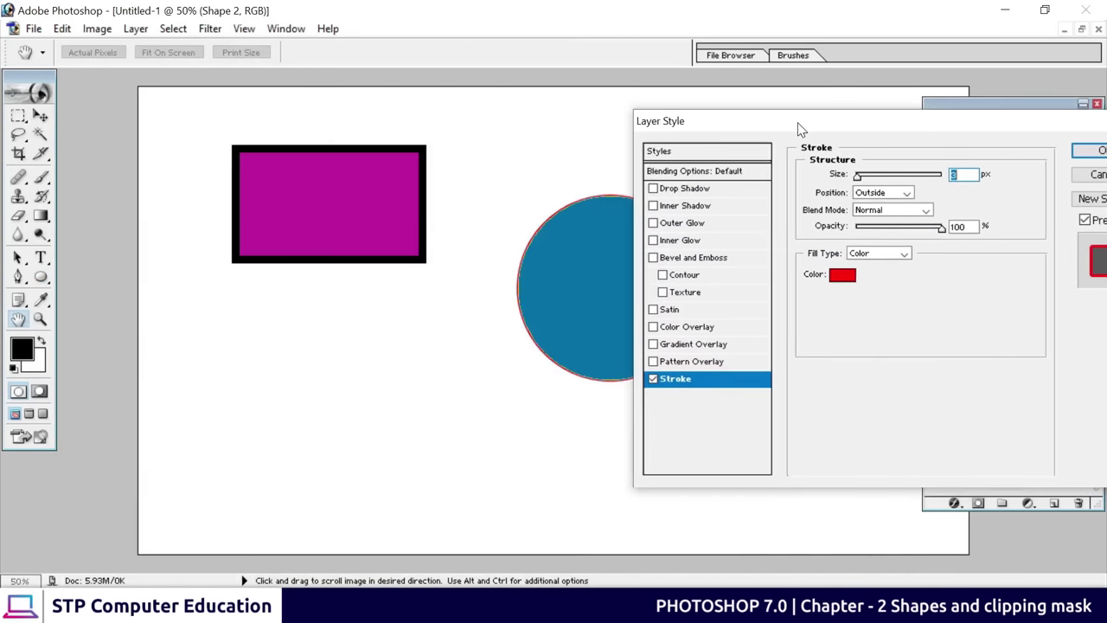
left_click(842, 275)
left_click_drag(519, 351, 509, 384)
left_click(881, 152)
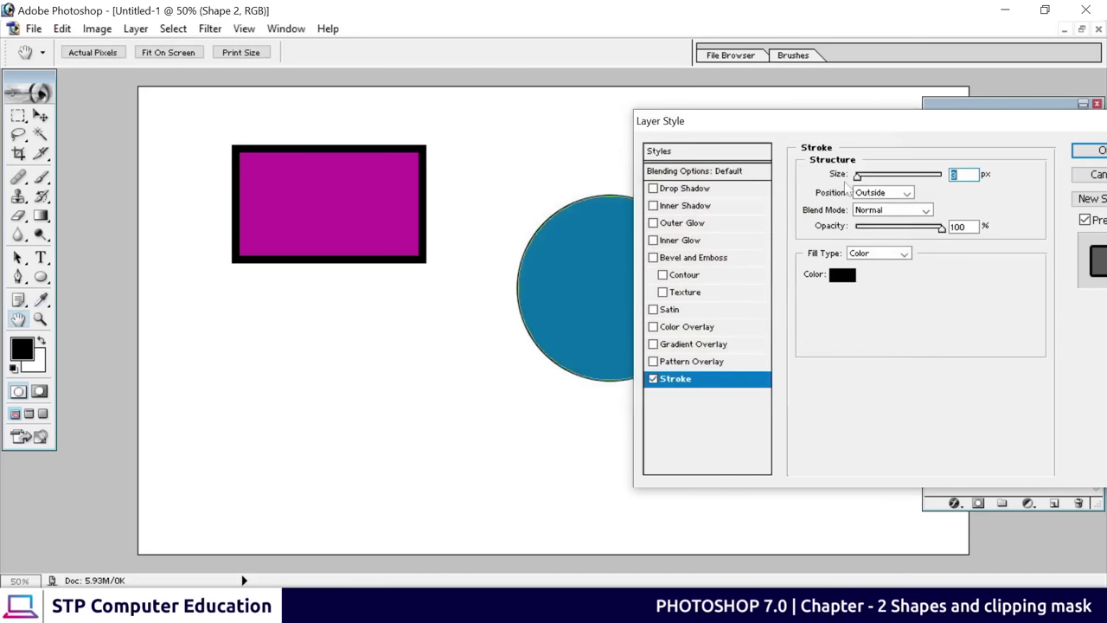
left_click_drag(858, 176, 868, 178)
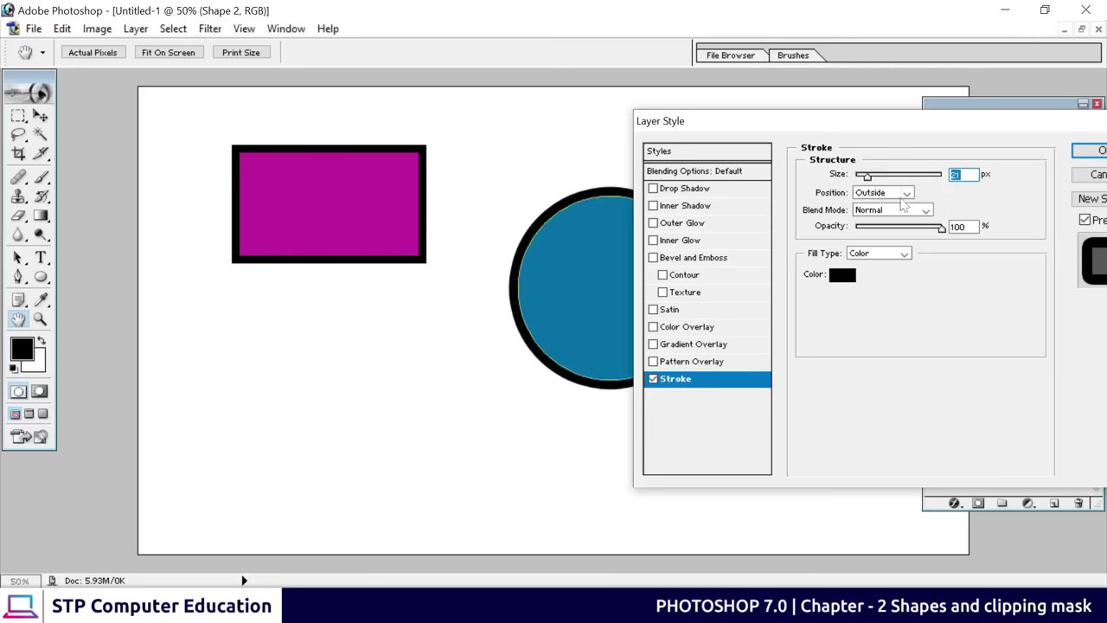
left_click(904, 193)
left_click(877, 216)
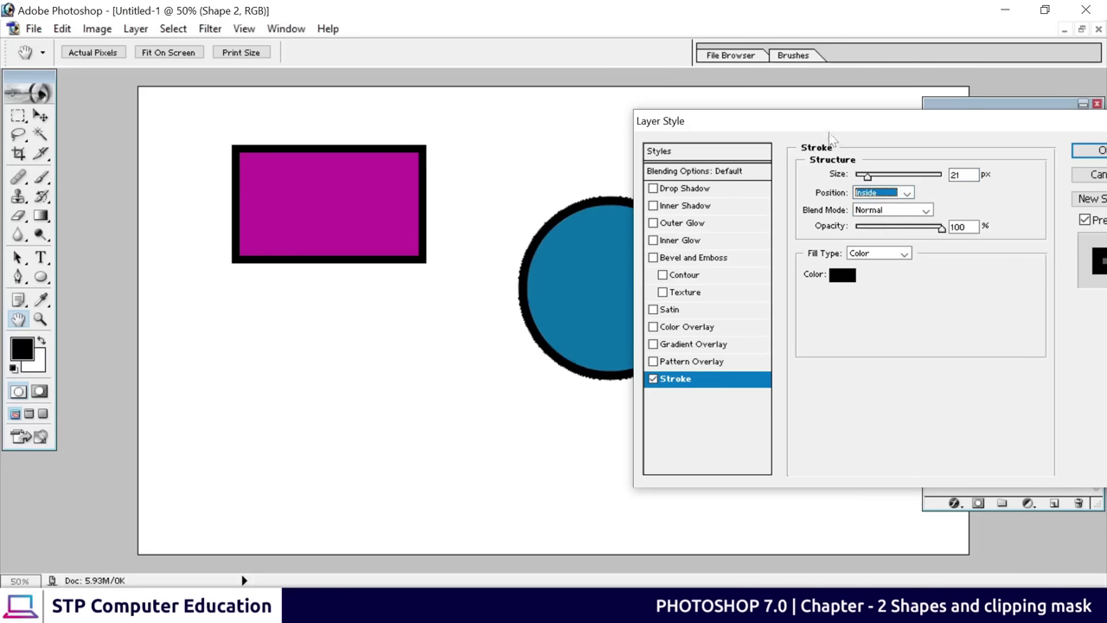
left_click_drag(837, 122, 380, 221)
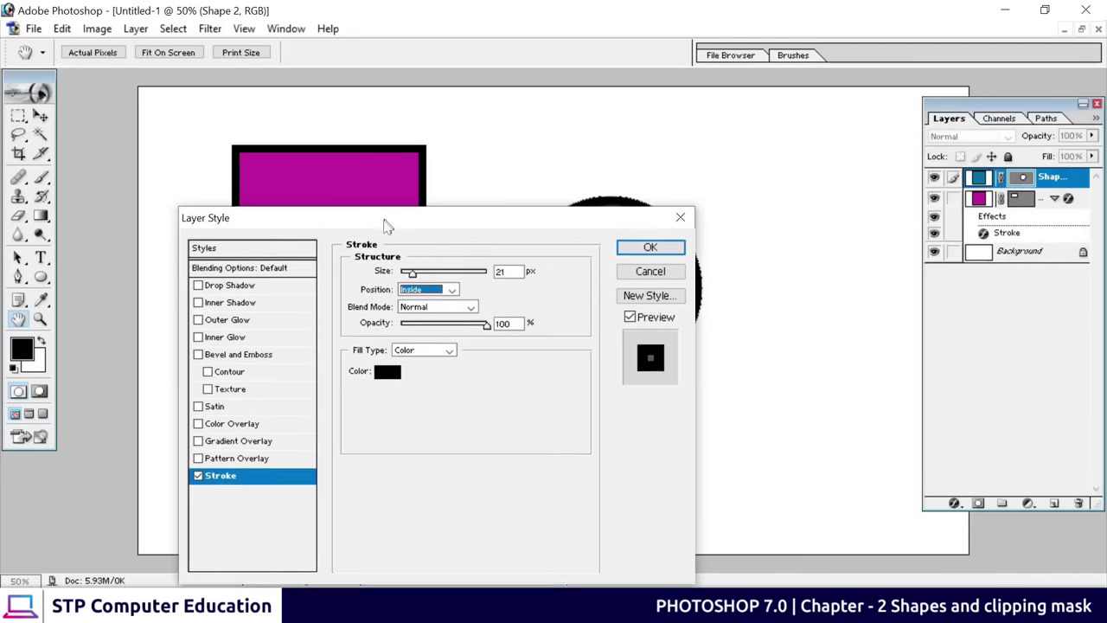
left_click(650, 251)
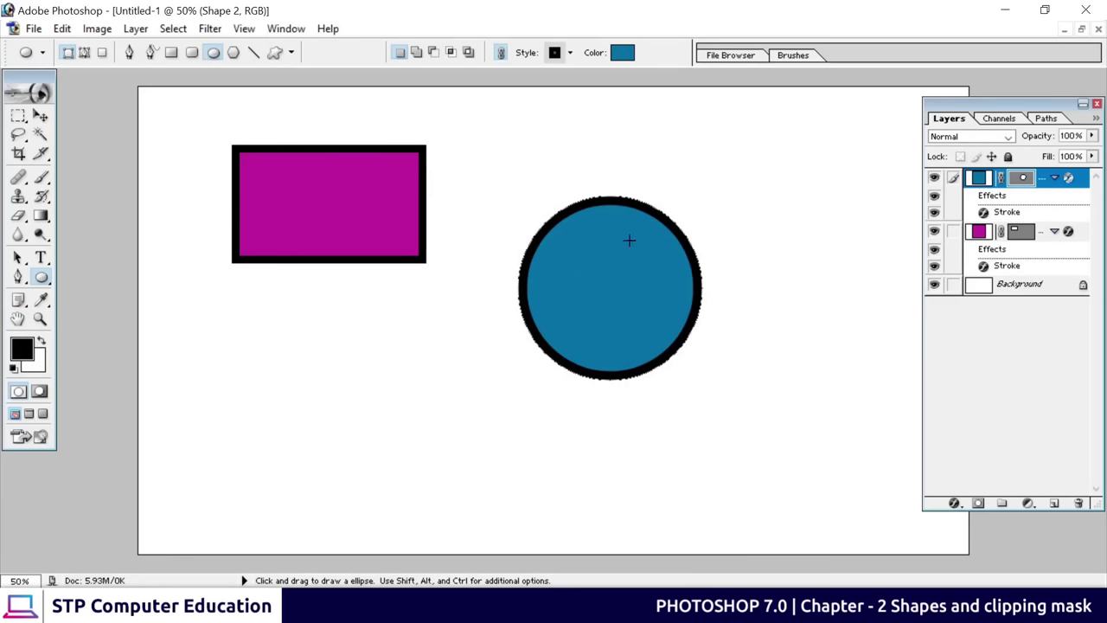
With the Move tool, shift the teal circle down and to the right
left_click(41, 118)
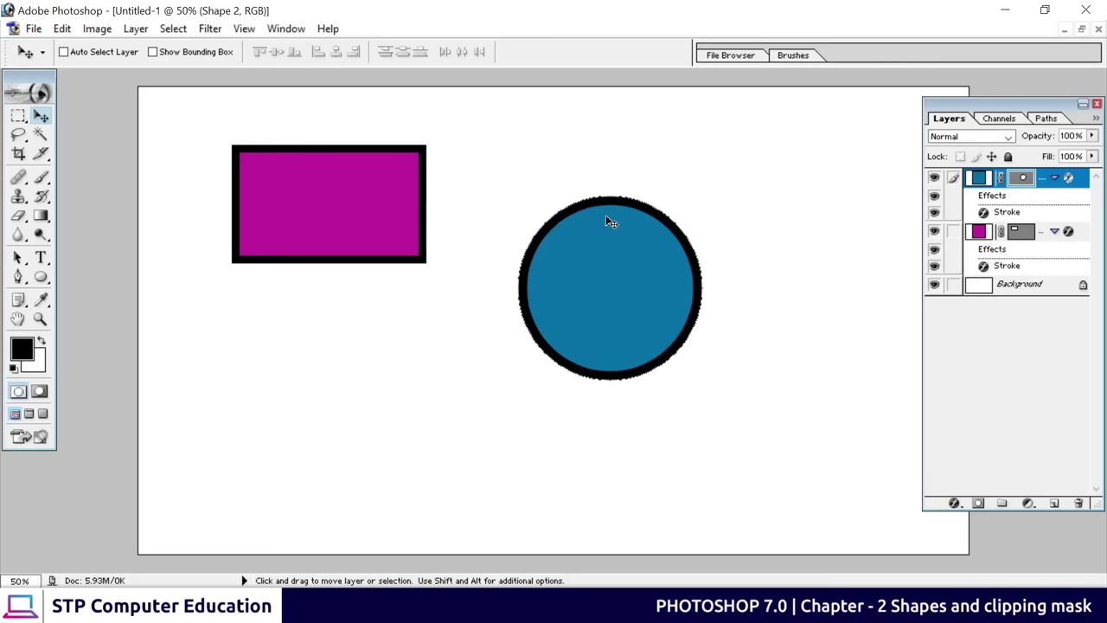
key("u")
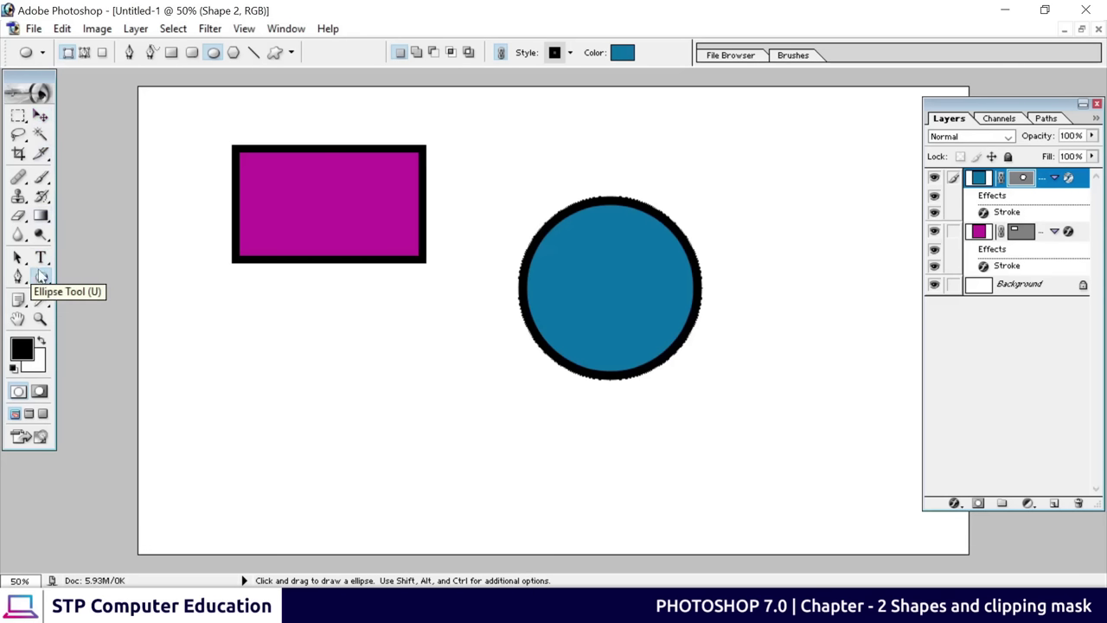
left_click(40, 118)
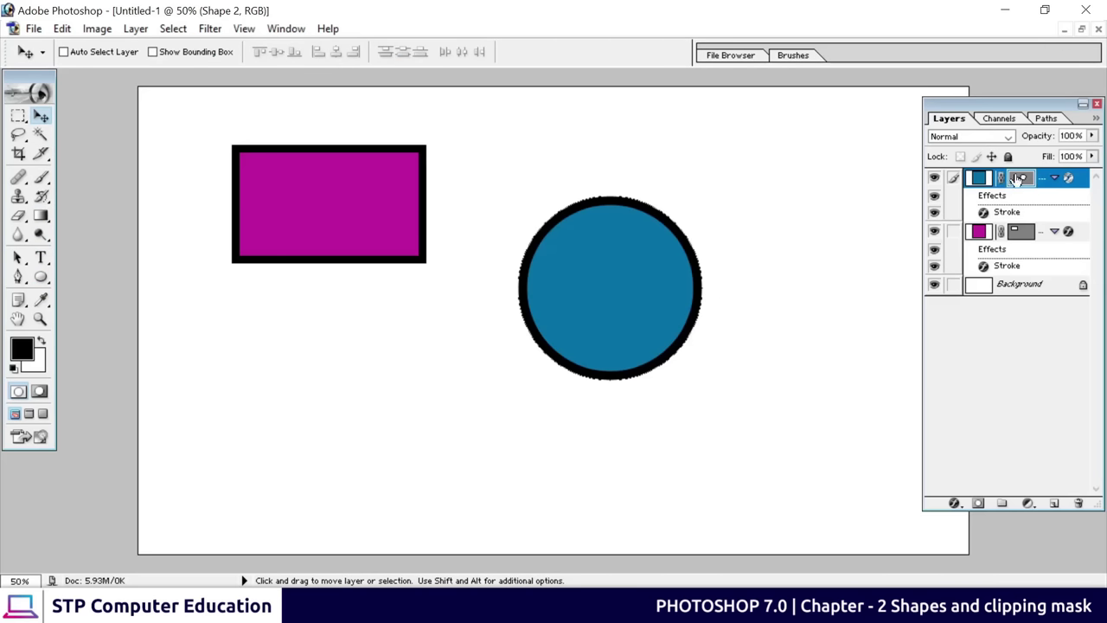
left_click_drag(621, 269, 712, 309)
left_click_drag(331, 215, 310, 240)
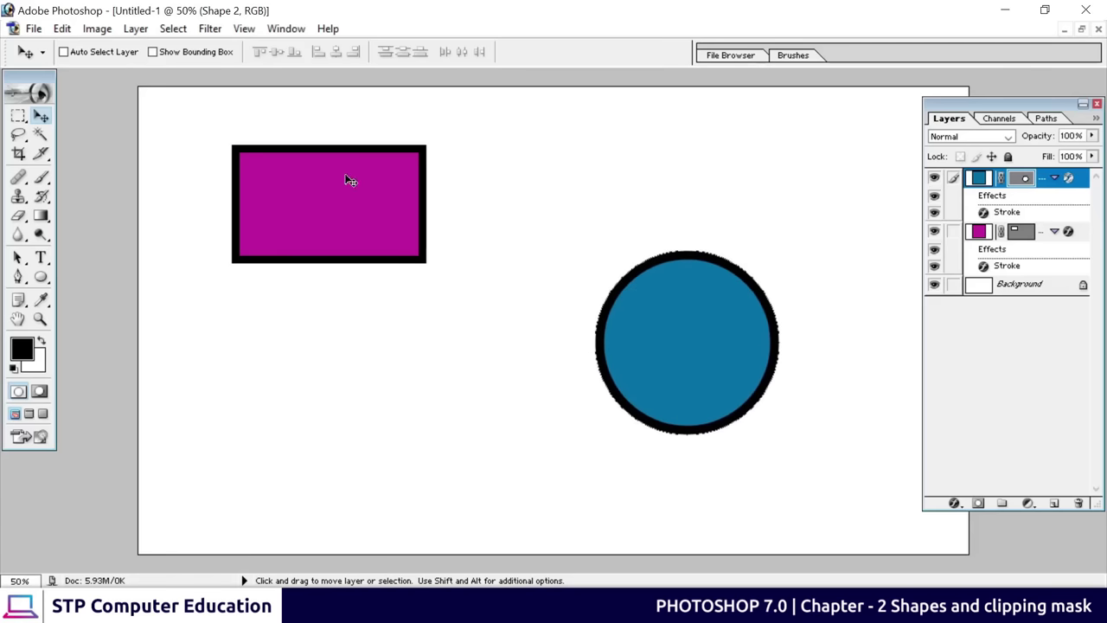
Move the Shape 1 rectangle lower, then move the Shape 2 circle up toward the top right
left_click(1031, 238)
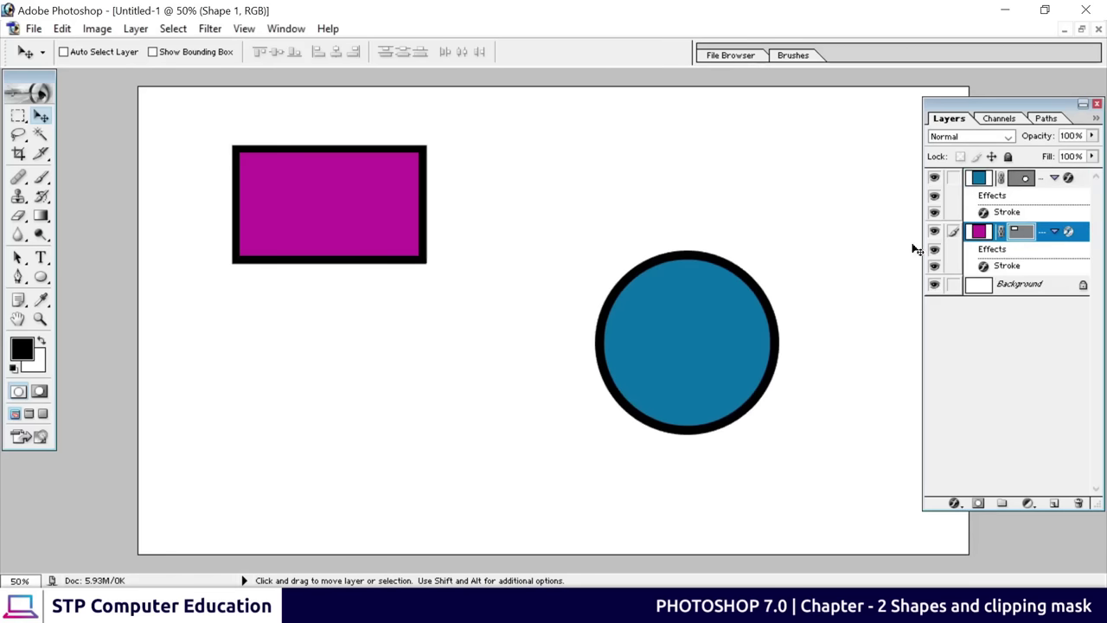
left_click_drag(353, 207, 370, 272)
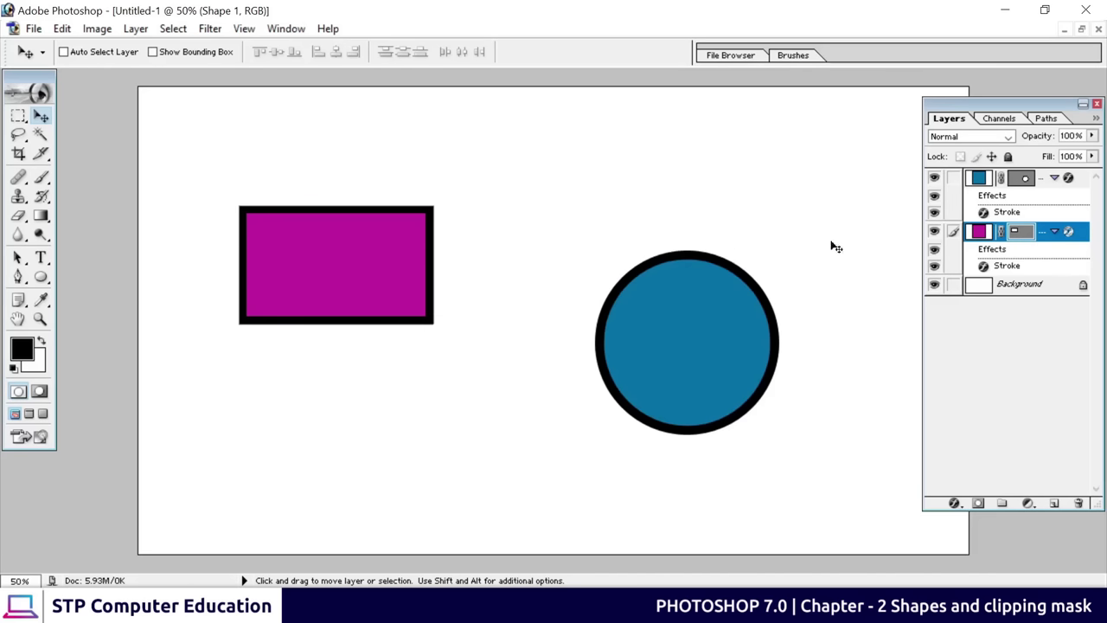
left_click(1041, 184)
left_click_drag(680, 311, 698, 235)
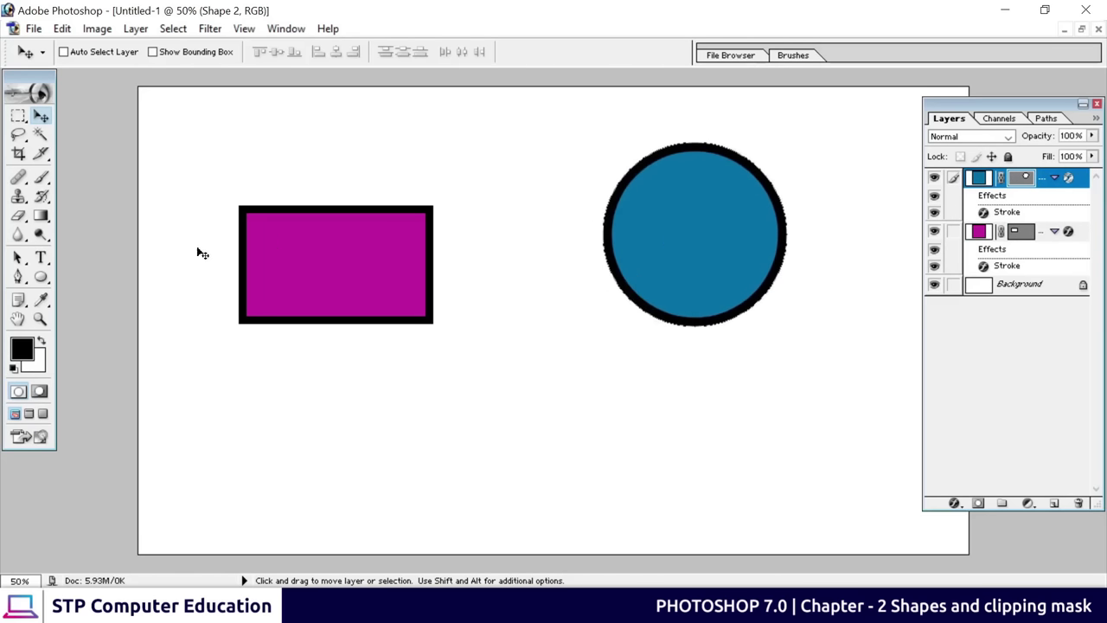
Fine-tune the layout: nudge the rectangle slightly up-right and the circle down-left
right_click(329, 247)
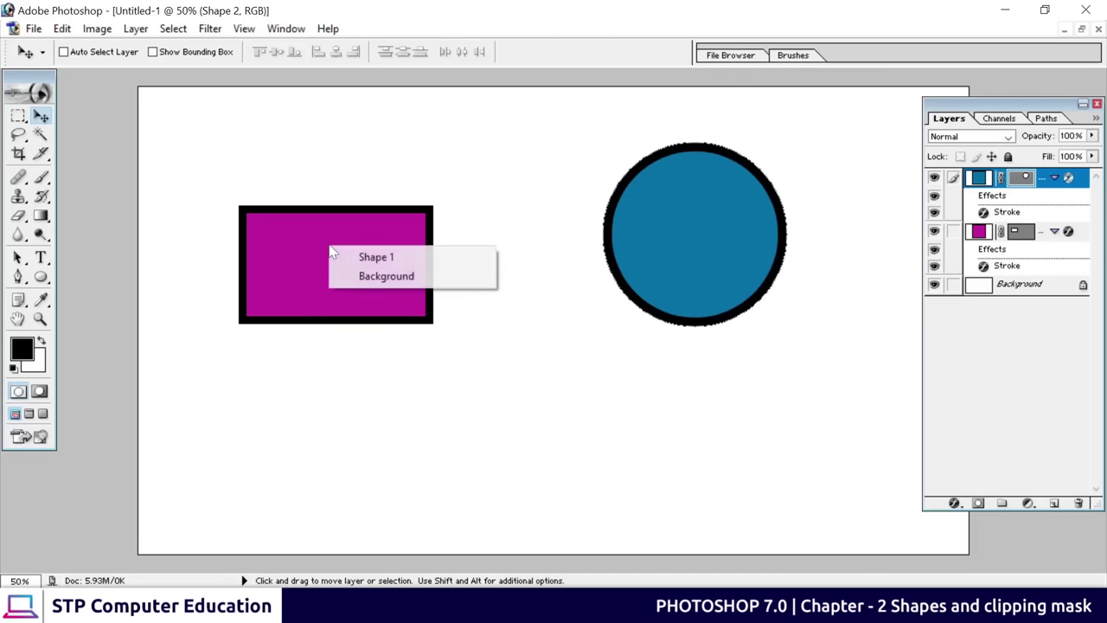
left_click(395, 258)
left_click_drag(340, 260, 349, 235)
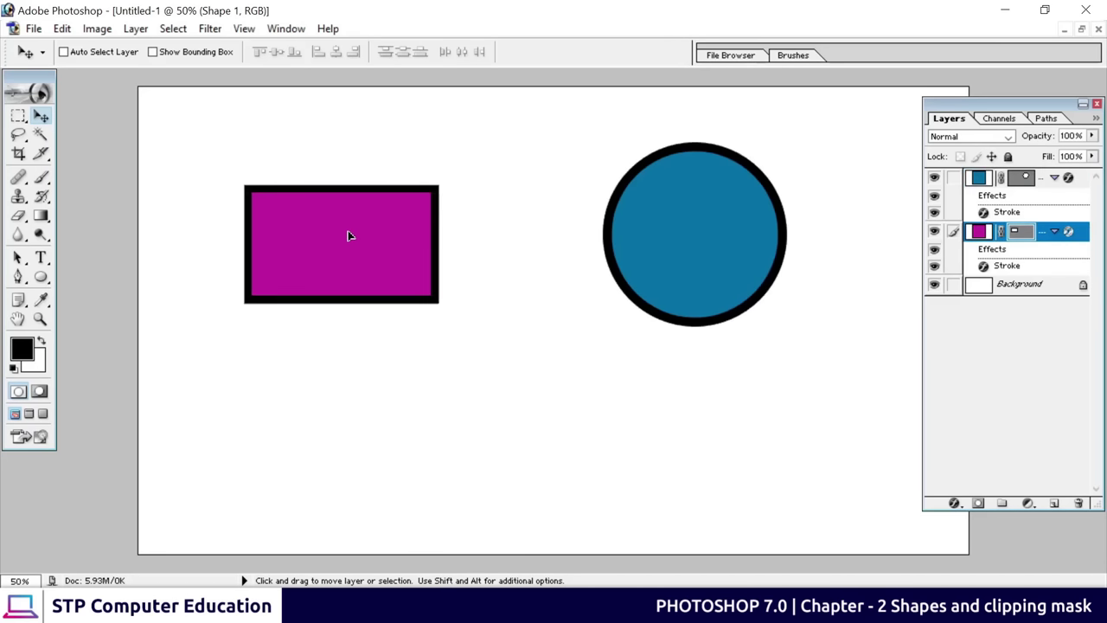
right_click(662, 227)
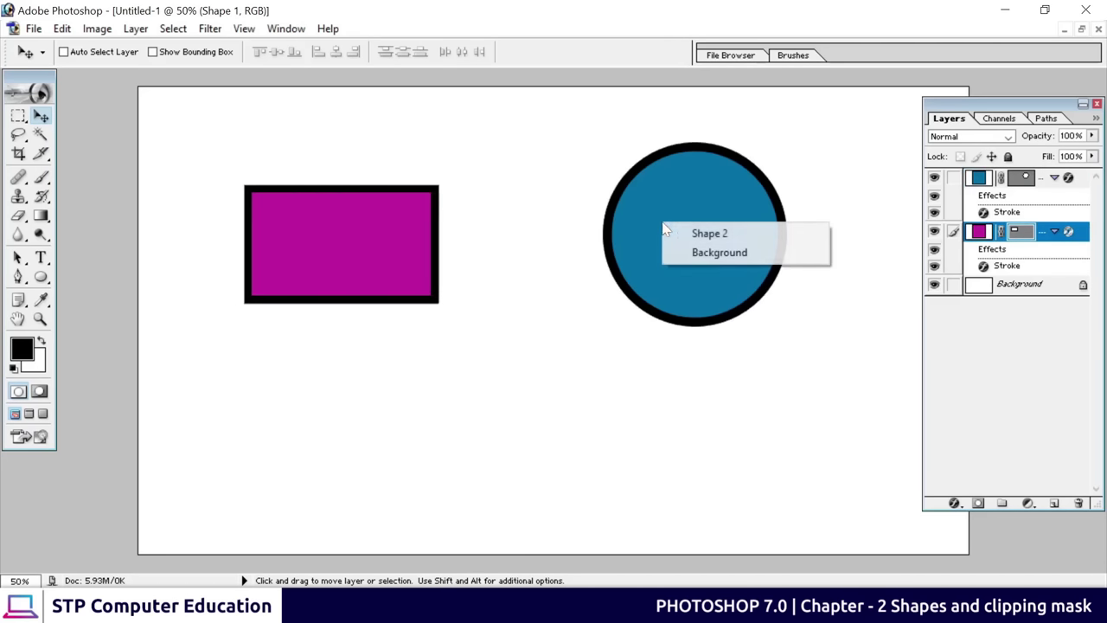
left_click(727, 230)
left_click_drag(727, 231, 645, 323)
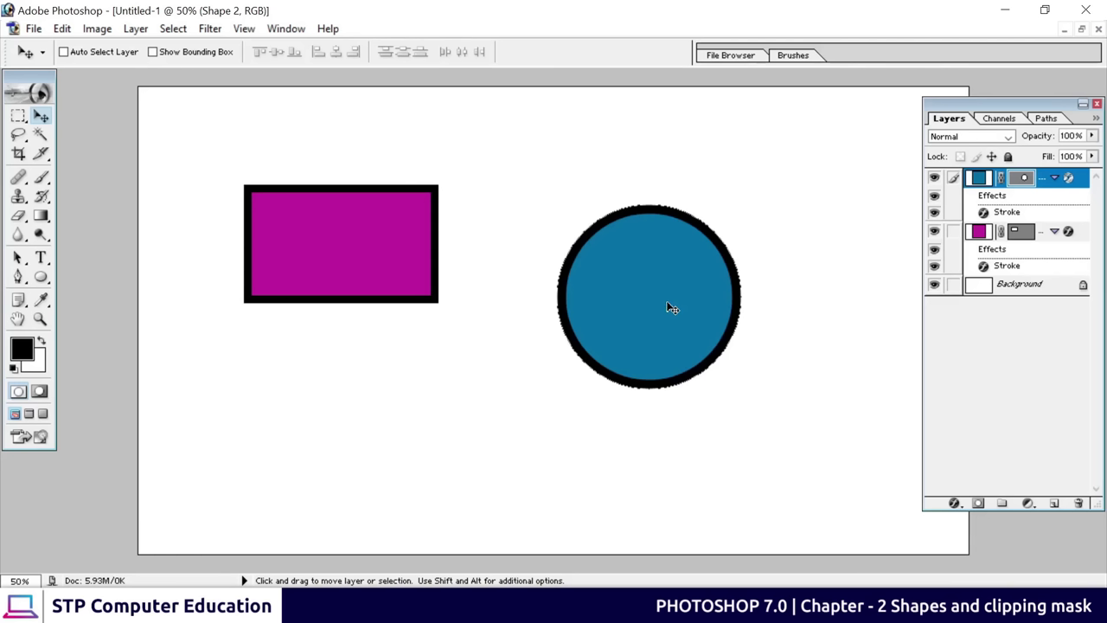
Scale the Shape 2 circle to 133.3% with Free Transform and place it up beside the rectangle
key("ctrl+t")
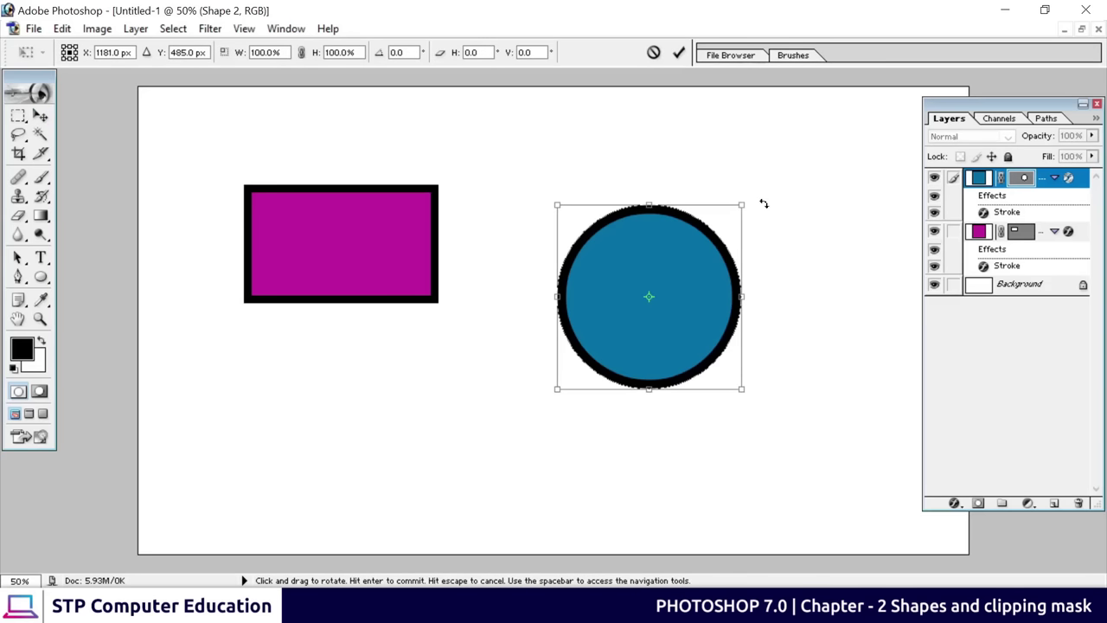
left_click_drag(741, 390, 743, 515)
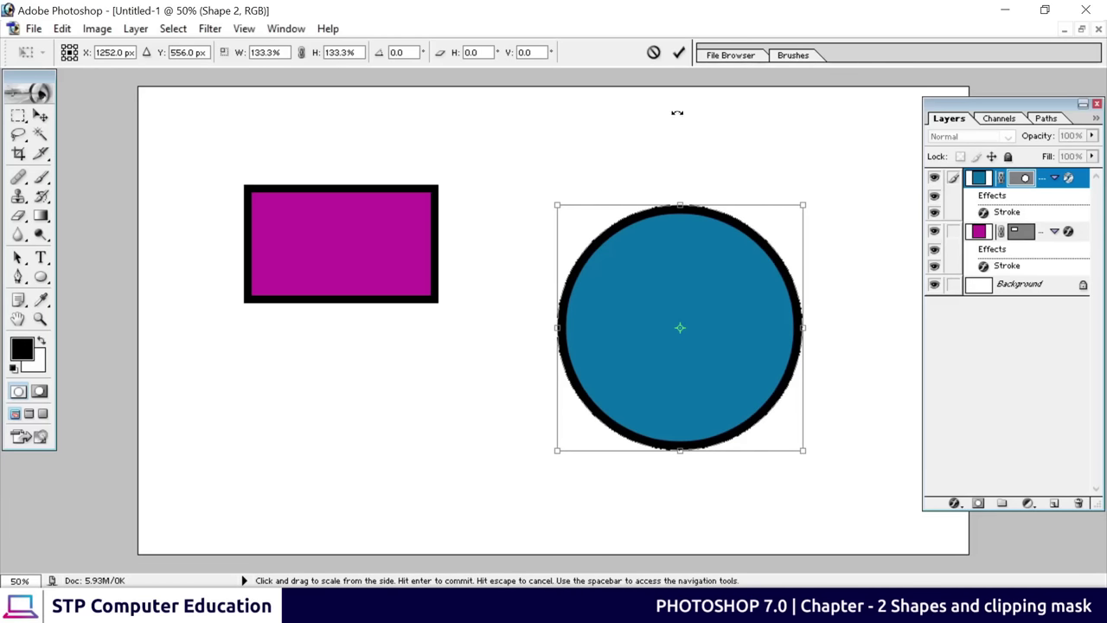
left_click(680, 53)
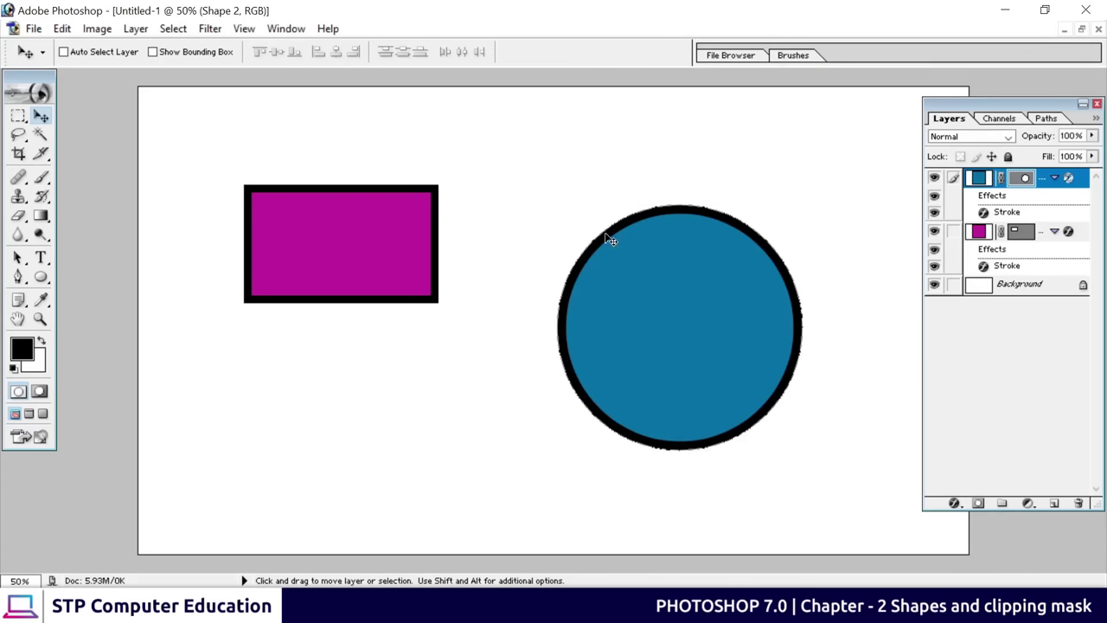
left_click_drag(683, 322, 581, 286)
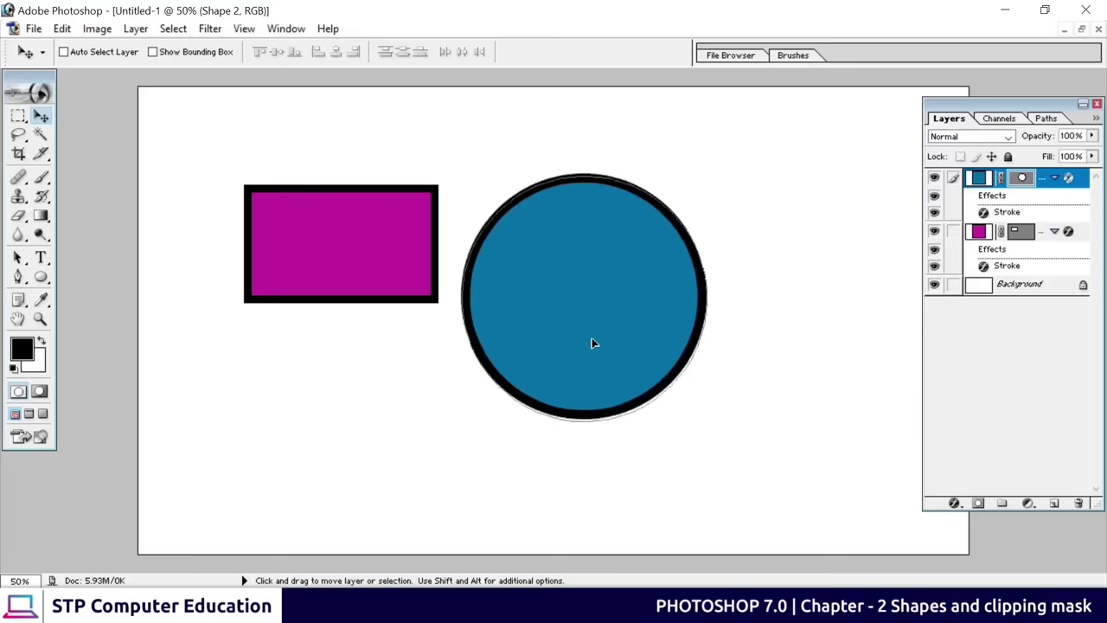
left_click_drag(594, 341, 610, 298)
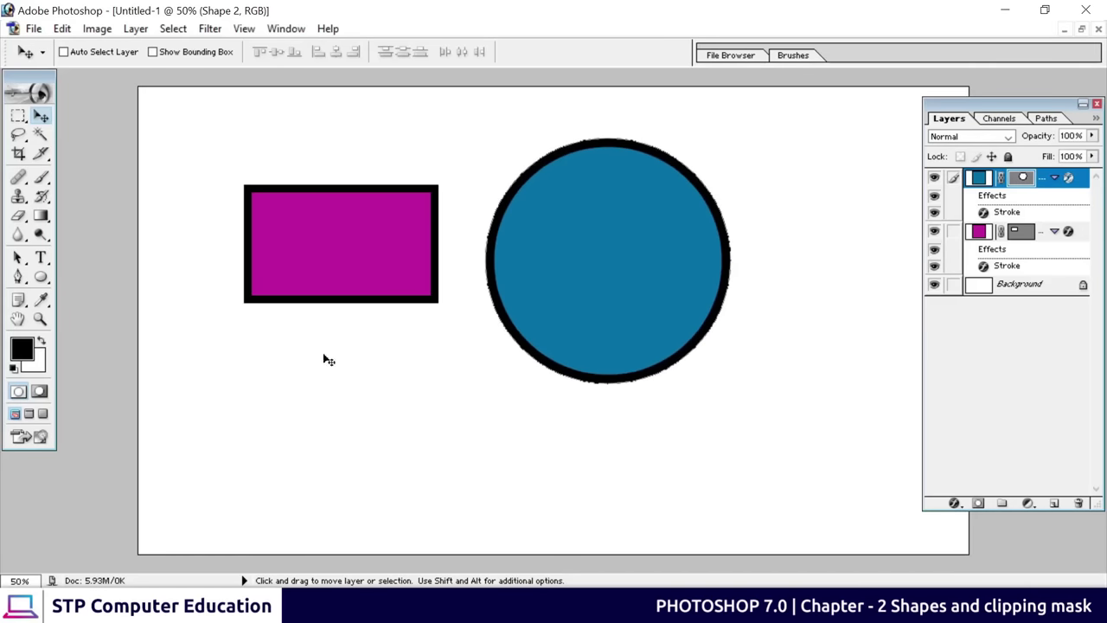
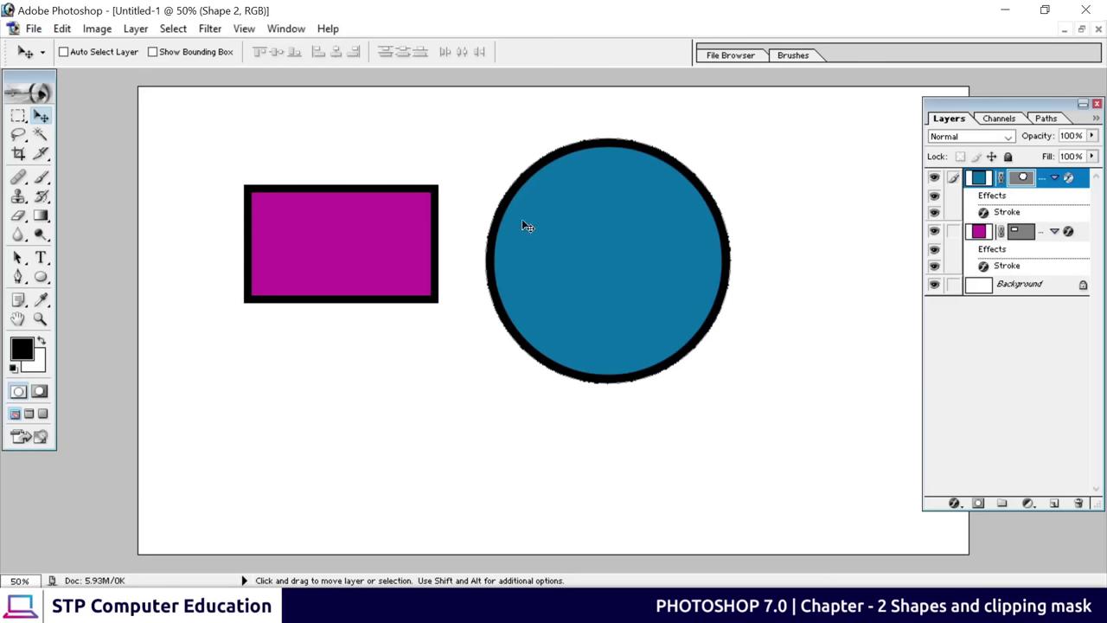
Open the wedding photo JPG from the Downloads folder
left_click(34, 28)
left_click(67, 68)
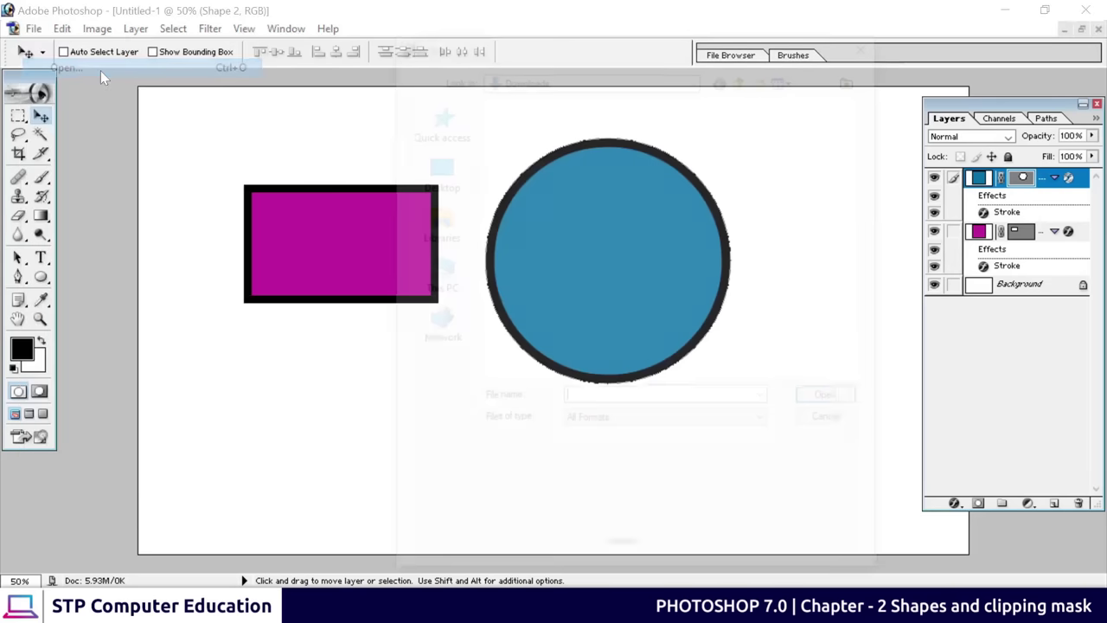
left_click(605, 179)
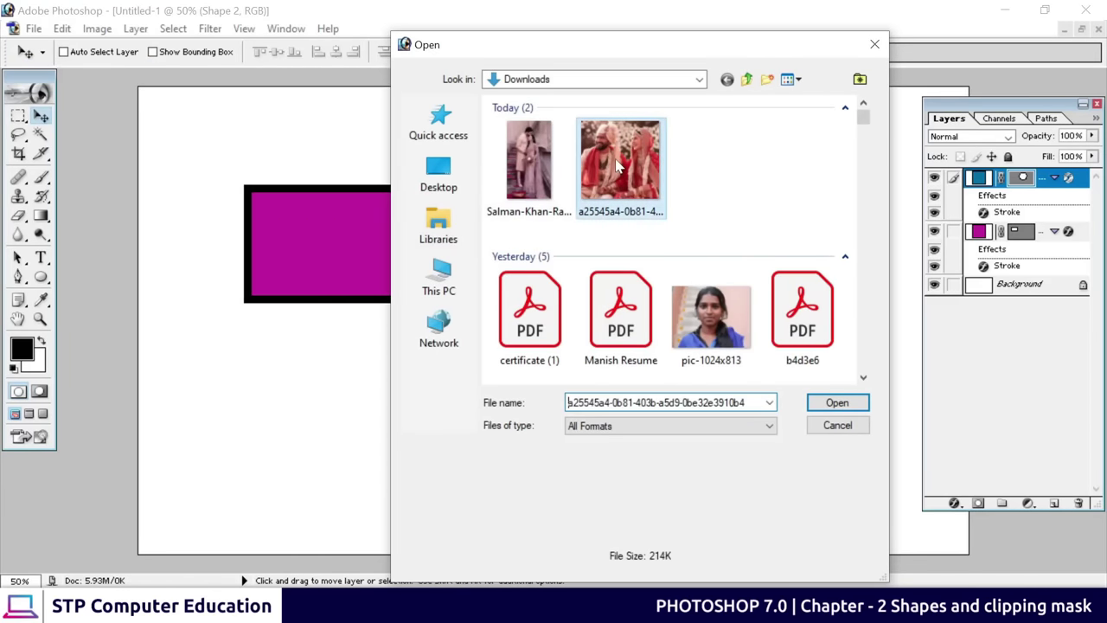
left_click(837, 404)
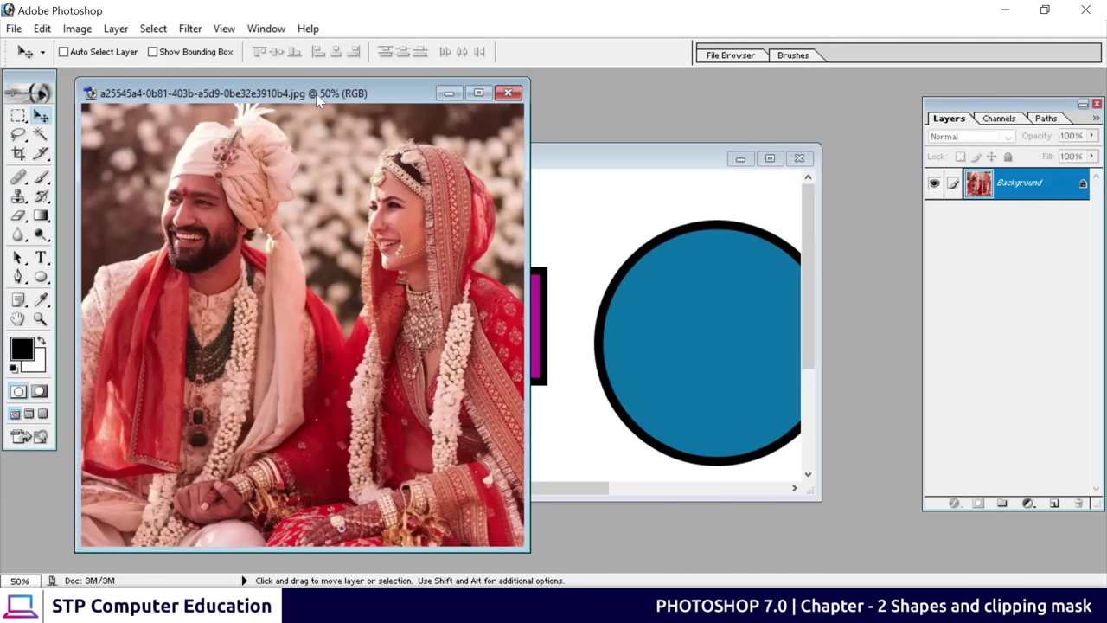
Drag the wedding photo into Untitled-1 as Layer 1 and maximize that document
left_click_drag(366, 100, 383, 192)
left_click(617, 161)
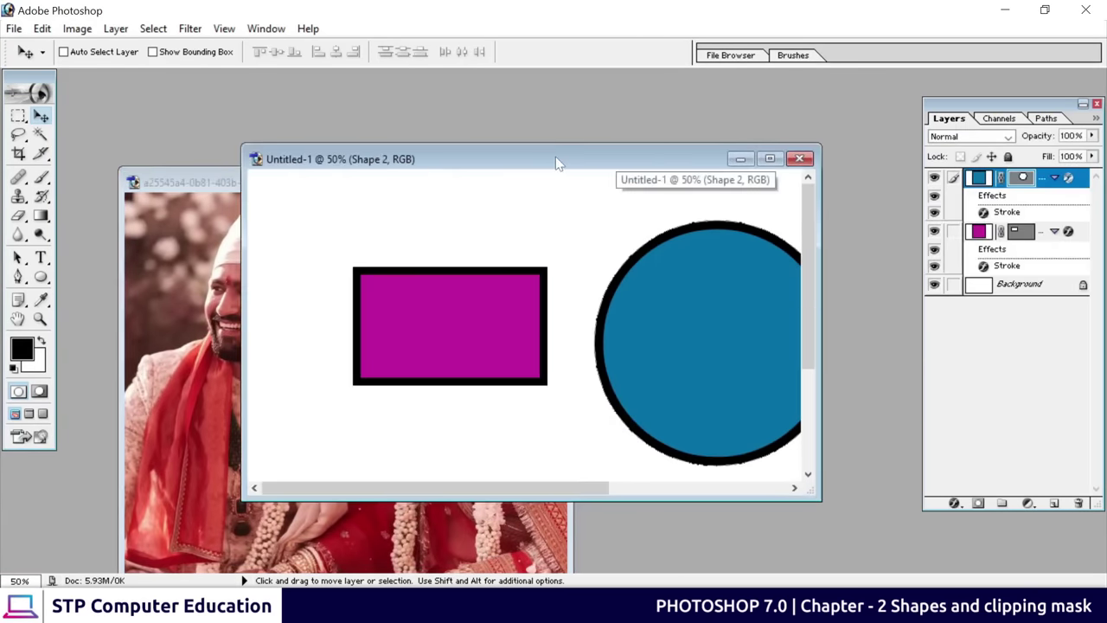
left_click_drag(559, 166, 748, 107)
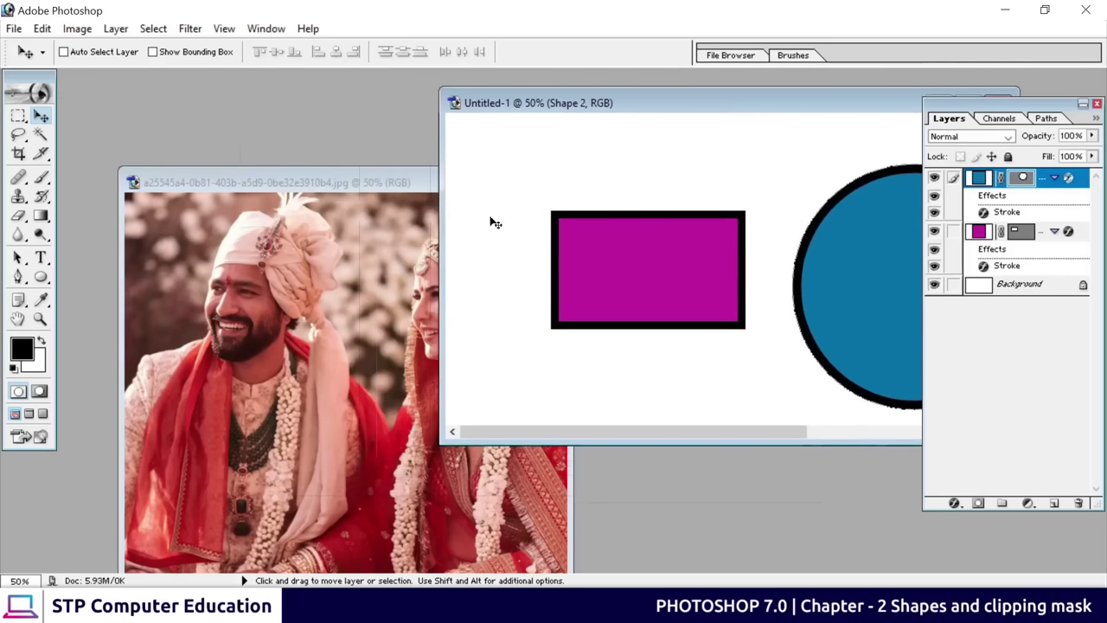
left_click(381, 186)
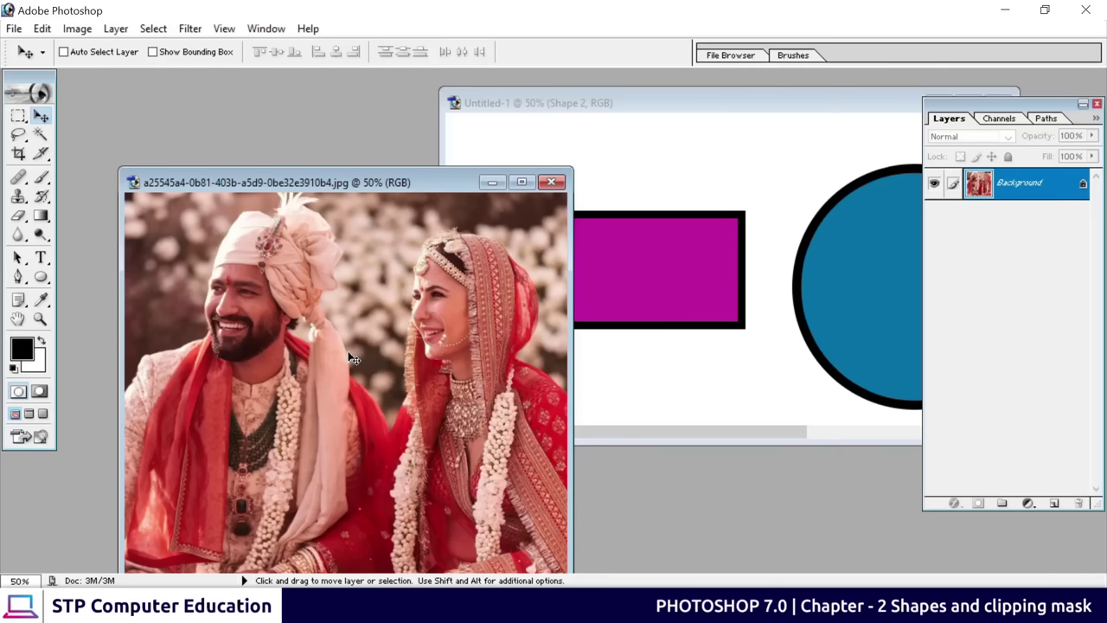
left_click_drag(353, 358, 702, 206)
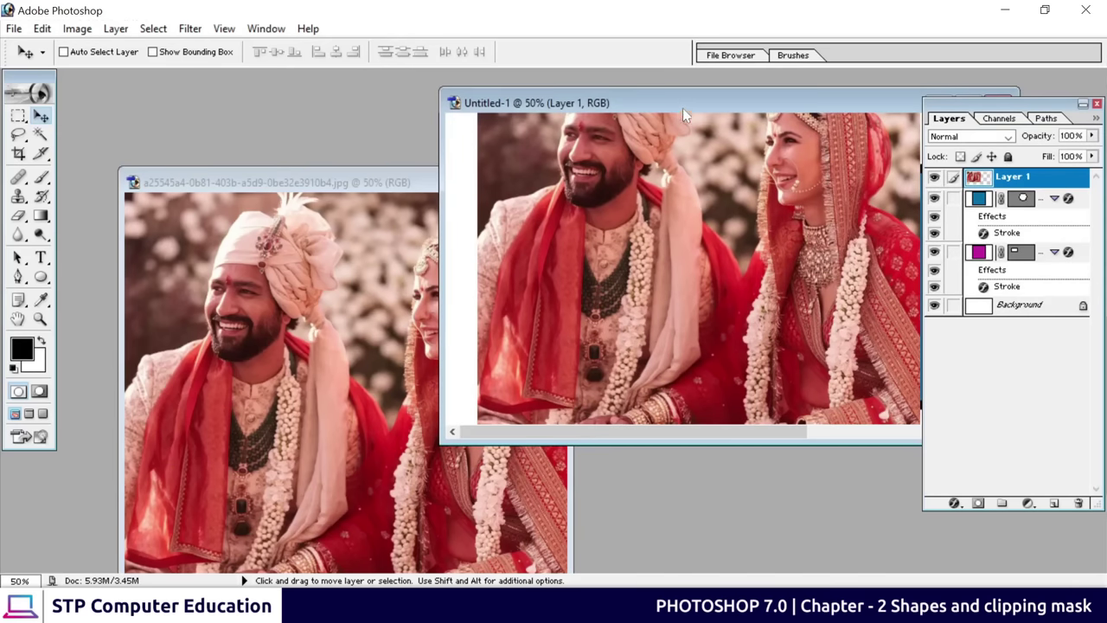
left_click_drag(682, 108, 430, 163)
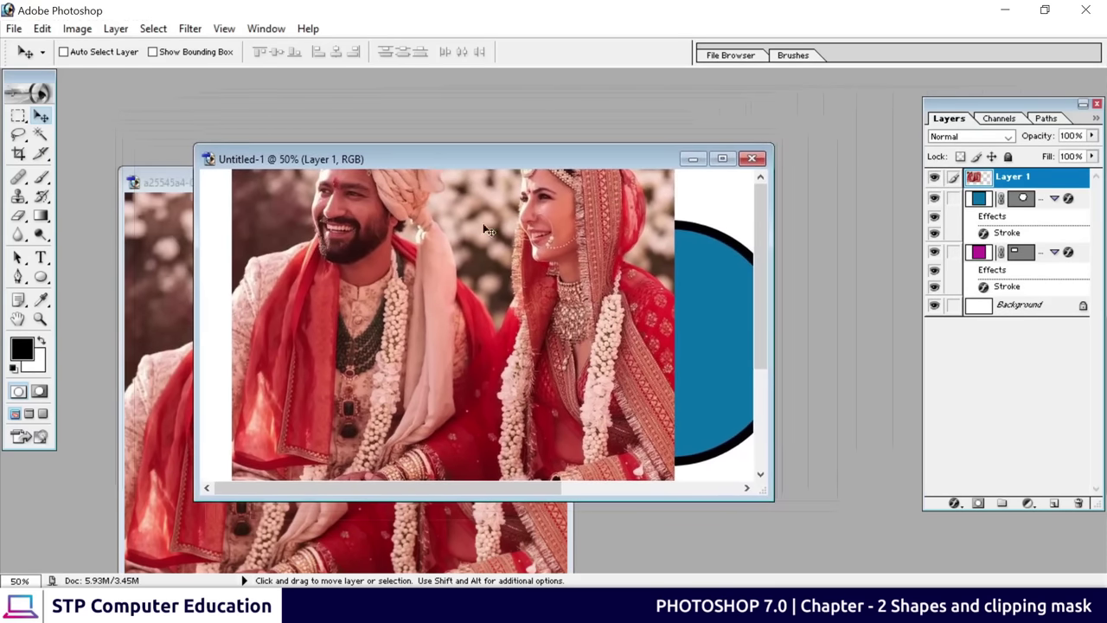
left_click(722, 158)
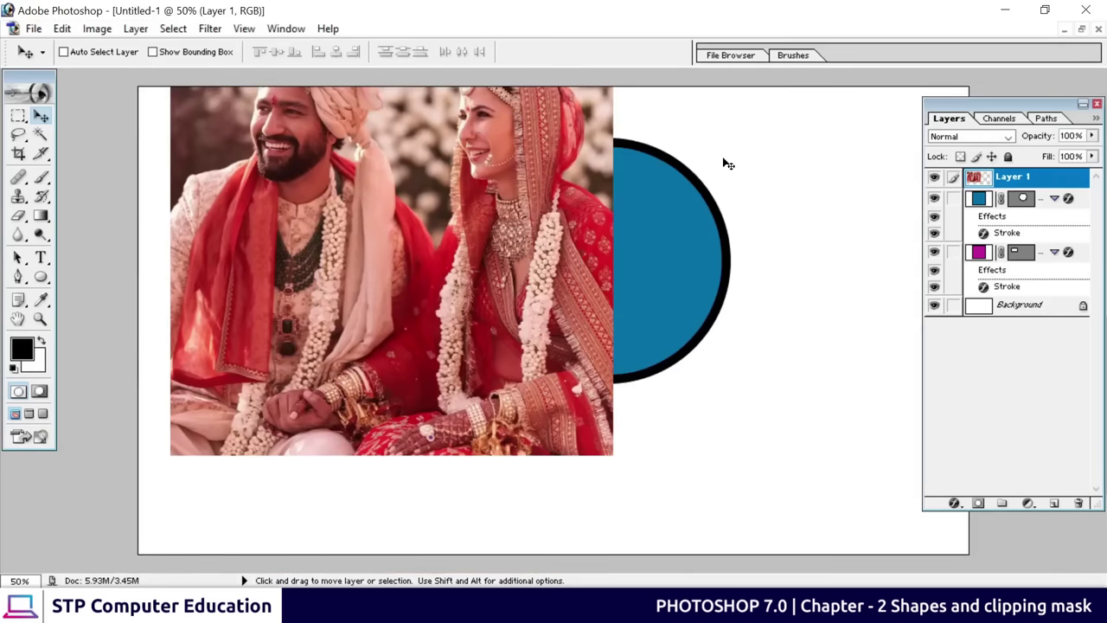
Move the wedding photo up and right over the circle and rectangle
left_click_drag(396, 269, 411, 484)
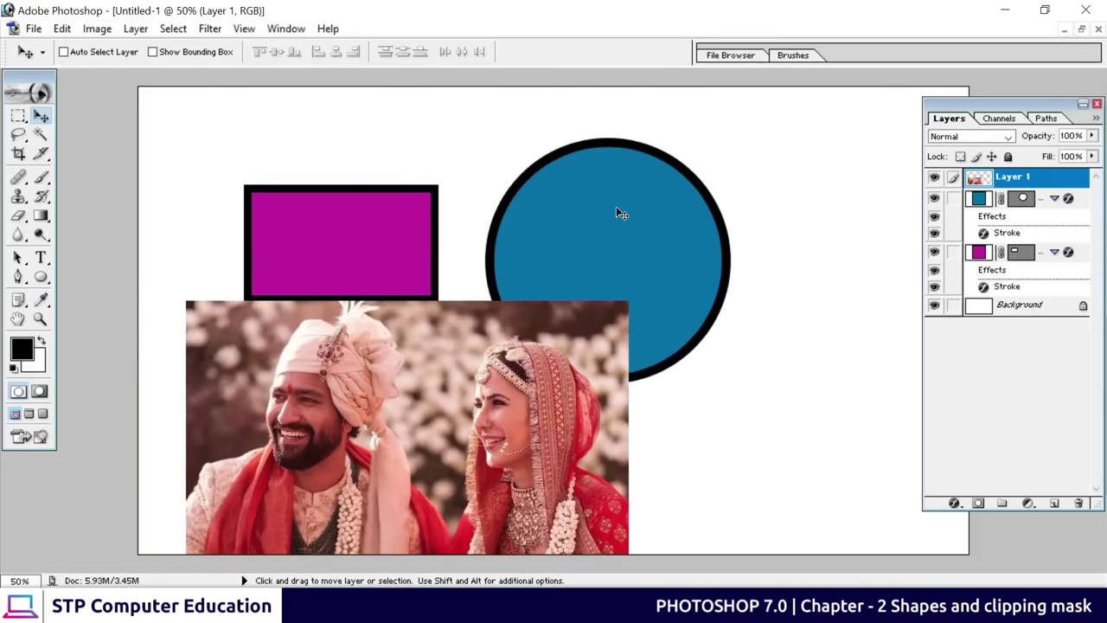
left_click_drag(419, 426, 534, 257)
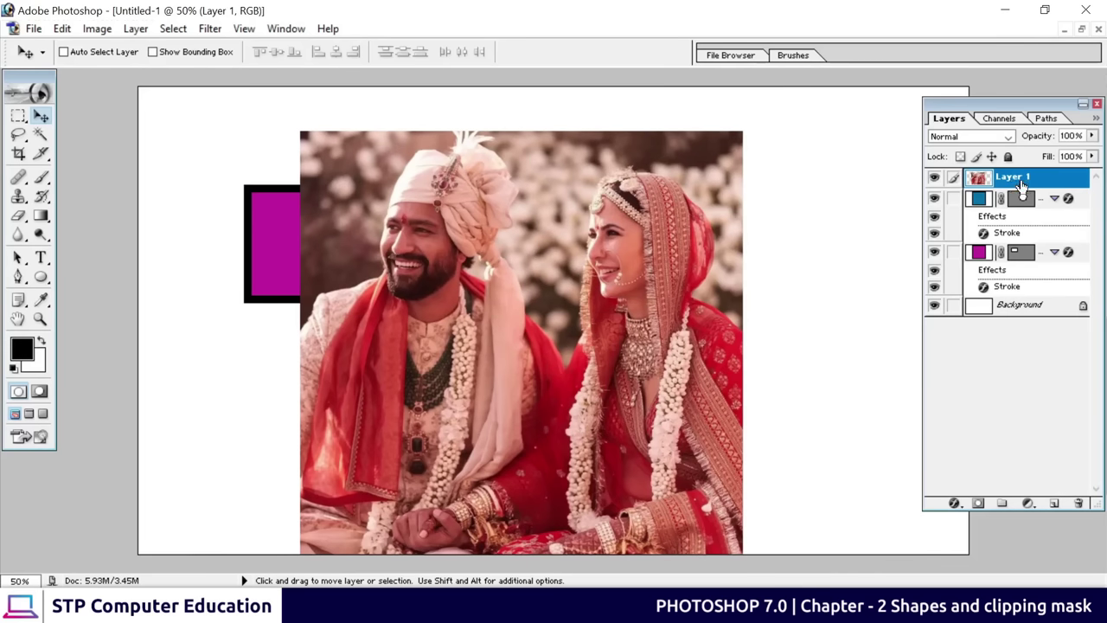
left_click_drag(448, 341, 502, 331)
Scale the photo down to about 60% with Free Transform and place it over the circle
key("ctrl+t")
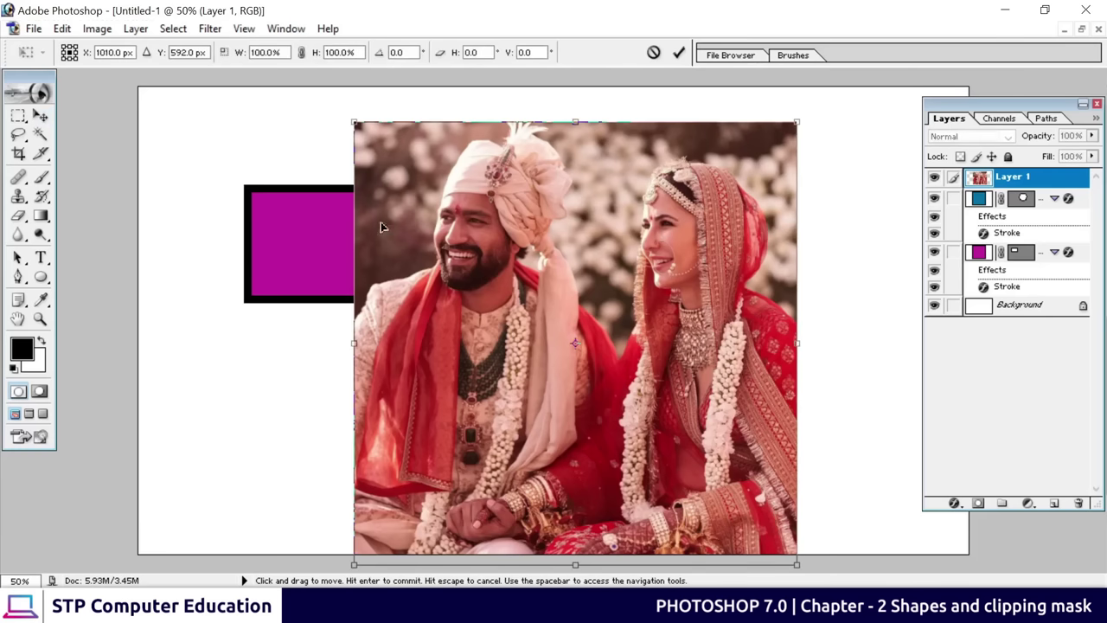
left_click_drag(357, 126, 531, 300)
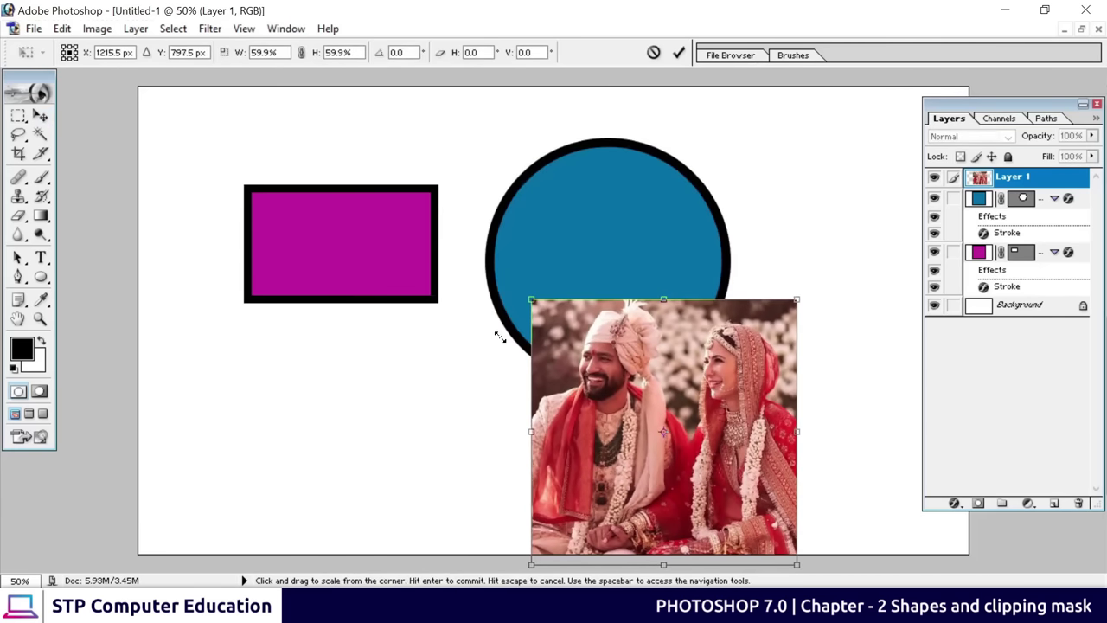
left_click(679, 53)
left_click_drag(692, 439, 712, 313)
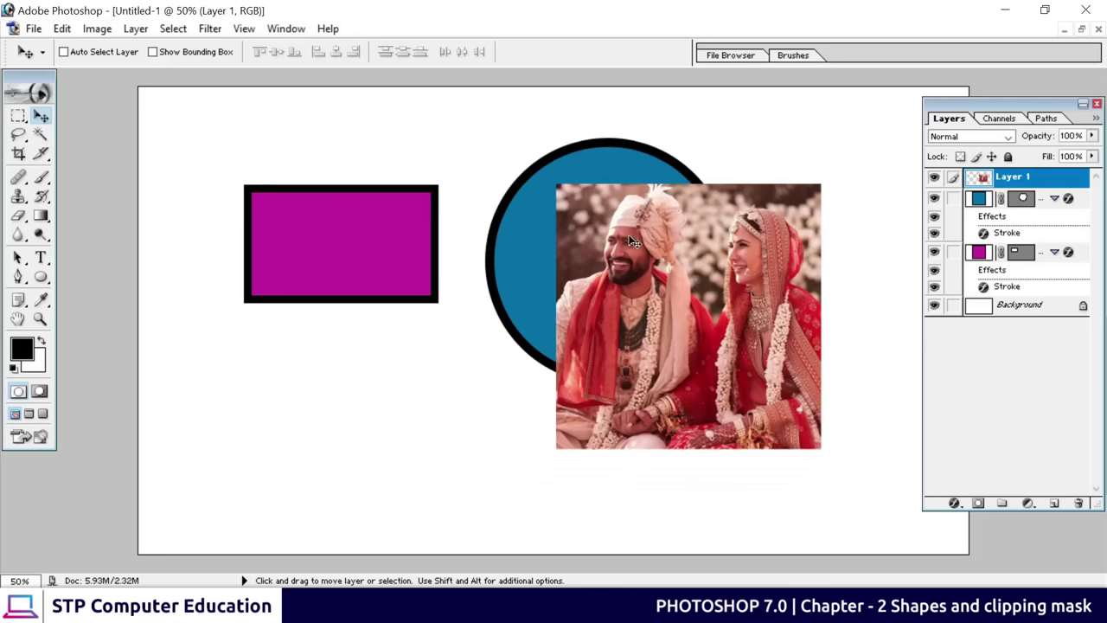
Nudge the photo over the circle and move Layer 1 below, then back above, Shape 2
left_click_drag(634, 264, 576, 298)
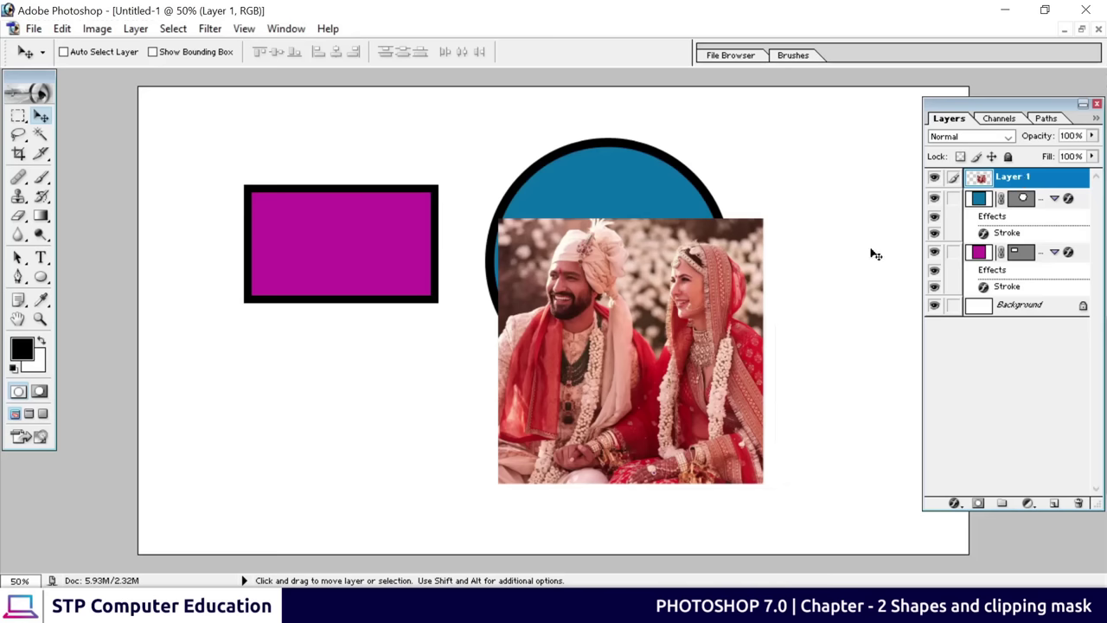
left_click_drag(616, 336, 646, 298)
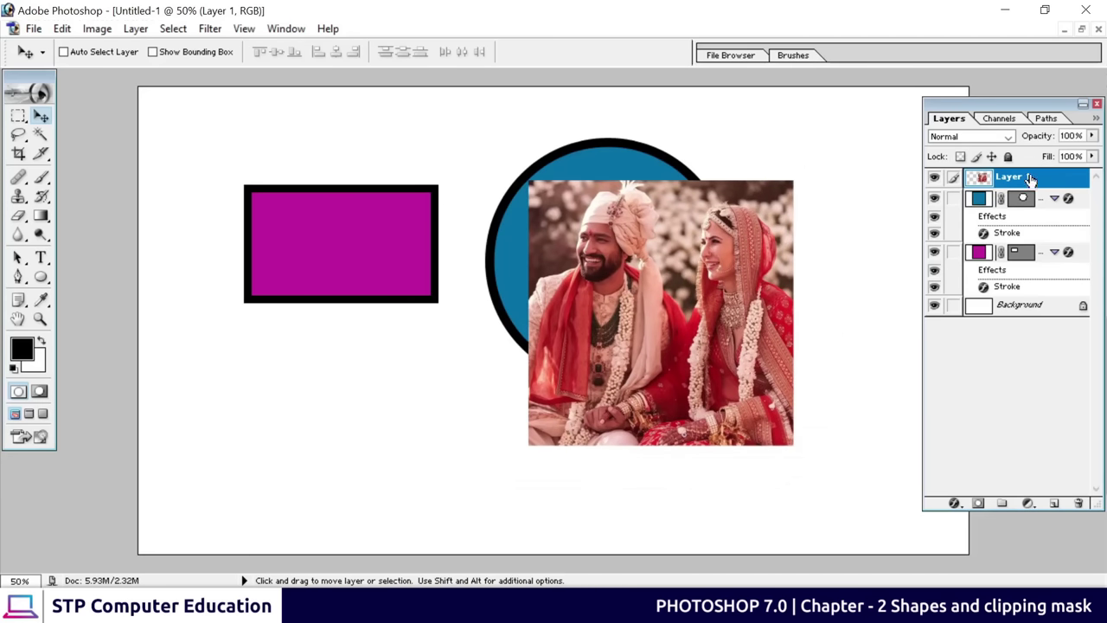
left_click_drag(1029, 177, 1024, 241)
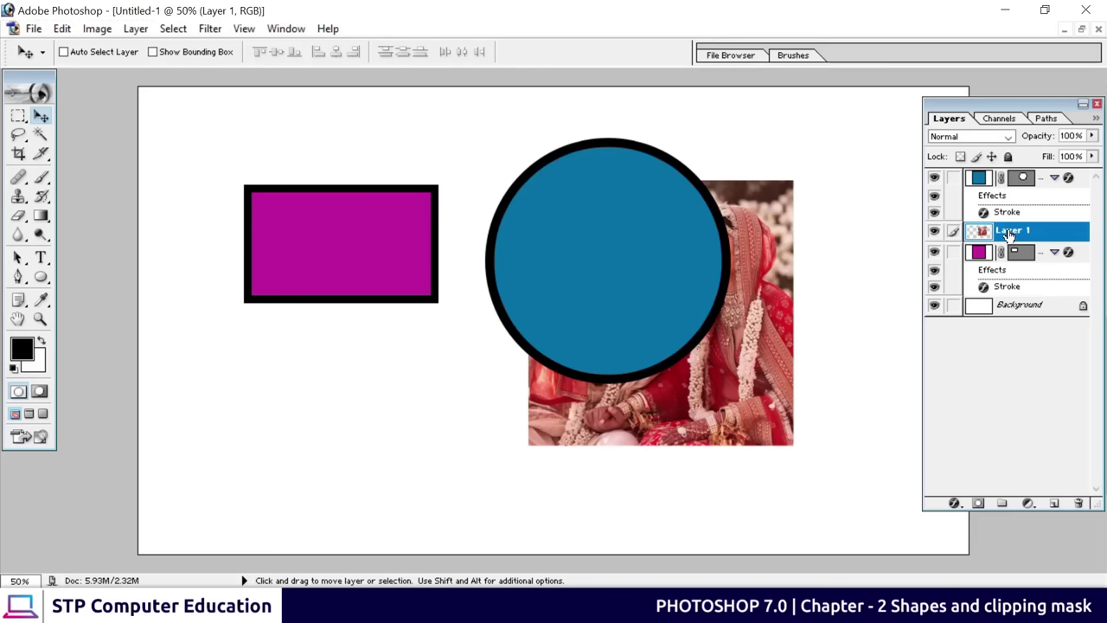
left_click_drag(1039, 105, 993, 102)
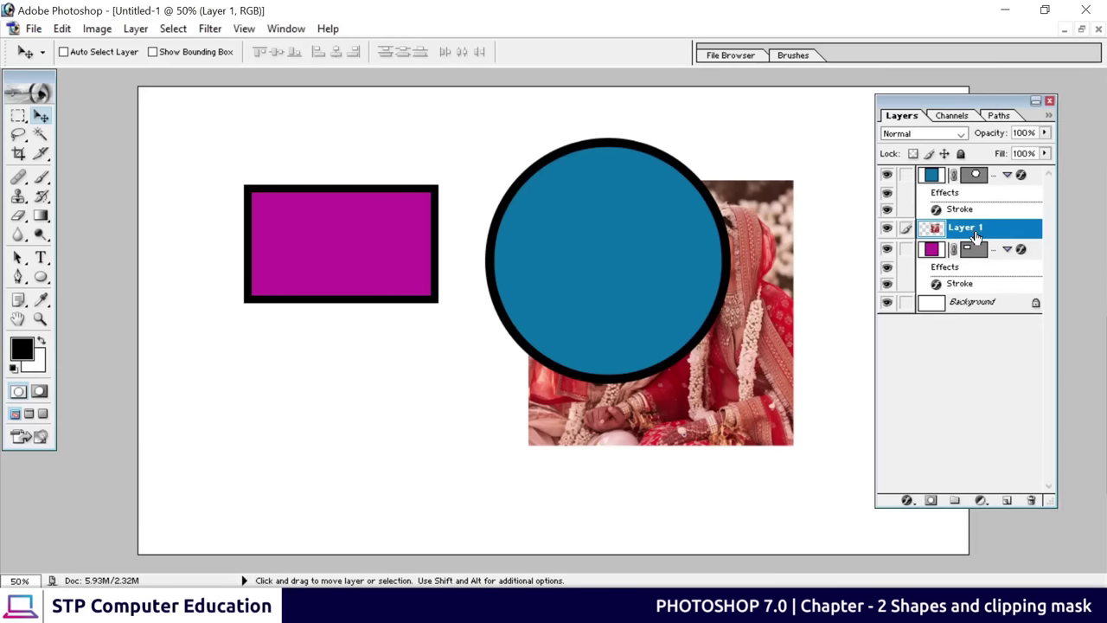
left_click_drag(975, 231, 976, 177)
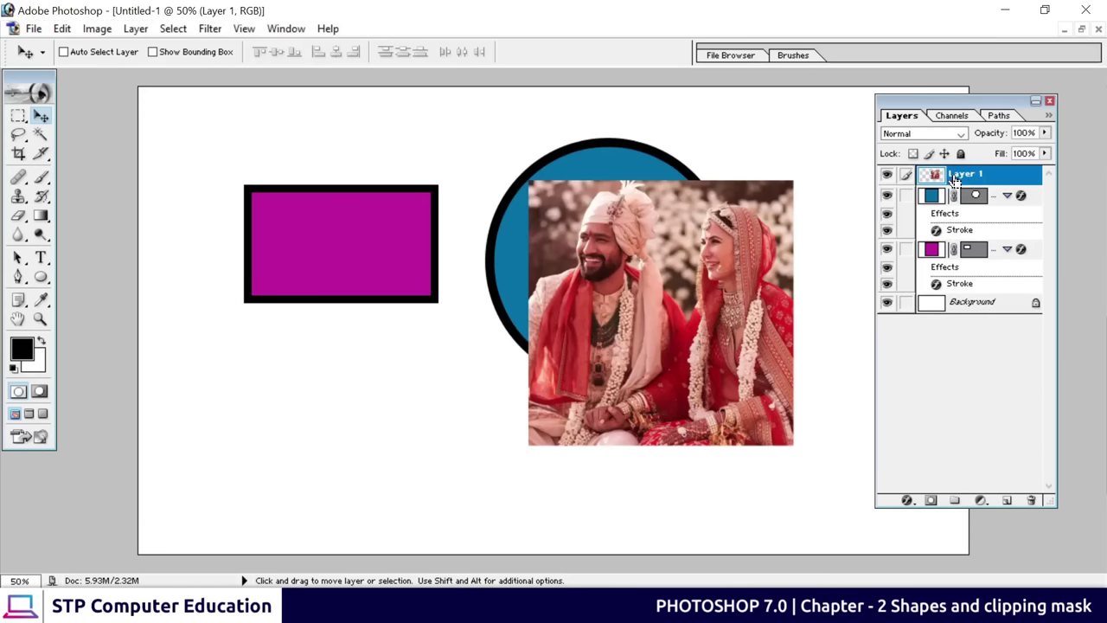
Restack with Ctrl+[ and Ctrl+] so Layer 1 sits just above the circle and stays active
key("ctrl+z")
key("ctrl+z")
key("ctrl+bracketleft")
key("ctrl+bracketleft")
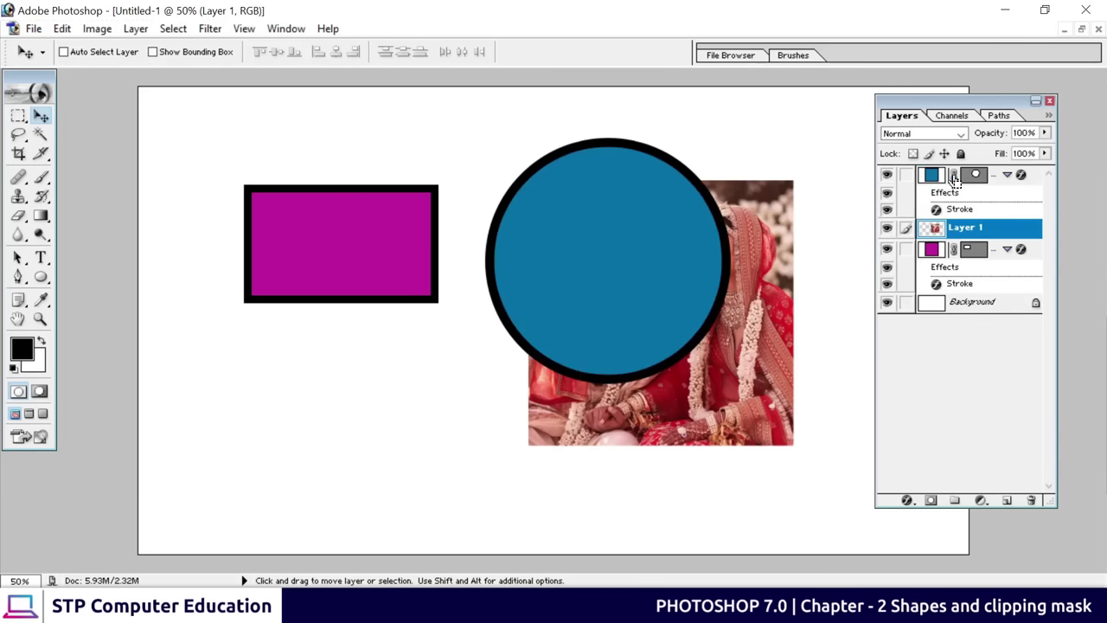
key("ctrl+bracketright")
key("ctrl+bracketright")
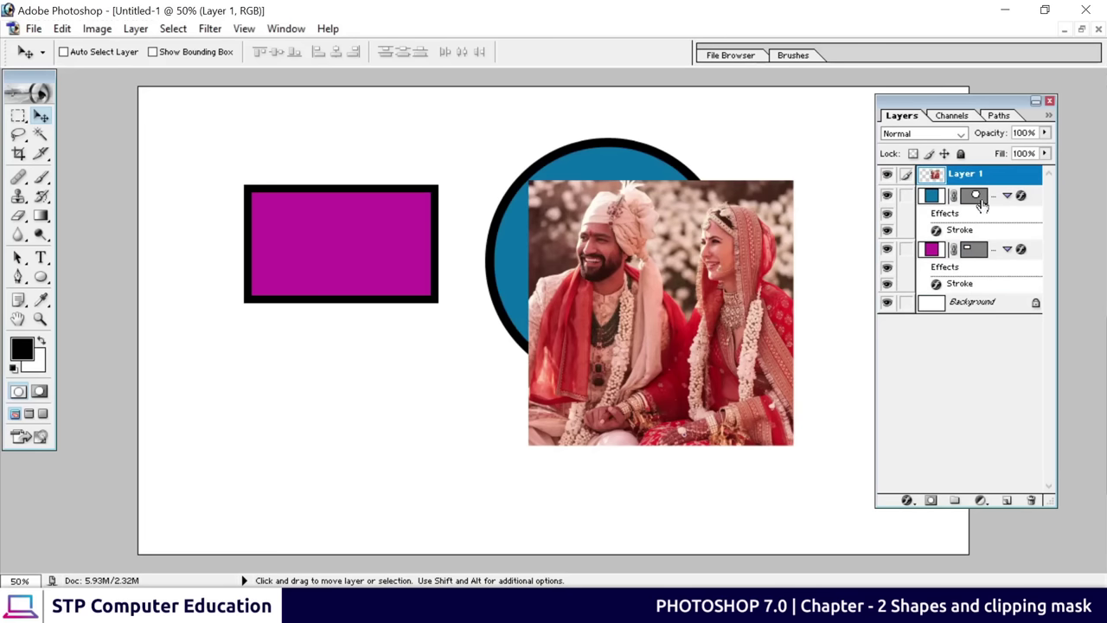
left_click(980, 200)
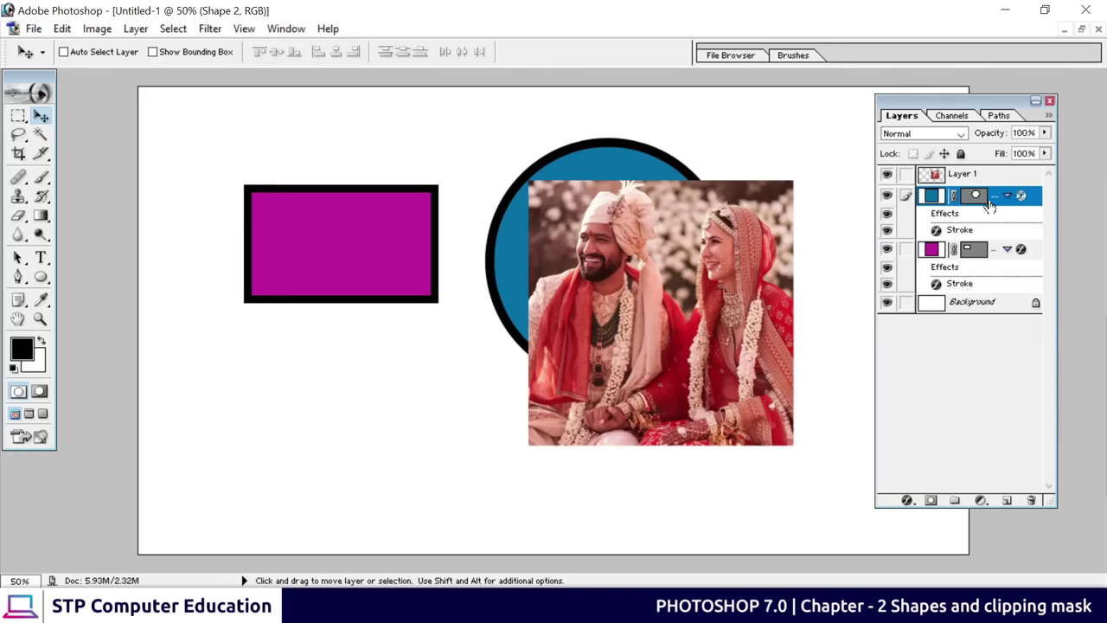
left_click(954, 182)
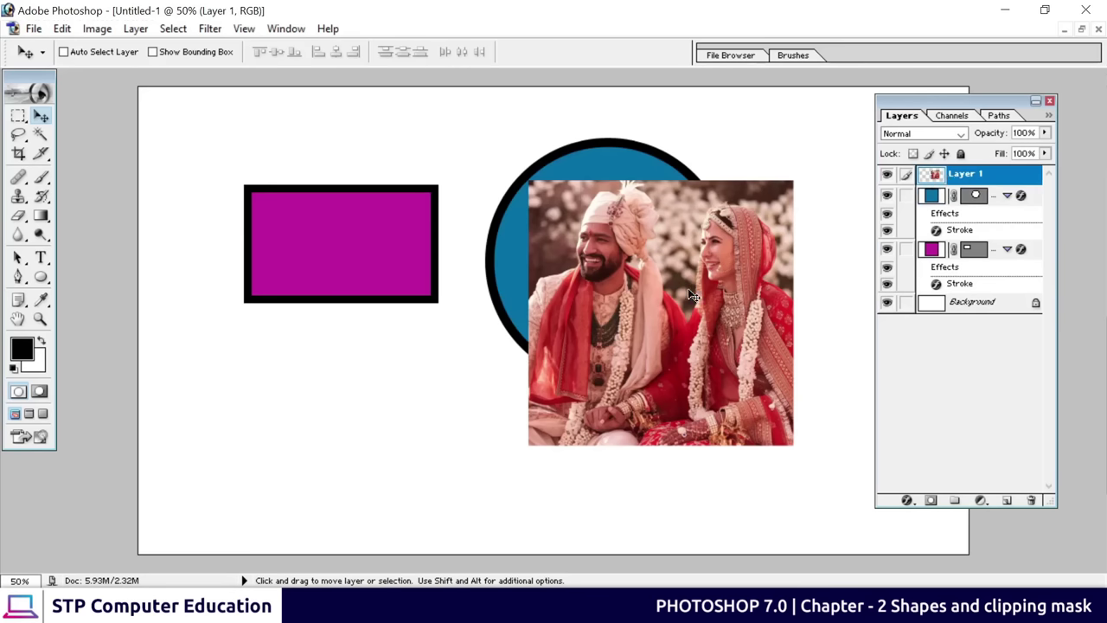
Position the photo over the circle and Alt-click to clip Layer 1 into Shape 2
left_click_drag(692, 295, 636, 248)
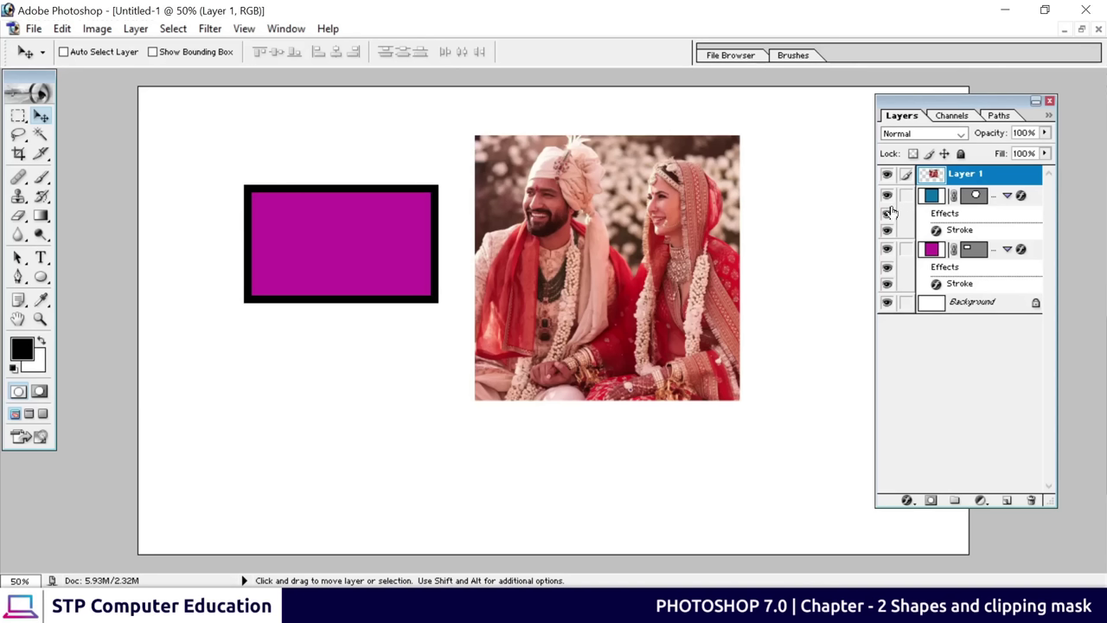
left_click(974, 196, "ctrl")
key("ctrl+d")
key("alt")
left_click(959, 182, "alt")
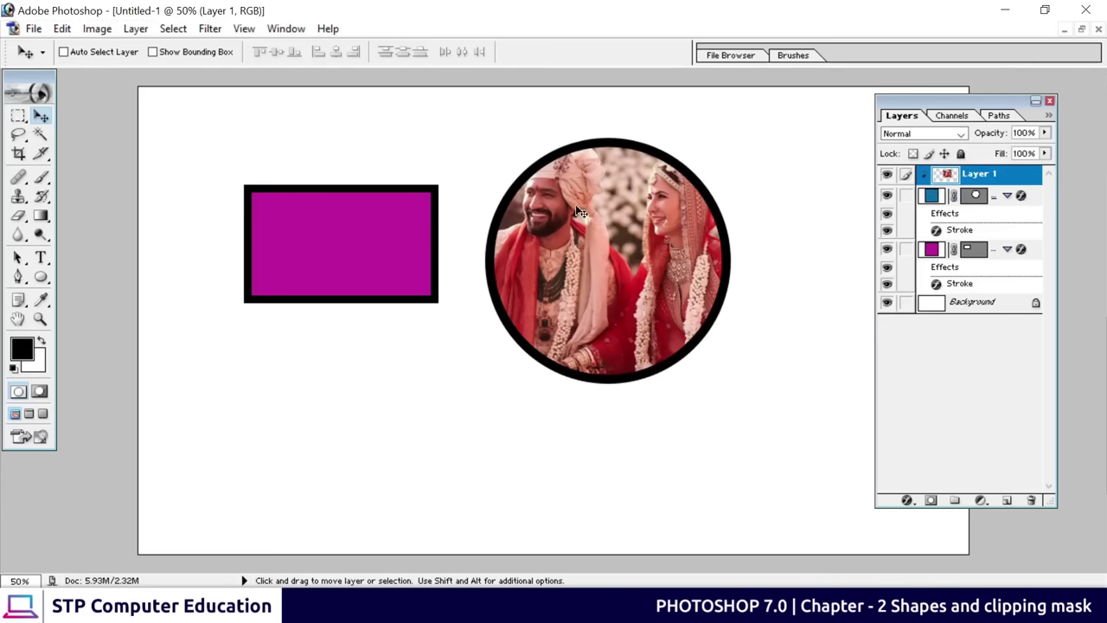
Reposition the clipped photo, temporarily link it with the circle to move both, then unlink
left_click_drag(568, 214, 574, 224)
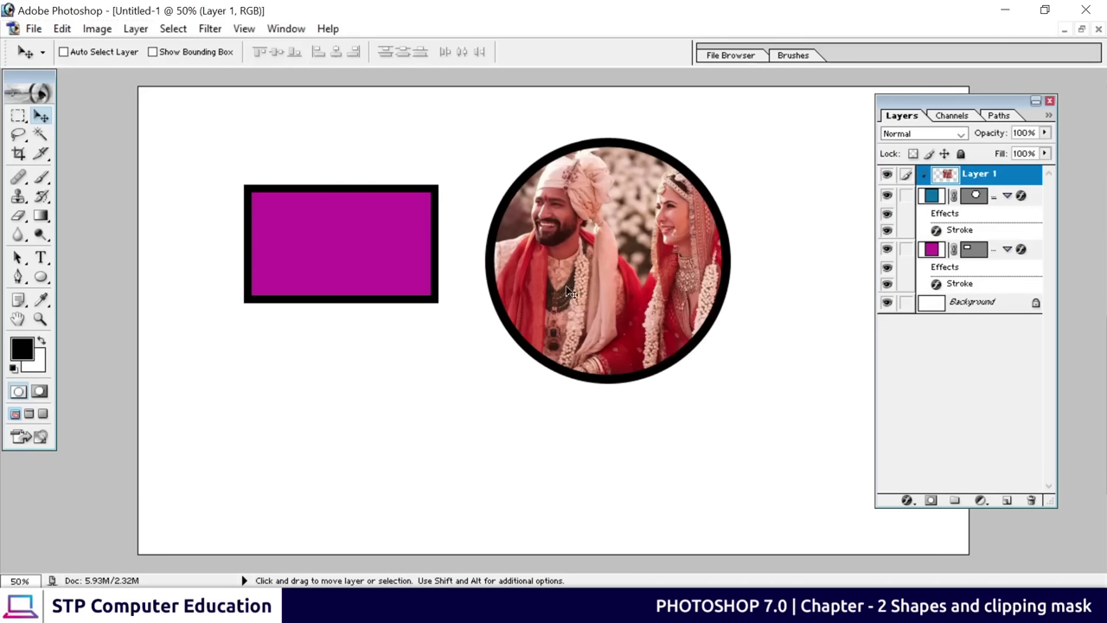
left_click_drag(570, 292, 461, 181)
key("ctrl+z")
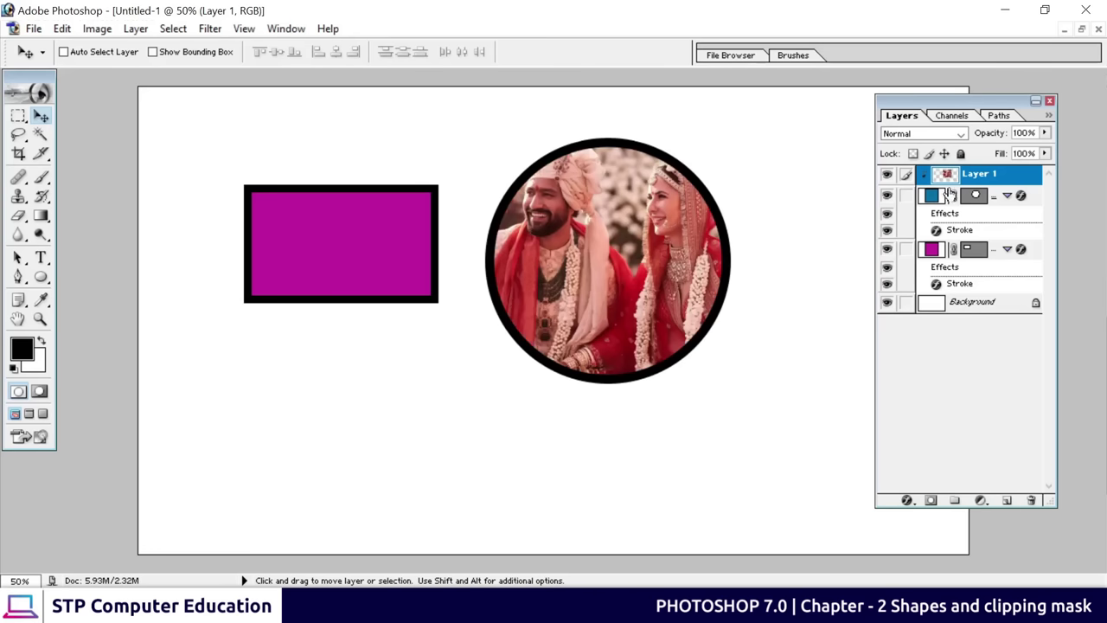
left_click(906, 197)
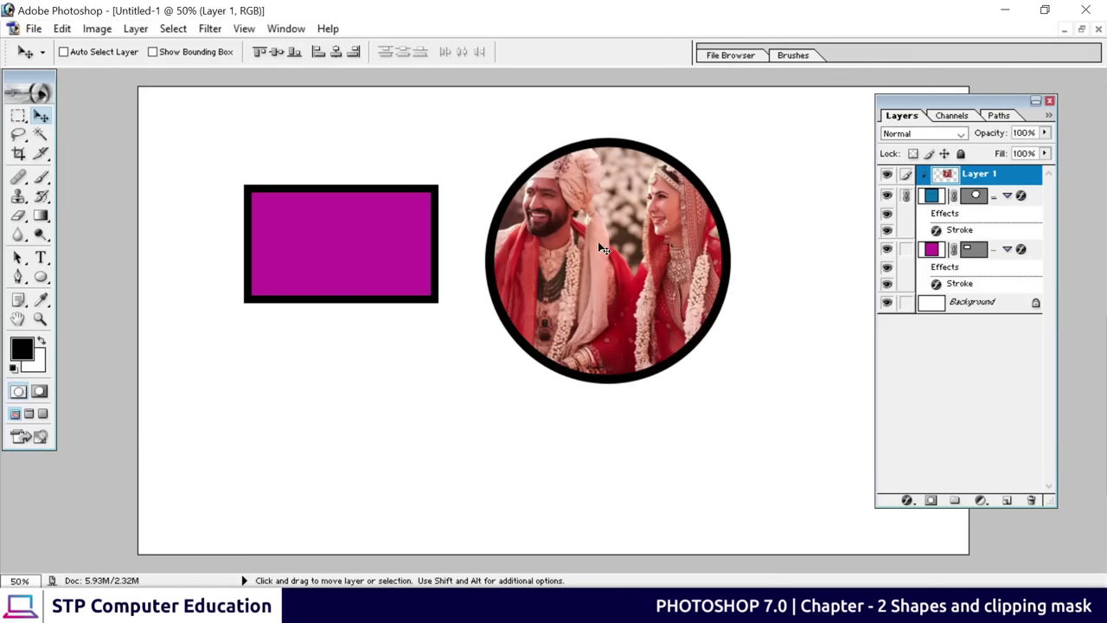
left_click_drag(649, 223, 659, 279)
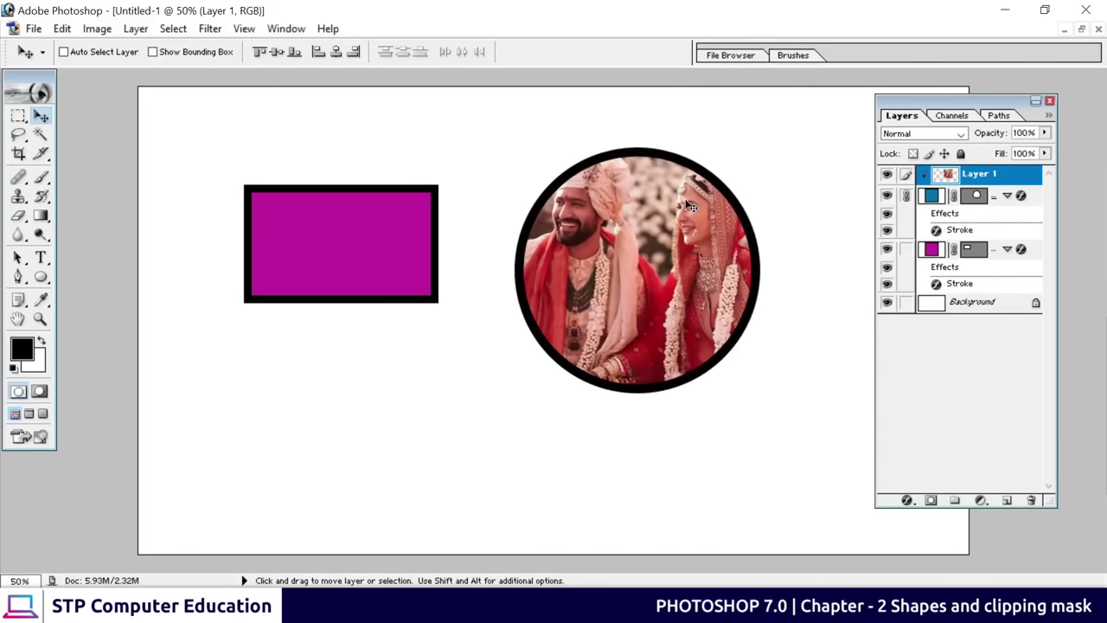
left_click(907, 196)
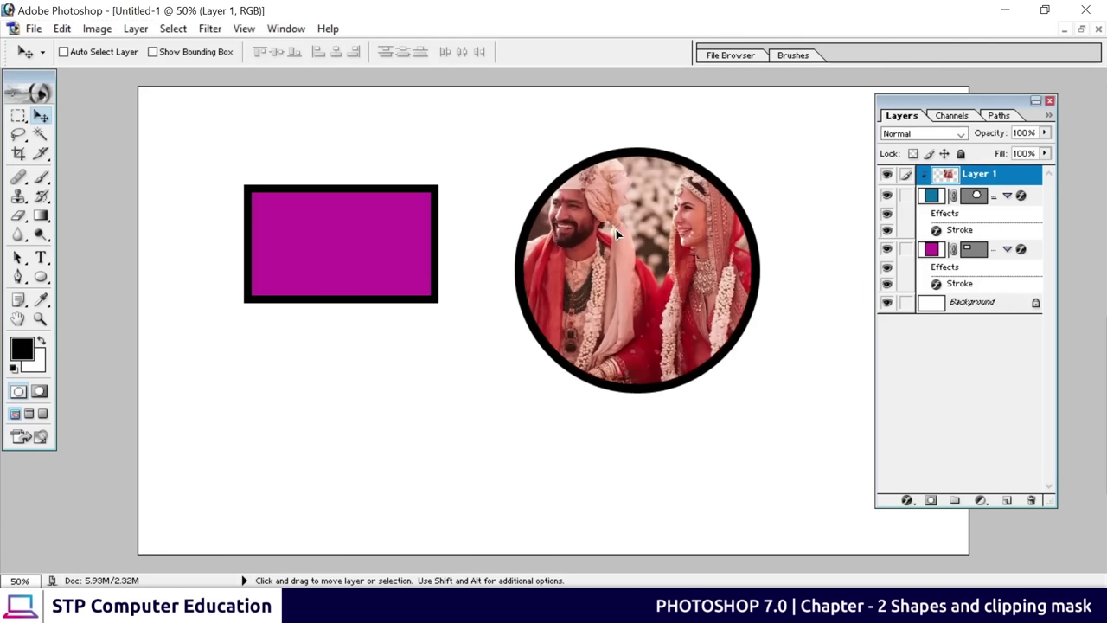
Enlarge the photo to about 109%, then link it with the circle and move both up-left
key("ctrl+t")
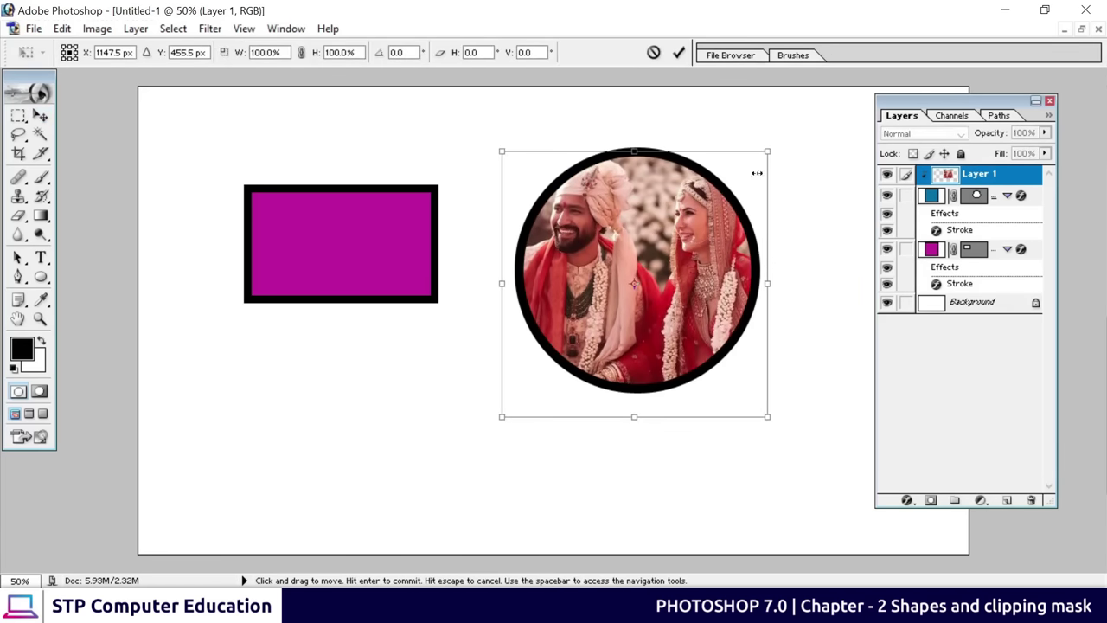
left_click_drag(761, 144, 780, 139)
left_click_drag(626, 240, 645, 257)
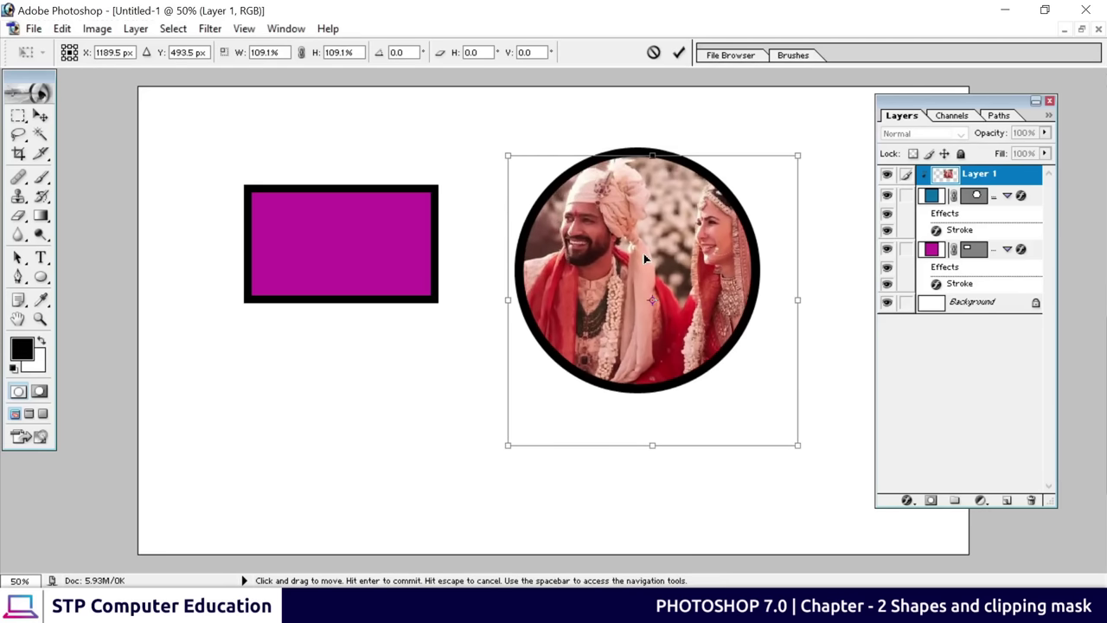
left_click(679, 53)
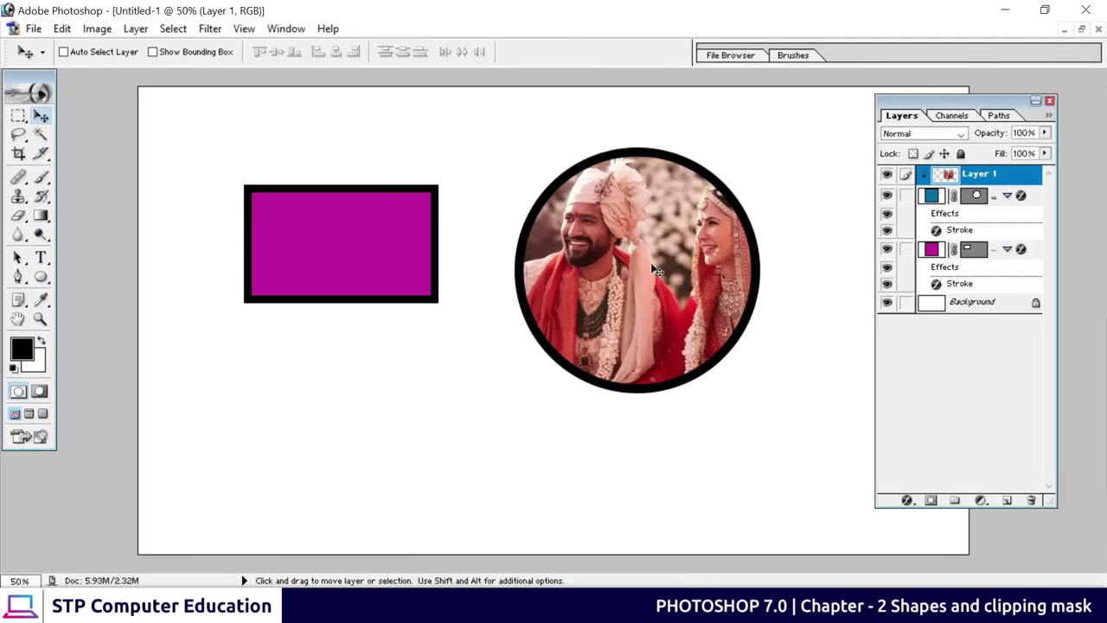
left_click(904, 195)
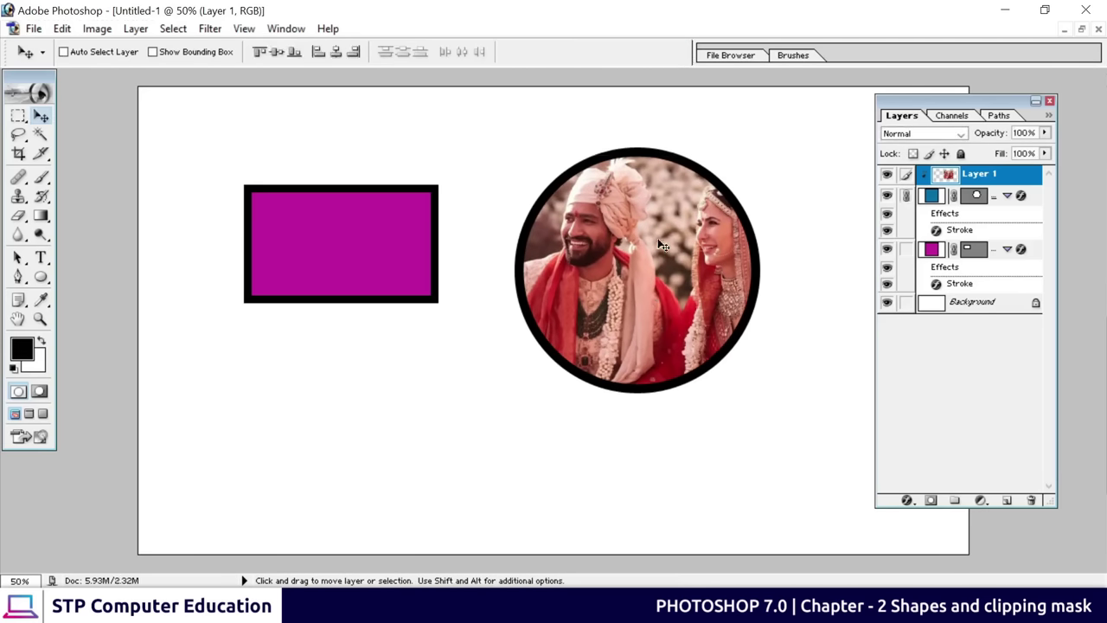
left_click_drag(659, 246, 625, 208)
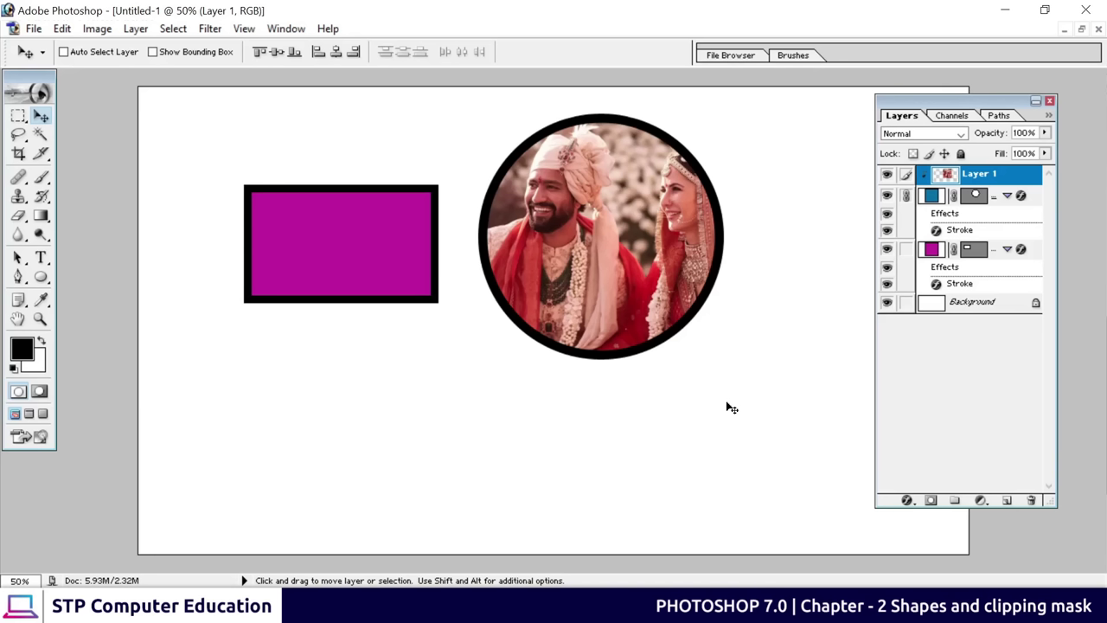
Drag the circular photo down and left, just right of the magenta rectangle
left_click_drag(627, 221, 597, 249)
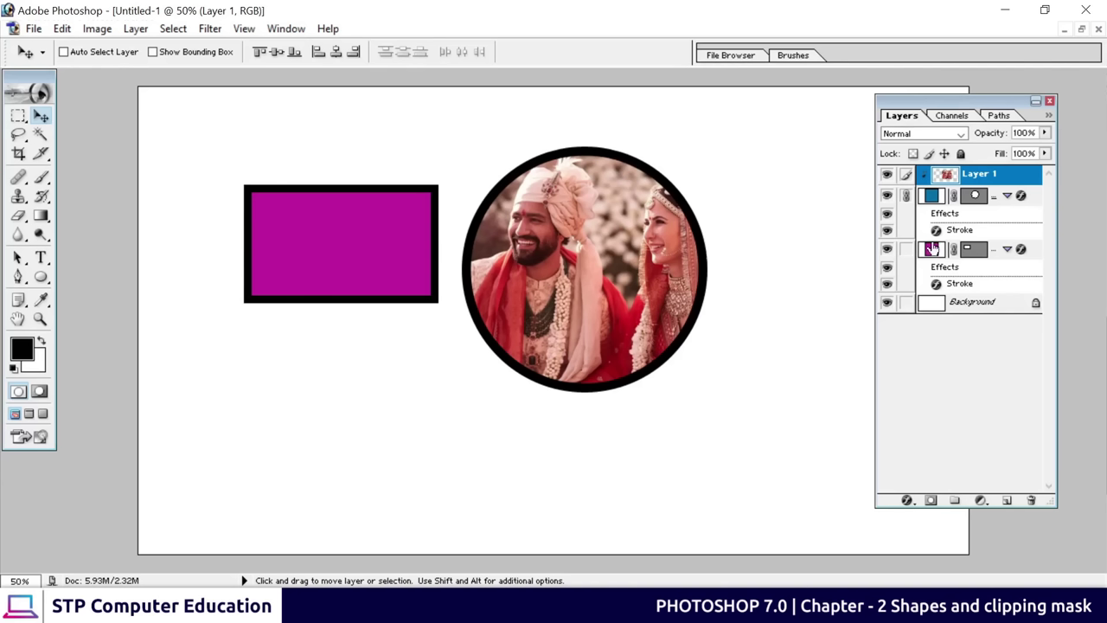
Select the circle's Shape 2 layer and add a Drop Shadow layer style
left_click(982, 202)
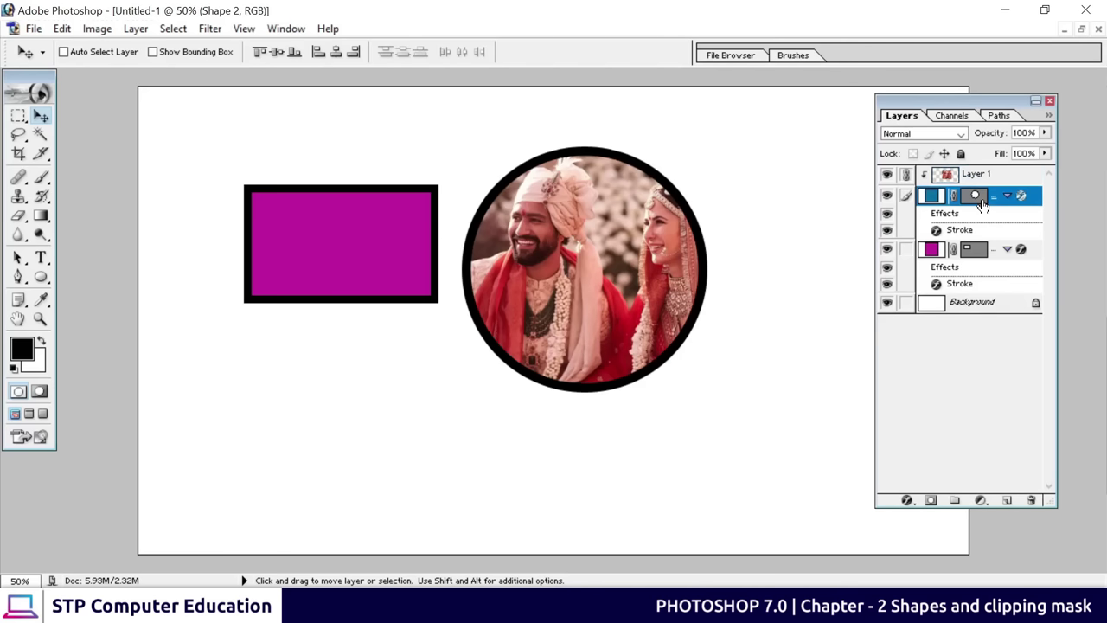
left_click(906, 500)
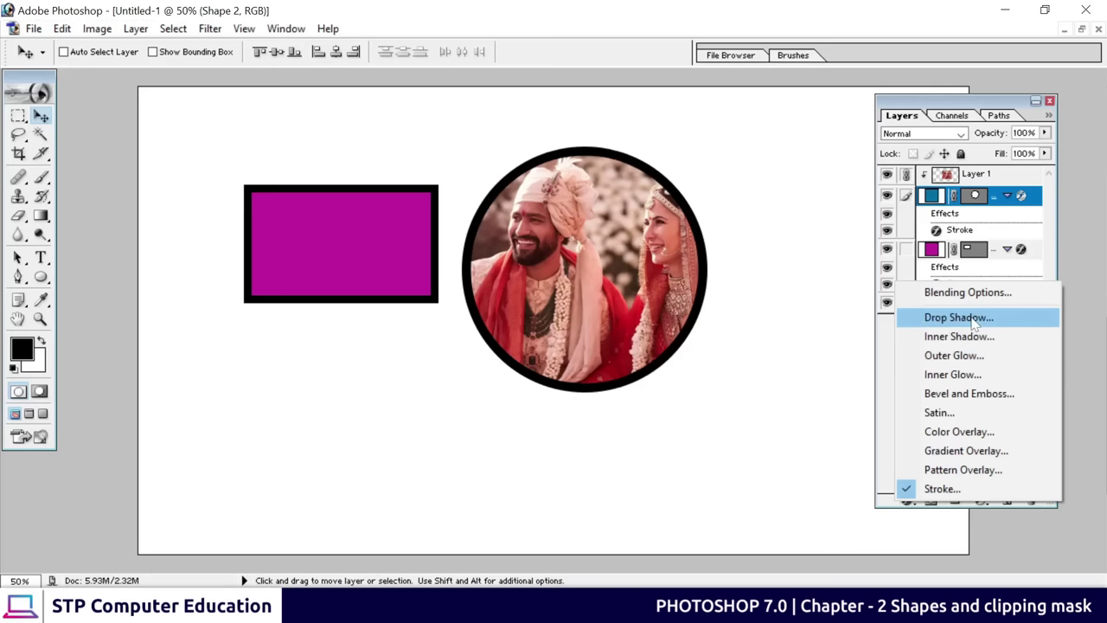
left_click(960, 318)
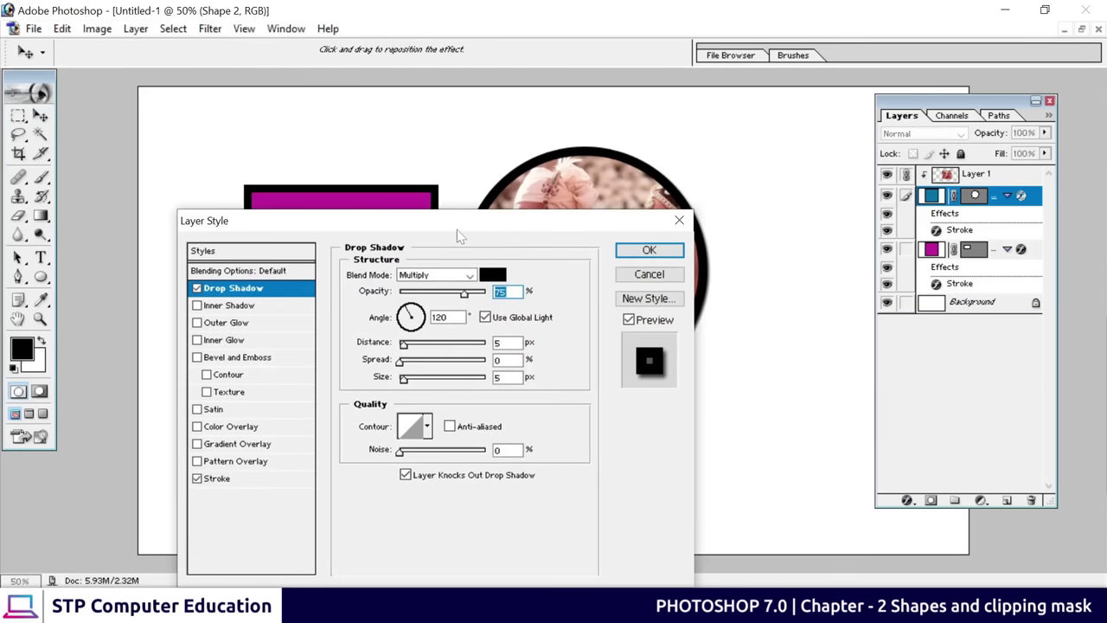
left_click_drag(425, 227, 883, 120)
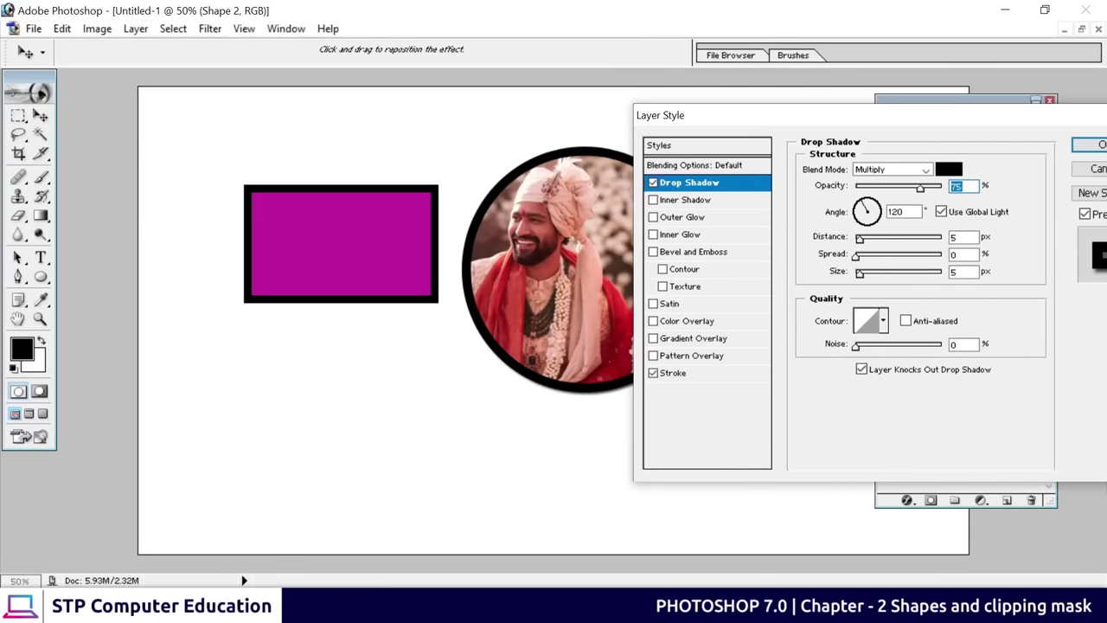
Set the drop shadow to 29 px size, 0 px distance and 7% spread
left_click_drag(859, 273, 874, 275)
left_click_drag(752, 117, 748, 109)
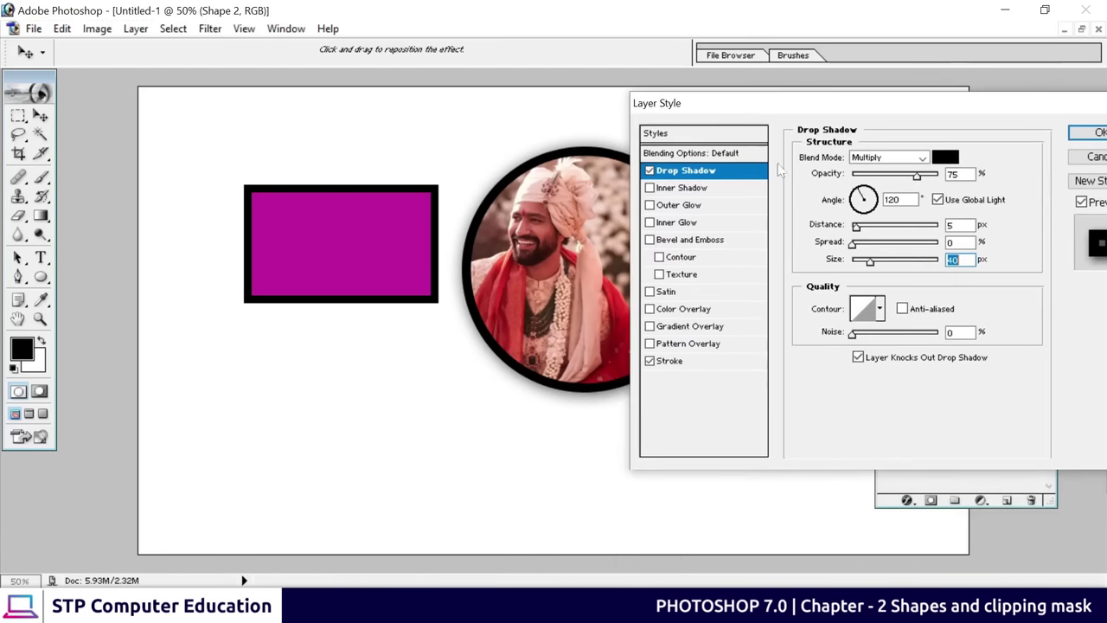
left_click_drag(857, 226, 852, 244)
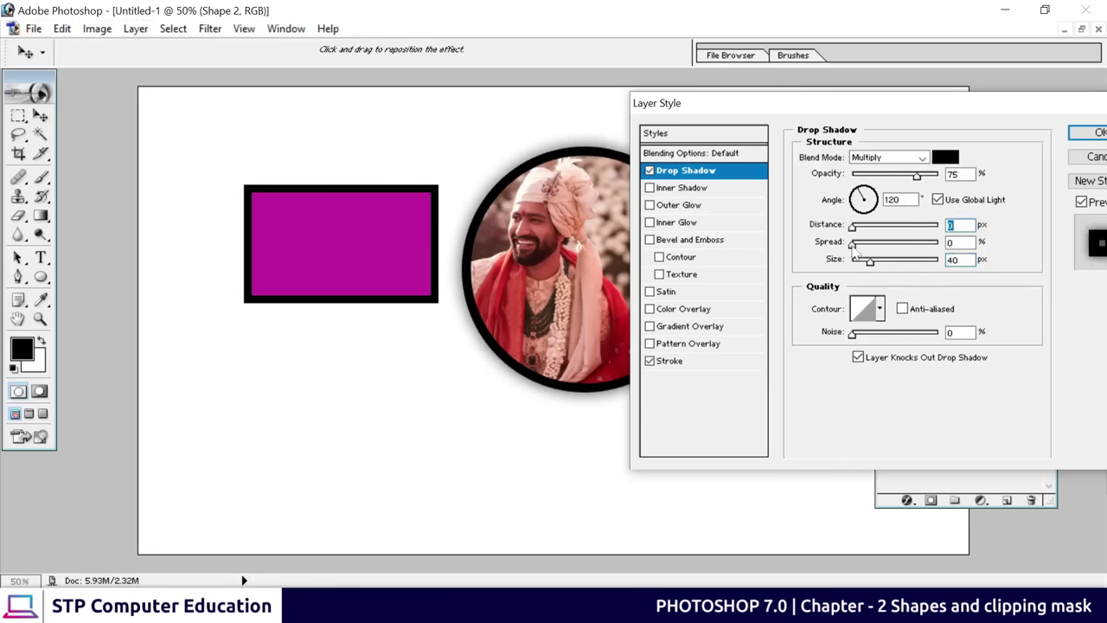
left_click_drag(852, 244, 857, 255)
key("Return")
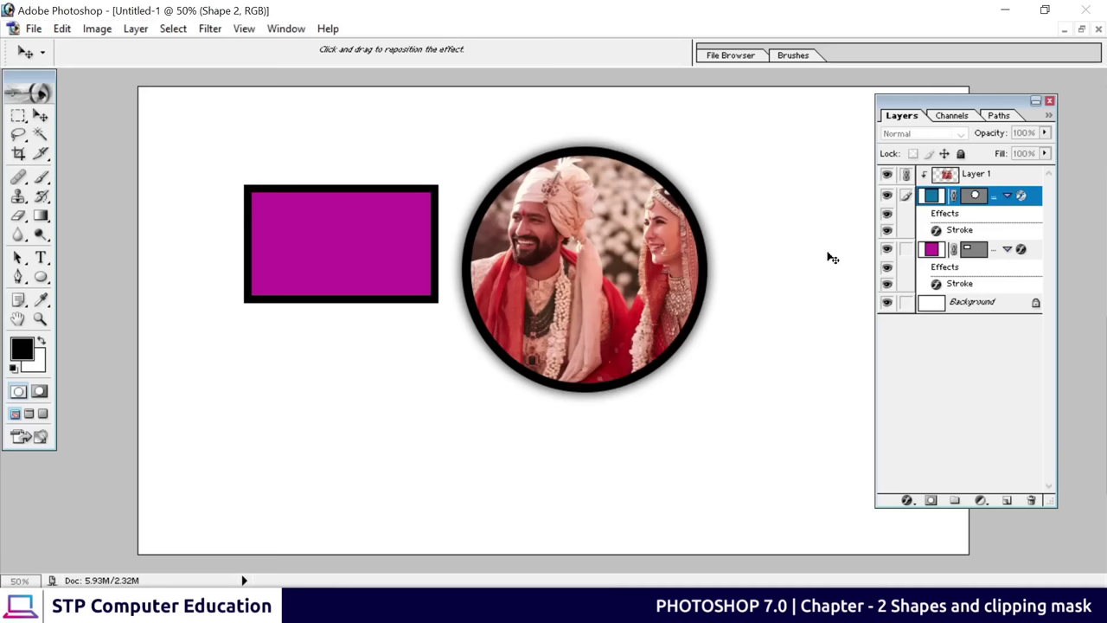
left_click(1006, 12)
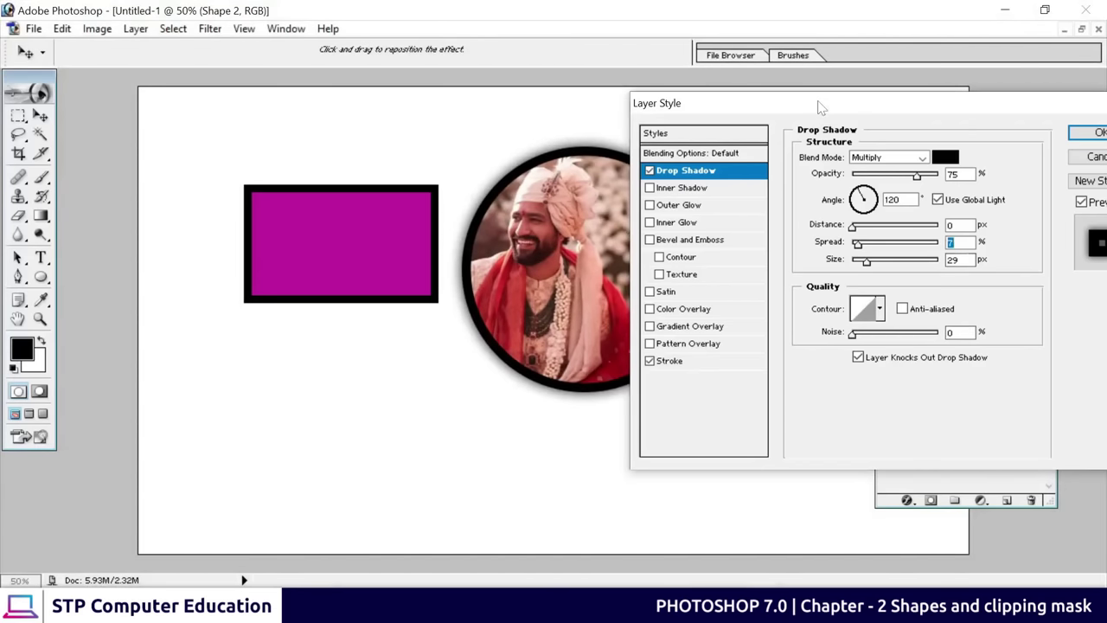
left_click_drag(822, 105, 737, 158)
left_click_drag(663, 108, 771, 126)
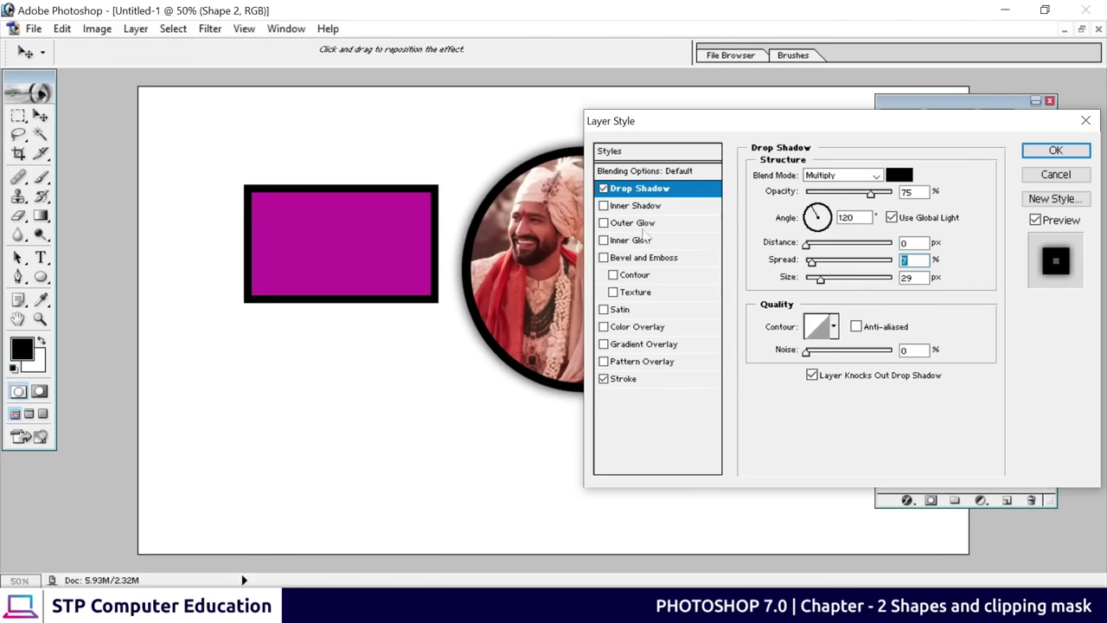
Pick a red shadow colour in the Color Picker and apply the Layer Style to the circle
left_click(899, 177)
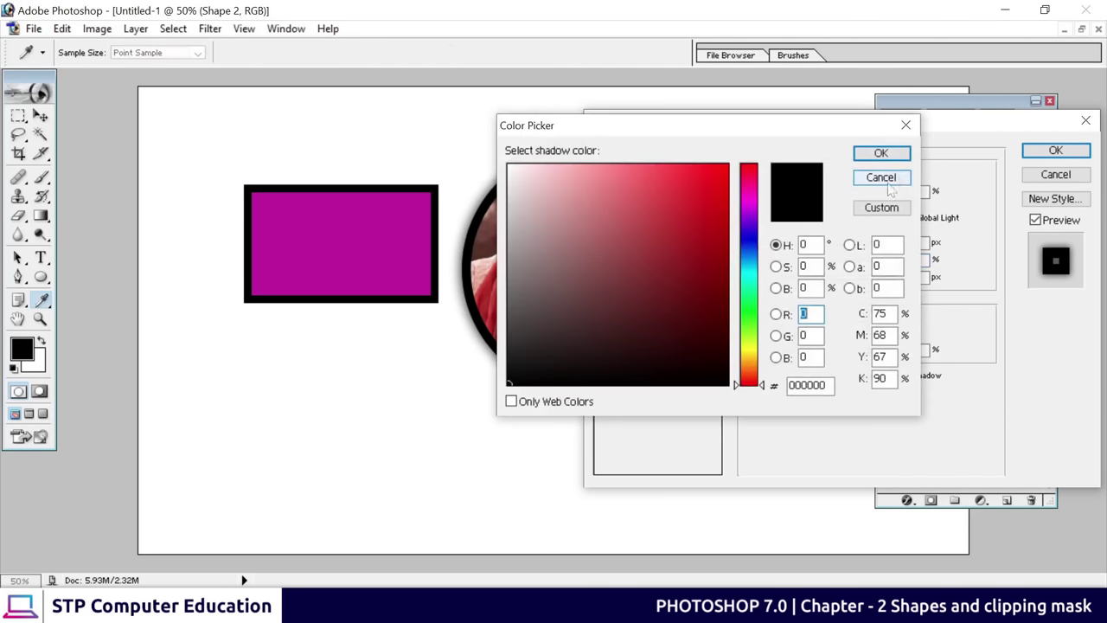
mouse_move(717, 245)
left_mouse_down()
mouse_move(726, 222)
mouse_move(717, 262)
mouse_move(736, 179)
left_mouse_up()
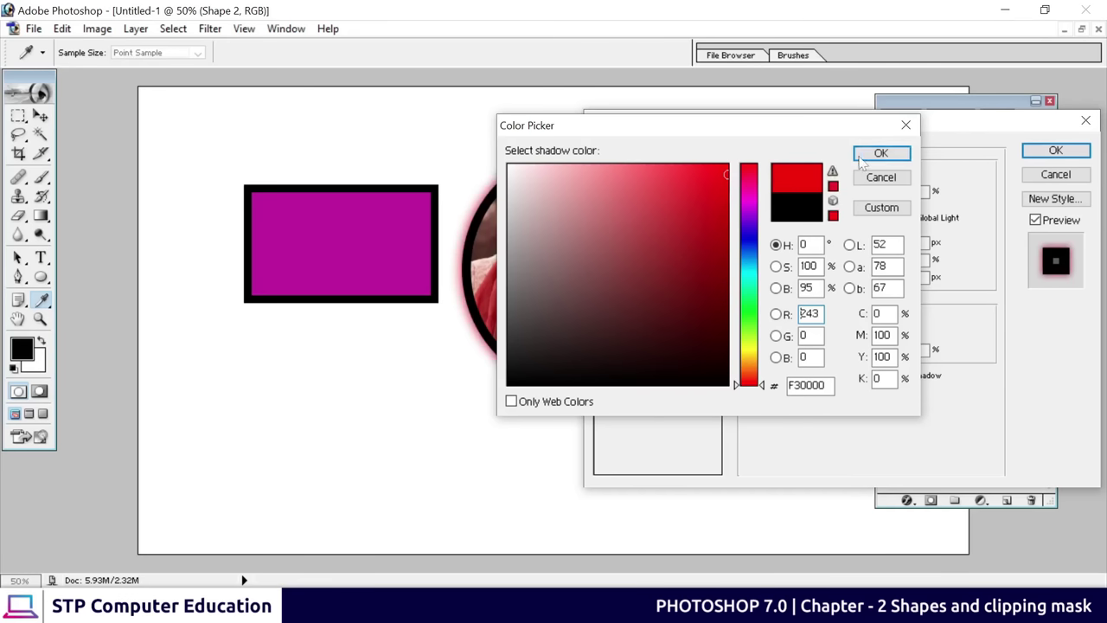
left_click(880, 153)
left_click_drag(679, 131, 644, 441)
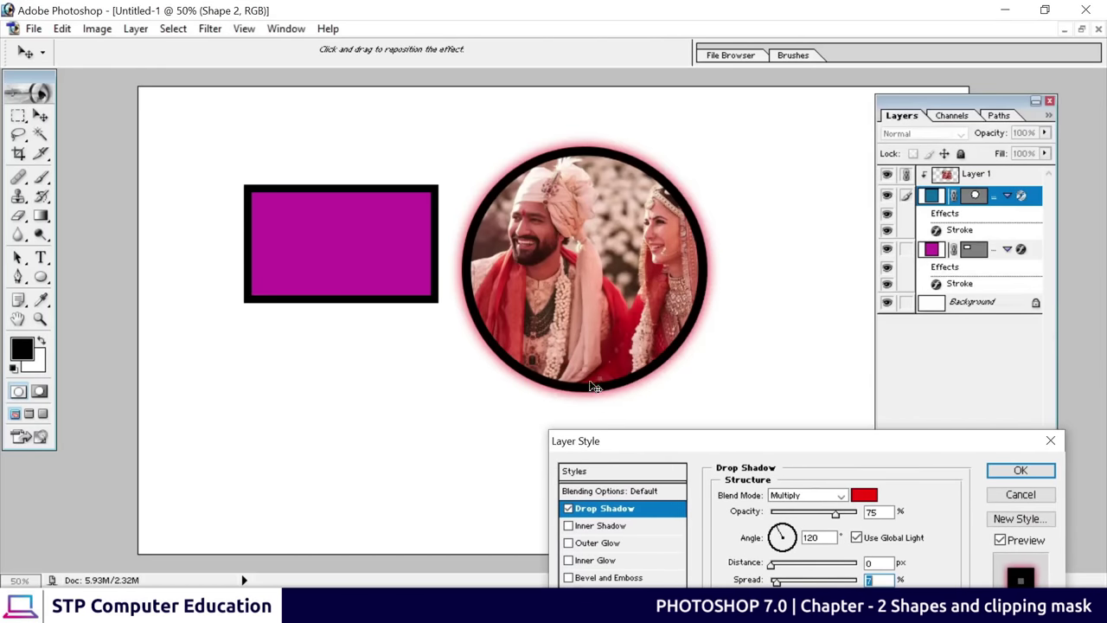
left_click_drag(770, 435, 503, 232)
left_click(755, 268)
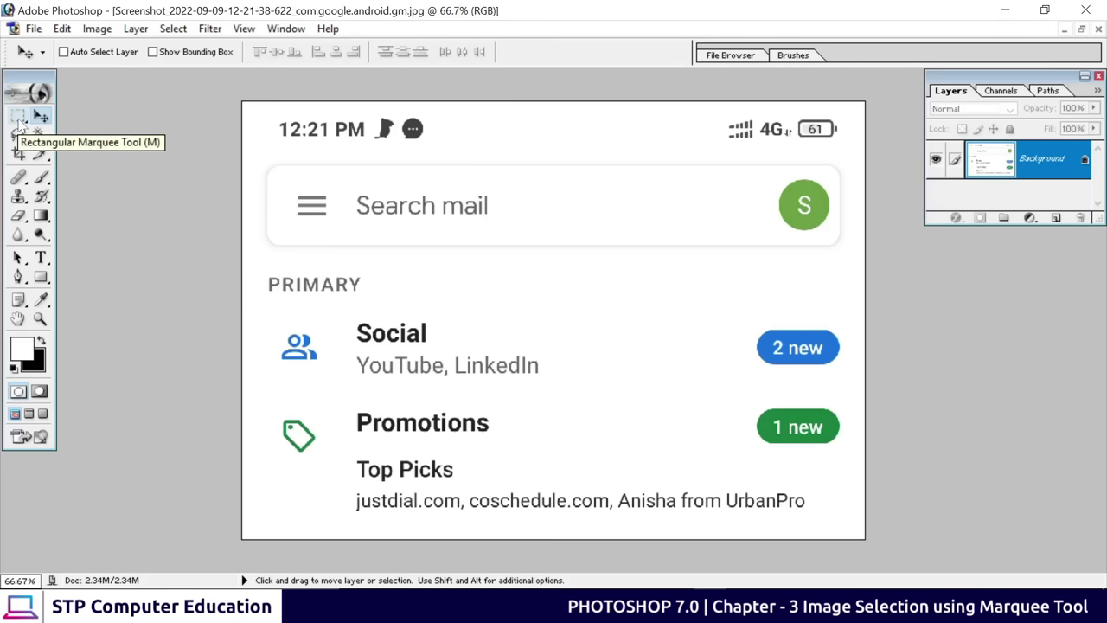
Marquee-select a square around the green avatar beside Search mail and fill it black
left_click(19, 119)
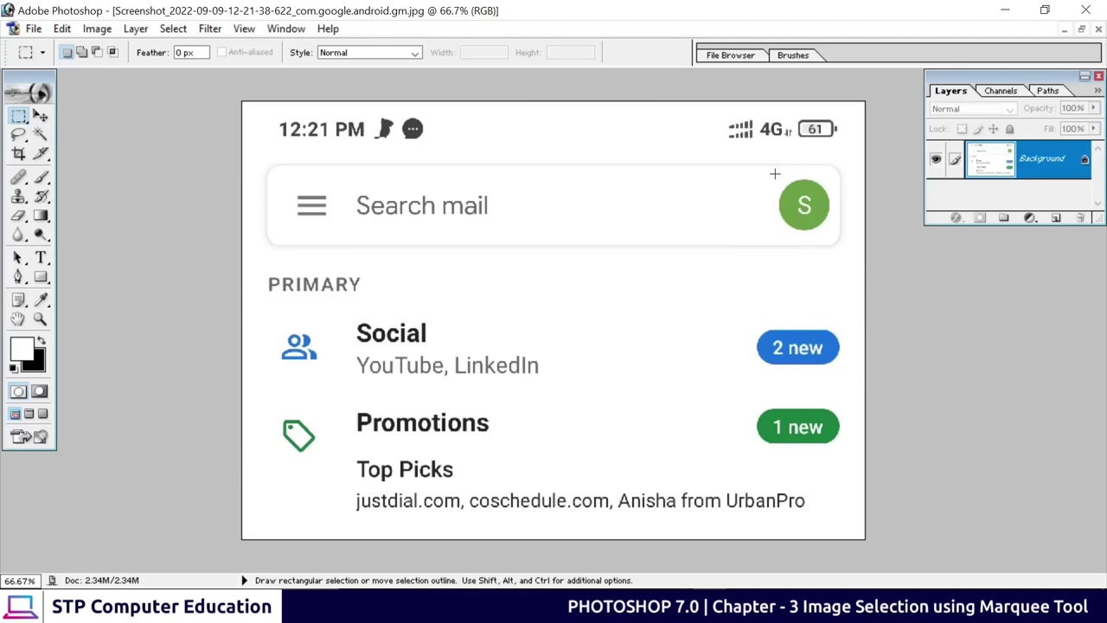
left_click_drag(799, 201, 818, 222)
left_click_drag(510, 173, 701, 225)
left_click(664, 235)
key("Delete")
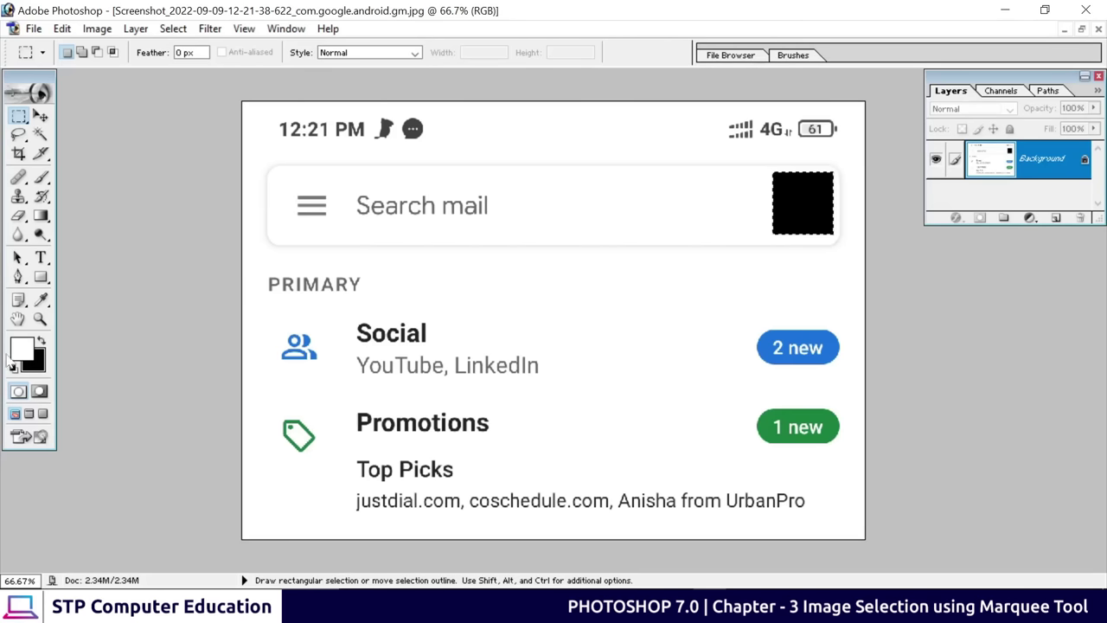
Set the background colour to pure white (FFFFFF) in the Color Picker
left_click(36, 366)
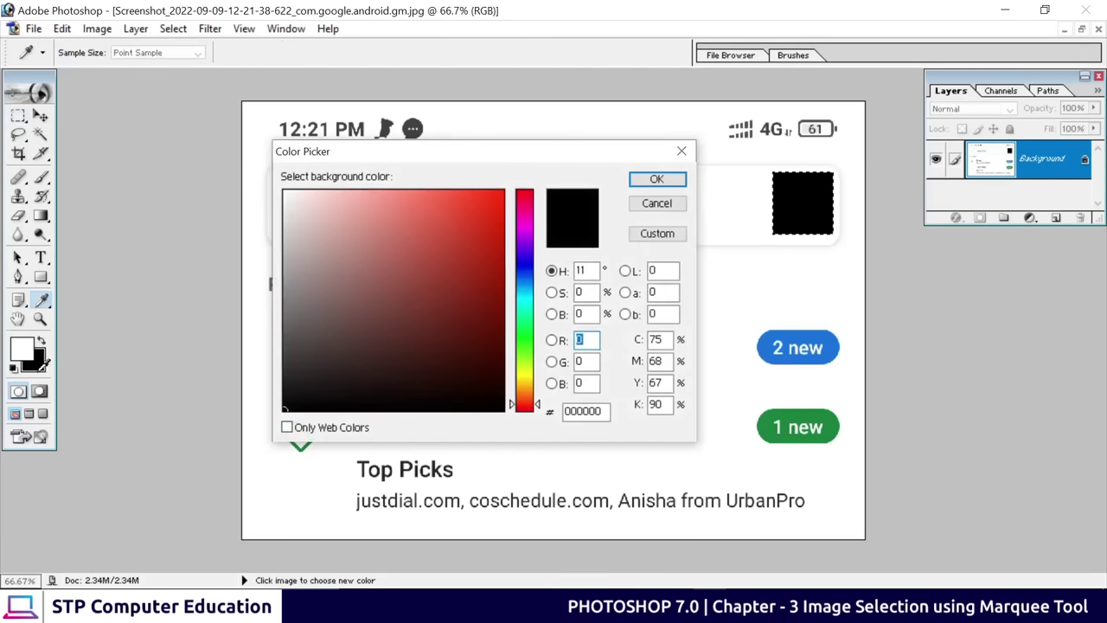
left_click_drag(359, 247, 283, 190)
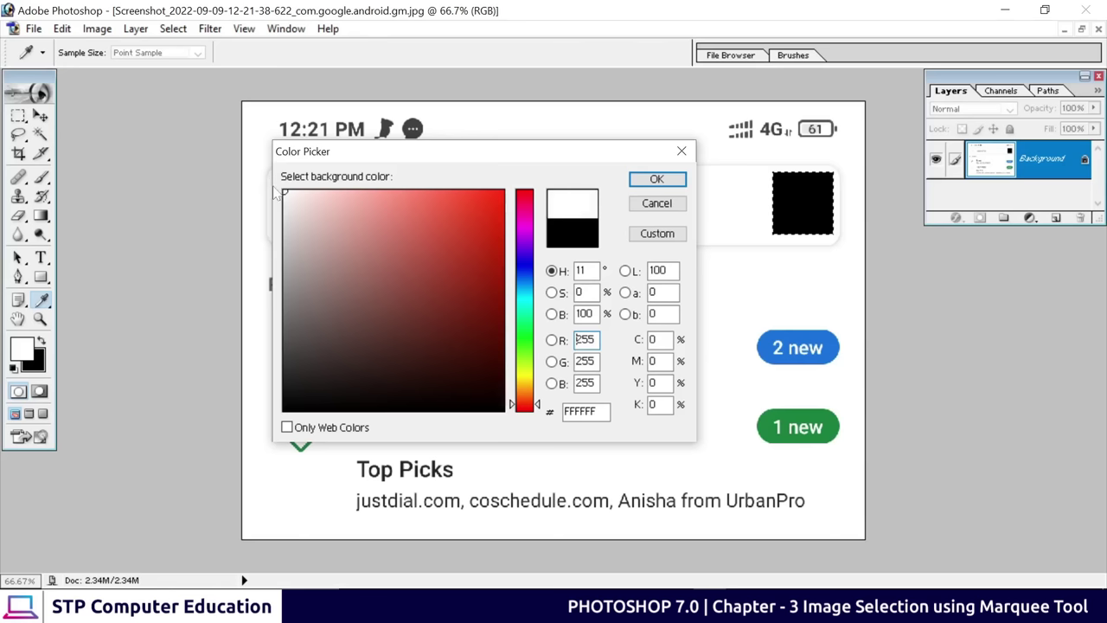
left_click(656, 179)
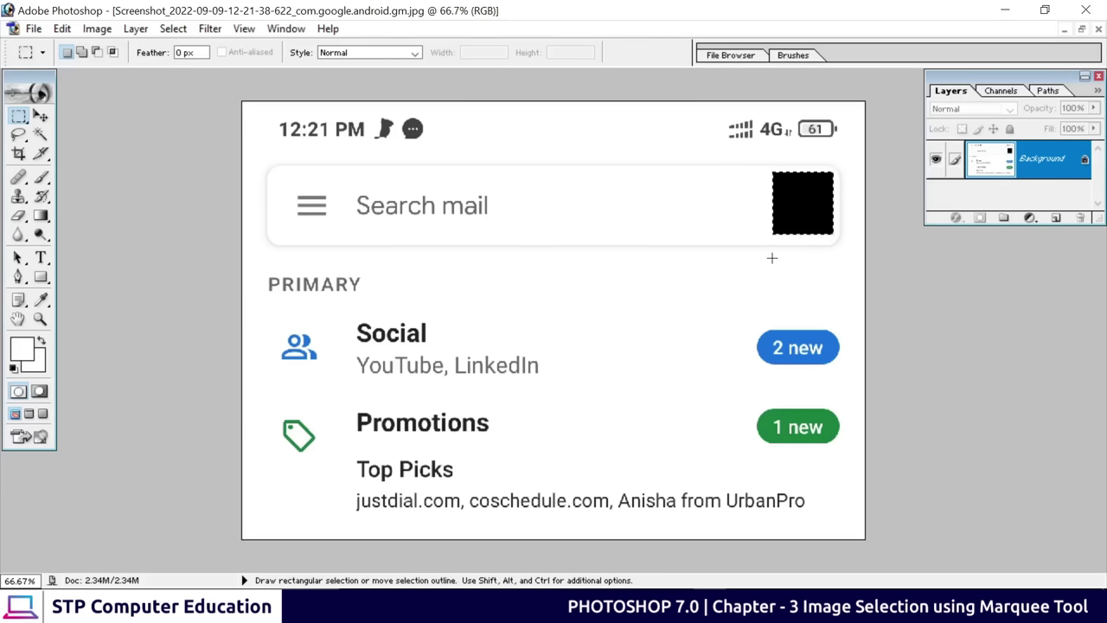
Undo the black fill and erase the avatar square beside Search mail to plain white
key("ctrl+alt+z")
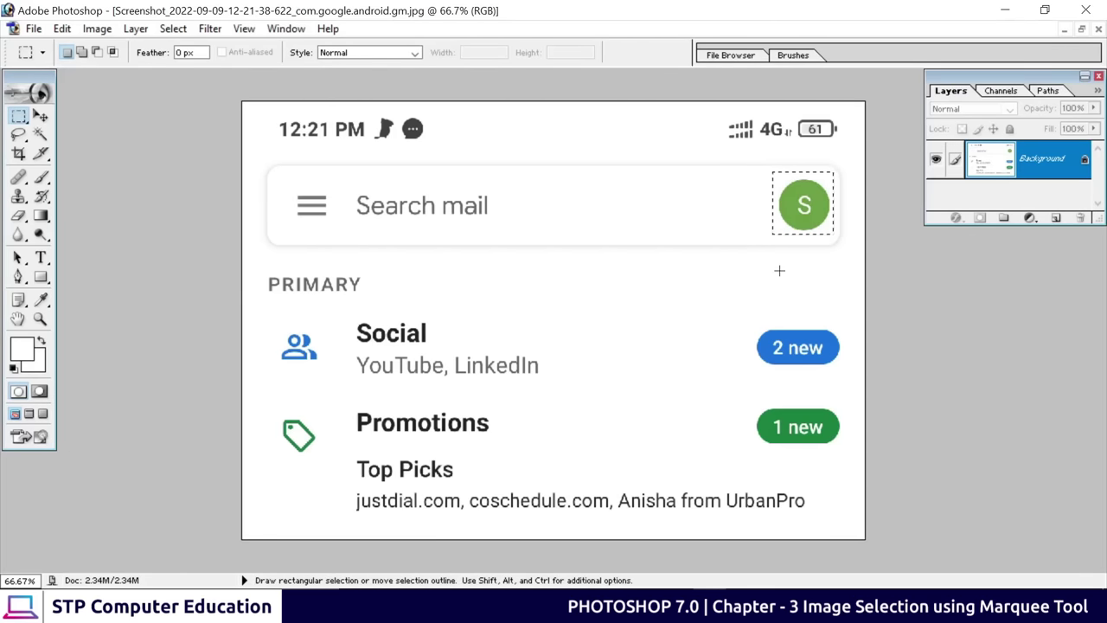
left_click(722, 204)
left_click_drag(794, 214, 834, 234)
key("Delete")
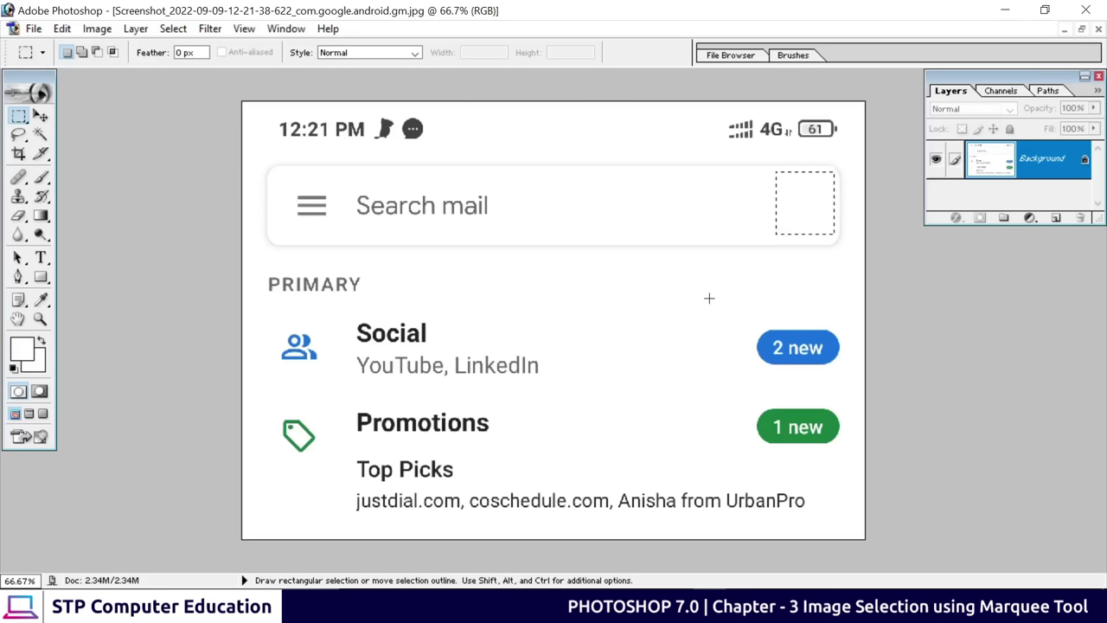
left_click(755, 236)
left_click(26, 125)
Select the people icon beside Social and drag it to the search bar's right end
left_click_drag(305, 351, 376, 324)
left_click_drag(395, 310, 382, 317)
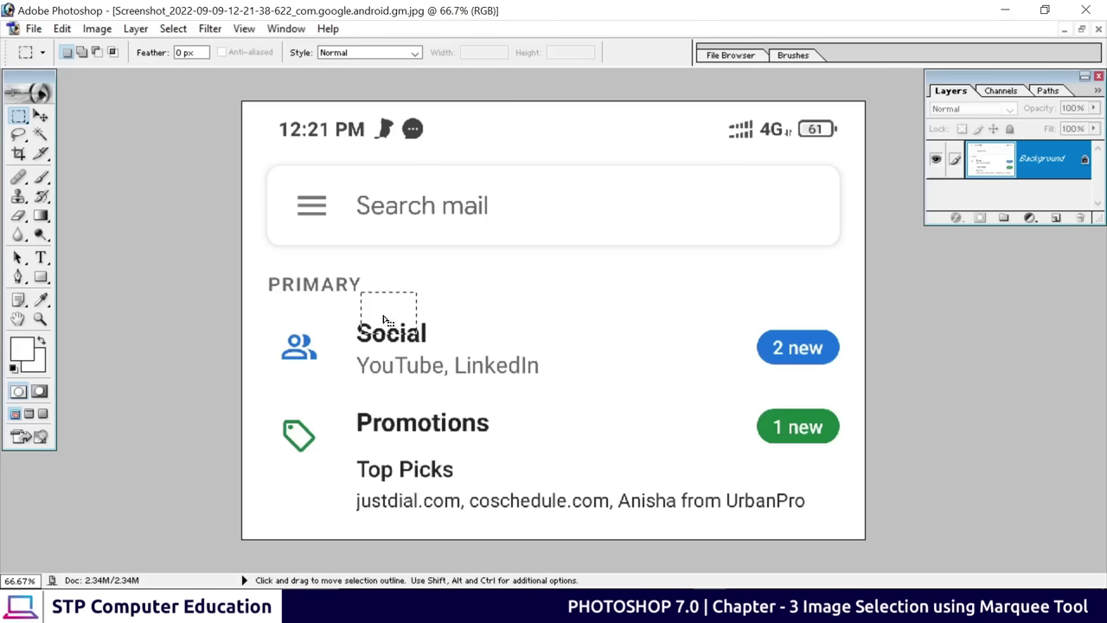
left_click_drag(386, 319, 298, 353)
left_click_drag(296, 350, 306, 342)
left_click_drag(299, 355, 302, 353)
left_click(41, 120)
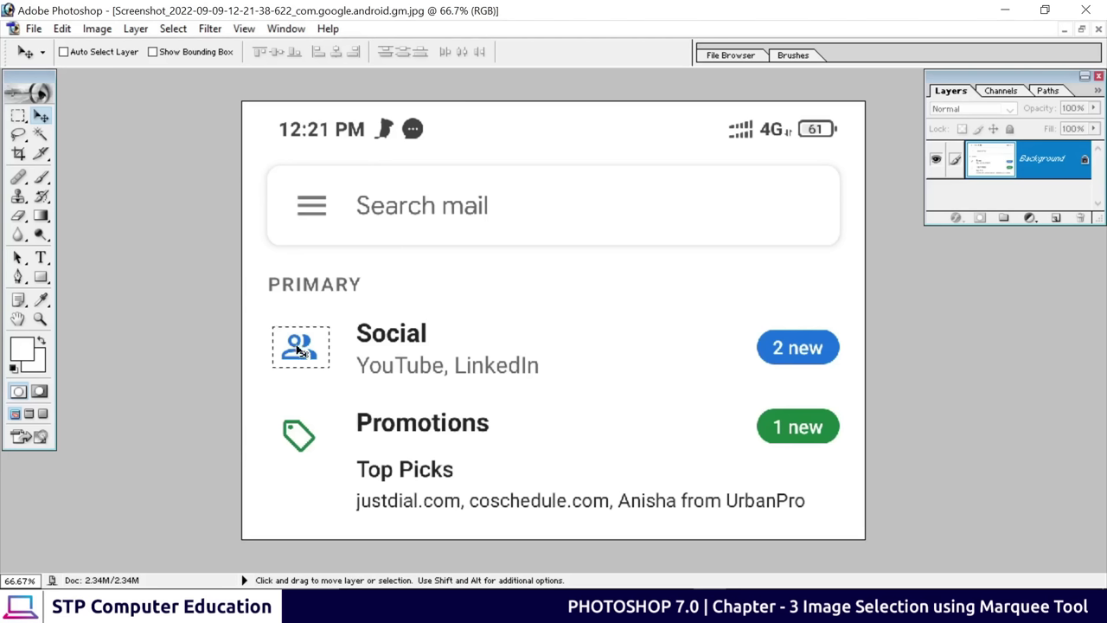
left_click_drag(299, 348, 789, 206)
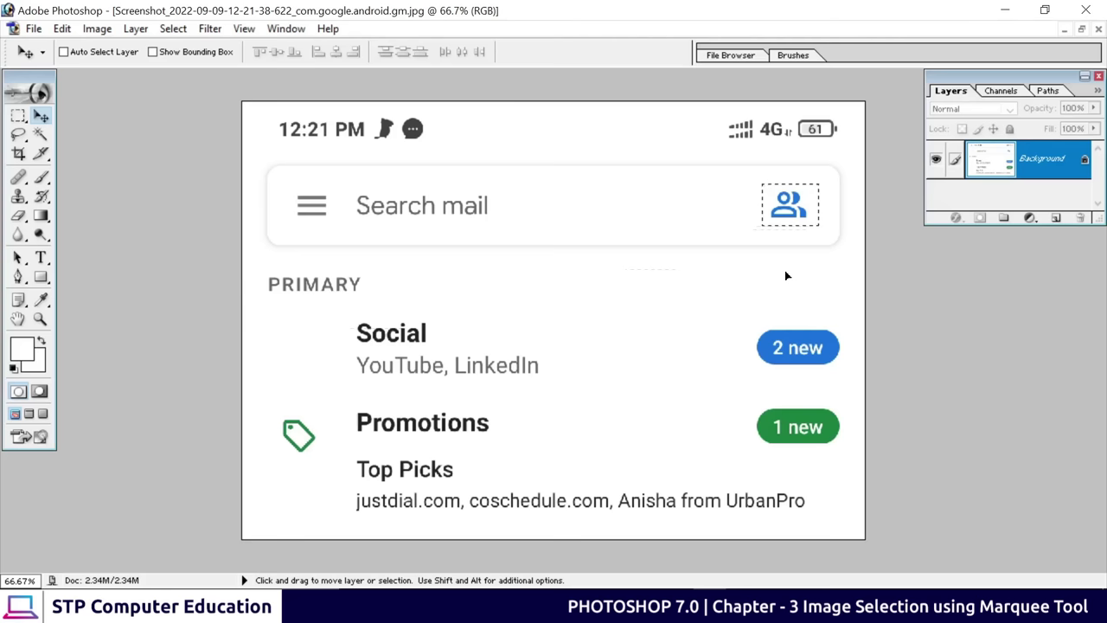
Scale the moved people icon up to about 121%, then deselect it
key("ctrl+t")
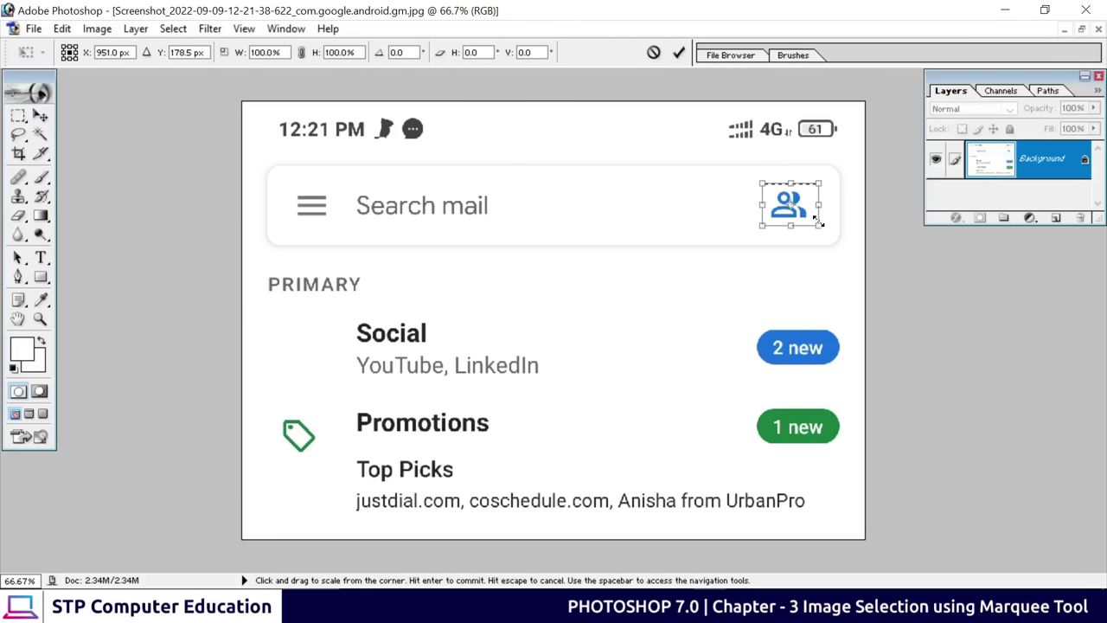
left_click_drag(817, 223, 824, 229)
left_click(679, 54)
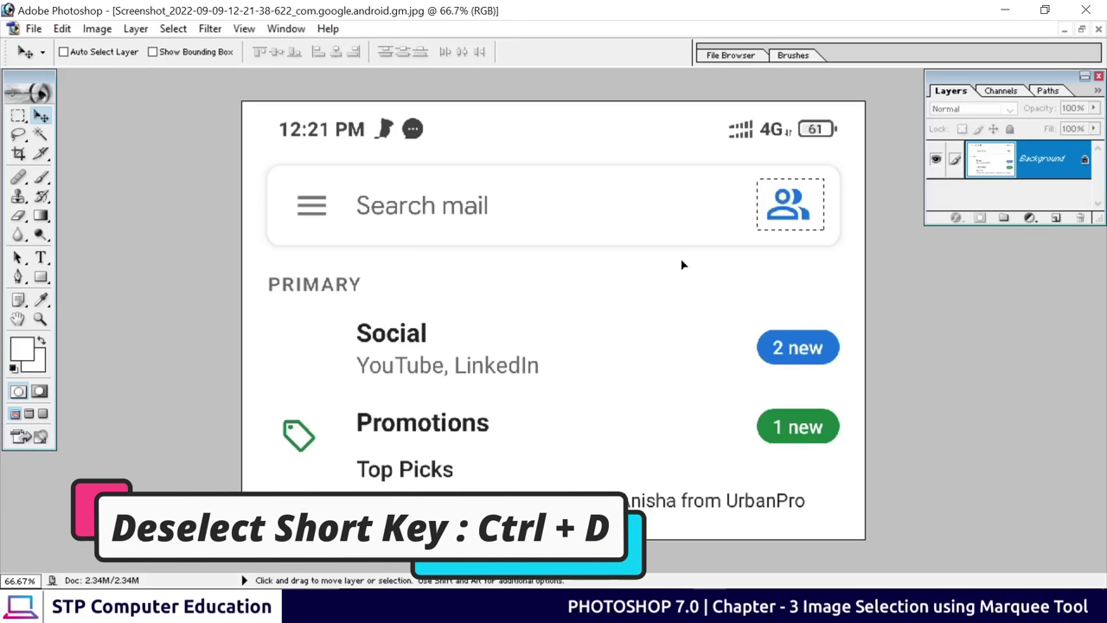
key("ctrl+d")
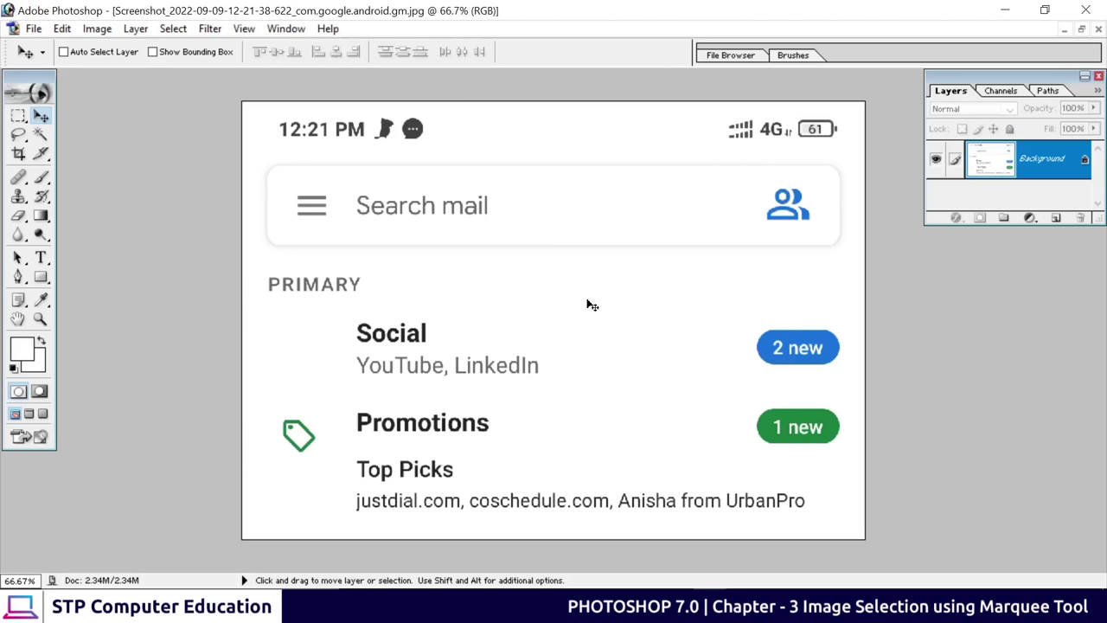
left_click(18, 117)
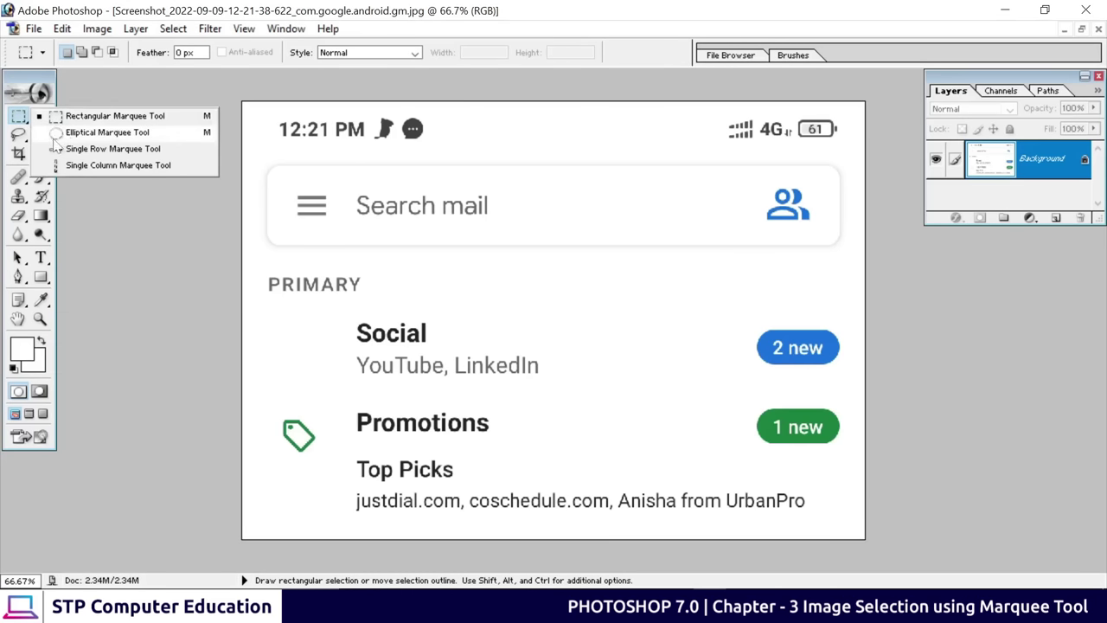
Pick the Elliptical Marquee Tool from the marquee flyout
left_click(122, 134)
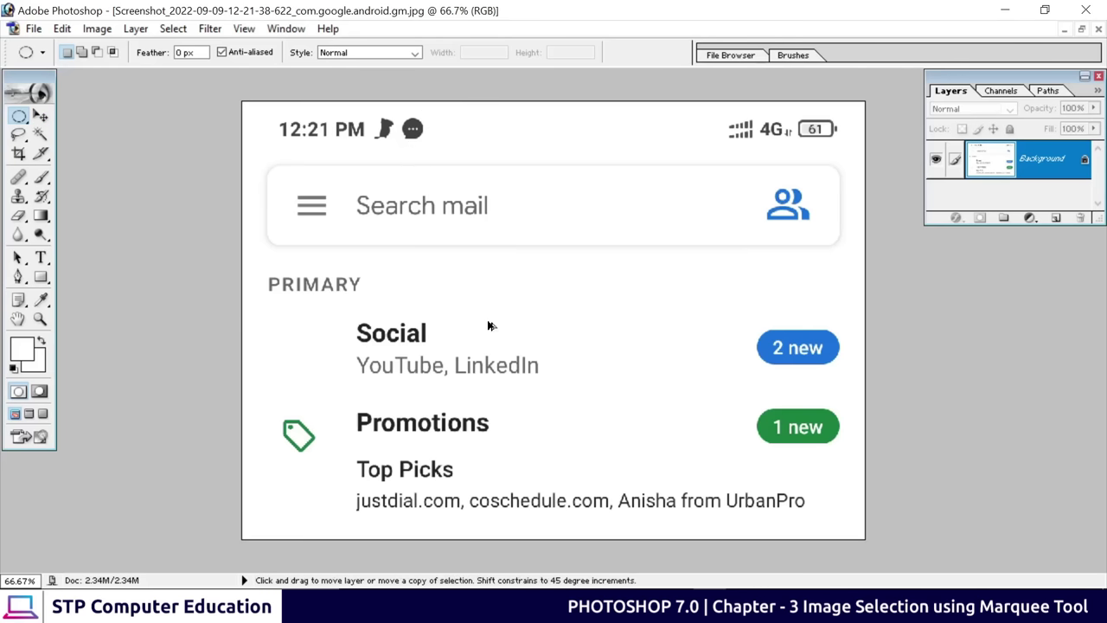
Step back in history to restore the green S avatar, zoom in, and circle it with an elliptical selection
key("ctrl+z")
key("ctrl+alt+z")
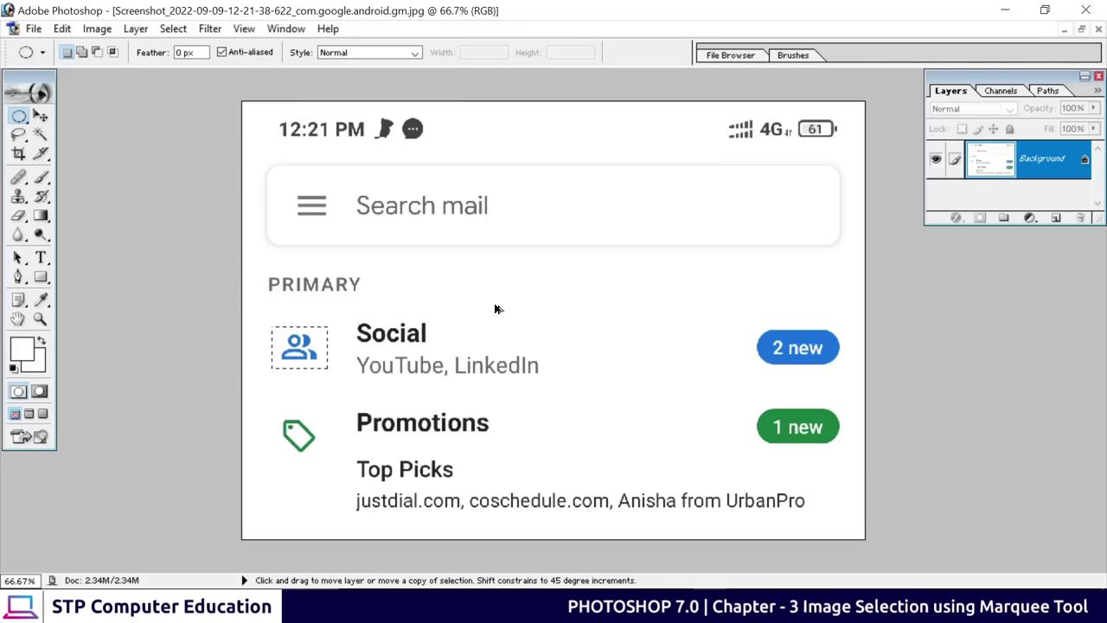
key("ctrl+alt+z")
key("ctrl+alt+z")
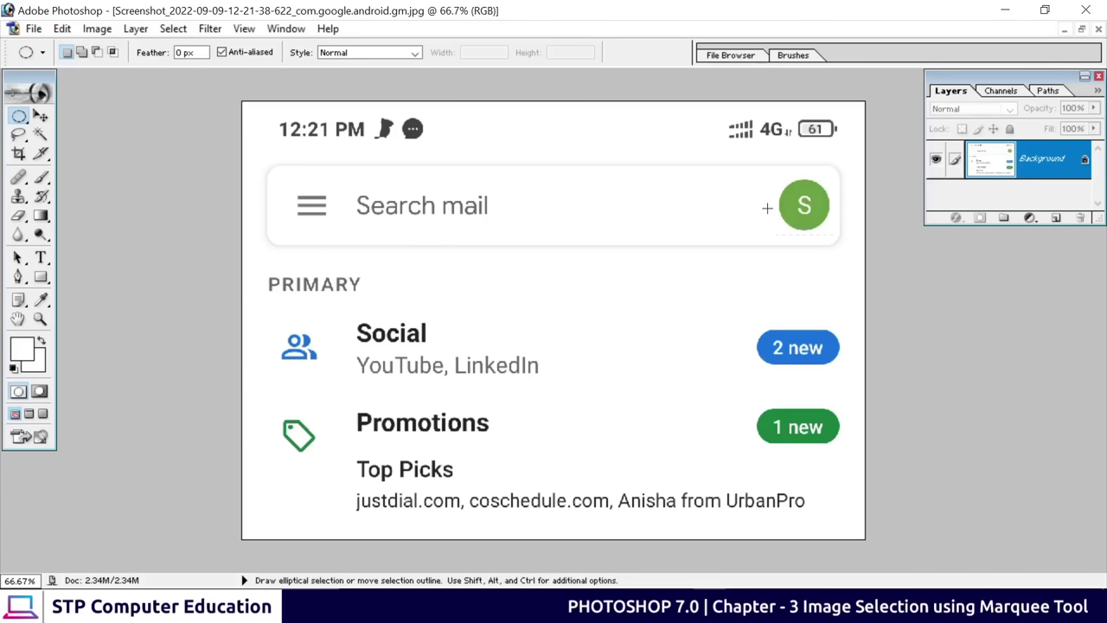
key("ctrl+0")
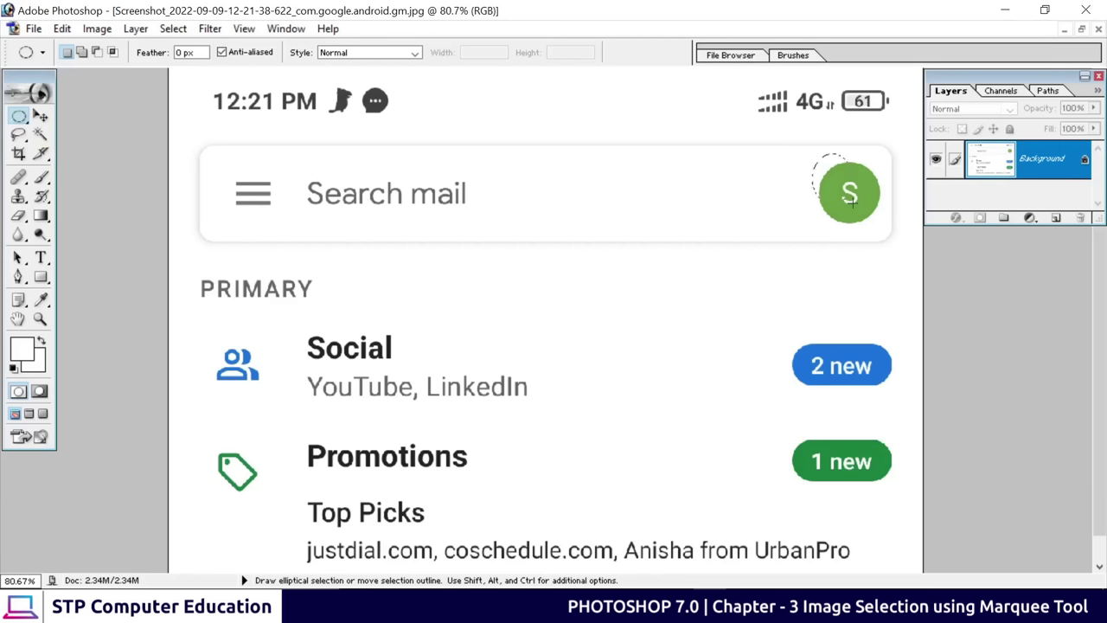
left_click_drag(852, 200, 849, 192)
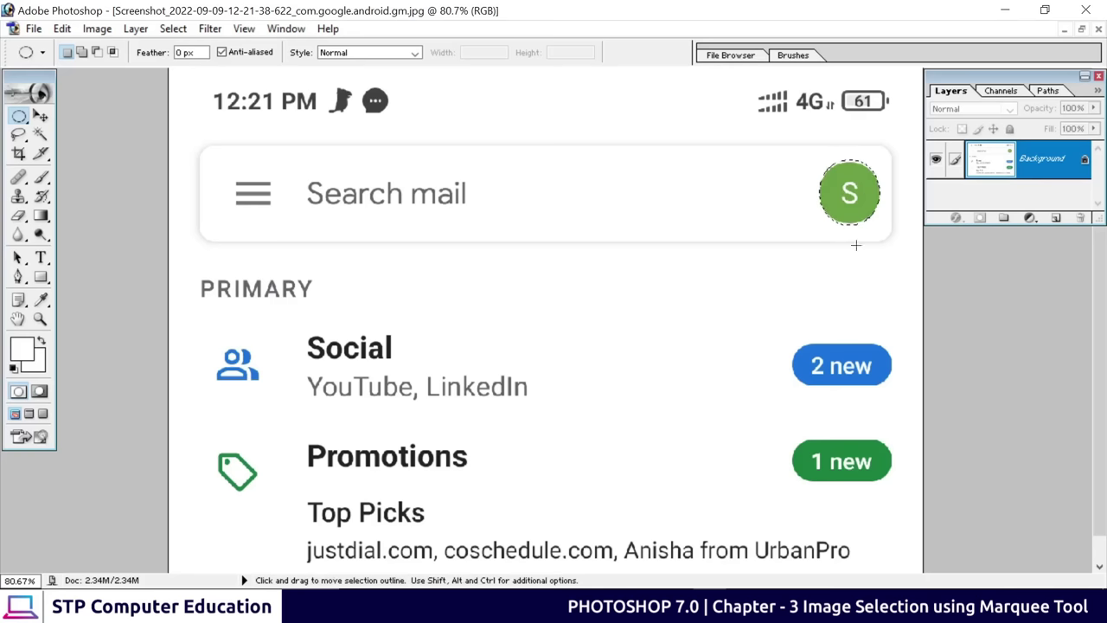
Drag the circled green S avatar down beside the PRIMARY heading and deselect it
left_click(41, 117)
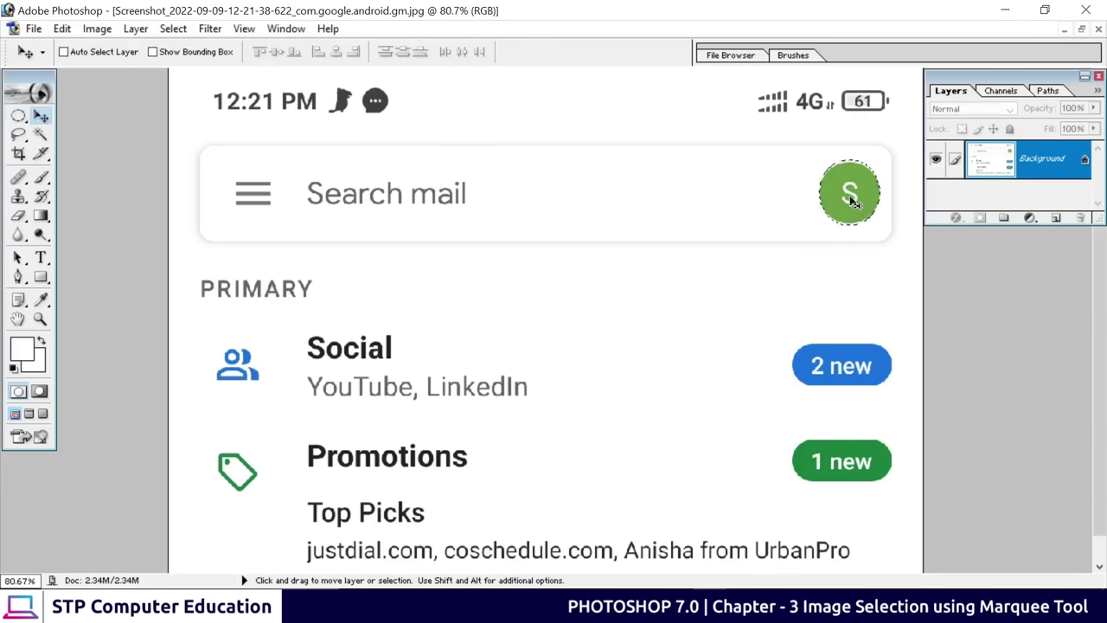
left_click_drag(846, 203, 512, 372)
left_click_drag(511, 113, 364, 287)
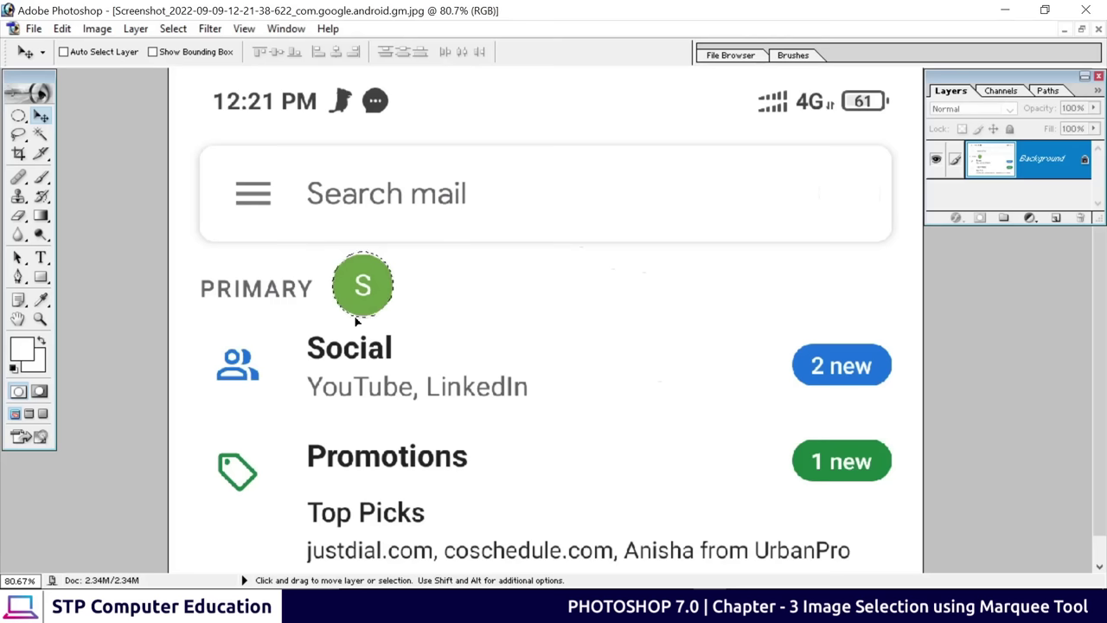
key("ctrl+d")
scroll(594, 347, "down", 1)
scroll(594, 347, "up", 1)
Switch to the Rectangular Marquee and draw one box around the Social and Promotions icons
left_click(18, 116)
left_click_drag(18, 116, 88, 116)
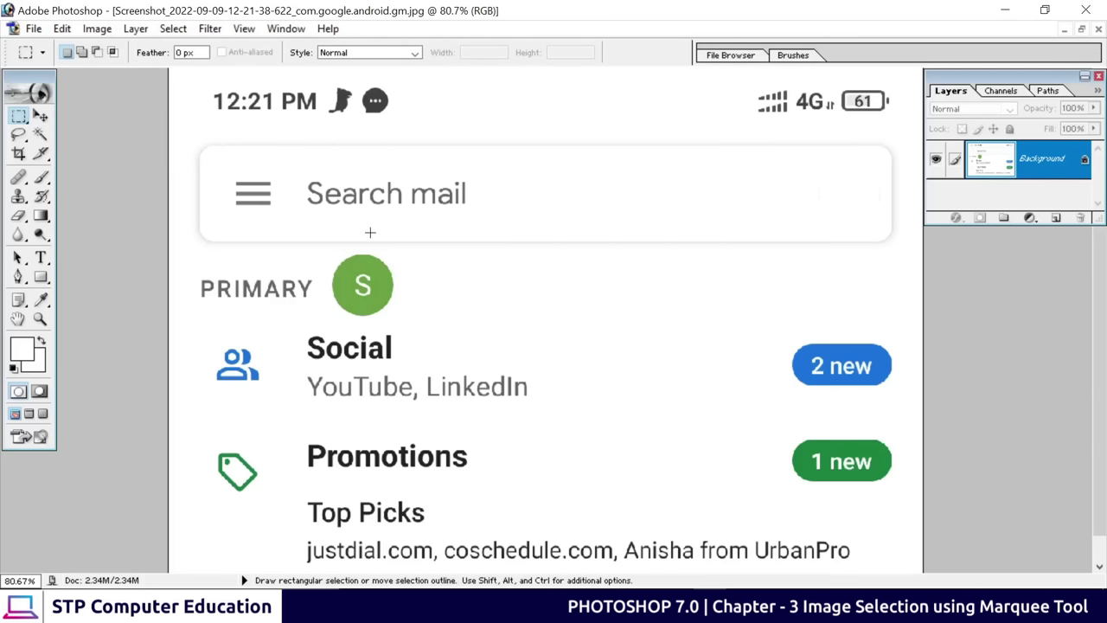
scroll(288, 386, "down", 1)
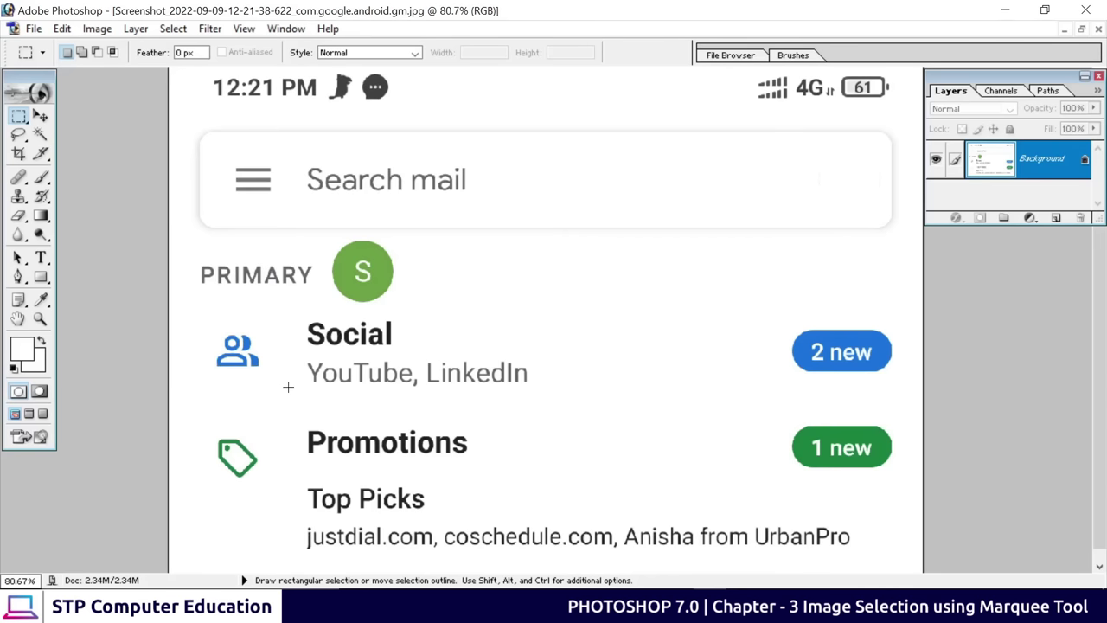
left_click_drag(211, 307, 266, 502)
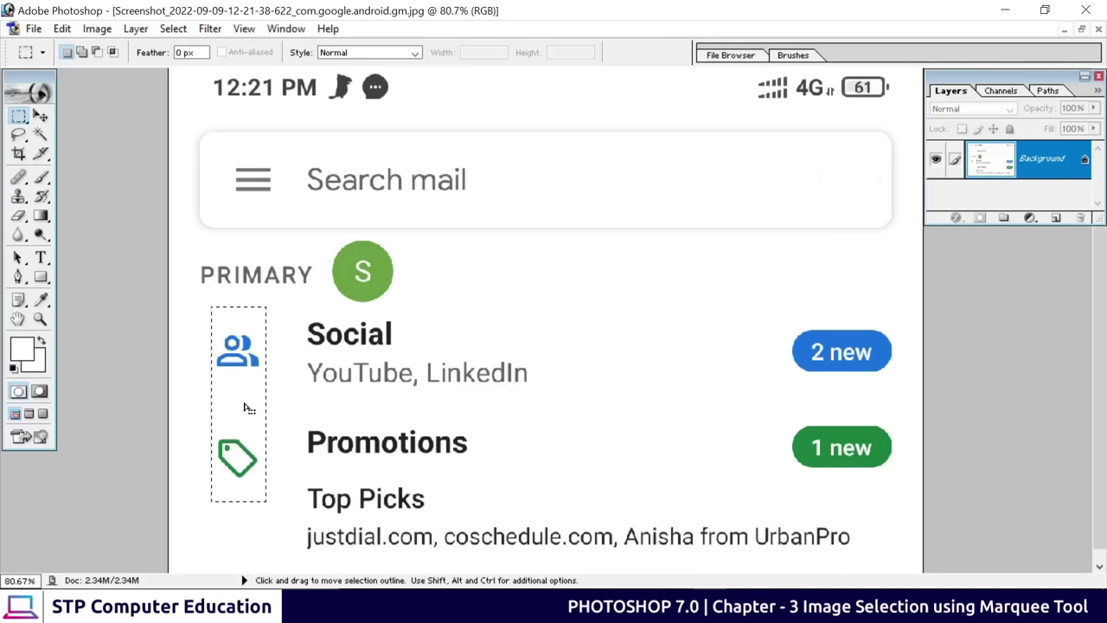
left_click(34, 28)
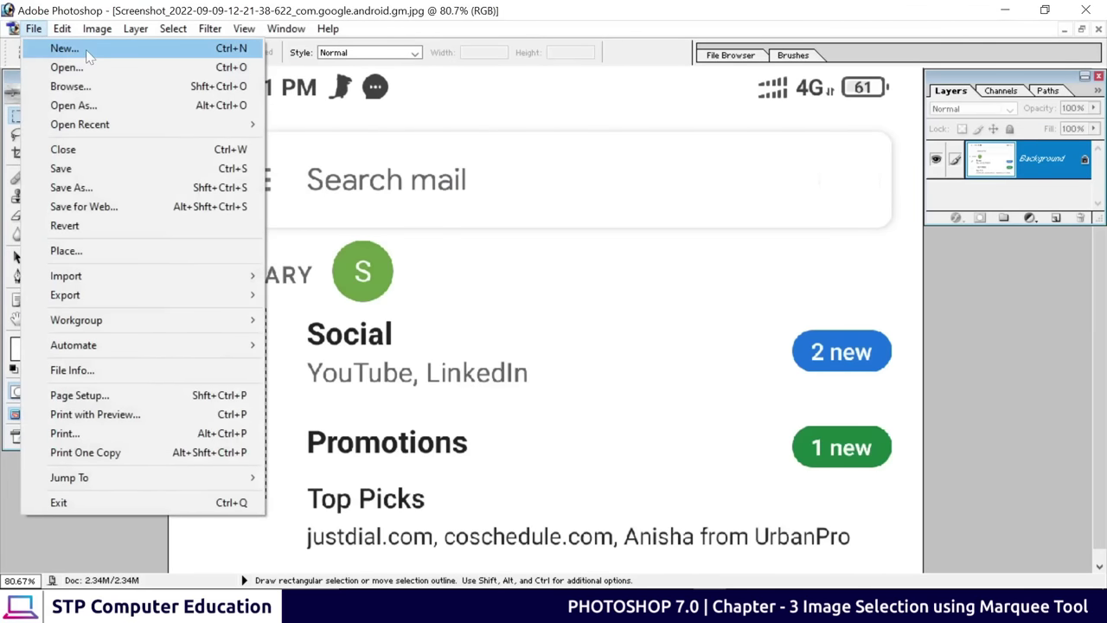
Create a blank 1920x1080 document and arrange it beside the screenshot window
left_click(65, 49)
left_click(615, 174)
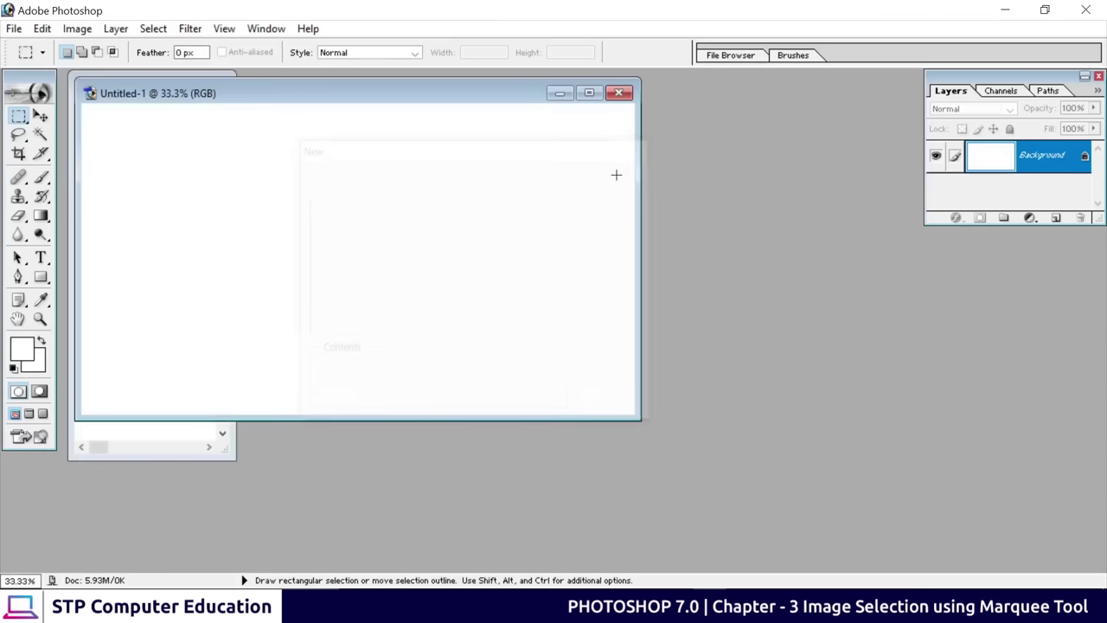
left_click_drag(238, 97, 520, 123)
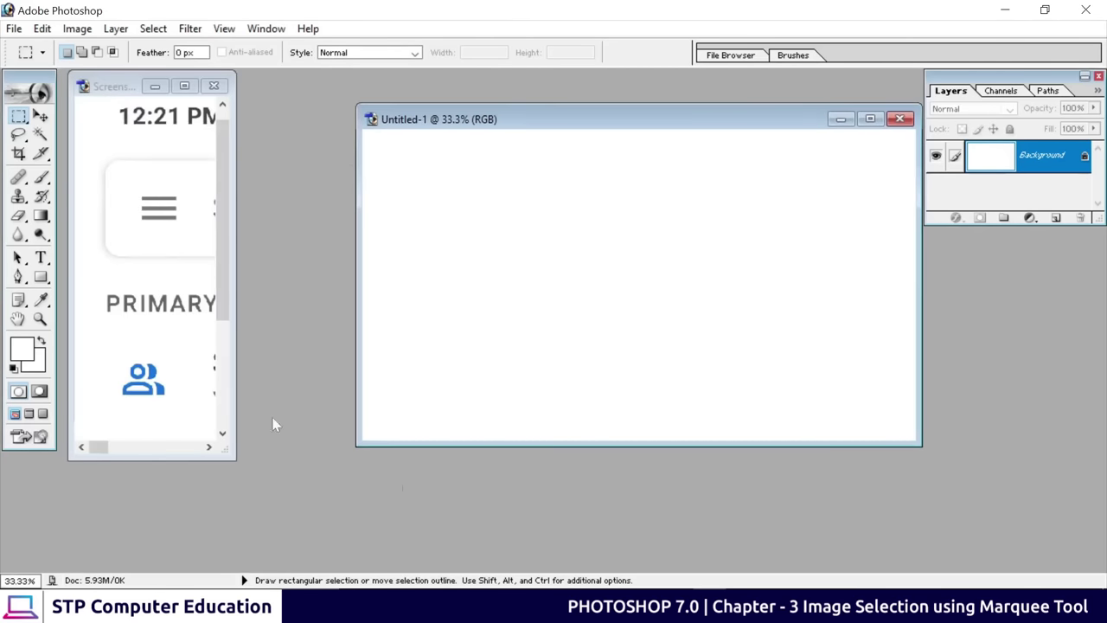
left_click_drag(241, 466, 650, 558)
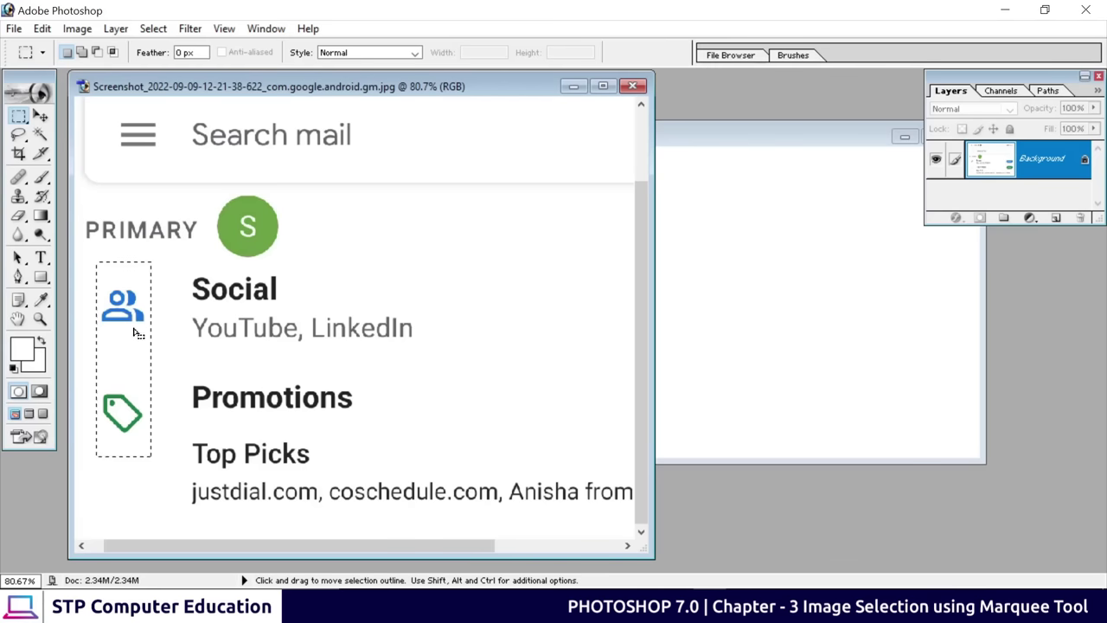
Drag the selected Social and Promotions icons into the new document and position them
left_click(41, 115)
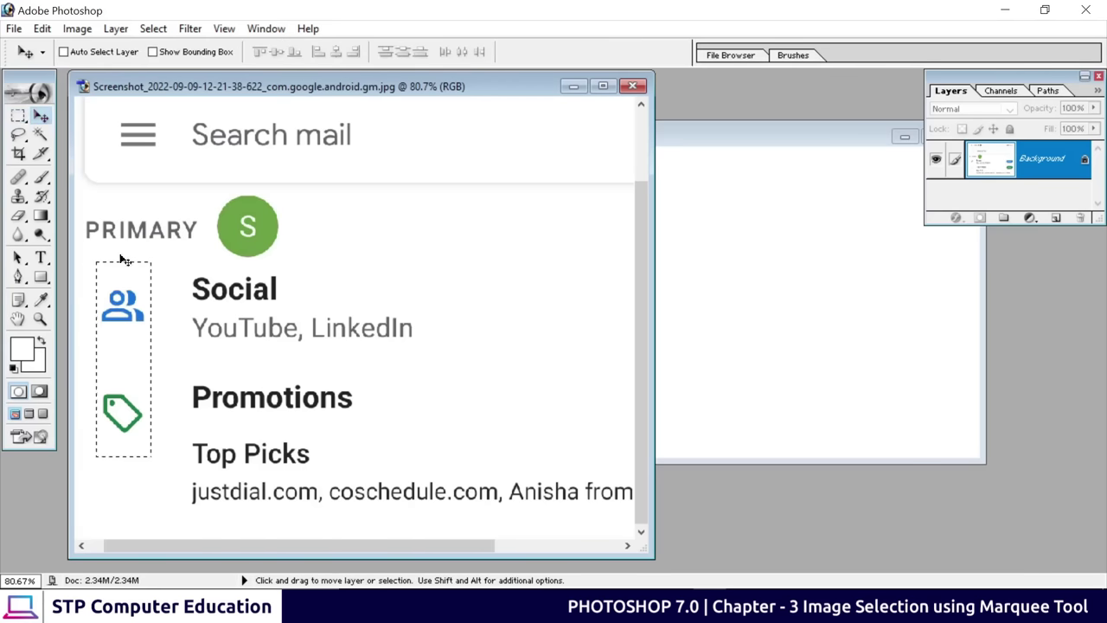
left_click_drag(160, 302, 493, 227)
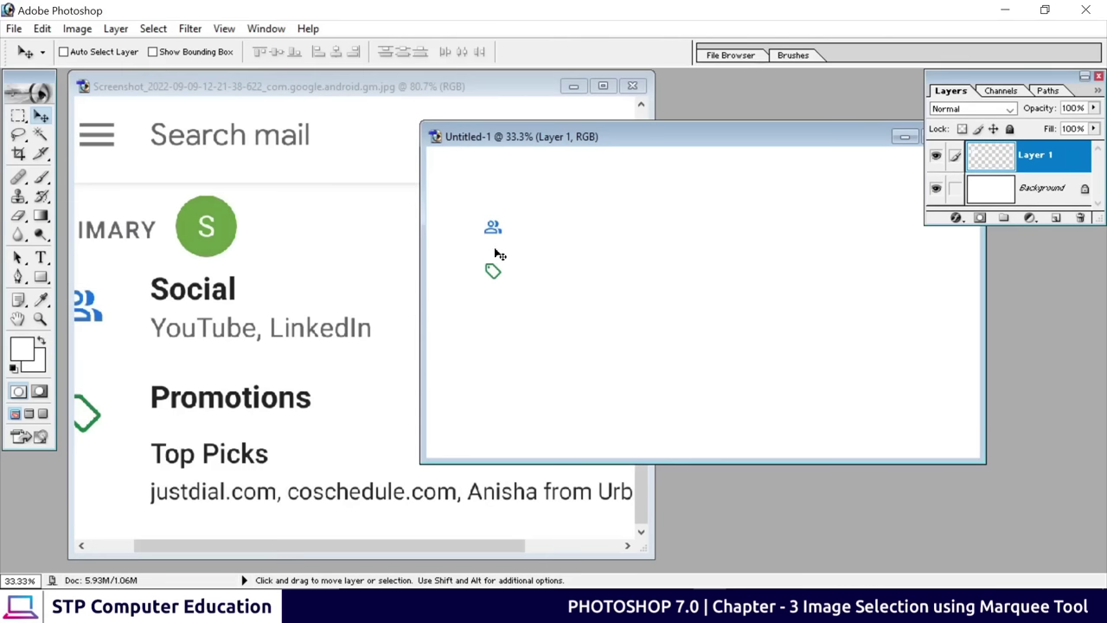
left_click_drag(495, 229, 516, 229)
left_click(1028, 192)
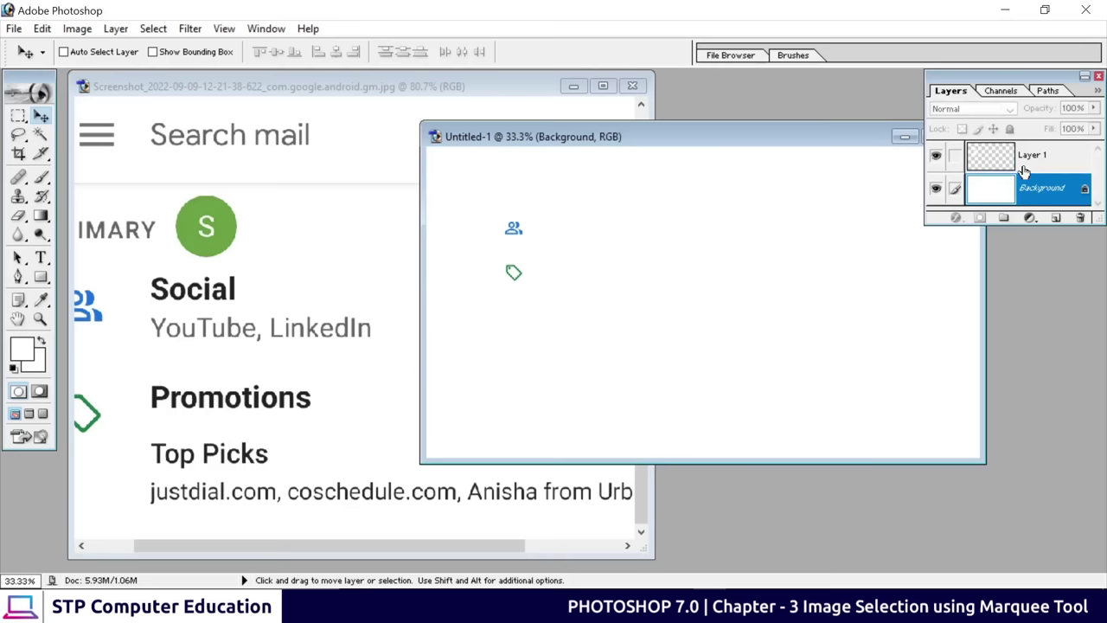
left_click(192, 222)
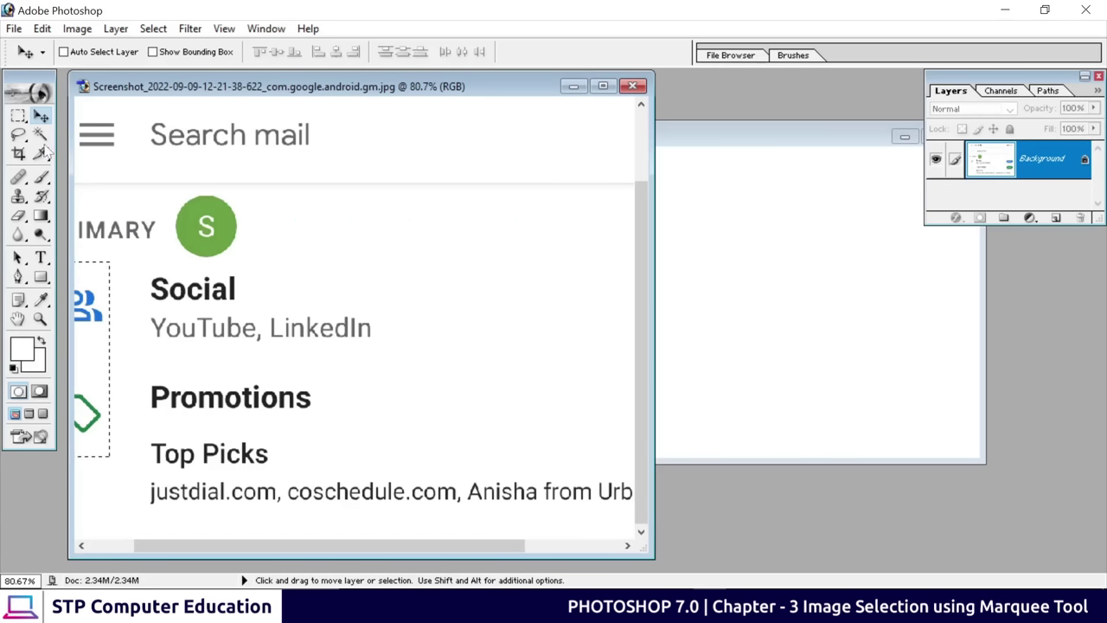
Copy the green S avatar into the new document and shift the icons' Layer 1 up and right
left_click(19, 115)
left_click_drag(166, 192, 564, 202)
left_click(41, 115)
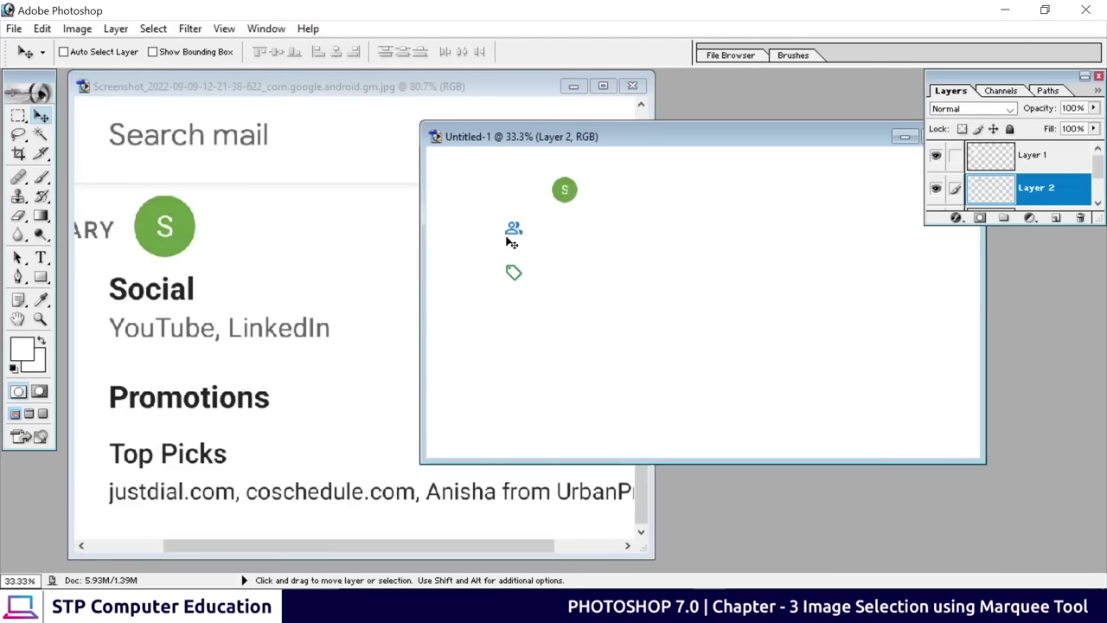
right_click(513, 230)
left_click(532, 239)
left_click_drag(510, 238, 600, 205)
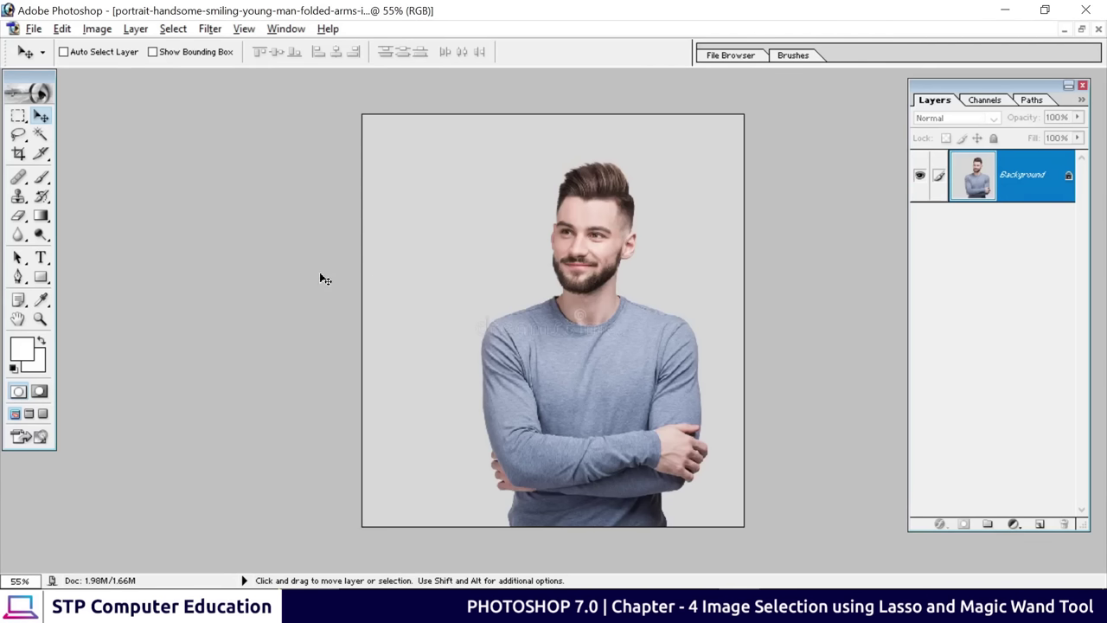
left_click_drag(18, 115, 79, 133)
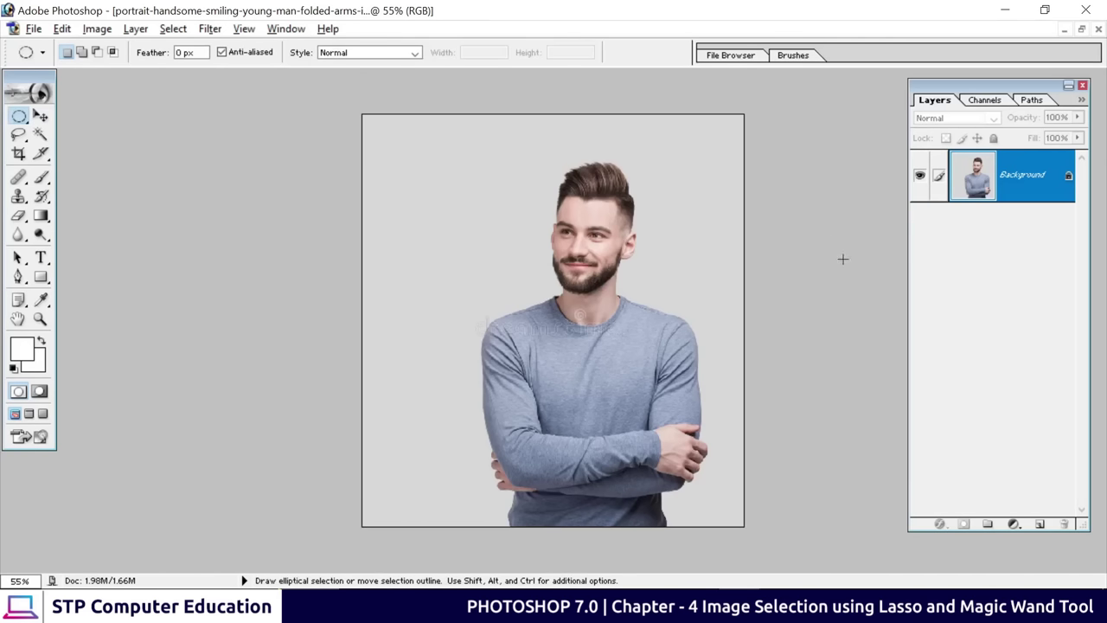
left_click_drag(606, 264, 669, 313)
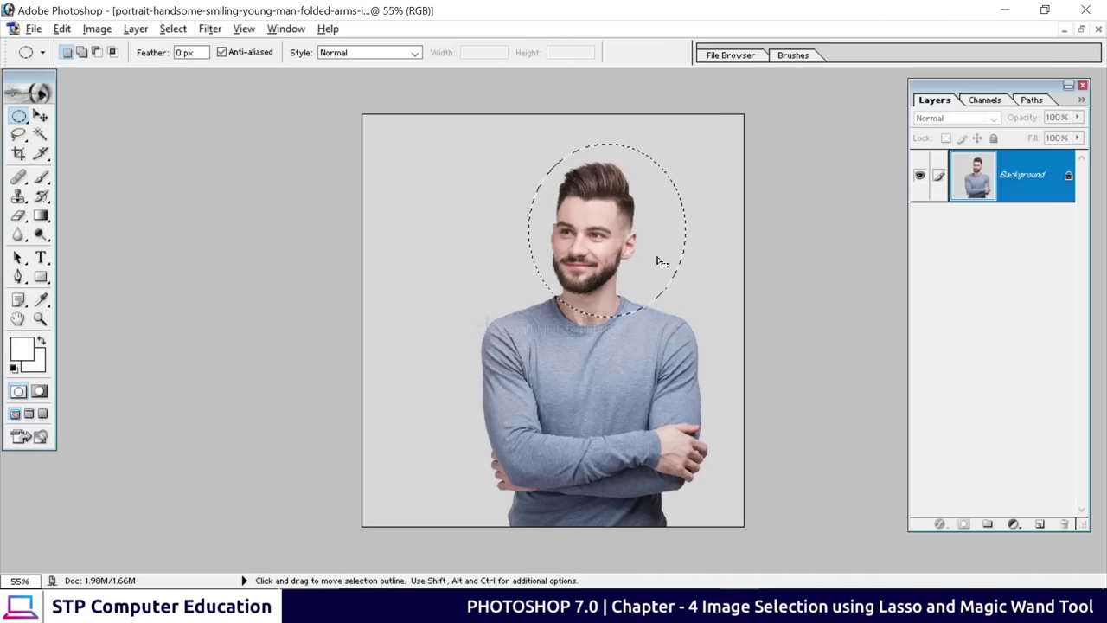
left_click_drag(608, 223, 589, 231)
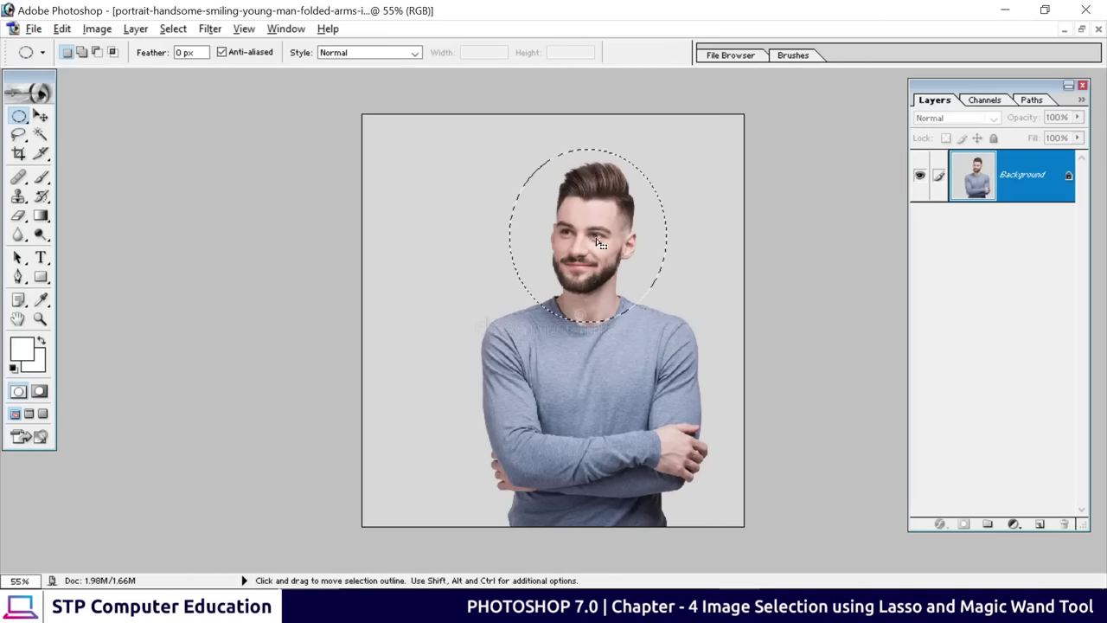
left_click(19, 134)
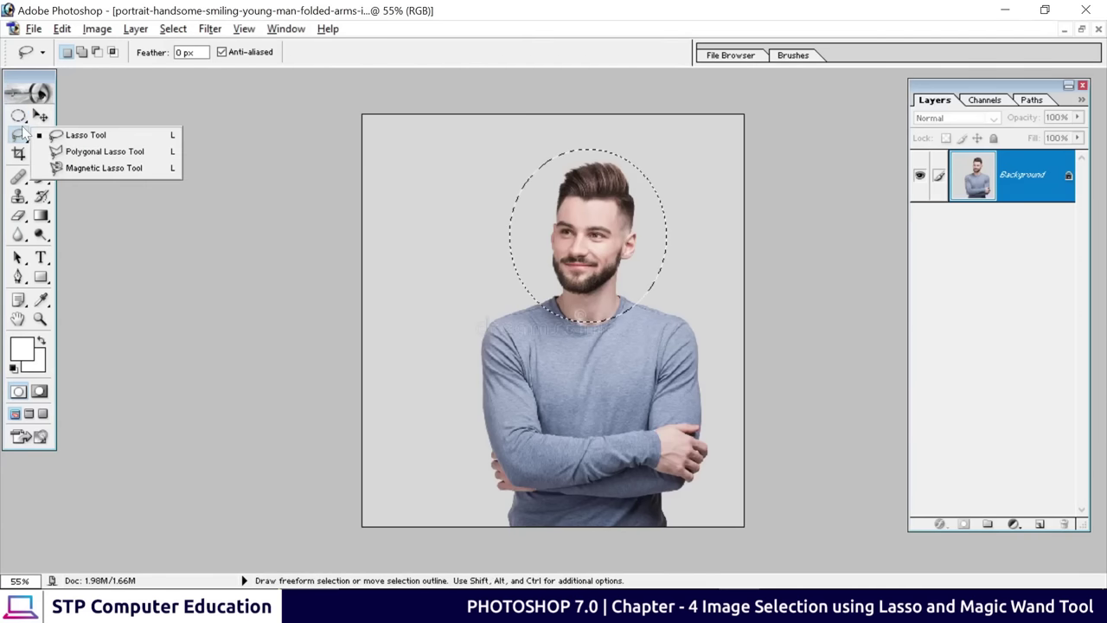
left_click(19, 116)
left_click(108, 116)
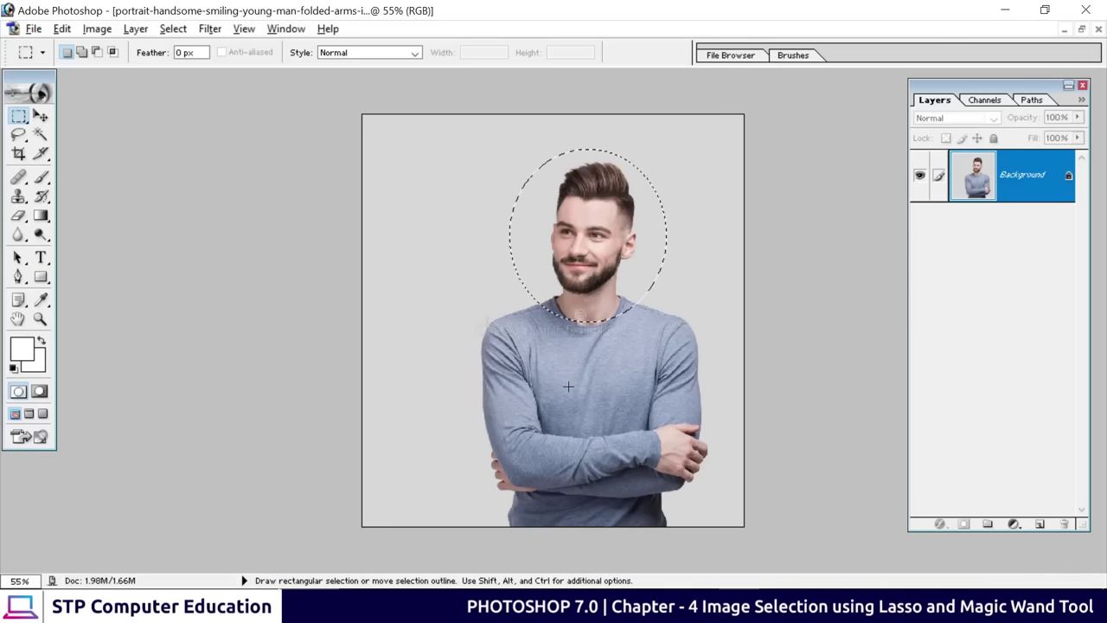
left_click(379, 297)
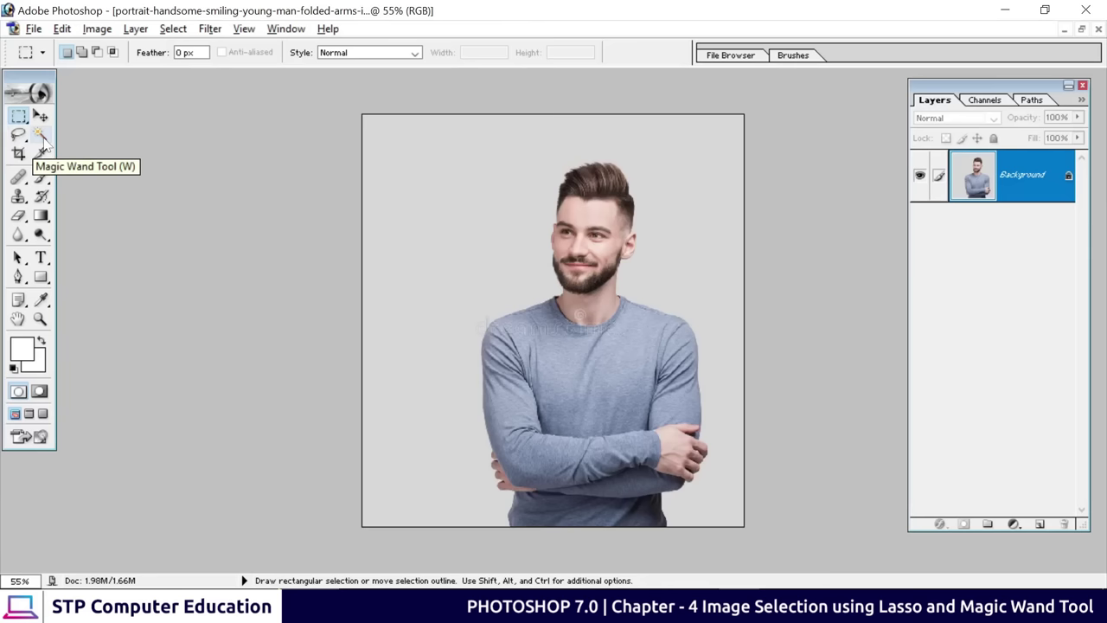
Click the grey backdrop with the Magic Wand at tolerance 32, Contiguous on, to select it
left_click(42, 139)
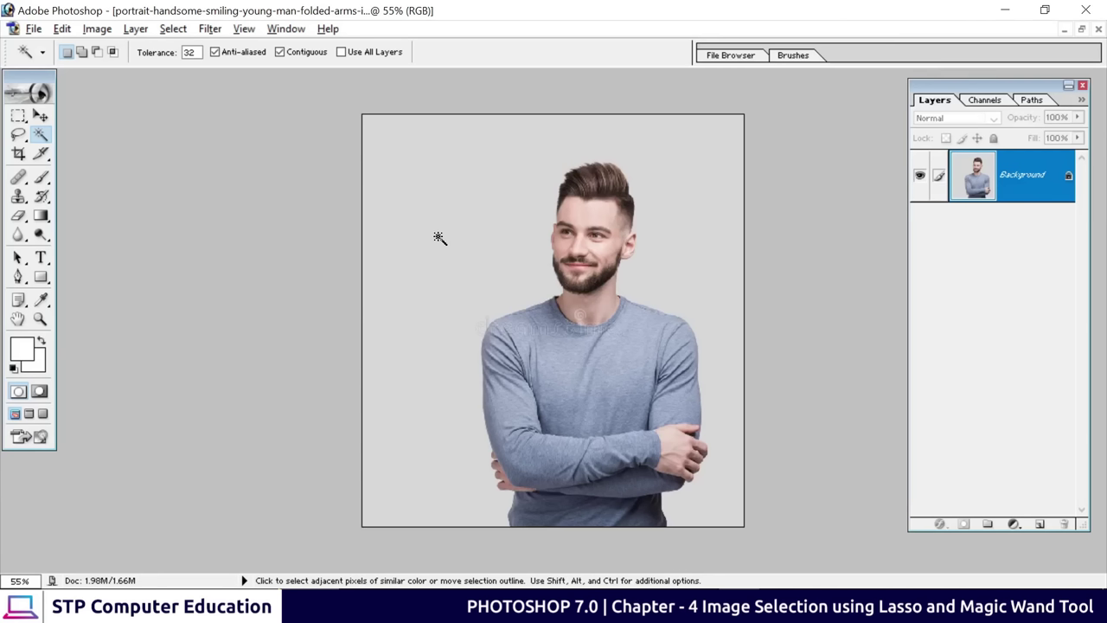
left_click(447, 223)
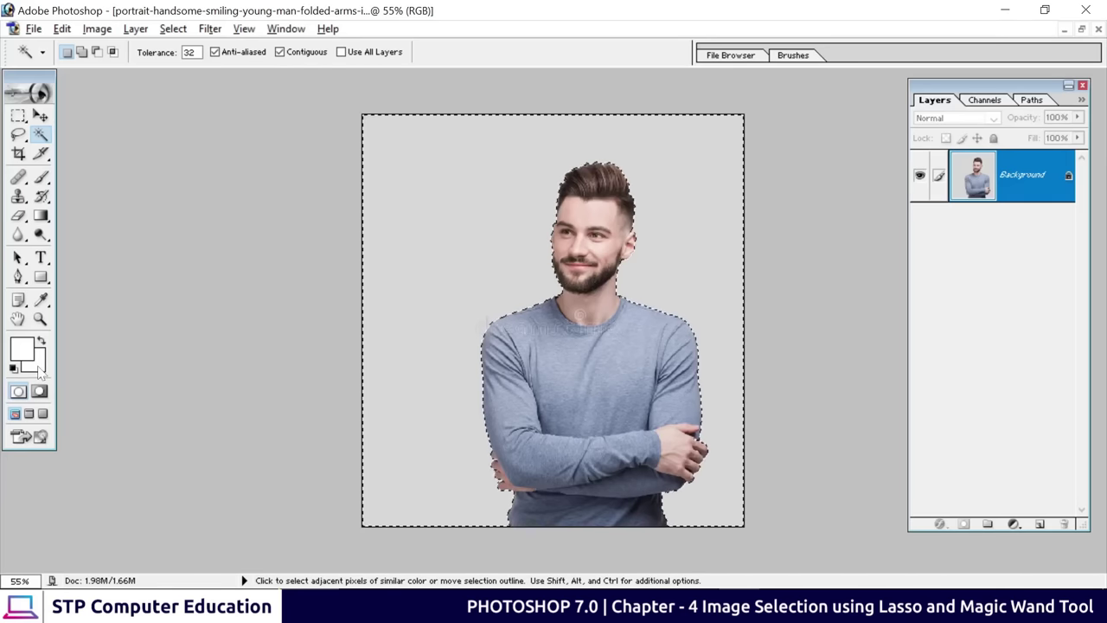
Set the background colour to black, fill the selected backdrop with it, then deselect and reselect it
left_click(38, 368)
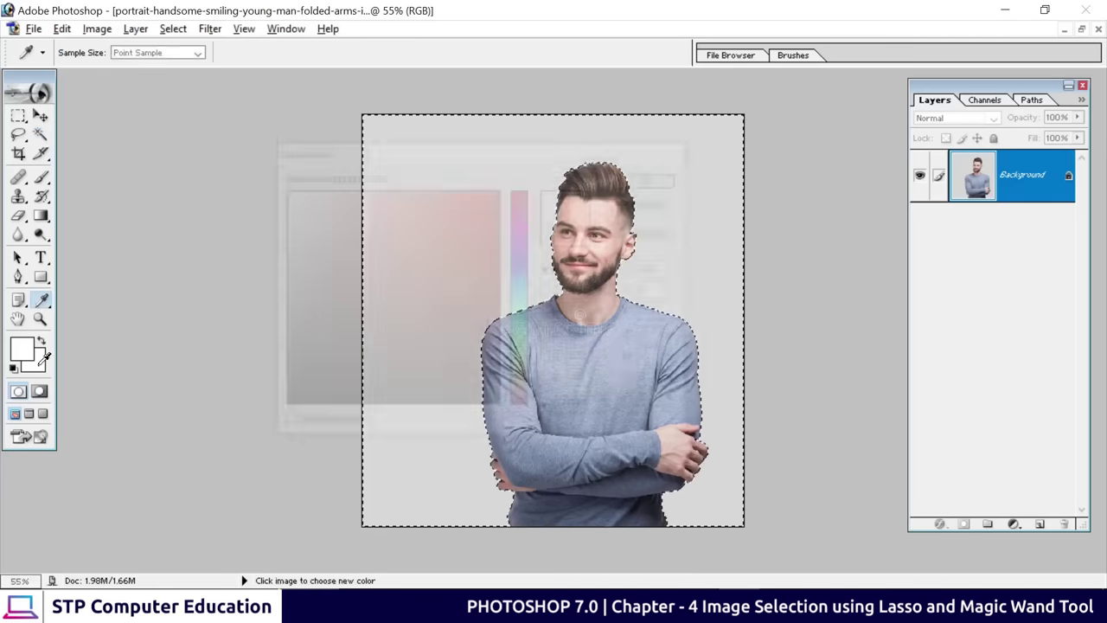
left_click_drag(294, 399, 250, 415)
left_click(640, 184)
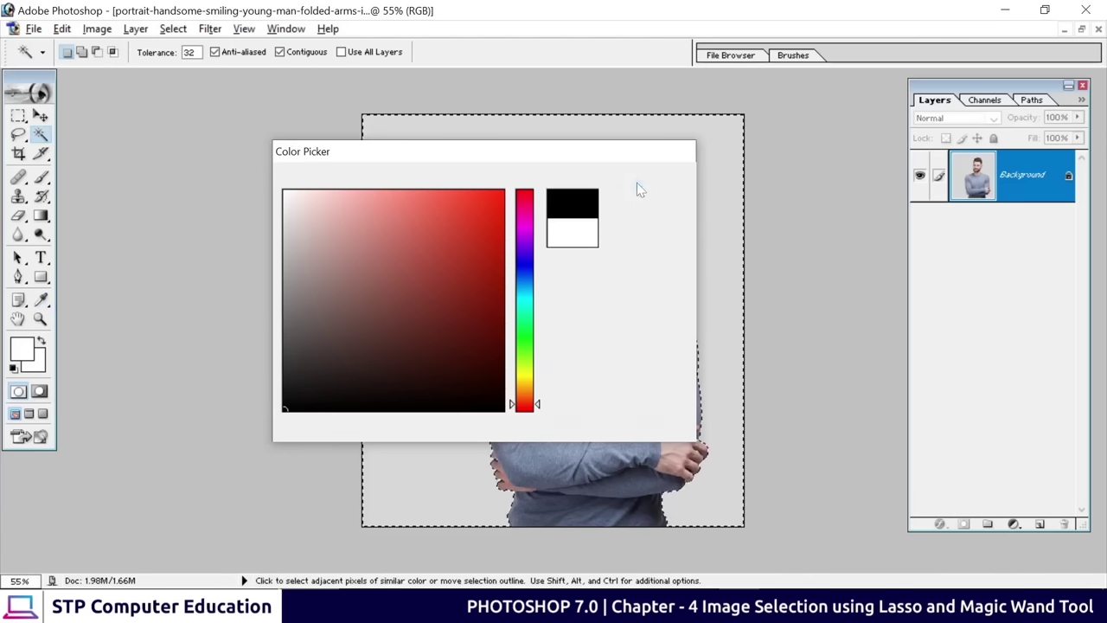
key("Delete")
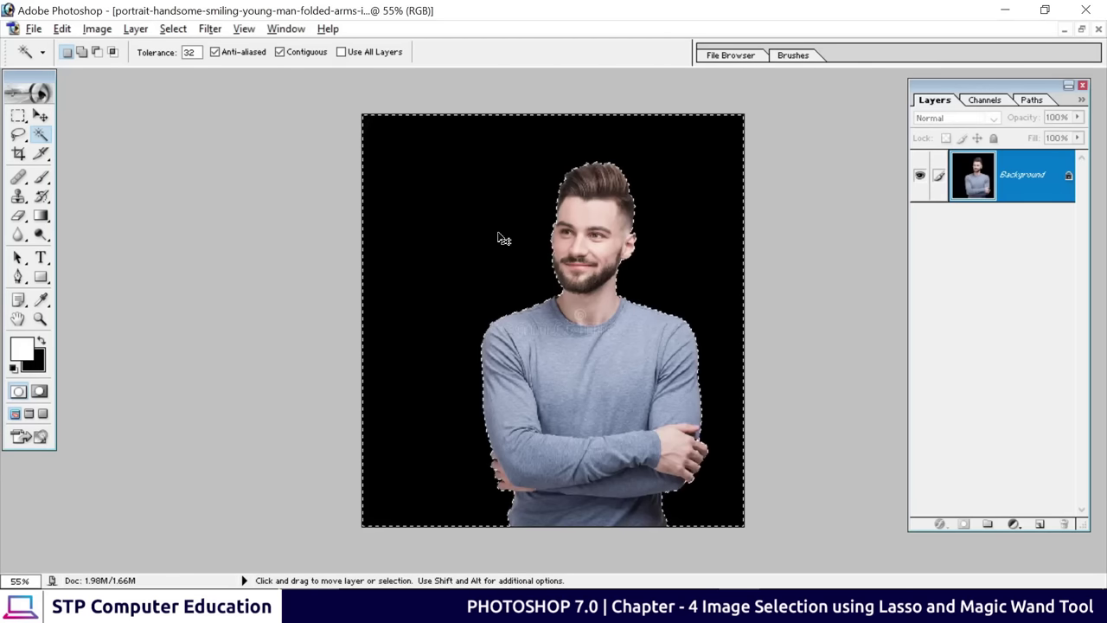
key("ctrl+d")
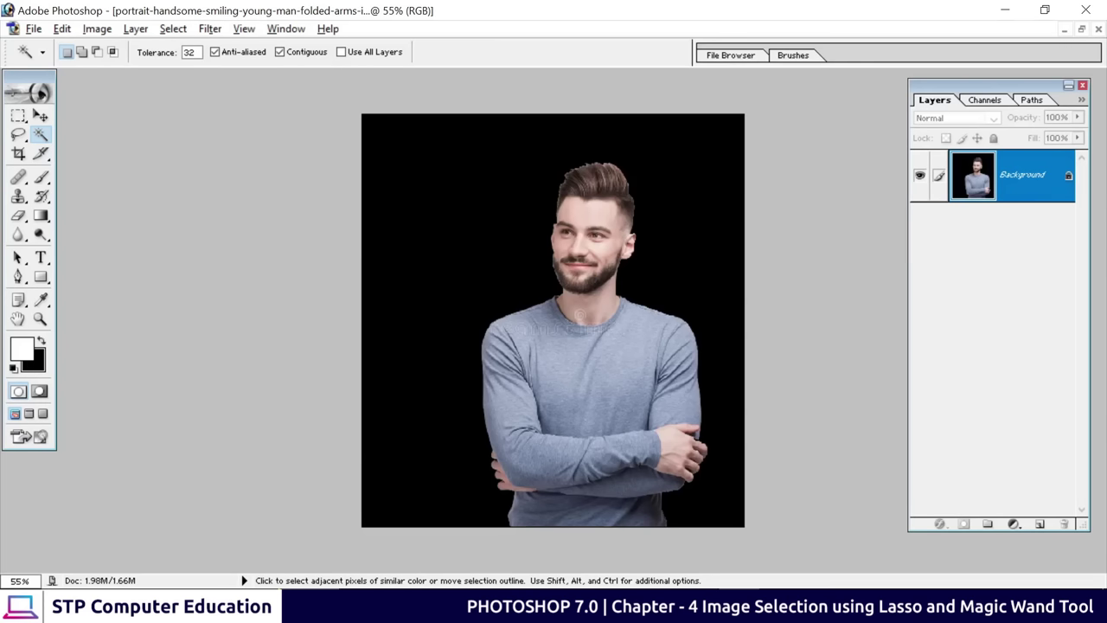
left_click(455, 196)
Restore the original grey backdrop, deselect it, and zoom in to 100% on the man's face
key("alt+BackSpace")
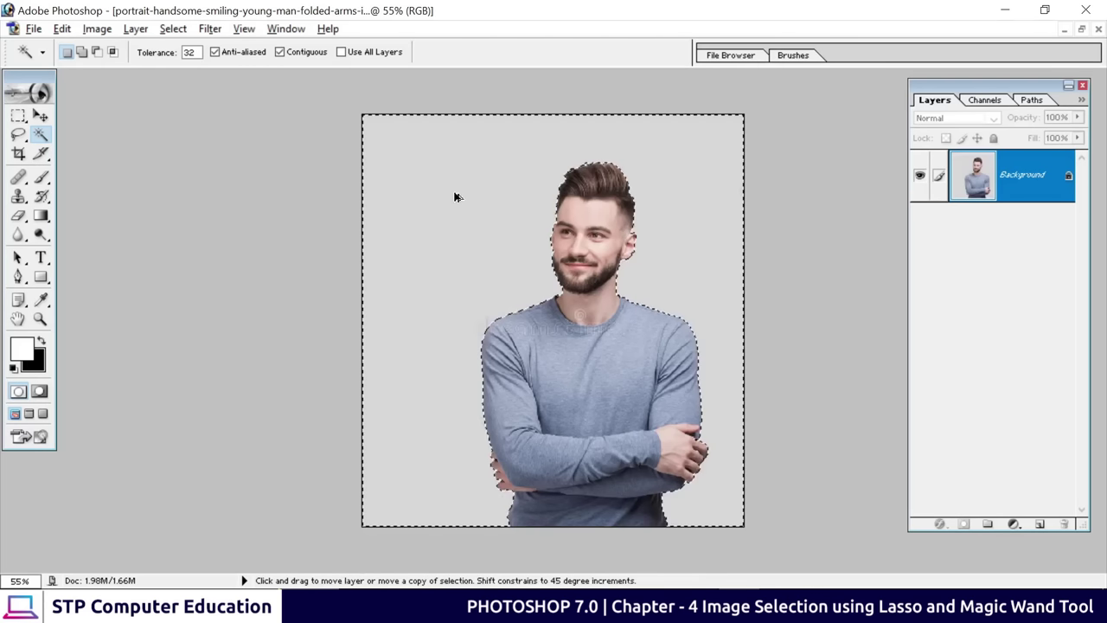
key("ctrl+d")
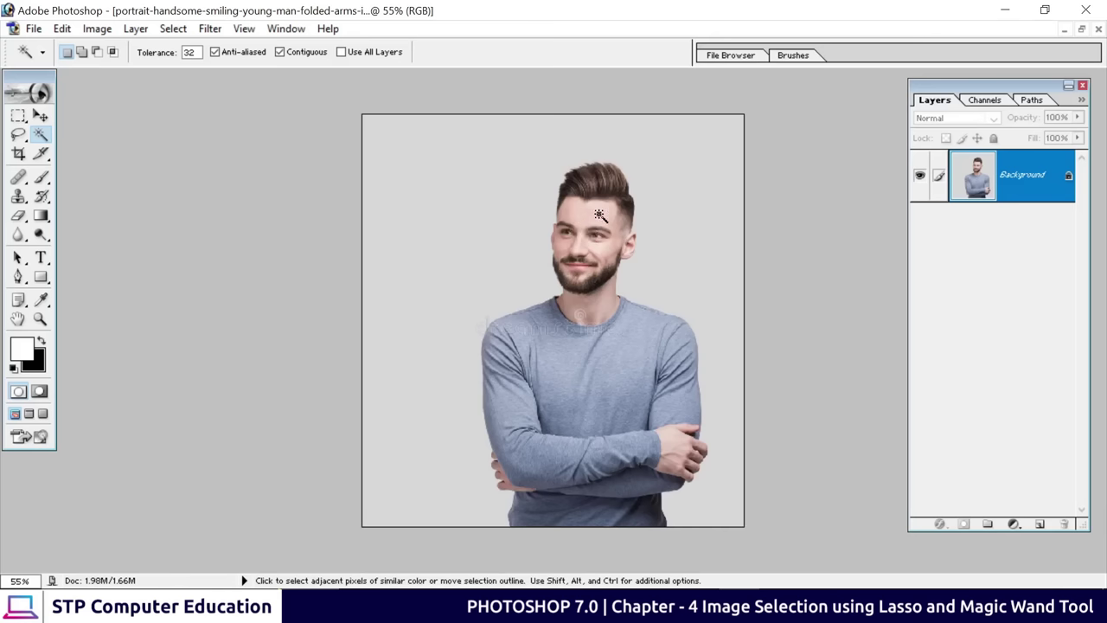
key("ctrl+plus")
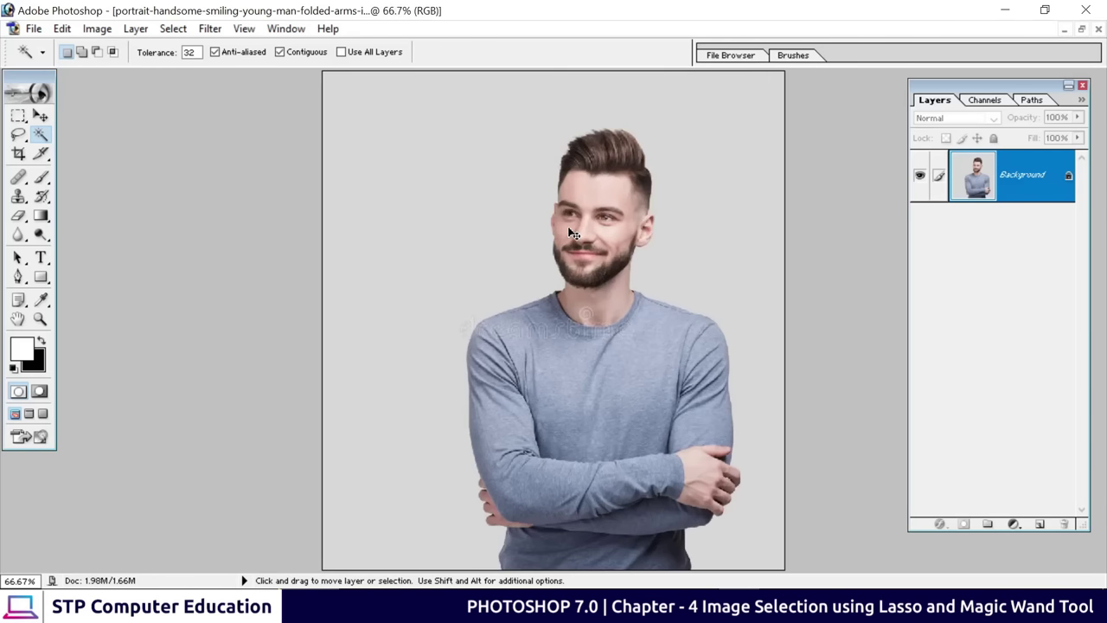
key("ctrl+plus")
Magic Wand-select the man's forehead, cheek, ear and chin skin
left_click_drag(587, 211, 589, 330)
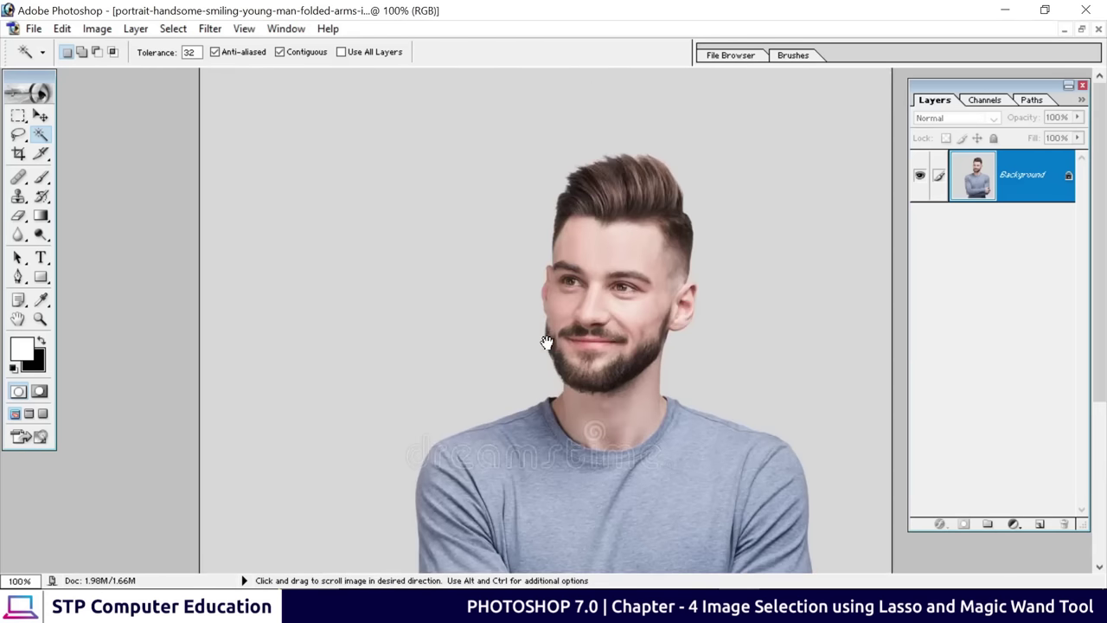
left_click(619, 251)
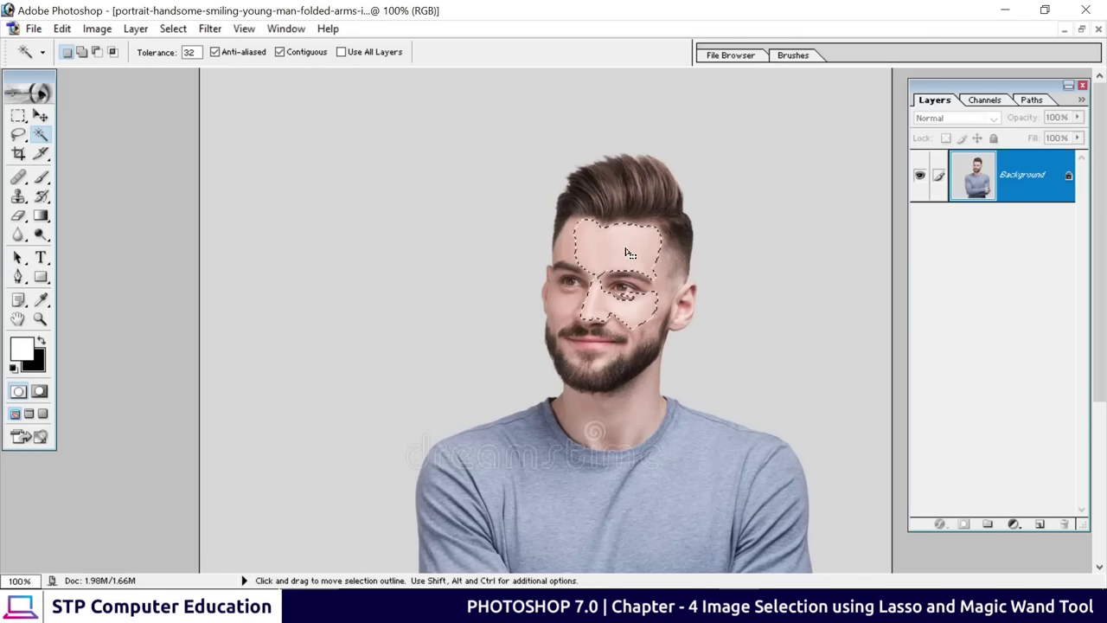
left_click(569, 249, "shift")
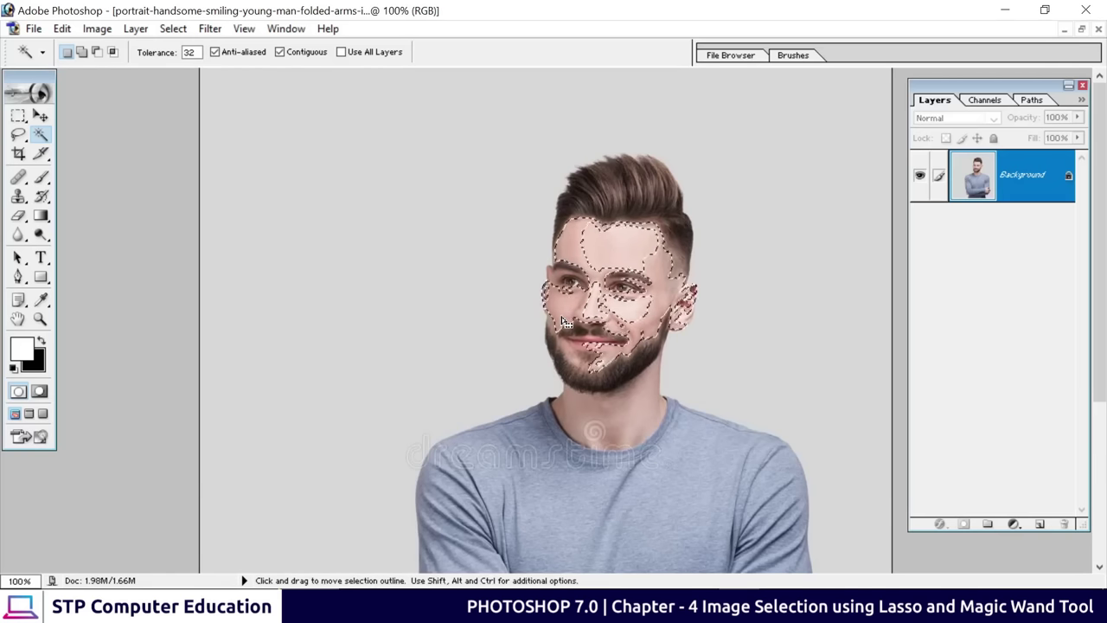
Clear the face selection, fit the portrait on screen, and switch to the Gmail screenshot
key("ctrl+d")
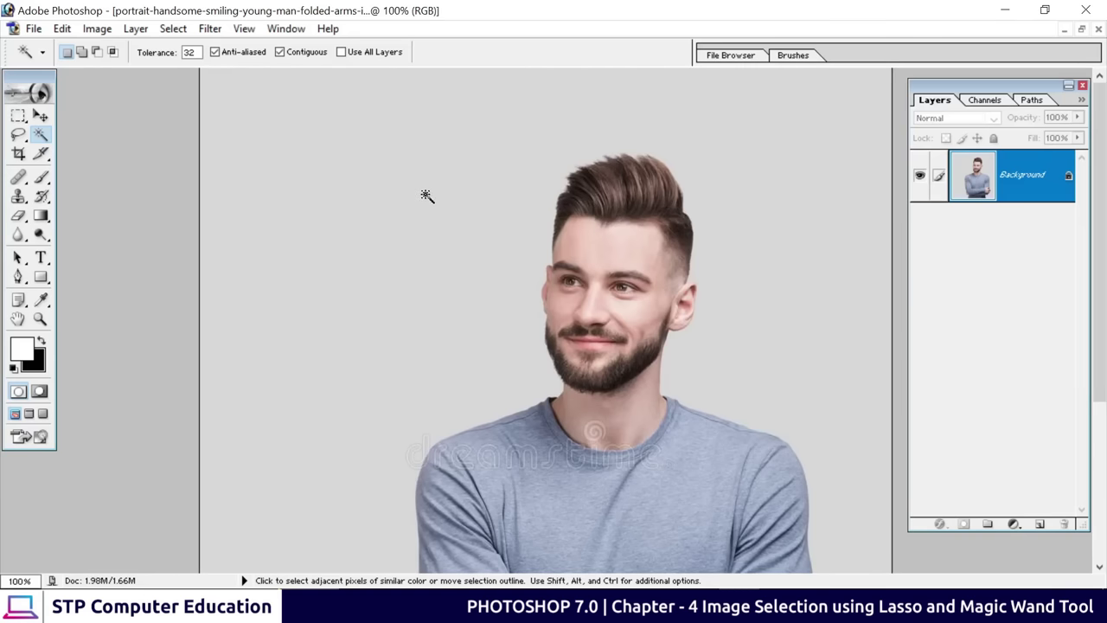
key("ctrl+plus")
key("ctrl+0")
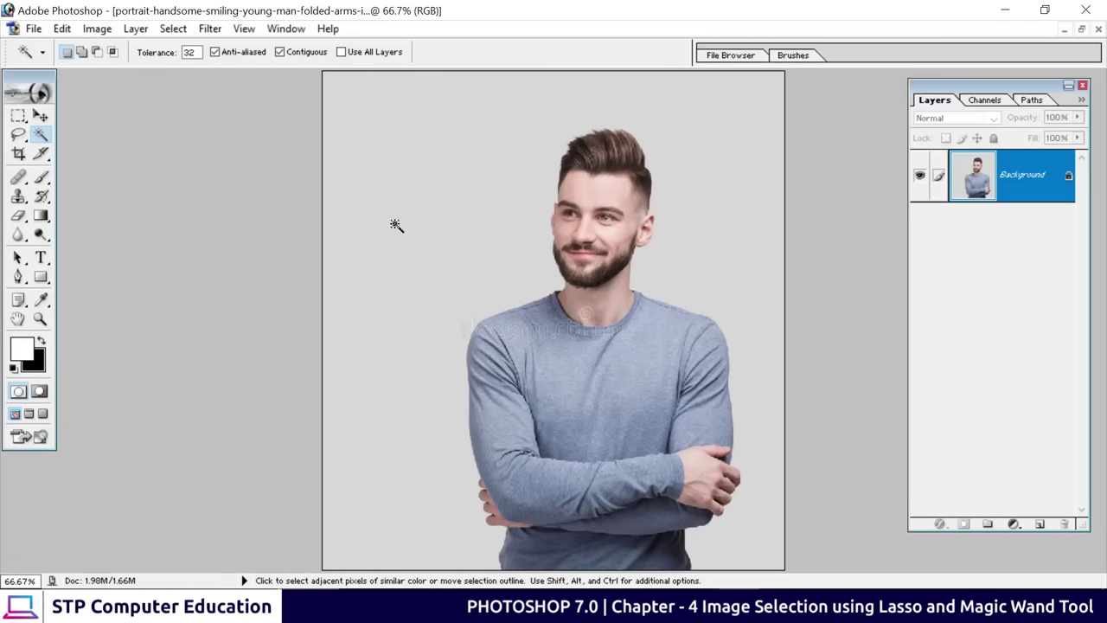
key("ctrl+Tab")
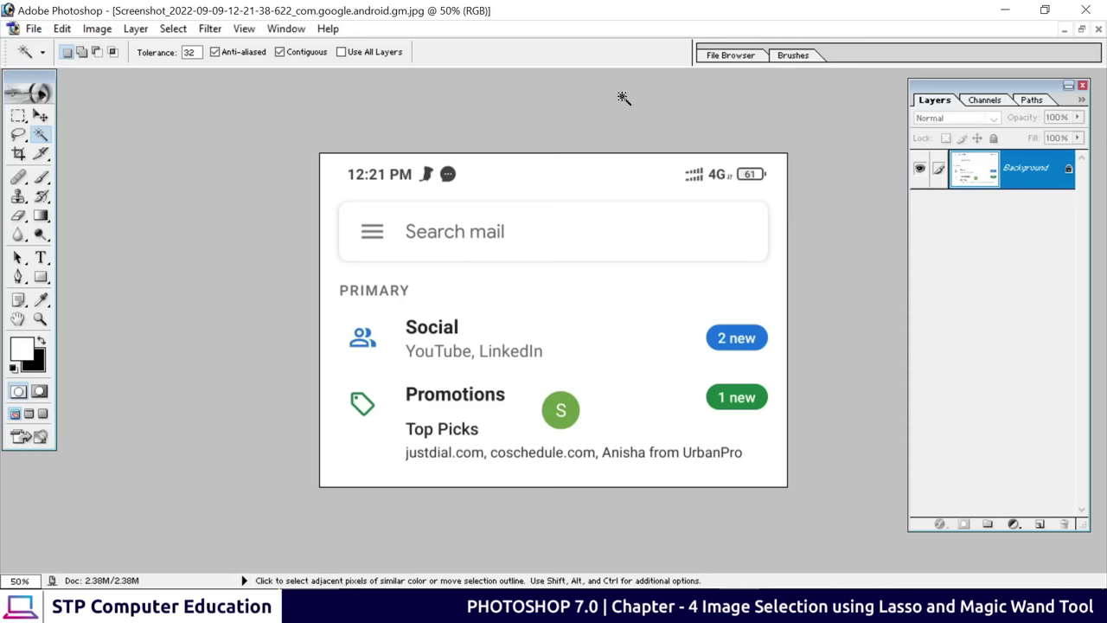
left_click(19, 135)
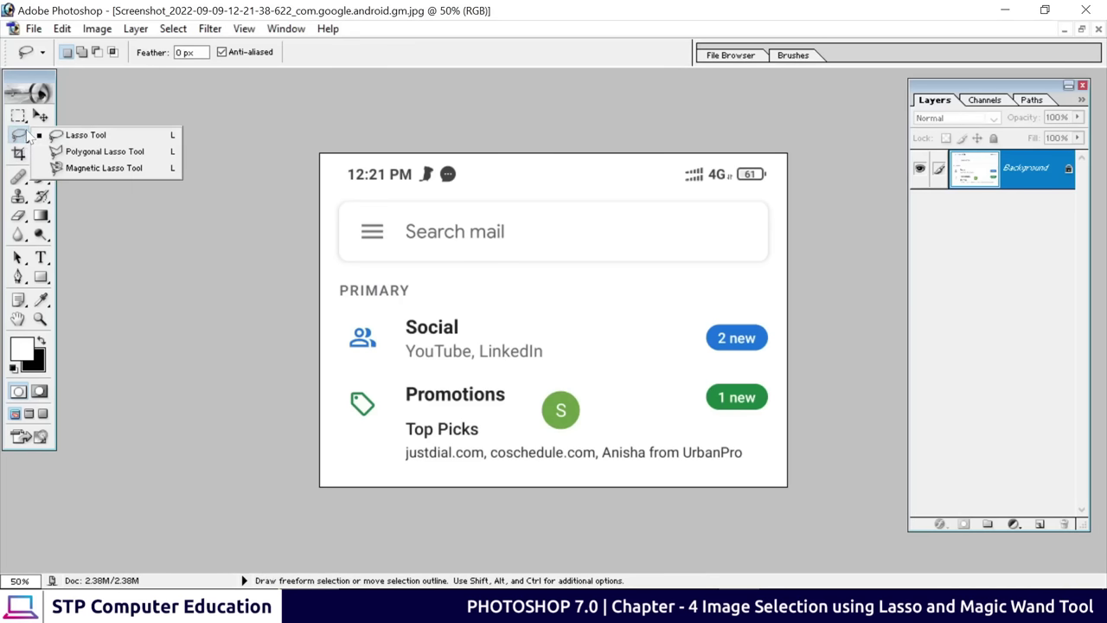
left_click(99, 139)
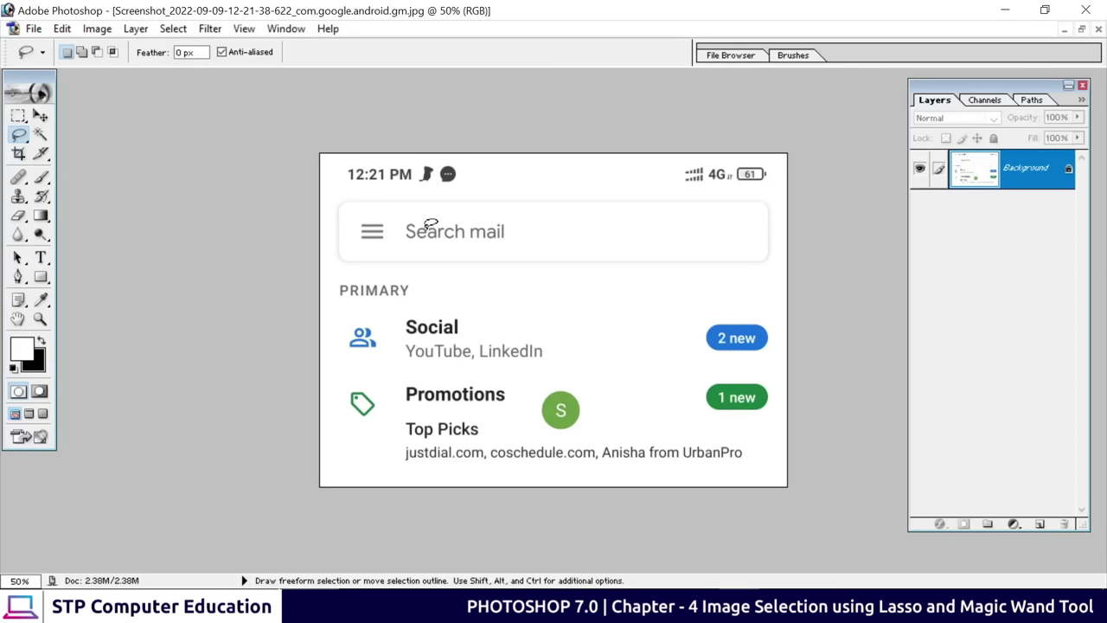
mouse_move(403, 217)
left_mouse_down()
mouse_move(536, 214)
mouse_move(536, 235)
mouse_move(496, 254)
mouse_move(409, 252)
mouse_move(401, 223)
left_mouse_up()
left_click(591, 303)
left_click(19, 115)
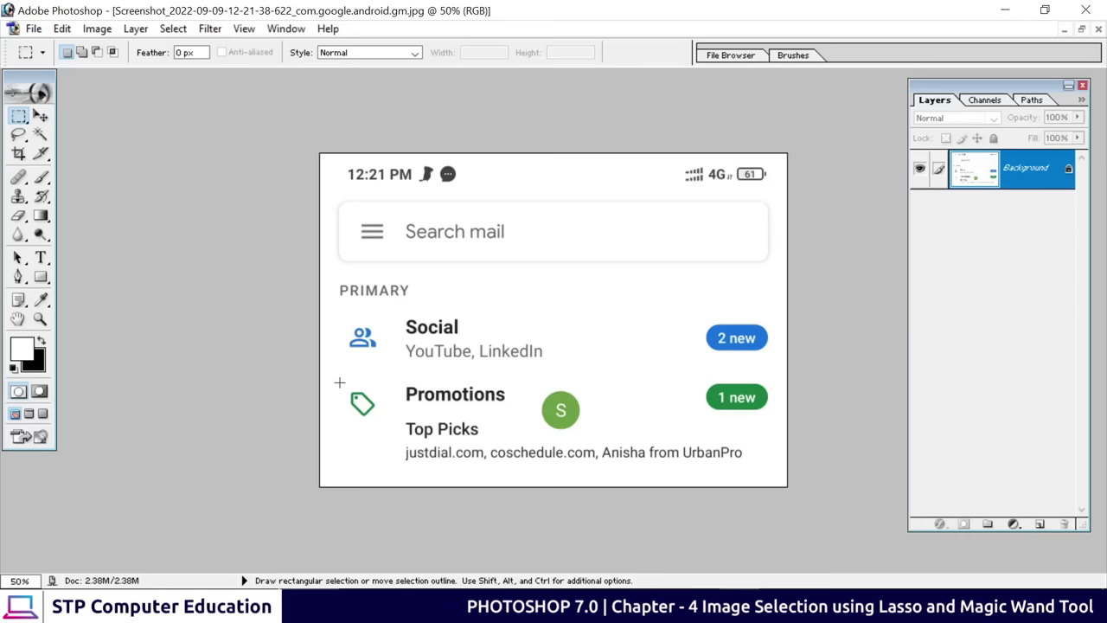
left_click_drag(339, 383, 767, 469)
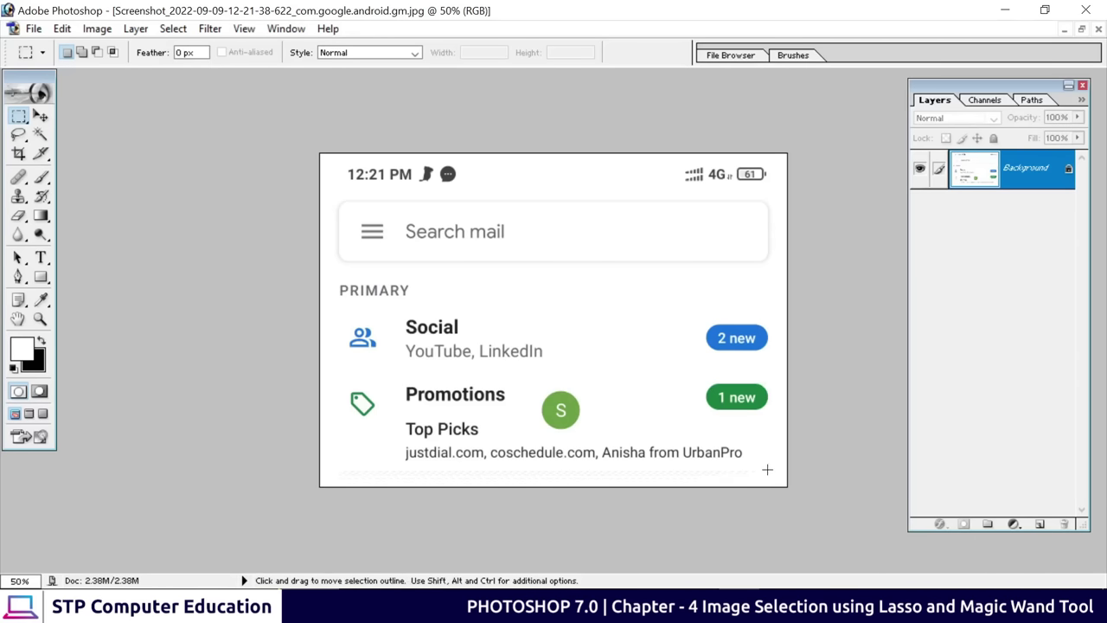
left_click_drag(341, 373, 752, 476)
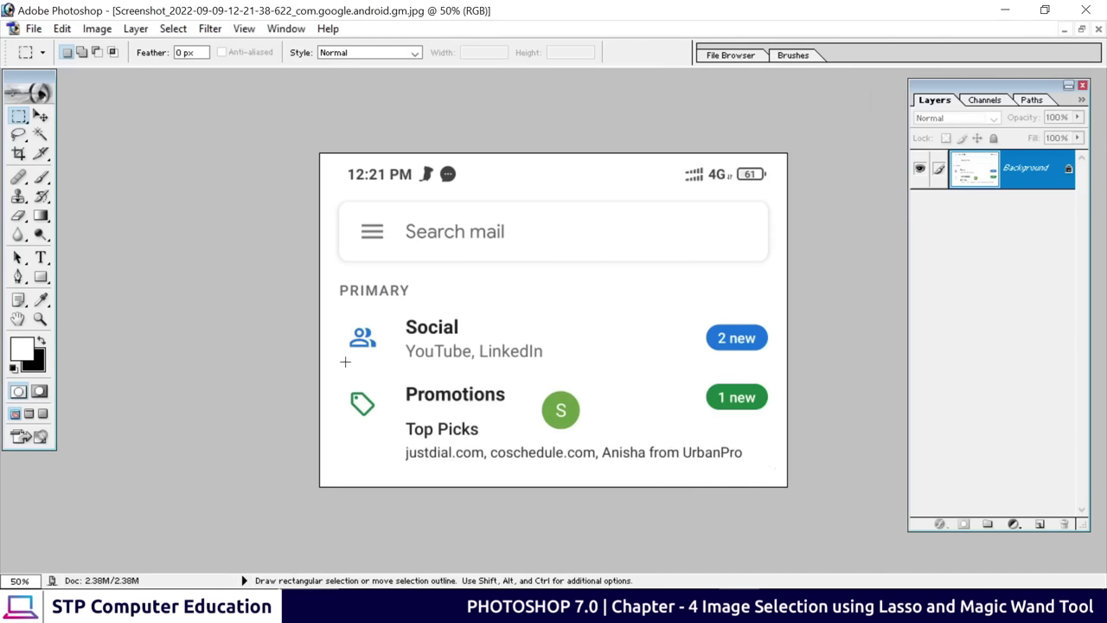
left_click_drag(339, 374, 774, 465)
left_click(18, 134)
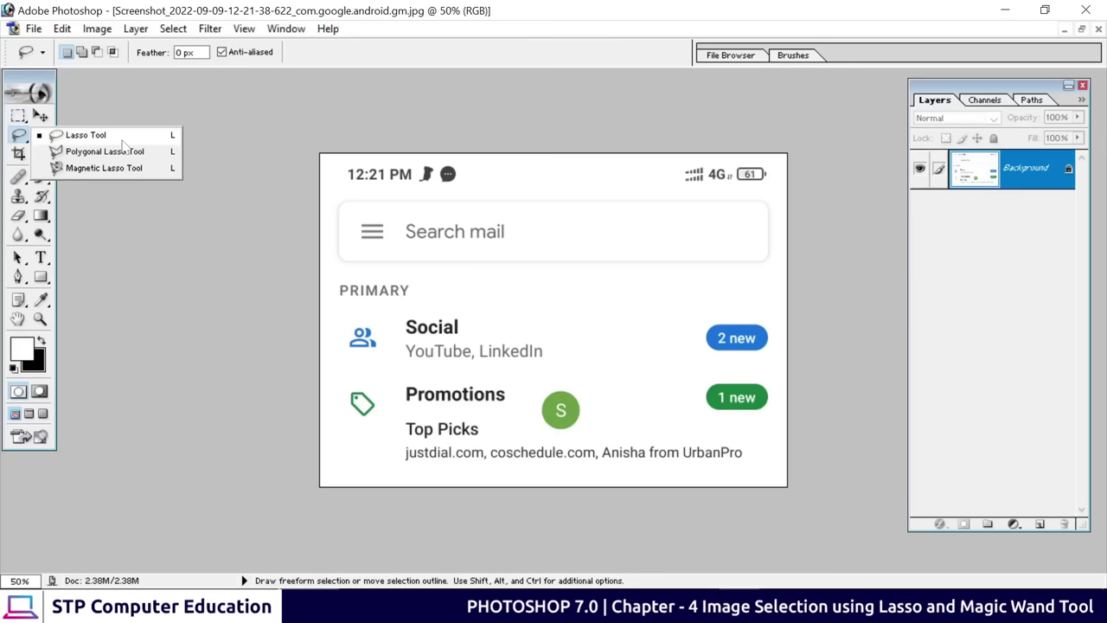
left_click(93, 138)
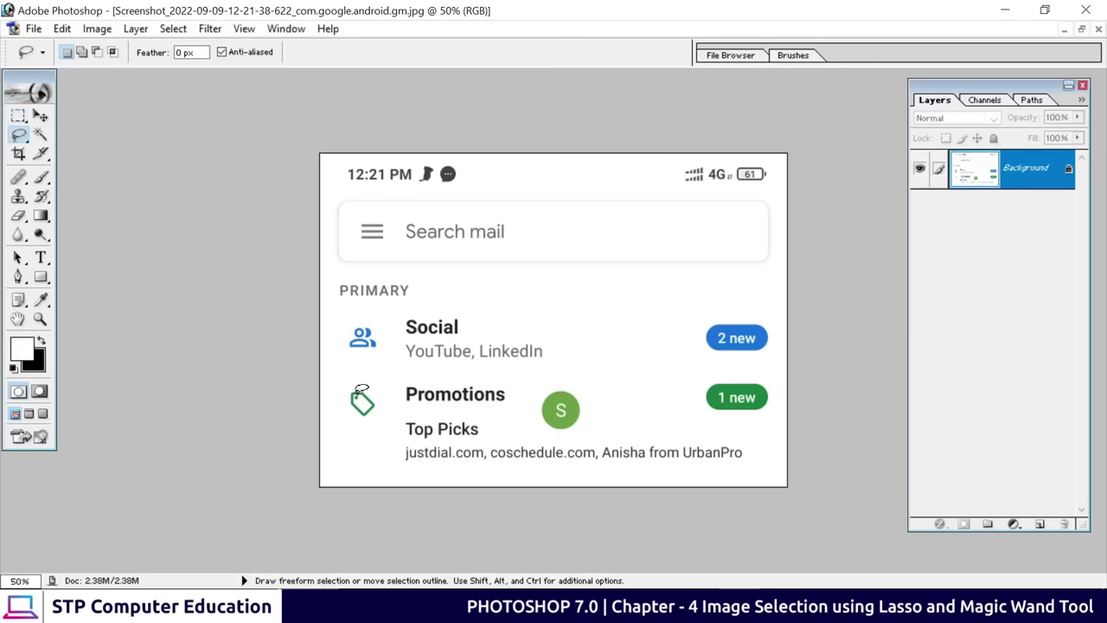
Lasso the Promotions row, try moving it around, then undo the moves and deselect
mouse_move(339, 379)
left_mouse_down()
mouse_move(506, 379)
mouse_move(518, 423)
mouse_move(562, 435)
mouse_move(757, 437)
mouse_move(759, 476)
mouse_move(401, 473)
mouse_move(351, 457)
mouse_move(324, 423)
mouse_move(339, 377)
left_mouse_up()
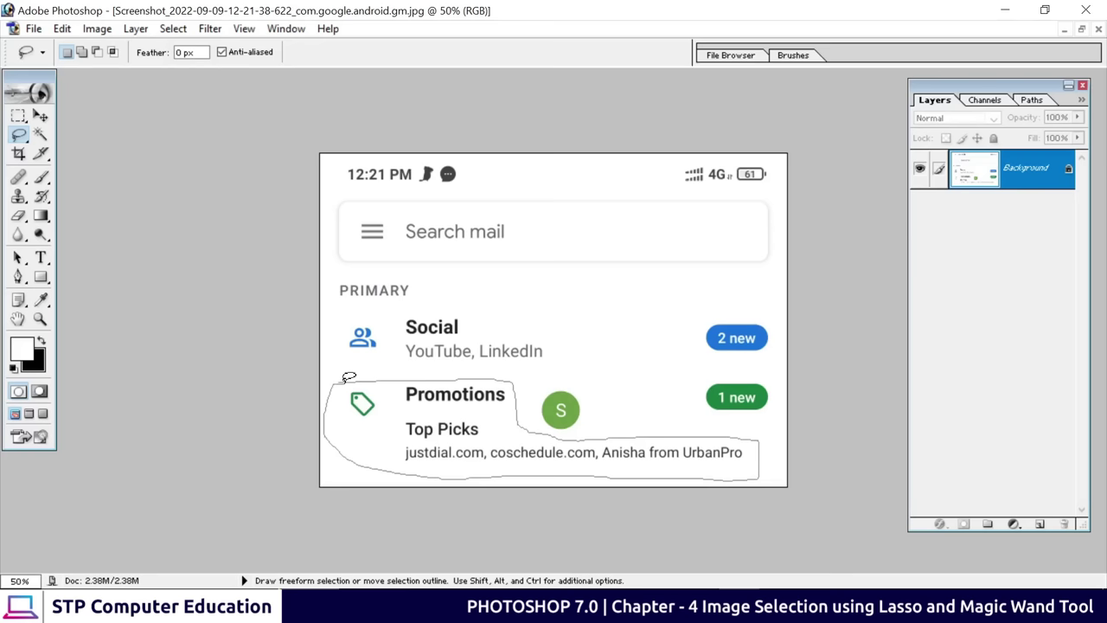
left_click_drag(346, 377, 348, 379)
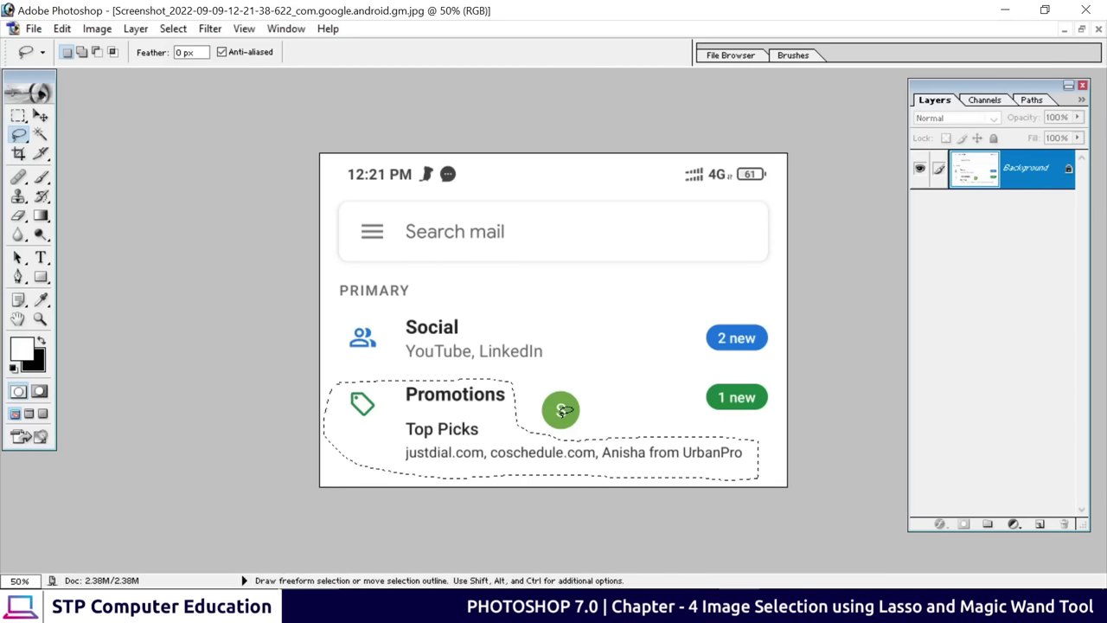
left_click(41, 116)
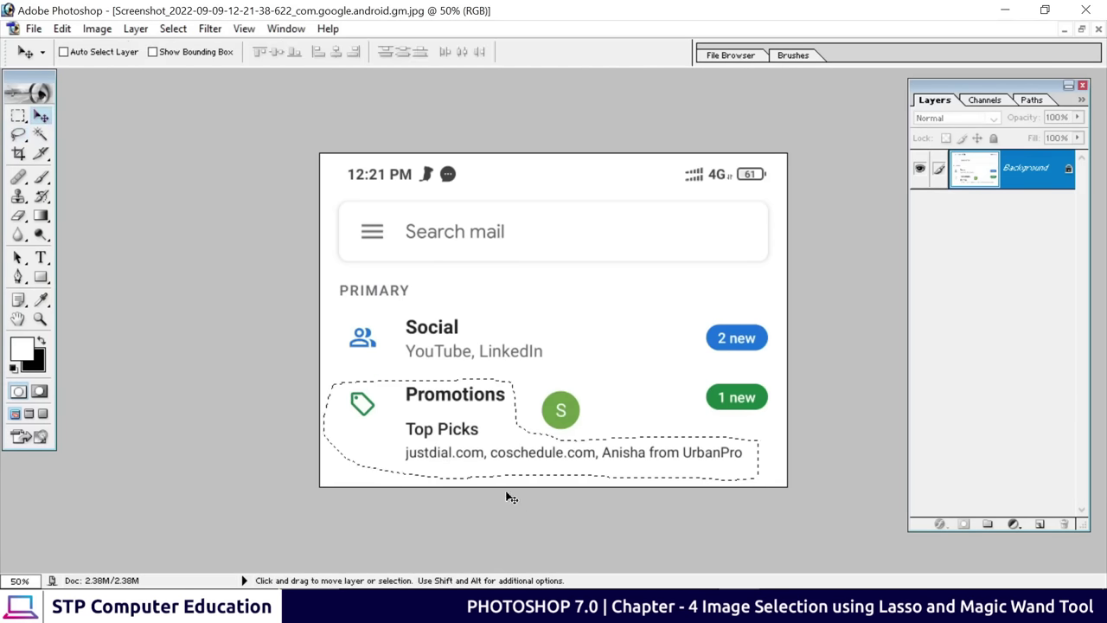
mouse_move(489, 458)
left_mouse_down()
mouse_move(499, 346)
mouse_move(516, 369)
mouse_move(518, 441)
mouse_move(474, 326)
mouse_move(510, 334)
mouse_move(511, 310)
left_mouse_up()
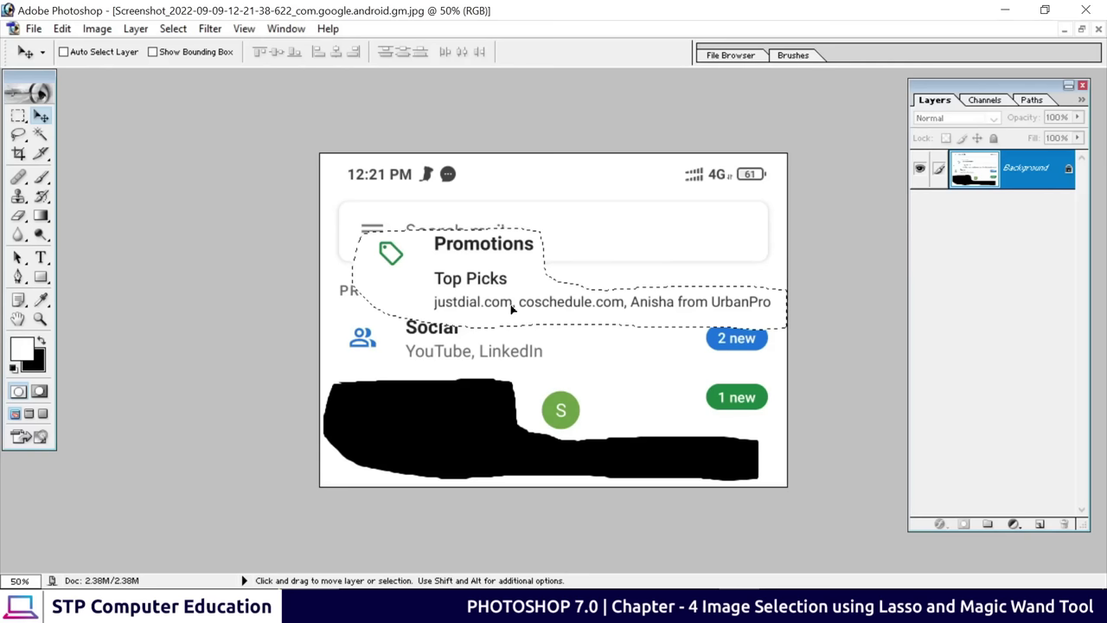
left_click_drag(511, 309, 487, 424)
key("ctrl+z")
key("ctrl+z")
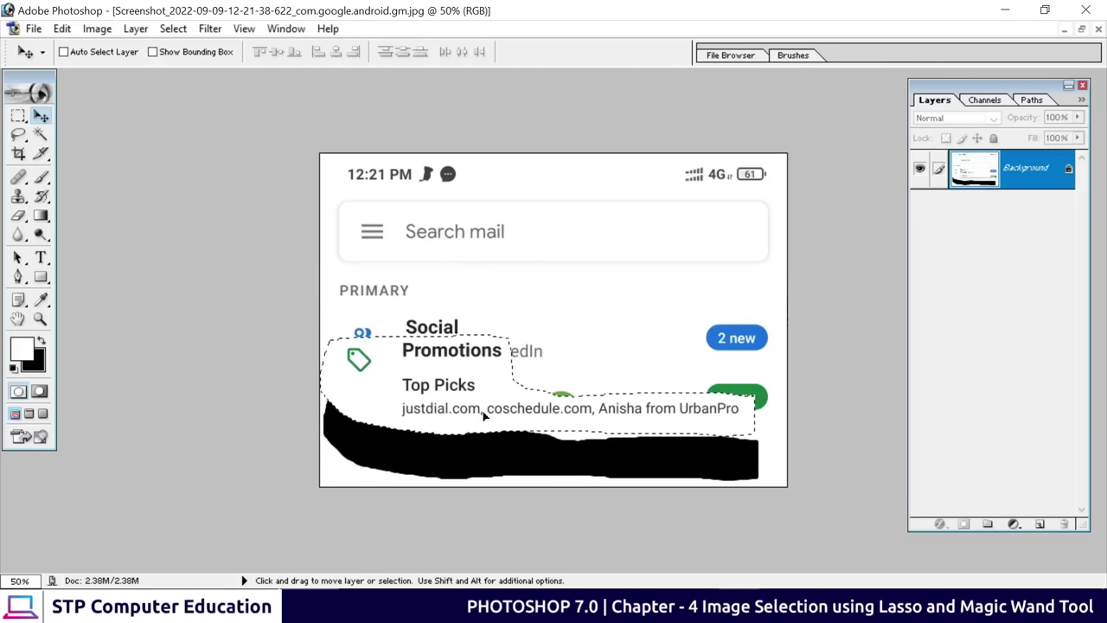
mouse_move(486, 416)
left_mouse_down()
mouse_move(500, 456)
mouse_move(463, 460)
mouse_move(497, 454)
left_mouse_up()
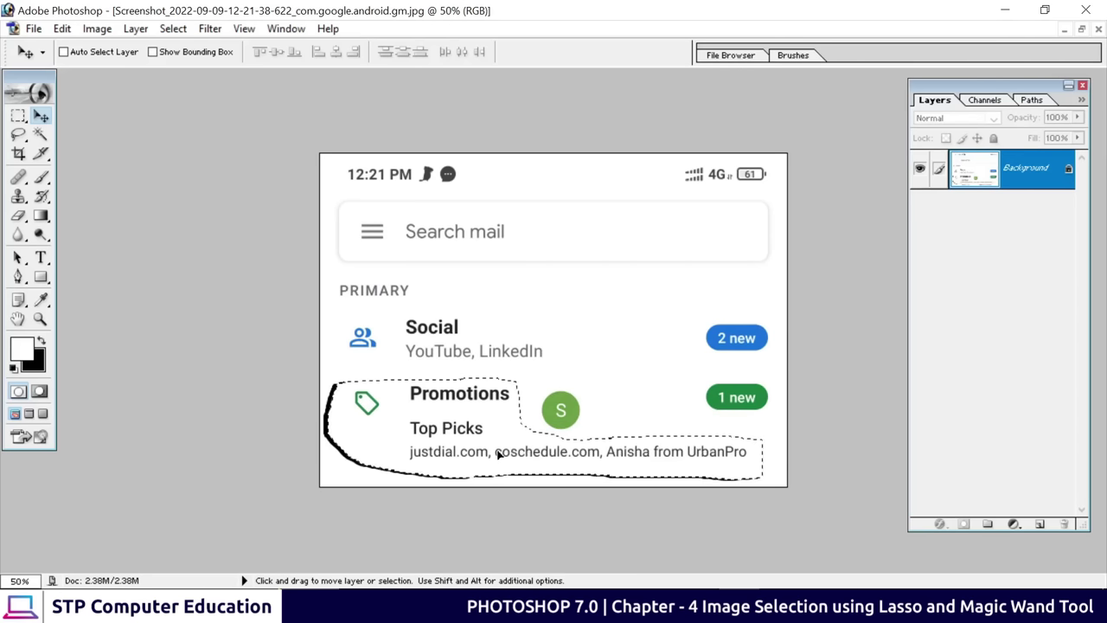
key("ctrl+z")
key("ctrl+d")
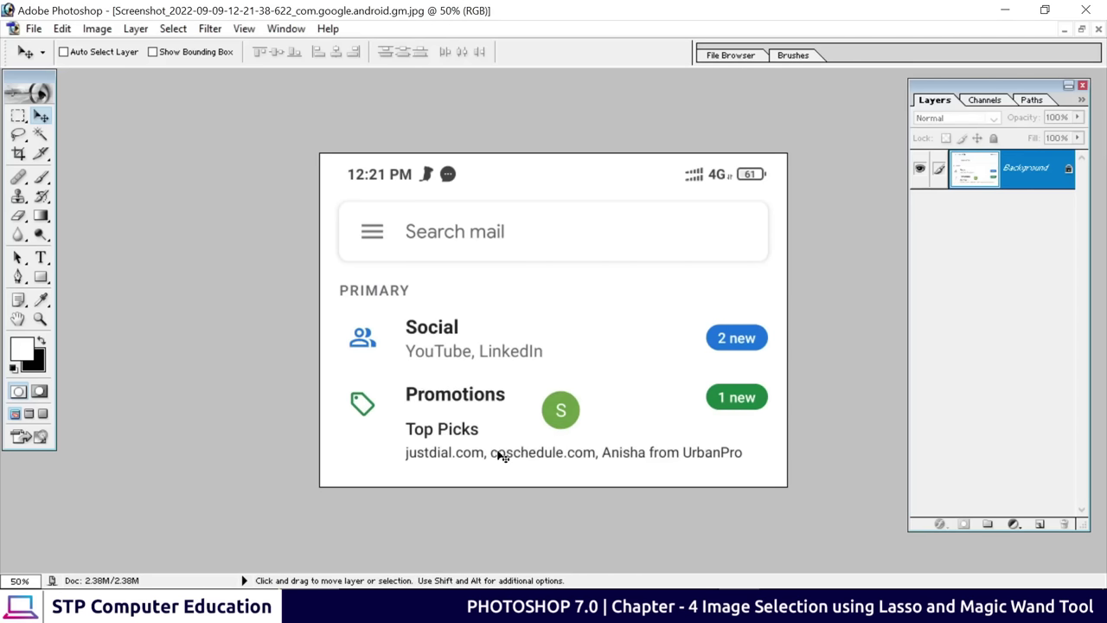
Choose the Polygonal Lasso and bring the Office logo image window forward
left_click(18, 134)
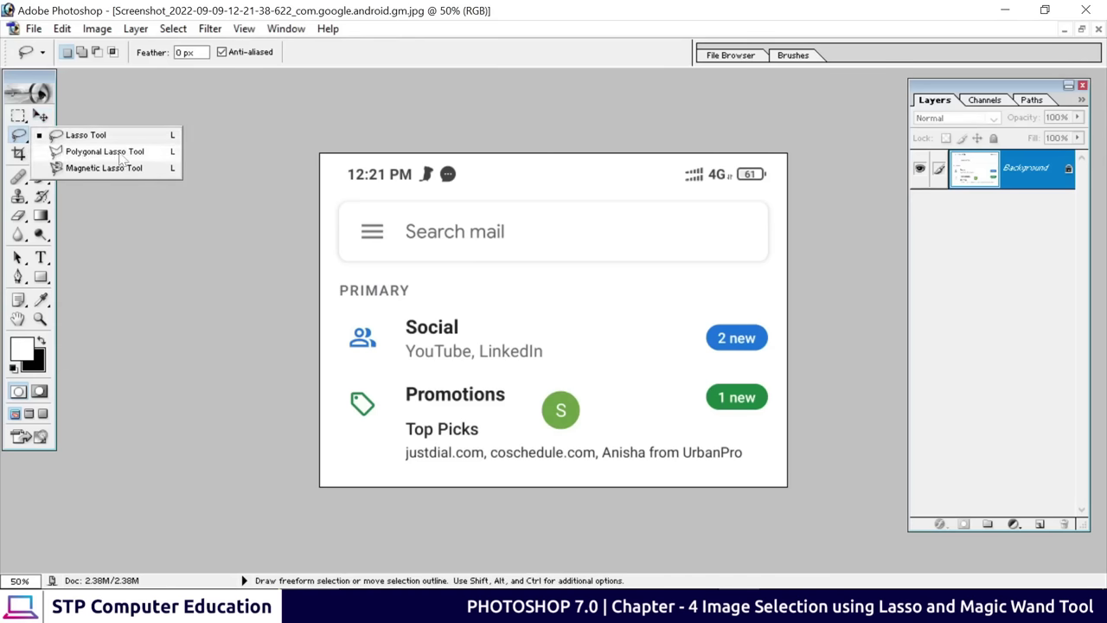
left_click(104, 151)
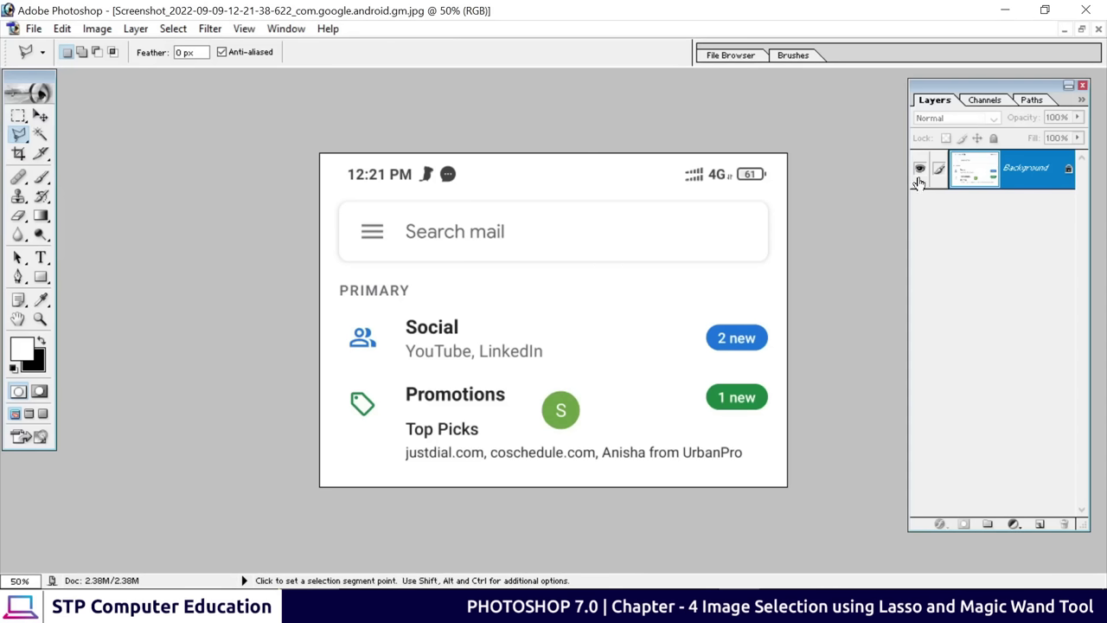
left_click(1066, 31)
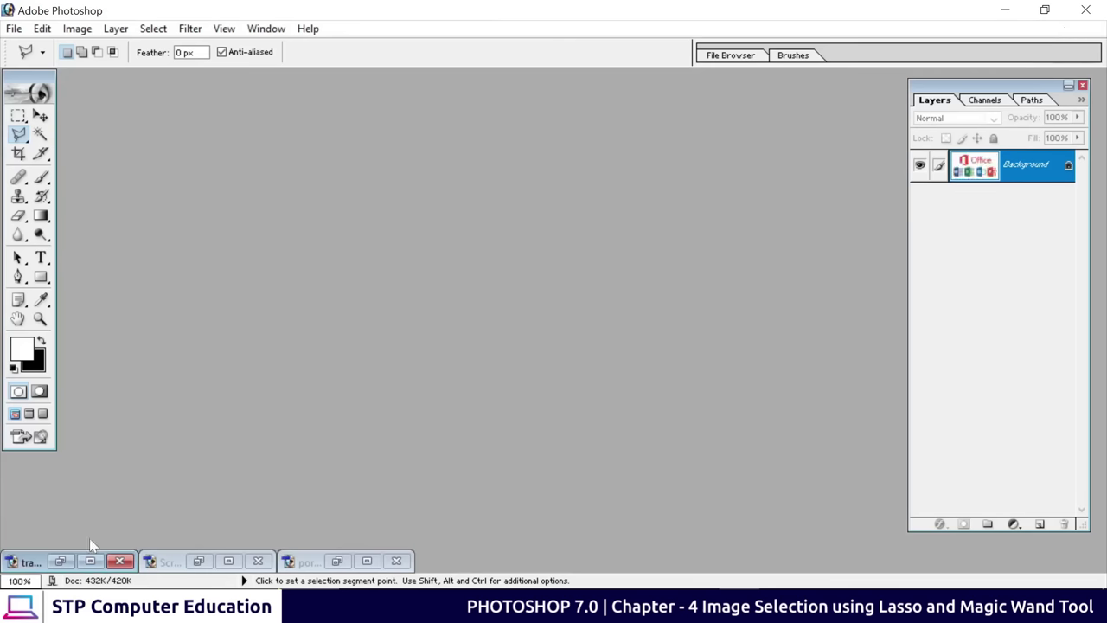
left_click(60, 561)
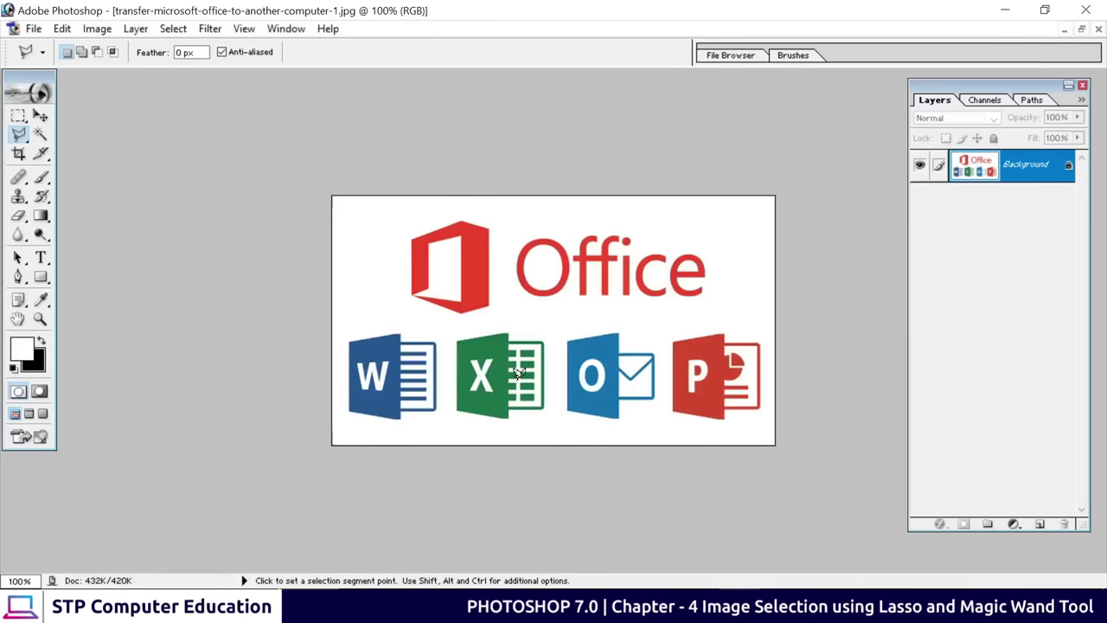
At 200% zoom, draw a rectangular marquee around the Word icon, then restore the window
key("ctrl+plus")
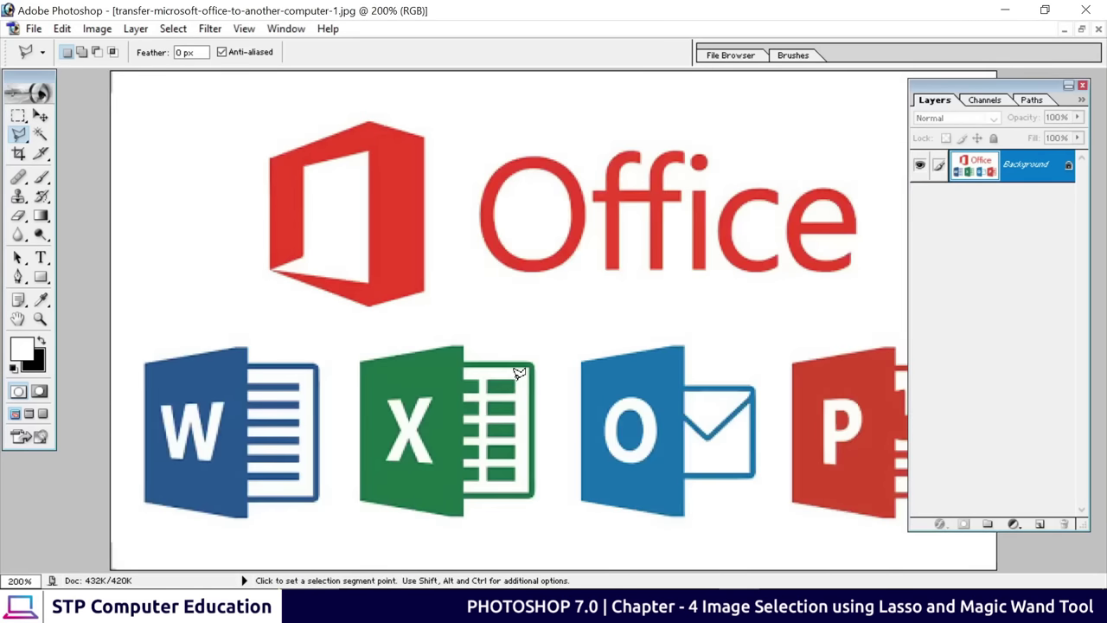
key("ctrl+minus")
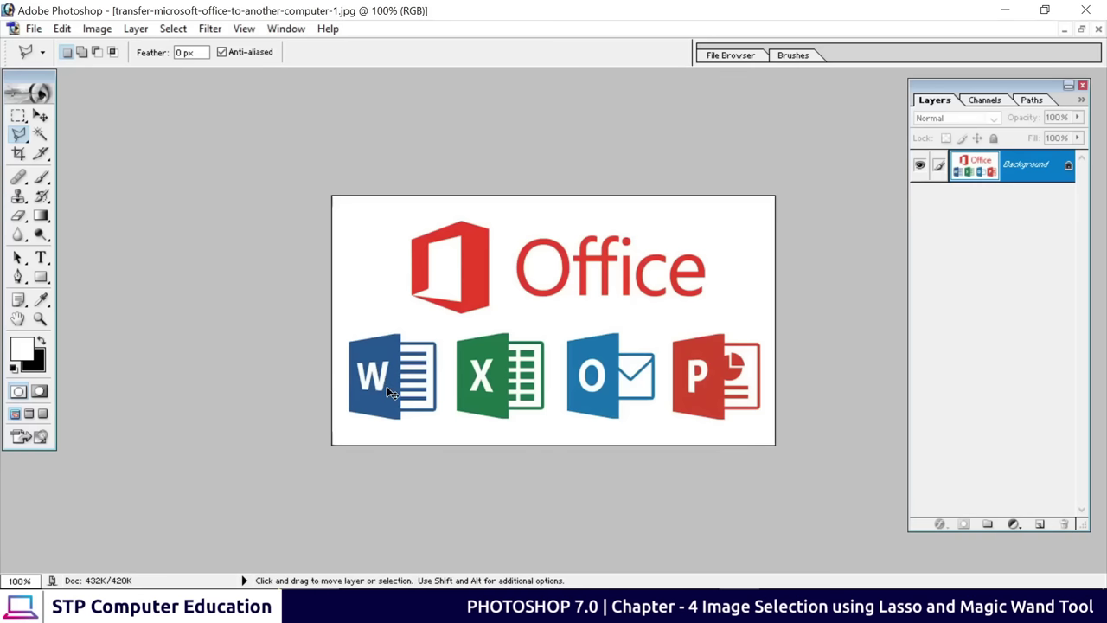
key("ctrl+plus")
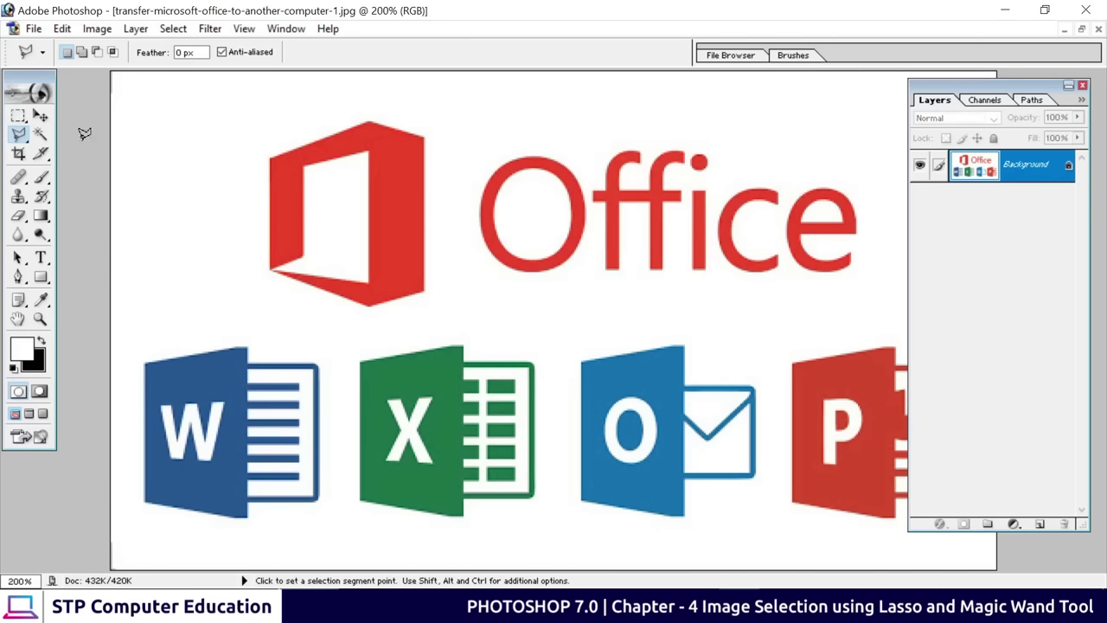
left_click(18, 115)
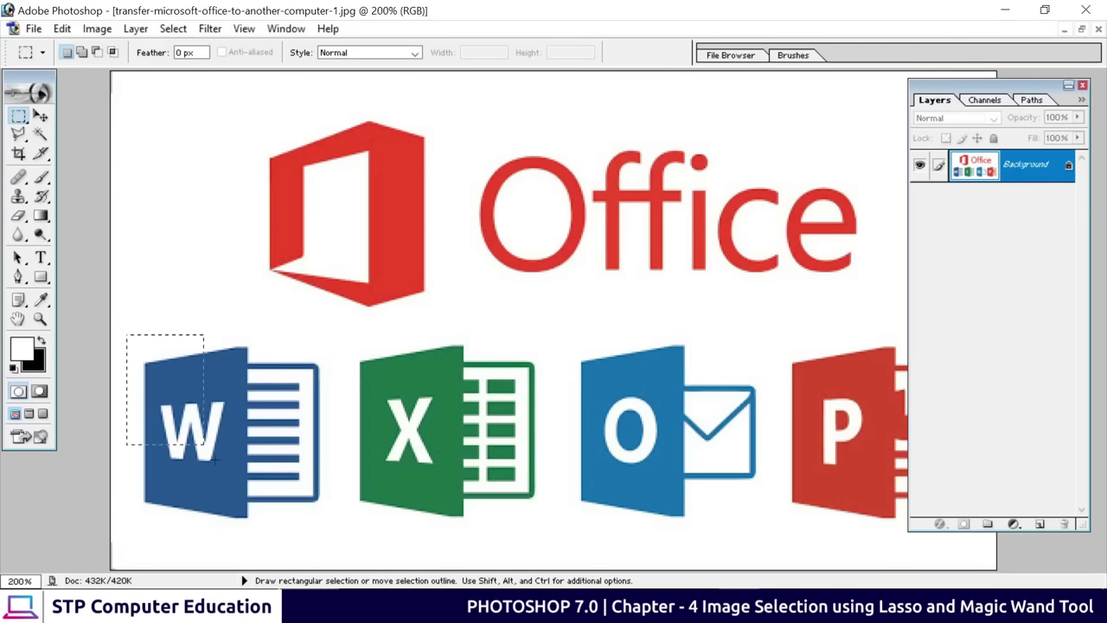
left_click_drag(215, 461, 340, 540)
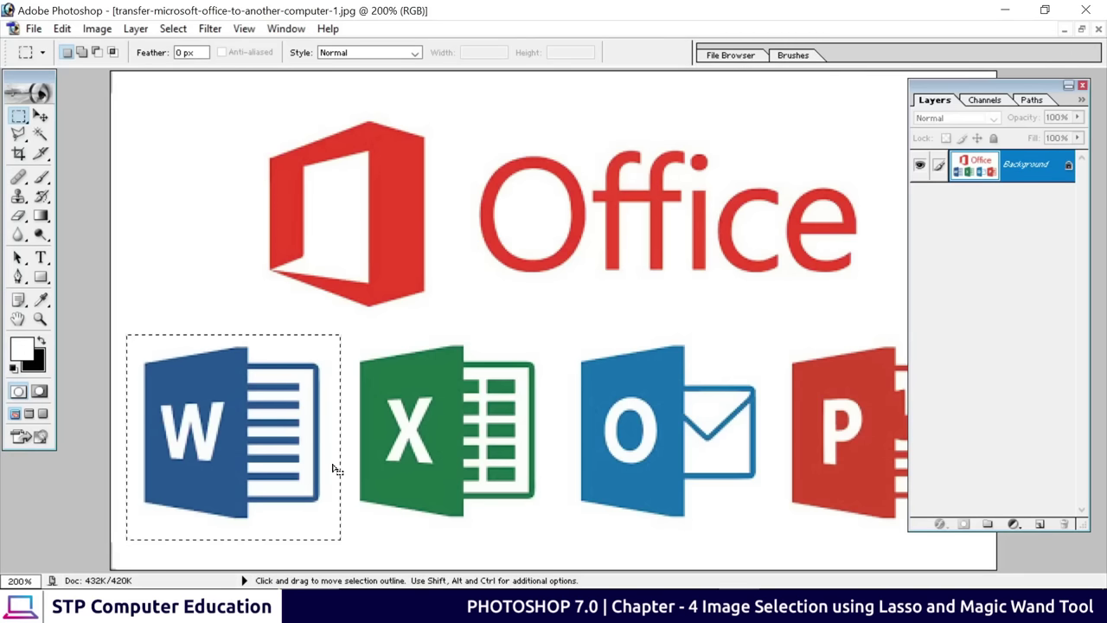
left_click(1082, 29)
Cancel the Open dialog and create a new 1920 × 1080 document
double_click(645, 268)
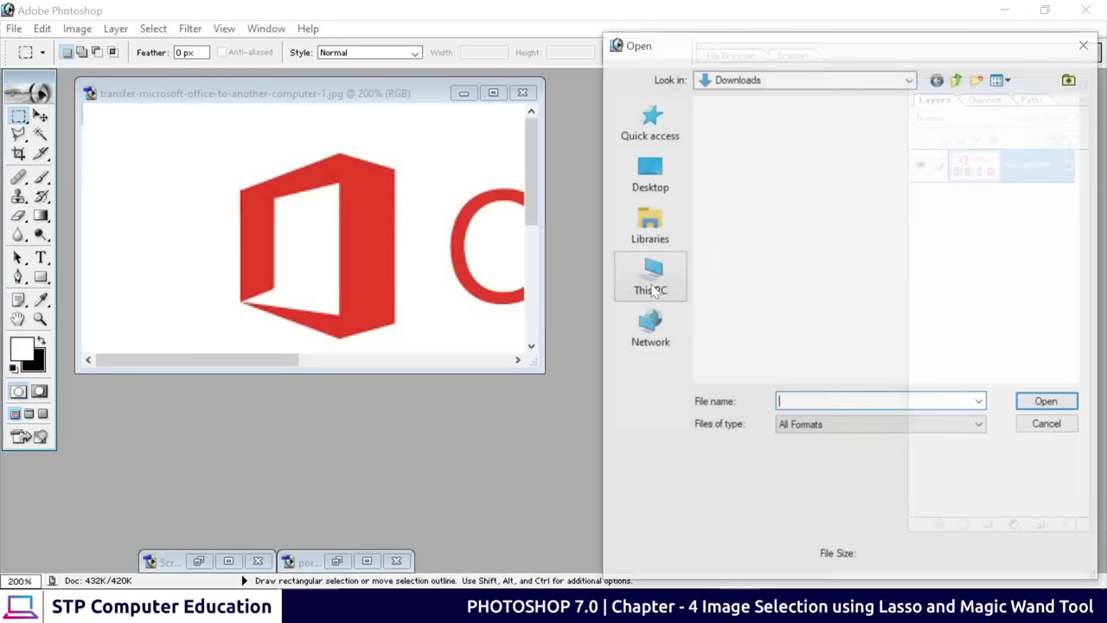
left_click(1085, 44)
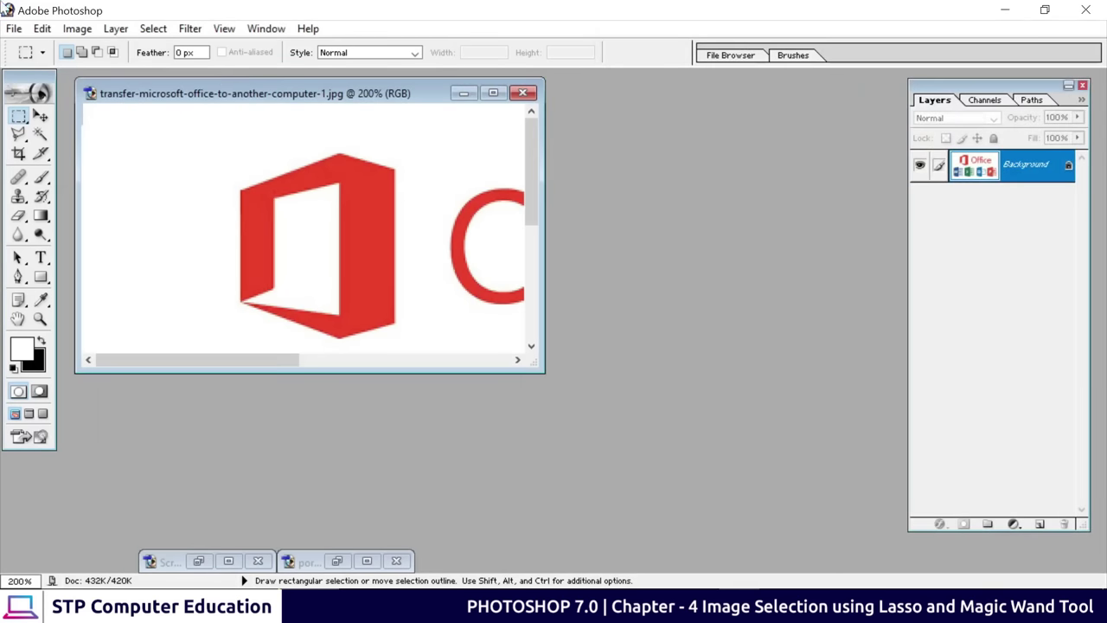
left_click(14, 28)
left_click(41, 48)
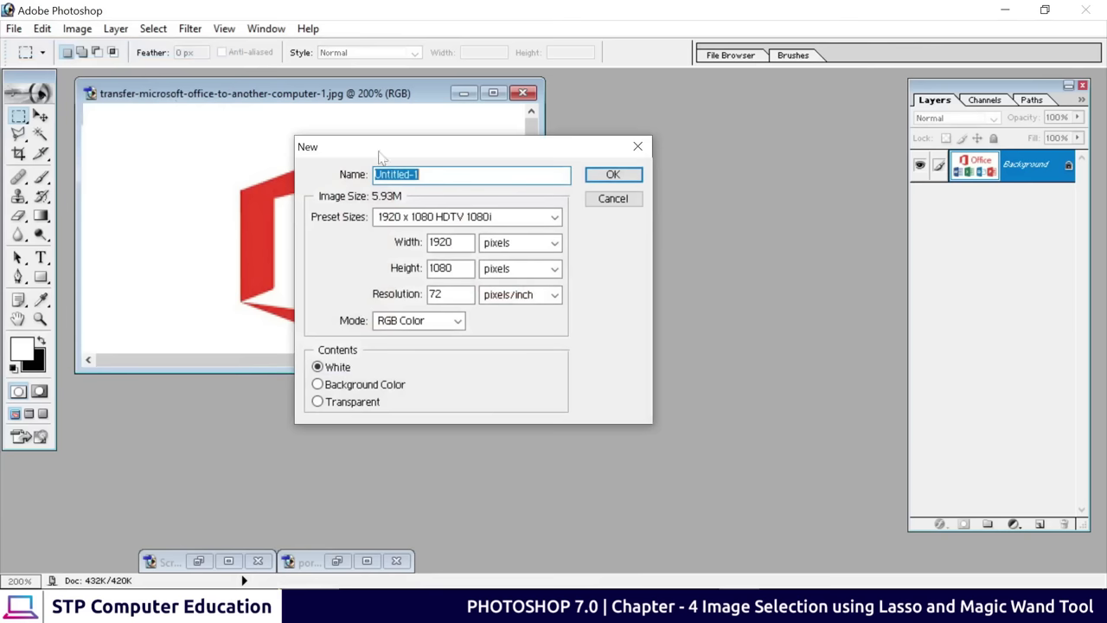
left_click(613, 175)
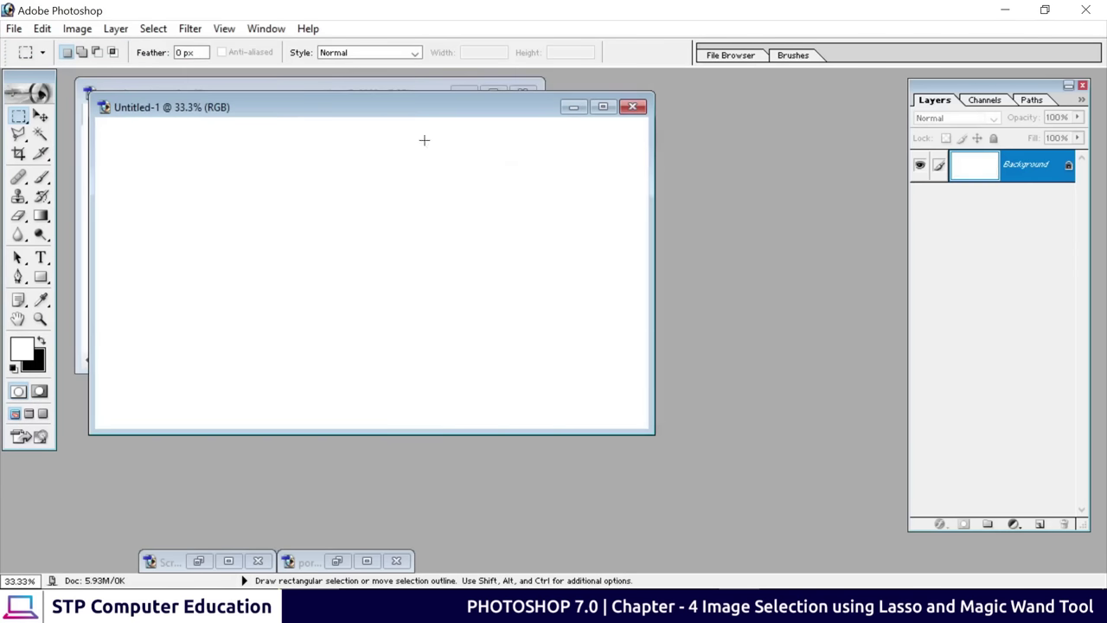
left_click_drag(337, 117, 517, 161)
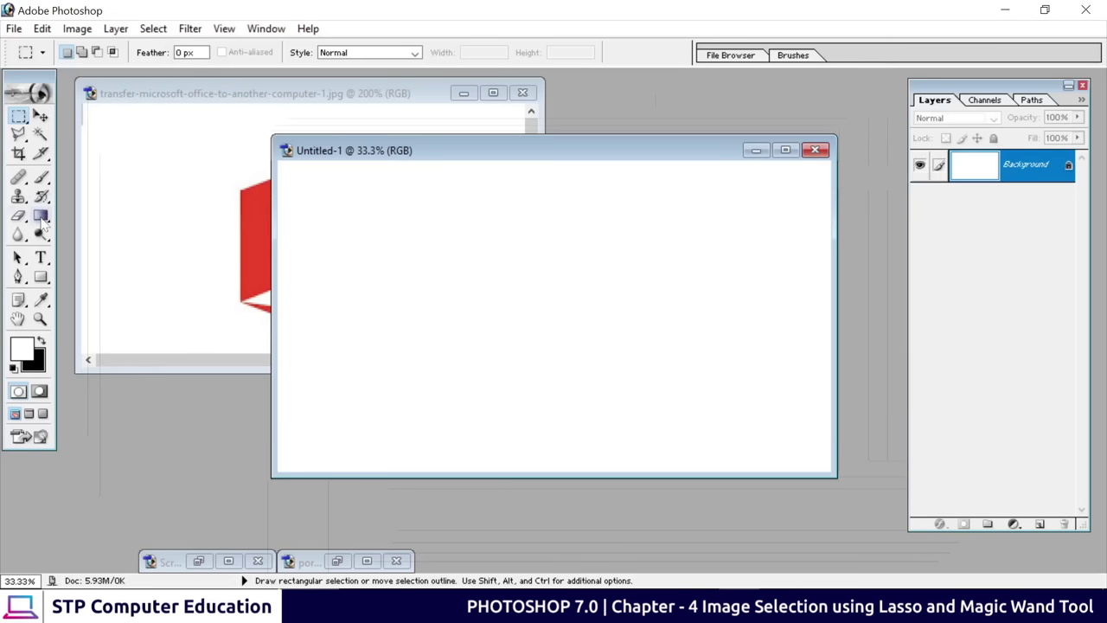
Choose the Paint Bucket tool with its fill source set to Foreground
left_click(41, 218)
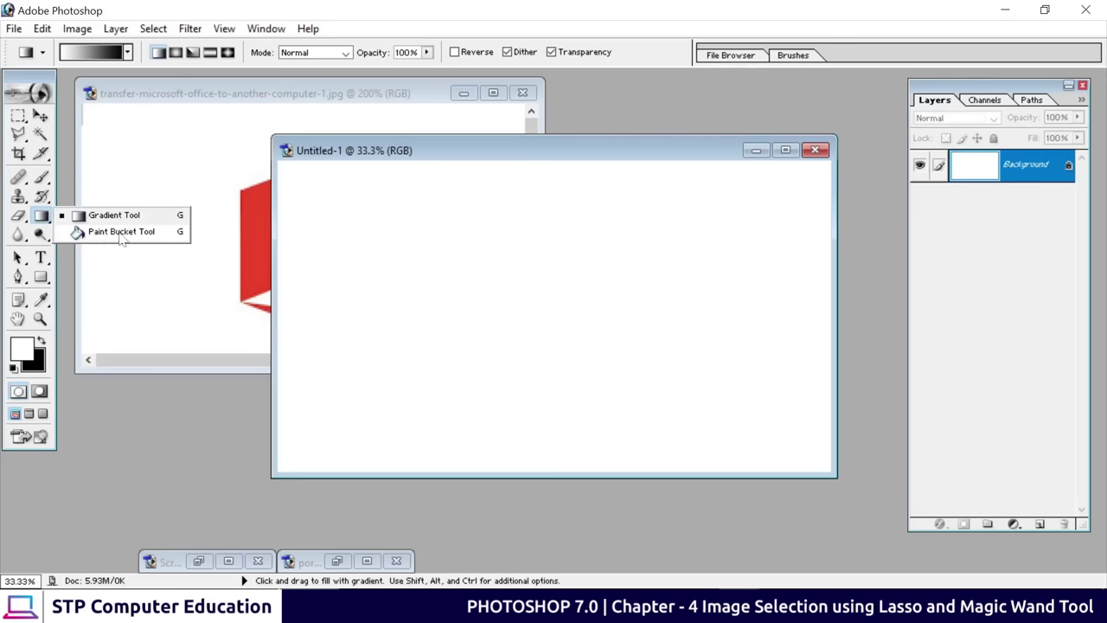
left_click(121, 231)
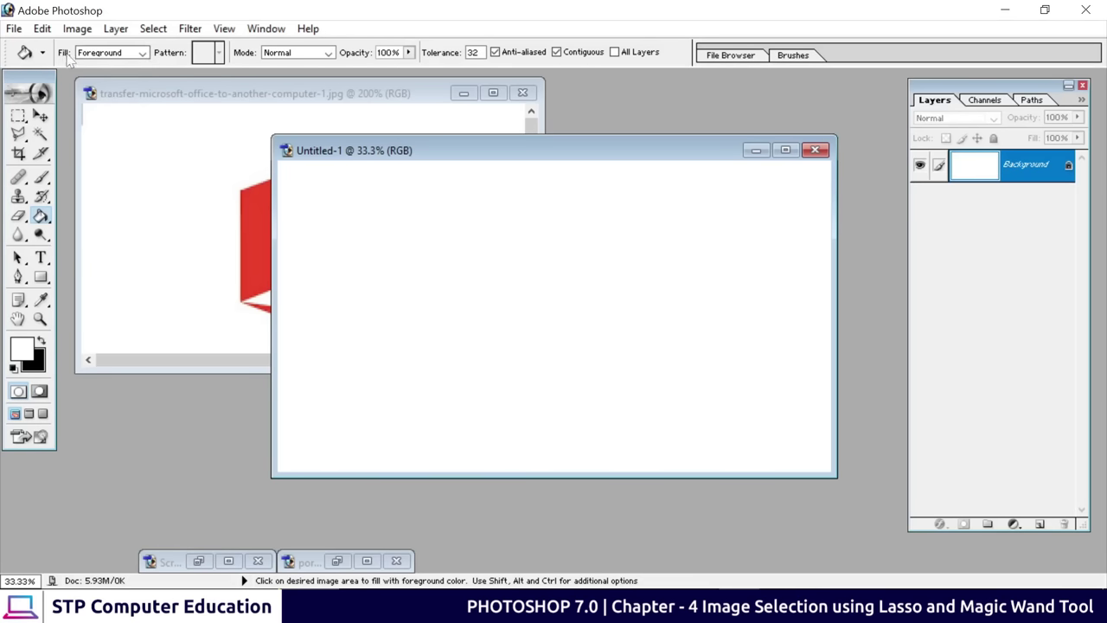
left_click(140, 55)
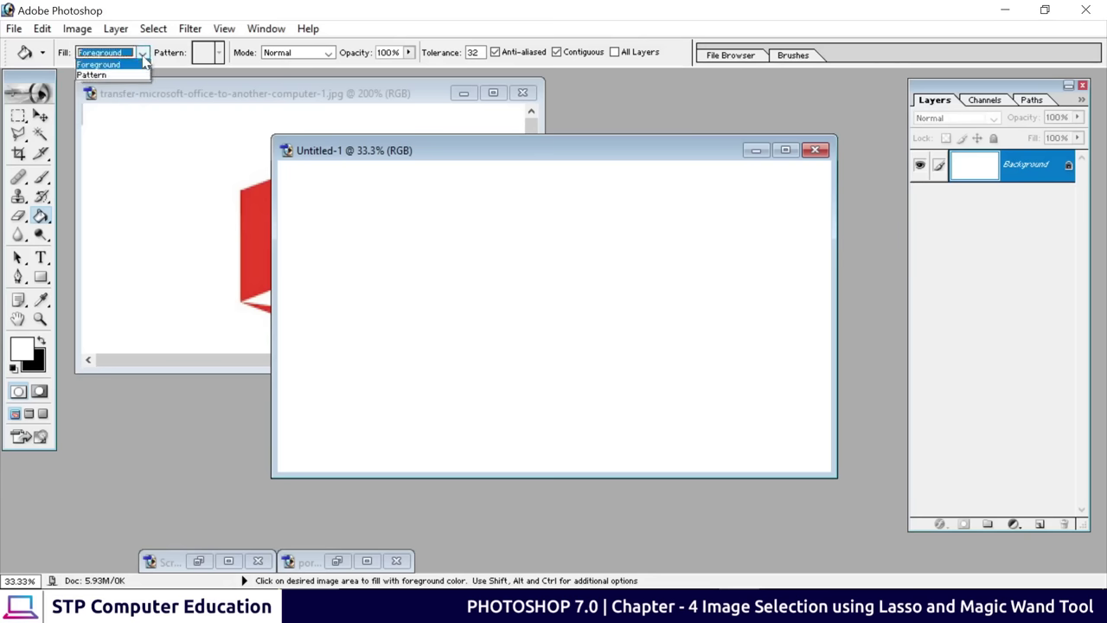
left_click(102, 78)
left_click(100, 52)
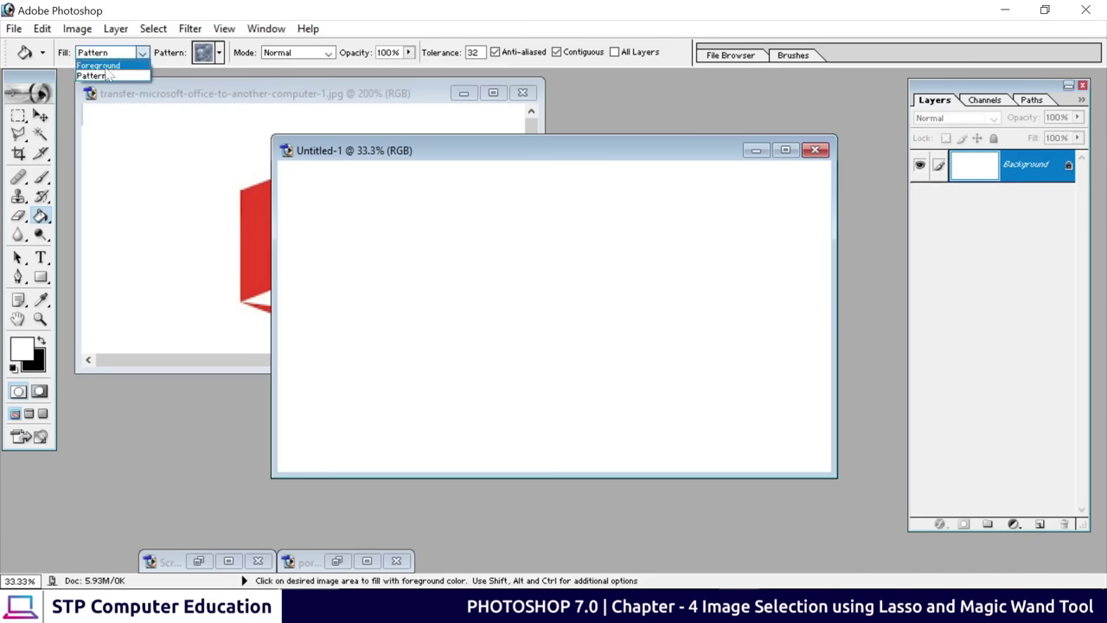
left_click(102, 67)
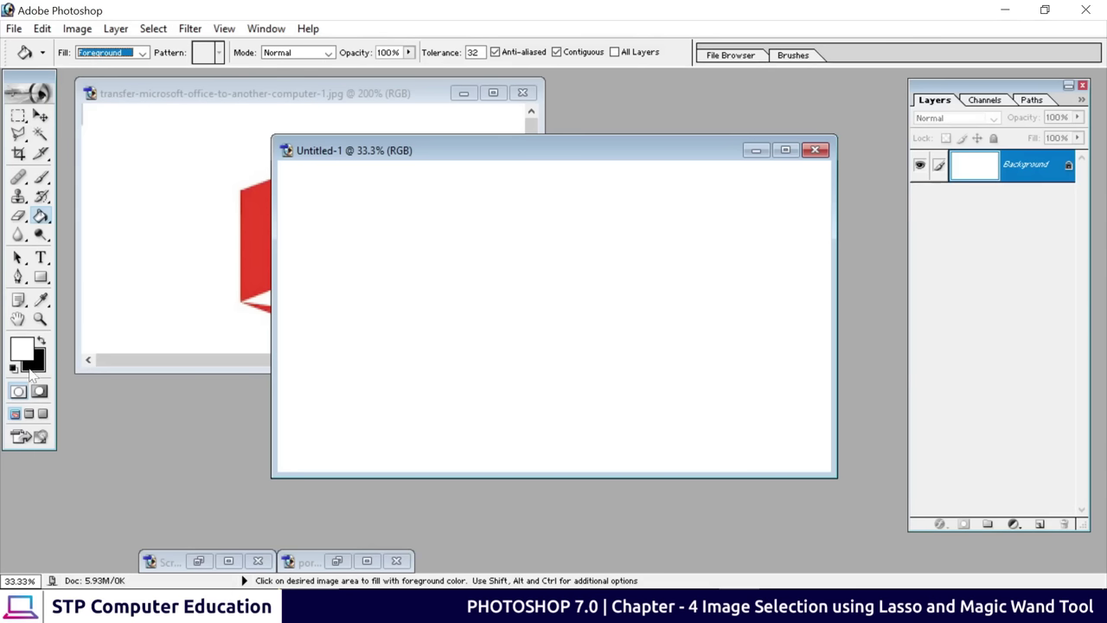
Set the foreground colour to dark blue 103698 and fill the canvas with it
left_click(25, 353)
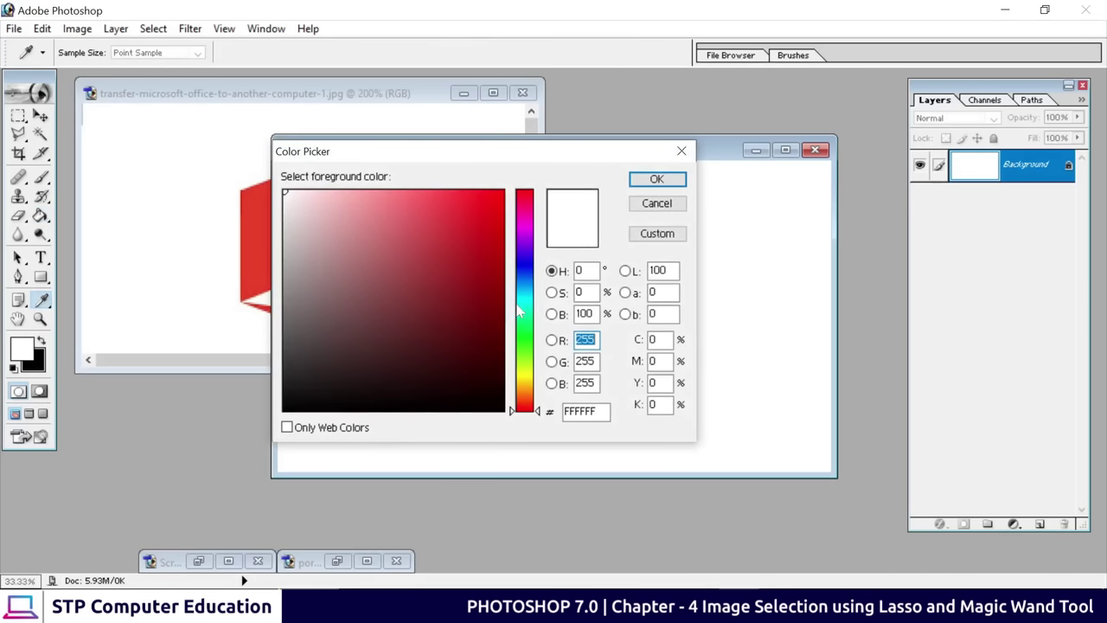
left_click(525, 274)
left_click(481, 279)
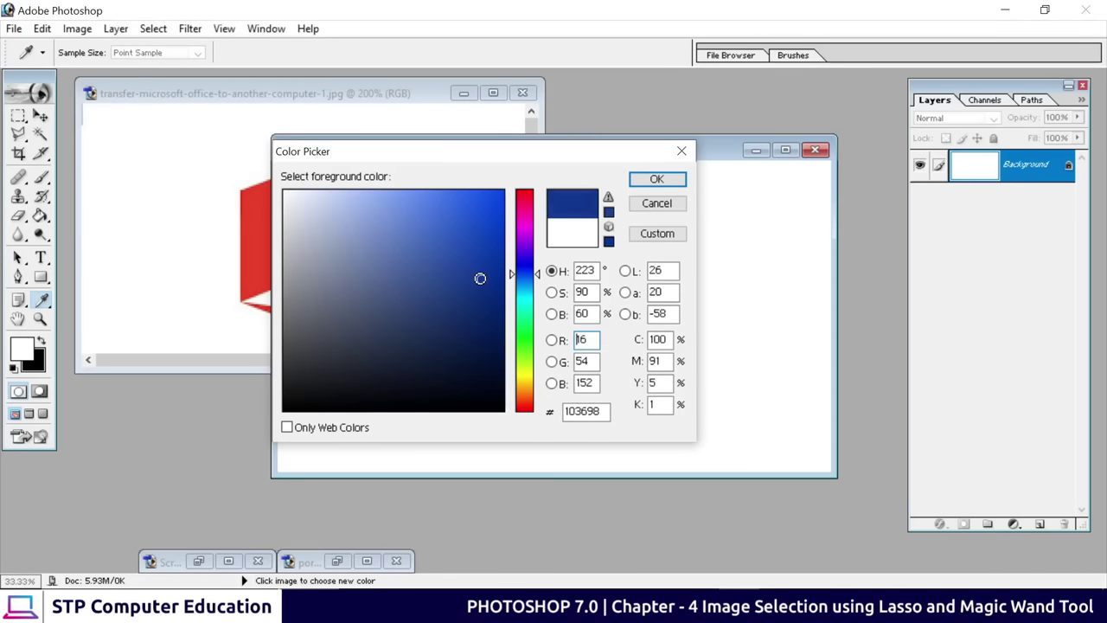
left_click(657, 179)
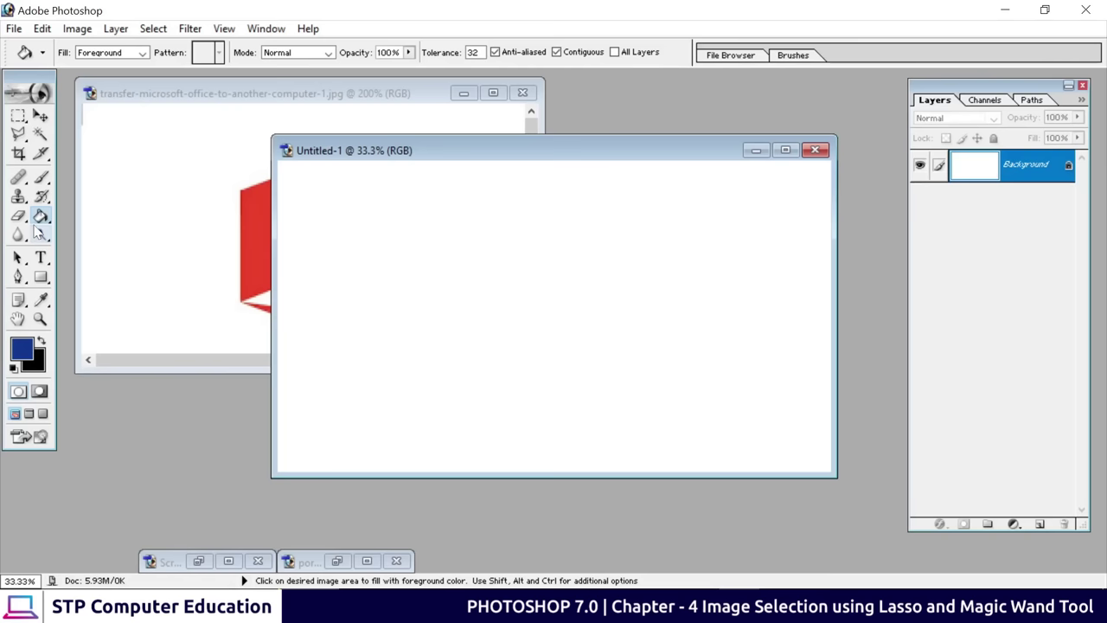
left_click(502, 260)
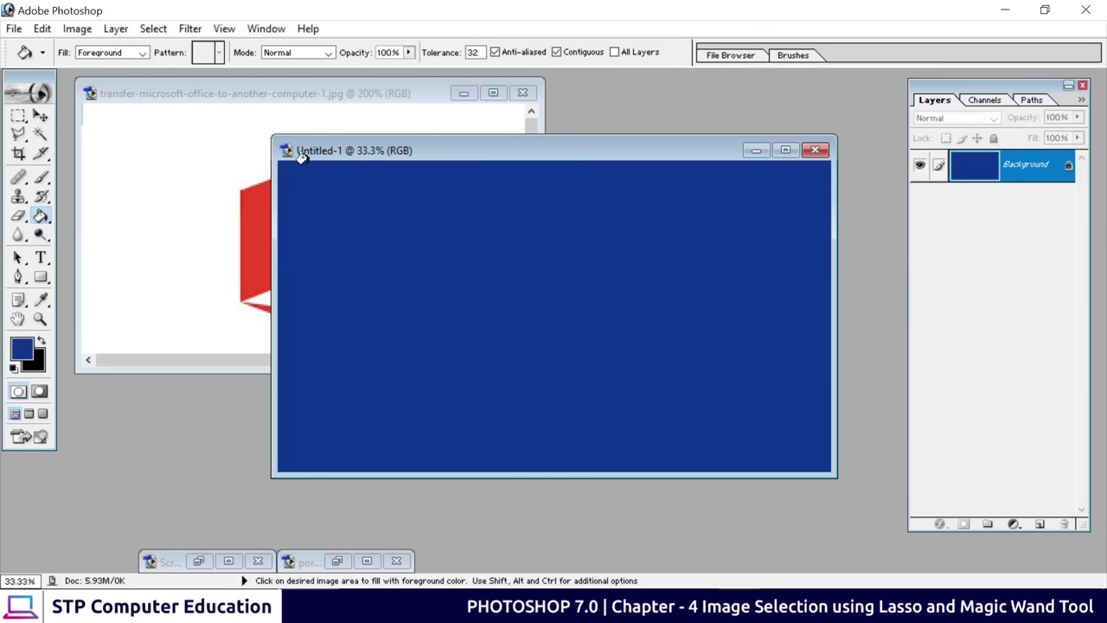
Drag the selected Word icon from the Office image onto the blue canvas
left_click(40, 116)
left_click_drag(402, 160, 581, 177)
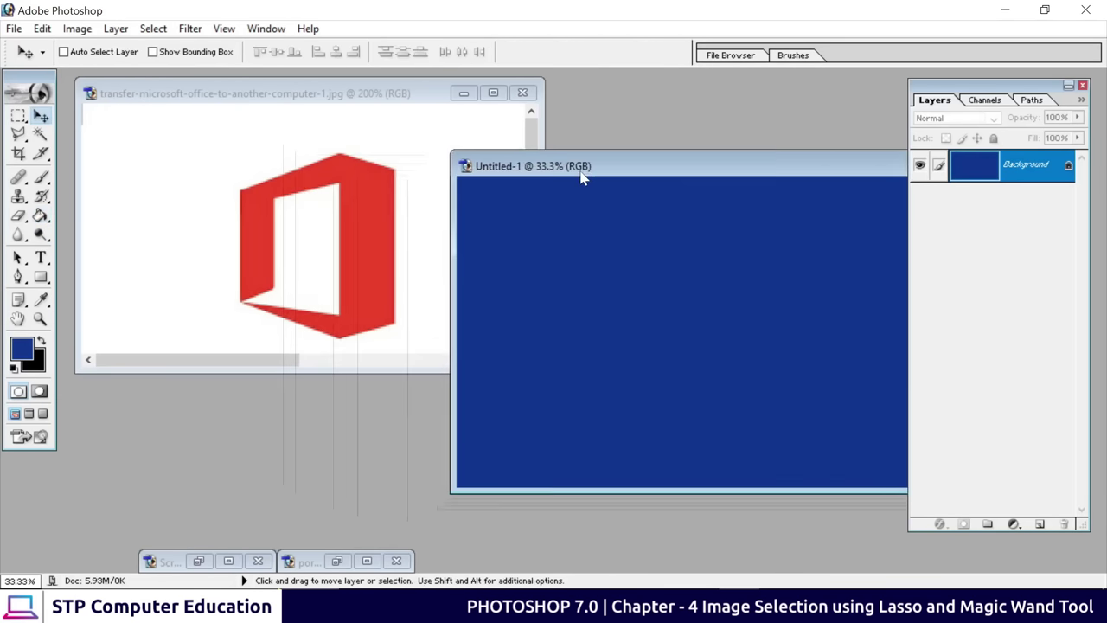
left_click(341, 239)
left_click_drag(536, 367, 581, 434)
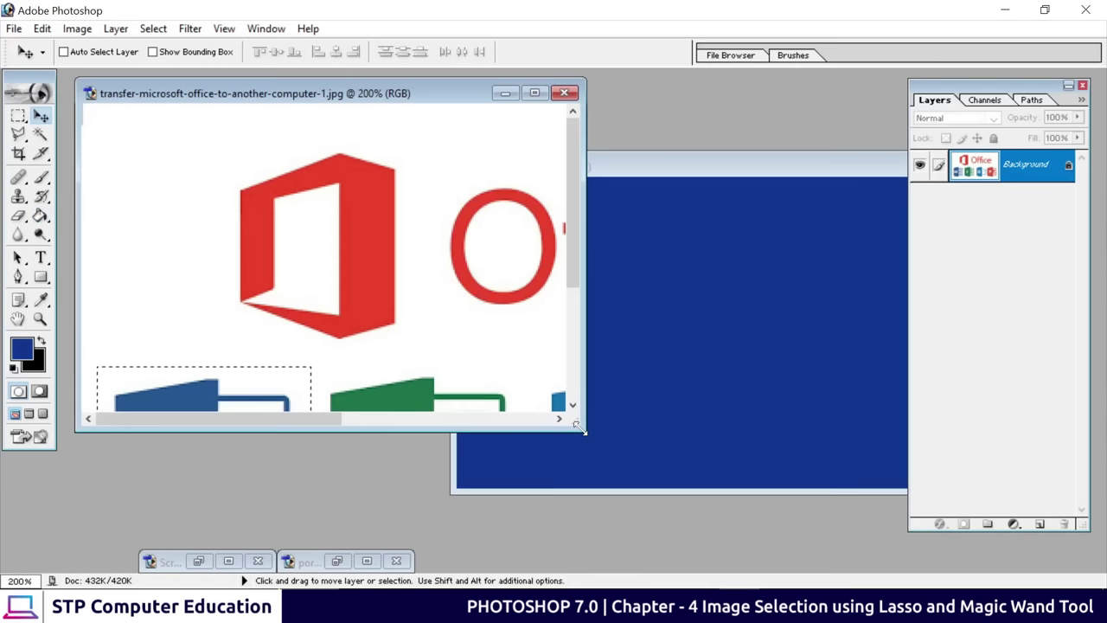
key("ctrl+minus")
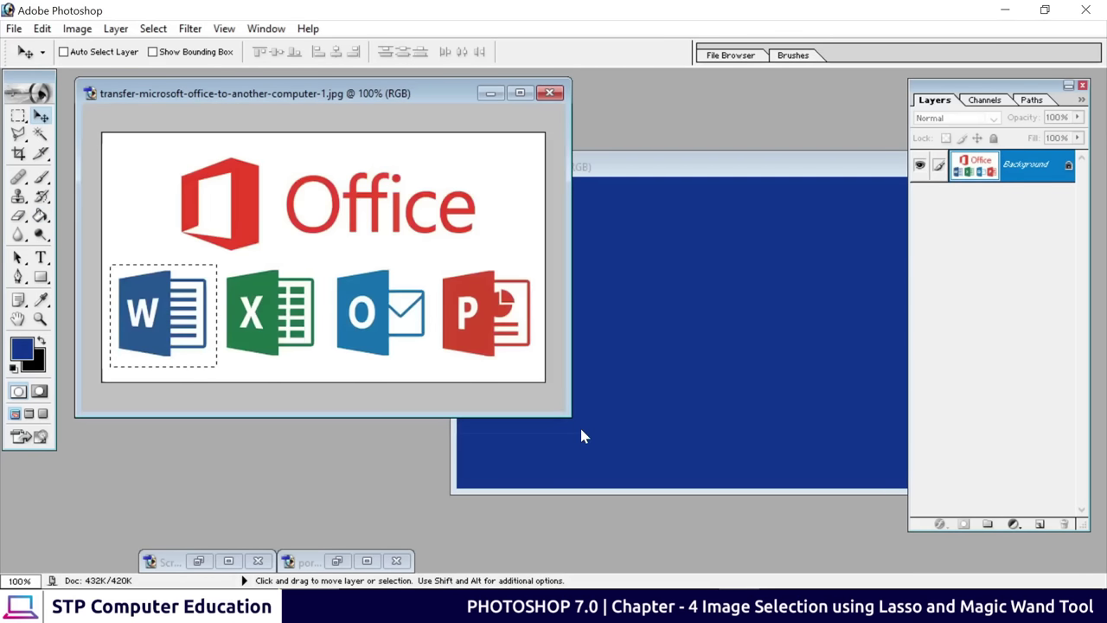
left_click(18, 115)
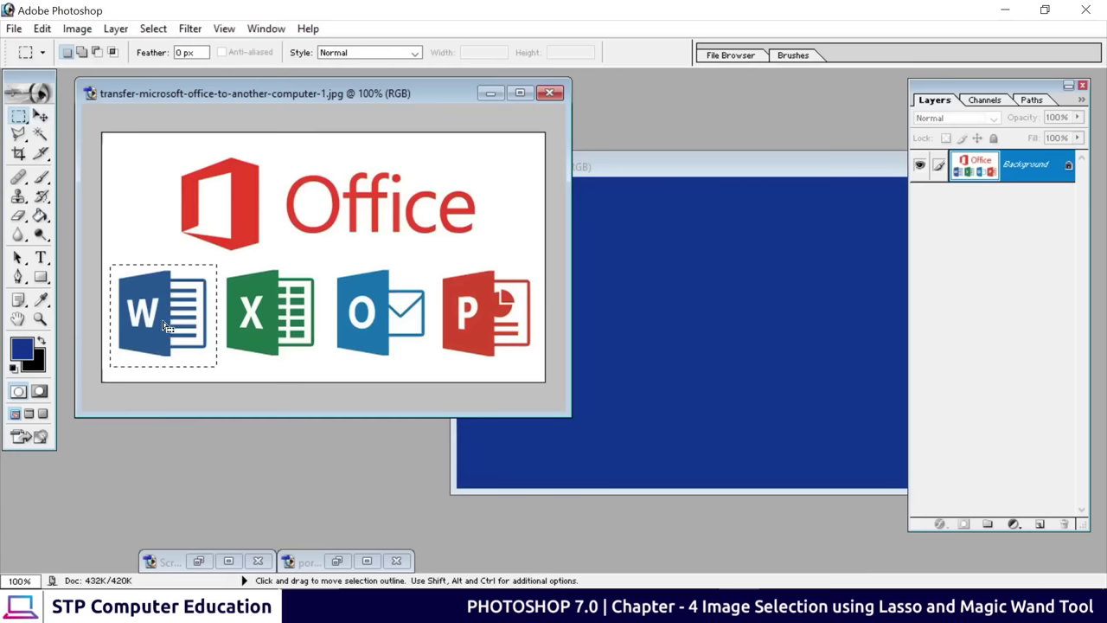
left_click(39, 115)
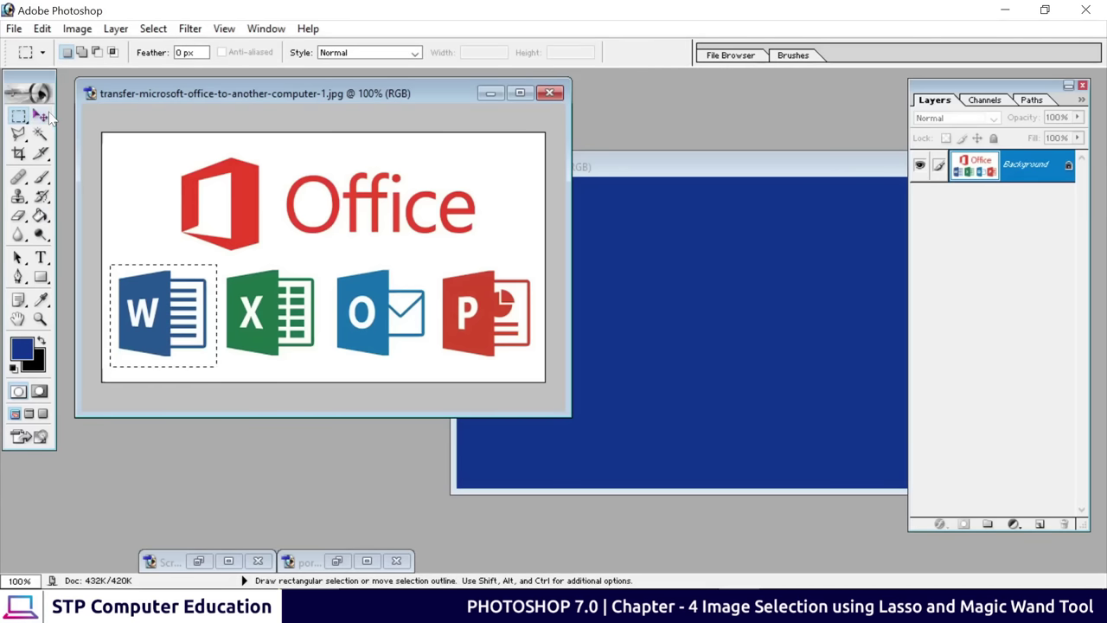
left_click_drag(153, 324, 582, 358)
Enlarge the pasted Word icon with Free Transform, then maximize the Office image at 200%
key("ctrl+t")
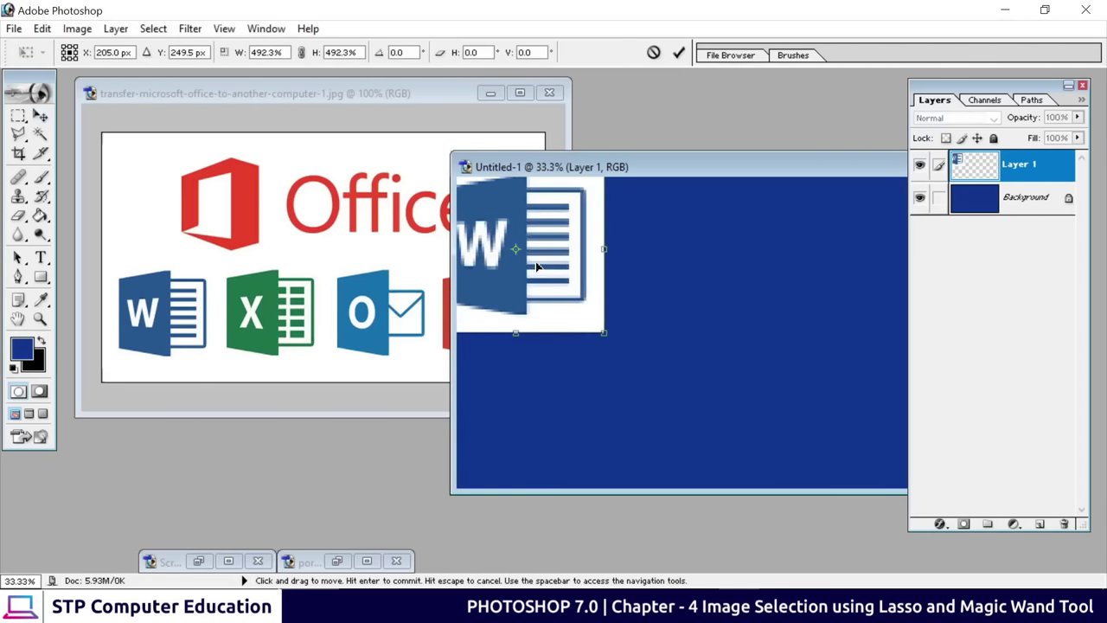
left_click_drag(554, 276, 593, 333)
left_click(678, 52)
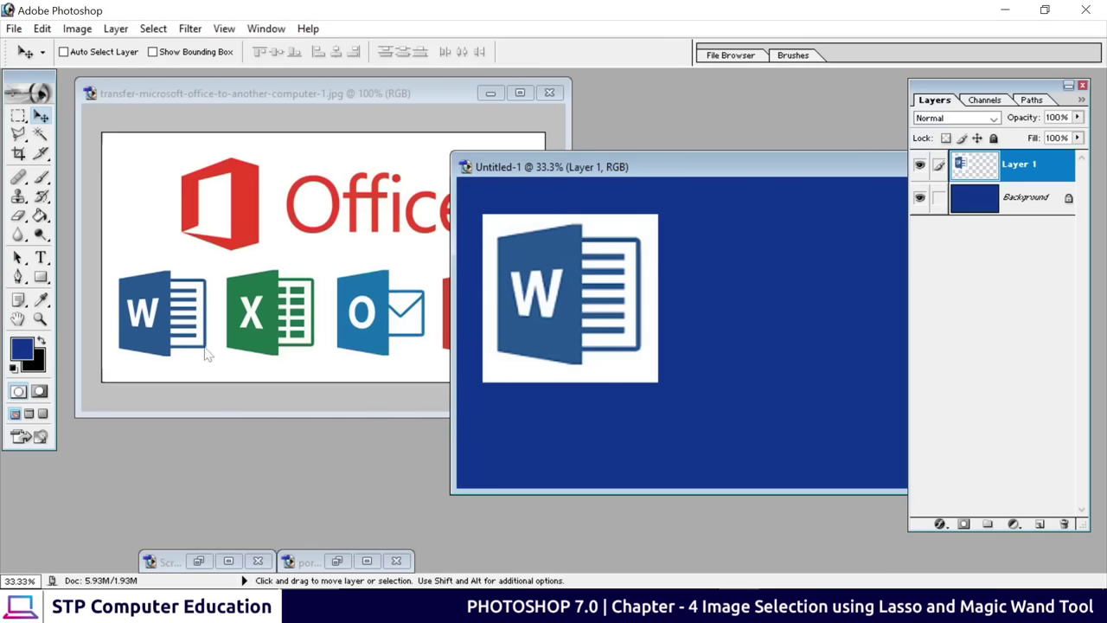
left_click(523, 96)
key("ctrl+plus")
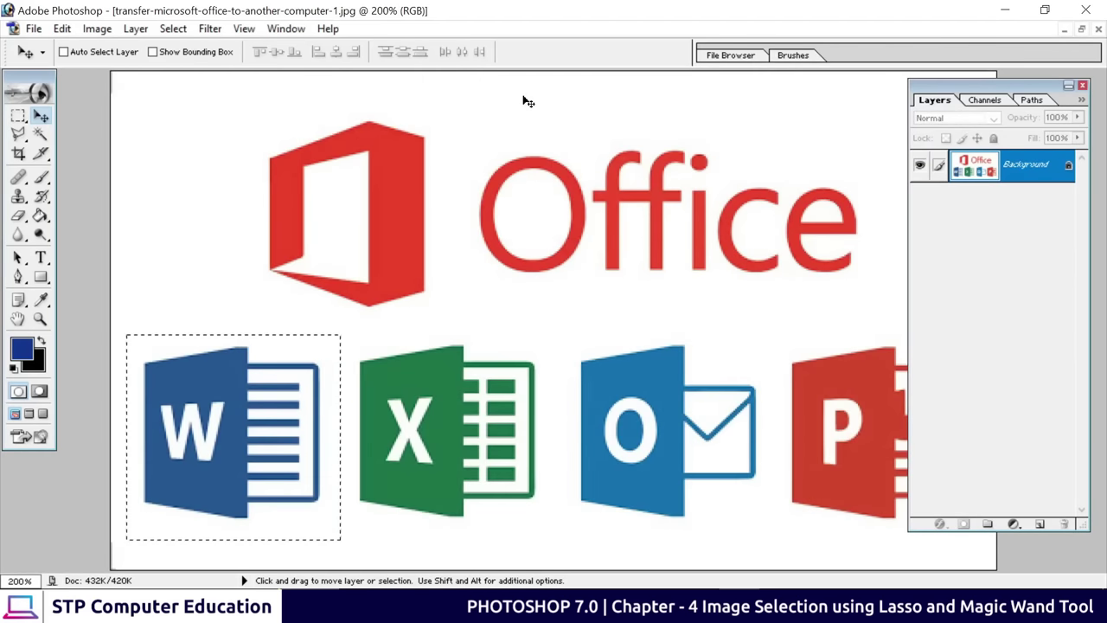
Switch to the Polygonal Lasso and drop the rectangular selection
left_click(18, 134)
left_click(134, 151)
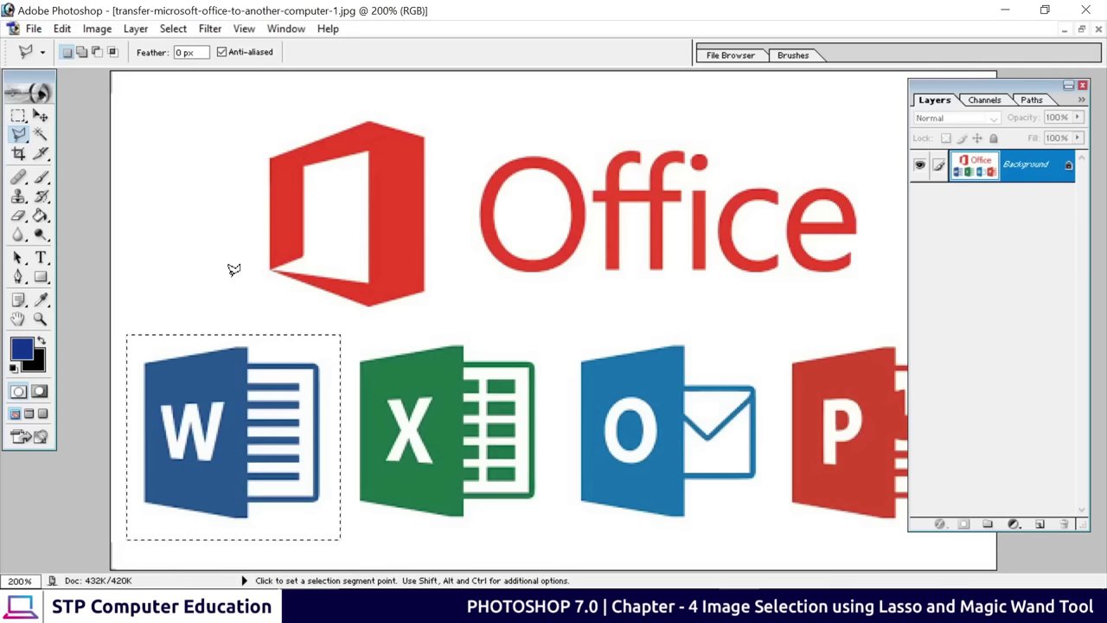
key("ctrl+d")
Trace a straight-edged outline around the Word icon's corners, then restore the window
left_click(147, 362)
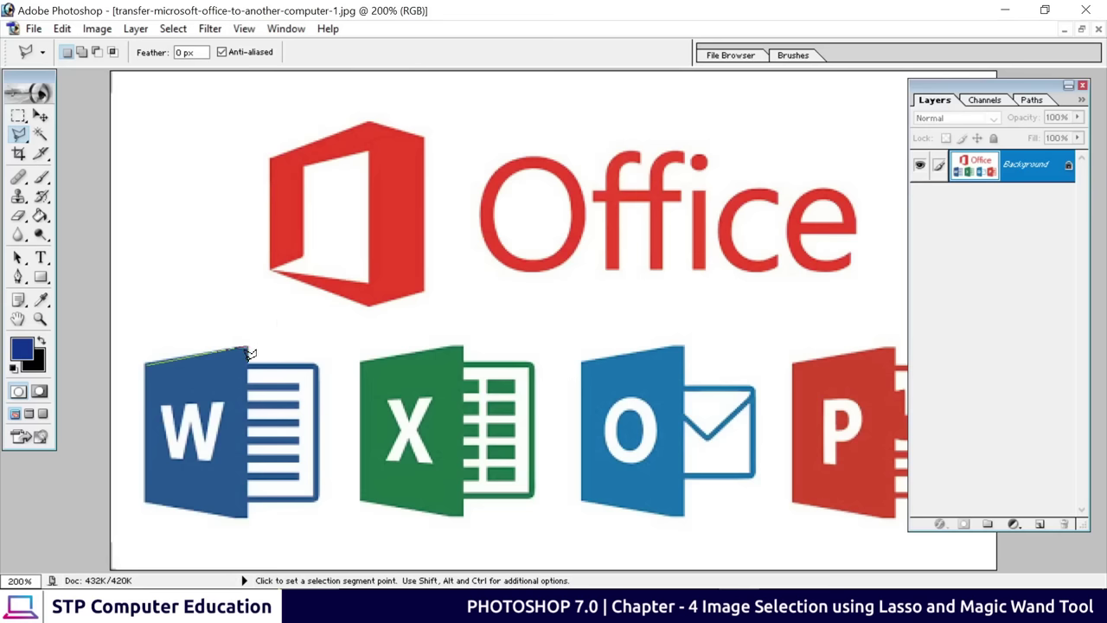
left_click(249, 352)
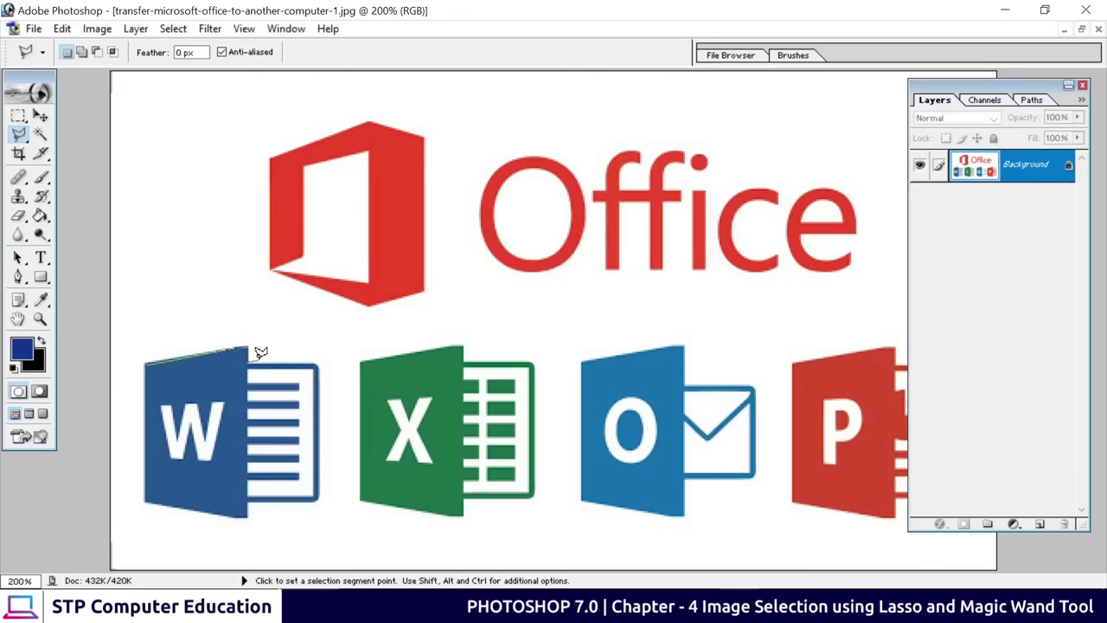
left_click(318, 364)
left_click(319, 499)
left_click(248, 514)
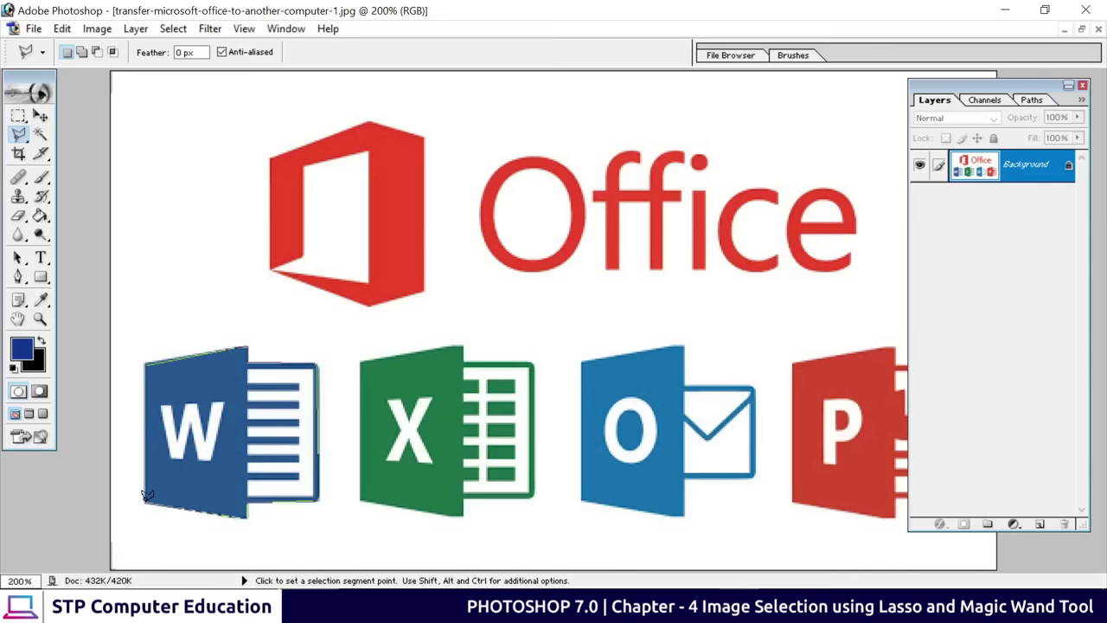
left_click(144, 501)
left_click(144, 356)
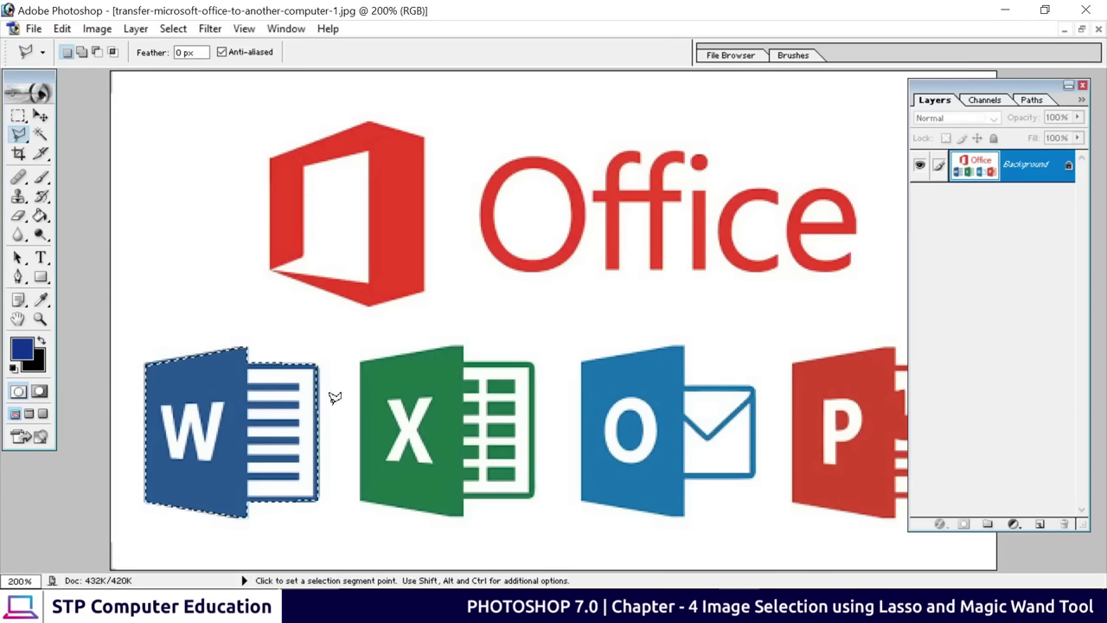
left_click(1081, 29)
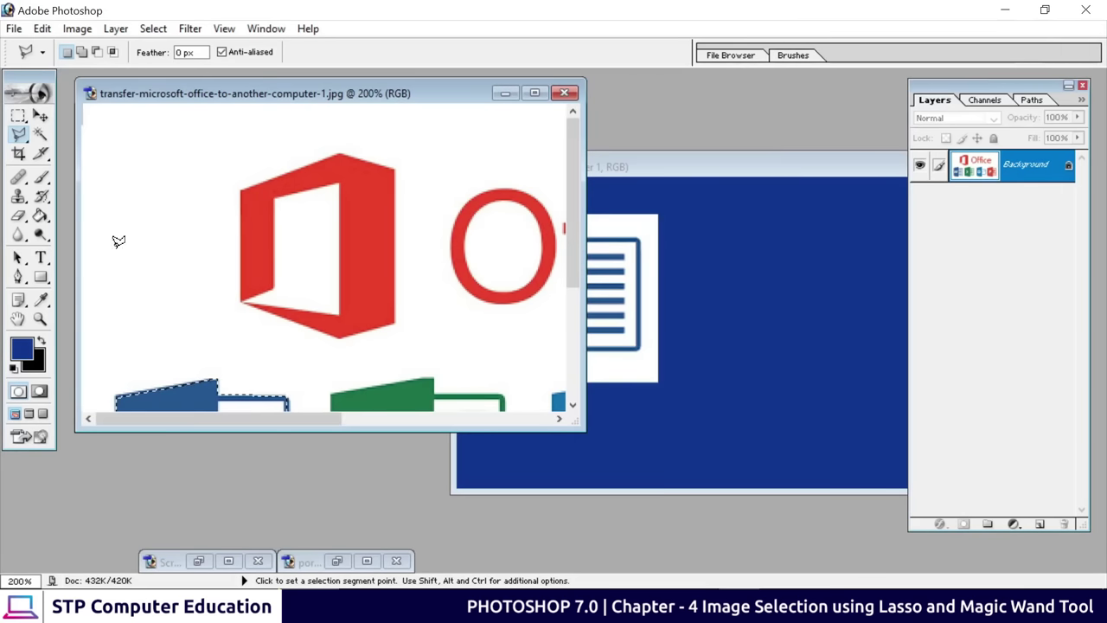
Drag the tightly selected Word icon into the blue banner as Layer 2
left_click(43, 118)
scroll(454, 356, "down", 5)
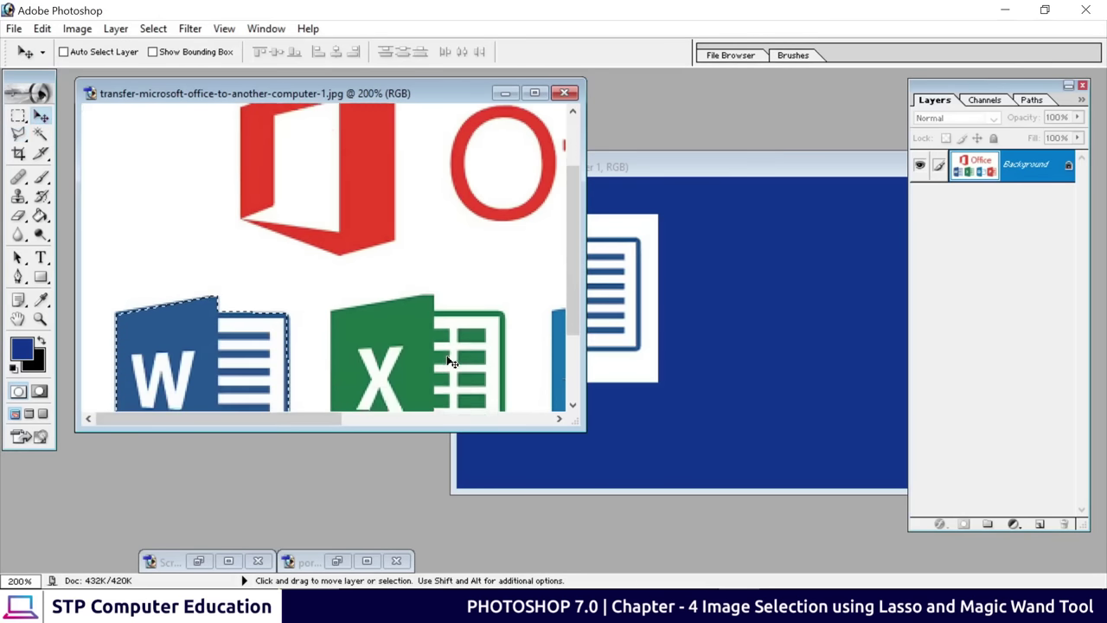
left_click_drag(171, 292, 737, 284)
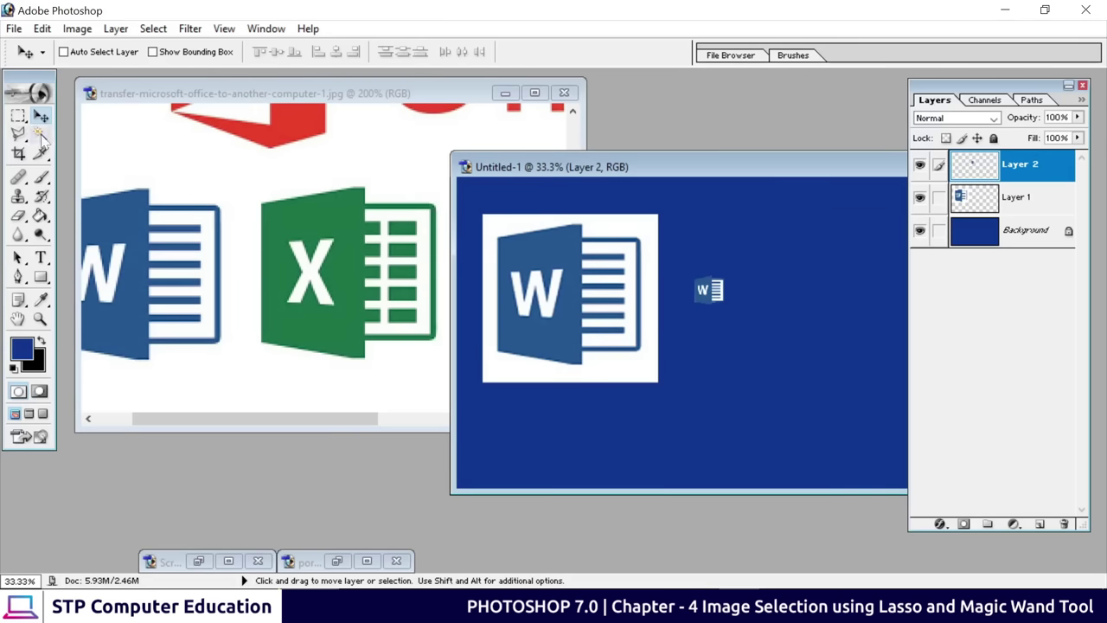
left_click_drag(18, 134, 122, 161)
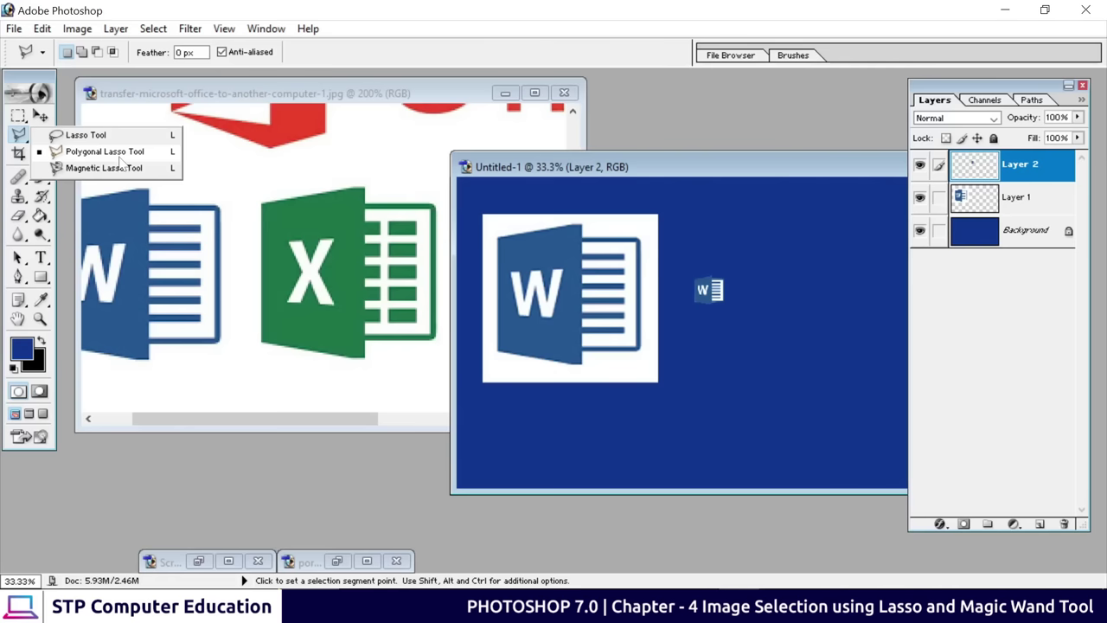
With the Magnetic Lasso, trace around the red Office symbol in the maximized logo image
left_click_drag(122, 160, 103, 170)
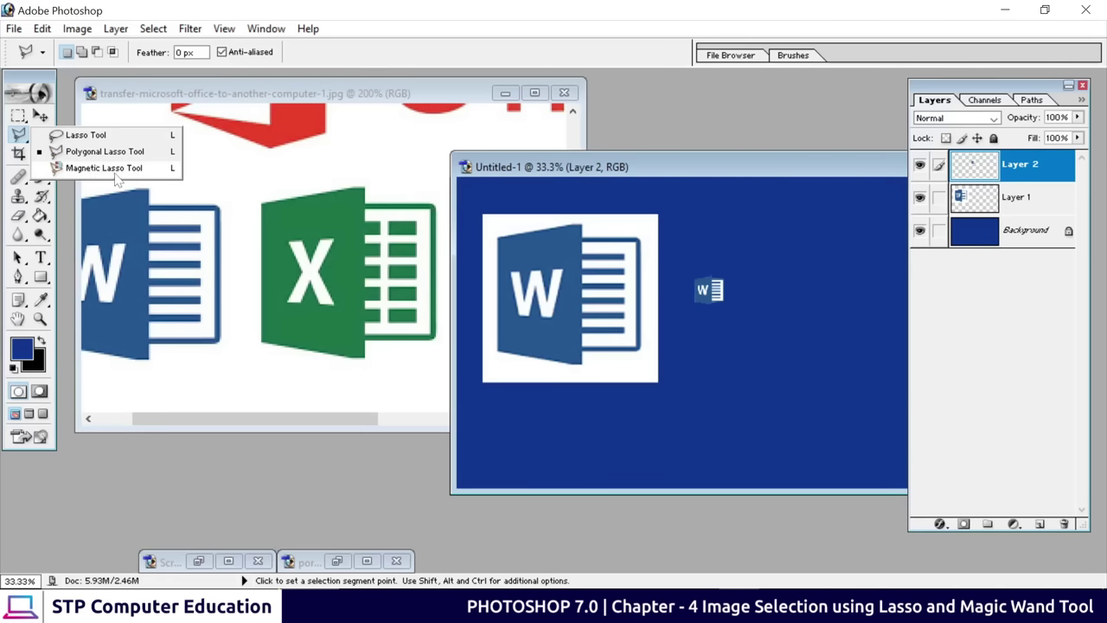
left_click_drag(121, 176, 121, 176)
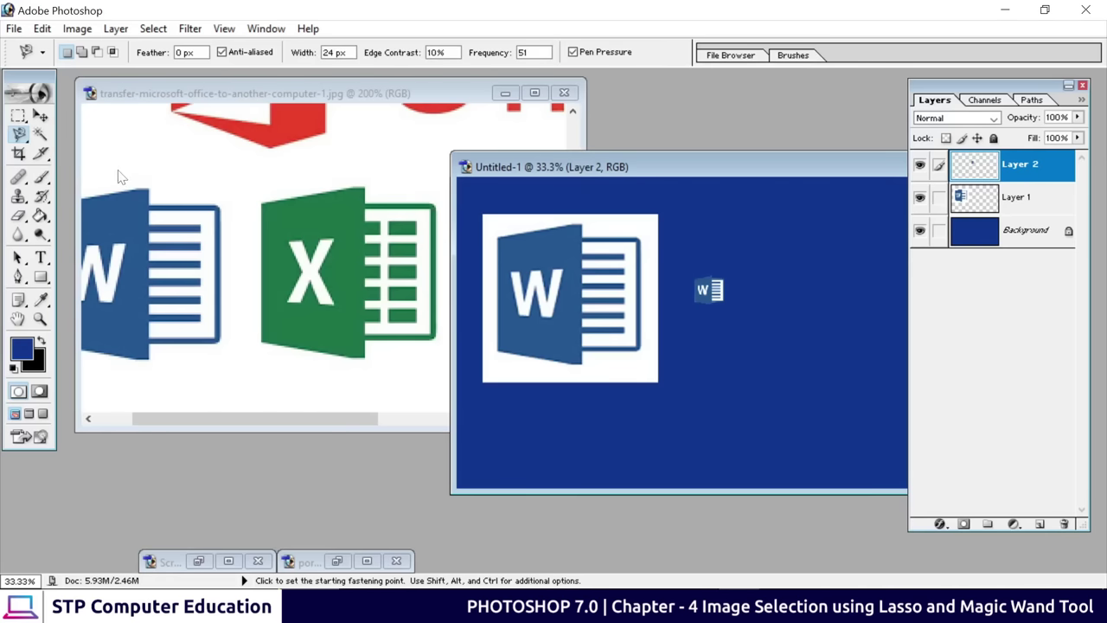
left_click(555, 117)
left_click(535, 92)
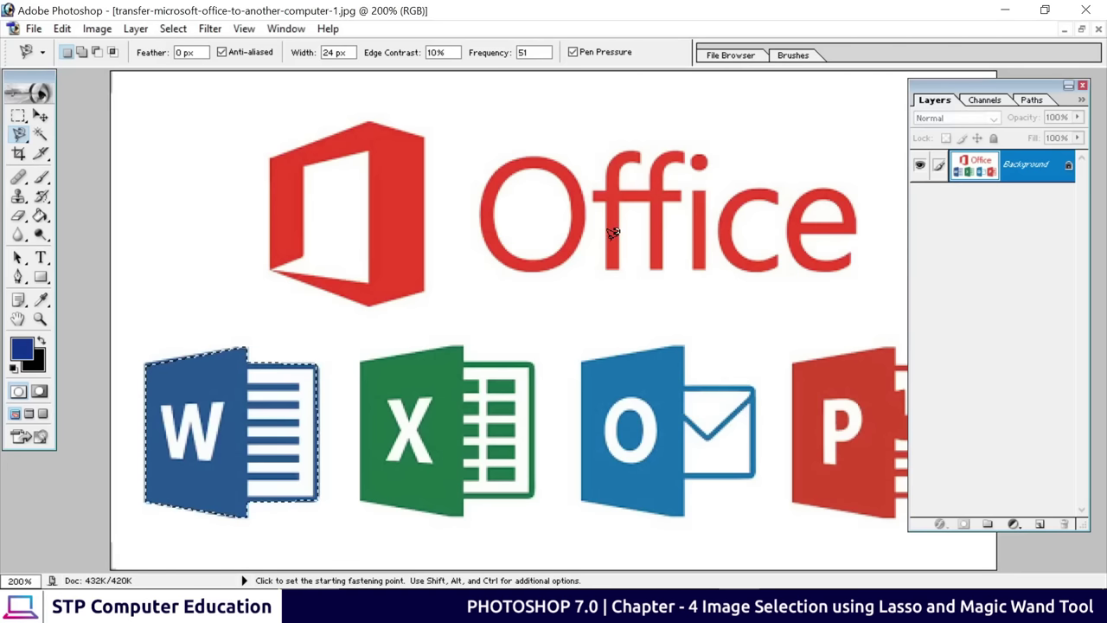
scroll(386, 404, "up", 1)
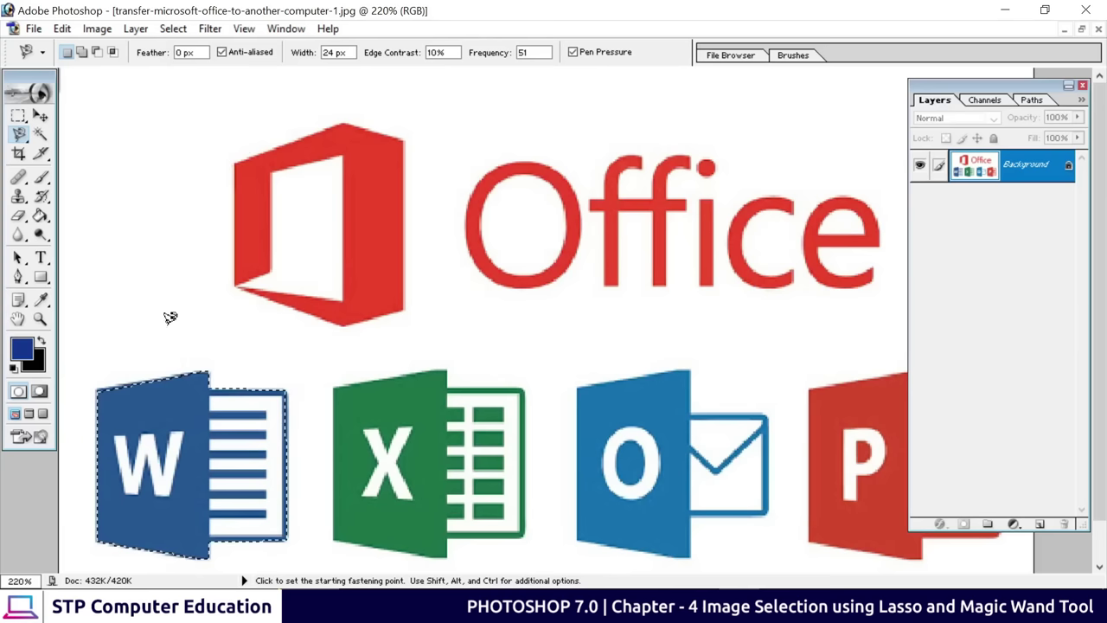
left_click(234, 164)
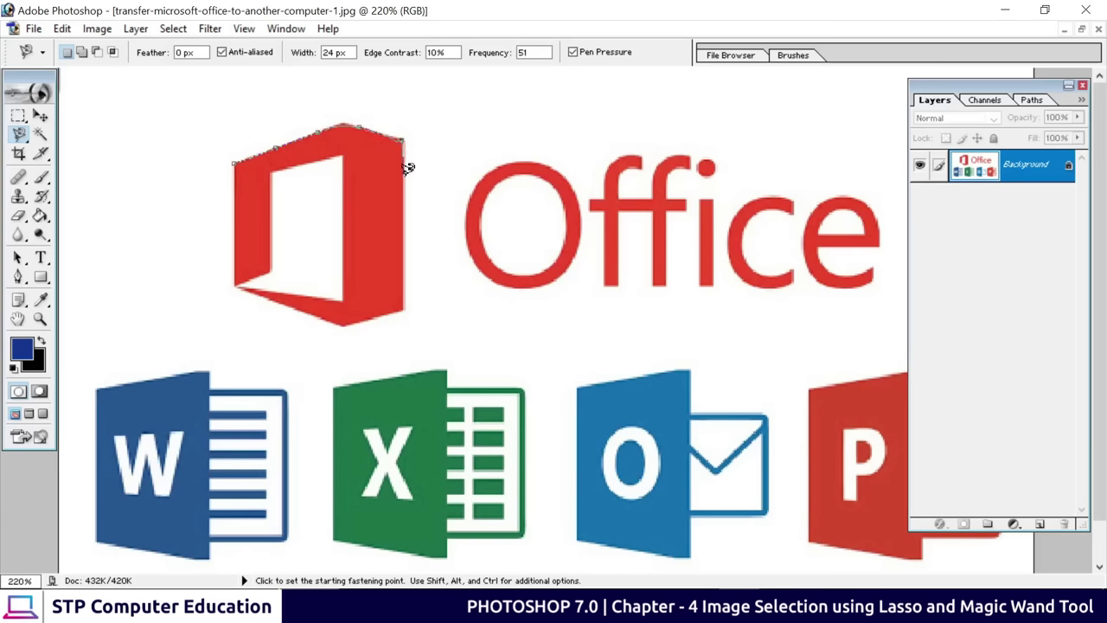
double_click(404, 305)
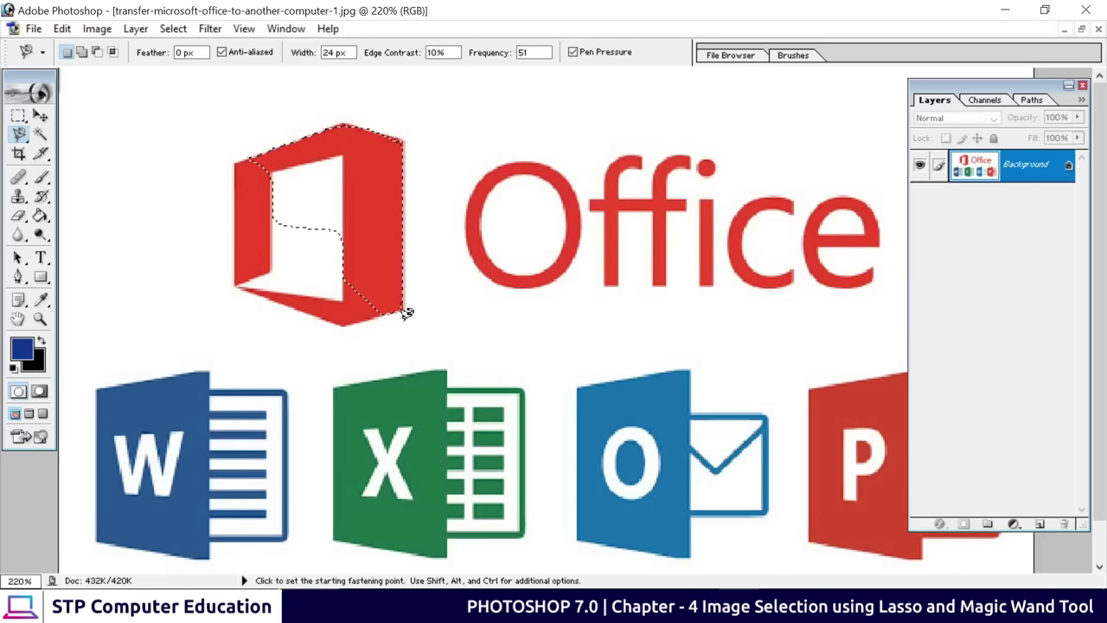
Shift-add the missed lower-left edge of the symbol to the selection
key("shift")
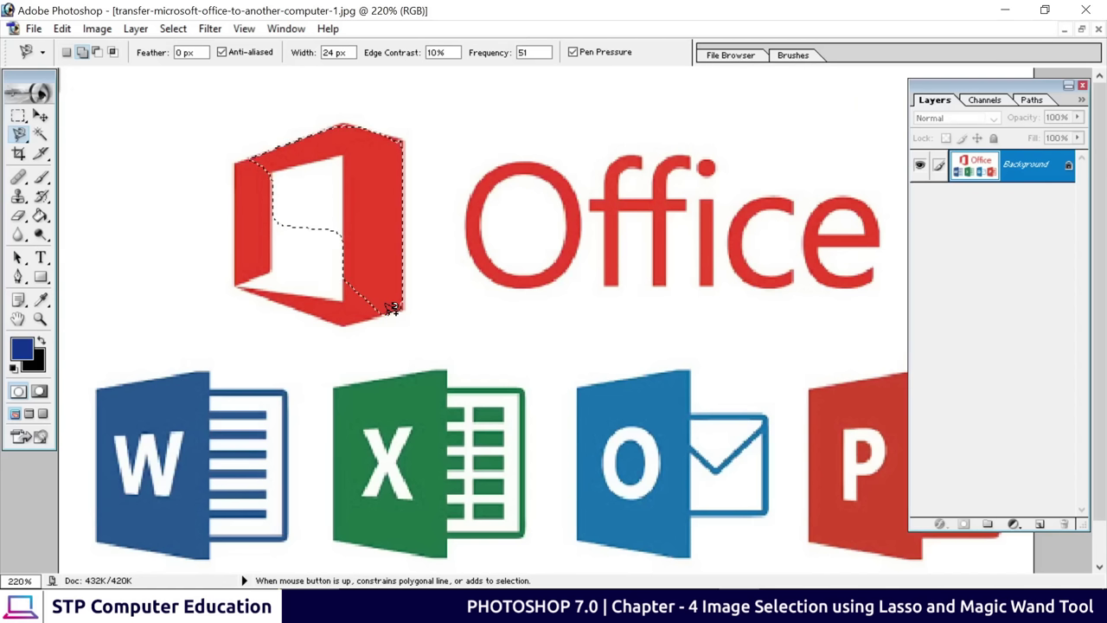
left_click(334, 317)
double_click(246, 155)
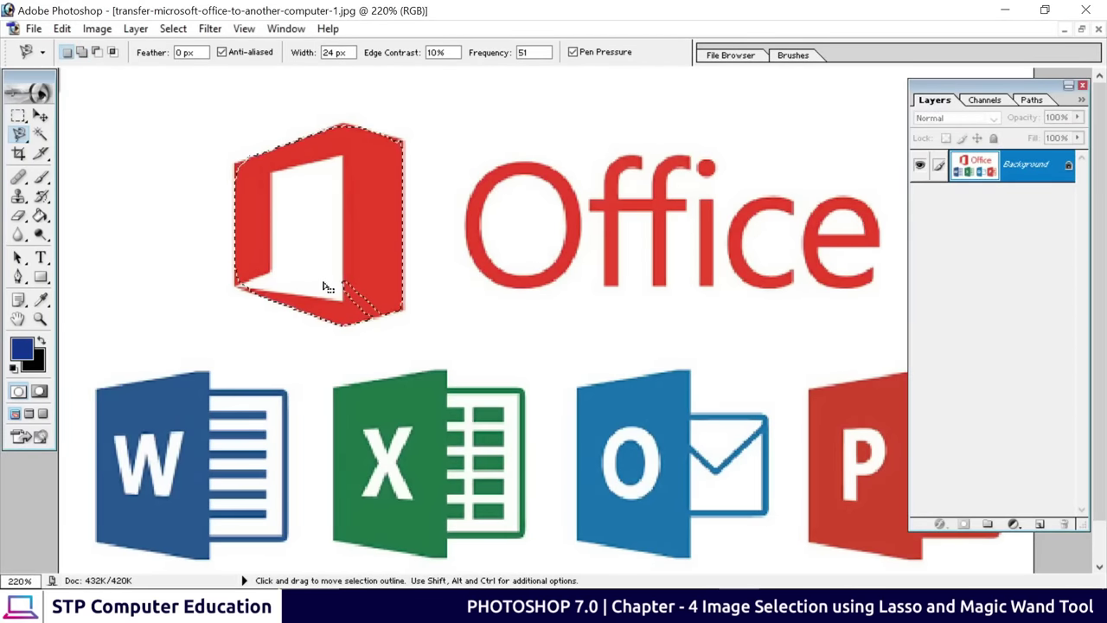
left_click(20, 135)
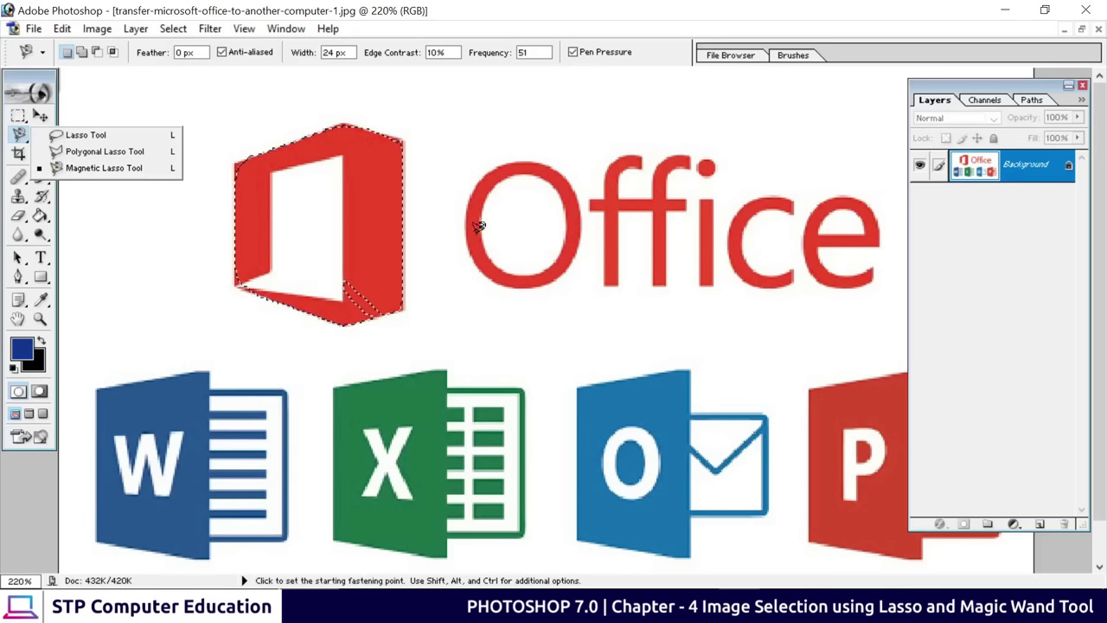
Trace a Magnetic Lasso selection around the first letter O of 'Office'
left_click(468, 192)
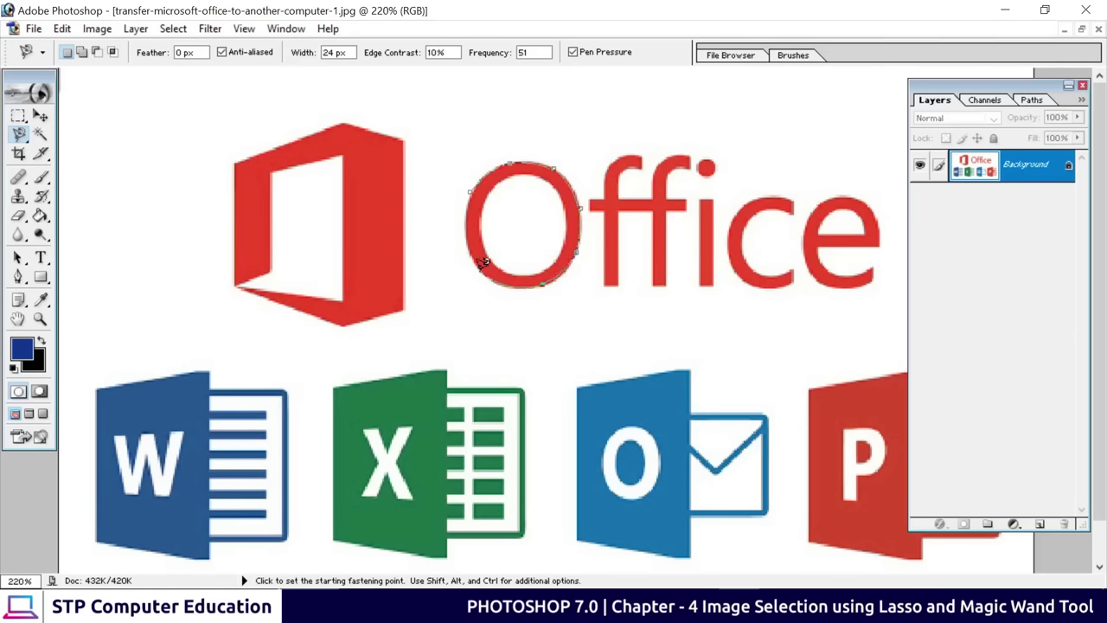
double_click(465, 208)
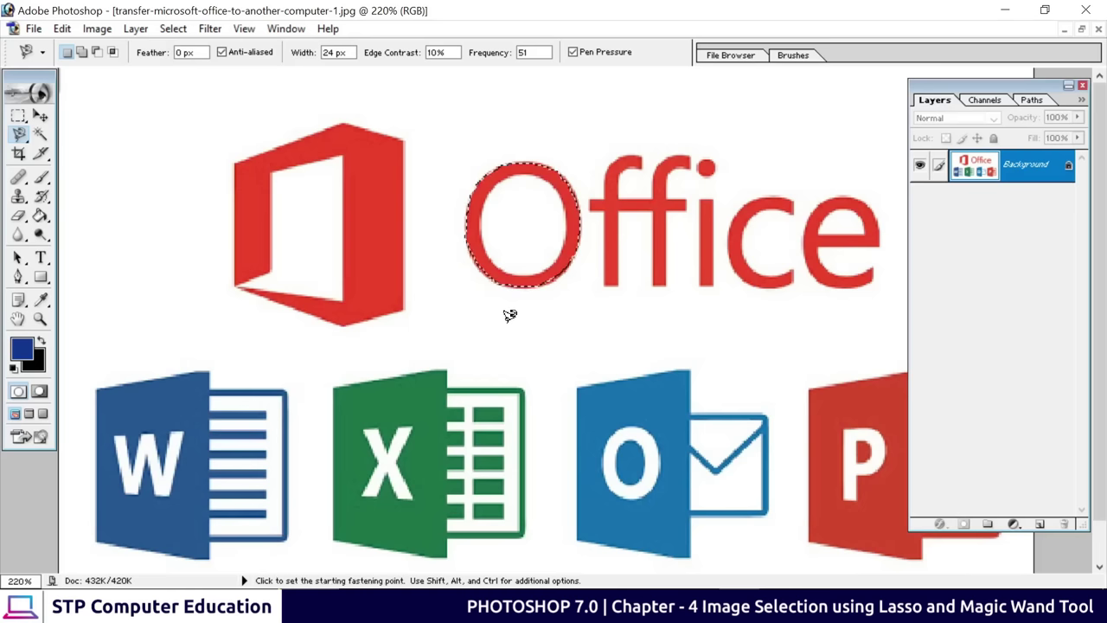
left_click(19, 134)
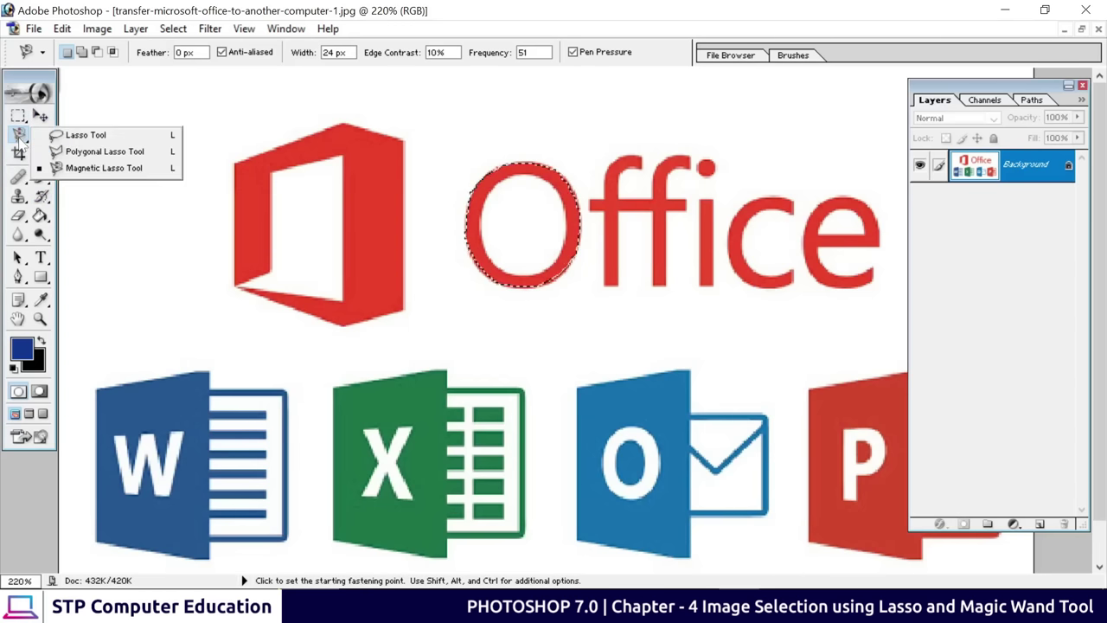
Outline the red Office symbol with Polygonal Lasso points at each of its corners
left_click(118, 153)
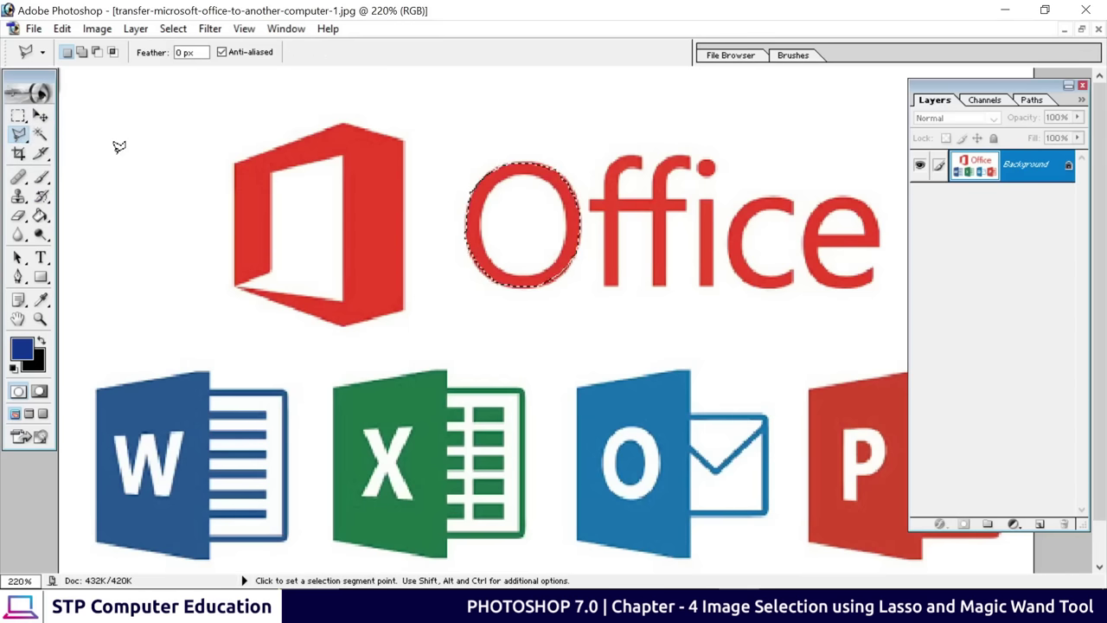
left_click(235, 284)
left_click(235, 162)
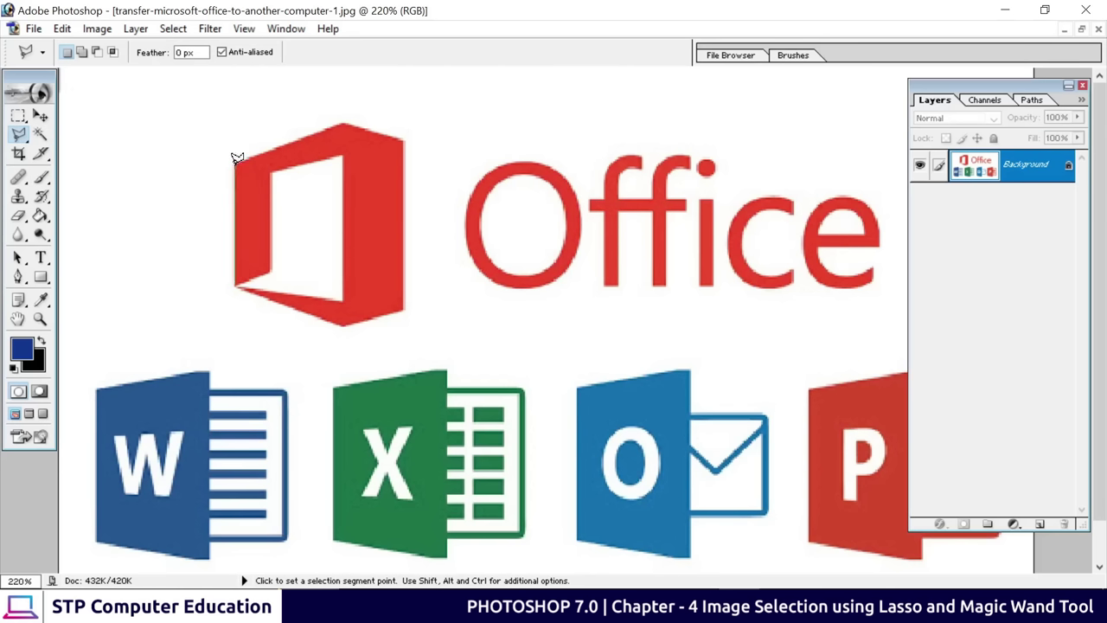
left_click(344, 124)
left_click(404, 136)
left_click(404, 318)
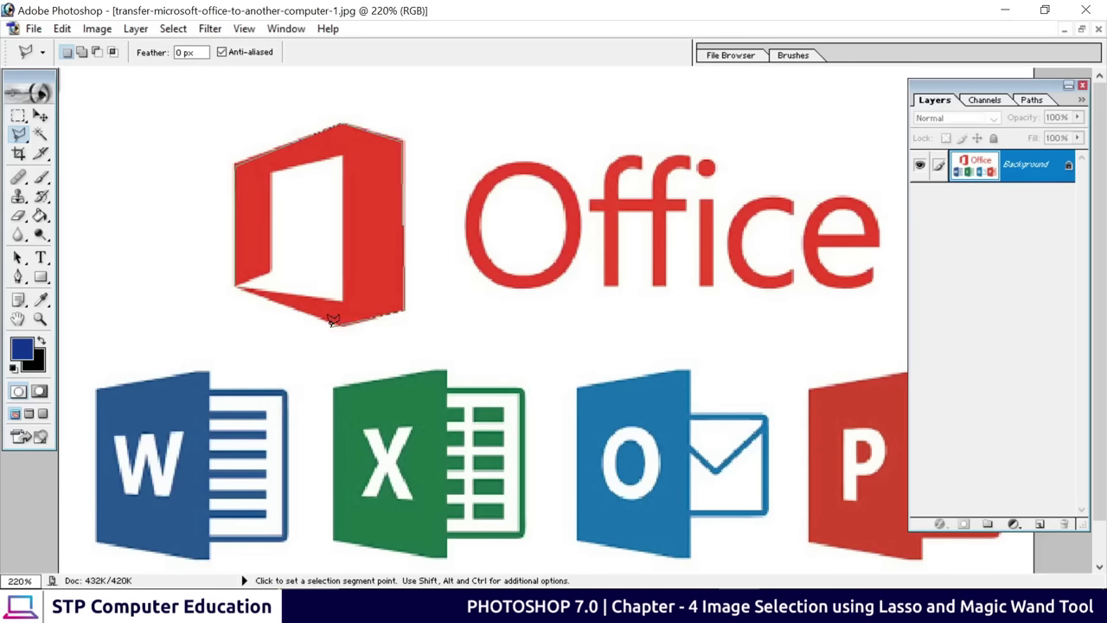
left_click(334, 322)
left_click(239, 281)
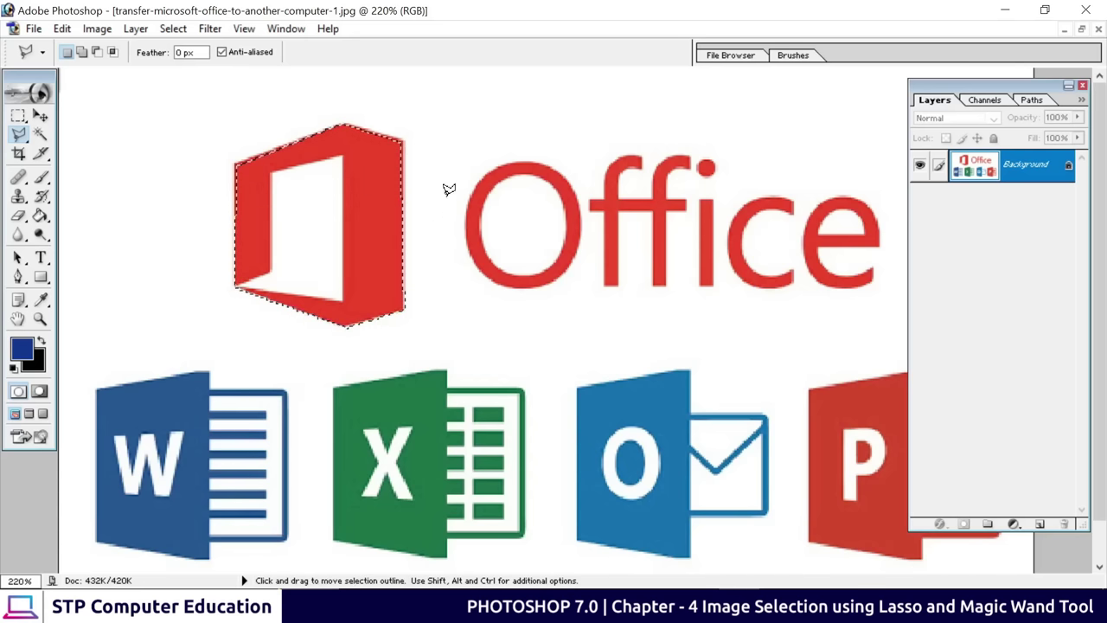
left_click(24, 141)
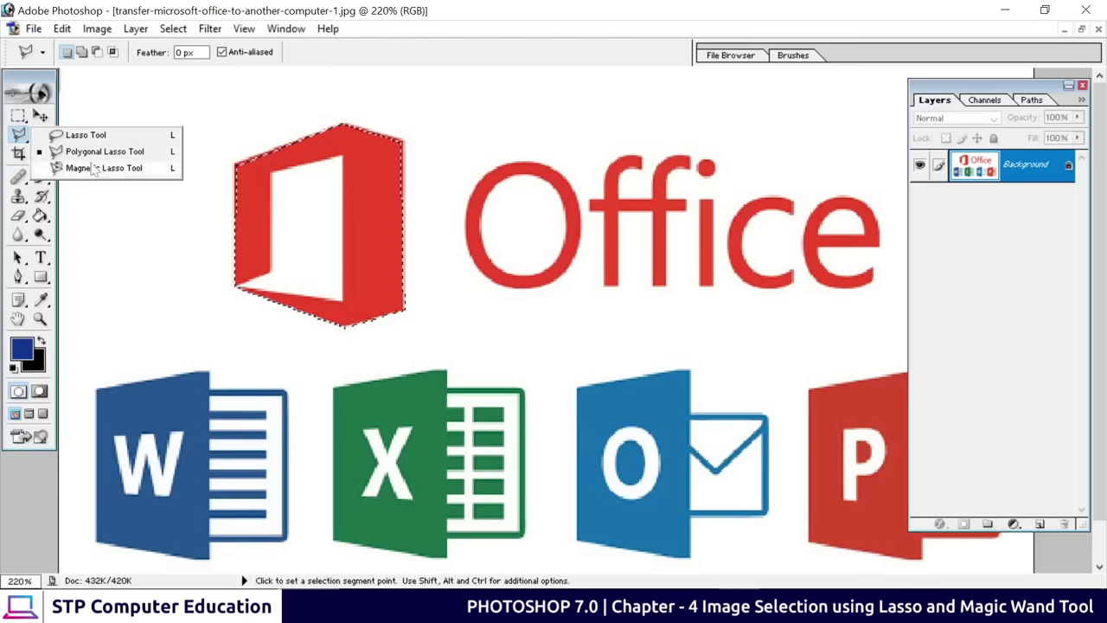
left_click(19, 115)
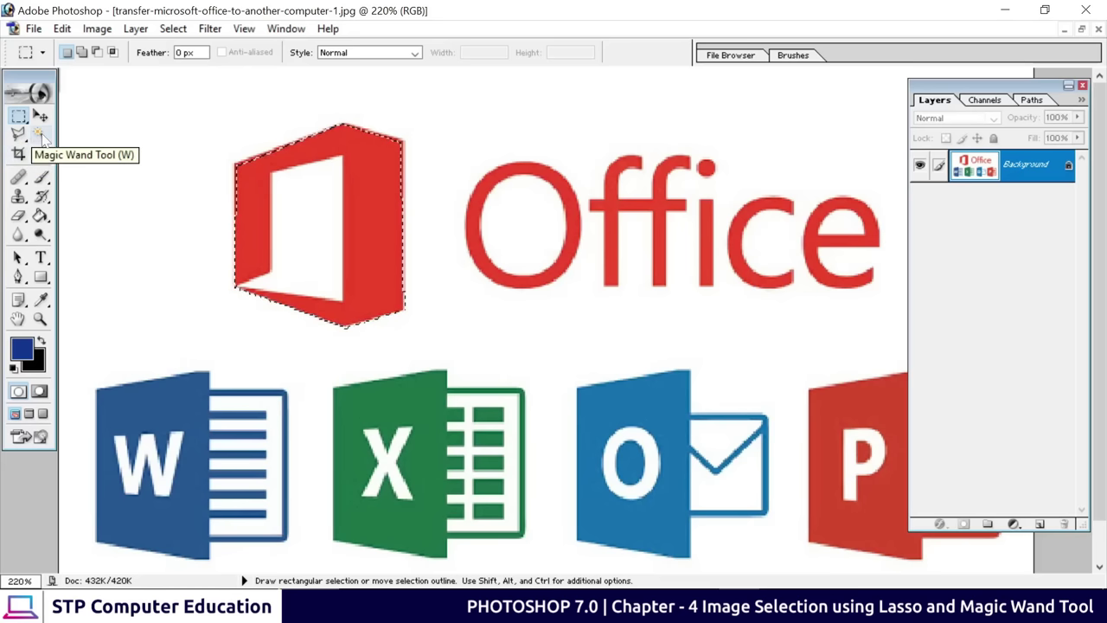
Select the white background around the Office logos with the Magic Wand at 100% view
left_click(40, 134)
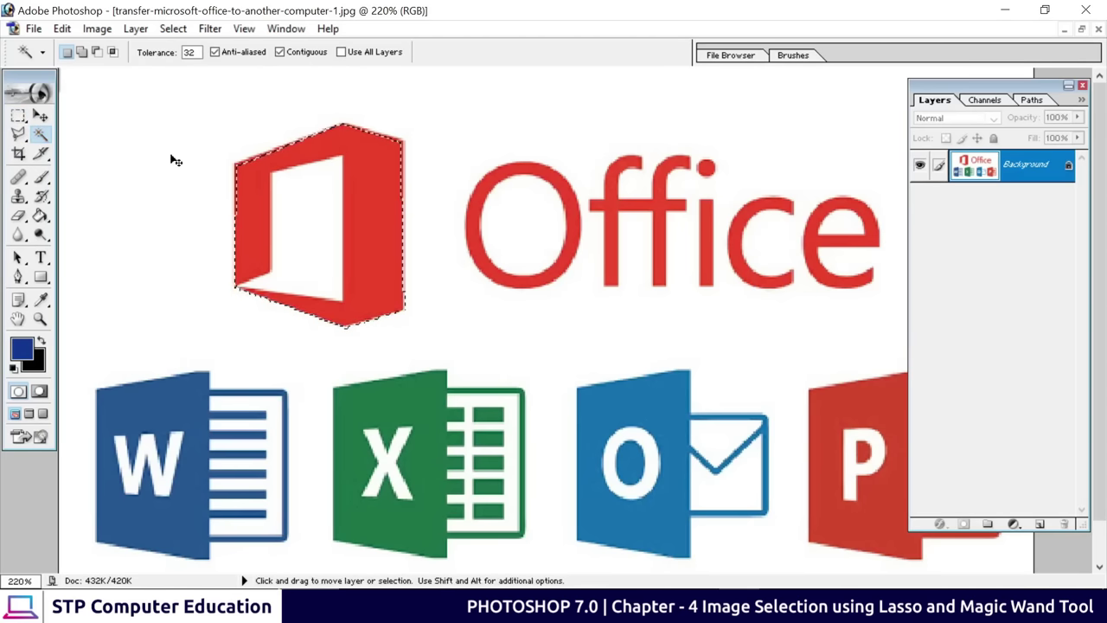
key("ctrl+minus")
key("ctrl+minus")
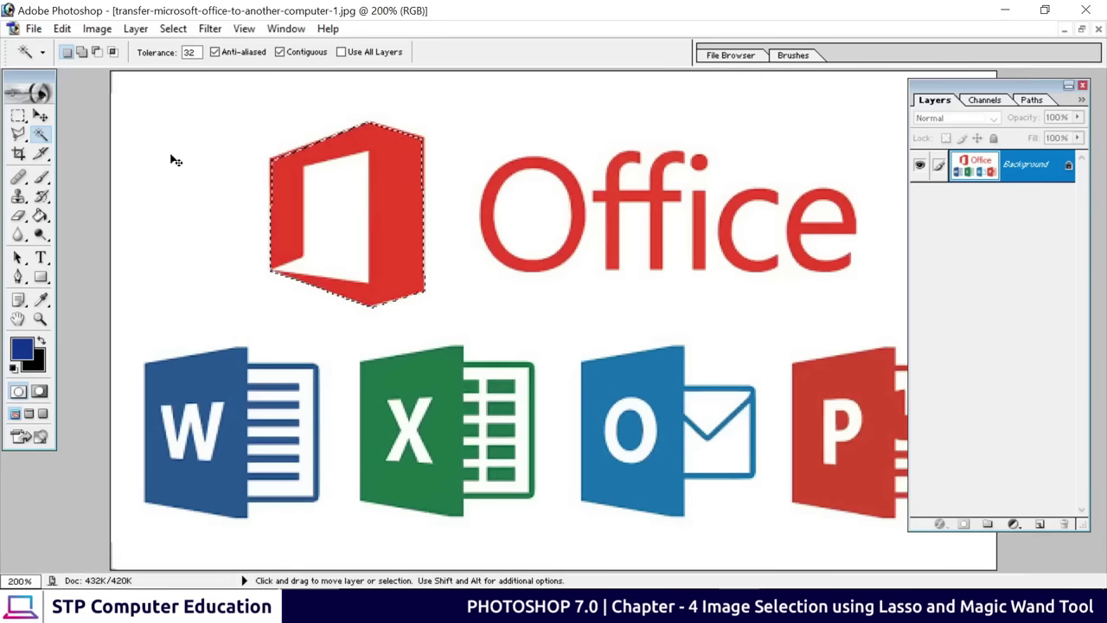
key("ctrl+d")
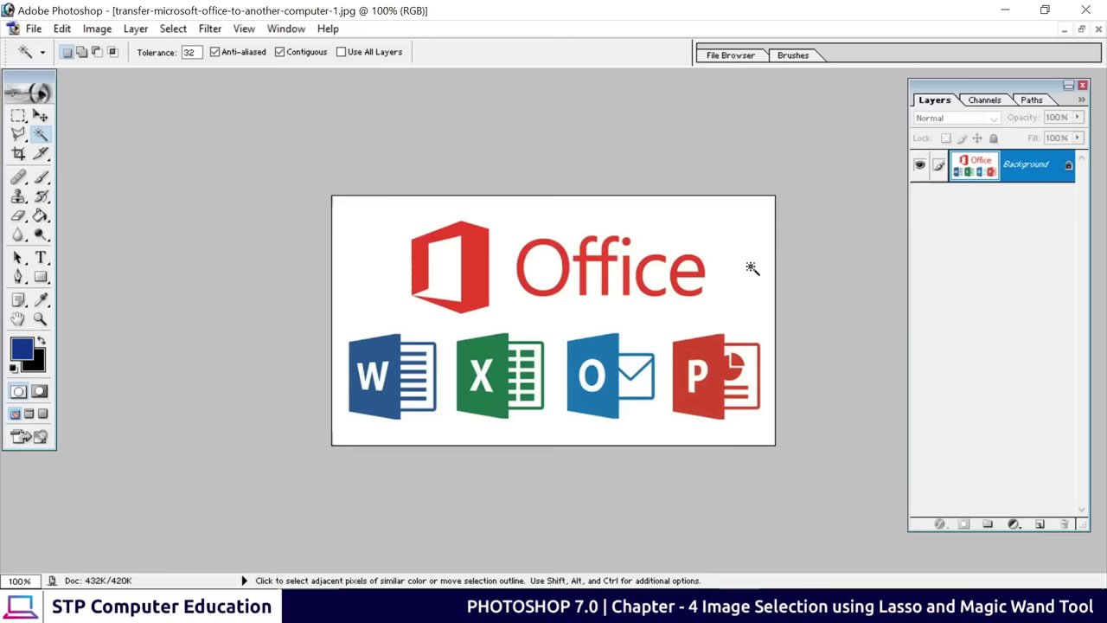
left_click(363, 226)
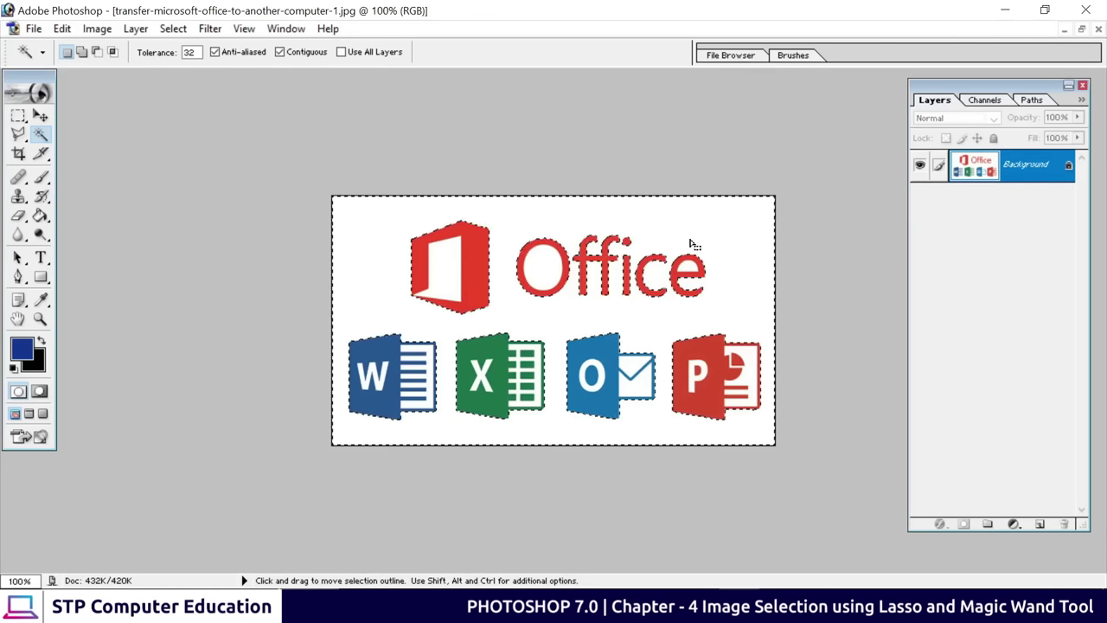
Delete the selected background, undo it, and cancel the JPEG Options dialog
key("Delete")
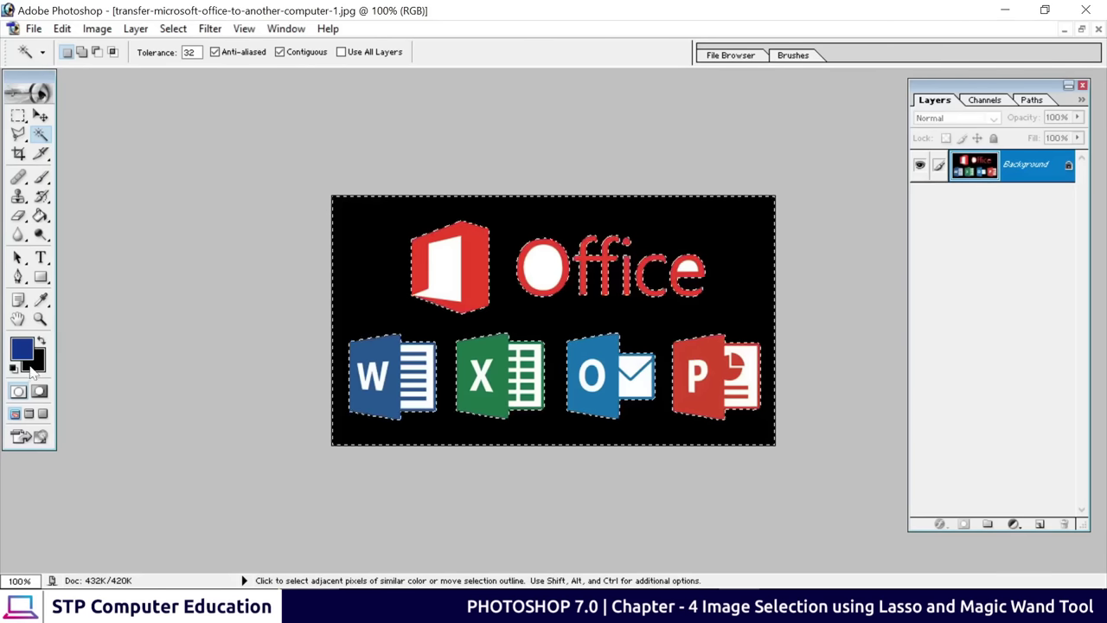
key("ctrl+z")
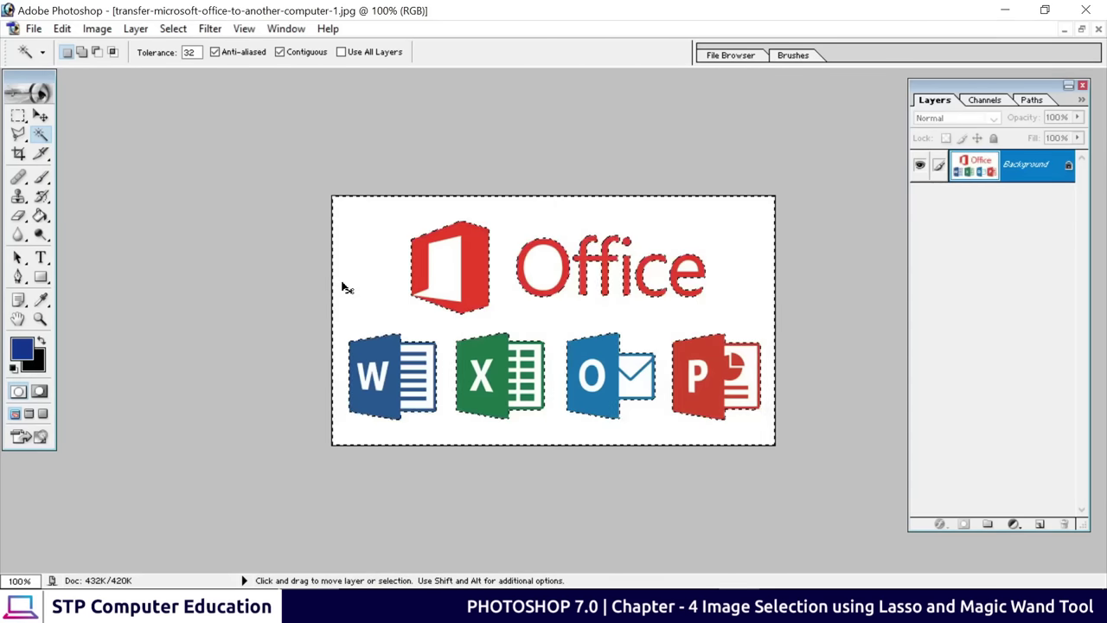
key("ctrl+s")
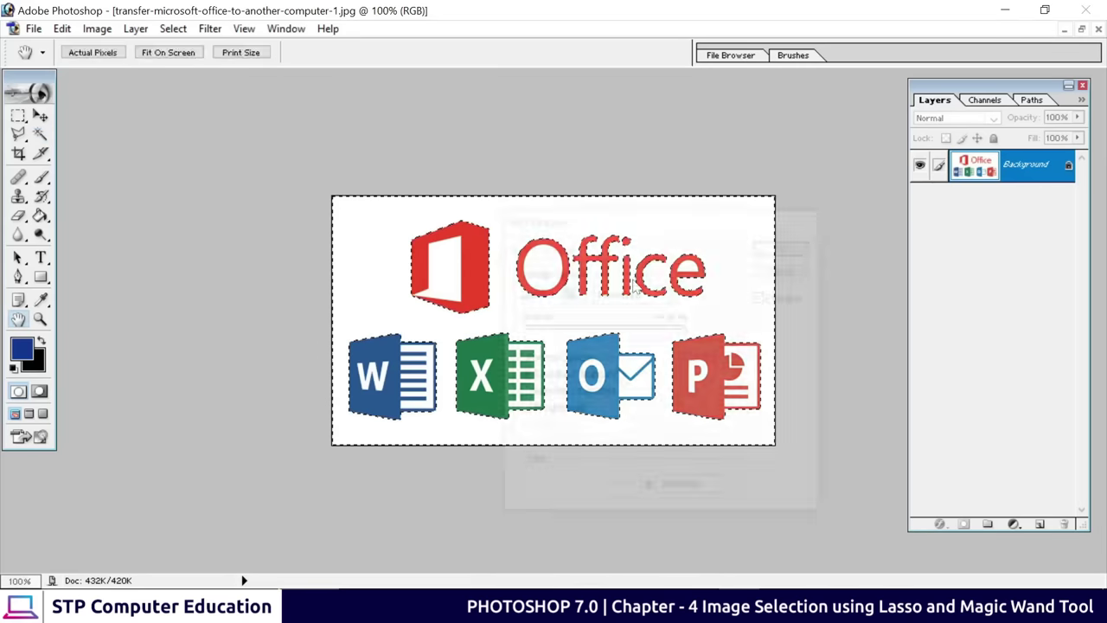
left_click(785, 272)
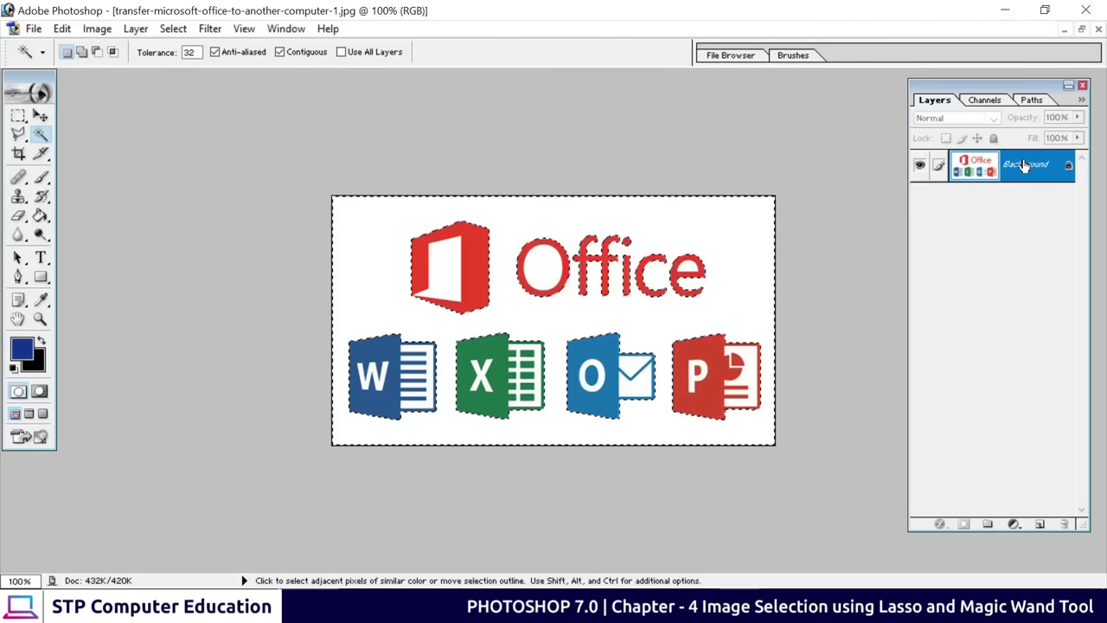
Convert the locked Background into Layer 0 and clear the selection, undoing a trial move
double_click(1023, 165)
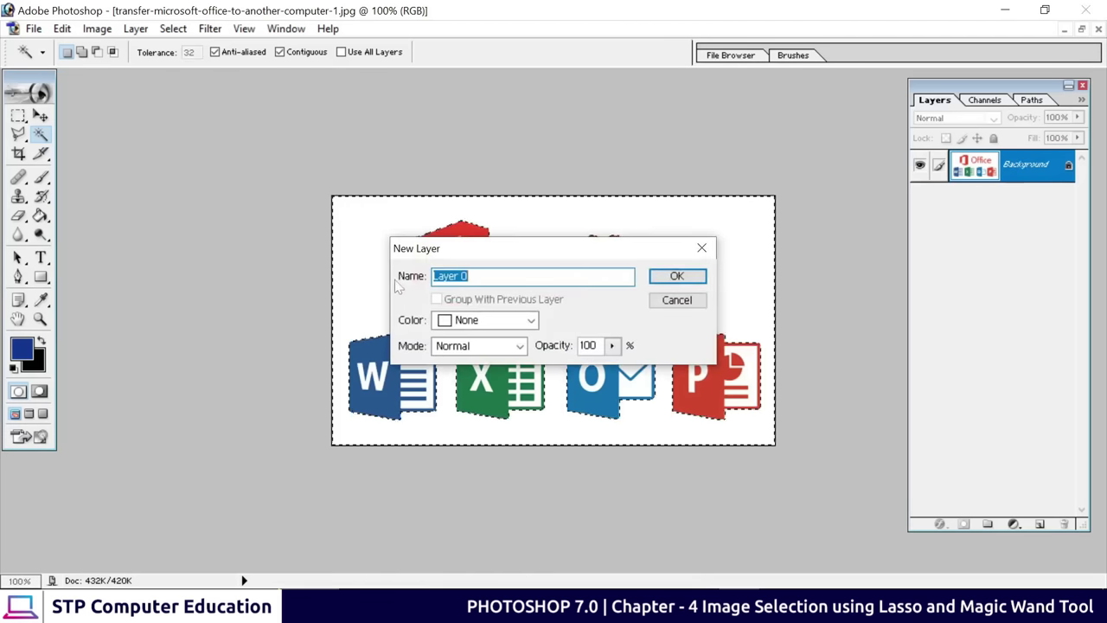
left_click(677, 275)
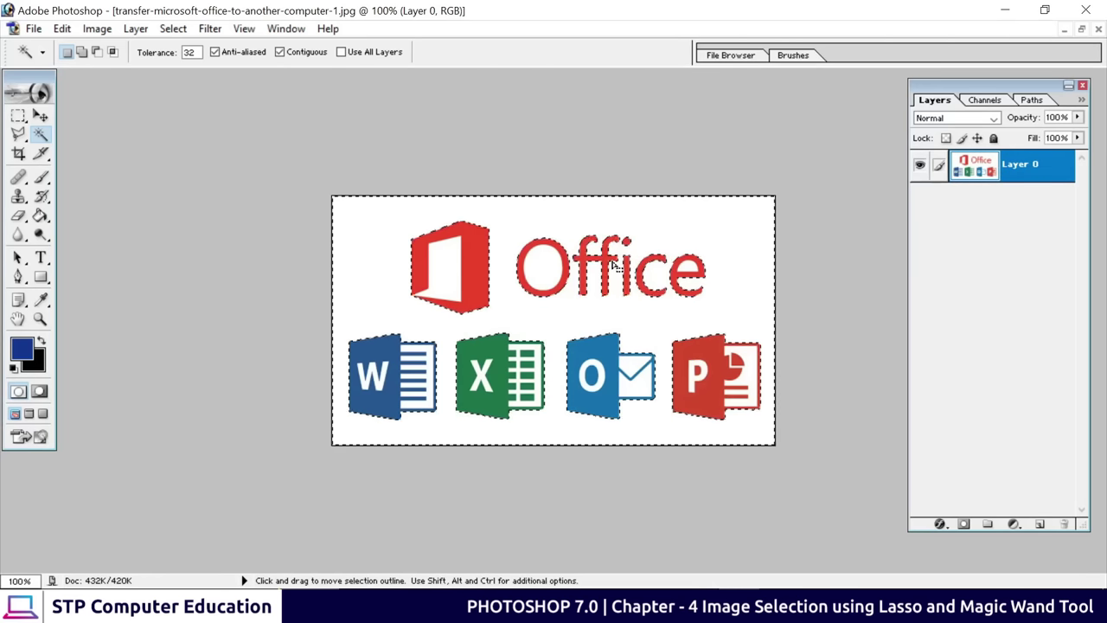
key("ctrl+d")
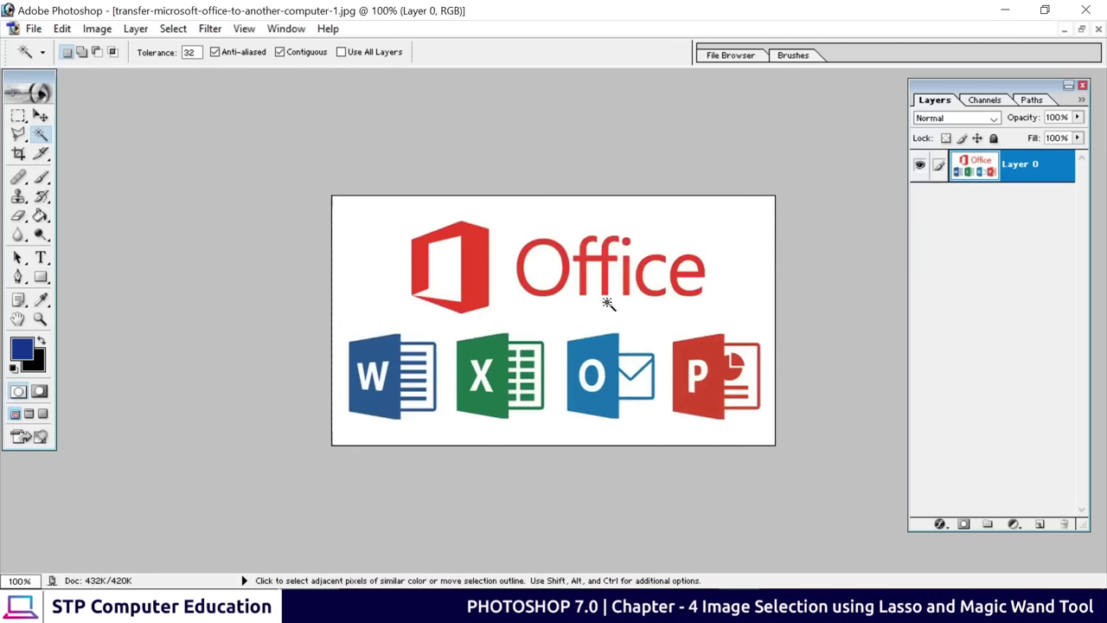
left_click(41, 115)
left_click_drag(580, 289, 604, 323)
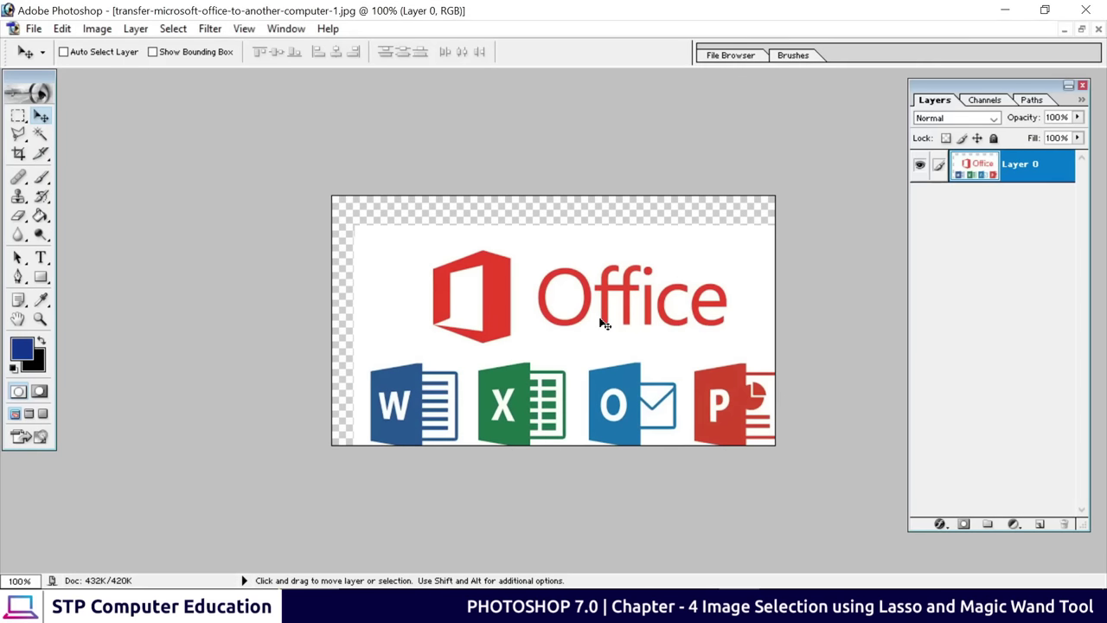
key("ctrl+z")
Delete the white background around the logos to transparency using the Magic Wand
left_click(41, 134)
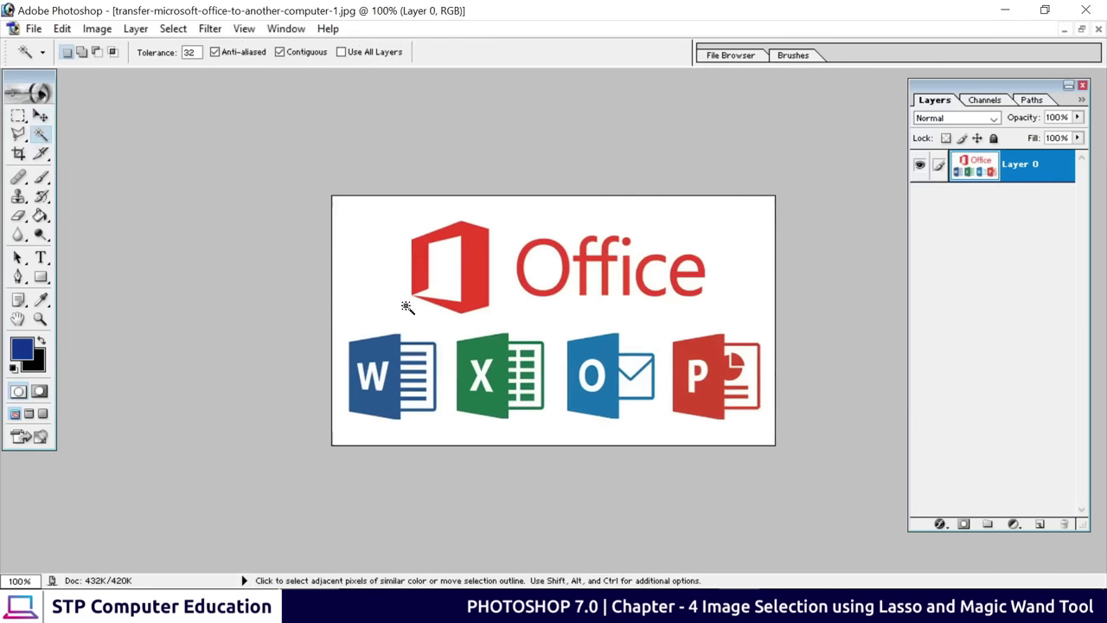
left_click(381, 234)
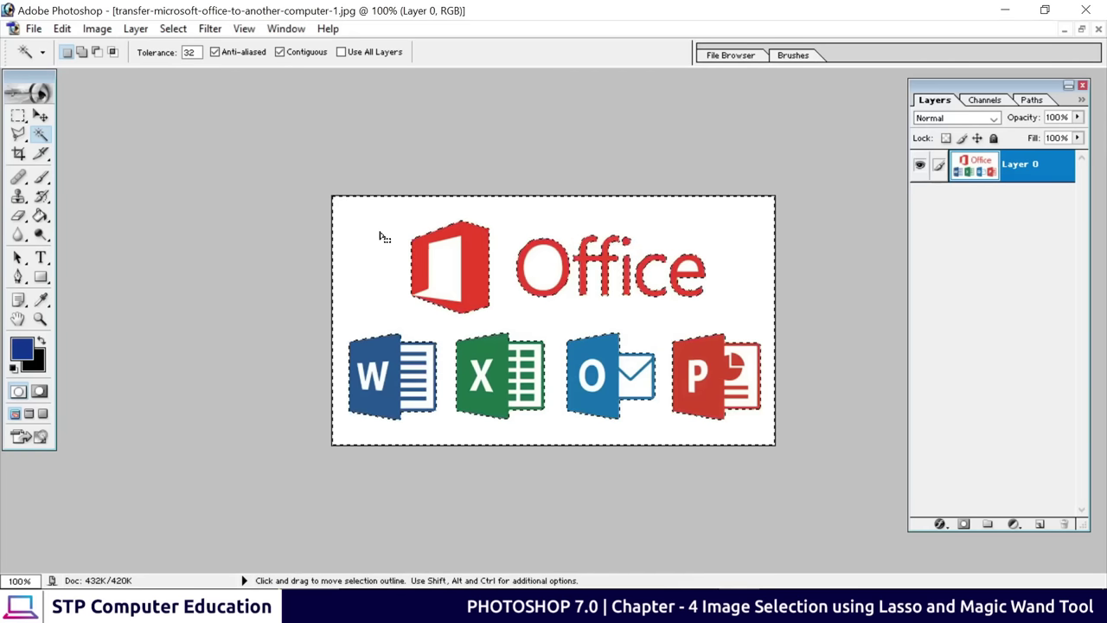
key("Delete")
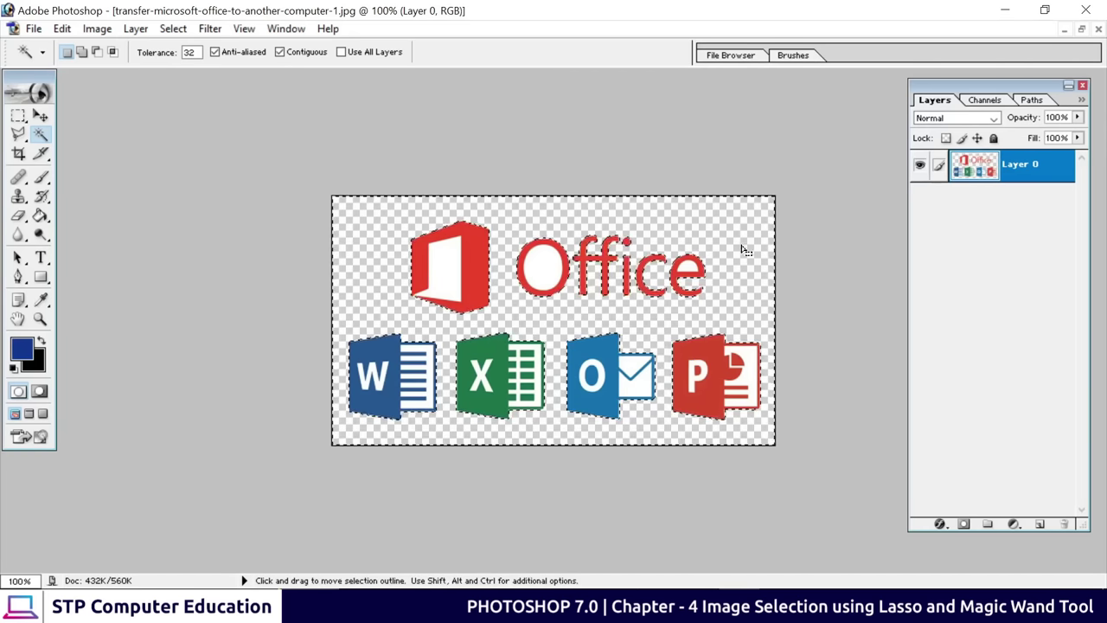
key("ctrl+d")
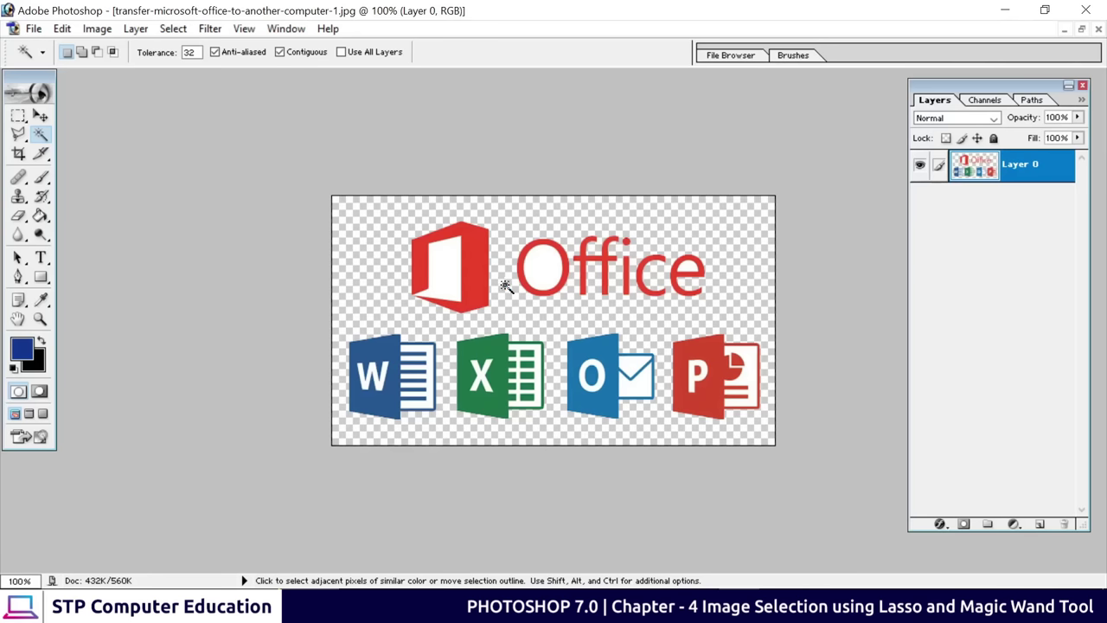
Delete the white holes in the O and e and the Office mark's inner panel
left_click(539, 256)
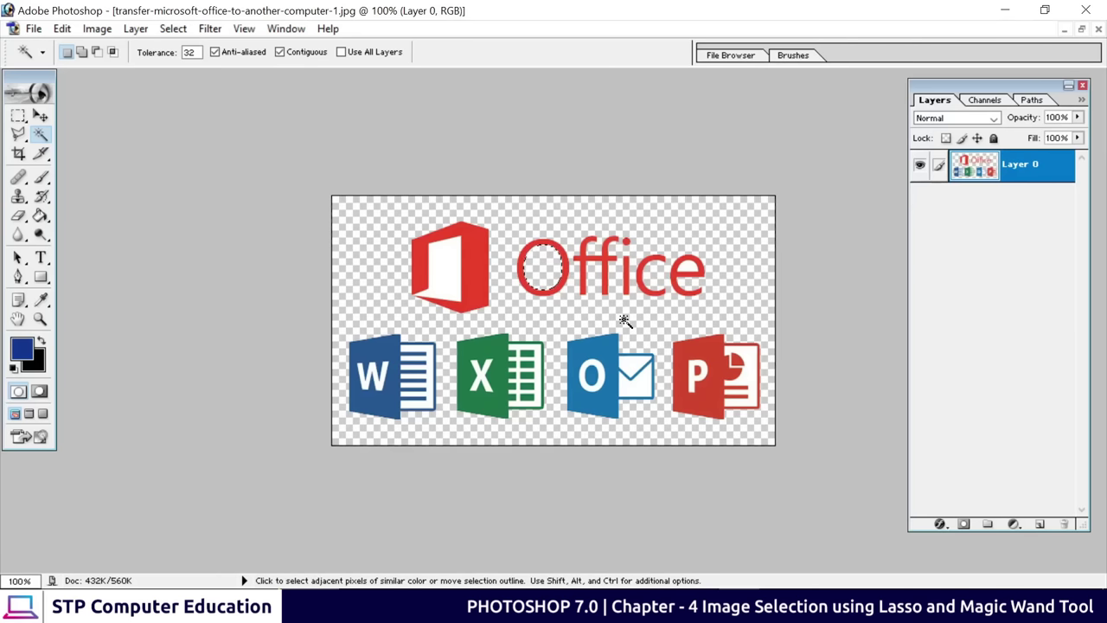
left_click(688, 266)
left_click(445, 273)
key("Delete")
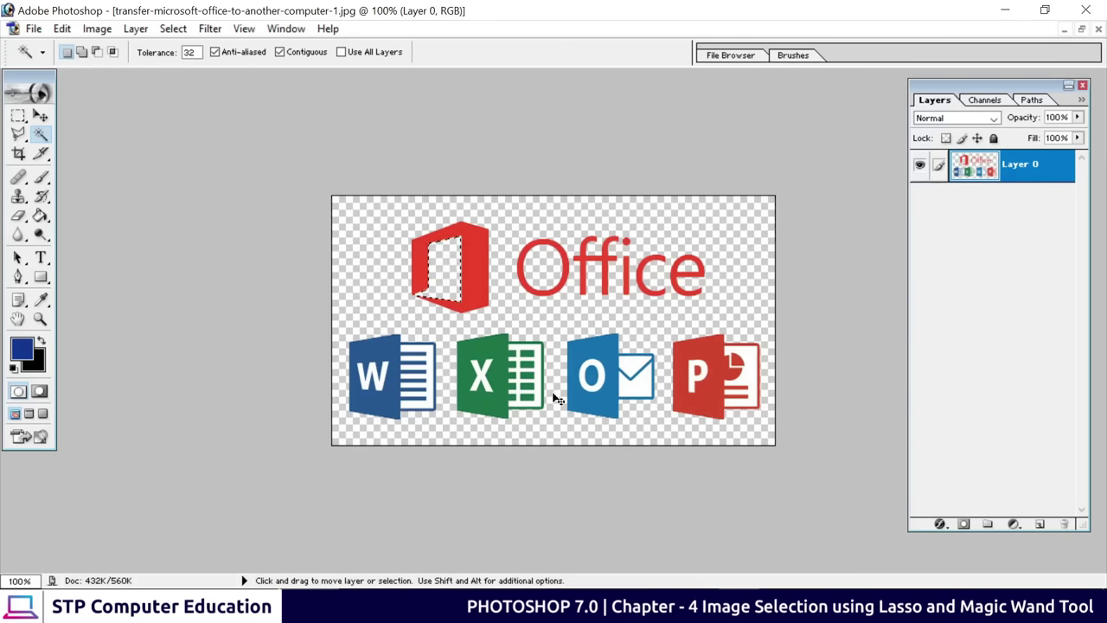
key("ctrl+d")
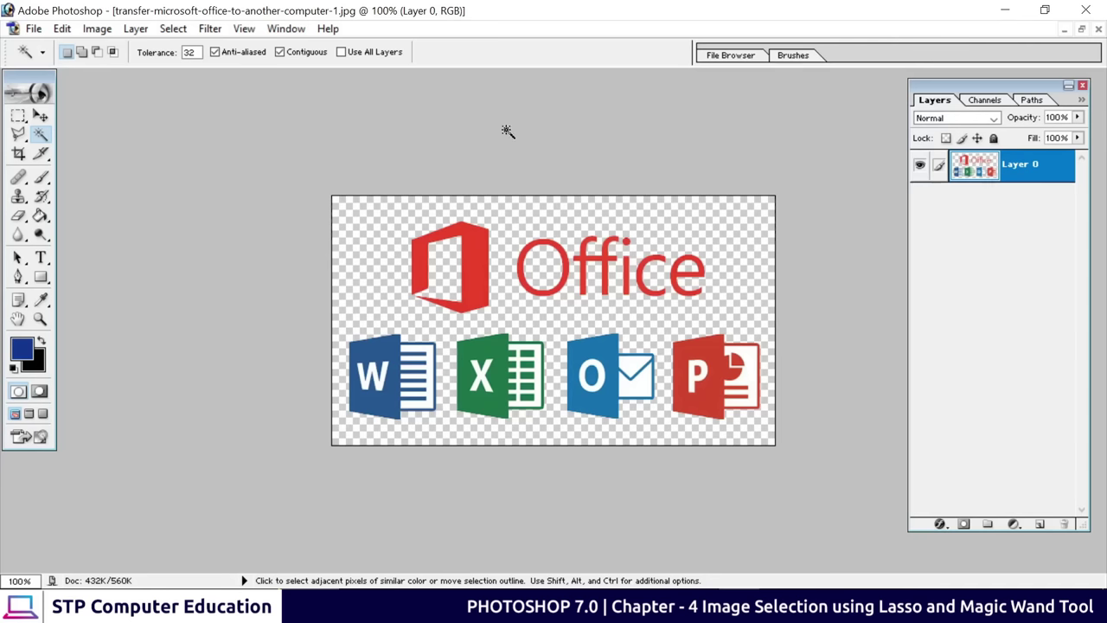
Save a non-interlaced PNG copy of the logo image to the Desktop and locate it there
left_click(34, 30)
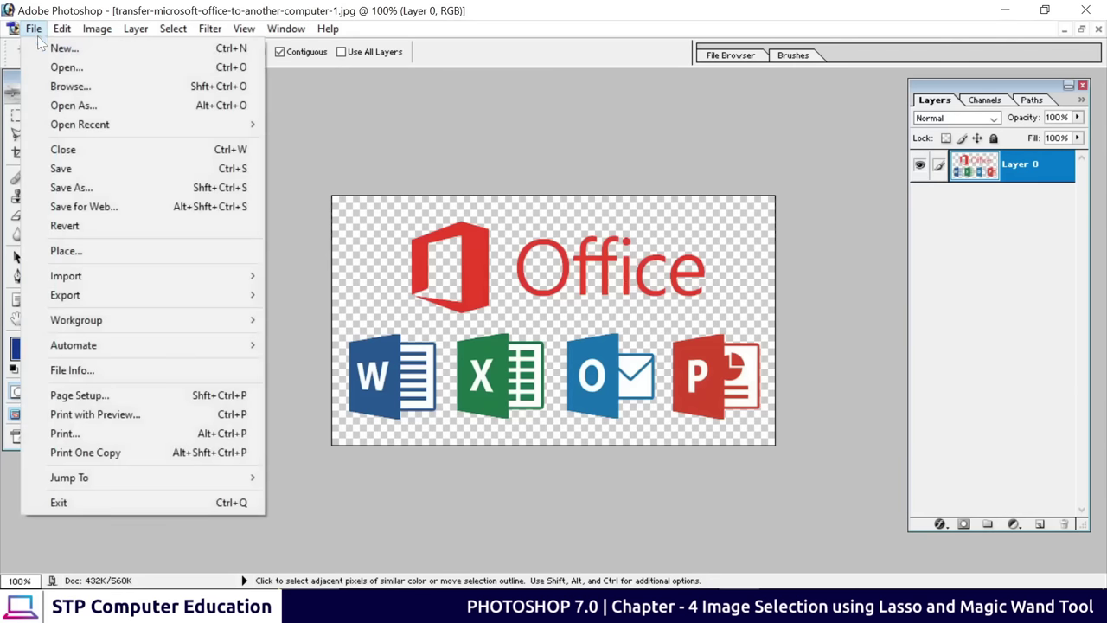
left_click(54, 188)
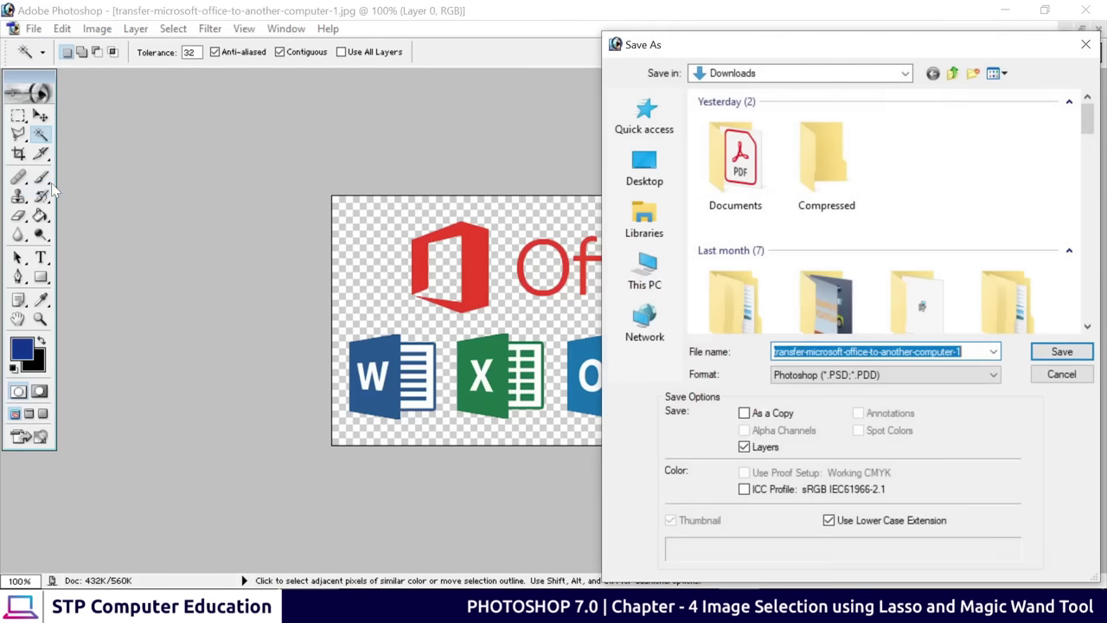
left_click(645, 169)
left_click(926, 376)
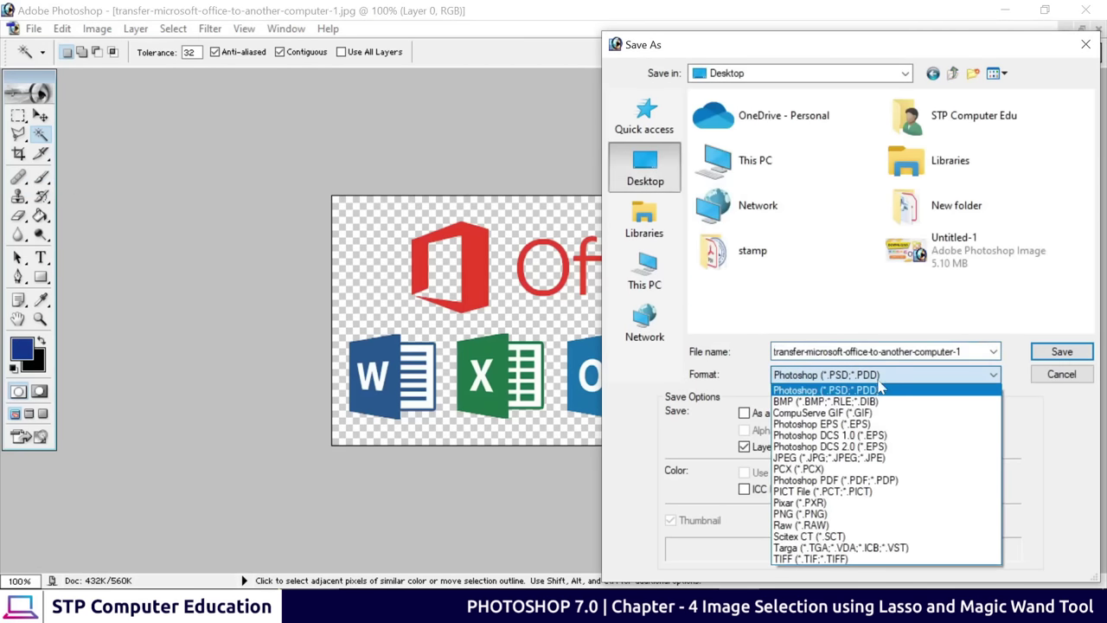
left_click(821, 516)
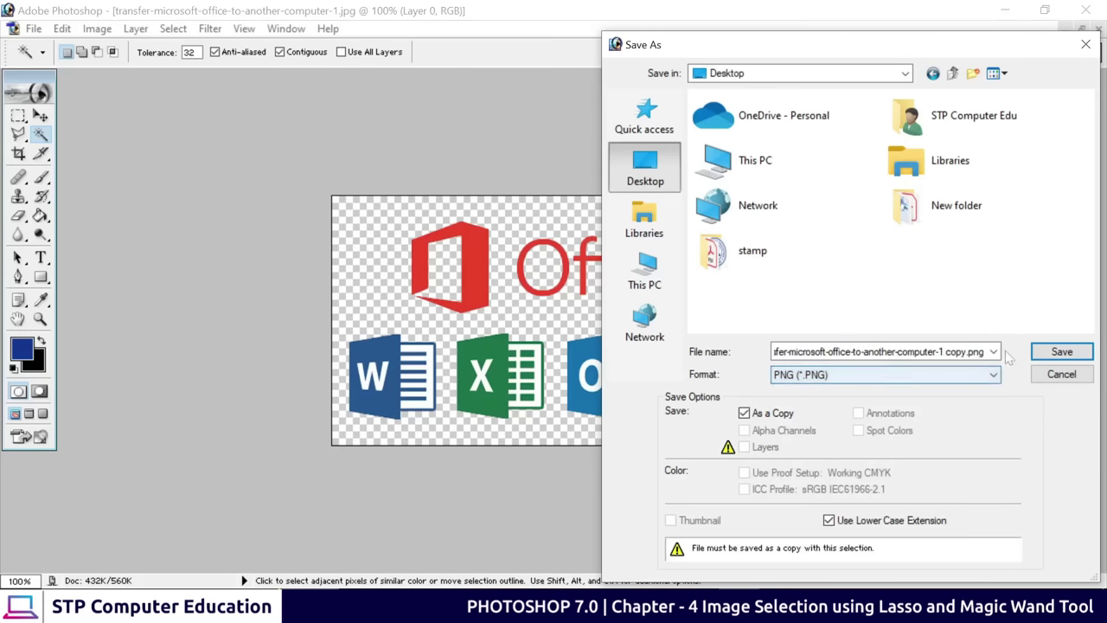
left_click(878, 351)
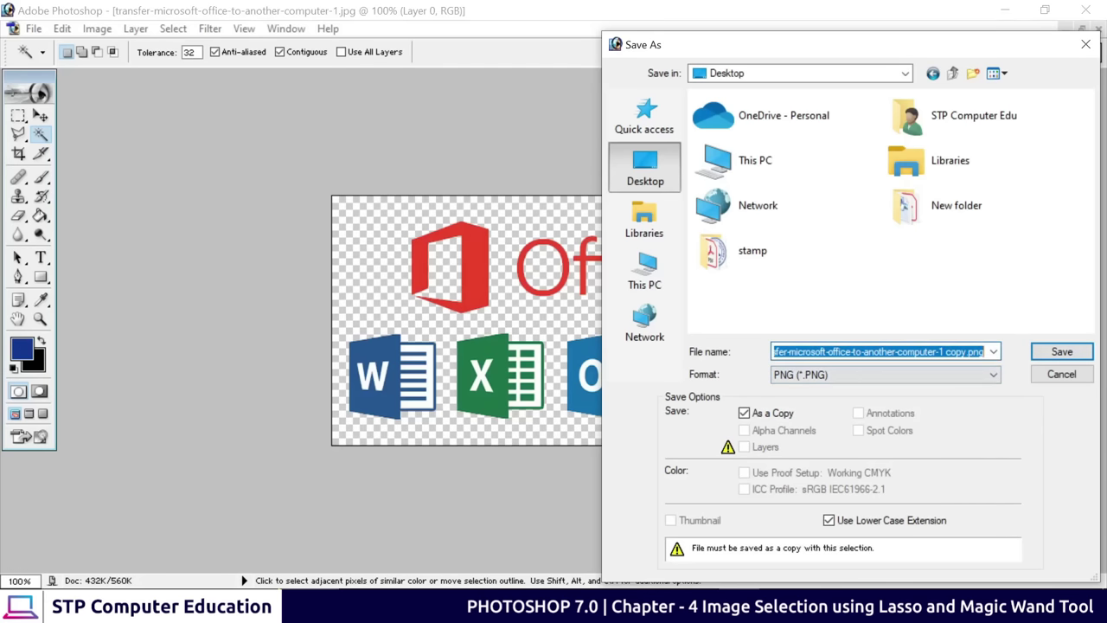
left_click(1061, 352)
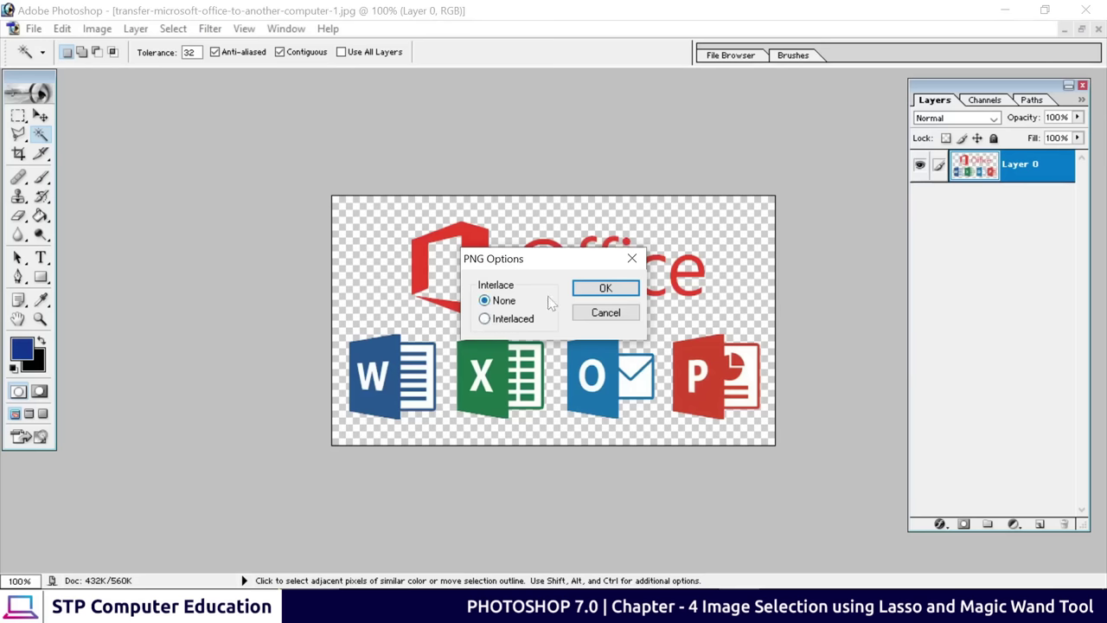
left_click(605, 289)
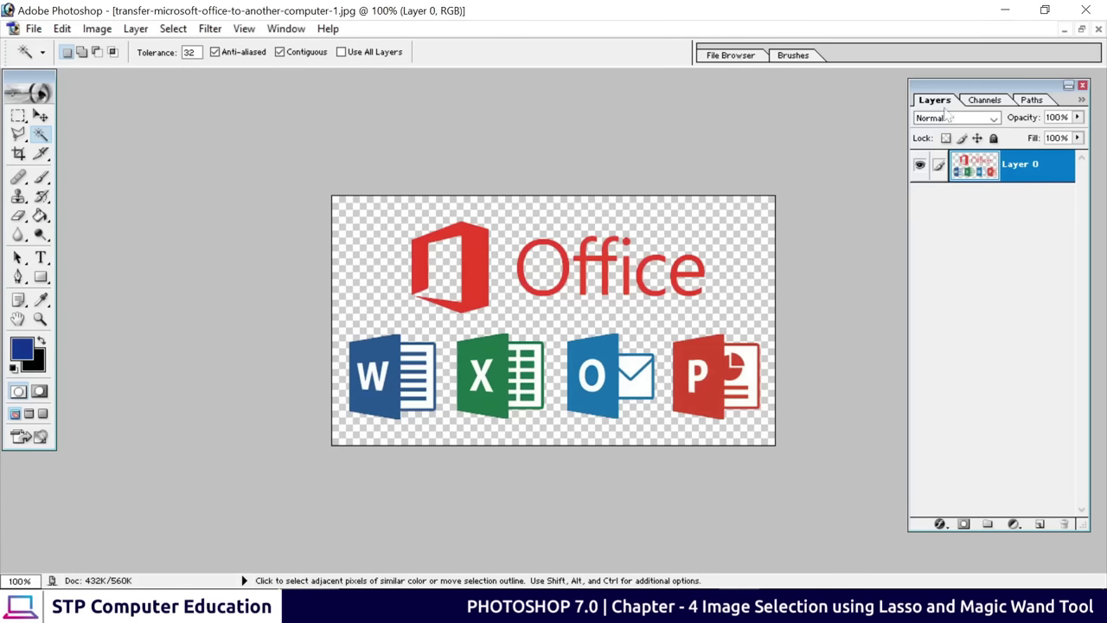
left_click(1005, 12)
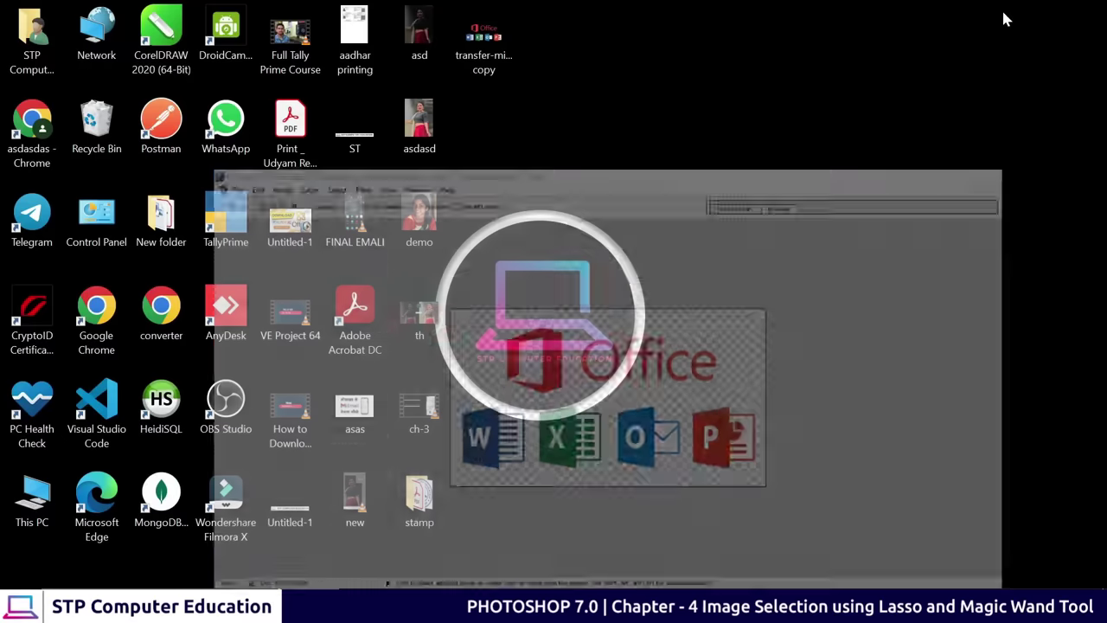
left_click(480, 55)
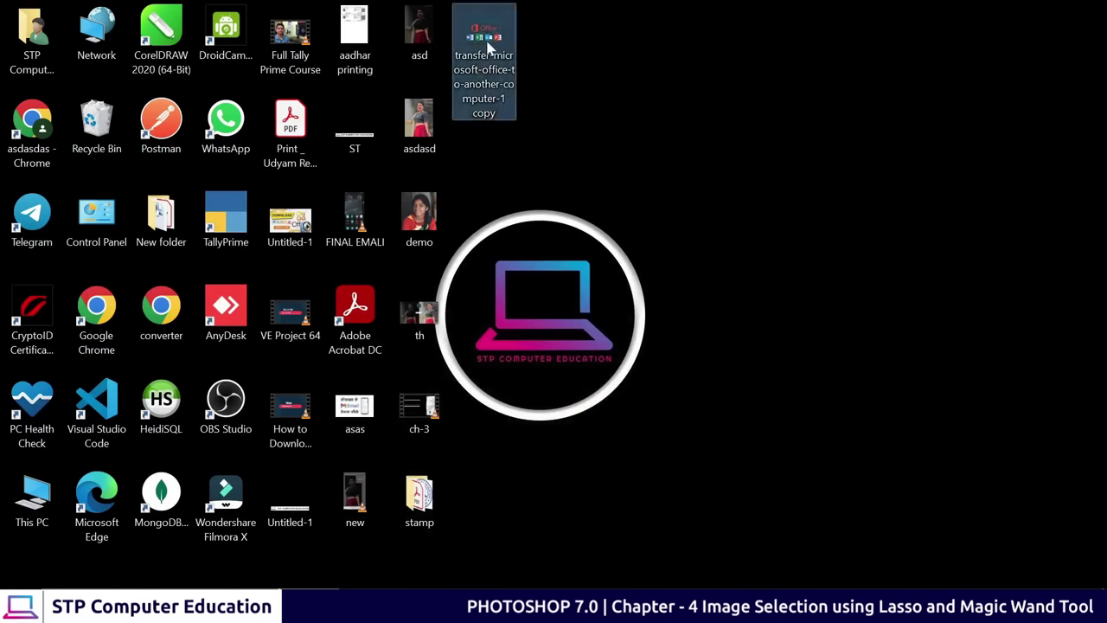
double_click(485, 49)
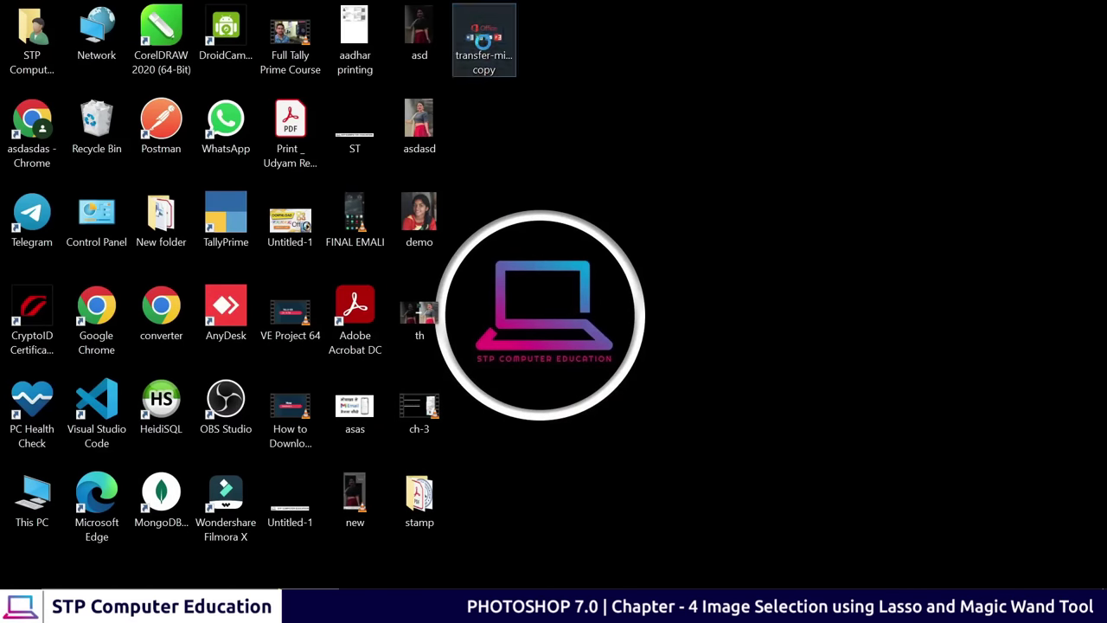
scroll(563, 337, "up", 4)
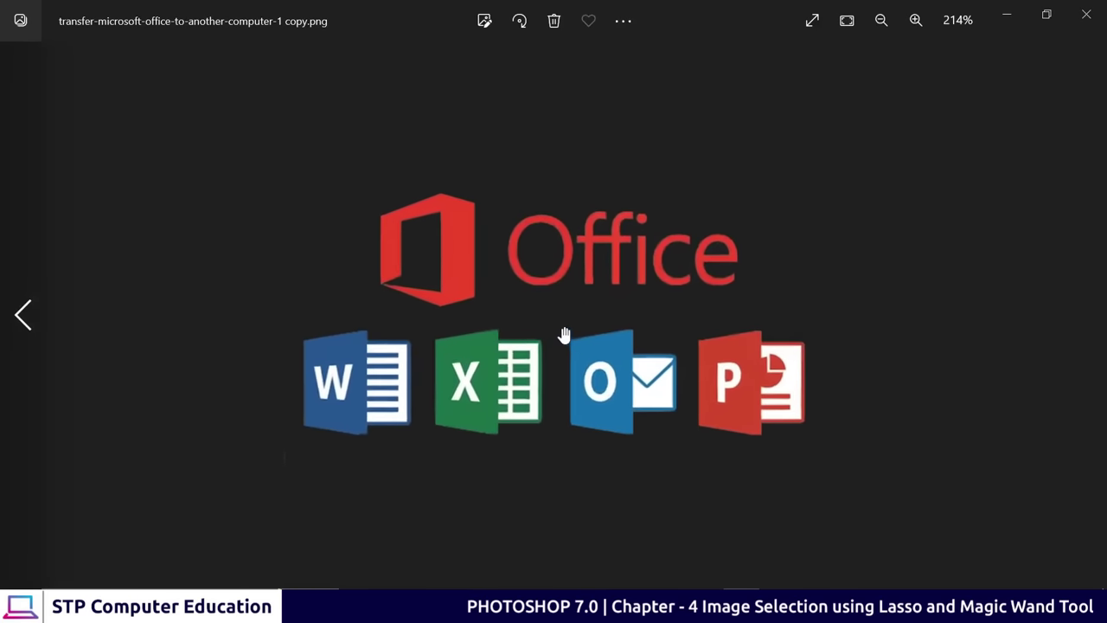
scroll(658, 207, "down", 3)
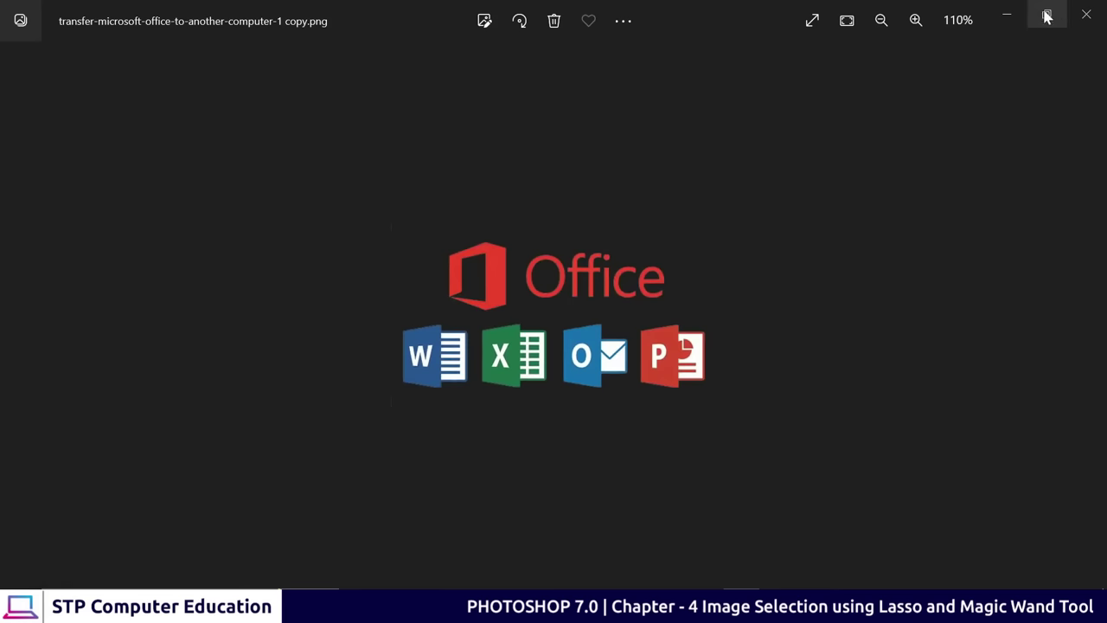
left_click(1083, 14)
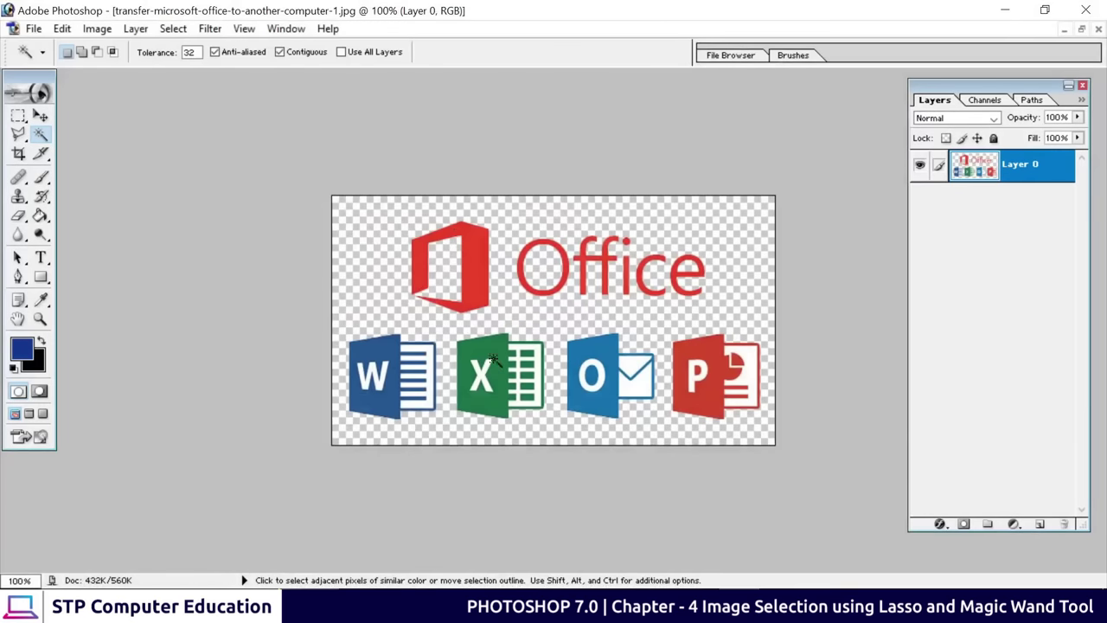
Drag the Office logo layer into the blue banner, undo the stray layer, and rearrange windows
left_click(1081, 29)
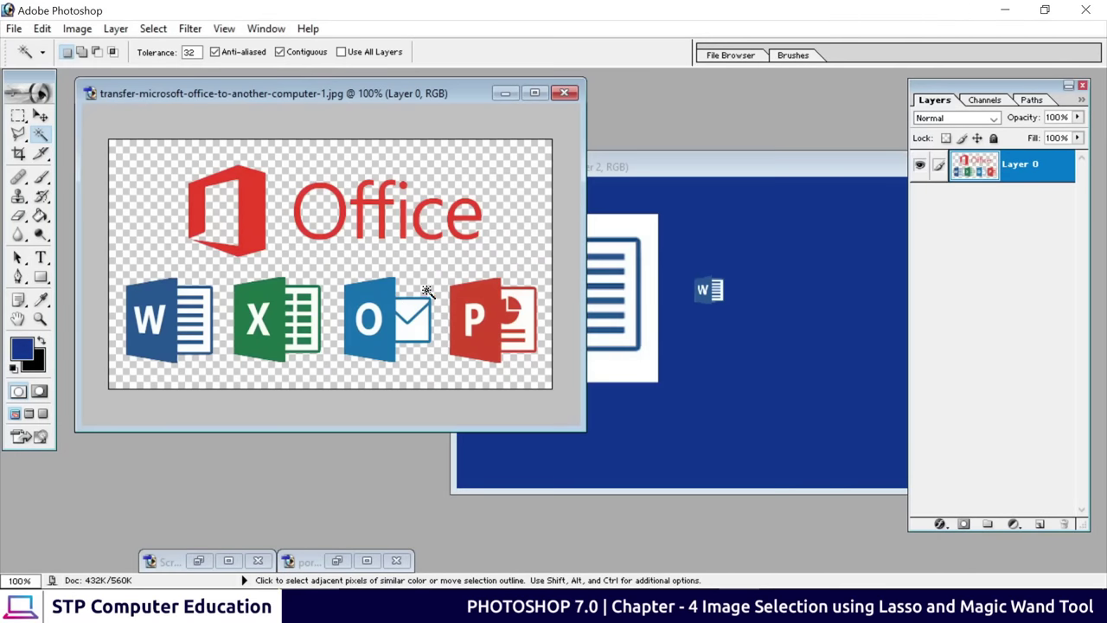
left_click(39, 116)
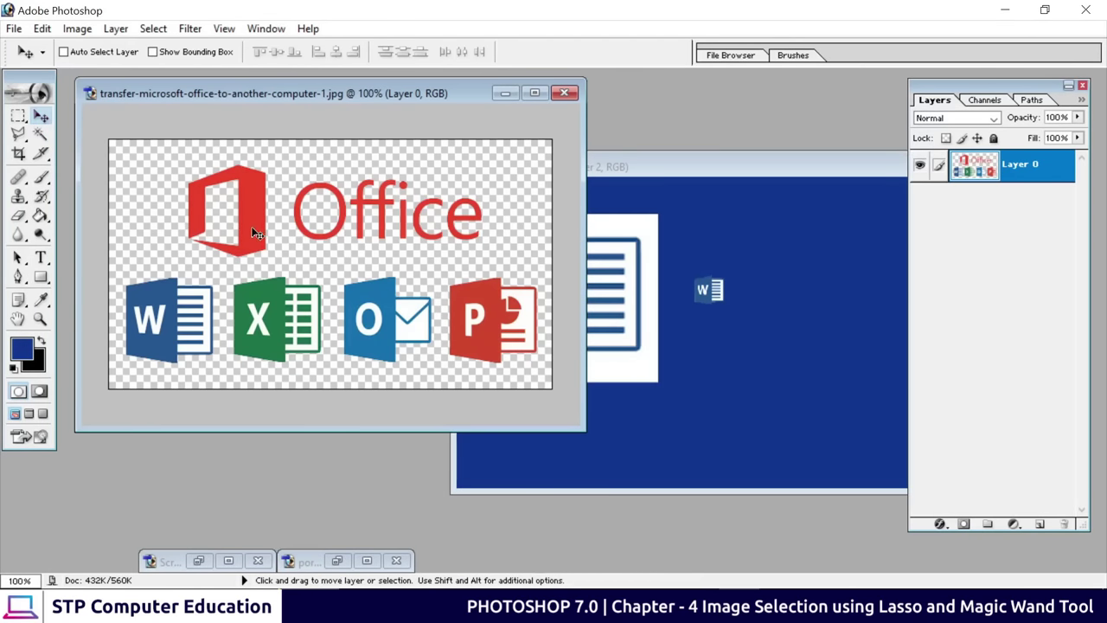
left_click_drag(257, 234, 381, 359)
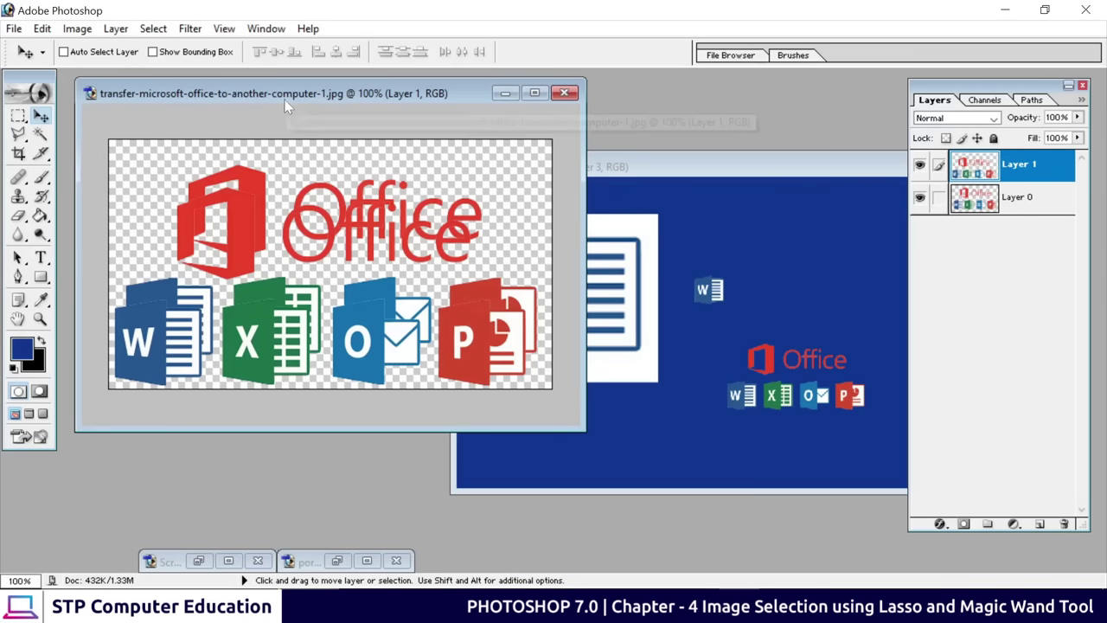
key("ctrl+z")
left_click_drag(290, 101, 446, 110)
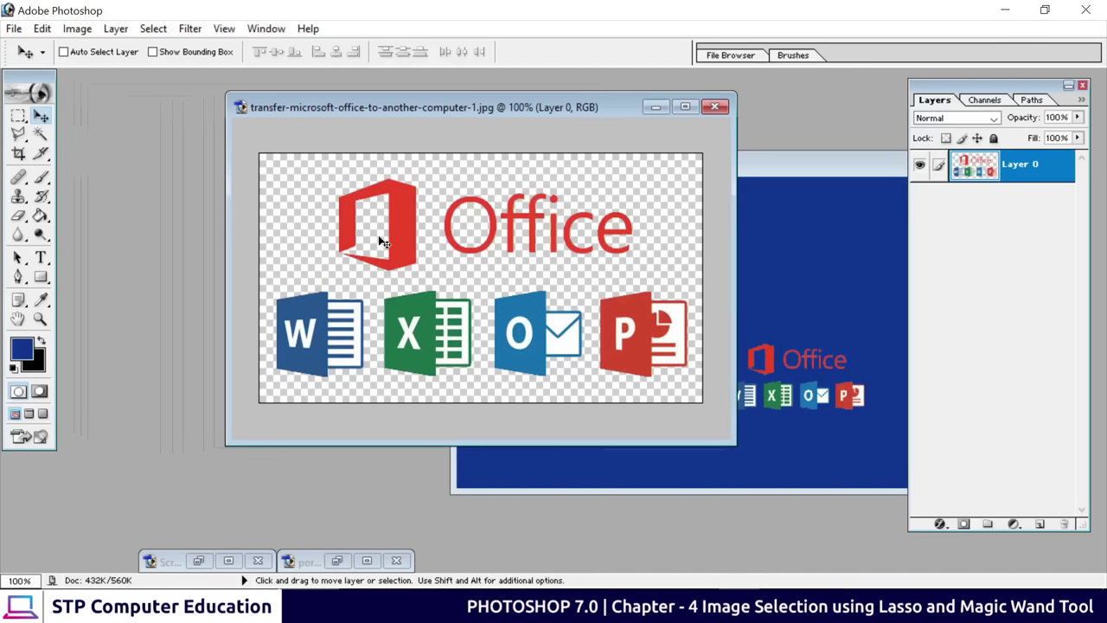
left_click_drag(410, 239, 399, 230)
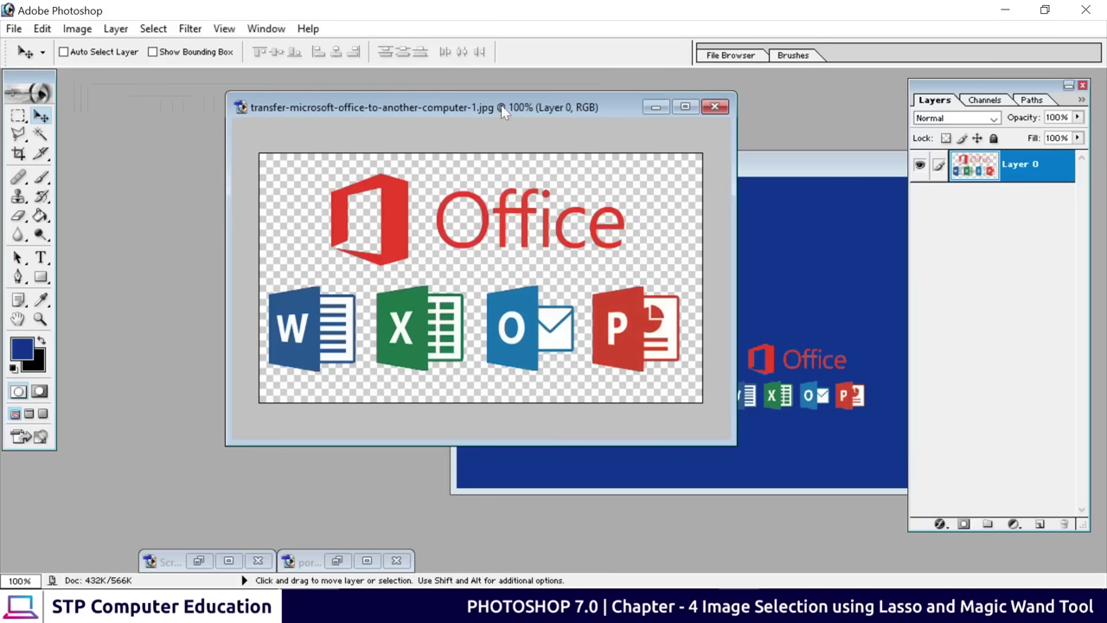
left_click_drag(501, 105, 342, 108)
Bring the portrait document forward as a normal window, moved up and left
left_click(198, 561)
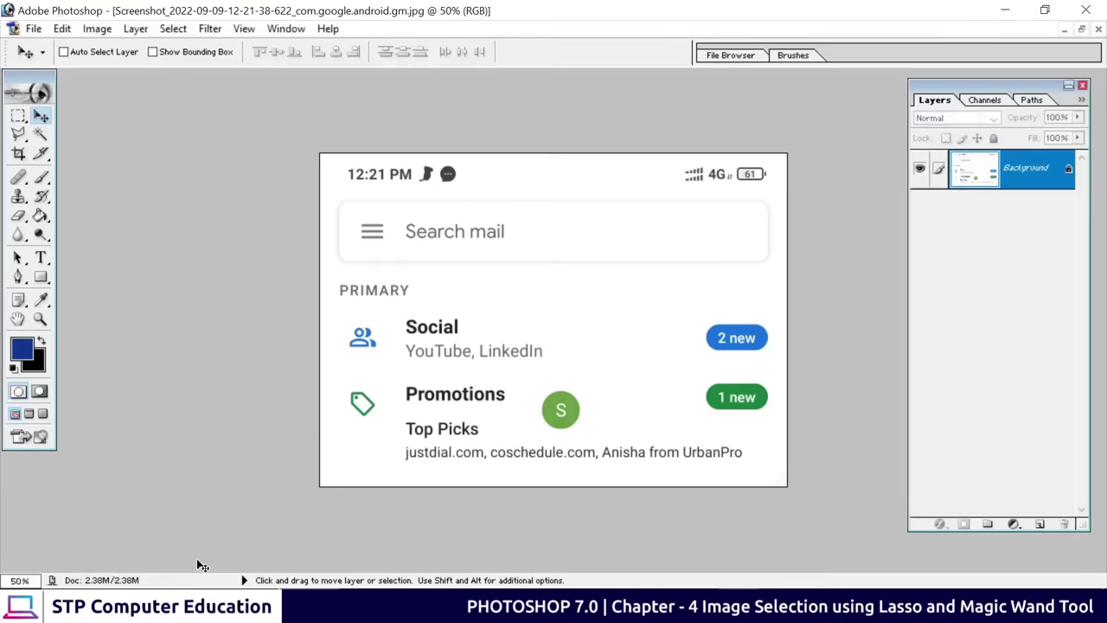
left_click(1065, 29)
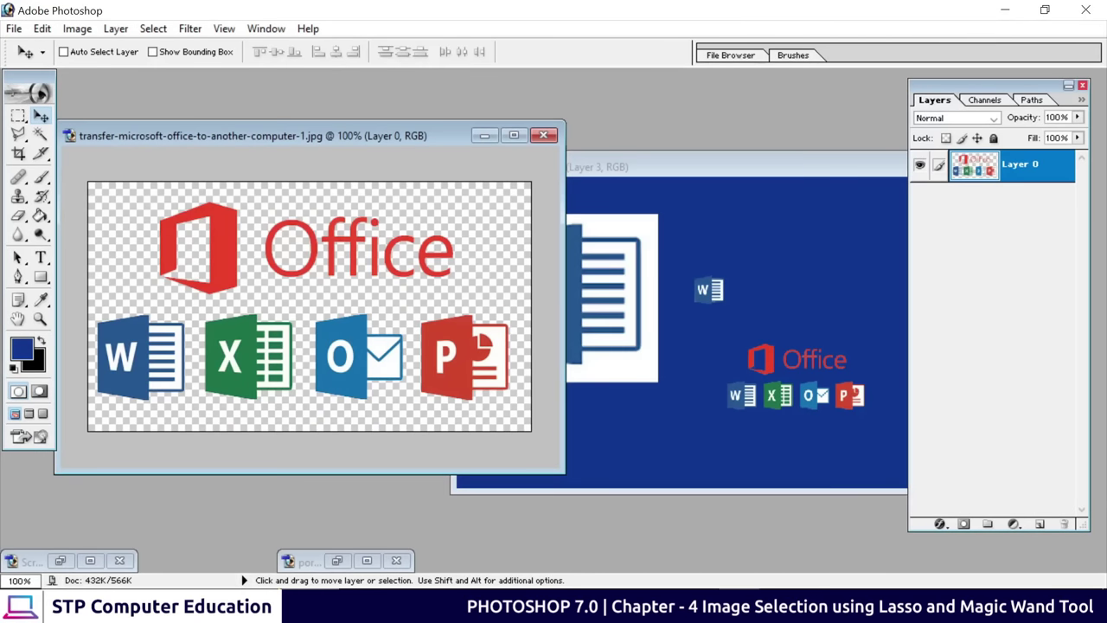
left_click(367, 560)
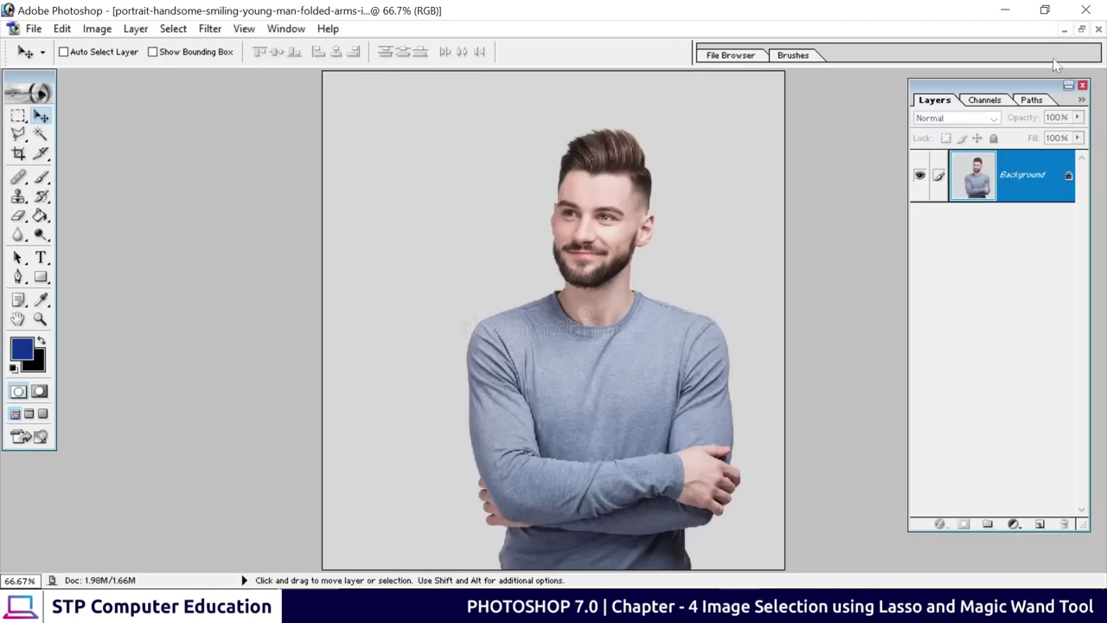
left_click(1077, 30)
left_click_drag(509, 106, 381, 82)
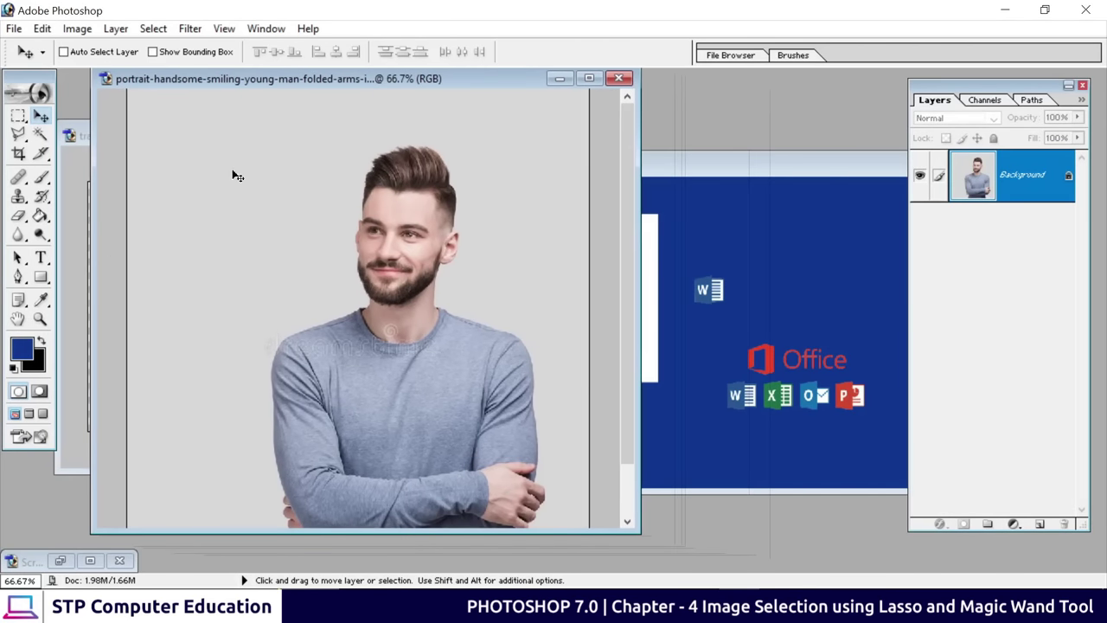
Delete the grey backdrop behind the man on Layer 0 and drag him into the banner
left_click(40, 134)
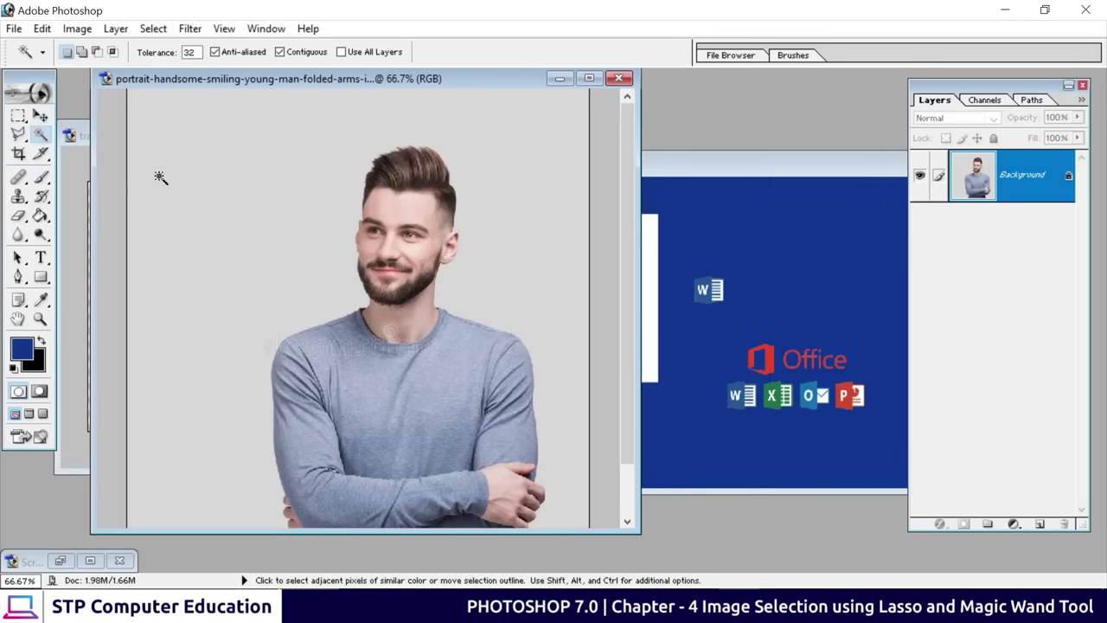
left_click(194, 238)
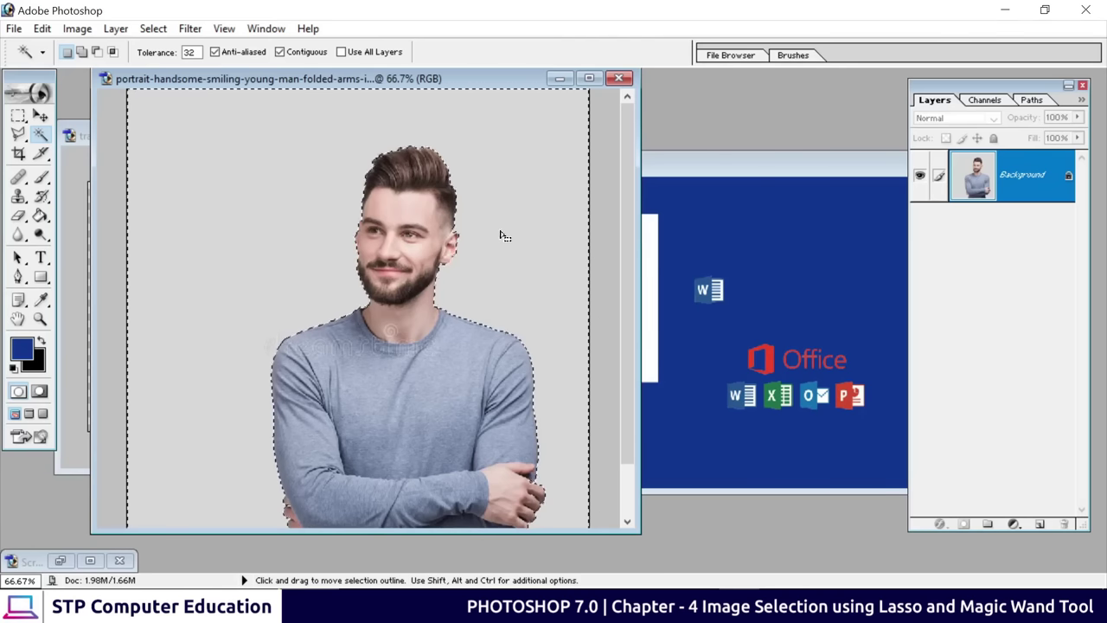
double_click(1033, 171)
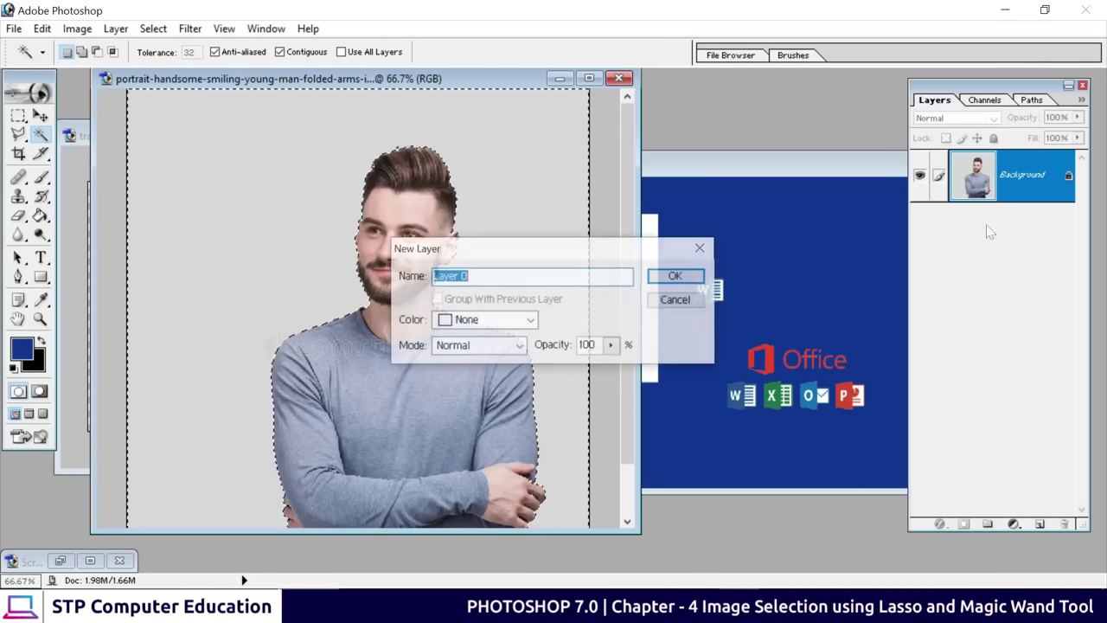
left_click(678, 277)
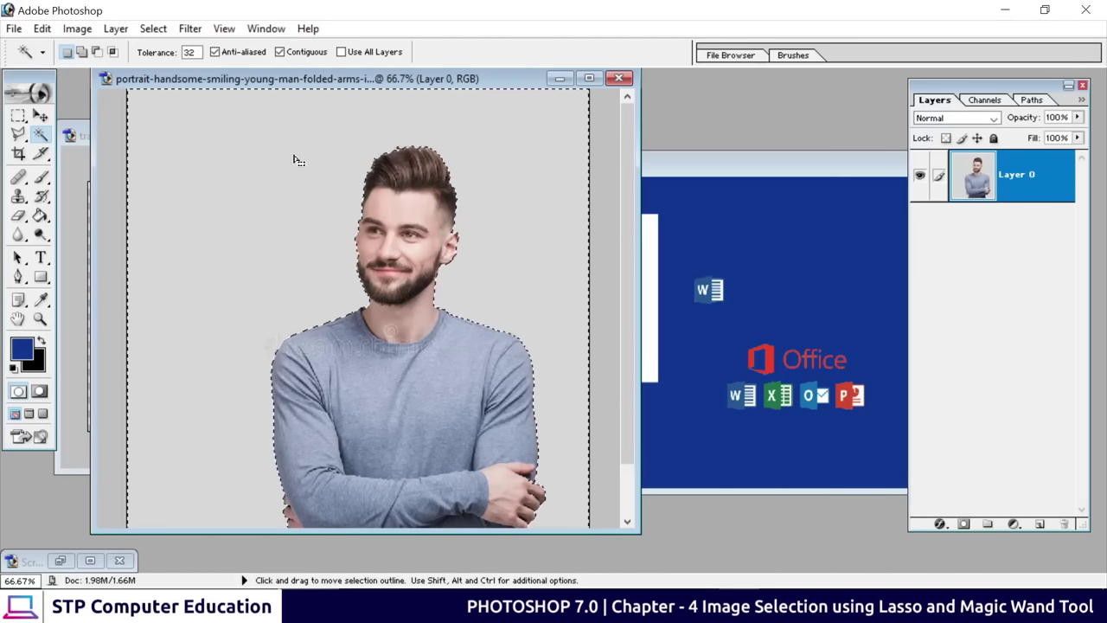
key("Delete")
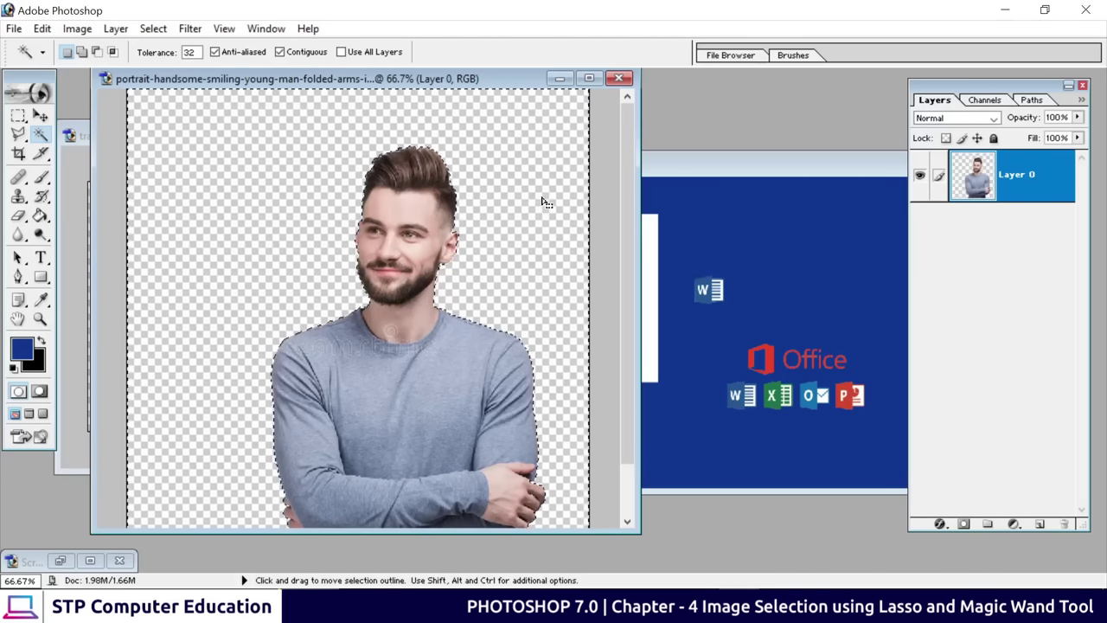
left_click(40, 115)
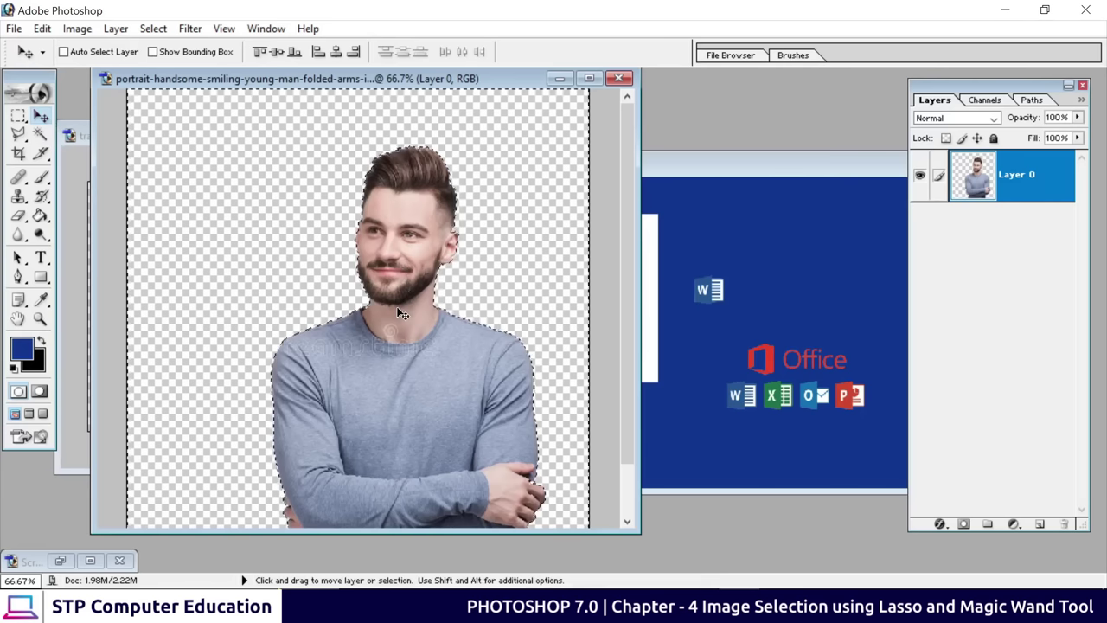
key("ctrl+d")
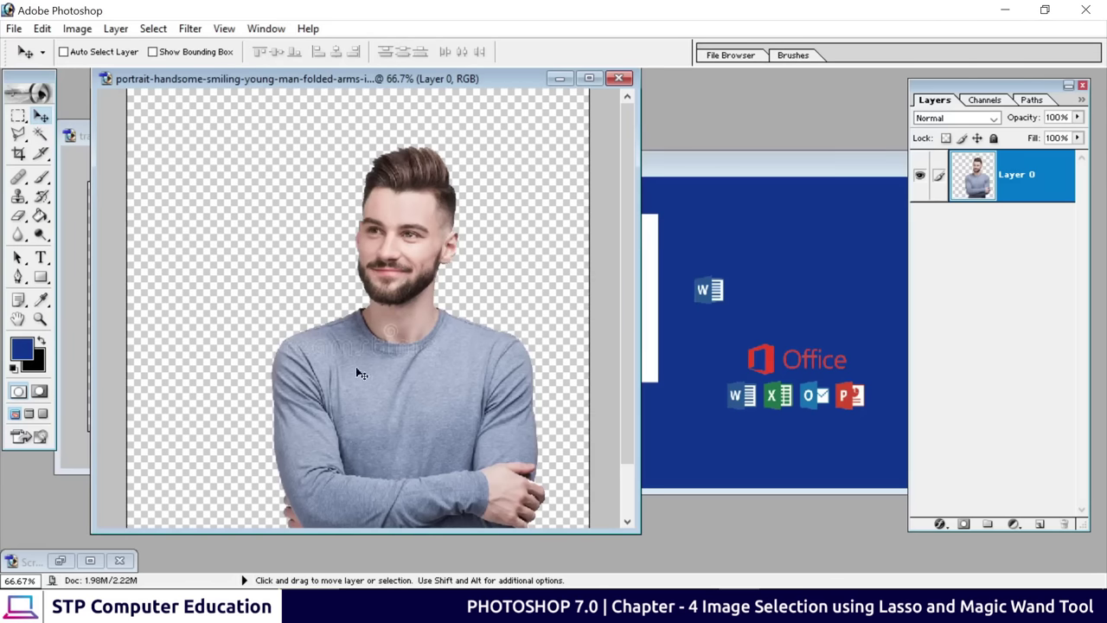
left_click_drag(412, 357, 656, 409)
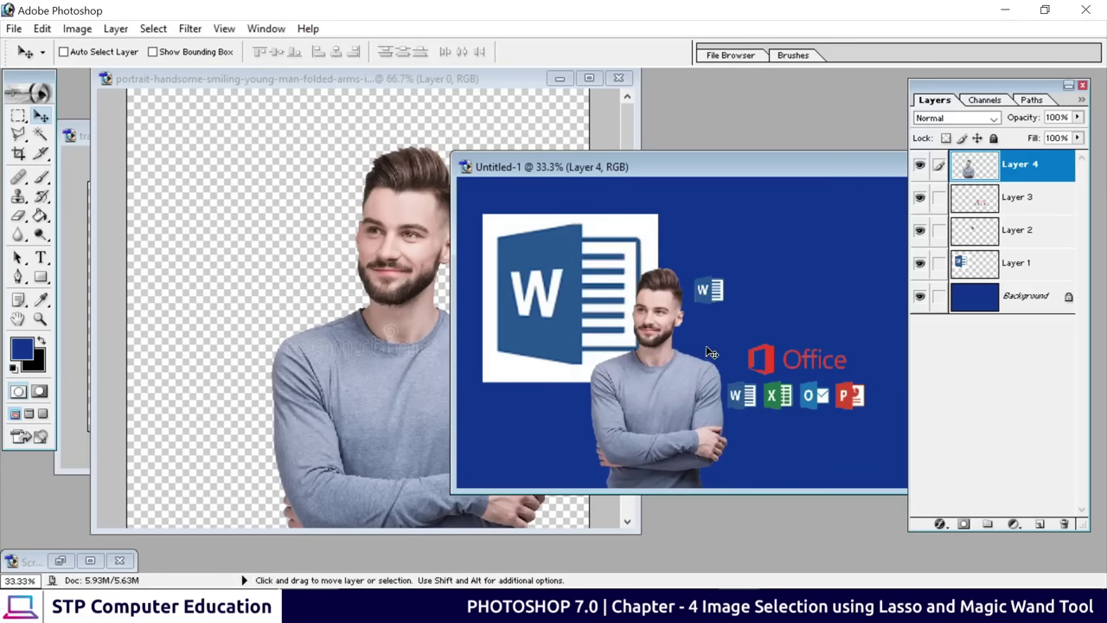
Enlarge the man to about 139% and move him to the banner's right side
key("ctrl+t")
left_click_drag(724, 268, 753, 225)
key("Return")
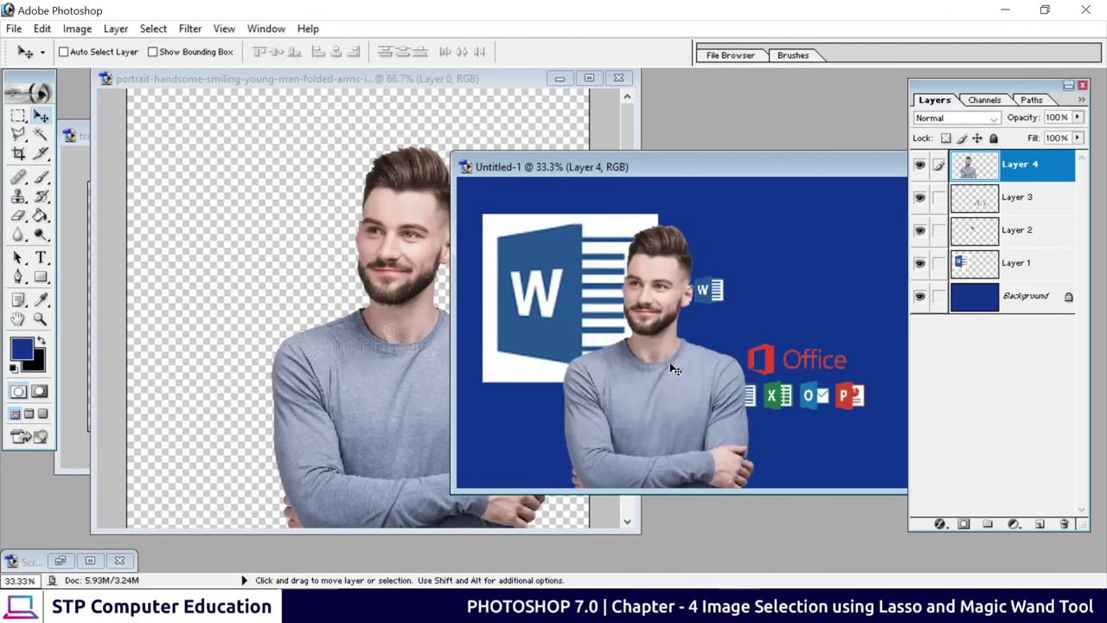
left_click_drag(673, 369, 708, 375)
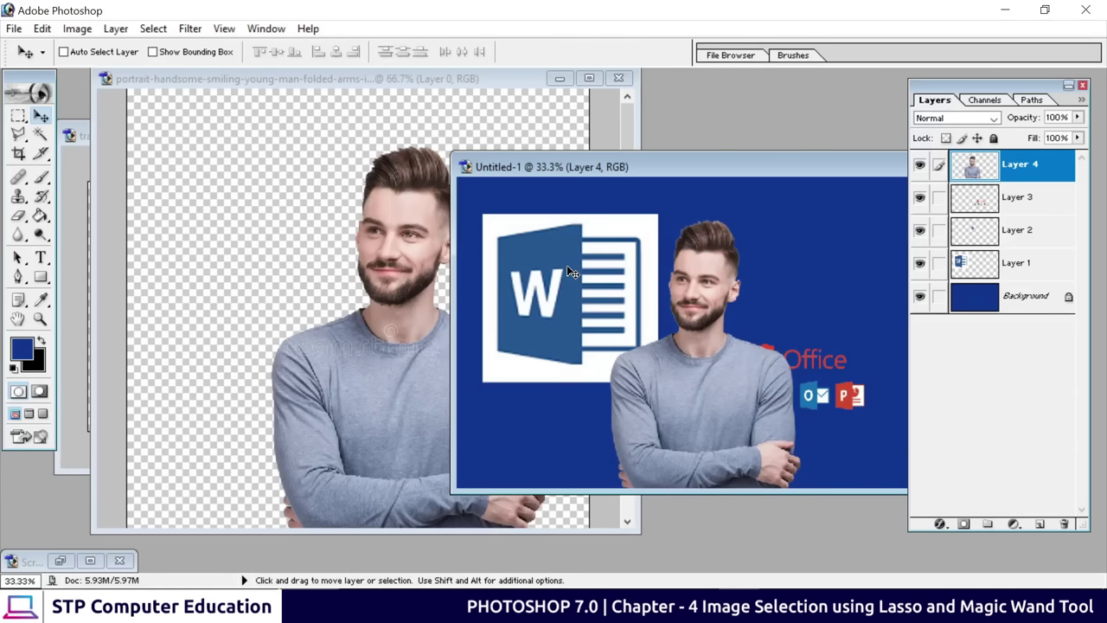
left_click_drag(753, 179, 486, 126)
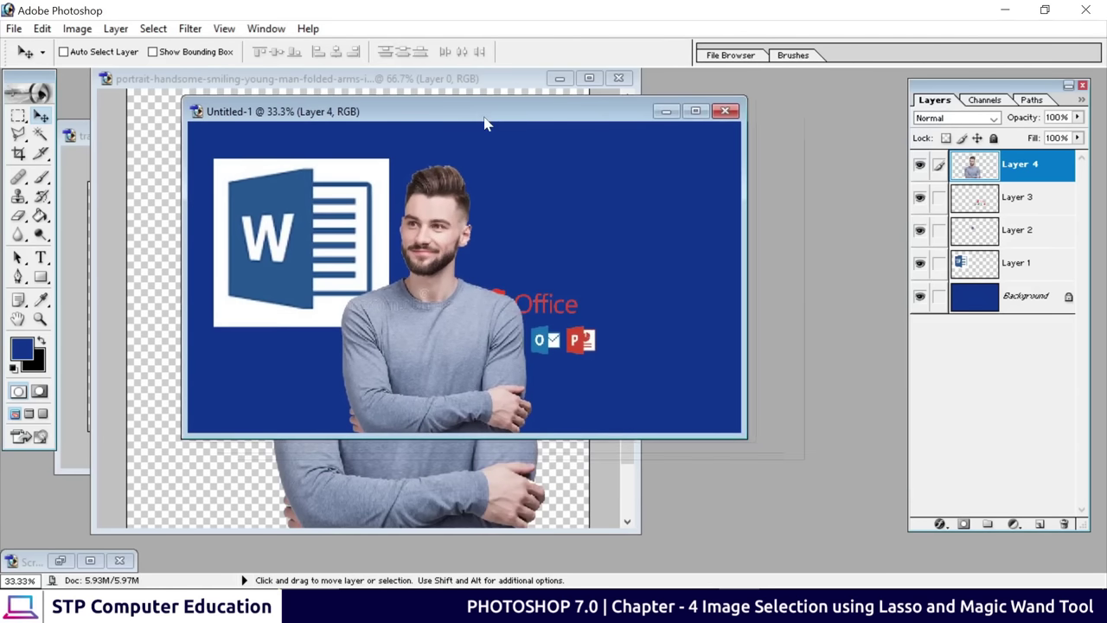
left_click_drag(435, 354, 638, 366)
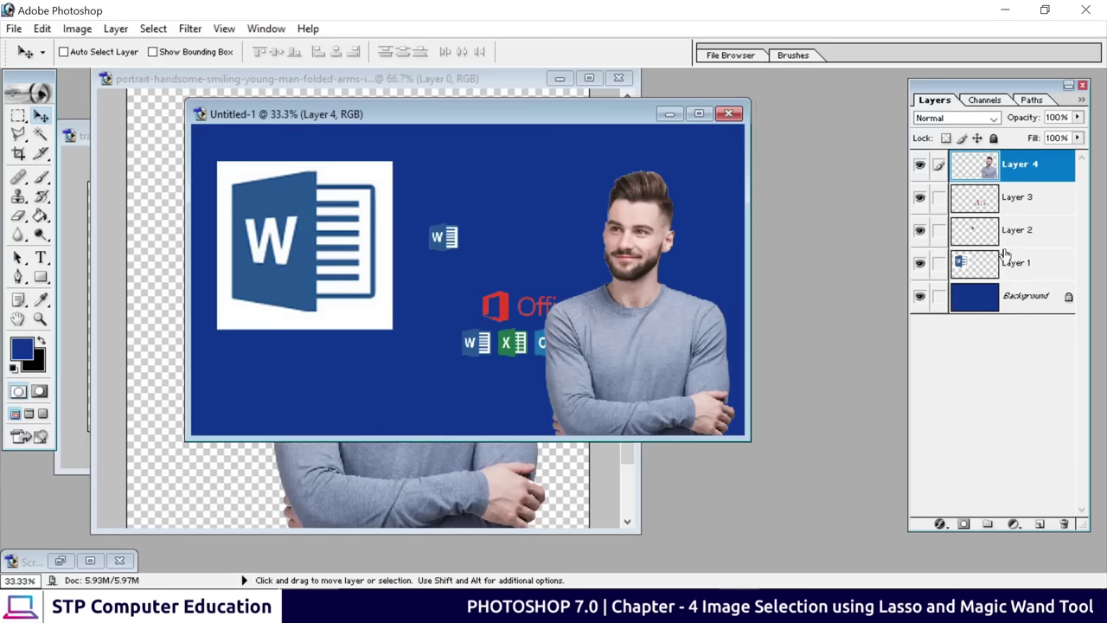
Check the Office logo, small W and large Word layers by toggling them, then select Layer 1
left_click(919, 199)
left_click(919, 199)
left_click(919, 230)
left_click(920, 230)
left_click(919, 262)
left_click(919, 262)
left_click(1017, 270)
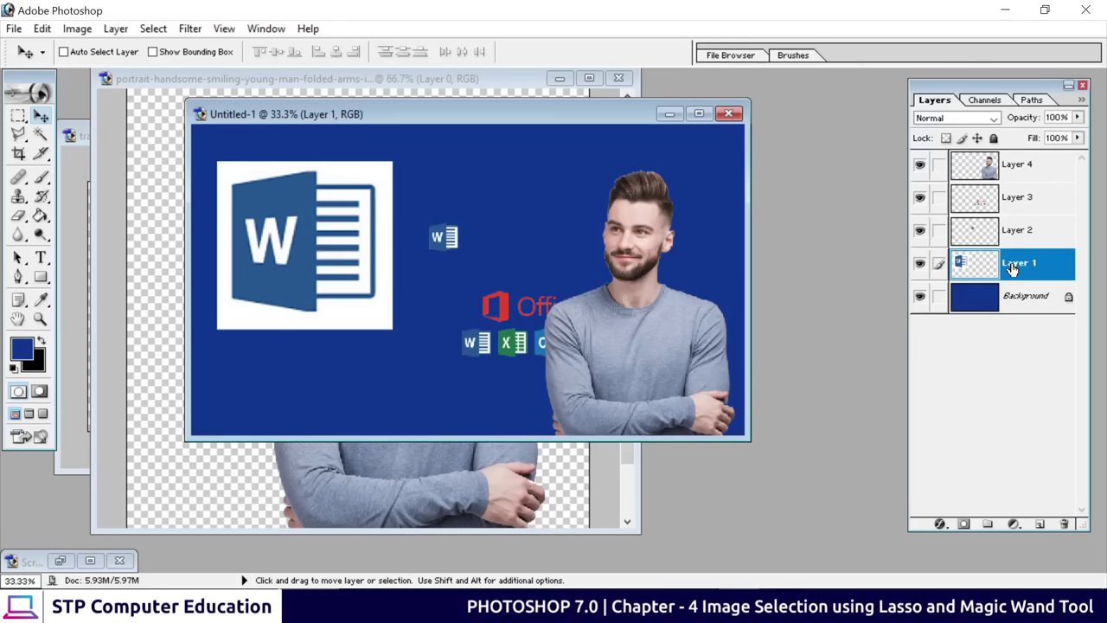
Delete Layer 1 containing the large Word logo
right_click(1012, 270)
left_click(951, 338)
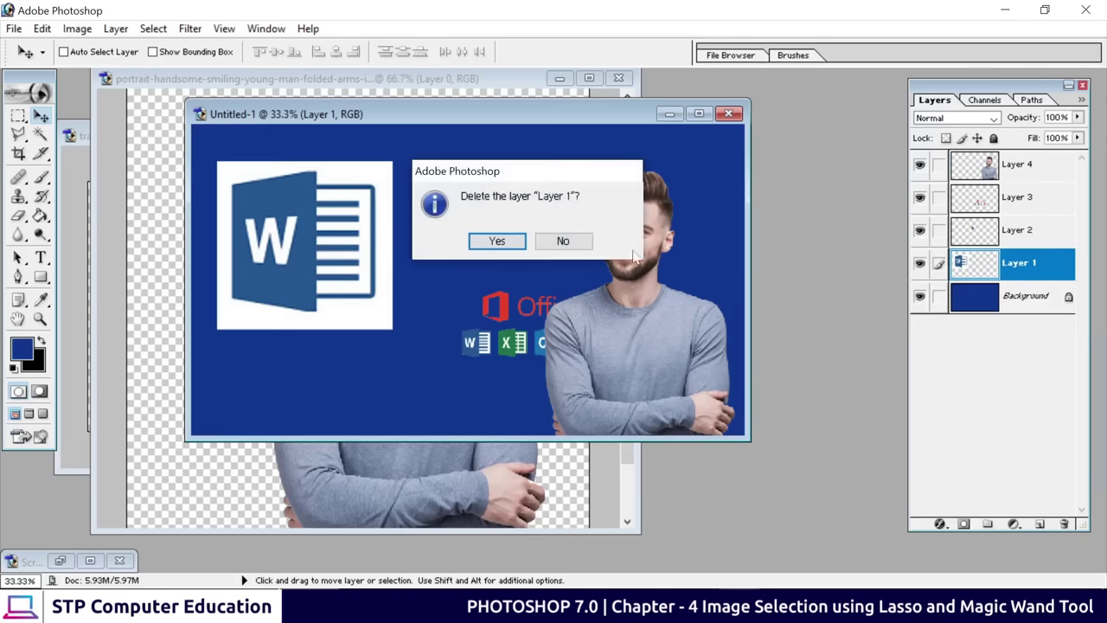
left_click(497, 242)
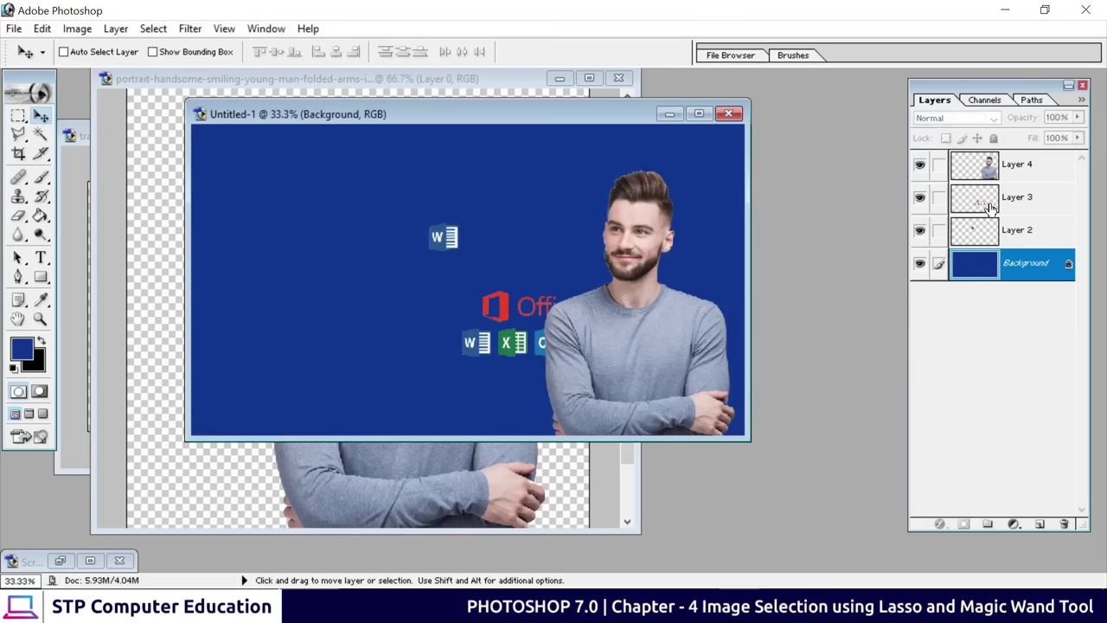
Enlarge the Office logo row on Layer 3 to about 202% and centre it on the banner's left
left_click(1024, 204)
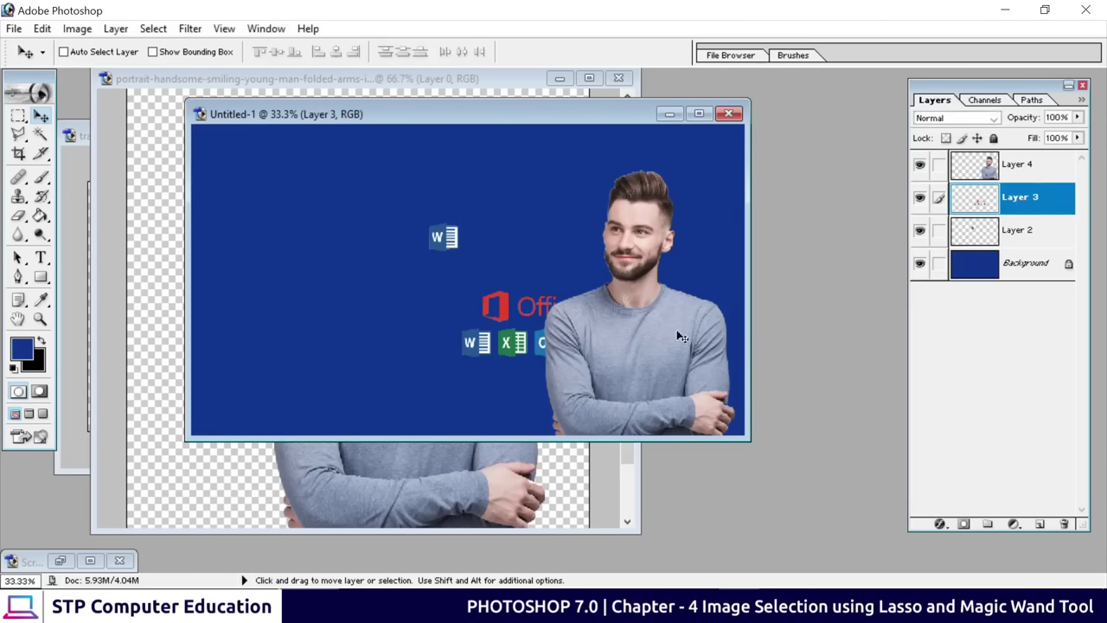
right_click(515, 348)
left_click(521, 357)
left_click_drag(513, 348, 285, 255)
key("ctrl+t")
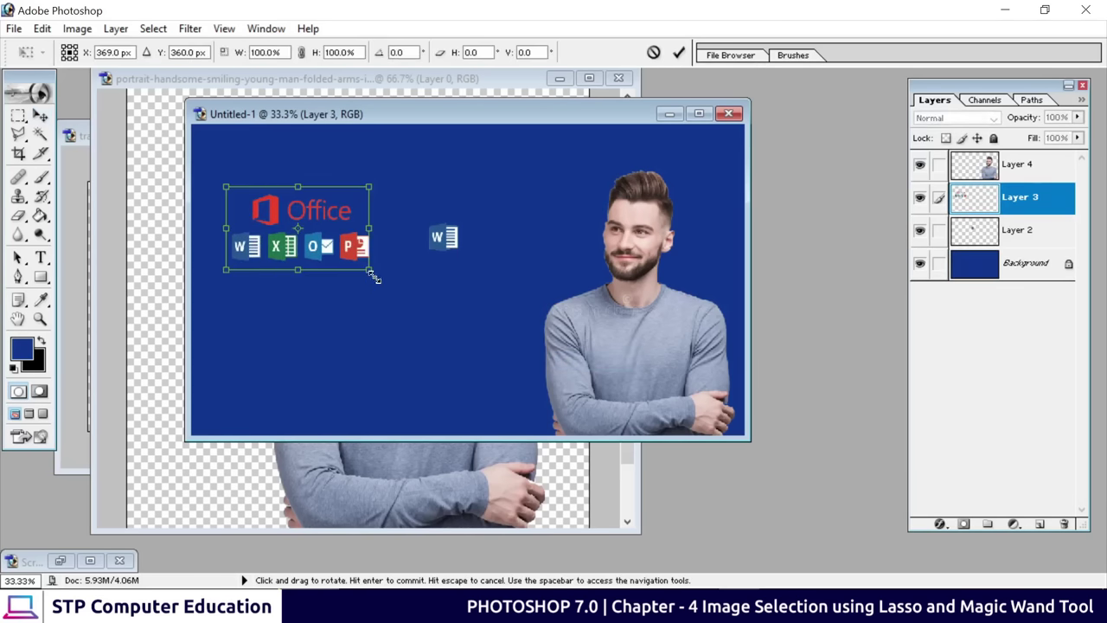
left_click_drag(372, 267, 428, 335)
left_click(679, 53)
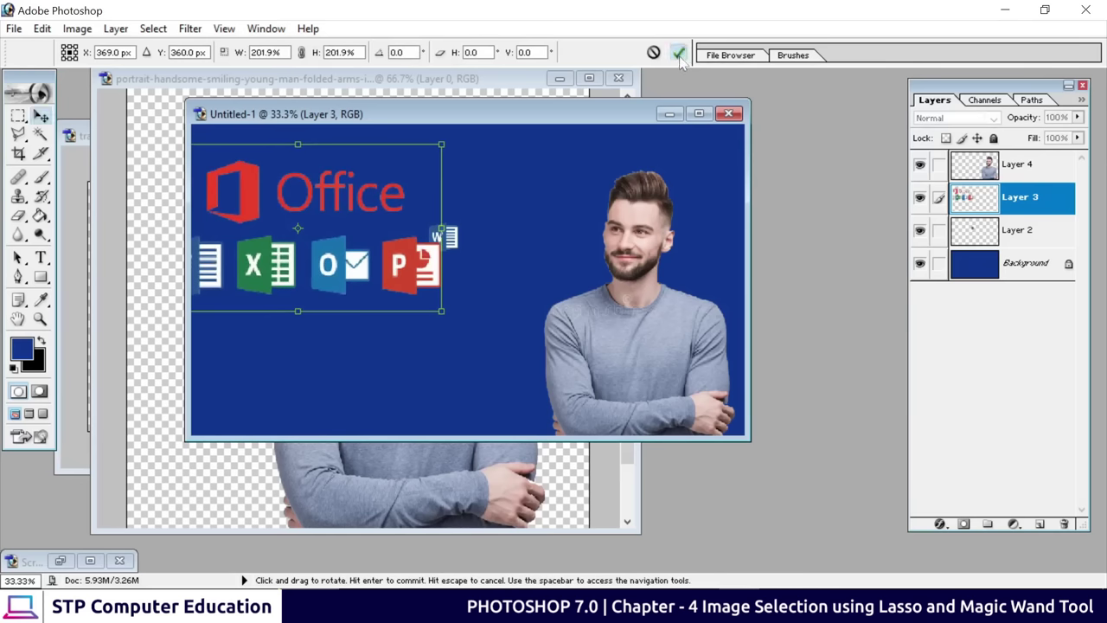
left_click_drag(344, 276, 413, 329)
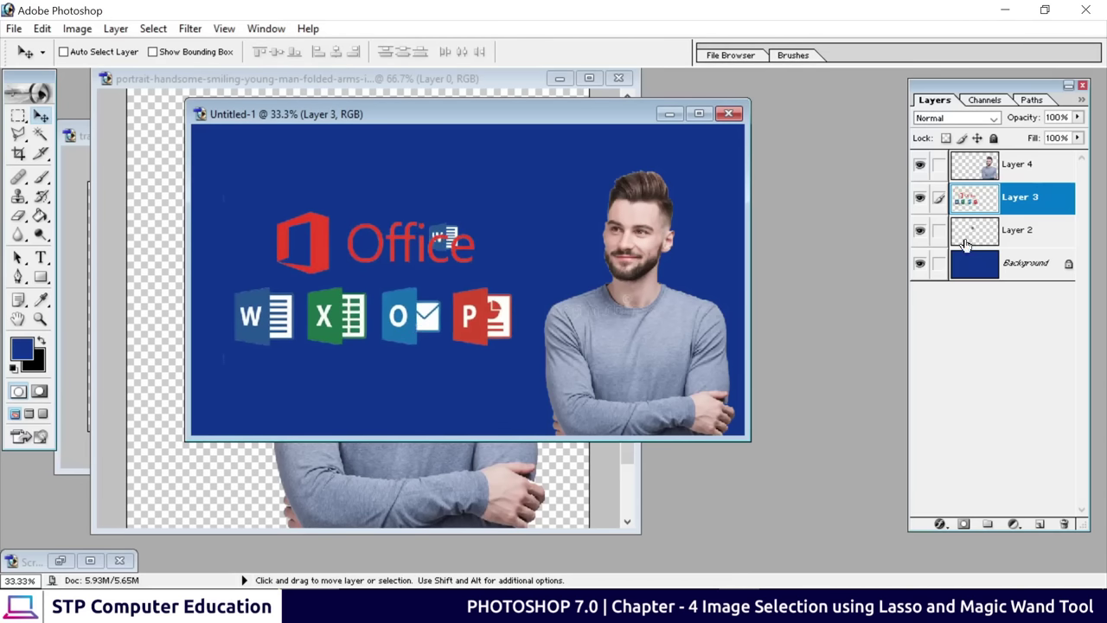
Delete Layer 2 with the small W icon and dismiss the locked-layer warning
left_click(1005, 240)
left_click(917, 234)
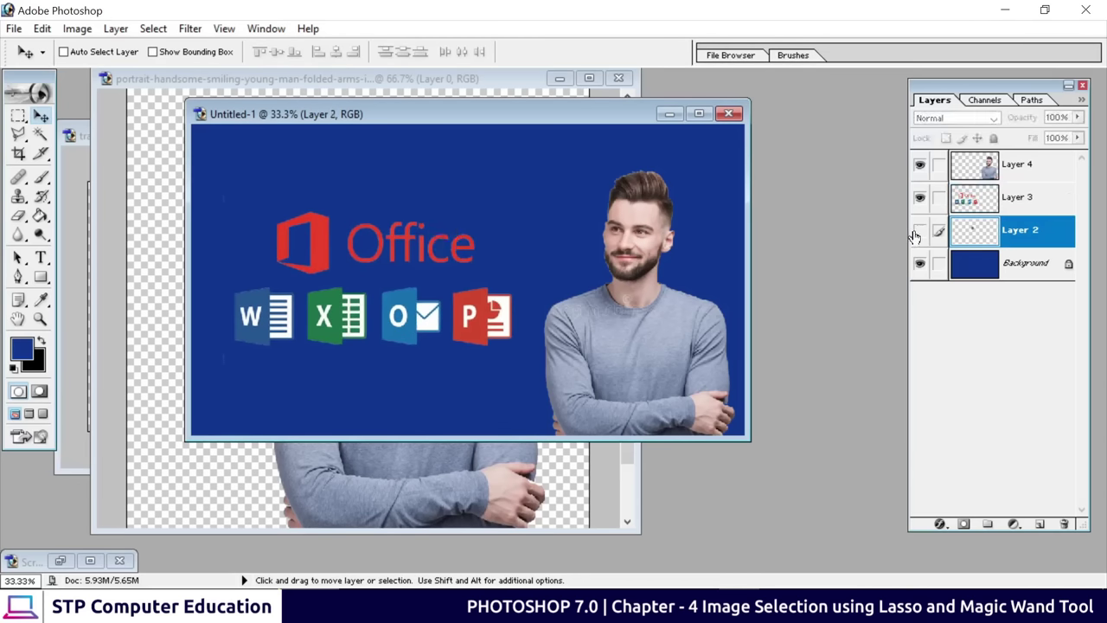
left_click(917, 234)
left_click(917, 234)
right_click(1029, 233)
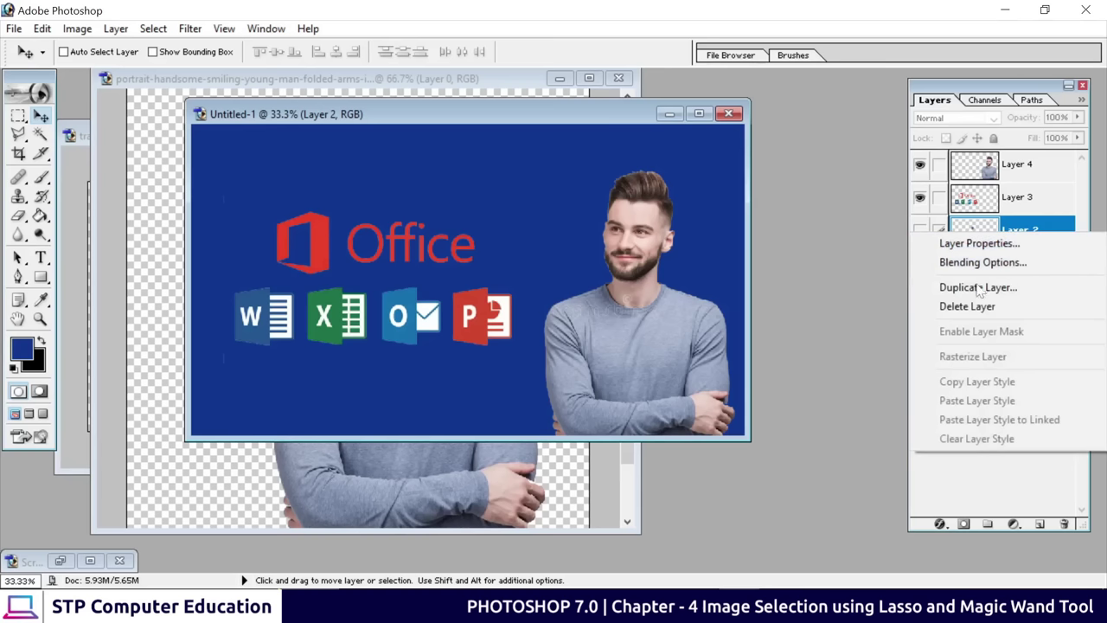
left_click(975, 306)
left_click(496, 240)
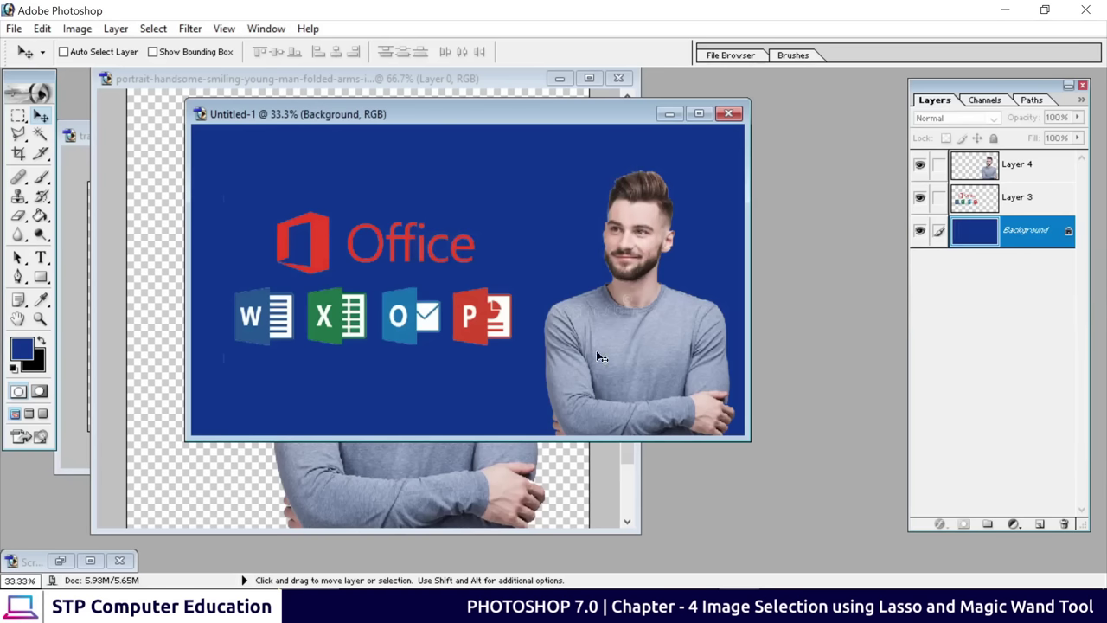
left_click(473, 323)
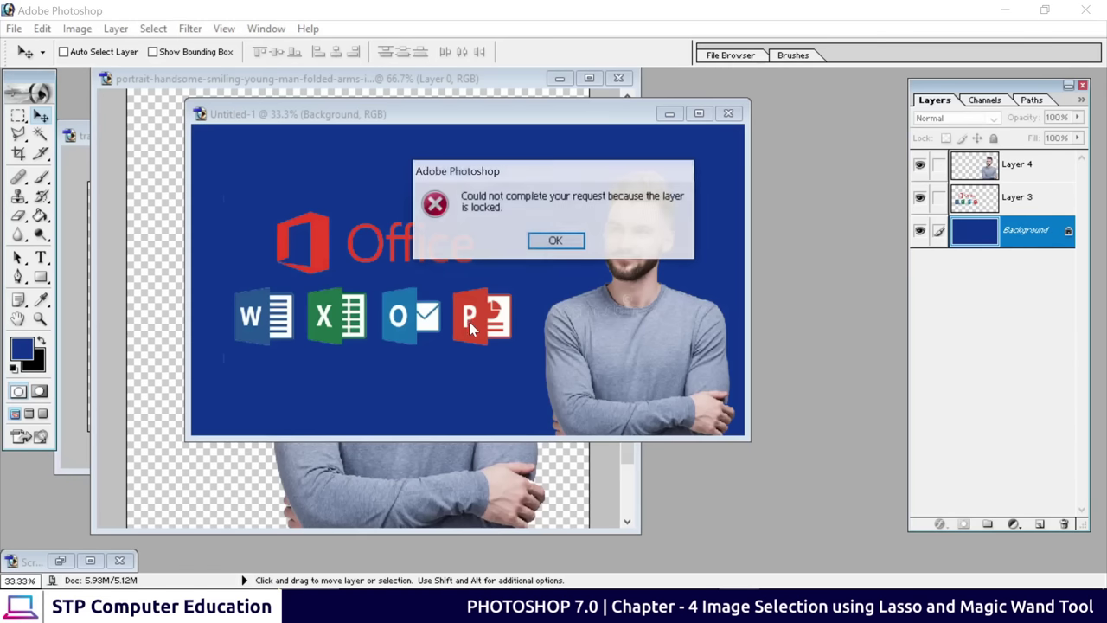
left_click(558, 243)
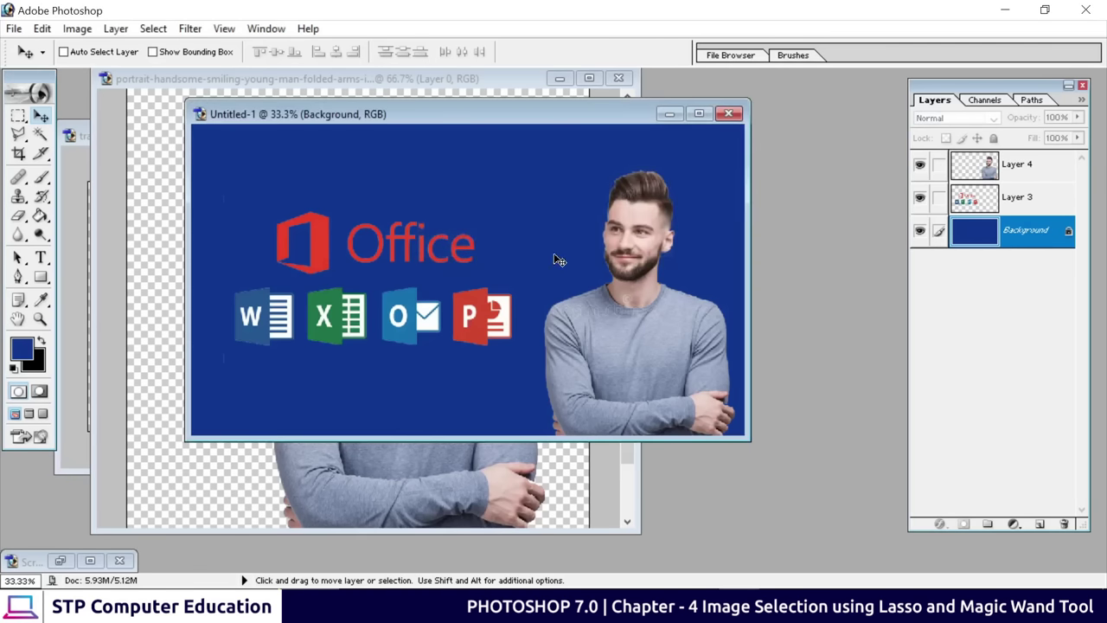
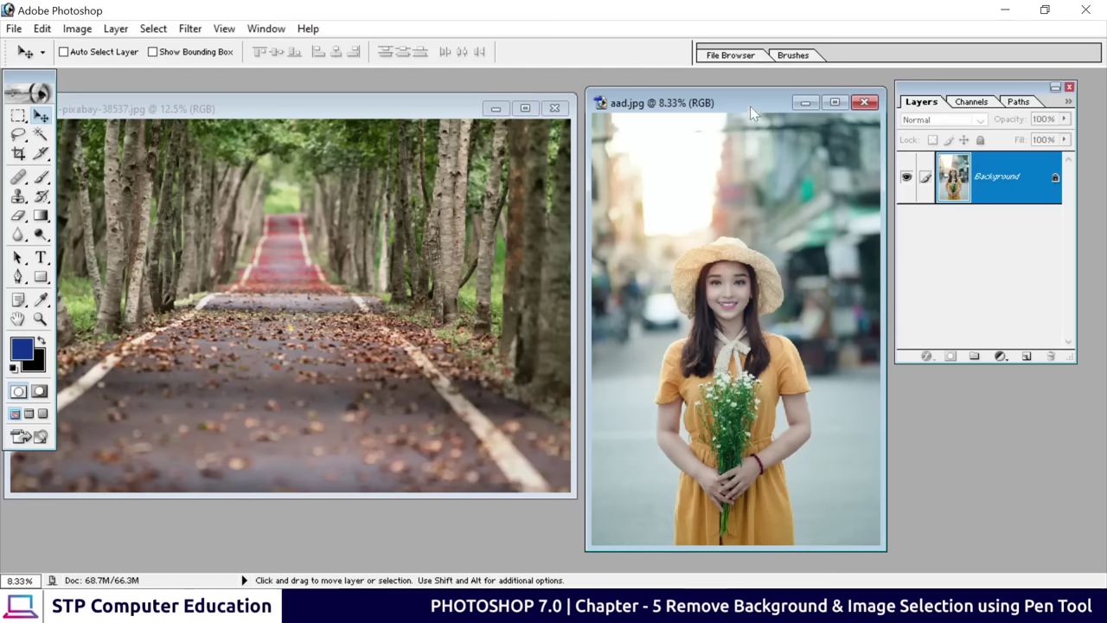
Drag the aad.jpg window left so it sits over the tree-lined road photo
left_click_drag(750, 107, 485, 89)
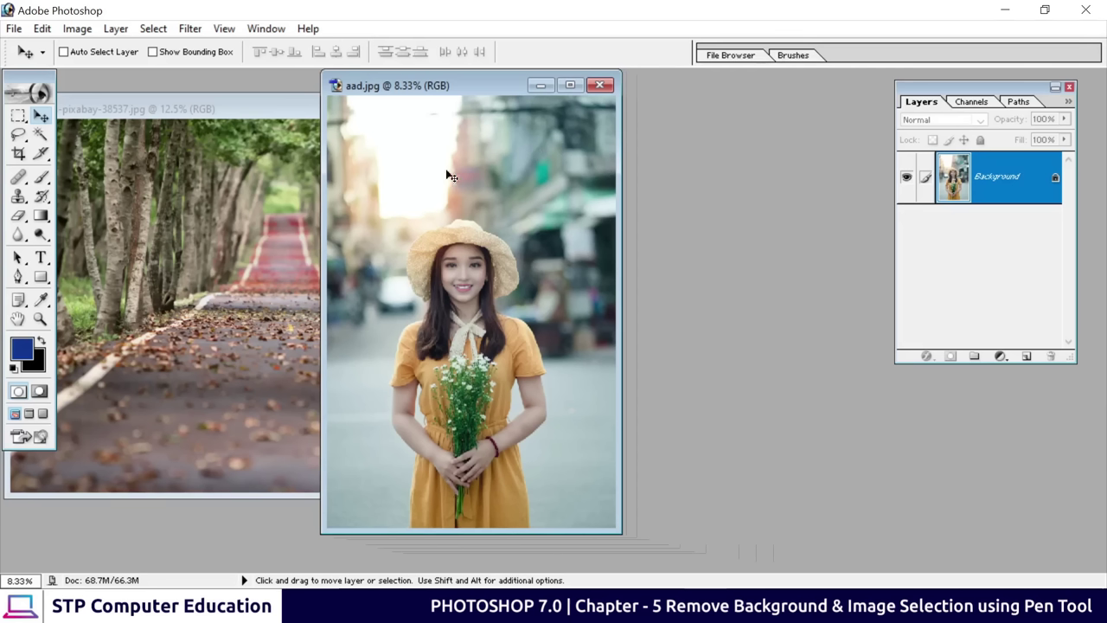
Draw a closed four-cornered blue shape layer above the woman's head with the Pen tool
left_click(18, 277)
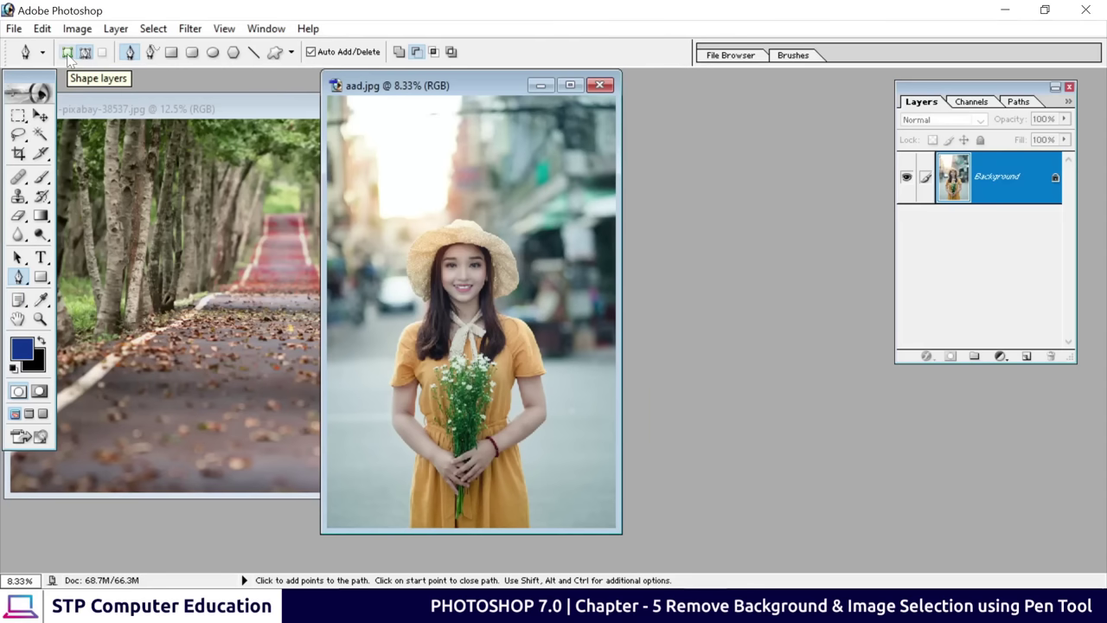
left_click(67, 53)
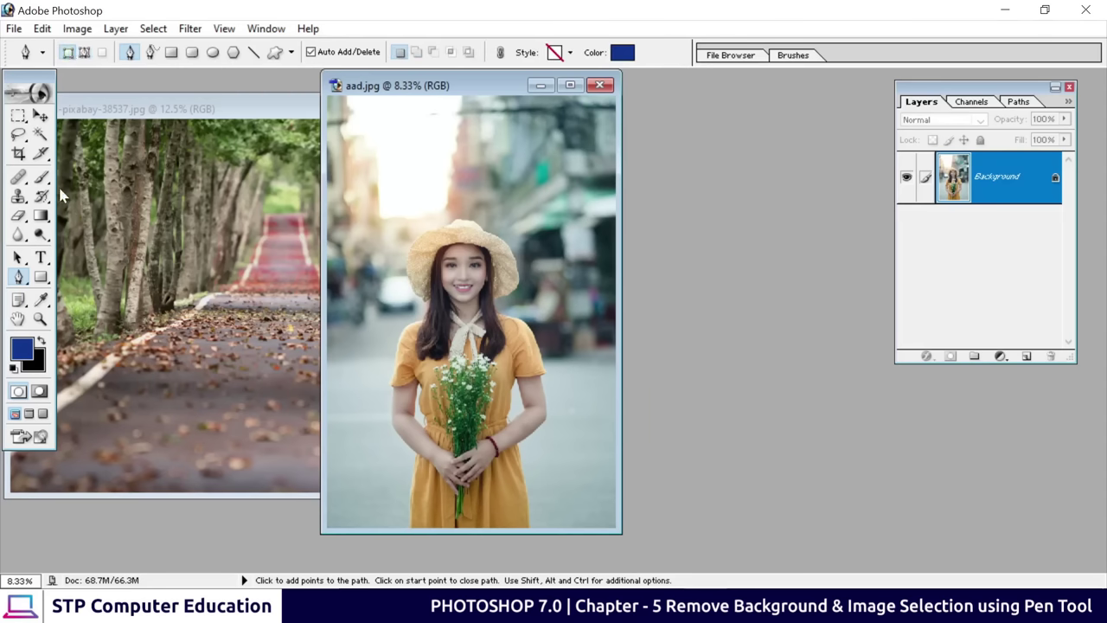
left_click(384, 275)
left_click(393, 174)
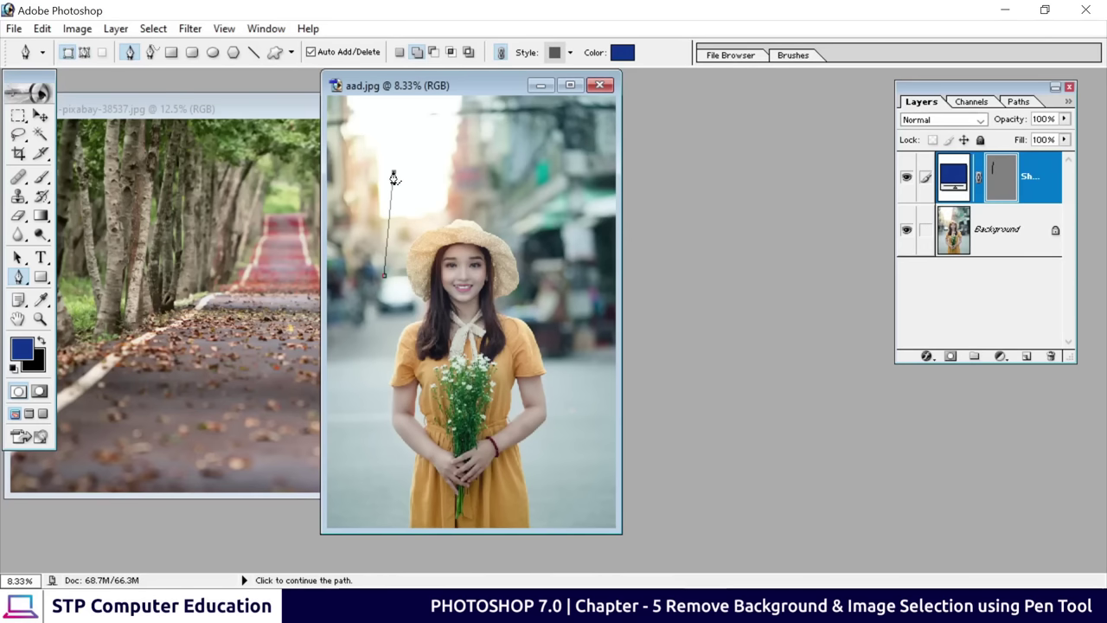
left_click(475, 173)
left_click(477, 270)
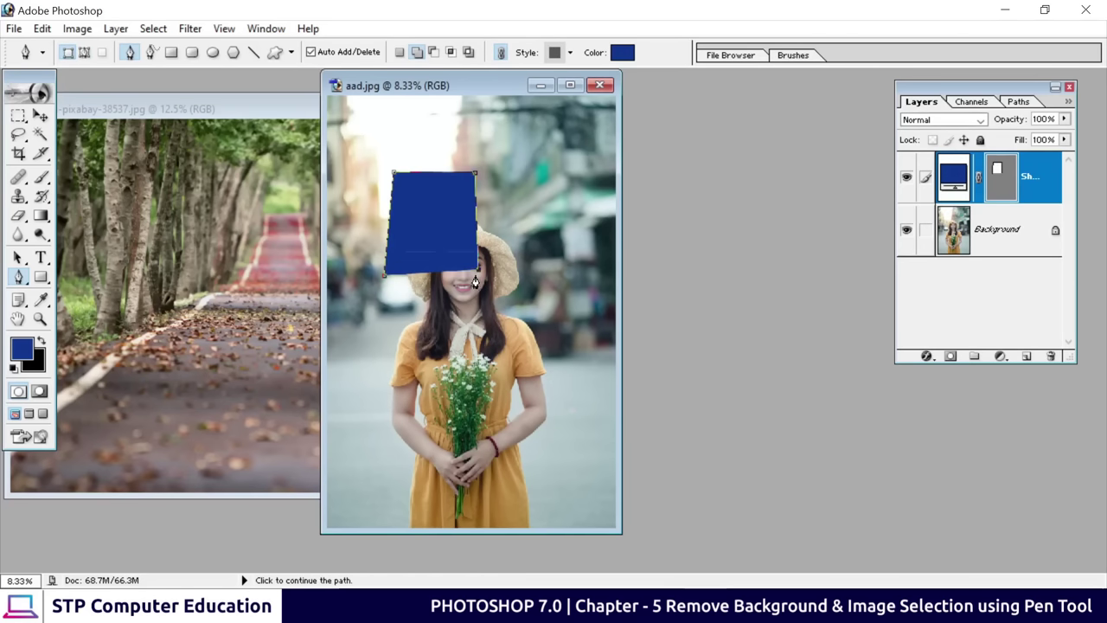
left_click(385, 282)
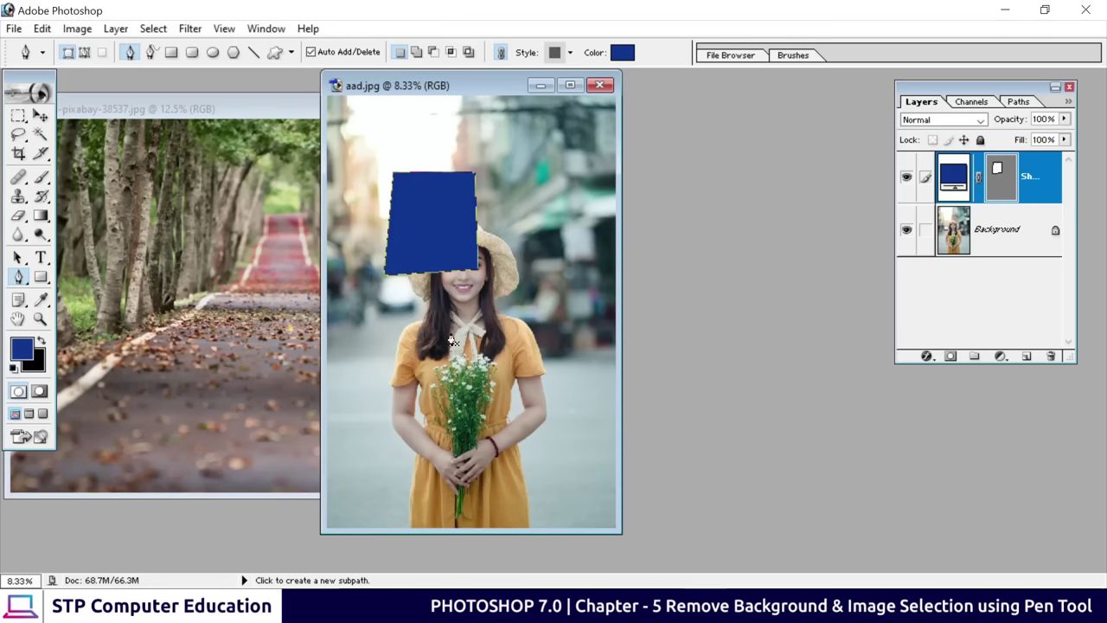
Choose Delete Layer for the Shape 1 layer from its context menu
right_click(1018, 178)
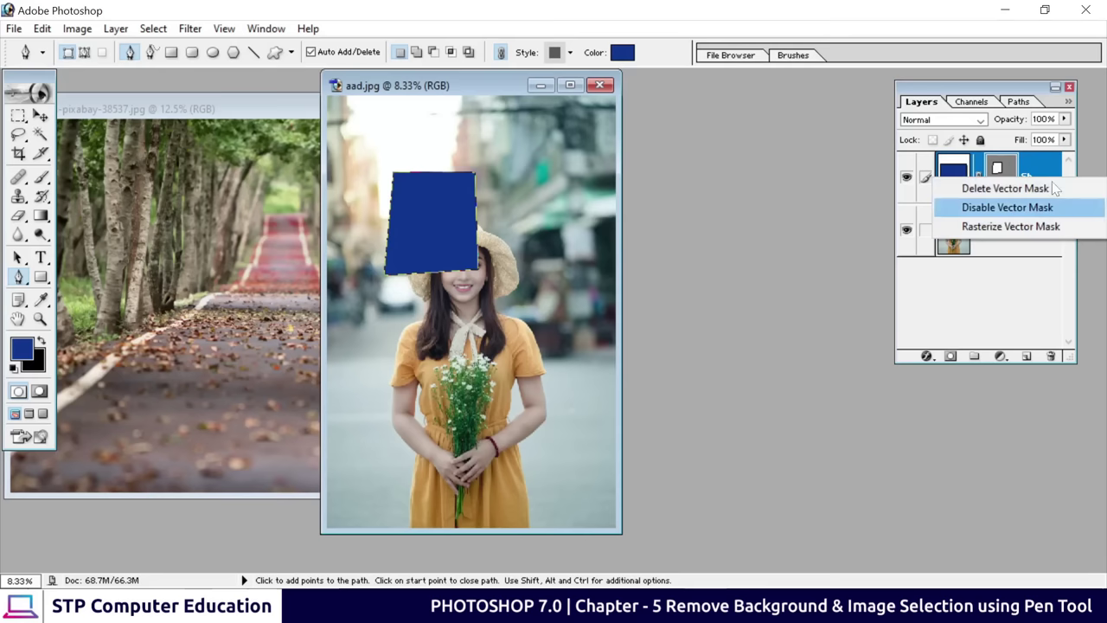
left_click(1053, 173)
right_click(1054, 173)
left_click(976, 241)
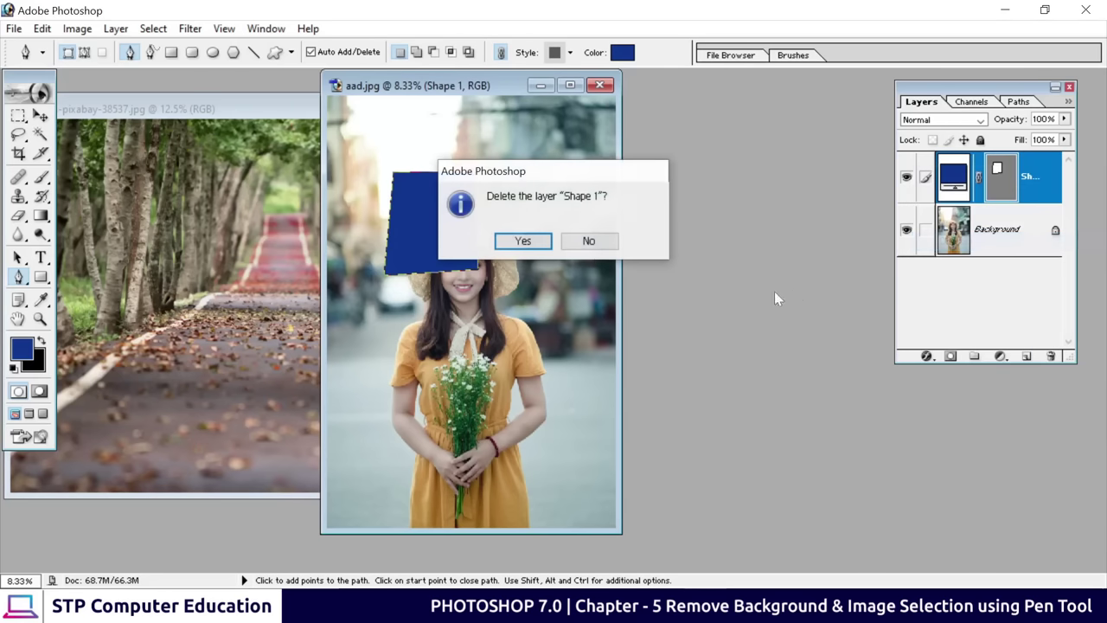
Confirm deleting Shape 1, switch the Pen to Paths mode, and maximize the aad.jpg window
left_click(523, 242)
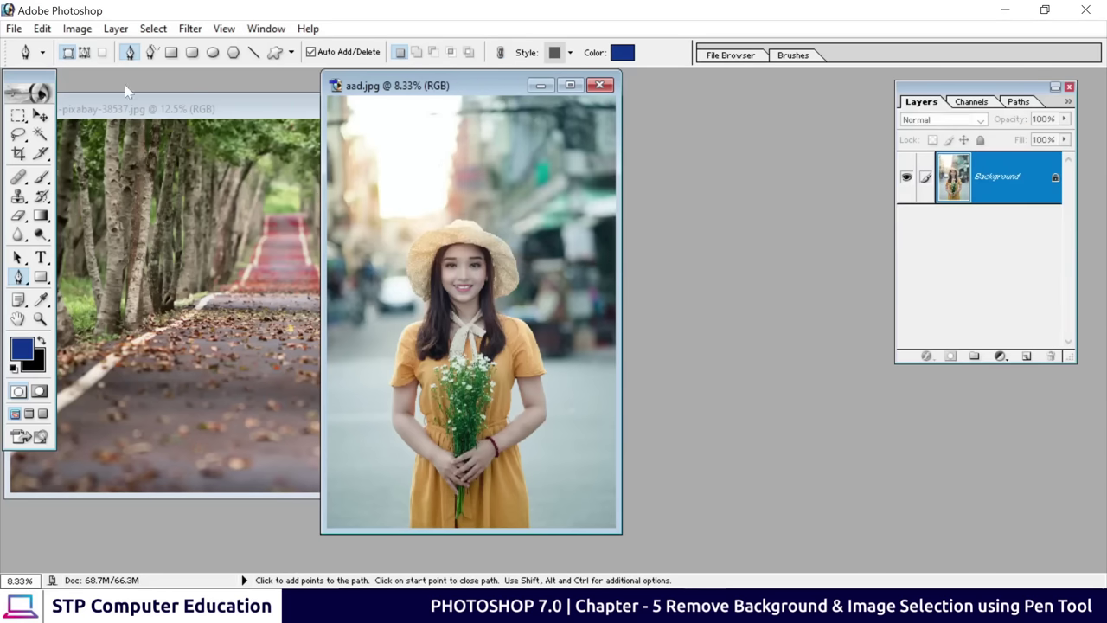
left_click(85, 53)
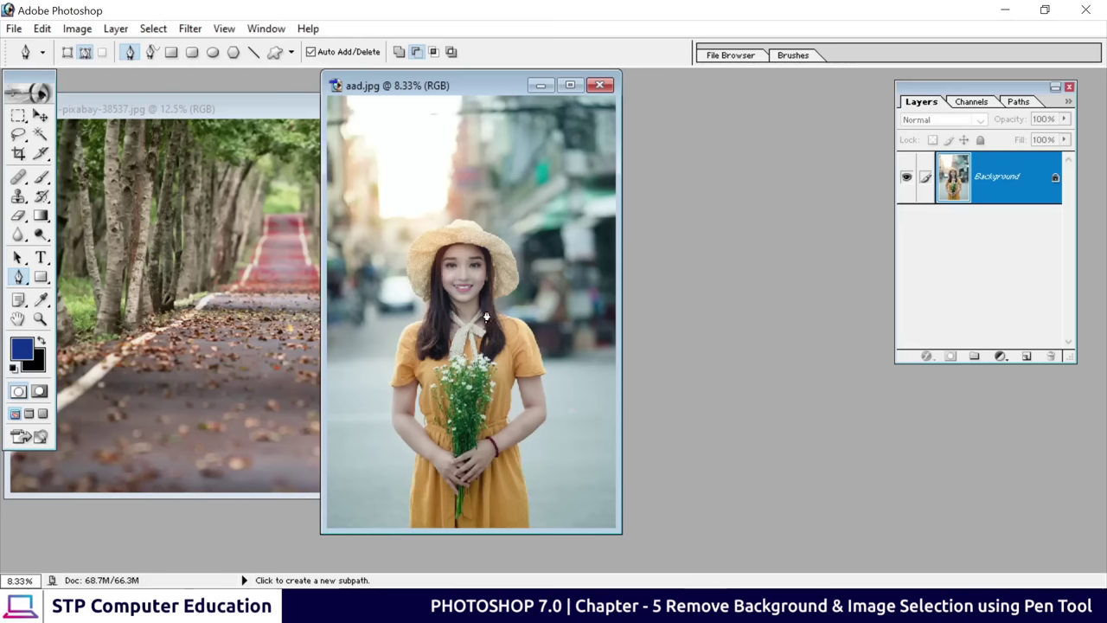
left_click(570, 86)
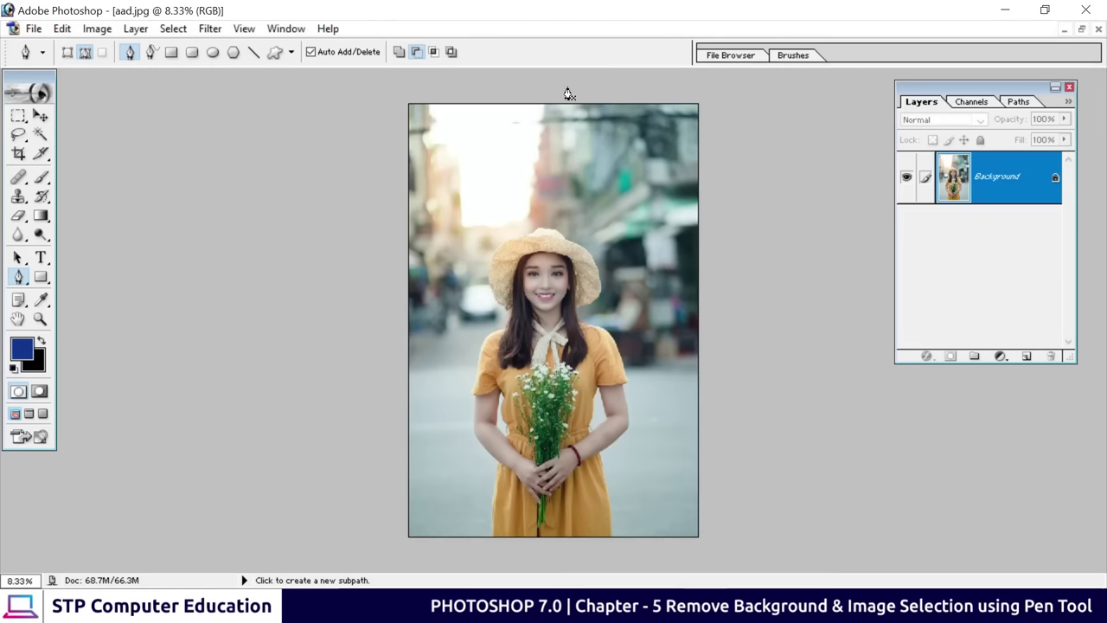
Zoom to 50% on the dress hem and place the first anchor at its lower left edge
key("ctrl+equal")
key("ctrl+equal")
key("ctrl+equal")
key("ctrl+equal")
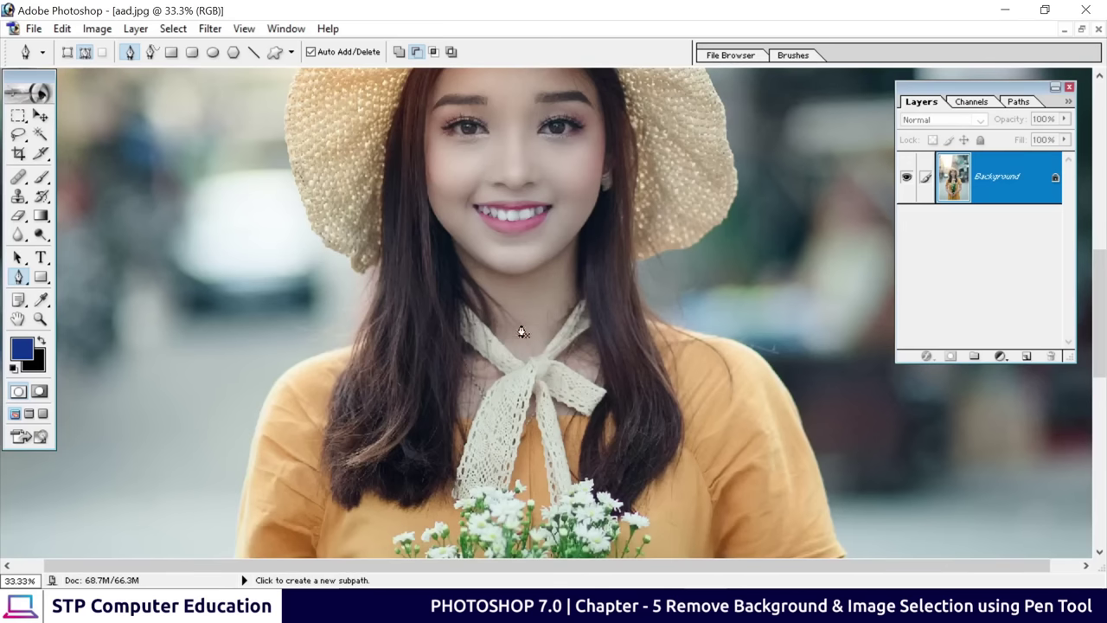
left_click_drag(410, 396, 563, 111)
key("ctrl+equal")
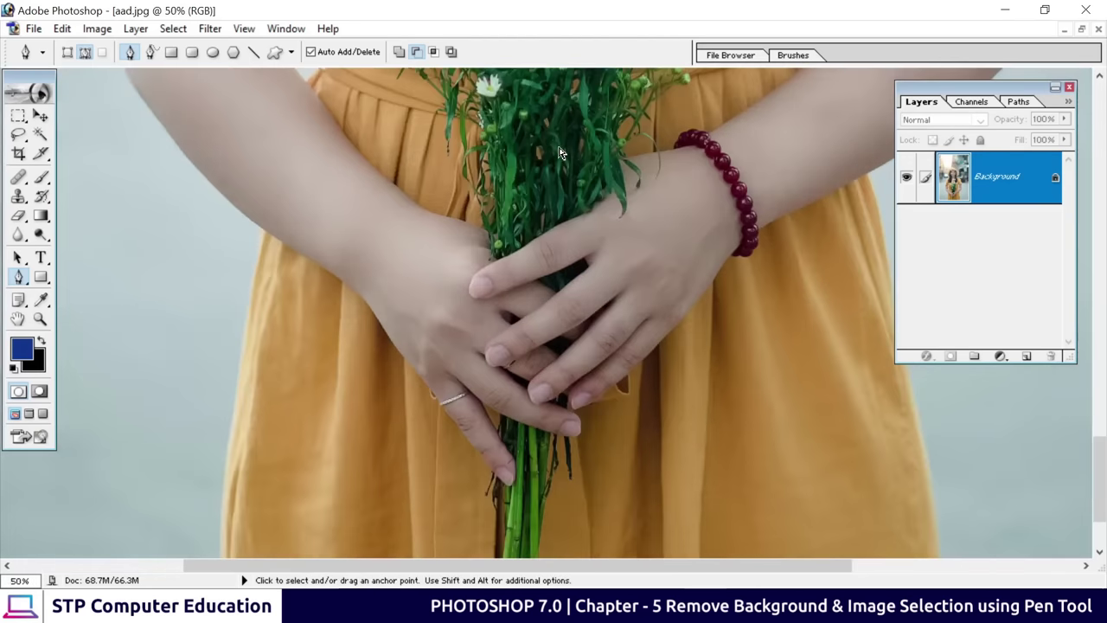
left_click_drag(363, 351, 460, 116)
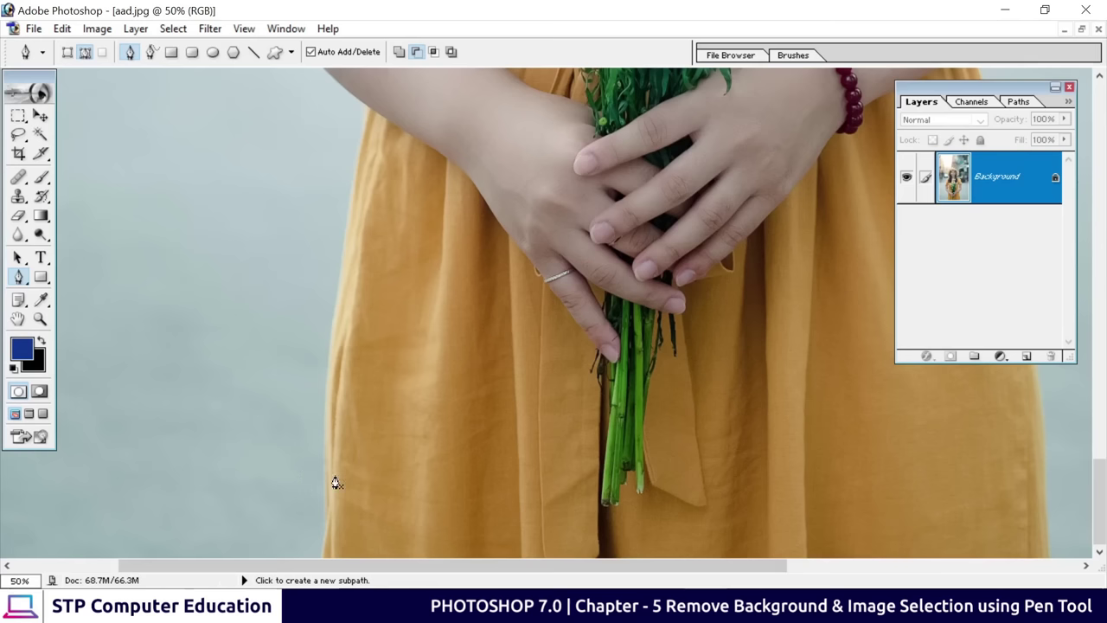
left_click(321, 557)
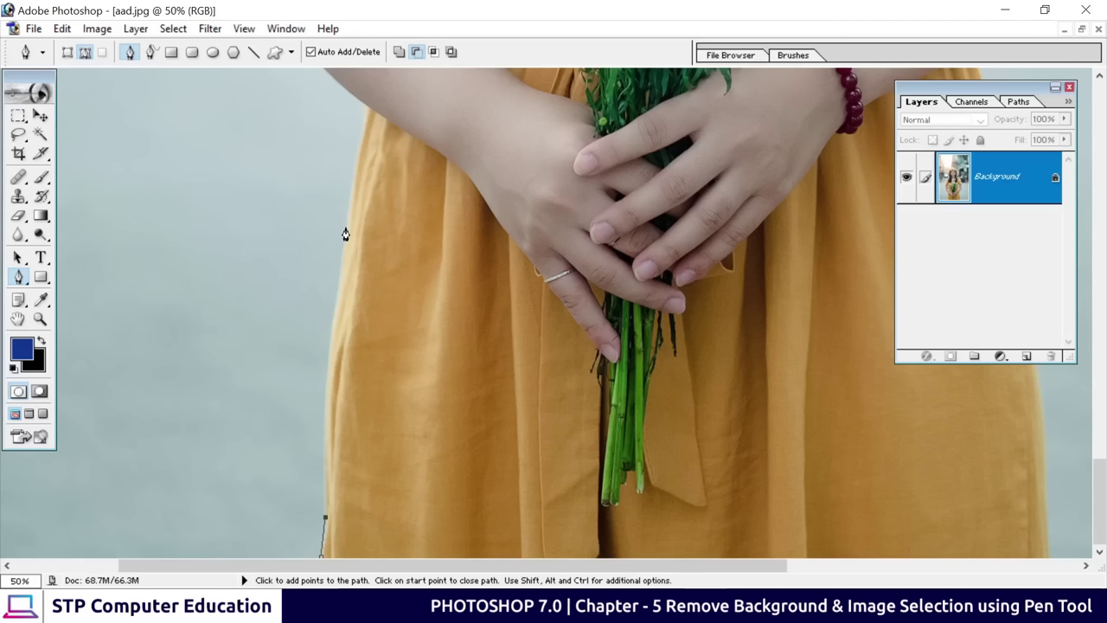
Curve pen anchors up the dress's left edge, undoing a stray point, to where it meets the arm
left_click(345, 234)
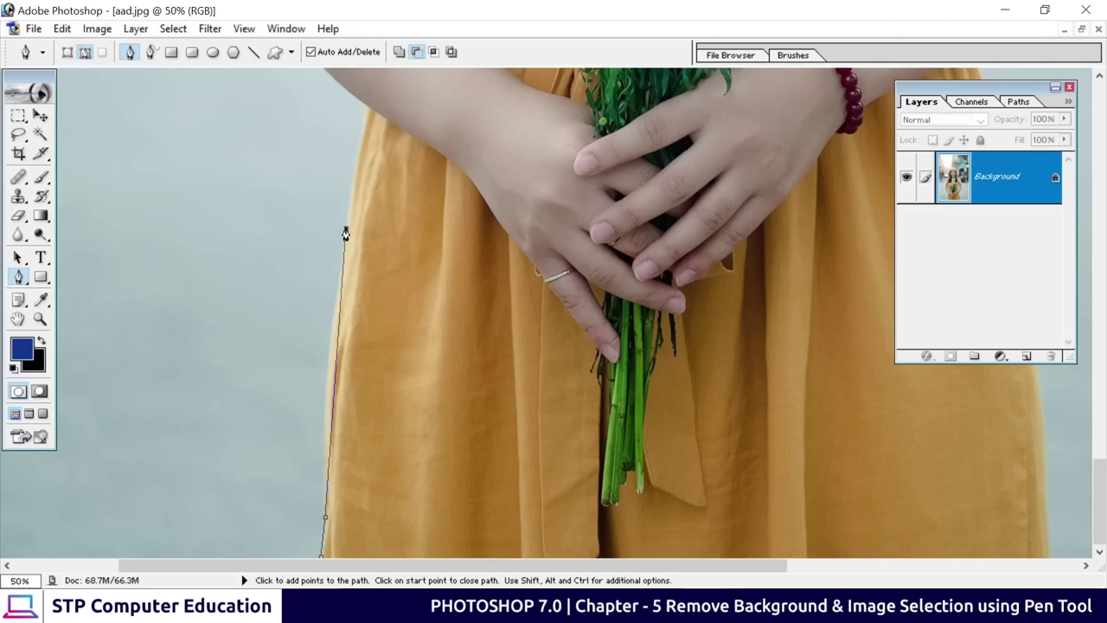
left_click_drag(345, 233, 365, 161)
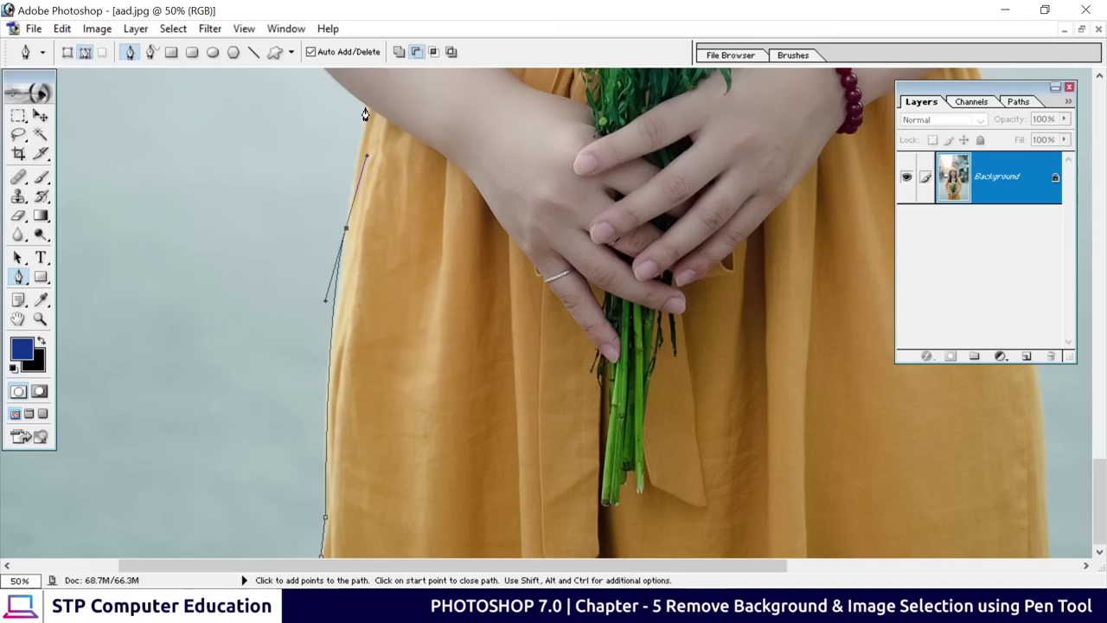
left_click(366, 114)
key("ctrl+z")
left_click(346, 230)
left_click(366, 109)
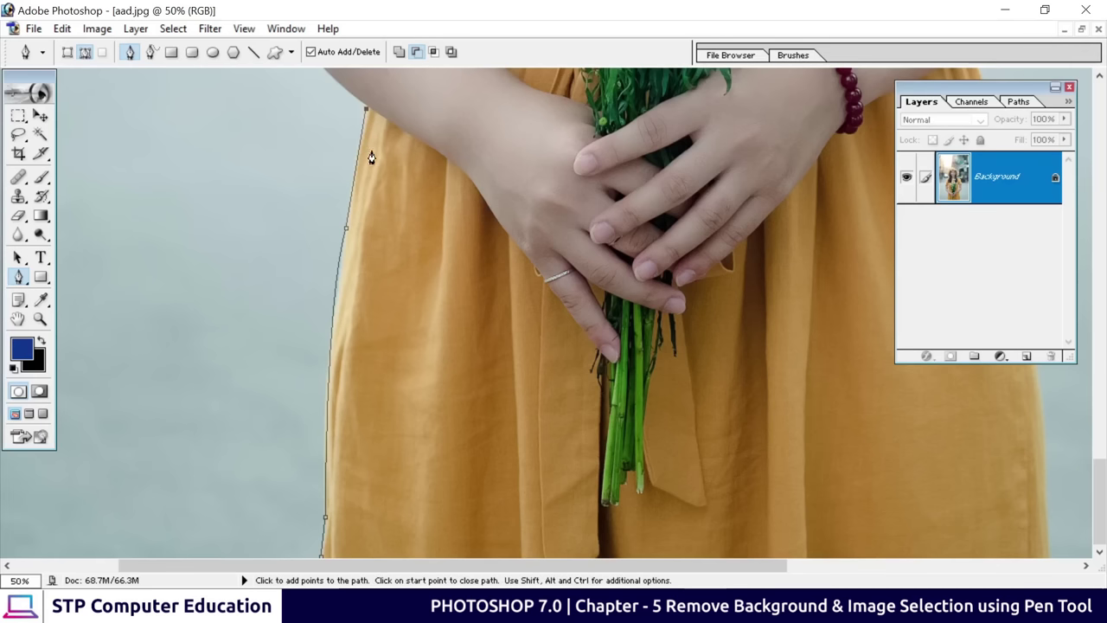
Zoom to 66.7% around the elbow and resume the path with an anchor on the arm's outer edge
left_click_drag(372, 152, 323, 334)
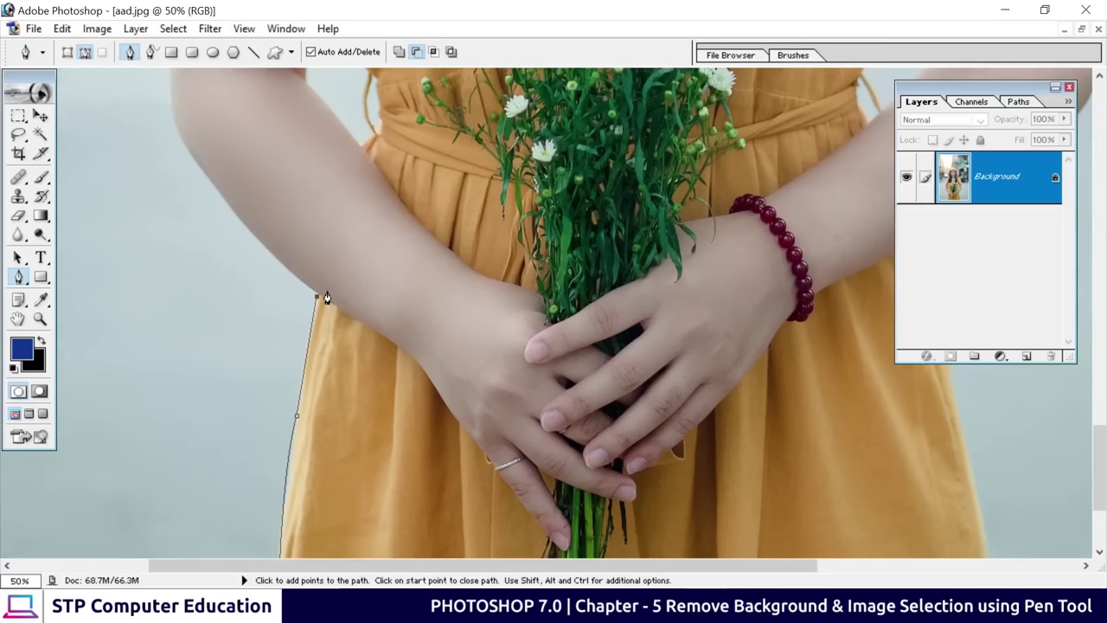
key("space")
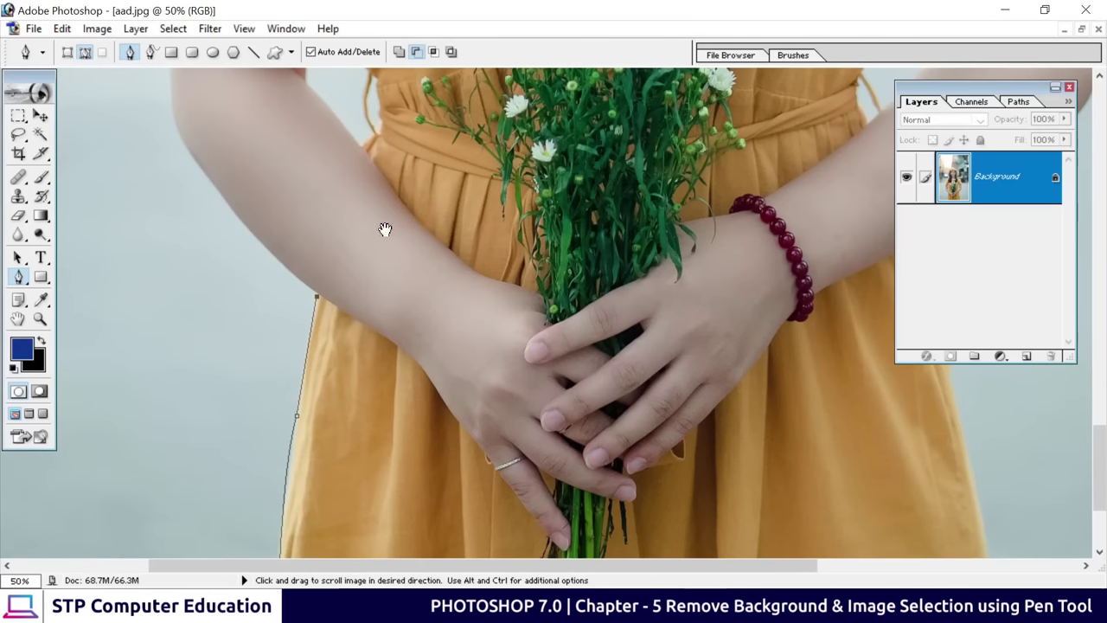
left_click_drag(369, 395, 383, 408)
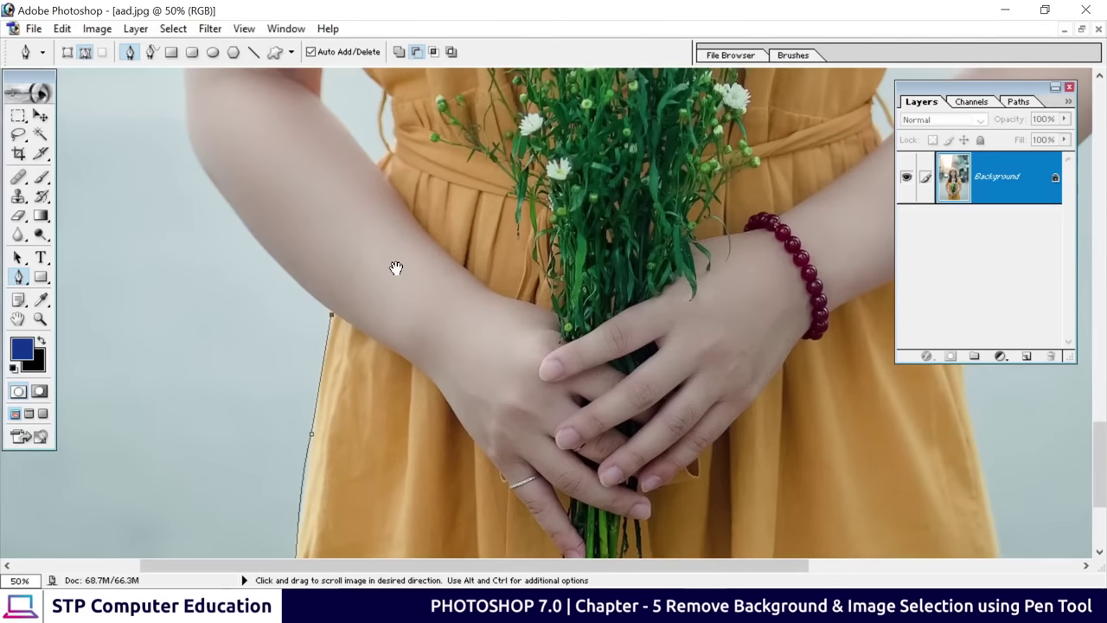
left_click_drag(396, 268, 358, 344)
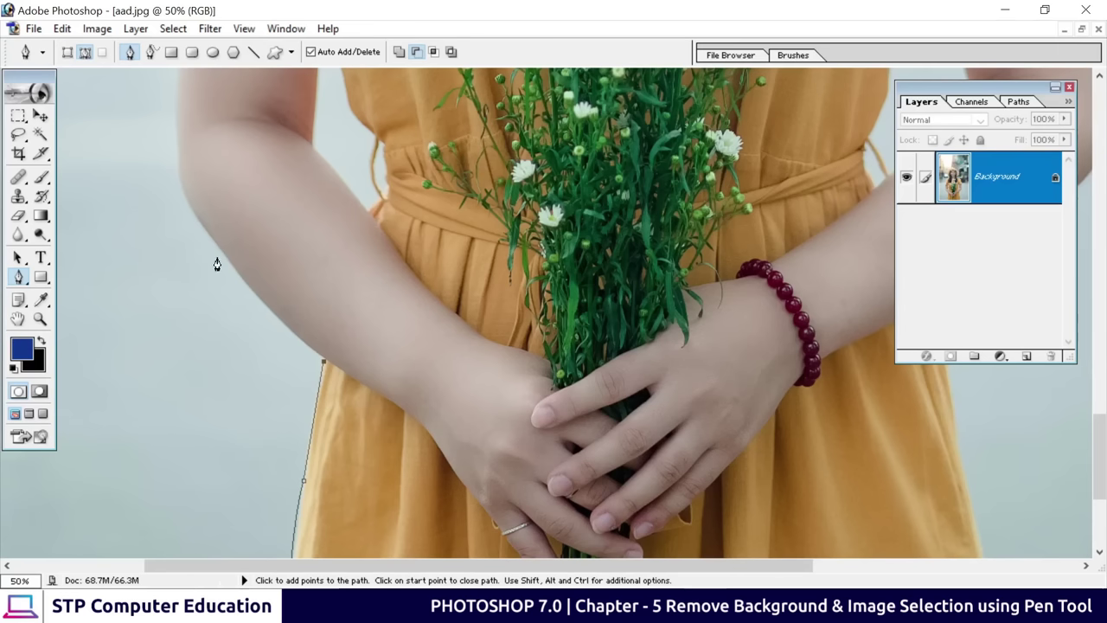
left_click_drag(334, 317, 400, 277)
key("ctrl+plus")
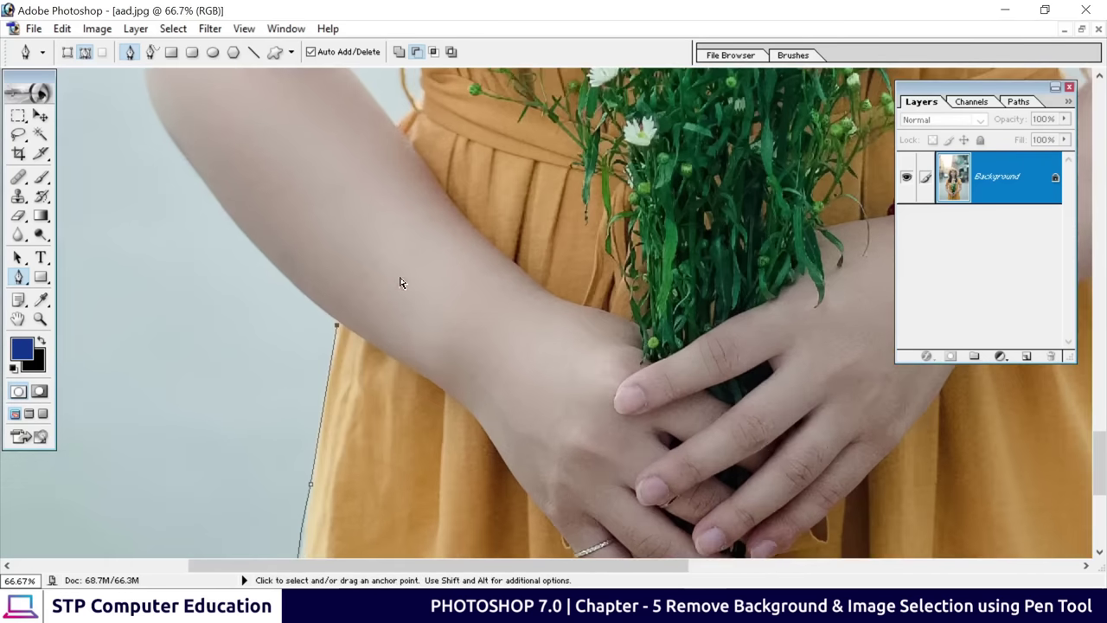
left_click_drag(320, 280, 342, 314)
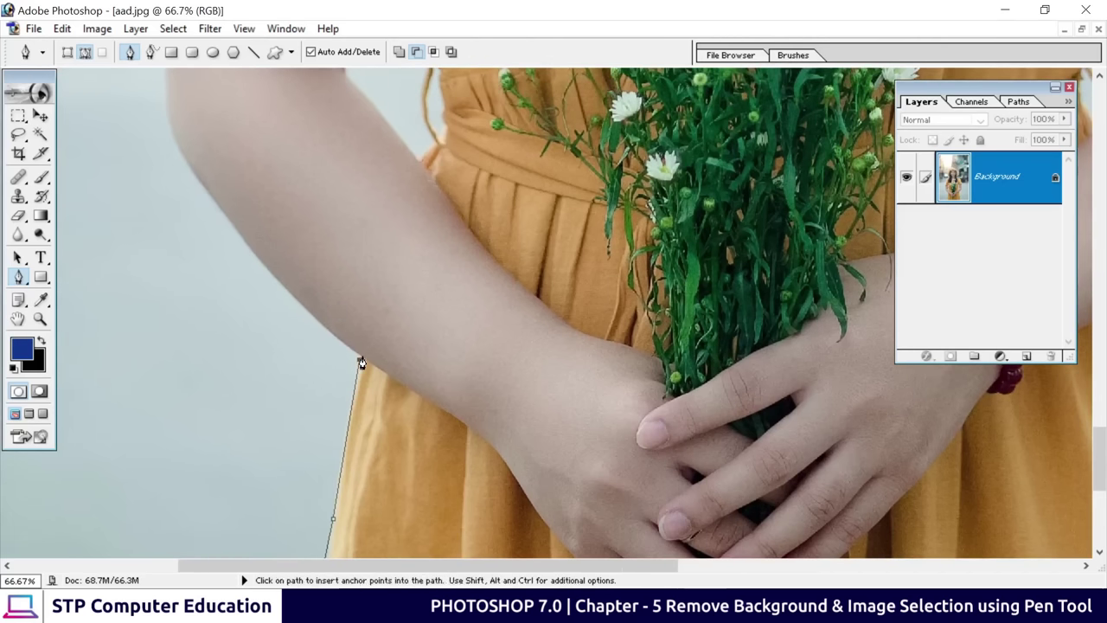
left_click(359, 356)
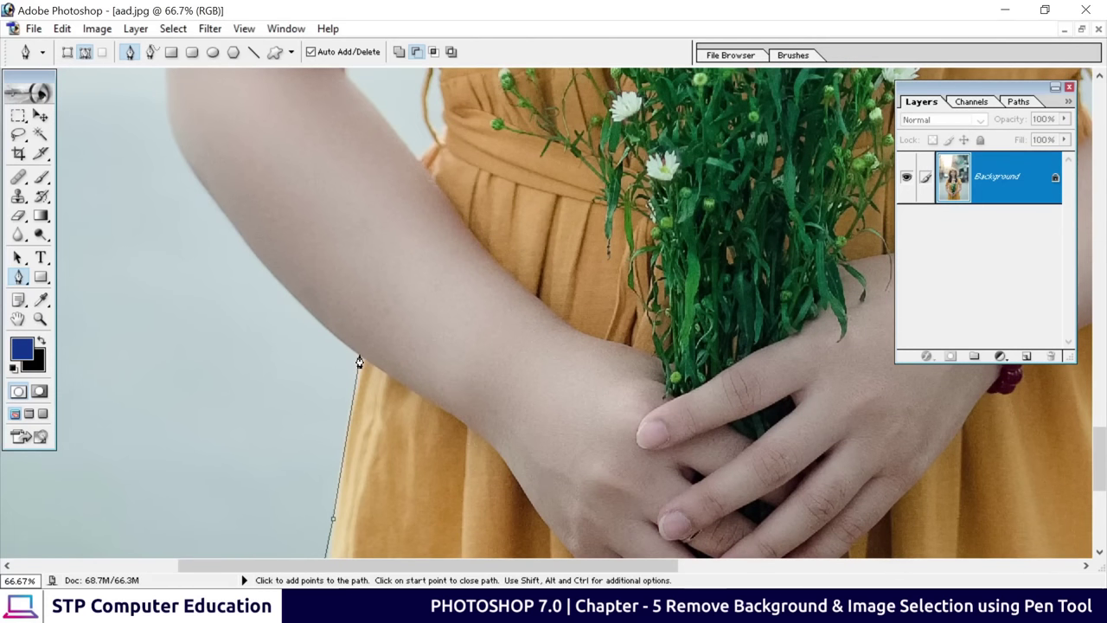
left_click(297, 298)
Add curved anchors along the outer arm, past the elbow, toward the sleeve
left_click_drag(308, 273, 474, 405)
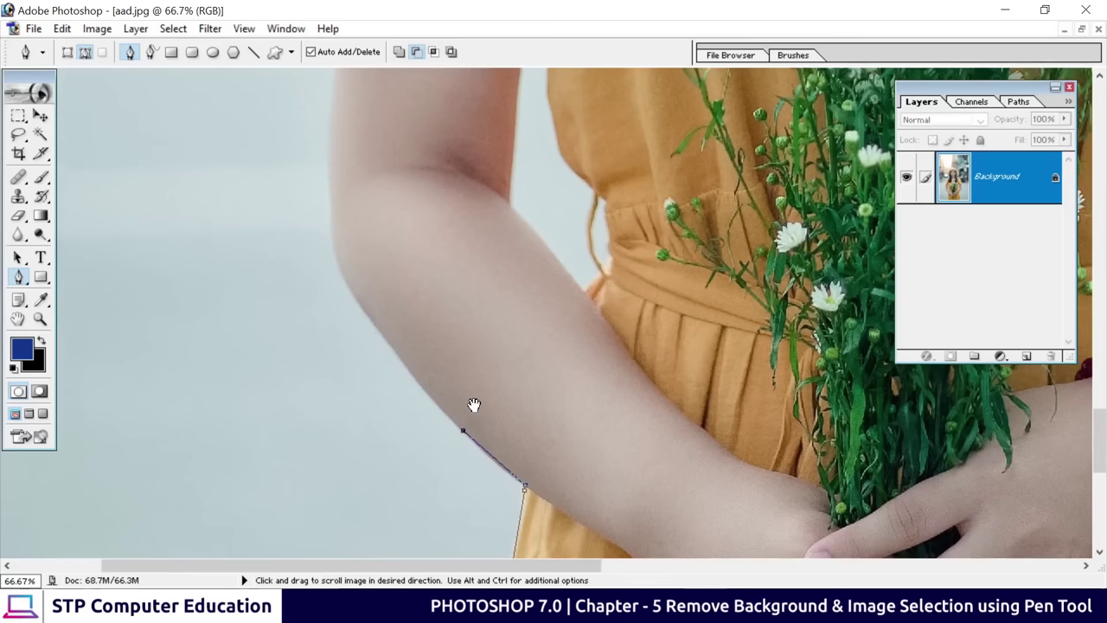
left_click(380, 340)
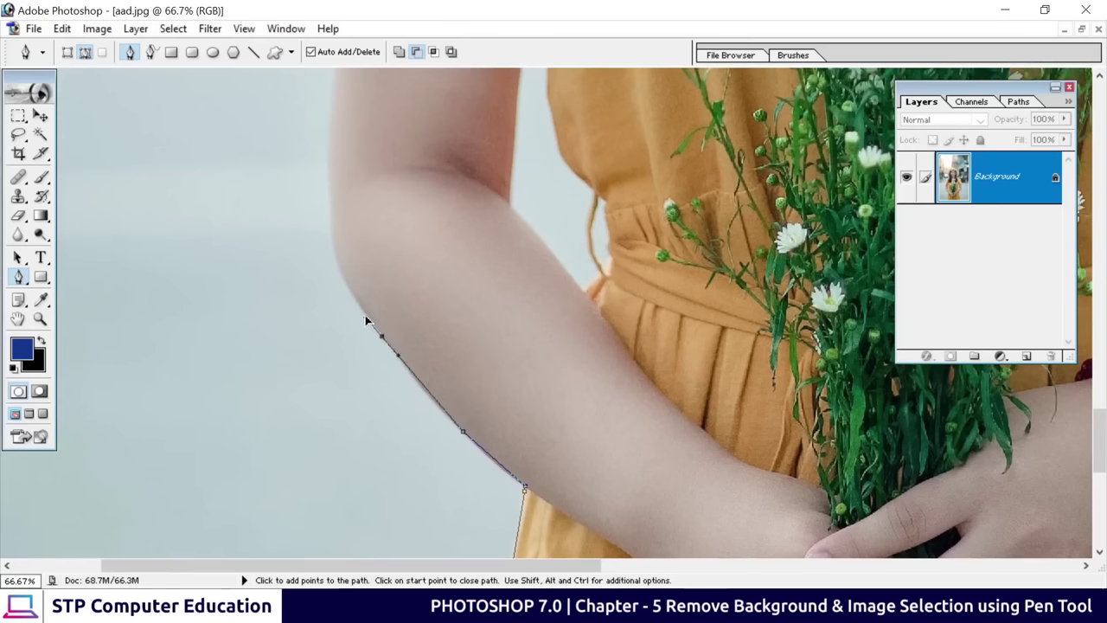
left_click_drag(365, 321, 361, 304)
left_click_drag(371, 267, 395, 332)
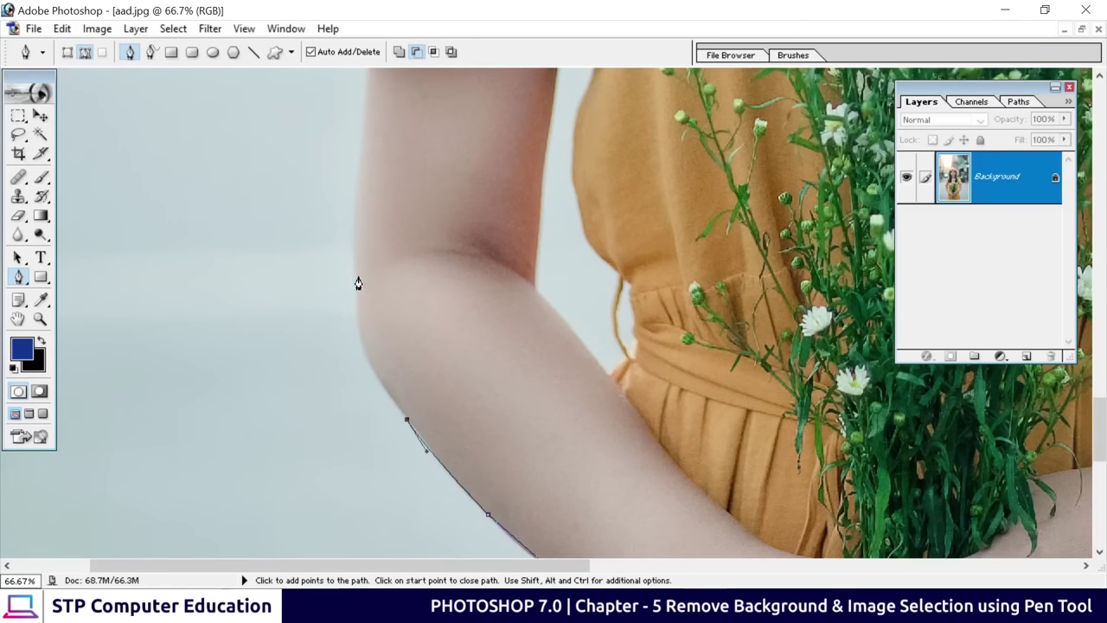
left_click_drag(354, 285, 356, 208)
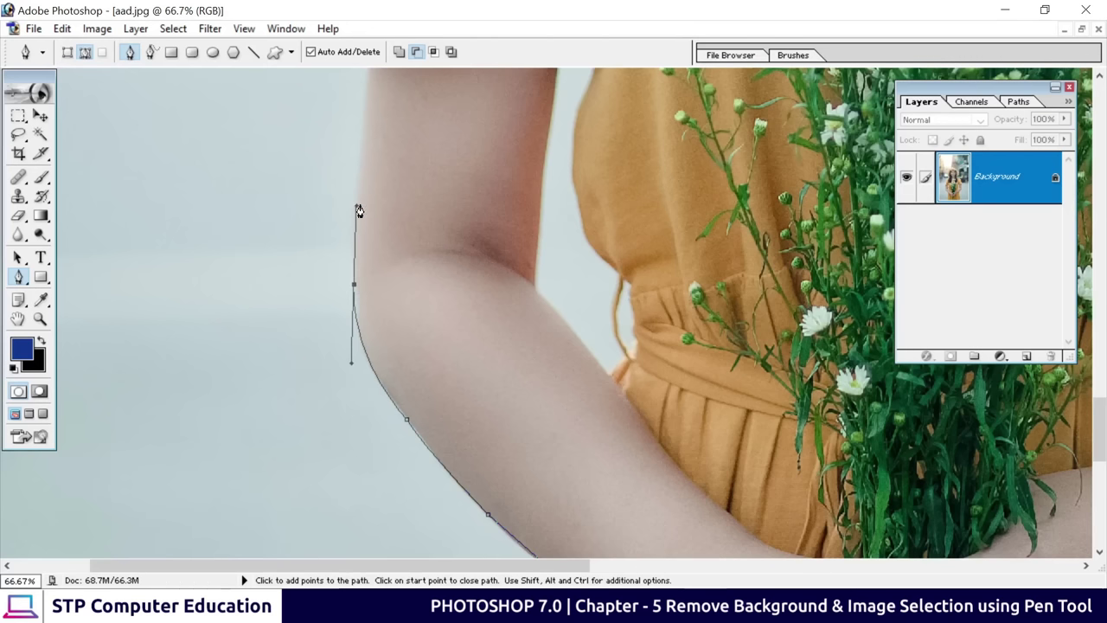
key("space")
left_click_drag(386, 143, 388, 420)
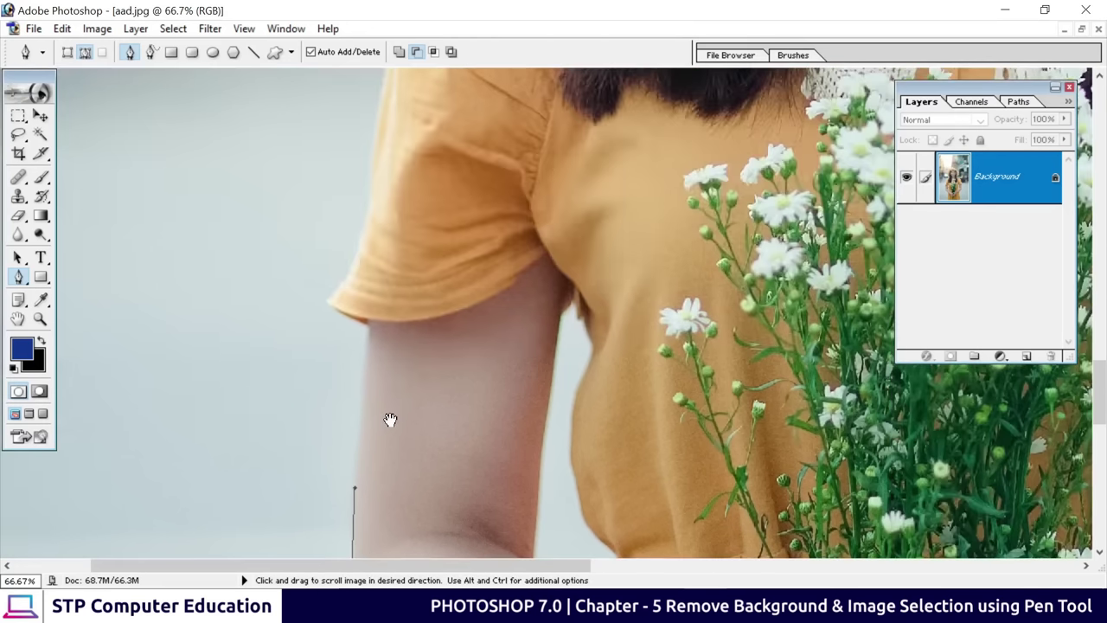
Place curved anchors around the sleeve hem, making a sharp corner at its edge
left_click(367, 332)
left_click_drag(400, 386, 481, 492)
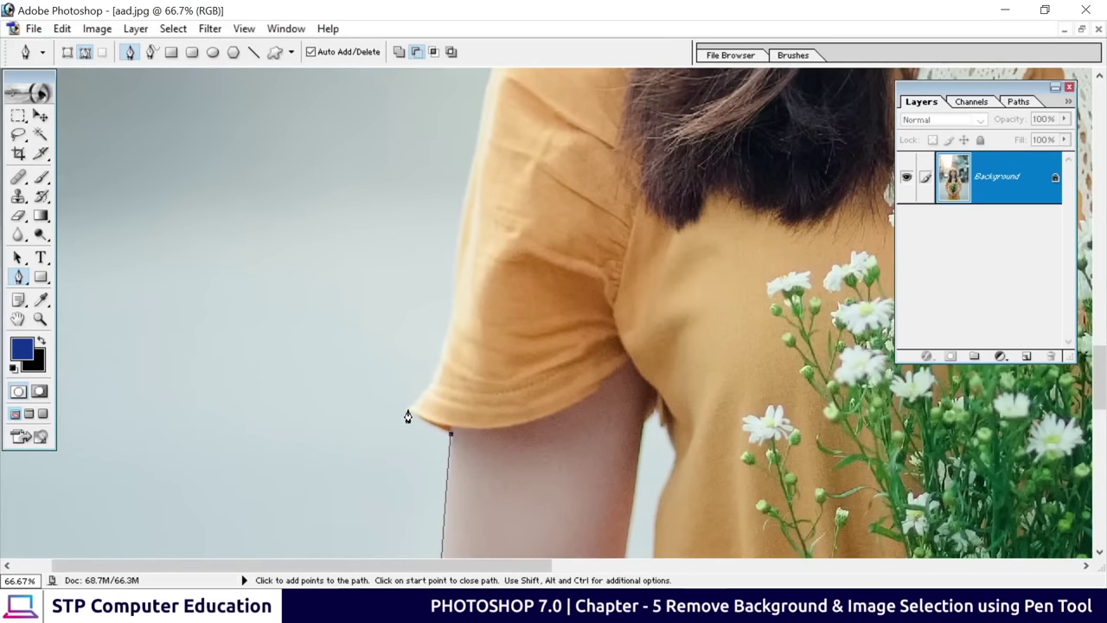
left_click_drag(408, 410, 388, 396)
left_click(407, 409, "alt")
left_click_drag(494, 341, 443, 440)
left_click_drag(404, 386, 412, 287)
Continue the outline up over the shoulder and hair to the hat's left brim
scroll(477, 250, "up", 5)
scroll(533, 208, "up", 2)
left_click_drag(533, 208, 663, 196)
scroll(580, 285, "up", 2)
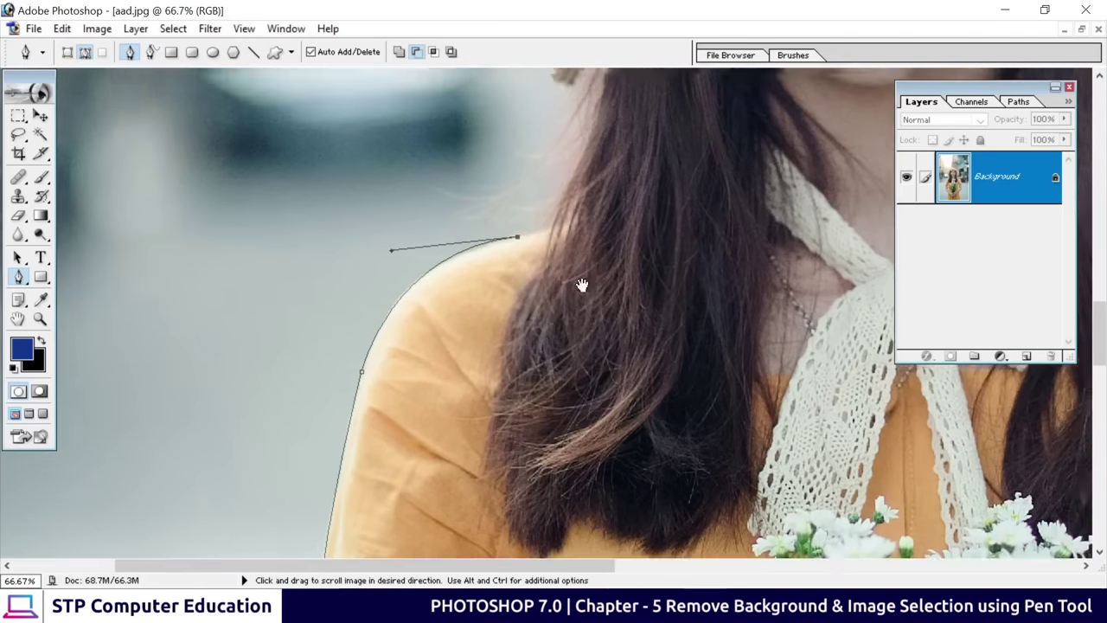
scroll(519, 235, "up", 2)
left_click_drag(518, 235, 521, 201)
scroll(425, 366, "up", 5)
left_click_drag(363, 251, 363, 104)
scroll(472, 228, "up", 5)
left_click_drag(492, 230, 628, 160)
Trace anchors along the hat brim and across the crown toward the far brim
scroll(371, 346, "right", 5)
scroll(371, 346, "up", 1)
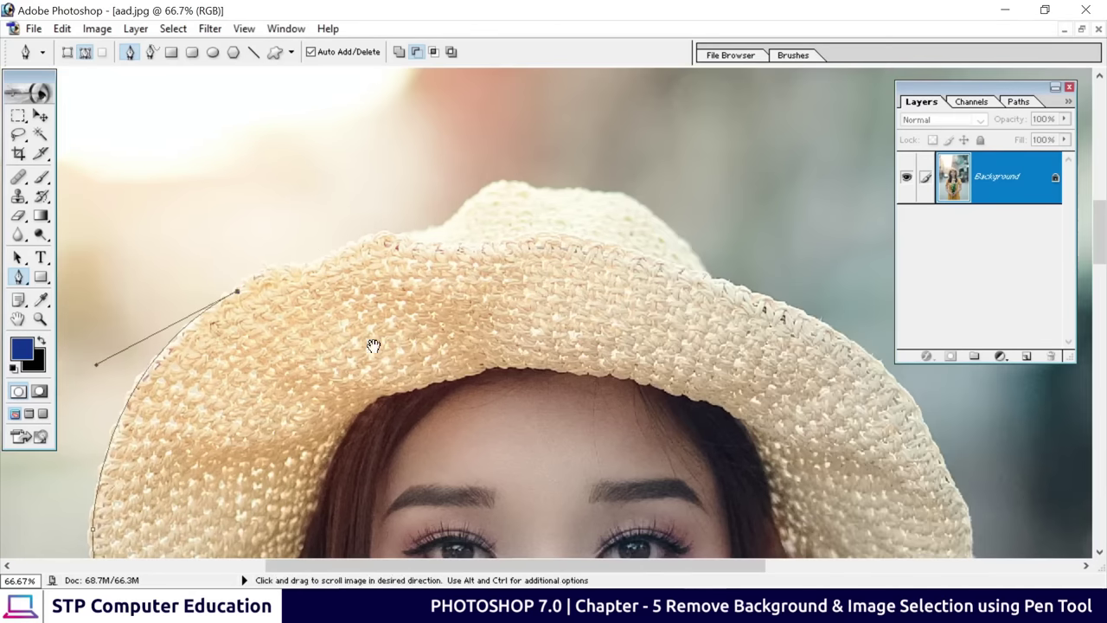
left_click_drag(303, 263, 350, 264)
left_click(376, 233)
left_click(399, 232)
left_click(450, 217)
left_click(489, 184)
left_click(531, 187)
left_click(590, 192)
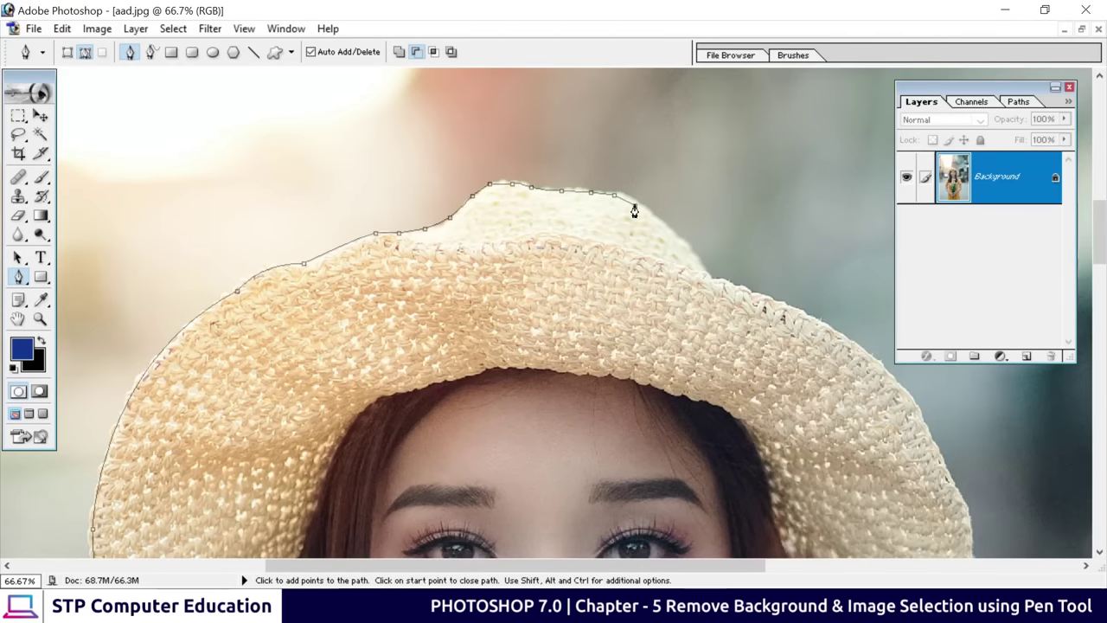
left_click(662, 222)
left_click(709, 279)
Trace down the far brim's outer edge and back along its lower edge to the hair
scroll(720, 304, "right", 5)
scroll(720, 304, "down", 2)
left_click(456, 197)
left_click(506, 238)
scroll(507, 239, "down", 1)
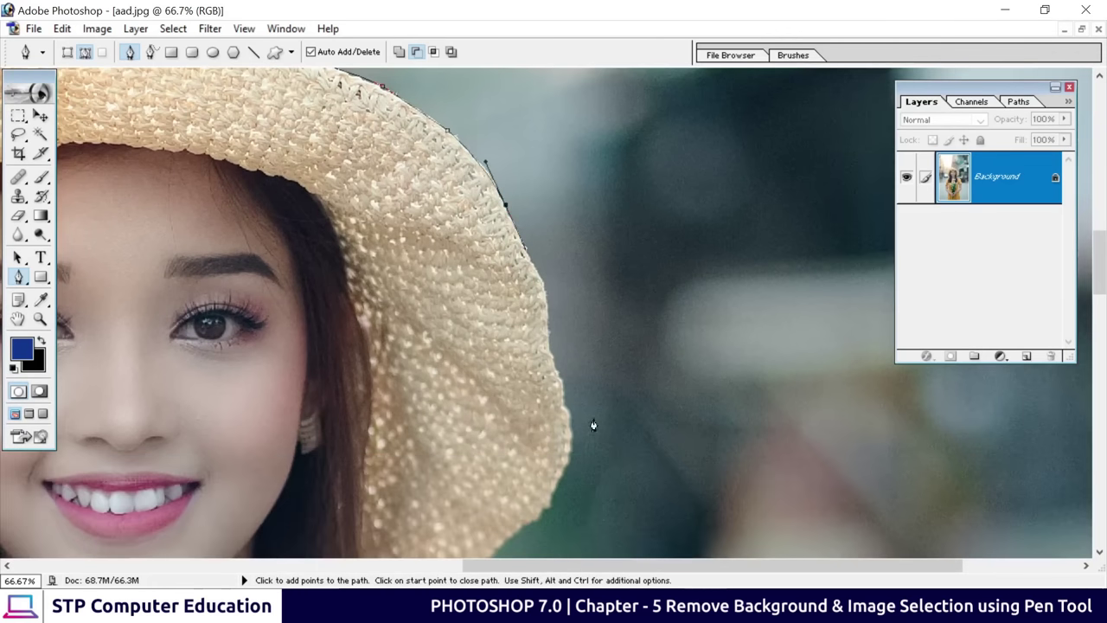
left_click(542, 282)
left_click(547, 333)
scroll(524, 242, "down", 3)
scroll(524, 242, "down", 1)
left_click(546, 294)
left_click(508, 319)
left_click(461, 325)
left_click(435, 336)
left_click(410, 343)
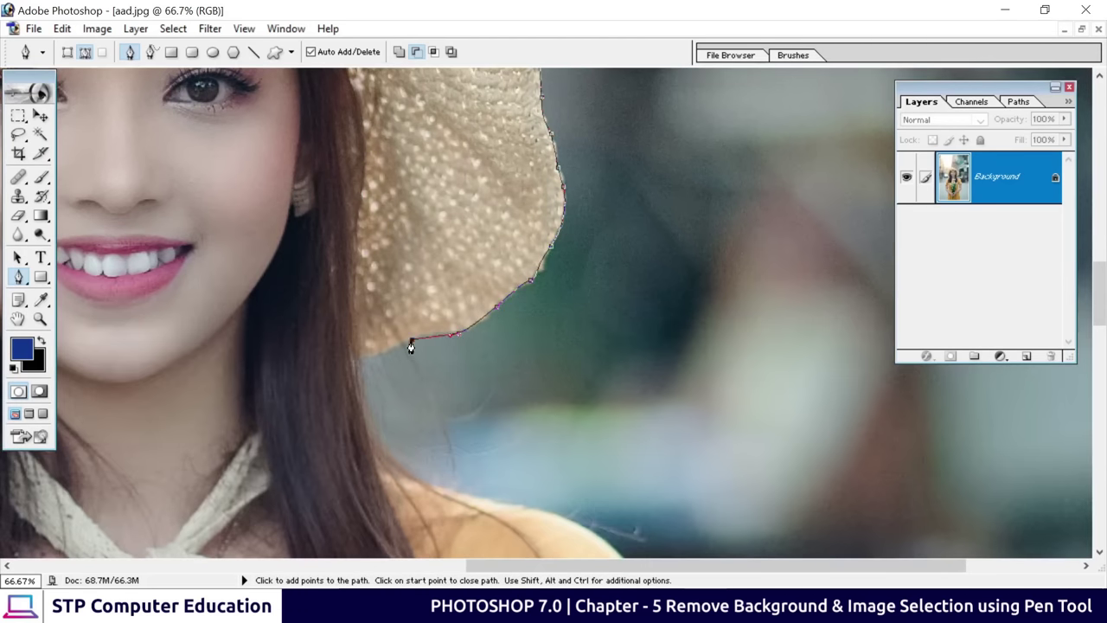
scroll(420, 312, "down", 3)
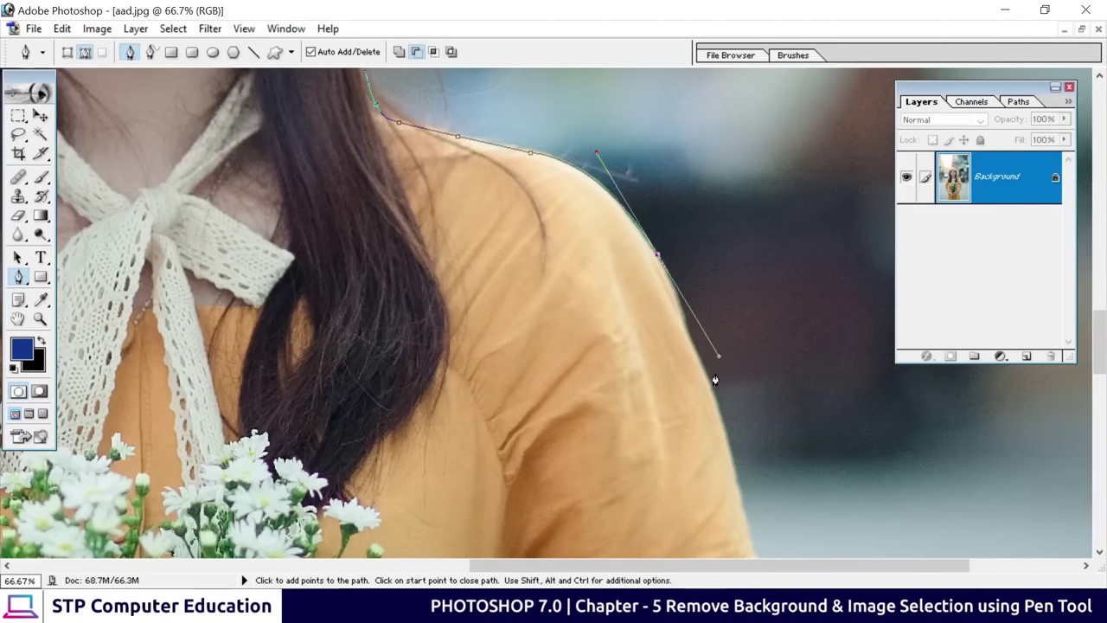
Continue anchors down the right sleeve, elbow, forearm and skirt edge to the hem
left_click(685, 325)
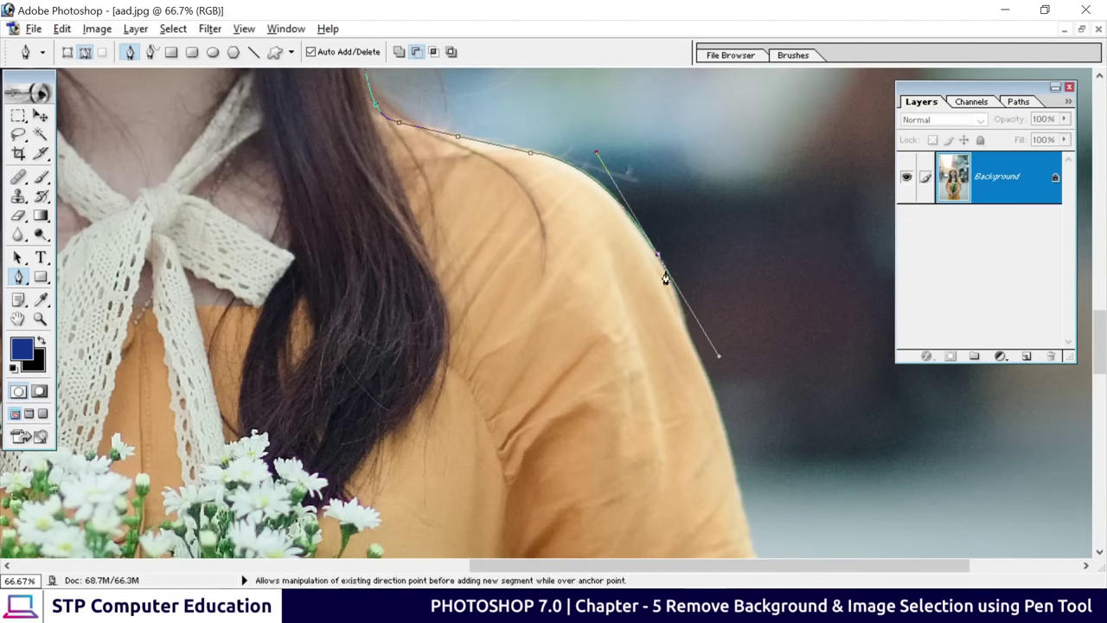
left_click(713, 398)
scroll(658, 372, "down", 3)
left_click(636, 320)
left_click_drag(589, 342, 544, 371)
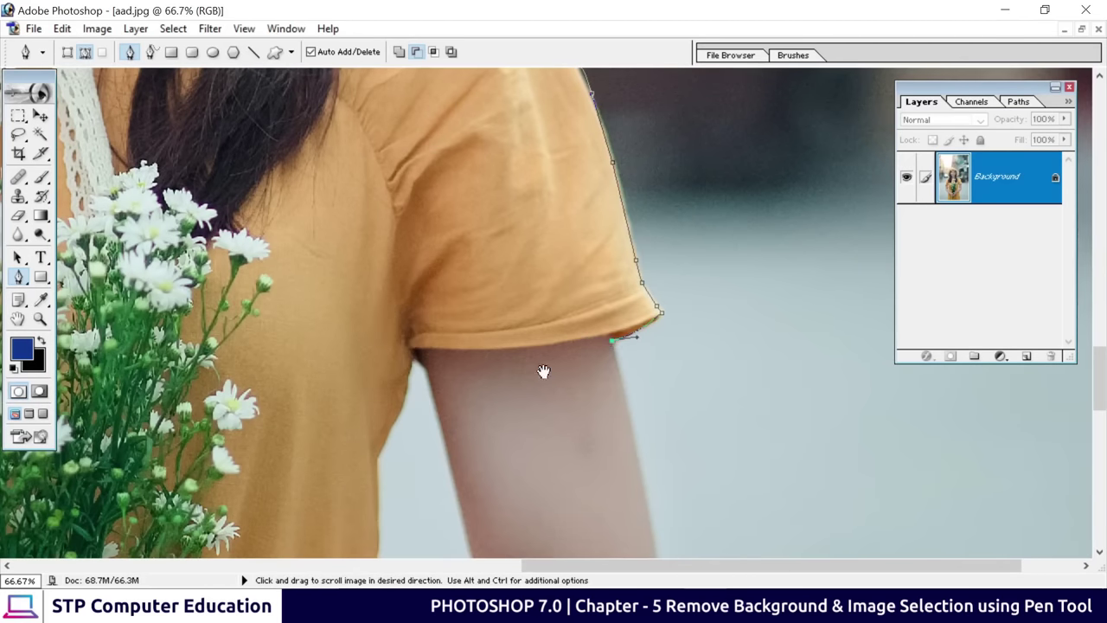
scroll(553, 364, "down", 3)
left_click_drag(609, 388, 546, 507)
scroll(546, 507, "down", 3)
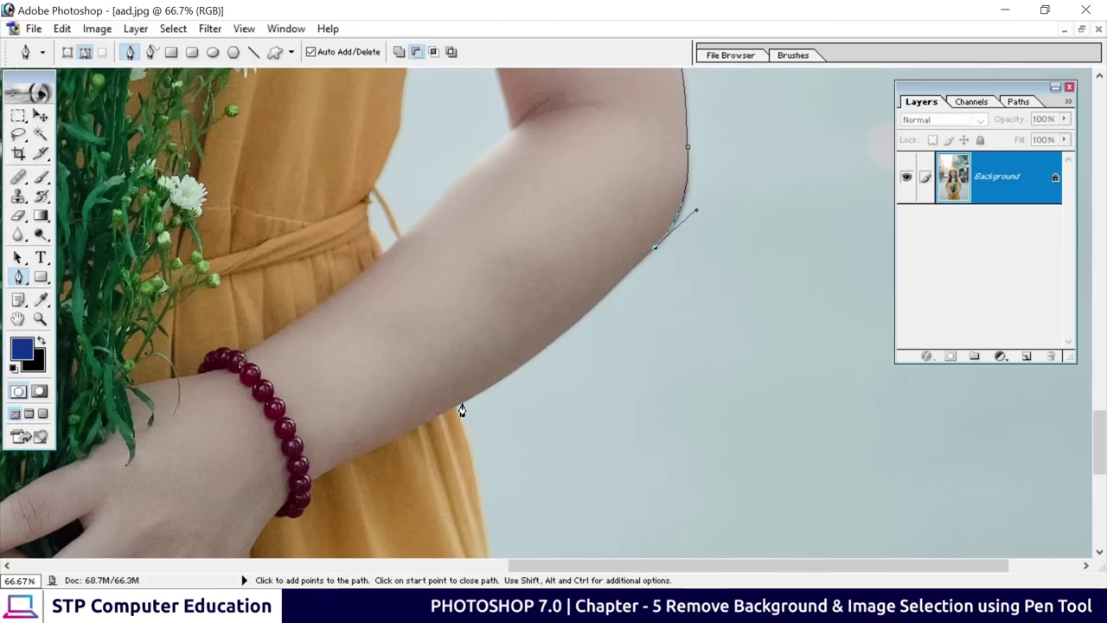
left_click(560, 334)
left_click(519, 367)
left_click_drag(456, 406, 403, 435)
scroll(586, 400, "down", 3)
left_click(447, 404)
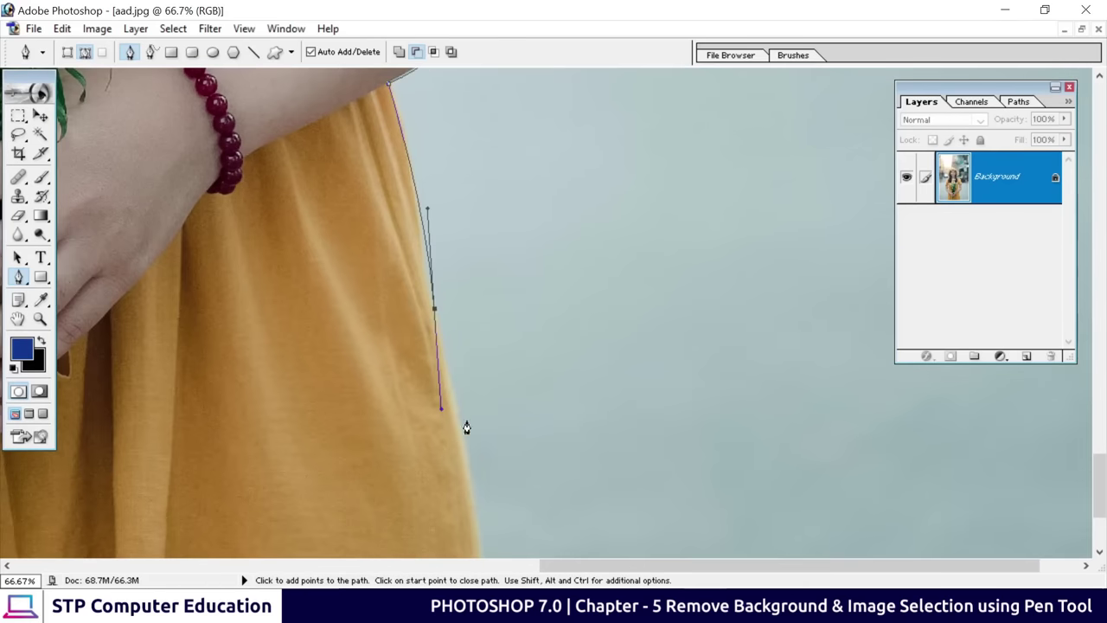
scroll(510, 552, "down", 3)
left_click(510, 552)
left_click_drag(534, 565, 227, 565)
Close the path at its starting anchor and zoom out to view the whole photo
left_click(205, 555)
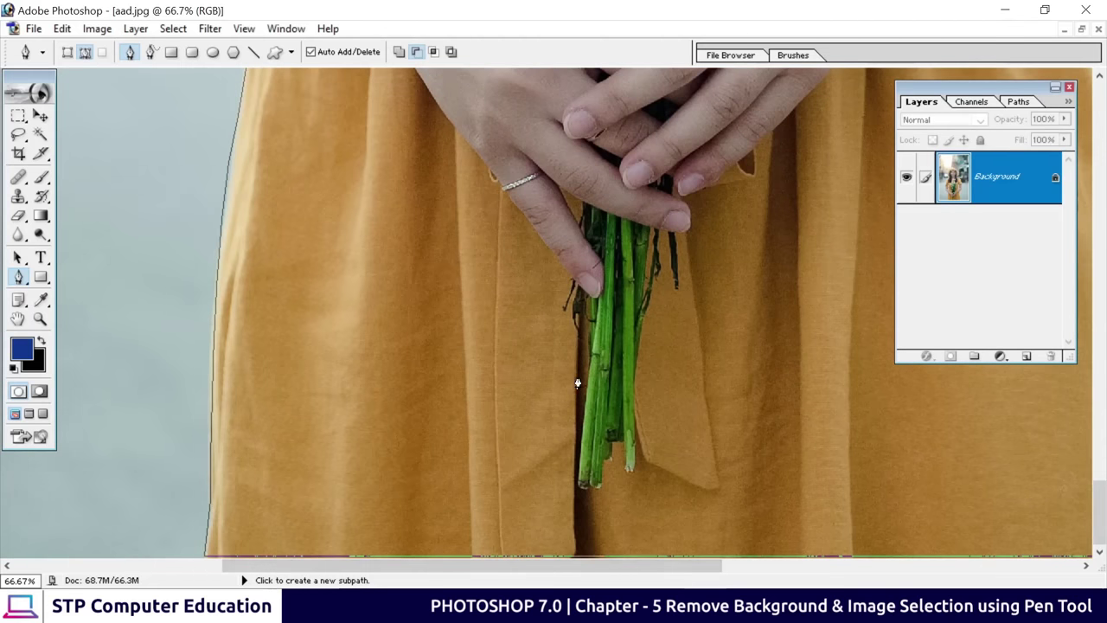
key("ctrl")
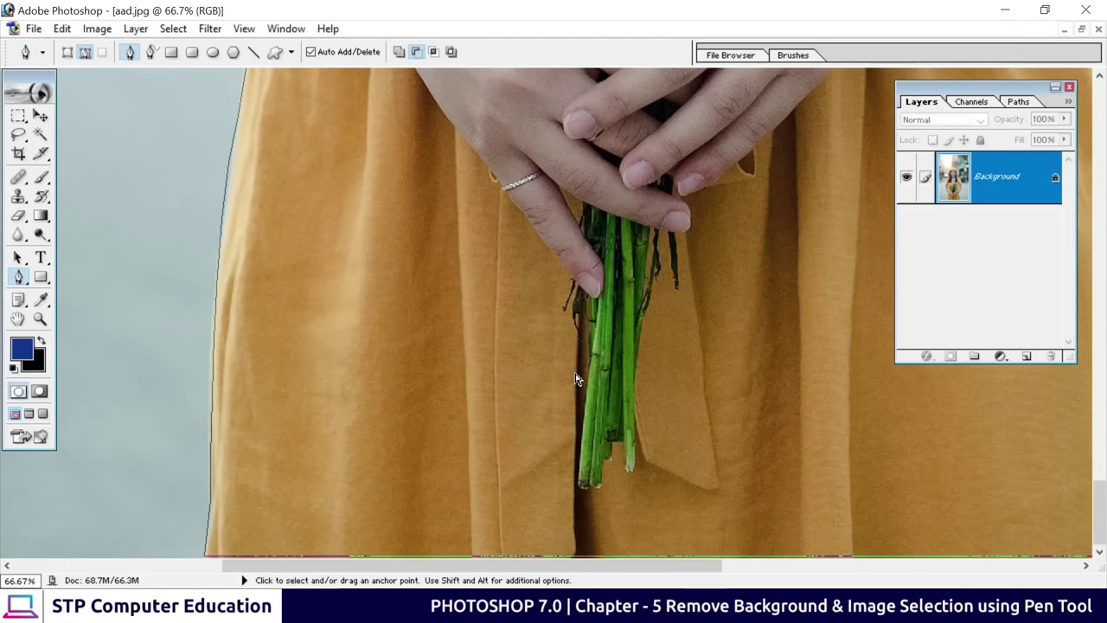
key("ctrl+minus")
key("ctrl+minus")
key("ctrl+minus")
key("ctrl+minus")
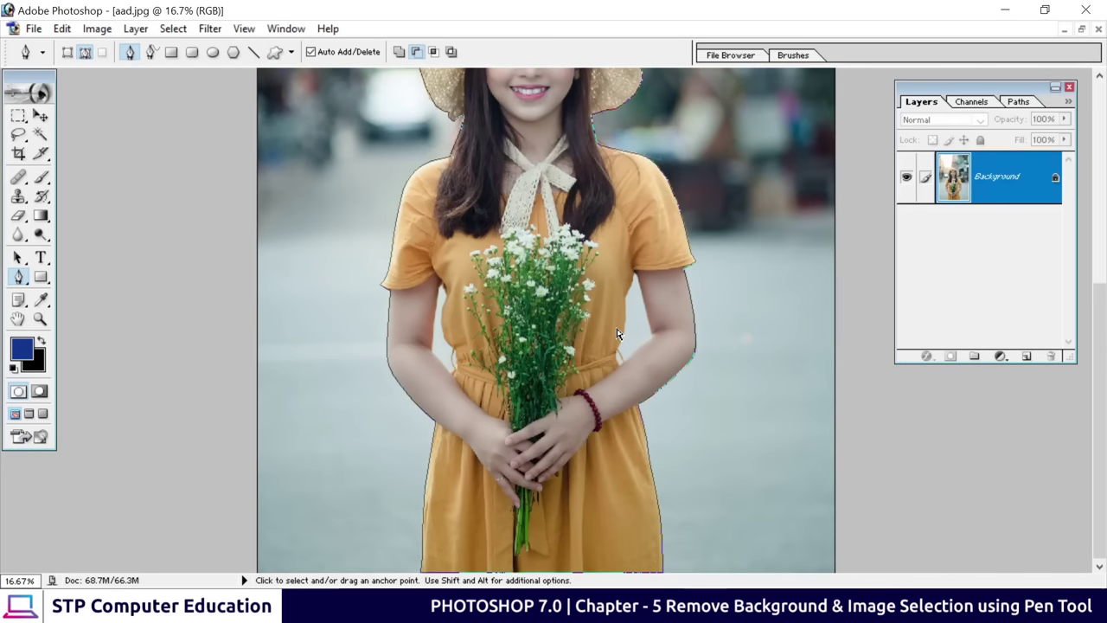
key("ctrl+minus")
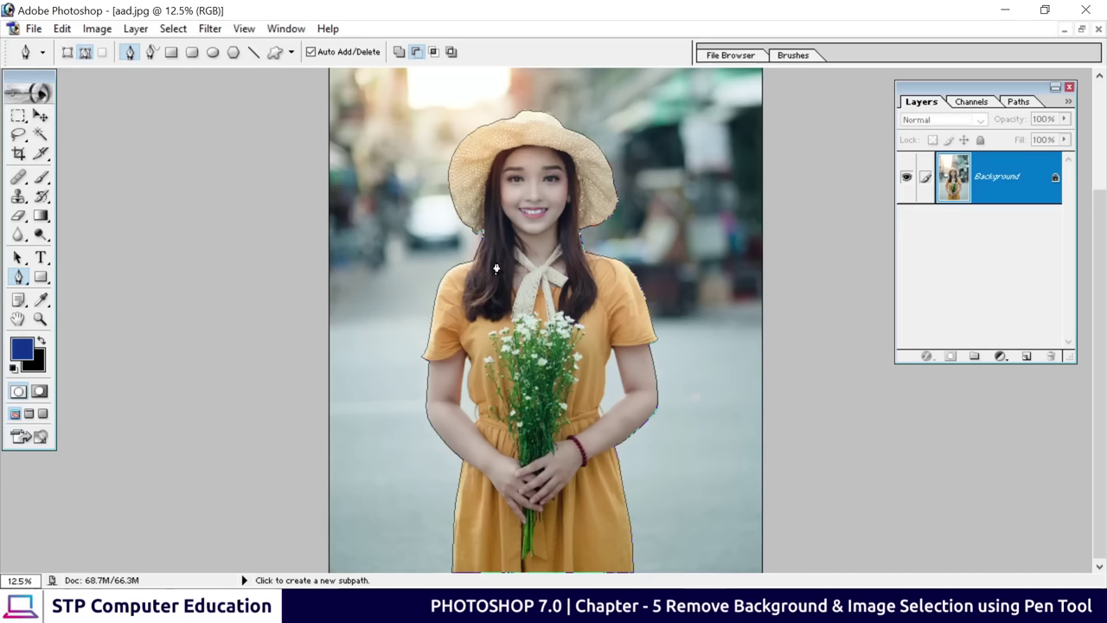
Convert the woman's closed path with Make Selection using a 3-pixel Feather Radius
right_click(542, 316)
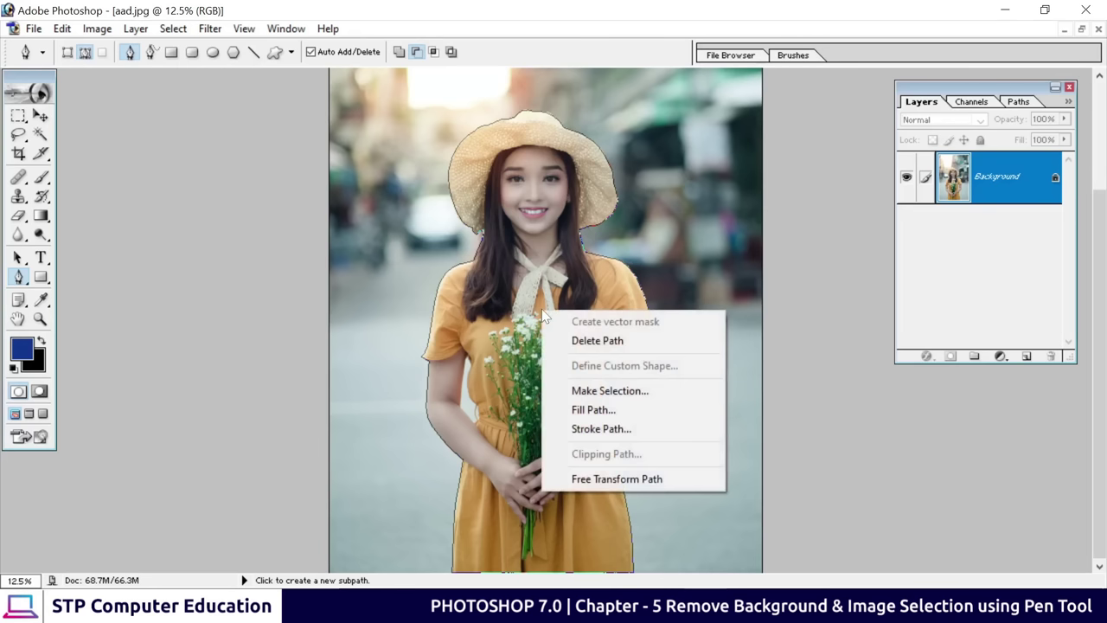
left_click(638, 394)
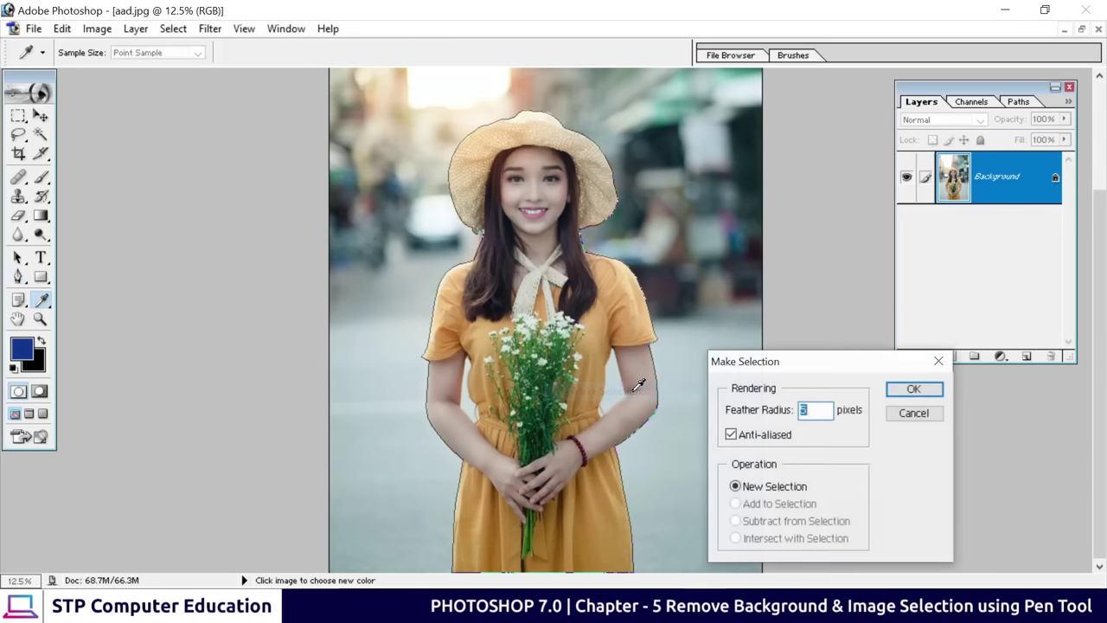
left_click_drag(772, 369, 593, 224)
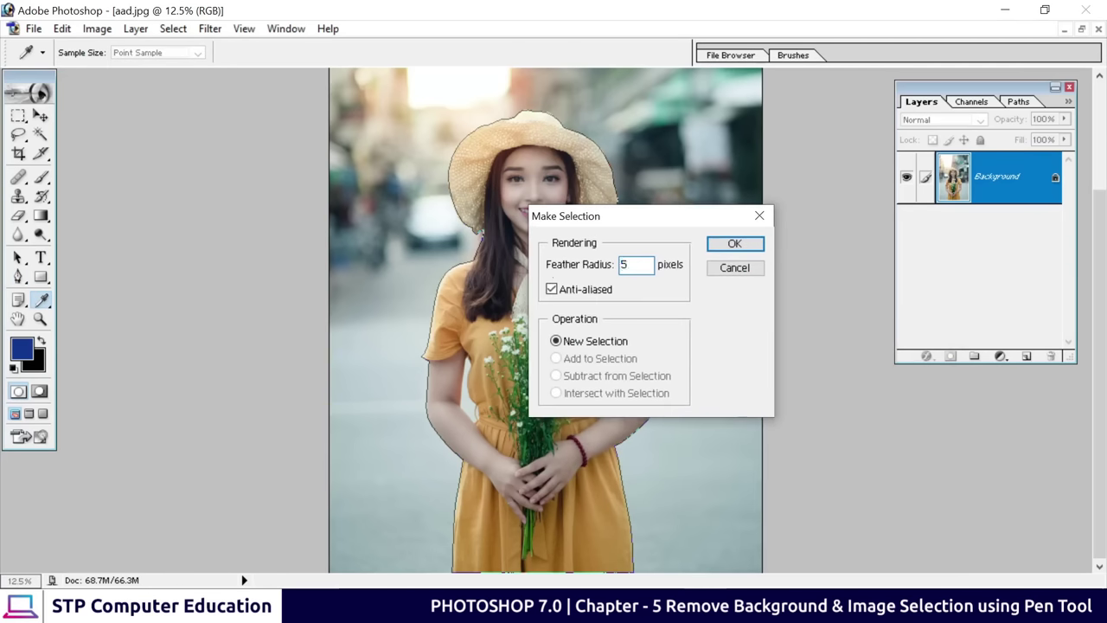
type("3")
left_click_drag(618, 221, 655, 204)
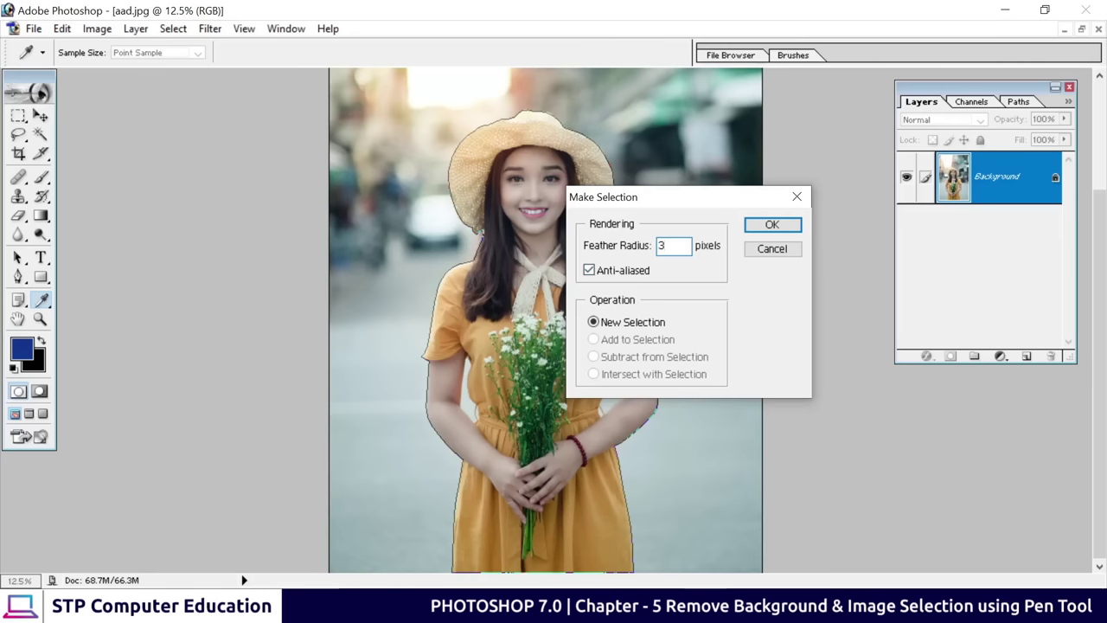
left_click(773, 225)
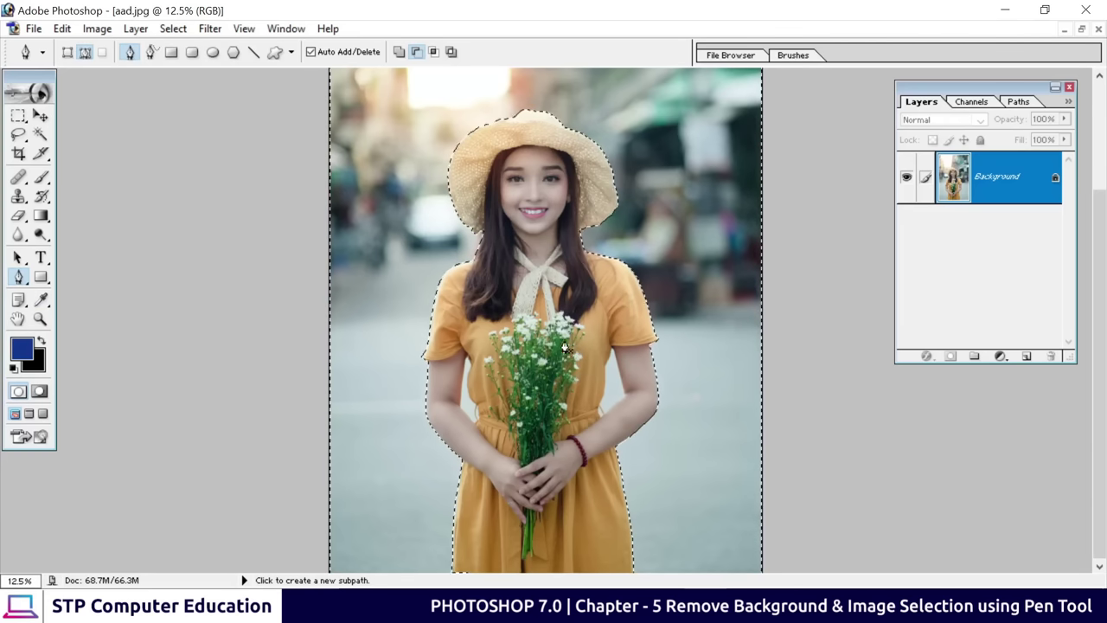
Test-drag the selected woman with the Move tool, then undo the move
scroll(543, 348, "up", 3)
scroll(543, 348, "up", 1)
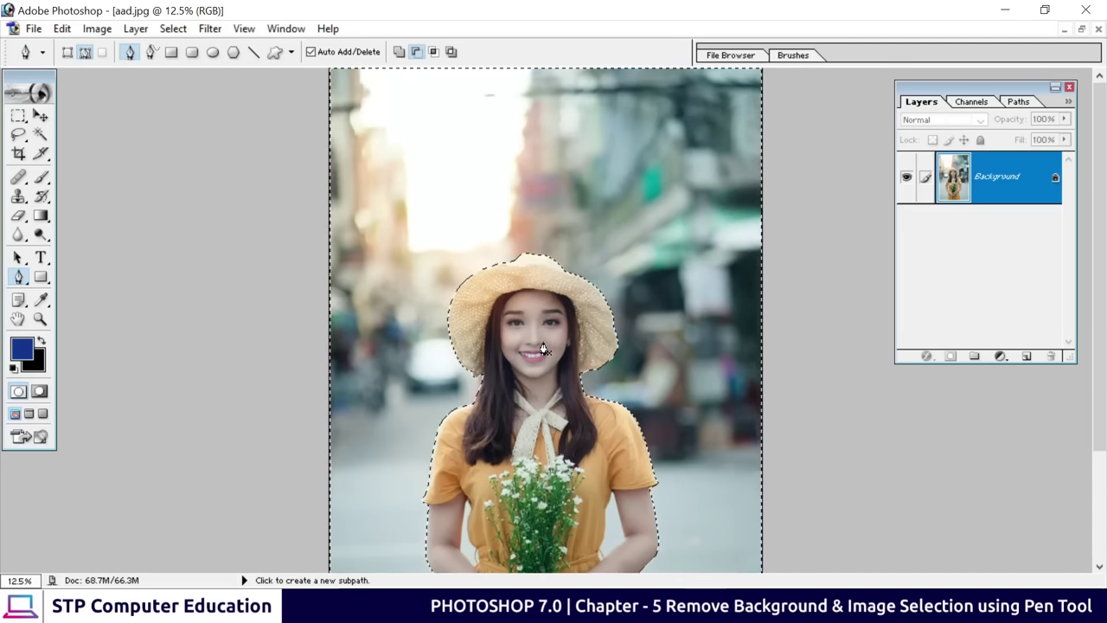
scroll(545, 347, "down", 4)
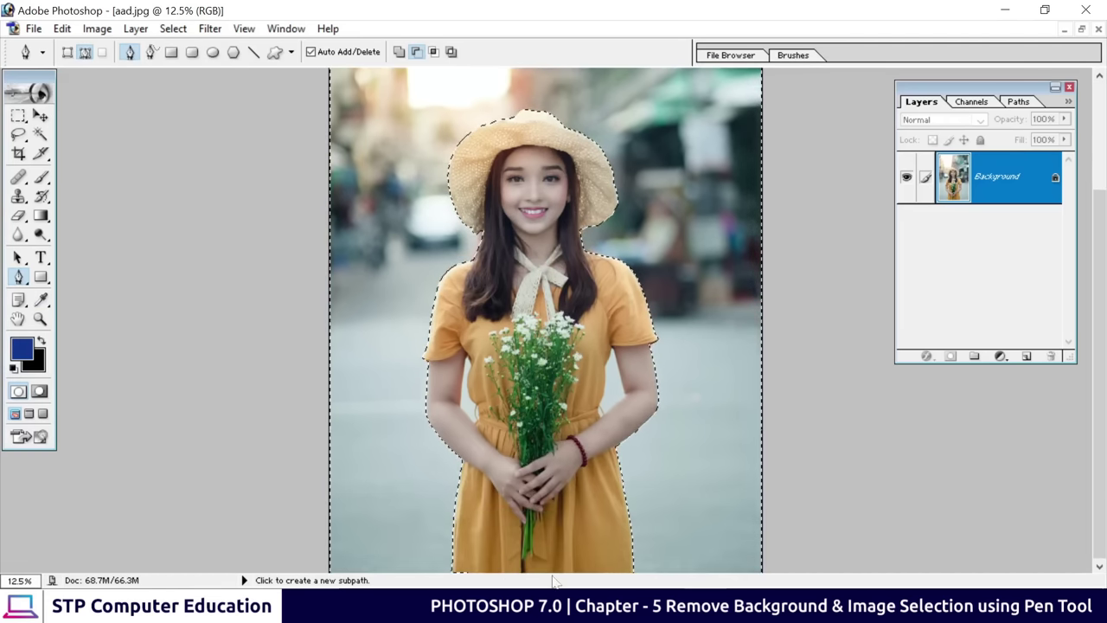
scroll(367, 487, "up", 3)
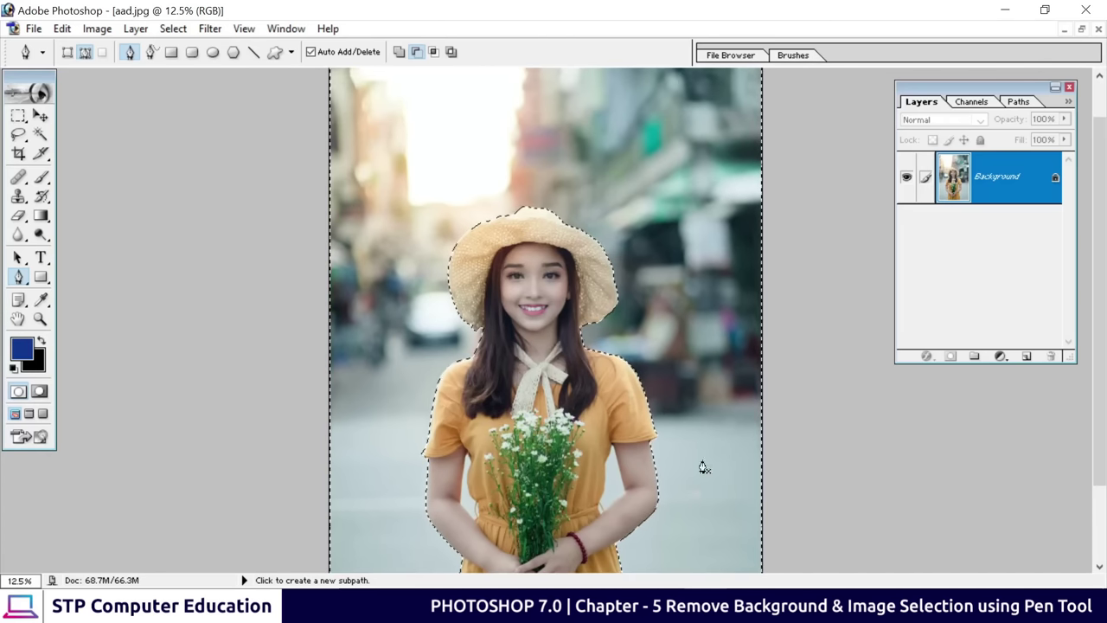
scroll(662, 524, "down", 2)
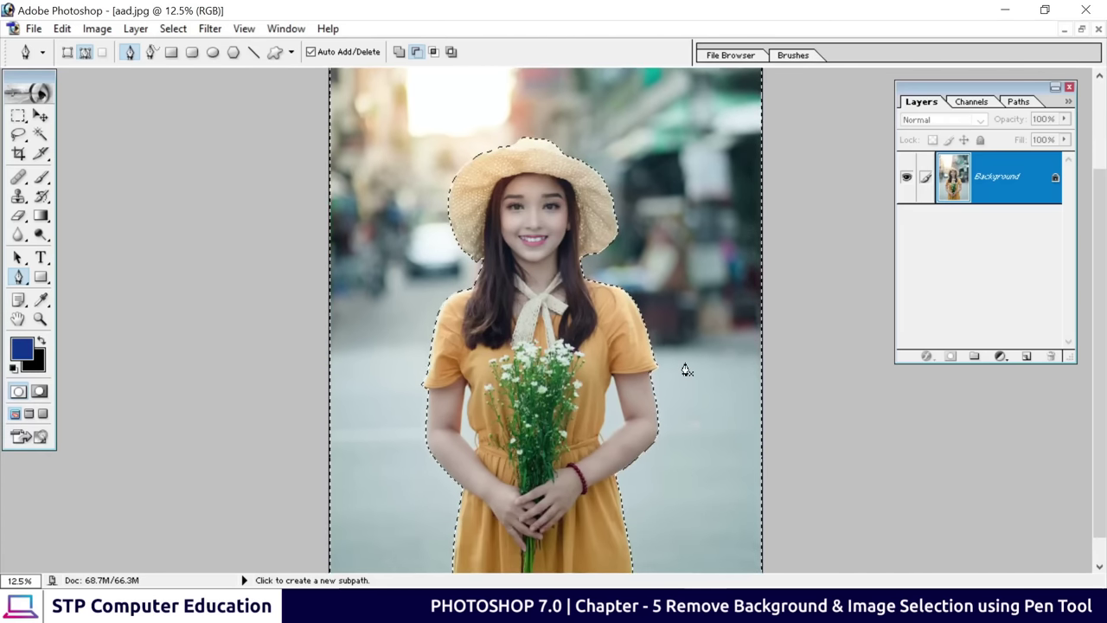
scroll(685, 368, "up", 1)
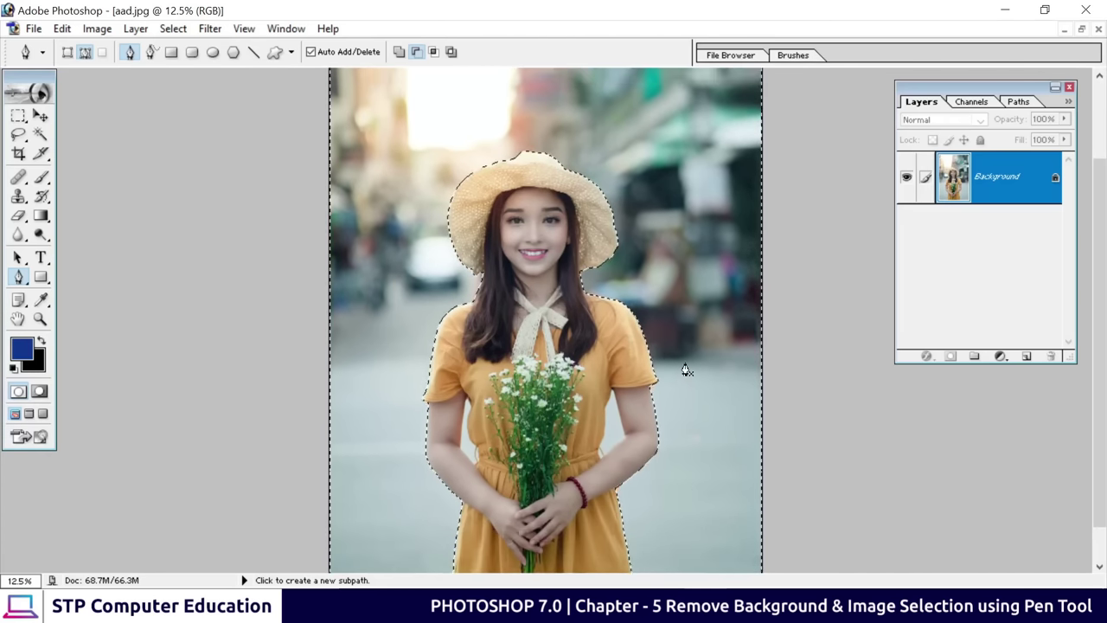
left_click(41, 115)
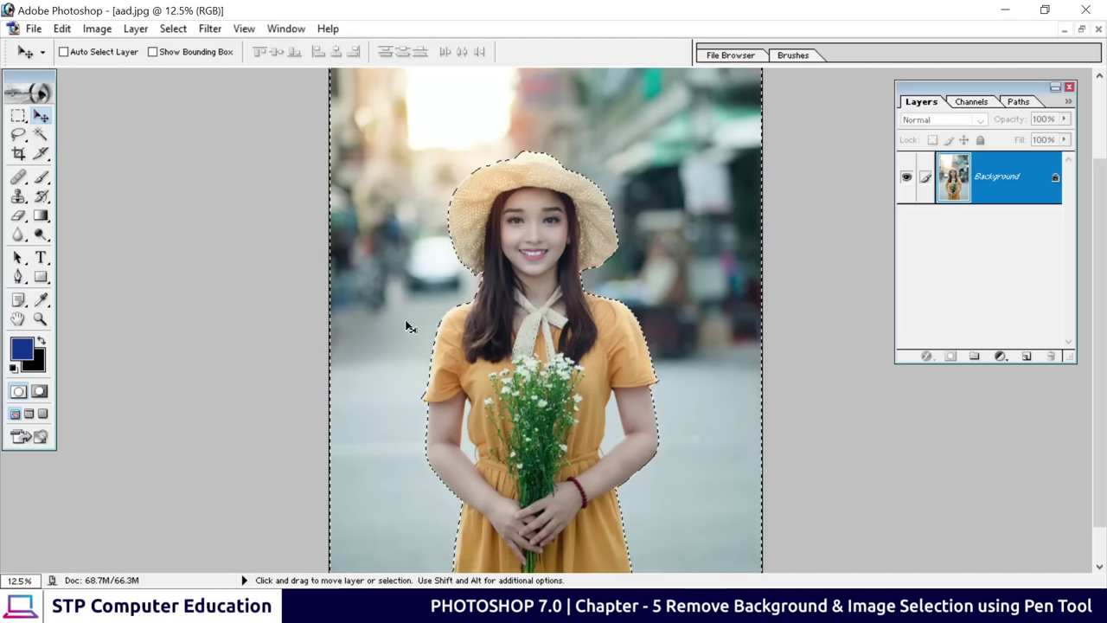
left_click_drag(413, 316, 374, 280)
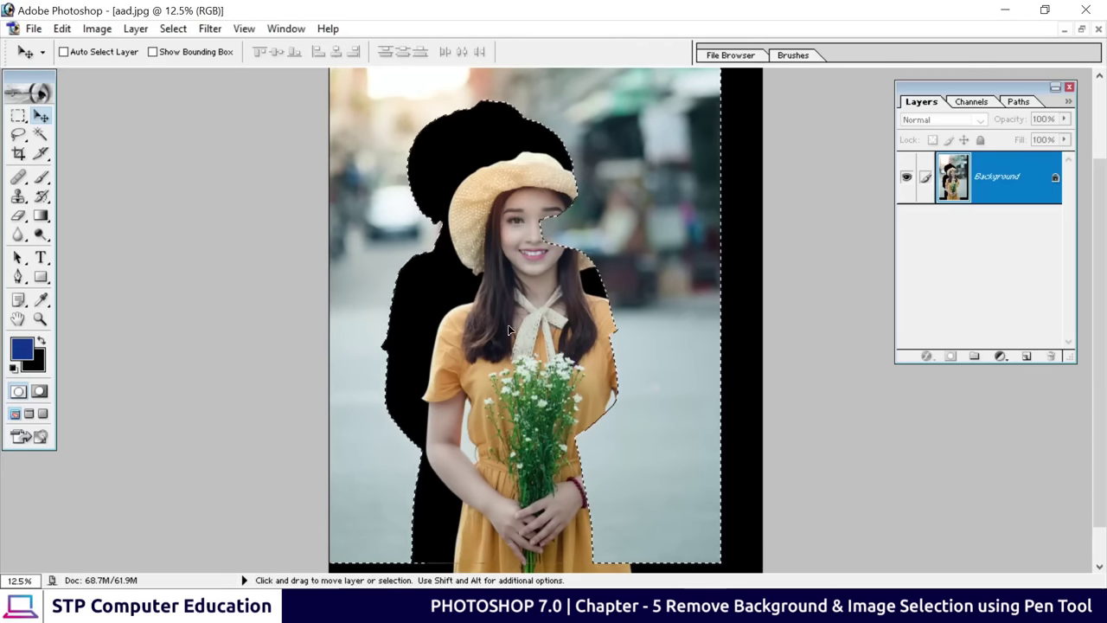
key("alt")
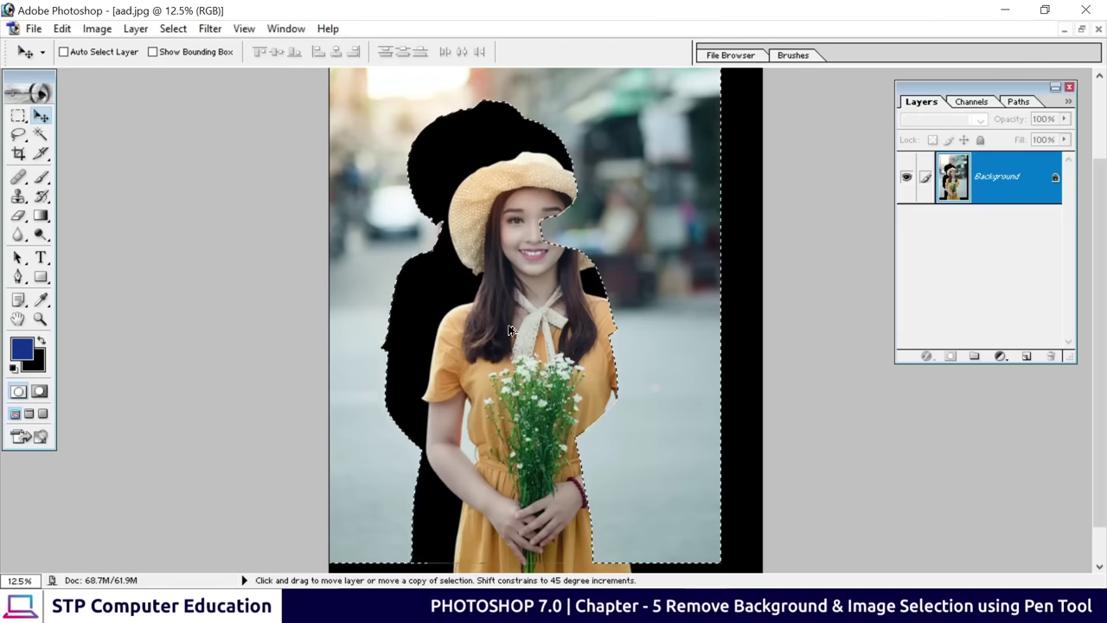
key("ctrl+z")
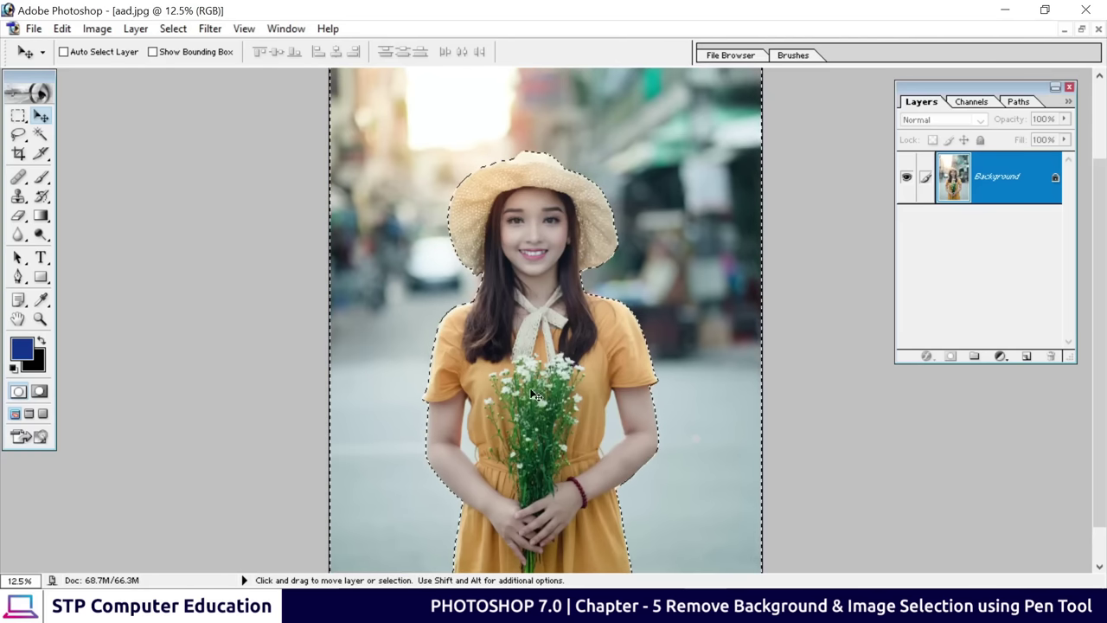
Apply Select > Inverse, try moving the woman left again, and undo it
scroll(555, 349, "up", 3)
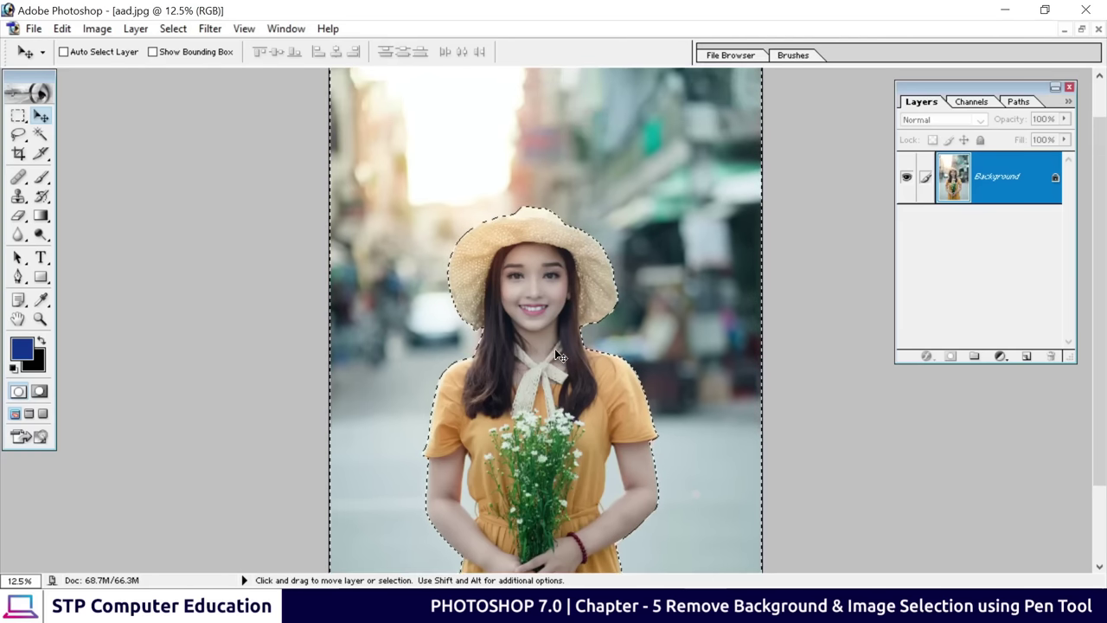
scroll(588, 170, "down", 1)
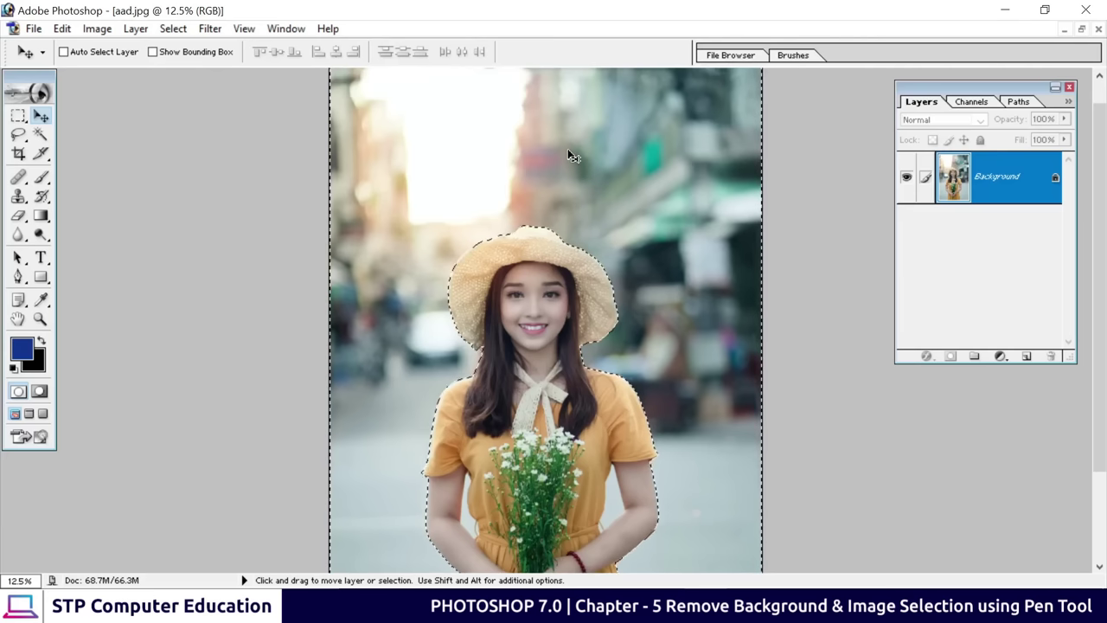
scroll(562, 214, "down", 2)
scroll(546, 208, "down", 1)
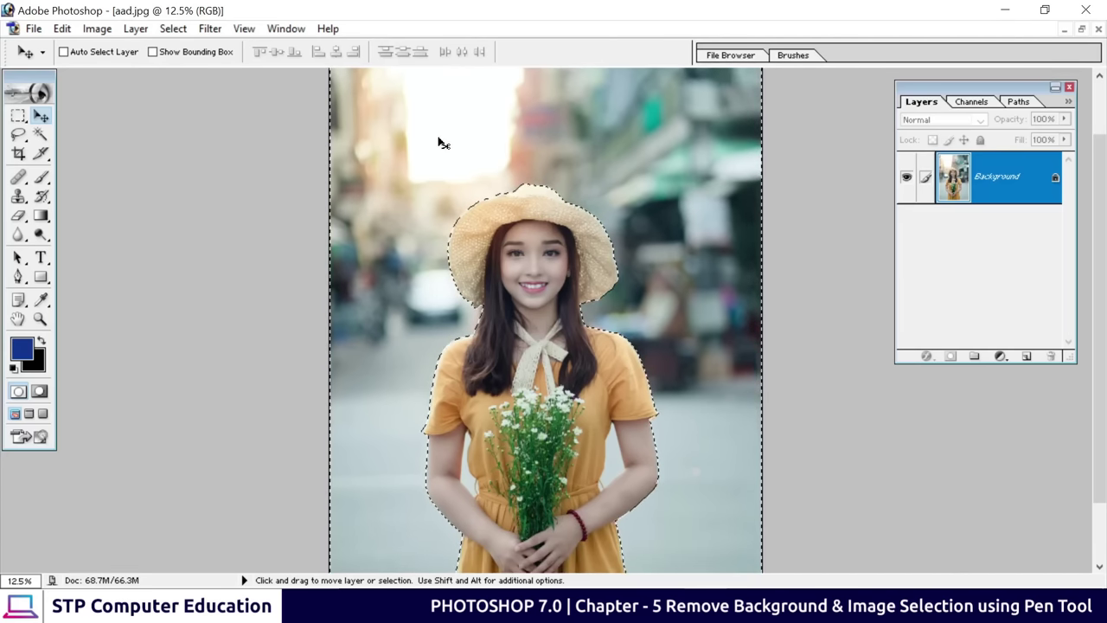
scroll(441, 147, "down", 1)
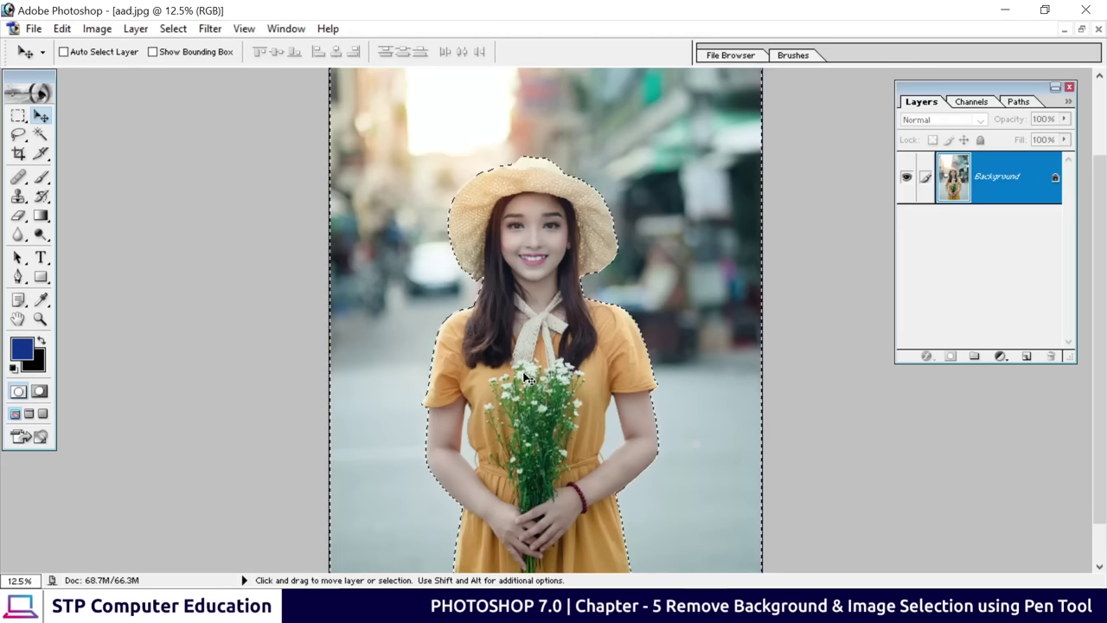
scroll(526, 378, "down", 2)
scroll(527, 378, "down", 1)
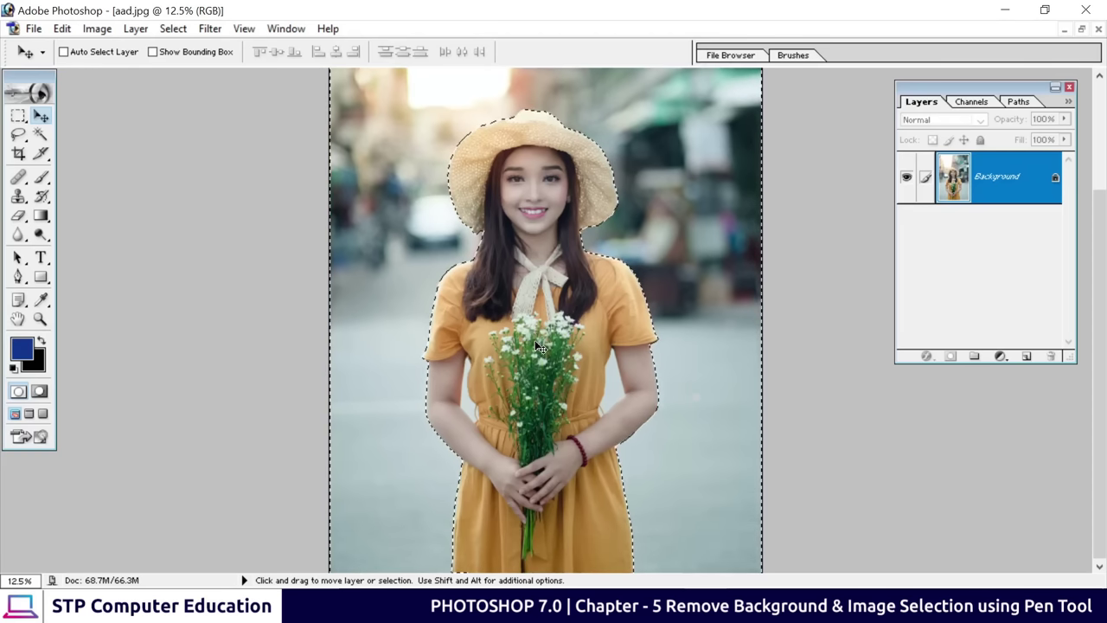
left_click(173, 30)
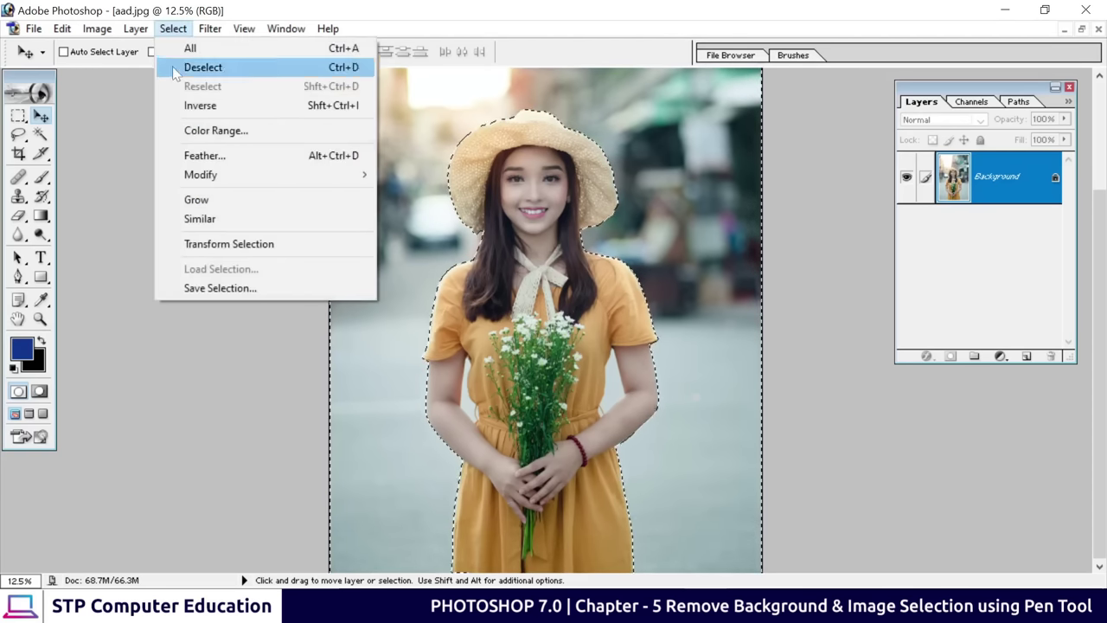
left_click(248, 106)
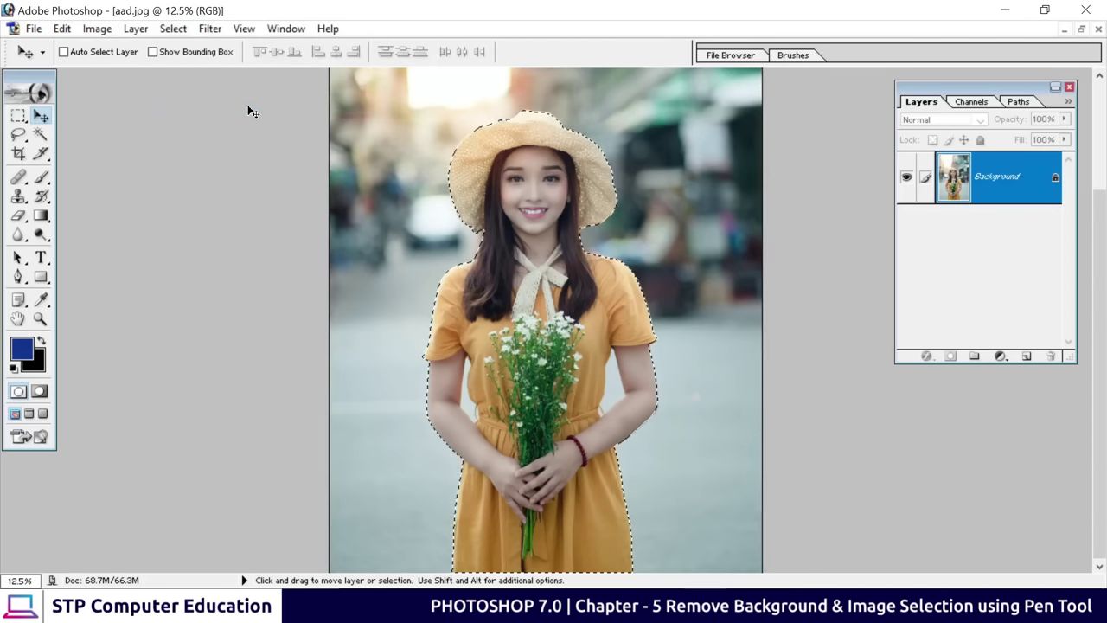
scroll(515, 225, "up", 2)
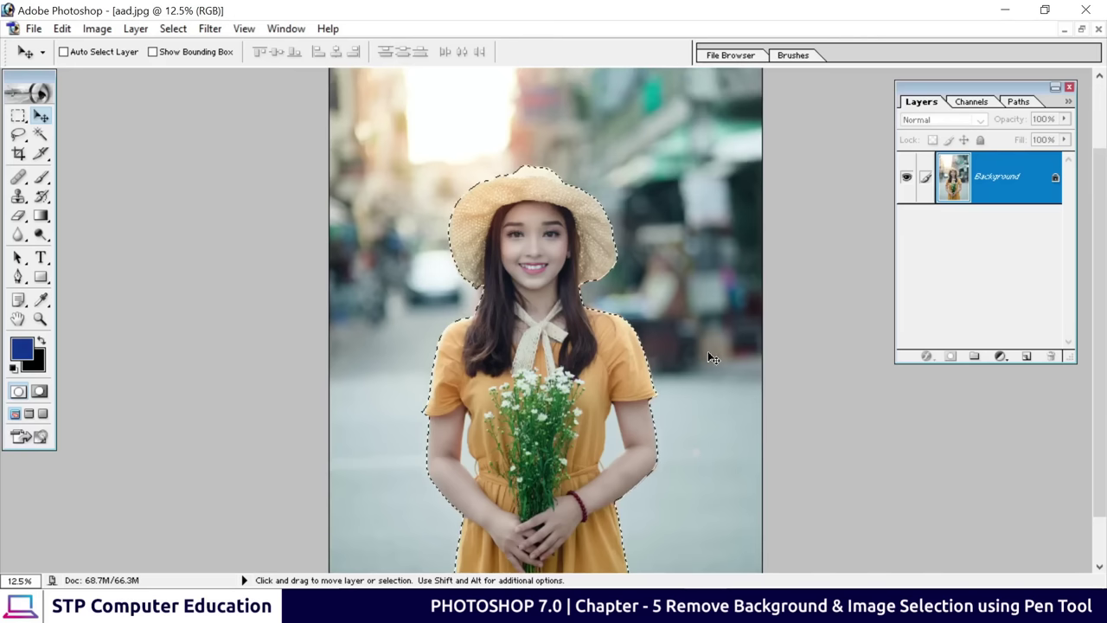
scroll(692, 328, "down", 2)
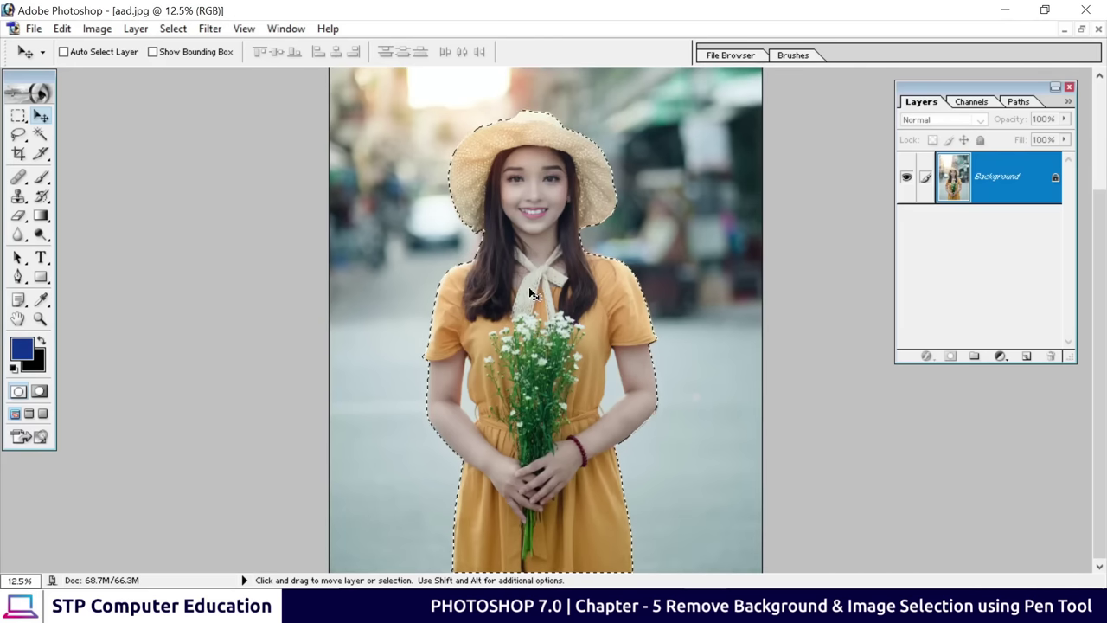
left_click_drag(542, 300, 496, 299)
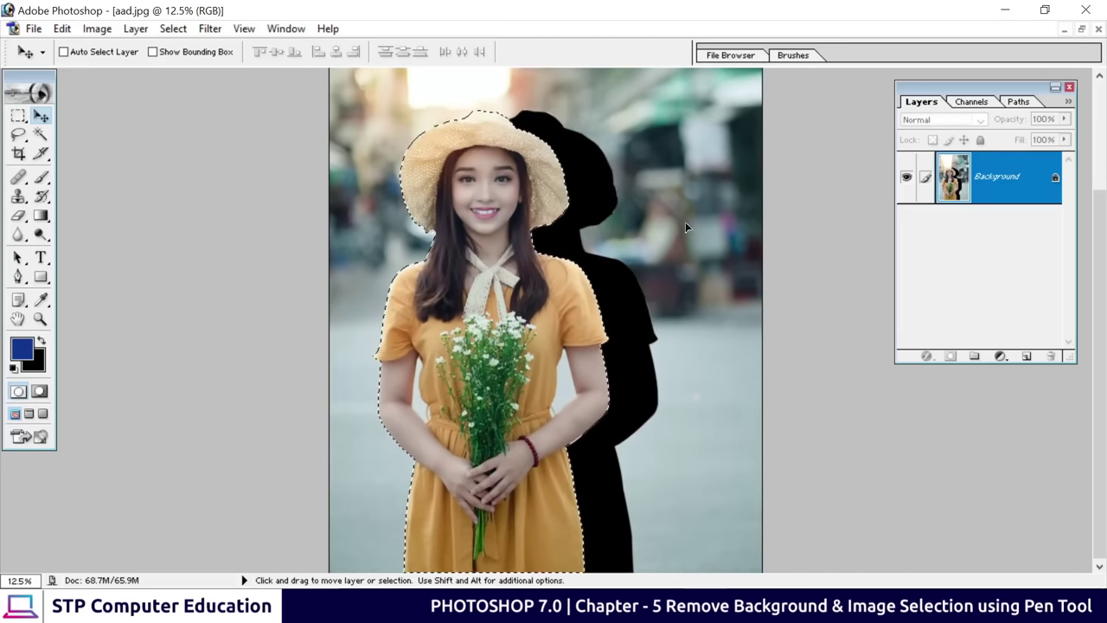
key("ctrl+z")
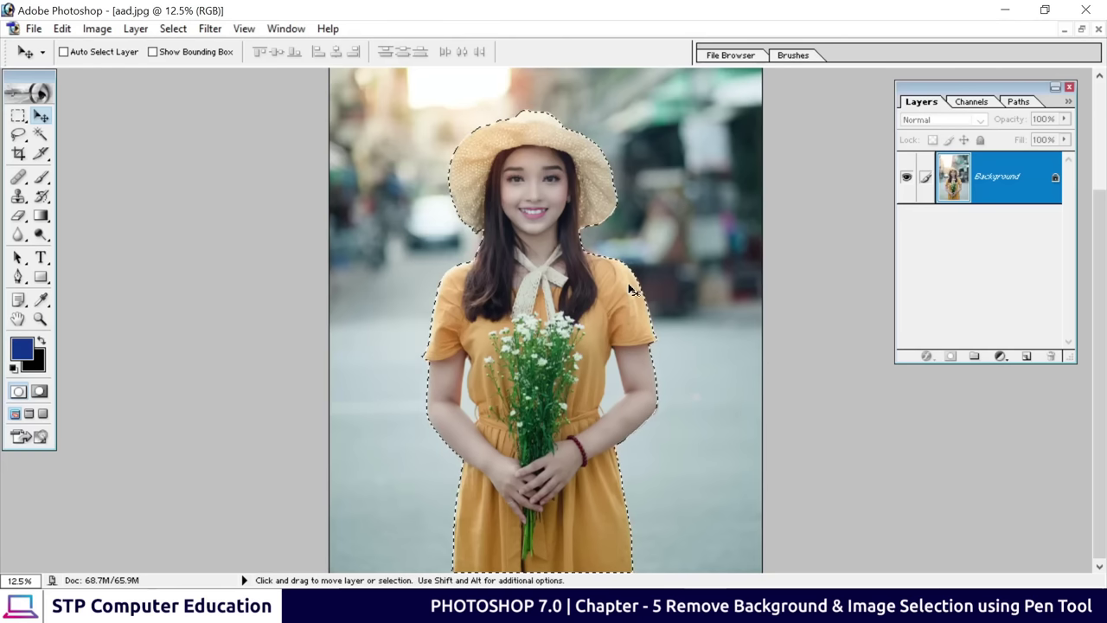
Float aad.jpg and the road photo side by side and drag the selected woman into the road photo
left_click(1081, 30)
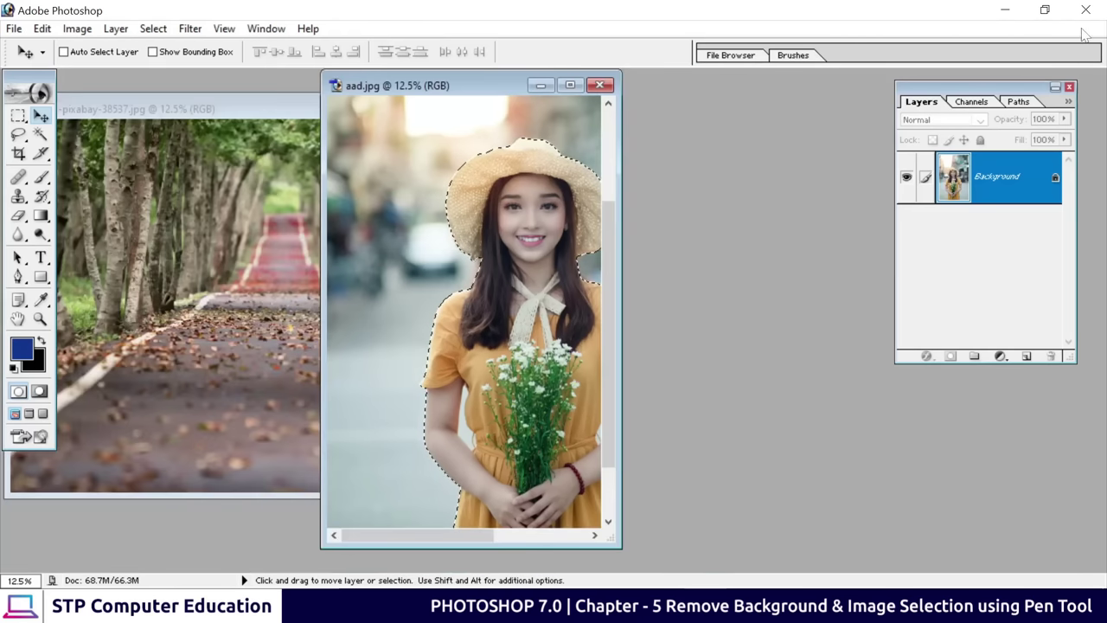
left_click_drag(469, 84, 732, 120)
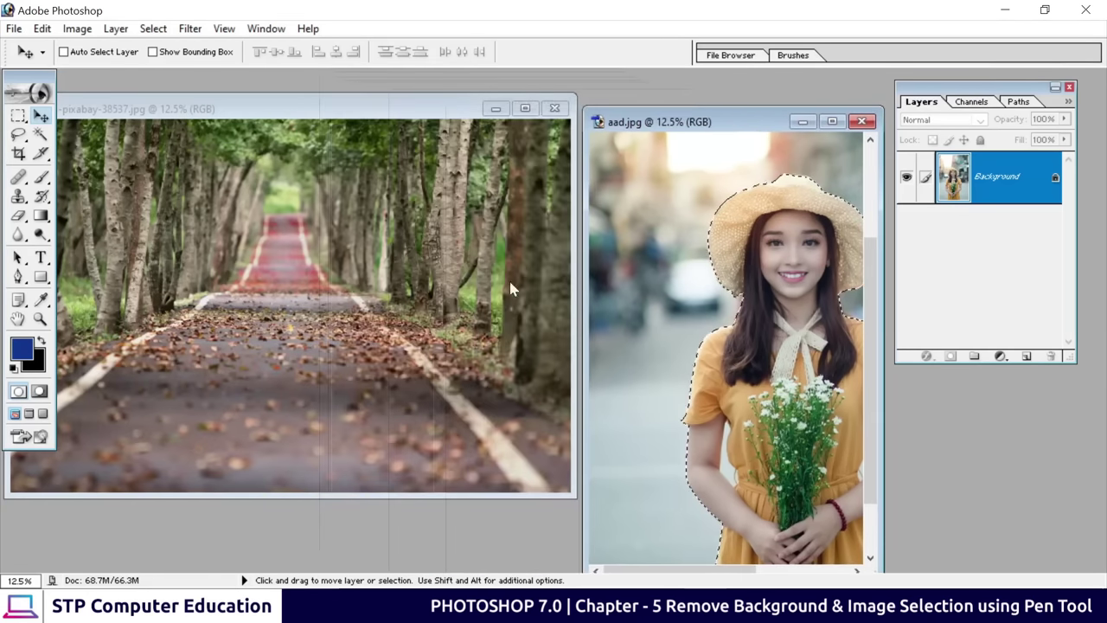
left_click(282, 114)
left_click_drag(281, 114, 383, 134)
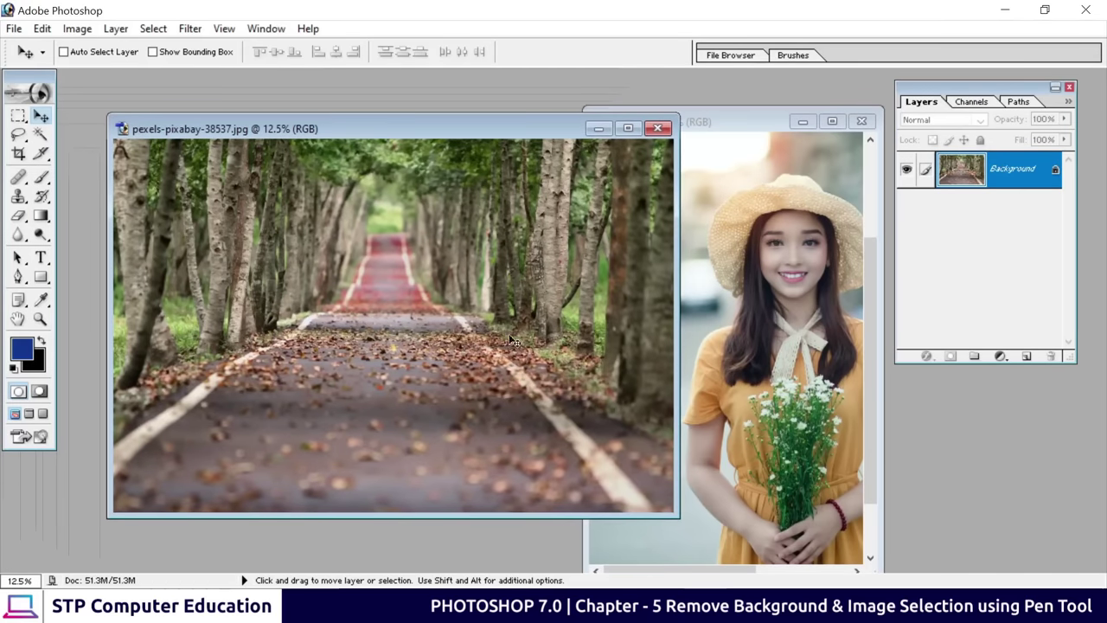
left_click(794, 272)
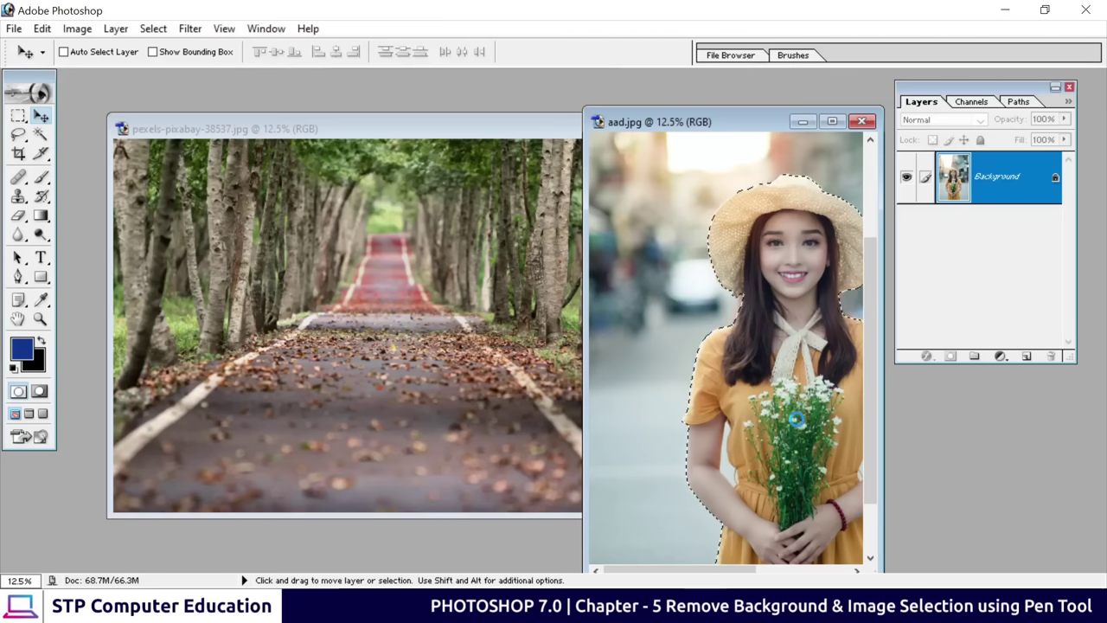
left_click_drag(789, 418, 417, 317)
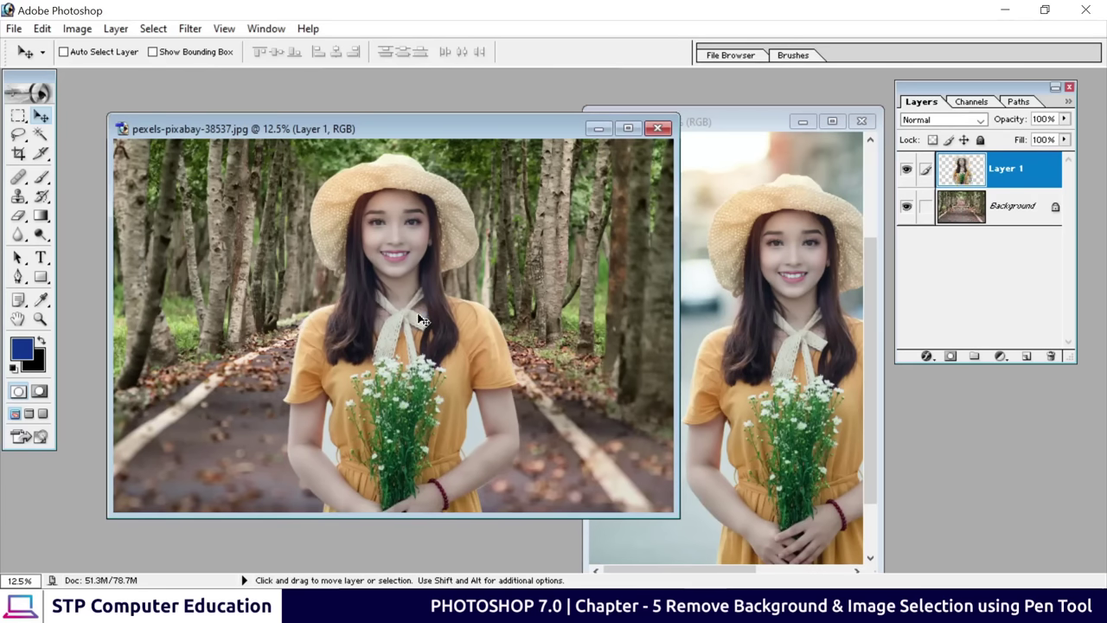
Centre the woman on the road and scale her down to 85%
left_click(628, 129)
left_click_drag(552, 374, 539, 350)
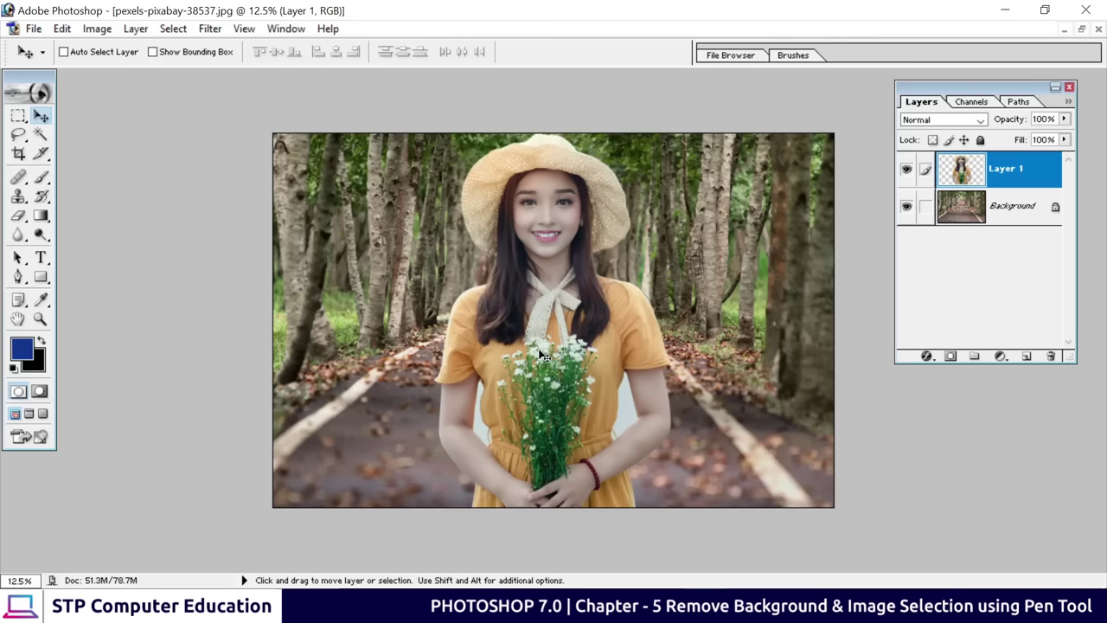
key("ctrl+t")
left_click_drag(432, 132, 463, 203)
left_click_drag(568, 370, 544, 326)
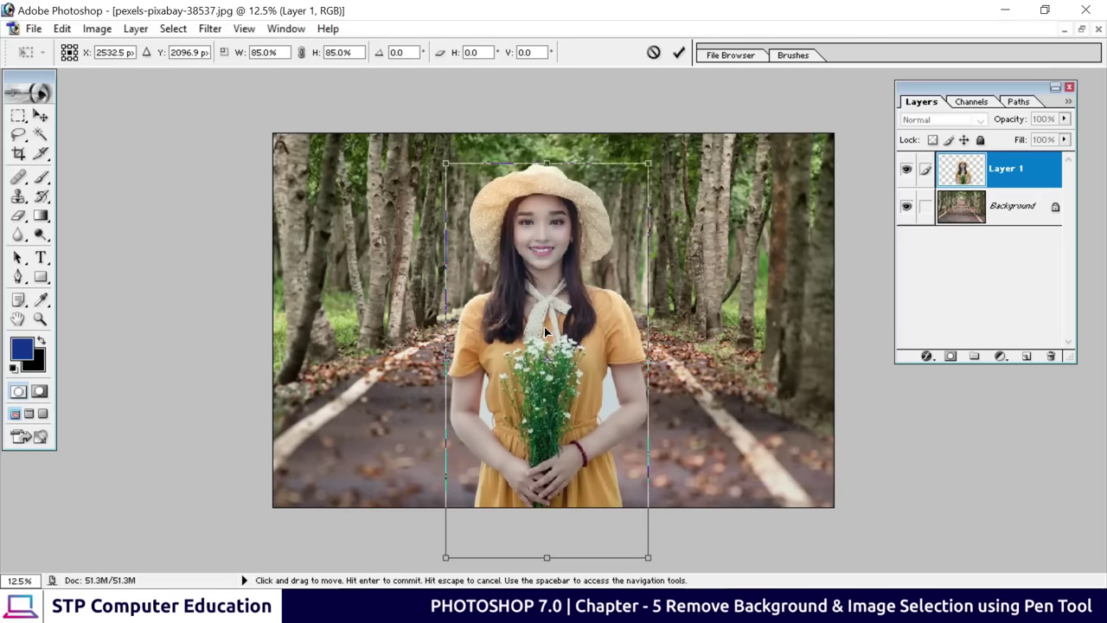
left_click(680, 54)
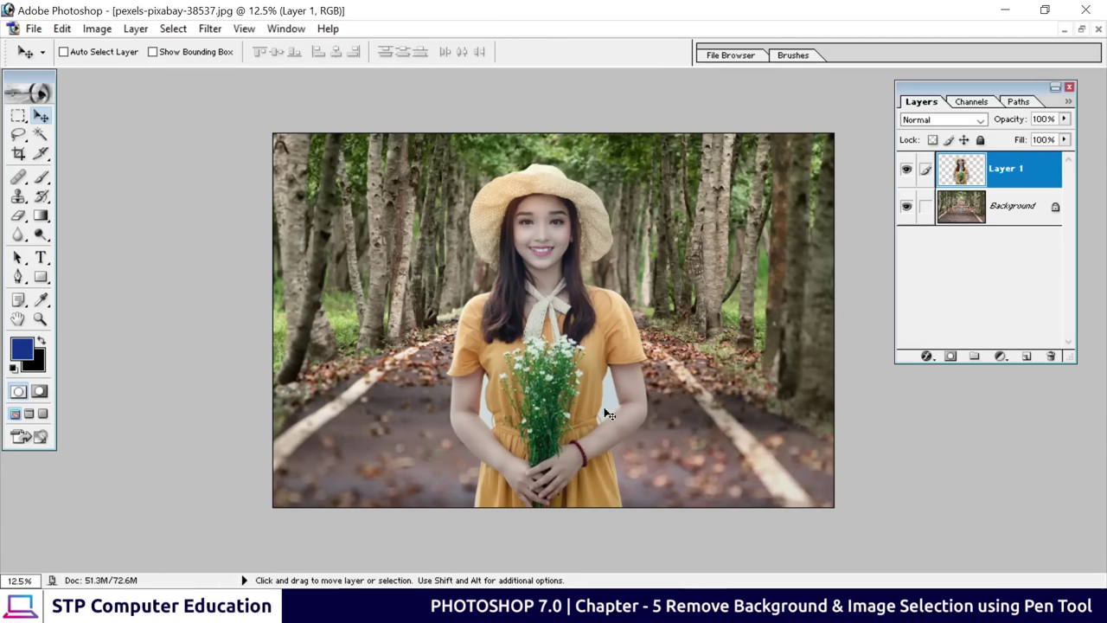
Zoom in on the woman's arms and waist to inspect the cut-out edges
key("ctrl+0")
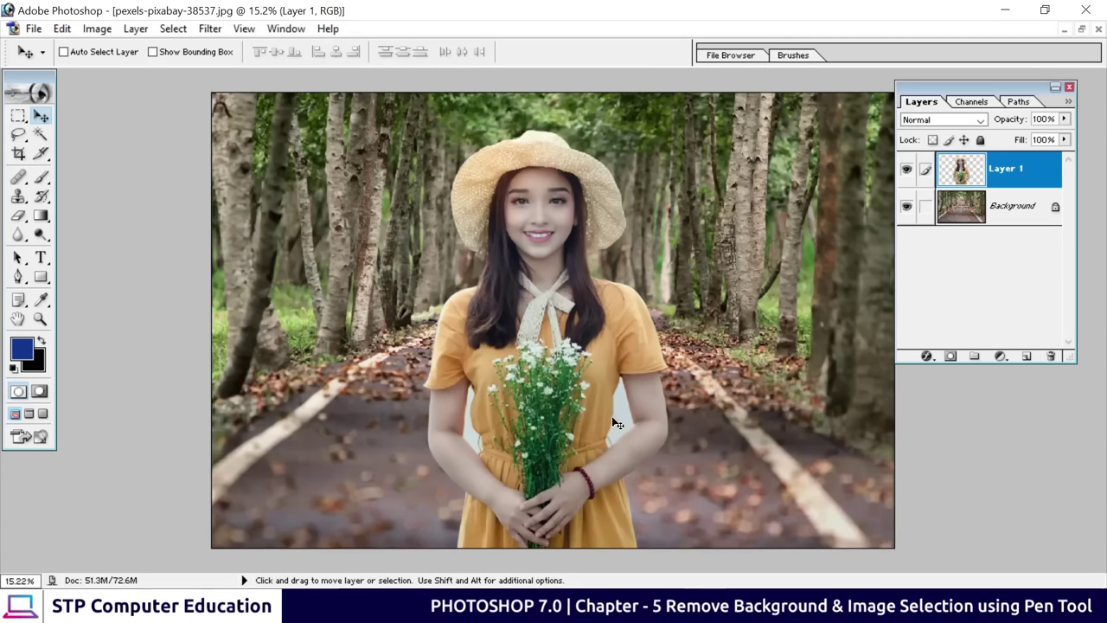
key("ctrl+plus")
key("ctrl+plus")
key("ctrl+plus")
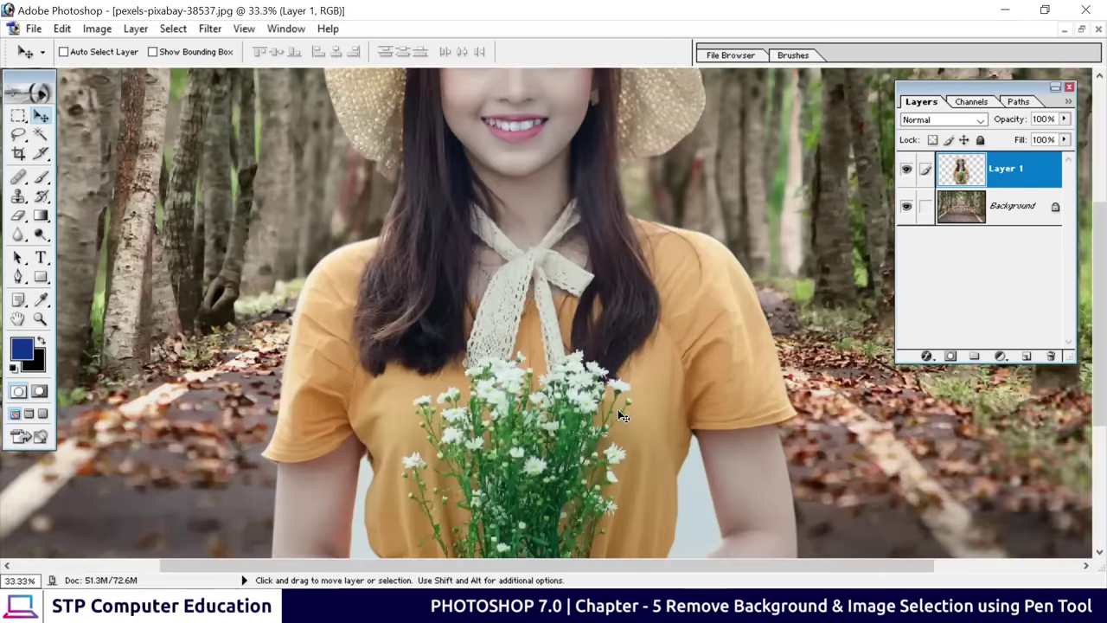
left_click_drag(617, 409, 584, 203)
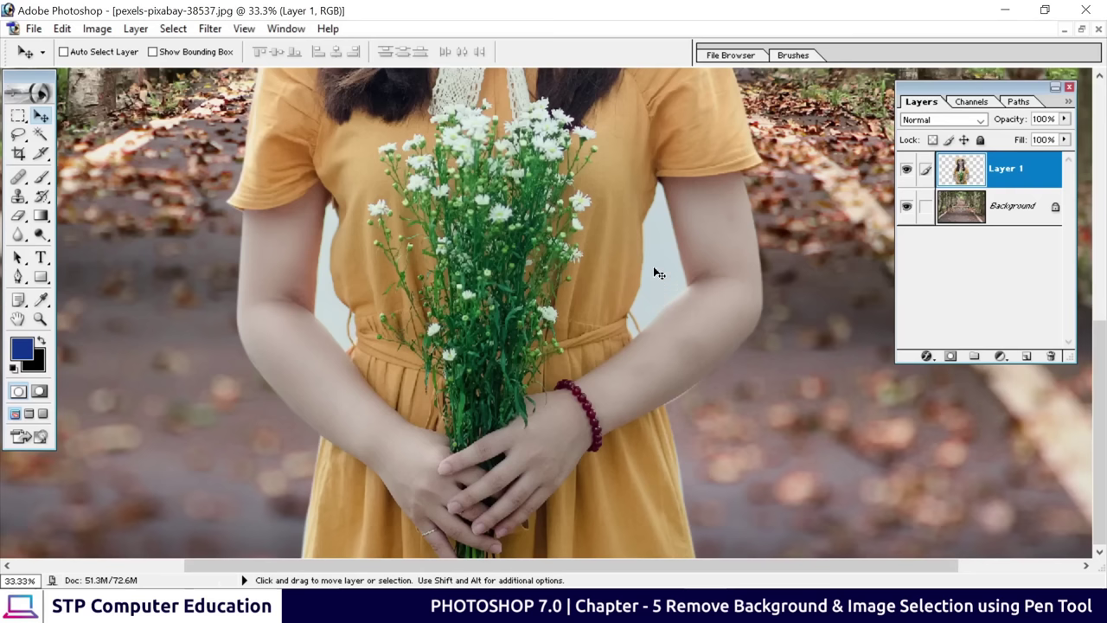
Select the pale gaps between the woman's arms and dress with the Magic Wand
left_click(41, 135)
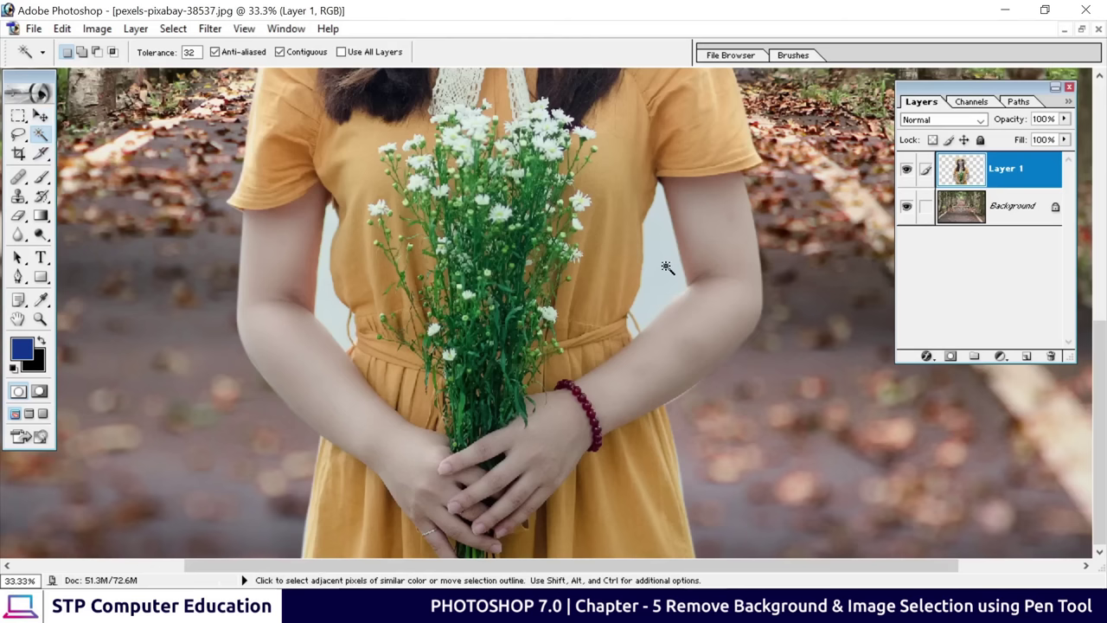
left_click(667, 268)
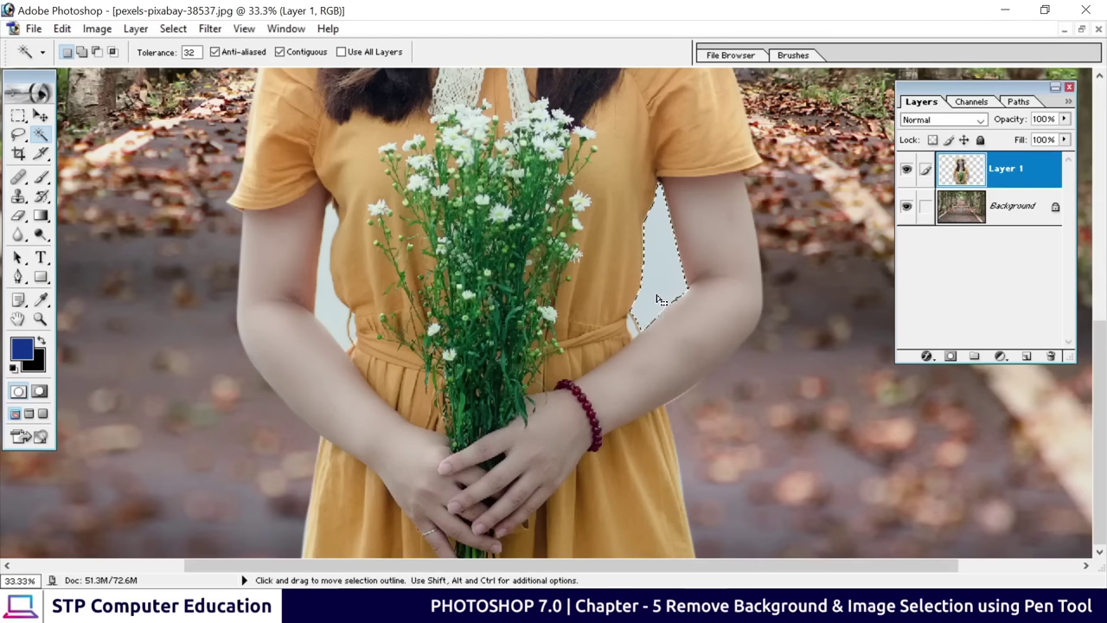
key("shift")
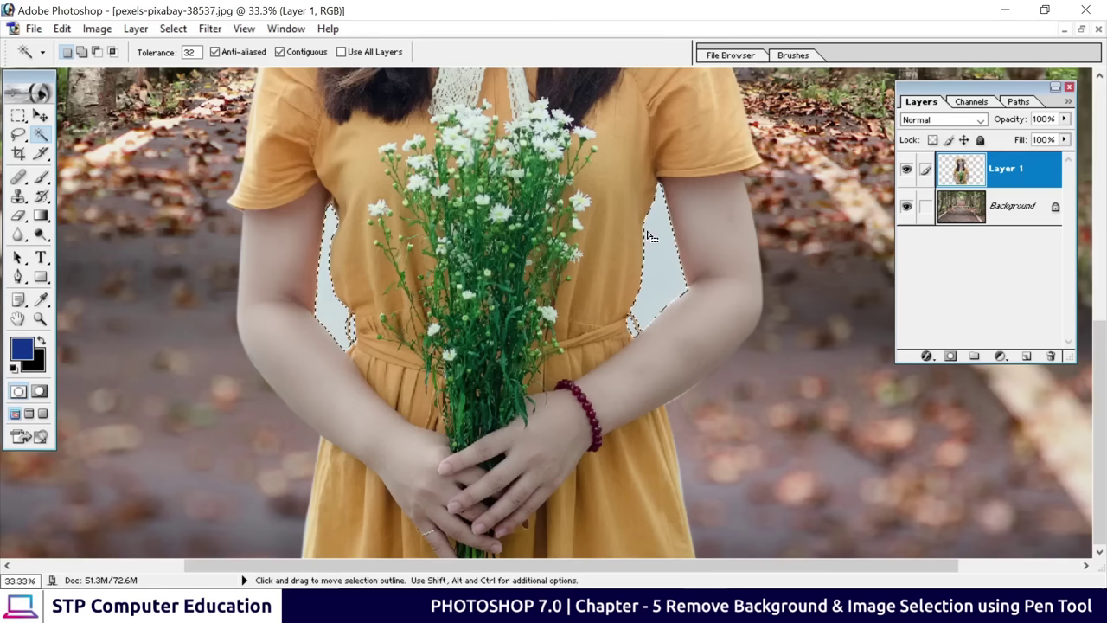
scroll(640, 264, "up", 2)
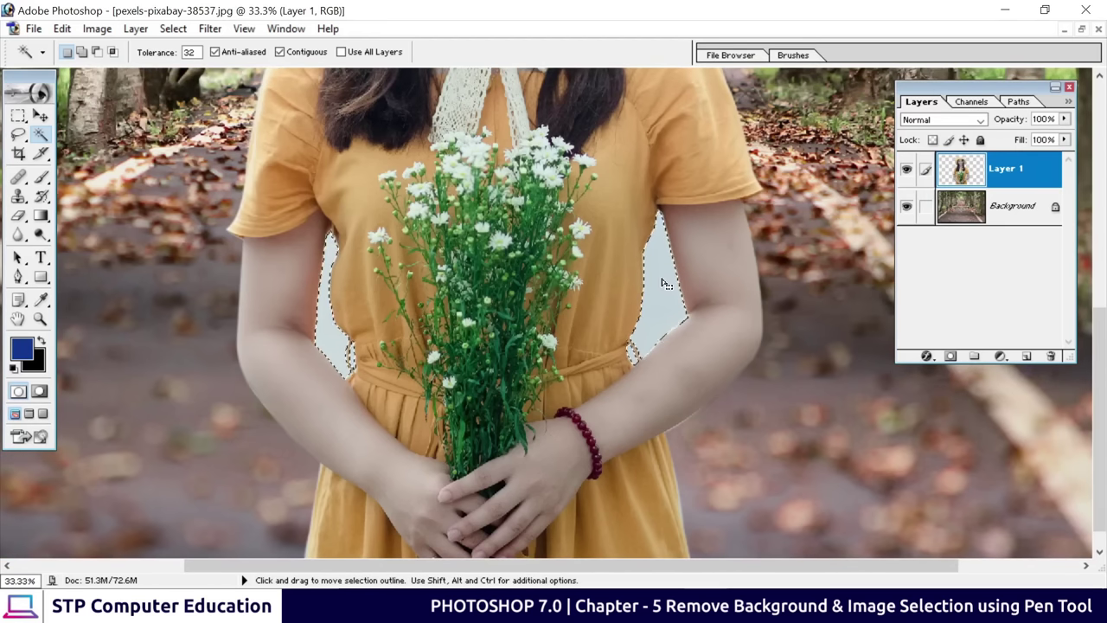
Feather the selection and delete the pale background inside it
key("ctrl+alt")
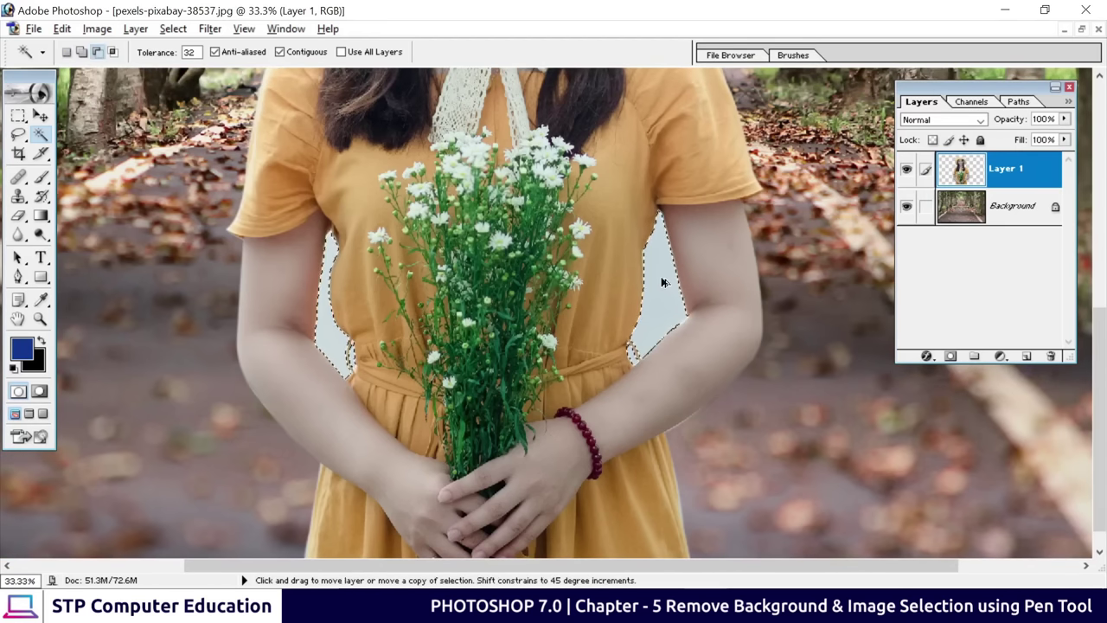
key("ctrl+alt+d")
left_click_drag(754, 430, 480, 160)
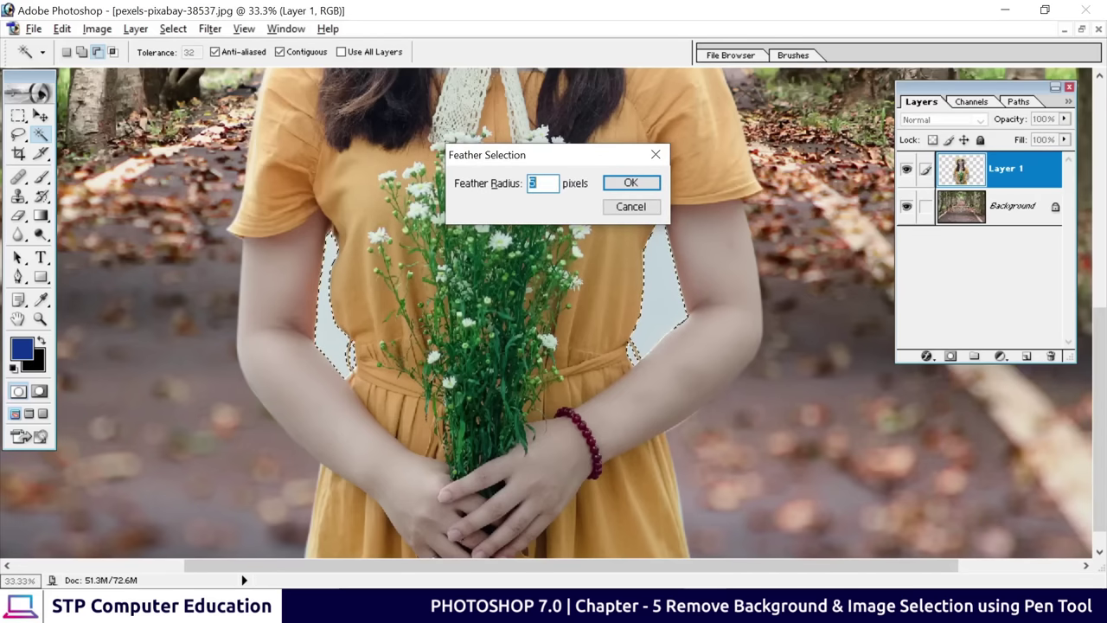
left_click(630, 182)
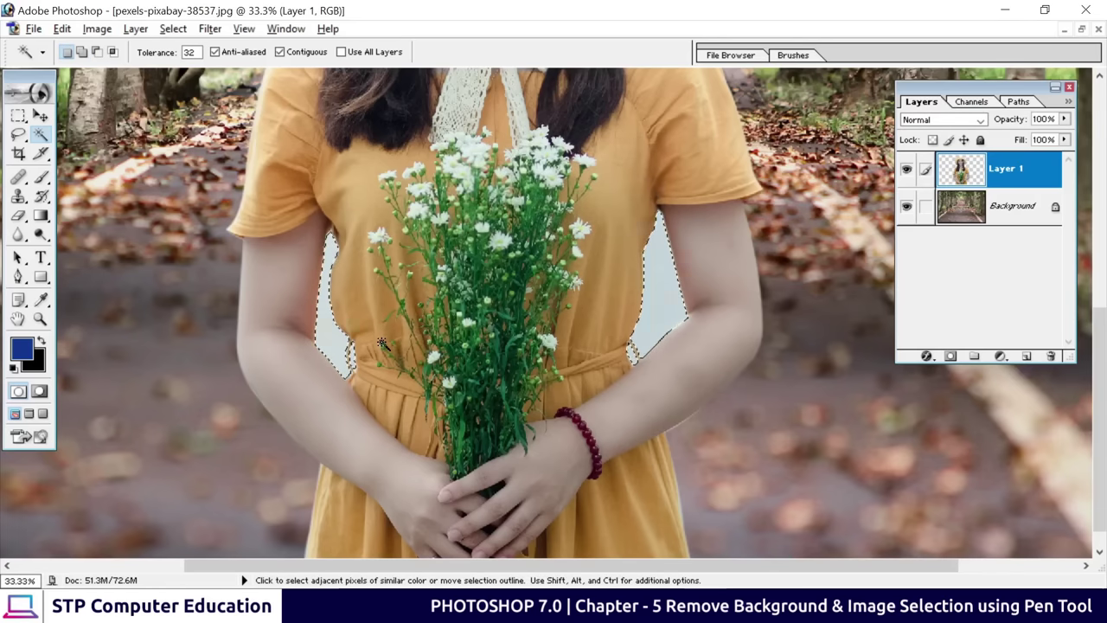
key("Delete")
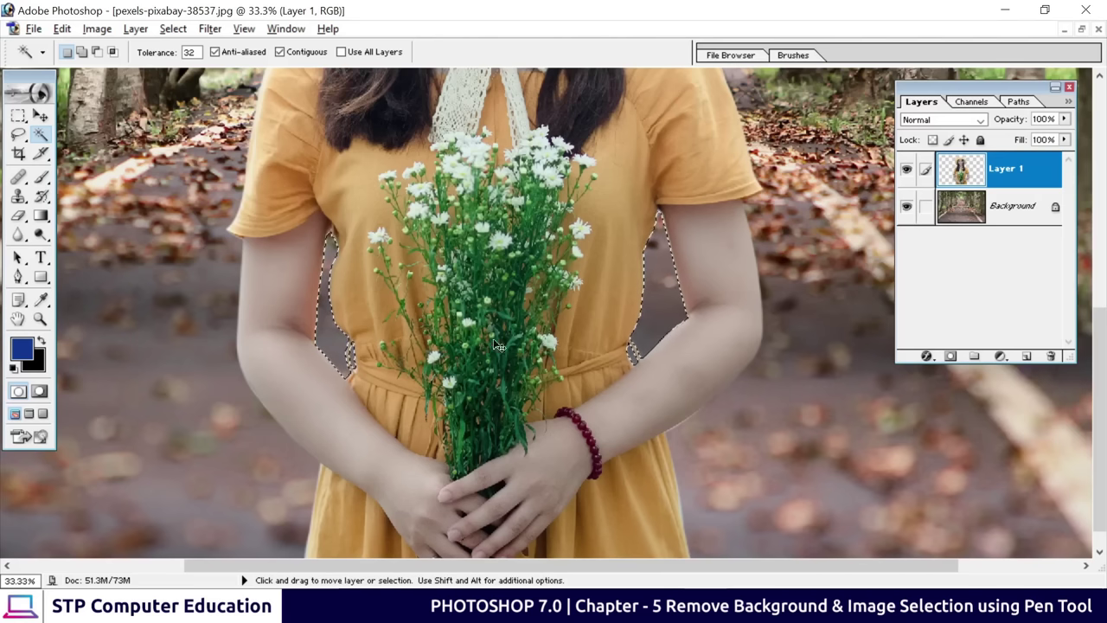
Deselect and zoom out to 16.7% to show the whole woman on the road
key("ctrl+d")
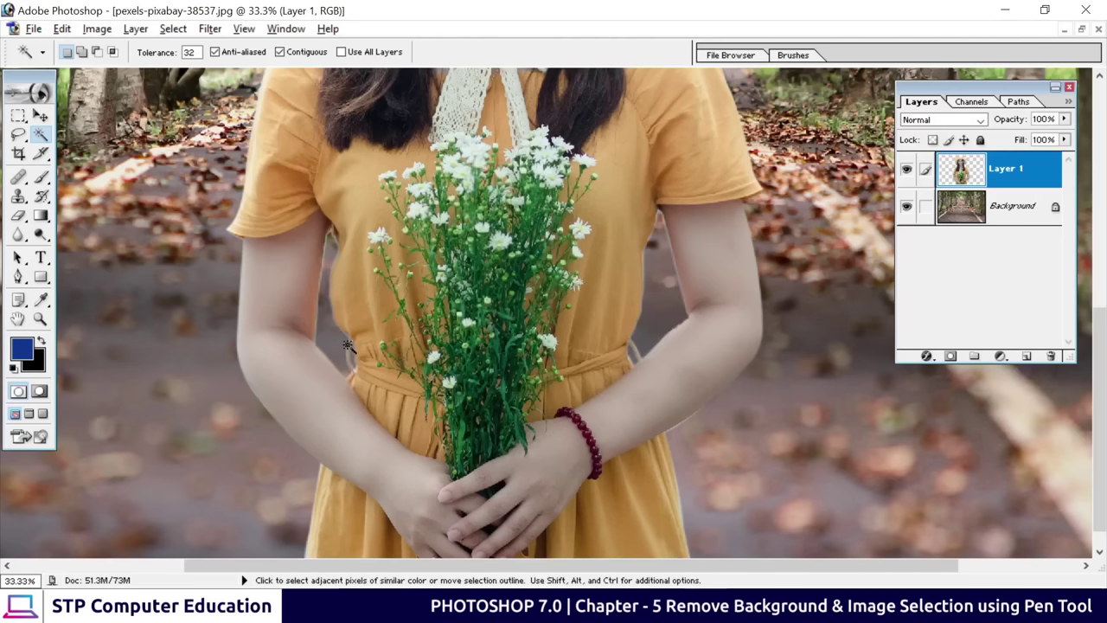
scroll(529, 401, "up", 5)
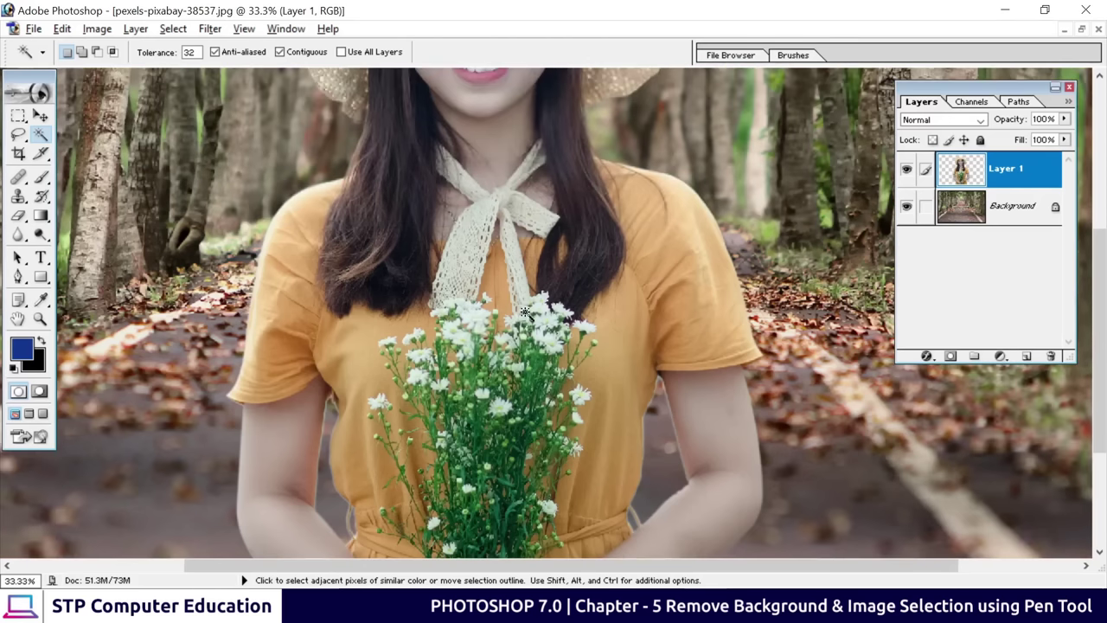
scroll(525, 313, "up", 2)
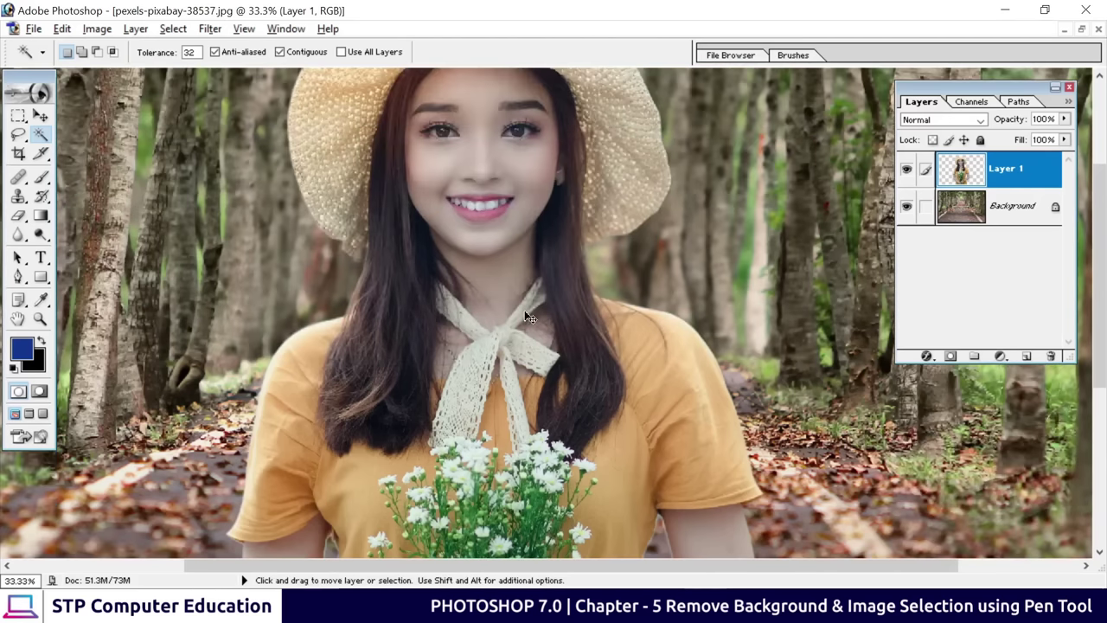
key("ctrl+minus")
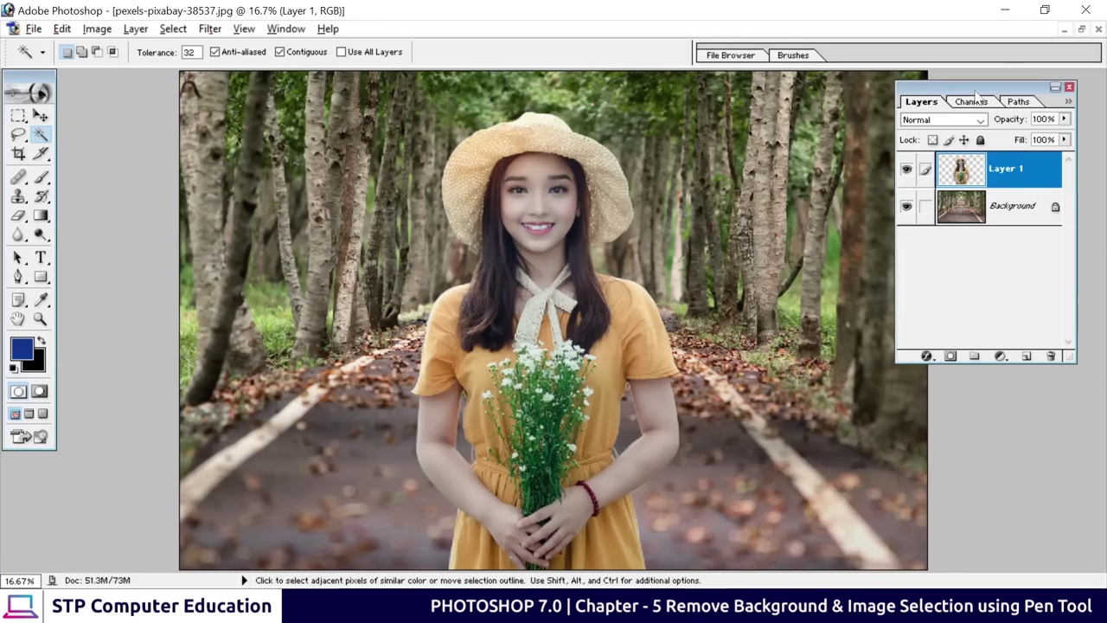
left_click_drag(975, 95, 993, 95)
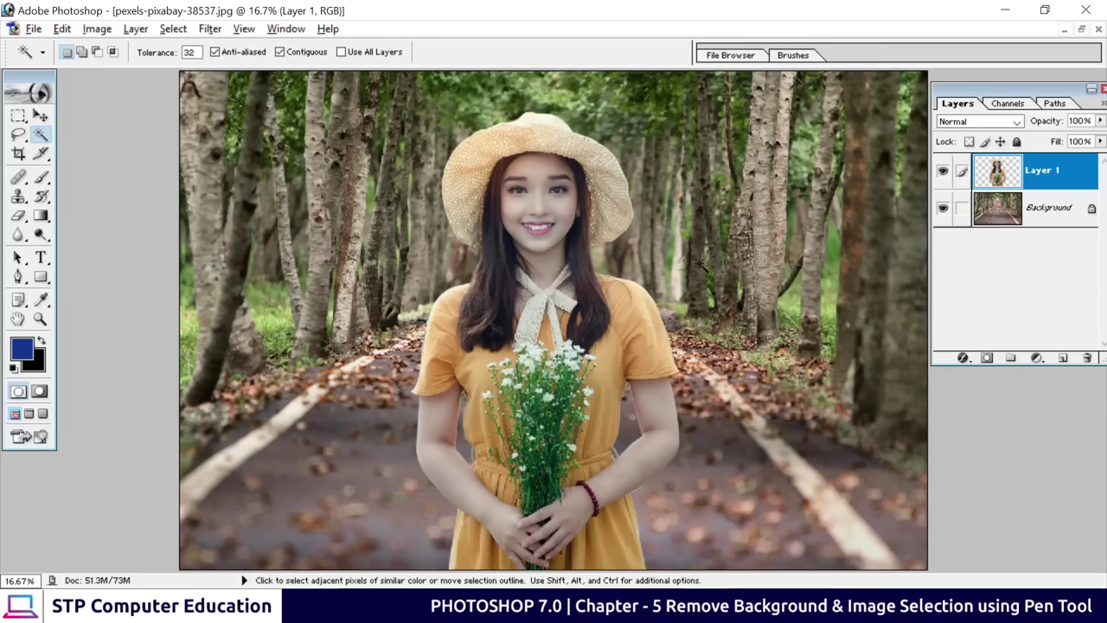
Add a Color Balance adjustment layer with midtones set to +15, +13, +20
left_click(1038, 360)
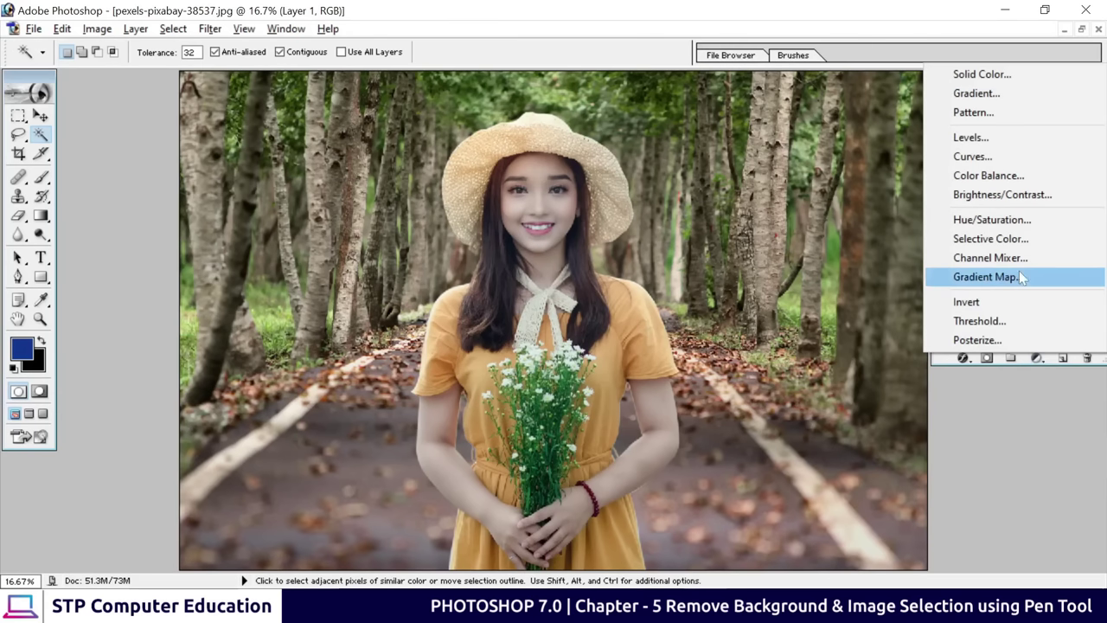
left_click(1007, 178)
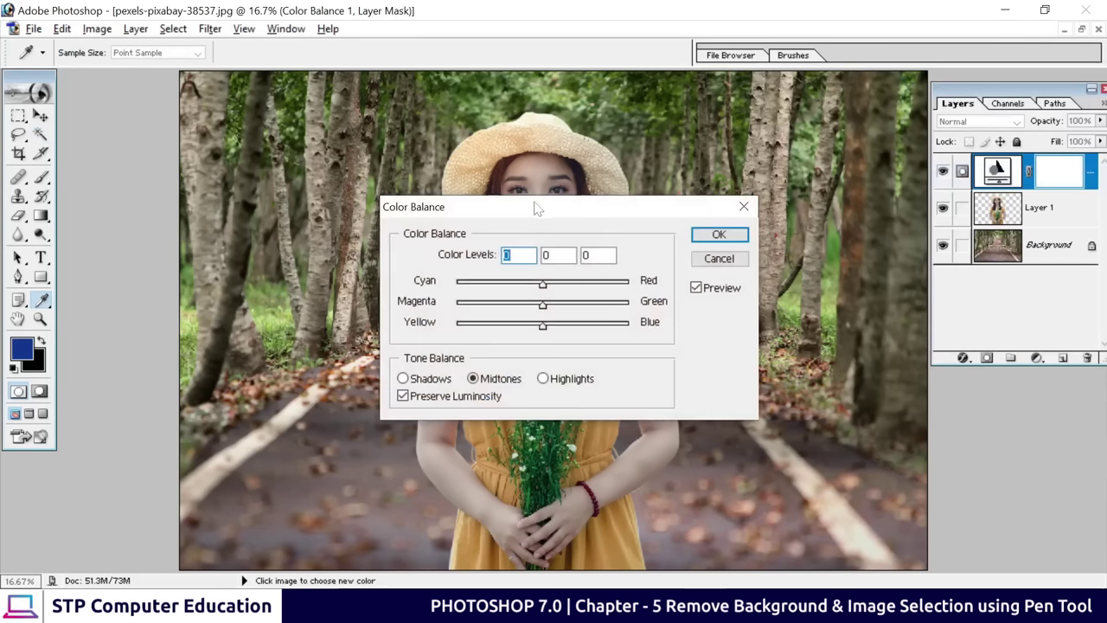
left_click_drag(534, 213, 869, 235)
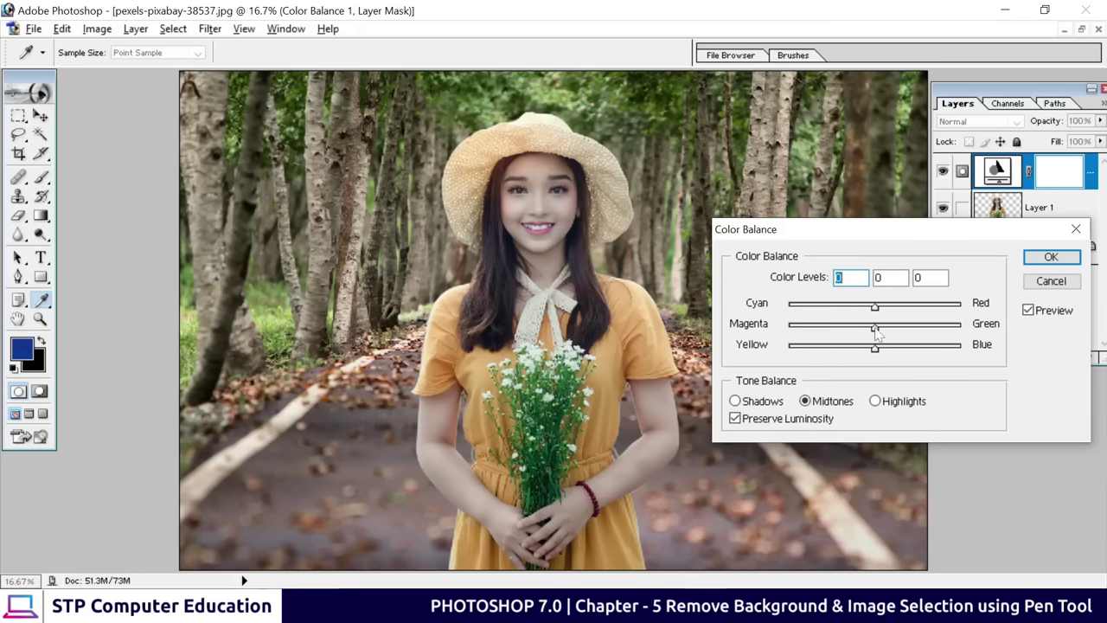
left_click_drag(876, 333, 882, 333)
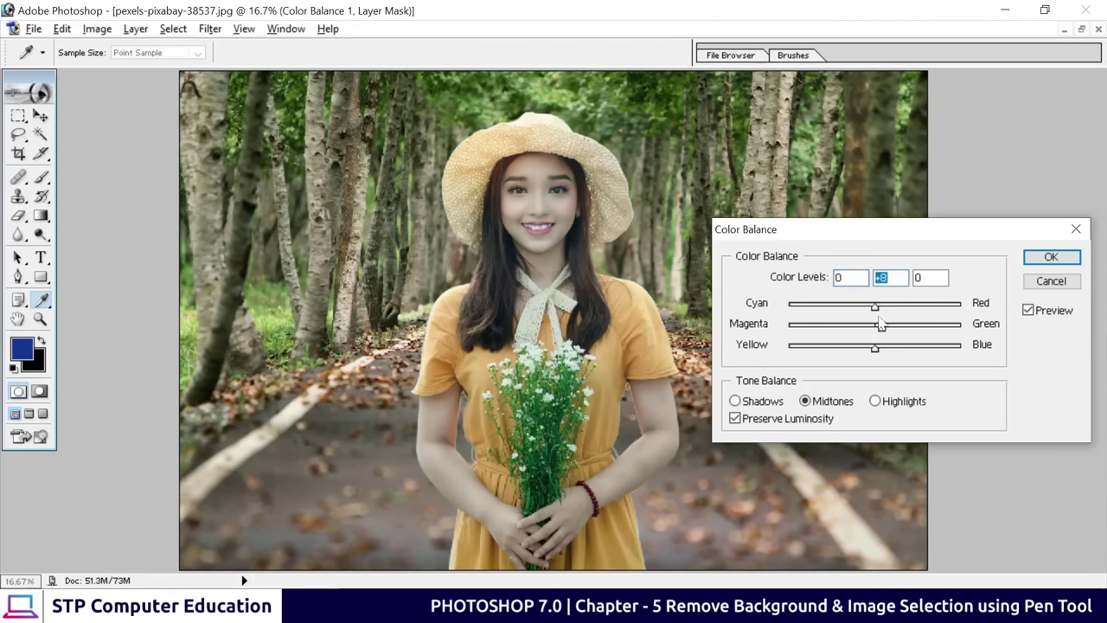
left_click_drag(874, 308, 889, 313)
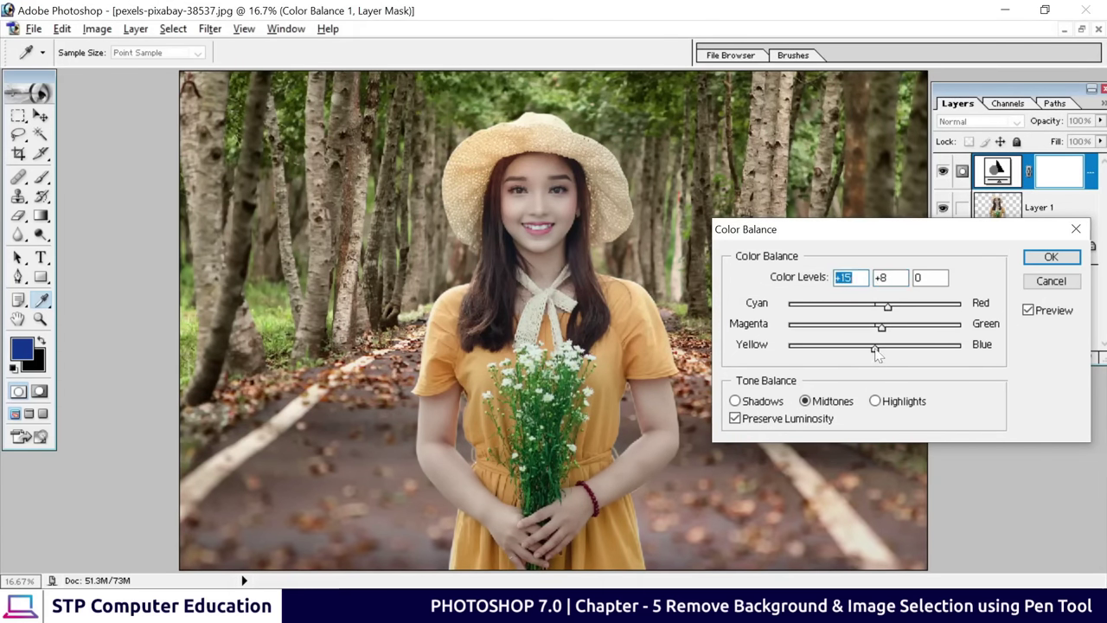
left_click_drag(876, 350, 891, 351)
left_click_drag(882, 329, 888, 341)
left_click(1051, 258)
key("w")
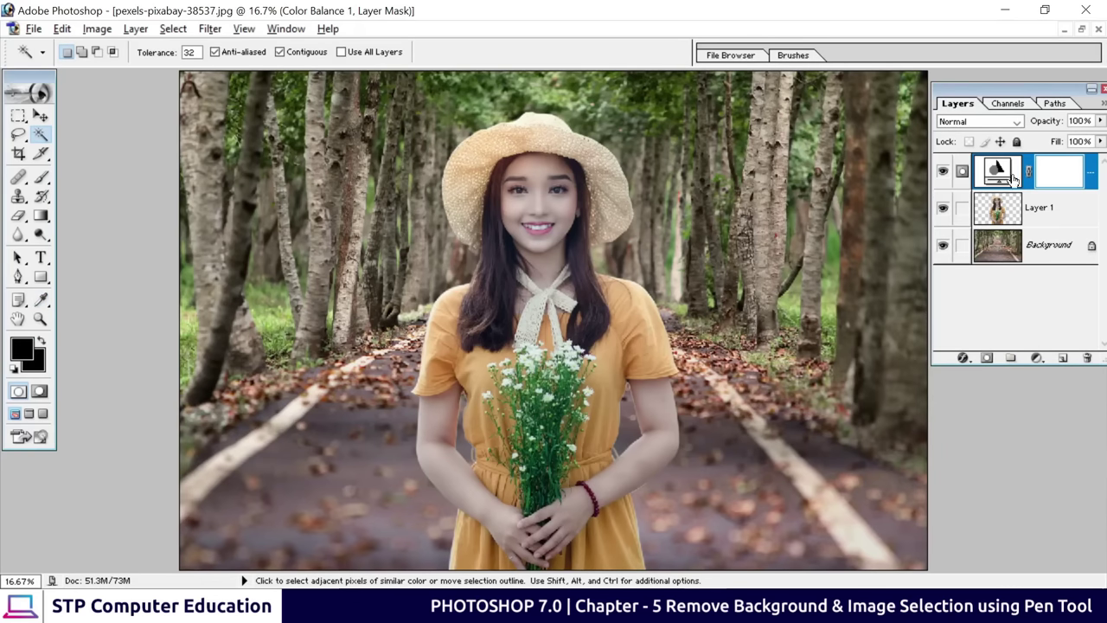
left_click(944, 172)
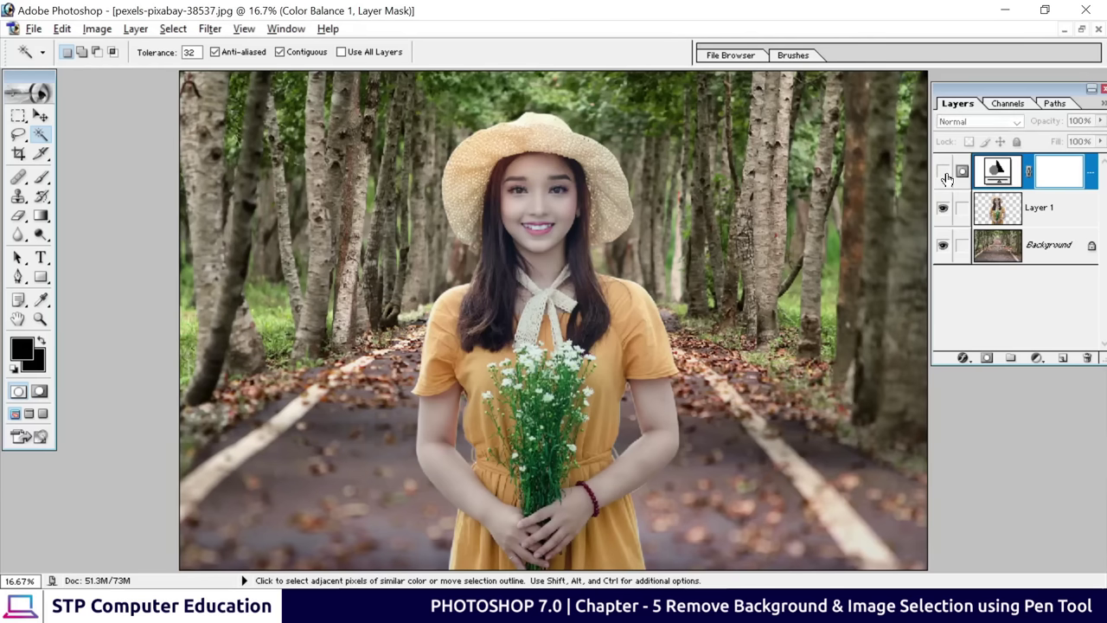
left_click(943, 172)
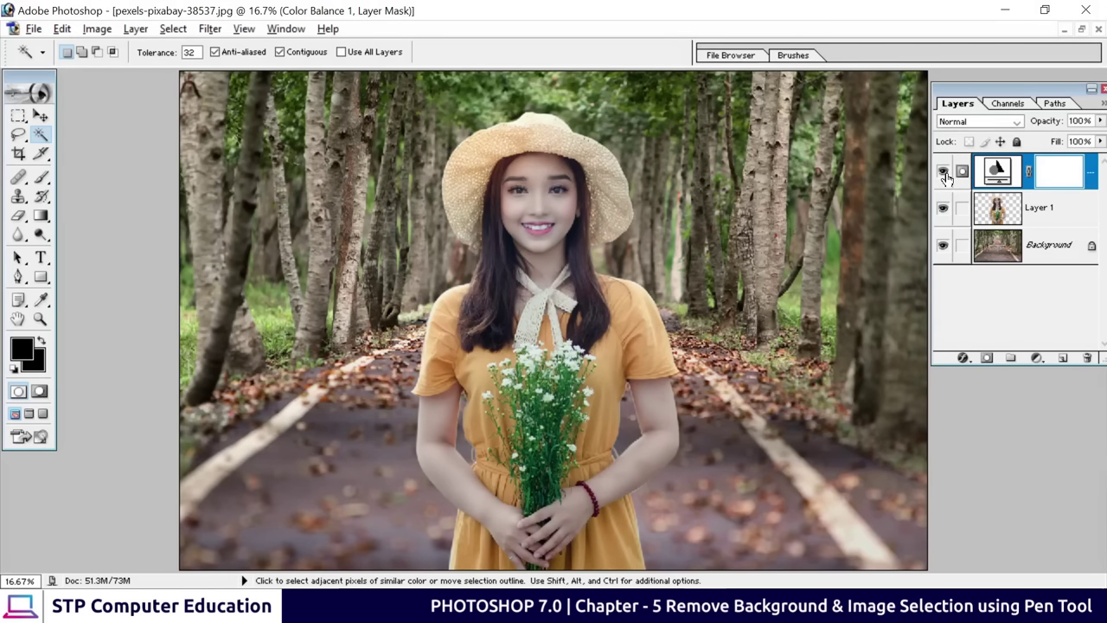
left_click(943, 172)
left_click(944, 172)
left_click(943, 172)
left_click(943, 172)
left_click(943, 208)
left_click(943, 209)
Save As a JPEG into the Desktop folder
left_click(33, 28)
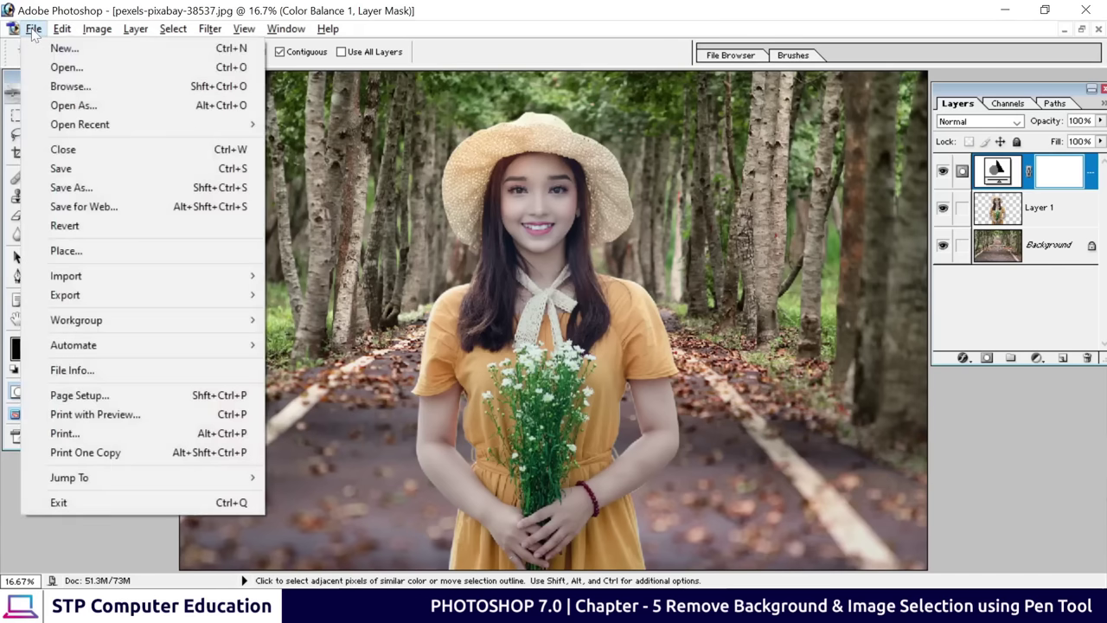
left_click(68, 186)
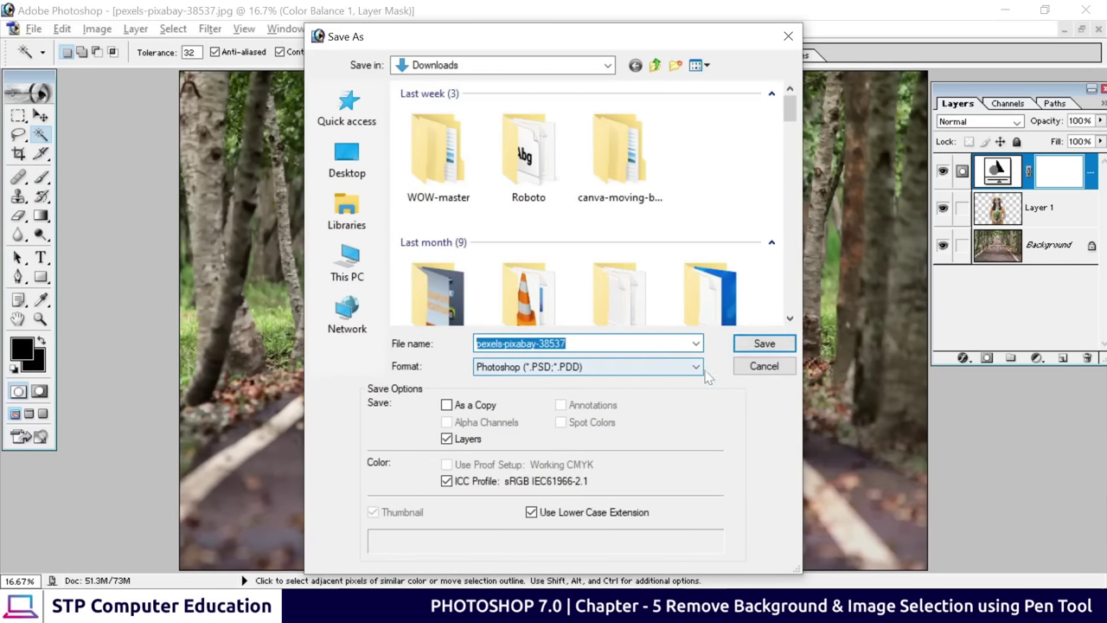
left_click_drag(554, 39, 624, 42)
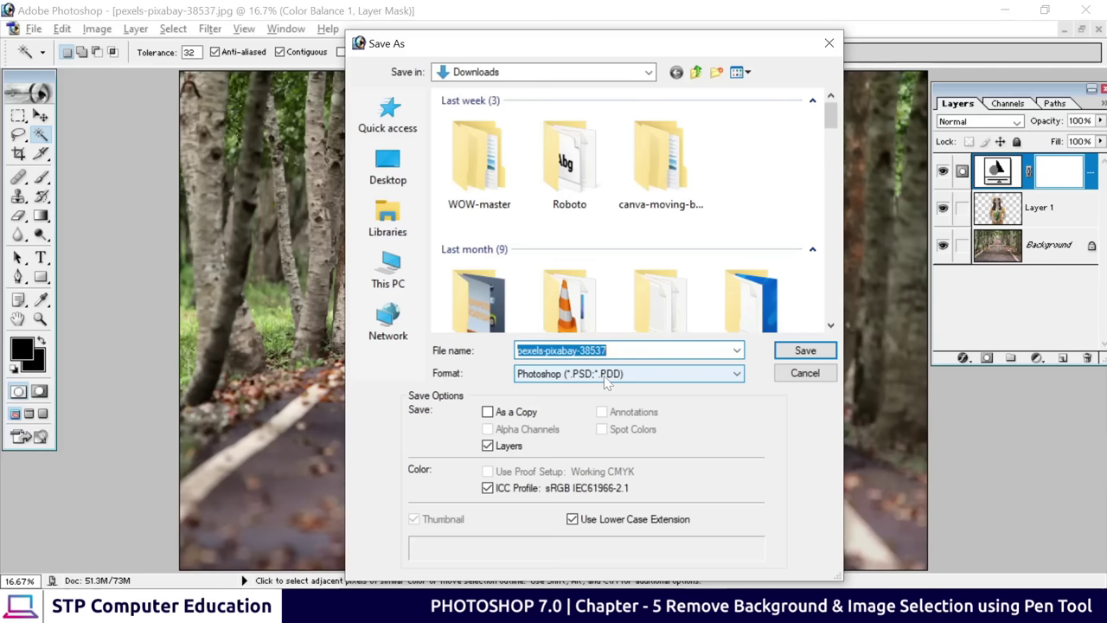
left_click(604, 375)
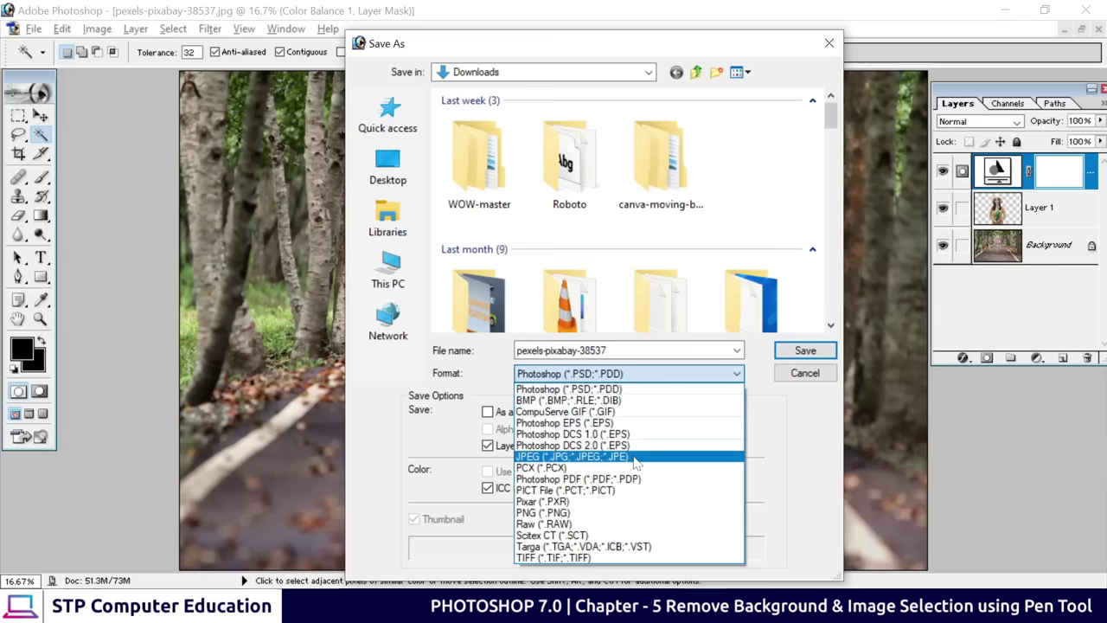
left_click(636, 458)
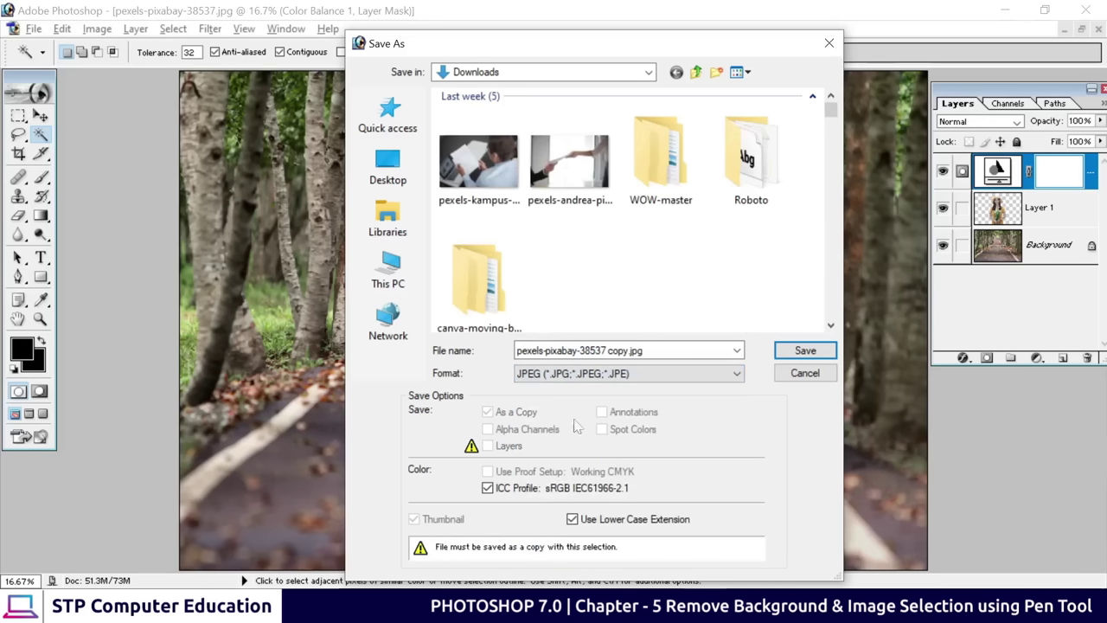
left_click(391, 166)
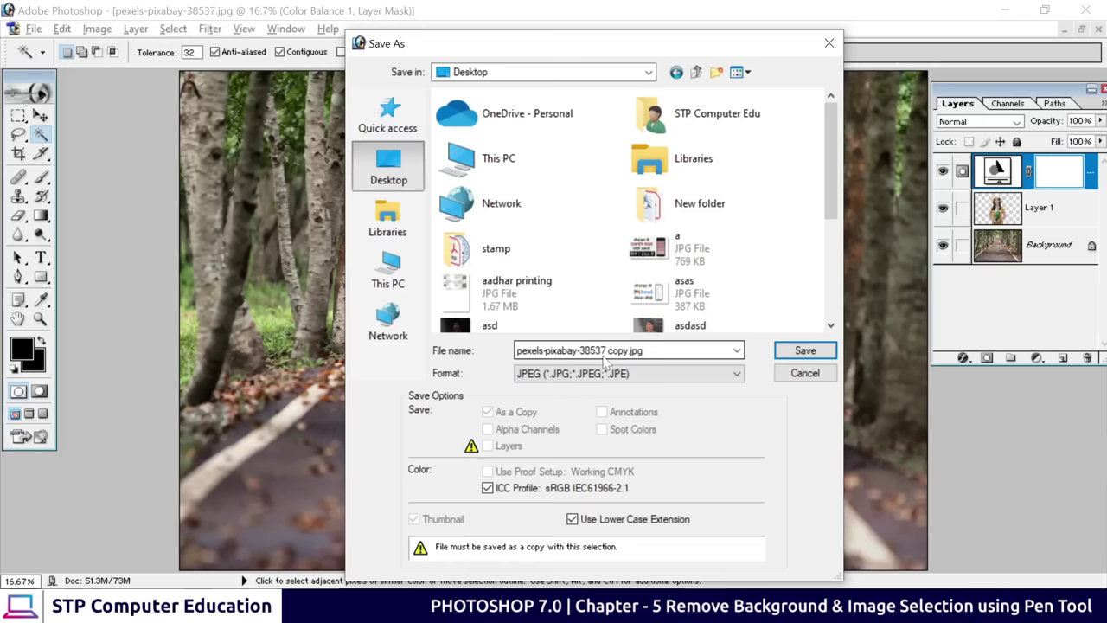
Name the file 't' and save it at maximum JPEG quality 12
left_click_drag(647, 350, 516, 350)
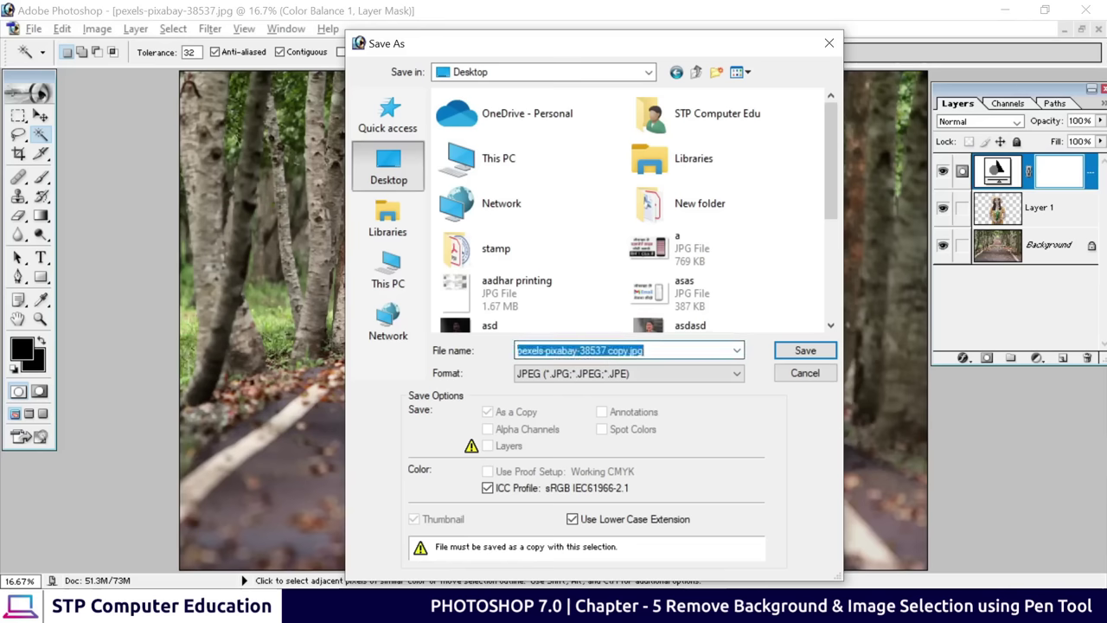
type("t")
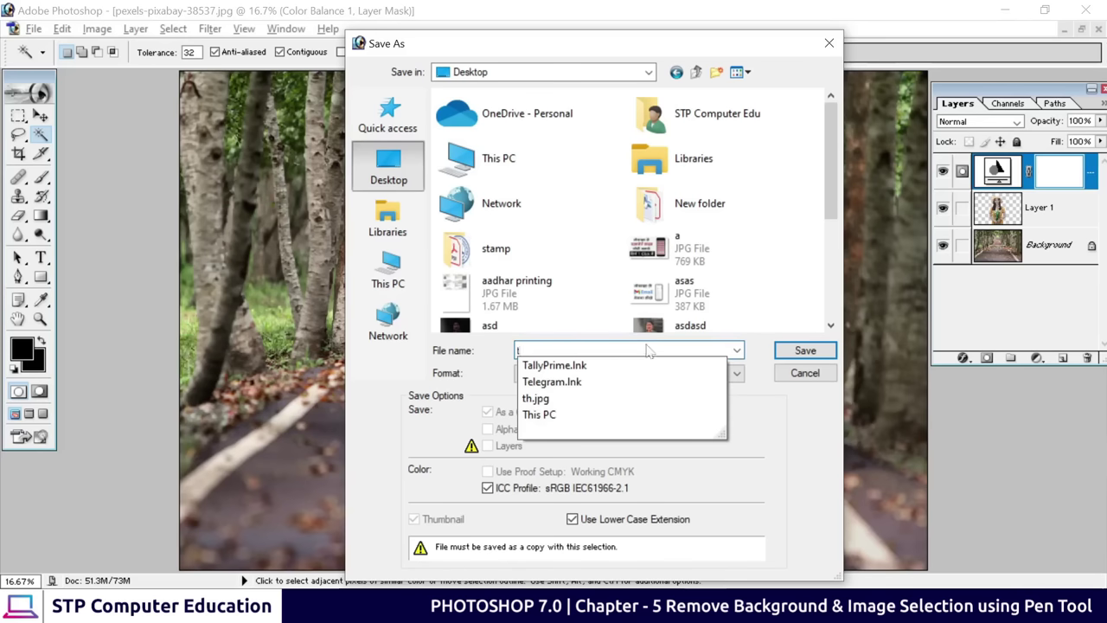
left_click(819, 351)
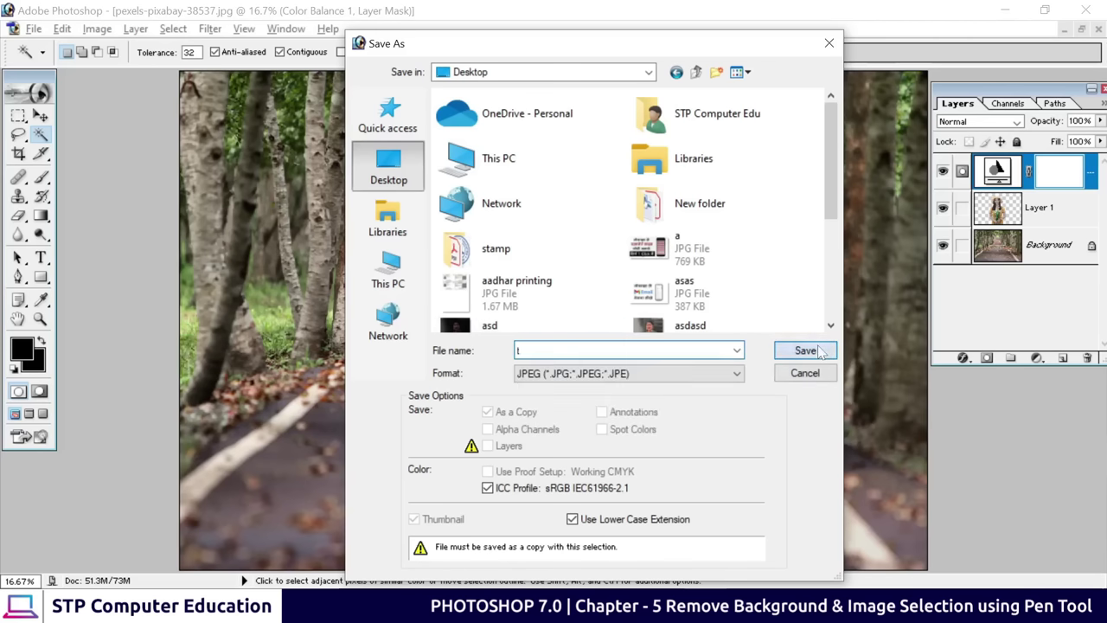
left_click(820, 351)
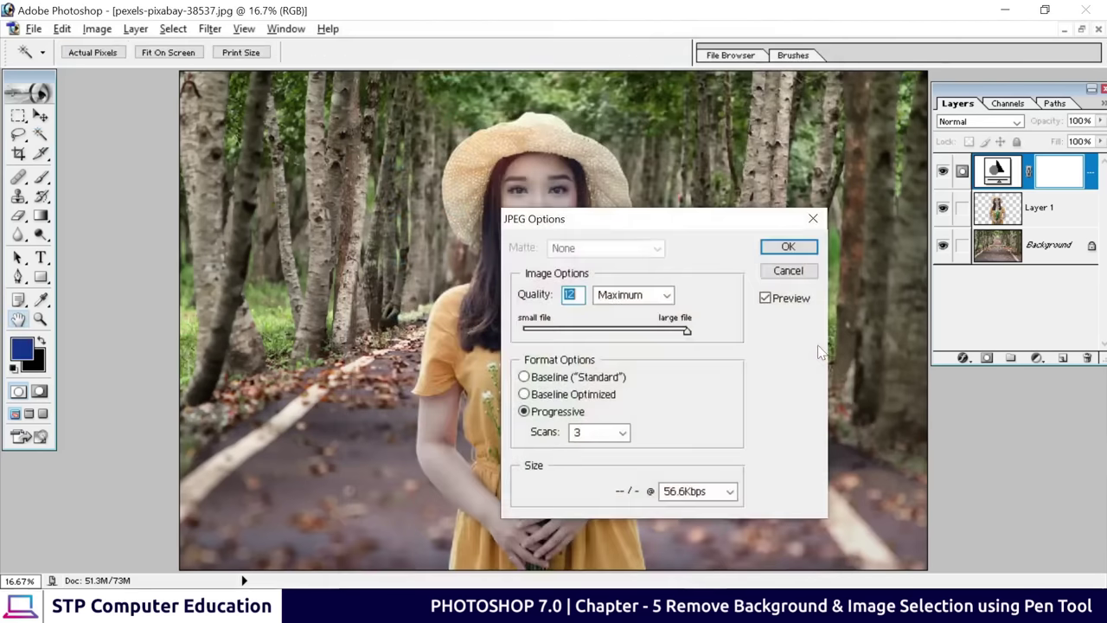
left_click(784, 248)
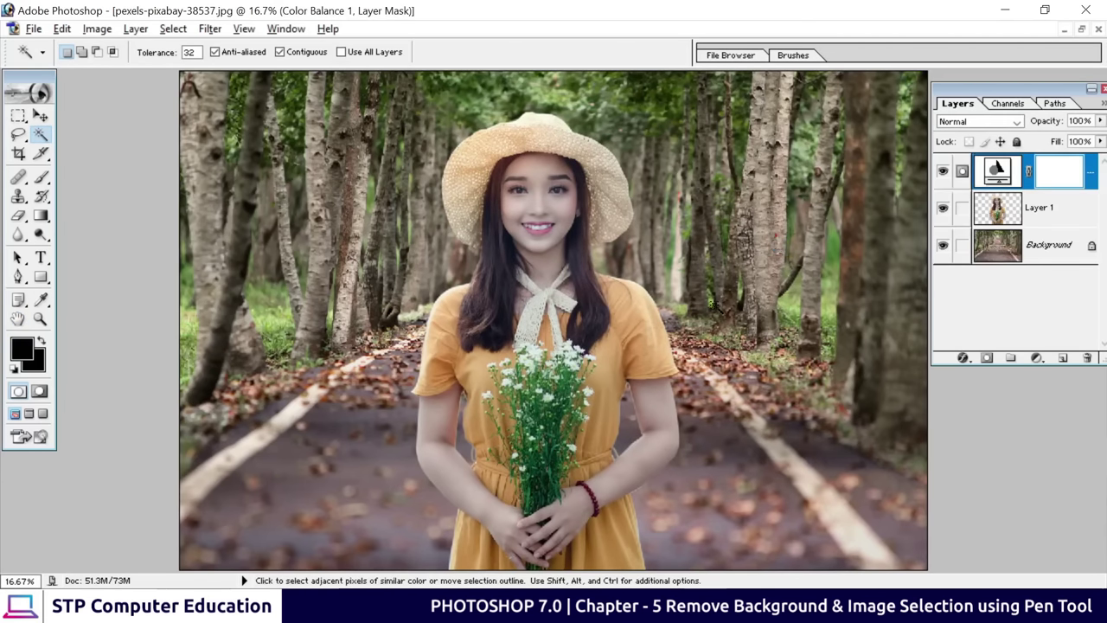
Open the saved t image from the desktop in Windows Photos, maximized
left_click(1010, 12)
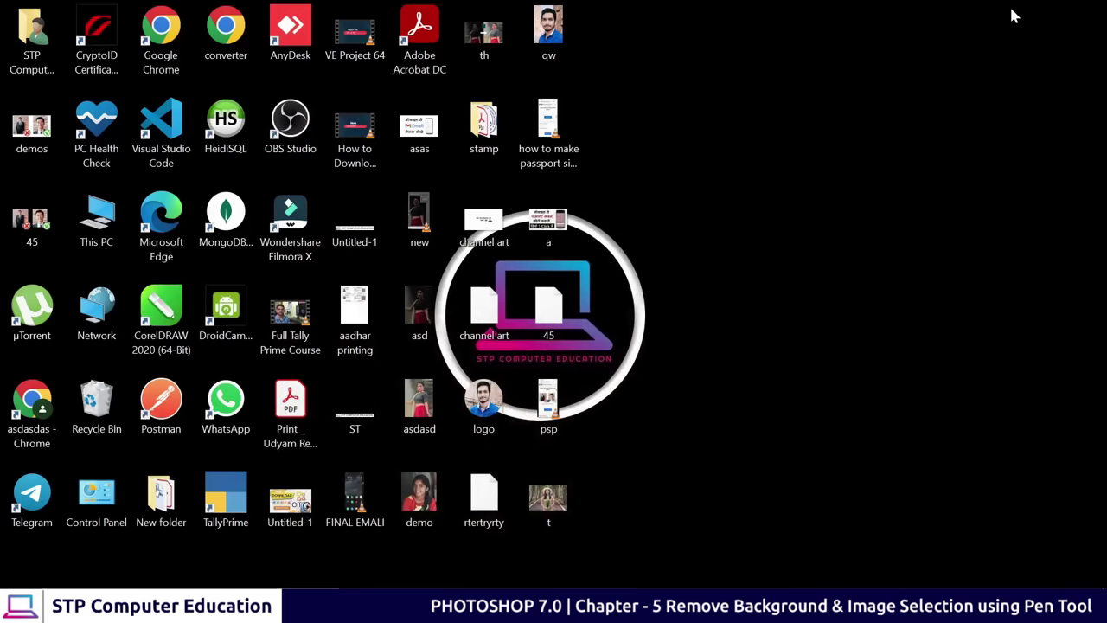
left_click(539, 505)
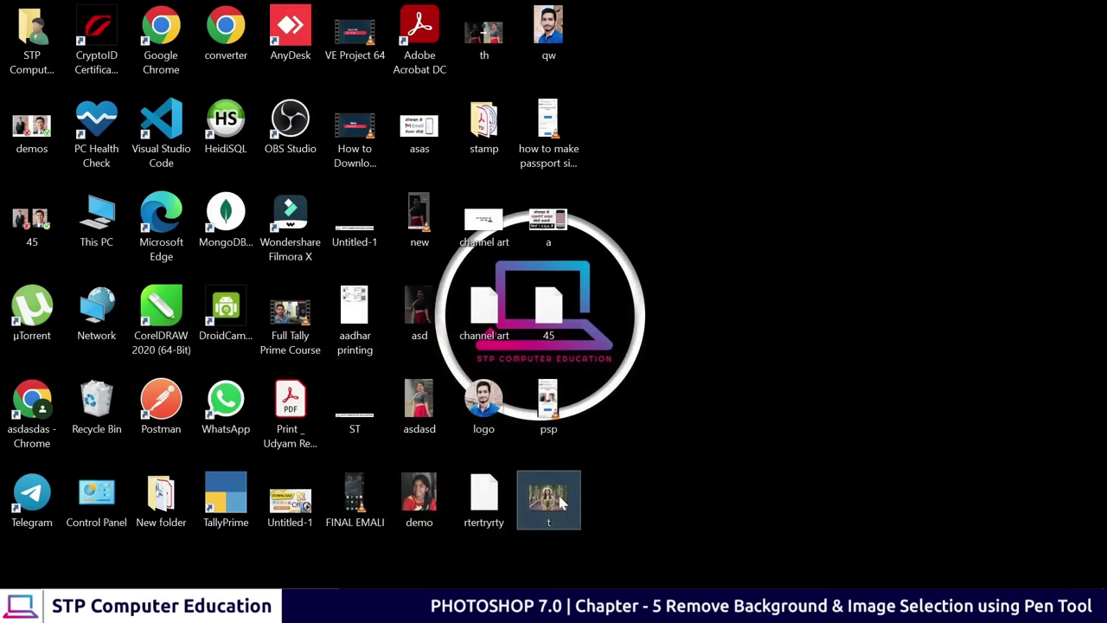
double_click(562, 499)
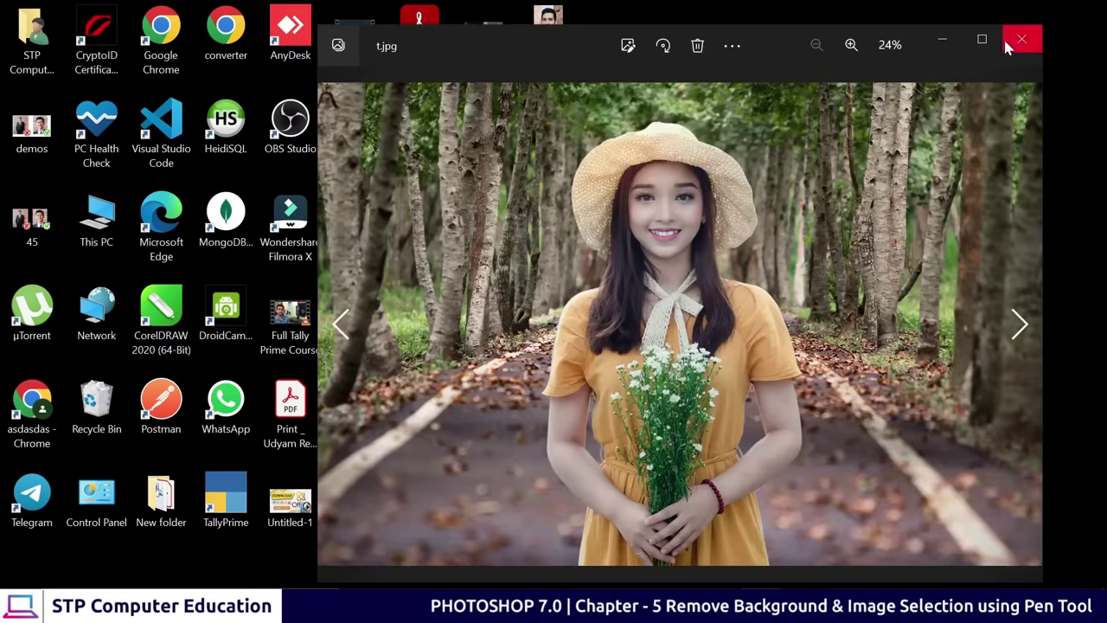
left_click(983, 39)
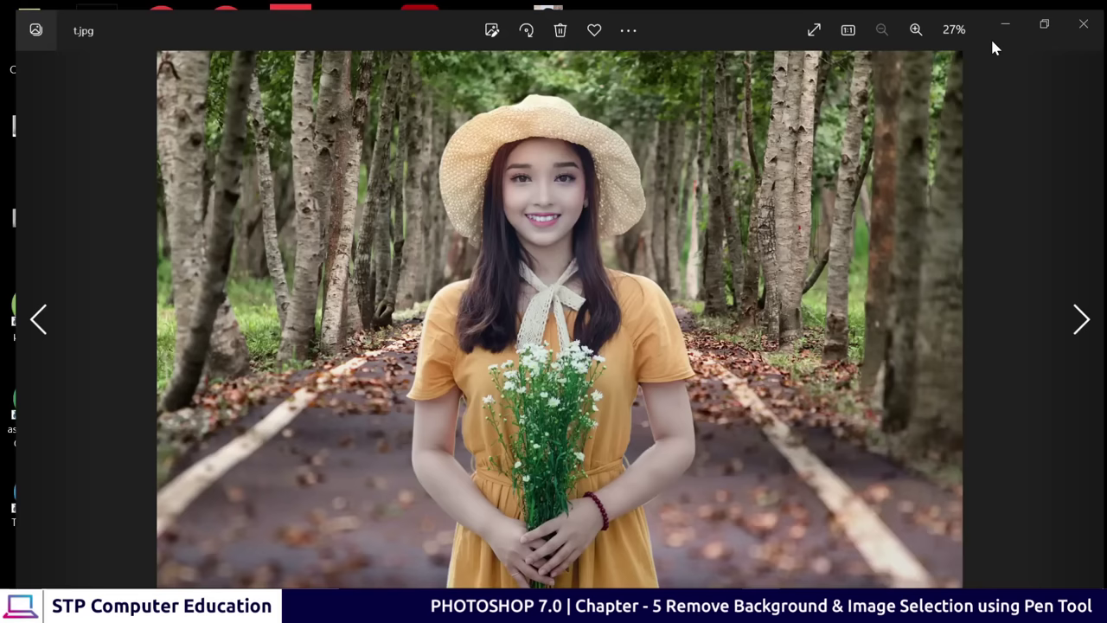
Zoom in on the woman's face to inspect it, then zoom back out
scroll(476, 234, "up", 4)
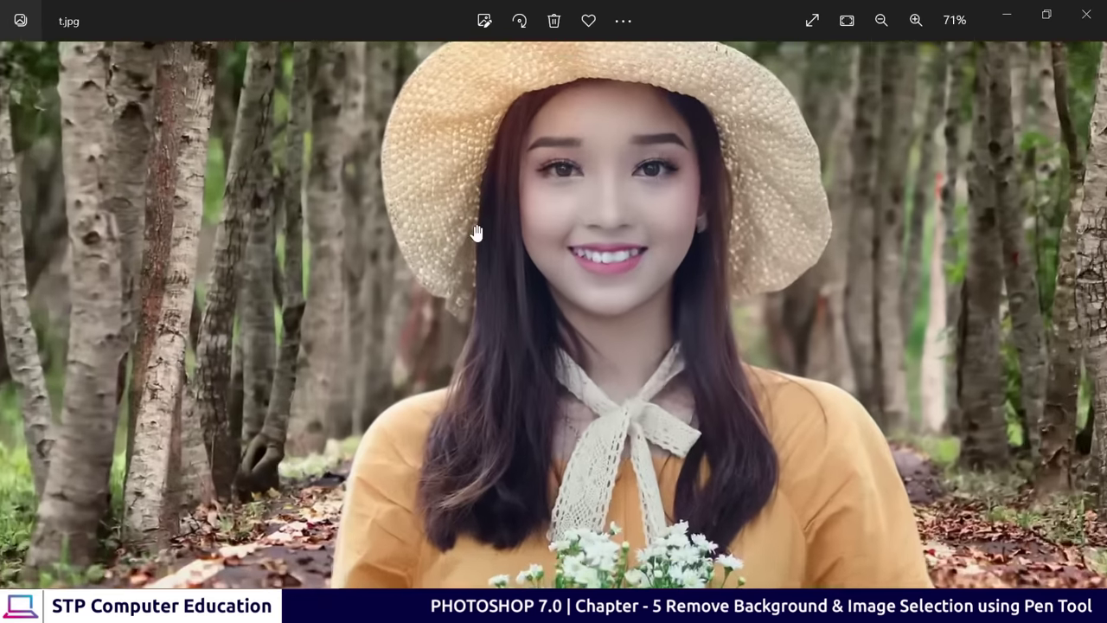
scroll(476, 234, "up", 1)
left_click_drag(476, 234, 484, 390)
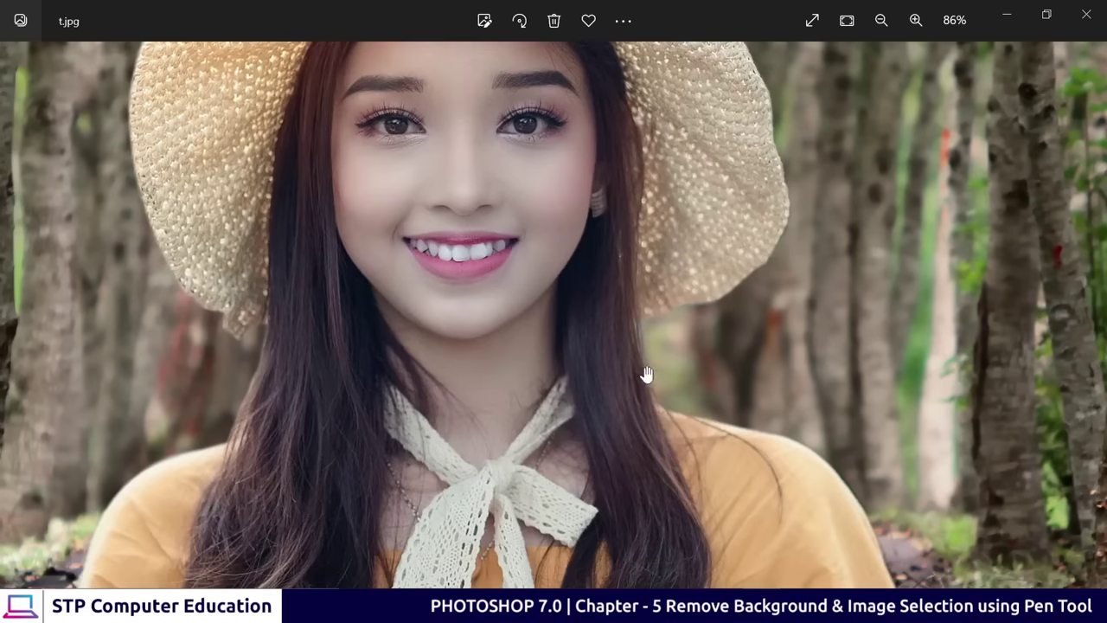
scroll(646, 374, "up", 3)
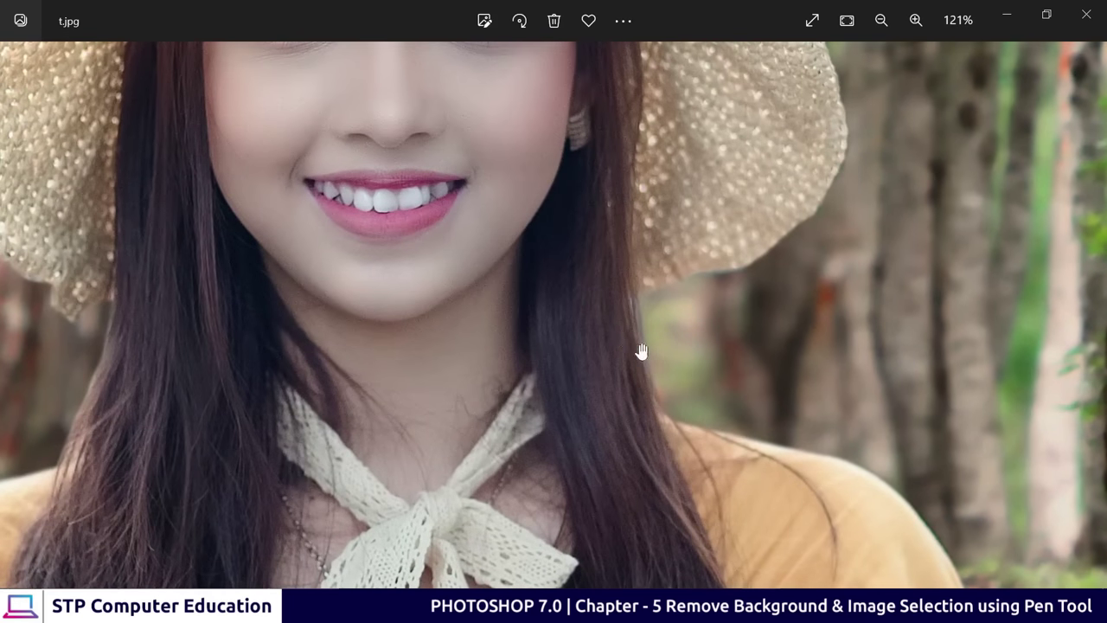
scroll(653, 368, "down", 1)
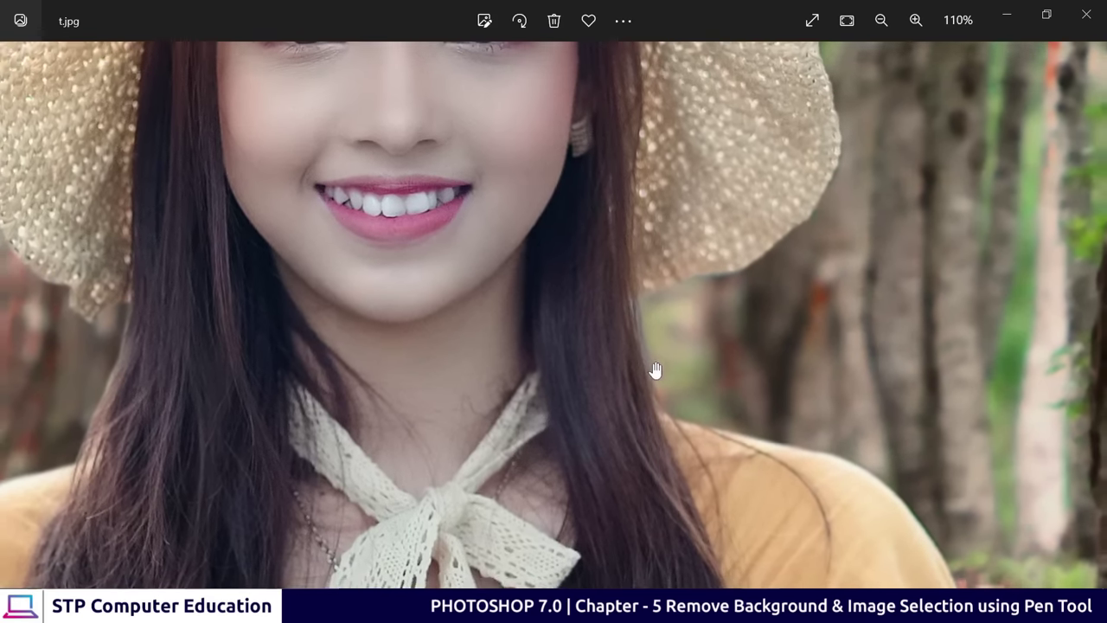
scroll(655, 370, "down", 4)
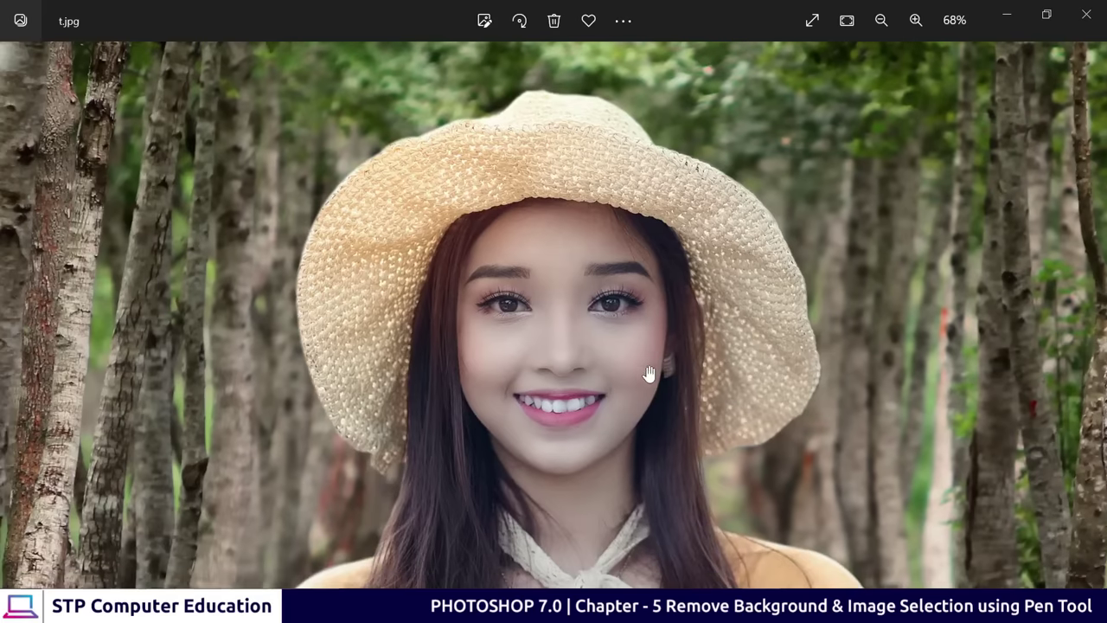
scroll(653, 268, "down", 2)
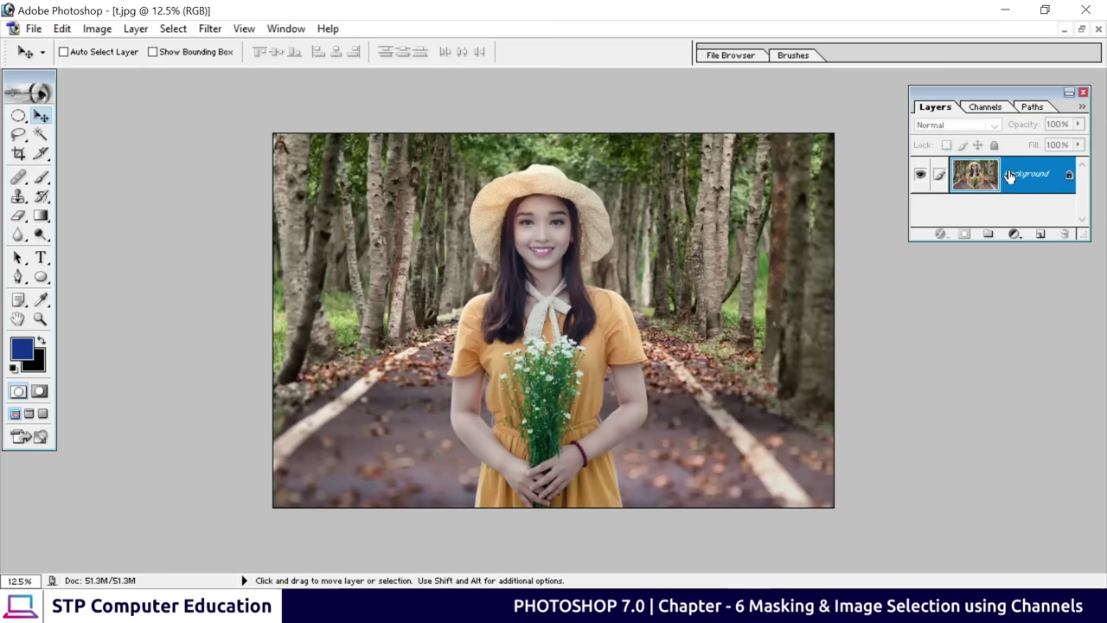
Convert t.jpg's locked Background into an editable layer named Layer 0
left_click_drag(997, 240, 1001, 286)
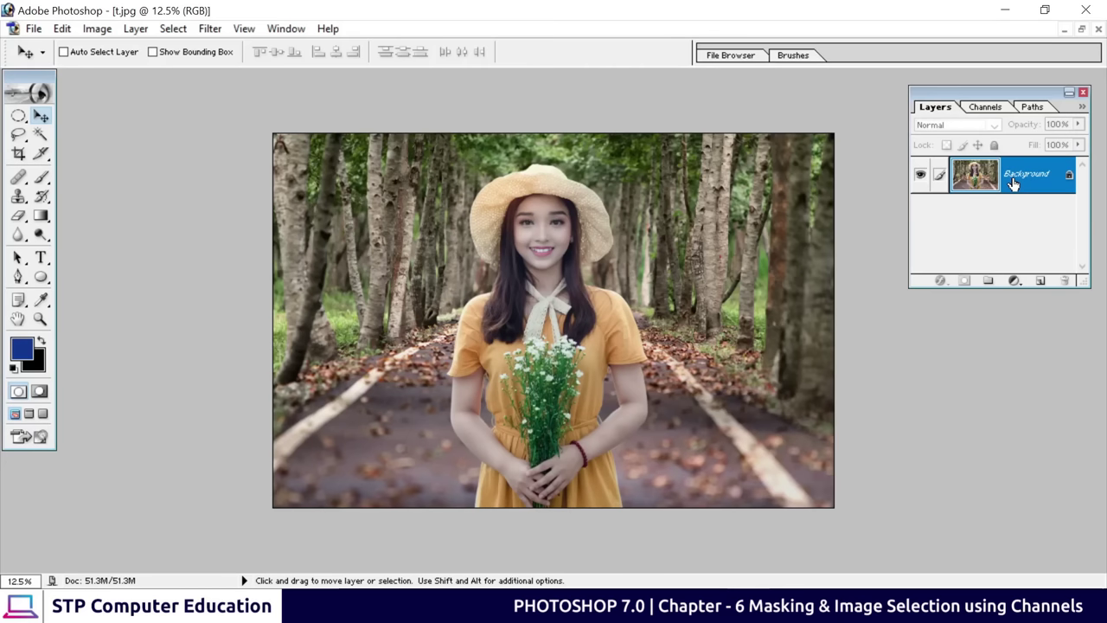
double_click(1014, 184)
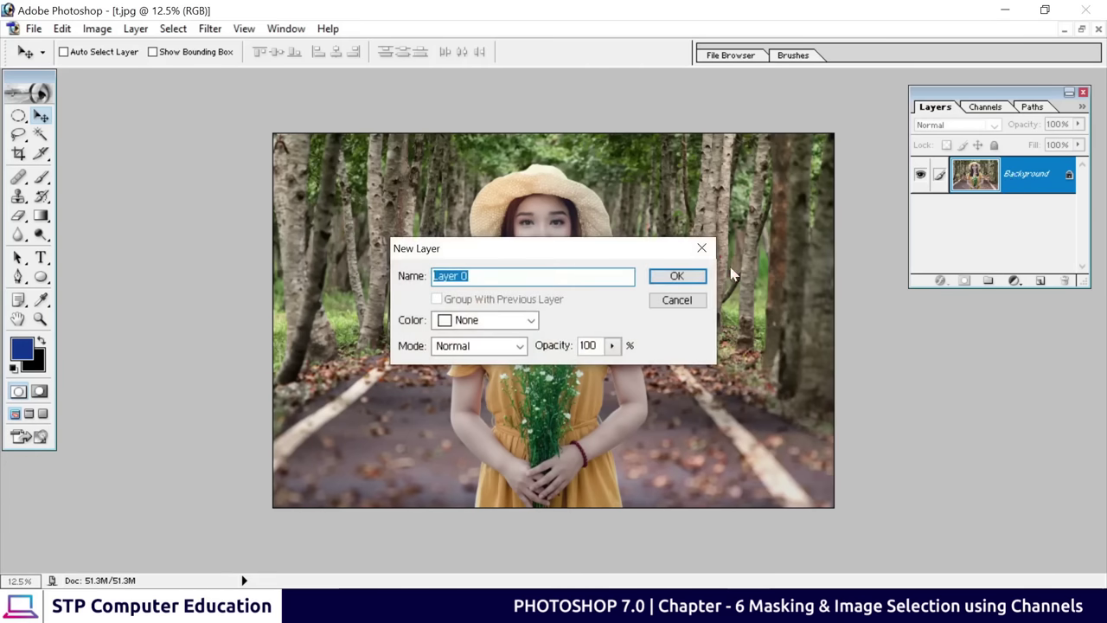
left_click(679, 275)
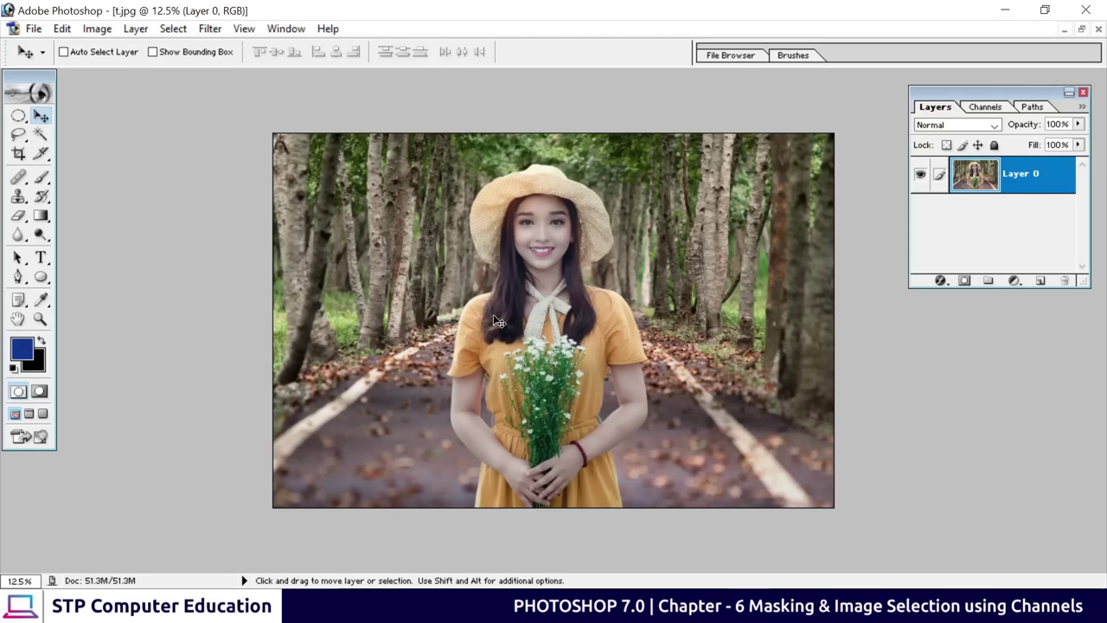
left_click(18, 118)
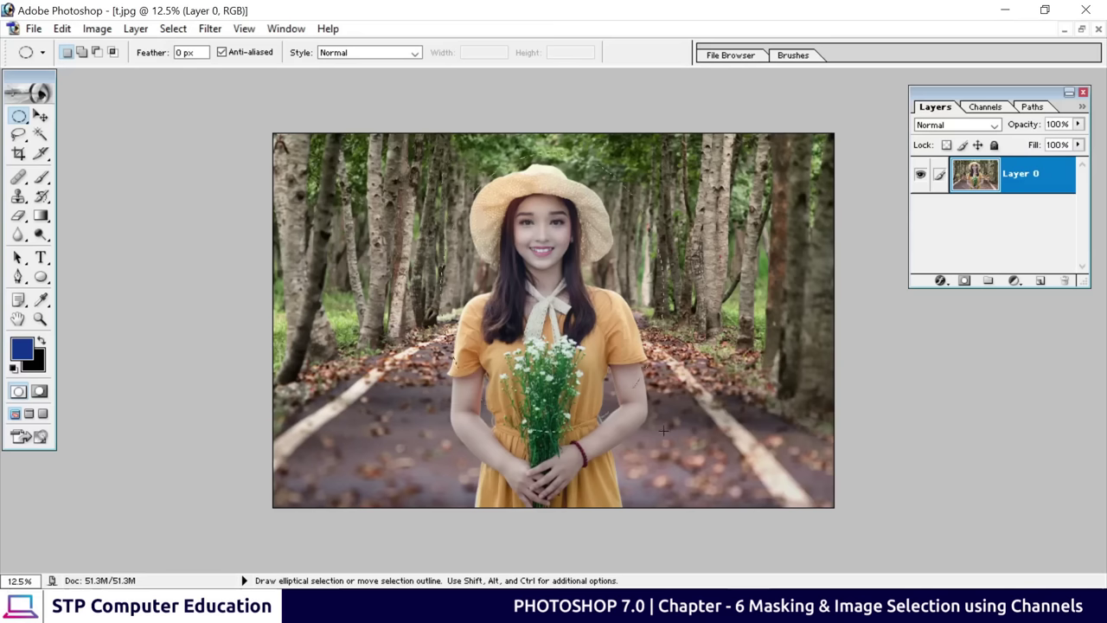
Draw an oval around the woman's head and upper body and mask out everything else
left_click_drag(664, 430, 425, 149)
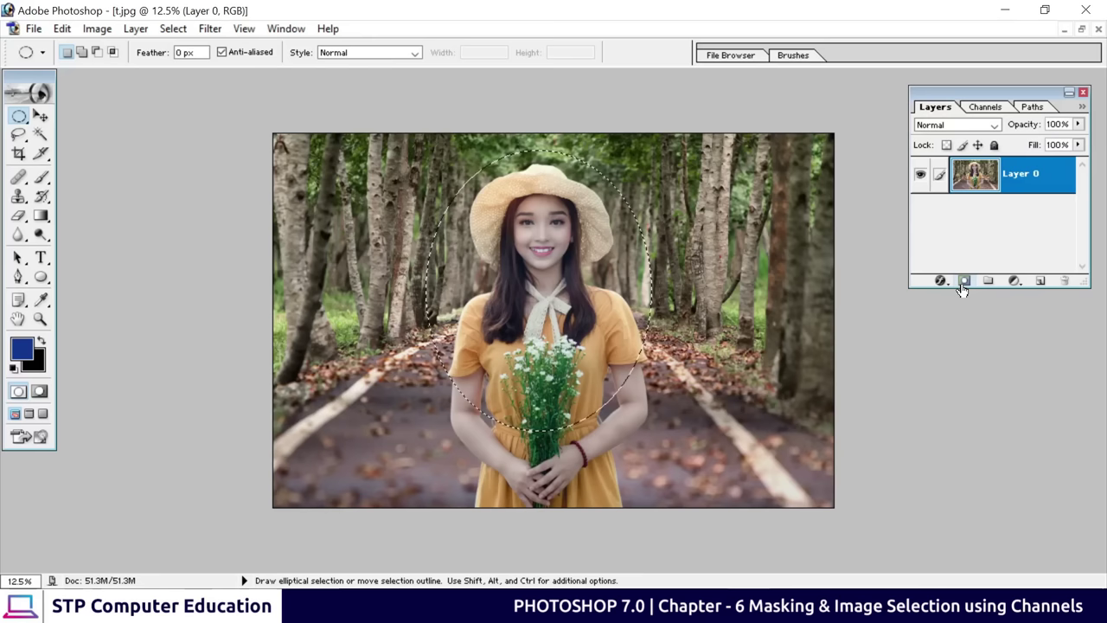
left_click(962, 286)
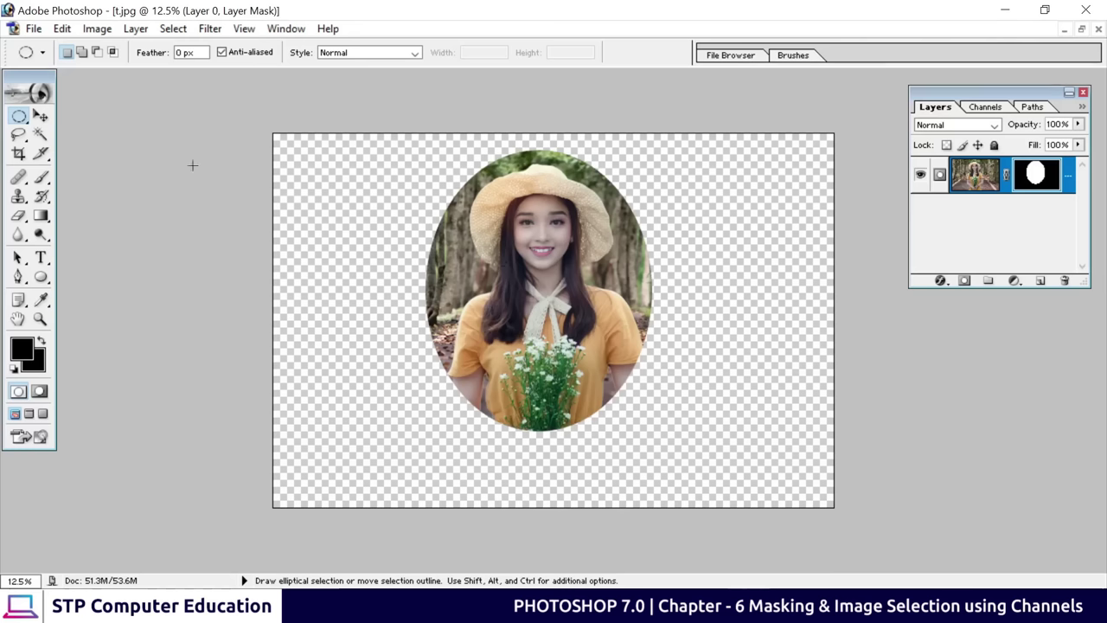
Nudge the oval portrait slightly right and lower, then close it without saving
left_click(39, 115)
left_click_drag(558, 288, 428, 311)
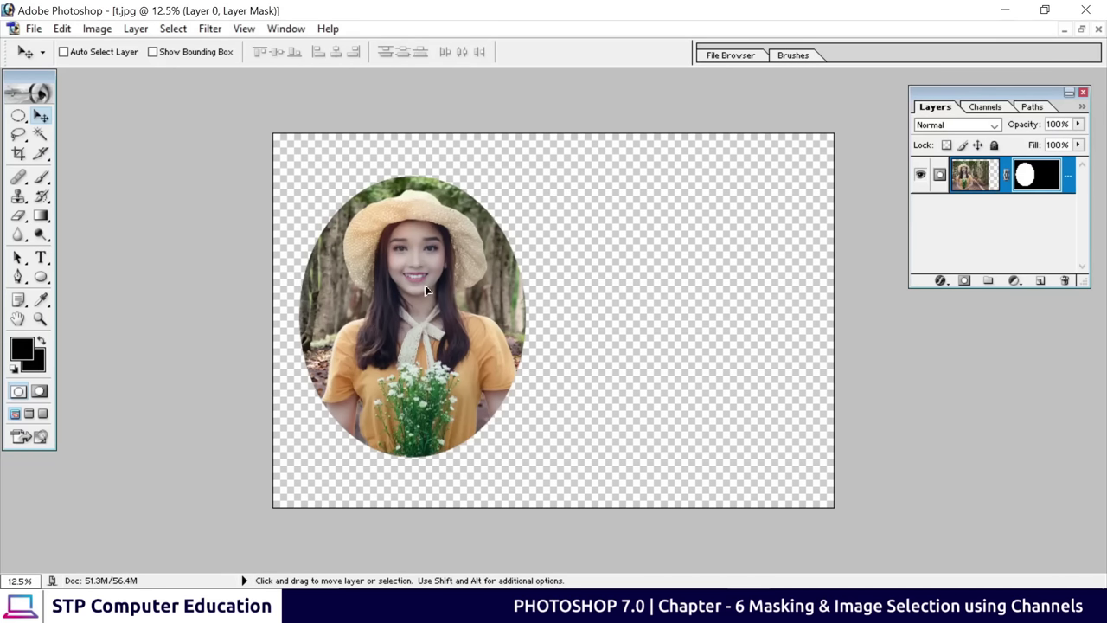
left_click_drag(425, 290, 434, 298)
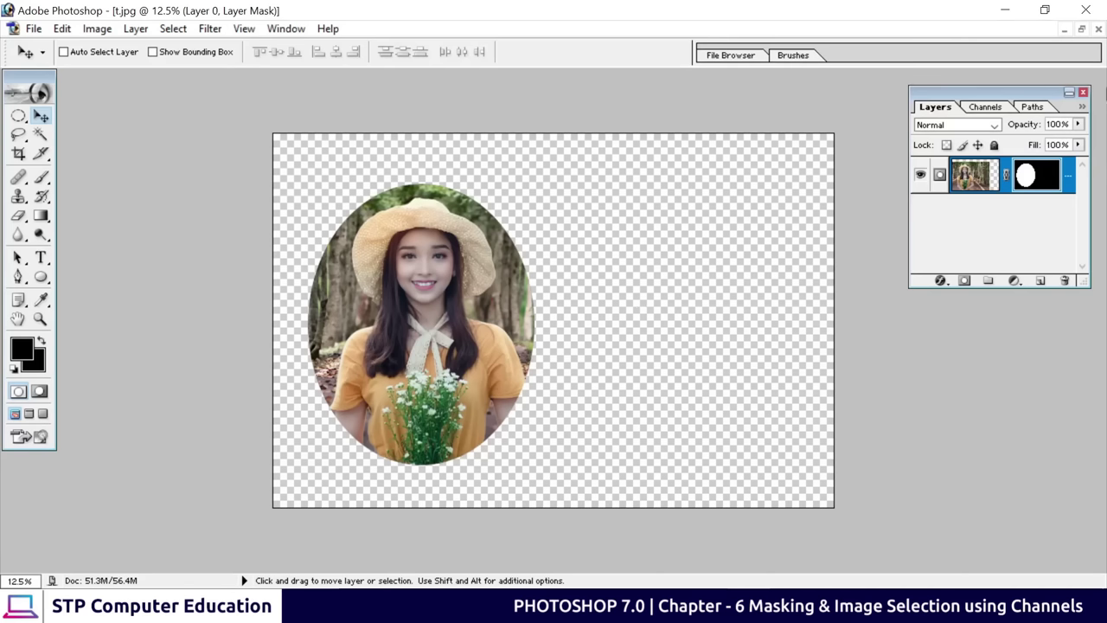
left_click(1096, 29)
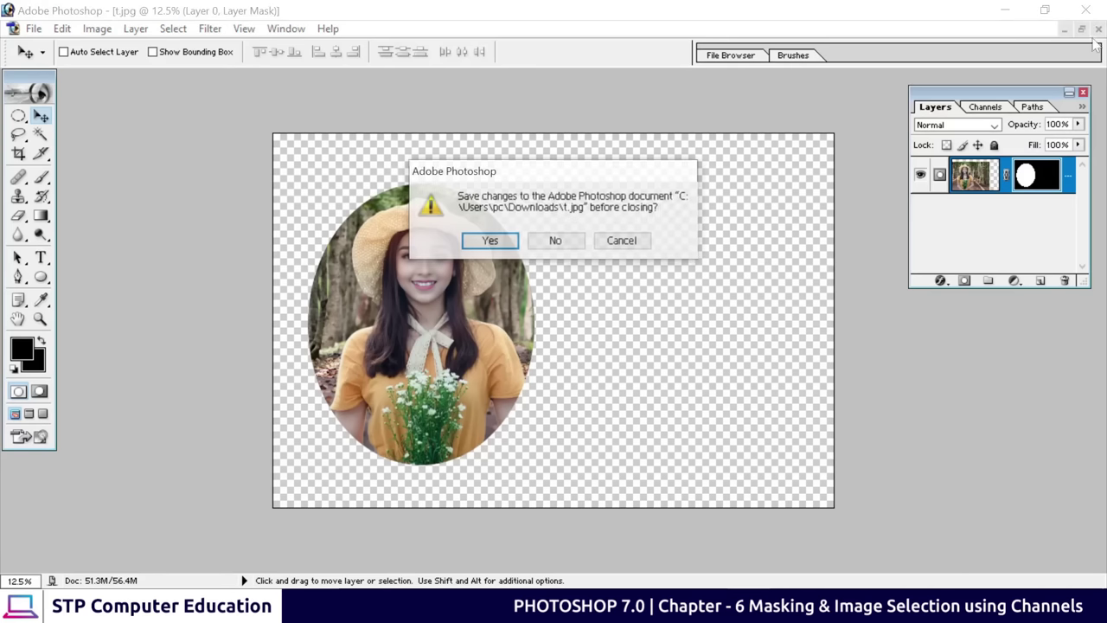
left_click(570, 241)
Open pexels-skitterphoto-9198 and pexels-pixabay-46160 together from Downloads
key("ctrl+o")
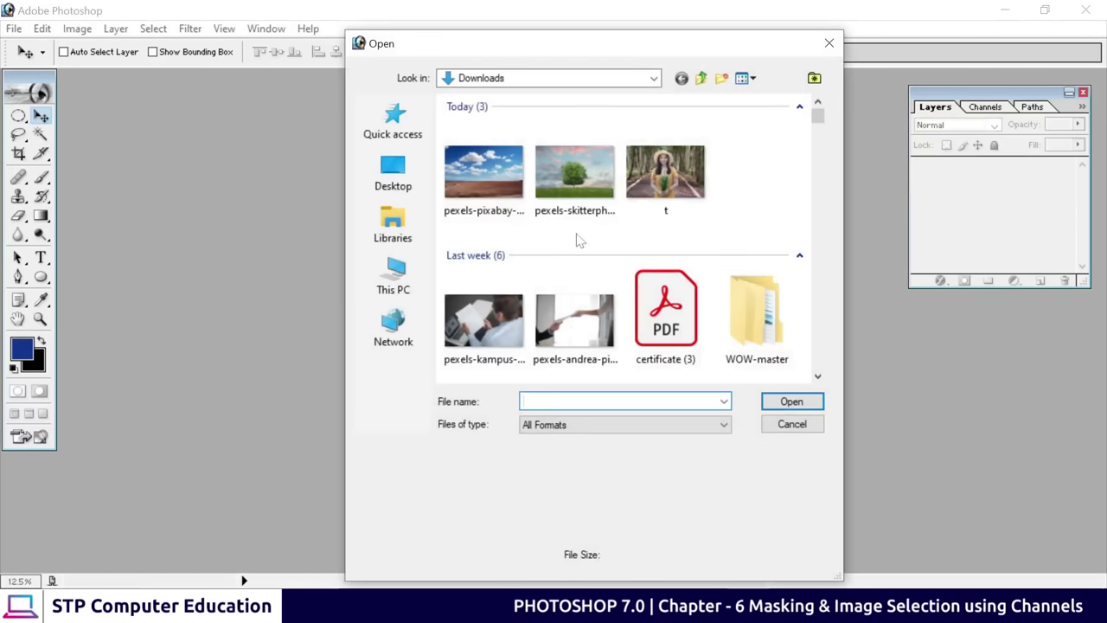
left_click(564, 204)
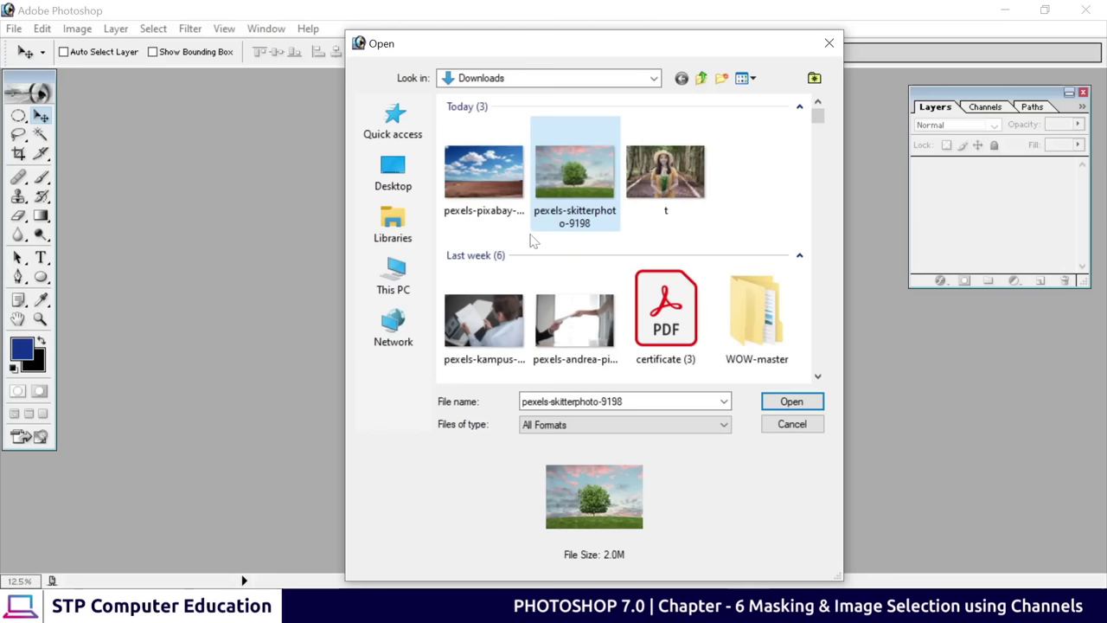
left_click(497, 191, "ctrl")
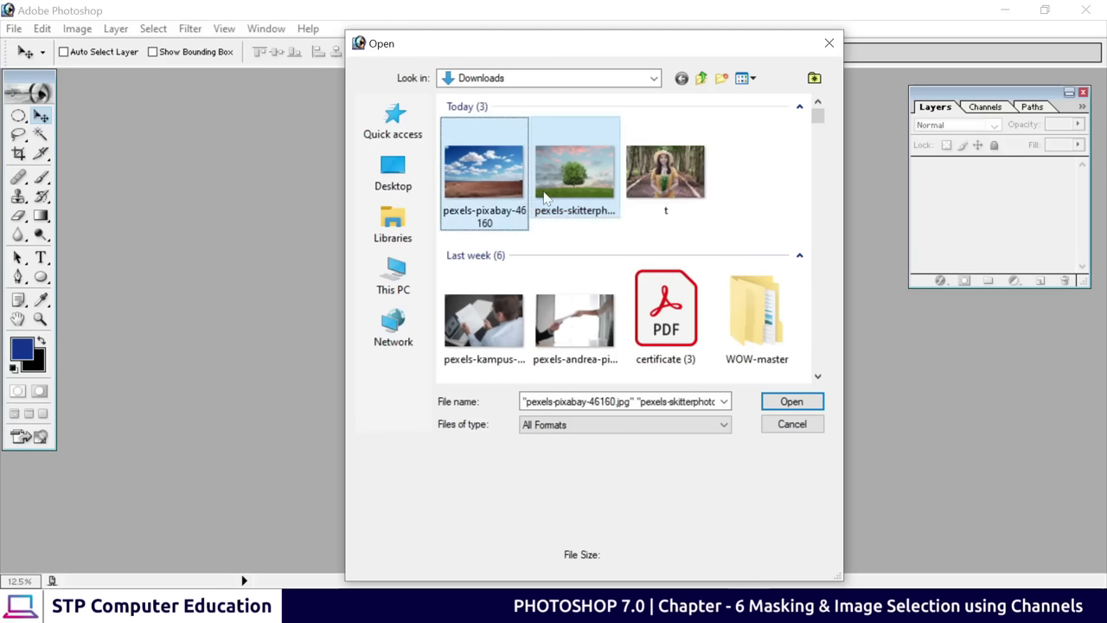
left_click(791, 401)
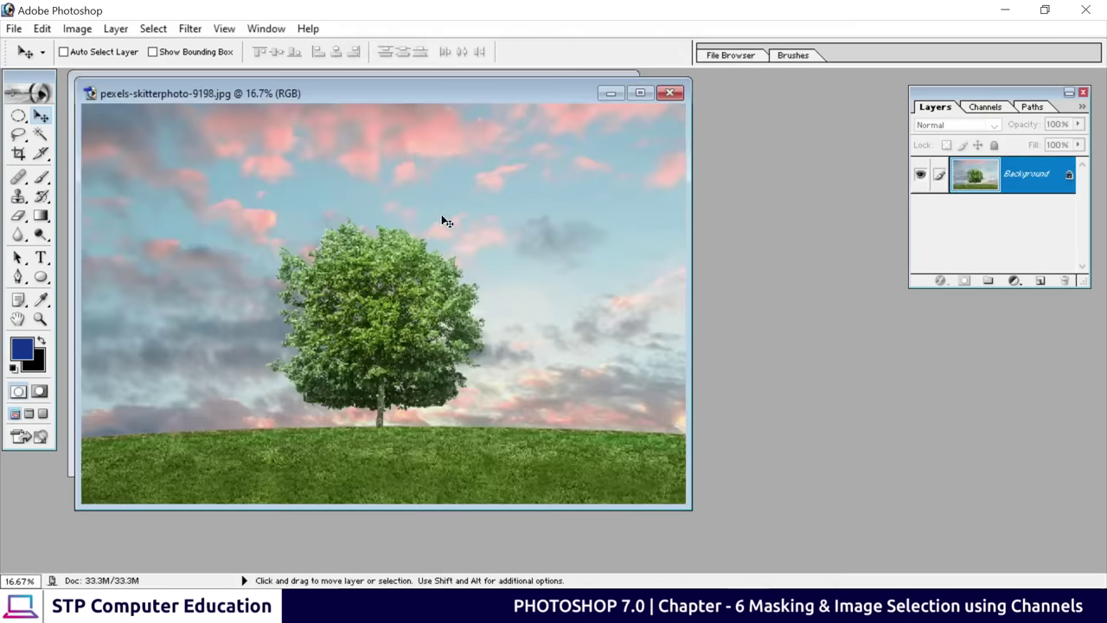
Zoom in and pan around the tree photo to inspect its foliage, top and trunk
left_click_drag(394, 90, 554, 105)
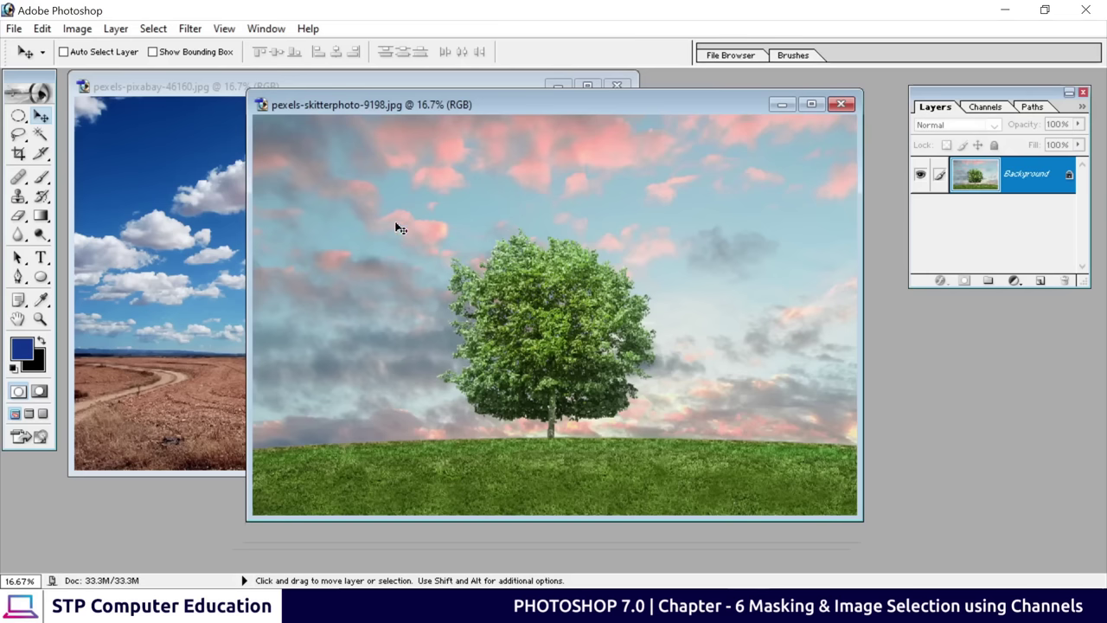
left_click_drag(412, 105, 608, 144)
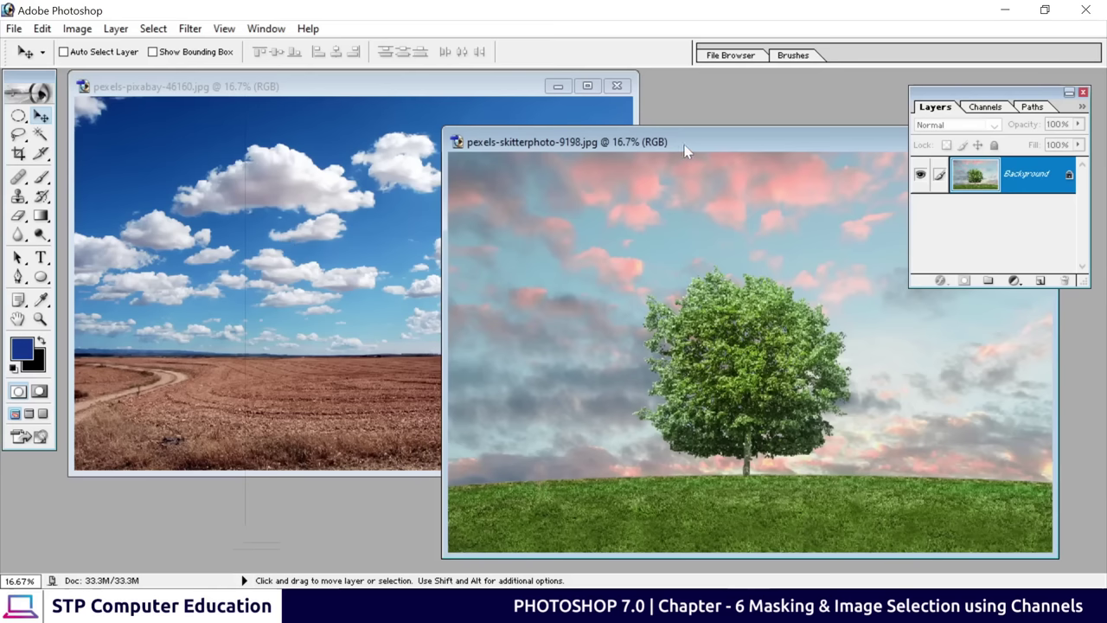
left_click_drag(685, 149, 450, 110)
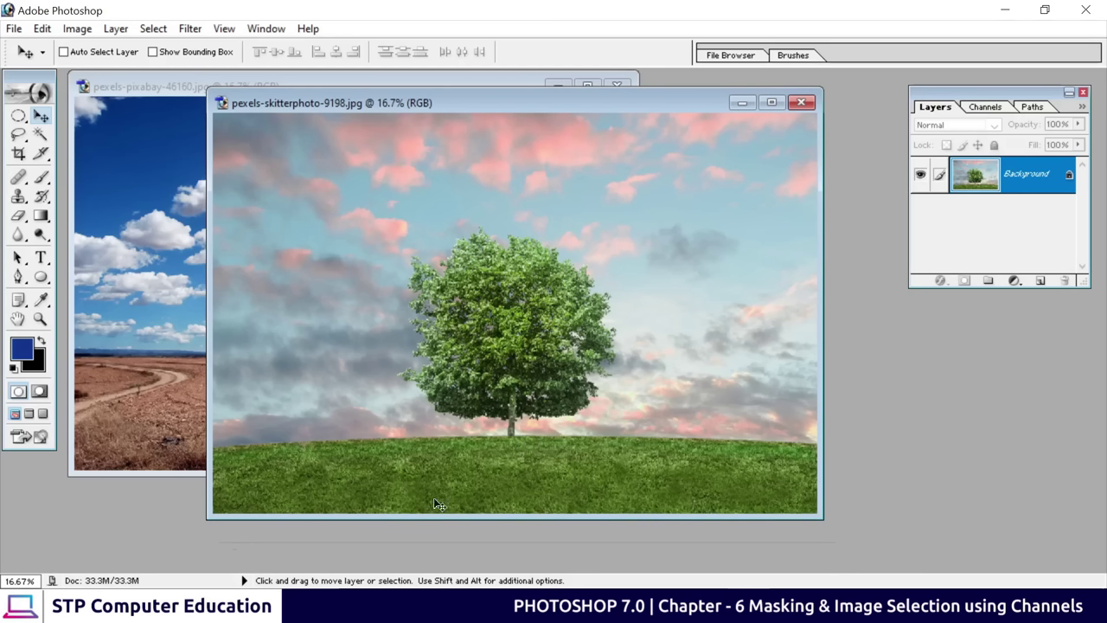
key("ctrl+plus")
key("ctrl+plus")
key("ctrl+plus")
key("ctrl+plus")
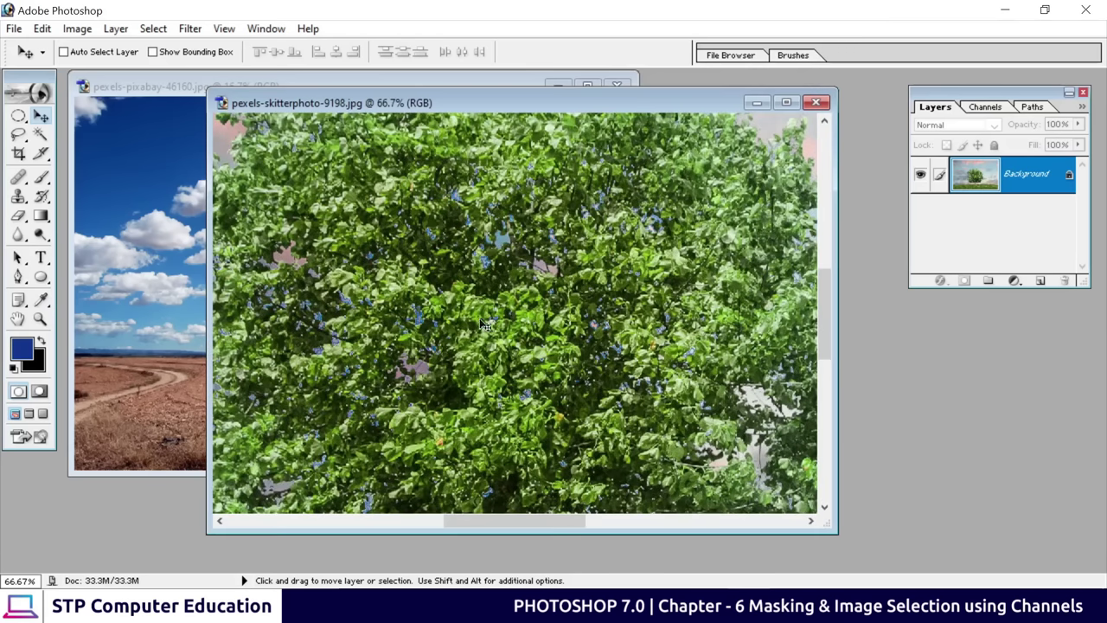
key("space")
left_click_drag(382, 296, 461, 402)
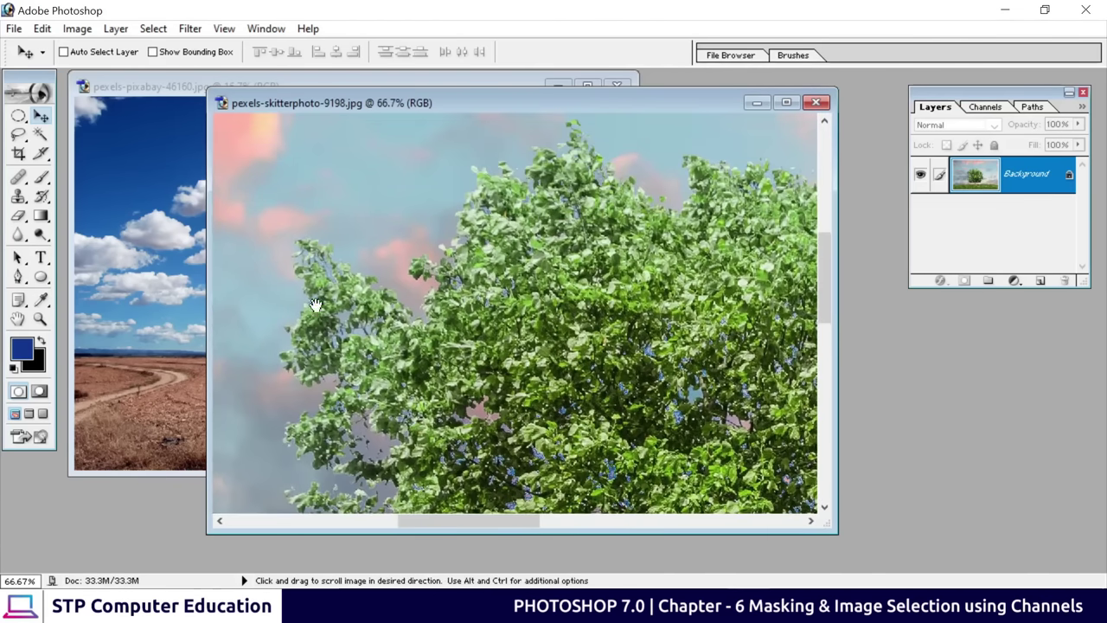
left_click_drag(465, 352, 412, 411)
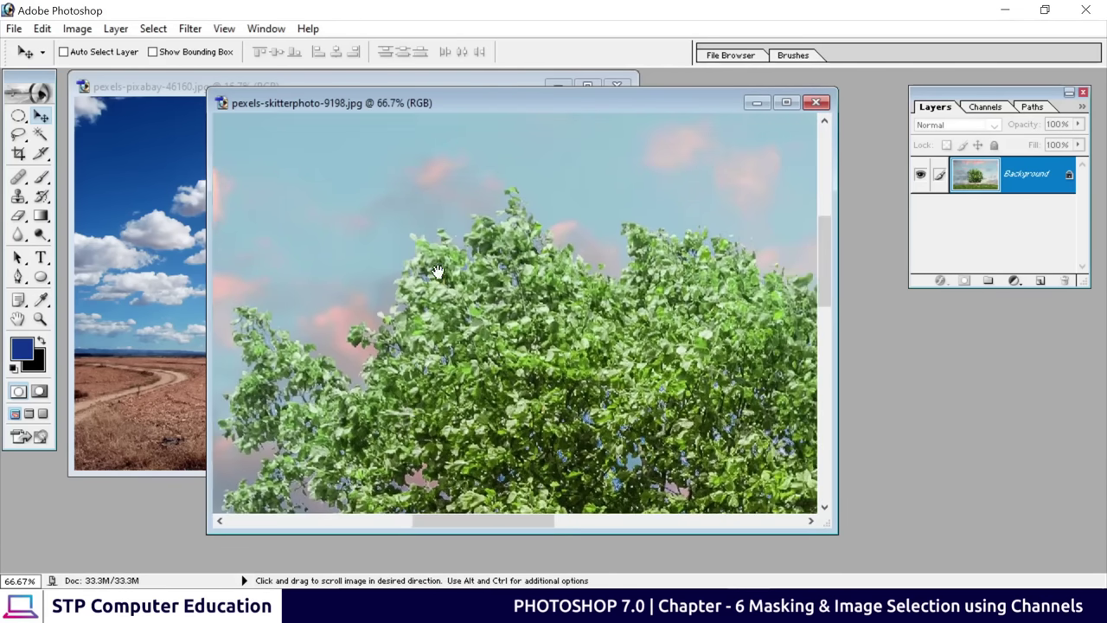
left_click_drag(490, 269, 460, 330)
left_click_drag(691, 426, 430, 326)
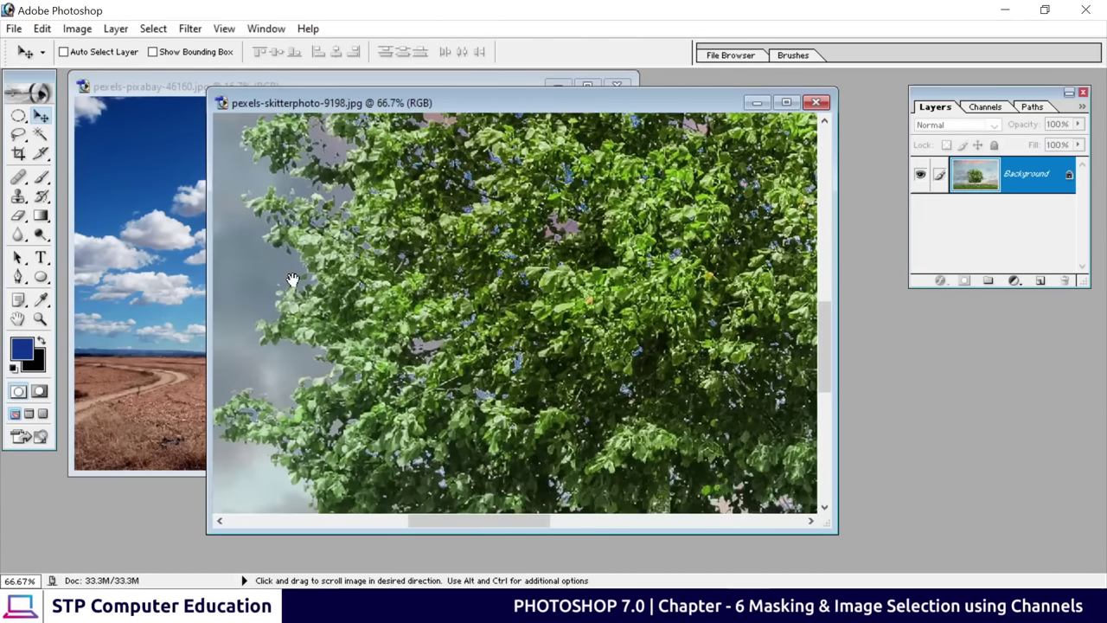
left_click_drag(377, 494, 446, 345)
left_click_drag(566, 299, 446, 402)
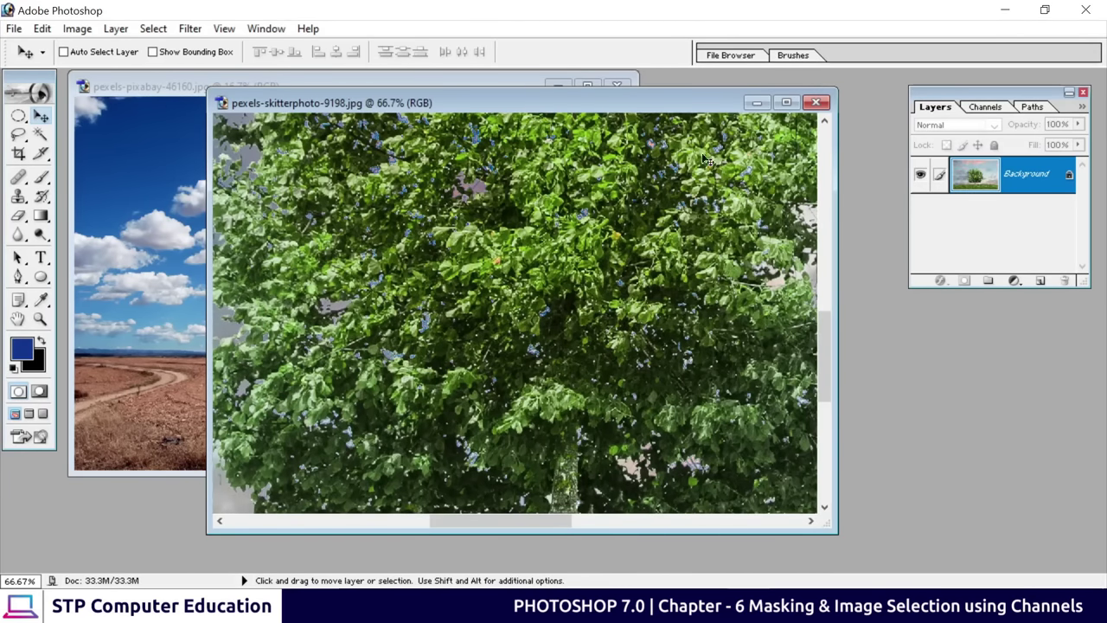
Maximize the tree photo and zoom out to show the whole image
left_click(785, 103)
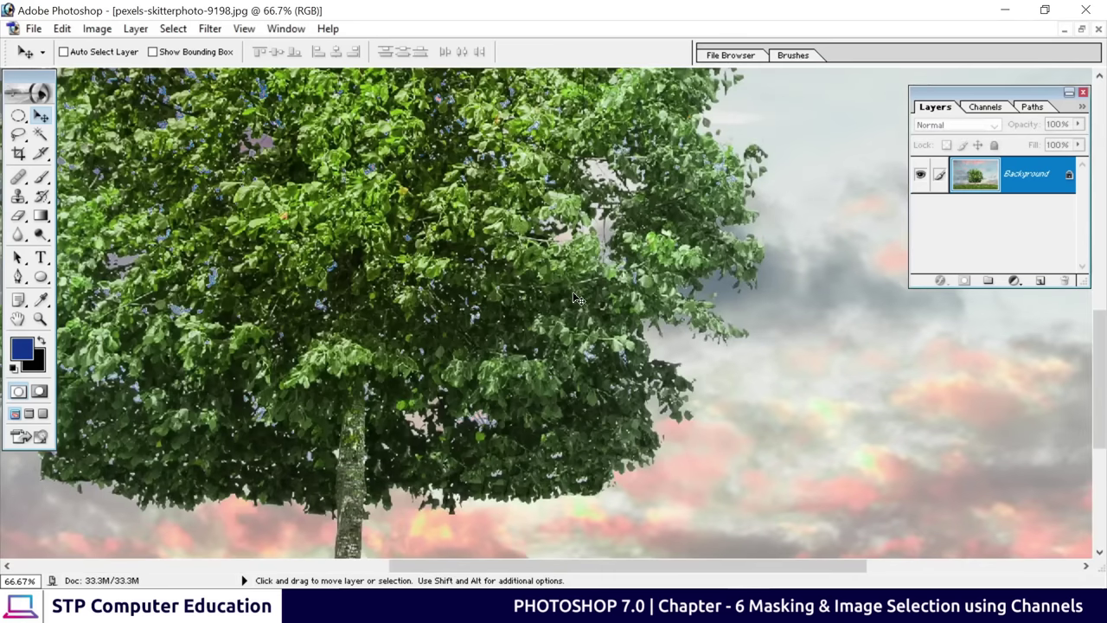
key("ctrl+minus")
key("ctrl+minus")
key("ctrl+minus")
key("ctrl+minus")
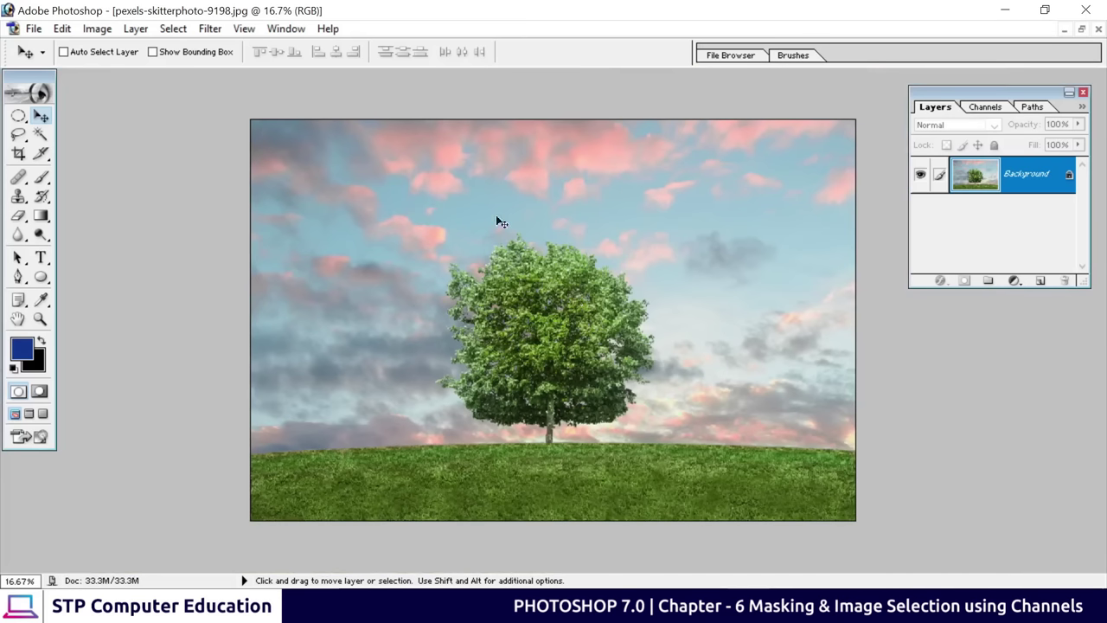
left_click(1081, 28)
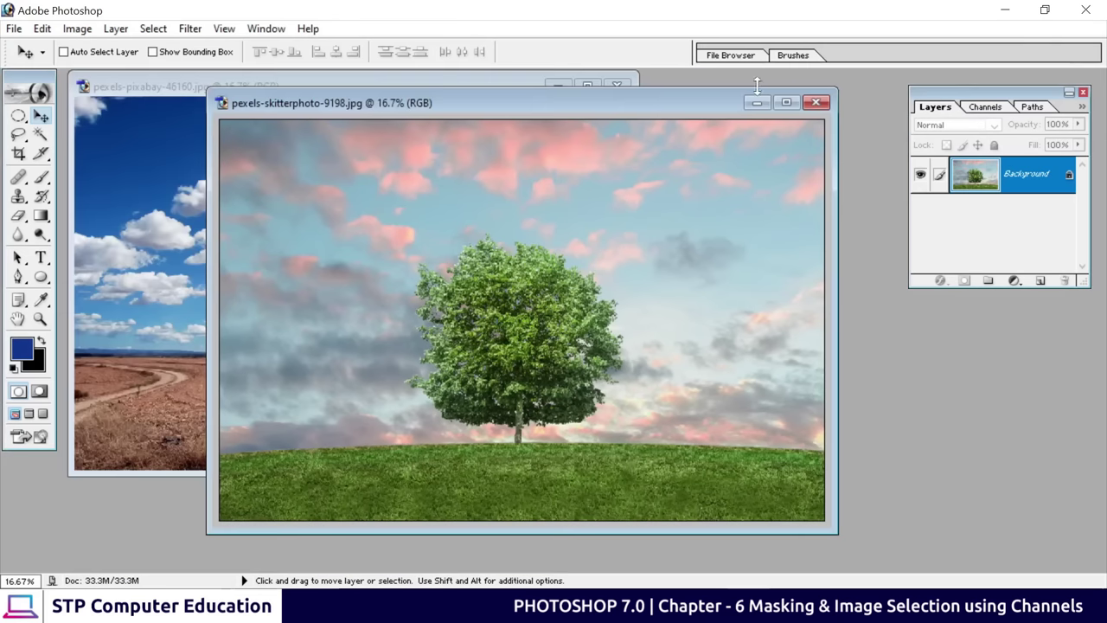
left_click(786, 103)
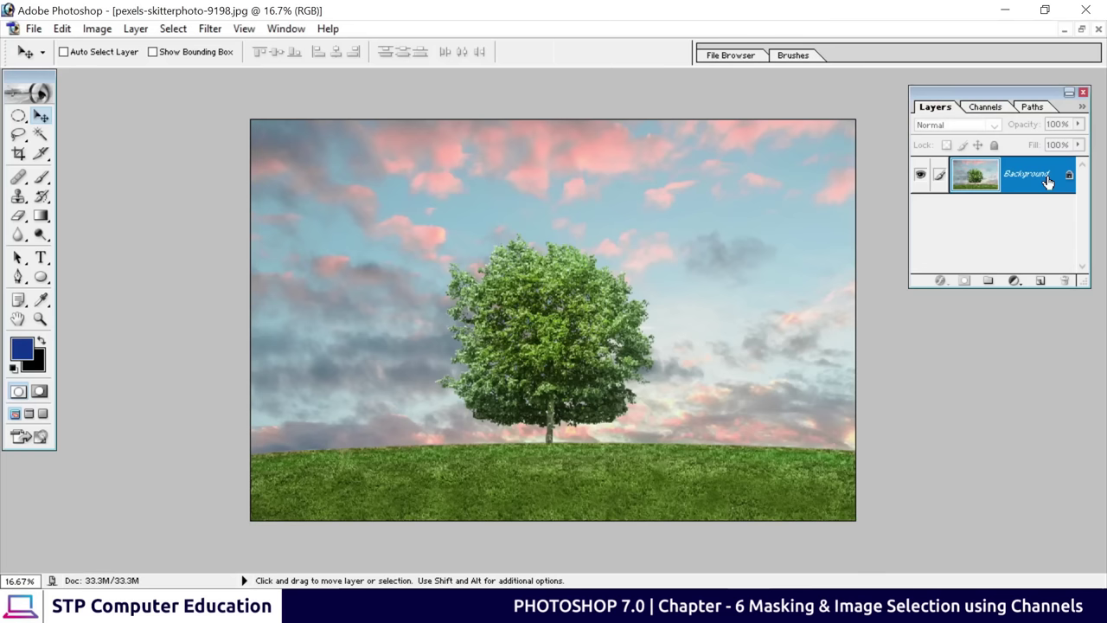
Convert the tree photo's Background into Layer 0 and view only its Blue channel in grayscale
double_click(1014, 176)
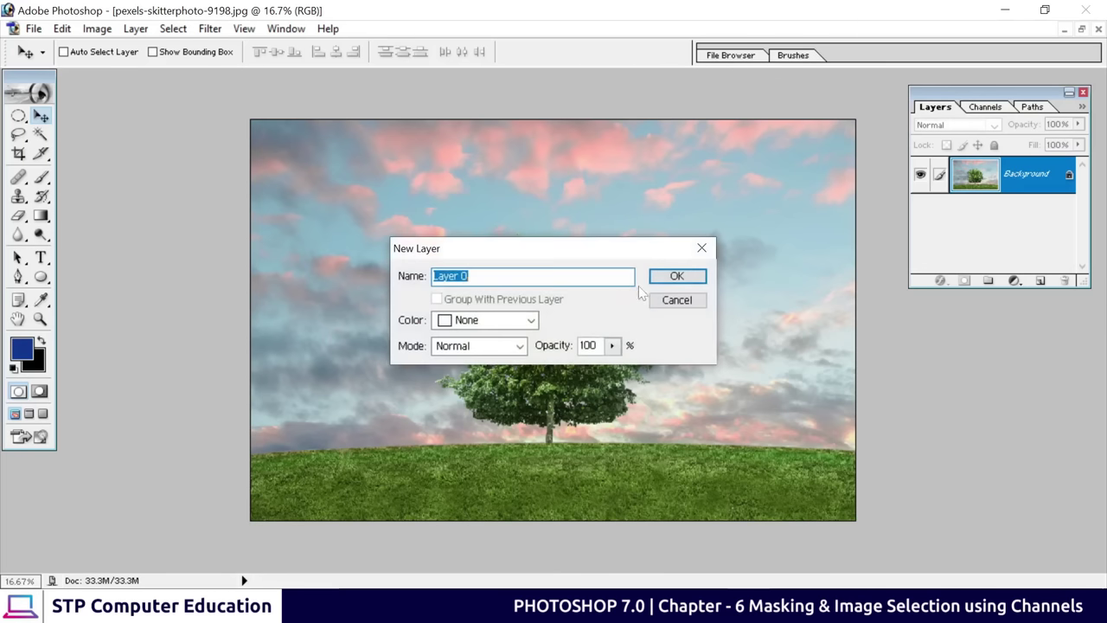
left_click(659, 277)
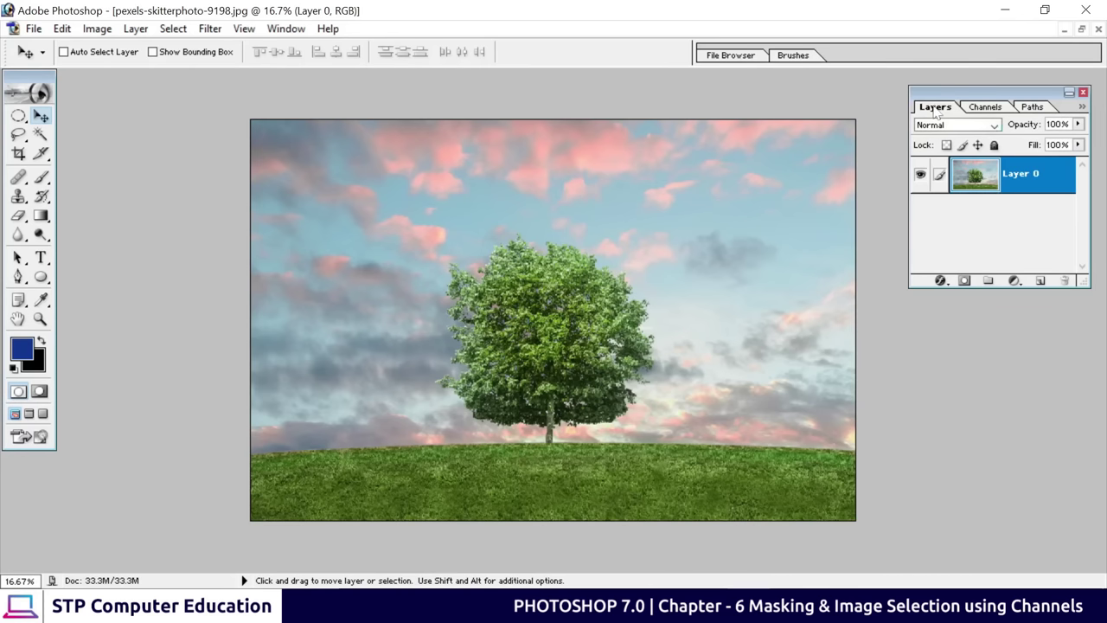
left_click(1003, 109)
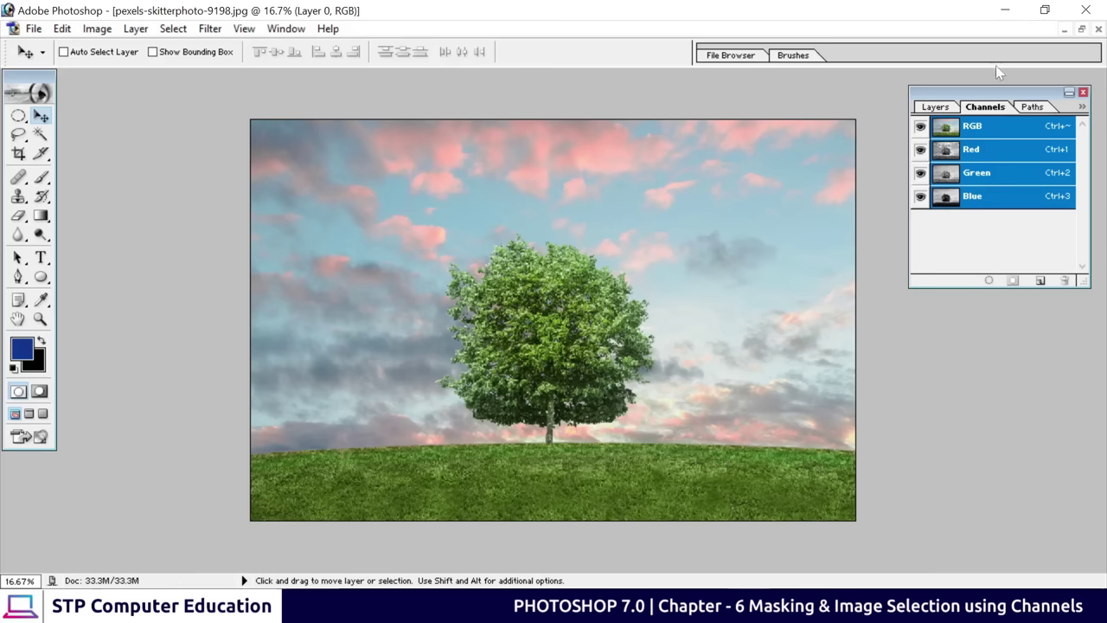
left_click(986, 201)
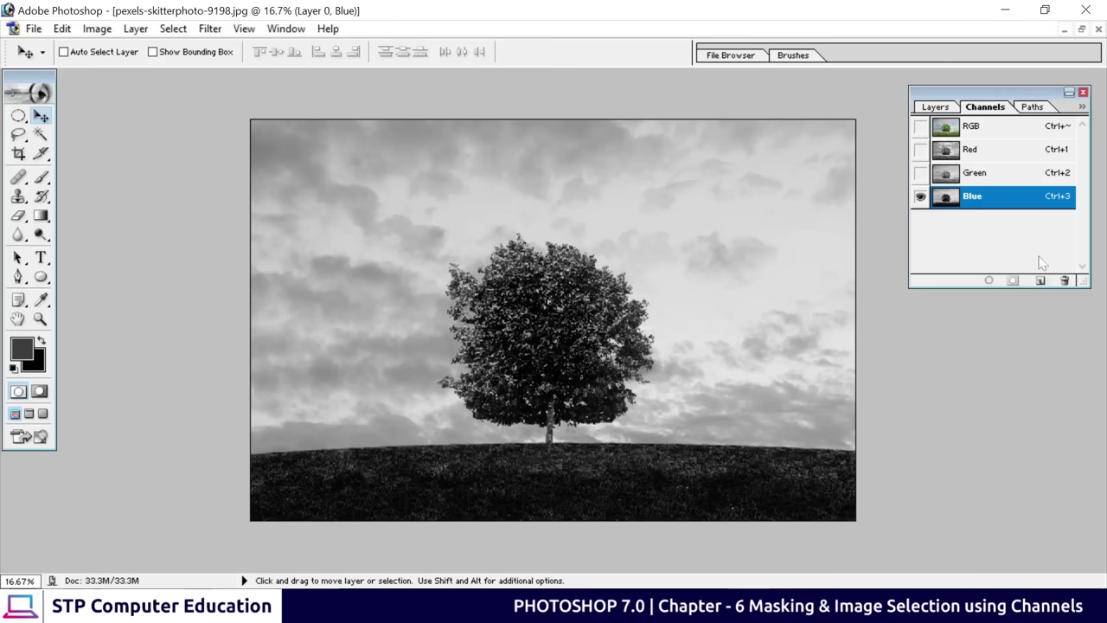
Duplicate the Blue channel to create a new Blue copy channel
right_click(981, 205)
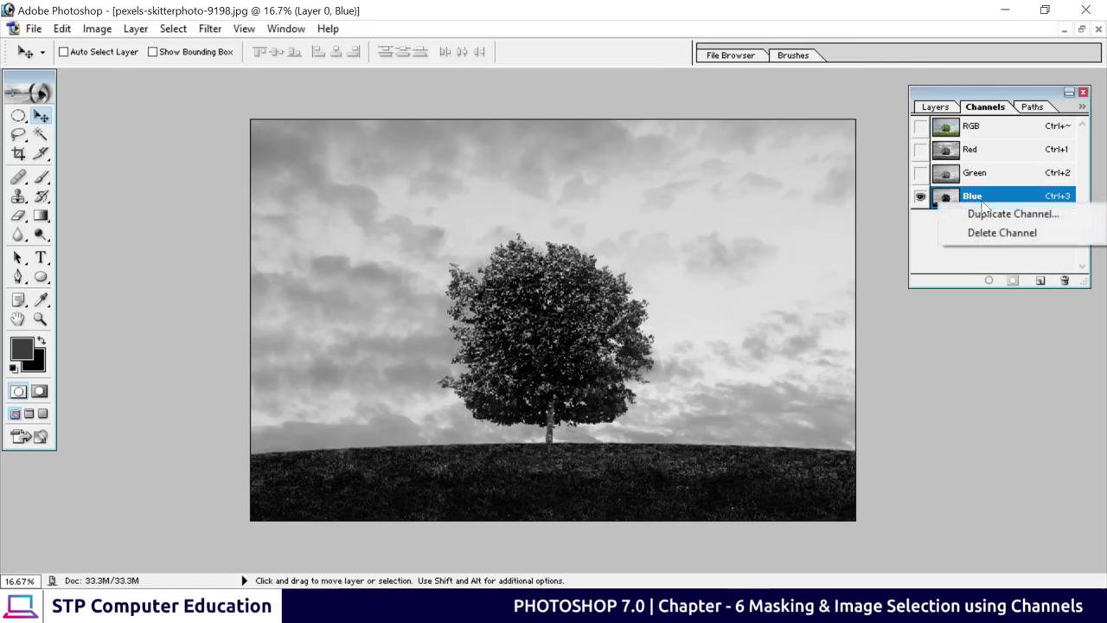
left_click(994, 213)
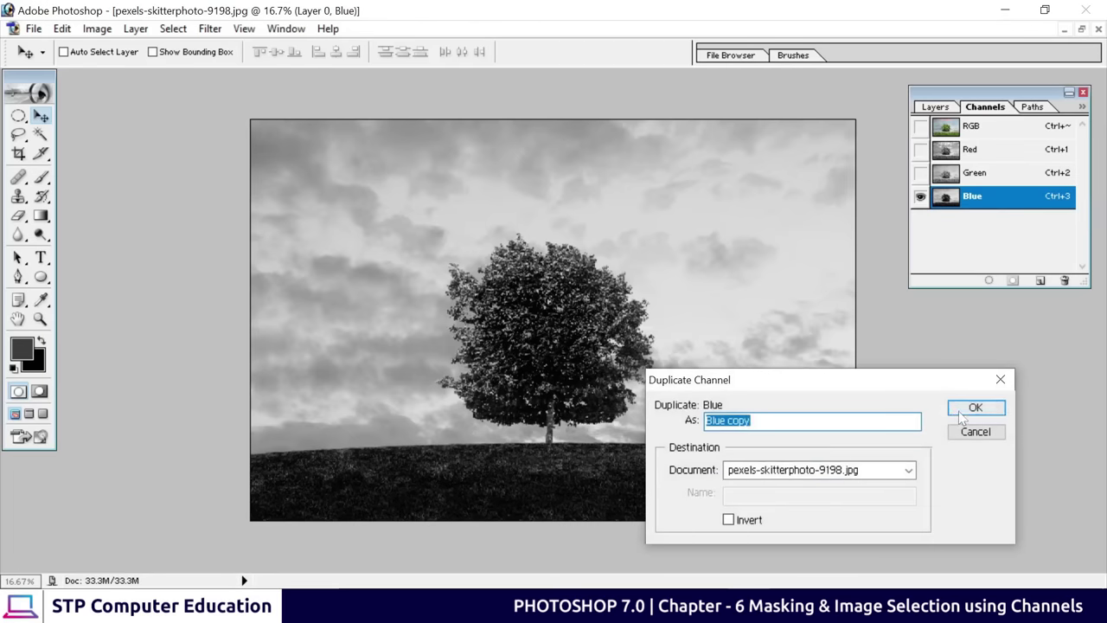
left_click(960, 408)
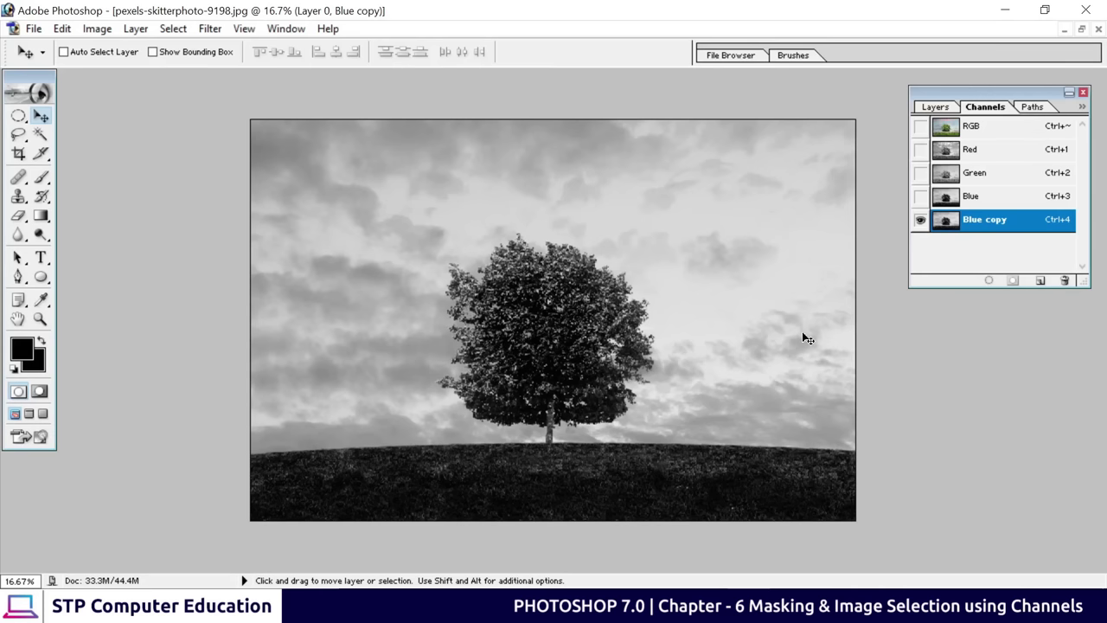
Apply Levels 77, 1.00, 133 to Blue copy, making the tree a black silhouette on white
key("ctrl+l")
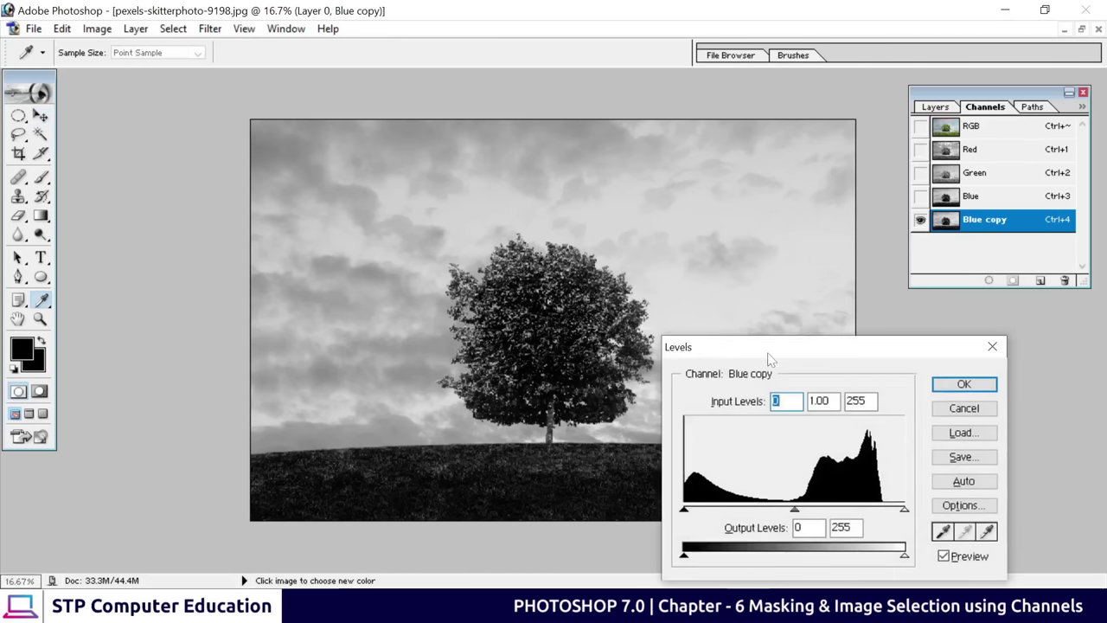
left_click_drag(766, 355, 801, 138)
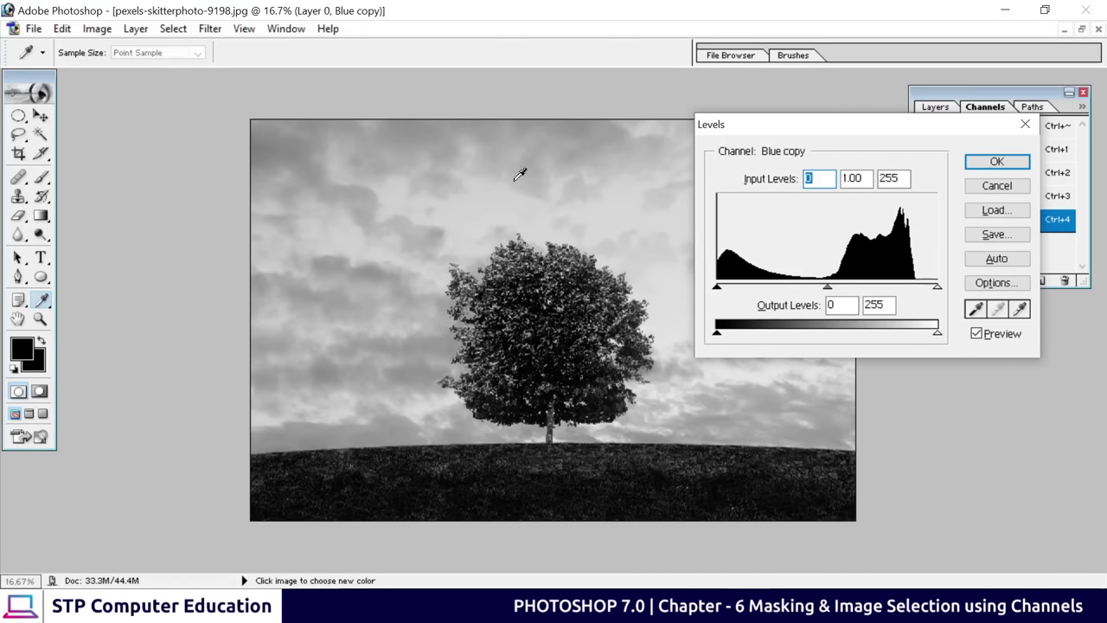
left_click(939, 289)
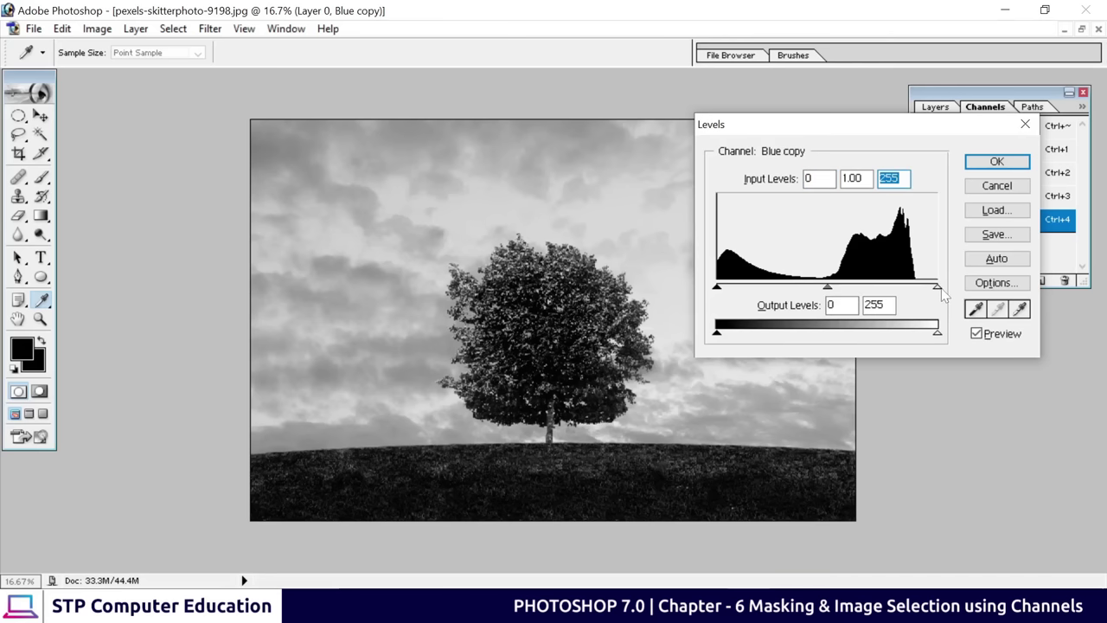
left_click_drag(942, 293, 836, 293)
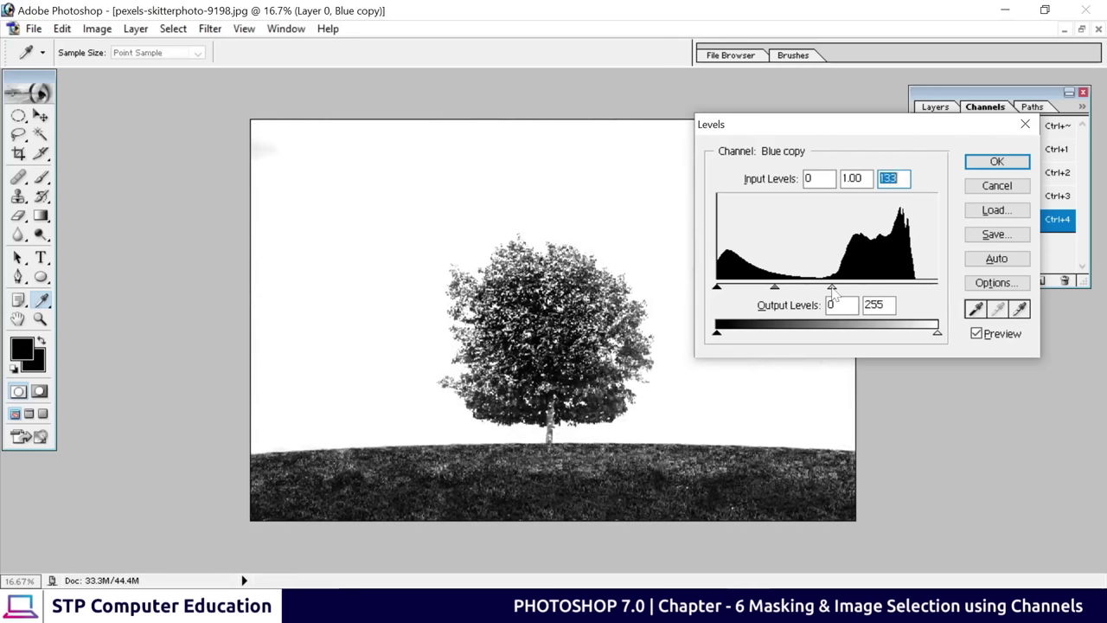
left_click_drag(716, 289, 783, 298)
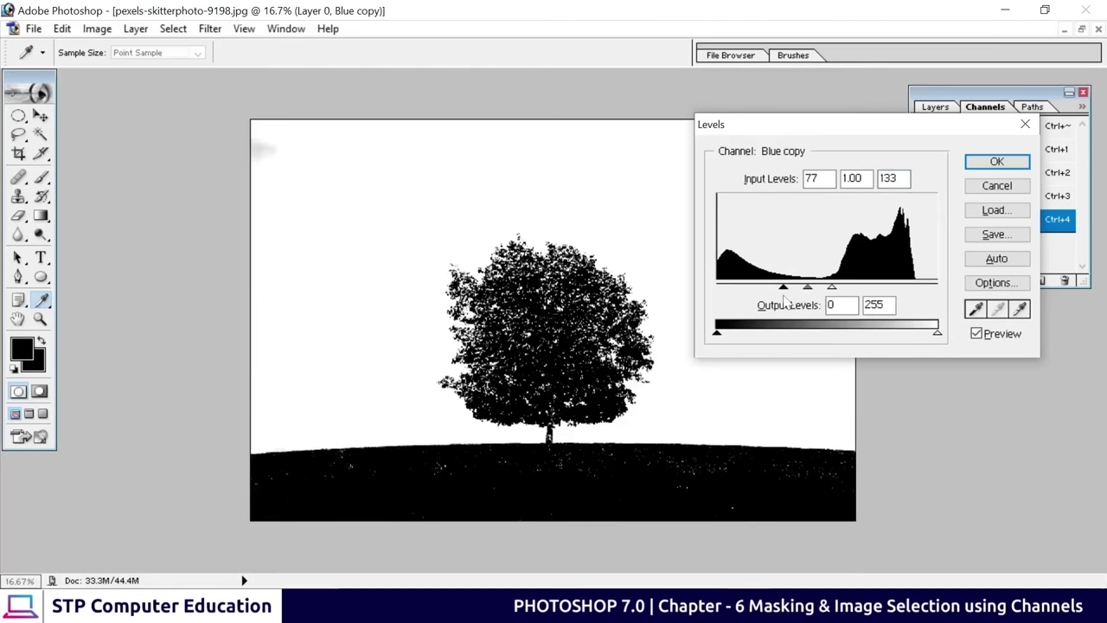
left_click(997, 163)
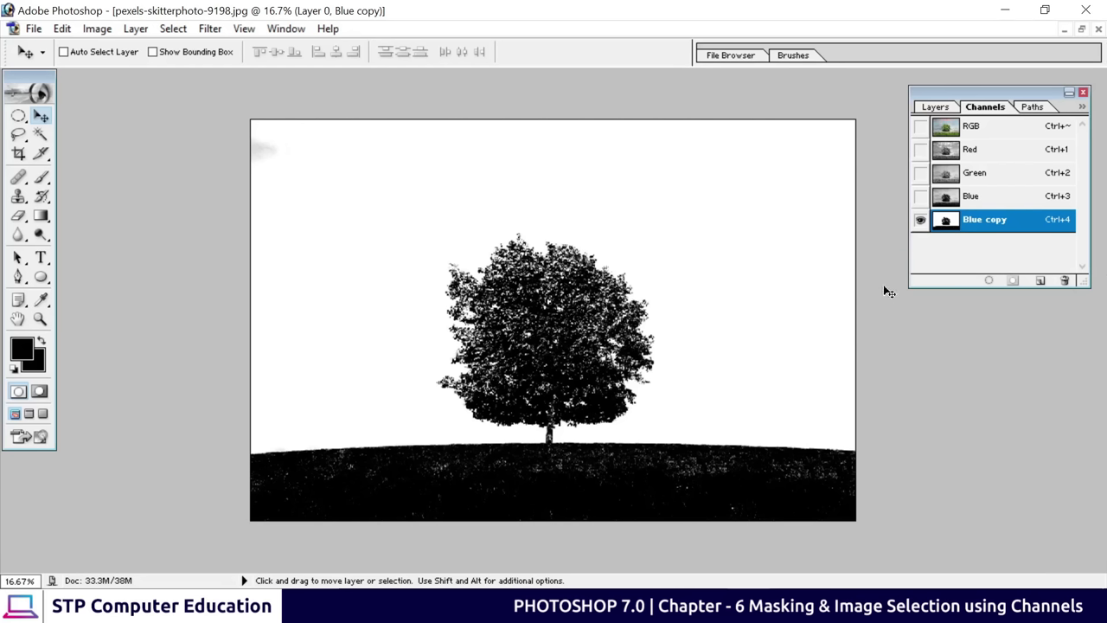
Load Blue copy as a selection, show the RGB channels, hide Blue copy, and show Layers
left_click(987, 283)
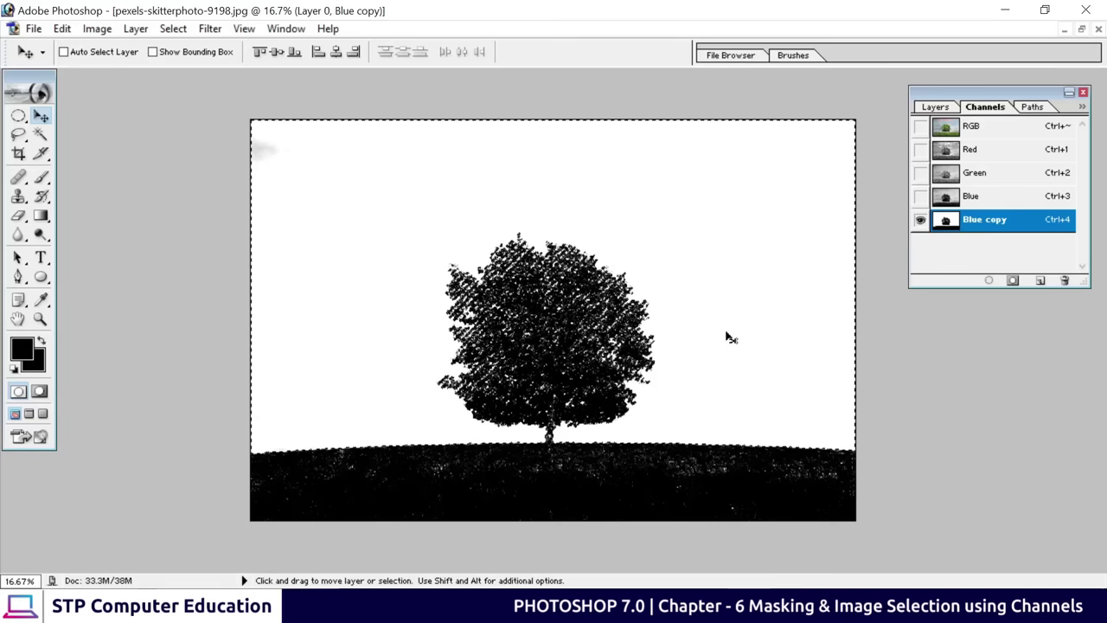
left_click(920, 127)
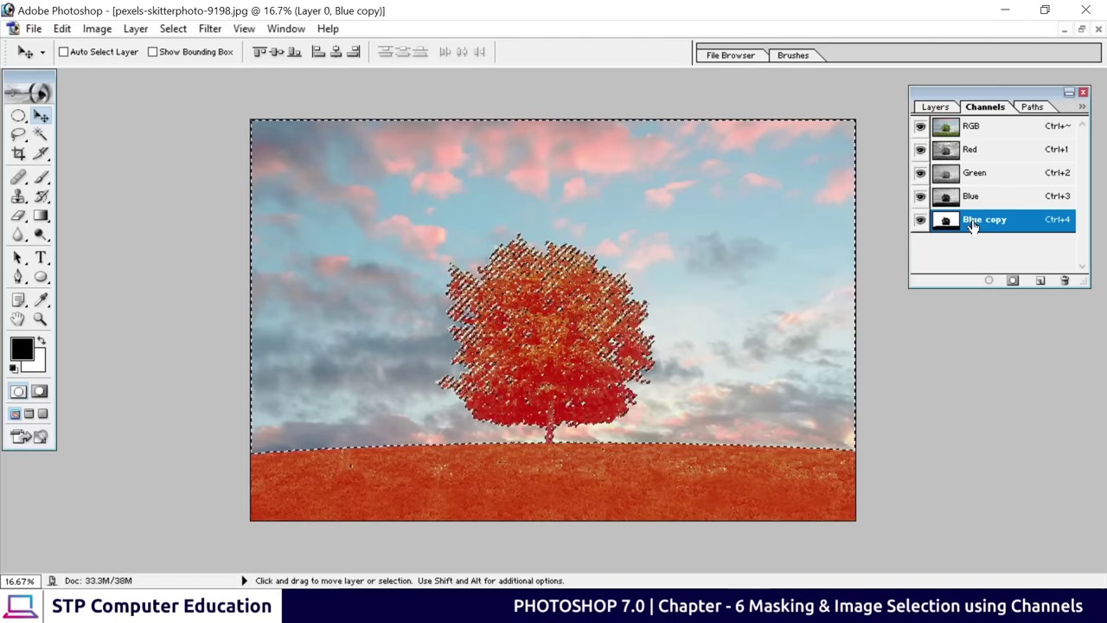
left_click(921, 222)
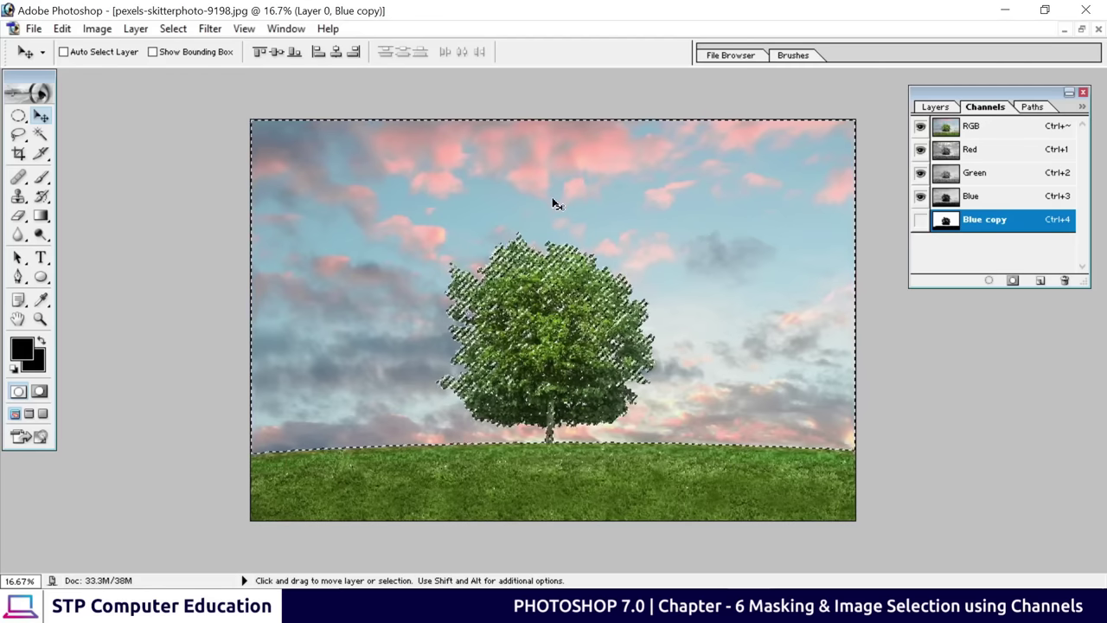
key("F7")
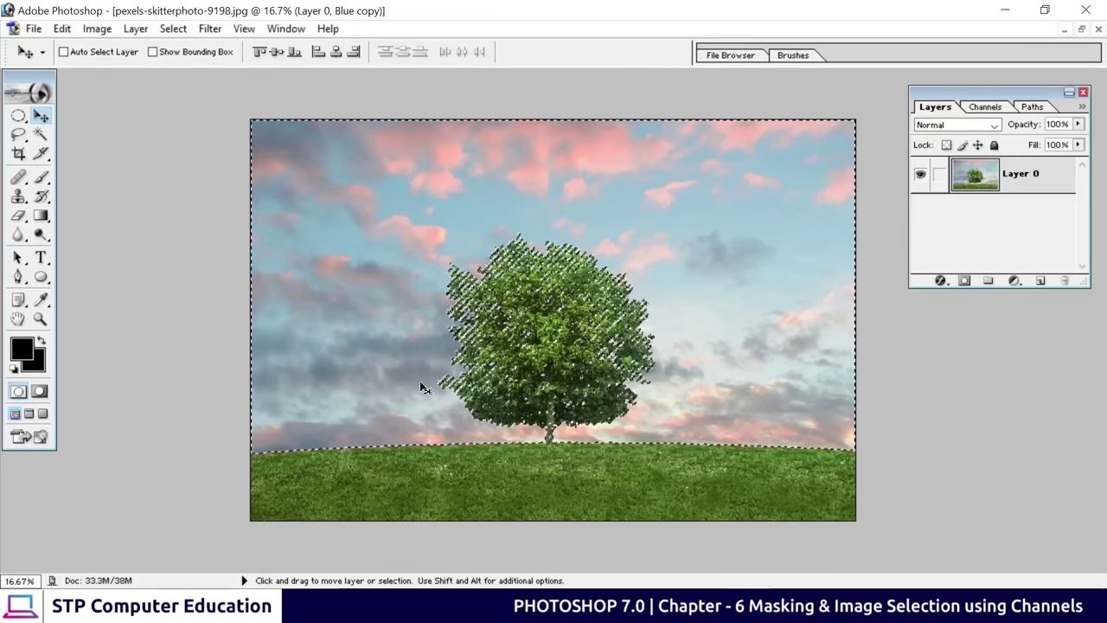
Inverse the selection and add a layer mask to Layer 0 that hides the sky
left_click(177, 31)
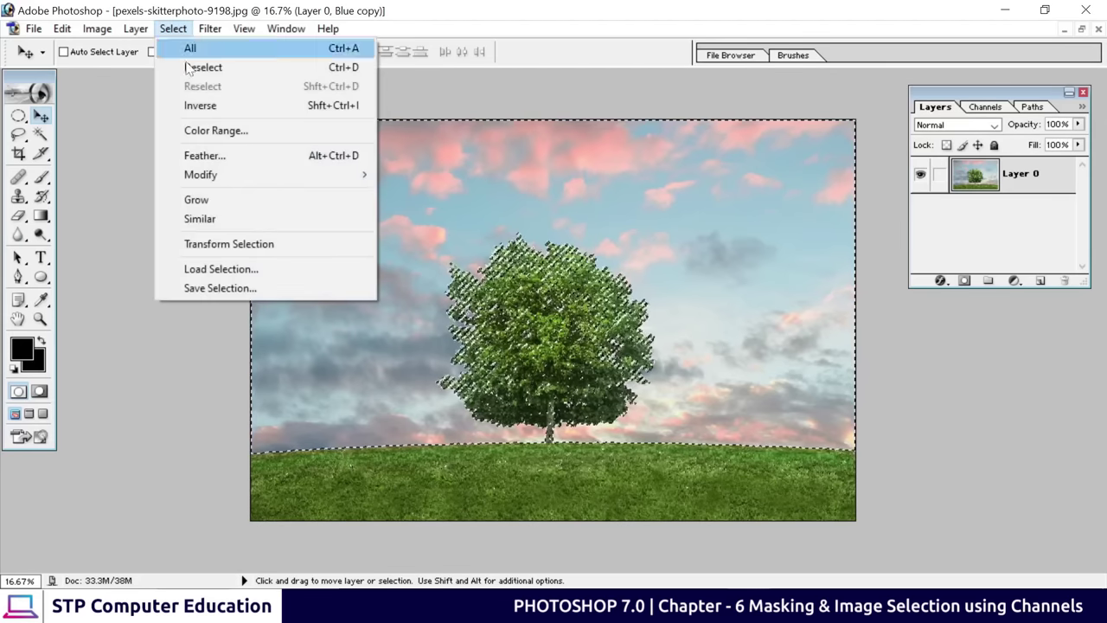
left_click(192, 105)
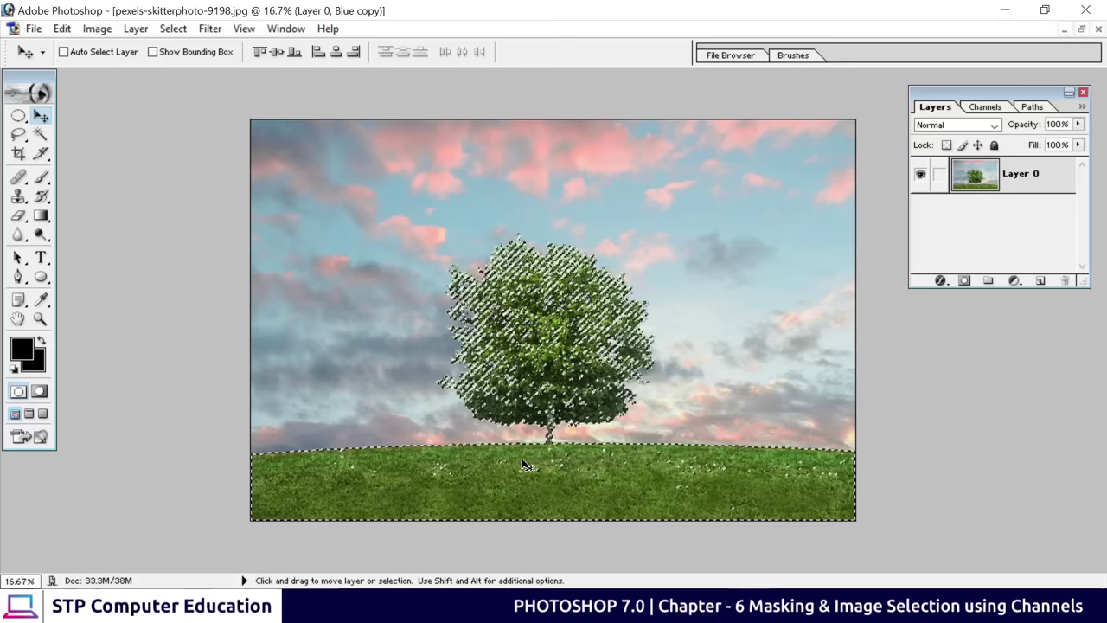
left_click(964, 282)
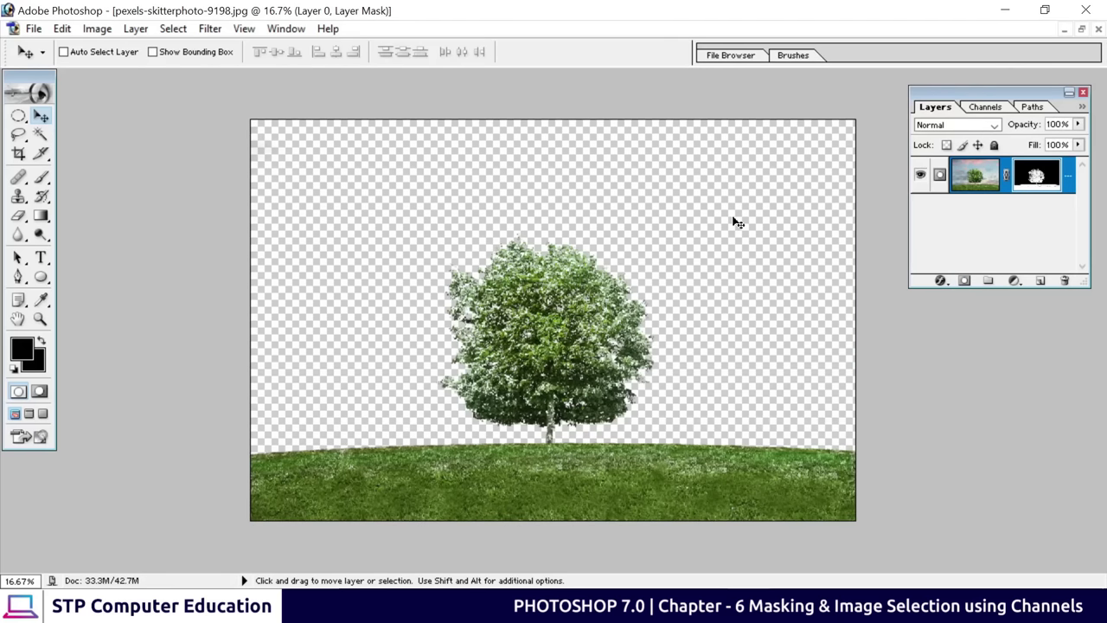
left_click(1081, 28)
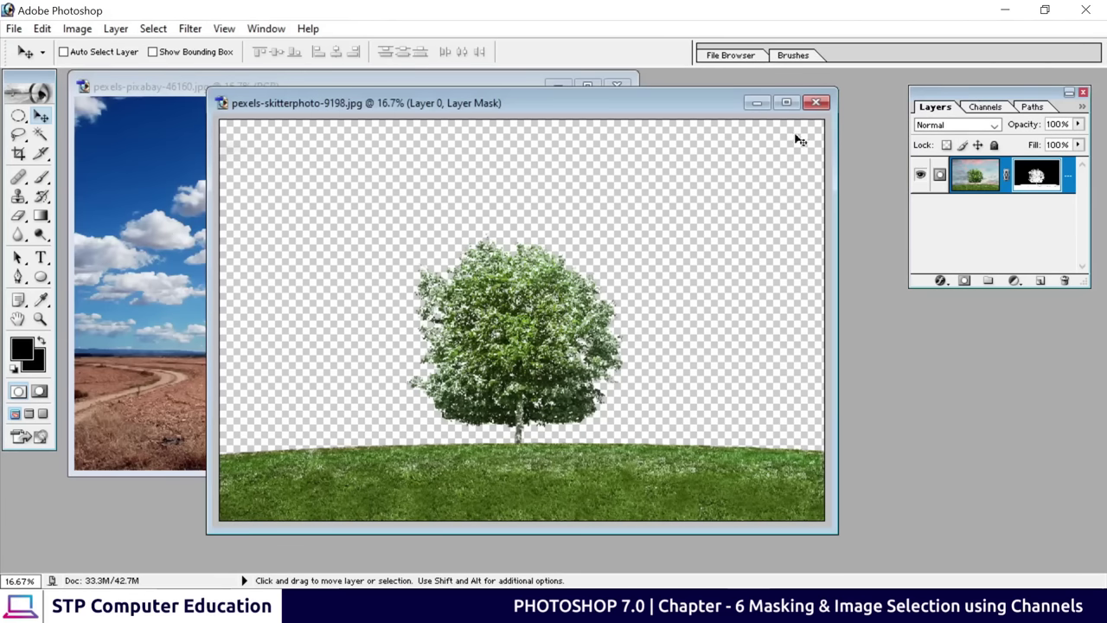
Drag the cloudy sky-and-field photo into the tree image as Layer 1, placed below Layer 0
left_click_drag(562, 115, 696, 140)
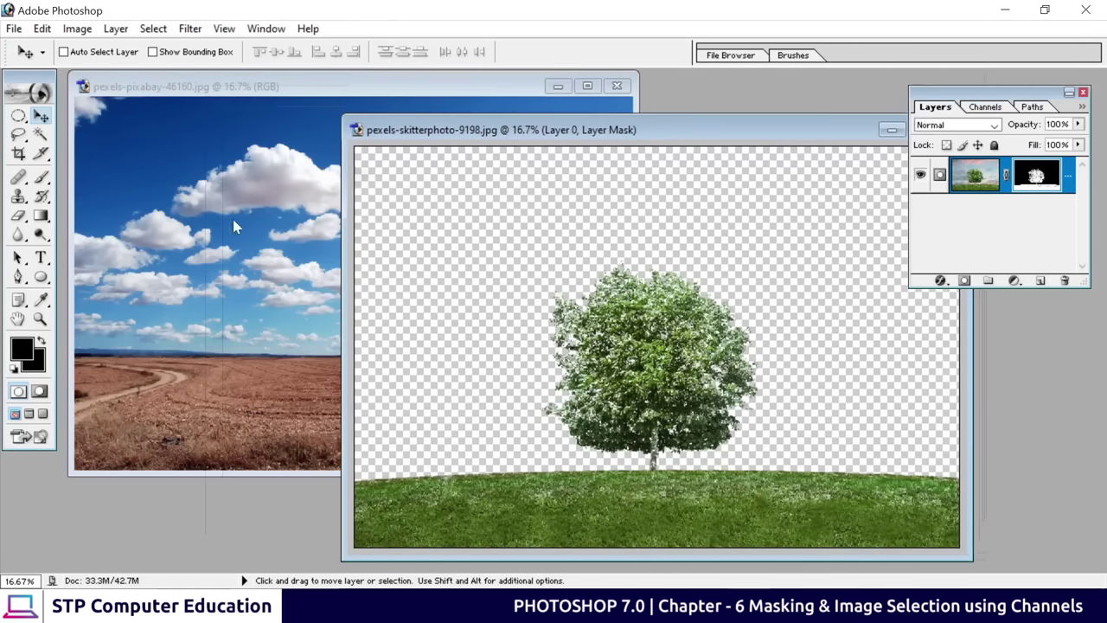
left_click(226, 218)
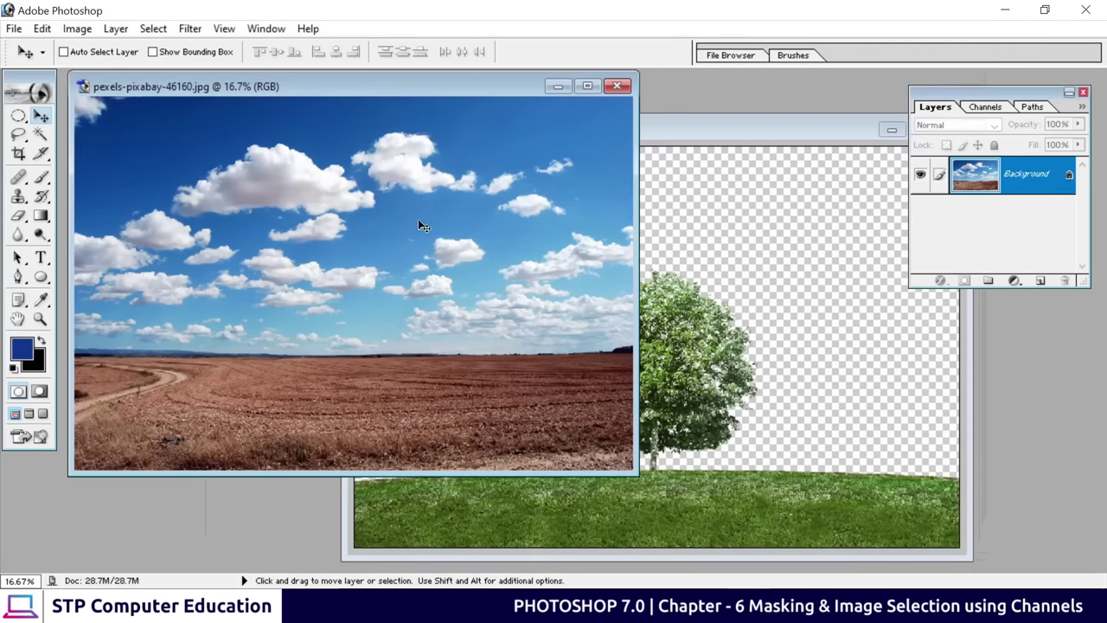
left_click_drag(420, 223, 586, 281)
left_click_drag(673, 133, 497, 123)
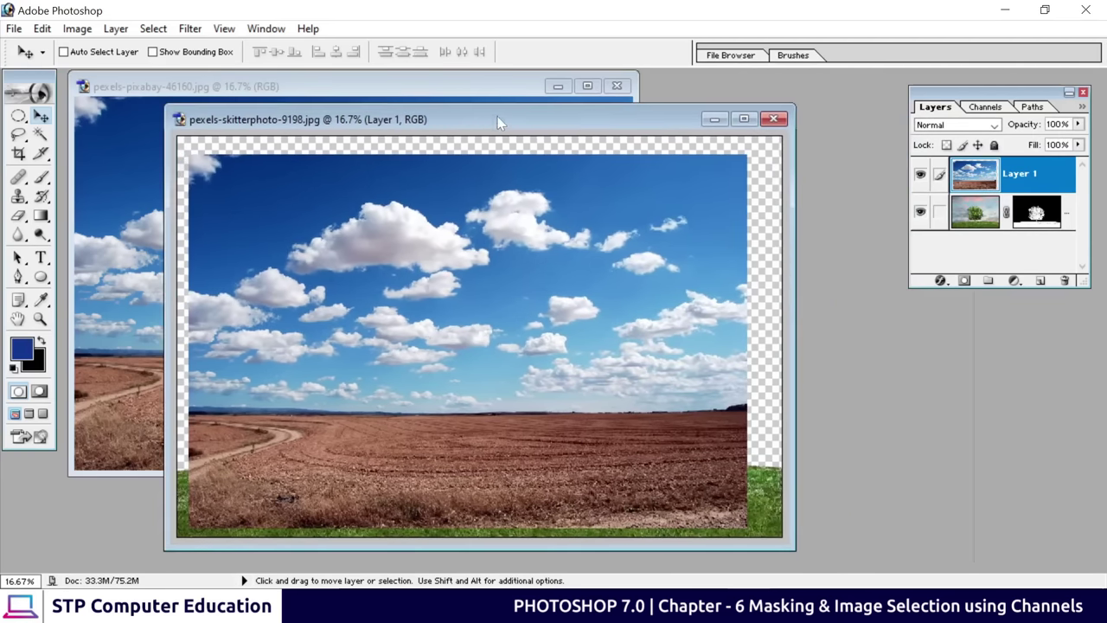
left_click(742, 119)
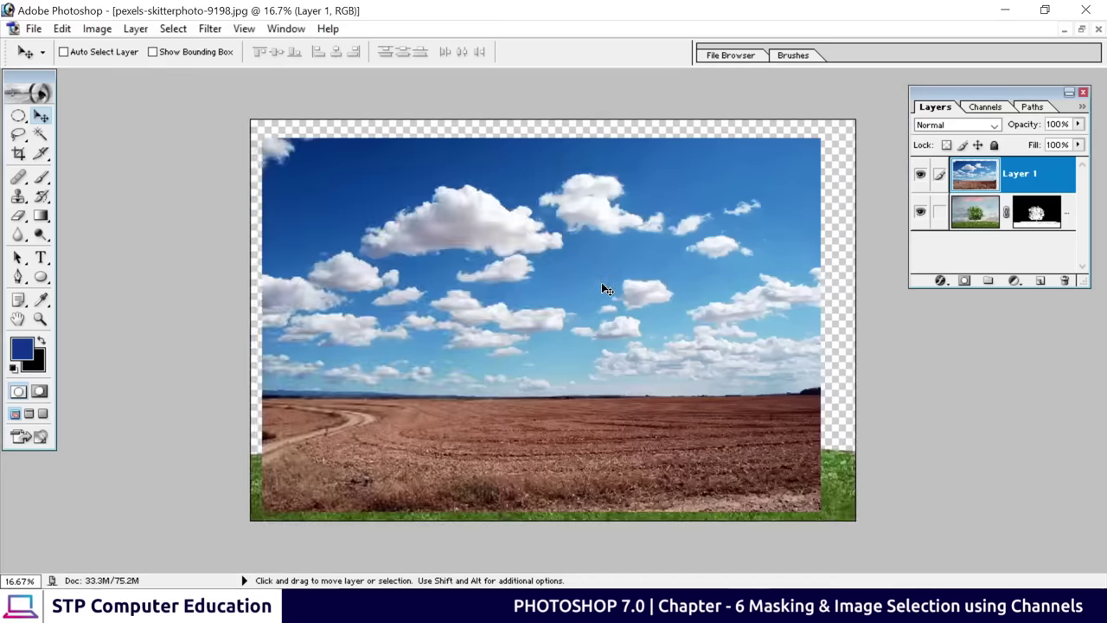
left_click_drag(1015, 177, 1031, 232)
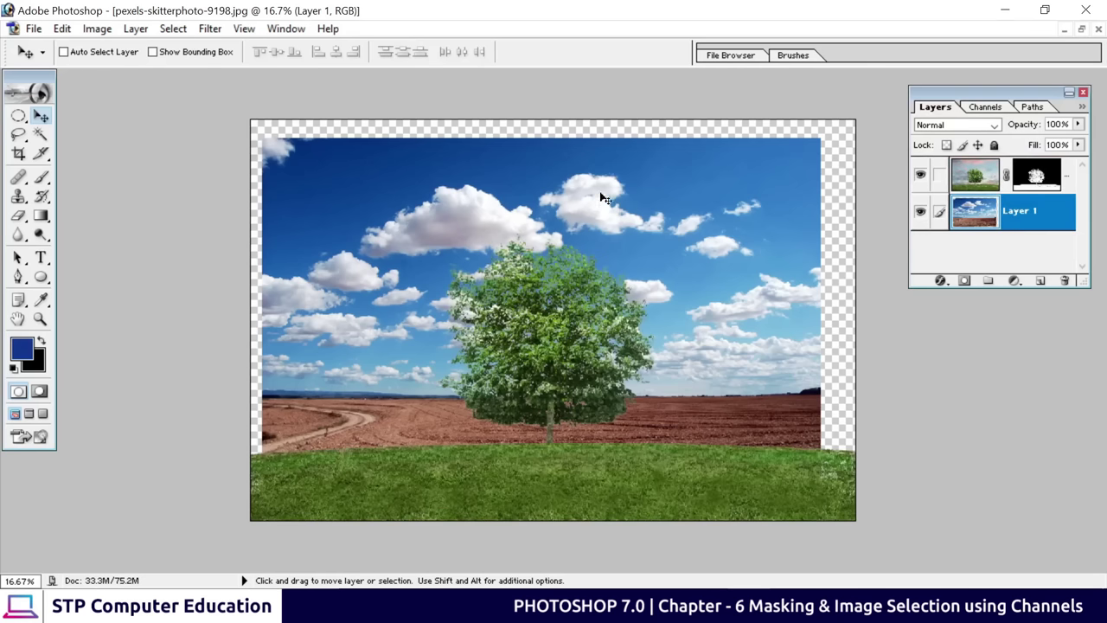
left_click_drag(606, 213, 591, 197)
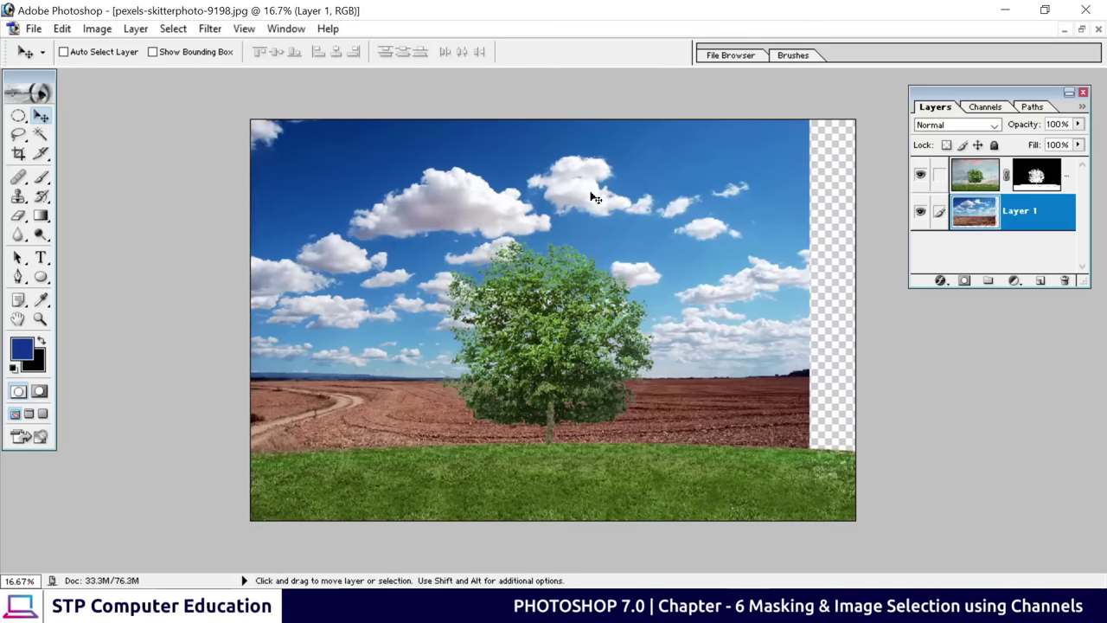
Free-transform Layer 1, scaling and moving the sky so it covers the whole canvas
key("ctrl+t")
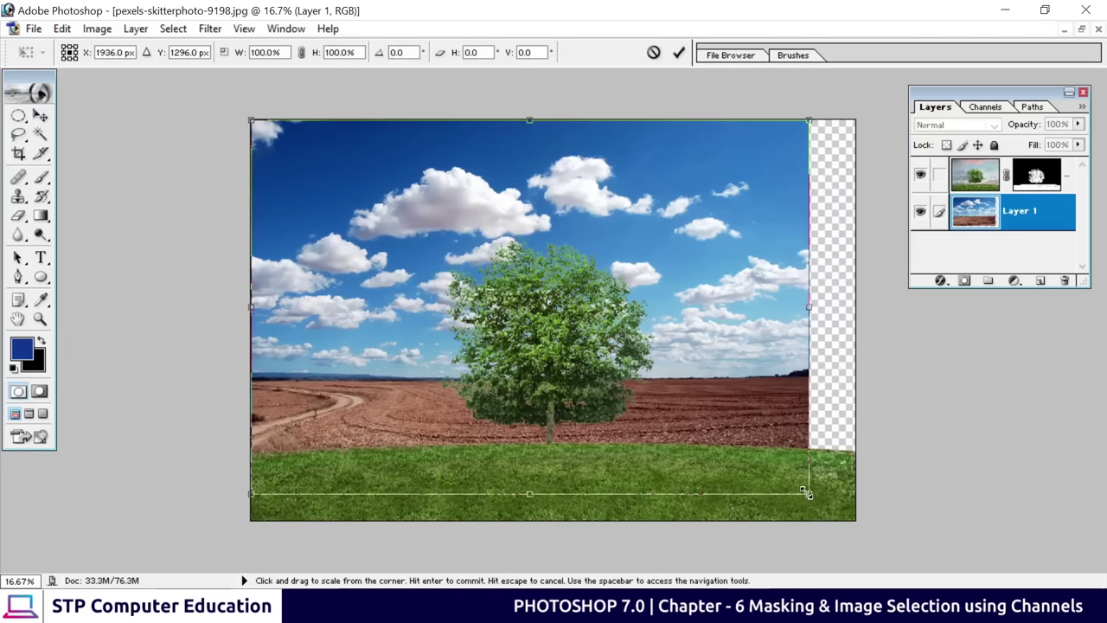
left_click_drag(804, 492, 1004, 619)
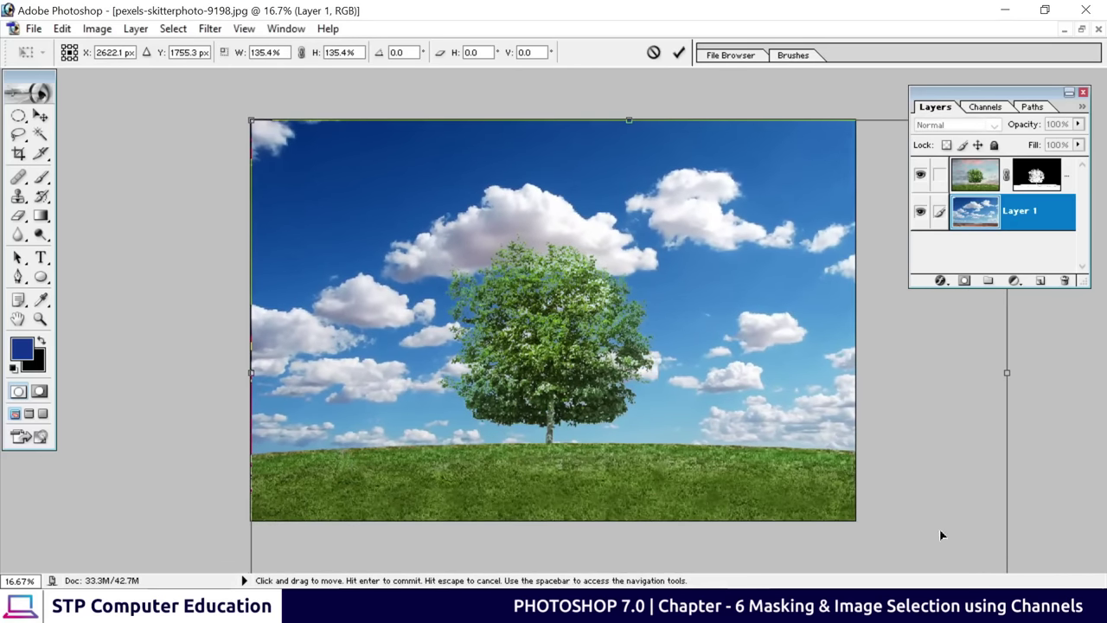
left_click_drag(767, 361, 619, 349)
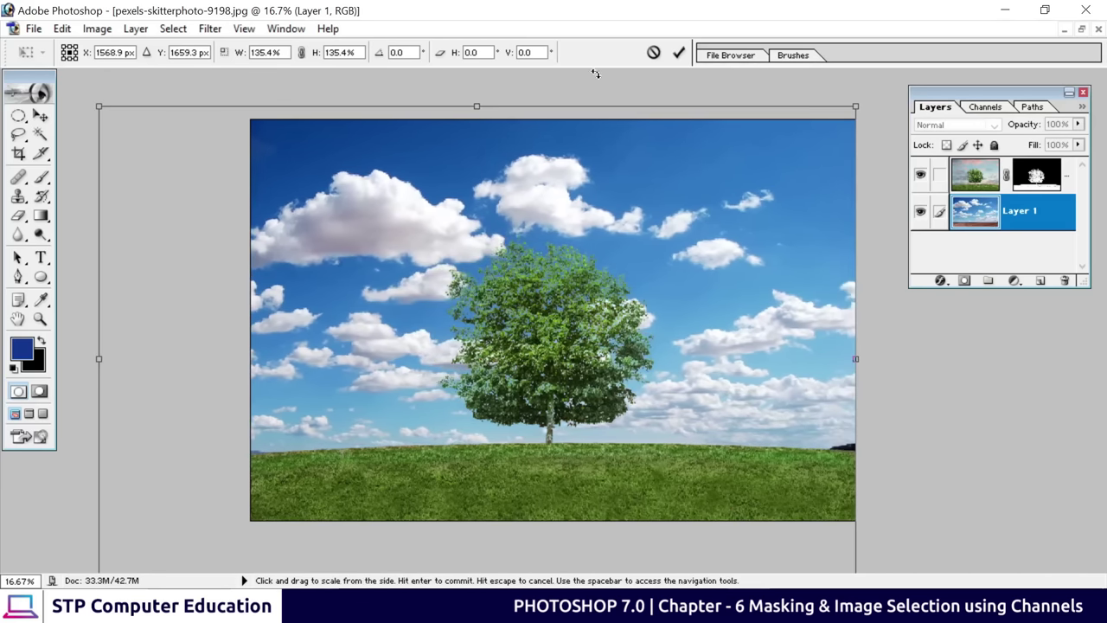
left_click(679, 52)
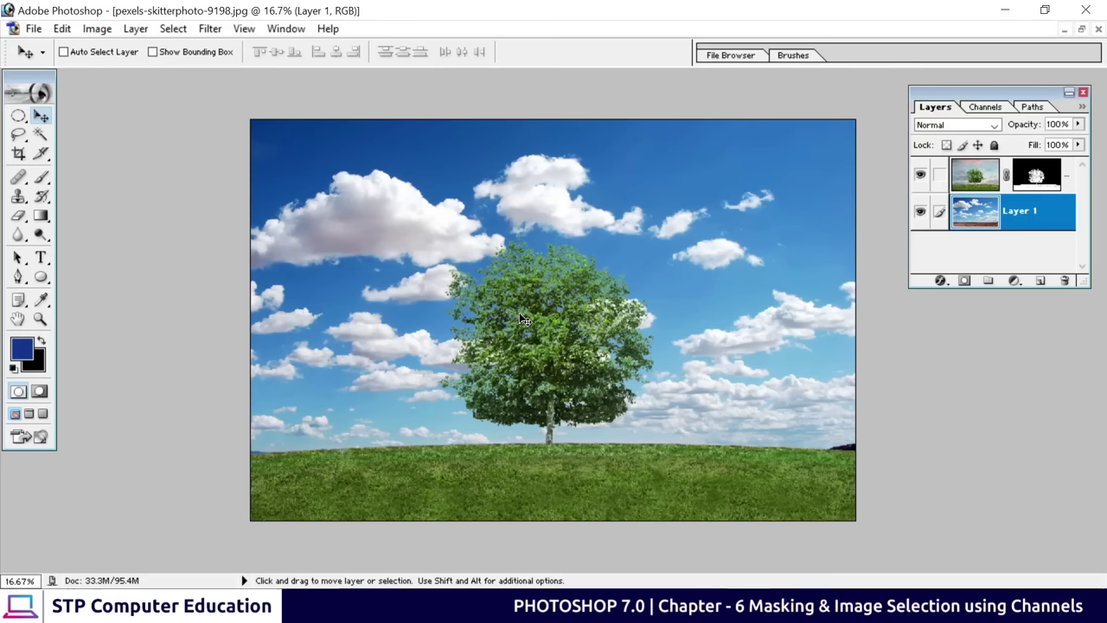
key("ctrl+plus")
key("ctrl+plus")
key("ctrl+plus")
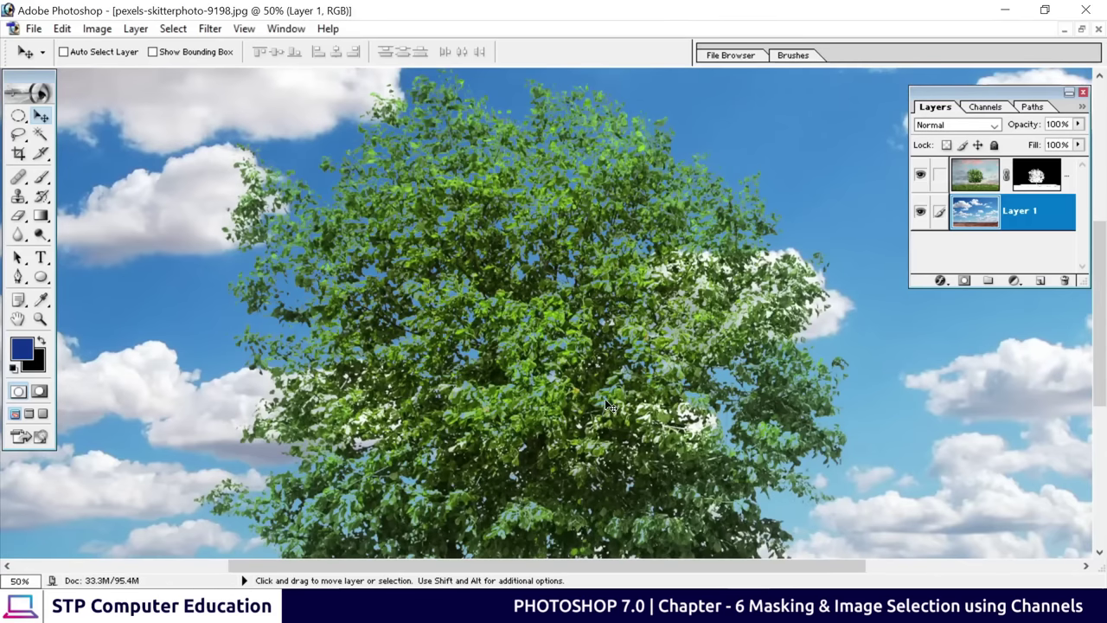
key("ctrl+minus")
key("ctrl+minus")
key("ctrl+minus")
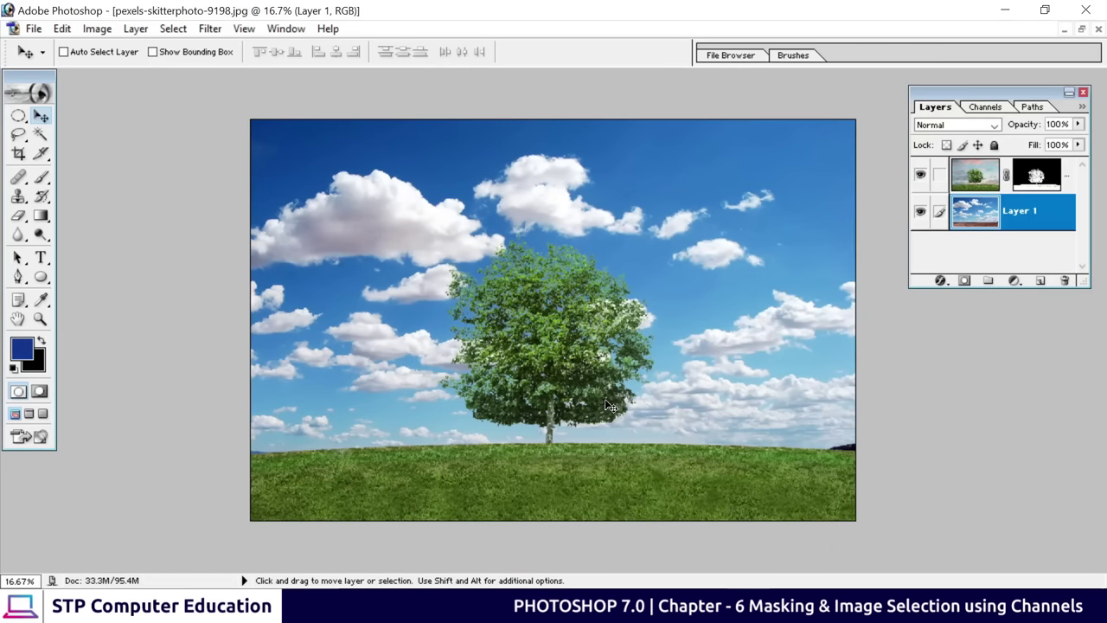
left_click(1082, 30)
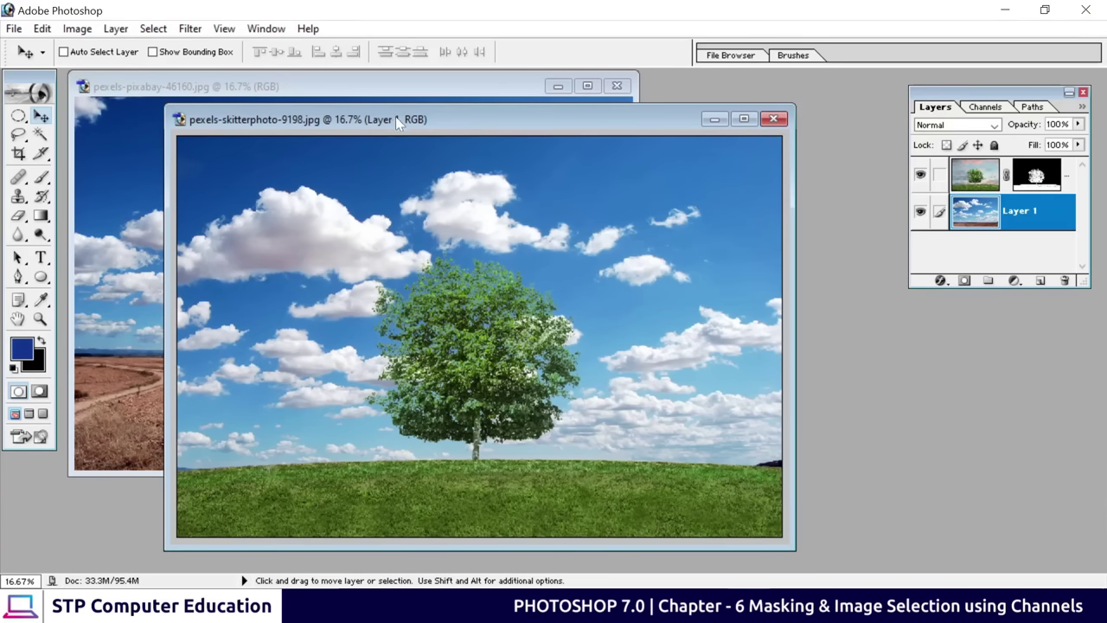
left_click_drag(396, 115, 602, 99)
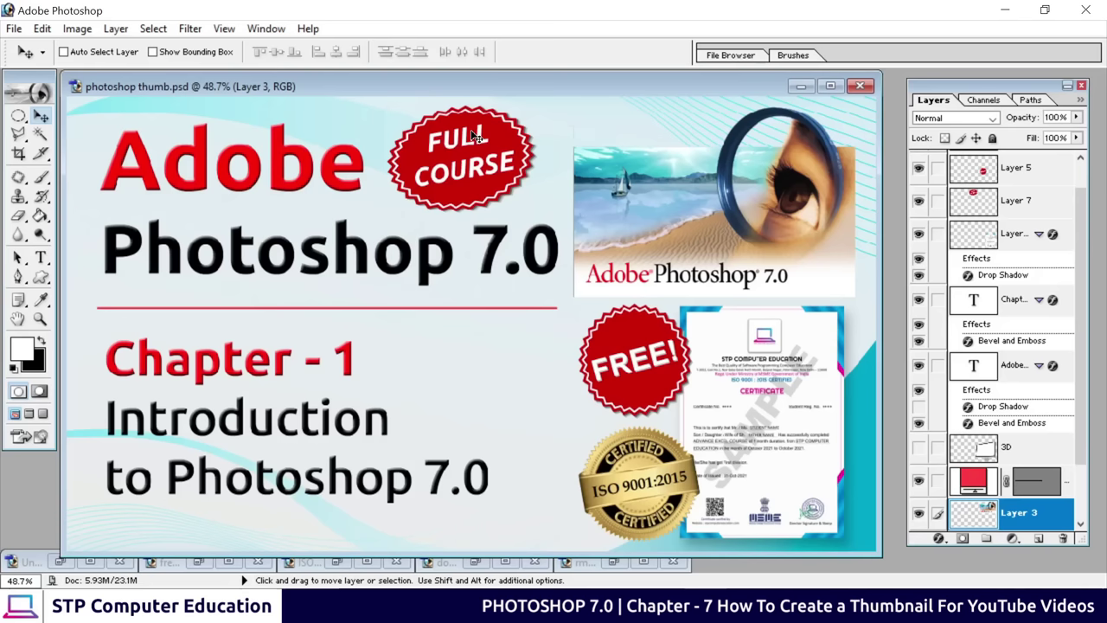
Close the finished photoshop thumb.psd document
left_click_drag(474, 85, 550, 107)
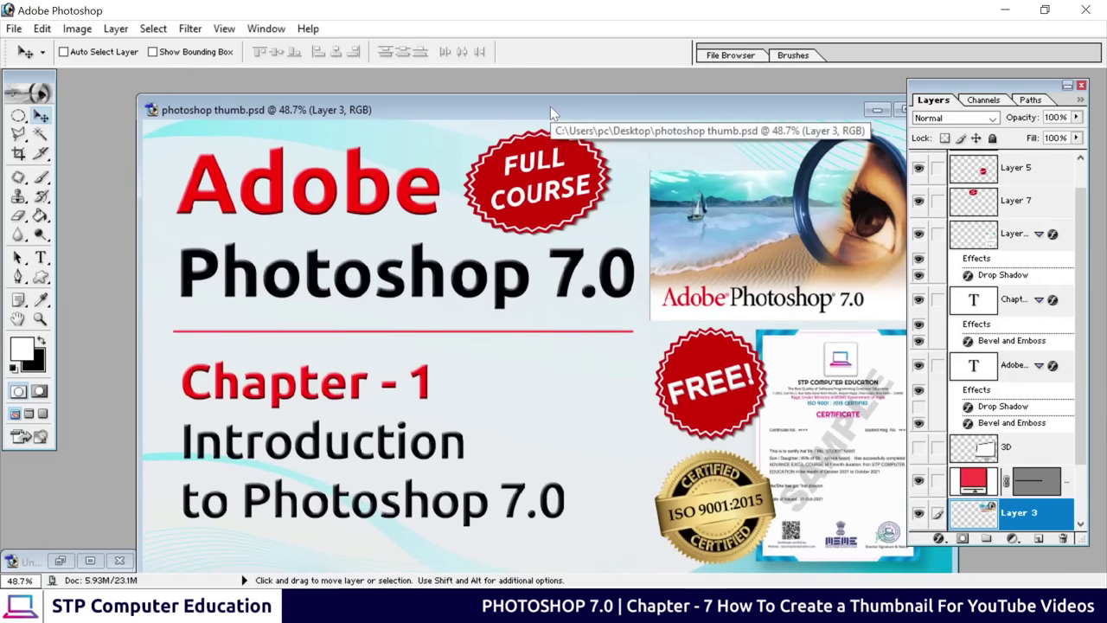
left_click_drag(551, 106, 494, 88)
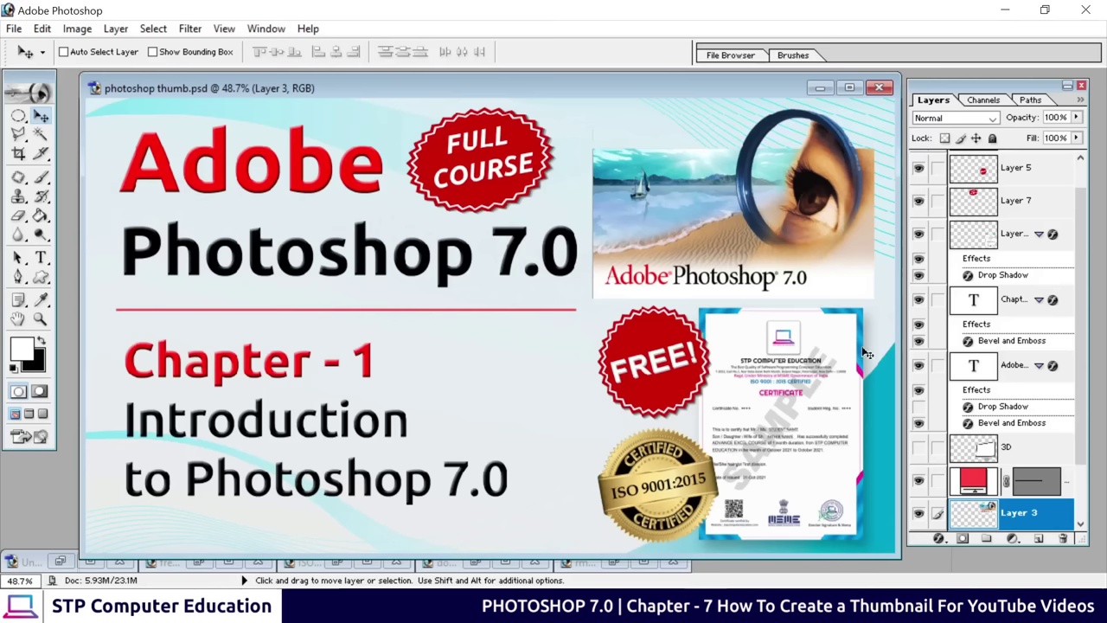
left_click(879, 89)
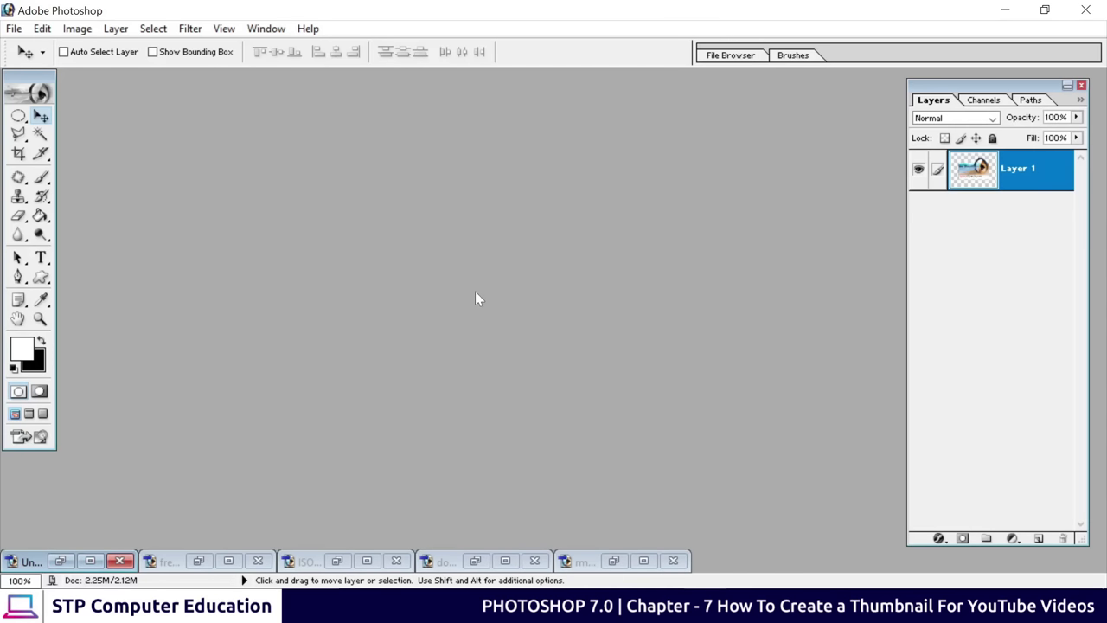
Restore the Untitled-1, FREE! badge, ISO seal, certificate and blue-white background windows, bringing the background forward
left_click(60, 561)
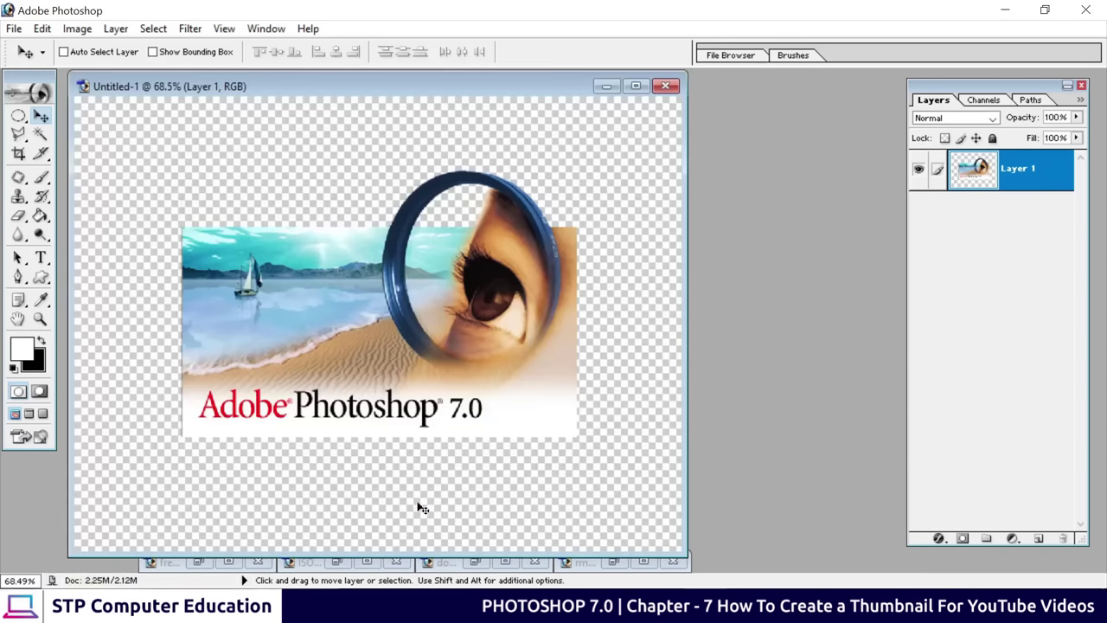
left_click_drag(362, 84, 412, 69)
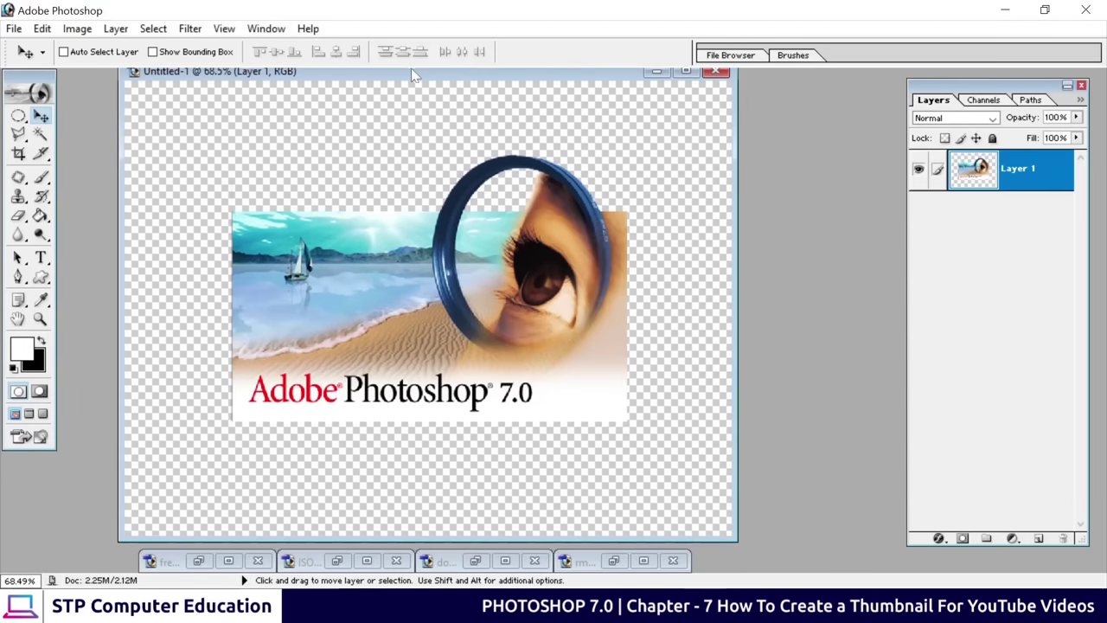
left_click(198, 561)
left_click_drag(504, 86, 342, 87)
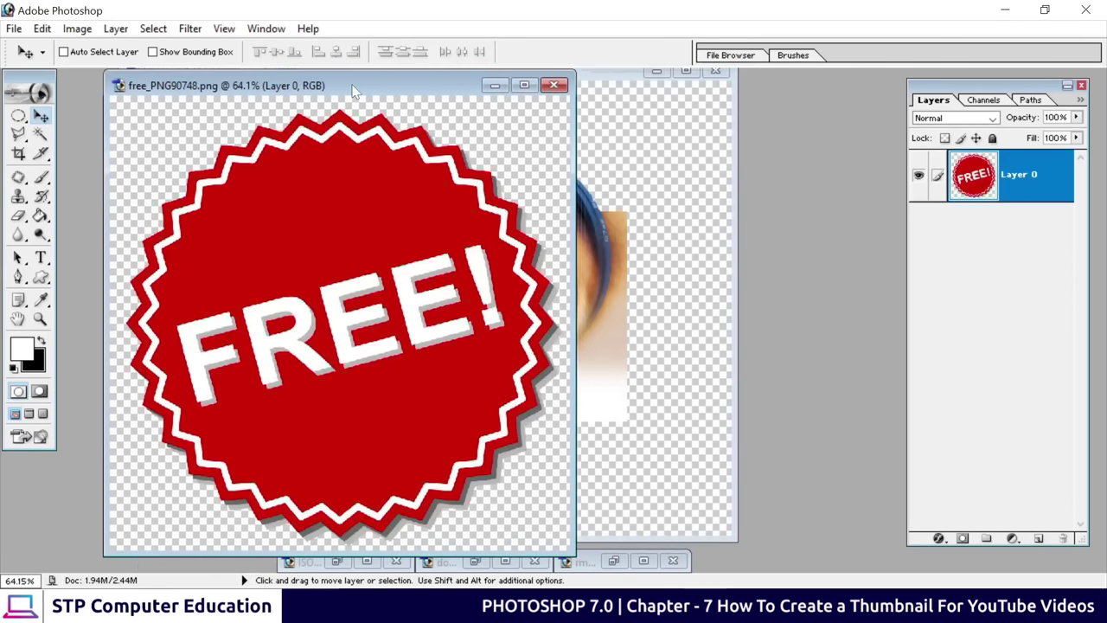
left_click(342, 564)
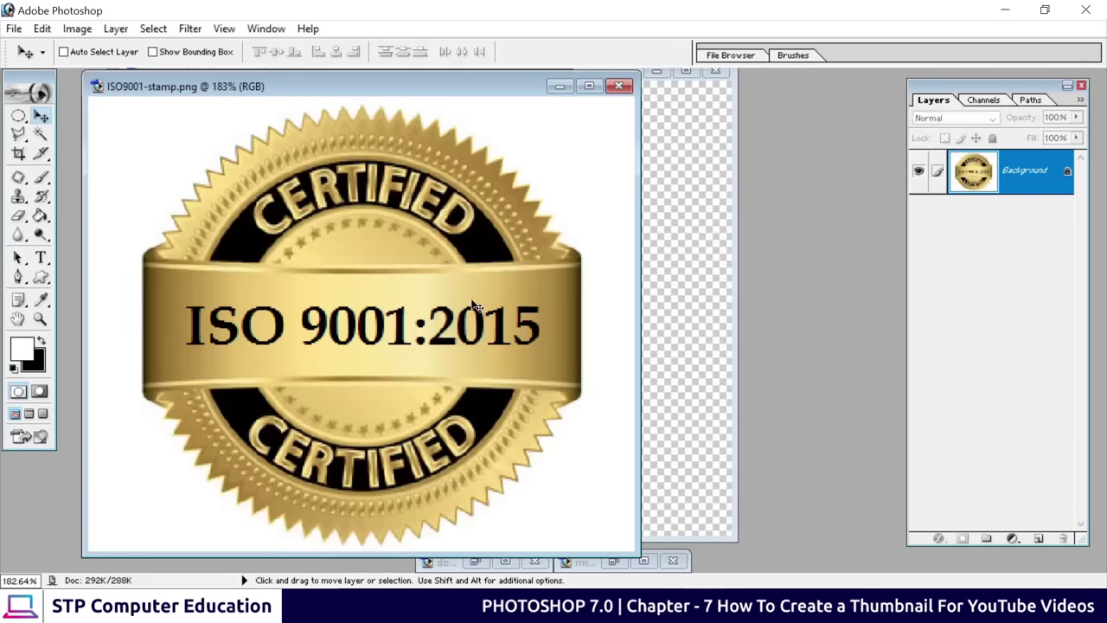
left_click_drag(474, 86, 402, 82)
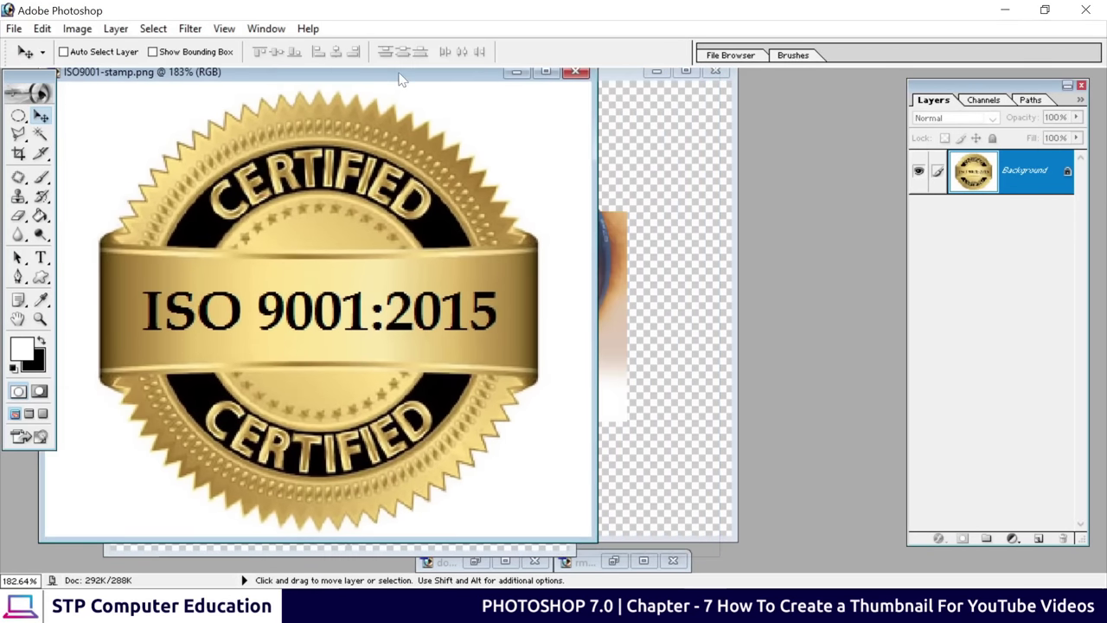
left_click(475, 563)
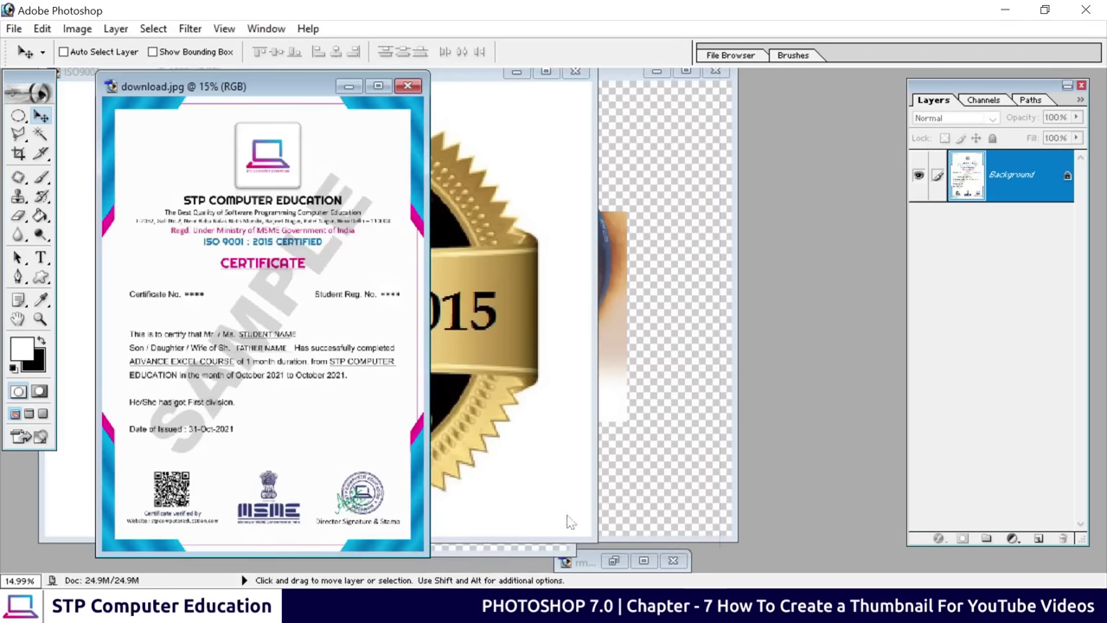
left_click(614, 561)
left_click_drag(397, 83, 470, 97)
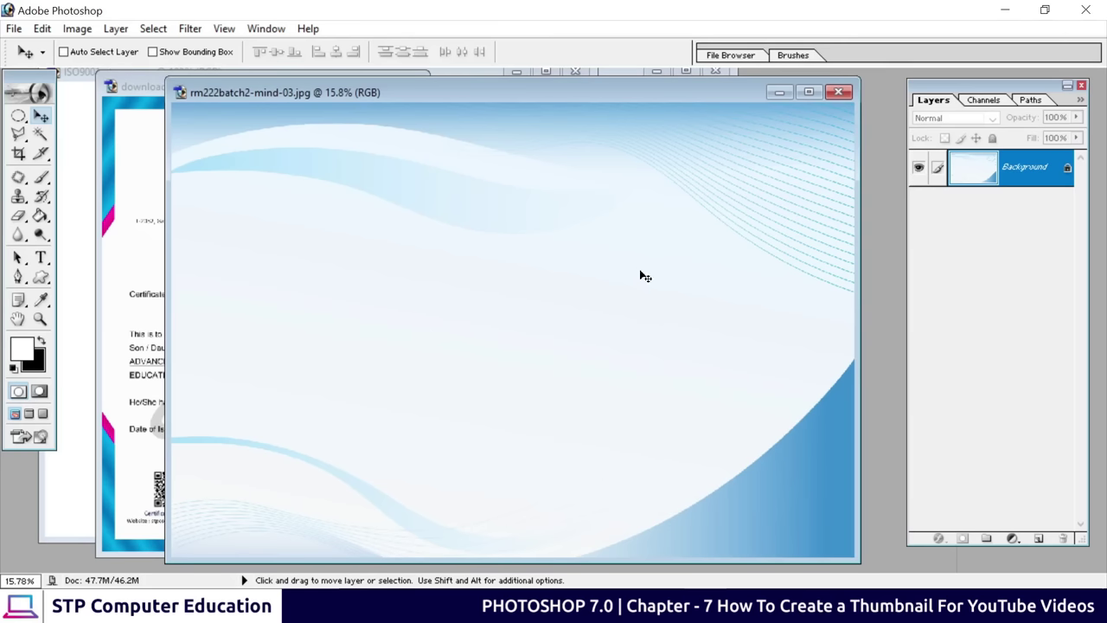
In Chrome, search for Freepik and open freepik.com from the results
left_click(647, 587)
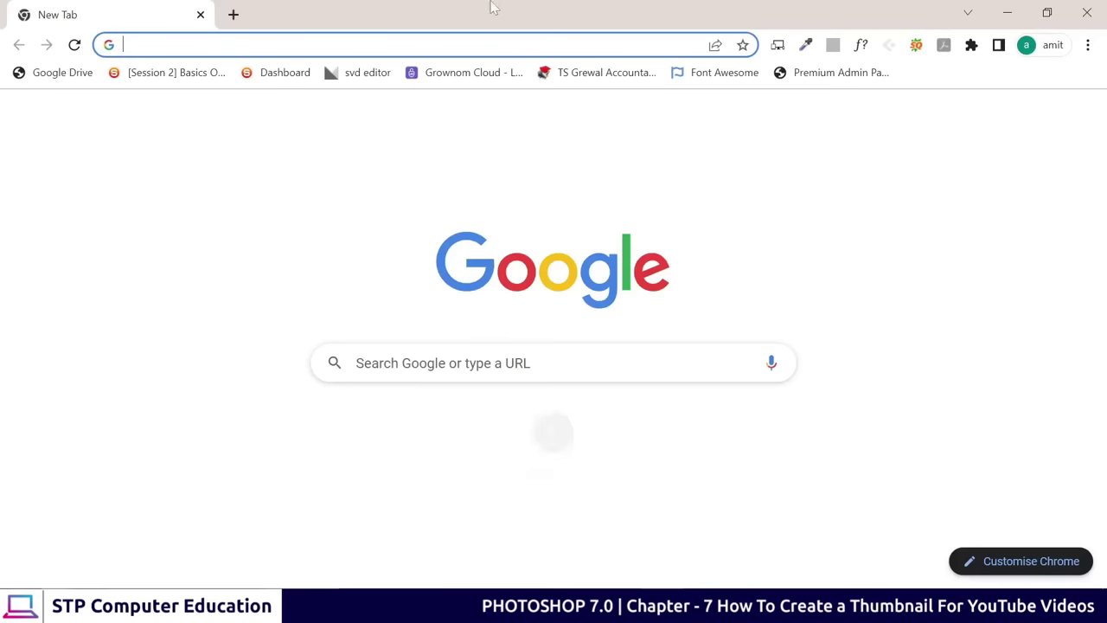
left_click(491, 45)
type("g")
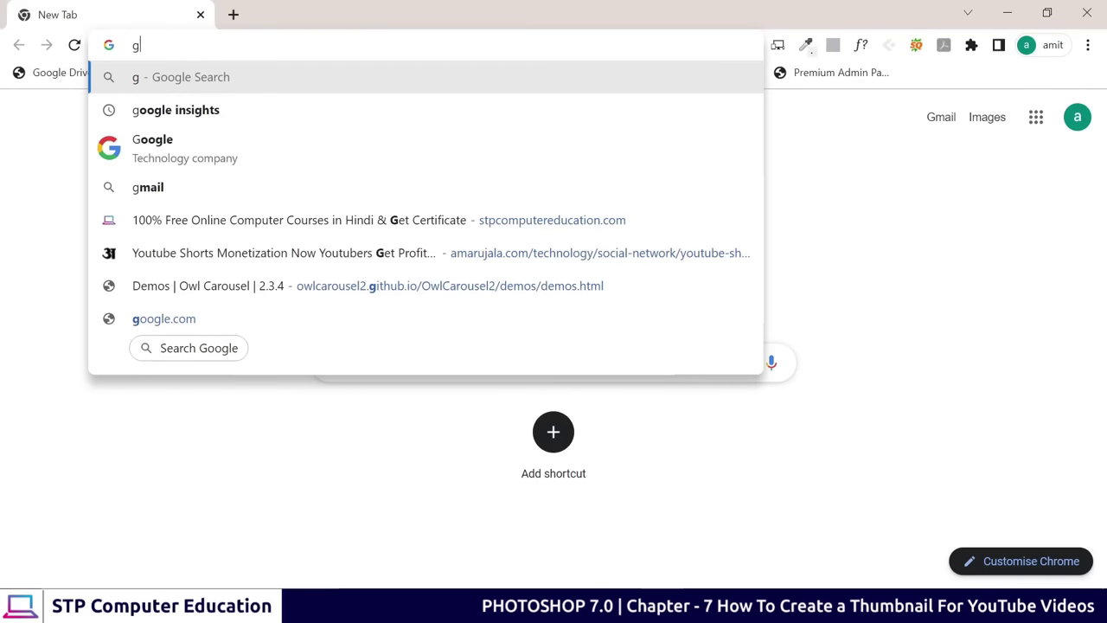
key("BackSpace")
type("fre")
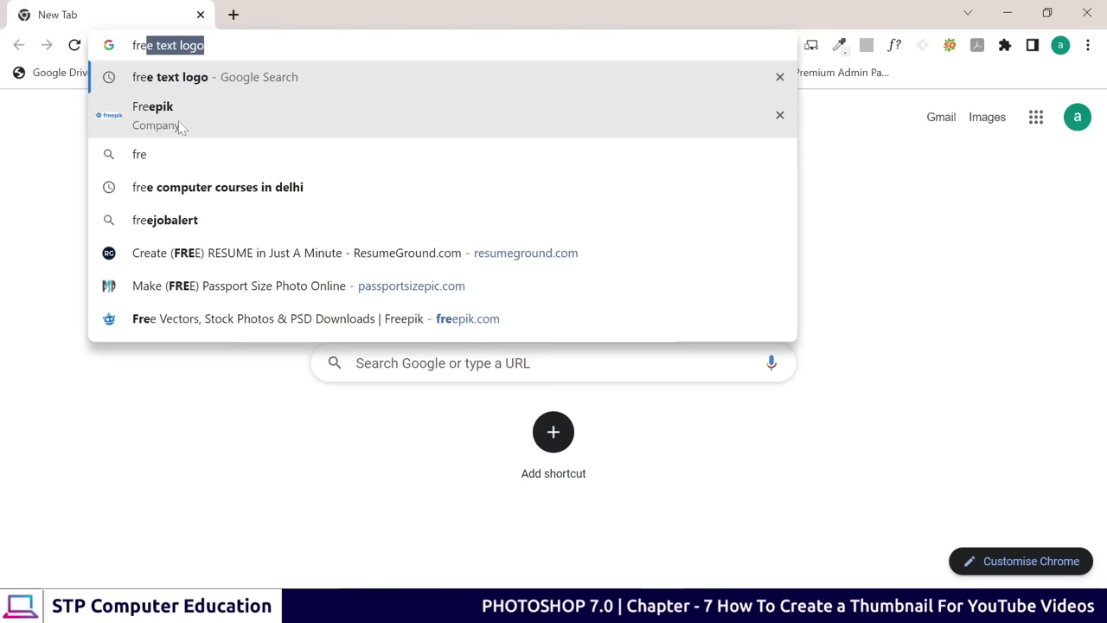
left_click(178, 123)
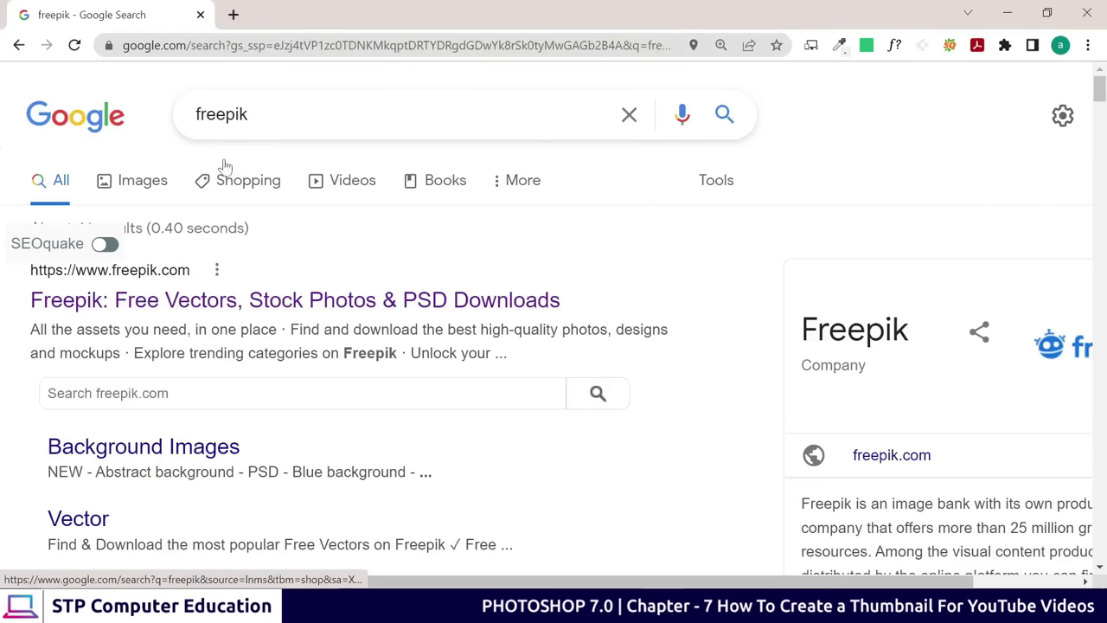
left_click(129, 301)
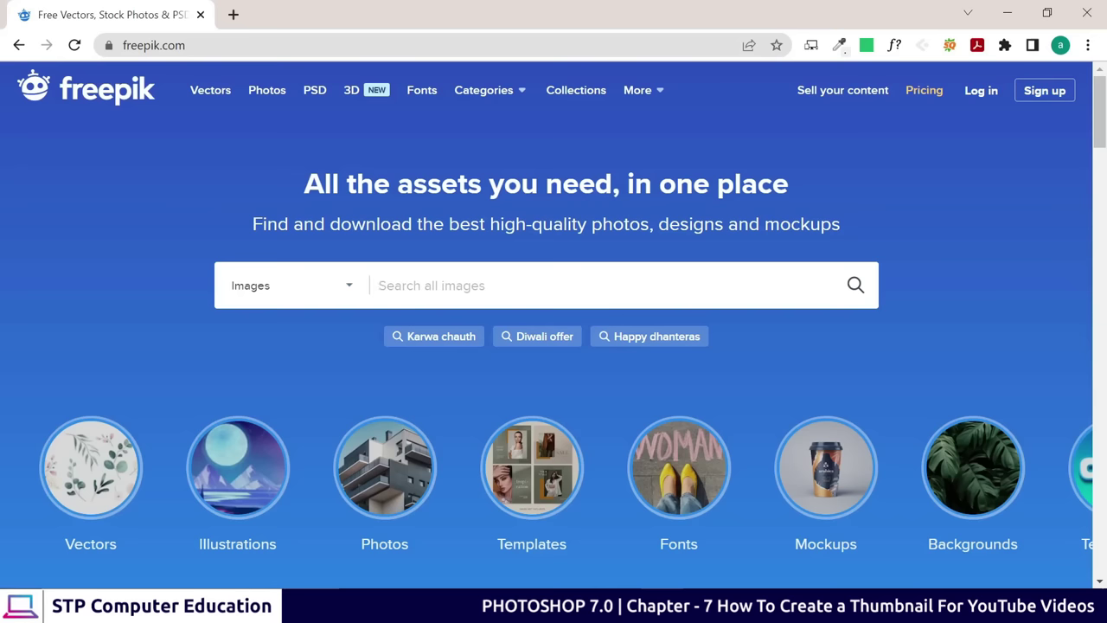
Search Freepik for 'blue background' images
type("blur")
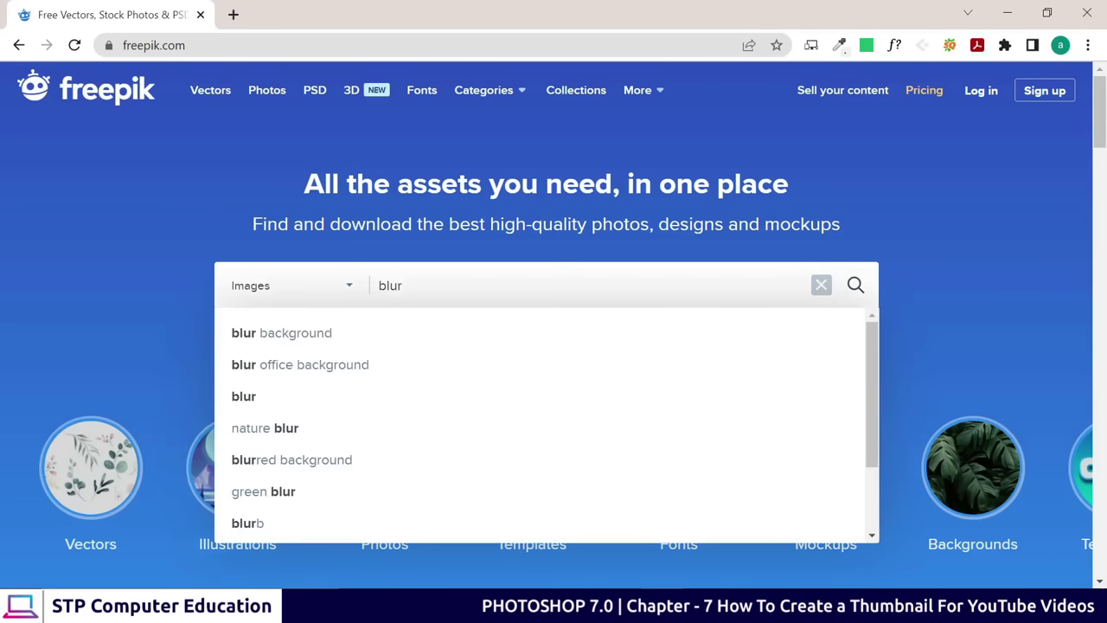
key("BackSpace")
type("e")
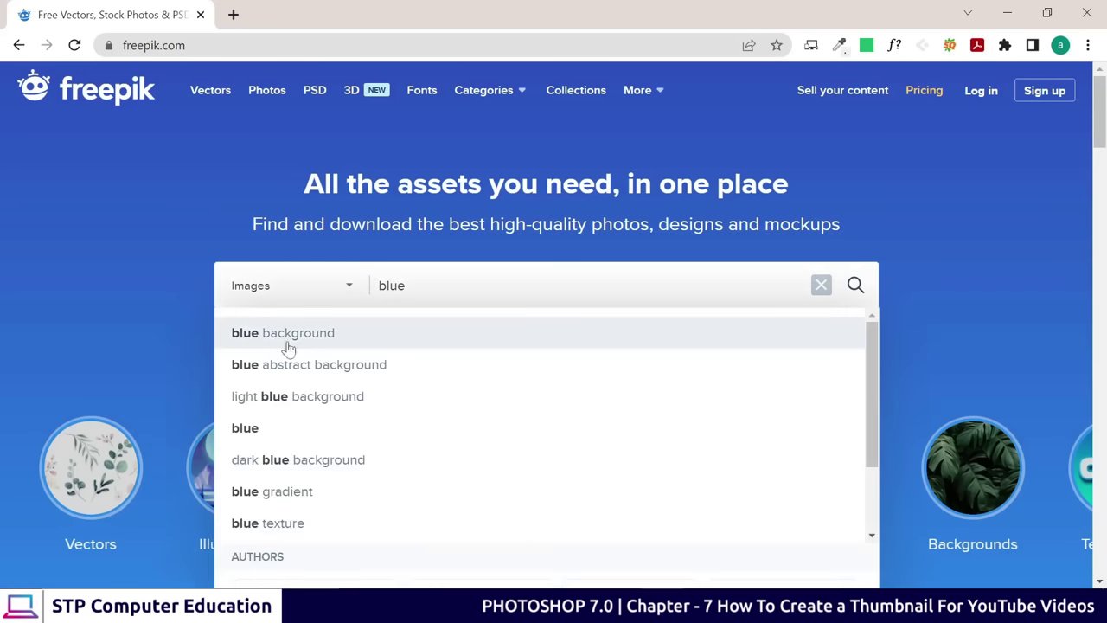
left_click(323, 339)
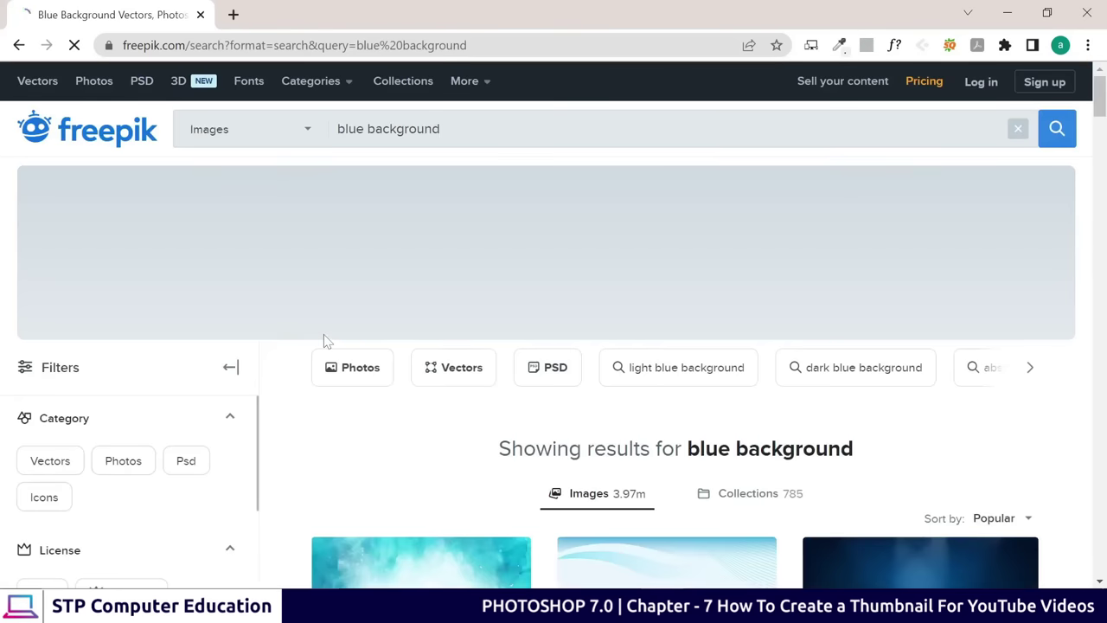
Scroll up and down through the blue background results grid
scroll(325, 341, "down", 5)
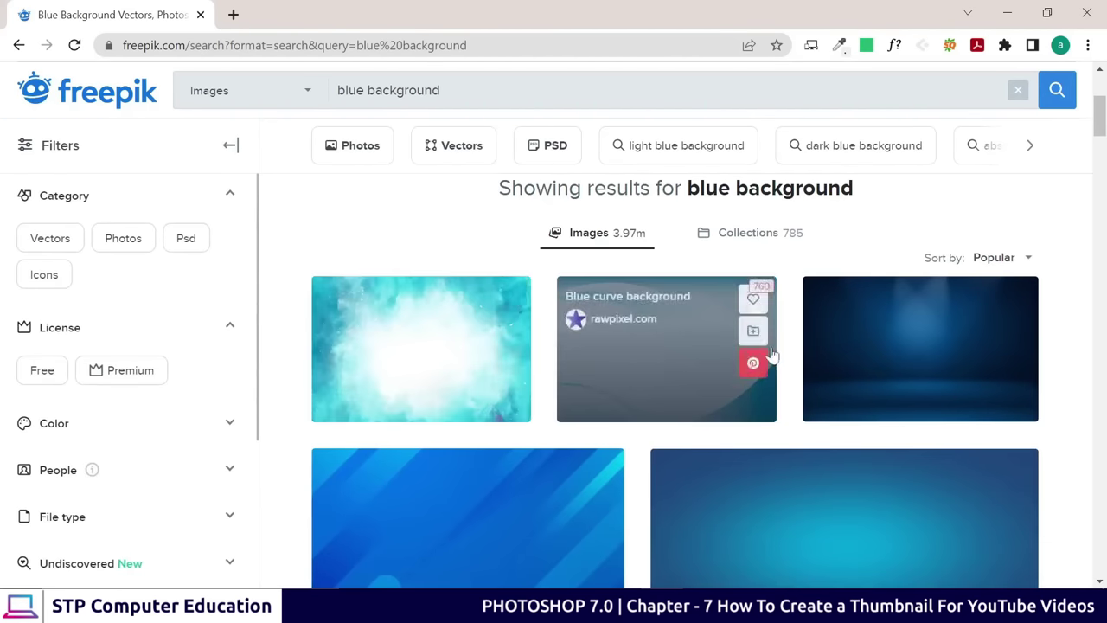
scroll(946, 475, "down", 1)
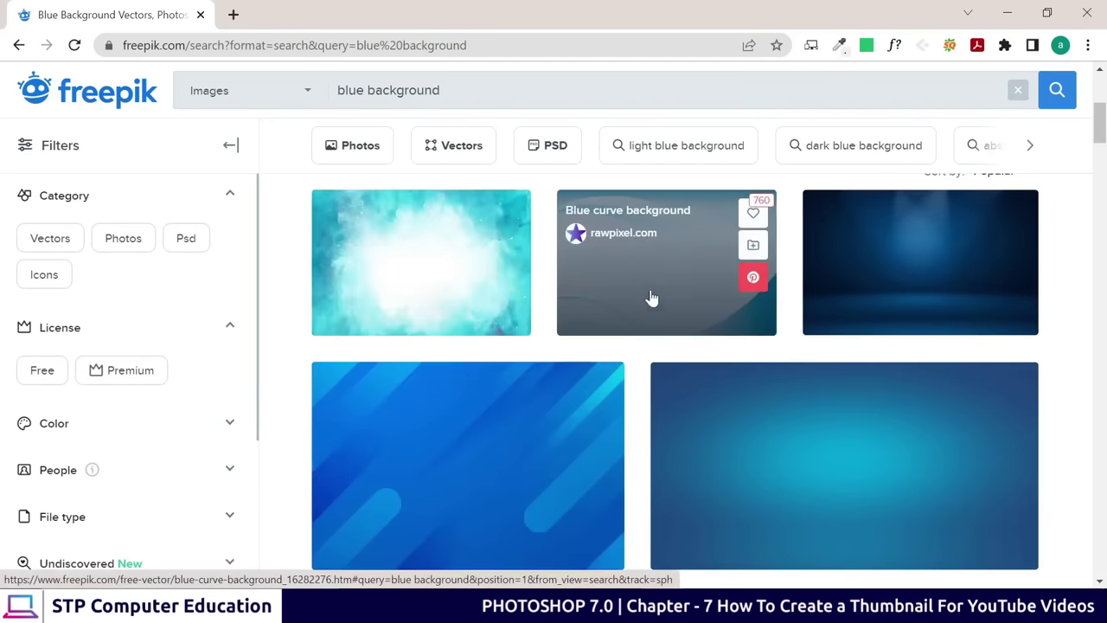
scroll(681, 288, "down", 10)
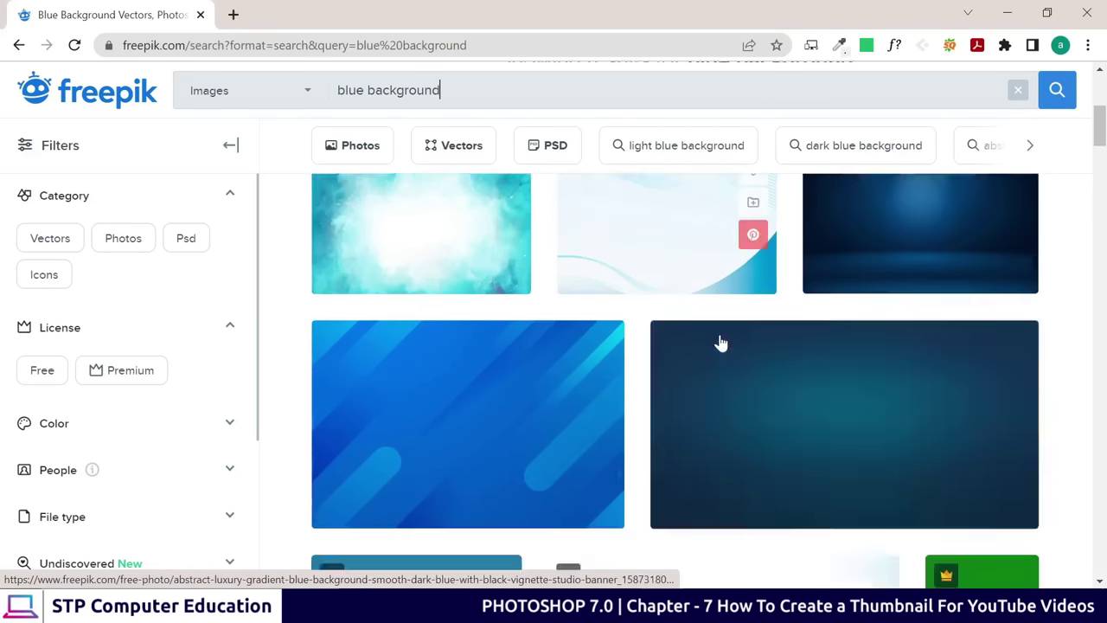
scroll(655, 400, "down", 8)
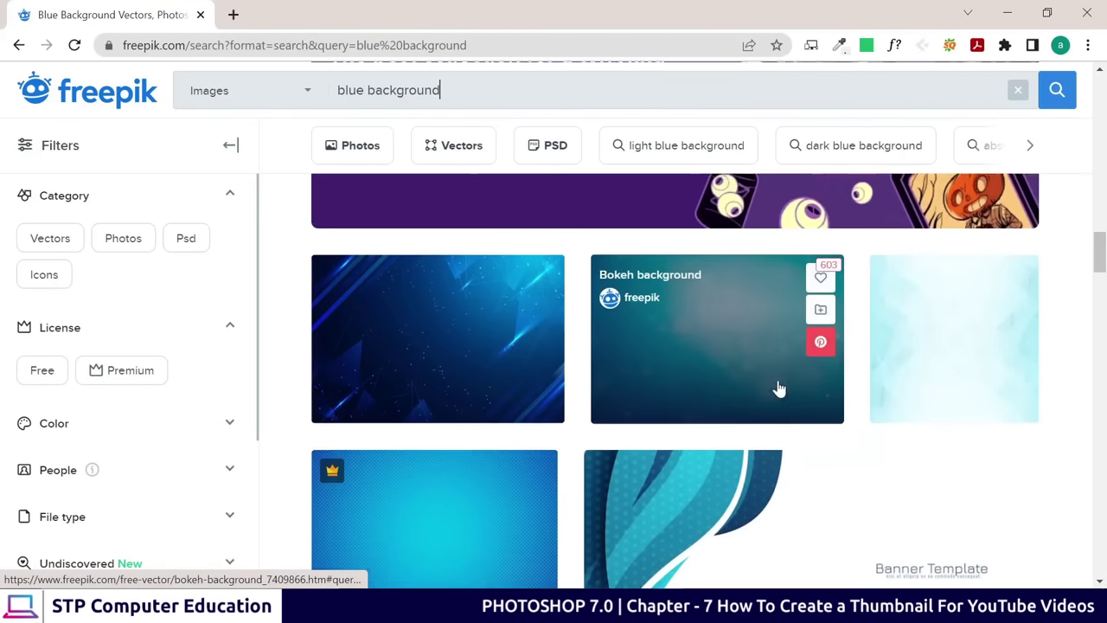
scroll(776, 388, "down", 10)
scroll(627, 379, "up", 5)
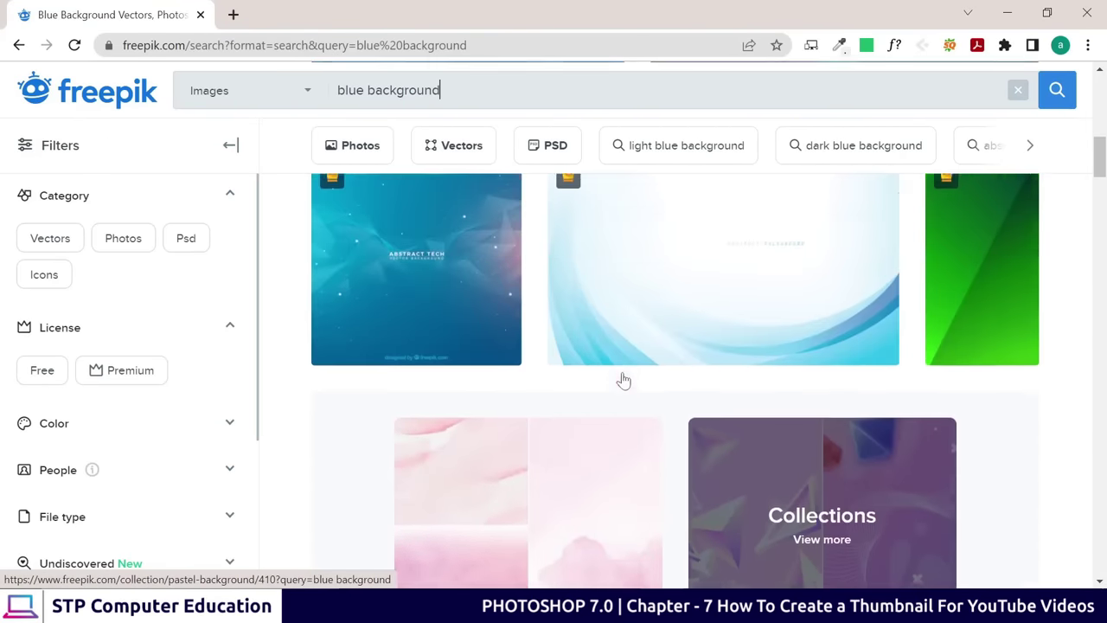
scroll(485, 502, "up", 3)
scroll(504, 491, "up", 2)
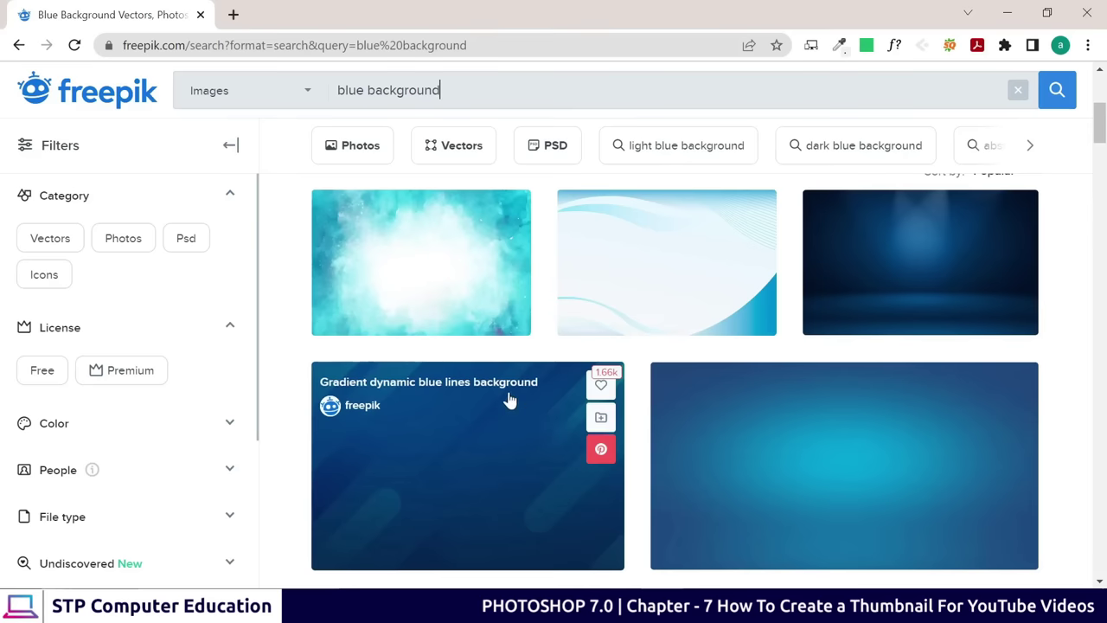
scroll(558, 481, "down", 4)
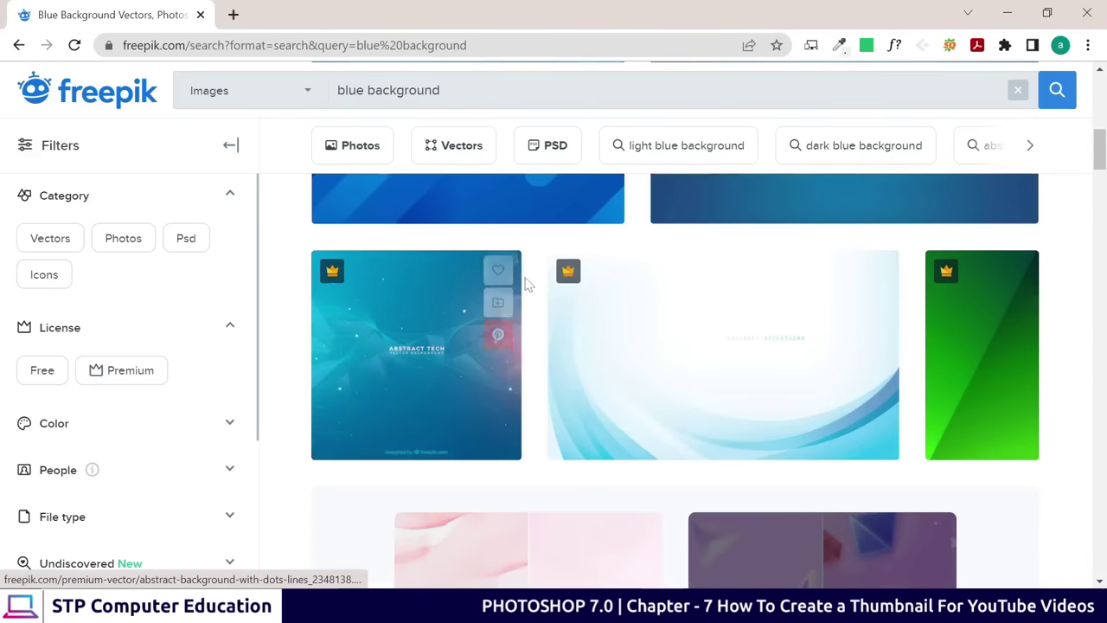
scroll(475, 361, "up", 3)
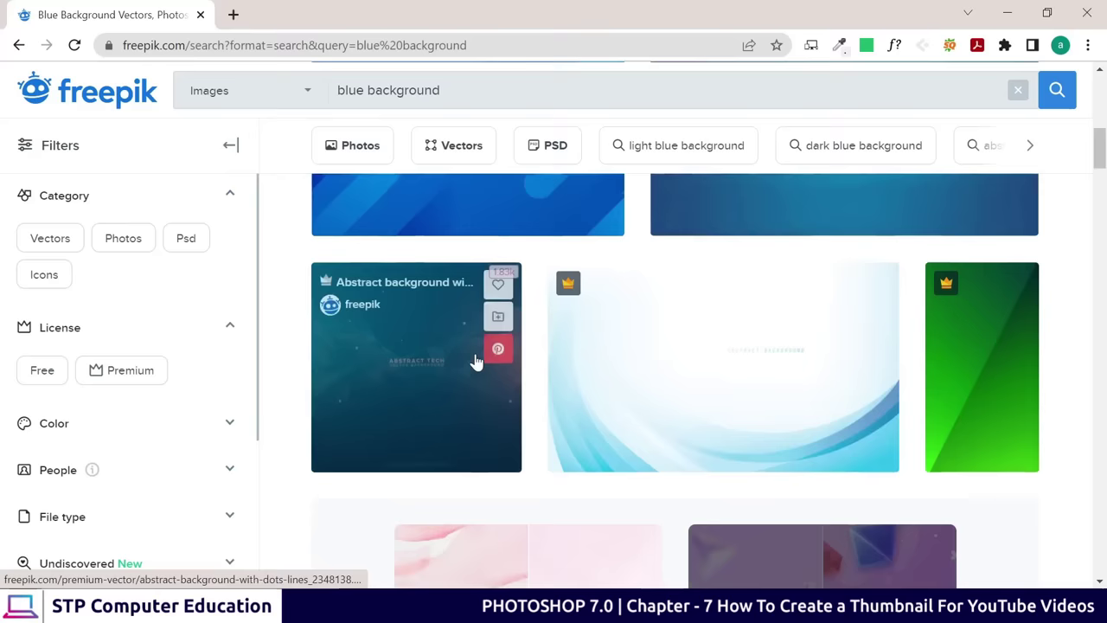
scroll(876, 372, "up", 4)
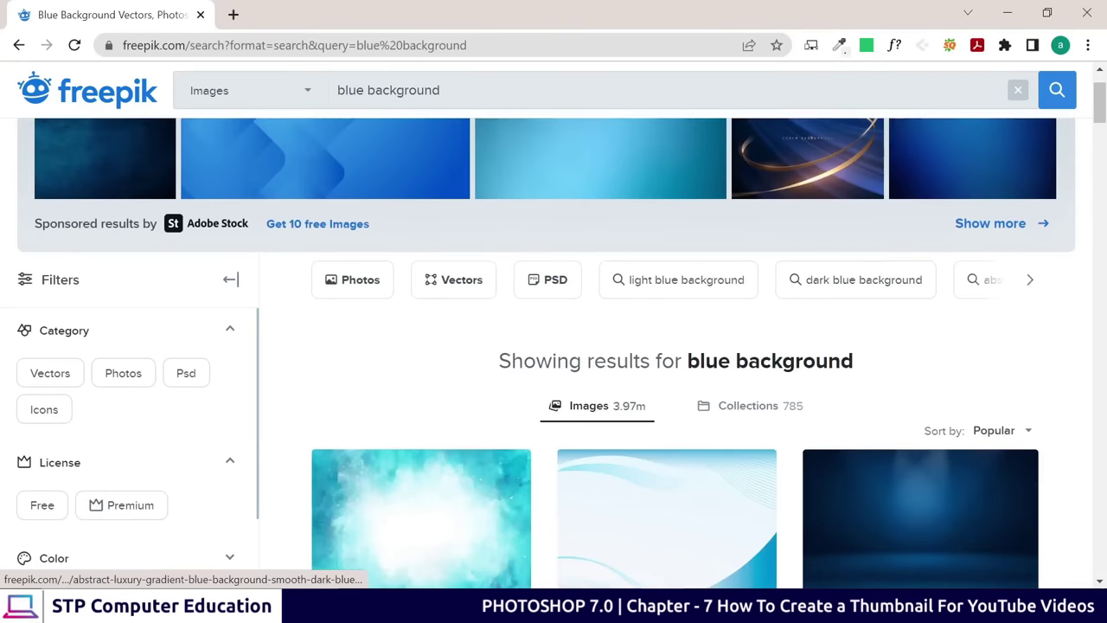
scroll(487, 470, "down", 2)
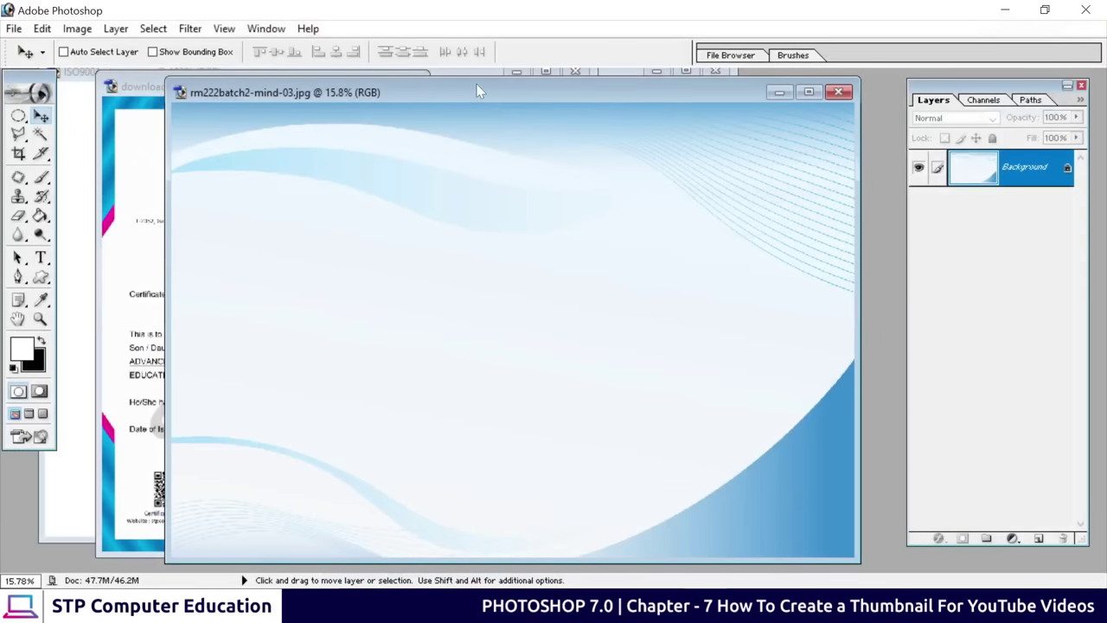
Move the background window aside and review the certificate and ISO seal images in turn
left_click_drag(480, 91, 536, 214)
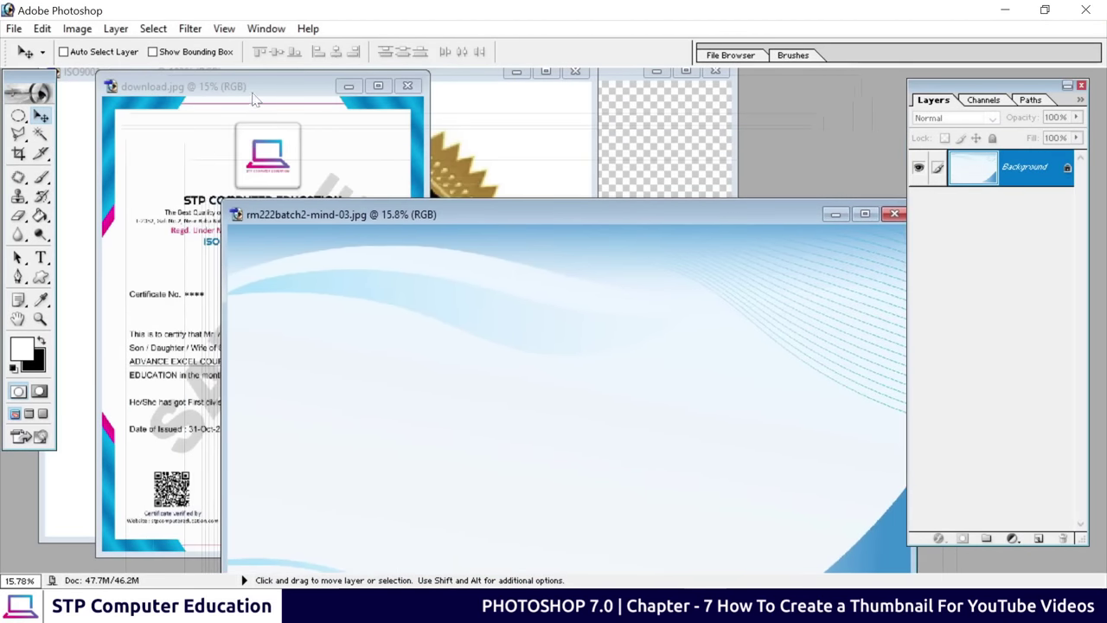
left_click_drag(256, 87, 385, 92)
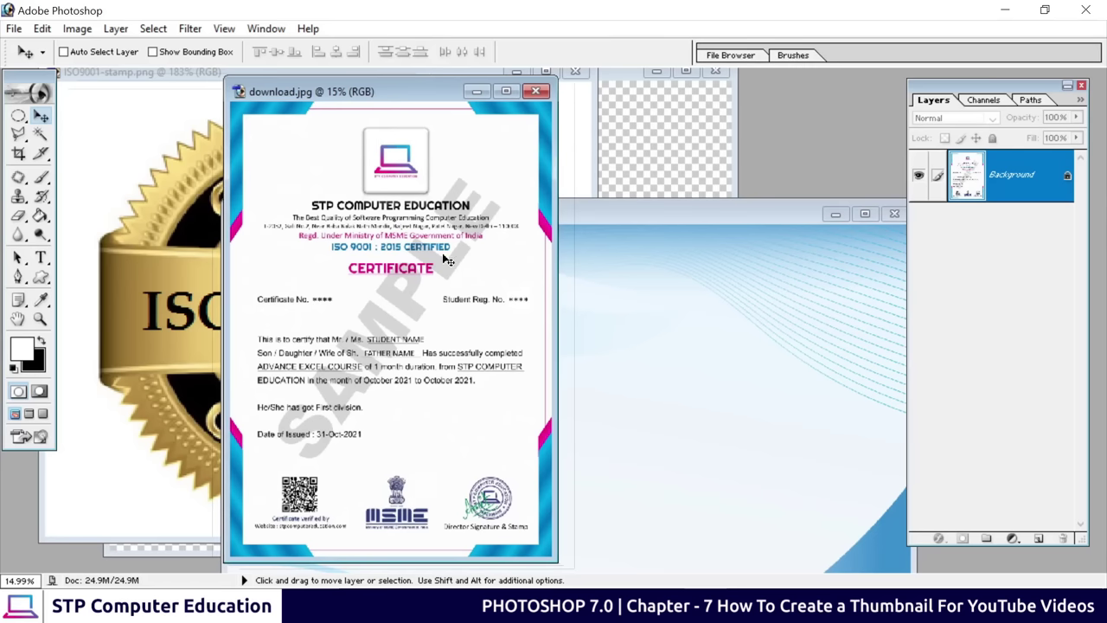
left_click(477, 90)
left_click(289, 129)
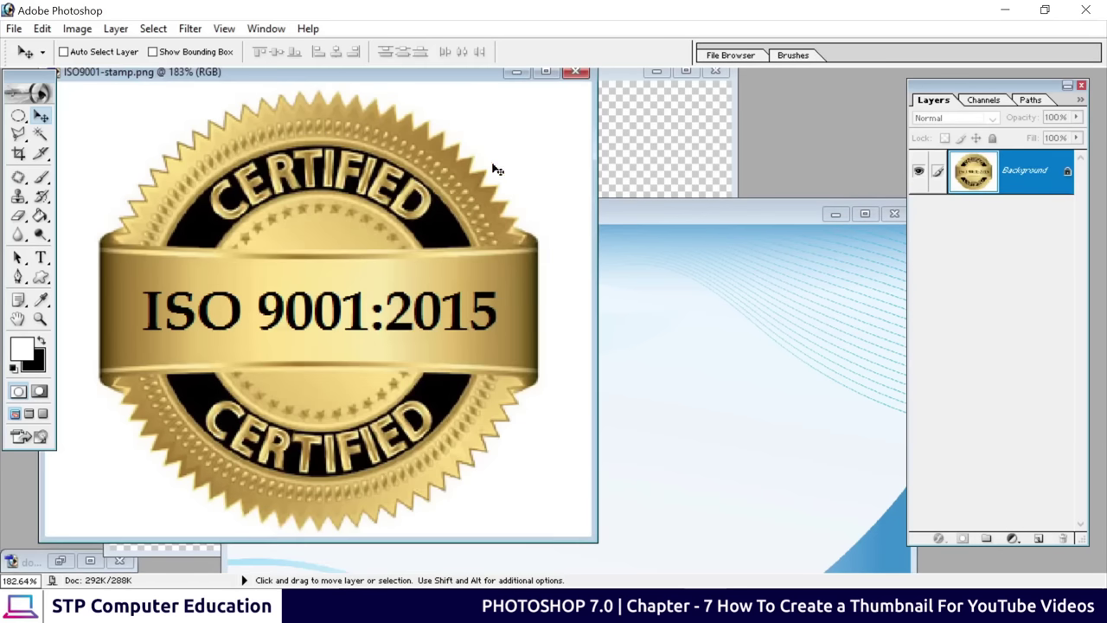
left_click_drag(349, 76, 434, 102)
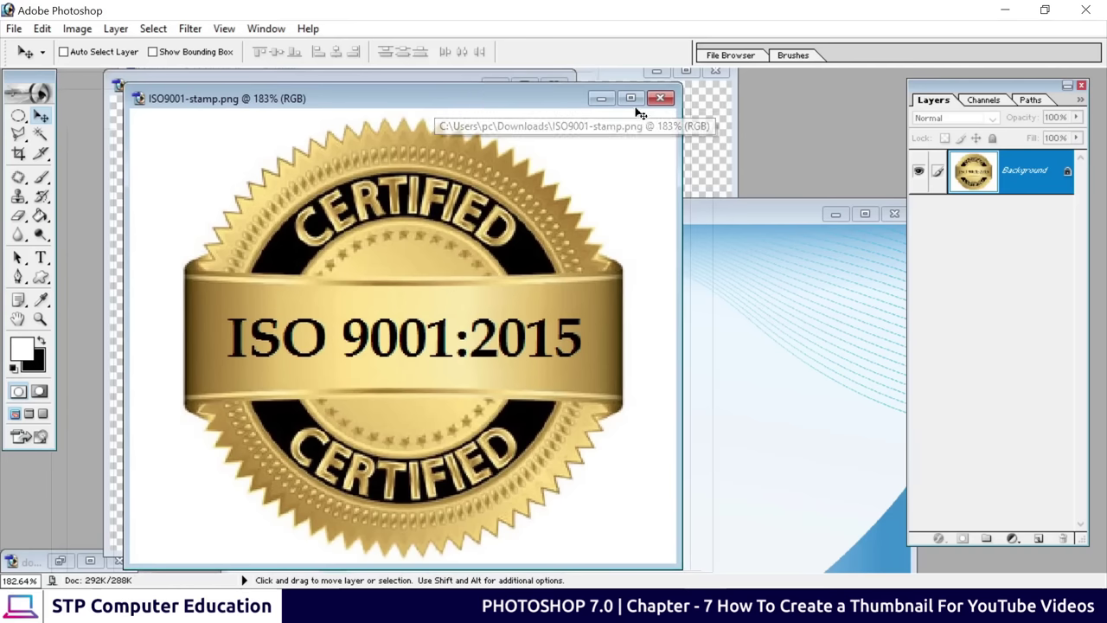
left_click(603, 100)
Bring the FREE! badge image forward, nudge the badge slightly down-left, then set it aside
left_click(389, 152)
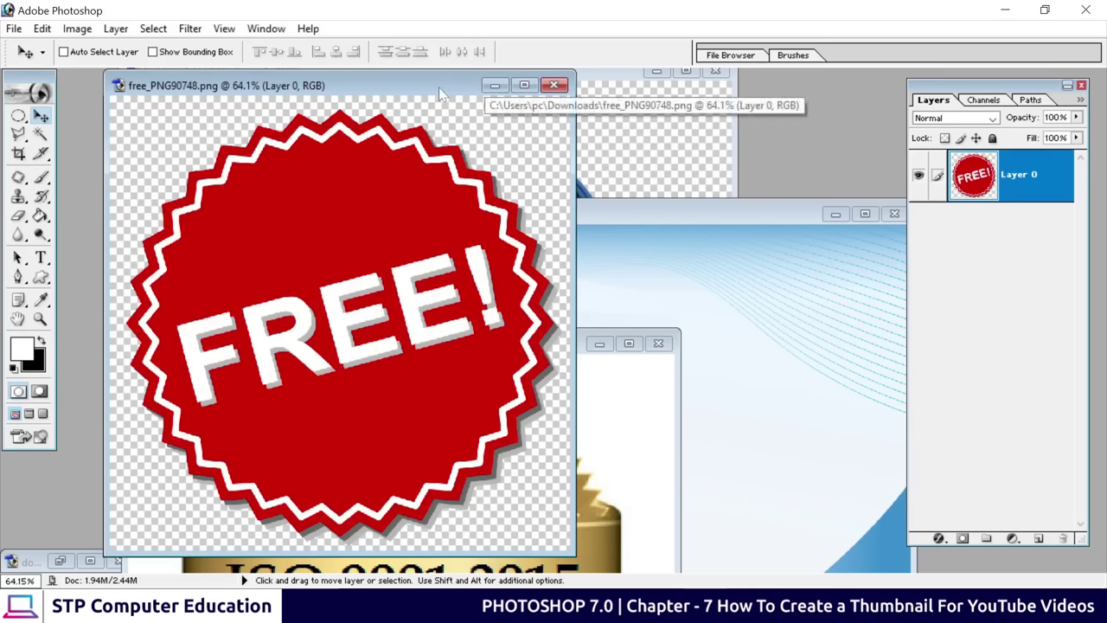
left_click_drag(439, 88, 453, 76)
left_click_drag(324, 284, 326, 290)
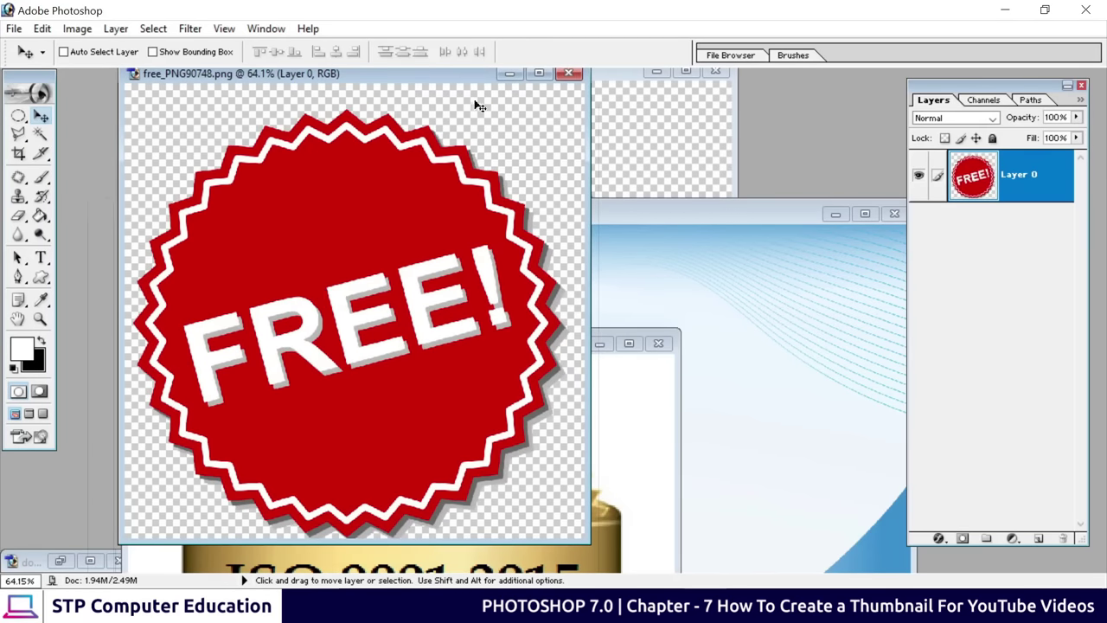
left_click(501, 74)
Bring the Photoshop 7.0 logo document to the front and nudge the logo slightly up-left
left_click(486, 132)
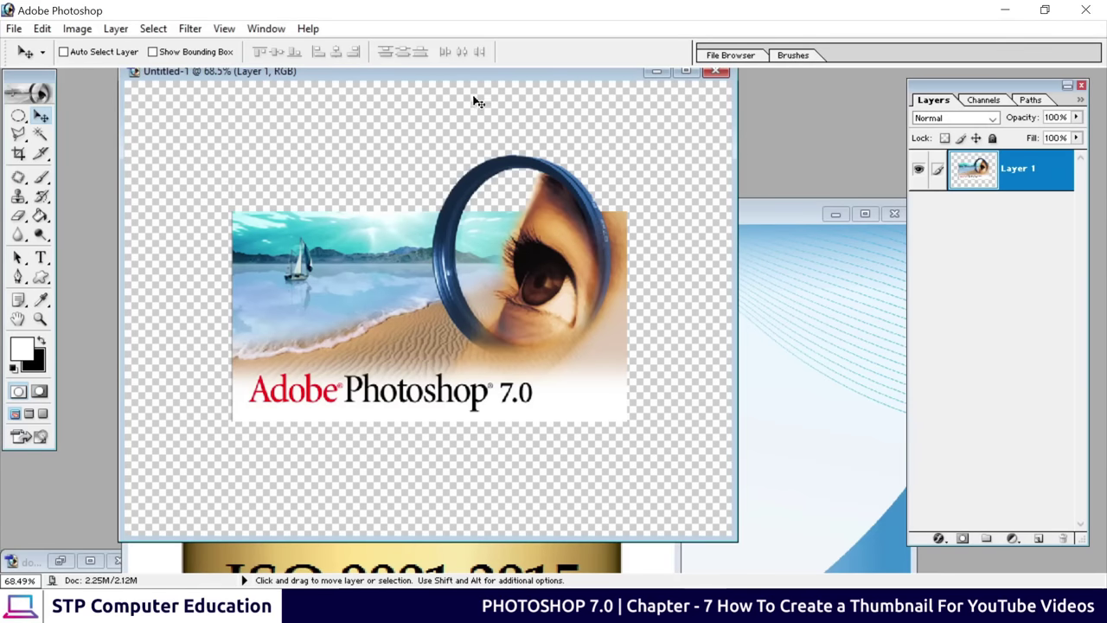
left_click_drag(506, 77, 509, 82)
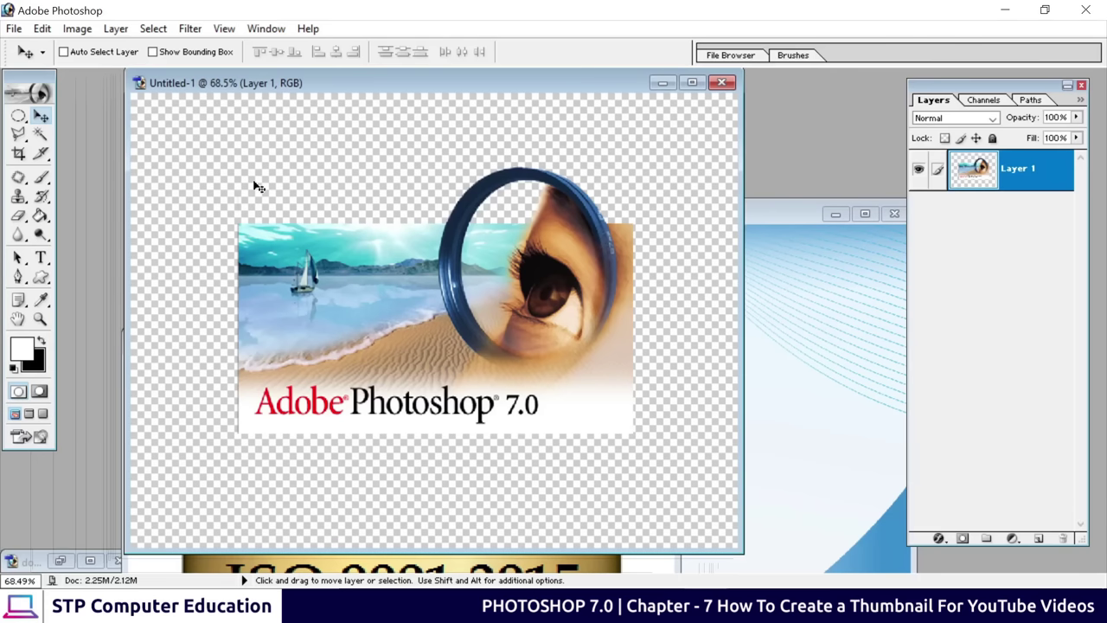
left_click_drag(490, 340, 484, 336)
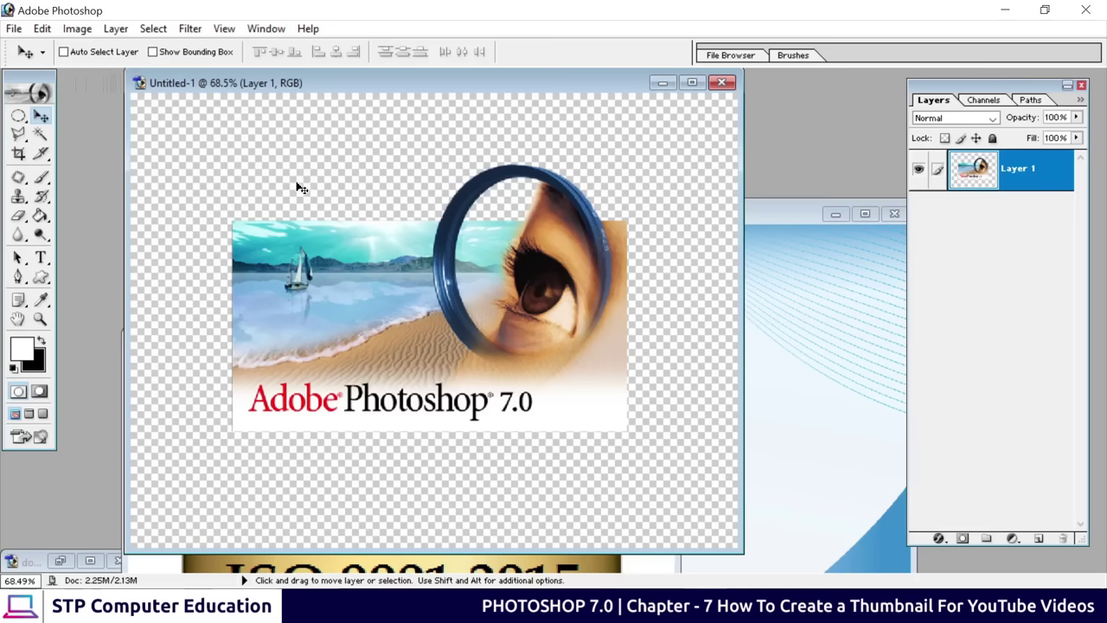
Create a new white 1920 x 1080 document using the HDTV 1080i preset
left_click(14, 29)
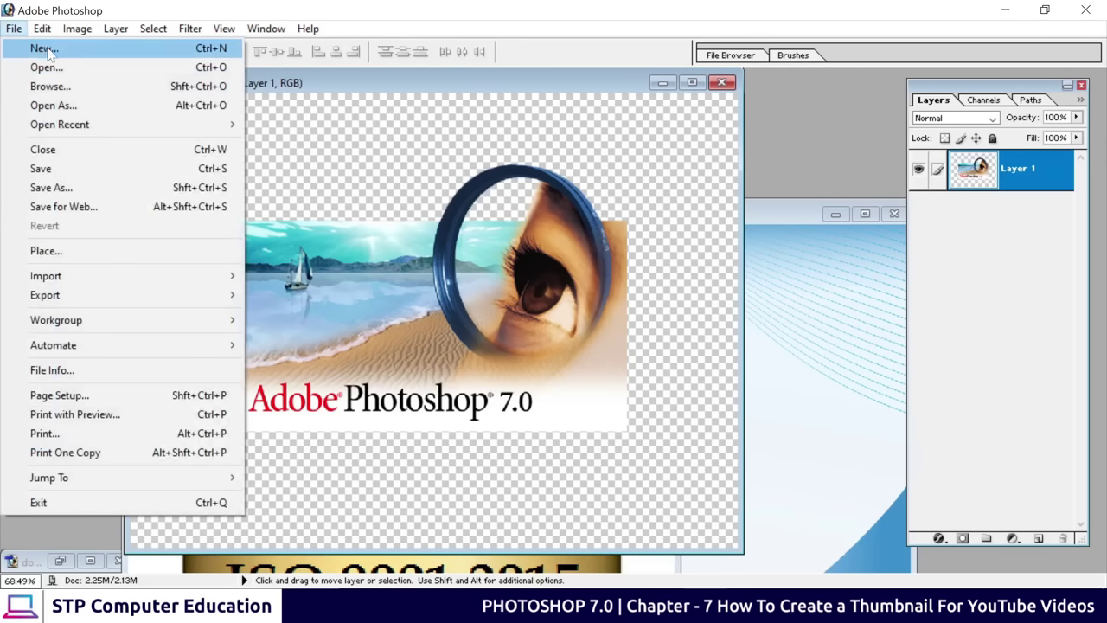
left_click(43, 48)
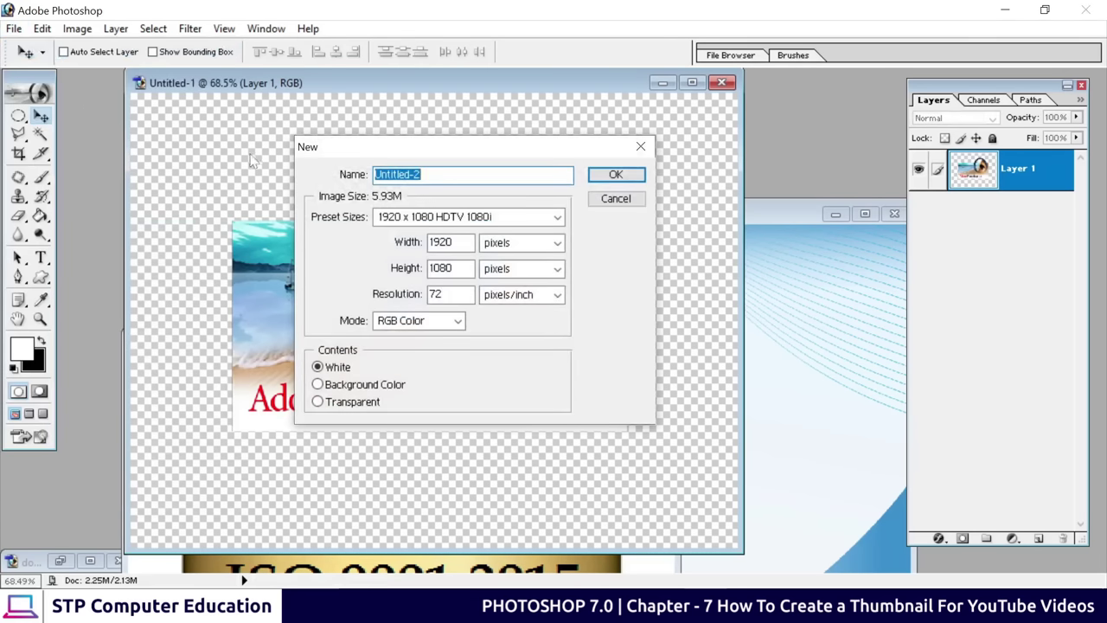
left_click(441, 221)
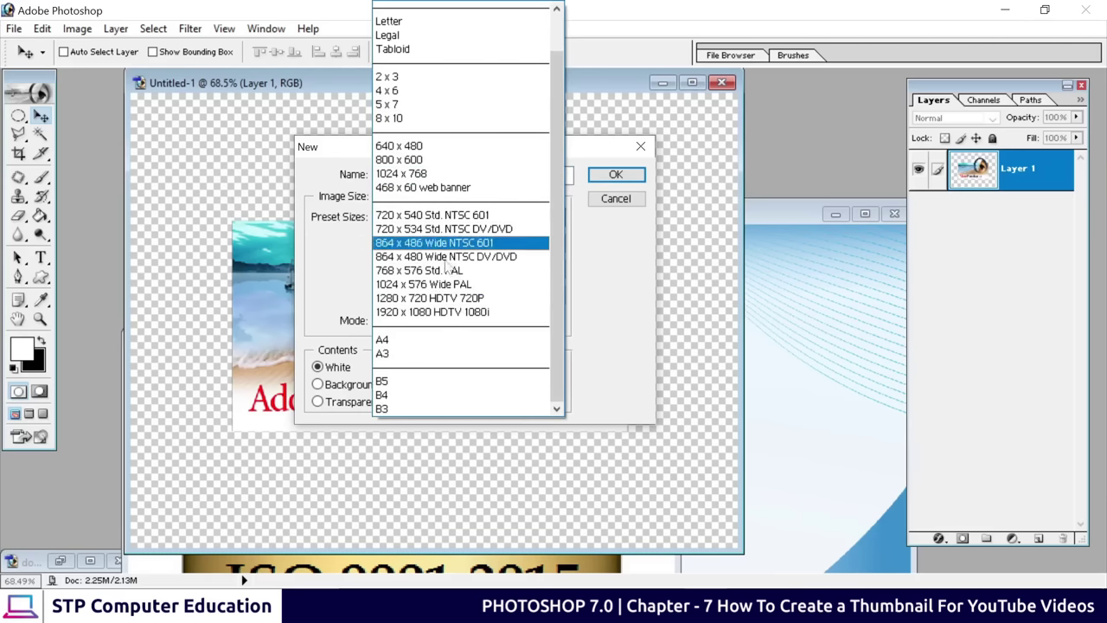
left_click(430, 312)
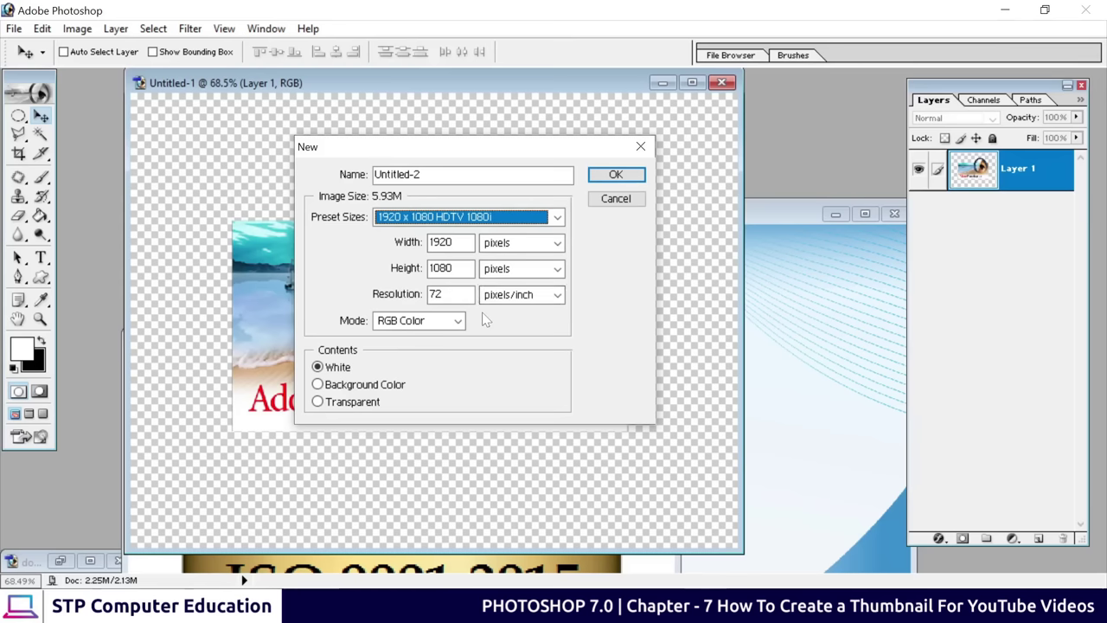
left_click(618, 176)
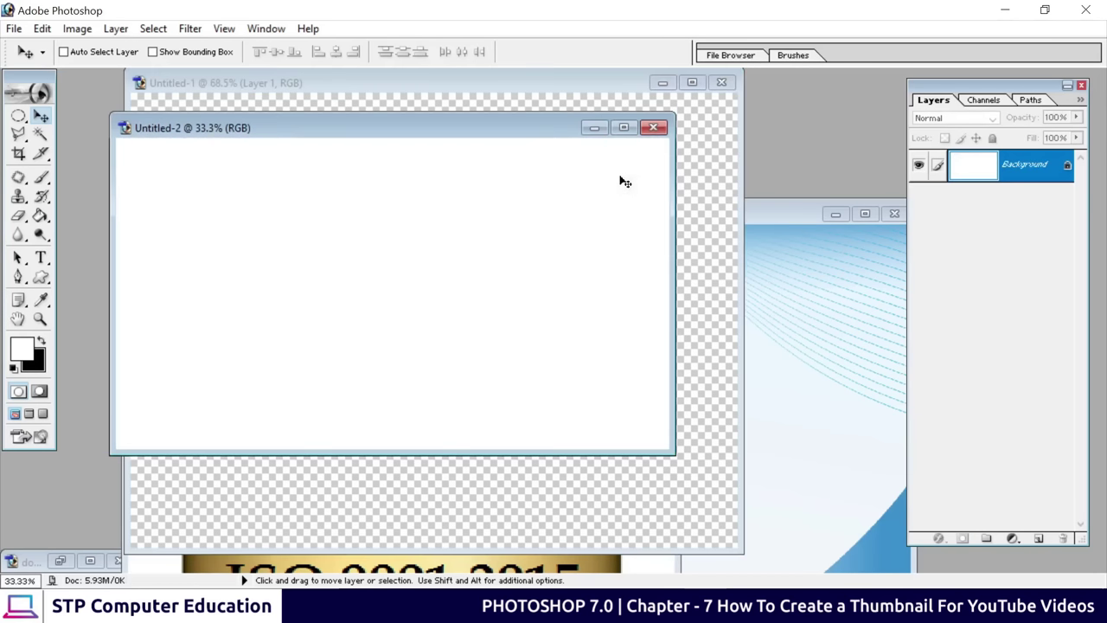
Drag the blue wave image from rm222batch2-mind-03.jpg into Untitled-2 as Layer 1 and position it
left_click_drag(394, 137, 484, 141)
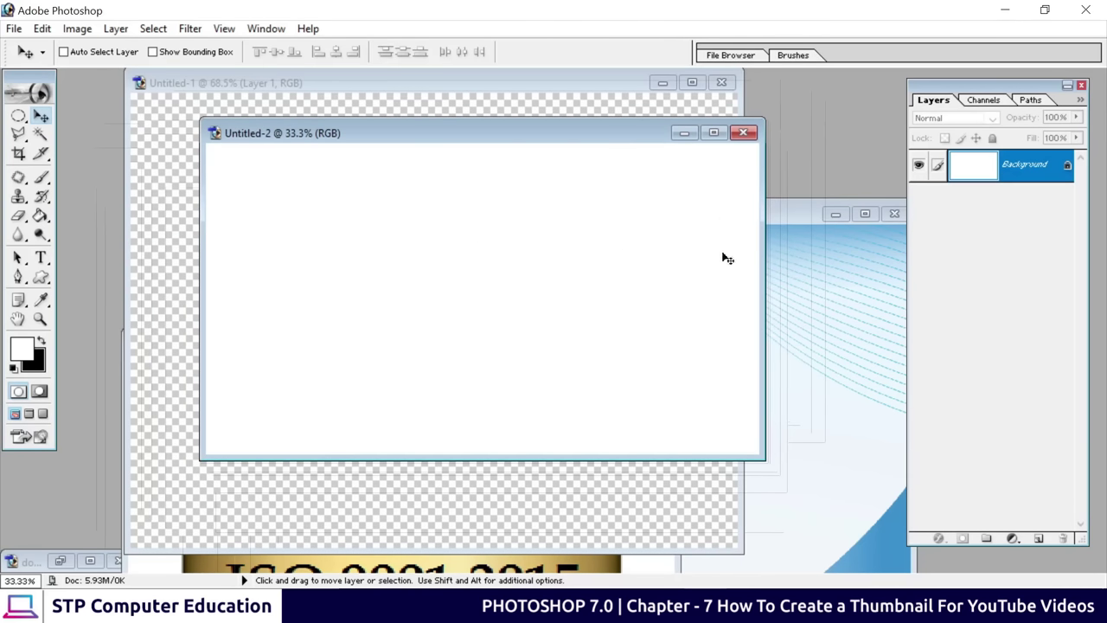
left_click(819, 313)
left_click_drag(636, 220, 814, 308)
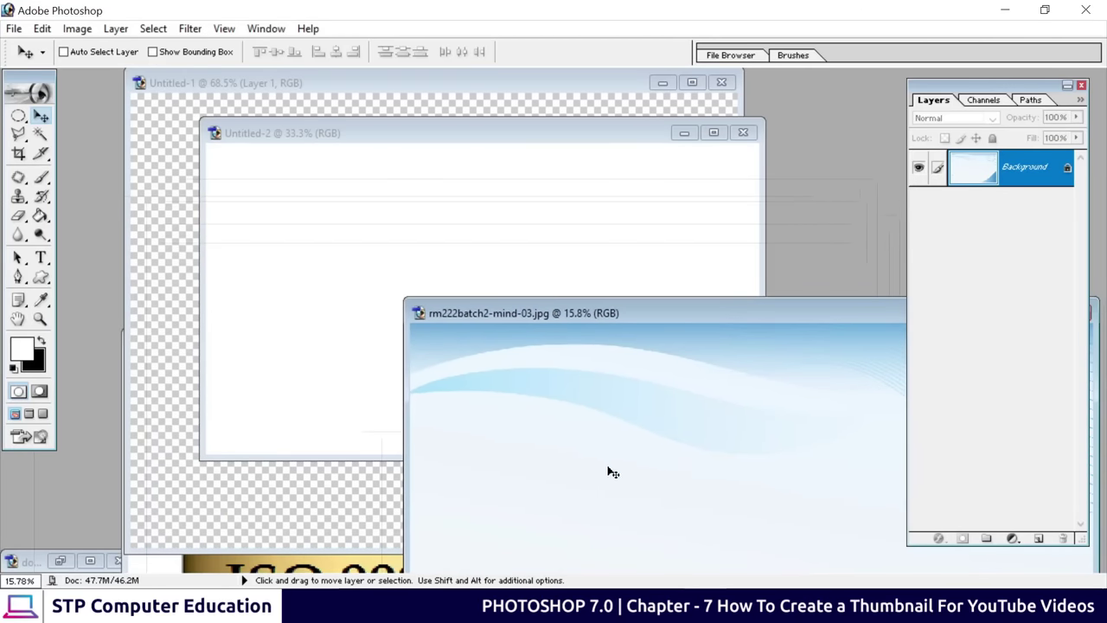
left_click_drag(597, 447, 378, 222)
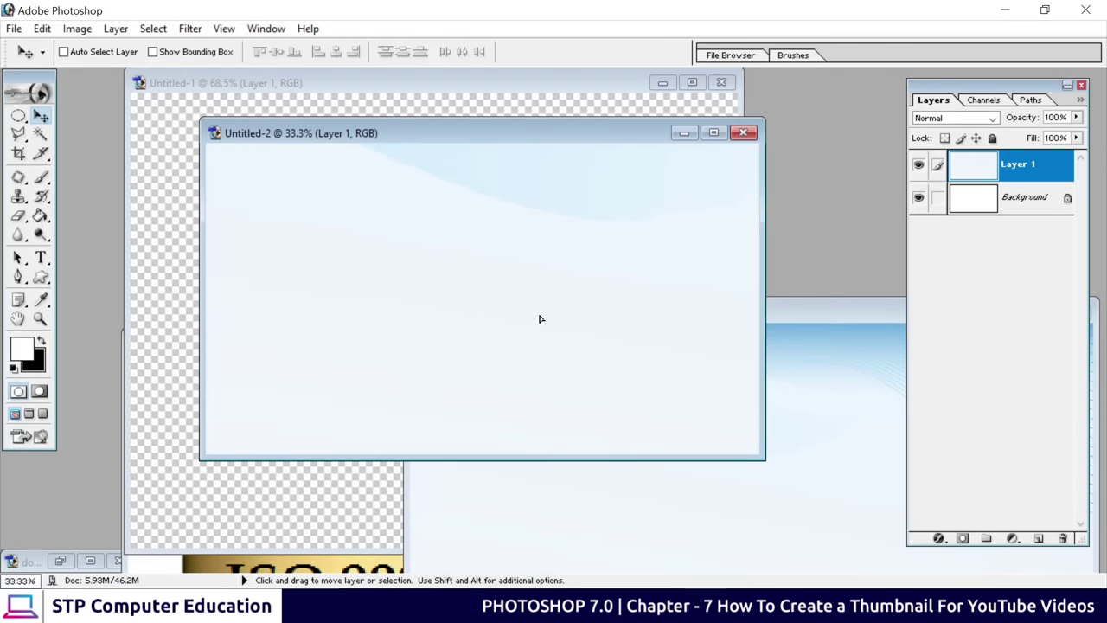
left_click_drag(593, 410, 463, 335)
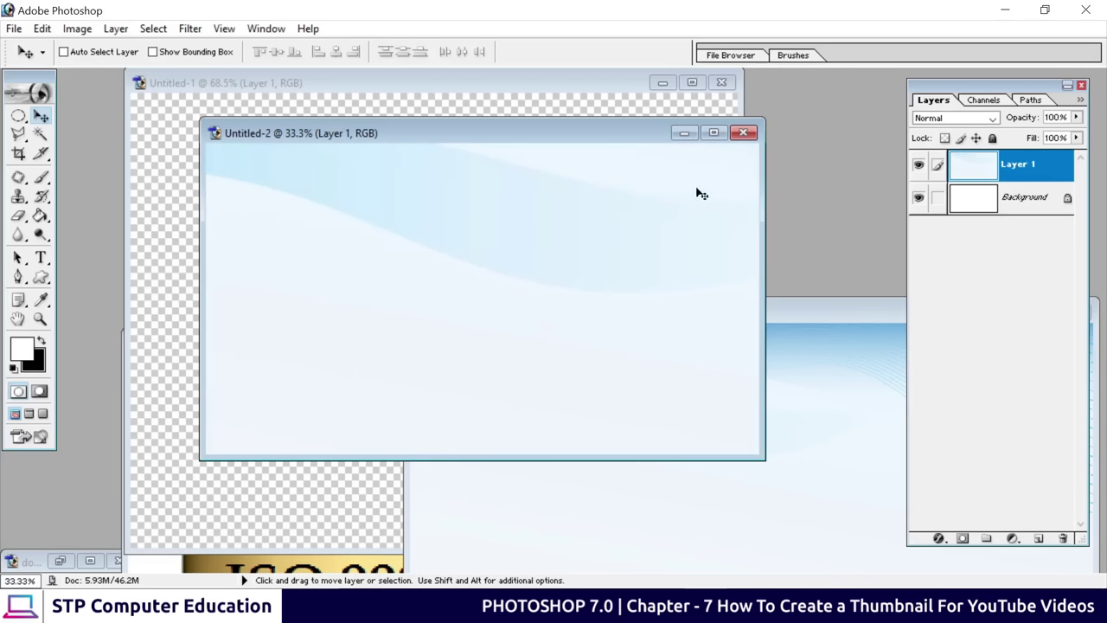
Maximize Untitled-2 and shift the wave layer lower on the canvas
left_click(714, 132)
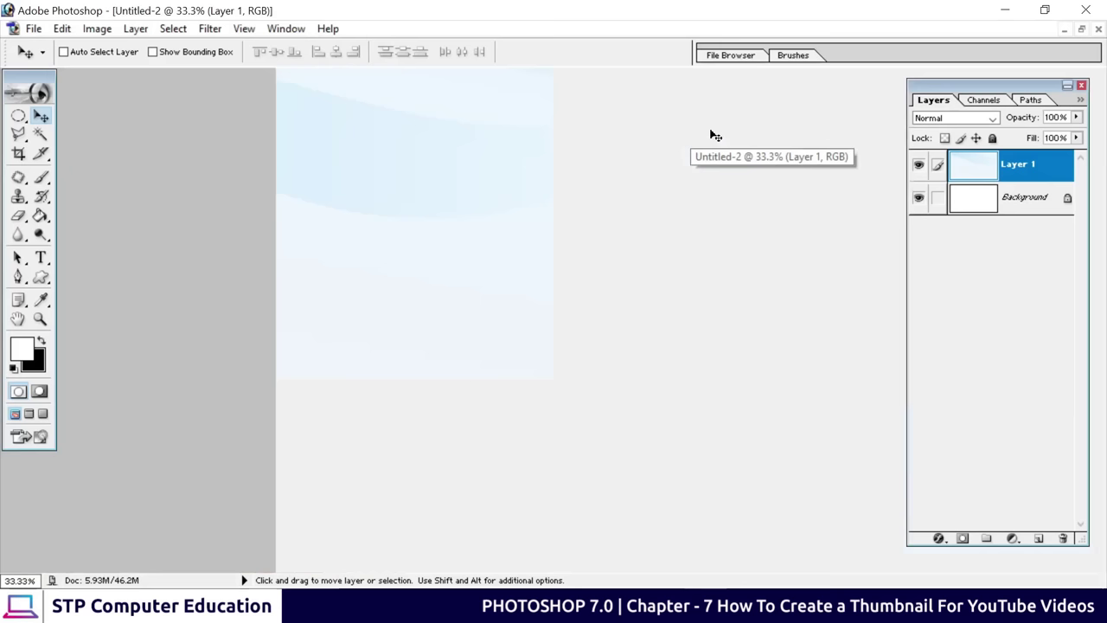
left_click_drag(695, 314, 758, 363)
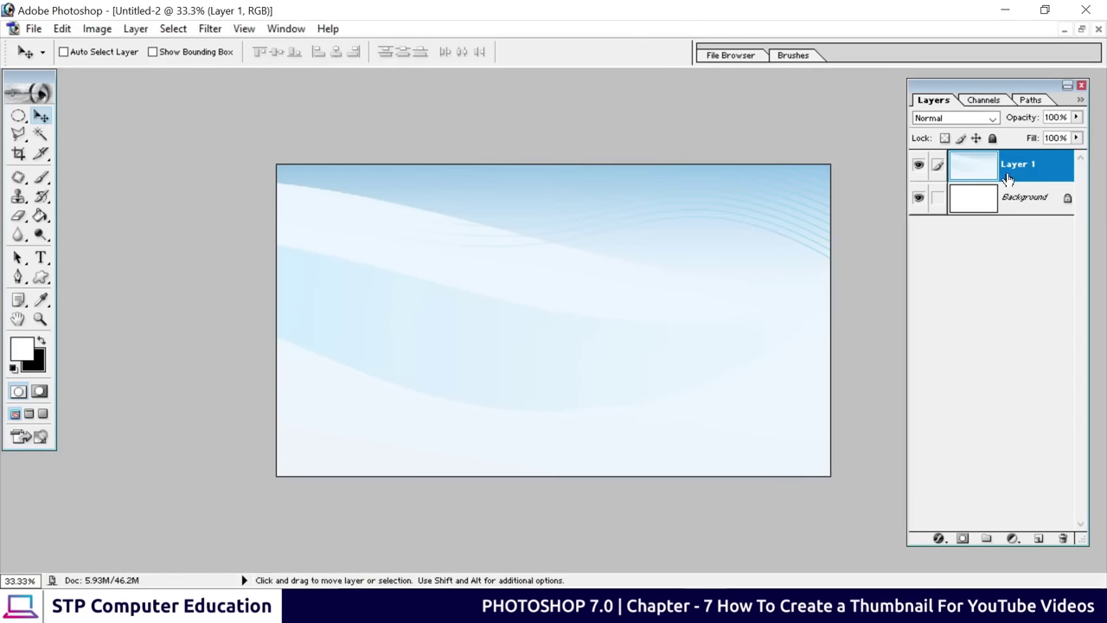
left_click_drag(639, 304, 526, 320)
Free-transform the wave layer, scaling and aligning it to cover the whole canvas
key("ctrl+t")
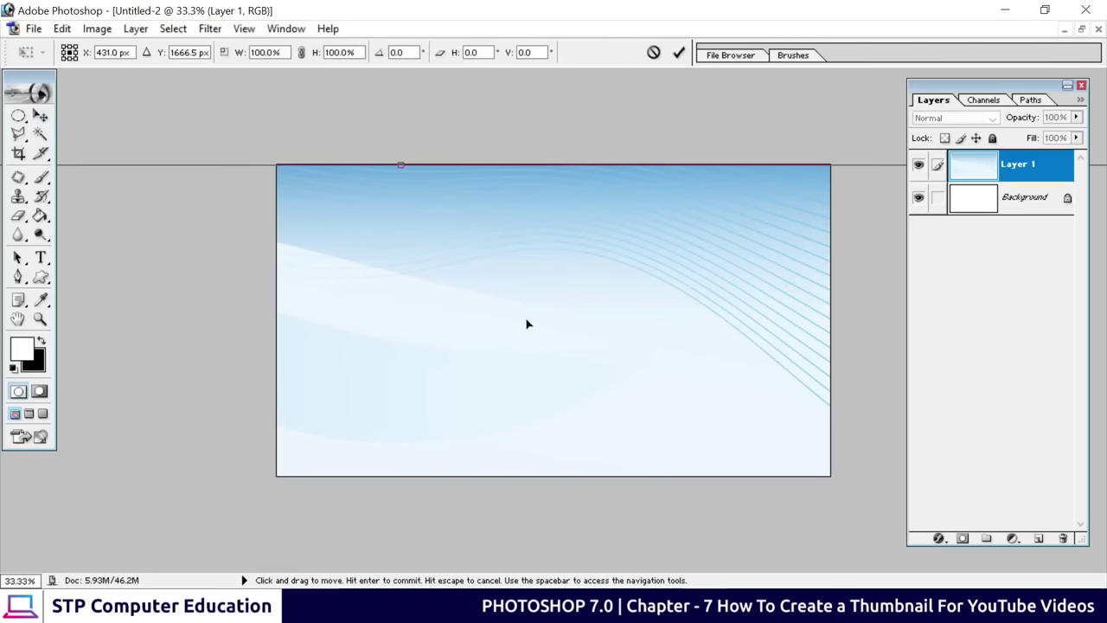
left_click_drag(432, 251, 529, 248)
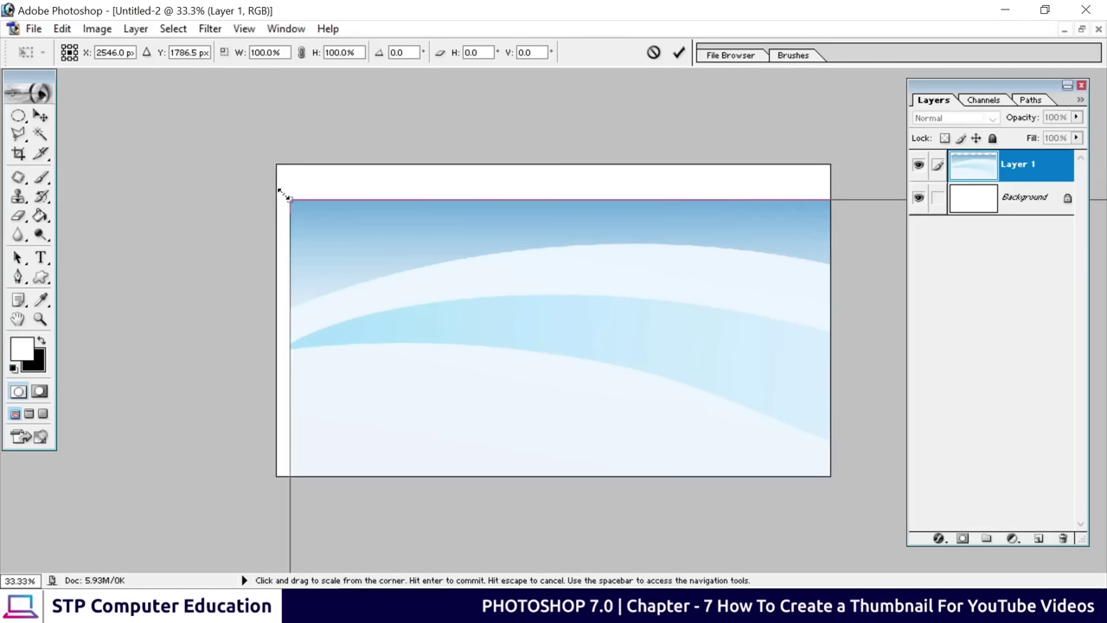
left_click_drag(605, 331, 581, 333)
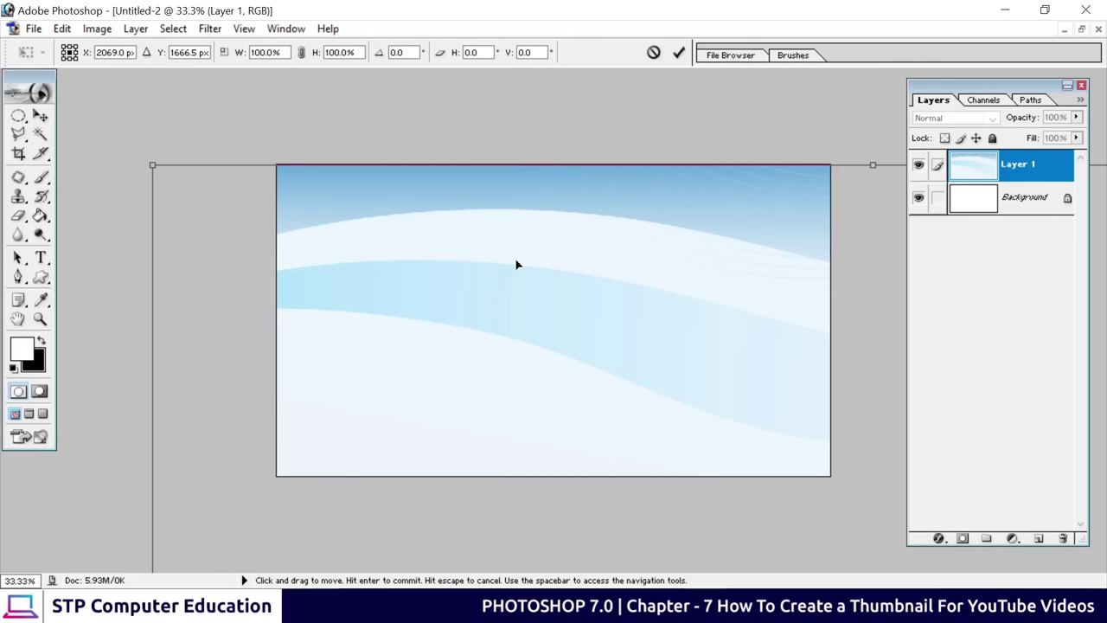
key("ctrl+0")
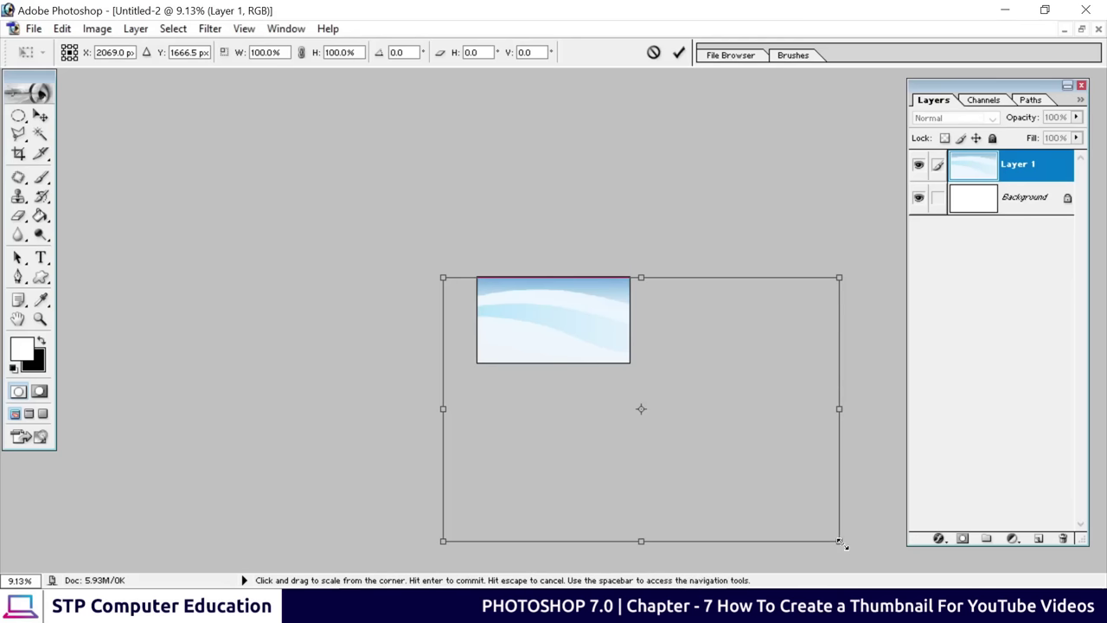
left_click_drag(839, 541, 569, 374)
left_click_drag(545, 334, 602, 334)
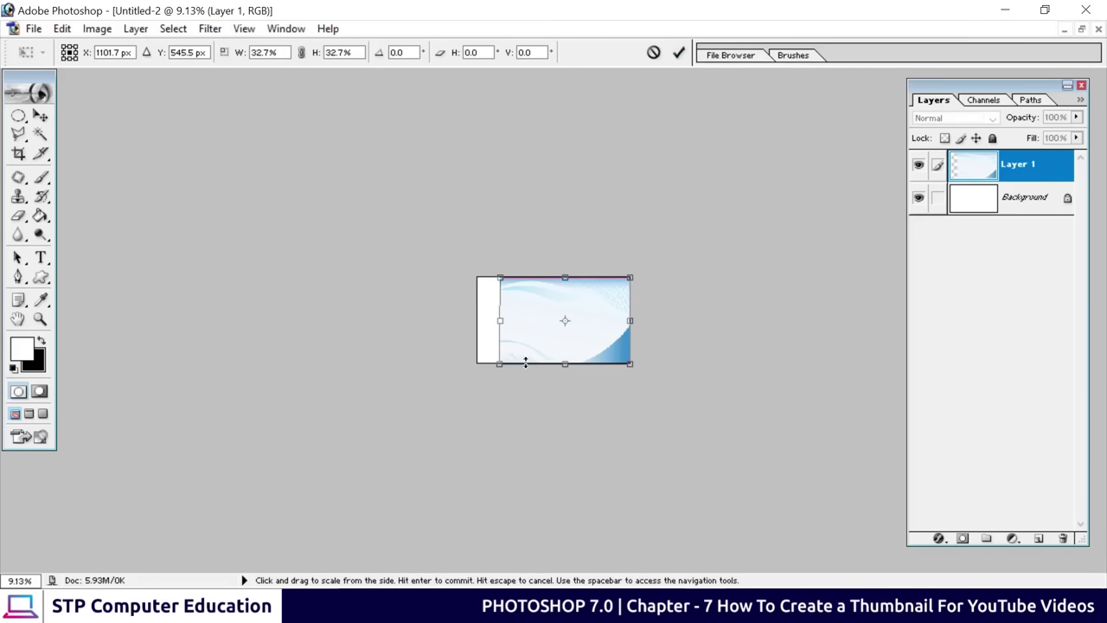
left_click_drag(500, 363, 472, 382)
left_click(678, 52)
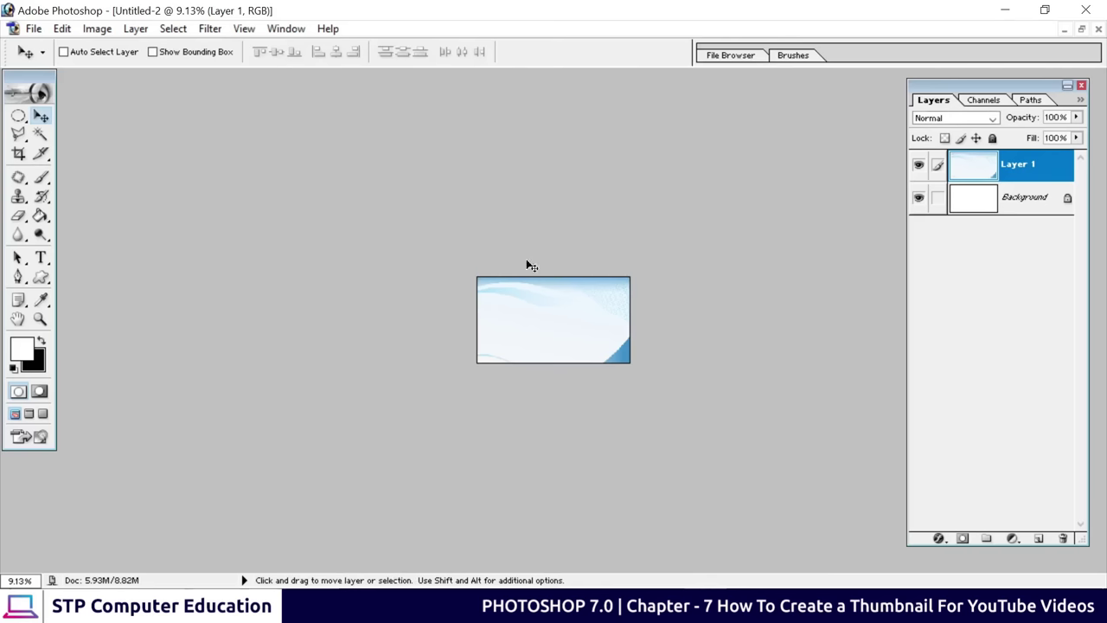
Nudge the wave background up about 20 px at 33.3% view
key("ctrl+0")
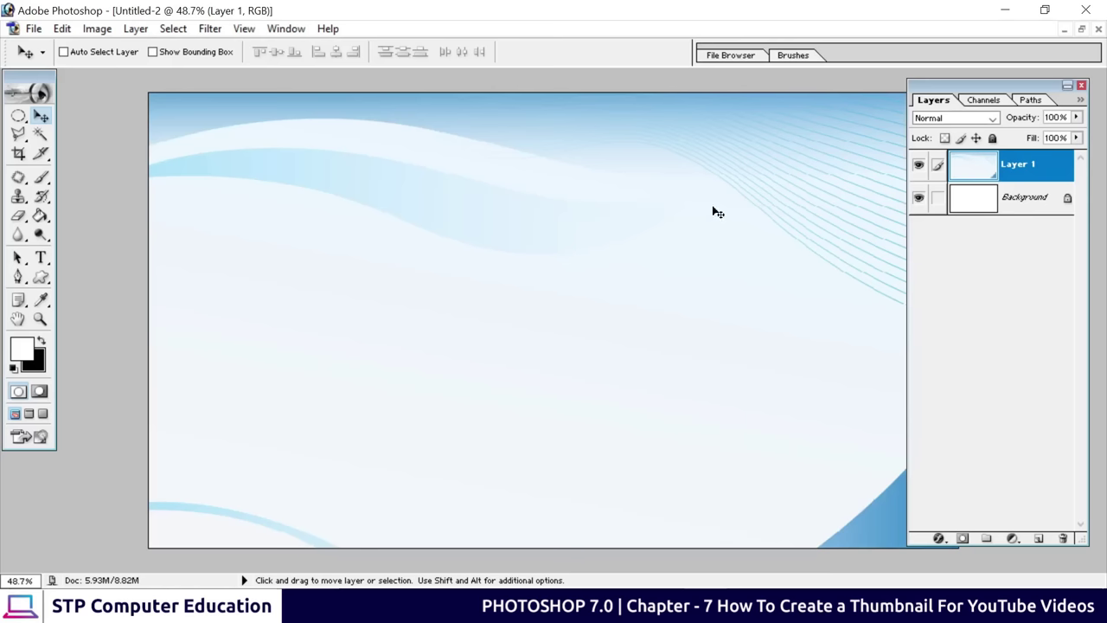
key("ctrl+minus")
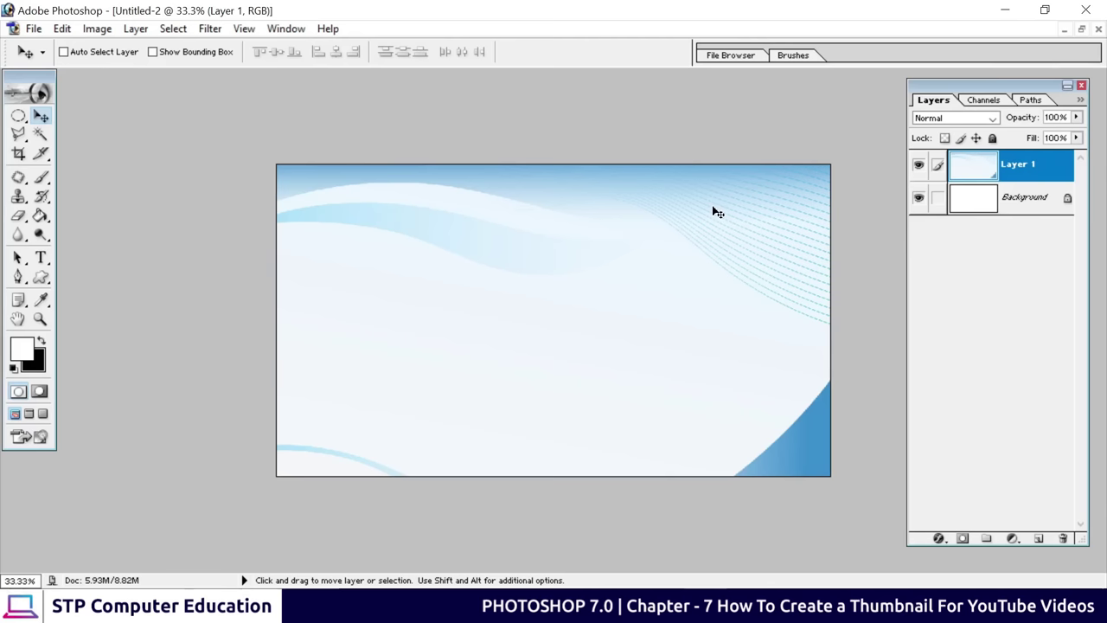
left_click_drag(566, 346, 568, 325)
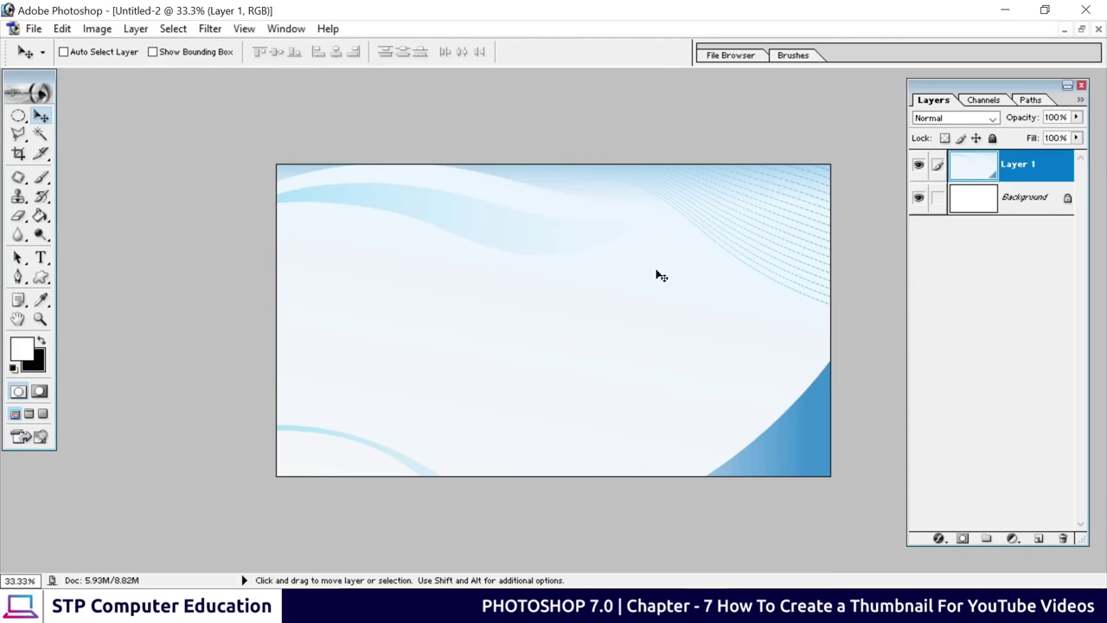
Copy the Photoshop logo into Untitled-2 as Layer 2, placed upper right
left_click(1081, 30)
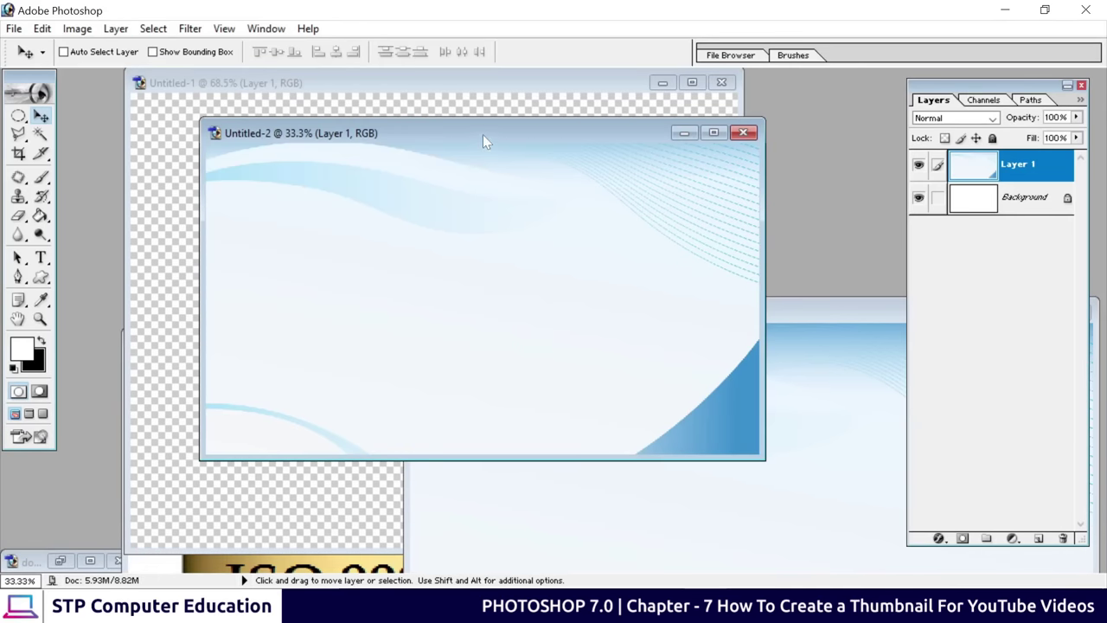
left_click_drag(483, 136, 553, 301)
left_click(478, 230)
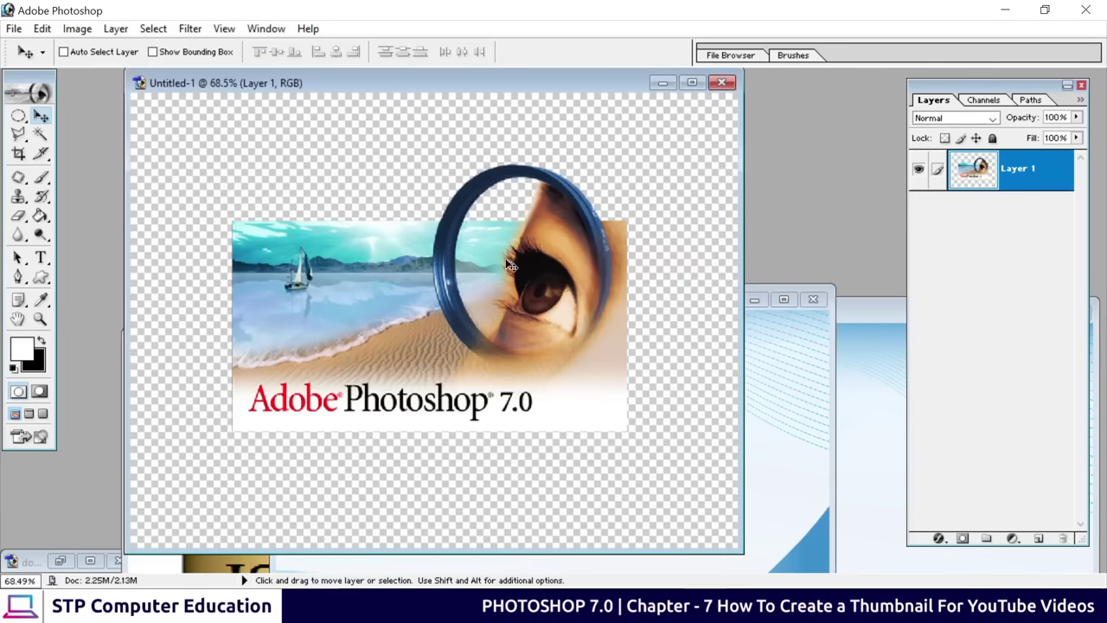
left_click_drag(522, 83, 285, 116)
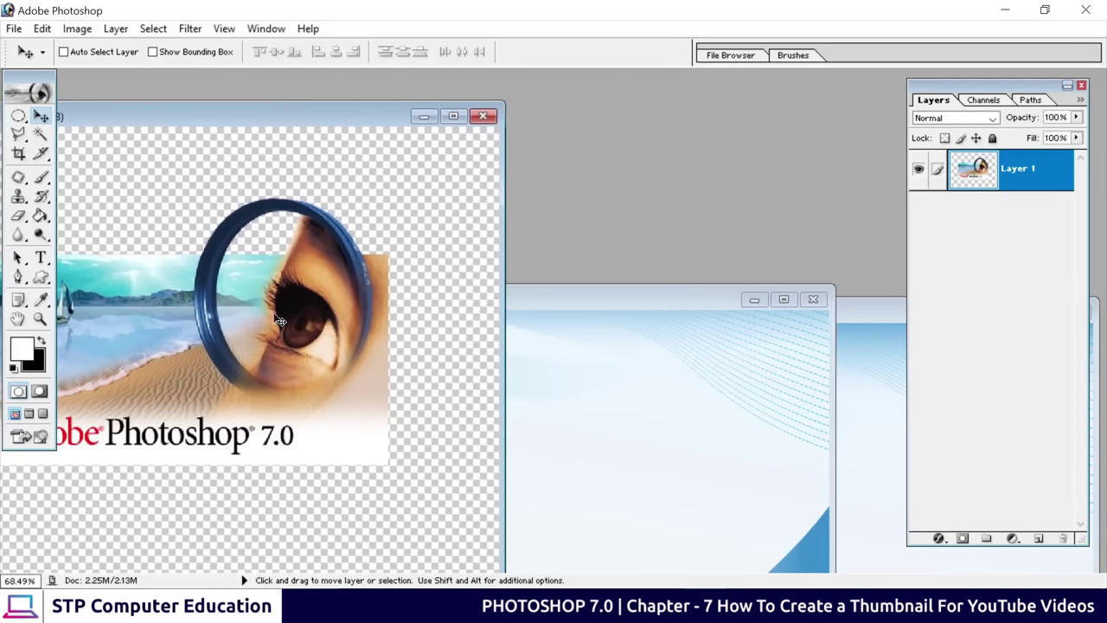
left_click_drag(278, 321, 709, 410)
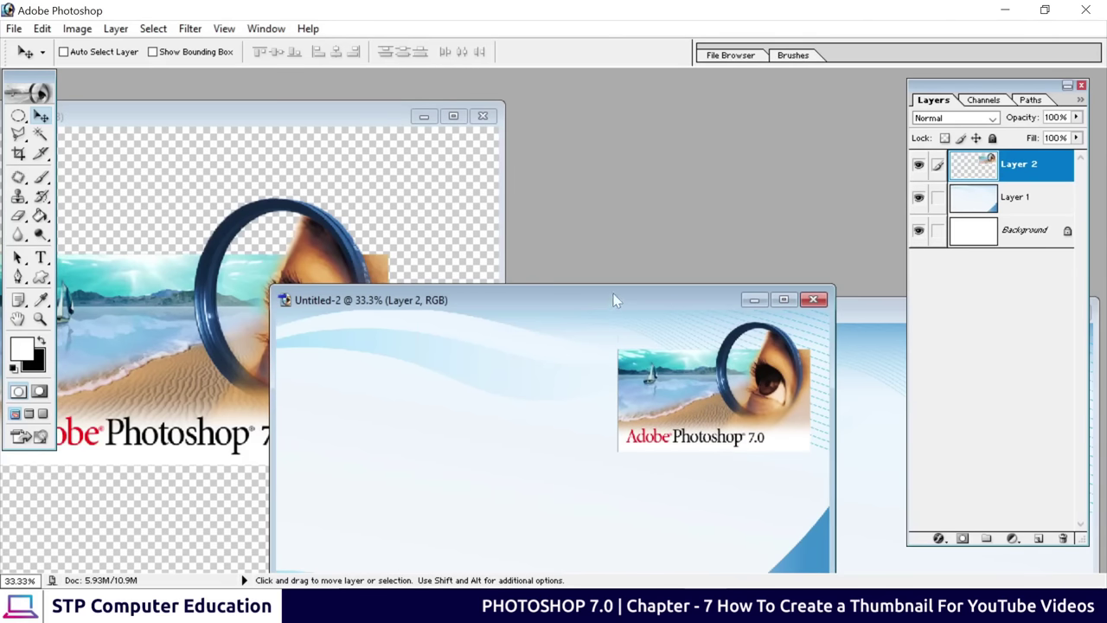
left_click_drag(614, 300, 538, 157)
left_click_drag(610, 286, 620, 275)
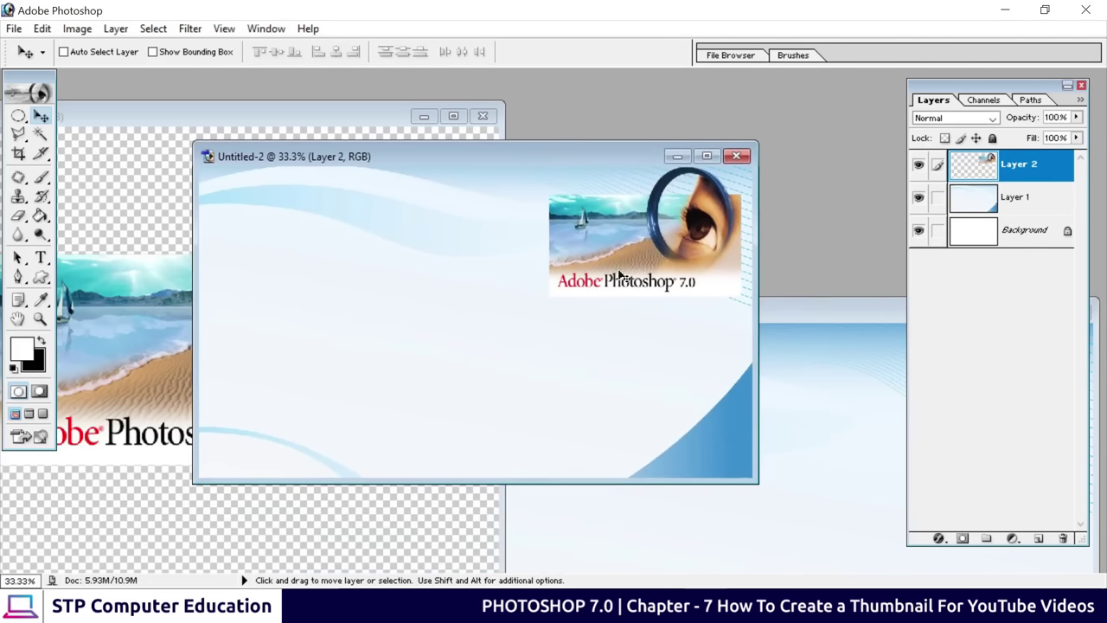
Close the logo document and batch2-mind-03.jpg without saving
left_click(455, 118)
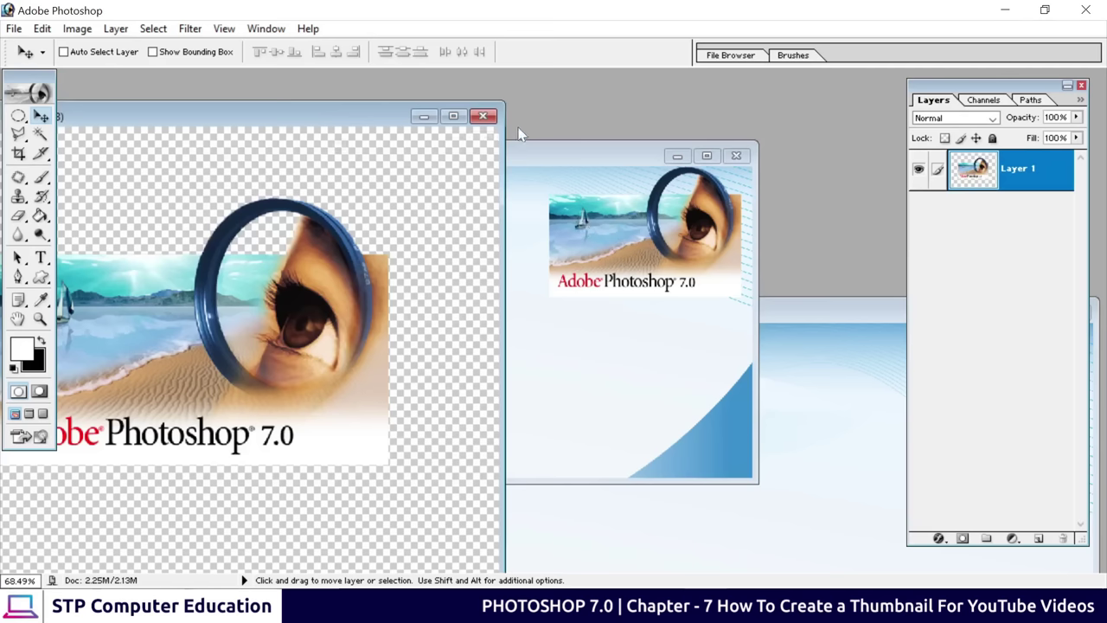
left_click(483, 116)
left_click(564, 244)
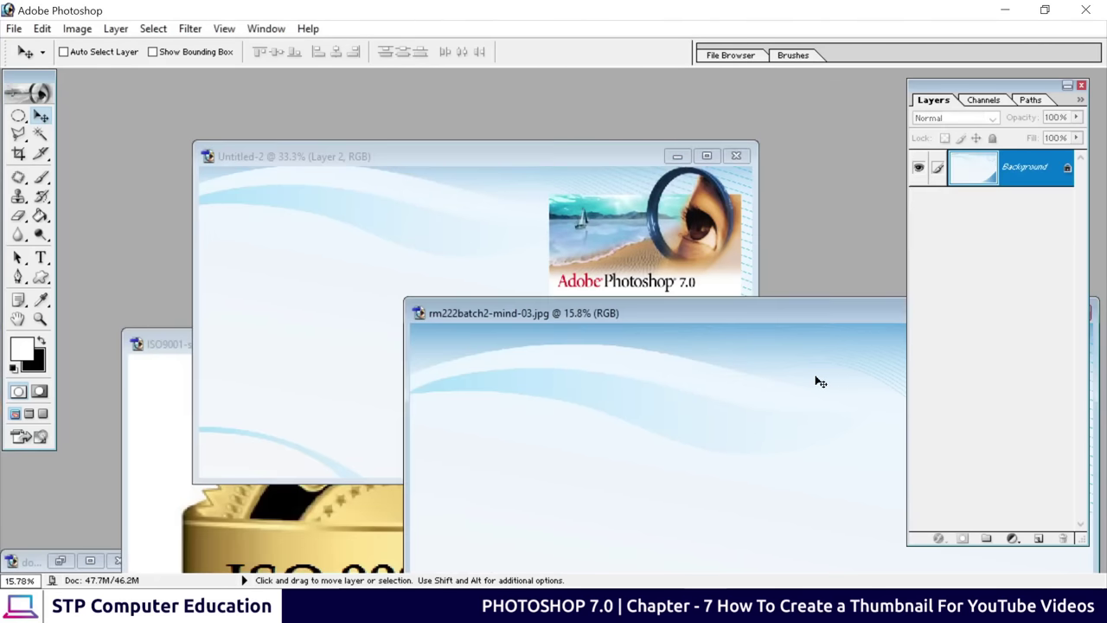
left_click_drag(716, 312, 539, 268)
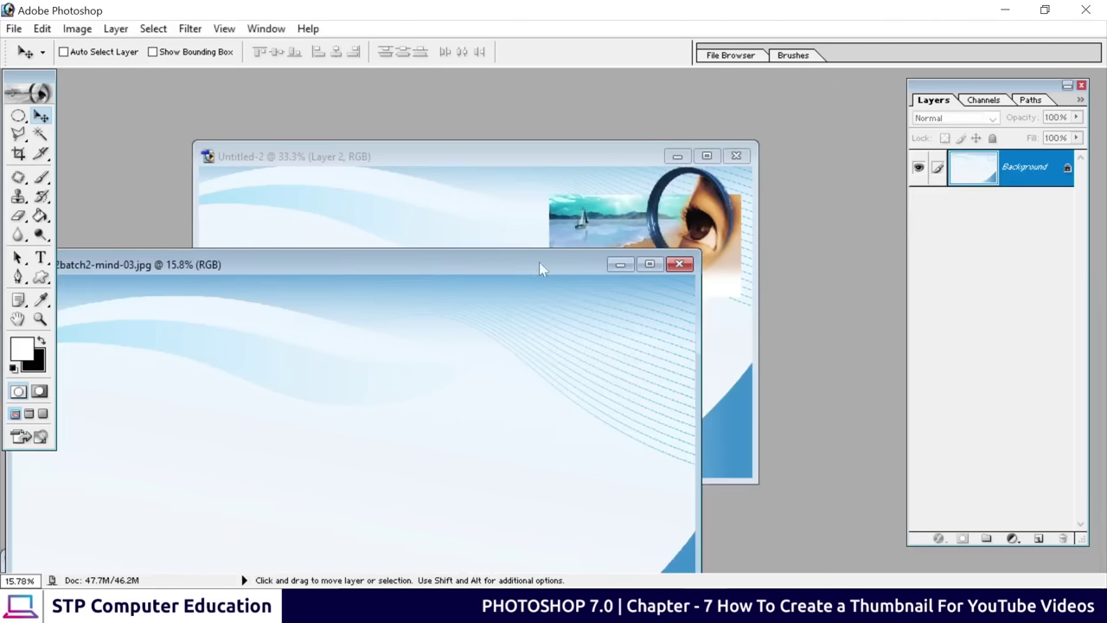
left_click(679, 264)
left_click(556, 243)
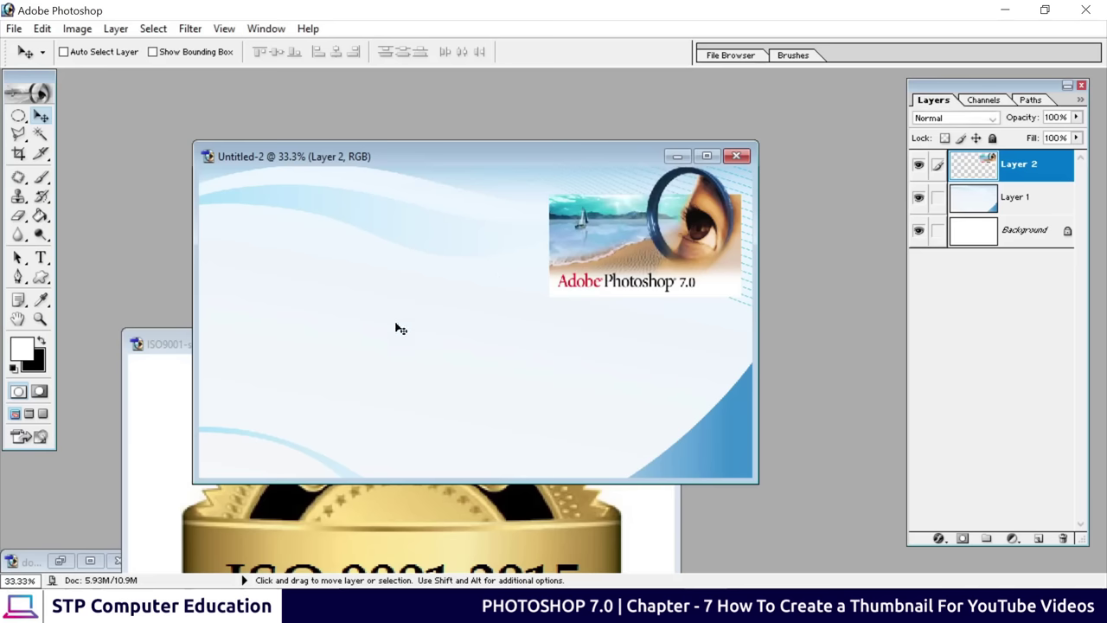
Copy the ISO 9001 stamp into the thumbnail and position it near the logo
left_click(469, 525)
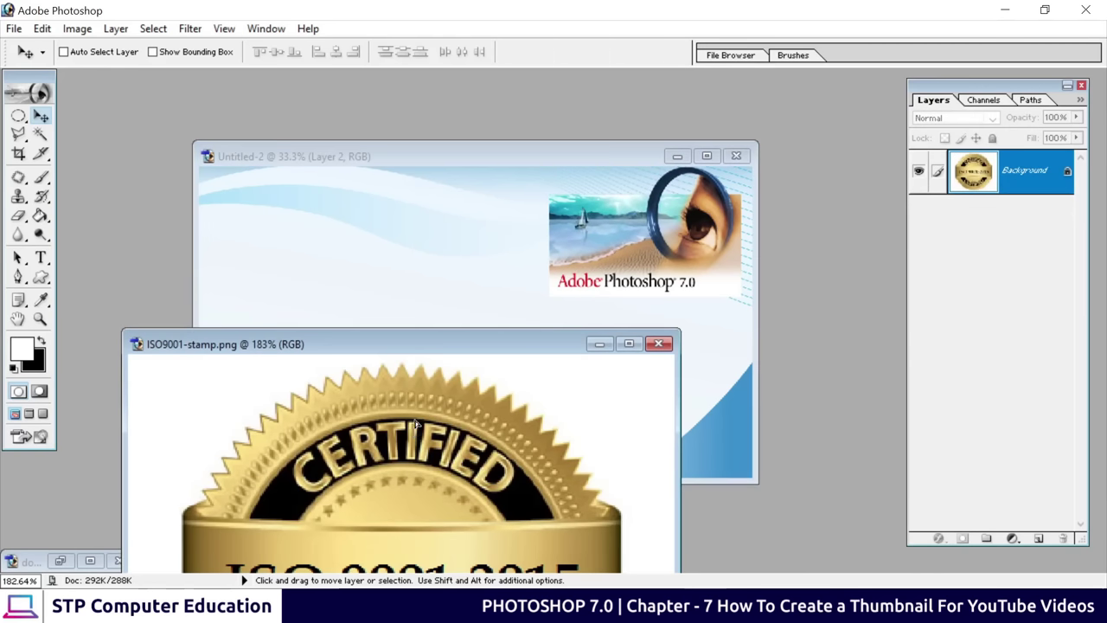
left_click_drag(415, 424, 441, 286)
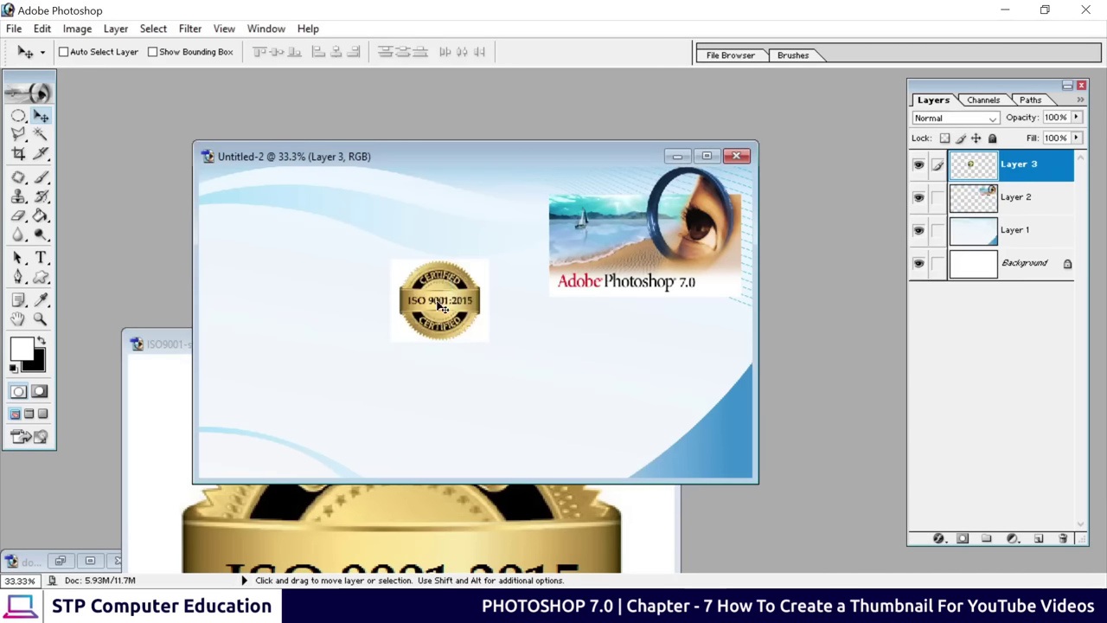
left_click_drag(444, 283, 608, 243)
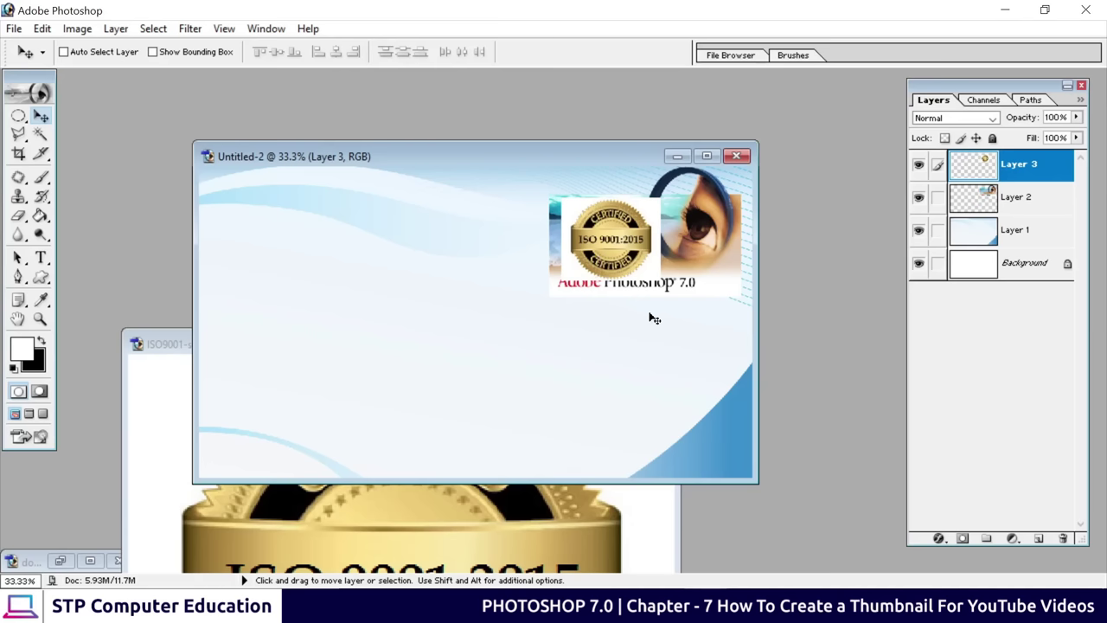
left_click_drag(602, 238, 577, 260)
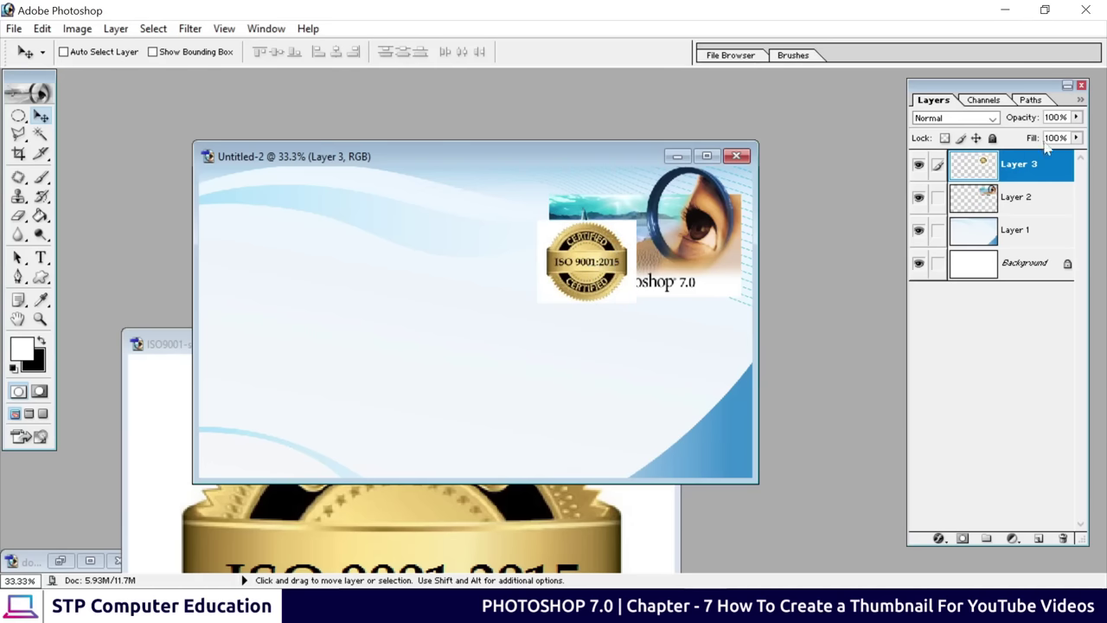
Delete the stamp's Layer 3 and bring ISO9001-stamp.png to the front
right_click(1011, 172)
left_click(960, 241)
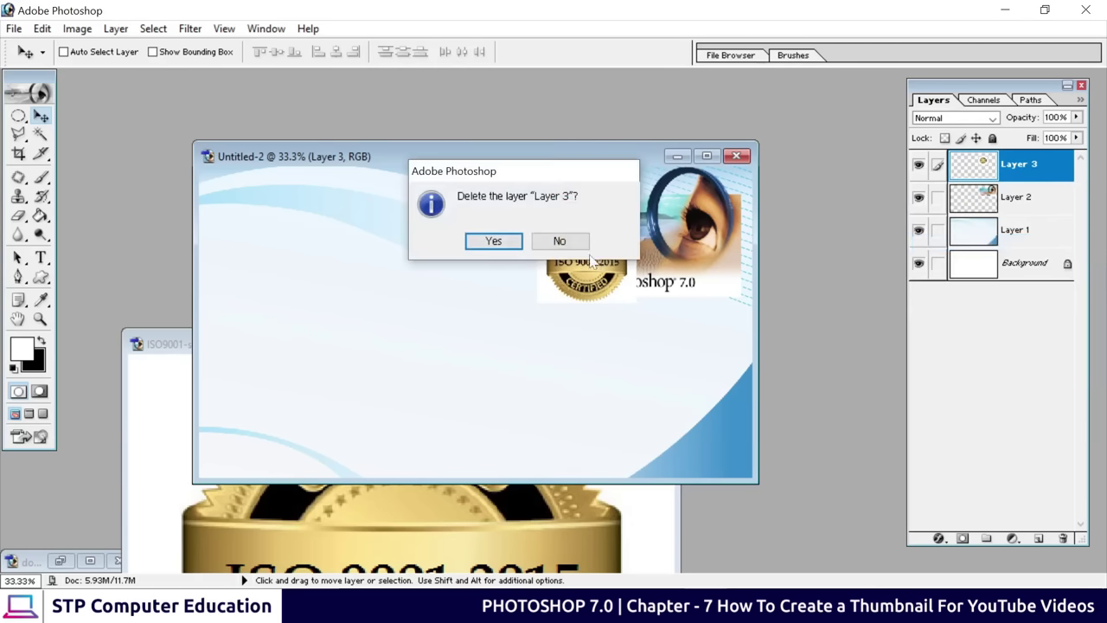
left_click(513, 247)
left_click(371, 502)
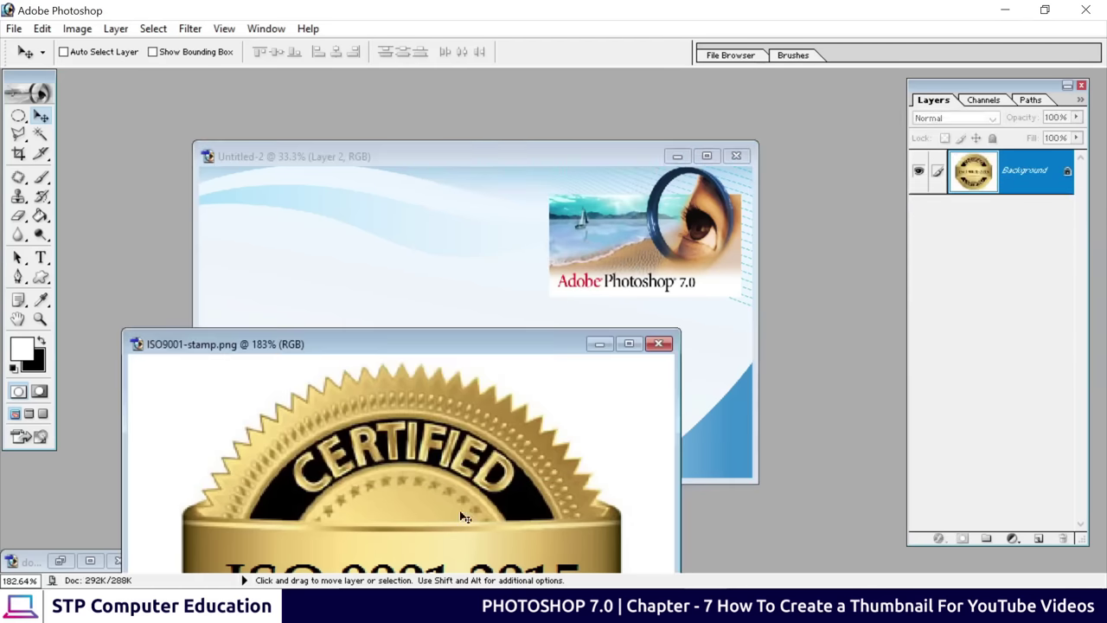
Convert the stamp's Background to Layer 0 and delete its white surround with the Magic Wand
left_click_drag(489, 349, 565, 87)
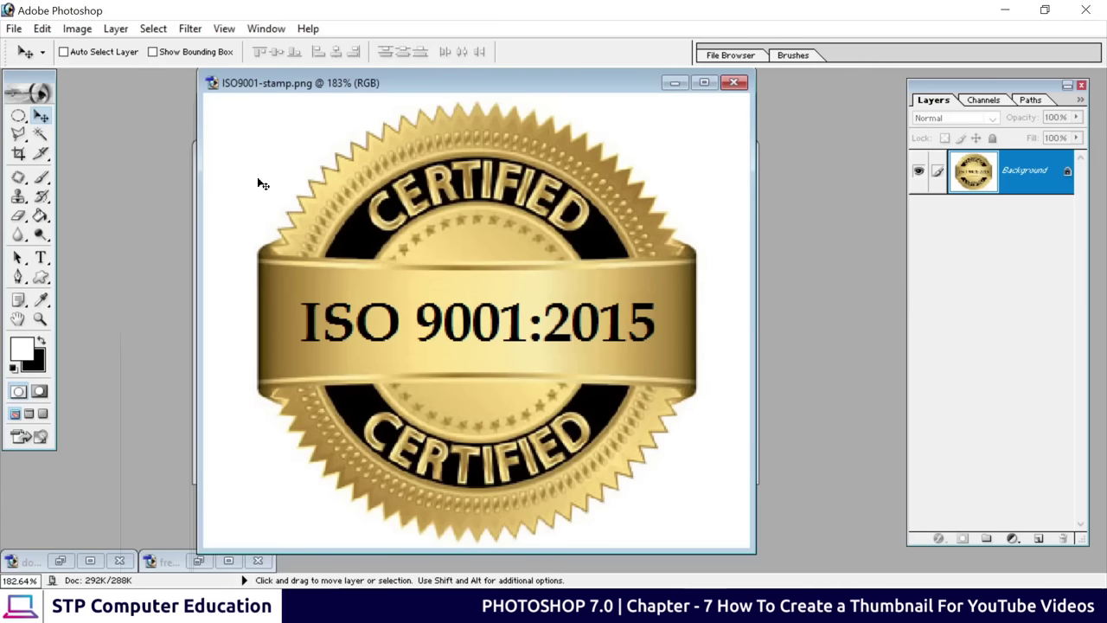
double_click(1037, 177)
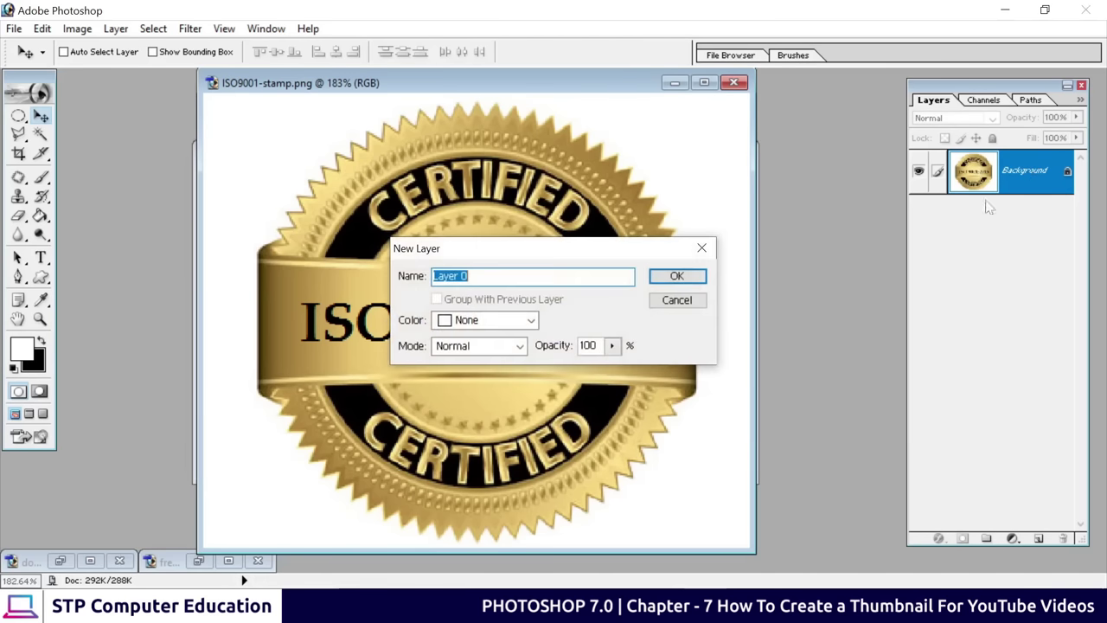
left_click(664, 275)
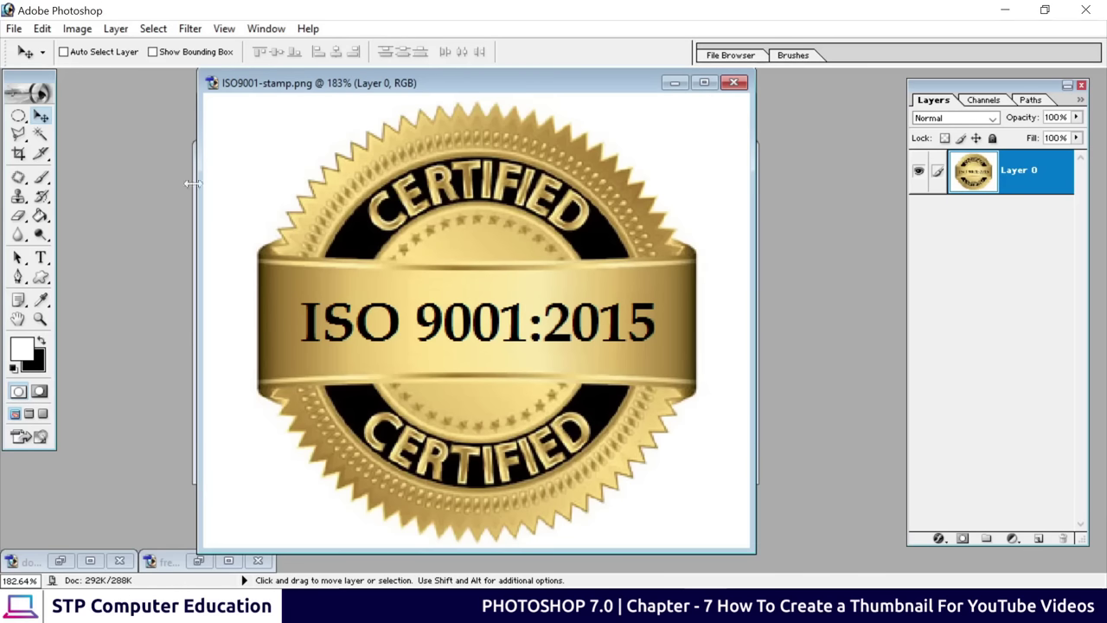
left_click(40, 135)
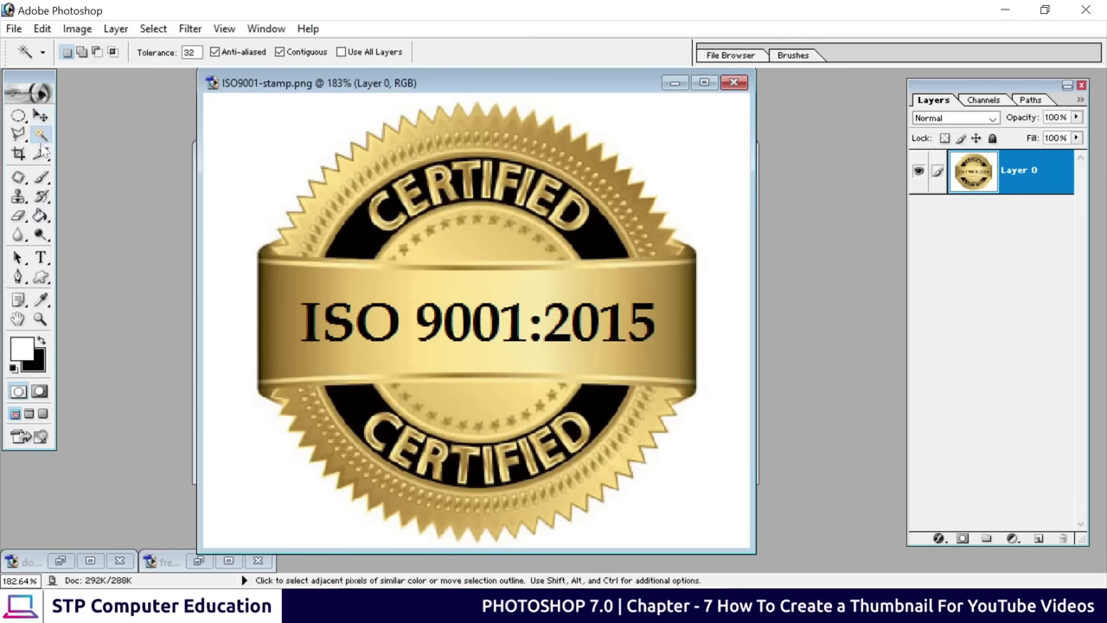
left_click(698, 152)
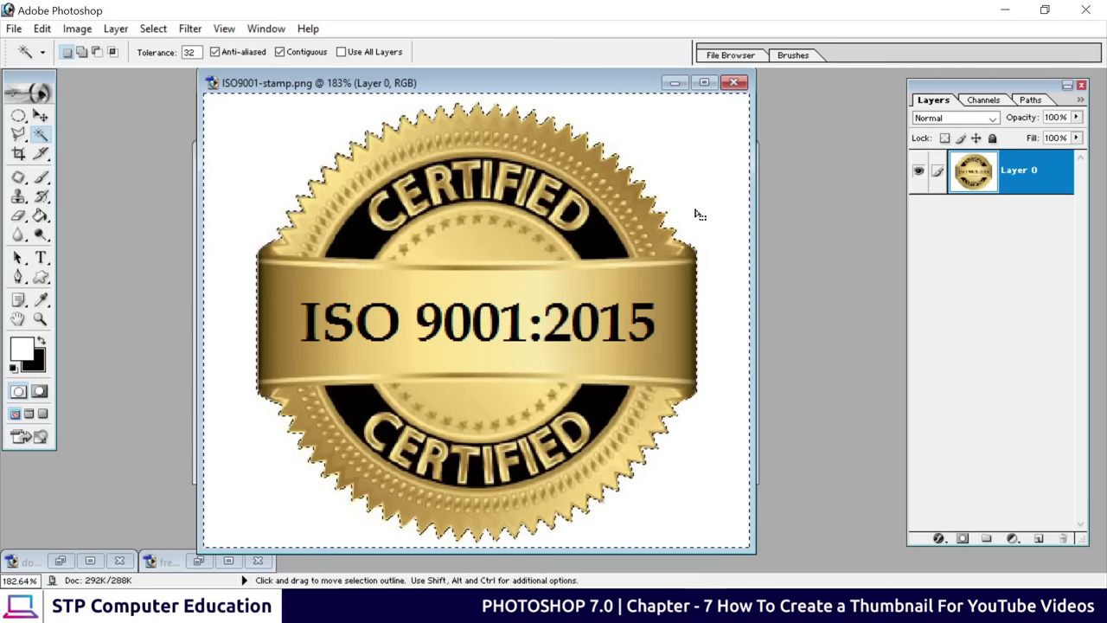
key("Delete")
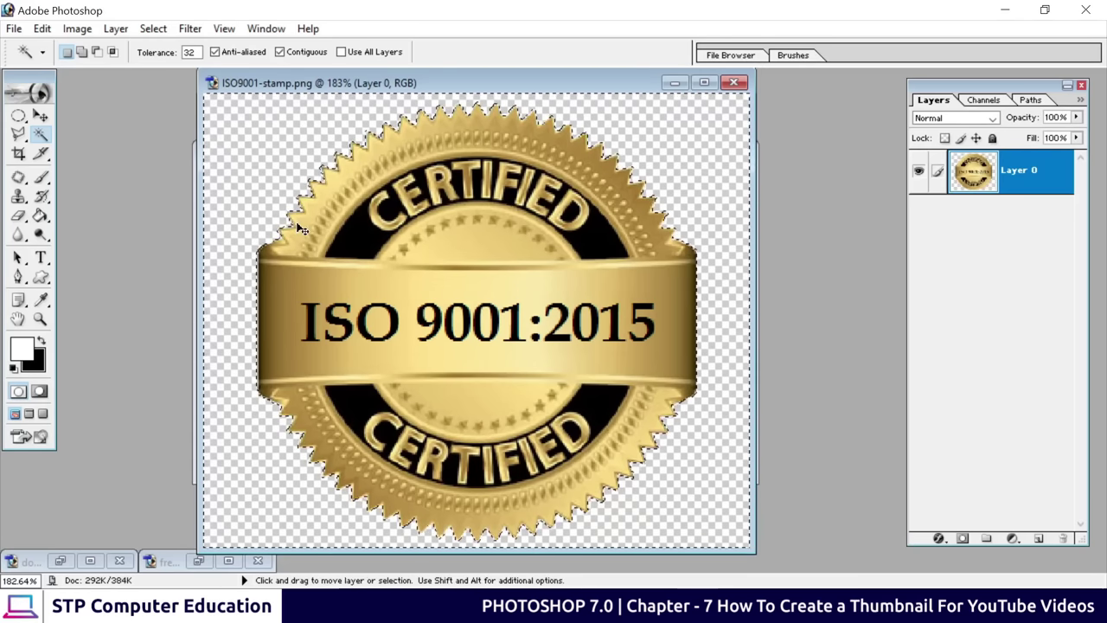
key("ctrl+d")
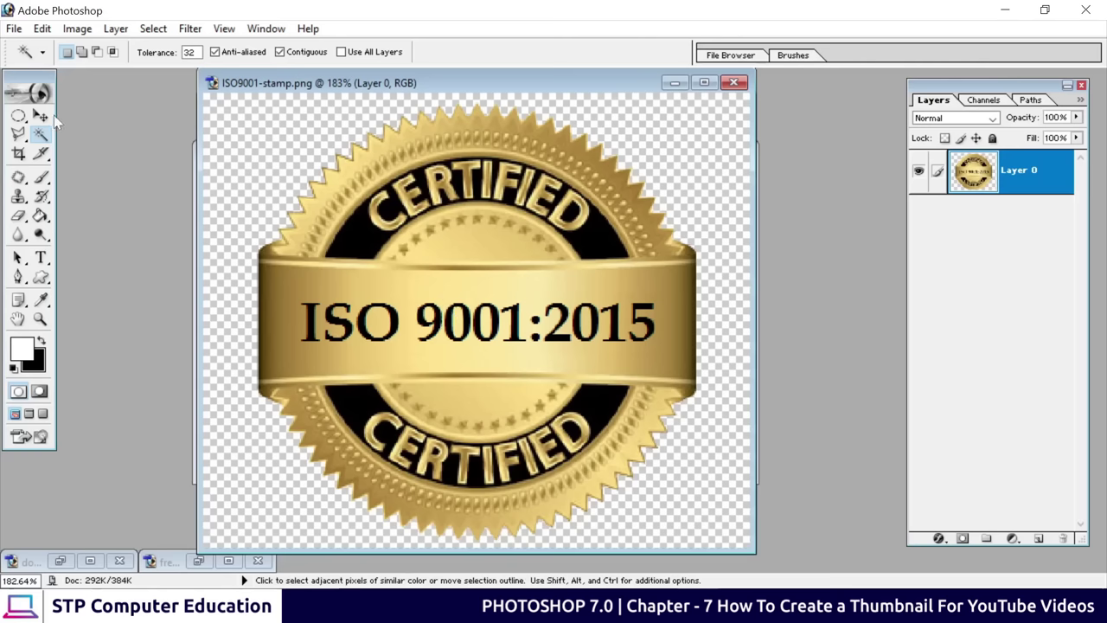
Copy the transparent ISO badge into the thumbnail's centre and close the stamp unsaved
left_click(40, 115)
left_click_drag(461, 84, 191, 264)
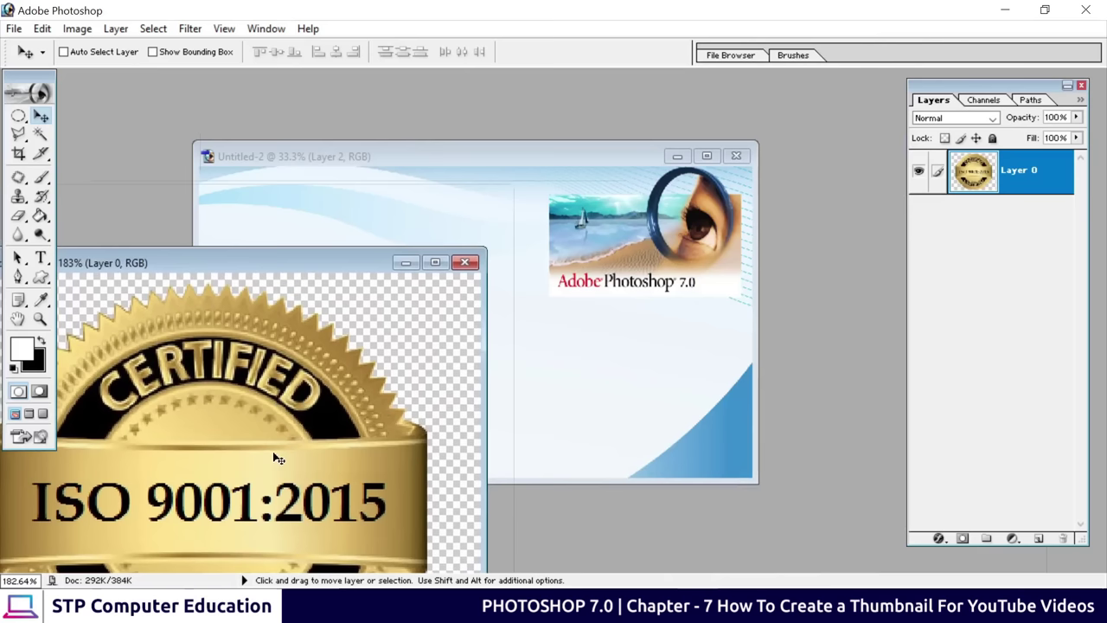
left_click_drag(240, 477, 482, 304)
left_click(121, 482)
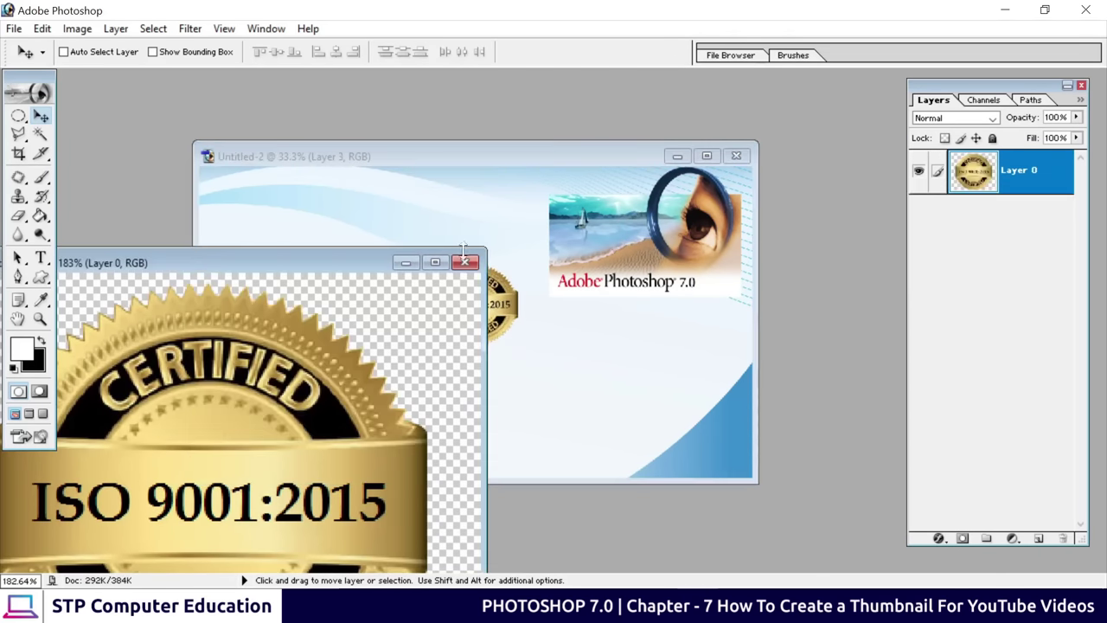
left_click(465, 262)
left_click(555, 240)
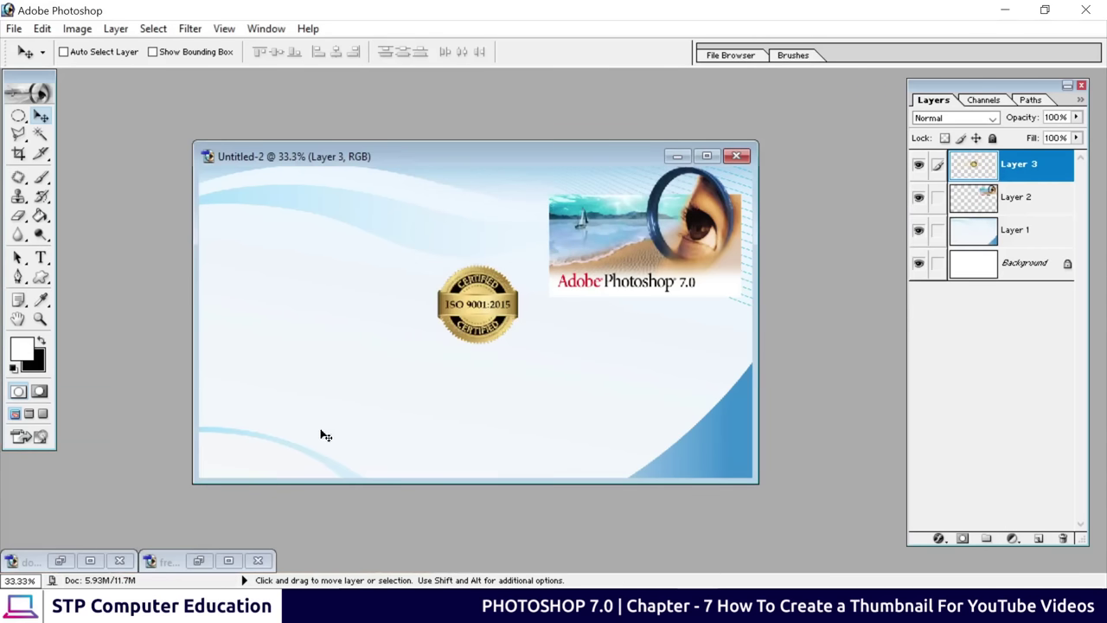
left_click(199, 561)
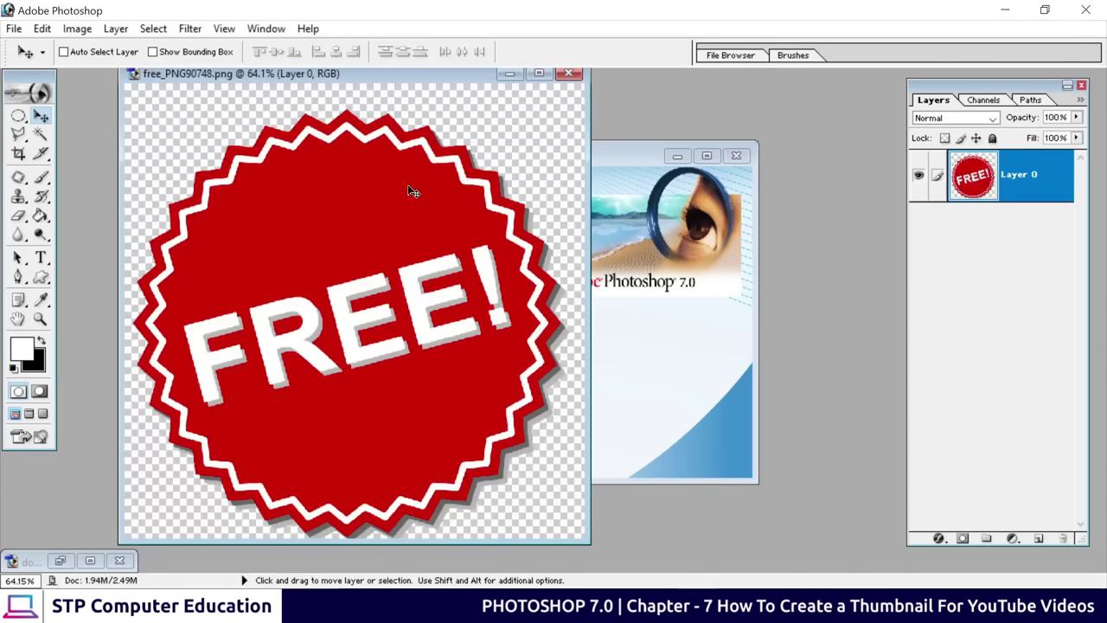
Copy the red FREE badge into the thumbnail and scale it to about 37%
left_click_drag(336, 257, 366, 274)
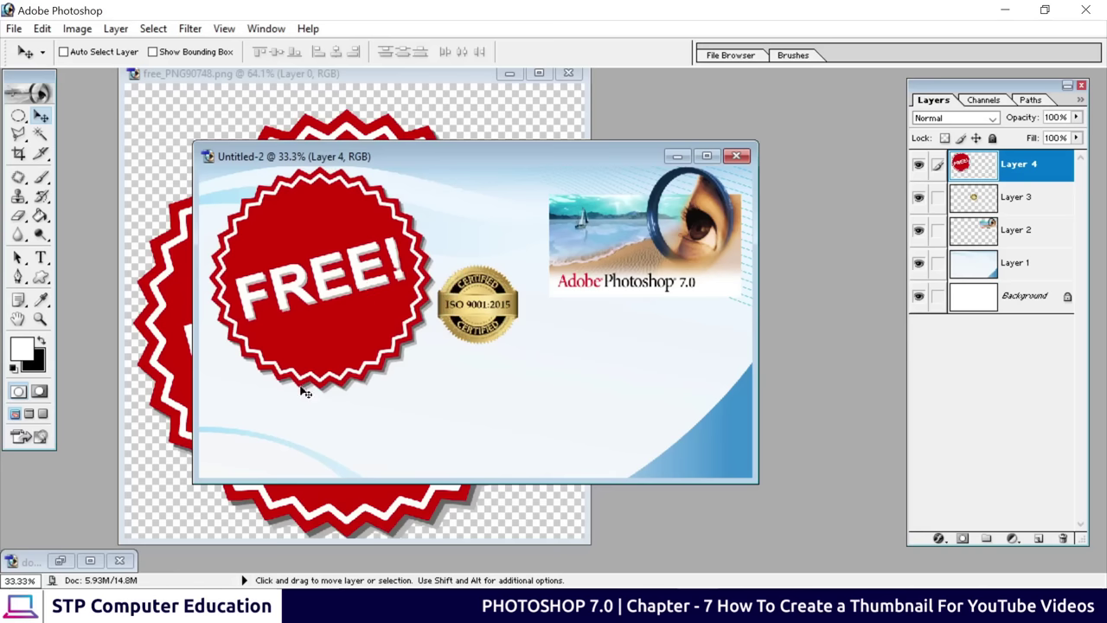
key("ctrl+t")
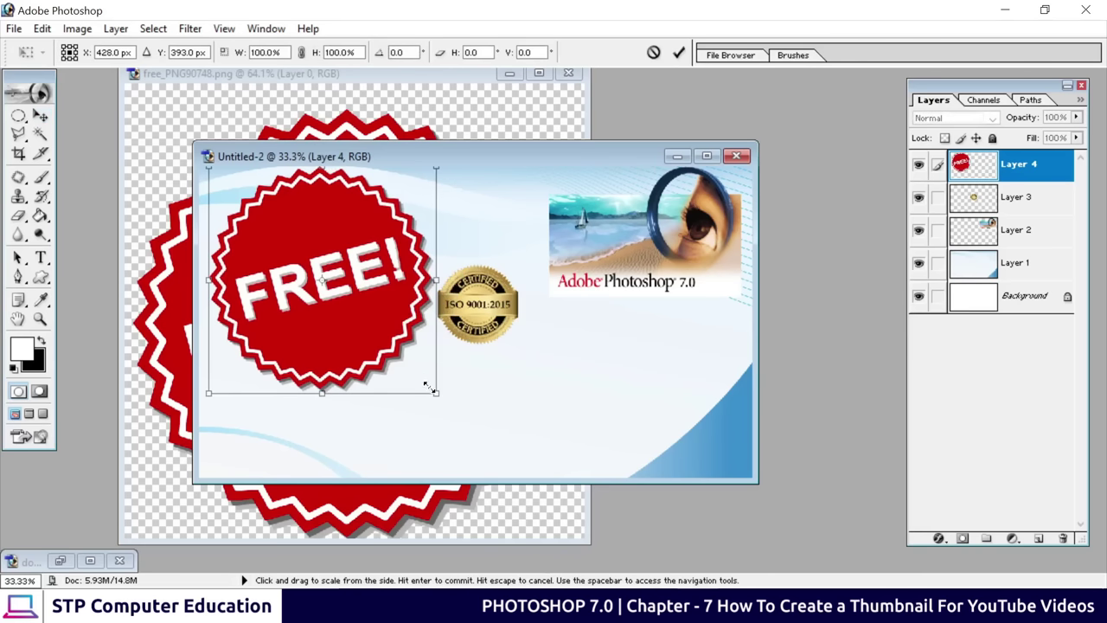
left_click_drag(435, 395, 353, 341)
left_click(679, 52)
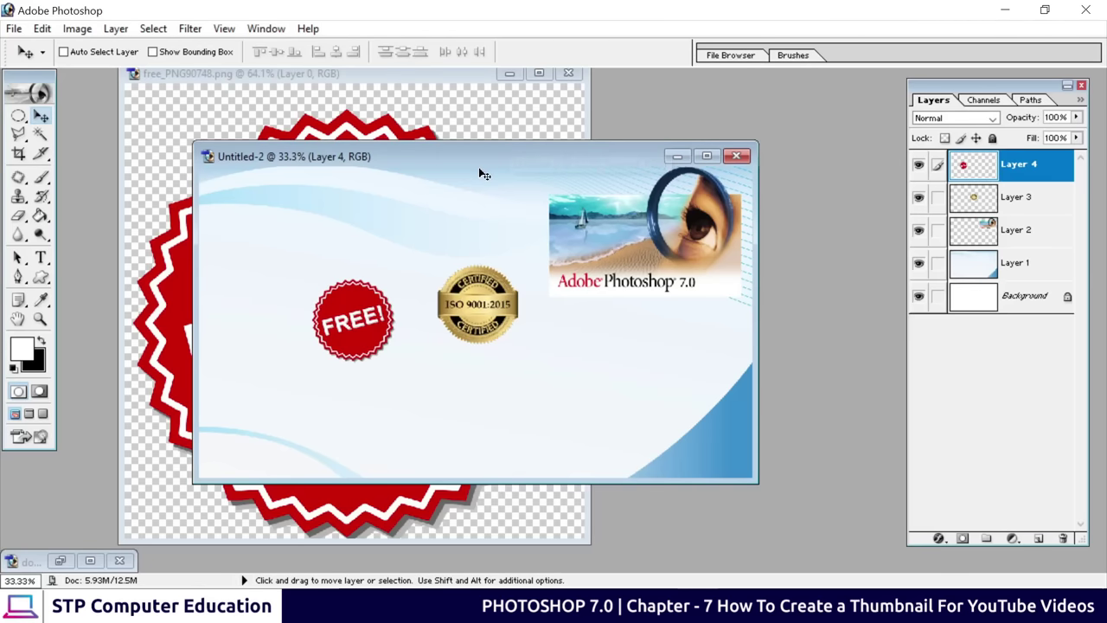
Close free_PNG90748.png without saving
left_click_drag(458, 157, 615, 161)
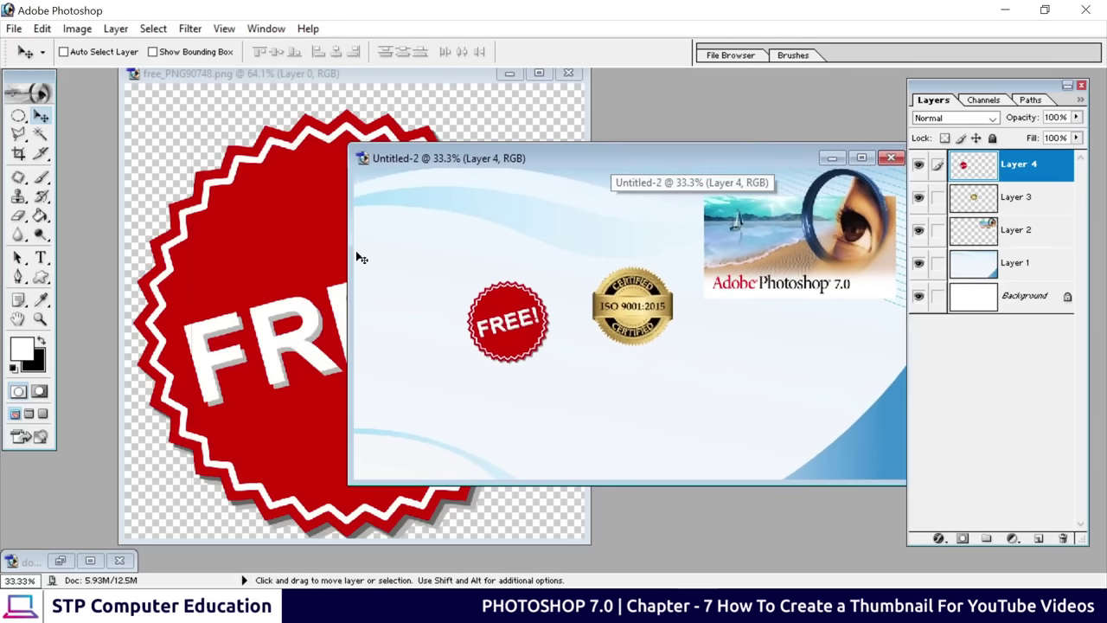
left_click(569, 73)
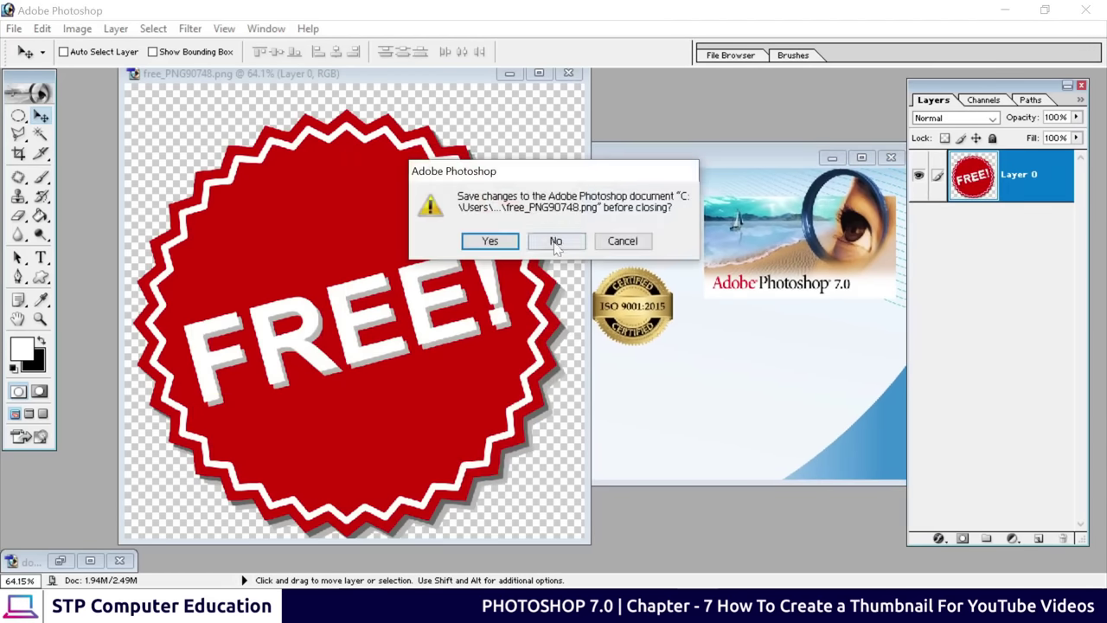
left_click(556, 239)
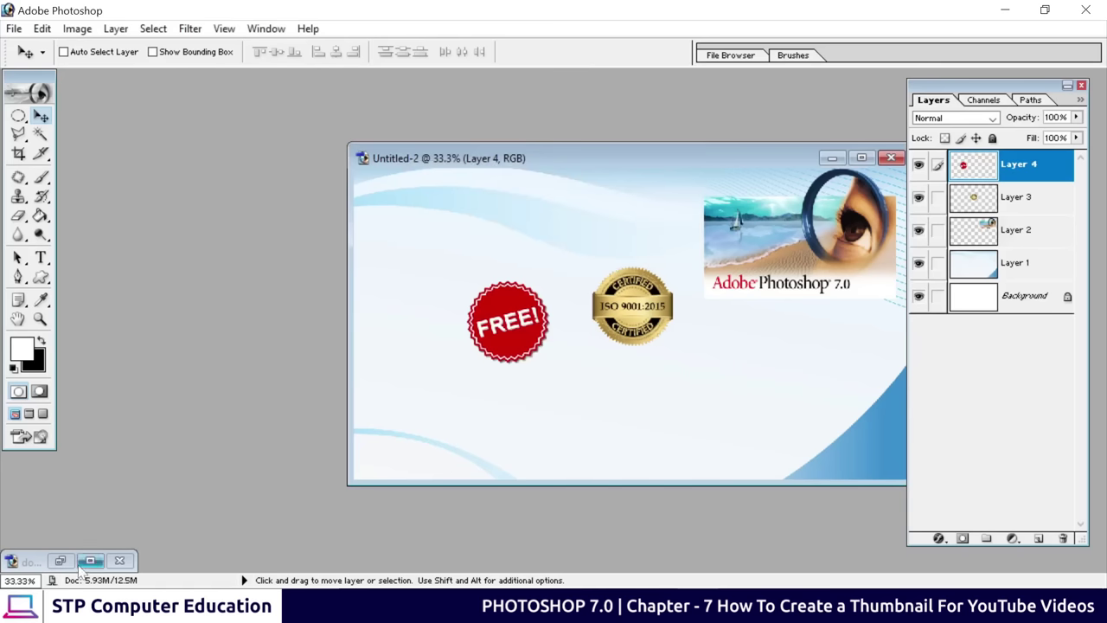
left_click(60, 561)
Copy the download.jpg certificate into the thumbnail as Layer 5 and centre it
left_click_drag(376, 273, 681, 372)
left_click_drag(675, 162, 435, 173)
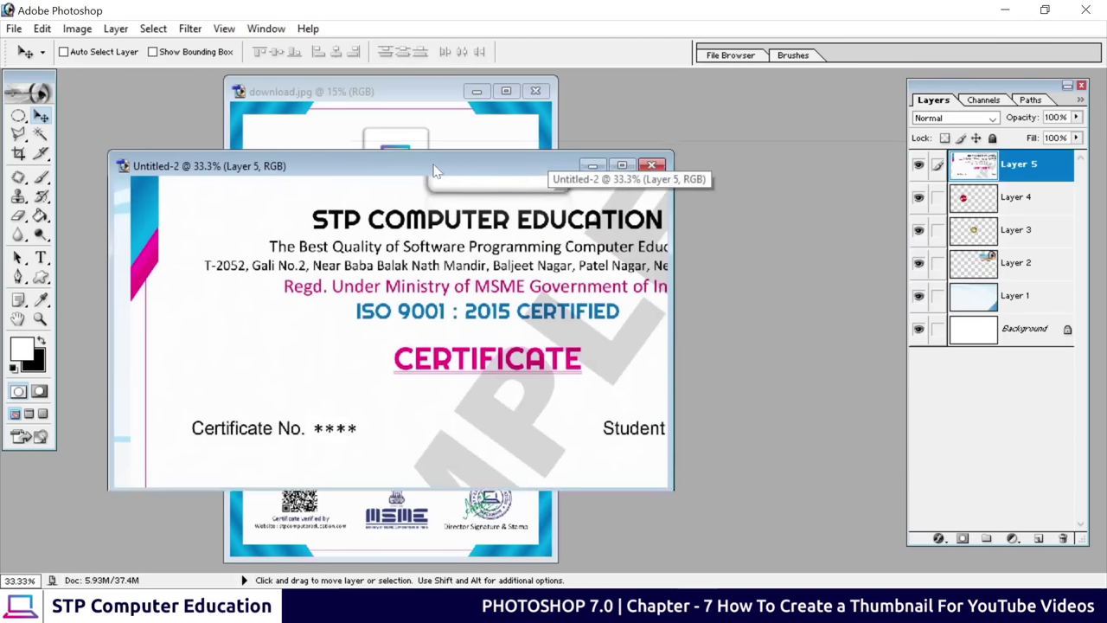
left_click(535, 90)
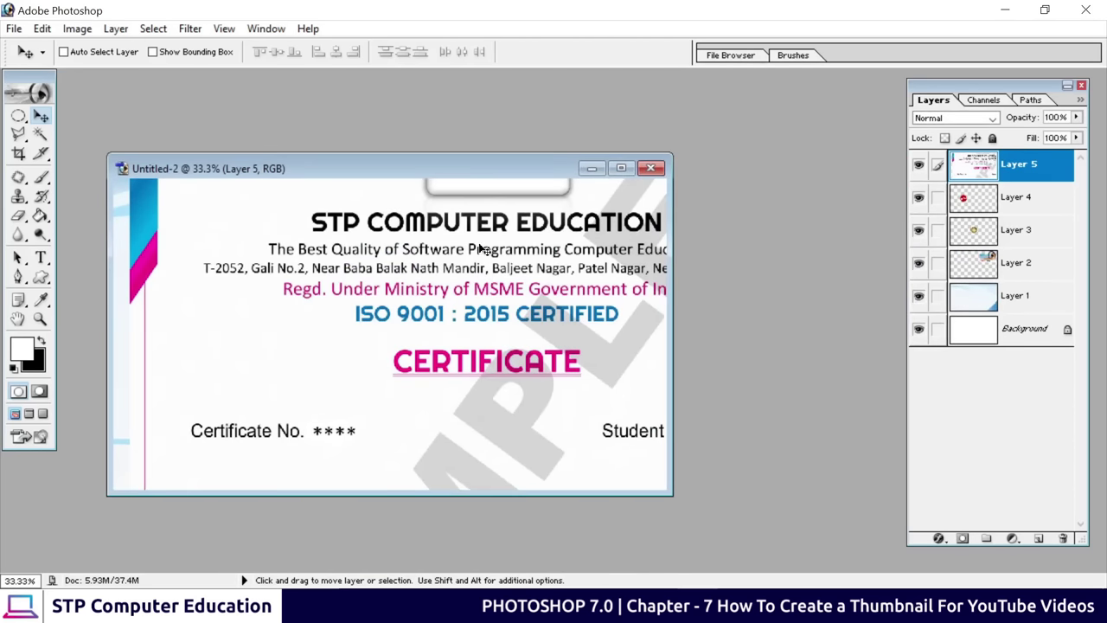
left_click(621, 169)
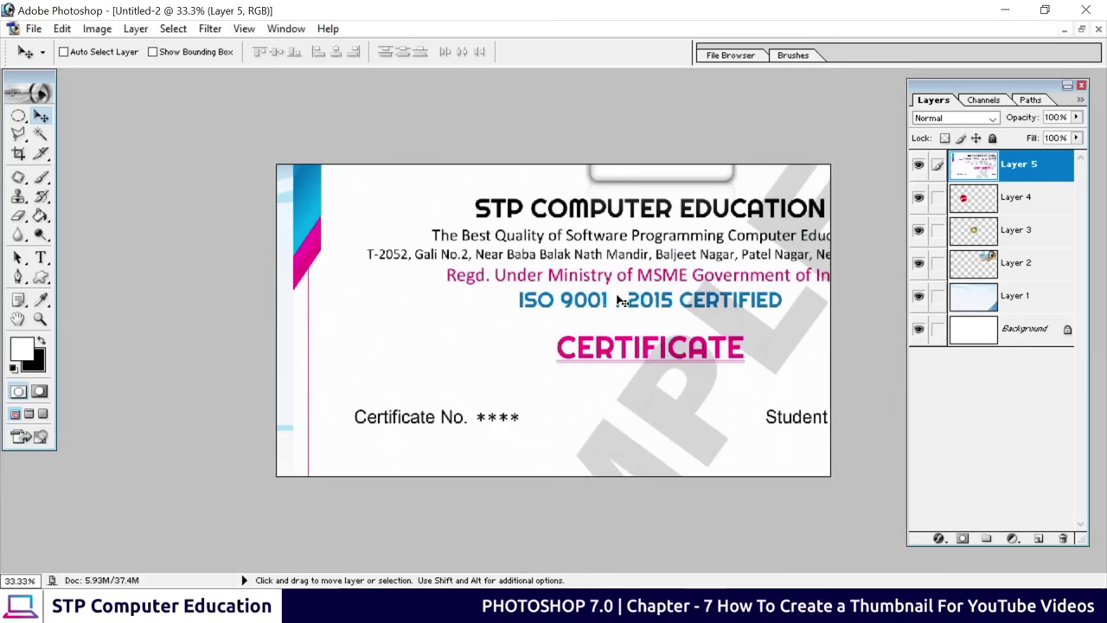
left_click_drag(619, 300, 538, 374)
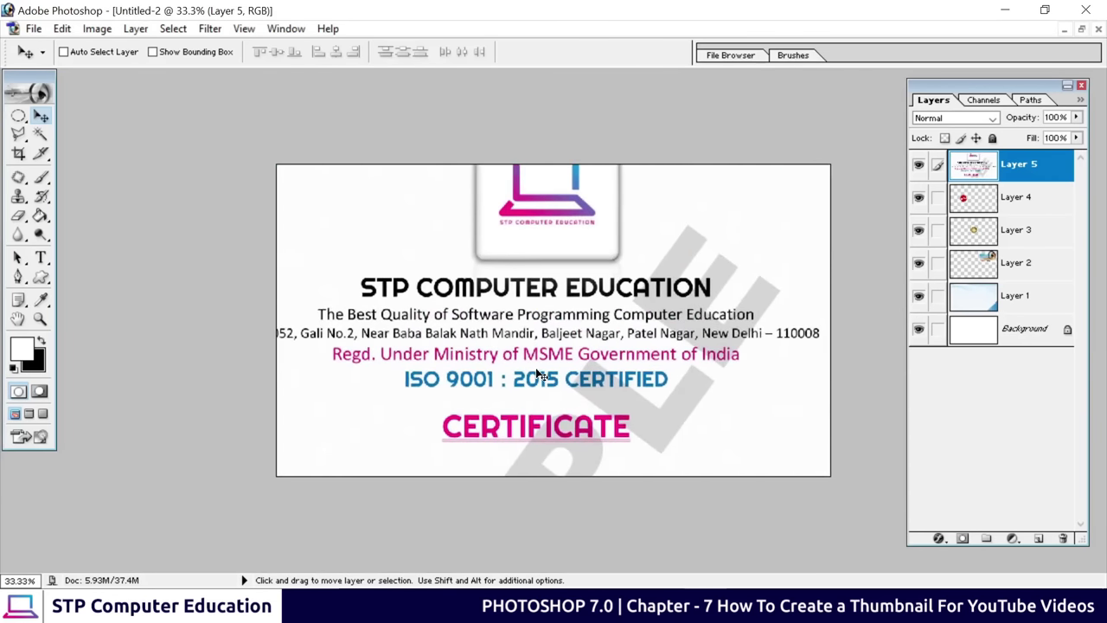
Scale the certificate down to 23% near the top-right
key("ctrl+t")
key("ctrl+0")
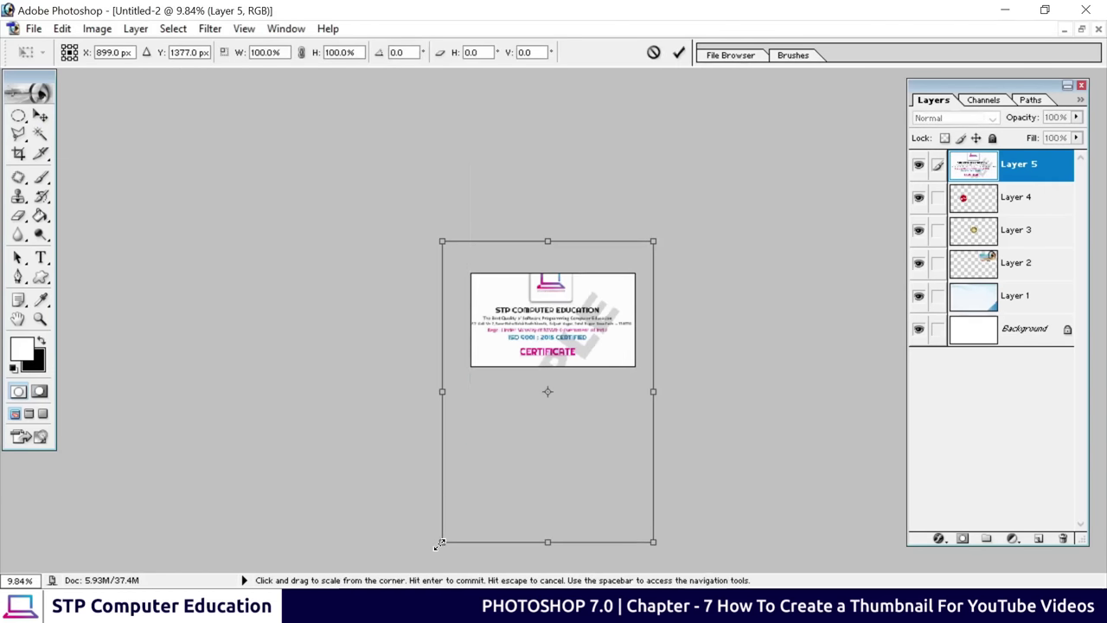
left_click_drag(439, 543, 598, 353)
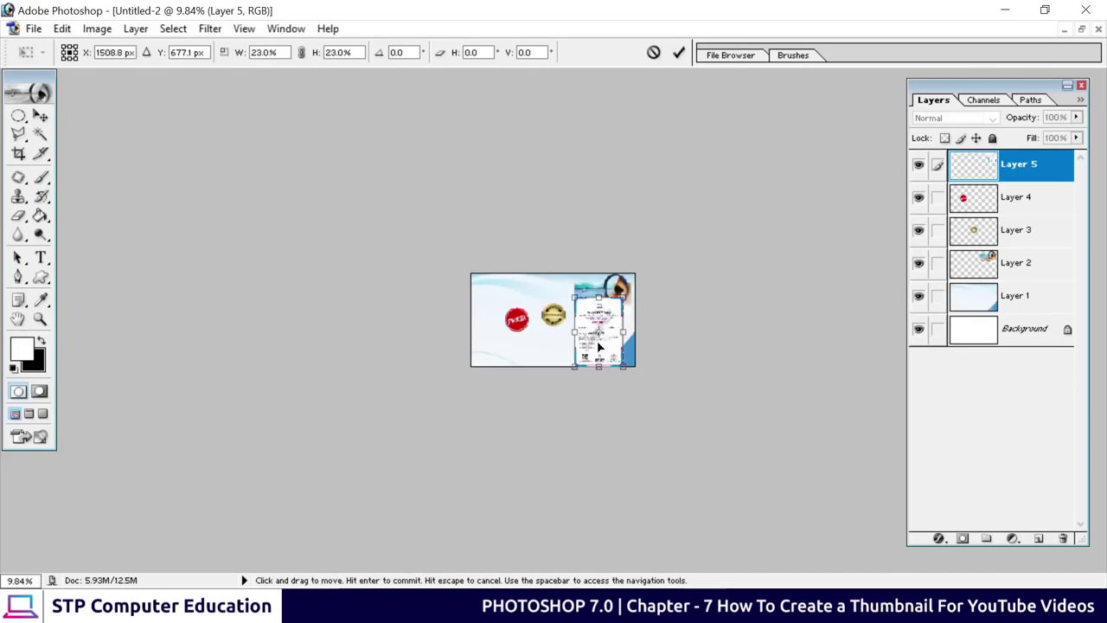
left_click(678, 53)
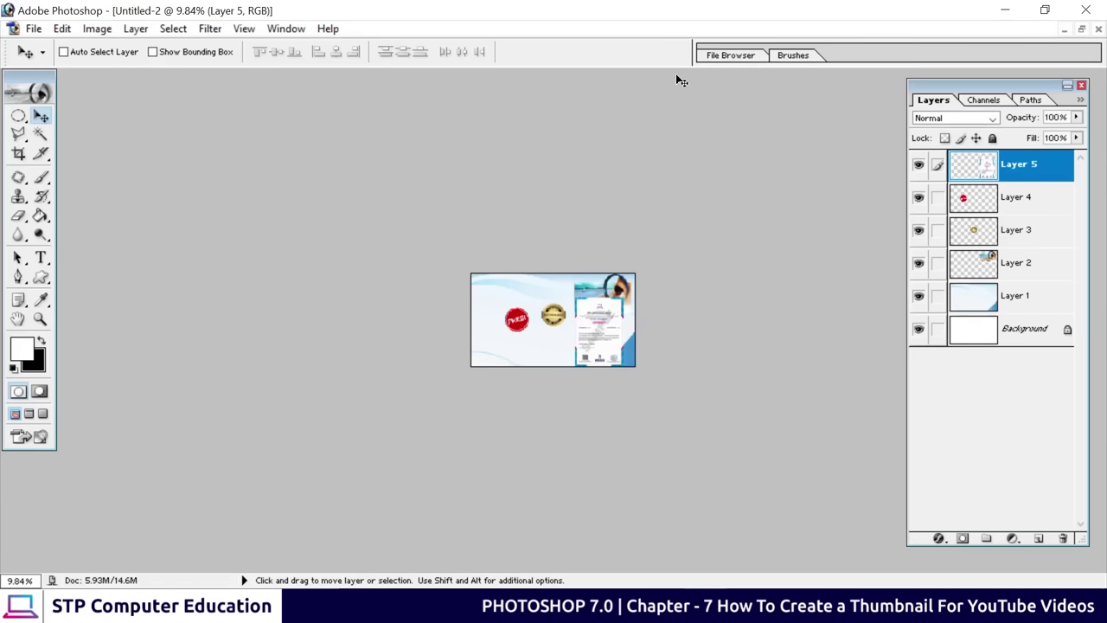
key("ctrl+plus")
key("ctrl+plus")
key("ctrl+plus")
key("ctrl+plus")
key("ctrl+plus")
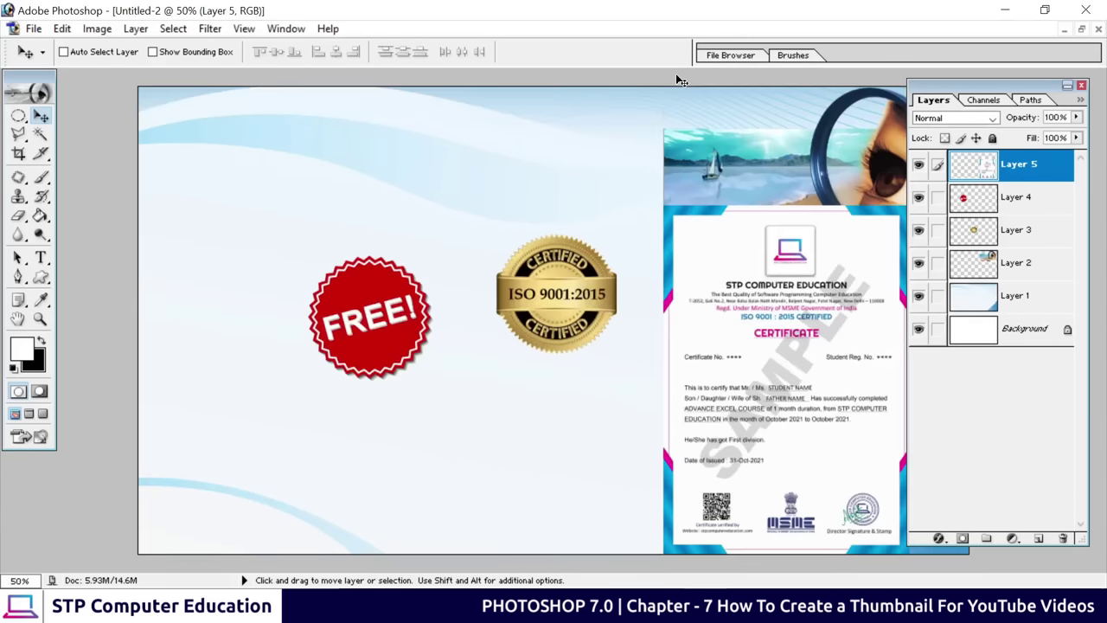
key("ctrl+minus")
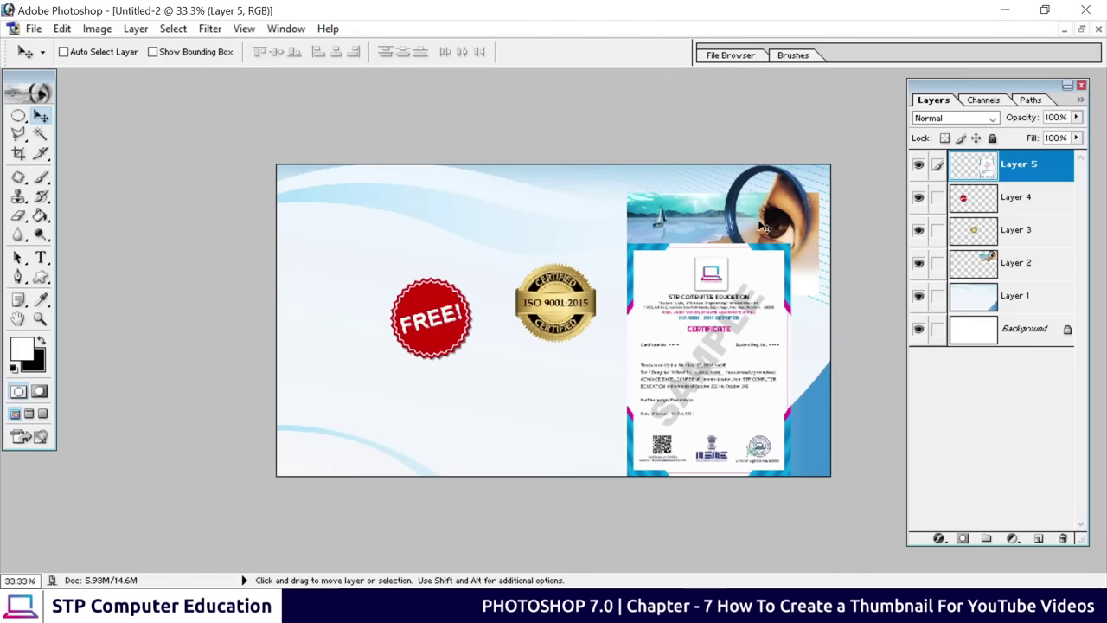
left_click_drag(937, 89, 957, 92)
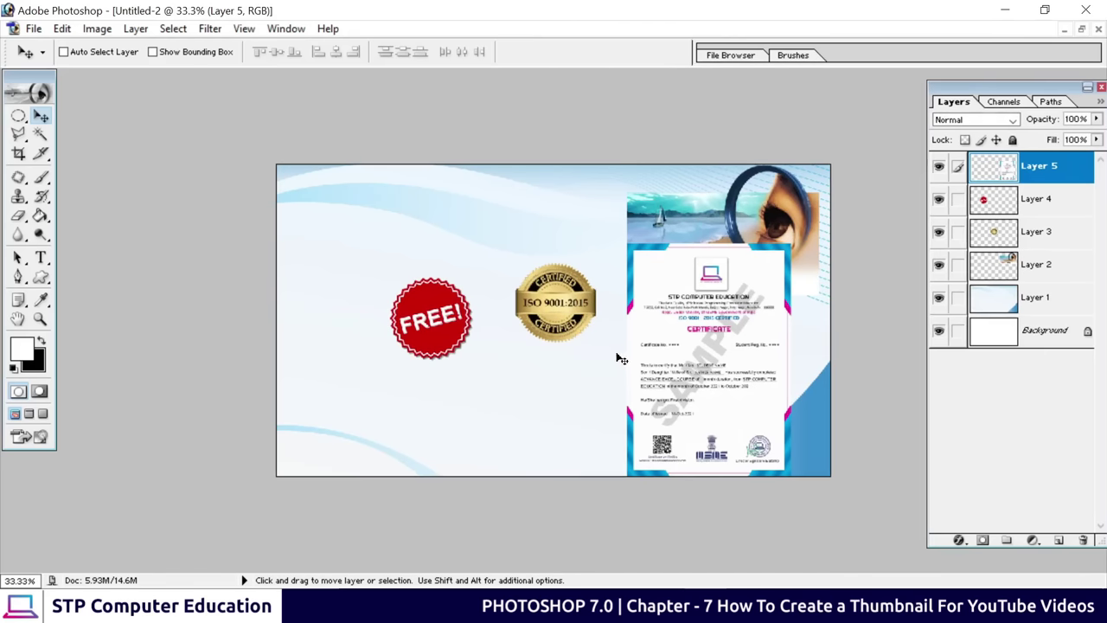
key("ctrl+plus")
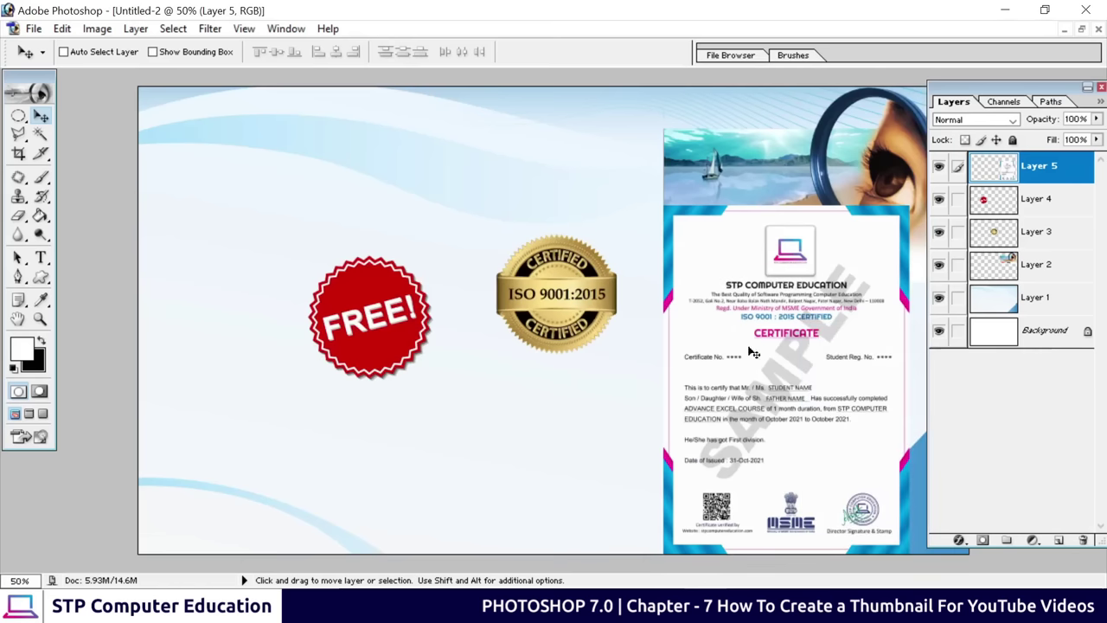
key("ctrl+minus")
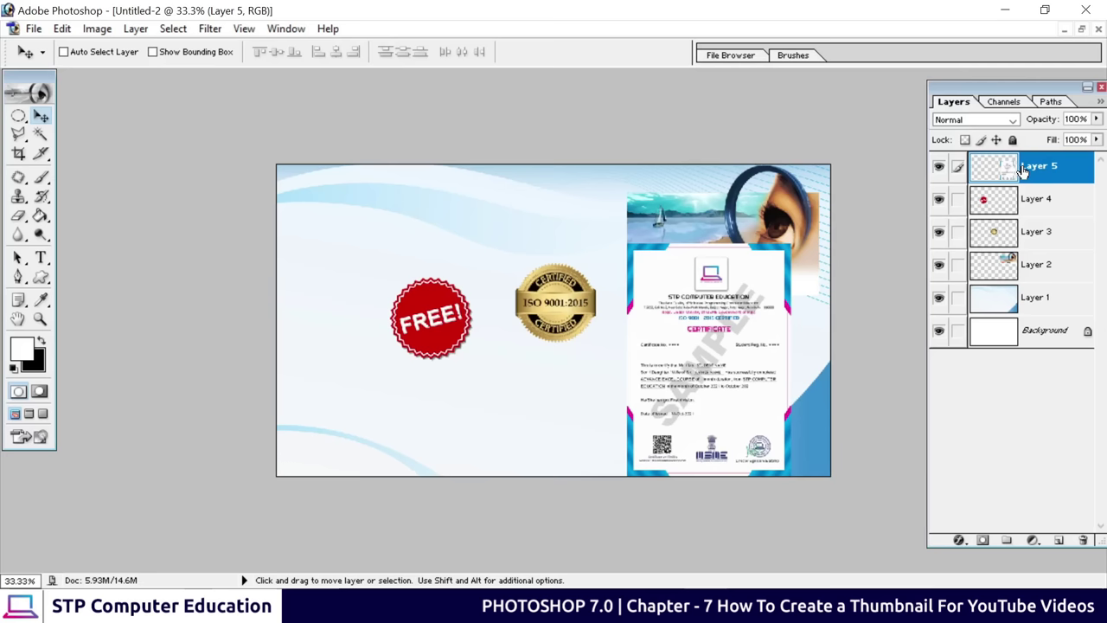
Shrink the certificate further and tuck it into the lower-right corner
key("ctrl+t")
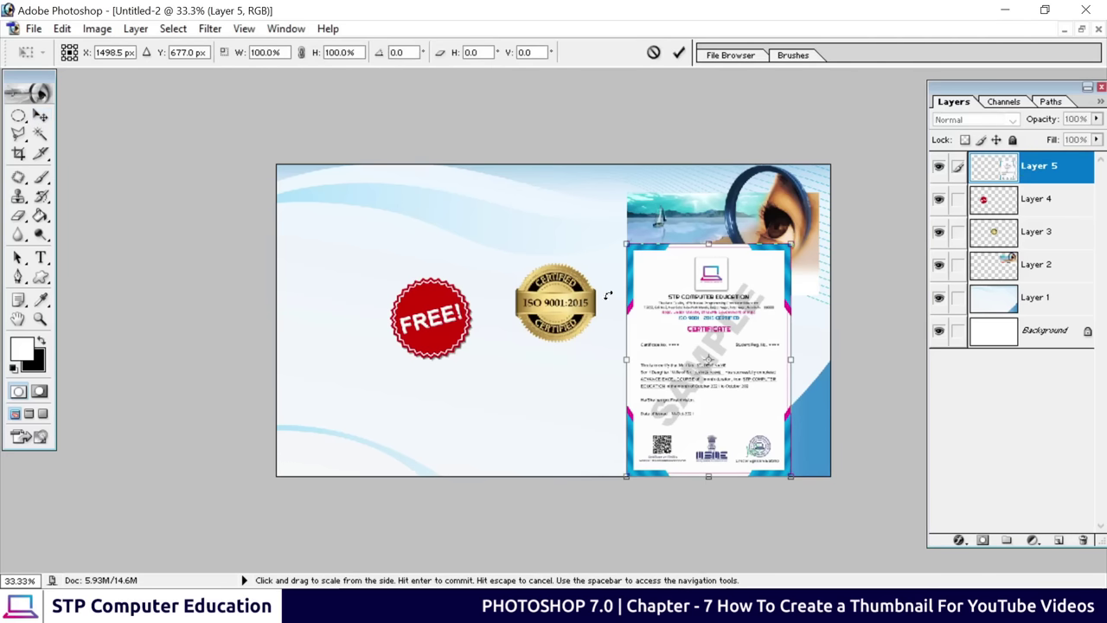
left_click_drag(624, 242, 677, 315)
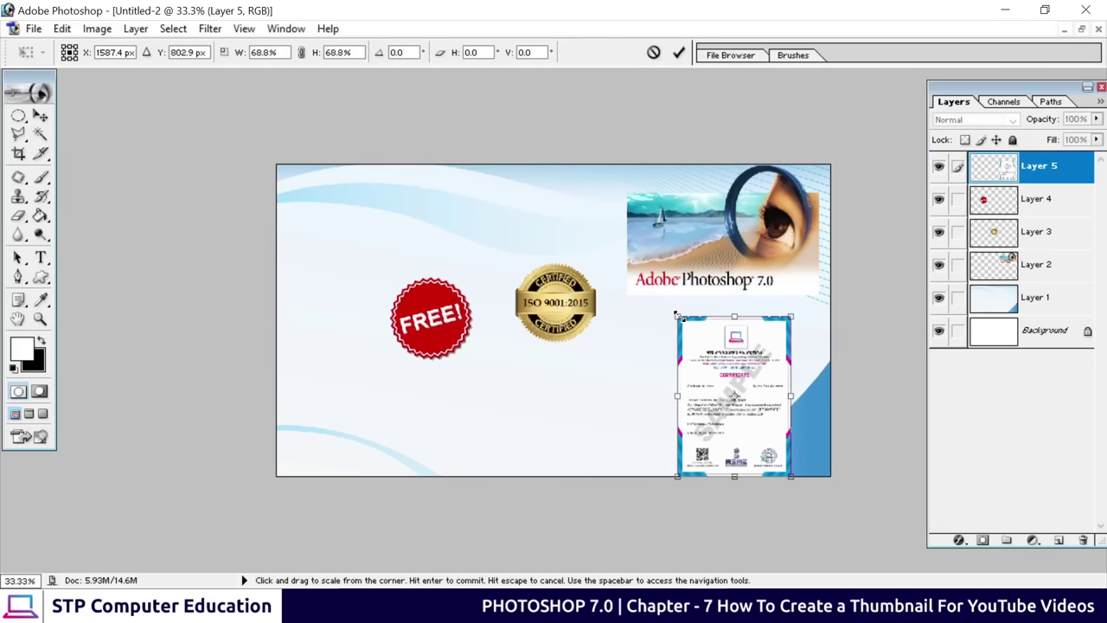
left_click(678, 52)
left_click_drag(756, 396, 760, 384)
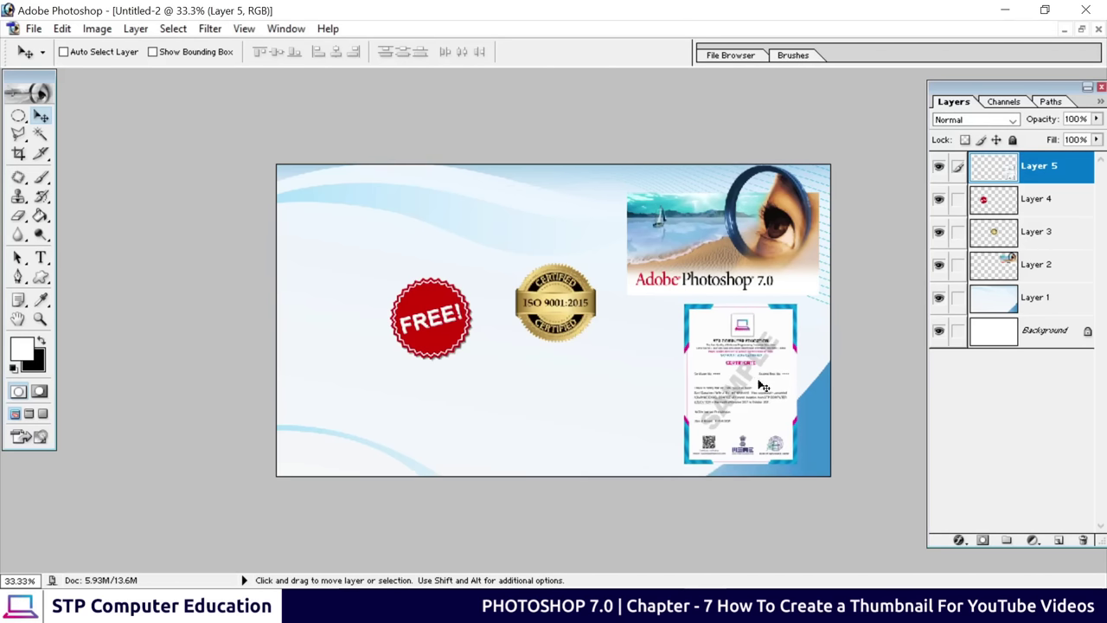
Nudge the certificate into its final spot at half-size view
key("ctrl+plus")
key("ctrl+plus")
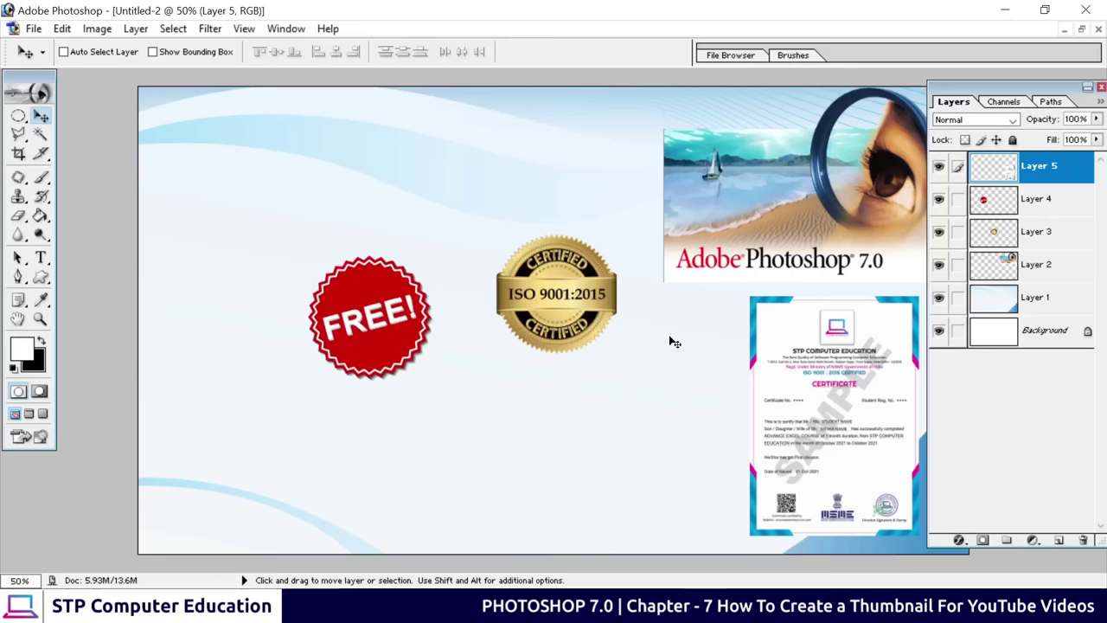
key("ctrl+plus")
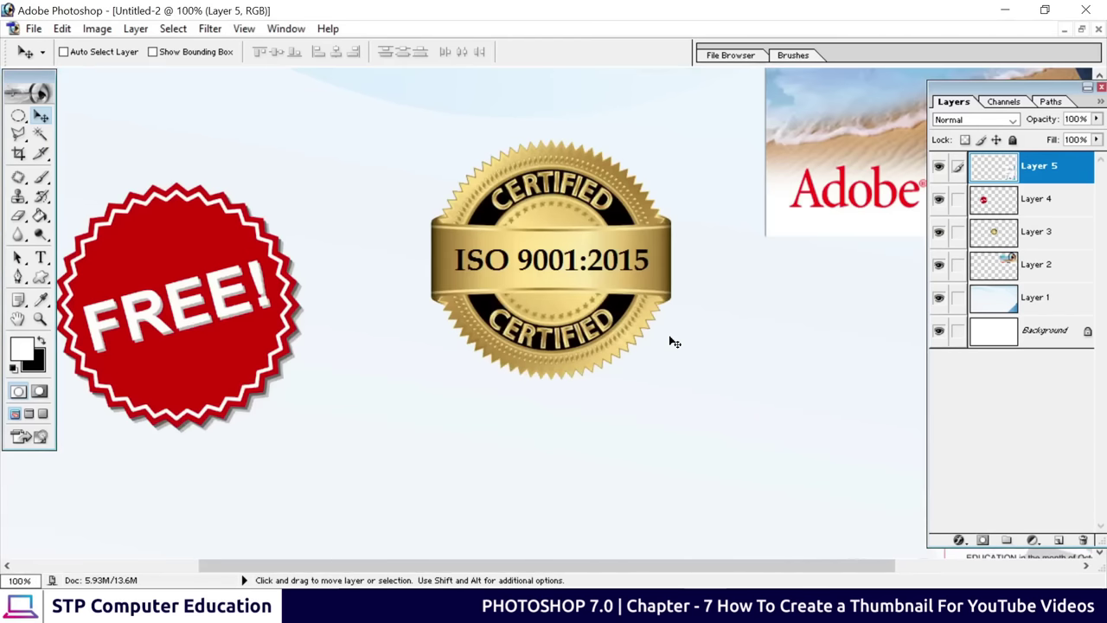
key("ctrl+minus")
key("ctrl+minus")
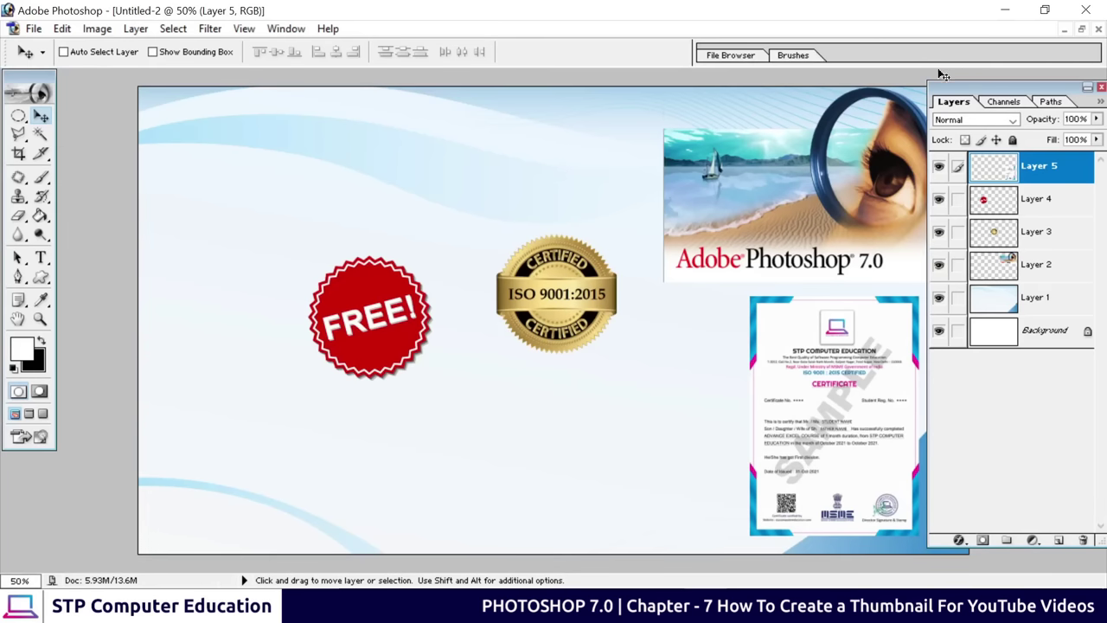
left_click_drag(1034, 102, 1015, 103)
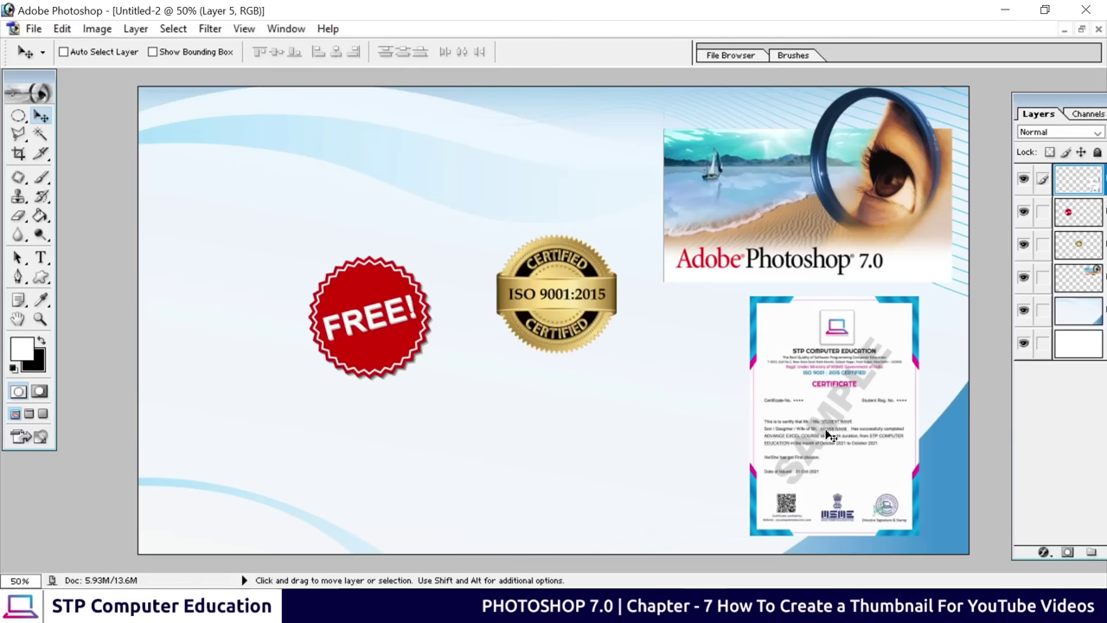
left_click_drag(827, 435, 829, 437)
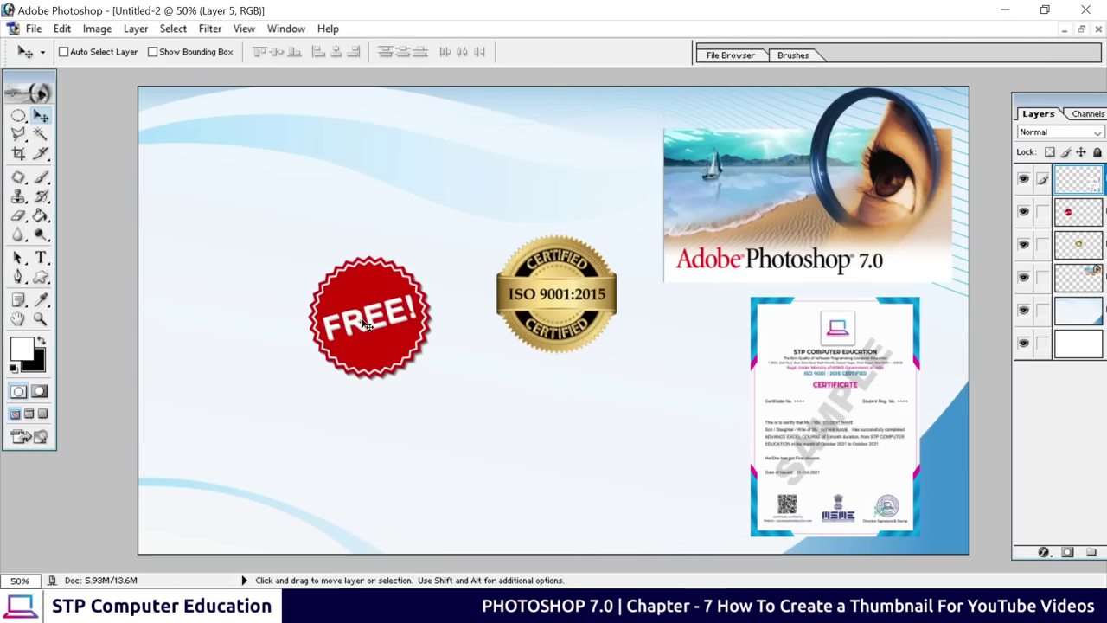
left_click(973, 102)
Move Layer 4's FREE! badge beside the certificate, stack it on top, and scale to 83%
left_click(1051, 214)
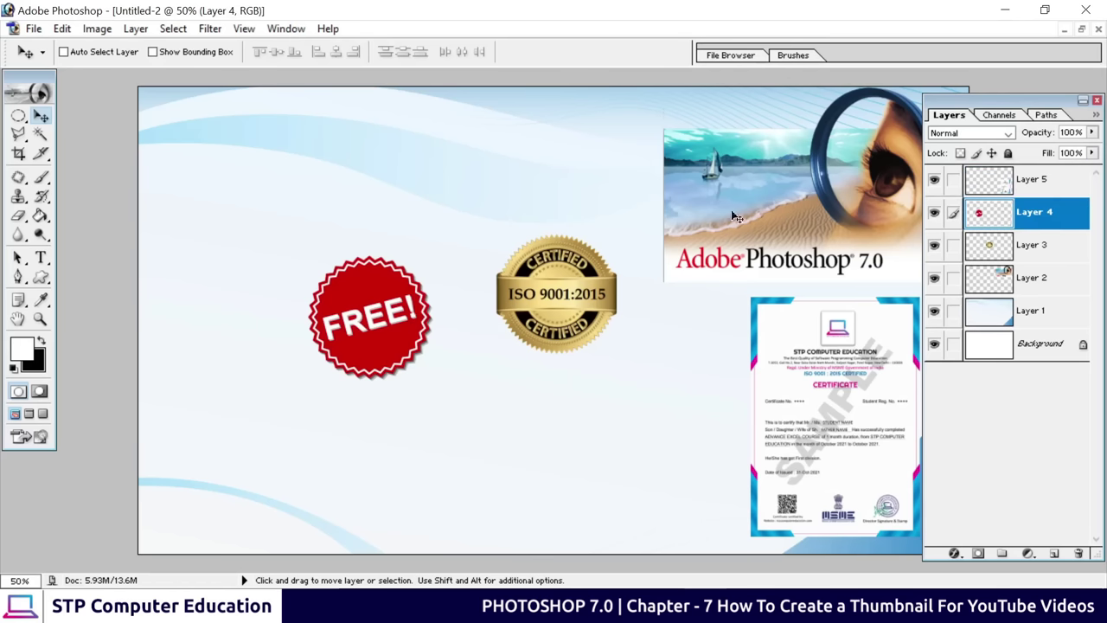
left_click_drag(376, 326, 721, 372)
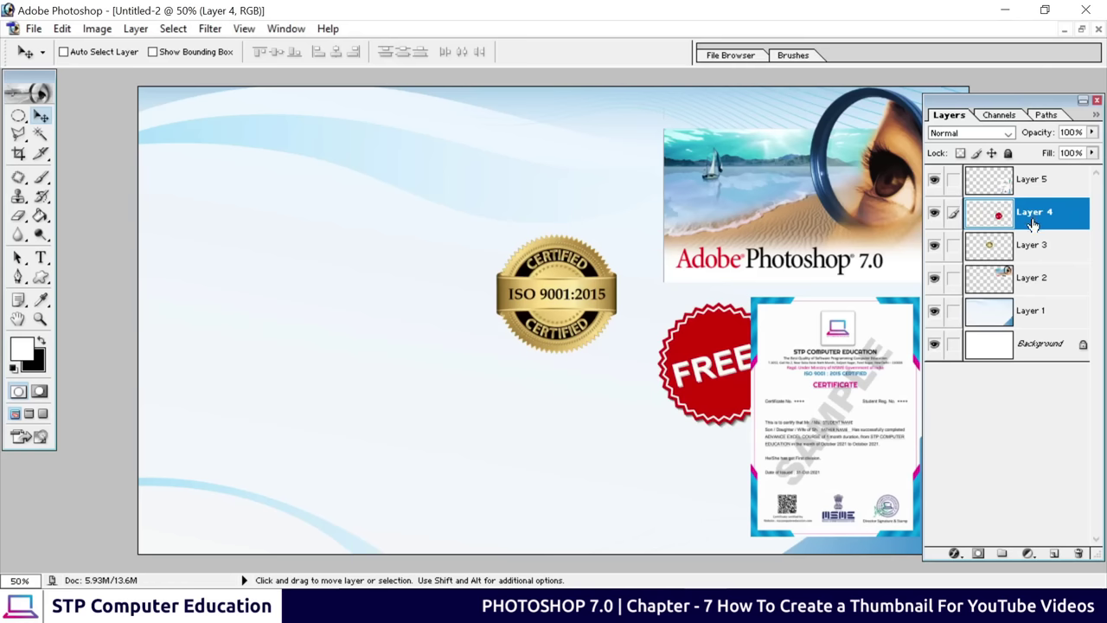
left_click_drag(1032, 224, 1035, 173)
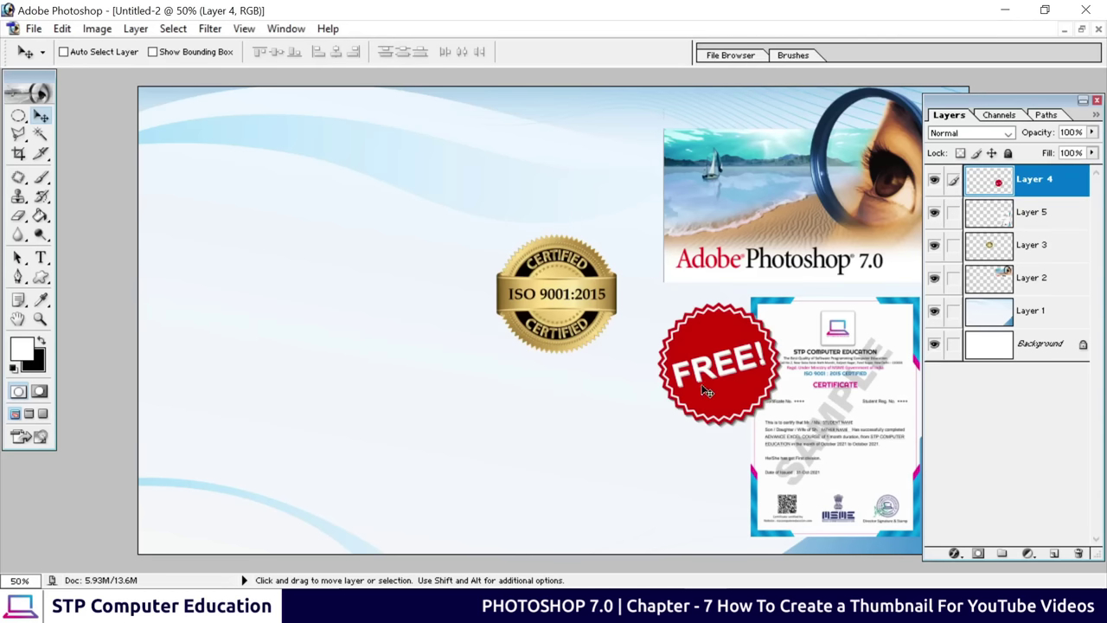
key("ctrl+t")
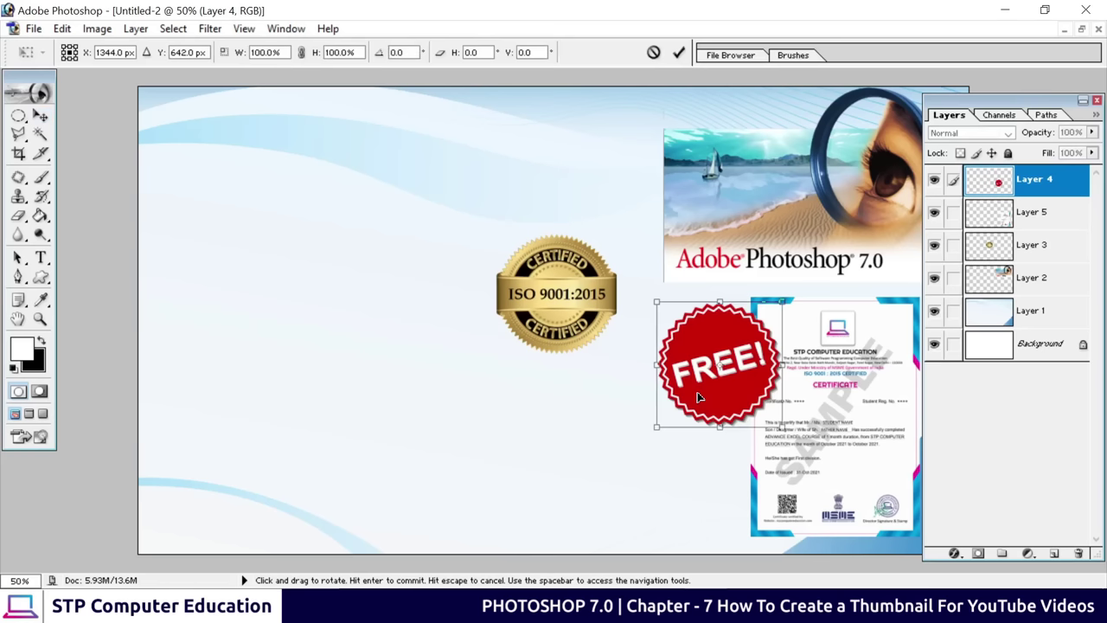
left_click_drag(775, 428, 761, 406)
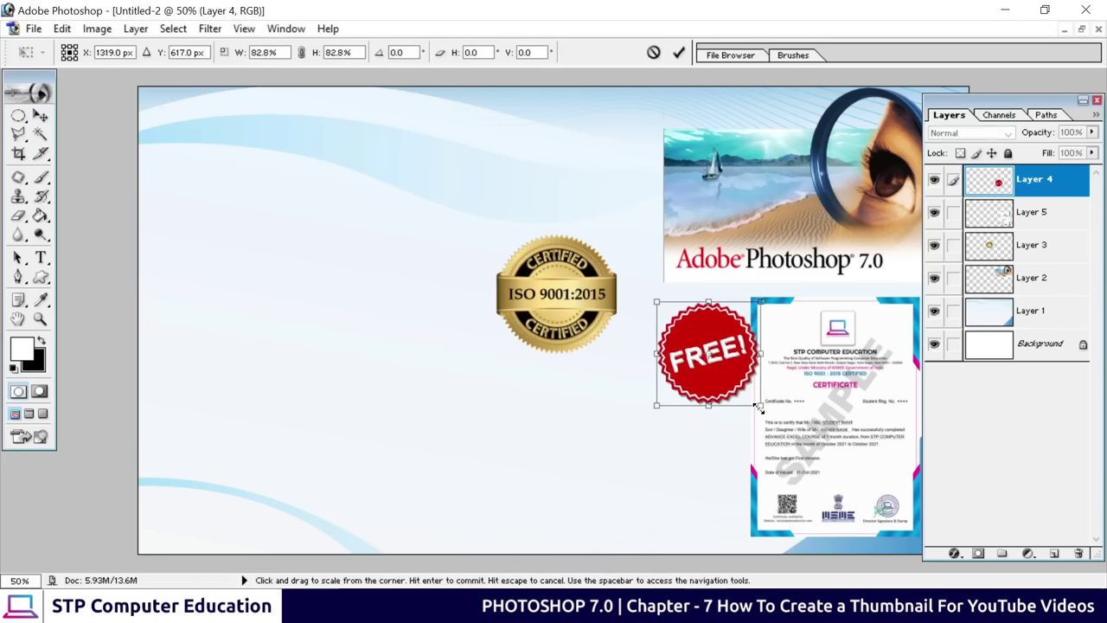
left_click_drag(721, 375, 736, 379)
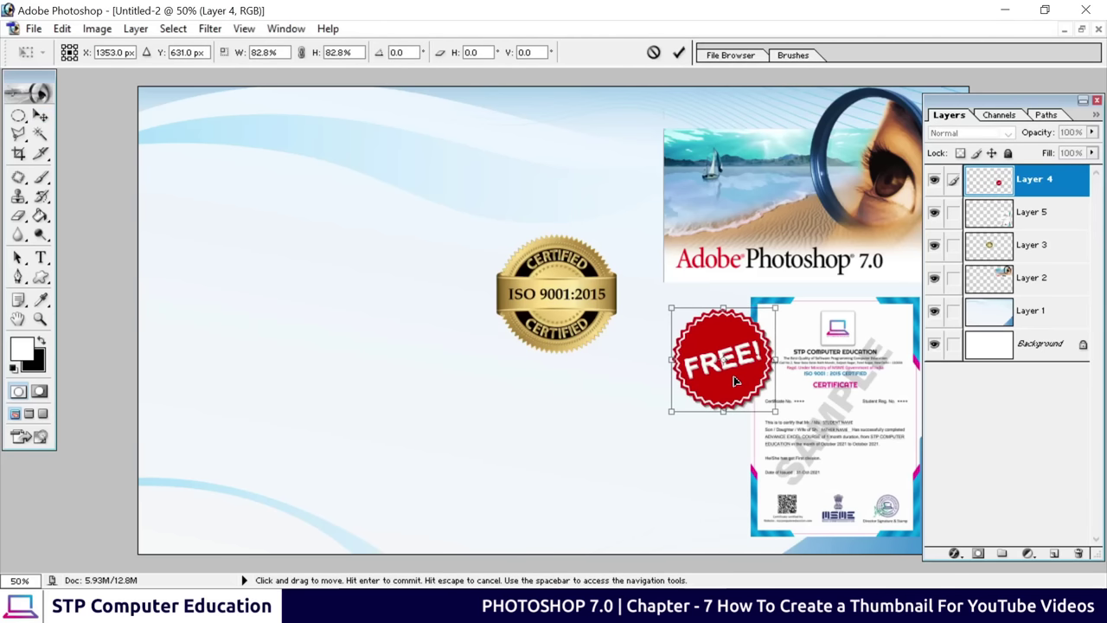
left_click(680, 53)
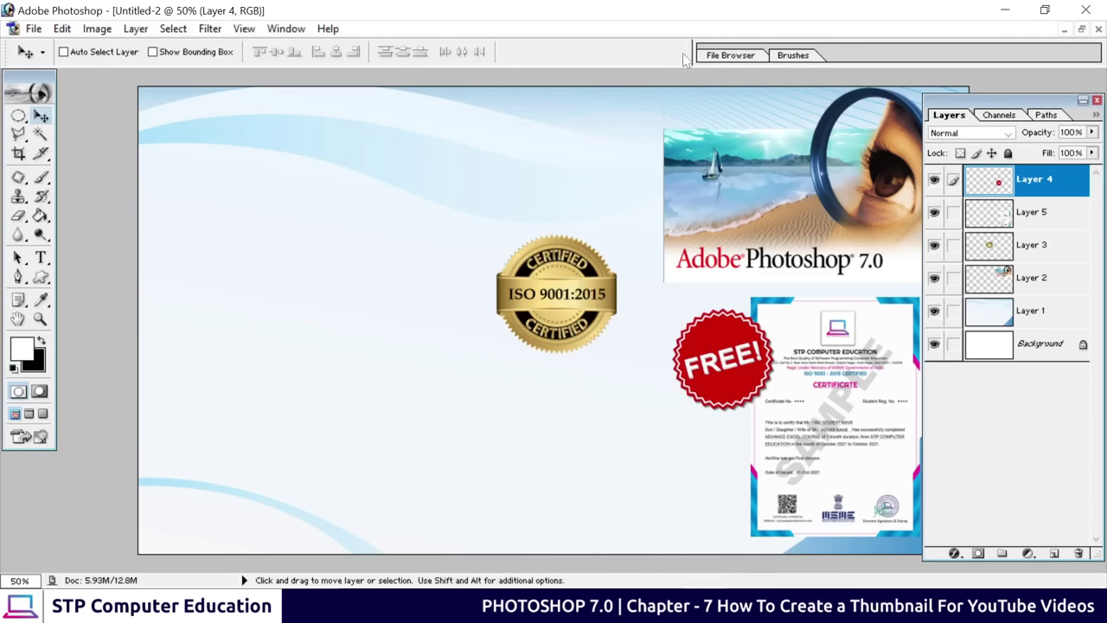
right_click(558, 295)
left_click(572, 303)
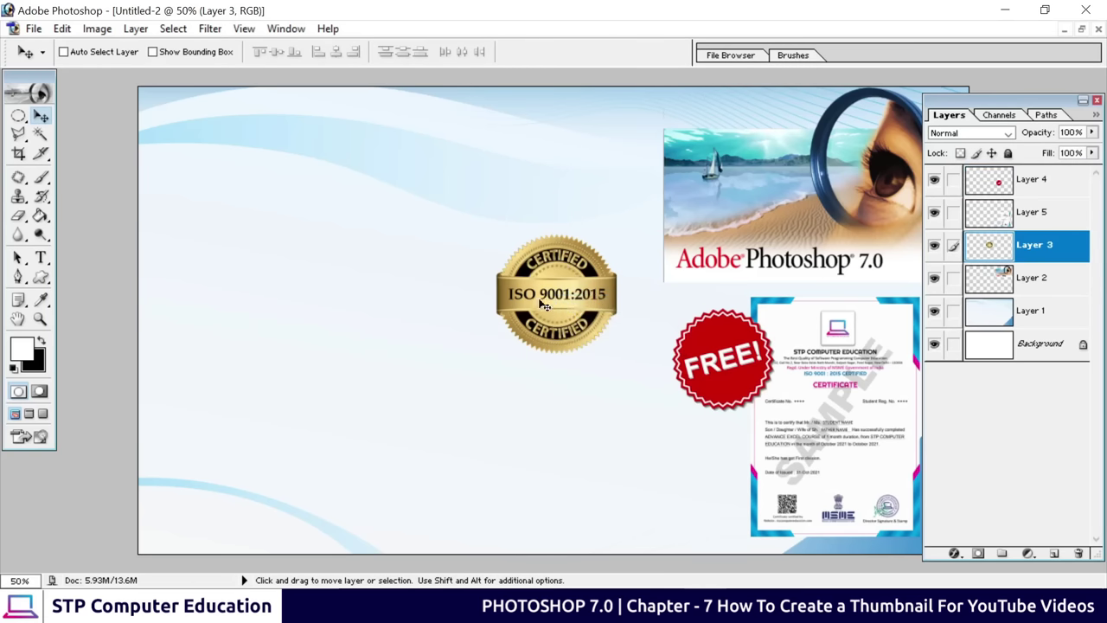
left_click_drag(569, 296, 523, 386)
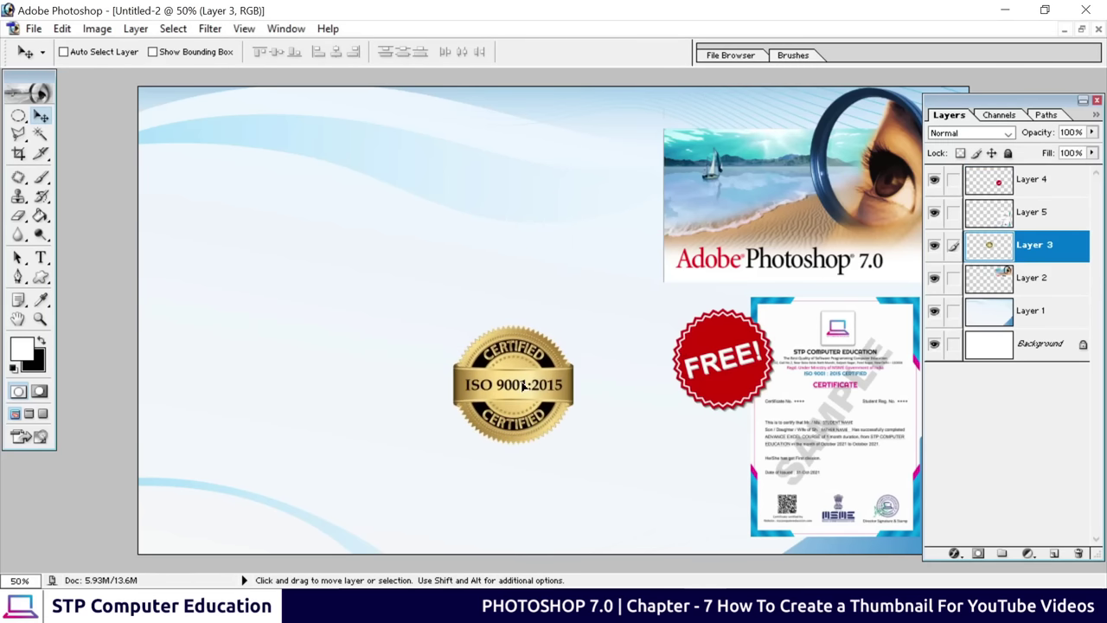
key("ctrl+t")
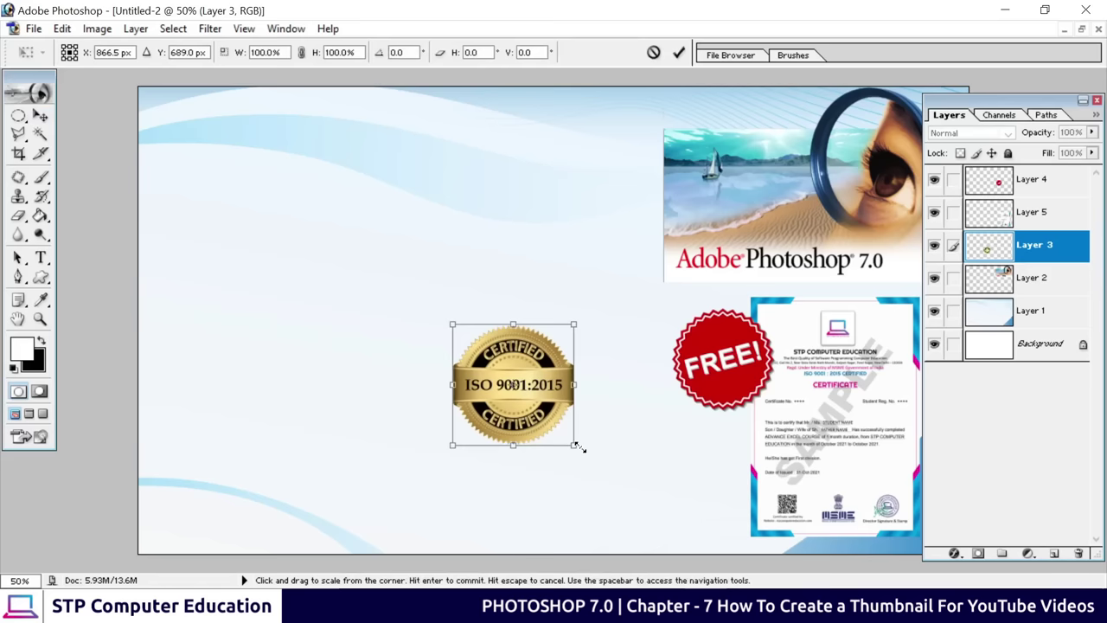
left_click_drag(575, 445, 548, 422)
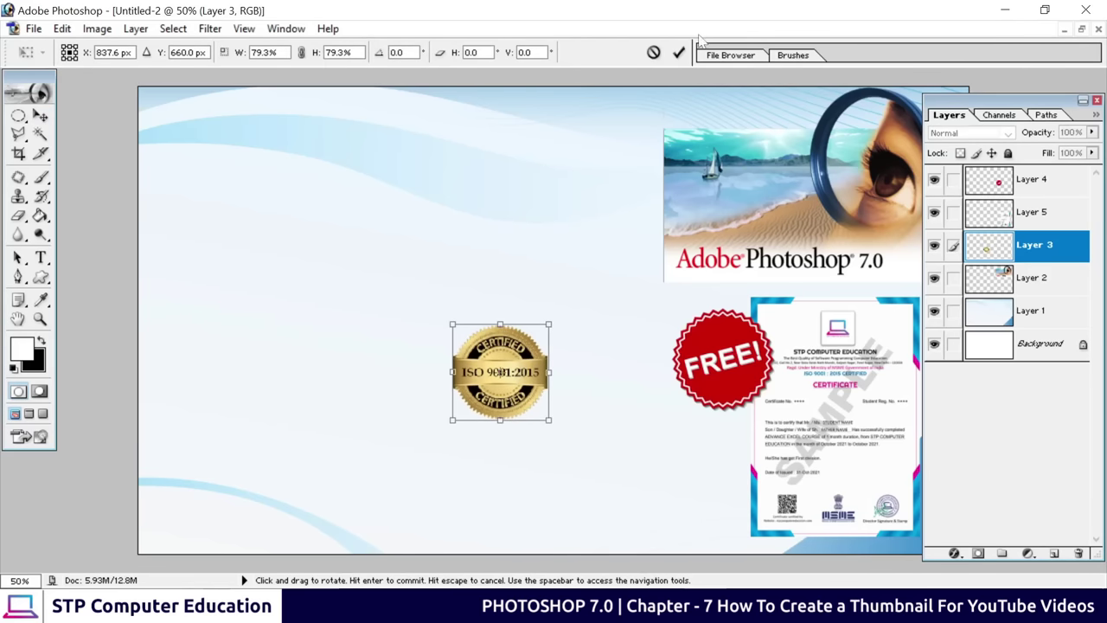
left_click_drag(519, 375, 733, 468)
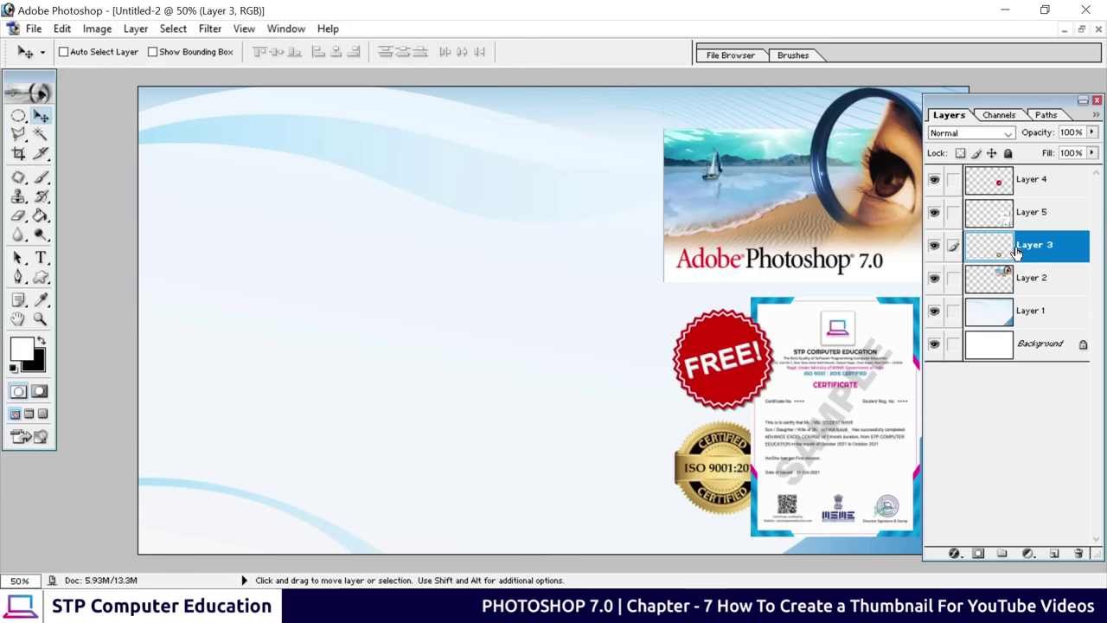
left_click_drag(1005, 249, 1021, 199)
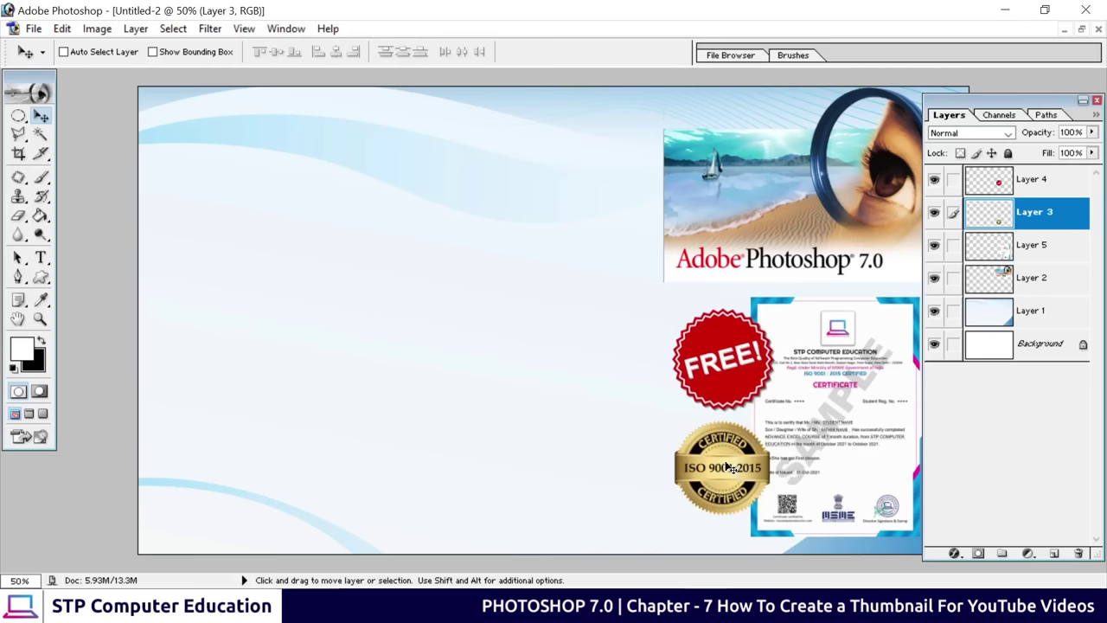
key("ctrl+t")
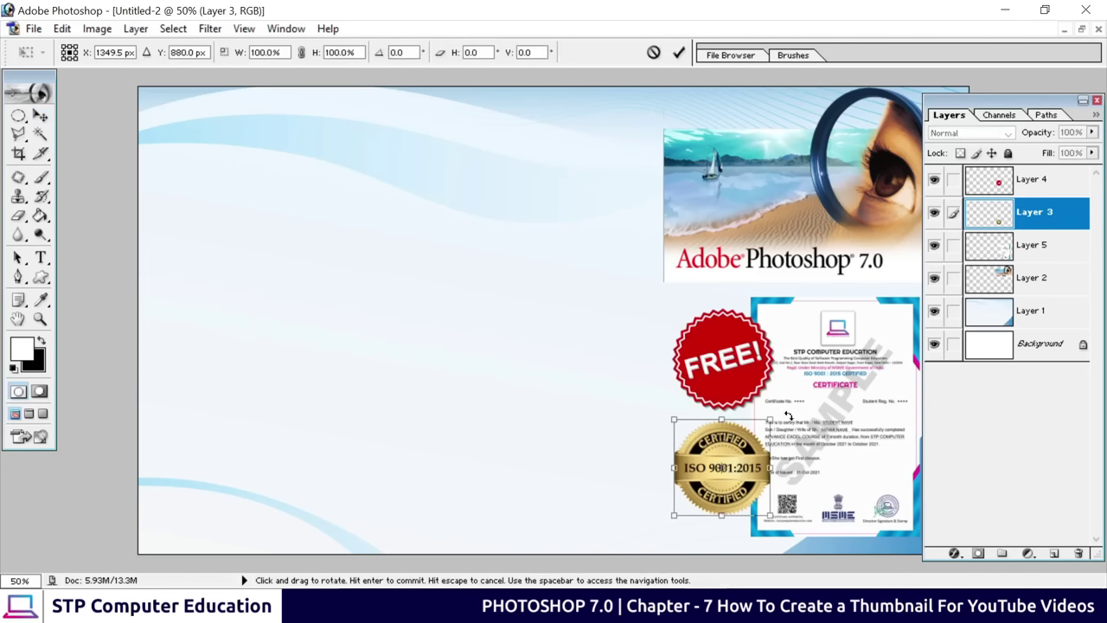
left_click_drag(785, 408, 779, 386)
left_click(678, 53)
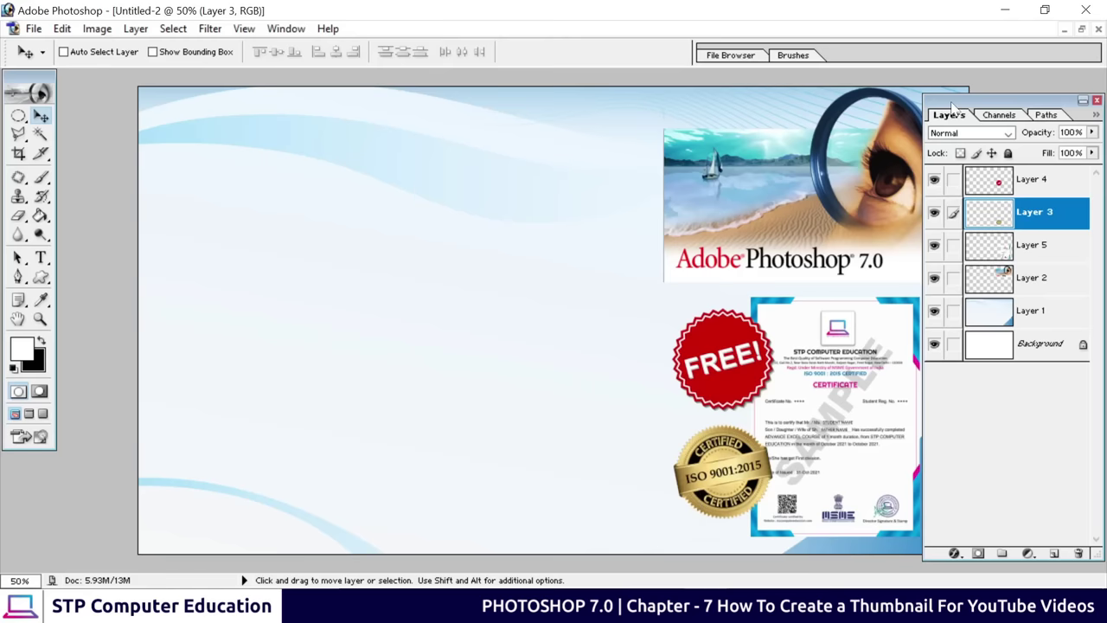
left_click_drag(951, 105, 960, 106)
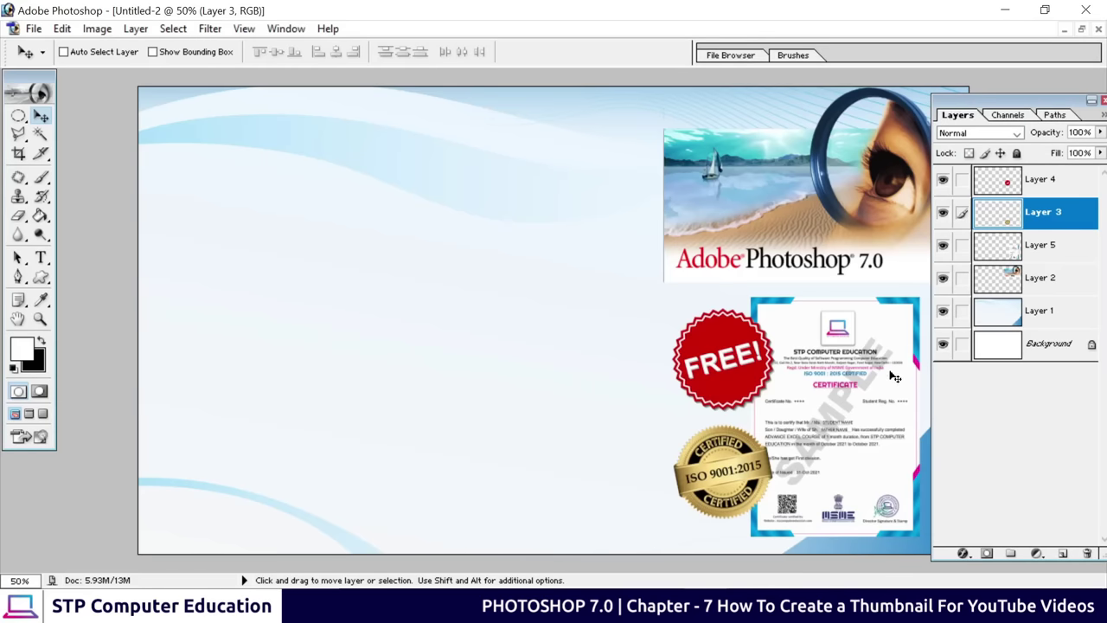
Select Layer 5 and open the Add a layer style menu
left_click(1021, 248)
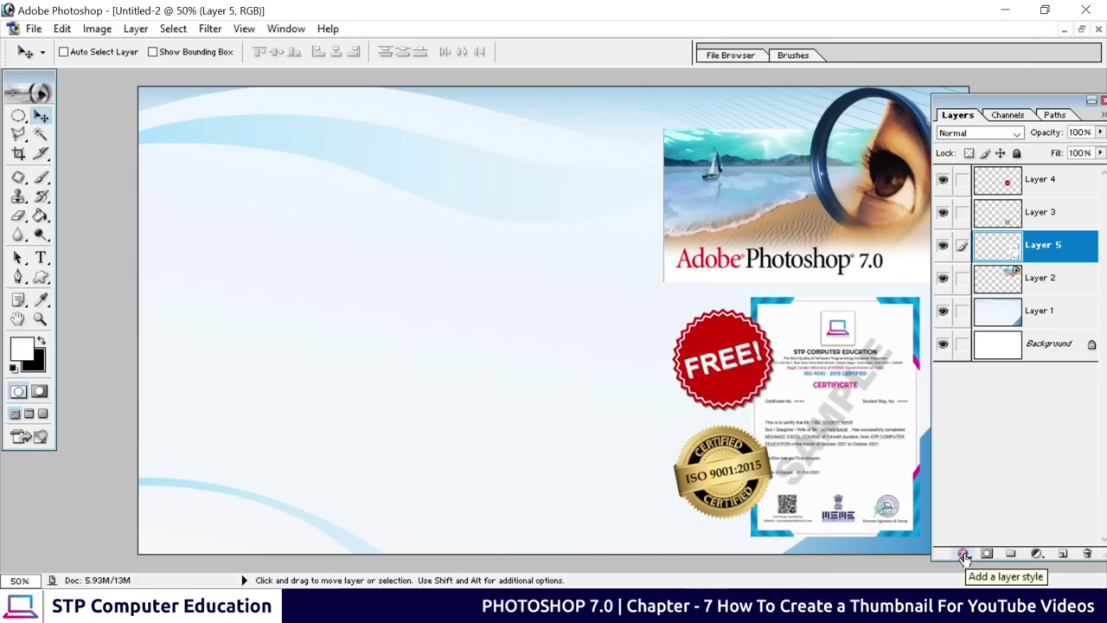
left_click(963, 555)
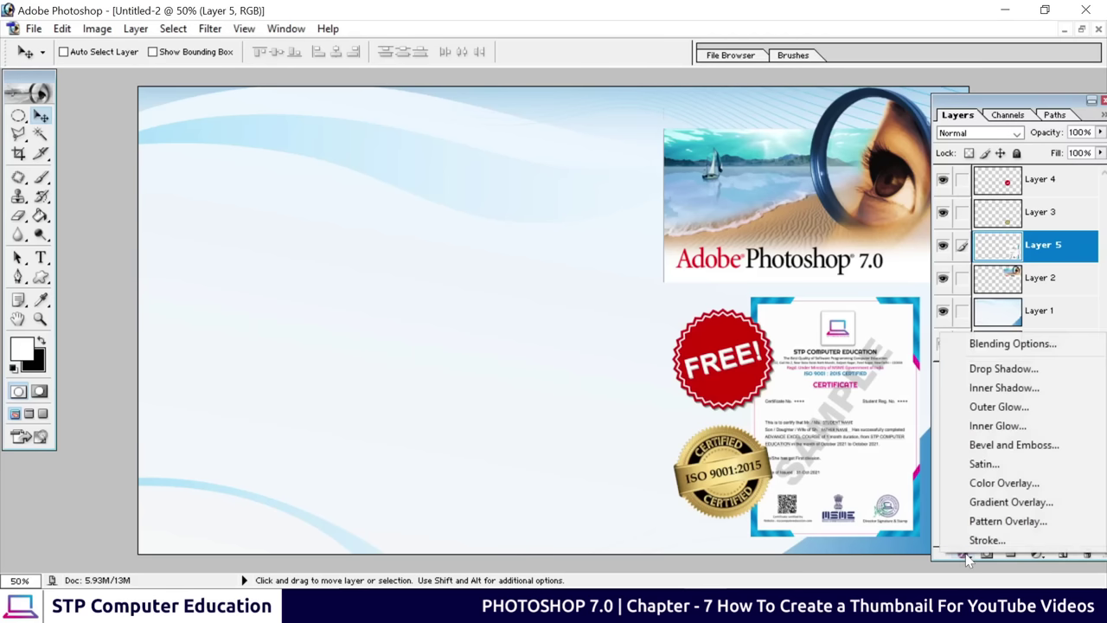
Add a Drop Shadow to Layer 5's certificate with 20 px distance at 75% opacity
left_click(998, 378)
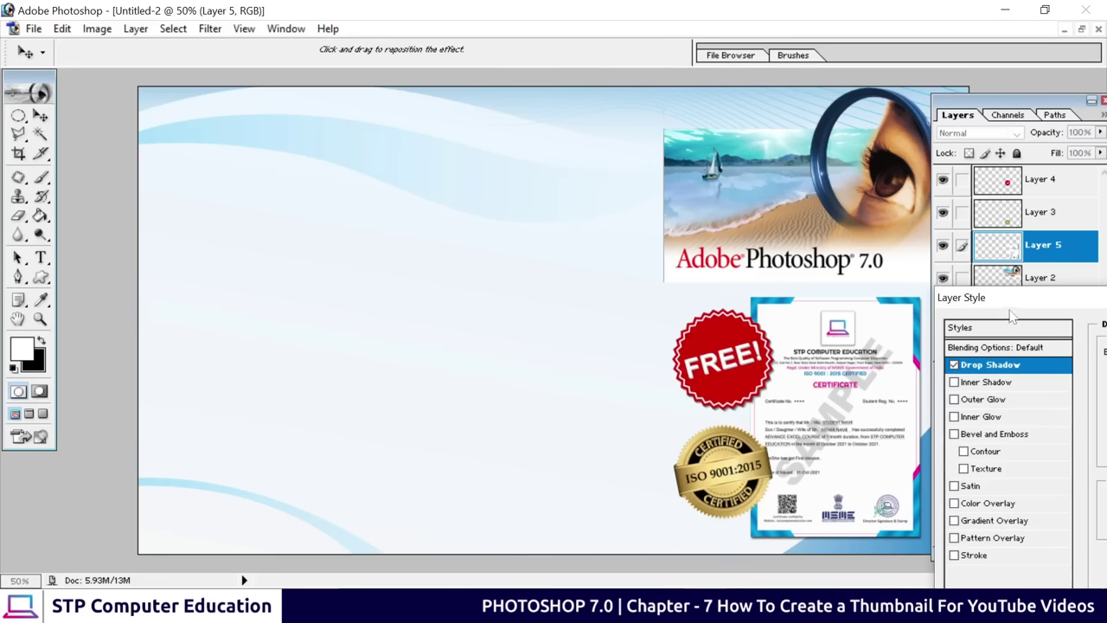
left_click_drag(1031, 300, 274, 120)
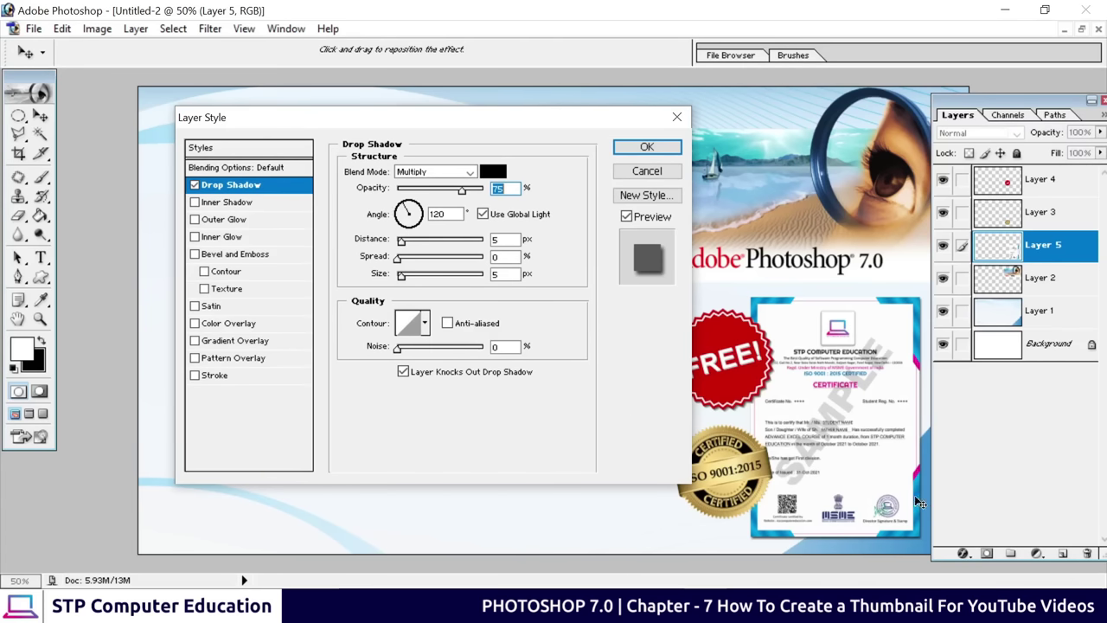
left_click(401, 278)
left_click_drag(403, 281, 410, 289)
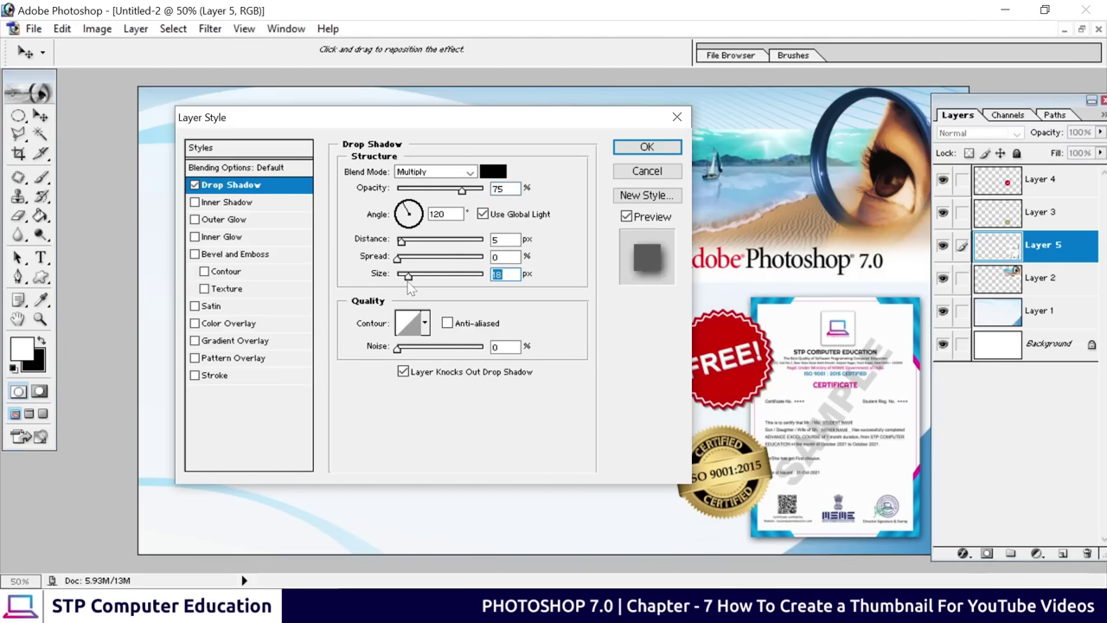
left_click_drag(401, 242, 415, 252)
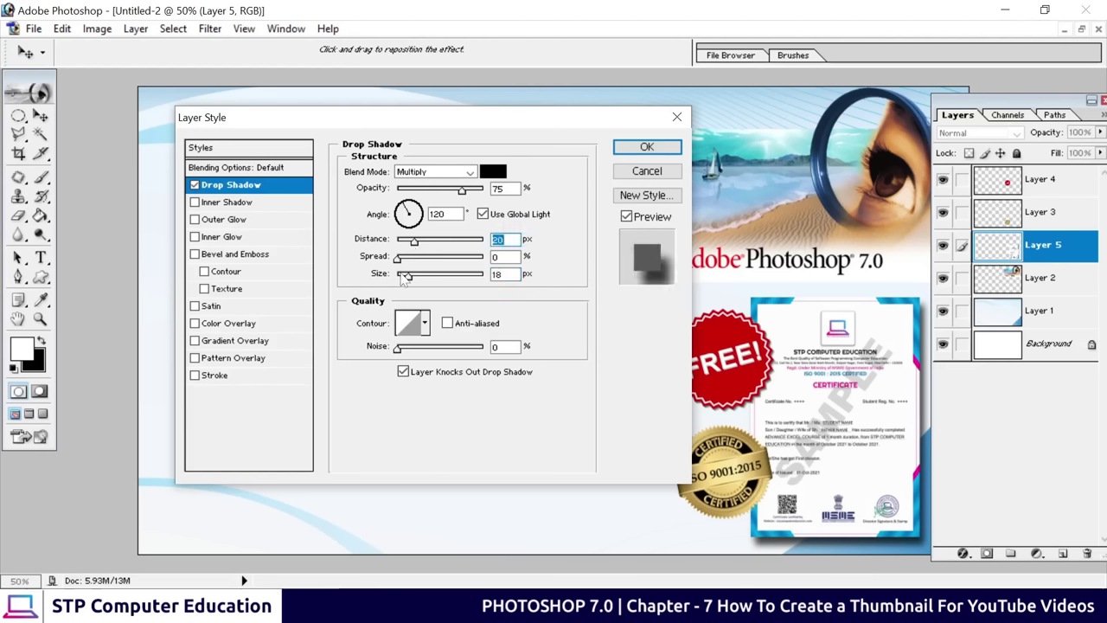
left_click_drag(407, 275, 403, 275)
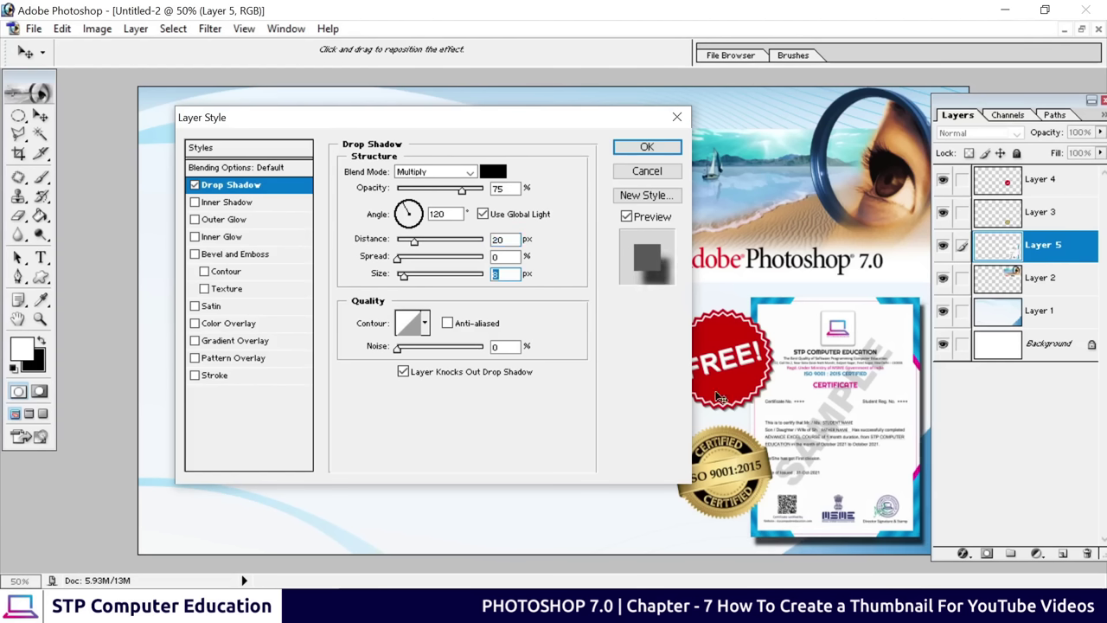
left_click(648, 149)
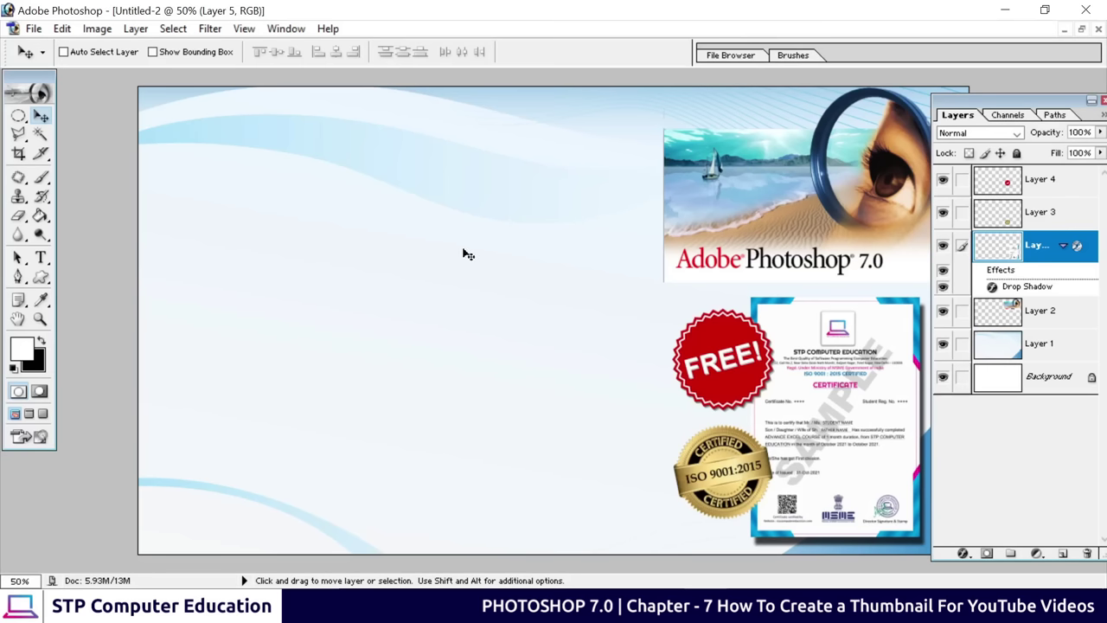
Start a new text layer at the thumbnail's upper left and clear the trial text
left_click(41, 257)
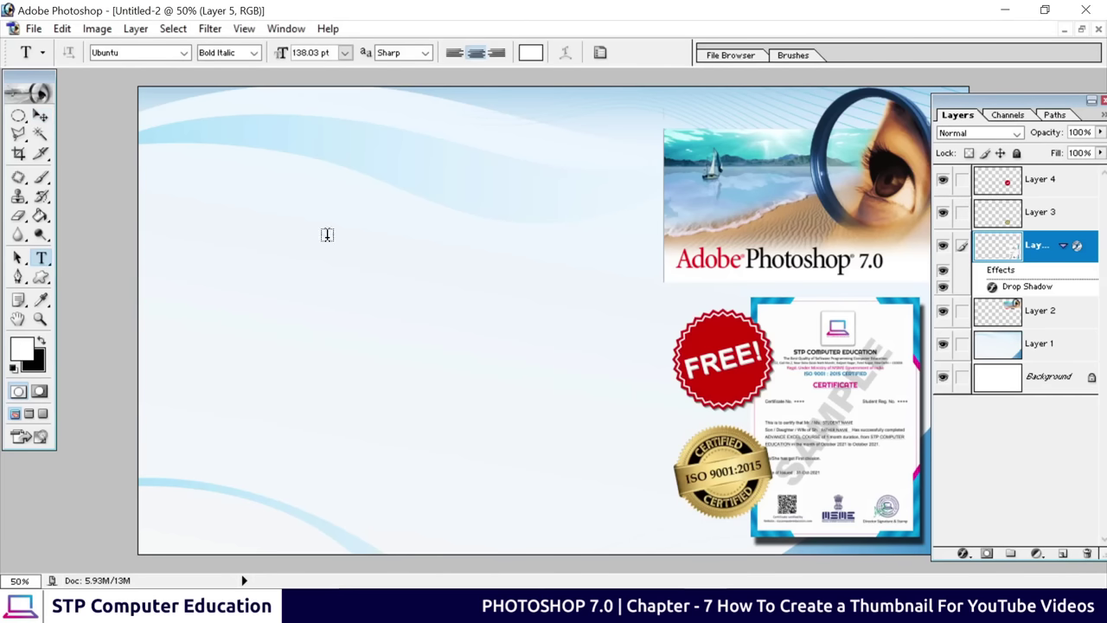
left_click(291, 209)
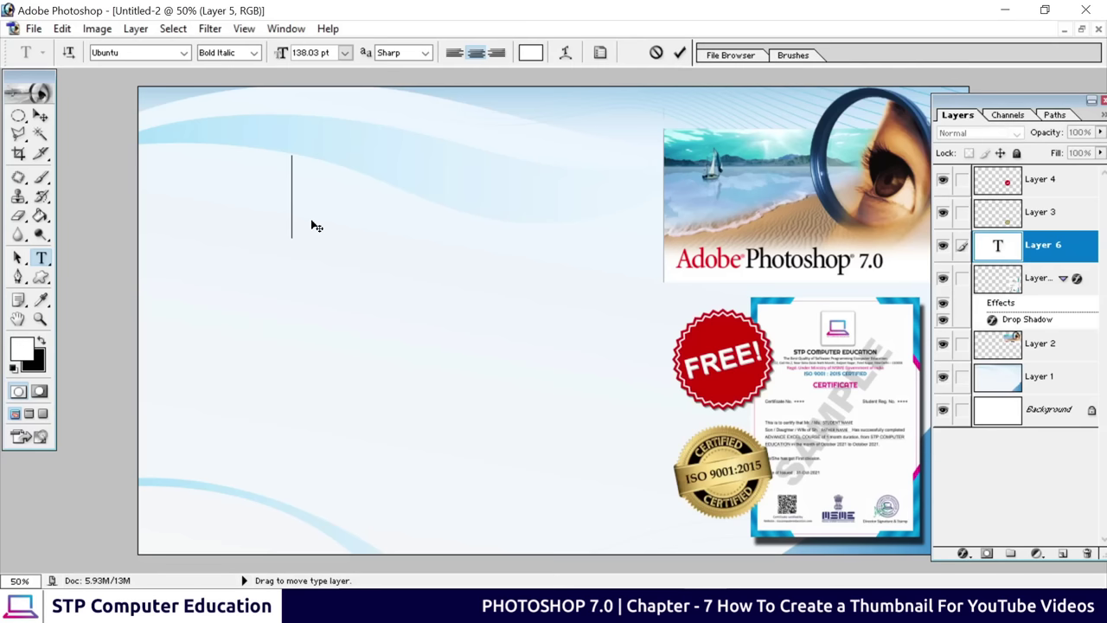
type("Afsdfsd")
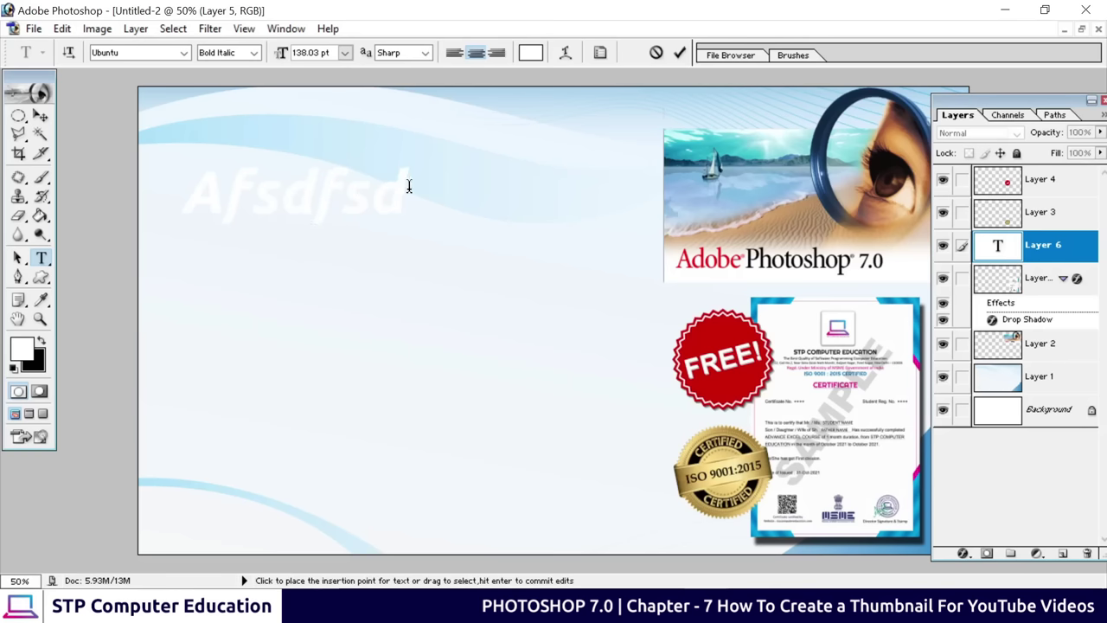
left_click_drag(406, 189, 180, 204)
left_click(346, 203)
left_click_drag(186, 198, 406, 195)
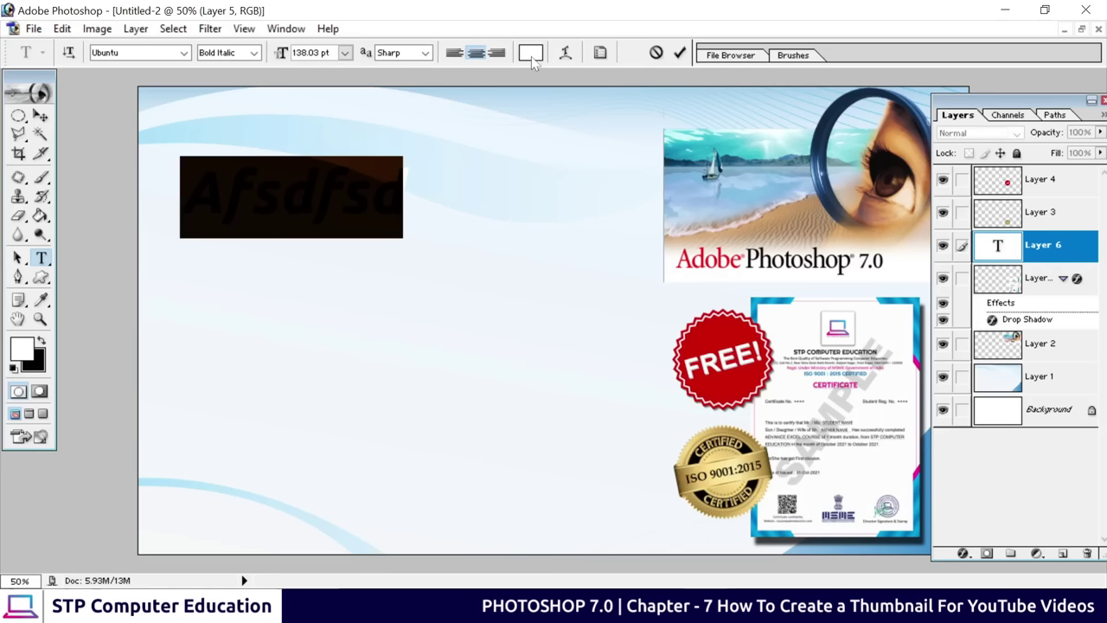
key("BackSpace")
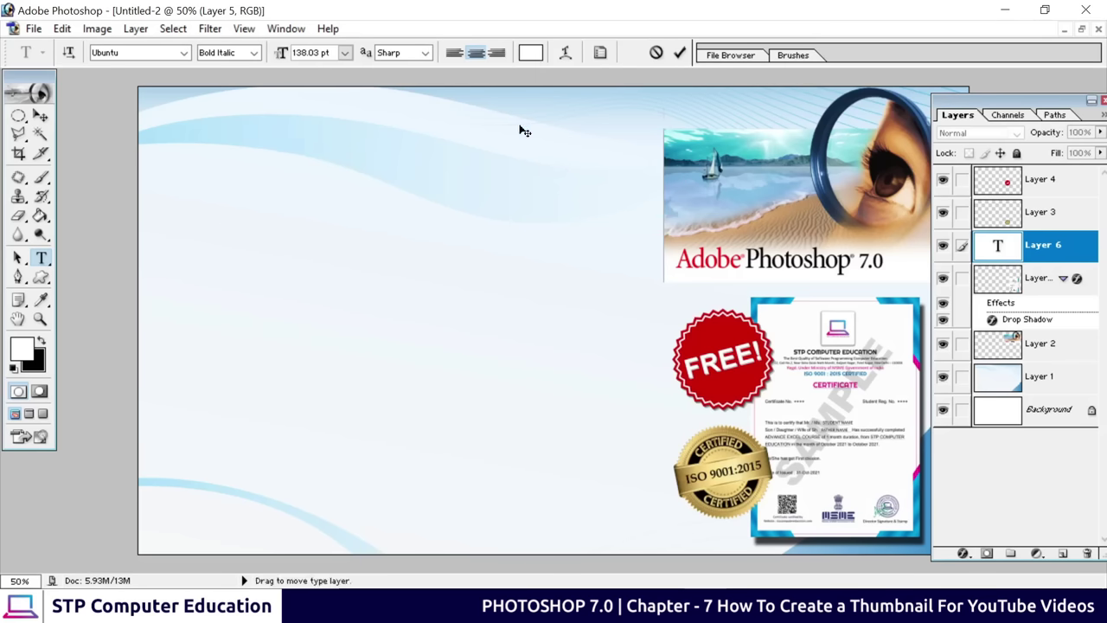
Set the text colour to red EF0000, type 'Adobe' and commit it
left_click(530, 53)
left_click_drag(465, 260, 540, 202)
left_click(653, 179)
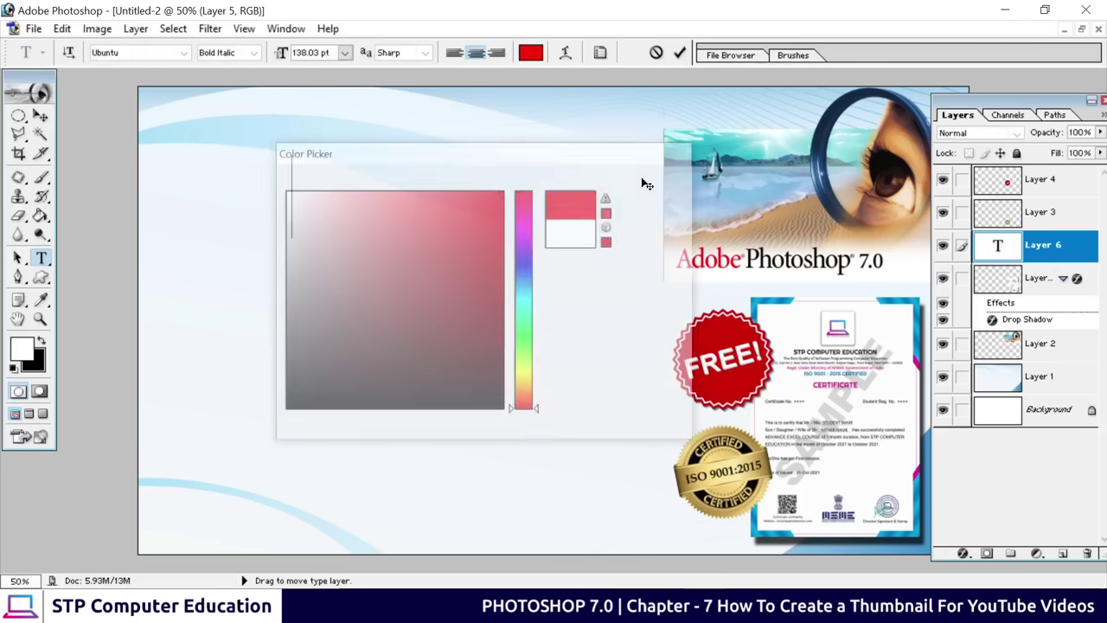
type("dffdf")
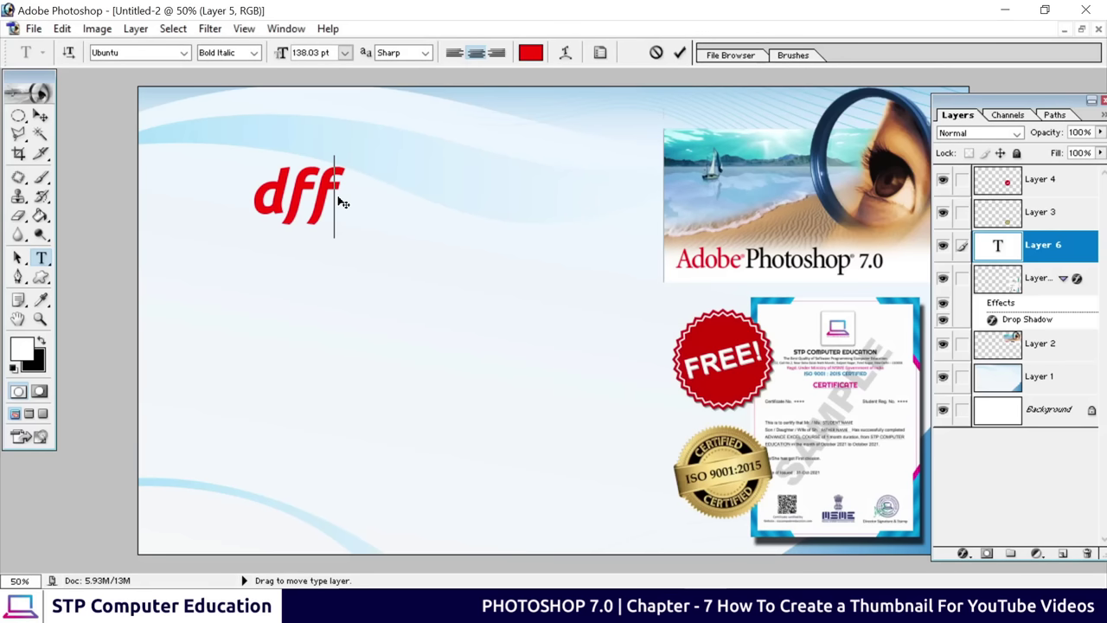
key("BackSpace")
key("BackSpace")
key("BackSpace")
key("BackSpace")
key("BackSpace")
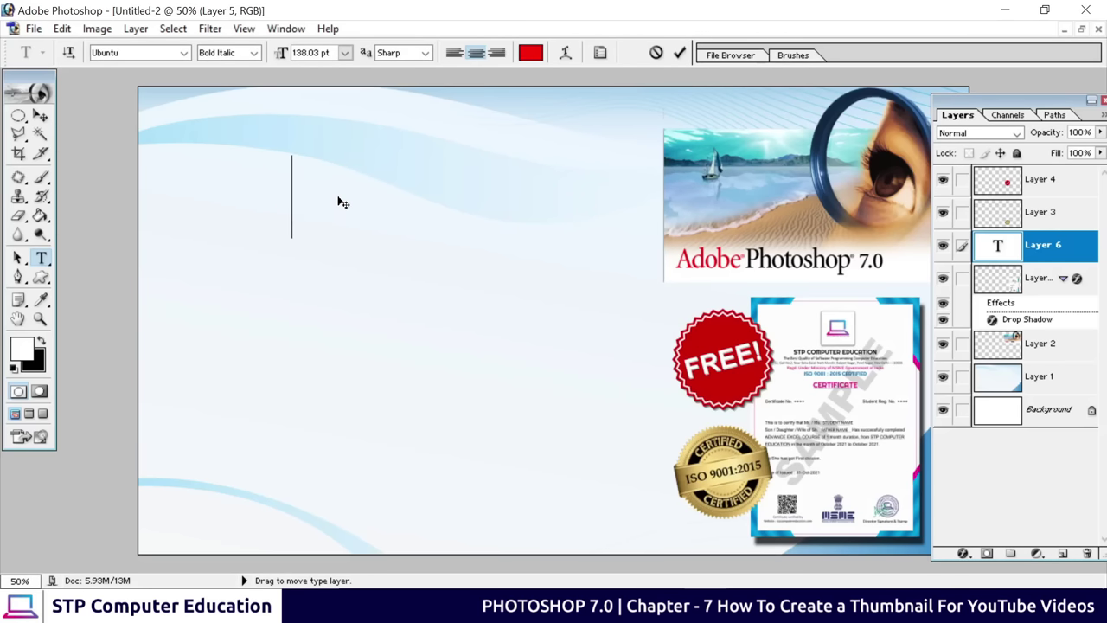
type("Adobe")
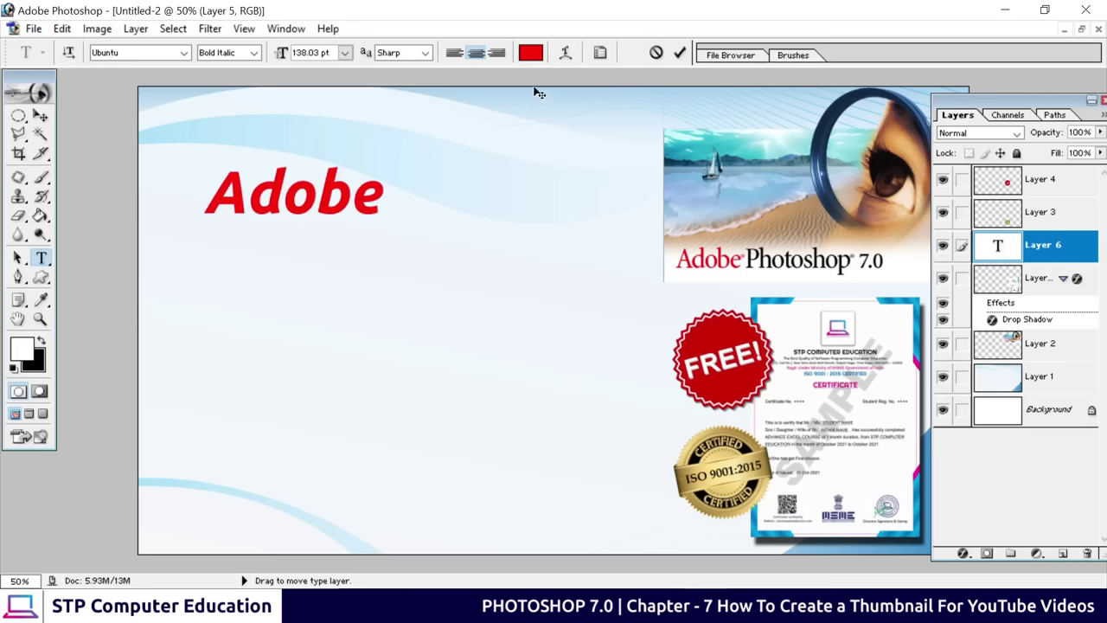
left_click(680, 53)
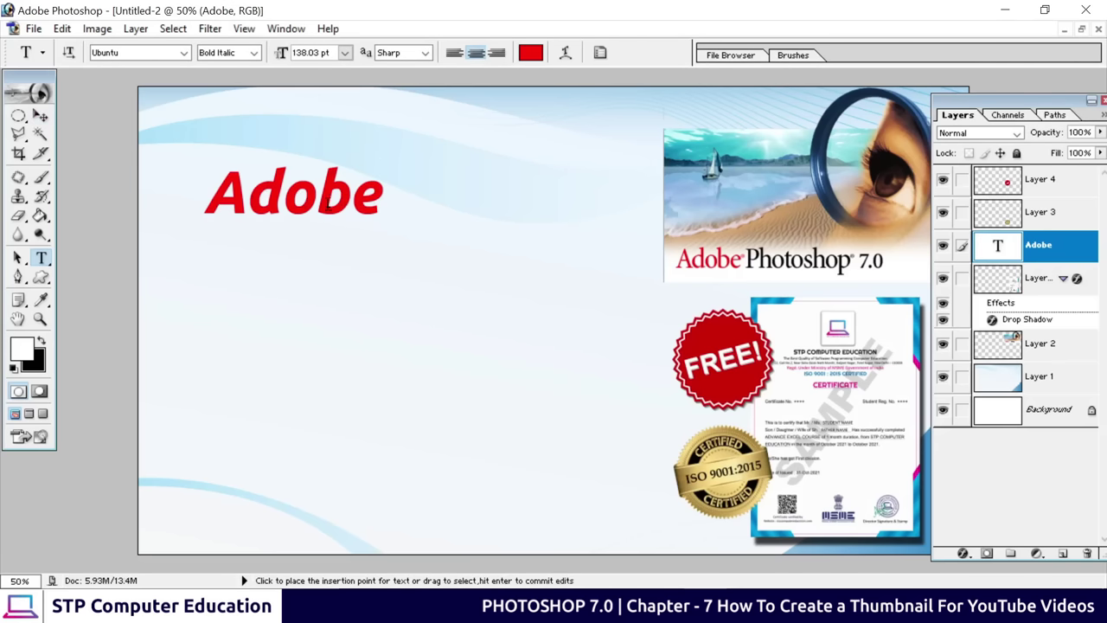
Scale the red 'Adobe' text up to about 121% and nudge it up and left
left_click(40, 115)
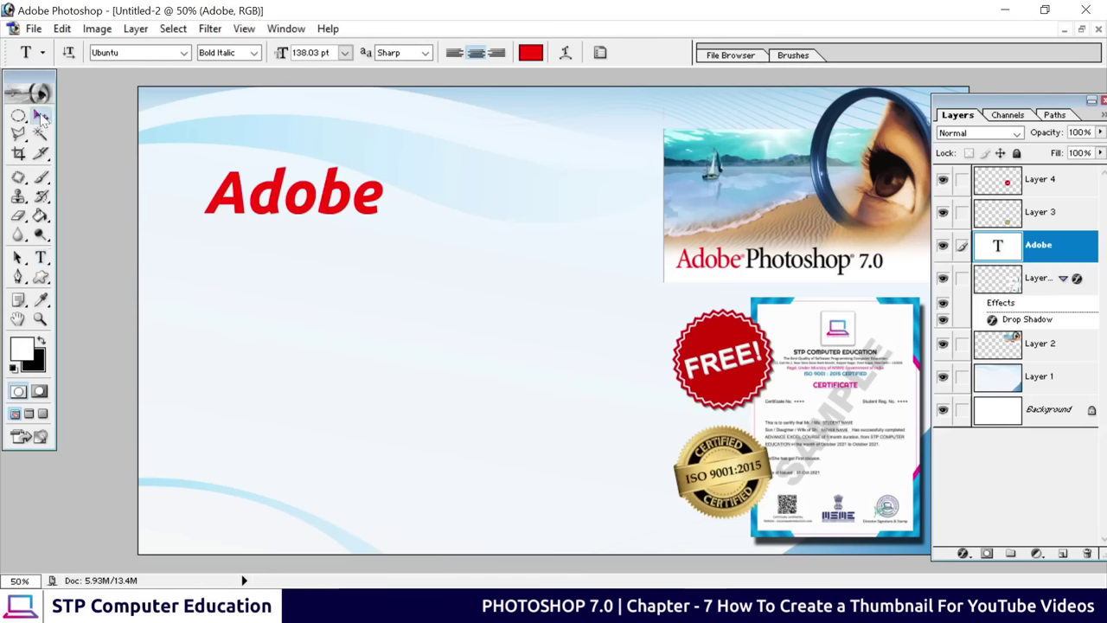
left_click_drag(241, 201, 208, 162)
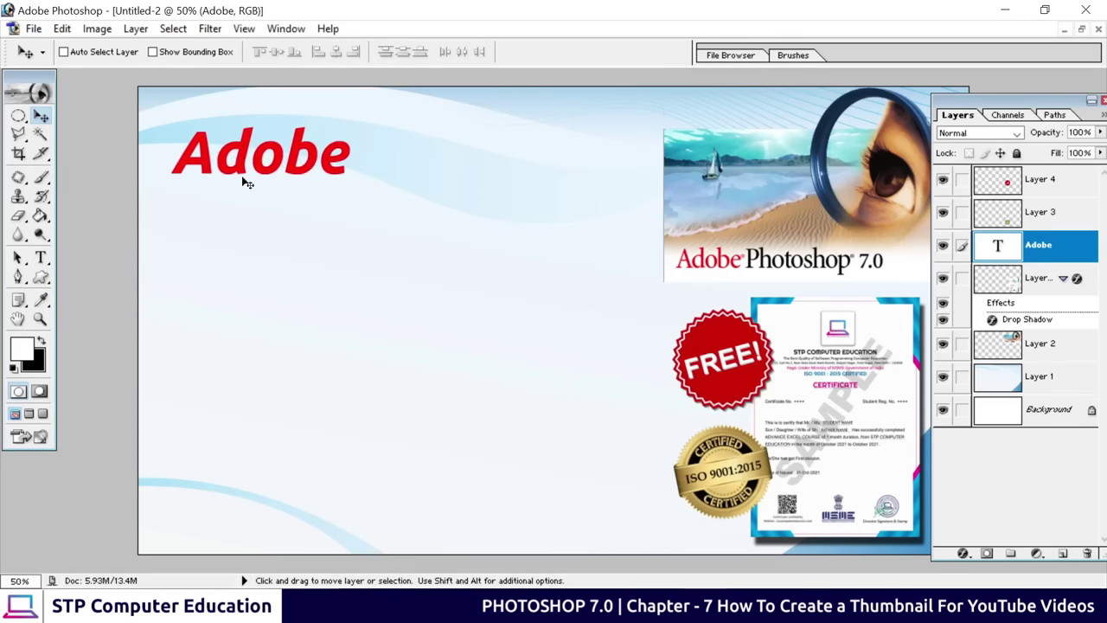
key("ctrl+t")
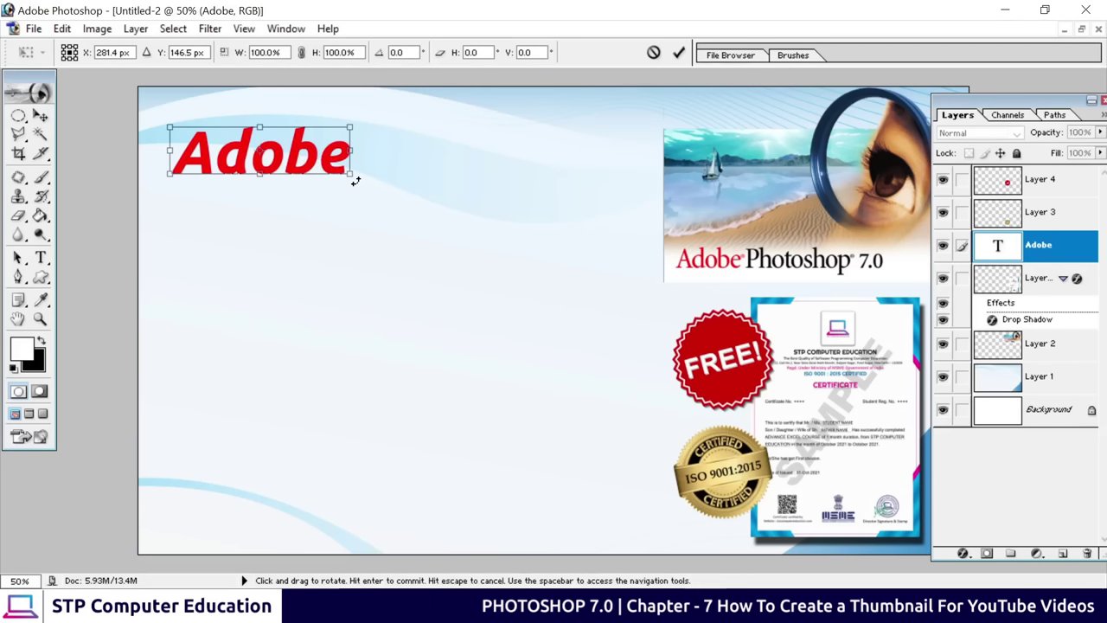
left_click_drag(350, 173, 388, 206)
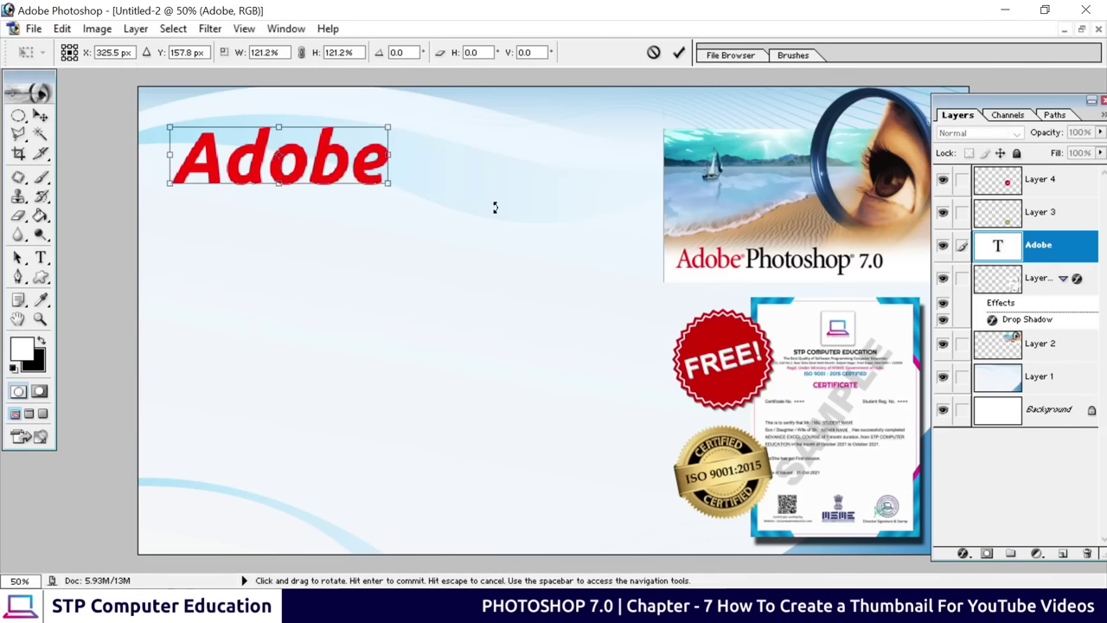
left_click(679, 52)
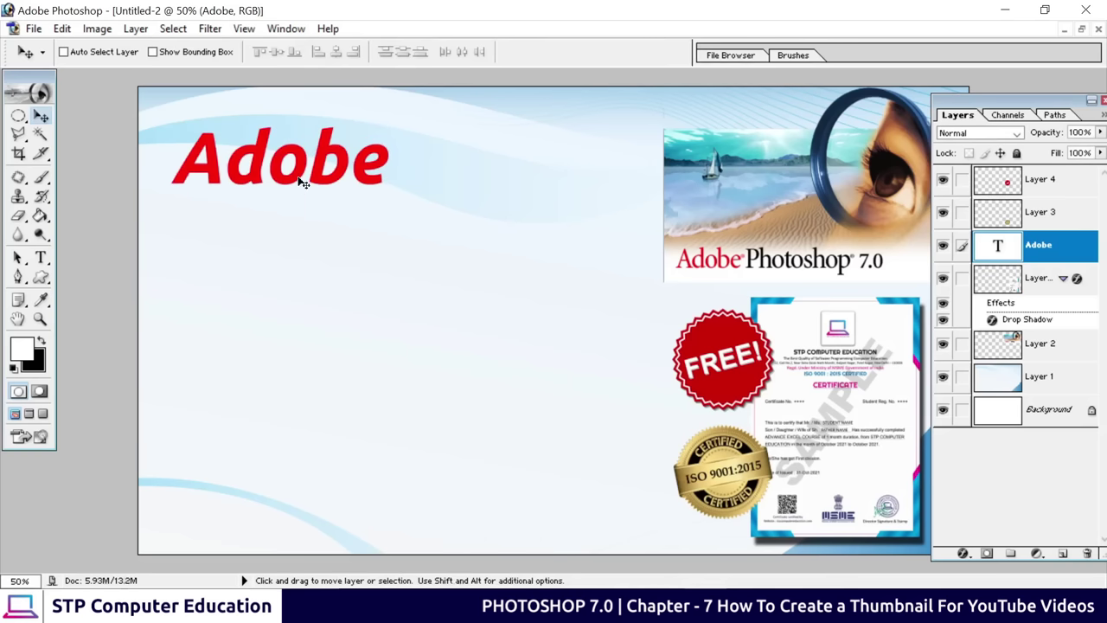
left_click_drag(302, 183, 294, 174)
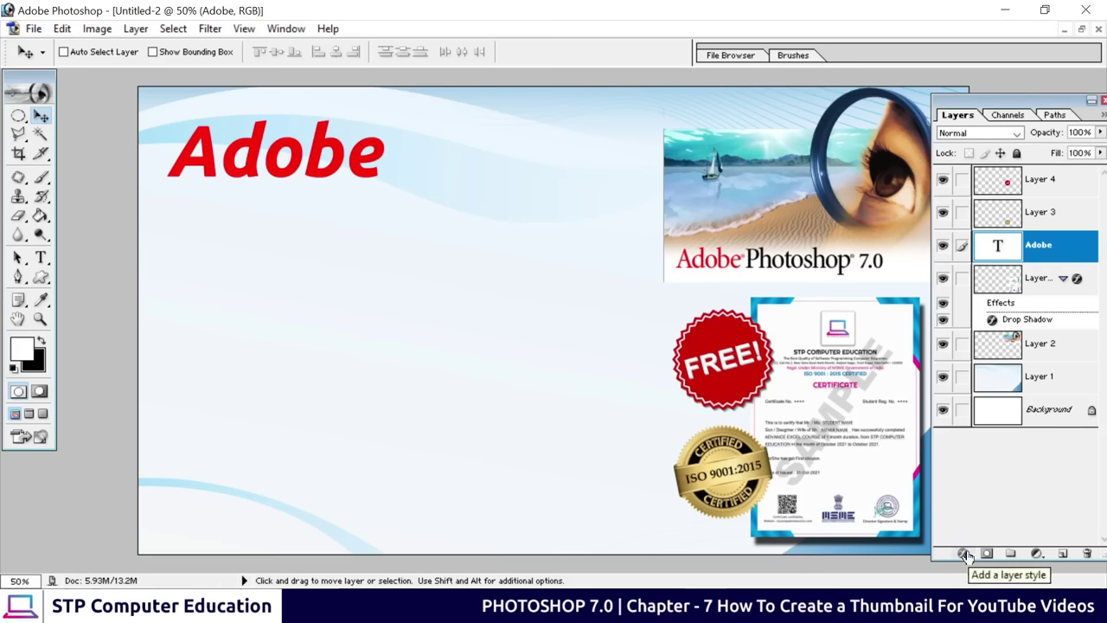
Apply a Bevel and Emboss layer style to the red 'Adobe' text layer
left_click(966, 554)
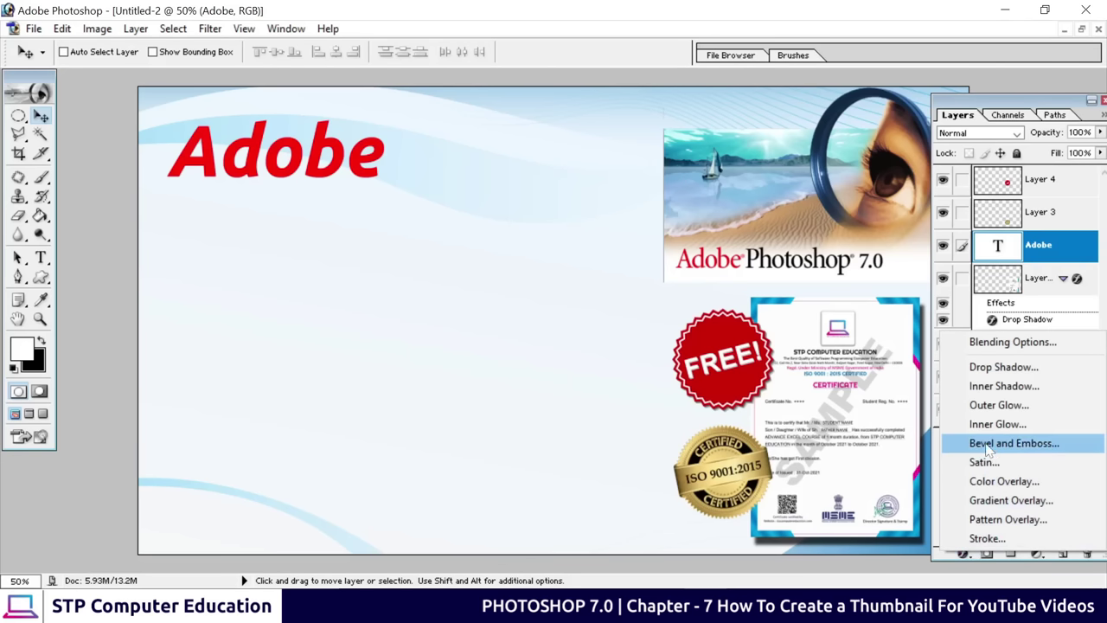
left_click(1044, 457)
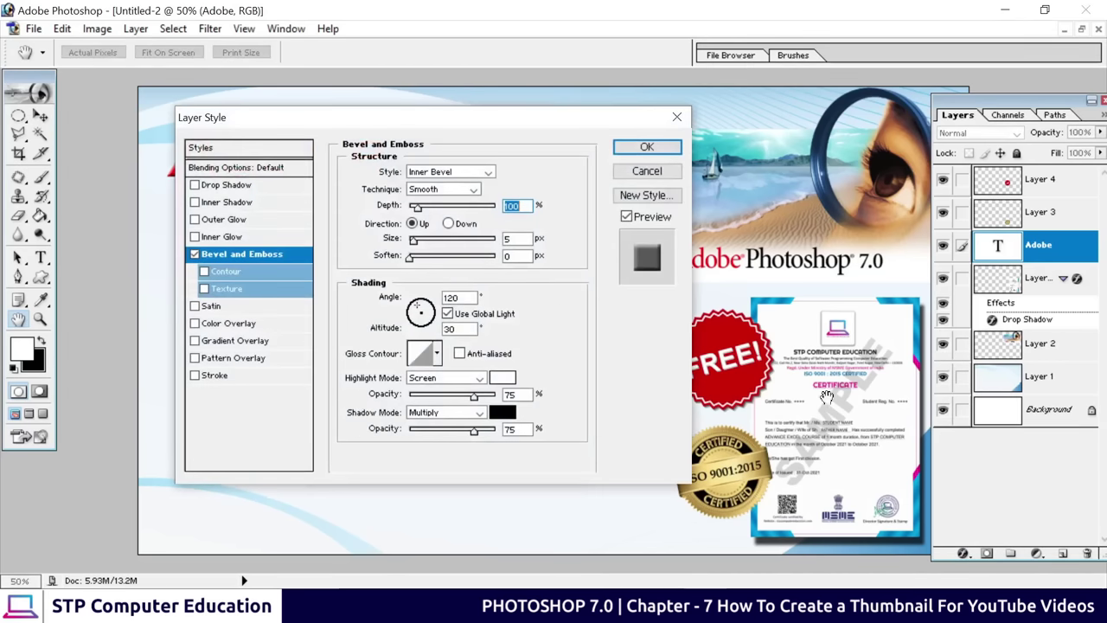
left_click_drag(296, 117, 556, 136)
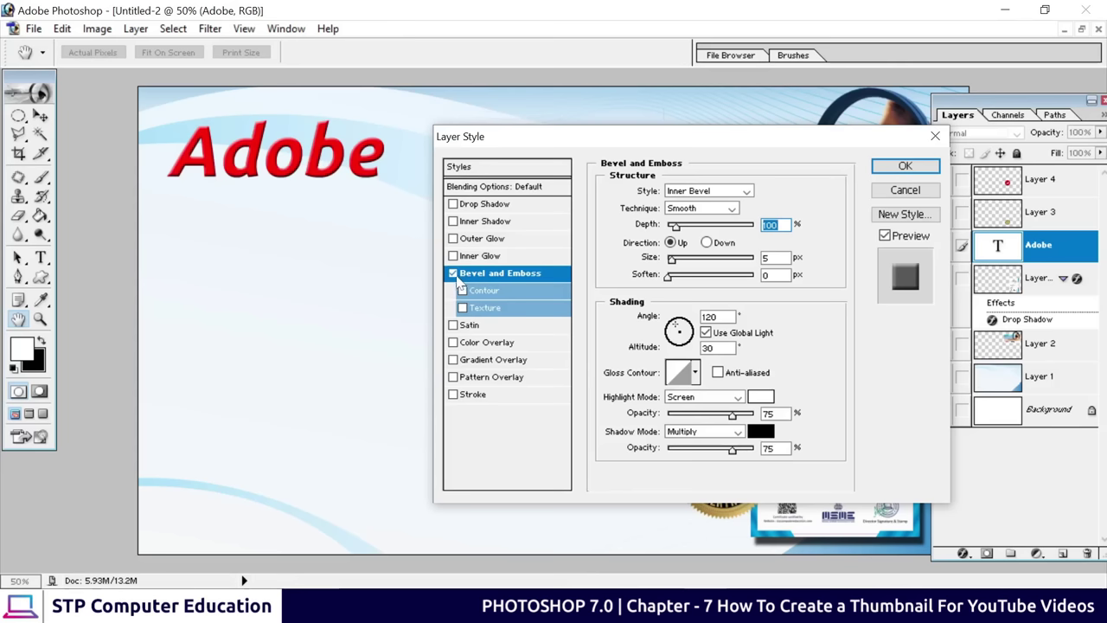
left_click(453, 273)
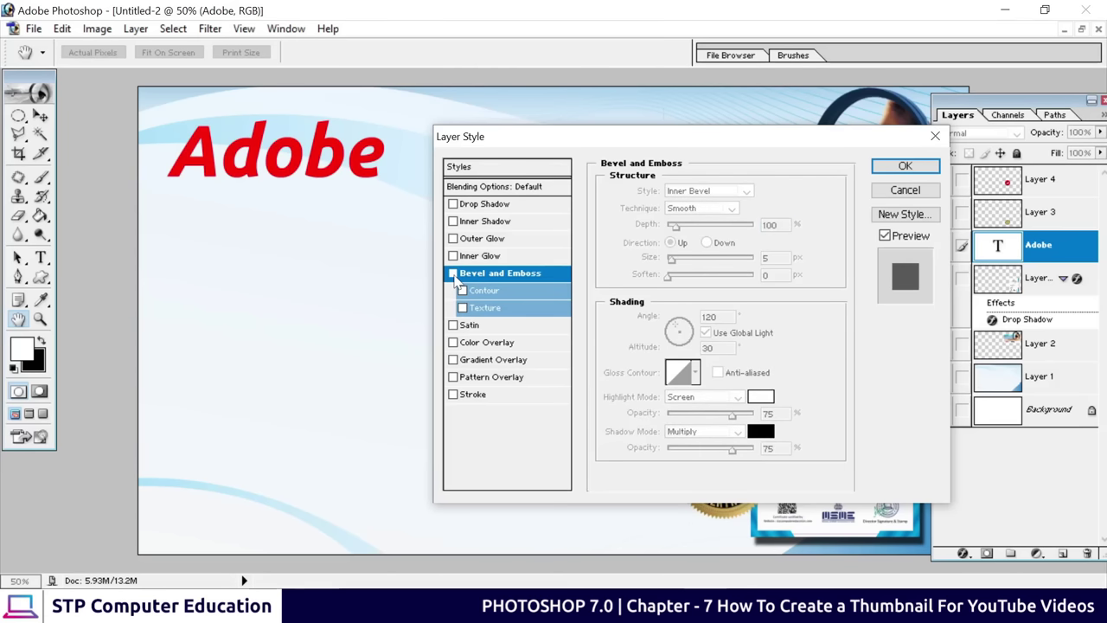
left_click(453, 273)
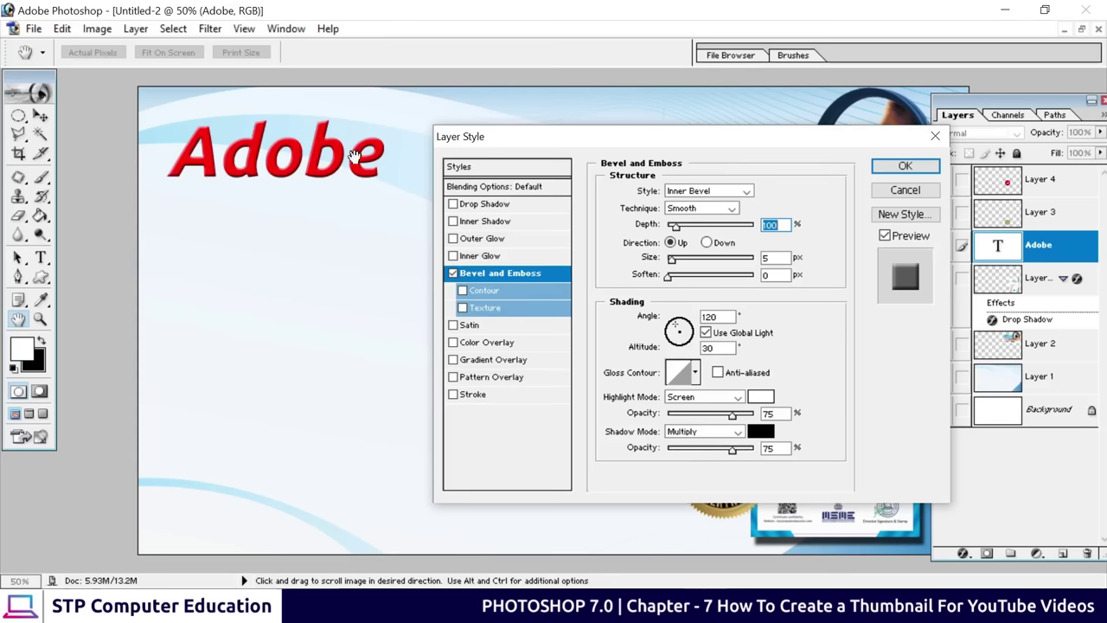
left_click(904, 166)
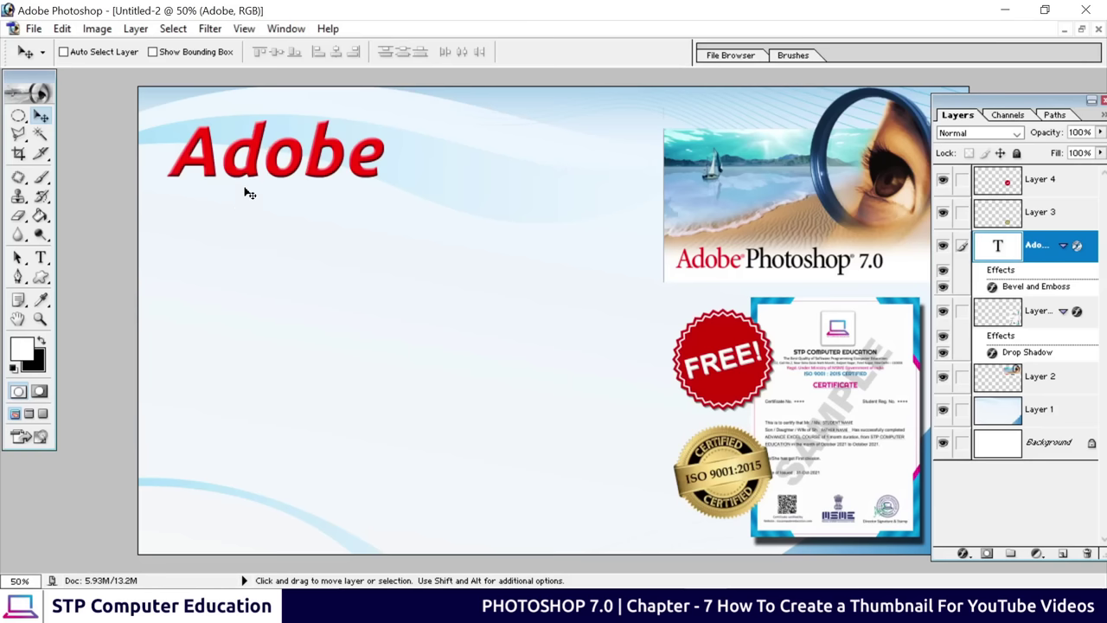
Duplicate the Adobe text below itself and change the copy to read 'Photoshop 7.0'
key("alt")
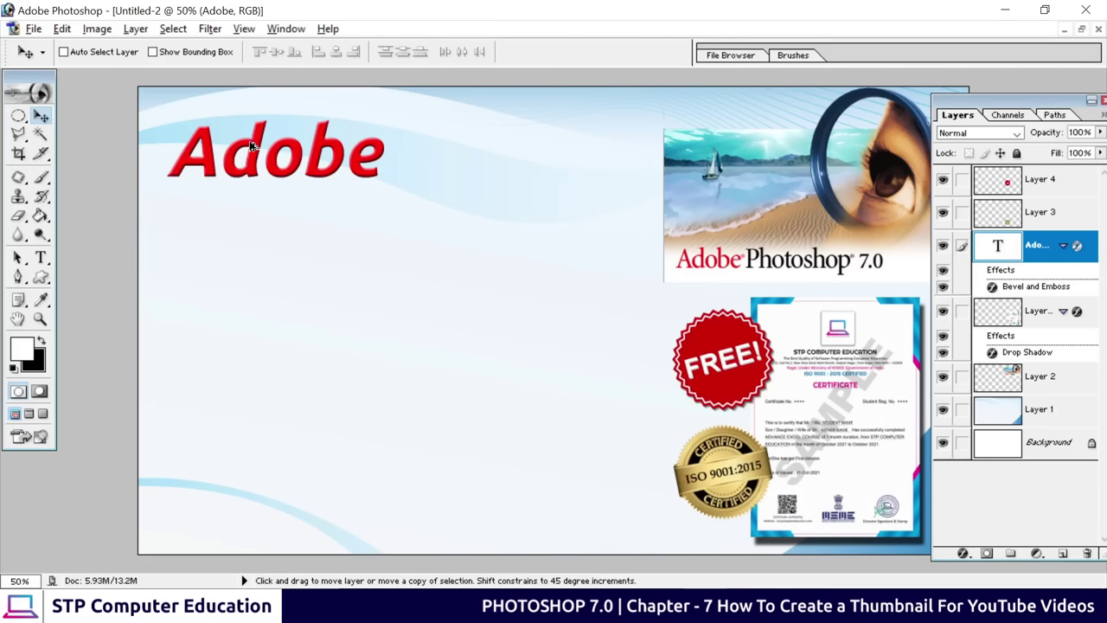
left_click_drag(252, 146, 250, 222)
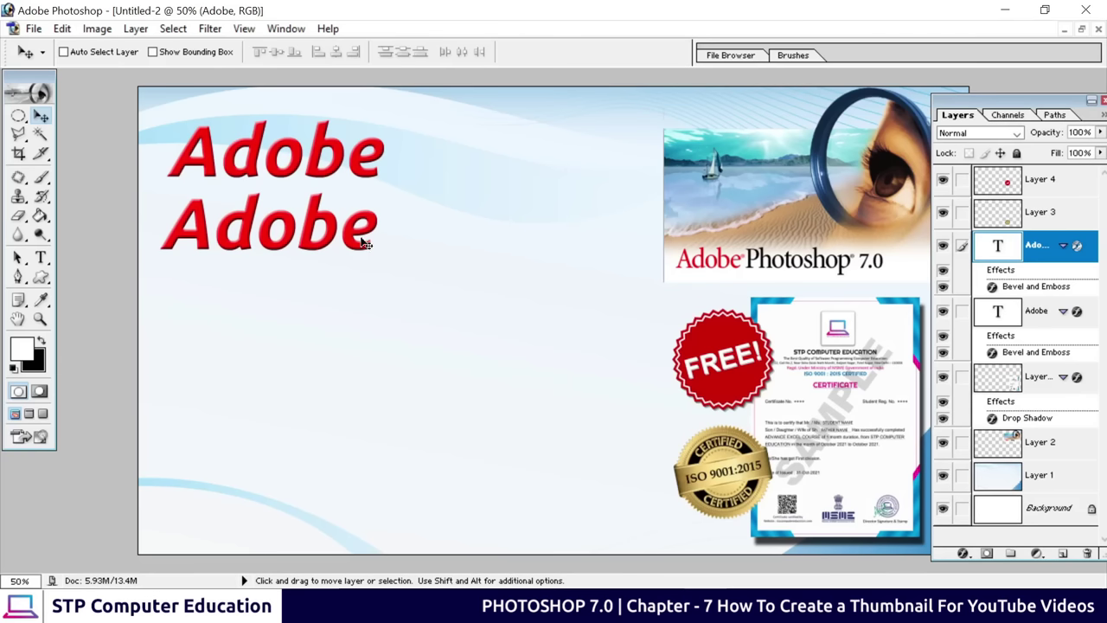
left_click(41, 258)
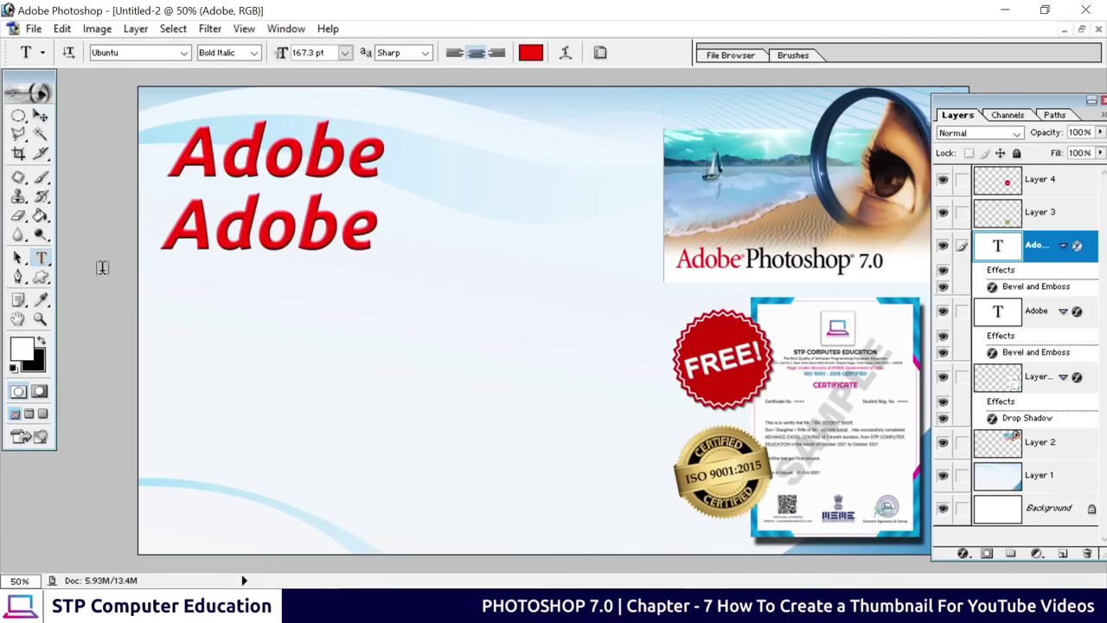
left_click(270, 228)
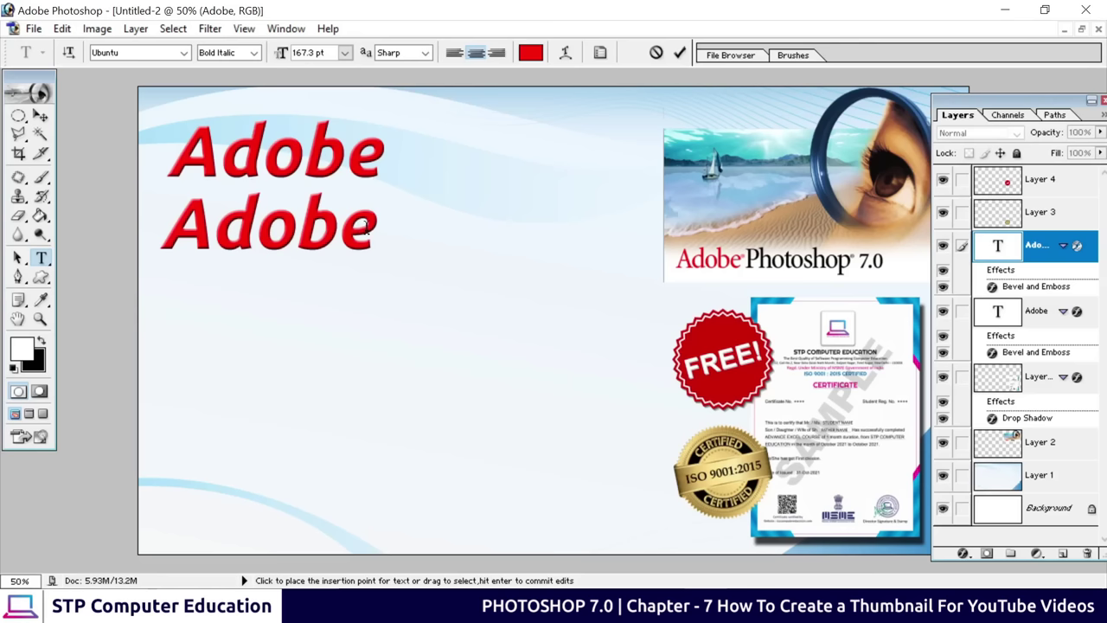
key("BackSpace")
key("BackSpace")
key("BackSpace")
key("BackSpace")
key("BackSpace")
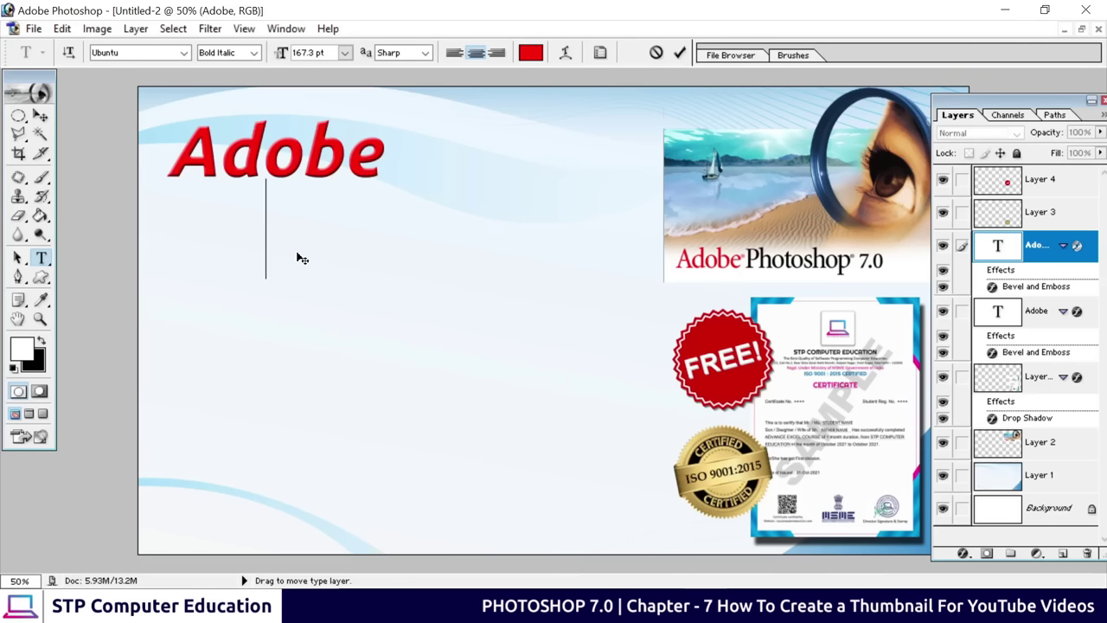
type("Pho")
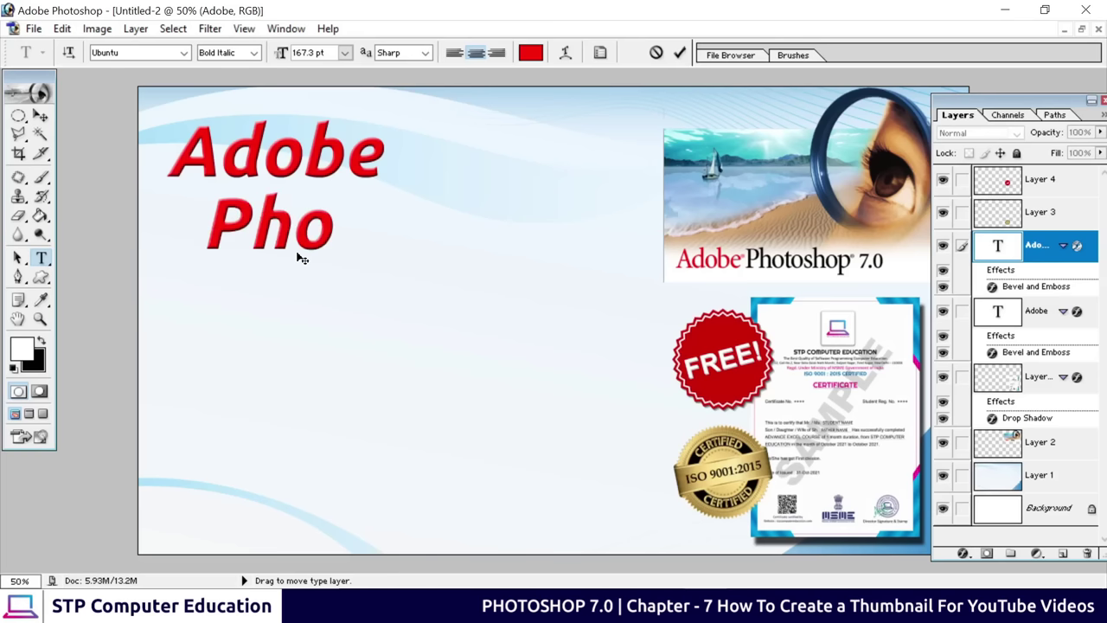
type("tos")
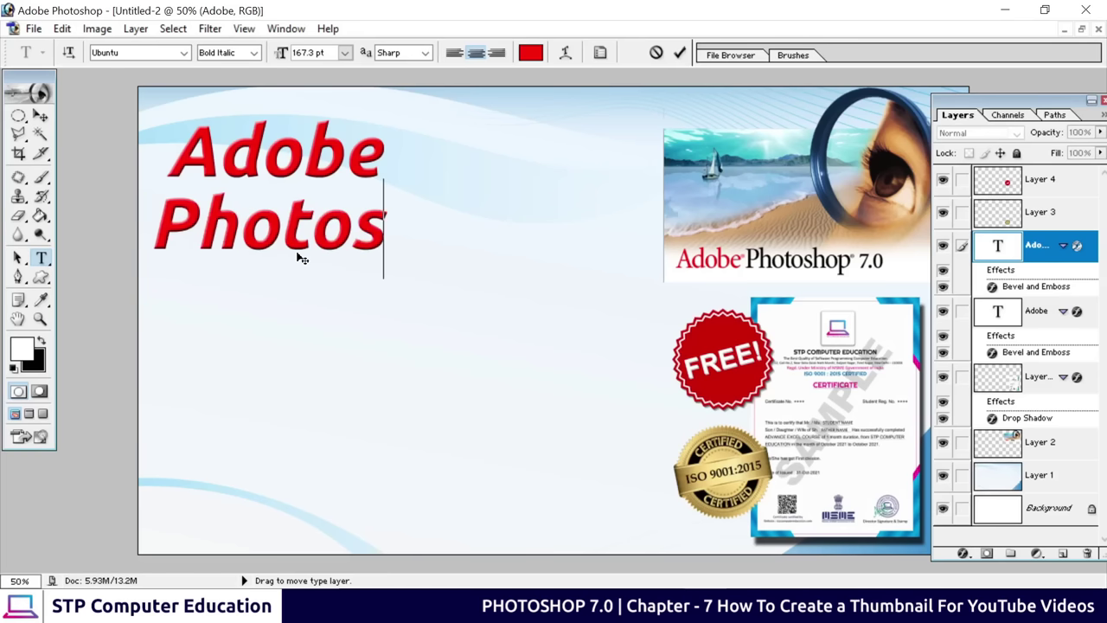
type("hop 7.")
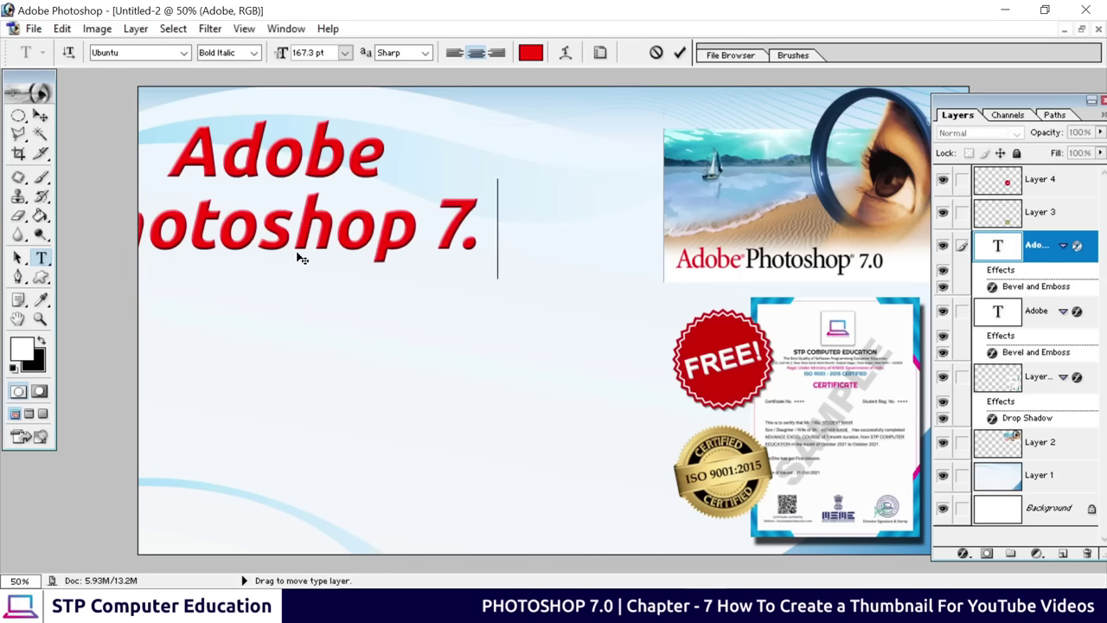
type("0")
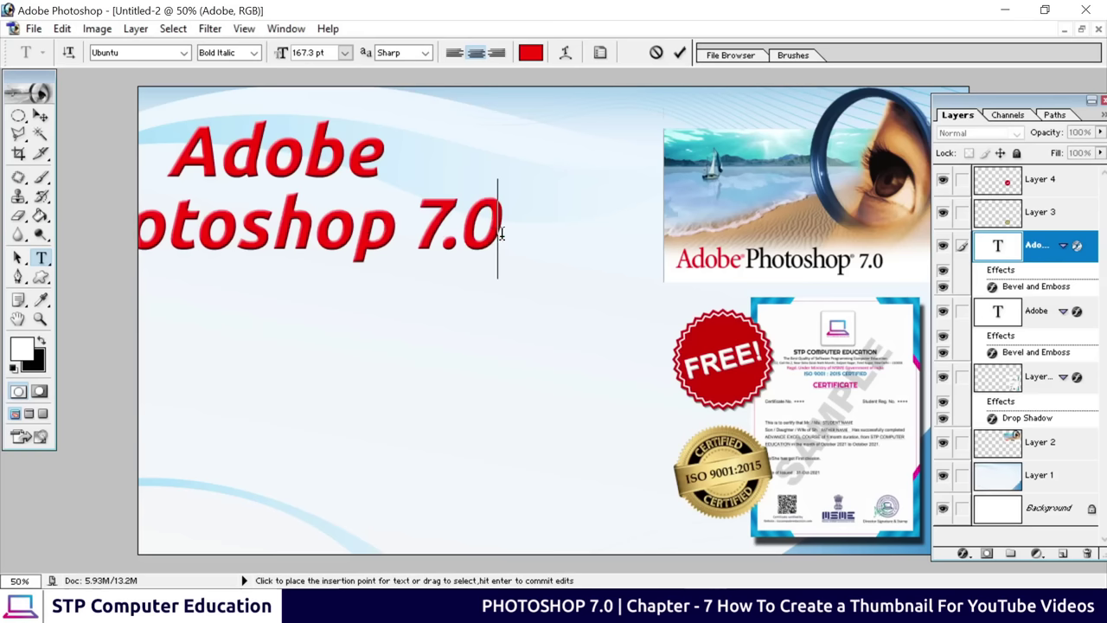
Colour the 'Photoshop 7.0' text black and move it fully inside the canvas
left_click_drag(486, 229, 5, 229)
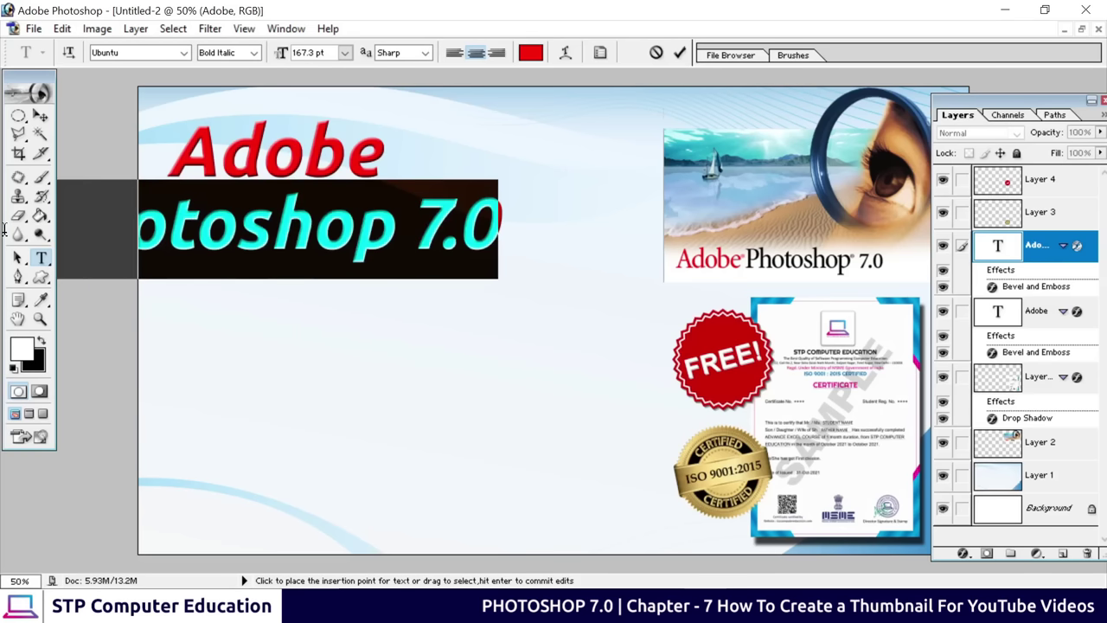
left_click(529, 54)
left_click_drag(413, 344, 239, 438)
left_click(657, 179)
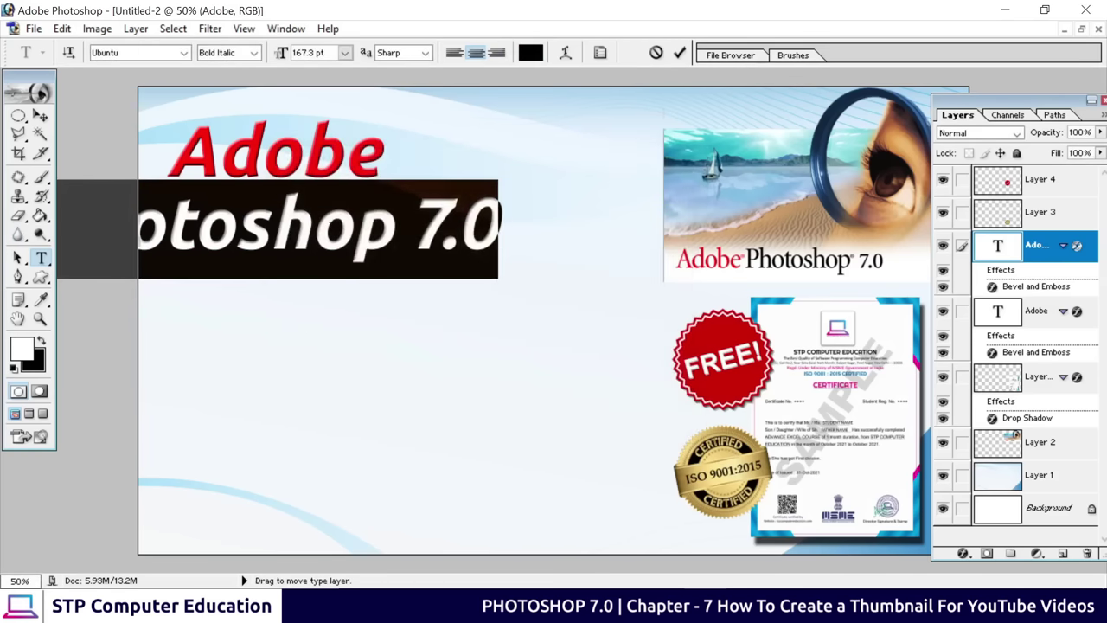
left_click(680, 52)
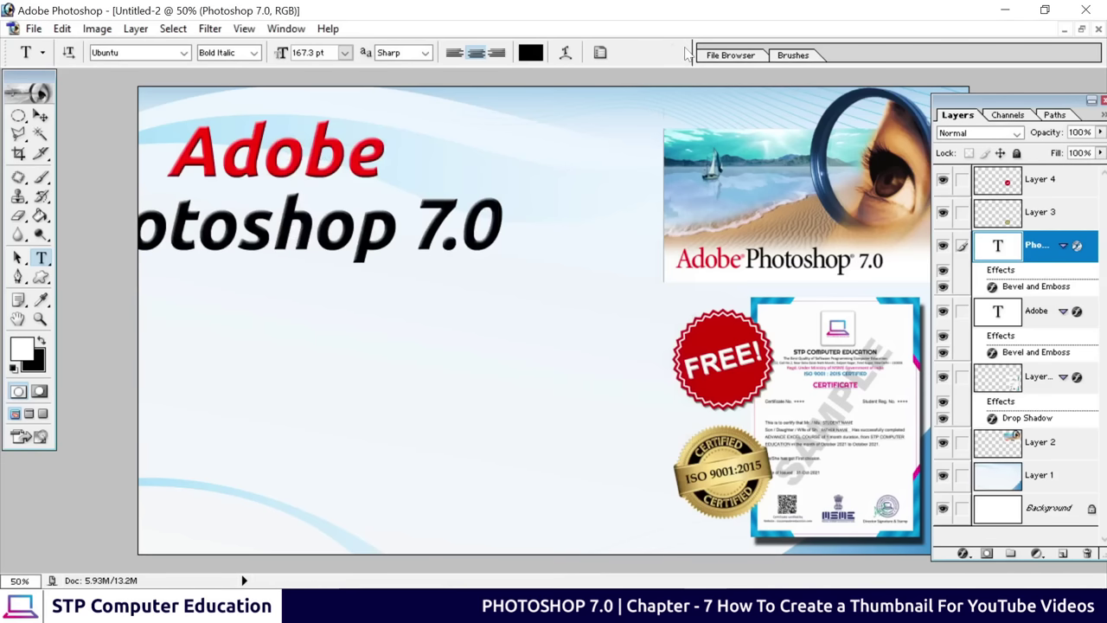
left_click(41, 115)
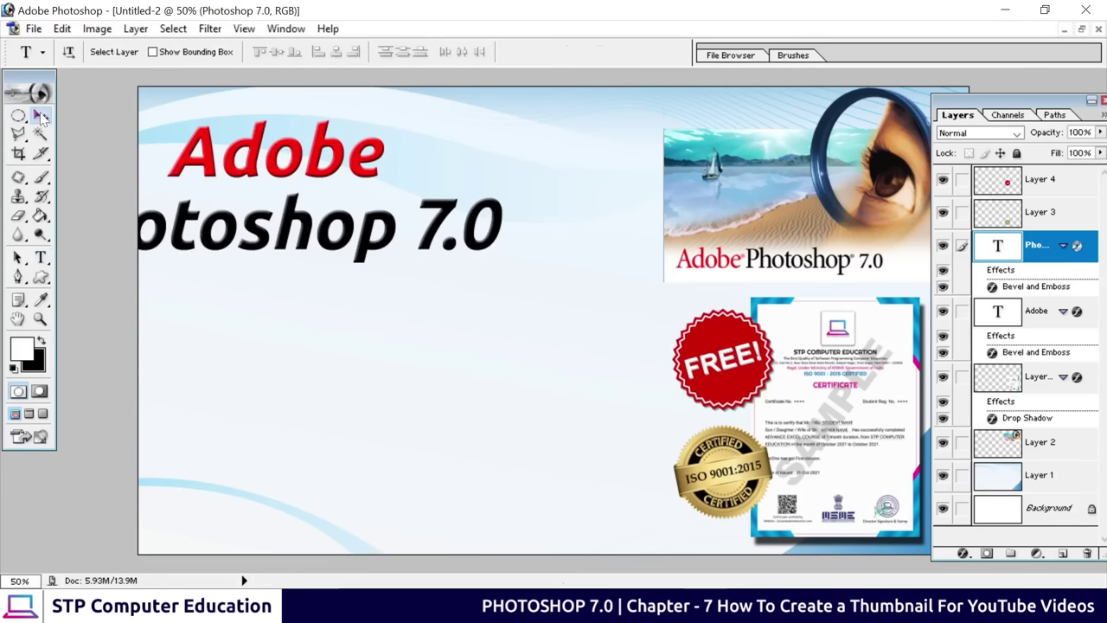
left_click_drag(160, 225, 279, 223)
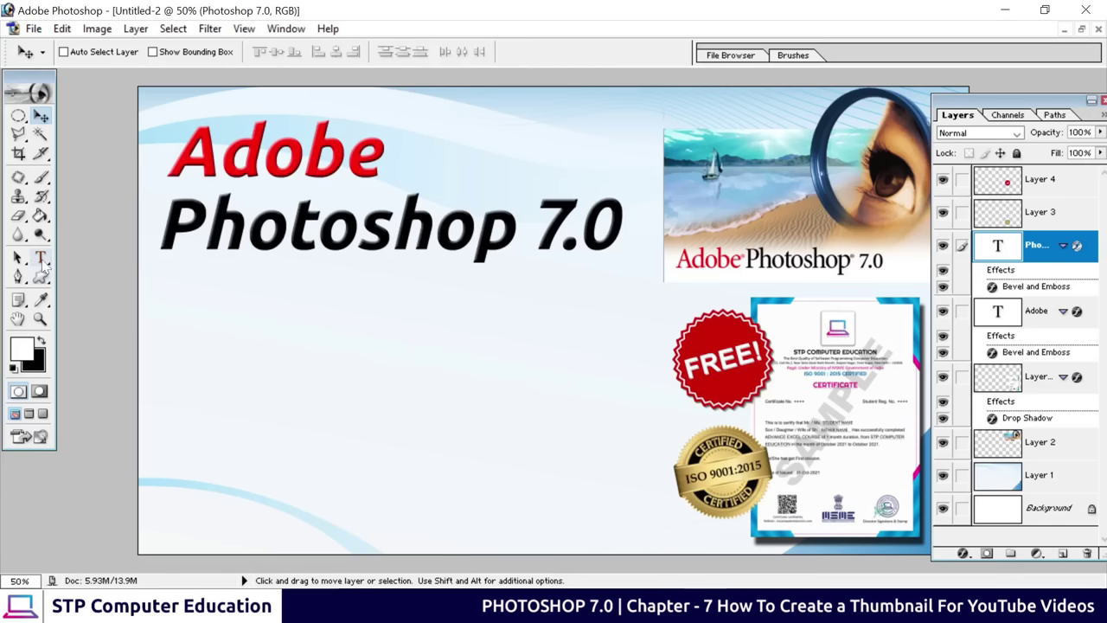
Switch to the Line Tool and set the line weight to 7 px
left_click(41, 280)
right_click(42, 283)
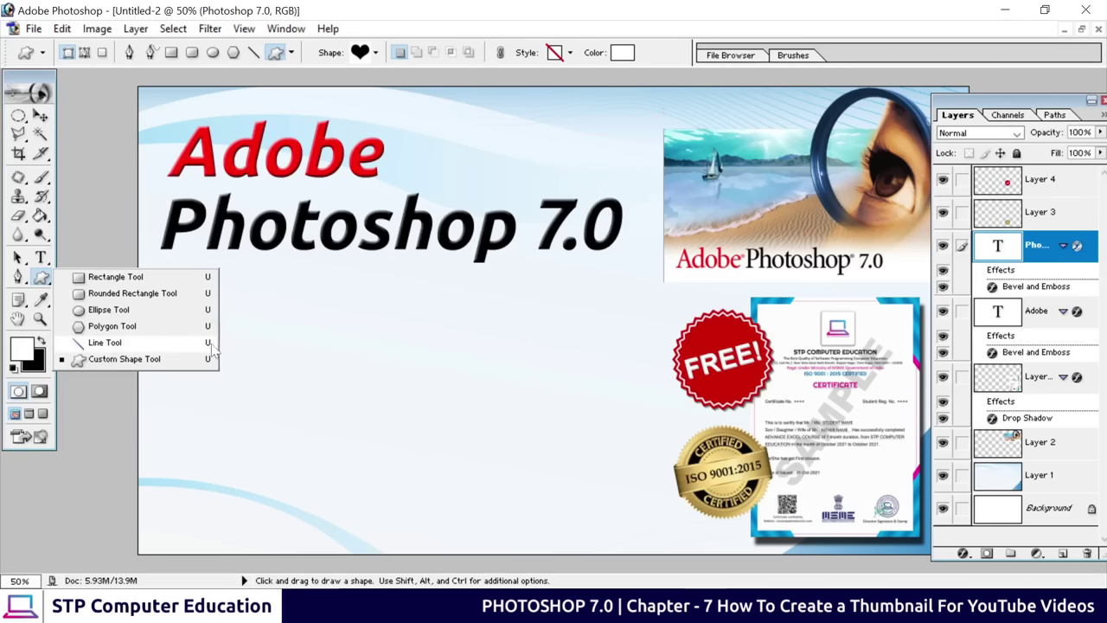
left_click(101, 340)
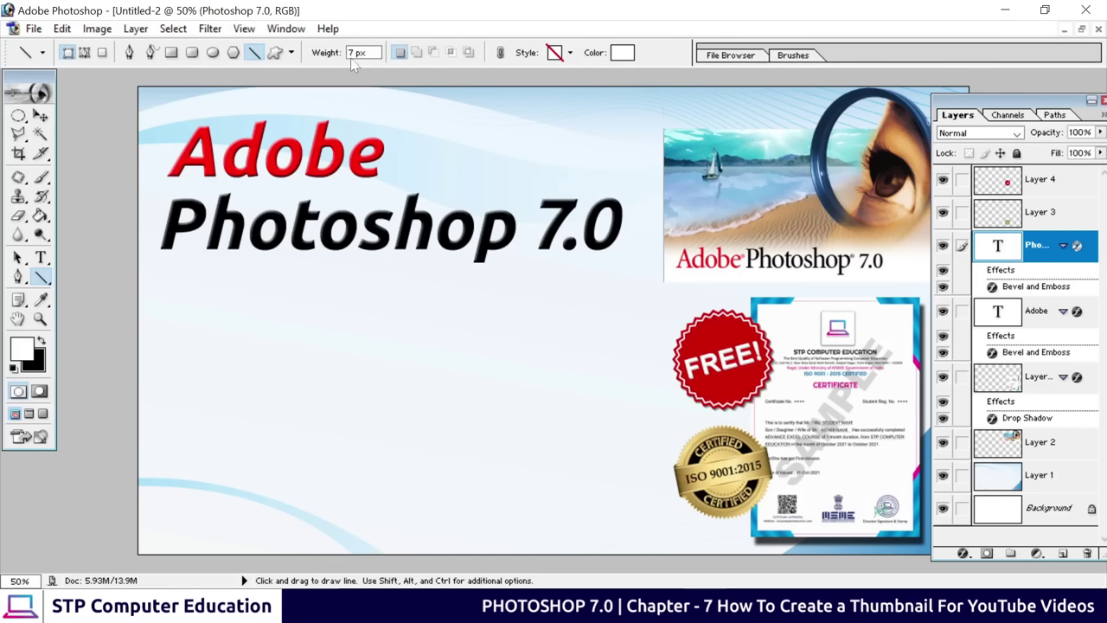
left_click(351, 57)
Sample the Adobe text's red as line colour and draw a horizontal line under 'Photoshop 7.0'
left_click(623, 53)
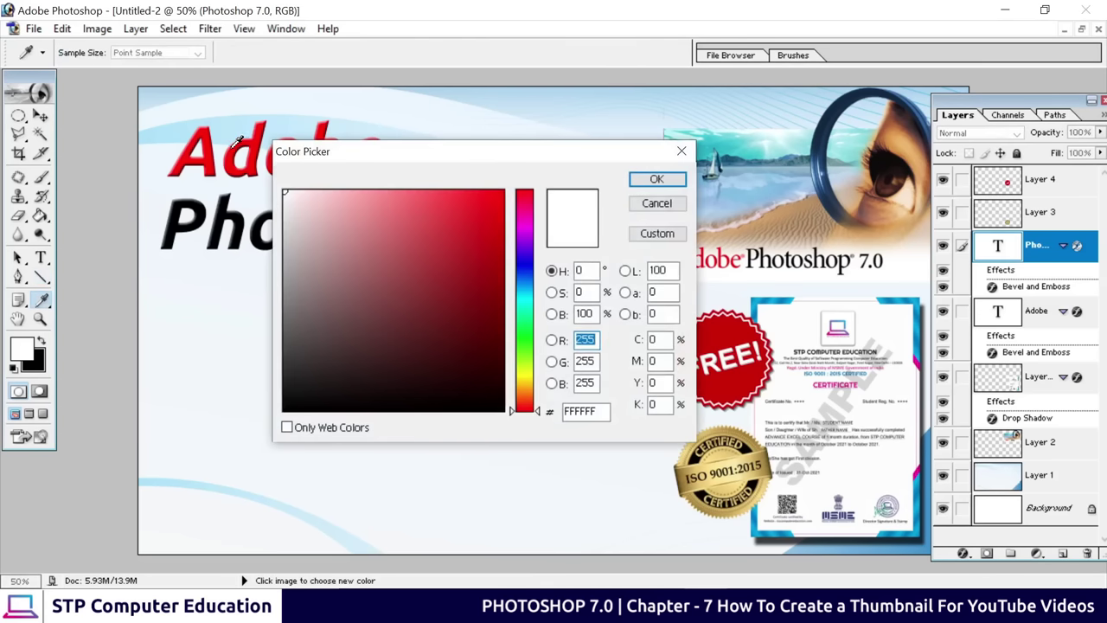
left_click(236, 149)
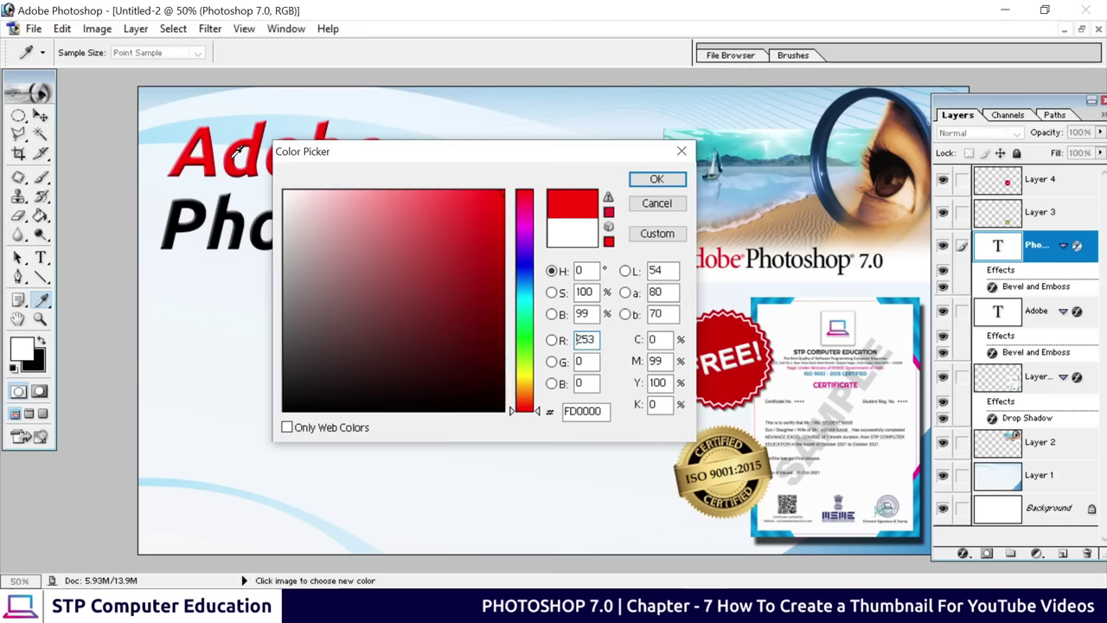
left_click(655, 180)
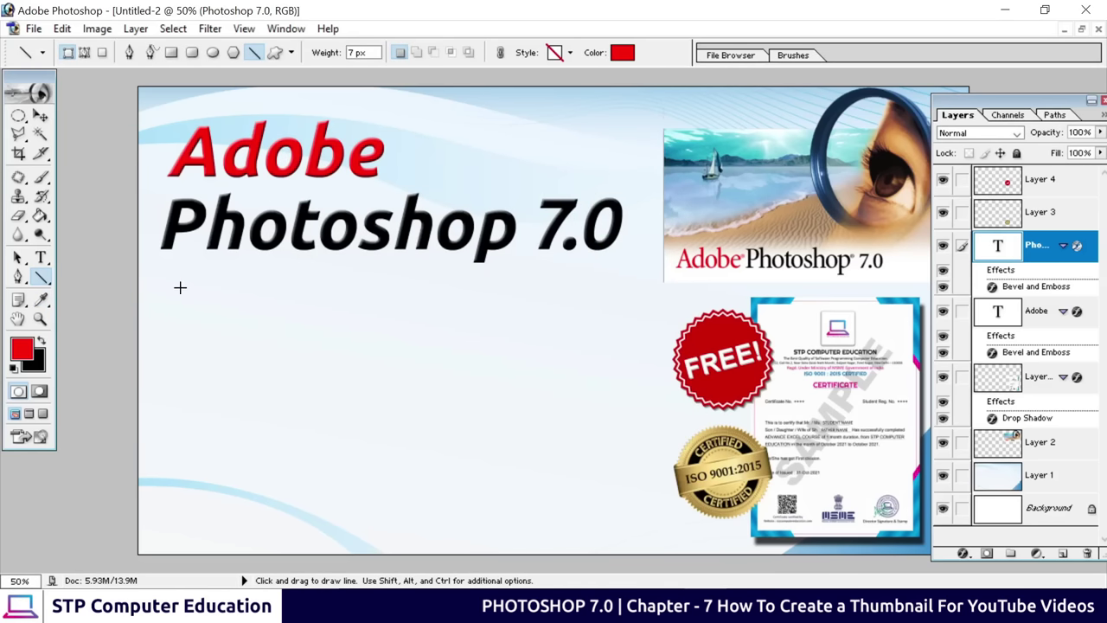
left_click_drag(160, 289, 634, 292)
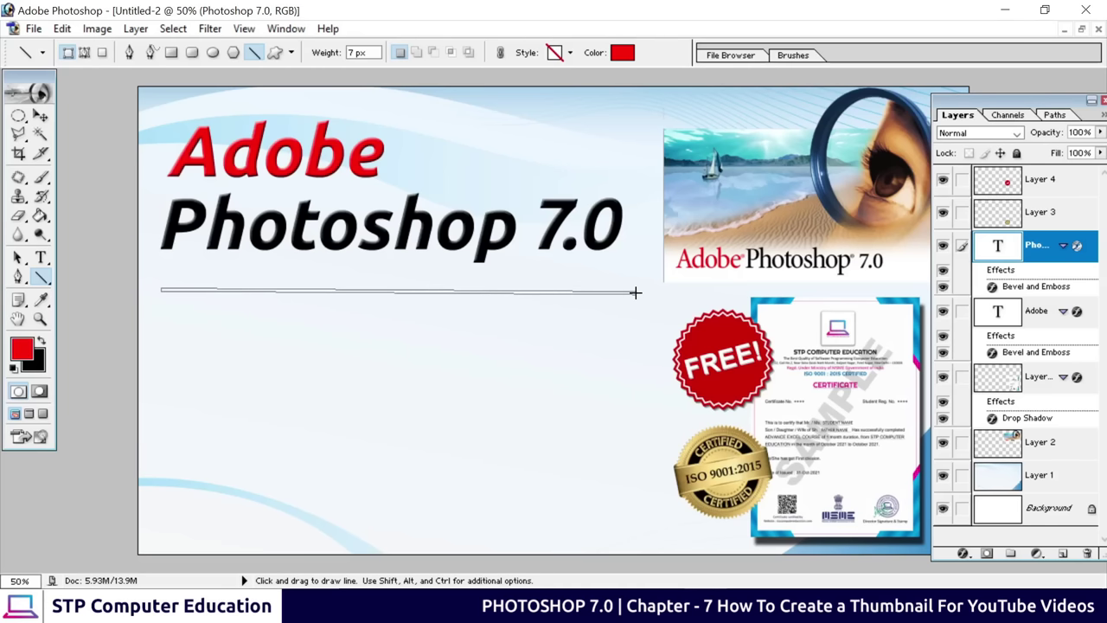
left_click_drag(635, 292, 642, 288)
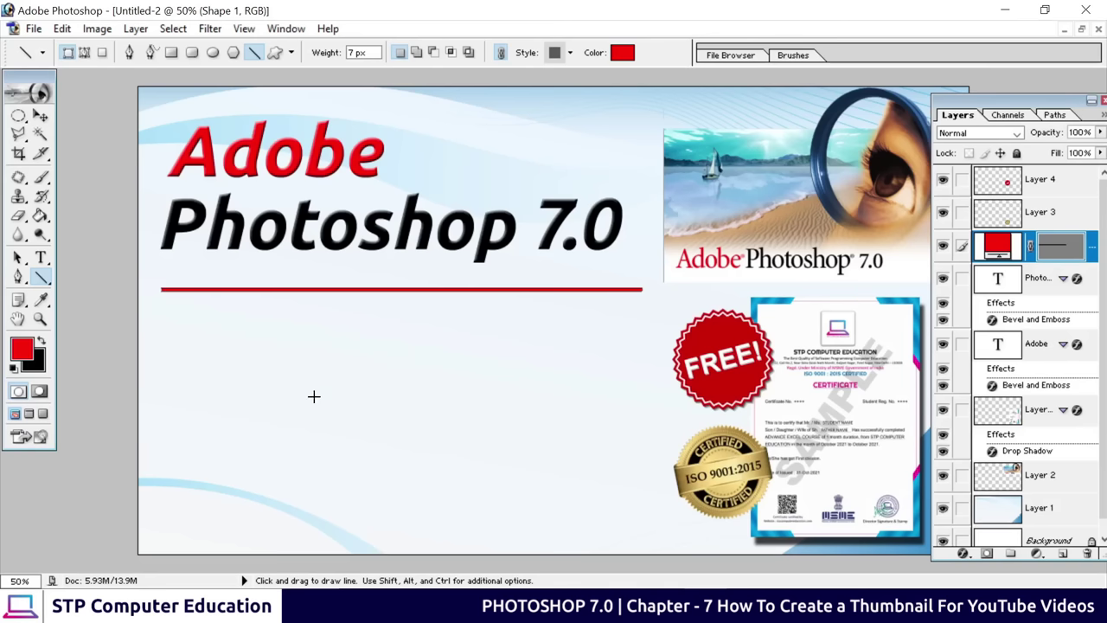
Type 'Chapter - 1' as a new text line below the red line
left_click(41, 258)
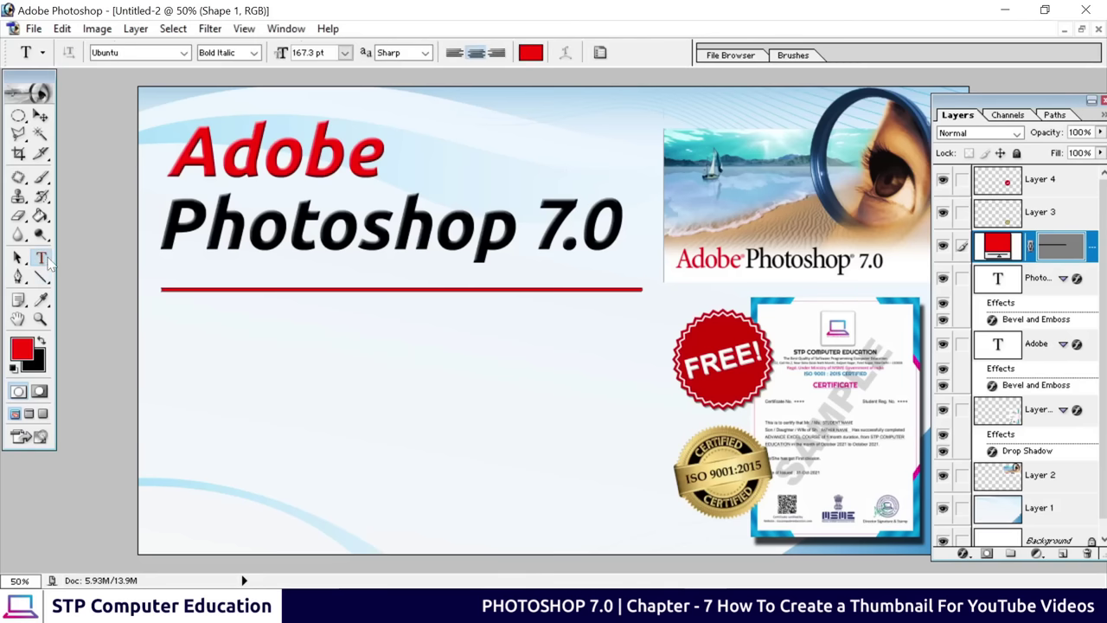
left_click(185, 346)
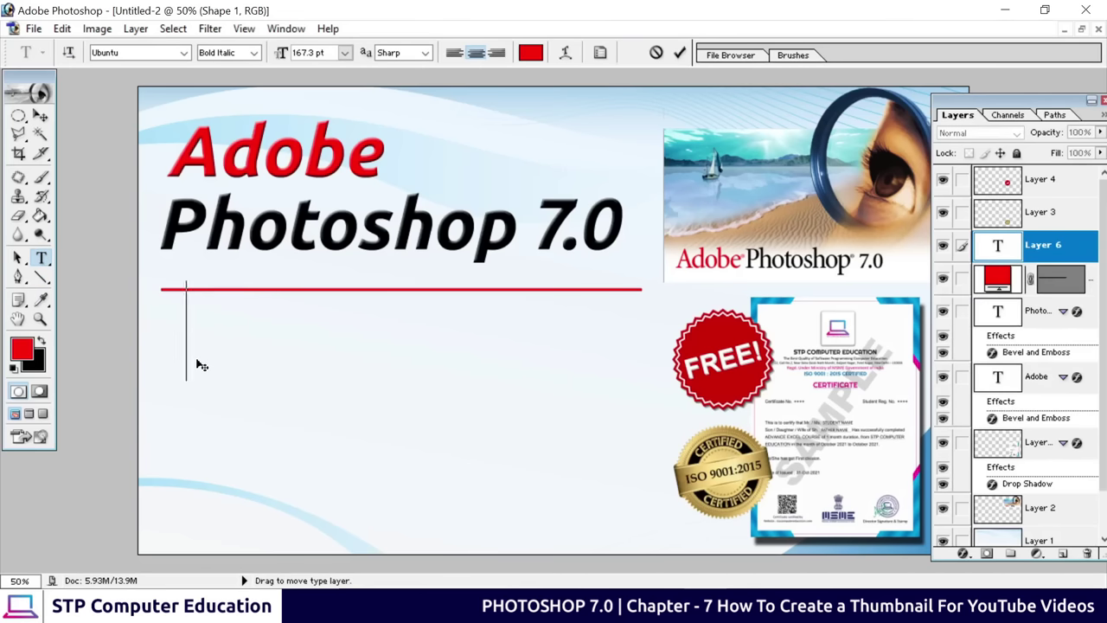
type("Ch")
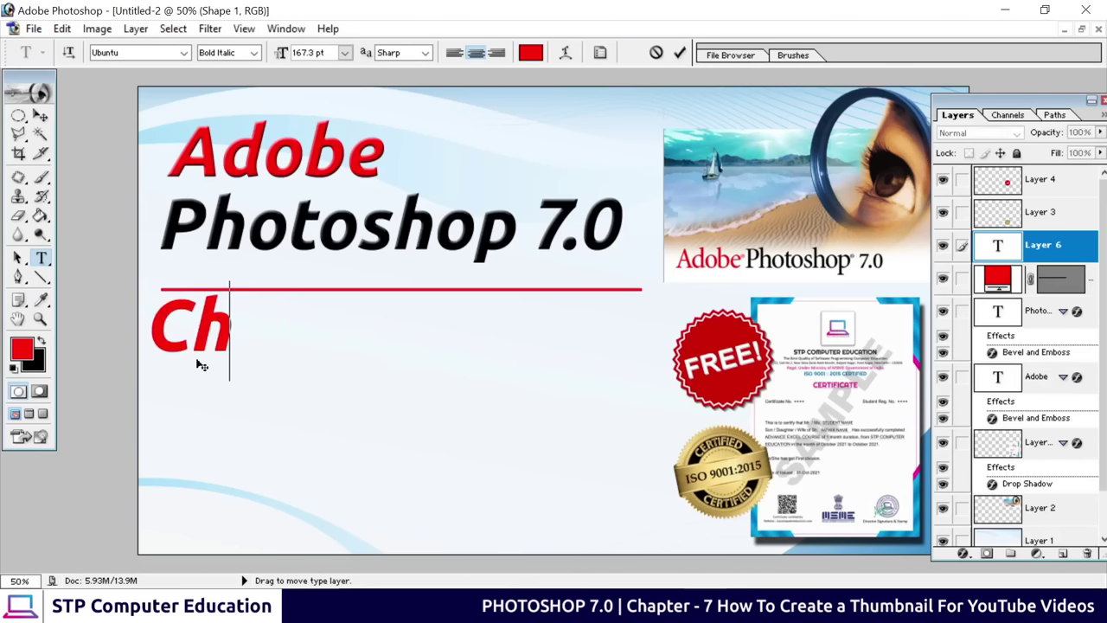
type("apter")
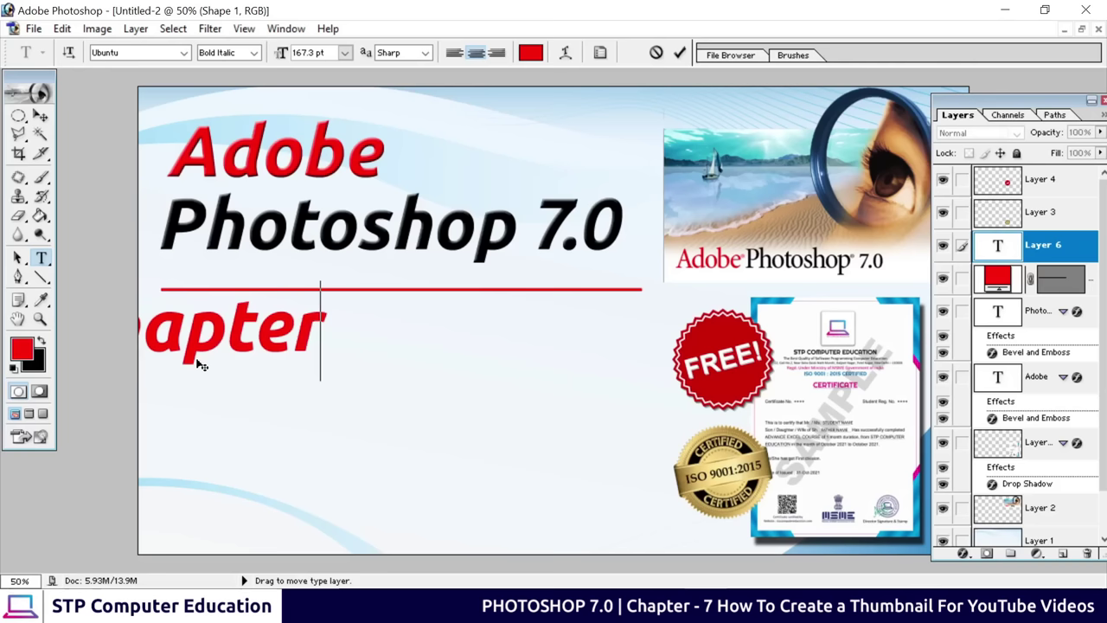
type(" - 1")
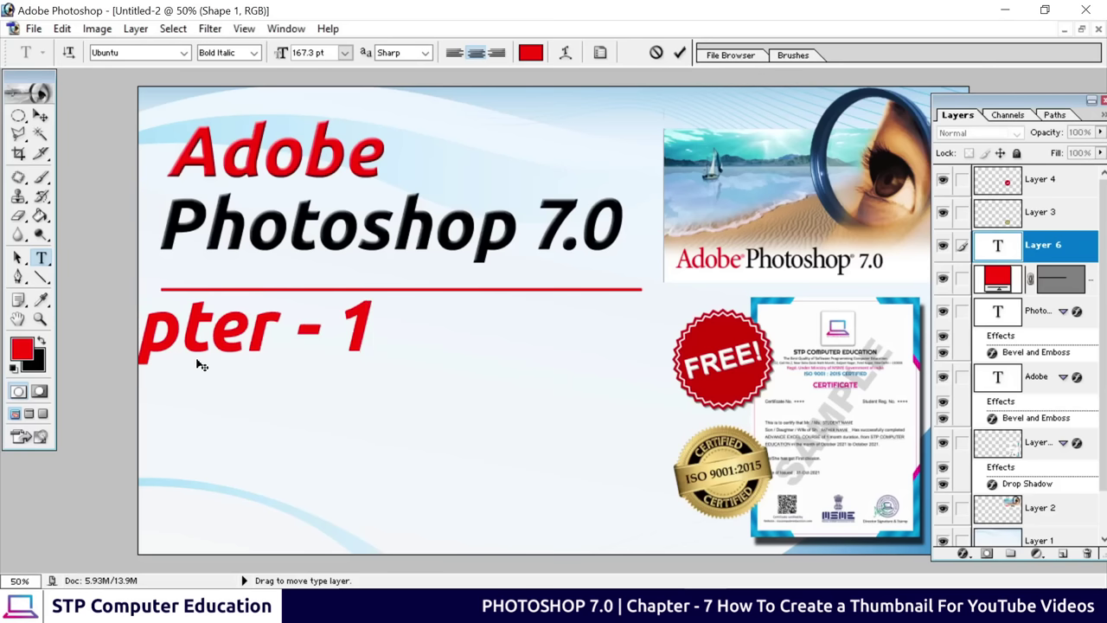
Move 'Chapter - 1' under the red line and scale it down to about 67%
left_click(41, 115)
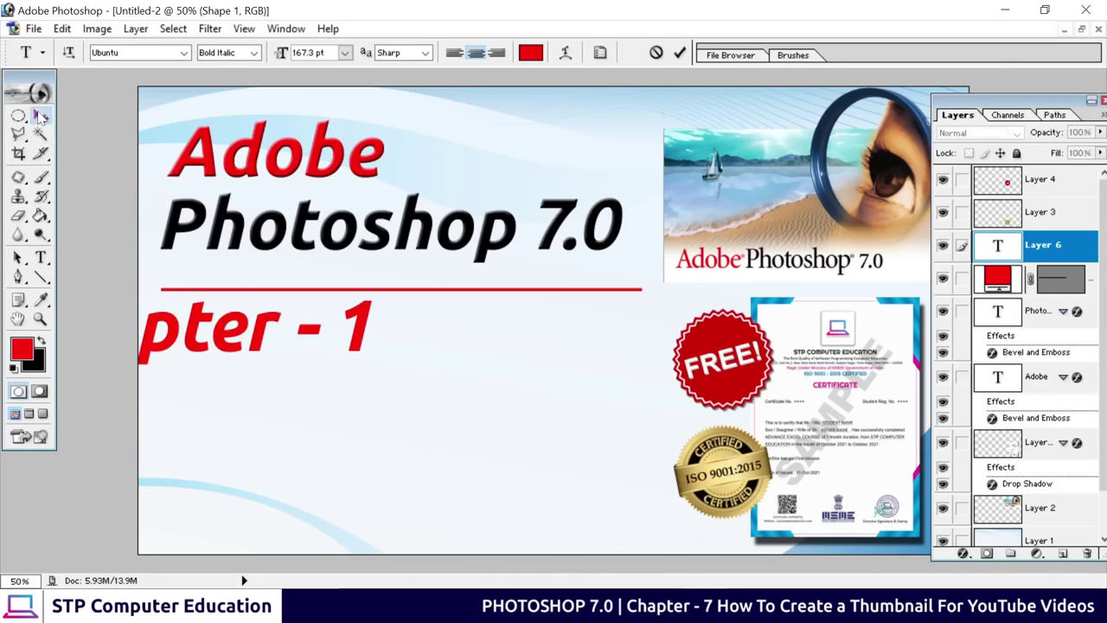
left_click_drag(218, 351, 367, 368)
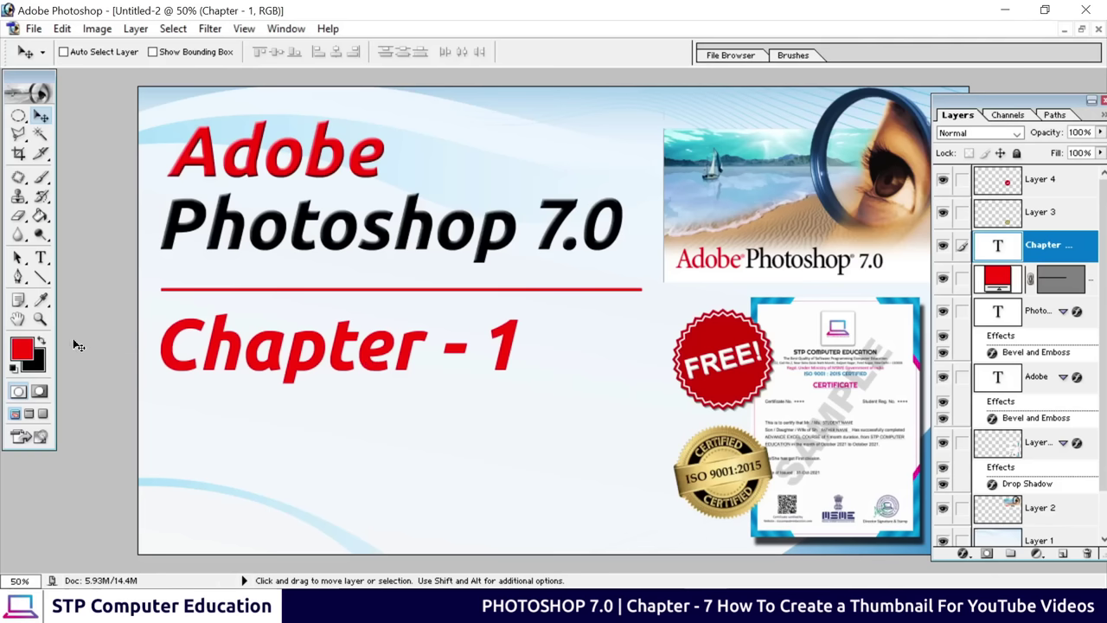
key("ctrl+t")
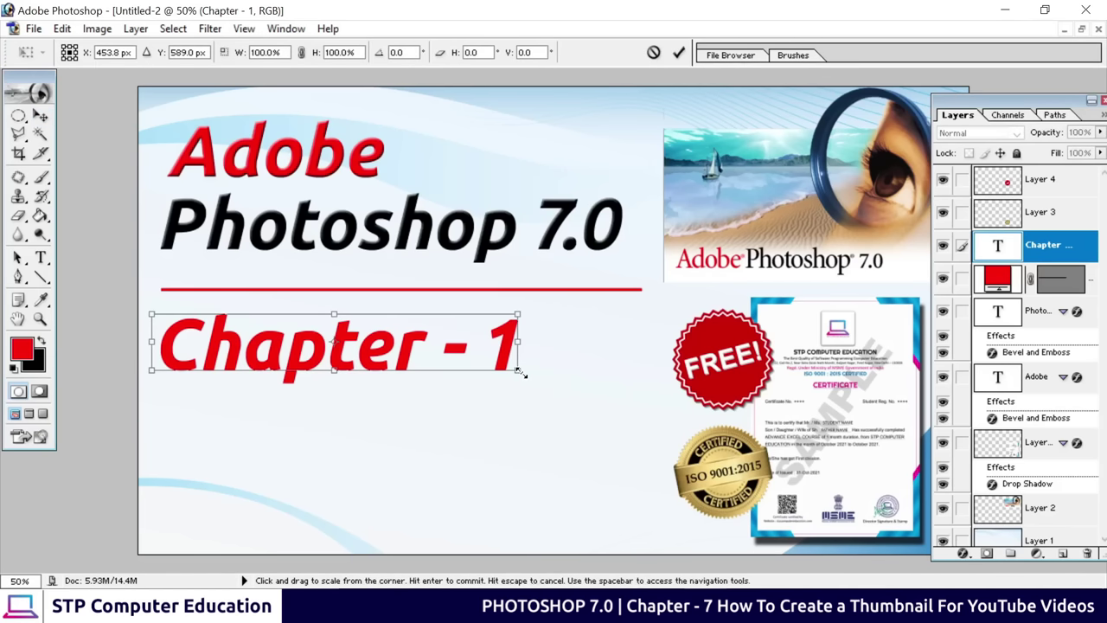
left_click_drag(517, 369, 398, 344)
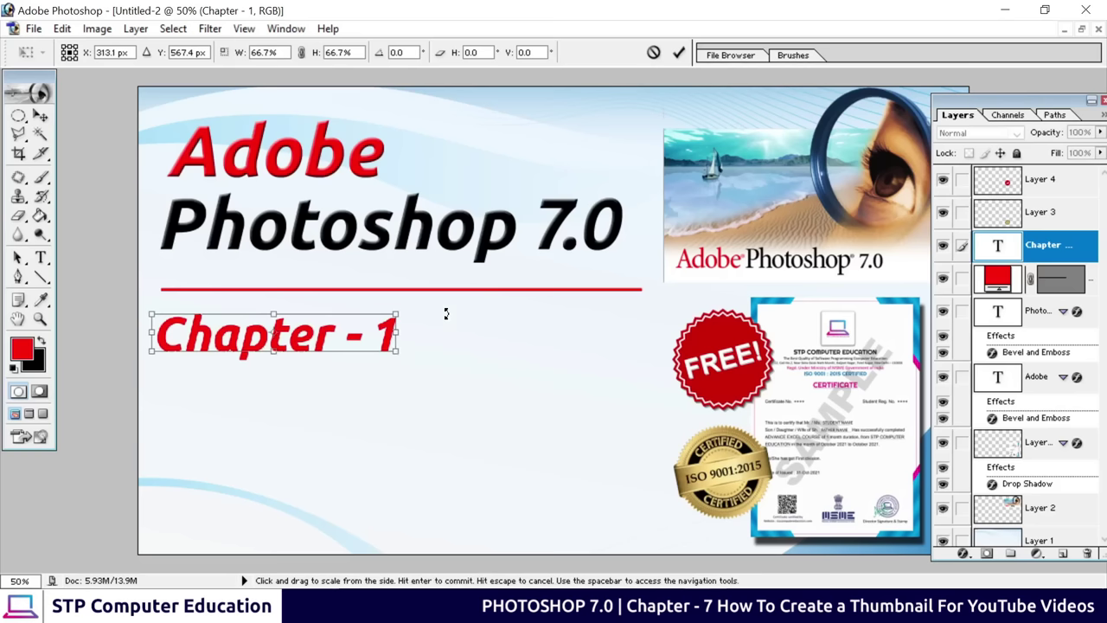
left_click(678, 54)
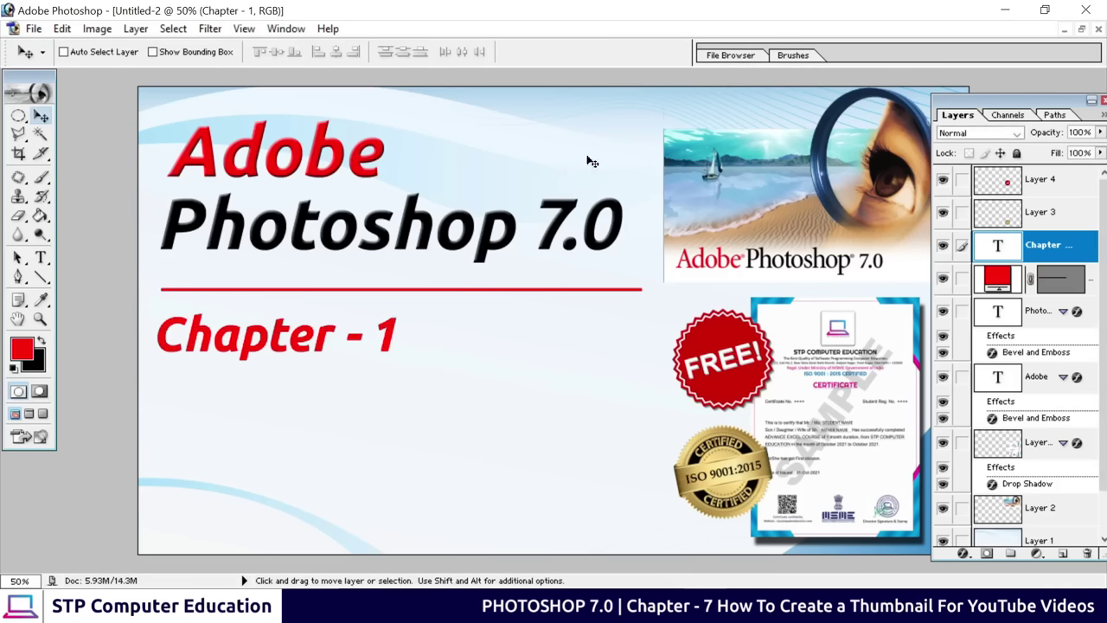
left_click(41, 258)
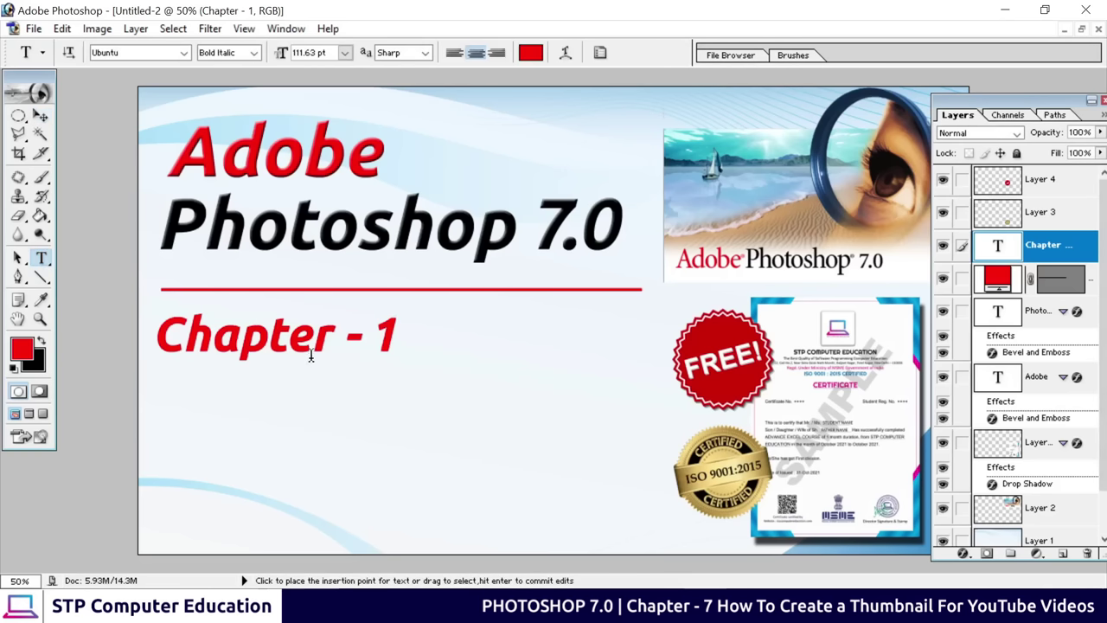
Switch 'Chapter - 1' to the Berlin Sans FB font, keeping Regular style after trying Bold
left_click_drag(157, 336, 420, 328)
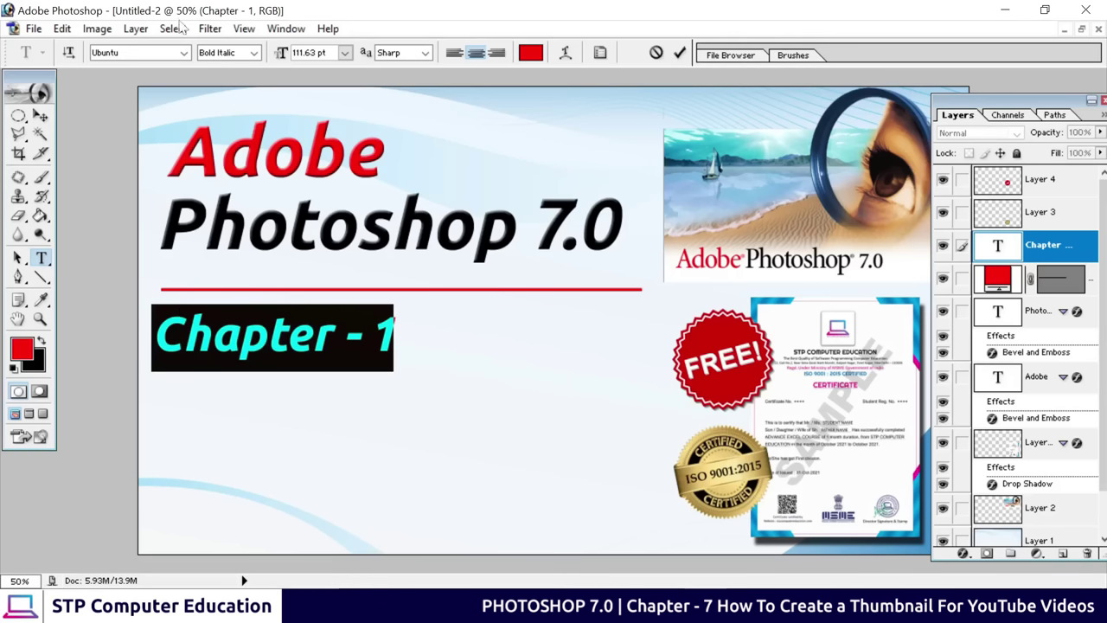
left_click(183, 54)
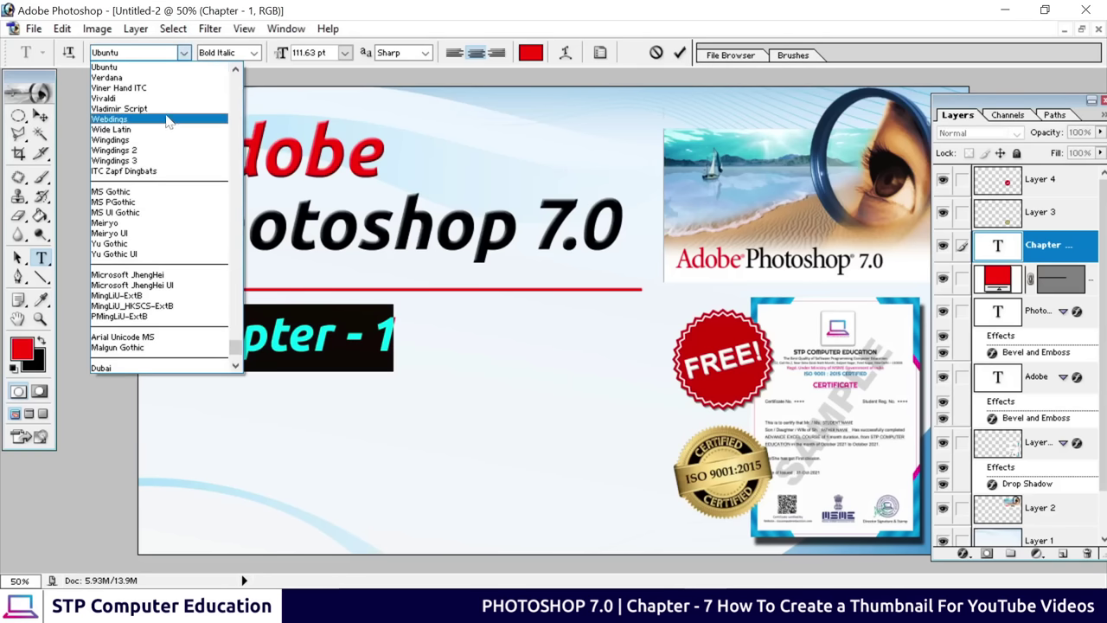
scroll(173, 162, "down", 10)
scroll(173, 162, "up", 3)
left_click_drag(235, 335, 241, 84)
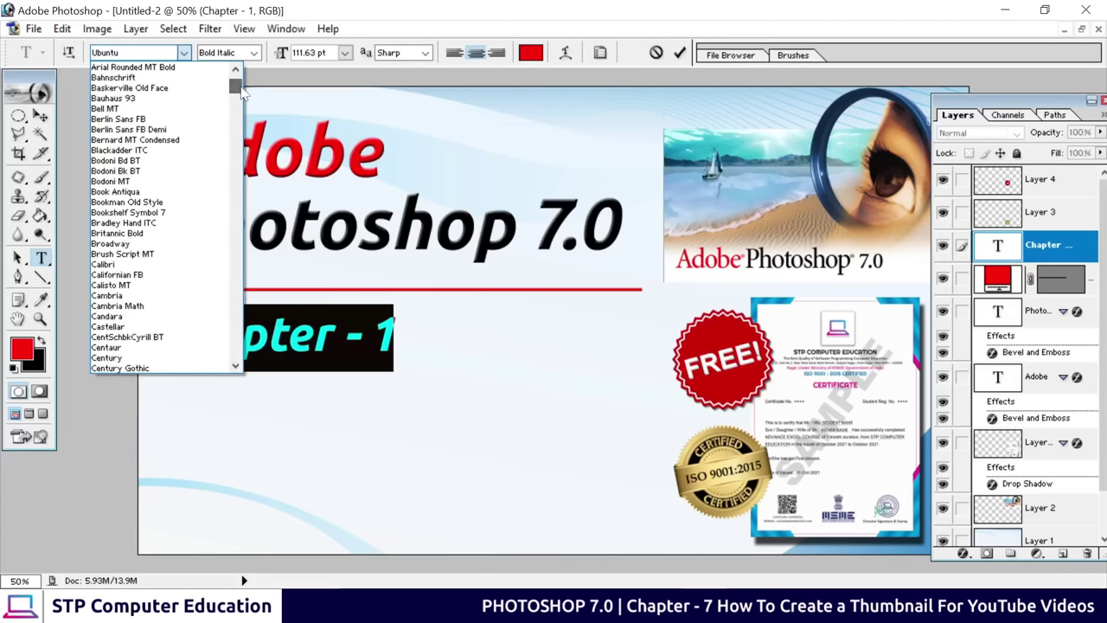
left_click(124, 123)
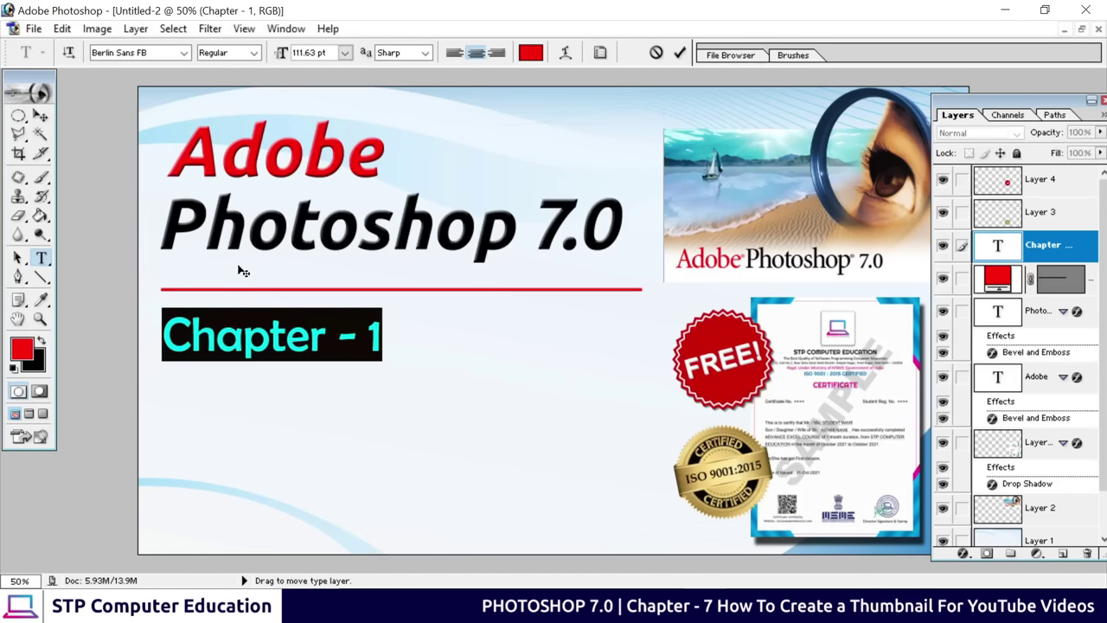
left_click(267, 343)
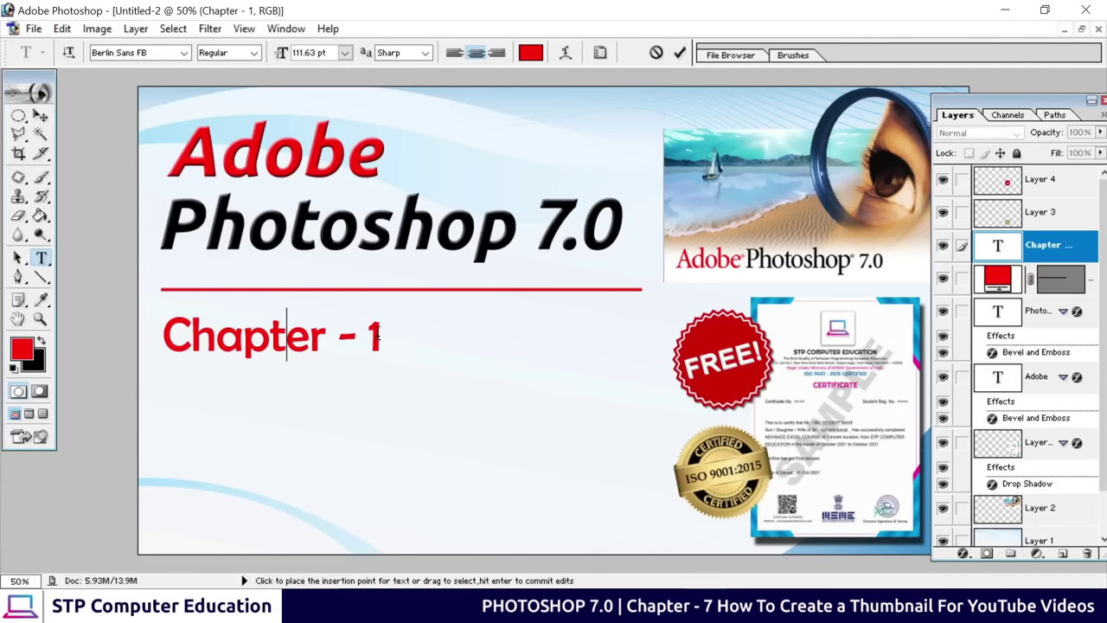
left_click_drag(382, 343, 108, 345)
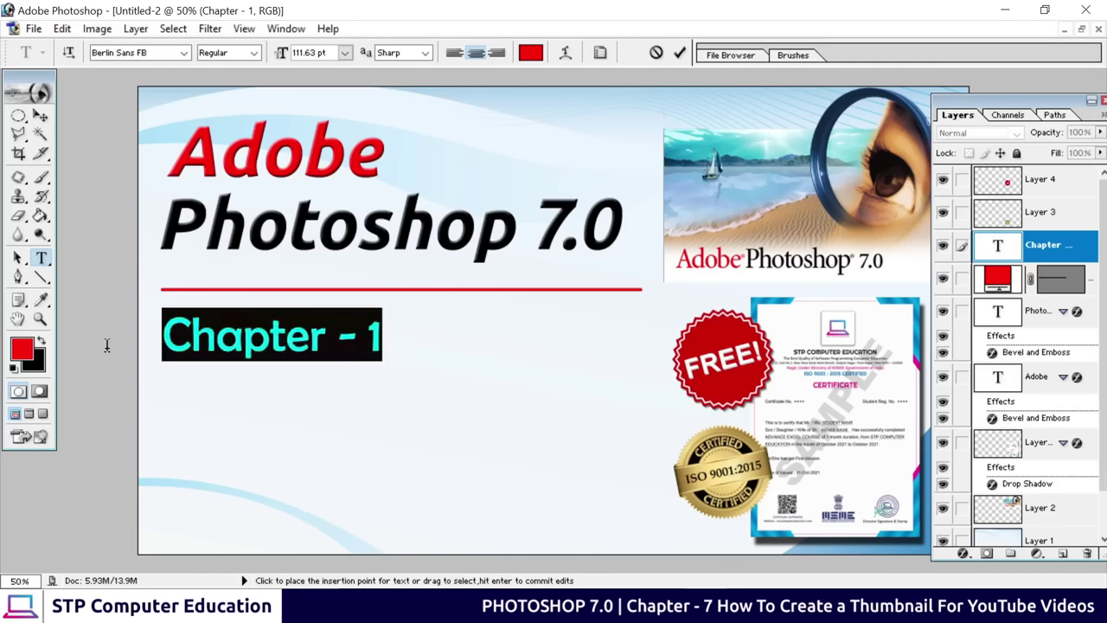
left_click(252, 53)
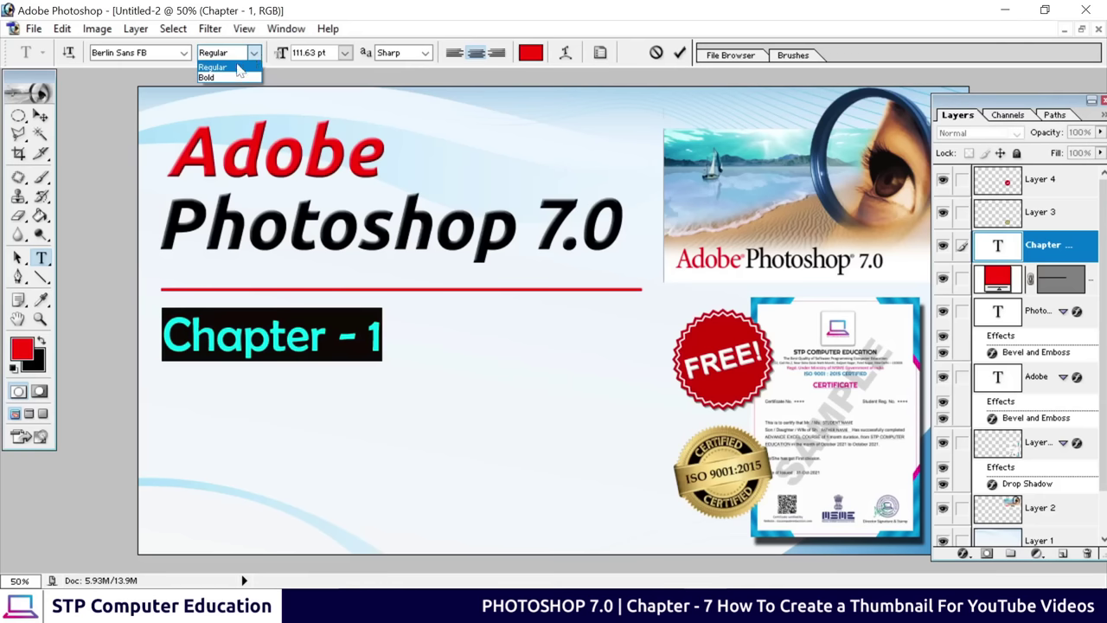
left_click(212, 77)
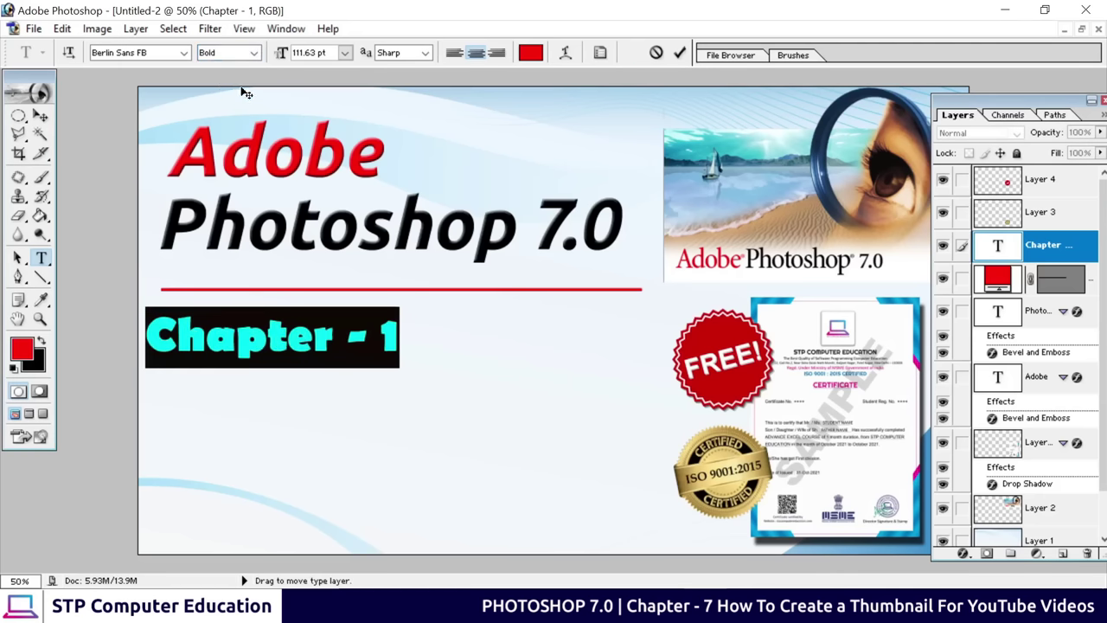
left_click(253, 52)
left_click(247, 66)
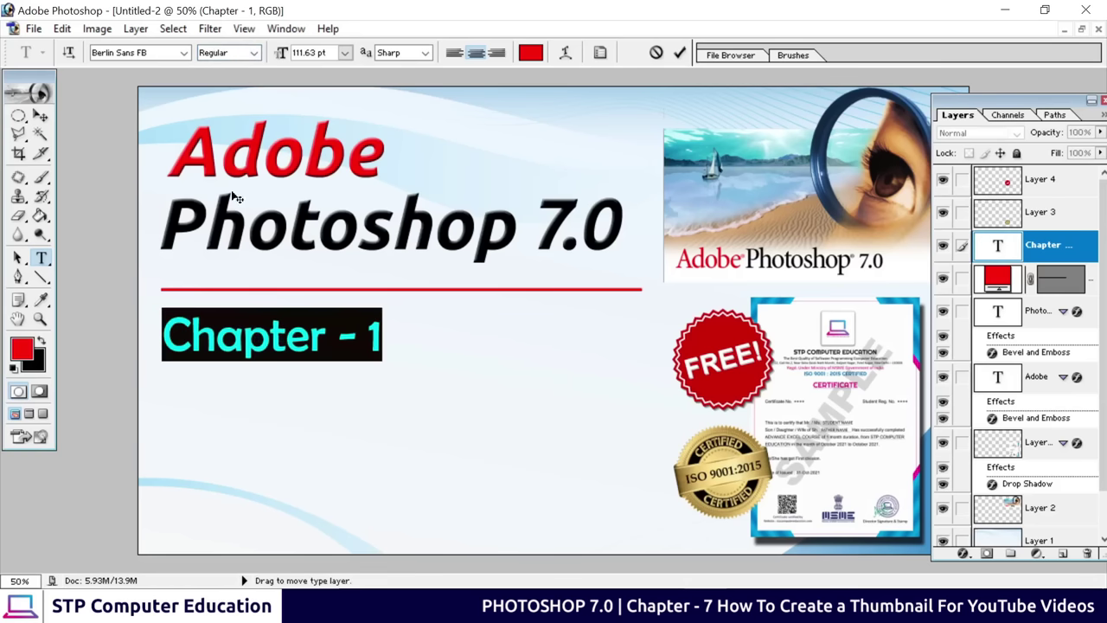
Set the 'Chapter - 1' text size to 72 pt
left_click(344, 54)
left_click(329, 189)
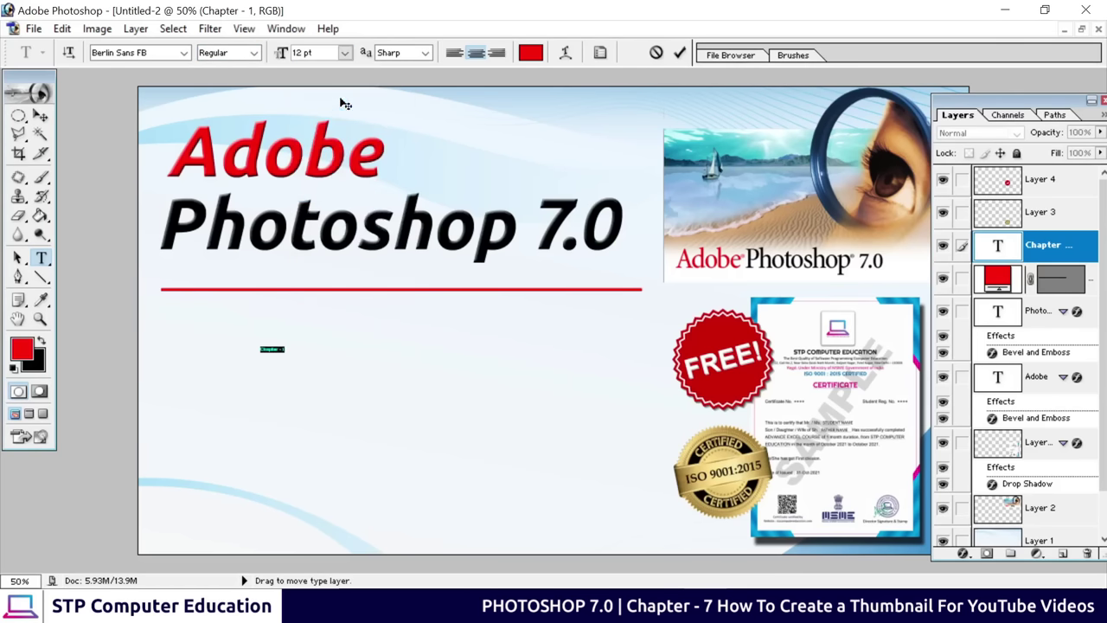
left_click(344, 53)
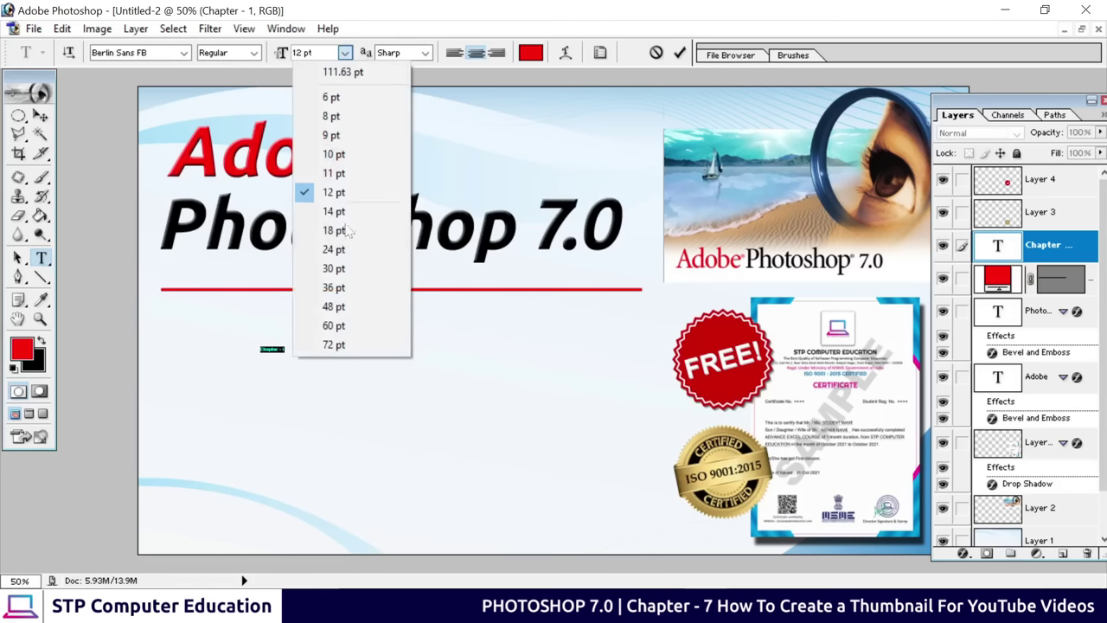
left_click(338, 345)
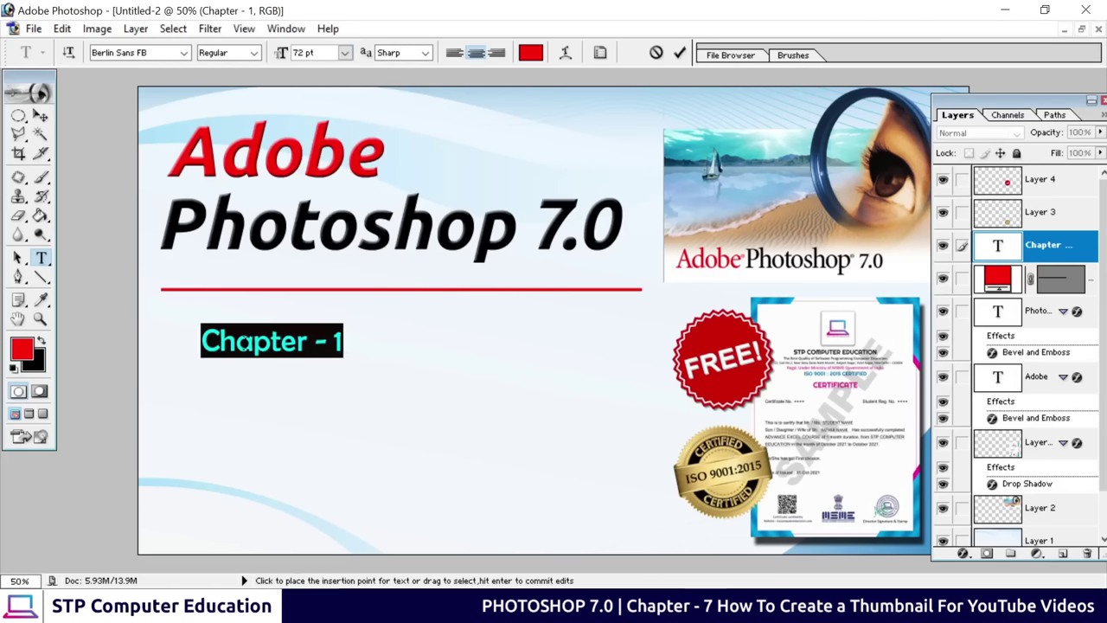
left_click(345, 55)
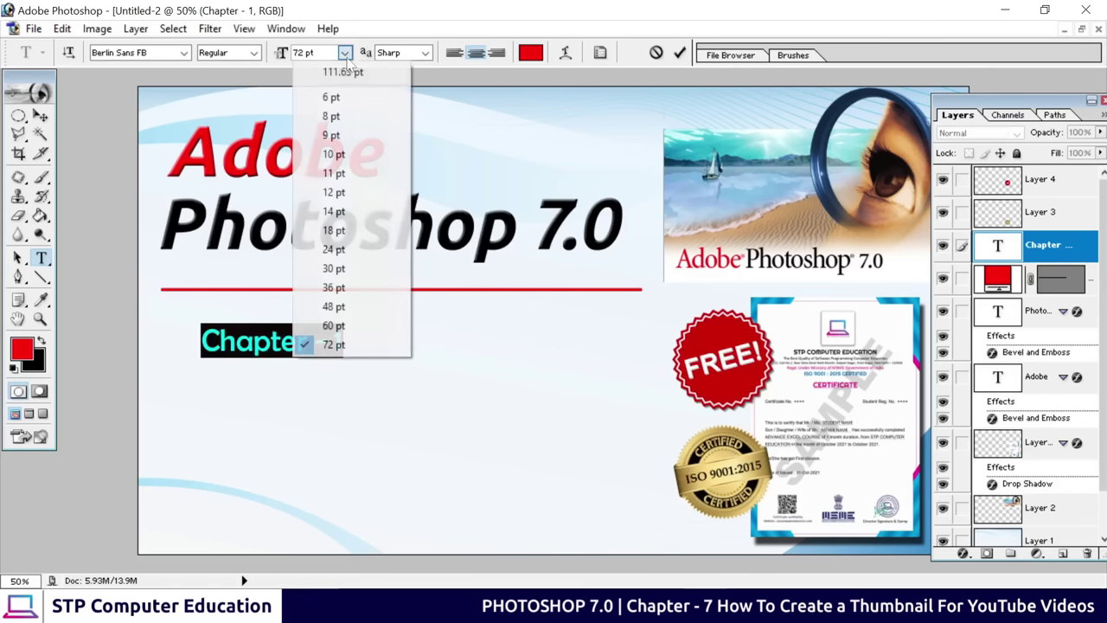
left_click(327, 346)
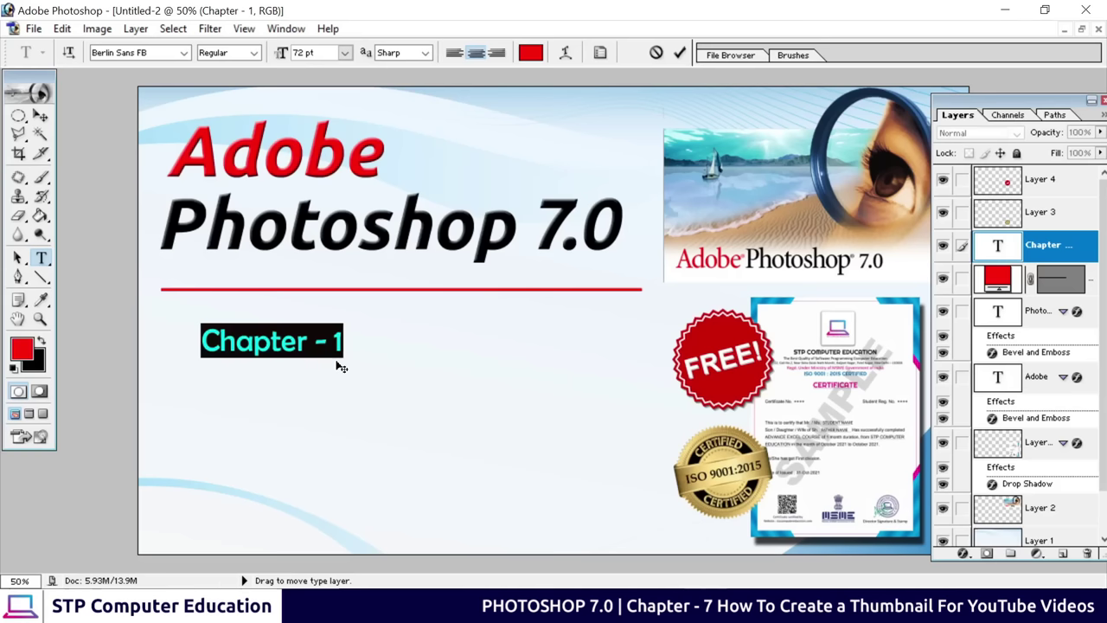
Fine-tune the 'Chapter - 1' size up to 118 pt and commit the text edit
key("ctrl+alt+shift+period")
key("ctrl+alt+shift+period")
key("ctrl+alt+shift+period")
key("ctrl+alt+shift+period")
key("ctrl+alt+shift+period")
key("ctrl+alt+shift+period")
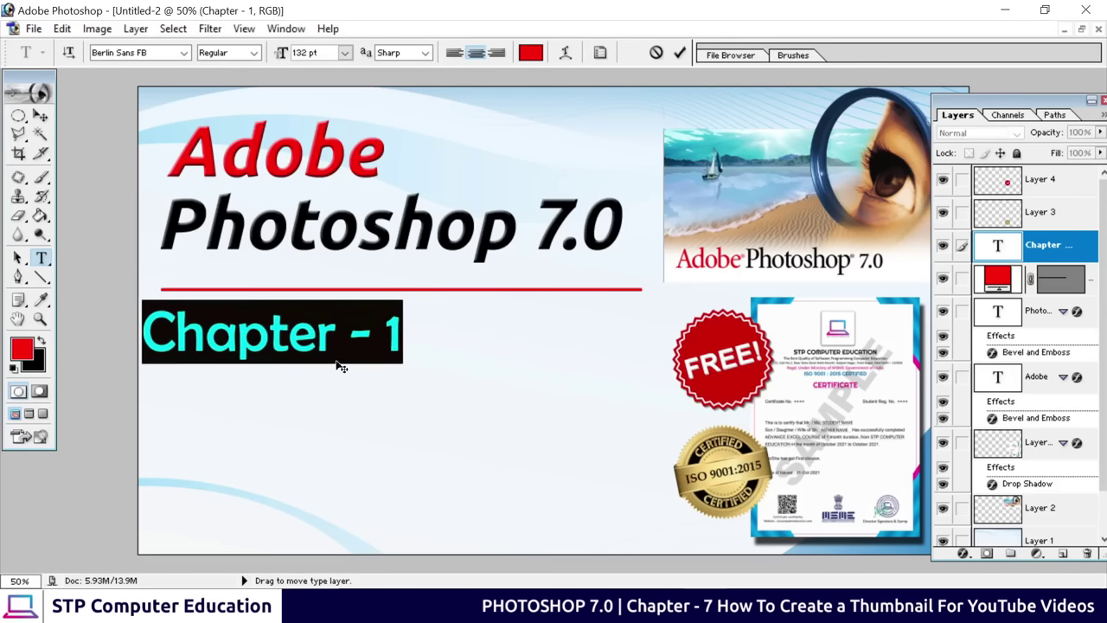
key("ctrl+shift+period")
key("ctrl+shift+period")
key("ctrl+shift+period")
key("ctrl+shift+period")
key("ctrl+shift+comma")
key("ctrl+shift+comma")
key("ctrl+shift+comma")
key("ctrl+shift+comma")
key("ctrl+shift+comma")
key("ctrl+shift+comma")
key("ctrl+shift+comma")
key("ctrl+shift+comma")
key("ctrl+shift+comma")
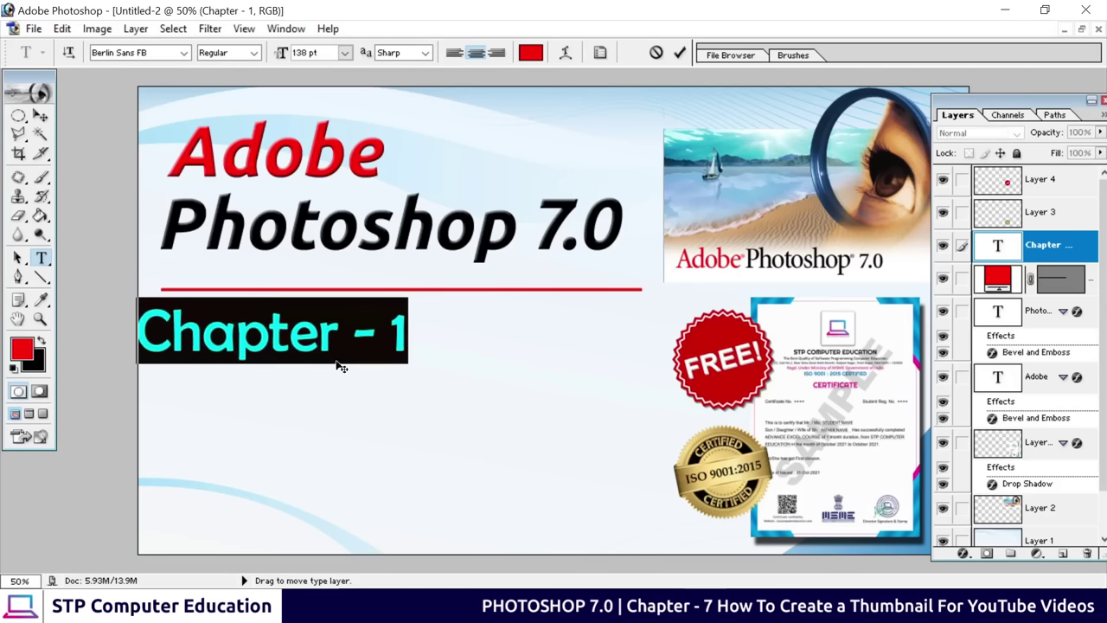
key("ctrl+shift+comma")
key("ctrl+shift+comma")
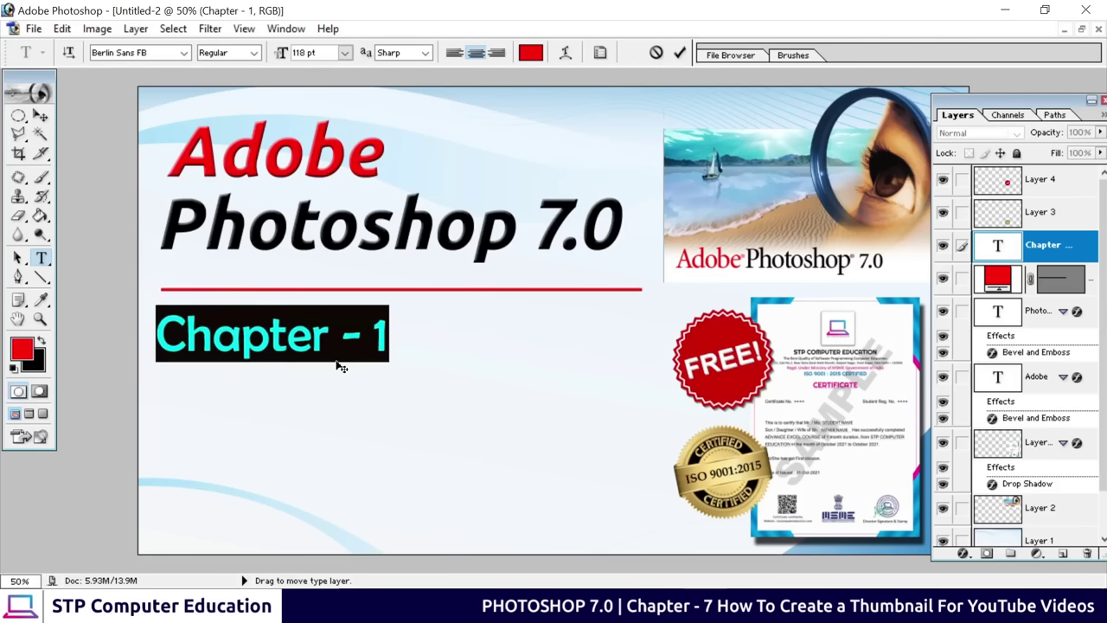
left_click(368, 343)
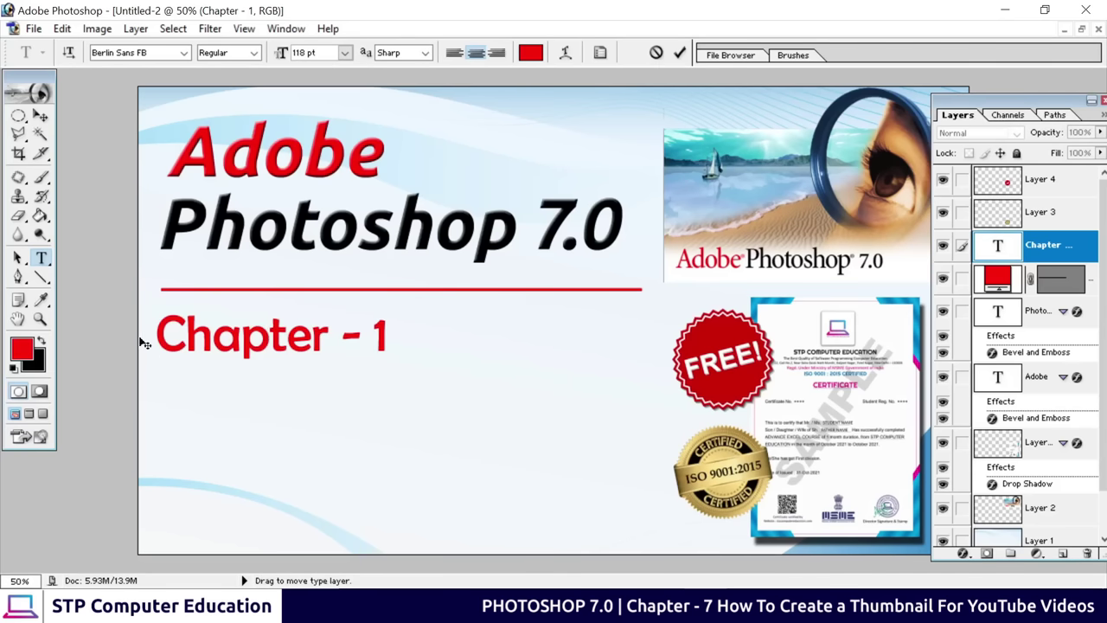
left_click_drag(157, 333, 390, 338)
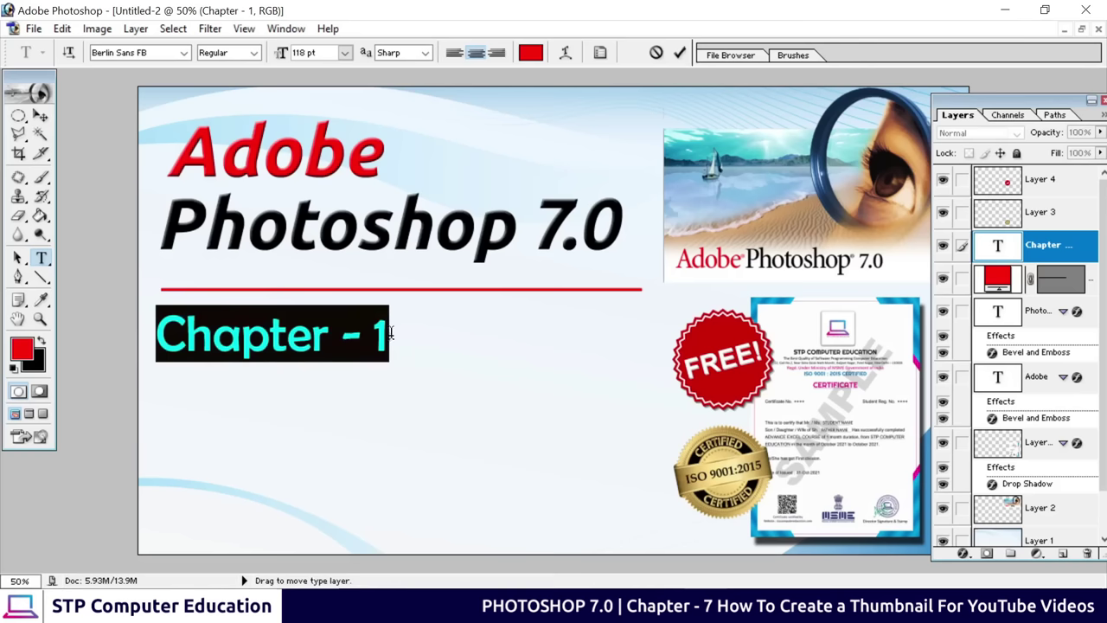
left_click(374, 338)
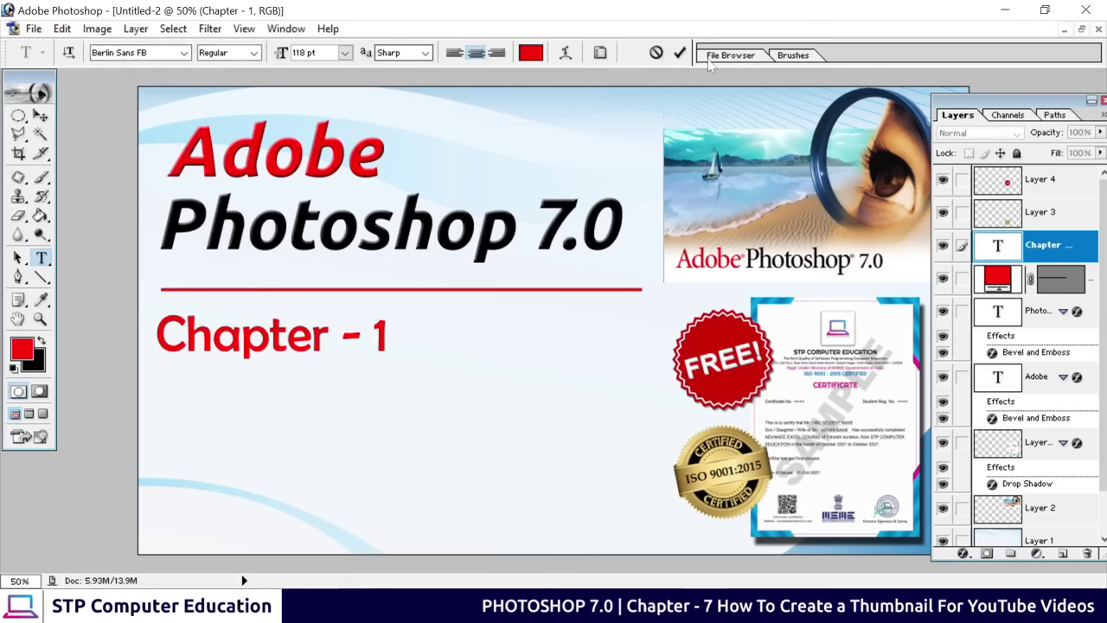
left_click(679, 52)
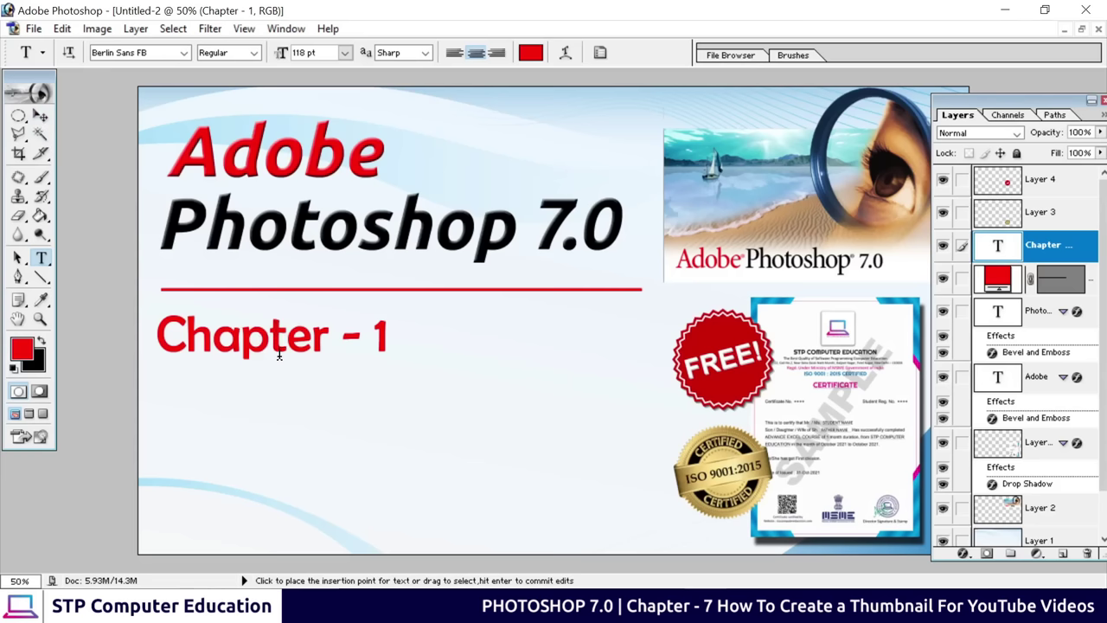
Nudge the Chapter - 1 heading slightly up and right, then add a Bevel and Emboss style
left_click(42, 119)
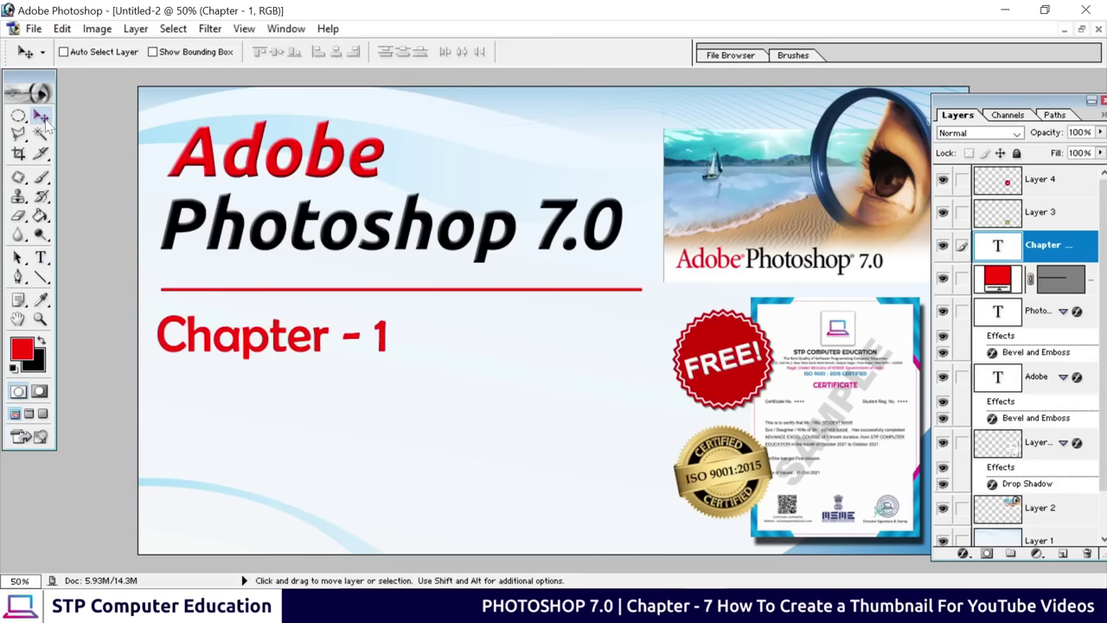
left_click_drag(240, 350, 246, 348)
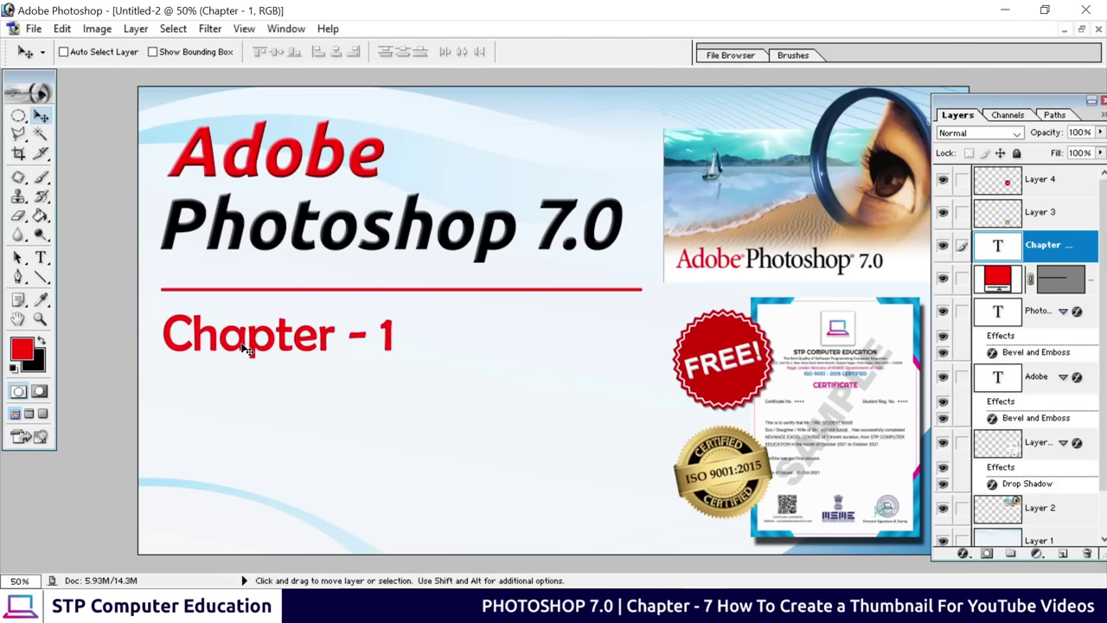
left_click(962, 554)
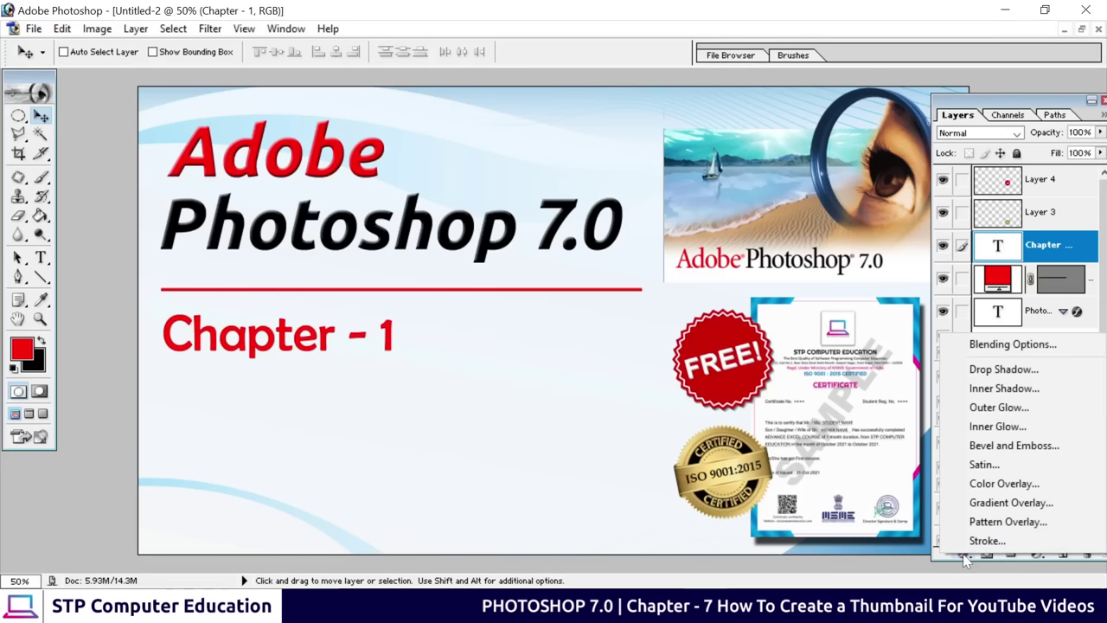
left_click(993, 447)
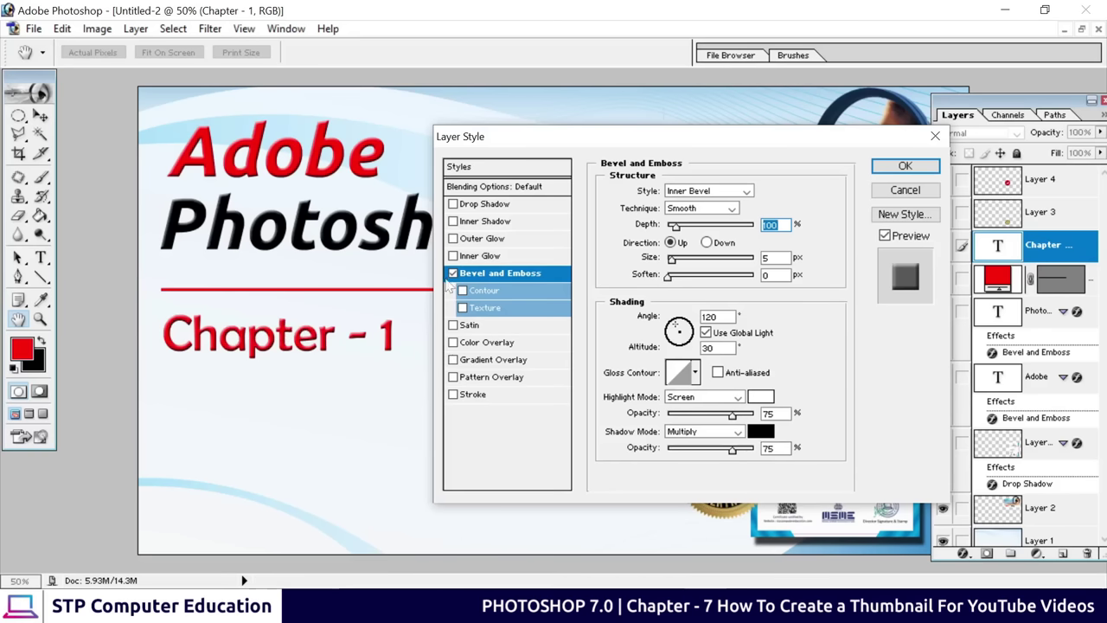
Make the bevel shallower, compare Up and Down directions, and apply it with direction Up
left_click(453, 274)
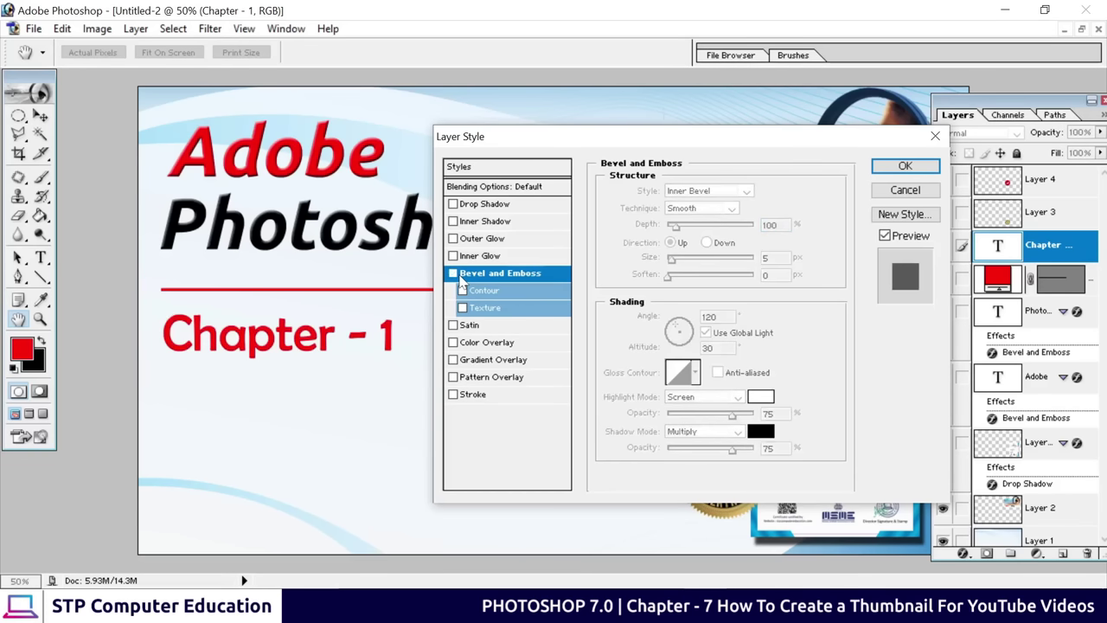
left_click(455, 275)
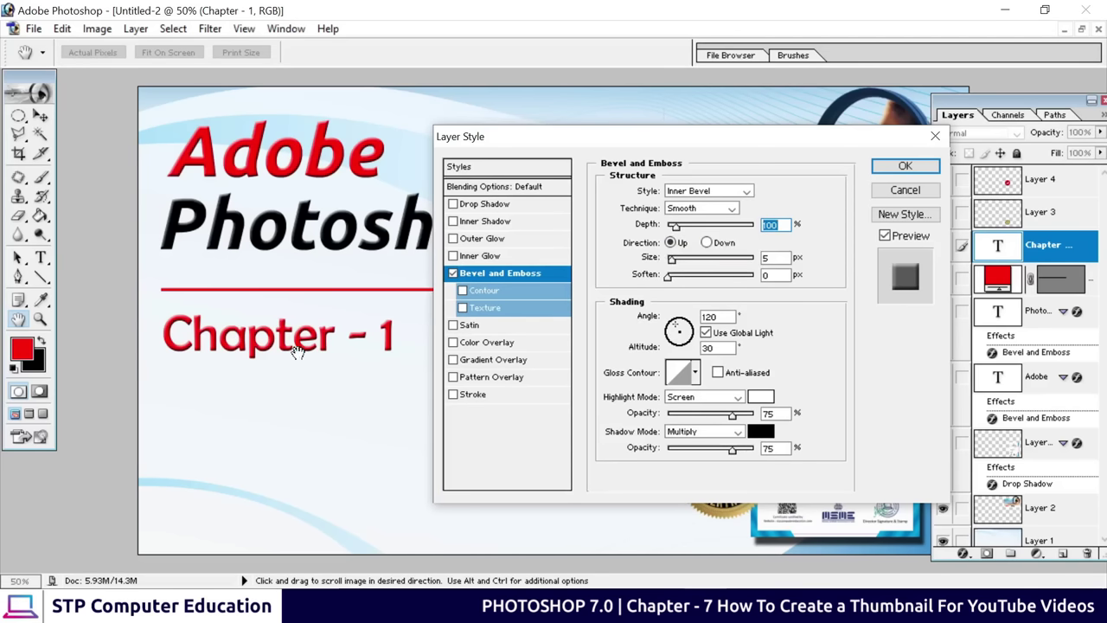
left_click_drag(675, 226, 672, 229)
left_click(707, 243)
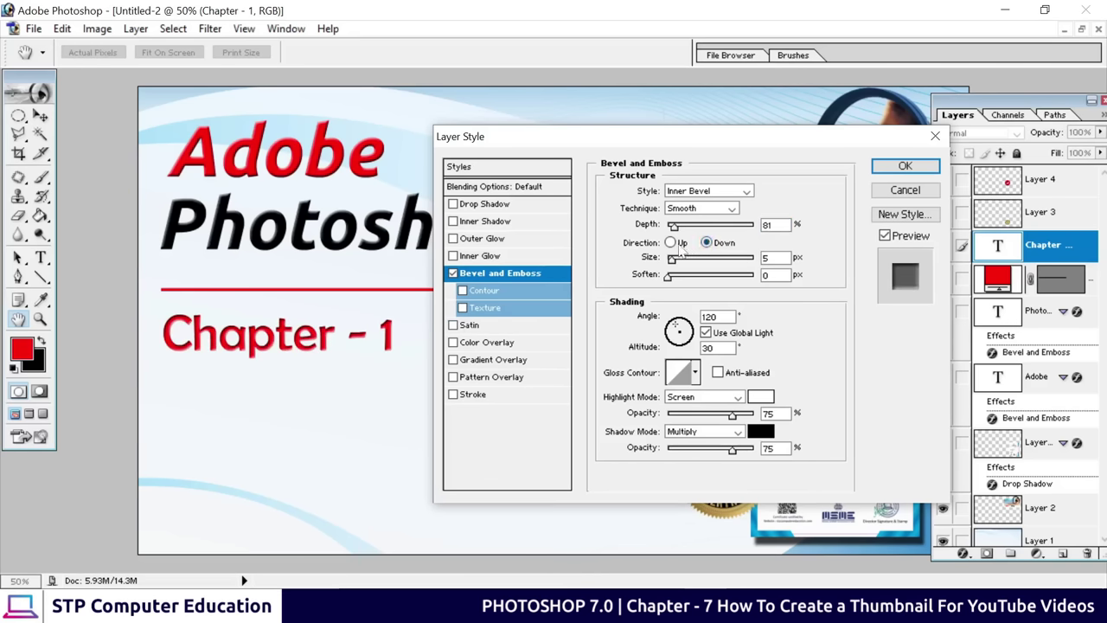
left_click(671, 243)
left_click(707, 243)
left_click(671, 243)
left_click(915, 172)
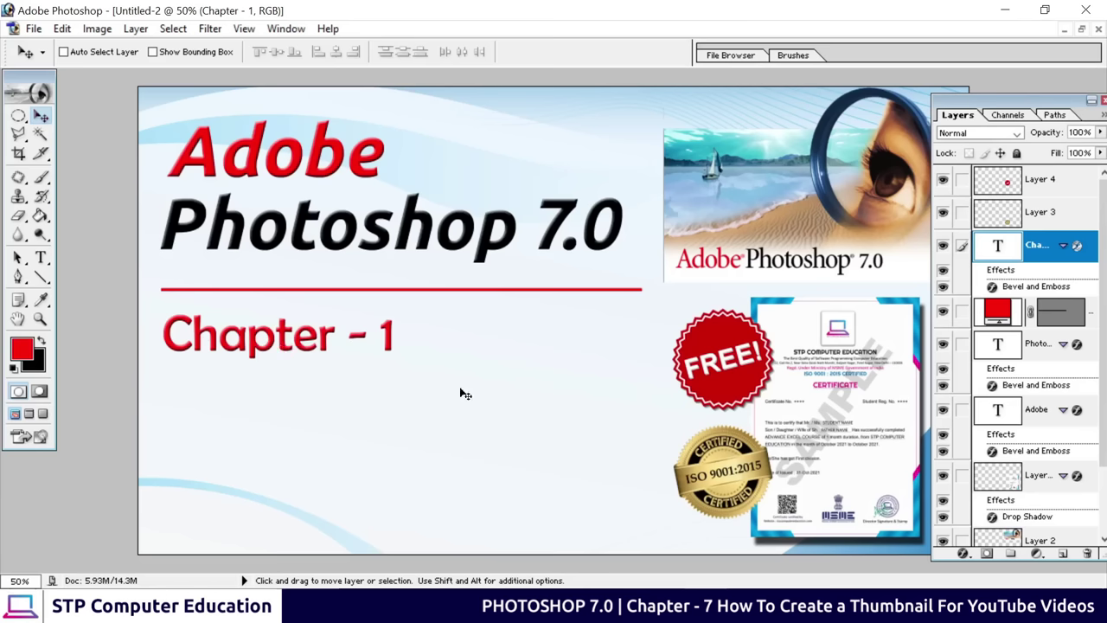
Duplicate the Chapter - 1 text below and retype it as 'Introduction to' / 'Photoshop 7.0' on two lines
key("alt")
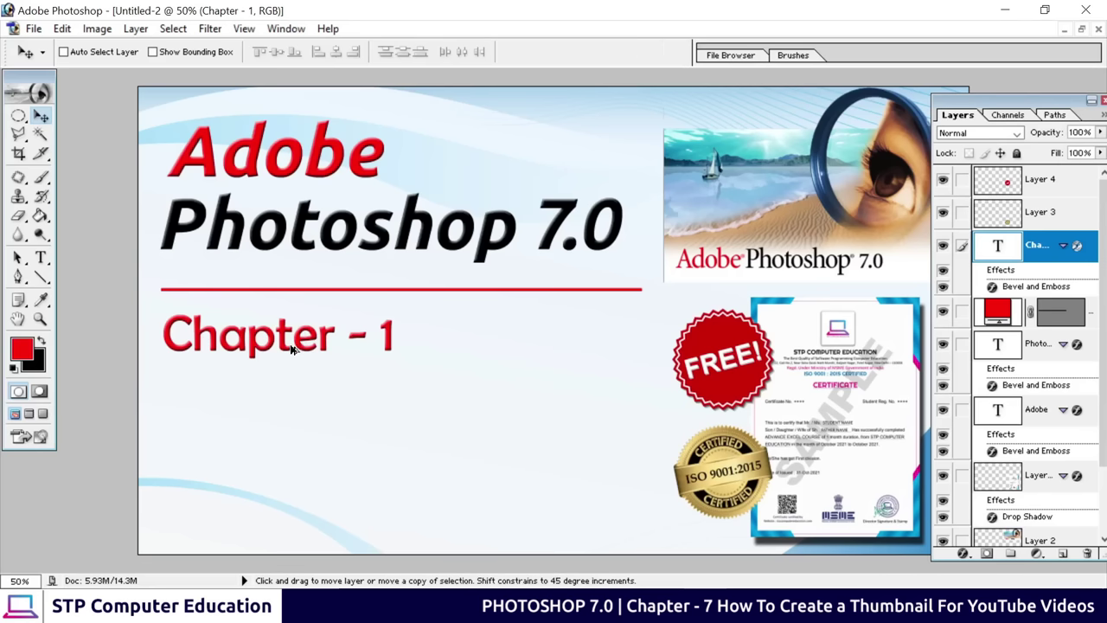
left_click_drag(290, 354, 292, 415)
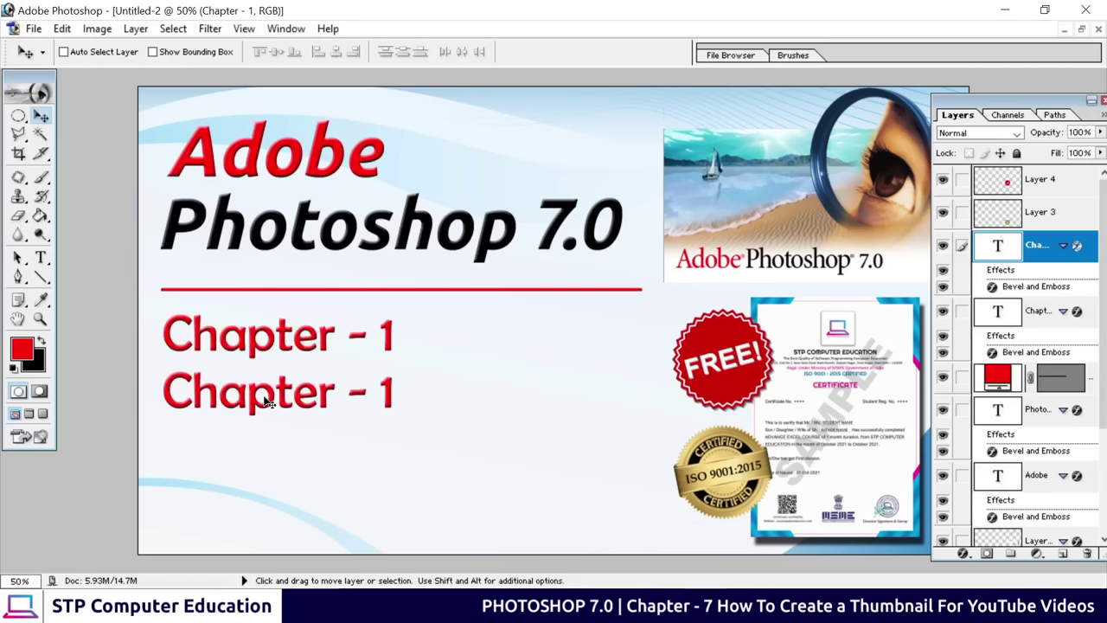
left_click(41, 257)
left_click_drag(163, 391, 502, 413)
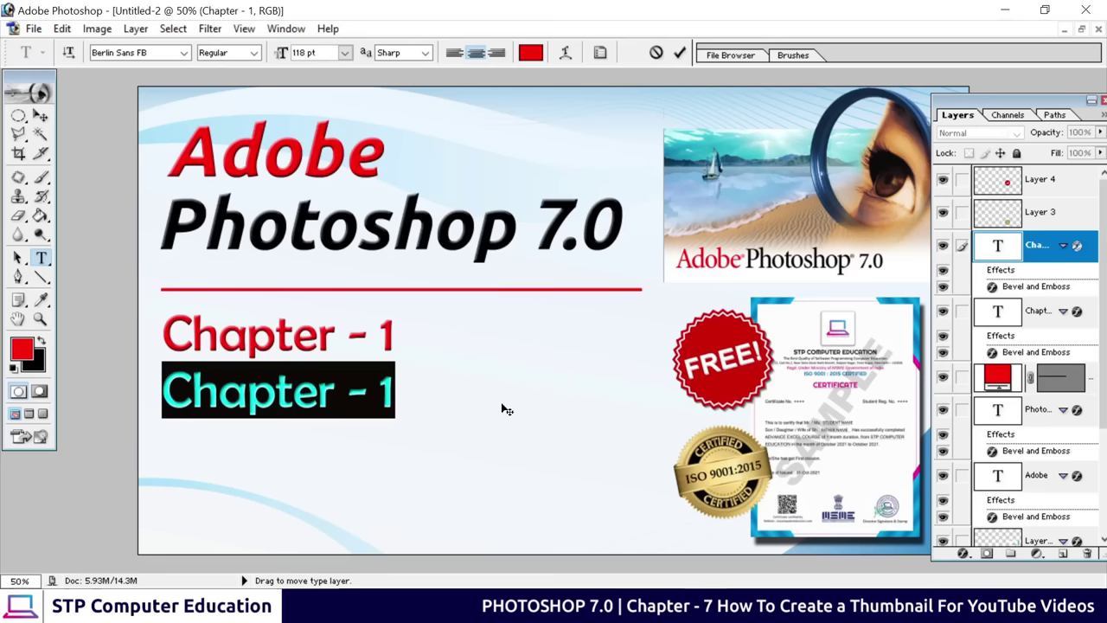
type("I")
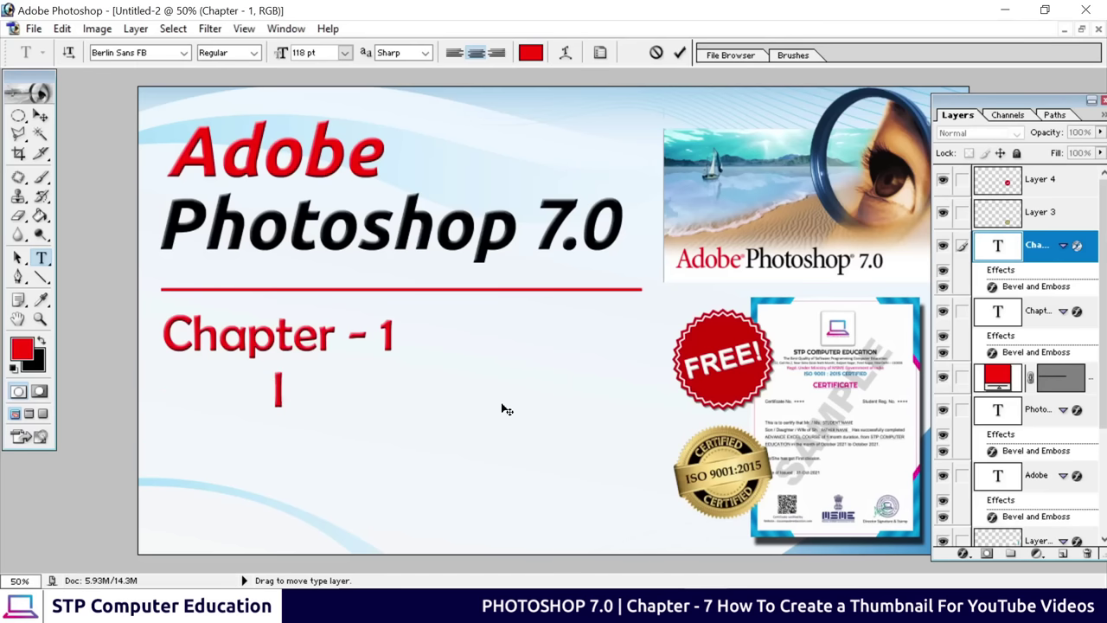
type("ntroduction to")
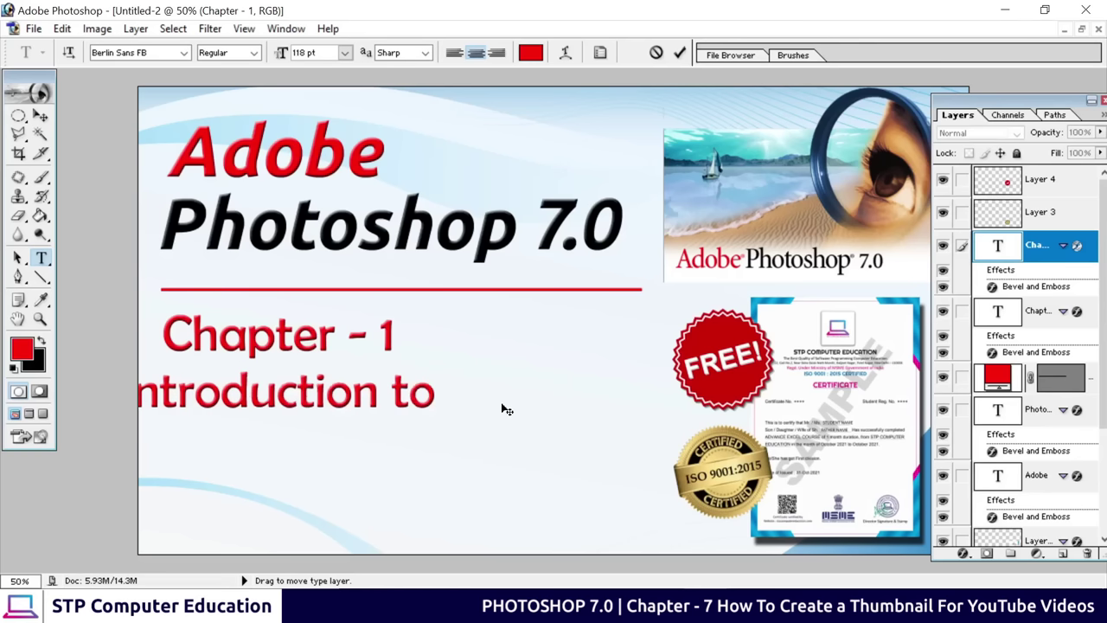
key("Return")
type("Photoshop 7.0")
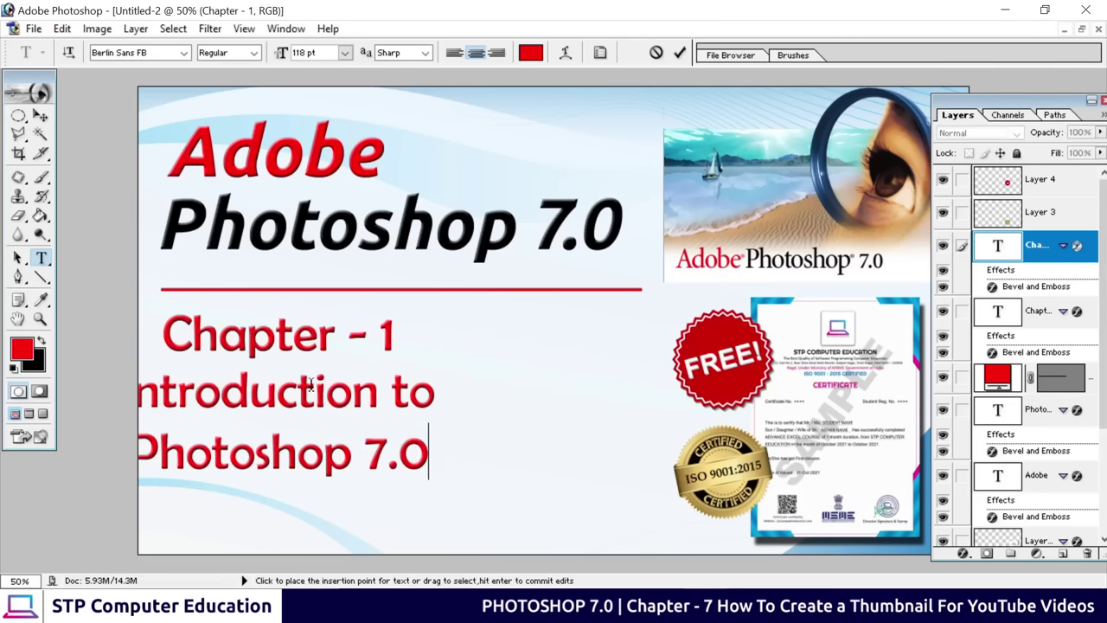
left_click(40, 115)
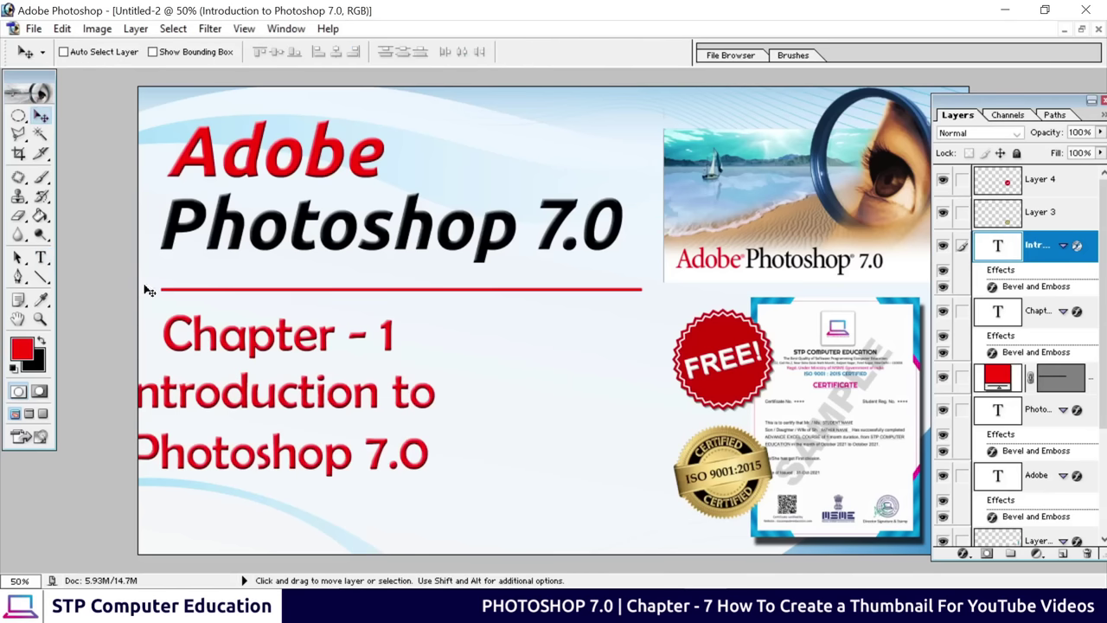
left_click_drag(216, 396, 258, 398)
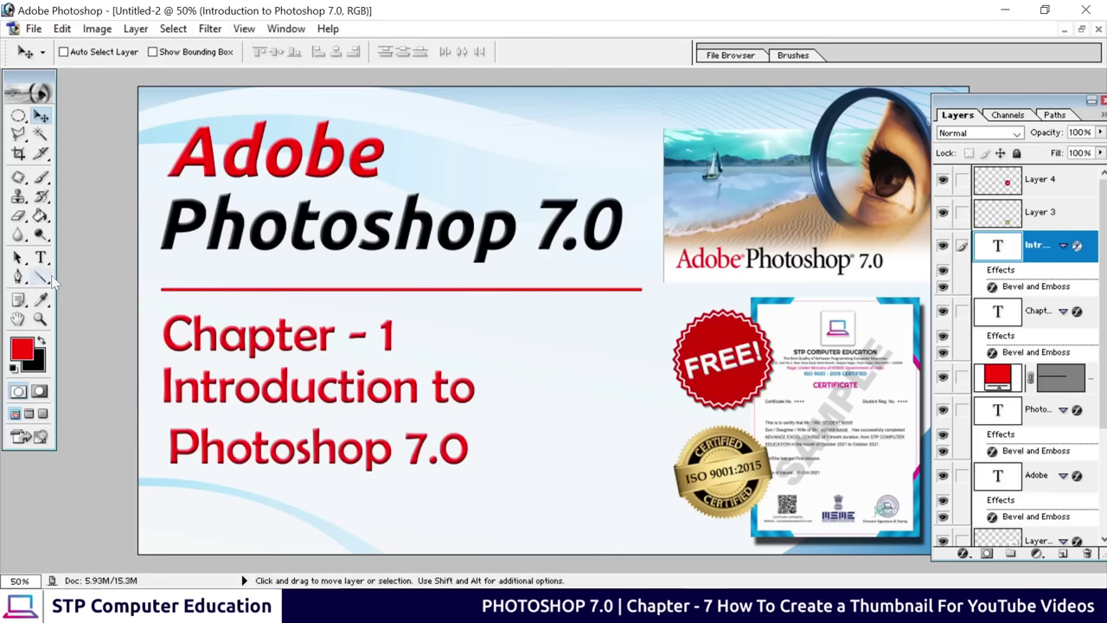
Left-align the subtitle text, colour it pure black, and commit the edit
left_click(40, 257)
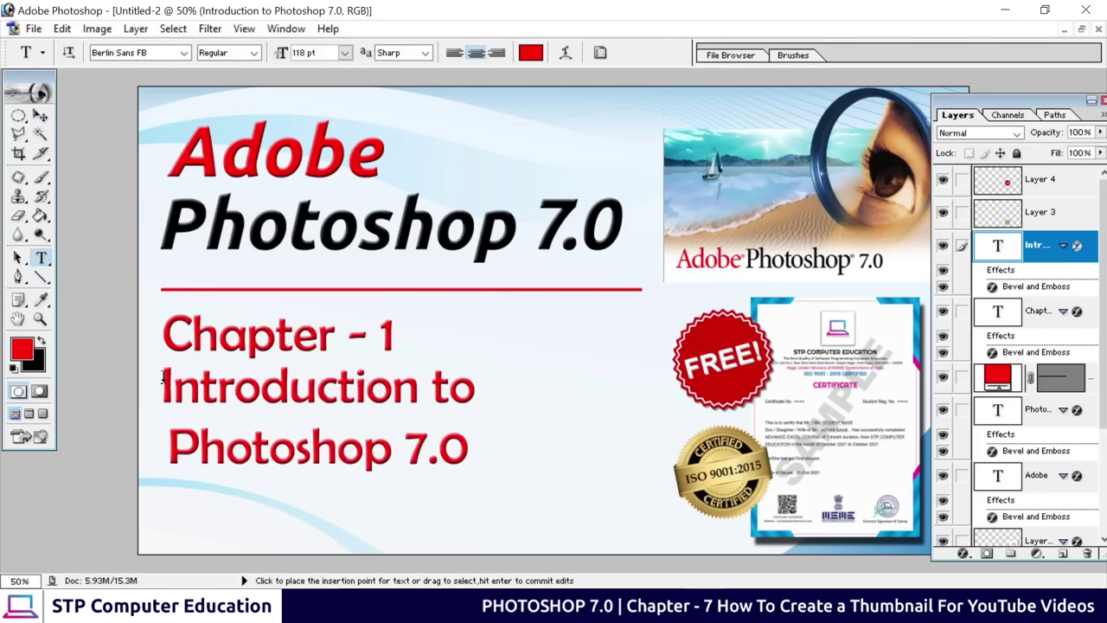
left_click_drag(162, 376, 482, 445)
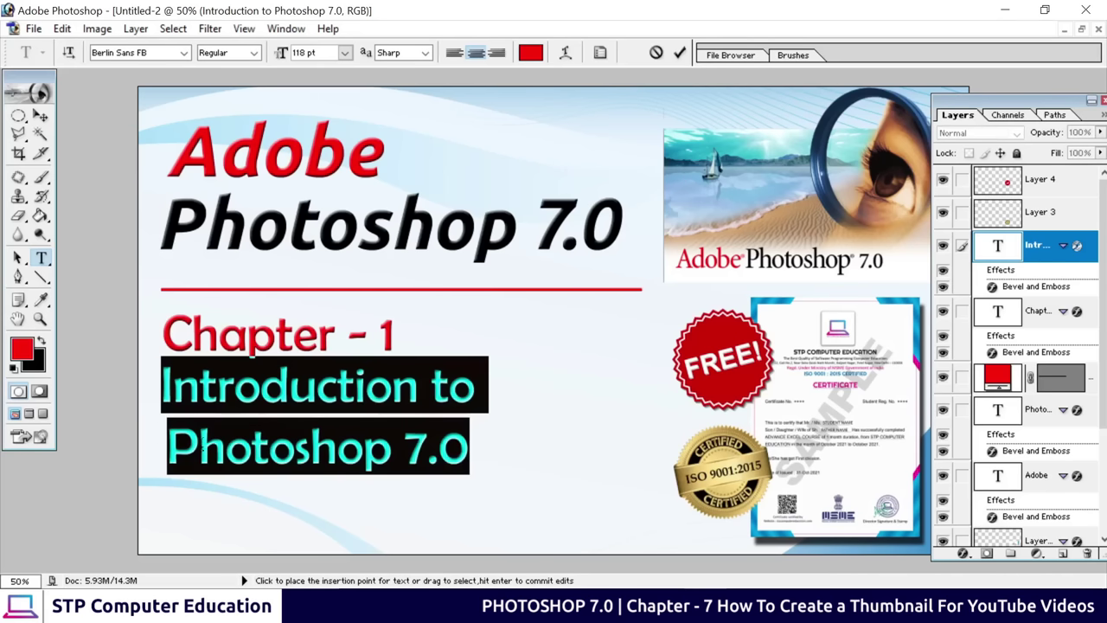
left_click(455, 55)
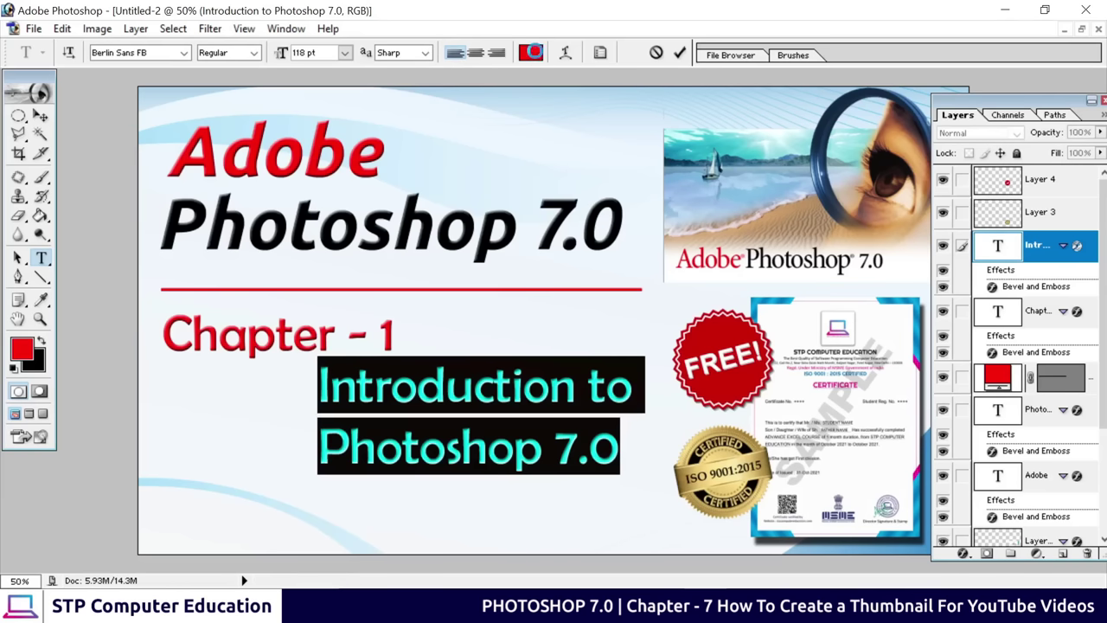
left_click(532, 53)
left_click(291, 375)
left_click_drag(291, 375, 275, 417)
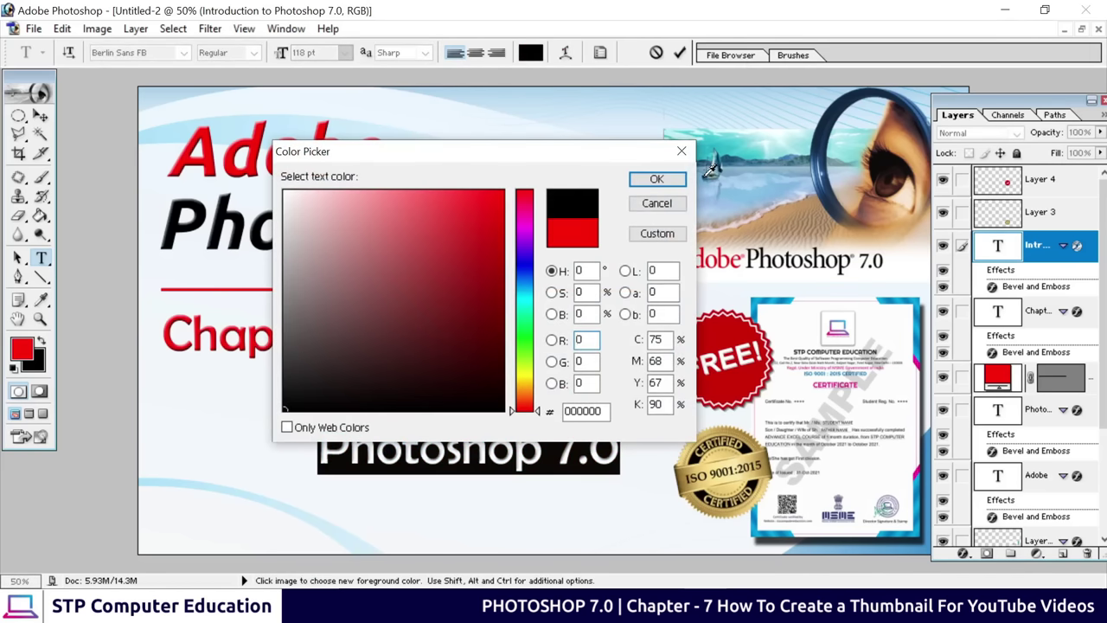
left_click(656, 179)
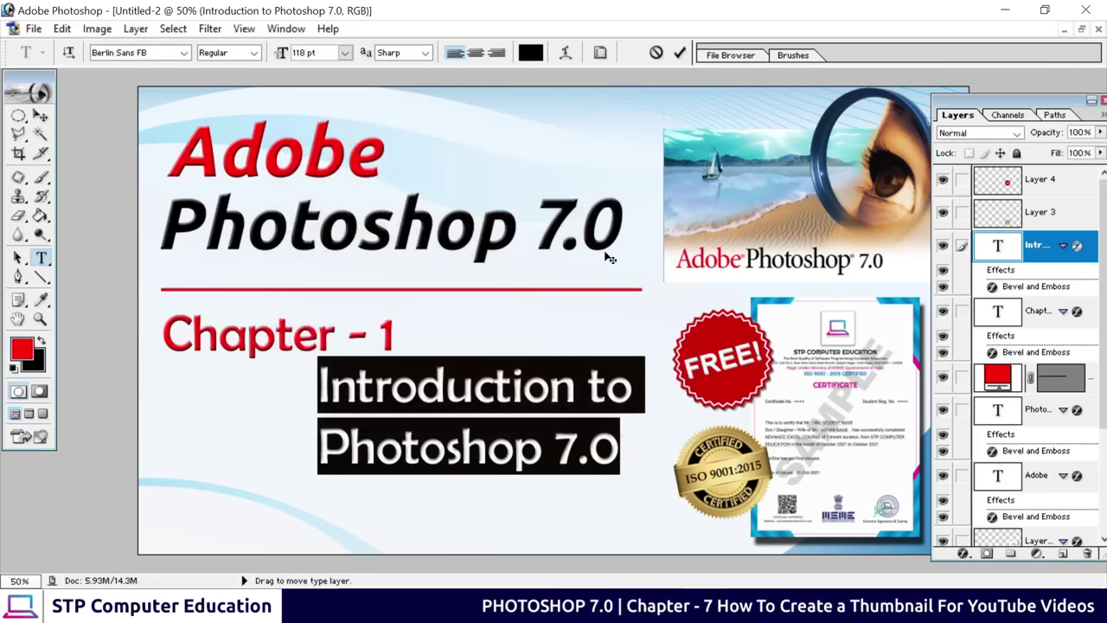
left_click(682, 53)
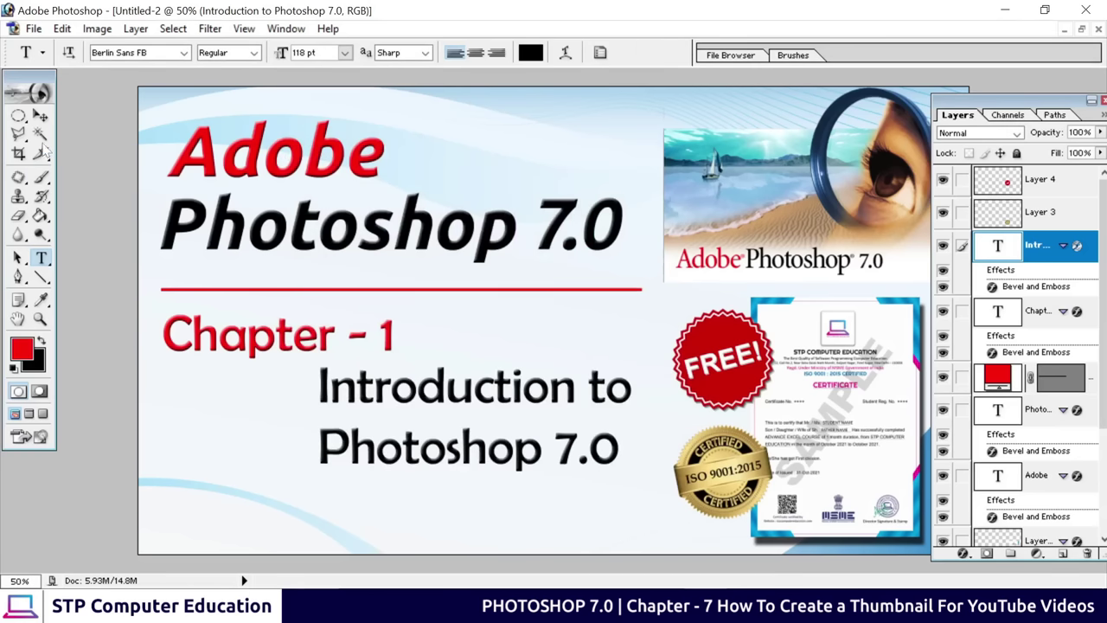
left_click(39, 115)
Drag the Introduction to Photoshop 7.0 subtitle left so it sits under Chapter - 1
left_click_drag(349, 387, 195, 388)
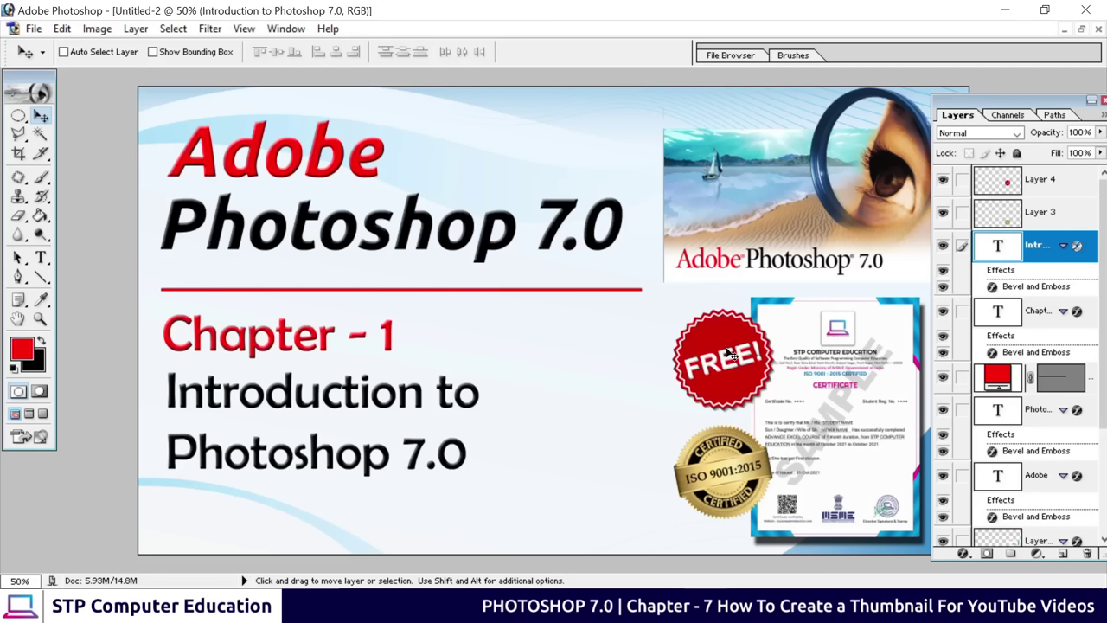
Restore and zoom out the thumbnail window, then maximize free_PNG90748.png and fit it on screen
left_click(1082, 30)
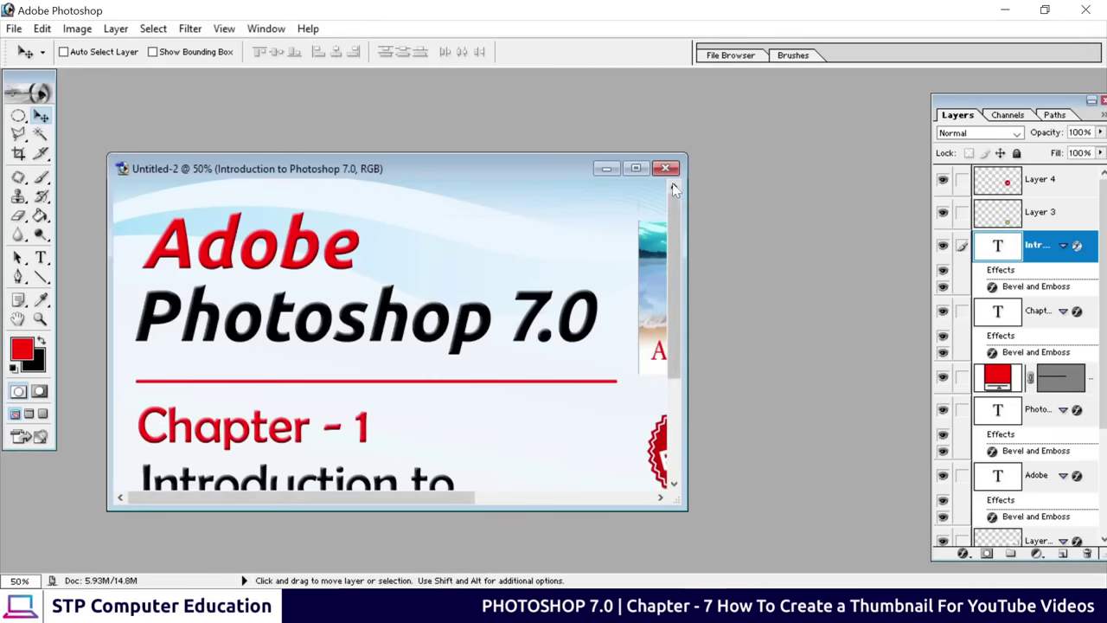
key("ctrl+minus")
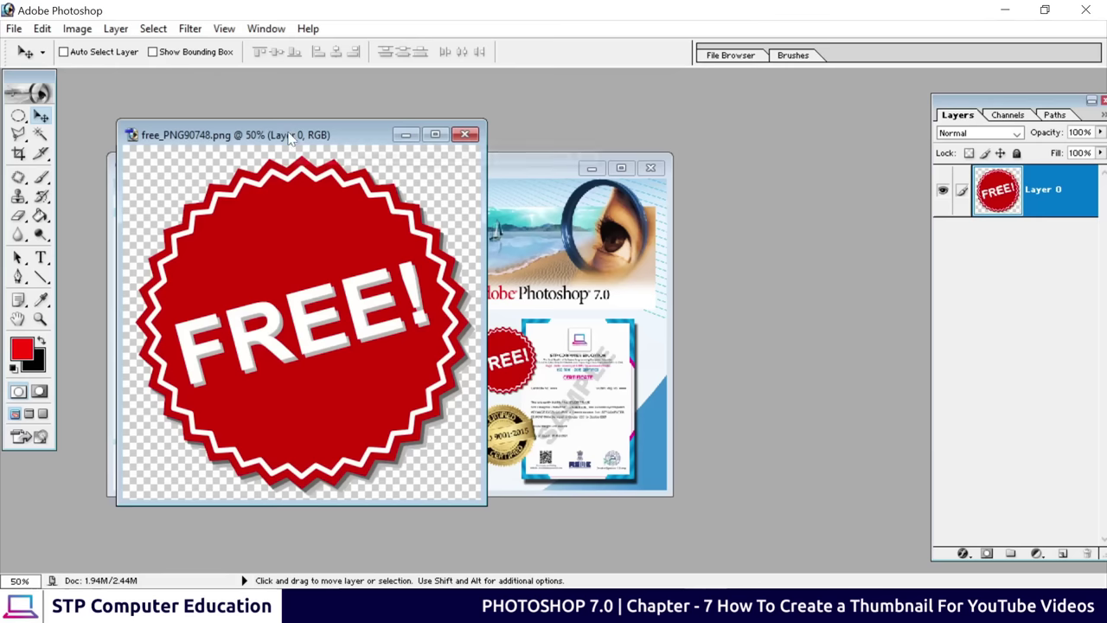
left_click_drag(290, 130, 471, 117)
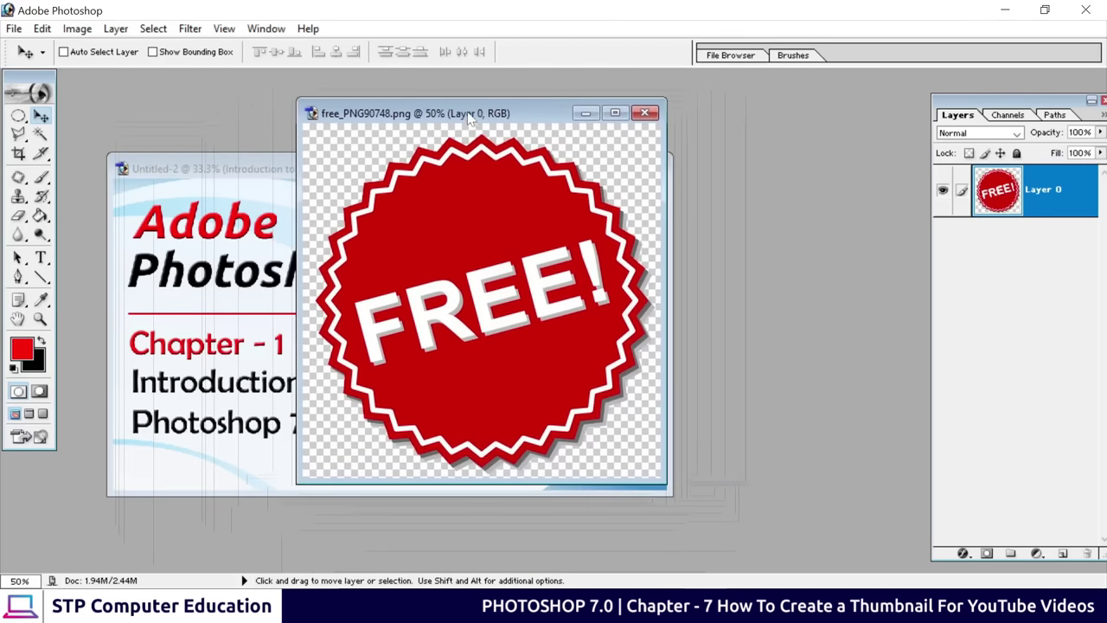
left_click(615, 114)
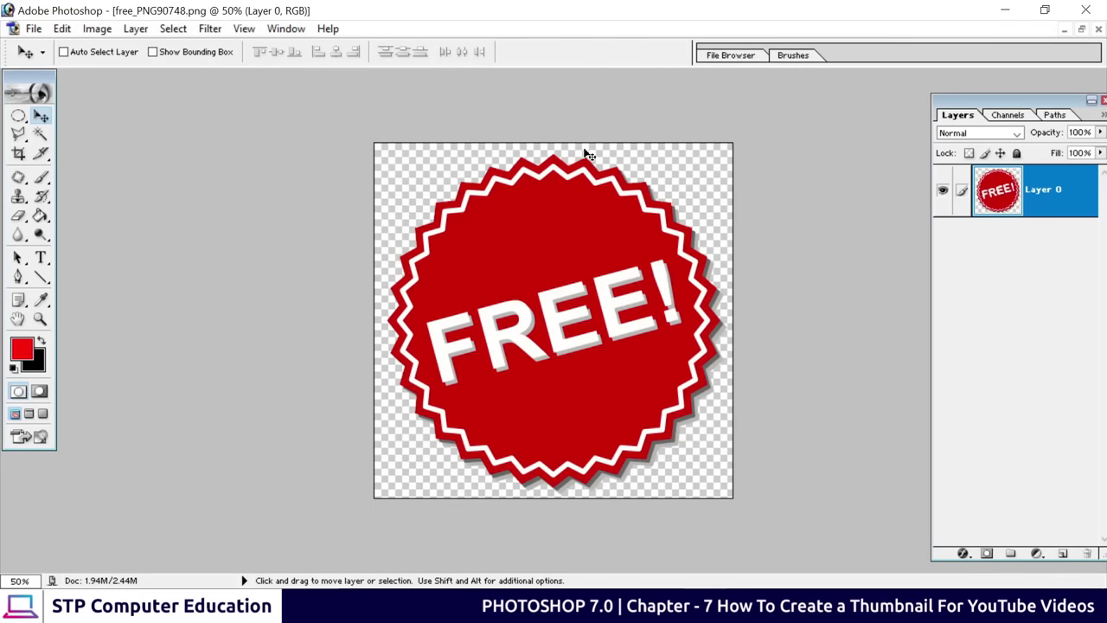
key("ctrl+0")
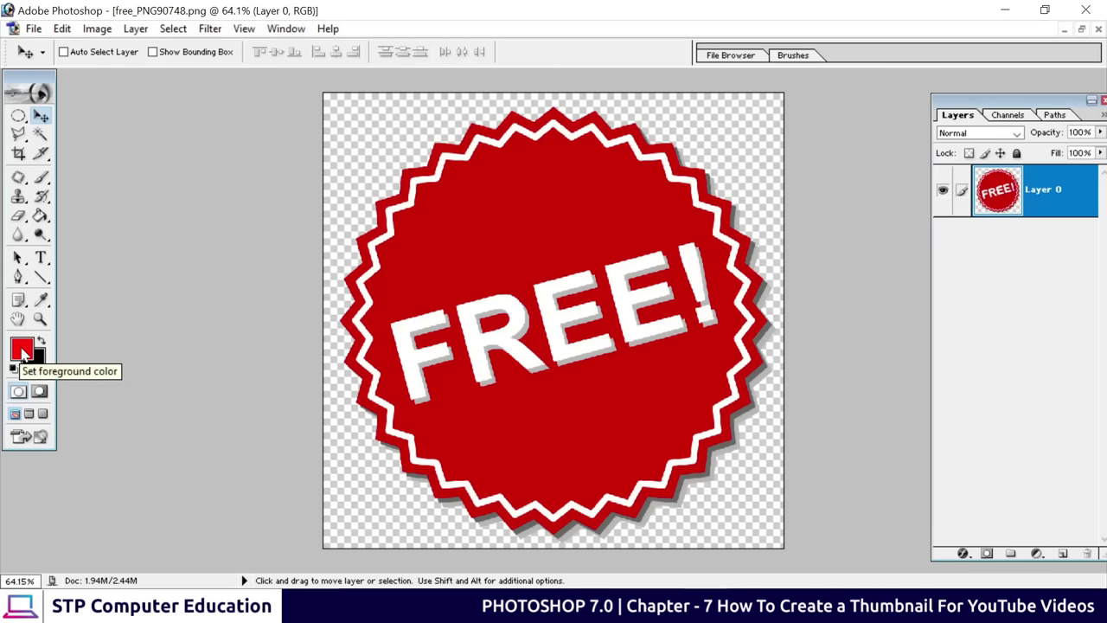
Sample the badge's red as the foreground colour
left_click(23, 350)
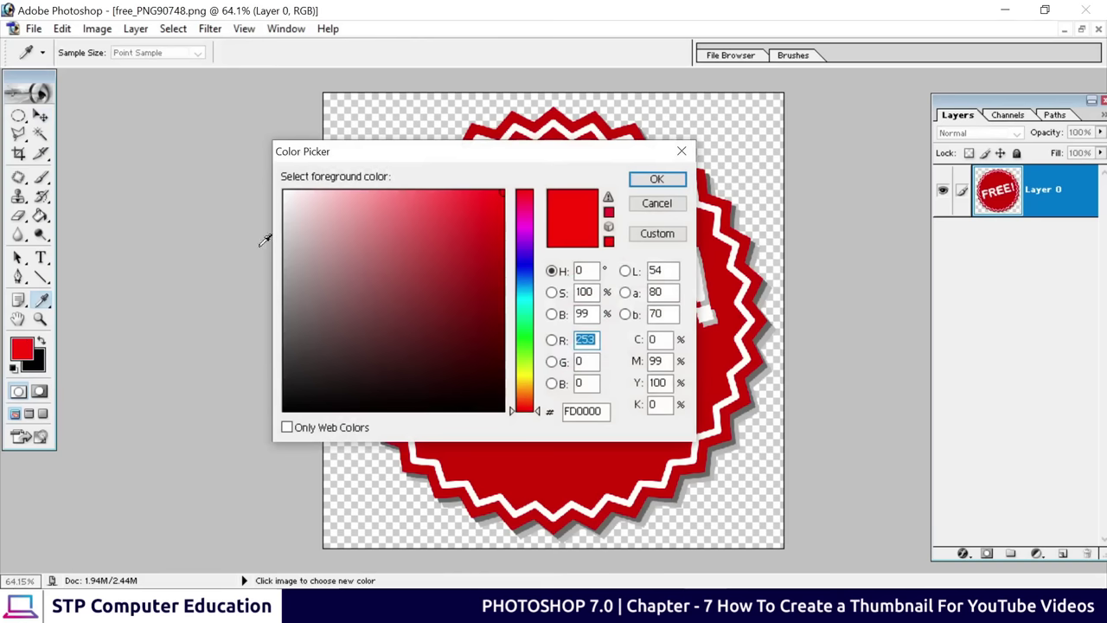
left_click_drag(424, 157, 178, 296)
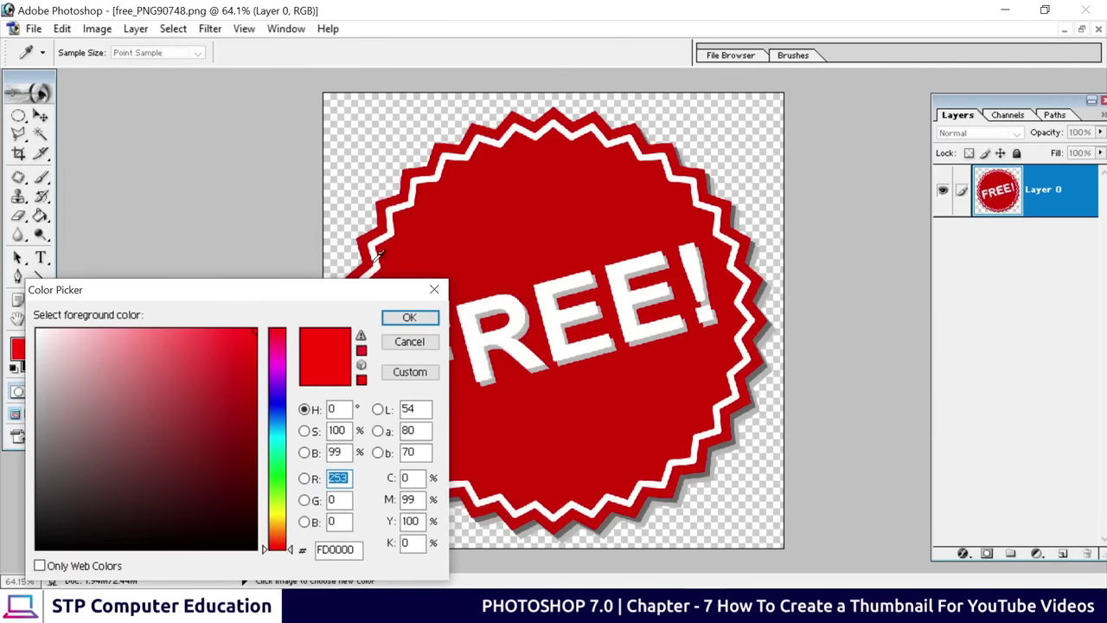
left_click(506, 187)
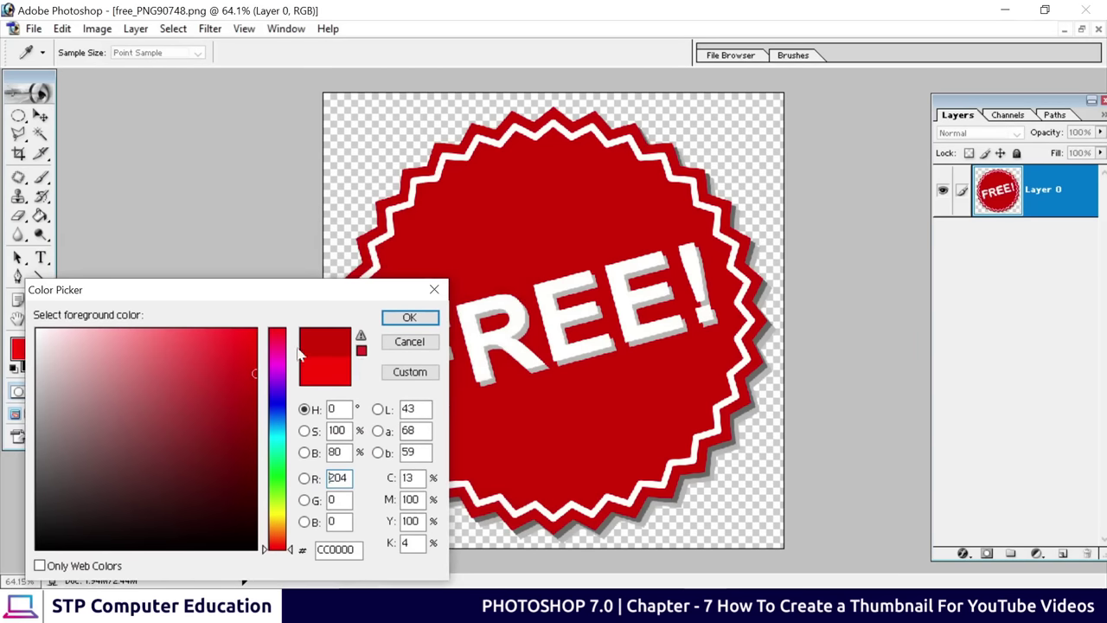
left_click(410, 317)
key("v")
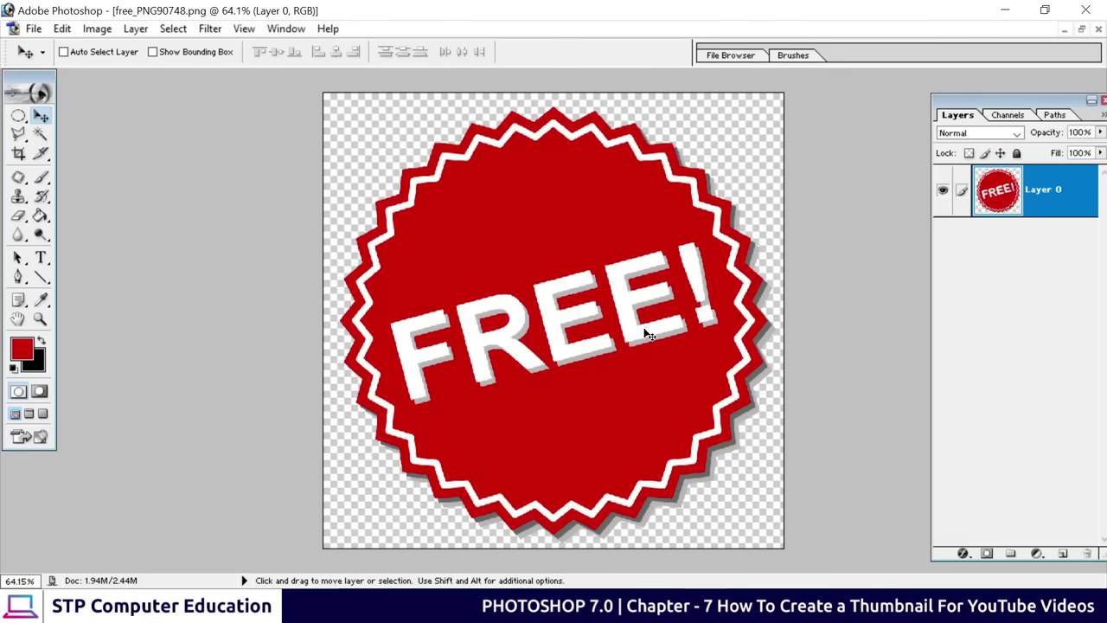
Select the FREE! lettering with the Polygonal Lasso and fill it with the red foreground
left_click(18, 135)
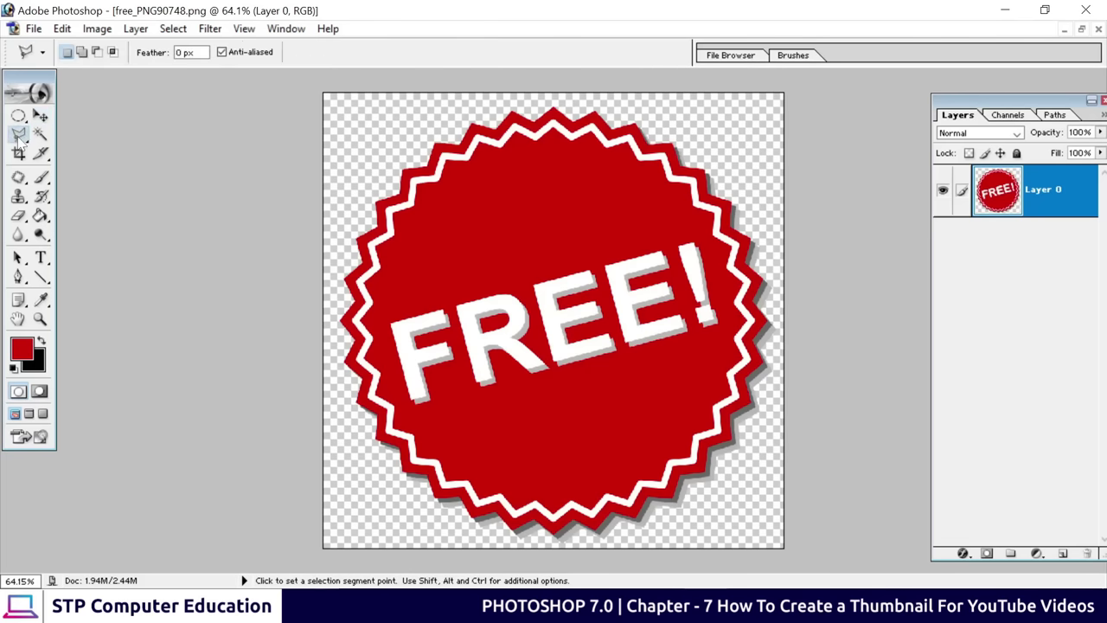
left_click(702, 228)
left_click(721, 275)
left_click(720, 320)
left_click(637, 364)
left_click(382, 317)
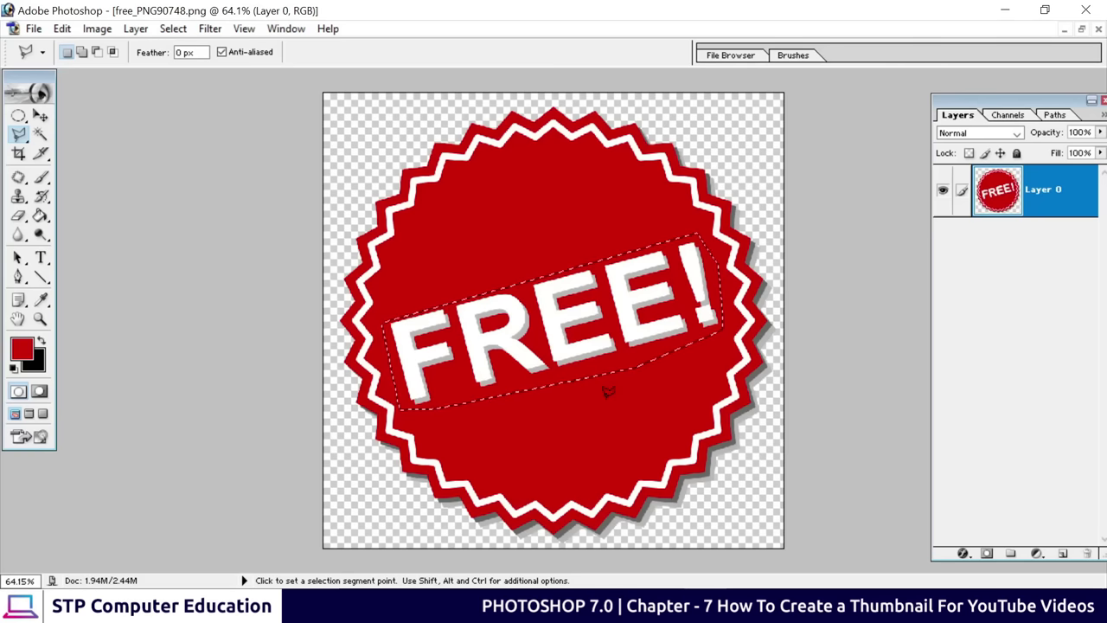
key("alt")
key("alt")
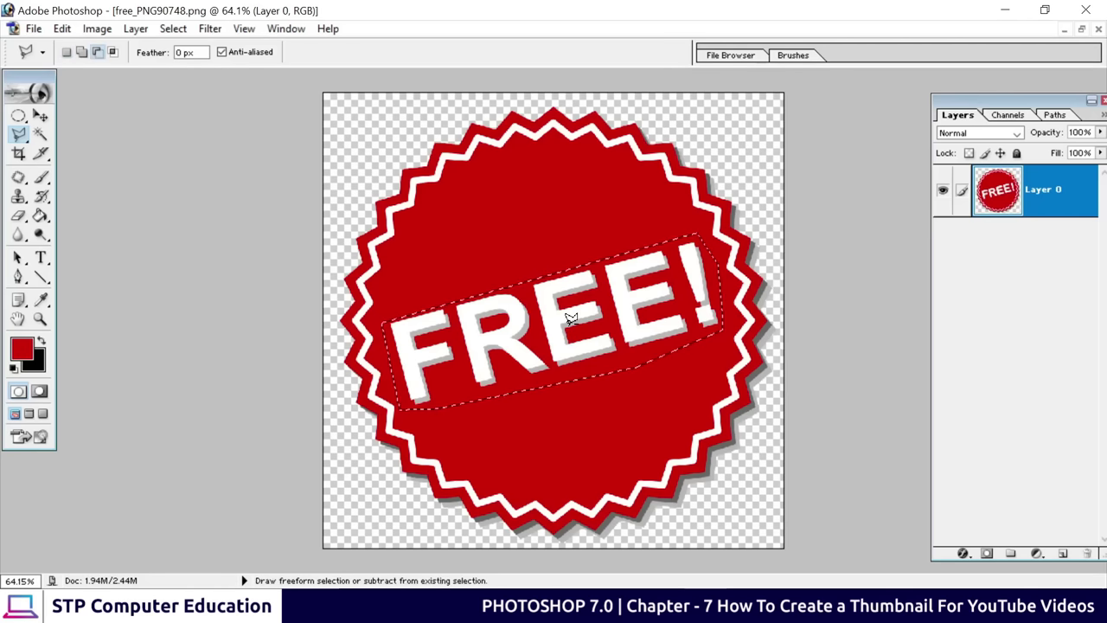
key("alt+BackSpace")
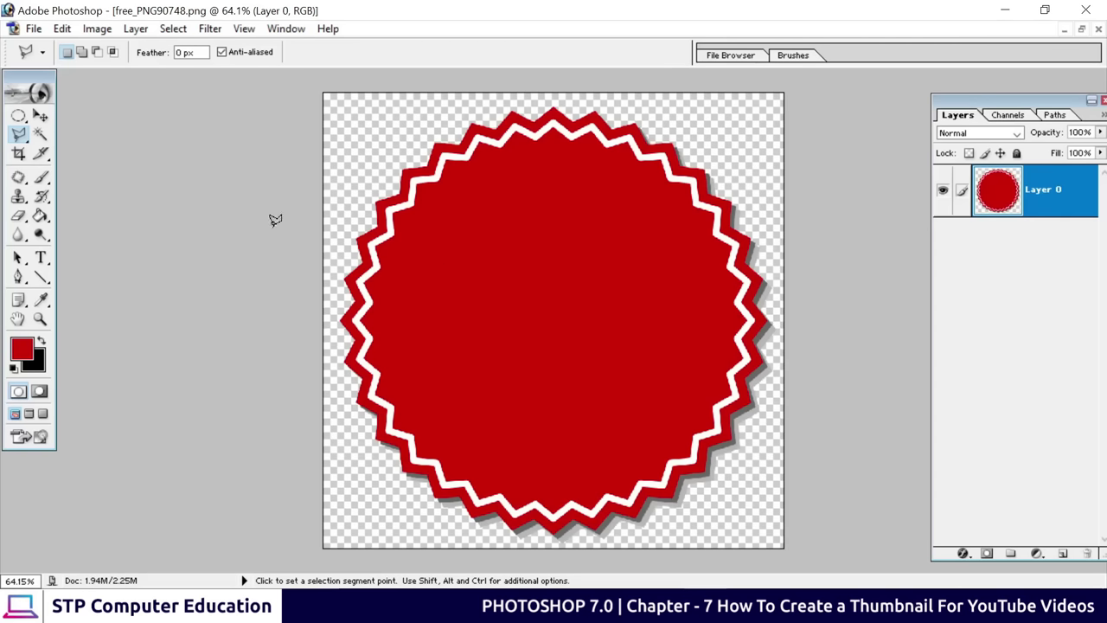
Squash the starburst vertically into a wide oval and move it up
left_click(40, 115)
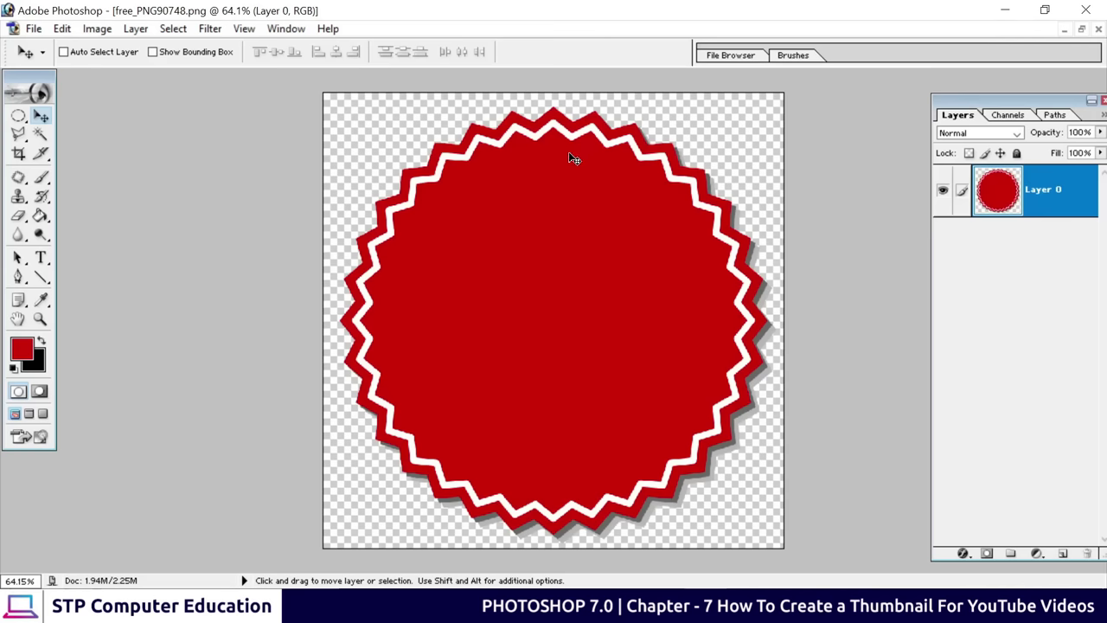
key("ctrl+t")
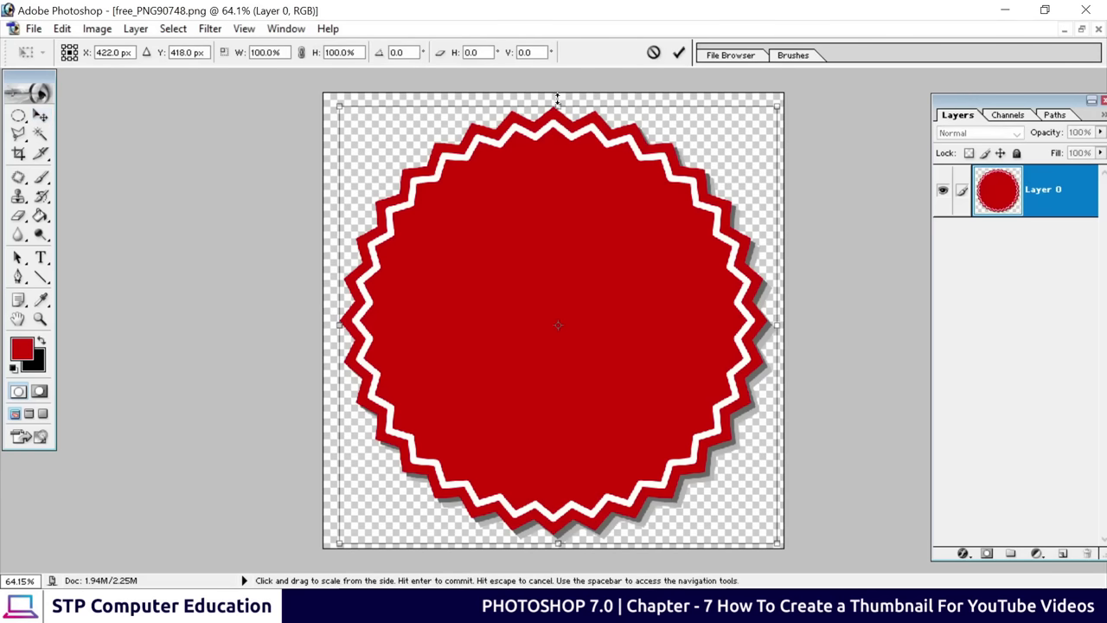
left_click_drag(558, 106, 557, 255)
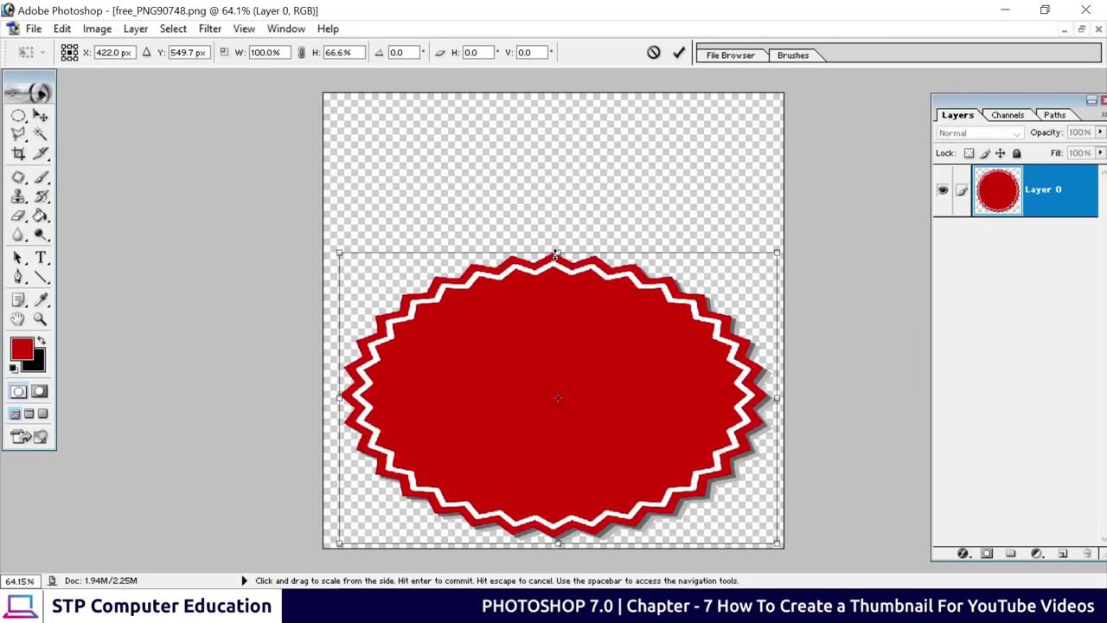
left_click_drag(541, 321, 543, 252)
left_click(680, 52)
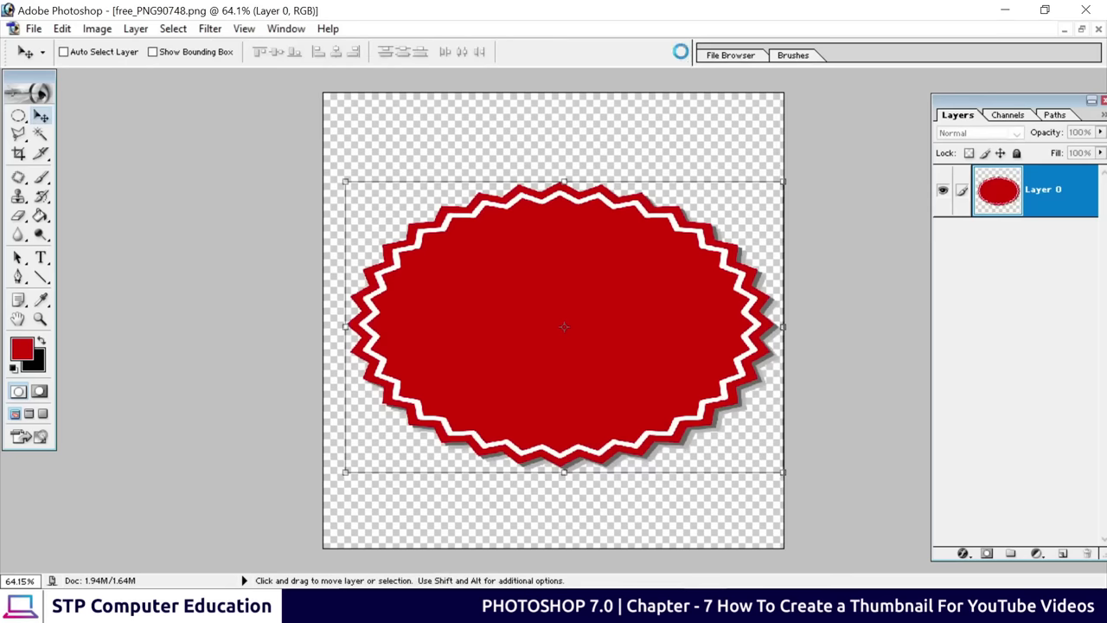
Add a text layer on the badge and make its text white
left_click(41, 258)
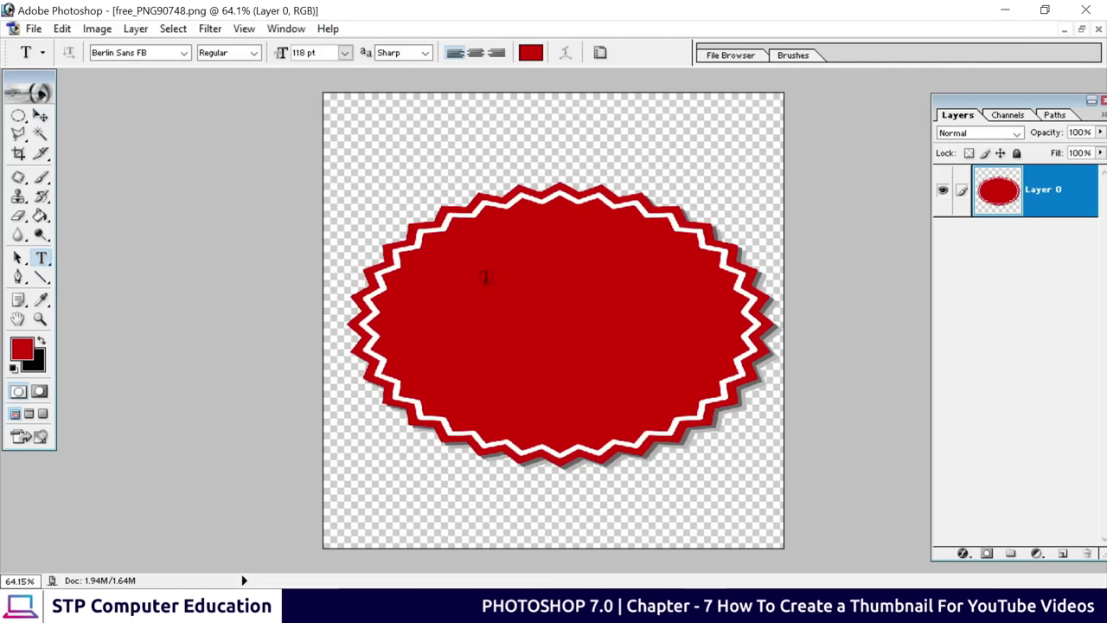
left_click(526, 285)
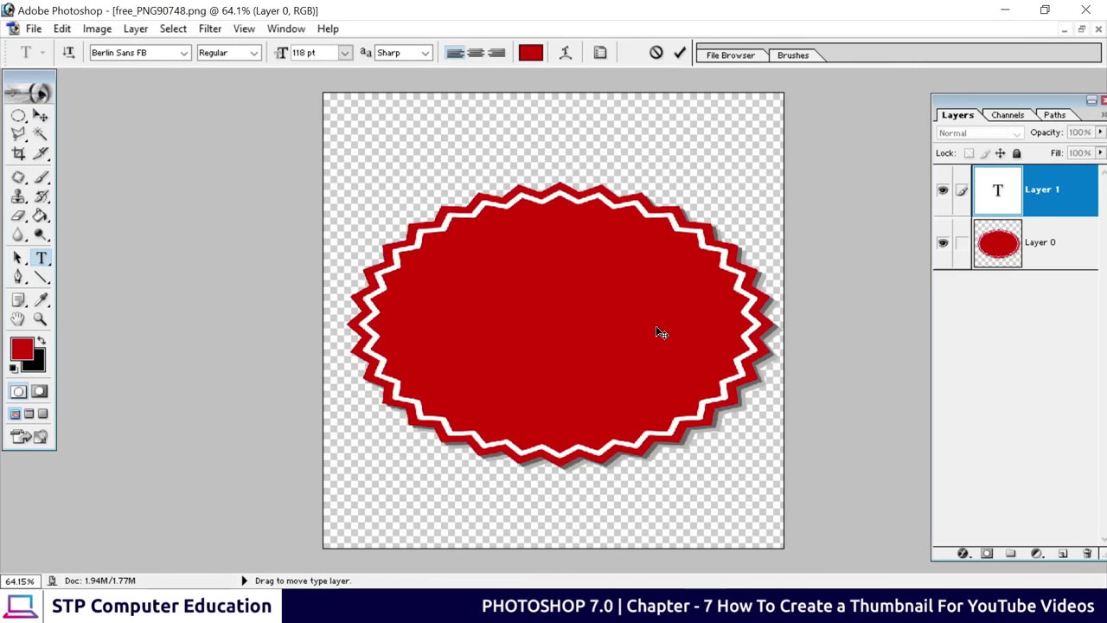
type("SALE")
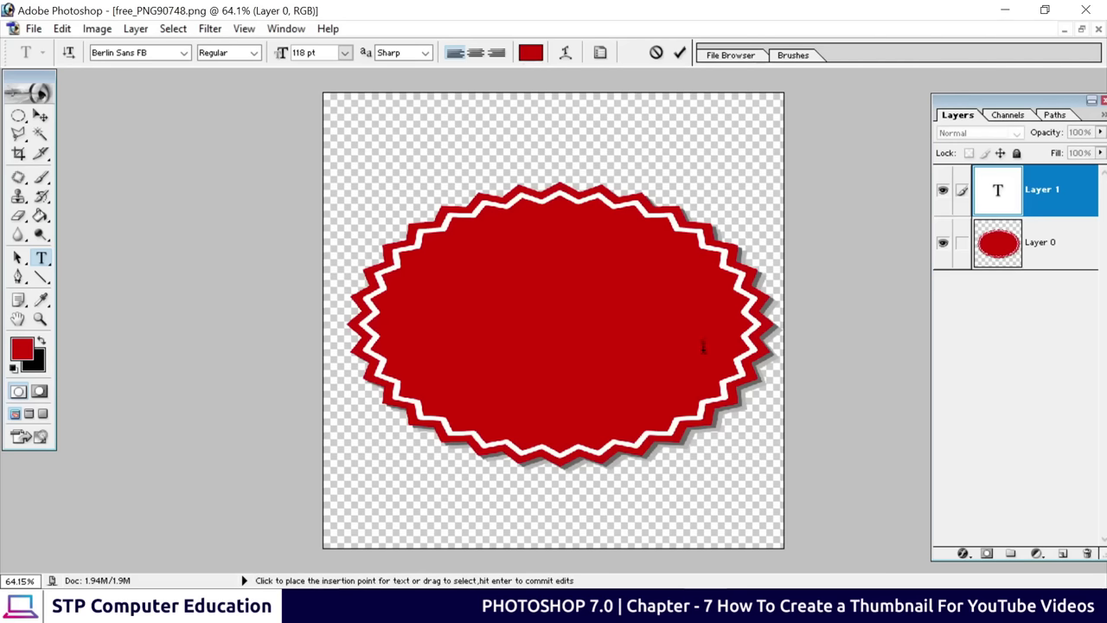
left_click_drag(709, 349, 435, 233)
left_click(530, 54)
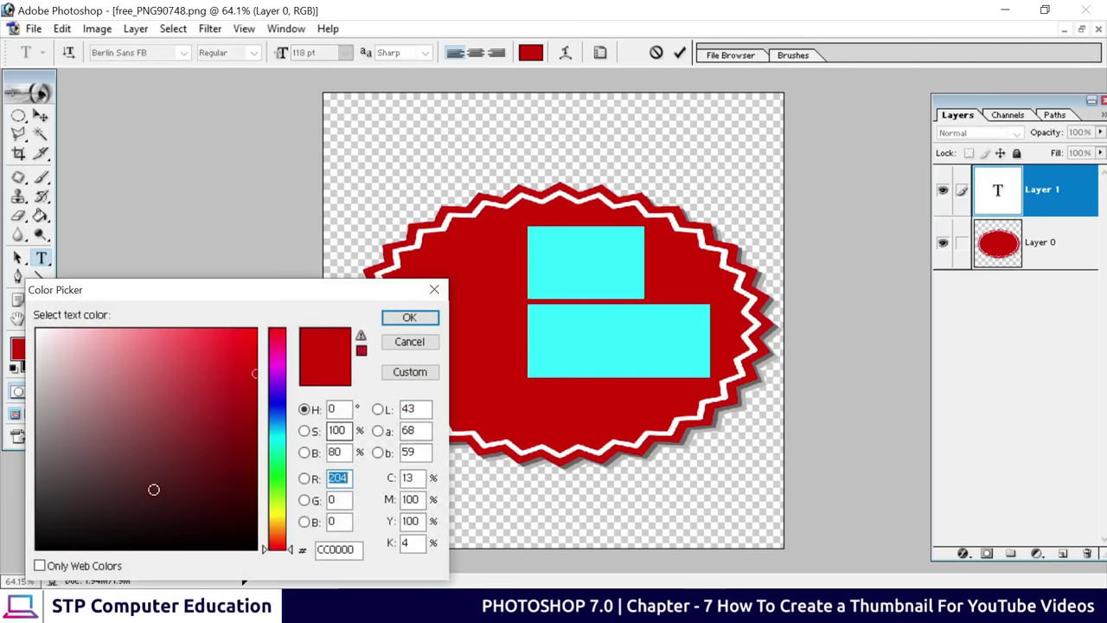
left_click_drag(153, 487, 38, 330)
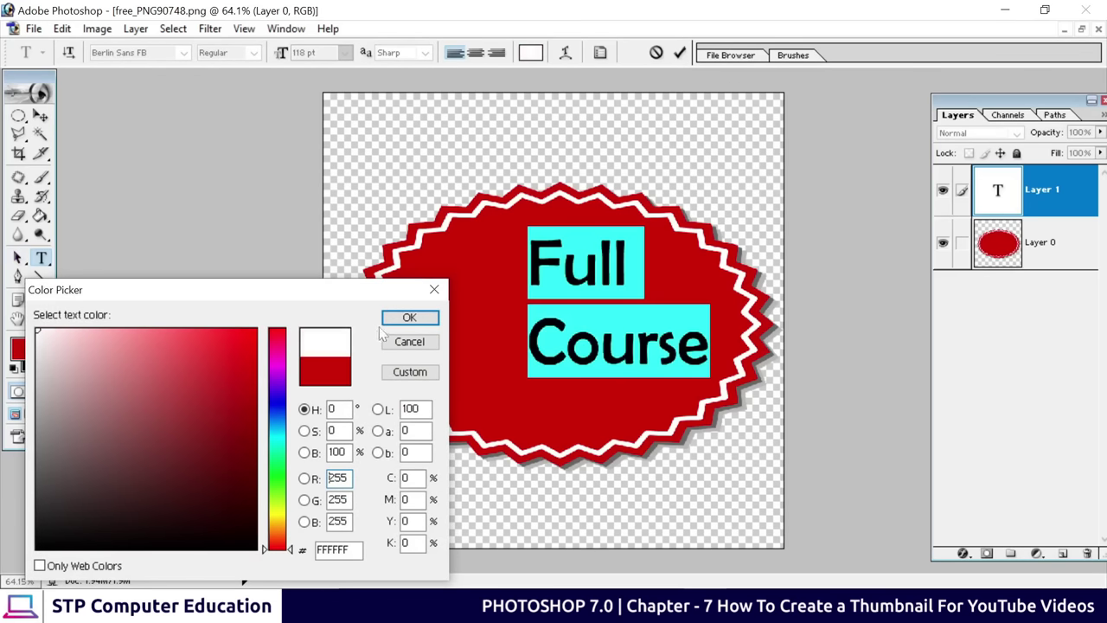
left_click(405, 320)
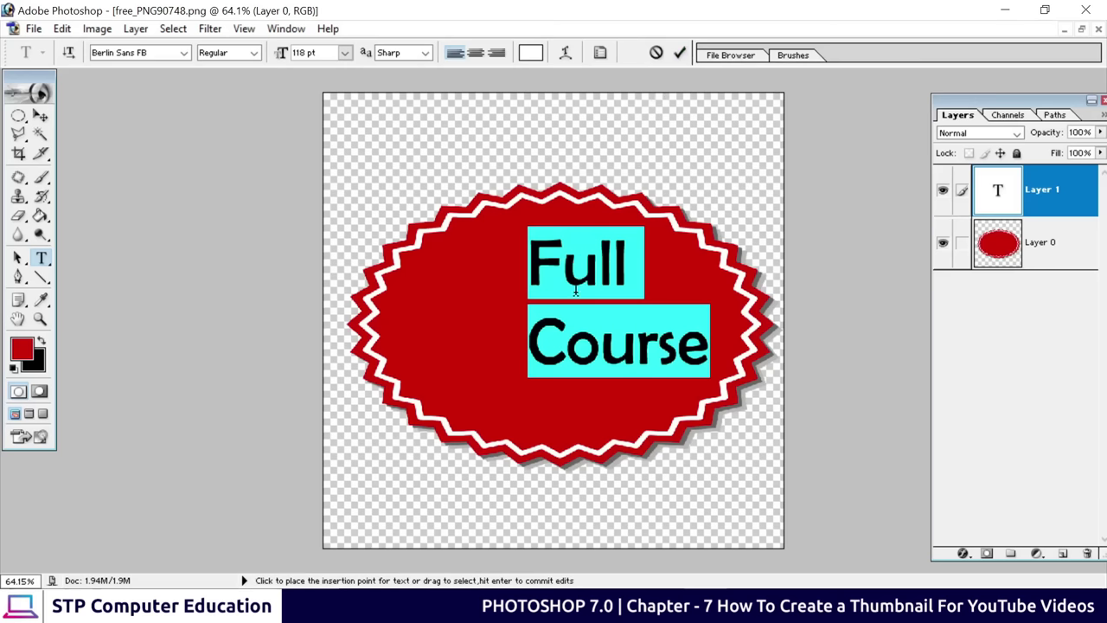
left_click(558, 271)
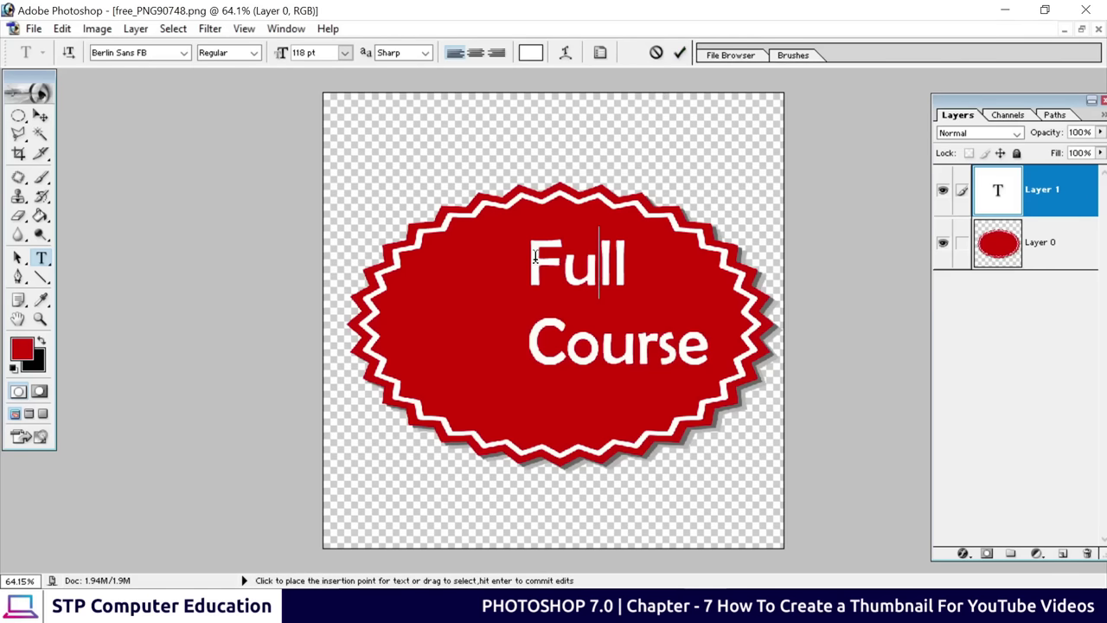
Set the Full Course text to Ubuntu Bold Italic, centre-aligned, and commit it
left_click_drag(529, 256, 711, 346)
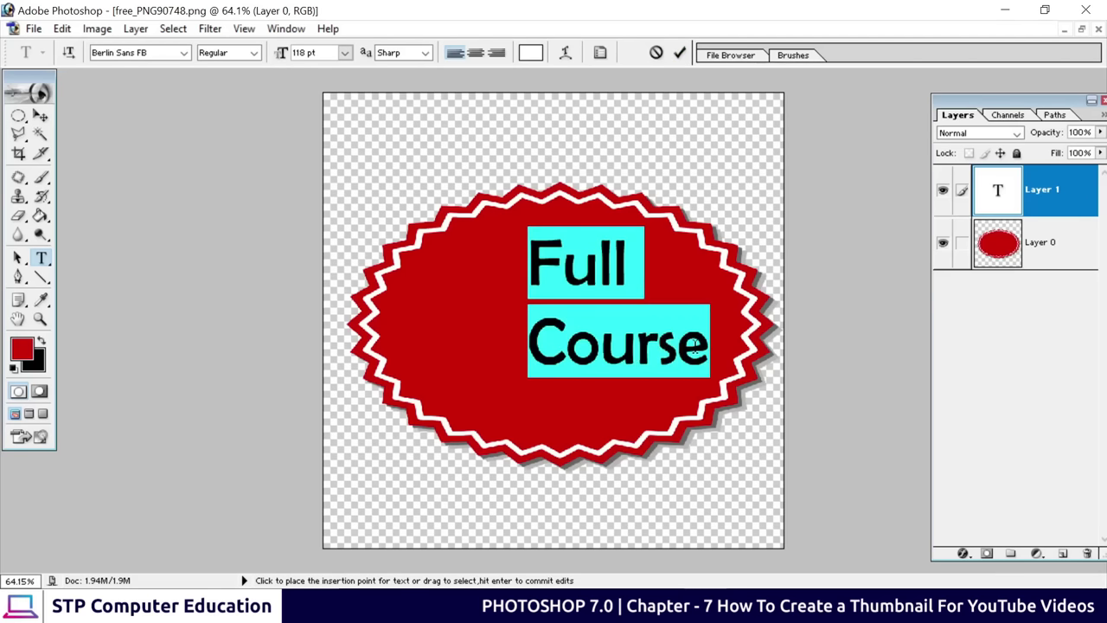
left_click(183, 53)
left_click_drag(239, 97, 239, 350)
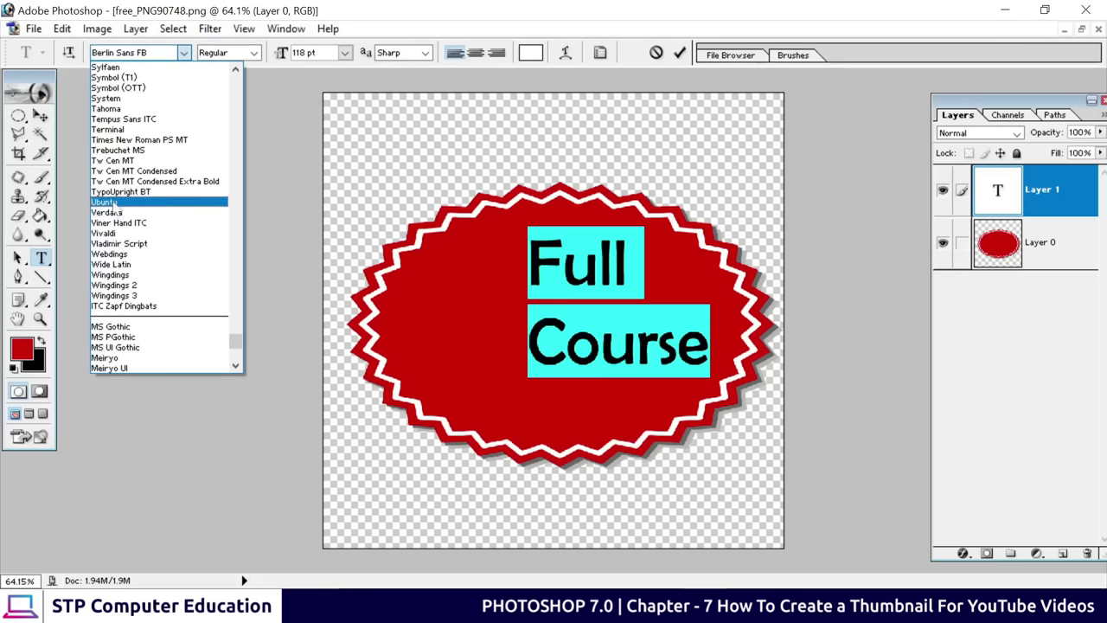
left_click(123, 204)
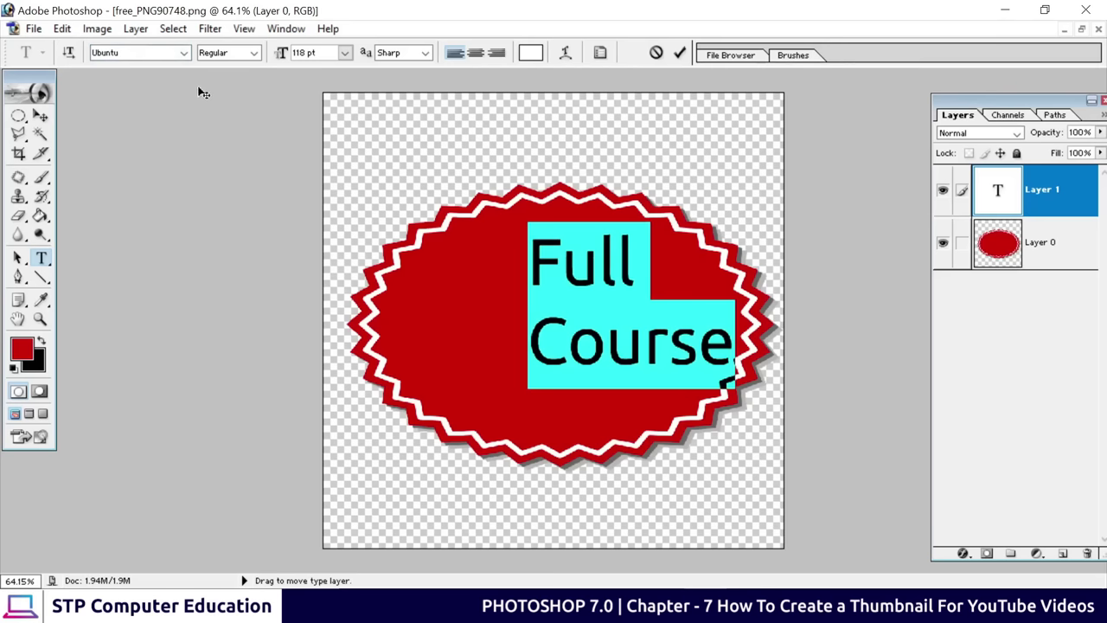
left_click(255, 53)
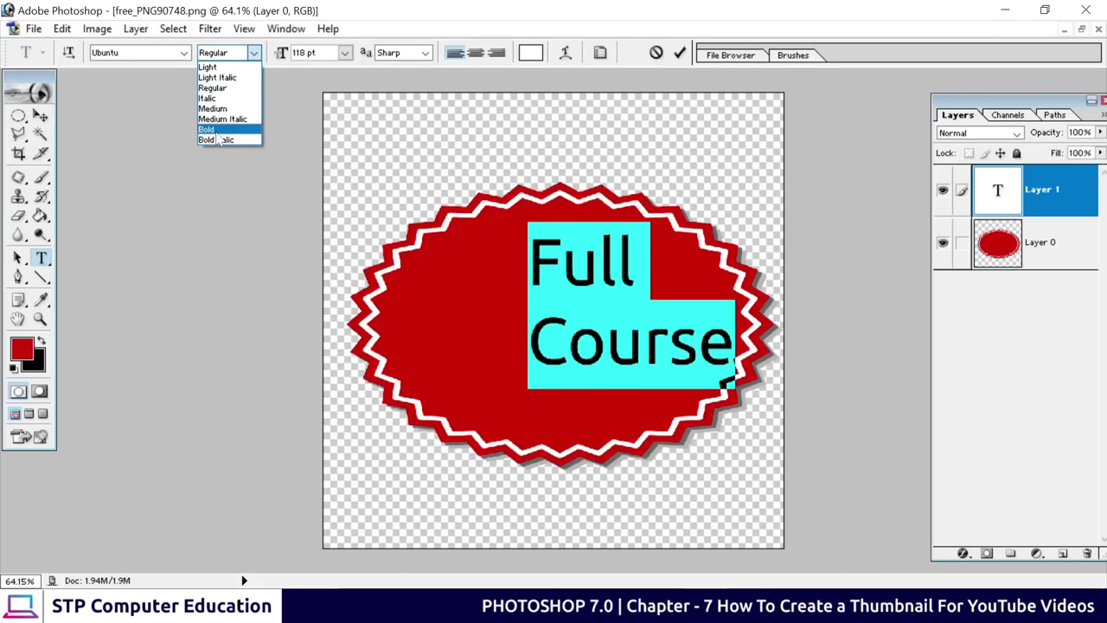
left_click(216, 139)
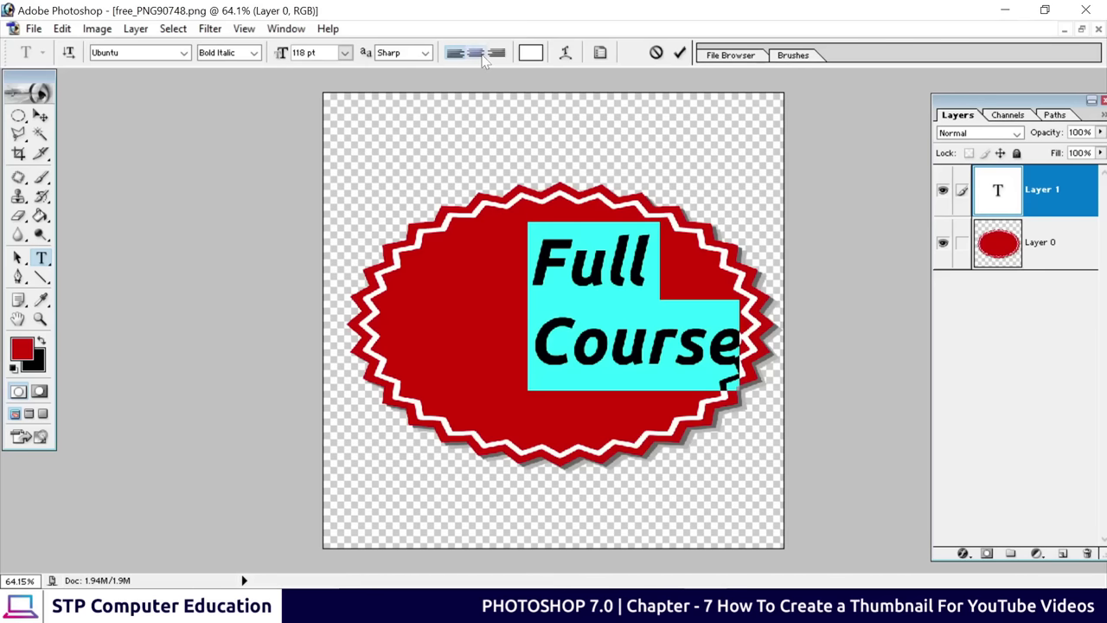
left_click(476, 52)
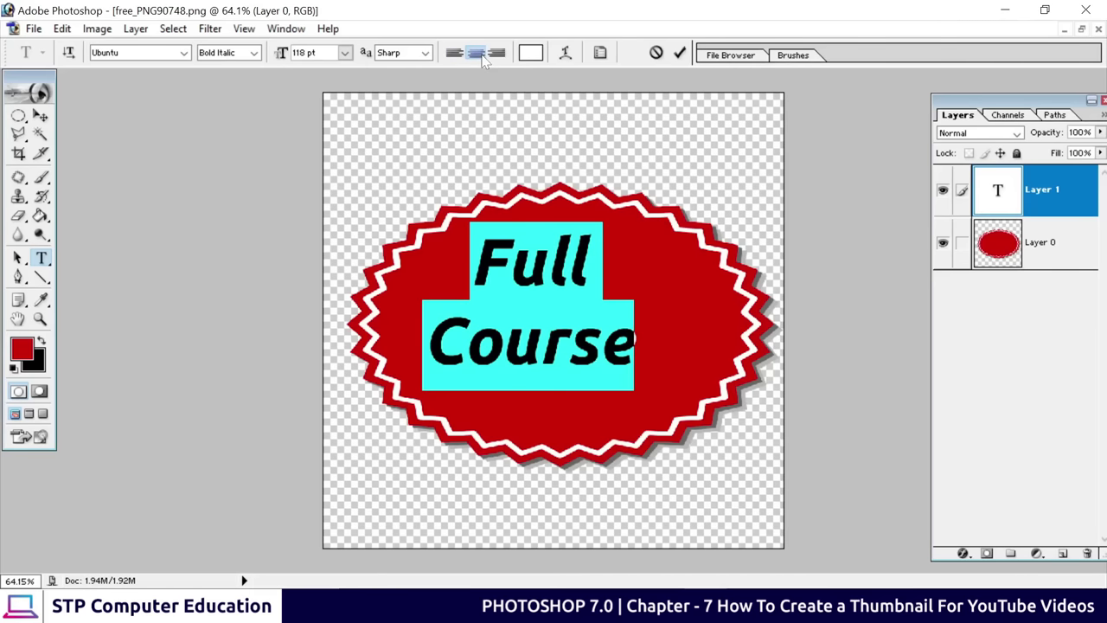
left_click(680, 52)
left_click(41, 115)
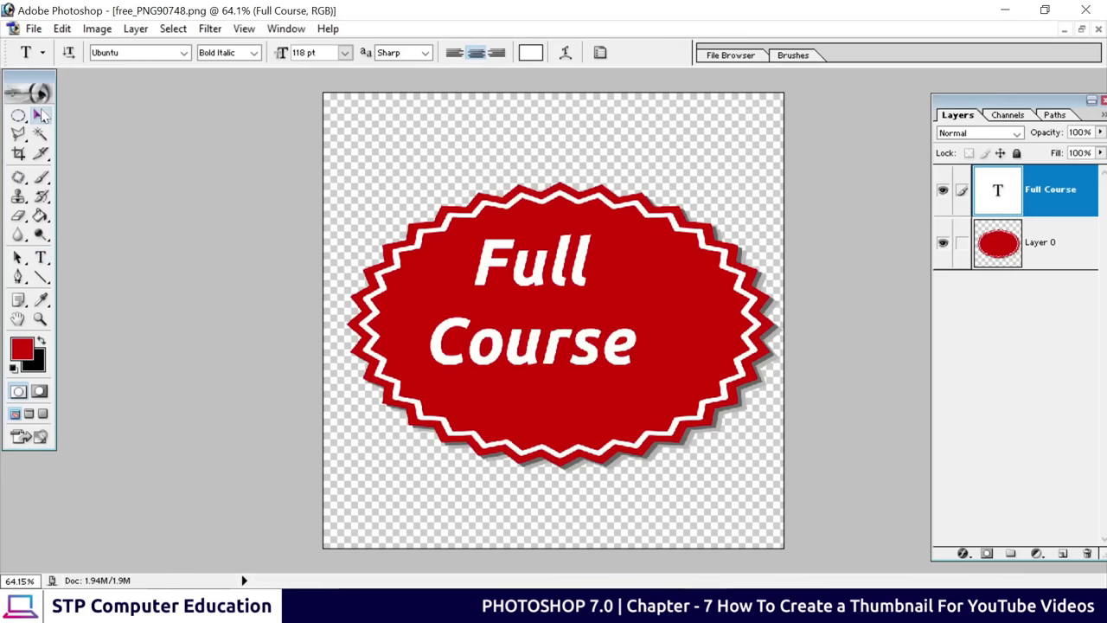
Enlarge the Full Course text proportionally and centre it on the red badge
left_click_drag(534, 285, 555, 296)
key("ctrl+t")
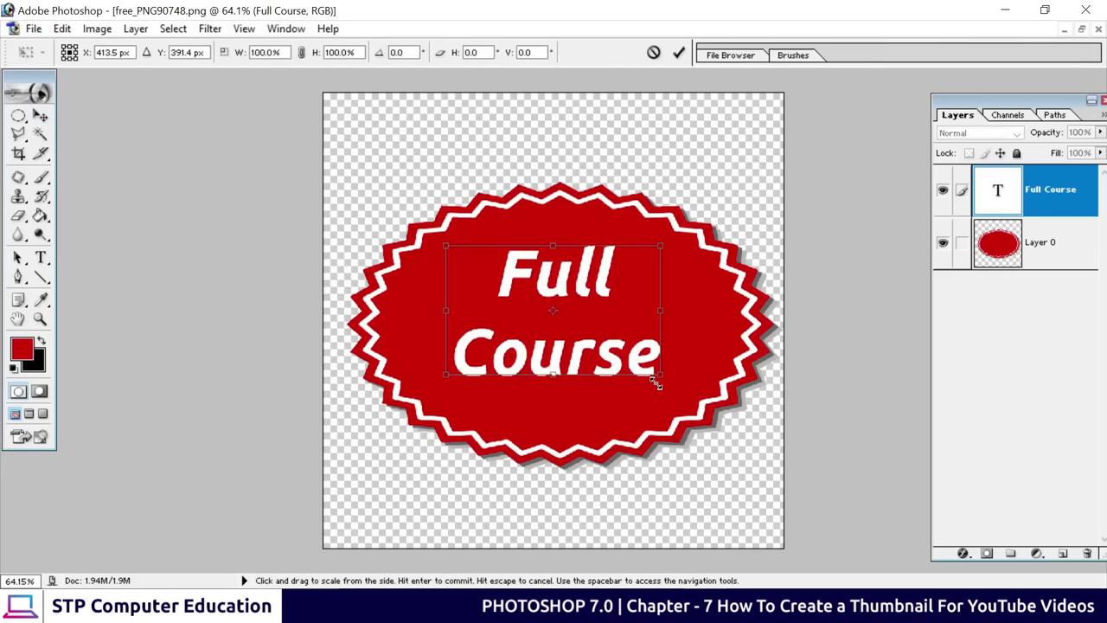
left_click_drag(662, 378, 718, 413)
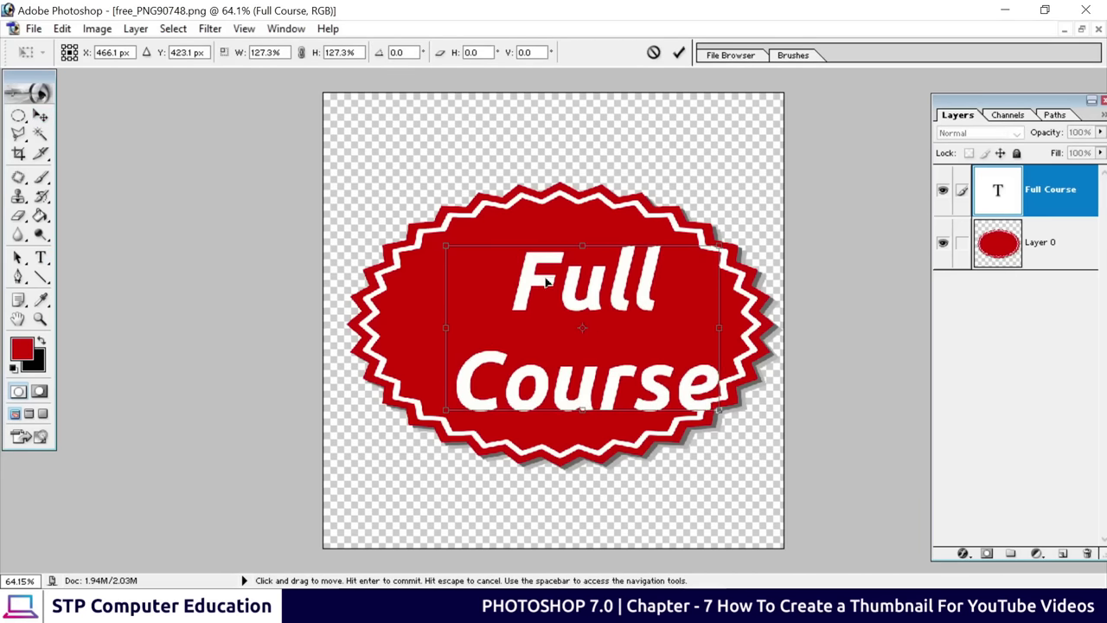
left_click_drag(545, 280, 512, 272)
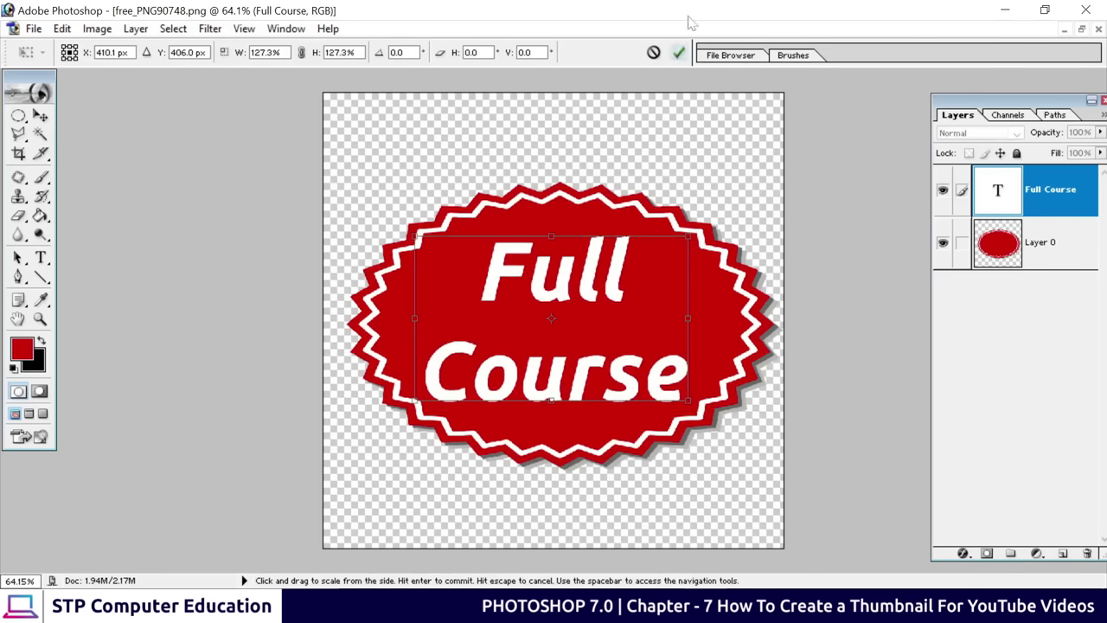
left_click(678, 52)
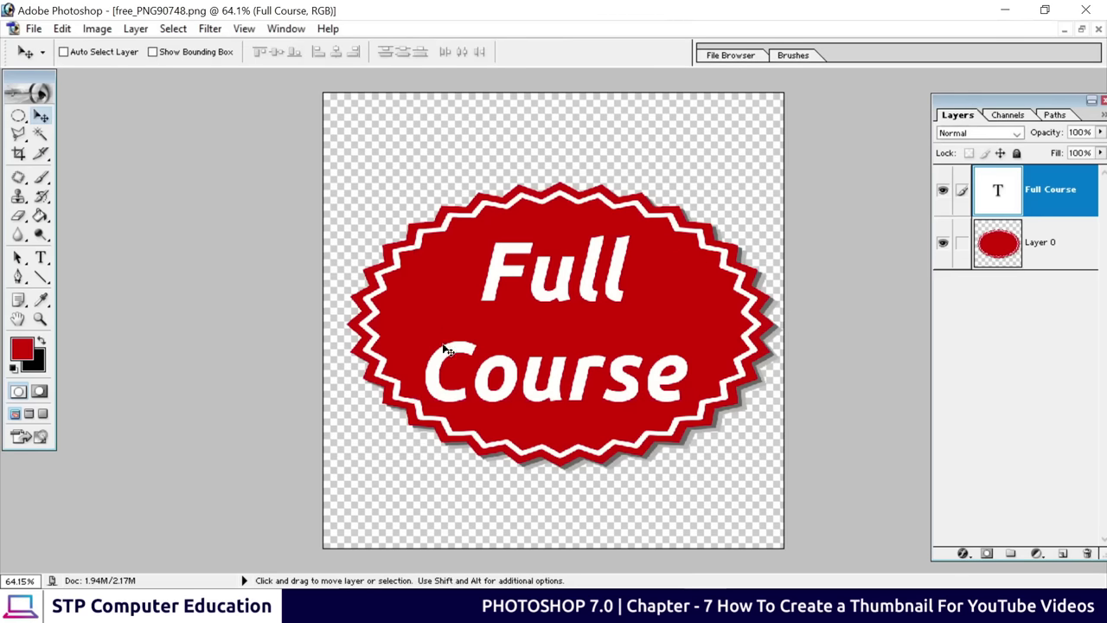
Link Layer 0 to the Full Course layer and merge them with Ctrl+E
left_click(1007, 253)
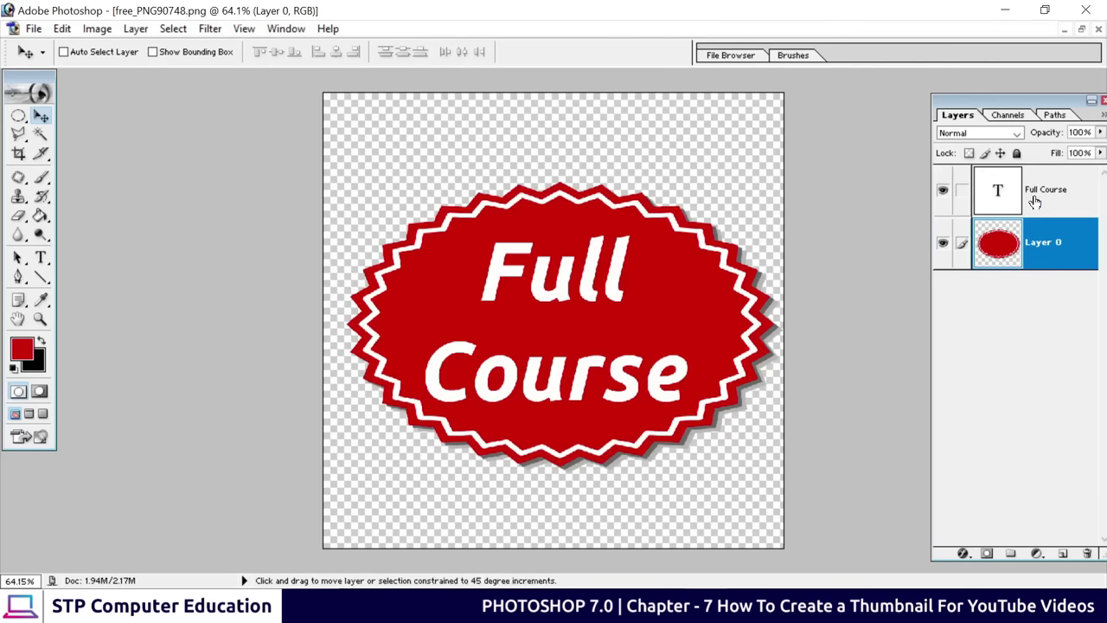
left_click(1036, 199)
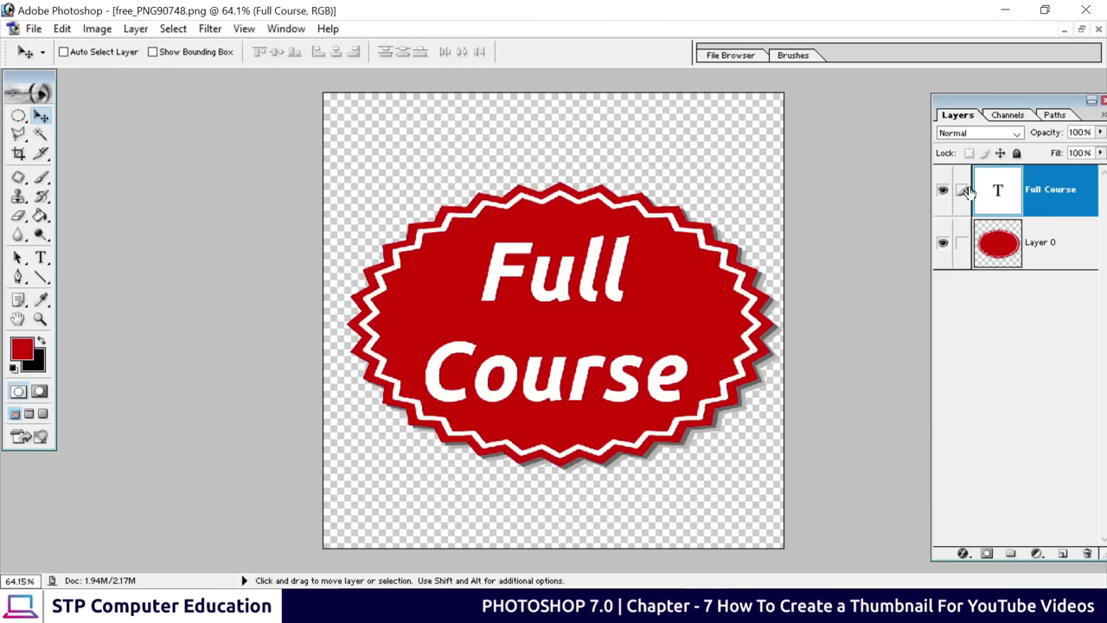
left_click(962, 244)
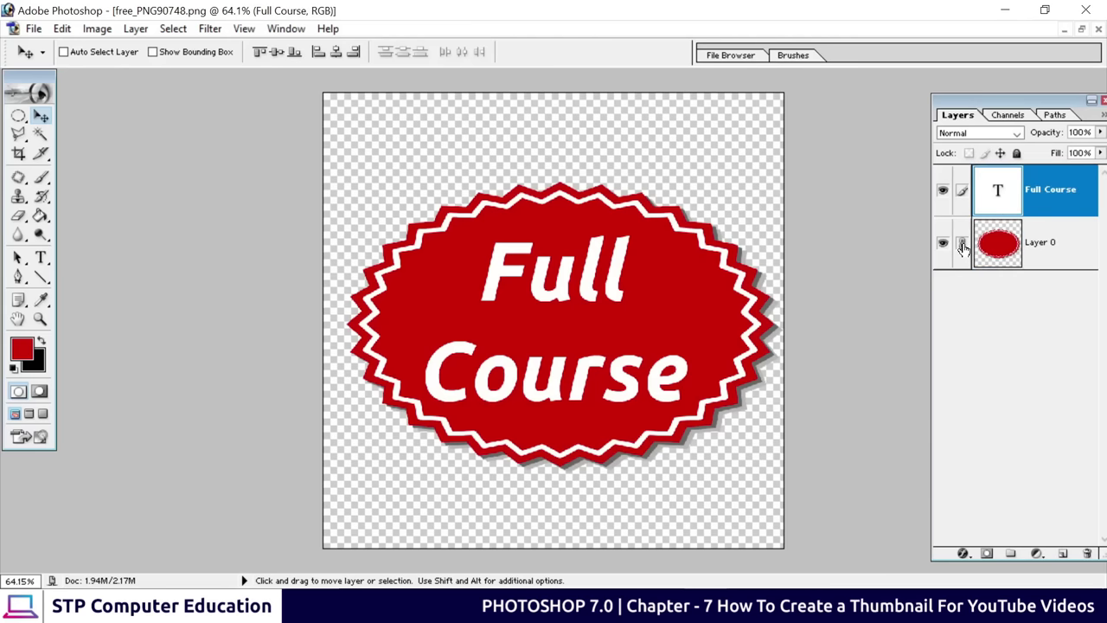
key("ctrl+e")
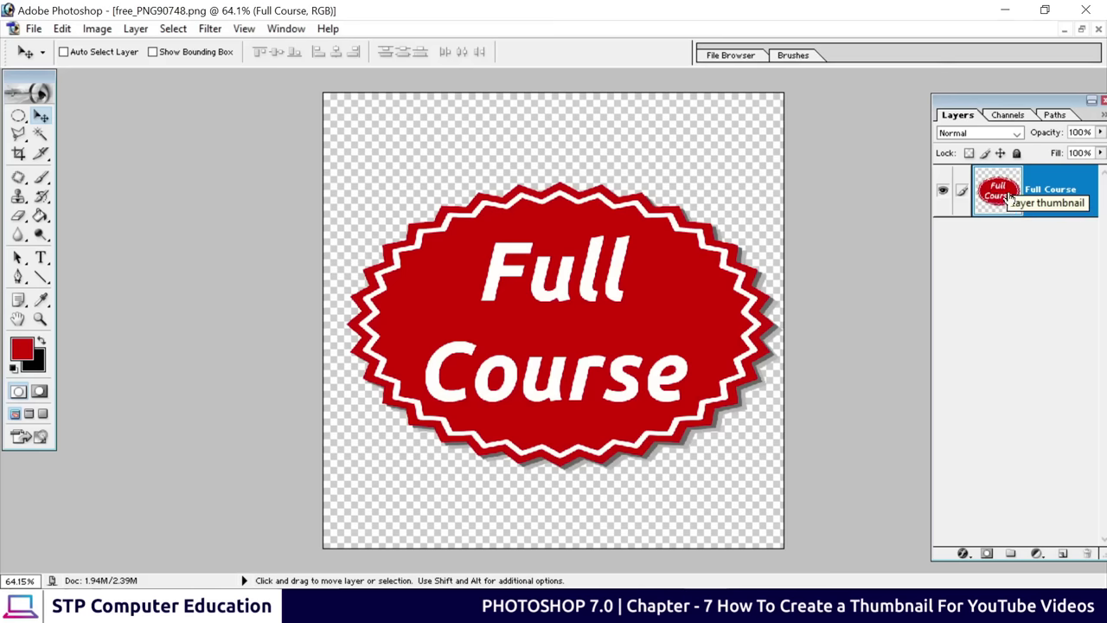
mouse_move(568, 275)
left_mouse_down()
mouse_move(584, 294)
mouse_move(538, 309)
left_mouse_up()
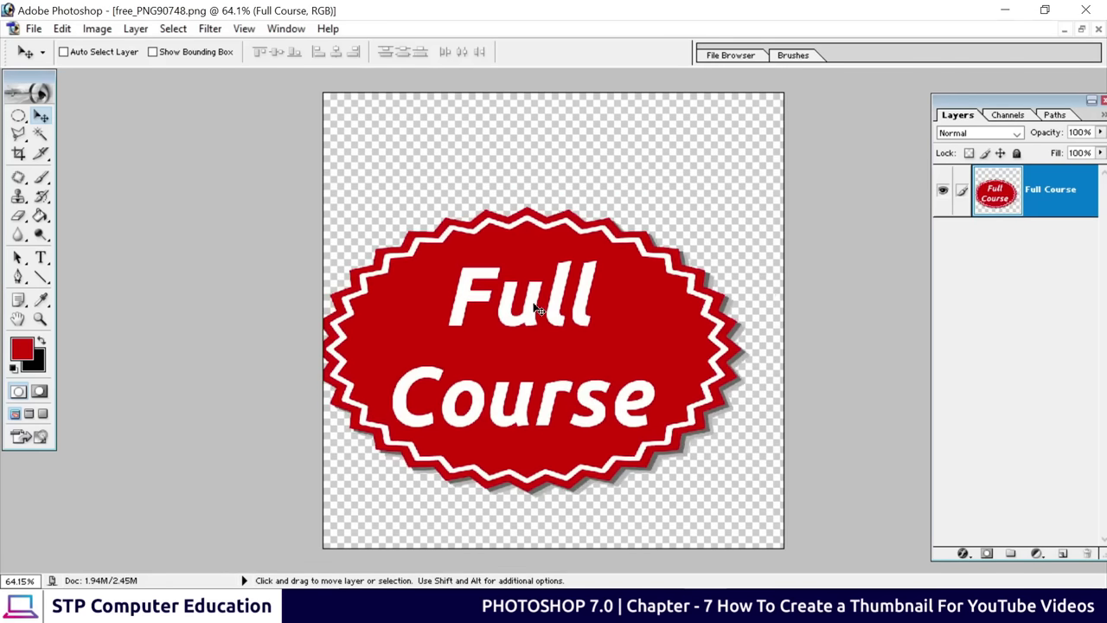
left_click(1082, 30)
Copy the badge into Untitled-2, scale it to about 46.4%, and place it beside the Introduction text
left_click_drag(362, 128, 715, 160)
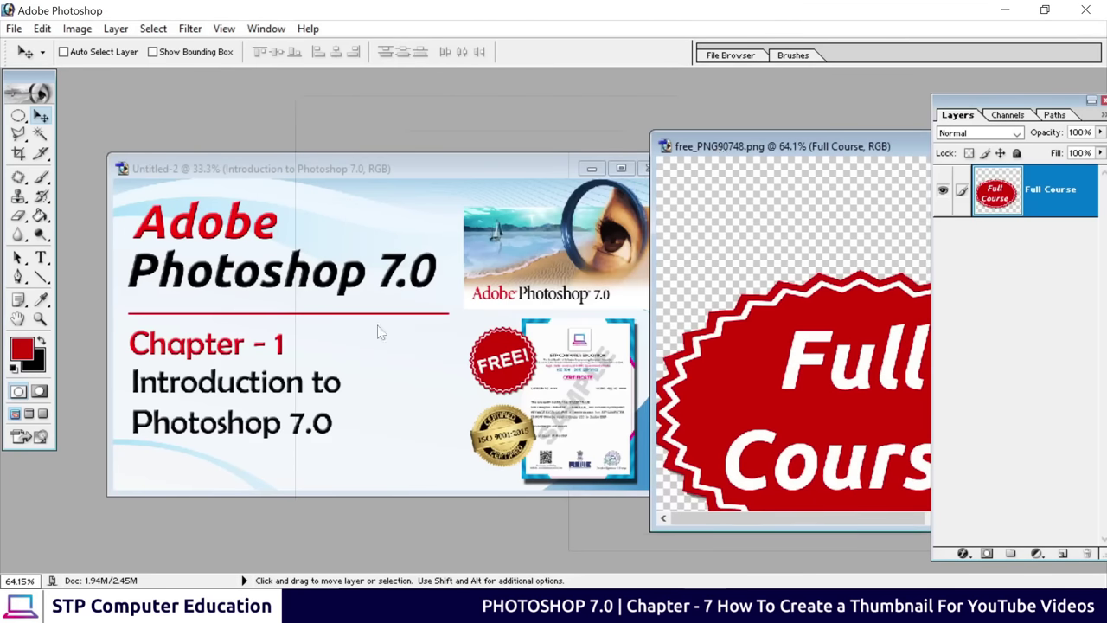
left_click_drag(588, 378, 397, 373)
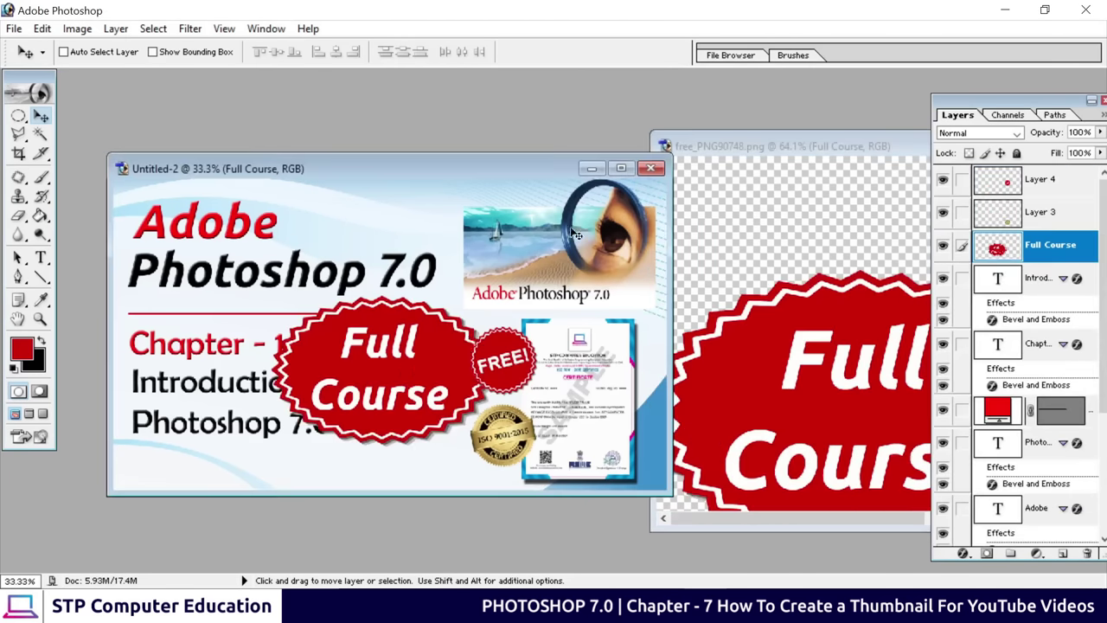
left_click(621, 168)
left_click_drag(535, 361, 544, 235)
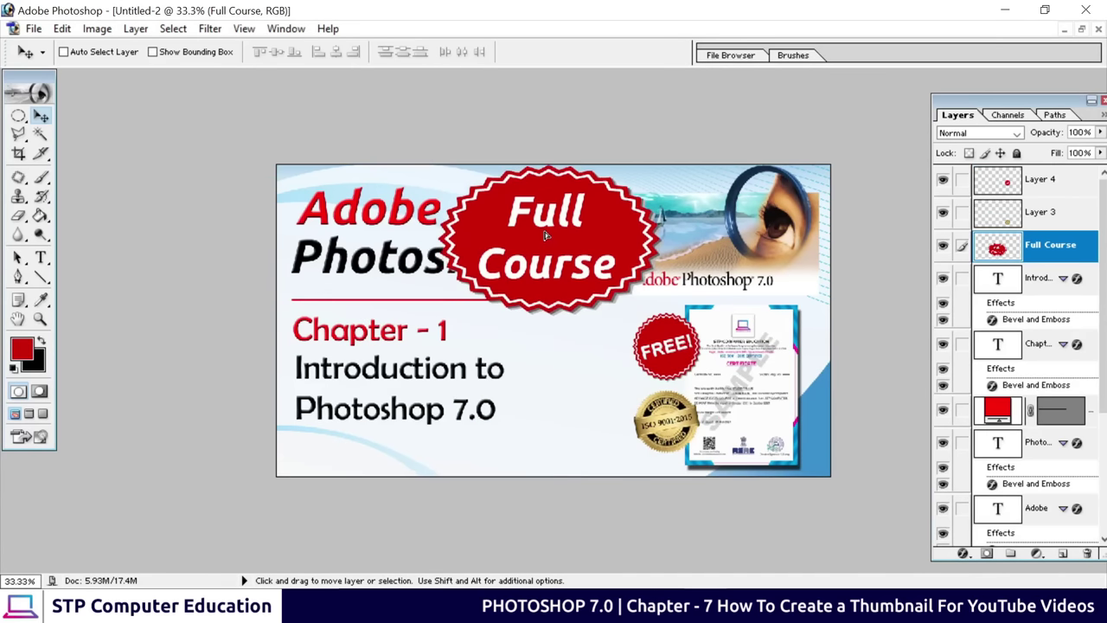
key("ctrl+t")
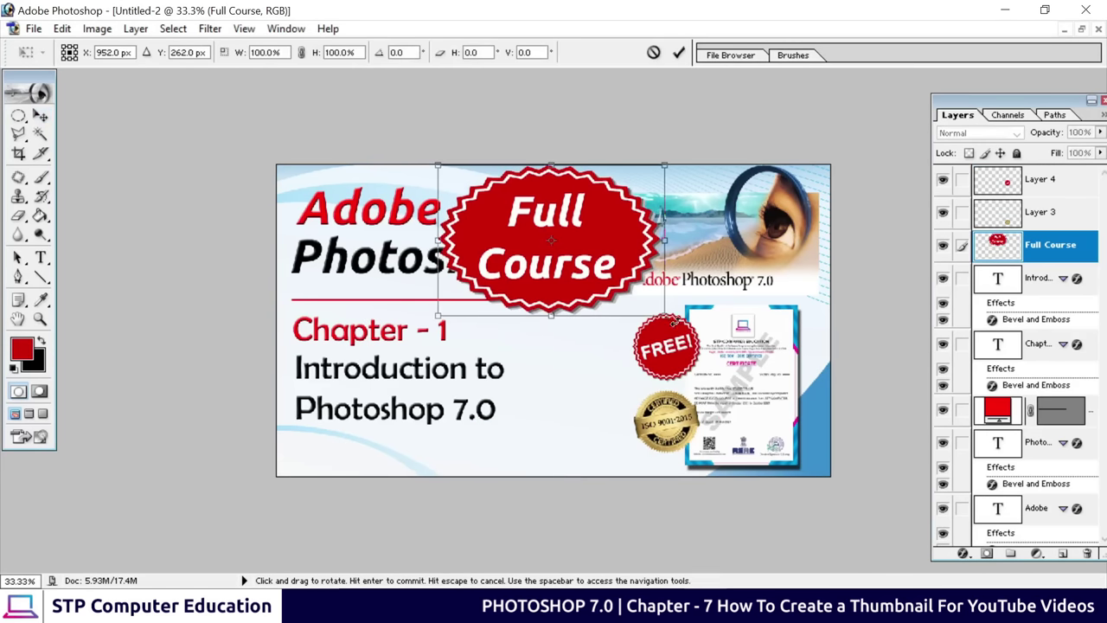
left_click_drag(653, 311, 517, 236)
left_click(679, 53)
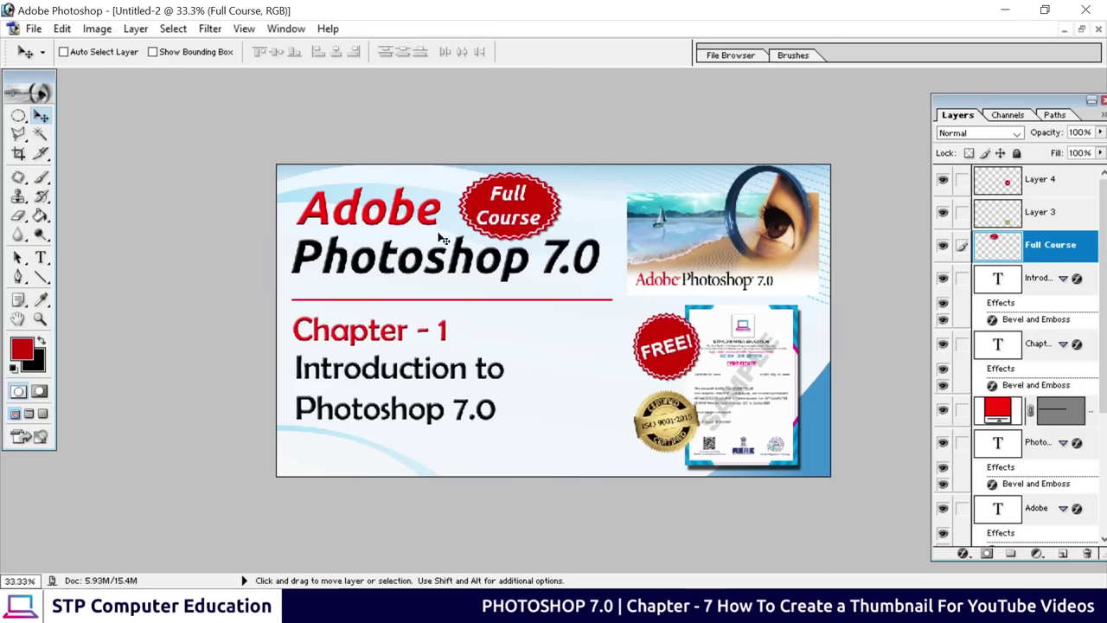
left_click_drag(507, 231, 560, 429)
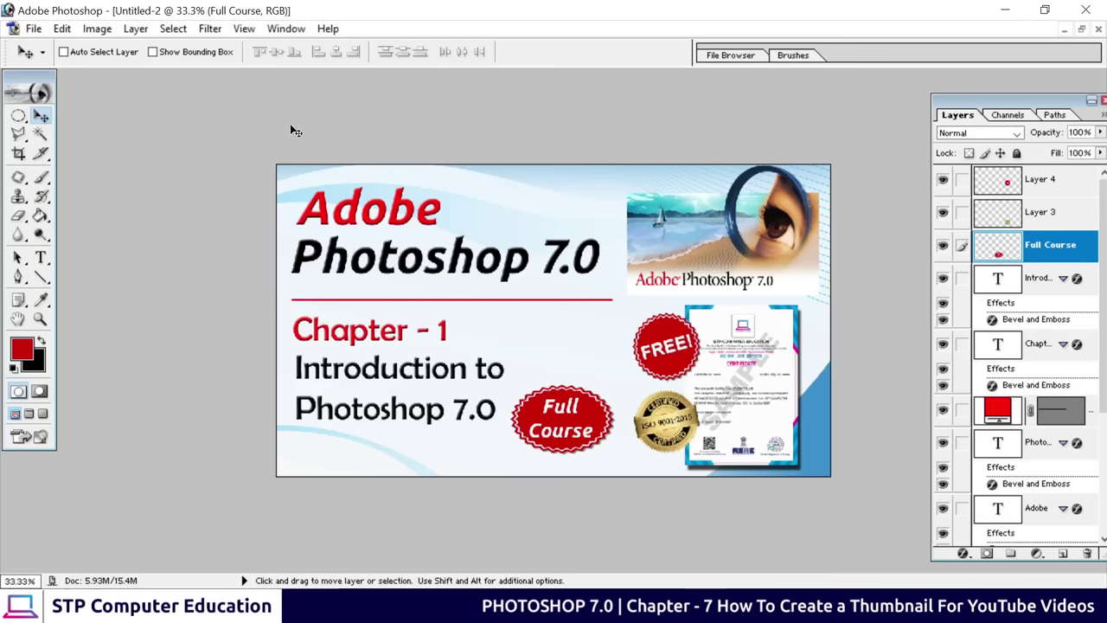
Save the image as JPEG 'thumb' on the Desktop at Maximum quality 12
left_click(33, 29)
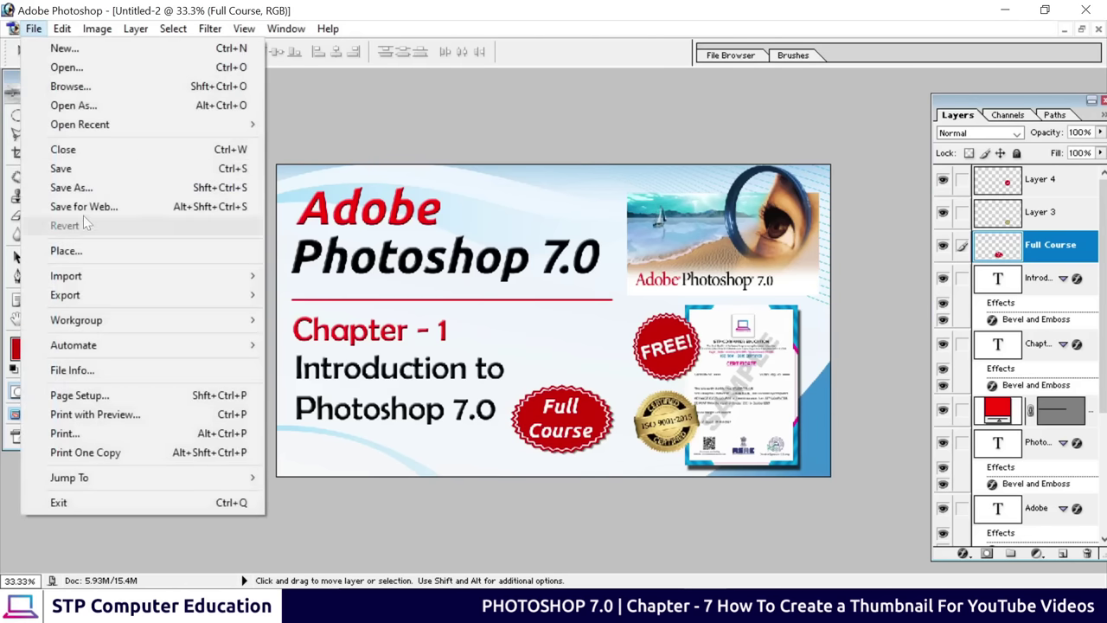
left_click(83, 188)
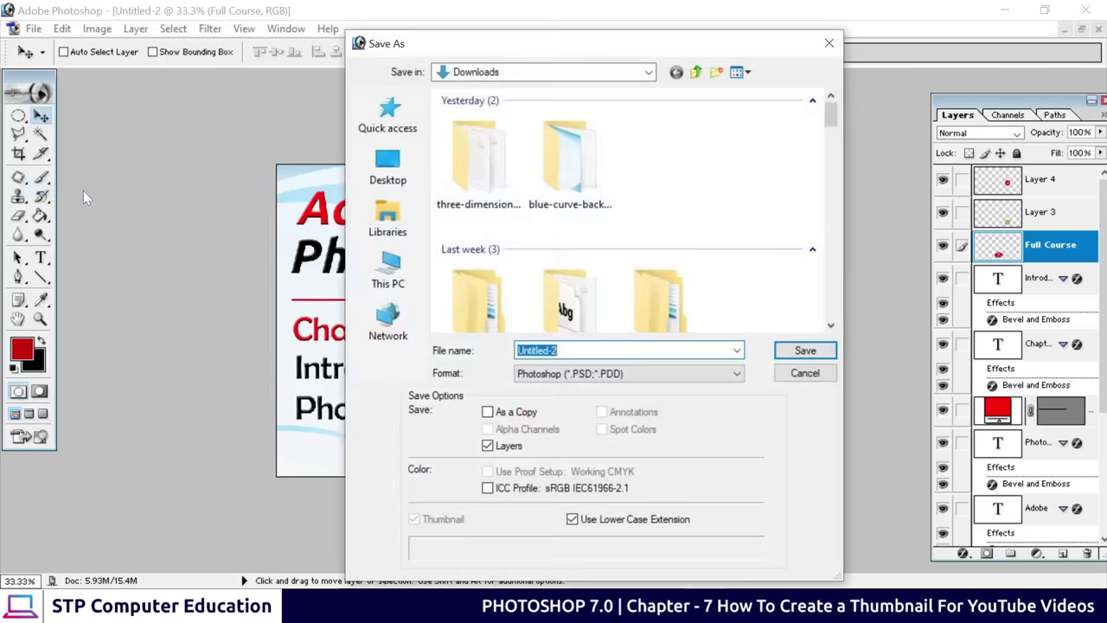
left_click(597, 377)
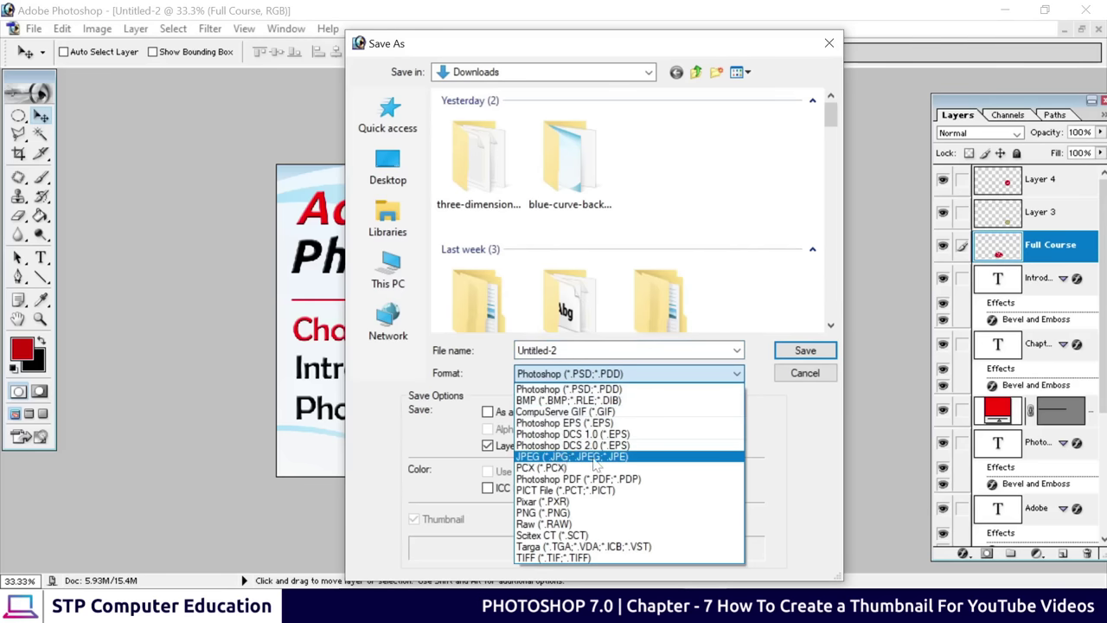
left_click(575, 456)
key("ctrl+a")
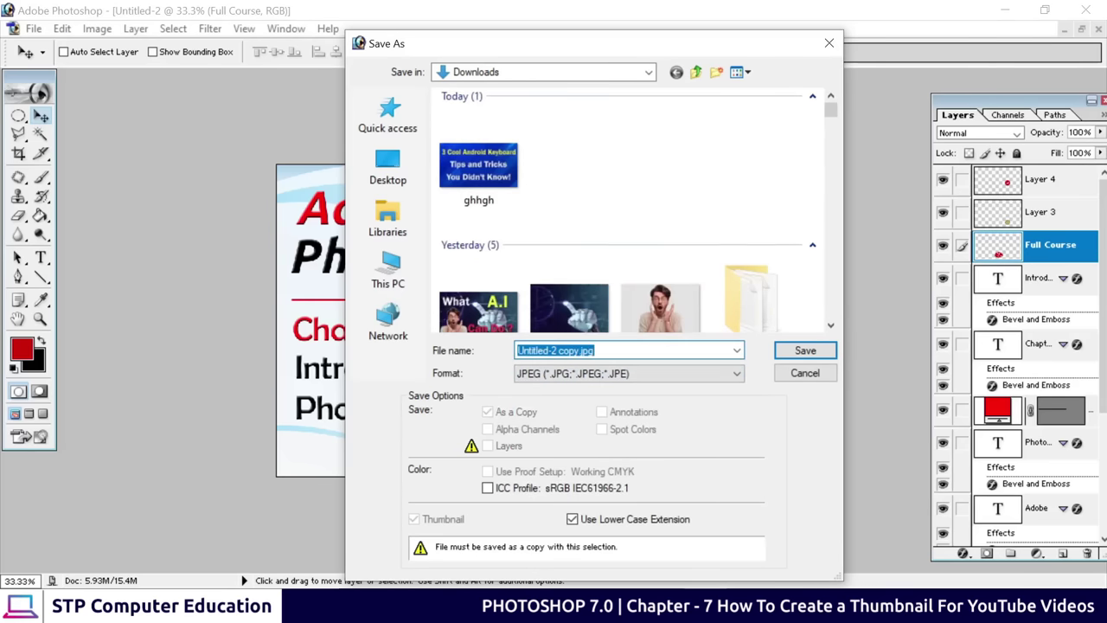
type("thumb")
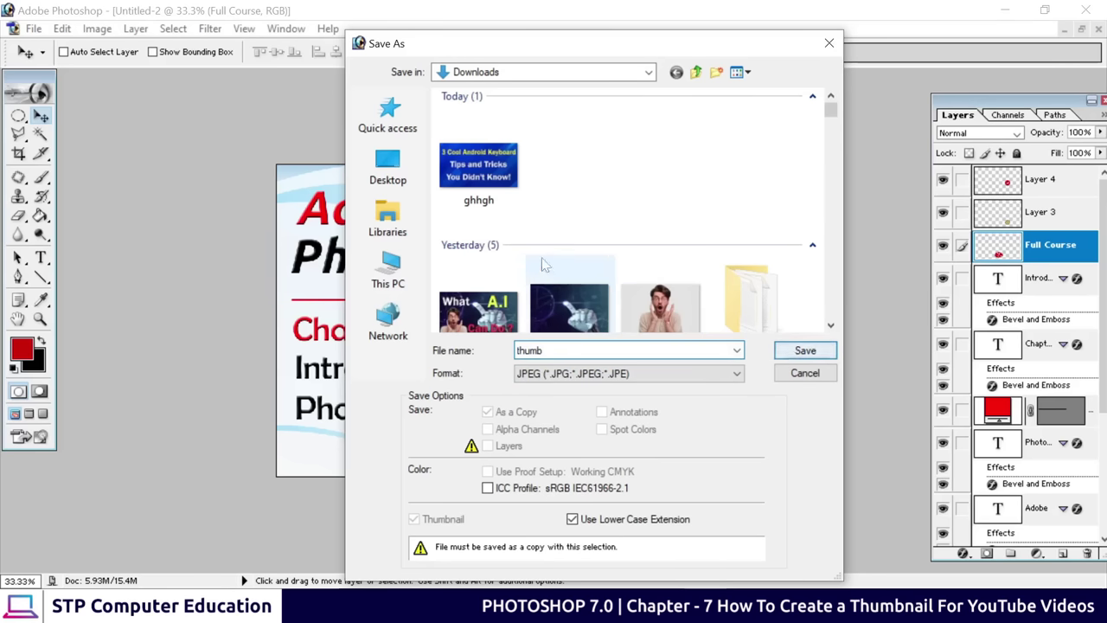
left_click(388, 167)
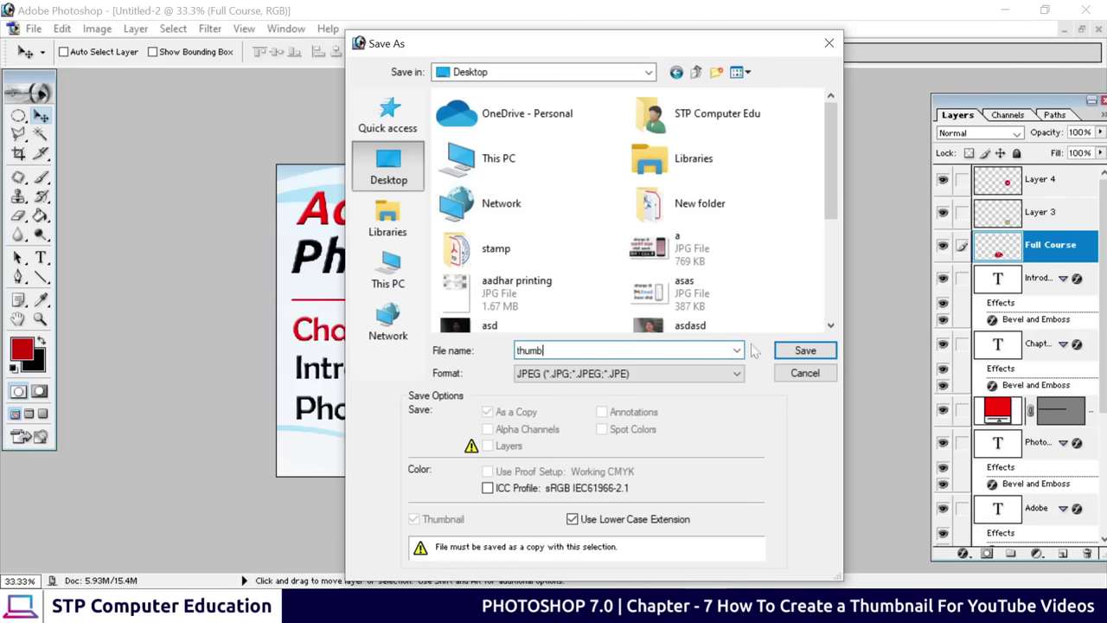
left_click(806, 350)
left_click(786, 248)
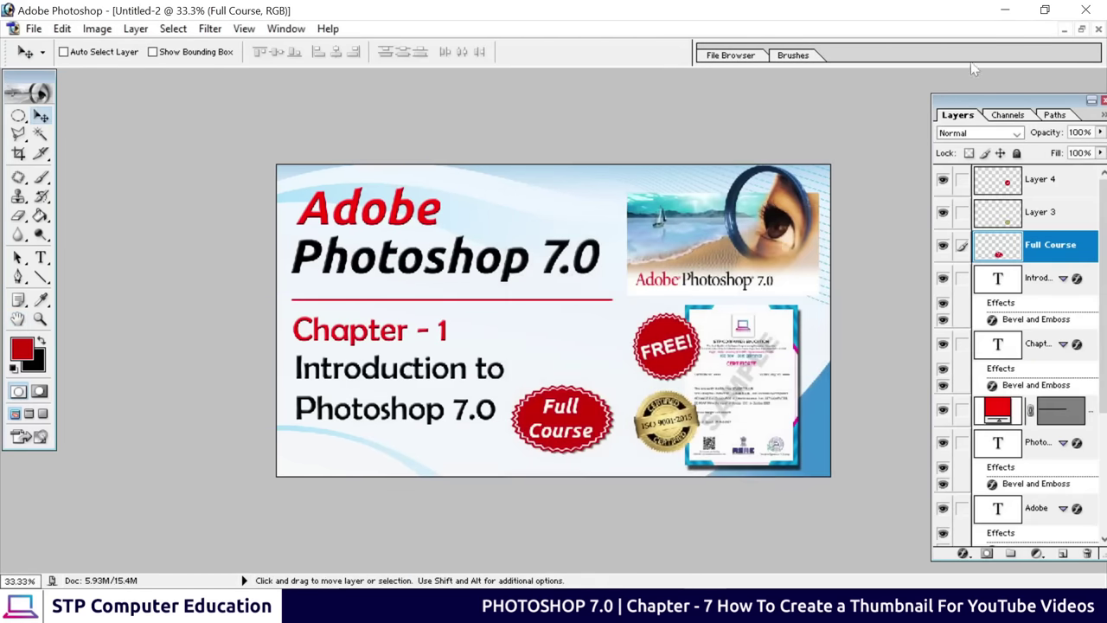
Minimize Photoshop and open thumb.jpg from the desktop in Photos
left_click(1016, 13)
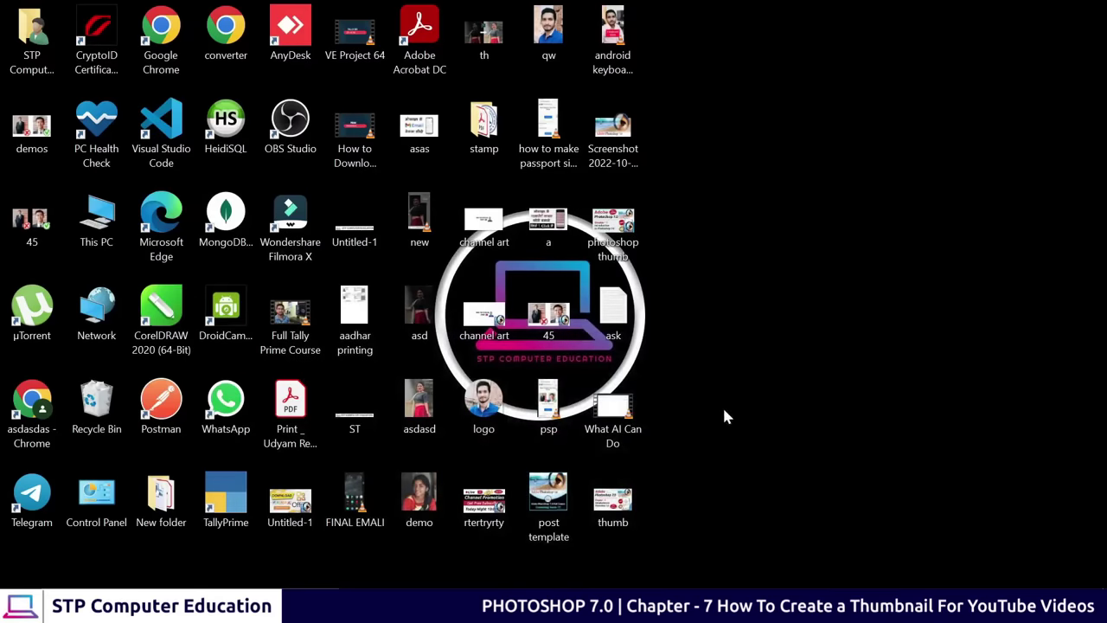
left_click_drag(619, 499, 791, 173)
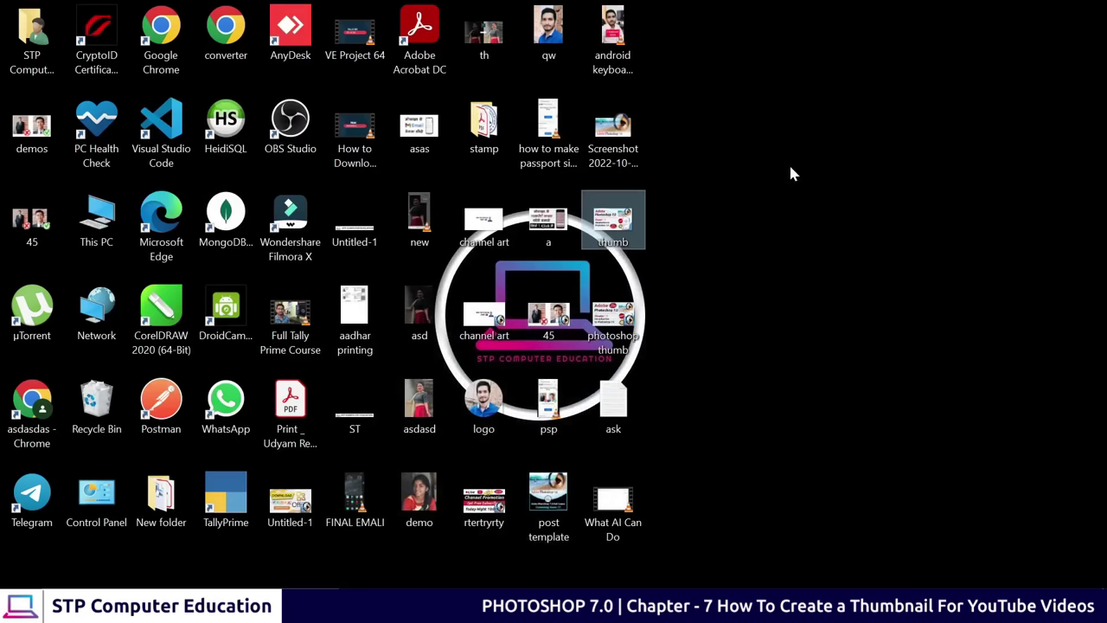
double_click(616, 223)
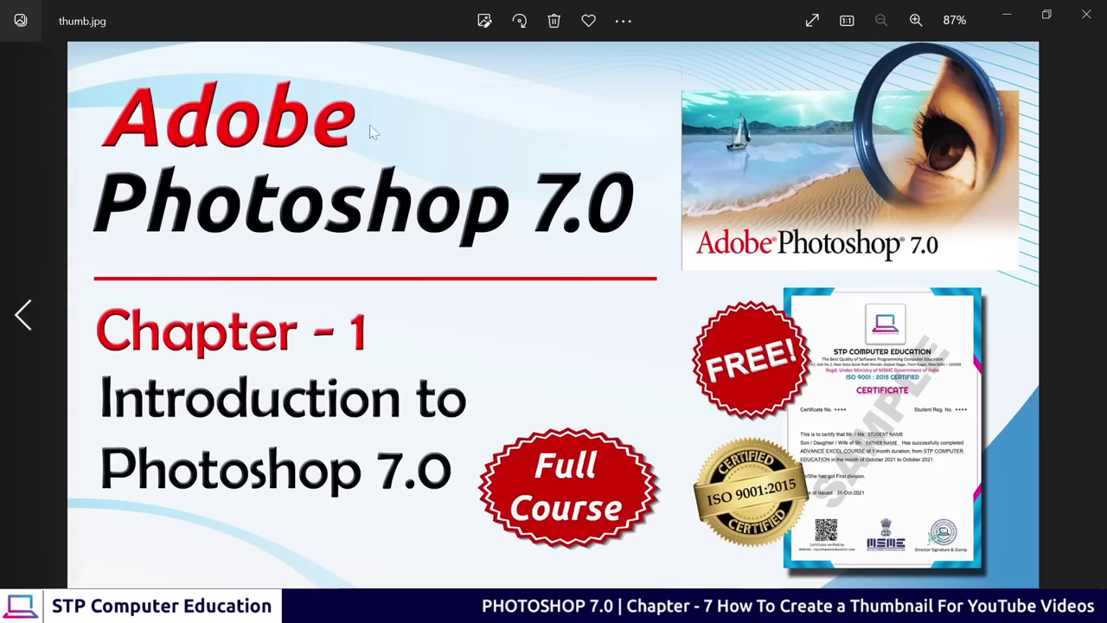
Zoom and pan around the thumbnail to inspect the Adobe Photoshop 7.0 banner and badges
scroll(647, 246, "up", 3)
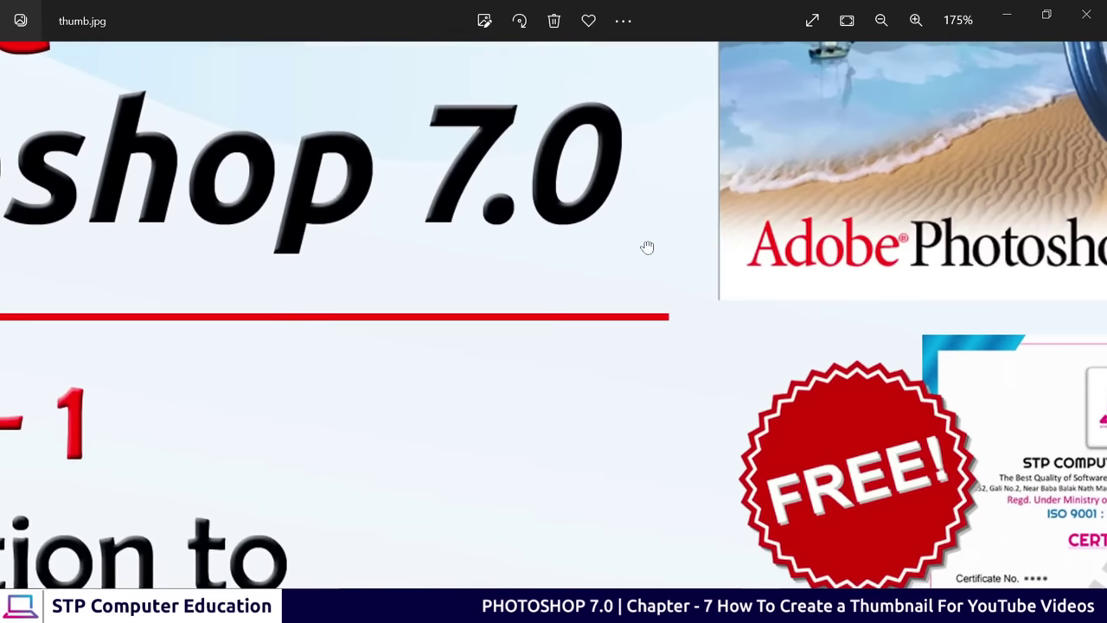
scroll(645, 245, "down", 3)
scroll(862, 435, "up", 4)
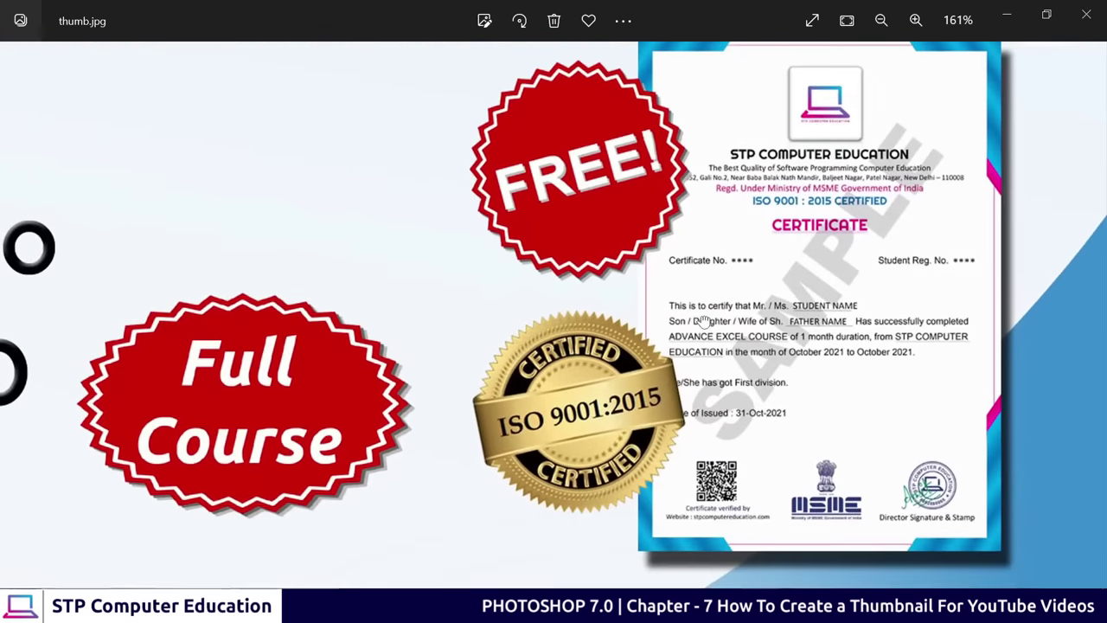
scroll(735, 337, "down", 2)
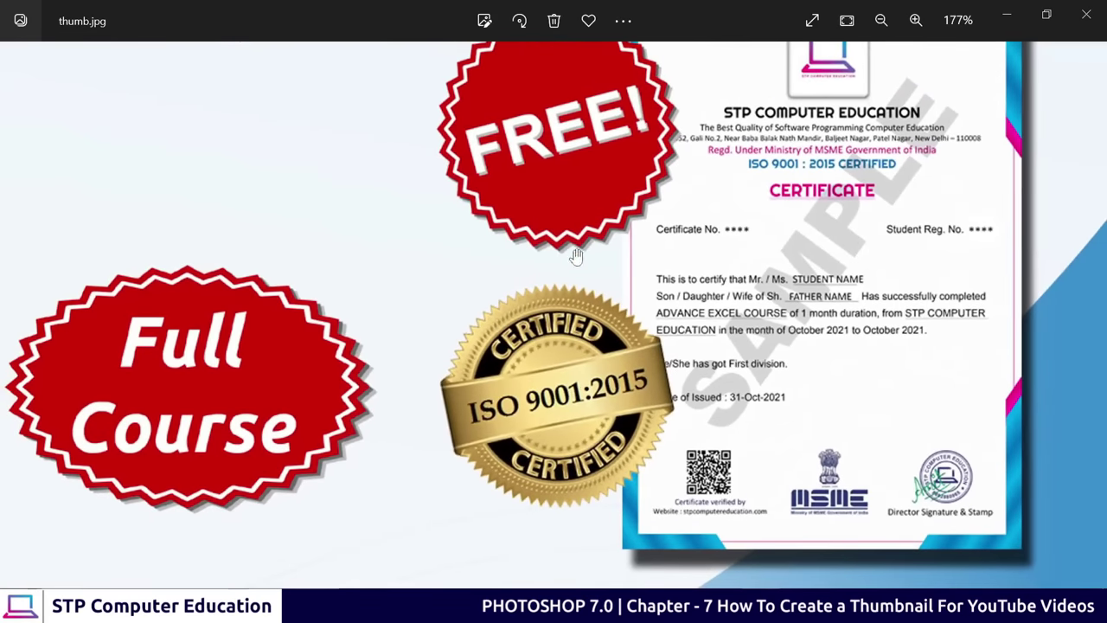
left_click_drag(737, 104, 719, 415)
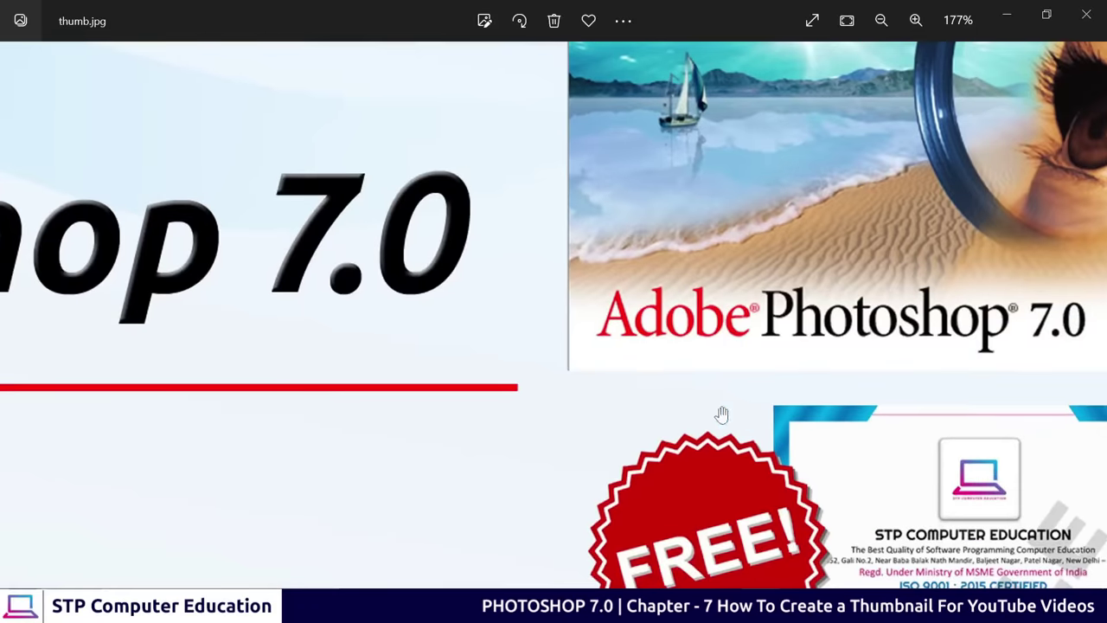
scroll(696, 372, "down", 2)
scroll(700, 357, "down", 1)
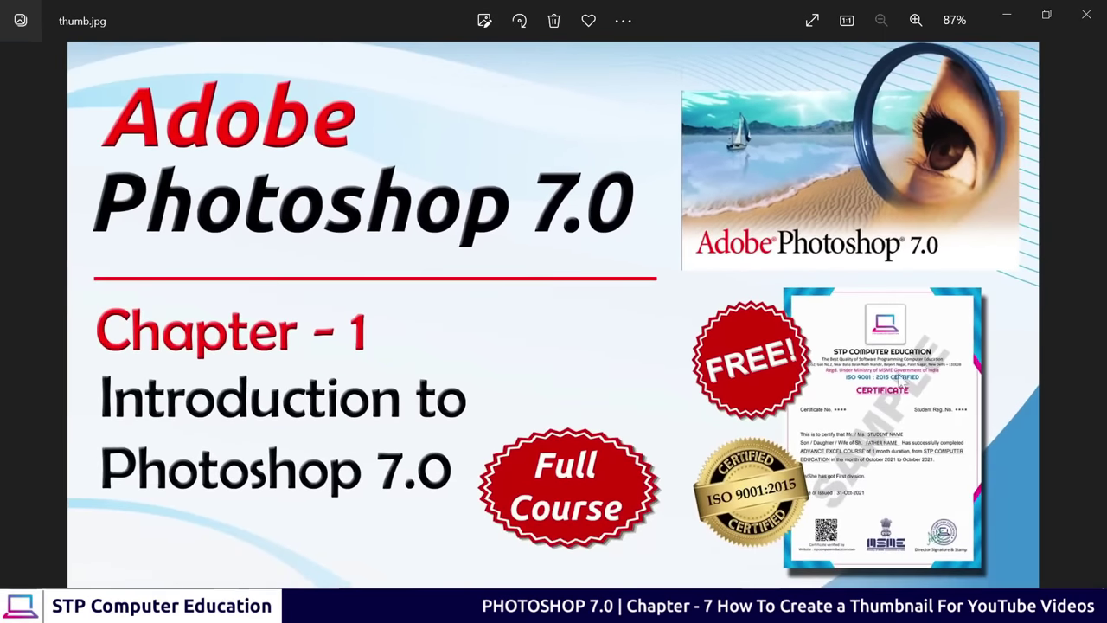
scroll(669, 315, "up", 1)
scroll(668, 315, "down", 1)
scroll(606, 315, "up", 1)
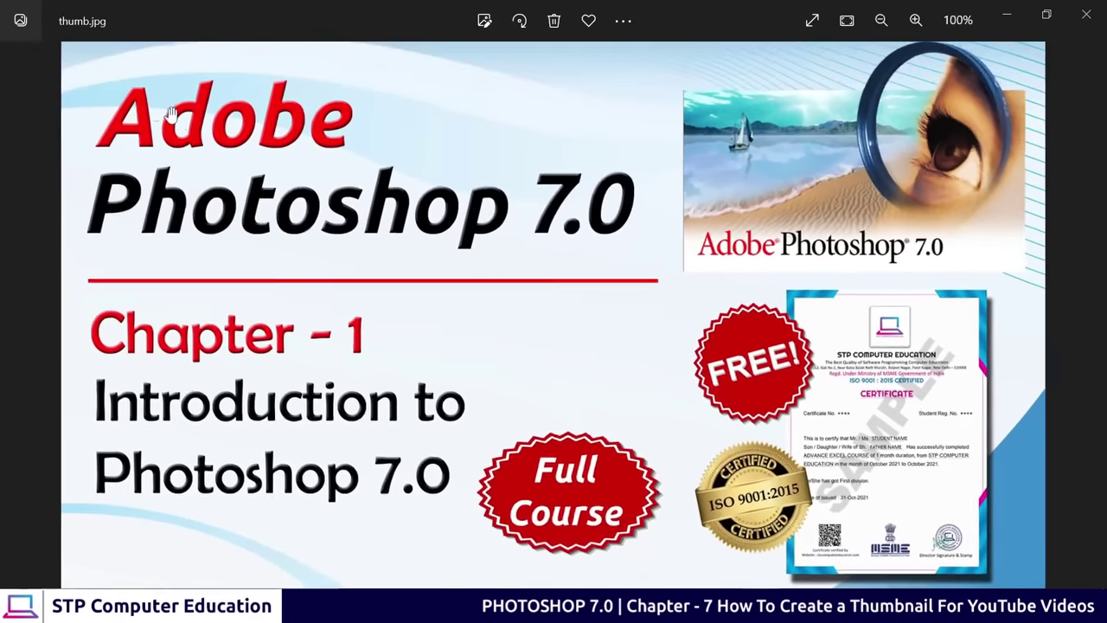
scroll(433, 313, "up", 2)
scroll(347, 313, "down", 2)
scroll(347, 312, "down", 1)
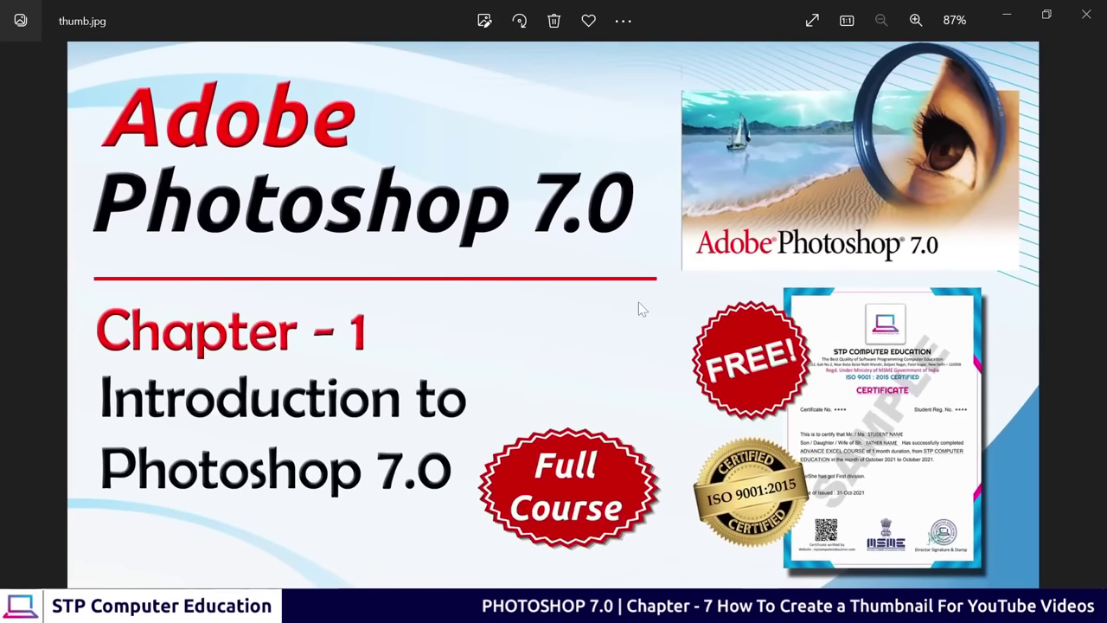
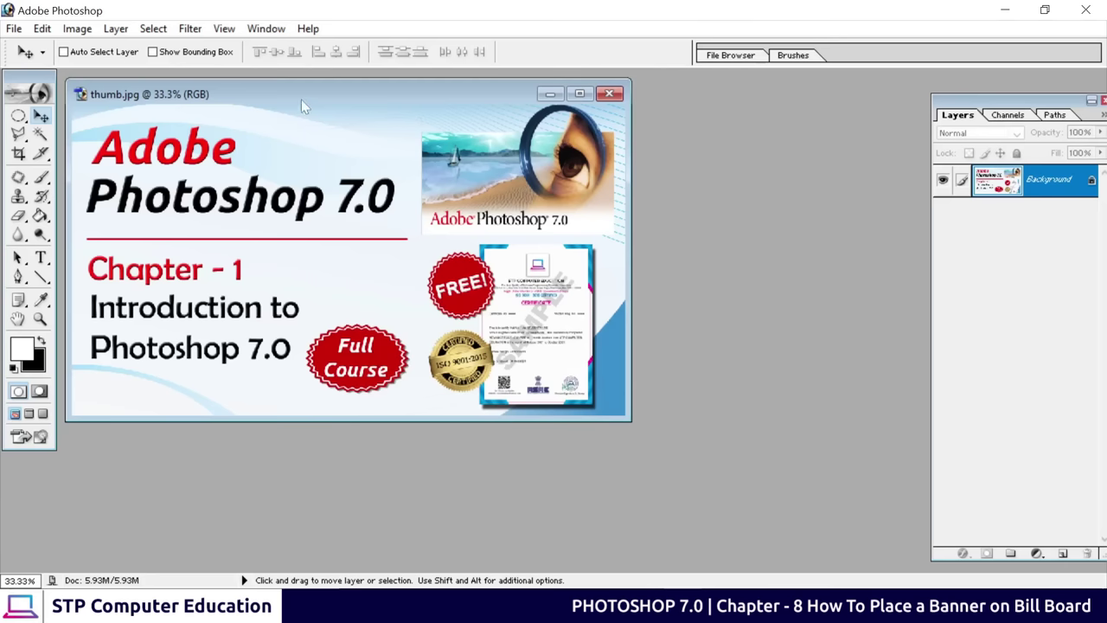
Reposition the thumb.jpg image window within the Photoshop workspace
left_click_drag(292, 96, 413, 117)
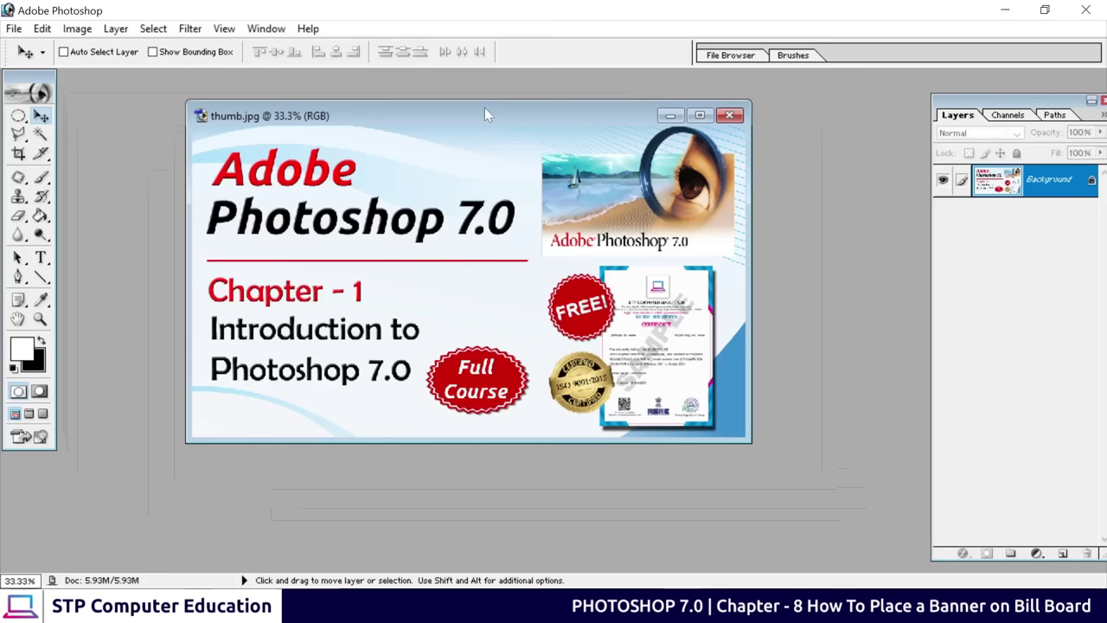
left_click_drag(484, 115, 379, 115)
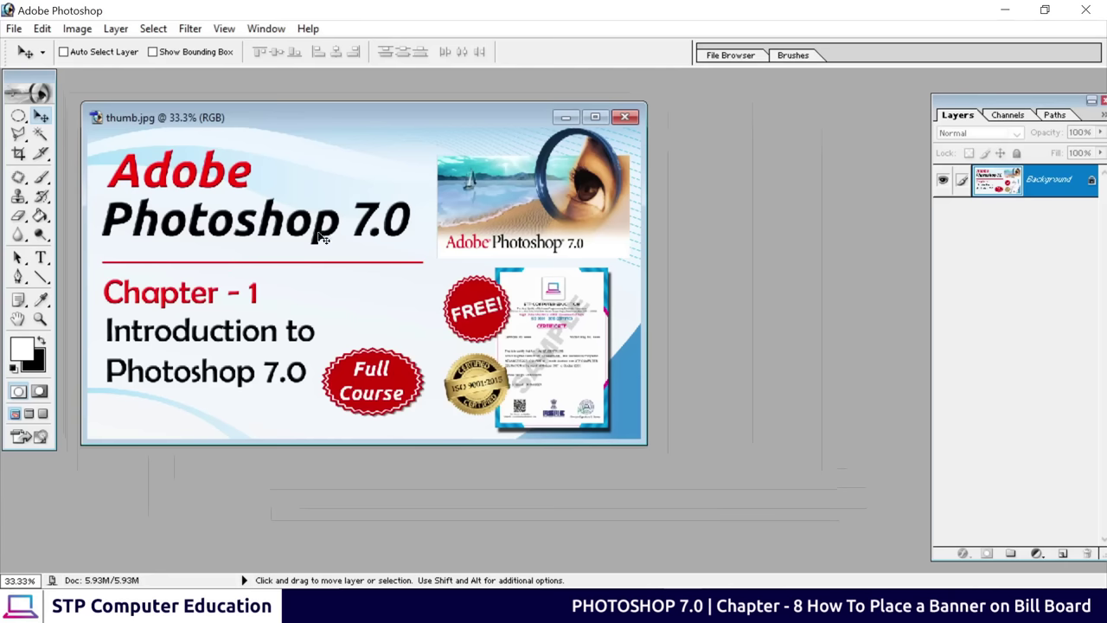
left_click_drag(371, 116, 381, 137)
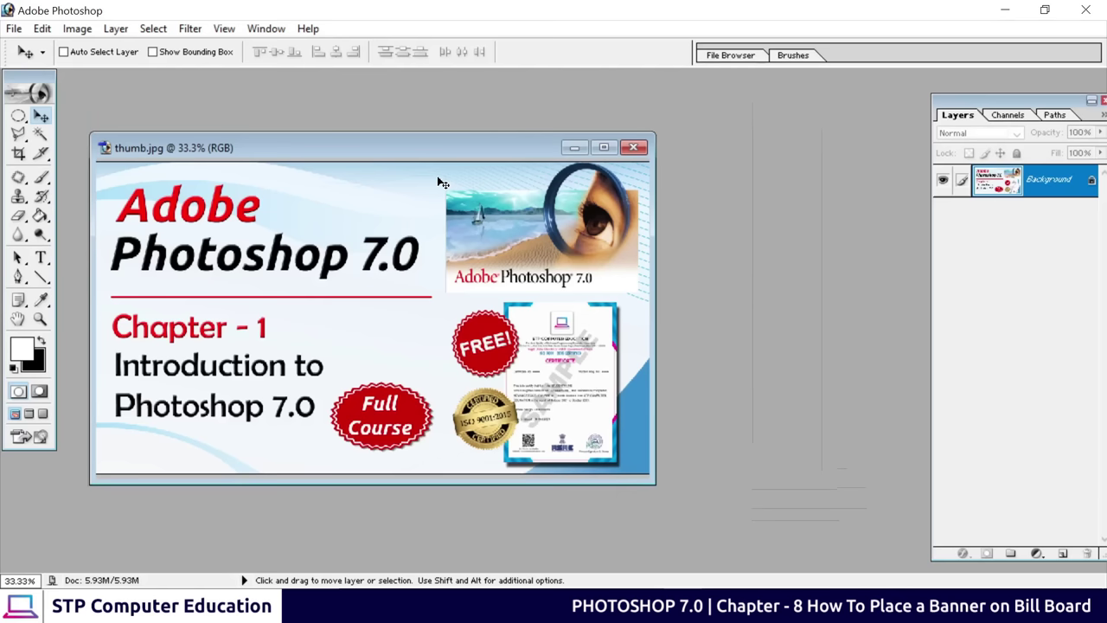
left_click_drag(427, 146, 369, 129)
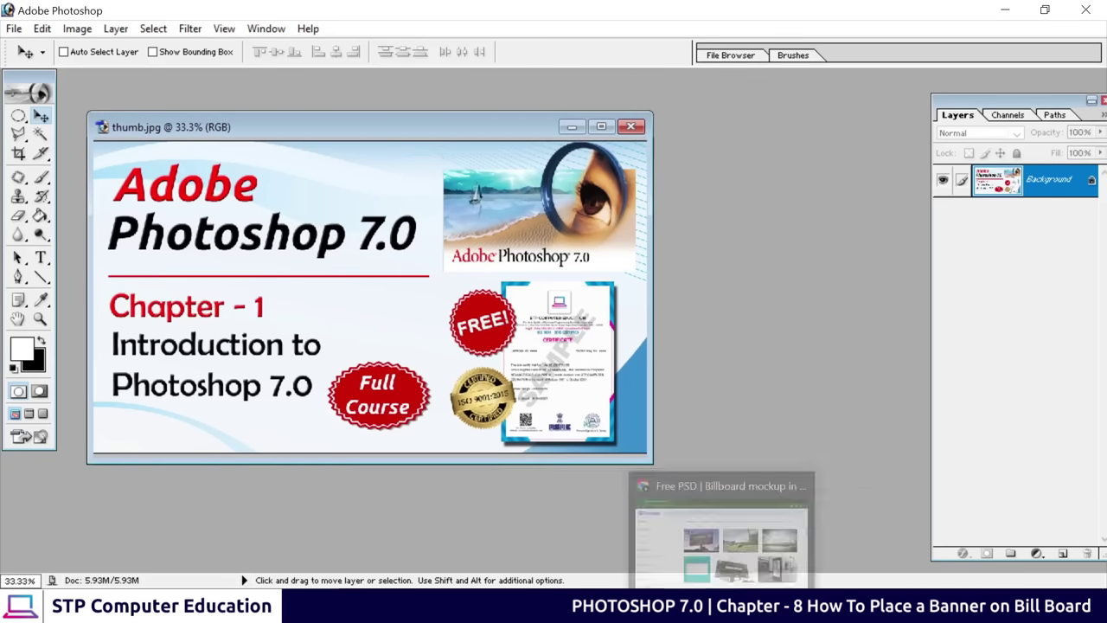
Look over the billboard mockups in the browser
left_click(722, 528)
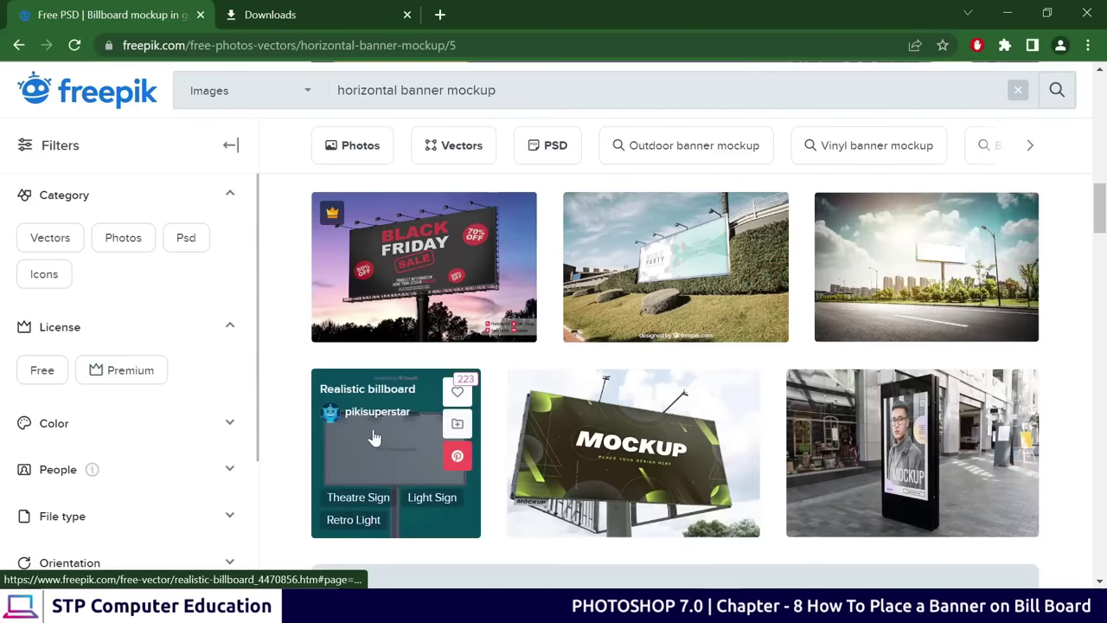
scroll(697, 317, "down", 8)
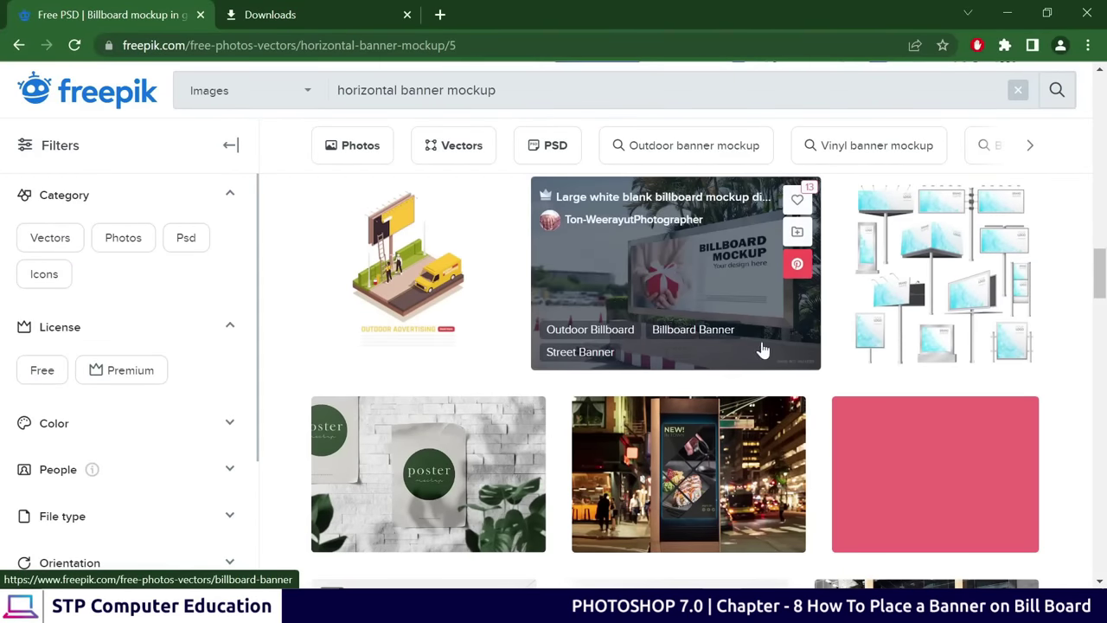
scroll(854, 382, "up", 6)
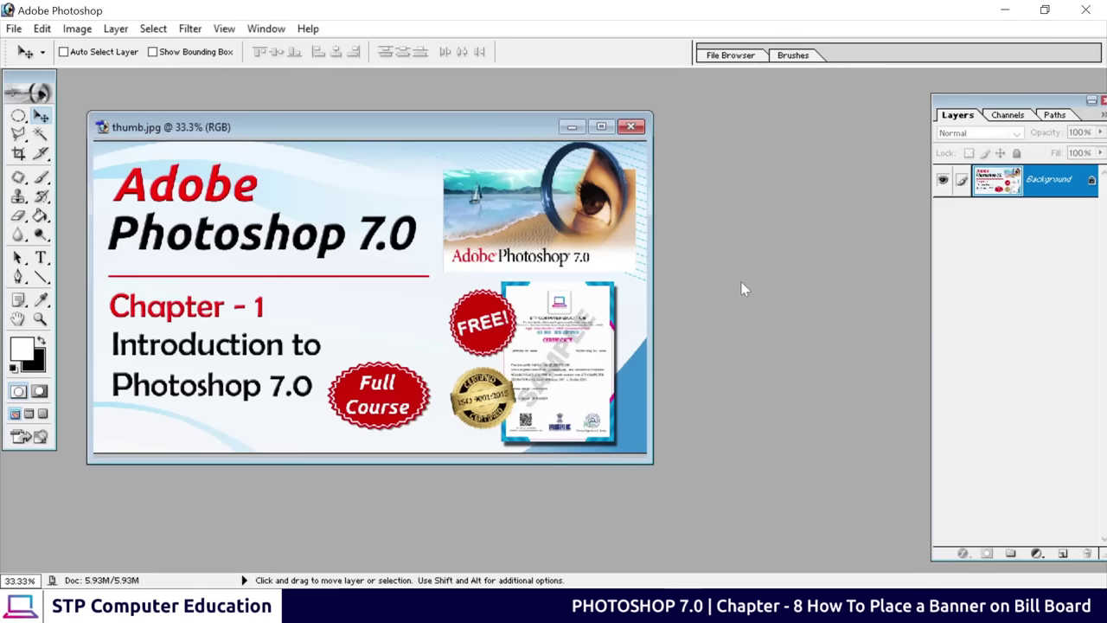
Open P79UTE0 from Downloads > billboard-mockup, discarding its colour profile, and move its window aside
key("ctrl+o")
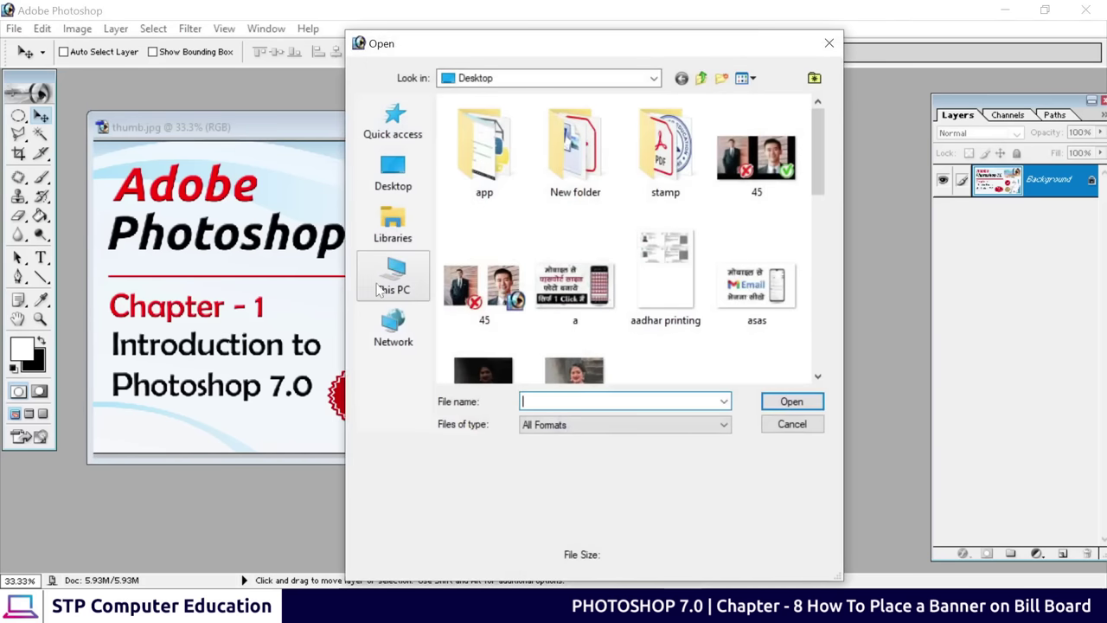
left_click(391, 275)
double_click(519, 283)
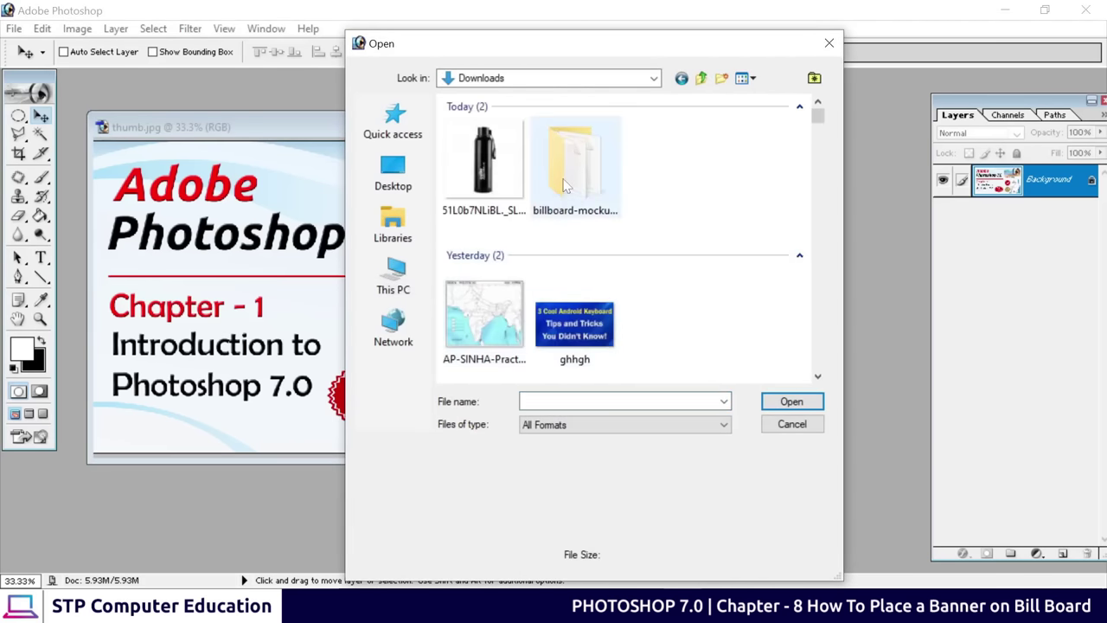
double_click(563, 185)
left_click(479, 125)
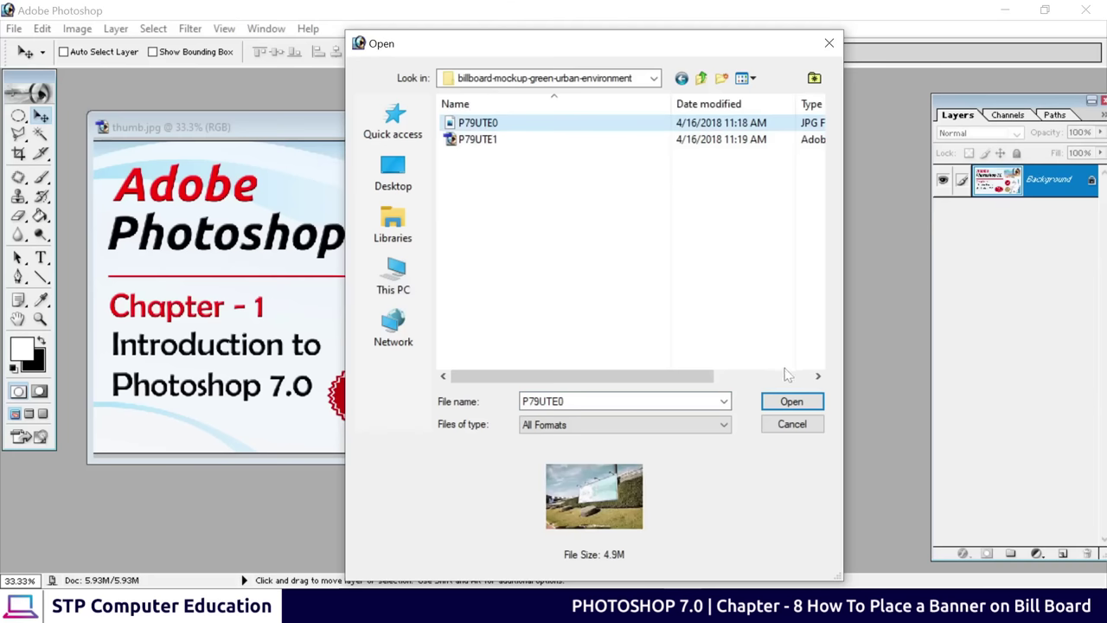
left_click(792, 403)
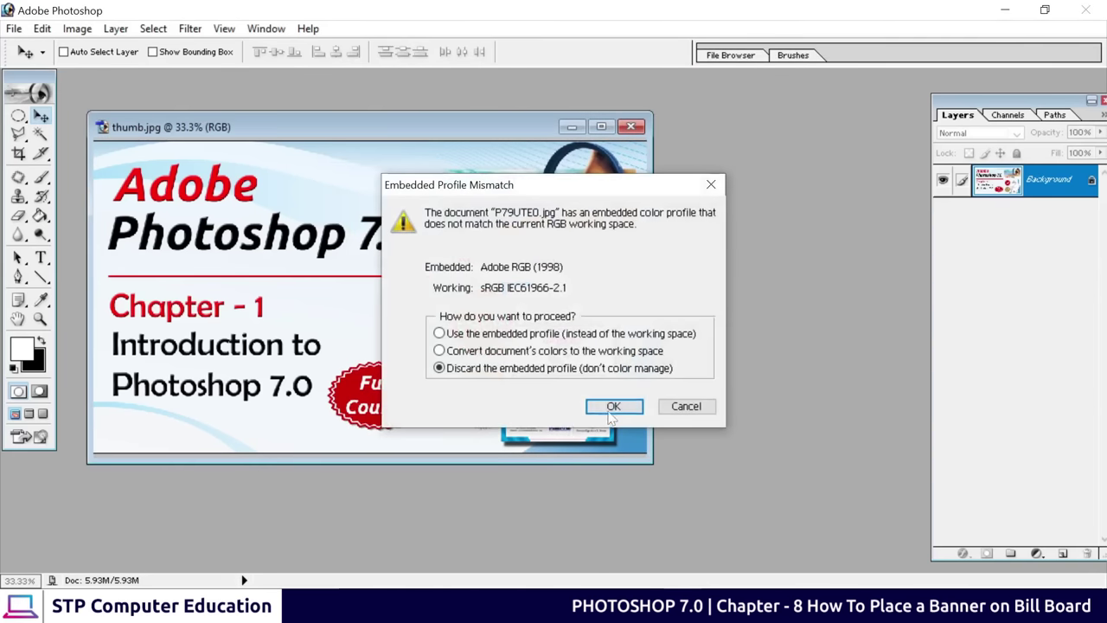
left_click(614, 406)
left_click_drag(326, 92, 484, 102)
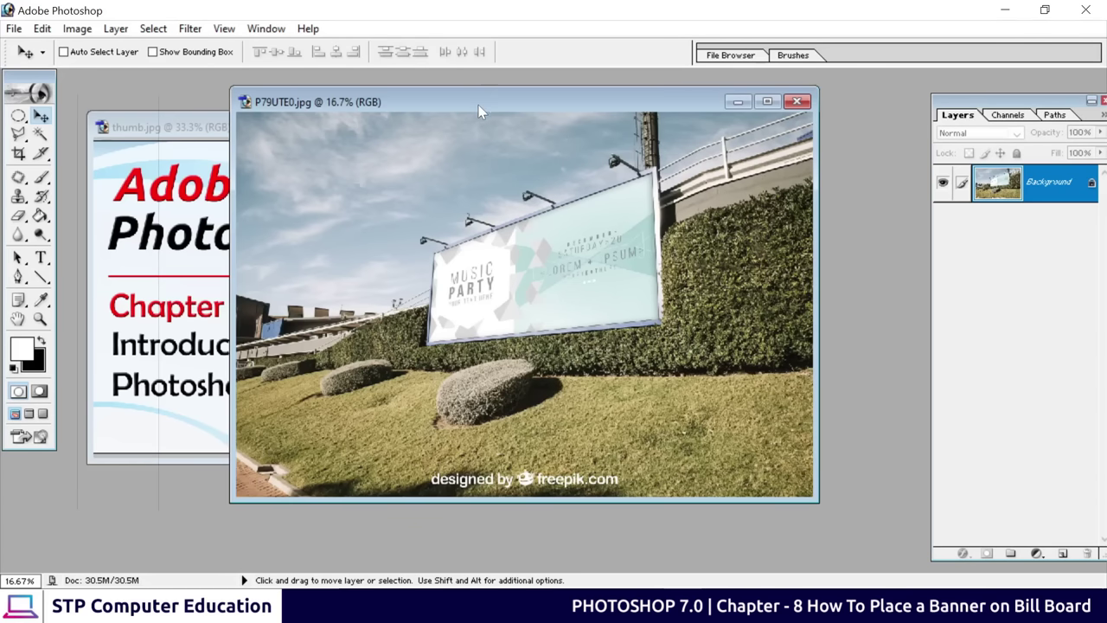
left_click_drag(480, 104, 630, 85)
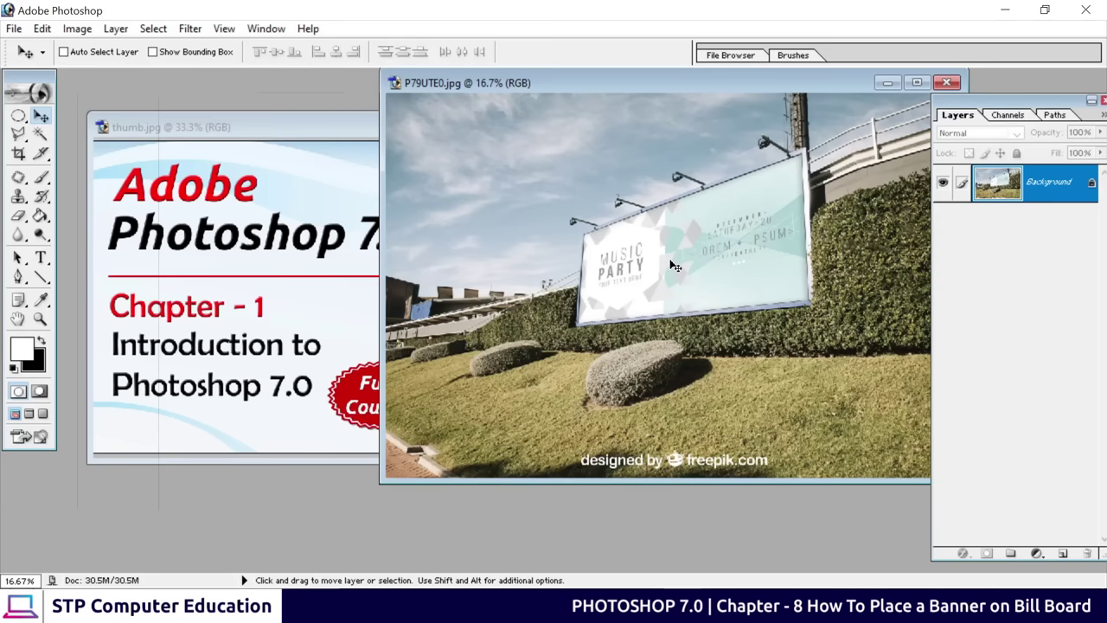
Drag the thumb.jpg banner onto P79UTE0.jpg as a new layer and maximize that window
left_click(271, 287)
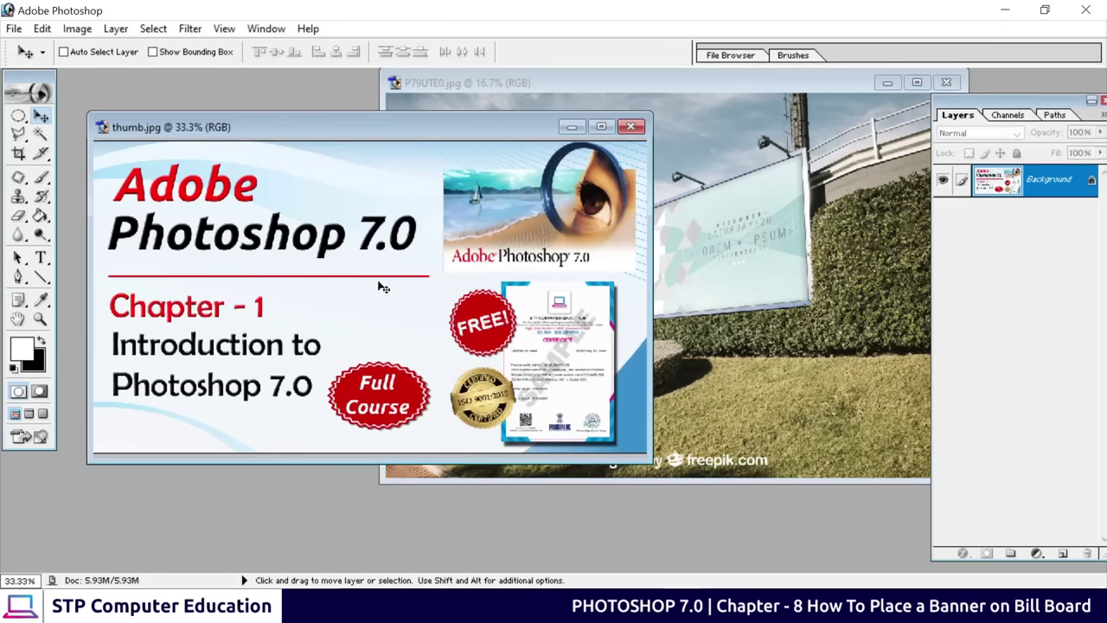
left_click_drag(479, 265, 727, 275)
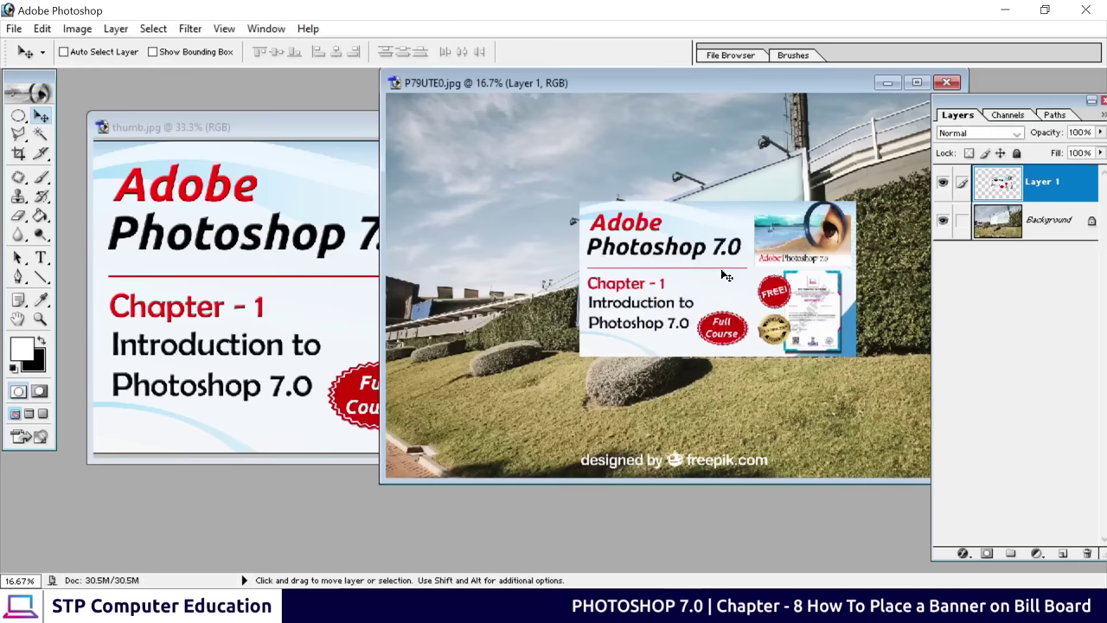
left_click_drag(725, 92, 572, 113)
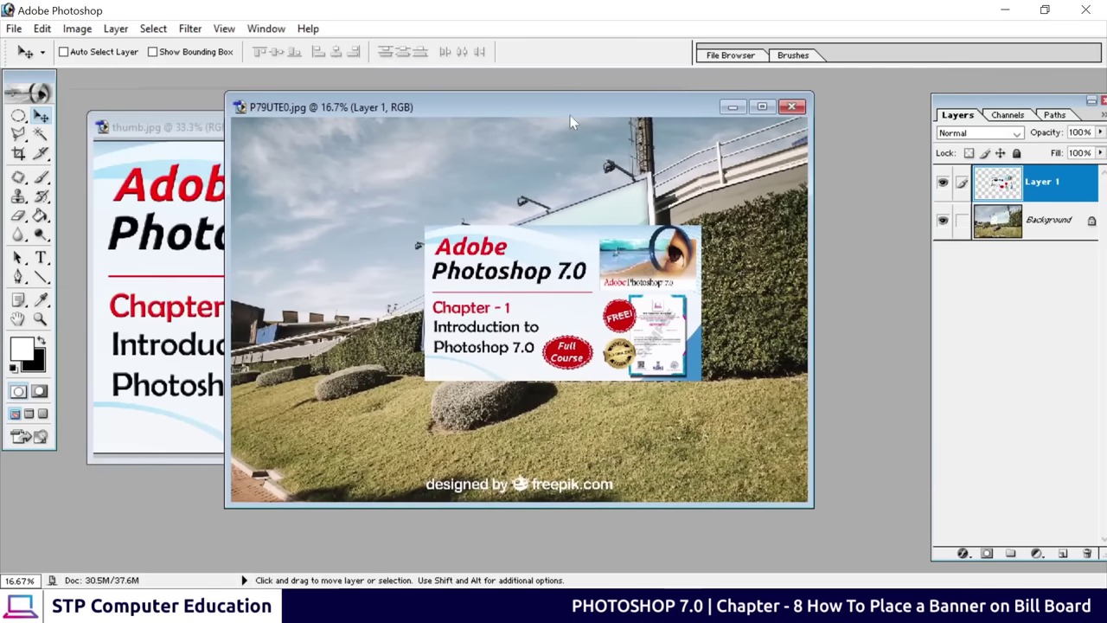
left_click(755, 109)
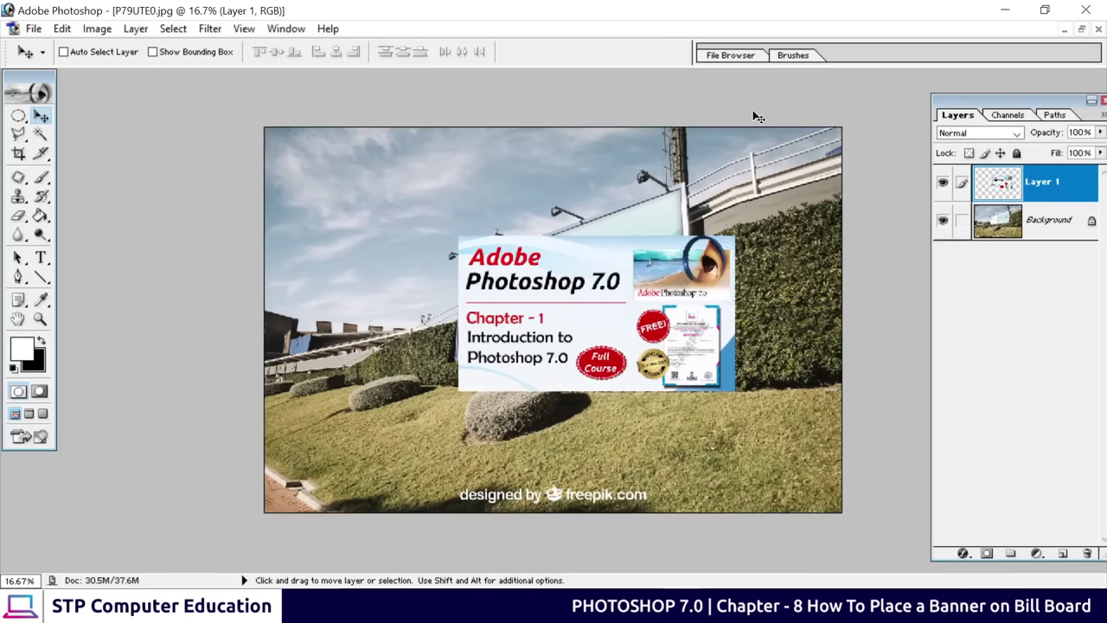
Zoom to 50% and position the banner layer over the billboard
key("ctrl+plus")
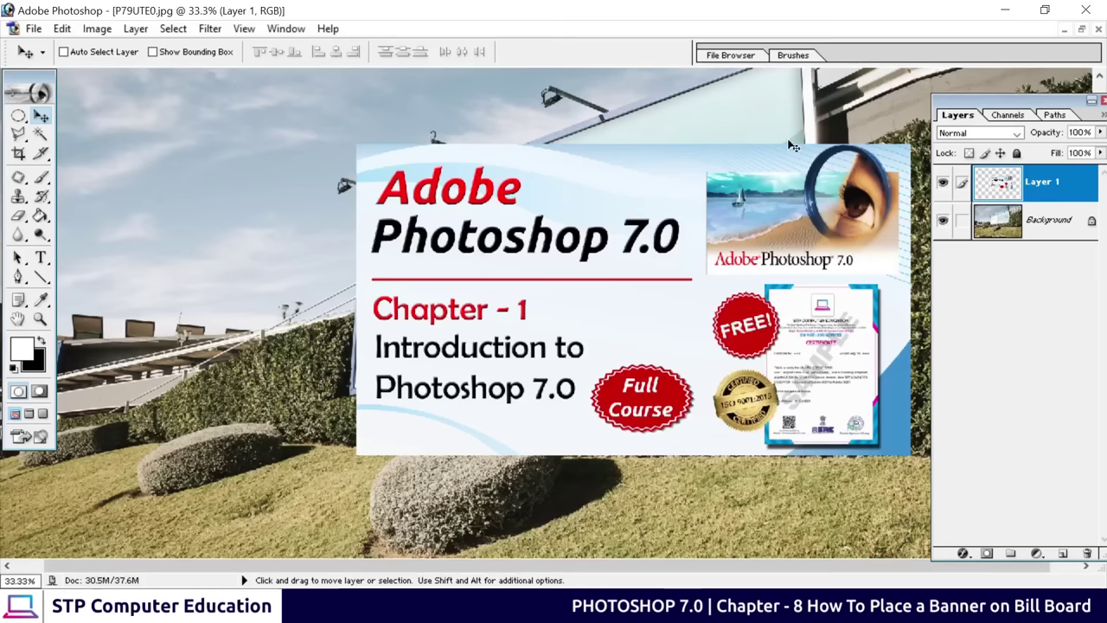
left_click_drag(628, 246, 395, 312)
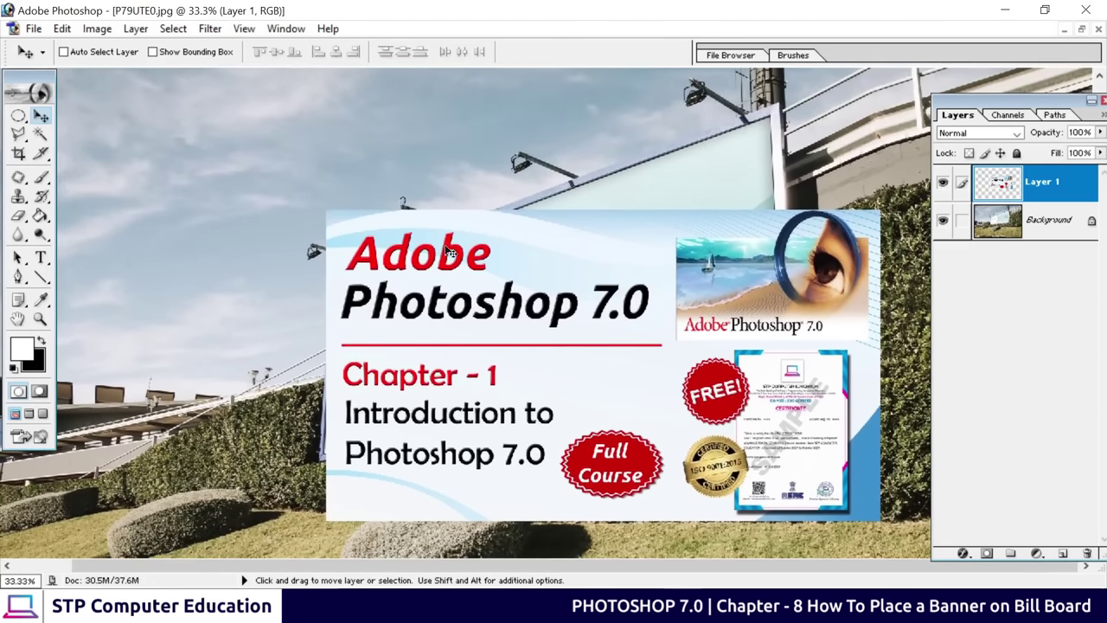
left_click_drag(497, 322, 562, 346)
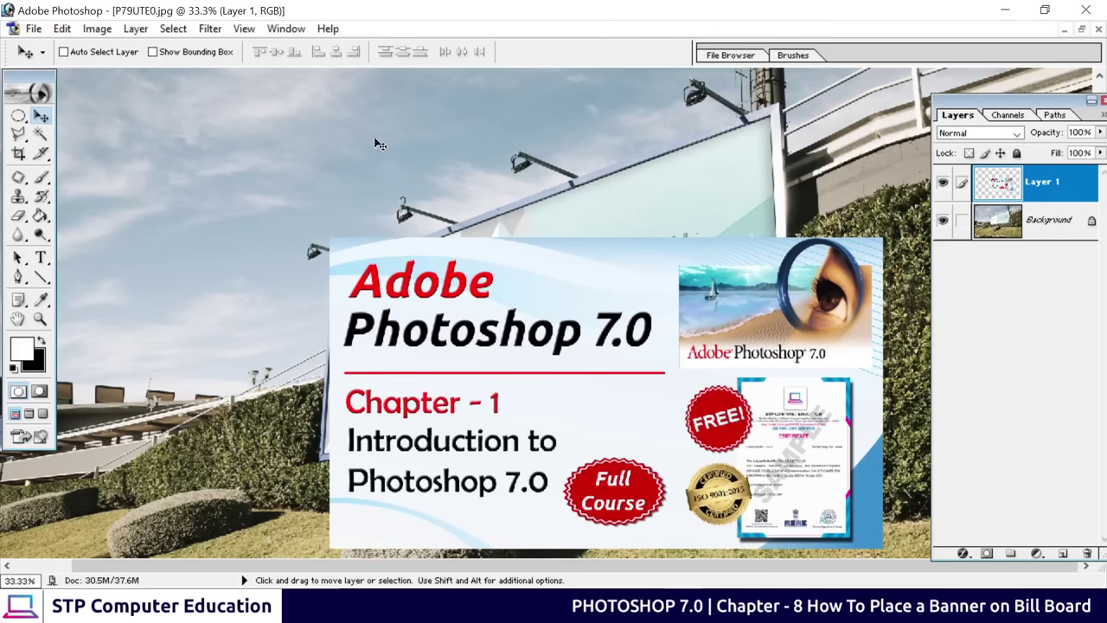
key("ctrl+plus")
left_click_drag(517, 344, 443, 274)
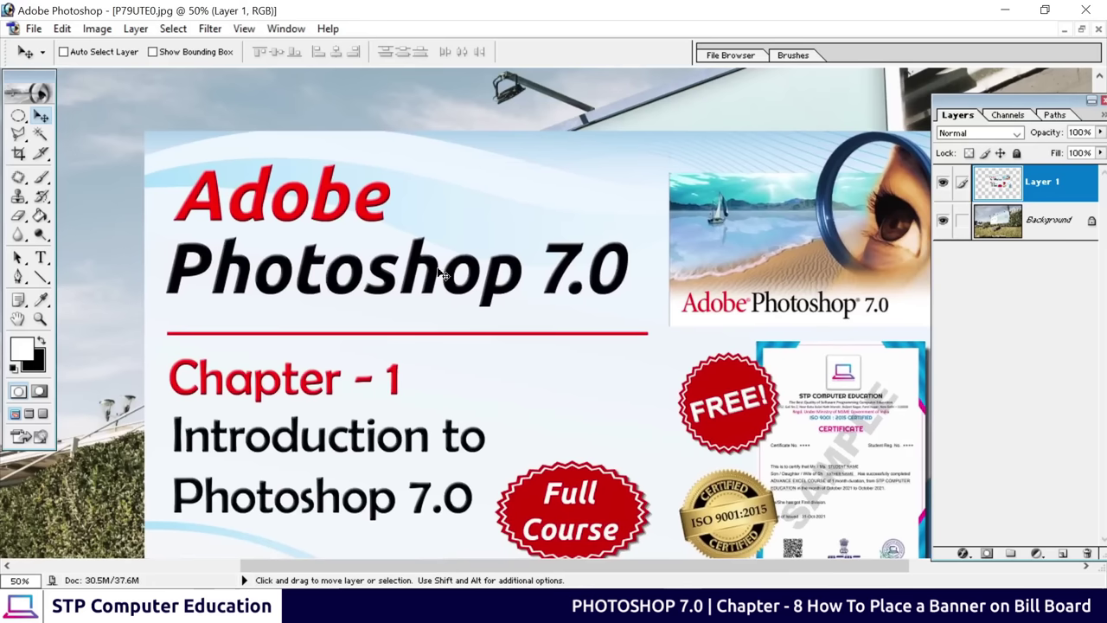
Free Transform the banner, move it over the billboard and pull its bottom-left corner onto the billboard corner
key("ctrl+t")
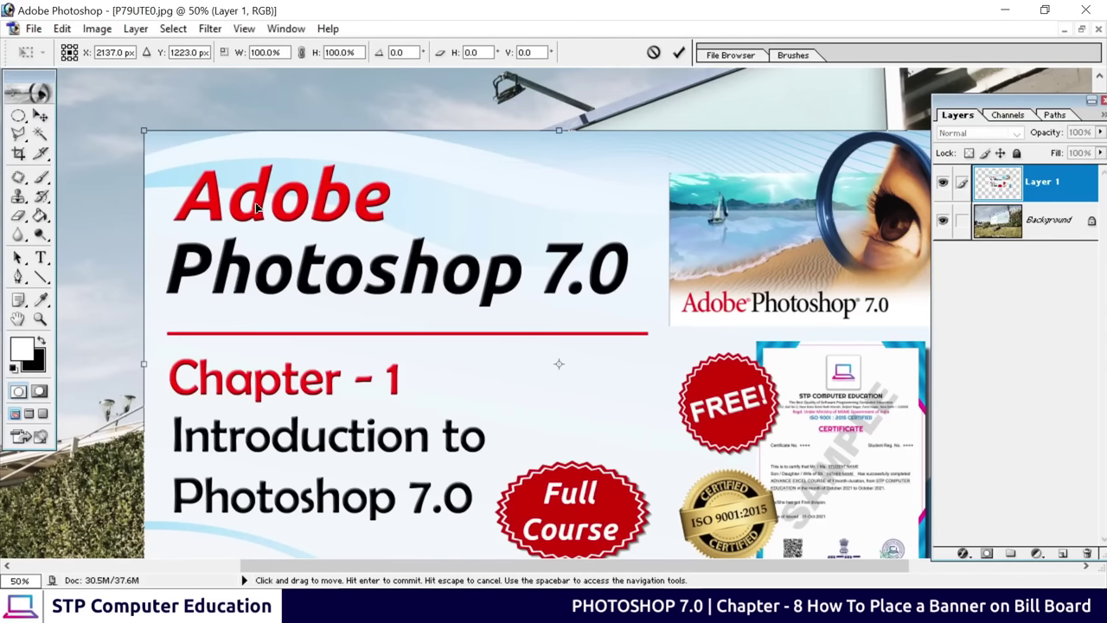
left_click_drag(259, 209, 326, 326)
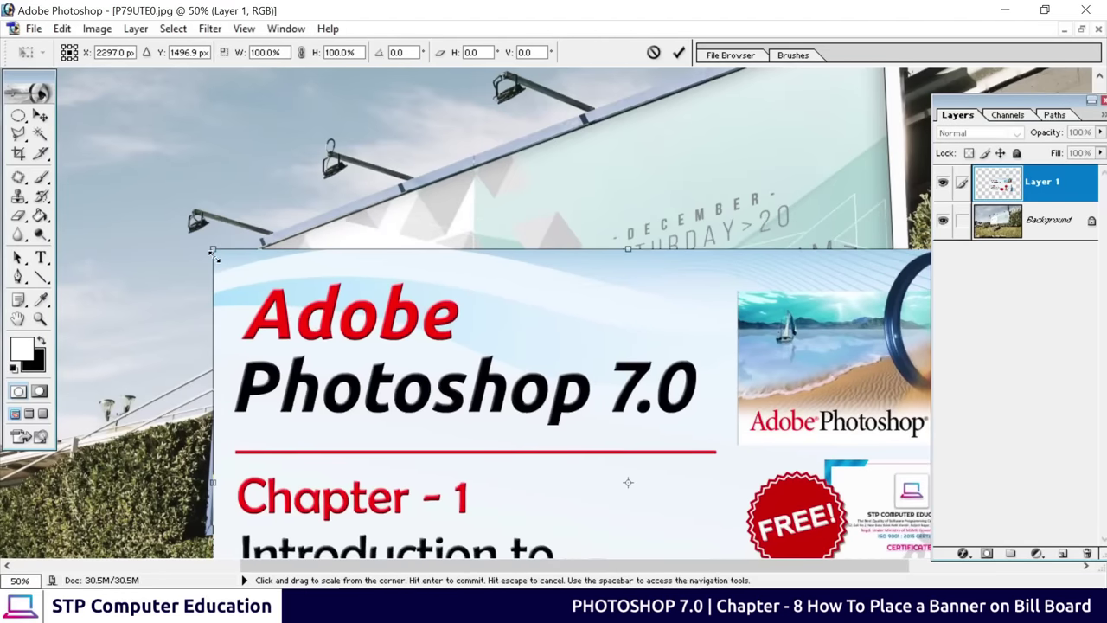
left_click_drag(331, 391, 367, 172)
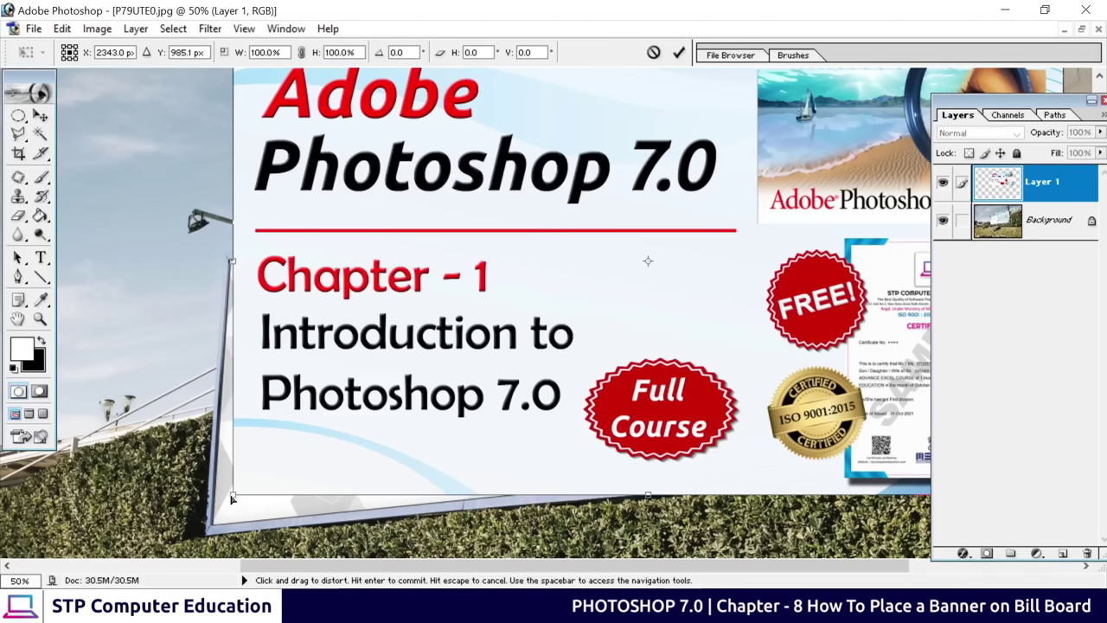
left_click_drag(235, 498, 216, 525)
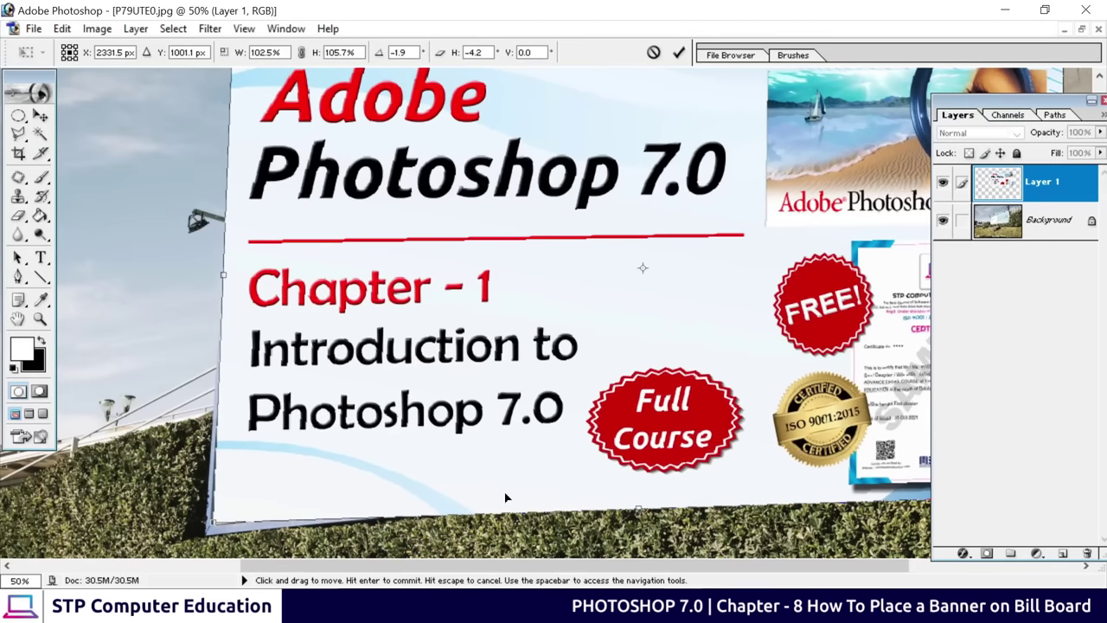
At 200% zoom, fine-tune the banner's bottom-left corner onto the frame corner
key("ctrl+plus")
key("ctrl+plus")
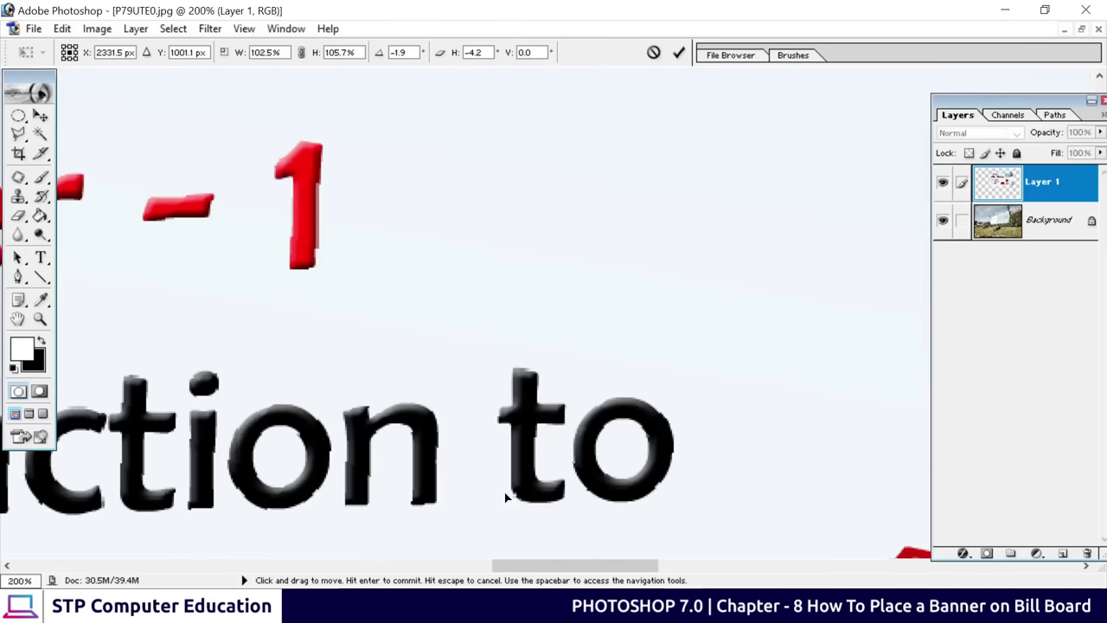
key("space")
left_click_drag(363, 507, 394, 230)
left_click_drag(358, 358, 361, 343)
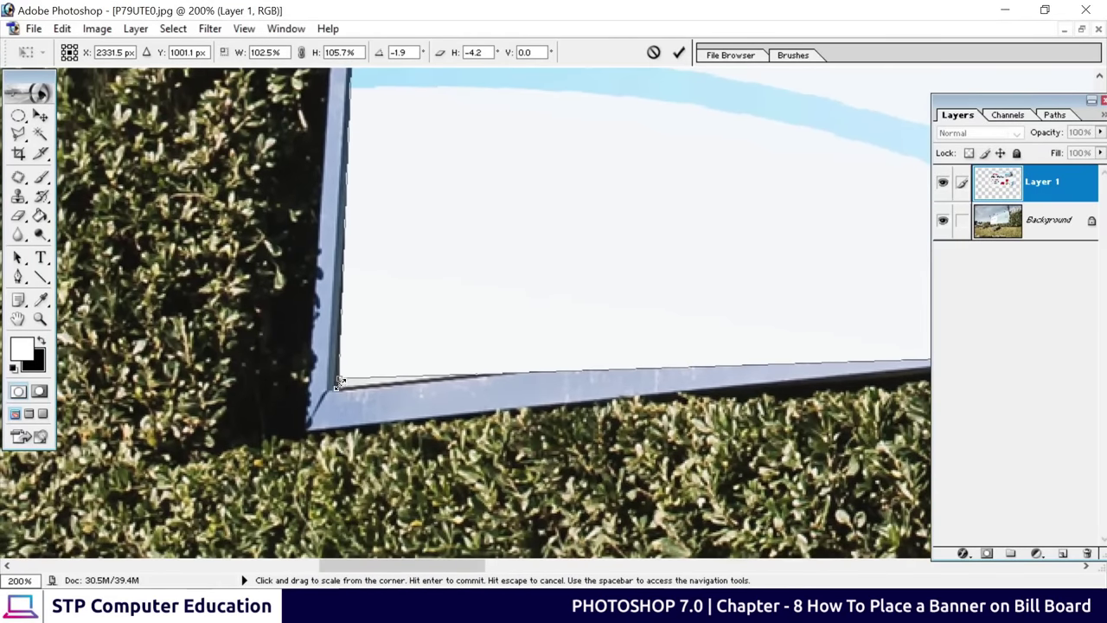
left_click_drag(340, 386, 341, 390)
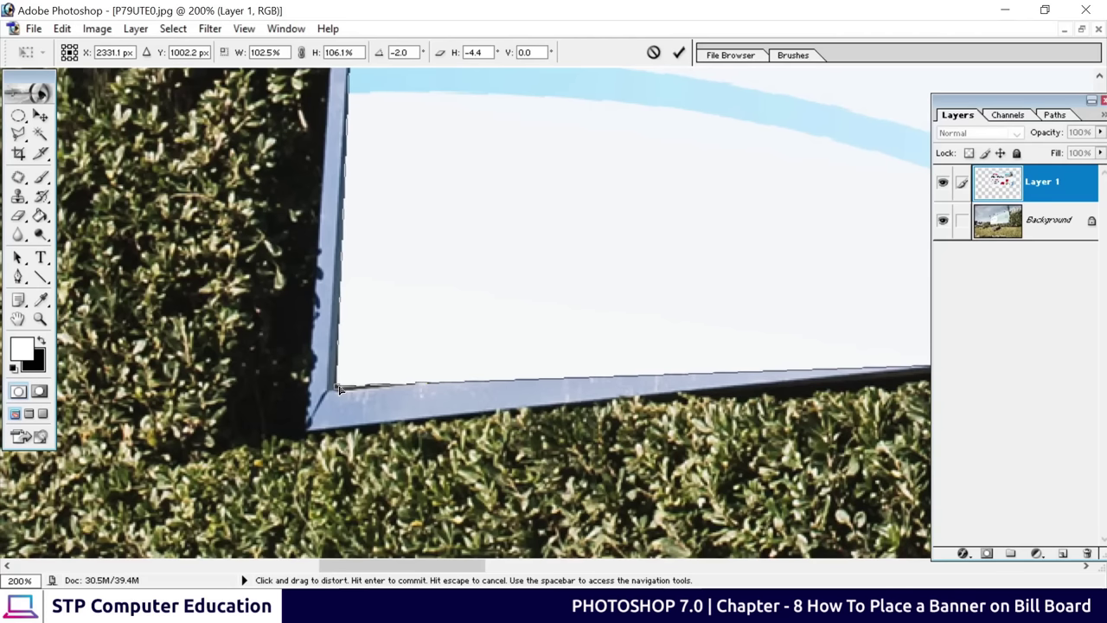
Distort the banner's top-left corner onto the billboard frame's top-left corner
key("space")
scroll(453, 265, "up", 15)
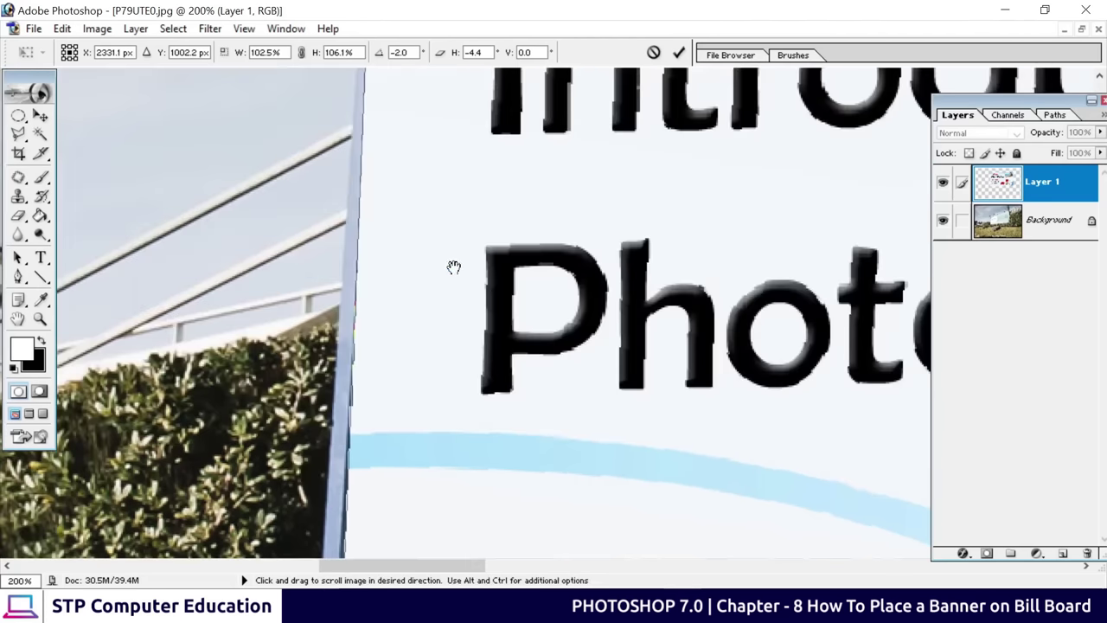
scroll(456, 261, "up", 10)
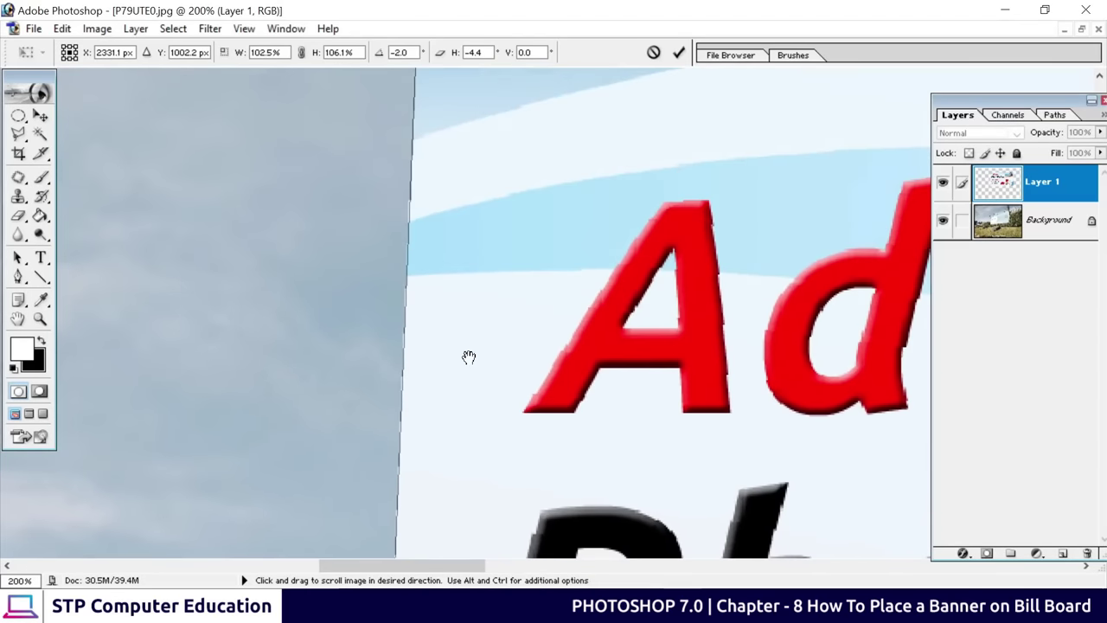
key("ctrl")
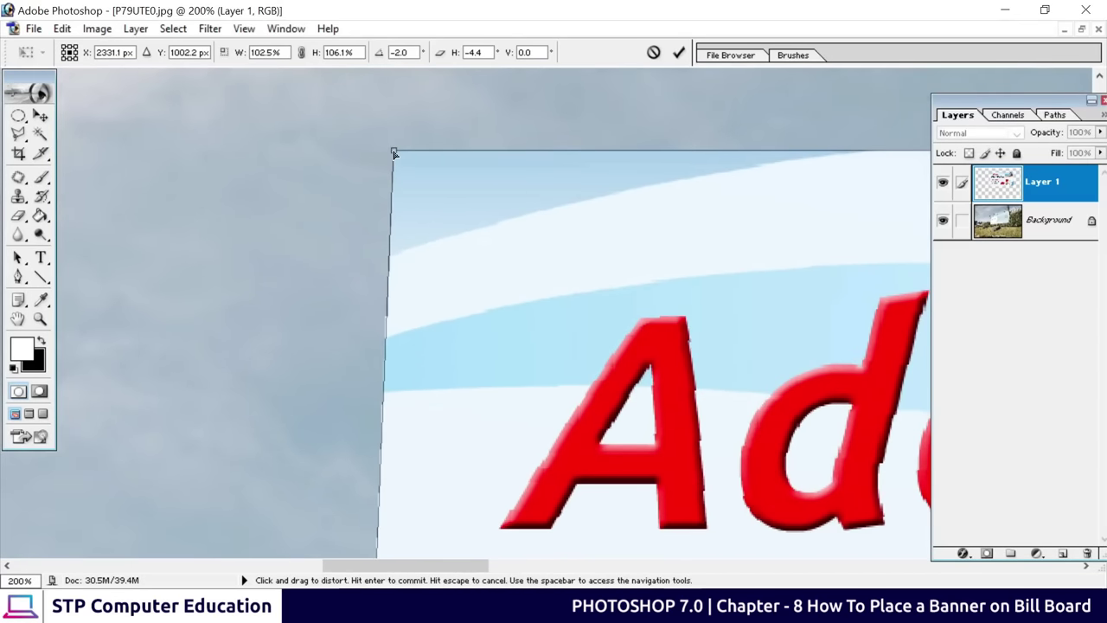
left_click_drag(393, 153, 465, 539)
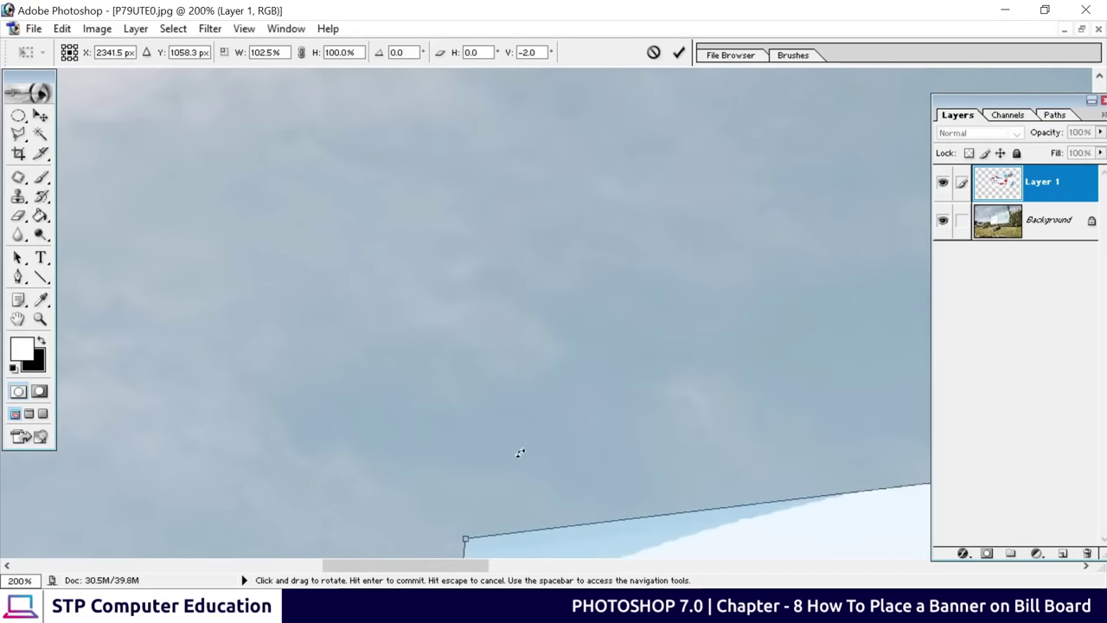
key("space")
left_click_drag(489, 487, 416, 335)
key("ctrl")
left_click_drag(405, 148, 395, 467)
key("space")
left_click_drag(457, 511, 462, 178)
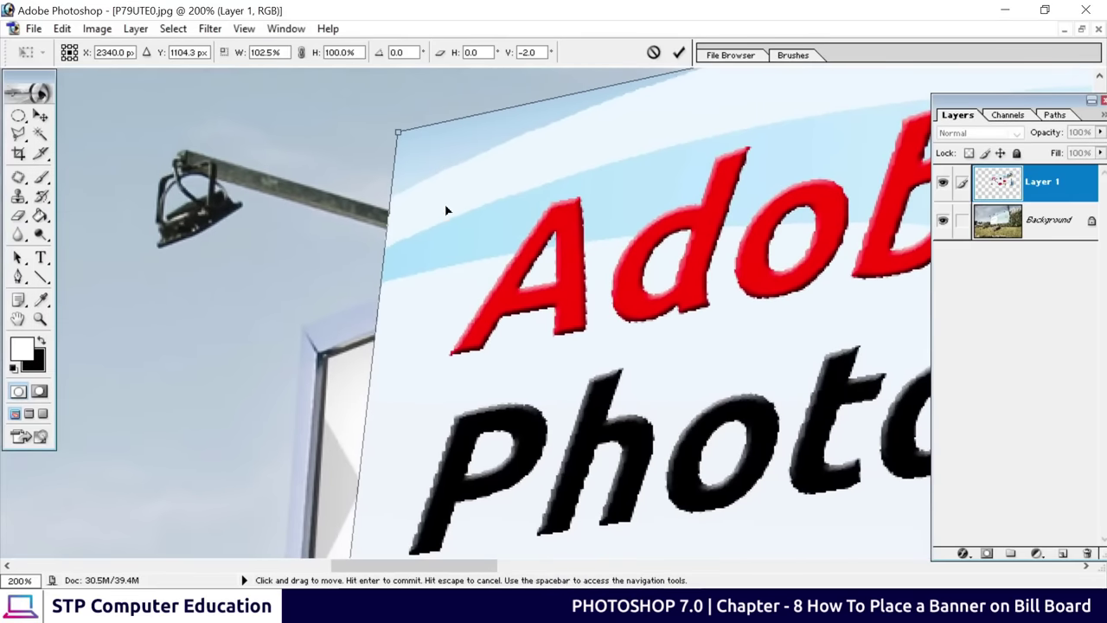
key("ctrl")
left_click_drag(398, 132, 329, 359)
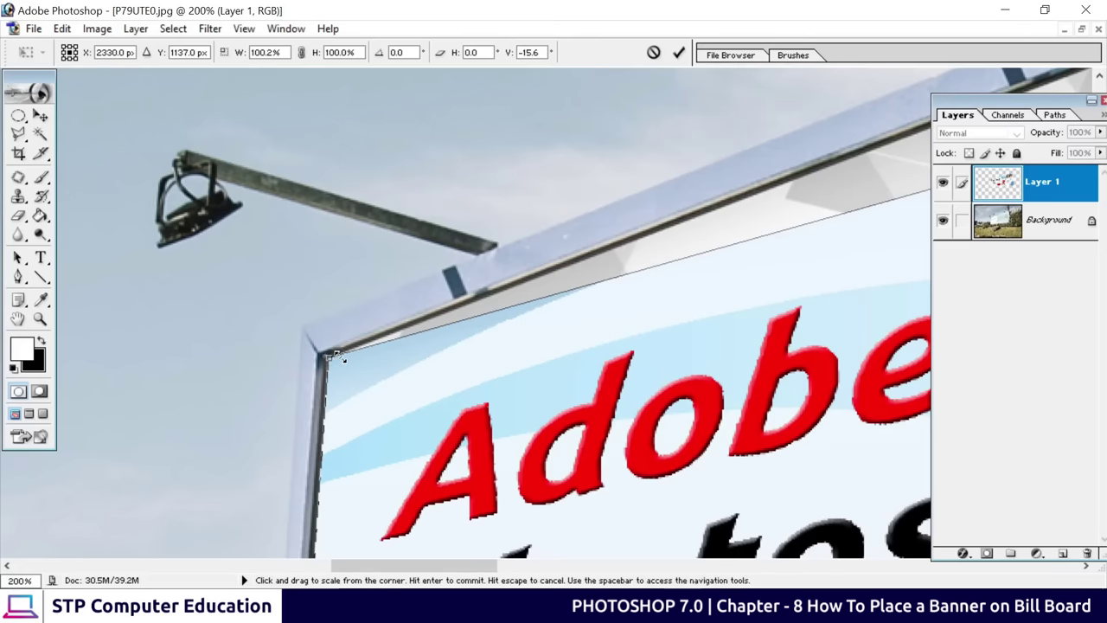
Align the banner's top-right corner with the frame's top-right corner
left_click_drag(741, 257, 892, 239)
left_click_drag(484, 366, 751, 378)
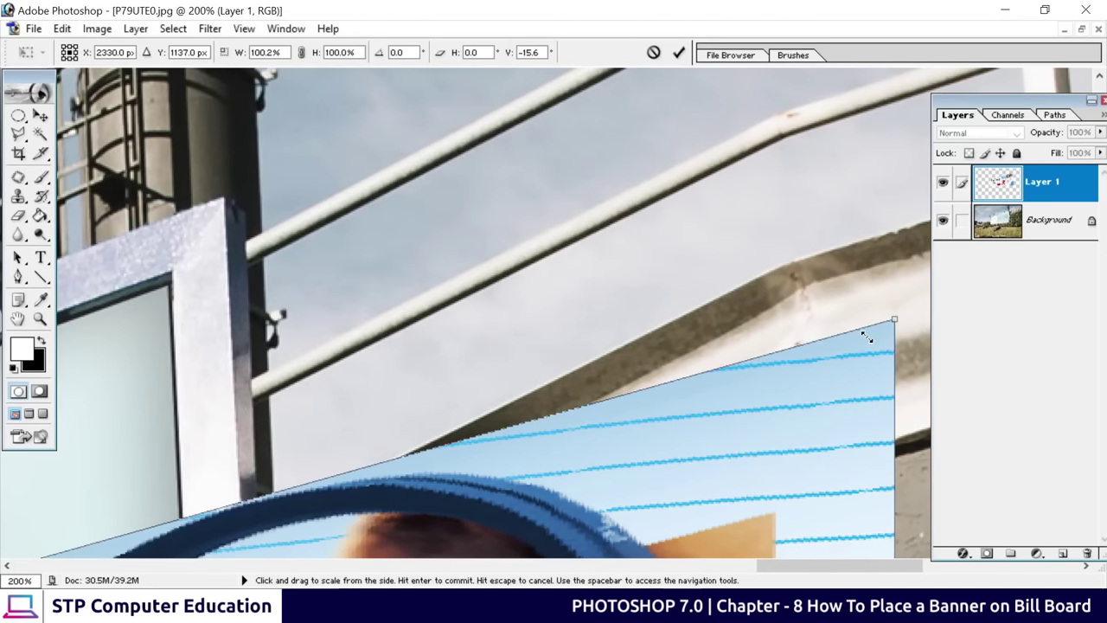
left_click_drag(882, 324, 165, 286)
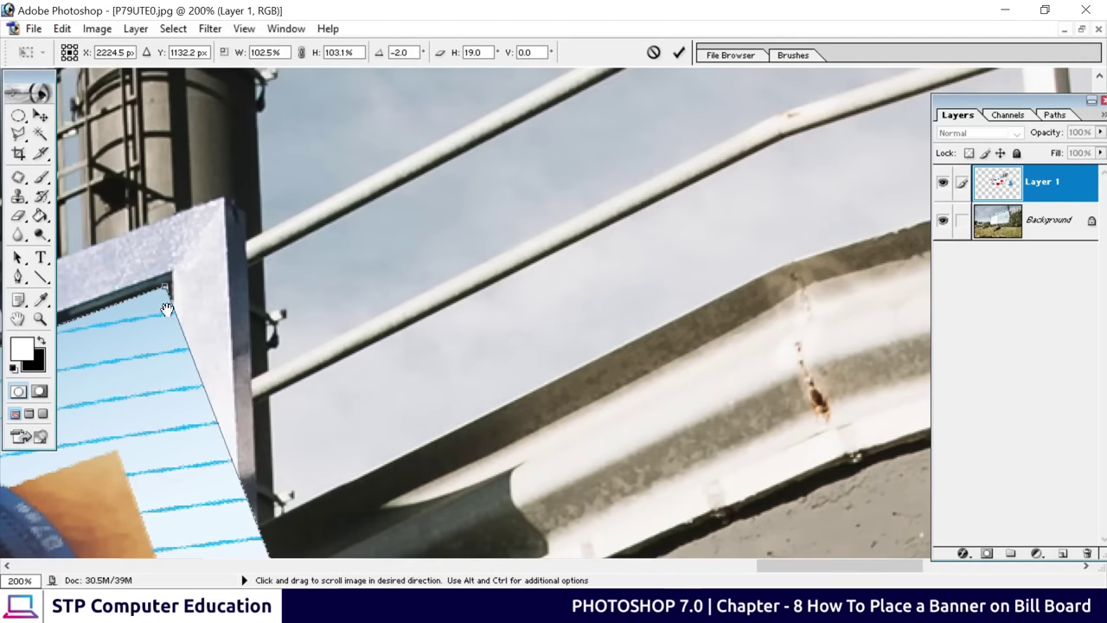
scroll(200, 320, "left", 5)
scroll(510, 274, "down", 2)
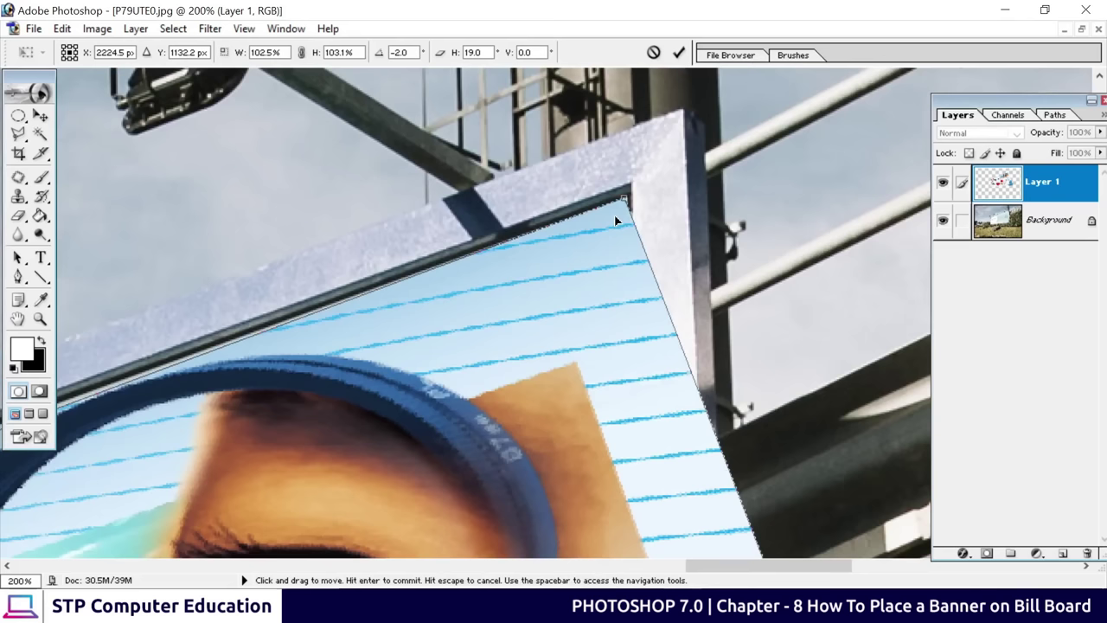
left_click_drag(626, 202, 628, 198)
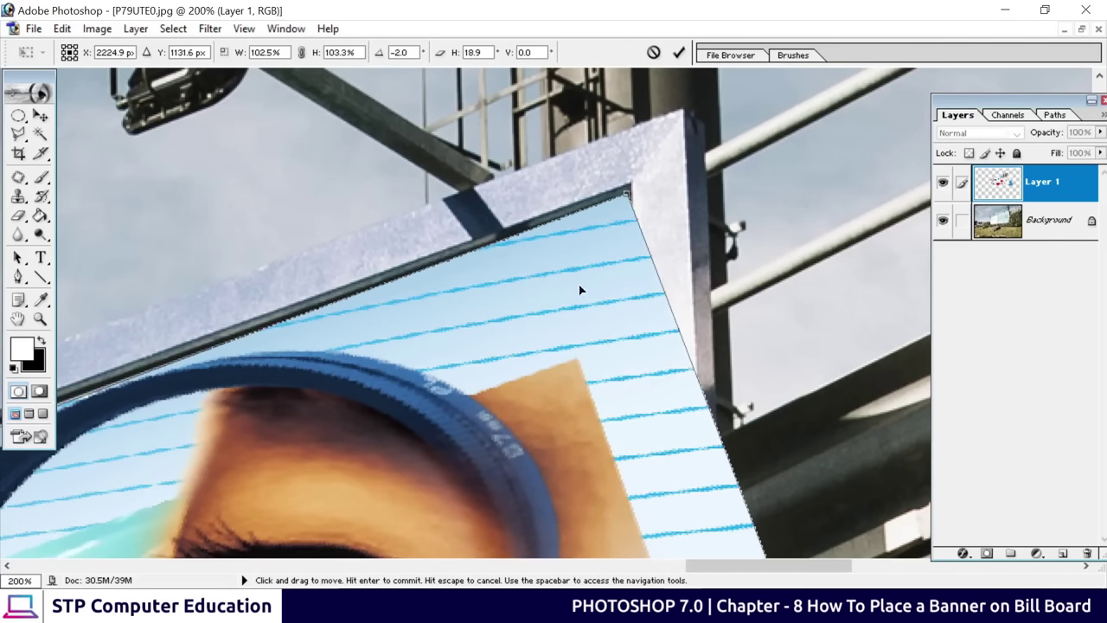
Pull the banner's bottom-right corner onto the billboard frame's bottom-right corner
left_click_drag(519, 445, 489, 61)
left_click_drag(519, 484, 475, 109)
left_click_drag(554, 519, 518, 398)
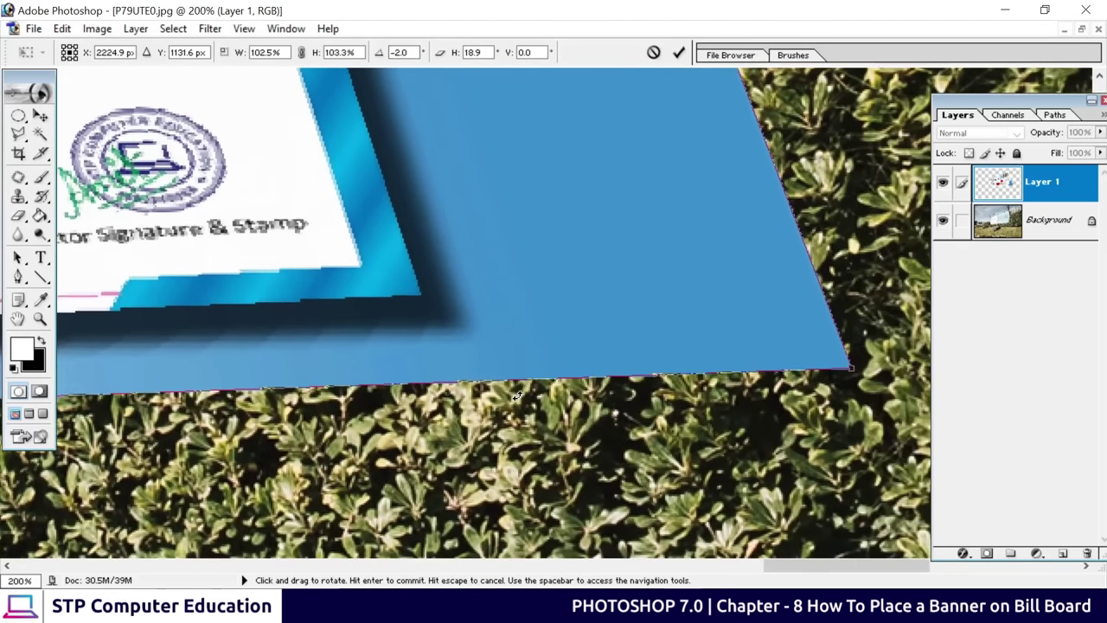
key("ctrl+minus")
key("ctrl+minus")
left_click_drag(517, 396, 718, 511)
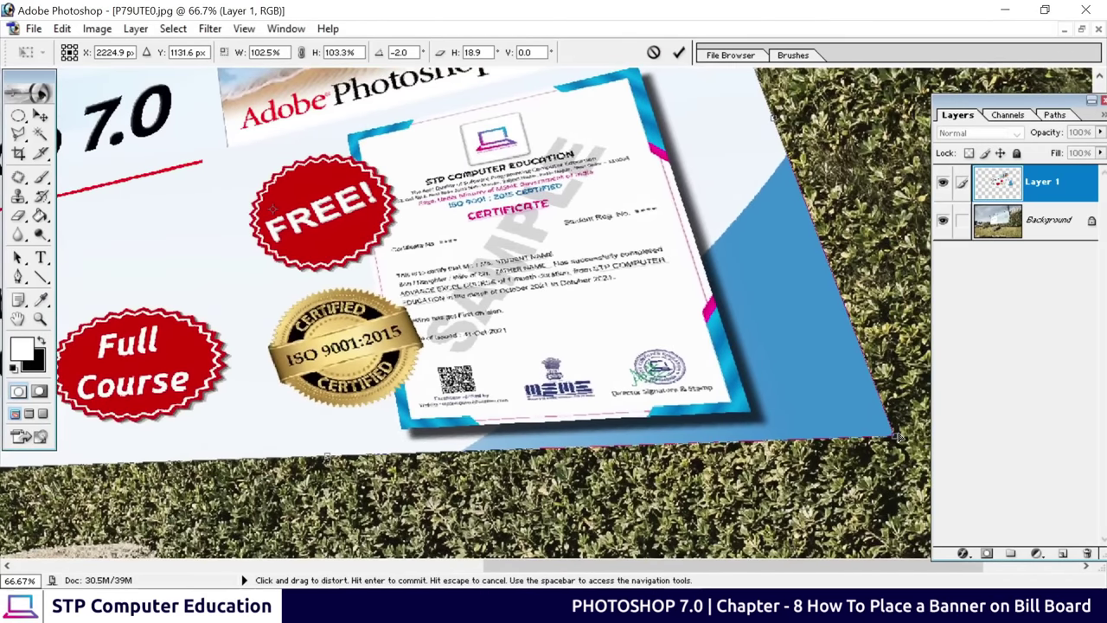
left_click_drag(890, 439, 679, 383)
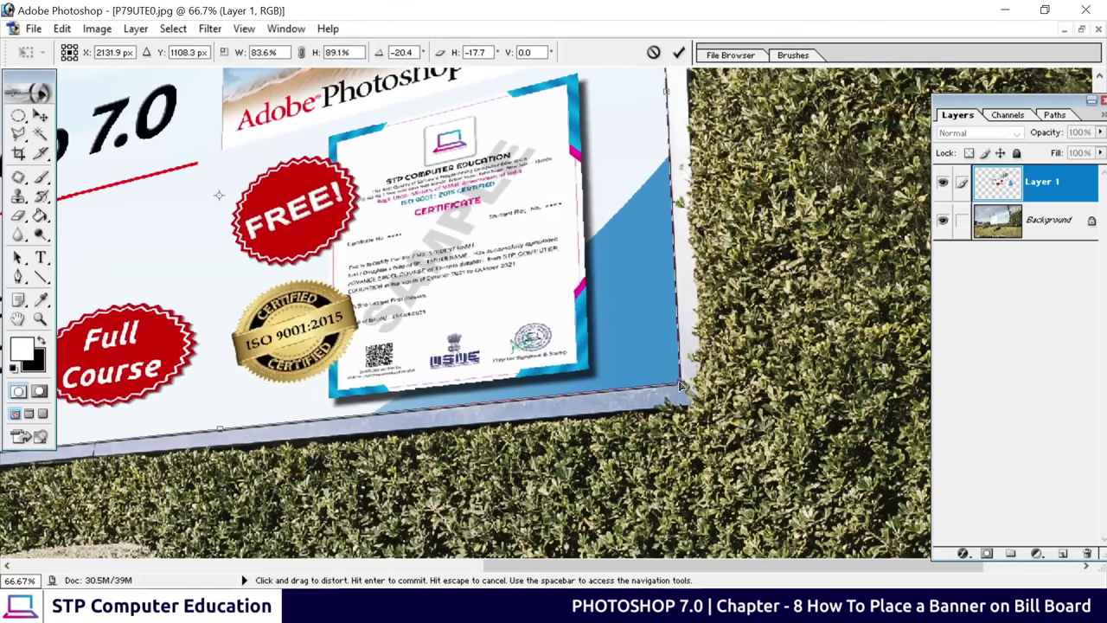
key("ctrl+plus")
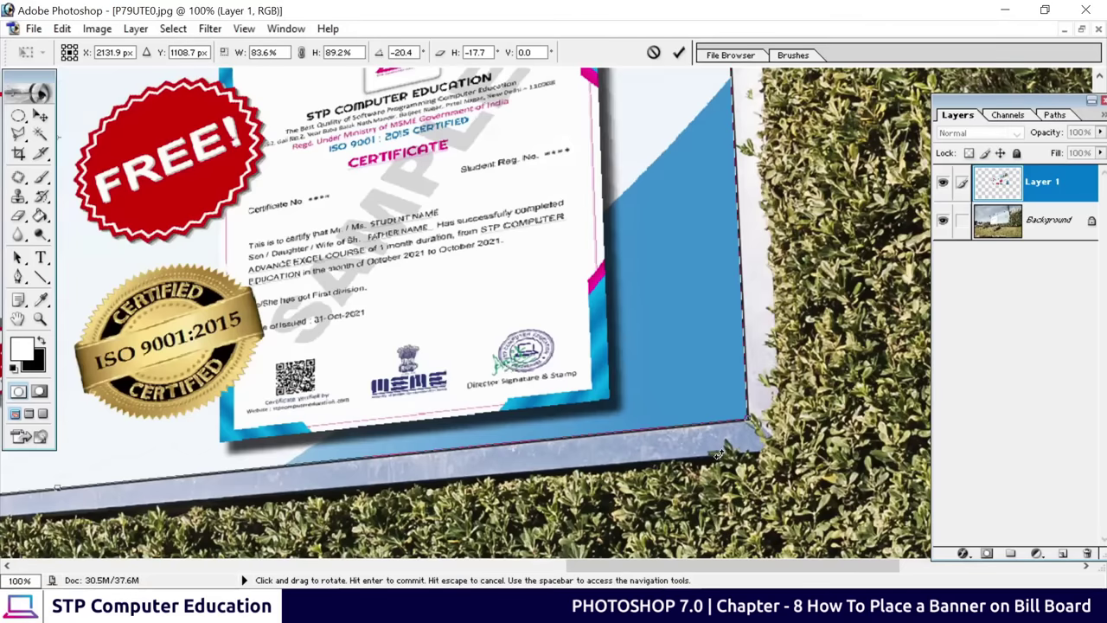
key("ctrl+plus")
key("ctrl+plus")
left_click_drag(735, 482, 382, 331)
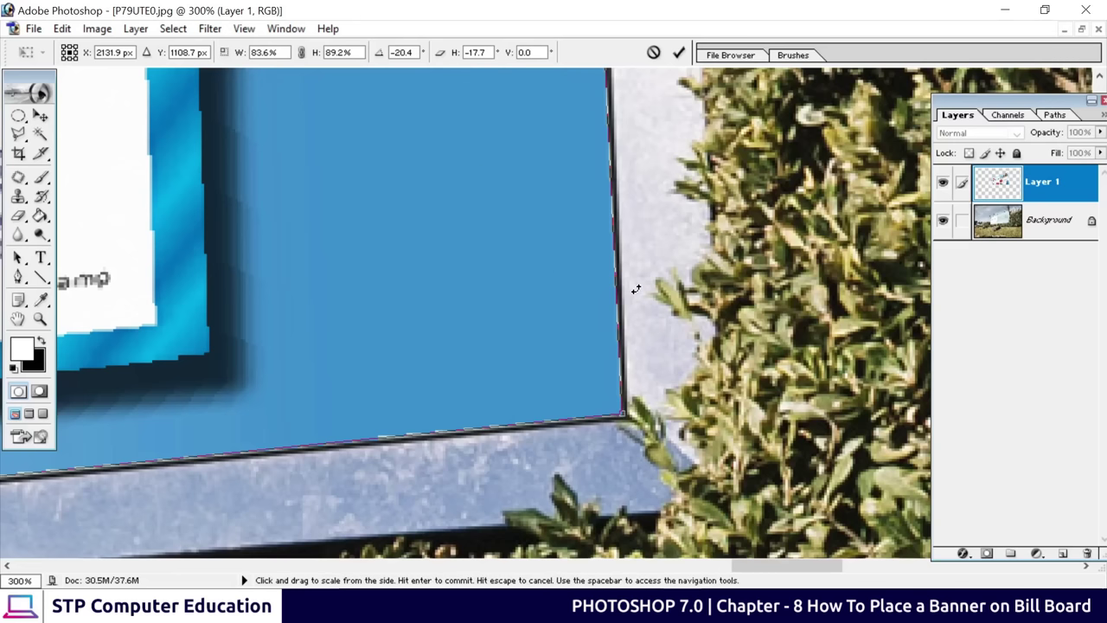
scroll(540, 320, "up", 2)
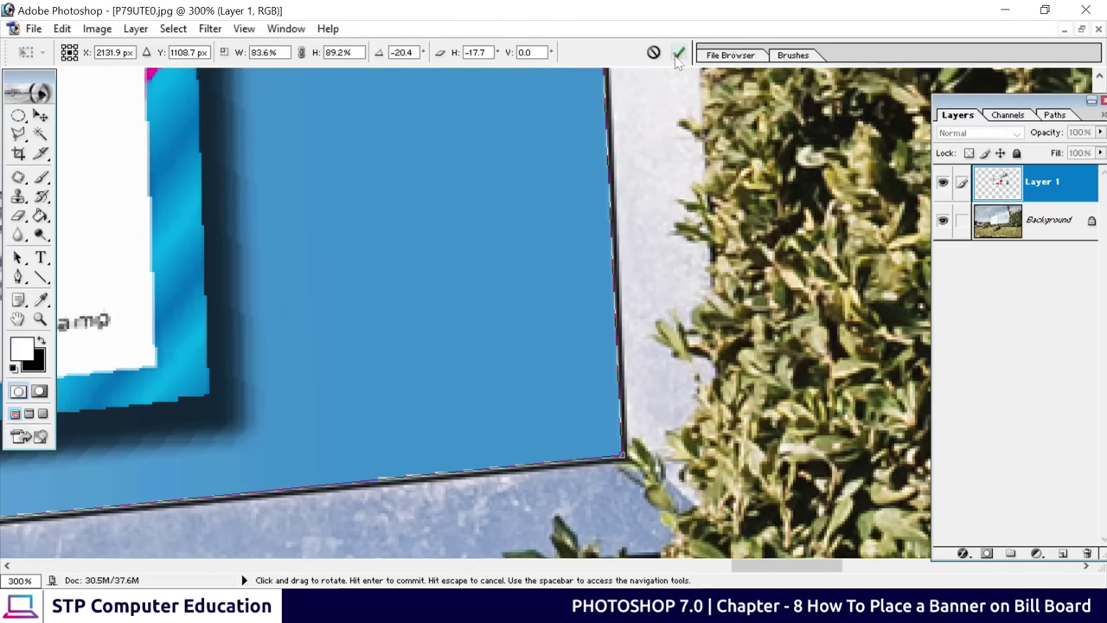
Commit the banner distortion, then pan and fit the whole billboard on screen to inspect it
left_click(677, 53)
scroll(570, 315, "down", 2)
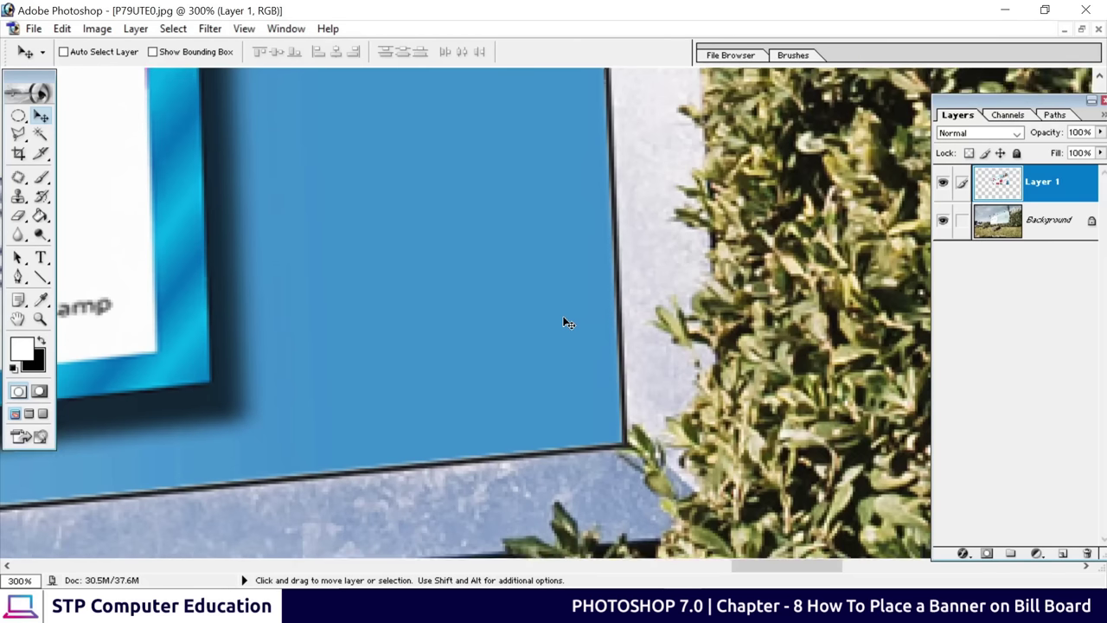
scroll(568, 322, "up", 2)
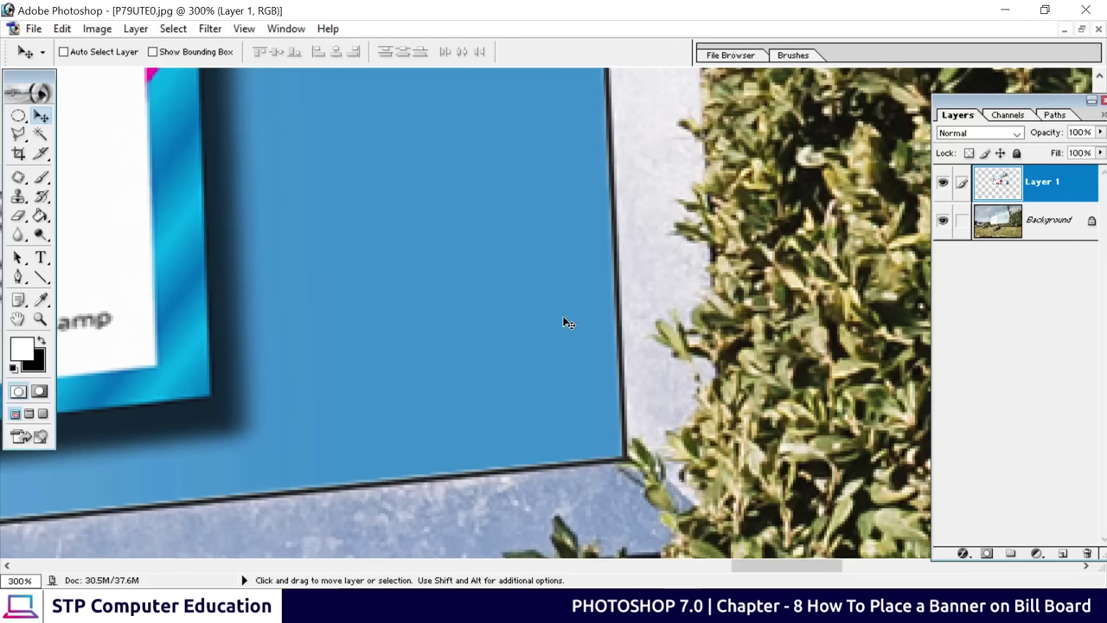
key("space")
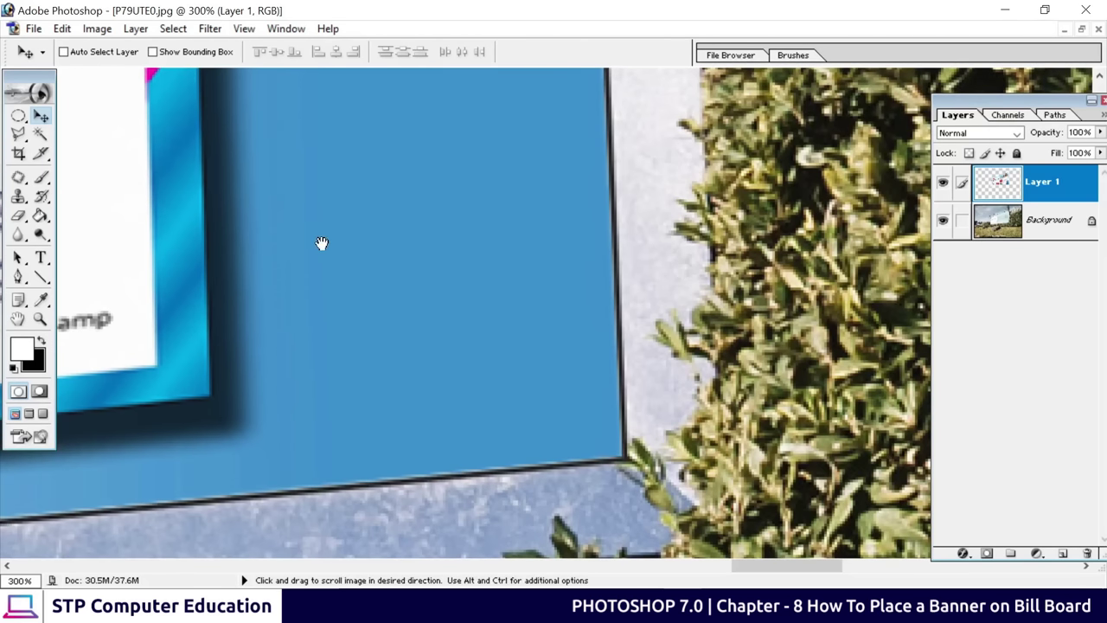
left_click_drag(321, 242, 714, 311)
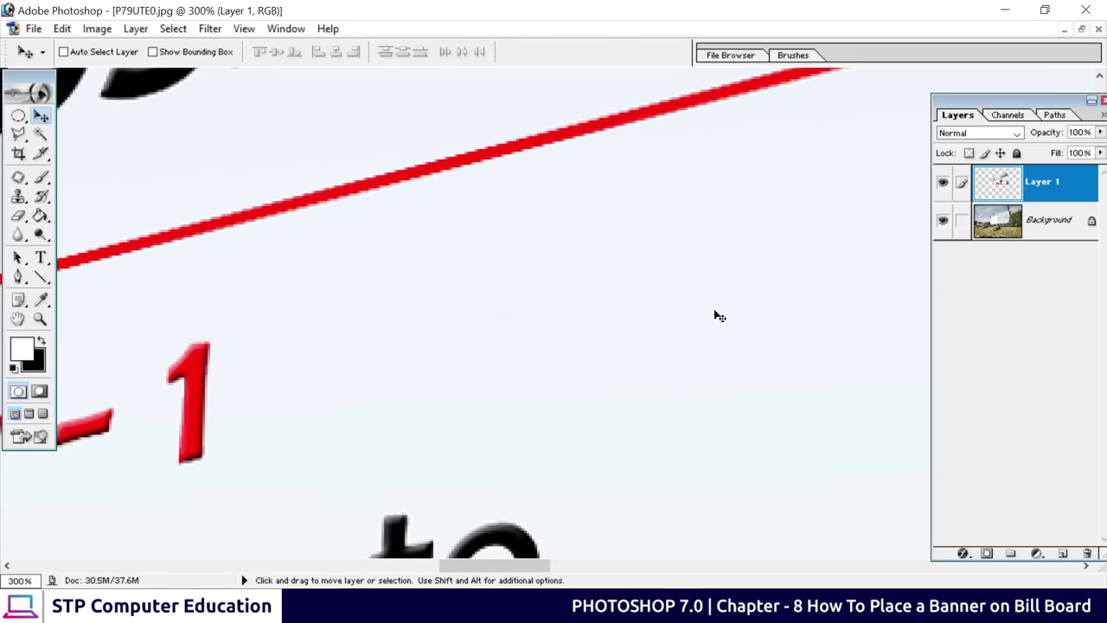
key("ctrl+0")
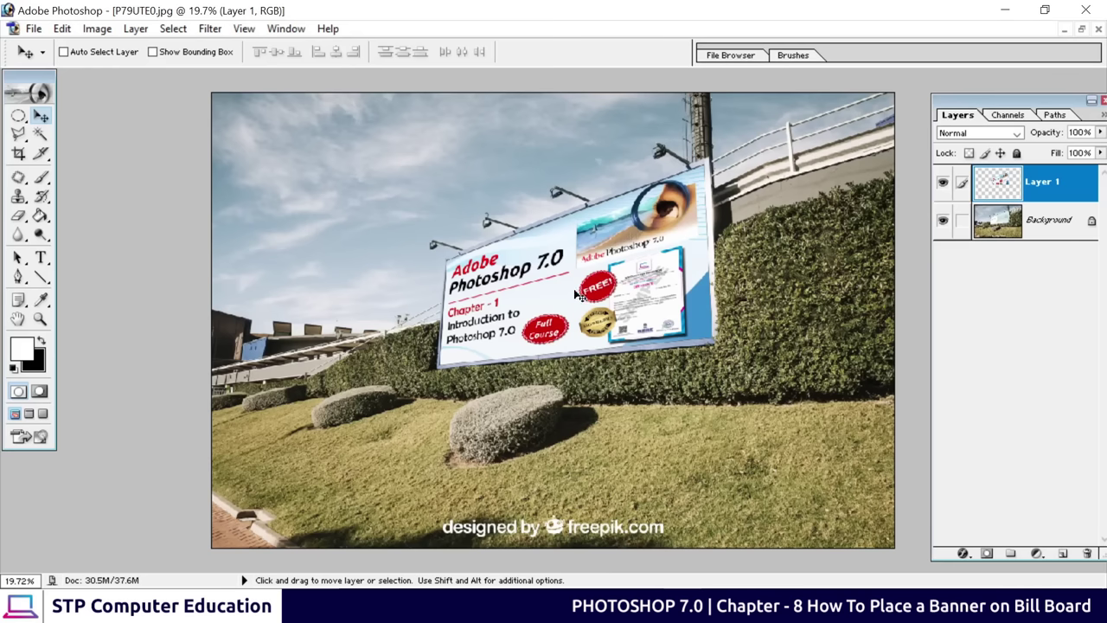
scroll(575, 295, "down", 2)
scroll(575, 285, "up", 4)
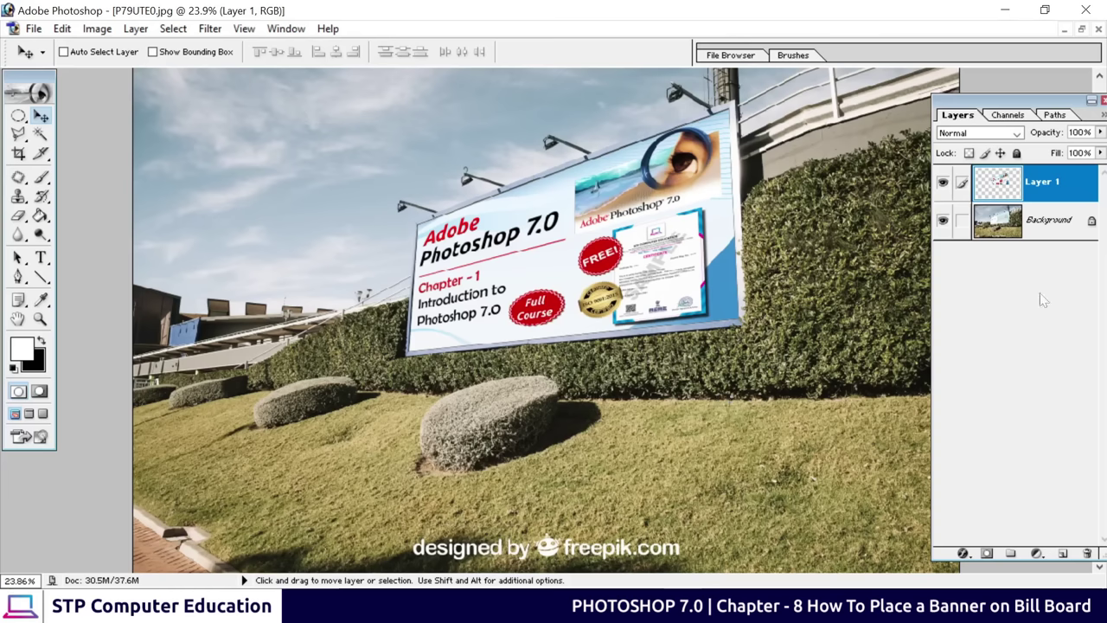
Save the billboard to the Desktop as JPEG 'P79UTE0 copy.jpg' and minimize to the desktop
left_click(34, 29)
left_click(147, 187)
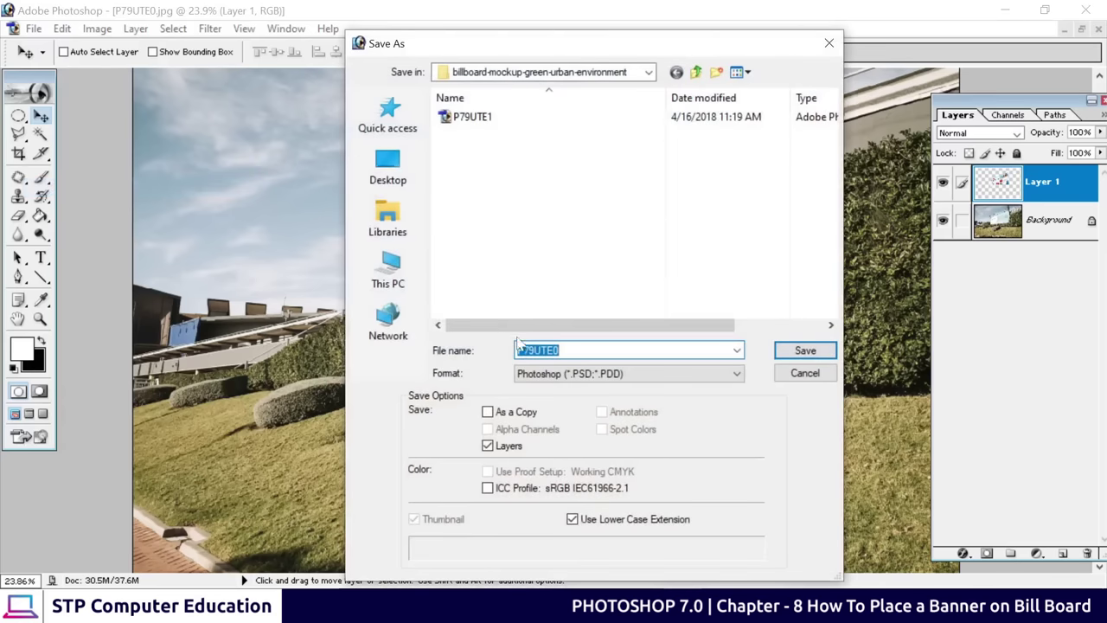
left_click(389, 164)
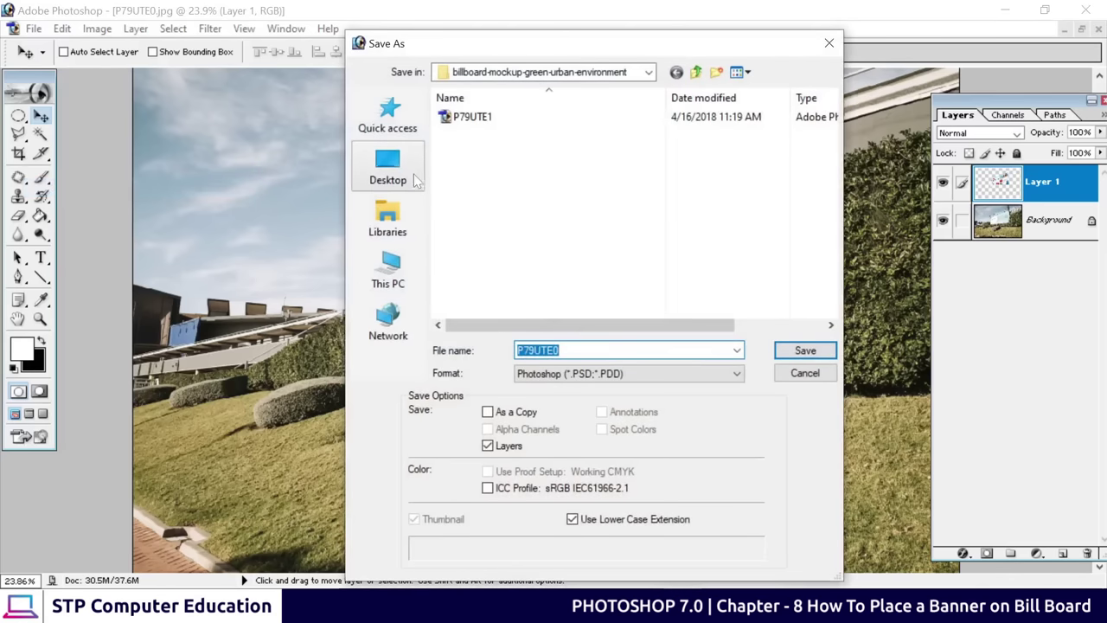
left_click(605, 373)
left_click(586, 457)
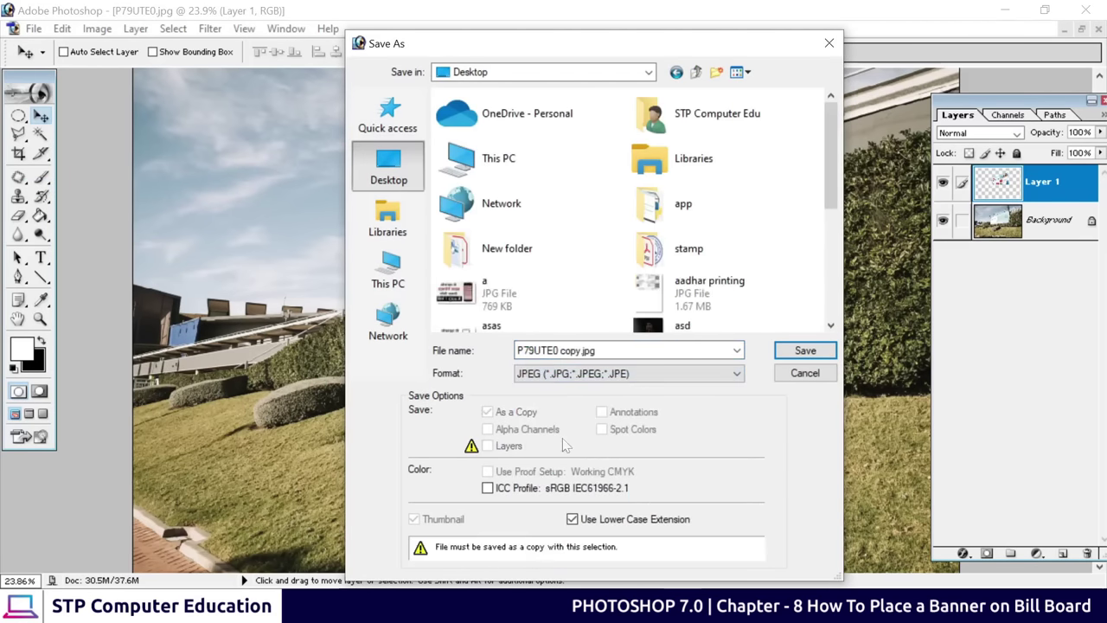
left_click(806, 350)
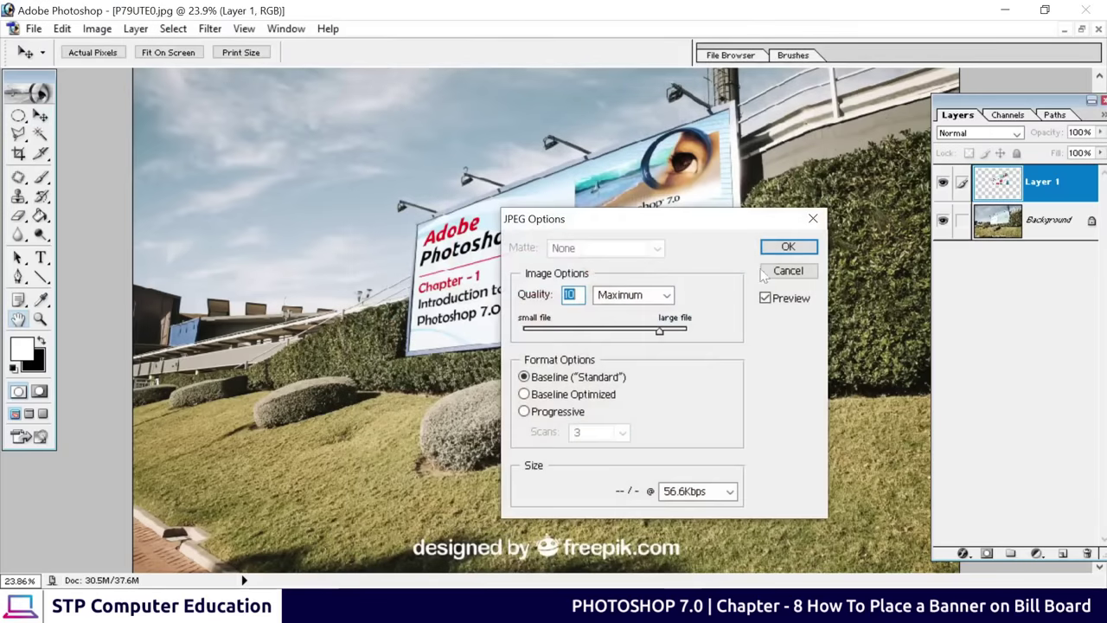
left_click(784, 245)
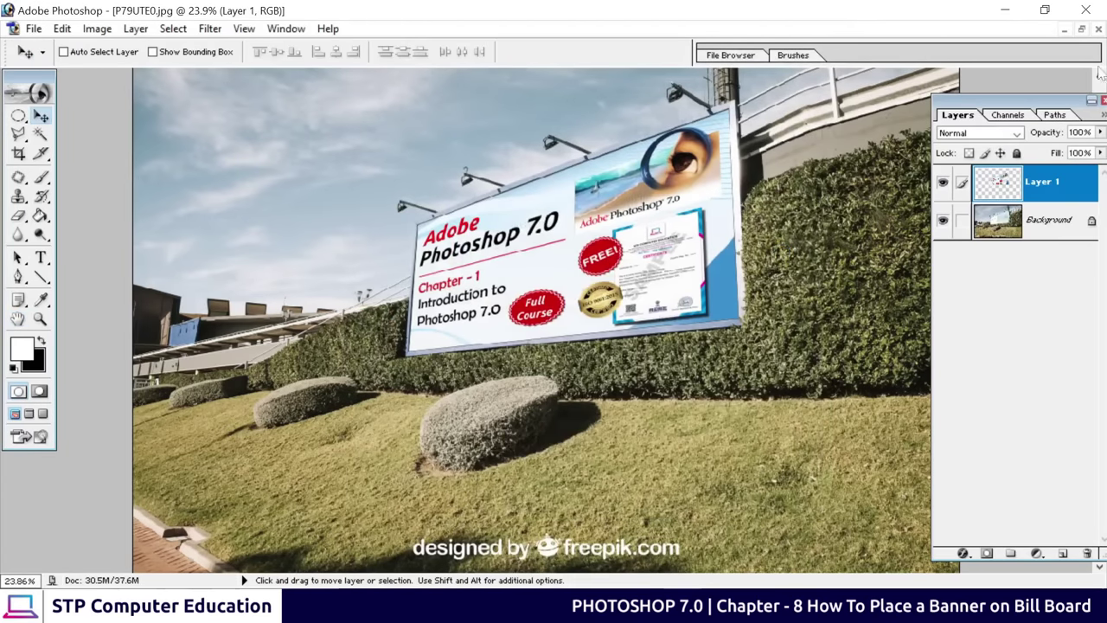
left_click(1005, 10)
left_click(1012, 7)
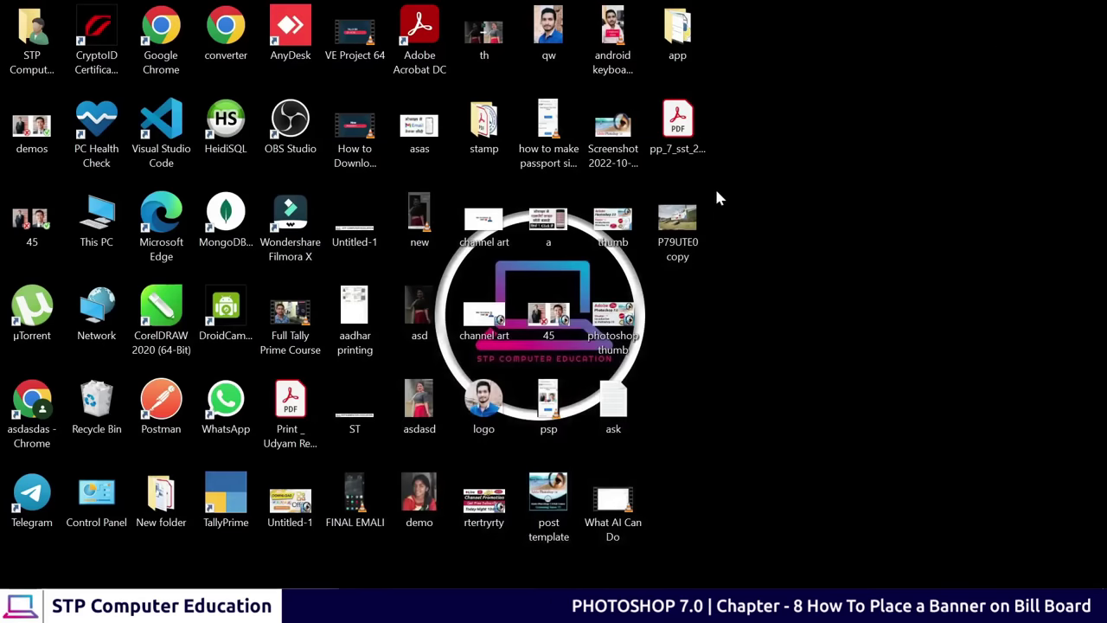
double_click(677, 227)
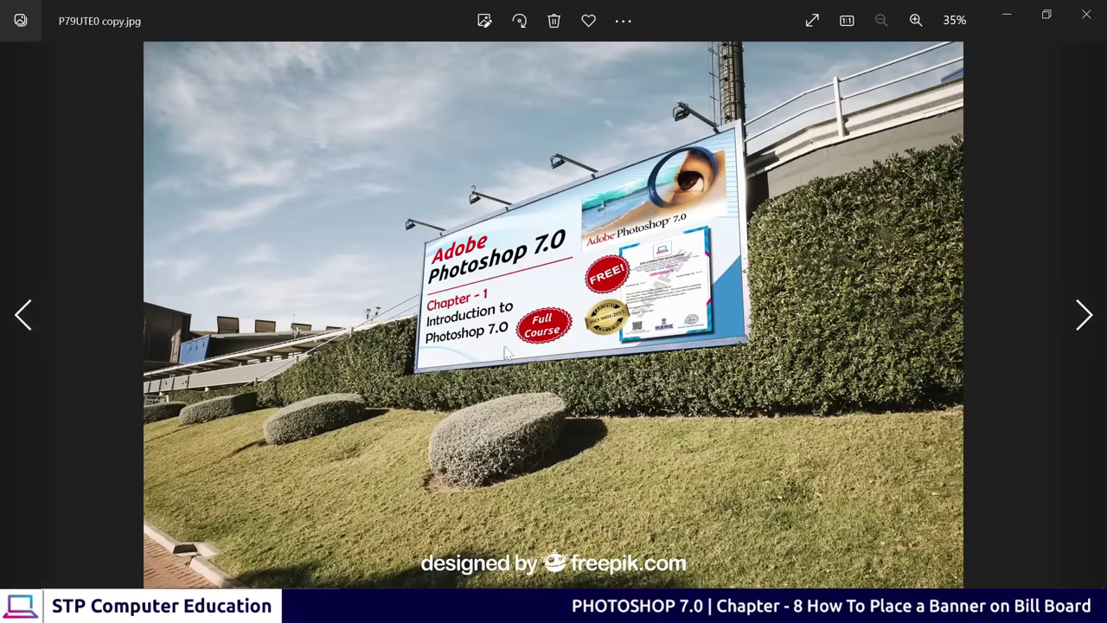
scroll(592, 269, "up", 2)
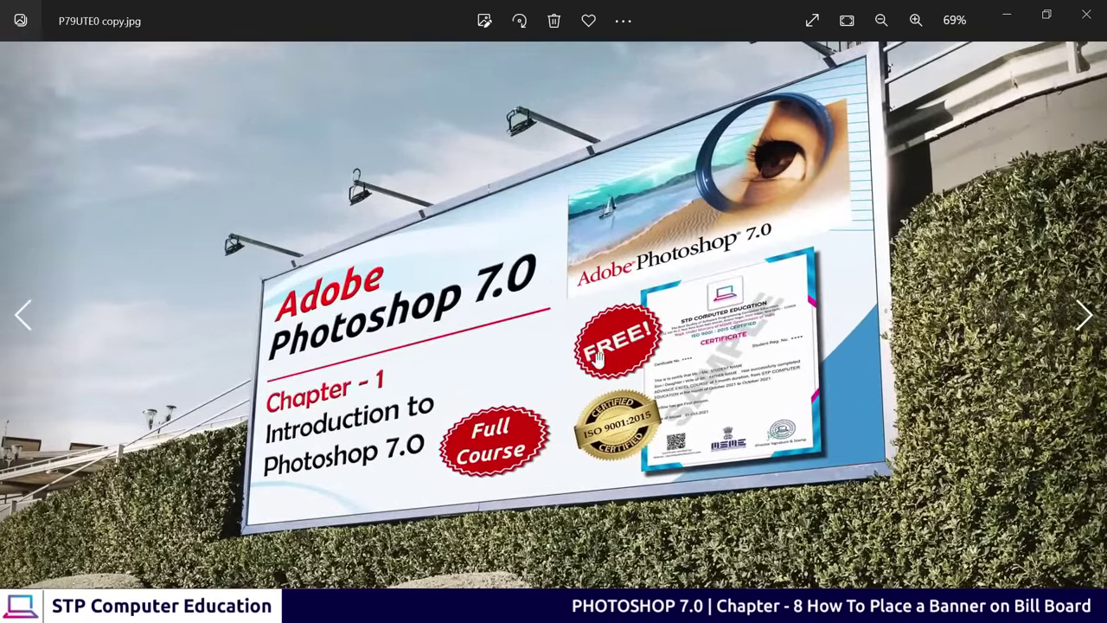
scroll(589, 343, "down", 1)
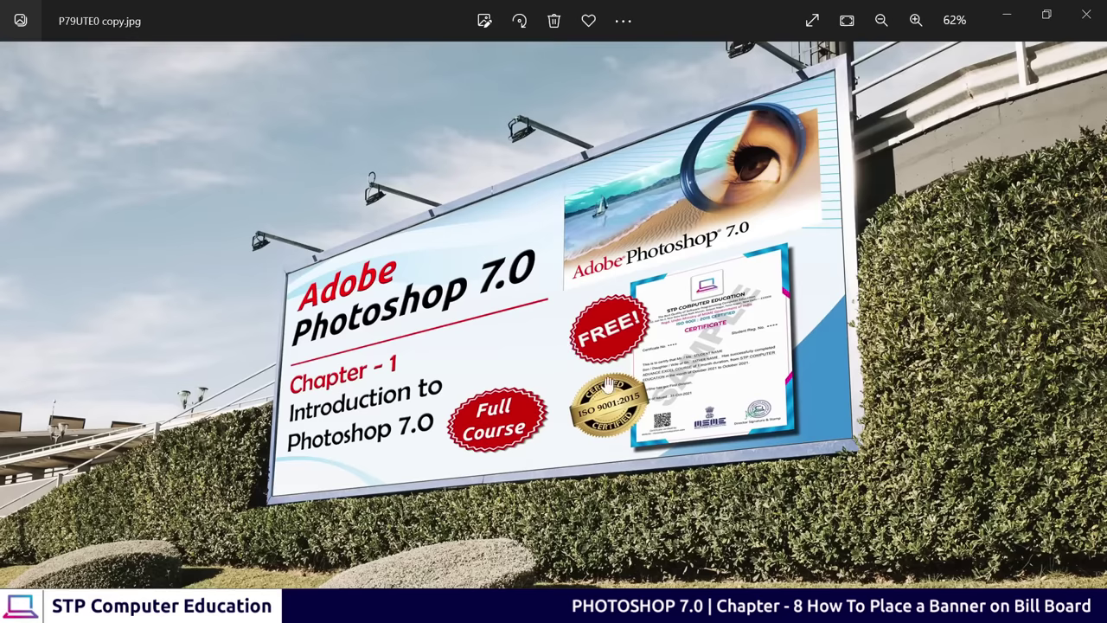
left_click_drag(548, 430, 646, 435)
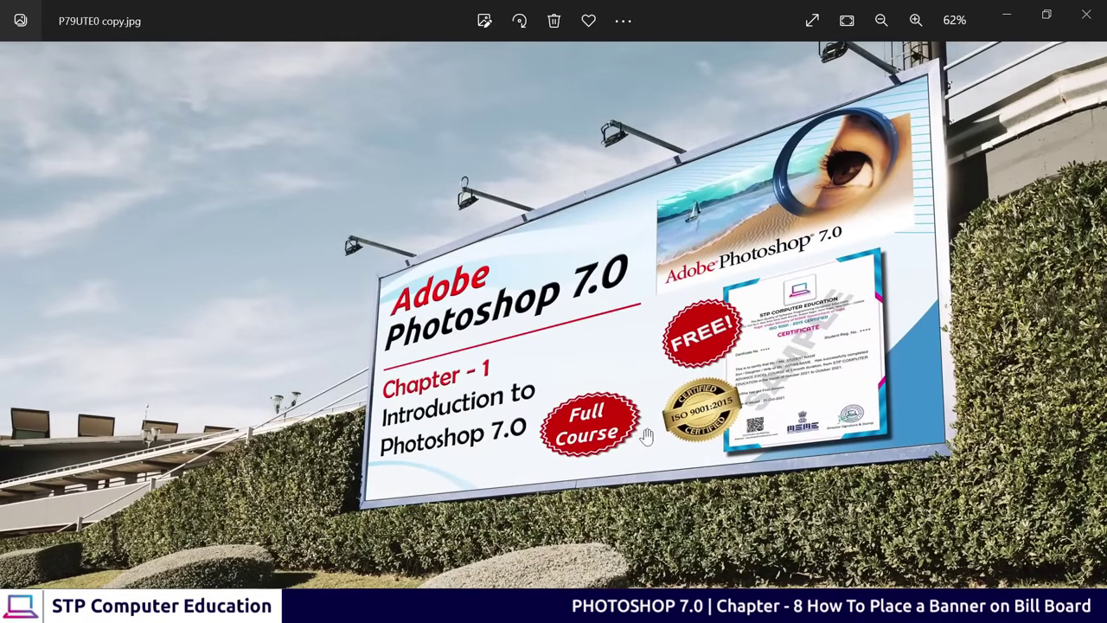
left_click_drag(643, 452, 592, 411)
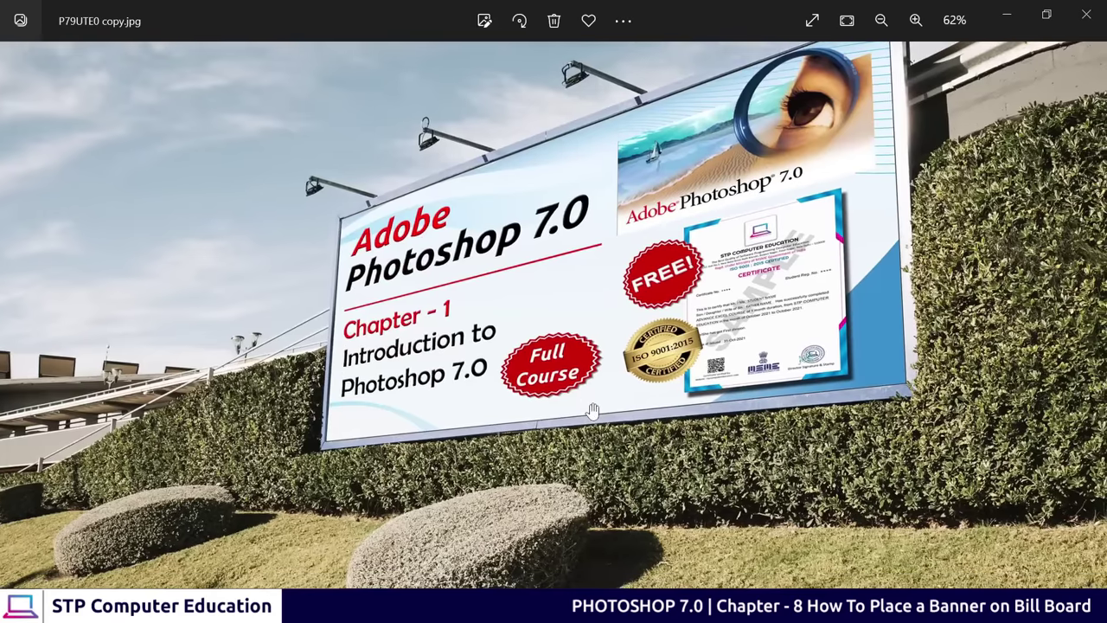
scroll(592, 410, "down", 4)
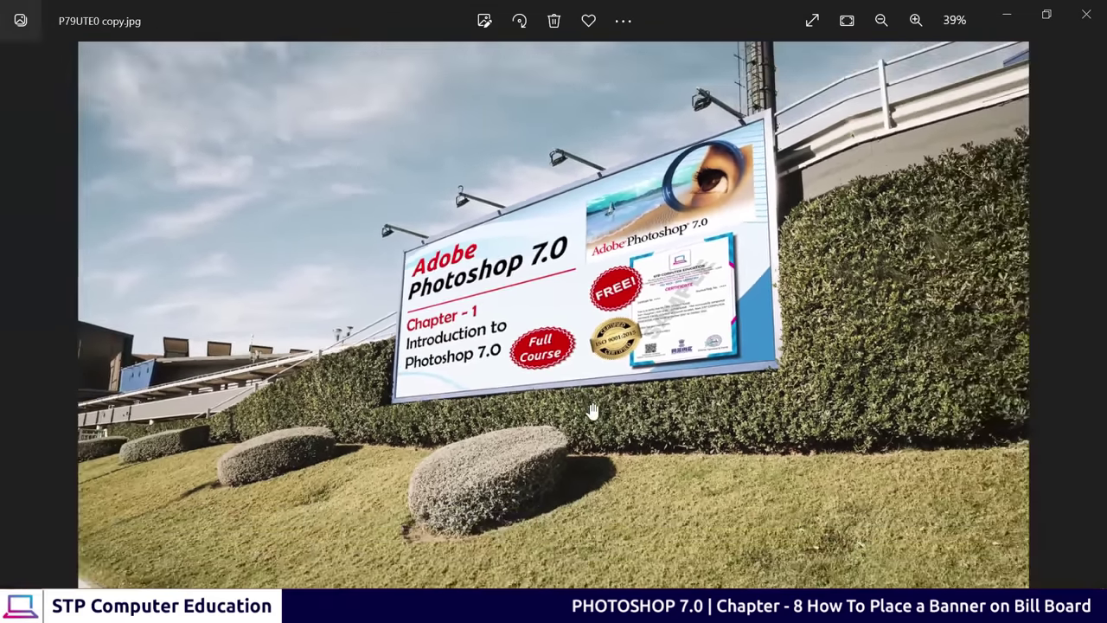
scroll(592, 411, "down", 1)
scroll(593, 411, "up", 1)
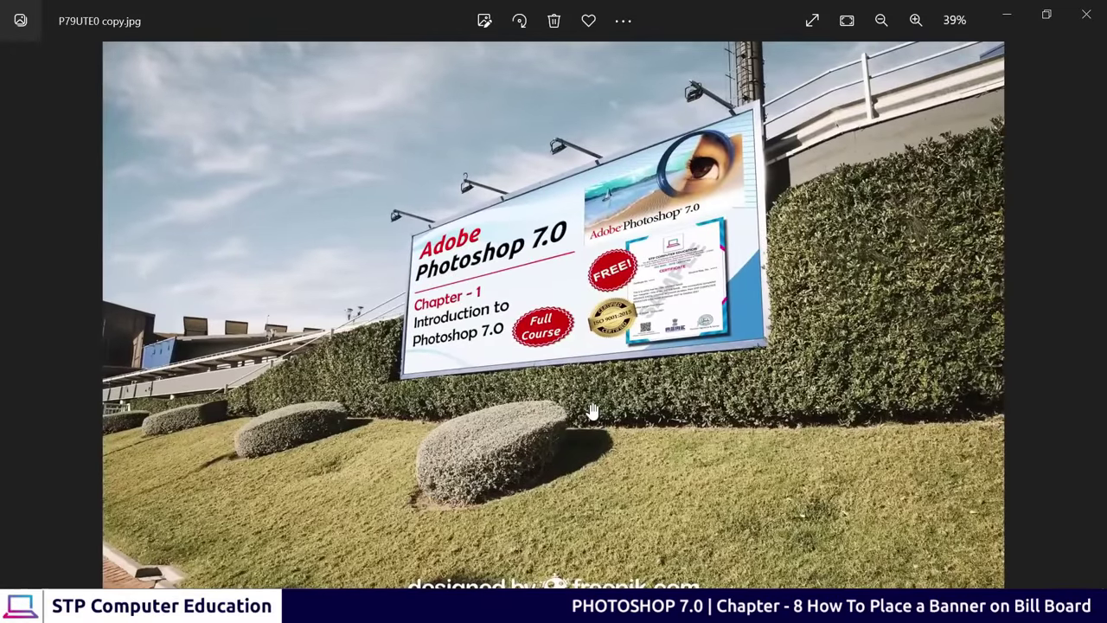
scroll(593, 411, "up", 1)
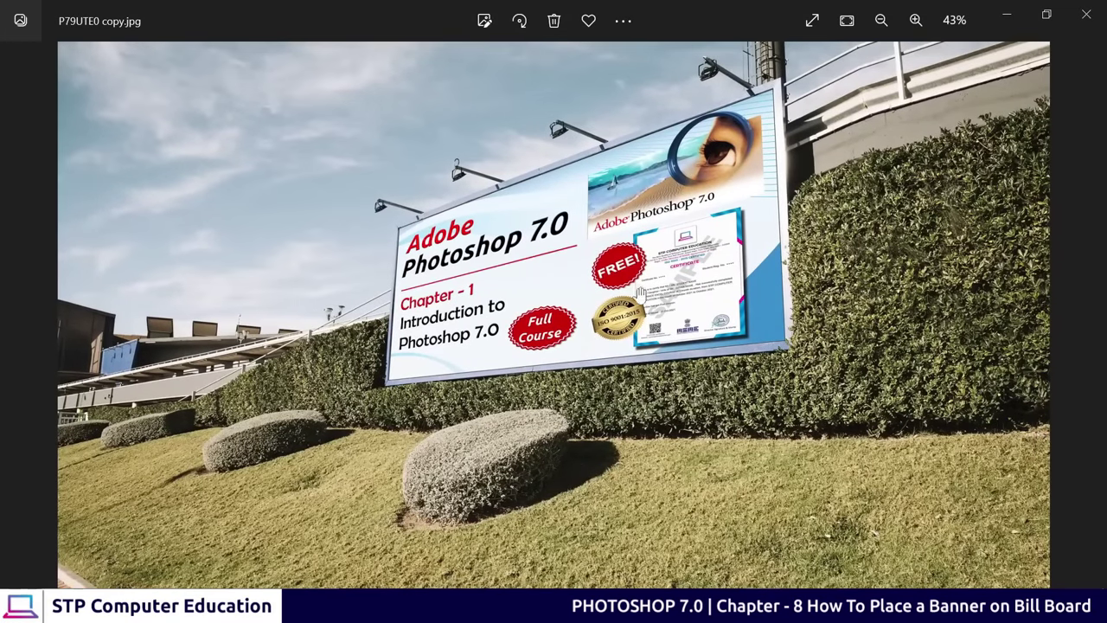
Return to the Freepik billboard mockup results and scroll through them
left_click(692, 610)
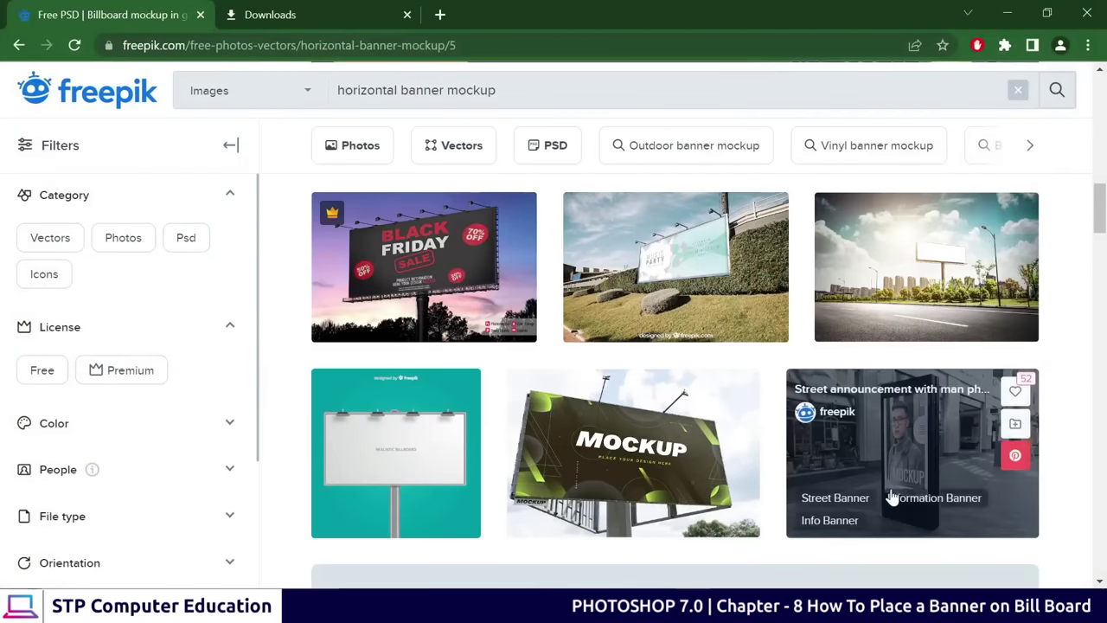
scroll(531, 441, "down", 8)
scroll(405, 304, "down", 5)
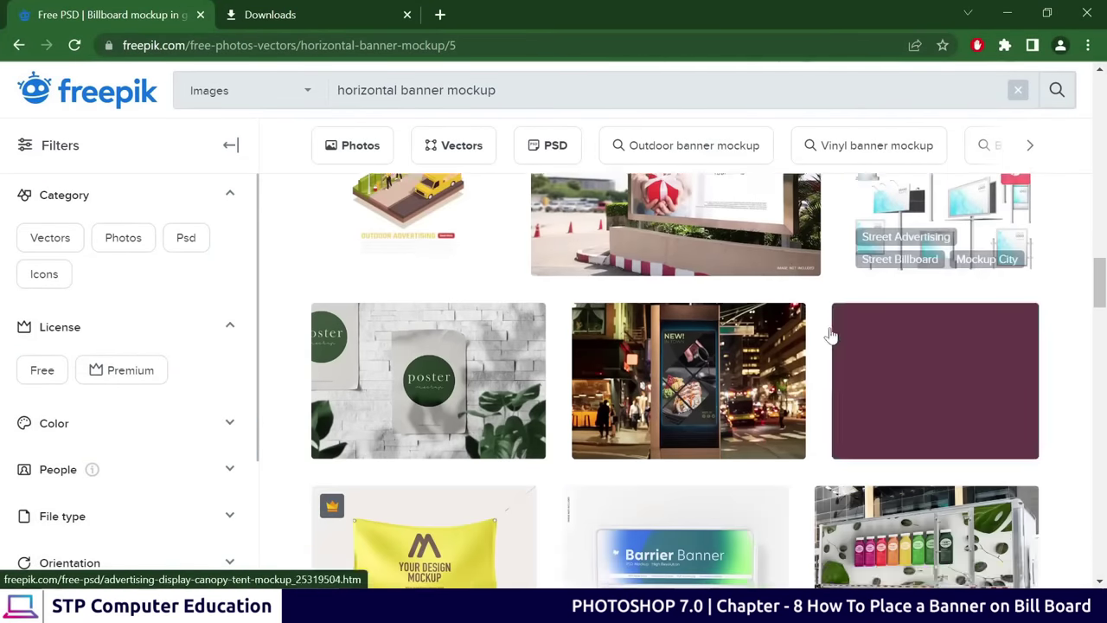
scroll(421, 215, "up", 4)
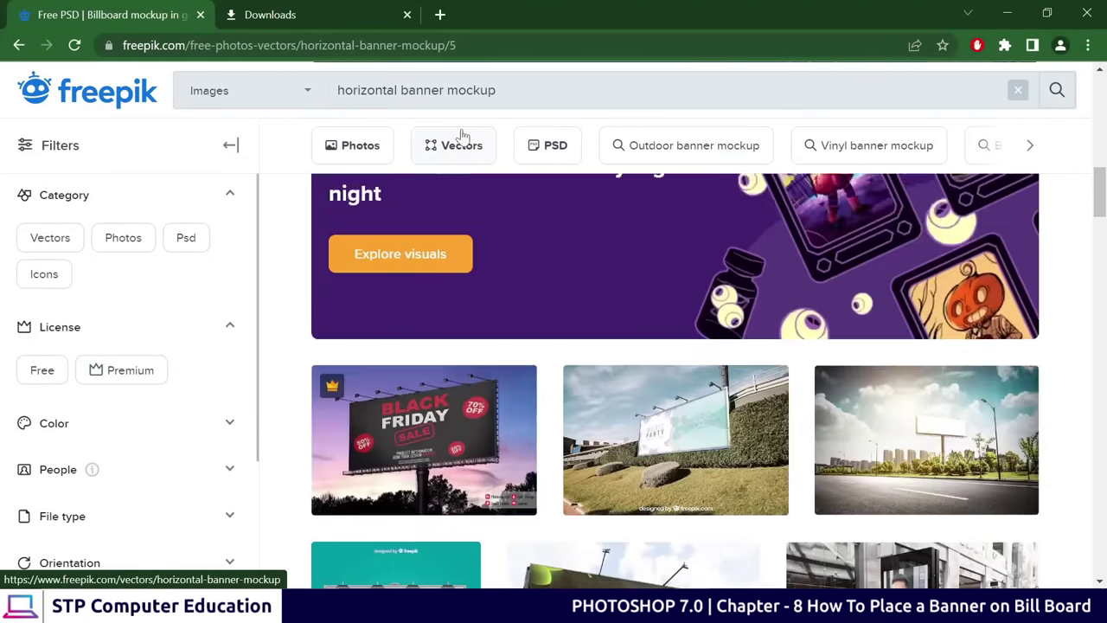
left_click_drag(496, 90, 446, 90)
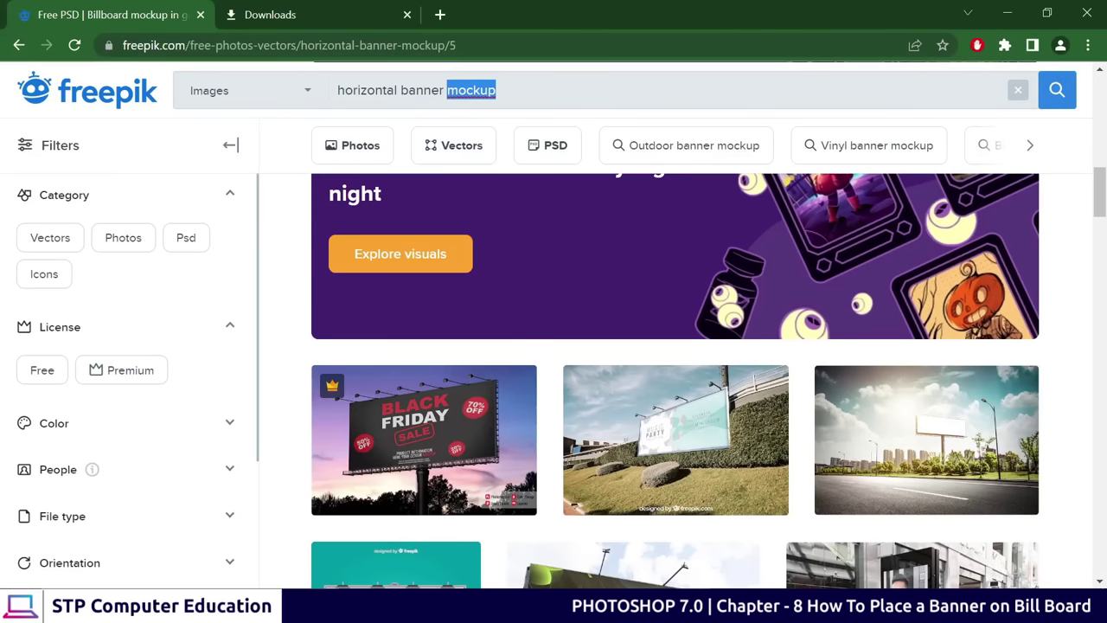
left_click(496, 90)
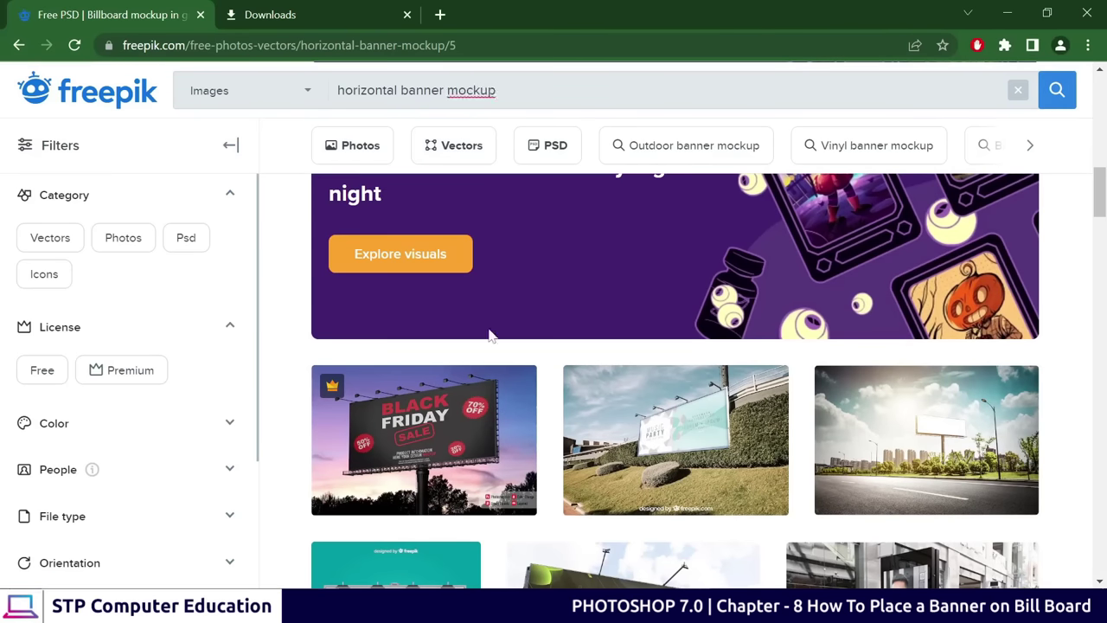
Scroll the results again and select 'horizontal banner' in the search query
mouse_move(618, 487)
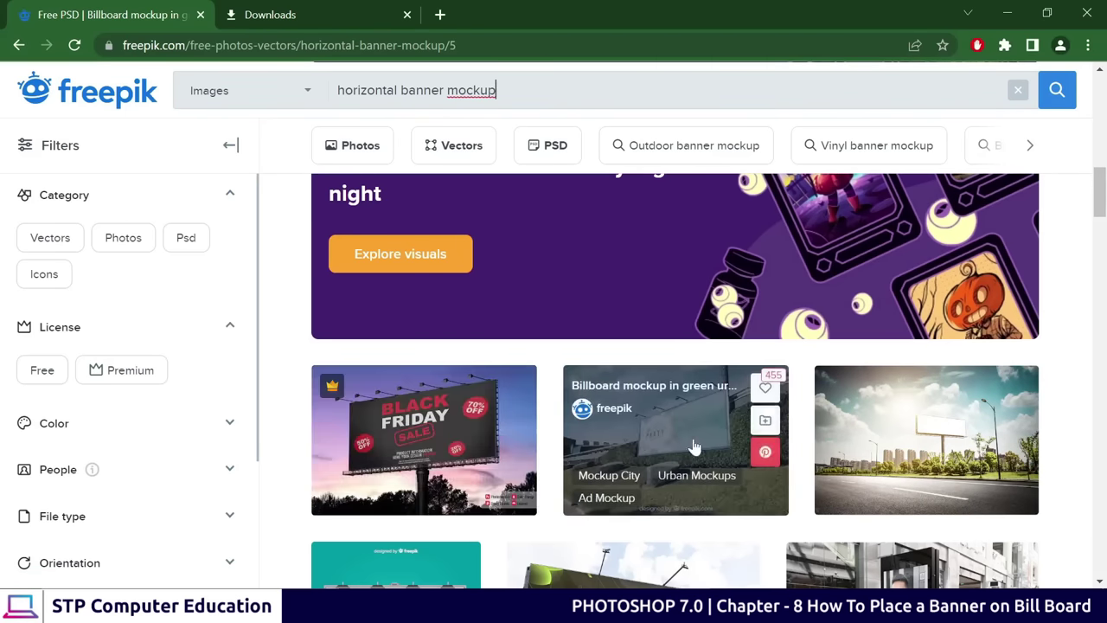
scroll(938, 469, "down", 2)
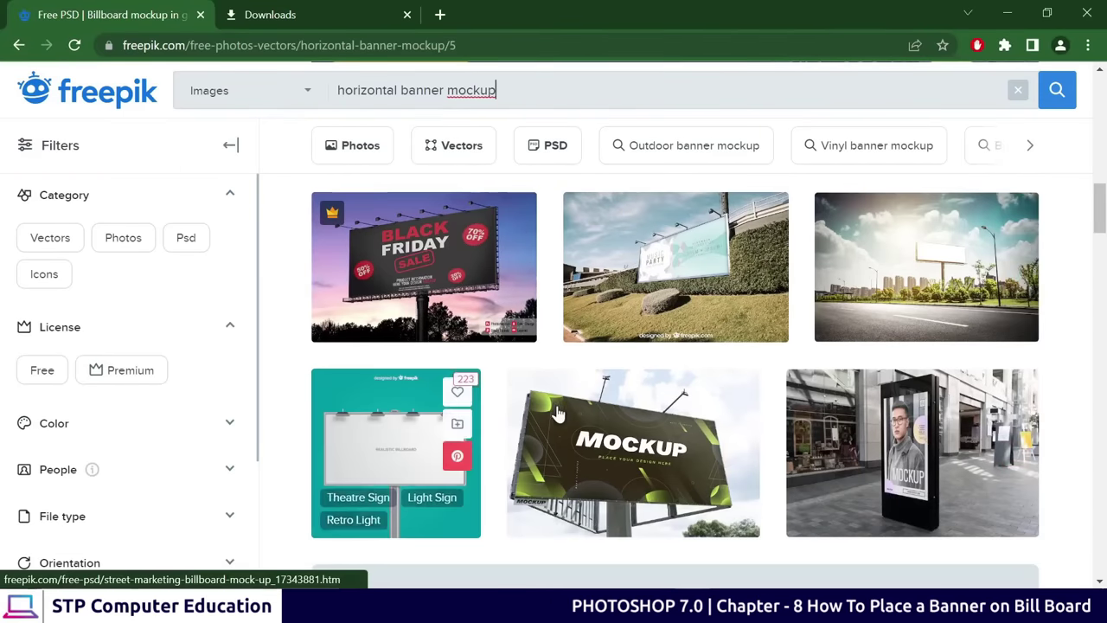
scroll(467, 415, "up", 4)
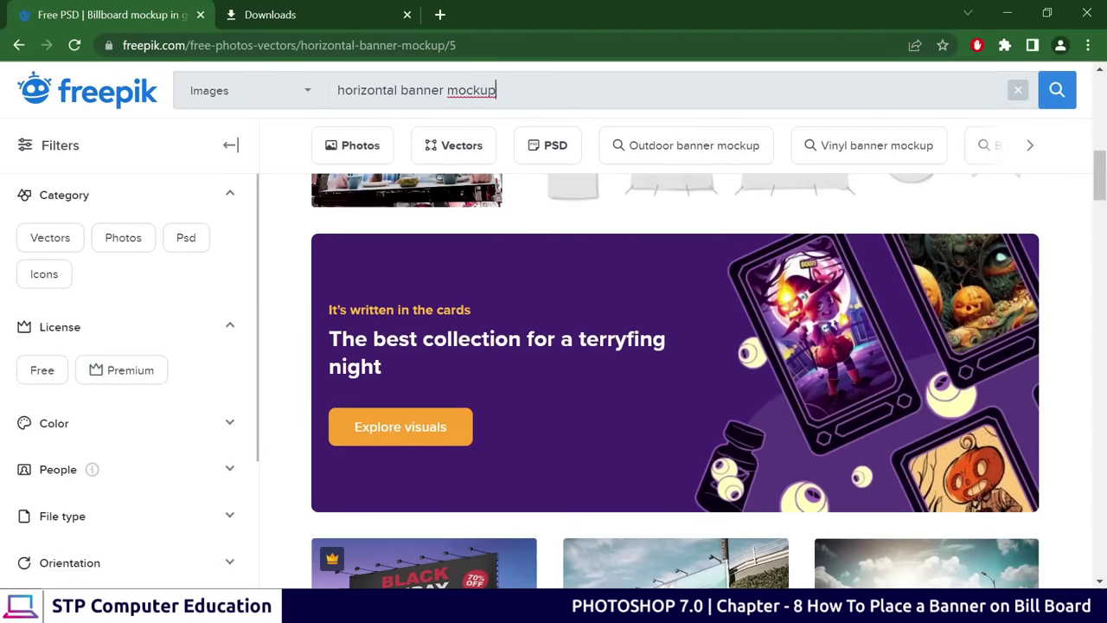
scroll(526, 351, "down", 4)
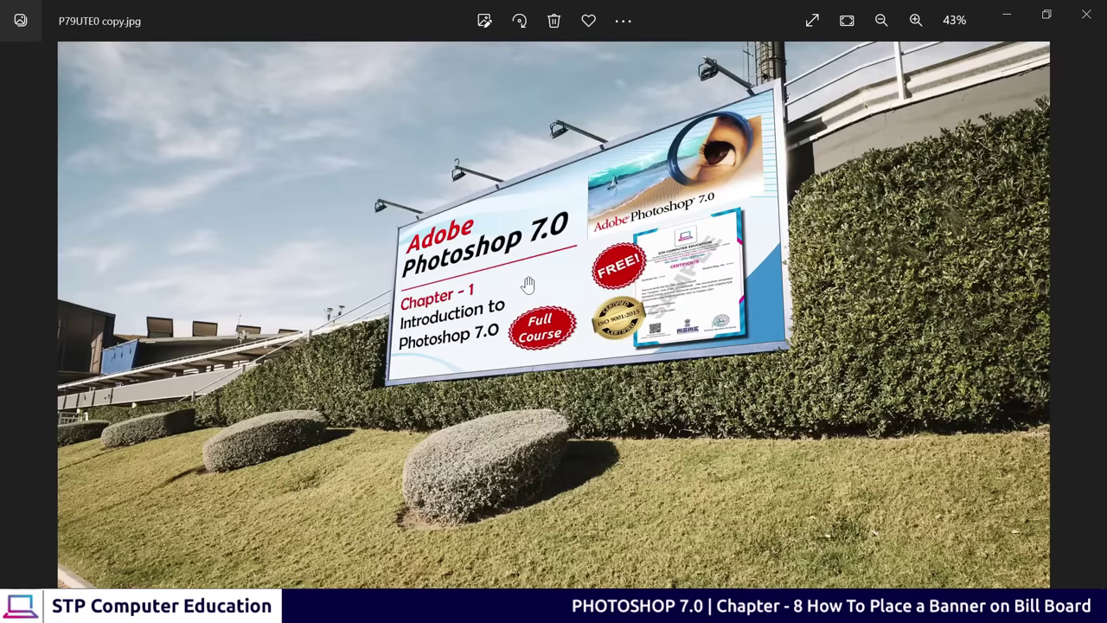
key("alt+Tab")
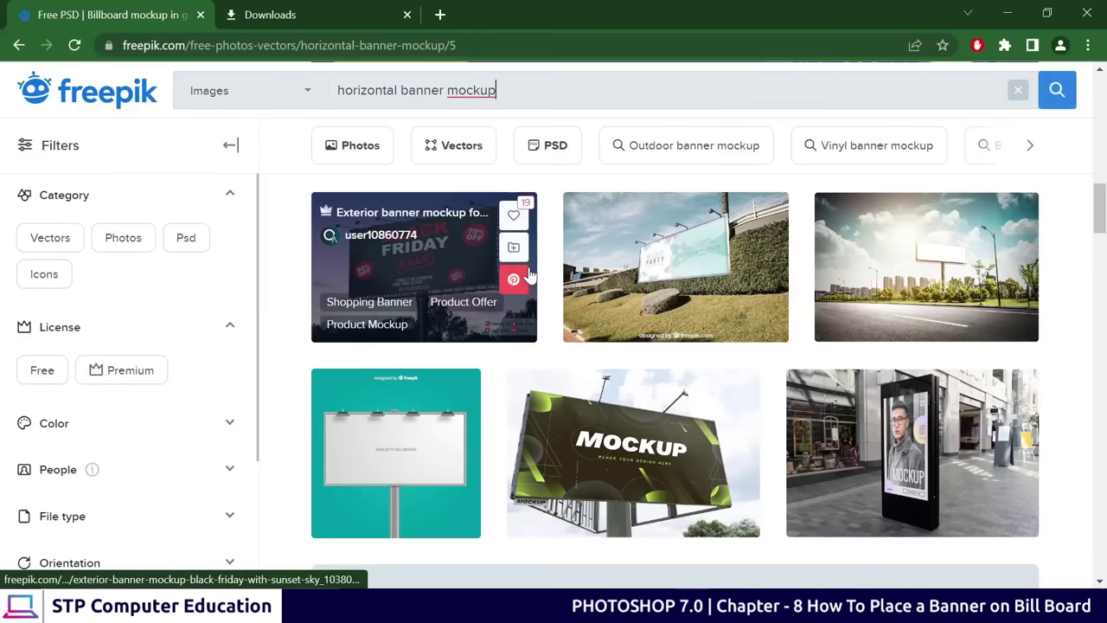
scroll(610, 259, "down", 1)
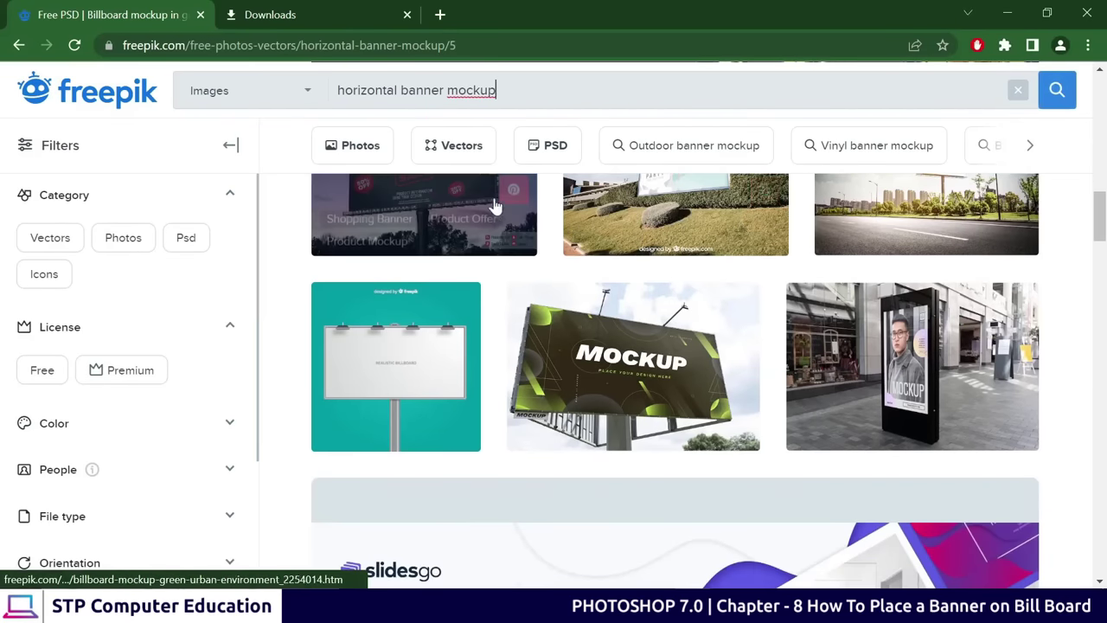
left_click_drag(446, 90, 274, 95)
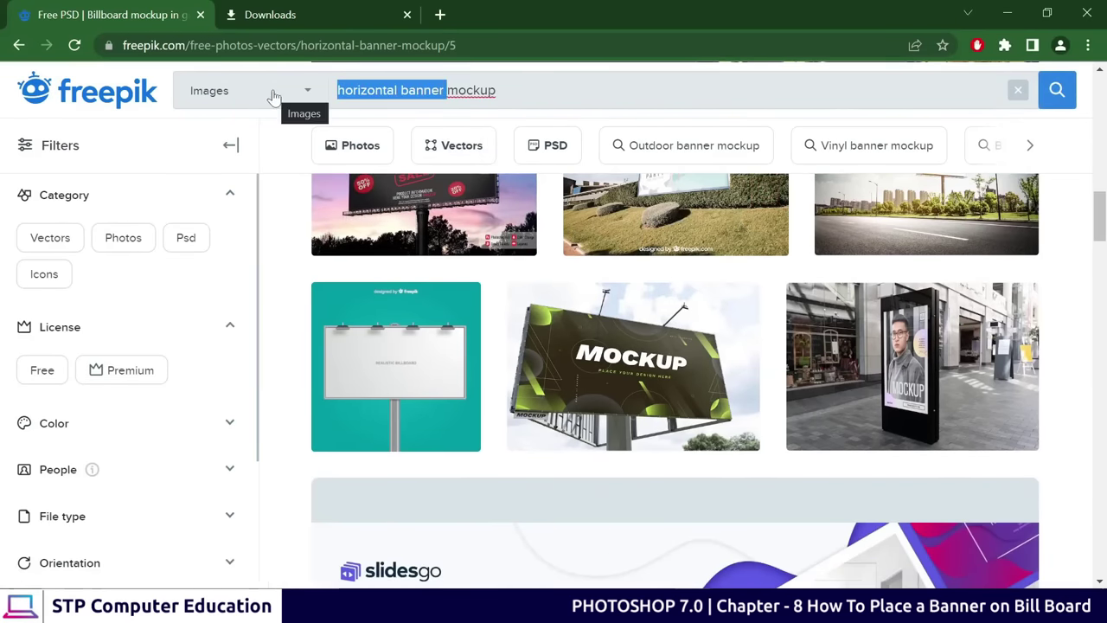
Search Freepik for 'visiting card mockup'
type("visi")
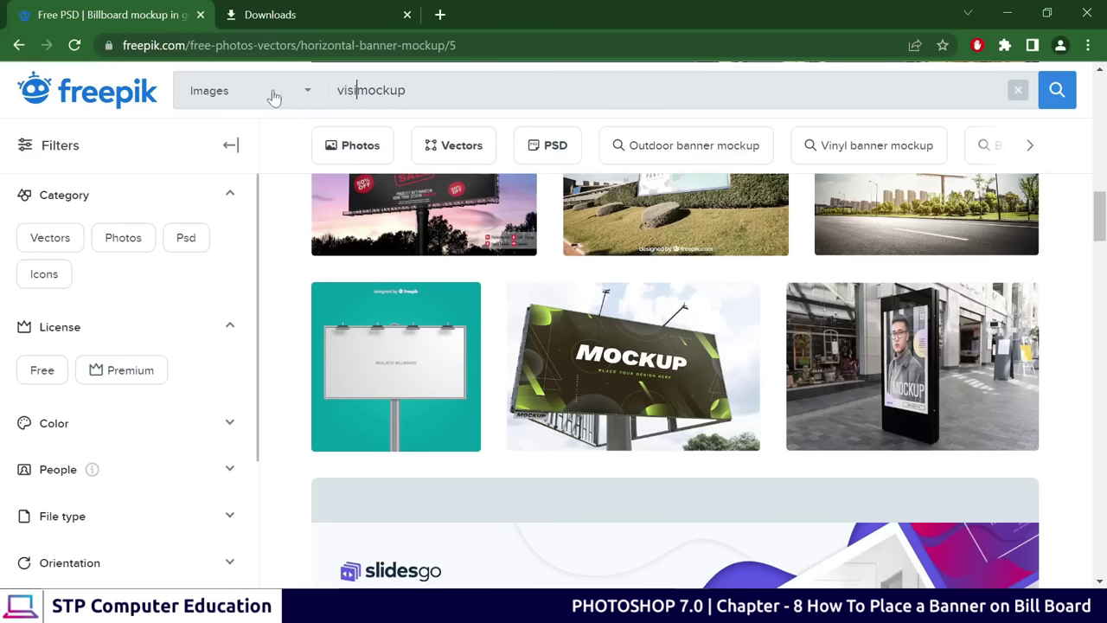
key("BackSpace")
type("ting ")
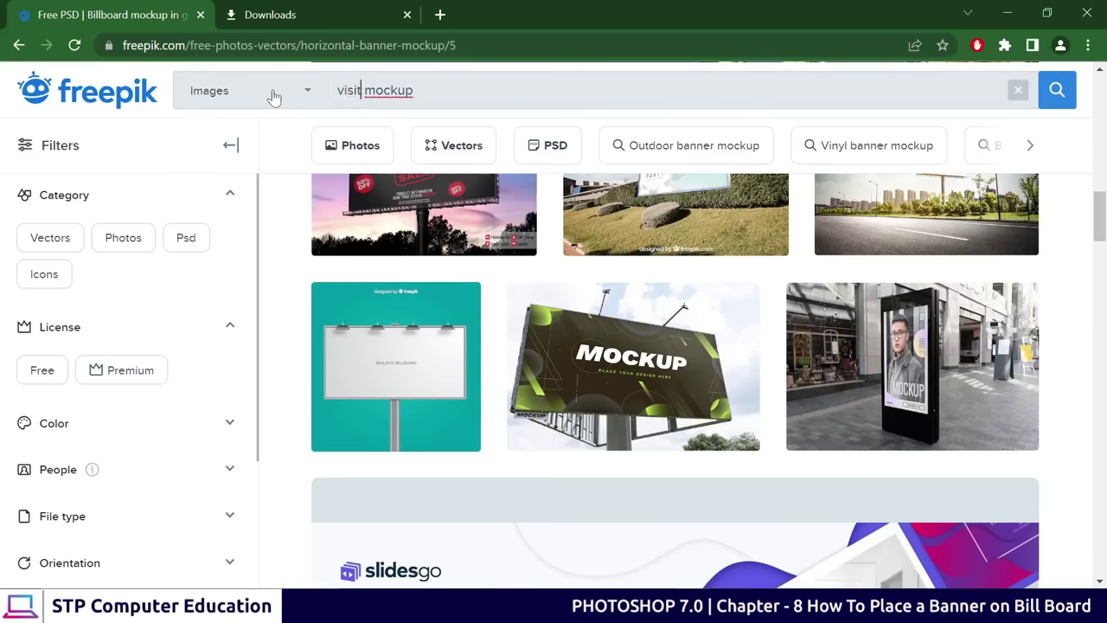
type("card")
key("Return")
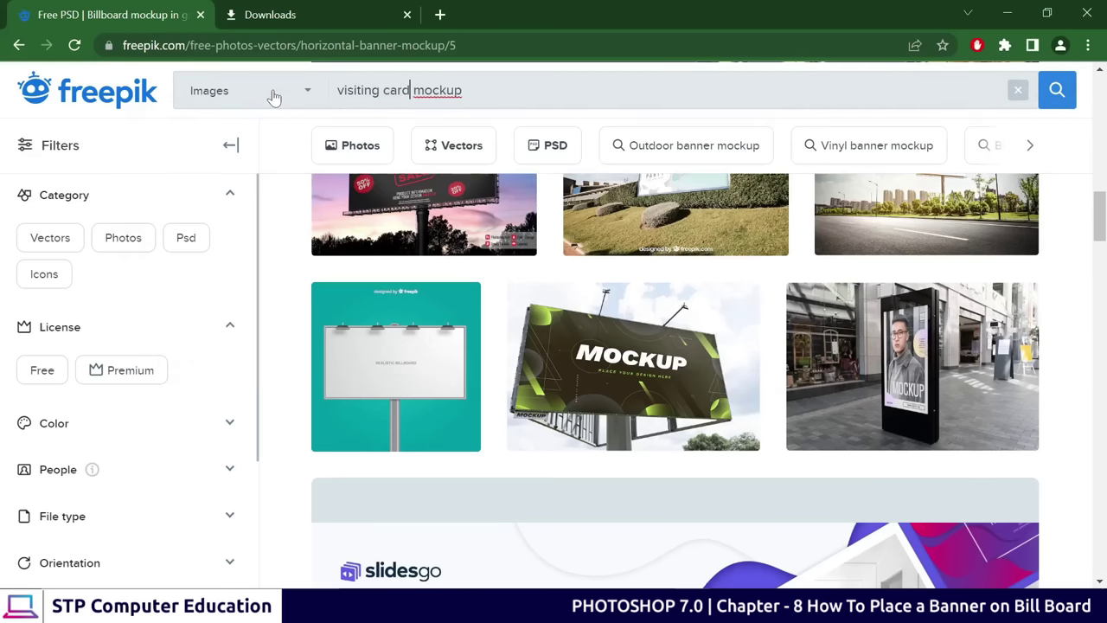
Preview the Corporate card template, close it, and return to the billboard photo in Photos
scroll(931, 221, "down", 3)
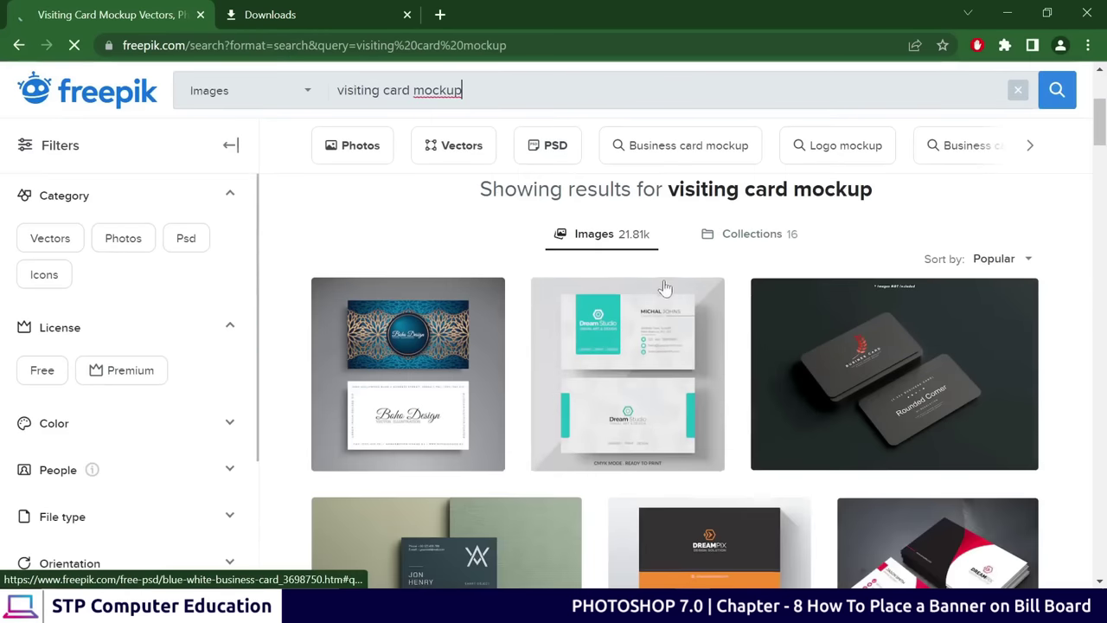
scroll(865, 363, "down", 3)
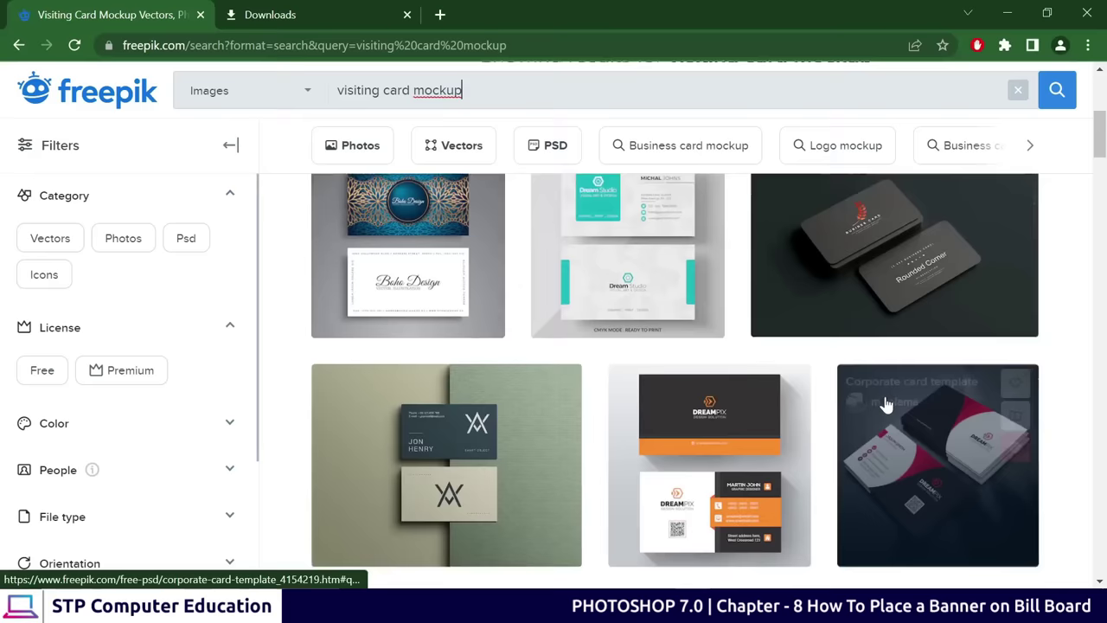
scroll(685, 519, "down", 1)
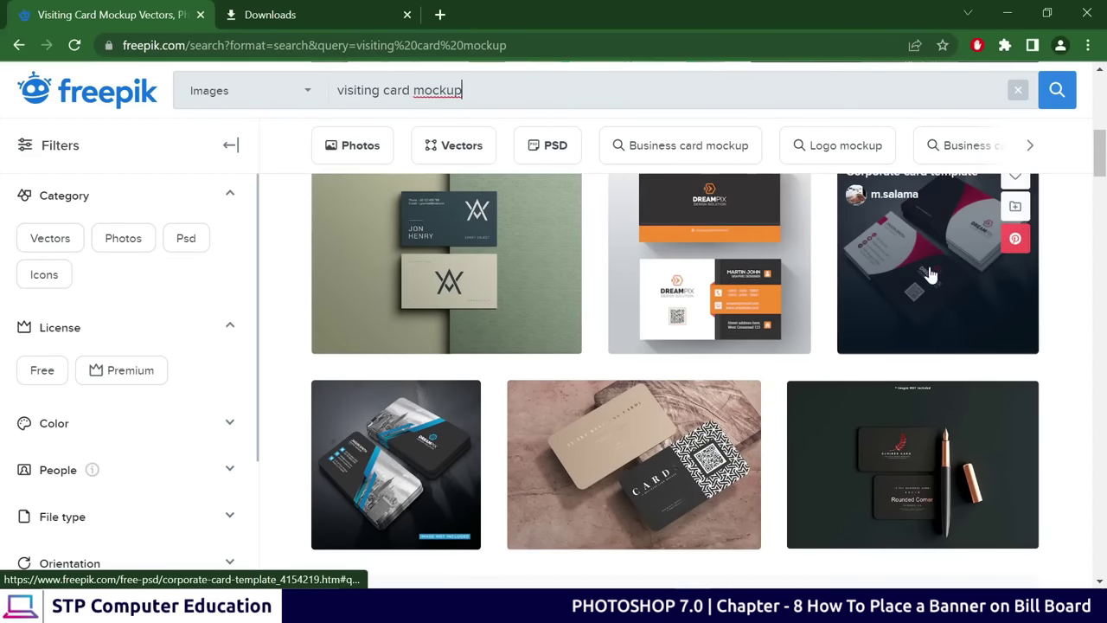
left_click(932, 266)
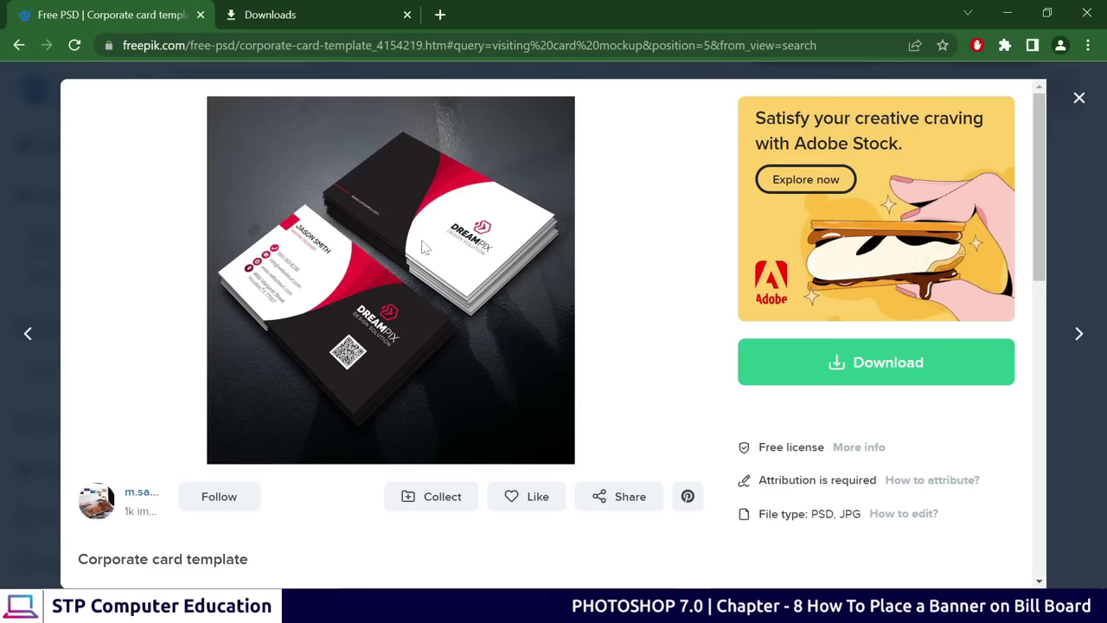
left_click(1079, 98)
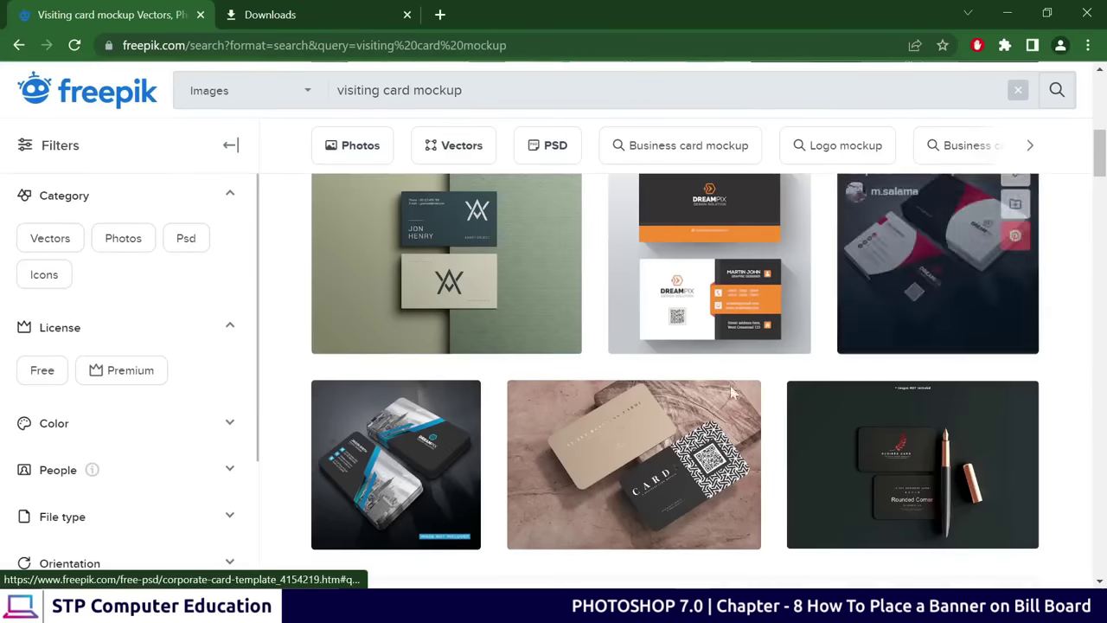
scroll(524, 383, "down", 5)
scroll(523, 383, "up", 5)
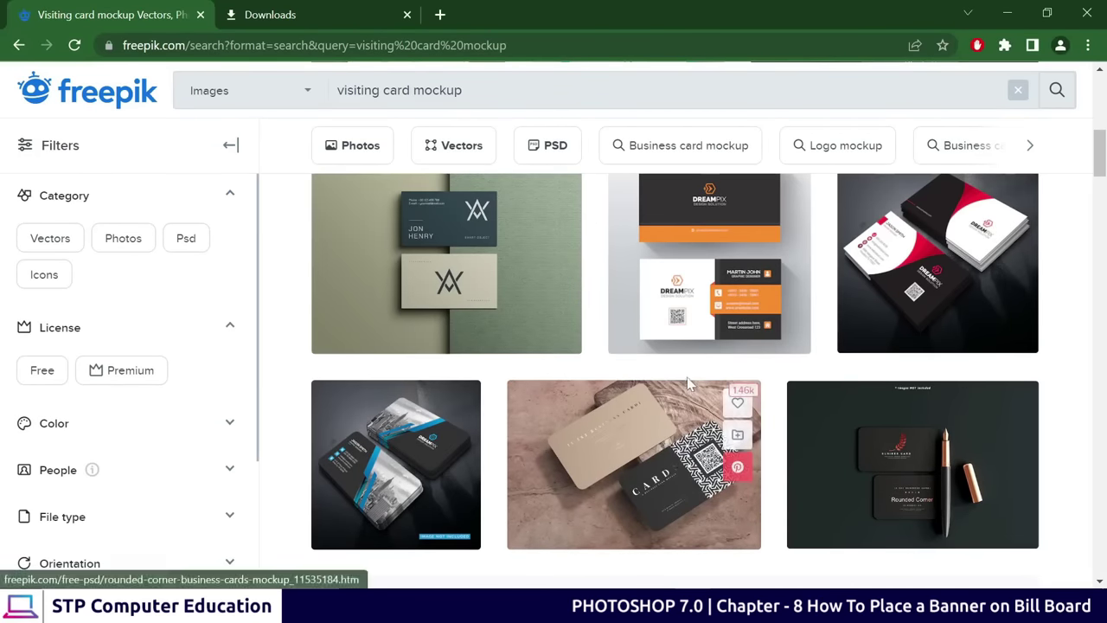
left_click(764, 607)
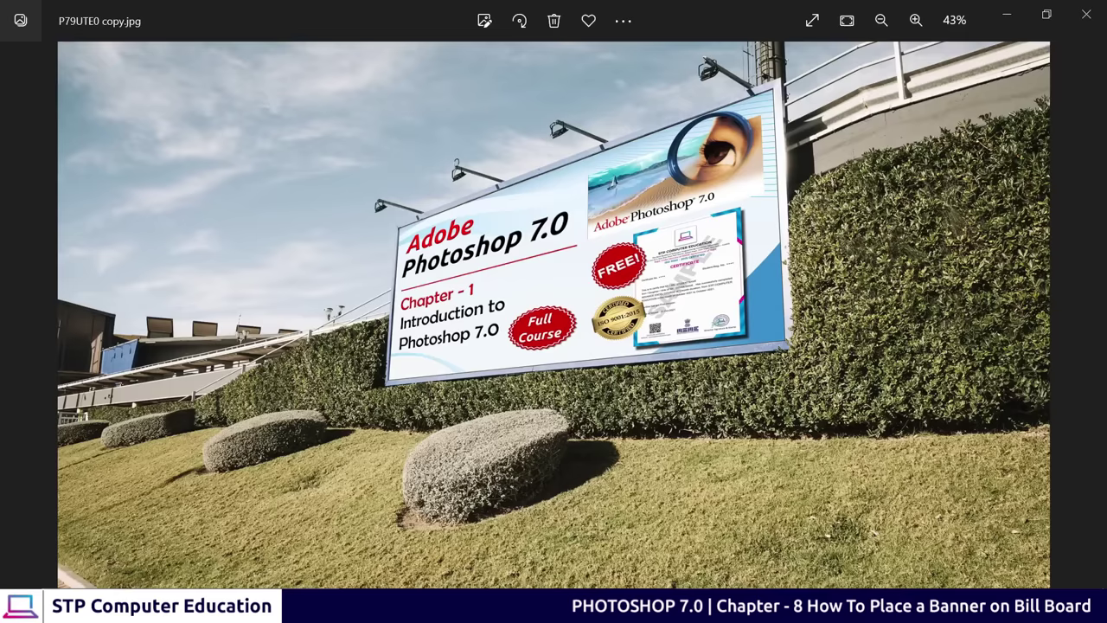
left_click_drag(657, 390, 659, 430)
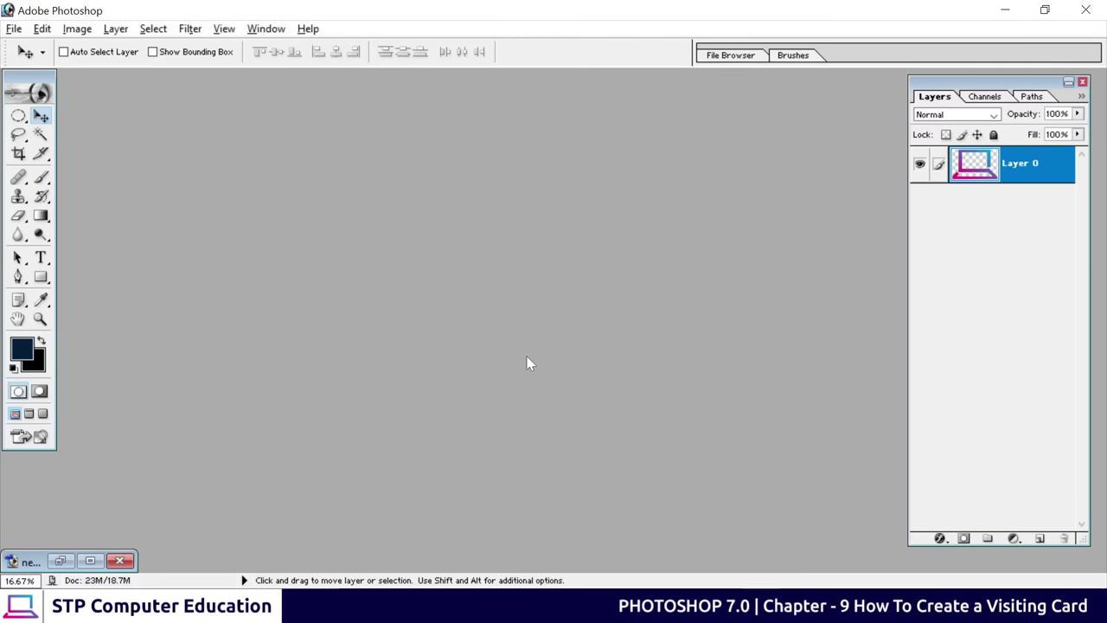
Create a white 3.5 × 2 inch, 300 ppi document, centre its window and select the Pen tool
key("ctrl+n")
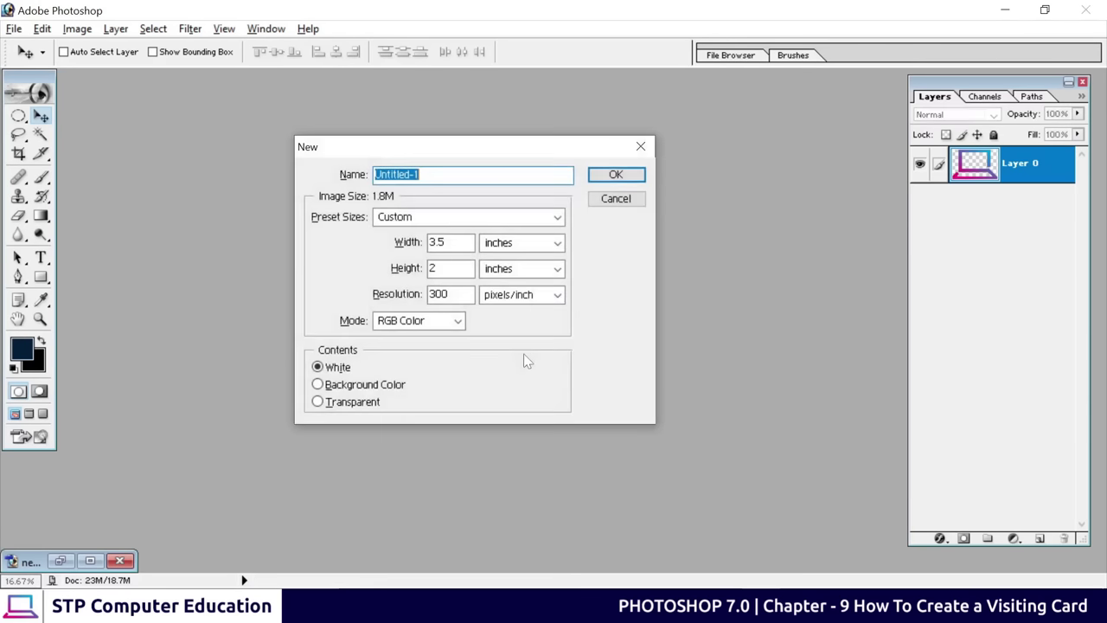
left_click(615, 175)
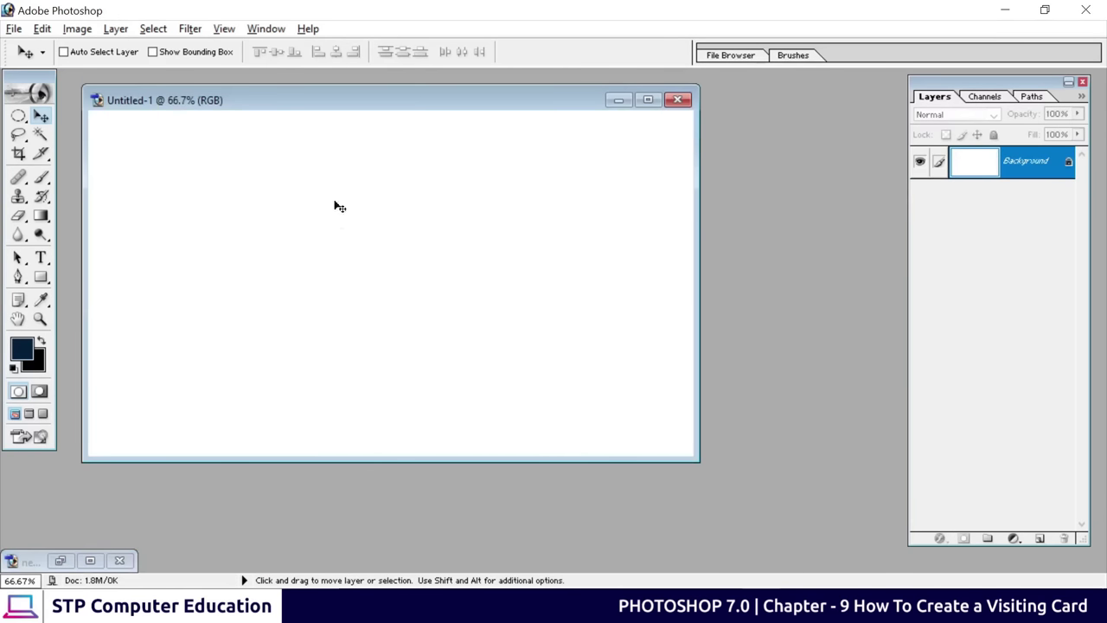
left_click_drag(390, 104, 504, 132)
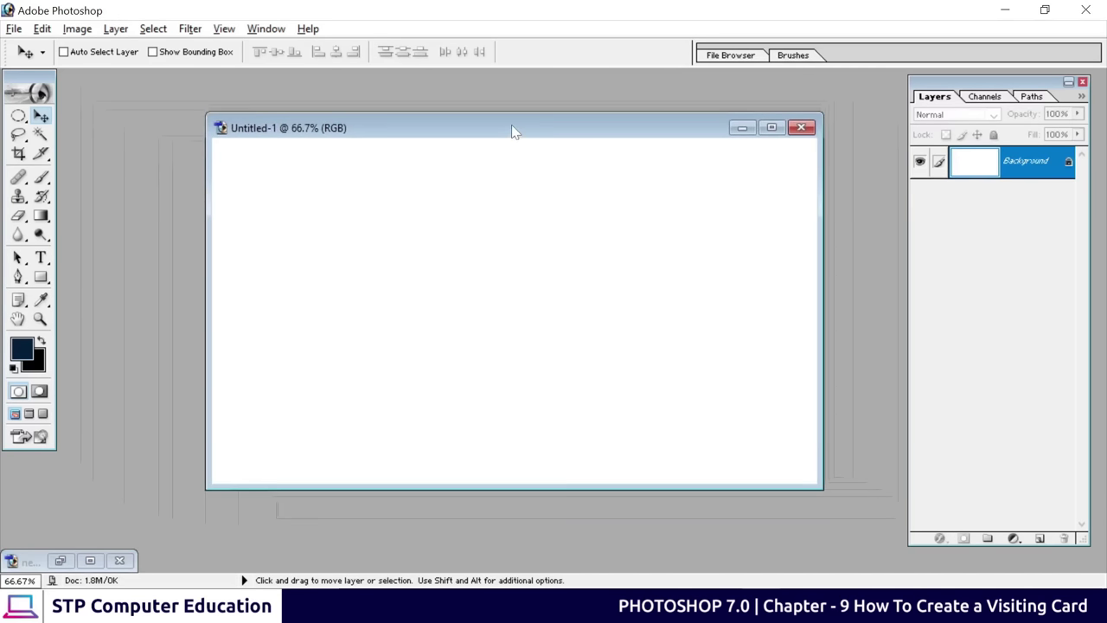
left_click(19, 276)
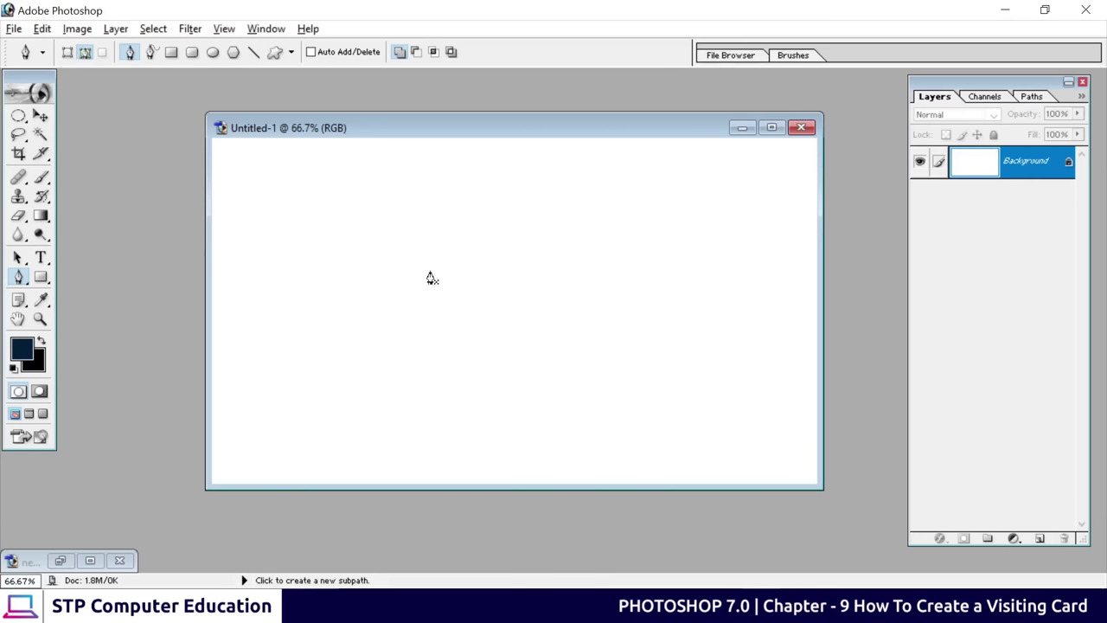
Draw a closed four-sided pen path on the canvas
left_click(392, 234)
left_click(503, 207)
left_click(541, 296)
left_click(471, 371)
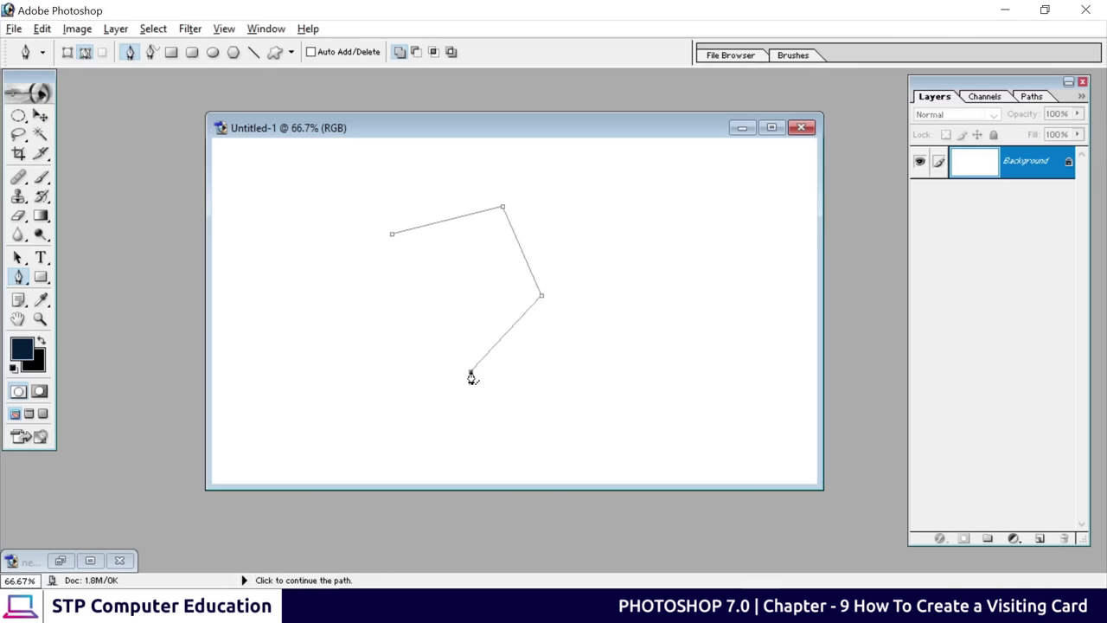
left_click(392, 236)
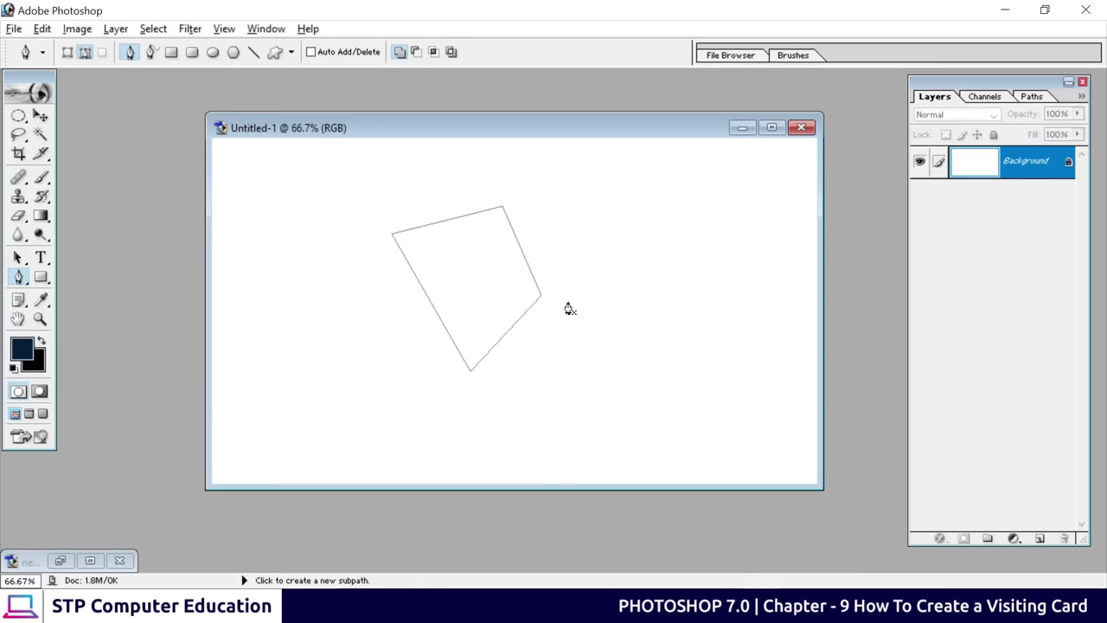
Convert the path to a selection with 2 px feather, then deselect it
right_click(476, 251)
left_click(540, 329)
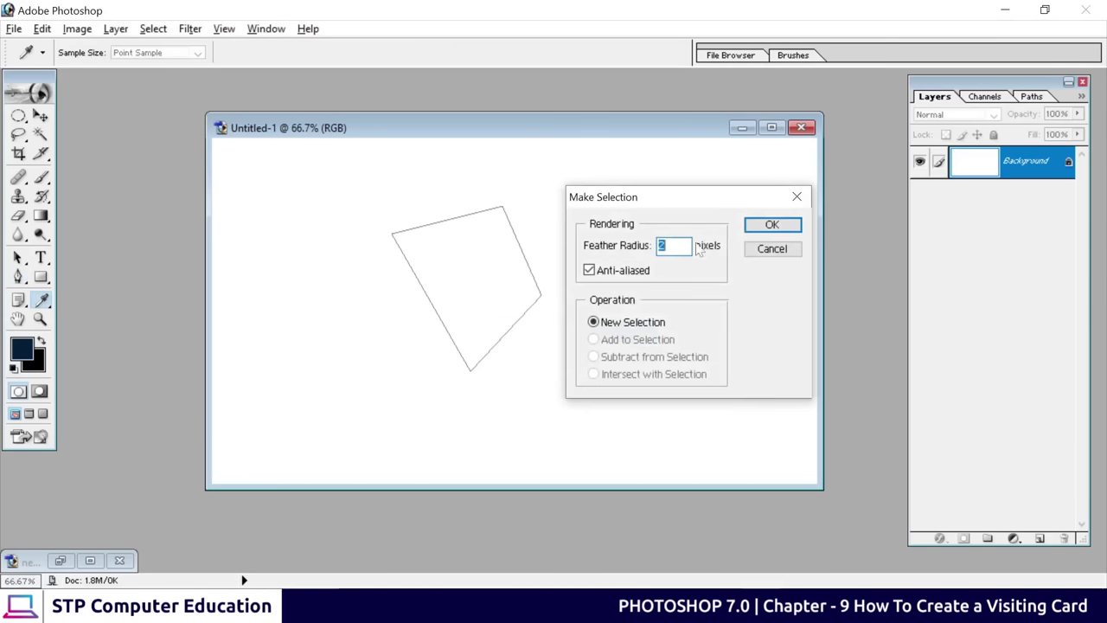
left_click(768, 223)
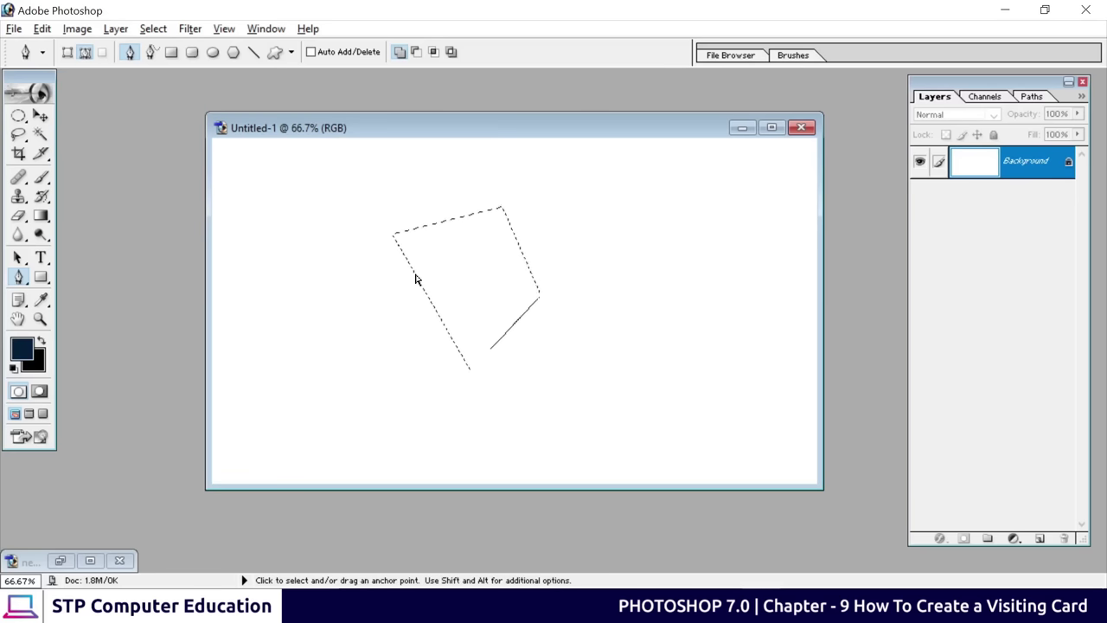
key("ctrl+d")
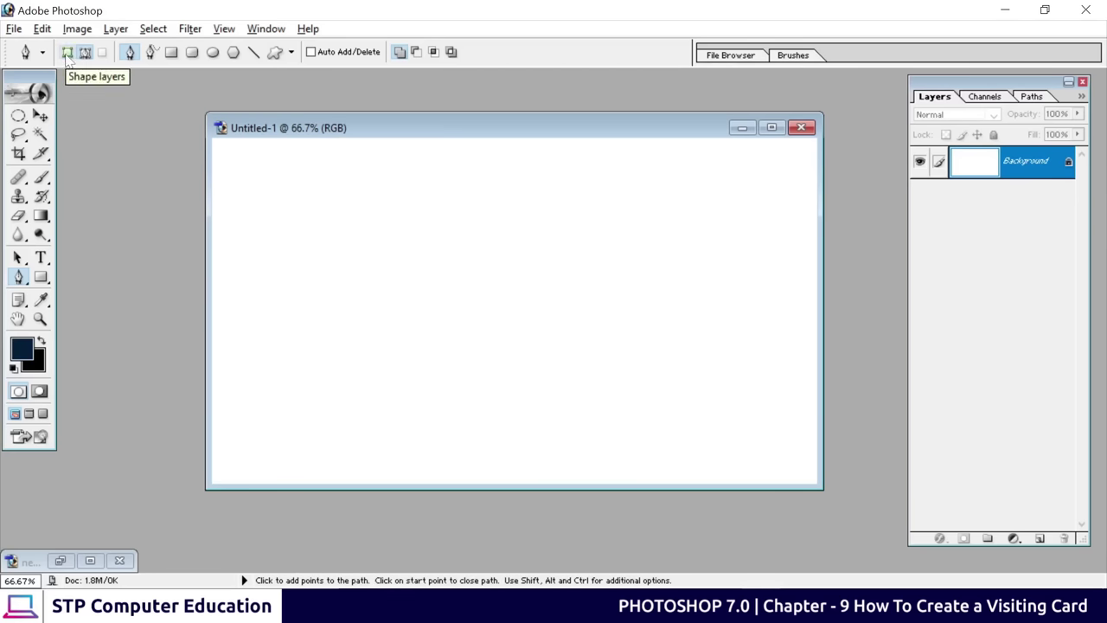
Draw a closed four-corner dark navy shape layer near the canvas centre with the Pen tool
left_click(66, 52)
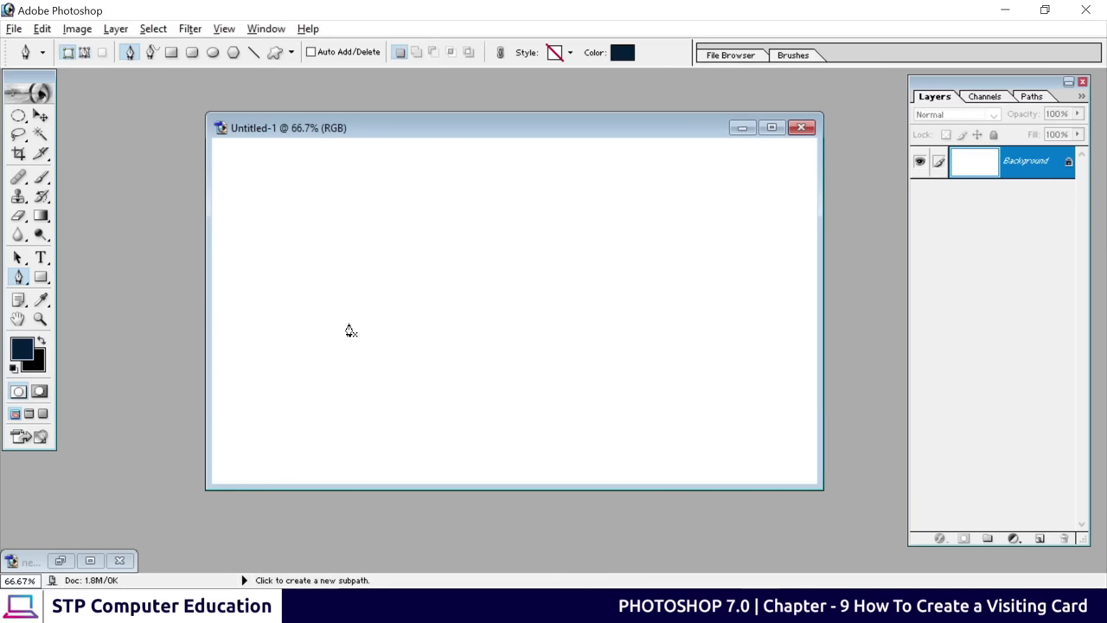
left_click(402, 256)
left_click(554, 231)
left_click(581, 349)
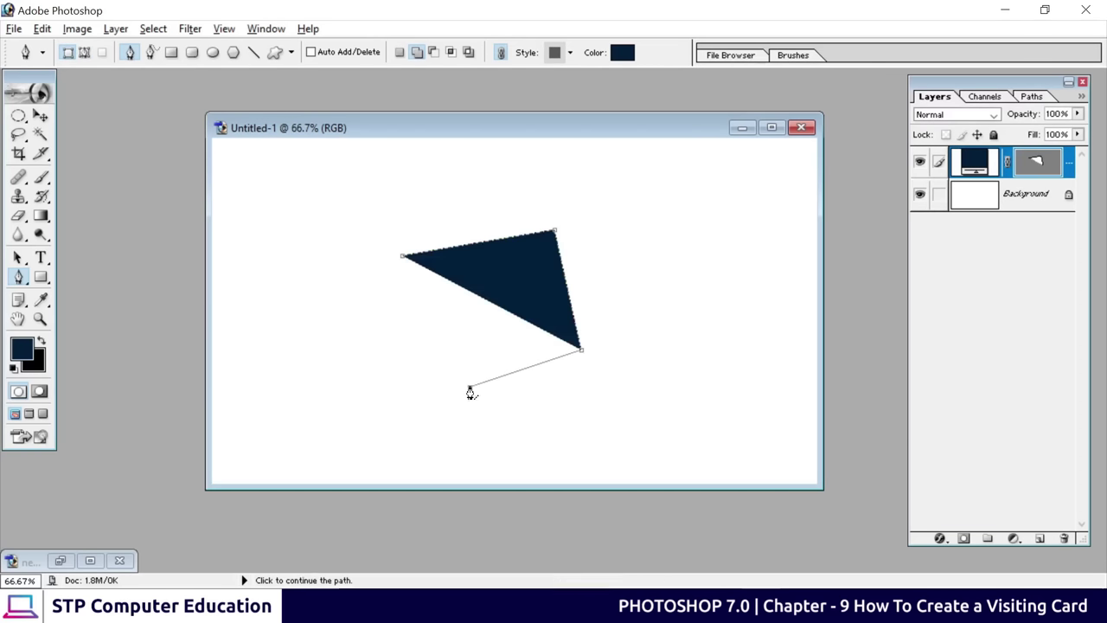
left_click(469, 386)
left_click(403, 256)
left_click(403, 257)
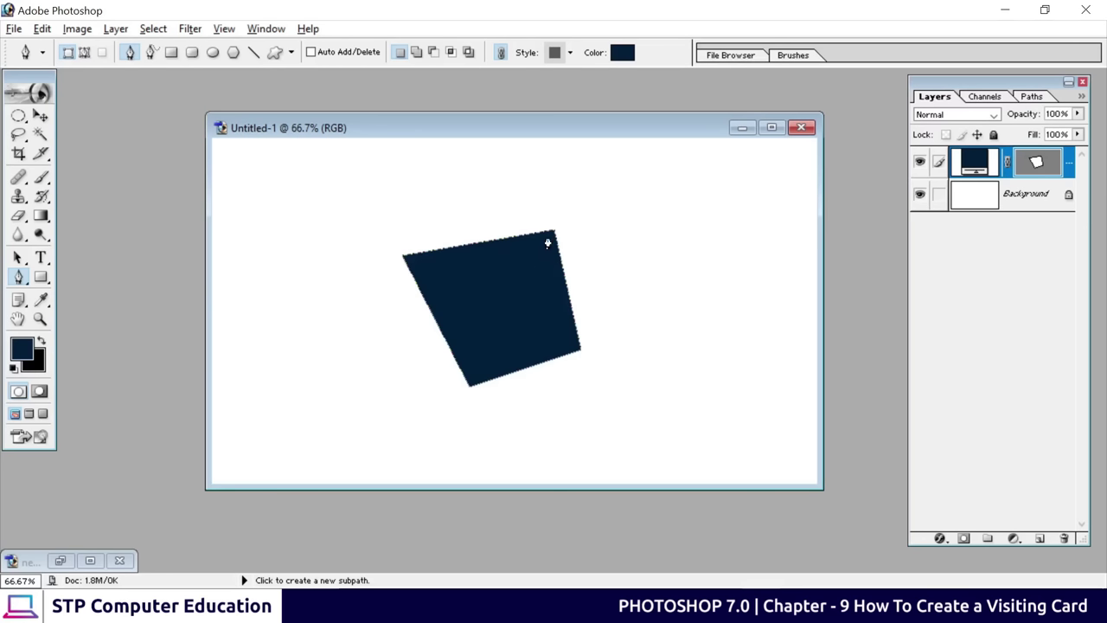
left_click(19, 258)
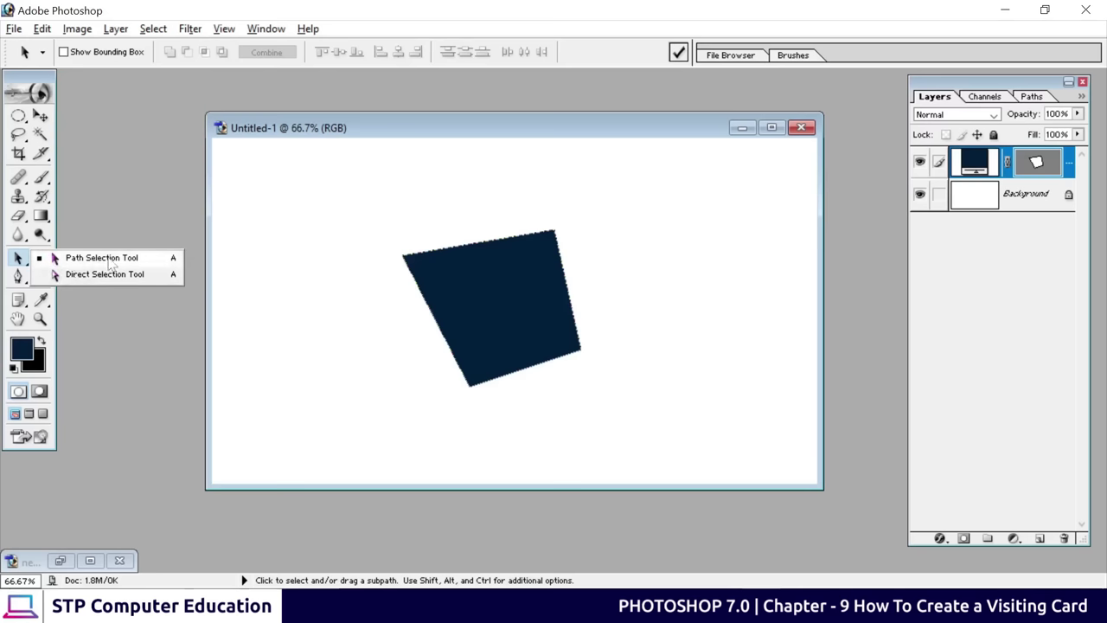
Move the whole navy shape to just left of the canvas centre
left_click(109, 260)
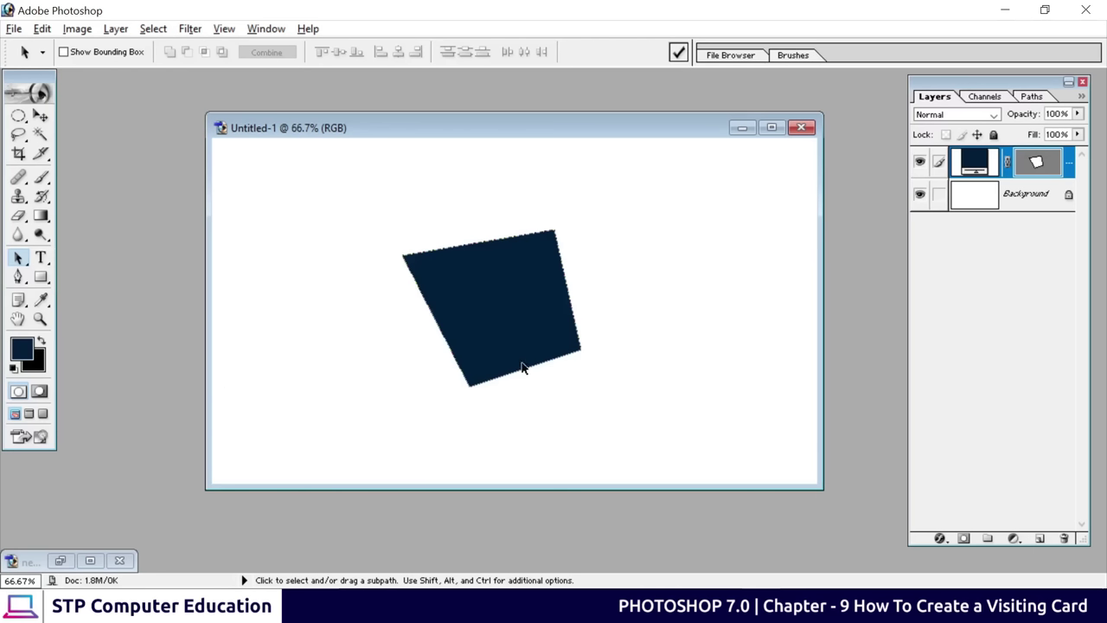
left_click_drag(511, 301, 685, 285)
left_click_drag(684, 285, 474, 307)
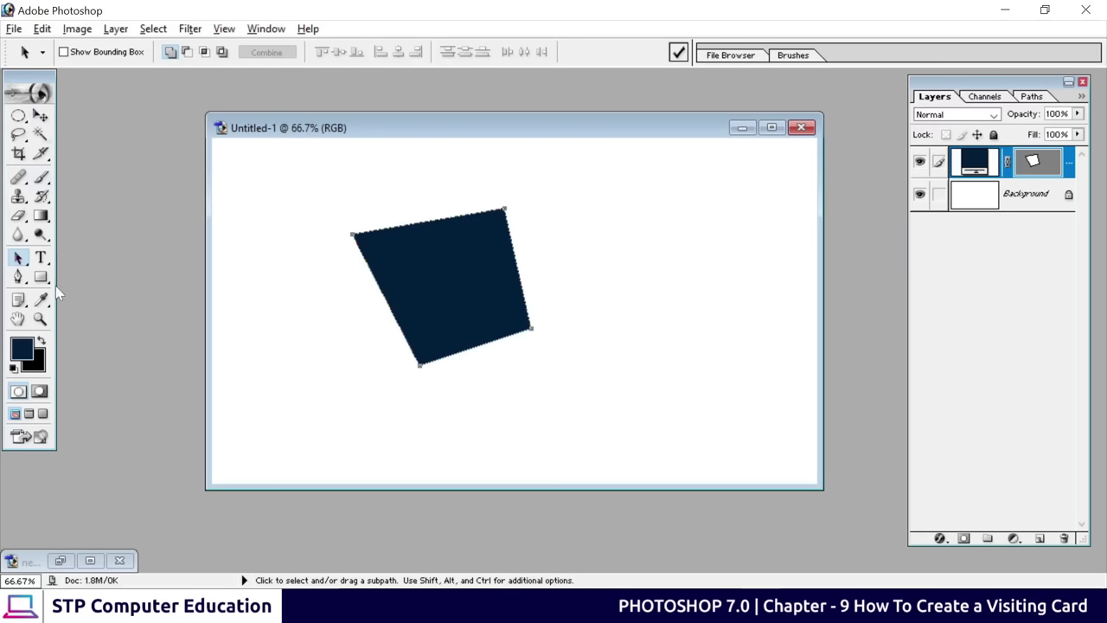
Pull the shape's left corner point upward so it becomes near-square
left_click_drag(17, 258, 91, 276)
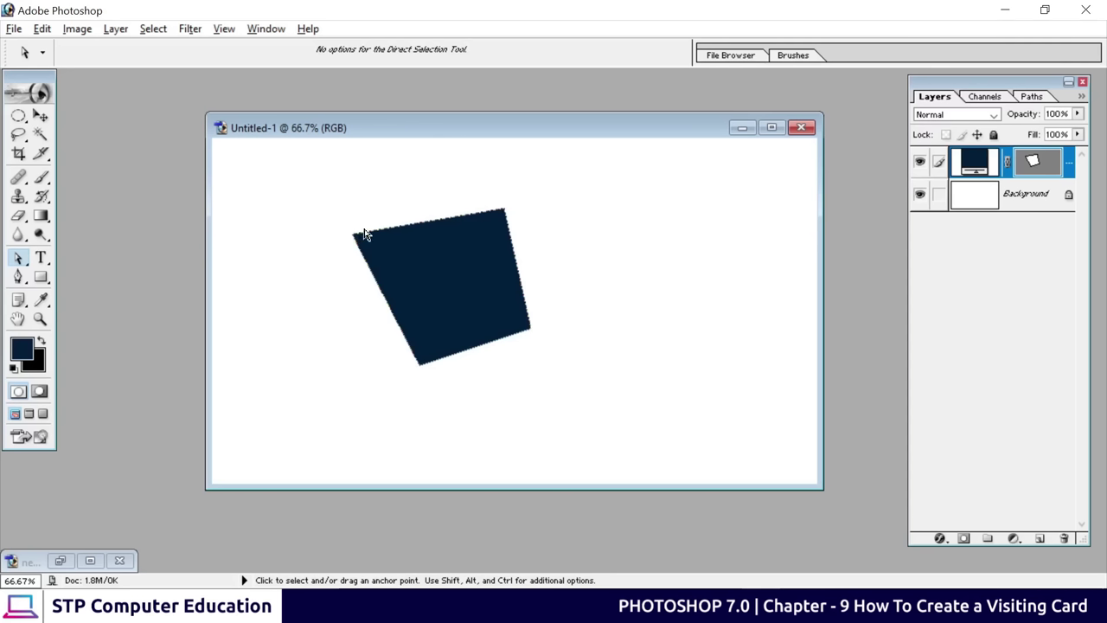
left_click_drag(327, 214, 381, 270)
left_click_drag(353, 239, 381, 249)
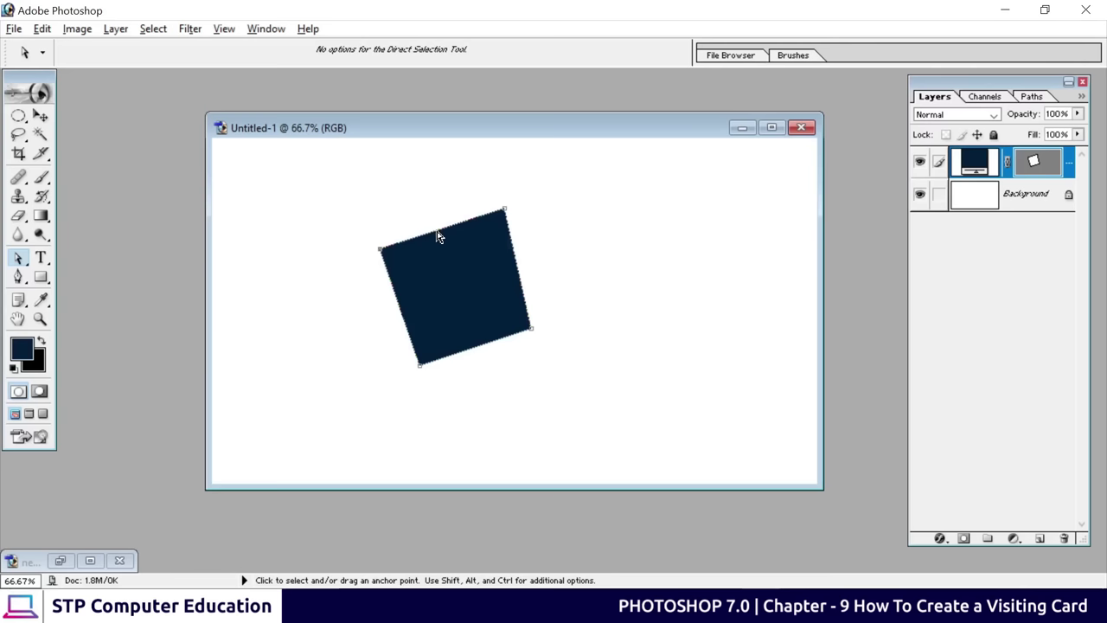
Add an anchor point on the navy shape's top edge and drag it into a wave
right_click(440, 238)
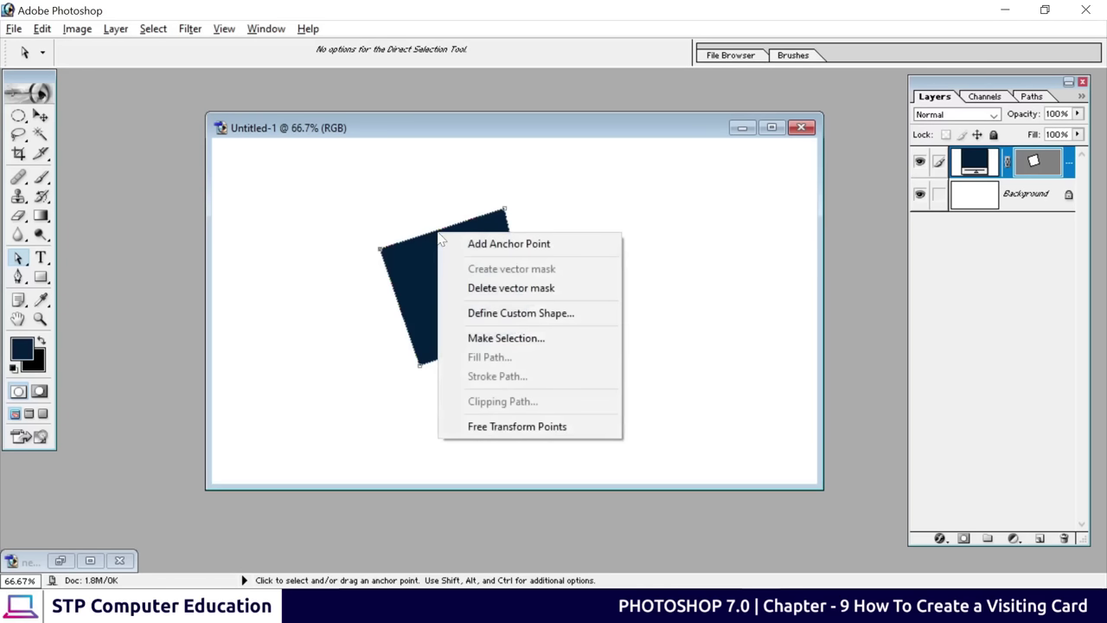
left_click(530, 246)
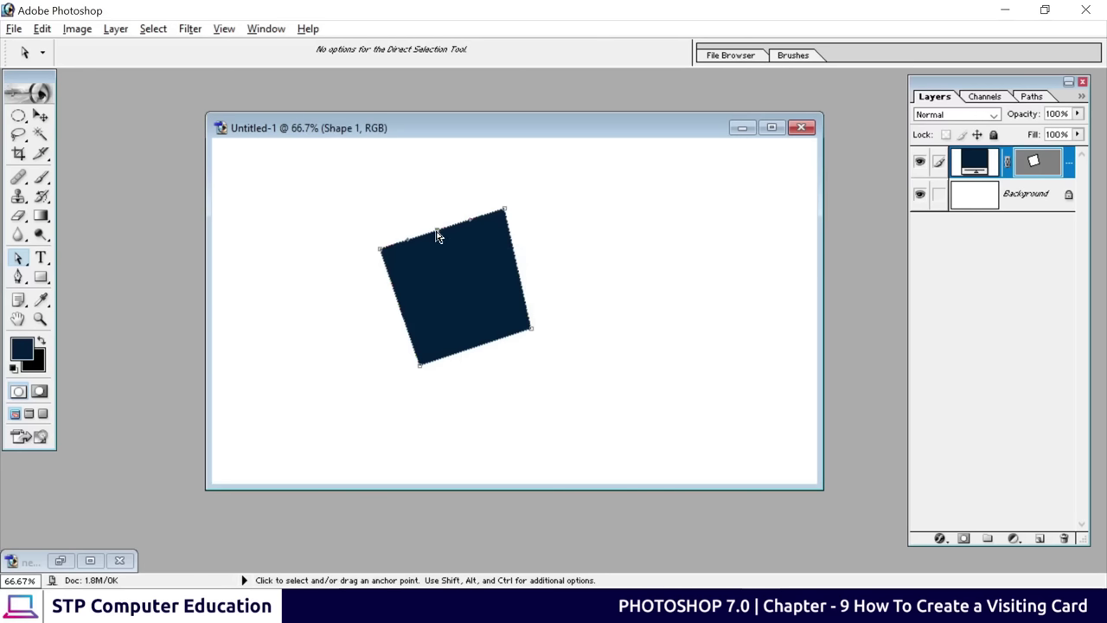
left_click_drag(437, 236, 407, 234)
left_click(540, 245)
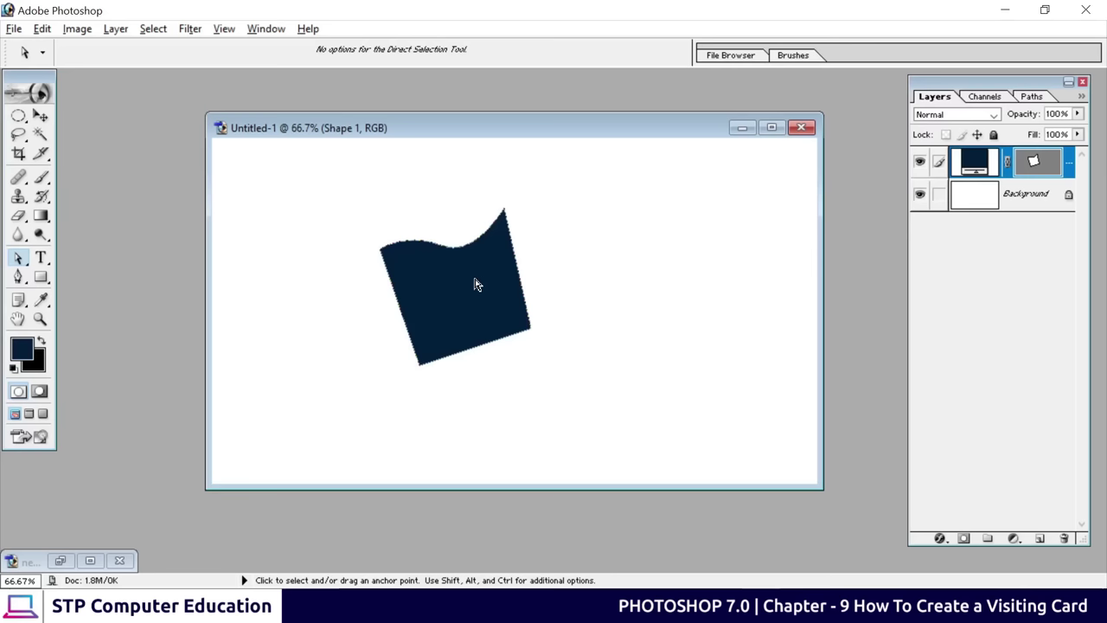
left_click(18, 277)
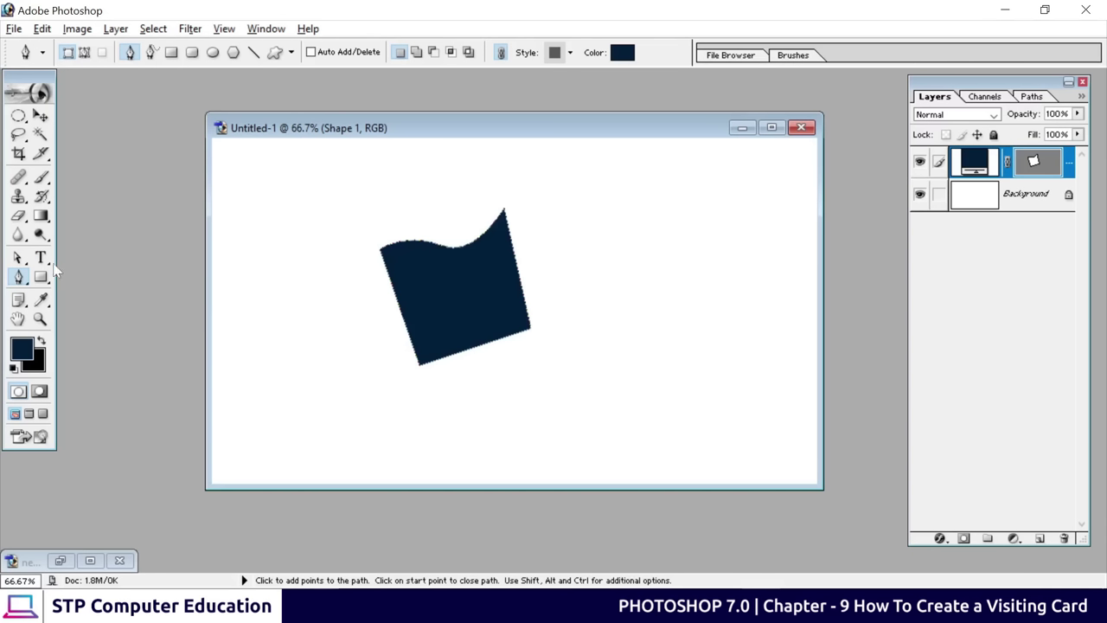
left_click(17, 258)
left_click_drag(17, 258, 95, 274)
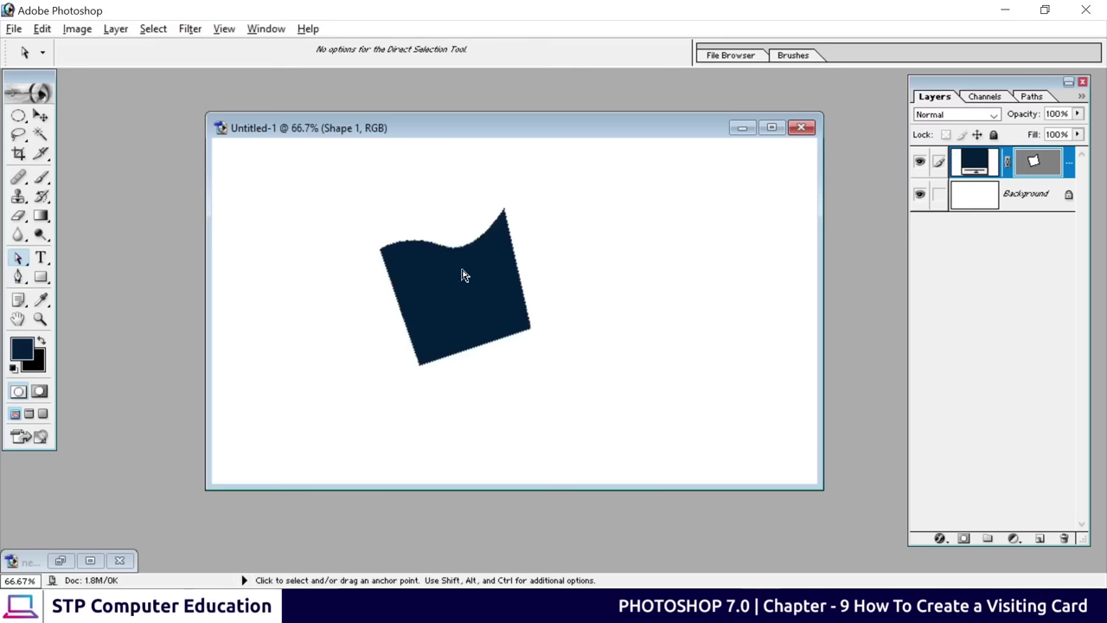
Discard the practice document unsaved and start a new 3.5 × 2 in, 300 ppi white document
left_click(801, 128)
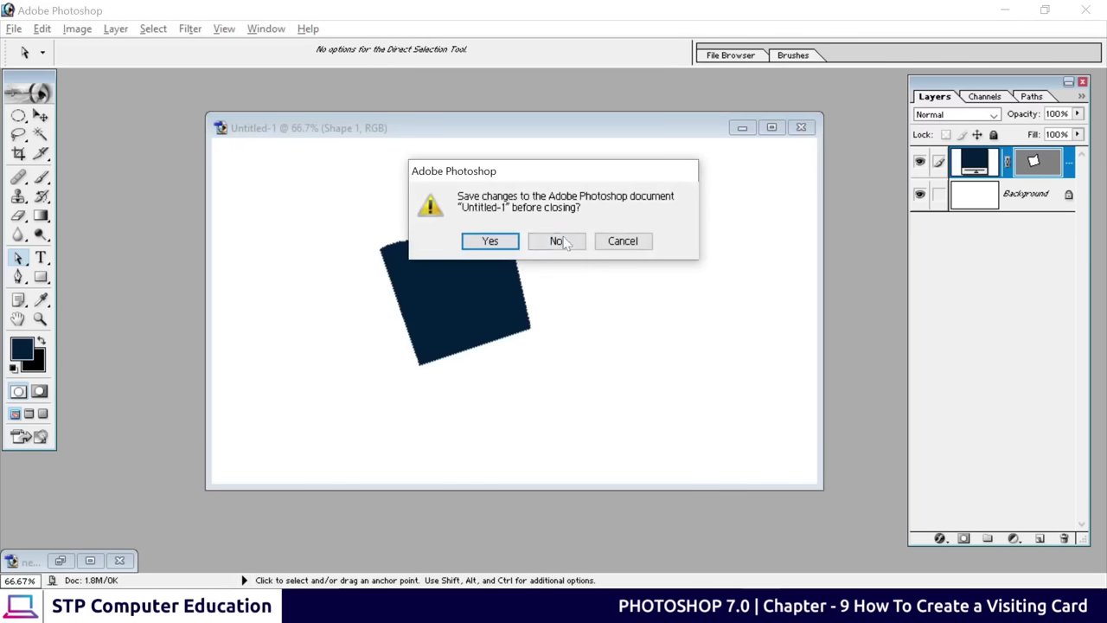
left_click(557, 242)
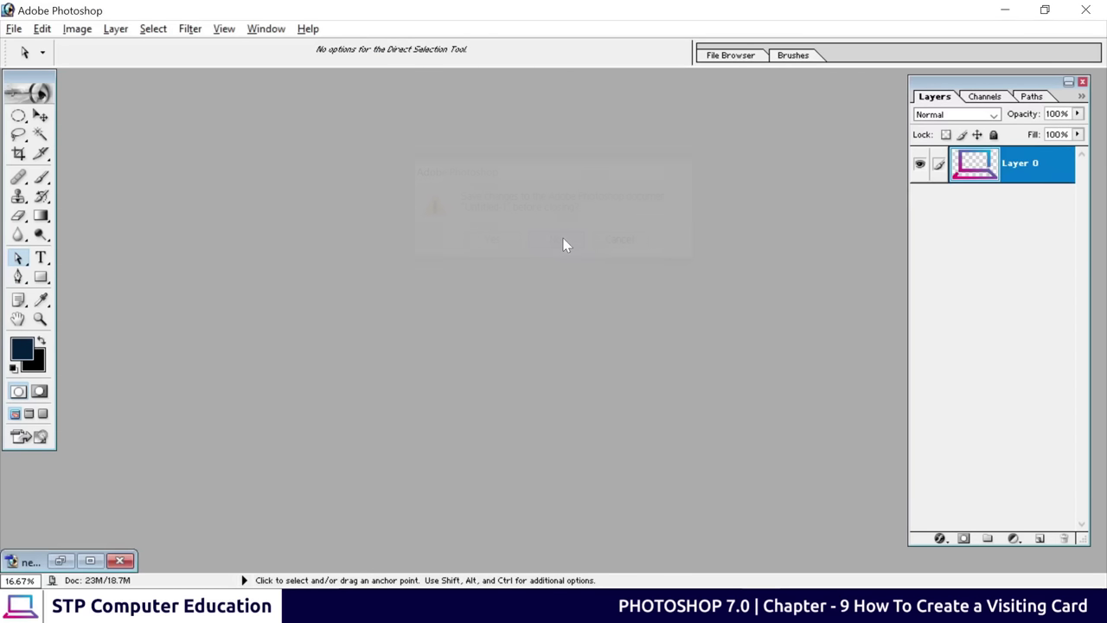
left_click(15, 31)
left_click(26, 46)
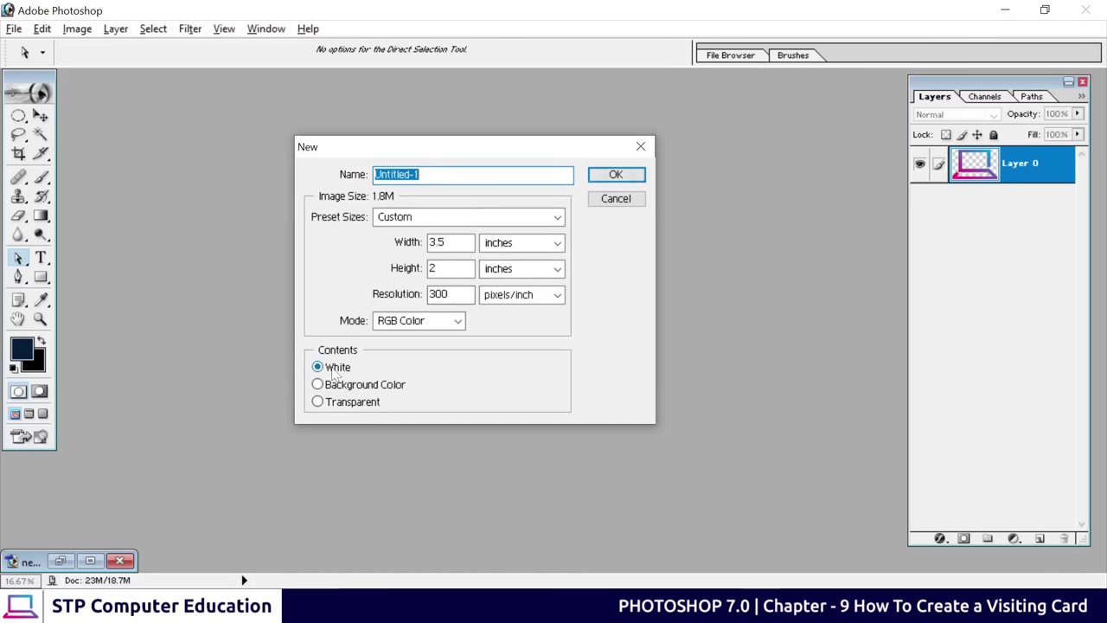
Create the 3.5 × 2 inch card document and maximise its window
left_click(612, 177)
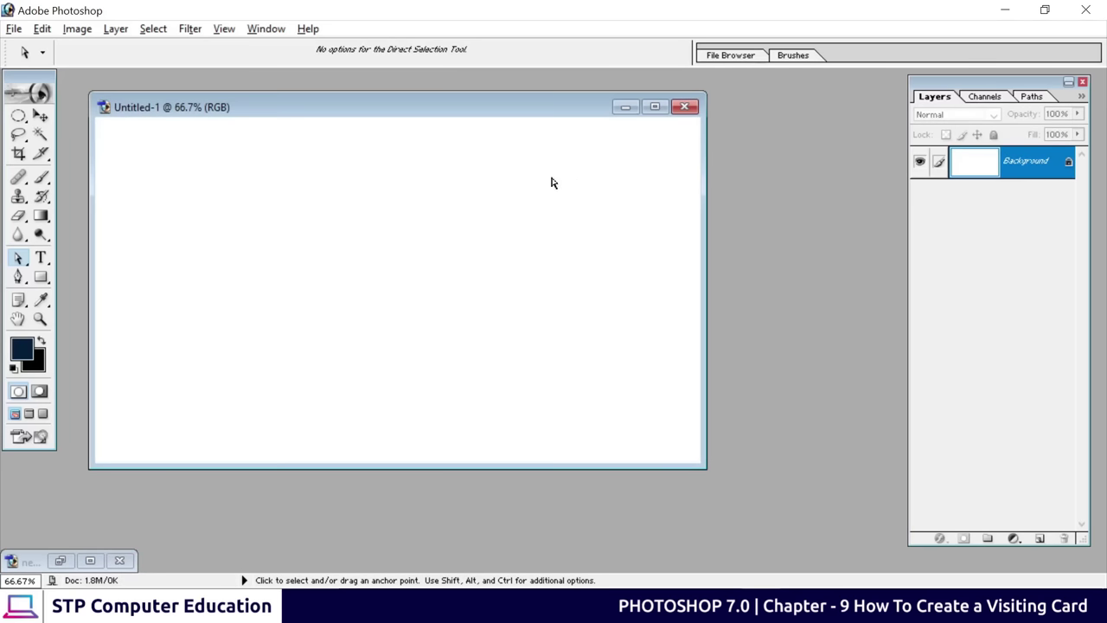
left_click_drag(389, 122, 503, 150)
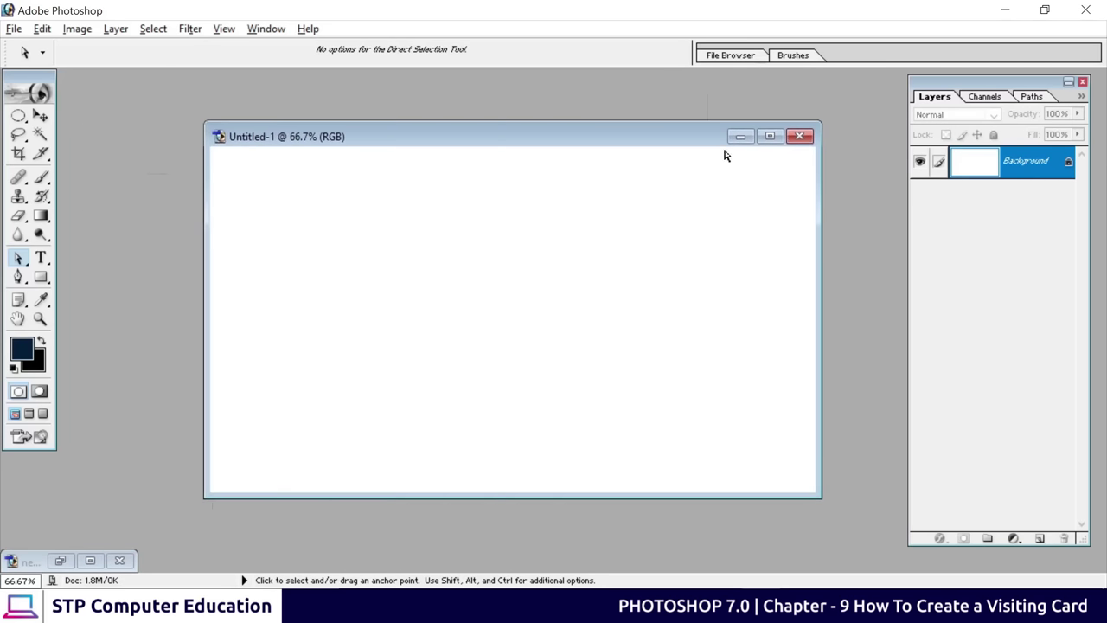
left_click(769, 136)
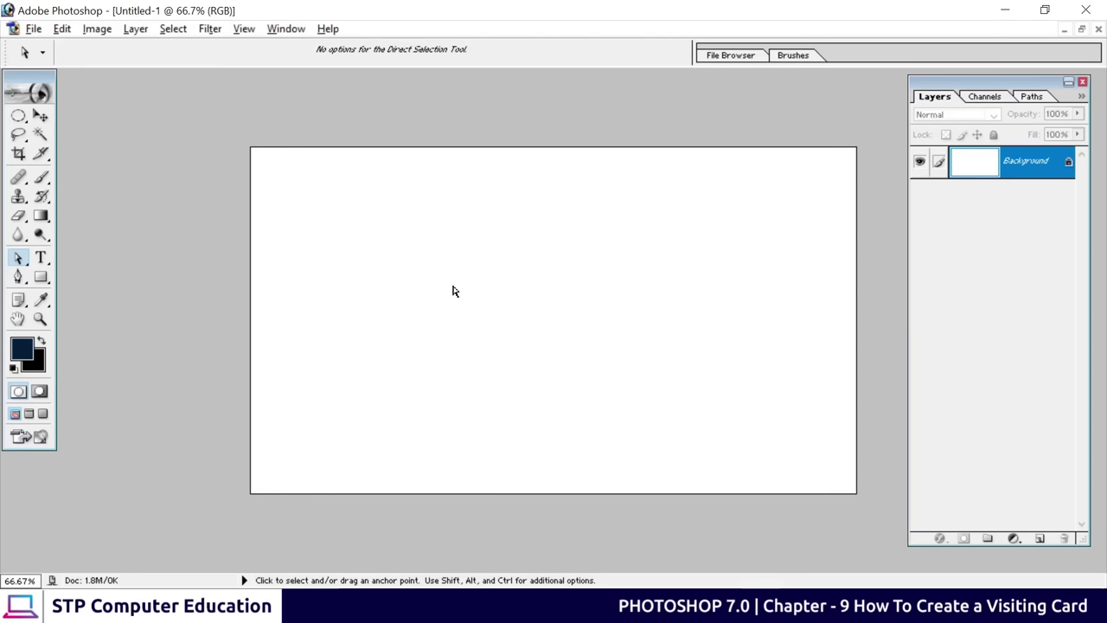
Fill the whole canvas with dark navy 021F3F using the foreground fill
left_click(42, 216)
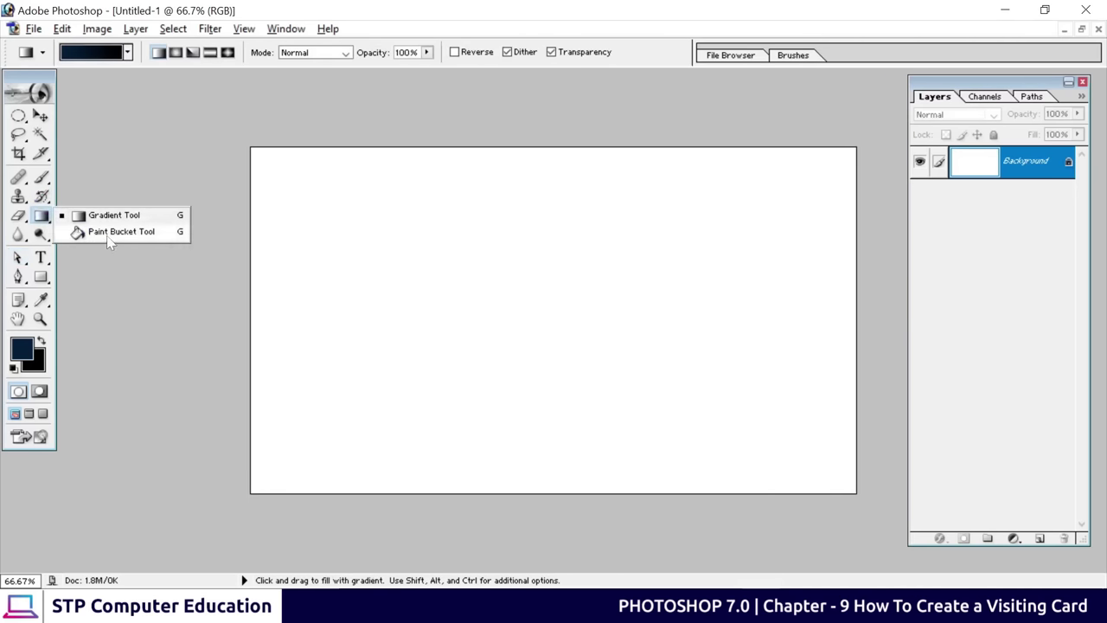
left_click(112, 232)
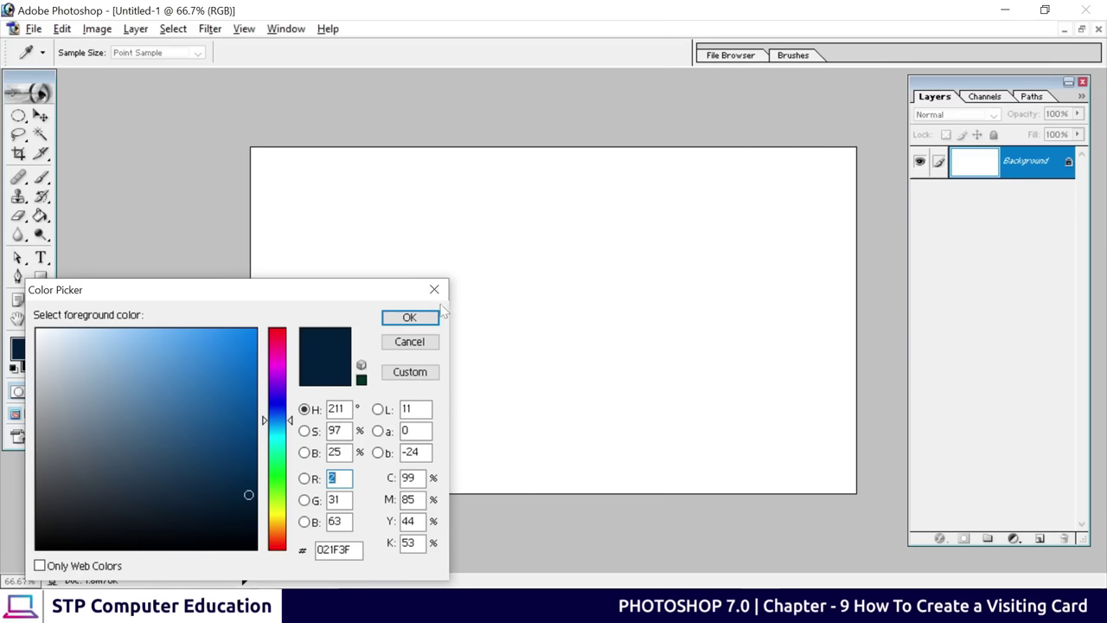
left_click(408, 318)
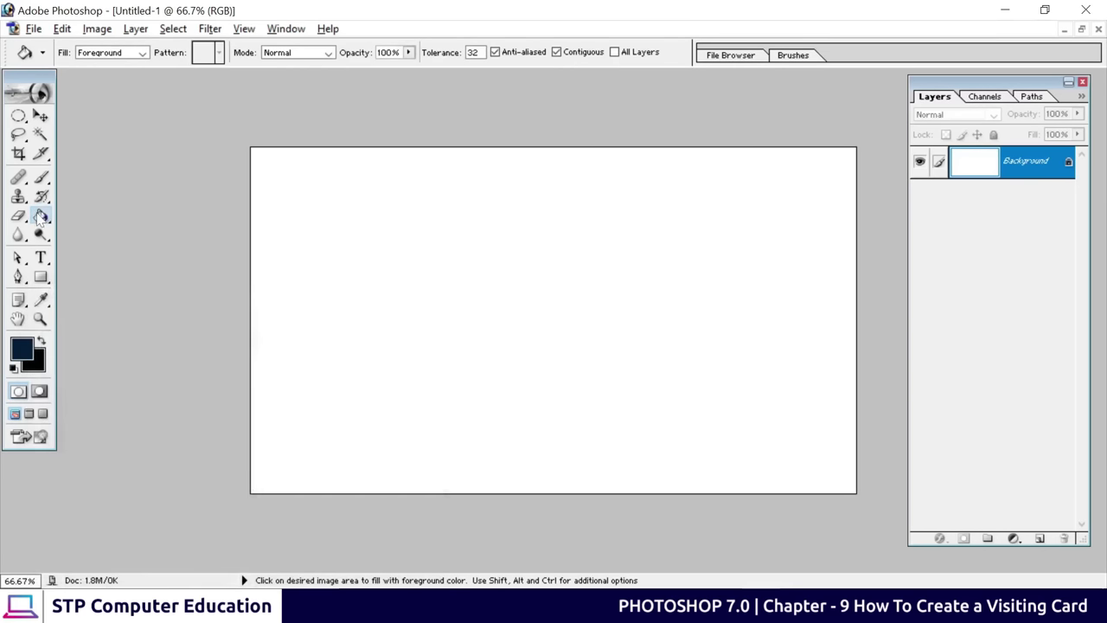
left_click(432, 231)
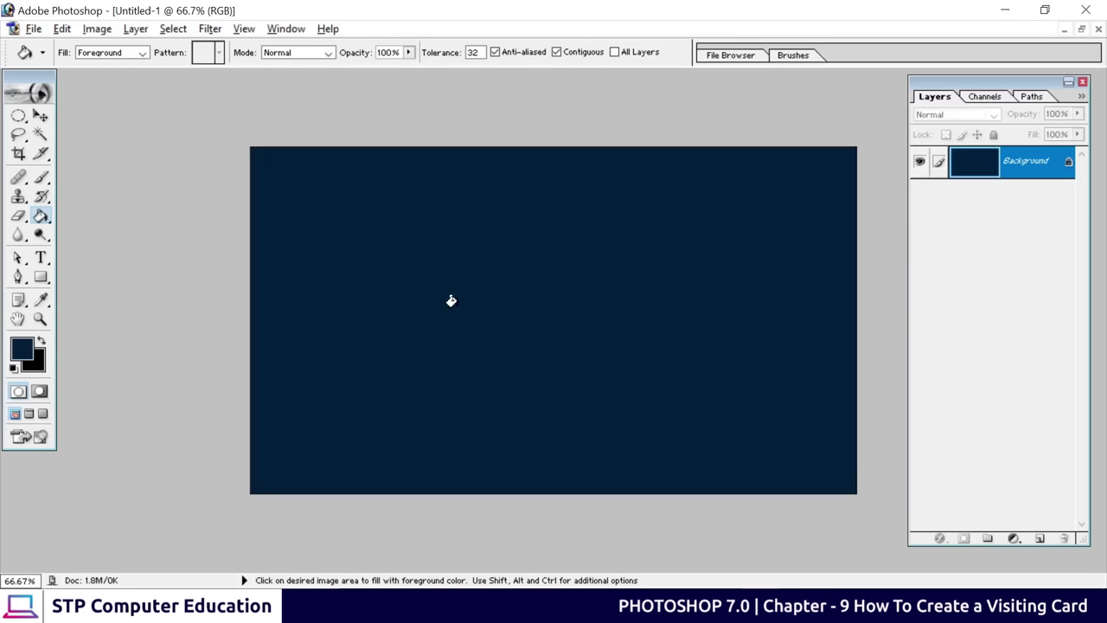
key("ctrl+z")
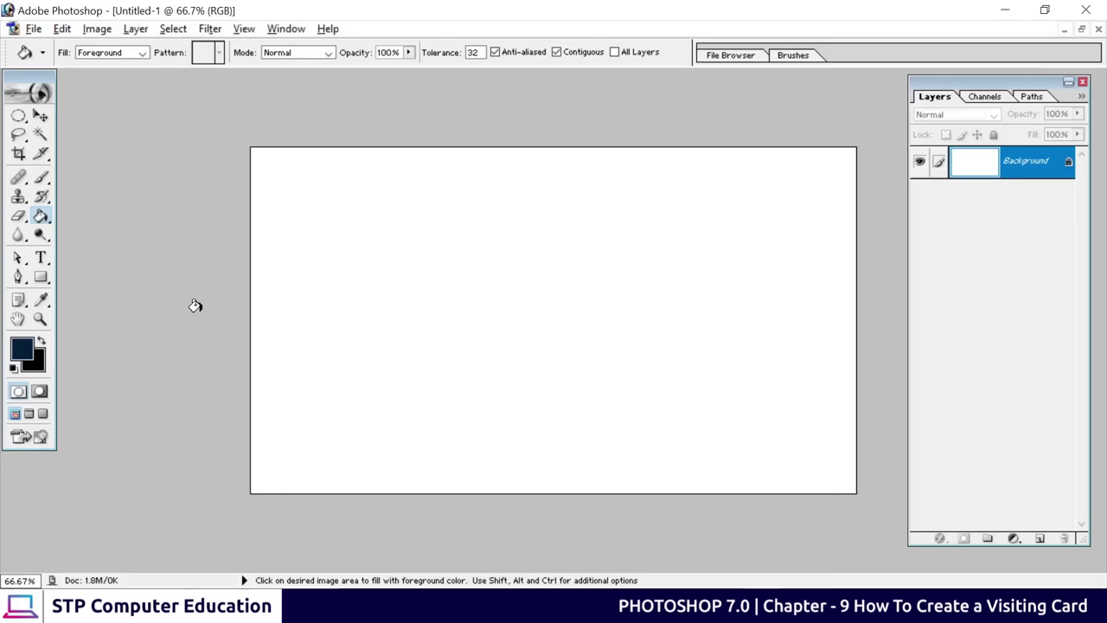
key("alt")
key("alt+BackSpace")
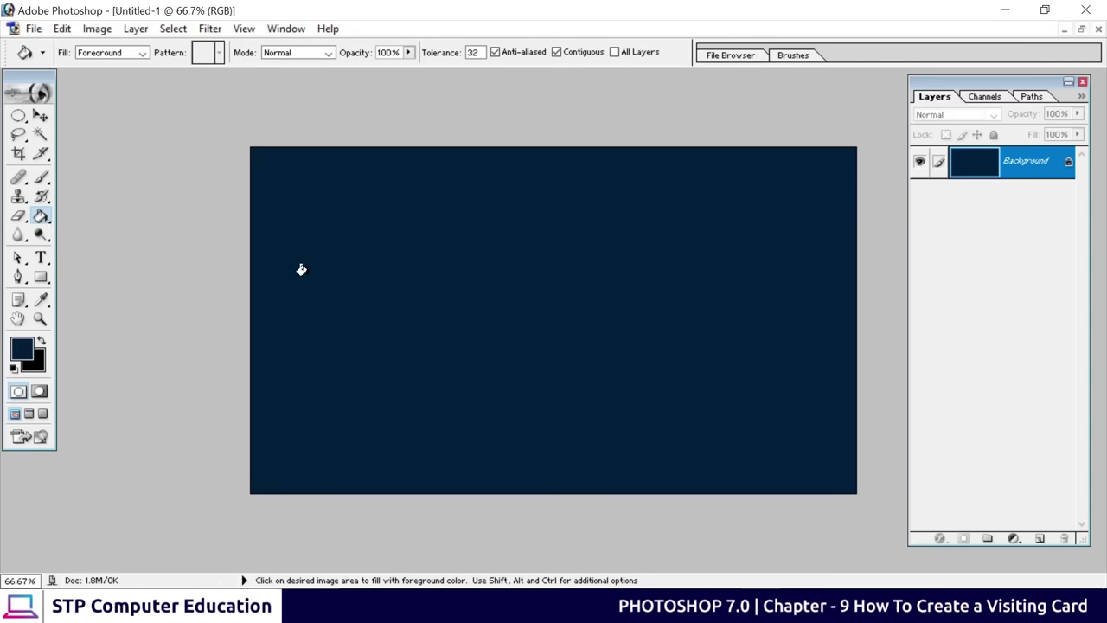
Reset colours and swap them so white is the foreground colour
key("d")
key("x")
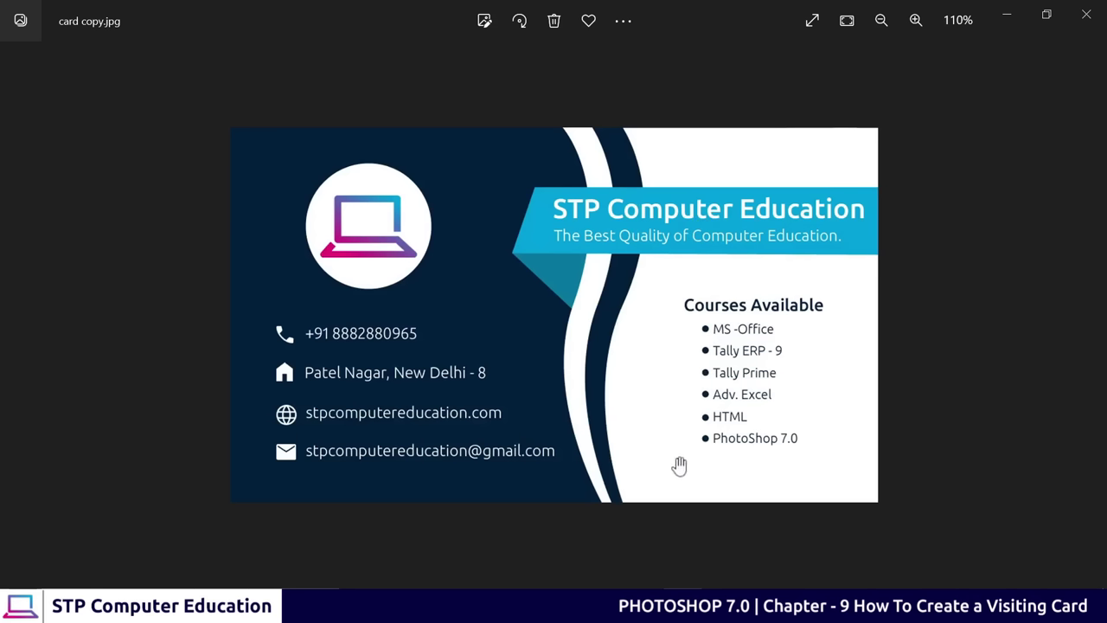
left_click(1006, 15)
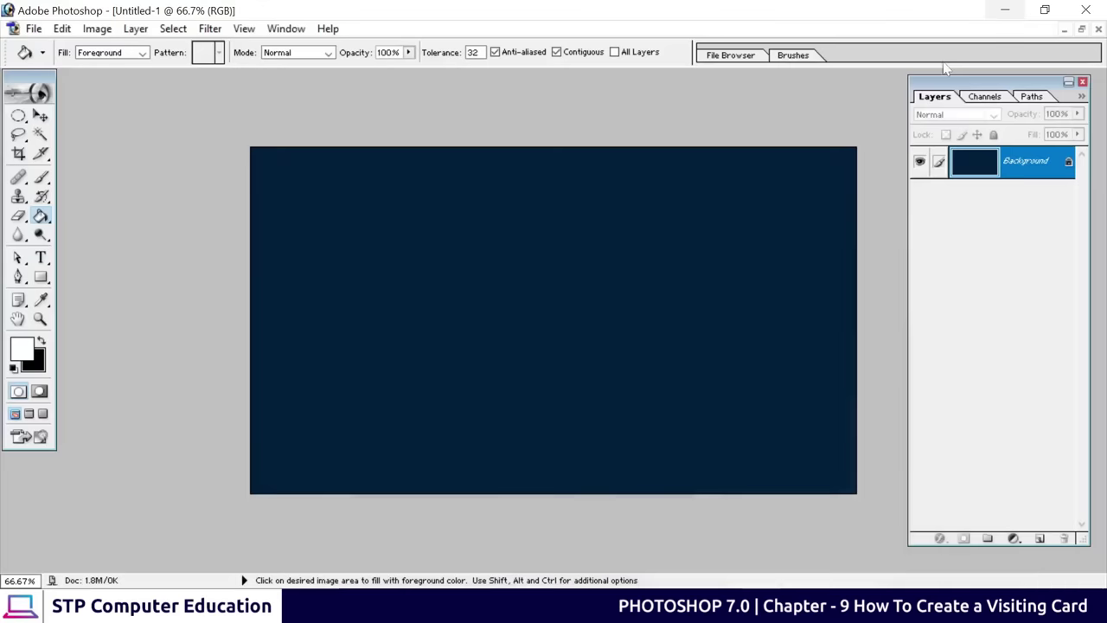
Draw a white FFFFFF rectangle shape over the card's right third
left_click(41, 276)
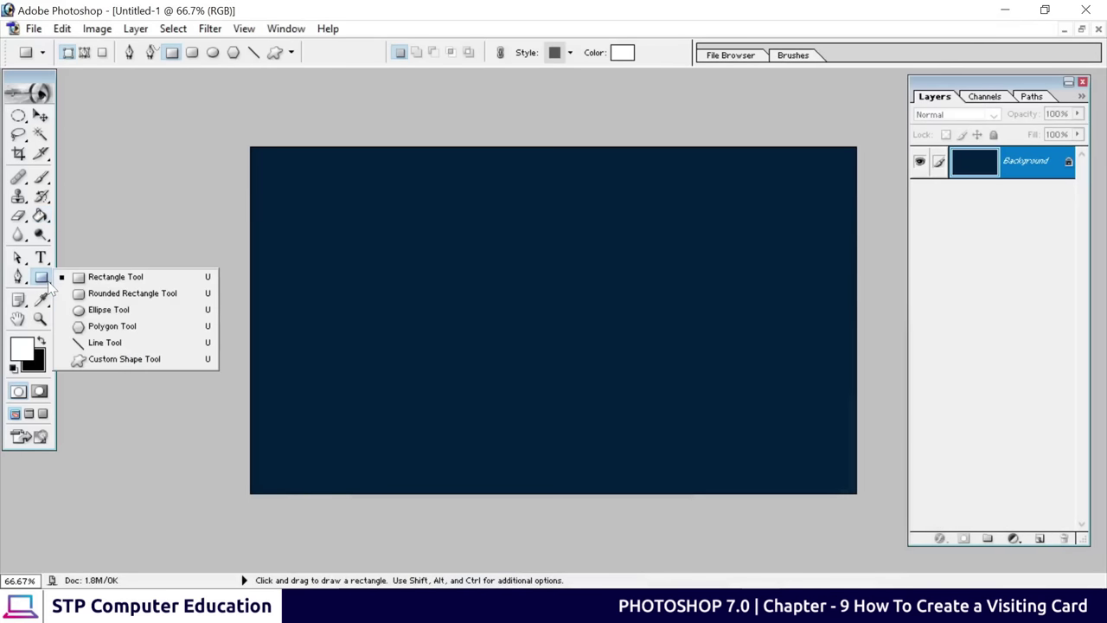
left_click(116, 281)
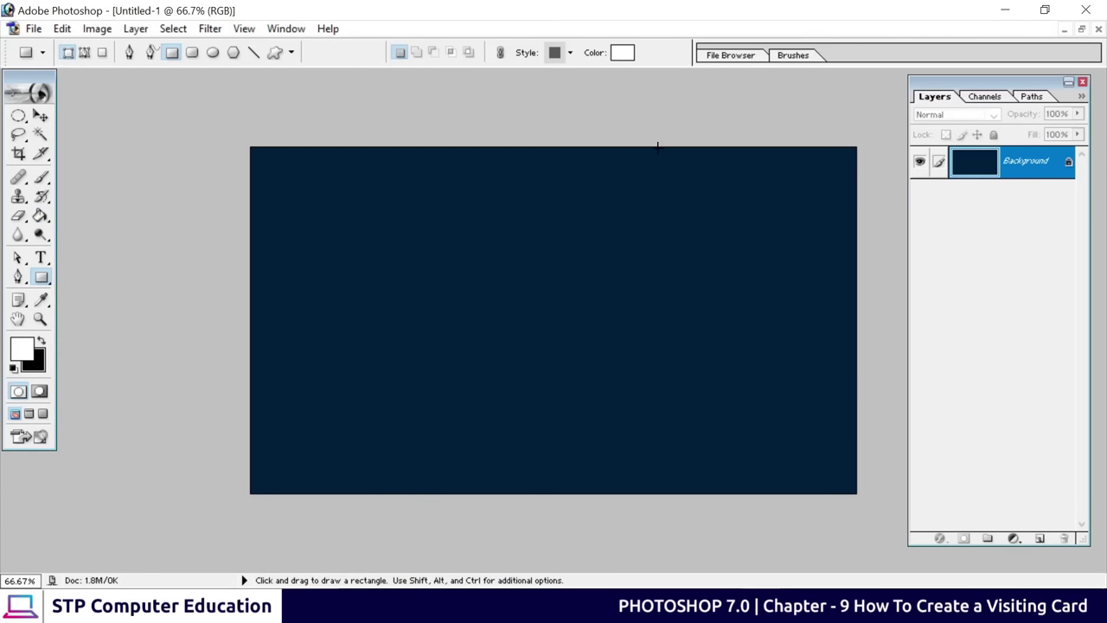
mouse_move(659, 147)
left_mouse_down()
mouse_move(811, 373)
mouse_move(835, 479)
mouse_move(858, 495)
left_mouse_up()
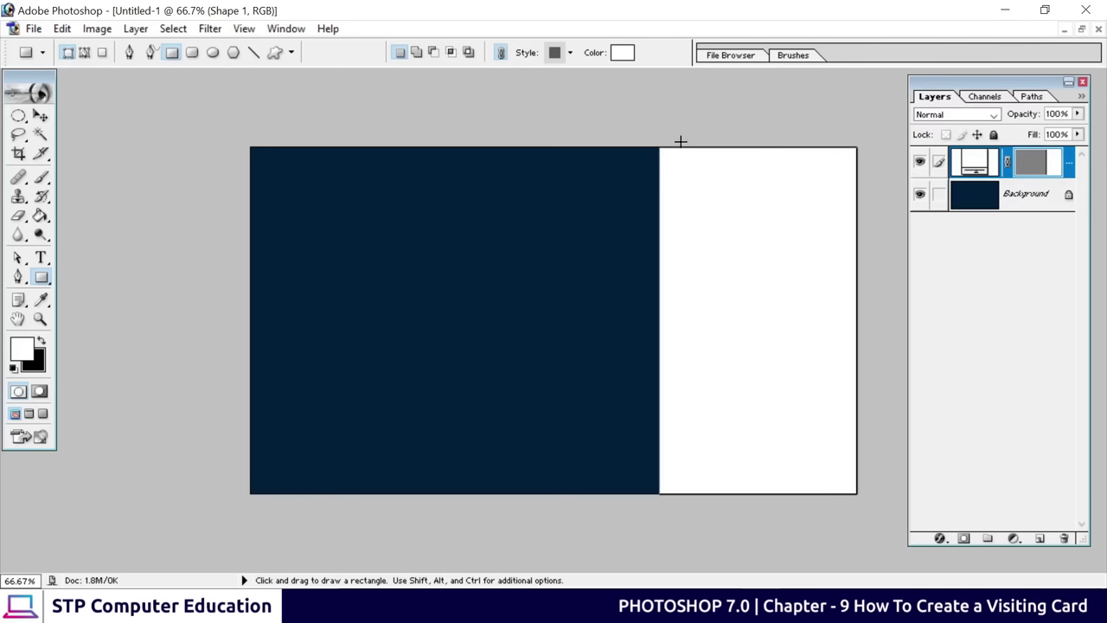
left_click(622, 52)
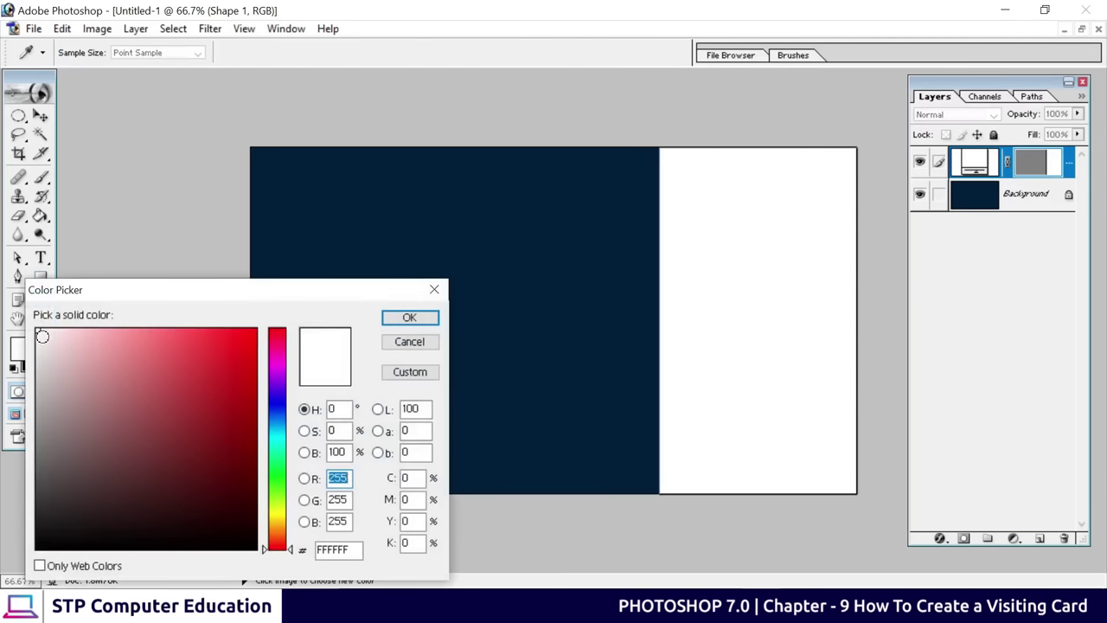
left_click(420, 318)
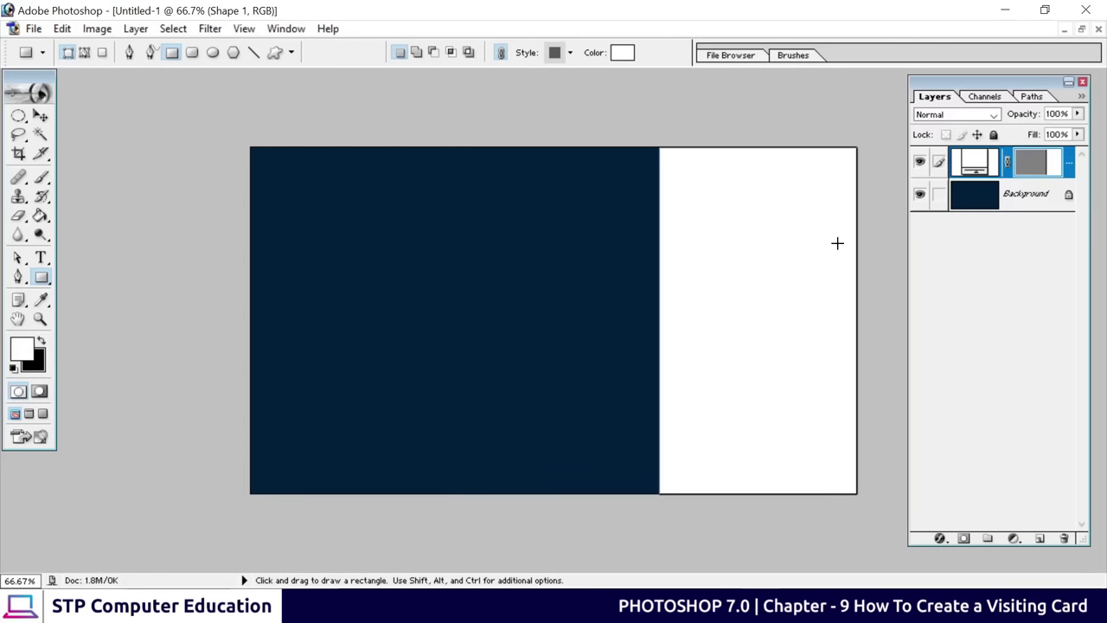
double_click(974, 162)
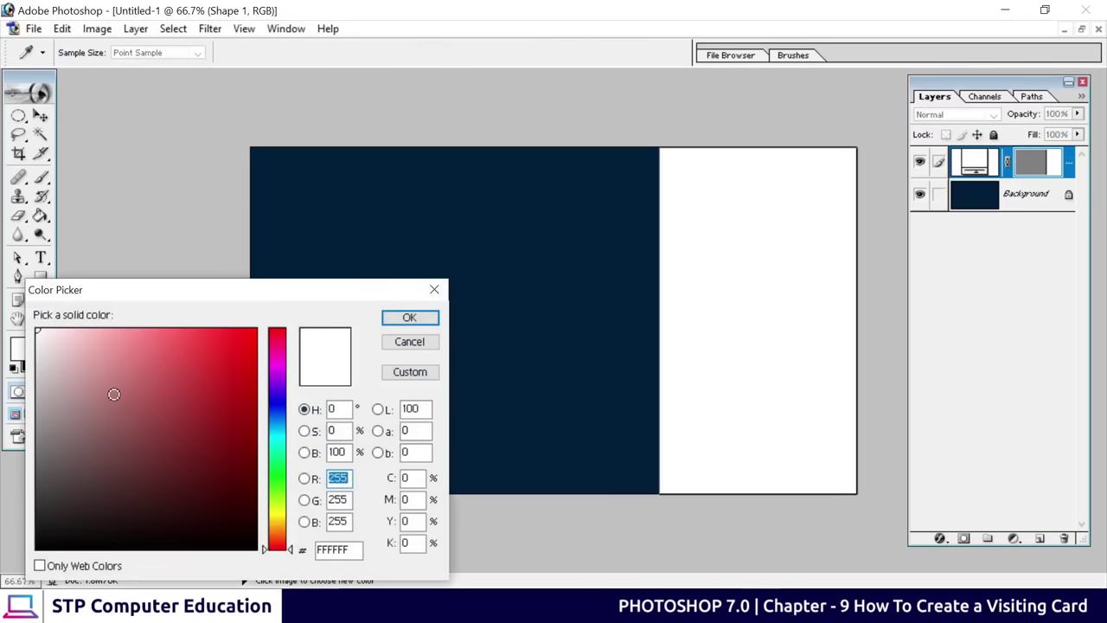
left_click_drag(113, 394, 36, 330)
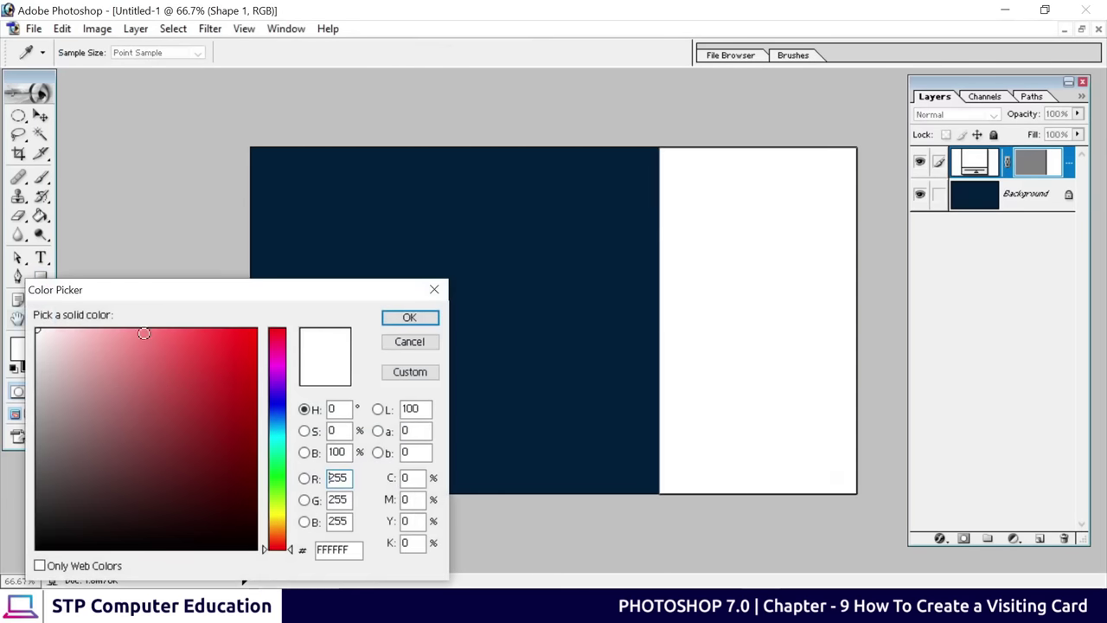
left_click(410, 319)
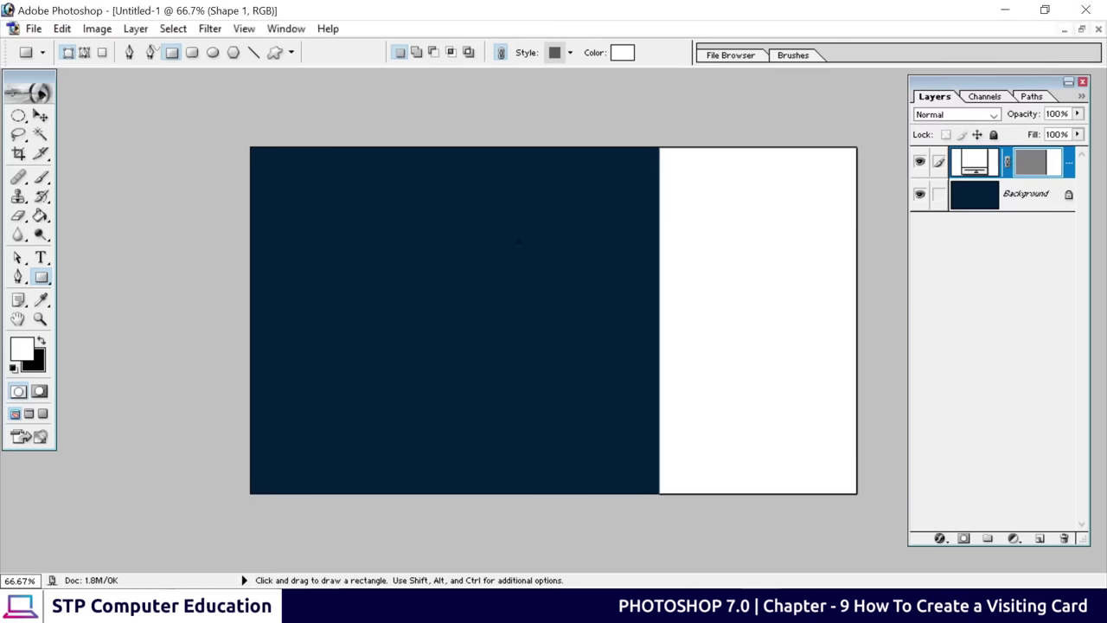
Add an anchor point on the white rectangle's left edge using Direct Selection
left_click(18, 258)
left_click(18, 258)
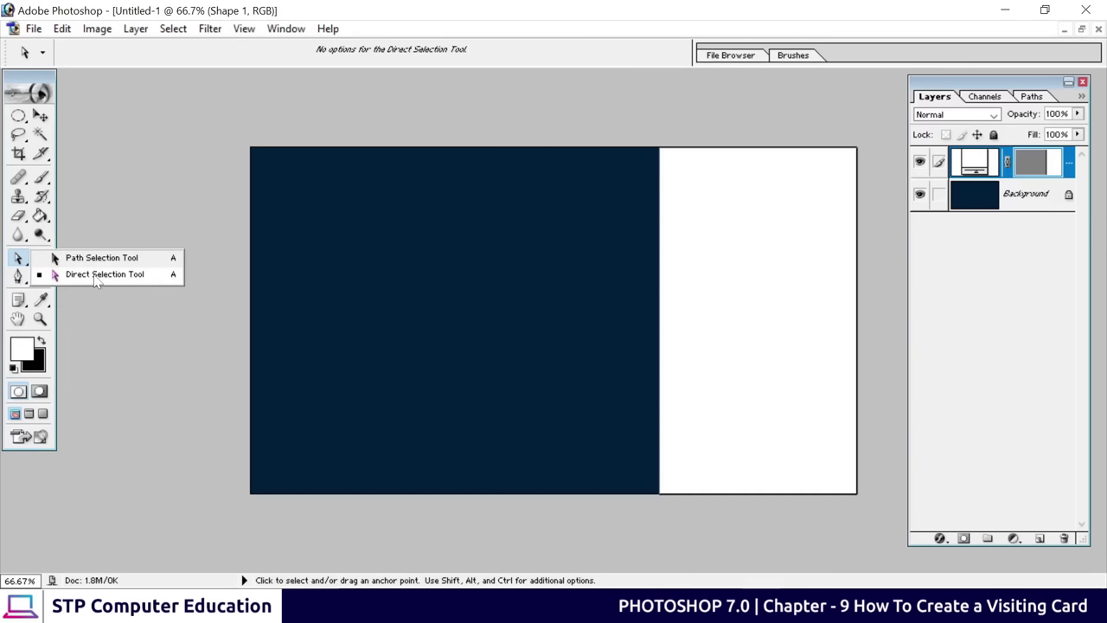
left_click(95, 277)
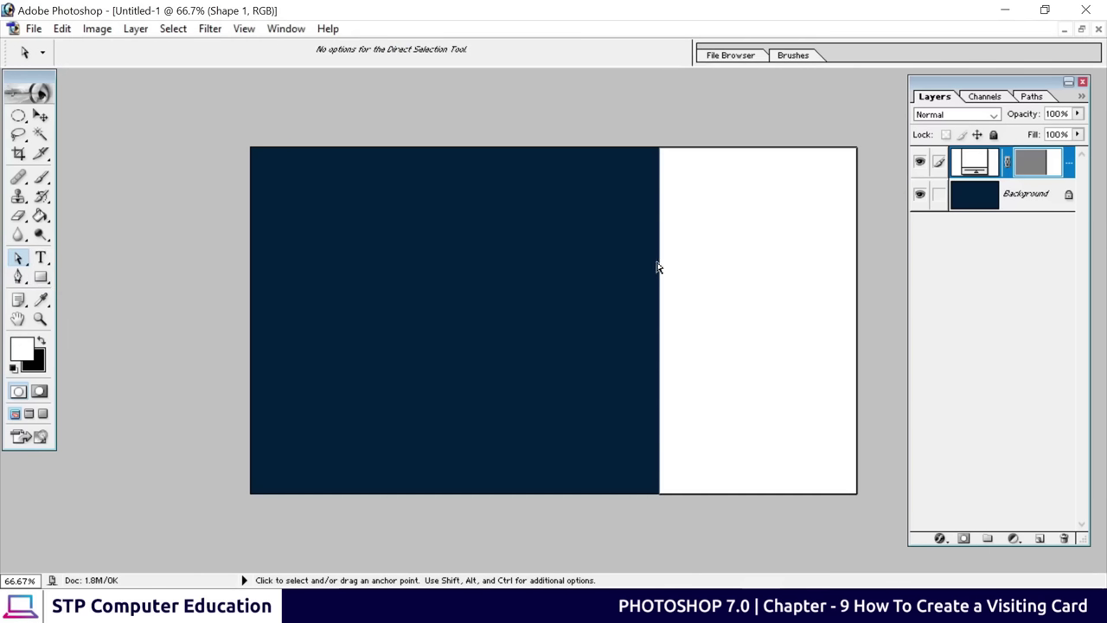
right_click(660, 311)
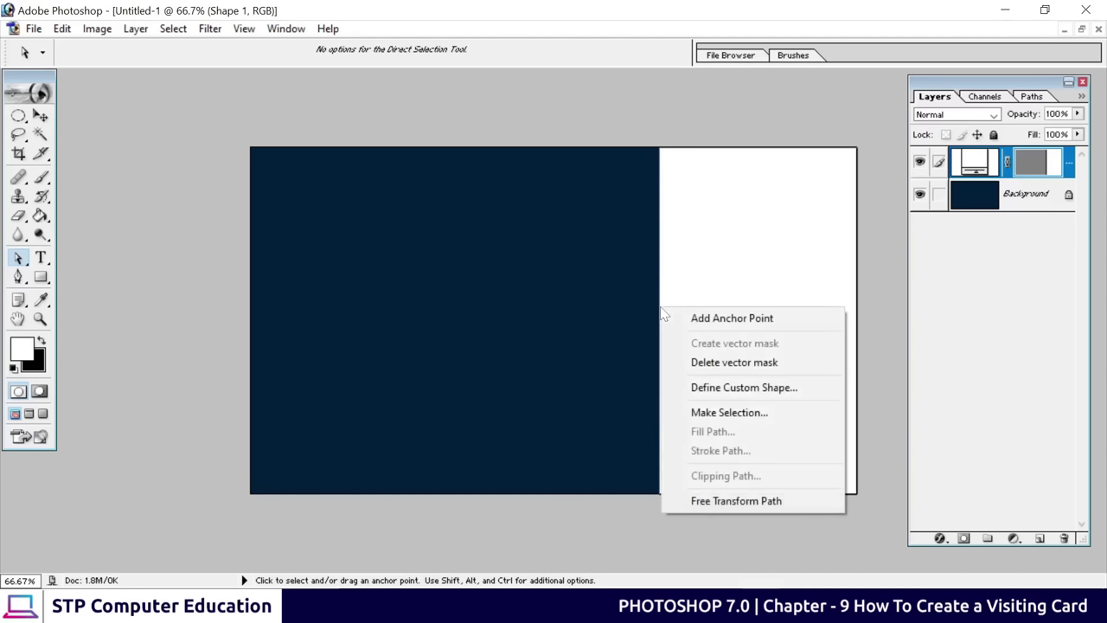
left_click(747, 319)
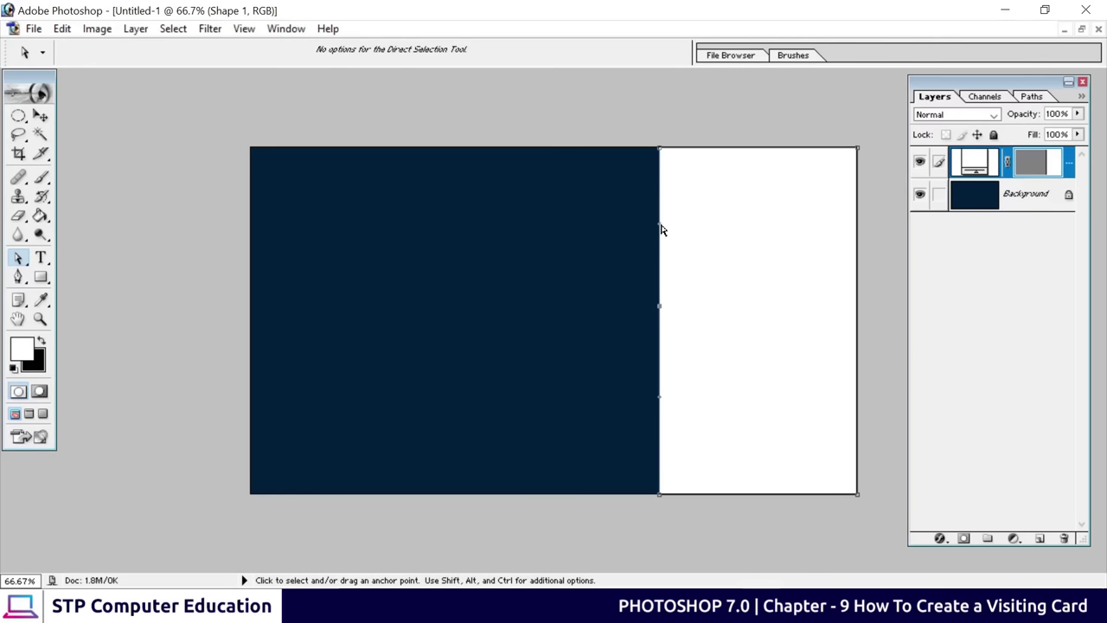
Drag the left edge's points and segments into a smooth S-shaped wave
left_click_drag(660, 229, 711, 202)
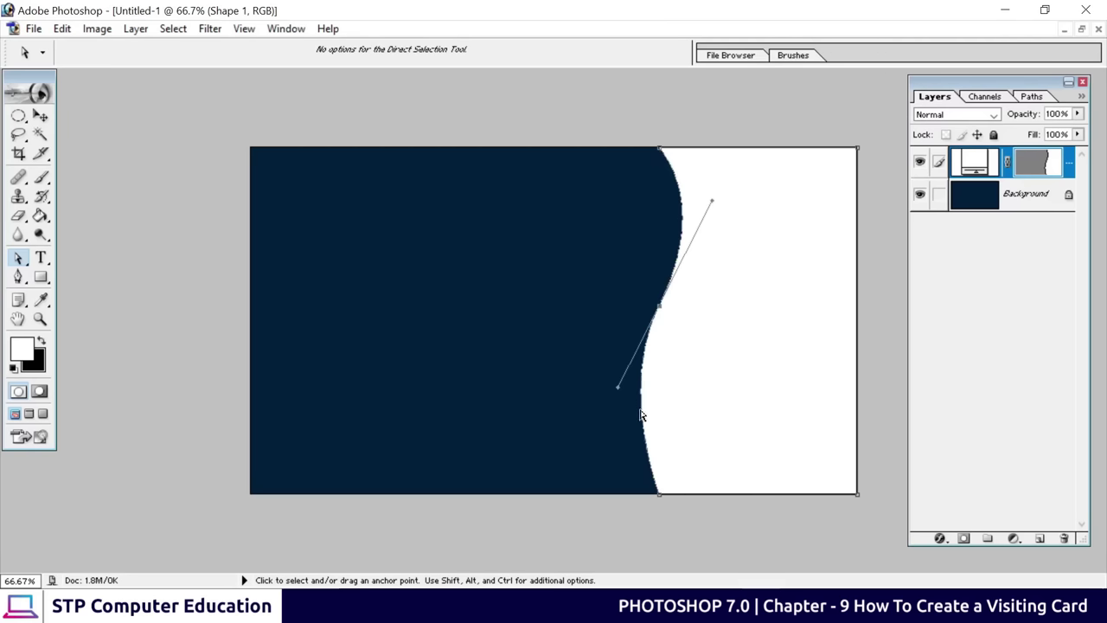
left_click_drag(661, 500, 672, 500)
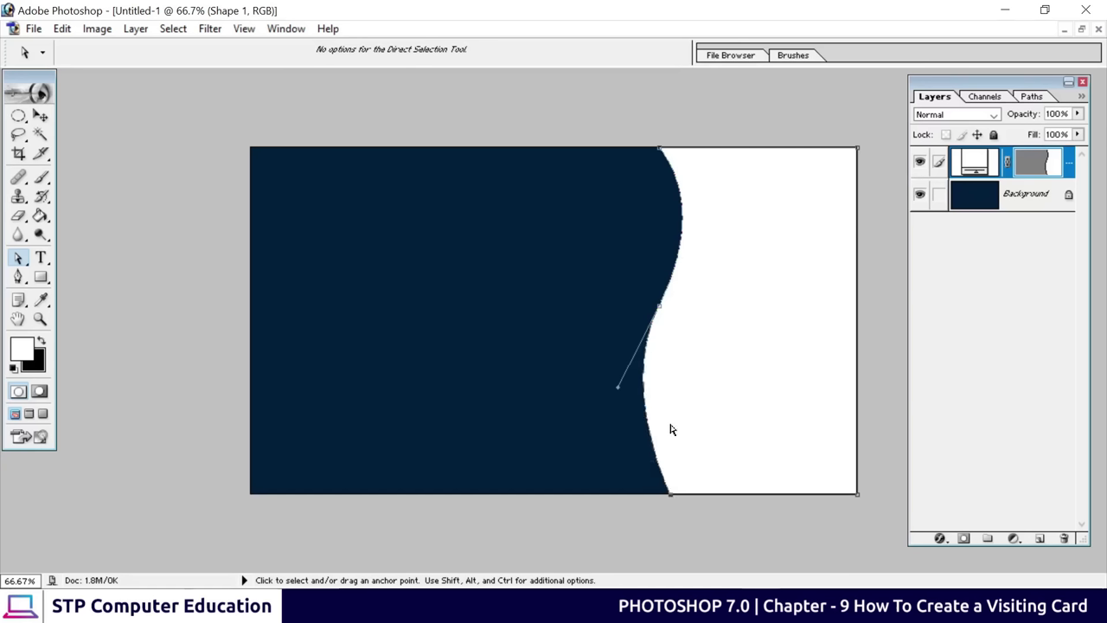
left_click(680, 216)
left_click_drag(679, 216, 634, 222)
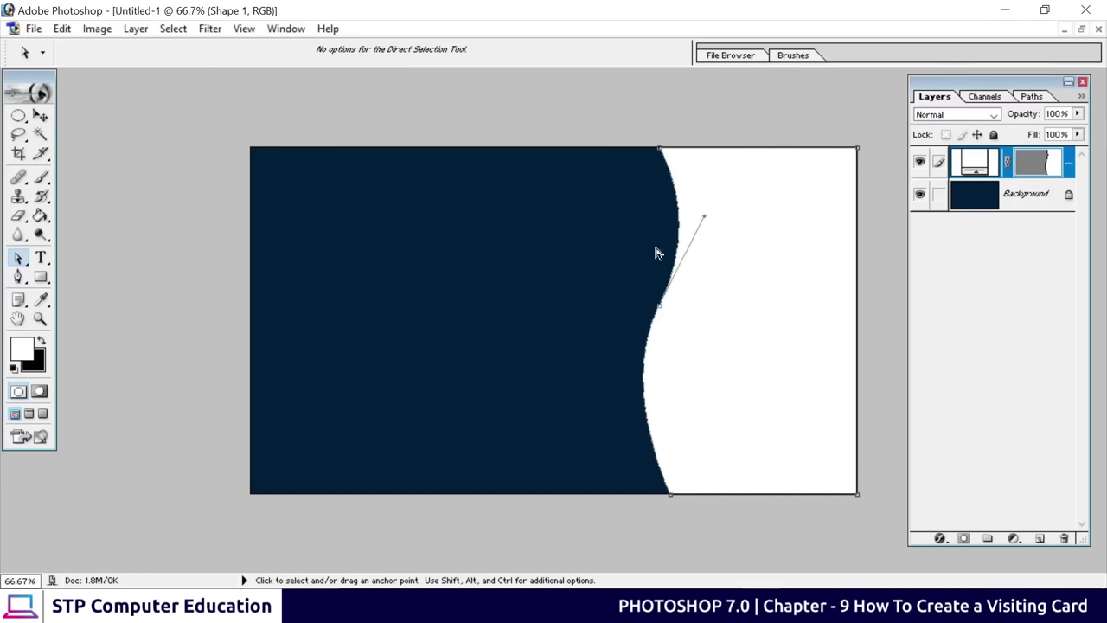
left_click(645, 381)
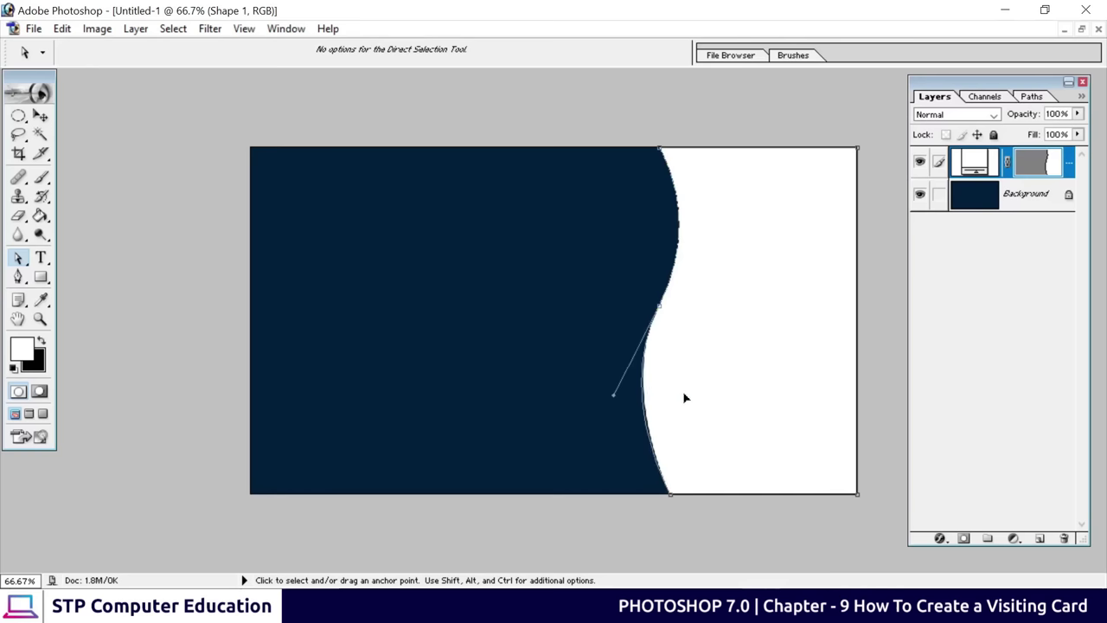
left_click_drag(683, 397, 681, 392)
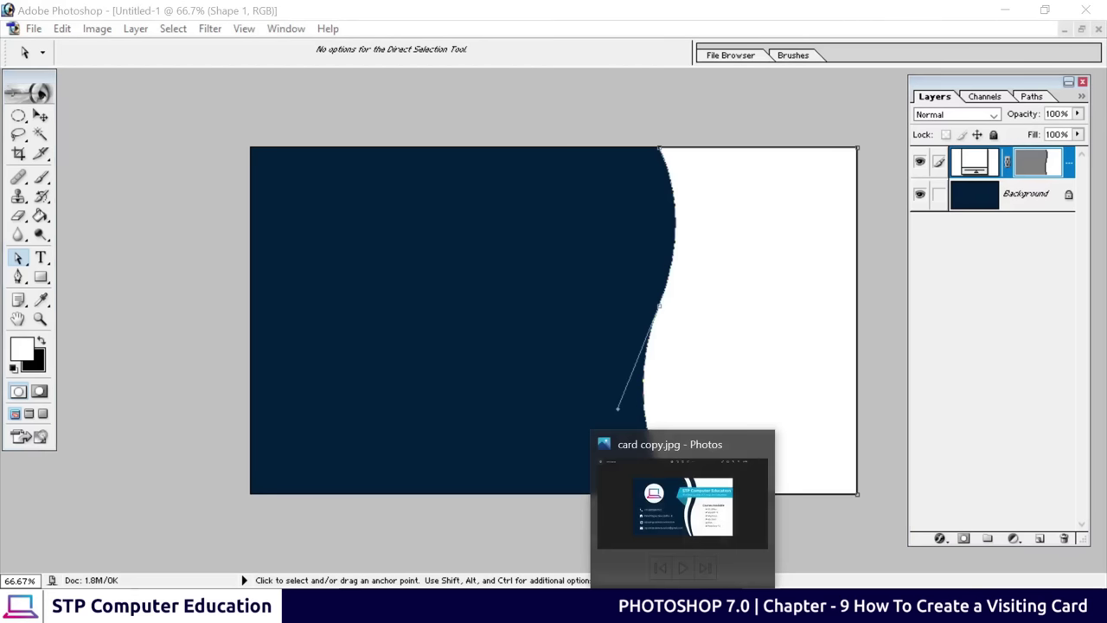
left_click(717, 498)
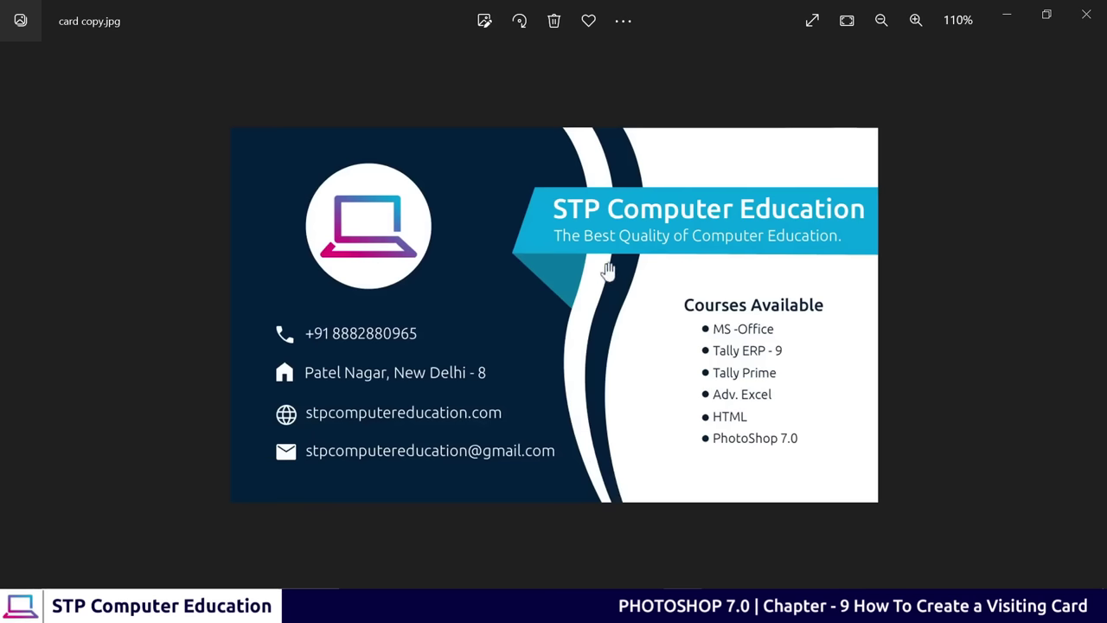
left_click(1005, 19)
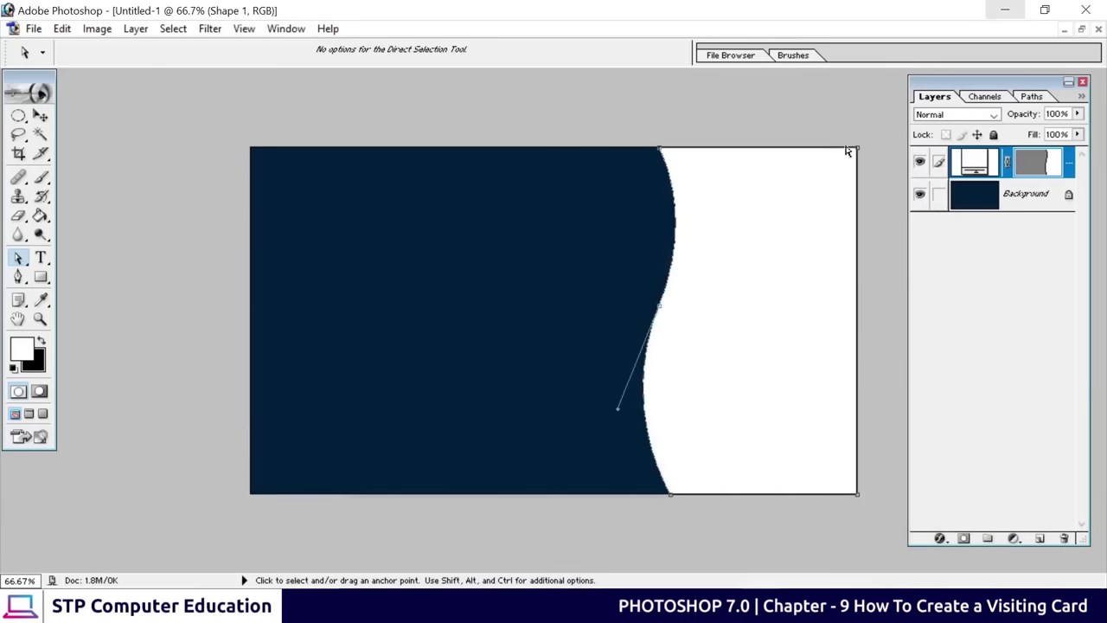
Duplicate the wave slightly left and recolour the copy navy 021F3F
left_click(40, 116)
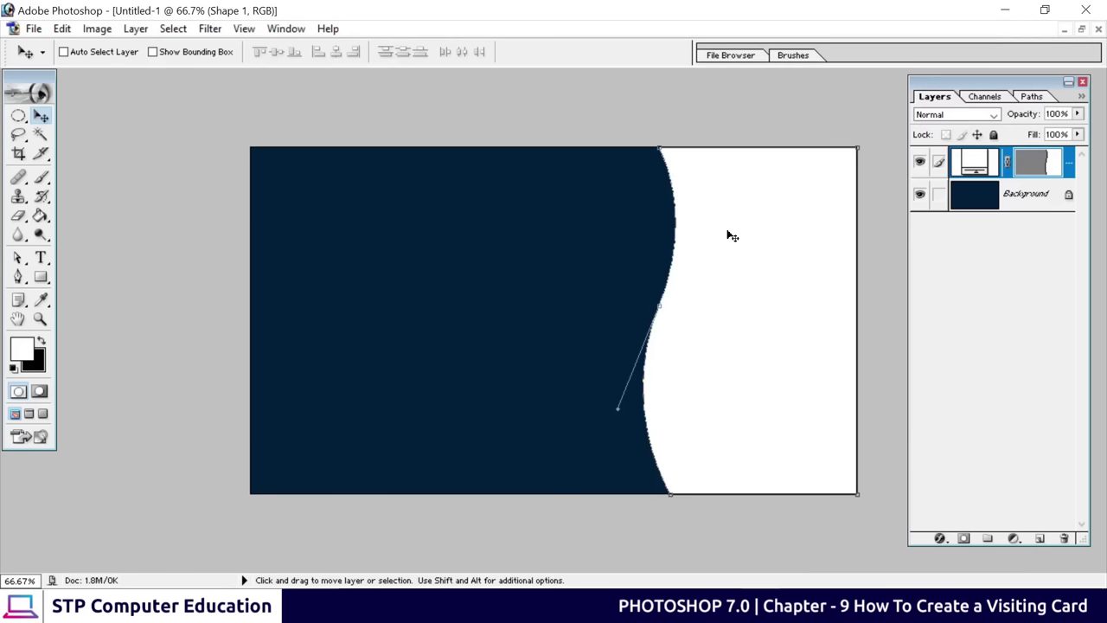
key("alt")
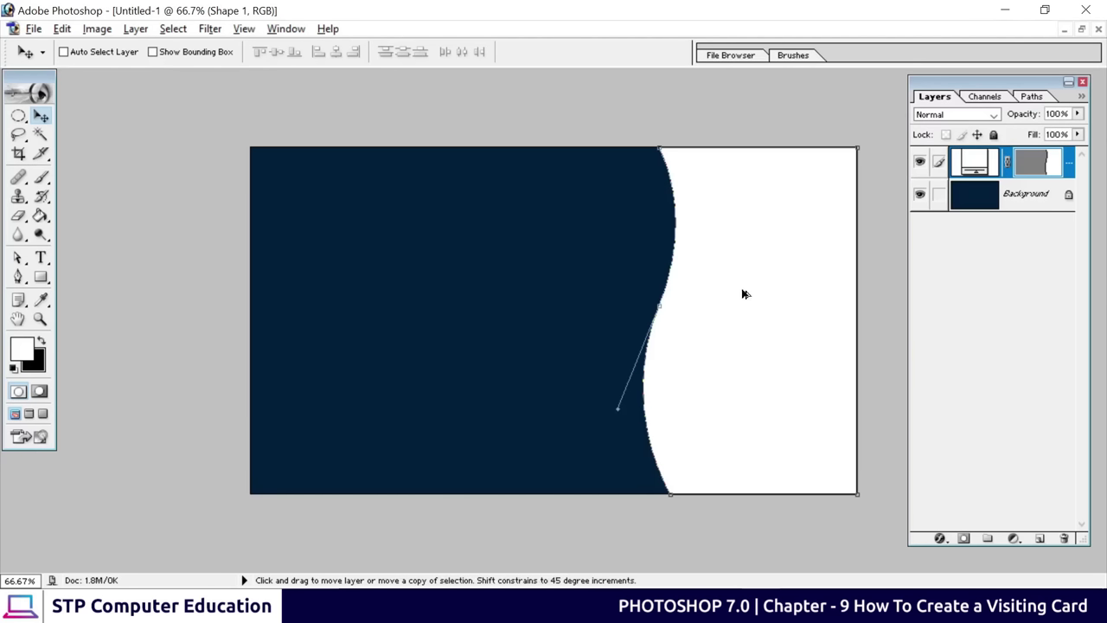
left_click_drag(742, 294, 717, 294)
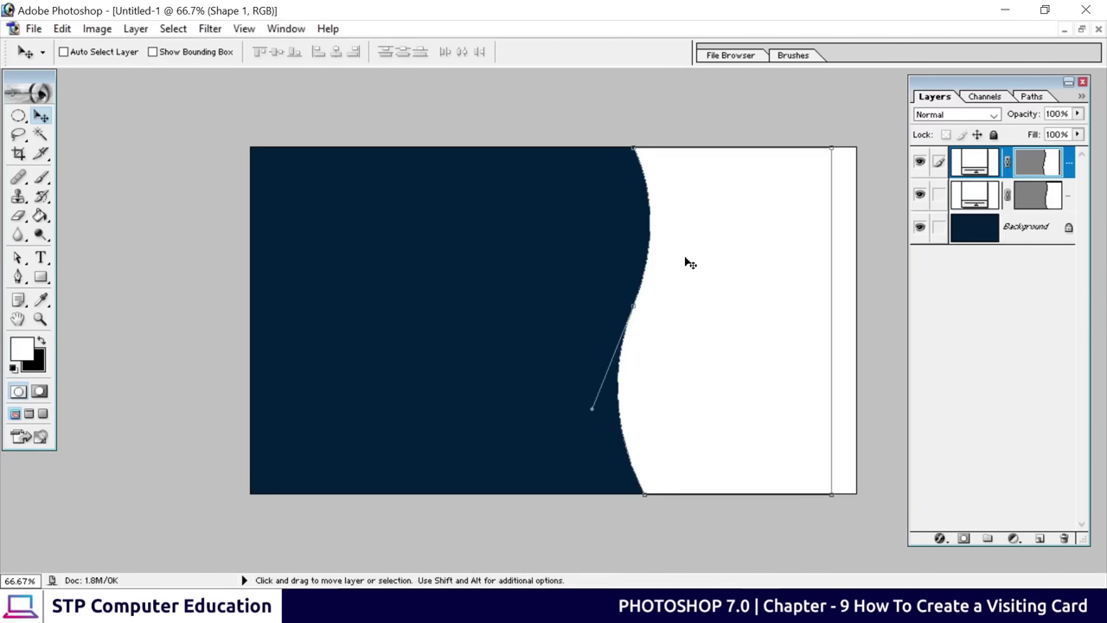
double_click(968, 161)
left_click(450, 201)
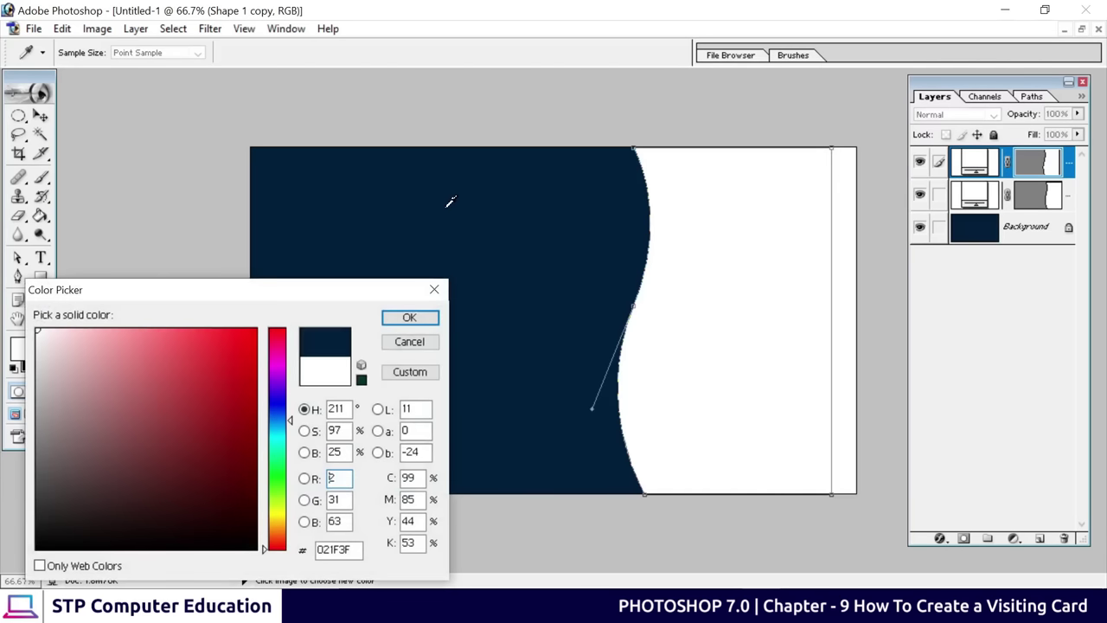
left_click(409, 318)
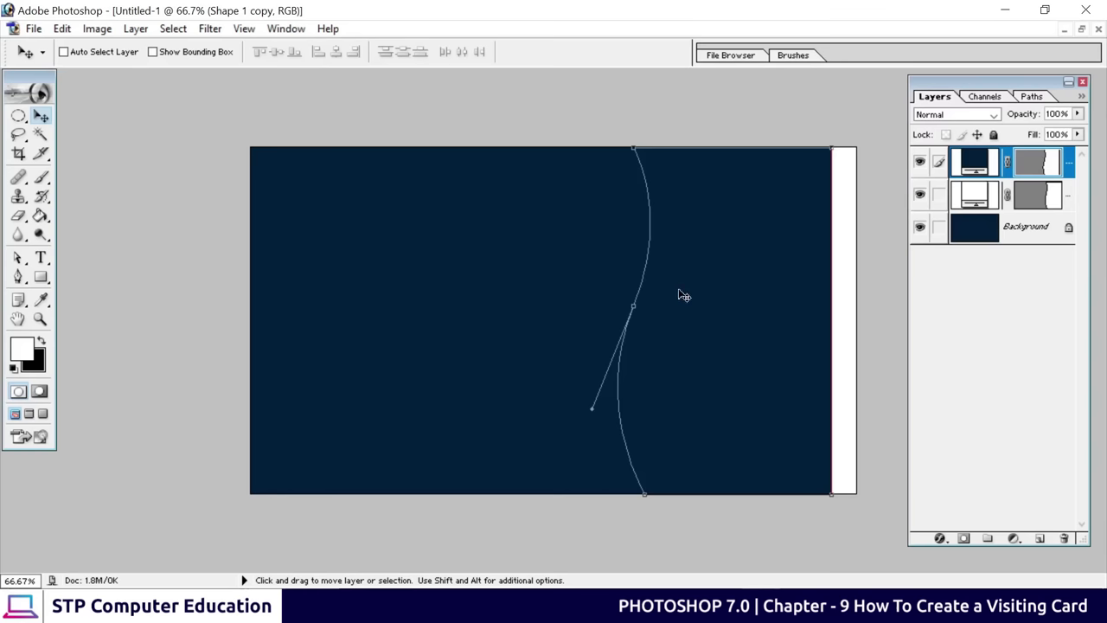
Duplicate the wave again further left and colour that copy white FFFFFF
key("alt")
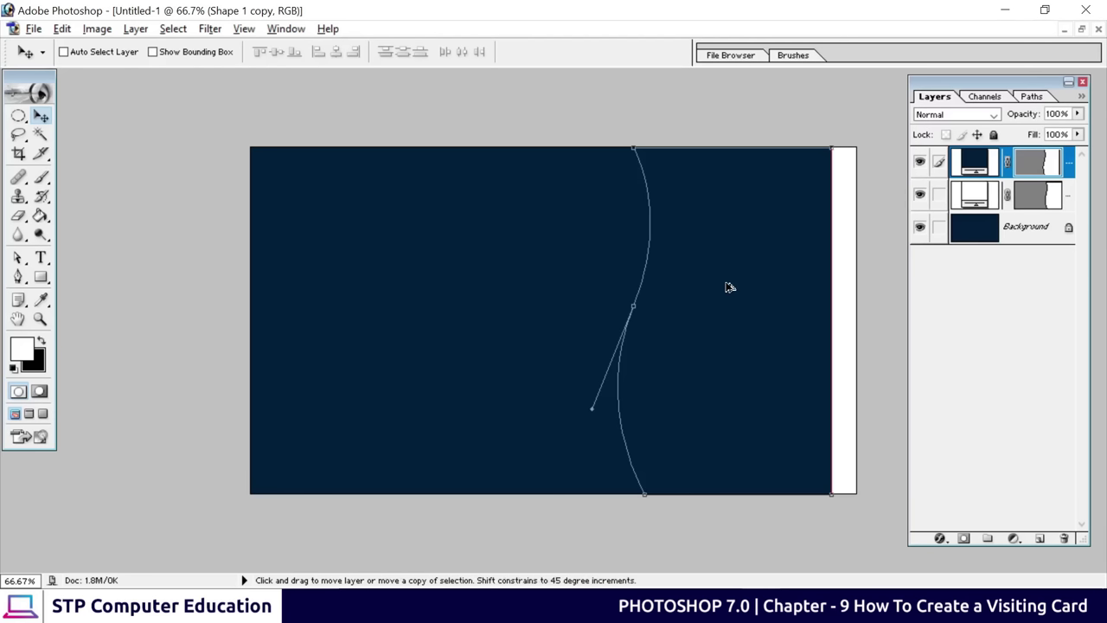
left_click_drag(696, 286, 701, 285)
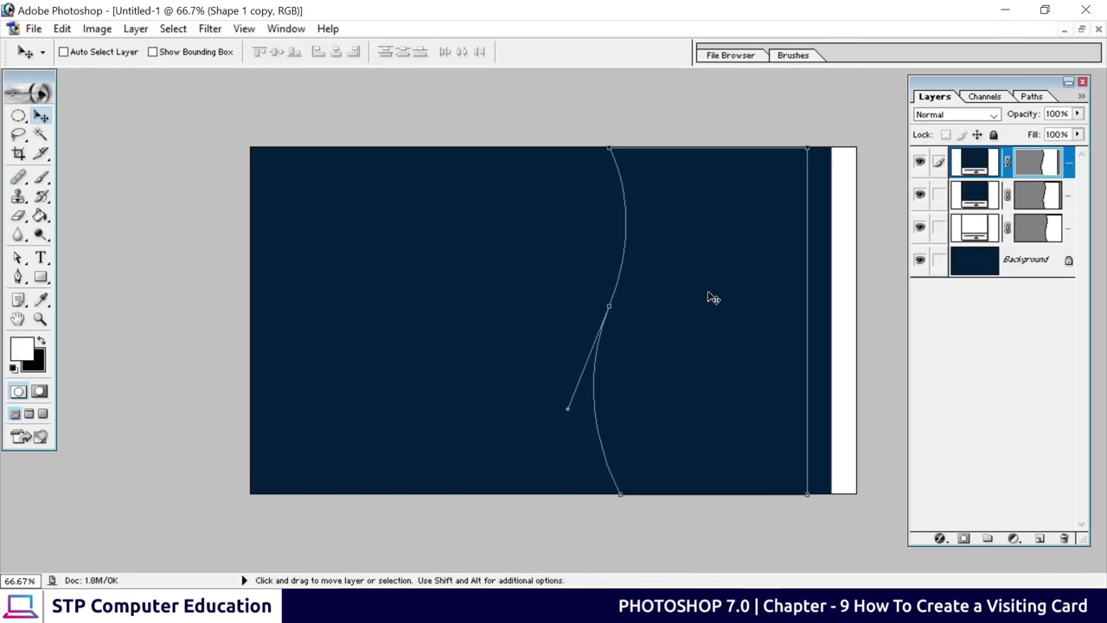
double_click(974, 165)
left_click_drag(231, 393, 34, 327)
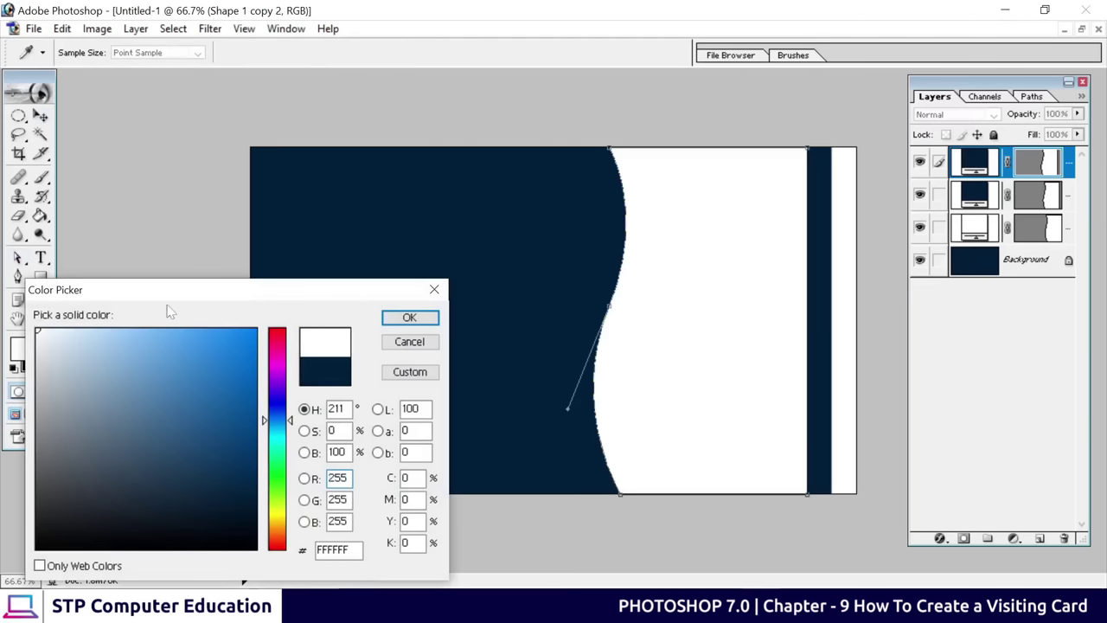
left_click(409, 318)
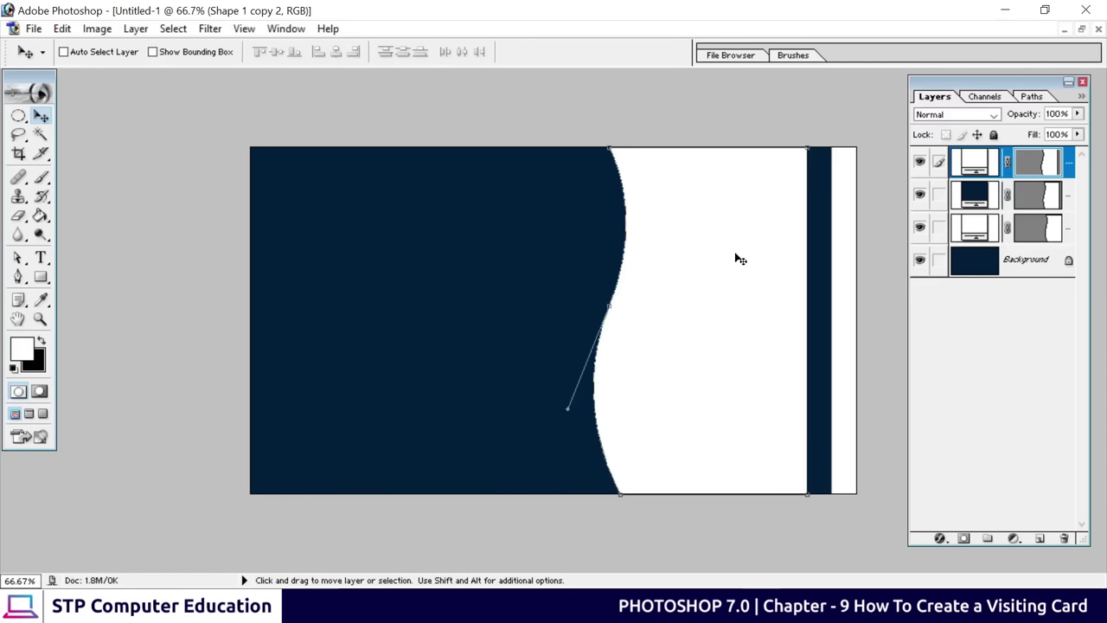
Reorder the wave layers, raising the original wave and then the navy copy
left_click(1016, 230)
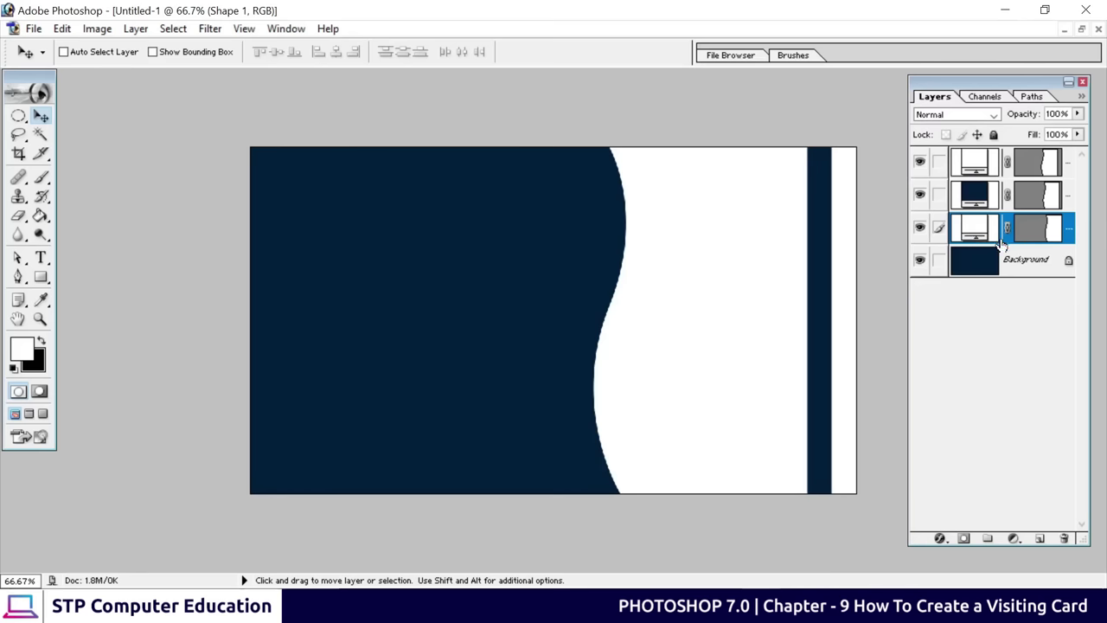
left_click_drag(976, 234, 972, 156)
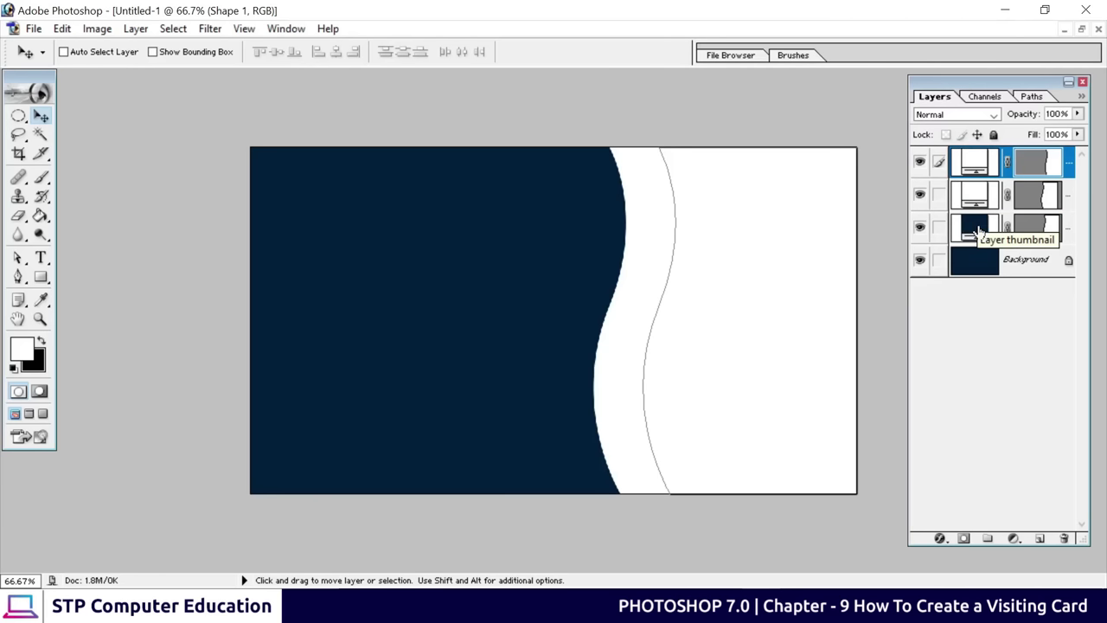
left_click(976, 231)
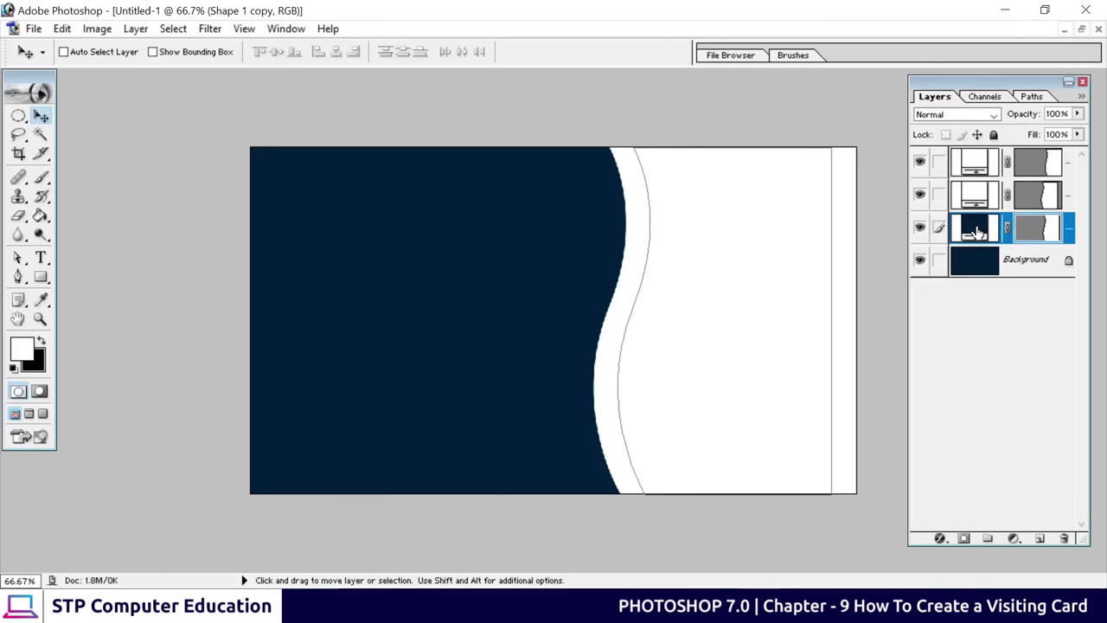
left_click_drag(976, 232, 977, 192)
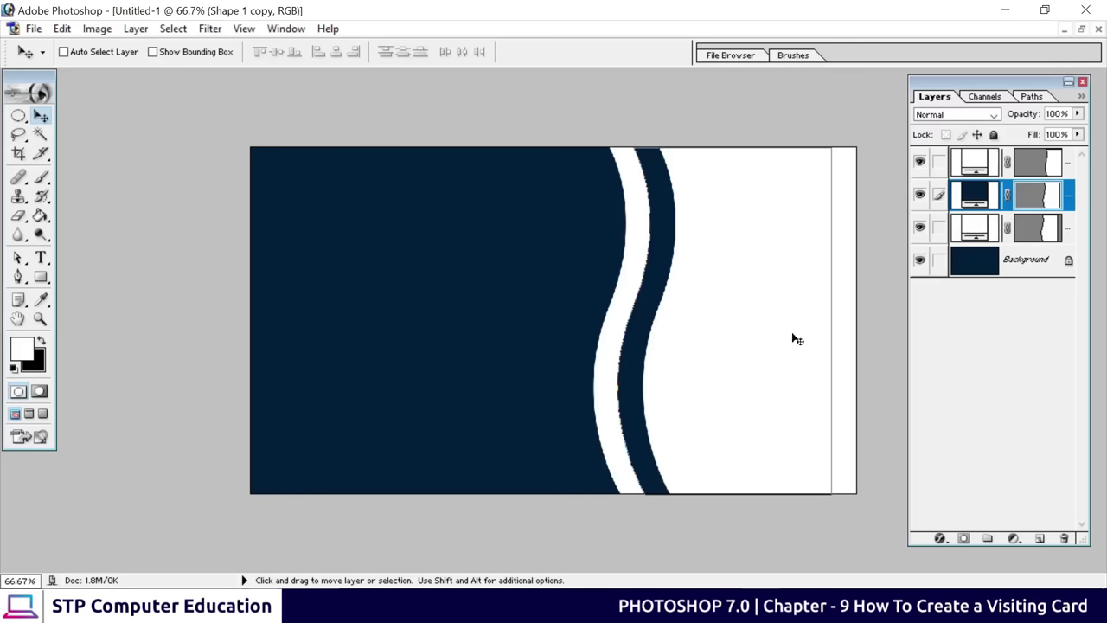
Make the Background layer active via the canvas layer list and minimise the reference
right_click(389, 307)
left_click(425, 318)
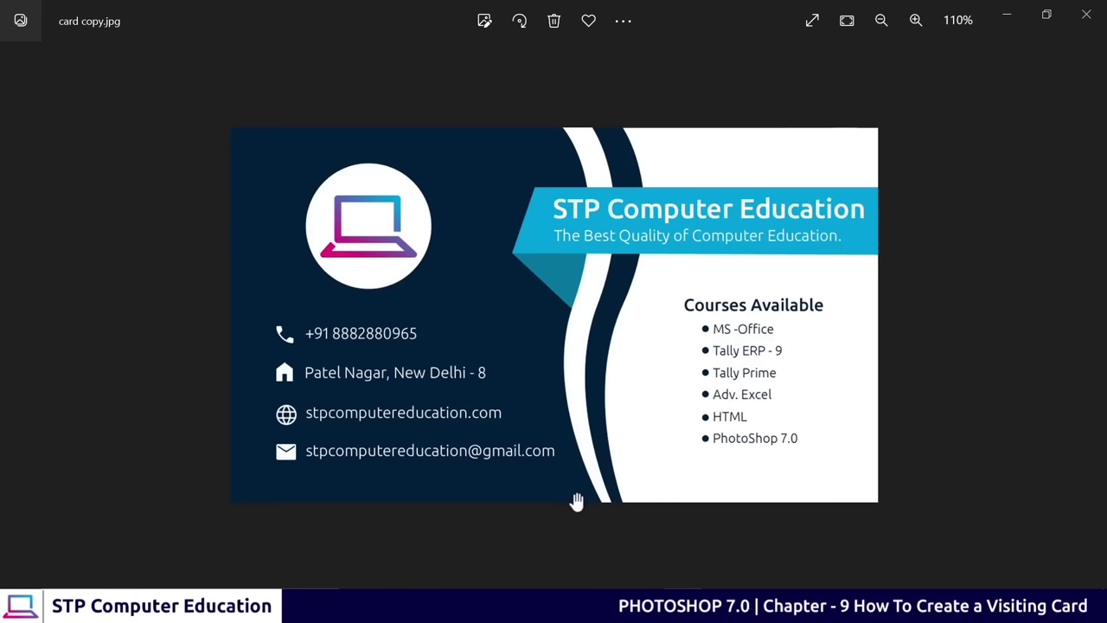
left_click(1006, 19)
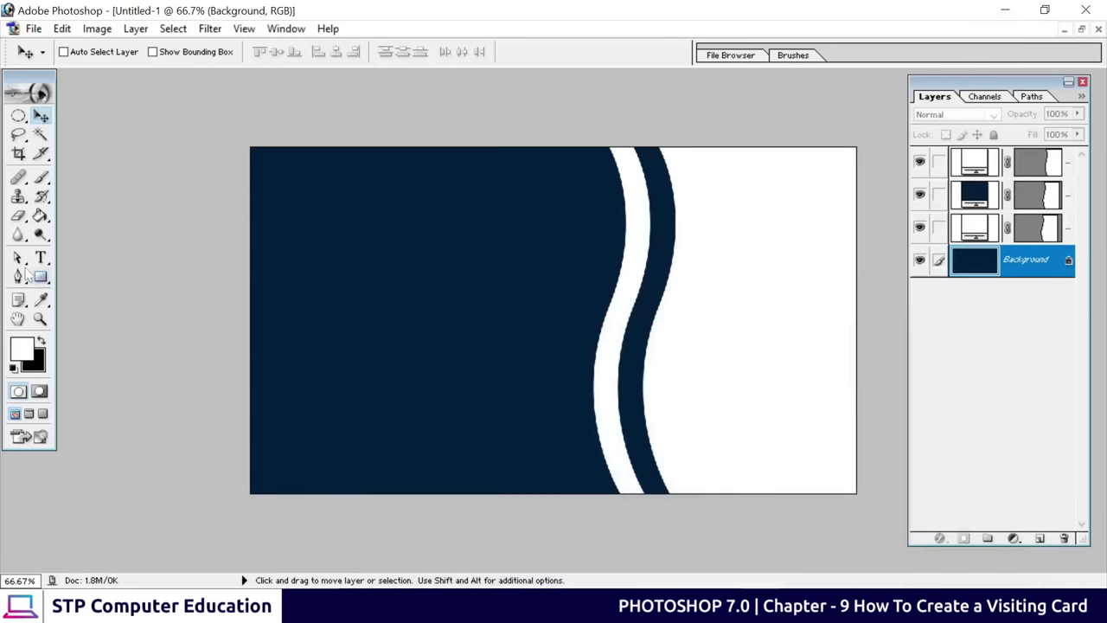
Shift the navy wave's (Shape 1 copy) bottom anchor slightly right to smooth its curve
left_click(17, 258)
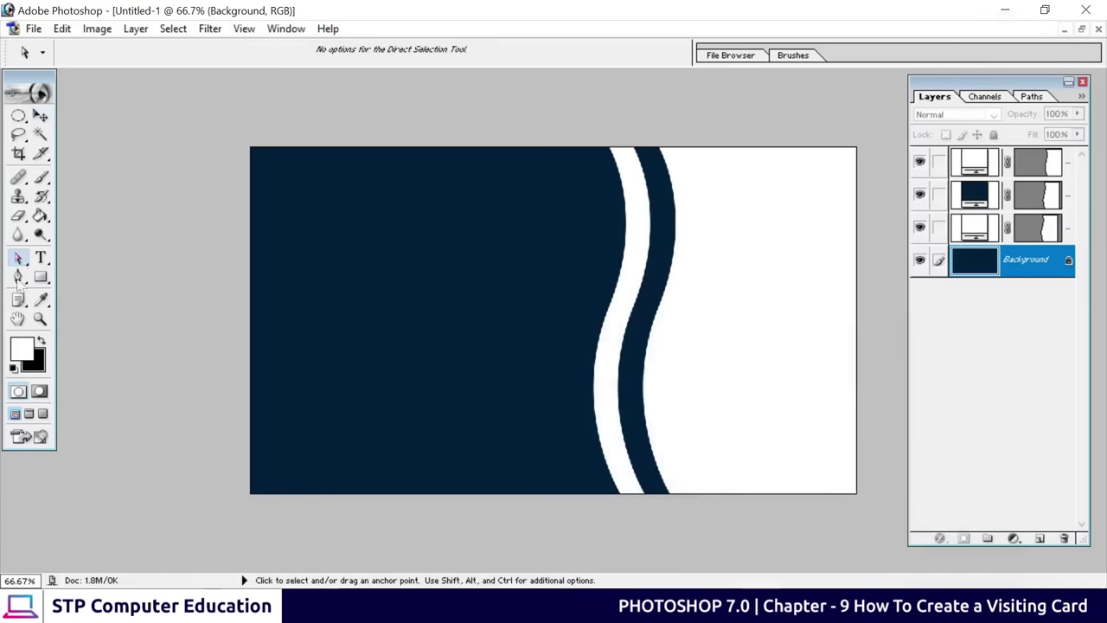
right_click(638, 463)
left_click(626, 406)
left_click(974, 196)
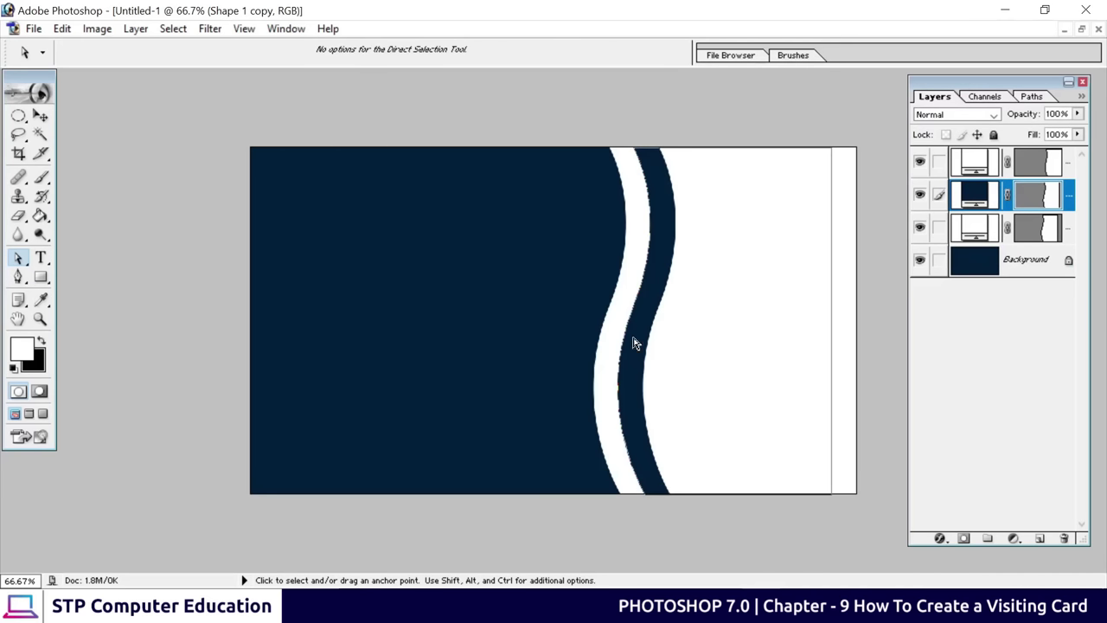
left_click(621, 478)
left_click_drag(649, 499, 658, 499)
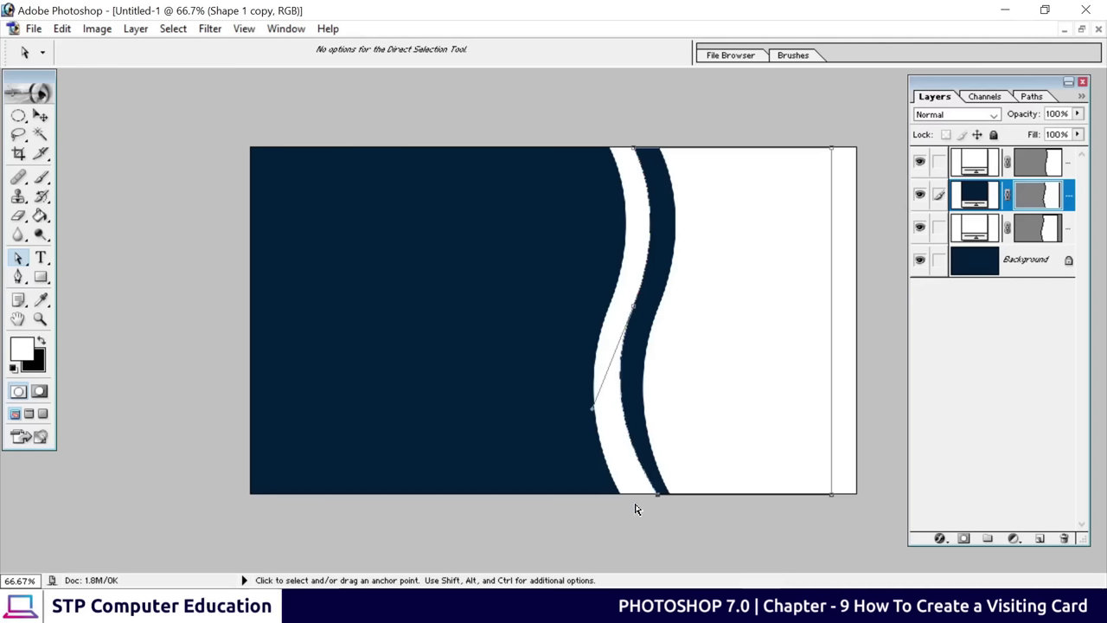
left_click(615, 485)
Move the white wave's (Shape 1 copy 2) bottom anchor right and adjust its handle to smooth the curve
left_click(975, 228)
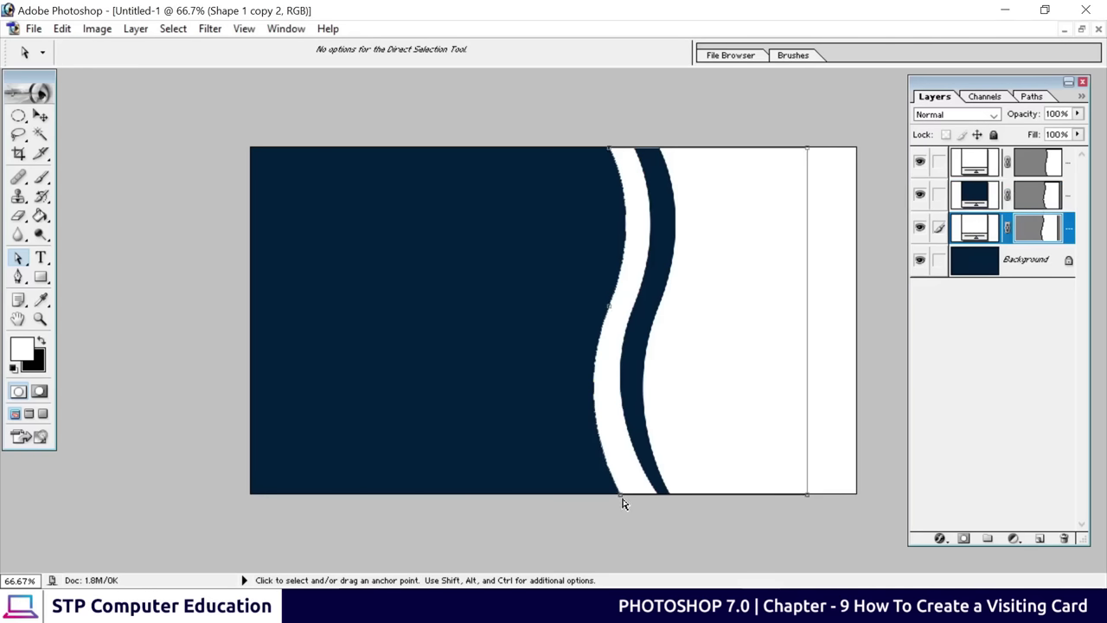
left_click_drag(622, 502, 643, 500)
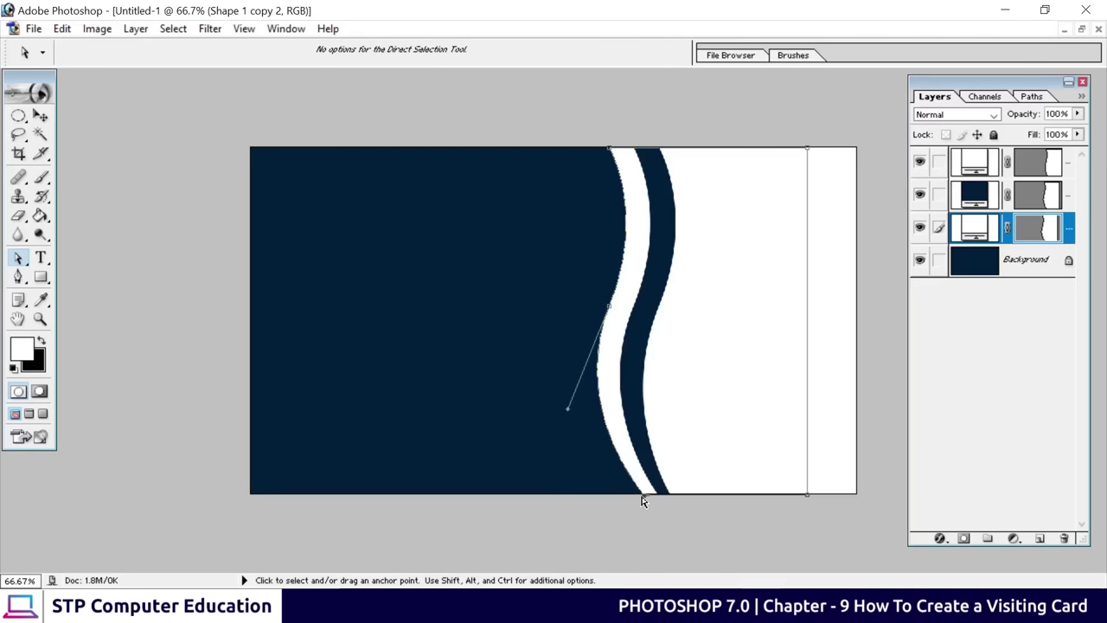
left_click_drag(570, 409, 572, 419)
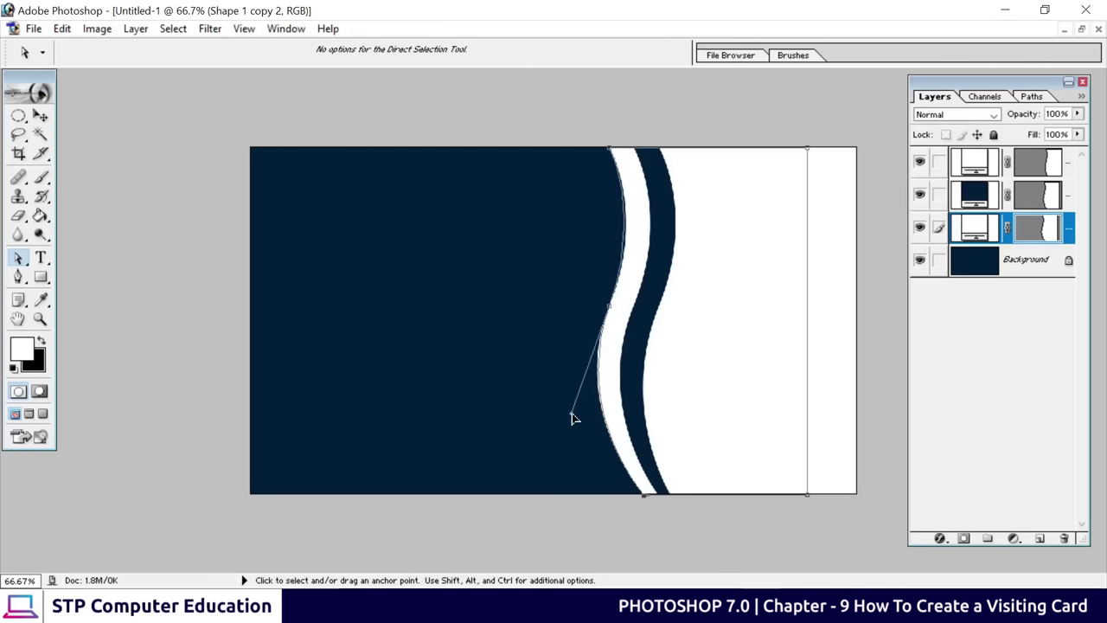
left_click(39, 115)
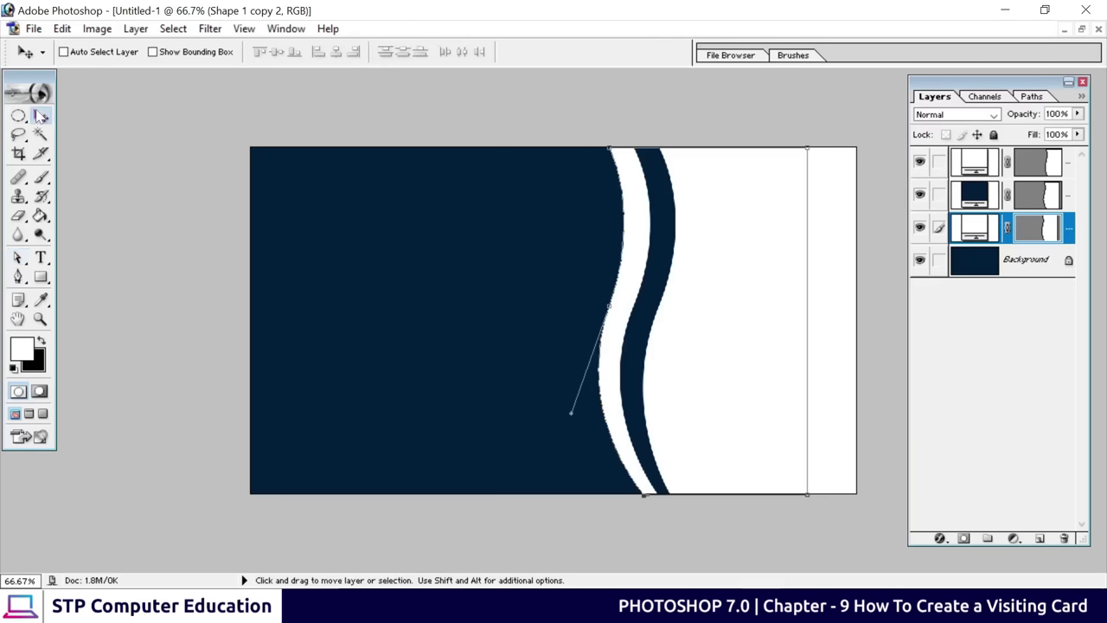
right_click(384, 254)
Select the Background layer and compare the design with the reference card copy.jpg
left_click(444, 264)
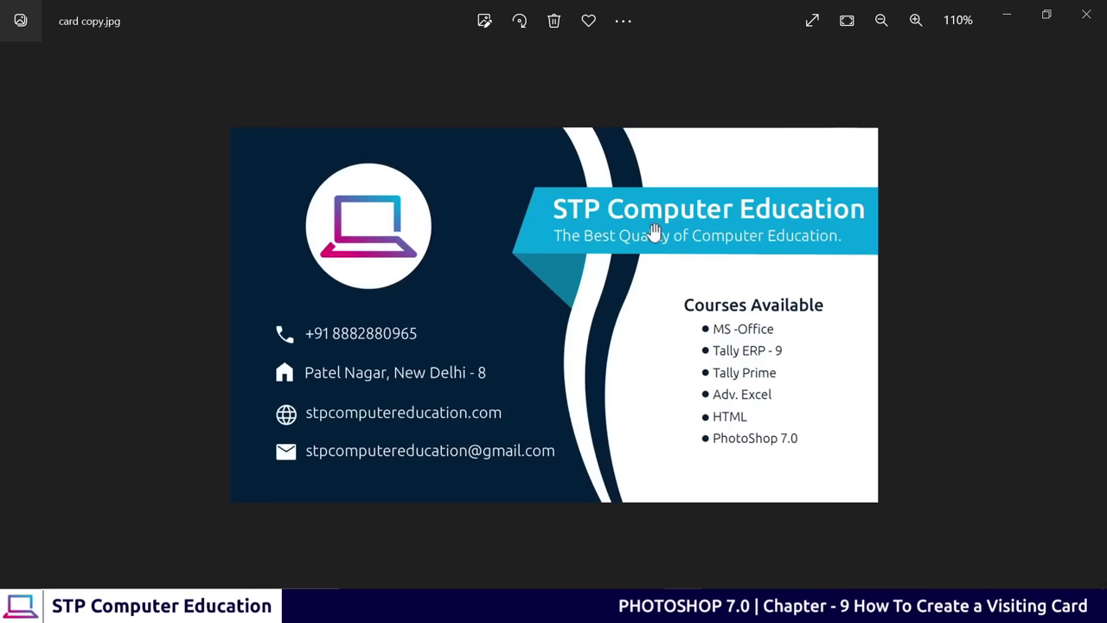
left_click(1008, 14)
left_click(40, 277)
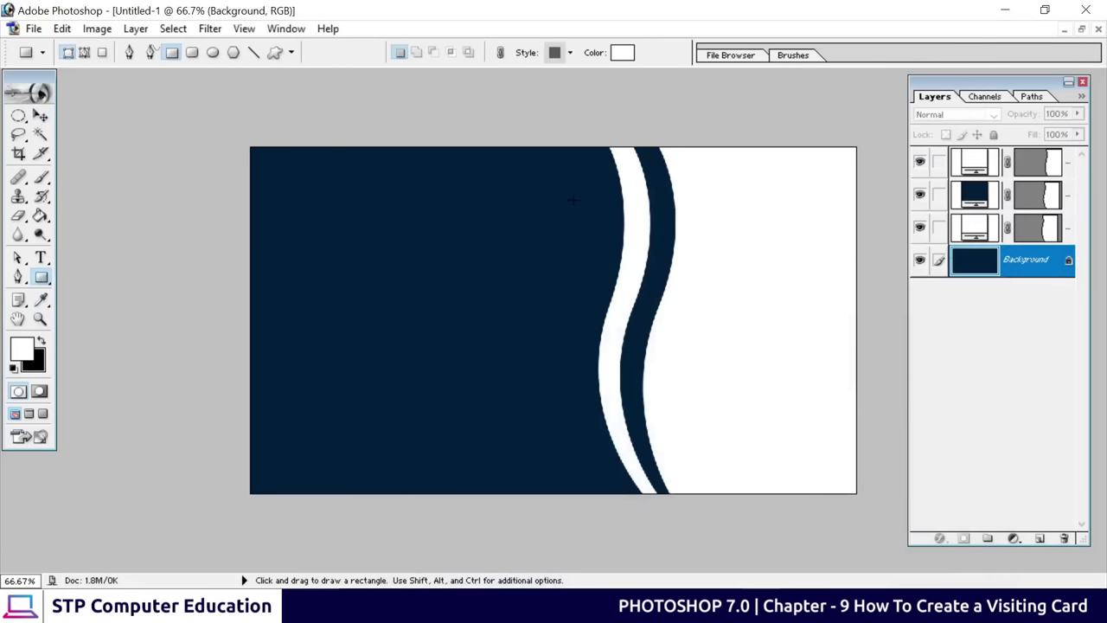
Draw a wide Shape 2 rectangle from left of the waves to the card's right edge
left_click_drag(573, 200, 856, 251)
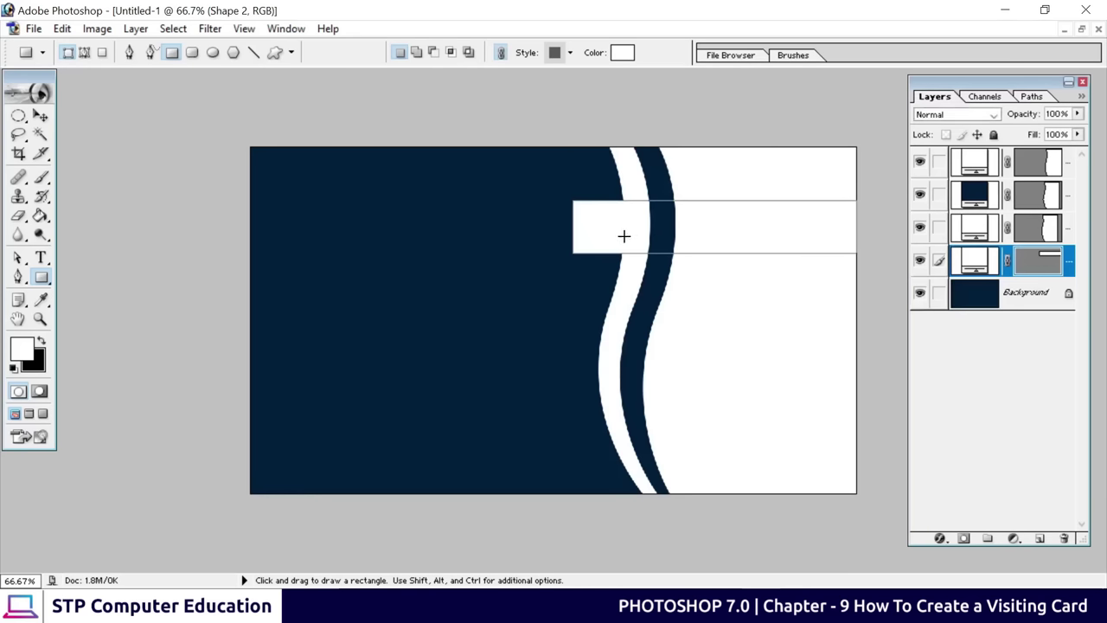
Fill the new rectangle with light blue 009CED
left_click(623, 54)
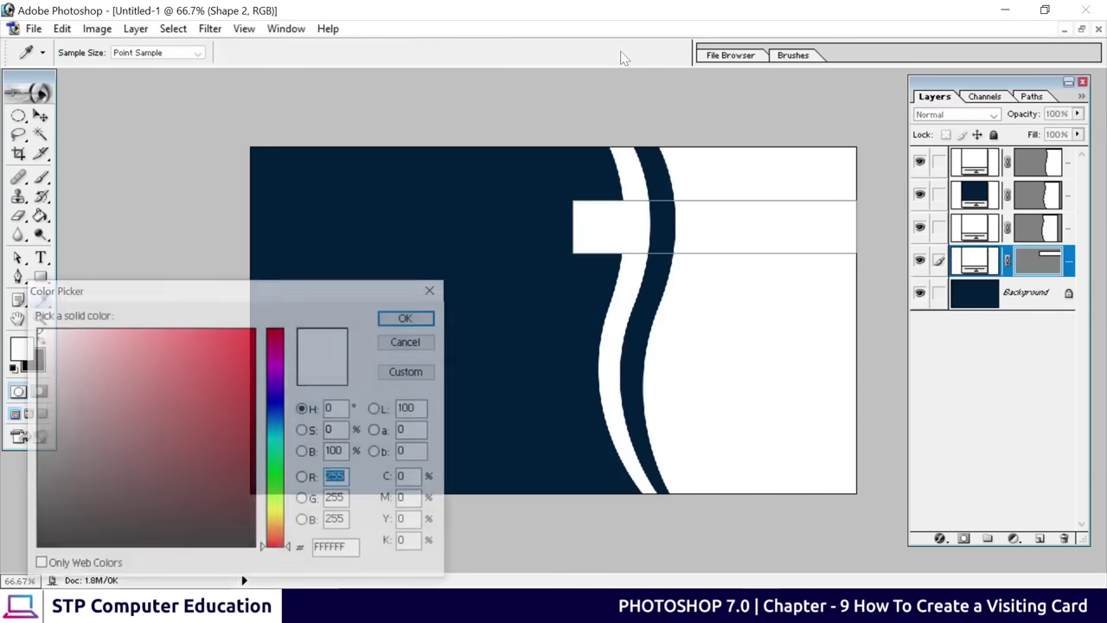
left_click_drag(339, 291, 640, 174)
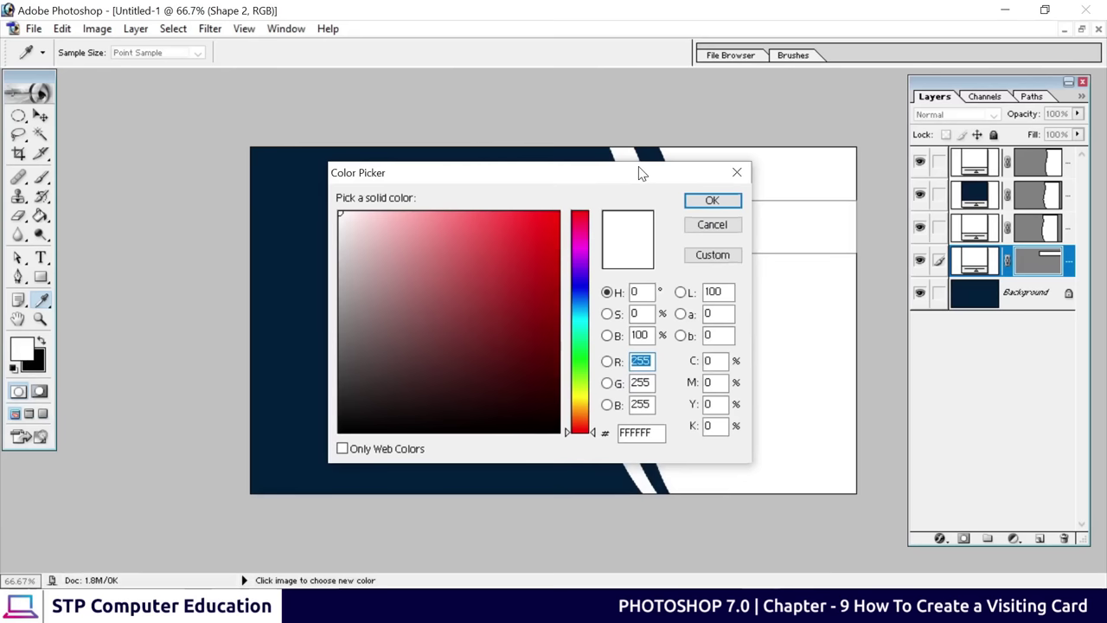
left_click(585, 313)
left_click_drag(584, 318, 585, 309)
left_click_drag(559, 215, 563, 230)
left_click(712, 200)
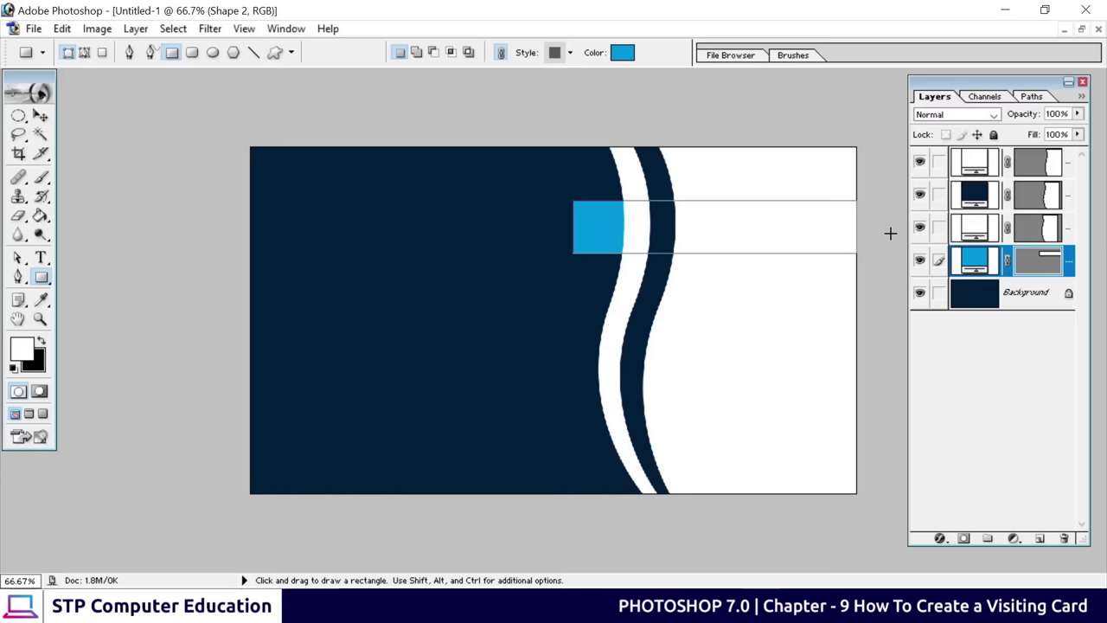
Move the Shape 2 layer to the top of the Layers panel, above the wave layers
left_click_drag(975, 266, 977, 162)
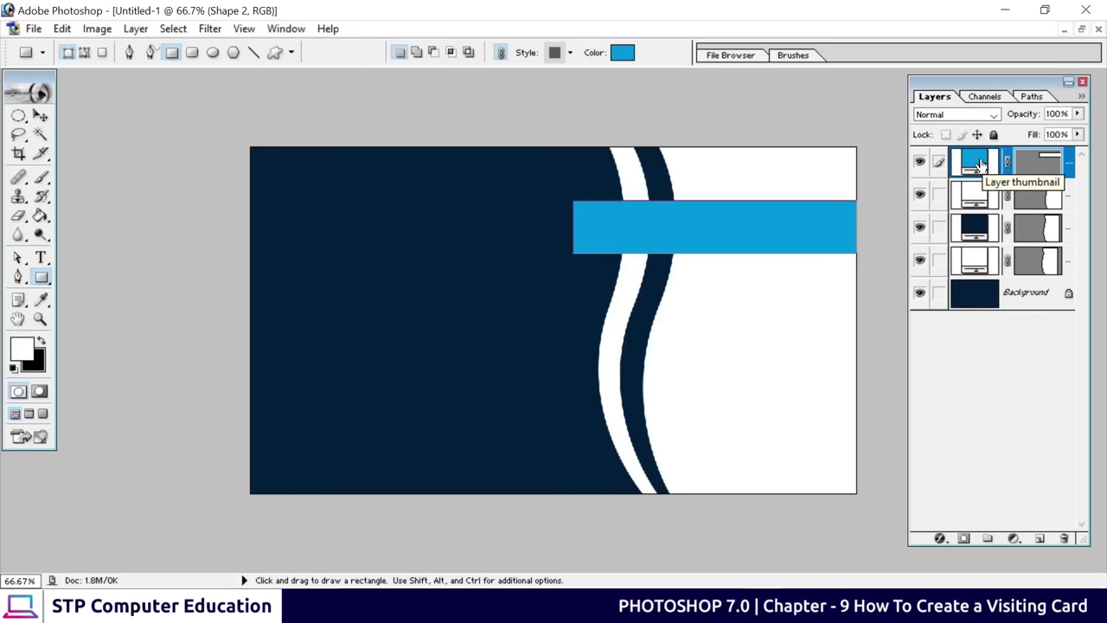
key("ctrl")
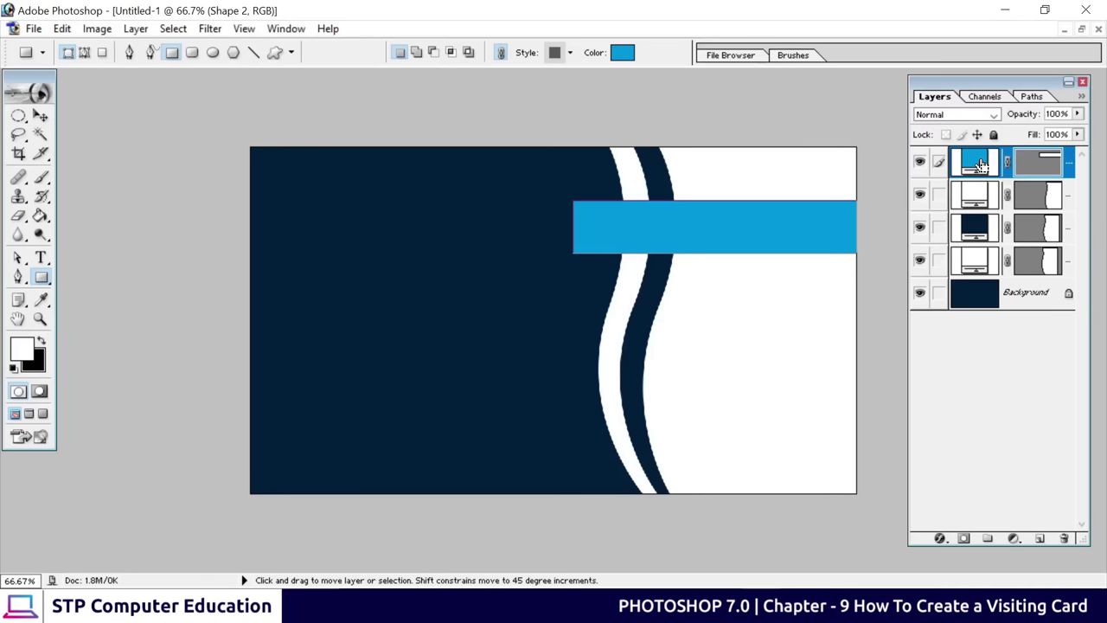
key("ctrl+z")
key("ctrl+z")
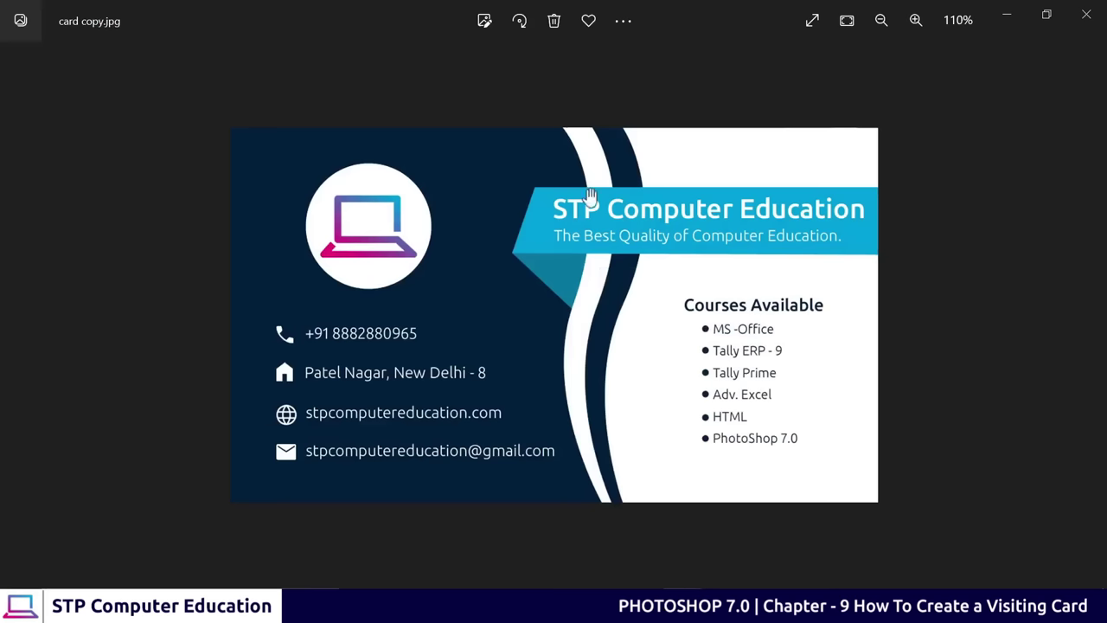
left_click(1017, 16)
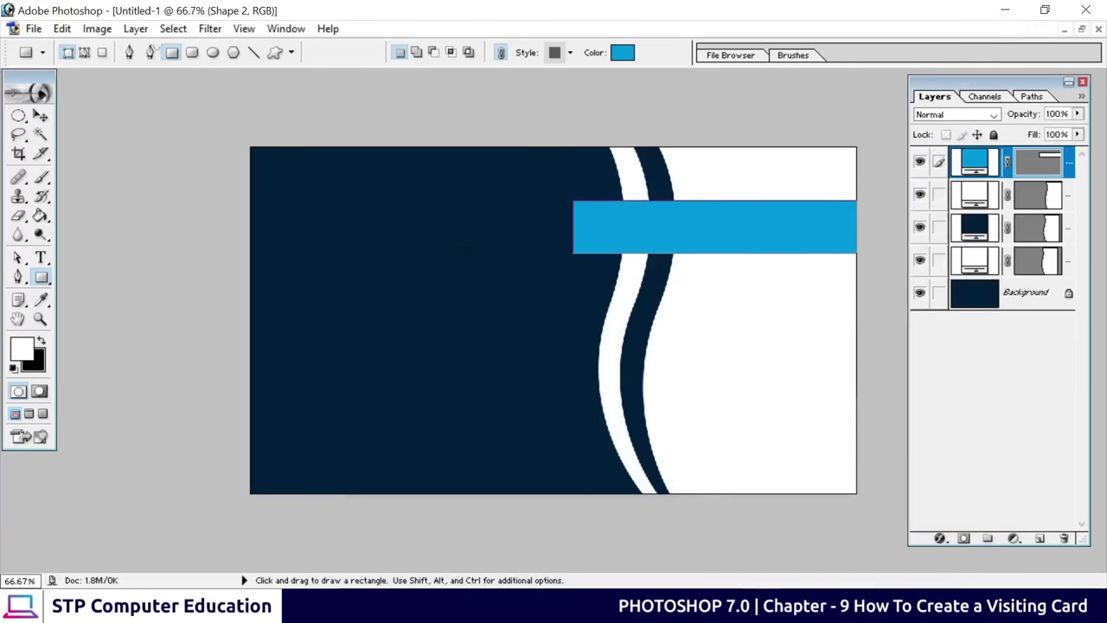
Pull the blue banner's lower-left anchor leftward to give its left end a slant
left_click(17, 257)
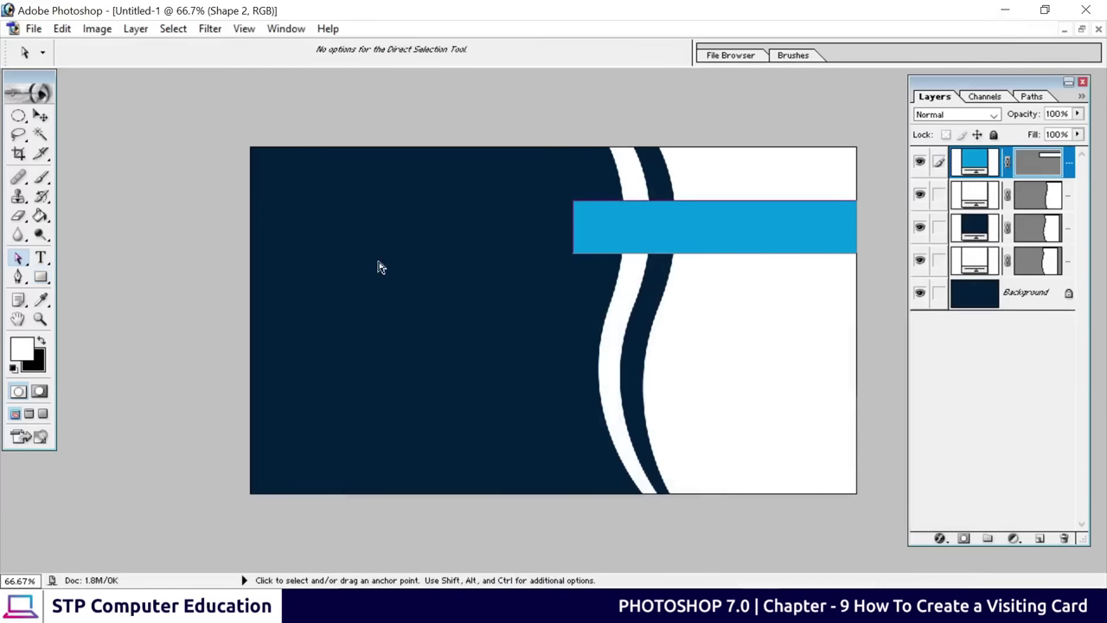
left_click(569, 255)
left_click_drag(572, 256, 546, 253)
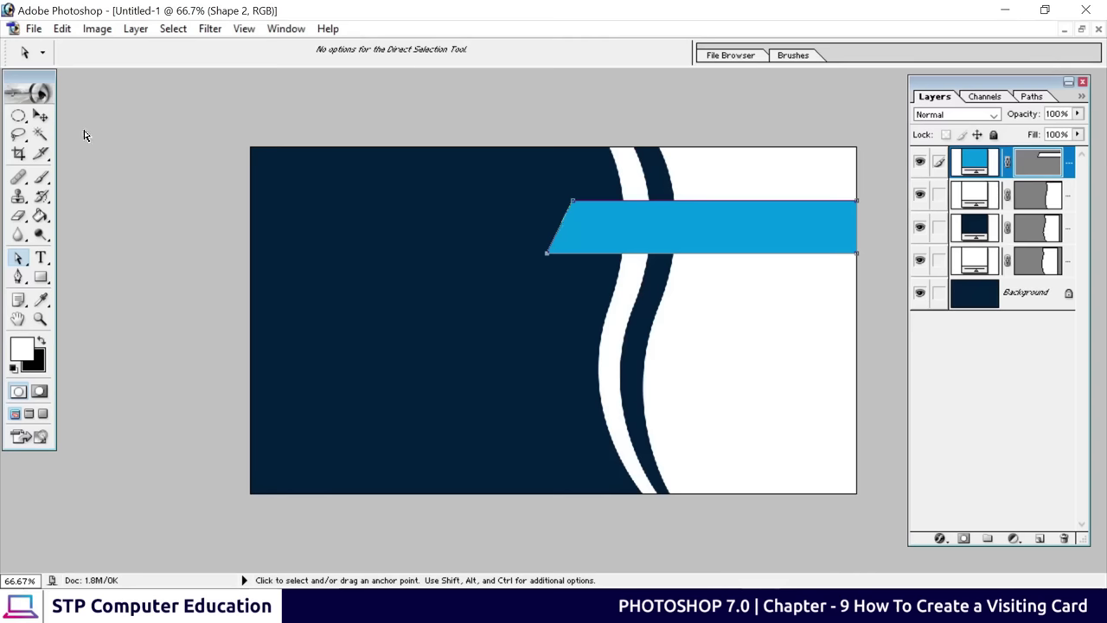
left_click(41, 115)
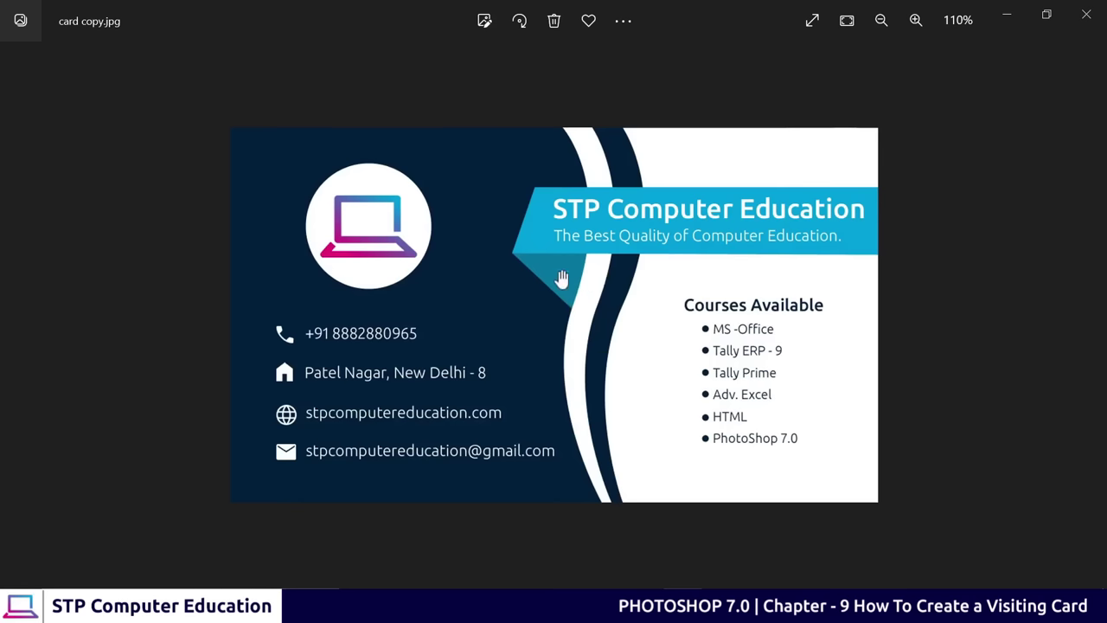
left_click(1006, 16)
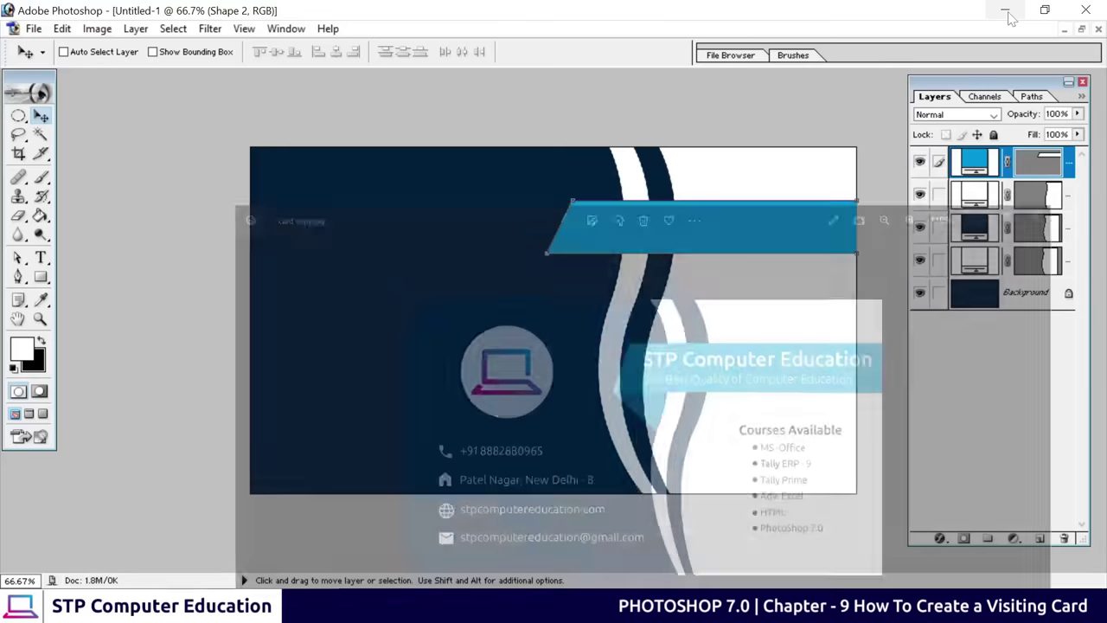
Zoom the card to 100% with Ctrl++ to focus on the banner's slanted left end
left_click(19, 276)
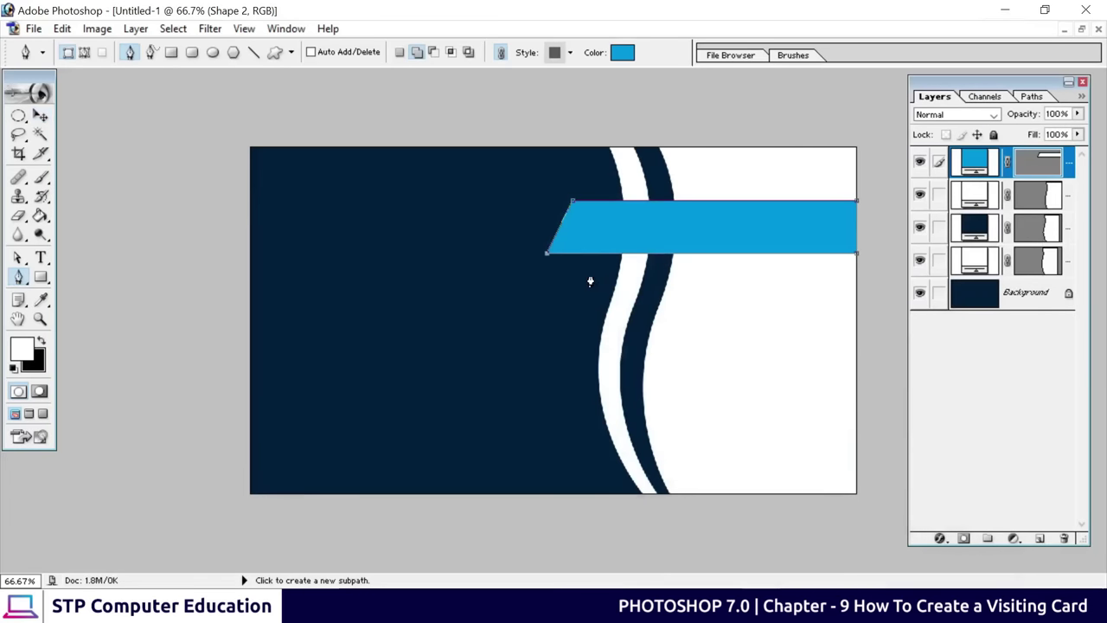
key("ctrl+plus")
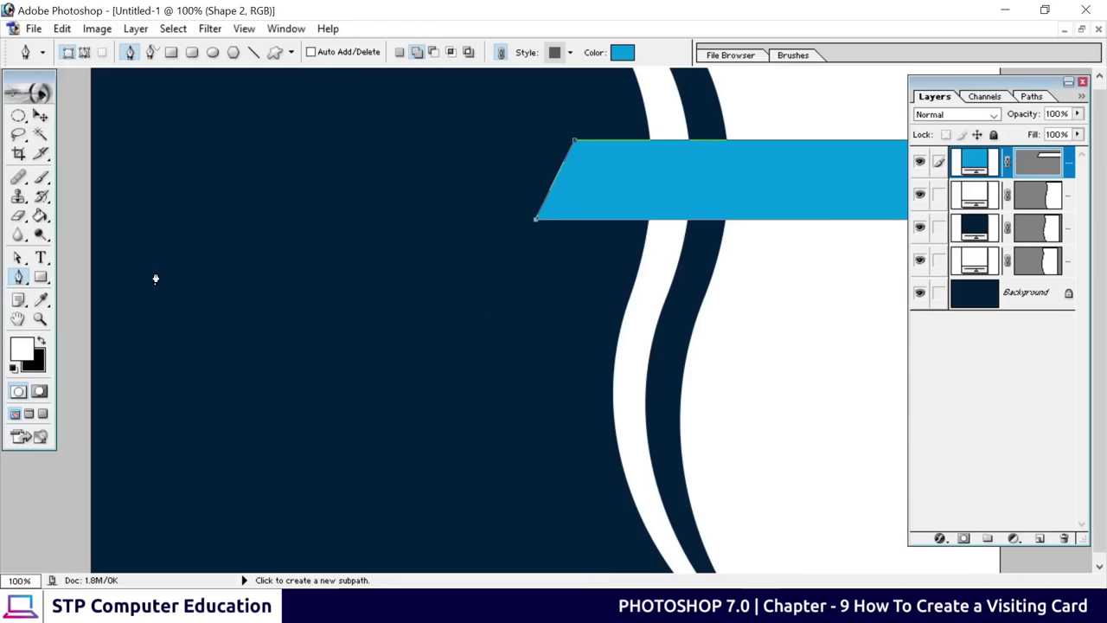
left_click(40, 277)
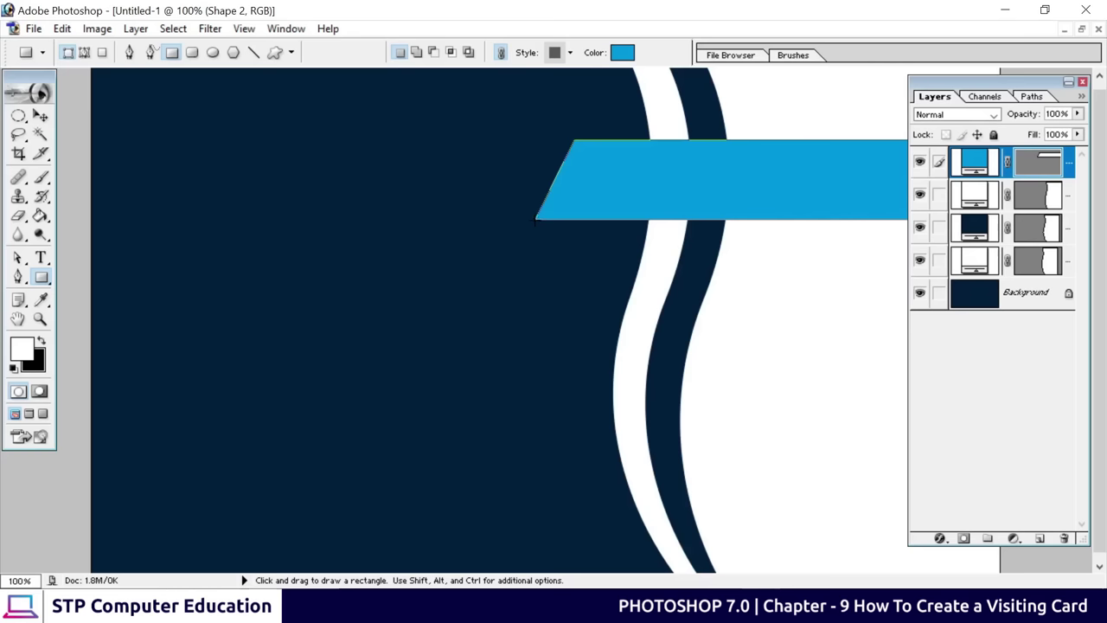
Draw a small rectangle under the banner's left end and fill it dark teal 0270A9
left_click_drag(535, 220, 653, 294)
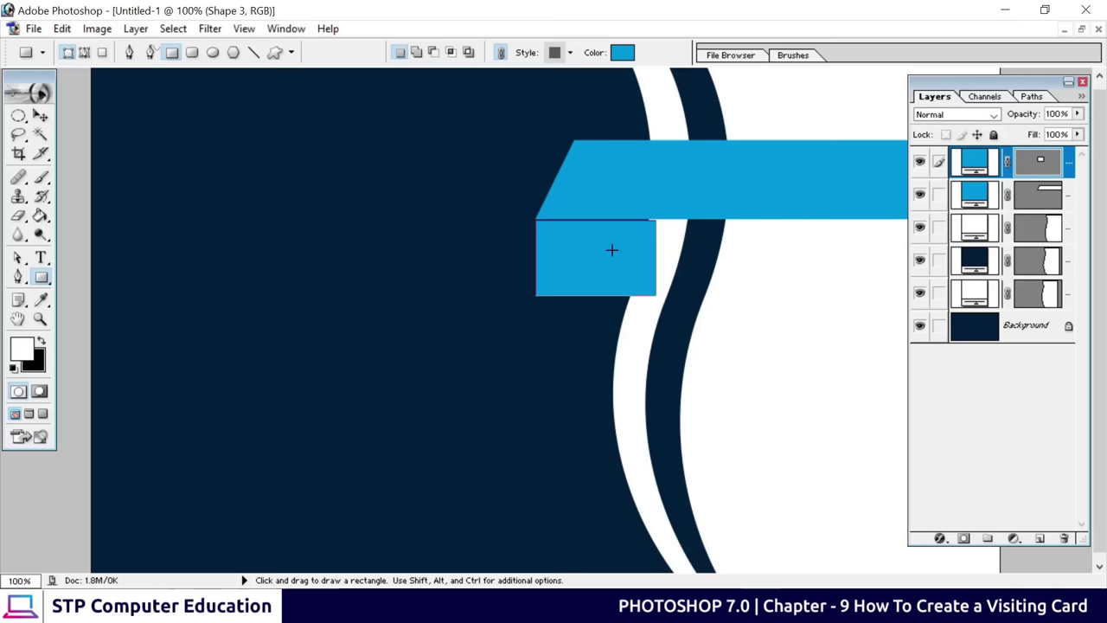
left_click(622, 52)
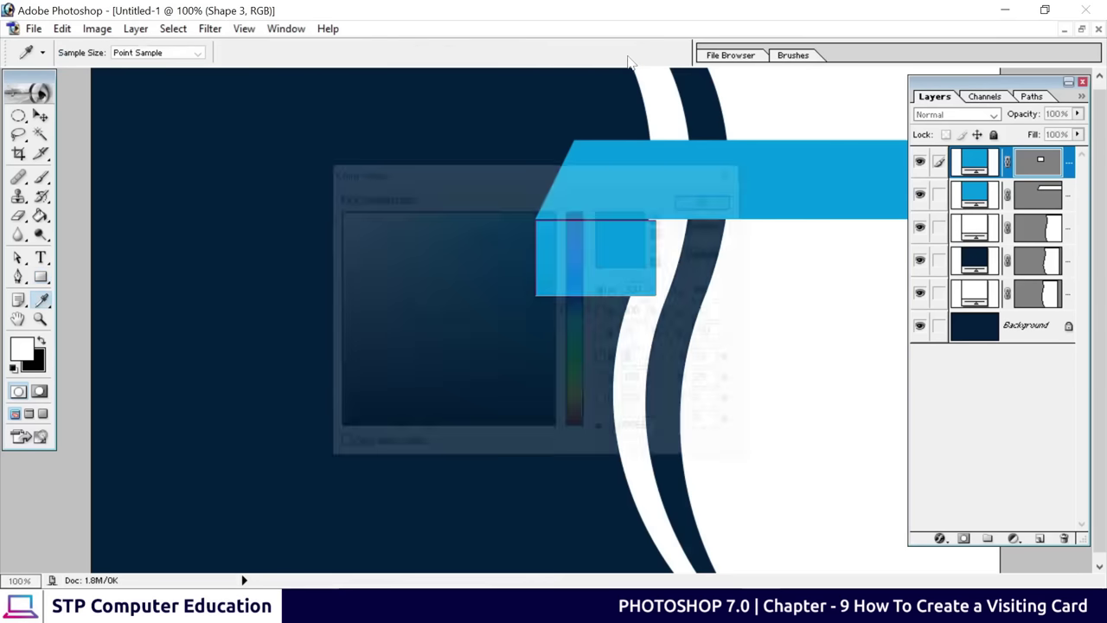
left_click(554, 265)
left_click_drag(555, 266, 554, 287)
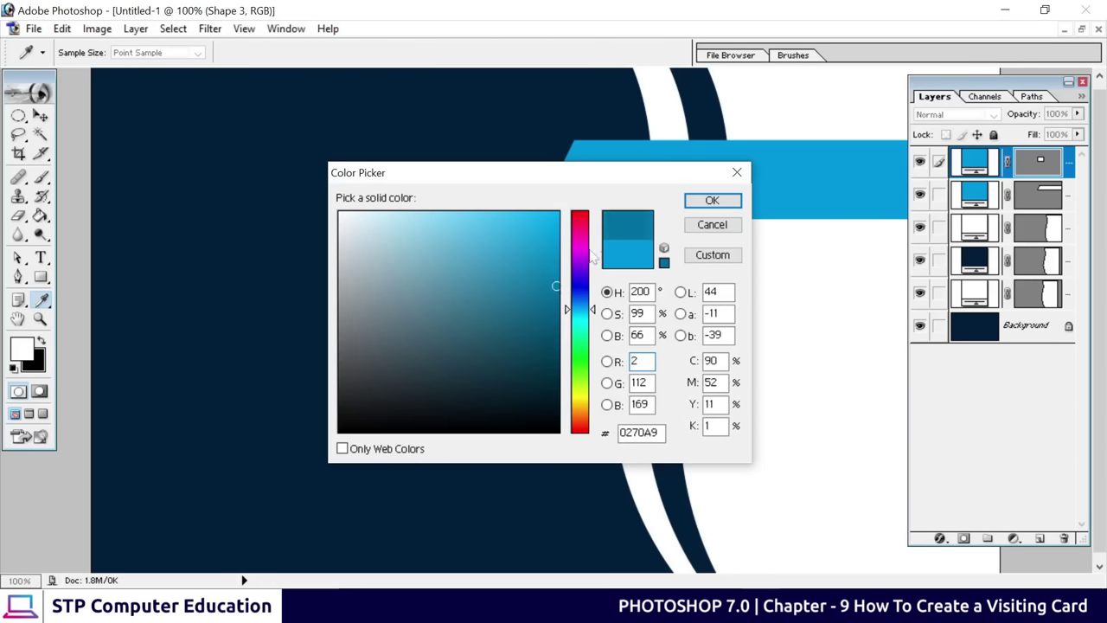
left_click(712, 200)
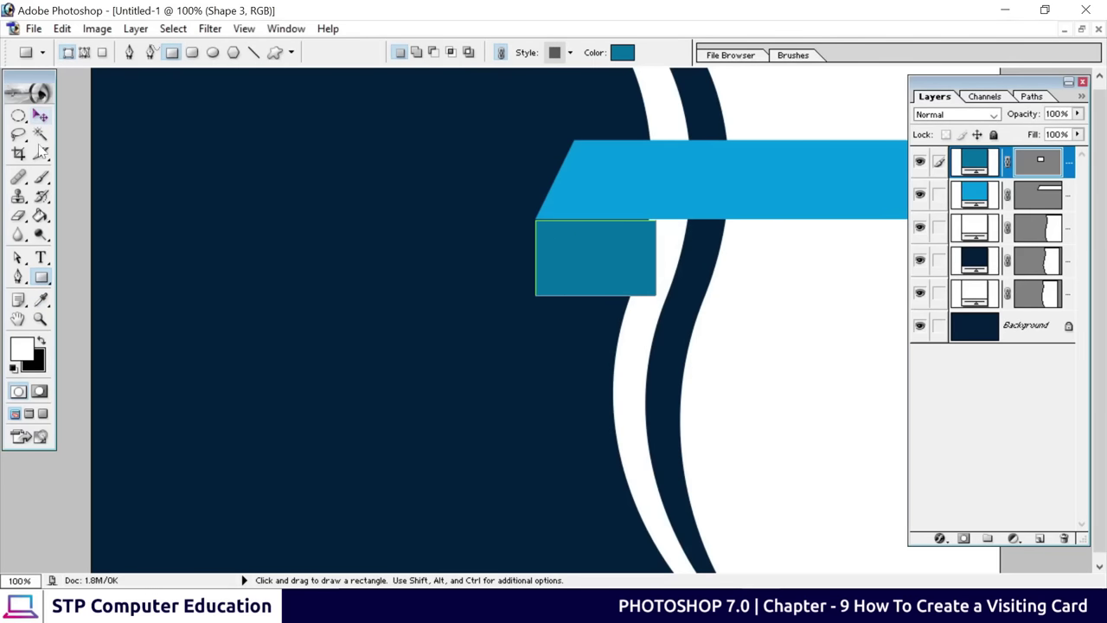
left_click(19, 260)
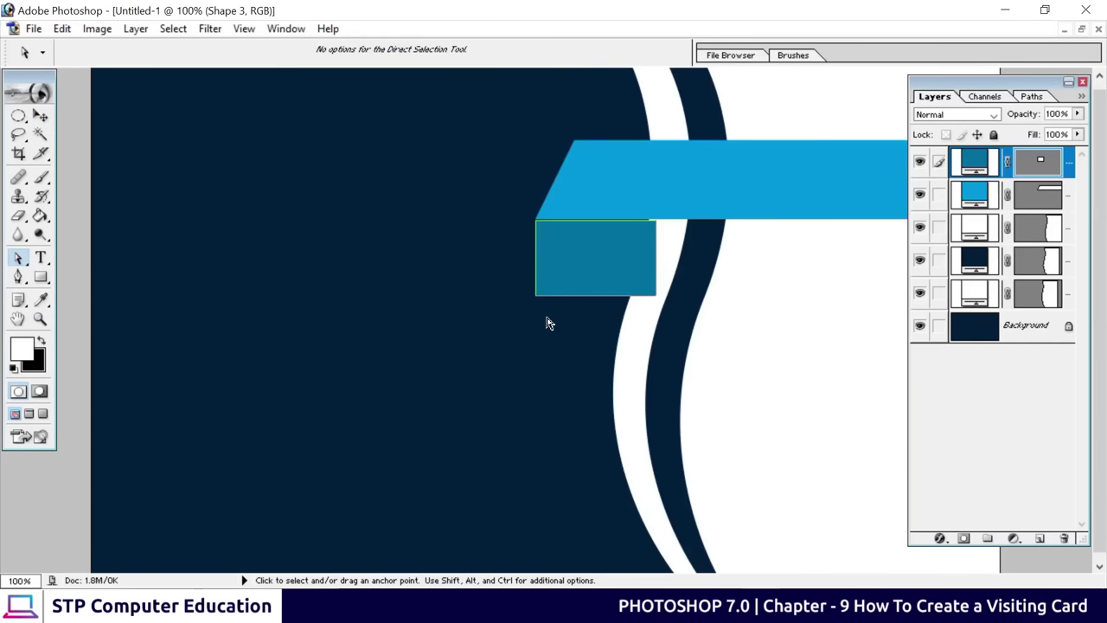
Delete the rectangle's bottom-left anchor and pull the bottom-right anchor down-left to form a triangle
left_click_drag(504, 272, 538, 301)
right_click(538, 302)
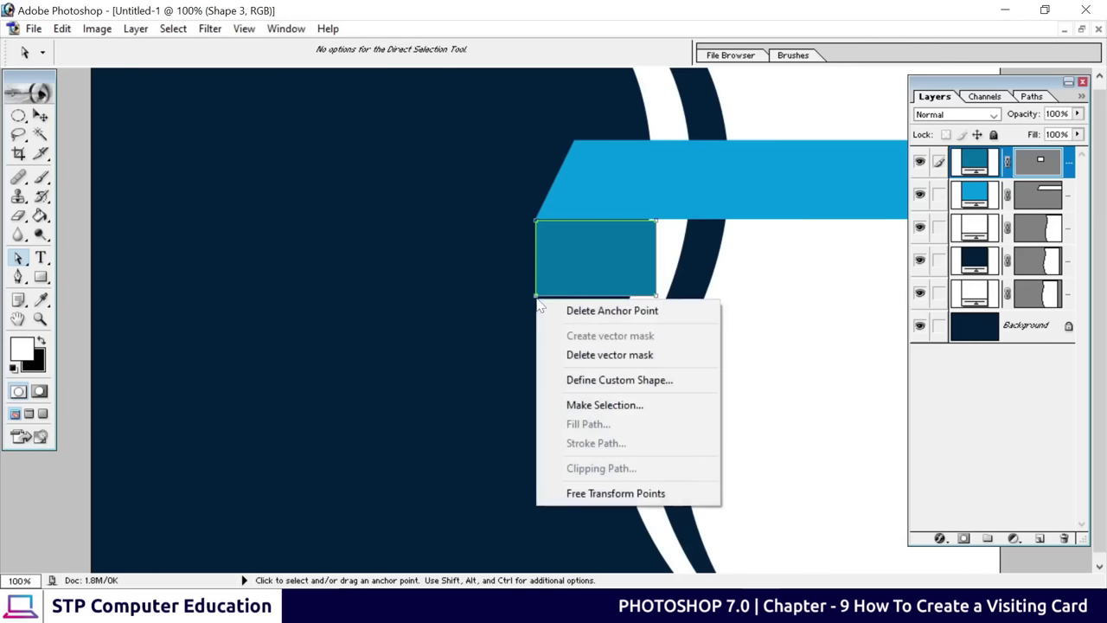
left_click(596, 312)
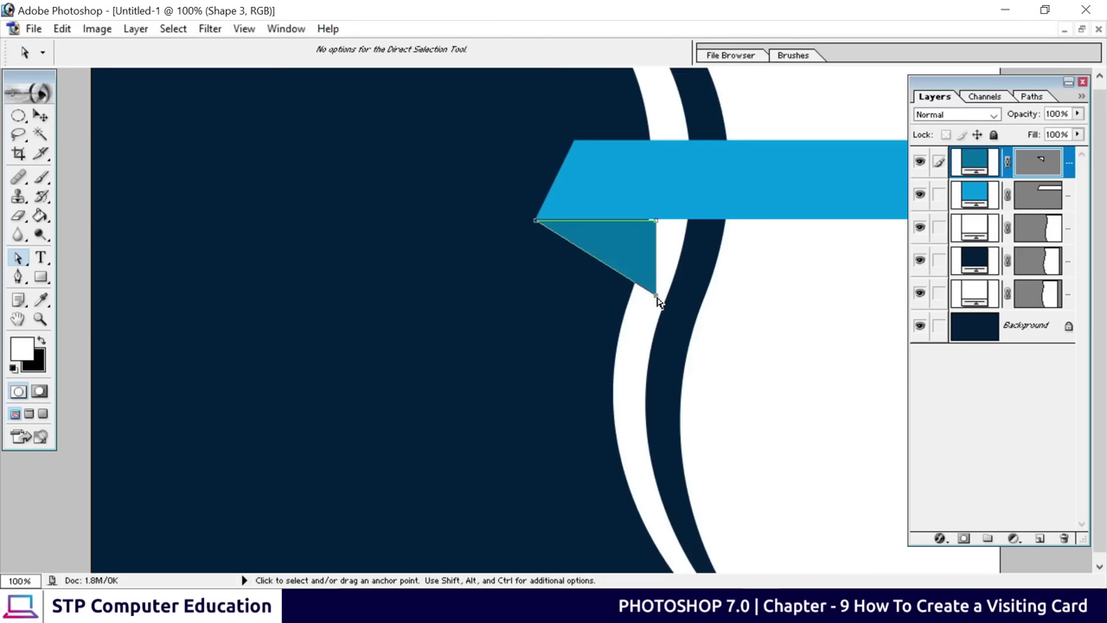
left_click_drag(657, 296, 642, 318)
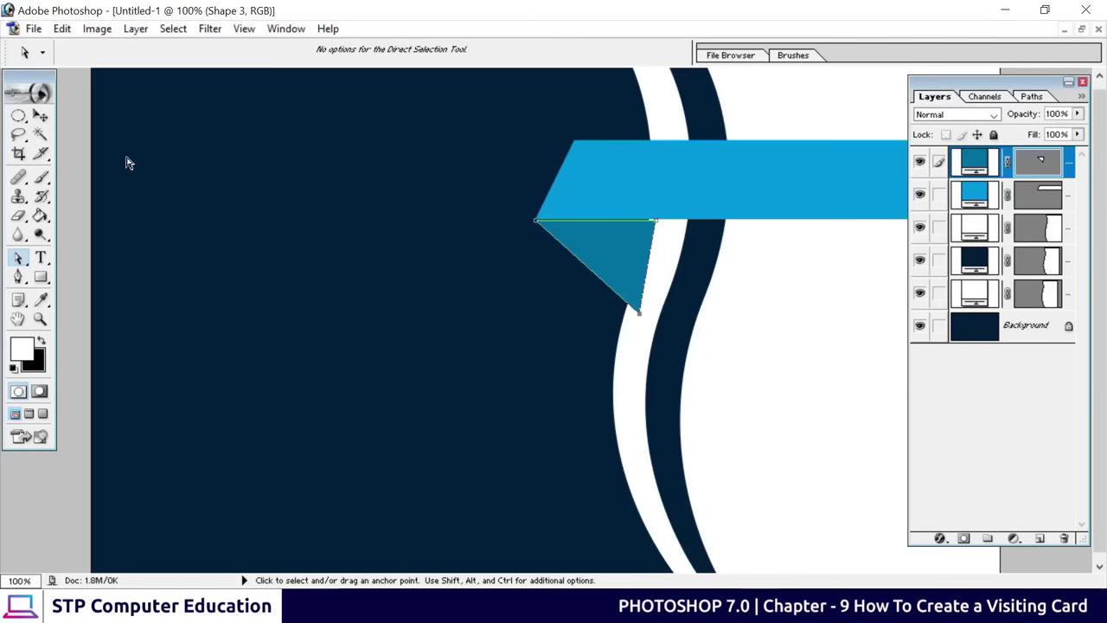
left_click(40, 115)
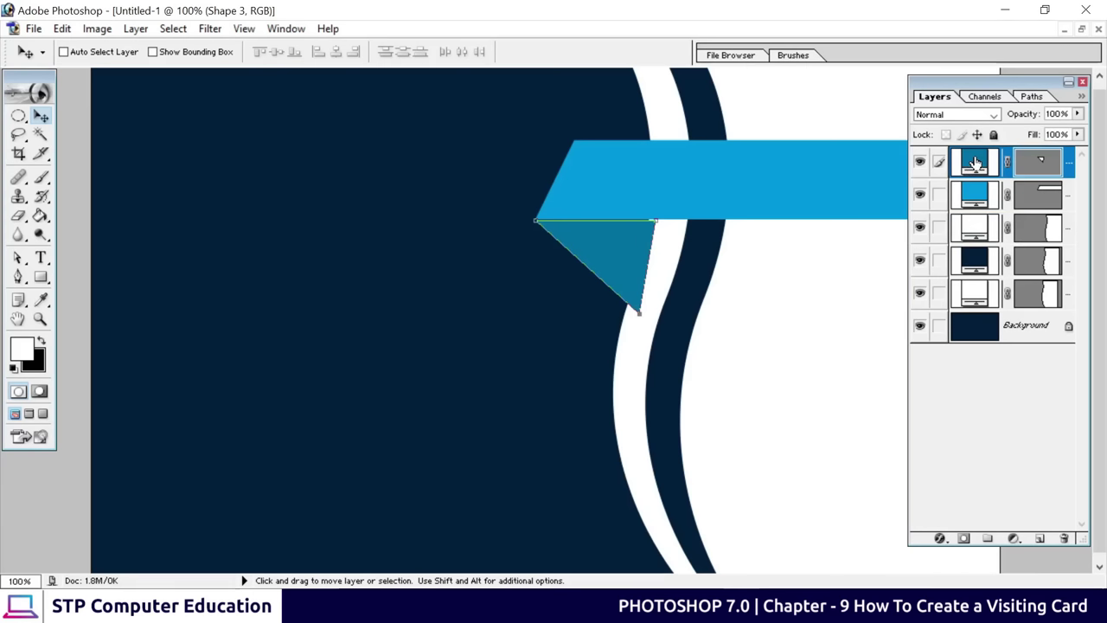
Move the Shape 3 triangle layer to just above Background, then zoom out to the whole card
left_click_drag(974, 163, 975, 300)
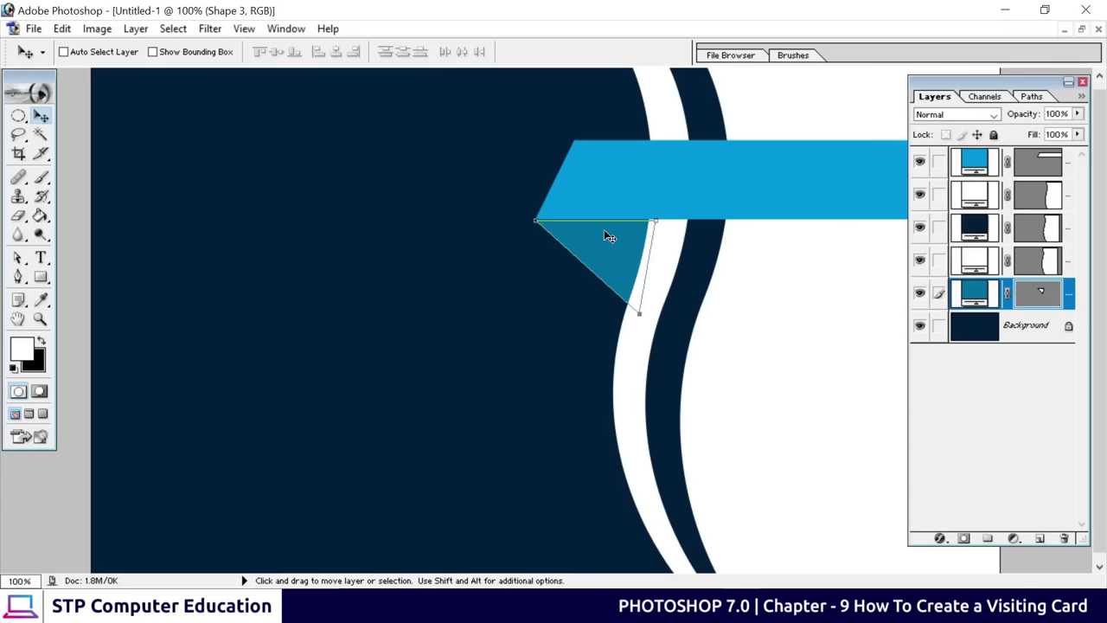
right_click(462, 311)
left_click(499, 318)
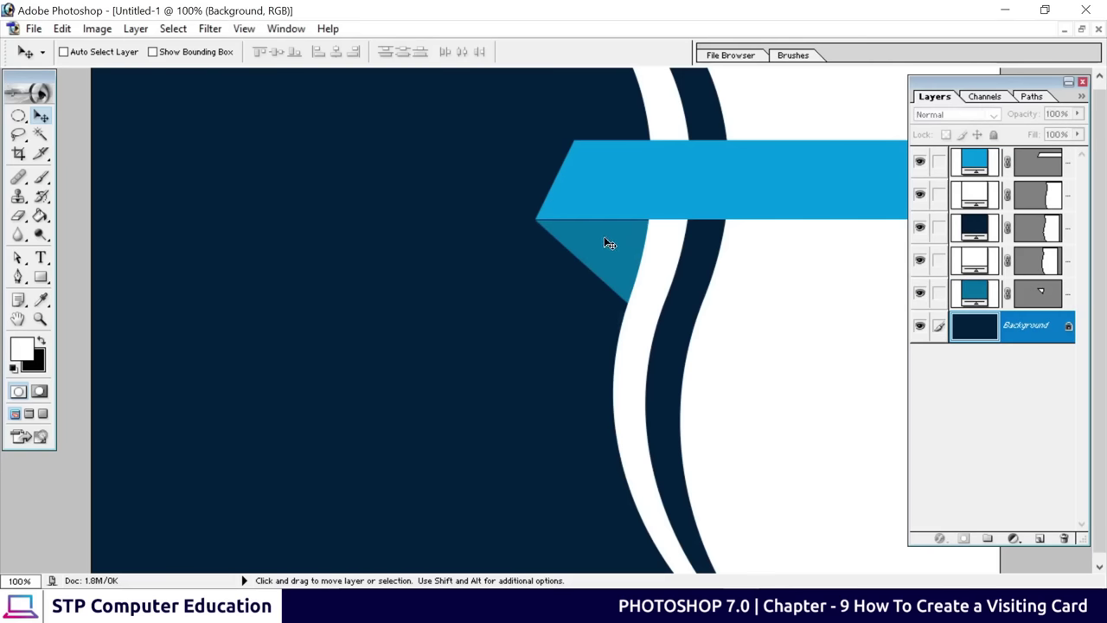
key("ctrl+z")
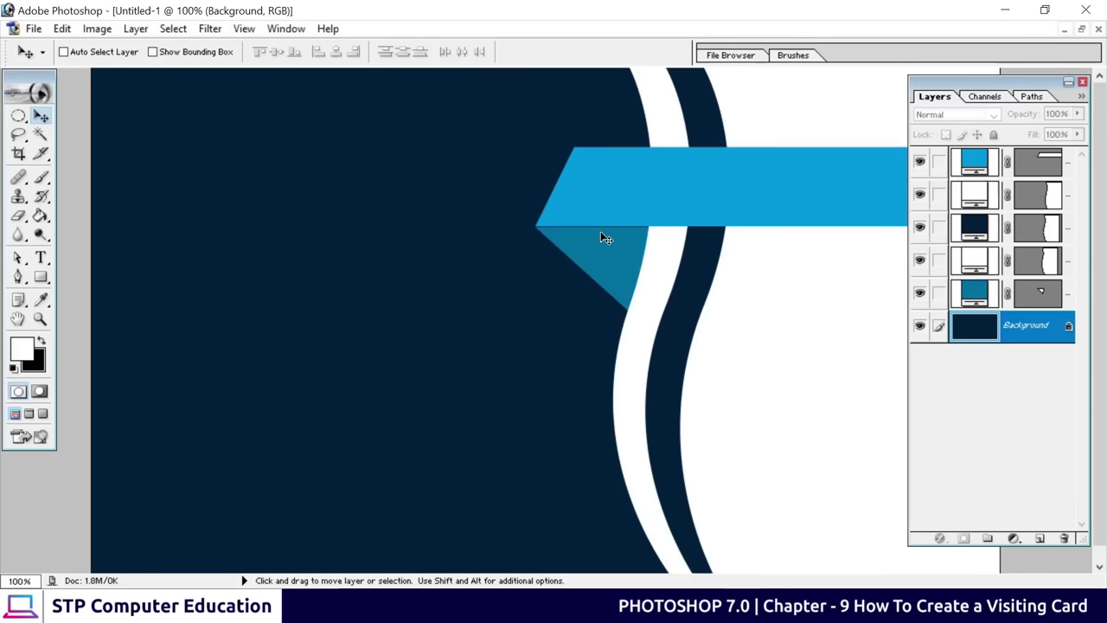
left_click(976, 298)
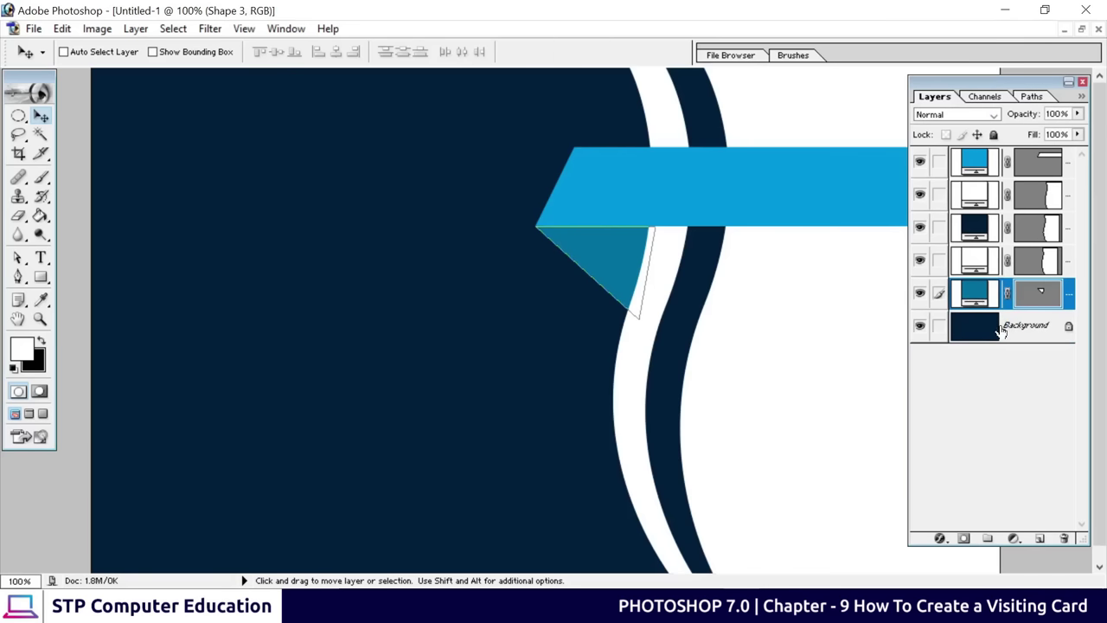
left_click_drag(1000, 331, 424, 348)
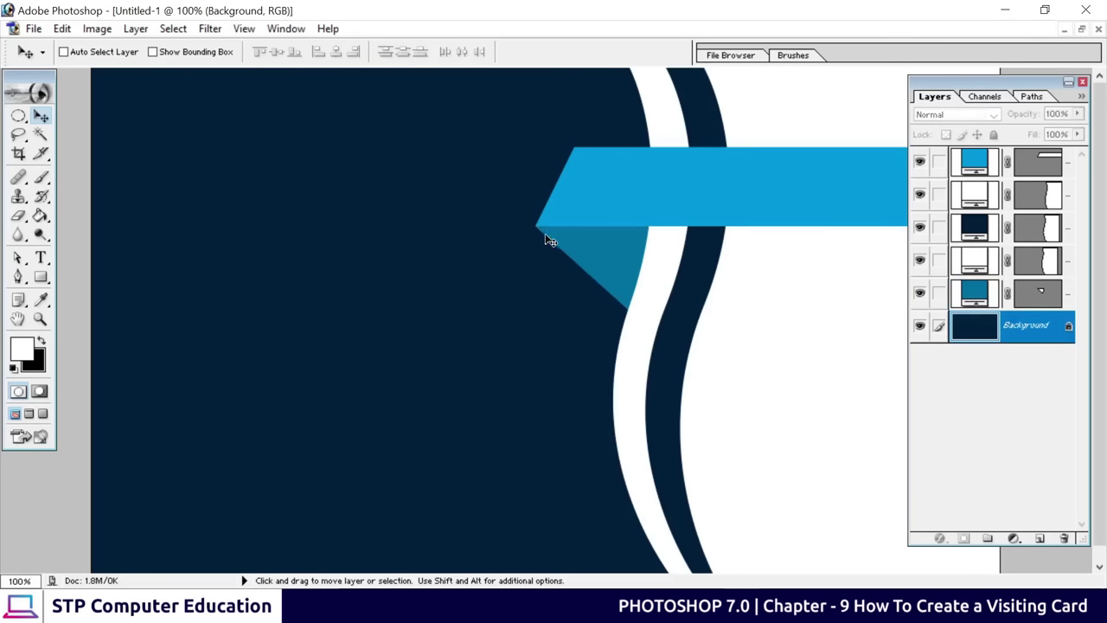
key("ctrl+minus")
key("ctrl+minus")
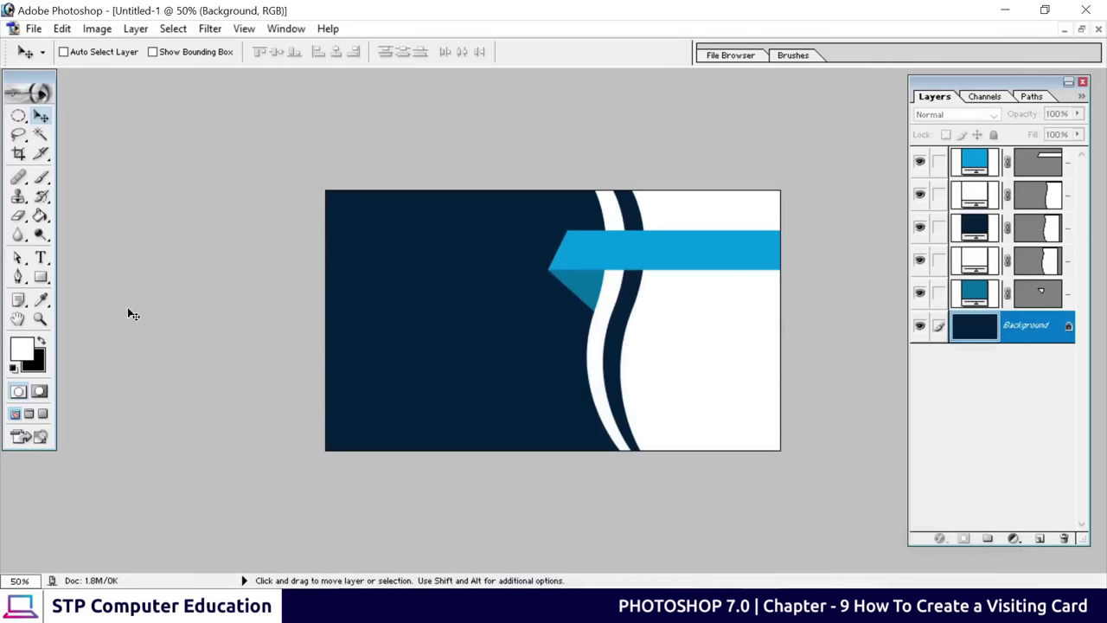
Add the white text 'Computer Education' on the card
left_click(41, 257)
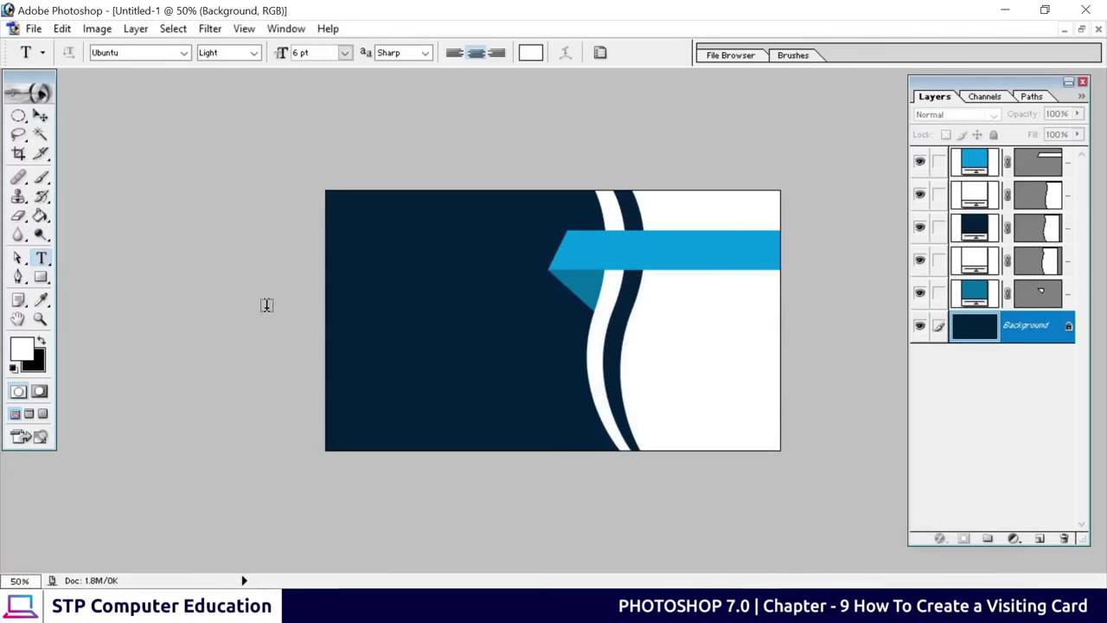
left_click(359, 313)
type("Computer Education")
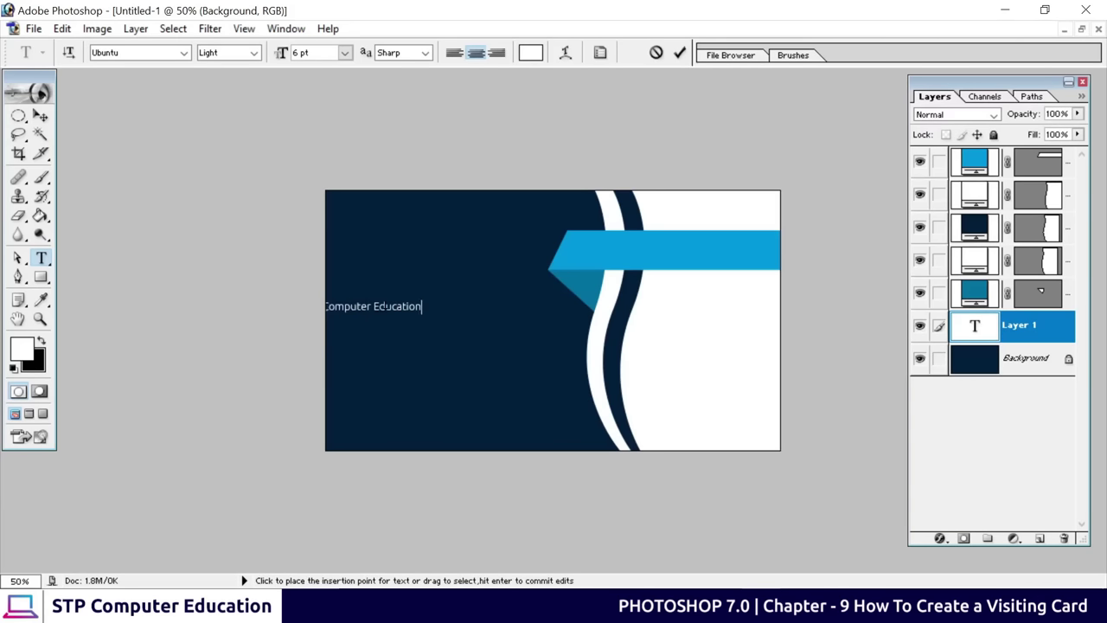
left_click(41, 115)
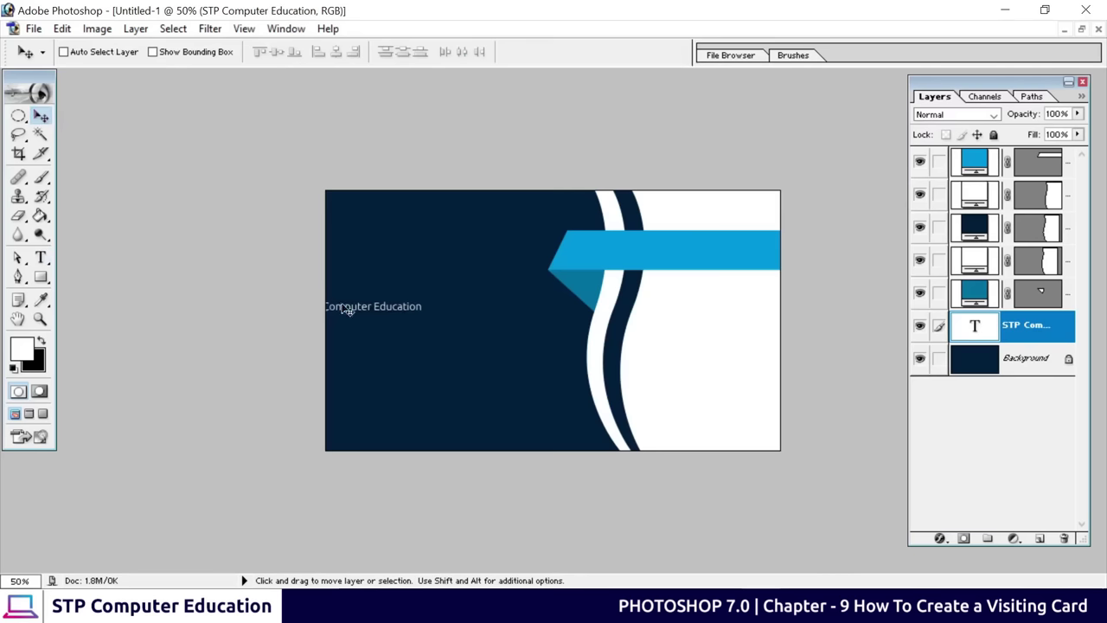
left_click_drag(374, 316, 437, 326)
Bring the heading's type layer to the top and position it on the blue banner
key("ctrl+plus")
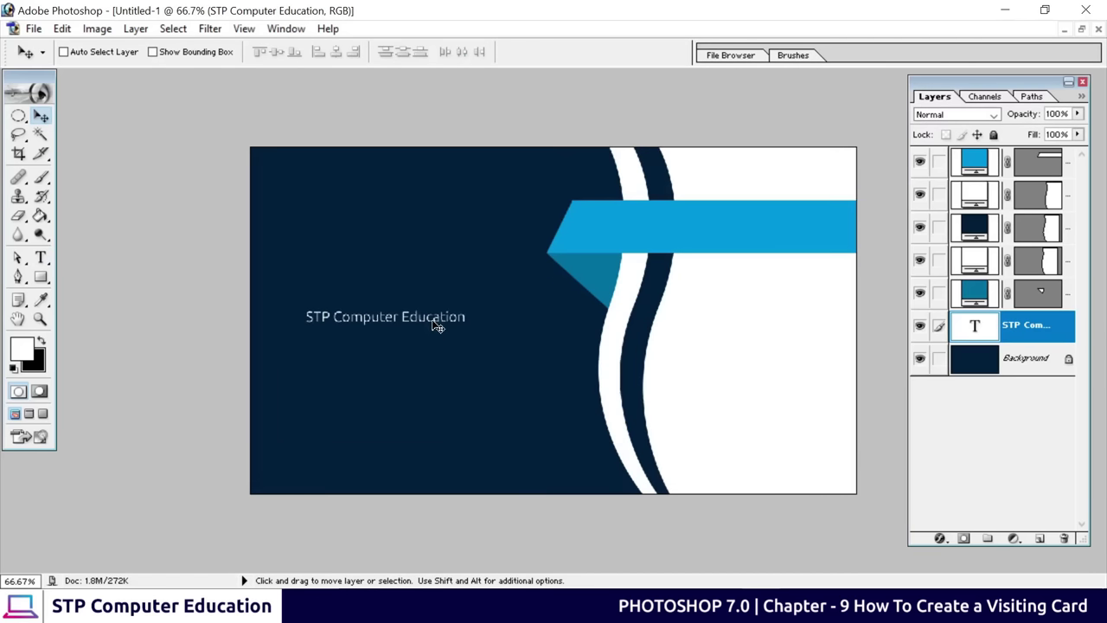
key("ctrl+plus")
key("ctrl+minus")
left_click_drag(463, 326, 607, 228)
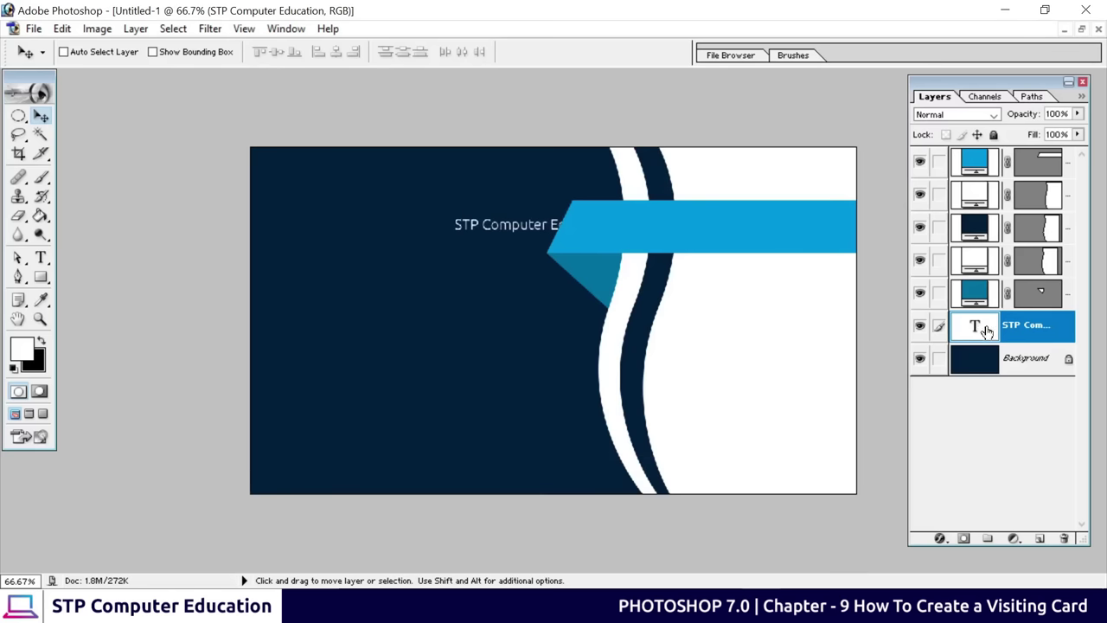
left_click_drag(986, 331, 987, 160)
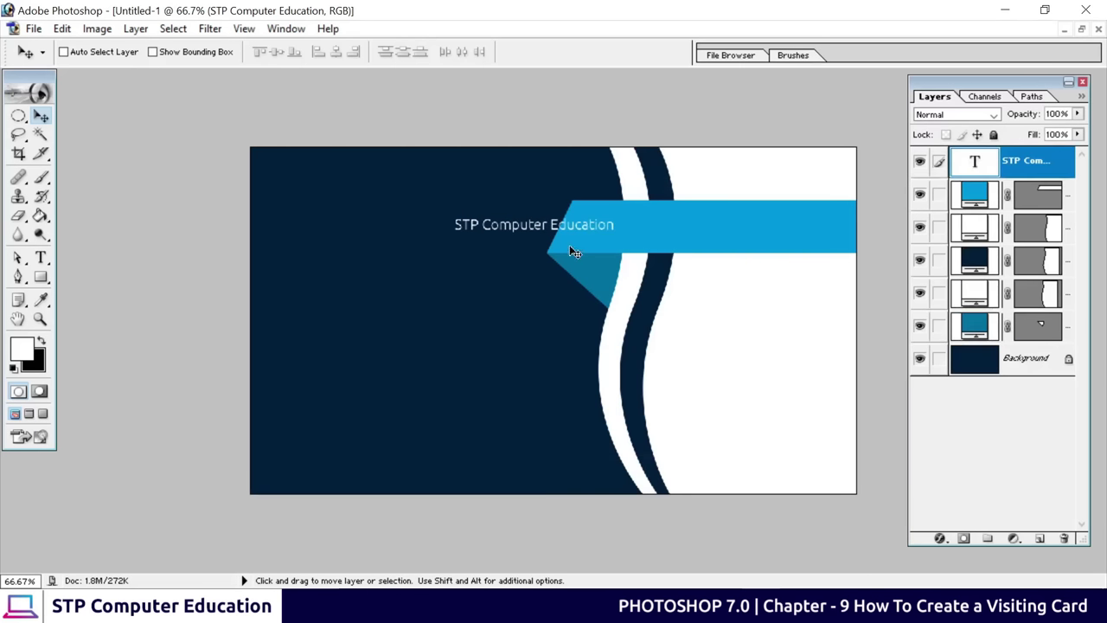
left_click_drag(529, 230, 699, 227)
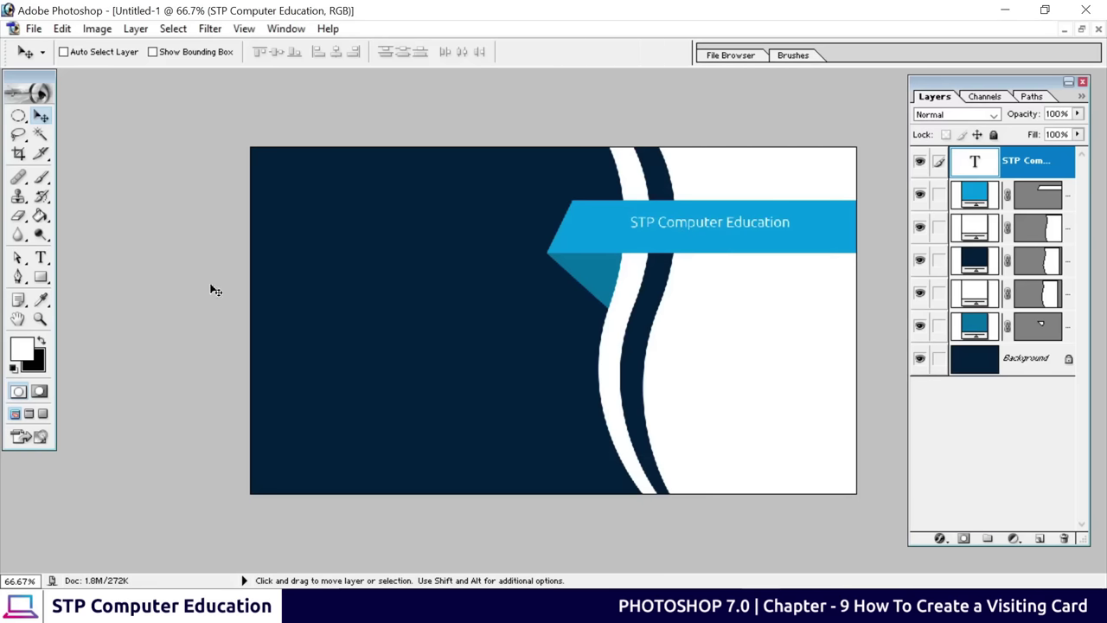
Scale the 'STP Computer Education' heading up to about 156%
key("ctrl+t")
left_click_drag(790, 227, 840, 309)
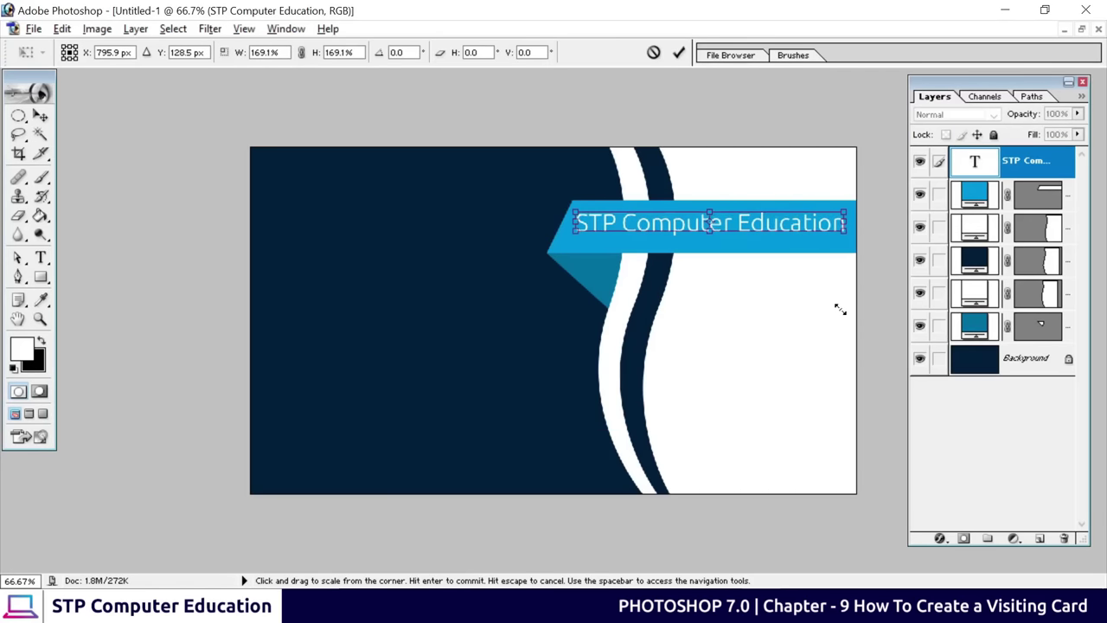
left_click(681, 52)
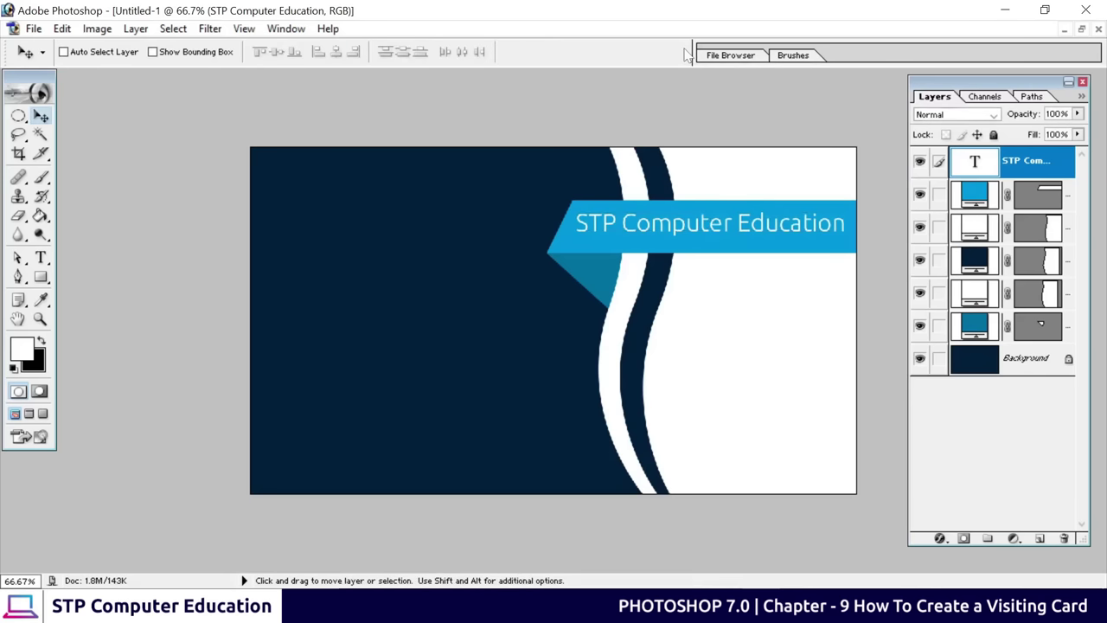
Change the heading's font style to Medium
left_click(40, 257)
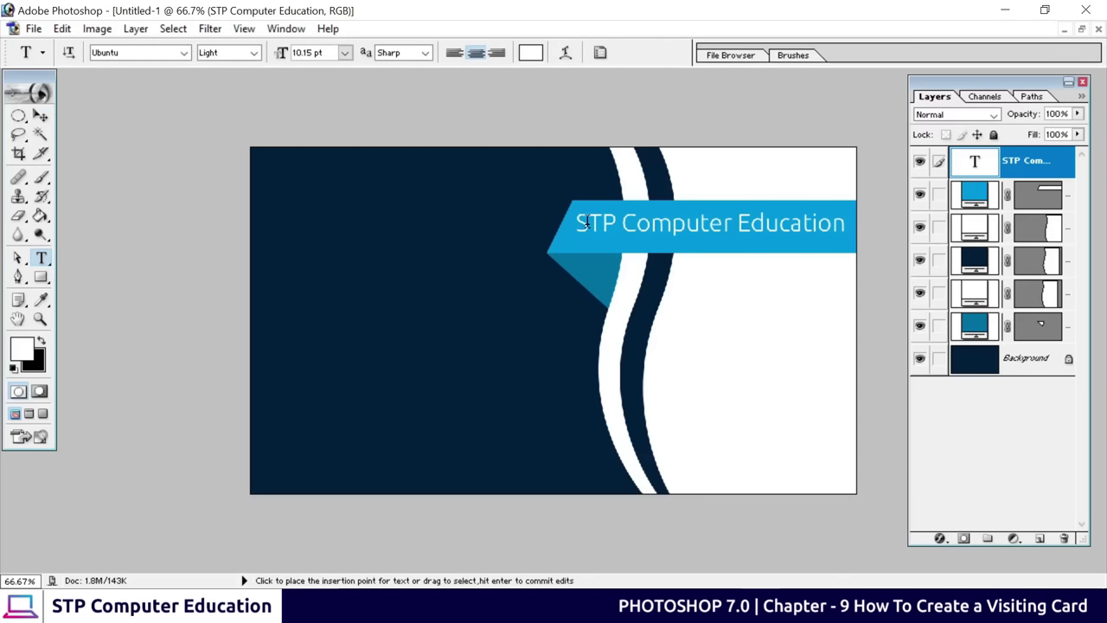
left_click_drag(580, 223, 686, 227)
key("ctrl+a")
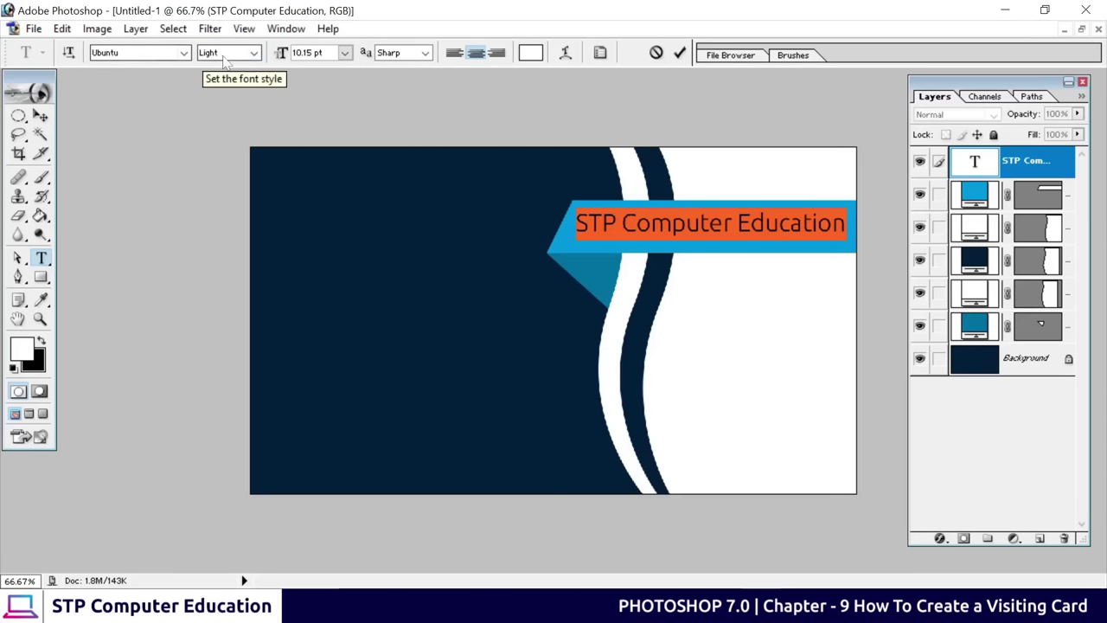
left_click(254, 53)
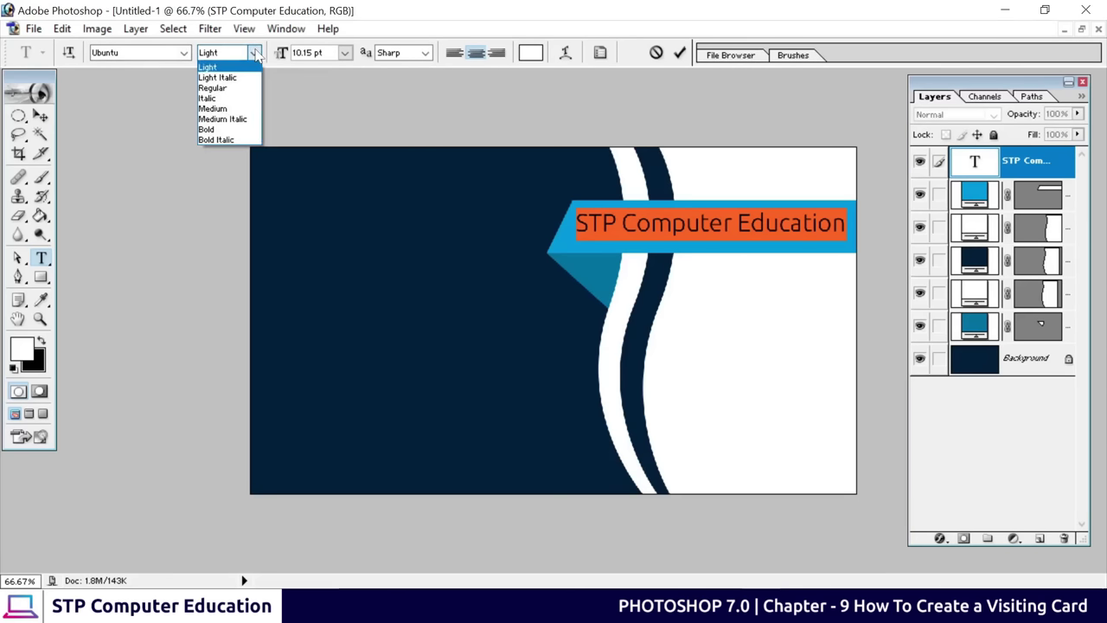
left_click(233, 113)
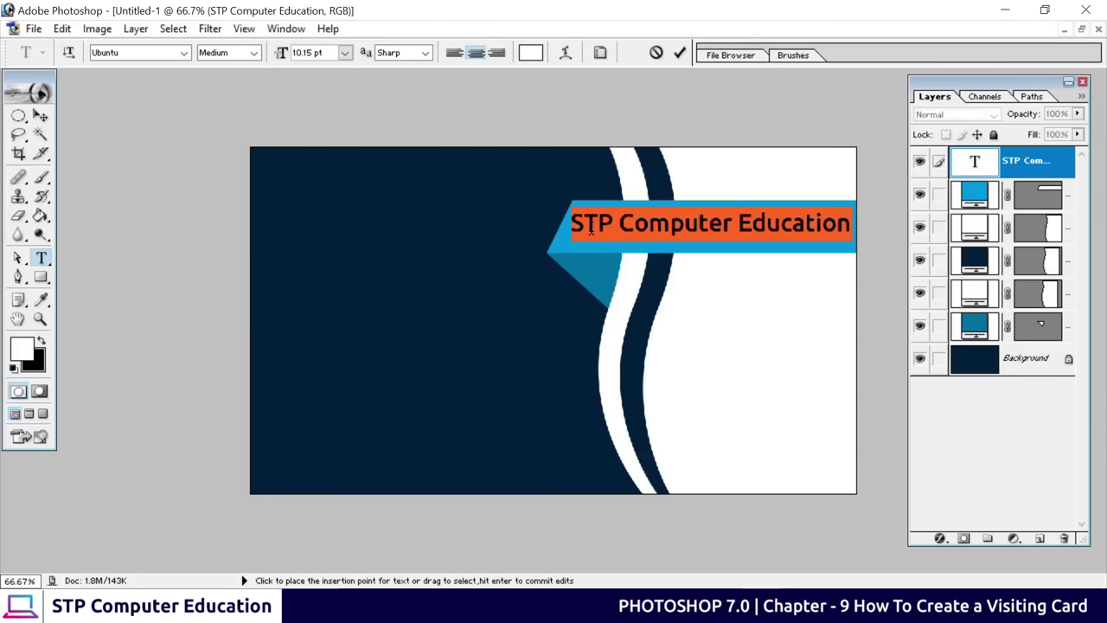
left_click(681, 53)
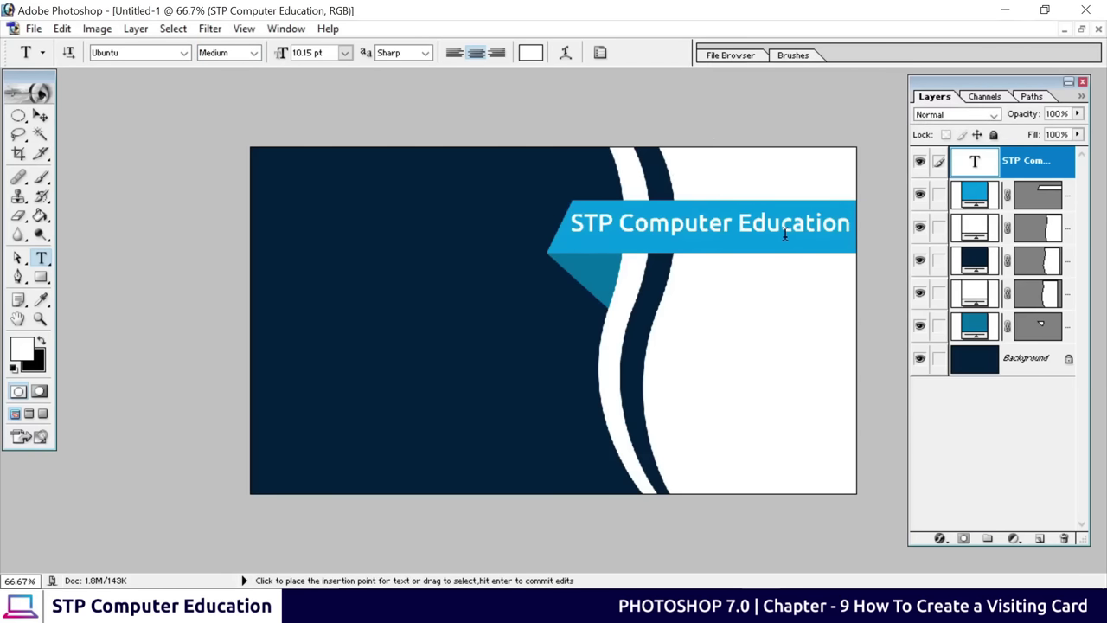
Shrink the heading to 96.6% and nudge it up and left to fit the banner
left_click(40, 117)
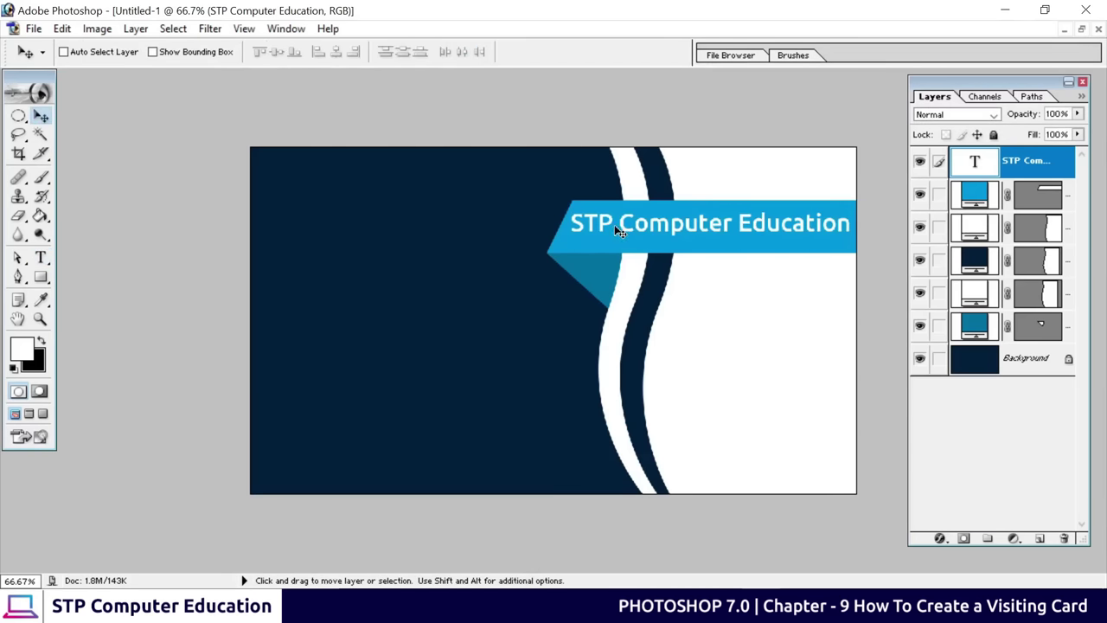
key("ctrl+t")
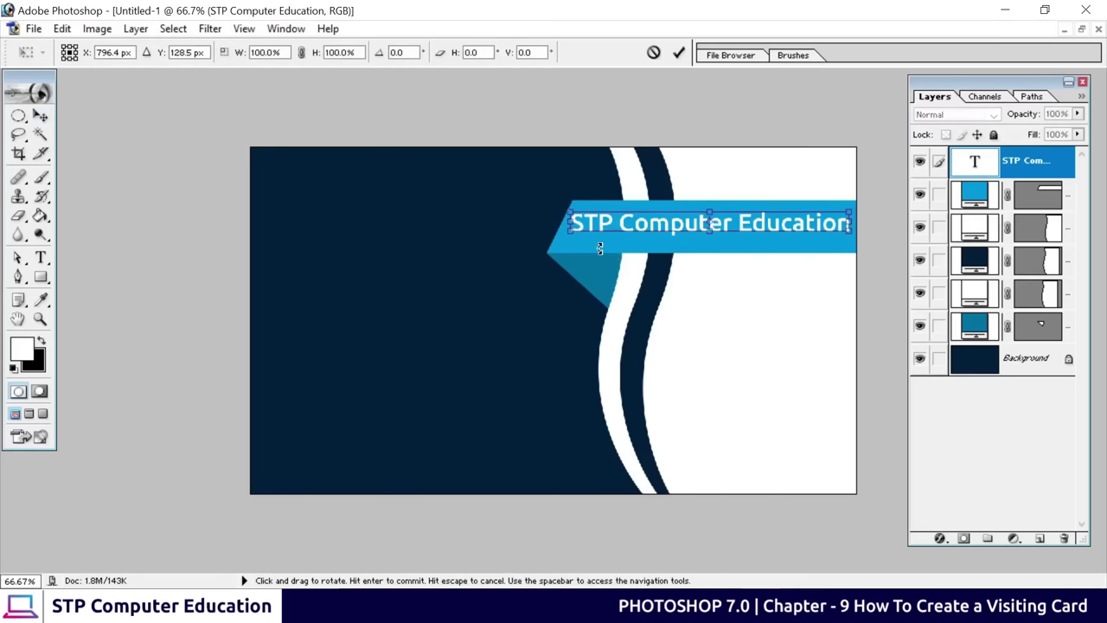
left_click_drag(569, 235, 580, 233)
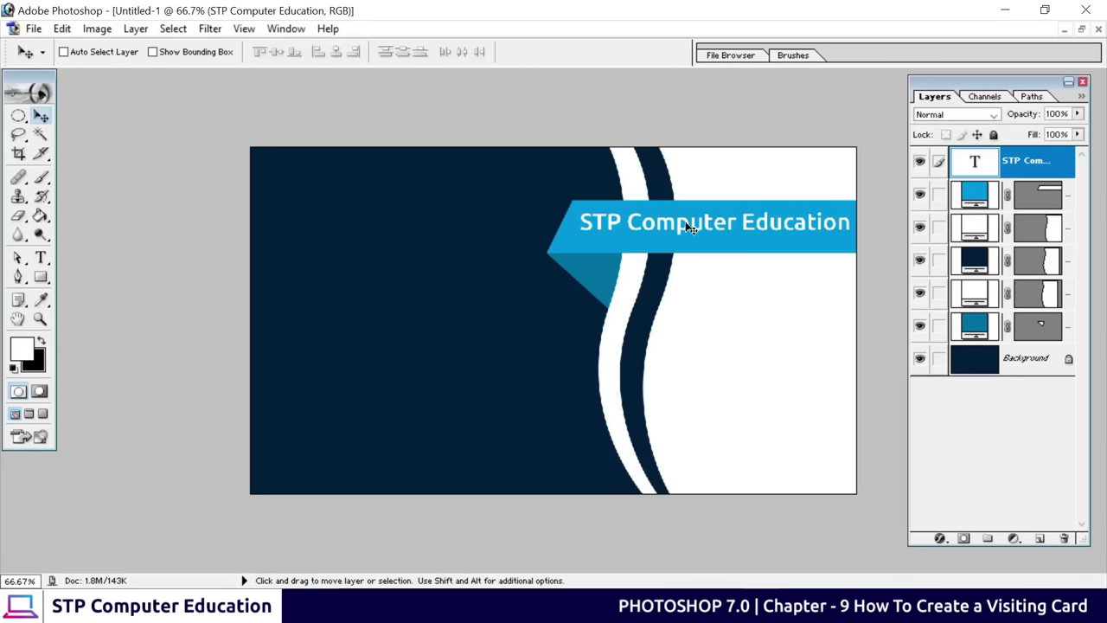
key("Up")
key("Up")
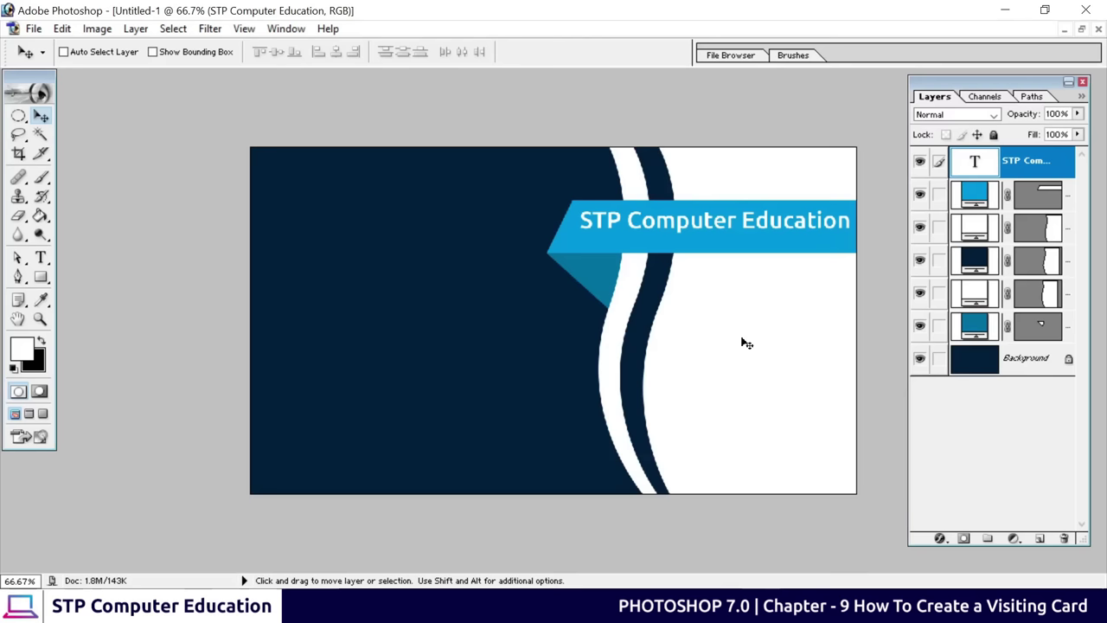
key("Up")
key("Left")
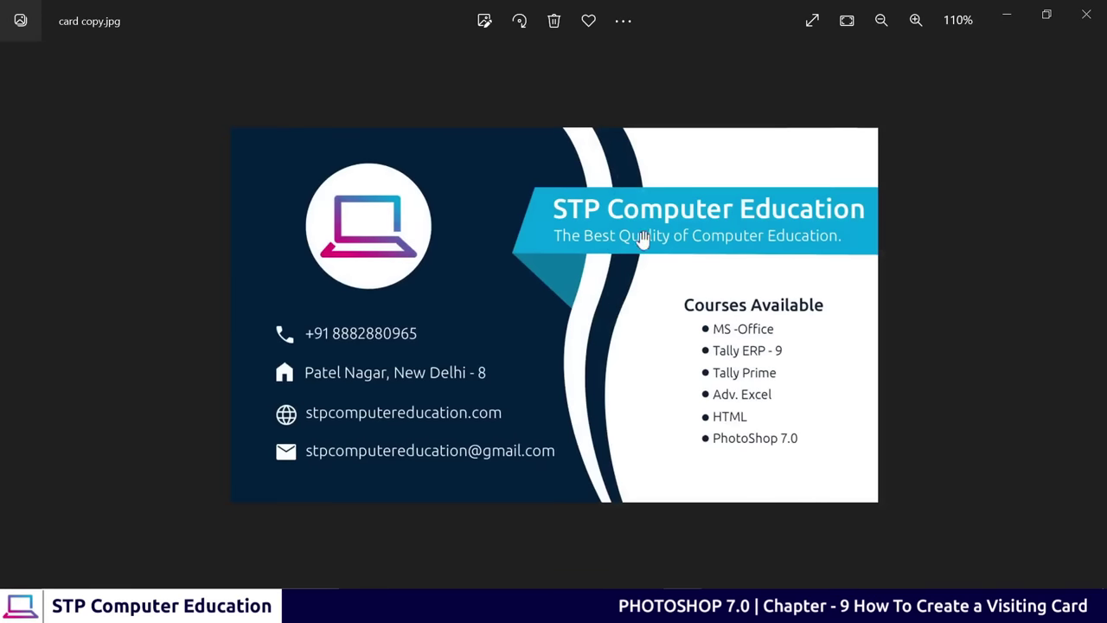
left_click(1009, 15)
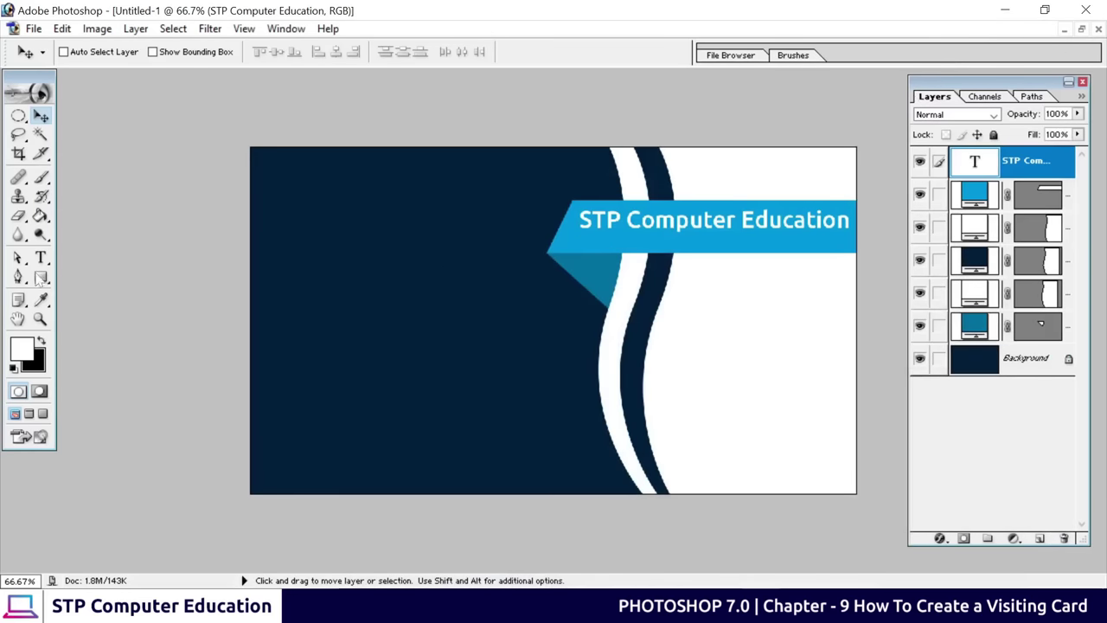
Add the tagline 'The Best Quality of Computer Education' in Light, 6 pt
left_click(41, 257)
left_click(336, 311)
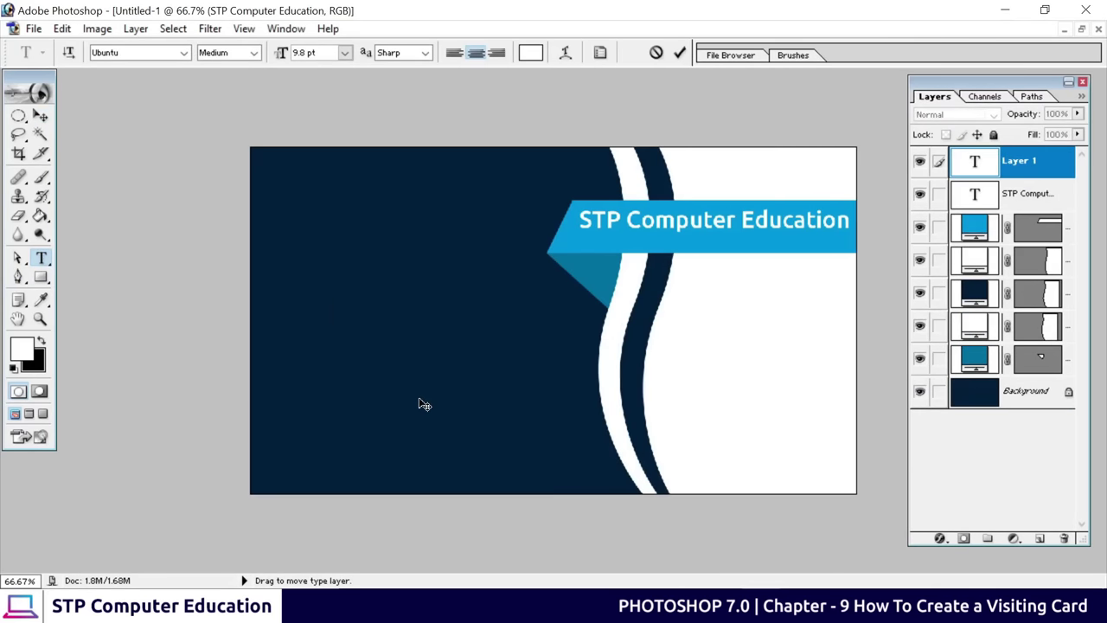
key("ctrl+v")
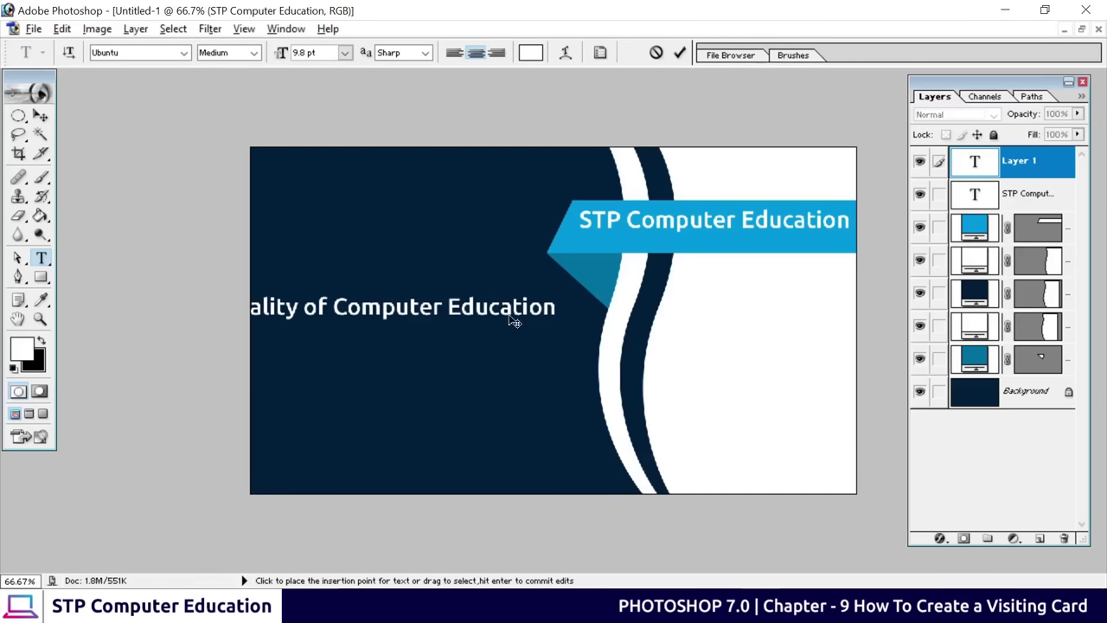
key("ctrl+a")
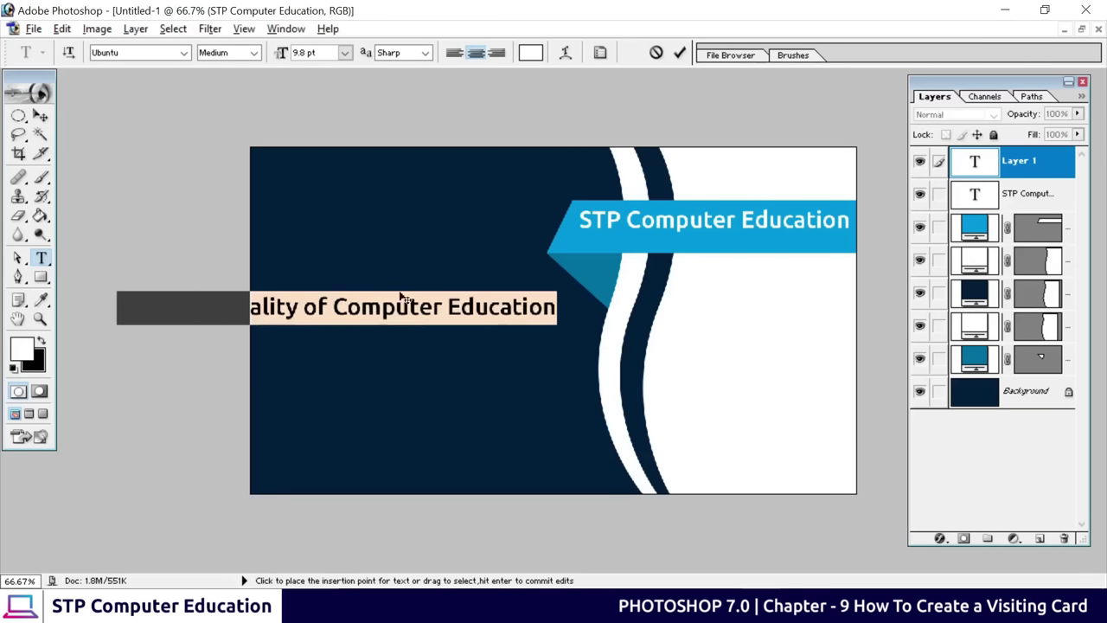
left_click(253, 53)
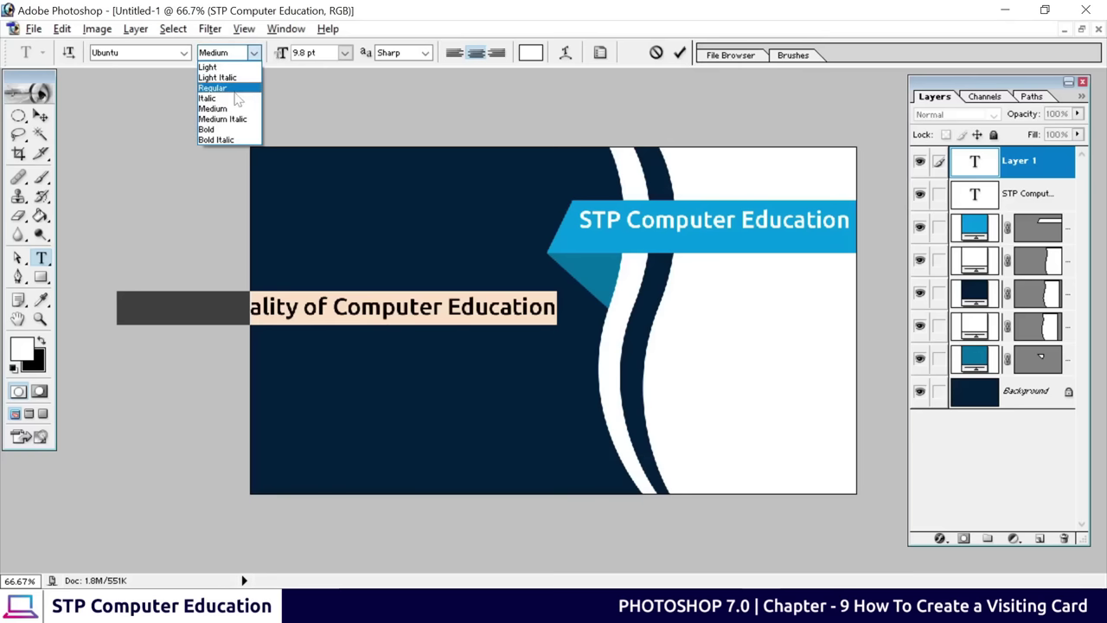
left_click(228, 67)
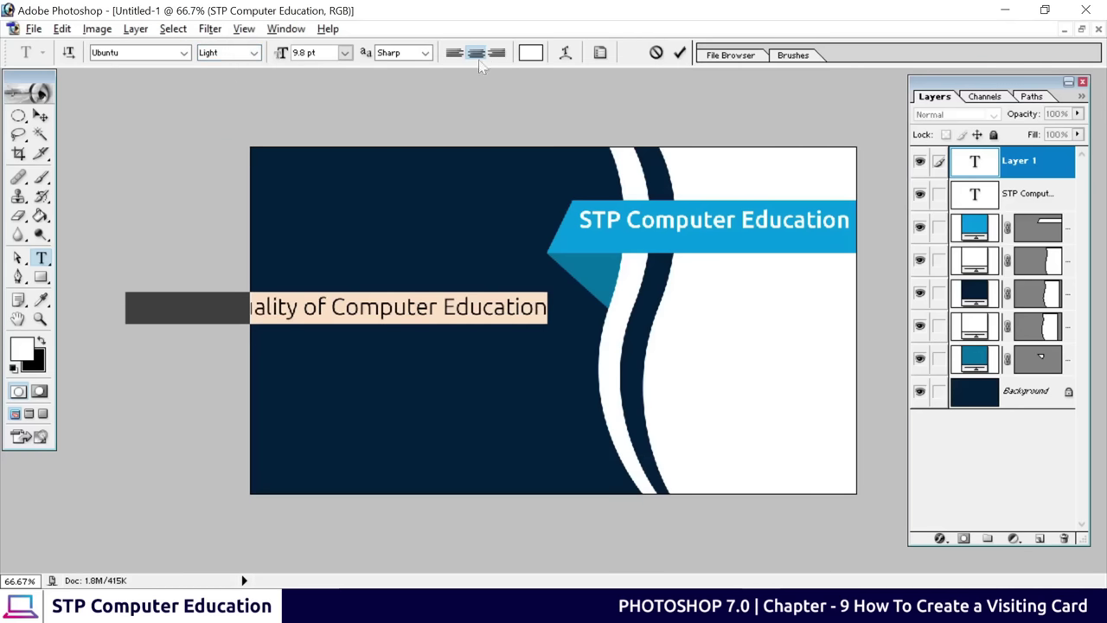
left_click(345, 52)
left_click(339, 94)
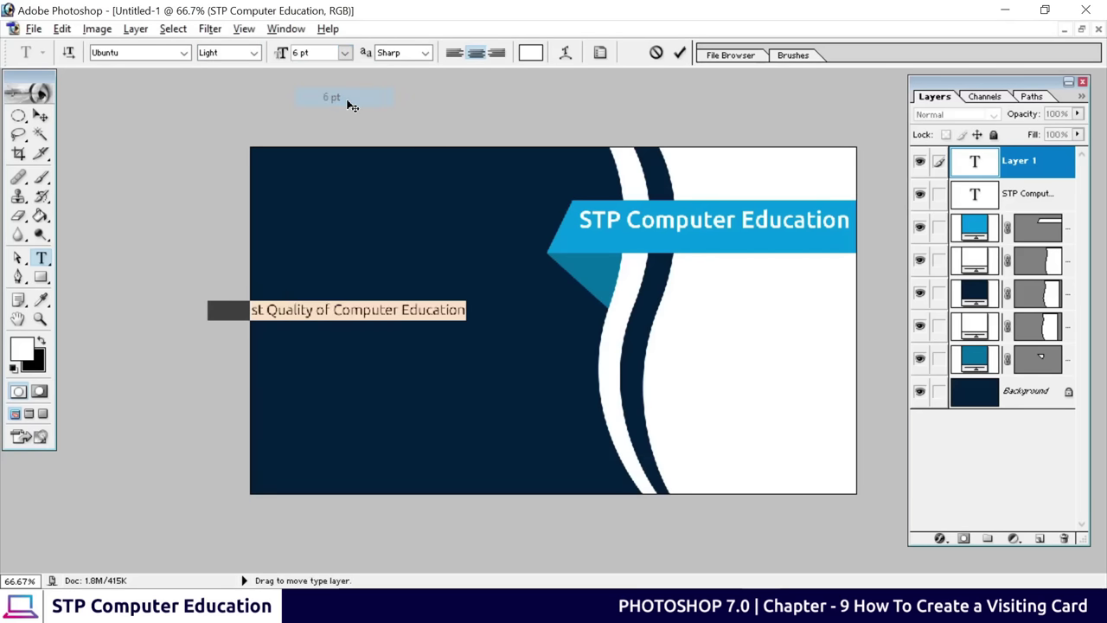
left_click(681, 53)
Place the tagline under the title on the banner, nudging both upward slightly
left_click(41, 116)
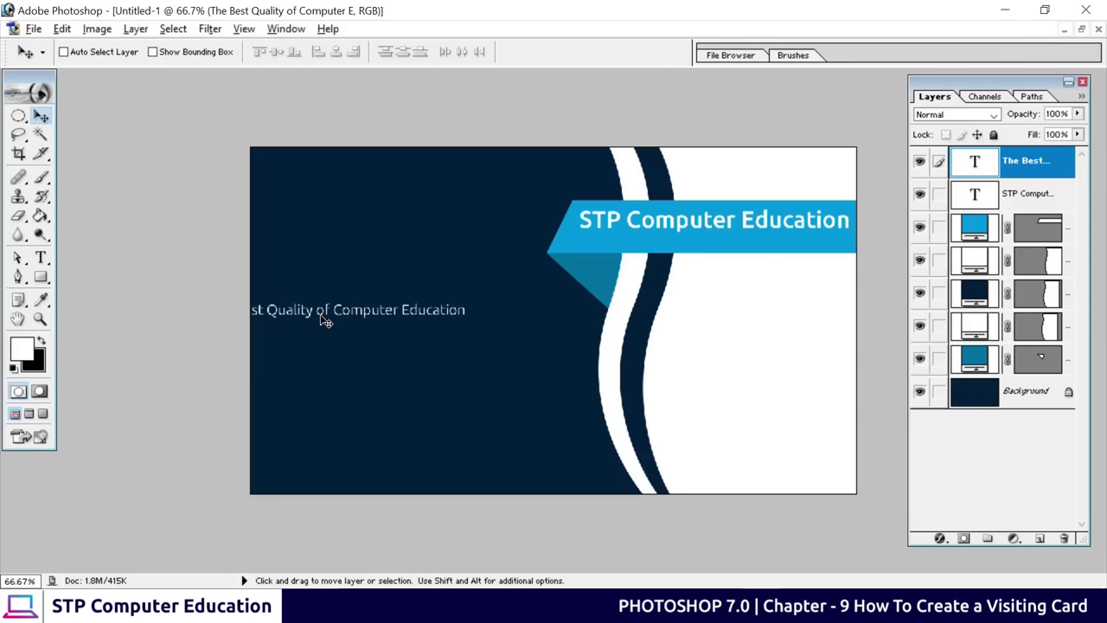
left_click_drag(324, 320, 693, 248)
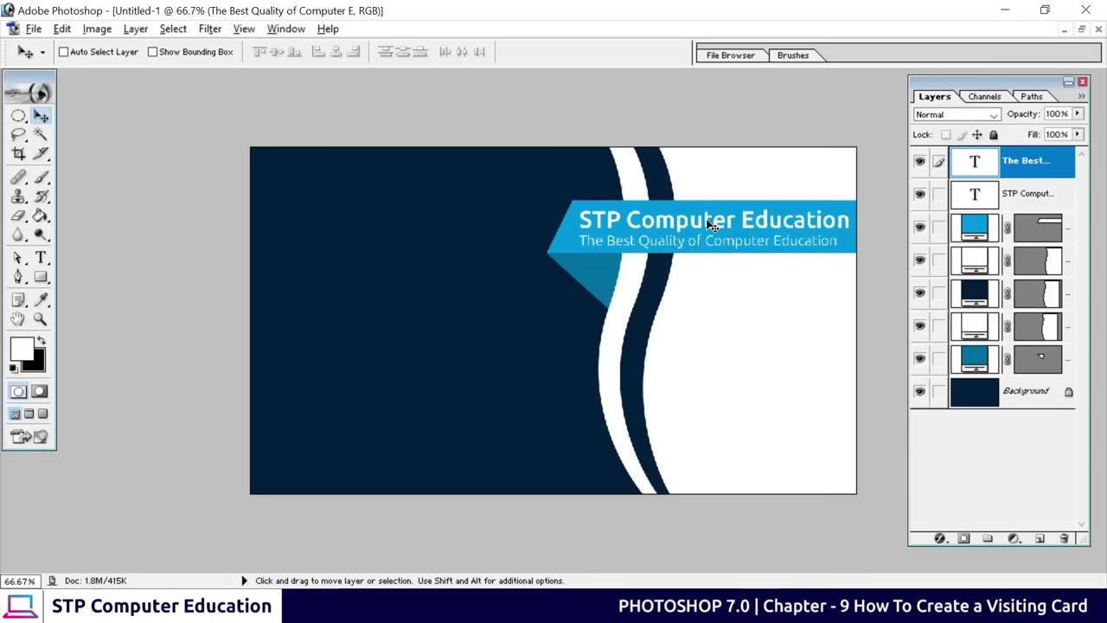
left_click(999, 202)
key("Up")
key("Up")
key("Up")
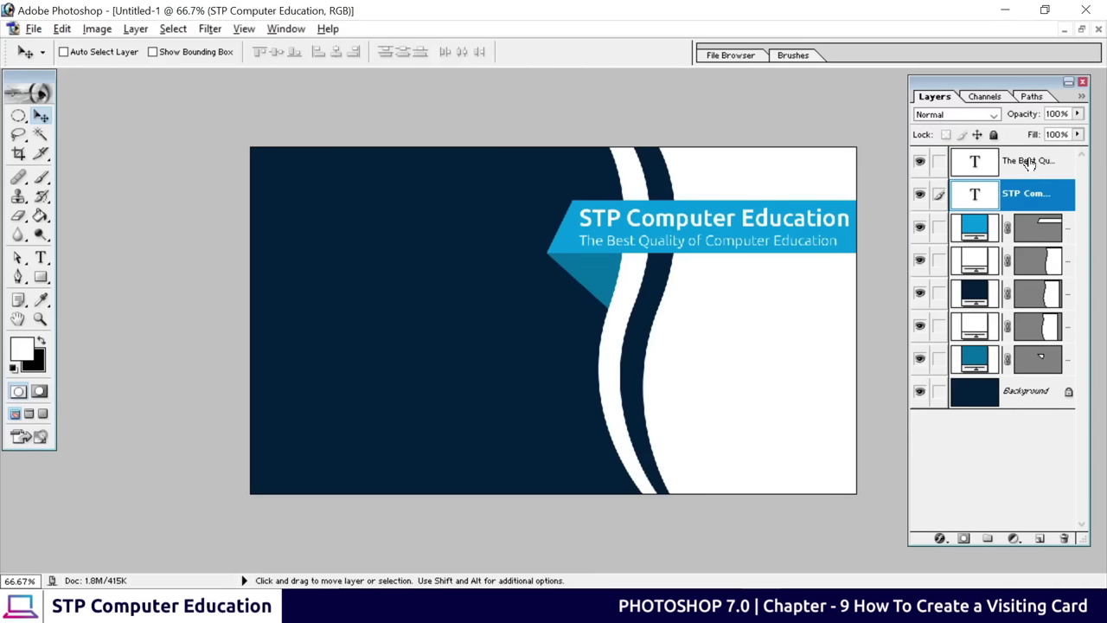
left_click(1030, 166)
key("Up")
key("Up")
key("Up")
key("Up")
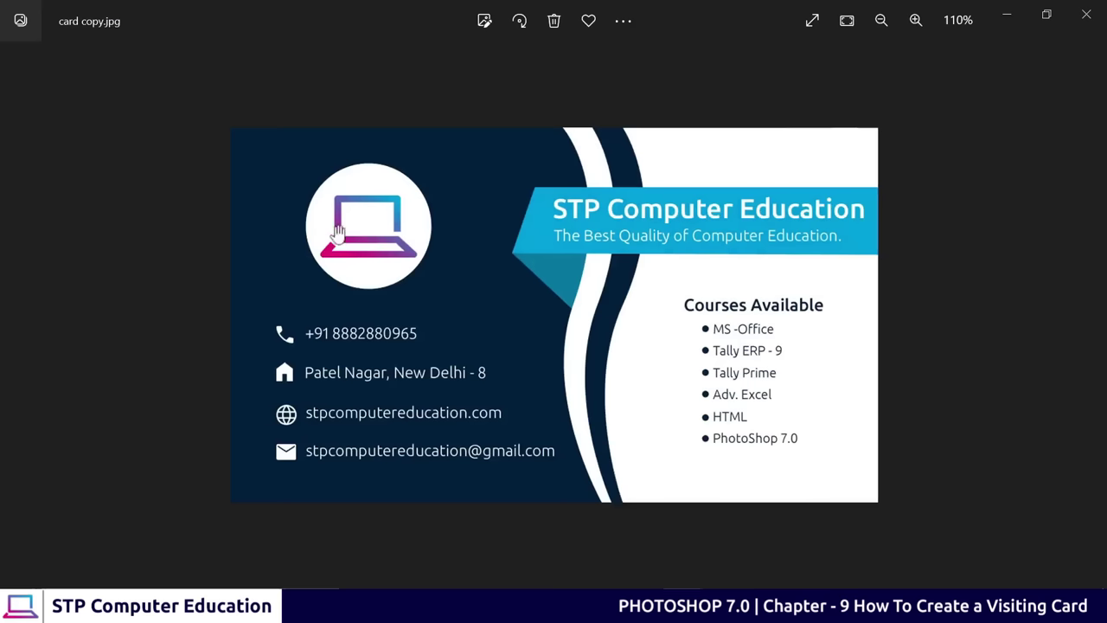
Minimize the Photos viewer showing card copy.jpg to return to Photoshop
left_click(1003, 14)
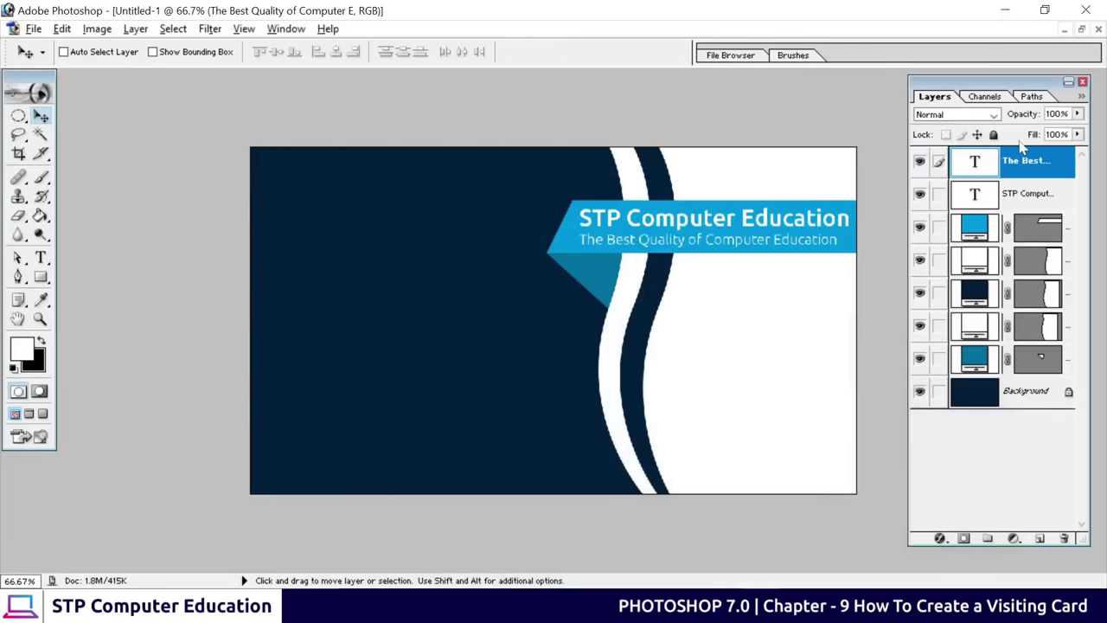
Copy the gradient laptop logo from its PNG document into the Untitled-1 card
left_click(1081, 30)
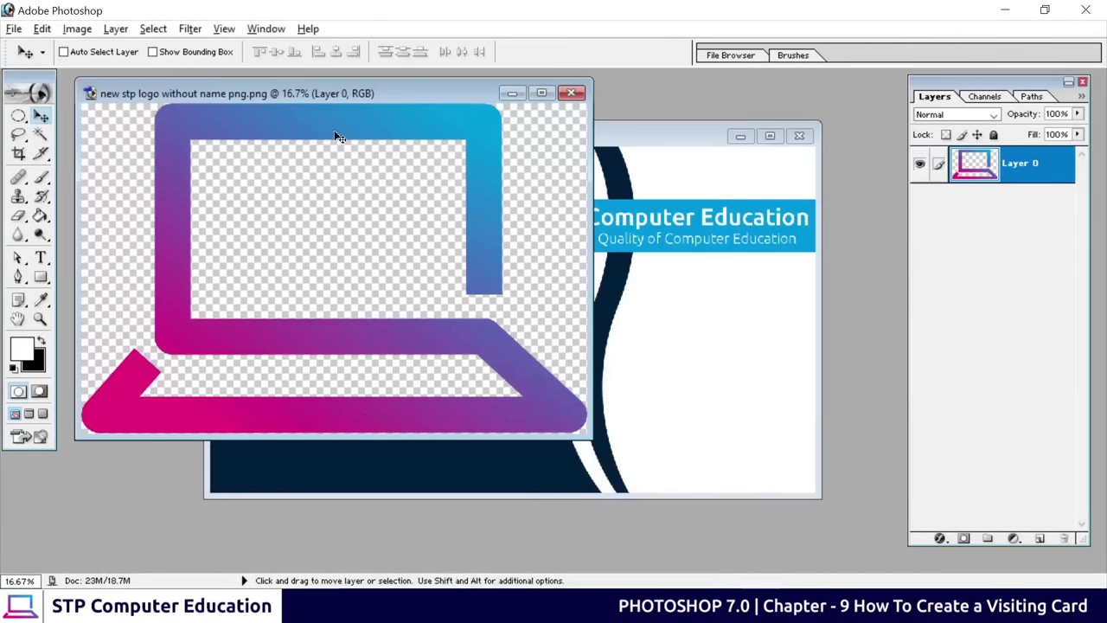
left_click_drag(338, 91, 683, 214)
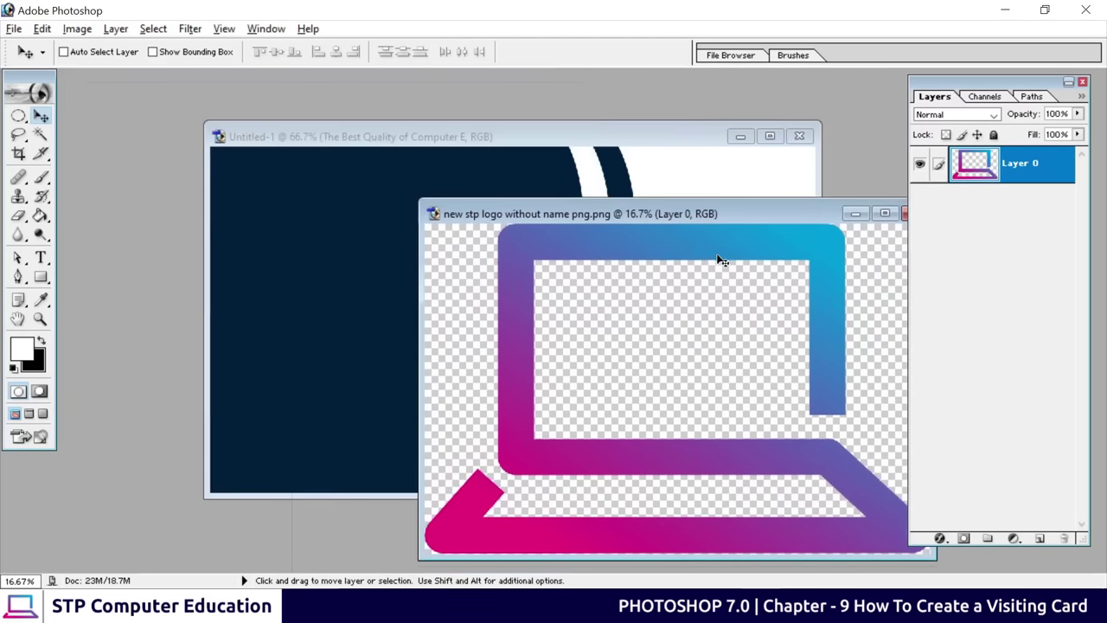
left_click_drag(718, 259, 390, 252)
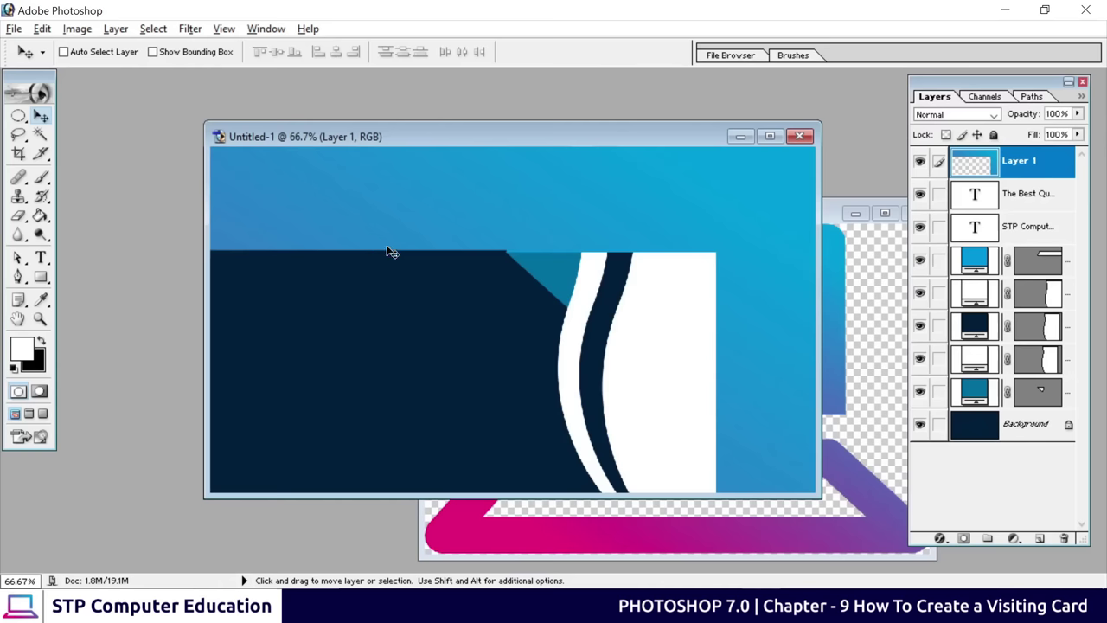
left_click(841, 218)
left_click(853, 214)
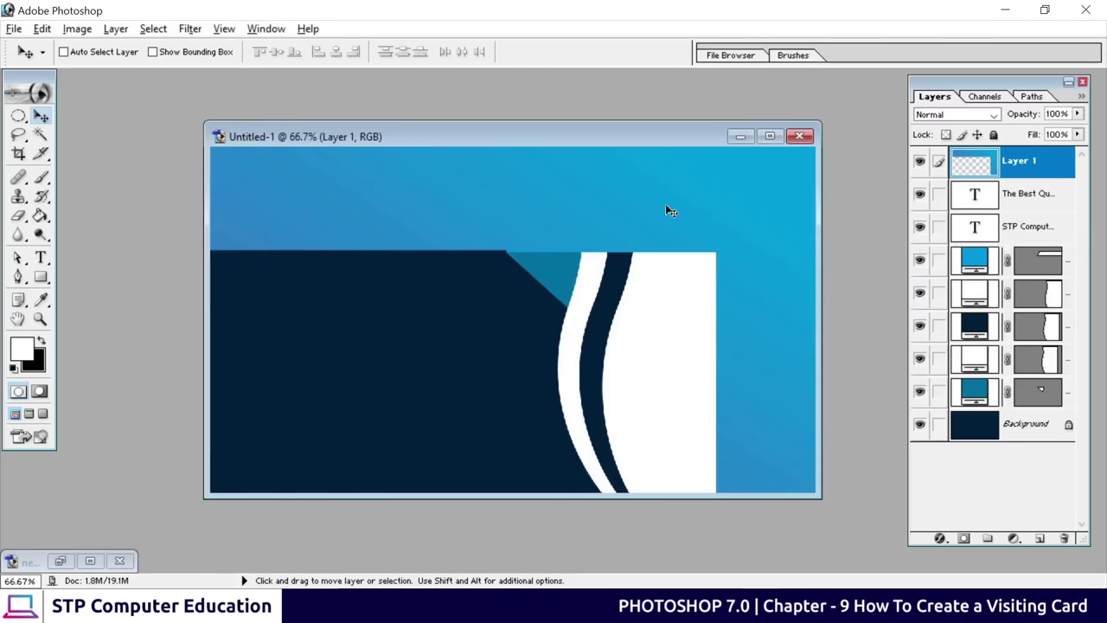
left_click_drag(455, 207, 657, 309)
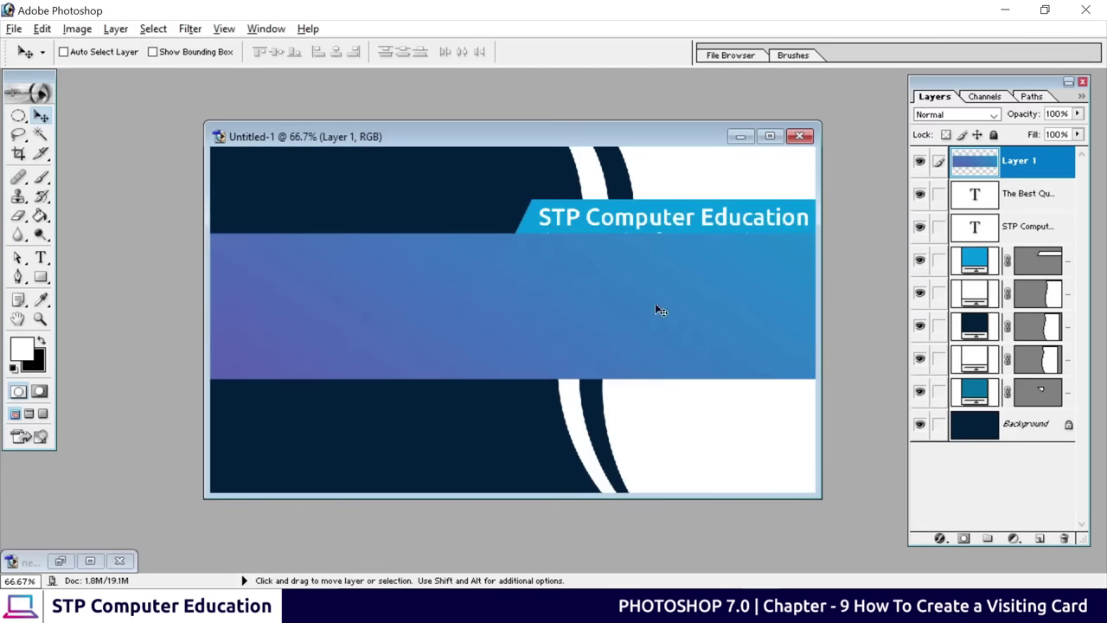
left_click(769, 136)
left_click_drag(584, 354, 625, 294)
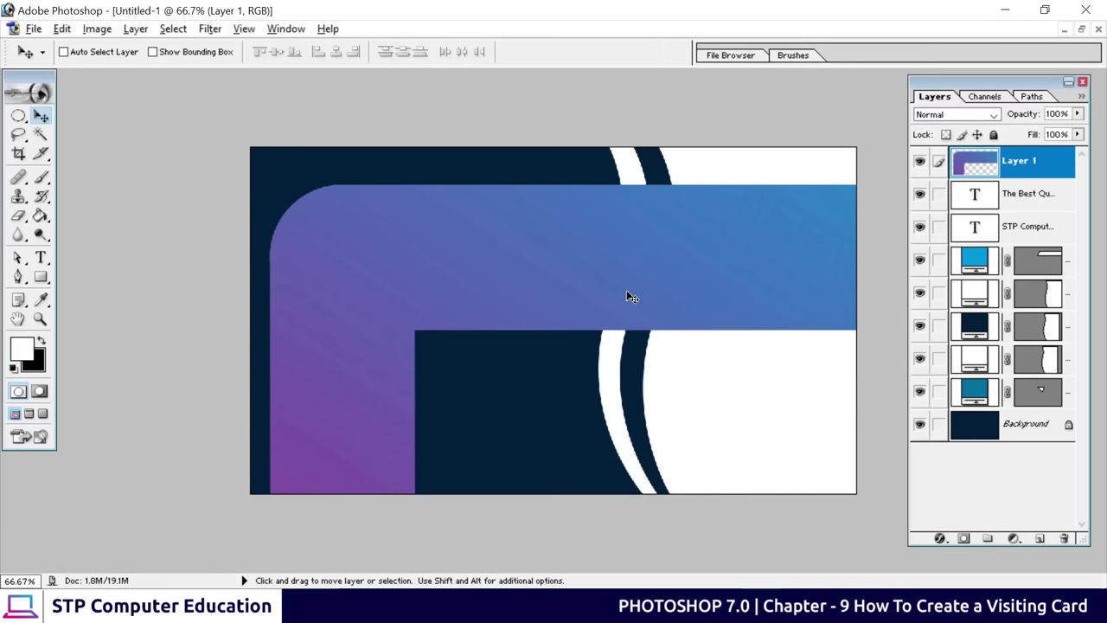
Shrink the logo to about 5% and place it in the card's upper-left area
key("ctrl+t")
key("ctrl+0")
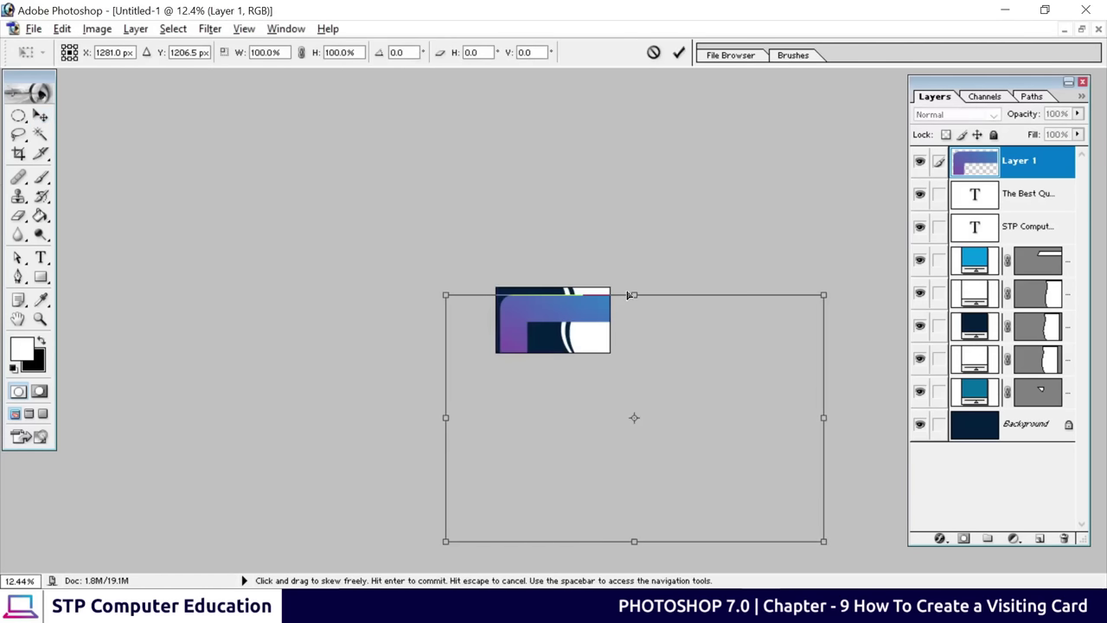
left_click_drag(822, 541, 519, 309)
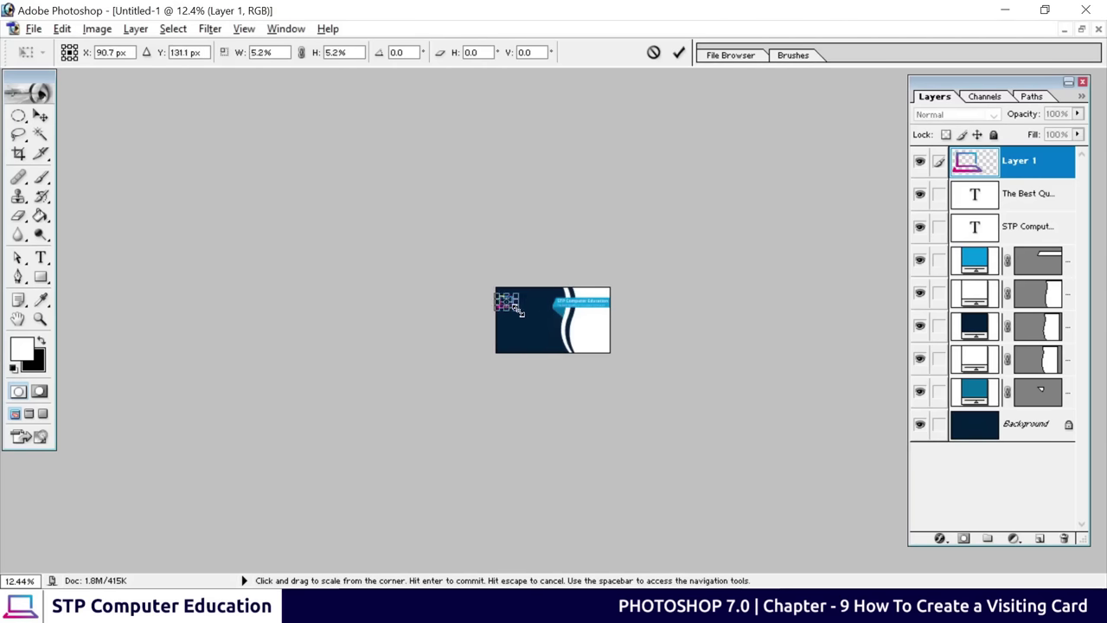
left_click(678, 52)
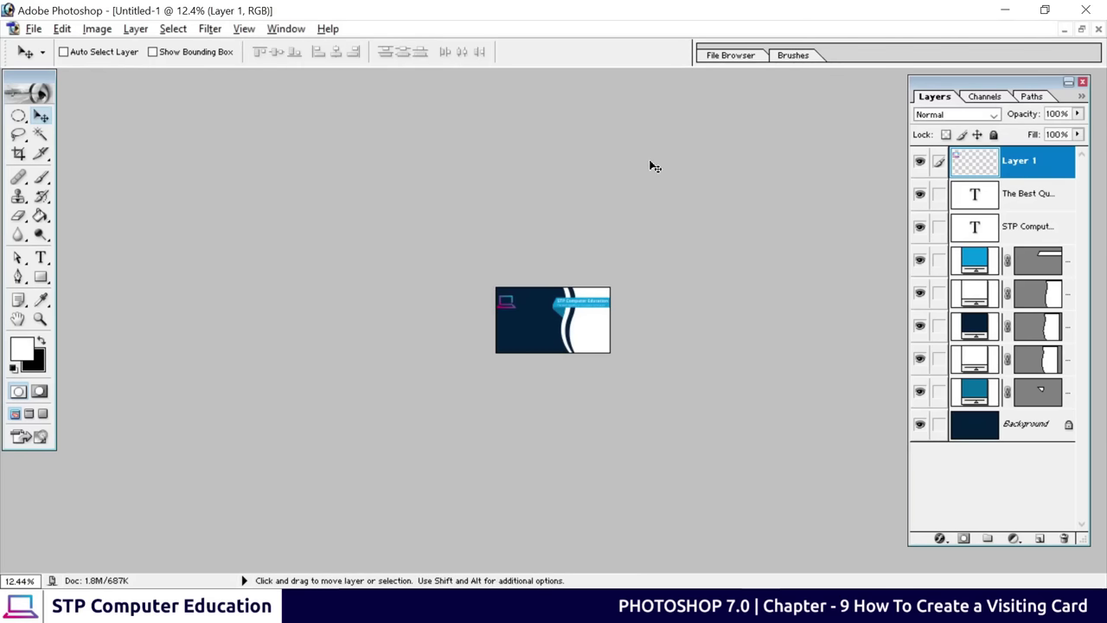
key("ctrl+0")
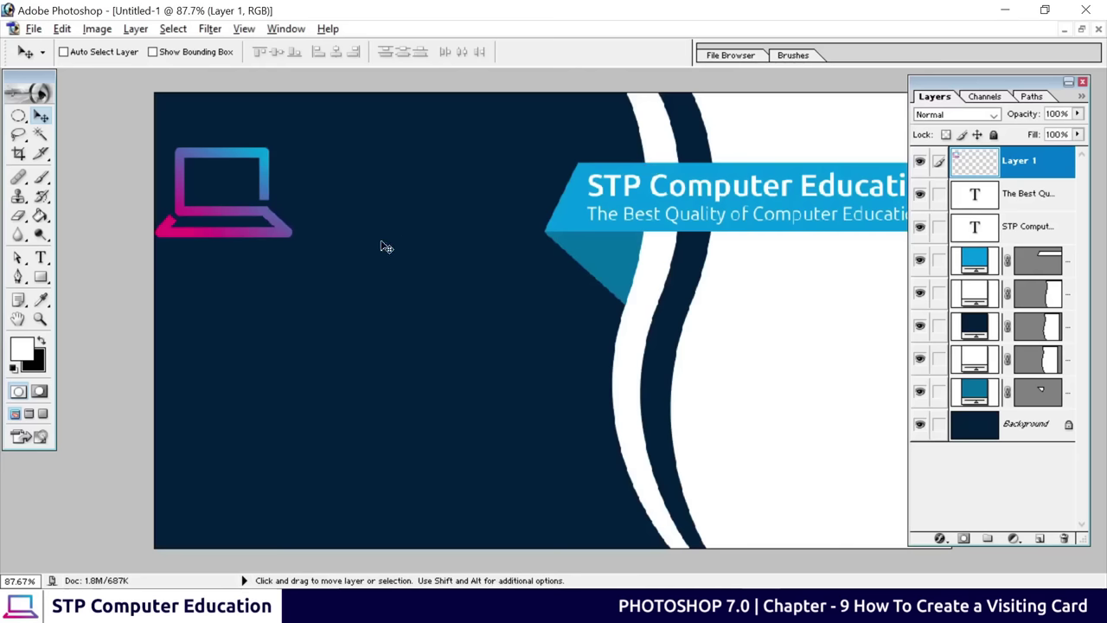
left_click_drag(257, 219, 386, 230)
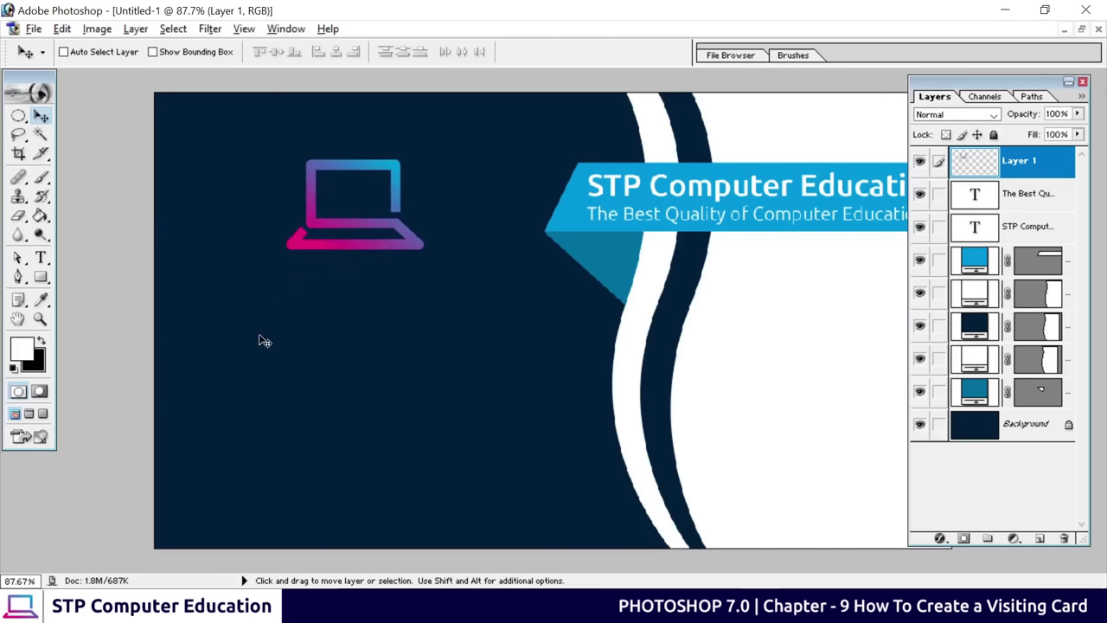
Draw a white circle with the Ellipse Tool over the laptop icon
left_click(39, 277)
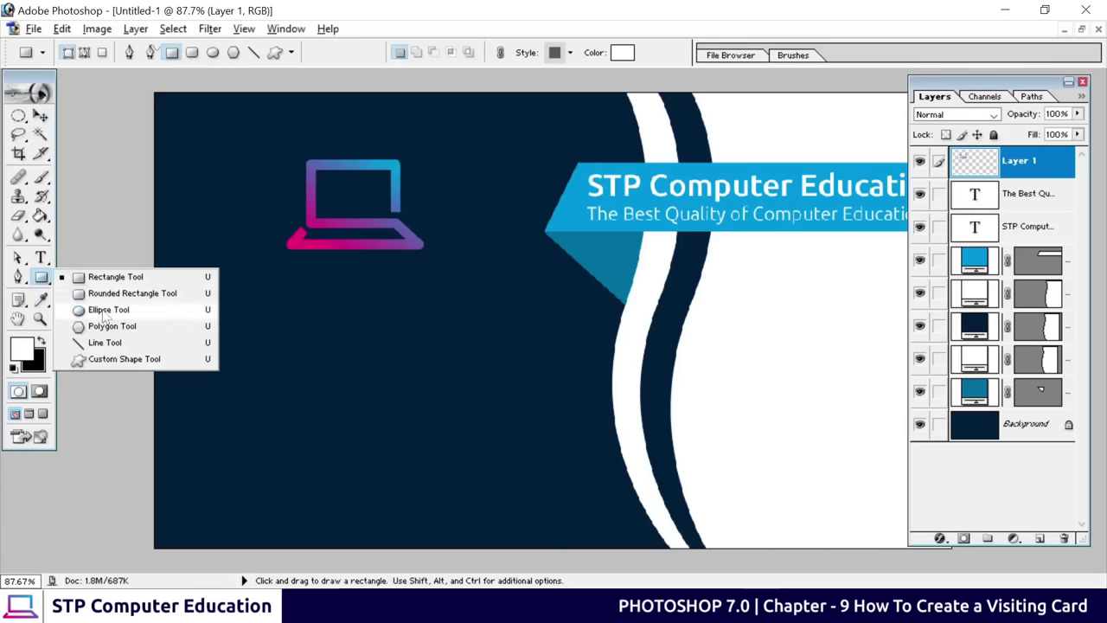
left_click(103, 309)
left_click_drag(256, 131, 423, 283)
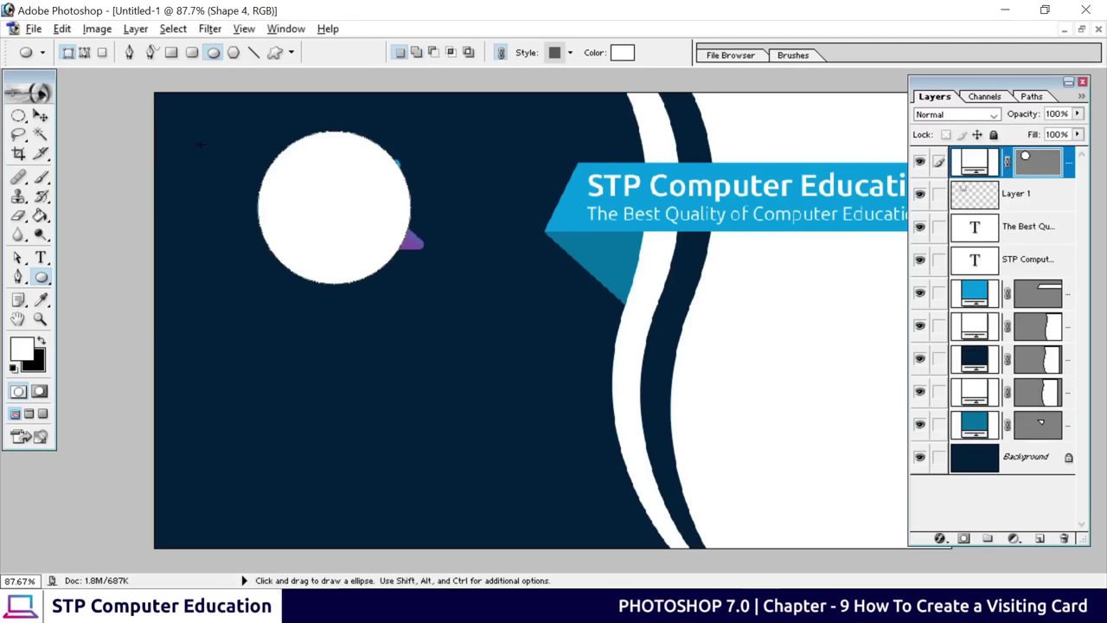
Move the logo layer above the circle, center it, and scale it to 79.6%
left_click(40, 115)
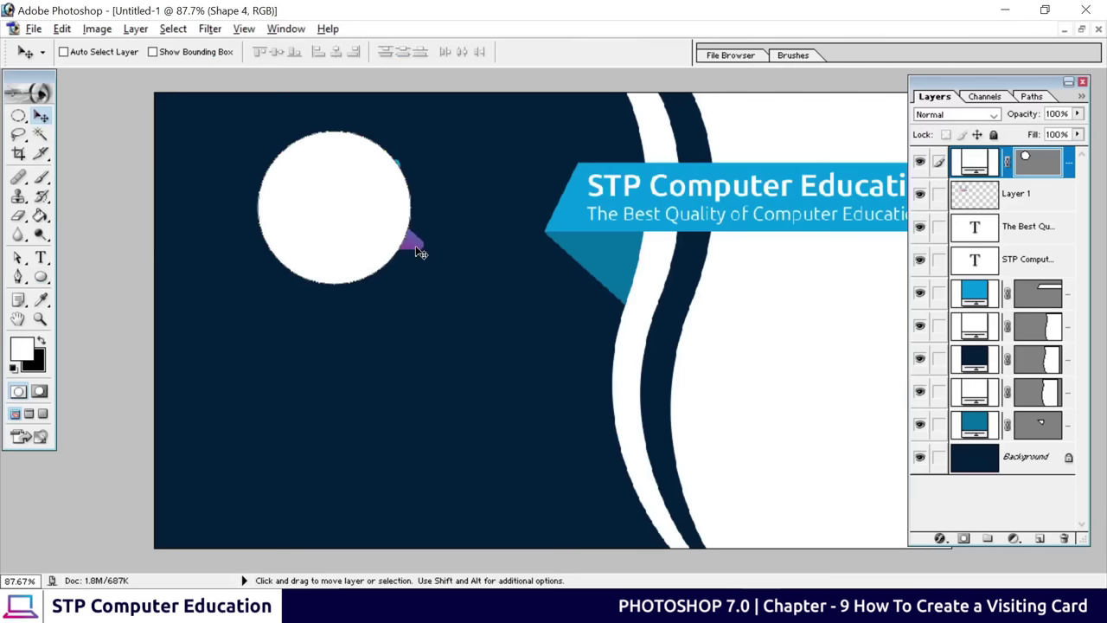
left_click_drag(1031, 194, 1025, 157)
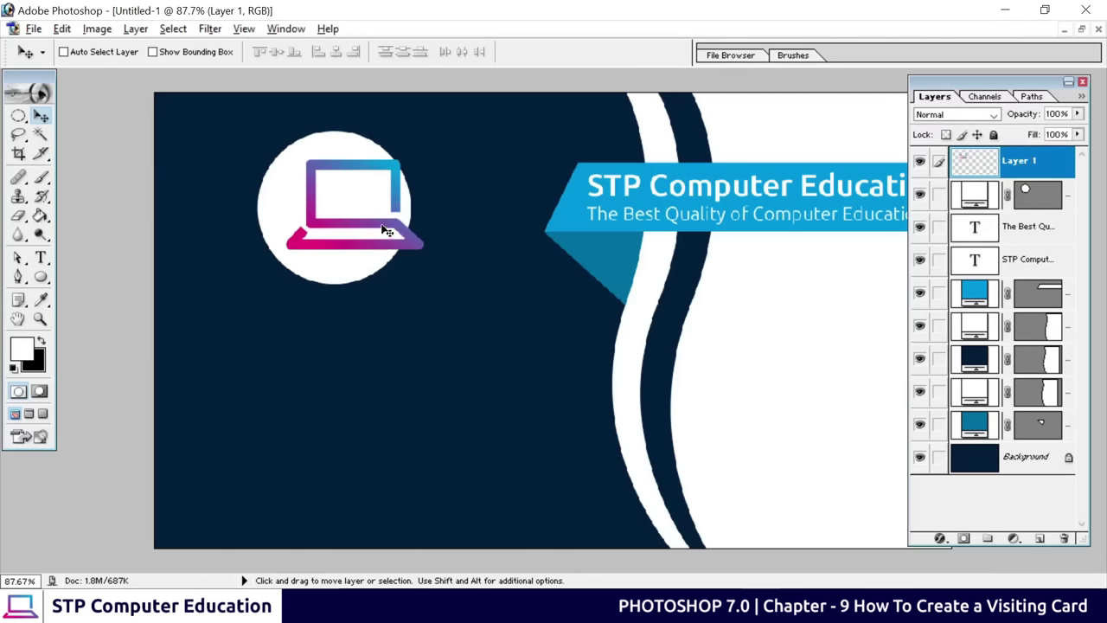
left_click_drag(381, 227, 366, 226)
key("ctrl+t")
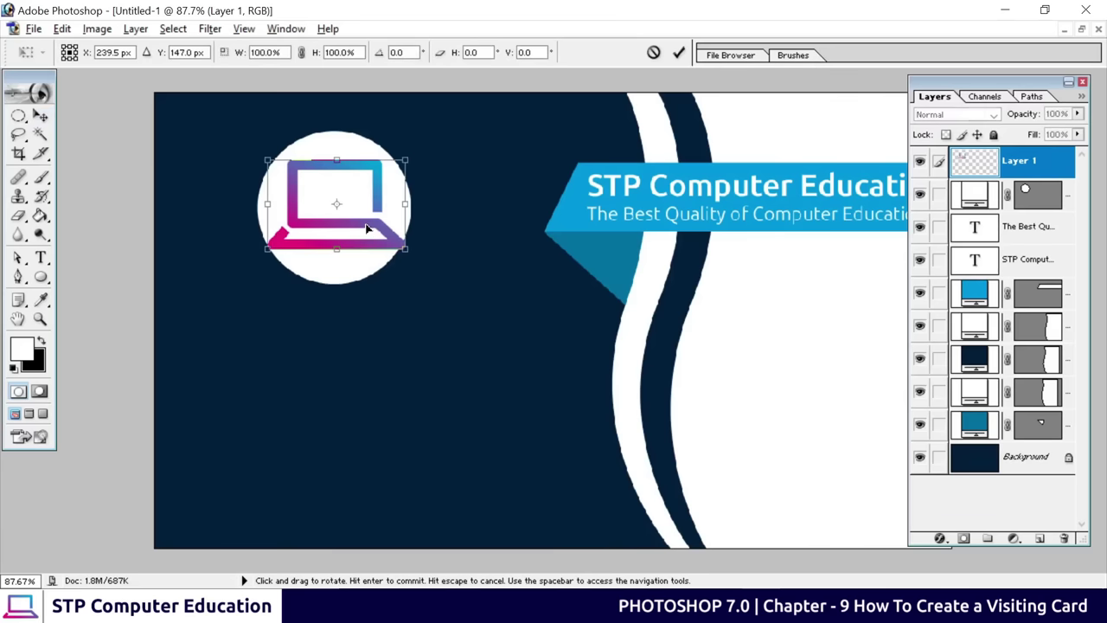
left_click_drag(407, 251, 395, 242)
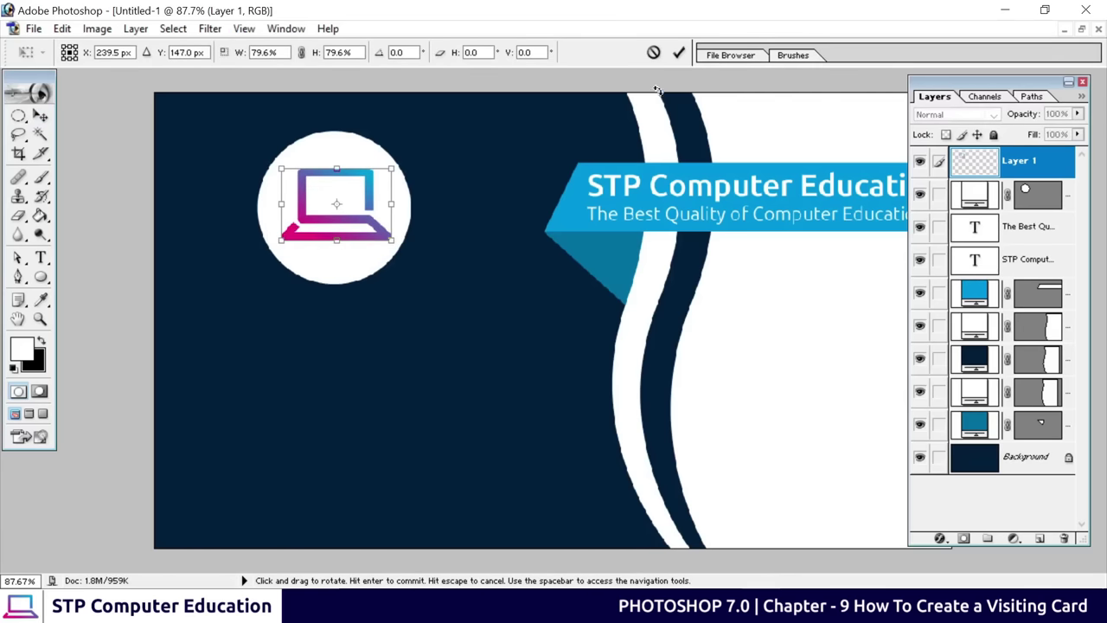
left_click(678, 53)
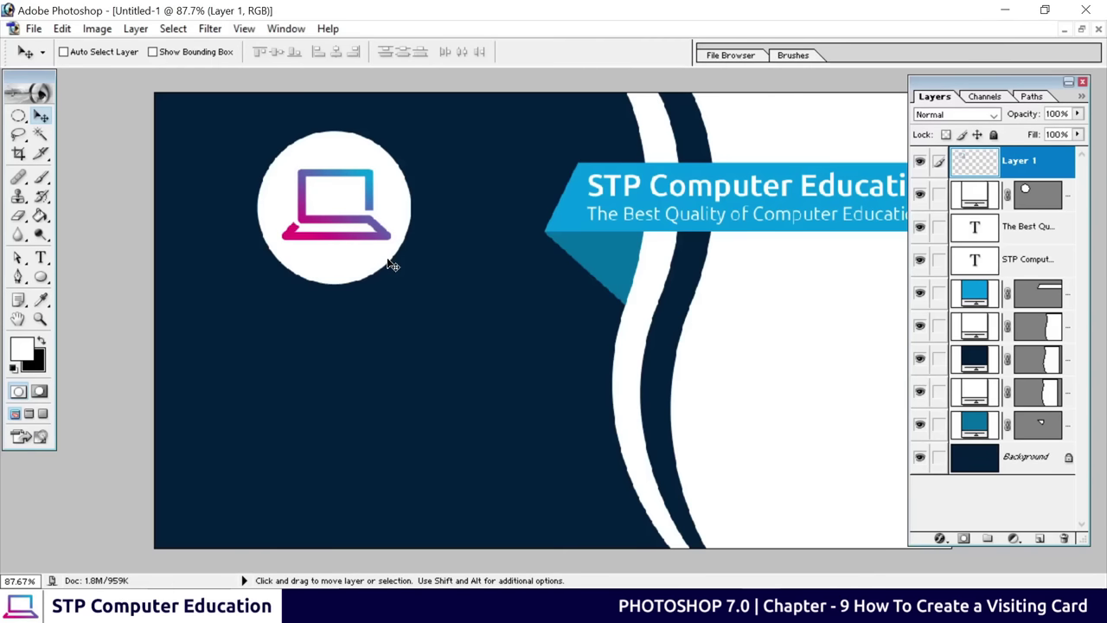
key("ctrl+minus")
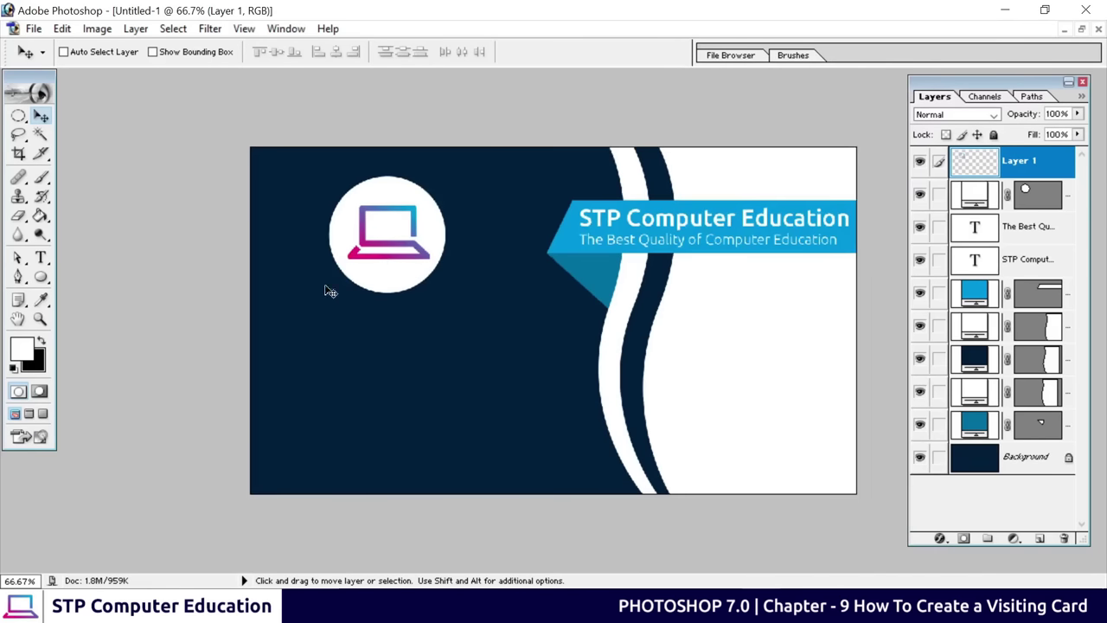
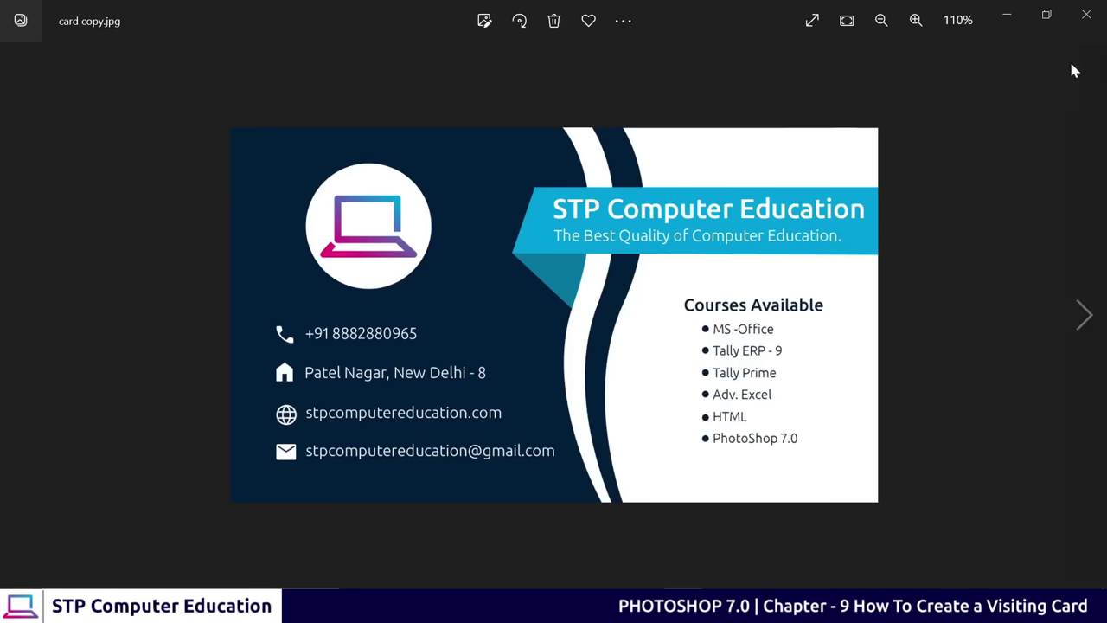
Minimize the Windows Photos view of card copy.jpg
left_click(1008, 12)
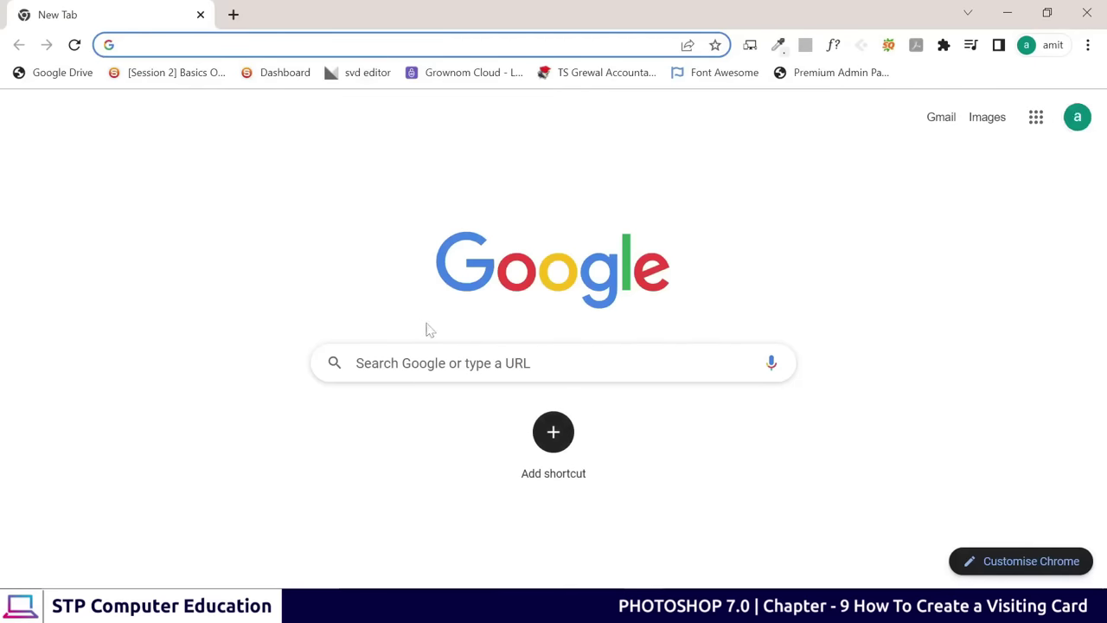
Search Google for 'google icons', turn off SEOquake, and open Material Symbols and Icons
left_click(545, 362)
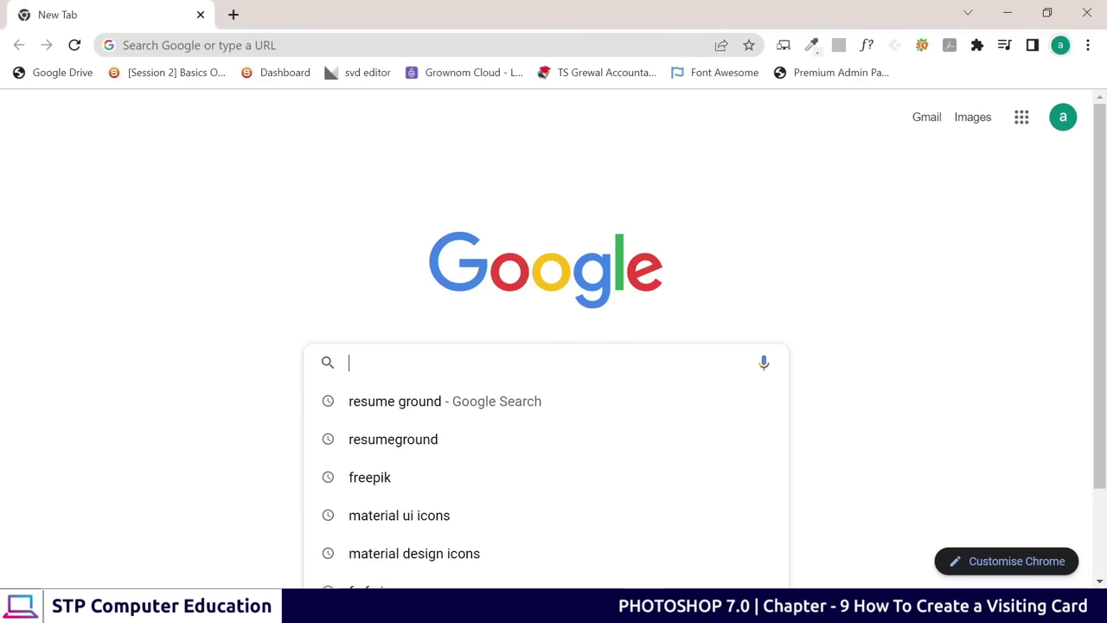
type("goog")
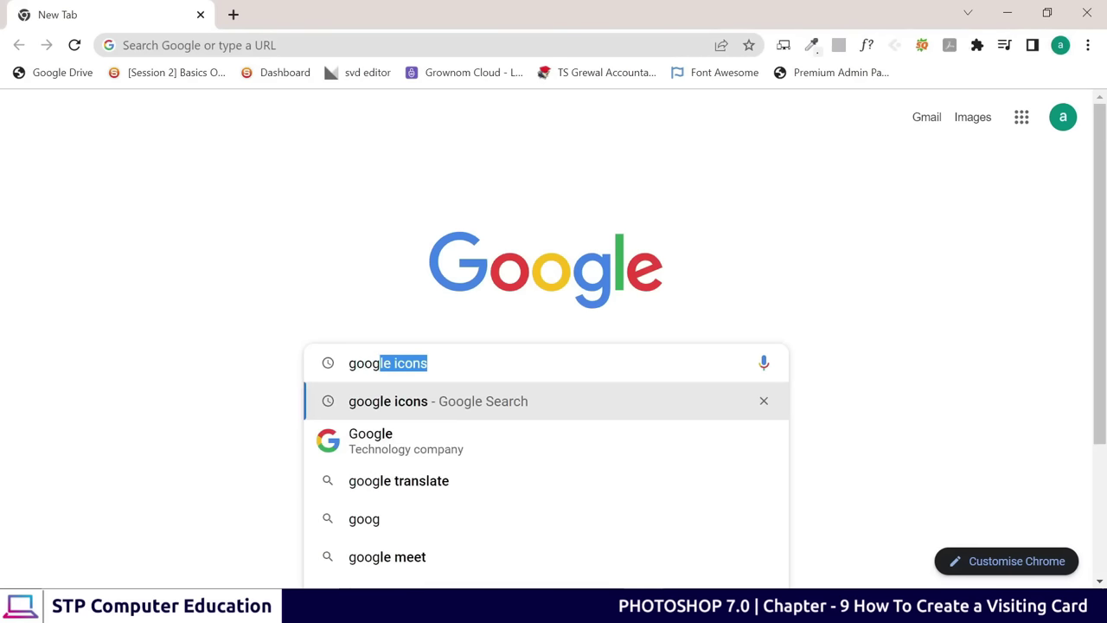
key("Return")
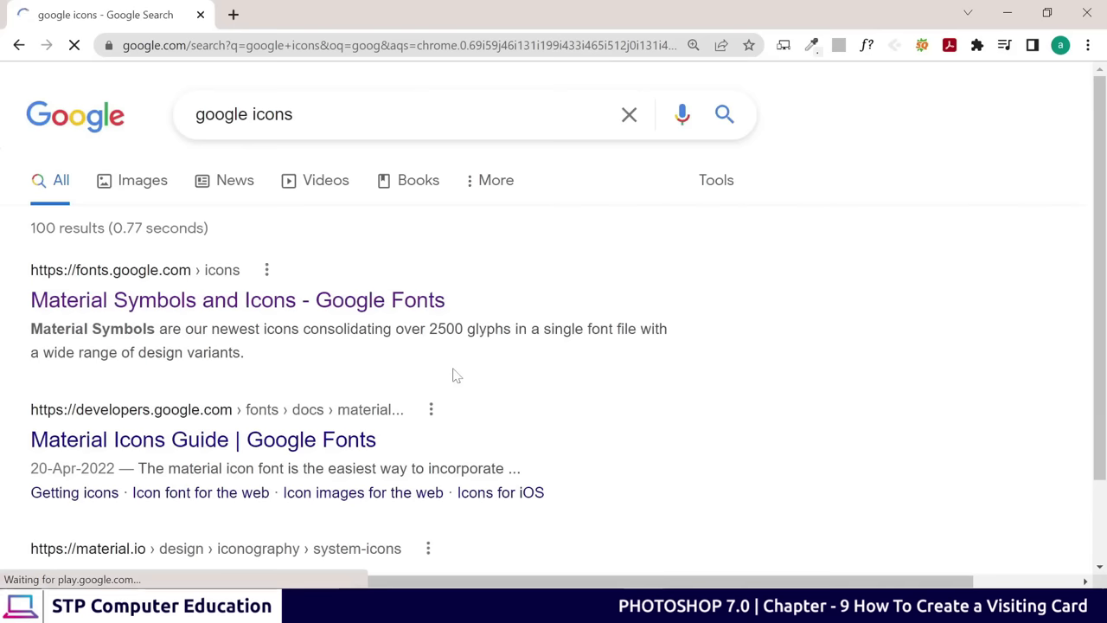
scroll(147, 368, "down", 2)
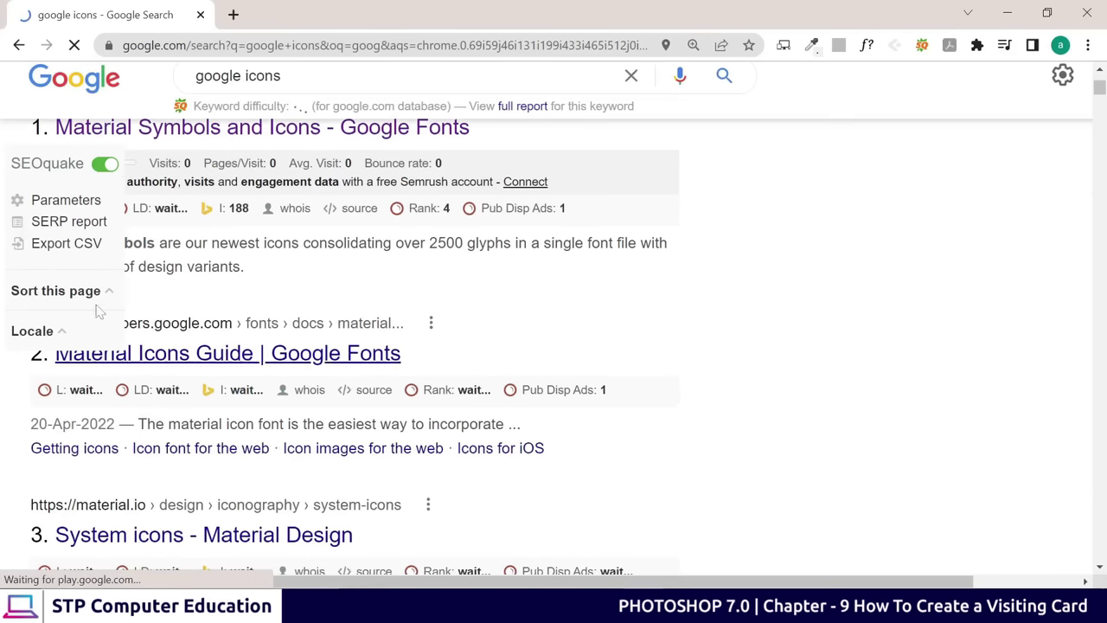
scroll(130, 346, "up", 2)
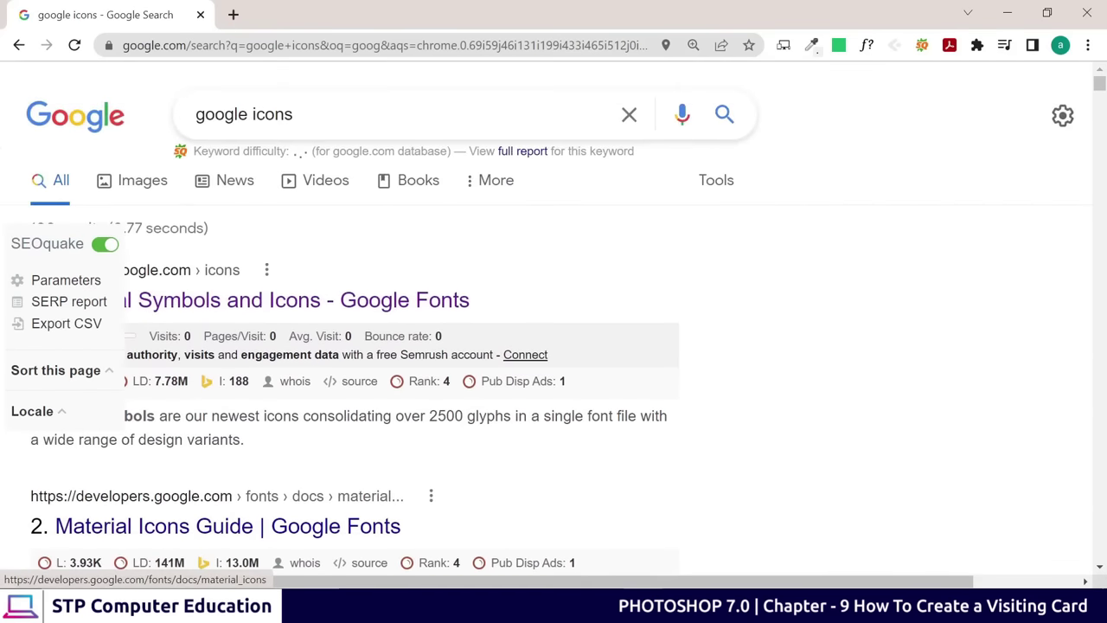
left_click(105, 245)
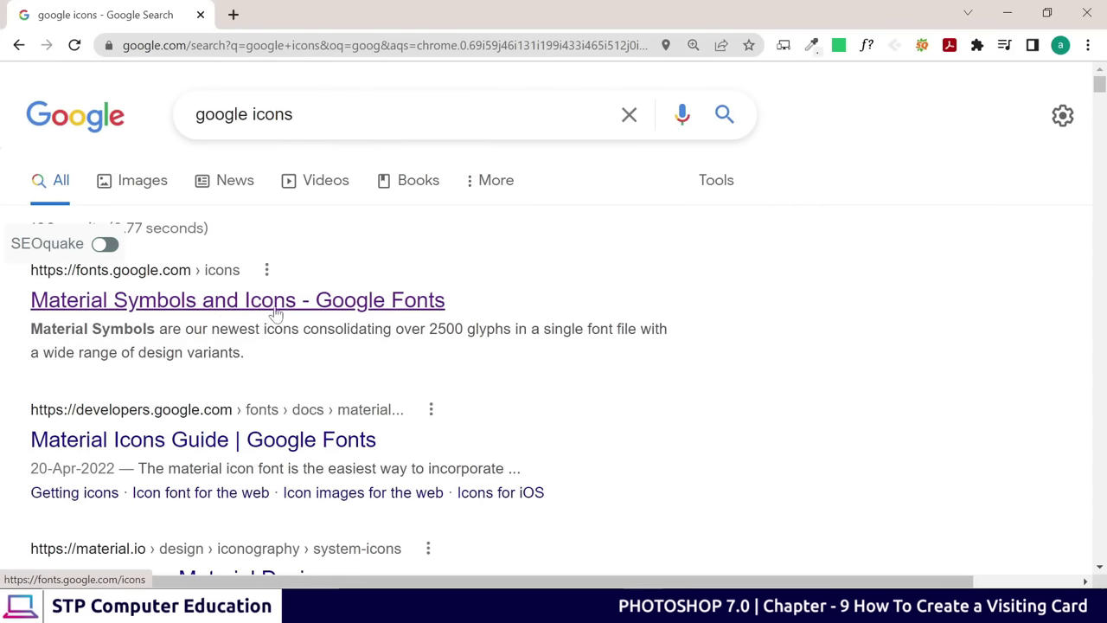
left_click(248, 313)
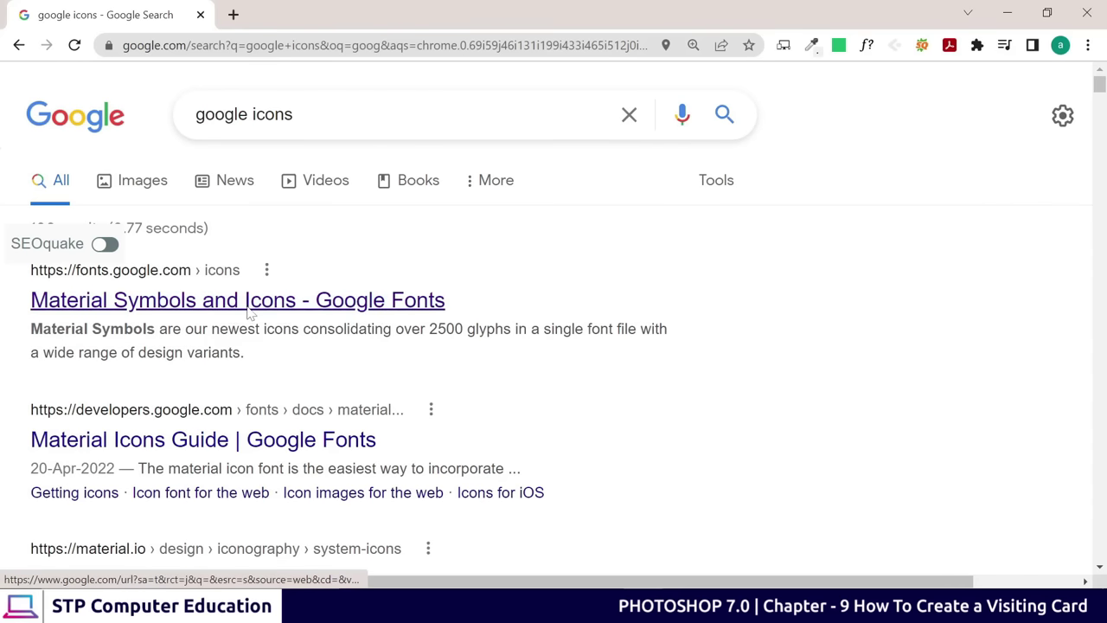
scroll(383, 354, "down", 5)
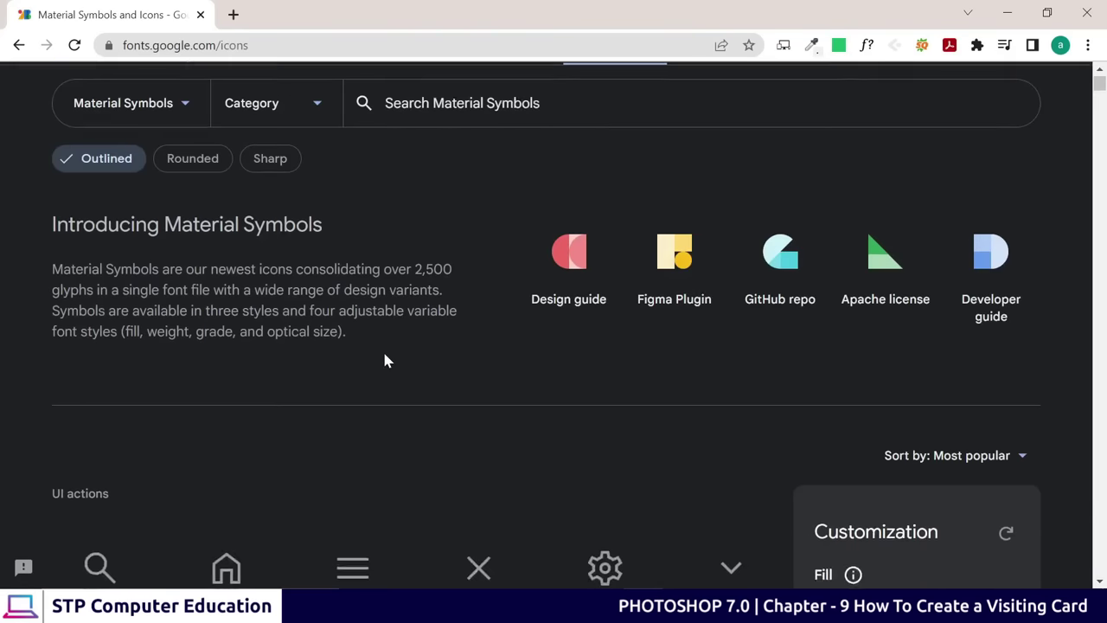
scroll(583, 425, "down", 8)
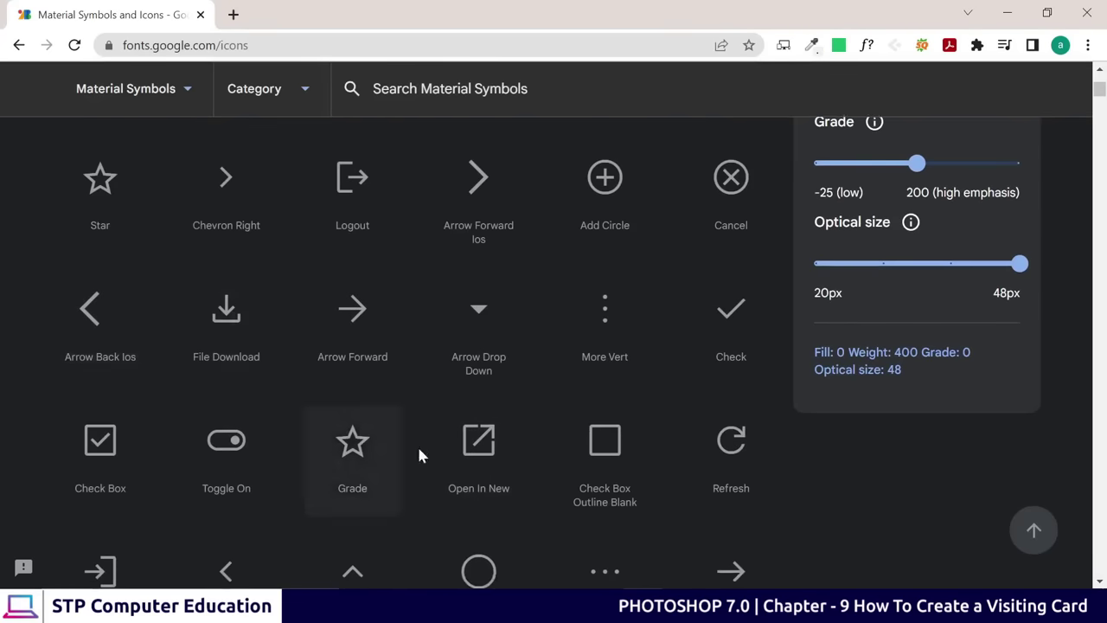
scroll(257, 380, "down", 4)
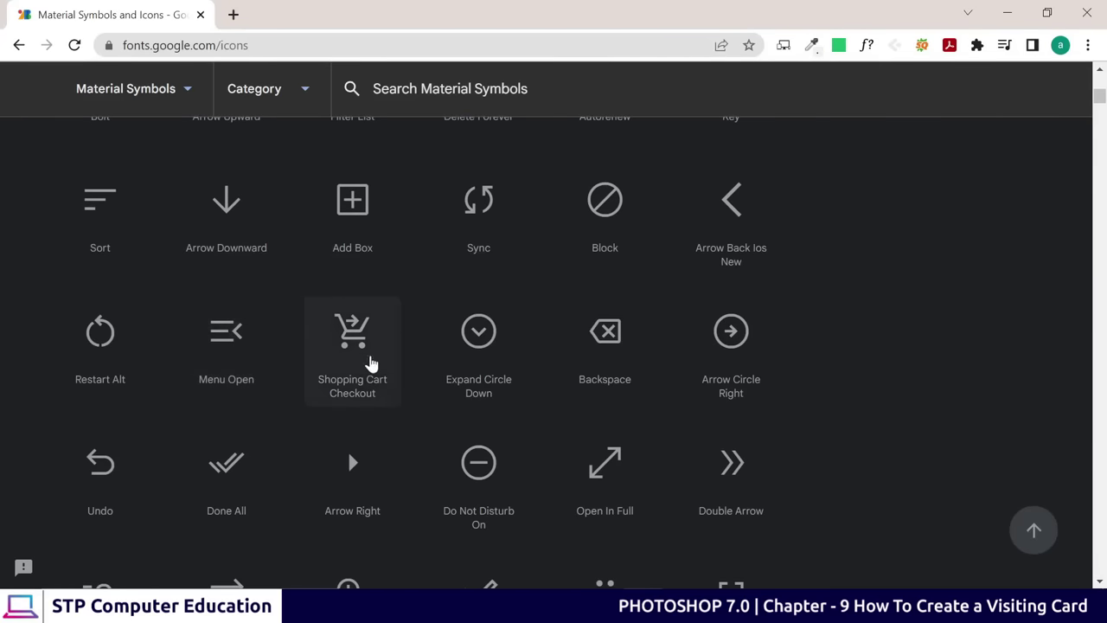
scroll(611, 464, "down", 2)
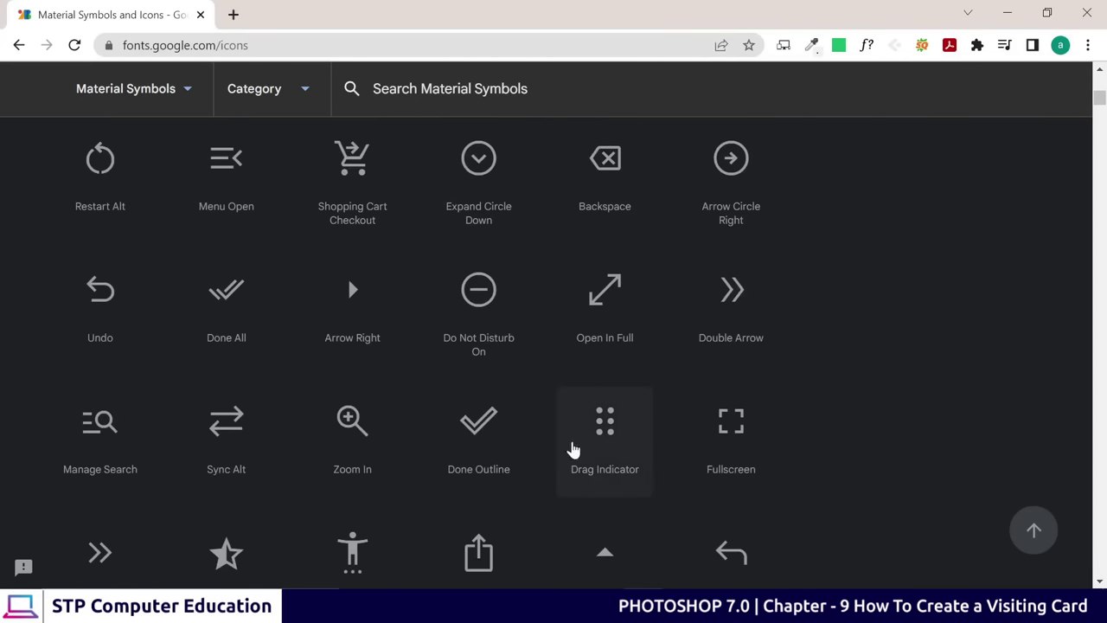
scroll(398, 377, "down", 2)
scroll(398, 378, "up", 6)
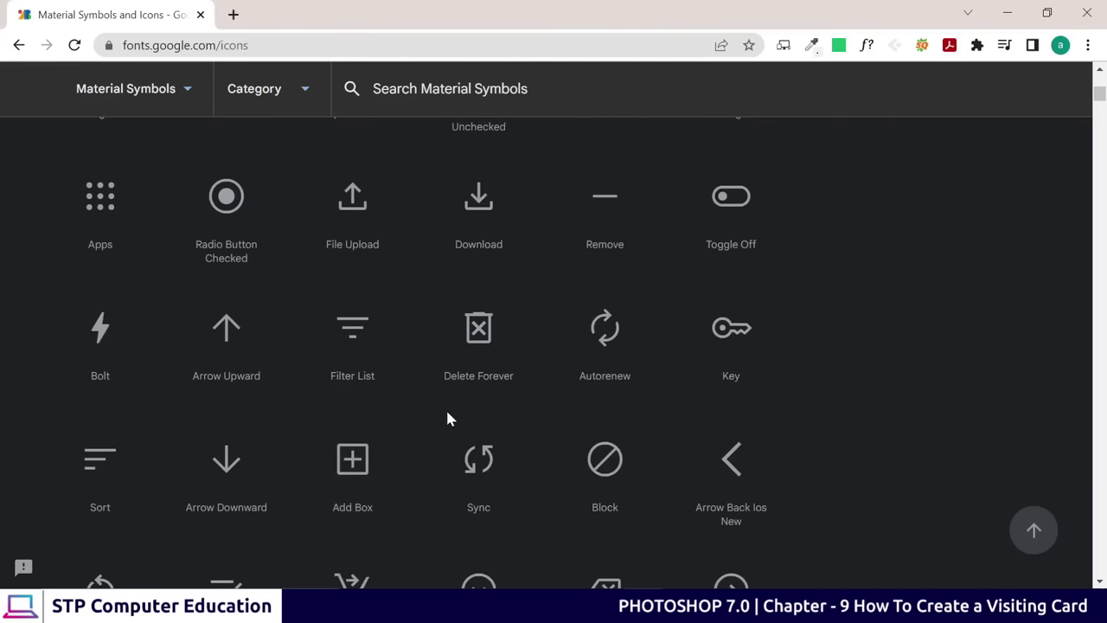
scroll(424, 412, "up", 10)
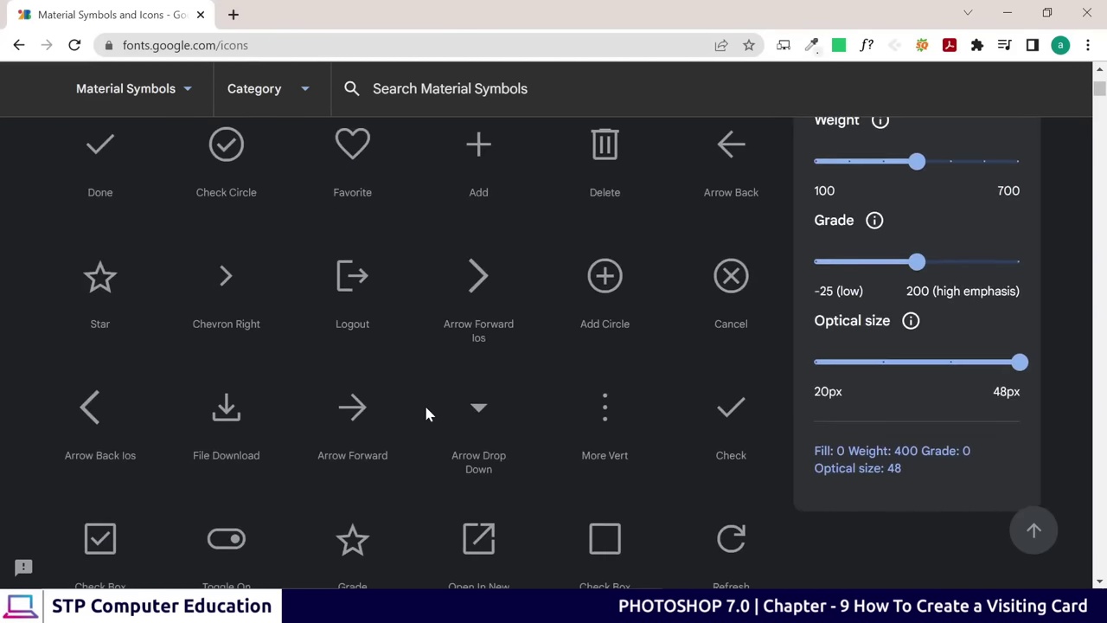
scroll(426, 414, "up", 1)
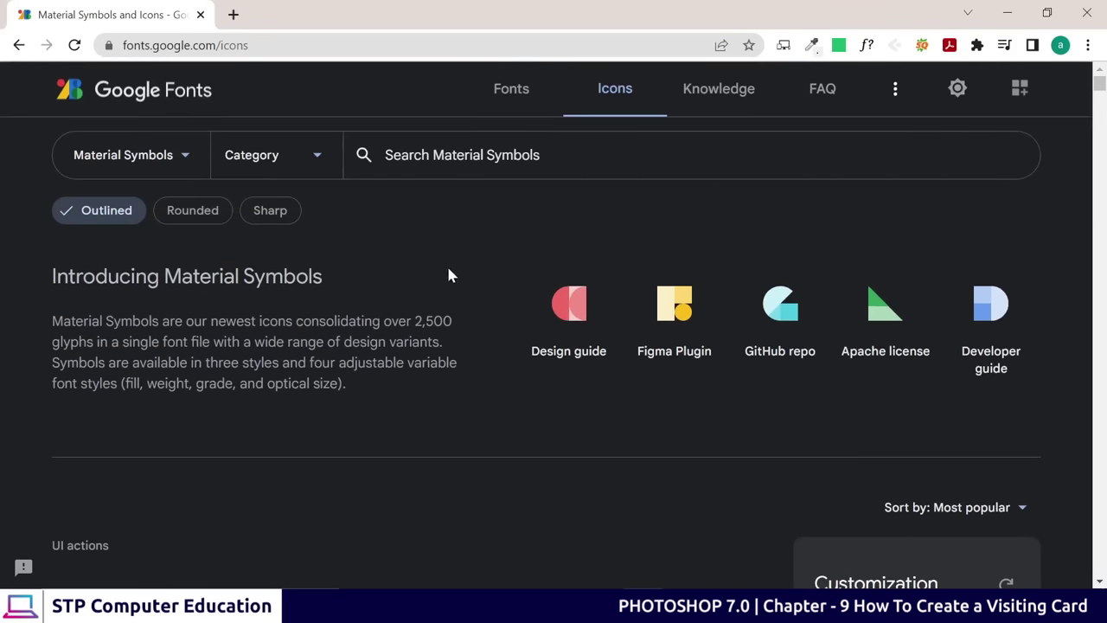
scroll(410, 403, "down", 1)
scroll(410, 403, "up", 1)
left_click(451, 155)
Search Google Fonts icons for 'call' and set the Fill slider to filled
type("call")
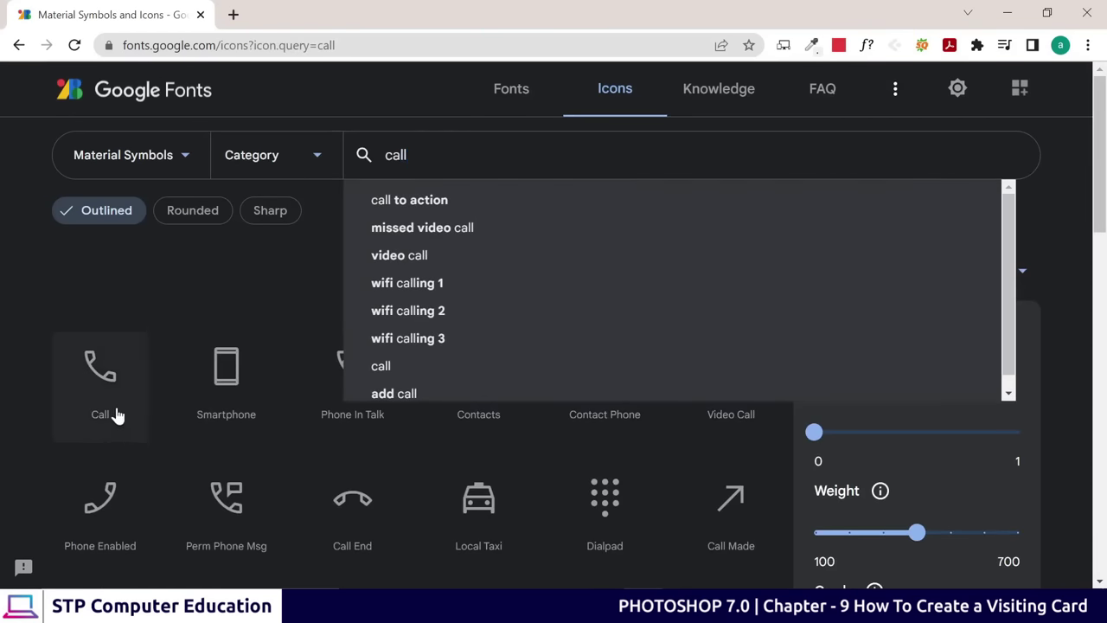
left_click(23, 465)
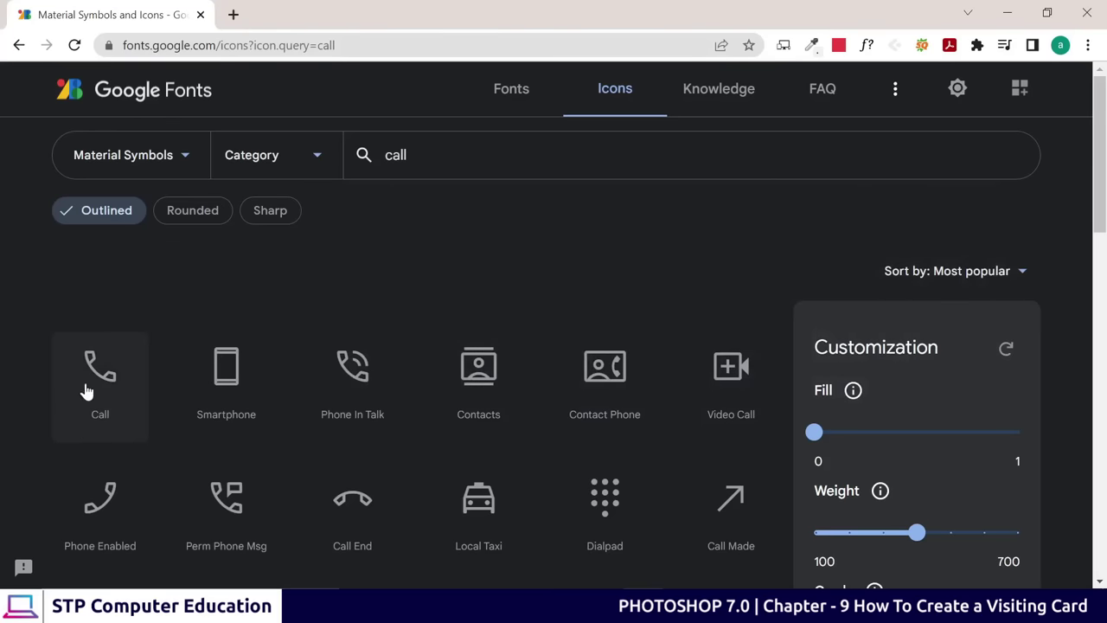
scroll(106, 395, "down", 1)
scroll(108, 397, "up", 1)
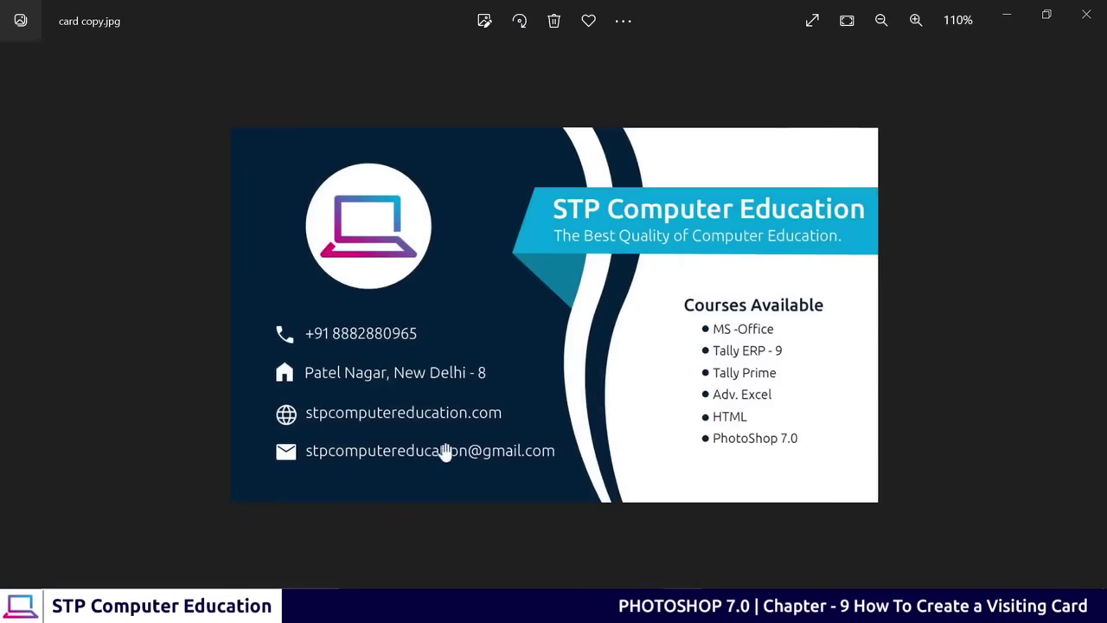
left_click(1007, 16)
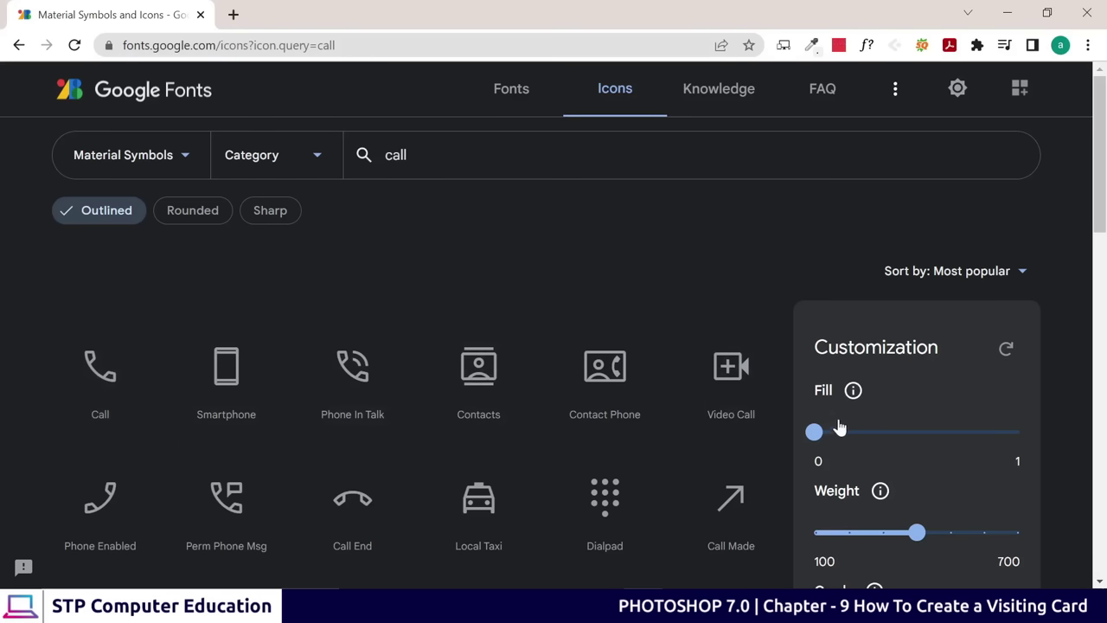
left_click_drag(816, 436, 1017, 435)
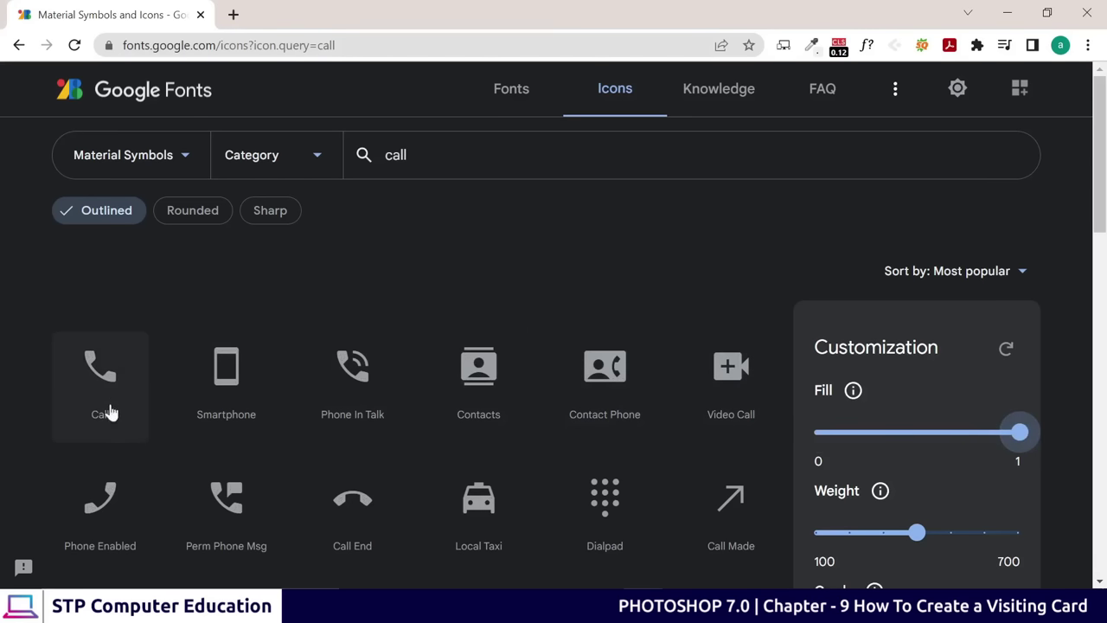
Download the filled Call icon as a PNG and open it in Photoshop
scroll(676, 448, "down", 2)
scroll(677, 448, "down", 2)
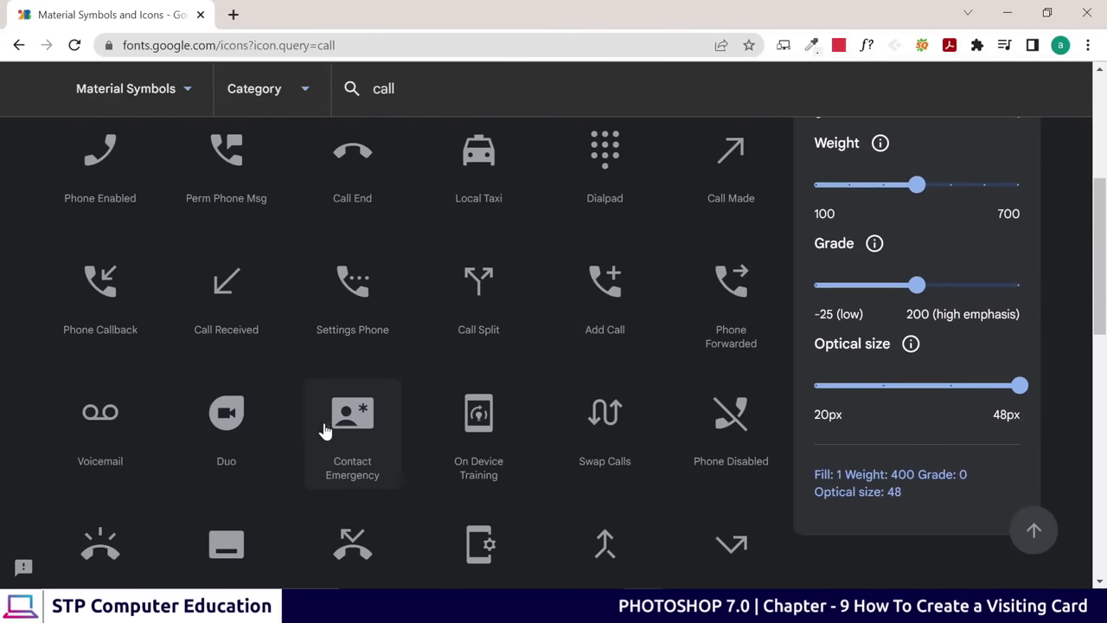
scroll(320, 424, "up", 5)
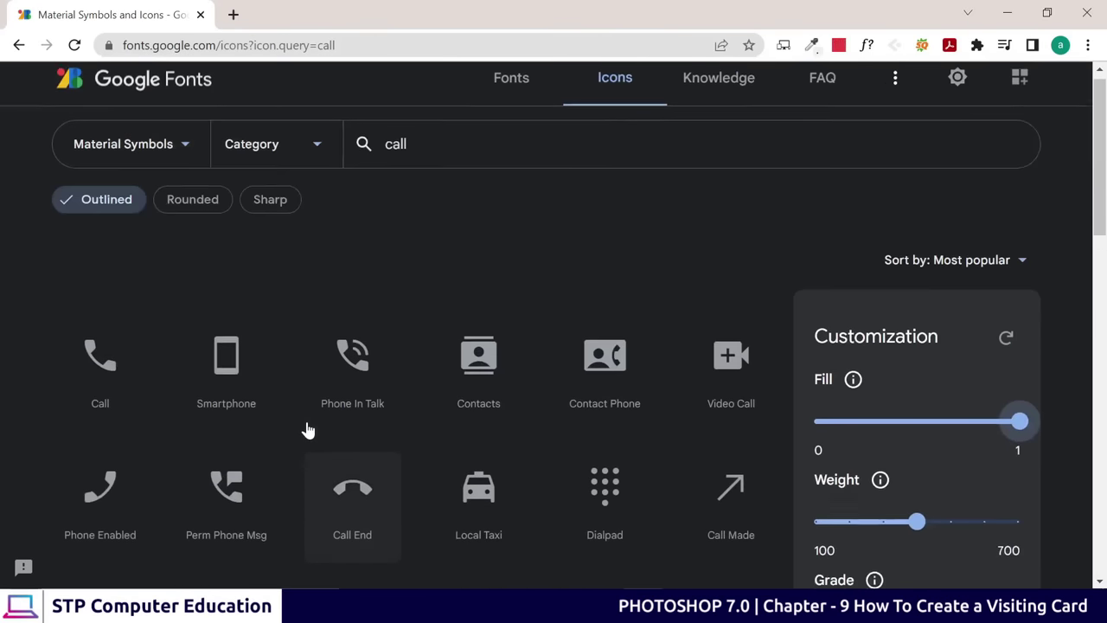
left_click(100, 383)
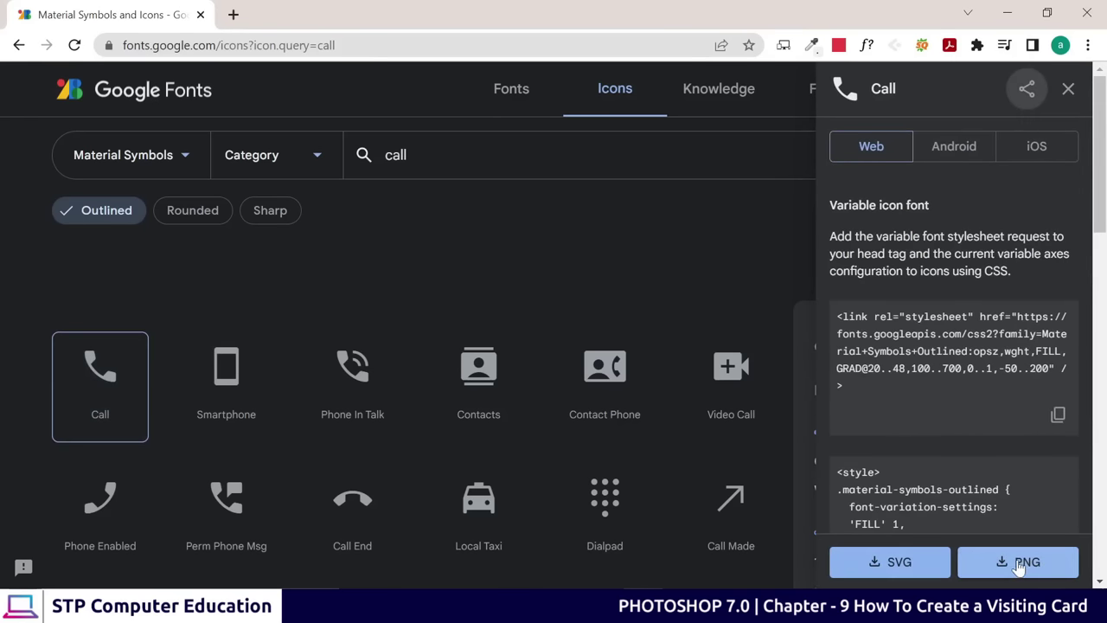
left_click(1018, 564)
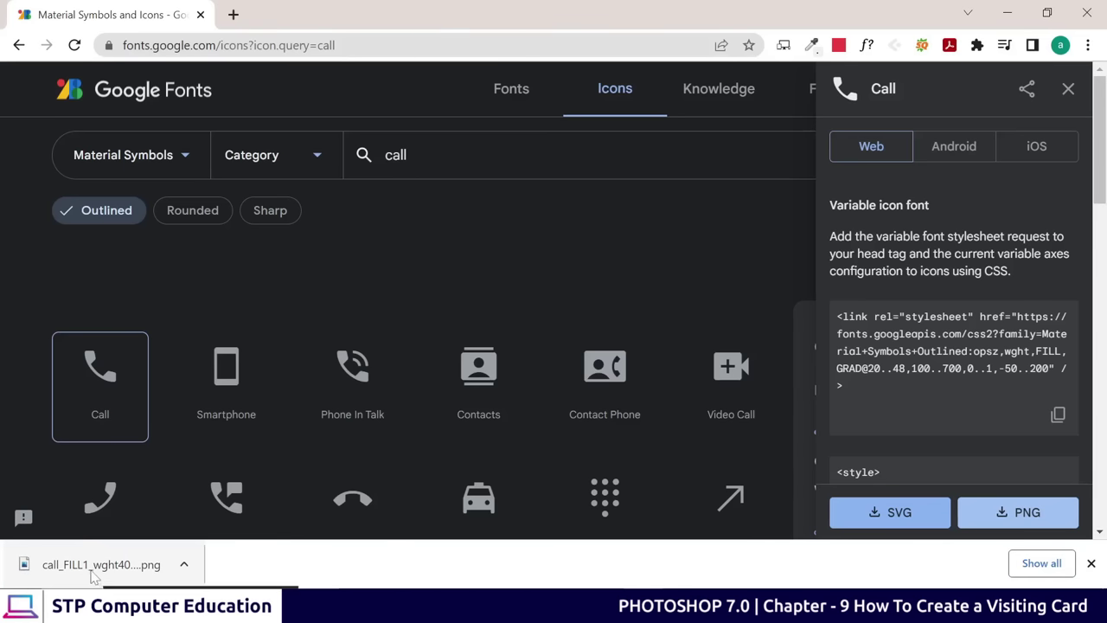
left_click_drag(80, 571, 778, 548)
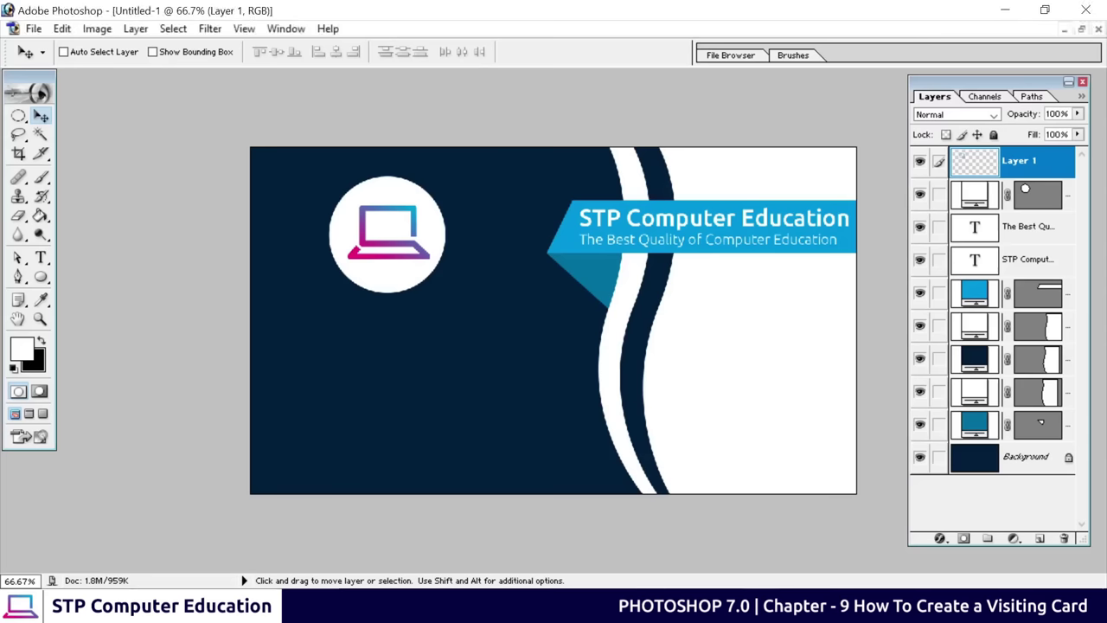
left_click_drag(524, 512, 504, 509)
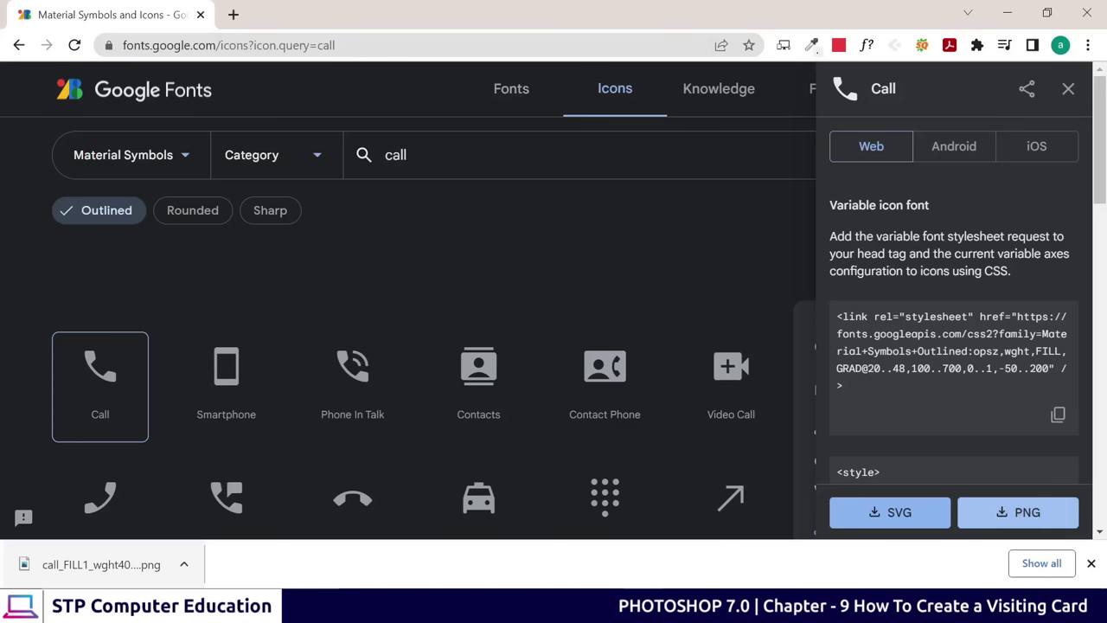
Replace the search with 'home' and download the filled Home icon as a PNG
double_click(373, 155)
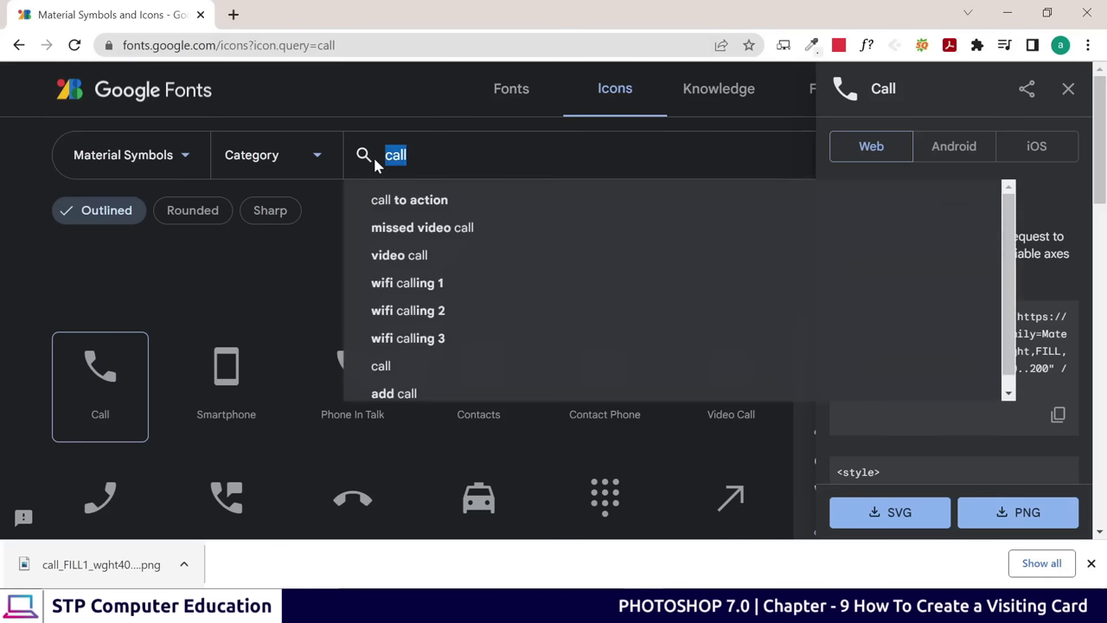
type("home")
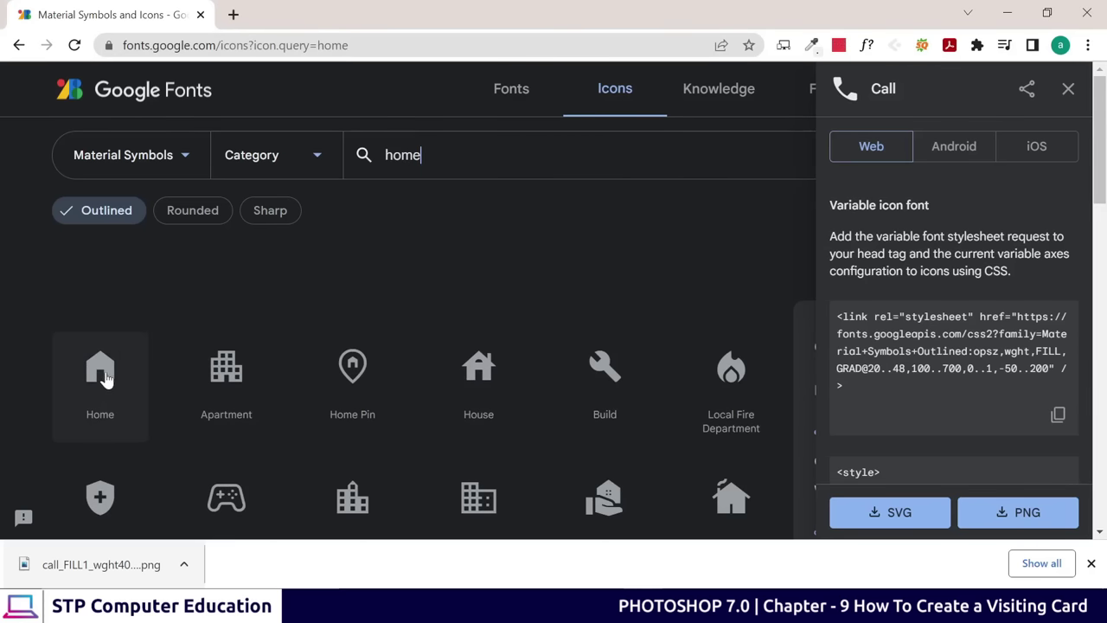
left_click(102, 377)
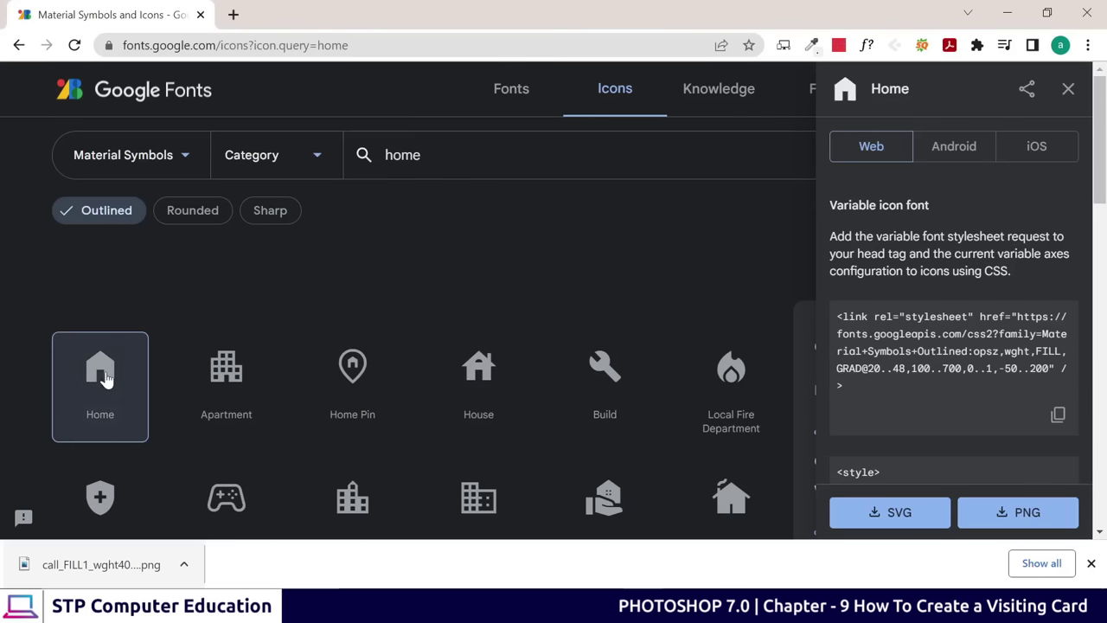
left_click(1028, 513)
Open the Home PNG in Photoshop and place its window below the phone icon window
left_click_drag(95, 564, 735, 581)
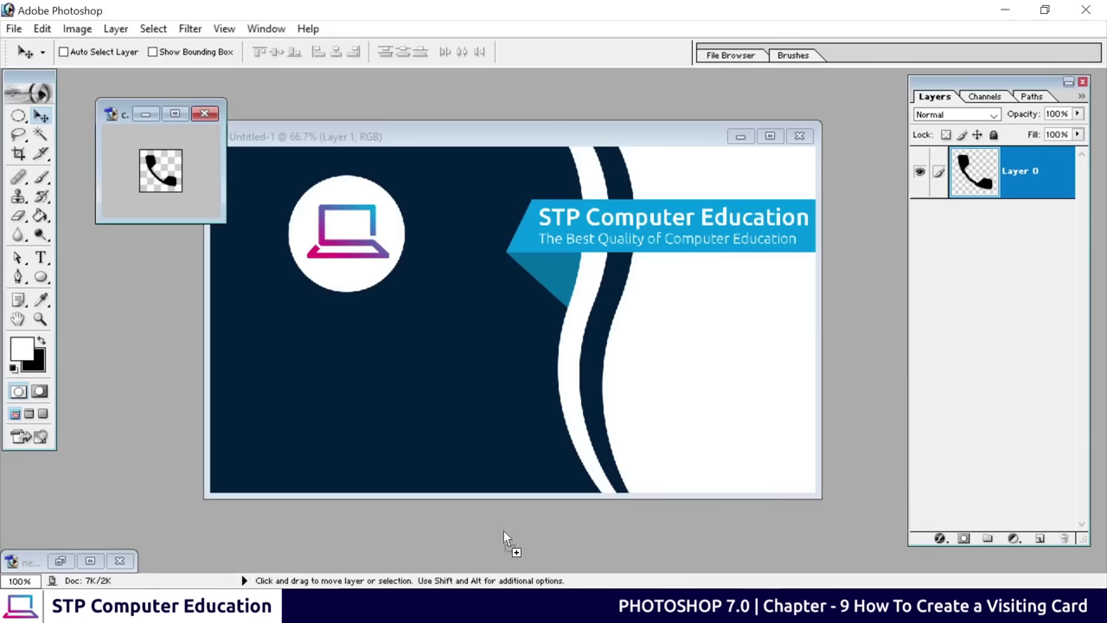
left_click_drag(503, 531, 498, 531)
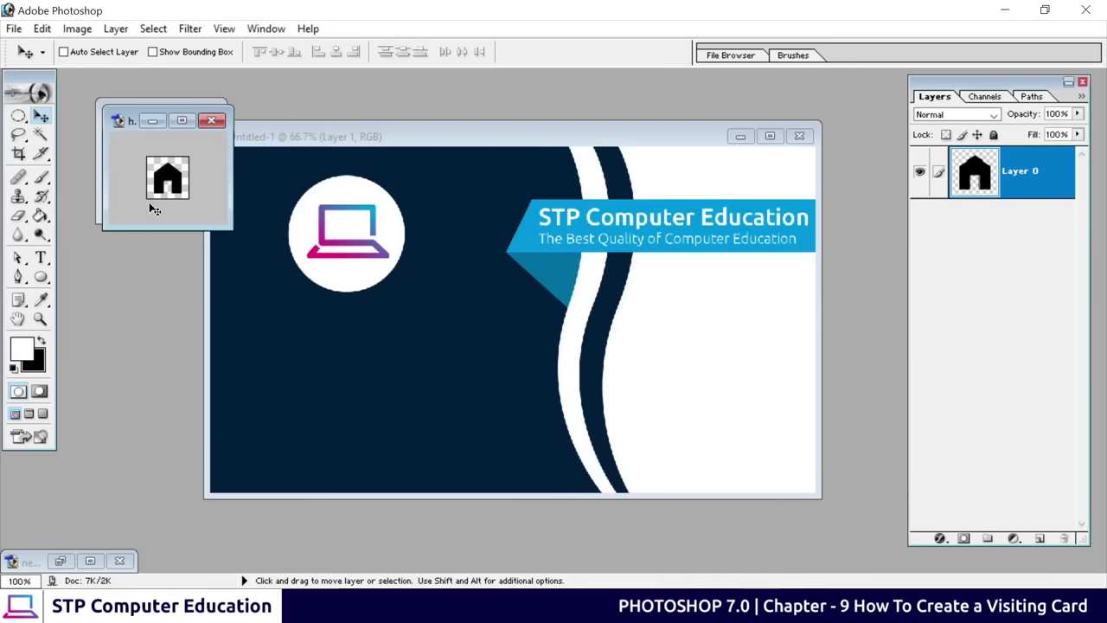
left_click_drag(126, 122, 108, 236)
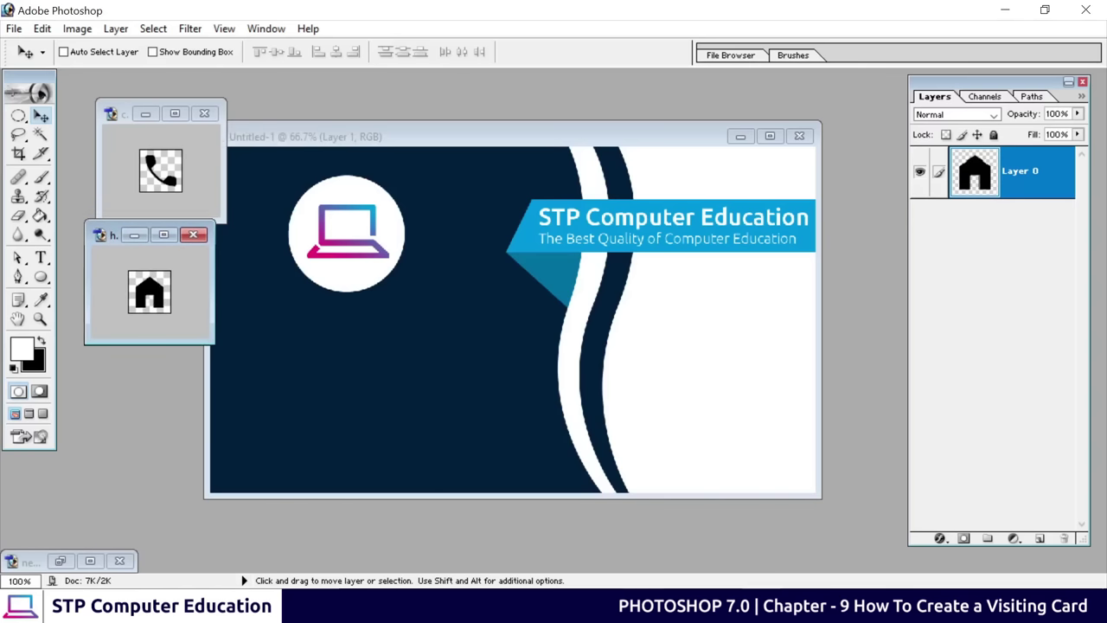
mouse_move(657, 605)
left_click(657, 519)
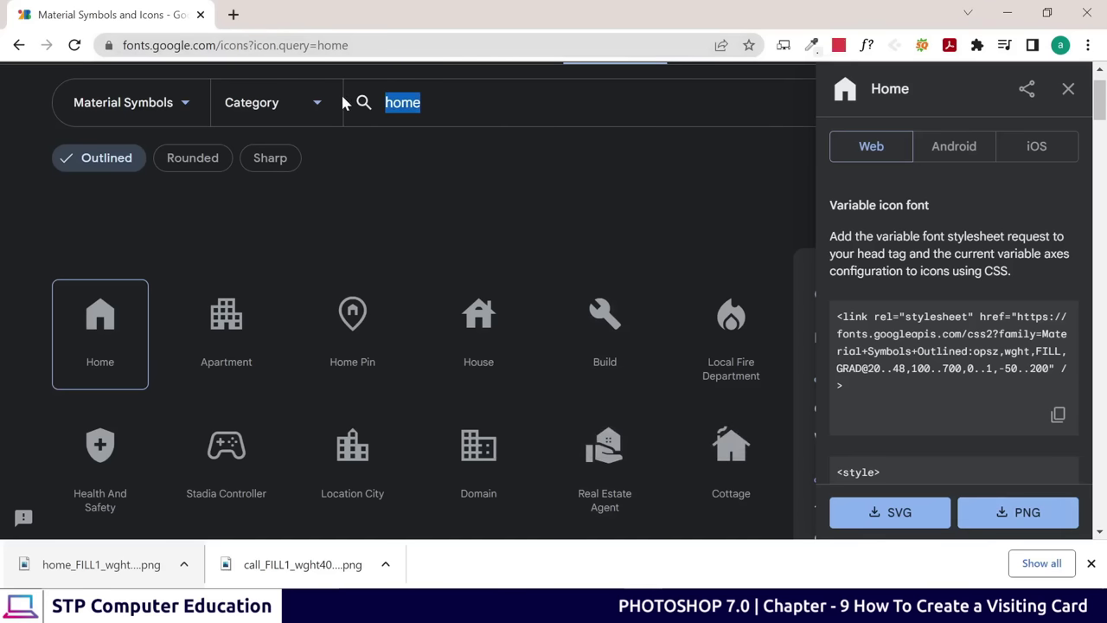
Search 'globe' instead of 'earth' and download the Language icon as a PNG
type("eart")
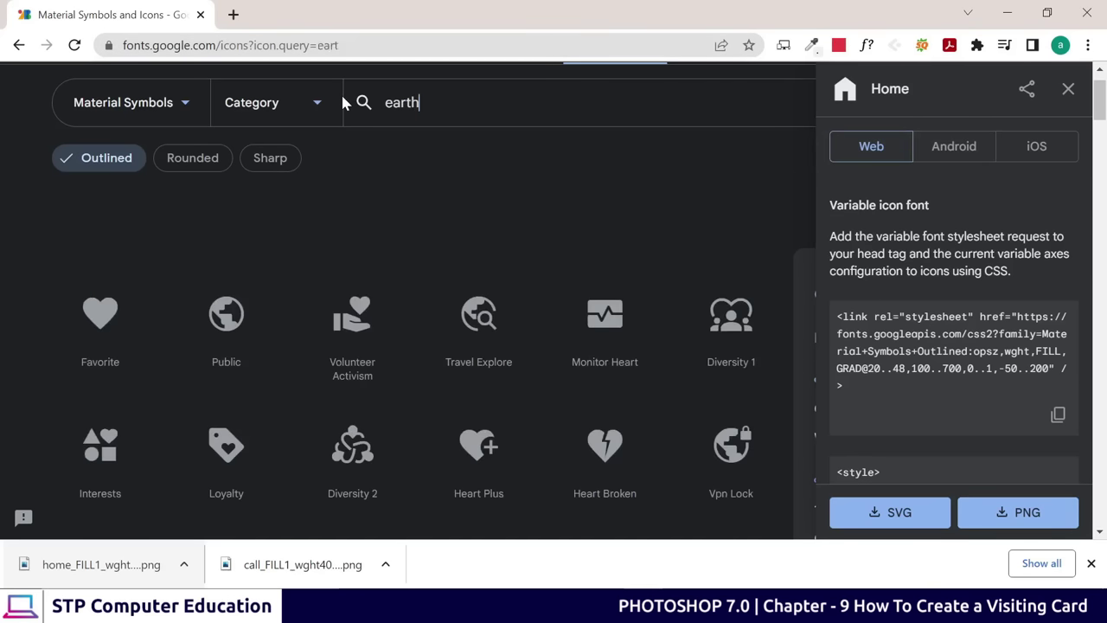
type("h")
key("BackSpace")
key("BackSpace")
key("BackSpace")
key("BackSpace")
key("BackSpace")
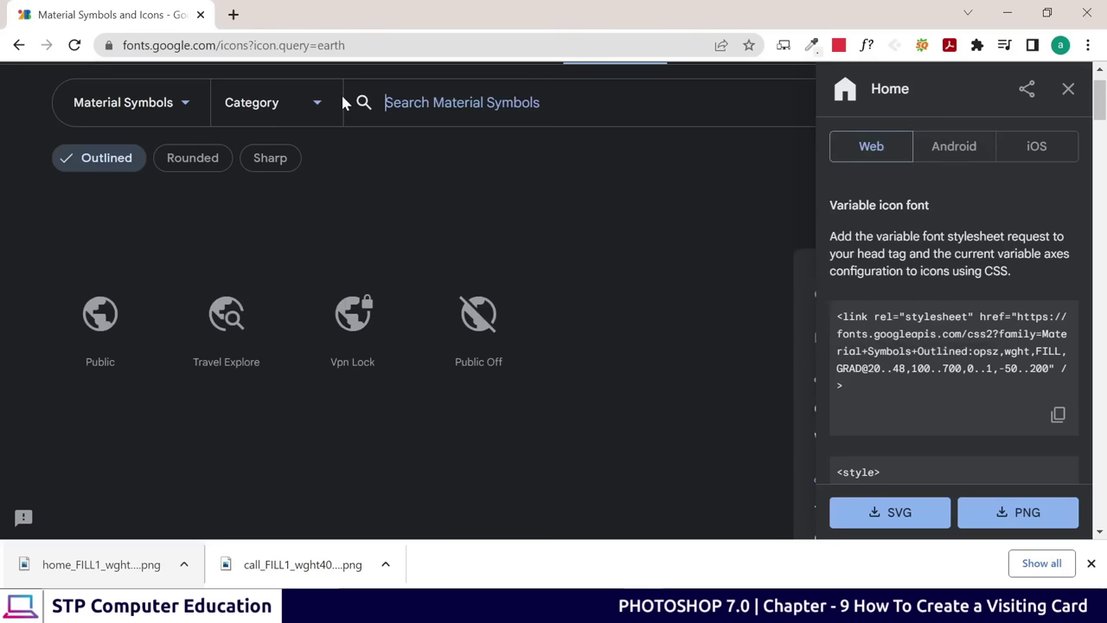
type("globe")
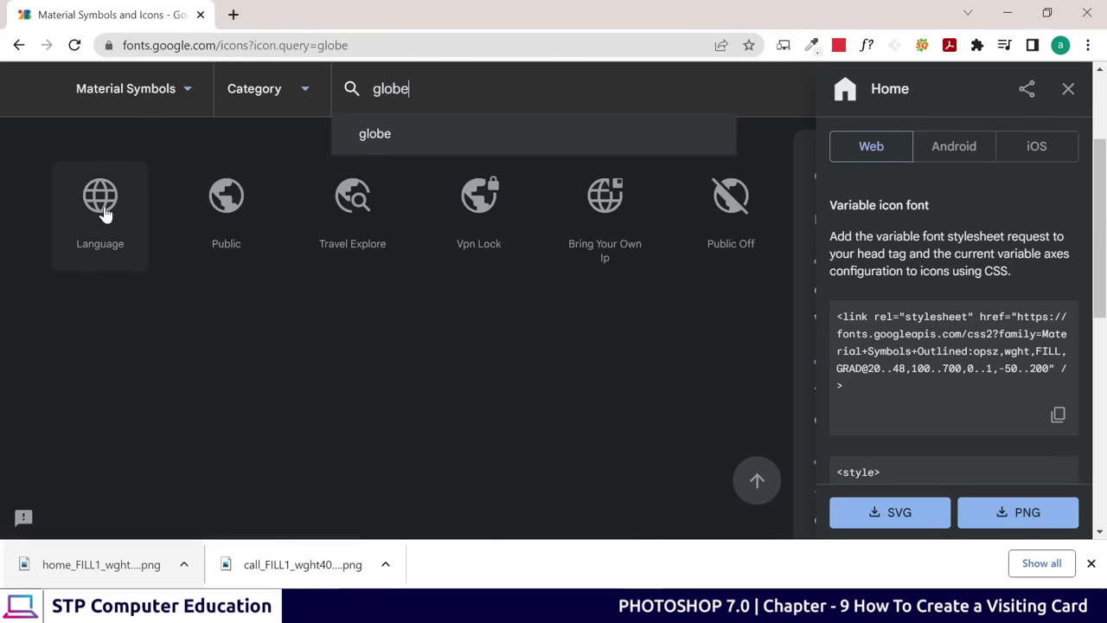
left_click(102, 210)
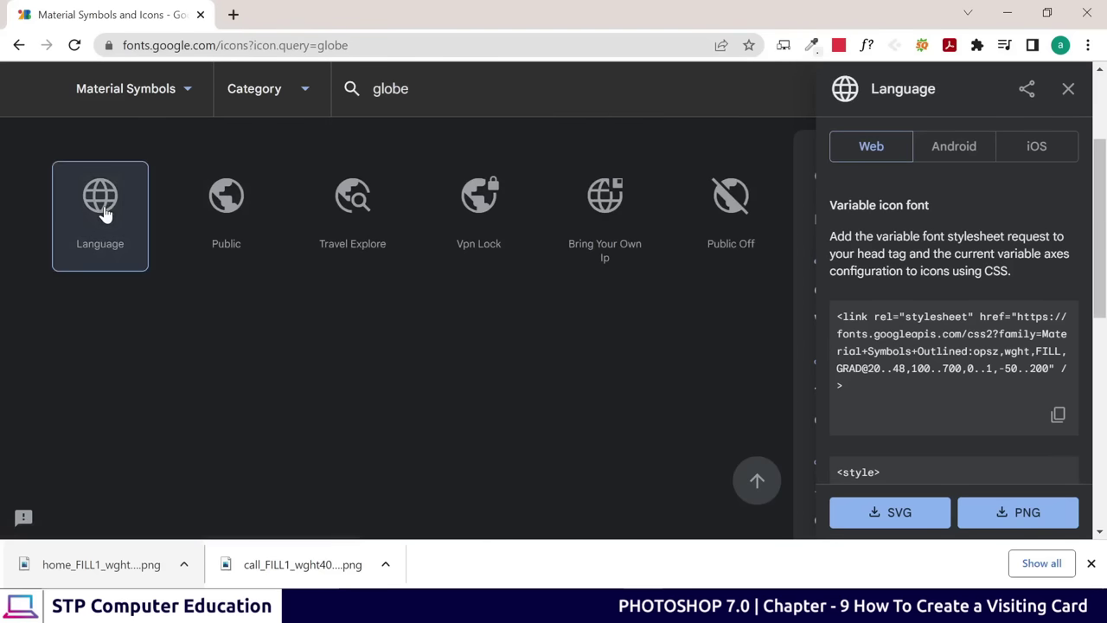
left_click(1022, 519)
Open the language_FILL1 PNG in Photoshop and stack its window below the home icon window
left_click_drag(102, 564, 531, 542)
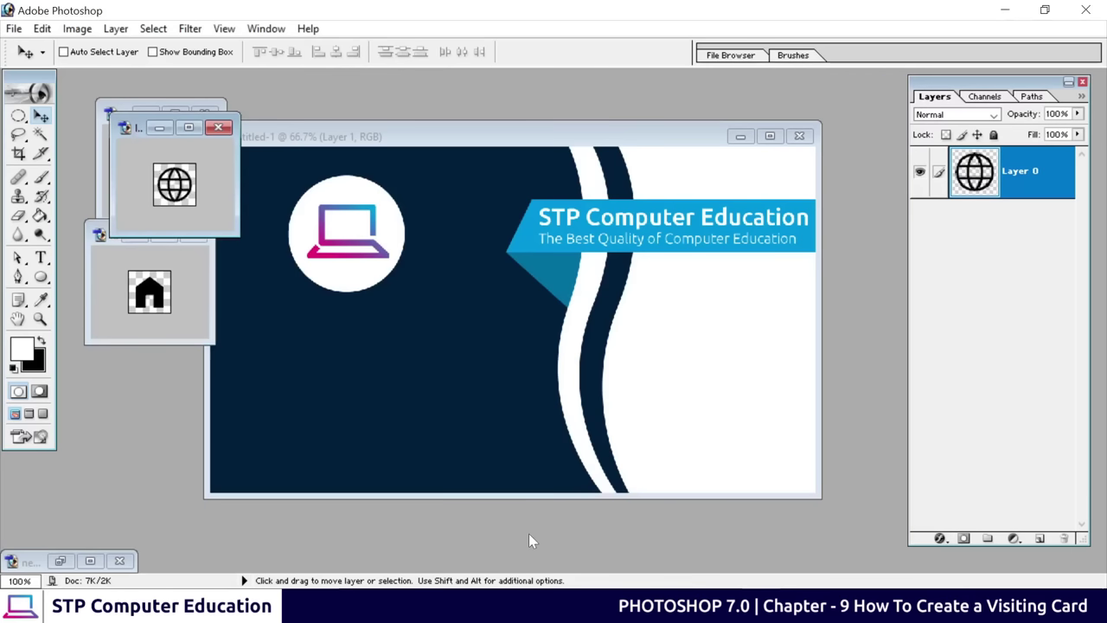
left_click(125, 127)
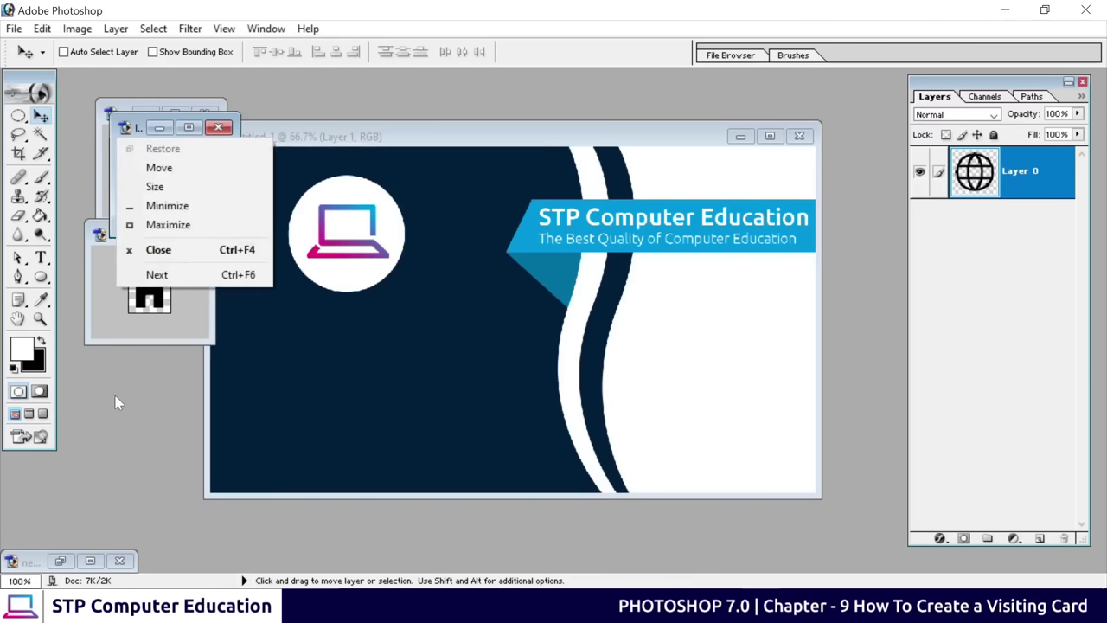
left_click(132, 148)
left_click(127, 130)
left_click(142, 104)
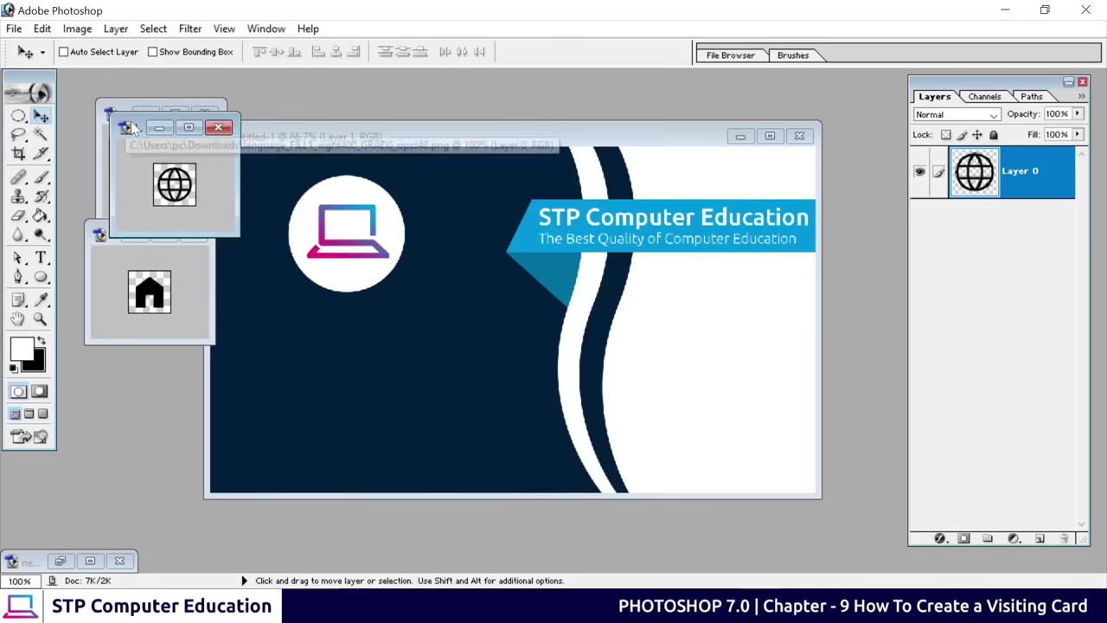
left_click_drag(141, 125, 117, 365)
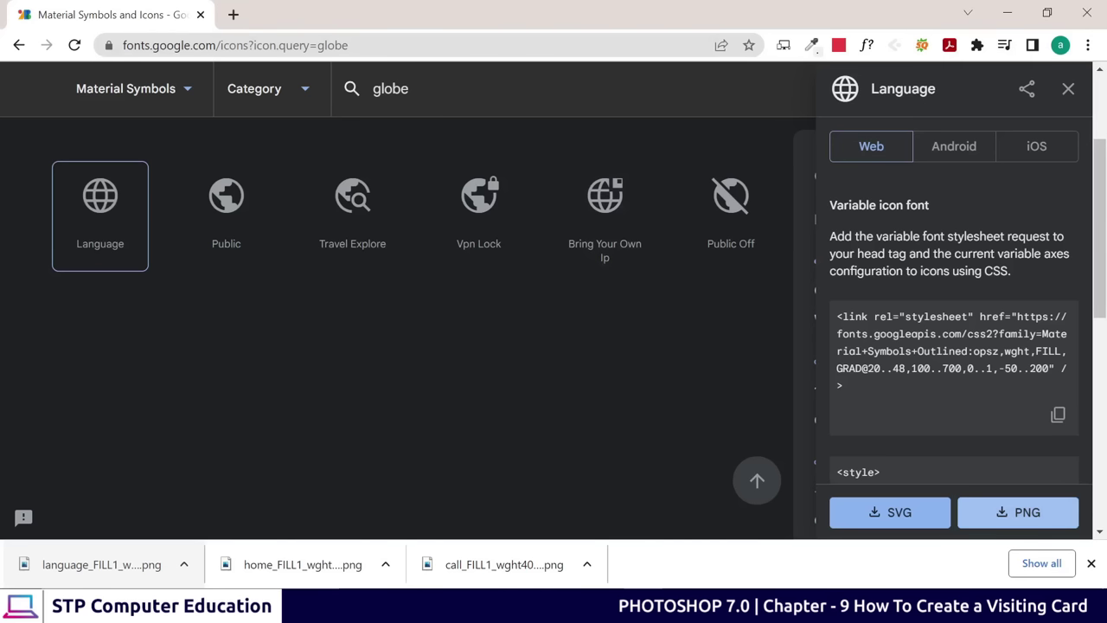
left_click(357, 91)
Search 'email' and download the Mail envelope icon as a PNG
type("email")
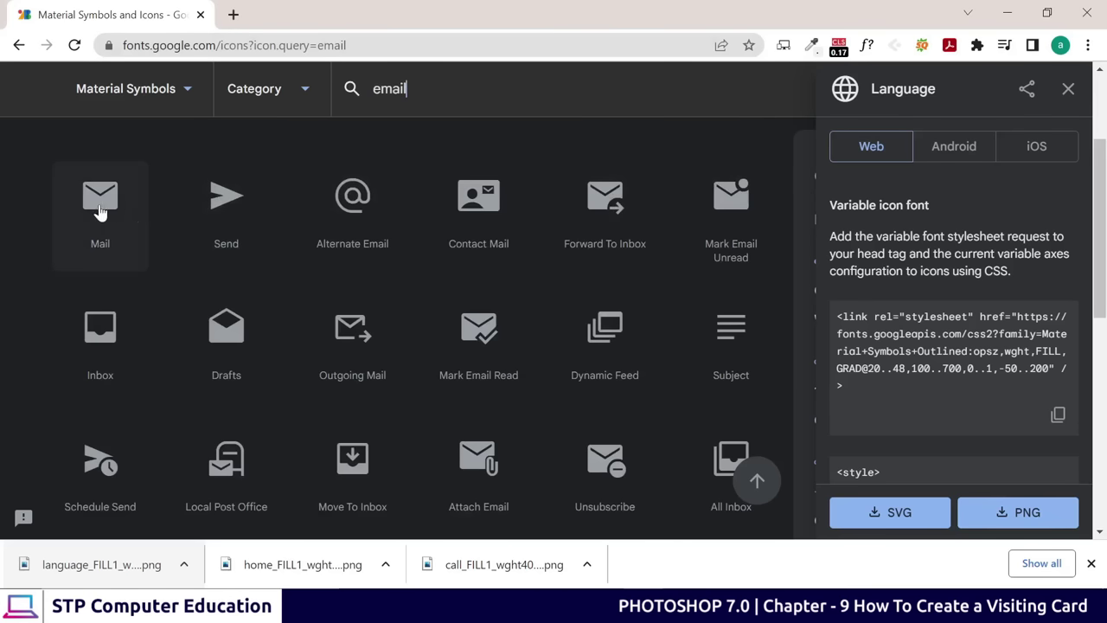
left_click(99, 212)
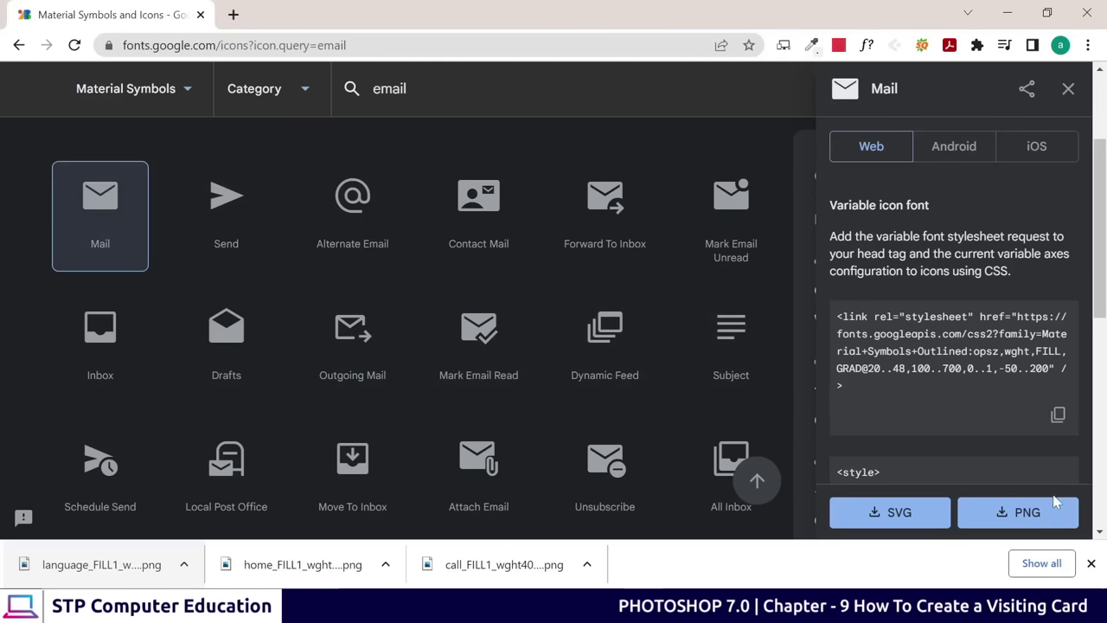
left_click(1031, 512)
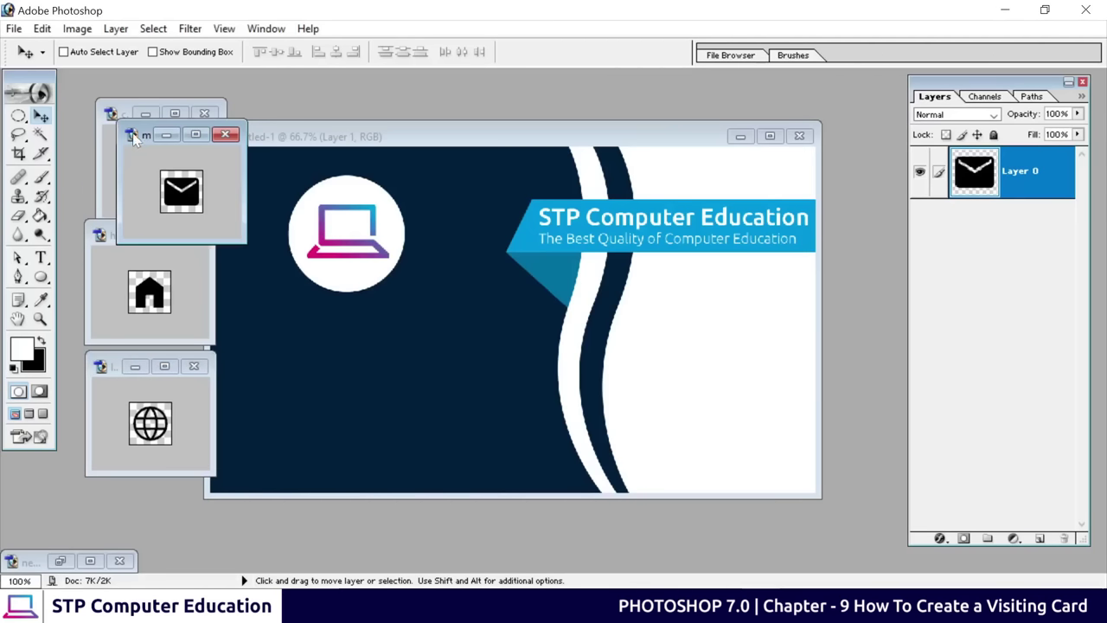
Place the Mail icon window below the globe window and shift Untitled-1 to the right
left_click(134, 141)
left_click(177, 182)
left_click_drag(148, 144, 97, 471)
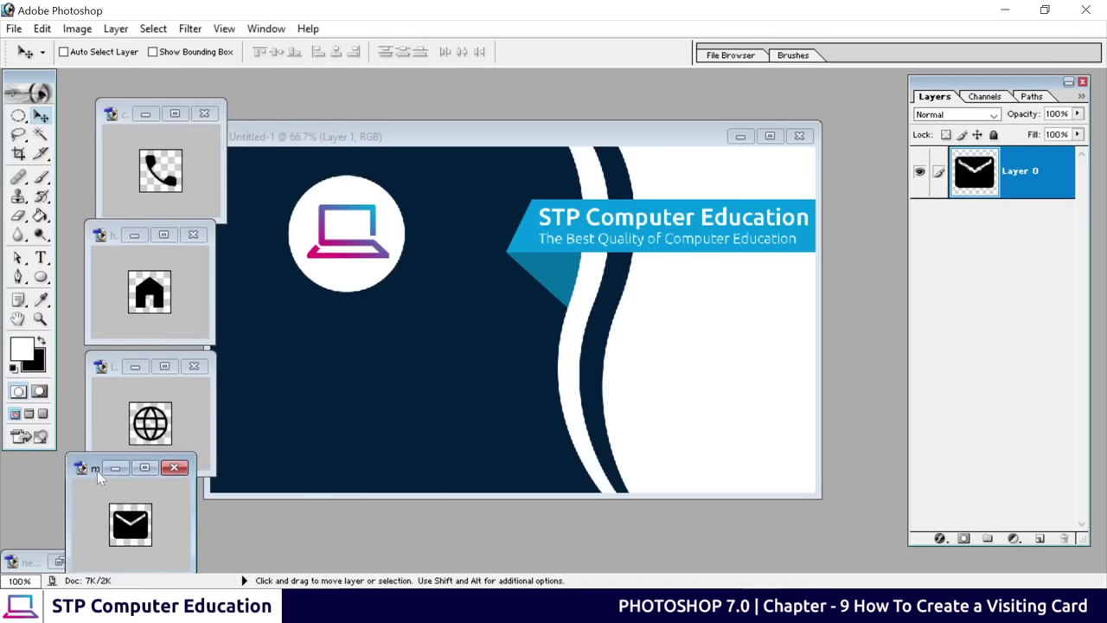
left_click(324, 145)
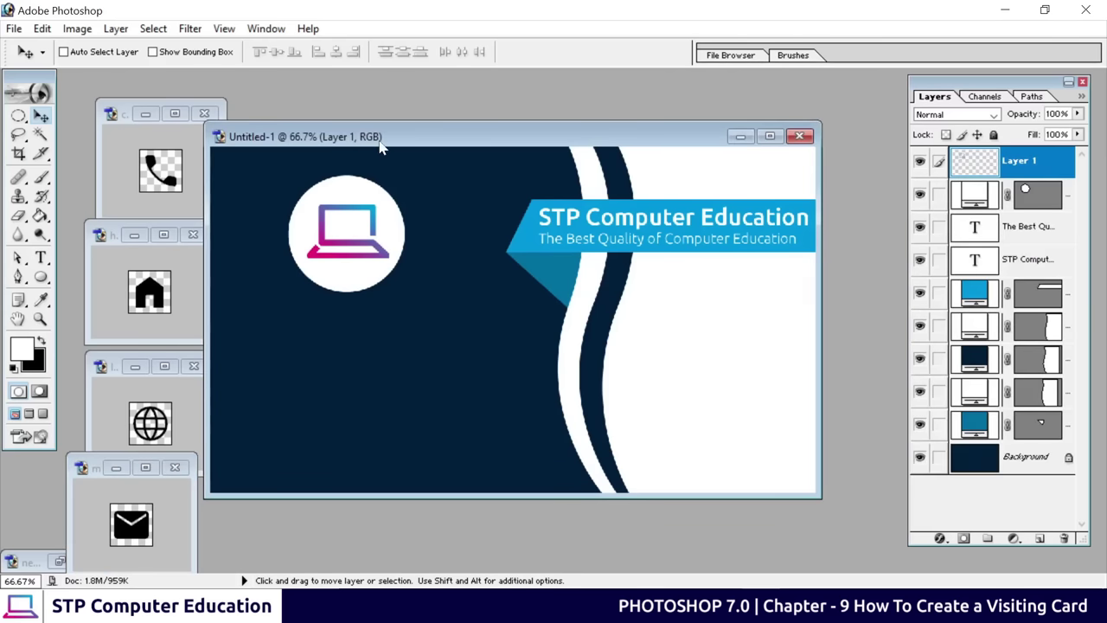
left_click_drag(383, 148, 456, 149)
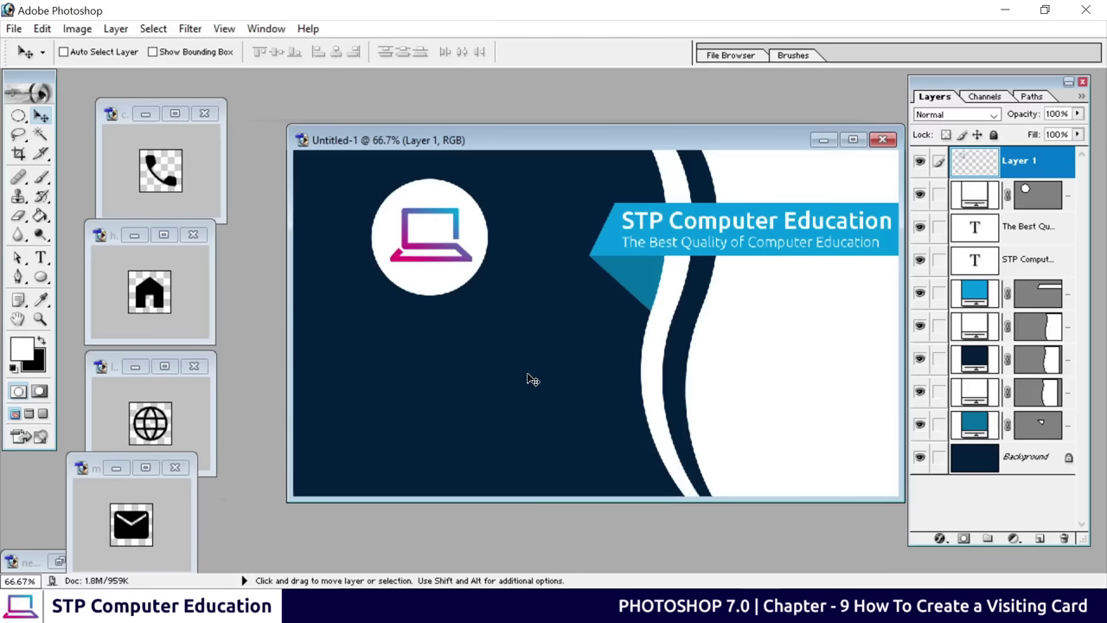
Add the institute's phone number as white text below the logo and nudge it right
left_click(41, 258)
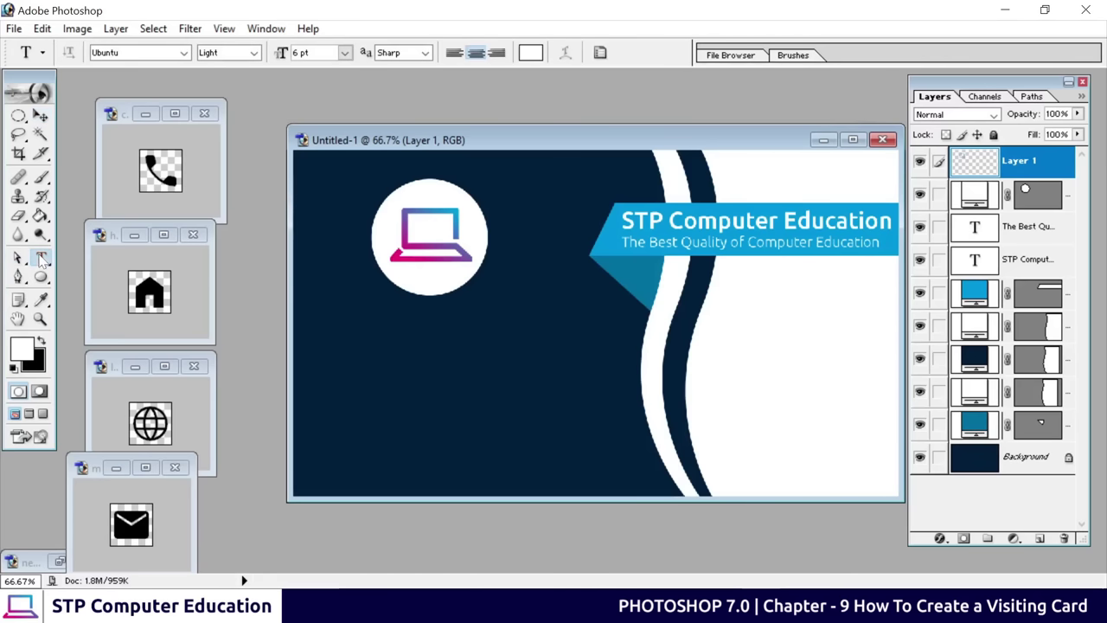
left_click(426, 346)
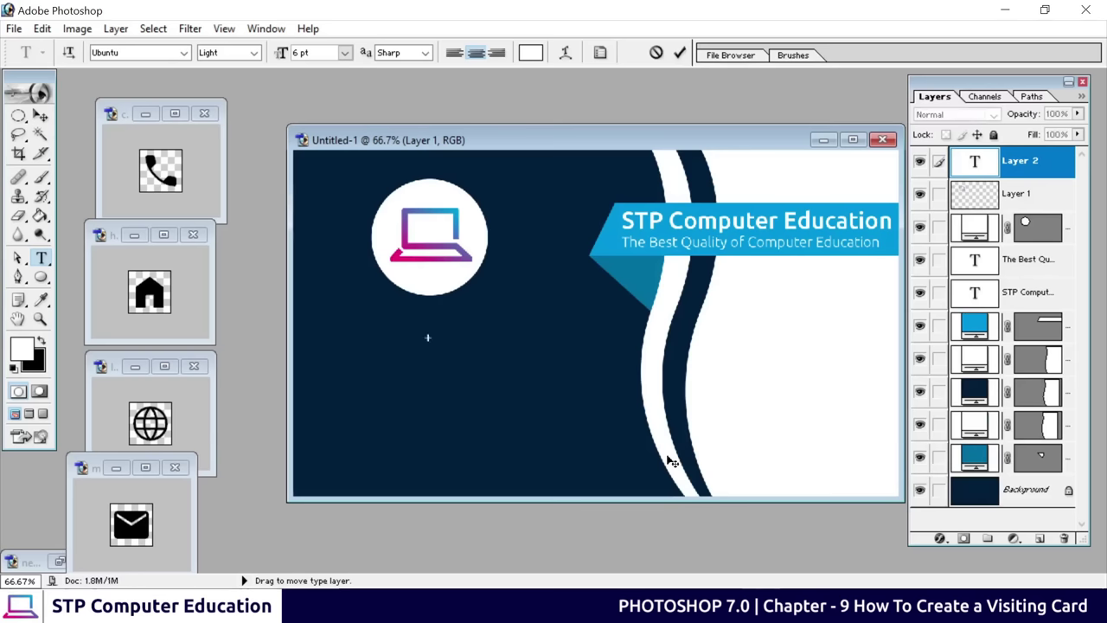
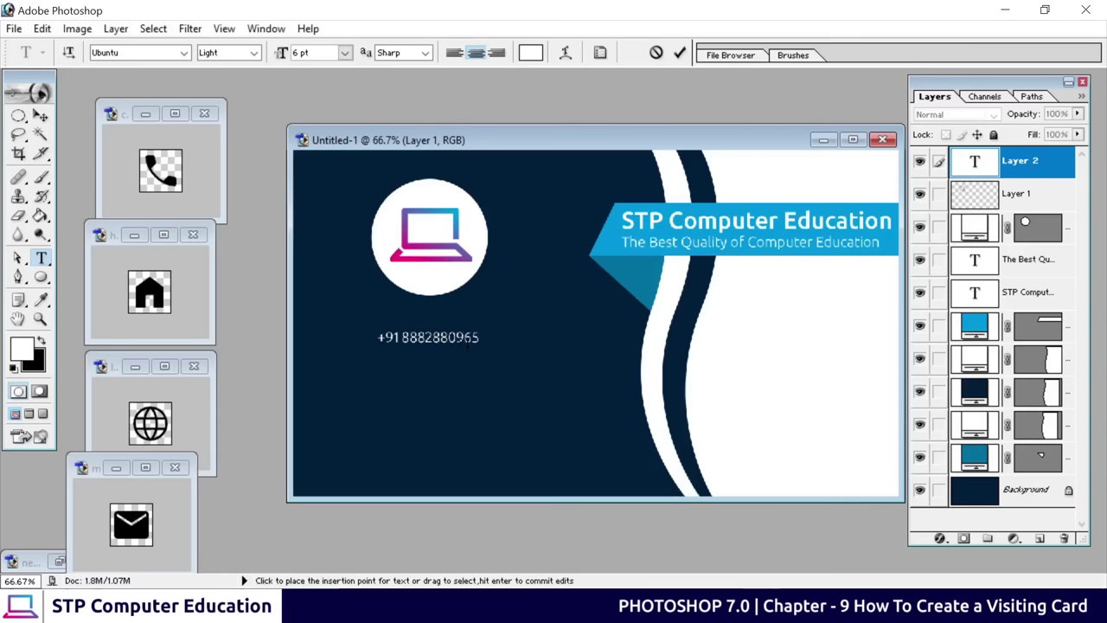
left_click(680, 53)
left_click(41, 115)
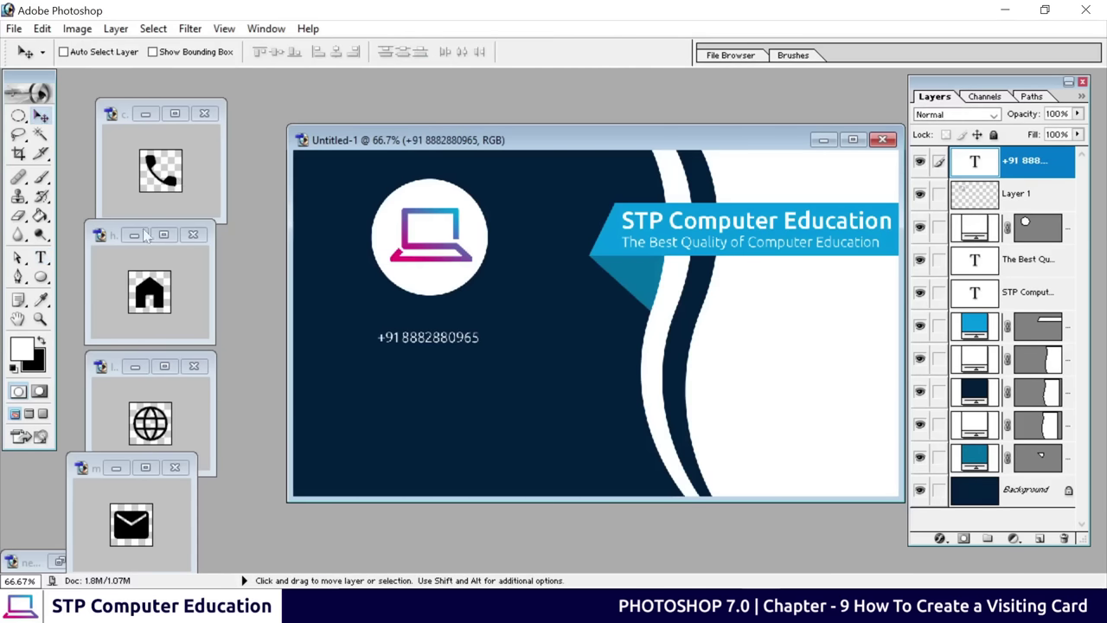
left_click_drag(444, 342, 536, 361)
Scale the phone number text to 115% and place a duplicate just beneath it
key("ctrl+t")
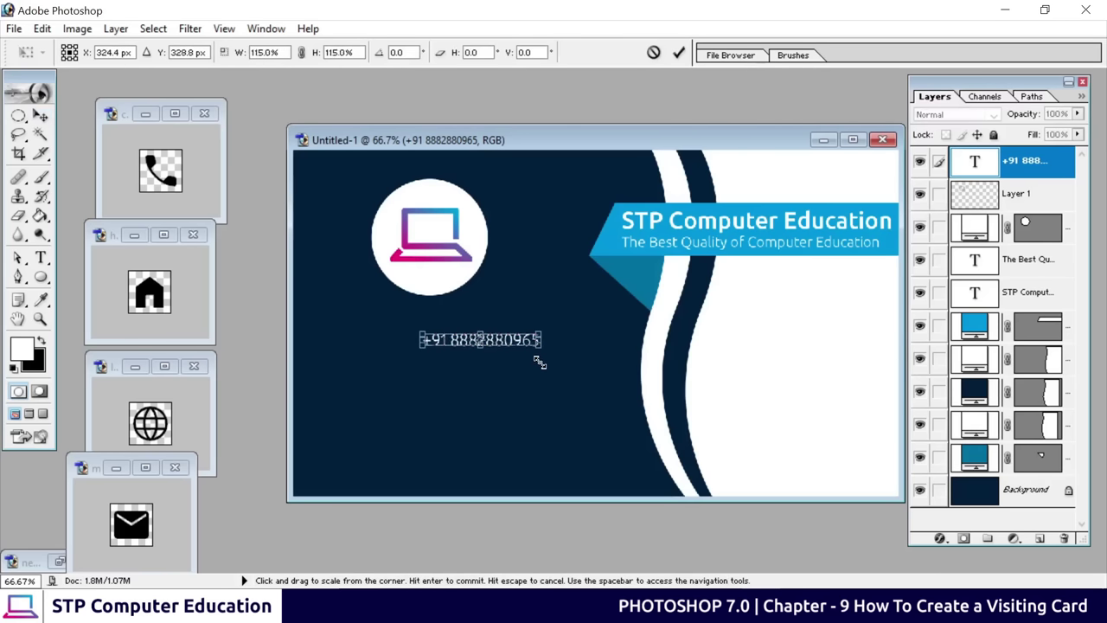
left_click(679, 52)
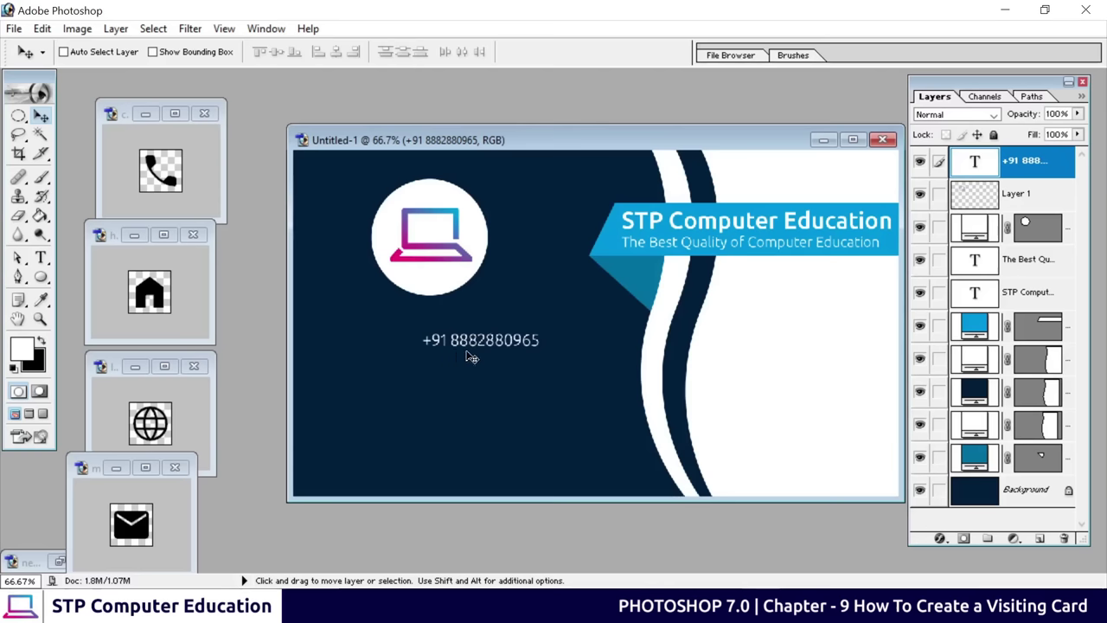
key("alt")
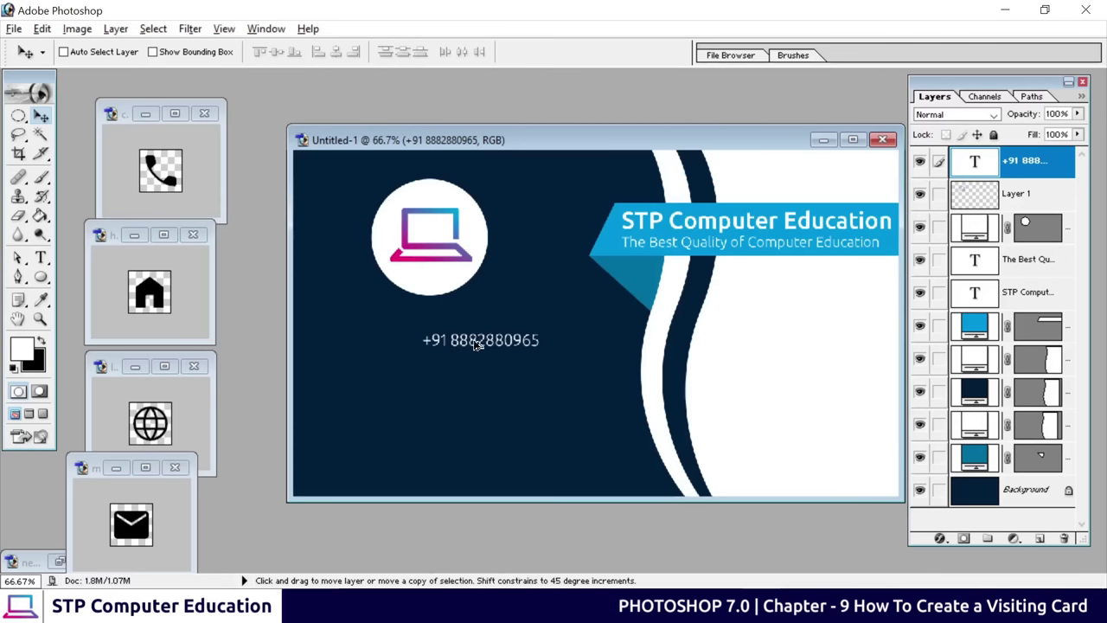
left_click_drag(475, 345, 475, 372)
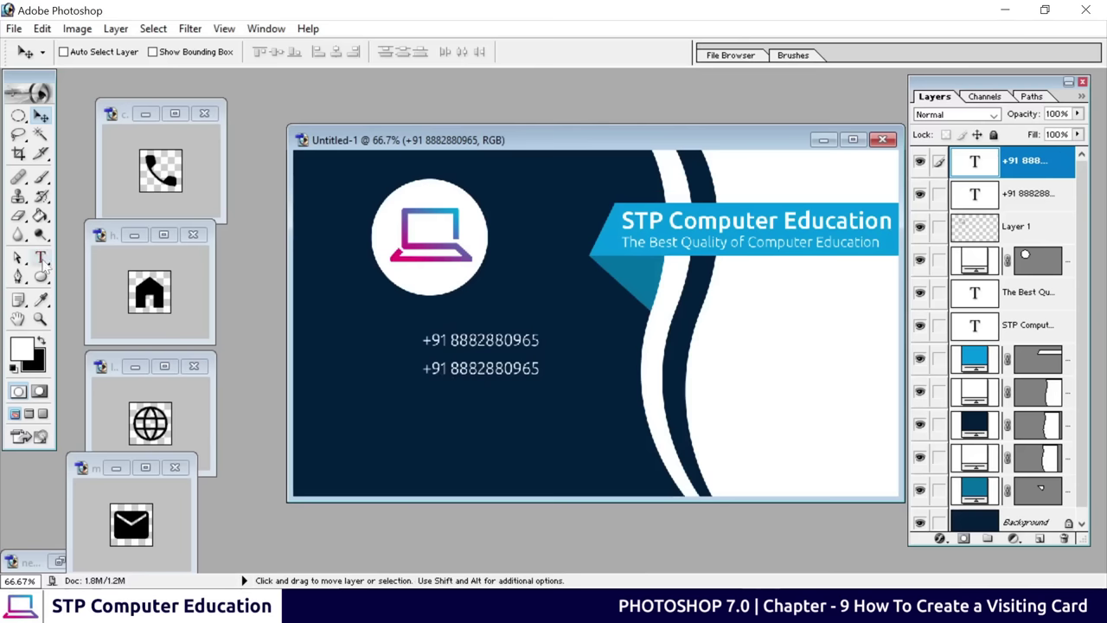
Replace the copied phone-number line's text with the institute's address and commit it
left_click(41, 258)
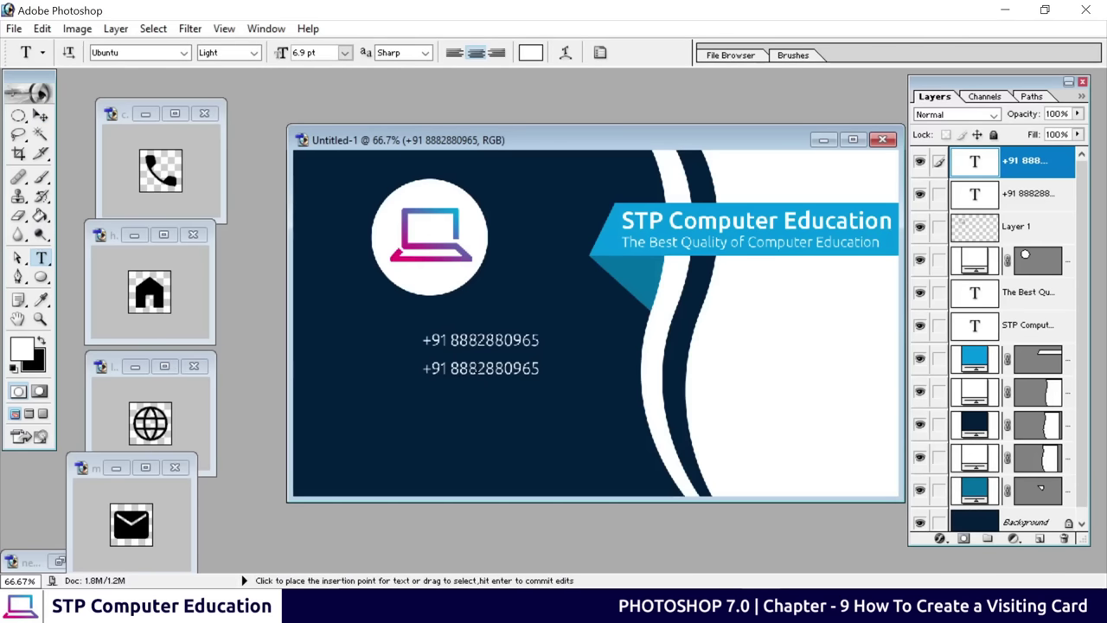
left_click(523, 369)
key("ctrl+a")
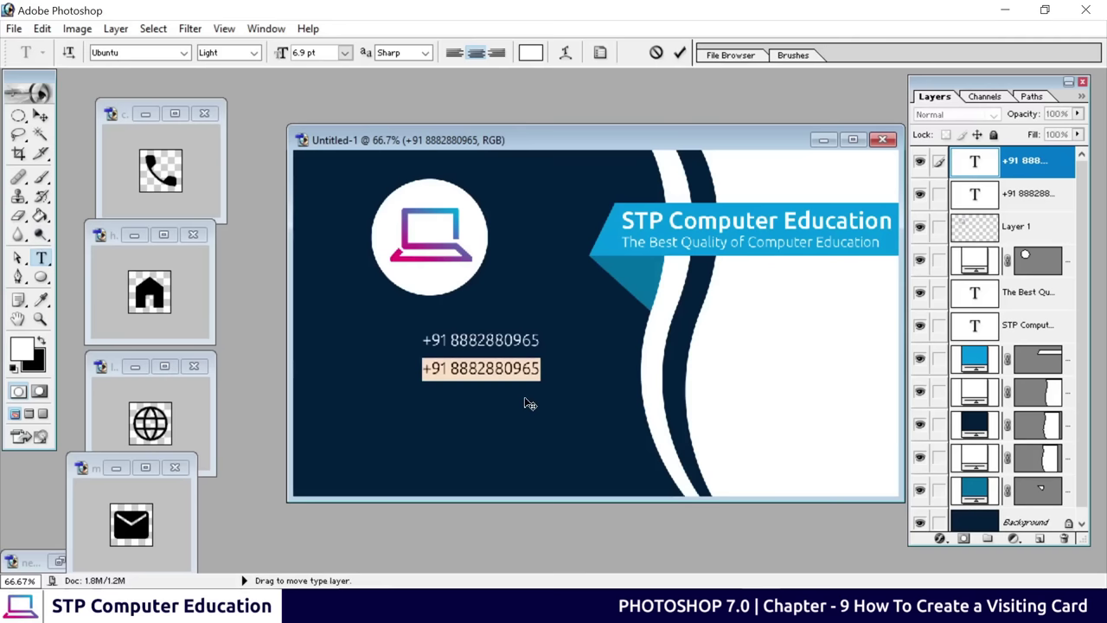
key("BackSpace")
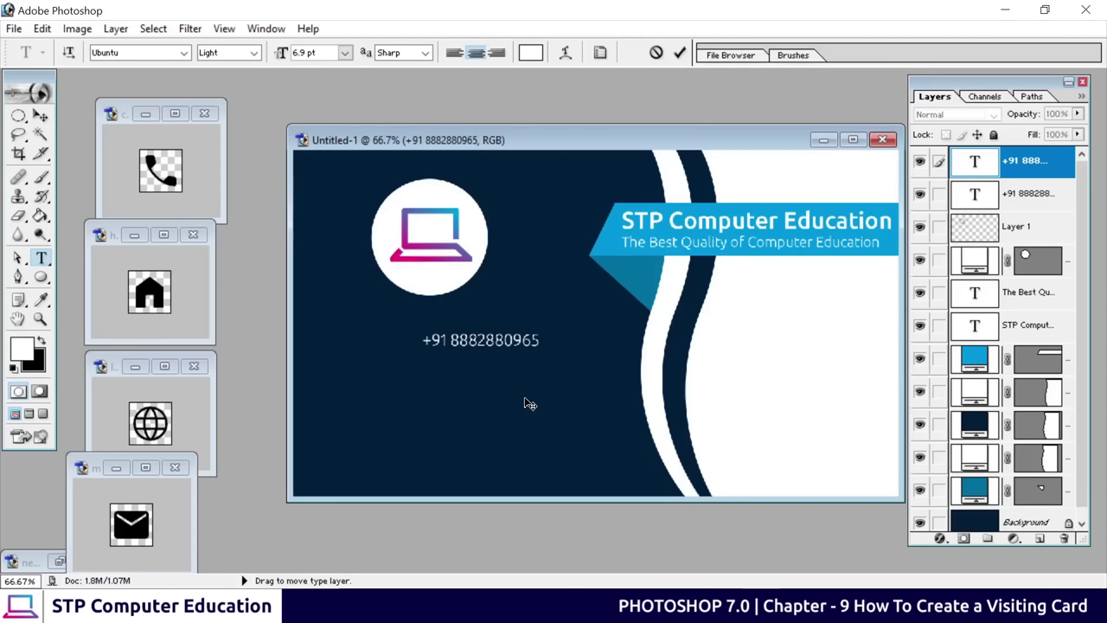
type("atel Nagar, New Delhi - 08")
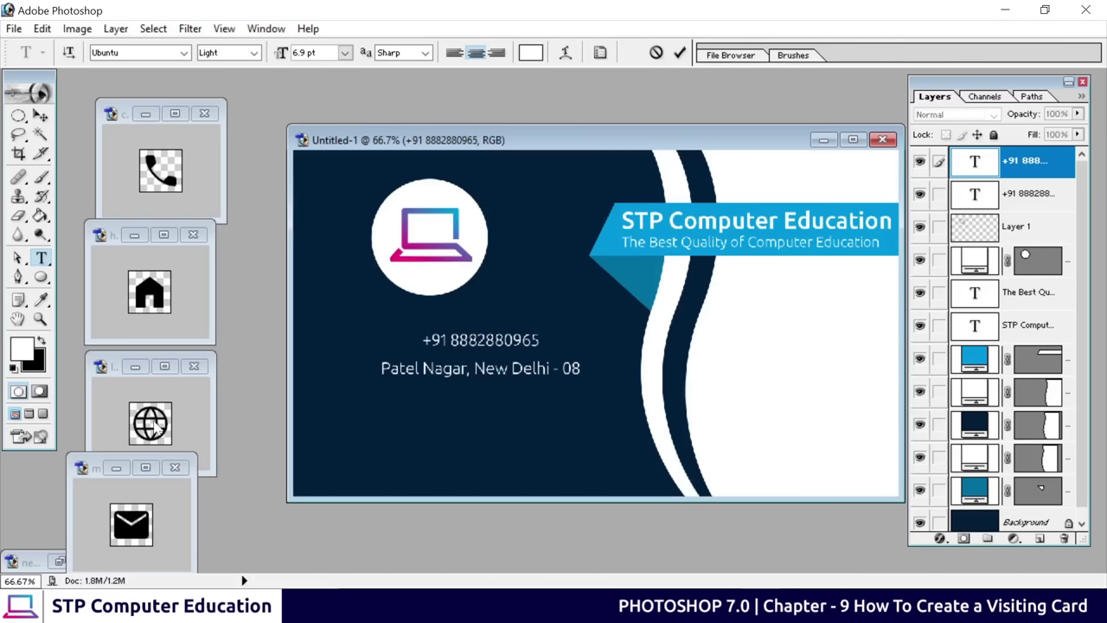
left_click(680, 53)
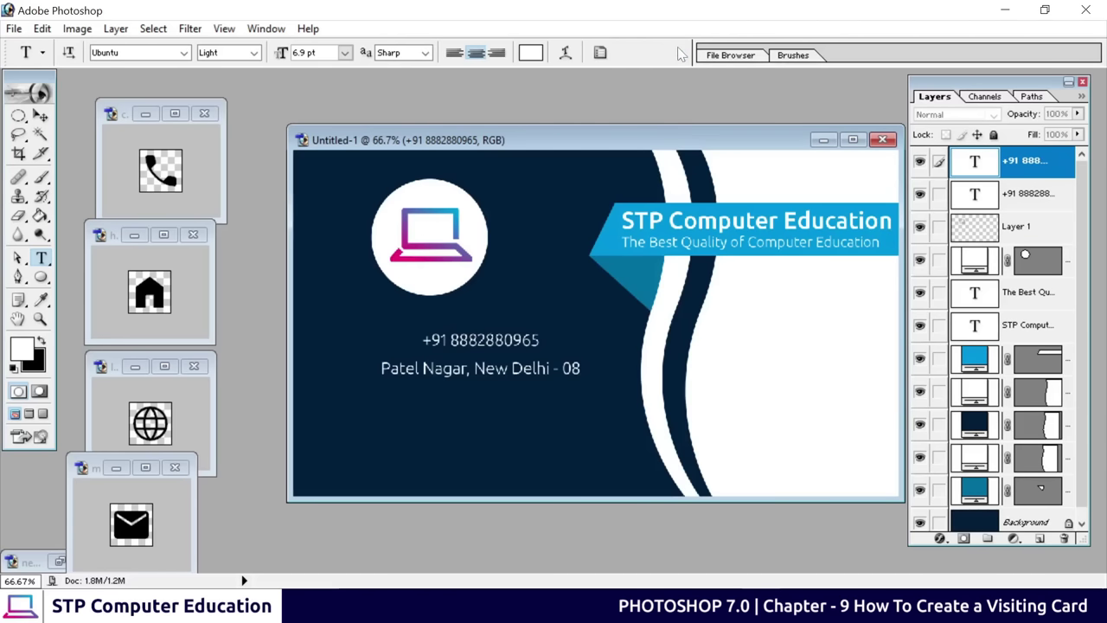
Duplicate the address line below and retype the copy as stpcomputereducation.com
left_click(41, 115)
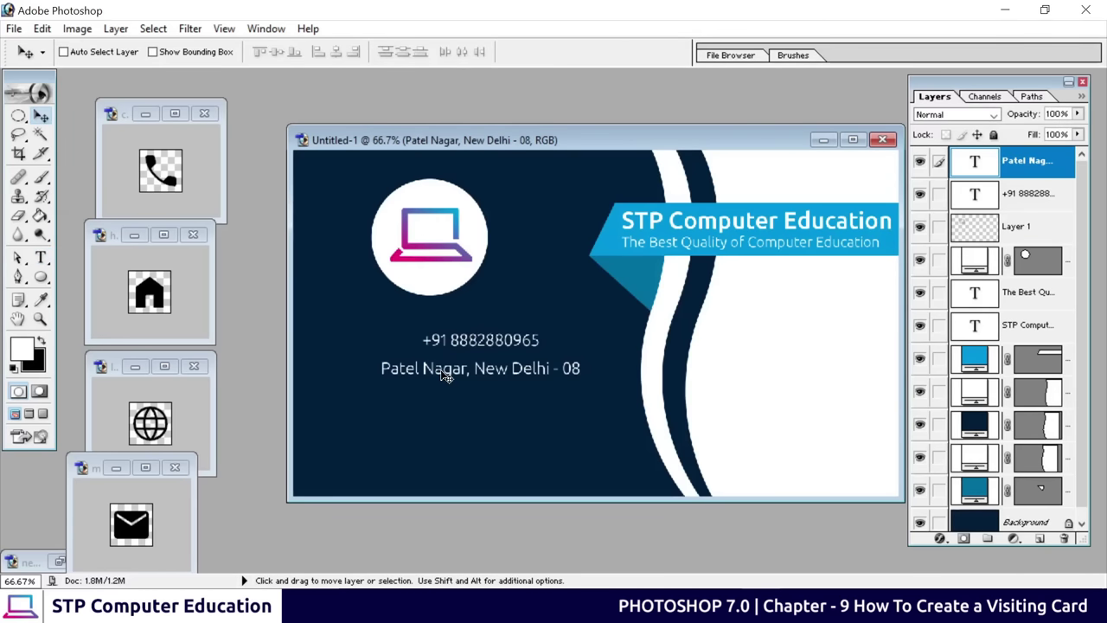
left_click_drag(445, 376, 438, 438)
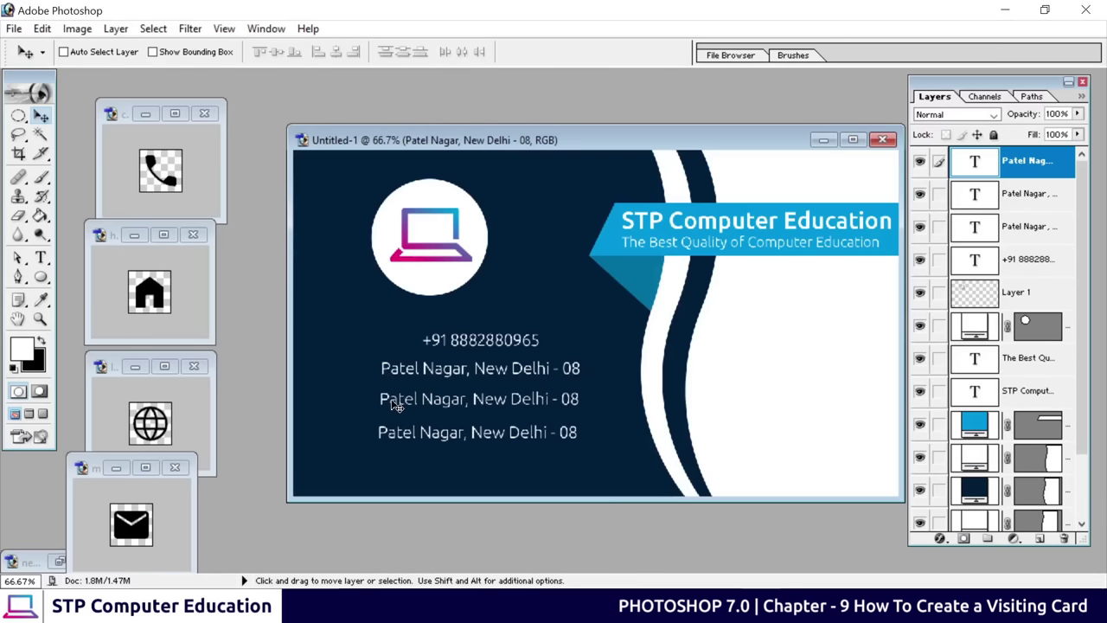
left_click(41, 258)
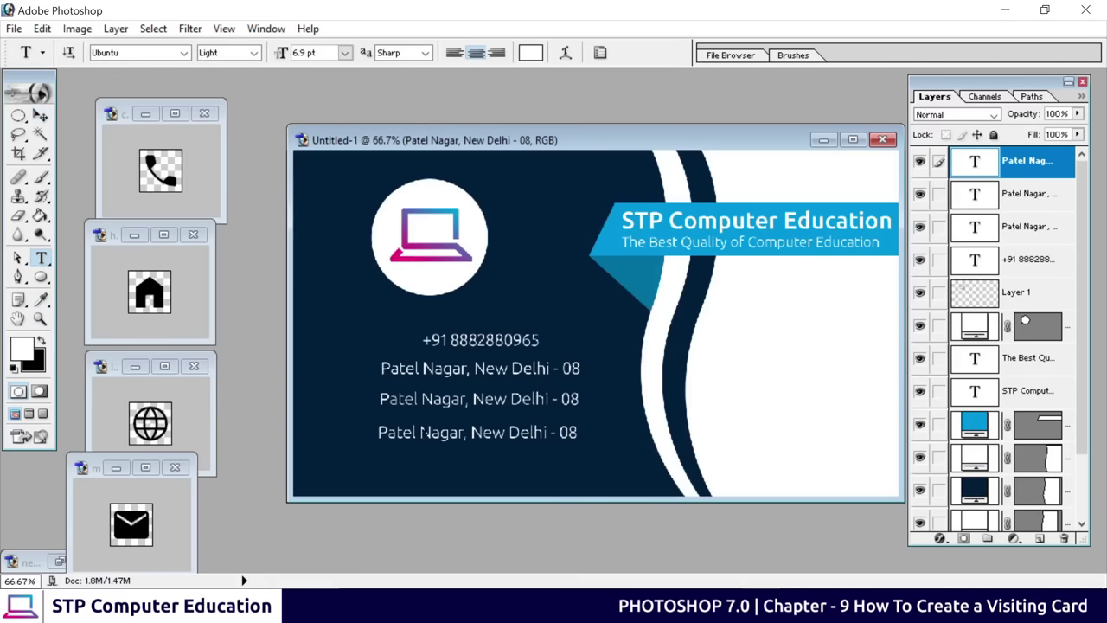
left_click(420, 398)
key("ctrl+a")
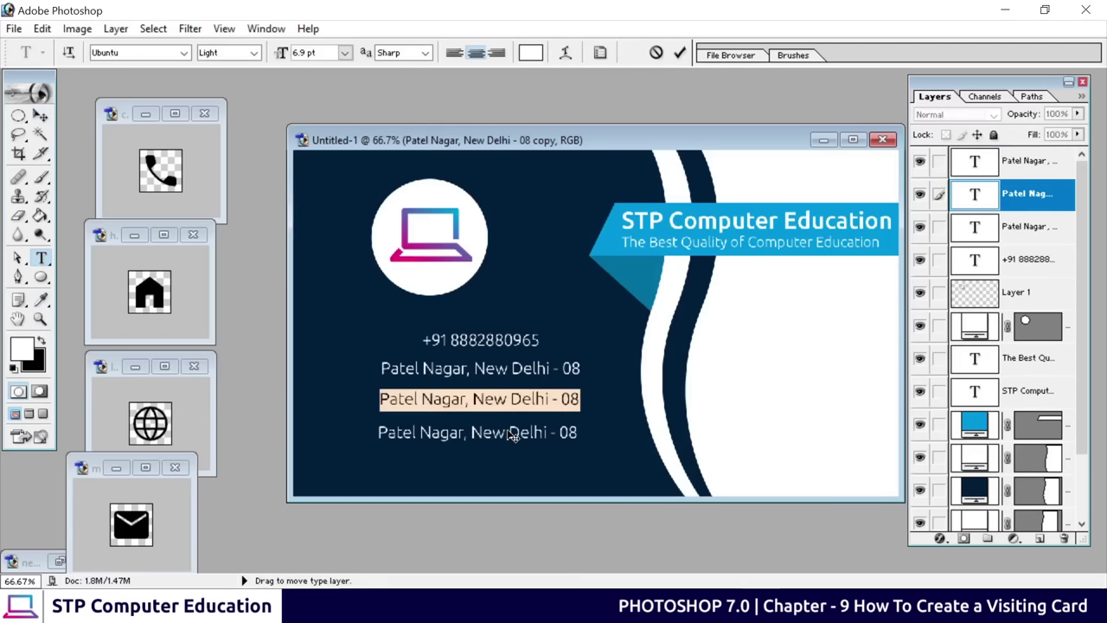
type("stpco")
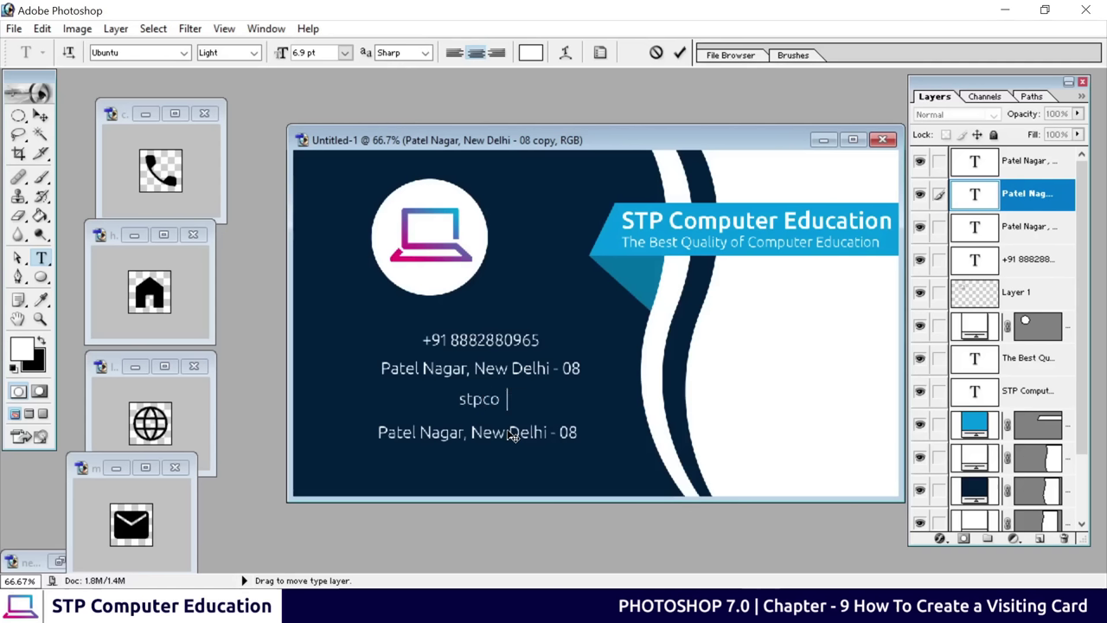
type("mputereduca")
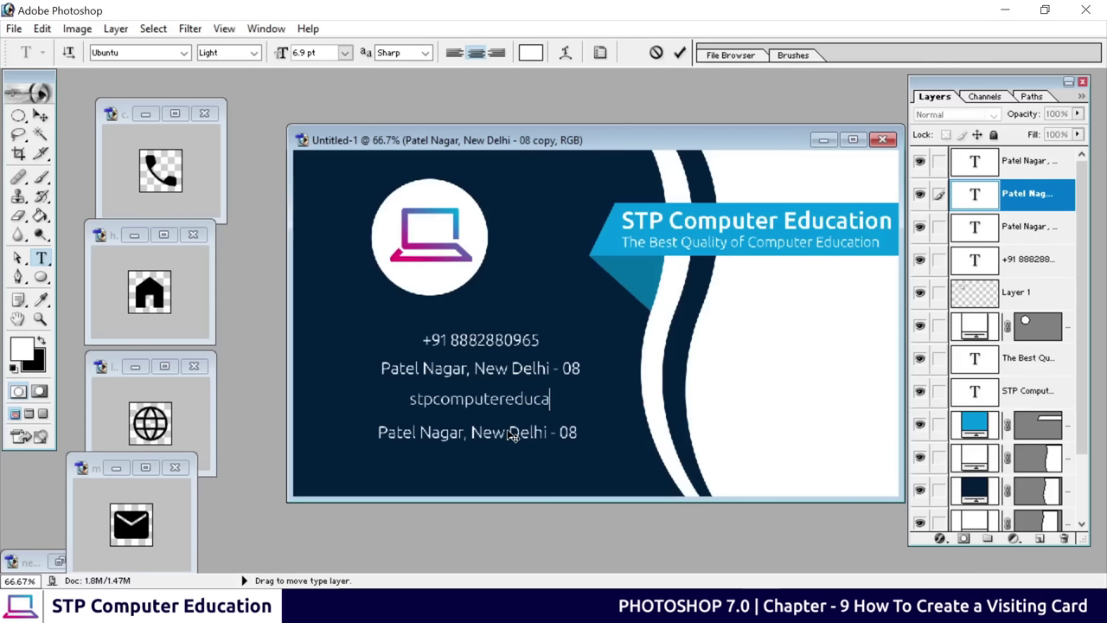
type("tion.com")
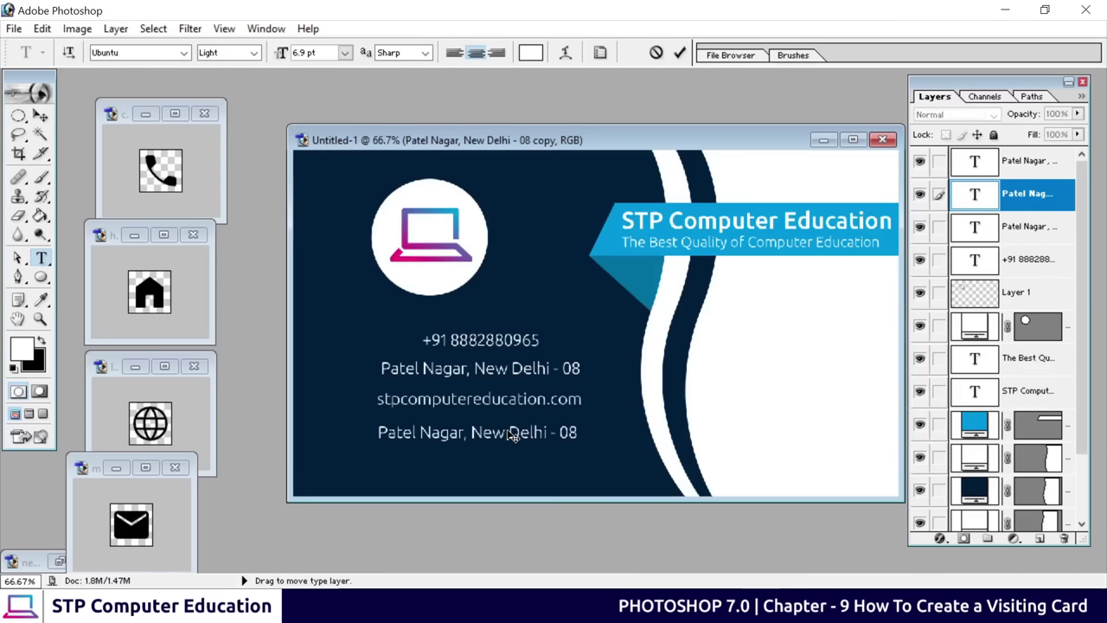
key("ctrl+a")
key("ctrl+c")
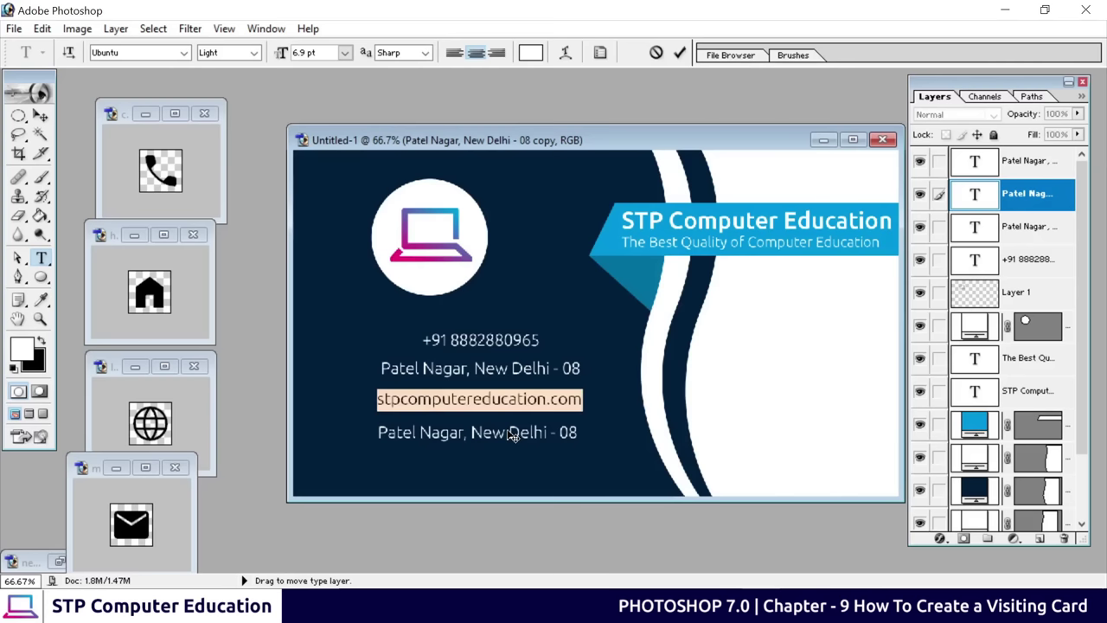
left_click(680, 53)
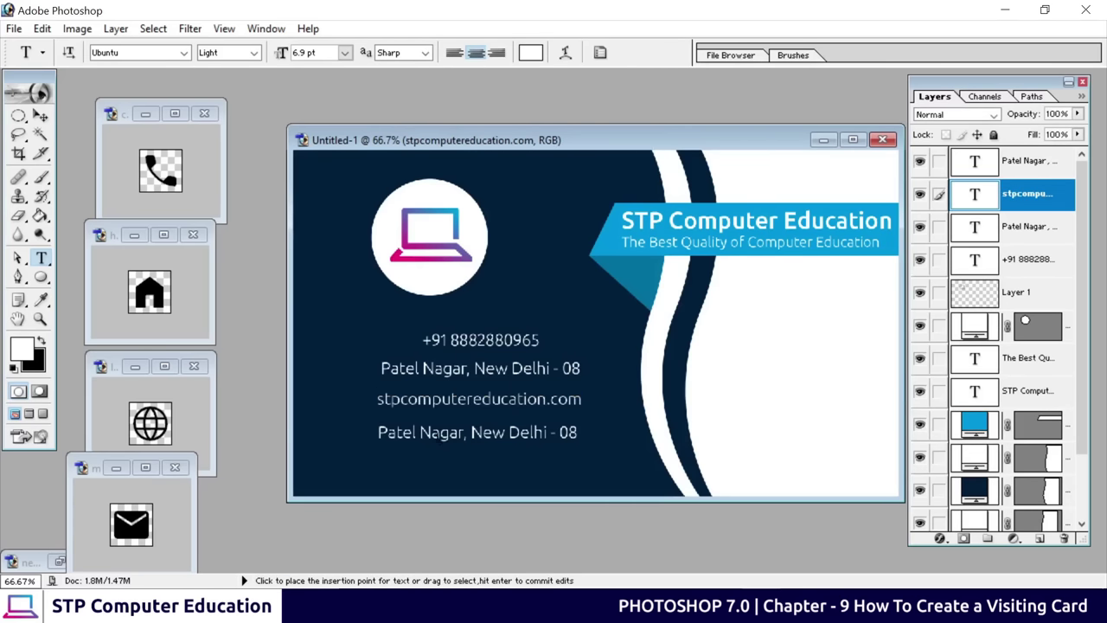
left_click(445, 433)
key("ctrl+a")
key("ctrl+v")
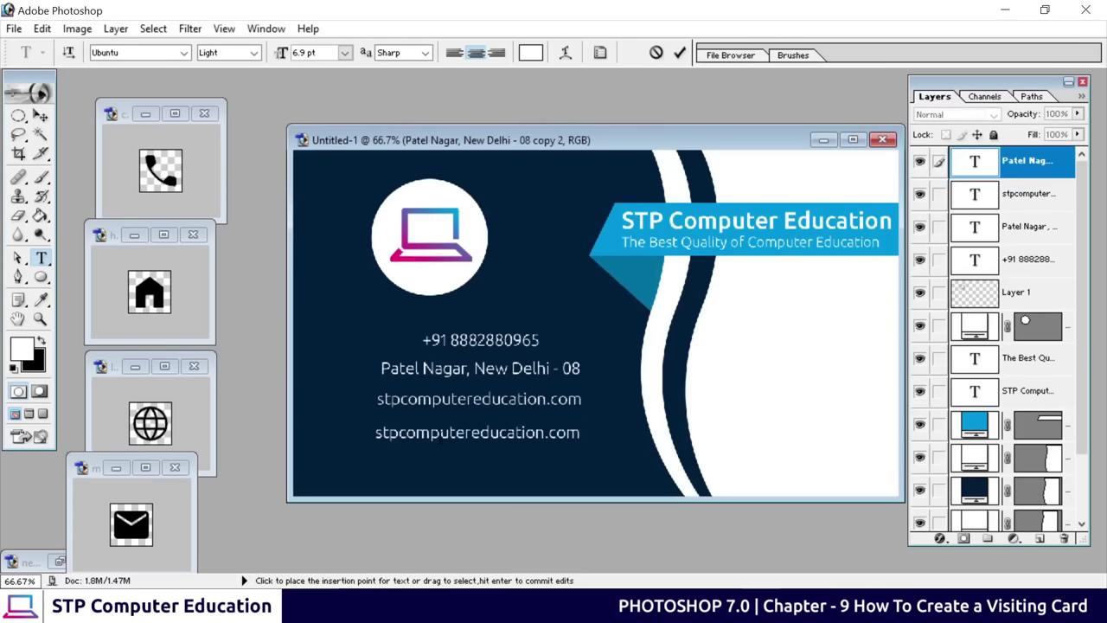
key("BackSpace")
key("BackSpace")
key("BackSpace")
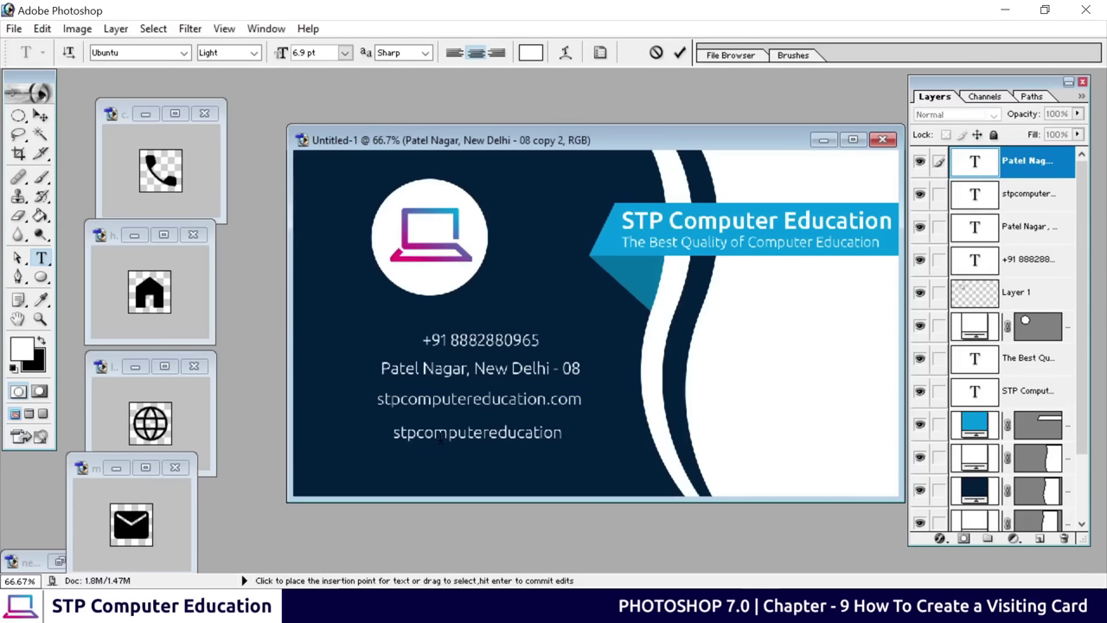
type("@")
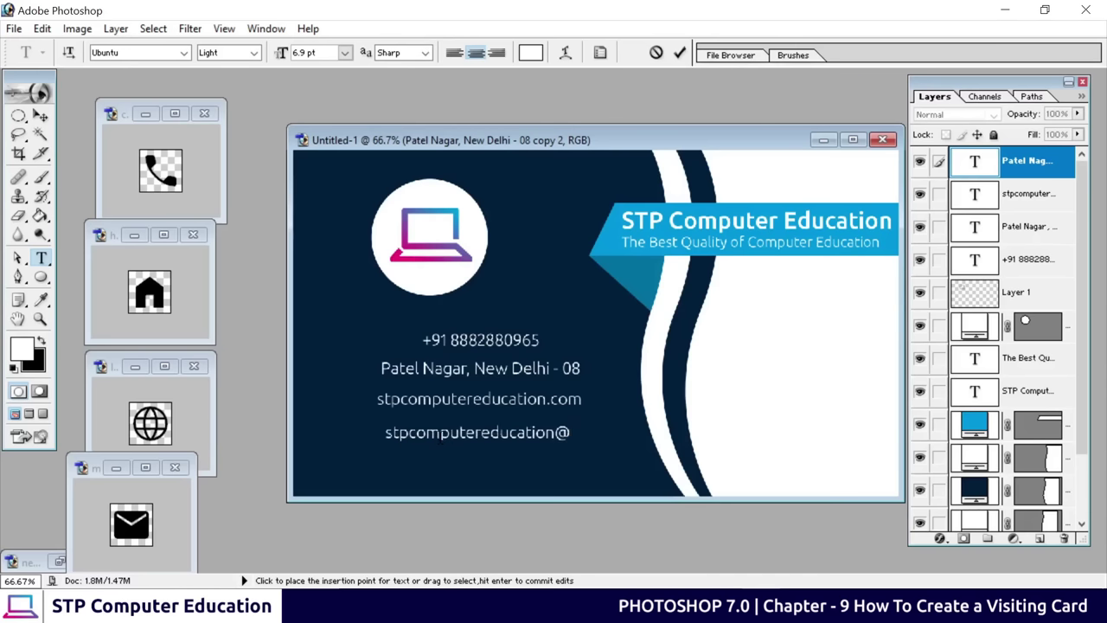
type("gmail.co")
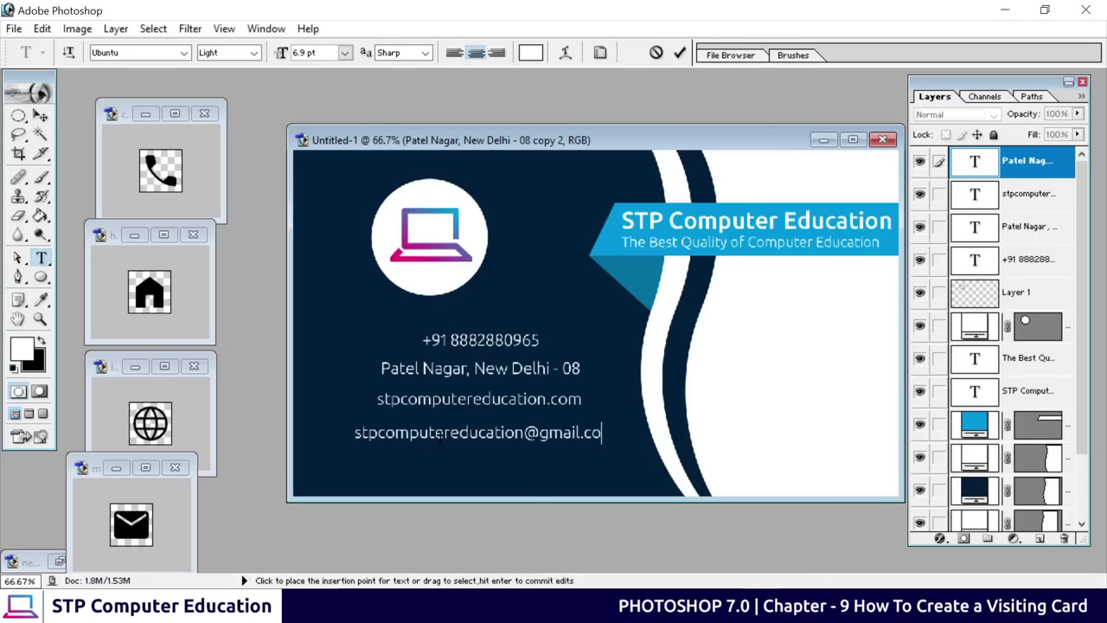
type("m")
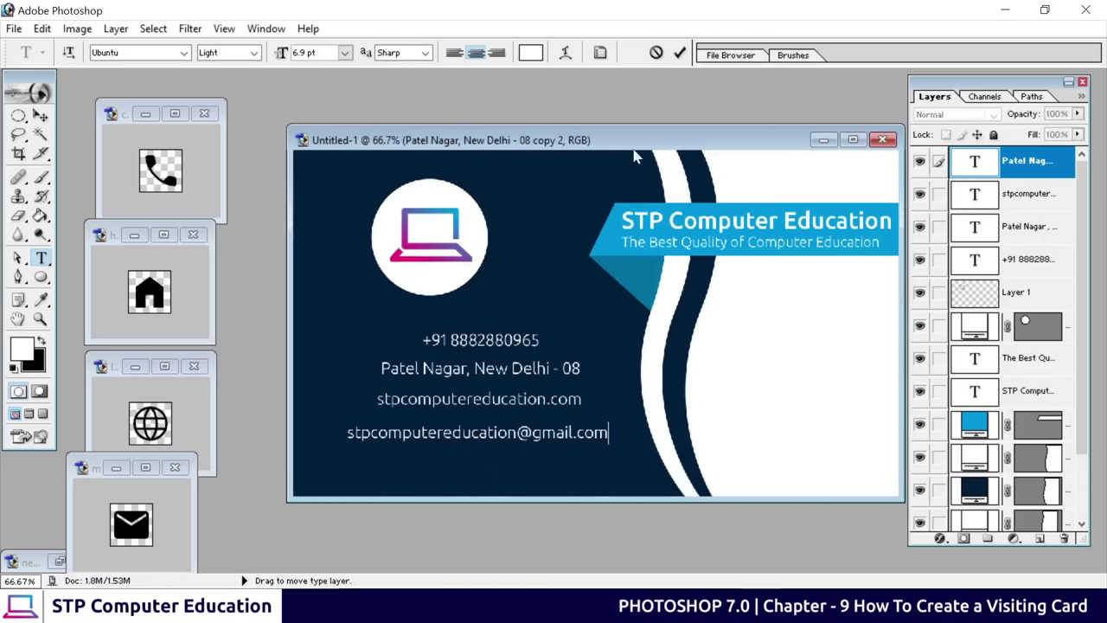
left_click(680, 53)
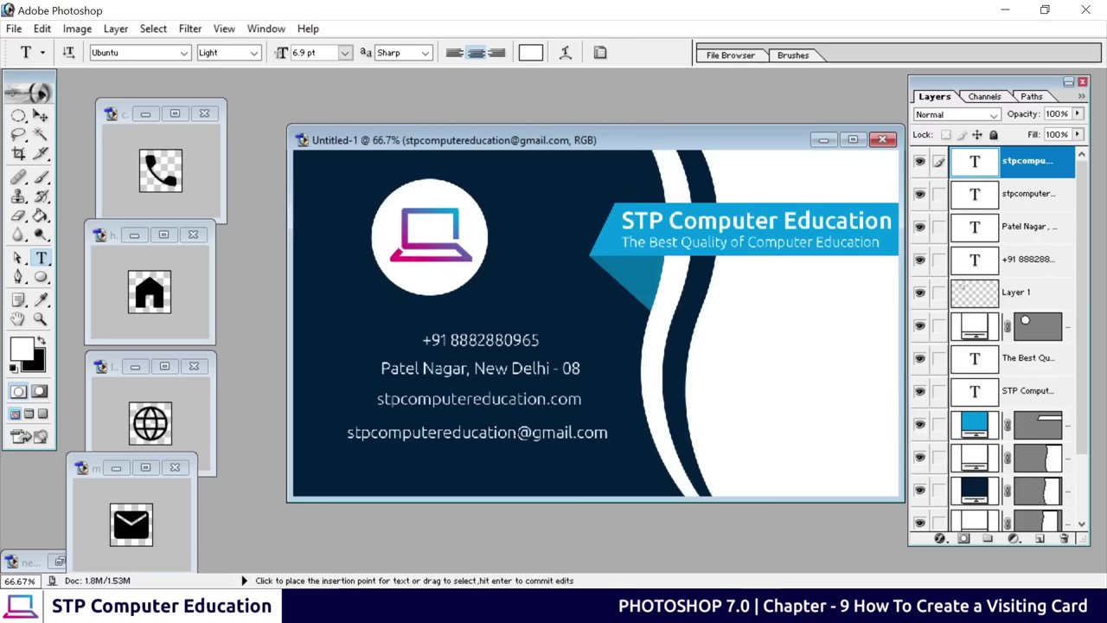
left_click(41, 115)
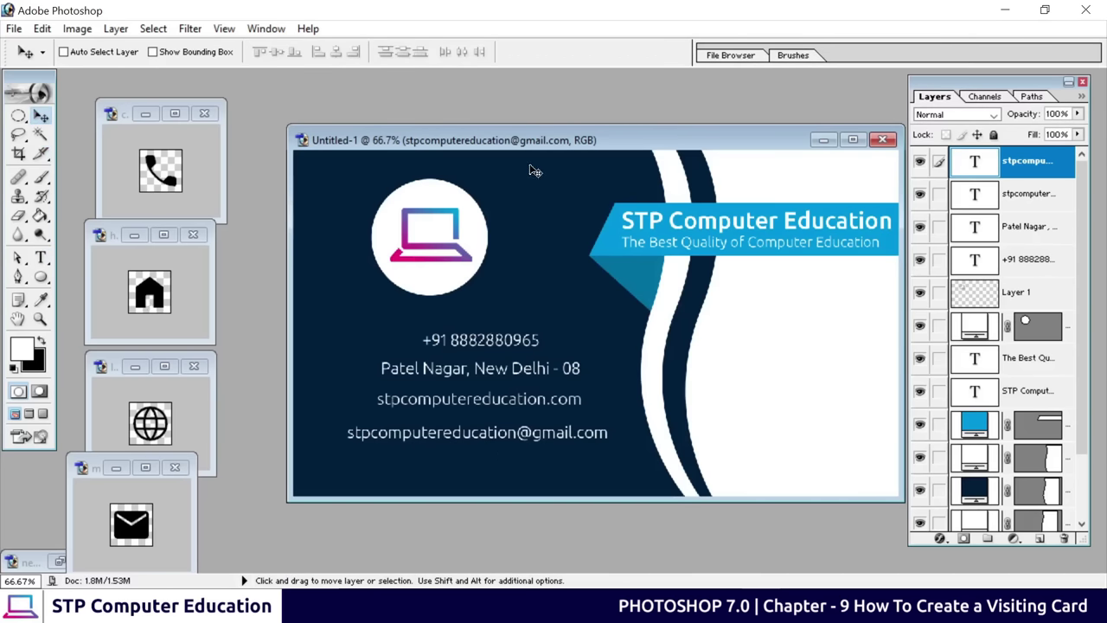
left_click_drag(555, 145, 509, 140)
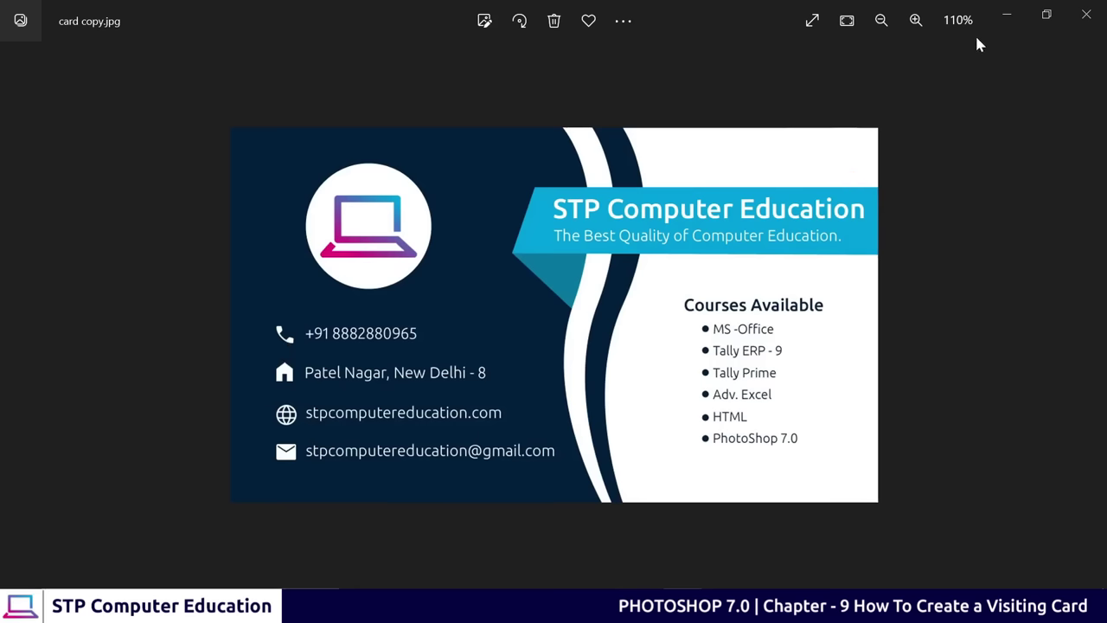
left_click(1012, 16)
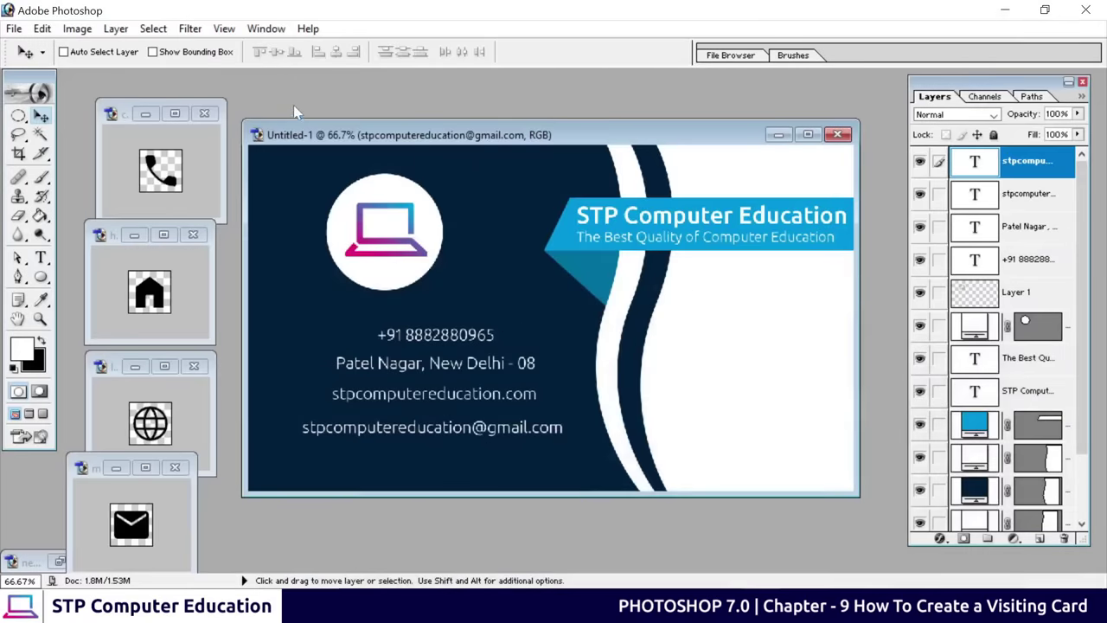
Show rulers and drag a vertical guide onto the card beside the contact lines
left_click(224, 29)
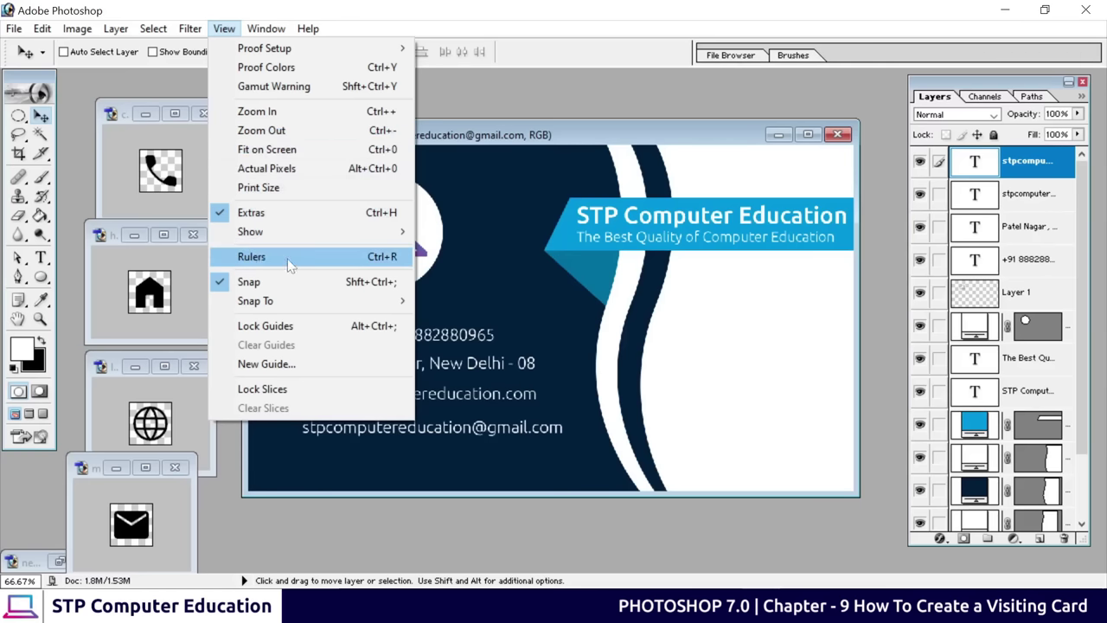
left_click(375, 262)
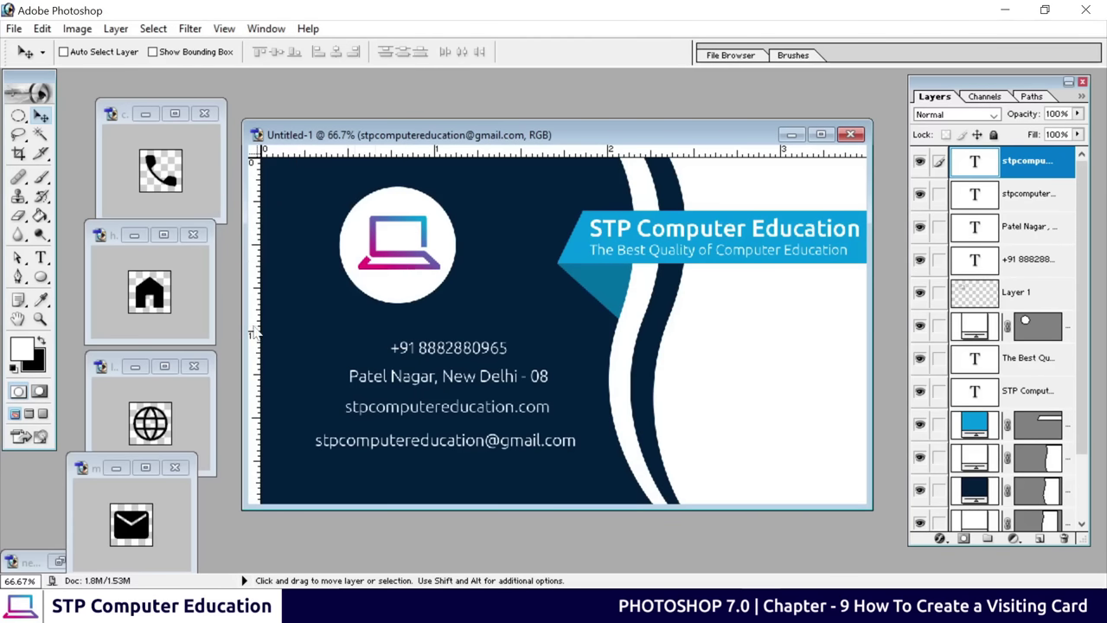
left_click_drag(251, 333, 374, 345)
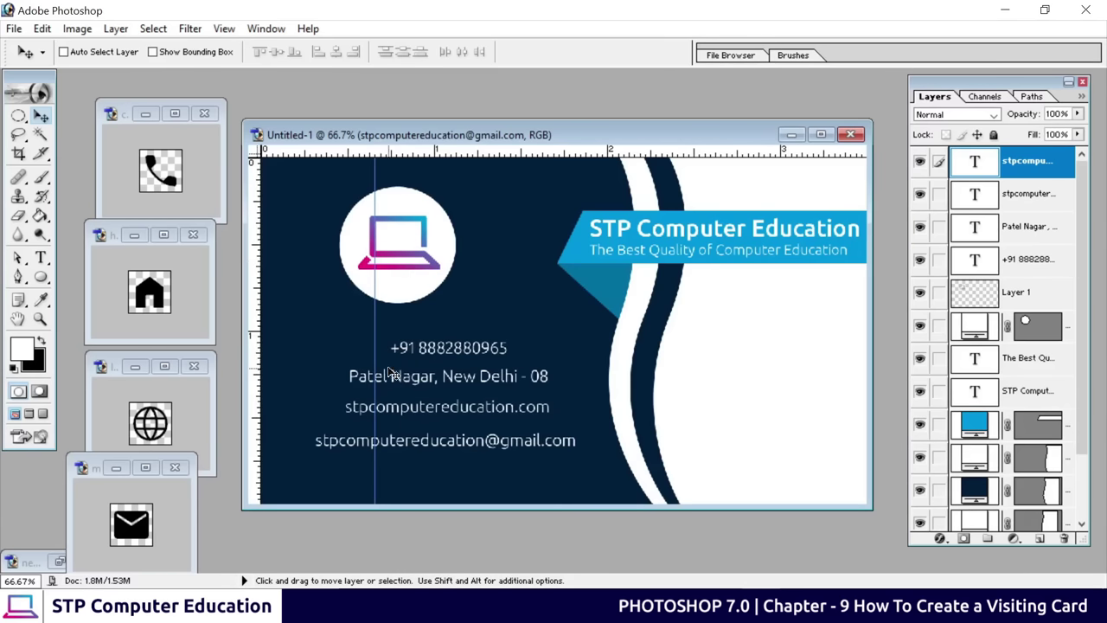
Align the phone, address, website and e-mail lines on the guide, then add a second guide left of them
left_click(1026, 263)
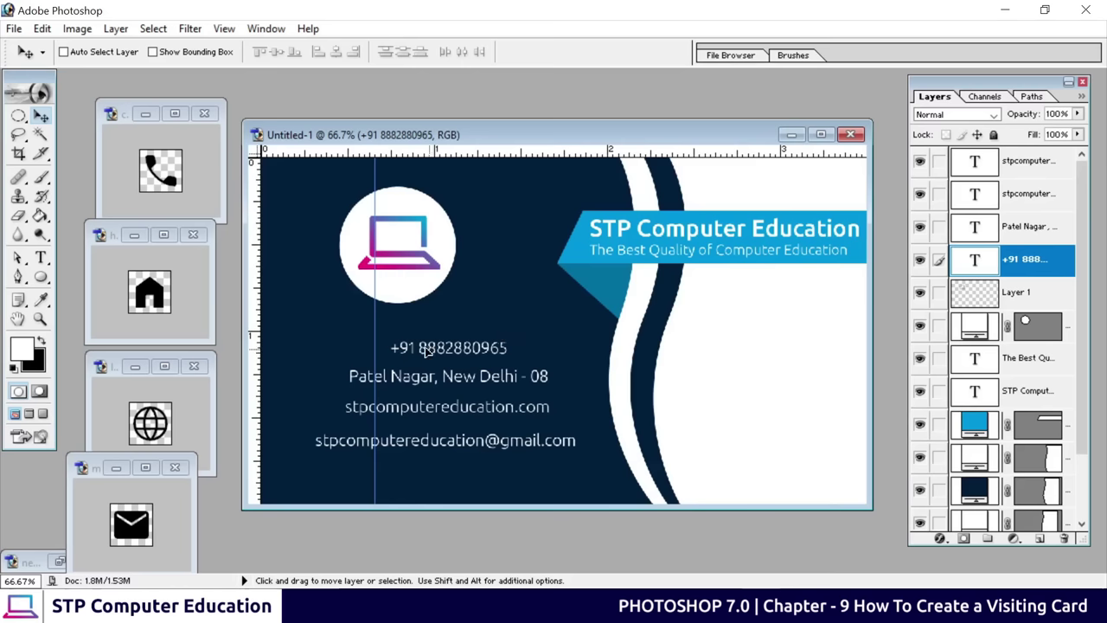
left_click_drag(437, 350, 421, 350)
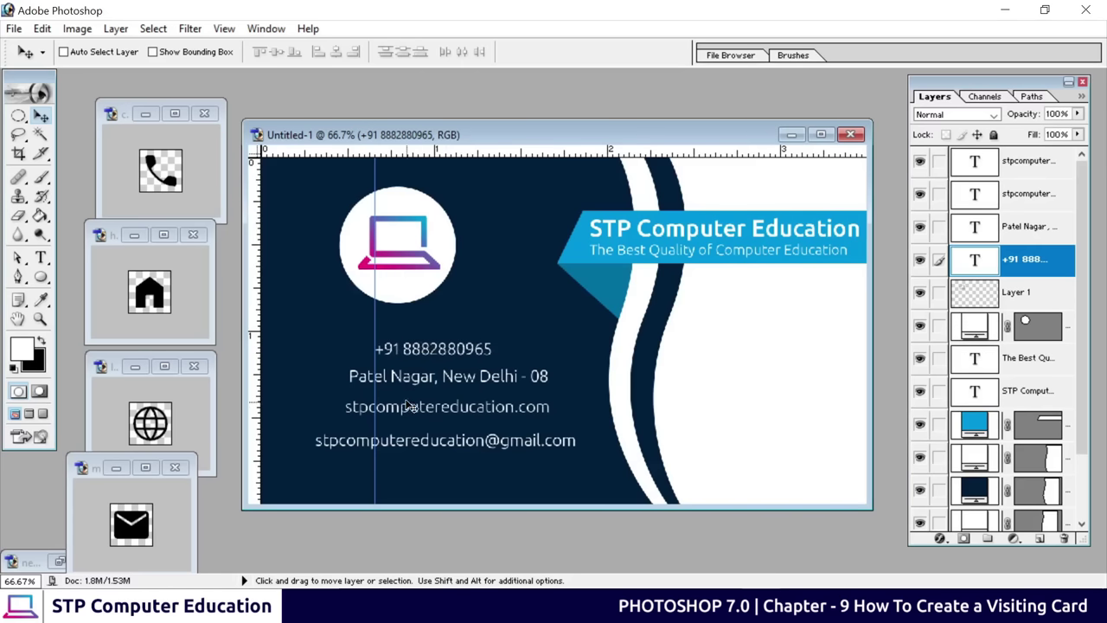
left_click(1038, 226)
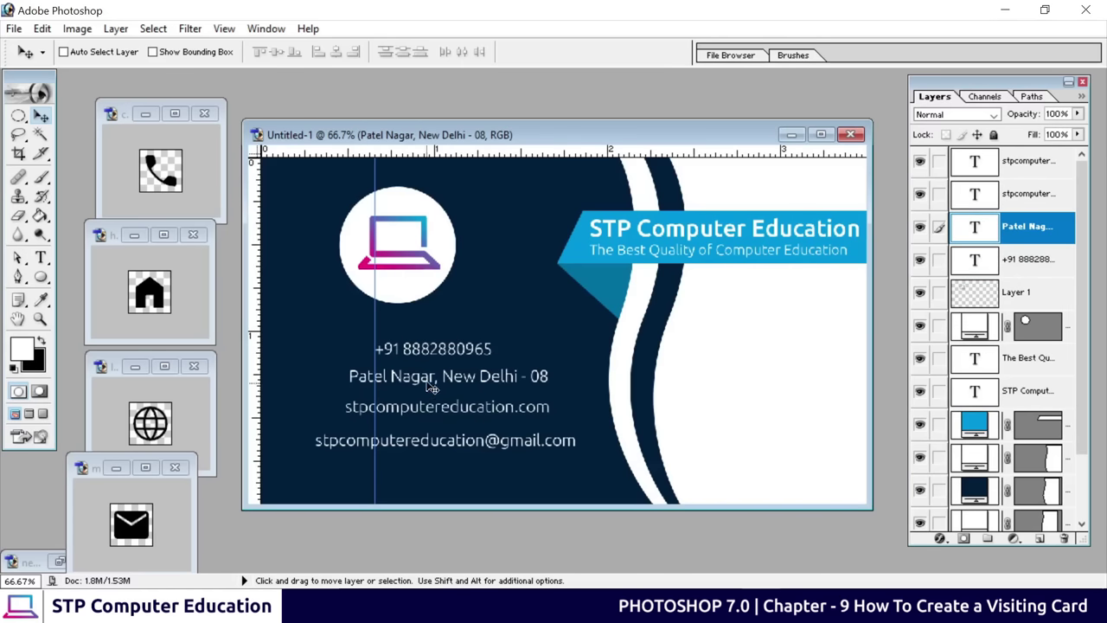
left_click_drag(427, 387, 452, 389)
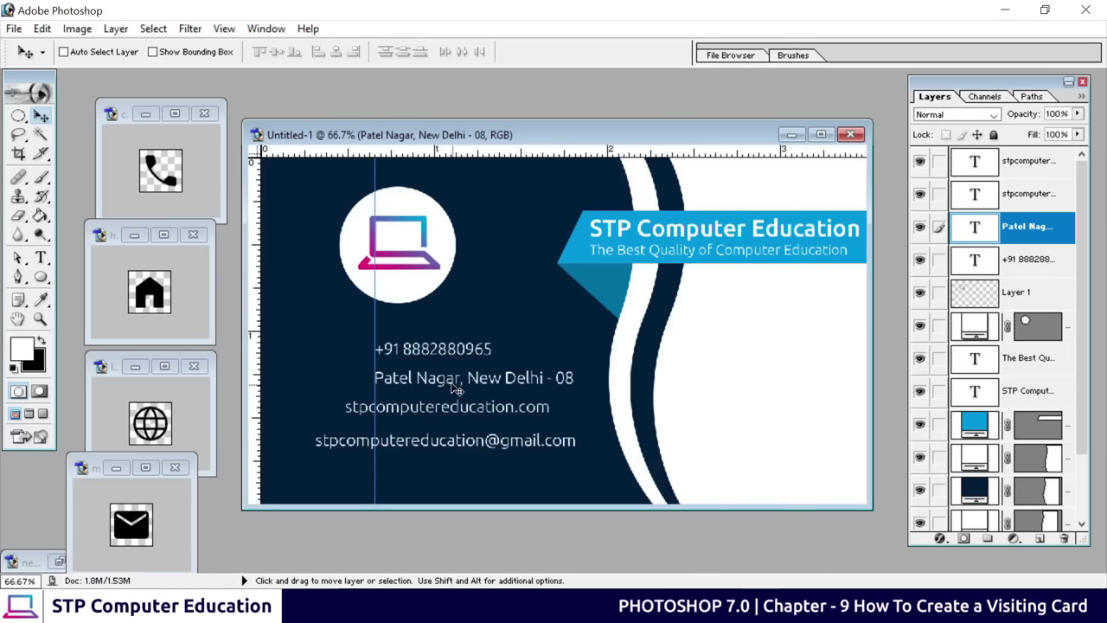
left_click(1025, 194)
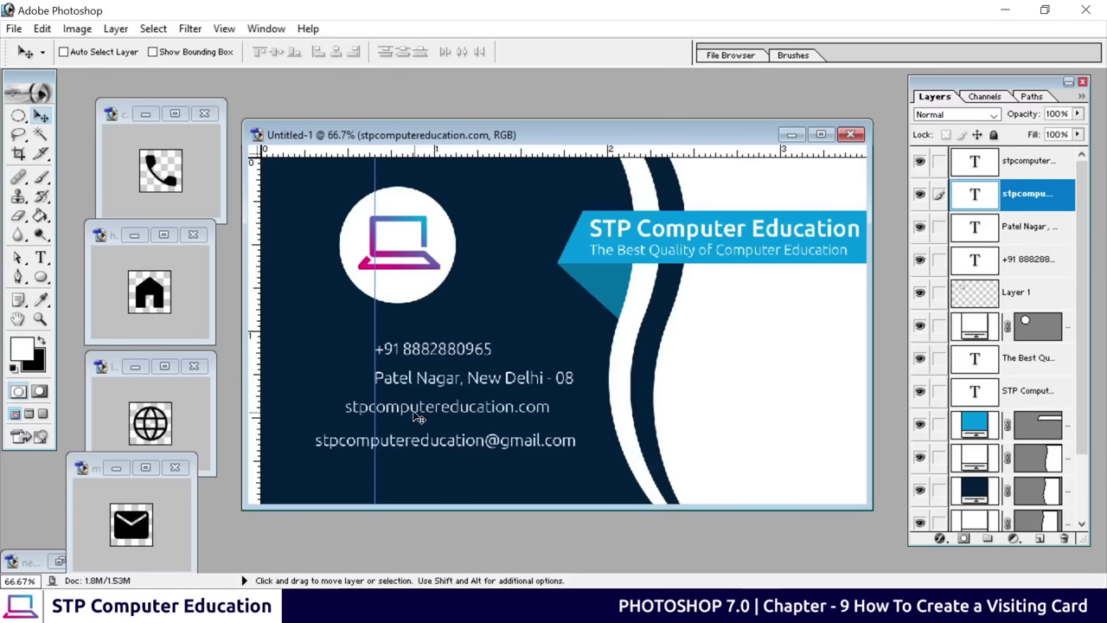
left_click_drag(415, 417, 448, 414)
left_click(1017, 169)
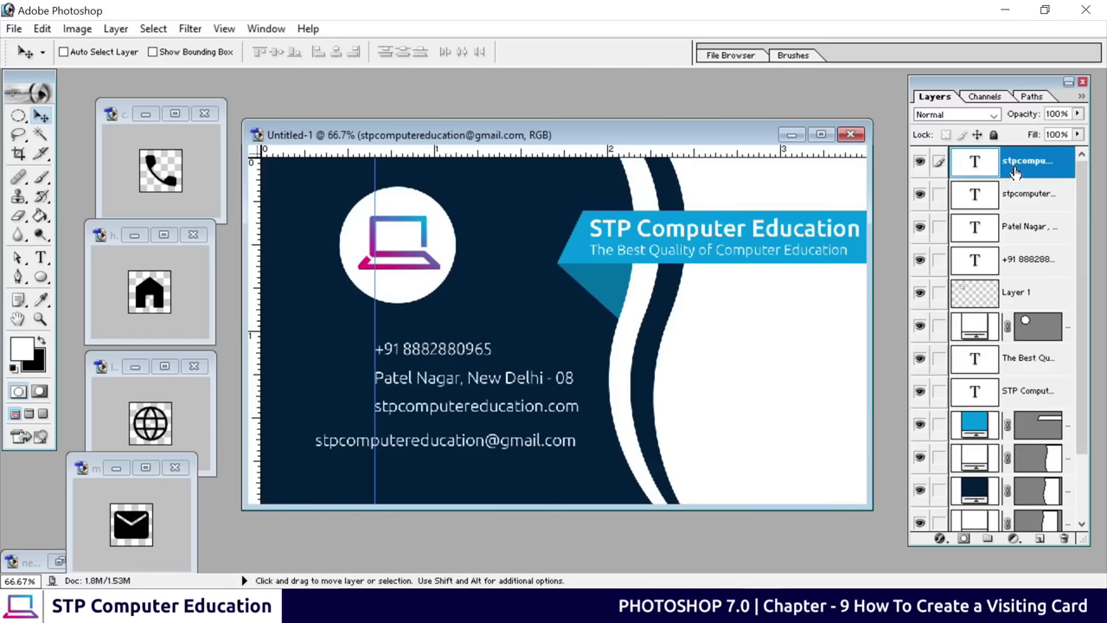
left_click_drag(387, 443, 447, 440)
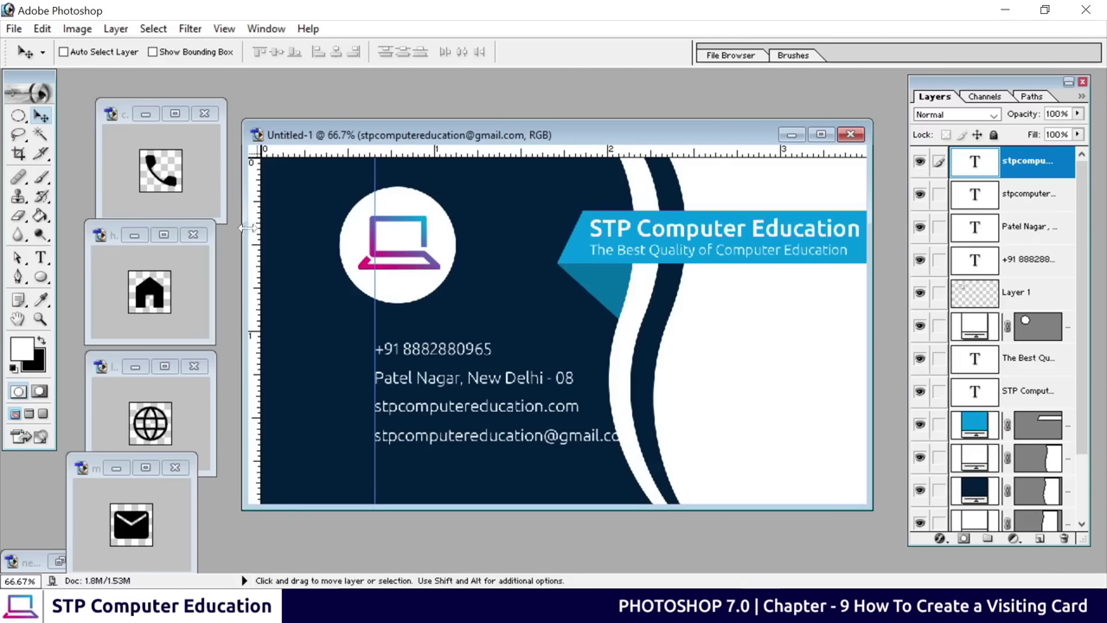
left_click_drag(303, 256, 325, 255)
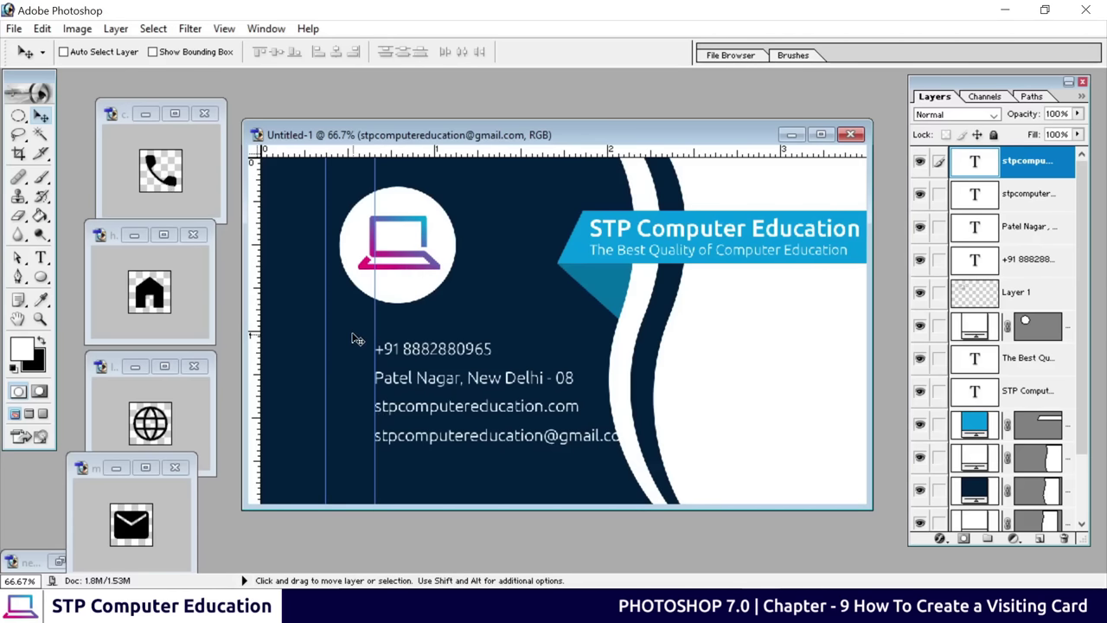
Undo the black phone icon copy and whiten the icon with Hue/Saturation Lightness +100
left_click(170, 185)
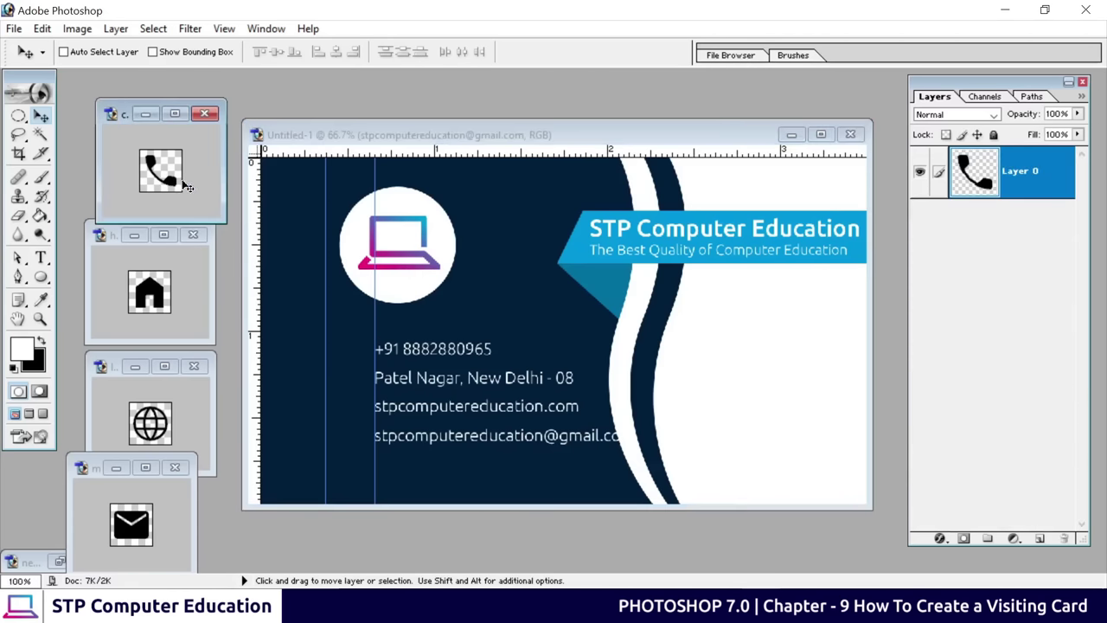
left_click_drag(187, 187, 372, 287)
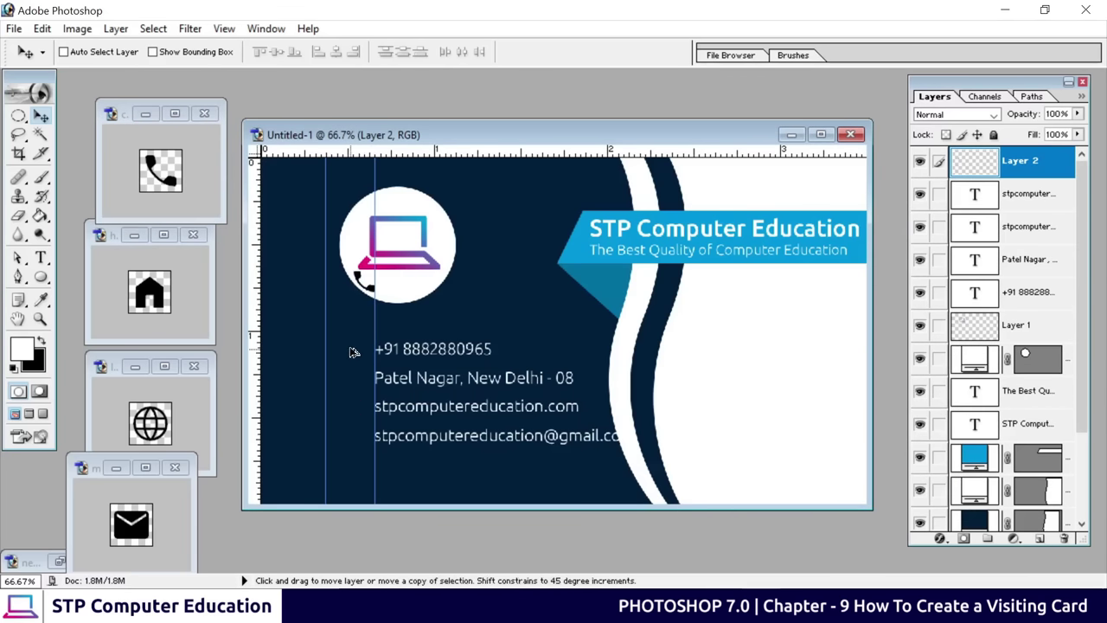
key("ctrl+alt+z")
key("ctrl+alt+z")
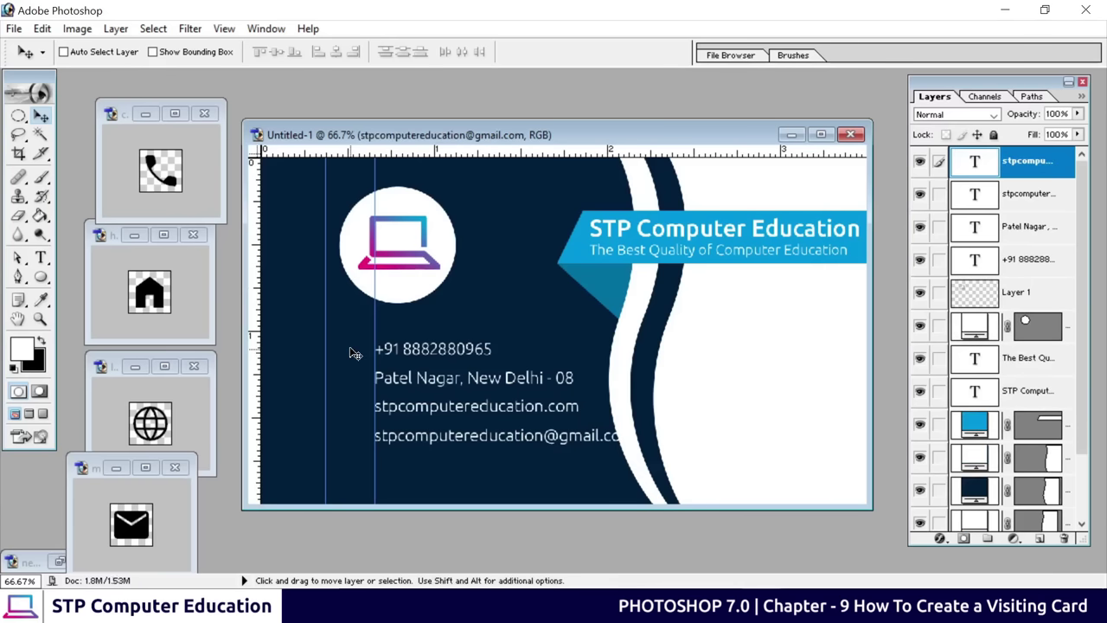
left_click(170, 177)
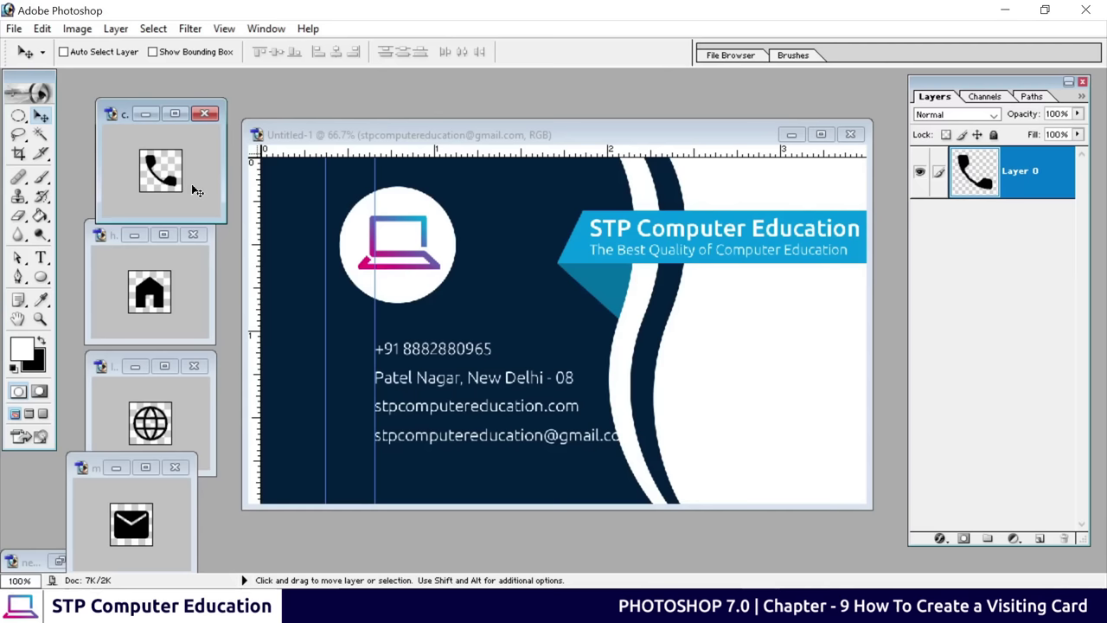
key("ctrl+u")
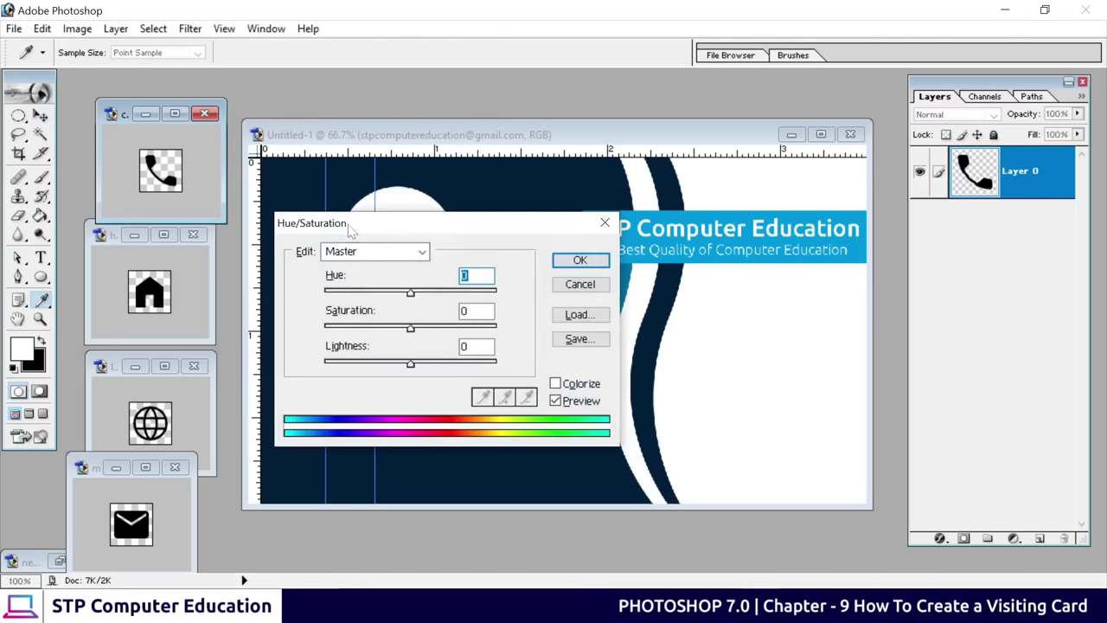
left_click_drag(441, 225, 545, 177)
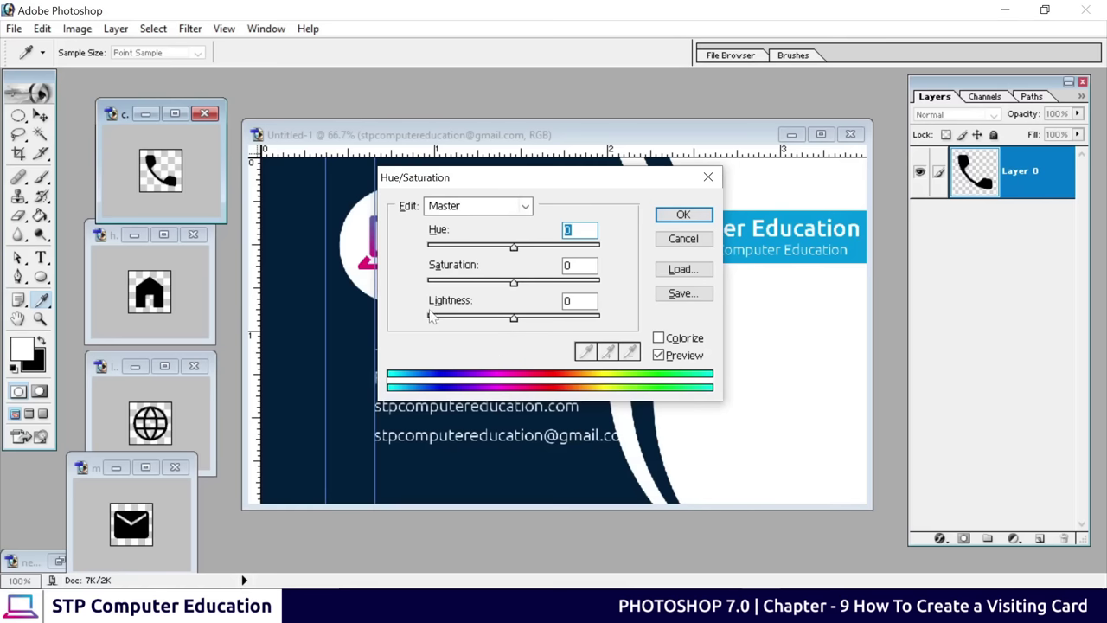
left_click_drag(514, 320, 603, 322)
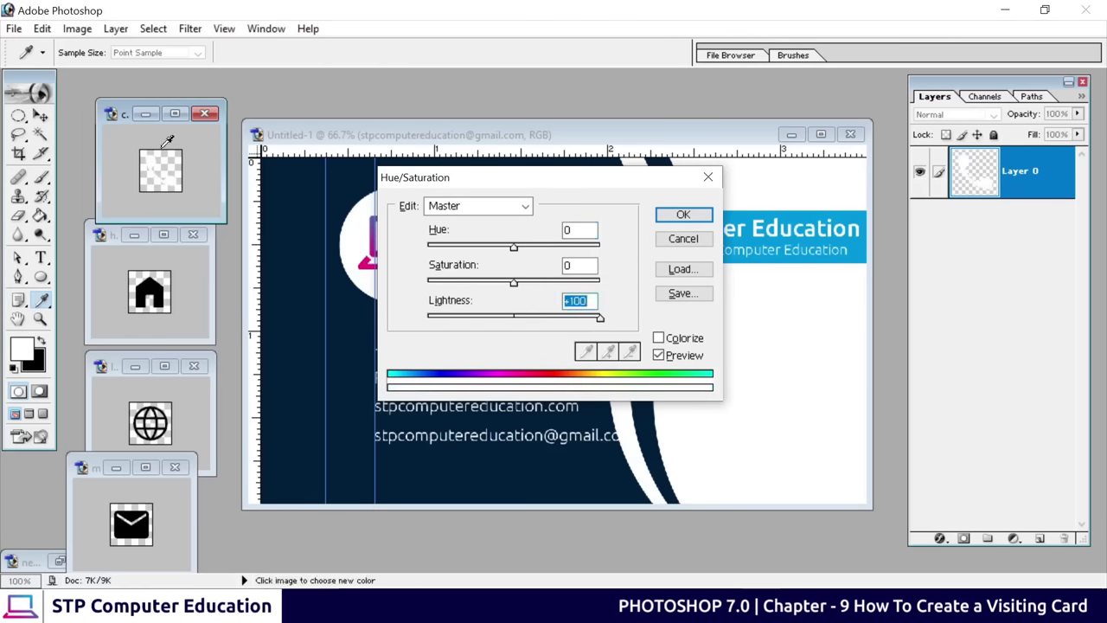
left_click(683, 216)
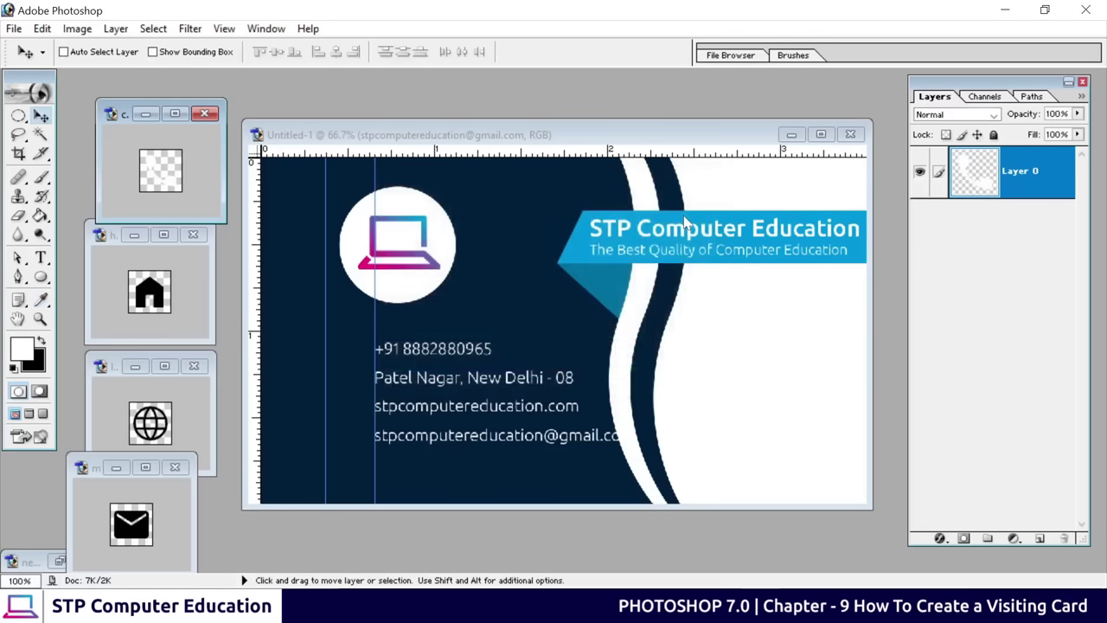
Place the white phone icon on the card, level with the phone number, at 100% zoom
left_click_drag(191, 197, 315, 300)
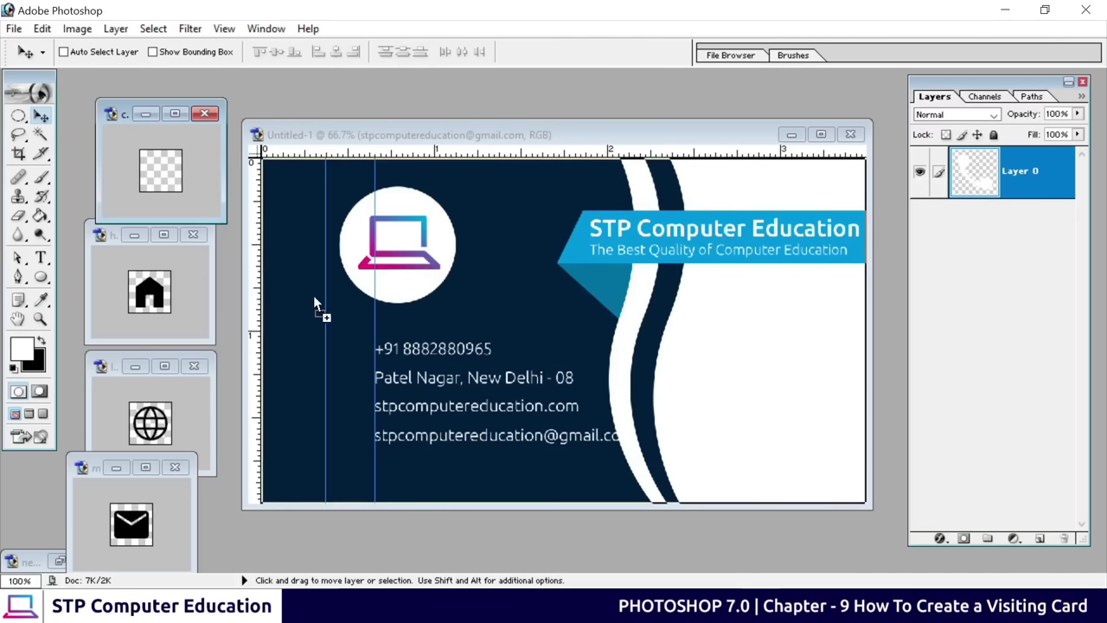
left_click_drag(344, 352, 339, 355)
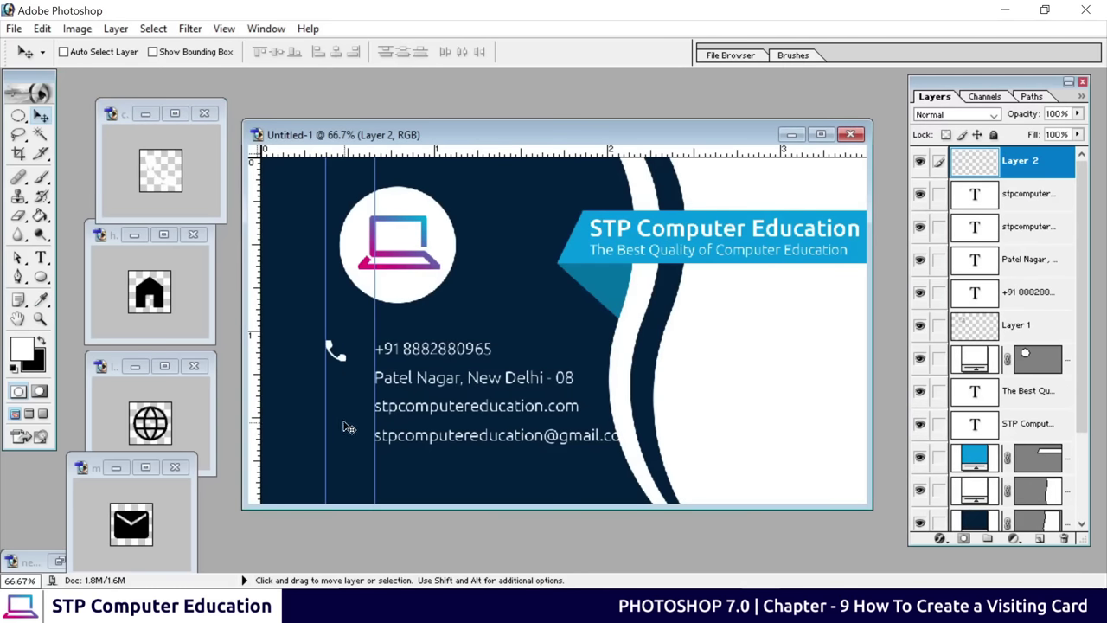
left_click_drag(347, 365, 345, 377)
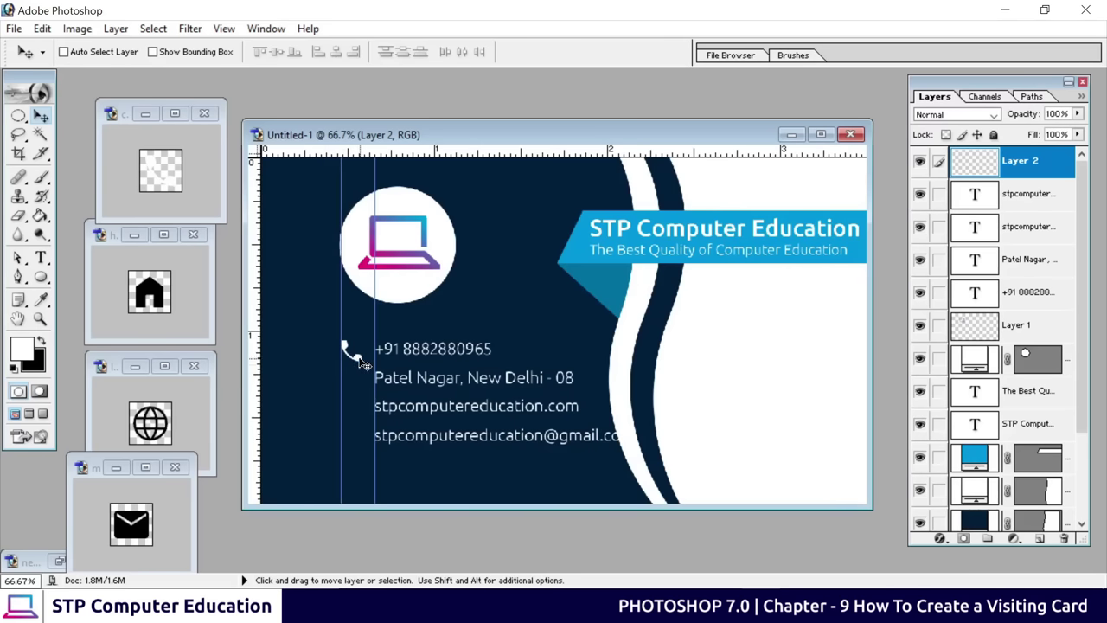
key("ctrl+plus")
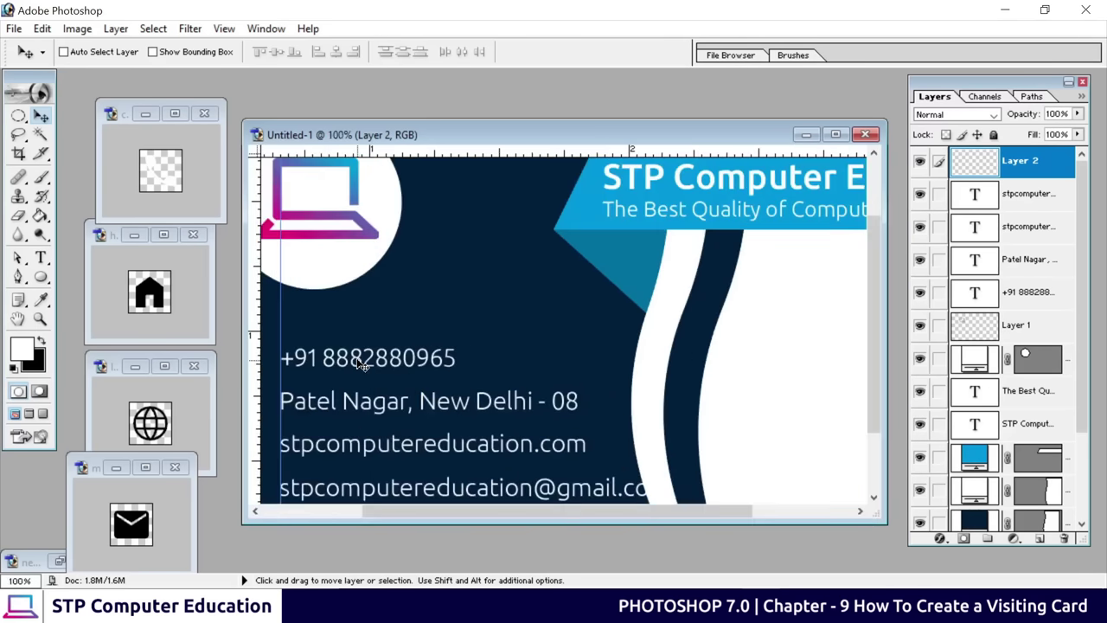
left_click_drag(362, 393, 444, 310)
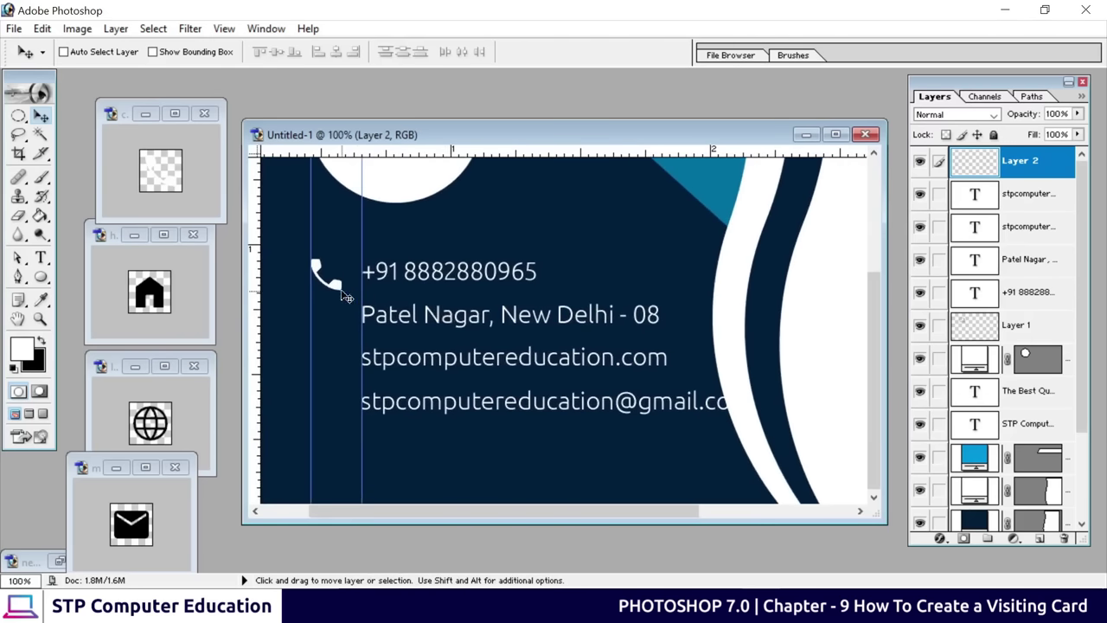
left_click_drag(337, 283, 336, 277)
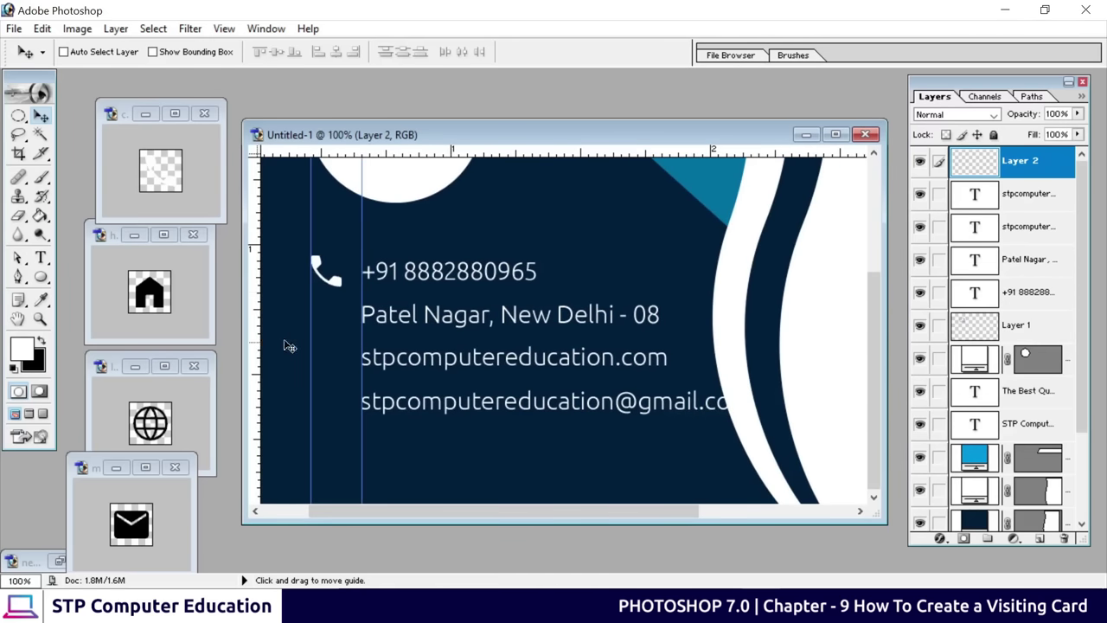
Whiten the house icon with Lightness +100 and place it beside the address line
left_click(140, 296)
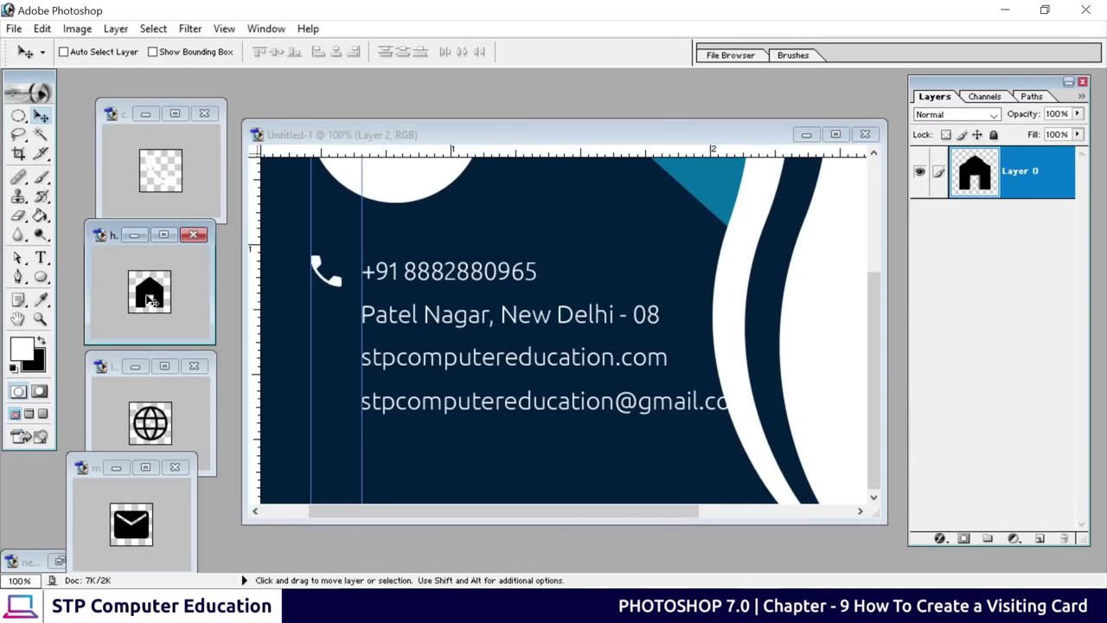
key("ctrl+u")
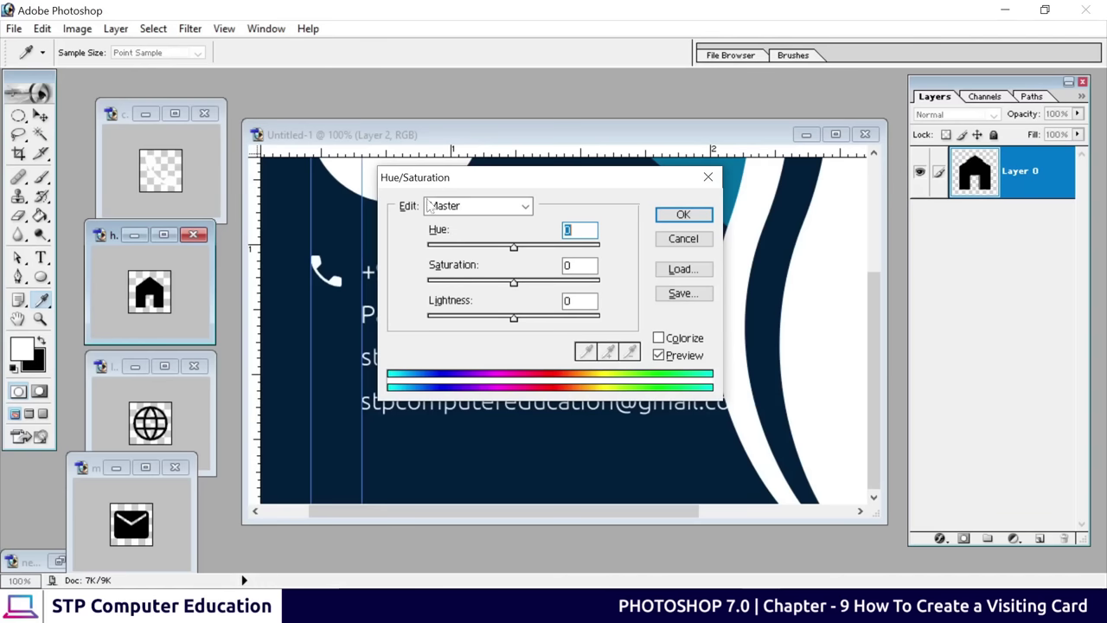
left_click_drag(513, 320, 620, 323)
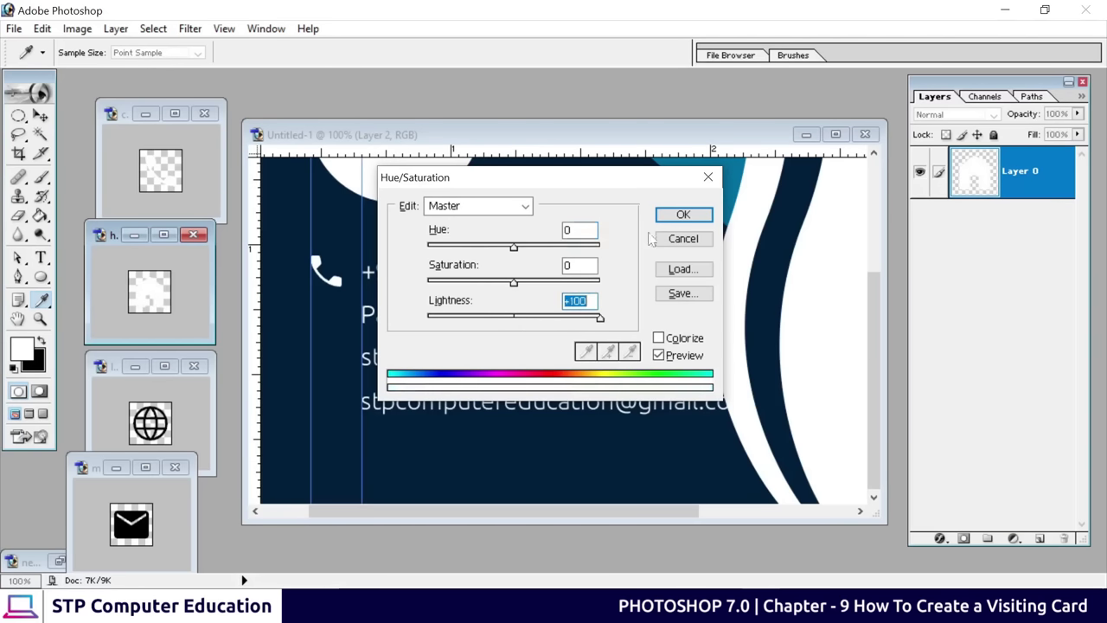
left_click(677, 218)
left_click_drag(160, 298, 337, 315)
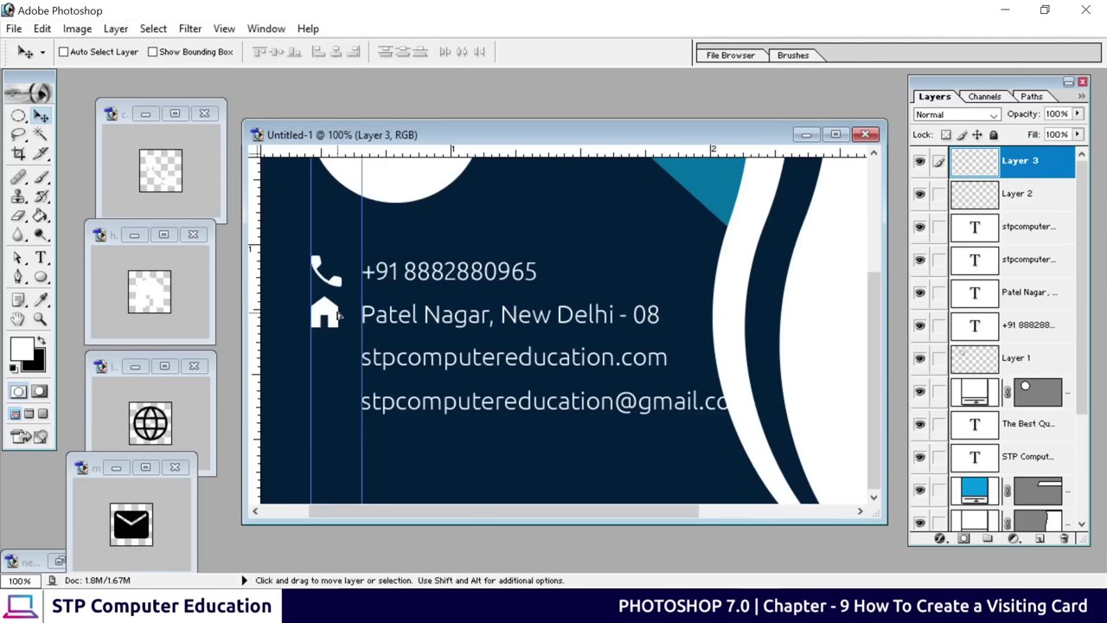
Whiten the globe icon with Lightness +100 and place it beside the website line
left_click(153, 418)
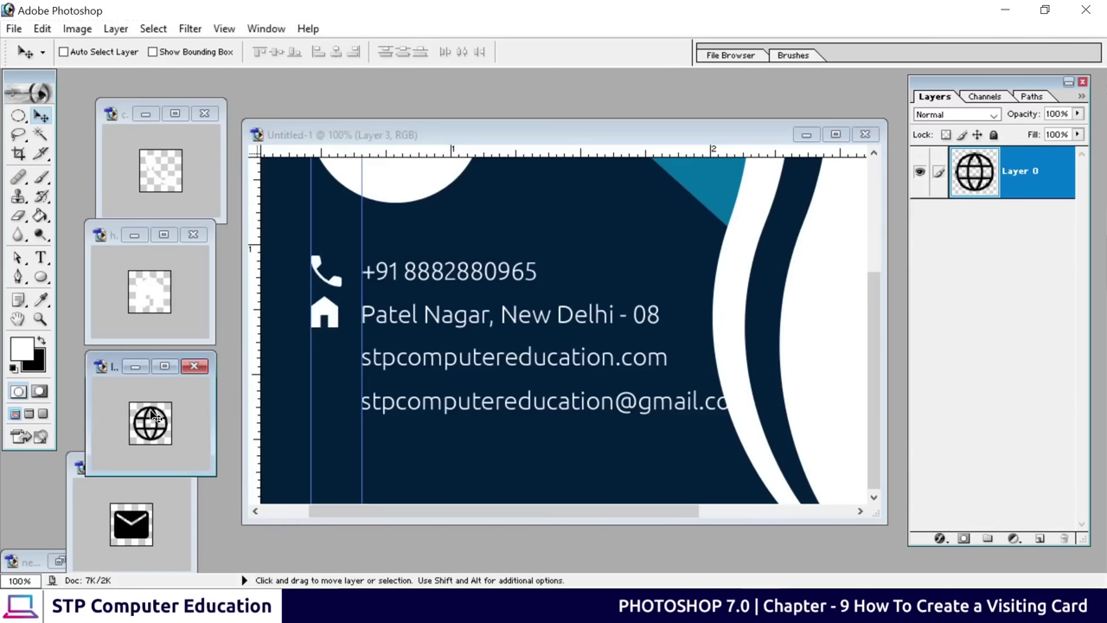
key("ctrl+u")
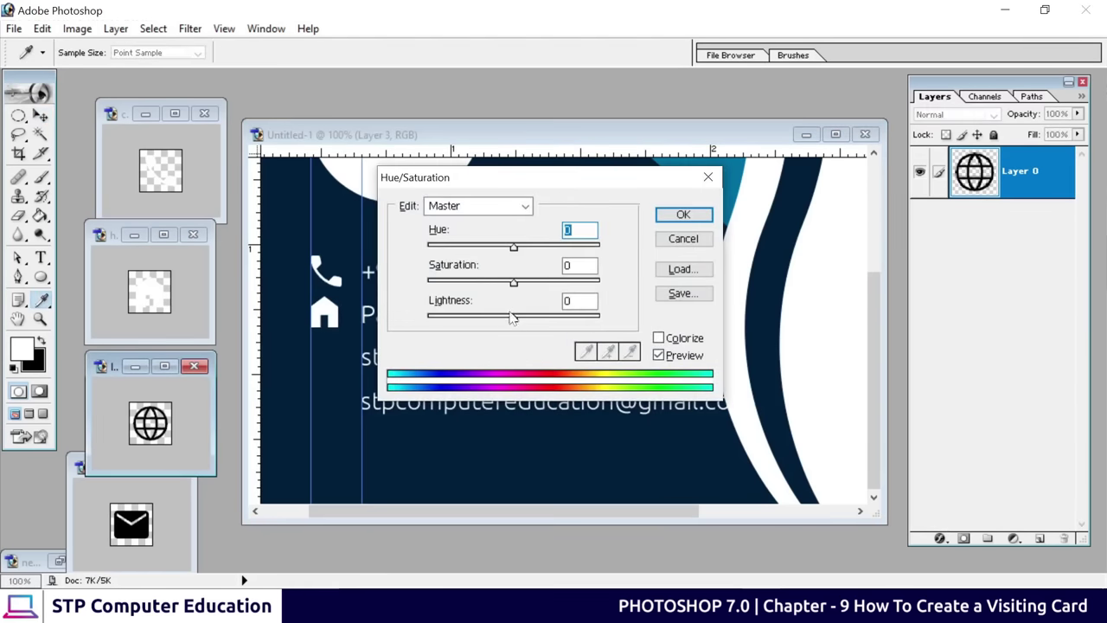
left_click_drag(511, 318, 619, 320)
left_click(680, 216)
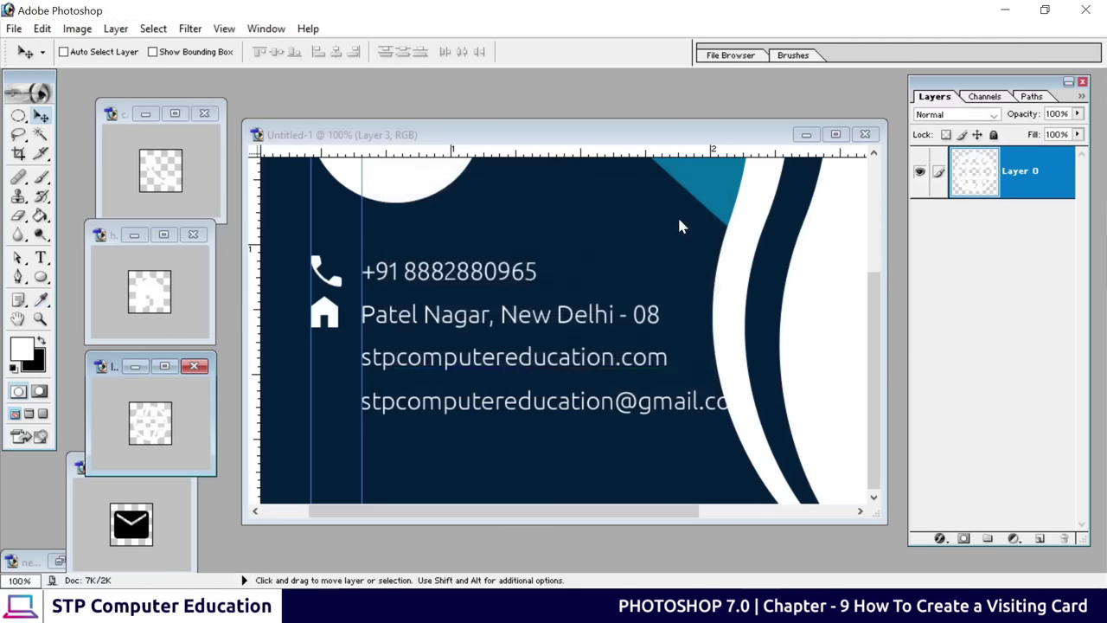
left_click_drag(151, 422, 336, 366)
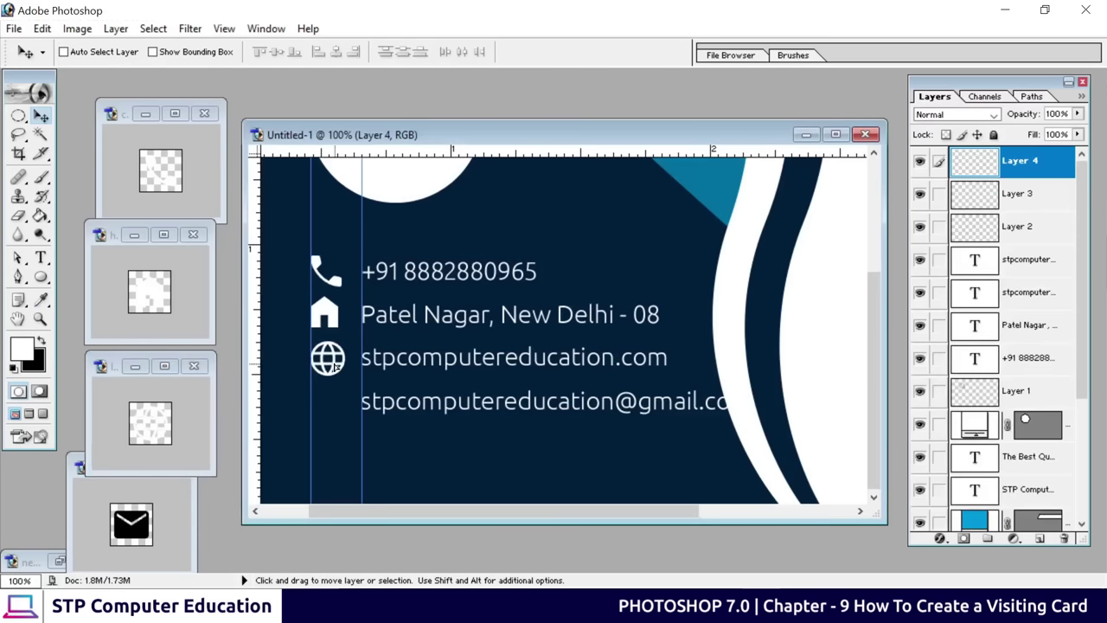
Whiten the envelope icon with Lightness +100, place it beside the e-mail line, and maximize the card window
left_click(134, 540)
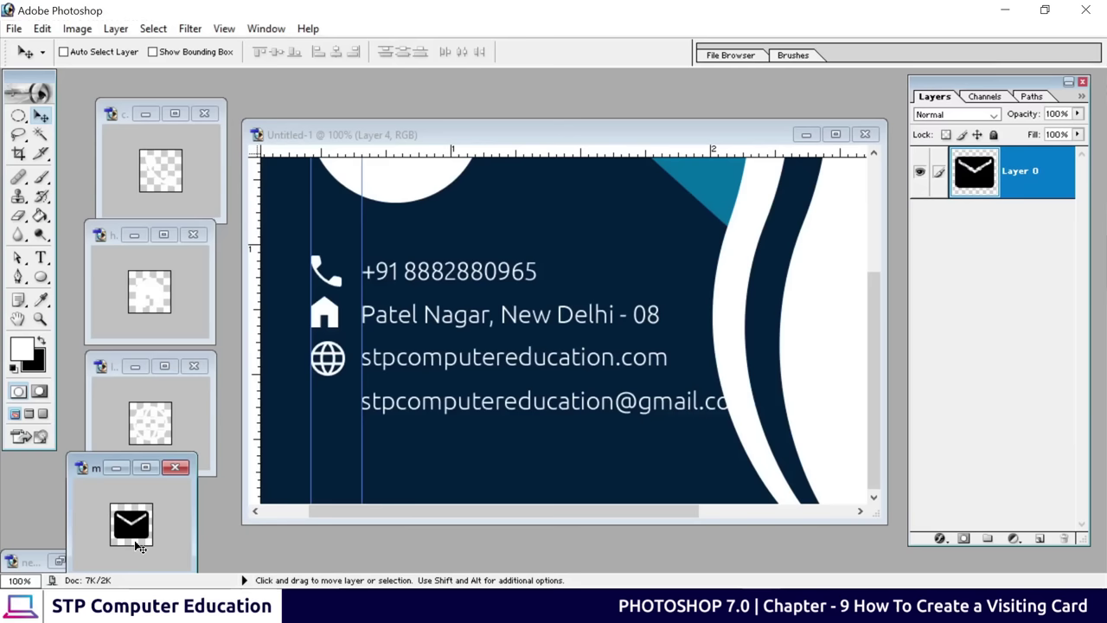
key("ctrl+u")
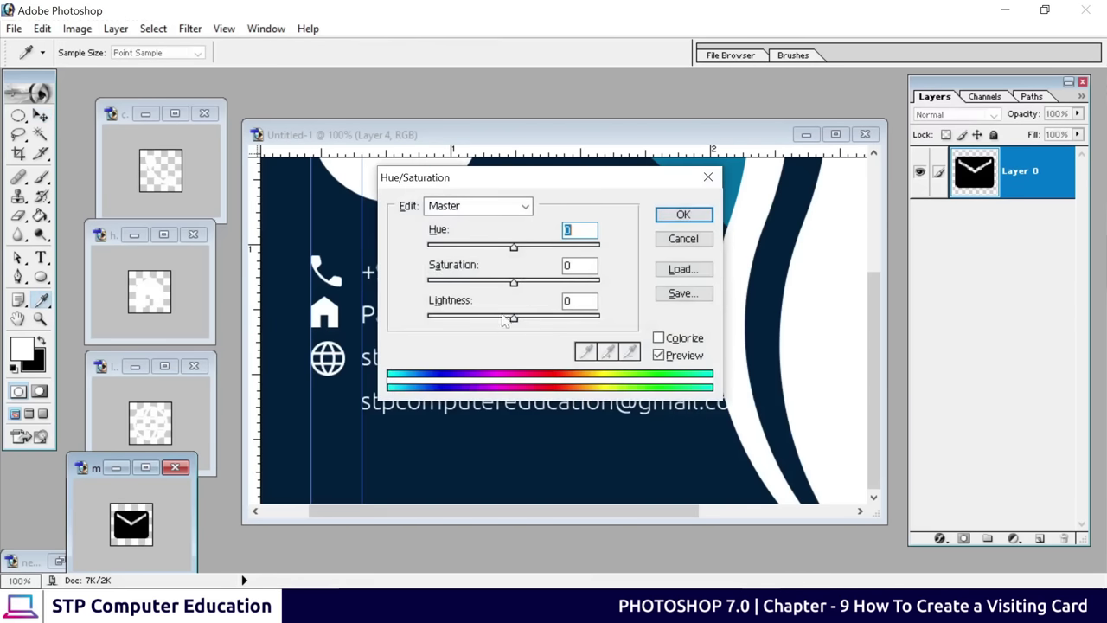
left_click_drag(506, 321, 629, 329)
left_click(692, 214)
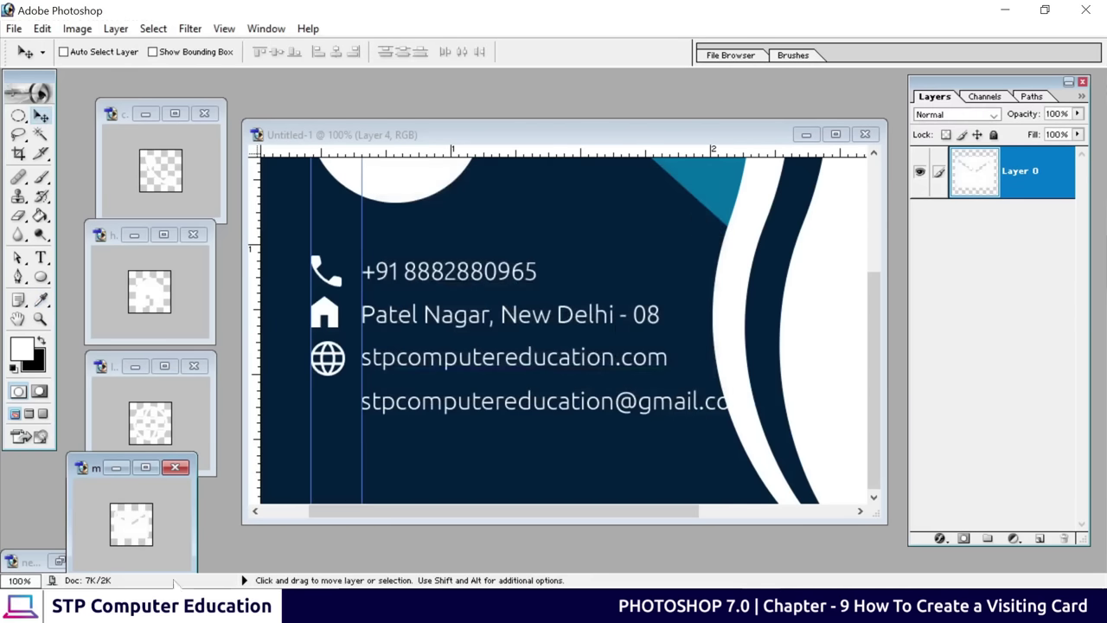
left_click_drag(124, 543, 320, 419)
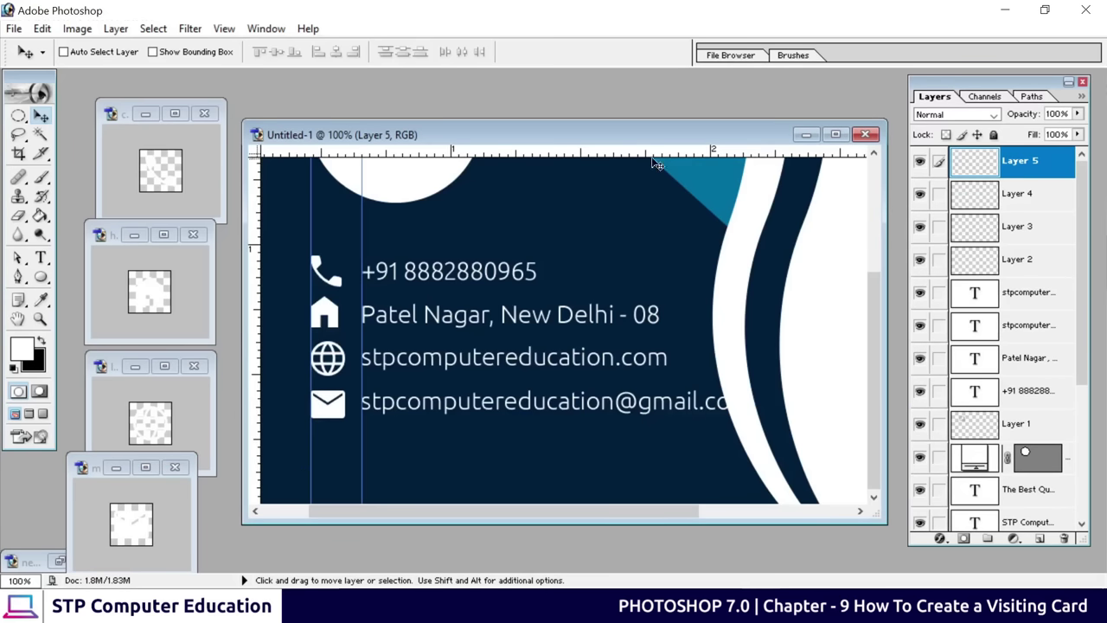
left_click(835, 134)
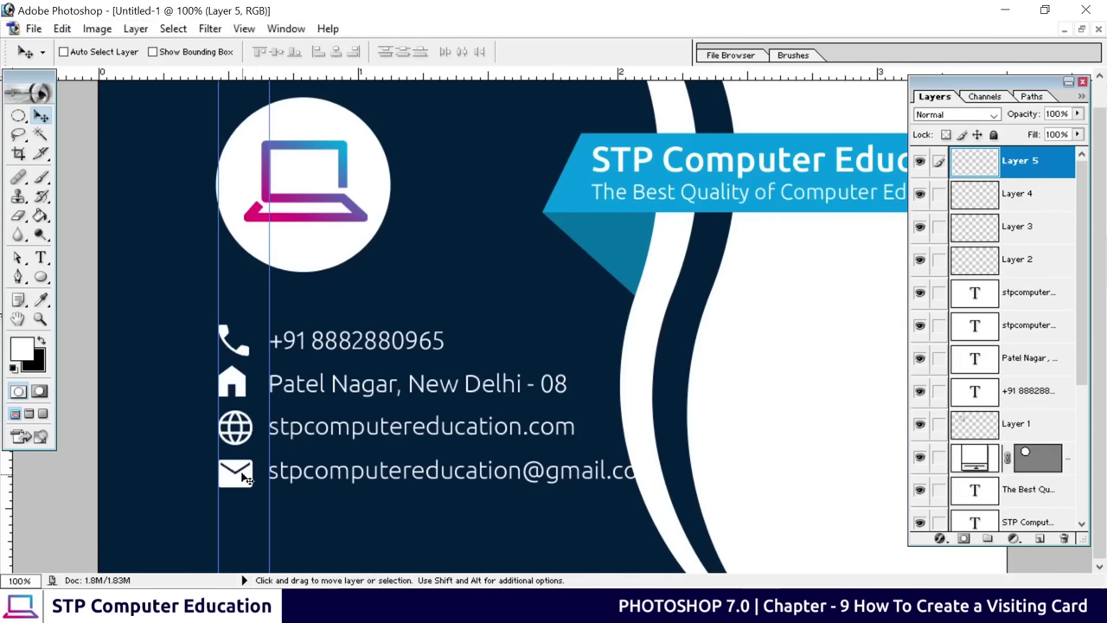
Nudge the envelope icon up with the arrow key to level it with the e-mail address
key("Up")
key("Up")
key("Up")
key("Up")
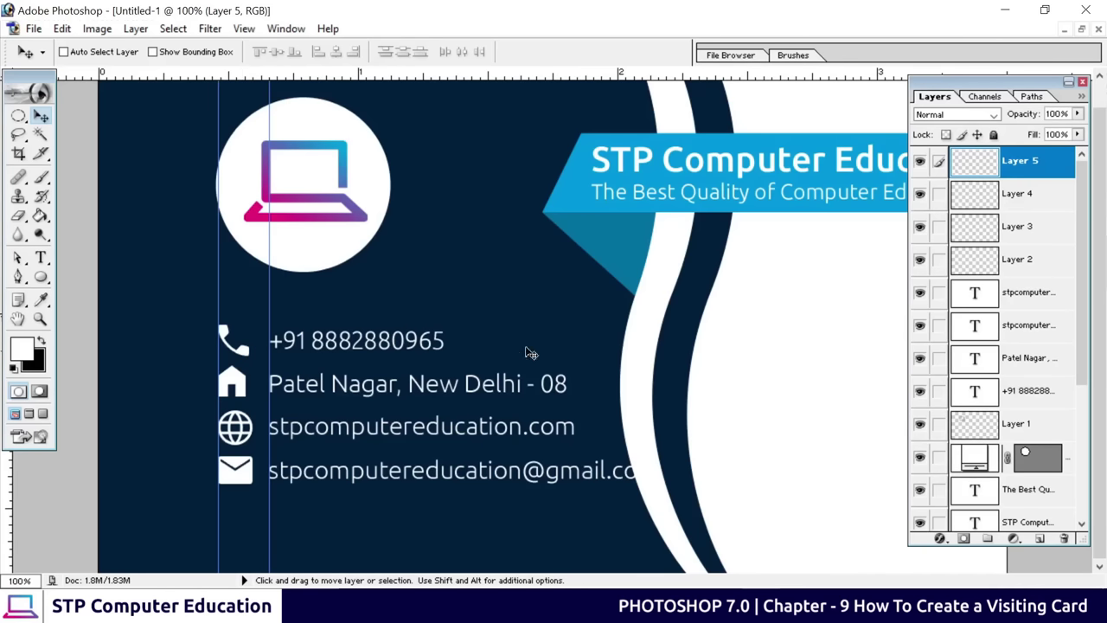
Identify the phone icon's Layer 2 and phone number layer, and link them together
left_click(1007, 267)
left_click(922, 264)
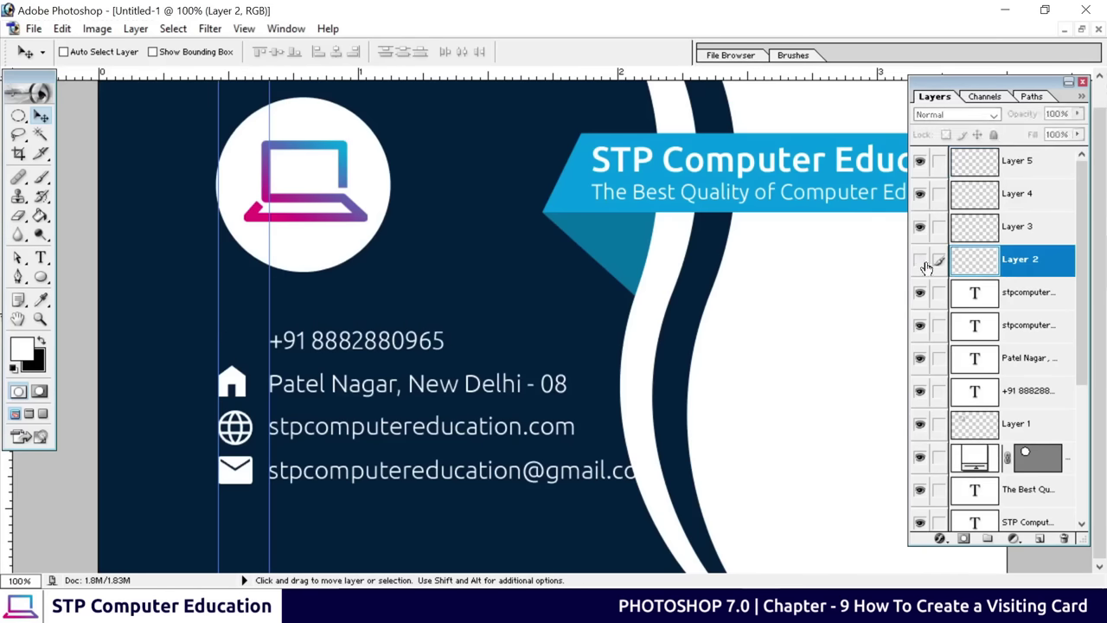
left_click(922, 264)
left_click(922, 263)
left_click(922, 263)
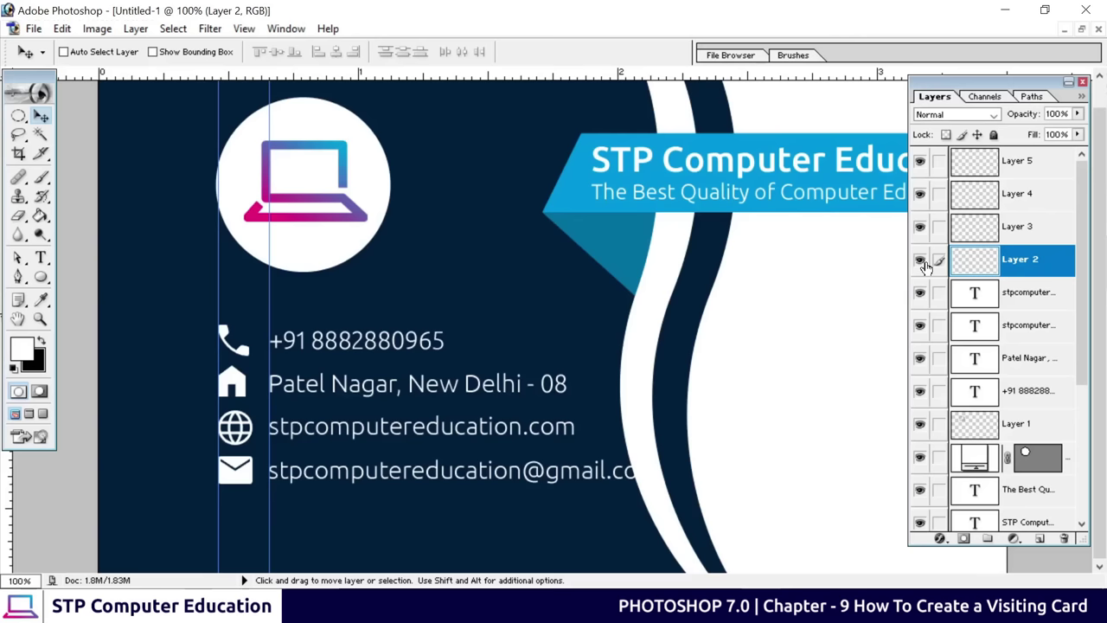
left_click(922, 264)
left_click(922, 263)
left_click(1026, 404)
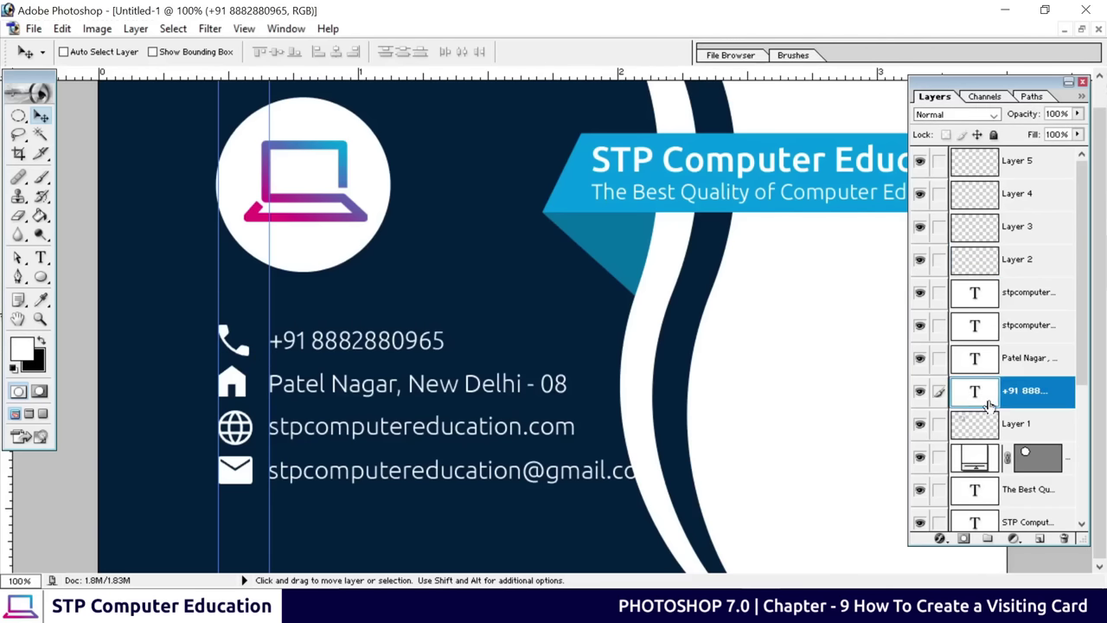
left_click(922, 393)
left_click(921, 394)
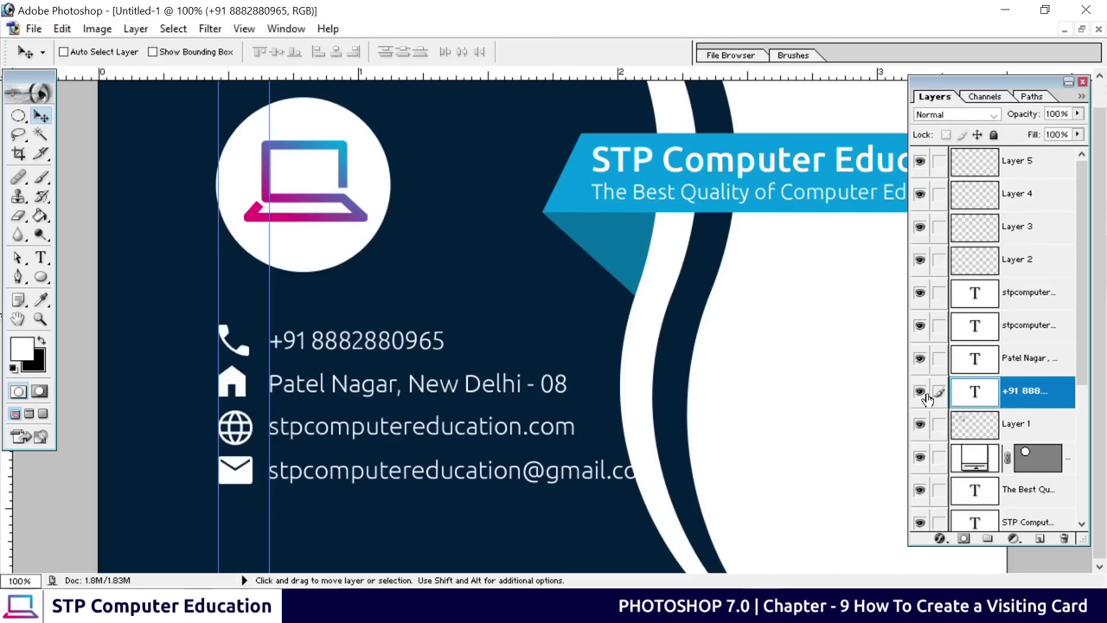
double_click(1023, 394)
key("Return")
left_click(940, 261)
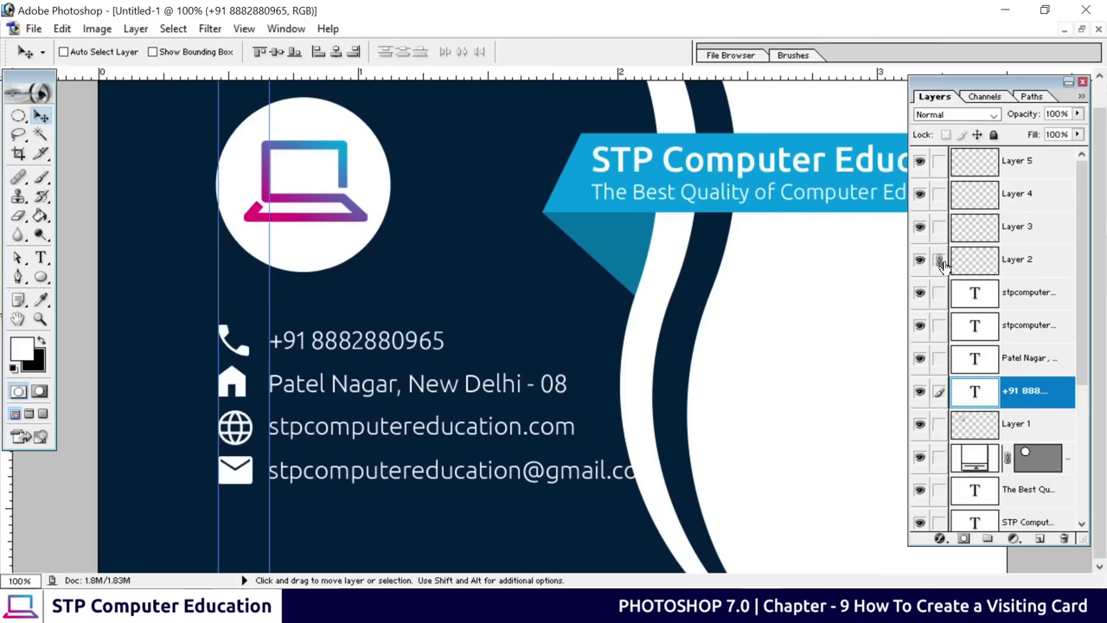
left_click_drag(353, 349, 353, 348)
Link the house icon layer to the address text layer
left_click(1022, 364)
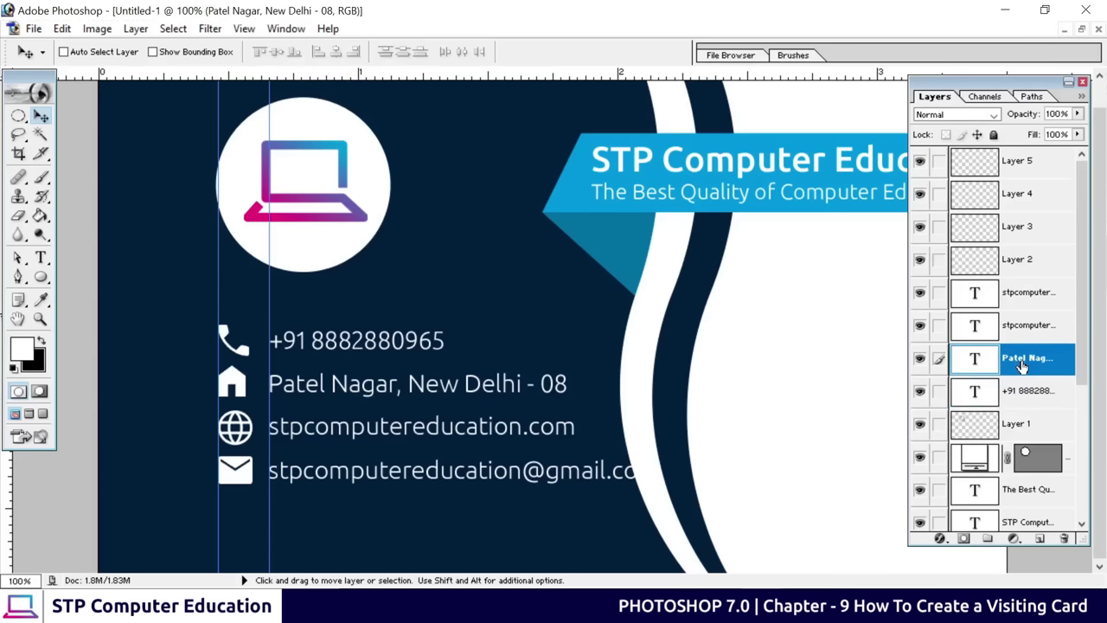
left_click(920, 227)
left_click(921, 227)
left_click(938, 227)
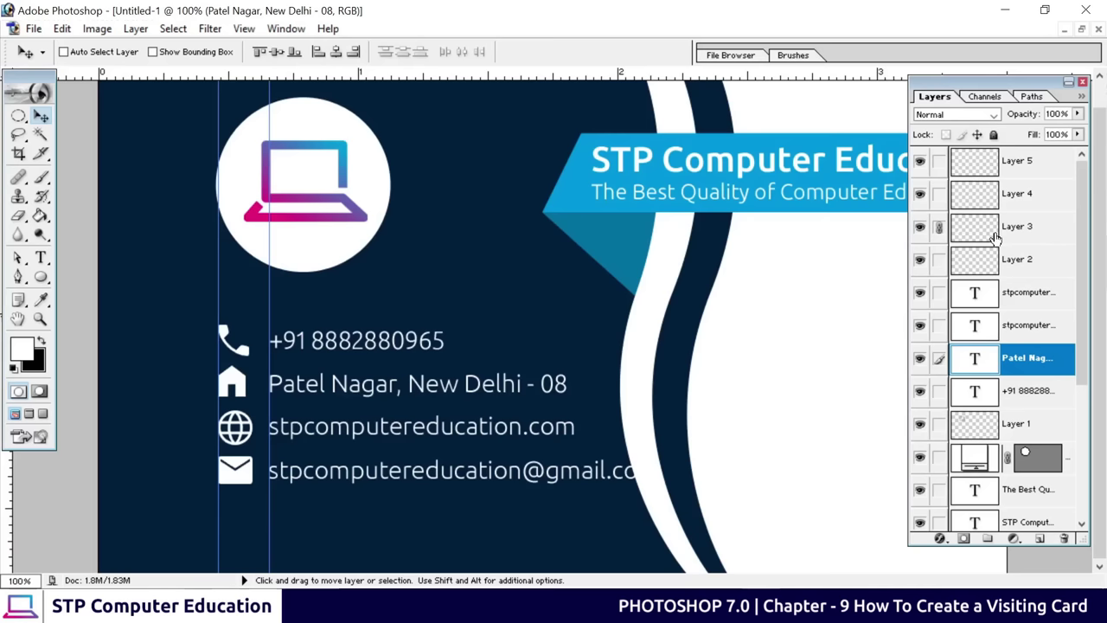
Link the globe icon to the website text and the envelope icon to the e-mail text
left_click(1018, 332)
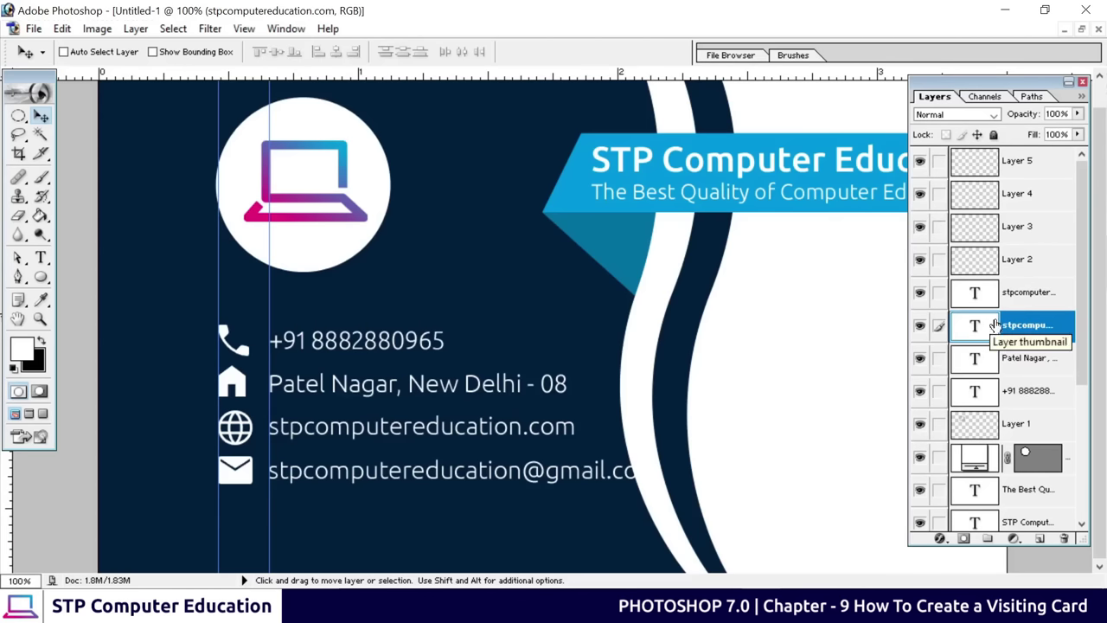
left_click(922, 196)
left_click(920, 195)
left_click(940, 194)
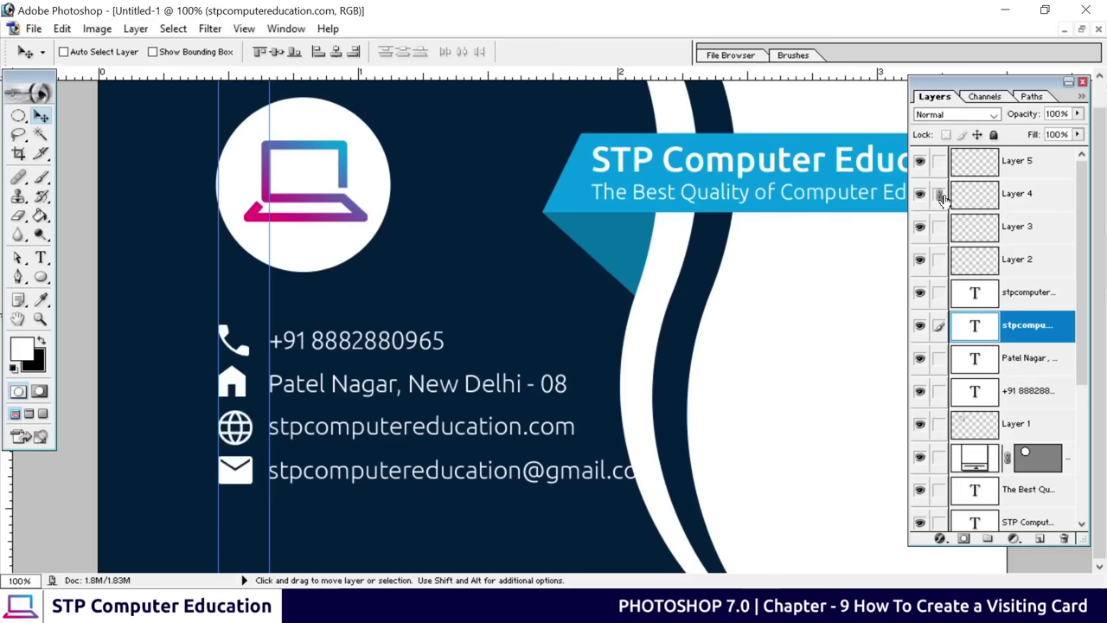
left_click(1028, 294)
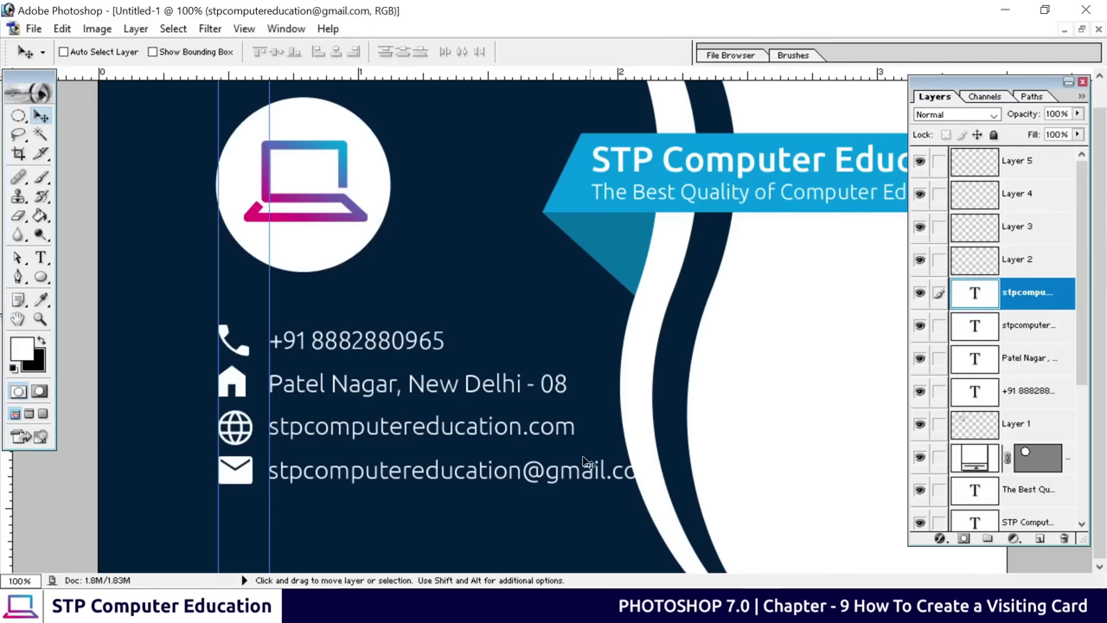
left_click(940, 163)
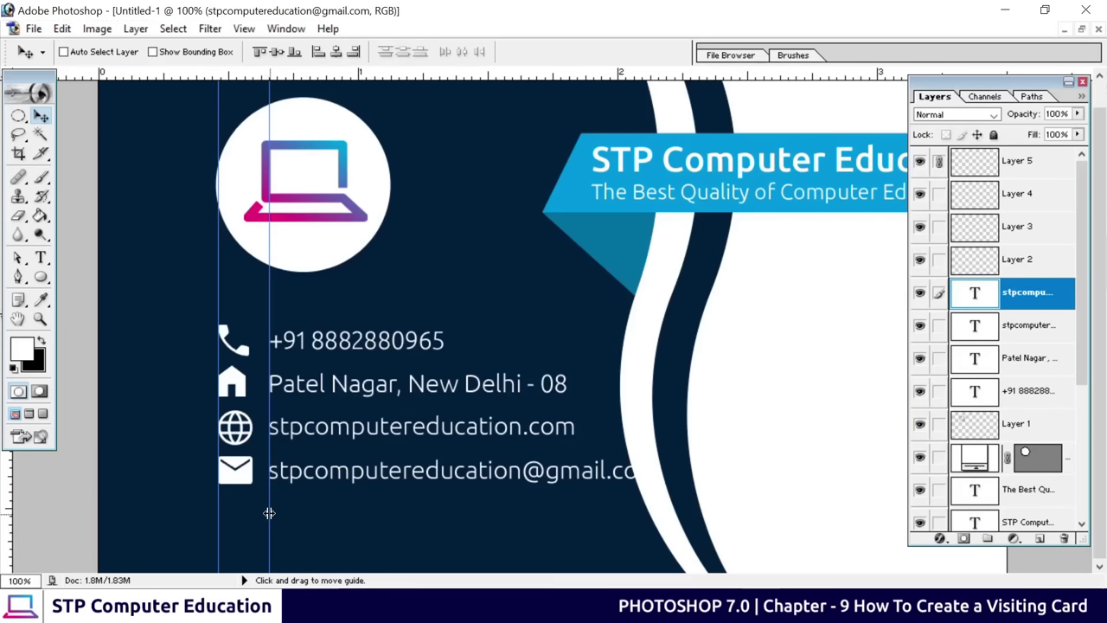
Move both vertical guides left and shift the e-mail and website rows onto the new guide
left_click_drag(267, 511, 6, 502)
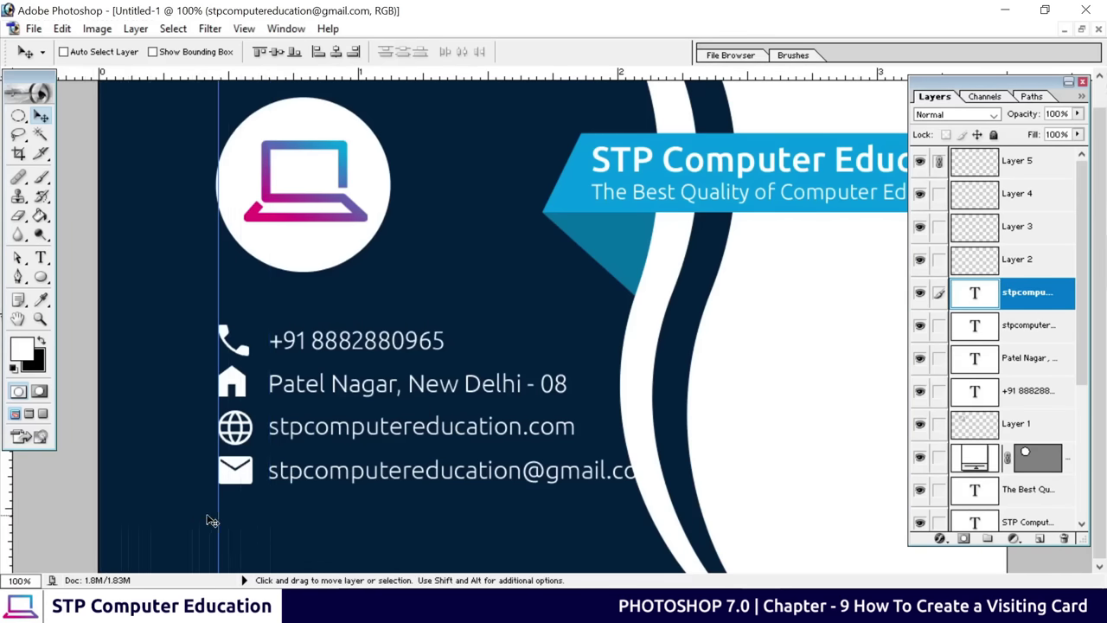
left_click_drag(217, 513, 161, 514)
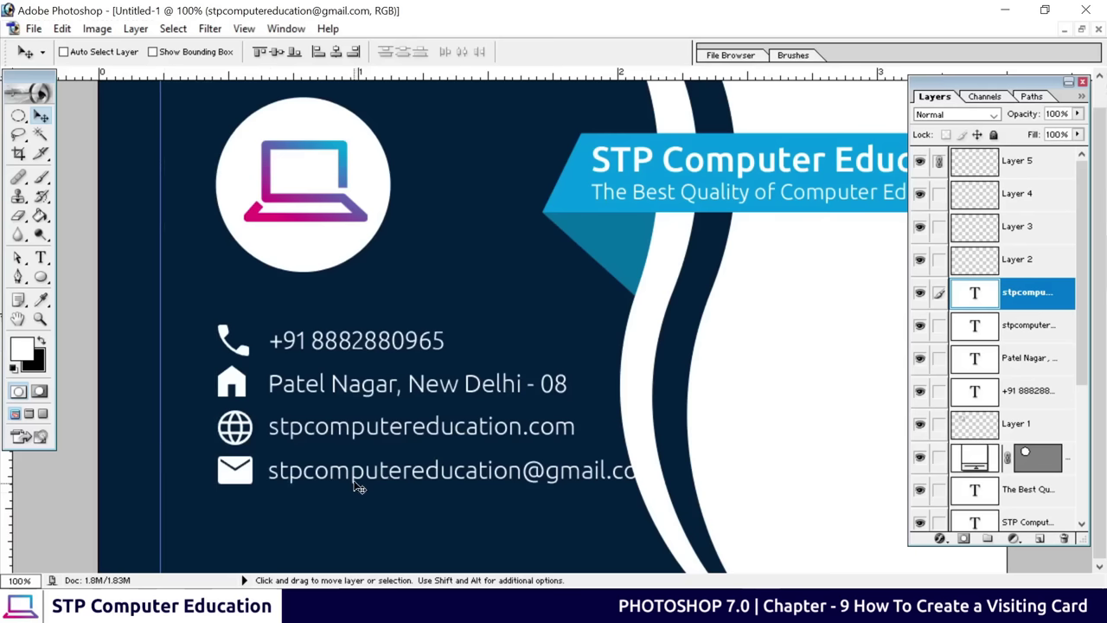
left_click_drag(358, 478, 301, 504)
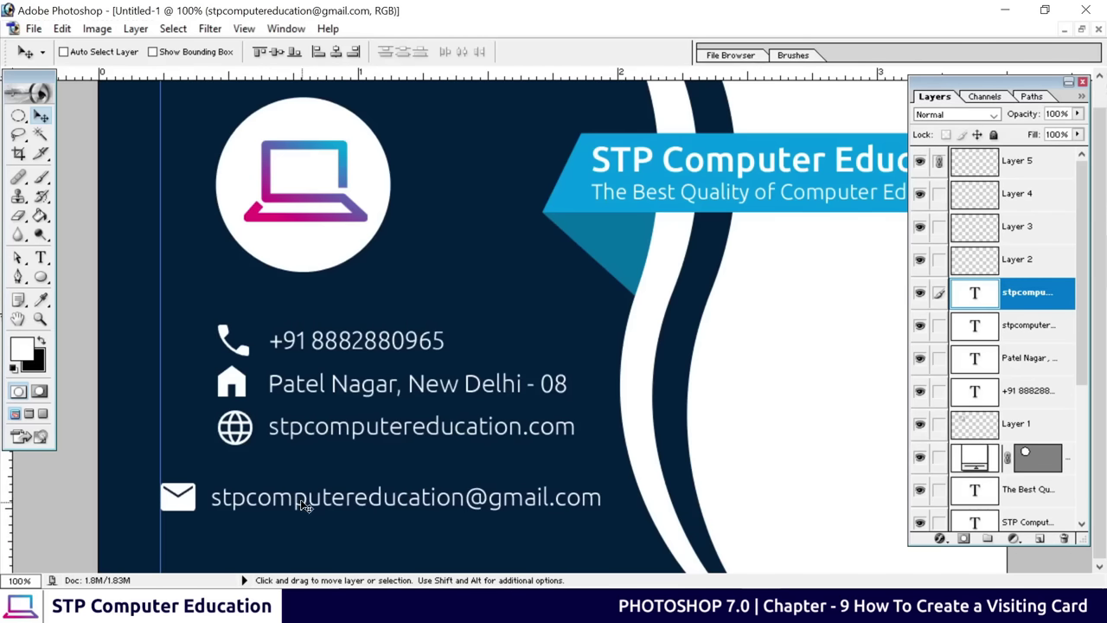
left_click(1010, 334)
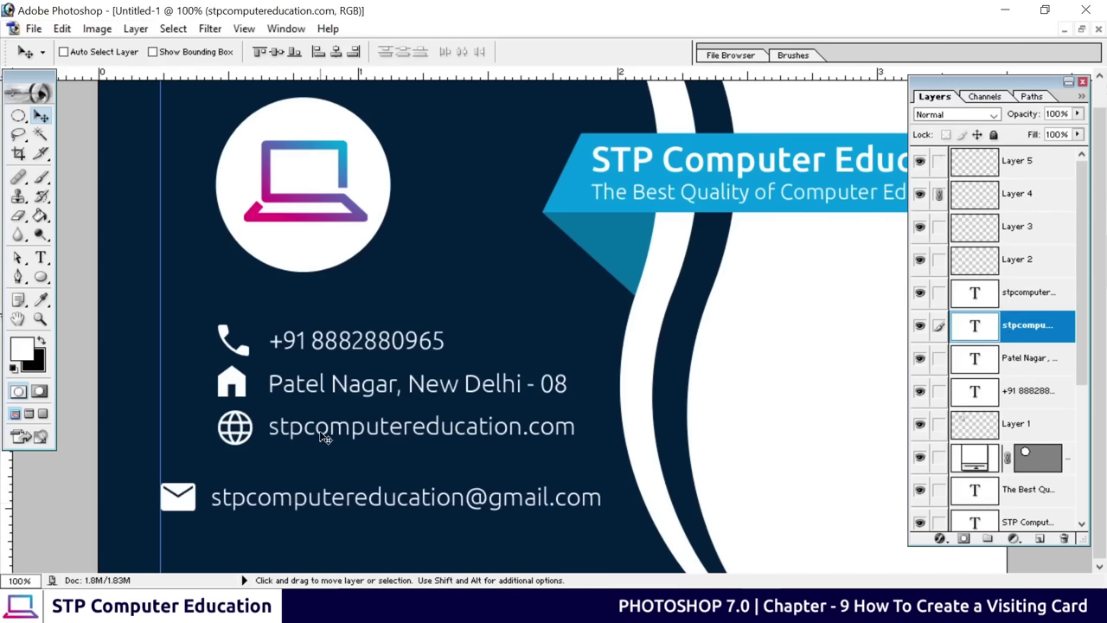
left_click_drag(323, 437, 263, 442)
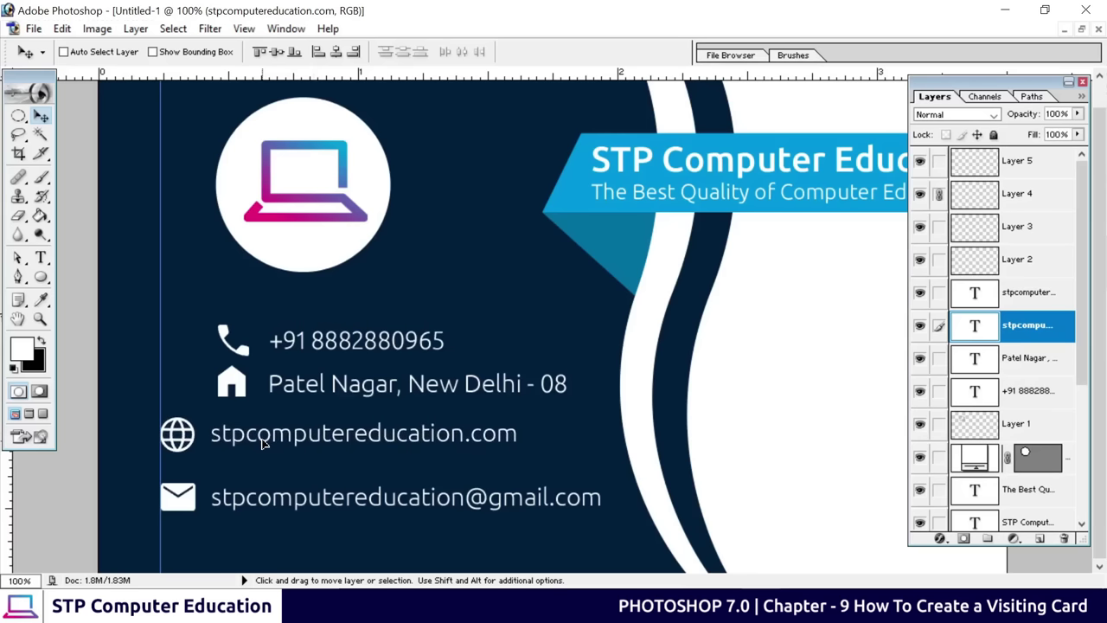
Shift the address and phone rows left into the same column, then zoom out
left_click(1055, 363)
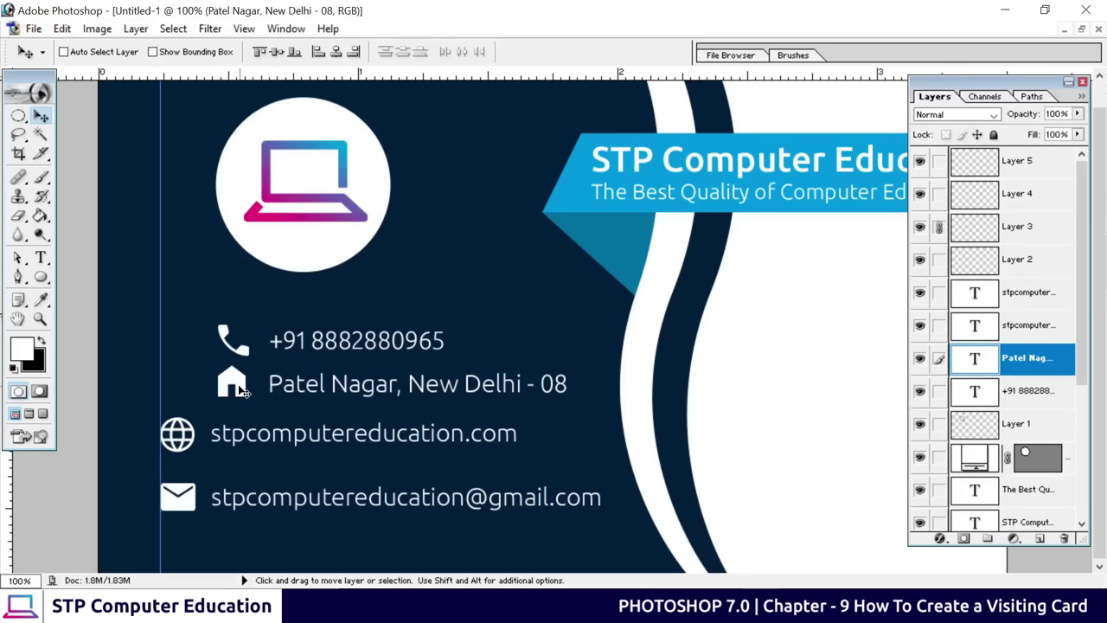
left_click_drag(238, 388, 182, 383)
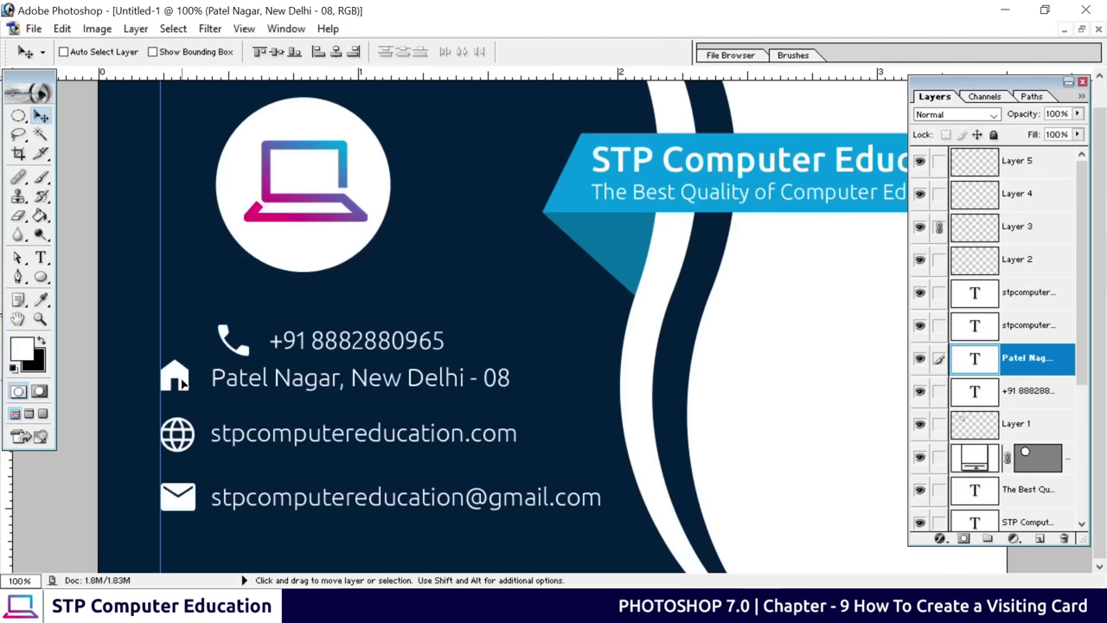
left_click(1020, 391)
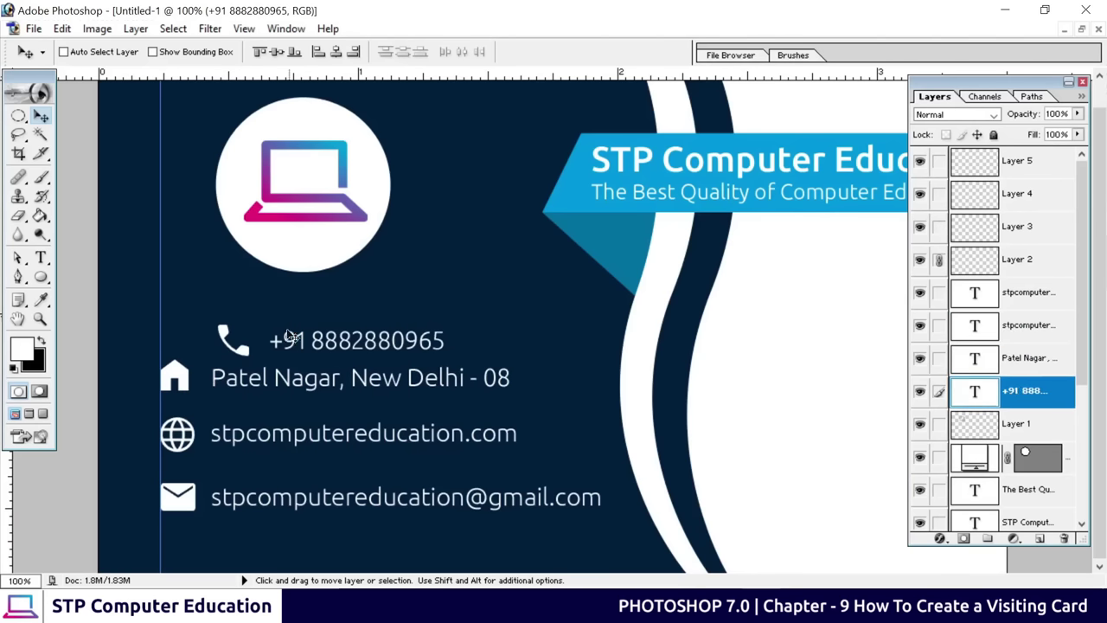
left_click_drag(275, 344, 218, 325)
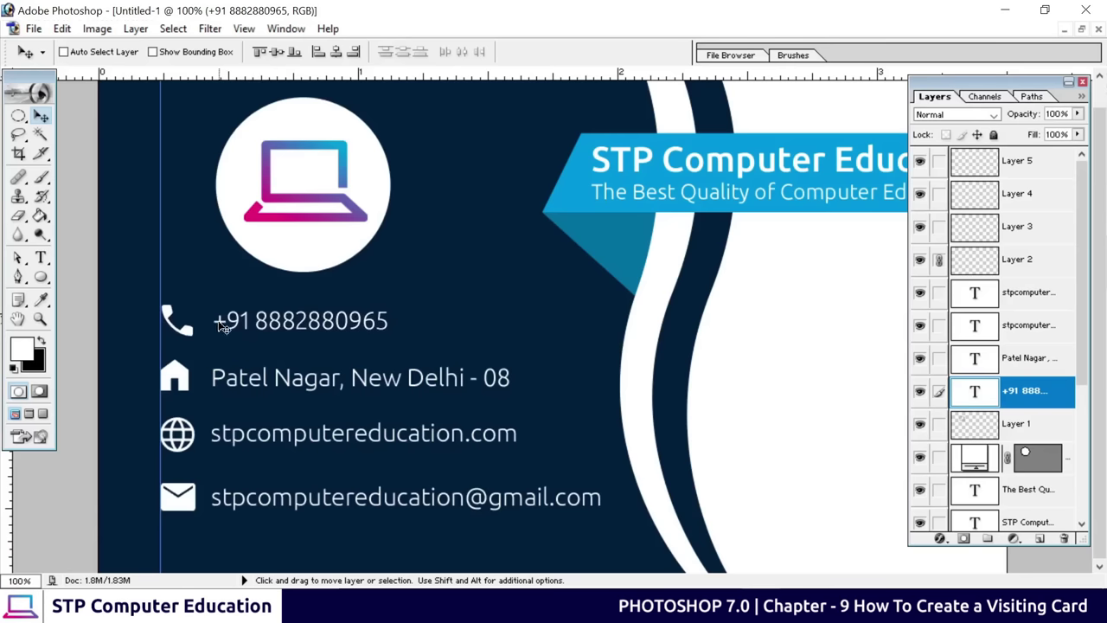
key("ctrl+minus")
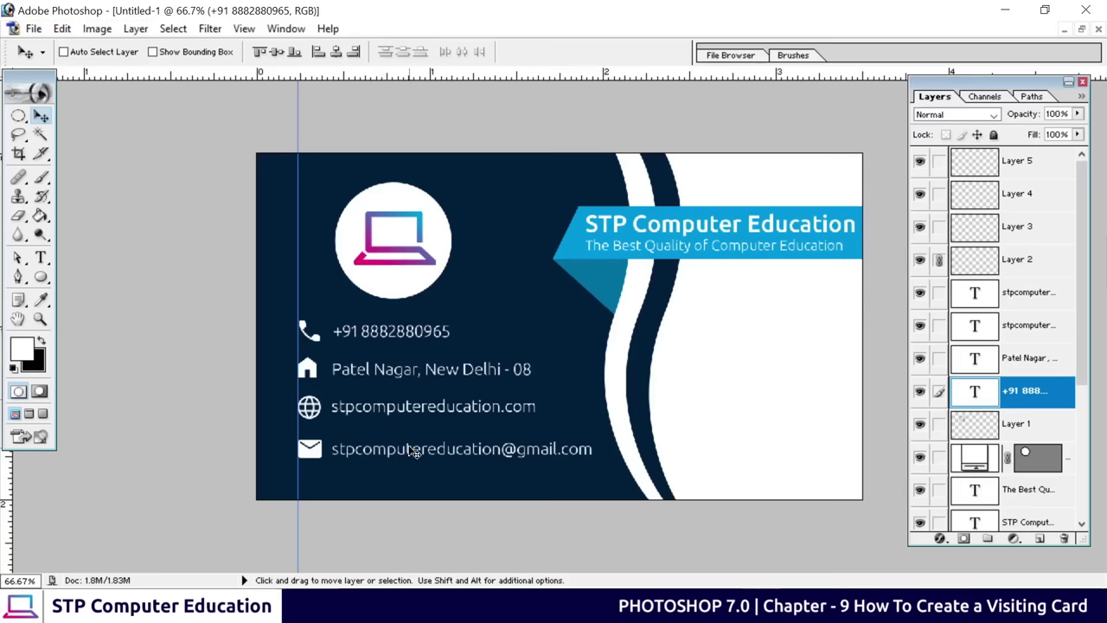
Nudge the e-mail row up closer to the website row and remove a vertical guide
left_click(1010, 294)
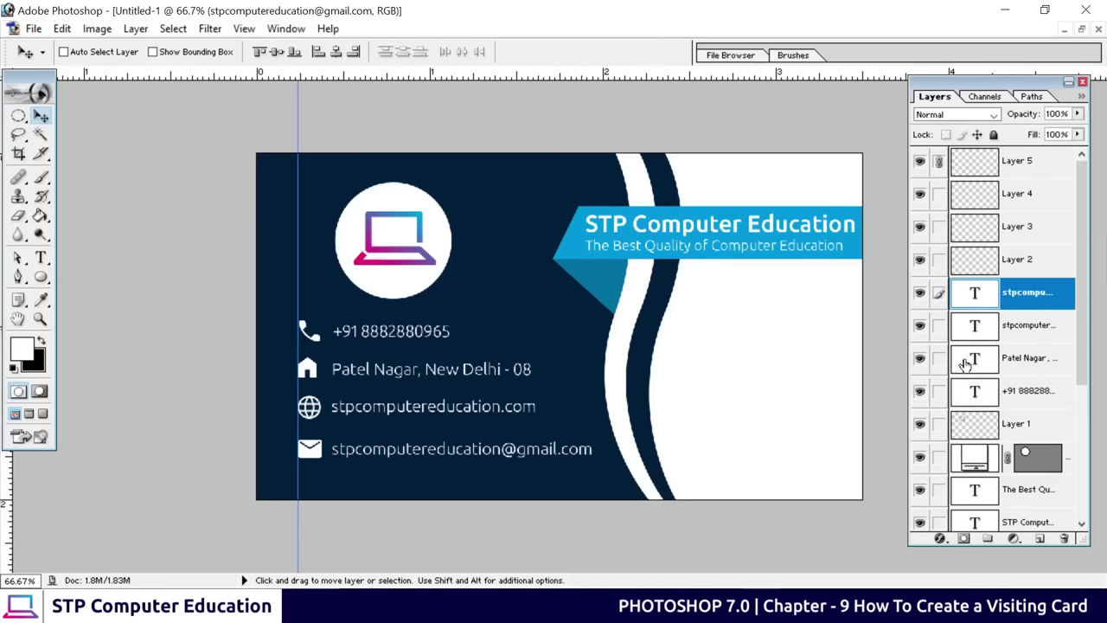
key("shift+Up")
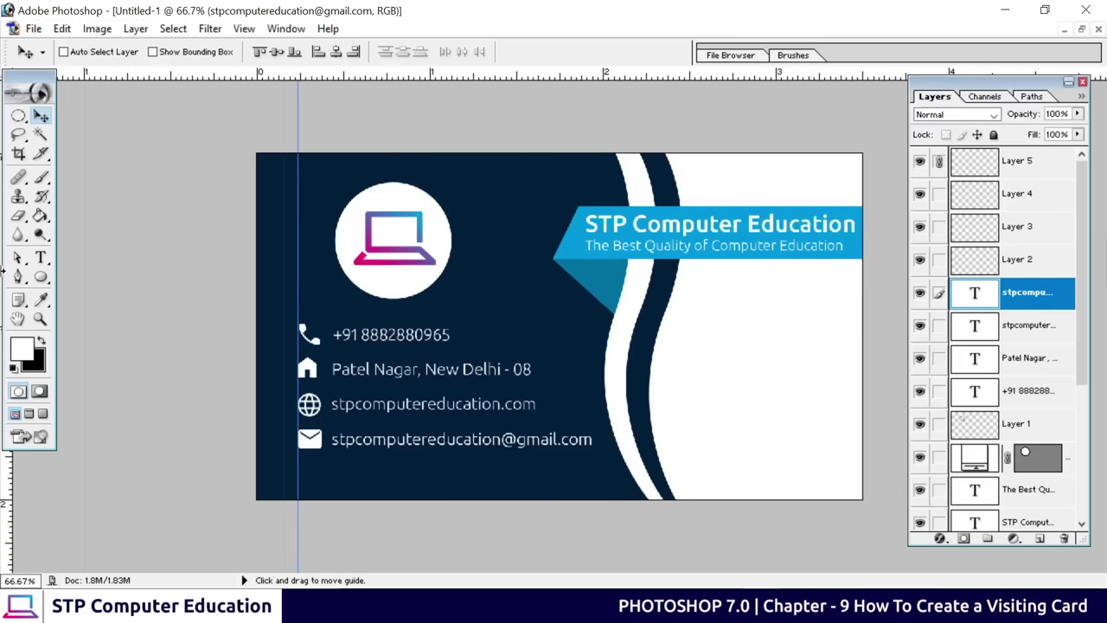
left_click_drag(4, 270, 5, 276)
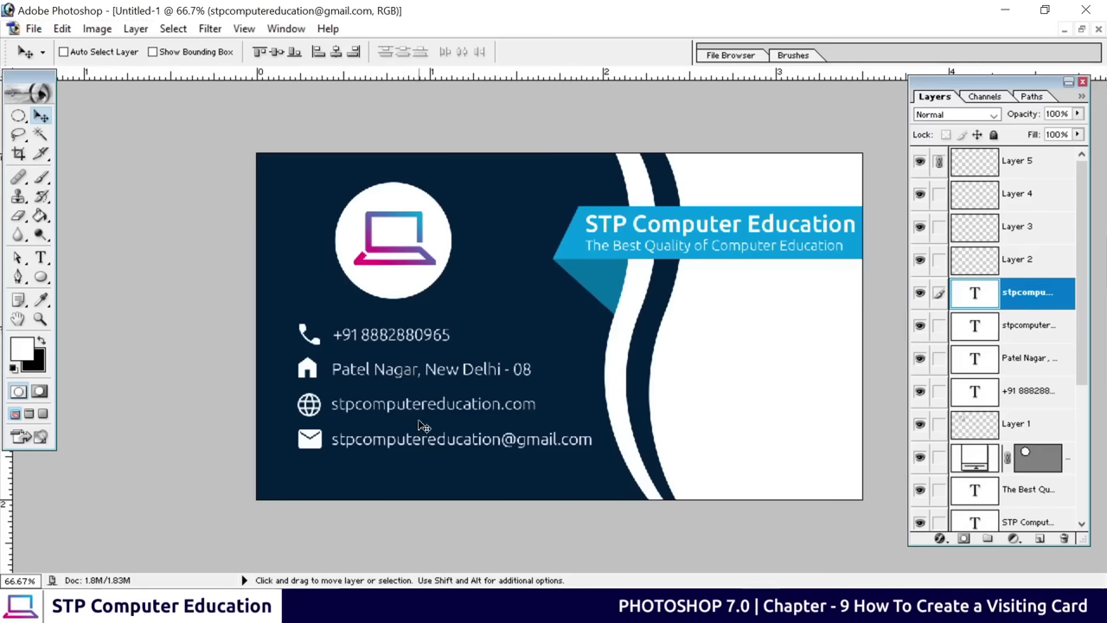
Link all contact icon and text layers into one block
left_click(1027, 165)
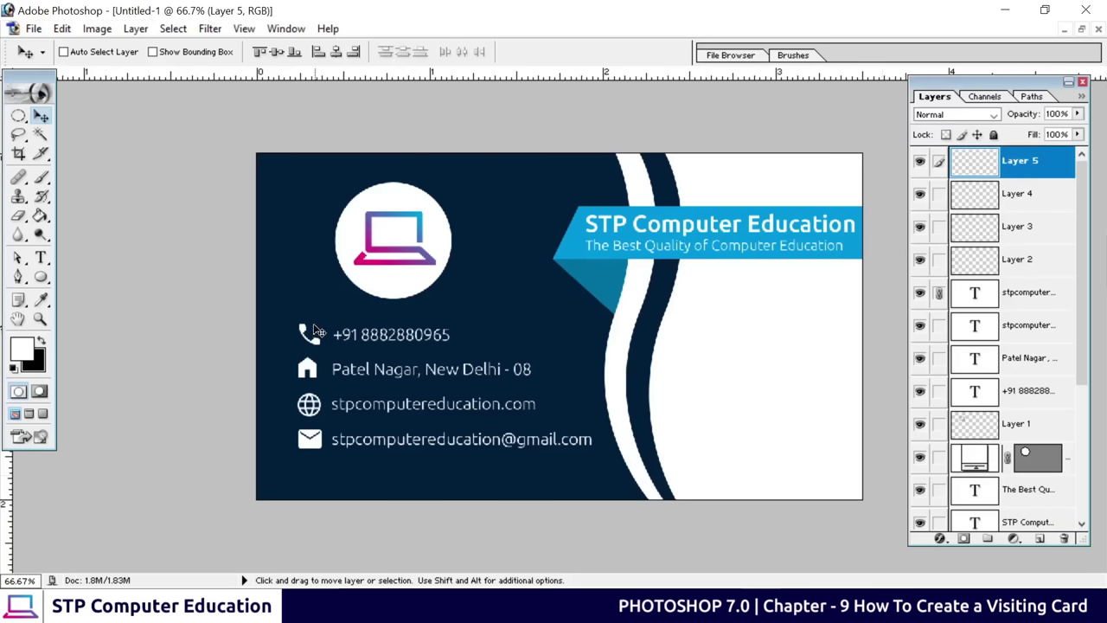
left_click(938, 197)
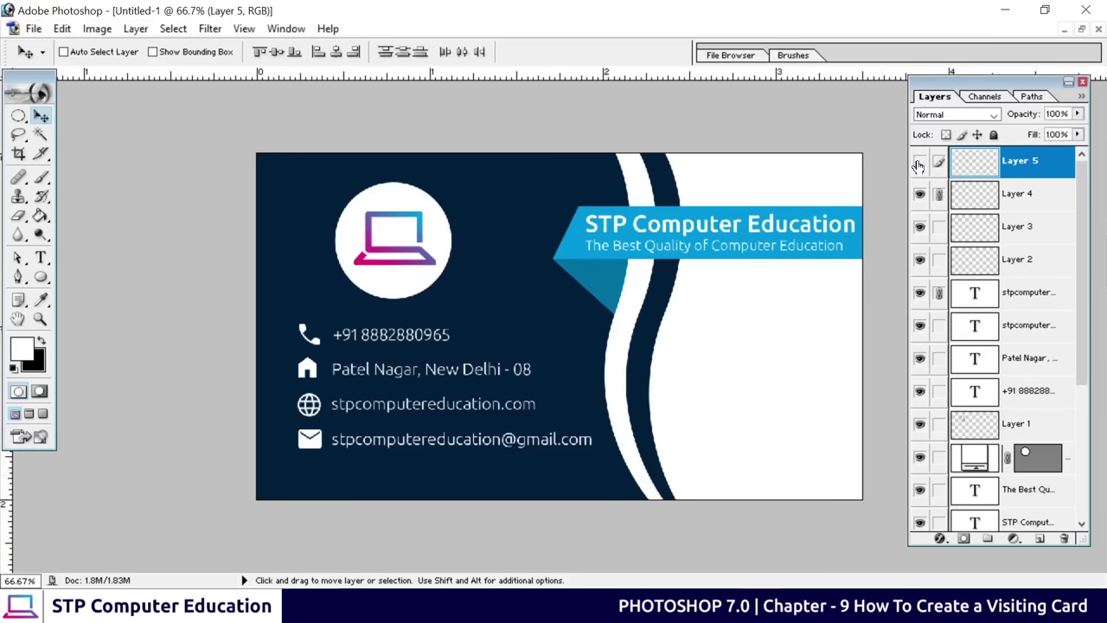
left_click(938, 228)
left_click(938, 260)
left_click(940, 360)
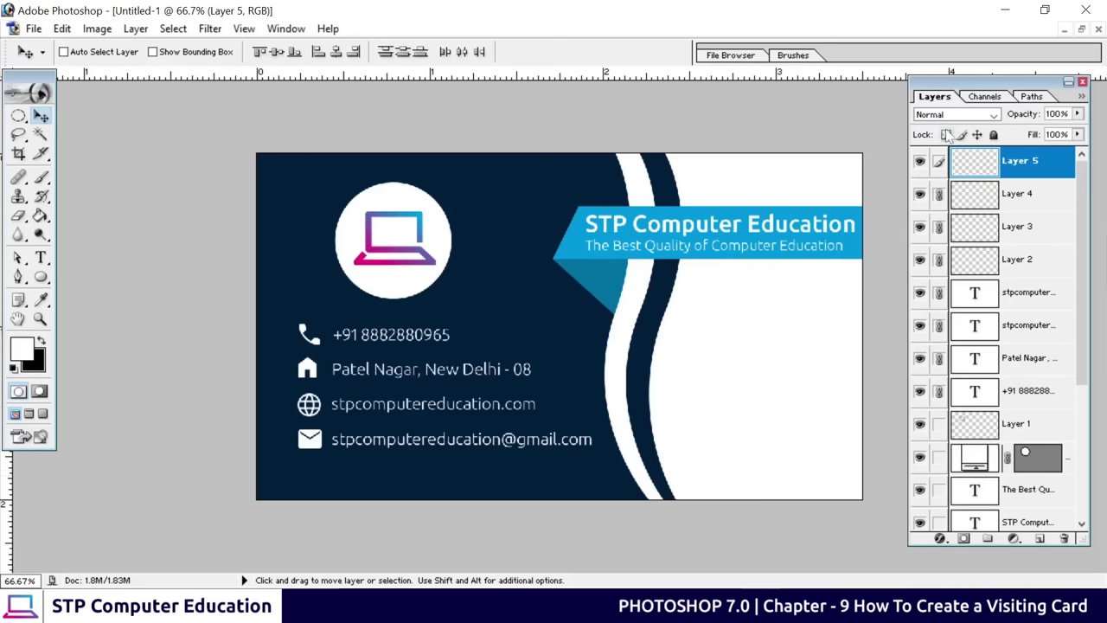
Move the contact block, shrink it slightly with Free Transform, and nudge it into position
left_click_drag(450, 410, 461, 406)
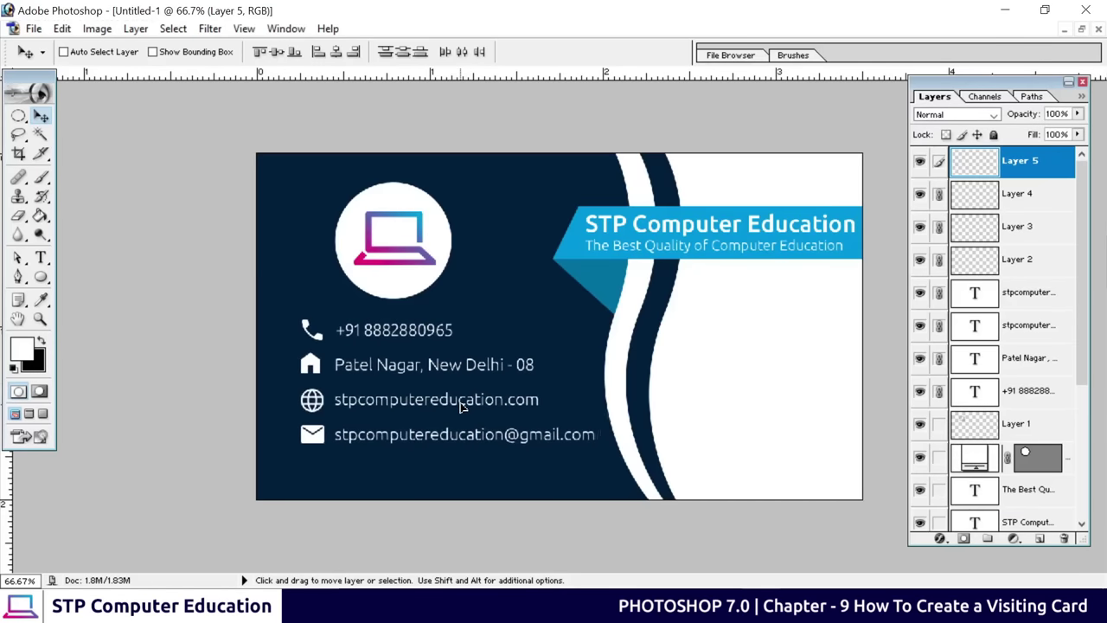
key("ctrl+t")
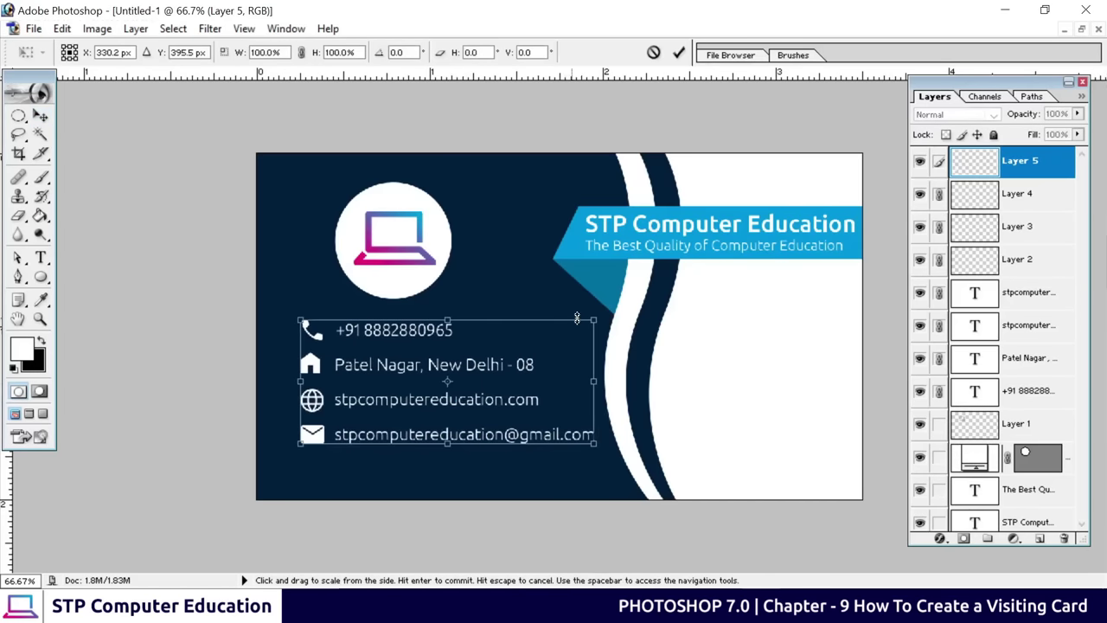
left_click_drag(596, 320, 576, 335)
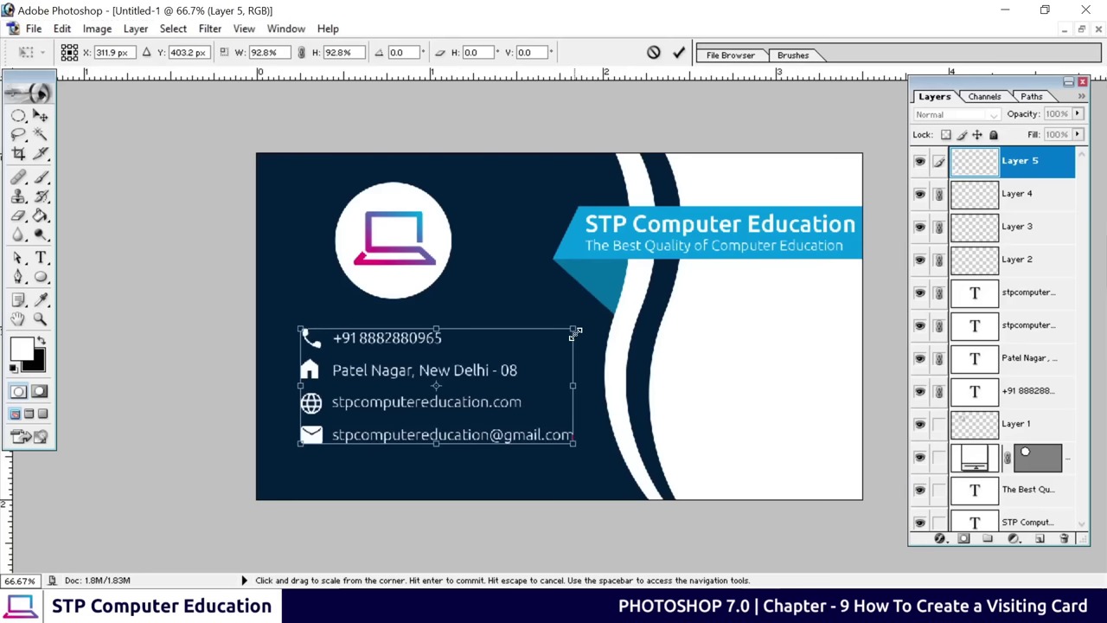
left_click(678, 53)
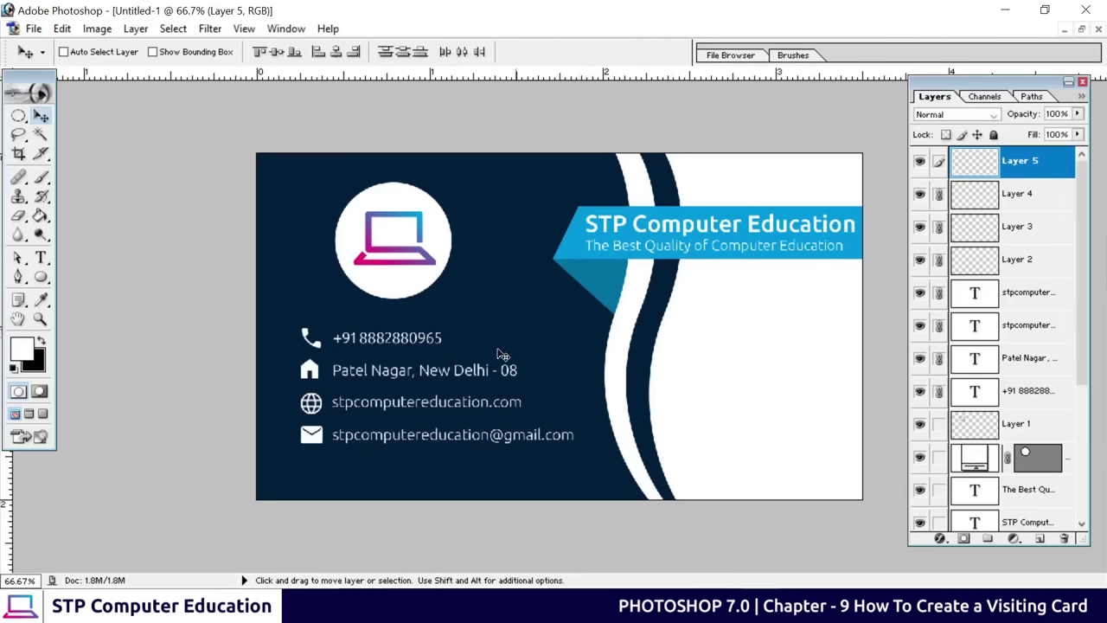
left_click_drag(391, 407, 401, 410)
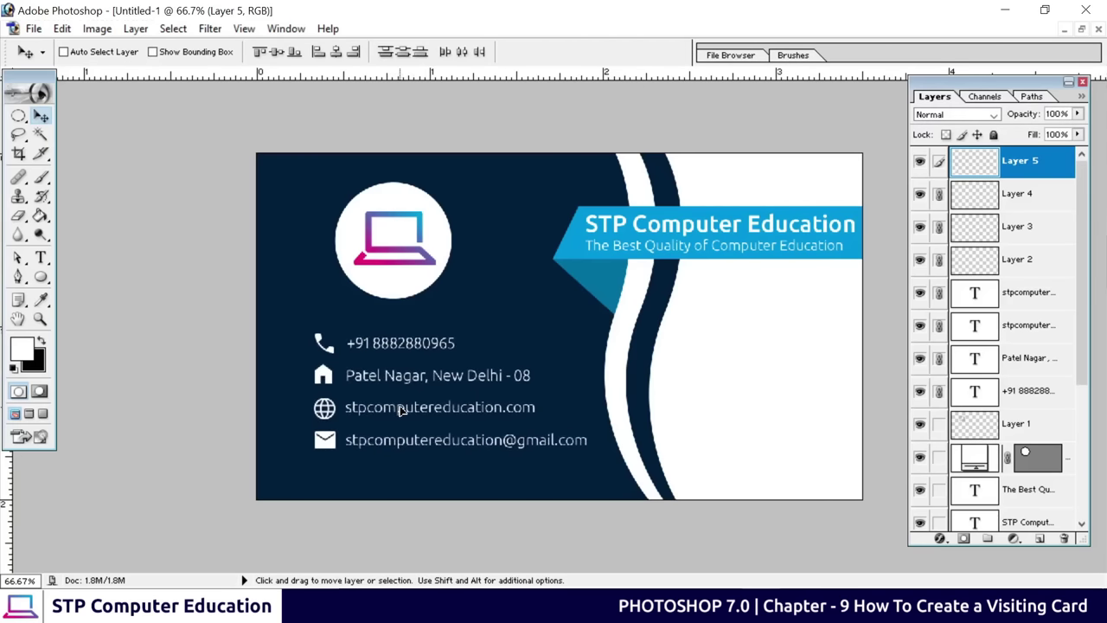
key("Left")
key("Left")
key("Left")
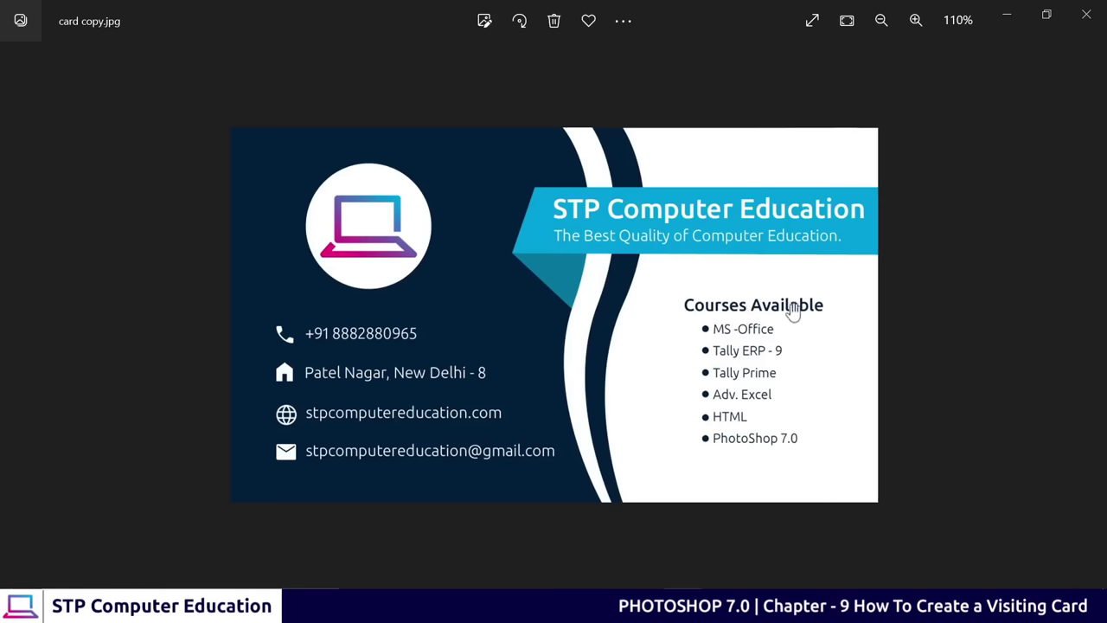
Minimize the Photos viewer so the Photoshop card design is in front again
left_click(1006, 14)
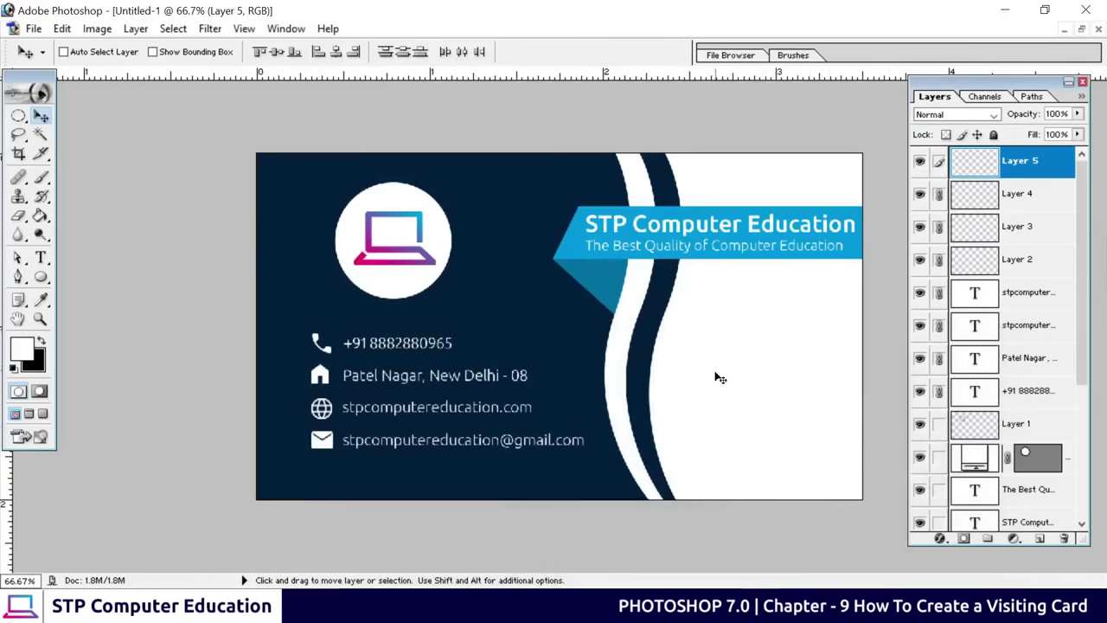
Add a 'Courses Available' text layer near the logo in Medium weight
left_click(40, 259)
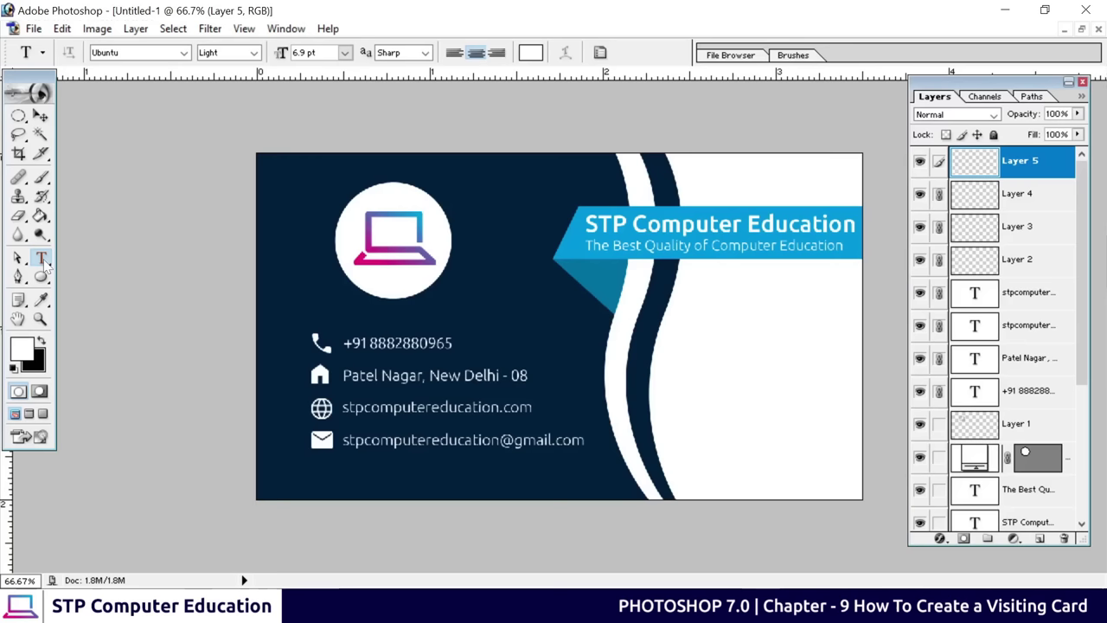
left_click(486, 288)
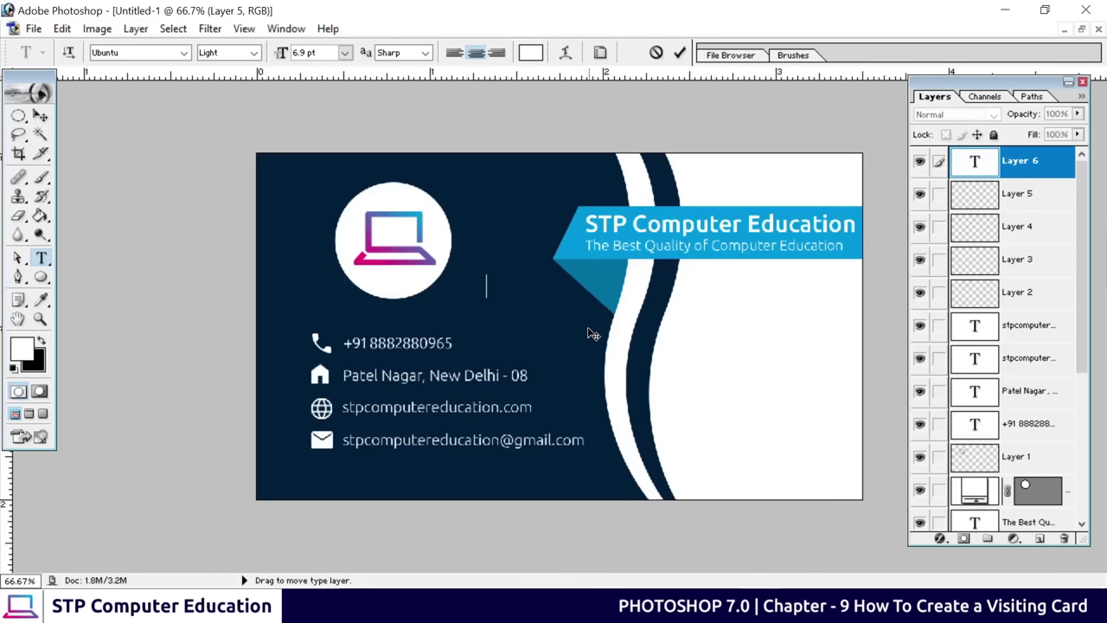
type("Courses")
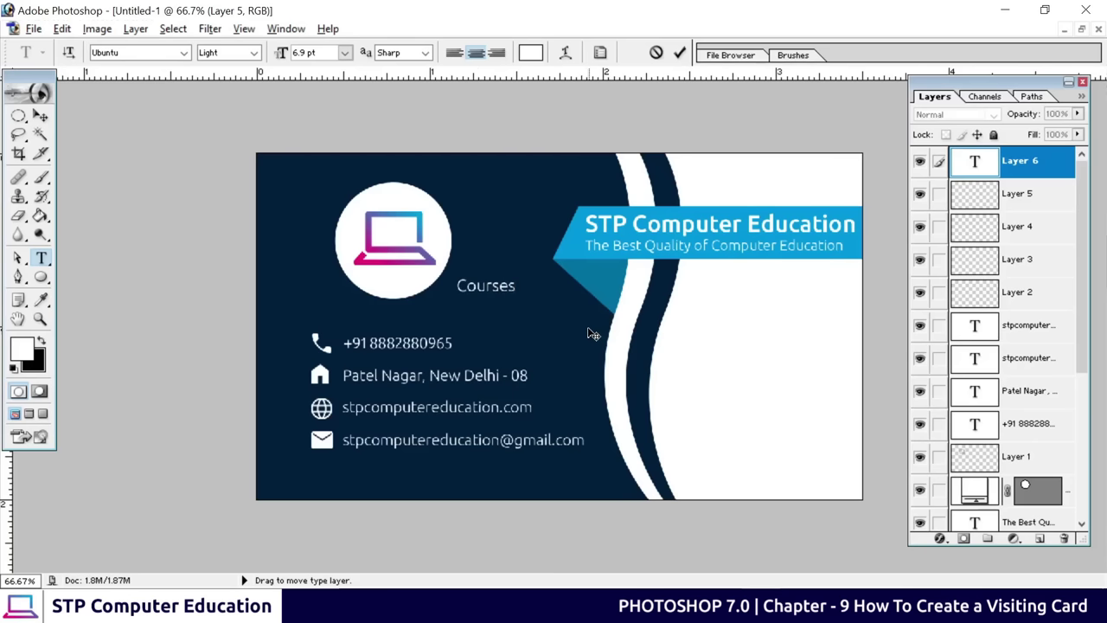
type(" Available")
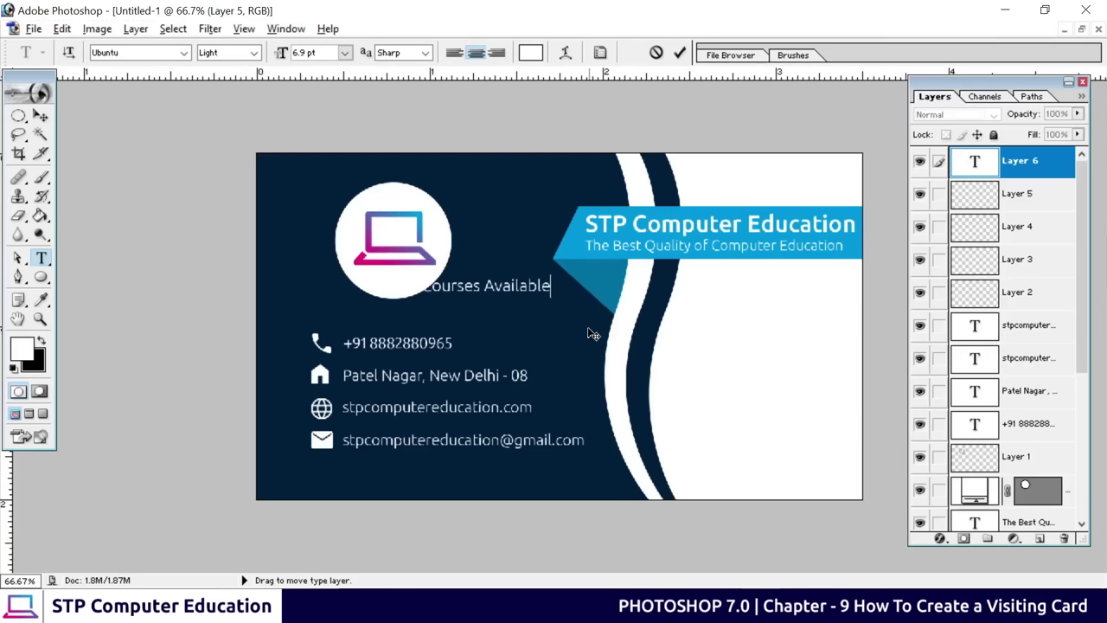
key("ctrl+a")
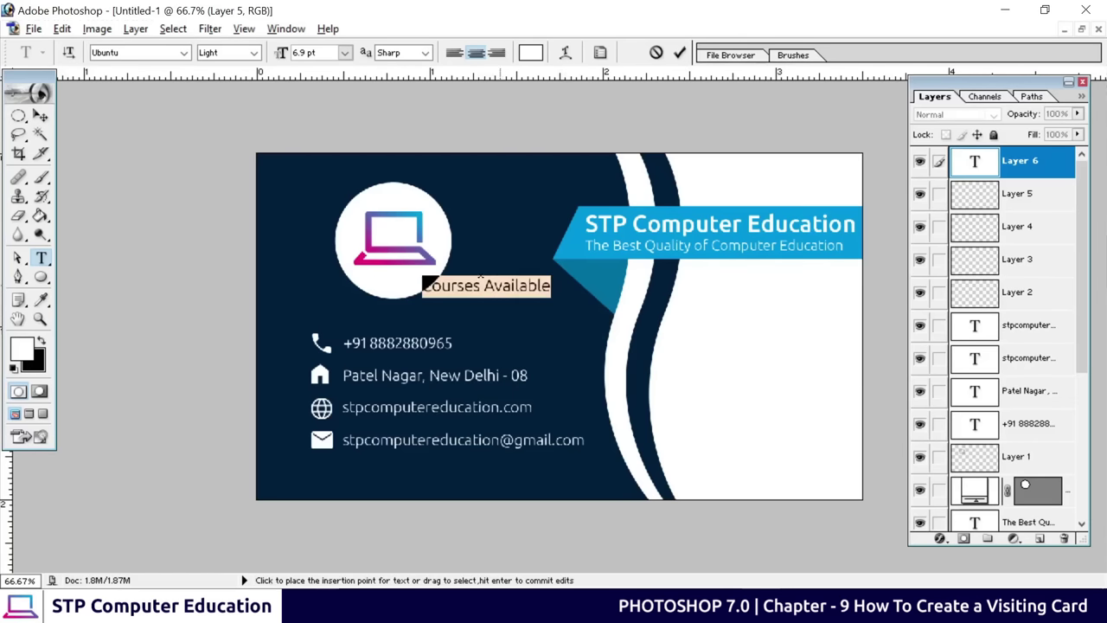
left_click(254, 53)
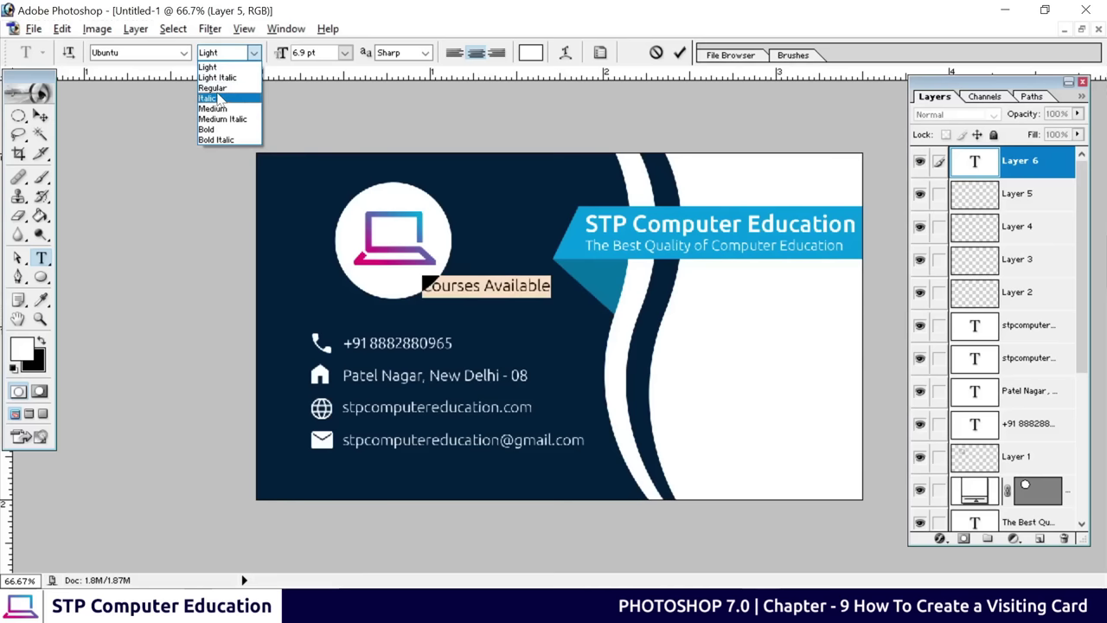
left_click(216, 108)
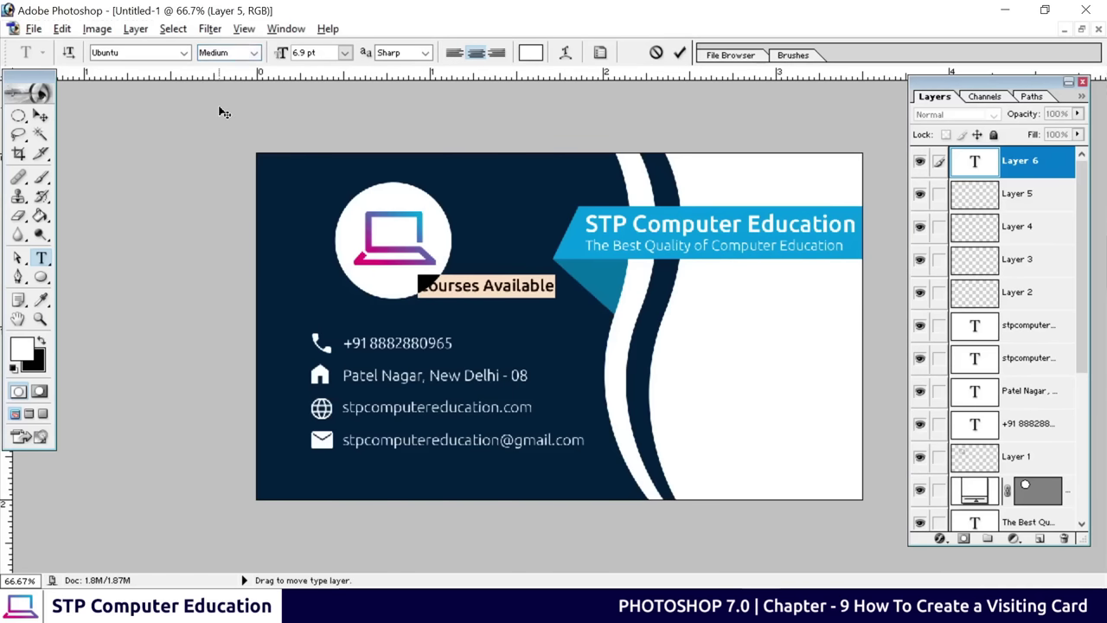
left_click(680, 53)
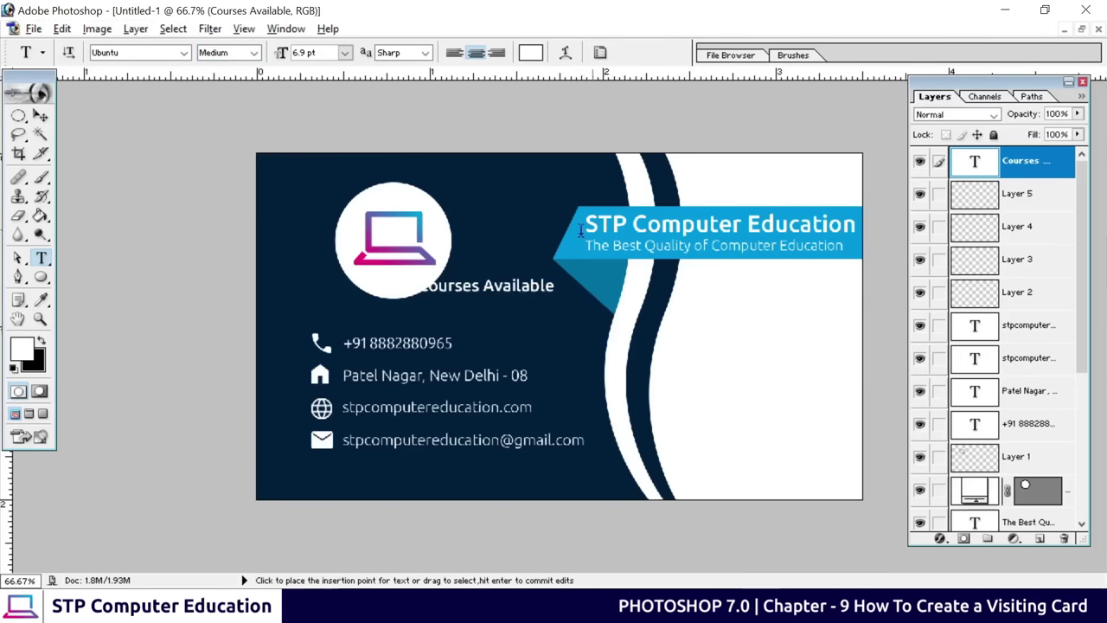
Colour the heading with the card's navy, sampled with the eyedropper
triple_click(529, 298)
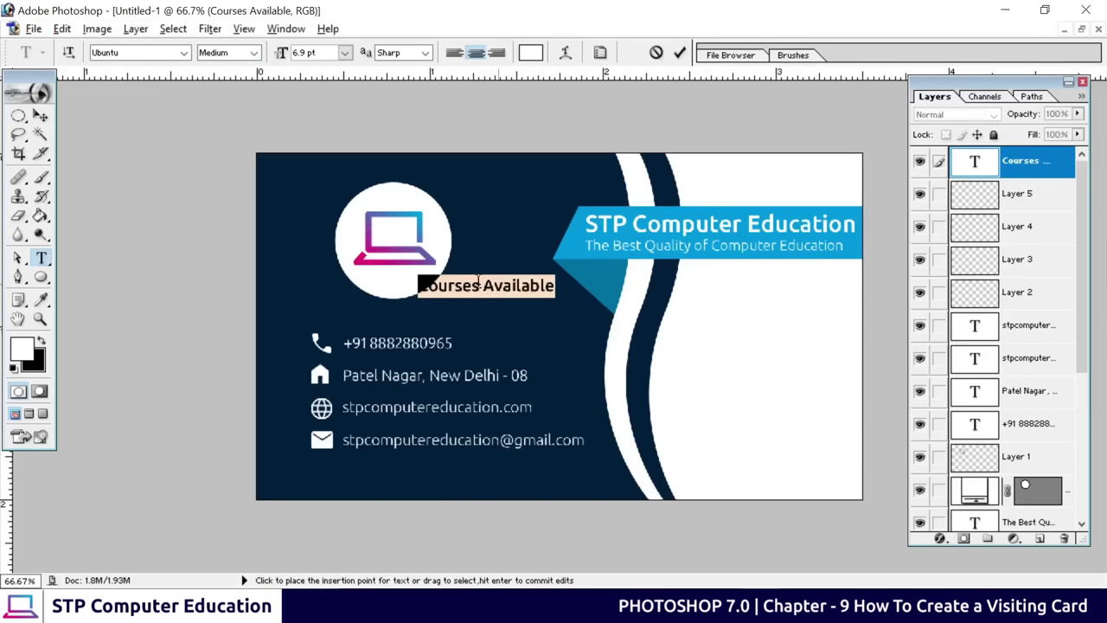
left_click(531, 53)
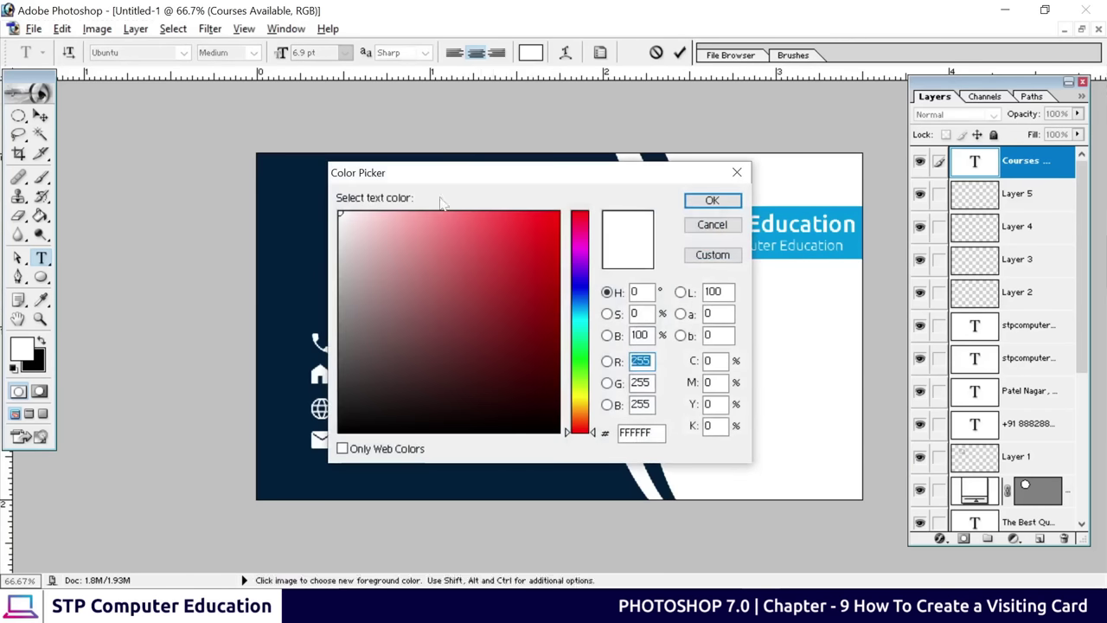
left_click(287, 234)
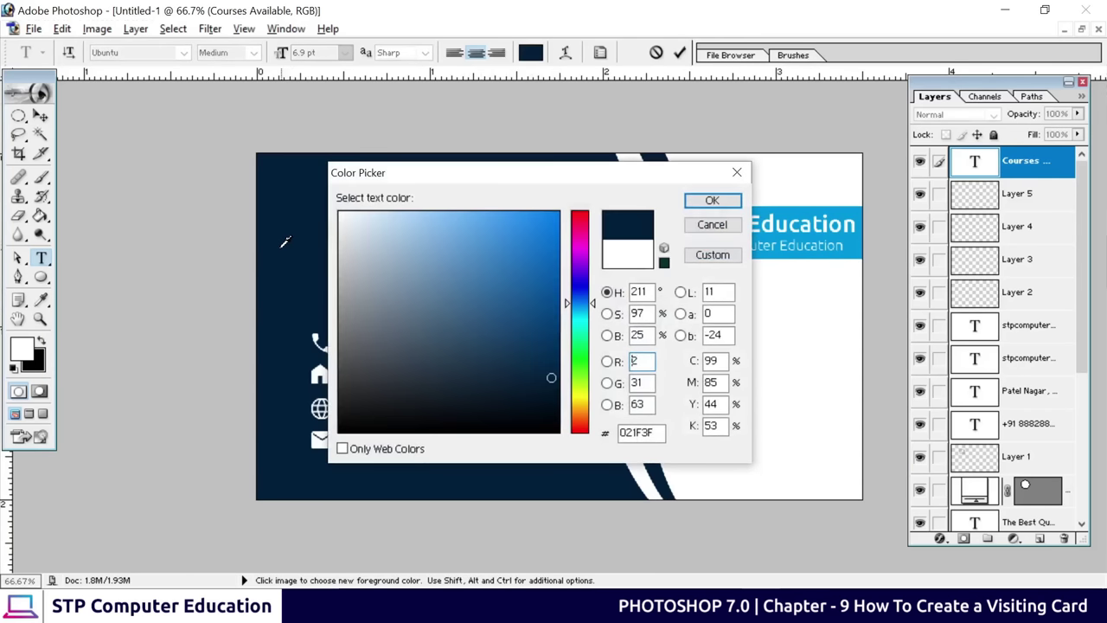
left_click(712, 200)
left_click(680, 53)
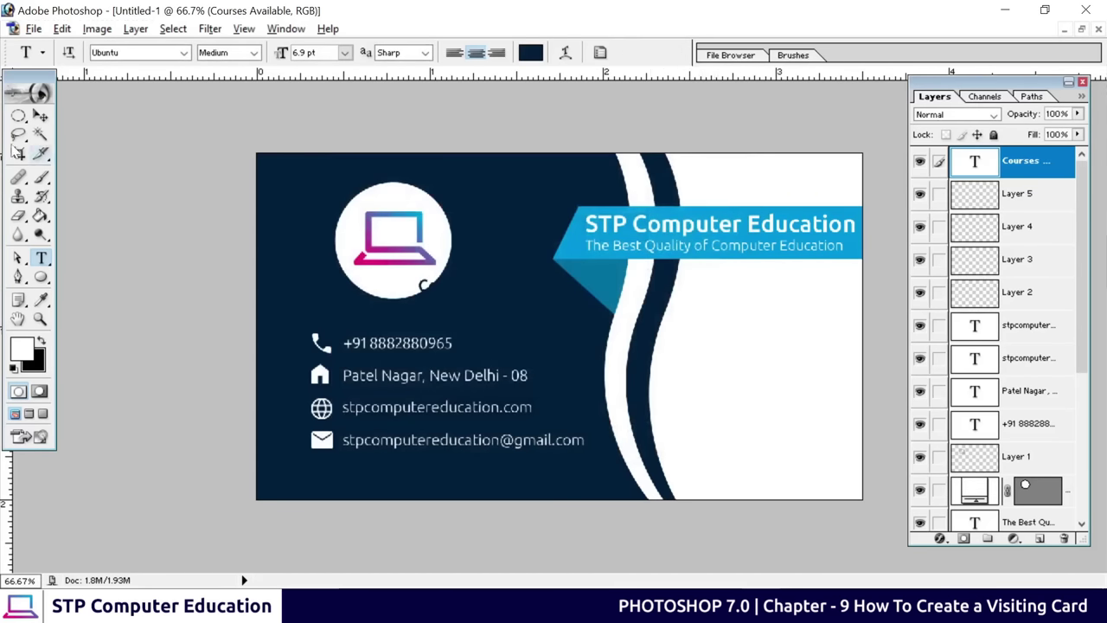
Move the heading onto the card's white right side, ready to Alt-duplicate it
left_click(40, 116)
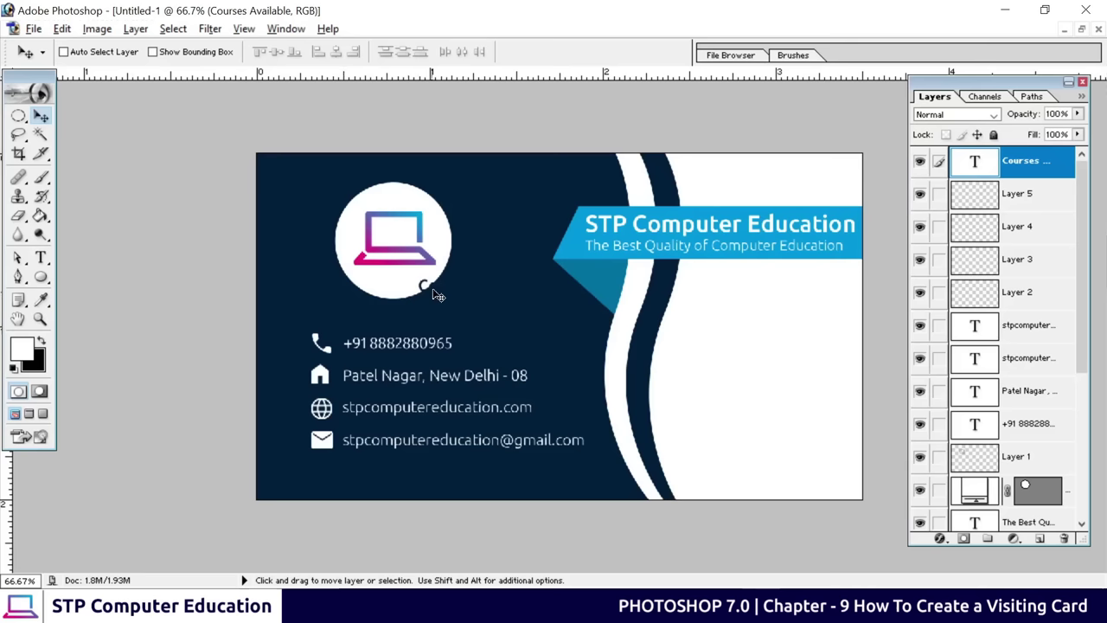
left_click_drag(437, 294, 715, 316)
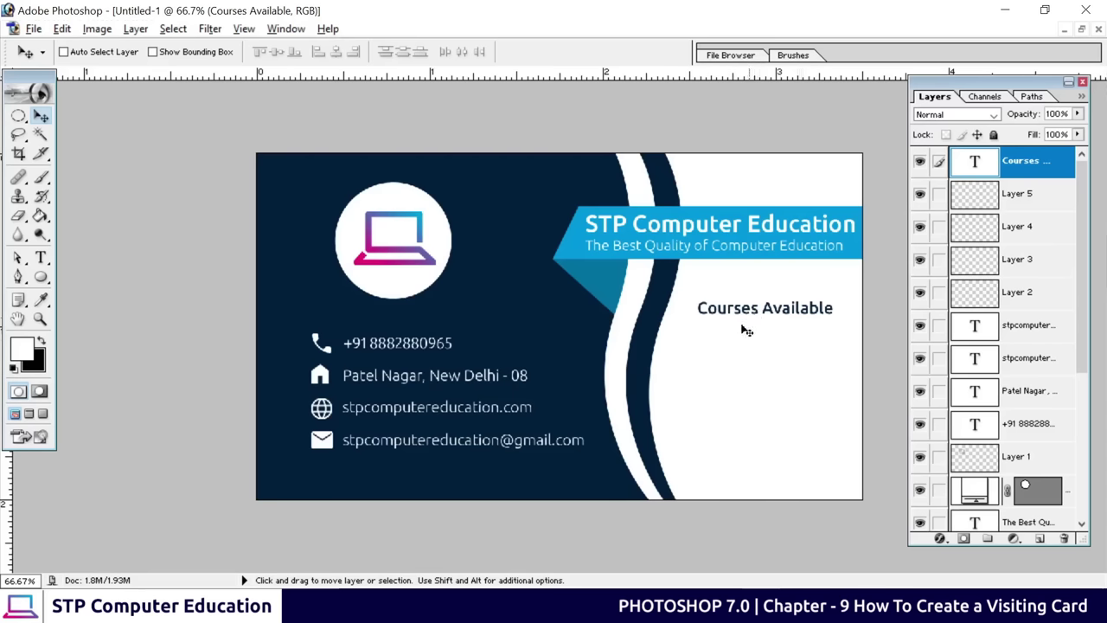
key("alt")
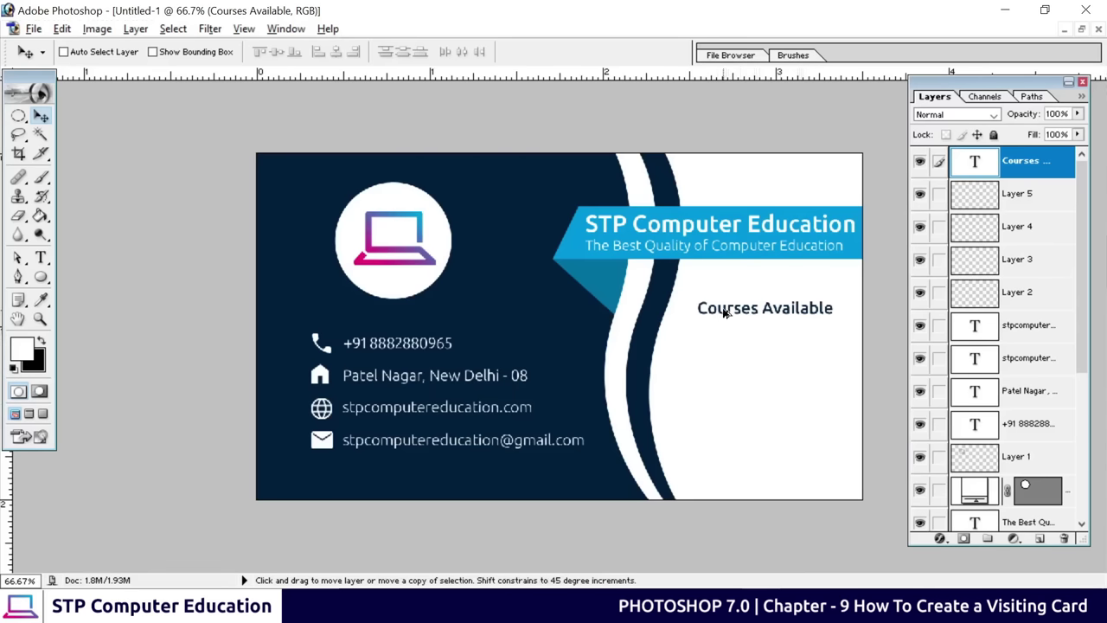
Place a duplicate heading just below the original and select all its text
left_click_drag(726, 331, 726, 336)
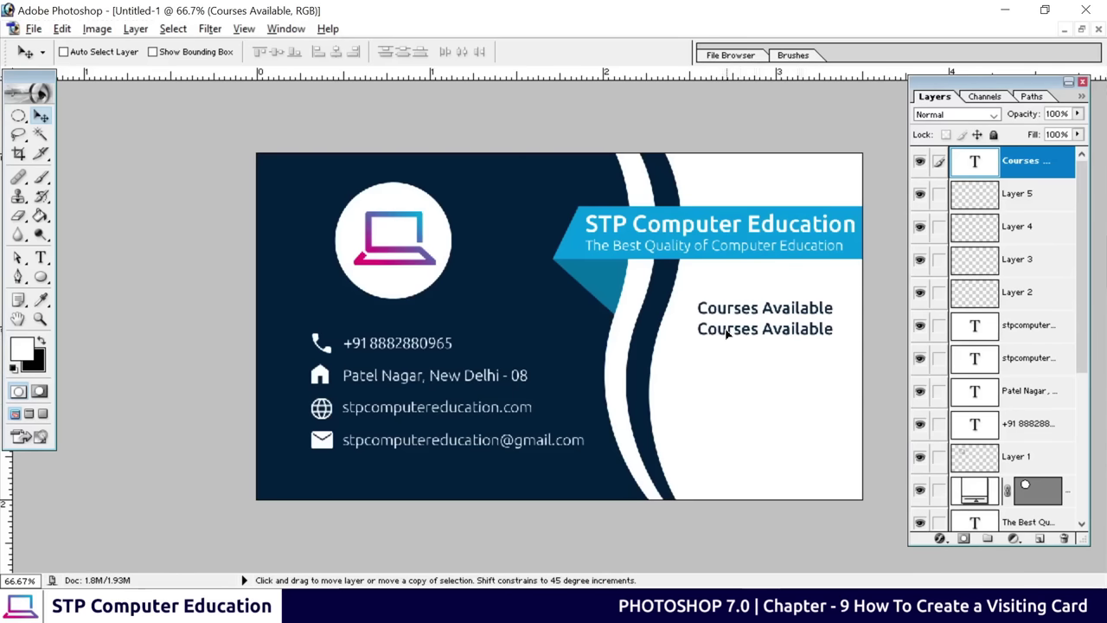
left_click(41, 258)
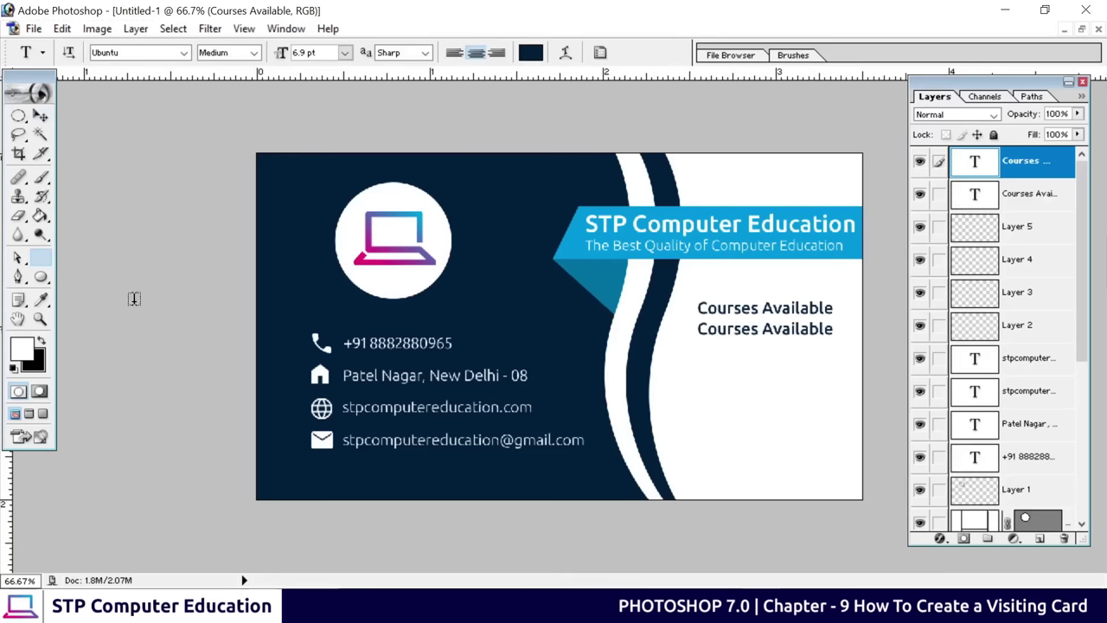
left_click(734, 332)
key("ctrl+a")
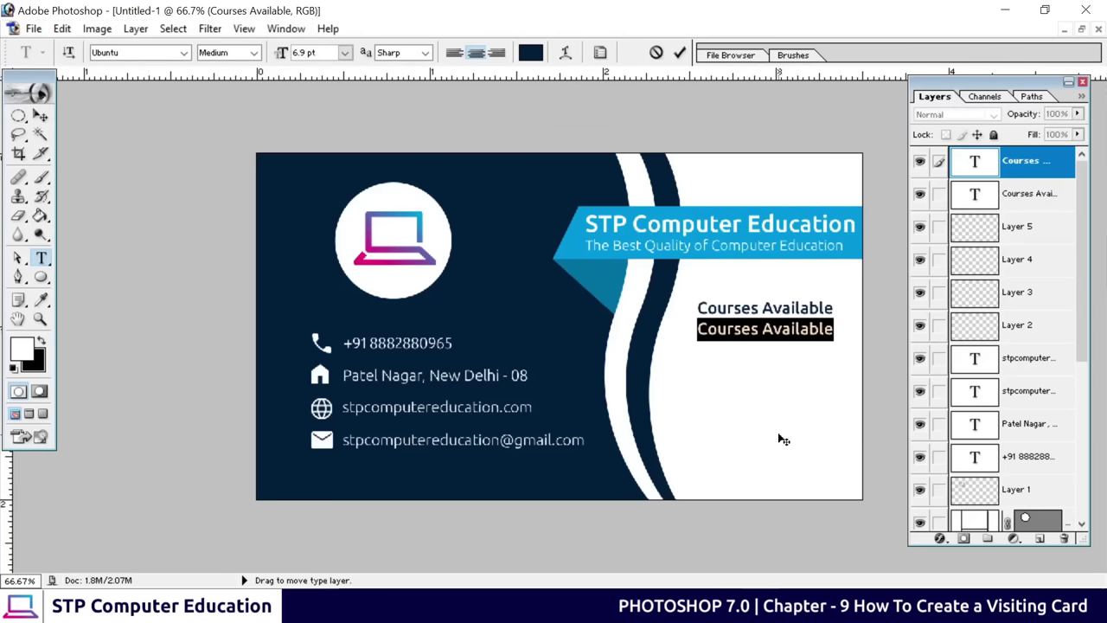
Replace it with MS Office, Tally ERP 9, Tally Prime, Adv. Excel, HTML, Photoshop, one per line
type("MS")
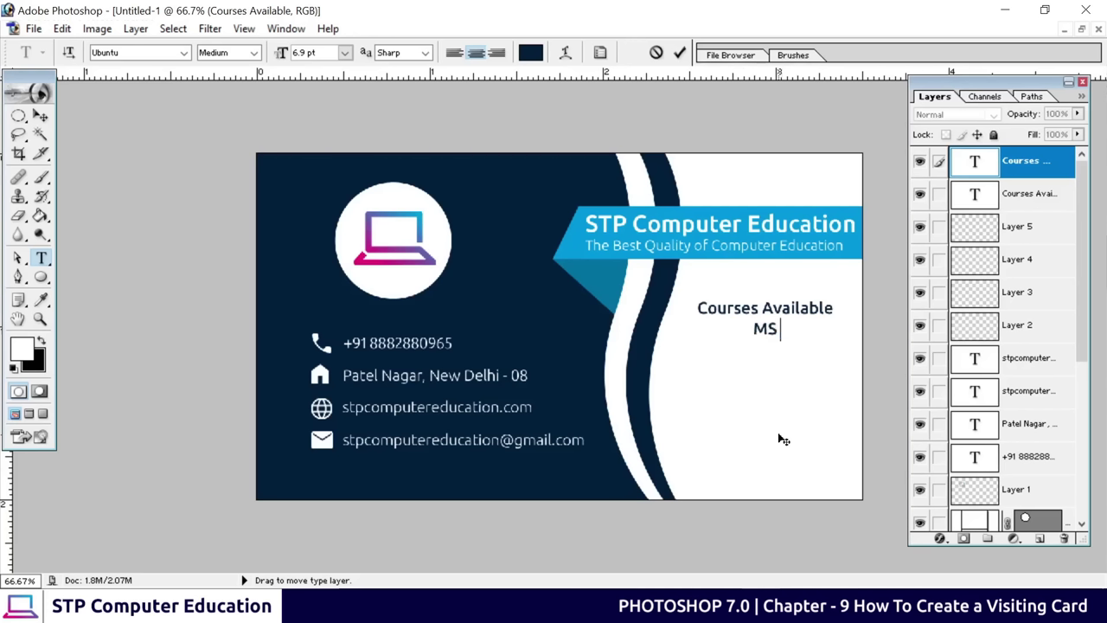
type(" Office")
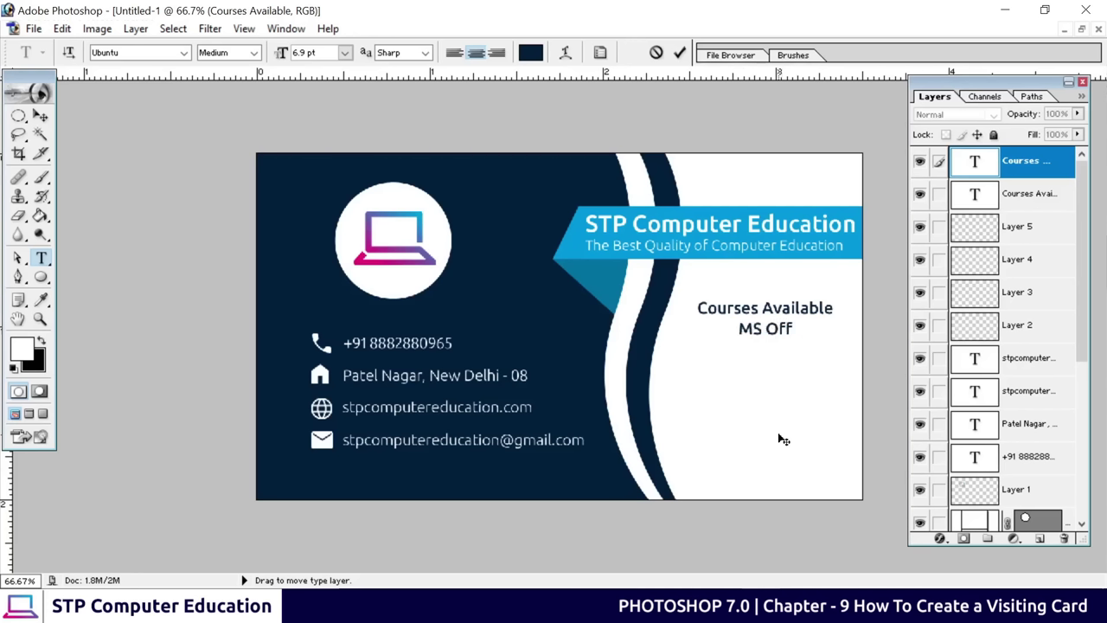
key("Return")
type("T")
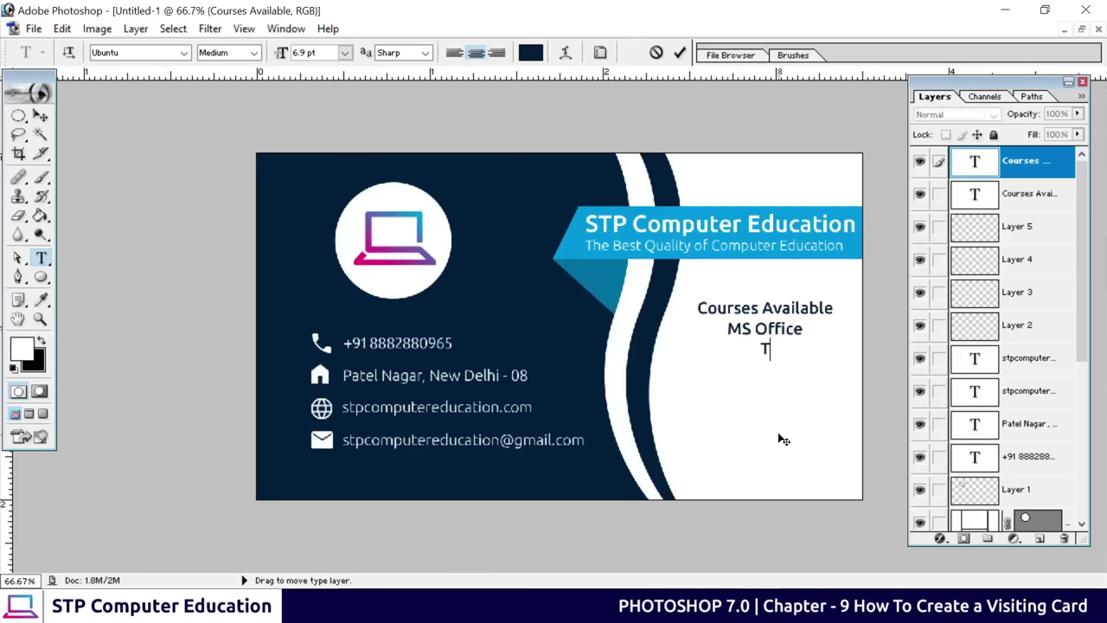
type("ally ERP ")
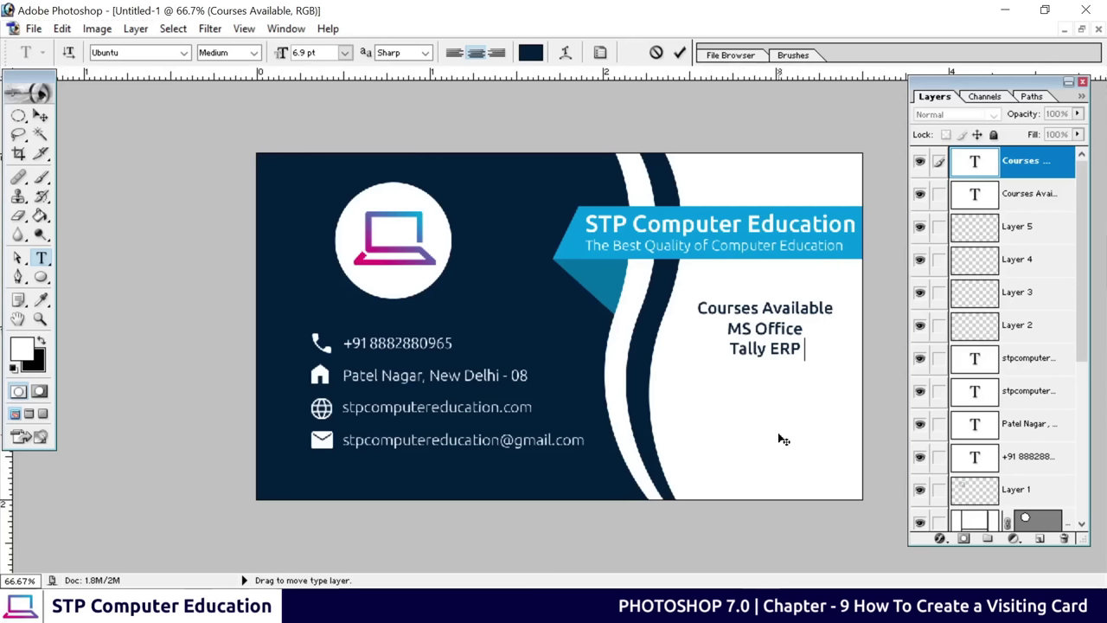
type("9")
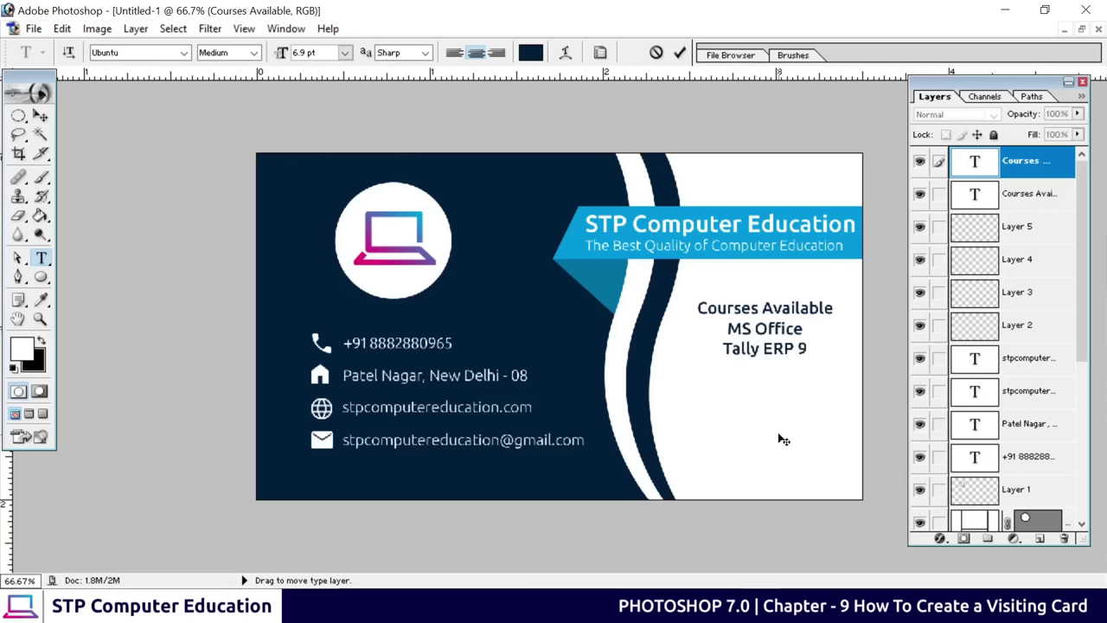
key("Return")
type("Tally Prime")
key("Return")
type("Ad")
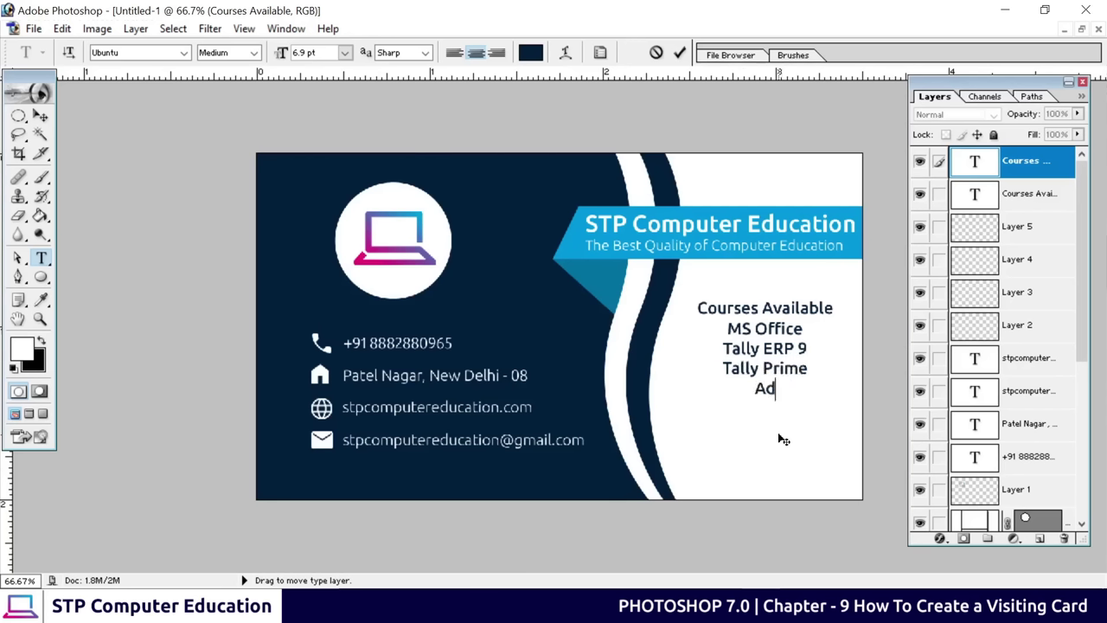
type("v. Excel")
key("Return")
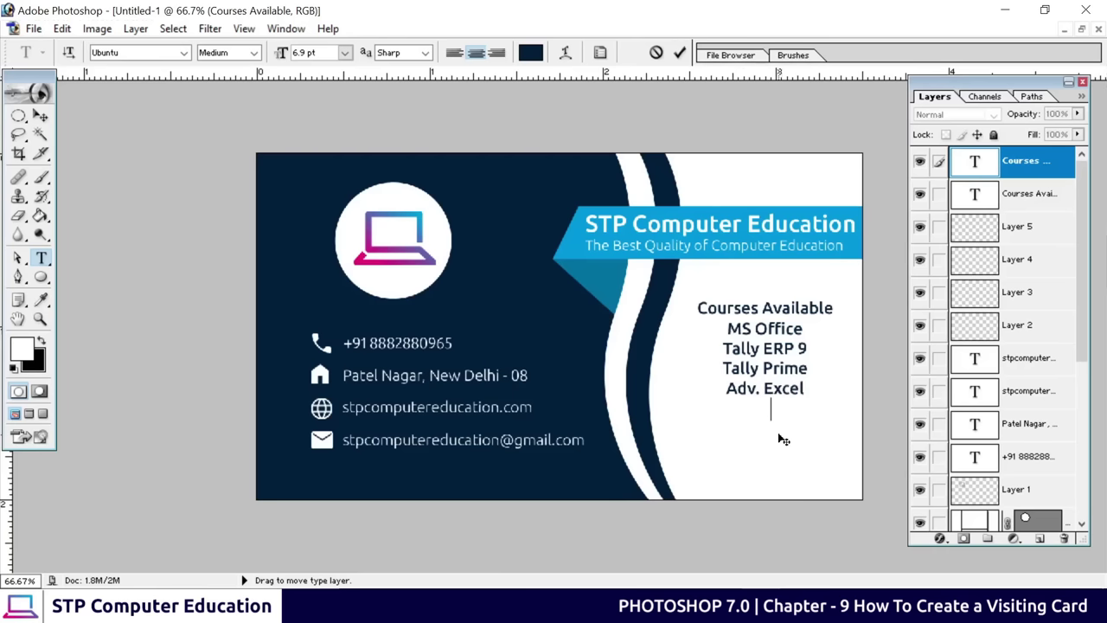
type("HTML ")
type("P")
type("hotoshop")
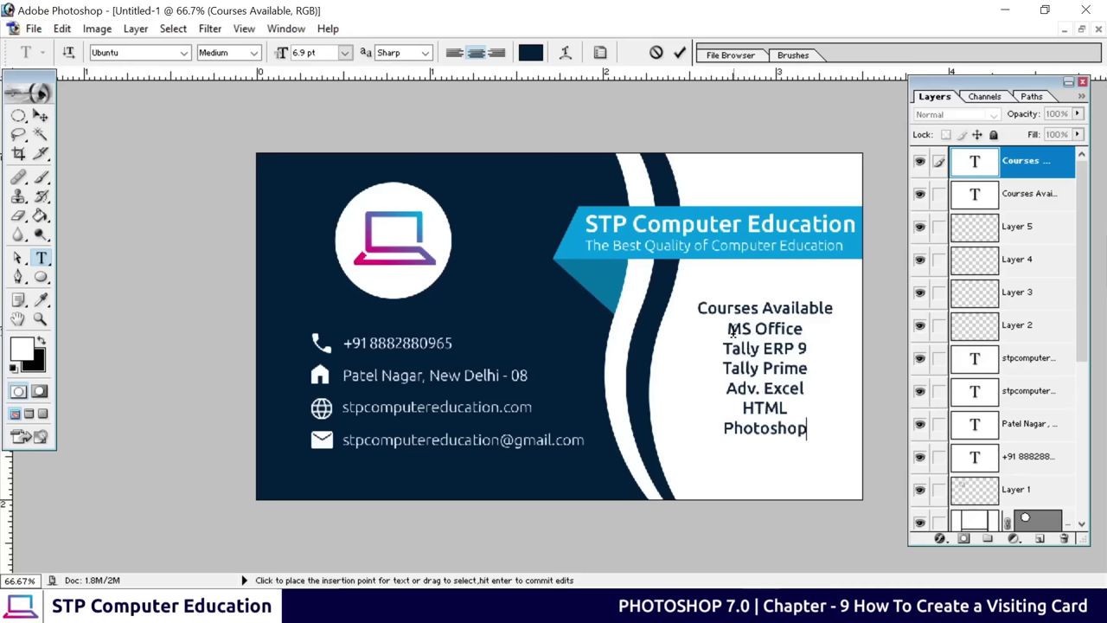
left_click_drag(726, 329, 813, 429)
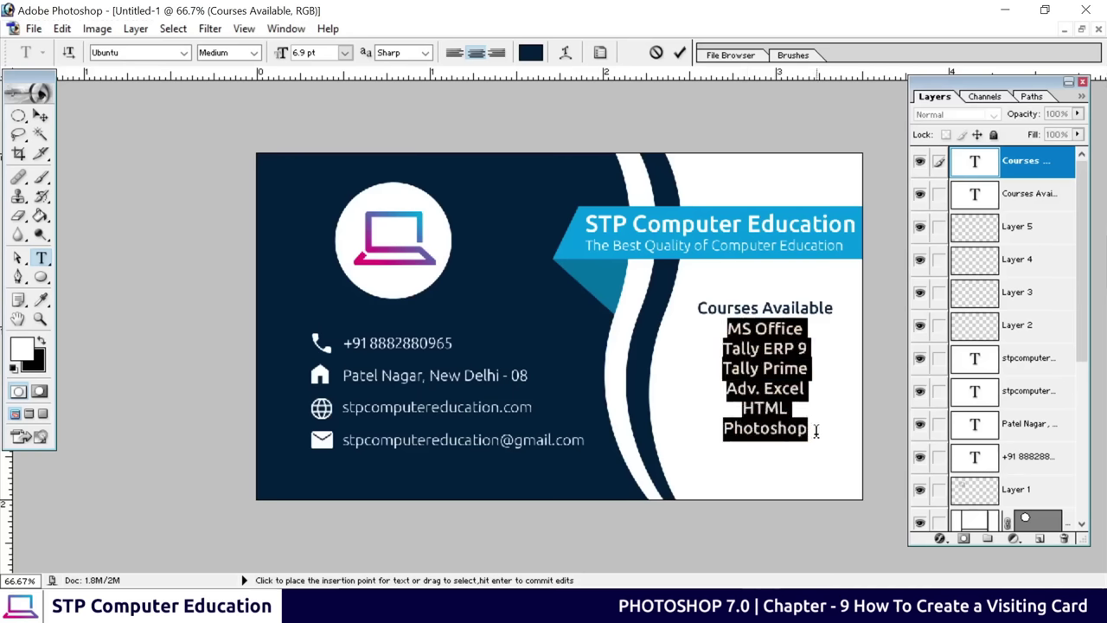
Set the course lines to Light weight and left-align them
left_click(253, 53)
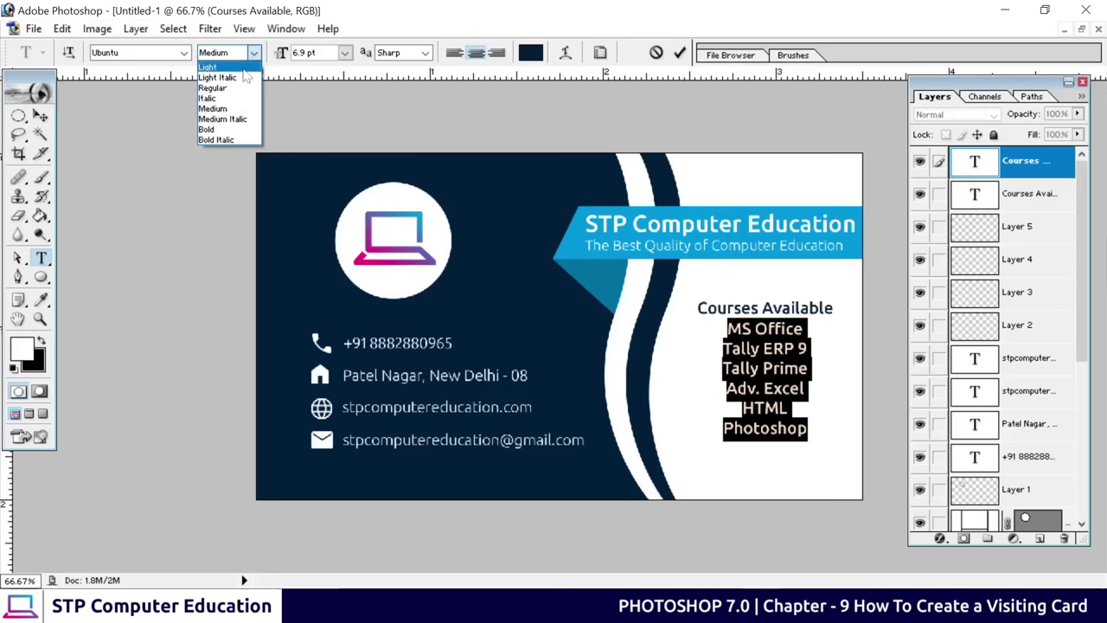
left_click(212, 66)
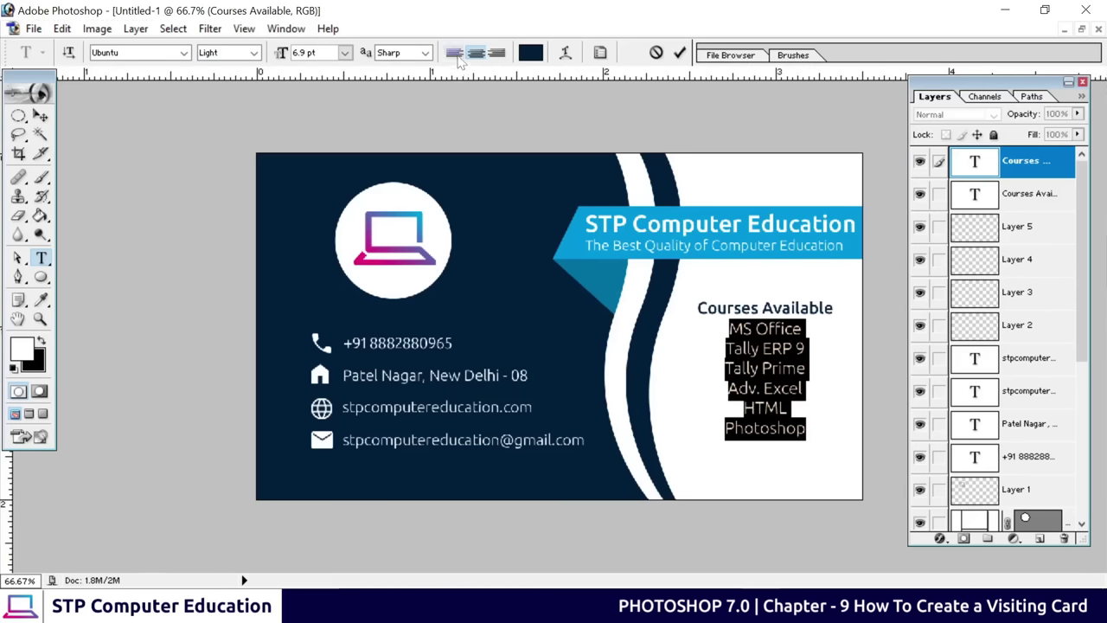
left_click(455, 54)
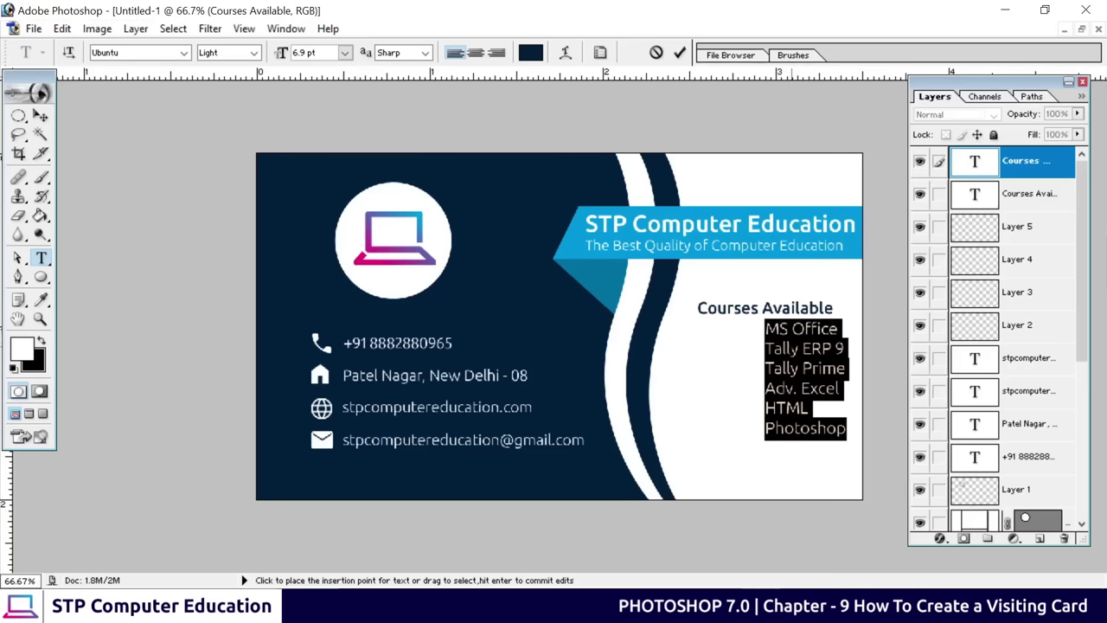
Try 10 and 12 pt leading in the Character palette, settling on 11 pt for the course list
left_click(601, 54)
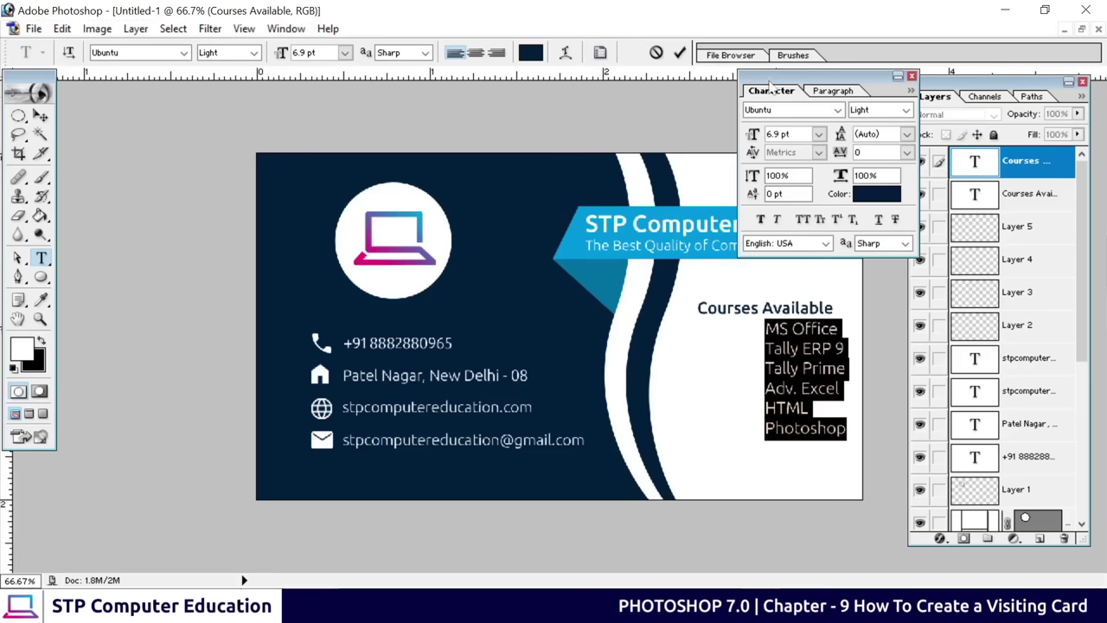
left_click_drag(769, 82, 858, 83)
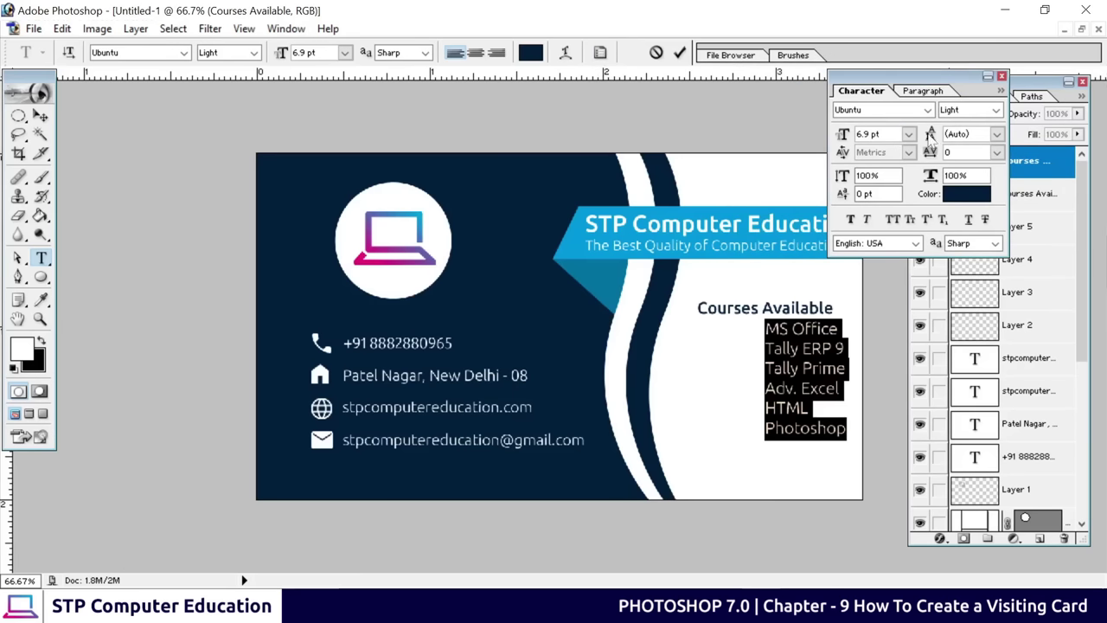
left_click(997, 134)
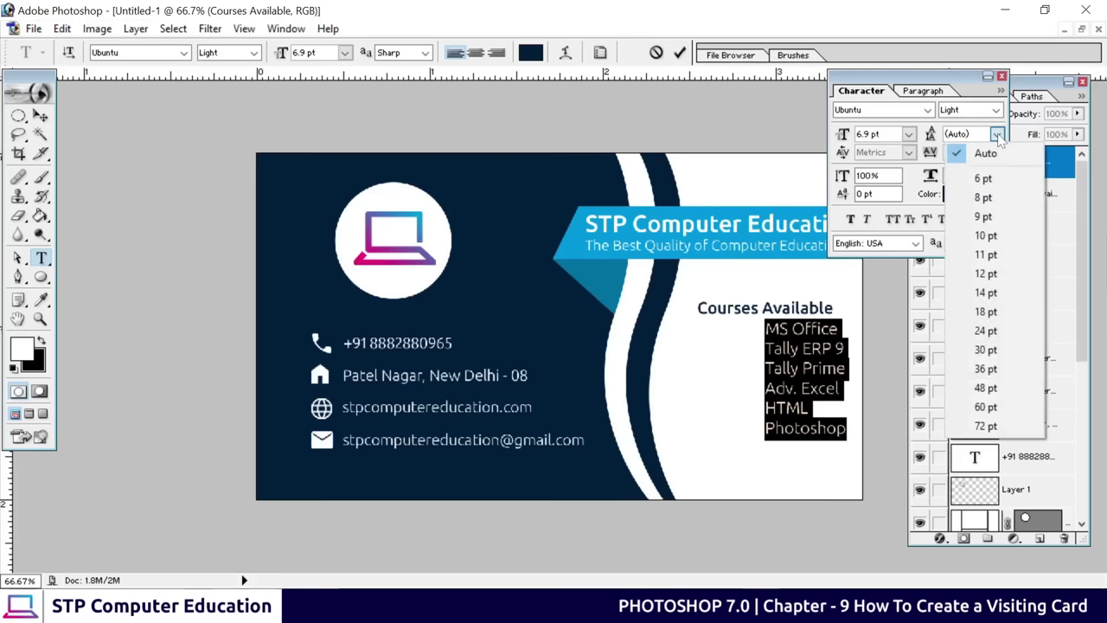
left_click(991, 237)
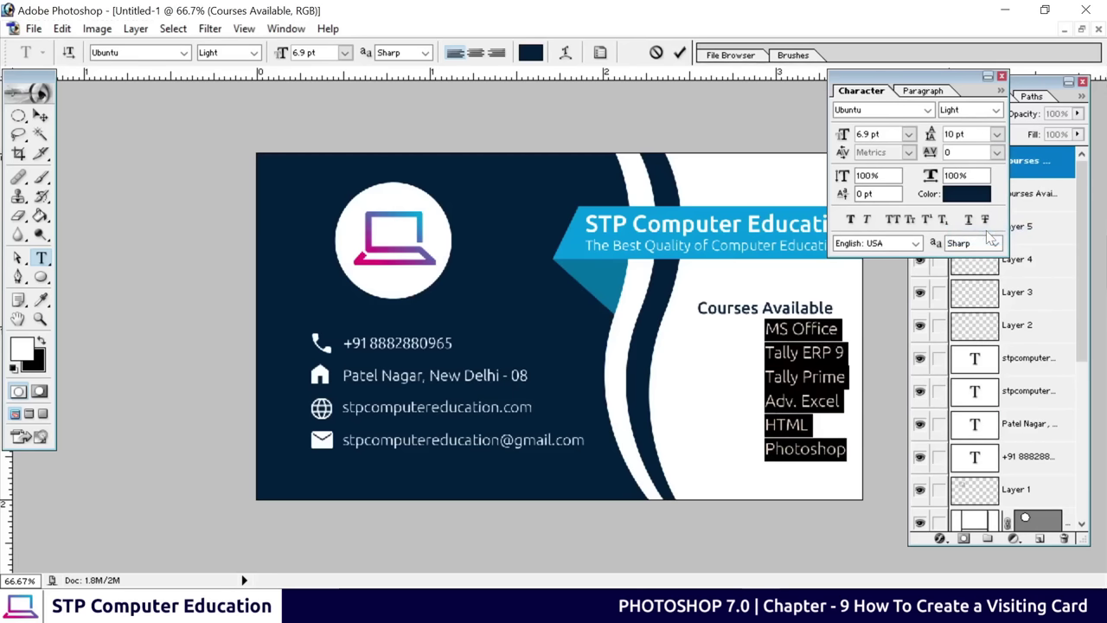
left_click(997, 134)
left_click(977, 274)
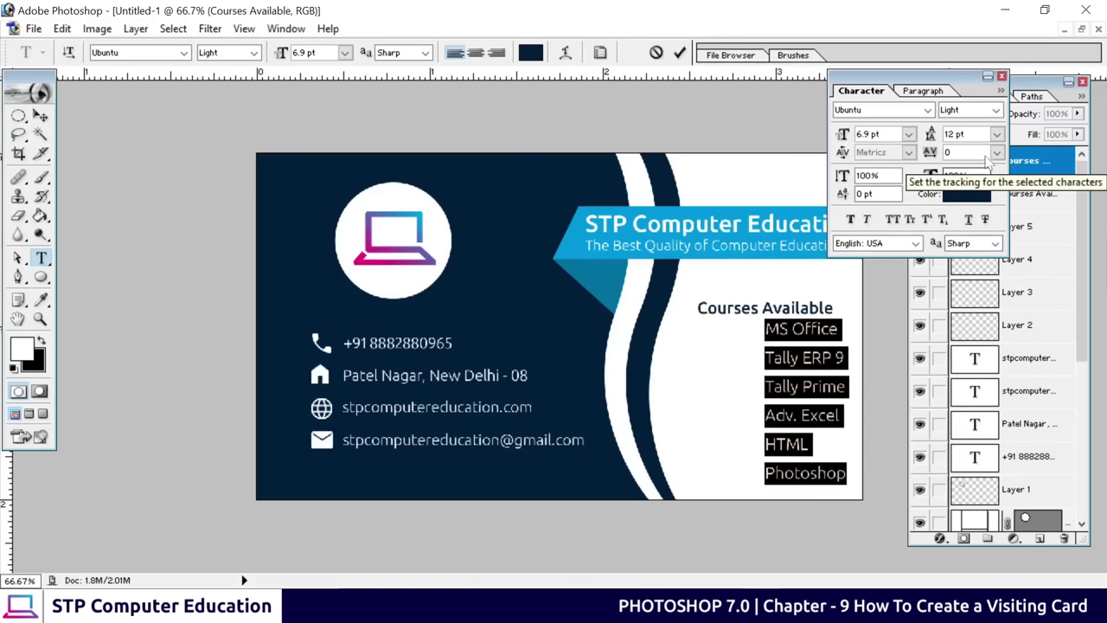
left_click(998, 134)
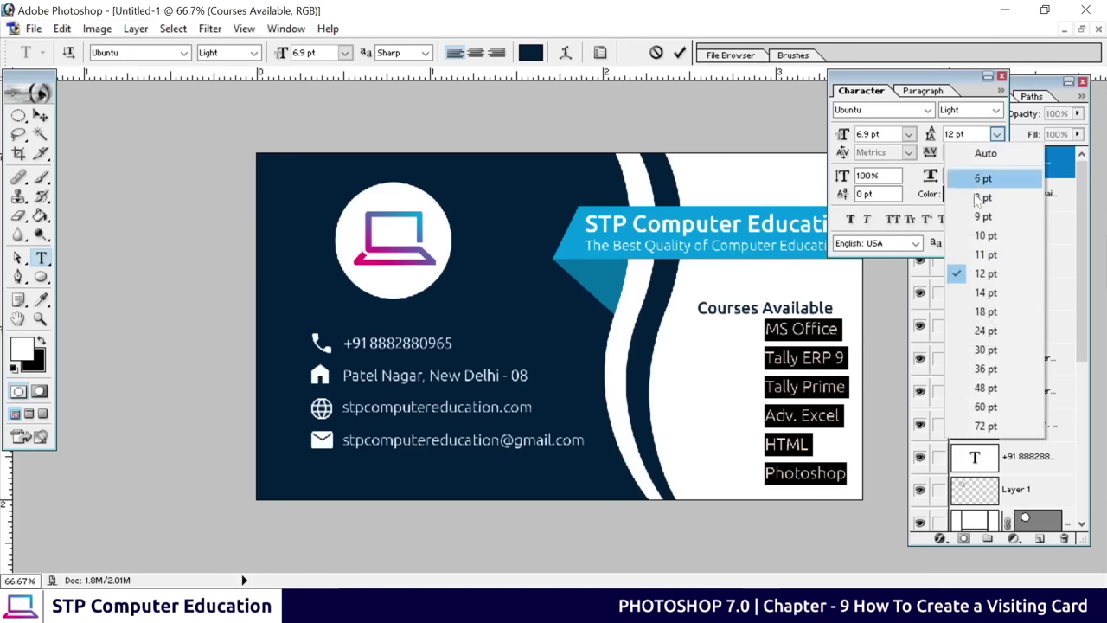
left_click(979, 241)
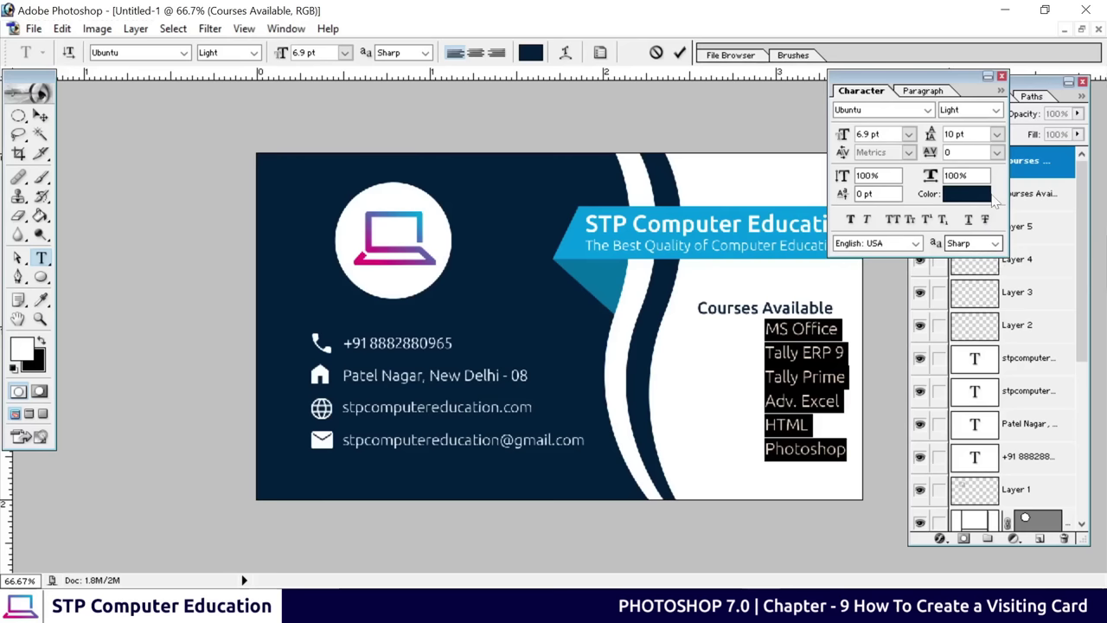
left_click(995, 133)
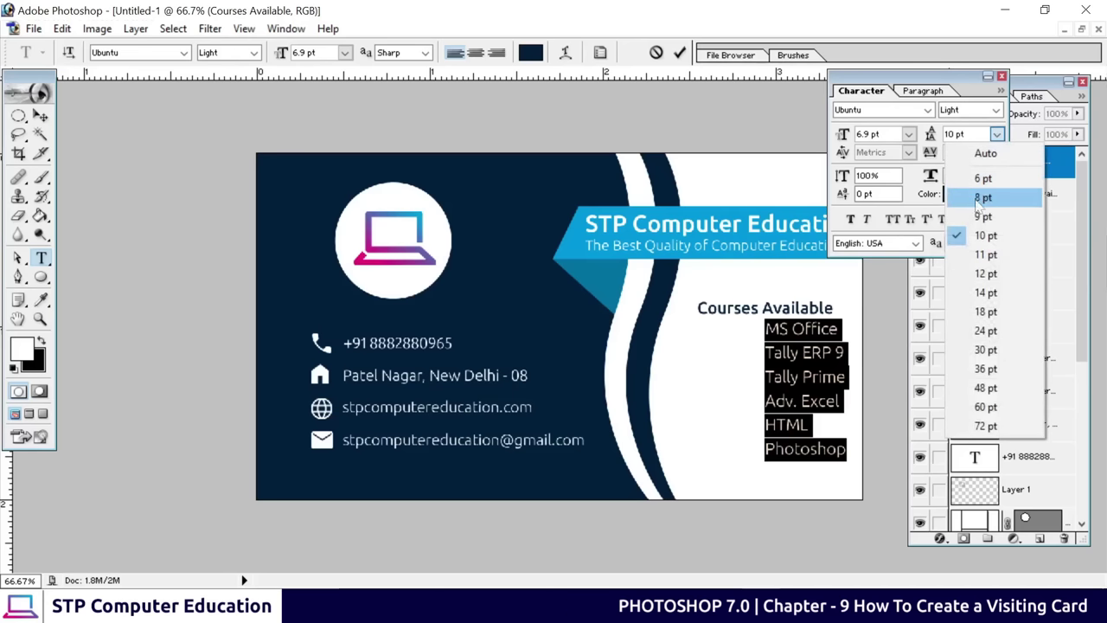
left_click(979, 256)
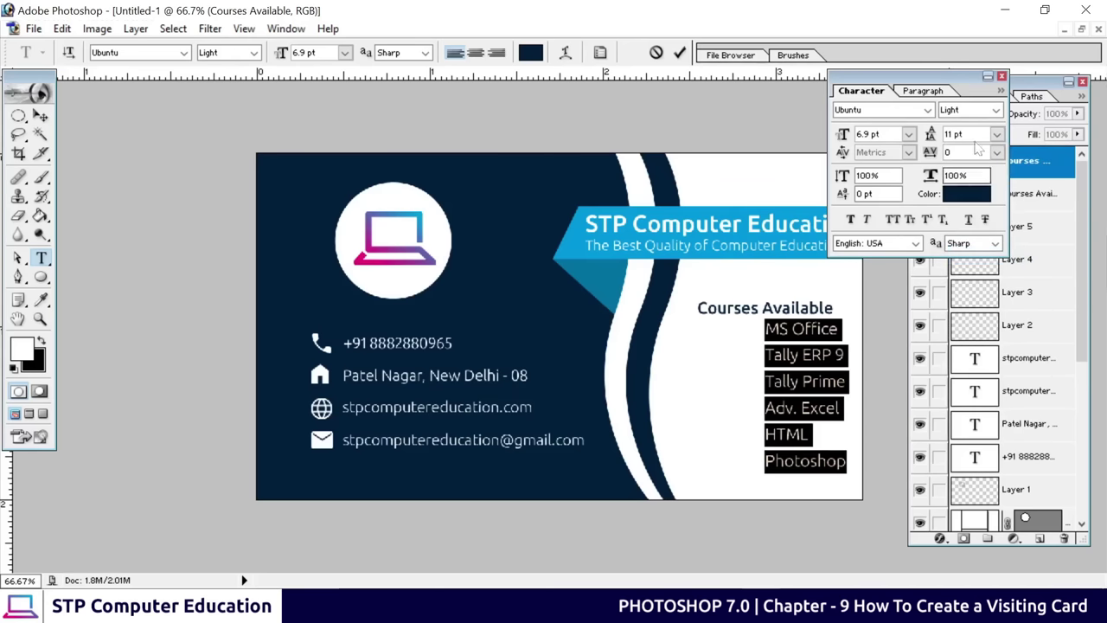
left_click(1002, 76)
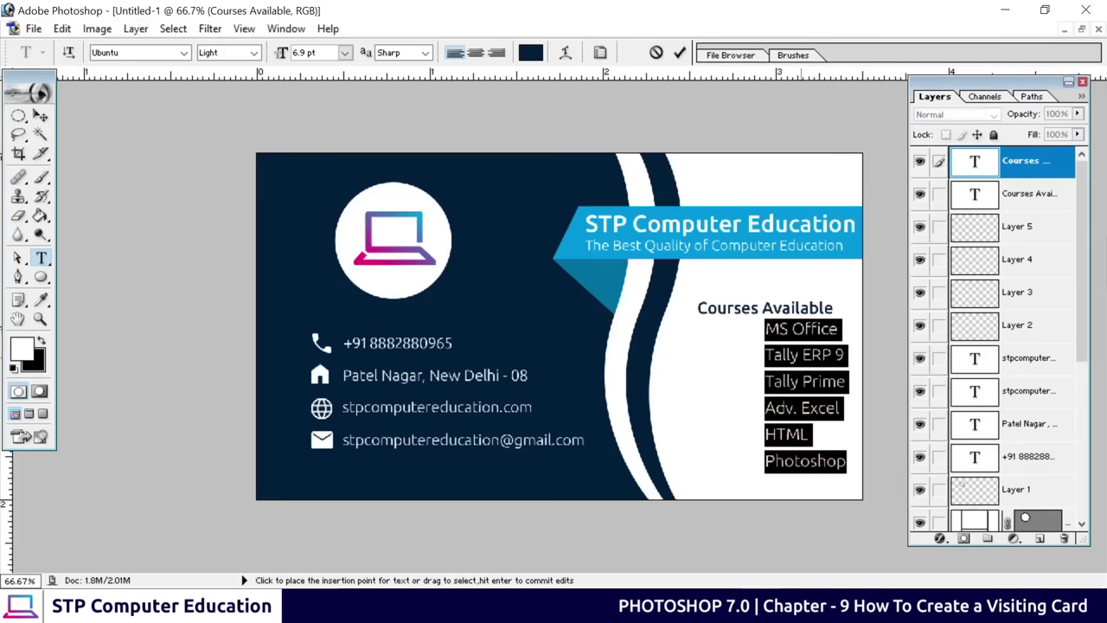
Commit the course list text and shift it slightly left
left_click(680, 53)
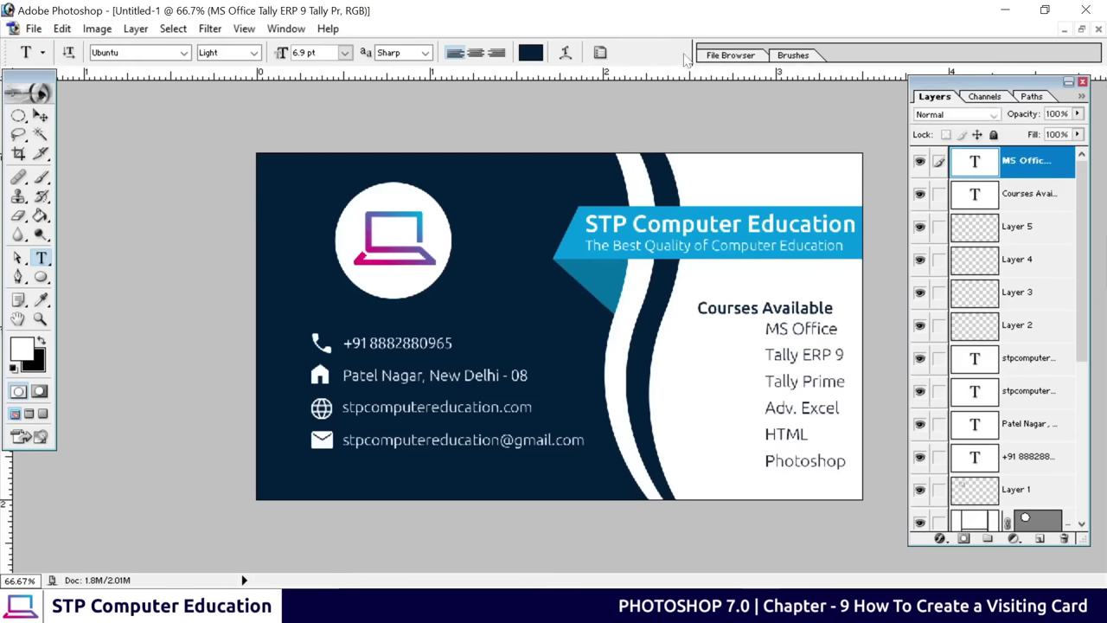
left_click(38, 115)
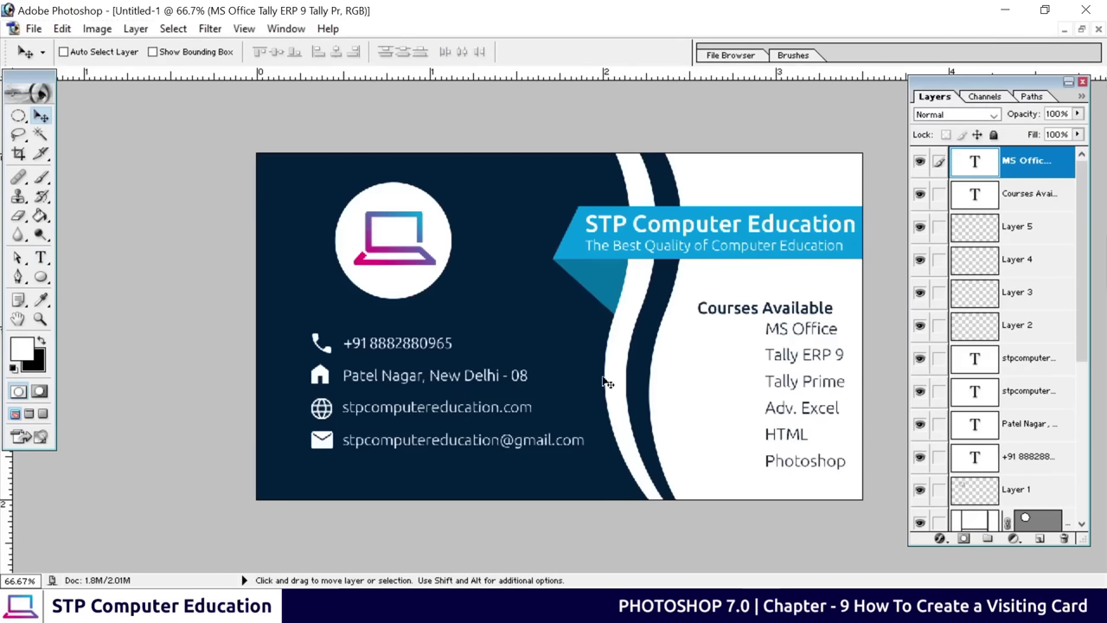
left_click_drag(781, 360, 732, 361)
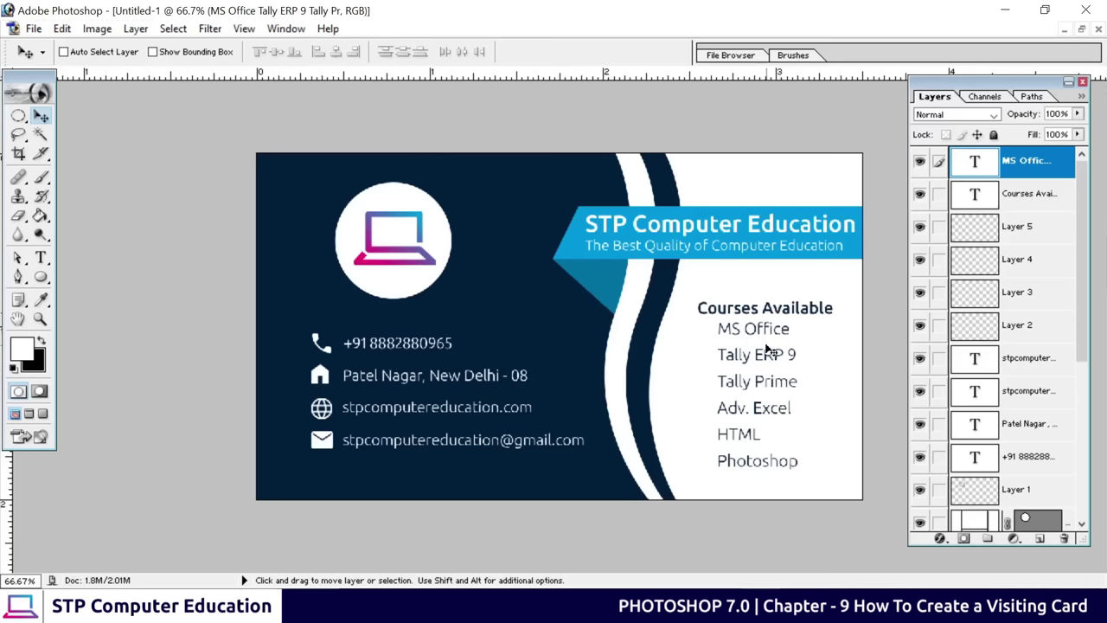
Enlarge the Courses Available heading slightly with Free Transform
left_click(1014, 193)
key("ctrl+t")
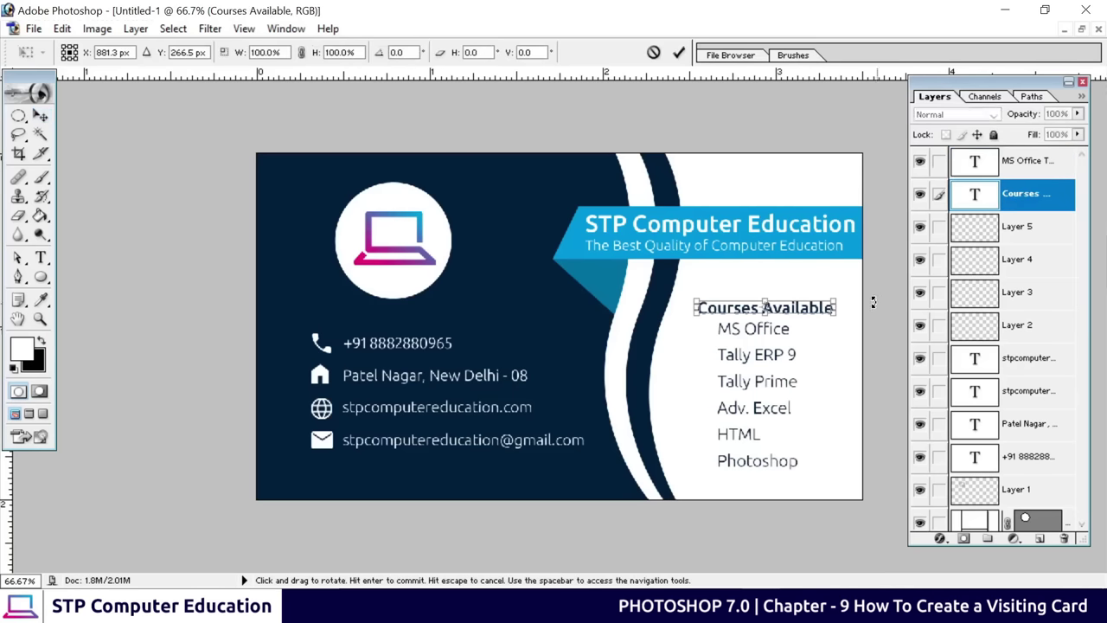
left_click_drag(841, 297, 846, 292)
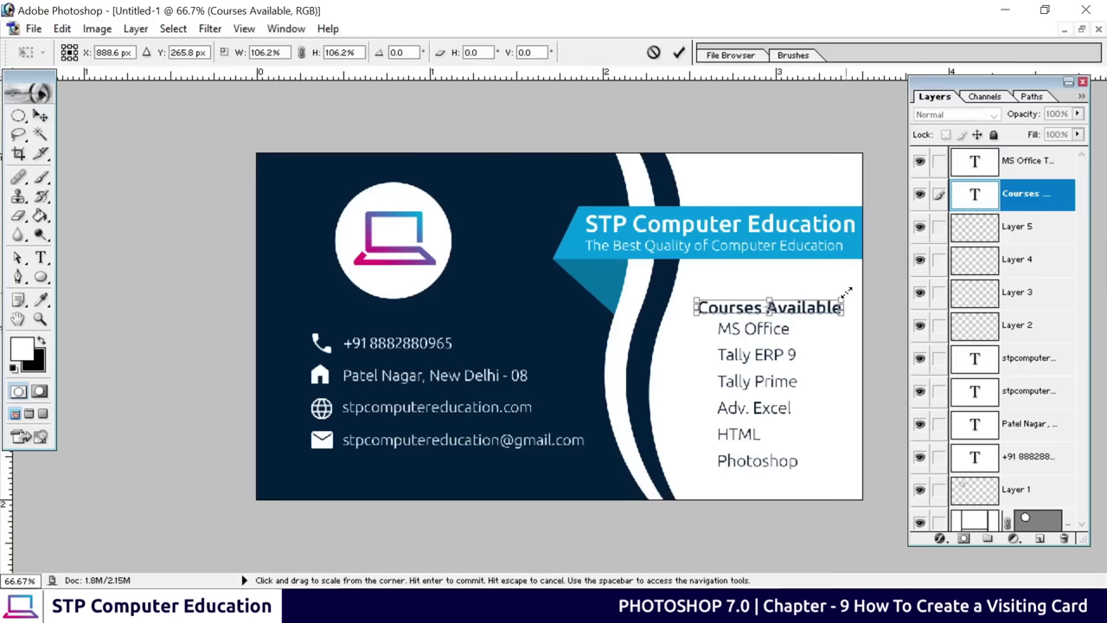
left_click(678, 52)
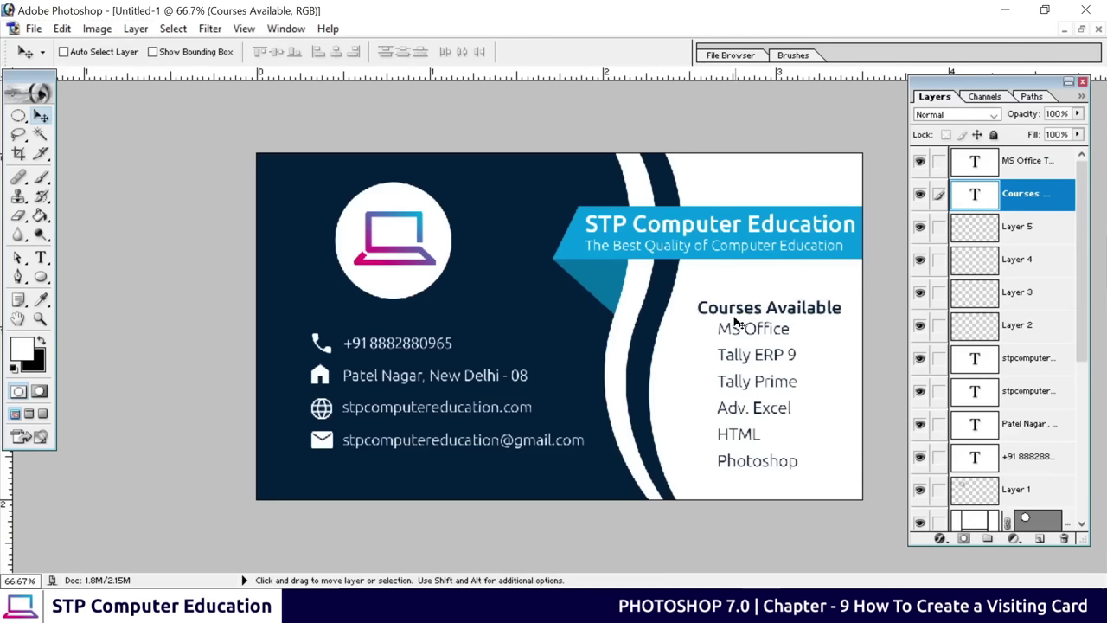
Shrink the course list to 85.5% and nudge it right and down under the heading
left_click(1010, 168)
key("ctrl+t")
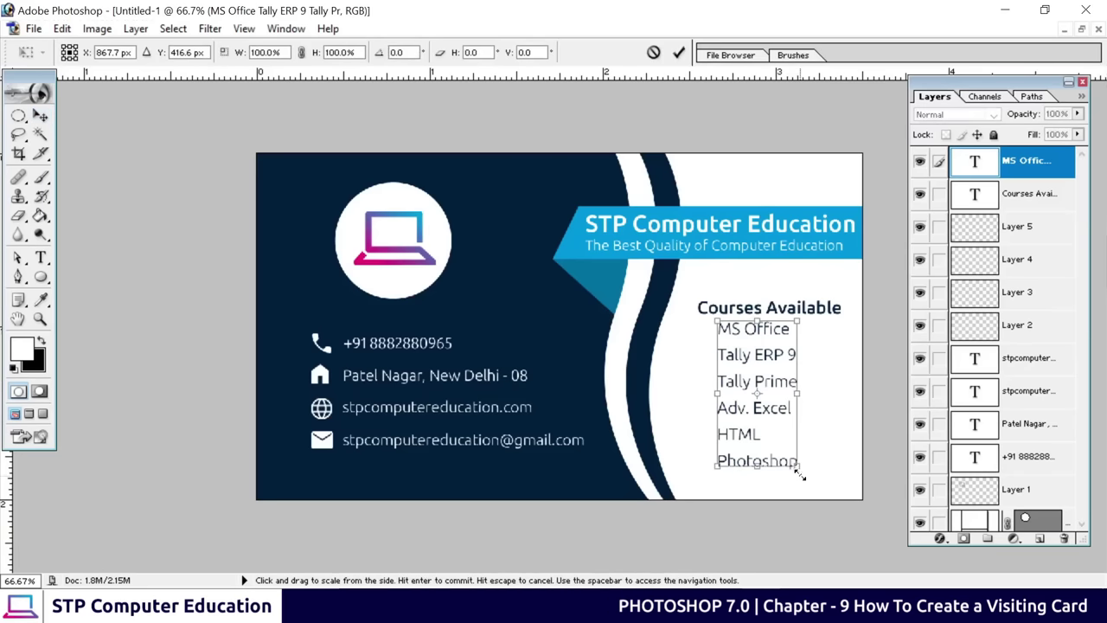
left_click_drag(797, 470, 788, 452)
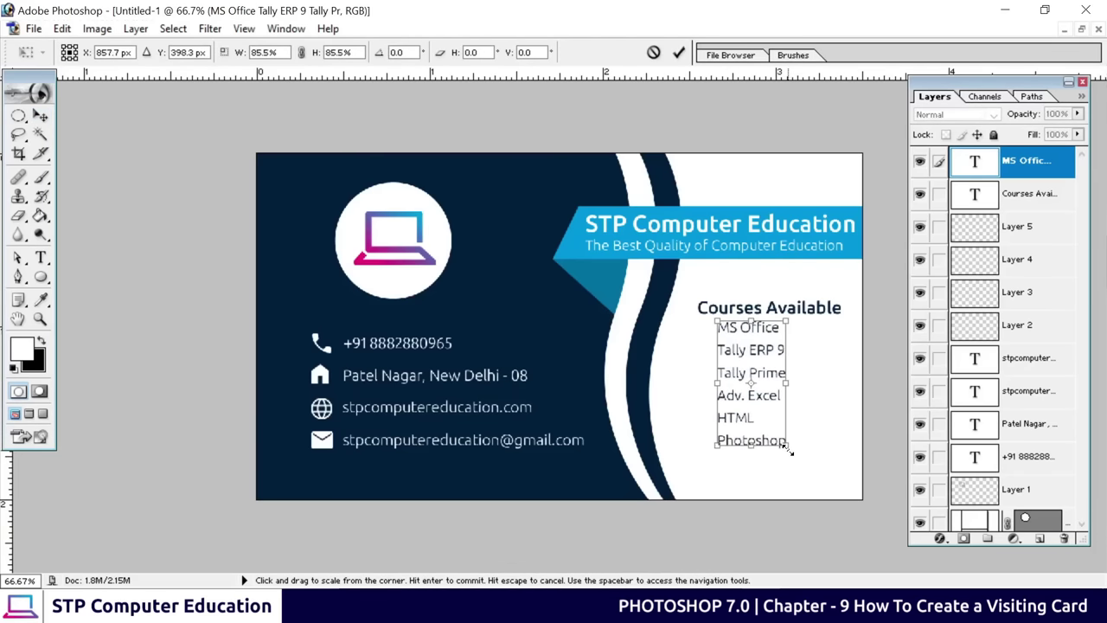
left_click(678, 52)
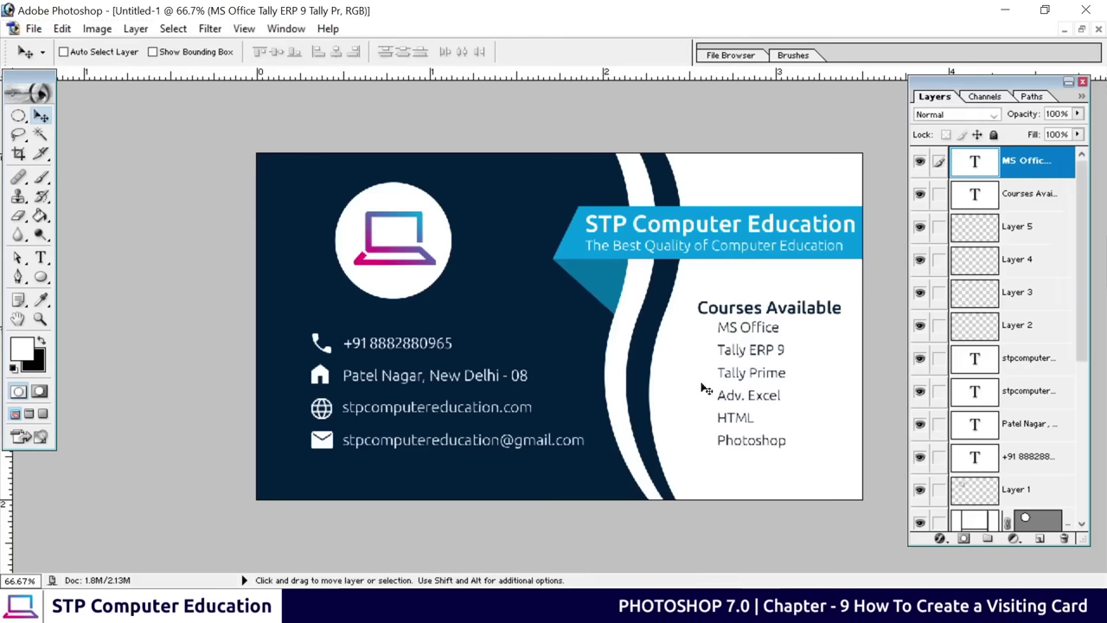
left_click_drag(747, 373, 752, 382)
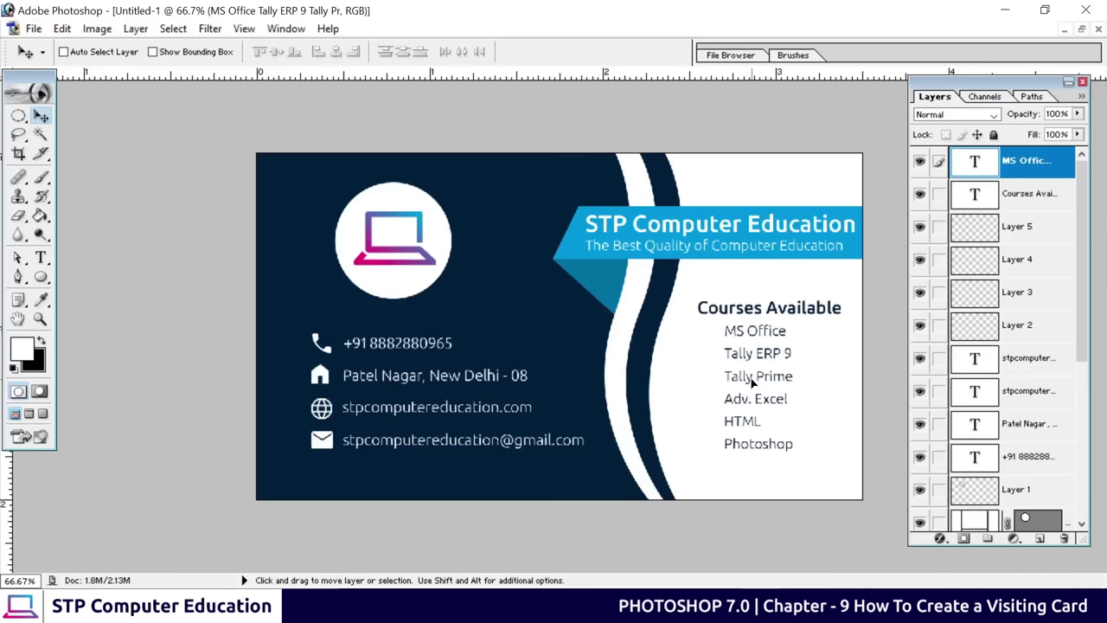
key("alt+Tab")
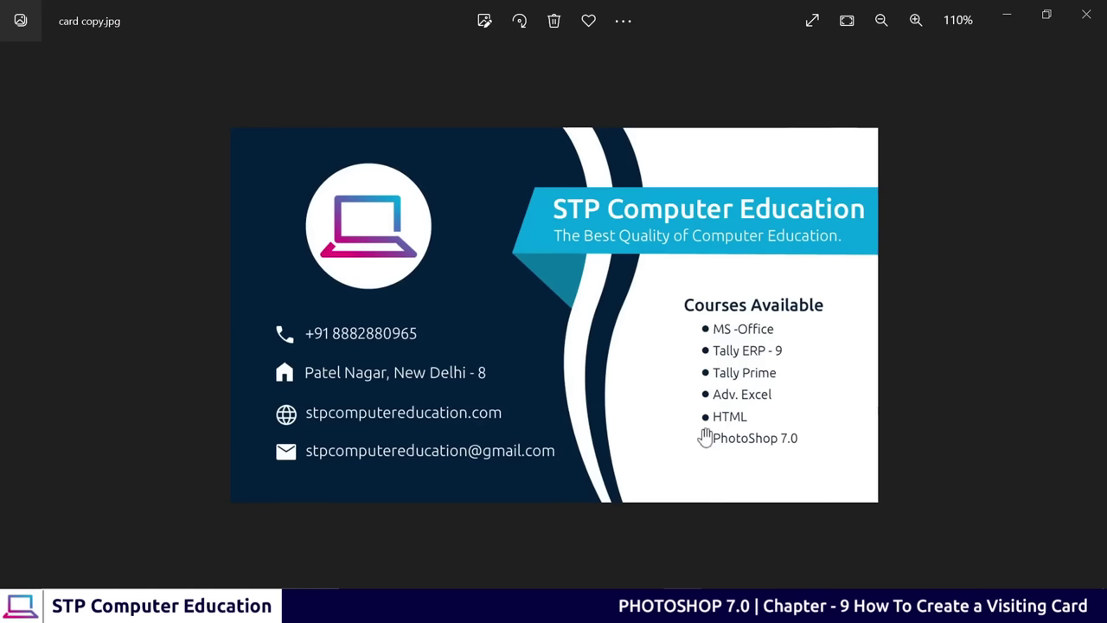
left_click(1007, 14)
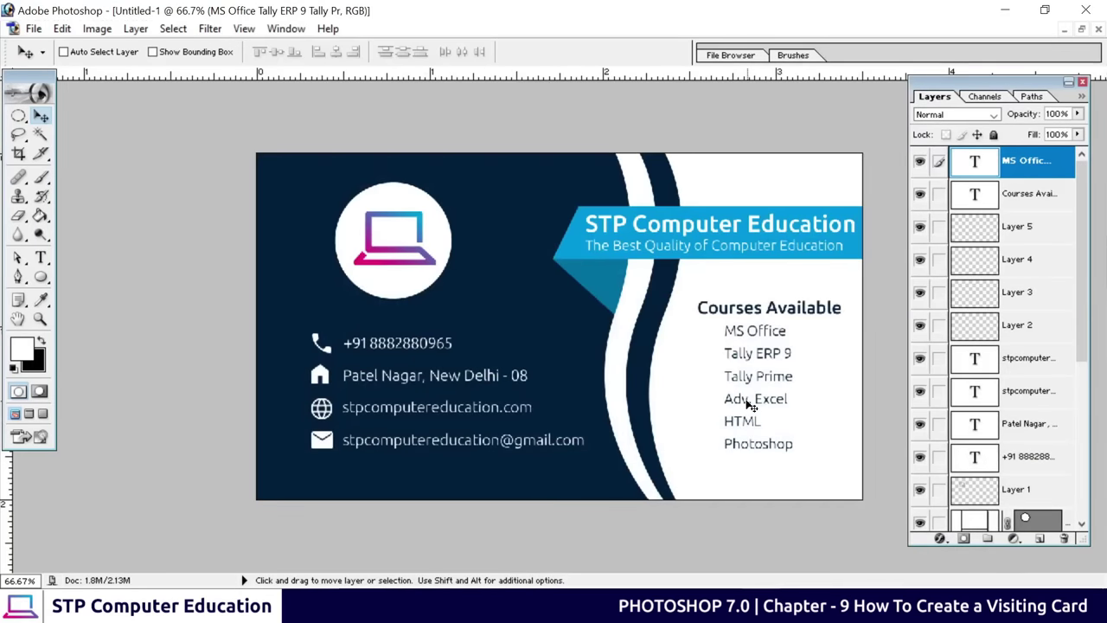
Draw a small Shift-constrained circle on the card with the Ellipse tool
key("ctrl+plus")
key("ctrl+plus")
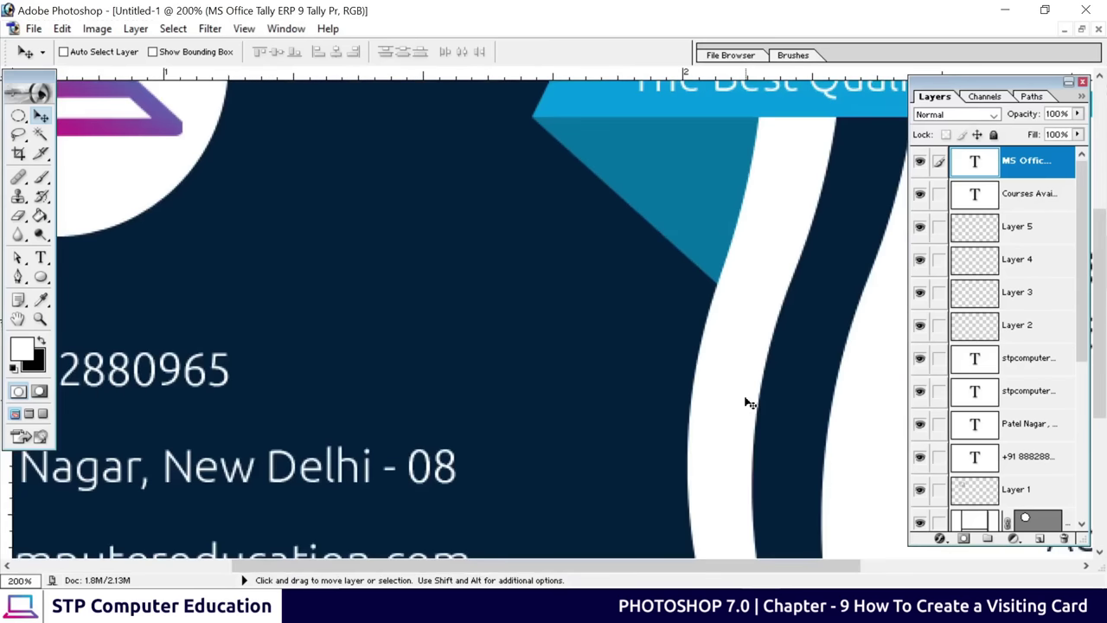
key("ctrl+minus")
scroll(724, 383, "down", 1)
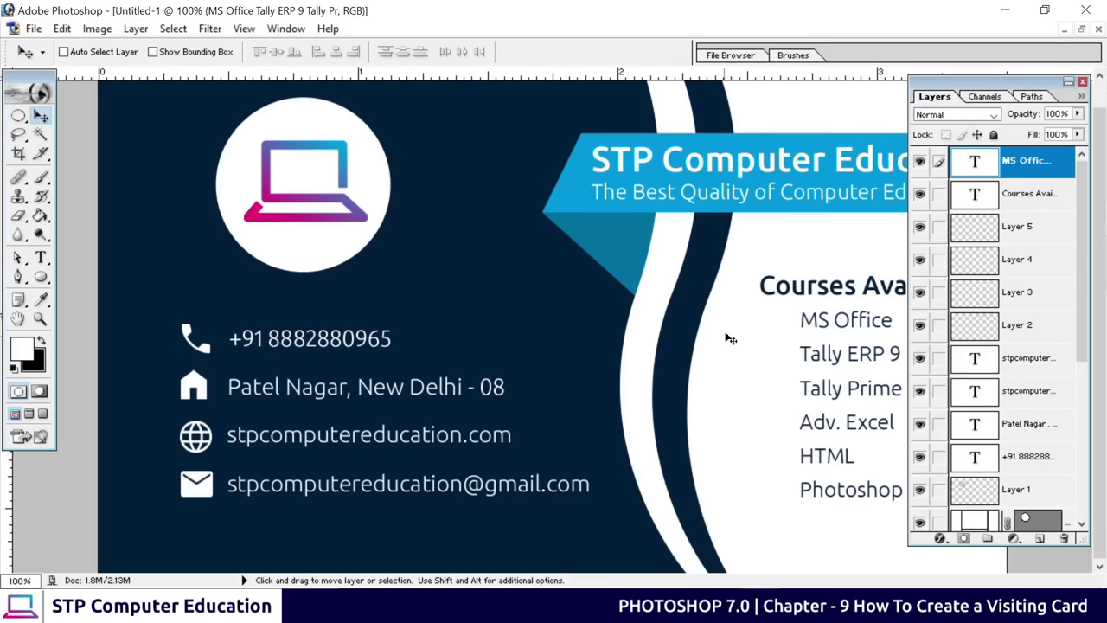
left_click(42, 277)
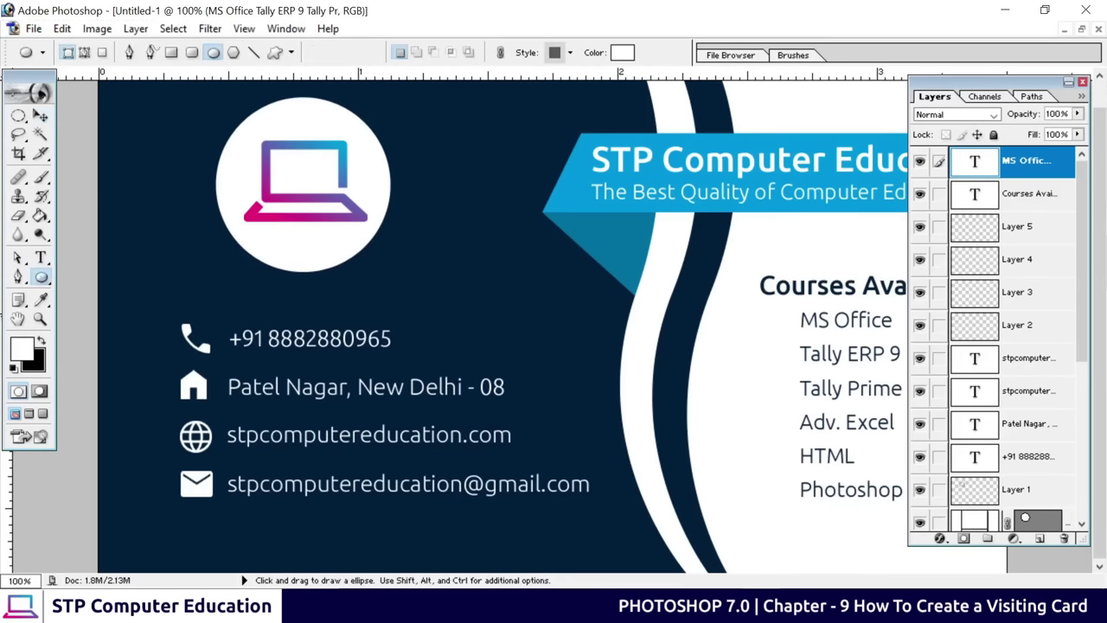
key("shift")
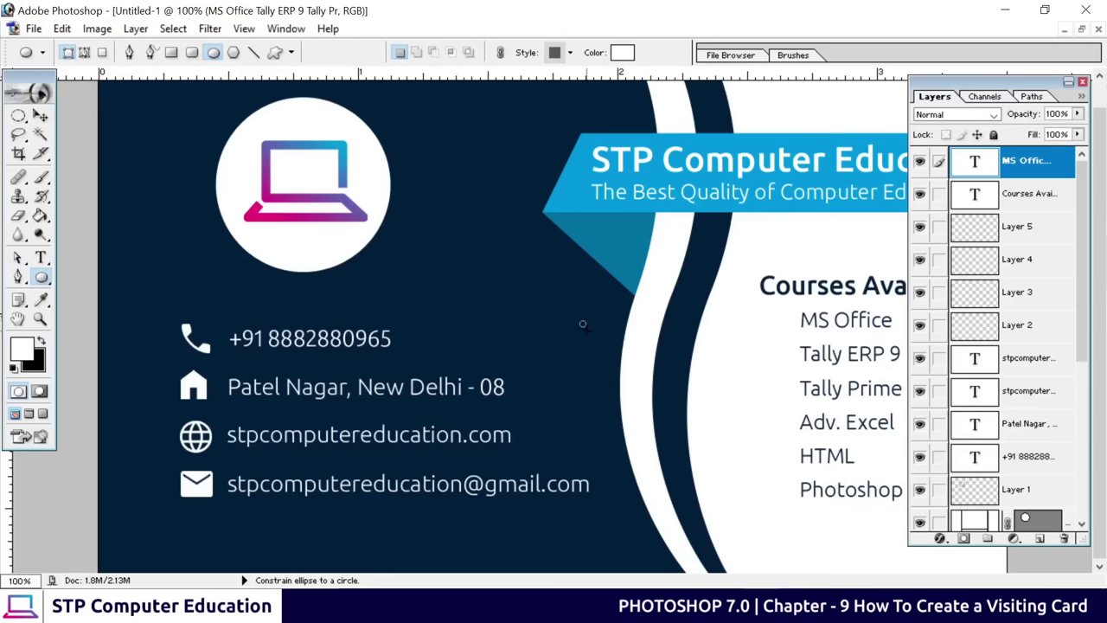
left_click_drag(587, 327, 584, 325)
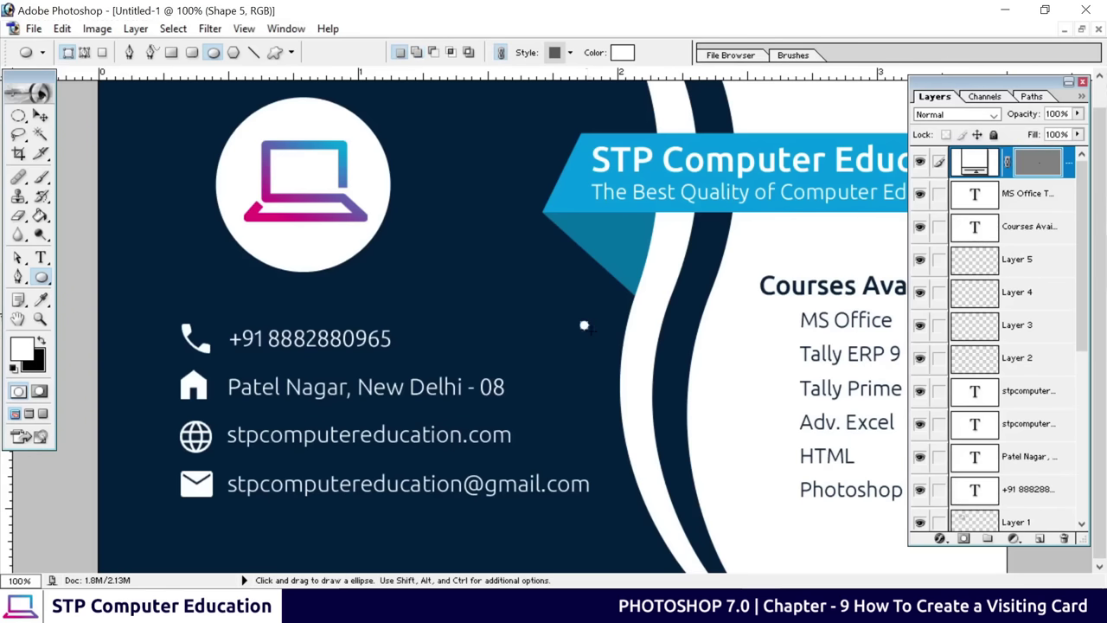
key("ctrl+shift+bracketleft")
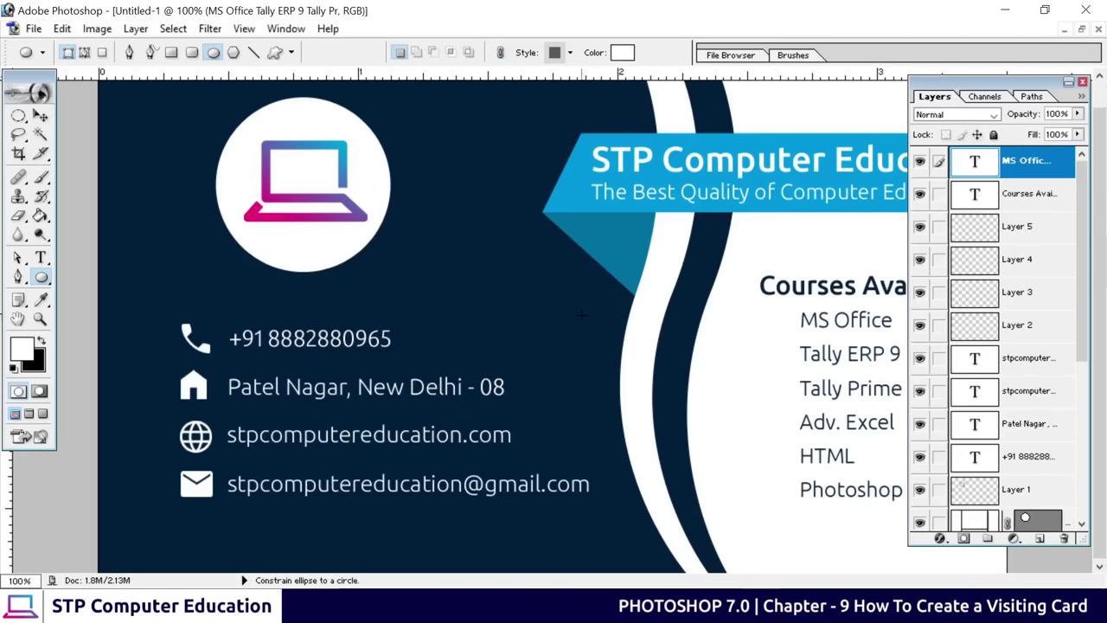
key("ctrl+z")
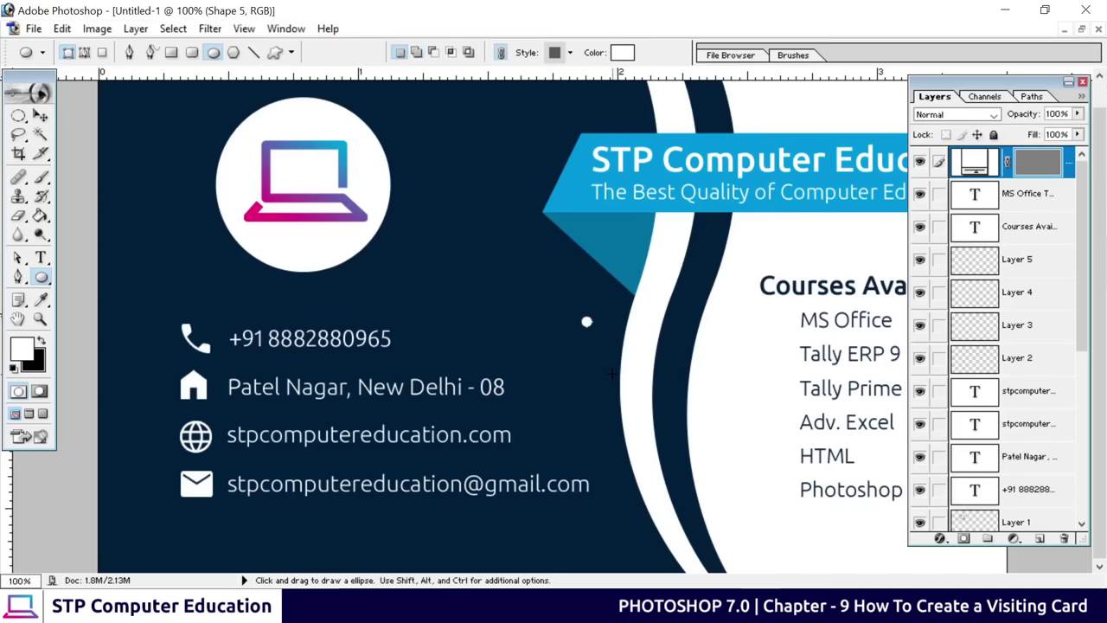
Fill the dot with the card's dark navy 021F3F sampled by eyedropper
left_click(622, 52)
left_click(473, 113)
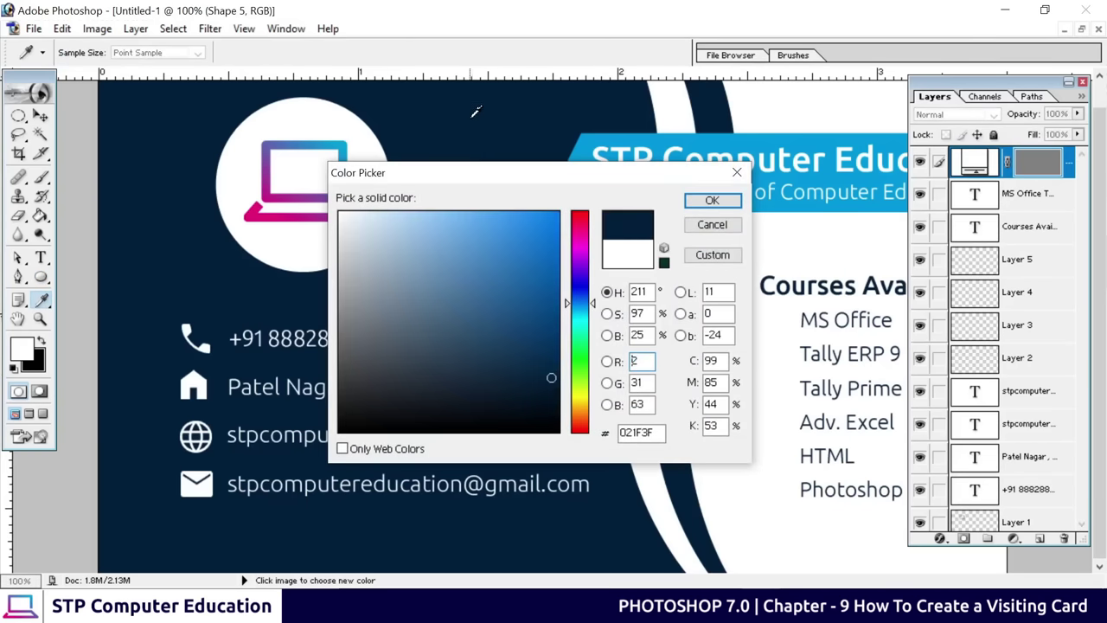
left_click(711, 199)
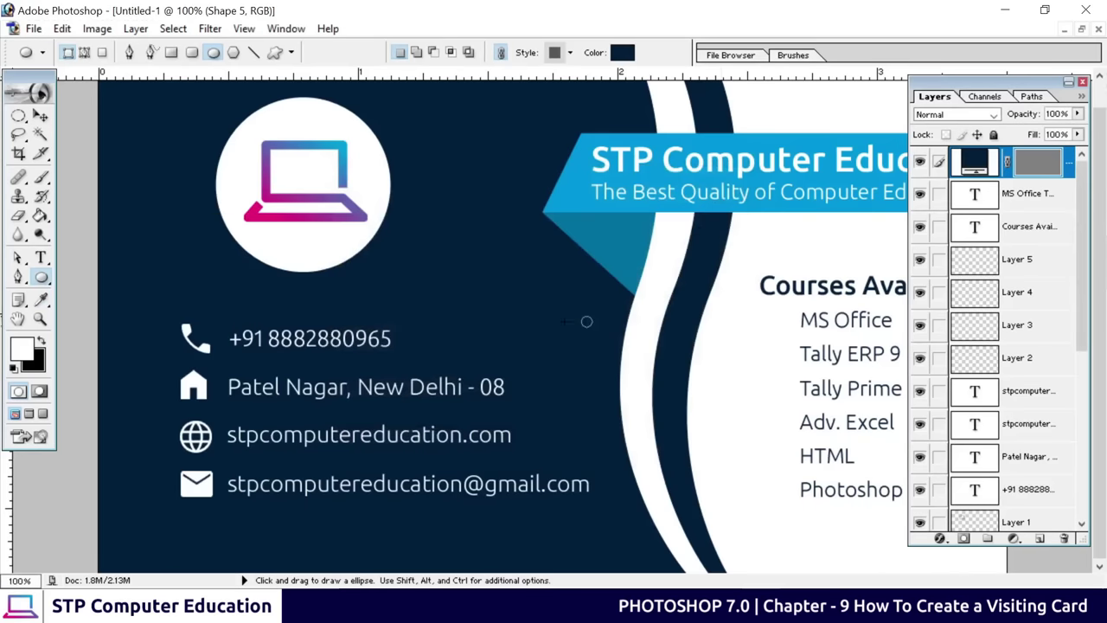
left_click(40, 115)
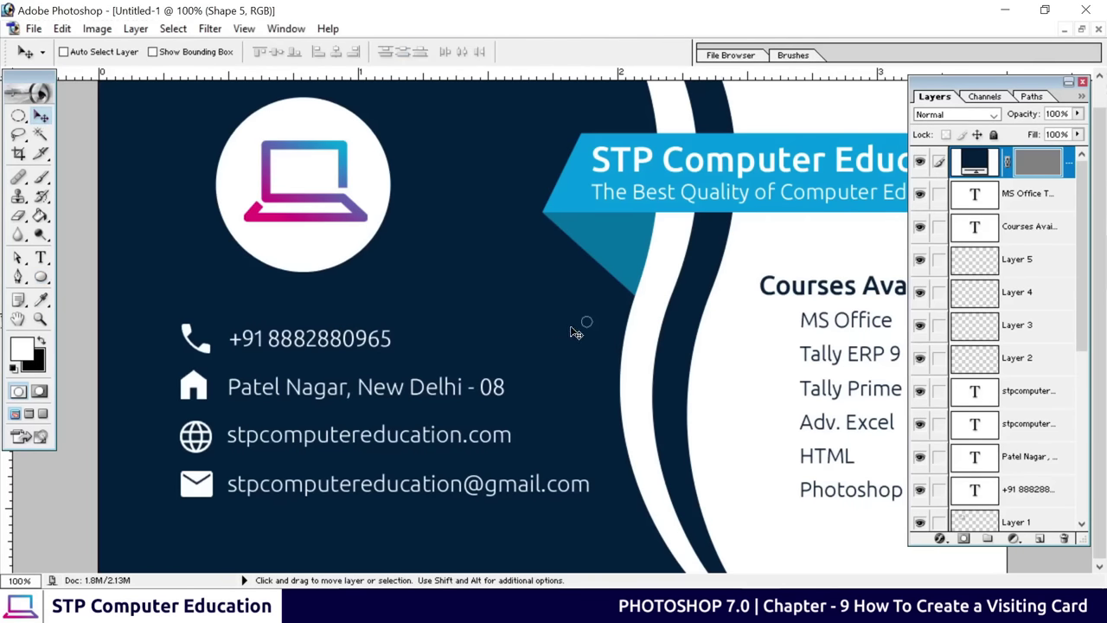
Move the navy dot beside MS Office and add a vertical alignment guide, zoomed to 200%
left_click_drag(589, 321, 790, 324)
left_click_drag(6, 490, 783, 489)
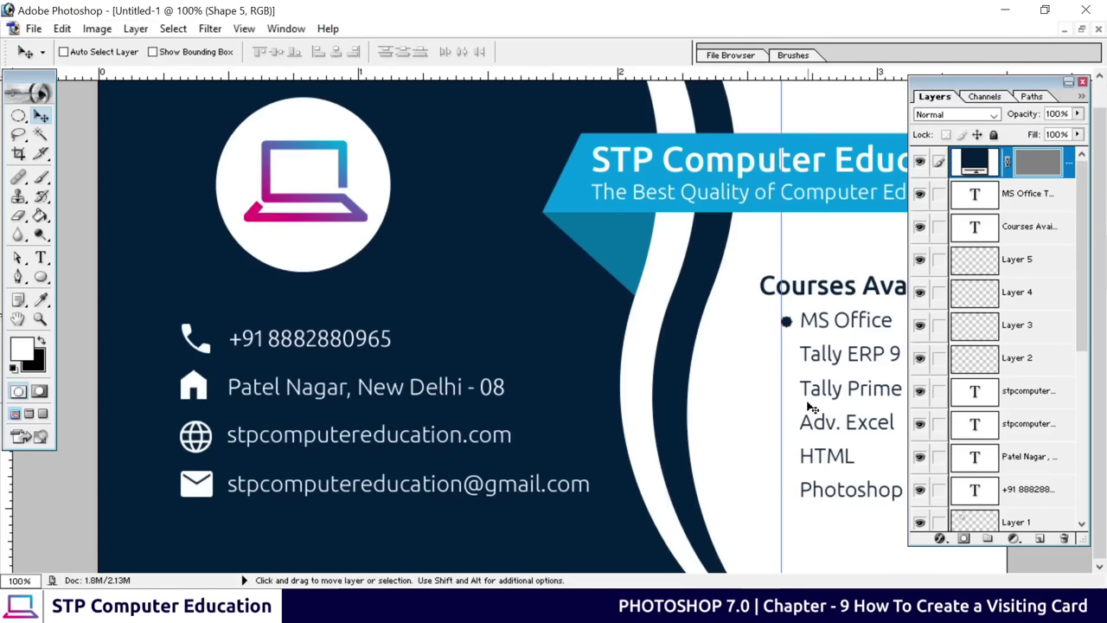
key("ctrl+plus")
left_click_drag(746, 415, 384, 279)
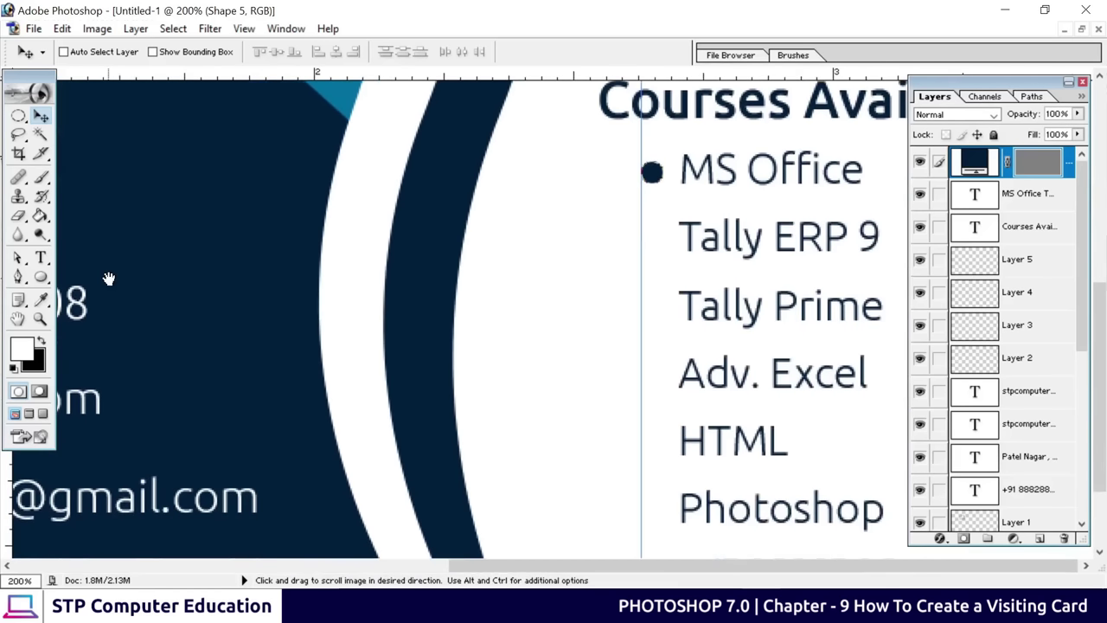
scroll(454, 285, "down", 1)
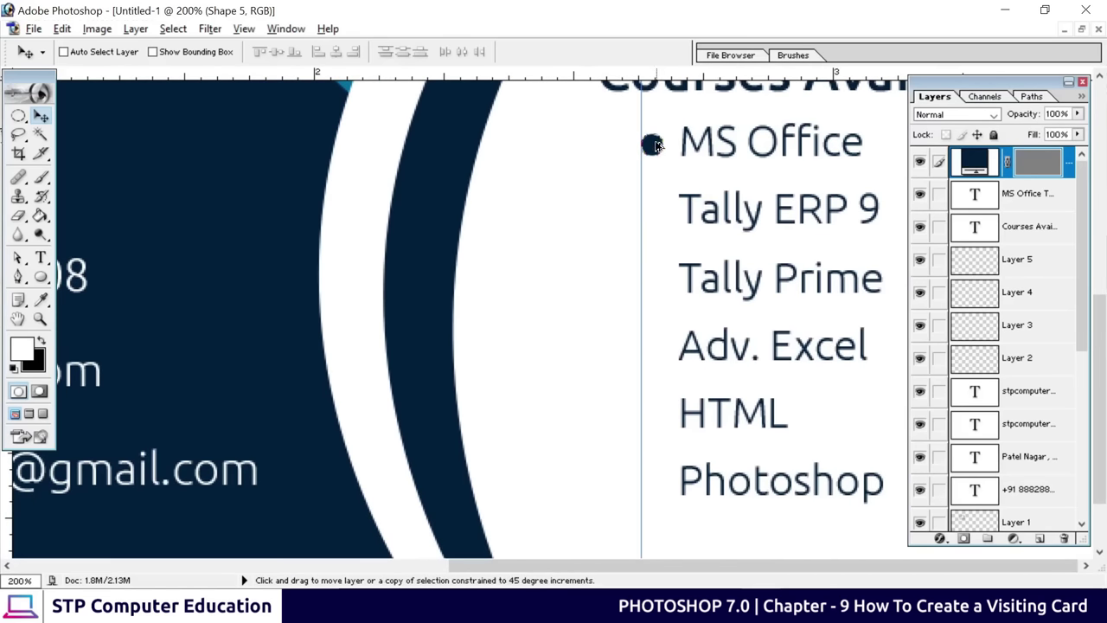
Alt-drag dot copies beside Tally ERP 9 and the other courses, then remove the guide and zoom out to 66.7%
left_click_drag(653, 149, 647, 487)
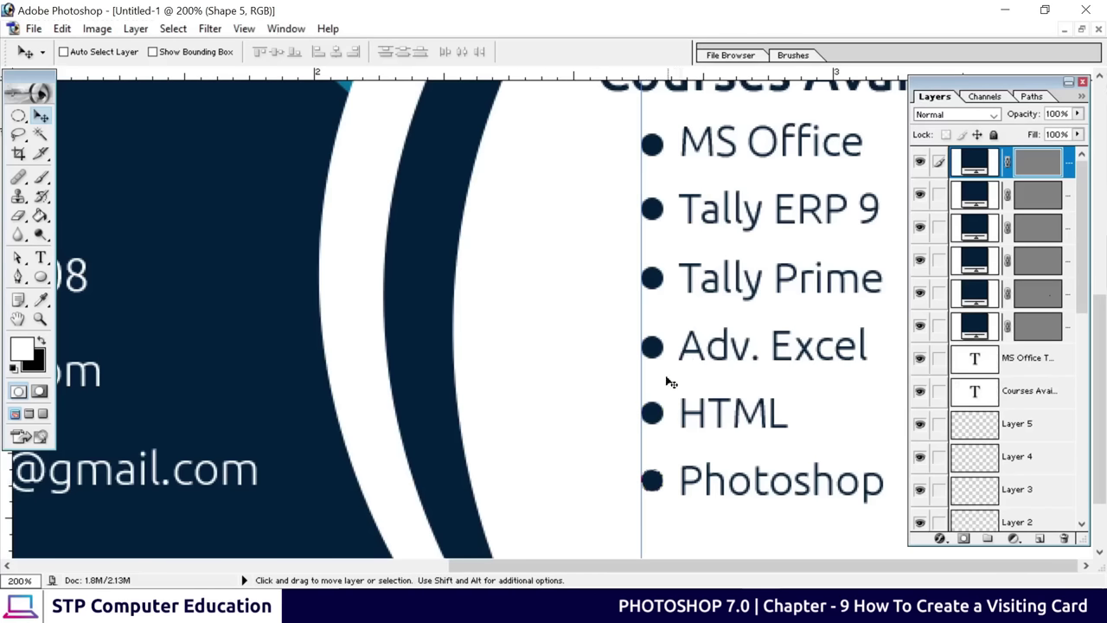
left_click_drag(642, 443, 4, 438)
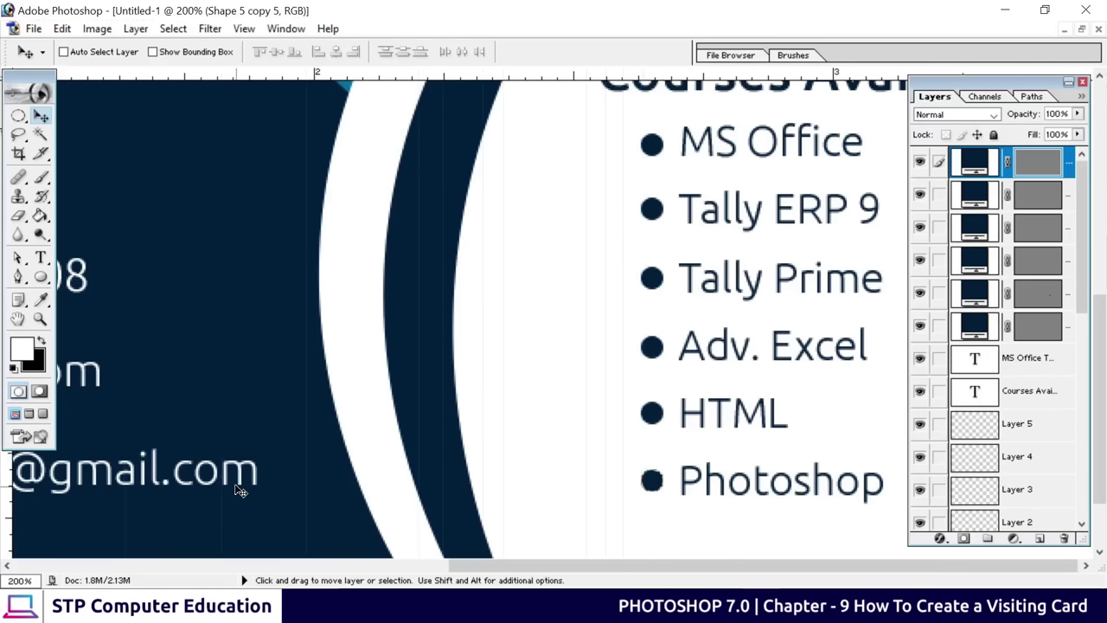
key("ctrl+0")
key("ctrl+minus")
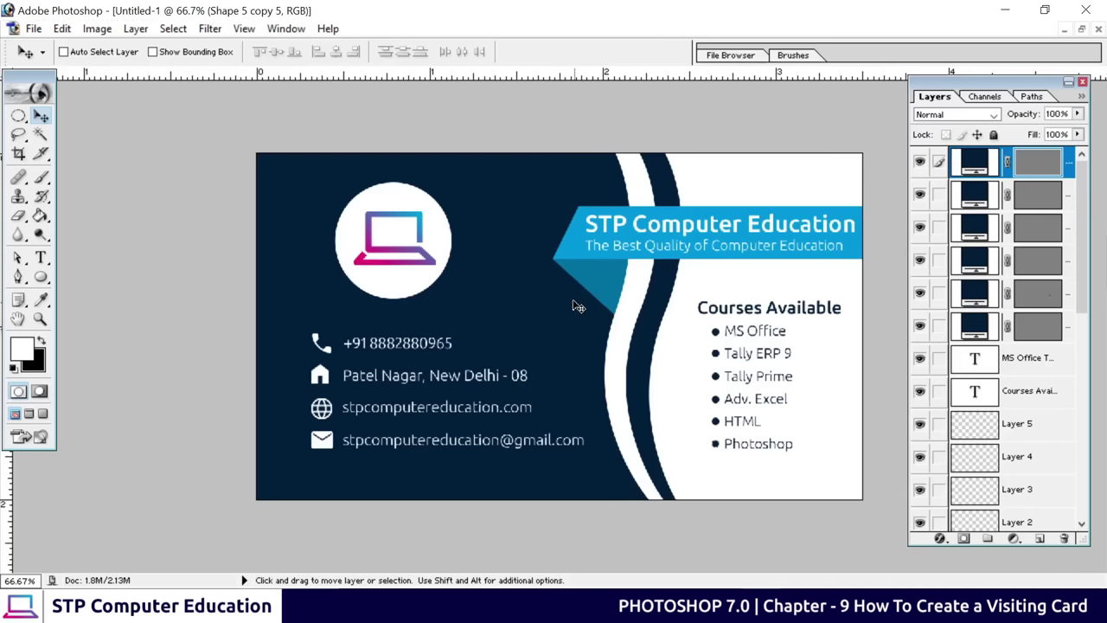
scroll(1017, 320, "down", 10)
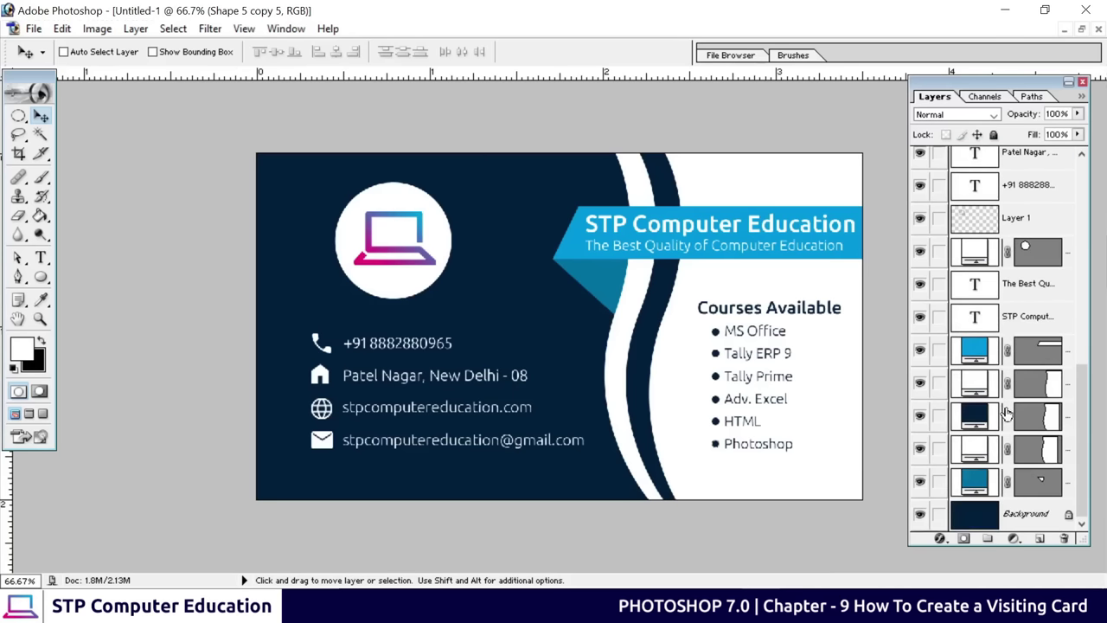
scroll(1006, 415, "up", 10)
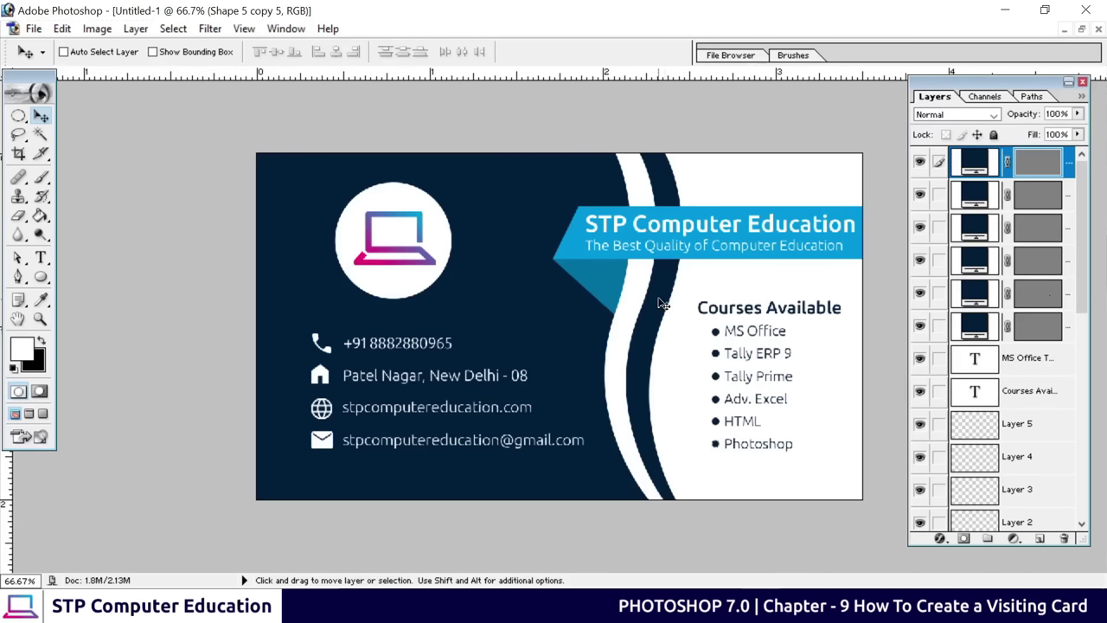
Save the card to the Desktop as JPEG card_2.jpg at maximum quality 12
left_click(33, 28)
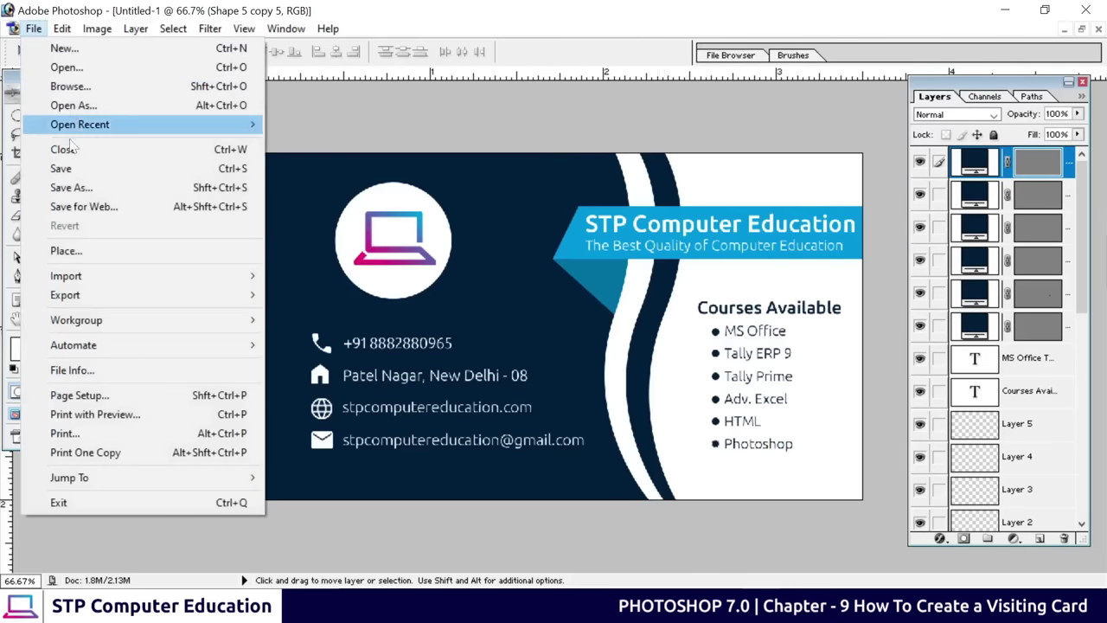
left_click(73, 186)
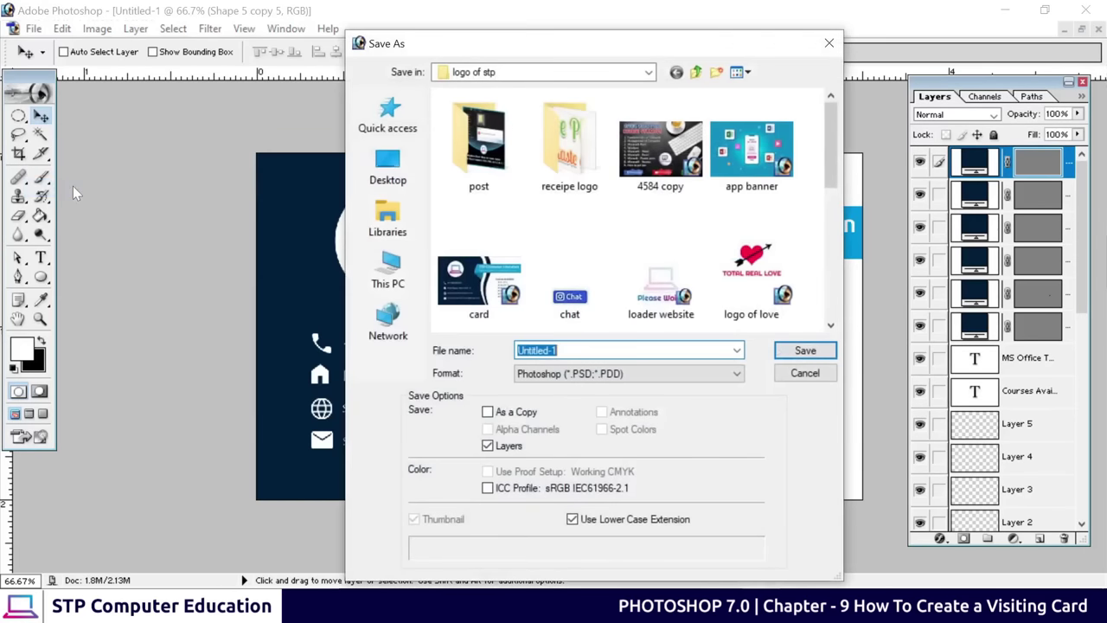
type("car")
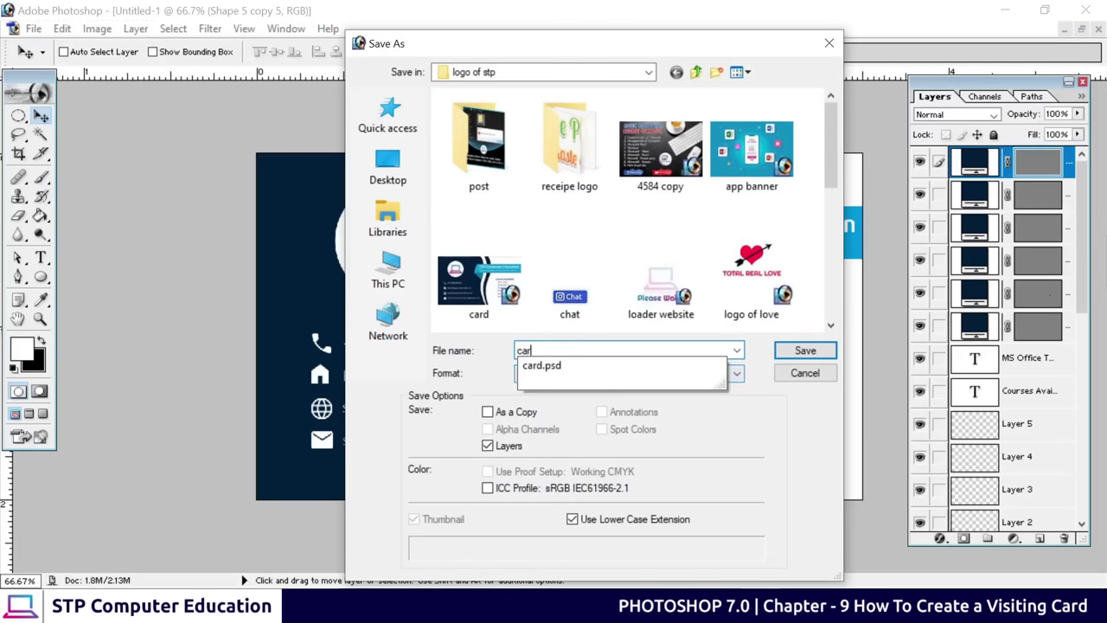
type("d")
key("BackSpace")
type("_2")
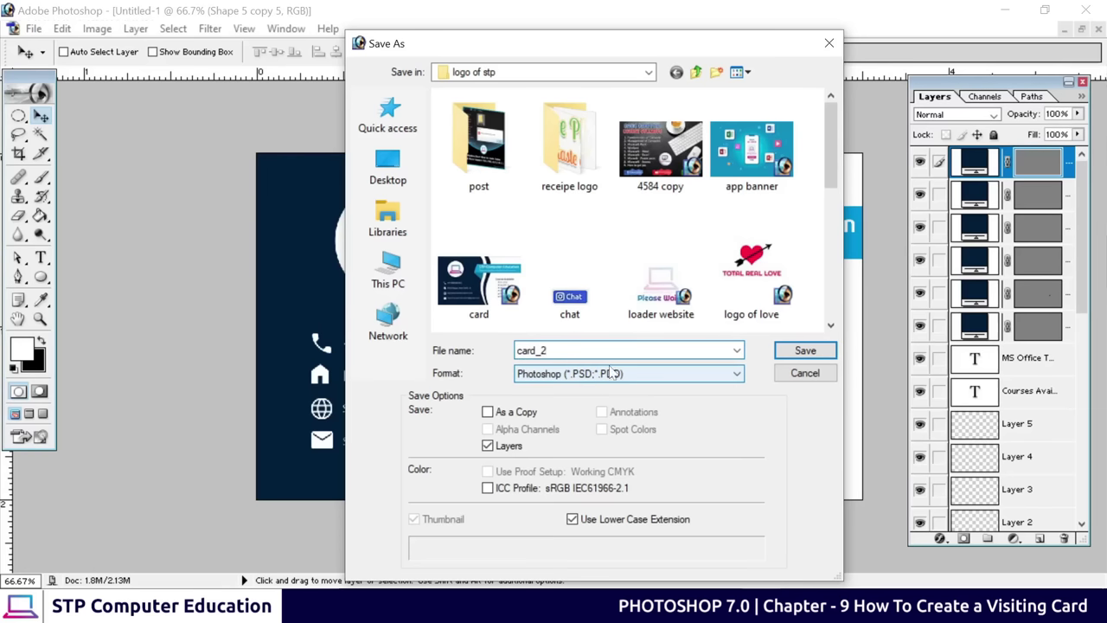
left_click(588, 377)
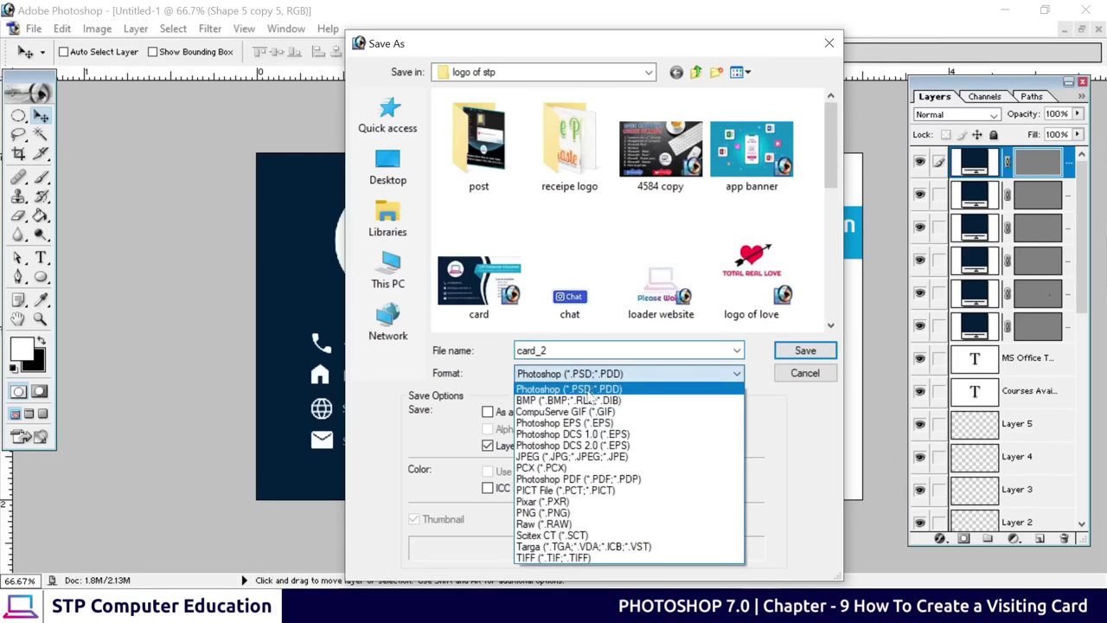
left_click(585, 458)
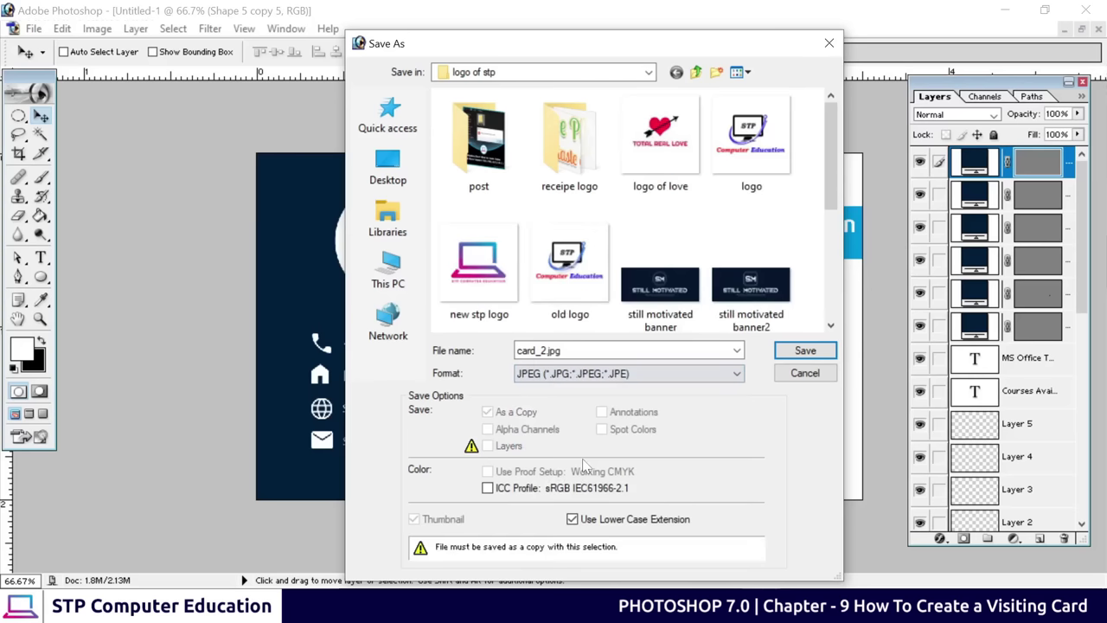
left_click(401, 164)
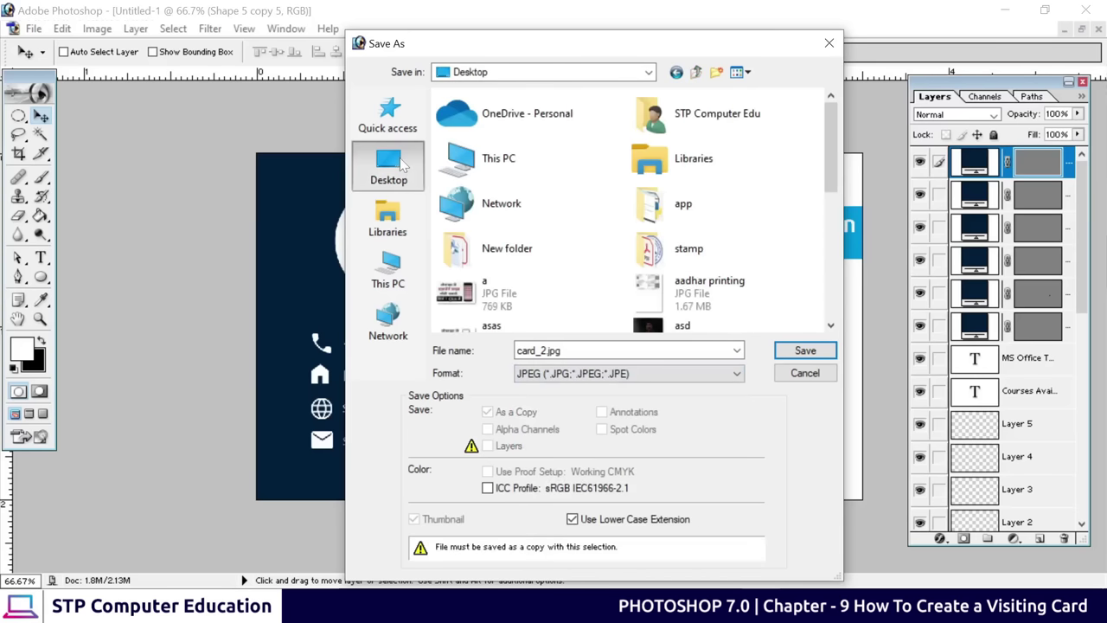
left_click(796, 351)
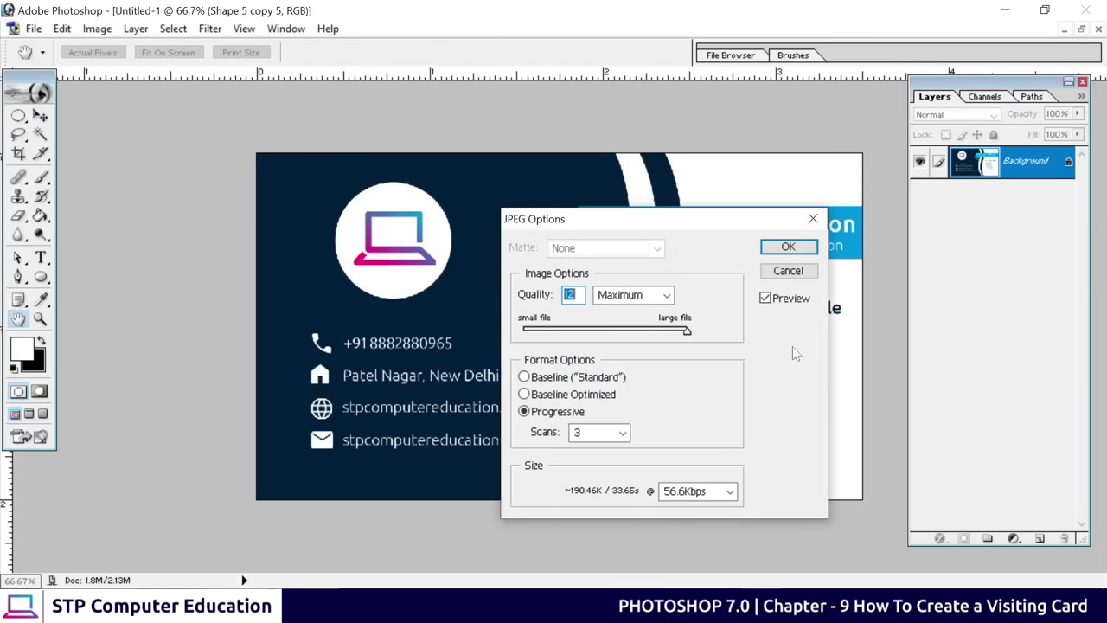
left_click(804, 249)
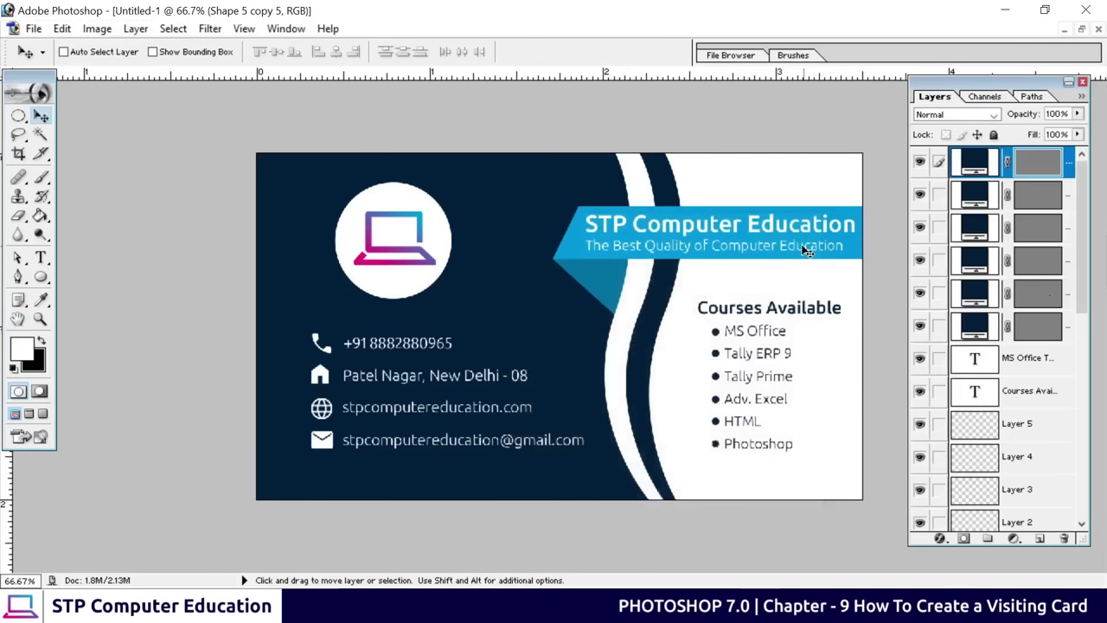
left_click(1019, 12)
Close card copy.jpg and open the saved card_2.jpg from the desktop
left_click(633, 603)
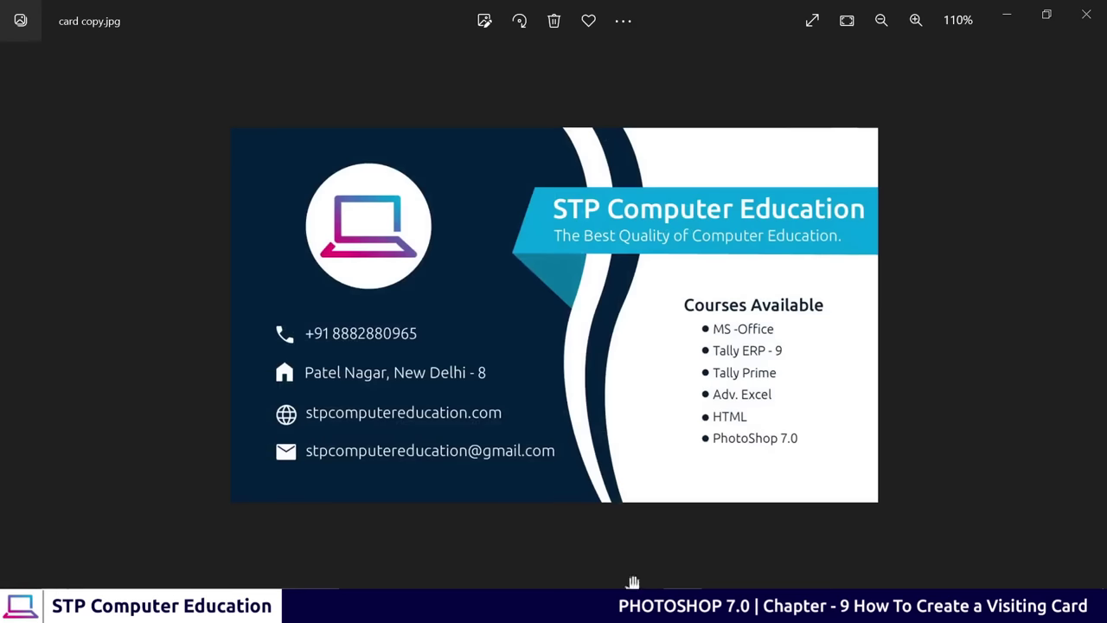
left_click(1086, 14)
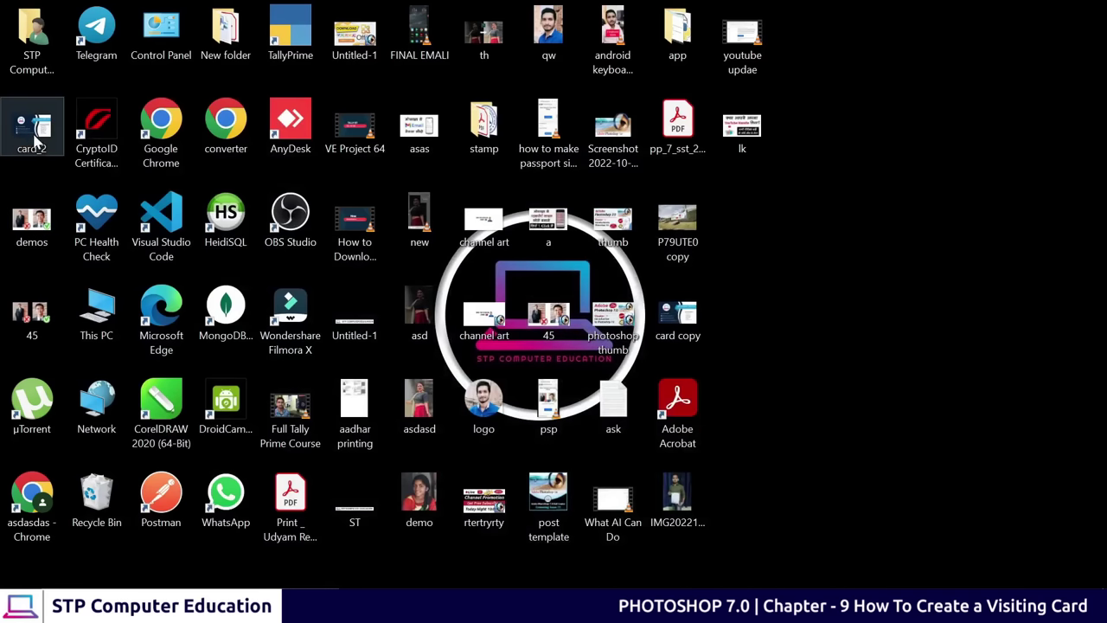
double_click(35, 130)
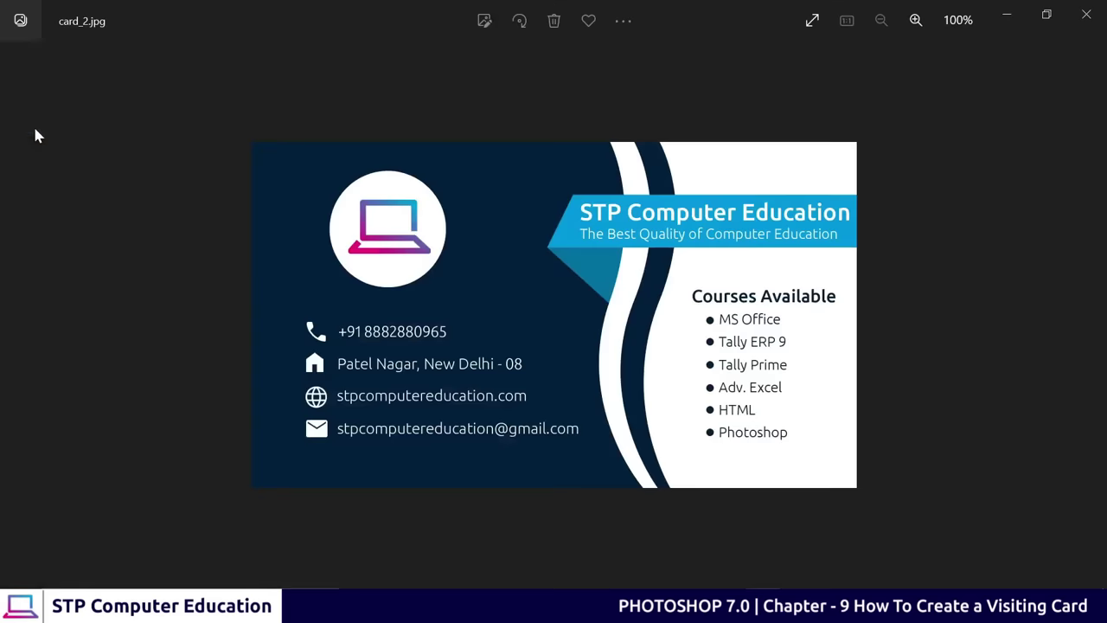
Zoom in and out to check card_2.jpg, then open the billboard image P79UTE0 copy.jpg
scroll(530, 292, "up", 2)
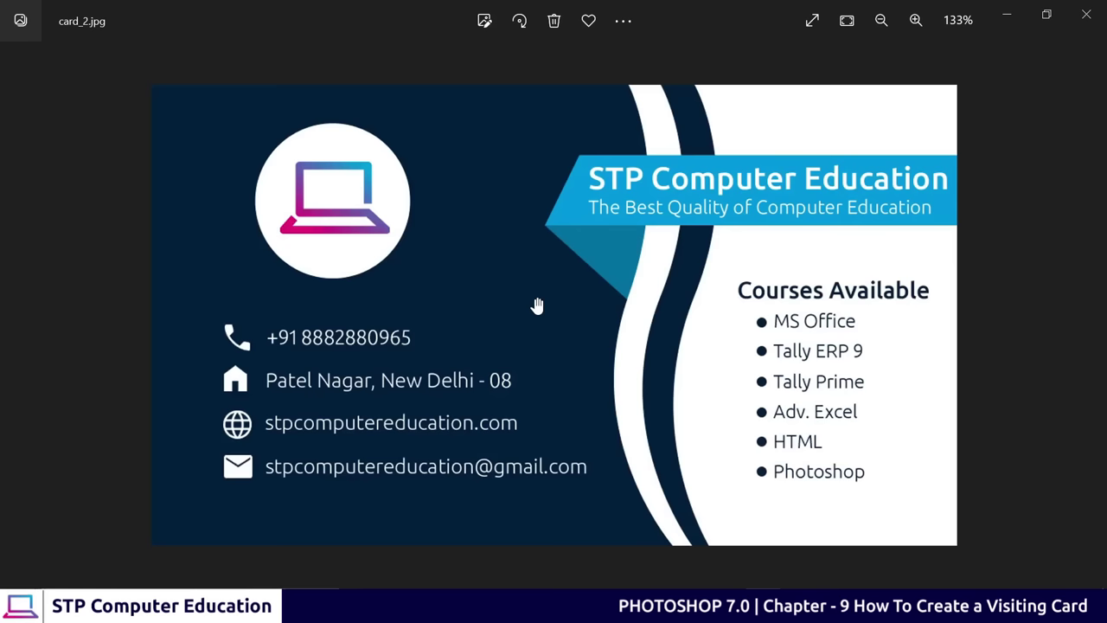
scroll(536, 305, "down", 1)
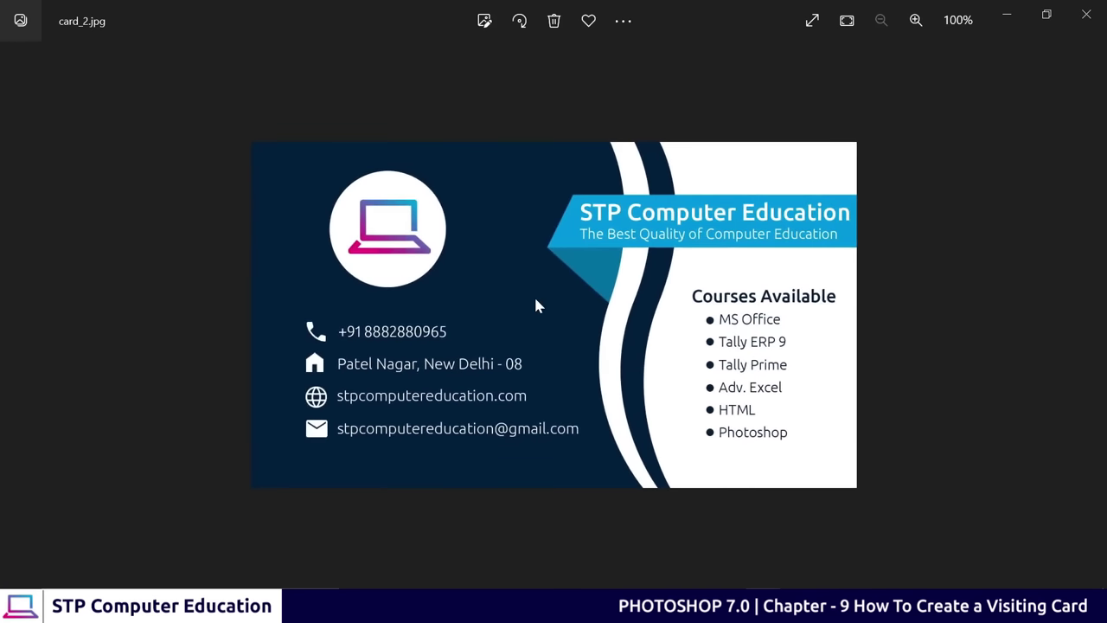
scroll(536, 306, "up", 1)
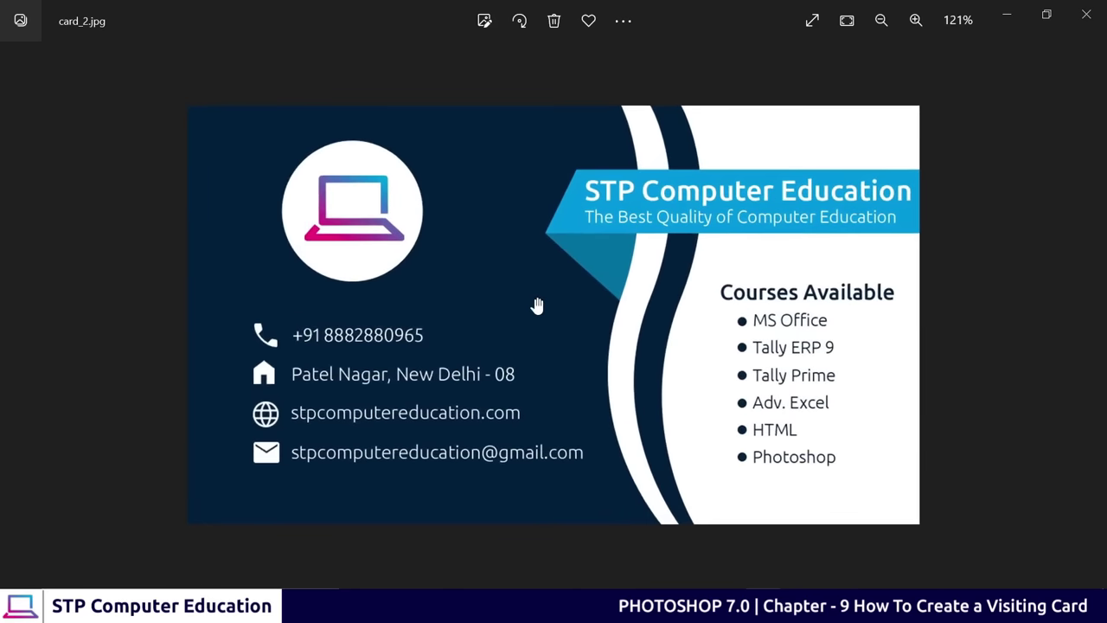
scroll(536, 305, "down", 1)
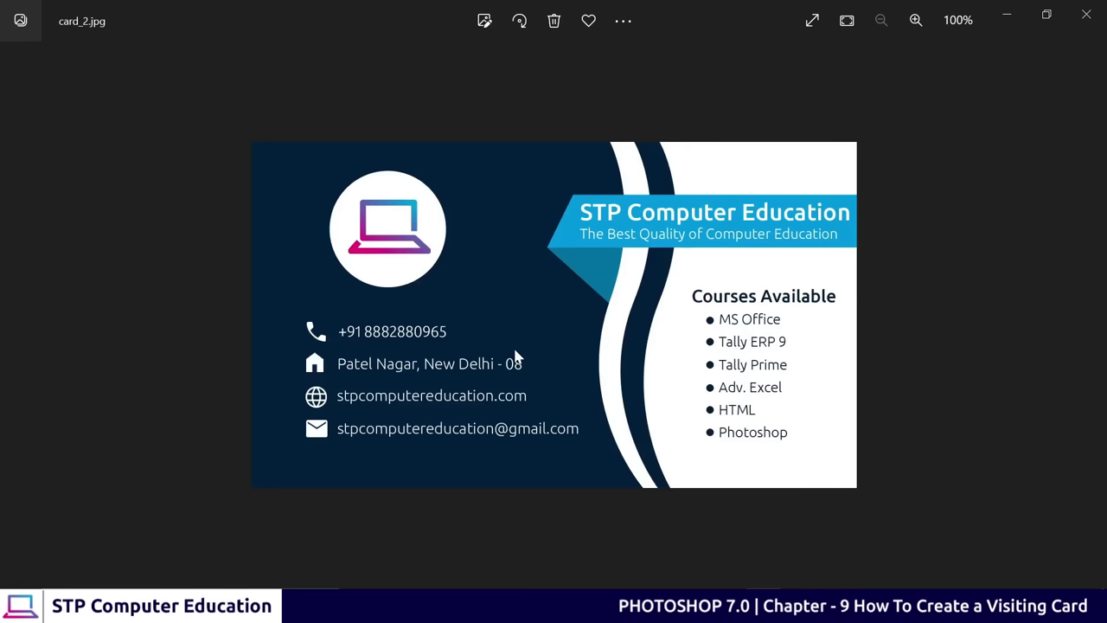
left_click(1007, 15)
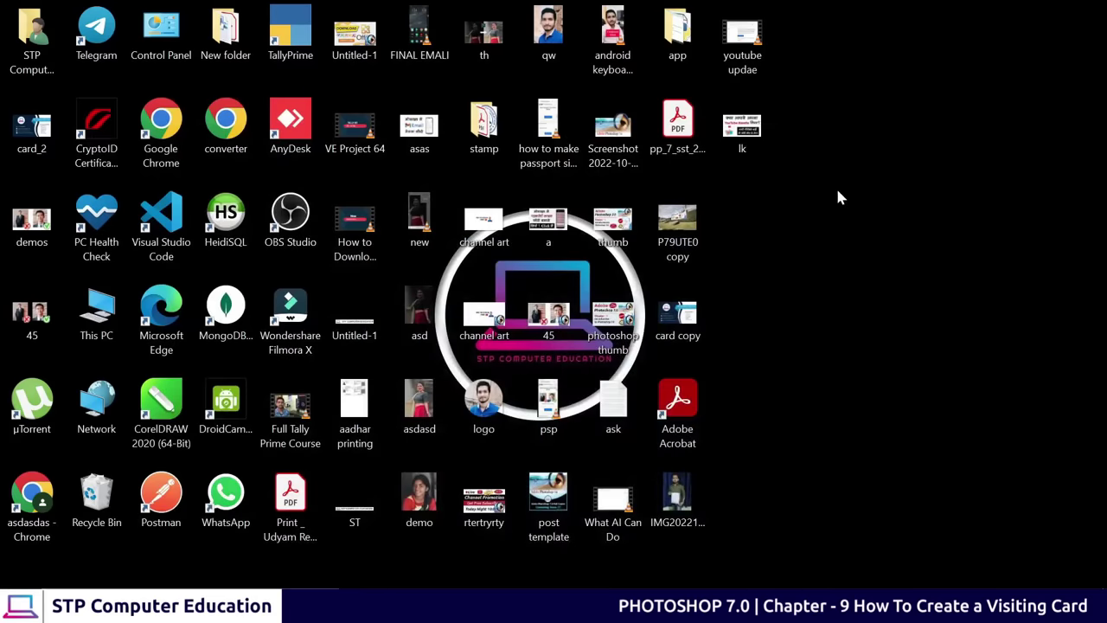
double_click(705, 220)
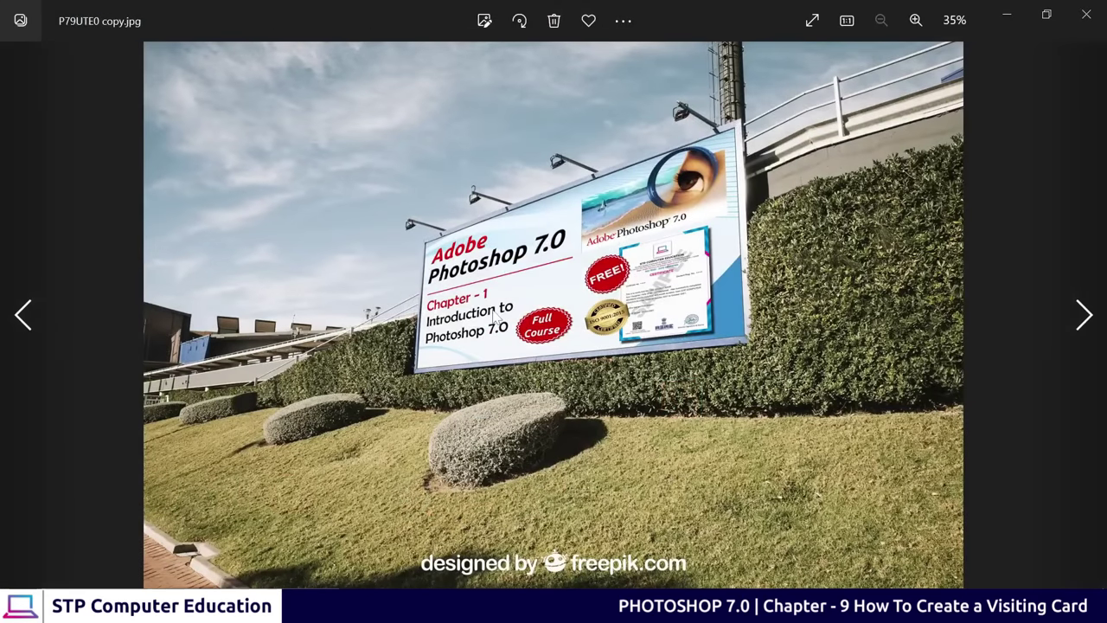
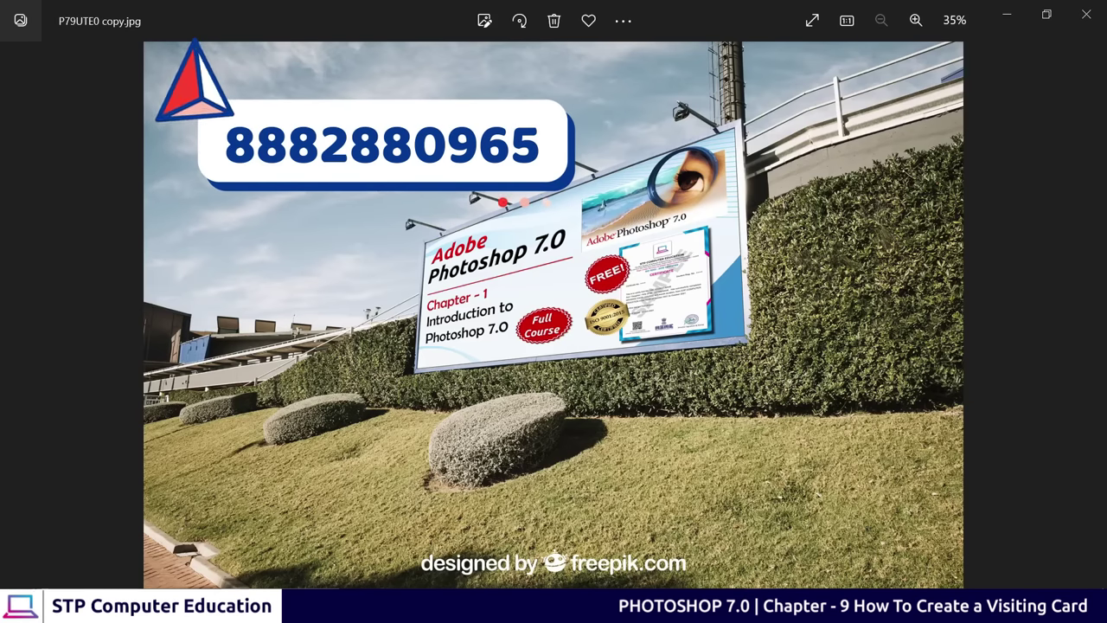
Minimise the Photos viewer showing the billboard photo
left_click(1006, 15)
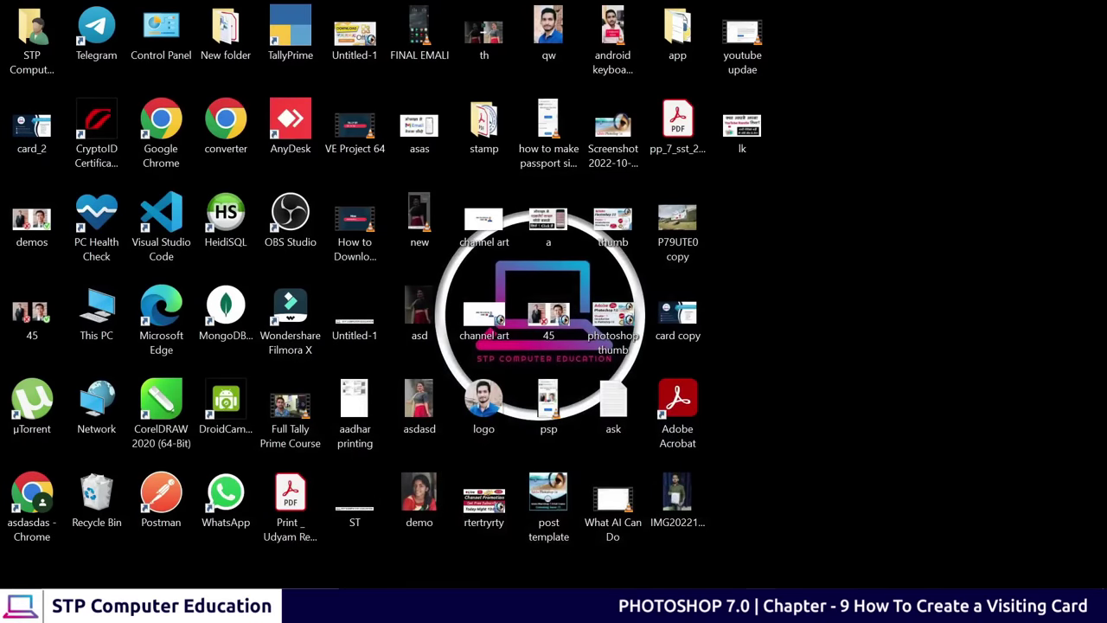
Restore and maximise the bottle image, zoom to 50% and bring up the healing tool flyout
mouse_move(764, 606)
left_click(700, 524)
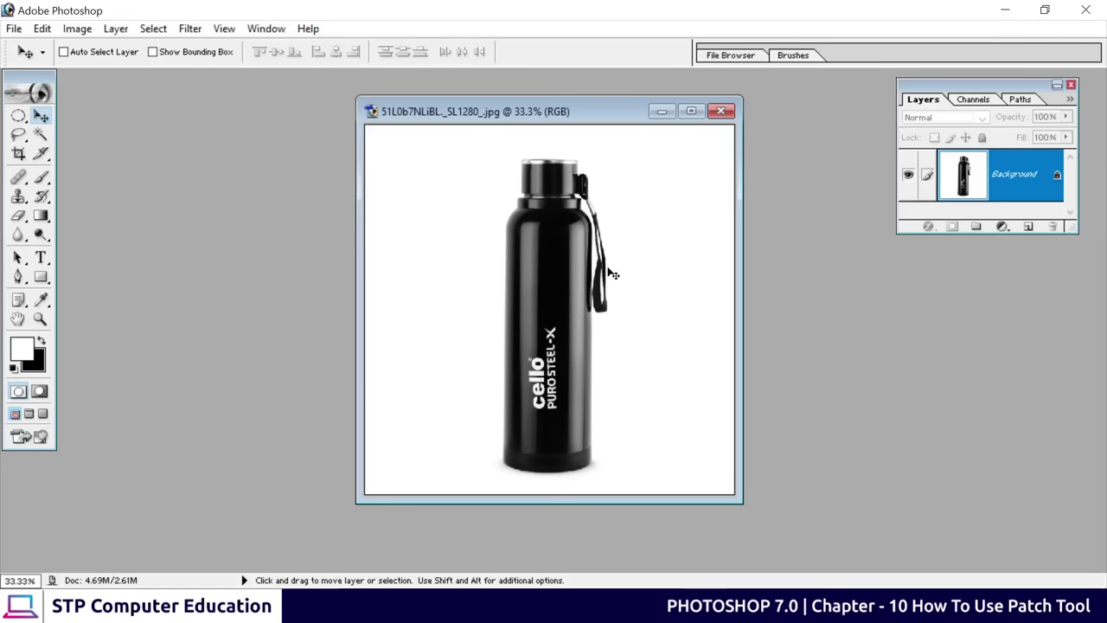
left_click(691, 110)
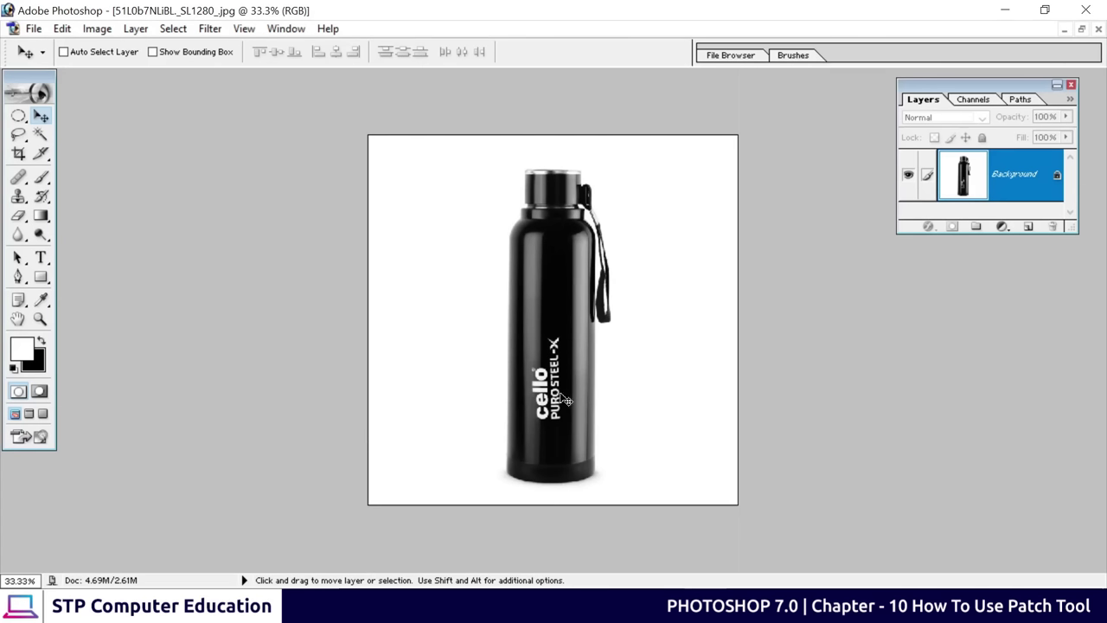
key("ctrl+plus")
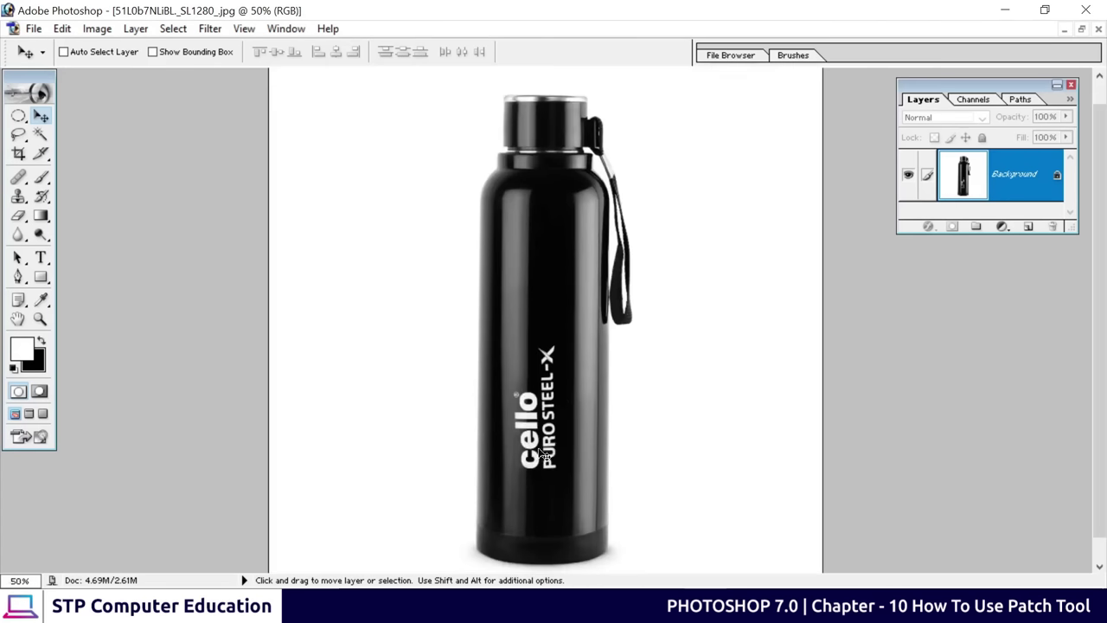
left_click_drag(543, 453, 537, 361)
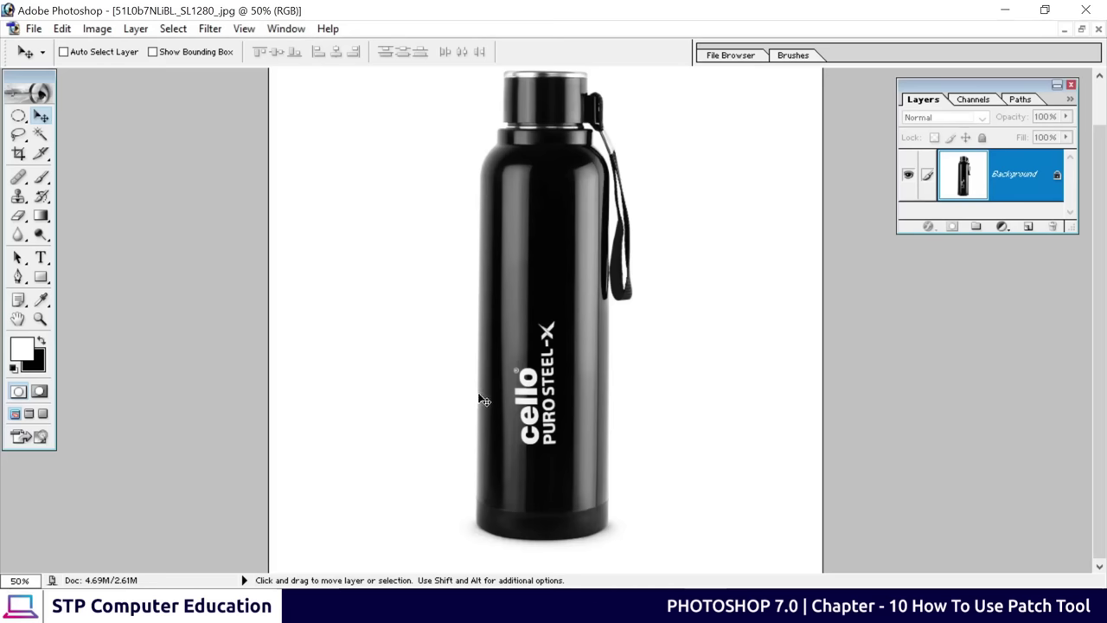
left_click(19, 178)
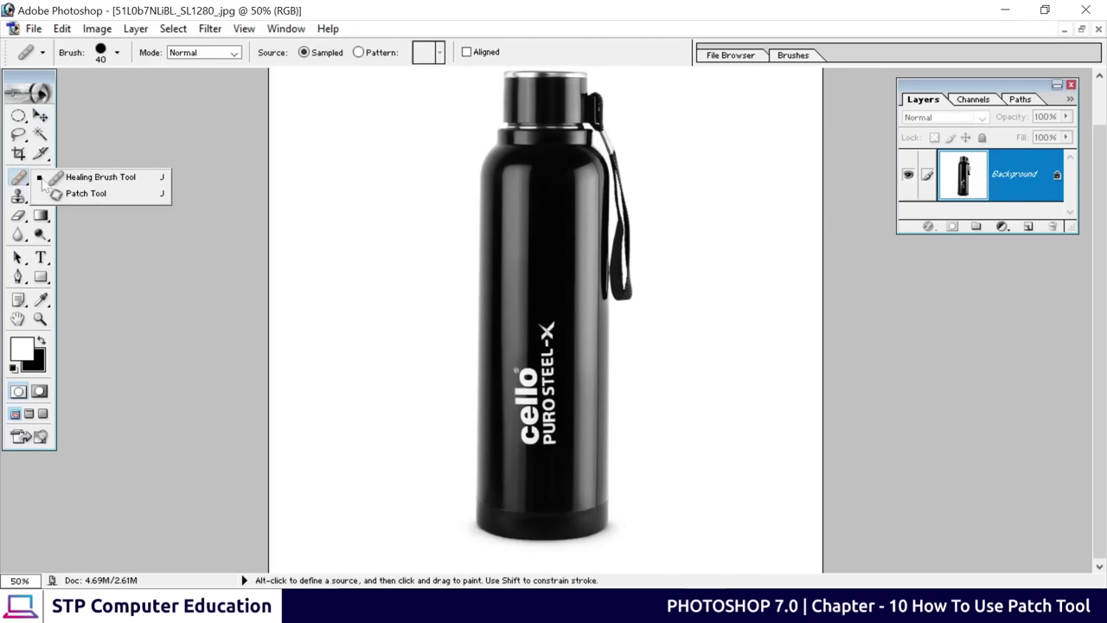
Patch the white cello PURO STEEL-X logo off the bottle with plain black surface, then deselect
left_click(86, 194)
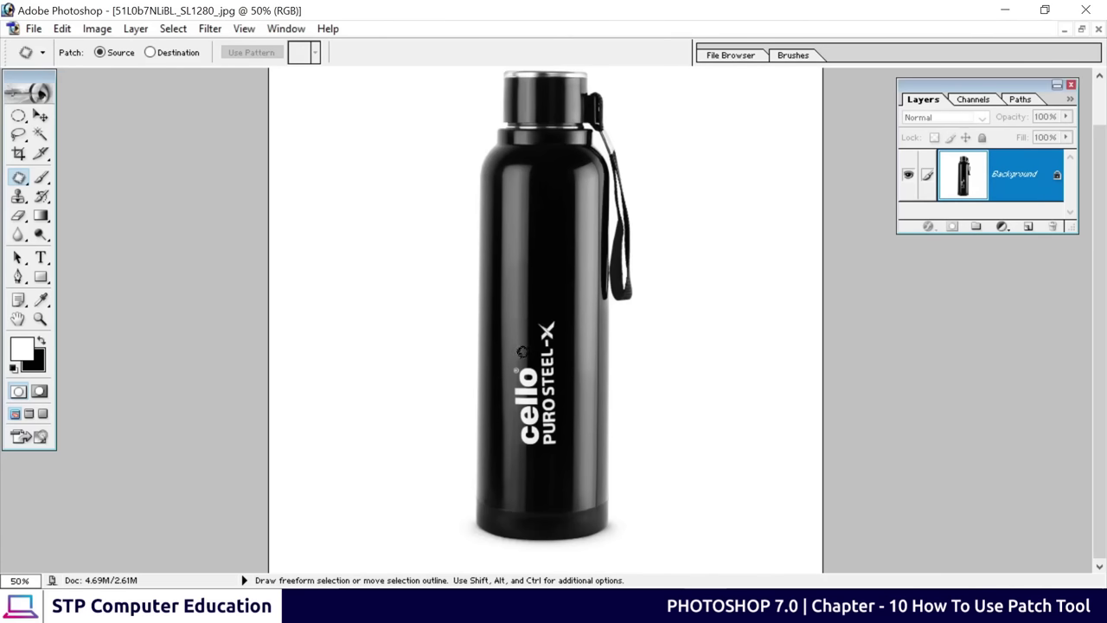
mouse_move(526, 353)
left_mouse_down()
mouse_move(517, 445)
mouse_move(535, 440)
mouse_move(547, 452)
mouse_move(573, 338)
mouse_move(565, 319)
mouse_move(523, 309)
mouse_move(524, 353)
left_mouse_up()
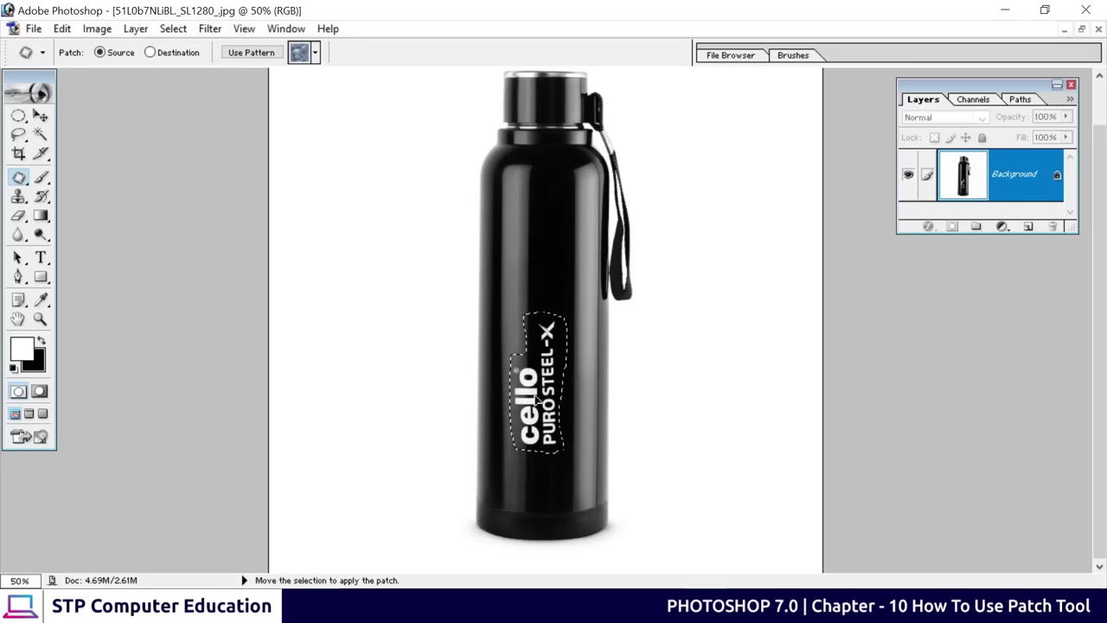
left_click_drag(538, 396, 537, 384)
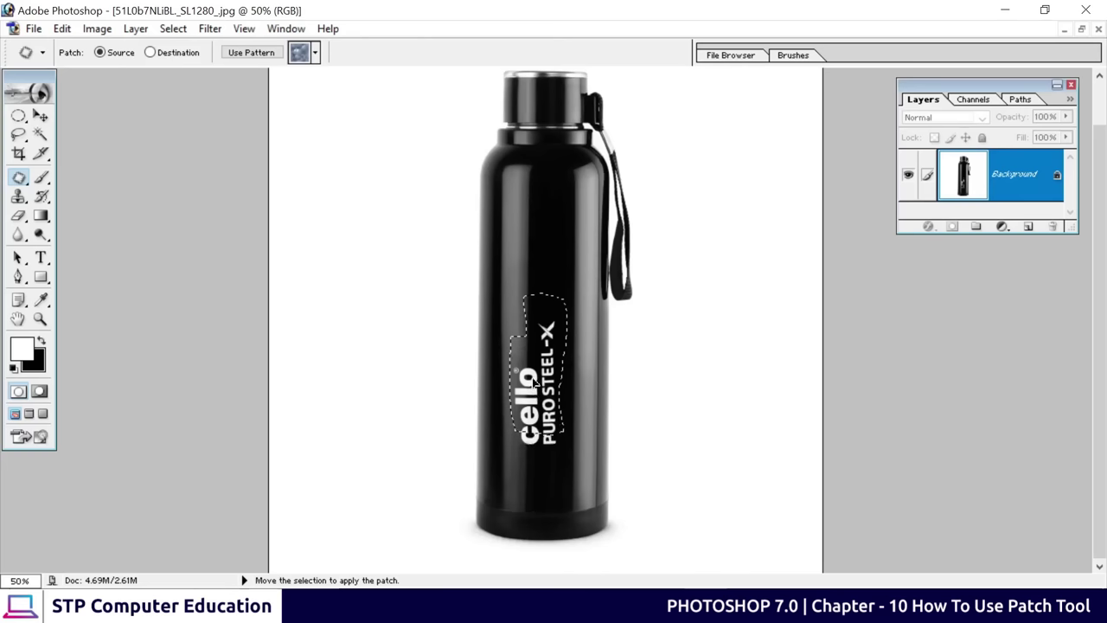
left_click_drag(537, 382, 537, 380)
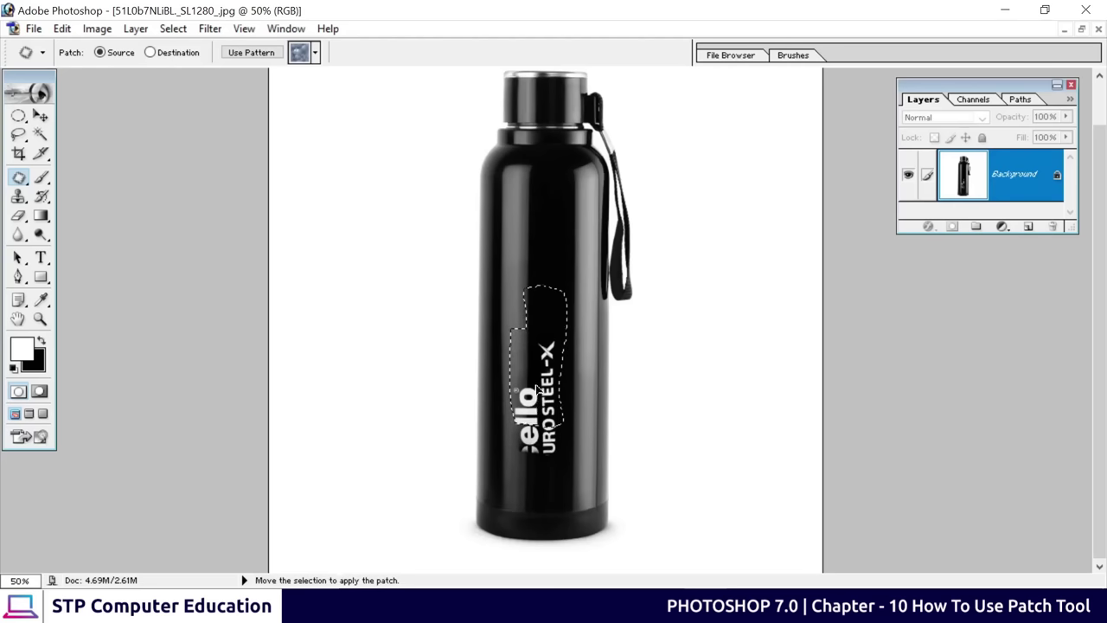
left_click_drag(536, 389, 544, 418)
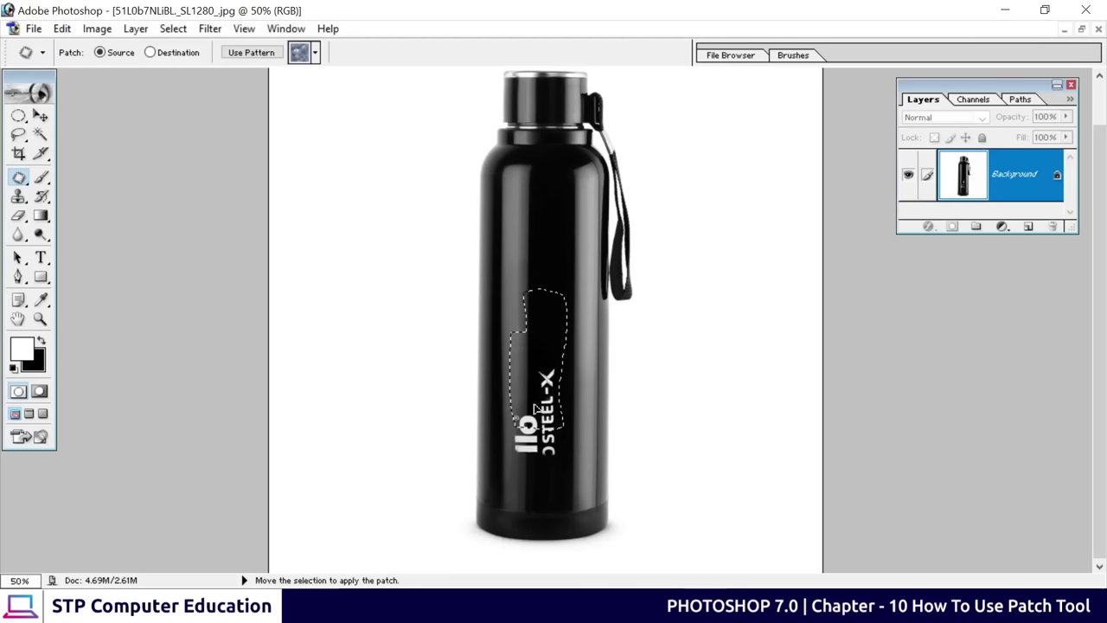
left_click_drag(536, 409, 538, 433)
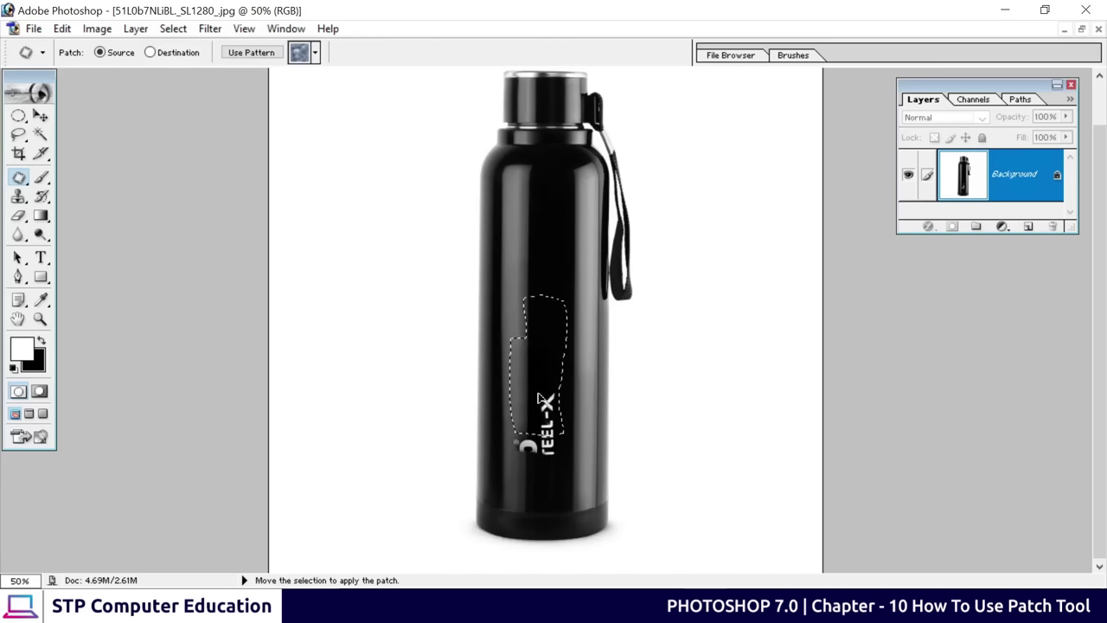
left_click_drag(538, 398, 546, 433)
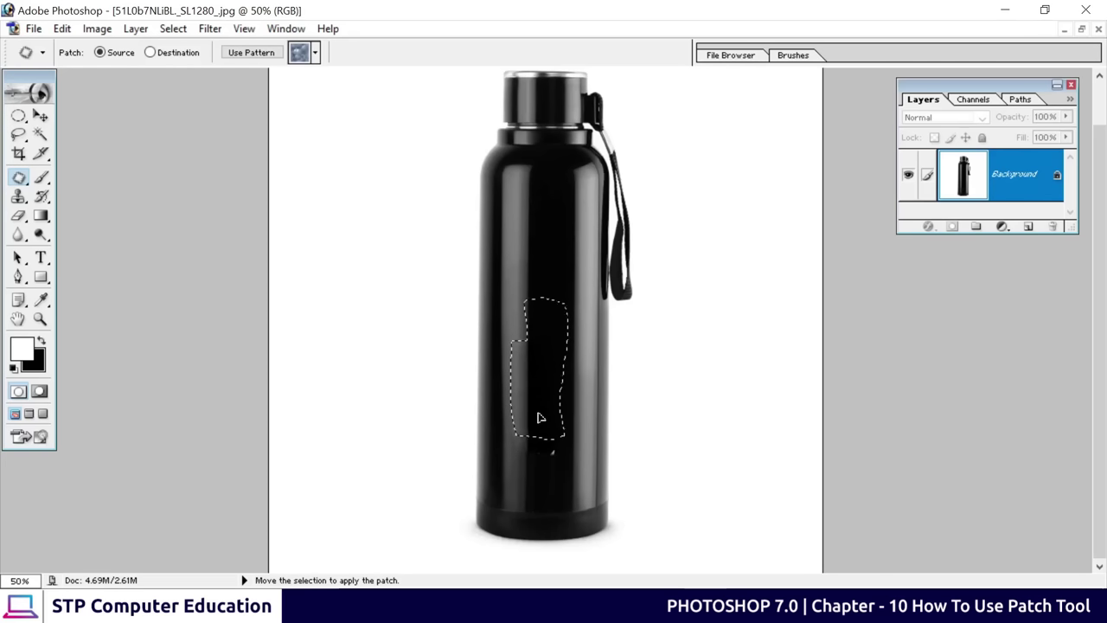
left_click_drag(537, 403, 535, 397)
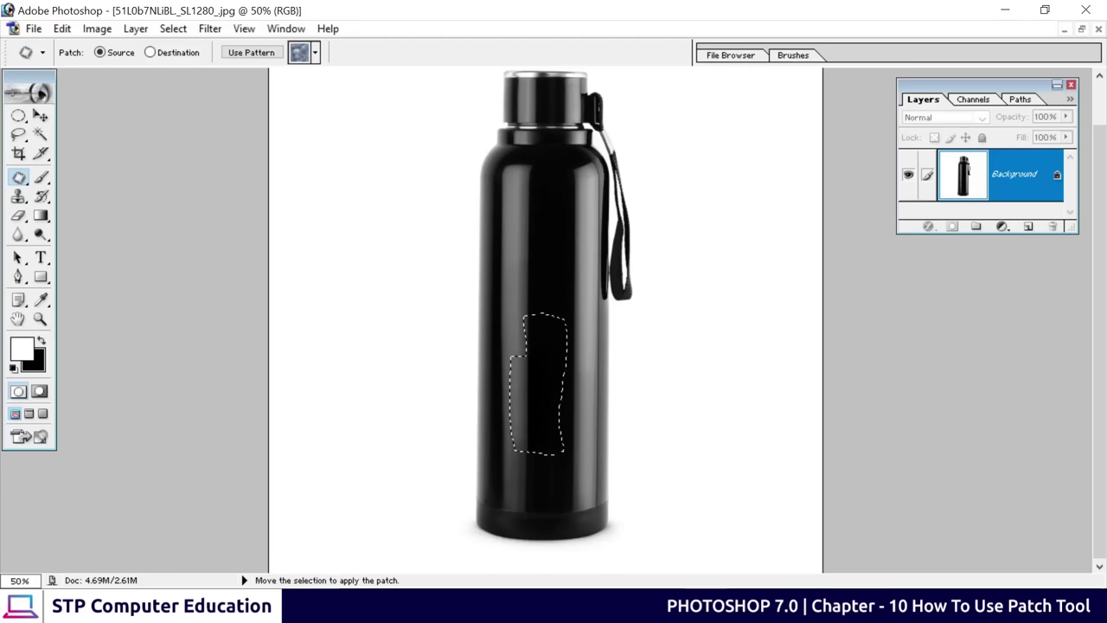
left_click(537, 421)
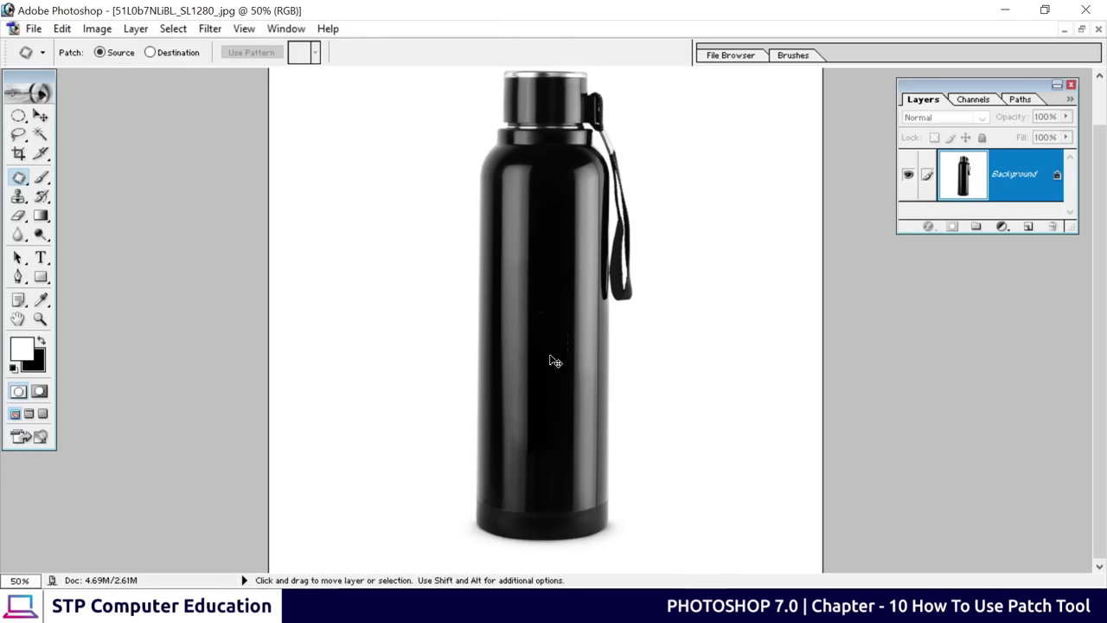
key("ctrl+plus")
key("ctrl+plus")
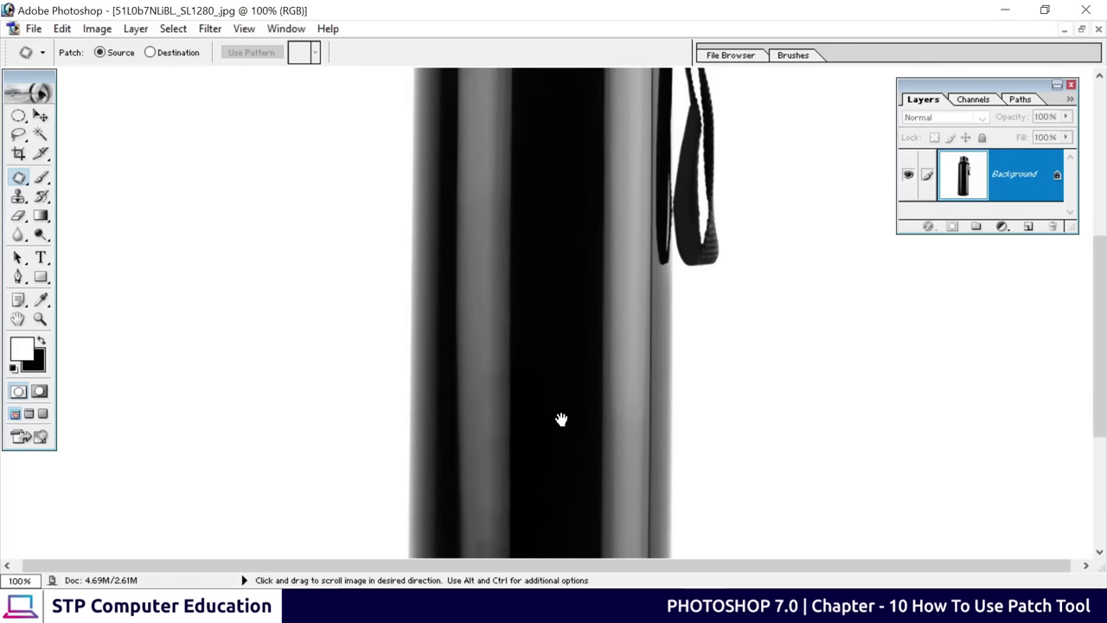
left_click_drag(563, 421, 530, 490)
scroll(548, 284, "up", 1)
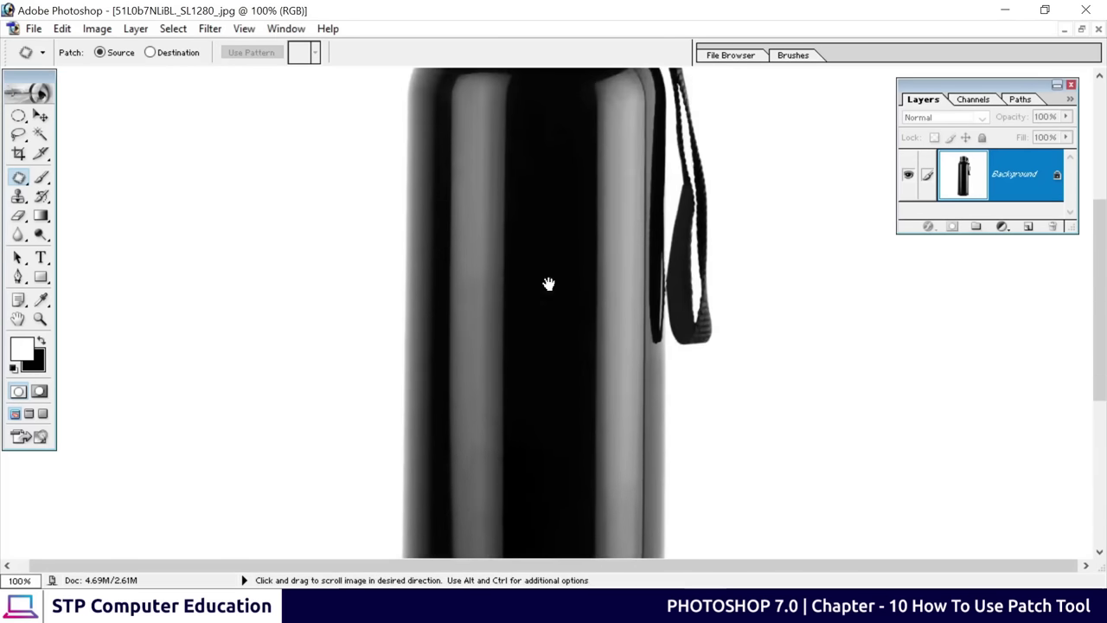
scroll(548, 346, "down", 5)
left_click_drag(543, 387, 545, 482)
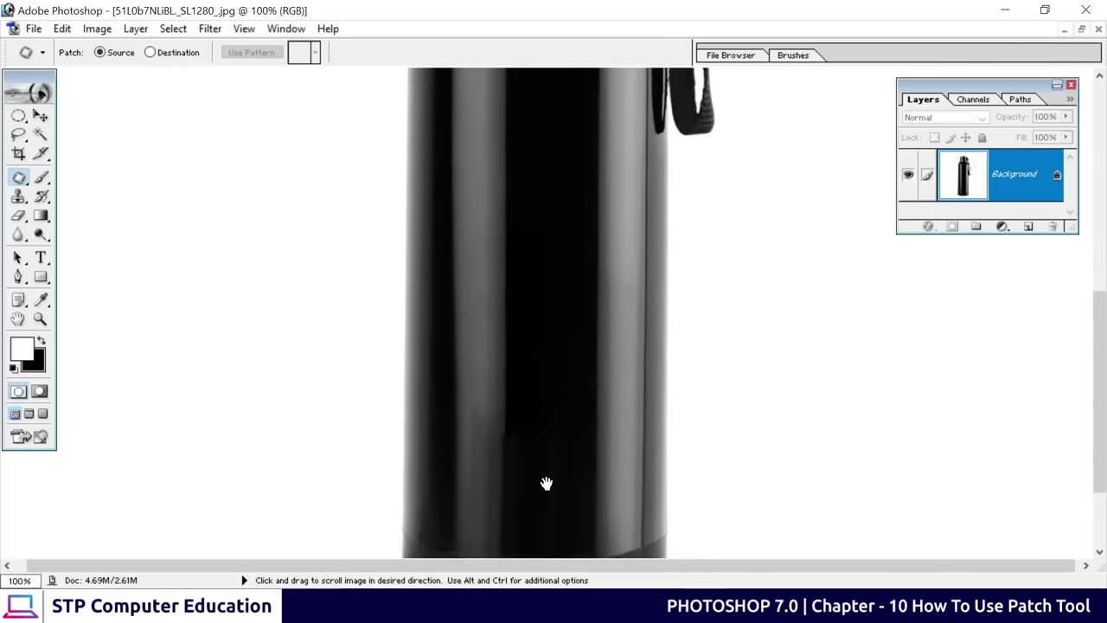
scroll(554, 410, "up", 2)
left_click_drag(554, 410, 531, 345)
scroll(530, 344, "up", 3)
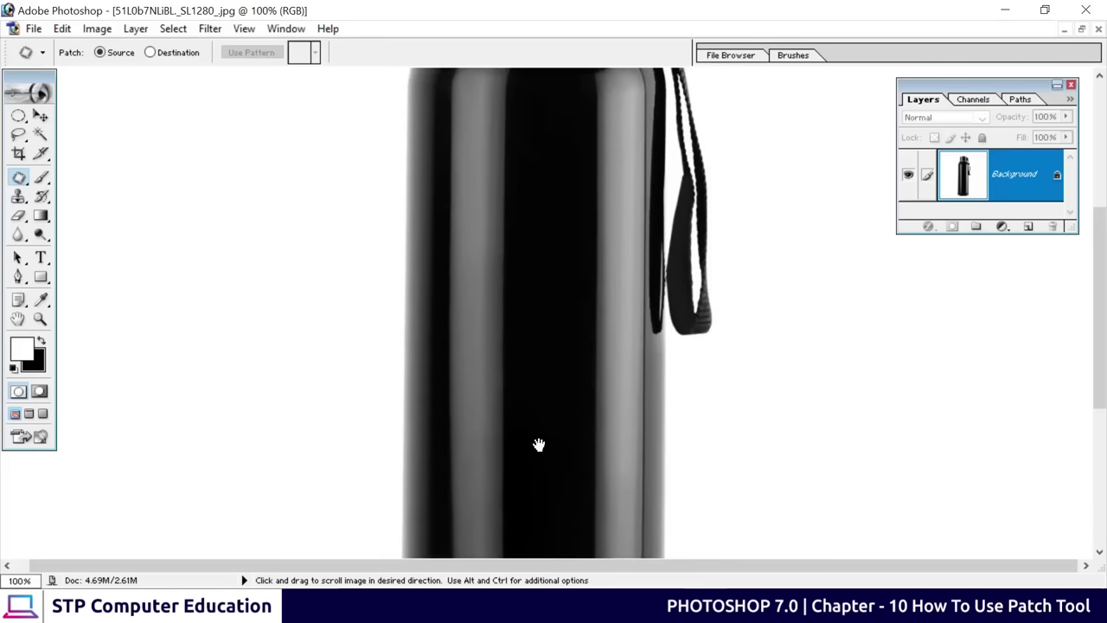
scroll(536, 415, "up", 3)
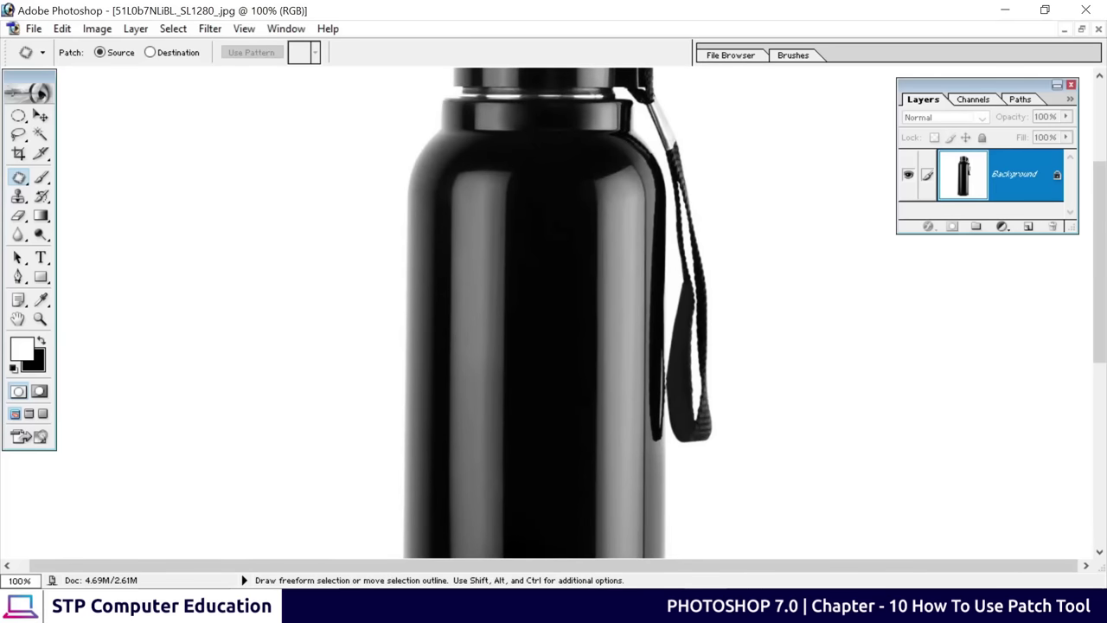
key("ctrl+minus")
key("ctrl+minus")
key("ctrl+minus")
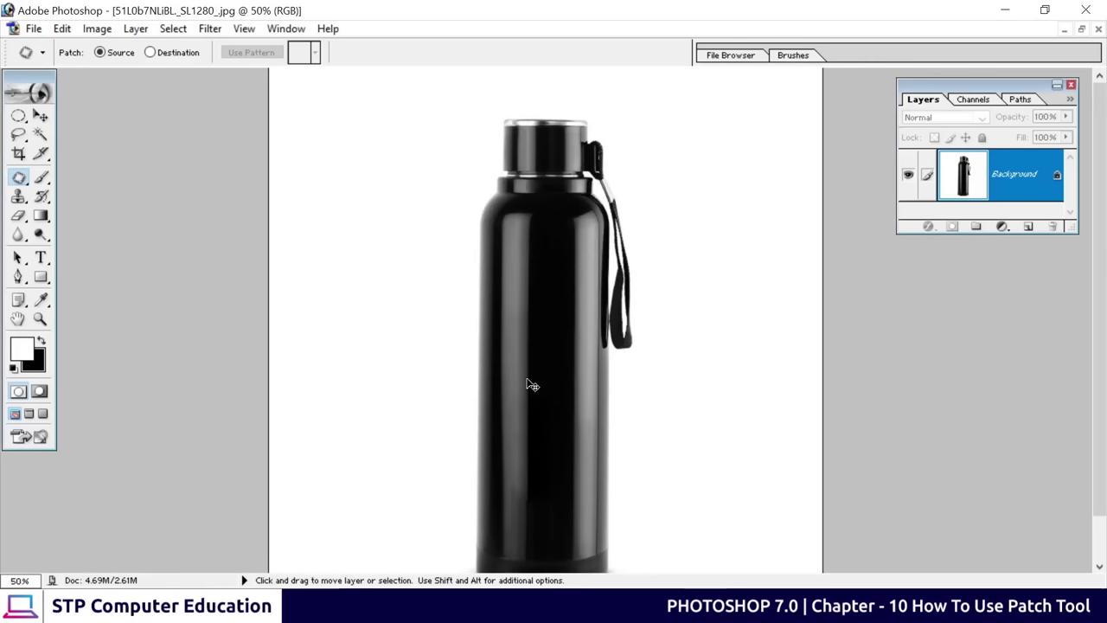
key("ctrl+0")
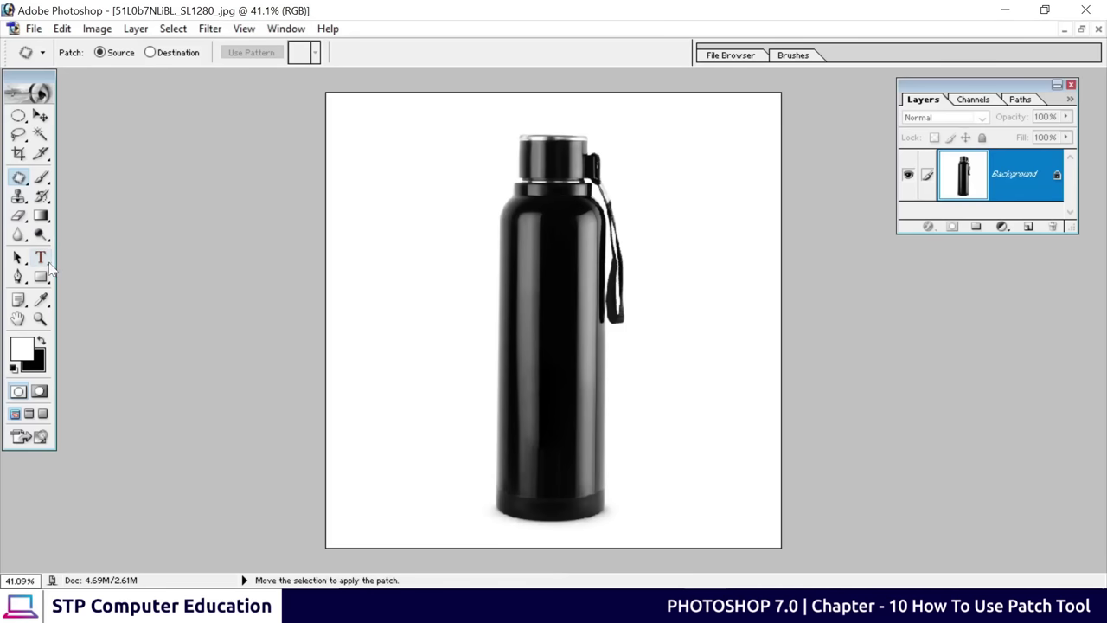
Add 60 pt Medium Italic 'STP Computer' text across the bottle
left_click(41, 258)
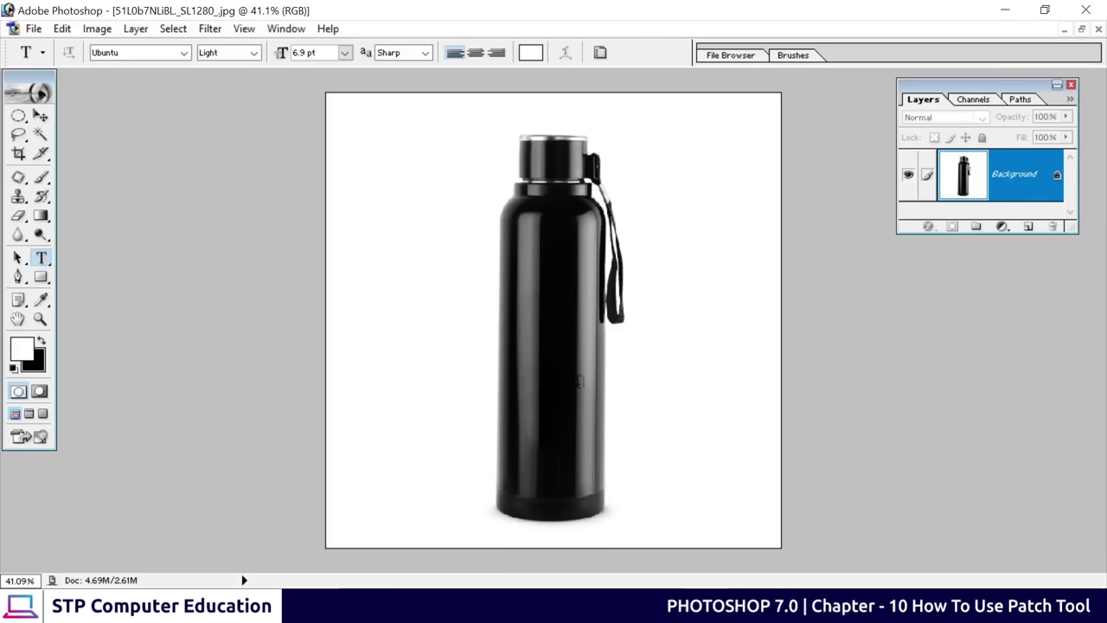
left_click(530, 364)
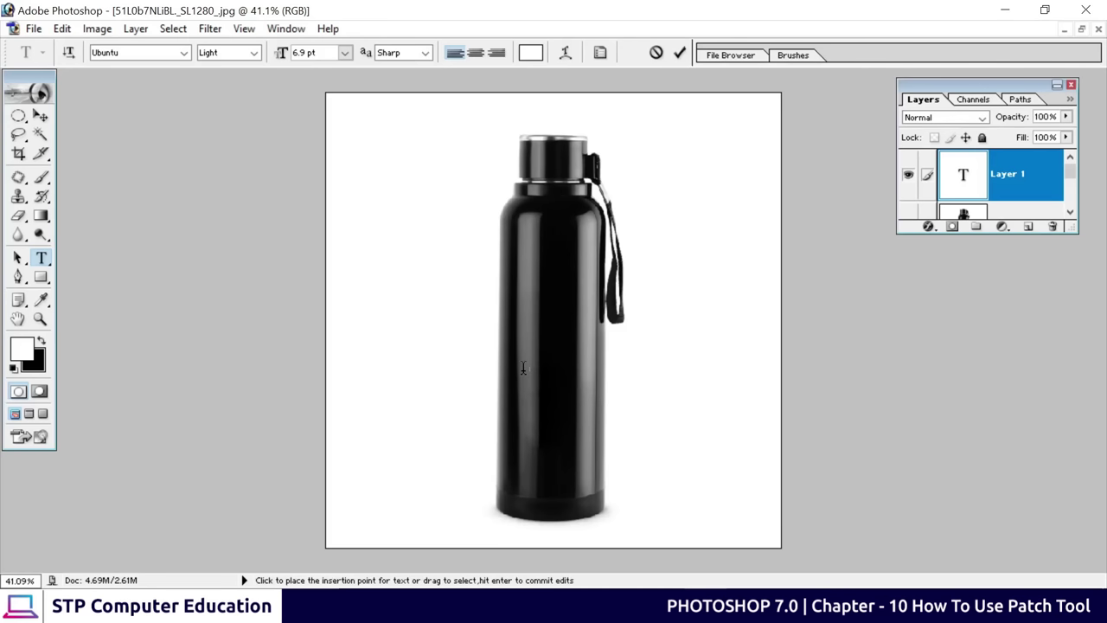
left_click(344, 53)
left_click(348, 326)
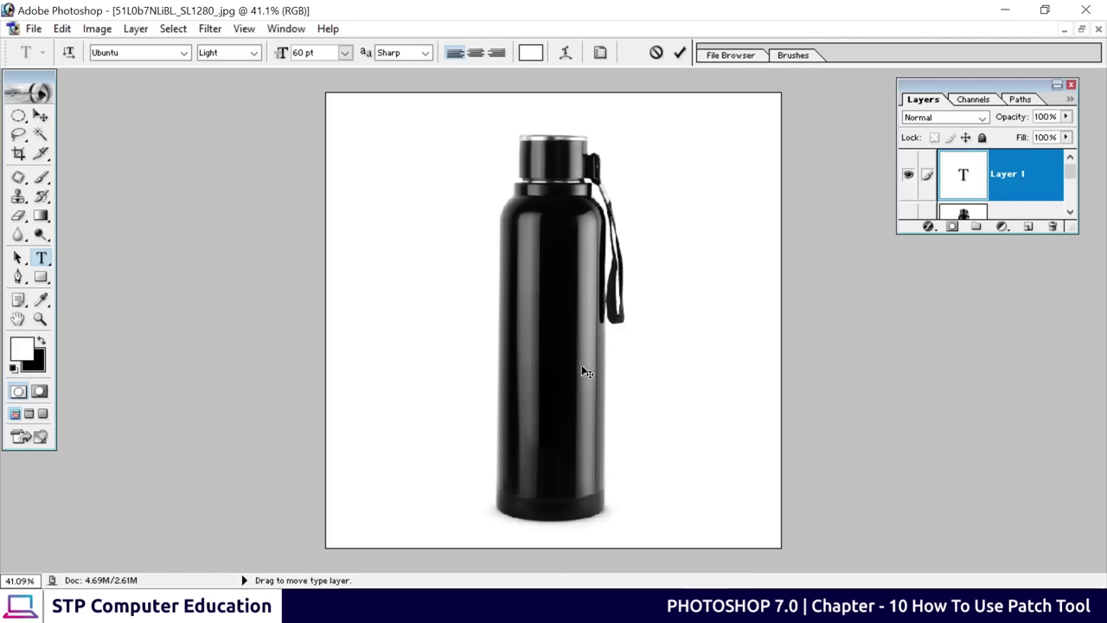
type("STP Computer")
key("ctrl+a")
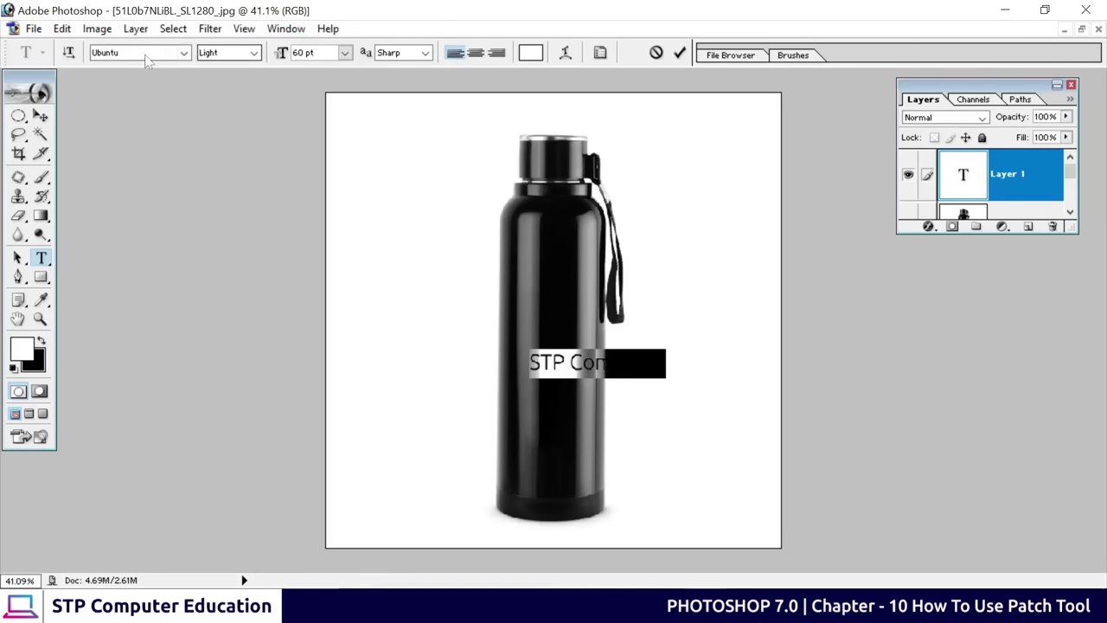
left_click(253, 53)
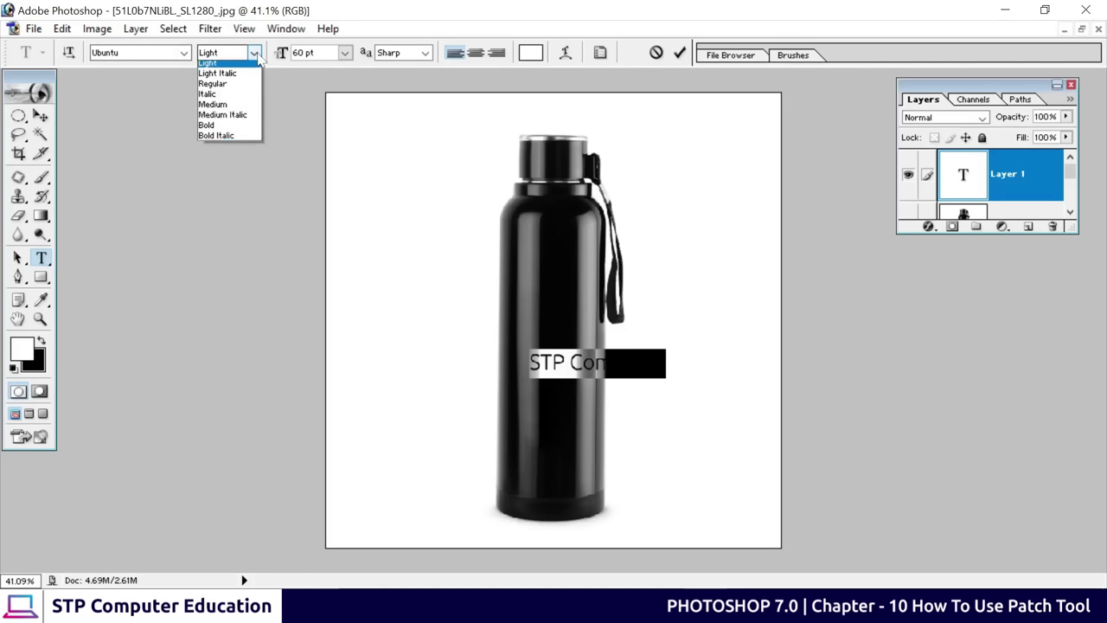
left_click(232, 120)
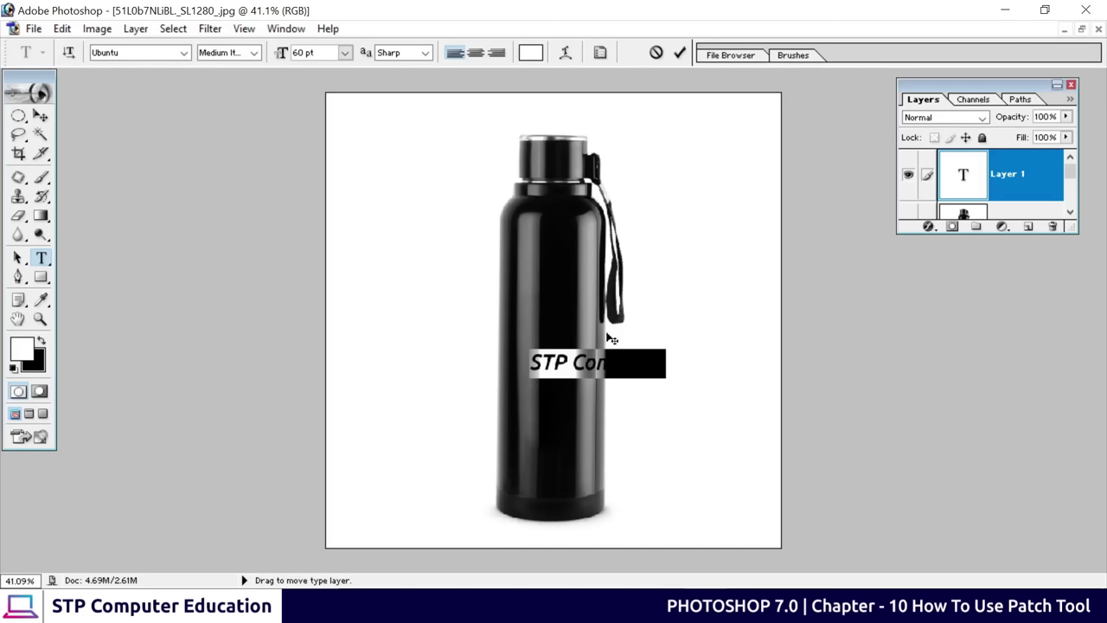
left_click(680, 53)
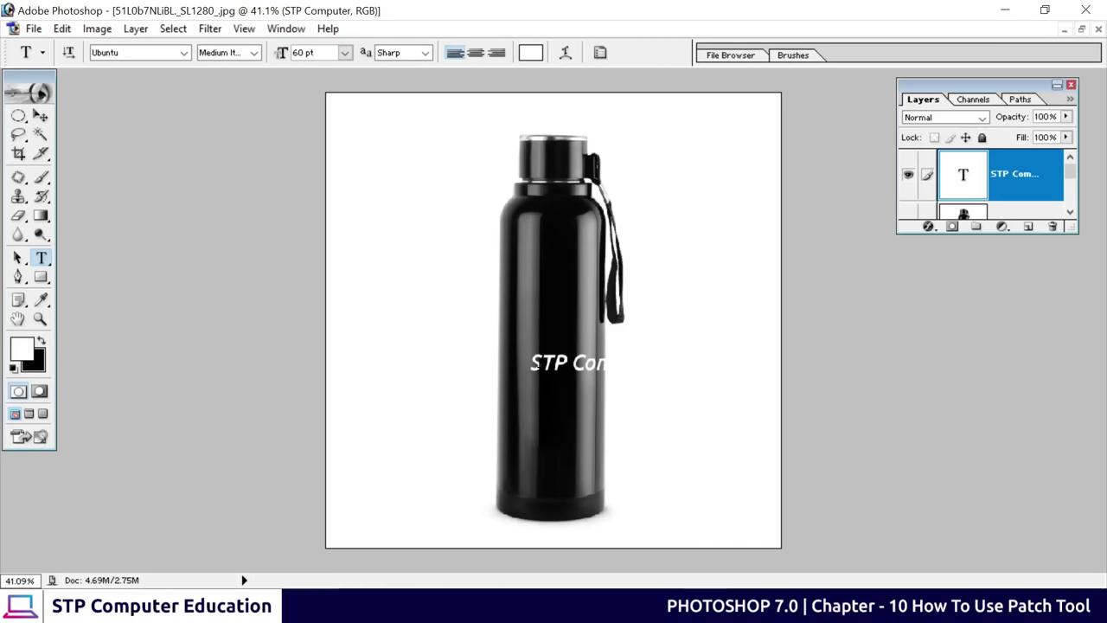
Reposition the STP Computer text on the bottle and start Free Transform
left_click(40, 135)
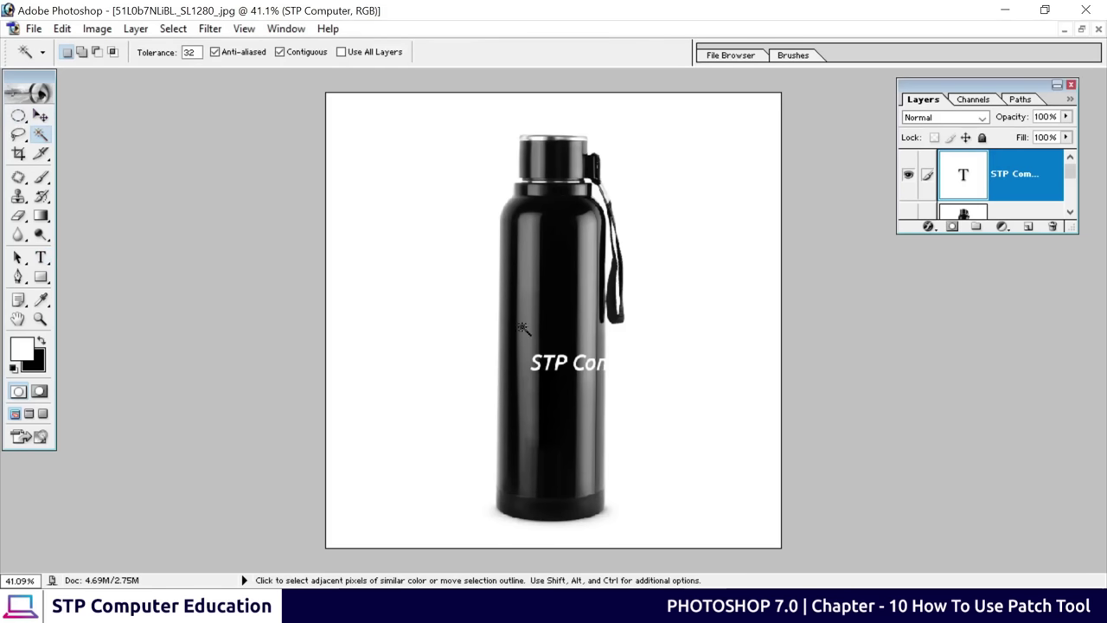
left_click(40, 115)
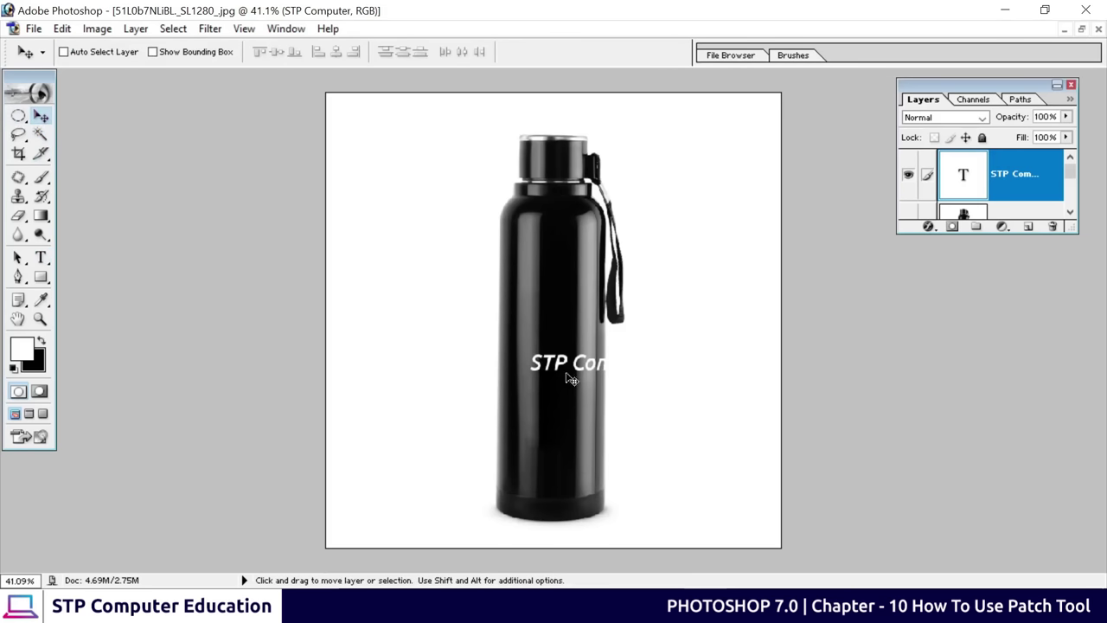
left_click_drag(551, 363, 526, 359)
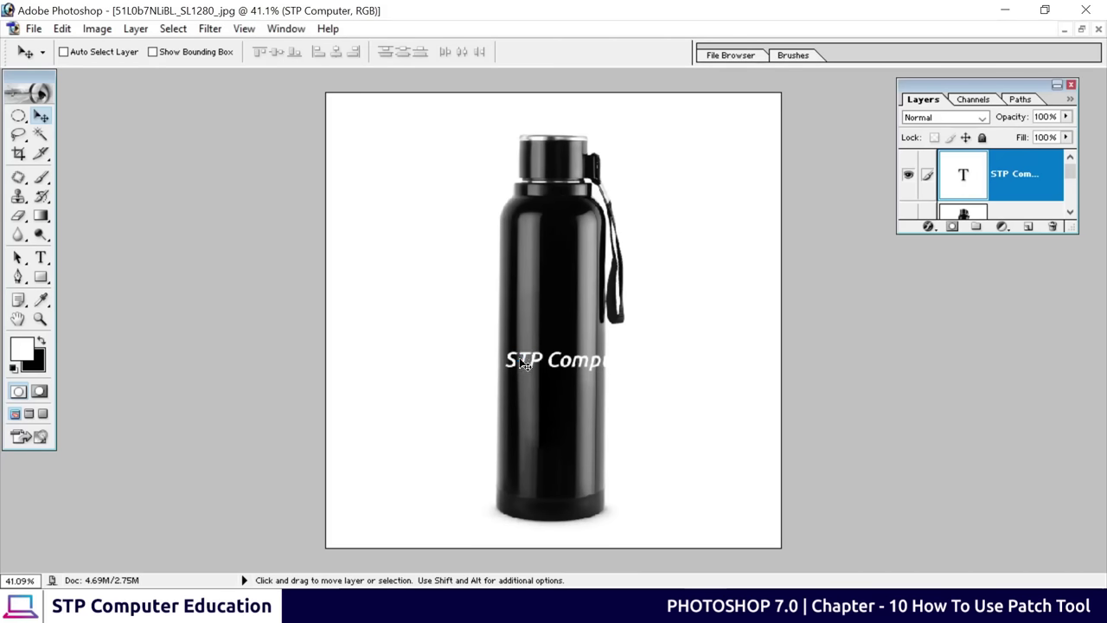
key("ctrl+t")
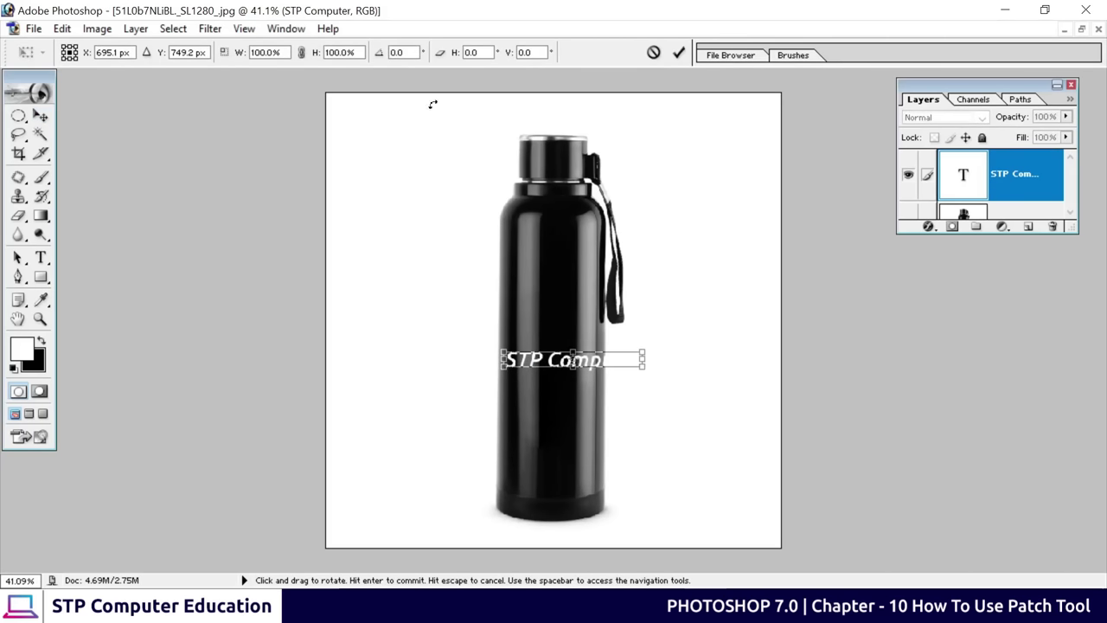
Rotate the STP Computer text to -90° and move it left on the bottle
left_click(400, 53)
type("90")
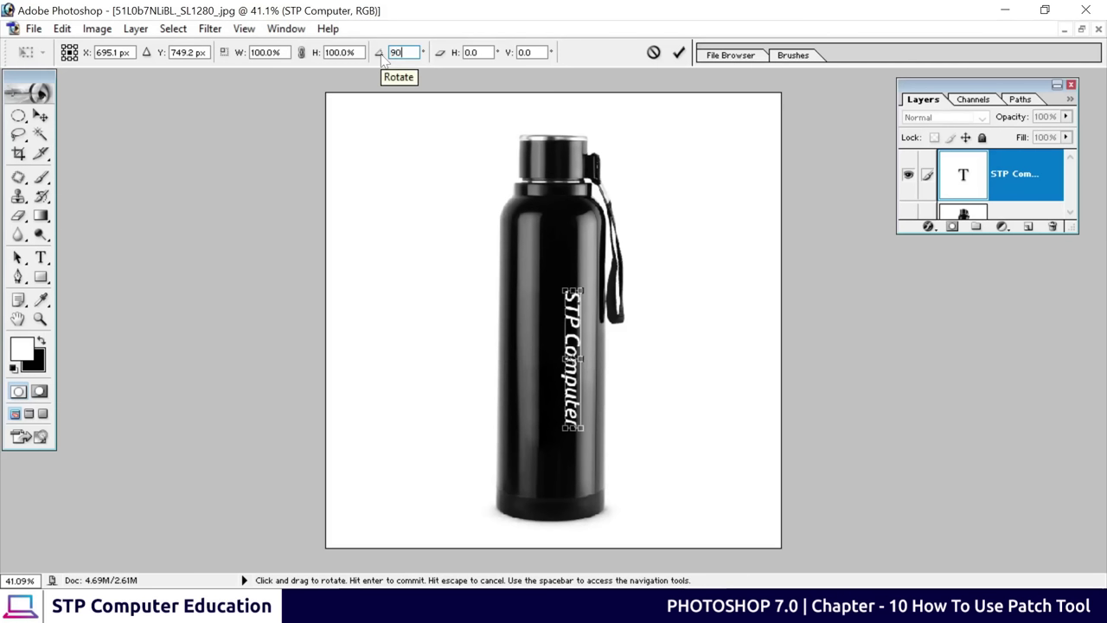
key("BackSpace")
key("BackSpace")
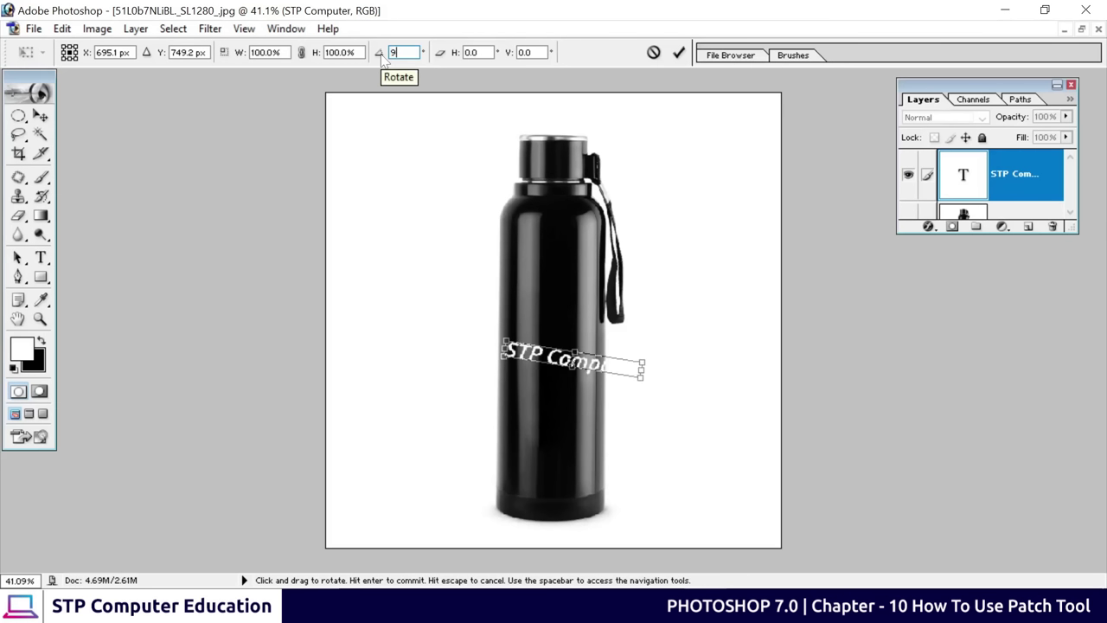
type("180")
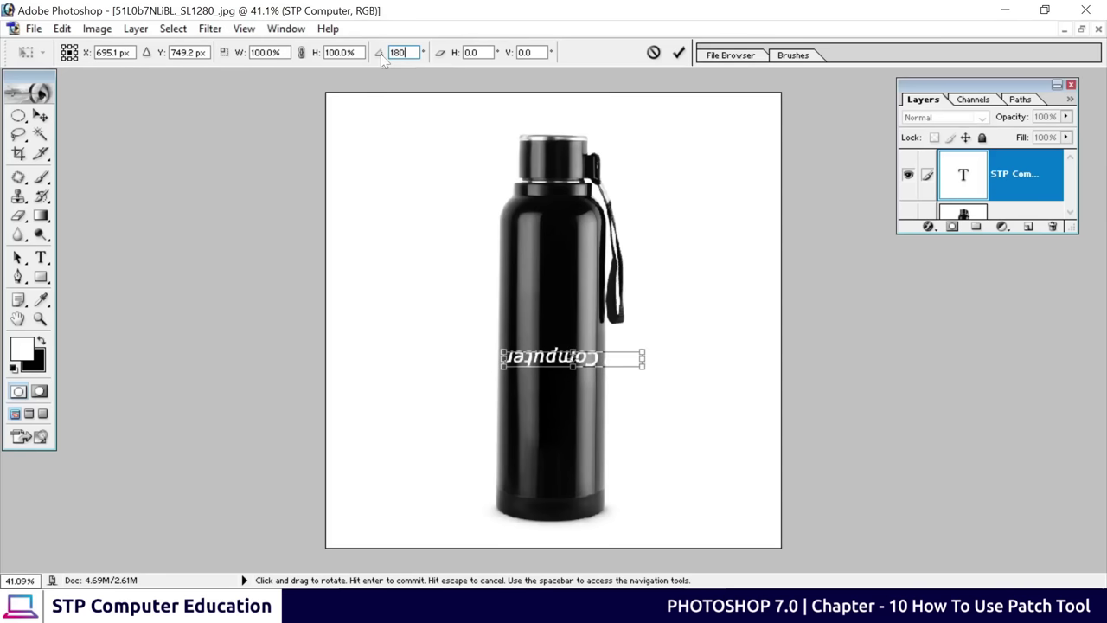
key("BackSpace")
key("BackSpace")
key("BackSpace")
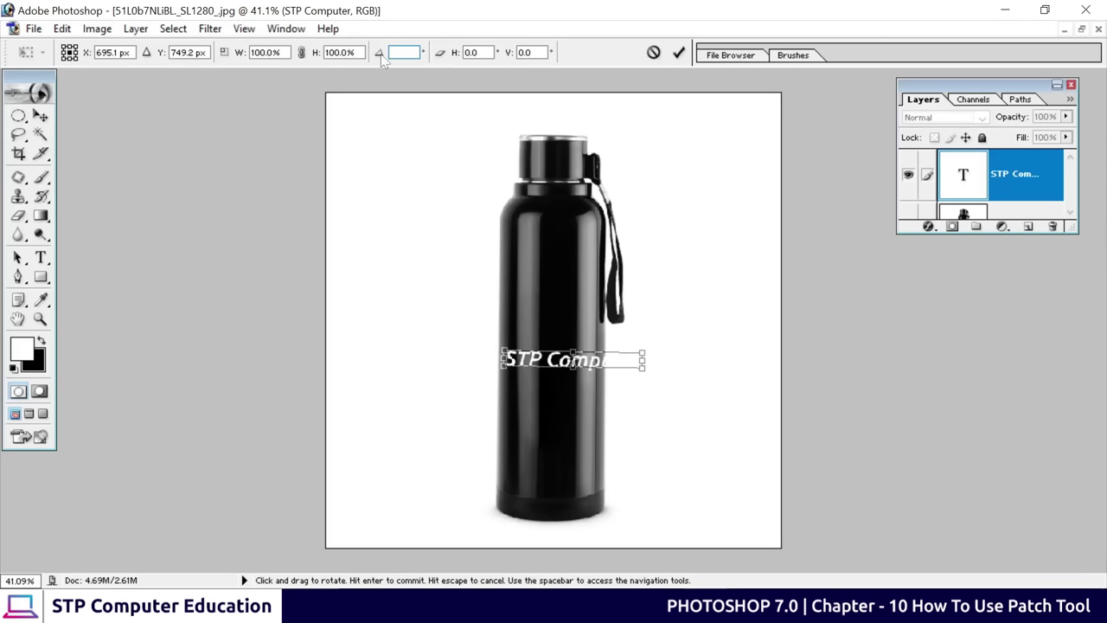
left_click(670, 339)
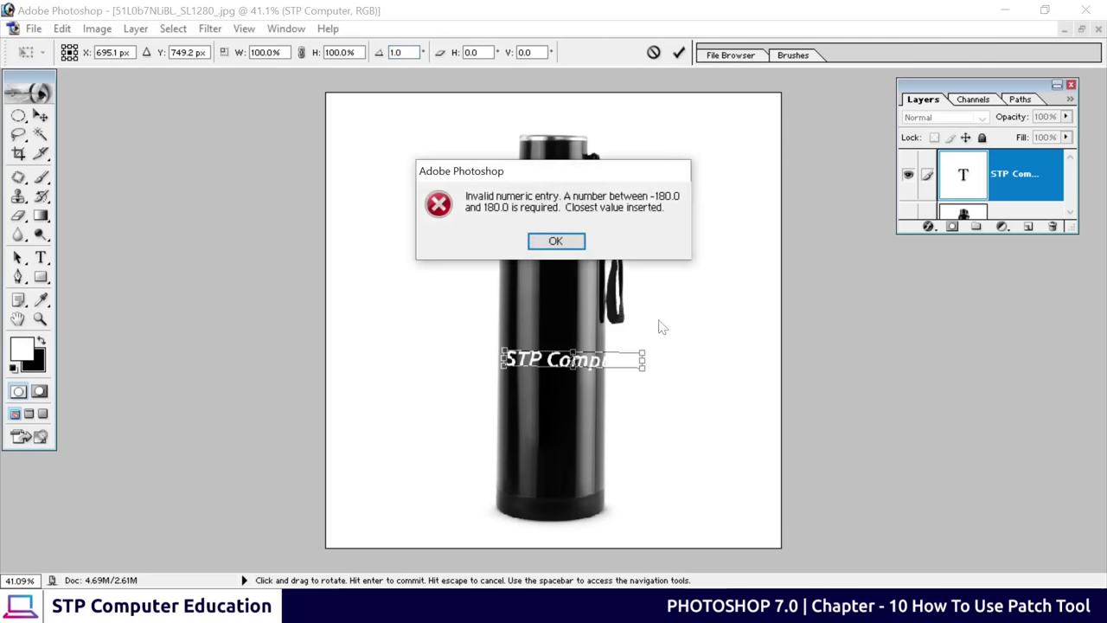
left_click(555, 240)
left_click_drag(650, 346, 560, 277)
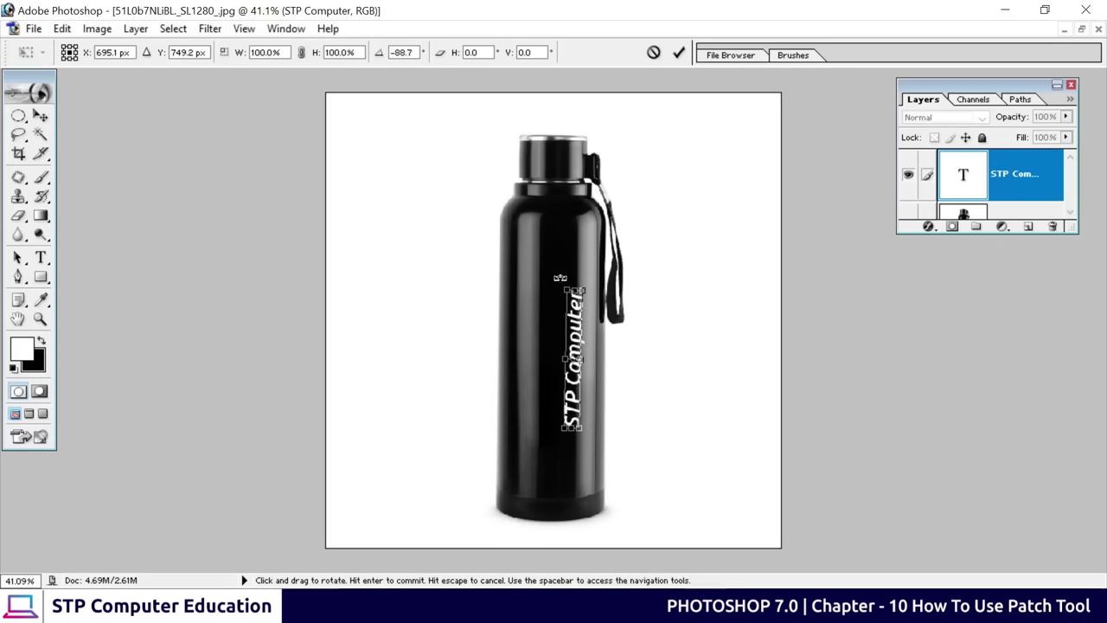
left_click(389, 54)
type("-90")
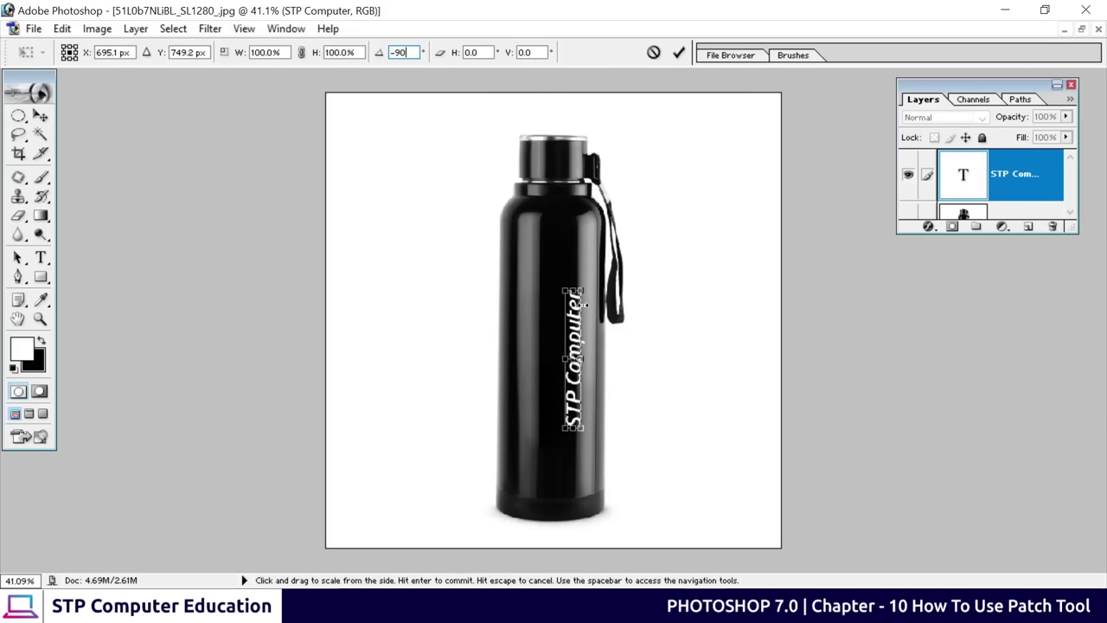
left_click(680, 54)
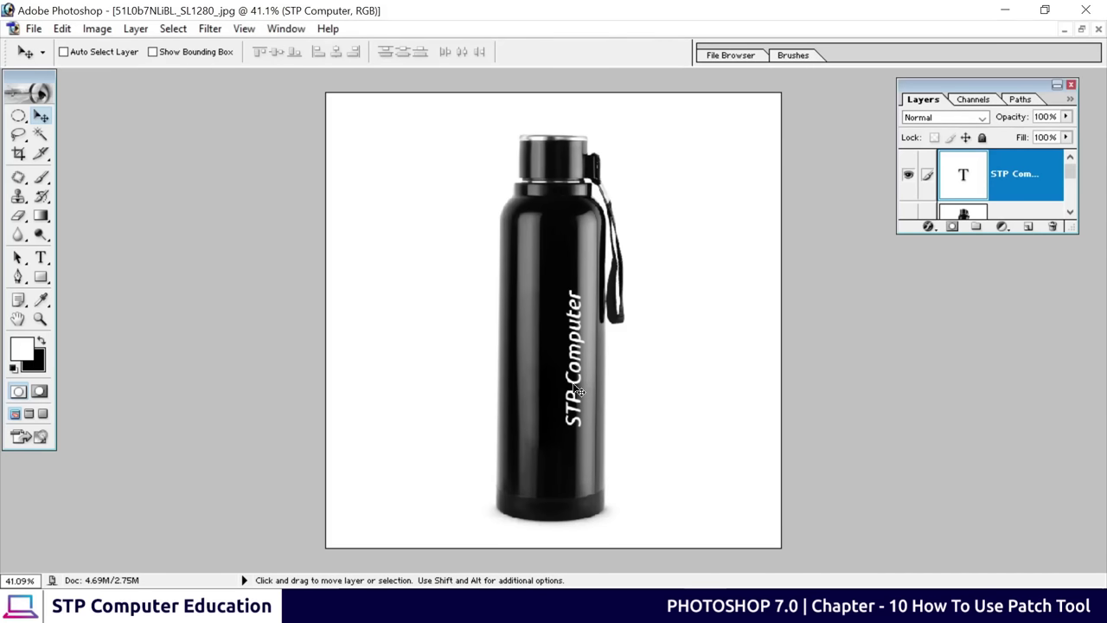
left_click_drag(580, 392, 559, 396)
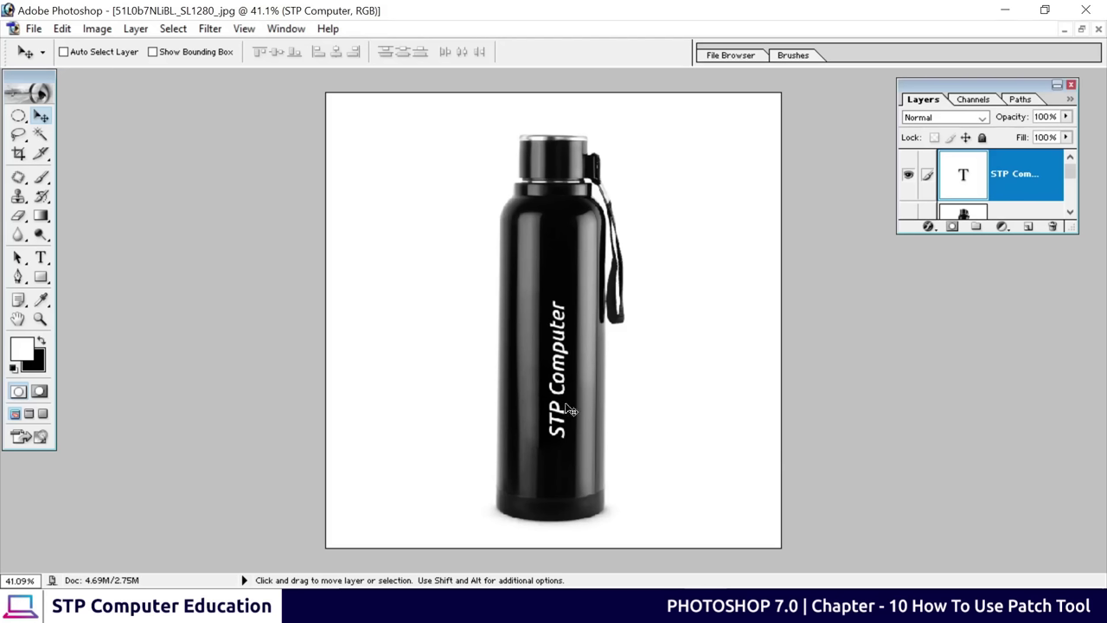
Enlarge the text to about 114% and slide it up along the bottle body
key("ctrl+t")
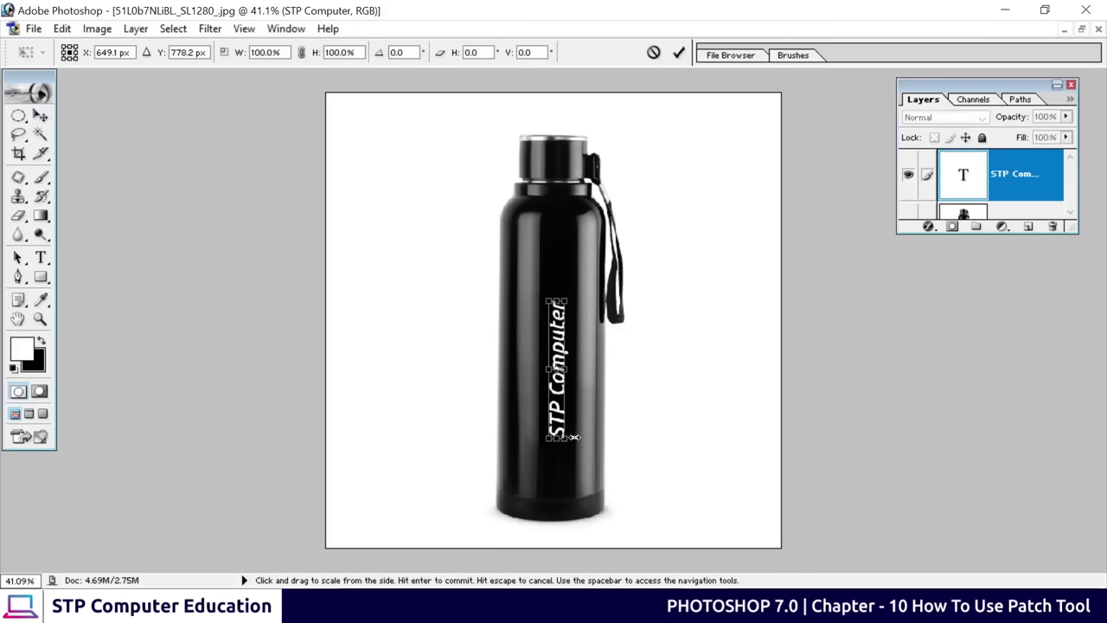
left_click_drag(570, 443, 576, 462)
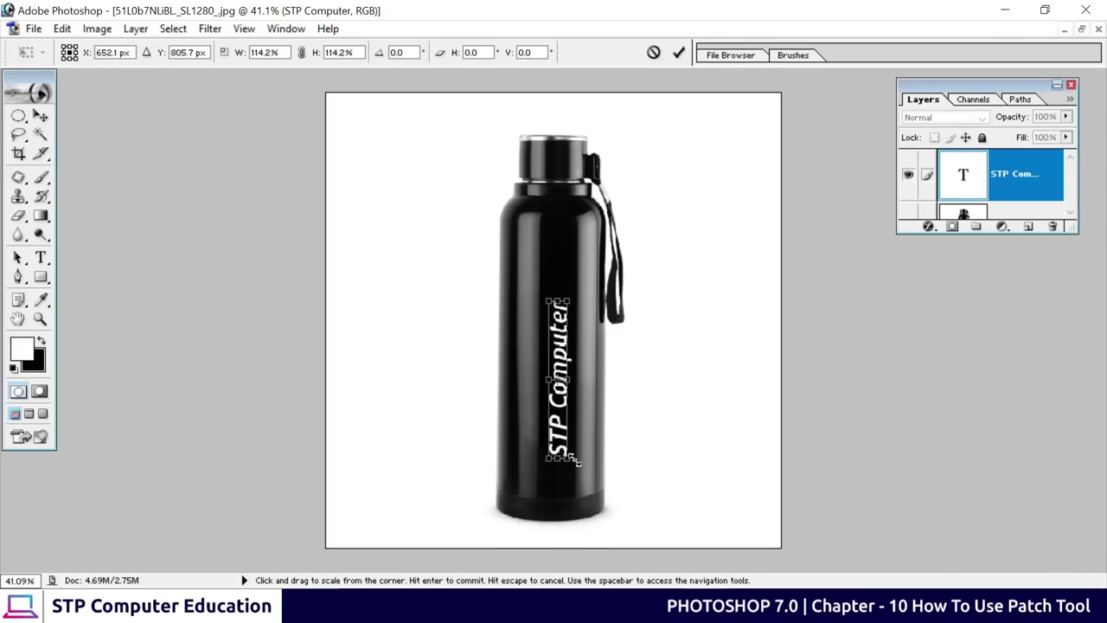
left_click(678, 51)
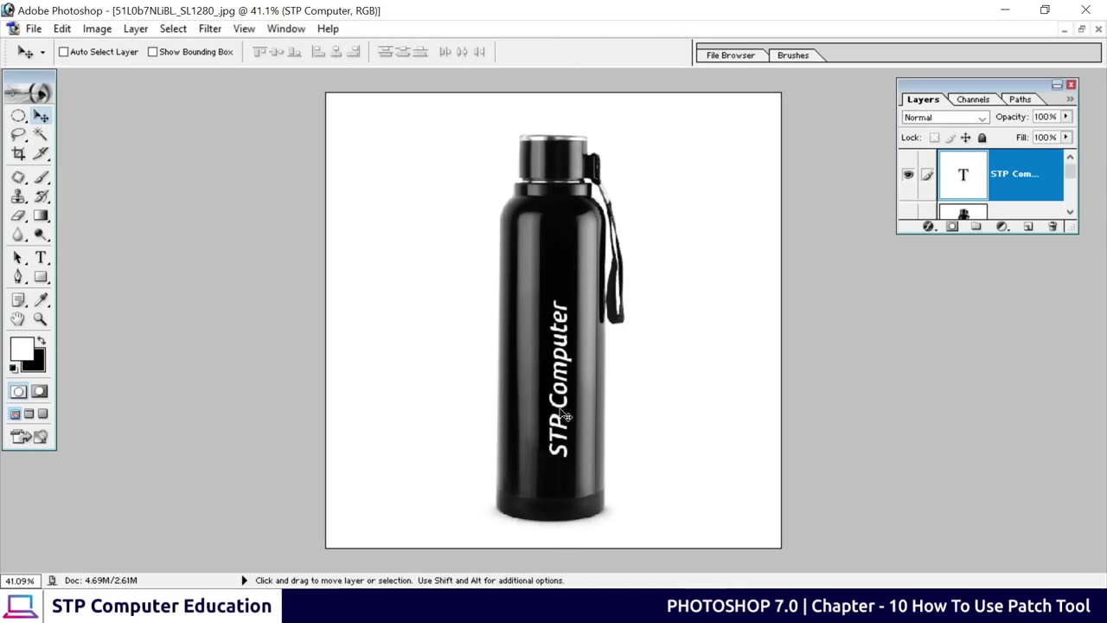
left_click_drag(563, 408, 558, 398)
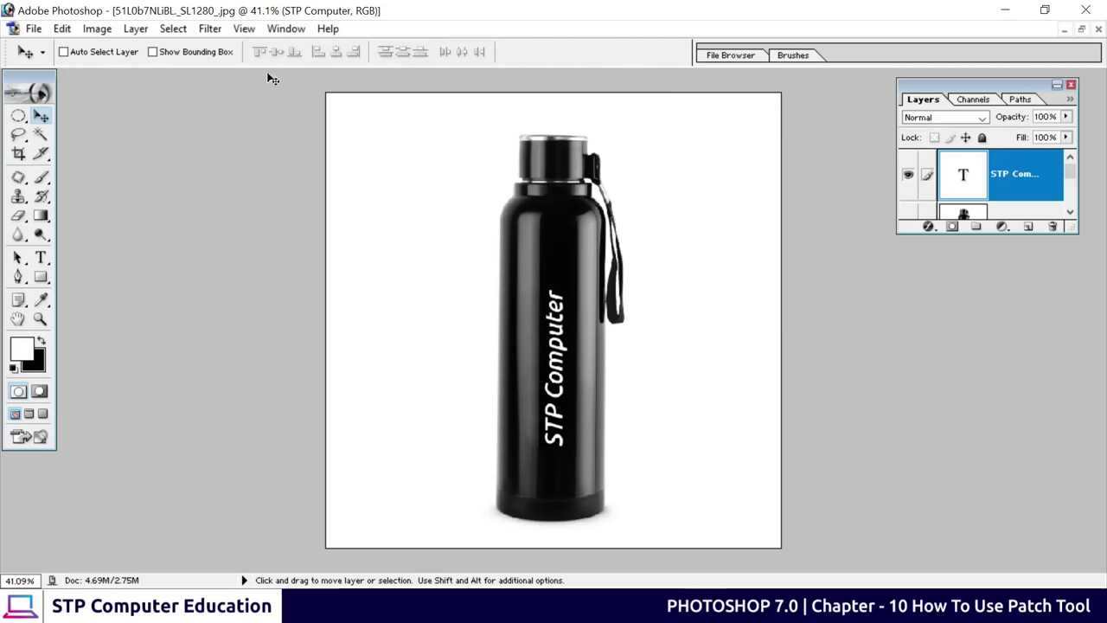
left_click(34, 28)
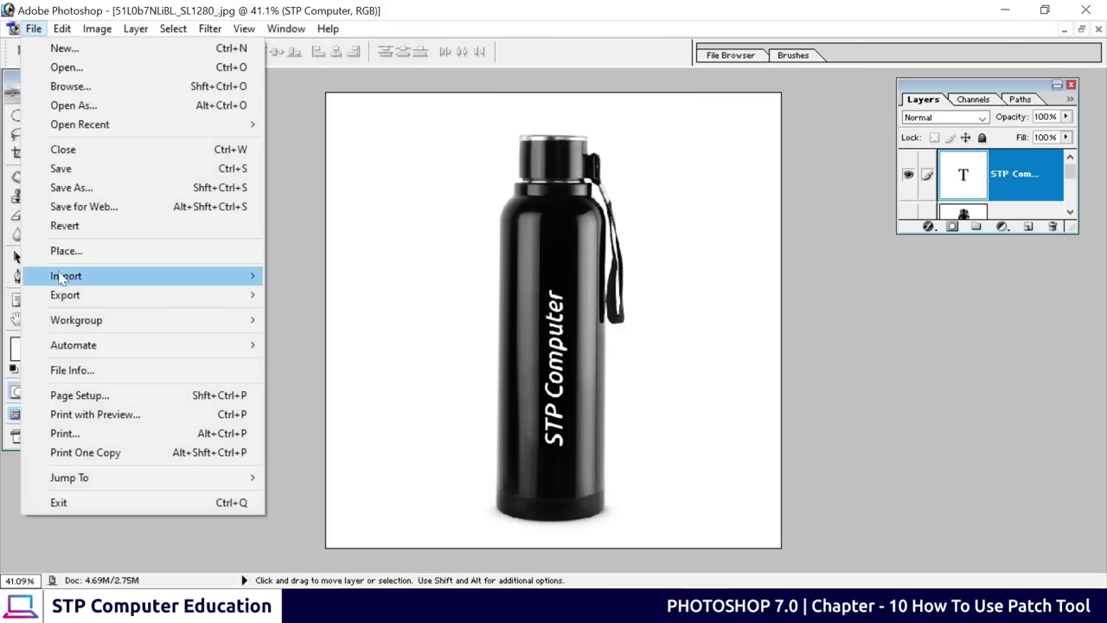
Save a JPEG copy named 'bottel' in Downloads, accepting the default JPEG options
left_click(86, 190)
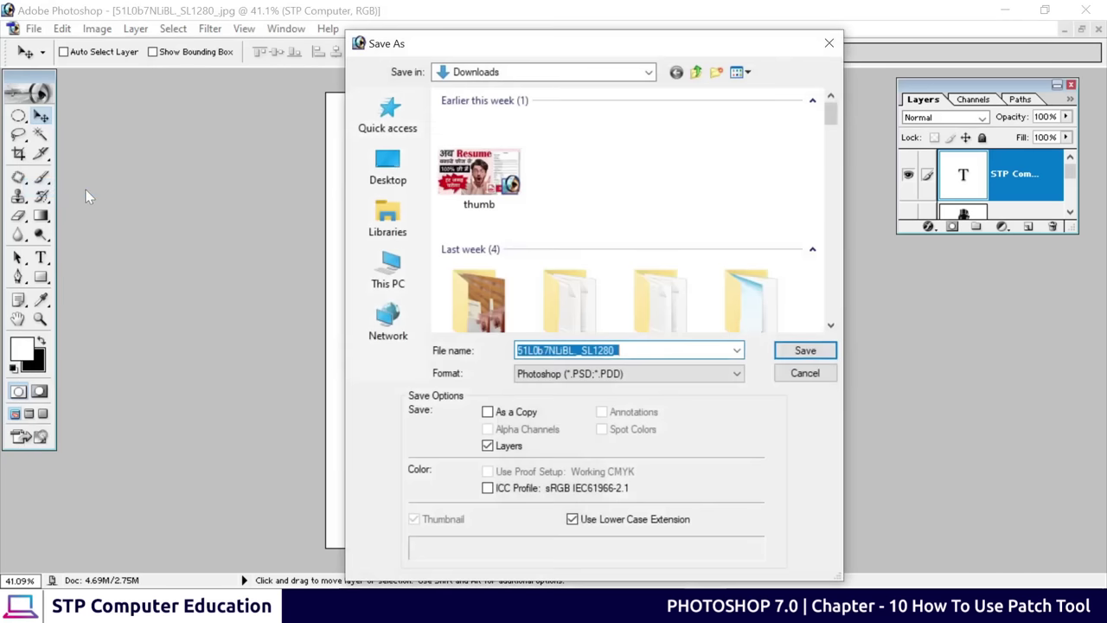
left_click(572, 376)
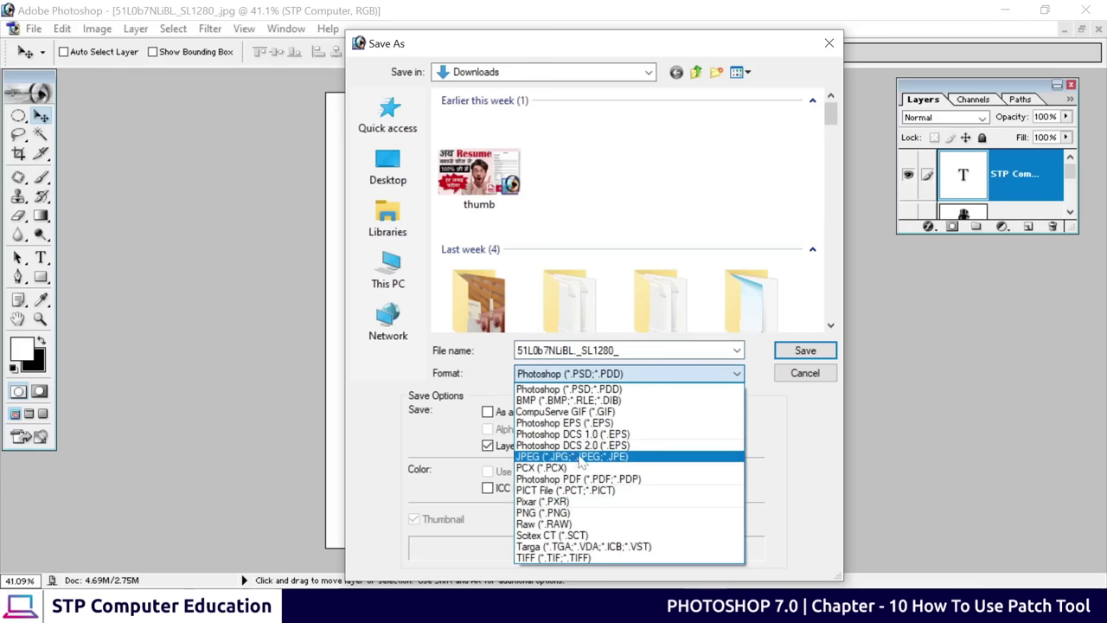
left_click(576, 458)
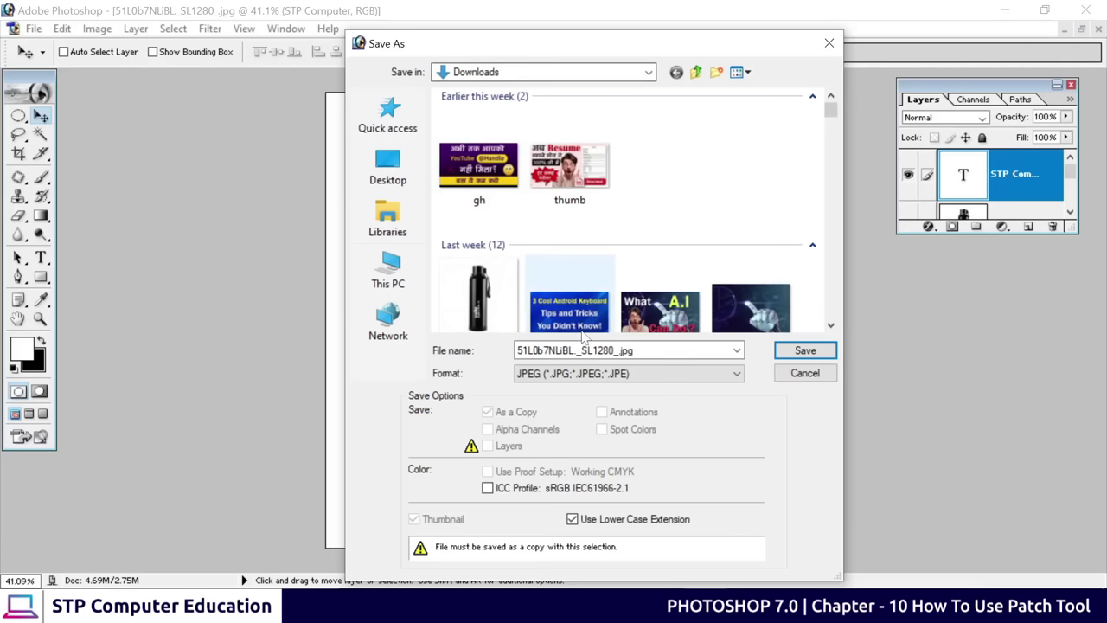
double_click(576, 350)
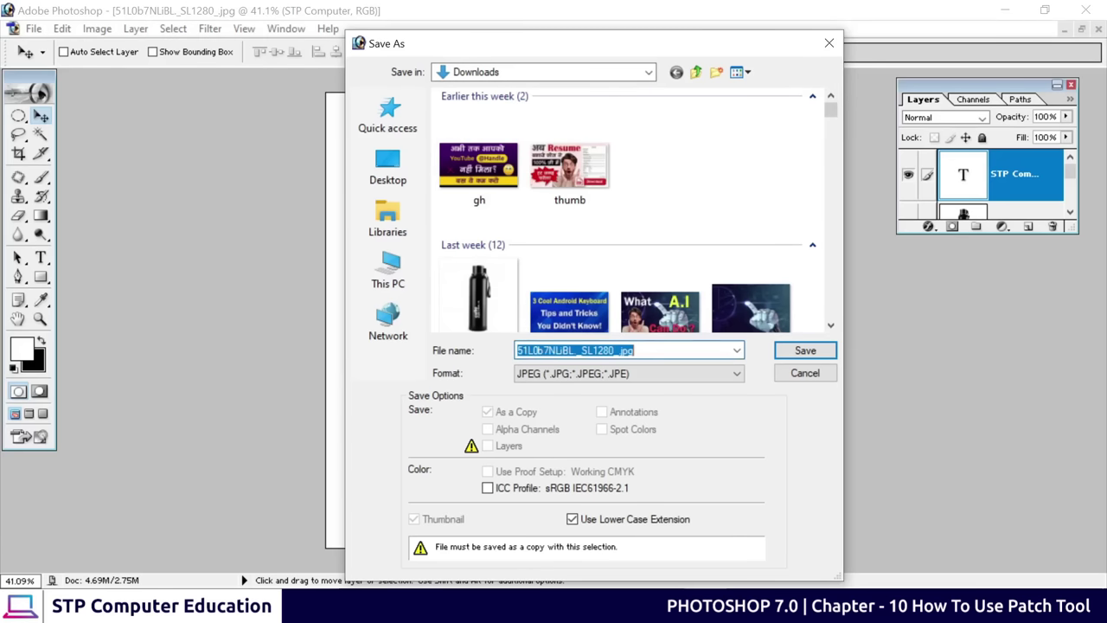
type("bottel")
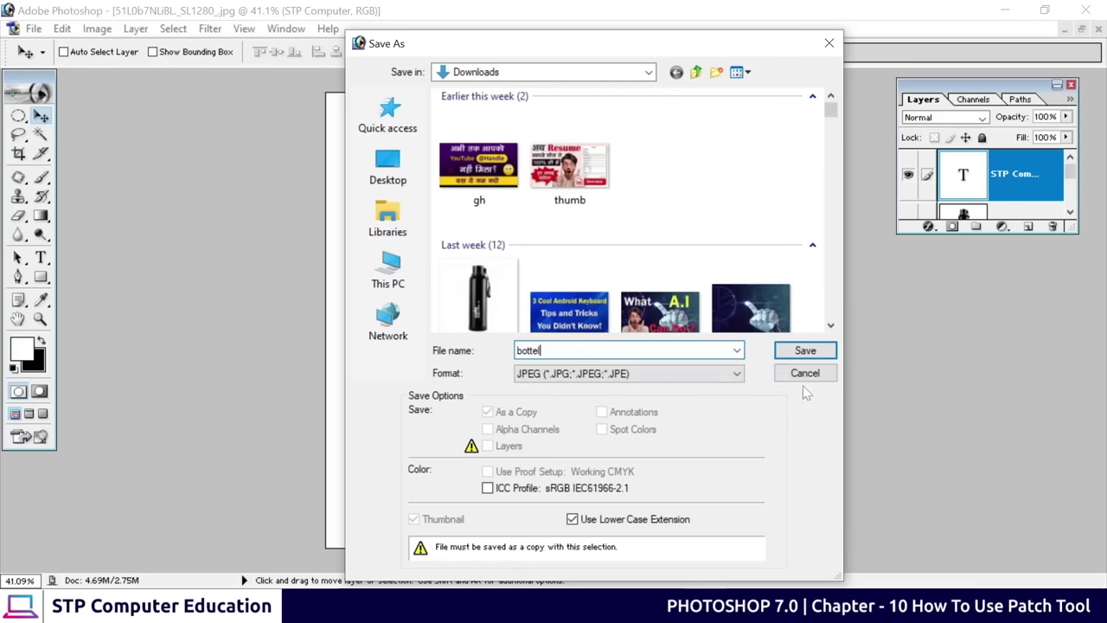
left_click(803, 350)
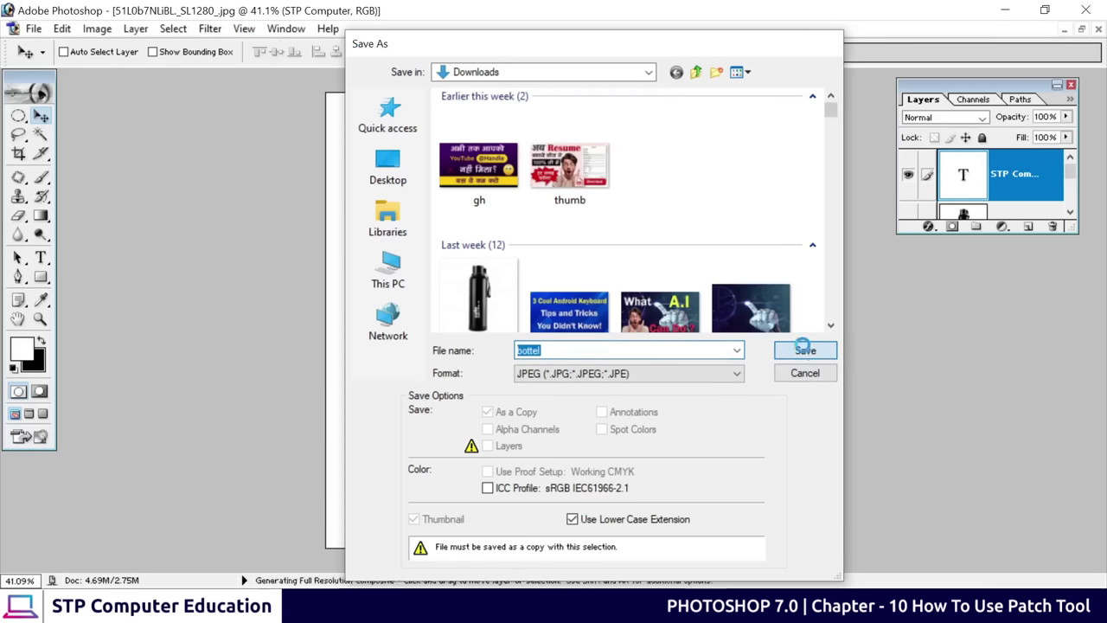
left_click(788, 247)
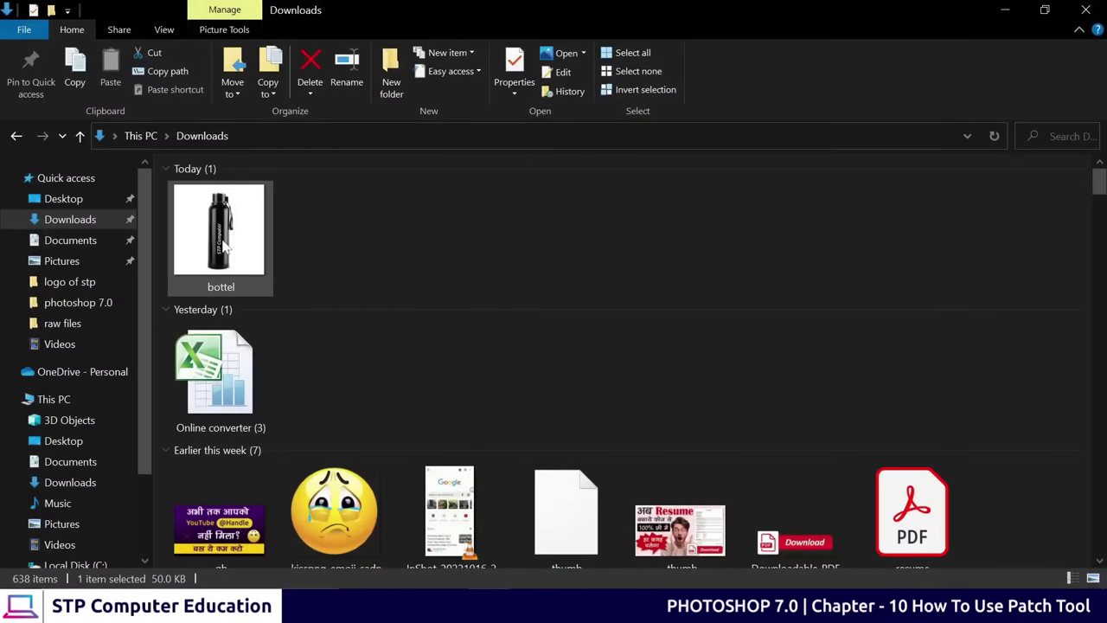
Open bottel.jpg in Photos and zoom in and back out on the vertical STP Computer text
double_click(223, 243)
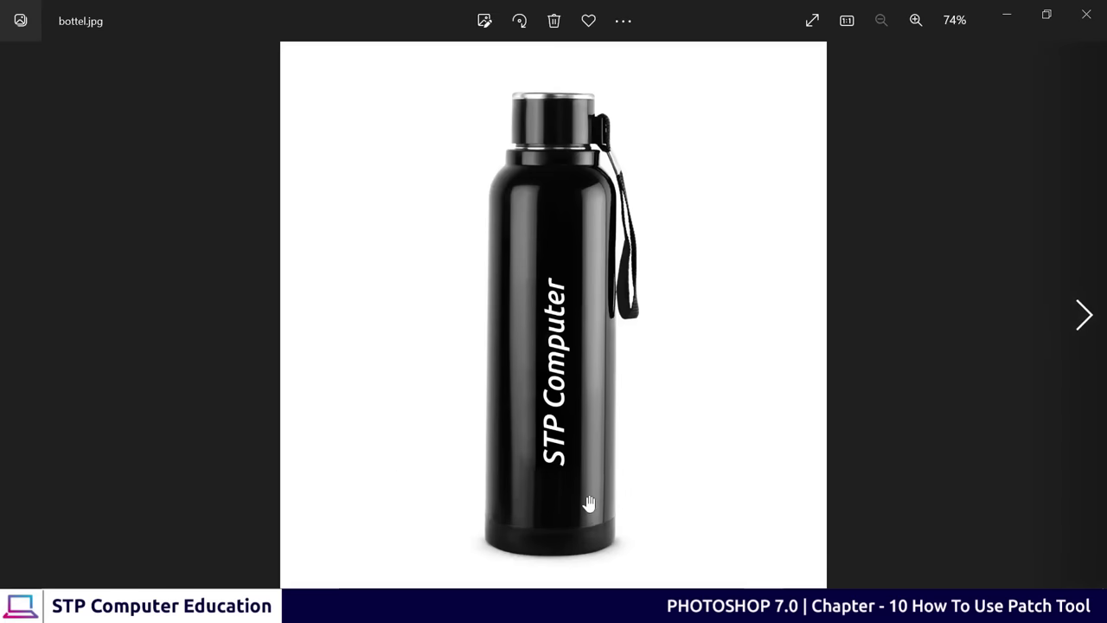
scroll(588, 503, "up", 3)
scroll(556, 363, "down", 1)
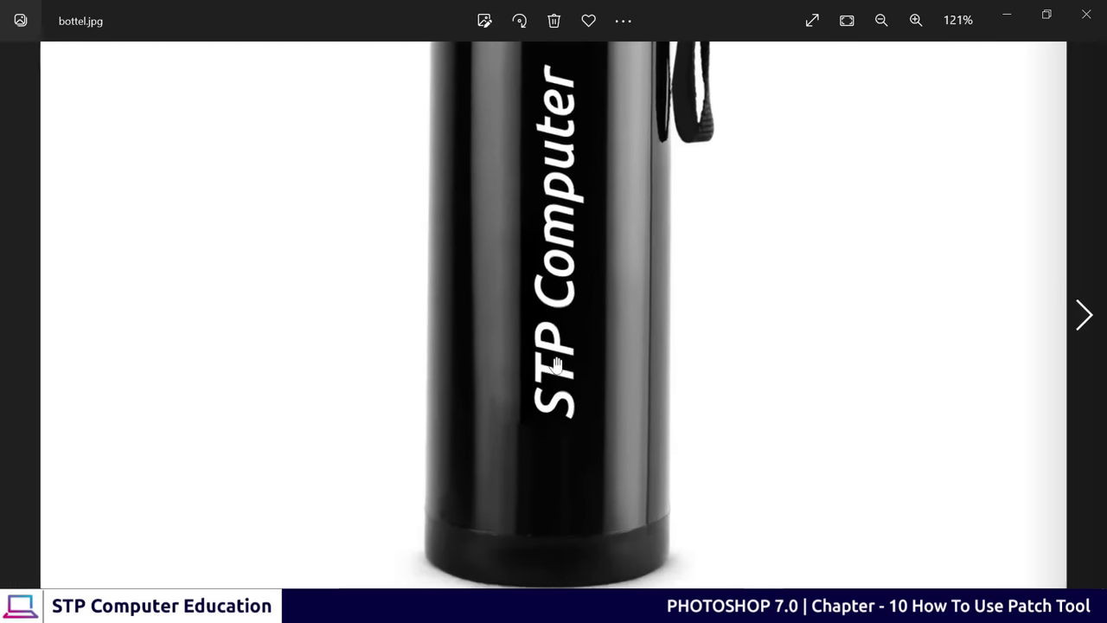
scroll(556, 363, "down", 2)
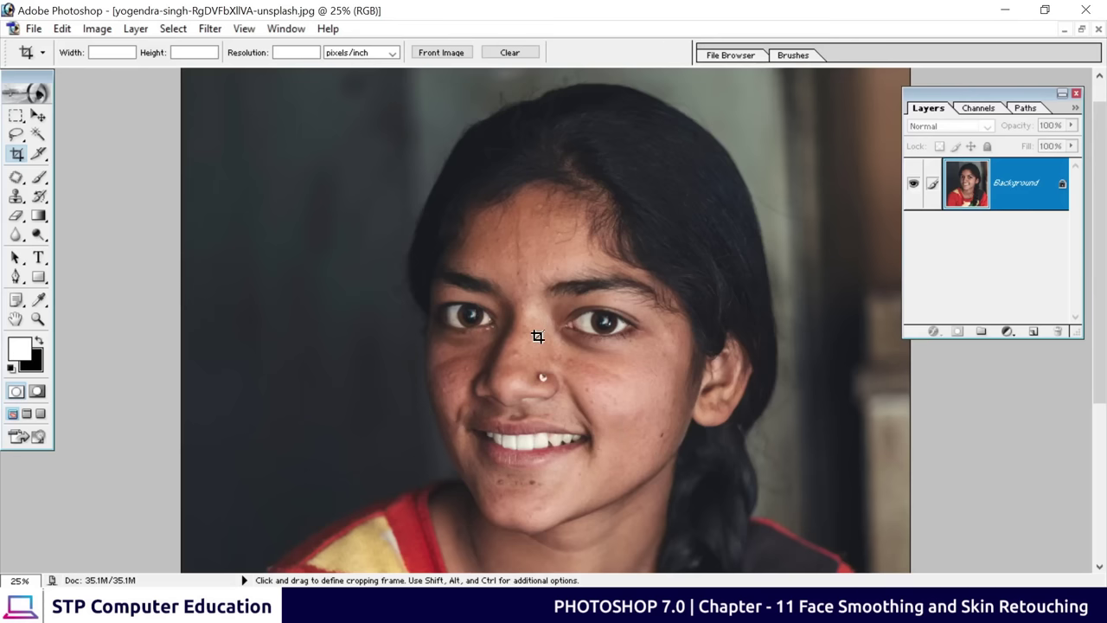
key("ctrl+plus")
key("ctrl+plus")
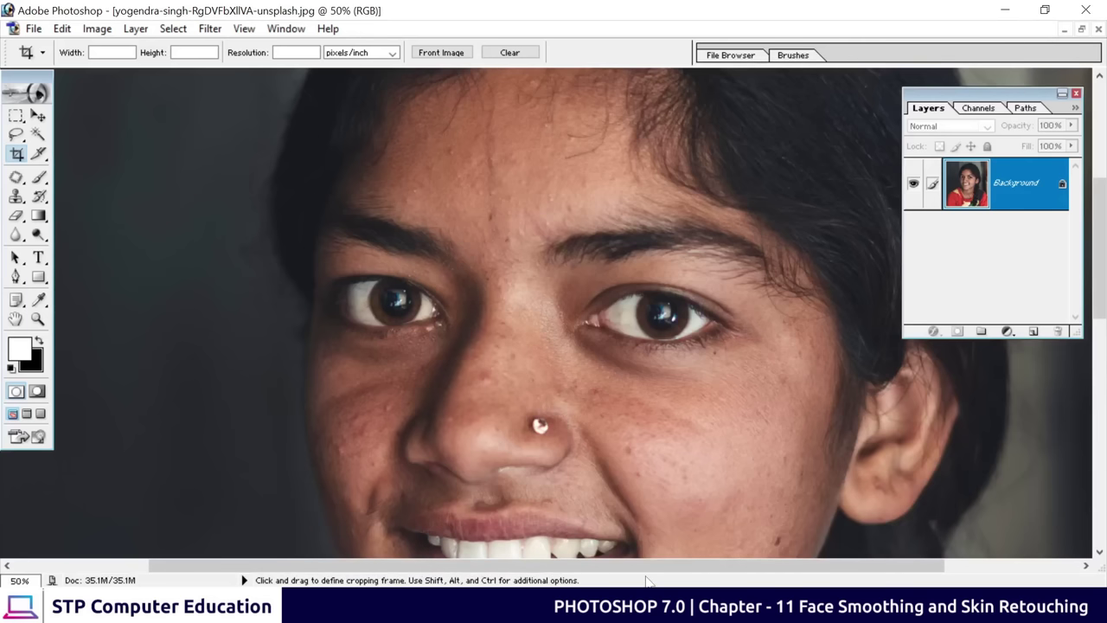
left_click_drag(484, 346, 506, 247)
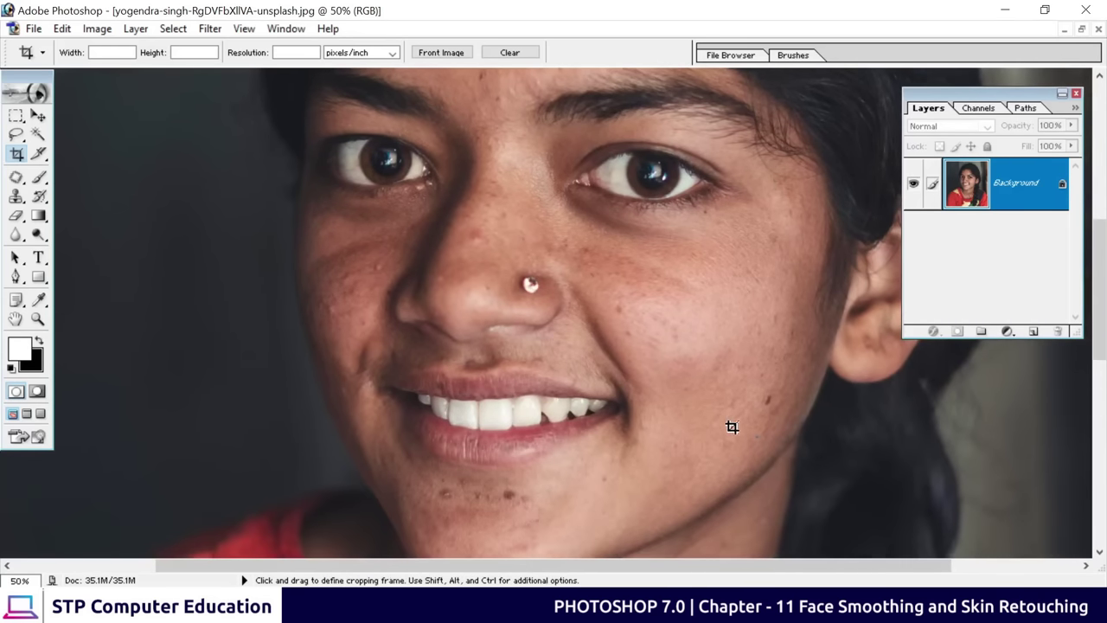
key("space")
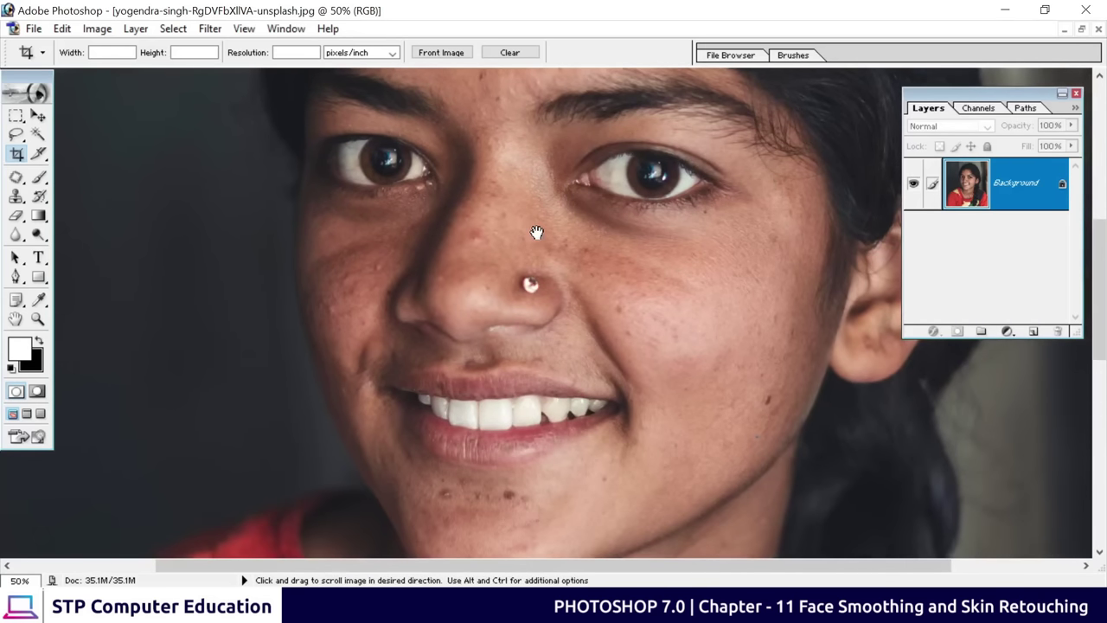
left_click_drag(536, 232, 511, 233)
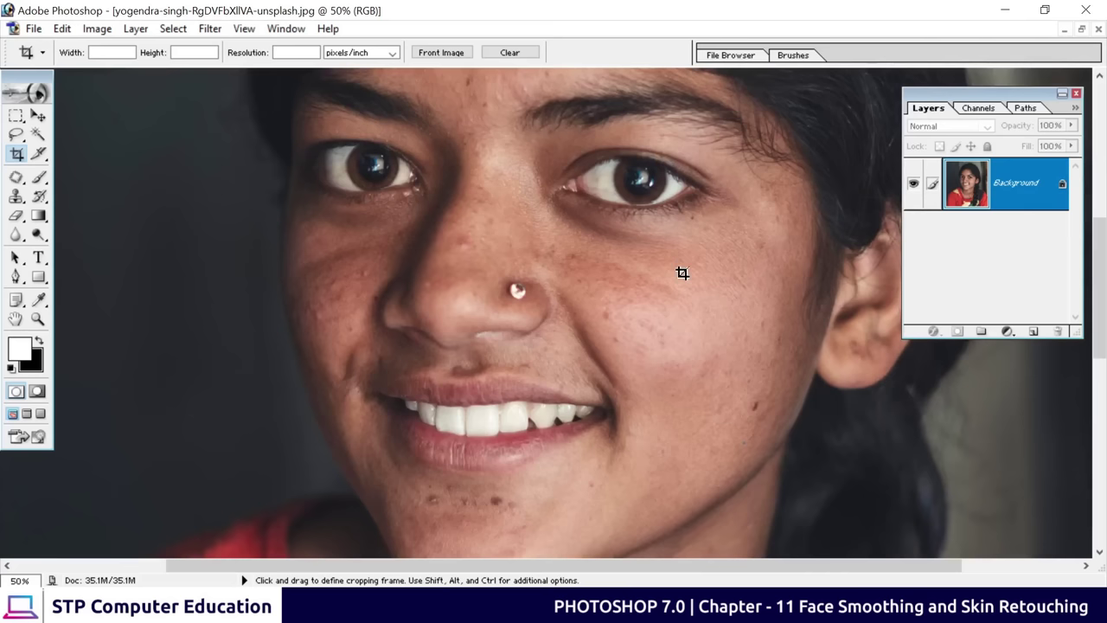
key("space")
left_click_drag(519, 277, 519, 306)
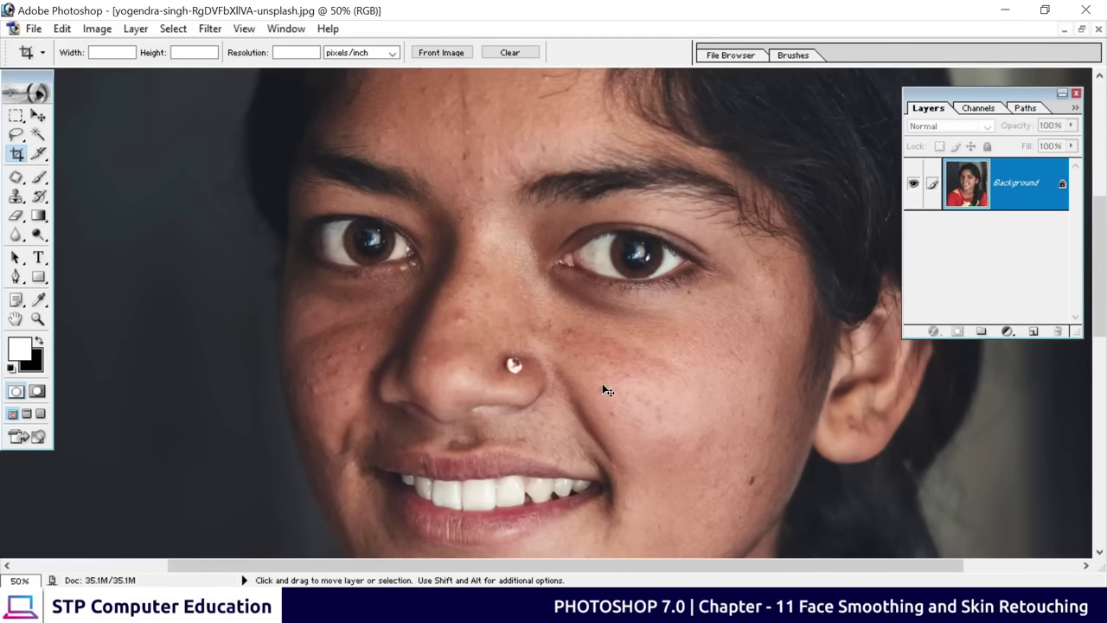
key("ctrl+minus")
key("ctrl+minus")
key("ctrl+minus")
key("ctrl+minus")
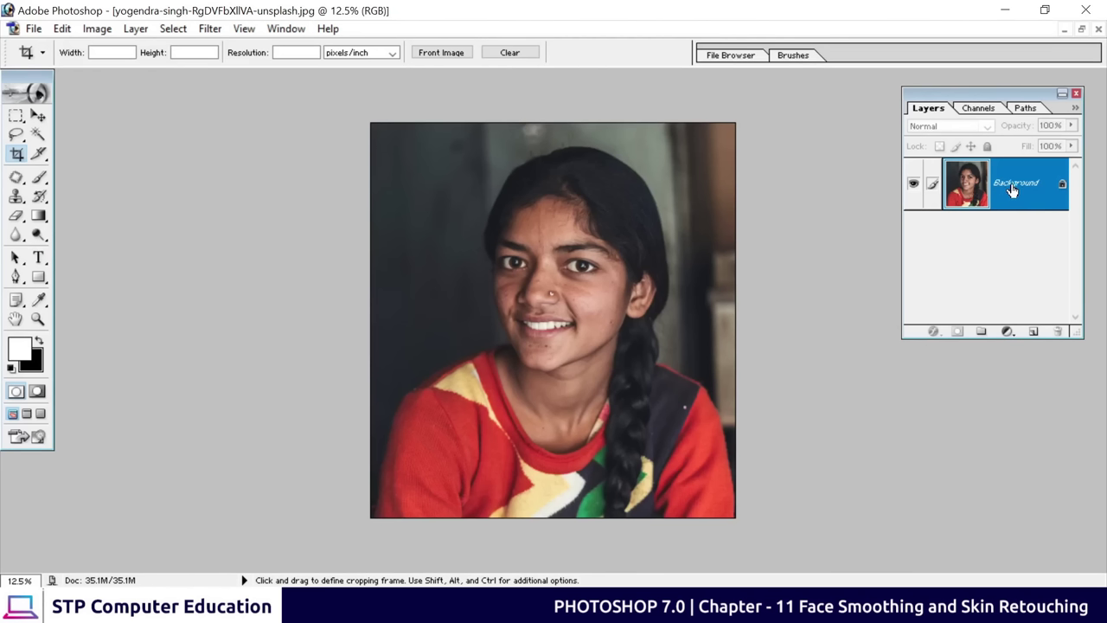
Duplicate the Background layer, nudge the copy with the Move tool and compare layer visibility
left_click_drag(1004, 195, 1034, 330)
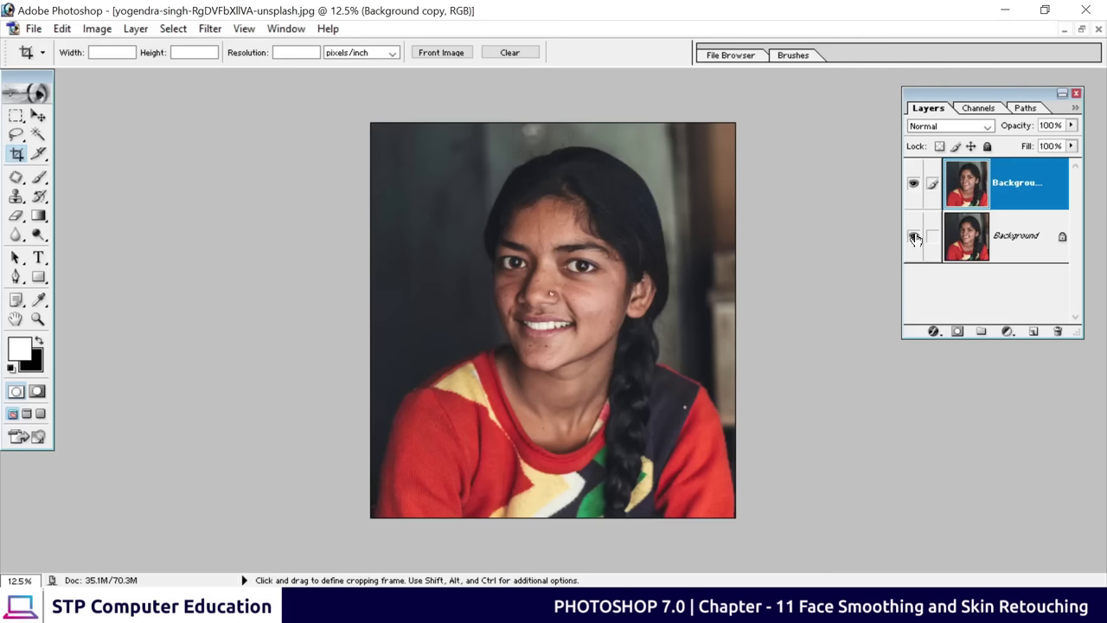
left_click(913, 185)
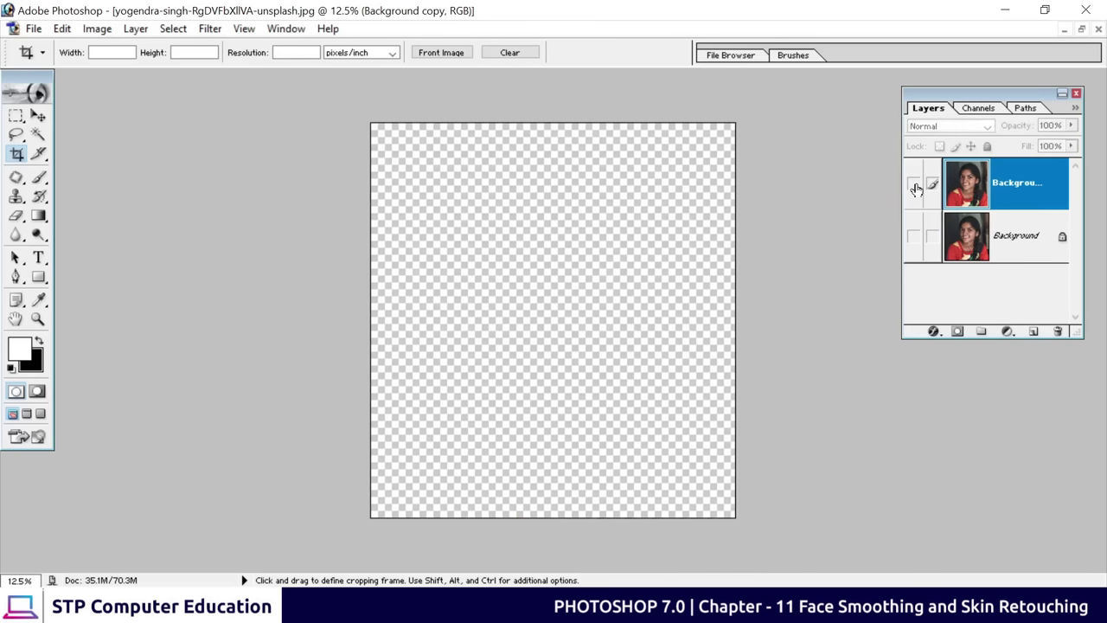
left_click(914, 185)
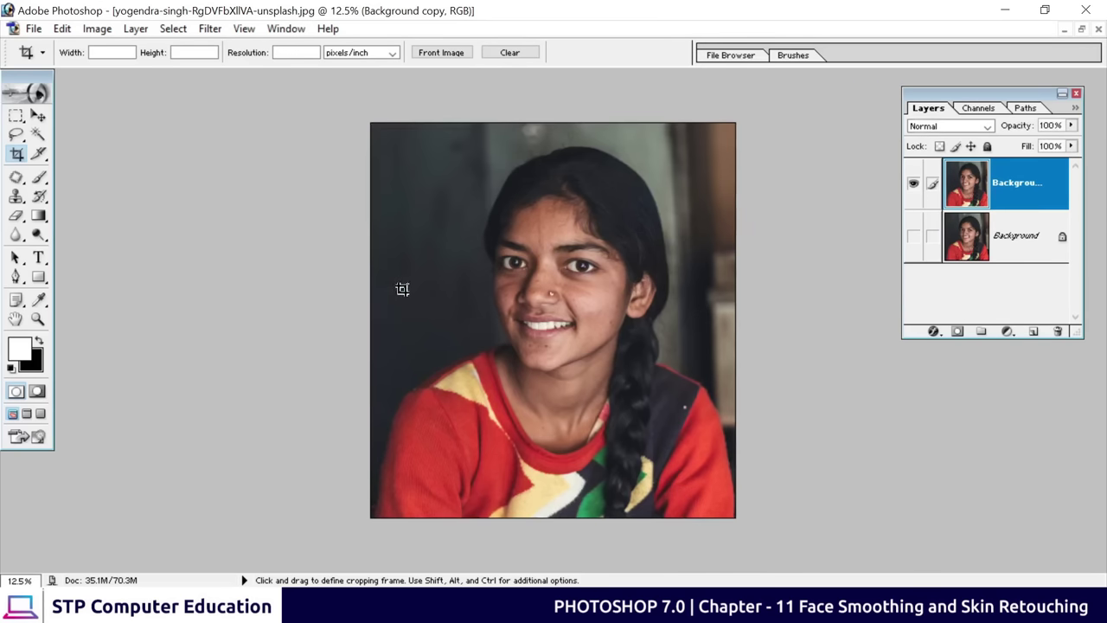
left_click(38, 115)
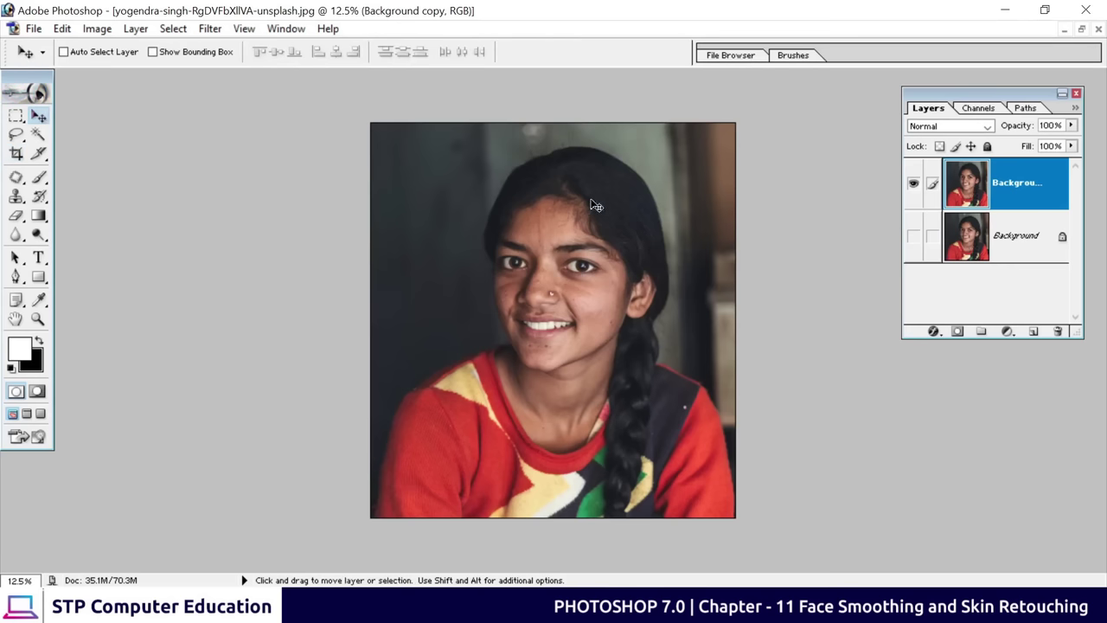
left_click_drag(590, 202, 569, 216)
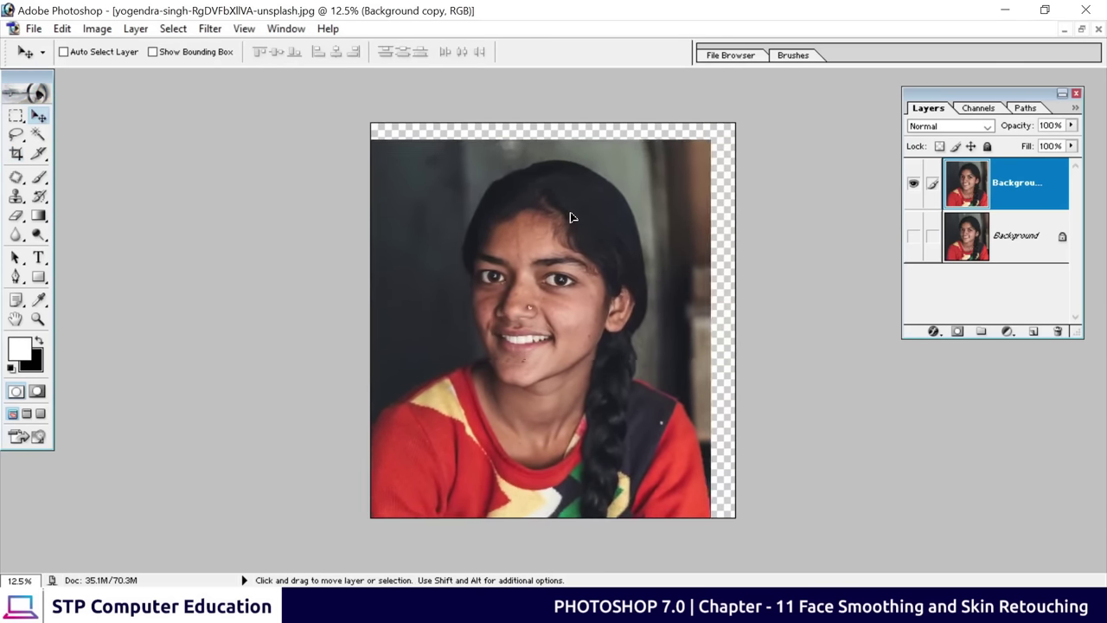
left_click(914, 236)
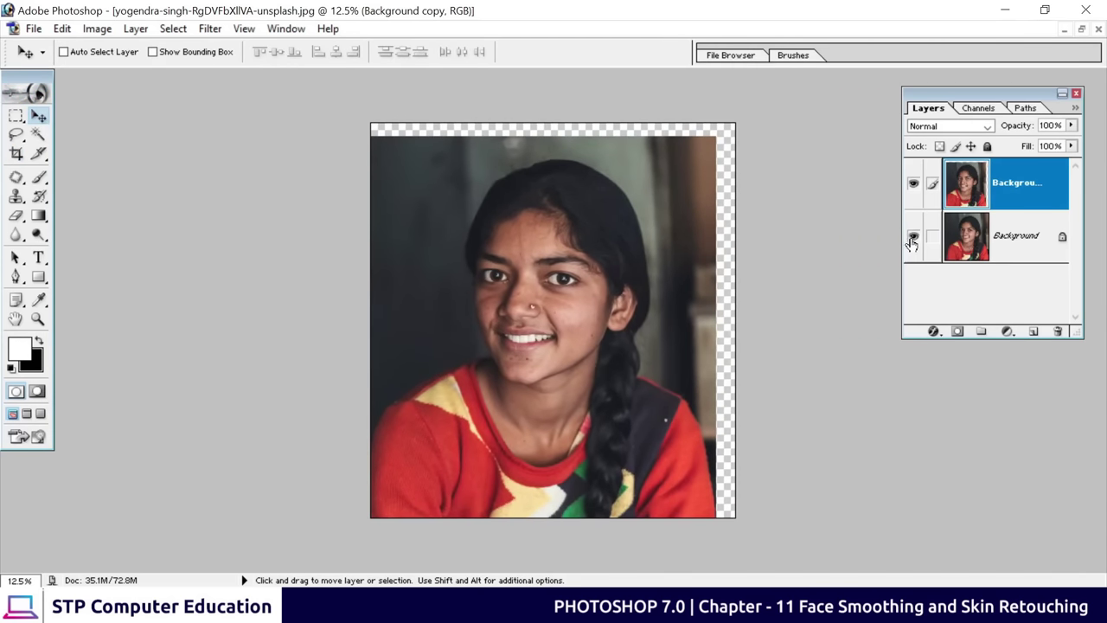
left_click(913, 184)
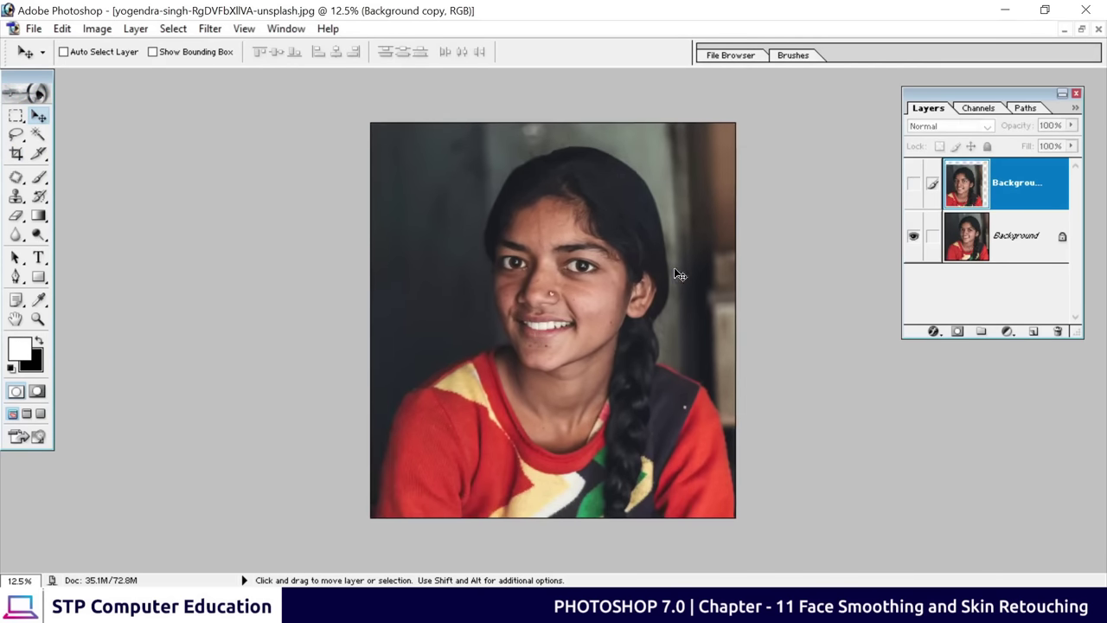
Confirm the Background is locked, realign the copy, then drag Background copy to the trash
left_click(964, 249)
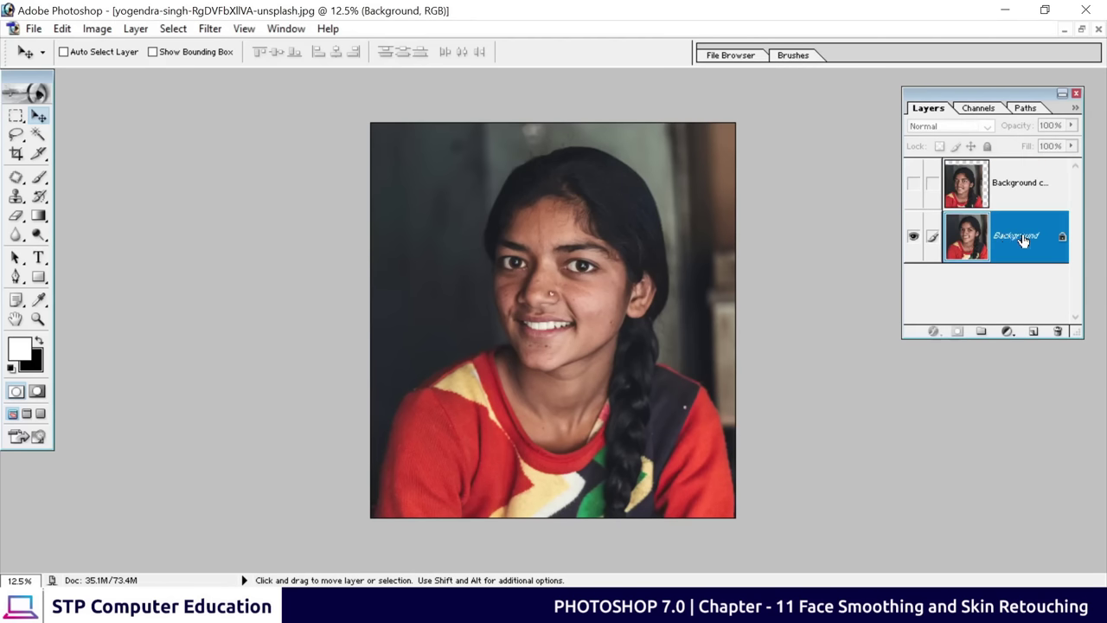
left_click(520, 244)
left_click(570, 242)
left_click(993, 197)
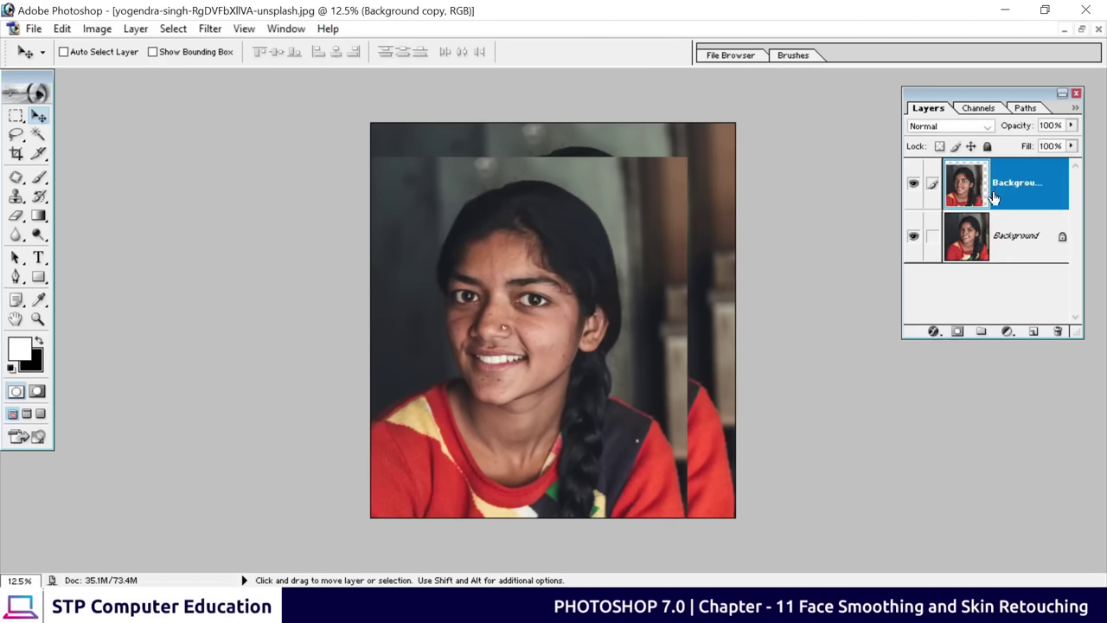
left_click(913, 235)
left_click_drag(551, 292, 594, 258)
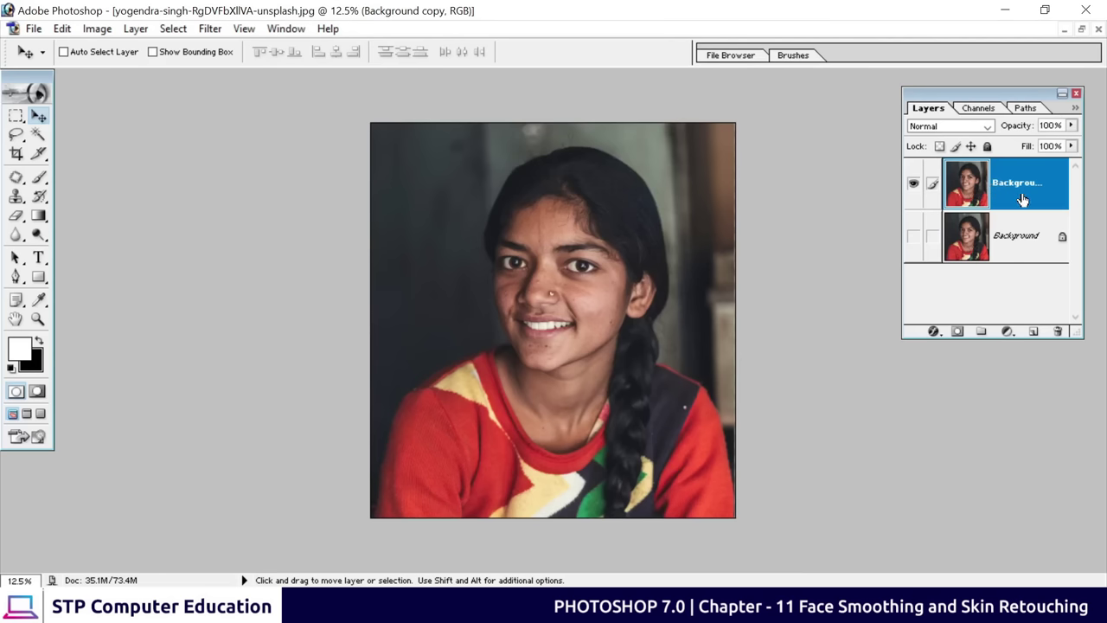
left_click_drag(1022, 200, 1060, 330)
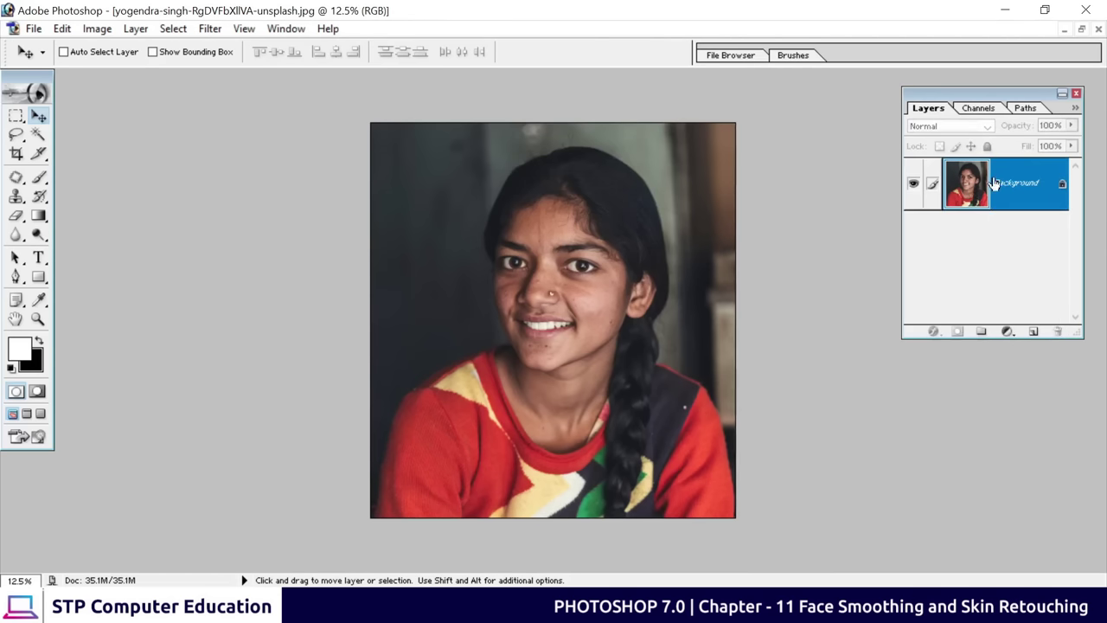
left_click_drag(976, 173, 1060, 333)
Duplicate the photo as Layer 1 and untick Lock Position so it can move
key("ctrl+j")
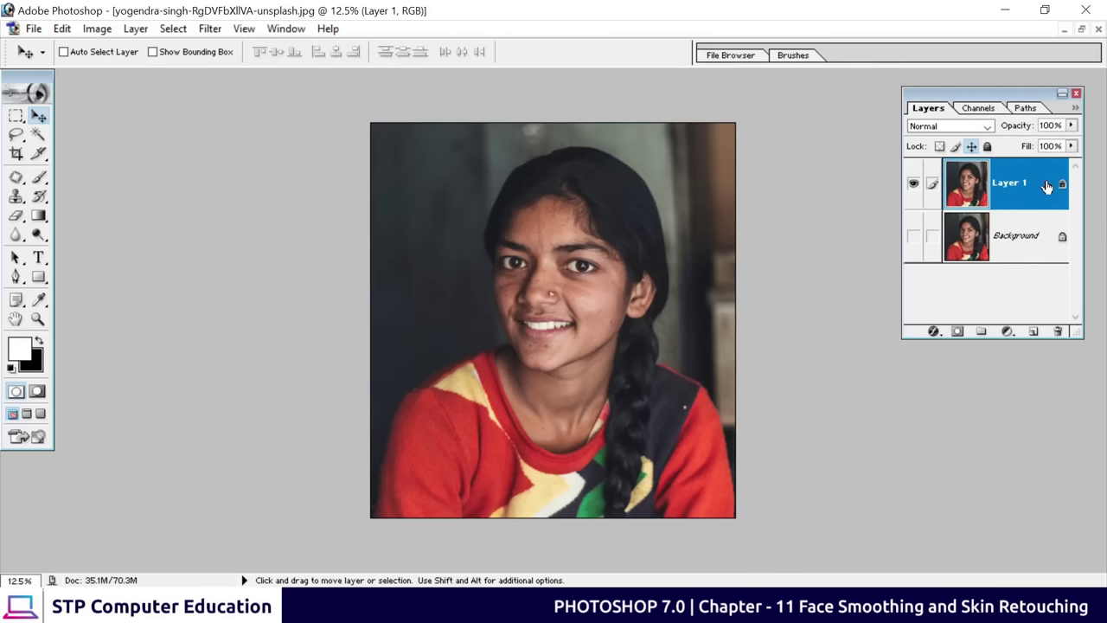
left_click(522, 315)
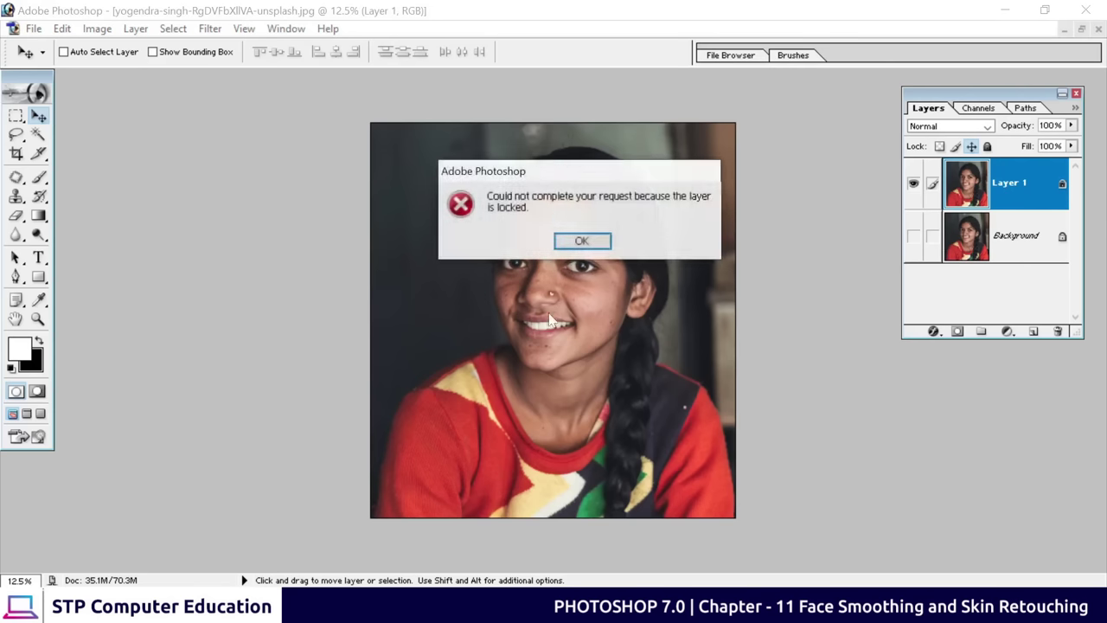
key("Return")
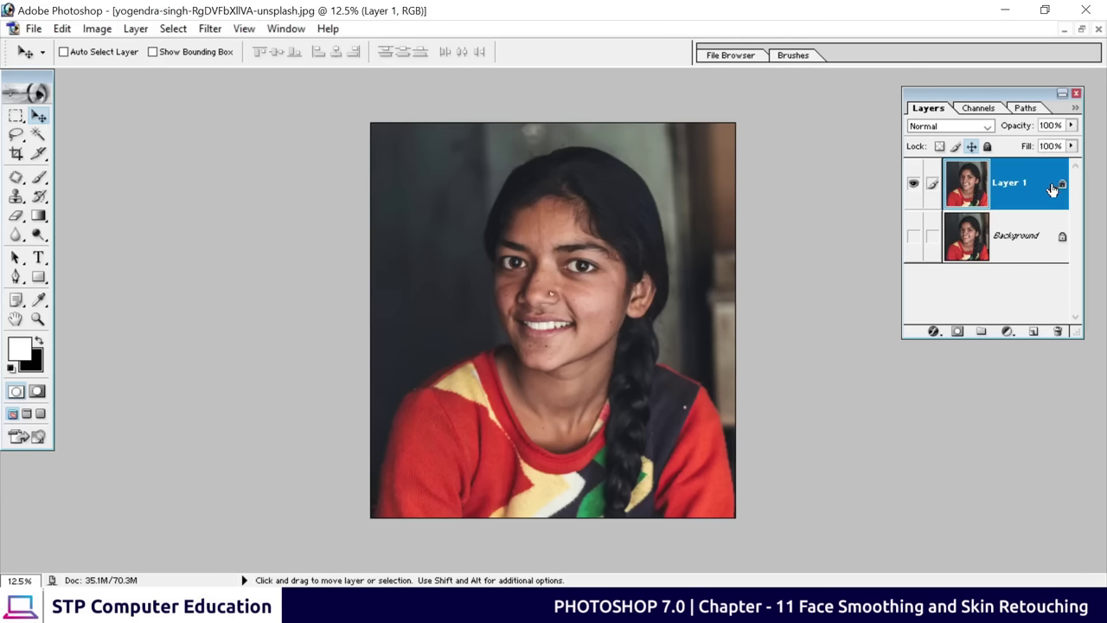
left_click(971, 147)
left_click_drag(547, 301, 547, 301)
Zoom to 50% on the face and select the Patch Tool
key("ctrl+plus")
key("ctrl+plus")
key("ctrl+plus")
key("ctrl+plus")
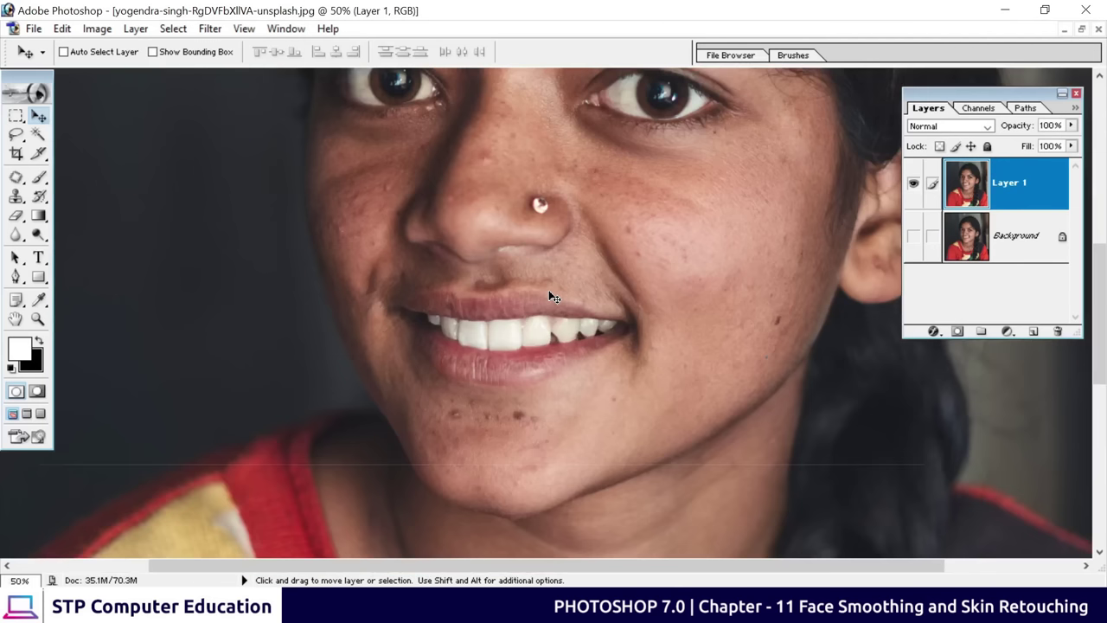
left_click_drag(549, 294, 593, 278)
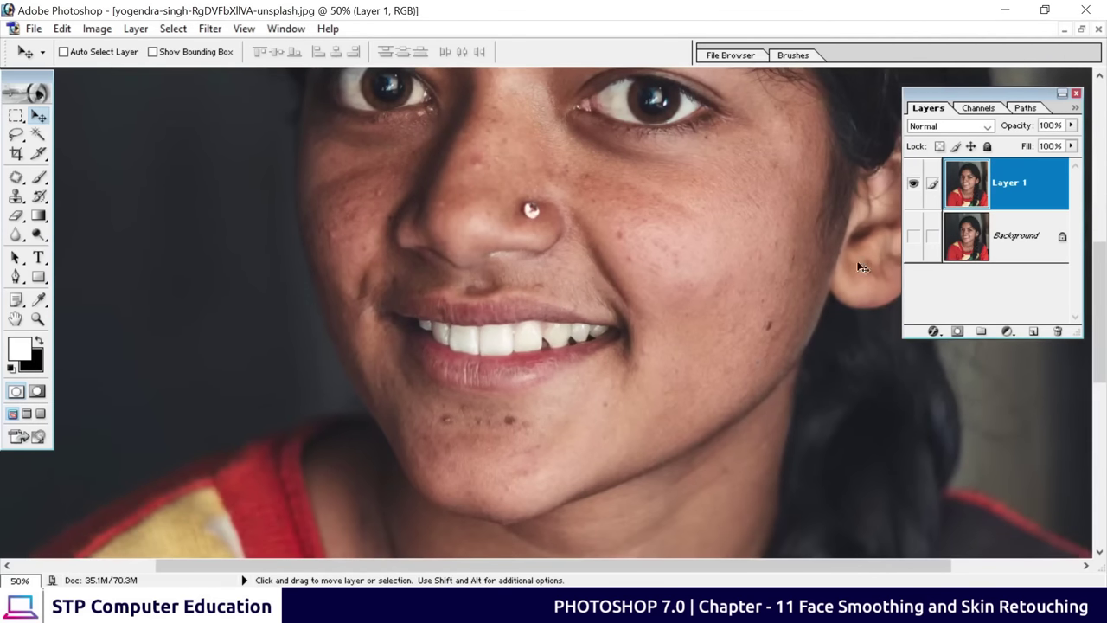
mouse_move(17, 179)
left_mouse_down()
mouse_move(132, 198)
mouse_move(77, 197)
left_mouse_up()
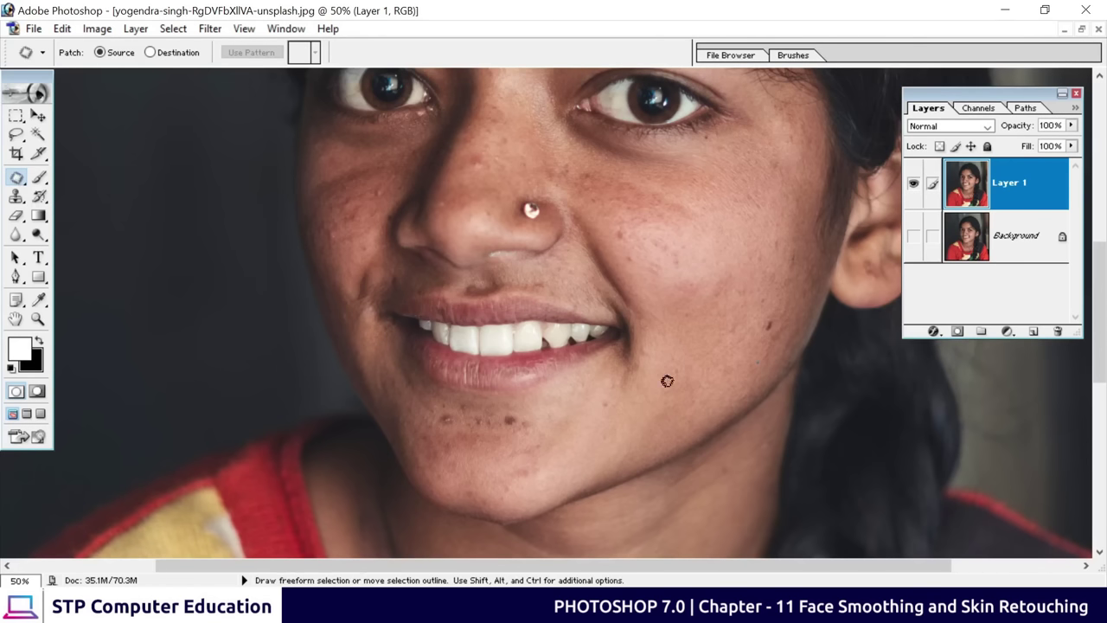
Patch a dark spot on the right cheek with nearby clear skin
left_click_drag(707, 381, 541, 386)
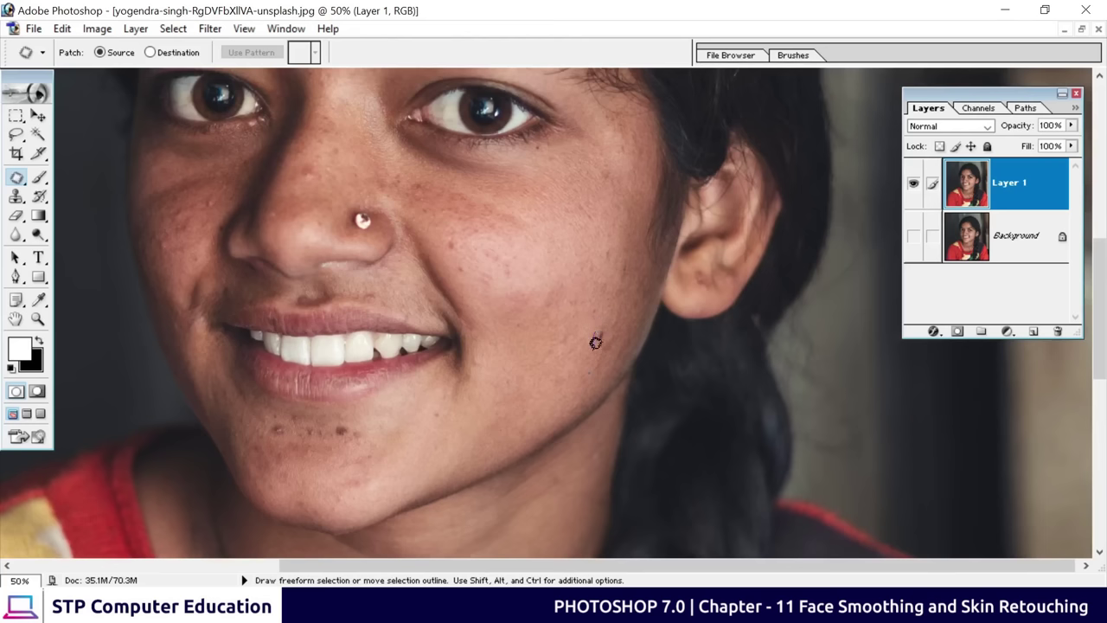
mouse_move(595, 343)
left_mouse_down()
mouse_move(603, 321)
mouse_move(598, 330)
left_mouse_up()
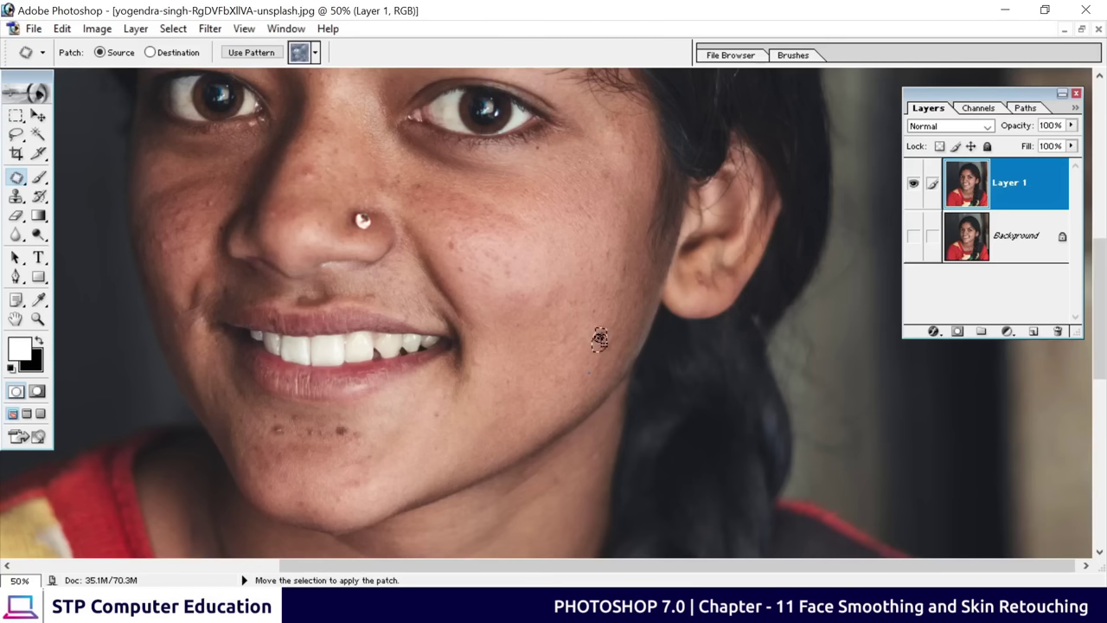
left_click_drag(600, 339, 585, 346)
key("ctrl+d")
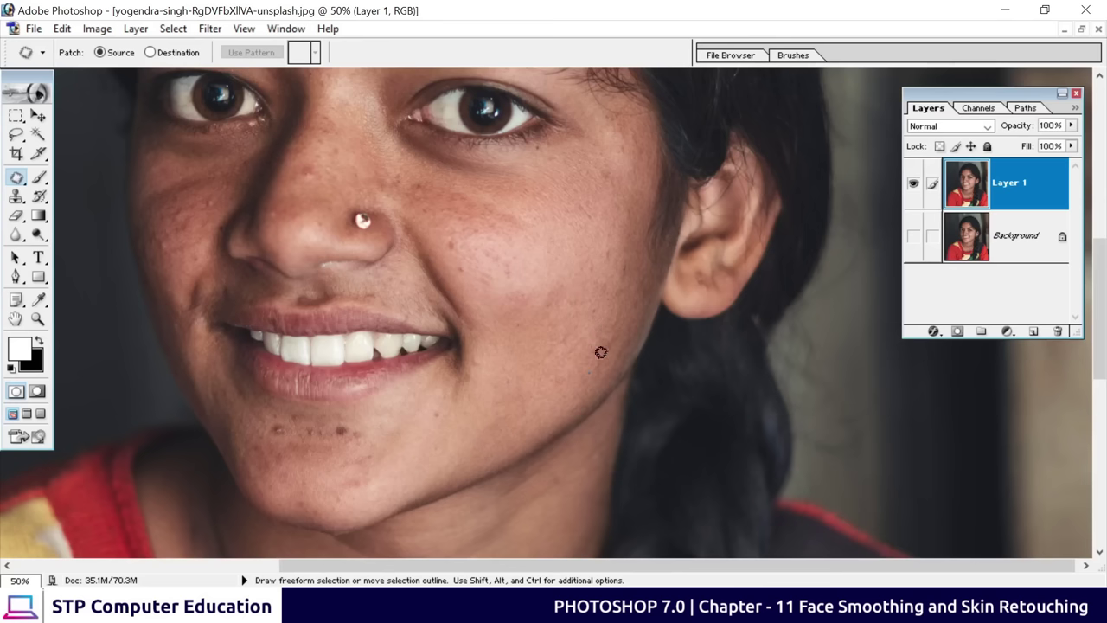
Zoom to 66.7% and patch the mole below the lip and a chin spot
key("space")
mouse_move(437, 398)
left_mouse_down()
mouse_move(499, 381)
mouse_move(548, 324)
mouse_move(583, 337)
mouse_move(524, 311)
mouse_move(504, 329)
mouse_move(538, 356)
mouse_move(534, 330)
mouse_move(516, 324)
mouse_move(528, 346)
mouse_move(543, 338)
left_mouse_up()
key("ctrl+plus")
key("space")
key("ctrl+d")
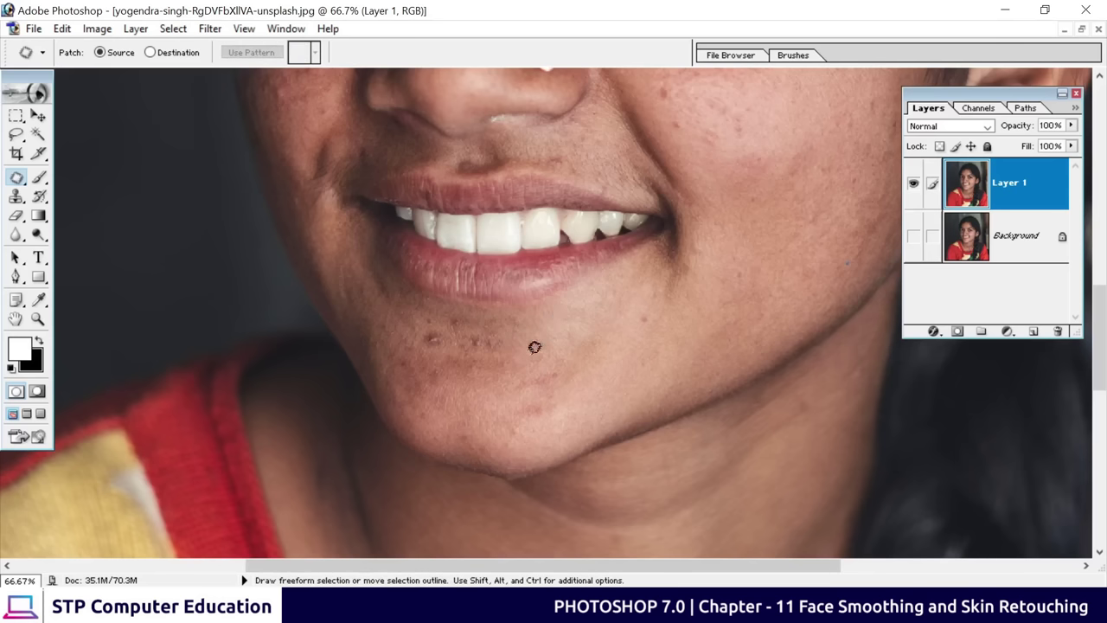
left_click_drag(533, 343, 624, 406)
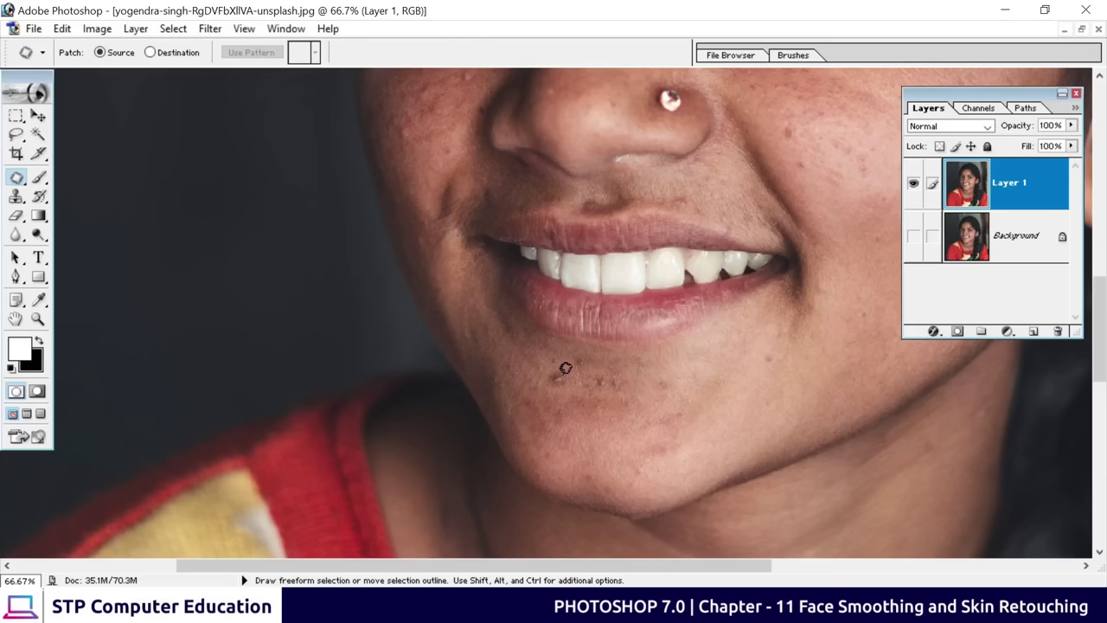
mouse_move(553, 365)
left_mouse_down()
mouse_move(562, 383)
mouse_move(563, 365)
mouse_move(554, 368)
mouse_move(561, 399)
left_mouse_up()
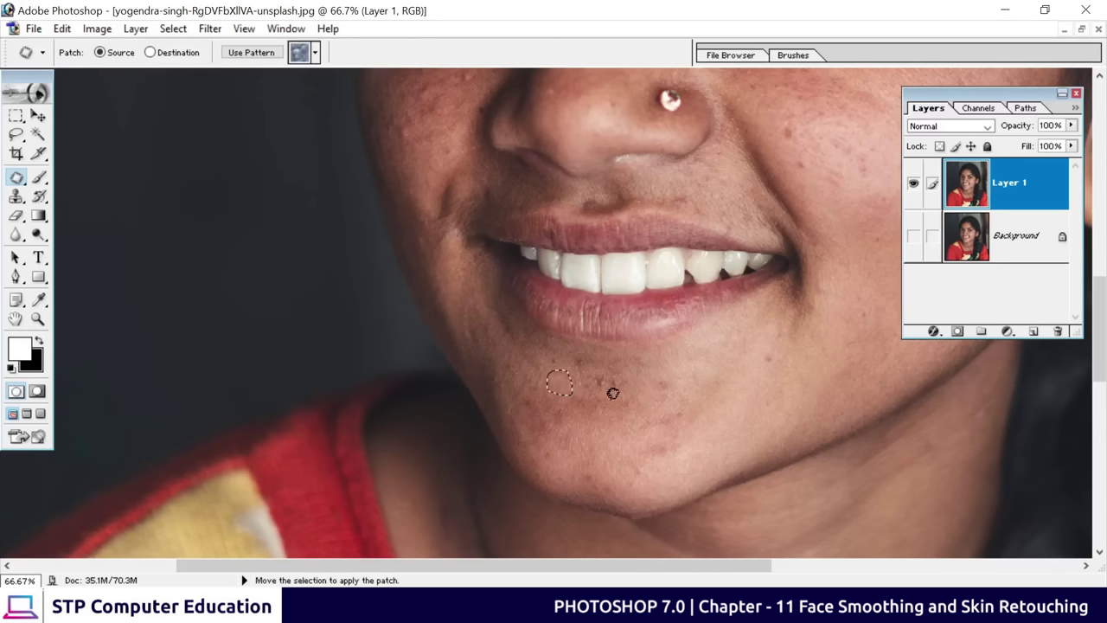
key("ctrl+d")
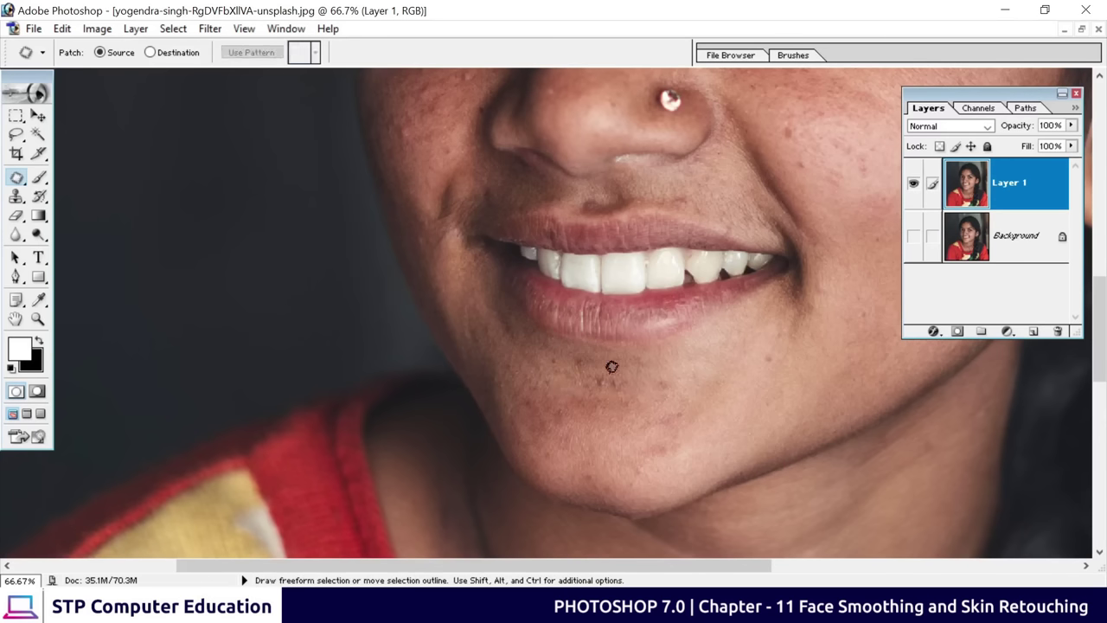
Outline further spots near the chin and on the cheek for patching
left_click_drag(597, 349, 611, 372)
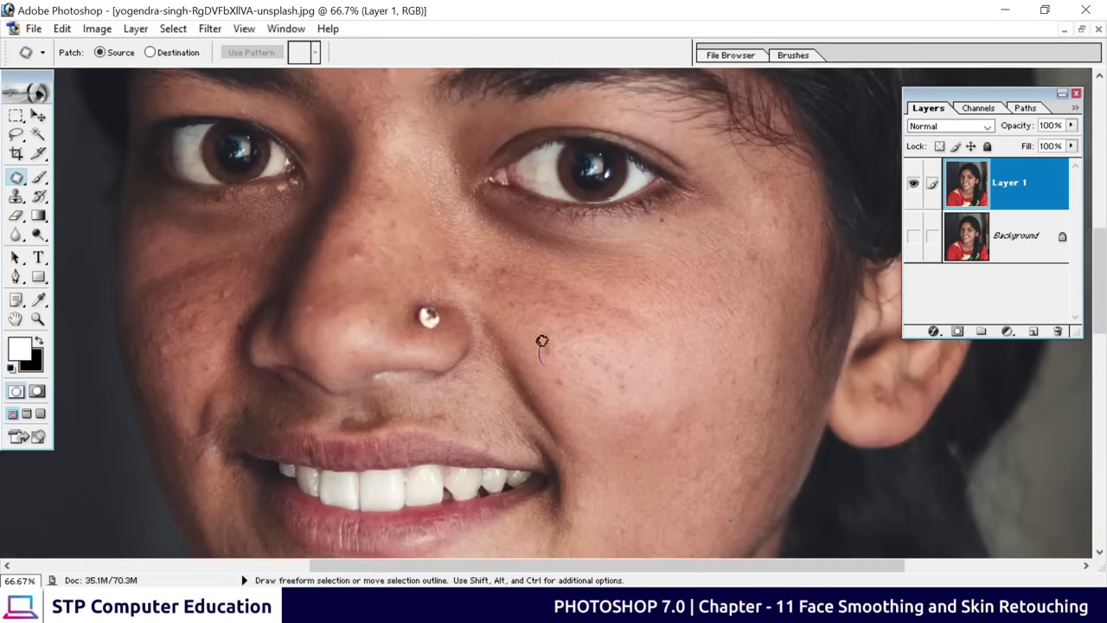
scroll(565, 378, "up", 3)
scroll(576, 401, "left", 3)
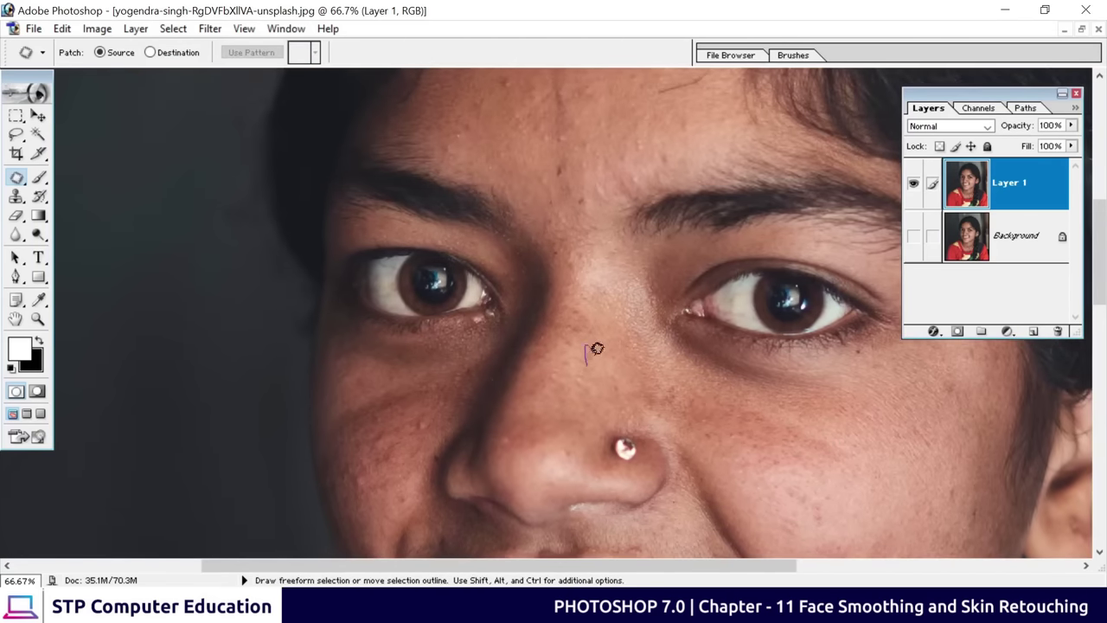
mouse_move(597, 350)
left_mouse_down()
mouse_move(429, 228)
mouse_move(449, 211)
left_mouse_up()
mouse_move(585, 381)
left_mouse_down()
mouse_move(577, 399)
mouse_move(587, 372)
mouse_move(558, 378)
left_mouse_up()
scroll(623, 346, "up", 5)
scroll(623, 346, "right", 4)
Patch a forehead spot and a cheek blemish, then zoom back out
mouse_move(467, 272)
left_mouse_down()
mouse_move(468, 250)
mouse_move(425, 307)
left_mouse_up()
left_click(637, 312)
left_click(541, 375)
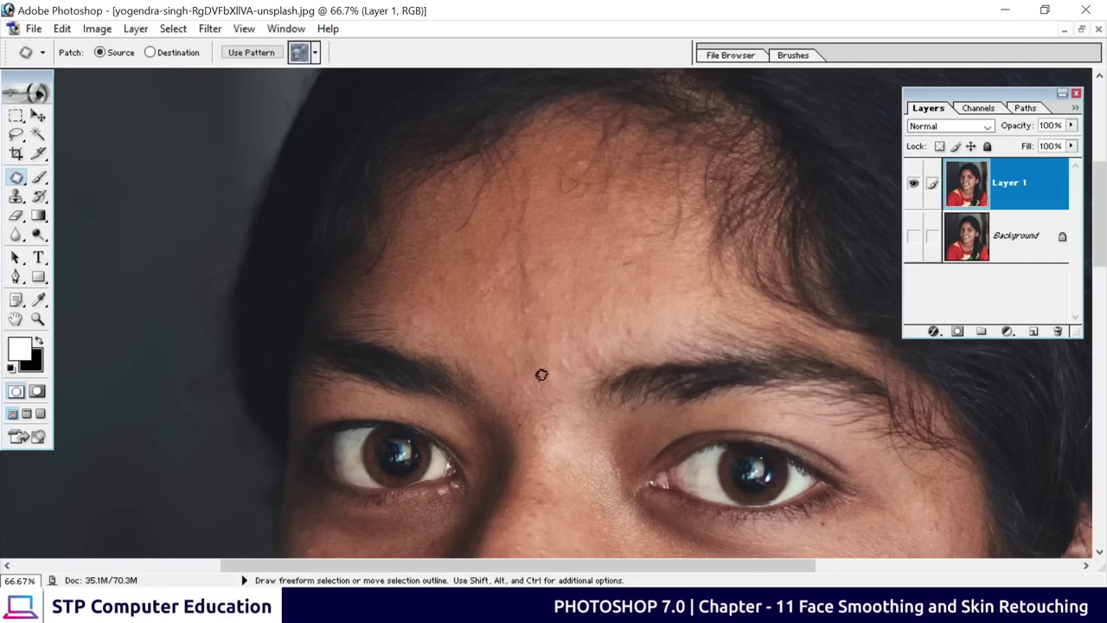
mouse_move(516, 311)
left_mouse_down()
mouse_move(588, 287)
mouse_move(630, 323)
mouse_move(559, 329)
mouse_move(561, 352)
mouse_move(497, 470)
mouse_move(559, 279)
mouse_move(519, 349)
mouse_move(467, 309)
mouse_move(534, 334)
left_mouse_up()
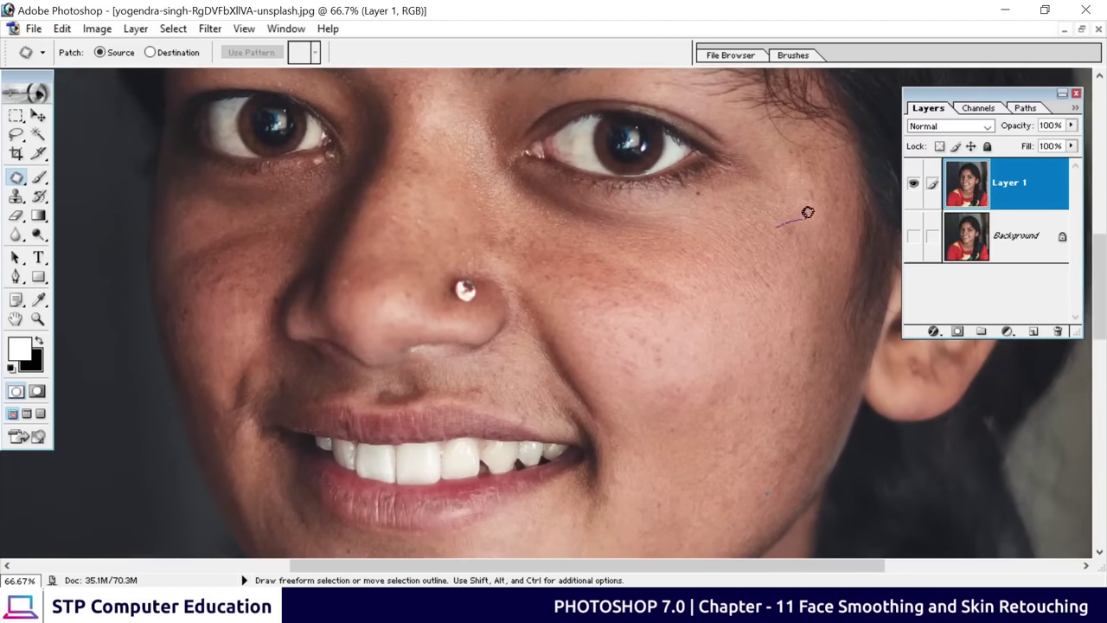
left_click_drag(803, 215, 735, 259)
key("ctrl+d")
key("ctrl+minus")
key("ctrl+minus")
key("ctrl+minus")
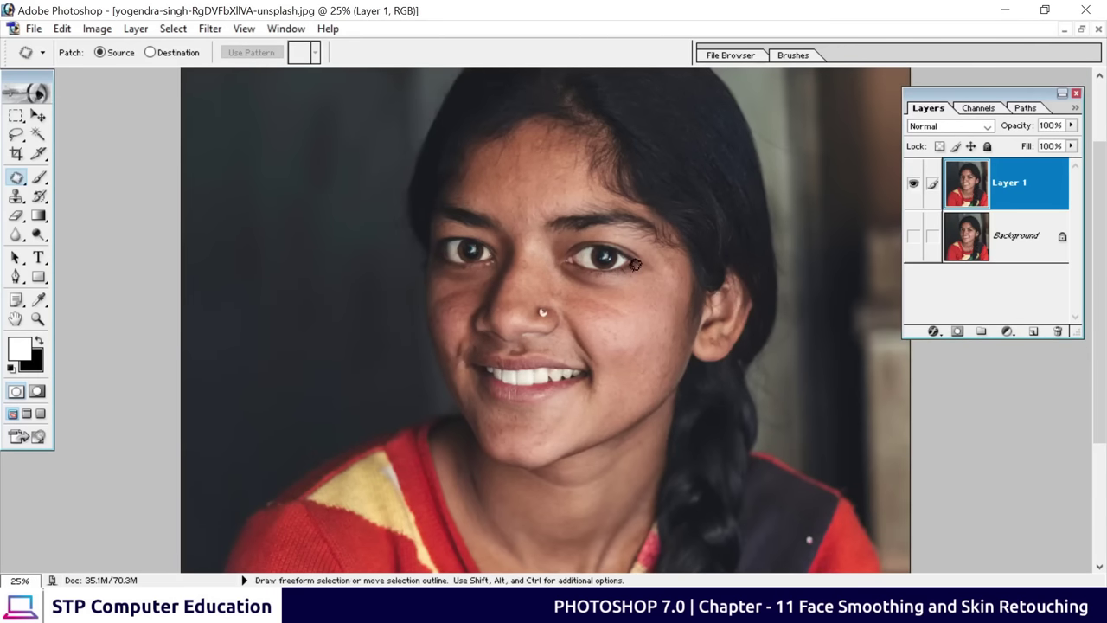
Show the Background layer and toggle Layer 1 off and on to compare retouch with original
left_click_drag(637, 279, 637, 311)
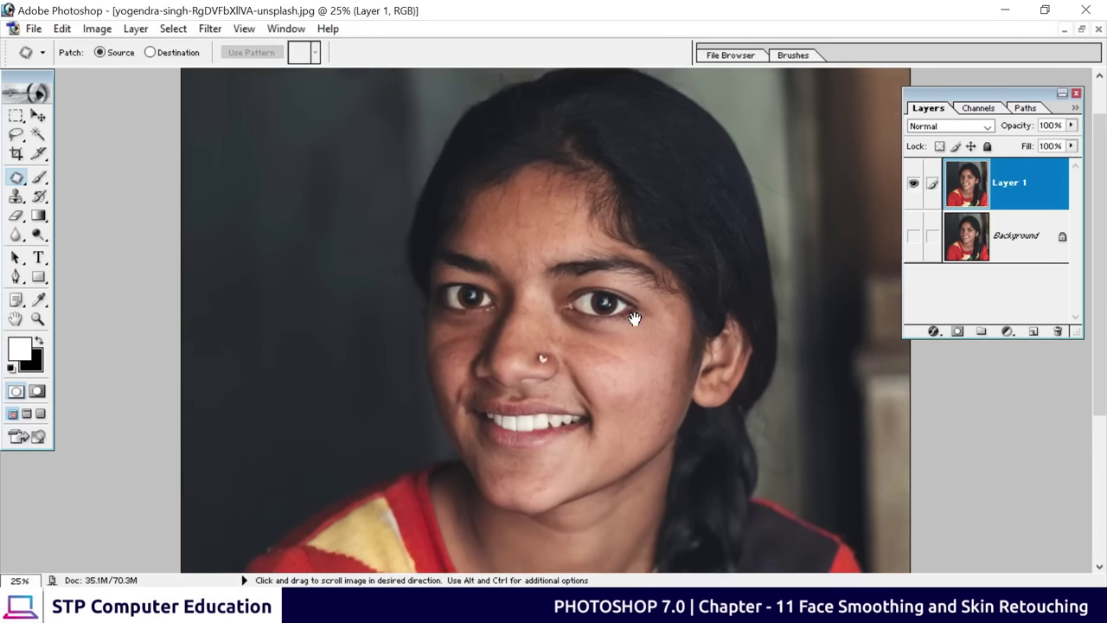
left_click(913, 235)
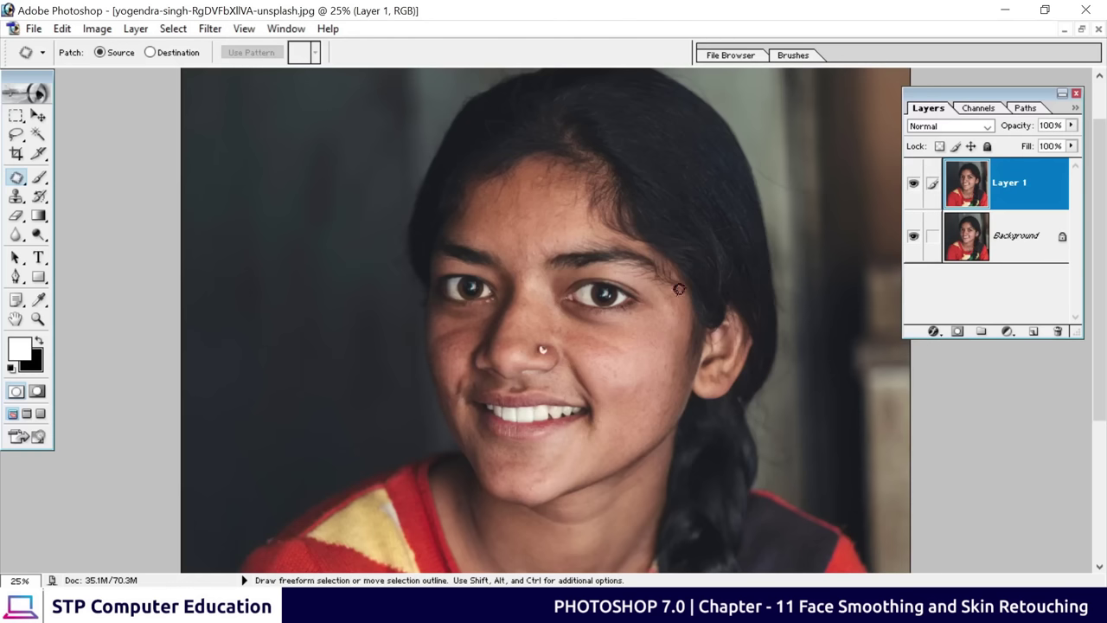
left_click(914, 190)
left_click(915, 192)
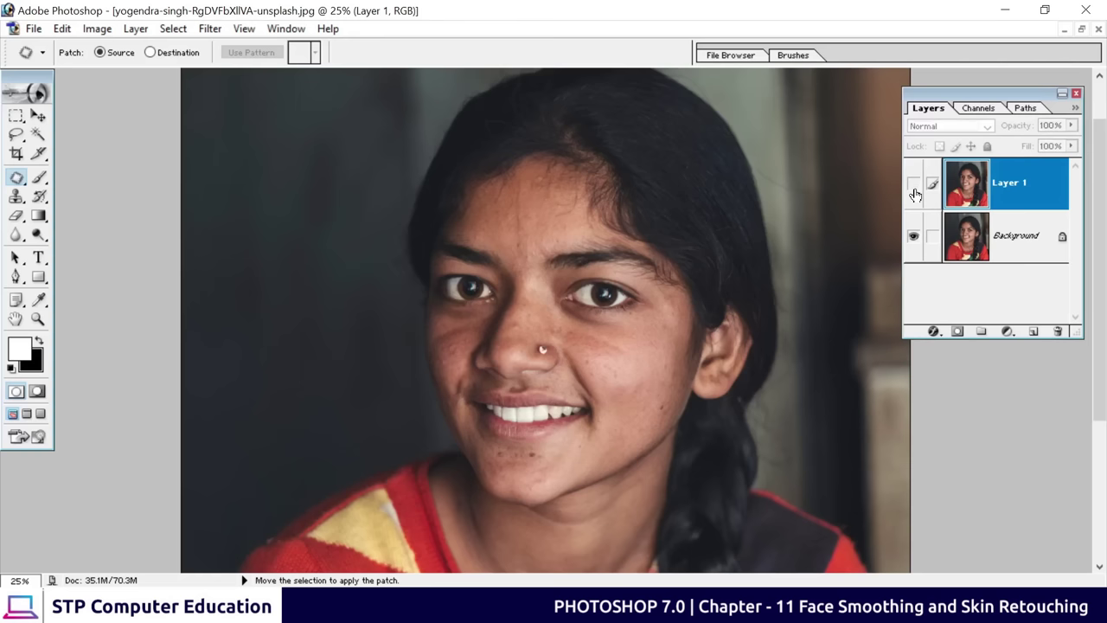
left_click(914, 192)
left_click(915, 192)
left_click(914, 192)
left_click(914, 192)
left_click(914, 192)
left_click(914, 192)
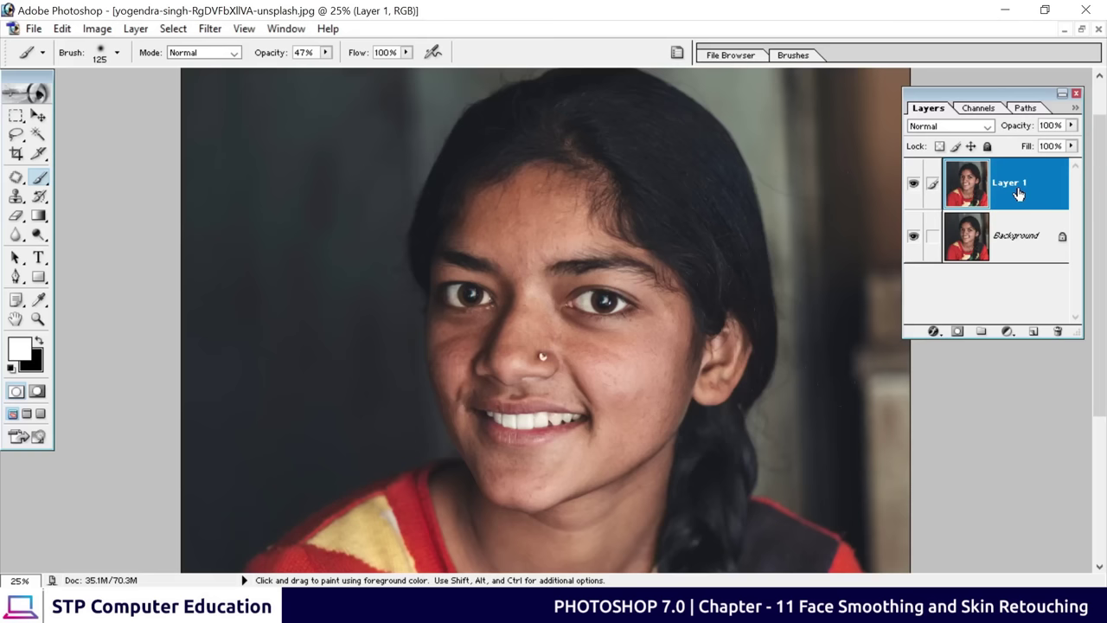
Duplicate Layer 1 with Ctrl+J and select the new Layer 1 copy, keeping its name
key("ctrl+j")
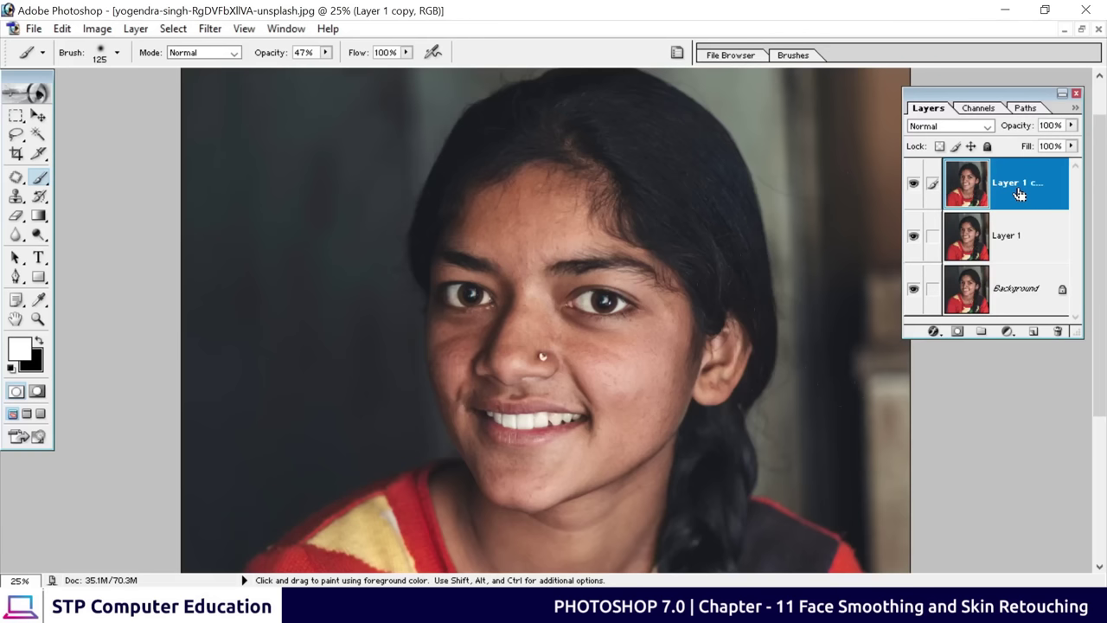
left_click(1000, 235)
left_click(1003, 183)
double_click(997, 187)
key("Return")
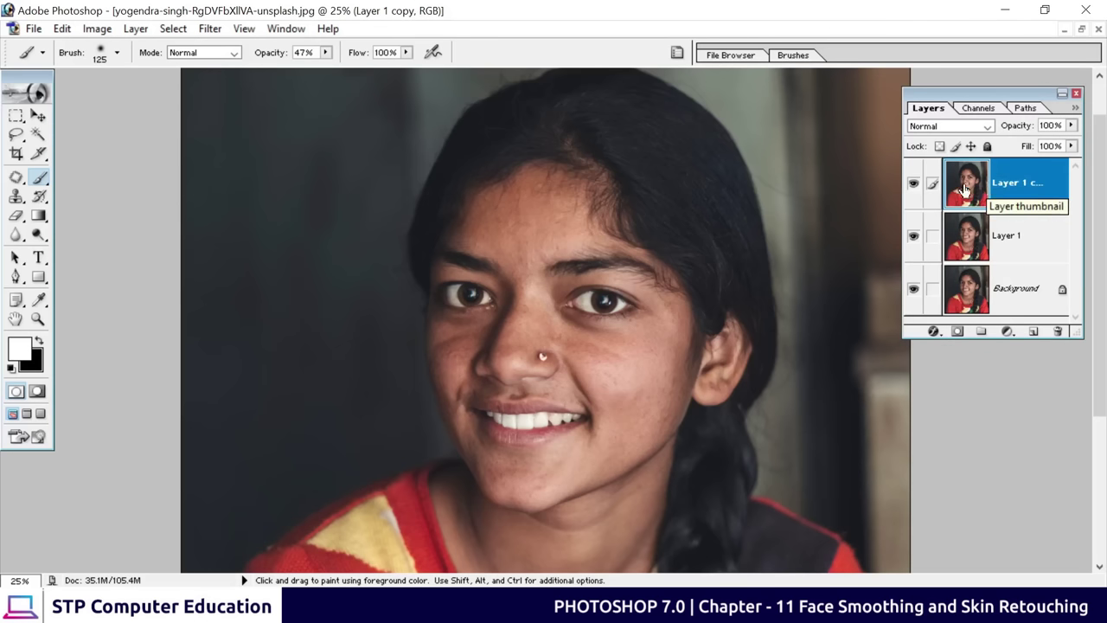
left_click(210, 28)
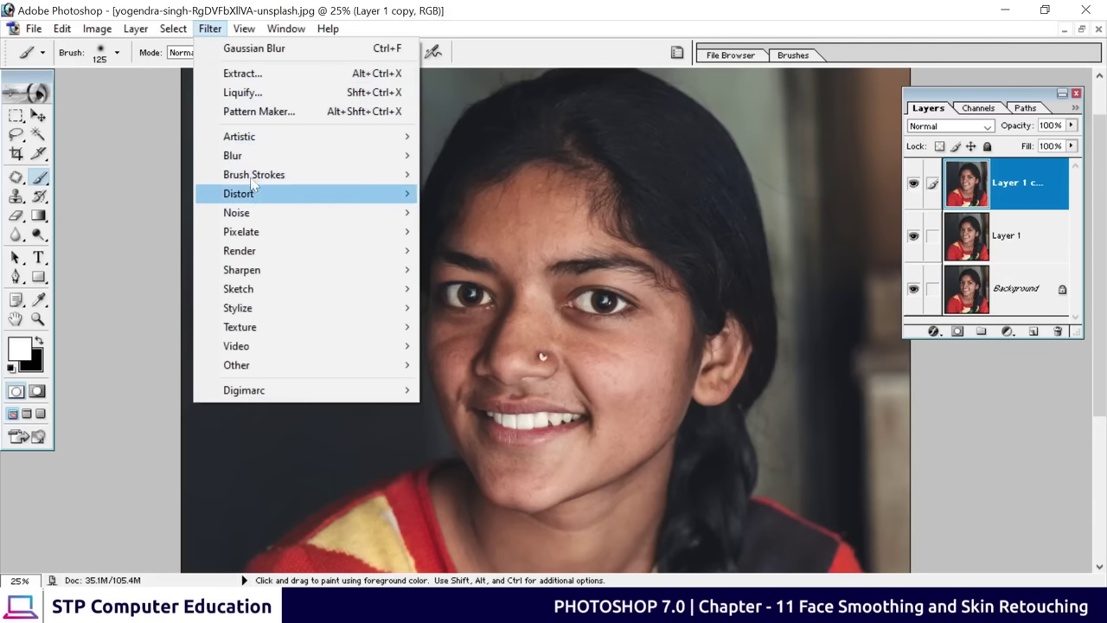
Apply a Gaussian Blur with a 40-pixel radius to Layer 1 copy
mouse_move(249, 161)
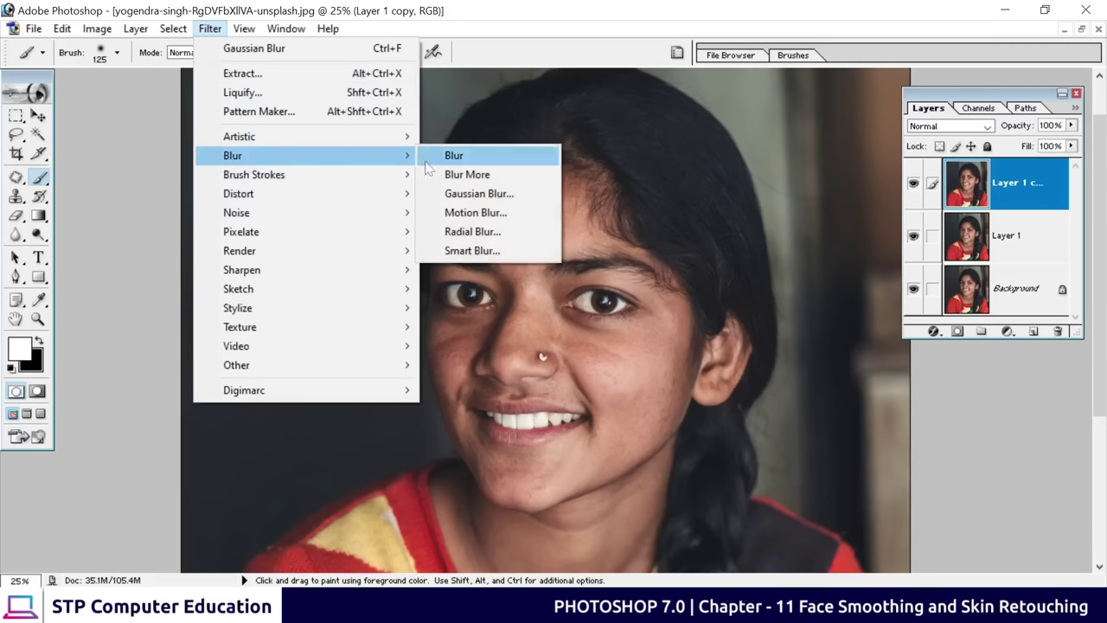
left_click(497, 201)
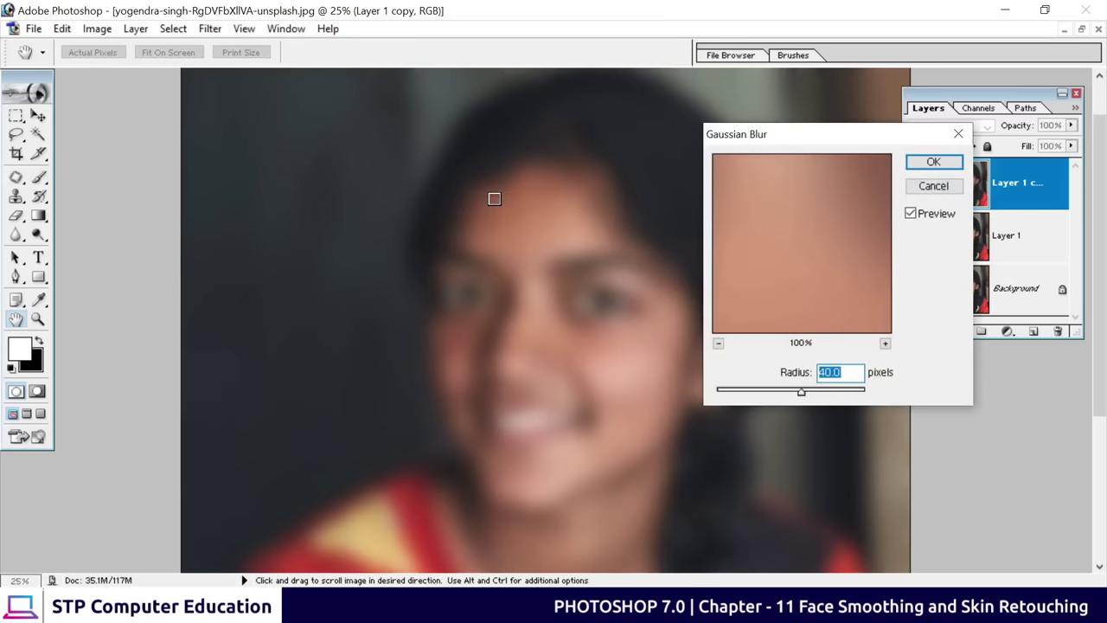
left_click(837, 372)
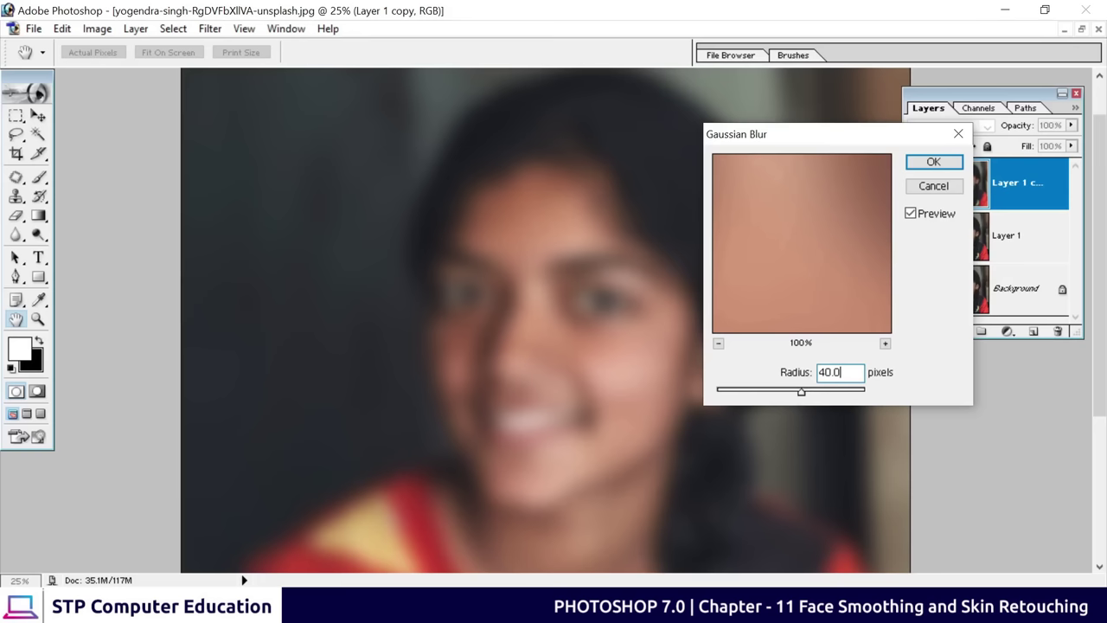
left_click(933, 162)
key("b")
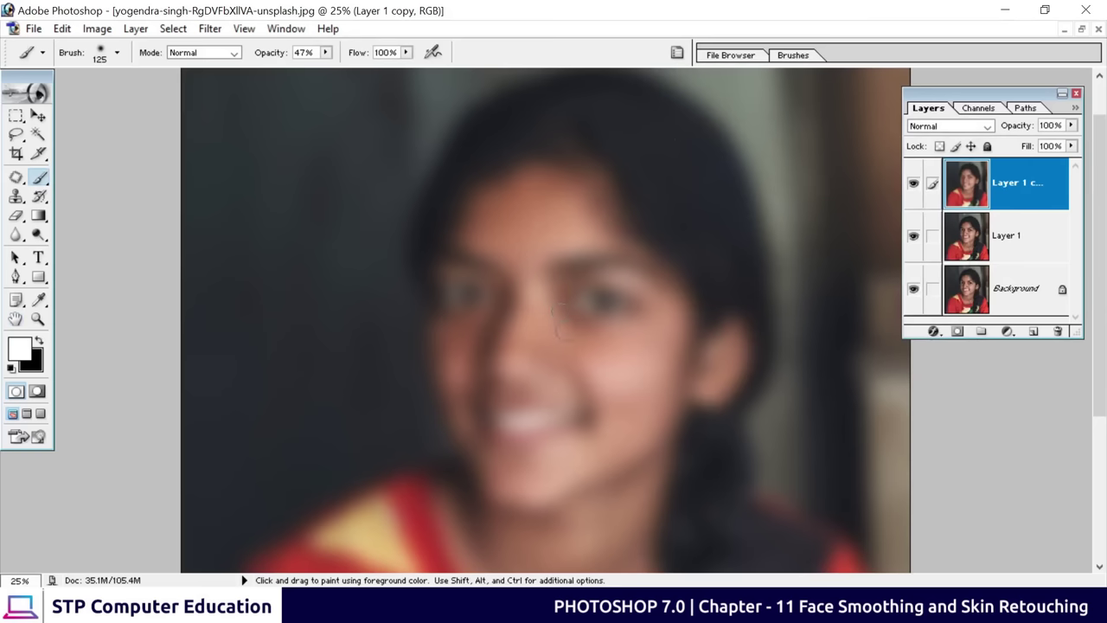
Alt-add a black layer mask to Layer 1 copy so the blur is hidden
left_click(38, 115)
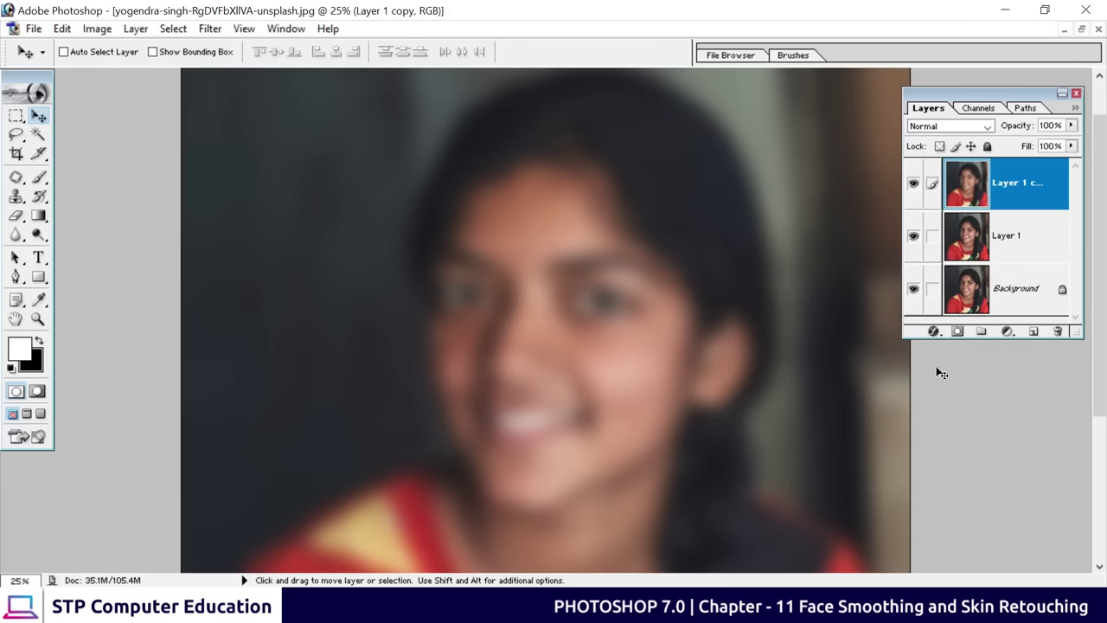
key("alt")
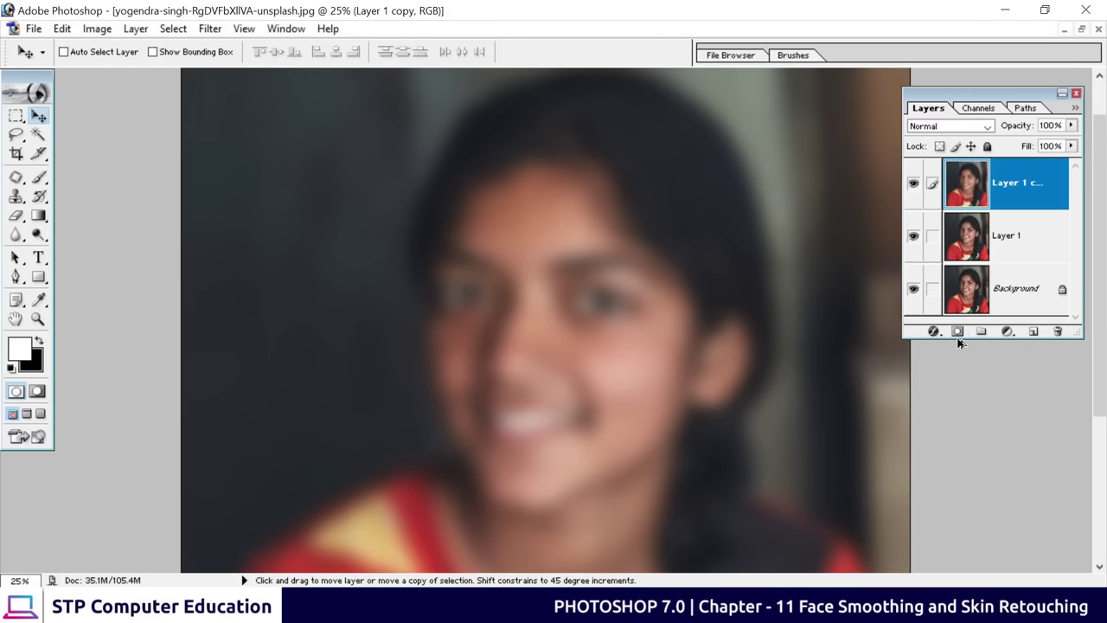
left_click(958, 333, "alt")
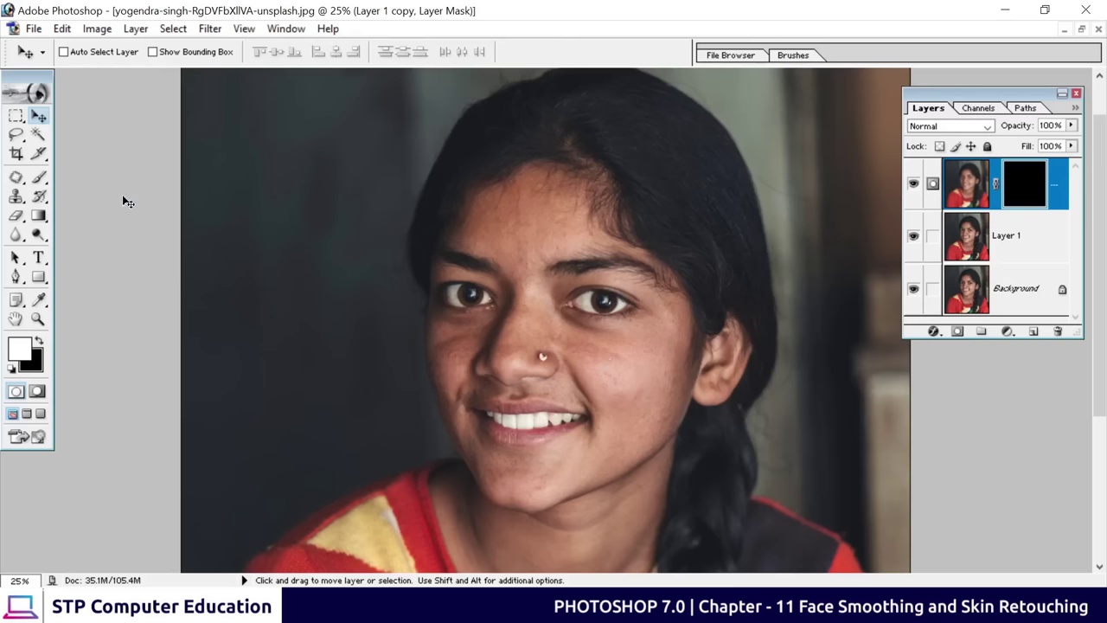
Select the Brush tool and set its size to 200 with the bracket keys
left_click_drag(38, 178, 106, 177)
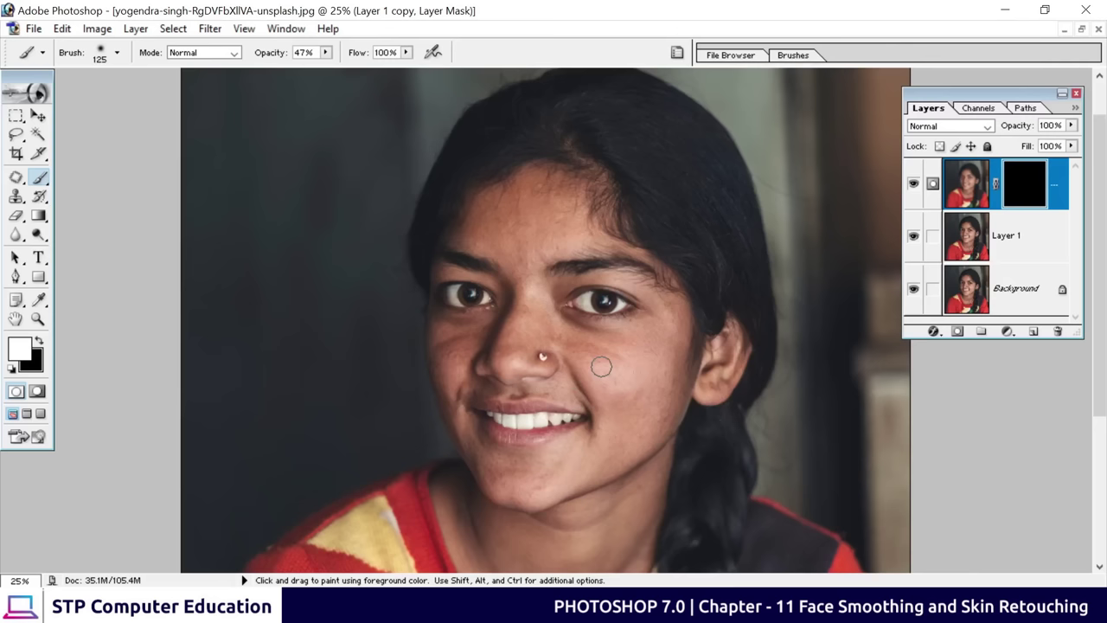
key("bracketright")
key("bracketright")
key("bracketright")
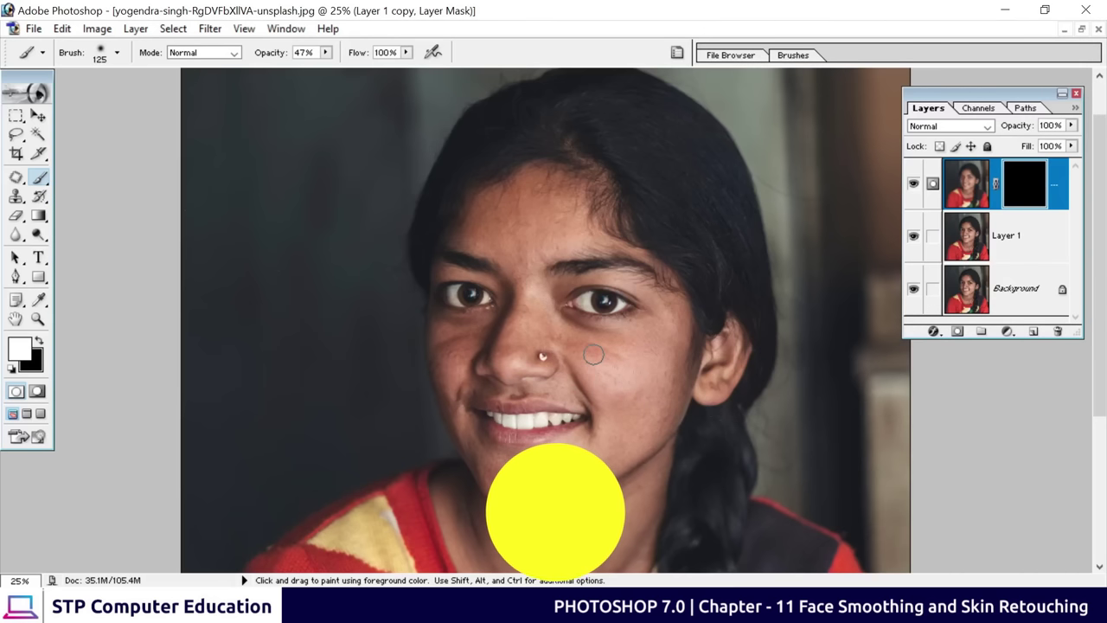
key("bracketright")
key("bracketright")
key("bracketright")
key("bracketright")
key("bracketright")
key("bracketright")
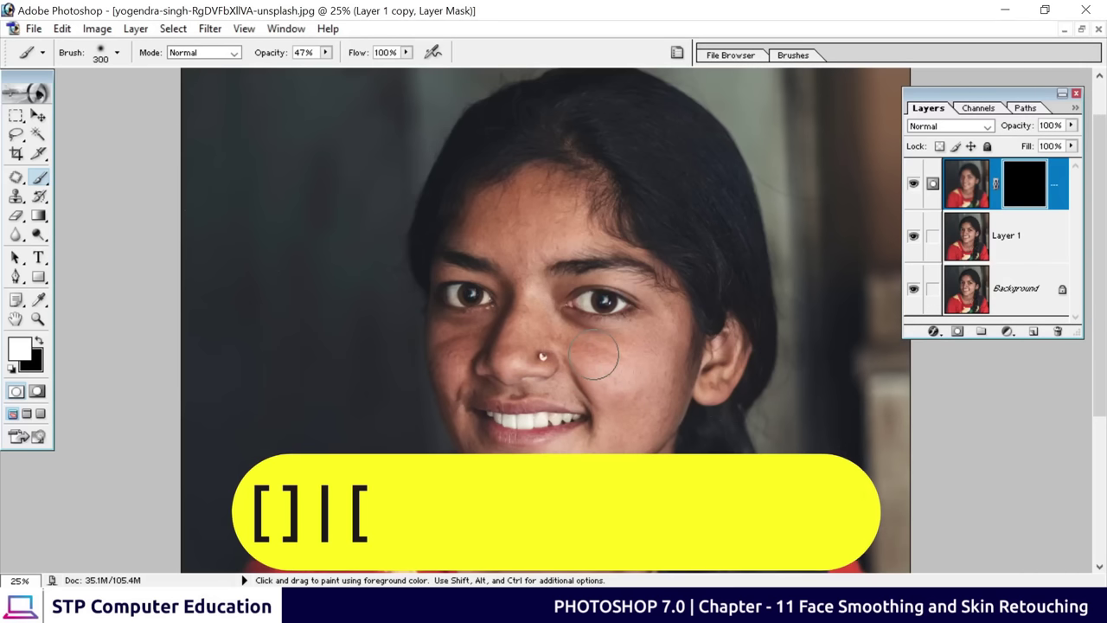
key("bracketleft")
key("bracketleft")
key("bracketleft")
key("bracketleft")
key("bracketleft")
key("bracketleft")
key("bracketleft")
key("bracketleft")
key("bracketleft")
key("bracketleft")
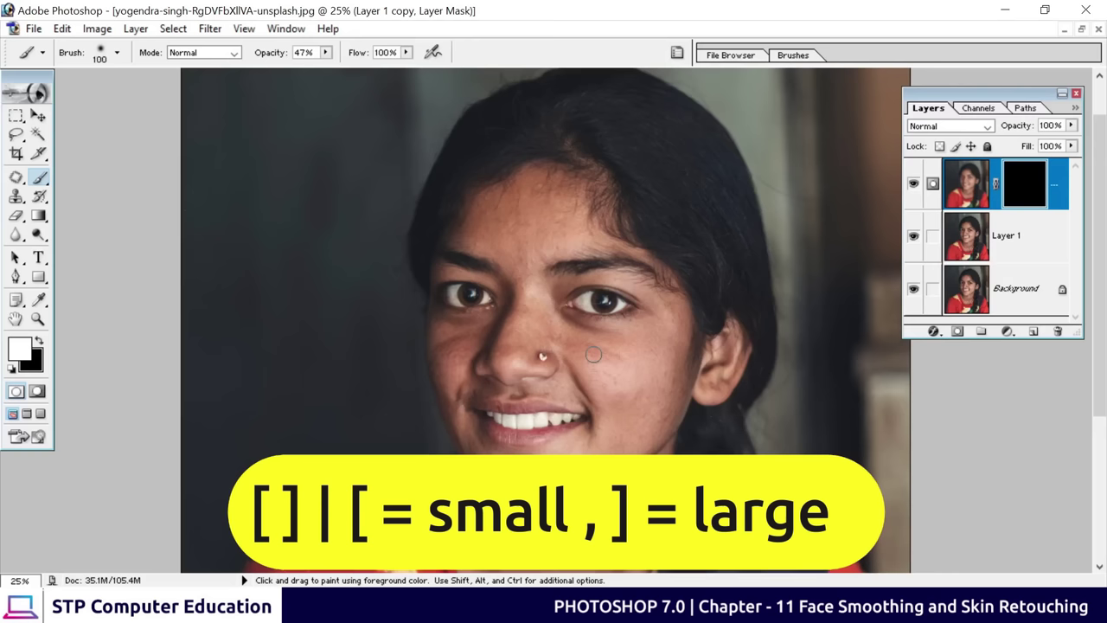
key("bracketright")
key("bracketright")
key("bracketright")
key("bracketright")
key("bracketright")
key("bracketright")
key("bracketleft")
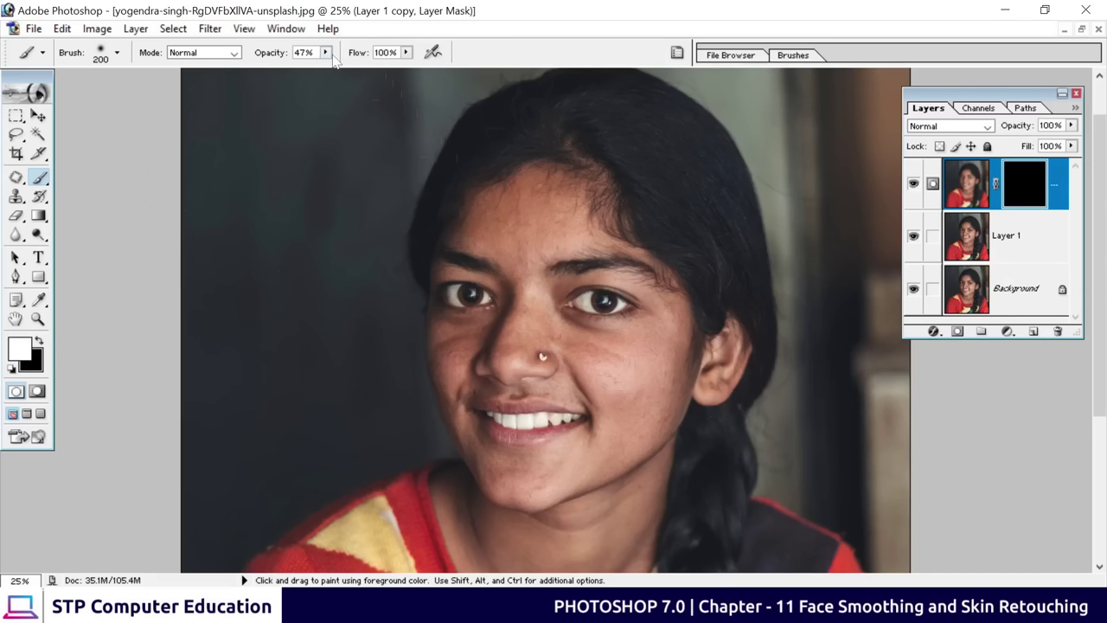
Set brush opacity to 50% and paint white on the mask over the cheek
left_click(326, 52)
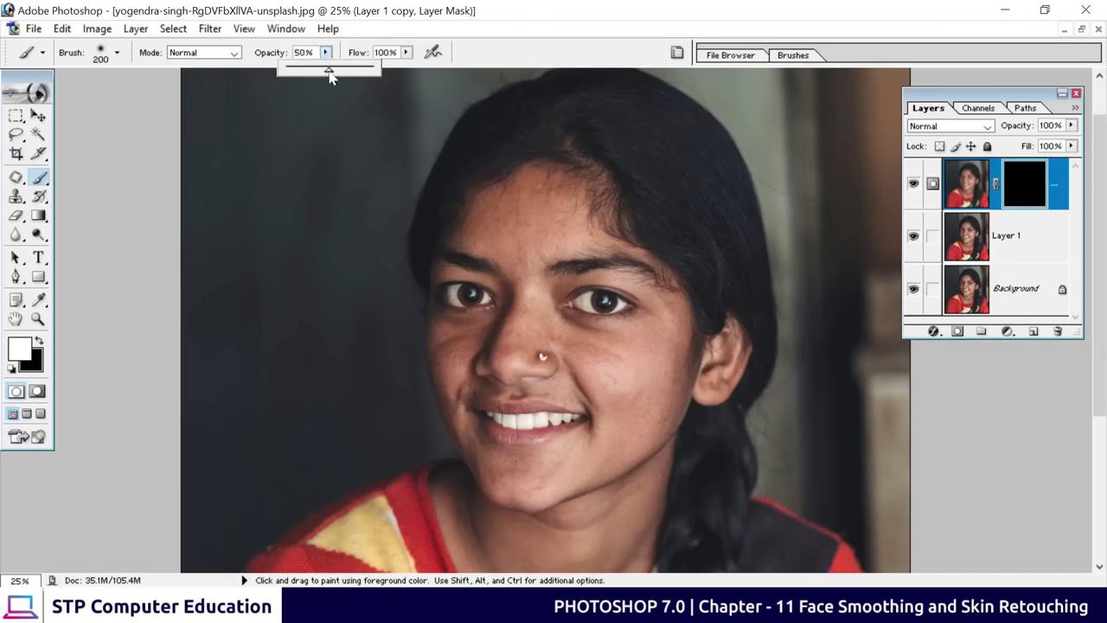
left_click(606, 365)
mouse_move(596, 361)
left_mouse_down()
mouse_move(556, 333)
mouse_move(577, 354)
left_mouse_up()
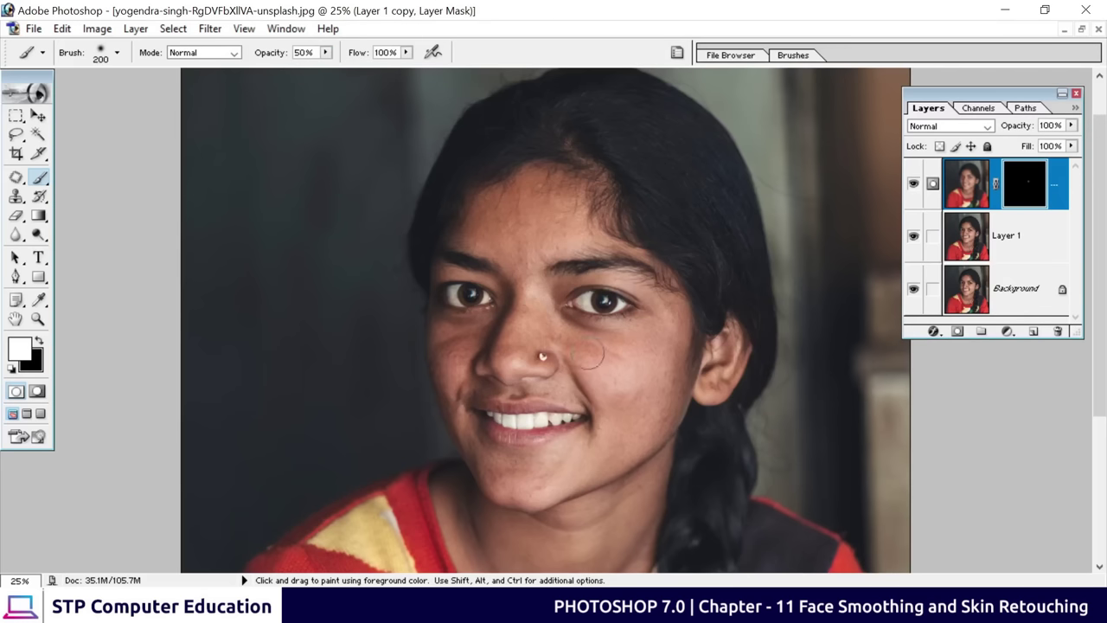
key("ctrl+plus")
key("ctrl+plus")
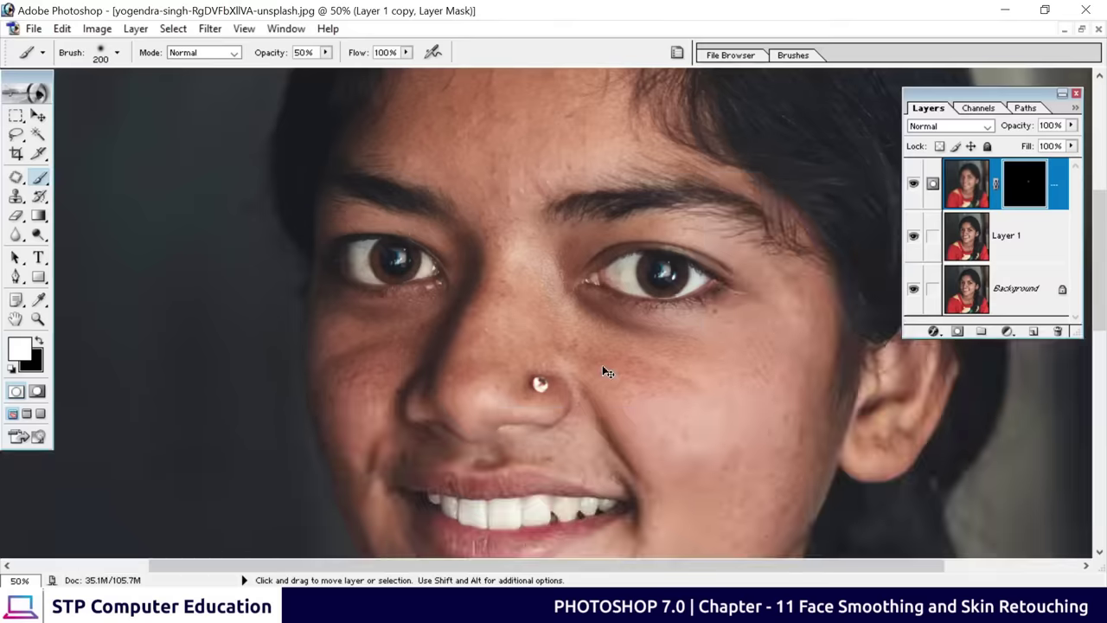
Zoom to 50%, paint the other cheek with a 100 brush, then set size 125
mouse_move(717, 411)
left_mouse_down()
mouse_move(625, 268)
mouse_move(598, 266)
mouse_move(558, 238)
mouse_move(597, 220)
mouse_move(612, 222)
mouse_move(549, 381)
mouse_move(584, 408)
mouse_move(614, 378)
mouse_move(638, 408)
mouse_move(687, 355)
mouse_move(571, 452)
mouse_move(652, 401)
mouse_move(627, 426)
mouse_move(444, 477)
mouse_move(415, 469)
mouse_move(457, 468)
mouse_move(504, 447)
mouse_move(511, 428)
mouse_move(633, 441)
mouse_move(487, 490)
left_mouse_up()
scroll(487, 489, "left", 3)
scroll(508, 453, "up", 1)
scroll(509, 452, "left", 1)
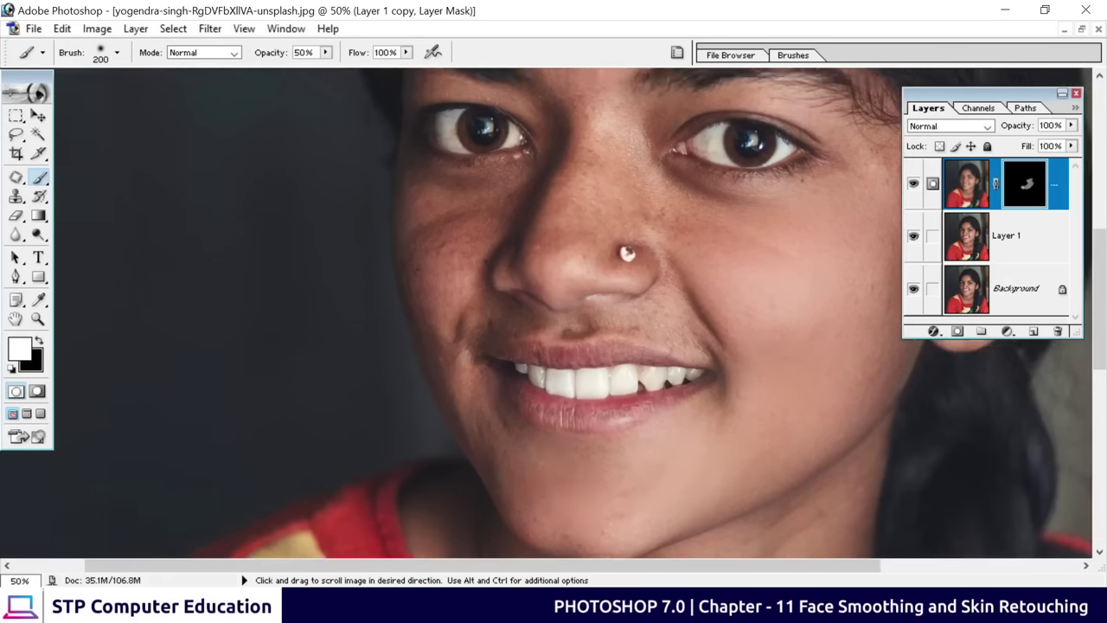
key("bracketleft")
key("bracketleft")
key("bracketleft")
key("bracketleft")
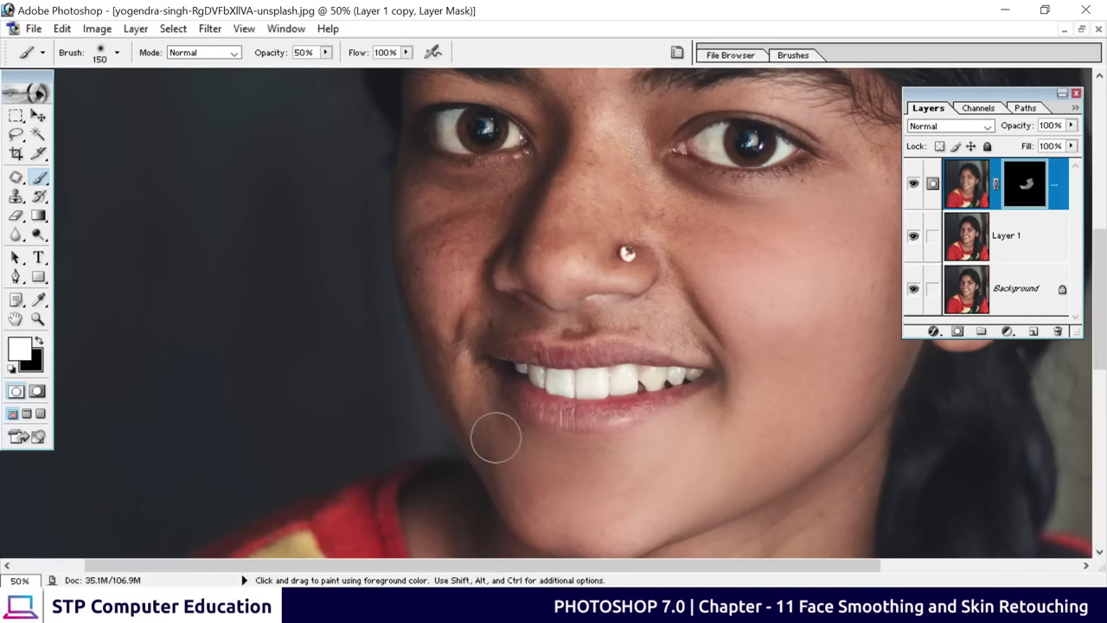
mouse_move(487, 463)
left_mouse_down()
mouse_move(439, 336)
mouse_move(457, 415)
mouse_move(426, 266)
mouse_move(476, 290)
mouse_move(506, 194)
mouse_move(479, 183)
mouse_move(535, 320)
mouse_move(448, 525)
left_mouse_up()
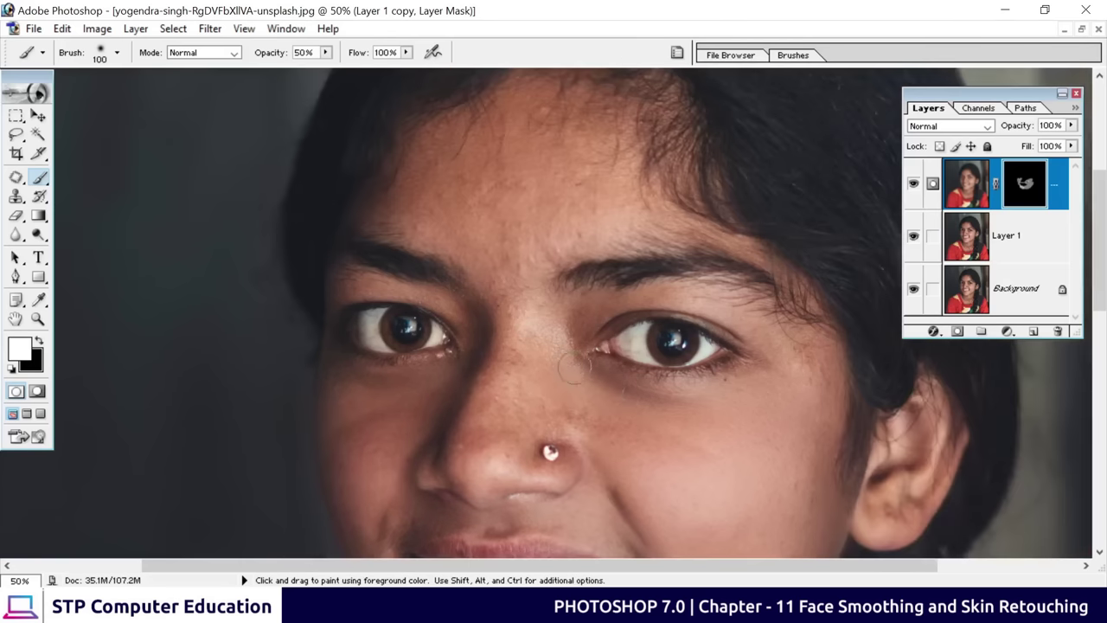
key("bracketright")
key("bracketright")
left_click_drag(526, 346, 526, 432)
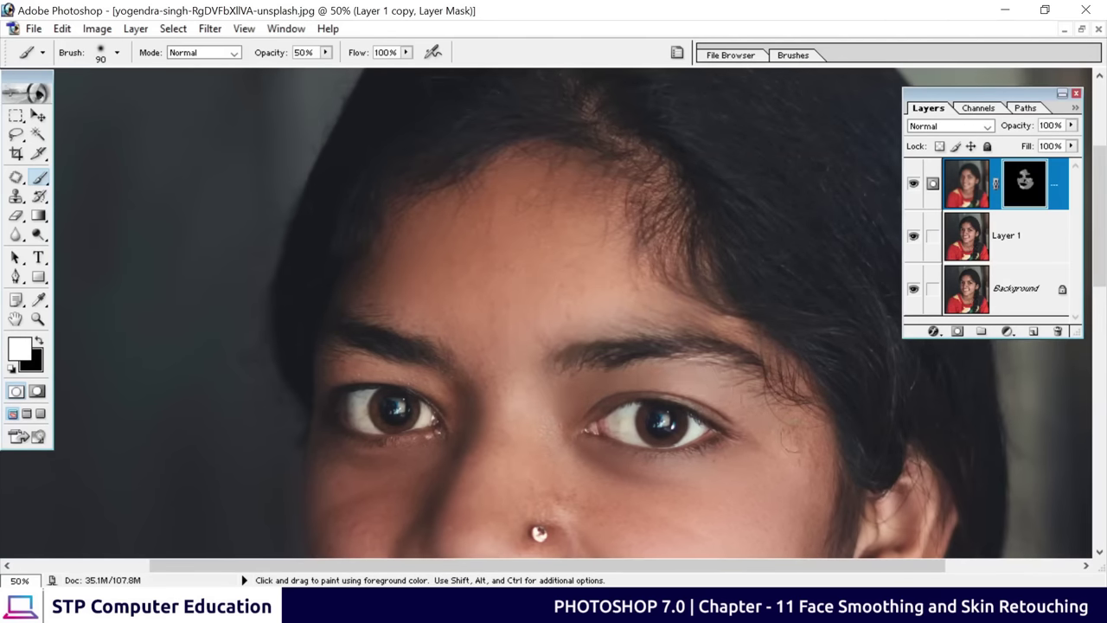
left_click_drag(553, 526, 493, 355)
key("bracketleft")
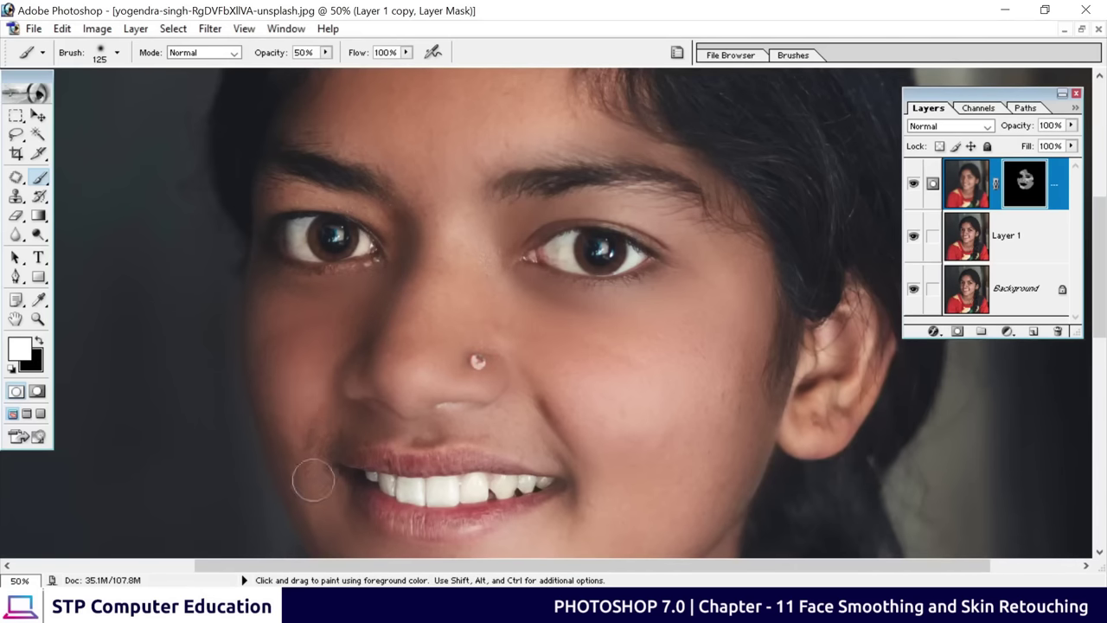
Paint the mask over the cheek beside the nose, then zoom in to 33.3%
scroll(568, 346, "down", 4)
left_click_drag(660, 170, 573, 287)
scroll(574, 288, "up", 3)
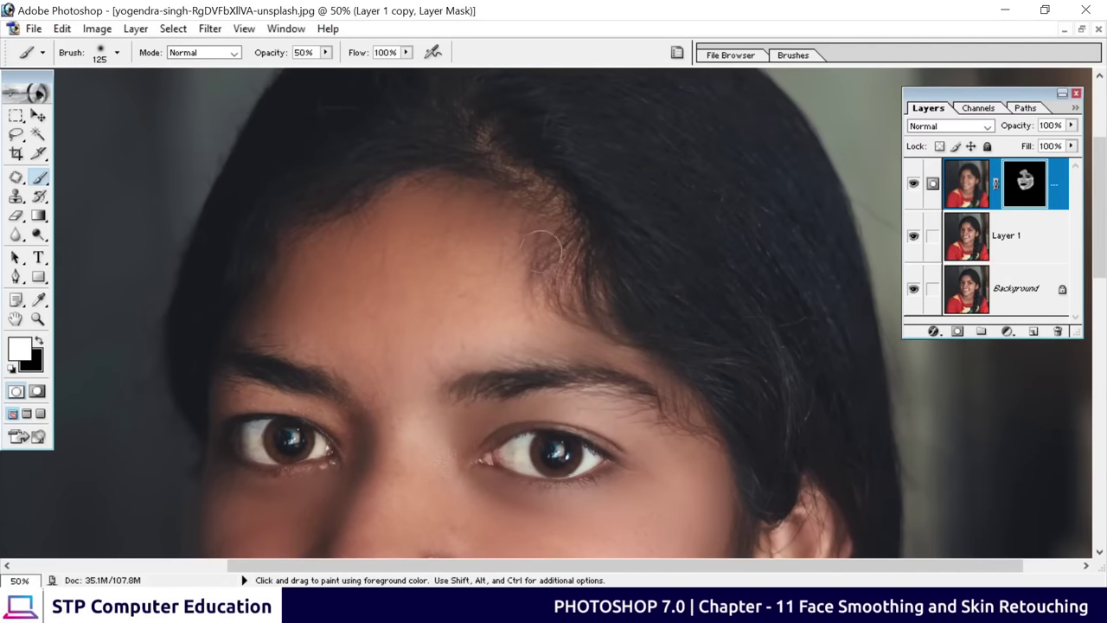
scroll(470, 193, "down", 6)
scroll(254, 245, "down", 2)
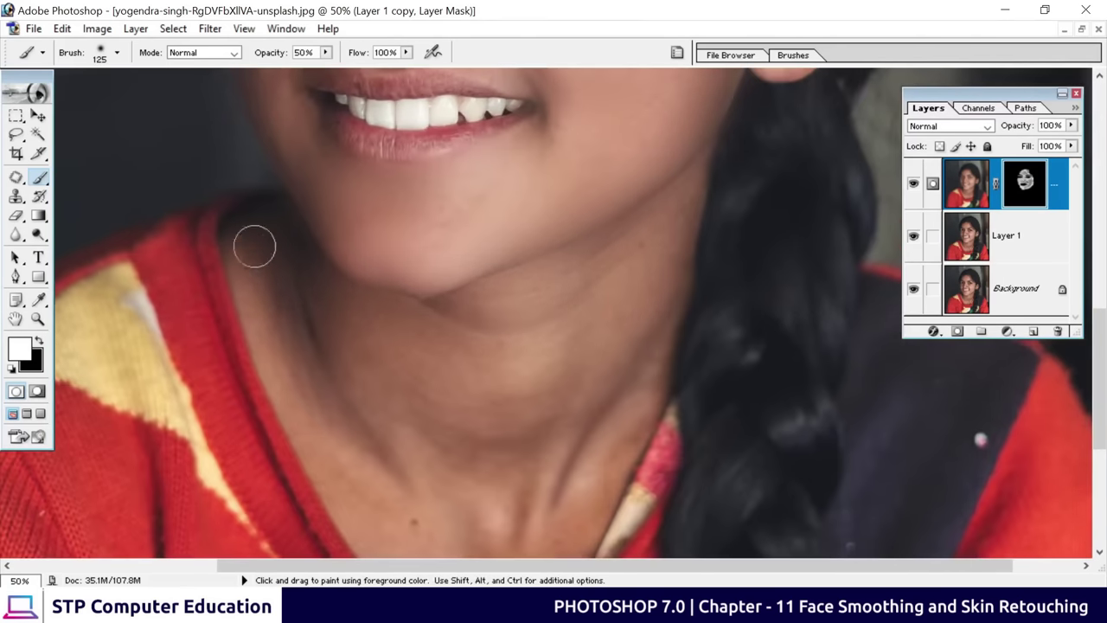
scroll(254, 245, "down", 3)
left_click_drag(506, 96, 498, 512)
left_click(497, 512, "alt")
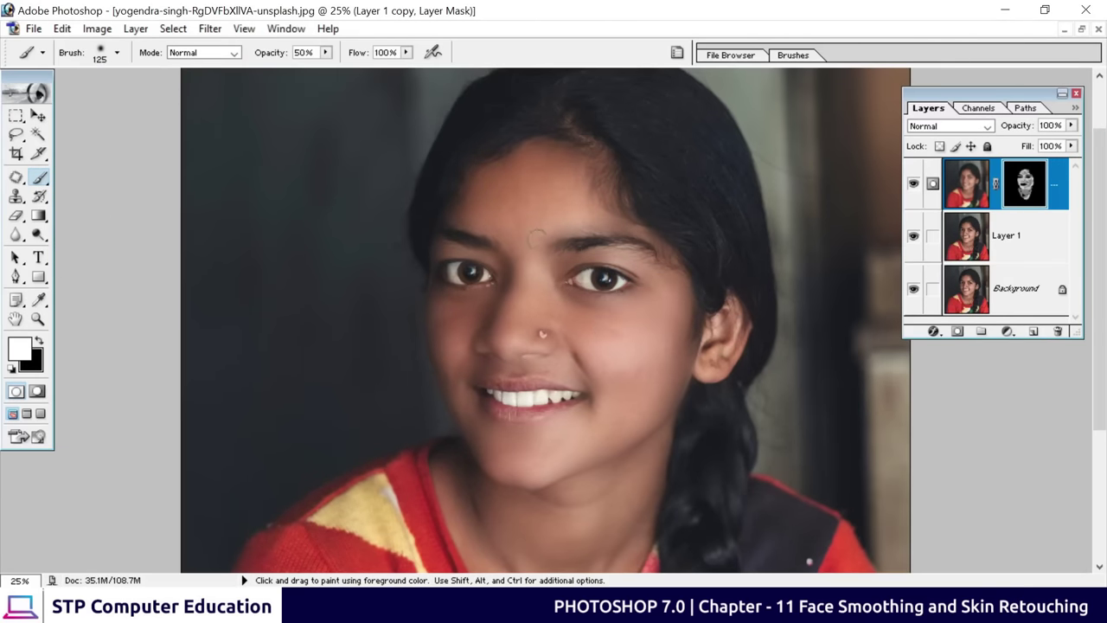
left_click_drag(621, 313, 599, 324)
scroll(593, 342, "up", 2)
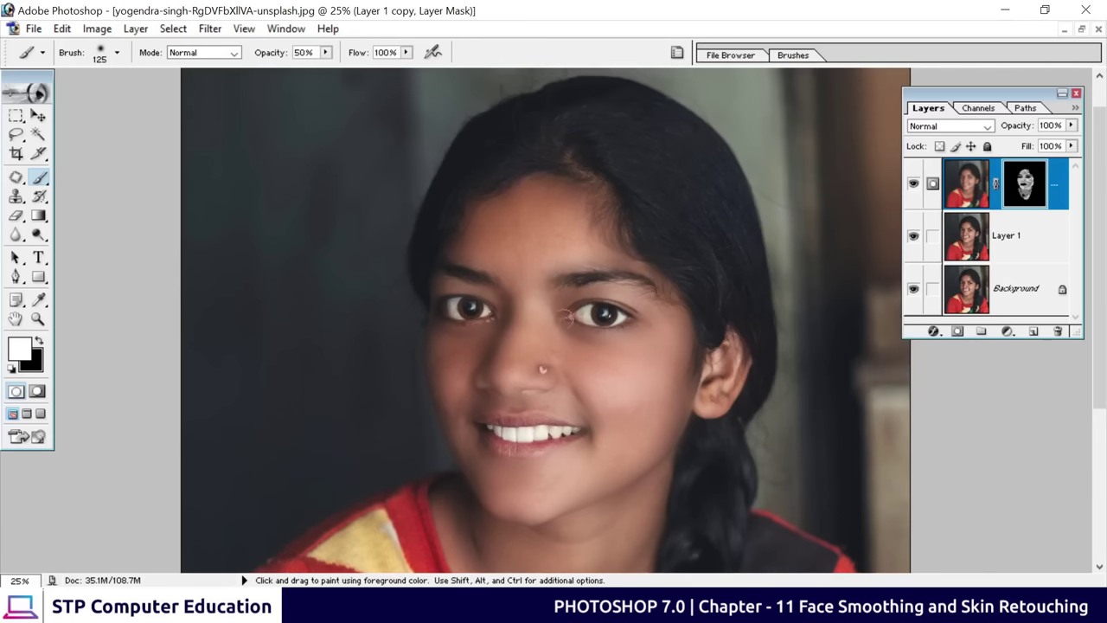
key("ctrl+plus")
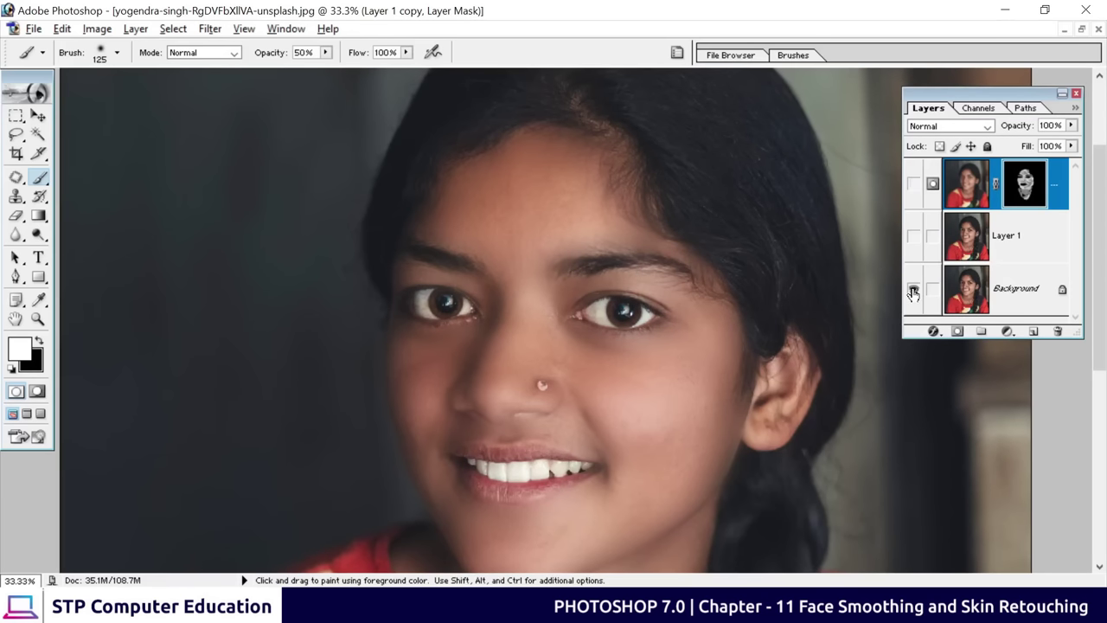
Toggle the retouched layers to compare skin, then zoom out to 16.7%
left_click(914, 290, "alt")
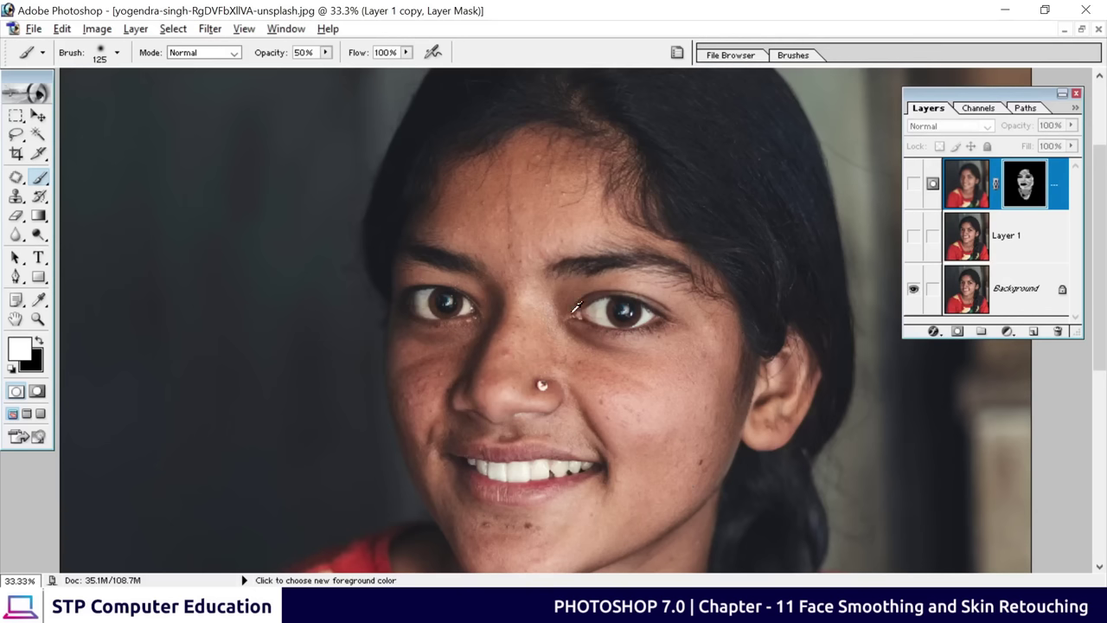
left_click(916, 293, "alt")
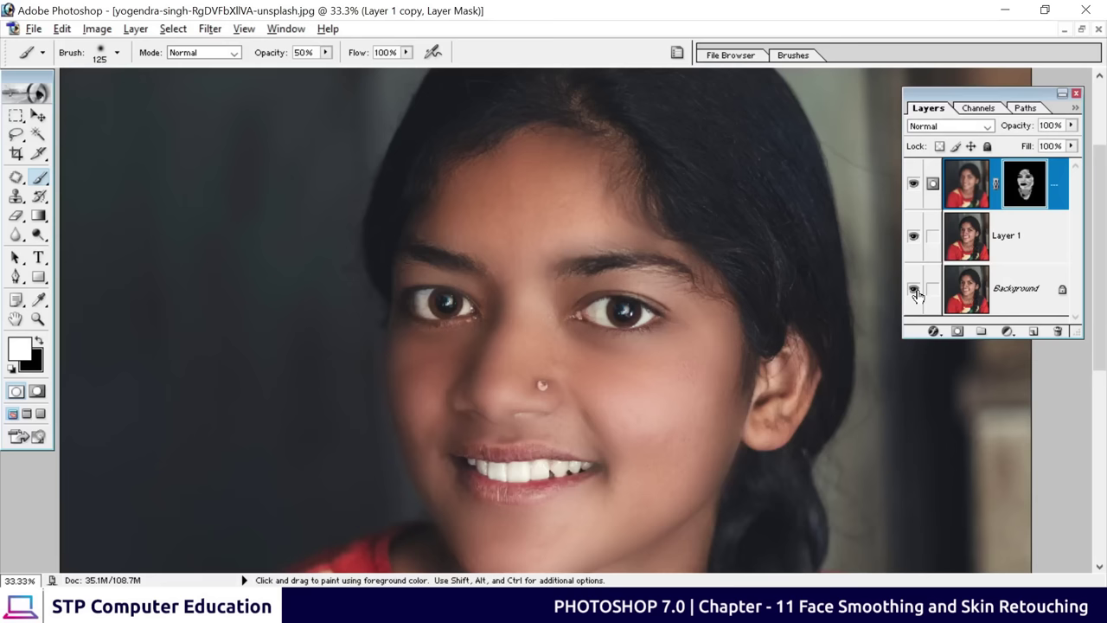
left_click(915, 293, "alt")
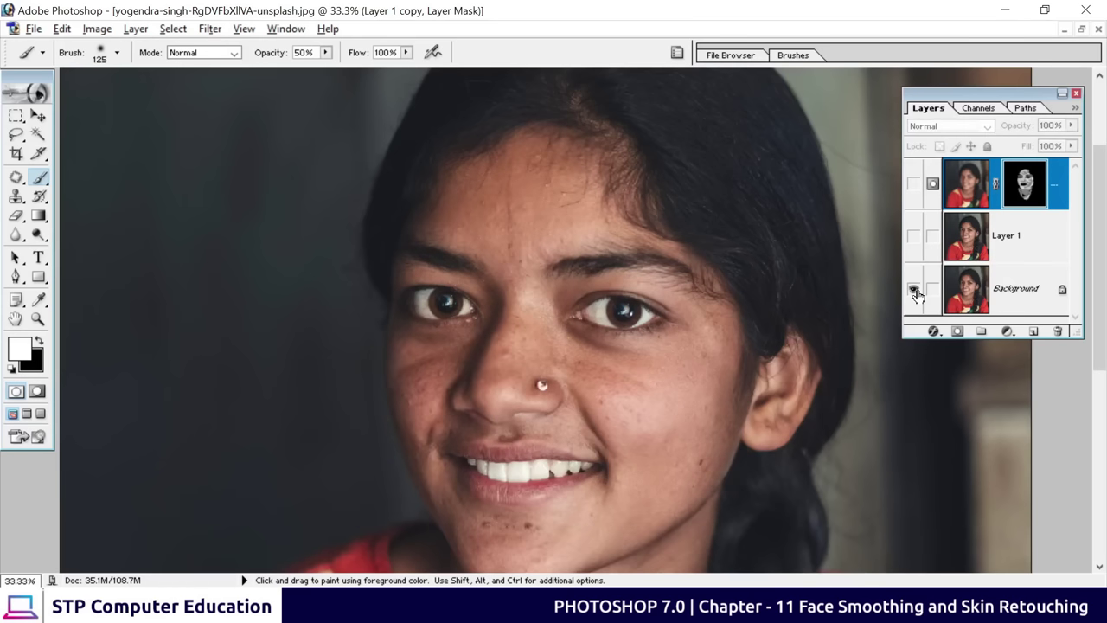
left_click(915, 293, "alt")
left_click(915, 293, "alt")
left_click(915, 294, "alt")
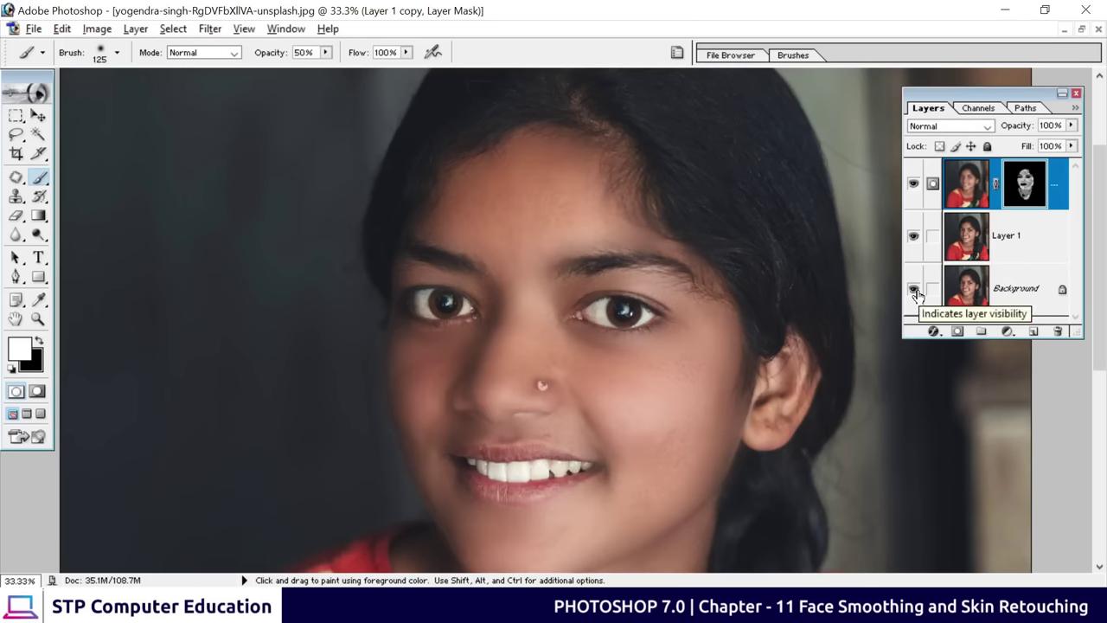
key("ctrl+minus")
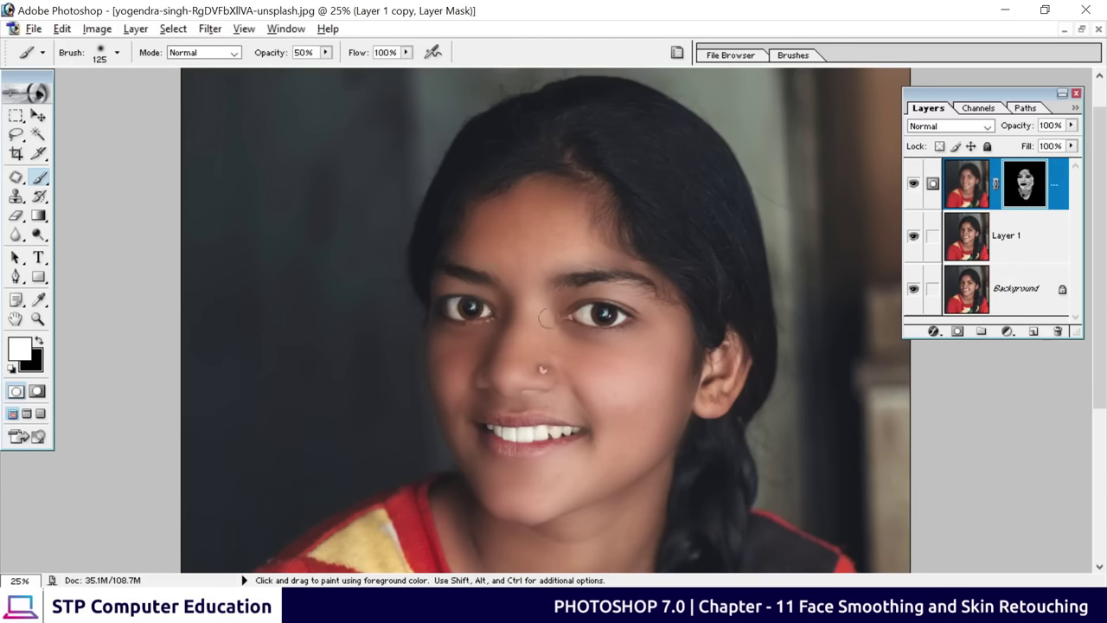
key("ctrl+minus")
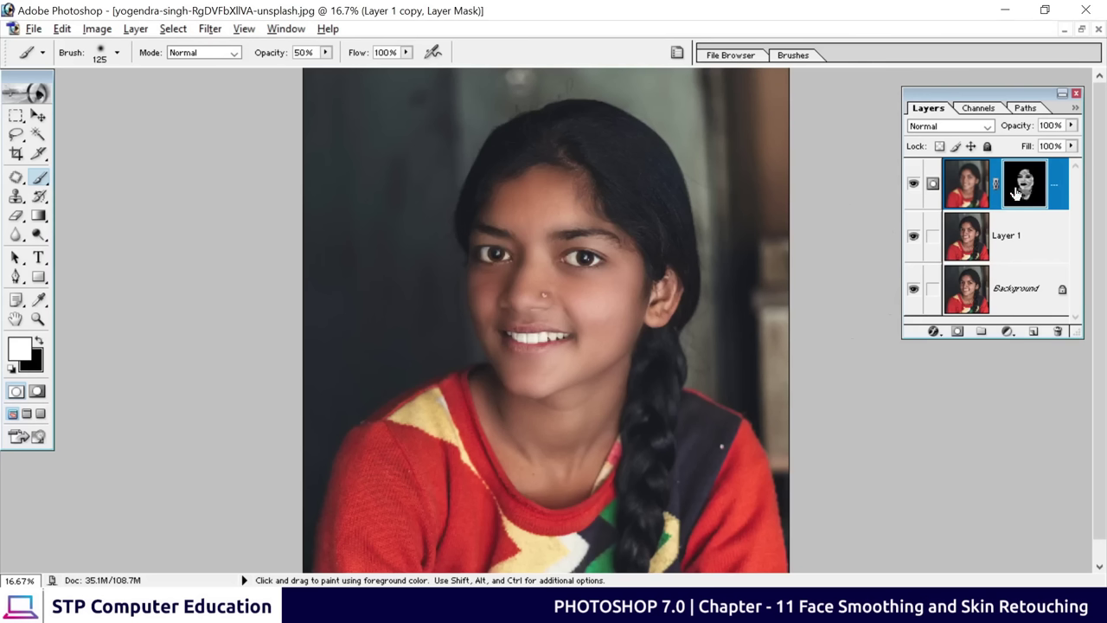
Link Layer 1 with Layer 1 copy and merge them with Ctrl+E
left_click(933, 236)
left_click_drag(1003, 240, 1014, 244)
key("ctrl+e")
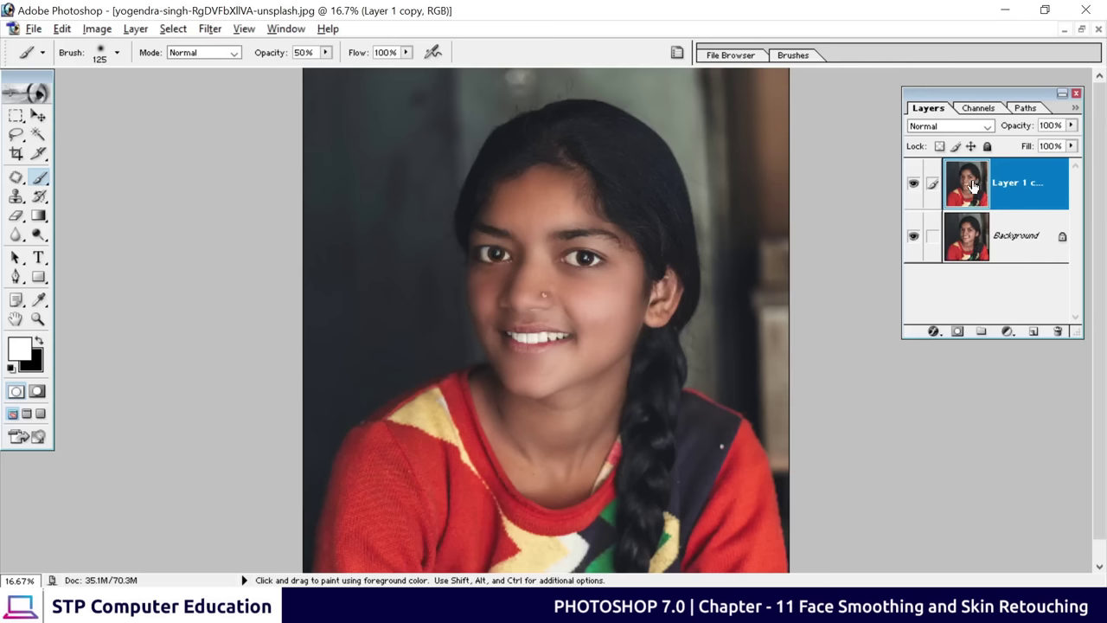
Toggle the merged layer's visibility to compare before and after, then select Layer 1 copy
left_click(914, 185)
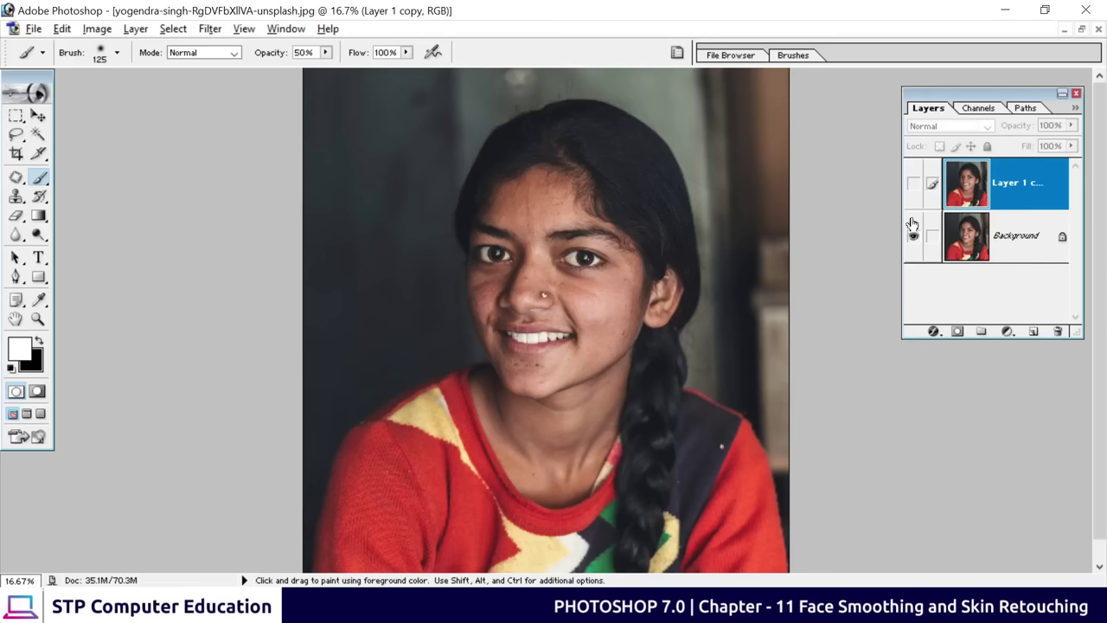
left_click(916, 188)
left_click(916, 188)
left_click(915, 188)
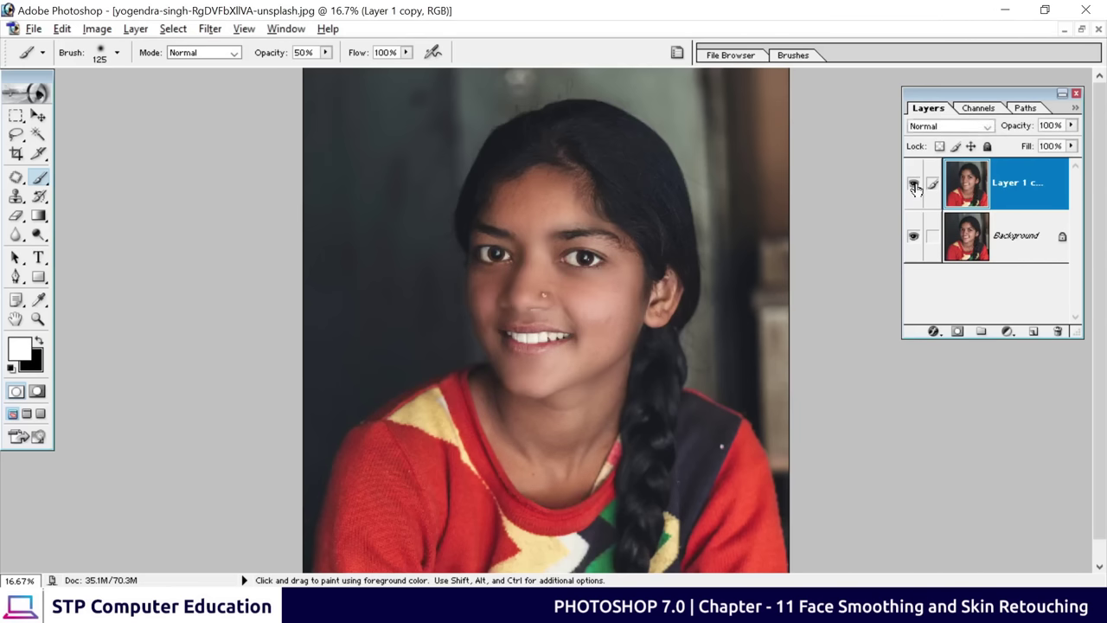
left_click(966, 183)
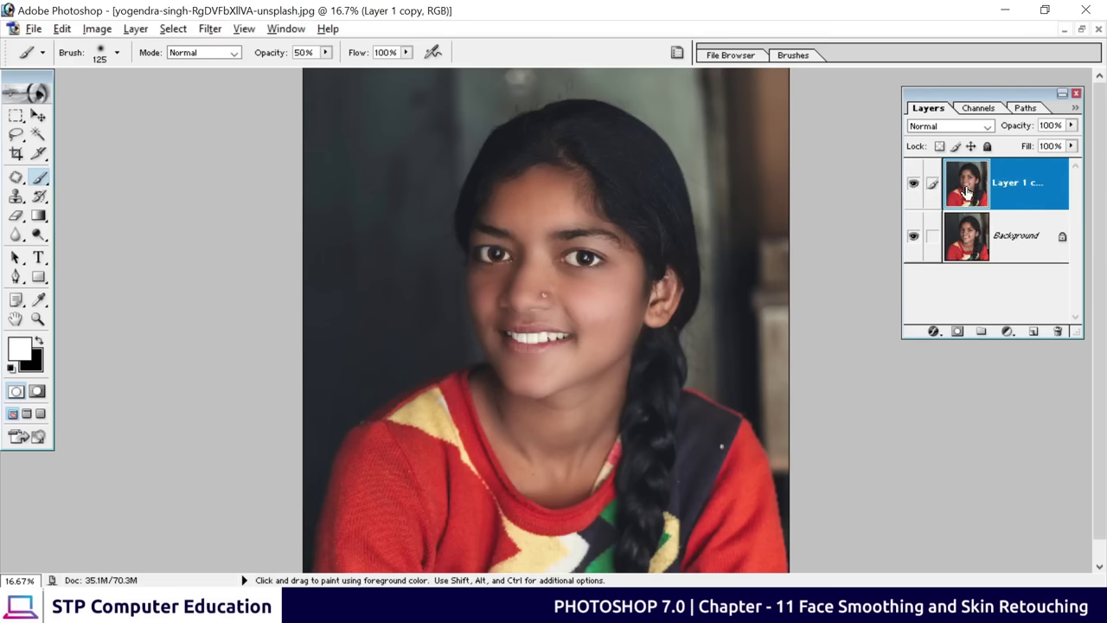
left_click(33, 29)
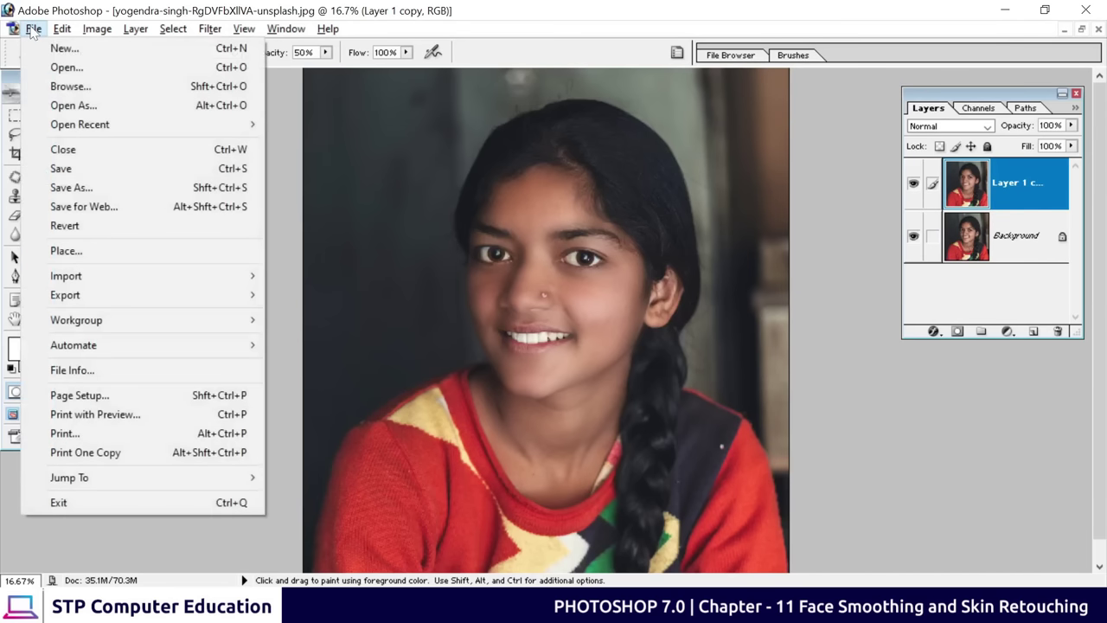
Save the portrait to the Desktop as JPEG 'demo', accept JPEG Options, and minimise Photoshop
left_click(59, 188)
left_click(648, 173)
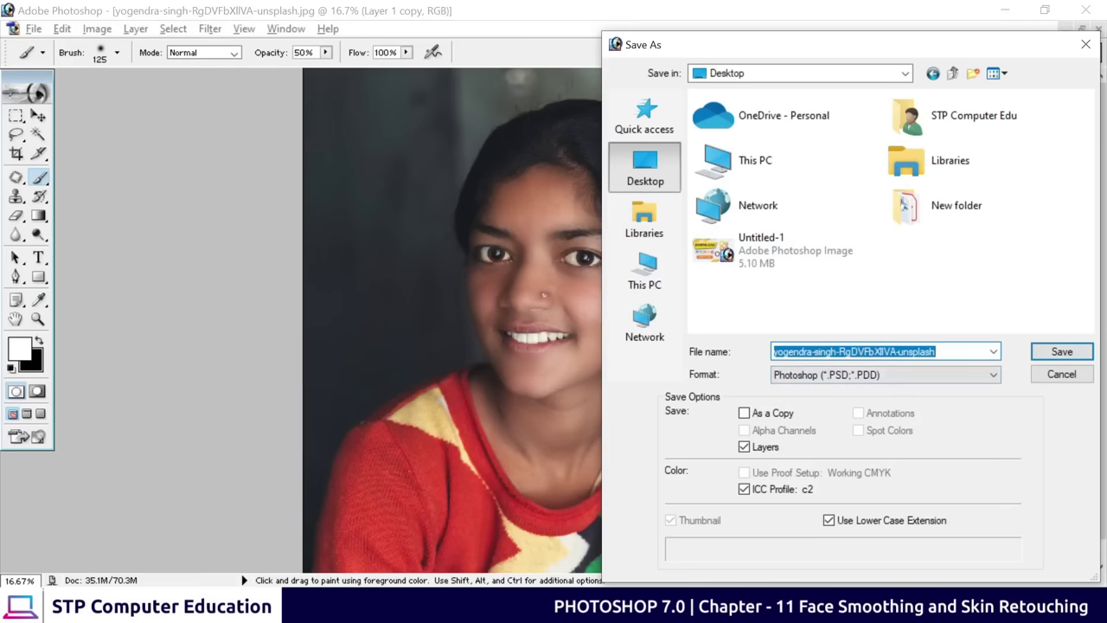
type("demo")
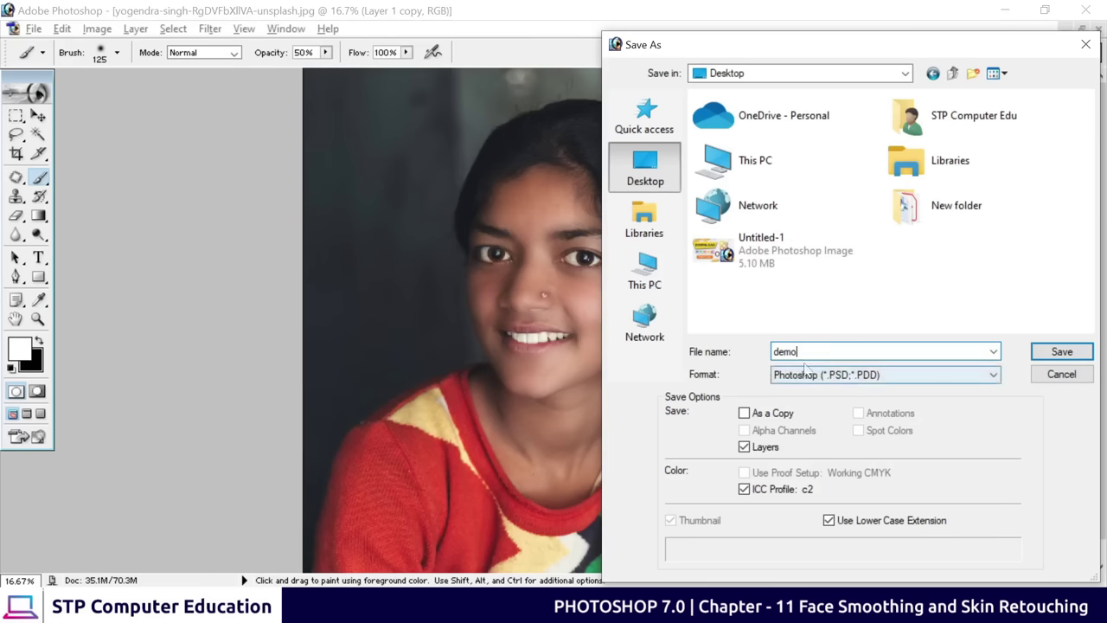
left_click(839, 376)
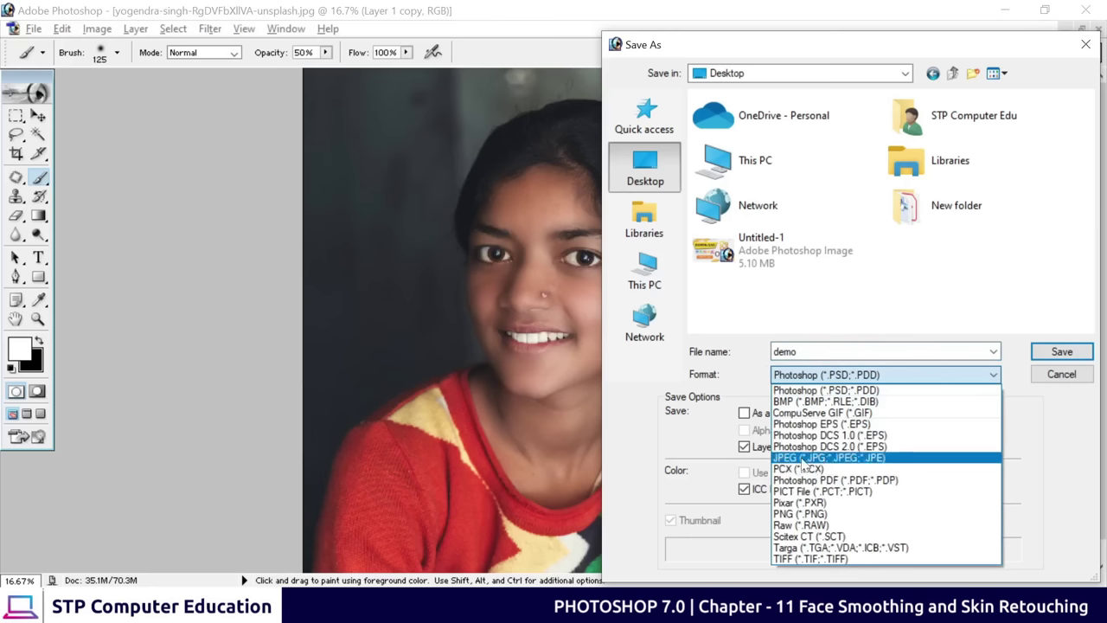
left_click(824, 458)
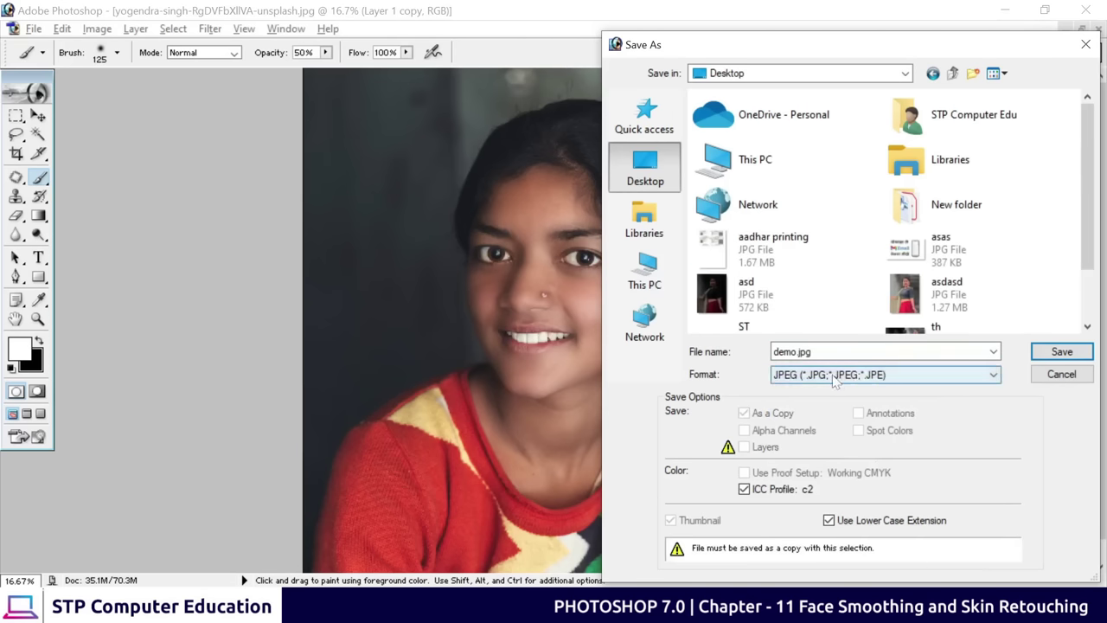
left_click(1062, 351)
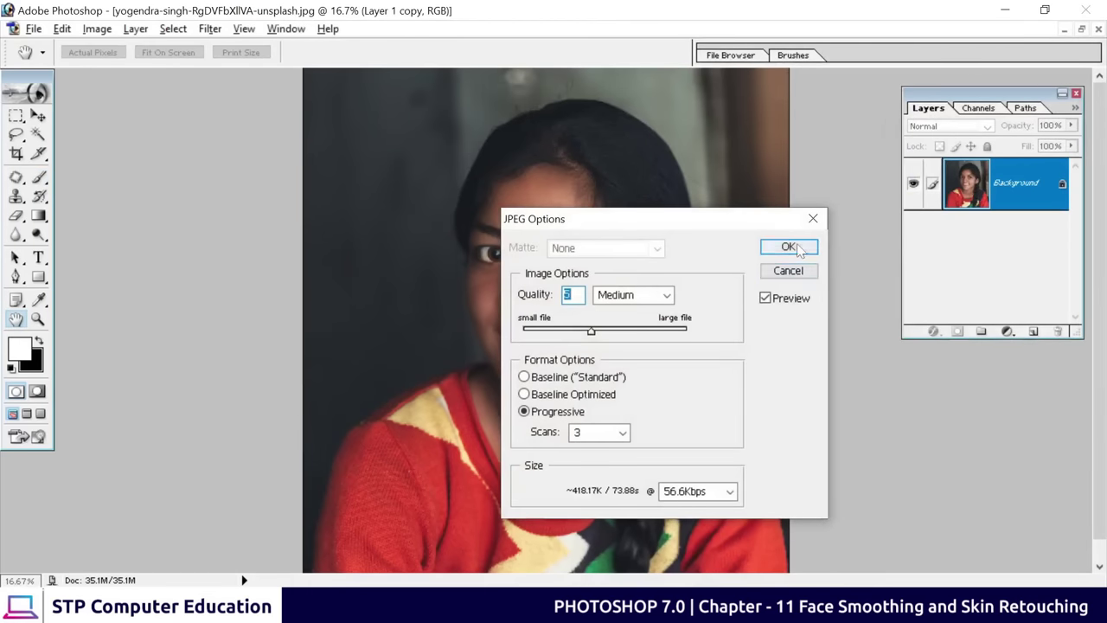
left_click(783, 246)
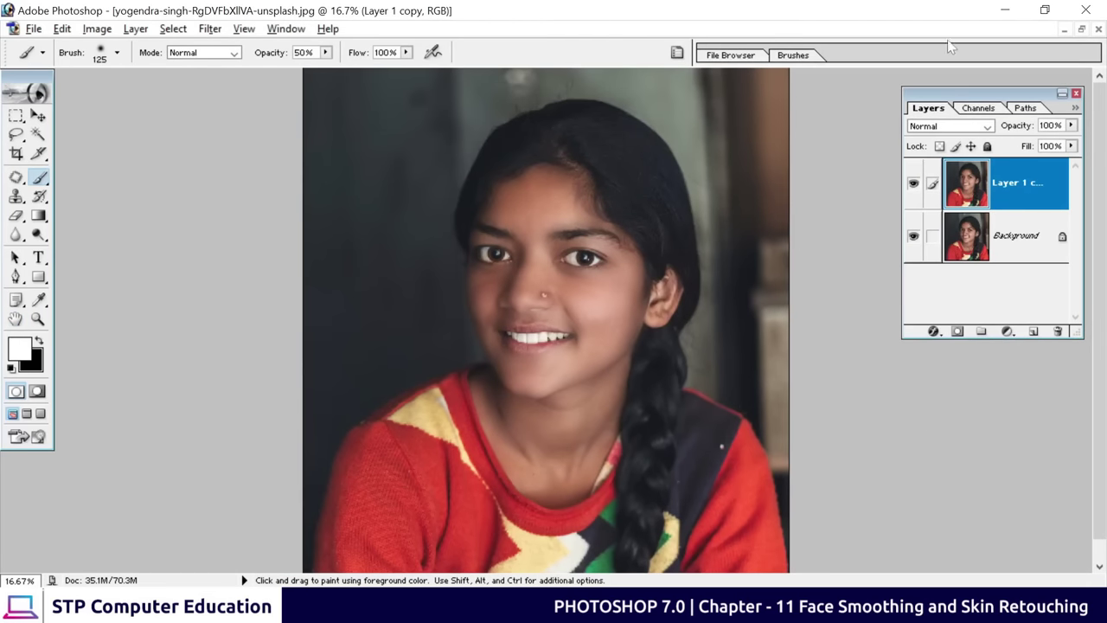
left_click(1005, 9)
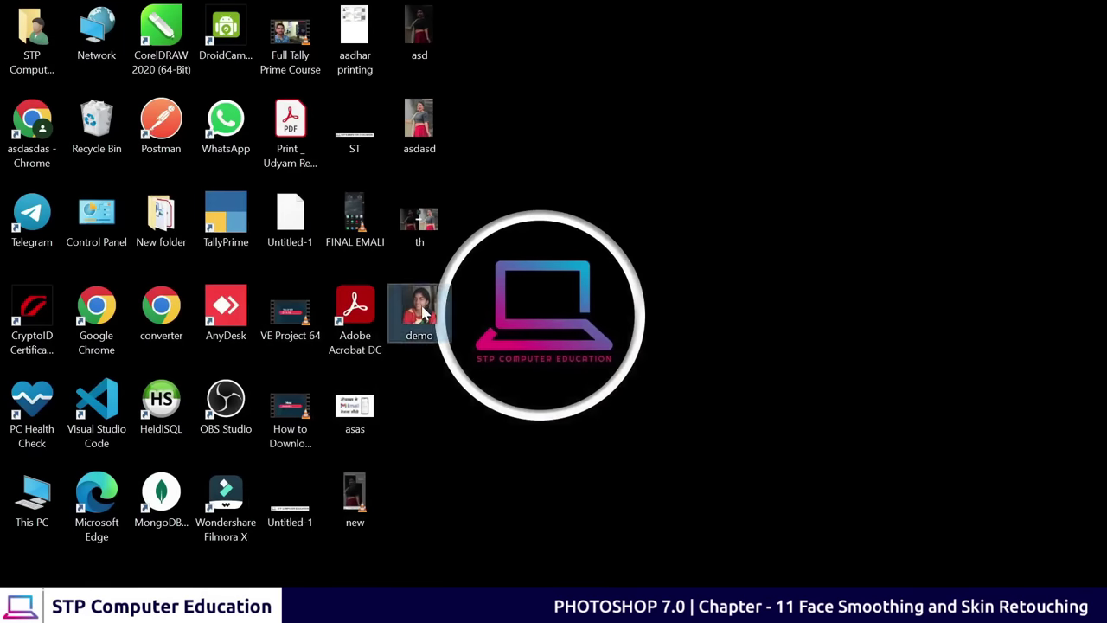
Open demo.jpg from the desktop in Photos and zoom and pan over the cheek and nose
left_click_drag(424, 313, 563, 222)
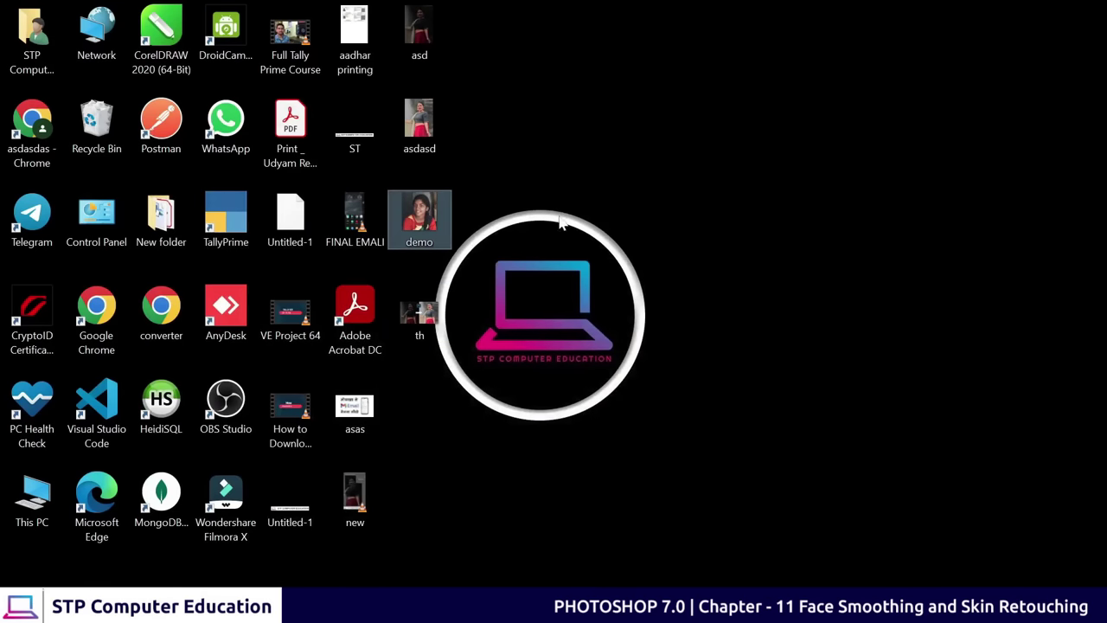
double_click(423, 218)
scroll(557, 258, "up", 3)
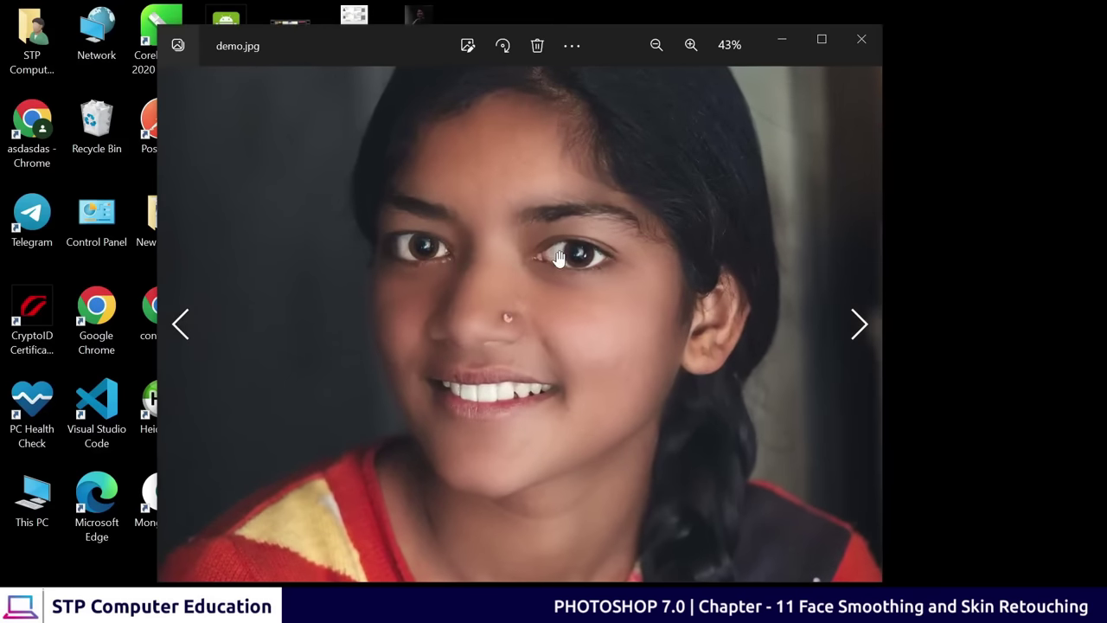
scroll(558, 258, "up", 3)
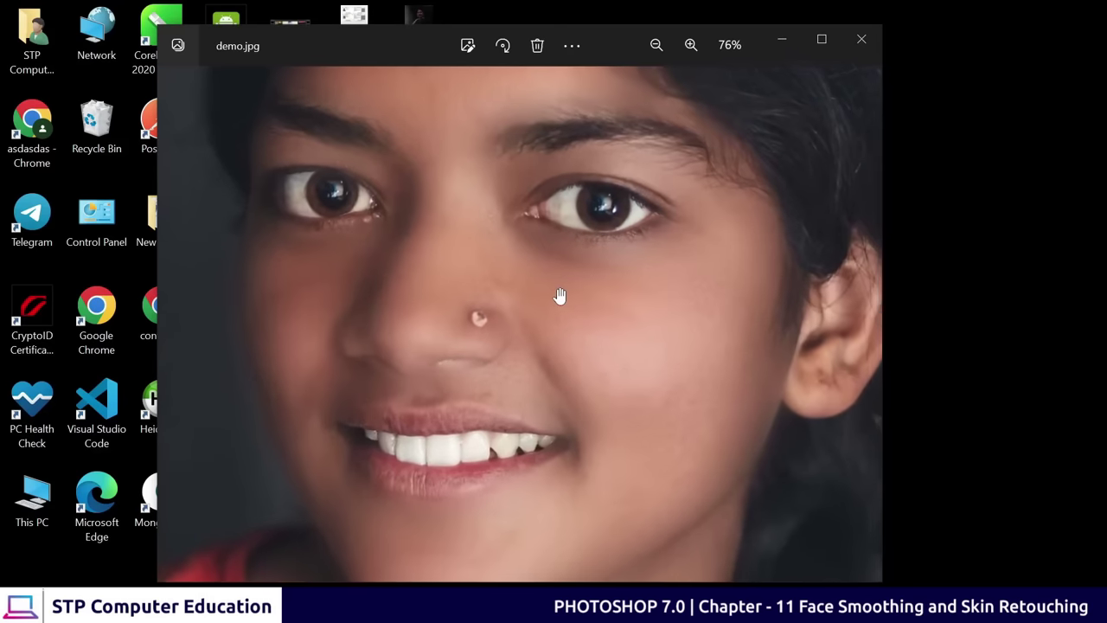
scroll(560, 296, "down", 1)
scroll(563, 289, "up", 2)
left_click_drag(694, 371, 590, 438)
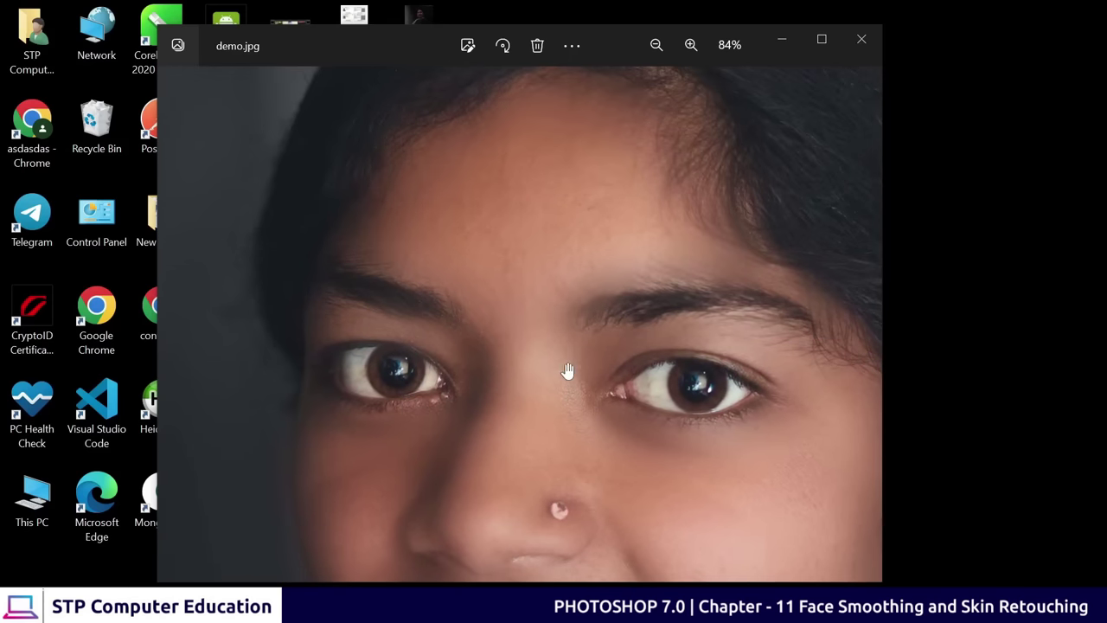
left_click_drag(567, 371, 524, 254)
key("Right")
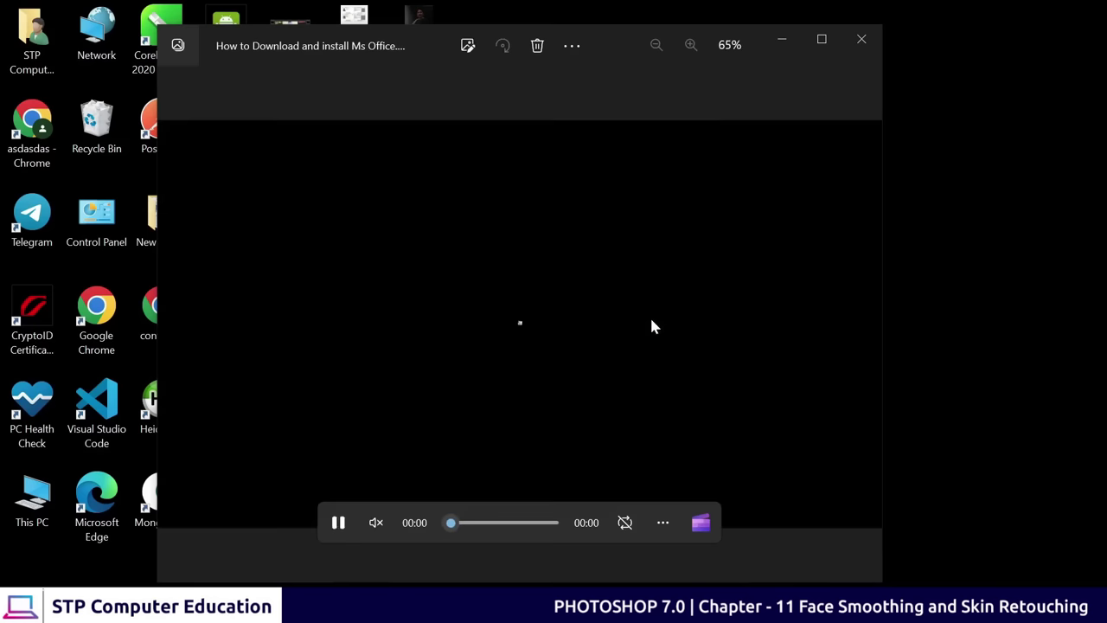
key("Left")
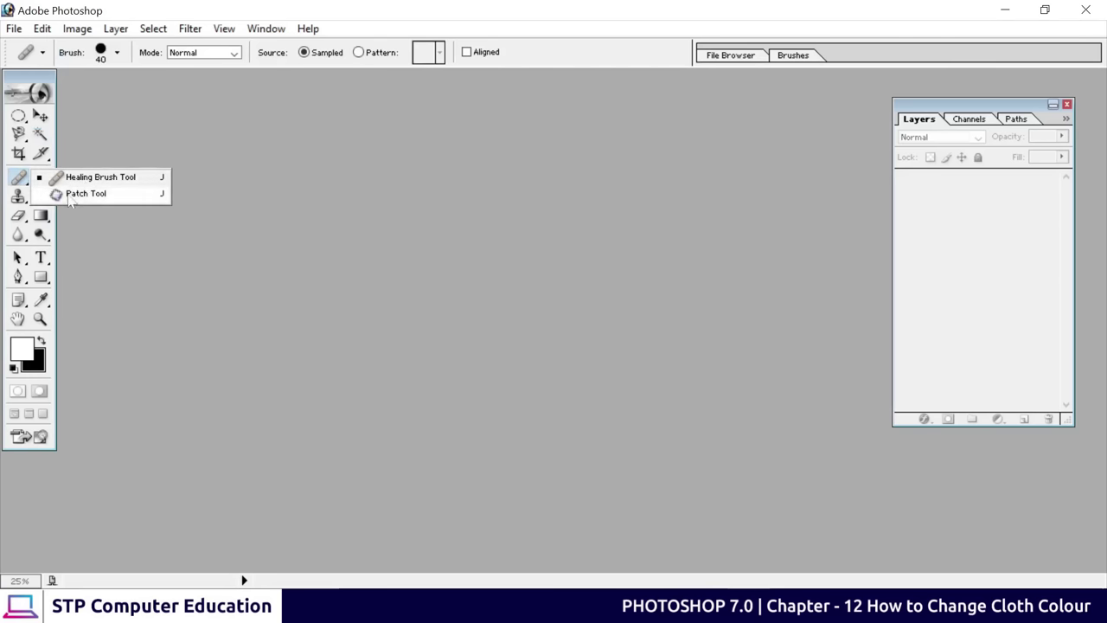
Select the Patch Tool and bring up the Open dialog on the Downloads folder
left_click(97, 195)
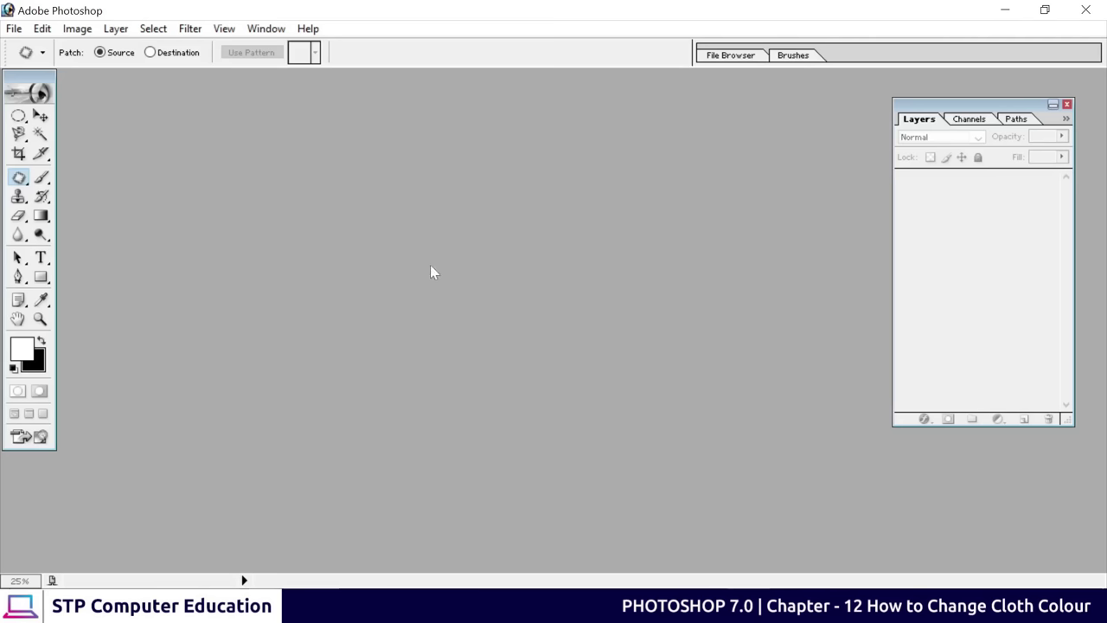
key("ctrl+o")
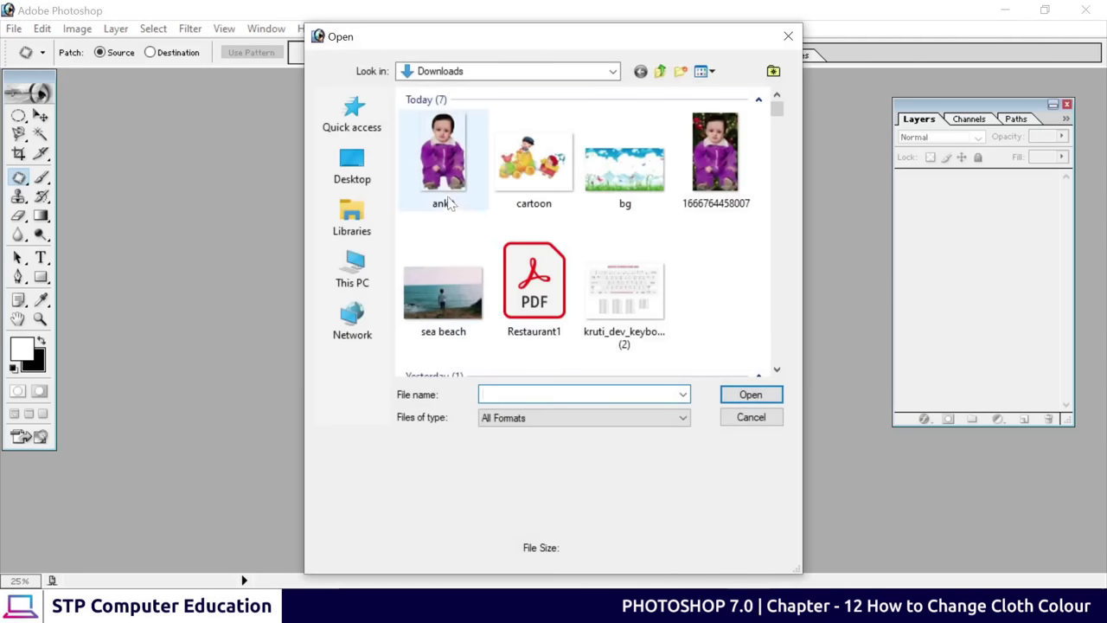
Open ankit.png from Downloads and maximise its document window
left_click(448, 192)
left_click(742, 396)
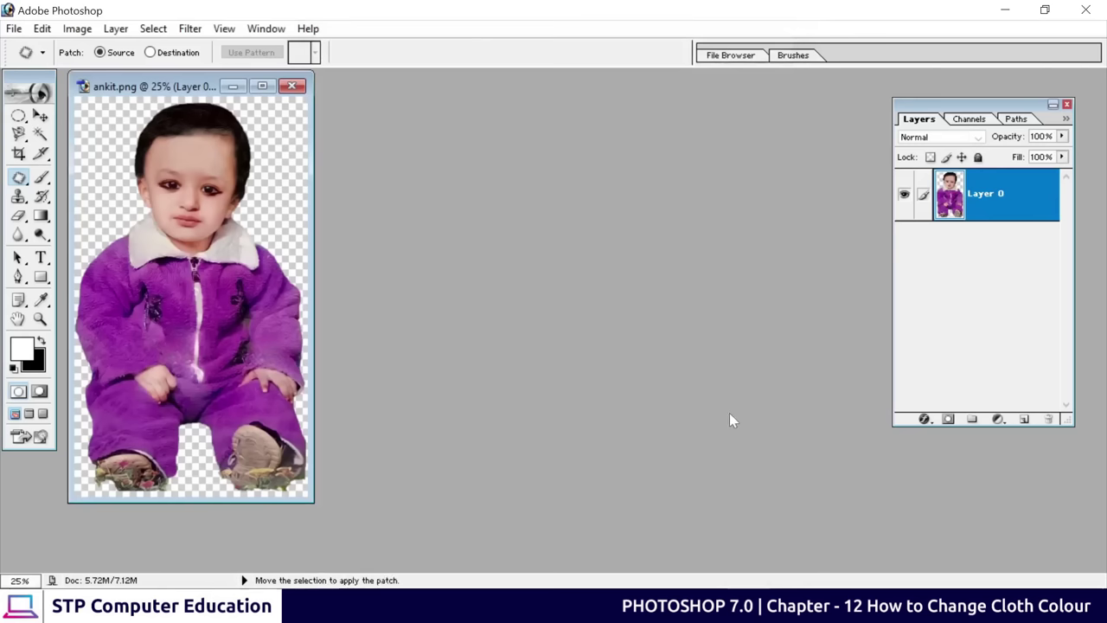
left_click_drag(184, 95, 494, 141)
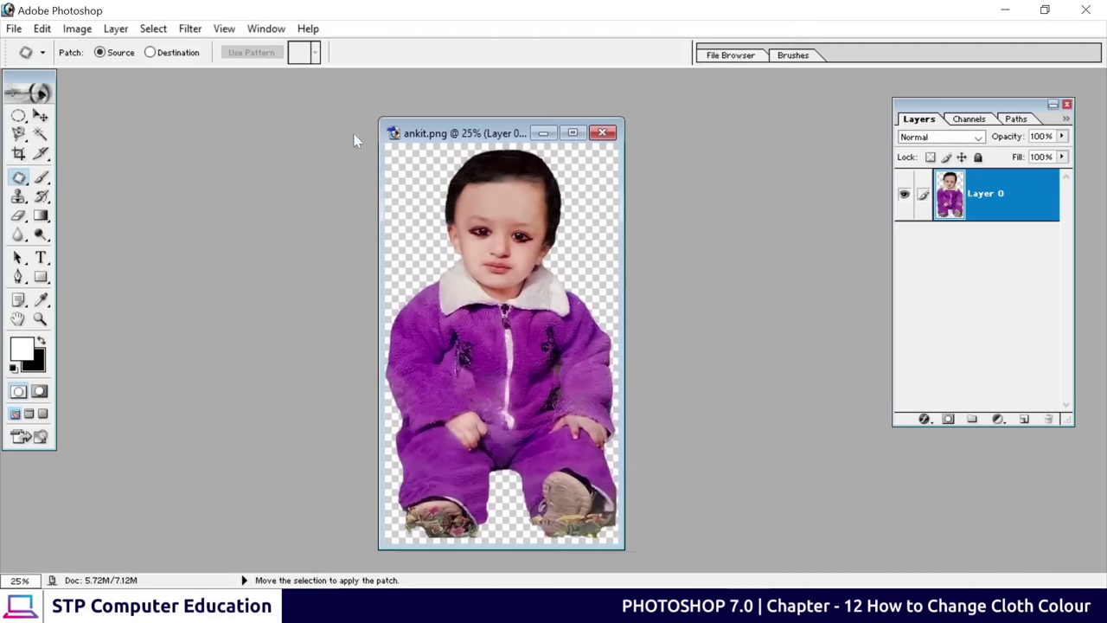
left_click(40, 116)
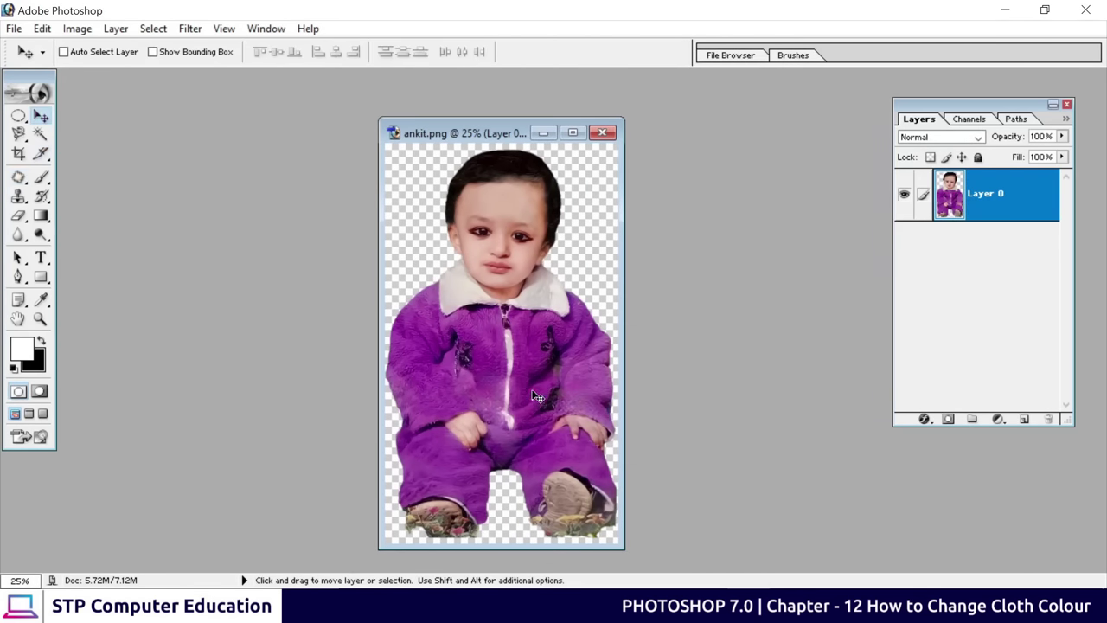
left_click(573, 132)
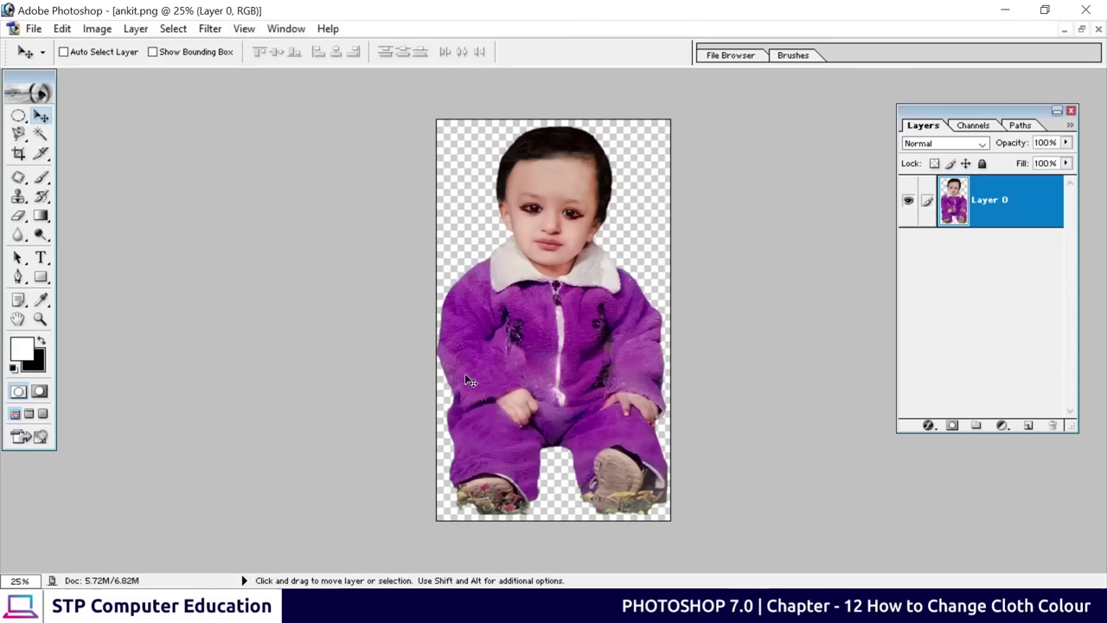
left_click(41, 134)
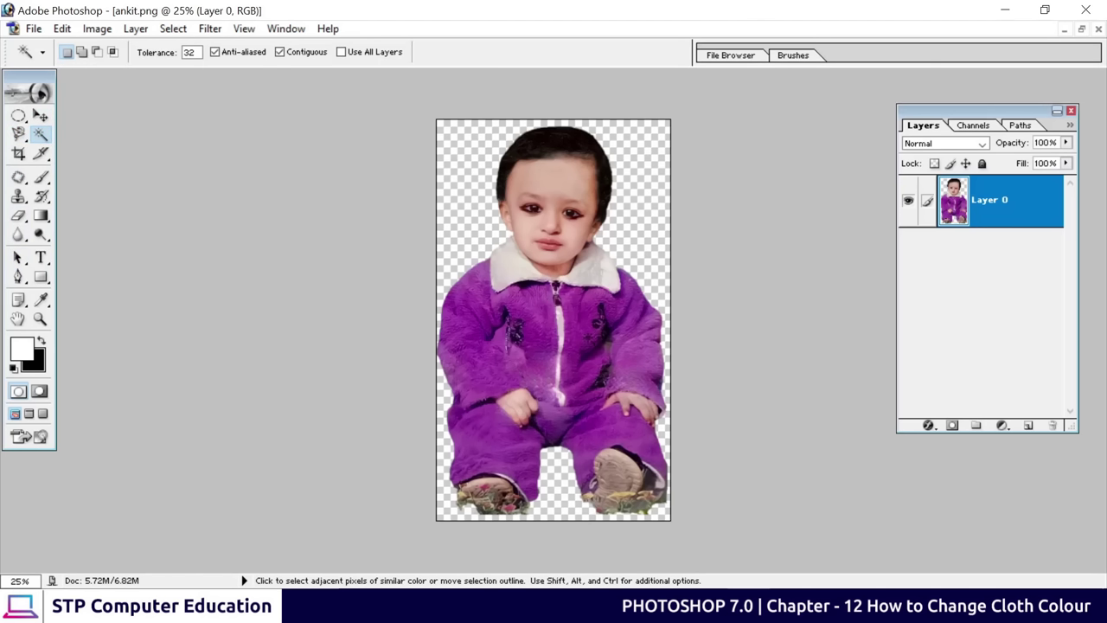
Zoom in on the suit, try a Magic Wand selection, then deselect everything
key("ctrl+plus")
key("ctrl+plus")
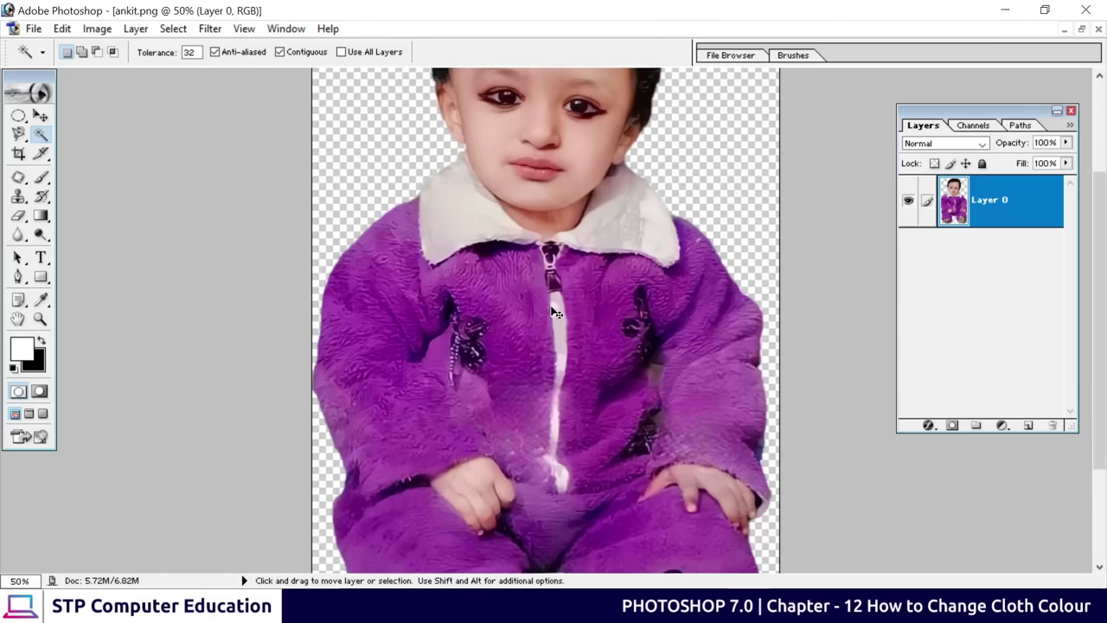
scroll(395, 238, "down", 3)
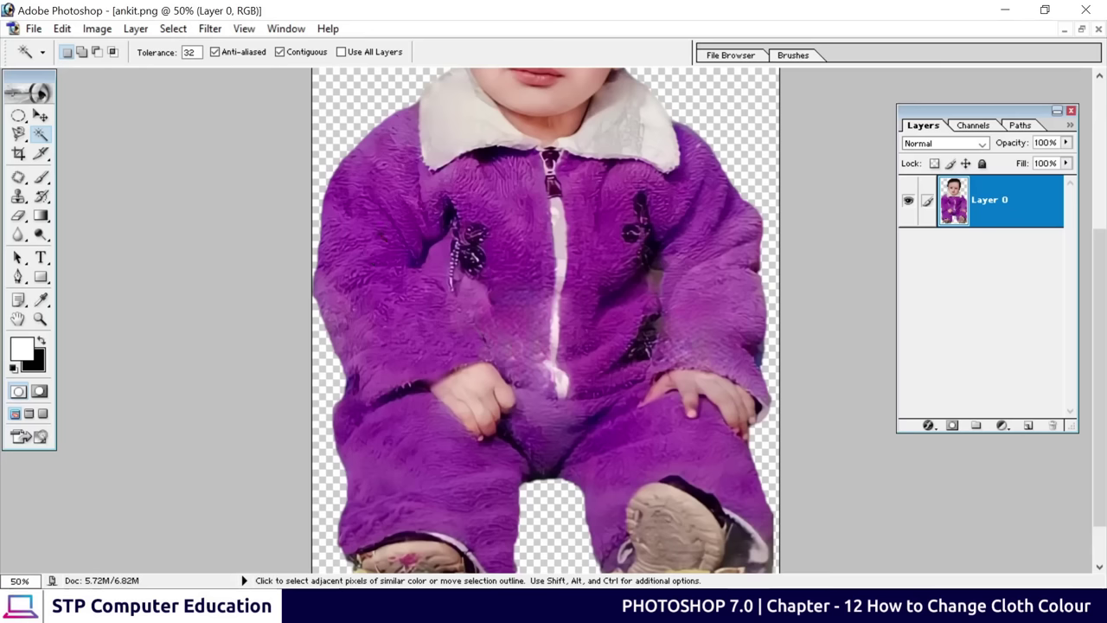
left_click(376, 202)
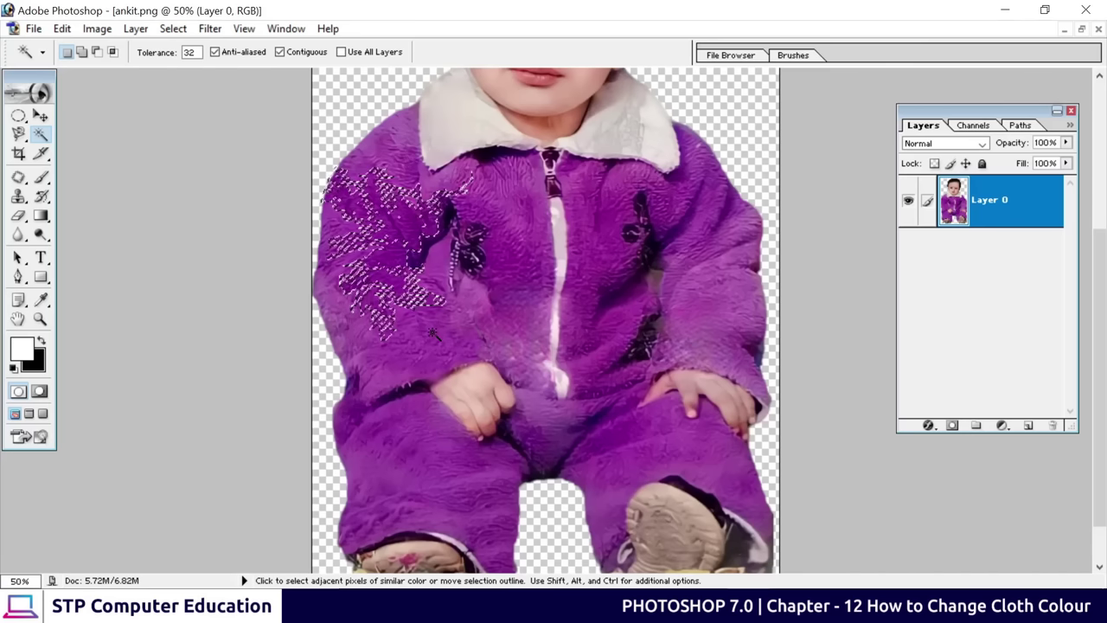
key("shift")
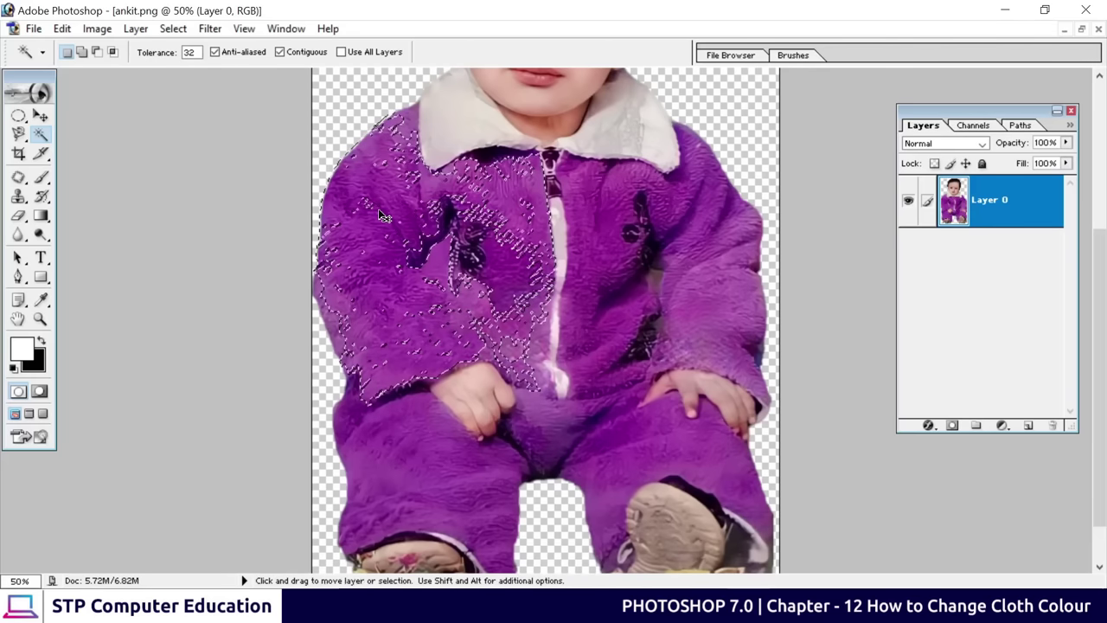
key("ctrl+d")
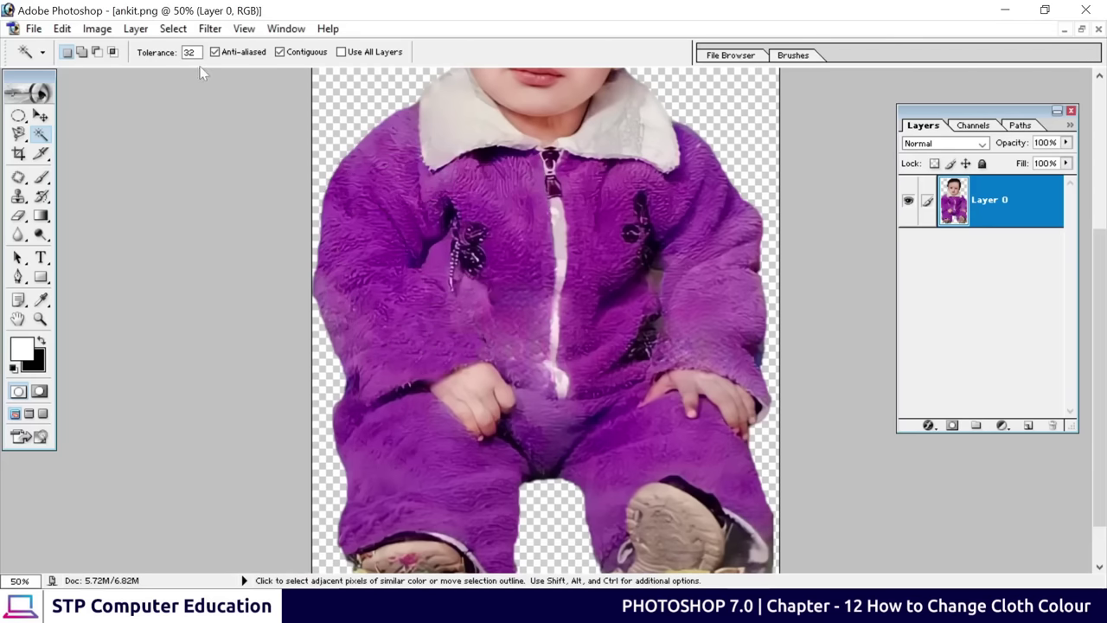
Select the purple jacket with the Magic Wand at tolerance 70, in Add to selection mode
double_click(190, 52)
type("70")
left_click(384, 221)
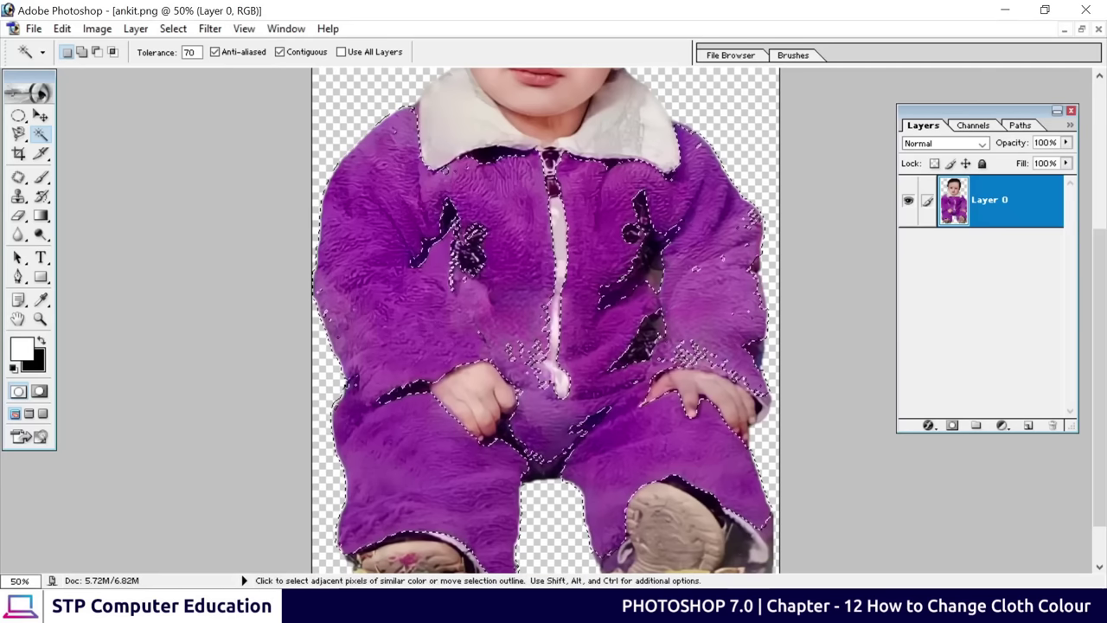
left_click(82, 52)
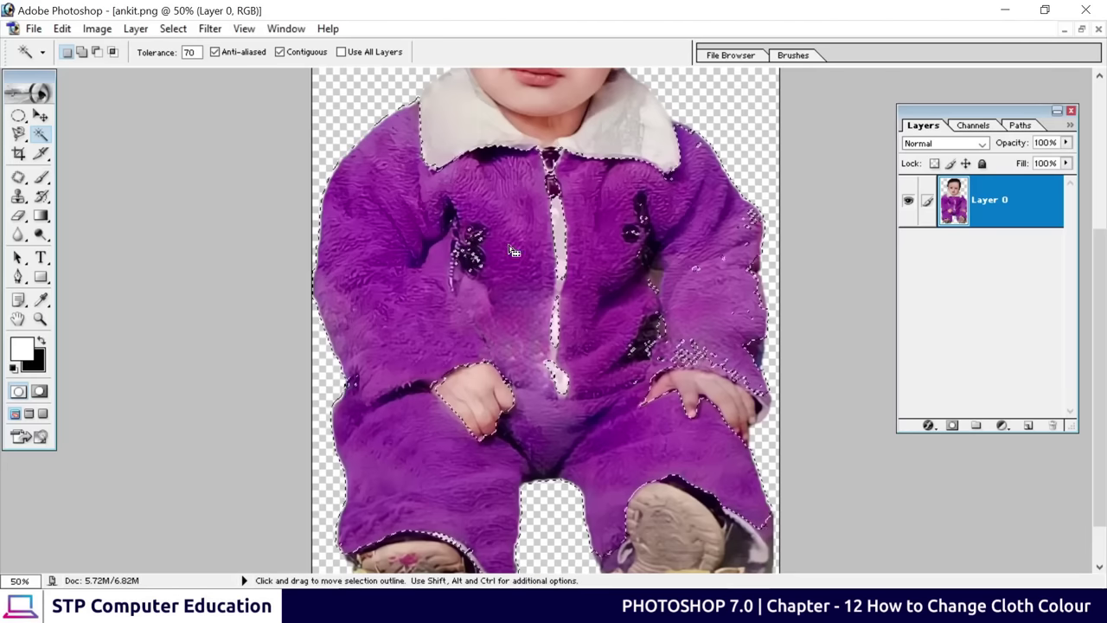
left_click(18, 134)
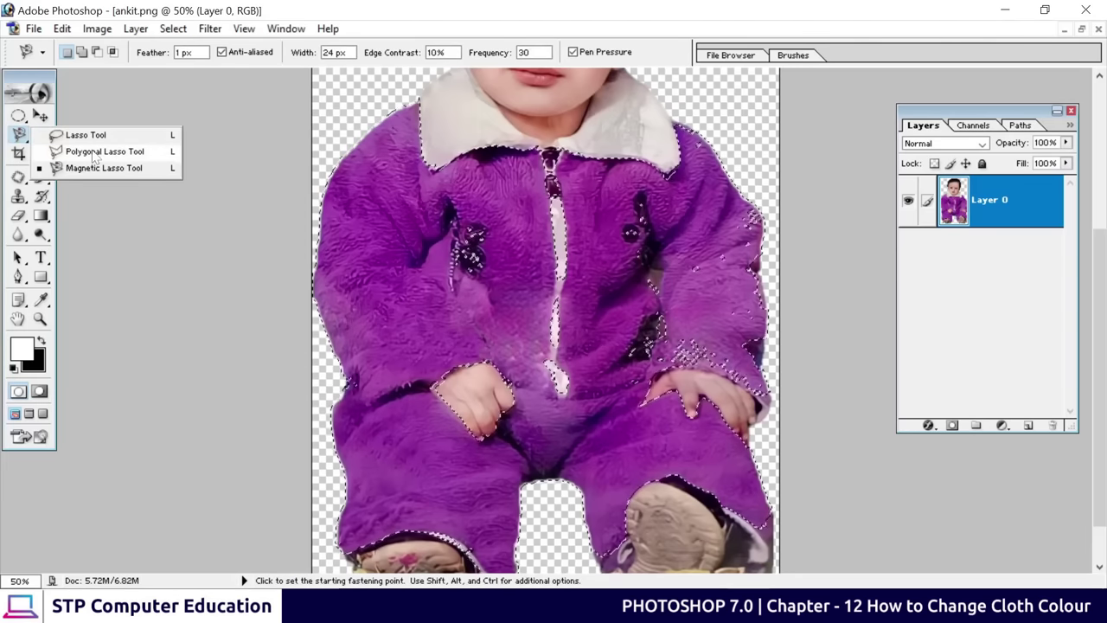
Add the missed sleeve patch to the selection with a Polygonal Lasso outline
left_click(96, 152)
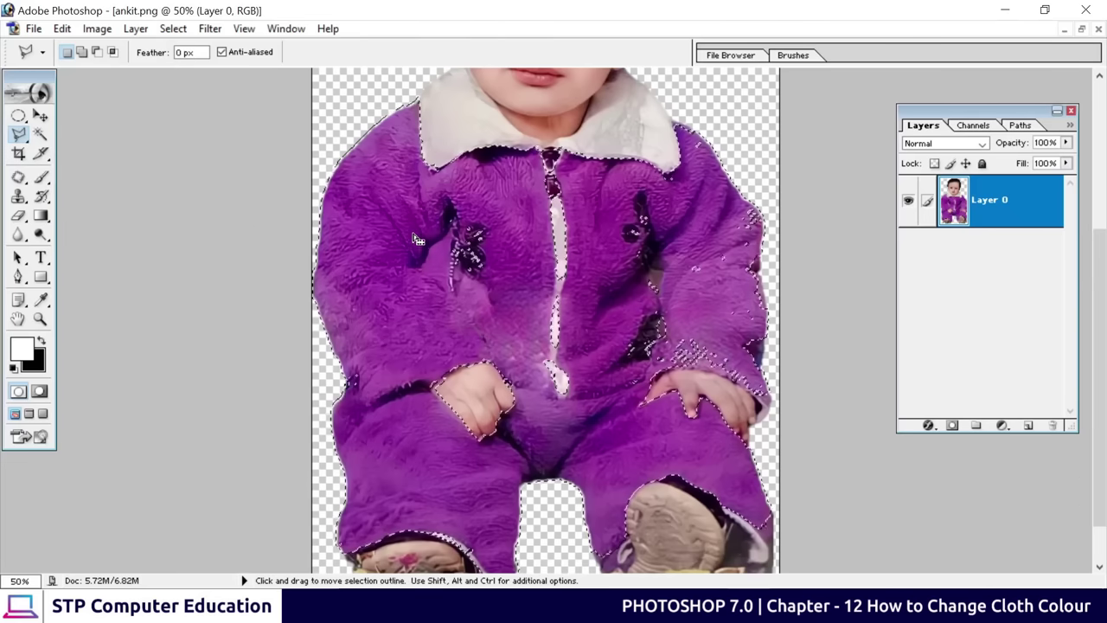
key("shift")
key("shift")
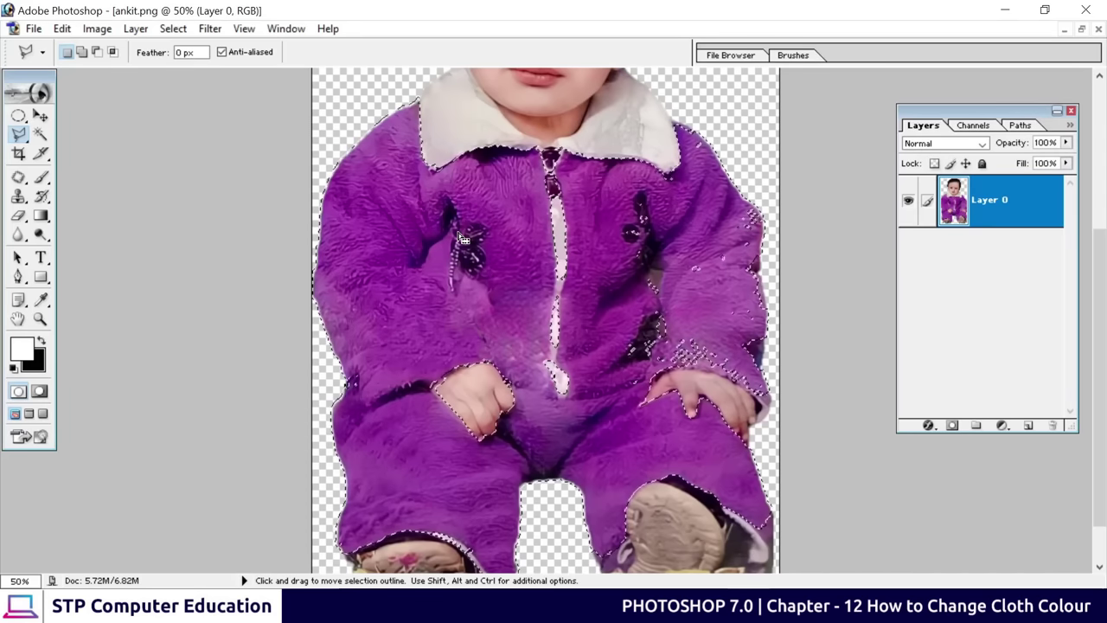
key("shift")
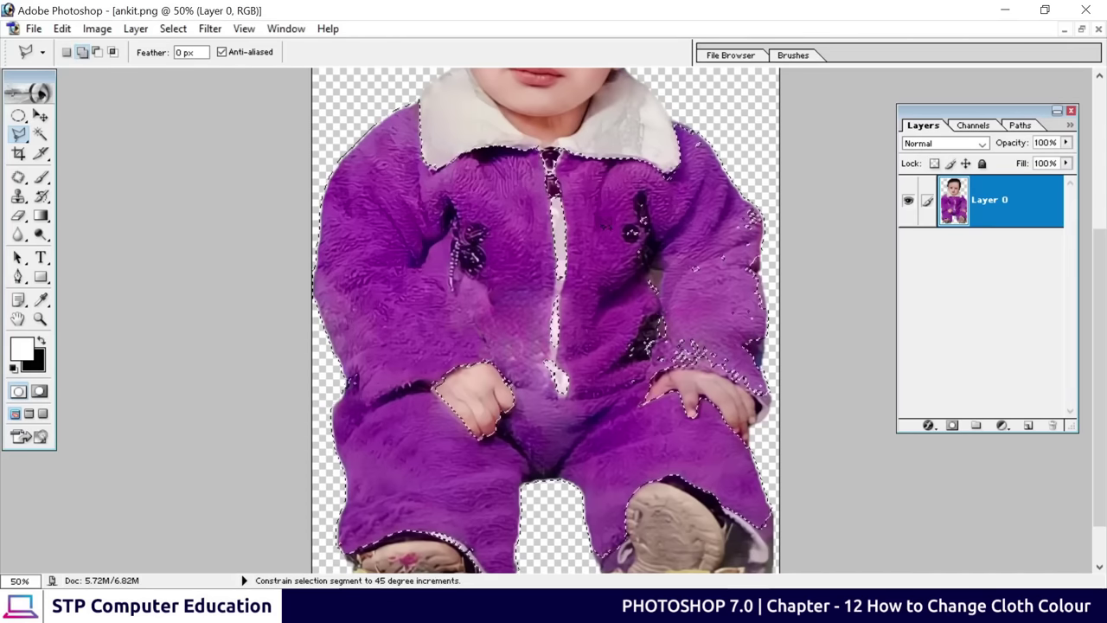
left_click(603, 222, "shift")
left_click(647, 198, "shift")
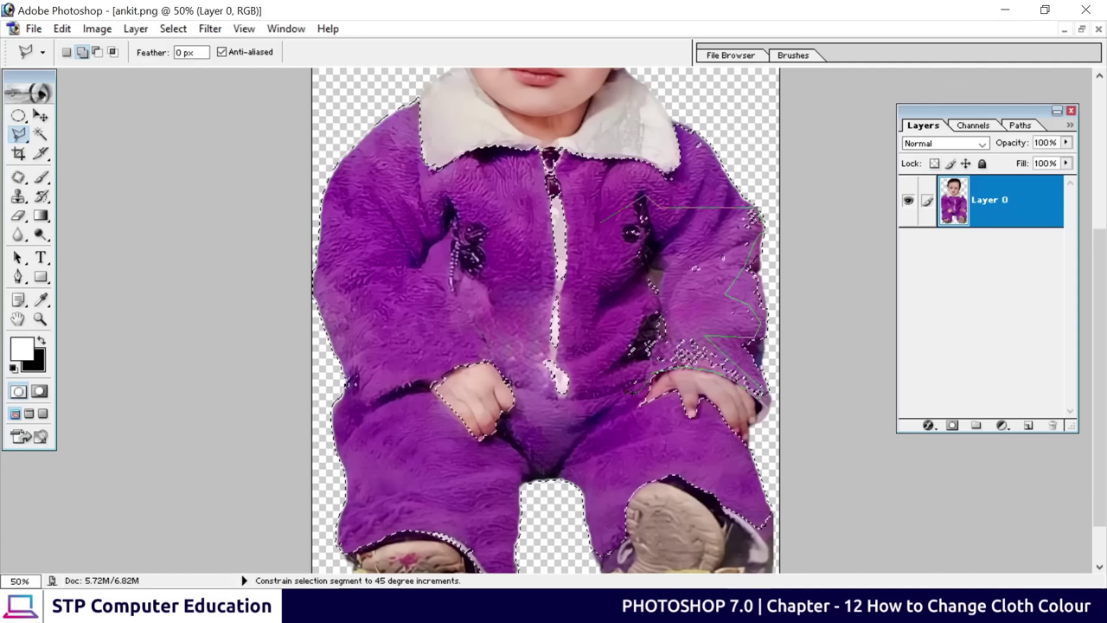
left_click(610, 390)
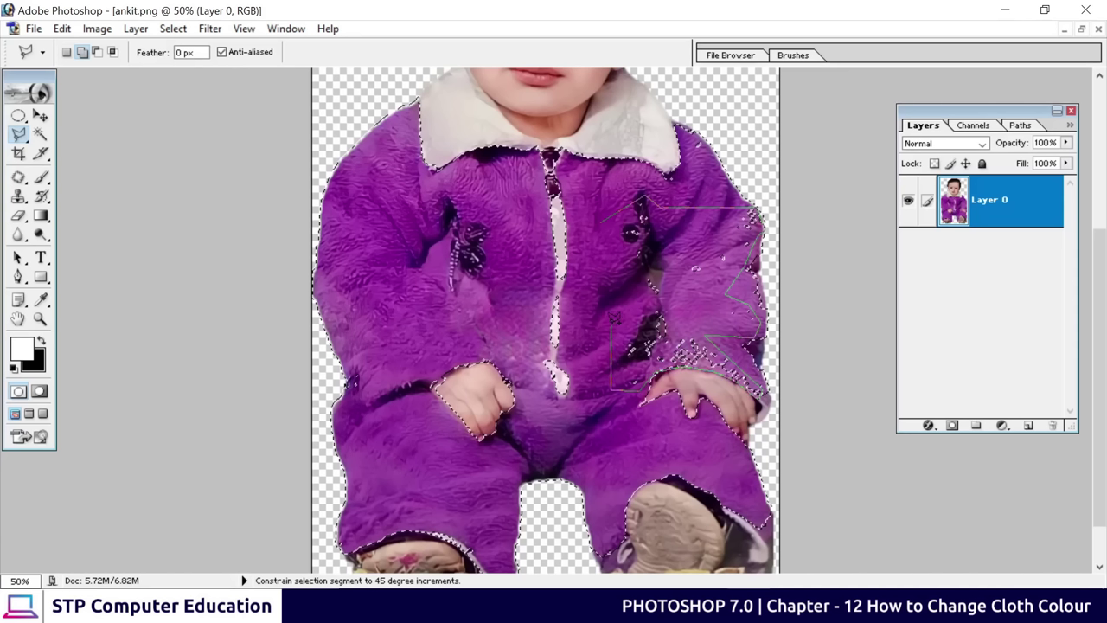
left_click(599, 218)
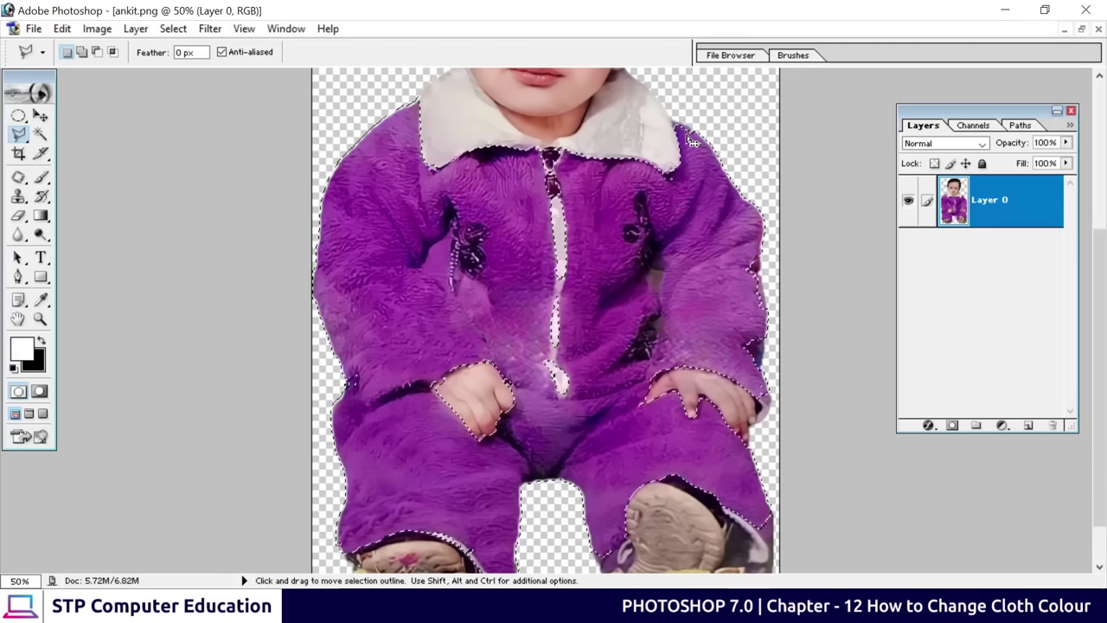
Add the right hand area and right leg edge to the selection
key("shift")
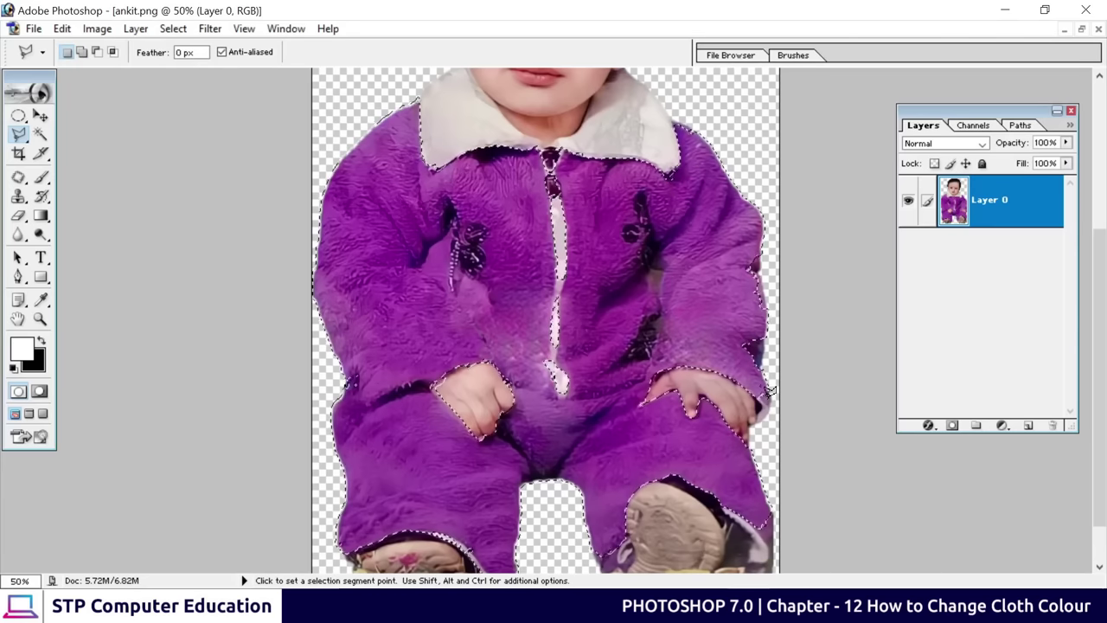
key("ctrl+plus")
key("ctrl+plus")
key("ctrl+minus")
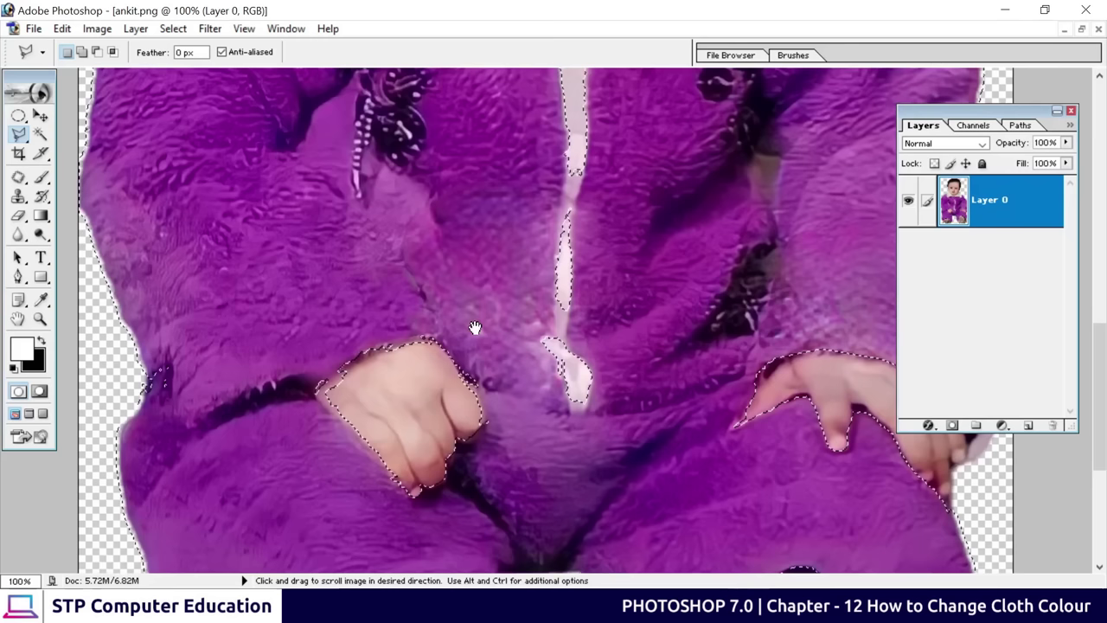
key("ctrl+plus")
left_click_drag(273, 206, 273, 208)
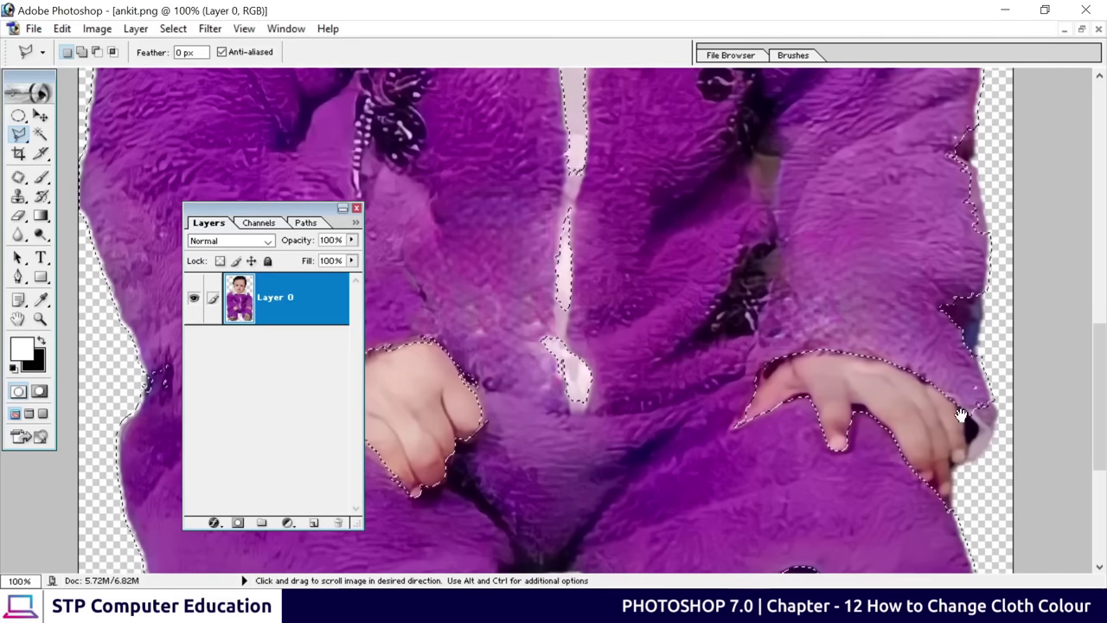
left_click_drag(954, 437, 992, 230)
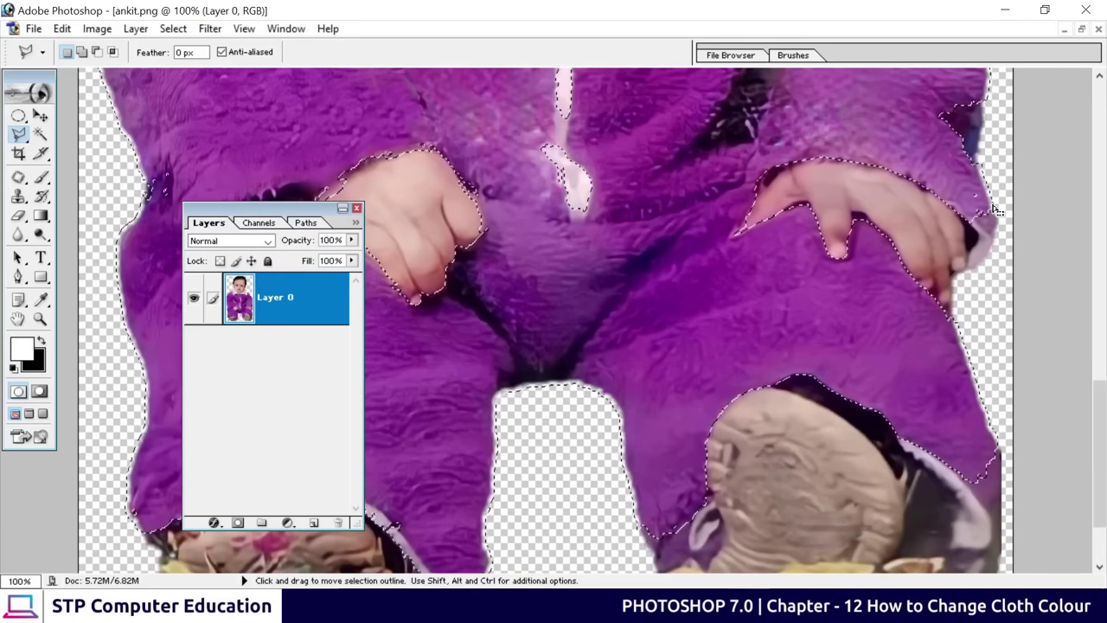
key("shift")
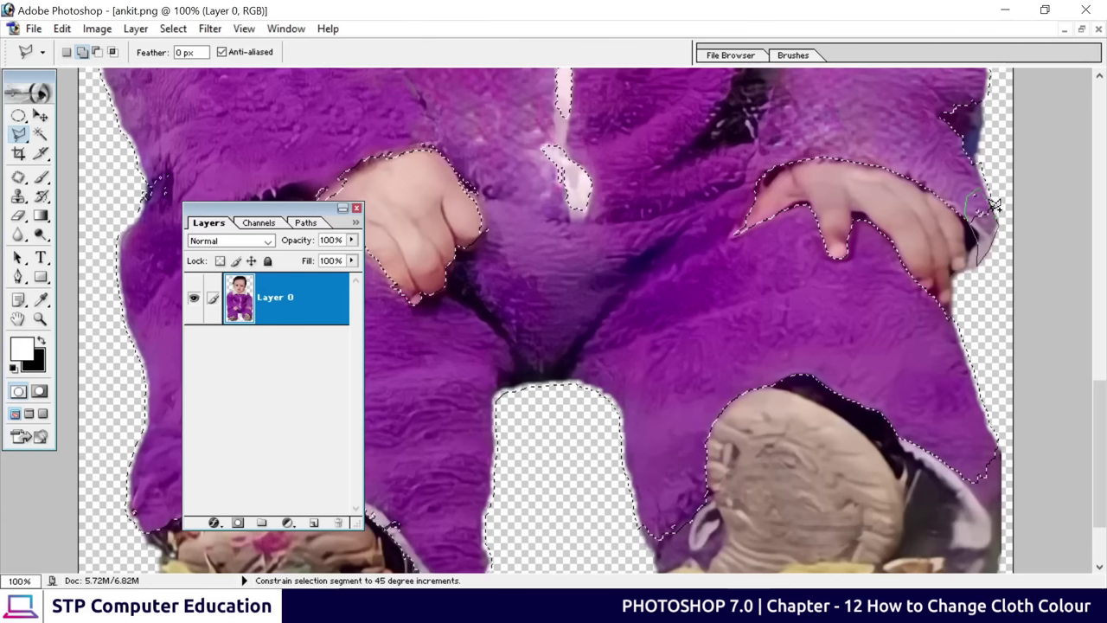
double_click(994, 206)
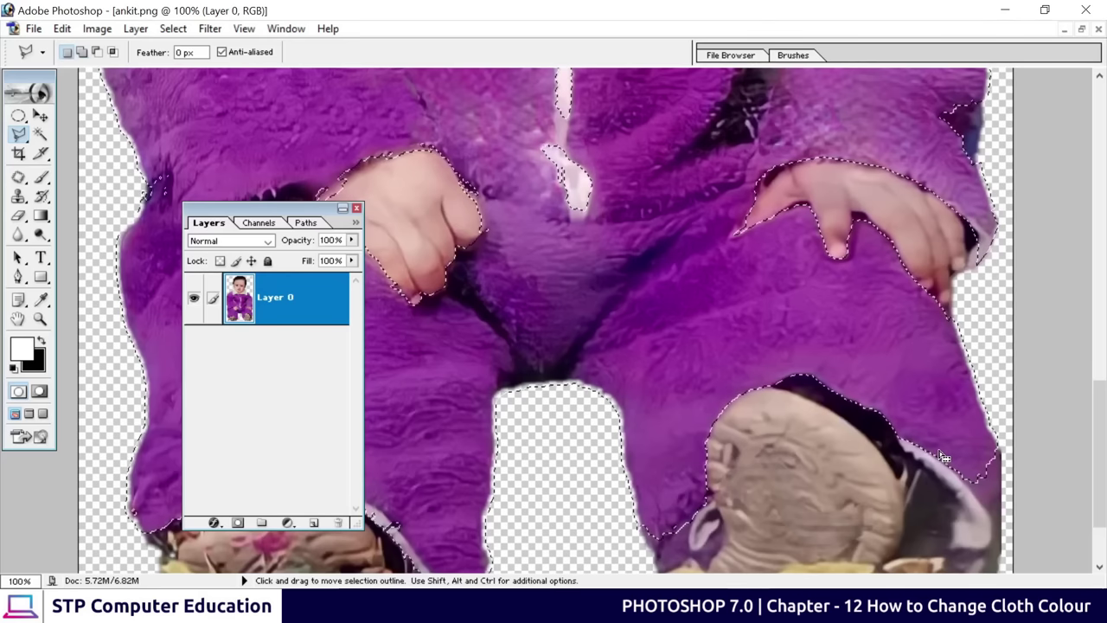
scroll(951, 433, "down", 3)
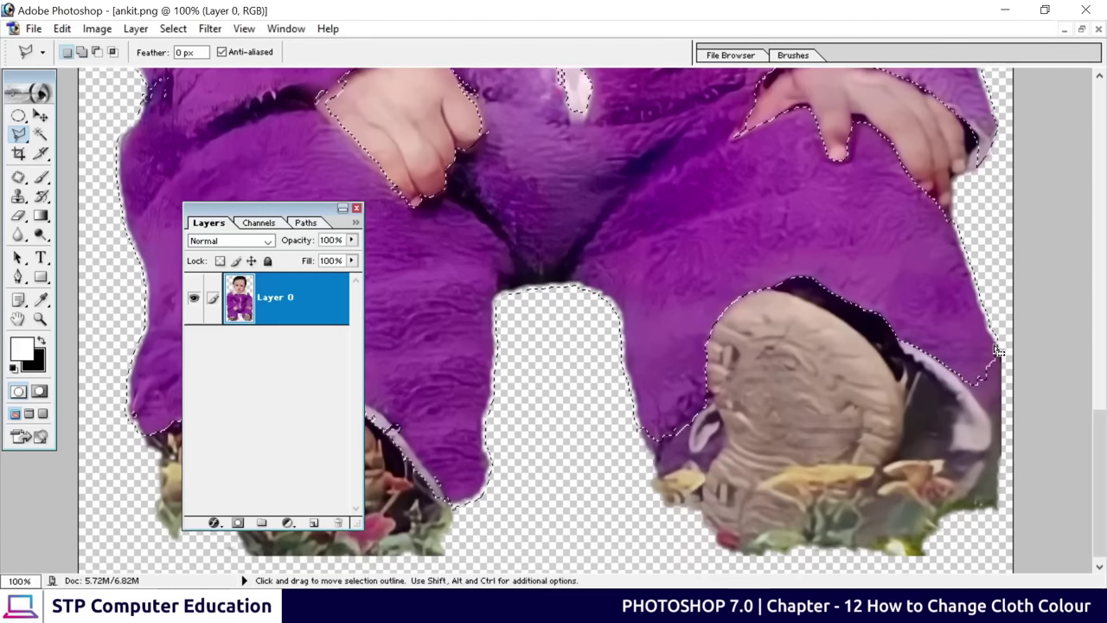
key("shift")
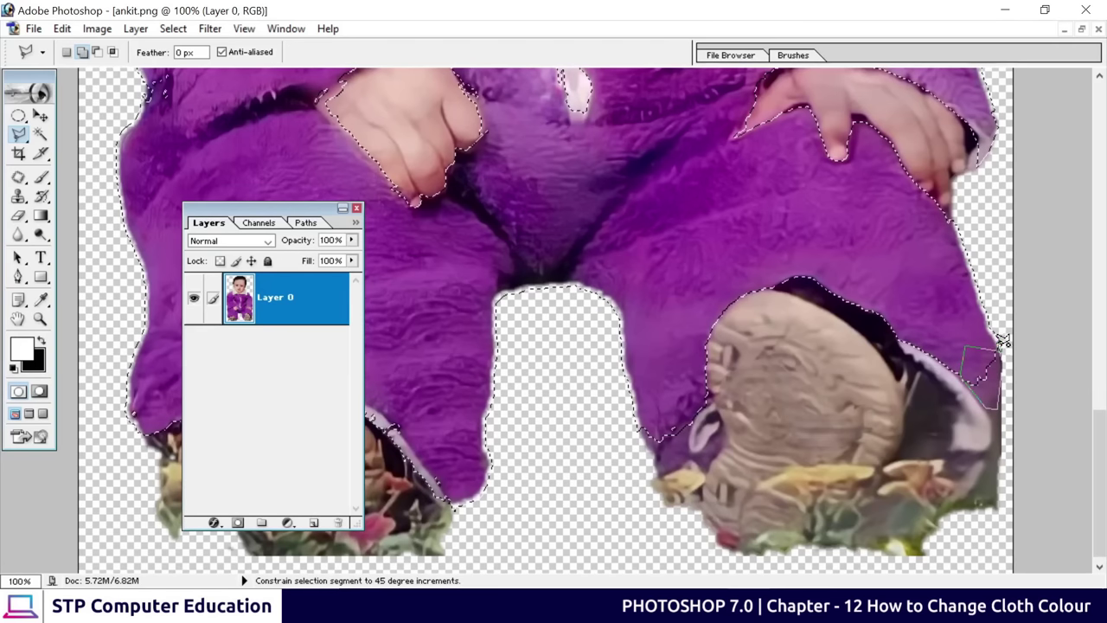
left_click(1003, 340)
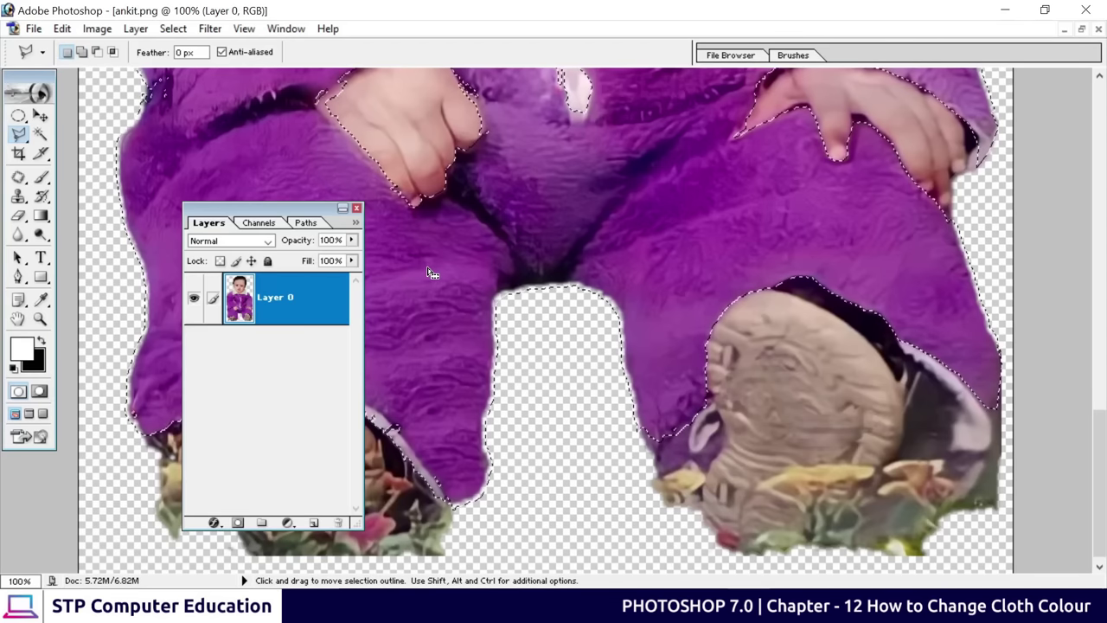
Add the left edge patch to the selection, then frame the collar and zipper
key("space")
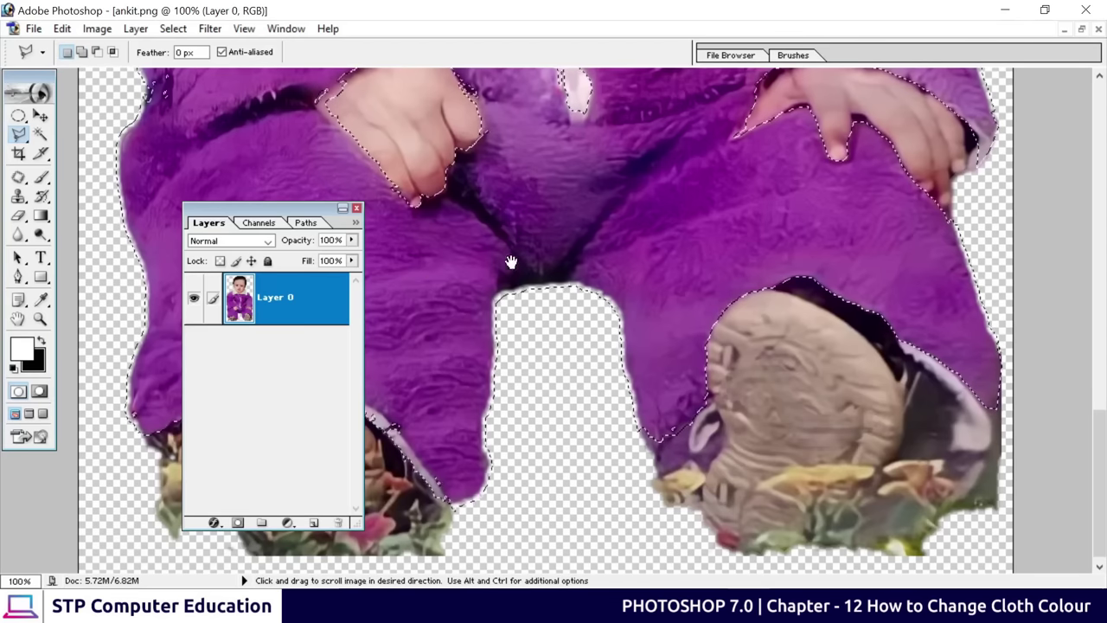
left_click_drag(511, 261, 643, 321)
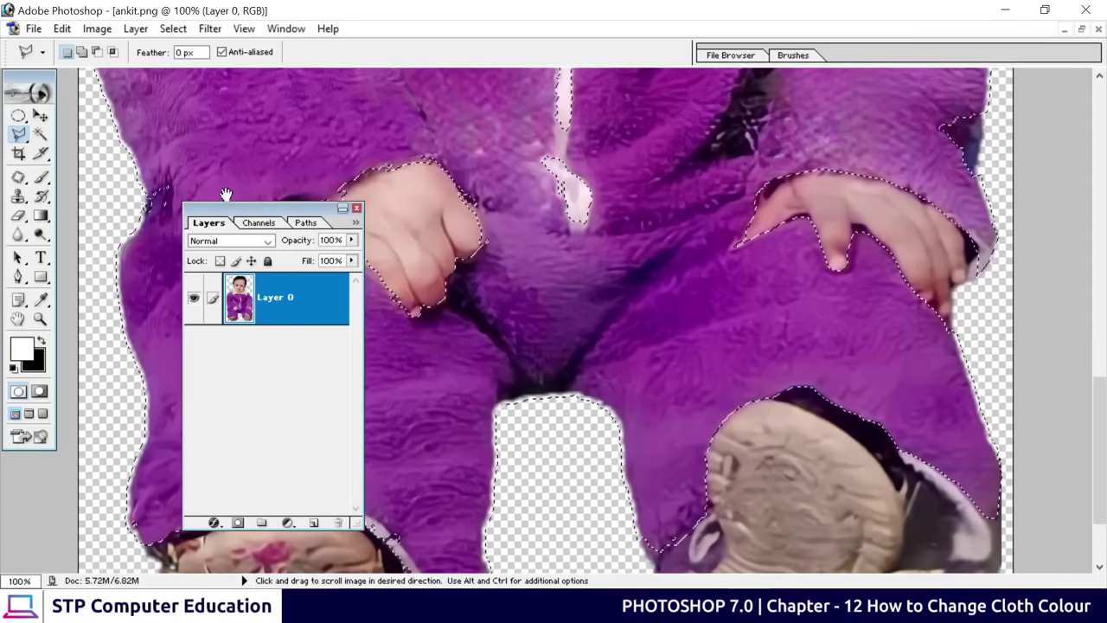
left_click_drag(260, 209, 1001, 228)
key("space")
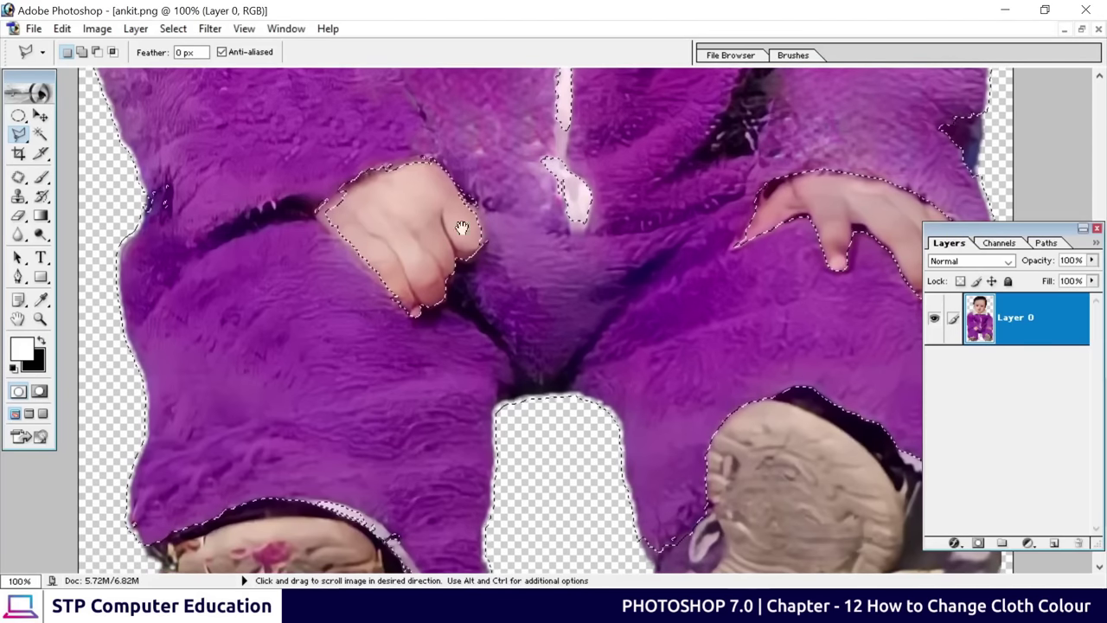
left_click_drag(217, 240, 218, 272)
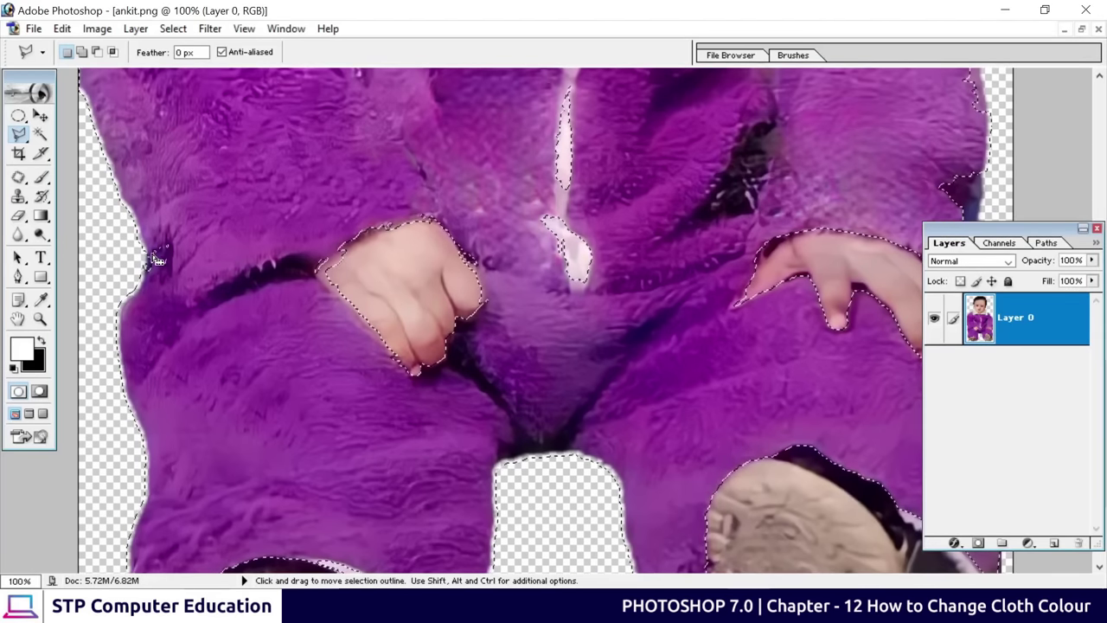
key("shift")
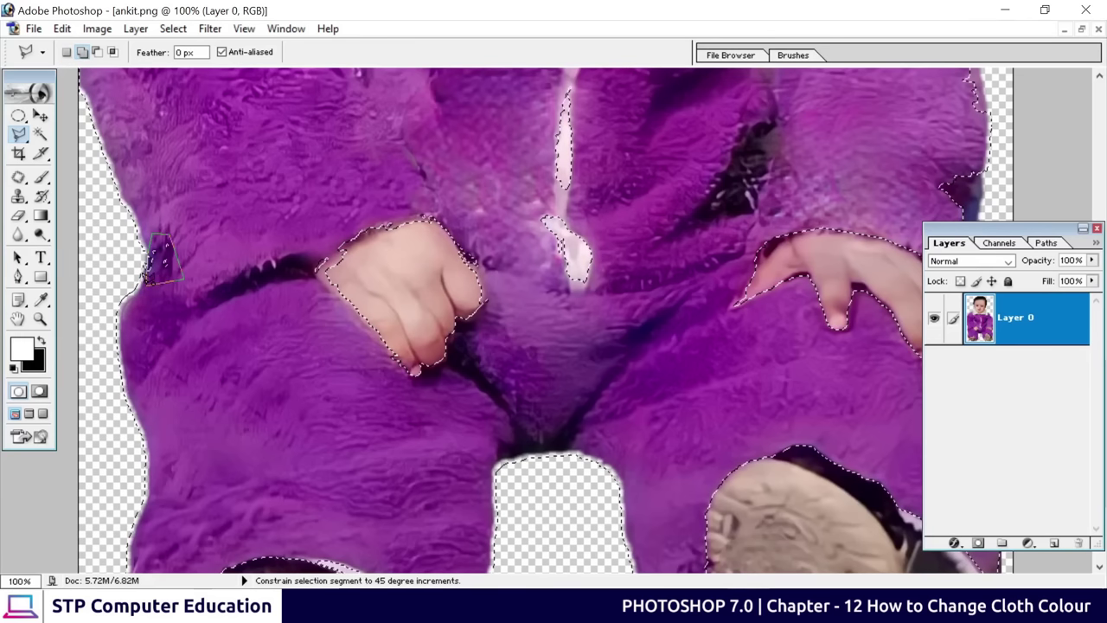
left_click(146, 276)
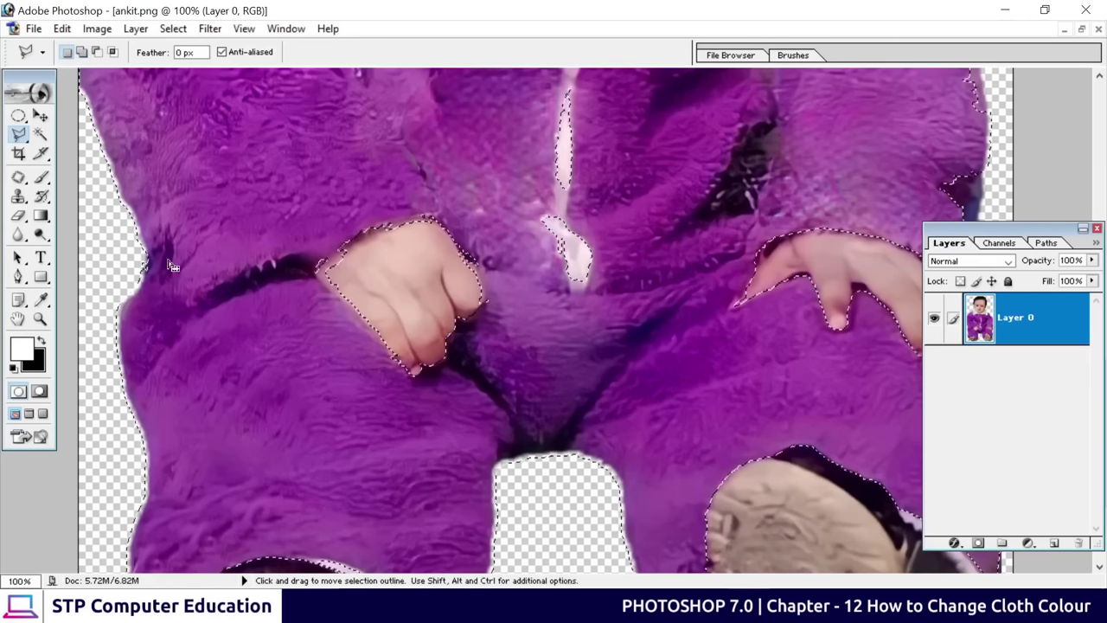
key("space")
left_click_drag(395, 408, 371, 427)
left_click_drag(394, 242, 391, 428)
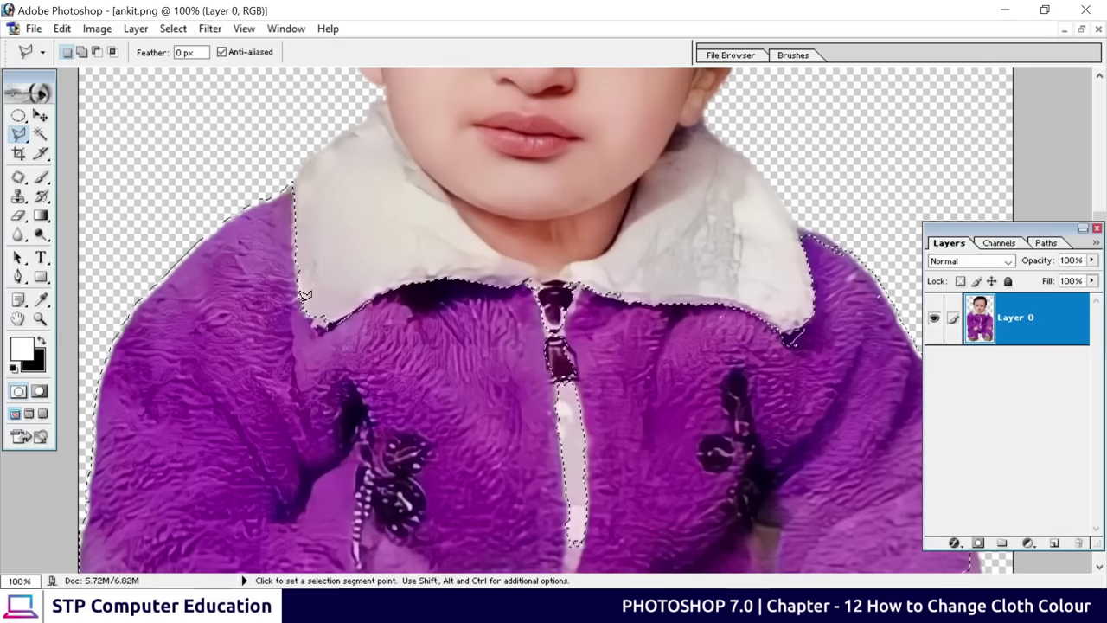
Subtract the white collar's edge from the suit selection with a Polygonal Lasso outline
key("alt")
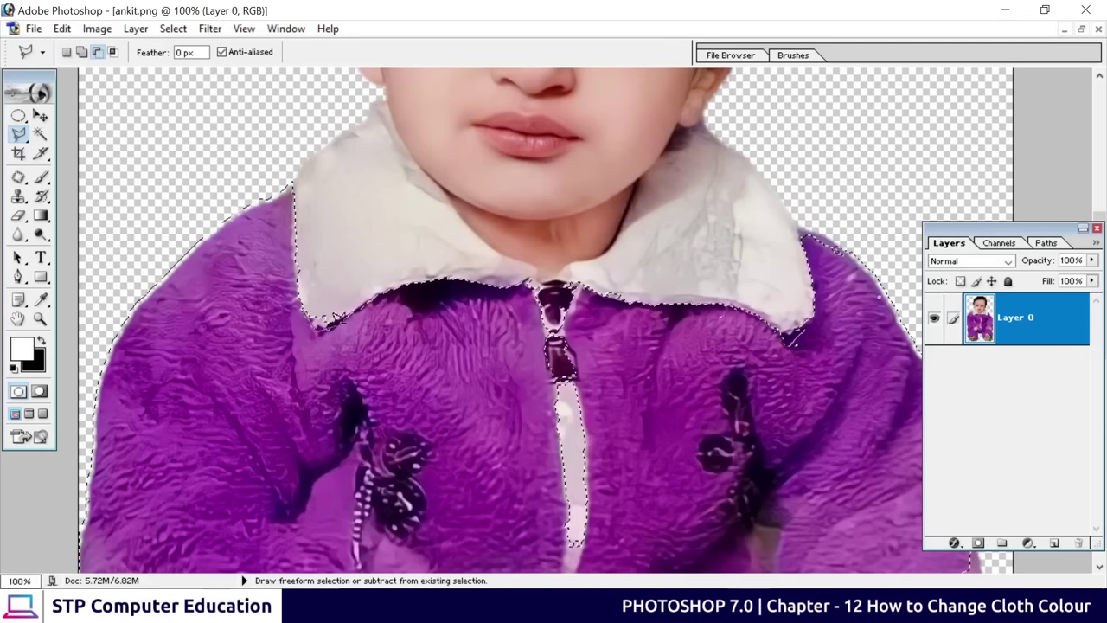
left_click(309, 301)
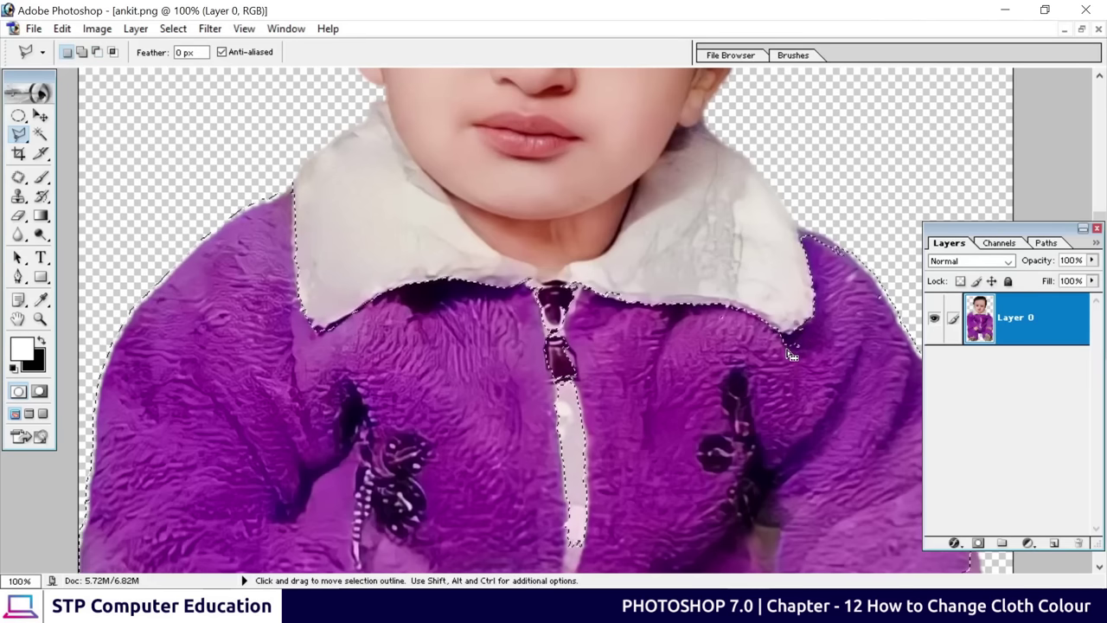
left_click_drag(751, 359, 754, 373)
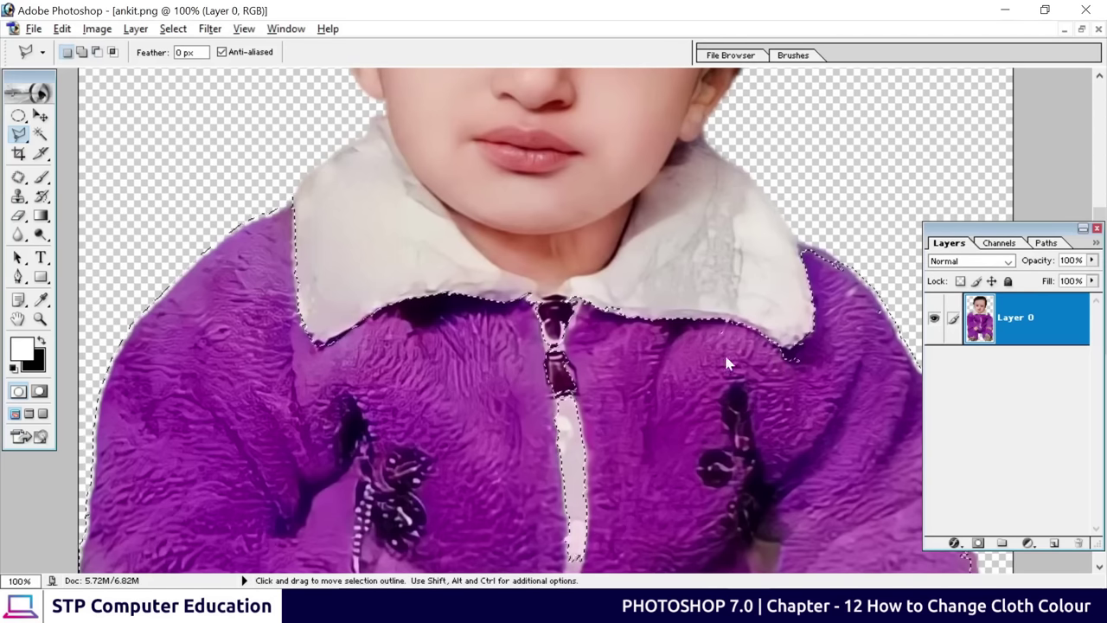
key("shift")
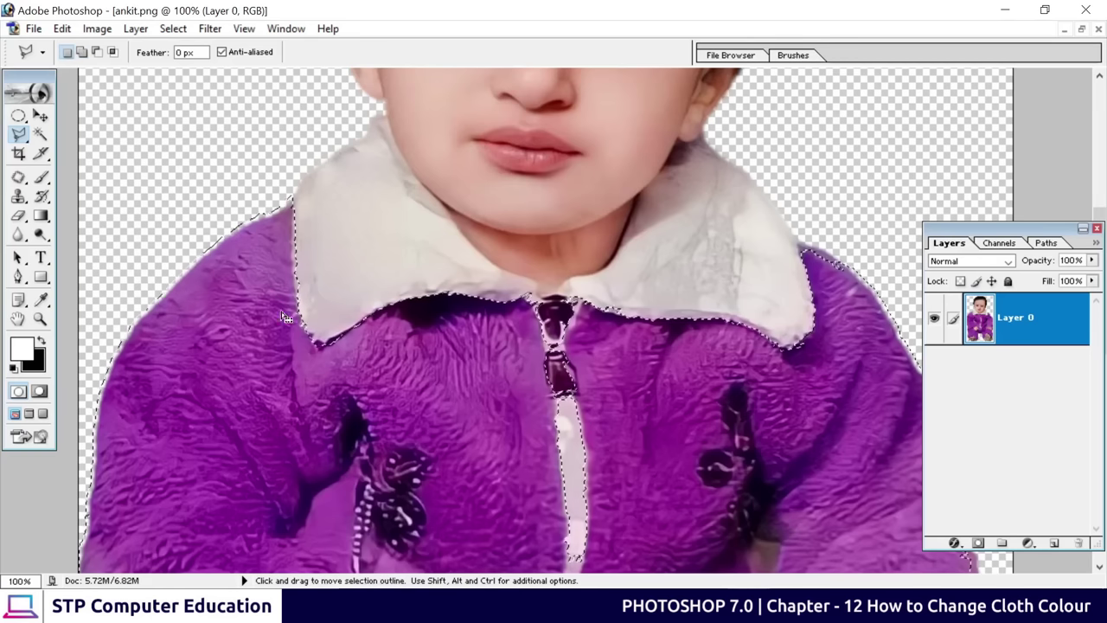
Add the missed strip along the right arm edge with a polygonal outline
key("ctrl+minus")
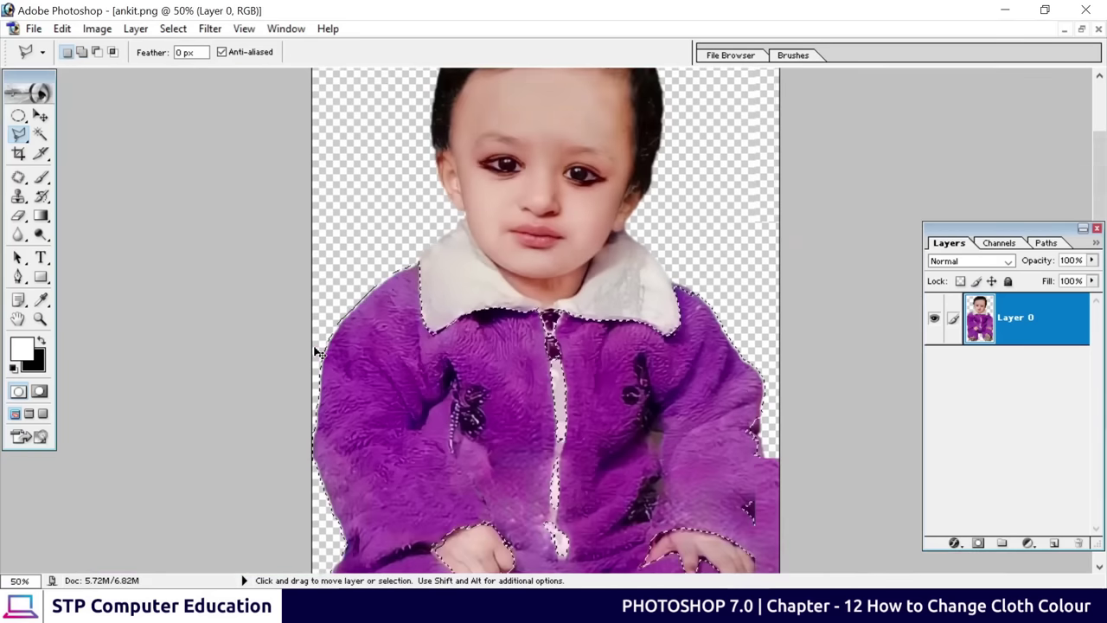
left_click_drag(522, 435, 522, 250)
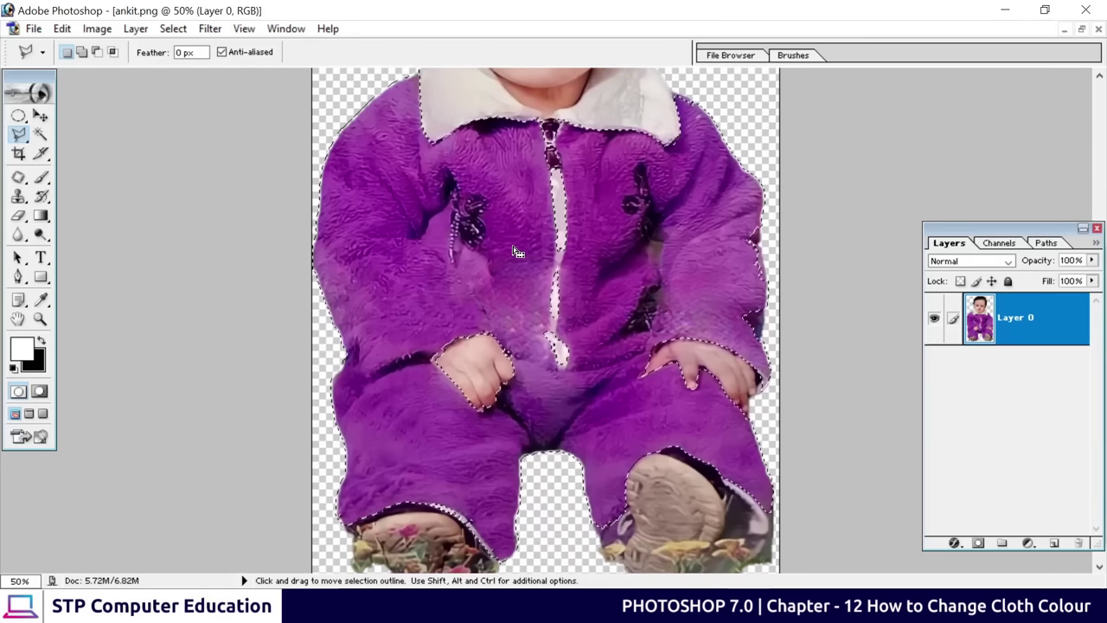
scroll(519, 283, "up", 3)
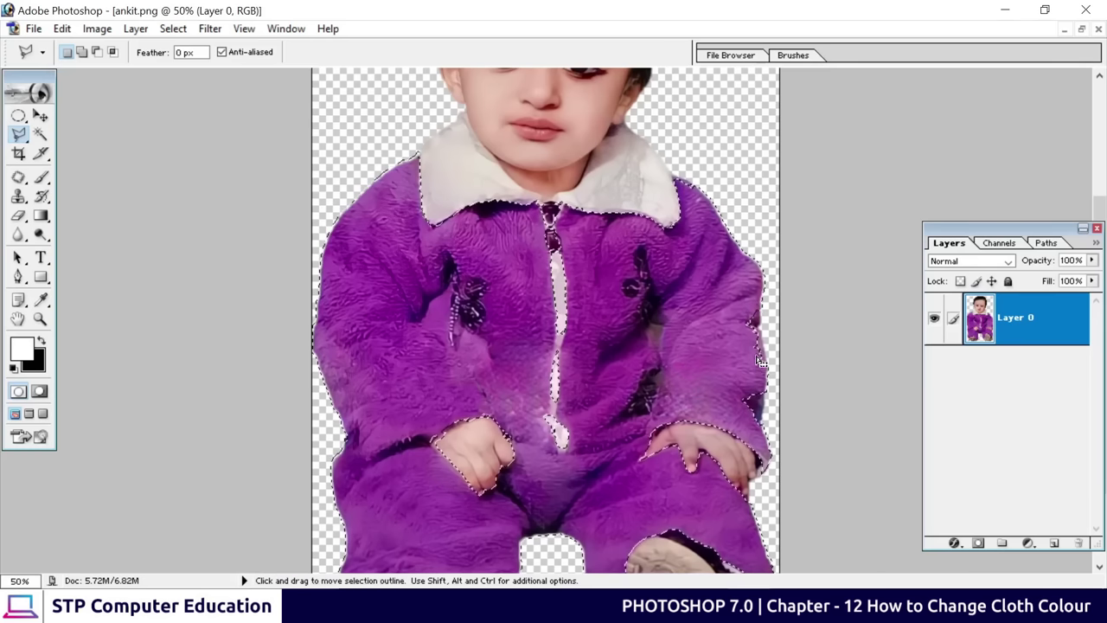
key("ctrl+plus")
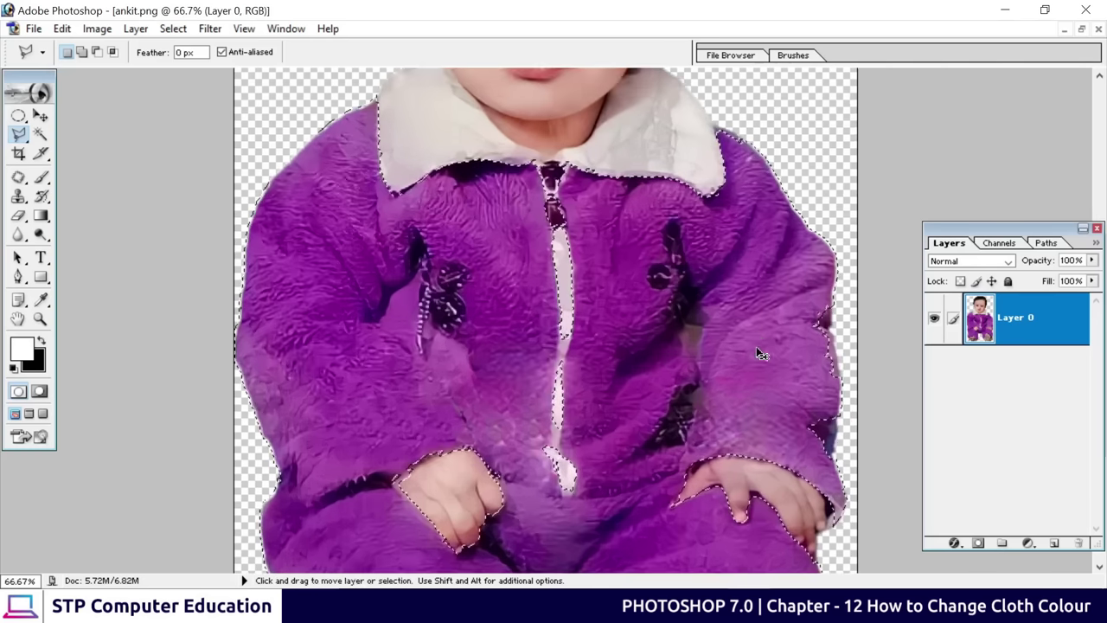
key("ctrl+plus")
key("ctrl+plus")
key("ctrl+minus")
key("ctrl+minus")
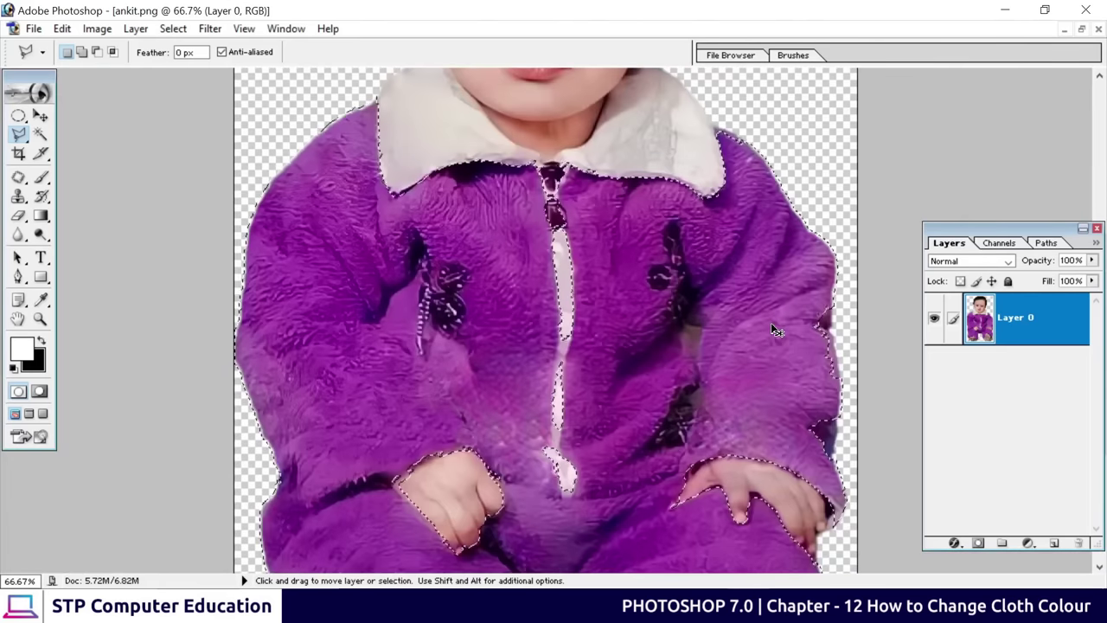
left_click_drag(776, 320, 627, 282)
left_click(718, 90, "shift")
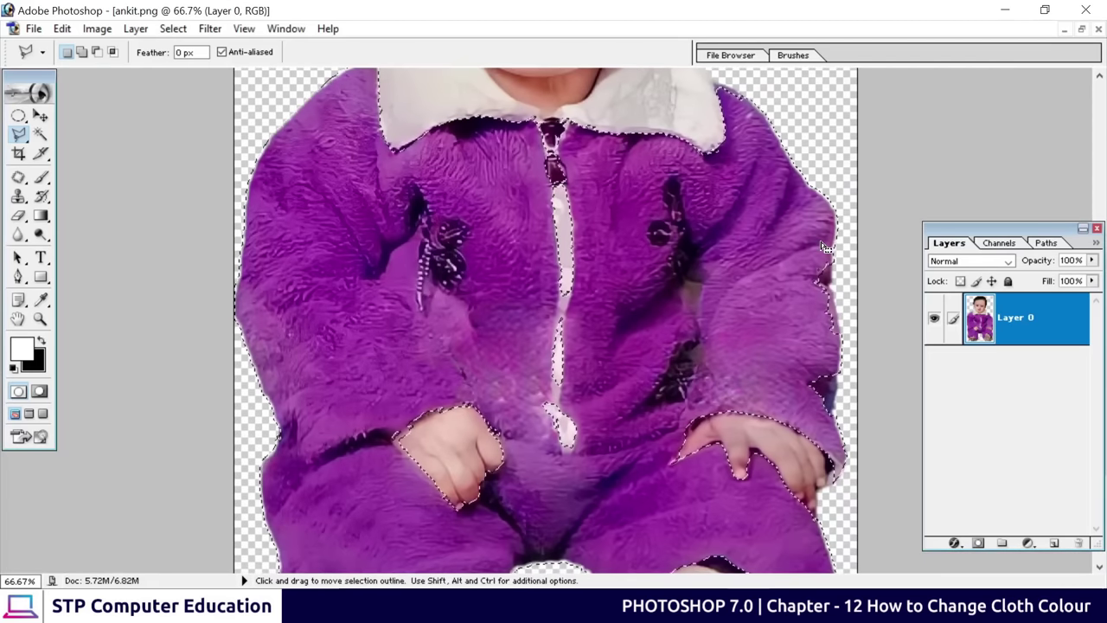
left_click(836, 215)
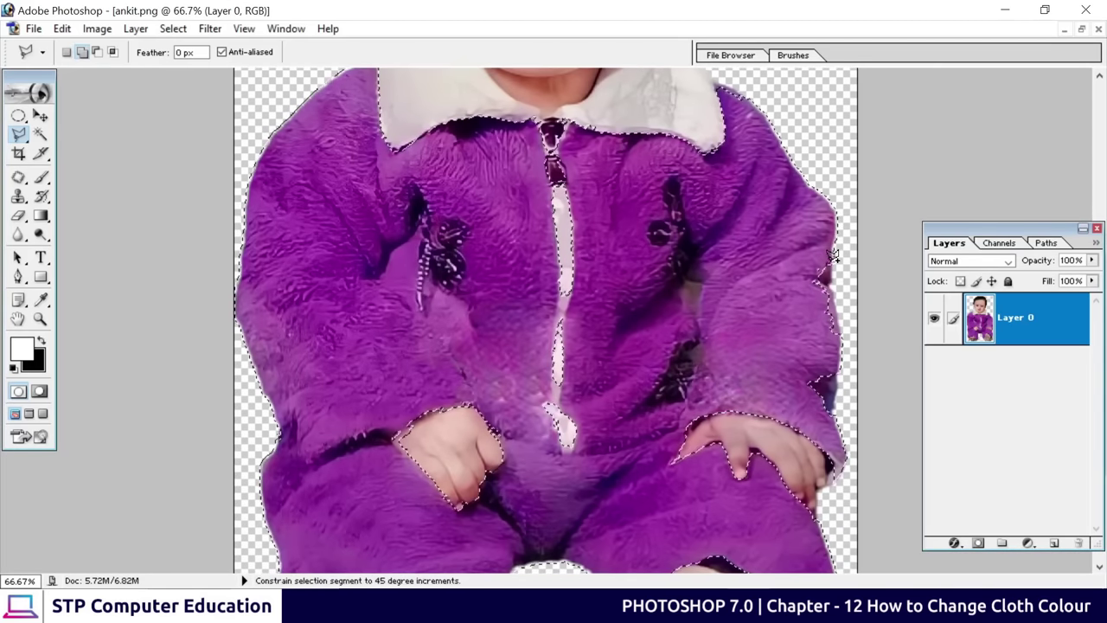
left_click(833, 282)
left_click(831, 416)
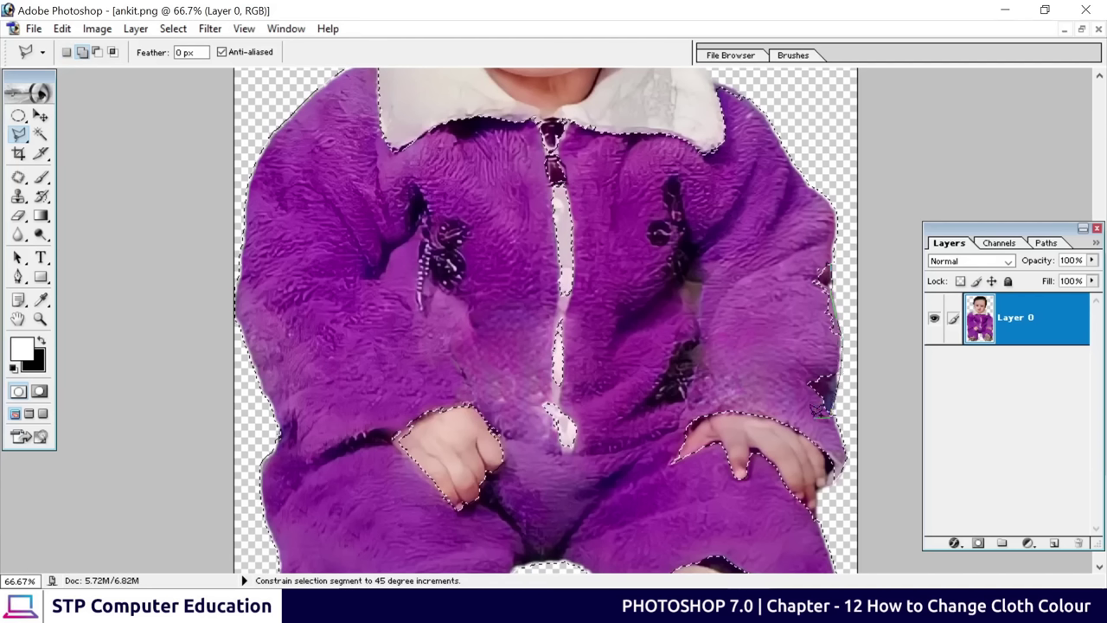
left_click(809, 407)
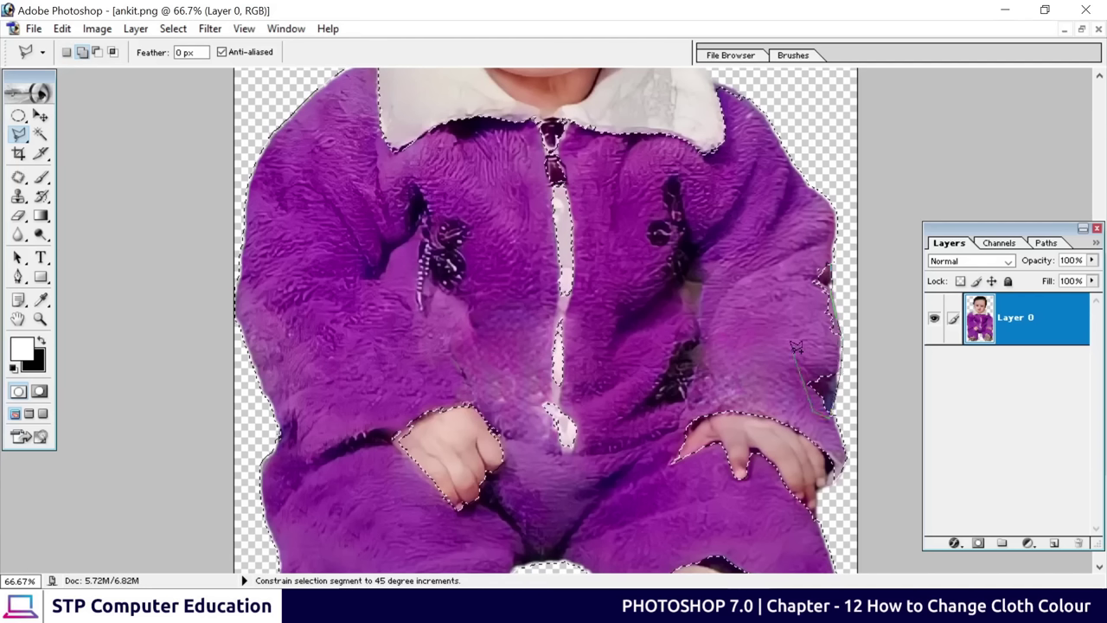
left_click(833, 258, "shift")
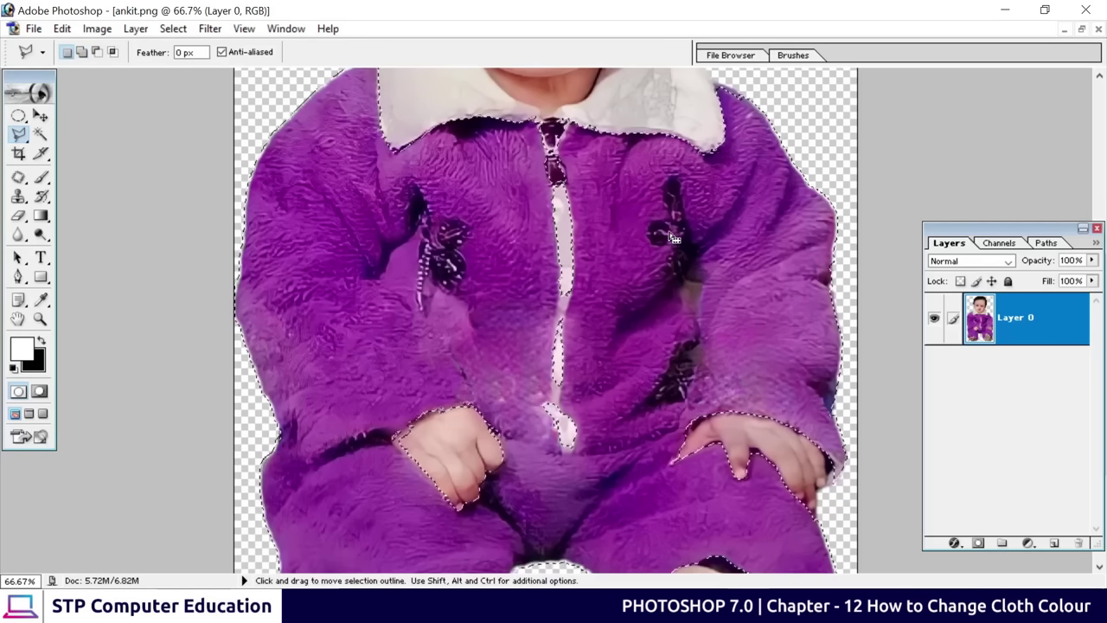
Reposition the view and return to the Magic Wand at tolerance 32
left_click_drag(621, 319, 623, 194)
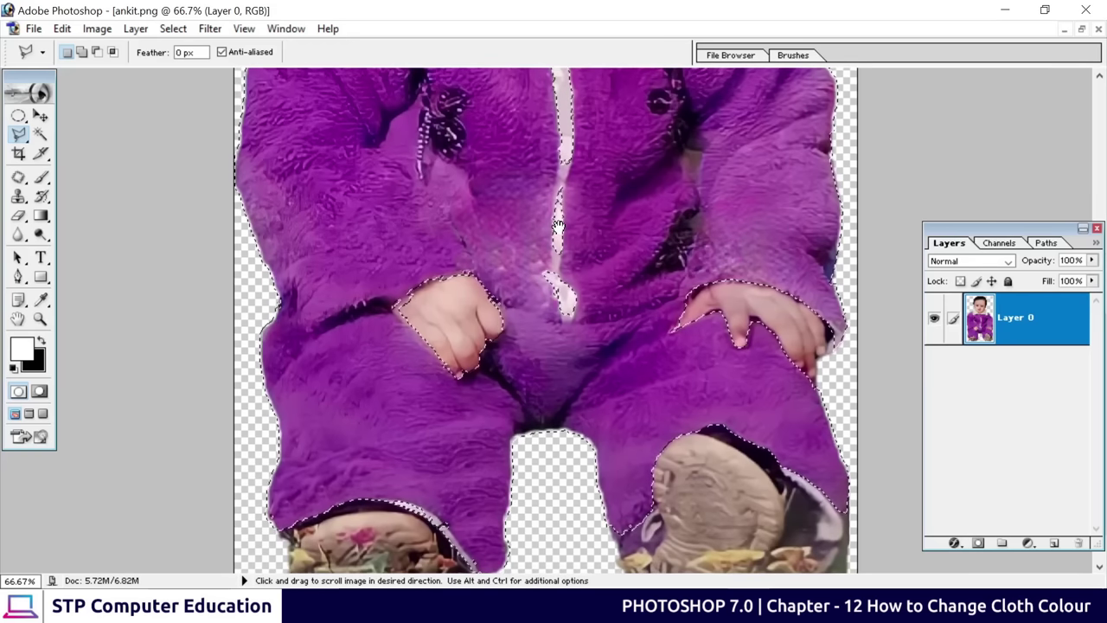
mouse_move(549, 223)
left_mouse_down()
mouse_move(547, 261)
mouse_move(545, 249)
left_mouse_up()
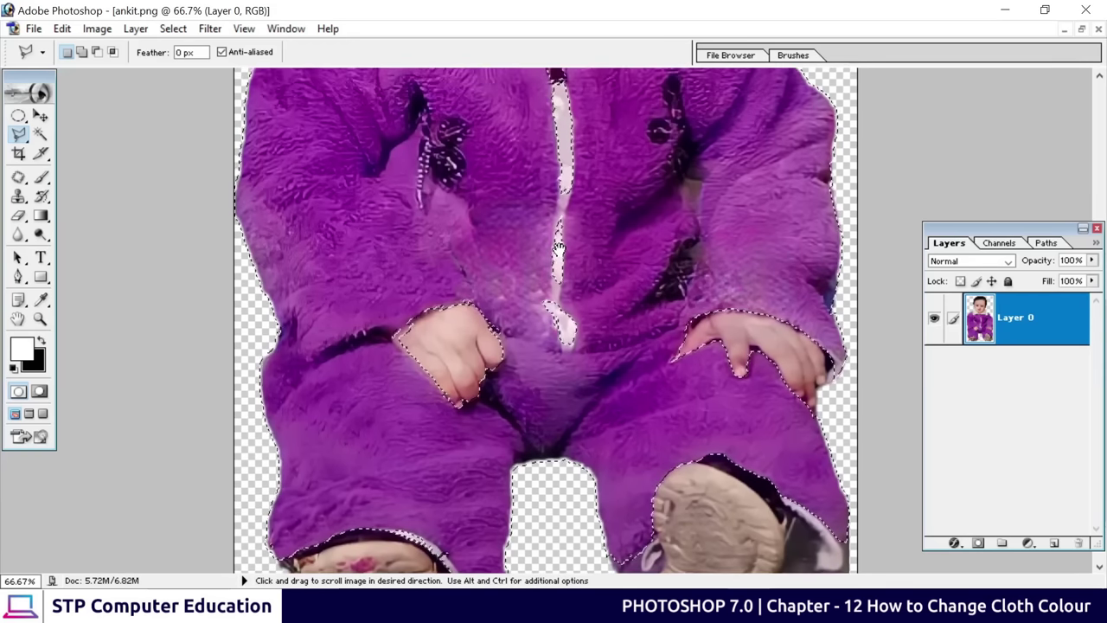
left_click(41, 135)
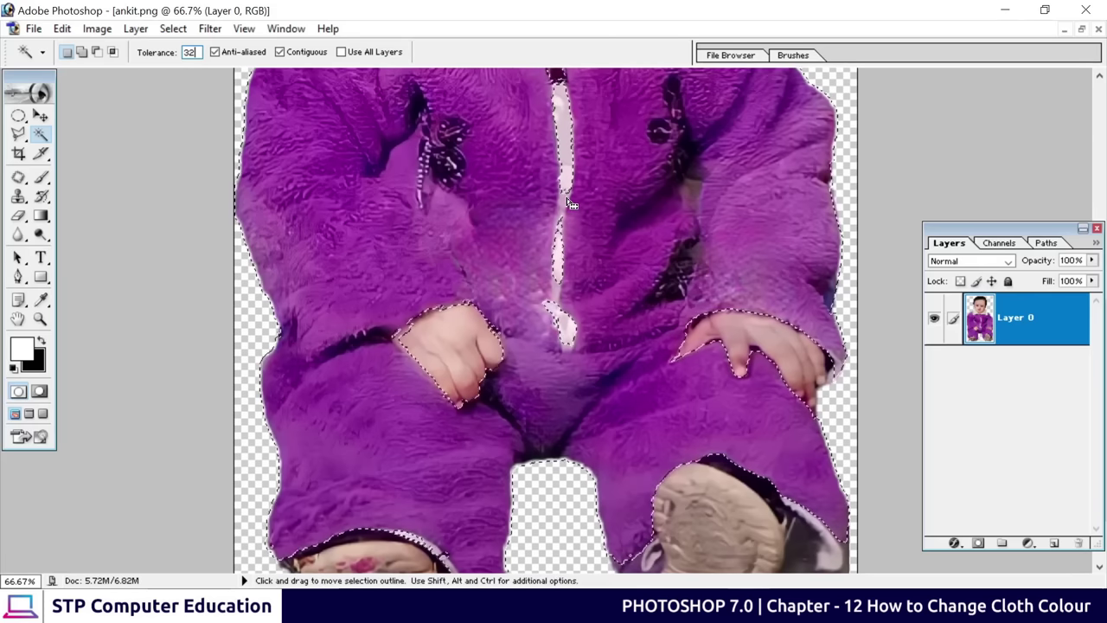
Check the selection in Subtract mode, zoom out to 33.3% and move the Layers palette aside
key("alt")
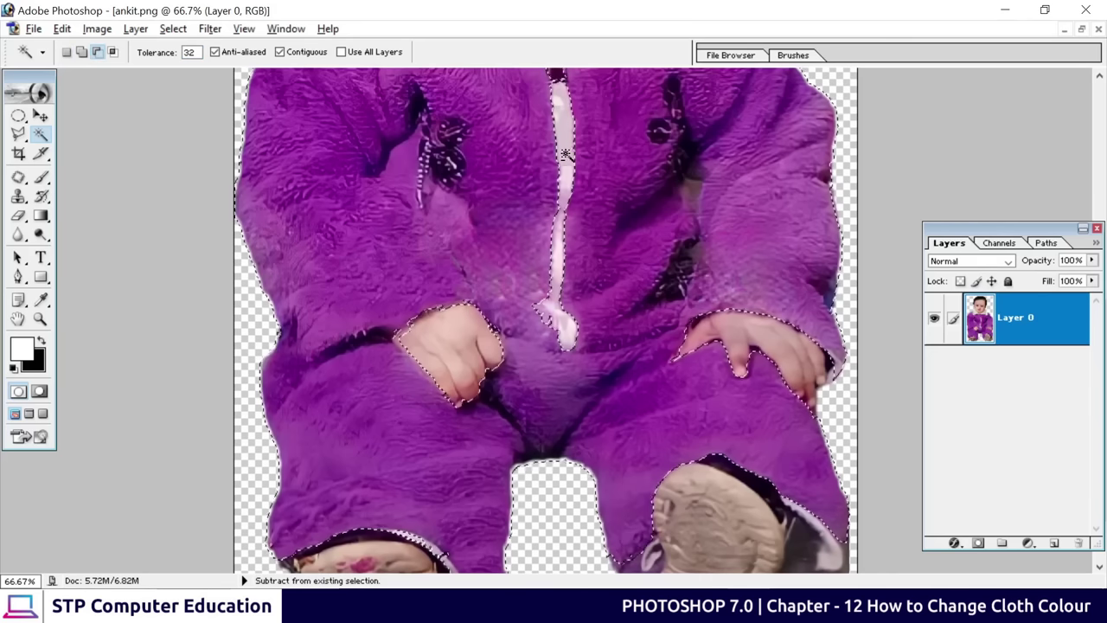
key("space")
left_click_drag(553, 69, 547, 203)
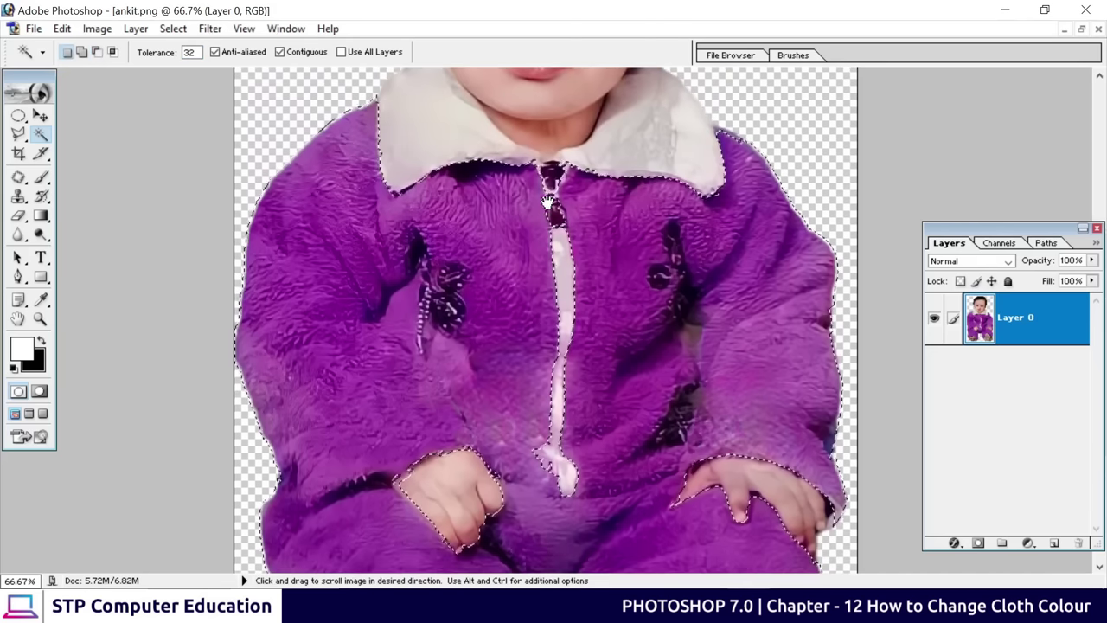
key("space")
left_click_drag(531, 342, 531, 247)
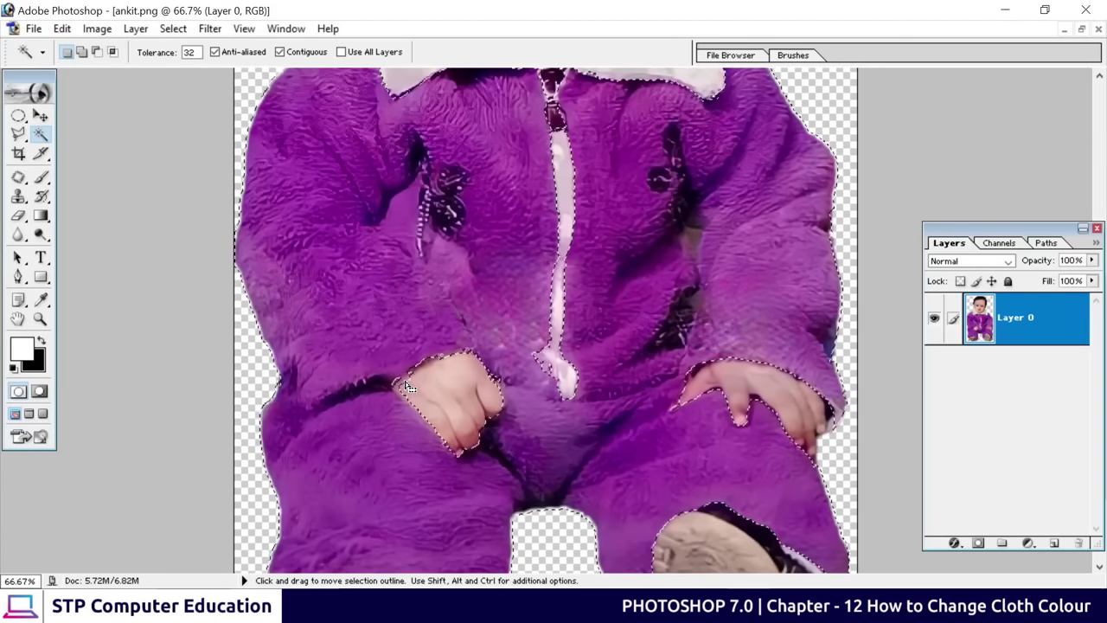
key("alt")
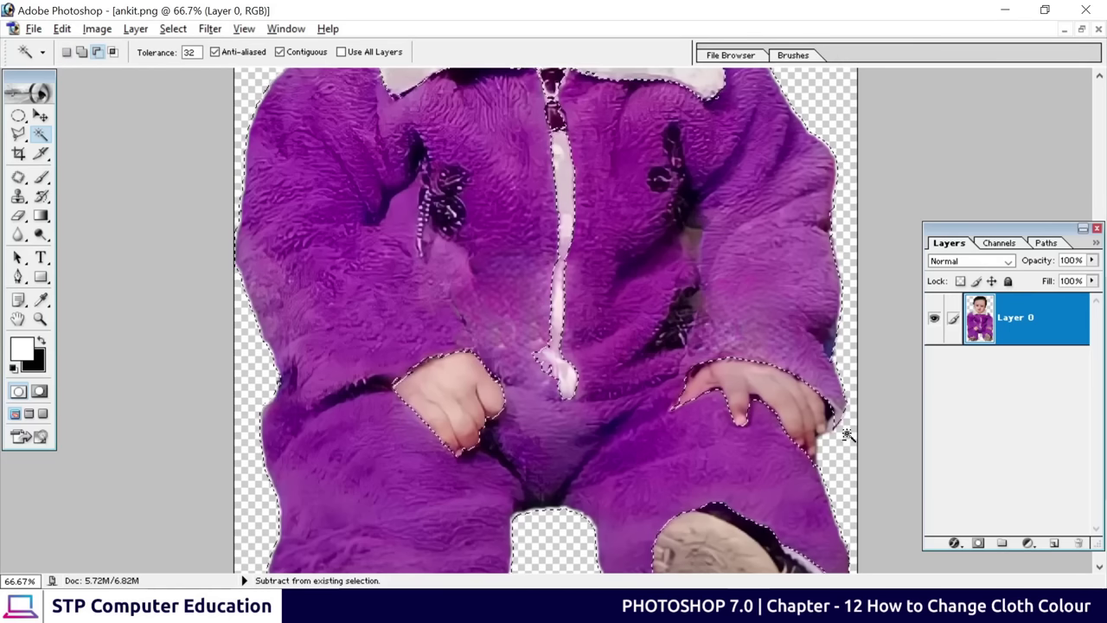
key("ctrl+minus")
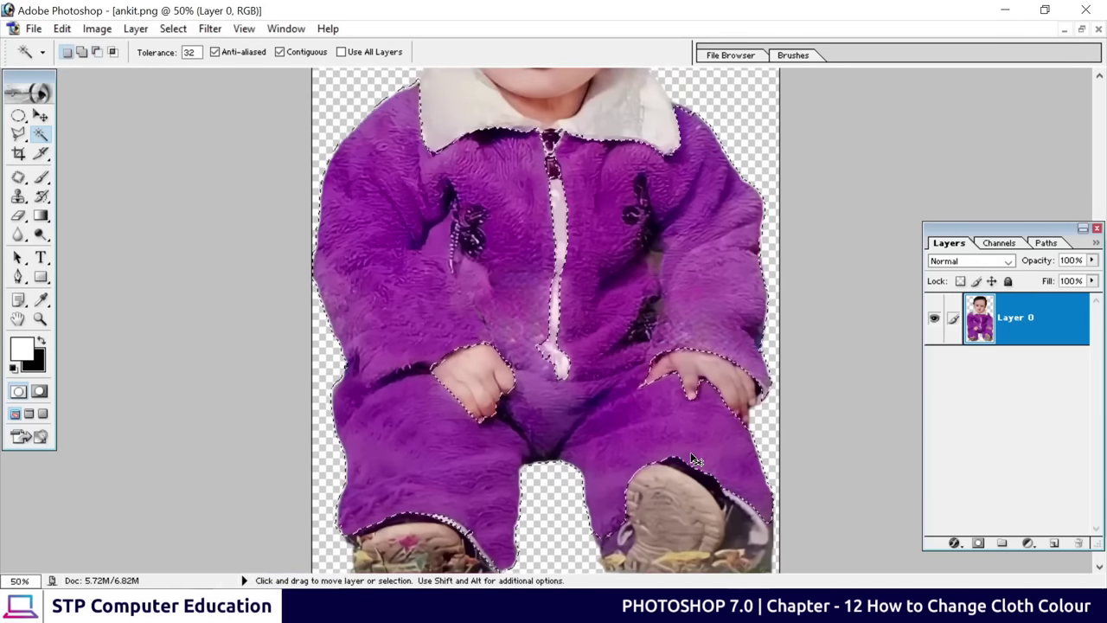
key("ctrl+minus")
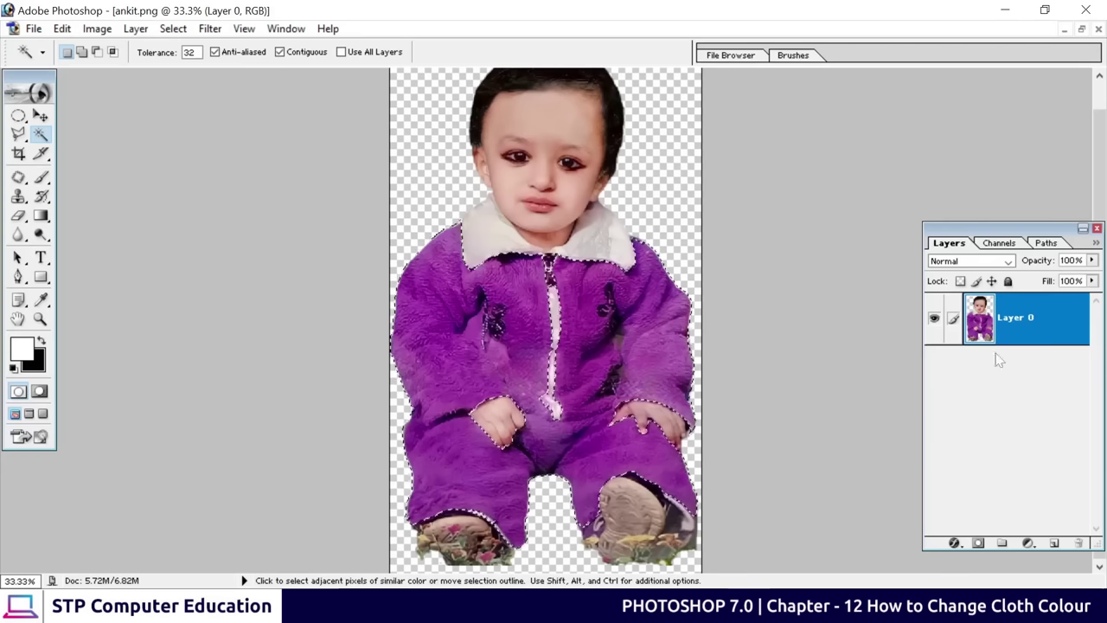
left_click_drag(998, 227, 954, 145)
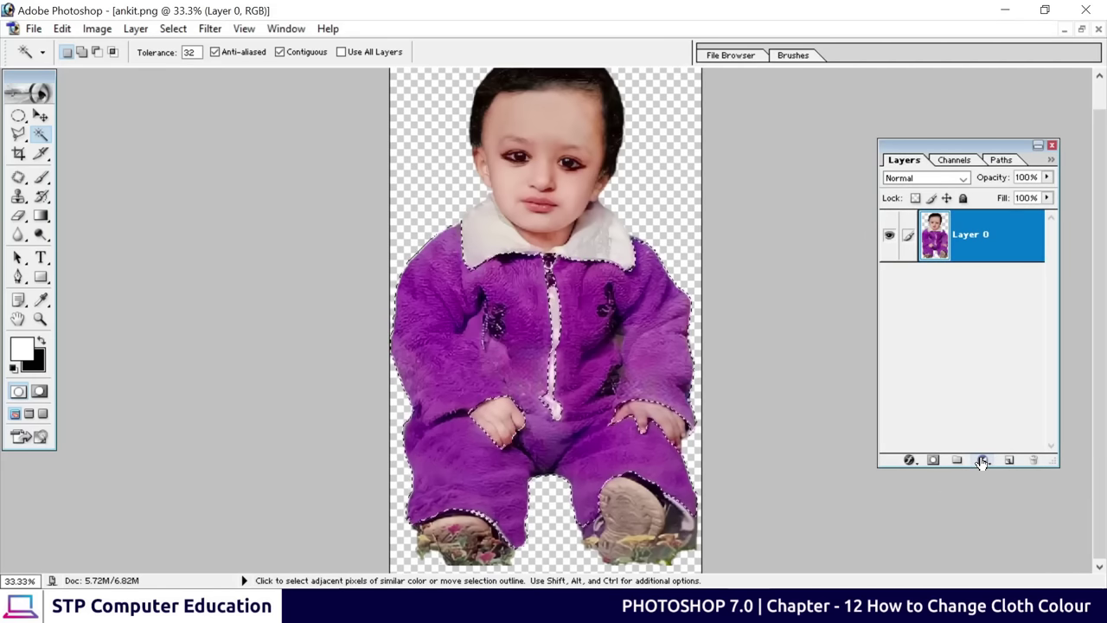
Add a Hue/Saturation adjustment layer with Hue -111, turning the suit teal
left_click(982, 461)
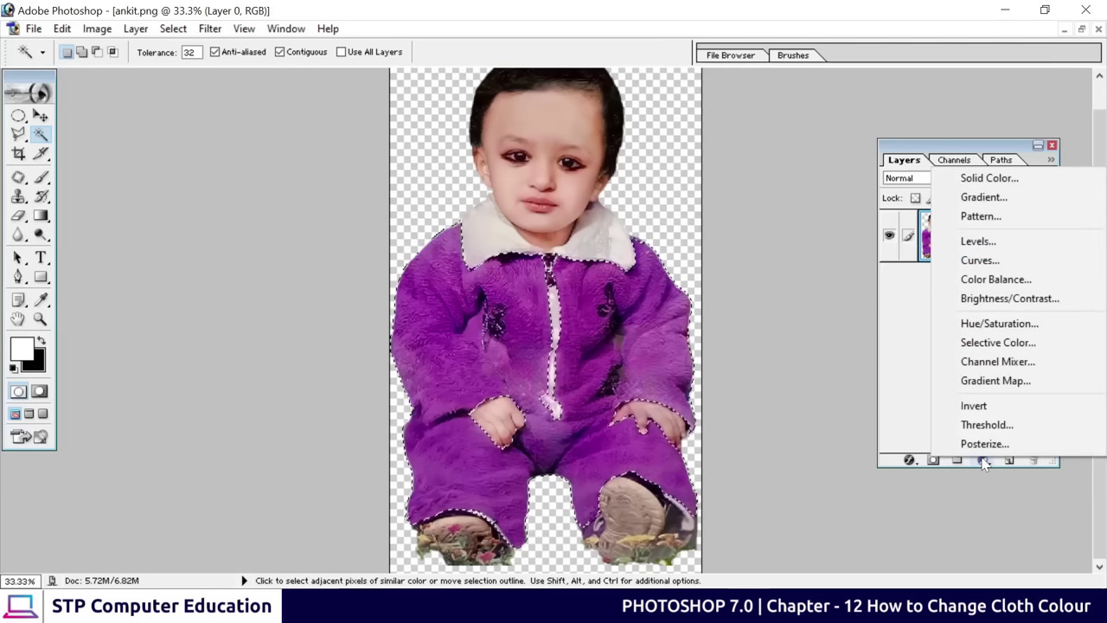
left_click(995, 326)
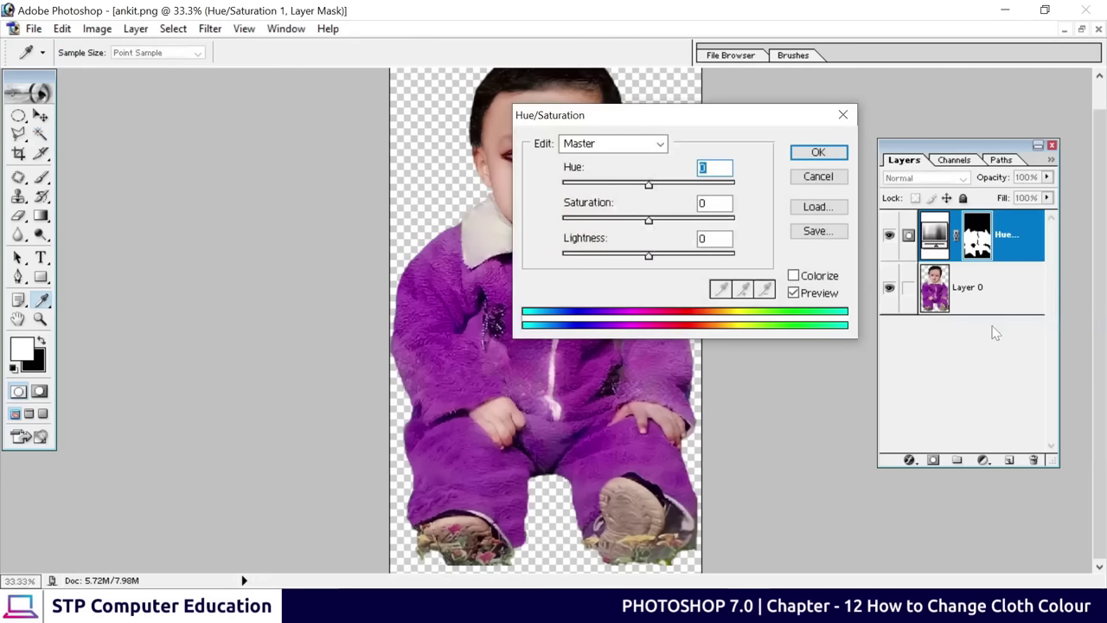
left_click_drag(668, 119, 879, 163)
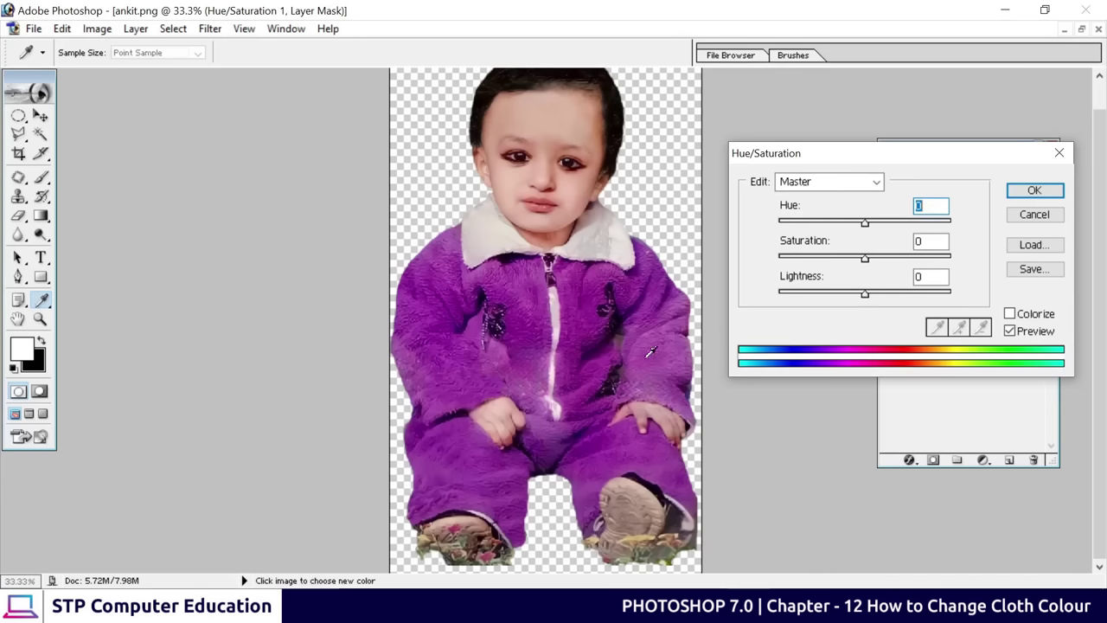
left_click_drag(865, 225, 797, 225)
key("Return")
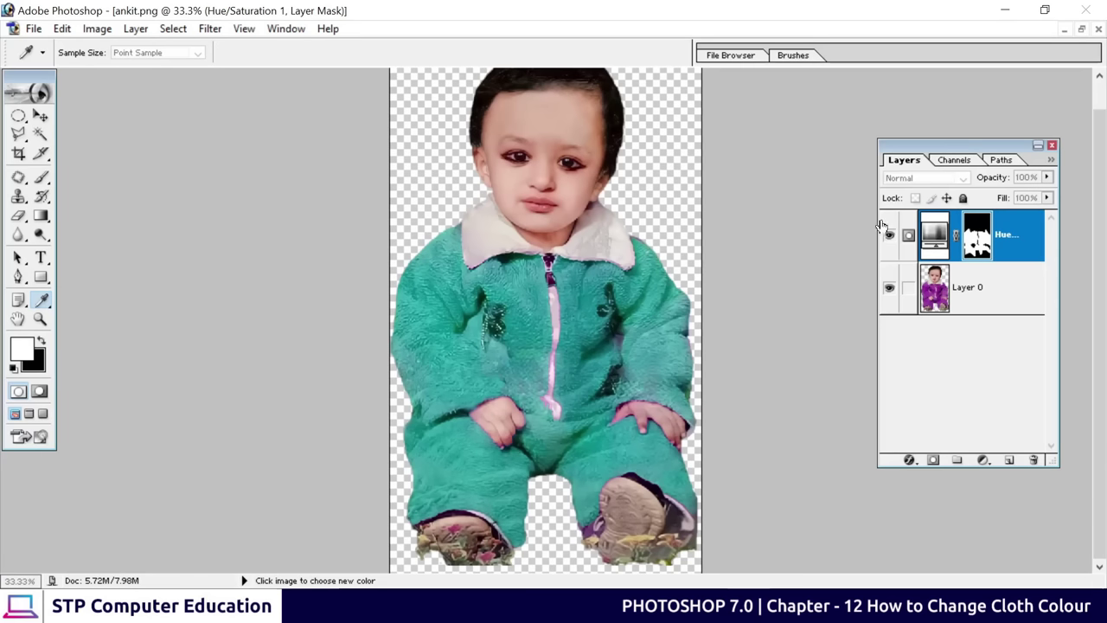
left_click(1005, 9)
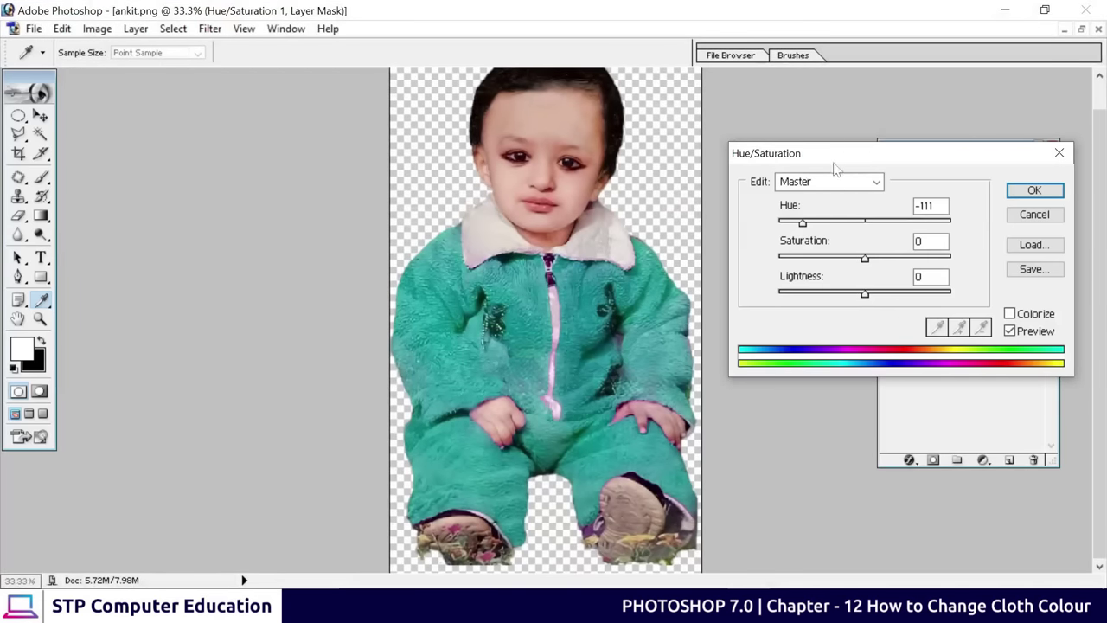
Shift the suit's hue to red and adjust its saturation, then confirm
left_click_drag(841, 159, 810, 153)
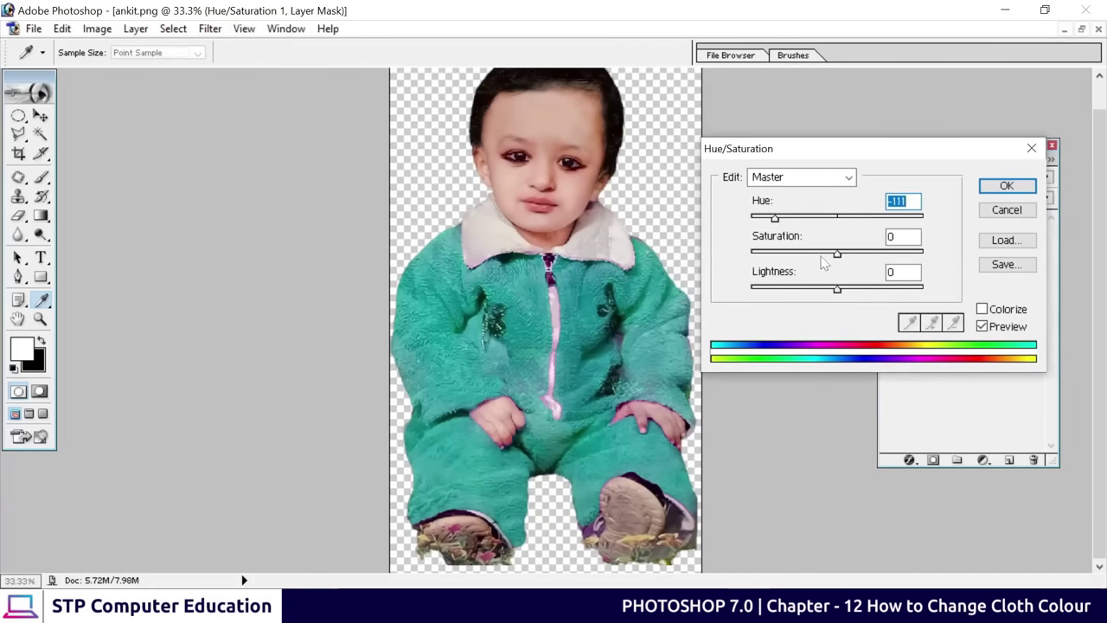
left_click_drag(775, 220, 880, 227)
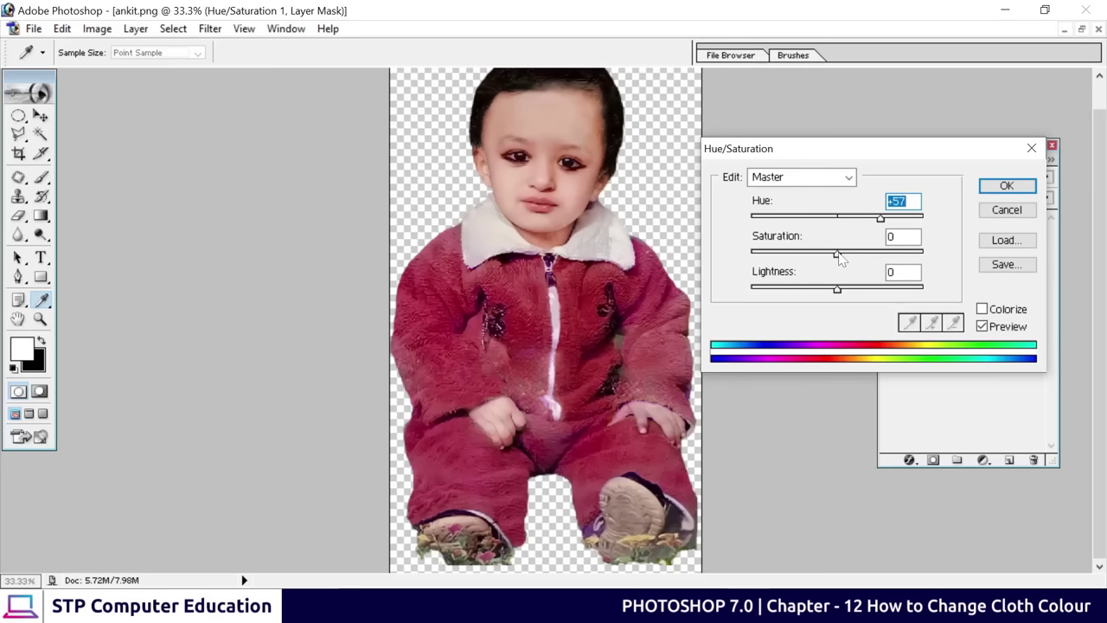
left_click_drag(837, 254, 895, 254)
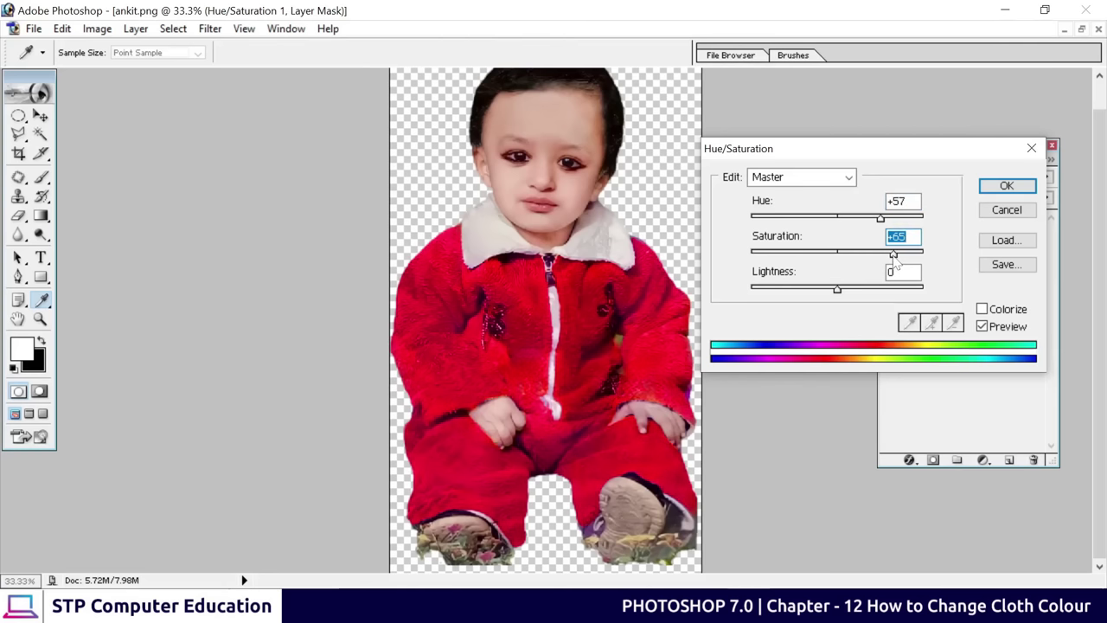
left_click_drag(895, 257, 850, 259)
key("Return")
Fine-tune lightness, saturation and hue to settle on Hue +50, Saturation +25
left_click(1005, 10)
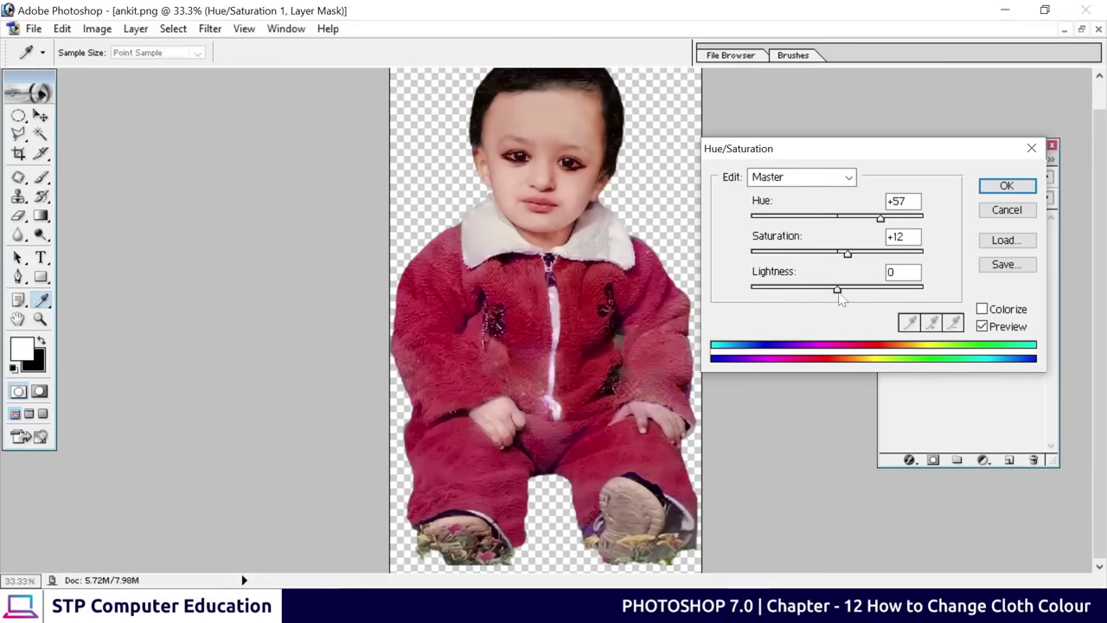
left_click_drag(837, 291, 837, 295)
left_click_drag(847, 253, 859, 262)
left_click_drag(880, 223, 878, 224)
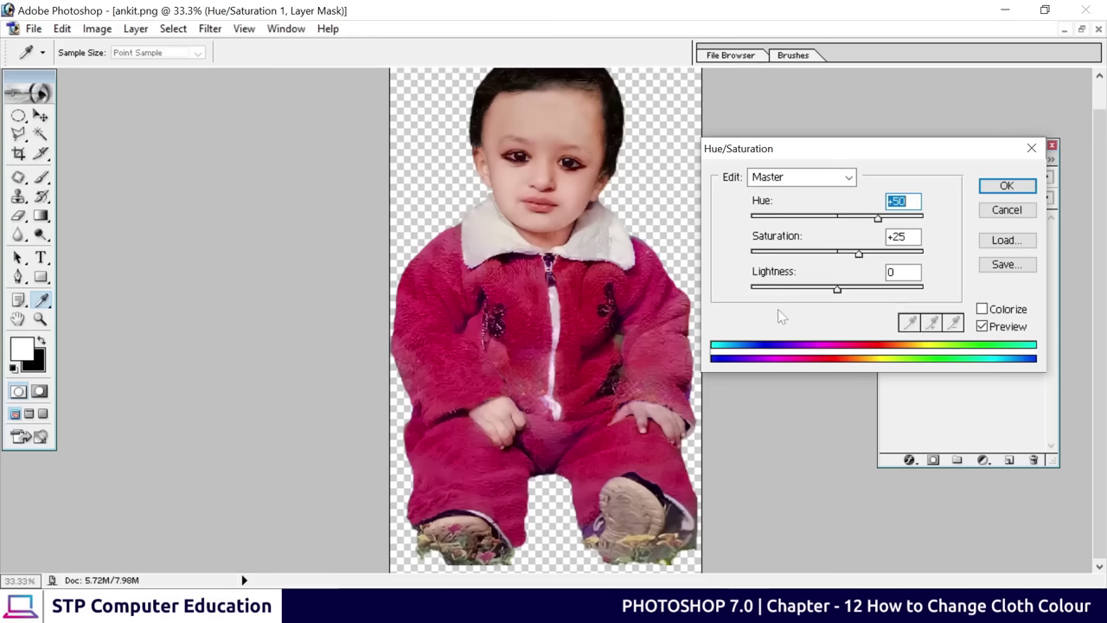
Confirm the Hue/Saturation change, then create a white 1920 x 1080 HDTV 1080i document
left_click(1013, 187)
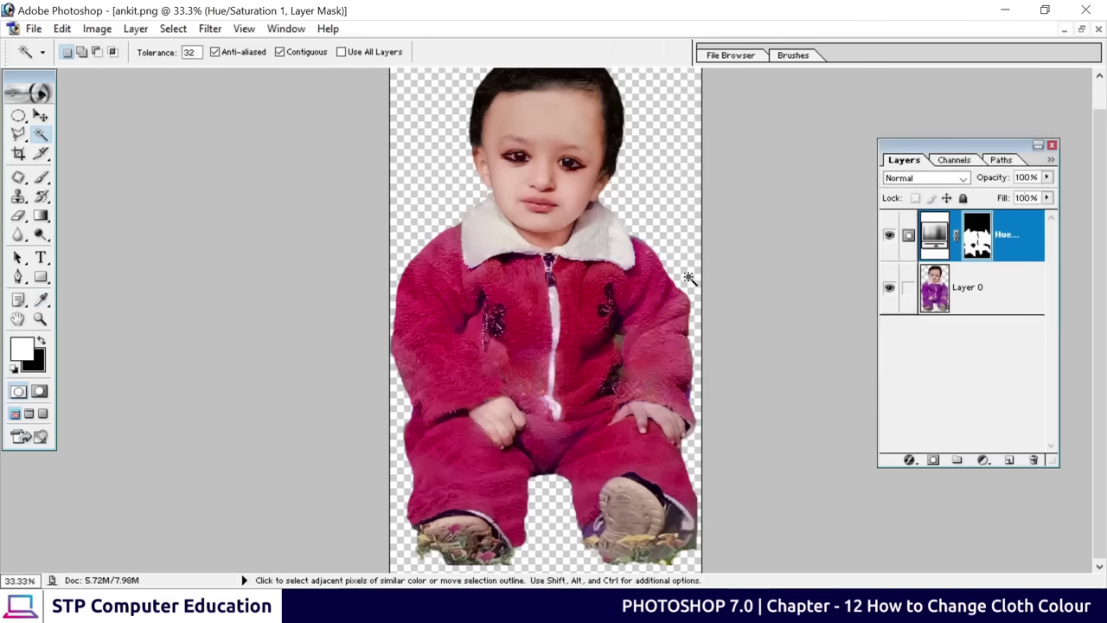
key("ctrl+minus")
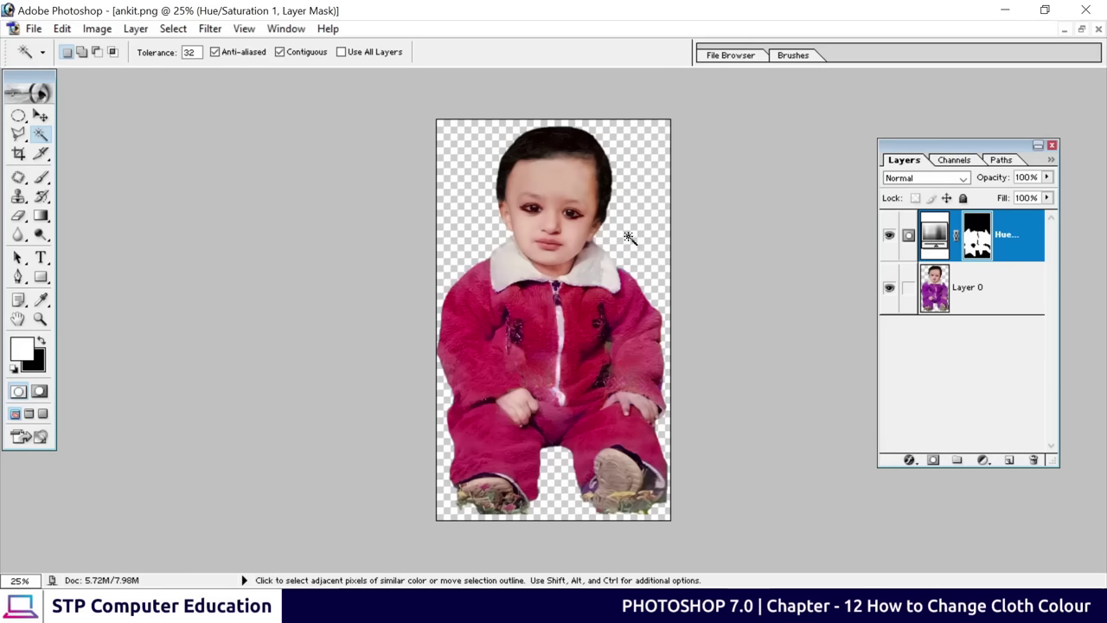
left_click(32, 28)
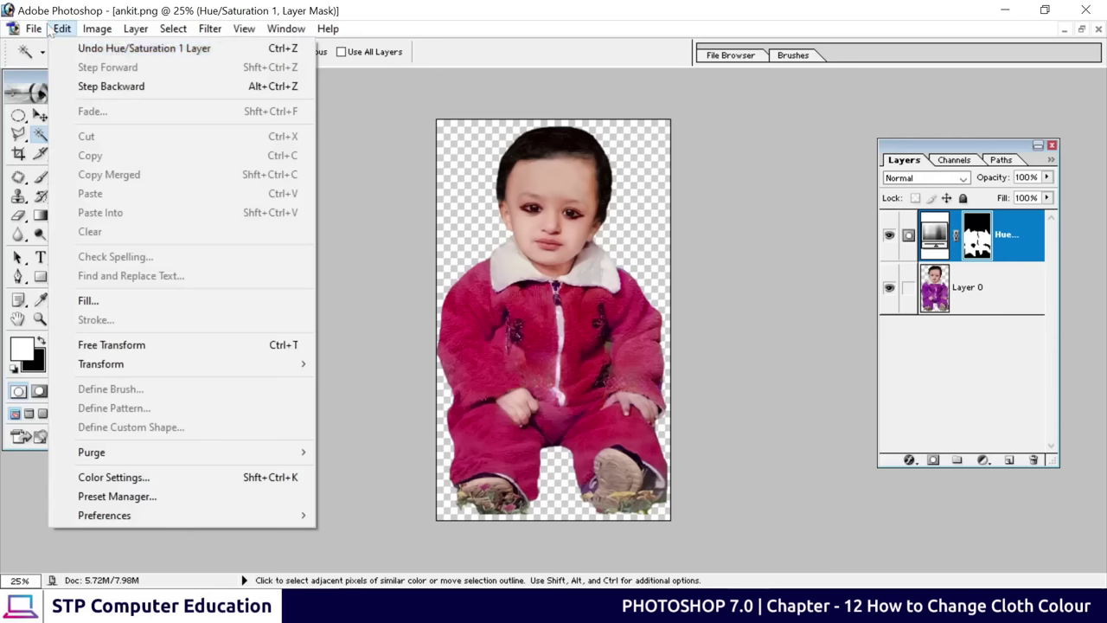
left_click(62, 48)
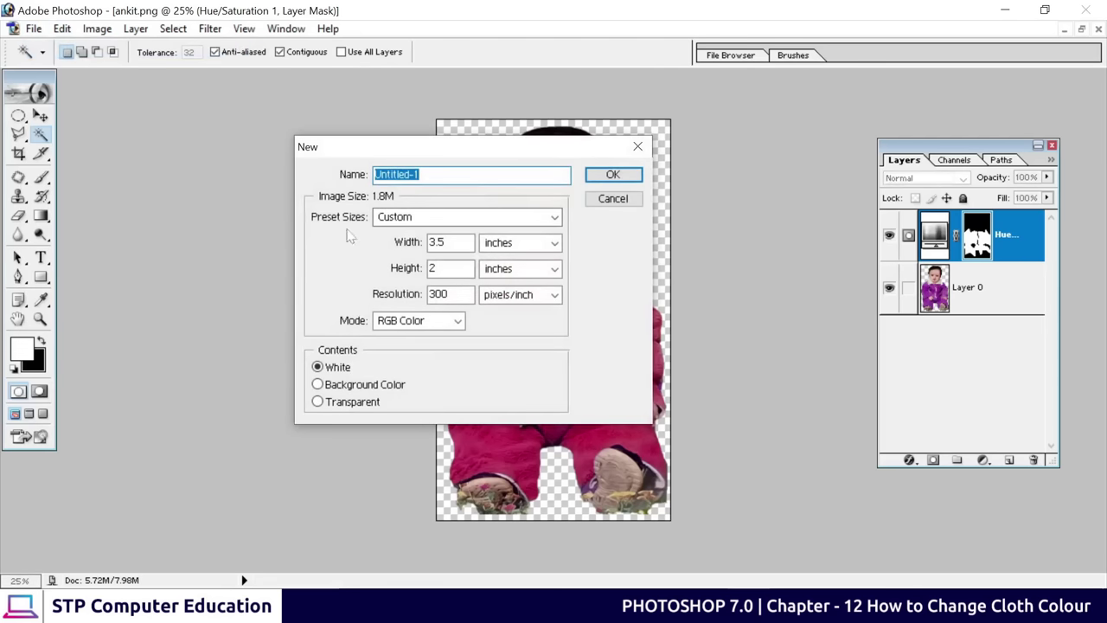
left_click(459, 218)
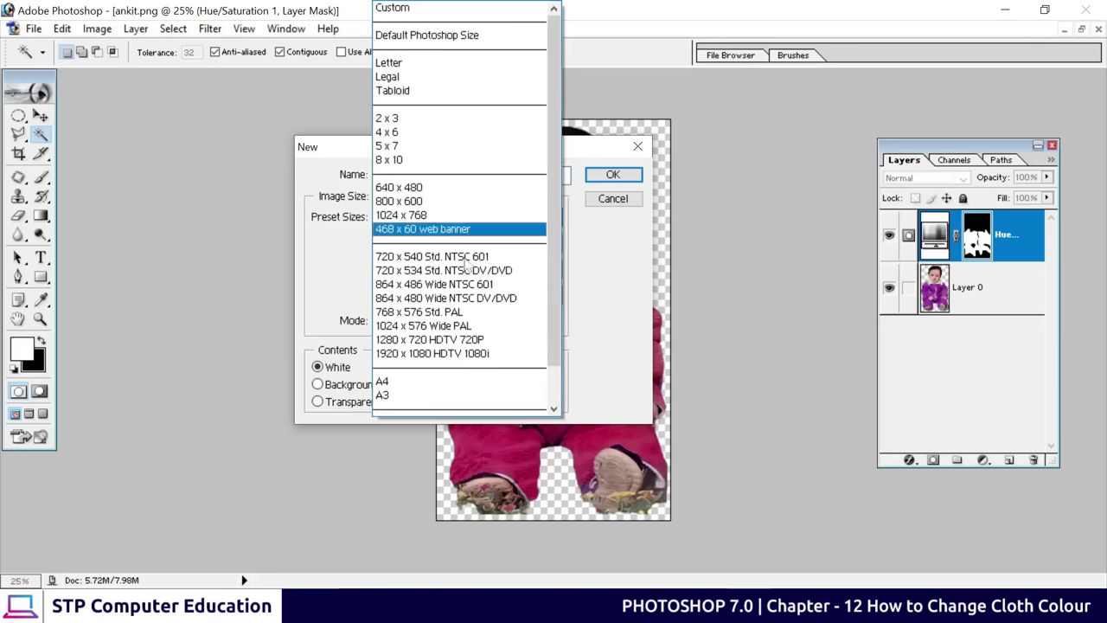
left_click(447, 355)
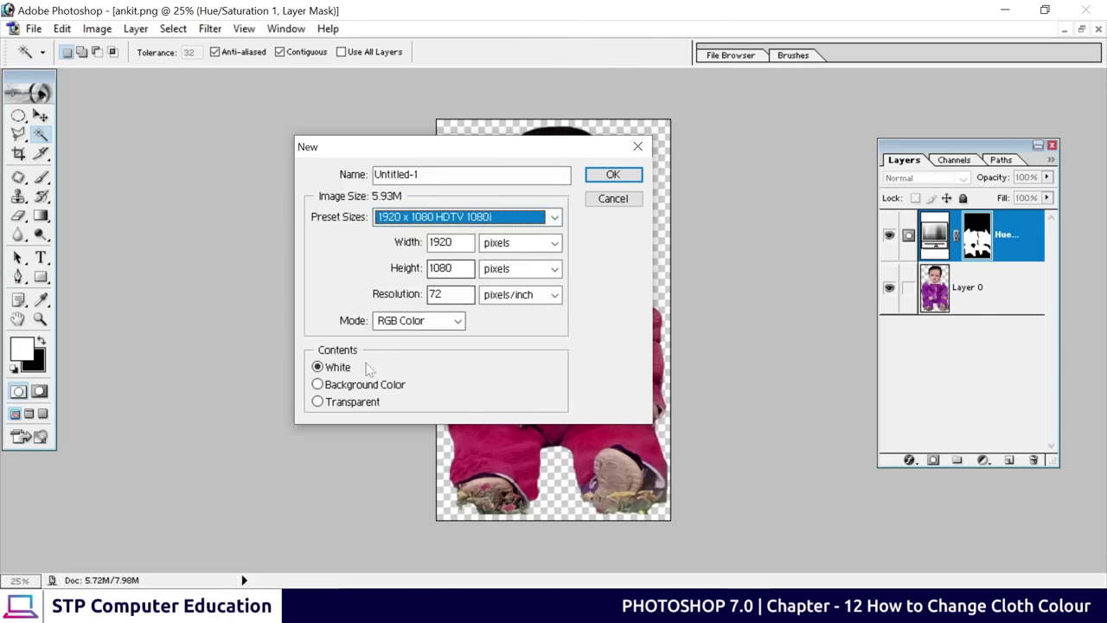
left_click(619, 175)
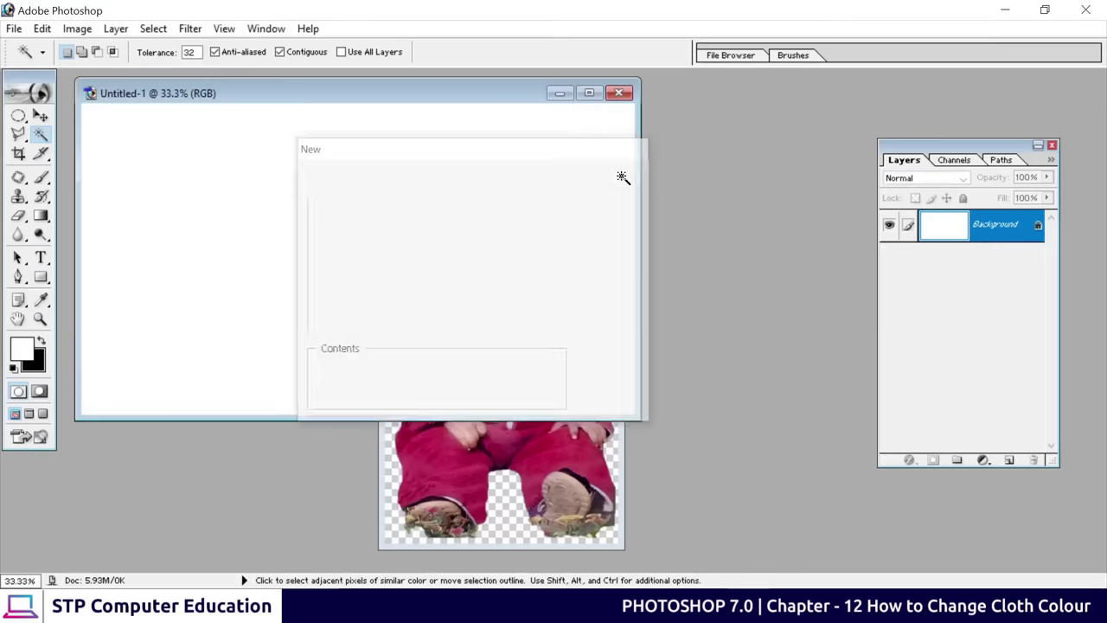
left_click_drag(243, 99, 338, 97)
key("v")
Arrange the ankit.png and Untitled-1 windows and copy the Hue/Saturation adjustment across
left_click(586, 532)
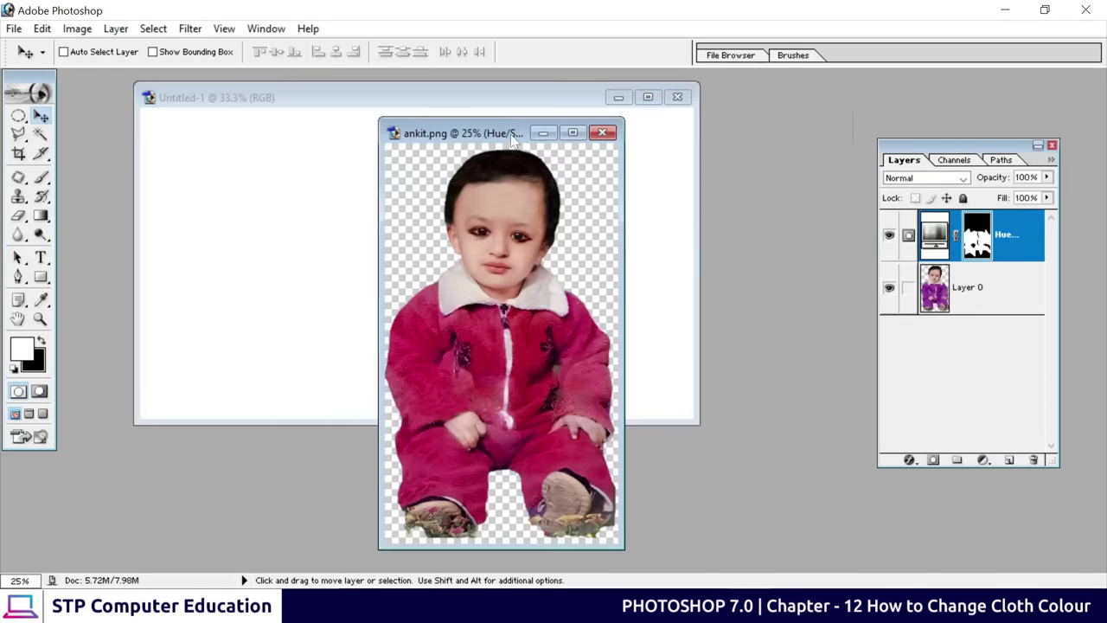
left_click_drag(515, 137, 749, 108)
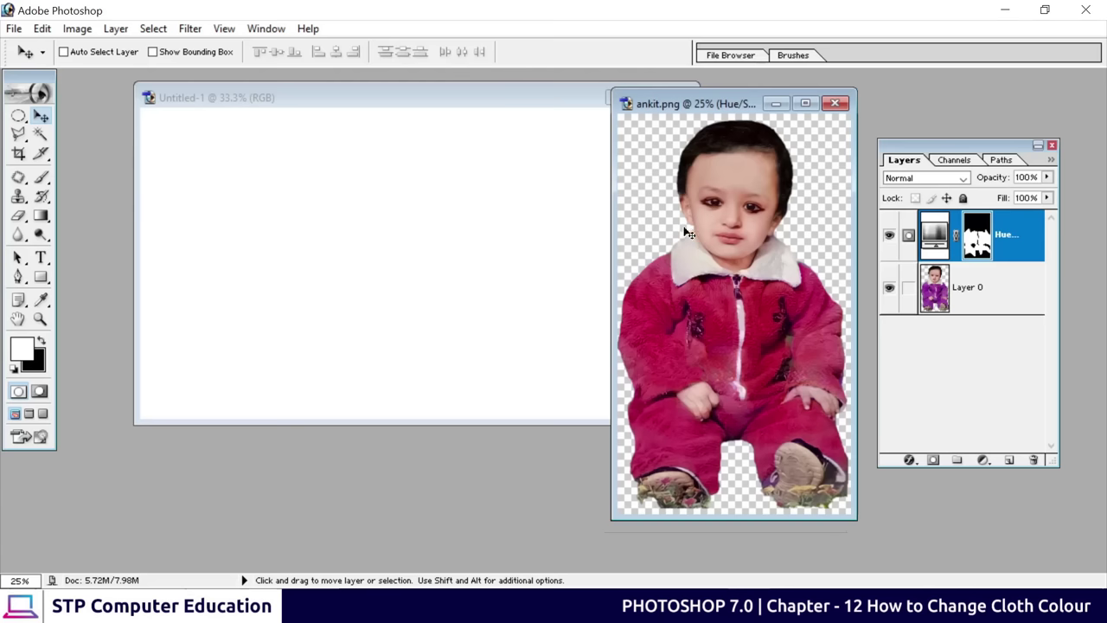
left_click_drag(725, 303, 413, 247)
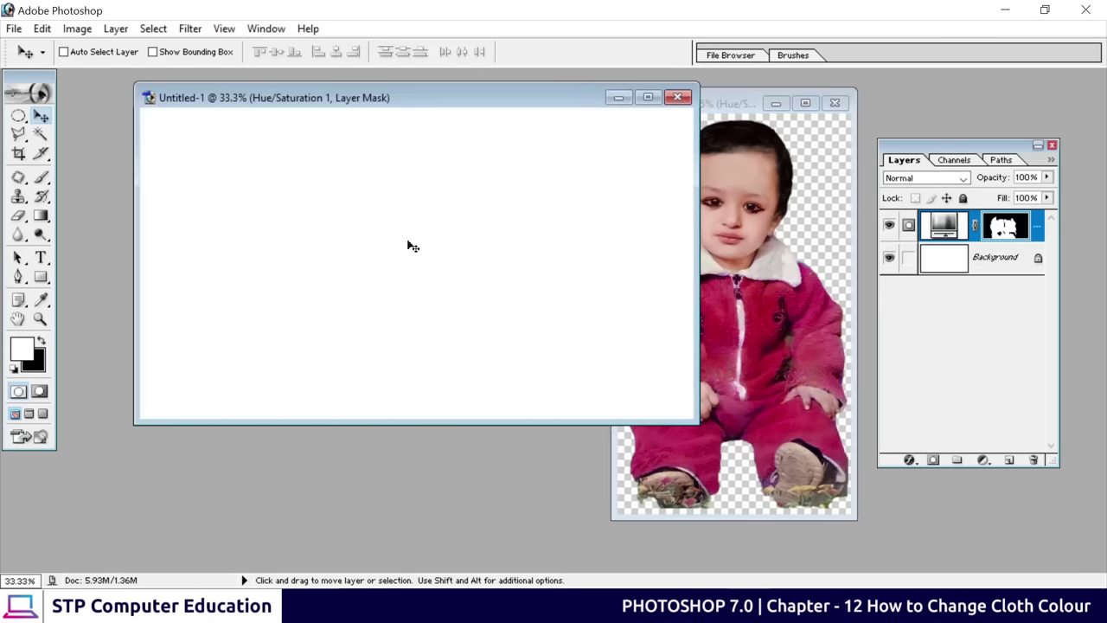
left_click_drag(467, 105, 438, 107)
left_click(762, 305)
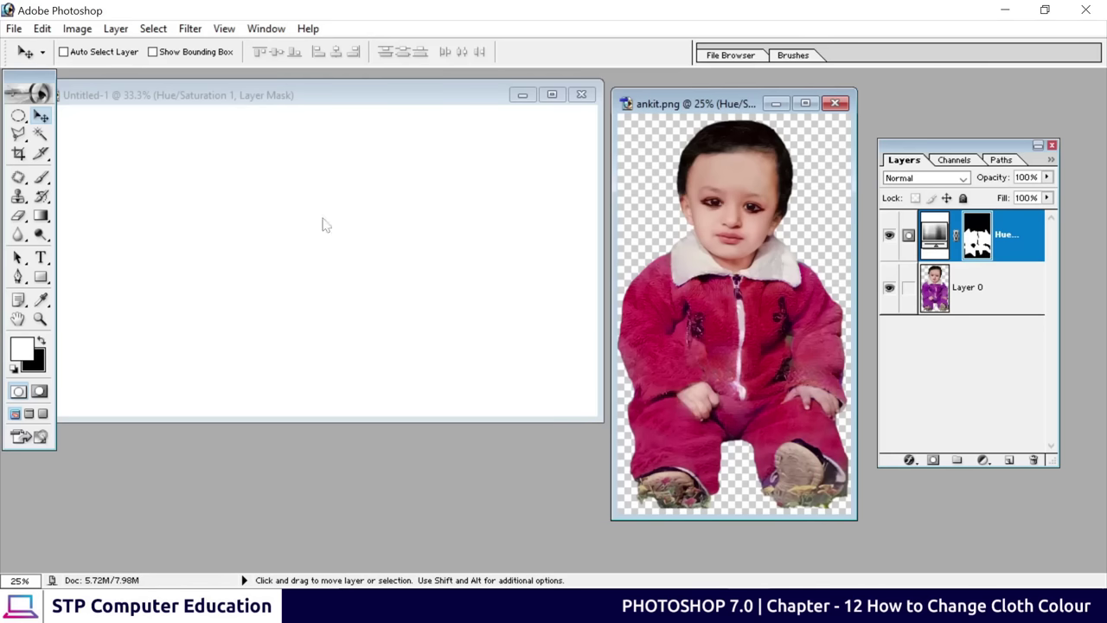
left_click(319, 103)
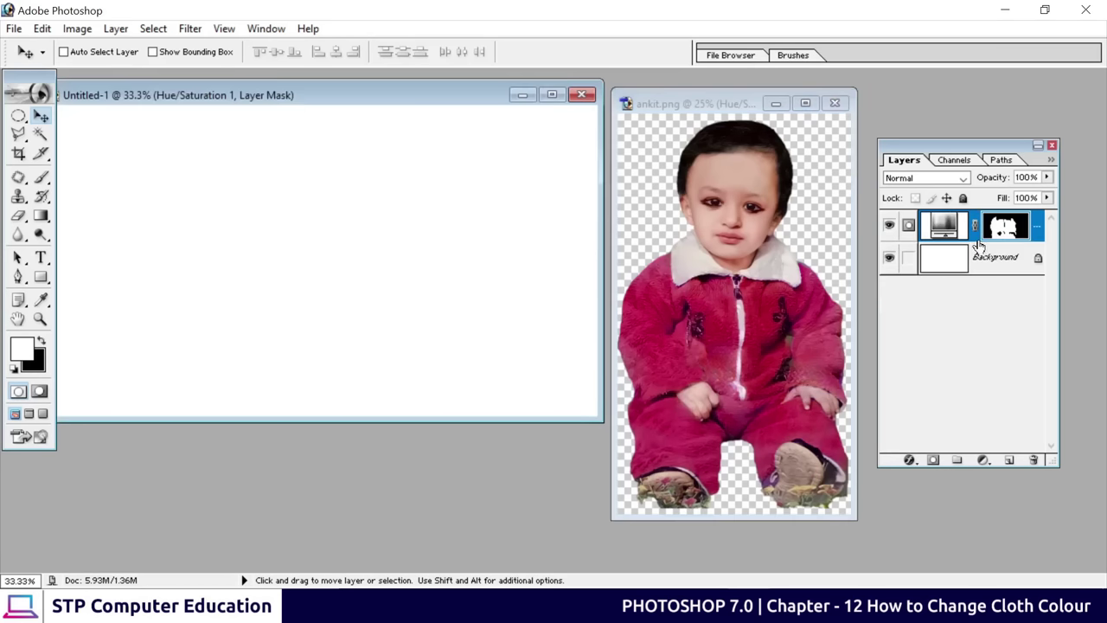
left_click_drag(979, 246, 720, 177)
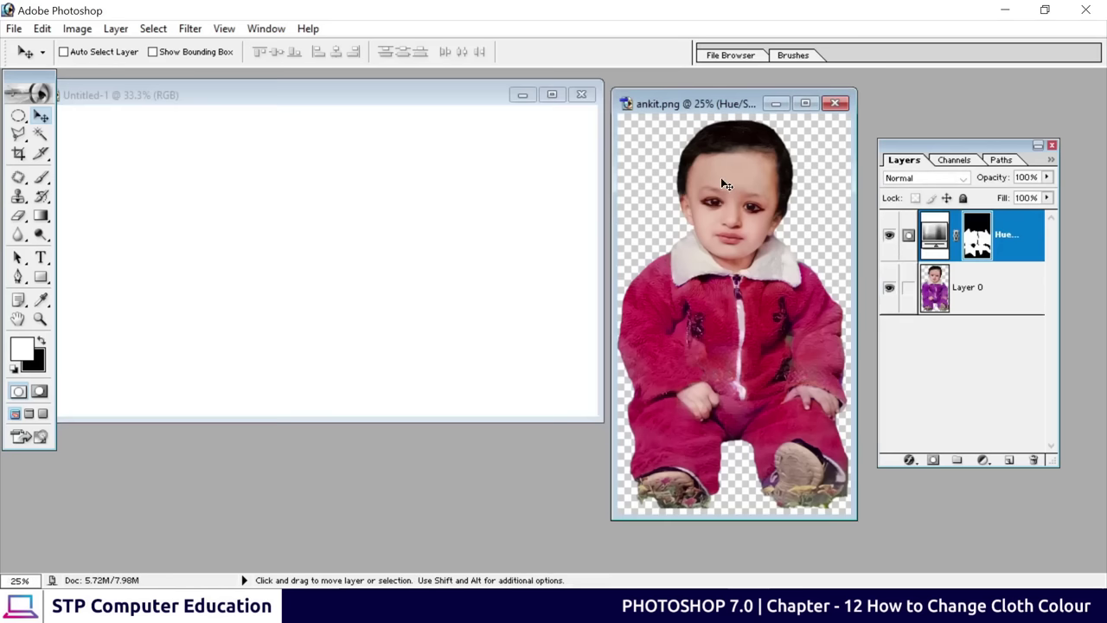
Link Layer 0 with the Hue/Saturation layer and drag the recoloured child into Untitled-1
left_click(990, 301)
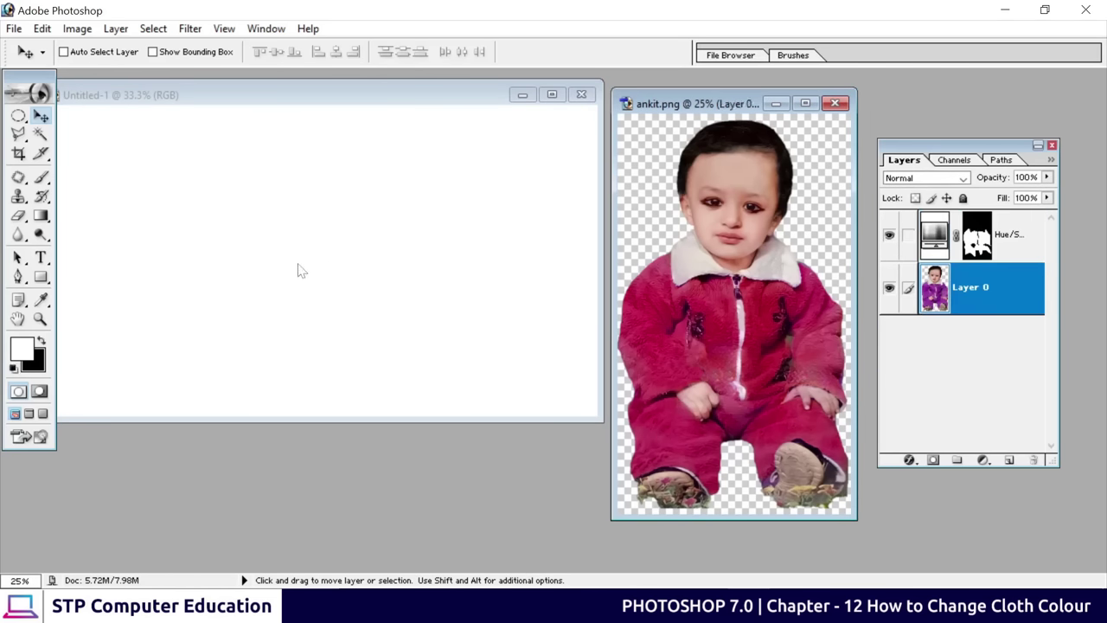
left_click(1017, 246)
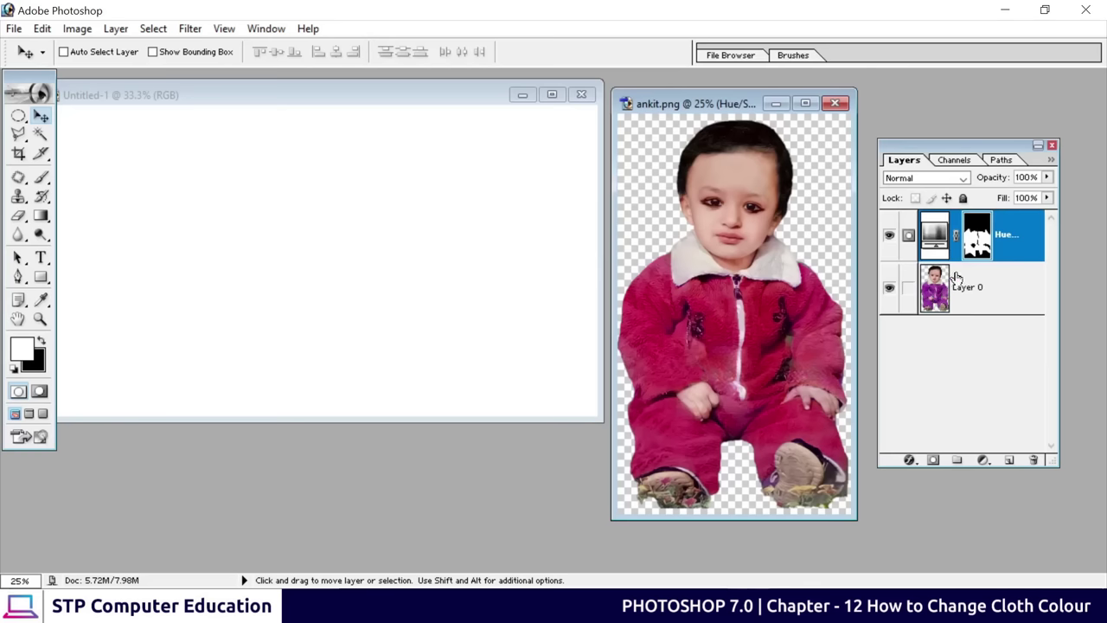
left_click(909, 288)
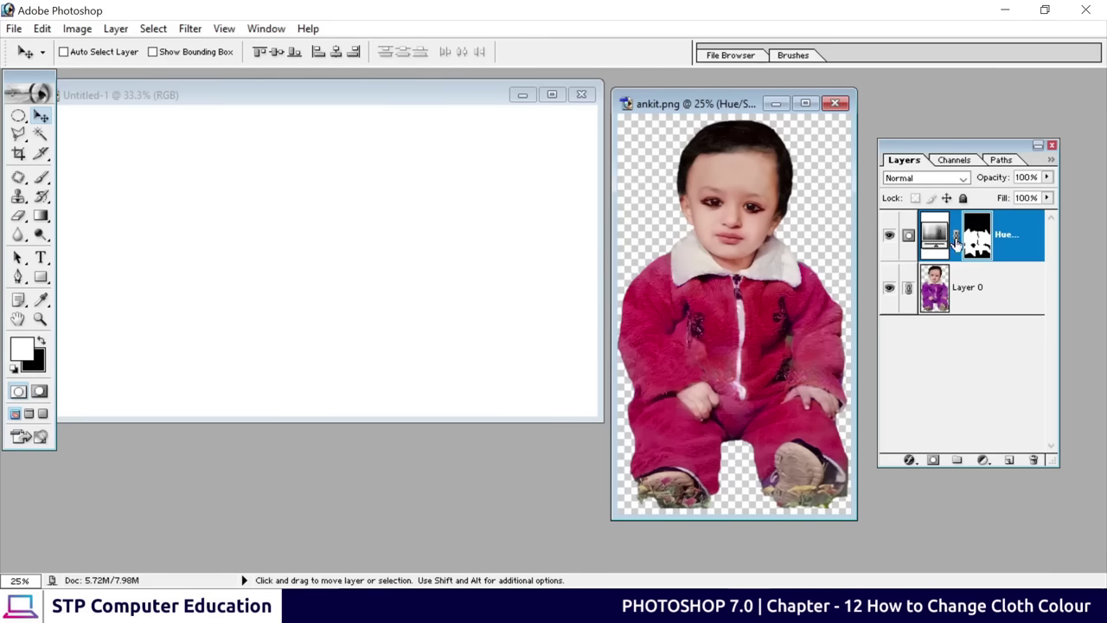
left_click_drag(741, 300, 350, 332)
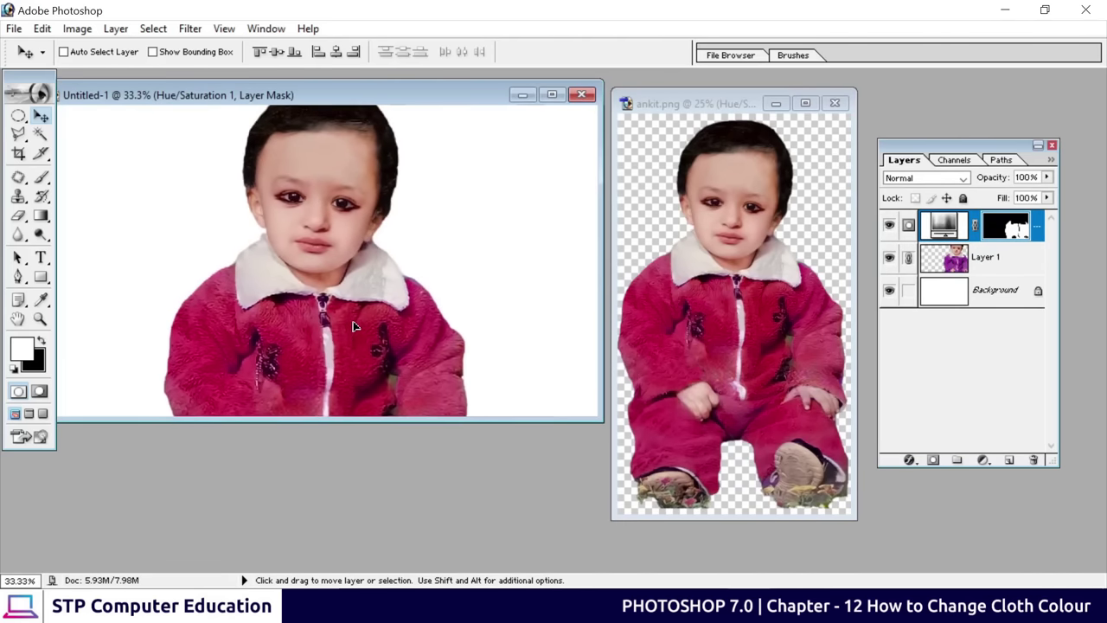
left_click_drag(343, 194, 282, 250)
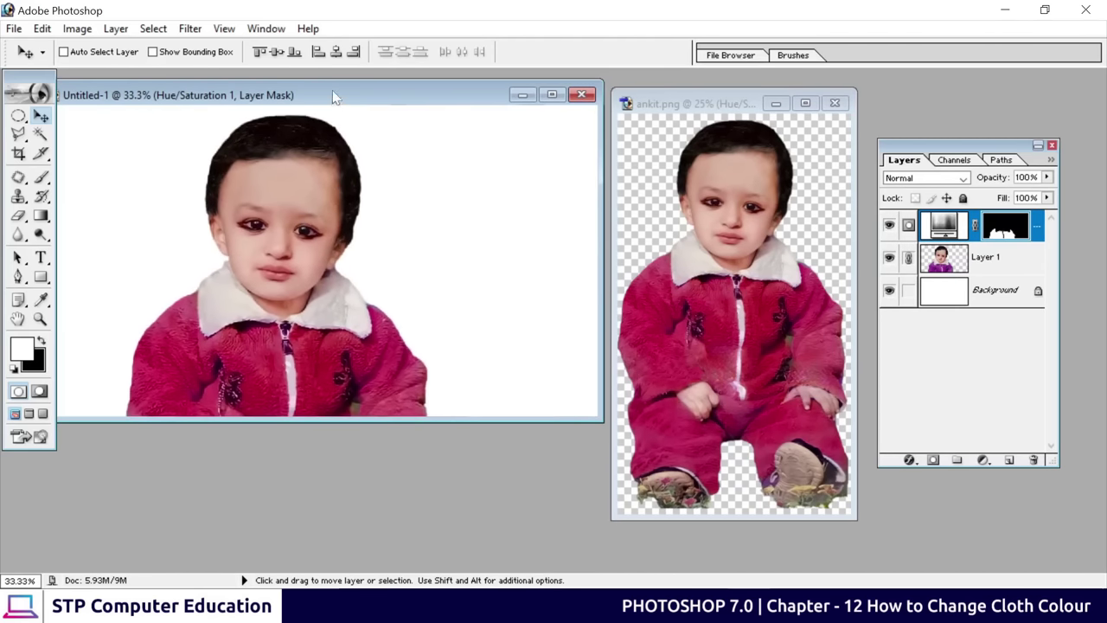
left_click_drag(332, 90, 425, 103)
left_click_drag(341, 264, 381, 248)
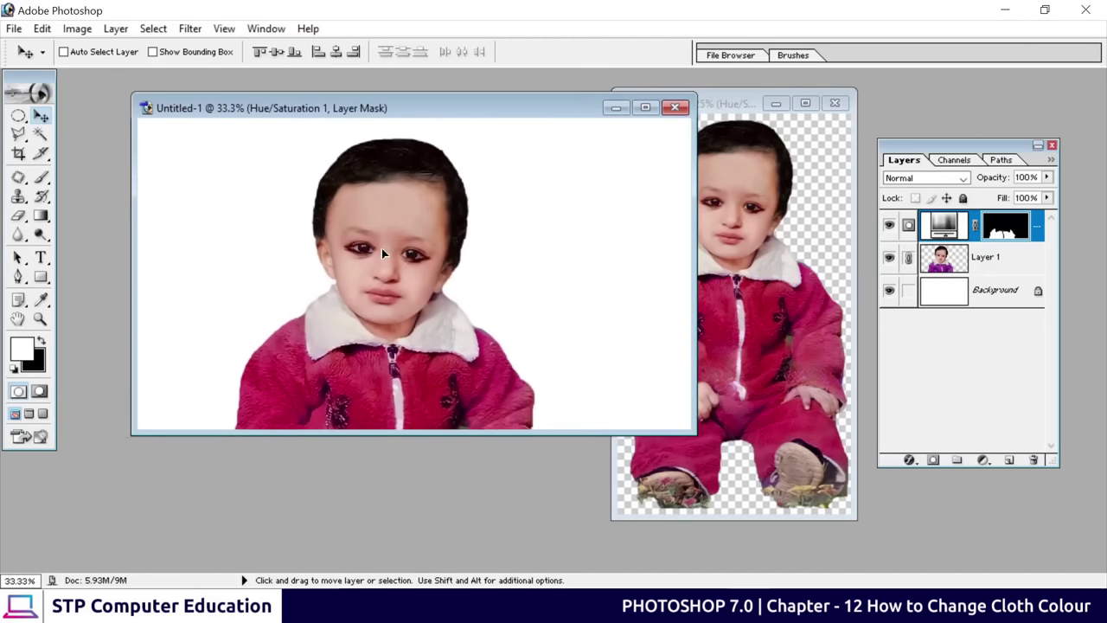
Scale the child to 60.8% and keep it near the document's left side
key("ctrl+t")
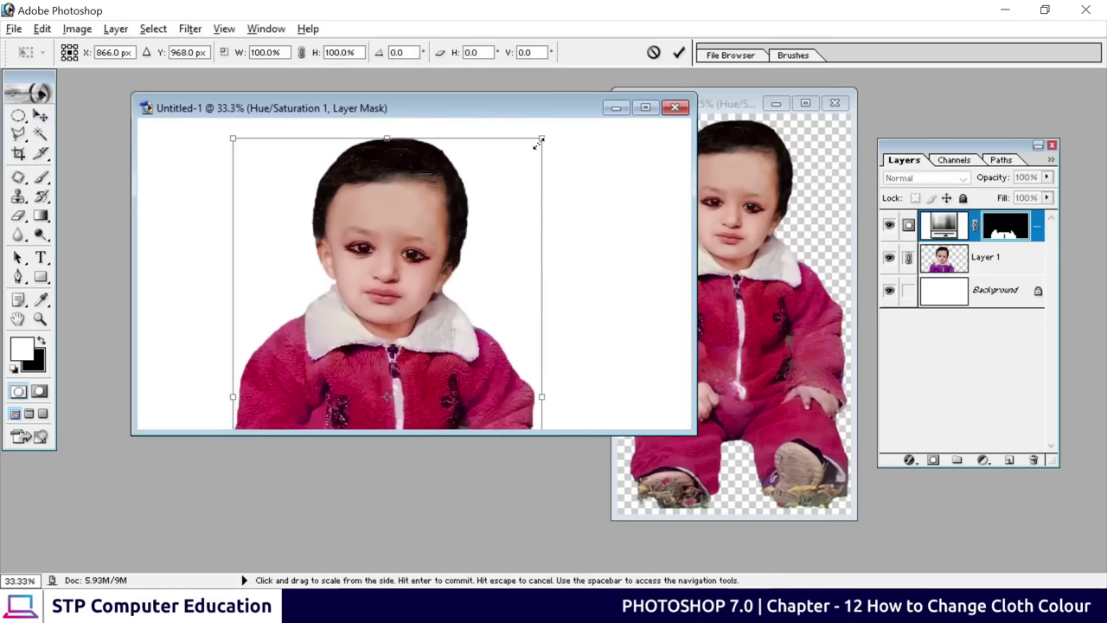
left_click_drag(544, 139, 443, 263)
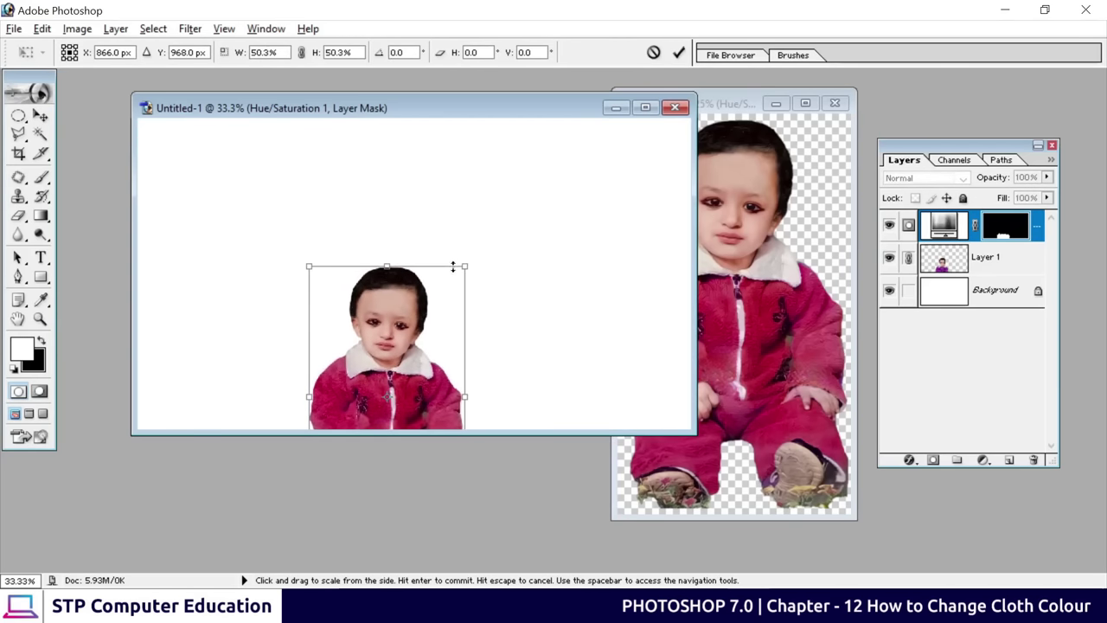
left_click_drag(397, 308, 258, 229)
left_click_drag(337, 193, 375, 154)
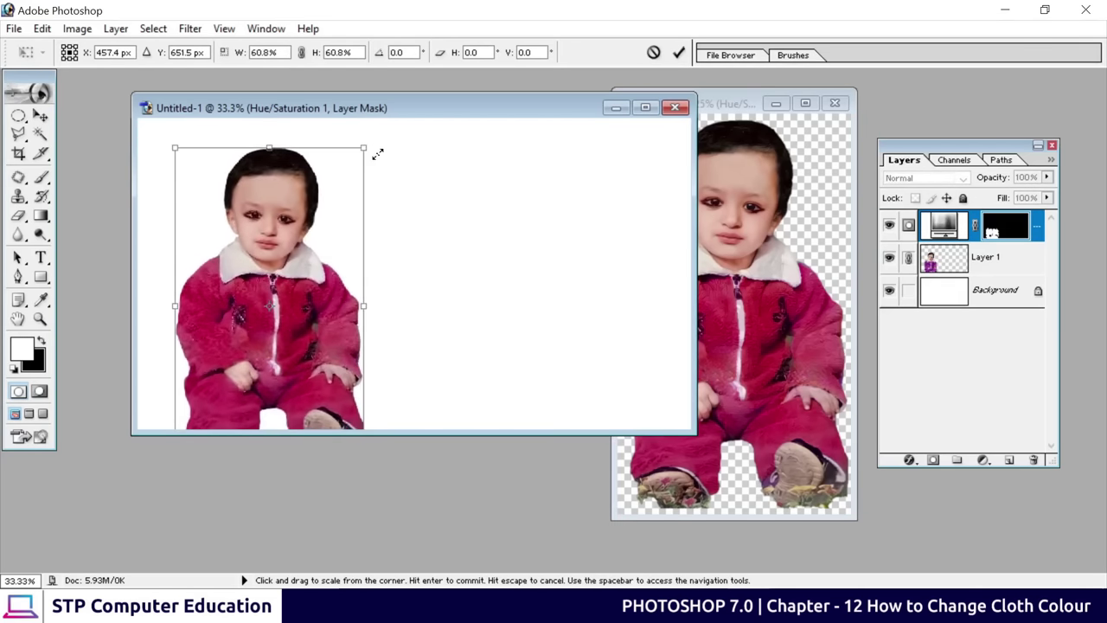
left_click(680, 54)
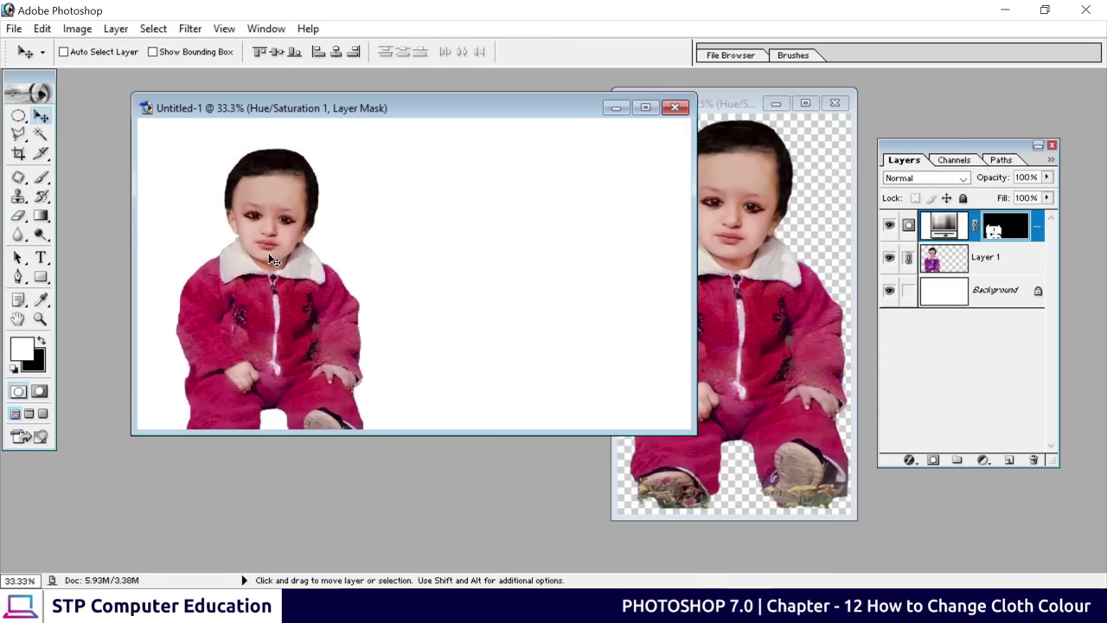
left_click_drag(401, 110, 300, 148)
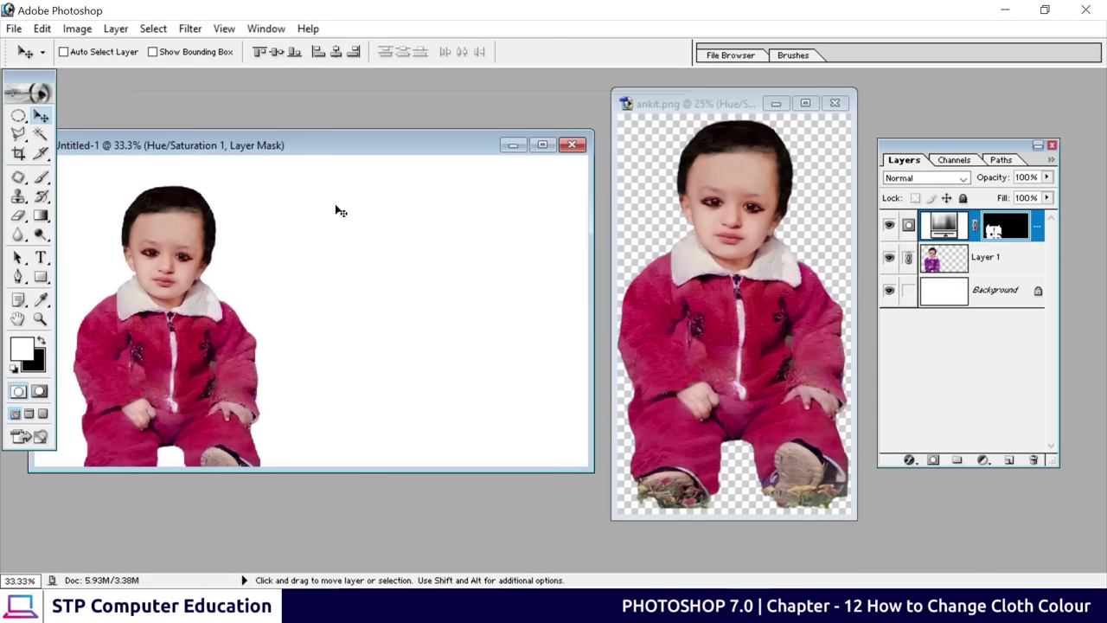
left_click(706, 254)
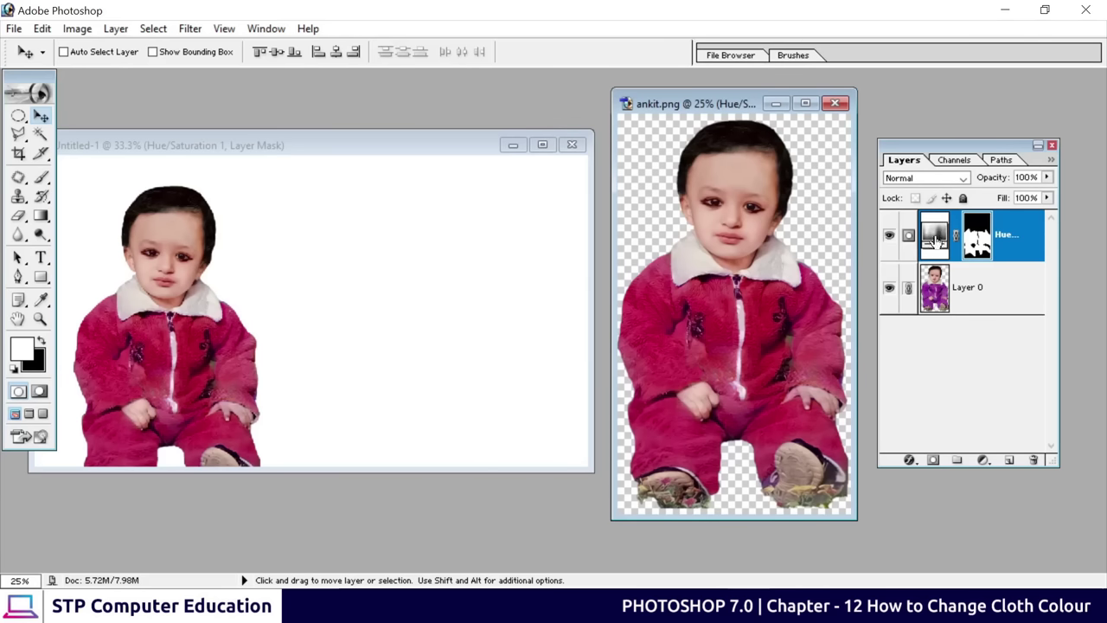
Shift the Hue/Saturation adjustment to turn the child's suit from magenta to green
double_click(934, 240)
left_click_drag(827, 154, 986, 137)
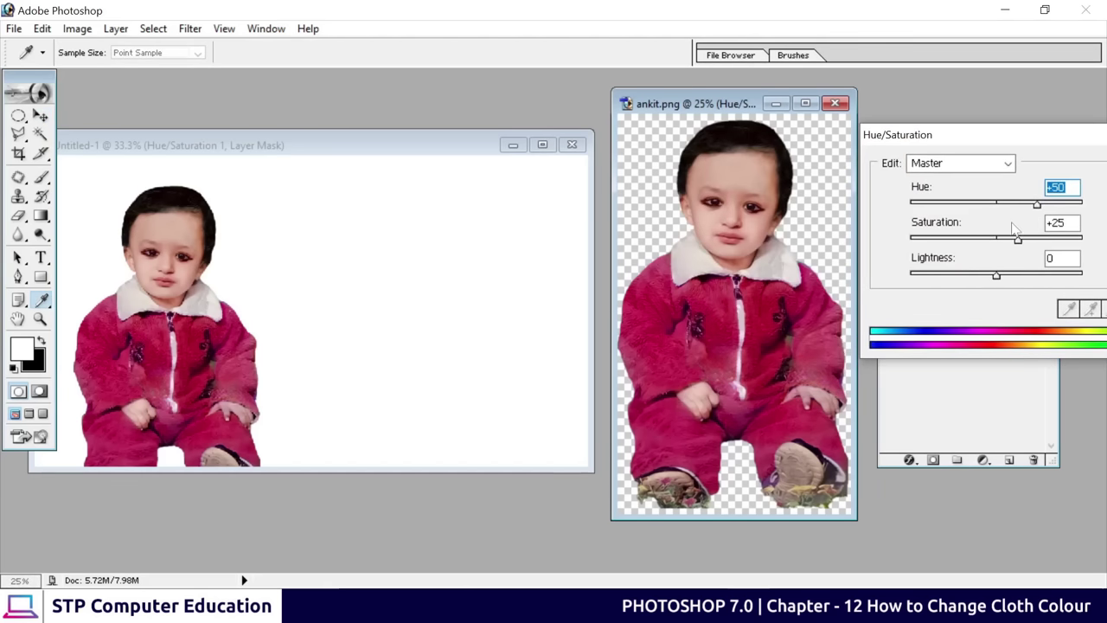
left_click_drag(1038, 204, 922, 206)
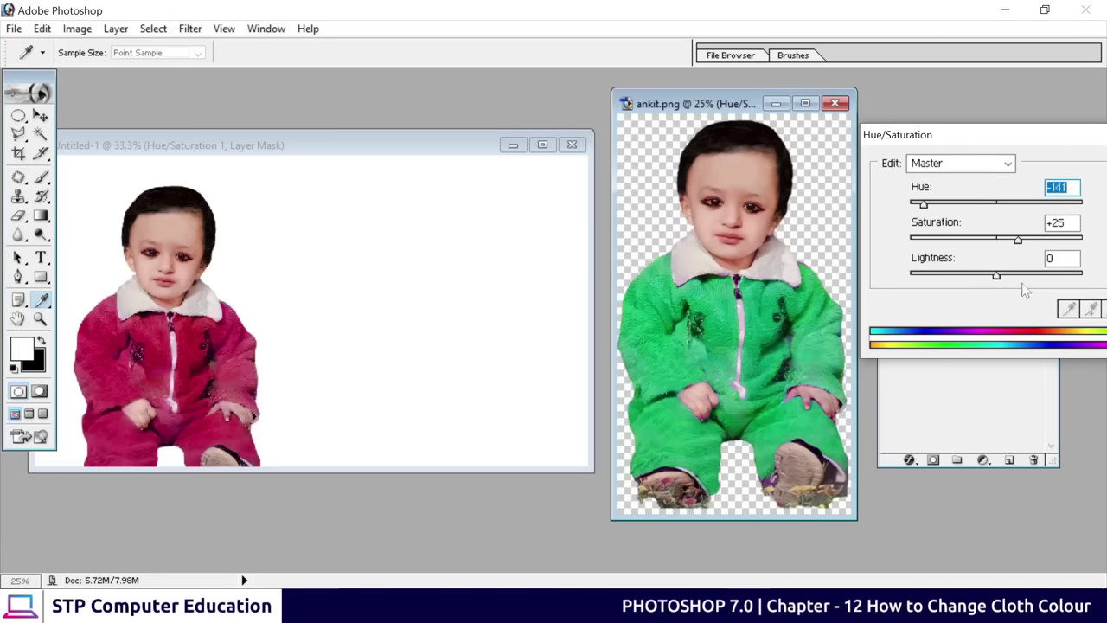
left_click_drag(1018, 240, 1009, 241)
left_click_drag(1060, 136, 835, 141)
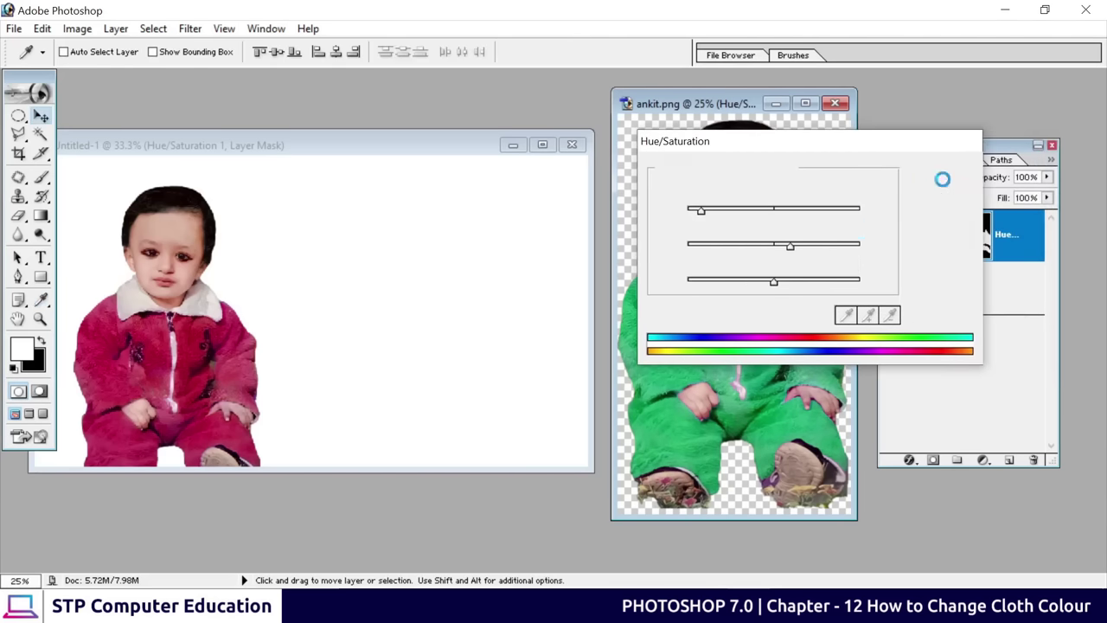
left_click(942, 179)
Copy the green-suited child into Untitled-1, scaled to 59.7% beside the red one
left_click_drag(753, 307, 442, 369)
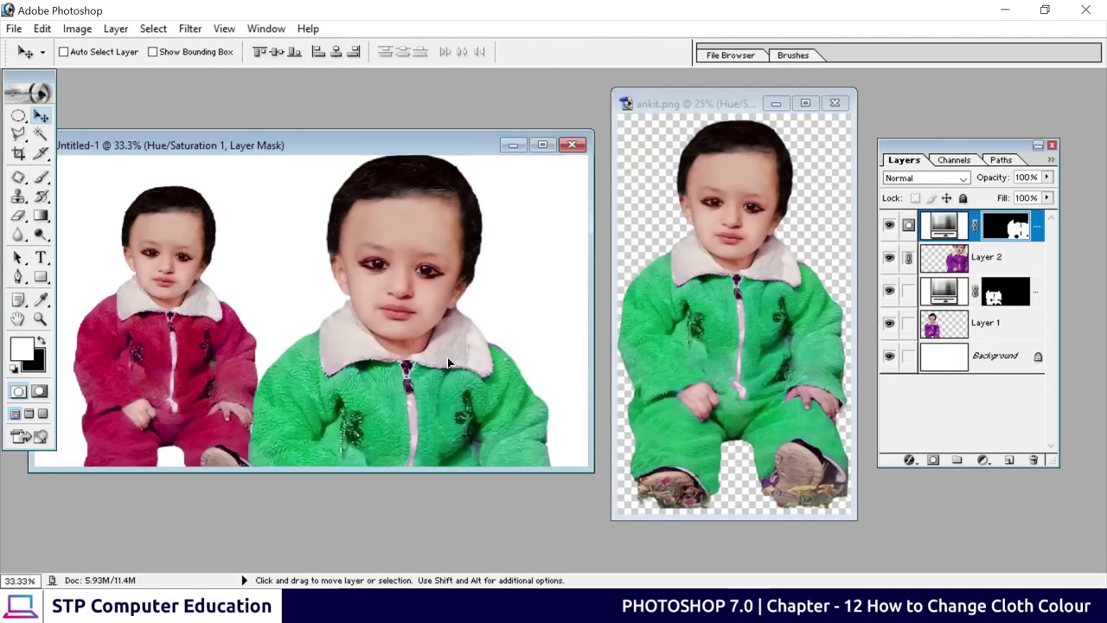
key("ctrl+t")
left_click_drag(429, 236, 421, 280)
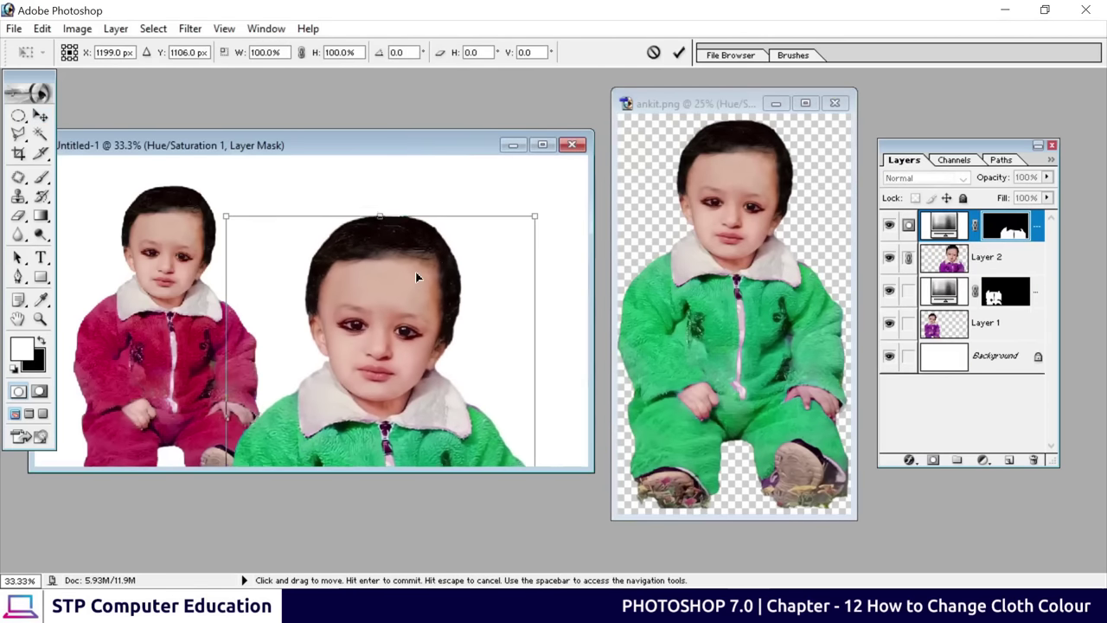
left_click_drag(531, 218, 415, 368)
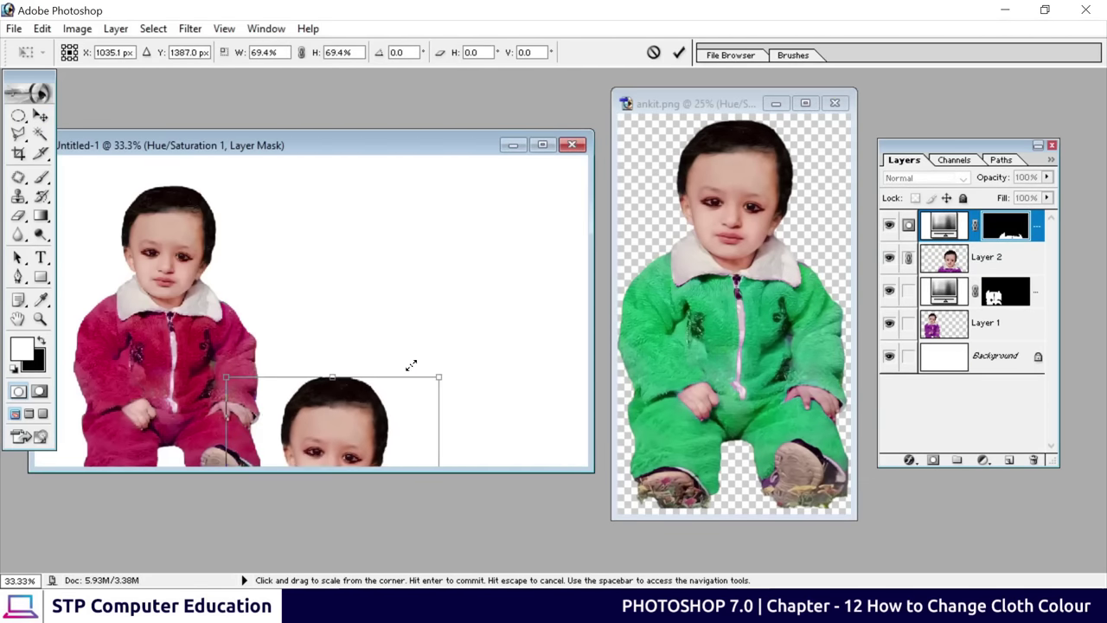
left_click_drag(370, 425, 367, 222)
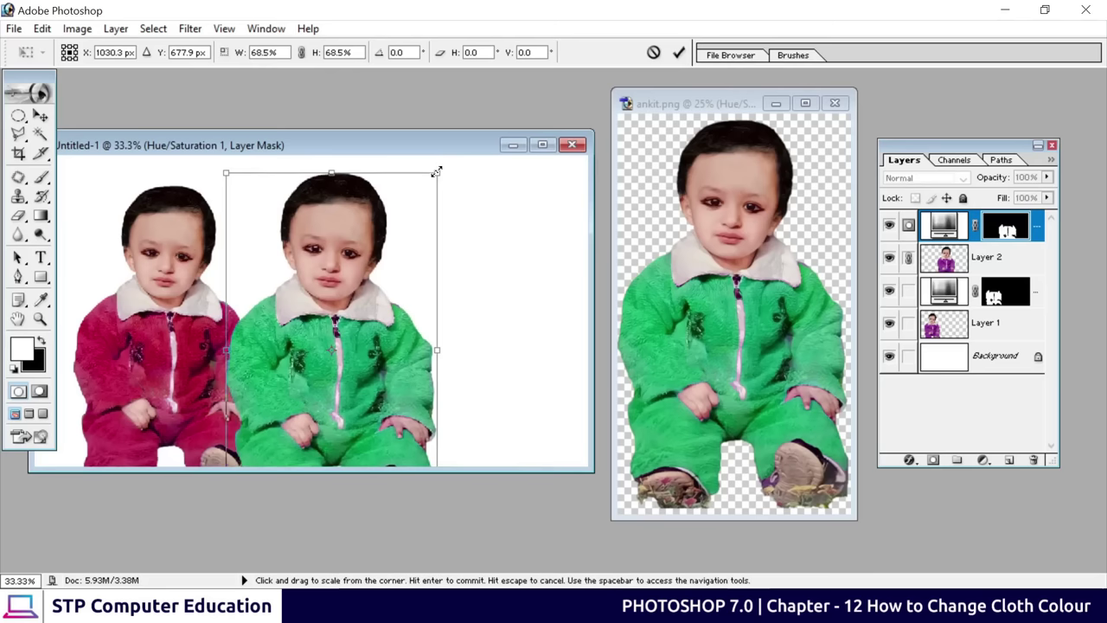
left_click_drag(437, 173, 410, 218)
left_click_drag(333, 284, 368, 246)
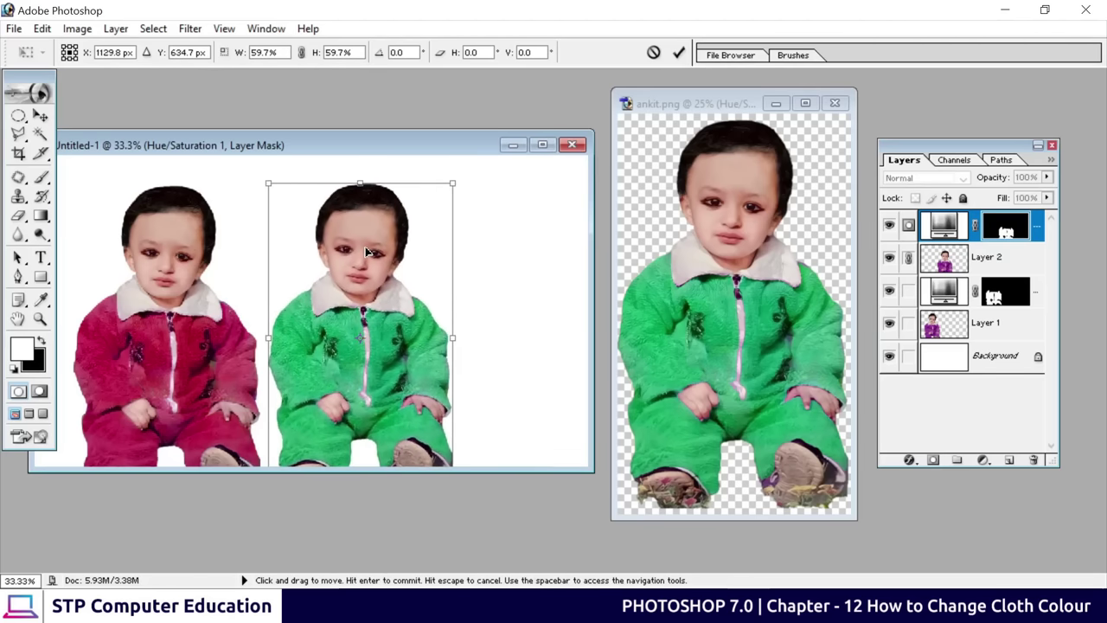
left_click(679, 51)
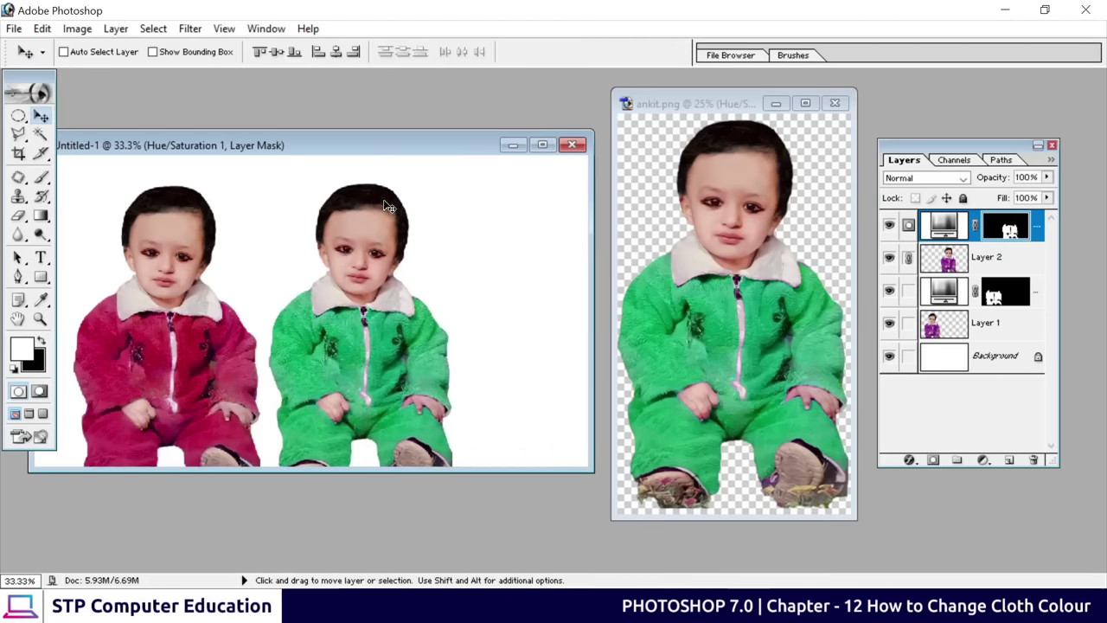
left_click(707, 316)
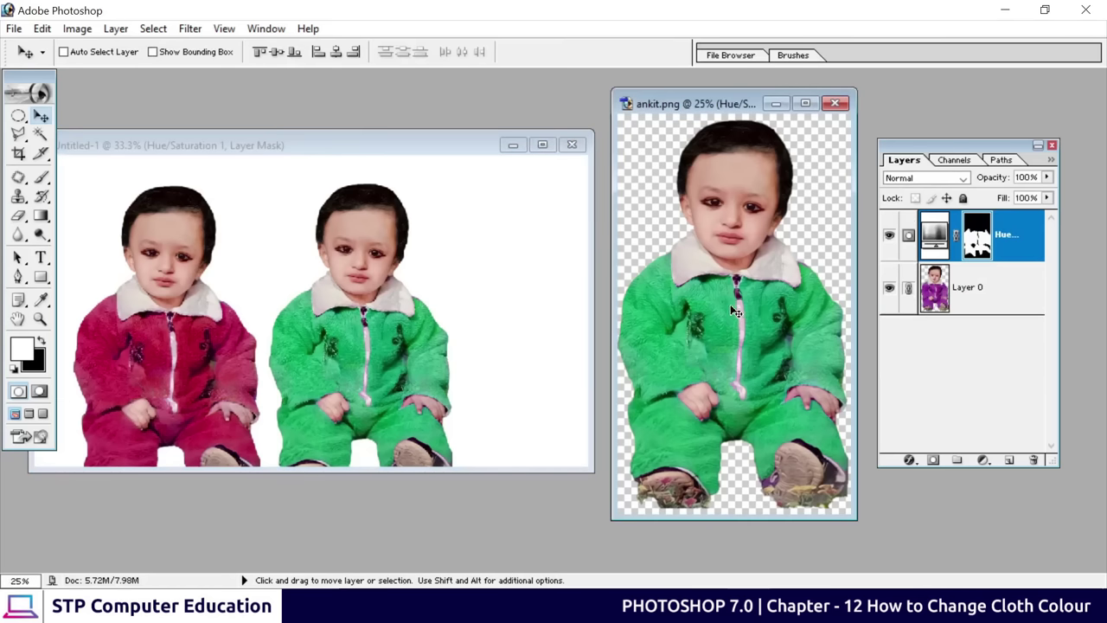
Set the Hue/Saturation hue to -79 to turn the suit blue
double_click(932, 241)
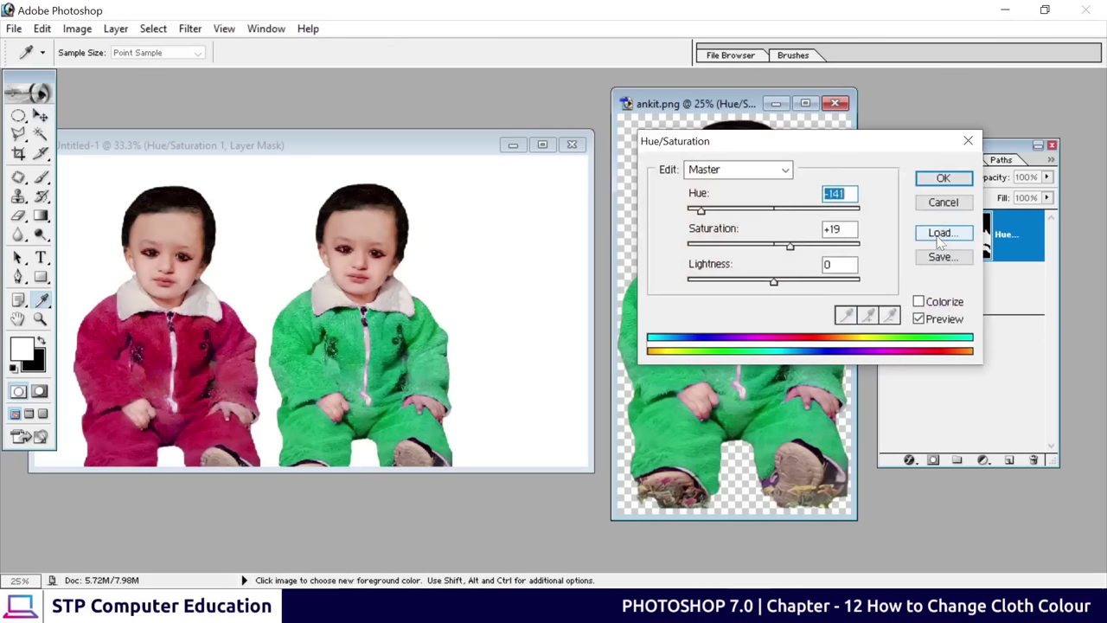
left_click_drag(701, 212, 698, 211)
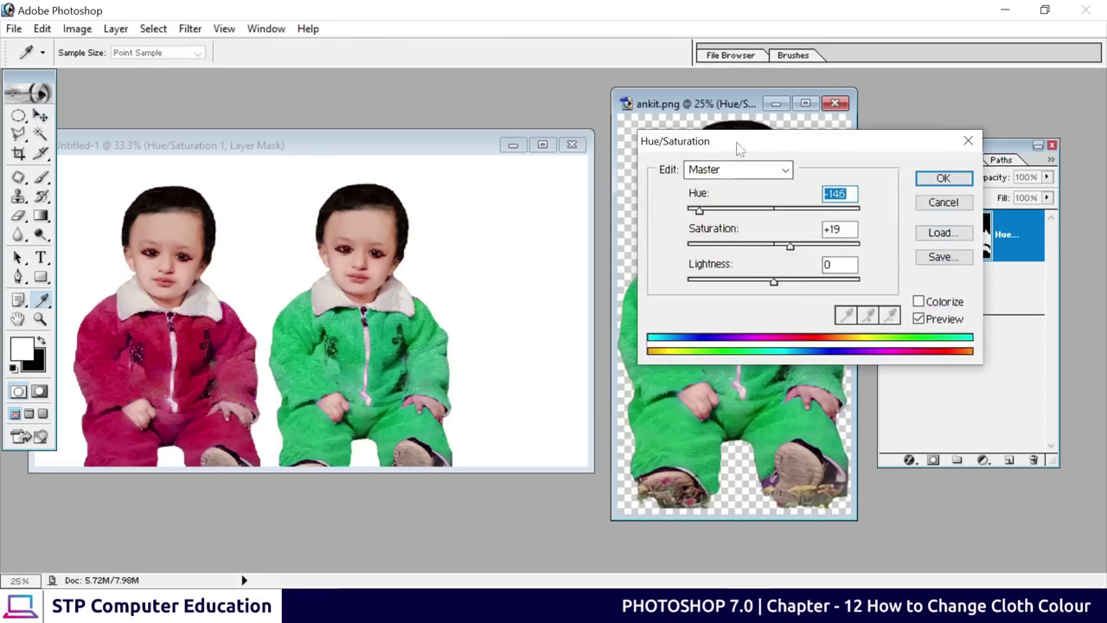
left_click_drag(735, 142, 308, 123)
left_click_drag(271, 190, 293, 192)
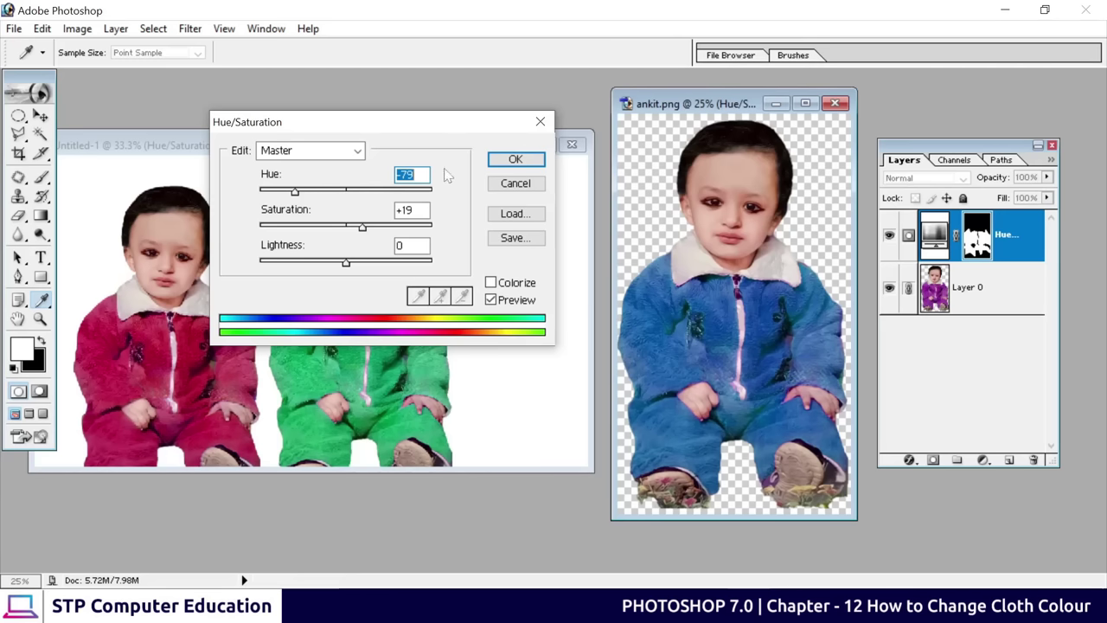
left_click(502, 164)
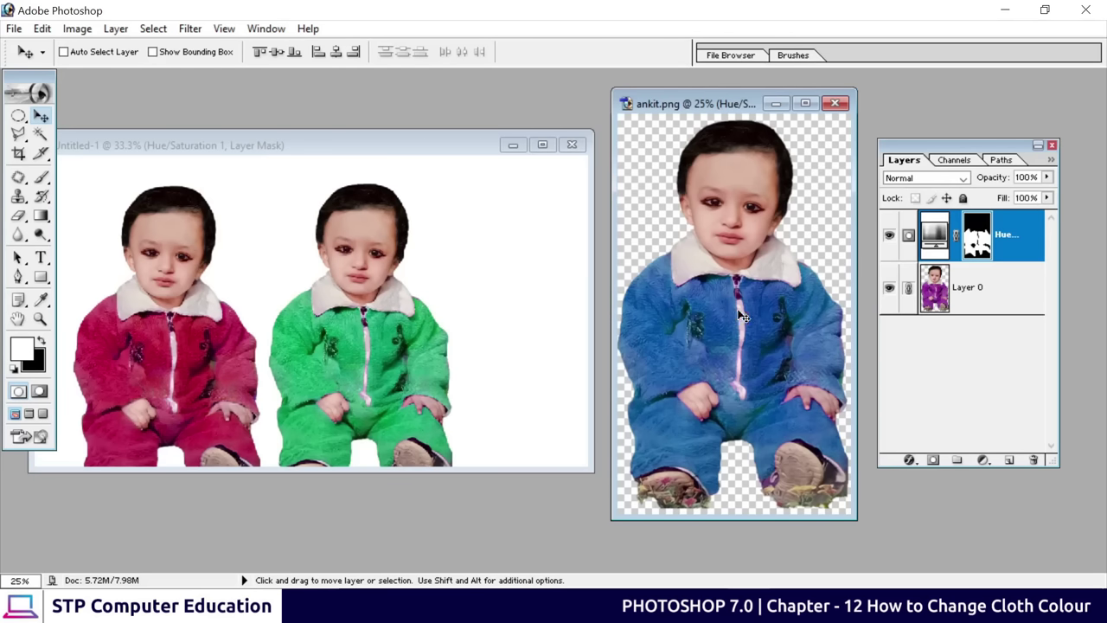
Copy the blue-suited child into Untitled-1, resize it and place it right of the green one
left_click_drag(726, 311, 510, 286)
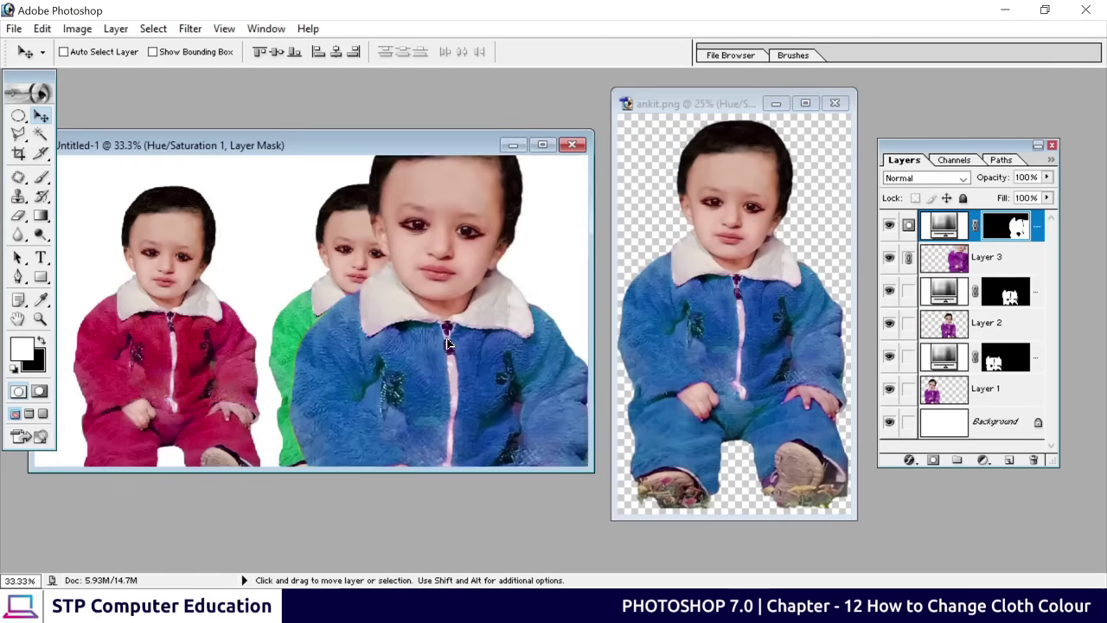
left_click(542, 145)
left_click_drag(666, 227, 627, 295)
key("ctrl+t")
left_click_drag(477, 179, 524, 309)
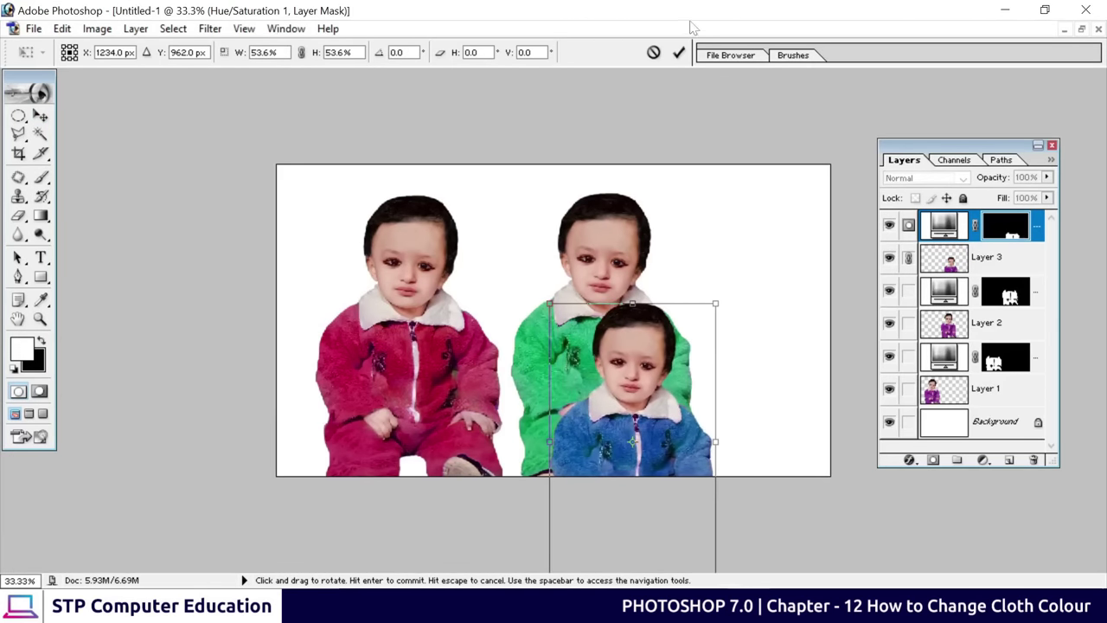
left_click(678, 51)
left_click_drag(639, 407, 753, 339)
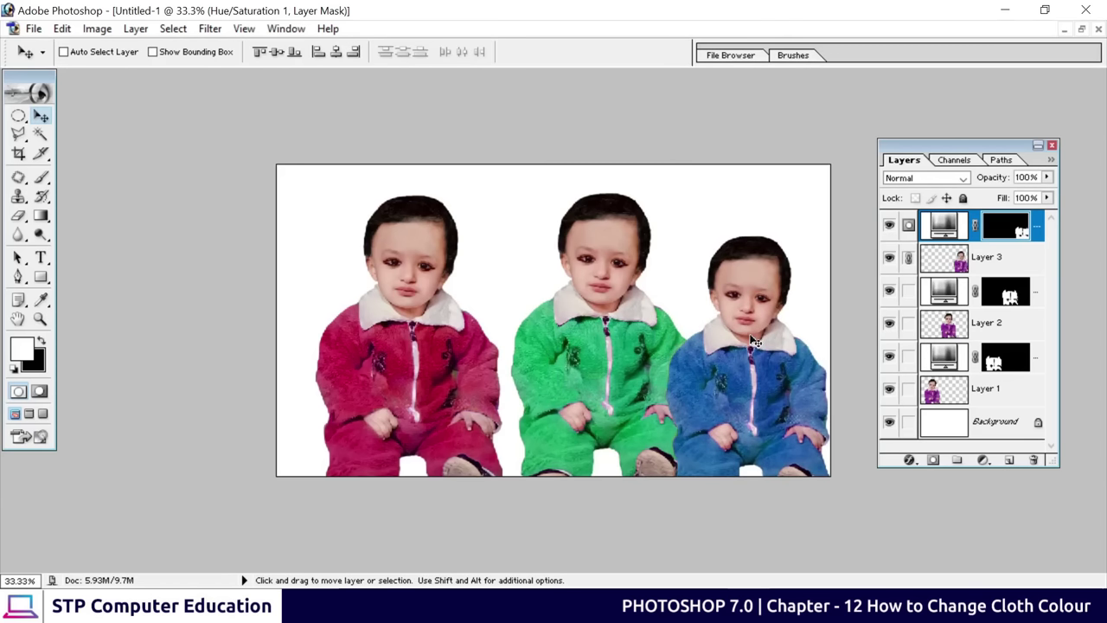
key("ctrl+t")
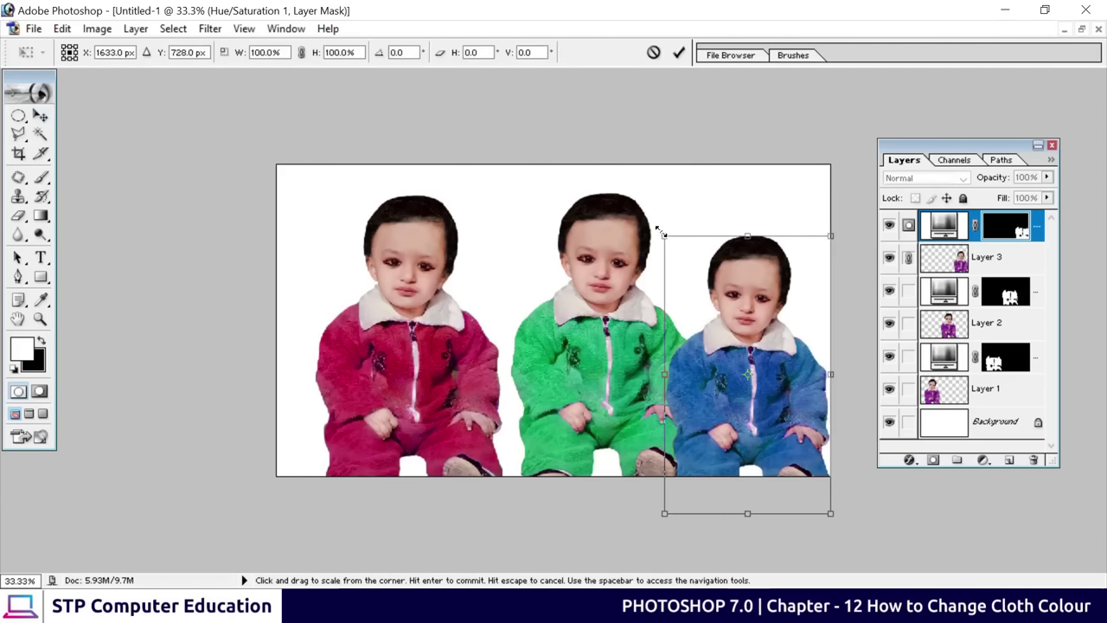
left_click_drag(662, 231, 634, 210)
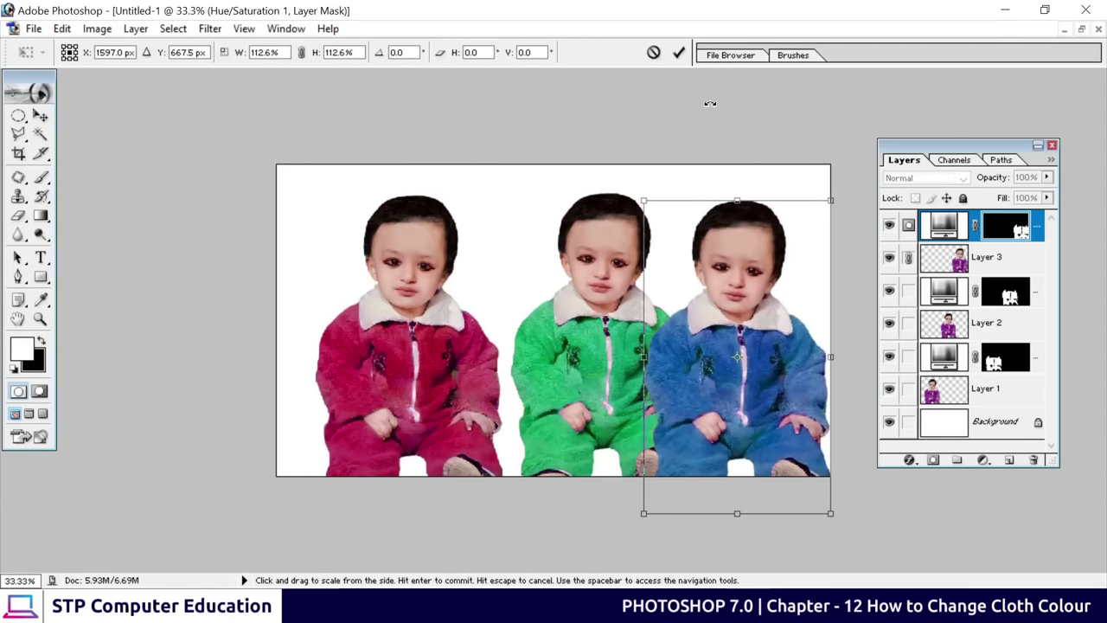
left_click(679, 52)
key("shift+Up")
Enlarge the Layers palette and toggle each child and adjustment layer to check them
key("shift+Down")
key("shift+Down")
key("shift+Down")
key("shift+Down")
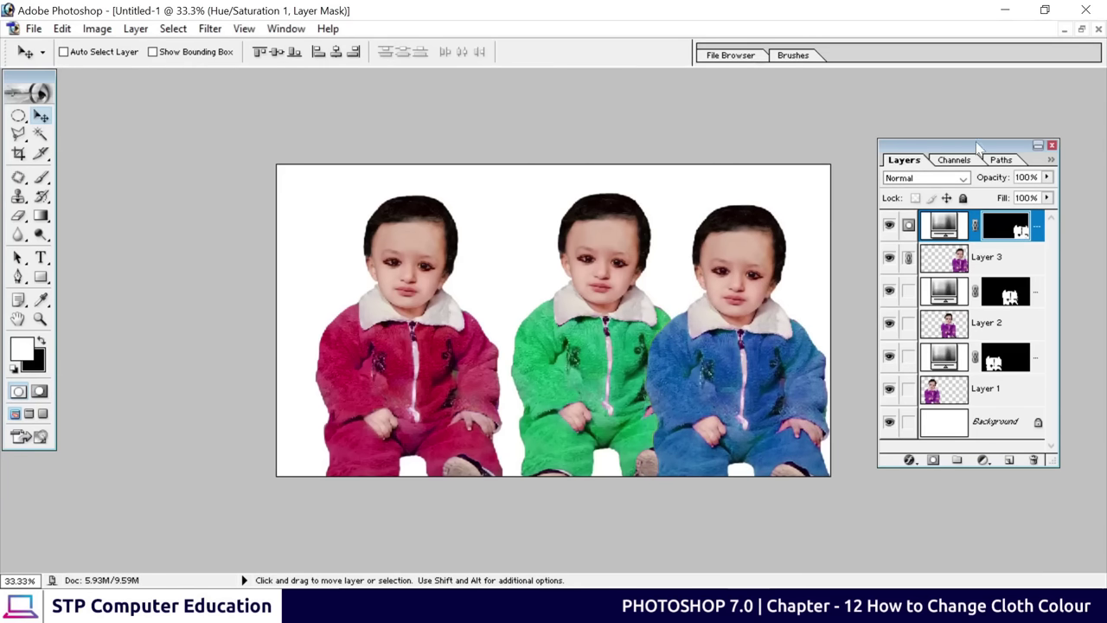
left_click_drag(981, 145, 976, 114)
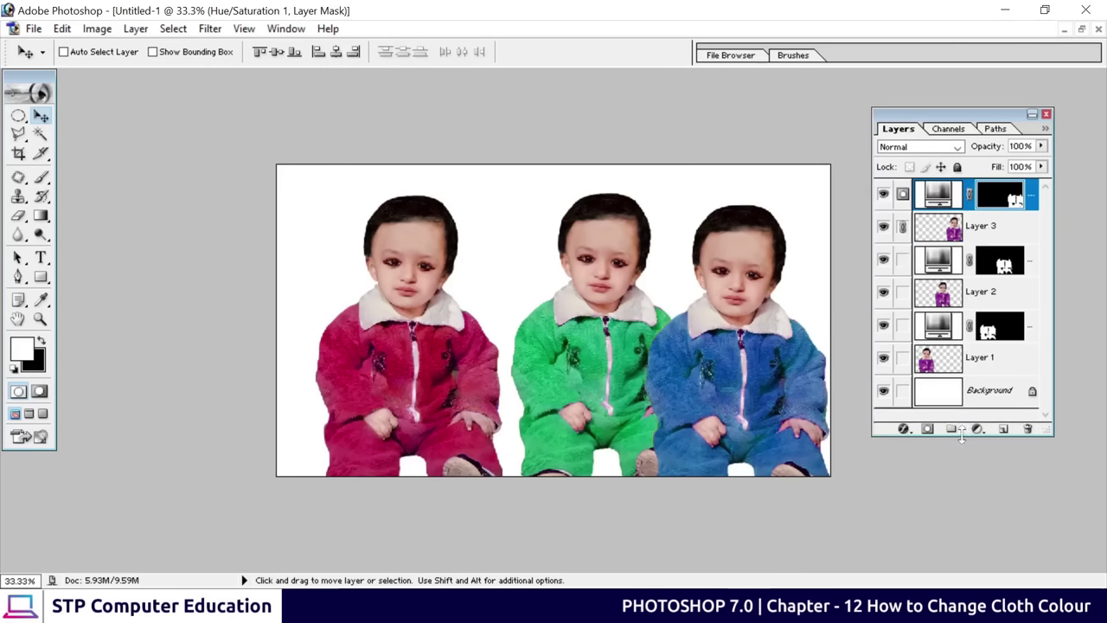
left_click_drag(967, 437, 968, 487)
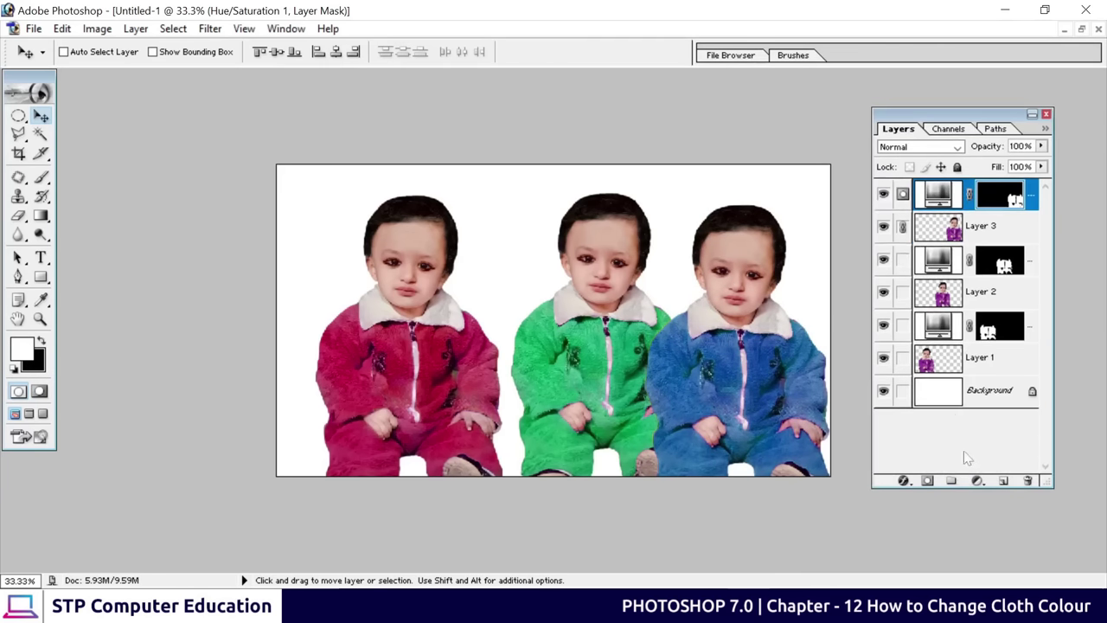
left_click(884, 196)
left_click(884, 196)
left_click(883, 225)
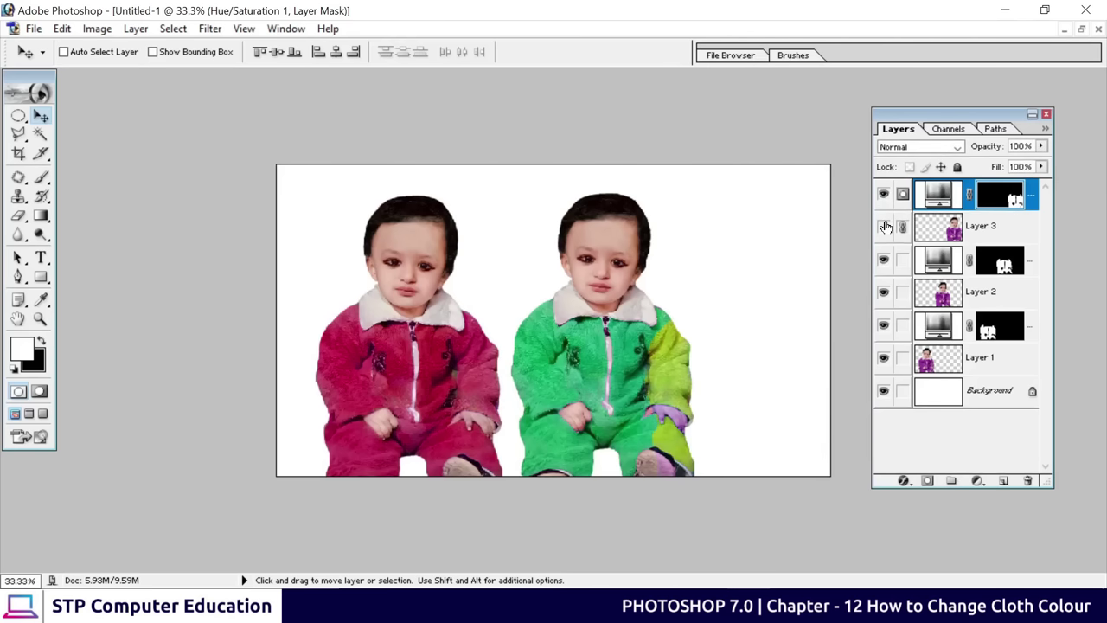
left_click(883, 225)
left_click(883, 292)
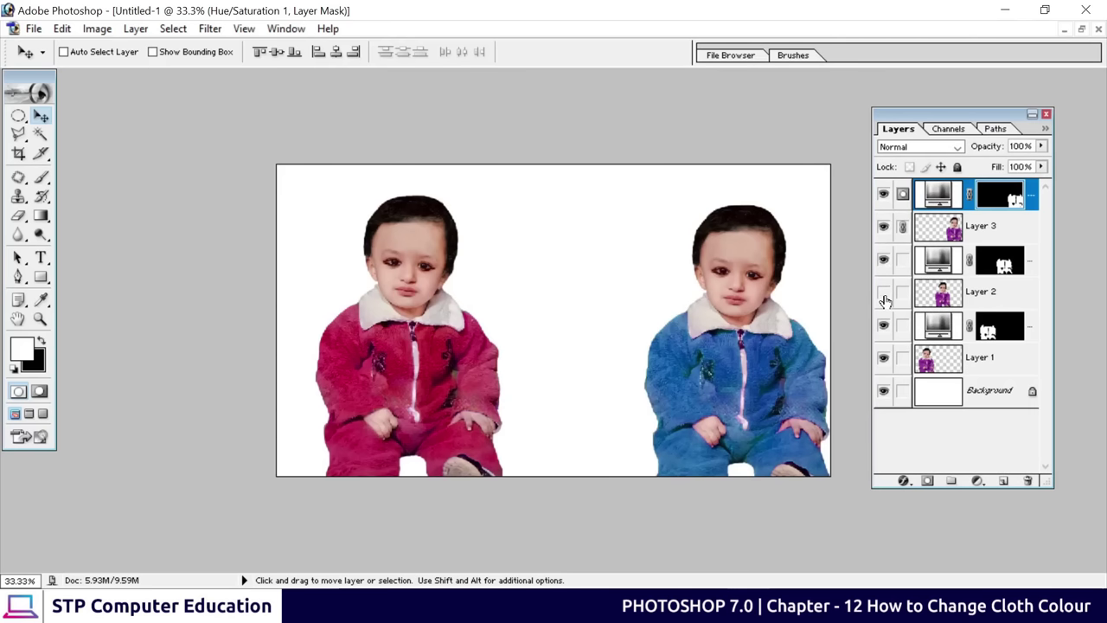
left_click(883, 291)
left_click(883, 357)
left_click(884, 357)
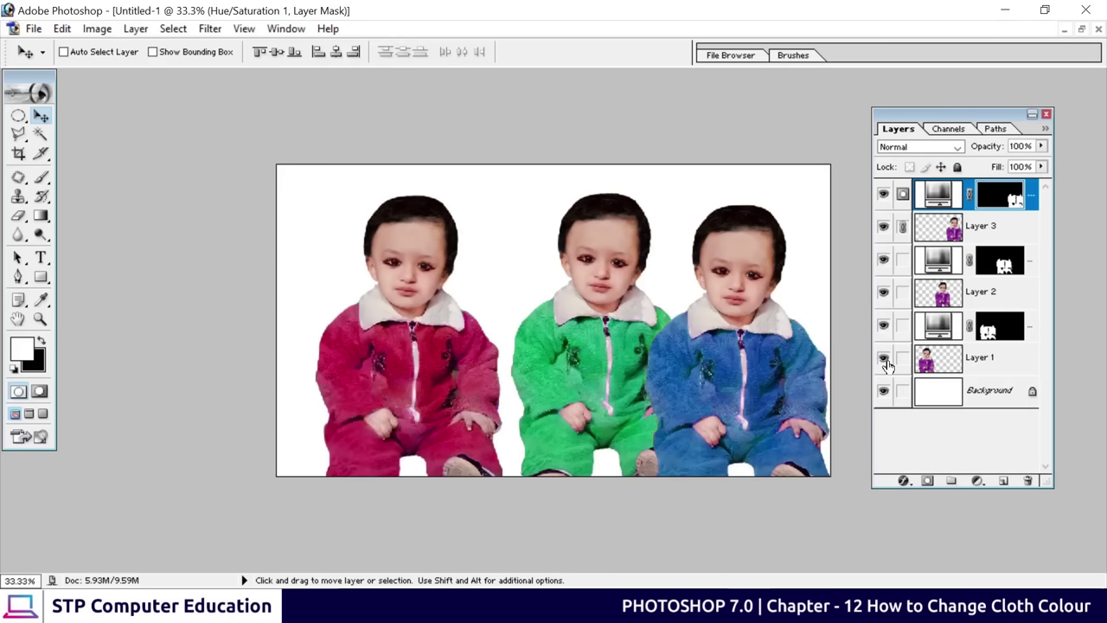
Reposition the red, green and blue children on Layers 1, 2 and 3
left_click(993, 360)
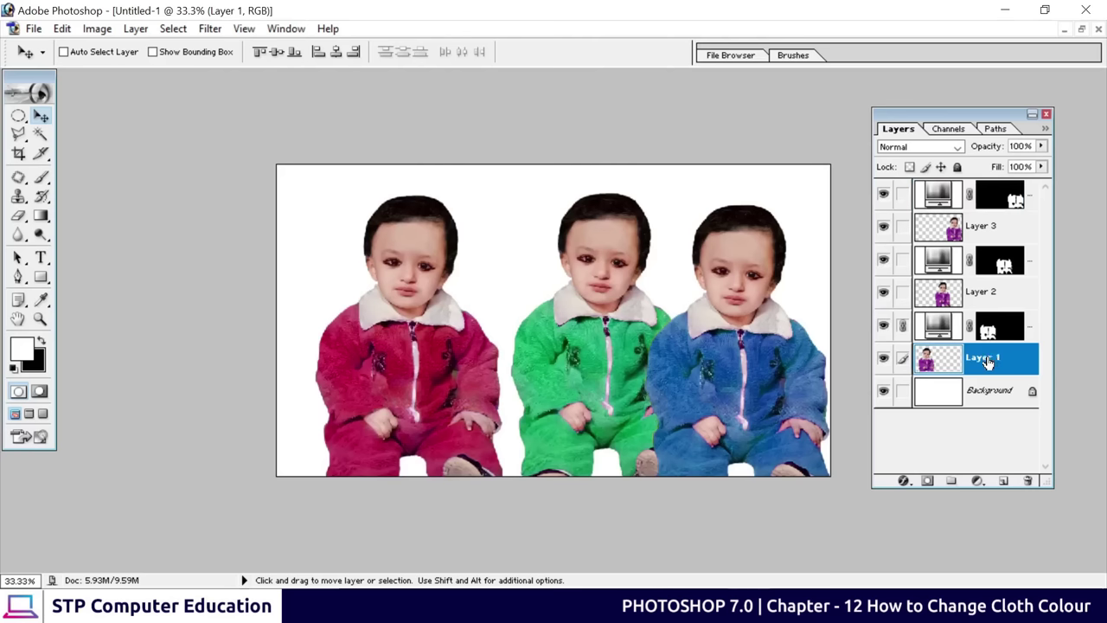
left_click_drag(443, 345, 414, 339)
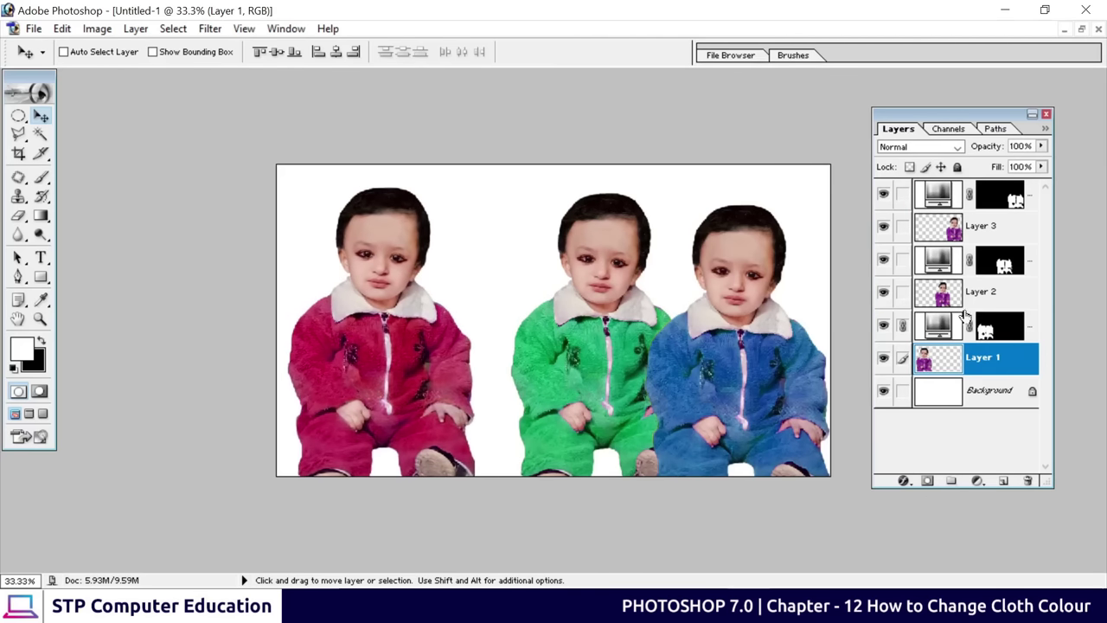
left_click(990, 296)
left_click_drag(606, 339, 563, 336)
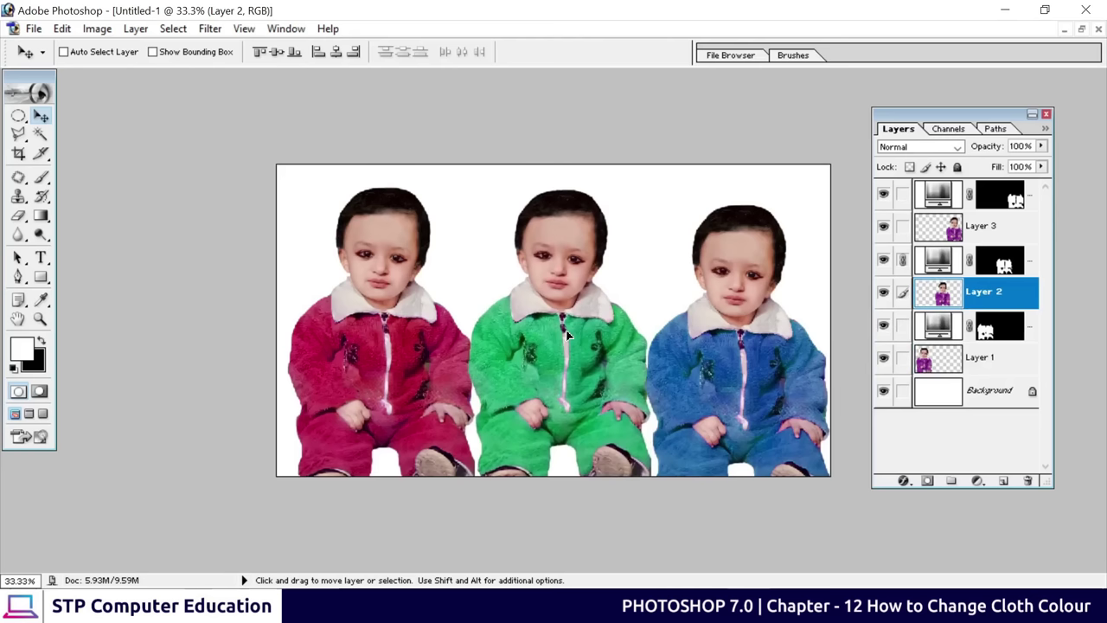
left_click(986, 230)
left_click_drag(751, 333, 741, 344)
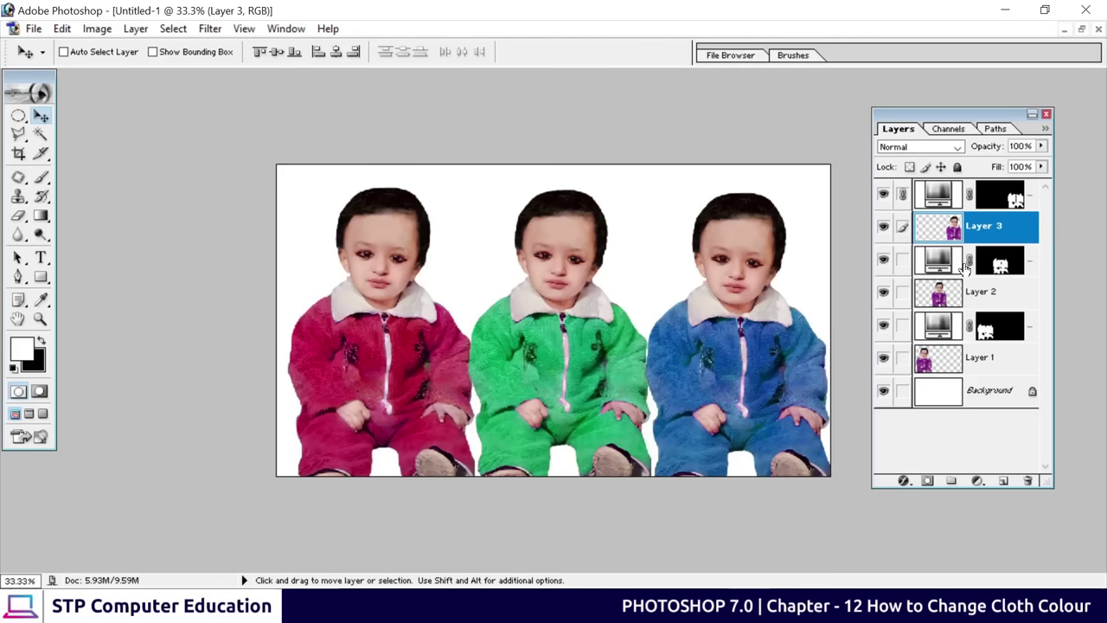
left_click(997, 202)
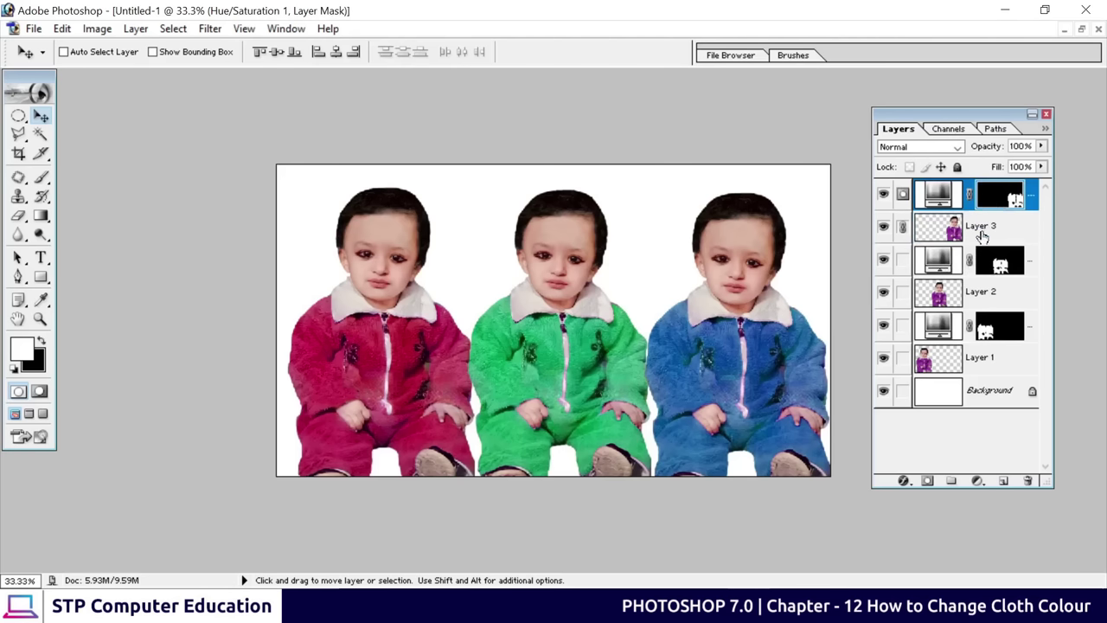
left_click(978, 228)
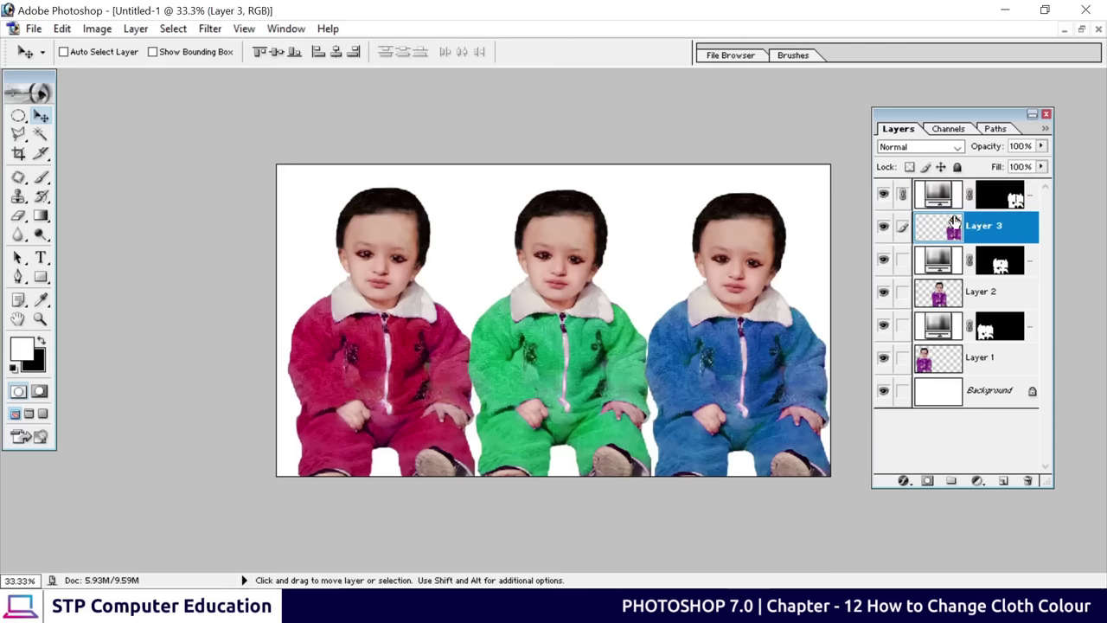
Merge the blue, green and red Hue/Saturation adjustments down into Layers 3, 2 and 1
left_click(996, 200)
left_click(994, 226)
left_click(994, 204)
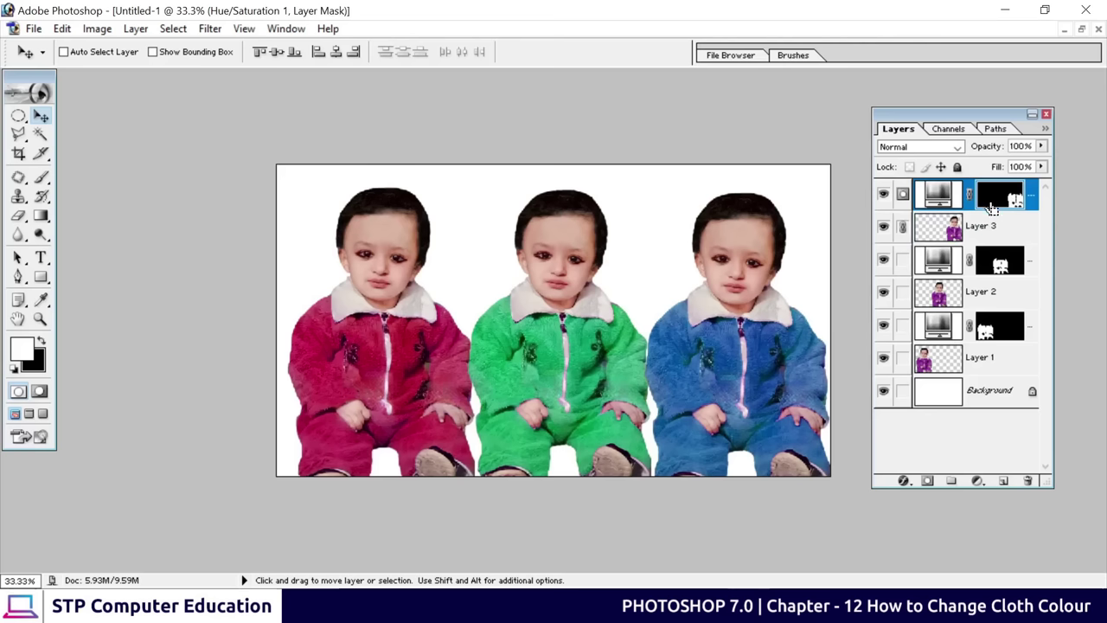
key("ctrl+e")
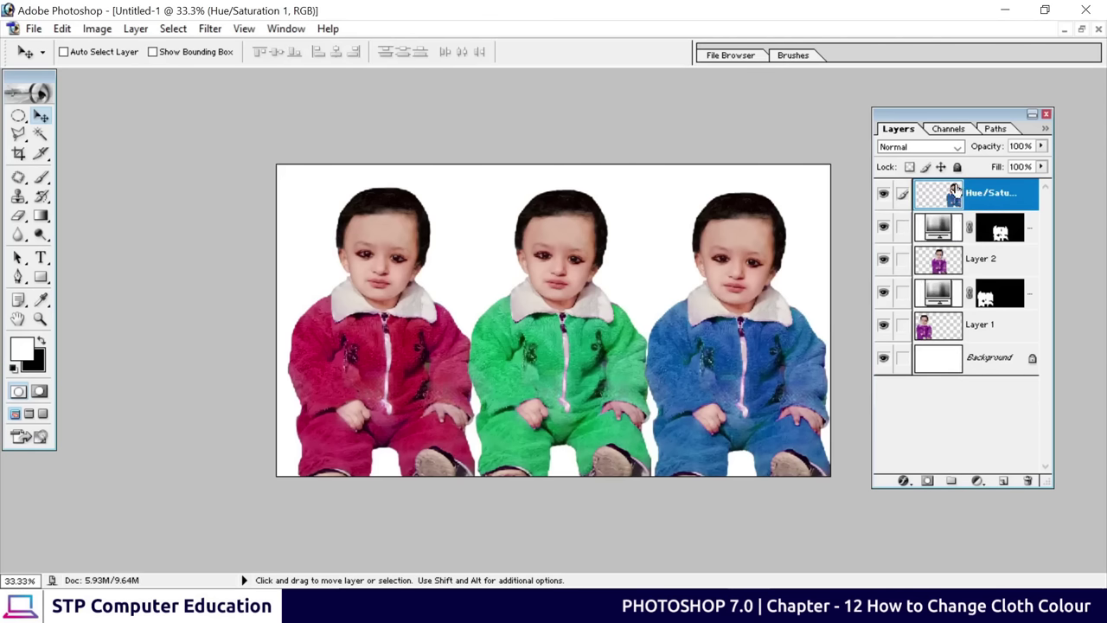
left_click(883, 194)
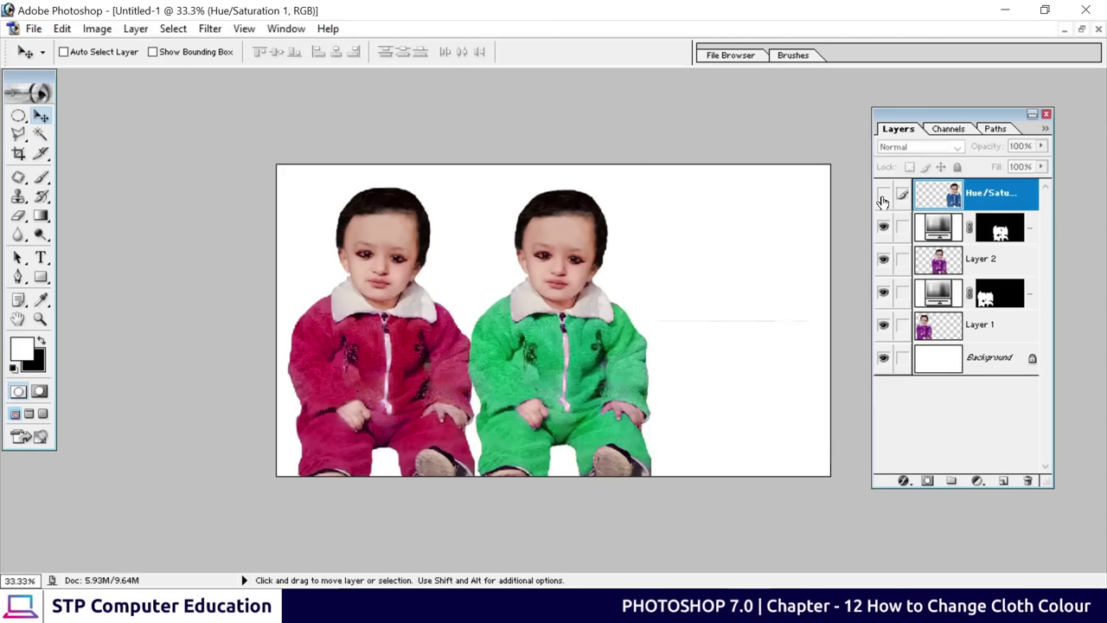
left_click(883, 194)
left_click(986, 234)
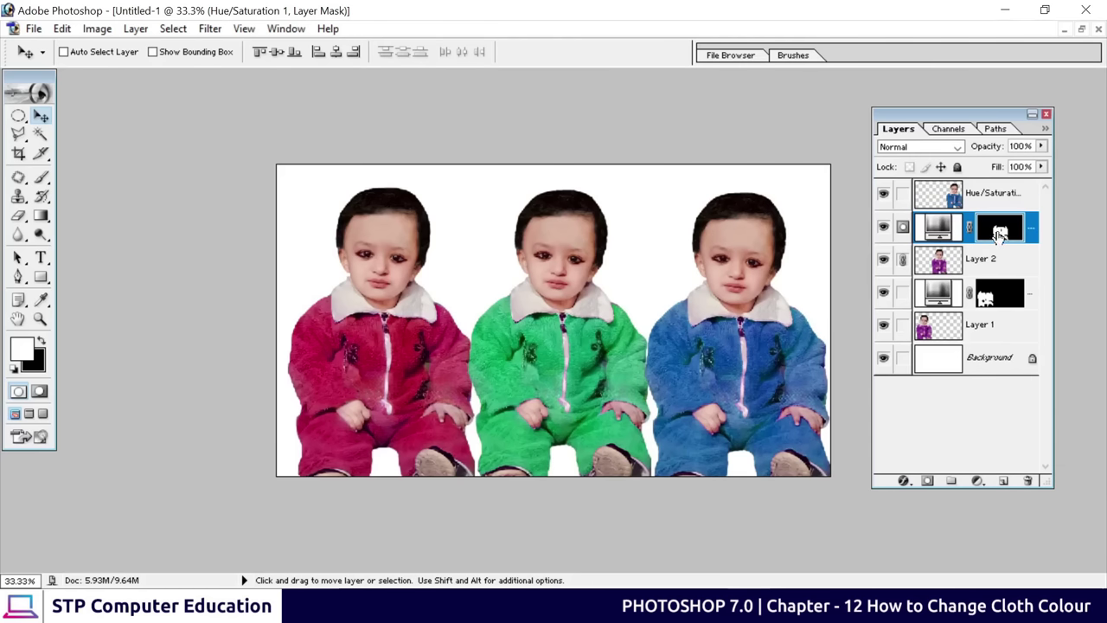
key("ctrl+e")
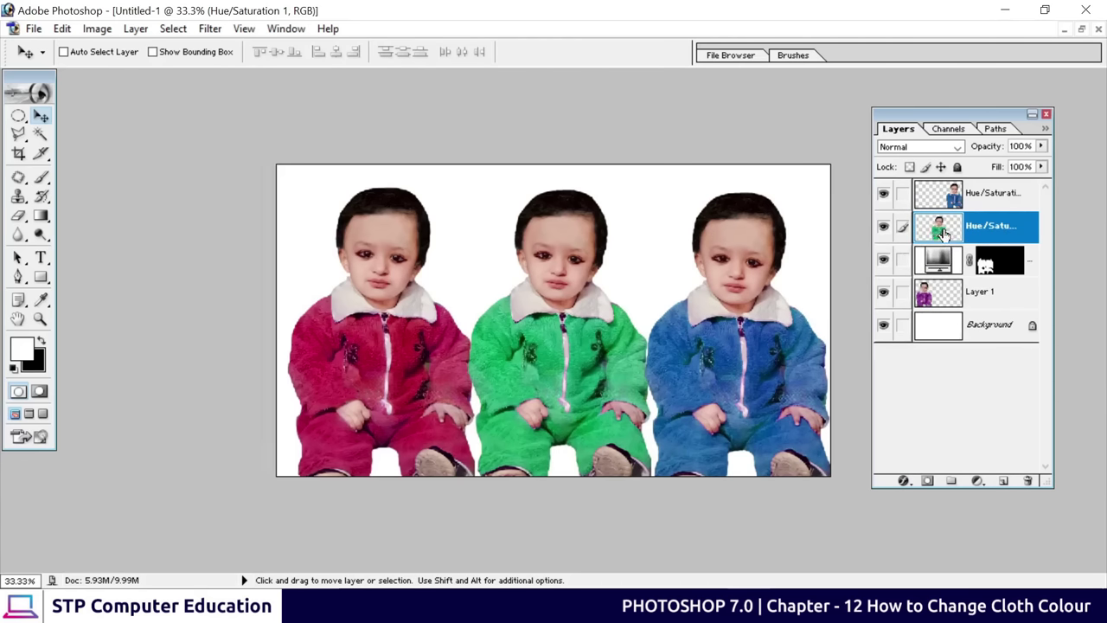
left_click(999, 266)
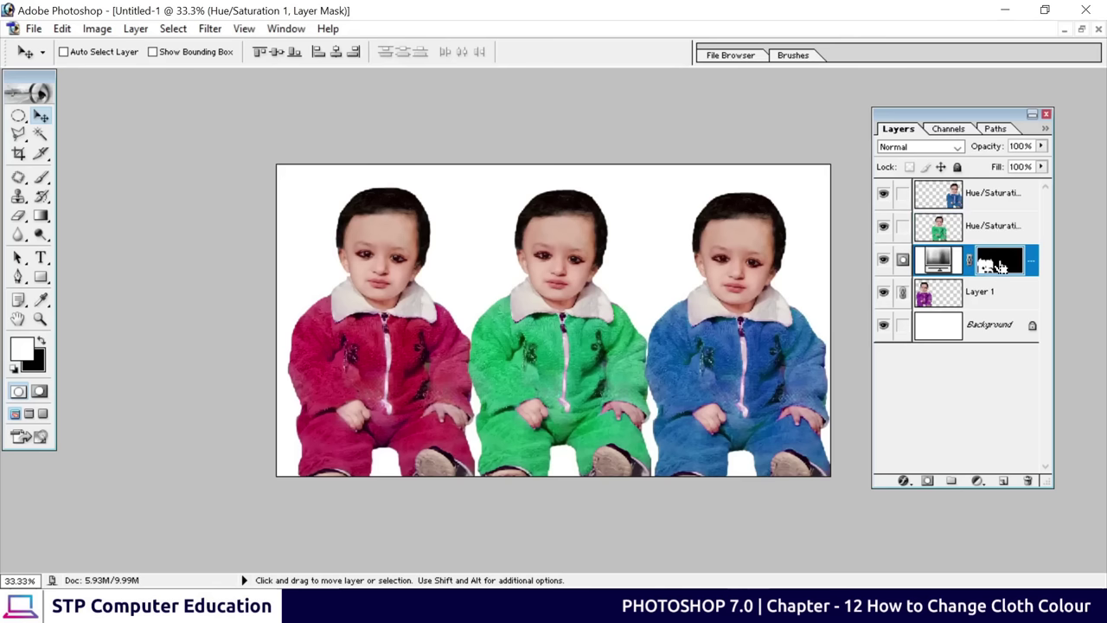
key("ctrl+e")
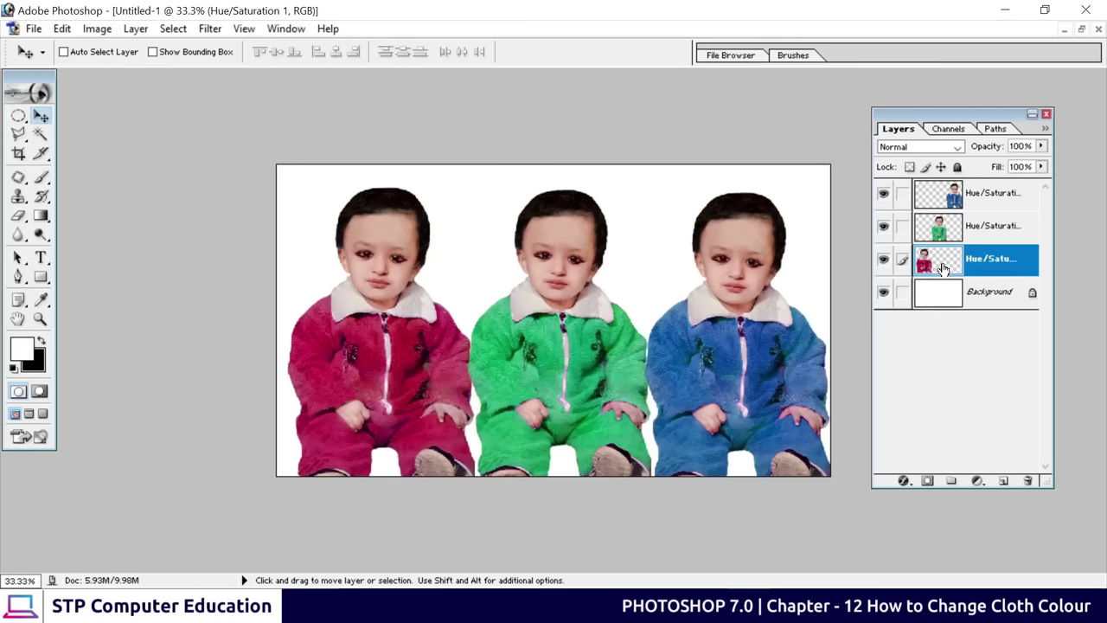
Nudge the red, green and blue children so they line up
scroll(394, 321, "down", 1)
right_click(396, 317)
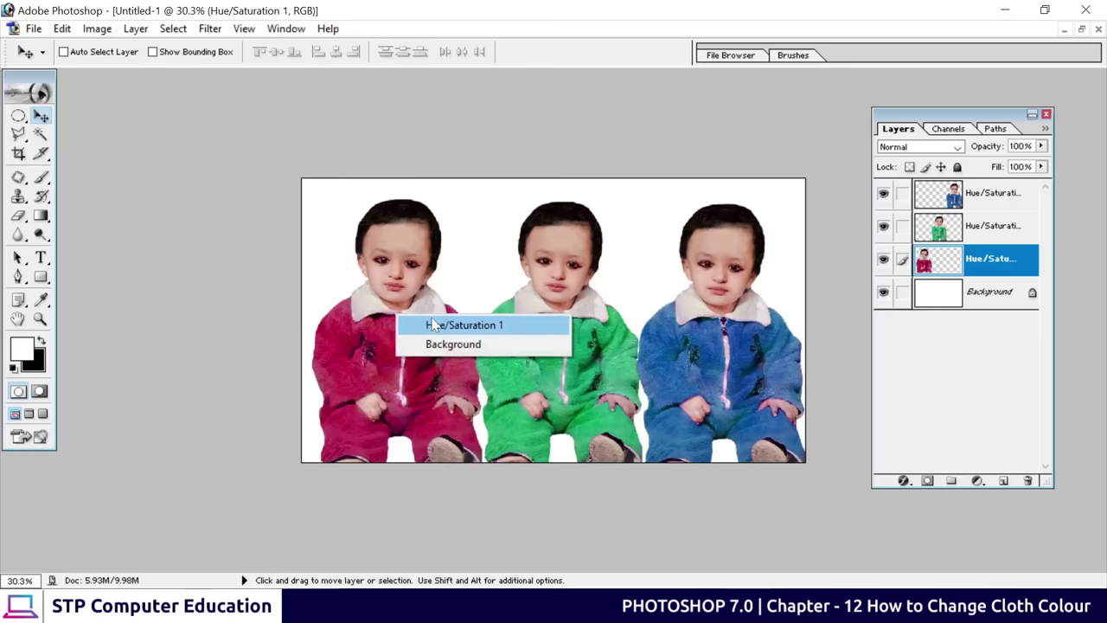
left_click(381, 328)
right_click(398, 312)
left_click(413, 320)
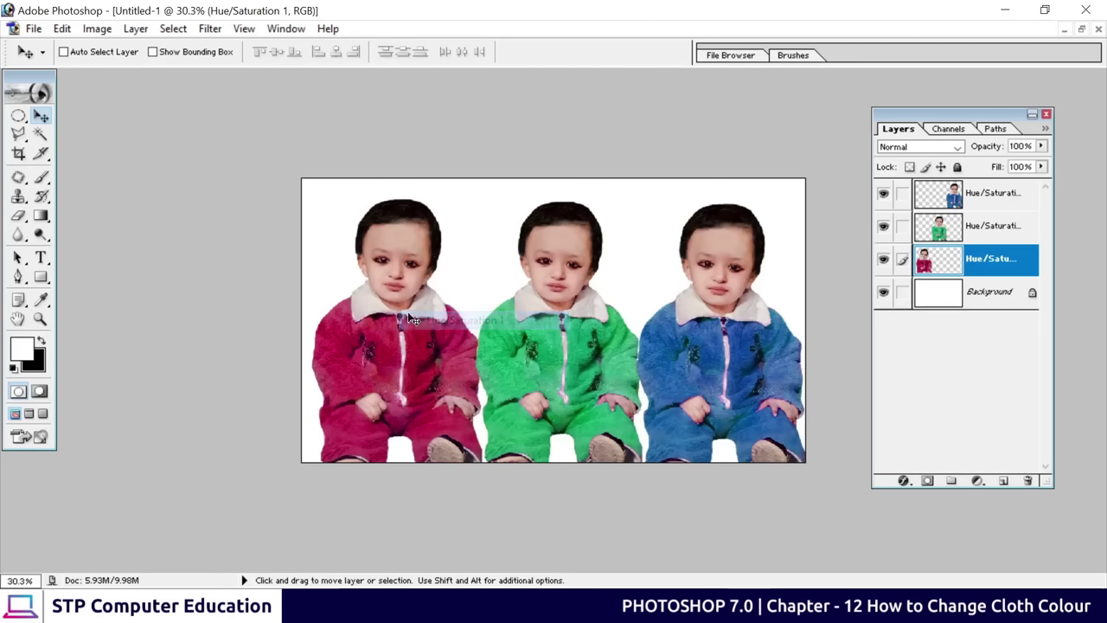
left_click_drag(414, 320, 412, 316)
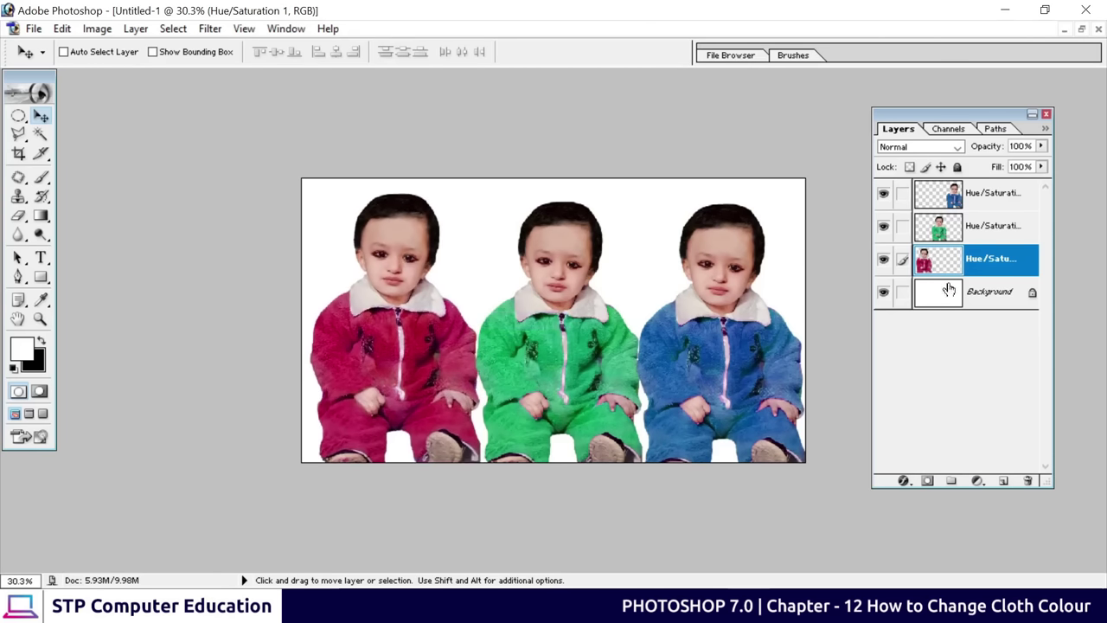
left_click(975, 235)
left_click_drag(579, 332, 579, 337)
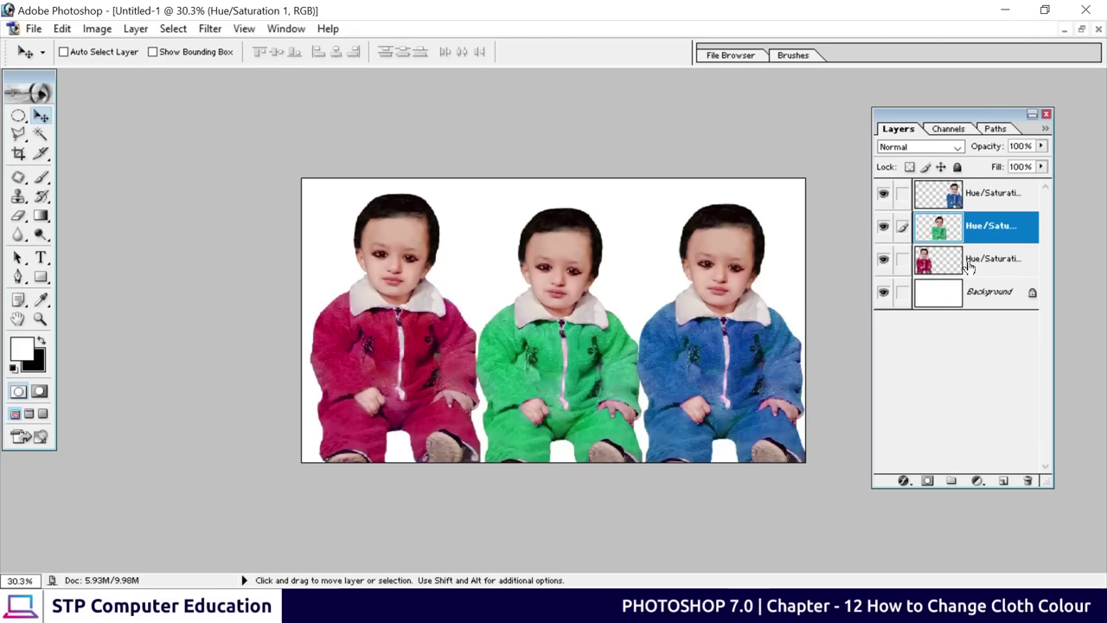
left_click(1003, 196)
left_click_drag(737, 329, 724, 335)
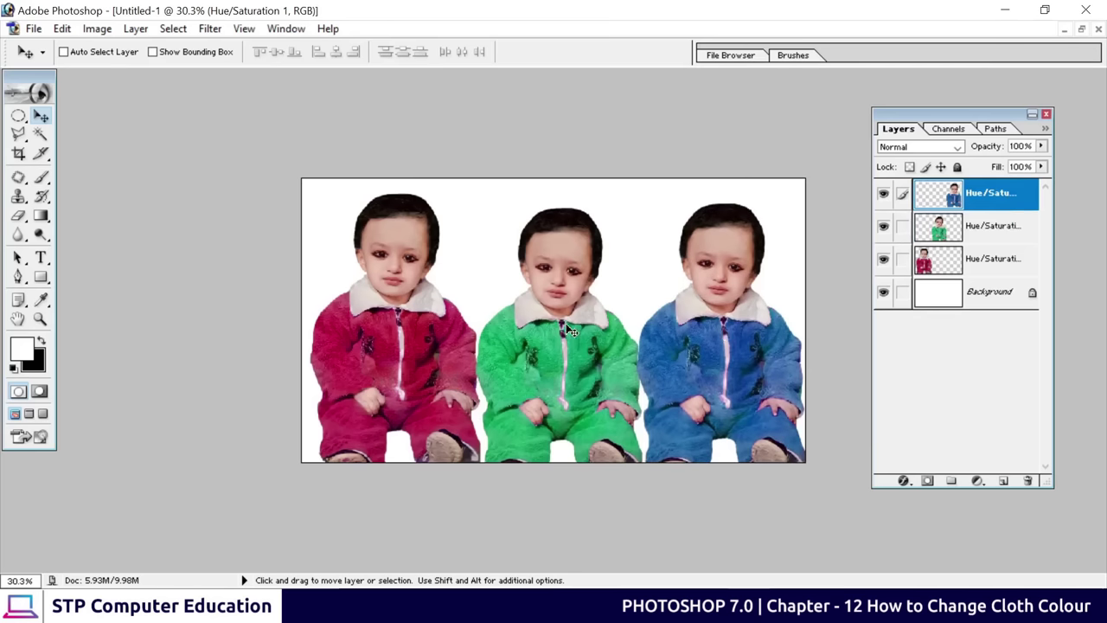
left_click_drag(569, 329, 568, 327)
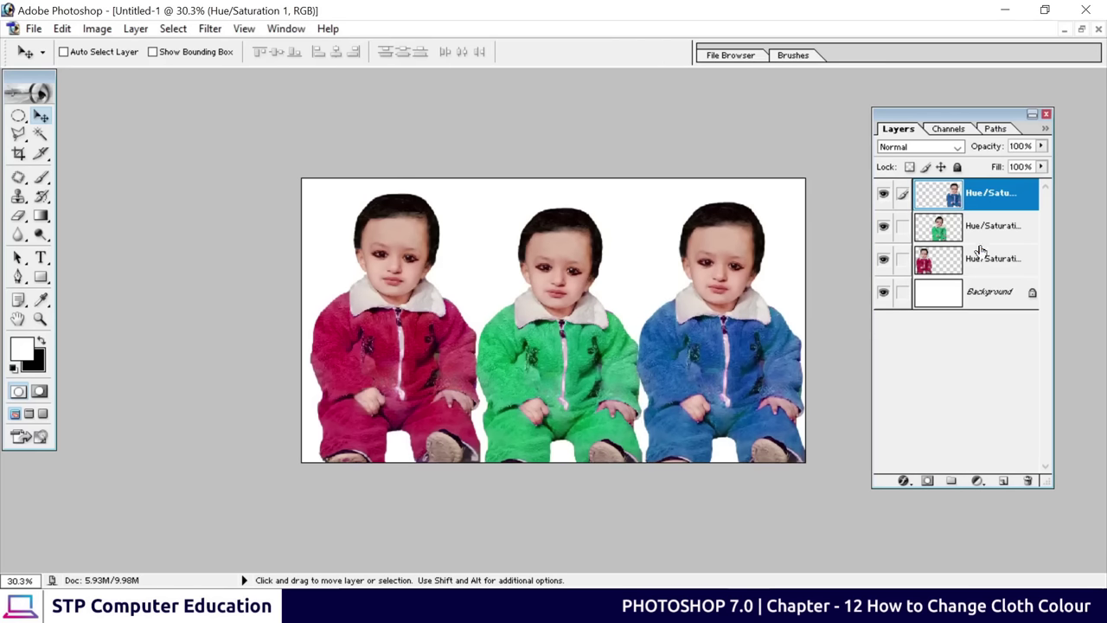
Link the three child layers and merge them into one layer
left_click(902, 226)
left_click(902, 259)
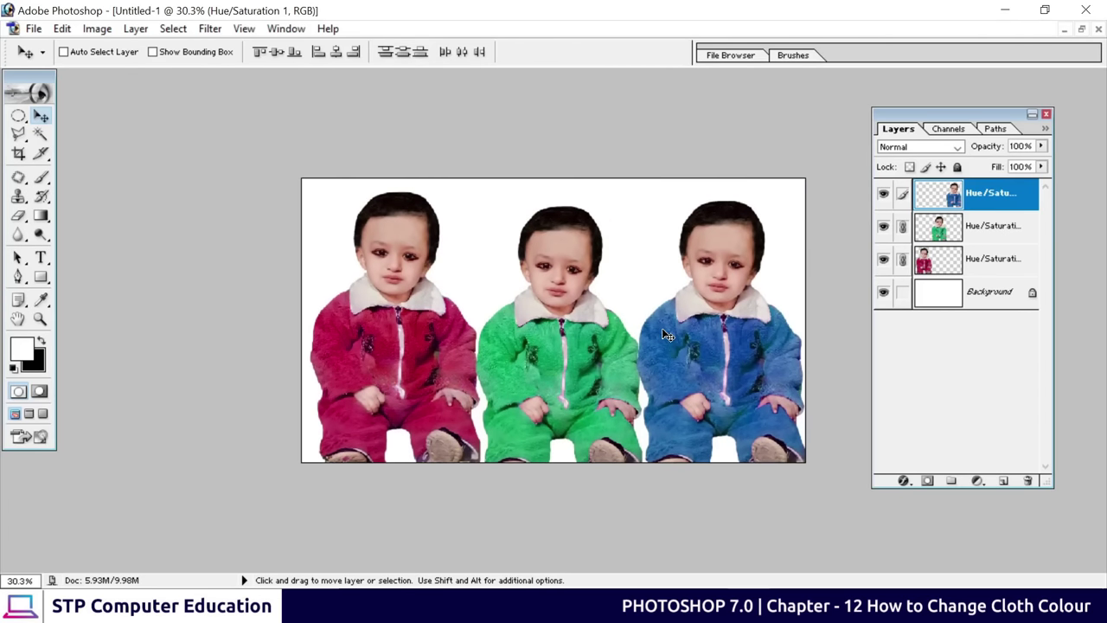
key("ctrl+e")
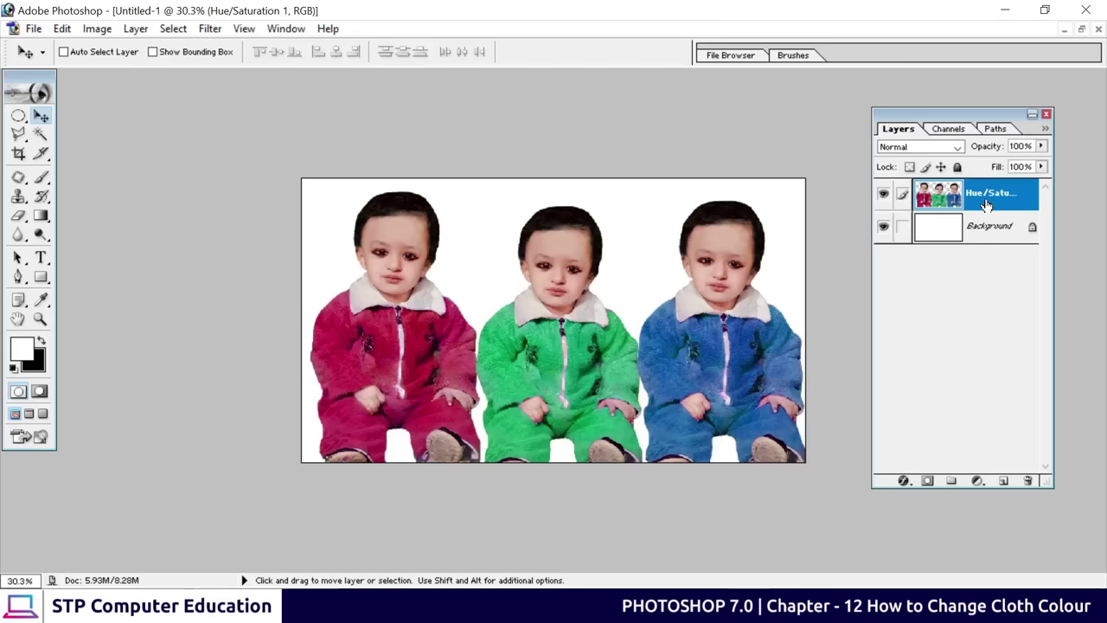
left_click_drag(574, 356, 563, 342)
key("ctrl+z")
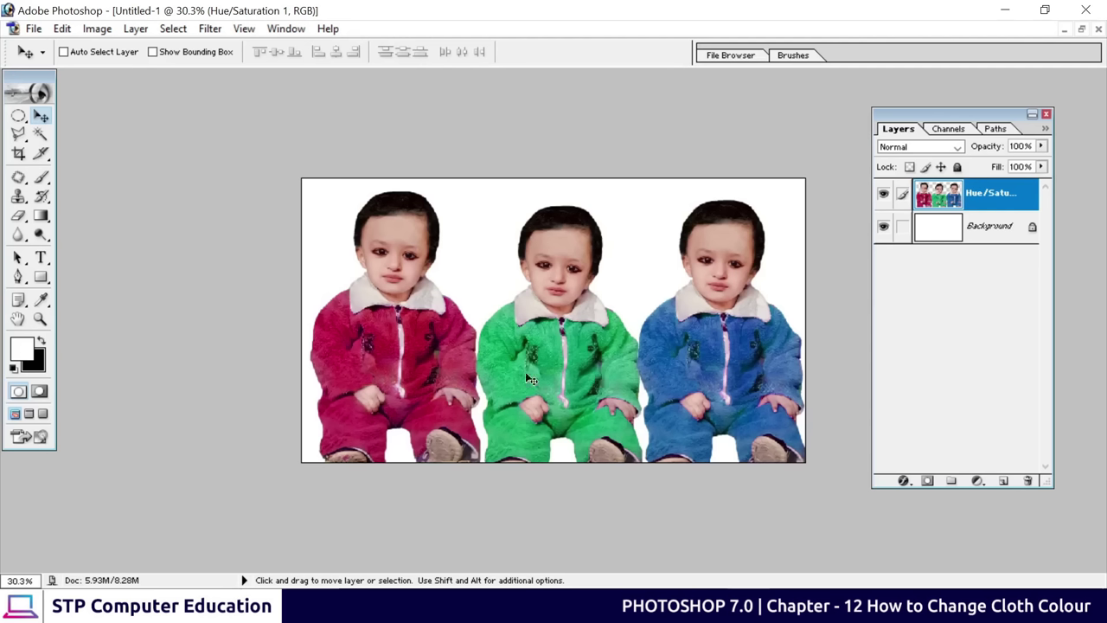
Save the three-child image as color.jpg in JPEG format
left_click(40, 30)
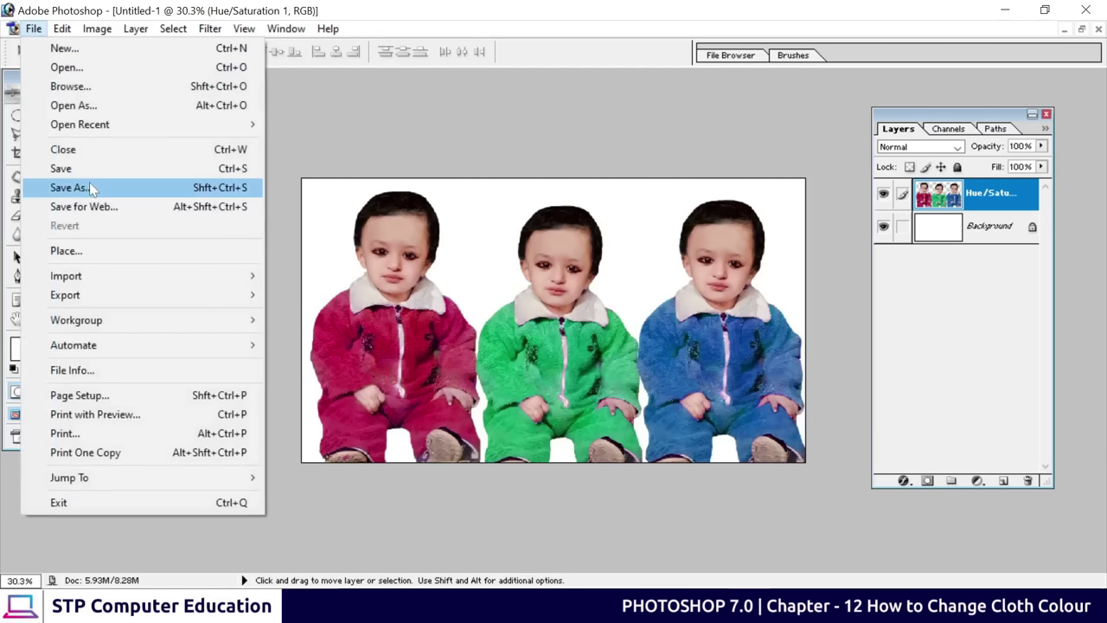
left_click(90, 189)
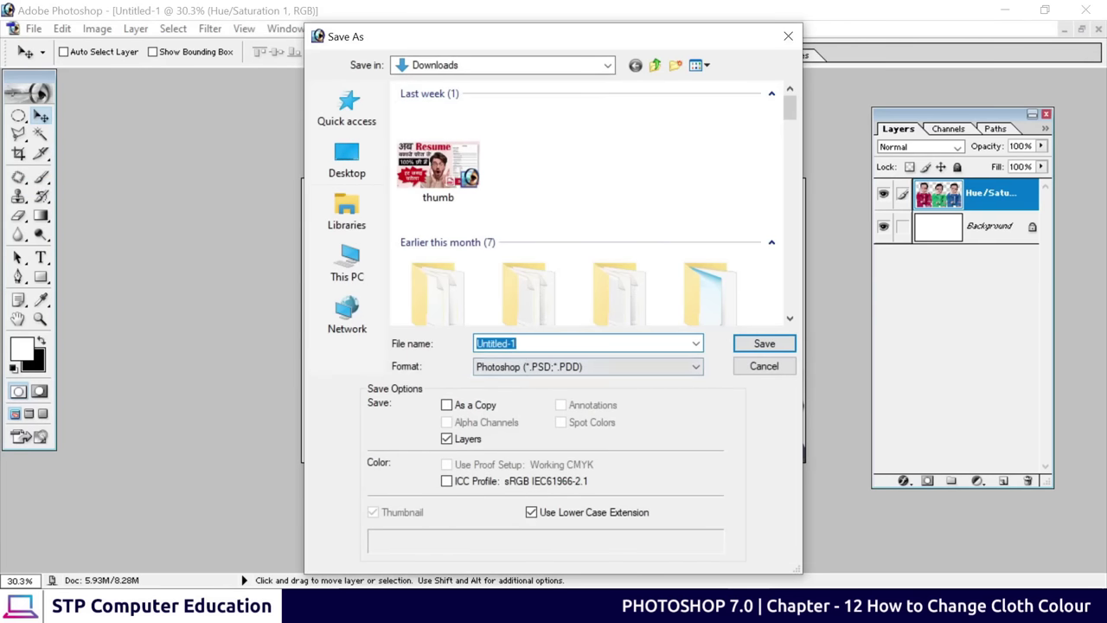
type("color")
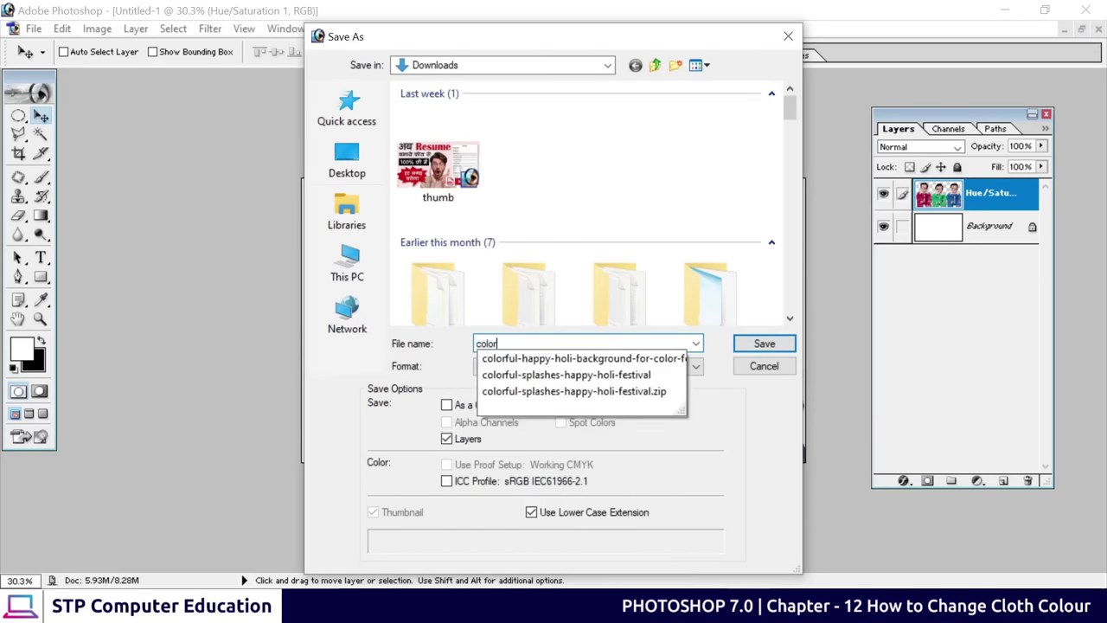
left_click(574, 231)
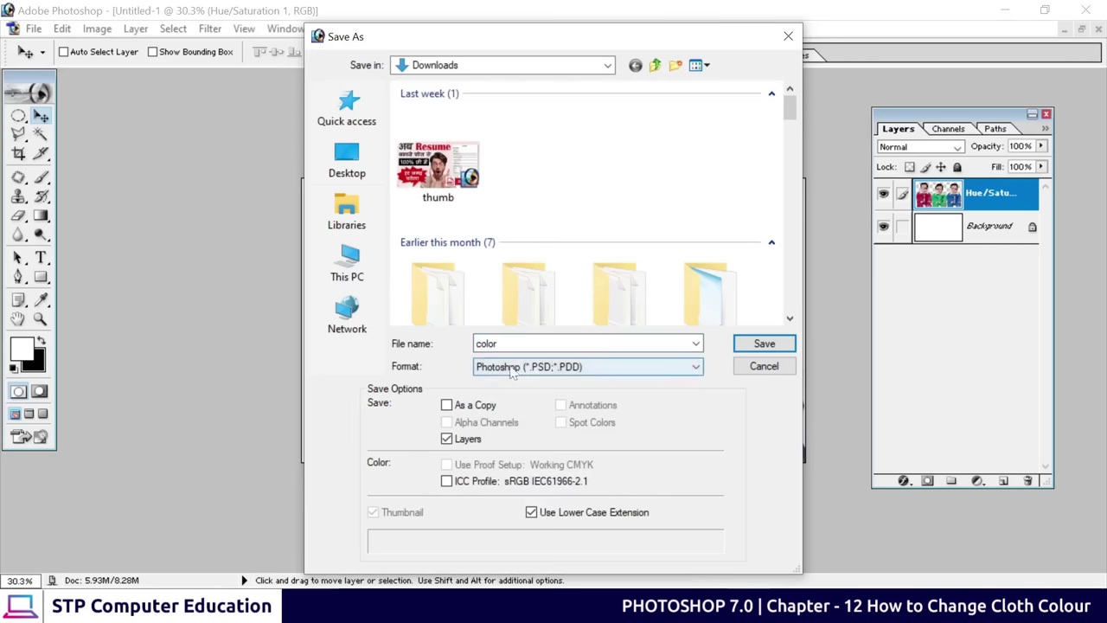
left_click(558, 373)
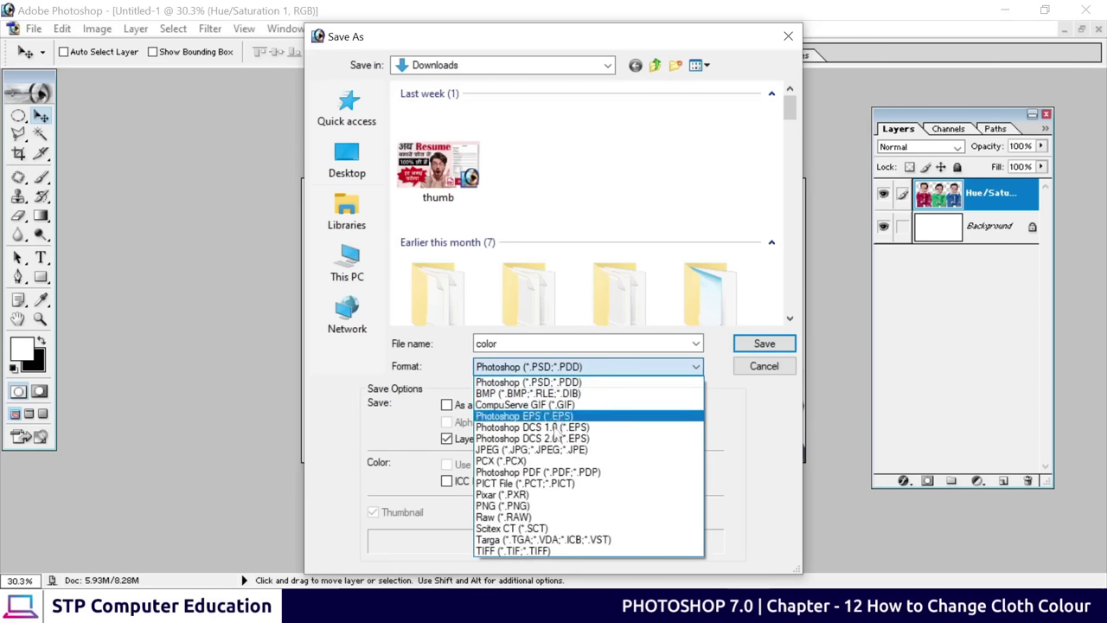
left_click(531, 450)
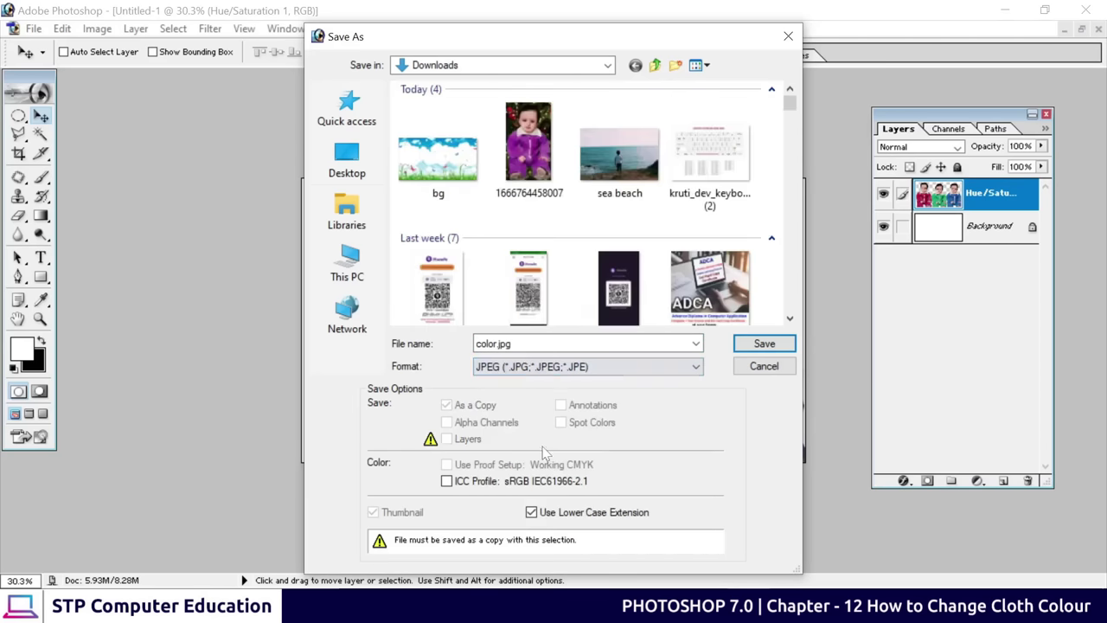
left_click(763, 344)
left_click(787, 248)
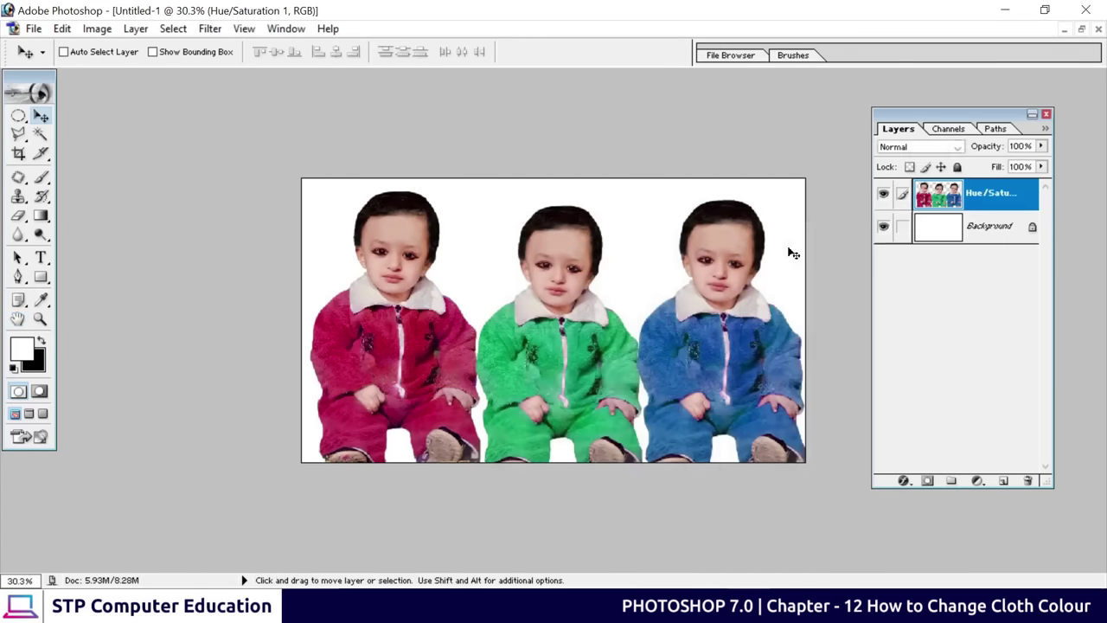
Open color.jpg from the Downloads folder in File Explorer
key("super+e")
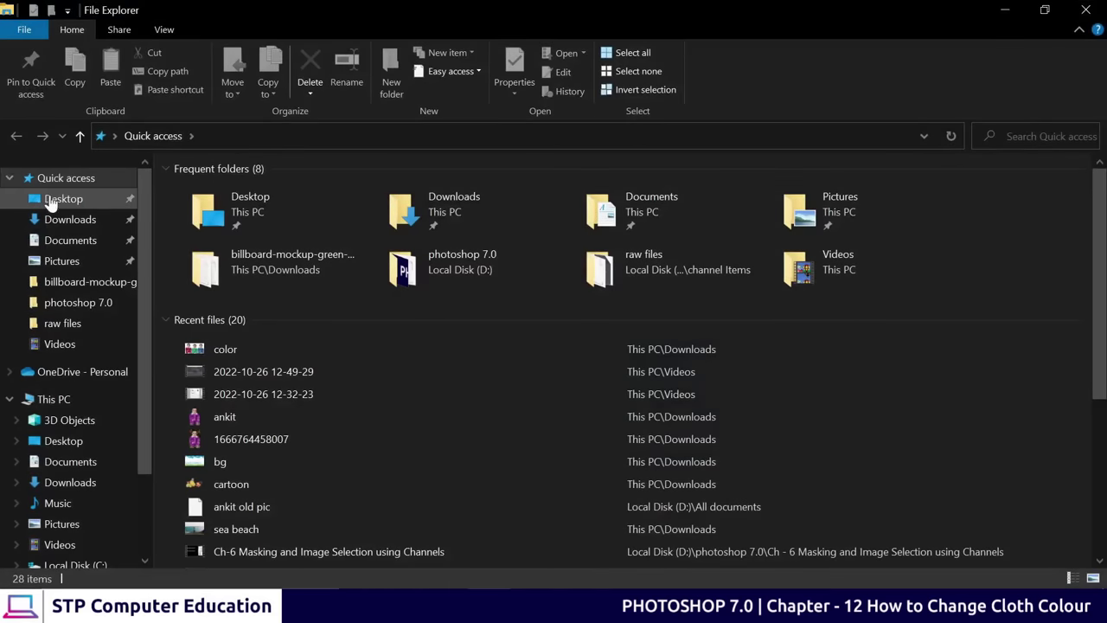
left_click(61, 219)
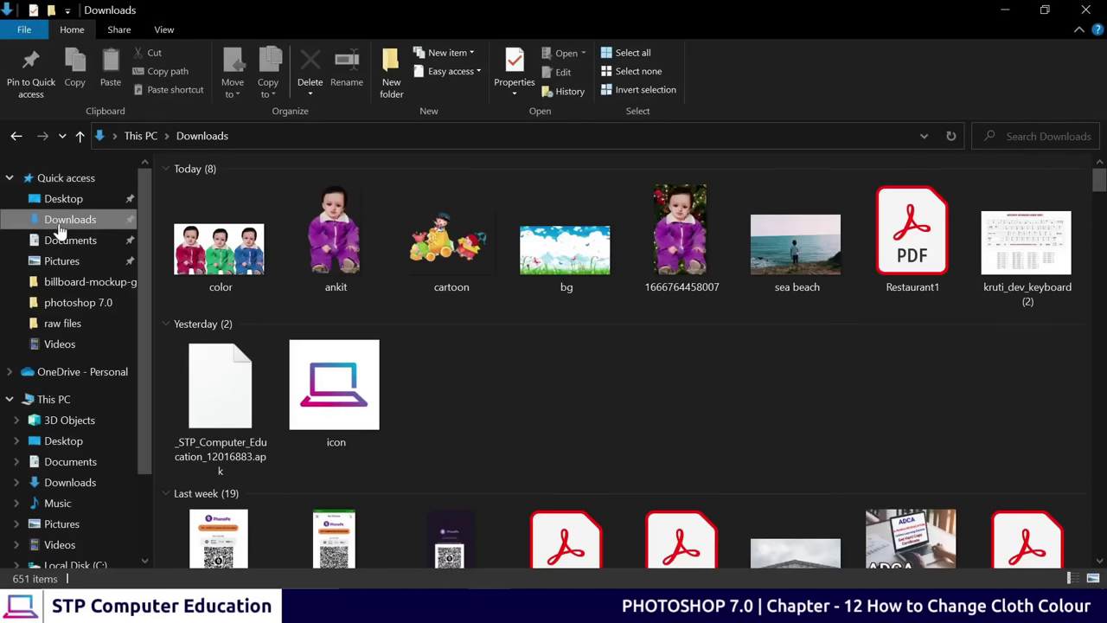
double_click(219, 257)
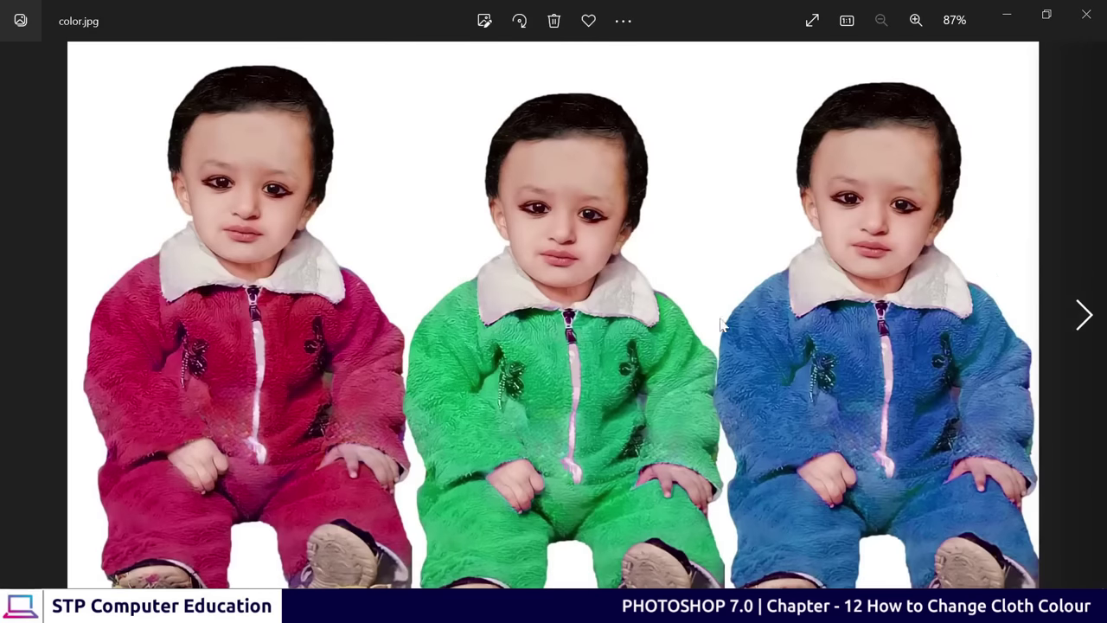
Zoom in and back out on color.jpg in the Photos viewer
scroll(766, 325, "up", 4)
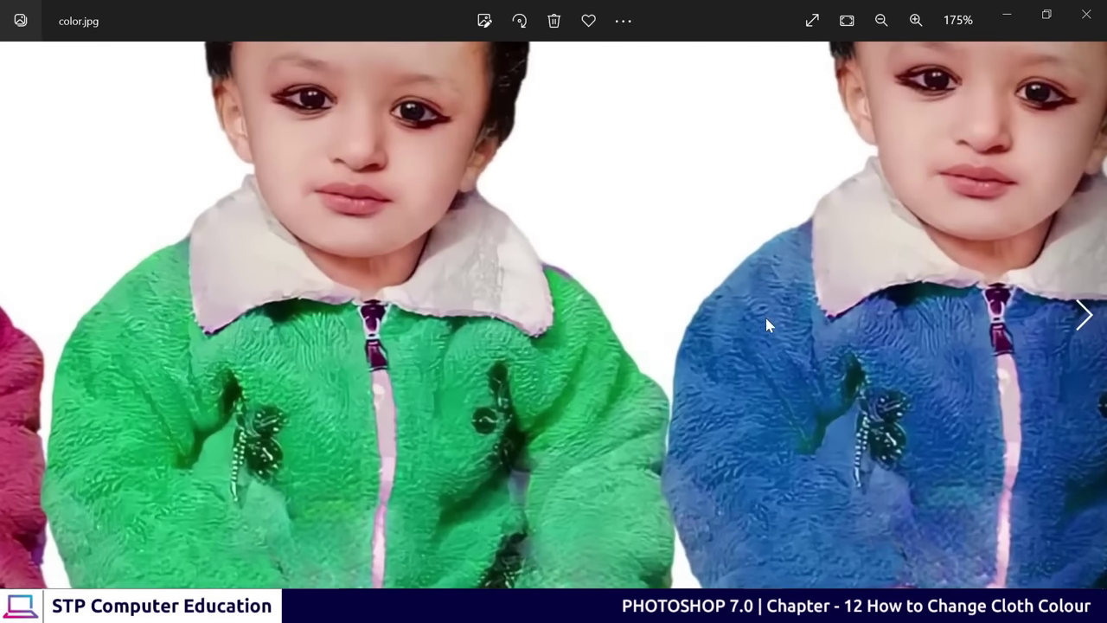
scroll(766, 325, "down", 4)
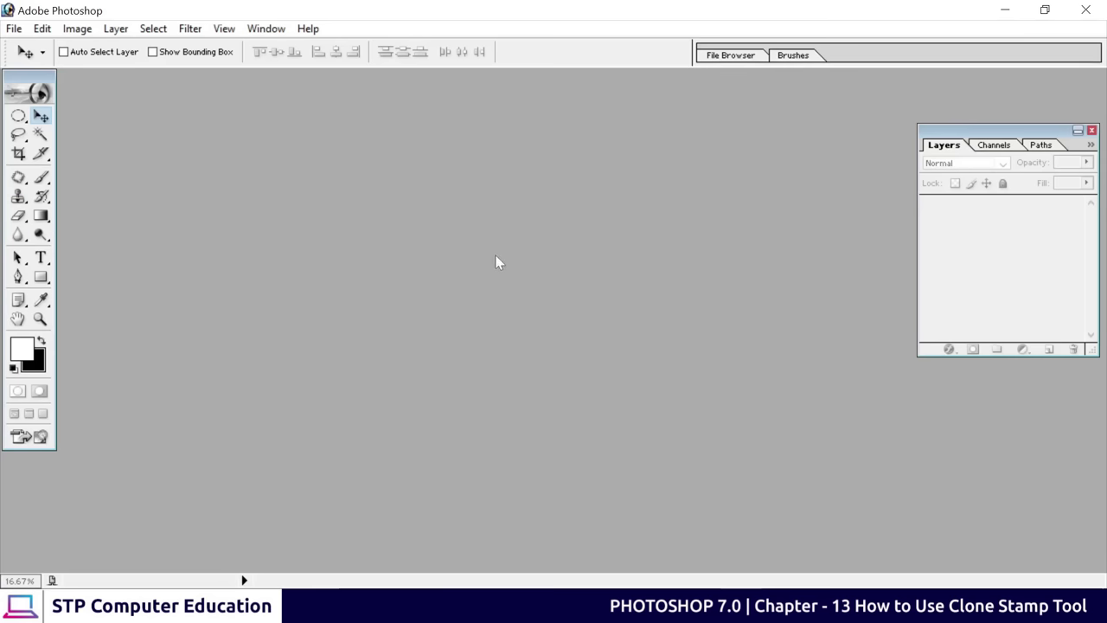
Open pexels-pok-rie-1655166.jpg, maximize it, and view the boat at 33.3% zoom
key("ctrl+o")
left_click(443, 166)
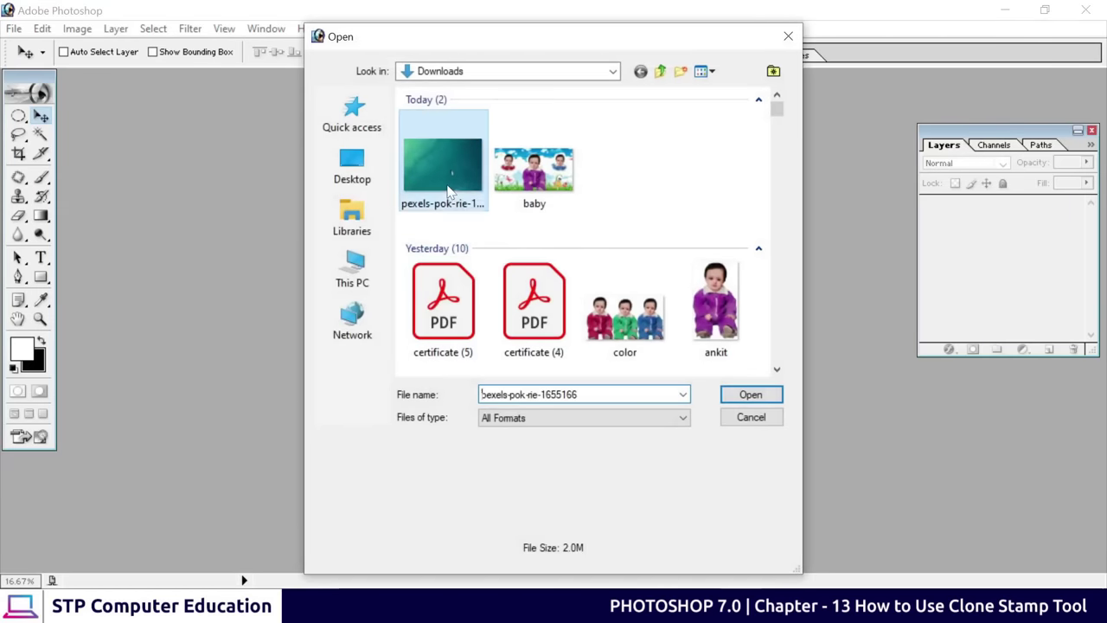
left_click(751, 395)
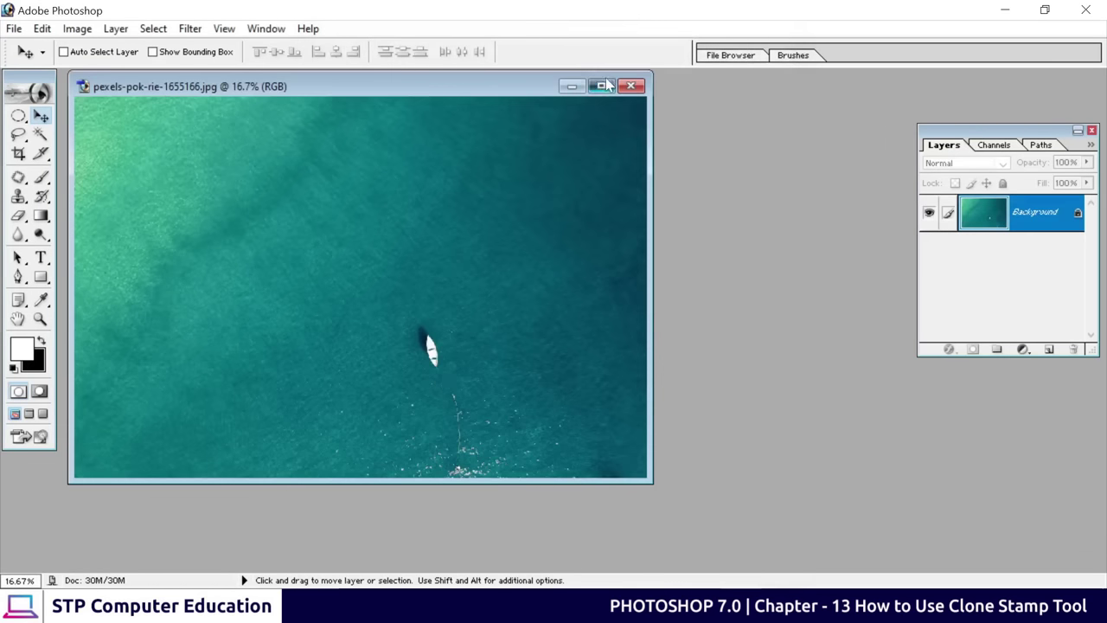
left_click(601, 86)
key("ctrl+plus")
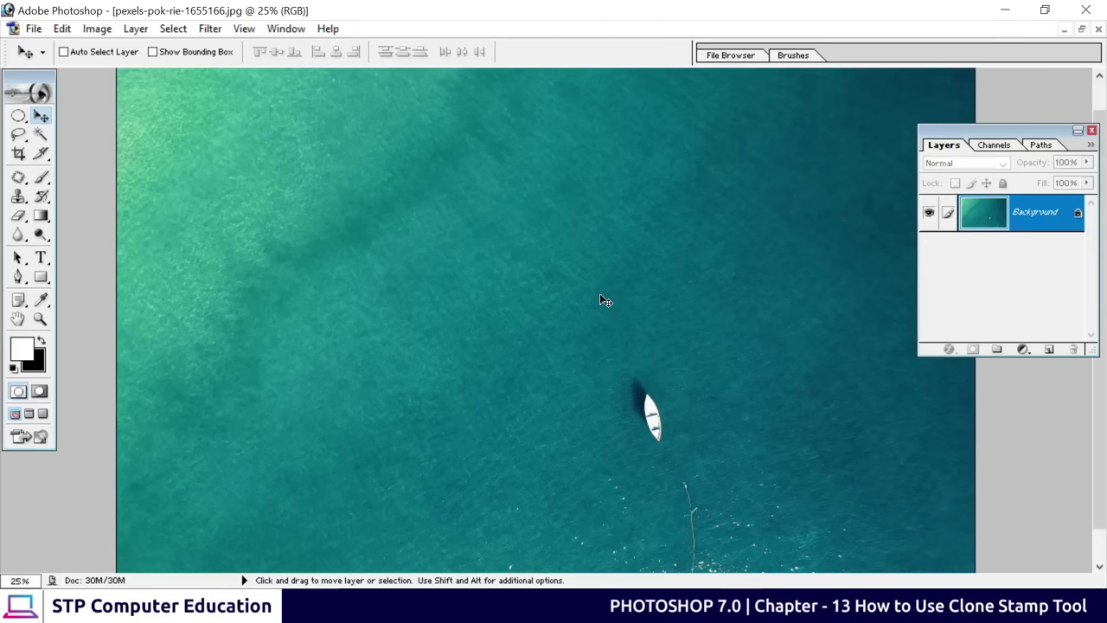
key("space")
left_click_drag(602, 437, 354, 309)
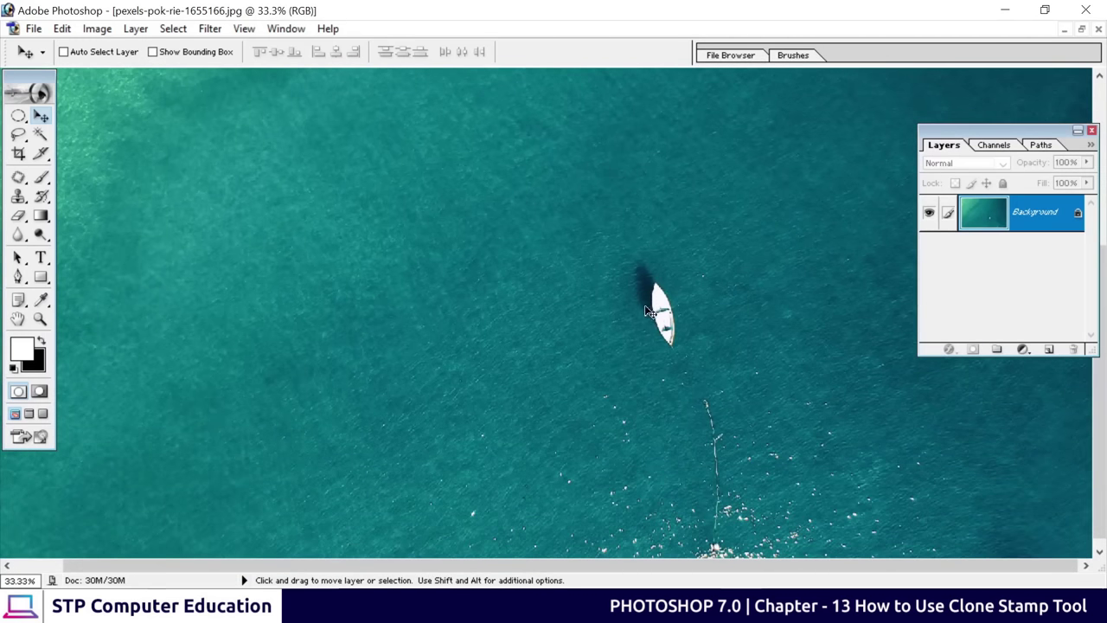
key("ctrl+minus")
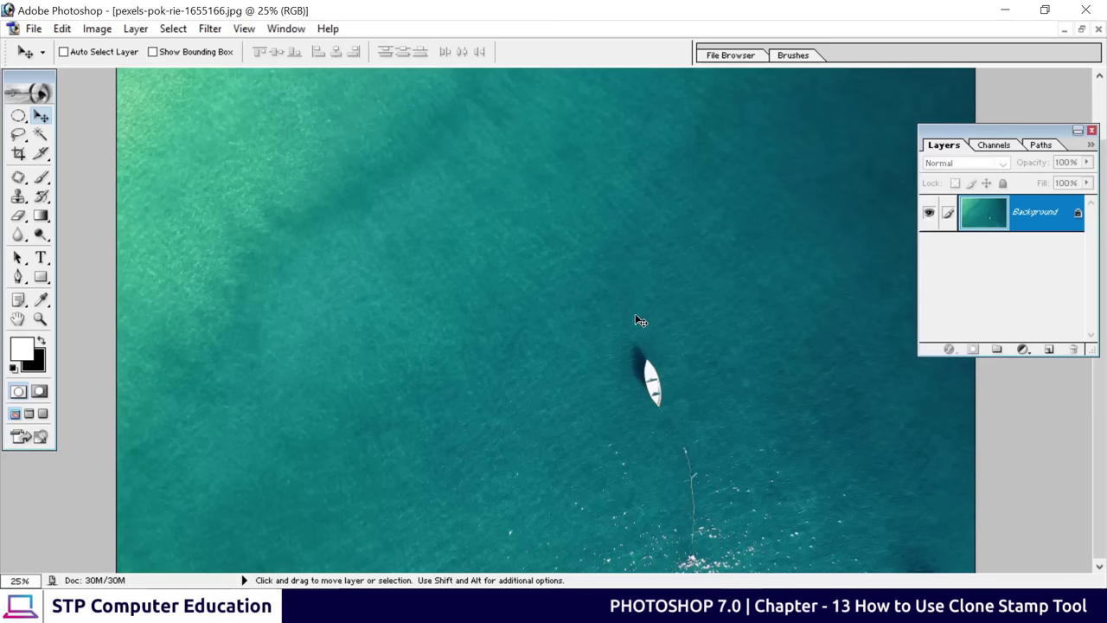
key("ctrl+plus")
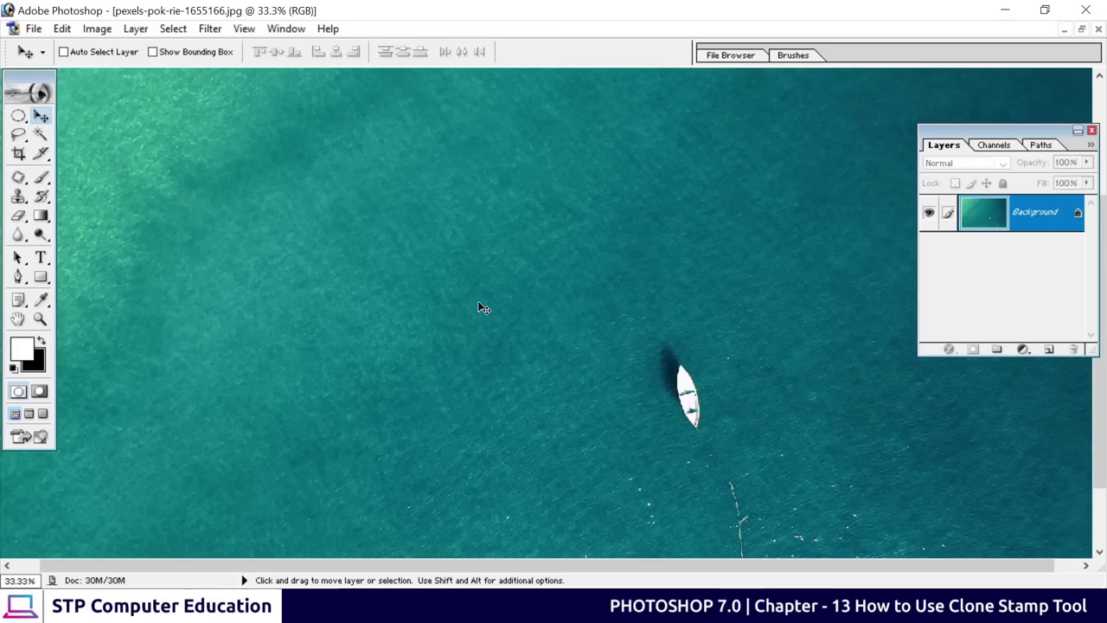
Pick the Clone Stamp tool, try it on the boat, and dismiss the no-source warning
left_click(21, 200)
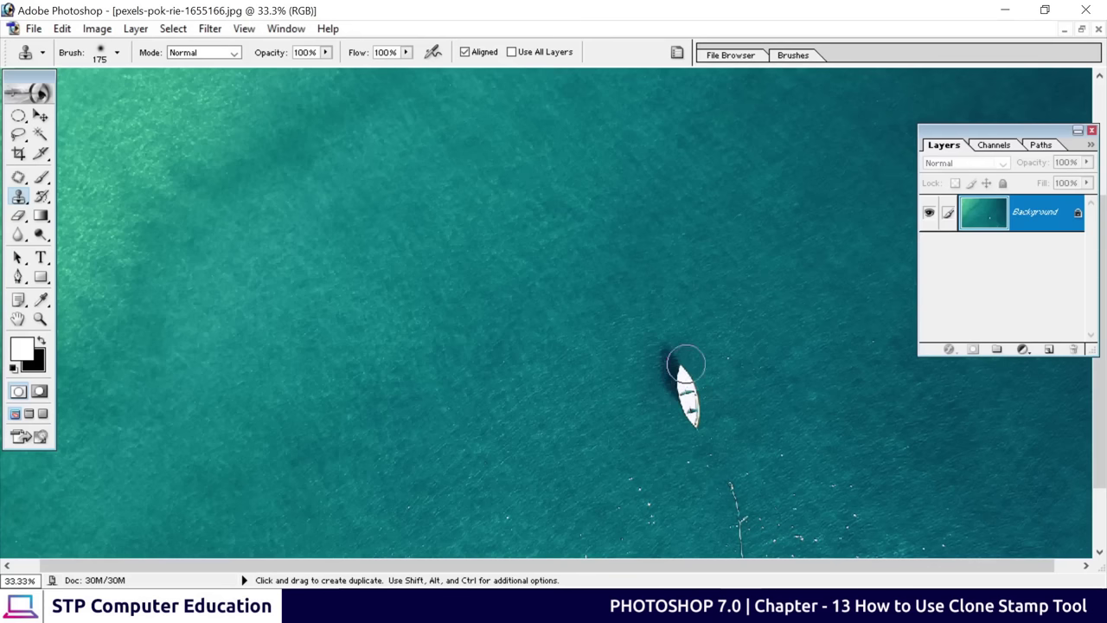
left_click(685, 387)
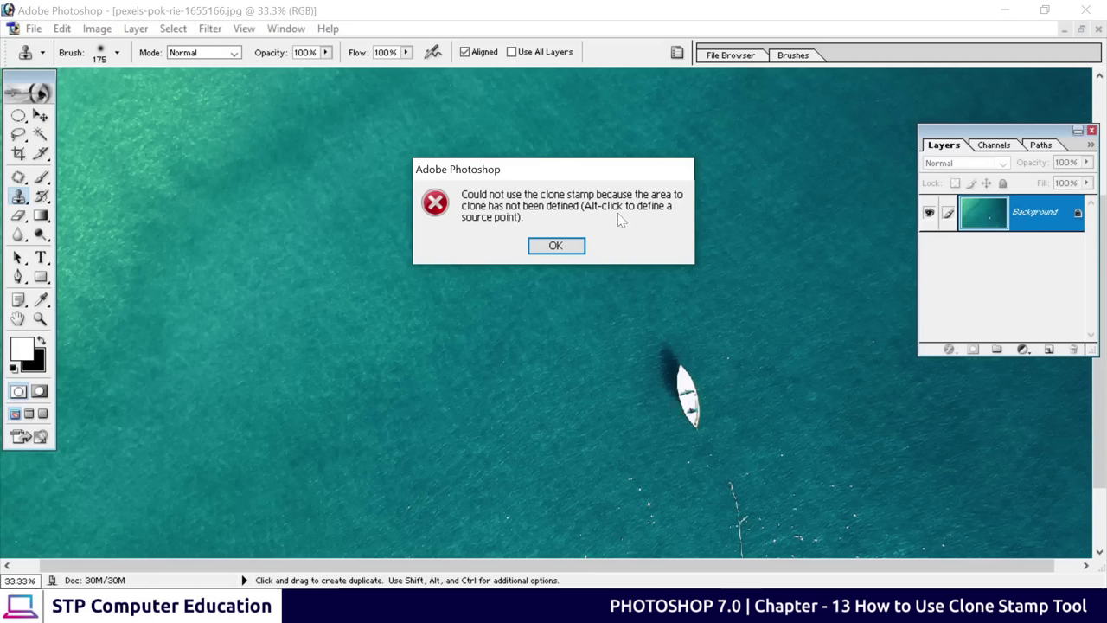
left_click(558, 248)
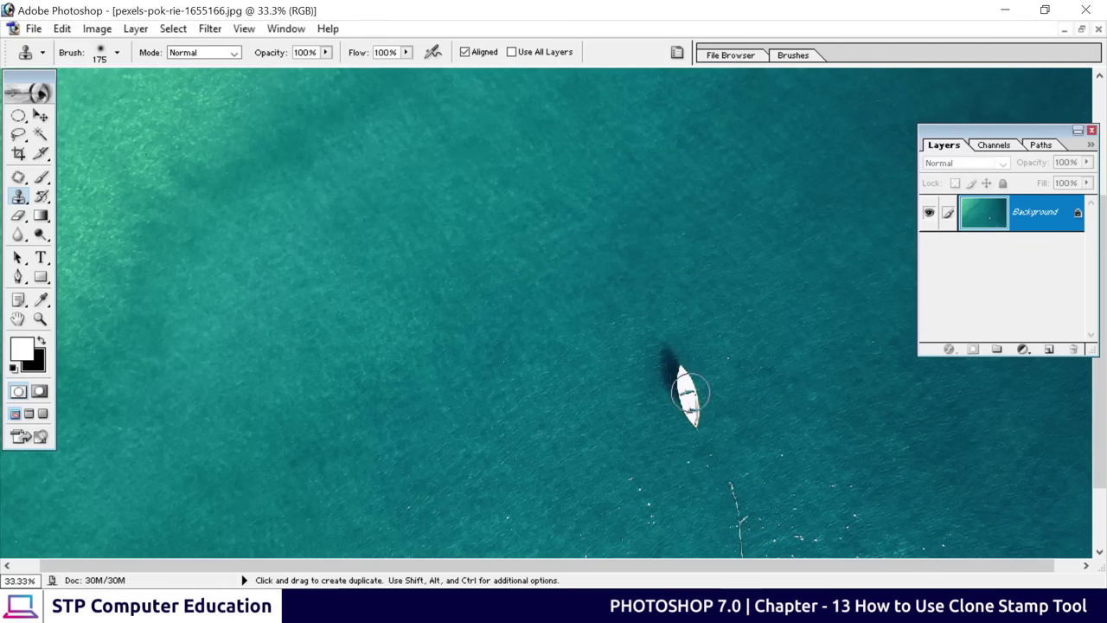
Sample the boat as the clone source and paint a copy of it into the water above
left_click(685, 380, "alt")
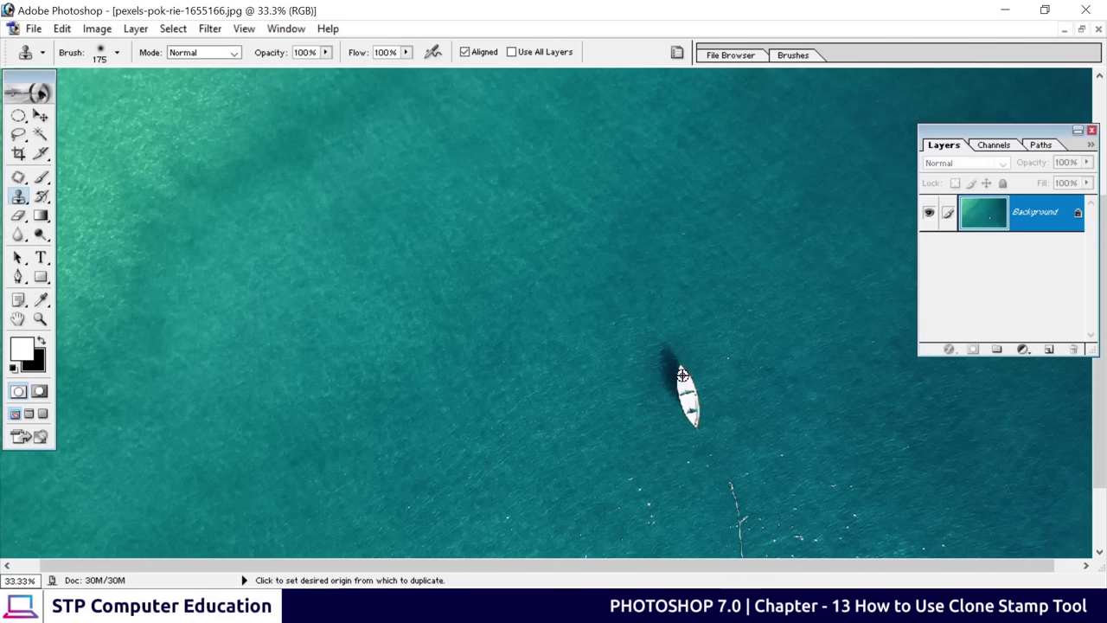
mouse_move(683, 376)
left_mouse_down()
mouse_move(687, 389)
mouse_move(680, 368)
mouse_move(696, 400)
left_mouse_up()
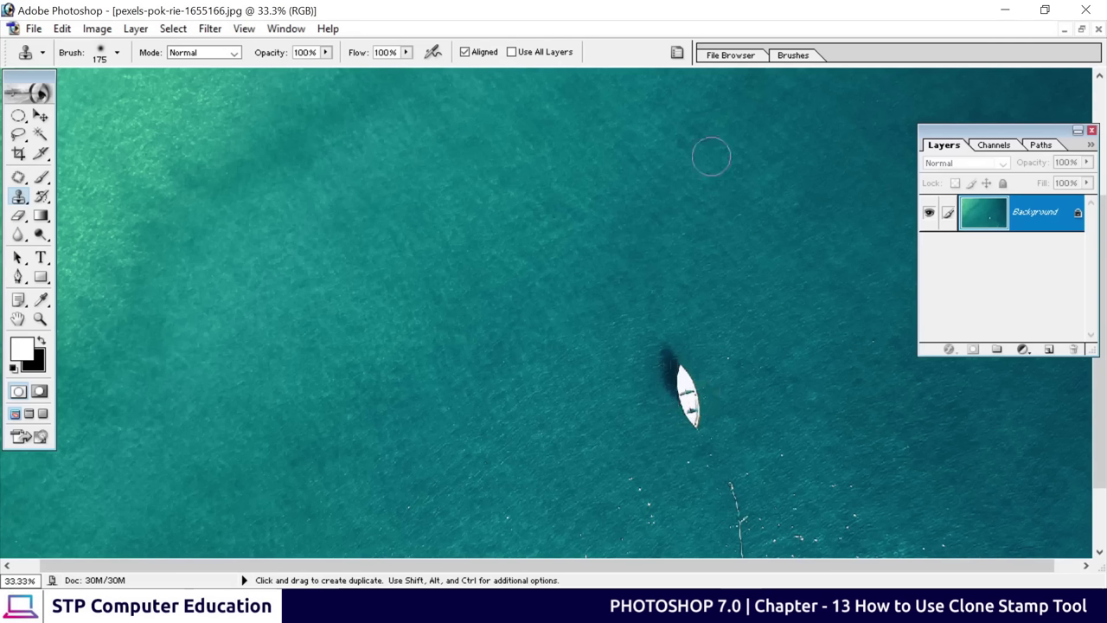
mouse_move(672, 149)
left_mouse_down()
mouse_move(680, 195)
mouse_move(655, 119)
left_mouse_up()
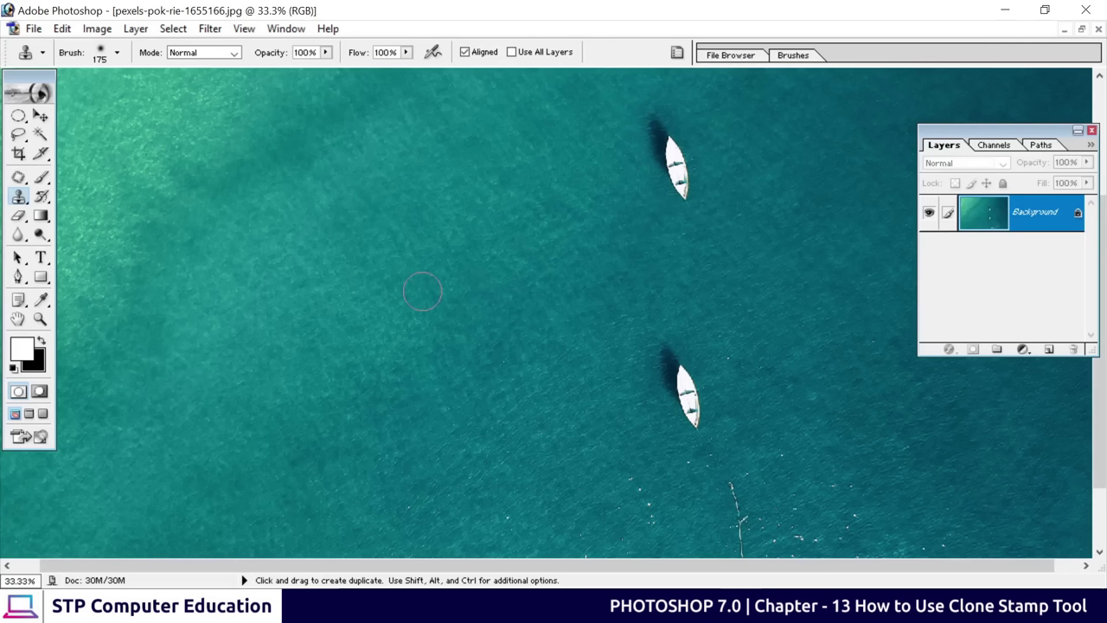
left_click(672, 162)
key("ctrl+minus")
key("ctrl+minus")
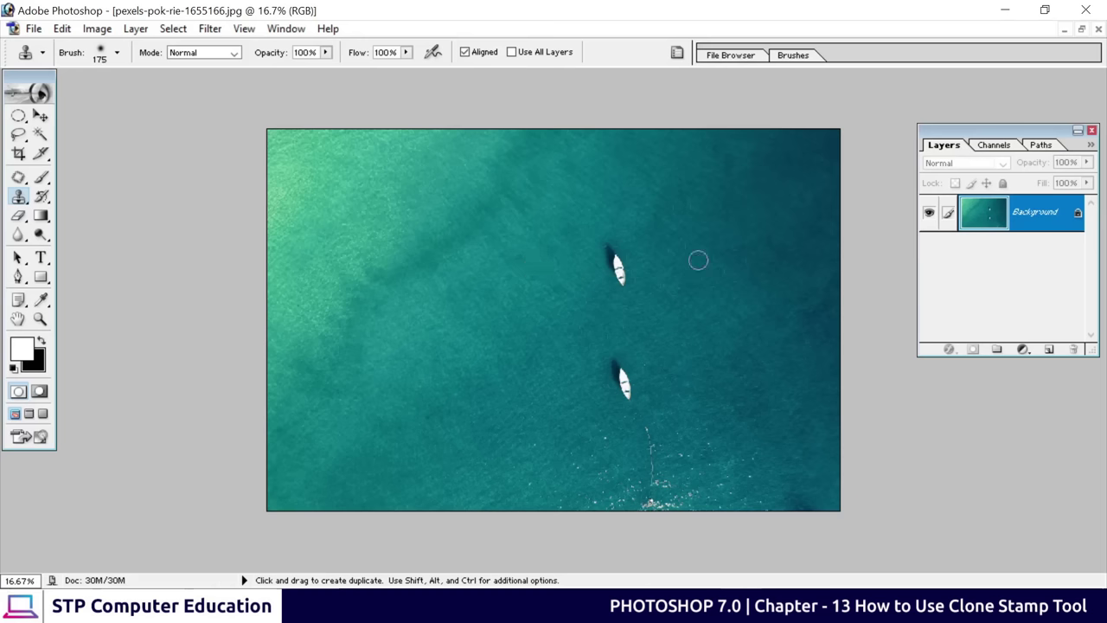
Undo the cloned boat, resample the original boat, and open the New Layer dialog for Layer 1
left_click(620, 264)
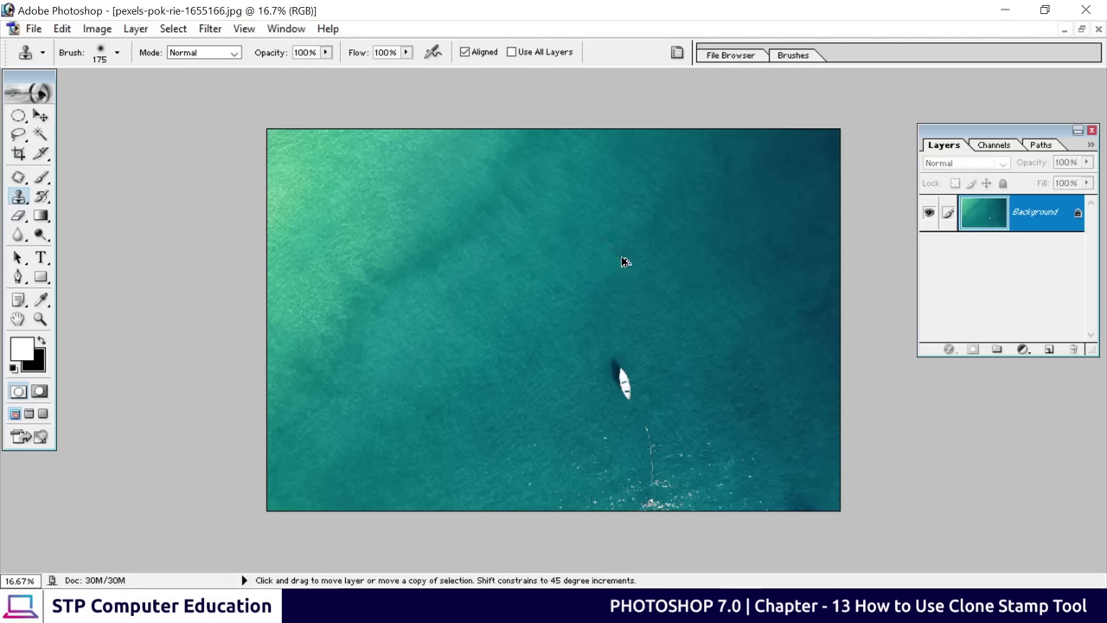
left_click(623, 377, "alt")
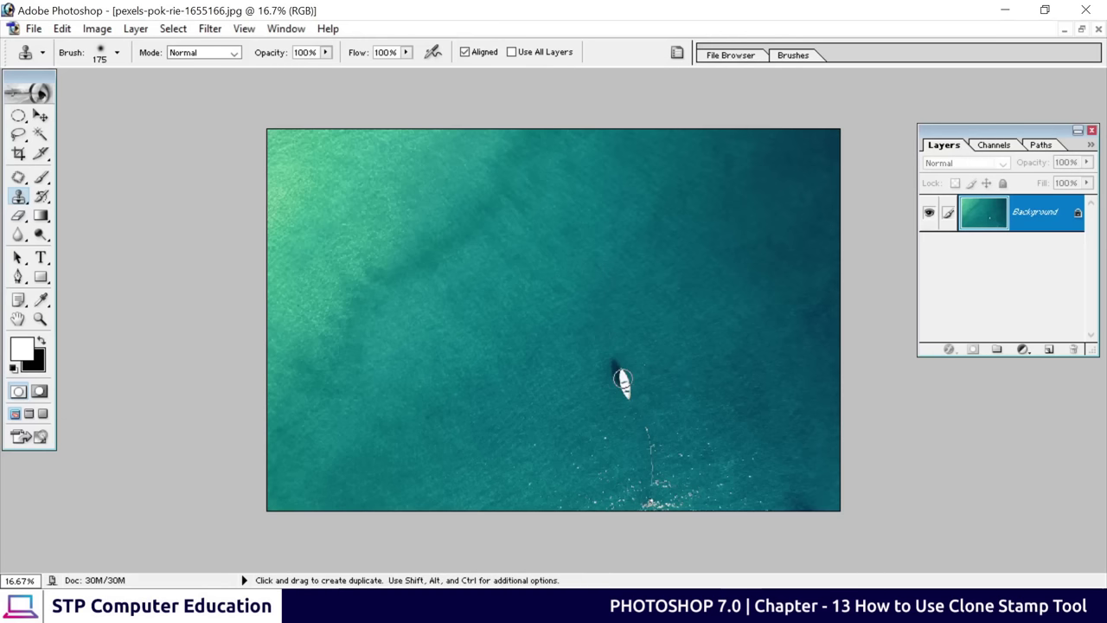
left_click(1047, 350)
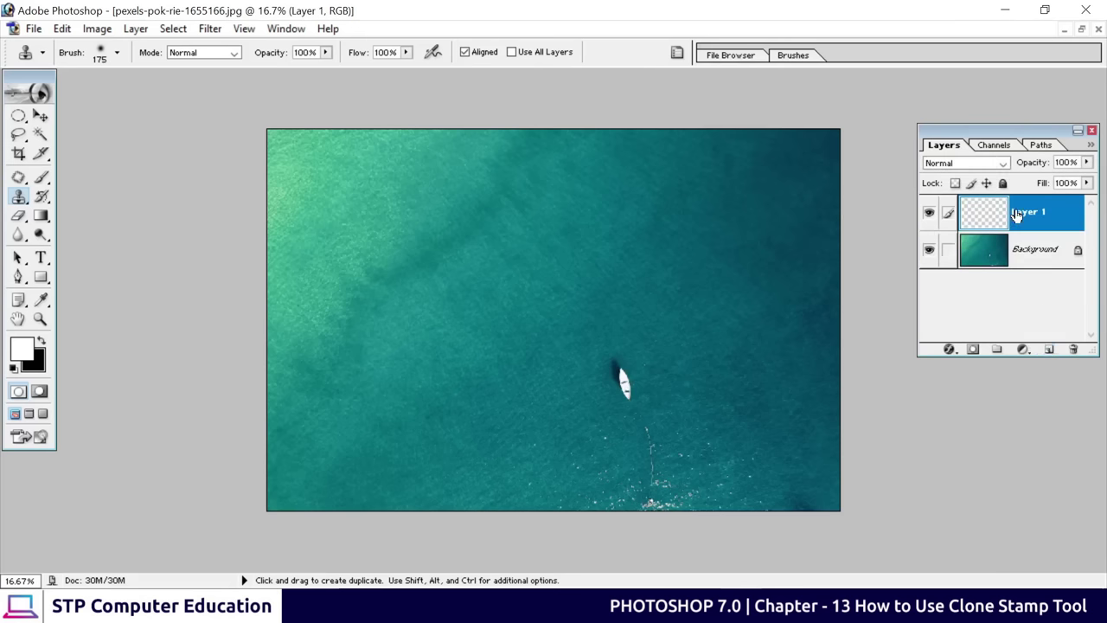
left_click_drag(1042, 214, 1077, 352)
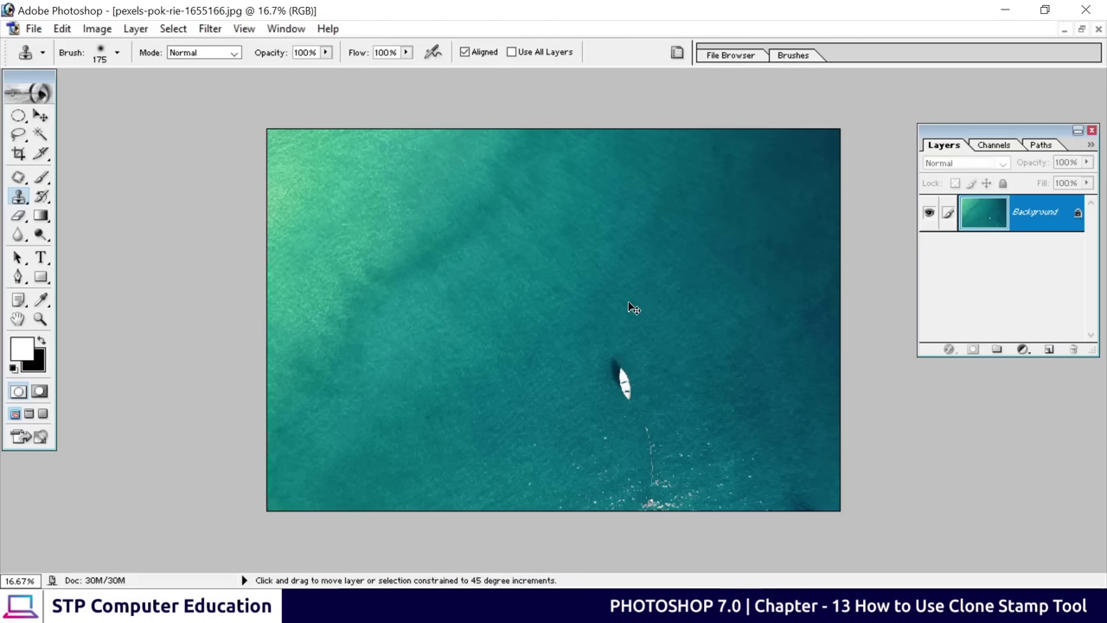
key("ctrl+shift+n")
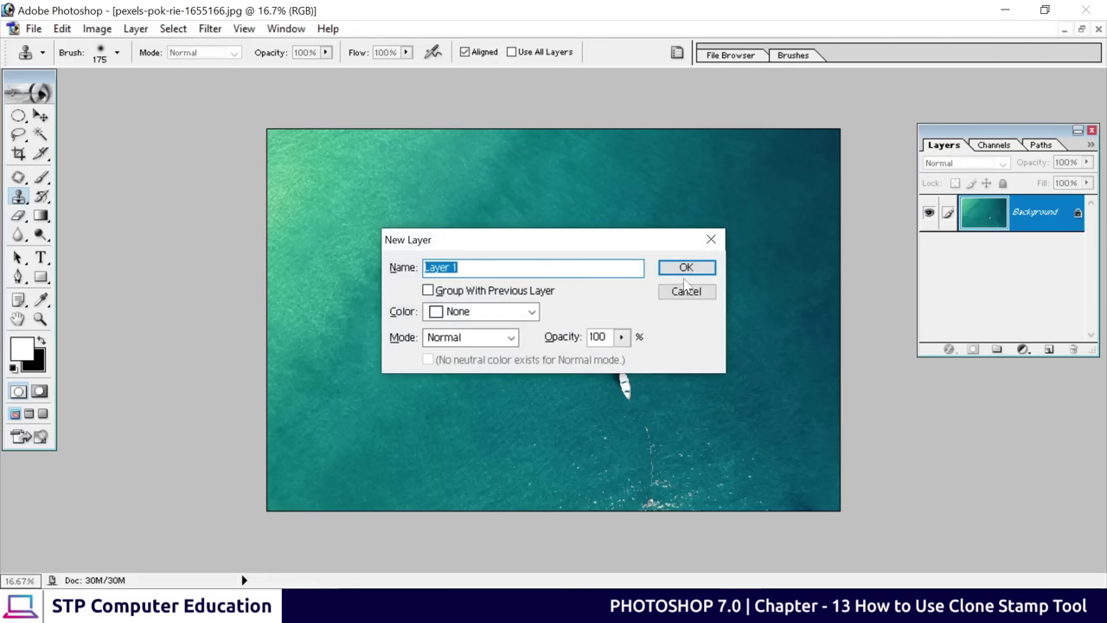
Confirm Layer 1 and clone a copy of the boat onto it above the original
left_click(689, 265)
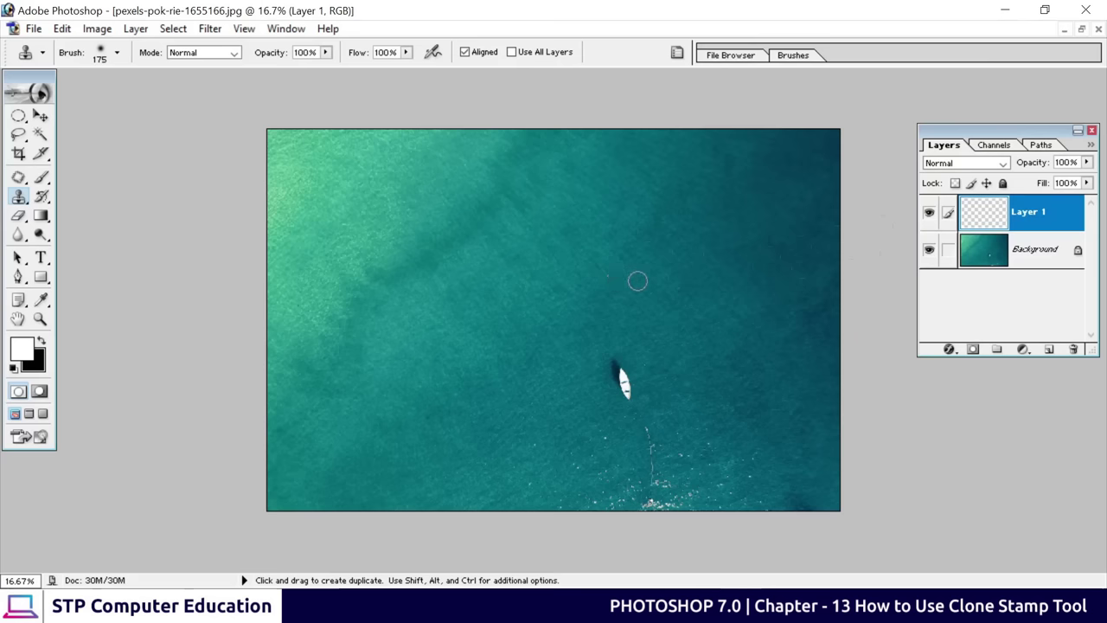
mouse_move(624, 287)
left_mouse_down()
mouse_move(630, 307)
mouse_move(618, 271)
mouse_move(621, 281)
left_mouse_up()
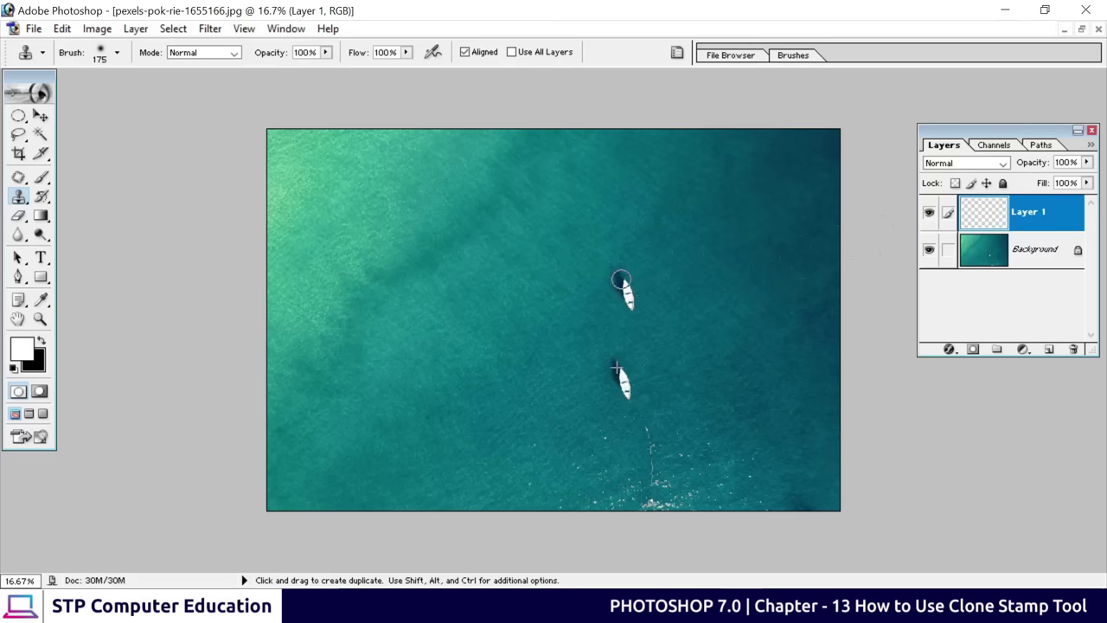
key("ctrl+plus")
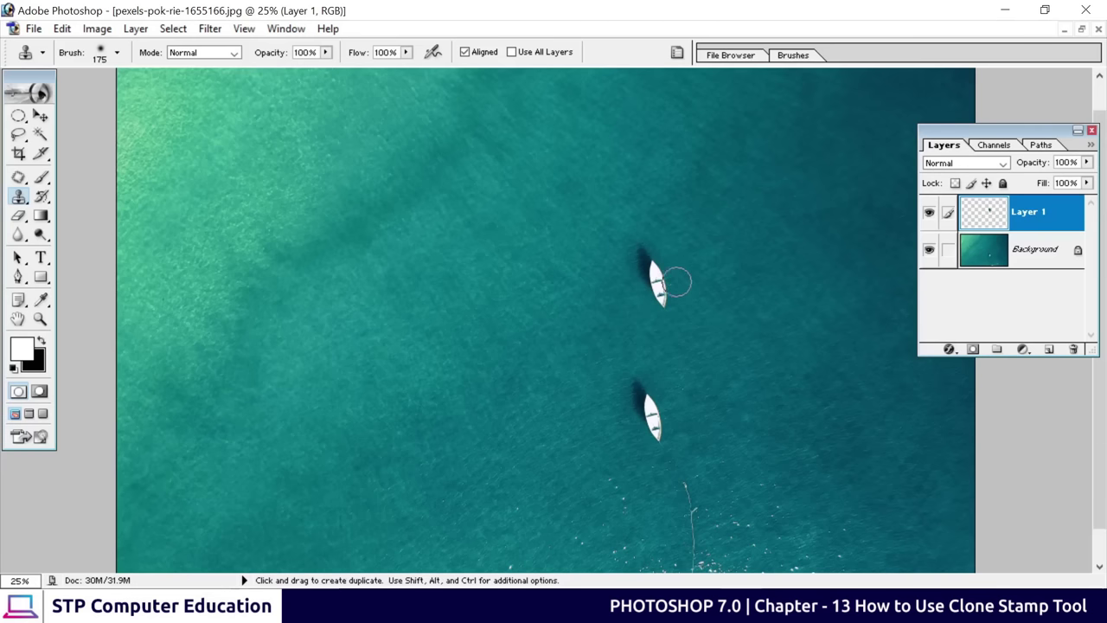
Free-transform the Layer 1 boat: scale to about 134%, move it up-left, rotate it to face the other way
left_click(40, 115)
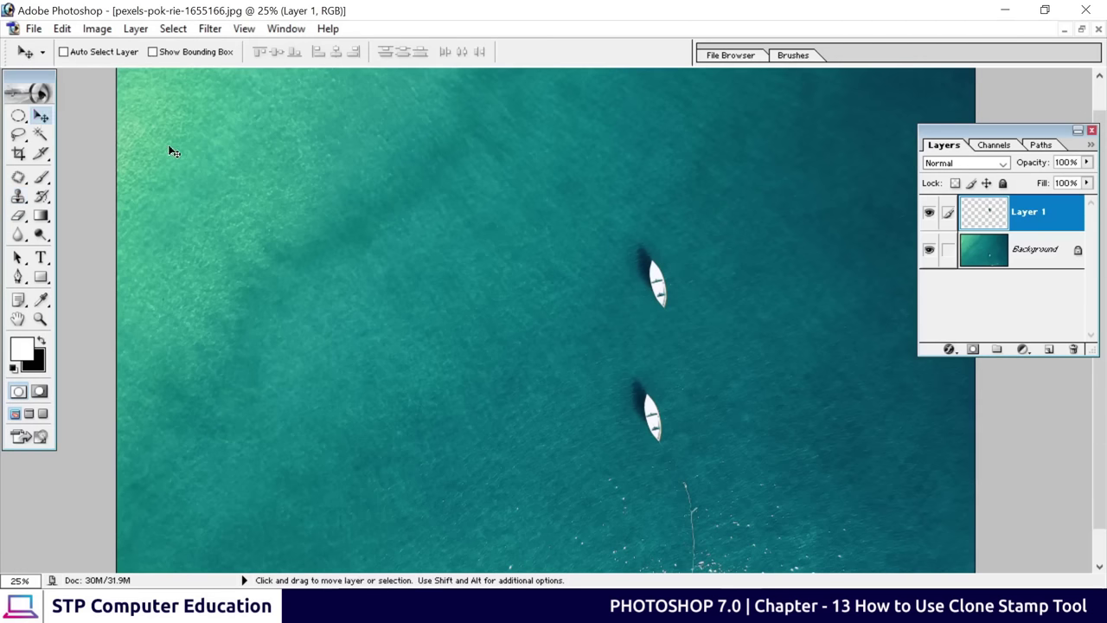
key("ctrl+t")
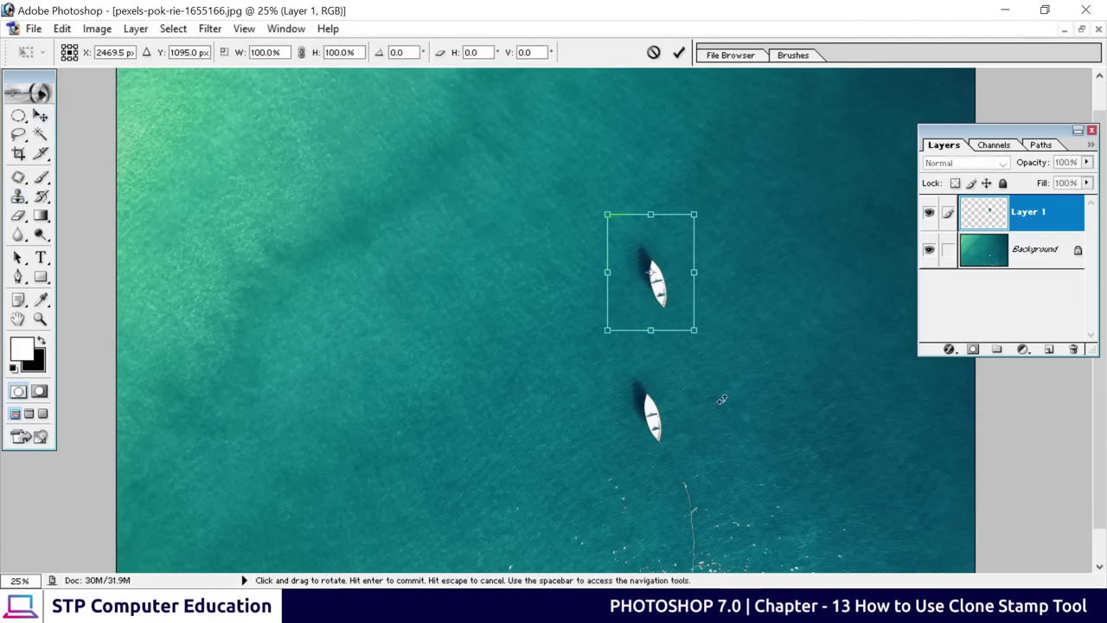
left_click_drag(696, 329, 731, 384)
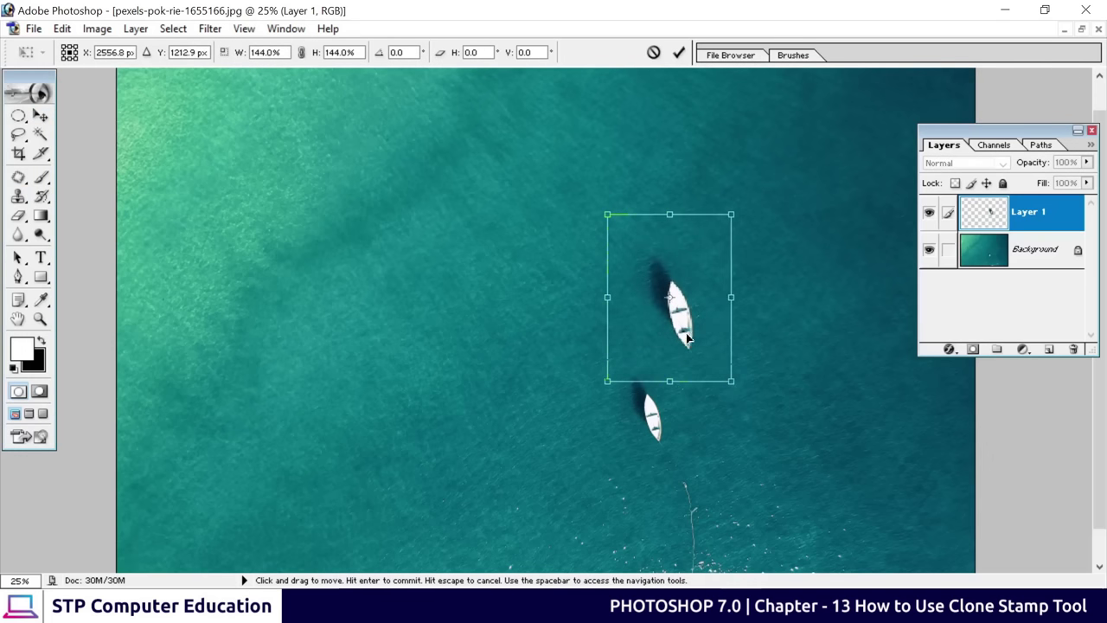
left_click_drag(688, 339, 670, 325)
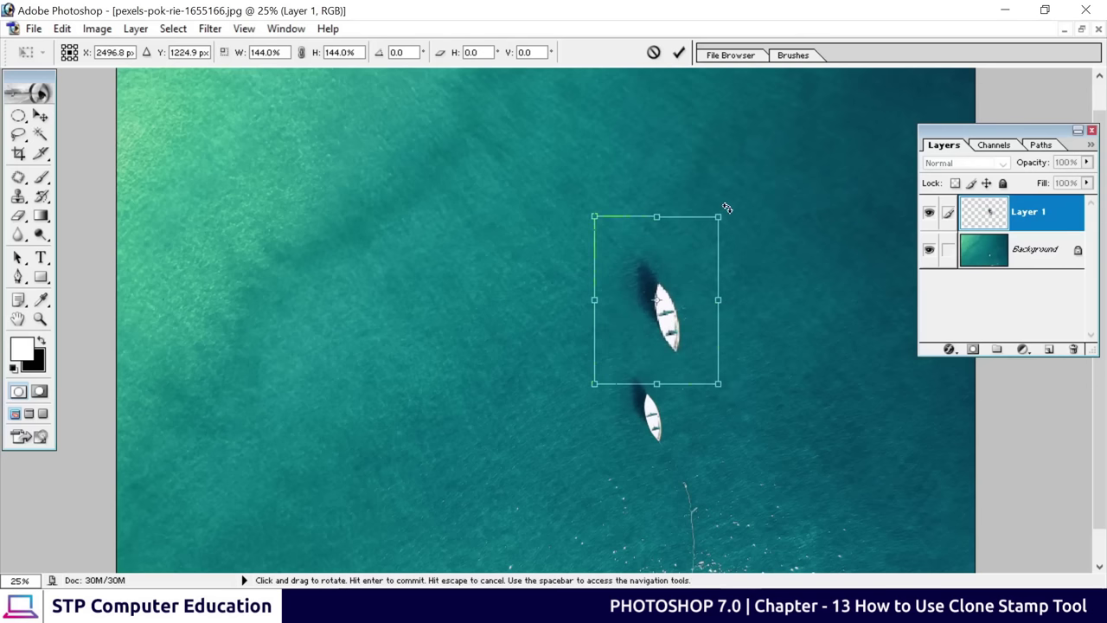
left_click_drag(727, 208, 391, 464)
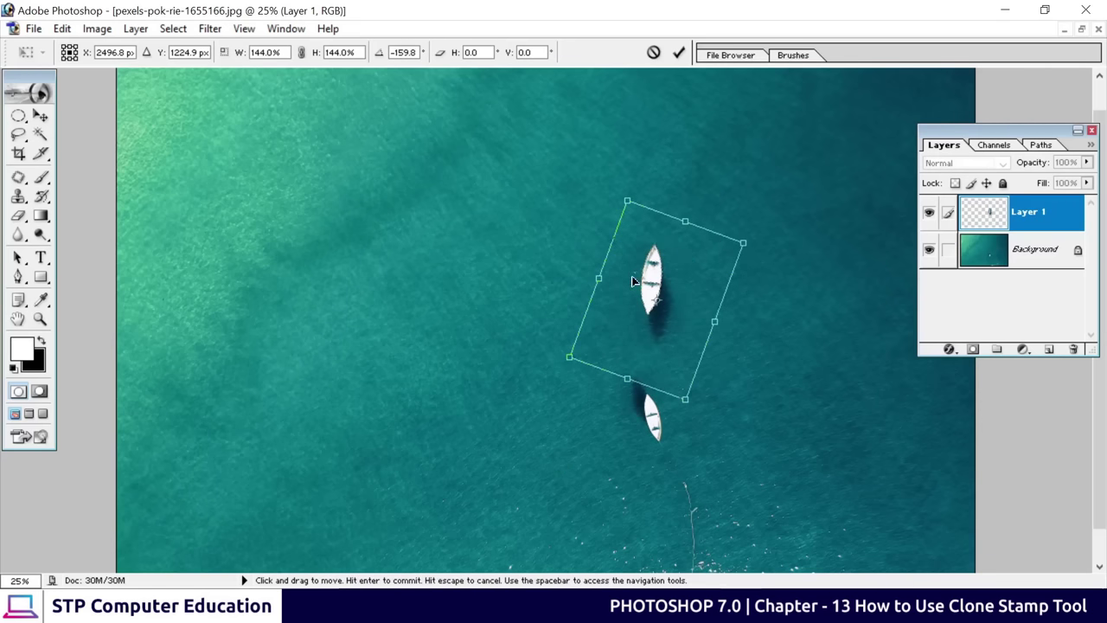
left_click(678, 52)
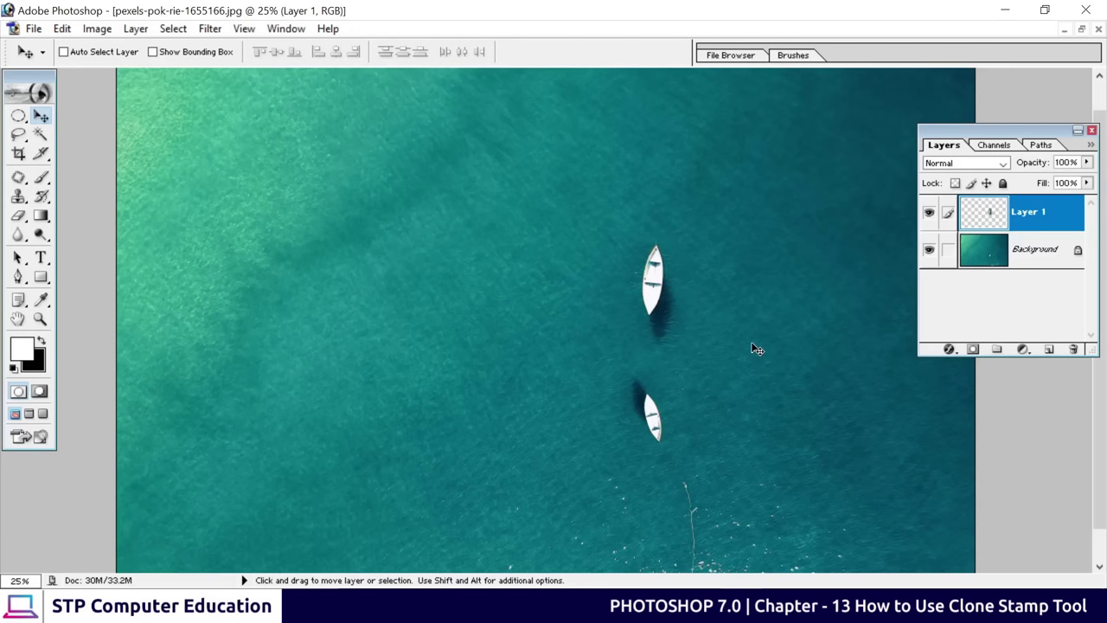
key("ctrl+0")
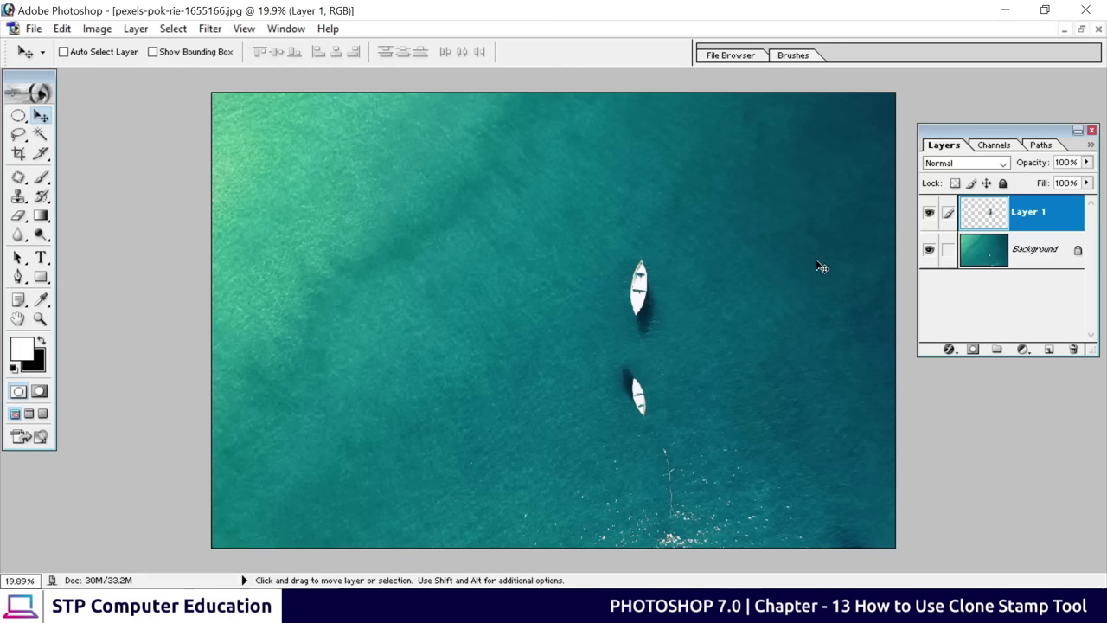
Close the sea photo without saving, then bring up the Open dialog on Downloads
left_click(18, 196)
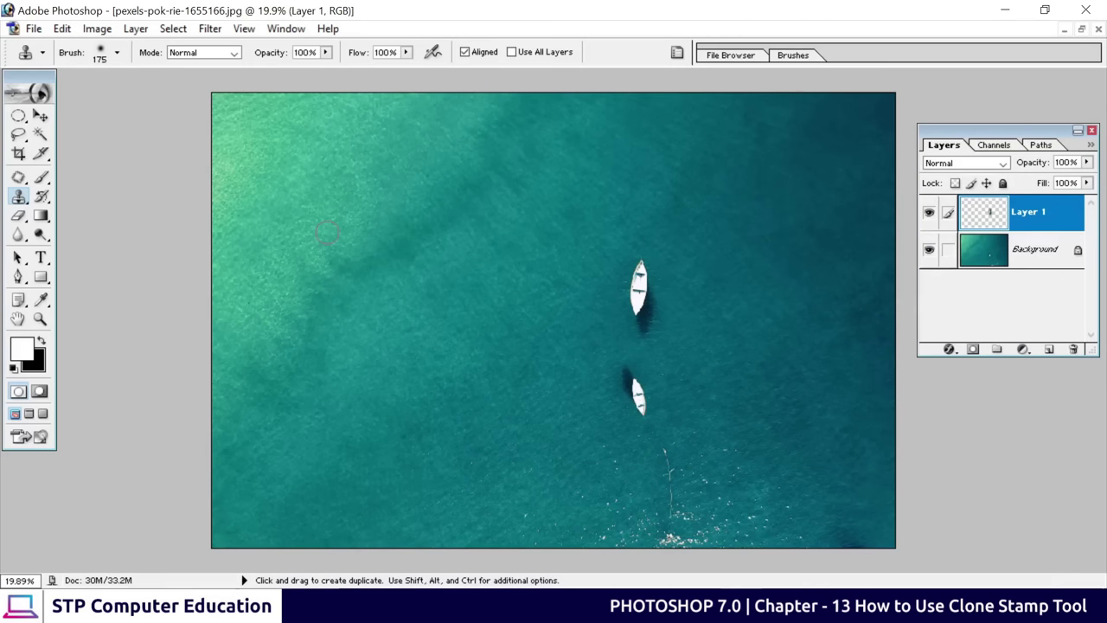
left_click(41, 115)
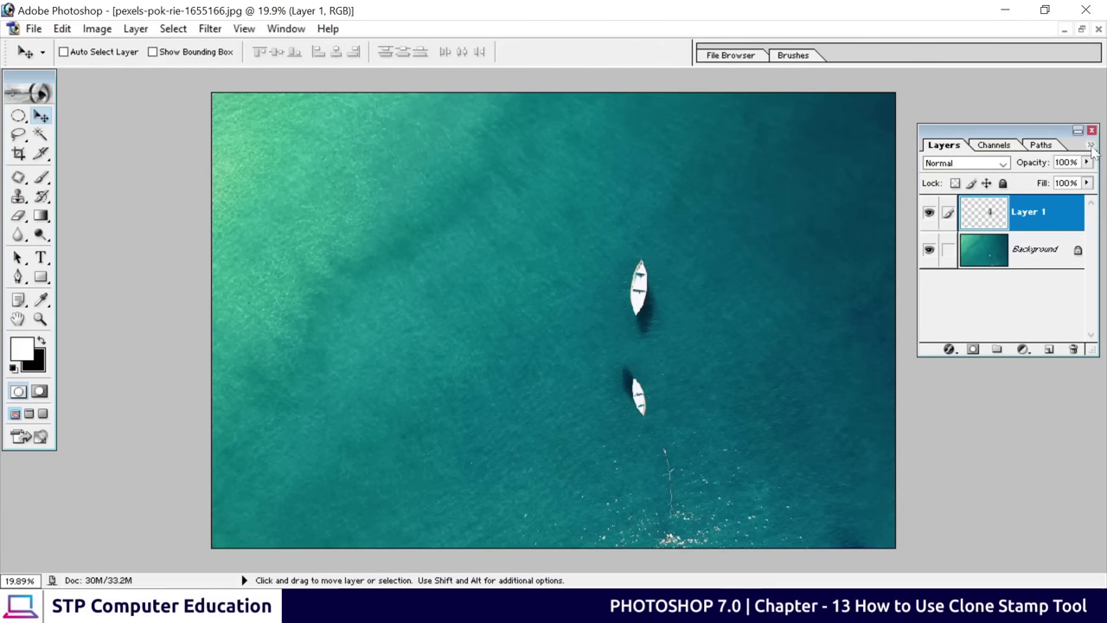
left_click(1099, 29)
left_click(564, 243)
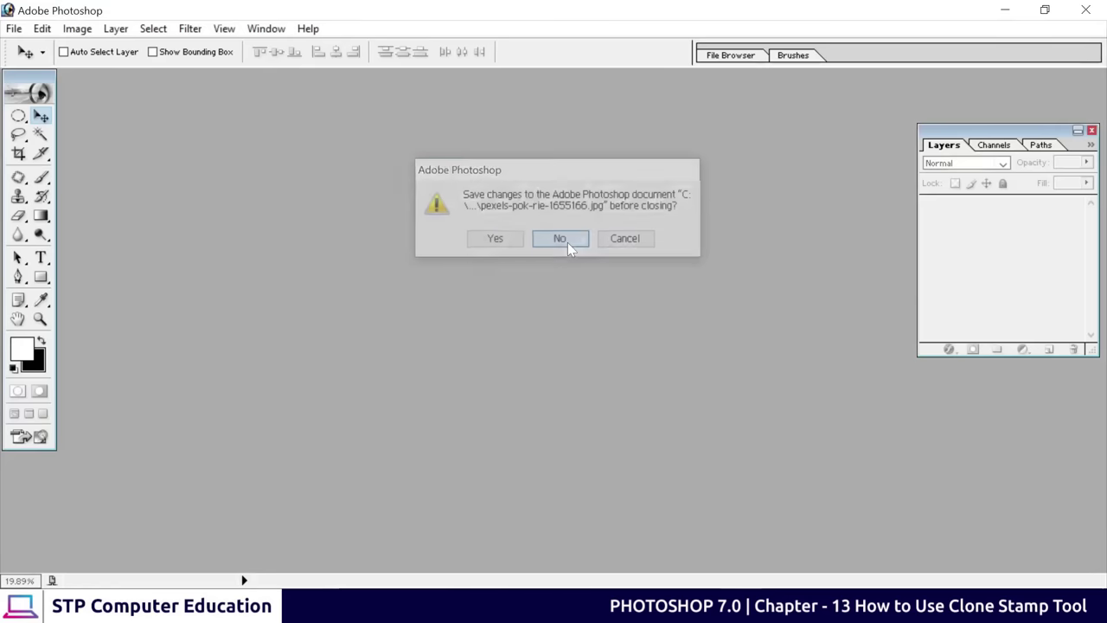
key("ctrl+o")
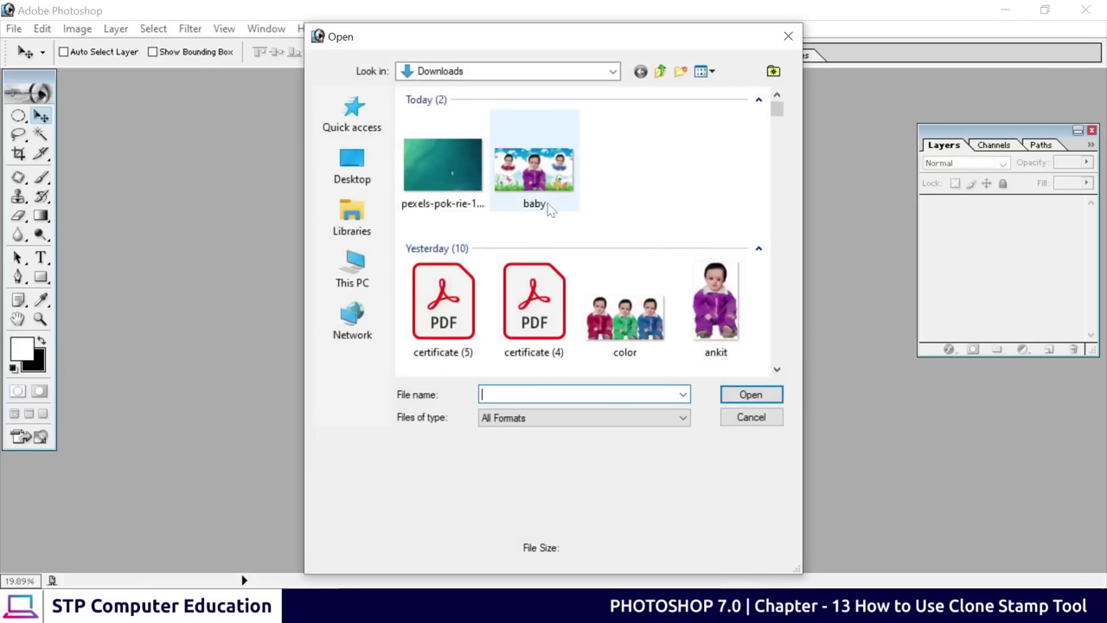
Select ankit, bg and cartoon in Downloads and open all three together
scroll(682, 227, "down", 3)
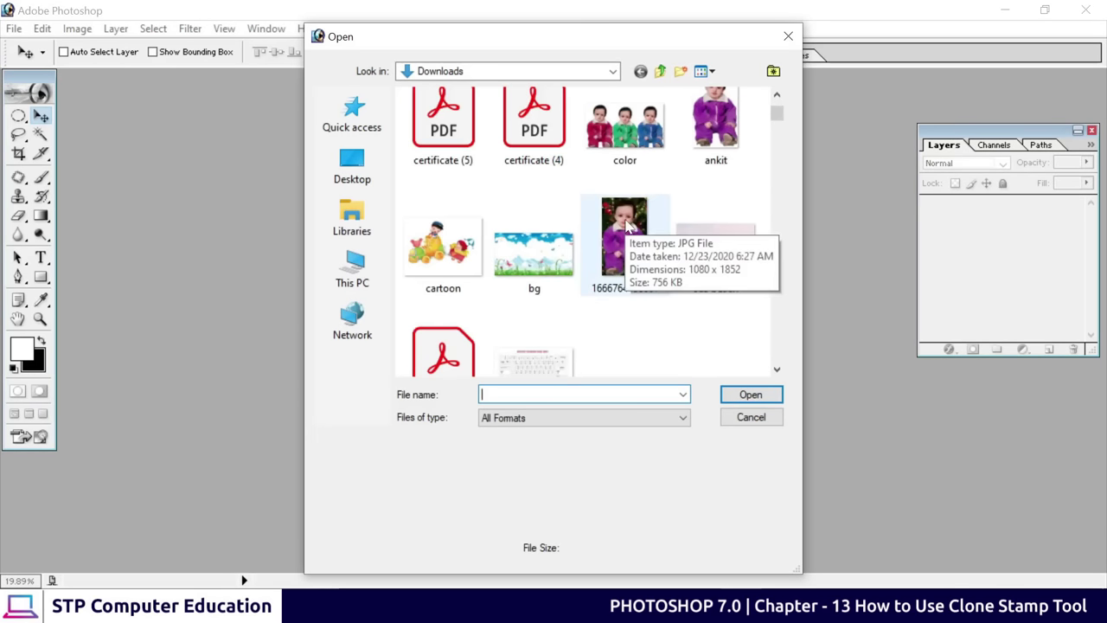
scroll(655, 228, "up", 3)
left_click(707, 294)
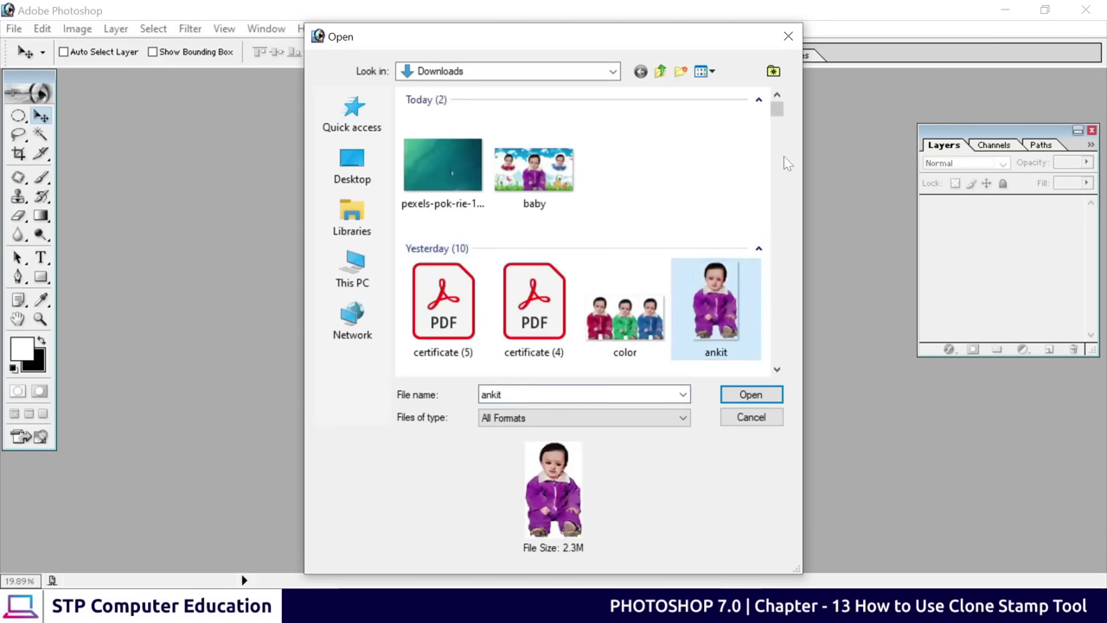
scroll(784, 160, "down", 5)
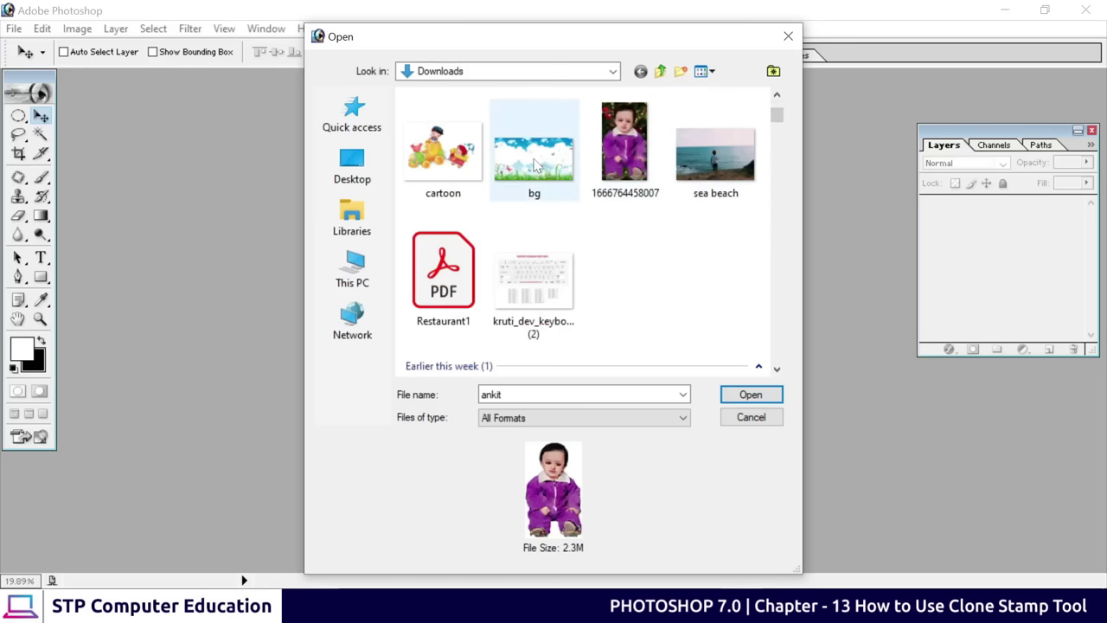
left_click(534, 163, "ctrl")
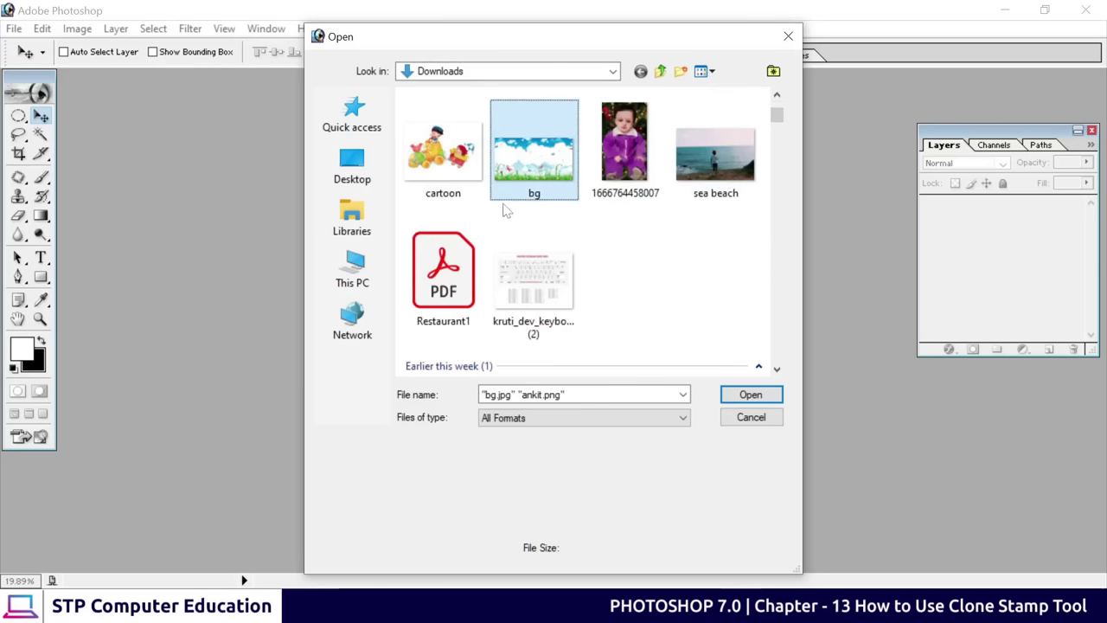
left_click(443, 157, "ctrl")
scroll(727, 249, "up", 2)
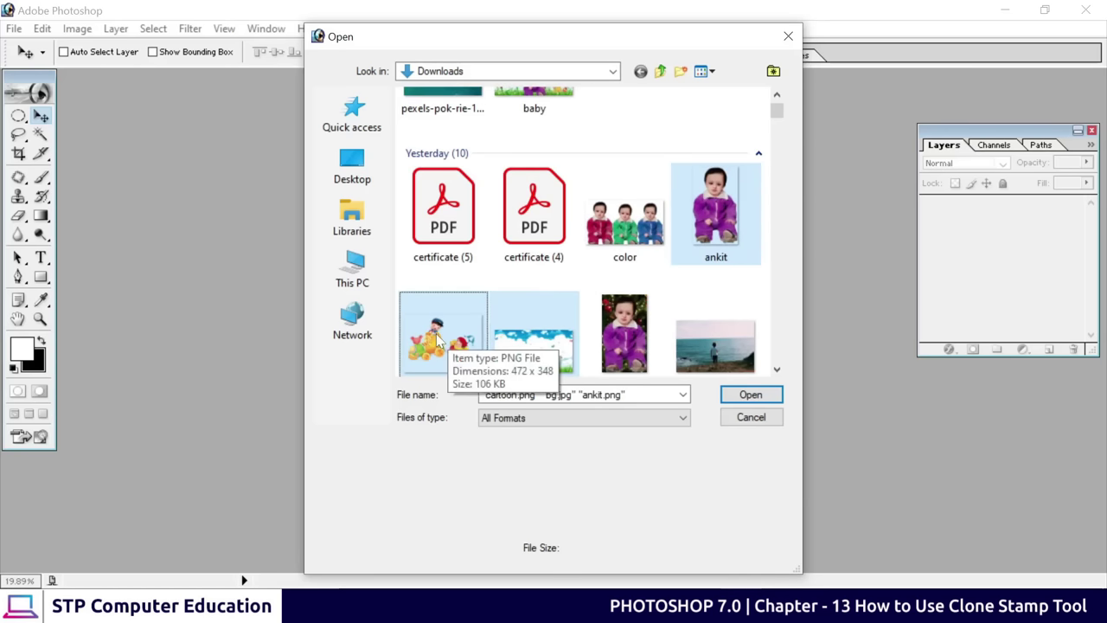
left_click(753, 395)
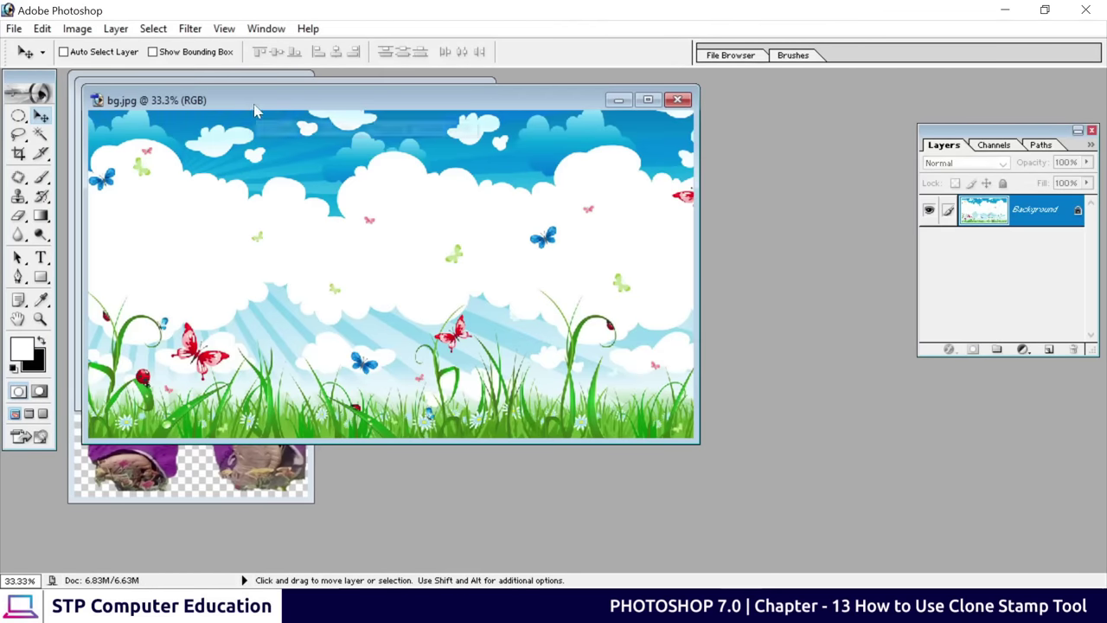
Rearrange the bg.jpg and cartoon.png windows, and briefly open then close baby.jpg for reference
left_click_drag(264, 109, 545, 162)
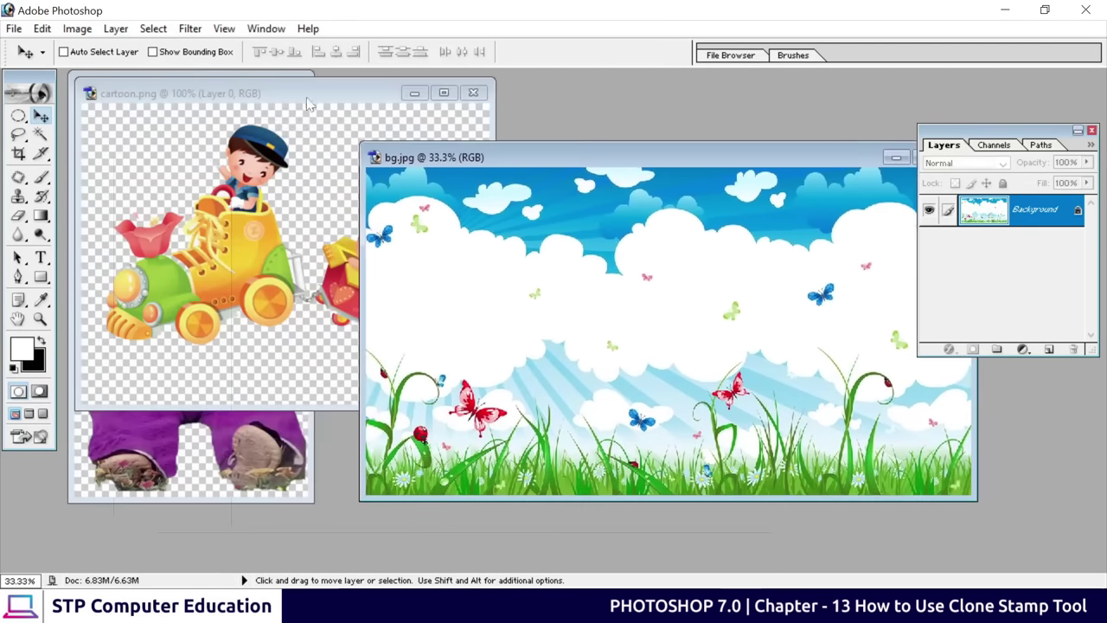
left_click(279, 90)
left_click_drag(296, 100, 349, 285)
double_click(570, 106)
left_click(552, 178)
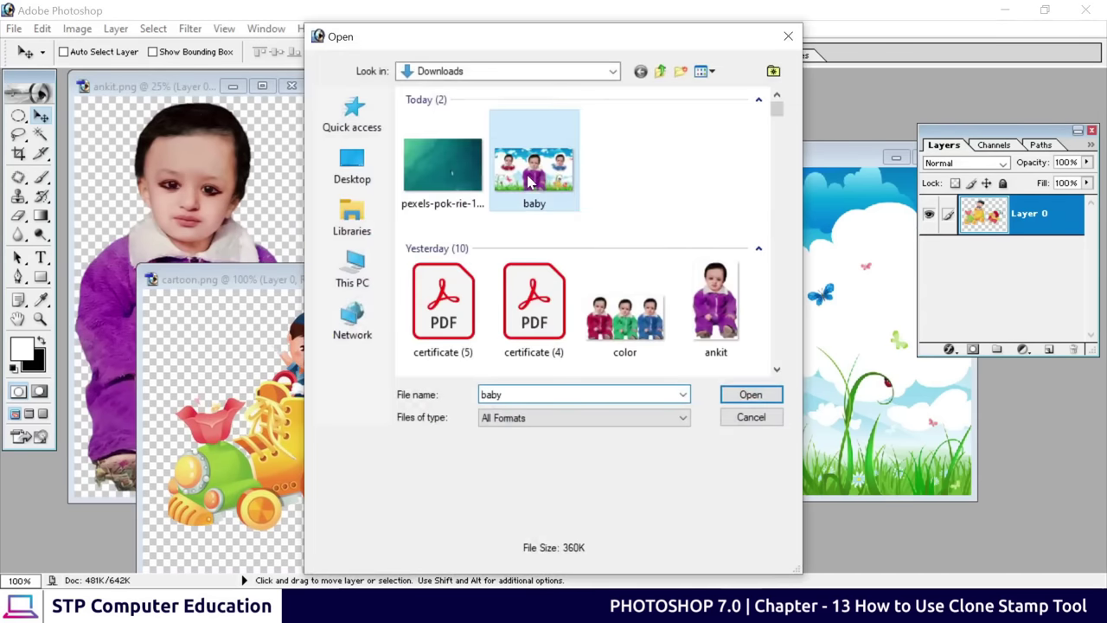
left_click(749, 395)
left_click_drag(415, 117, 505, 108)
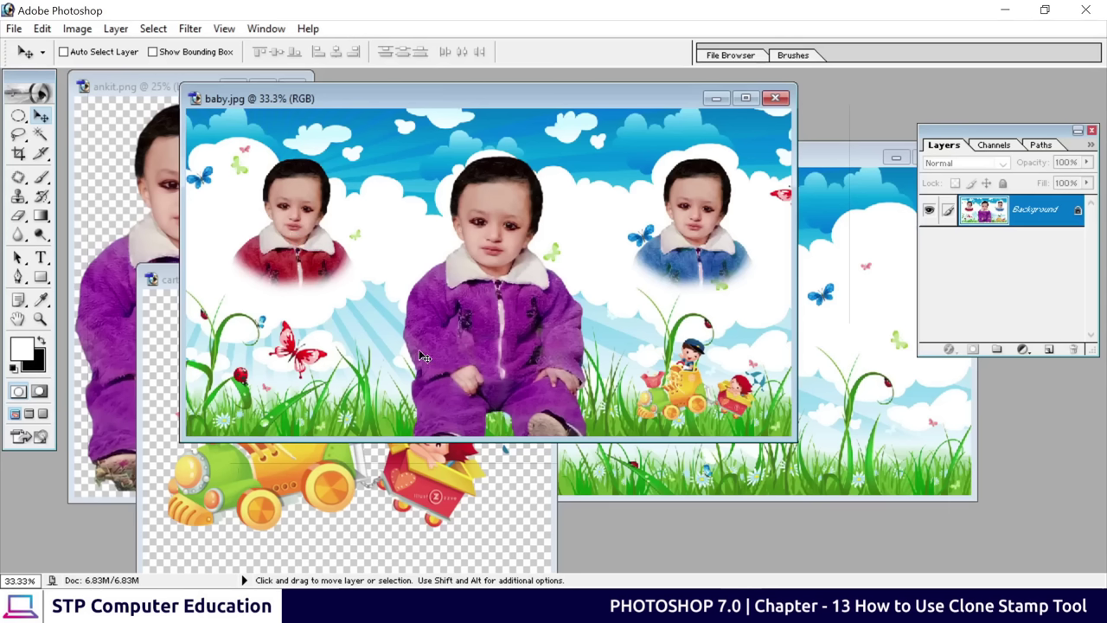
left_click(775, 98)
Drag the child from ankit.png into bg.jpg as a new layer
left_click_drag(353, 275, 268, 309)
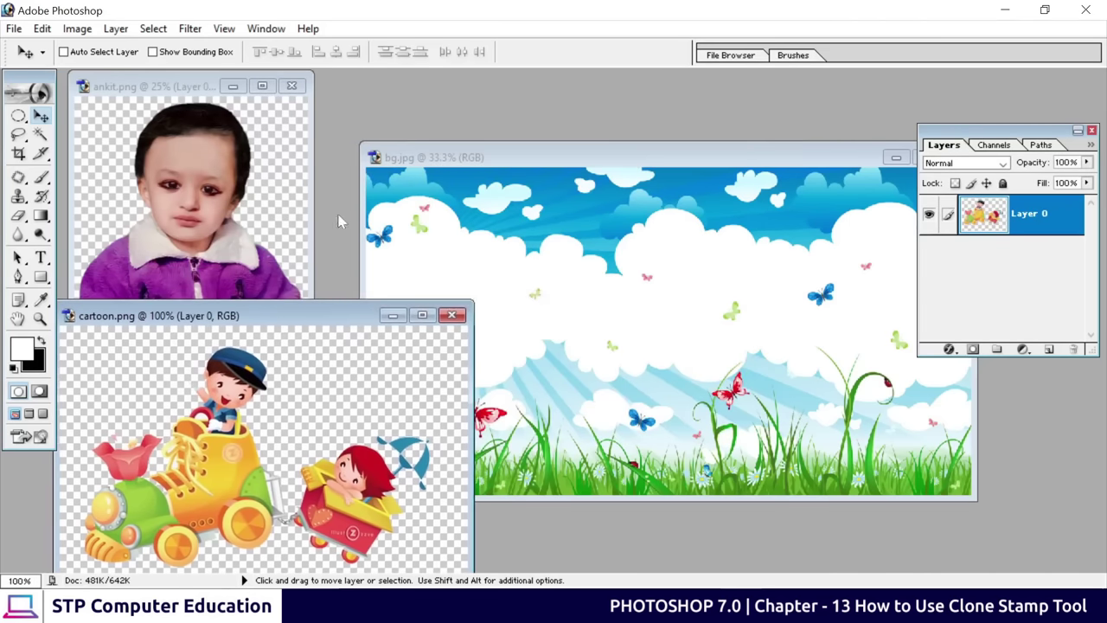
left_click(188, 97)
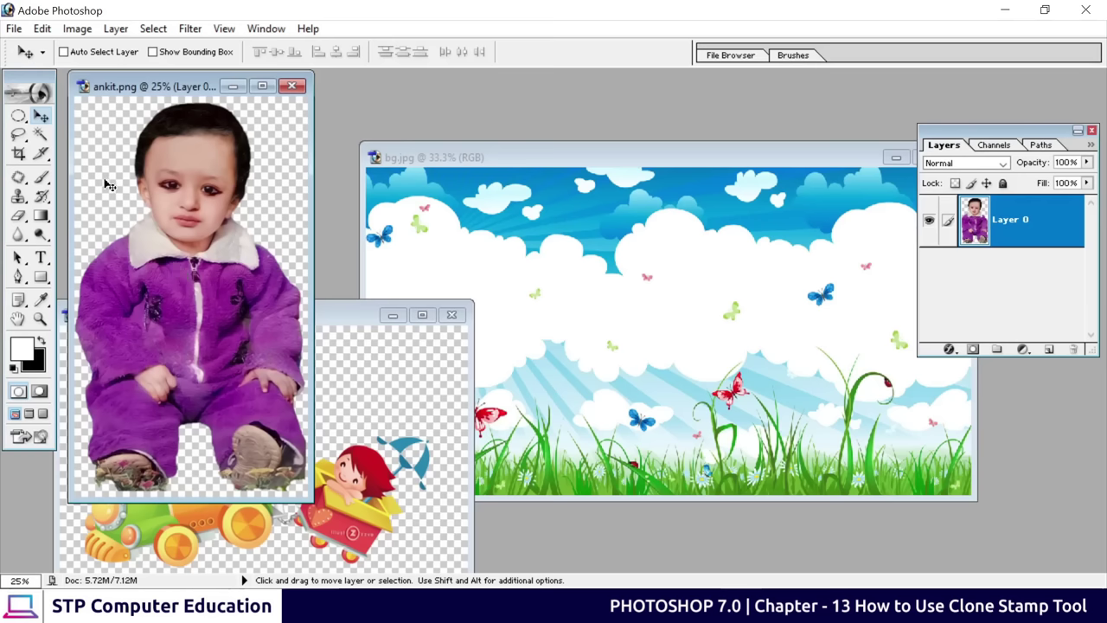
left_click_drag(195, 206, 682, 323)
Maximize bg.jpg, scale the child to about two-thirds, and center him on the grass
double_click(662, 157)
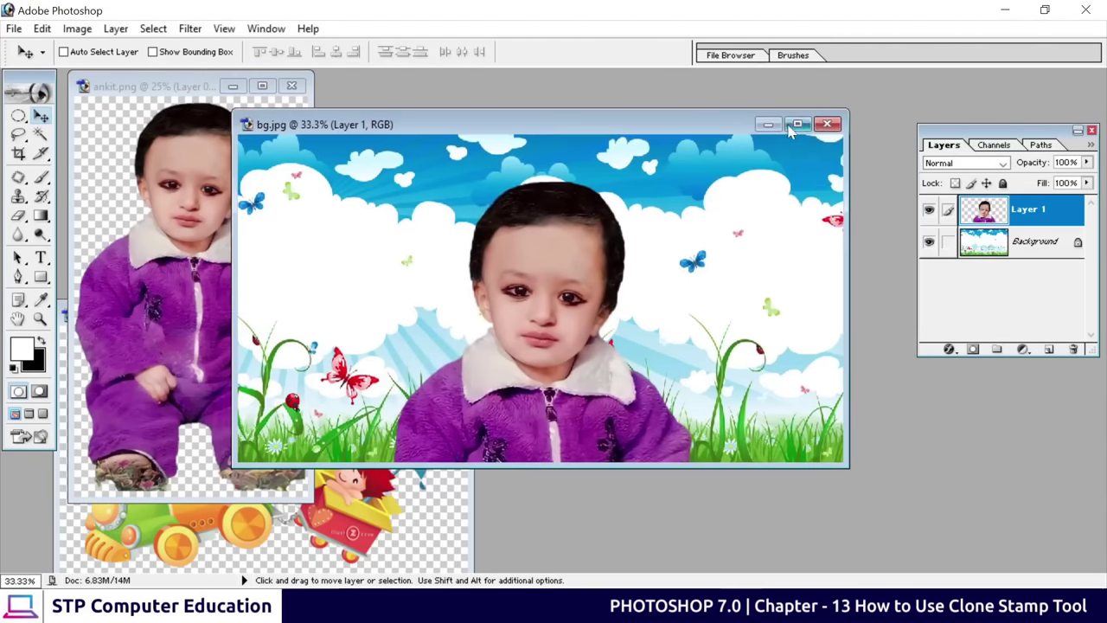
key("ctrl+t")
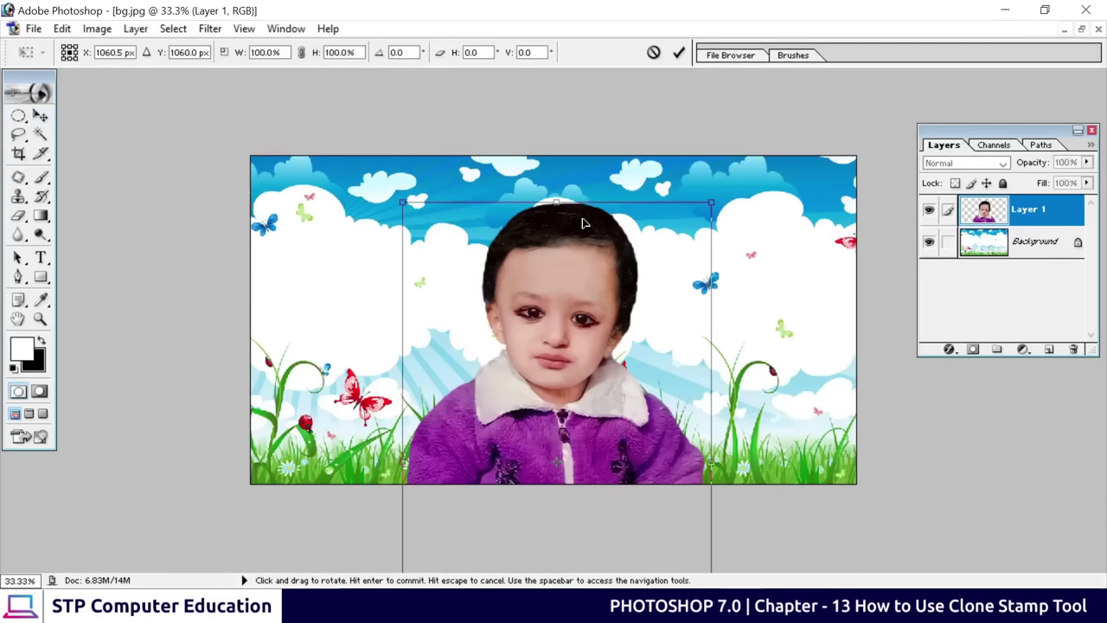
left_click_drag(711, 203, 607, 378)
left_click_drag(516, 439, 561, 254)
left_click(679, 53)
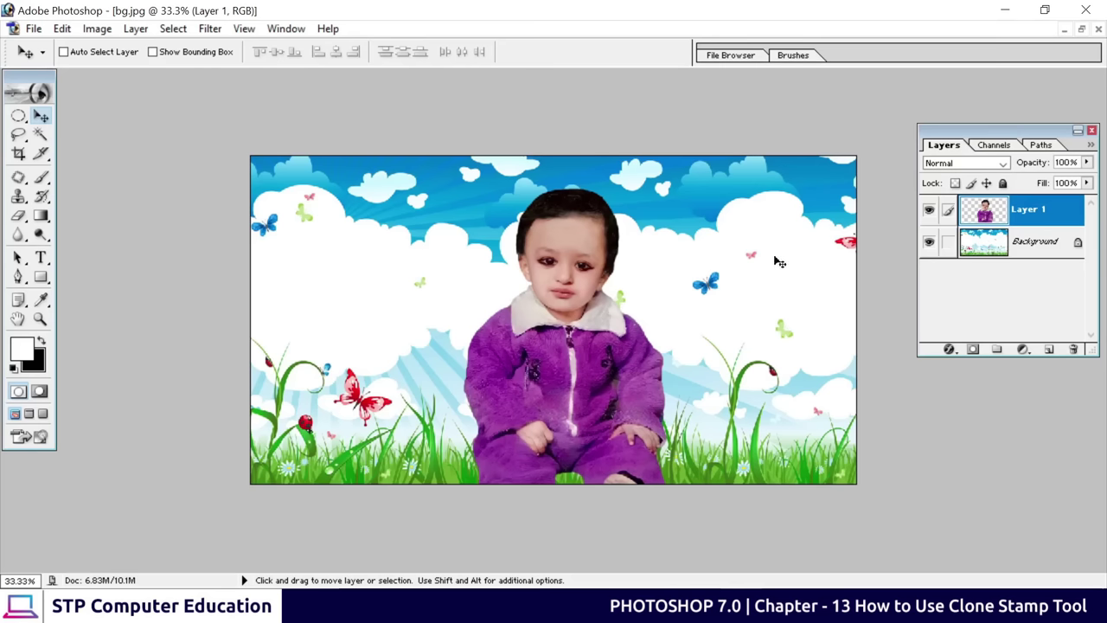
Alt-drag a duplicate of the child beside him, then undo the duplicate
left_click_drag(561, 298, 367, 268)
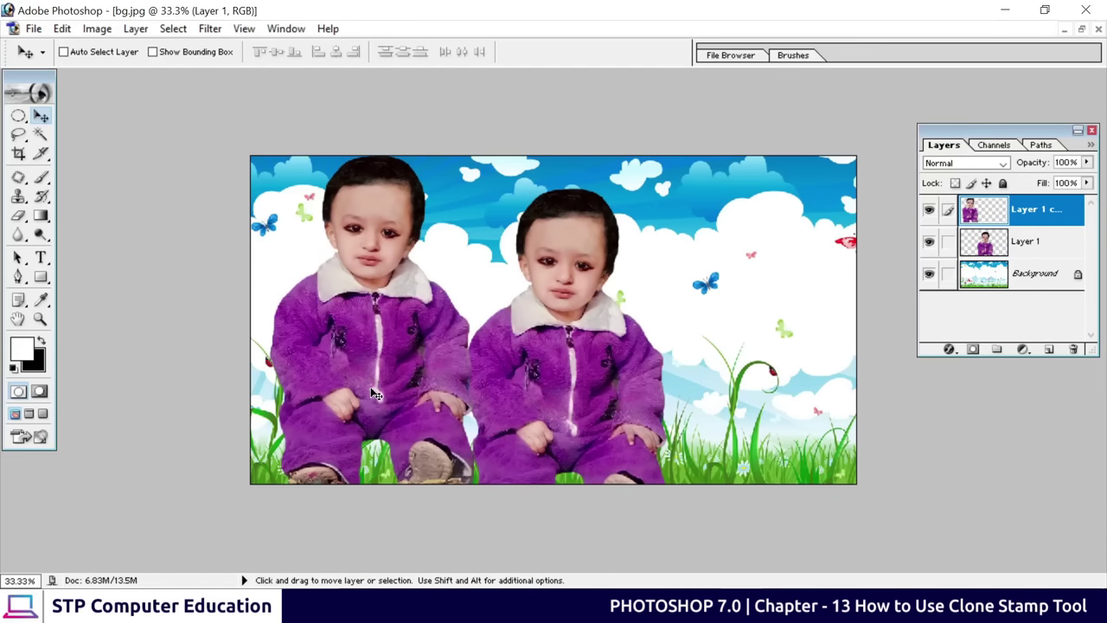
key("alt")
key("ctrl+alt+z")
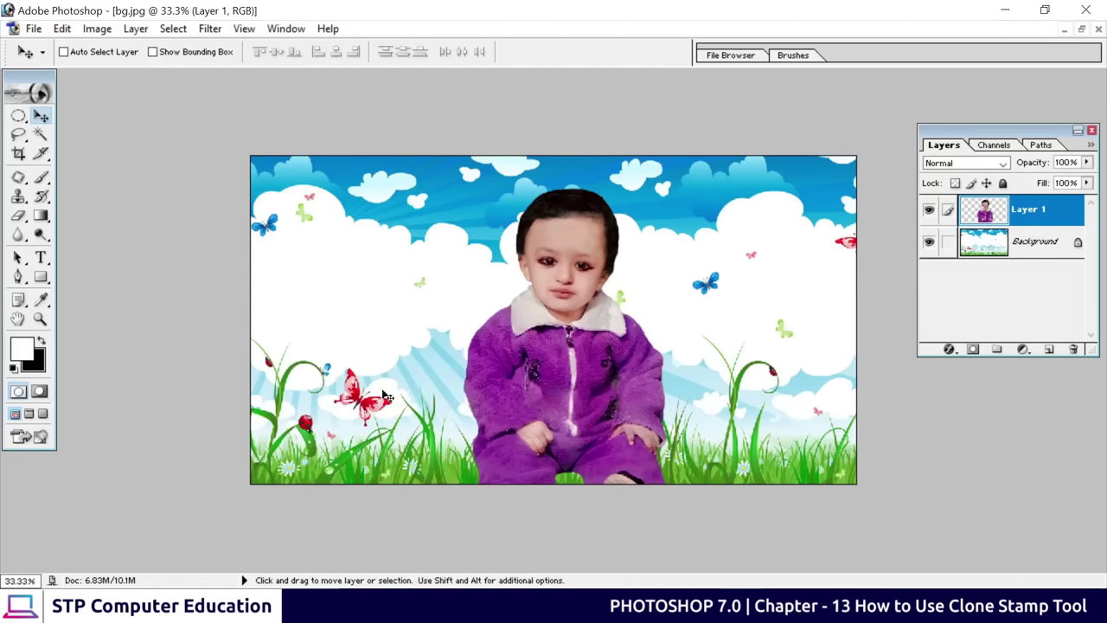
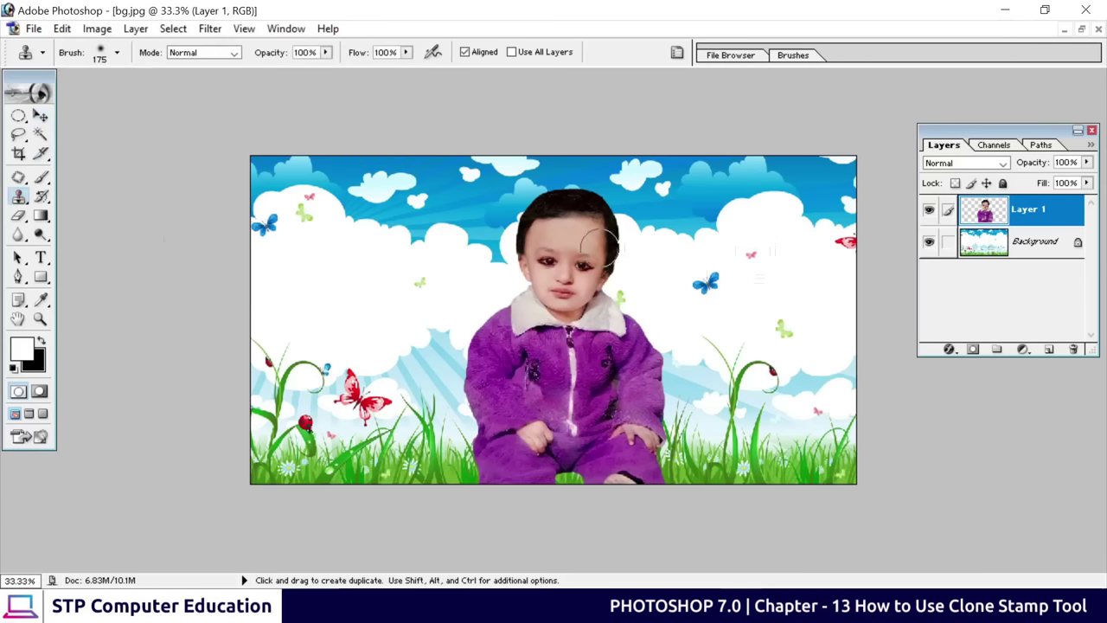
Clone the boy from Layer 1, sampled at his forehead, onto new Layer 2 on the right clouds
left_click(1049, 348)
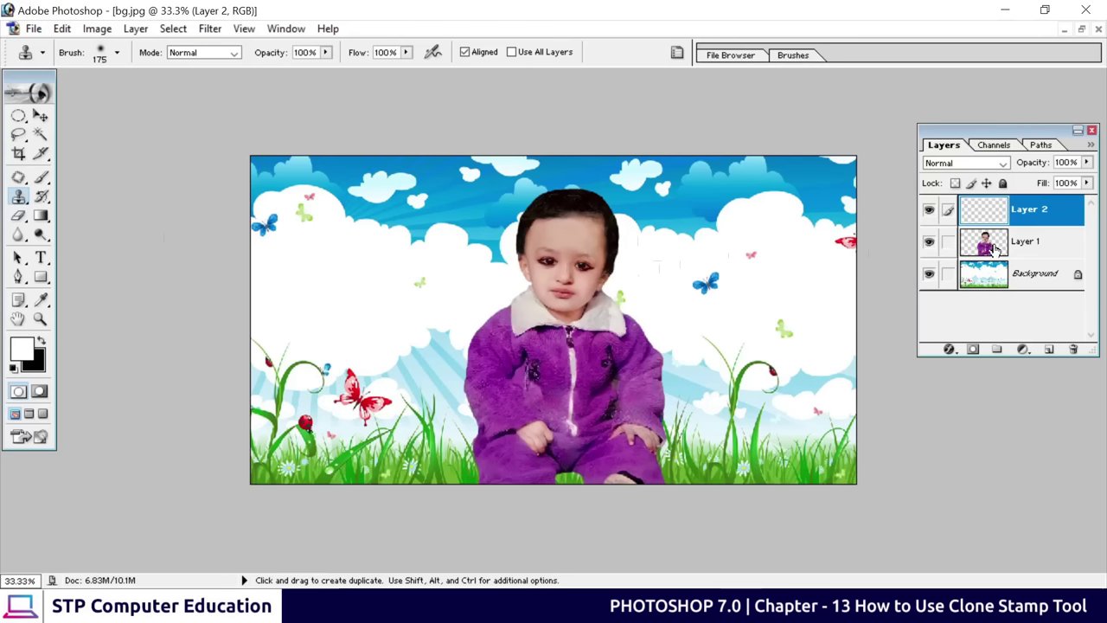
left_click(995, 248)
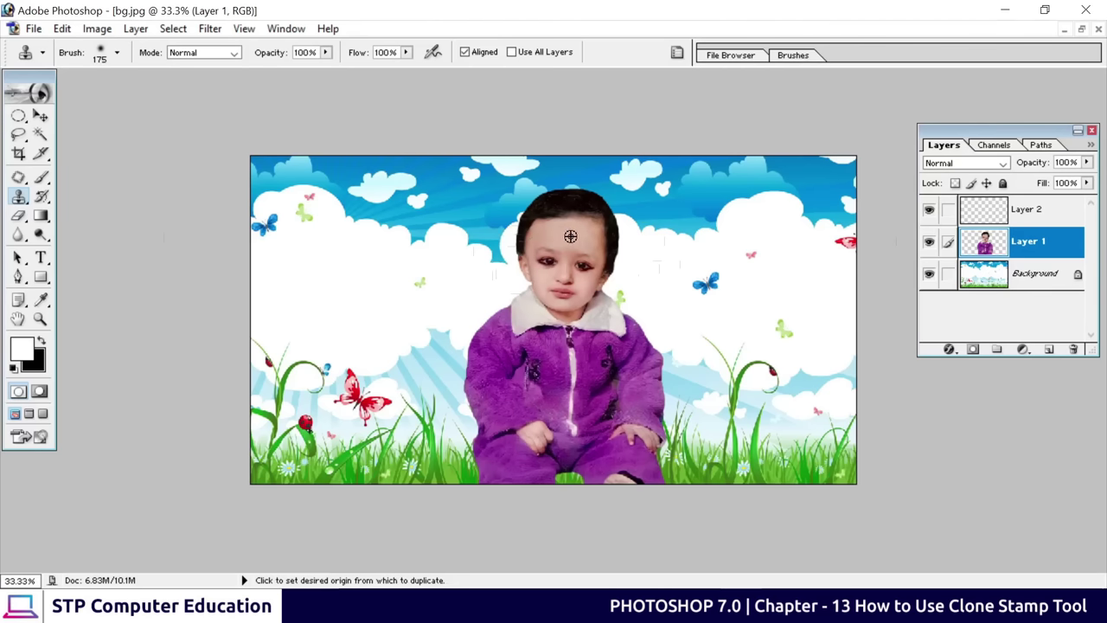
left_click(570, 236, "alt")
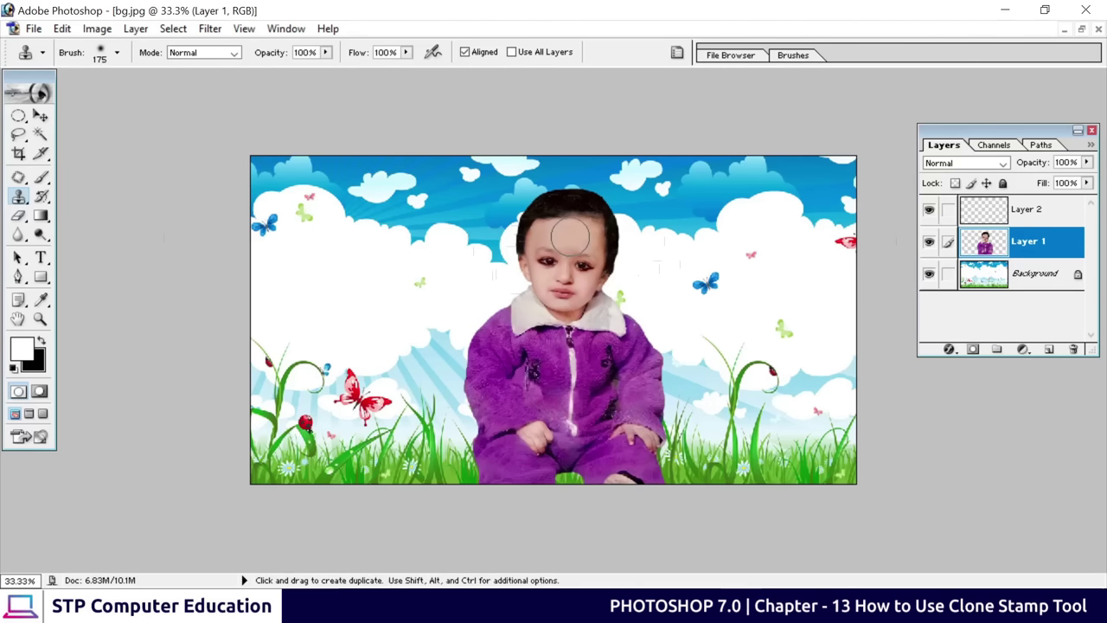
left_click(1027, 214)
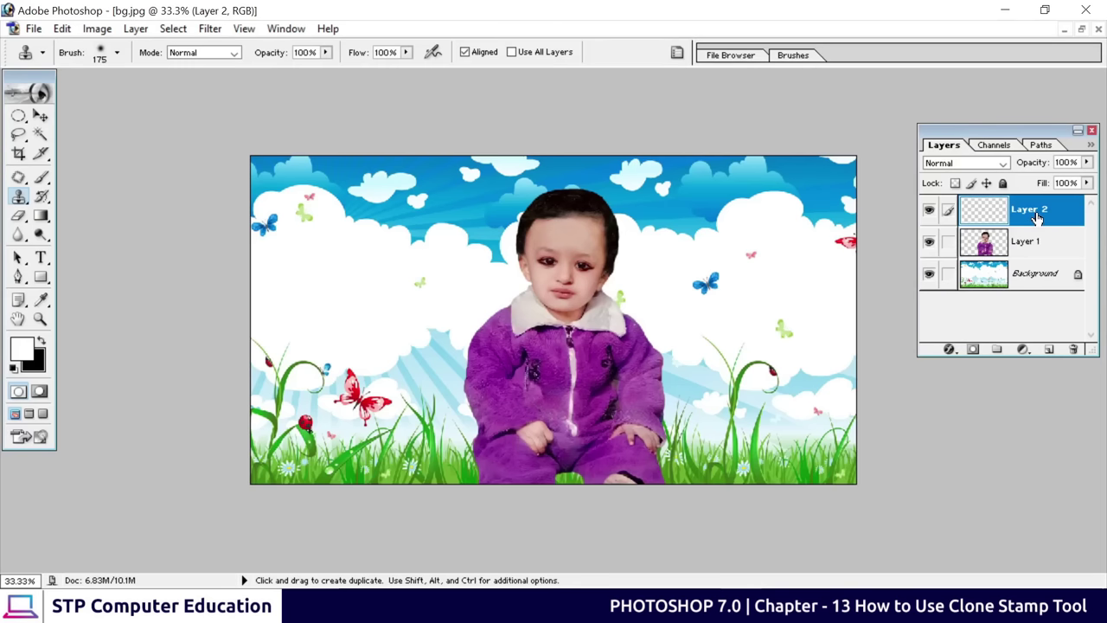
mouse_move(739, 229)
left_mouse_down()
mouse_move(725, 257)
mouse_move(749, 246)
mouse_move(699, 237)
mouse_move(698, 280)
mouse_move(694, 228)
mouse_move(715, 208)
mouse_move(762, 210)
mouse_move(769, 256)
mouse_move(733, 297)
mouse_move(694, 299)
mouse_move(728, 278)
mouse_move(702, 277)
mouse_move(719, 235)
mouse_move(731, 274)
mouse_move(748, 286)
mouse_move(719, 313)
mouse_move(659, 316)
mouse_move(636, 350)
mouse_move(729, 380)
mouse_move(772, 372)
mouse_move(810, 346)
mouse_move(722, 335)
mouse_move(715, 343)
mouse_move(779, 314)
mouse_move(798, 338)
mouse_move(825, 334)
mouse_move(783, 329)
mouse_move(752, 294)
mouse_move(722, 332)
mouse_move(785, 242)
mouse_move(779, 212)
mouse_move(707, 199)
mouse_move(697, 303)
mouse_move(656, 335)
mouse_move(732, 361)
mouse_move(721, 364)
mouse_move(753, 299)
mouse_move(666, 350)
left_mouse_up()
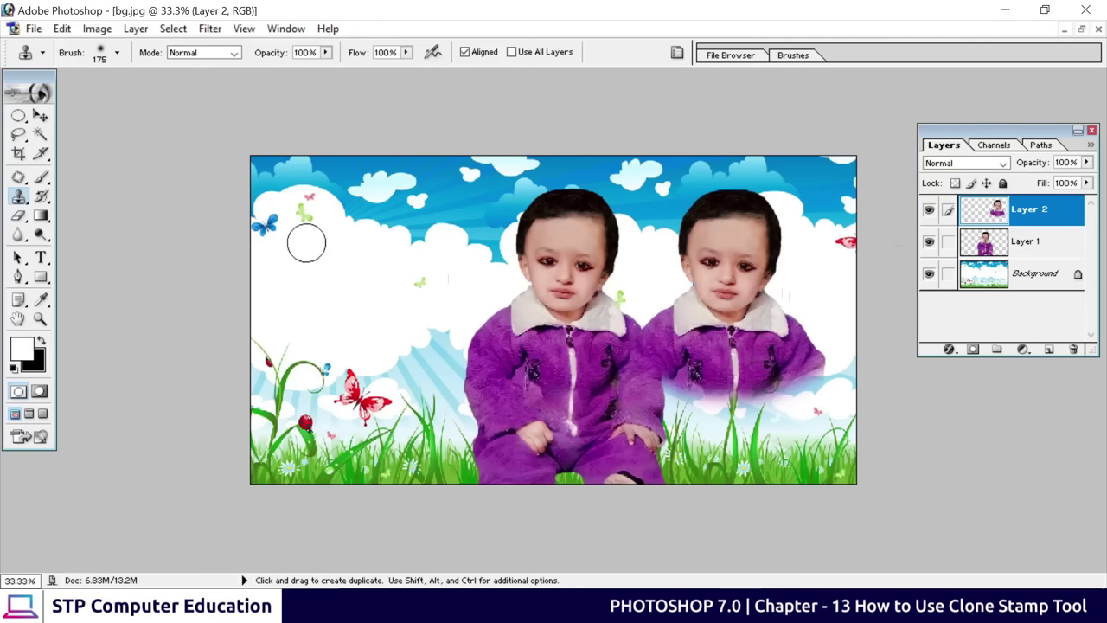
Scale the cloned boy down to 64% and settle him on the upper-right clouds
left_click(40, 115)
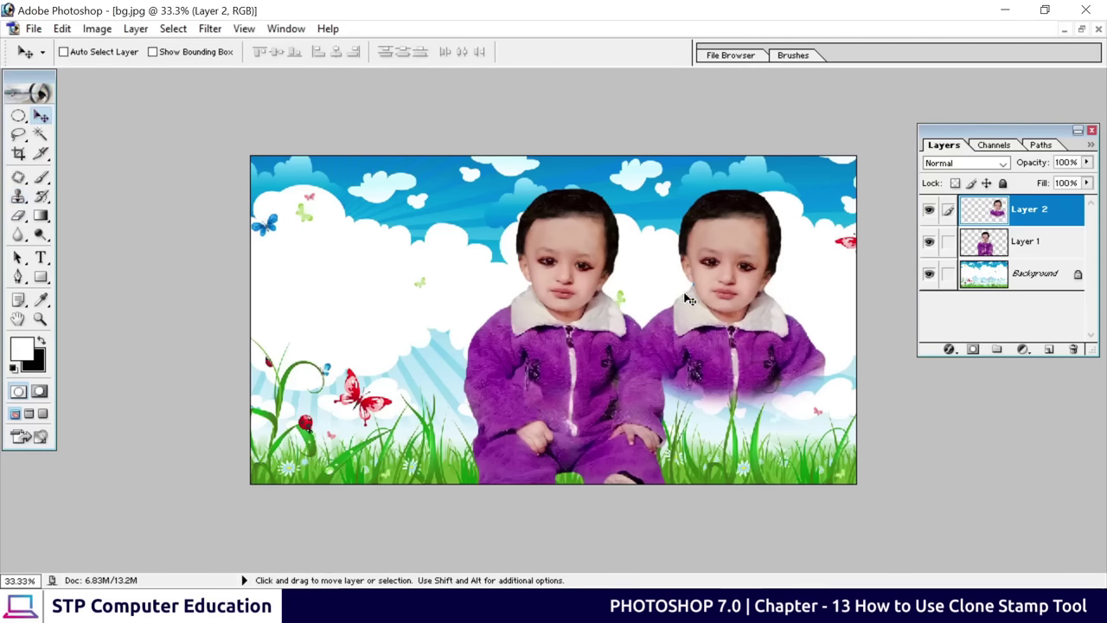
mouse_move(731, 320)
left_mouse_down()
mouse_move(755, 282)
mouse_move(717, 313)
left_mouse_up()
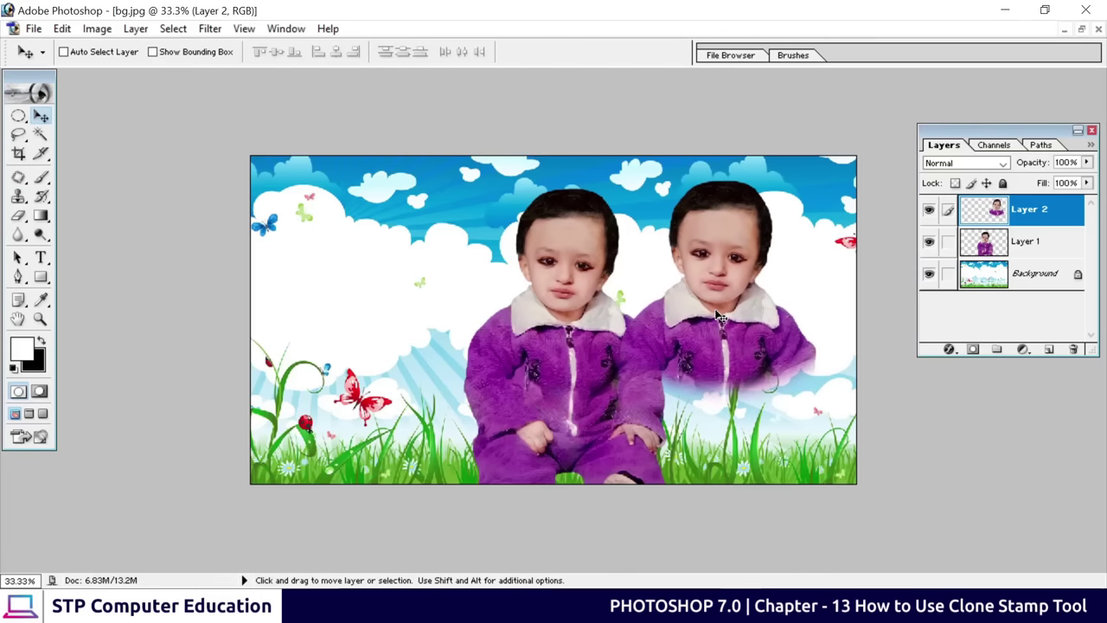
key("ctrl+t")
left_click_drag(617, 412, 703, 347)
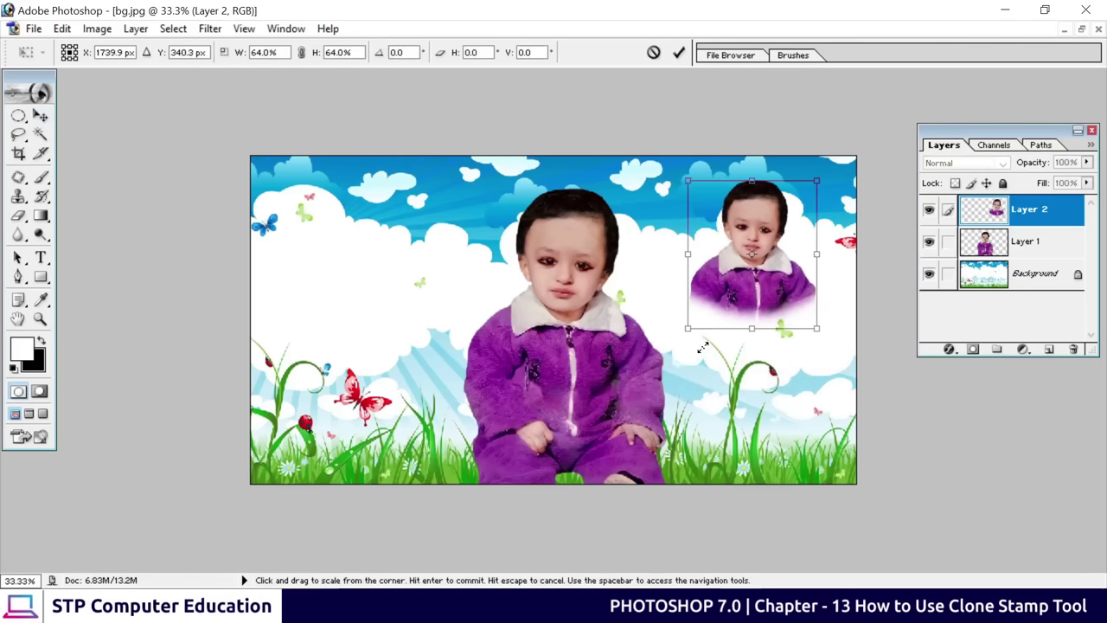
left_click(678, 52)
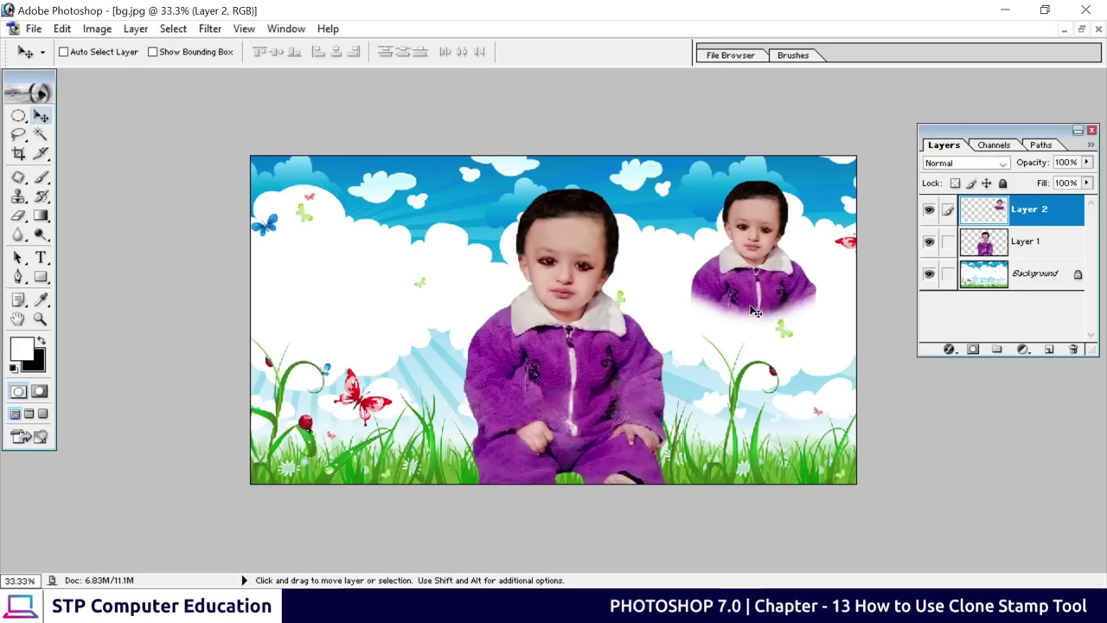
mouse_move(755, 312)
left_mouse_down()
mouse_move(765, 327)
mouse_move(752, 331)
mouse_move(761, 312)
left_mouse_up()
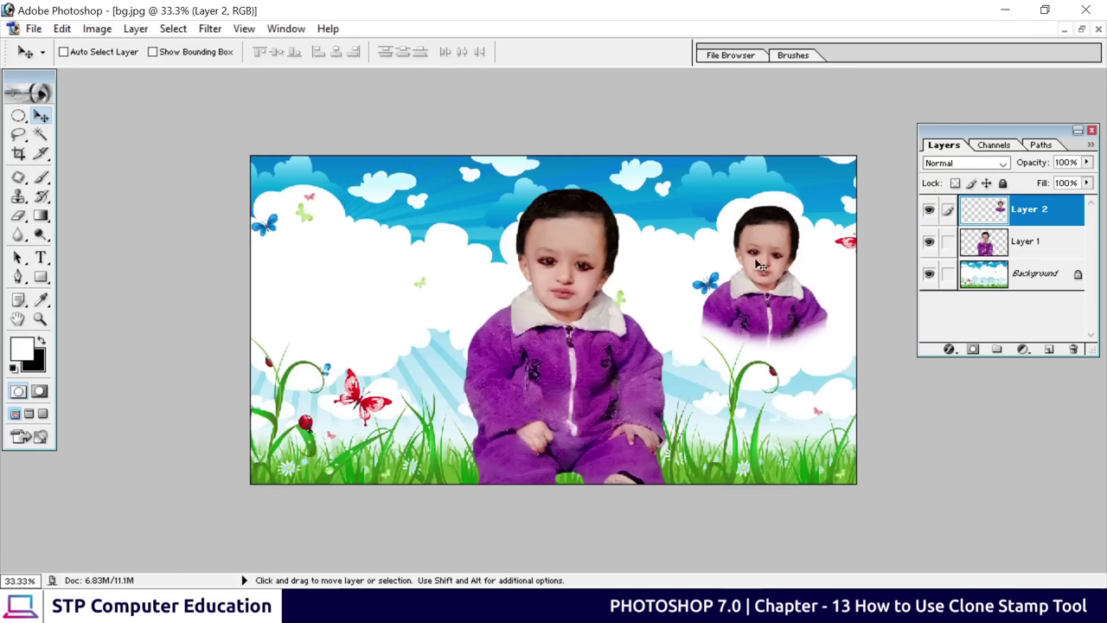
Alt-drag a duplicate of the small boy onto the left clouds
key("alt")
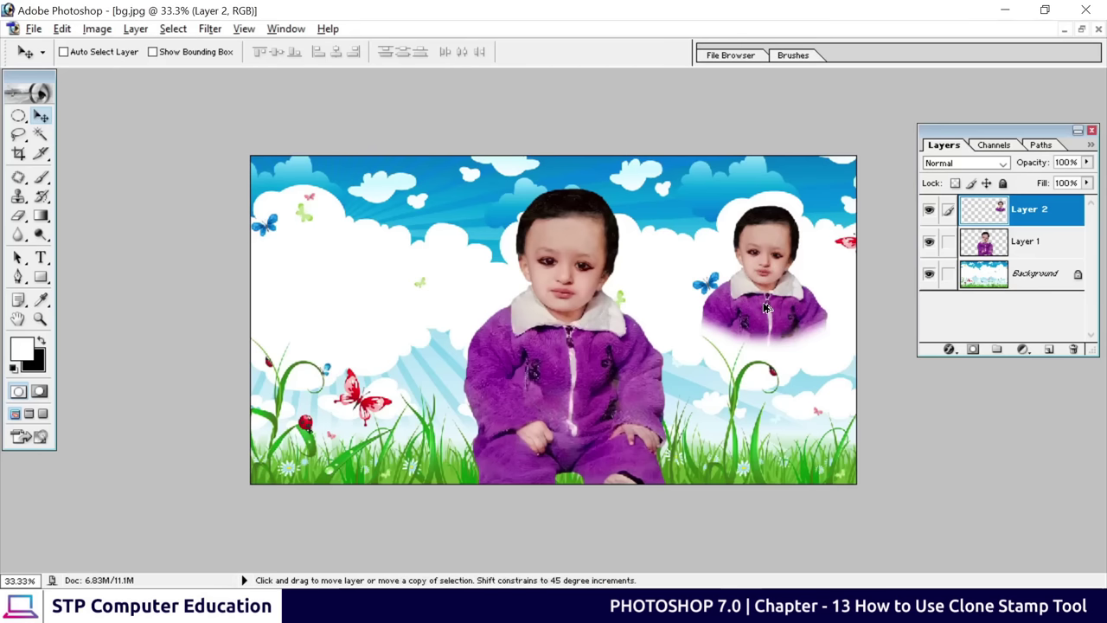
left_click_drag(764, 307, 358, 303)
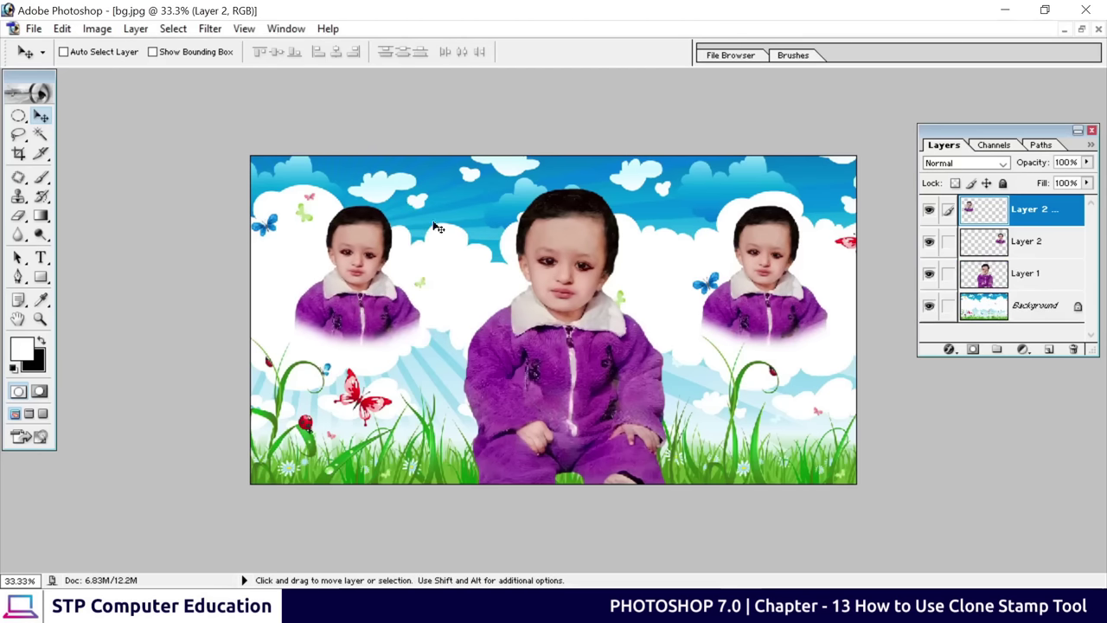
key("ctrl+plus")
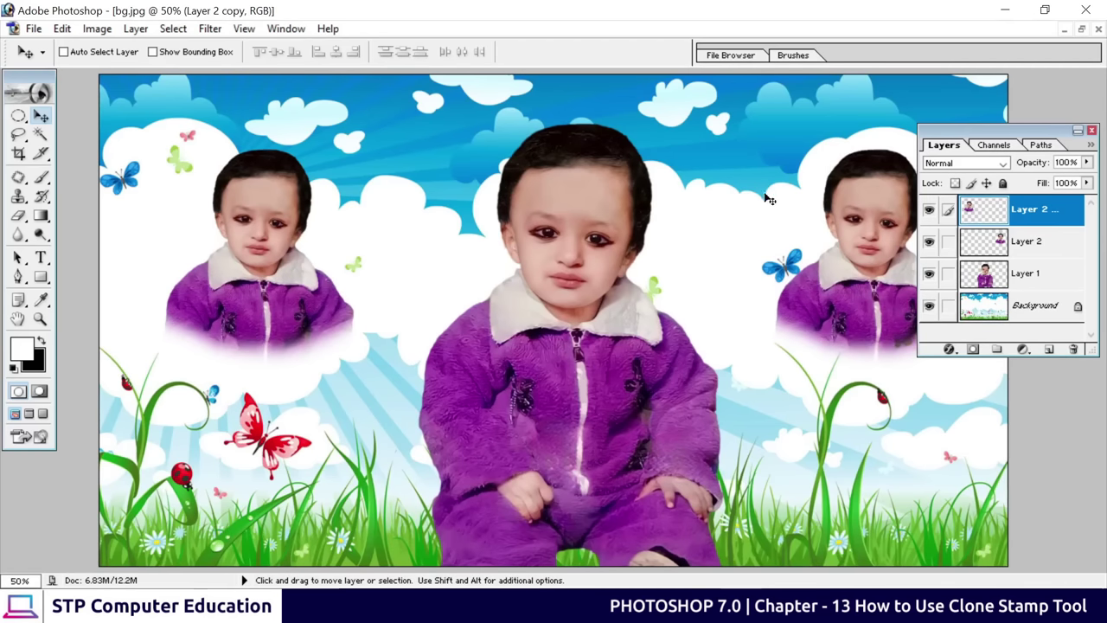
Magic Wand the right clone's purple jacket on Layer 2 and bring up Hue/Saturation
left_click_drag(947, 140, 991, 142)
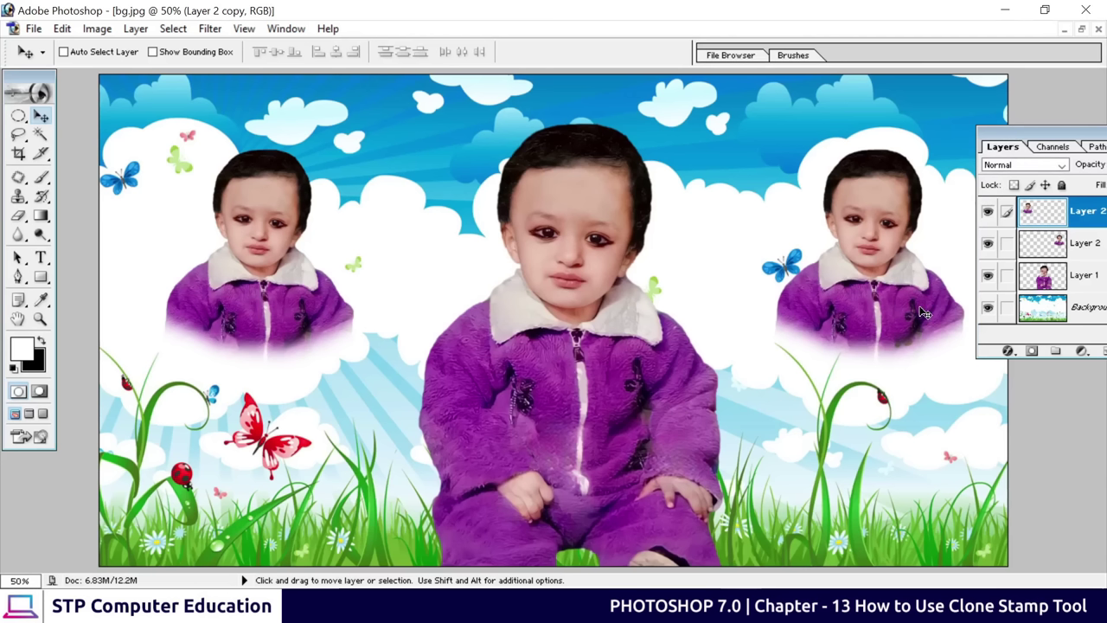
left_click(41, 135)
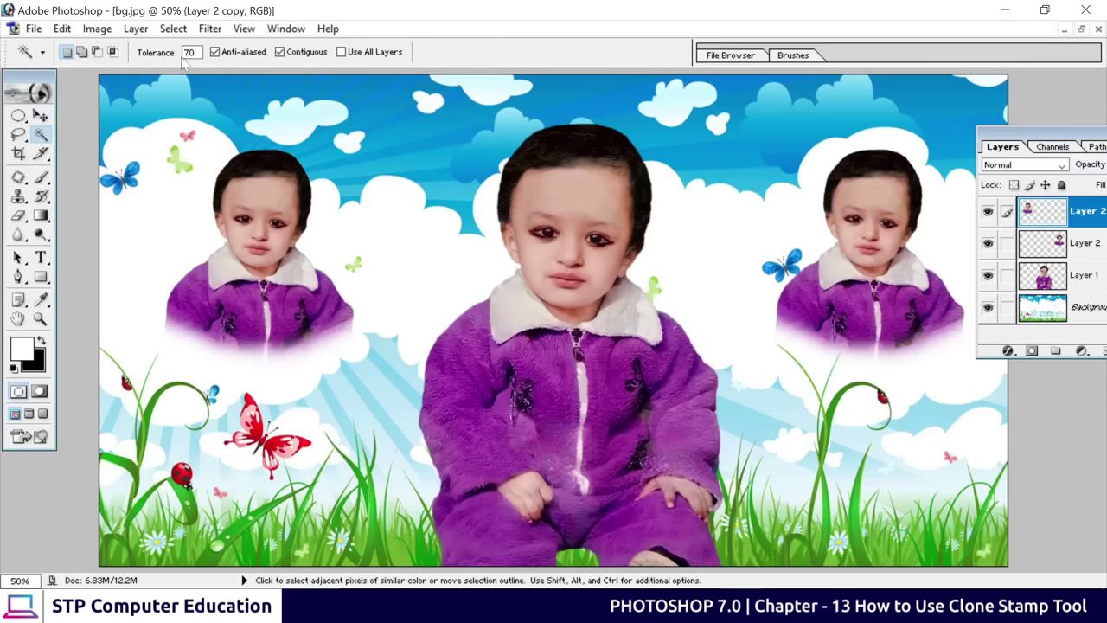
left_click(847, 310)
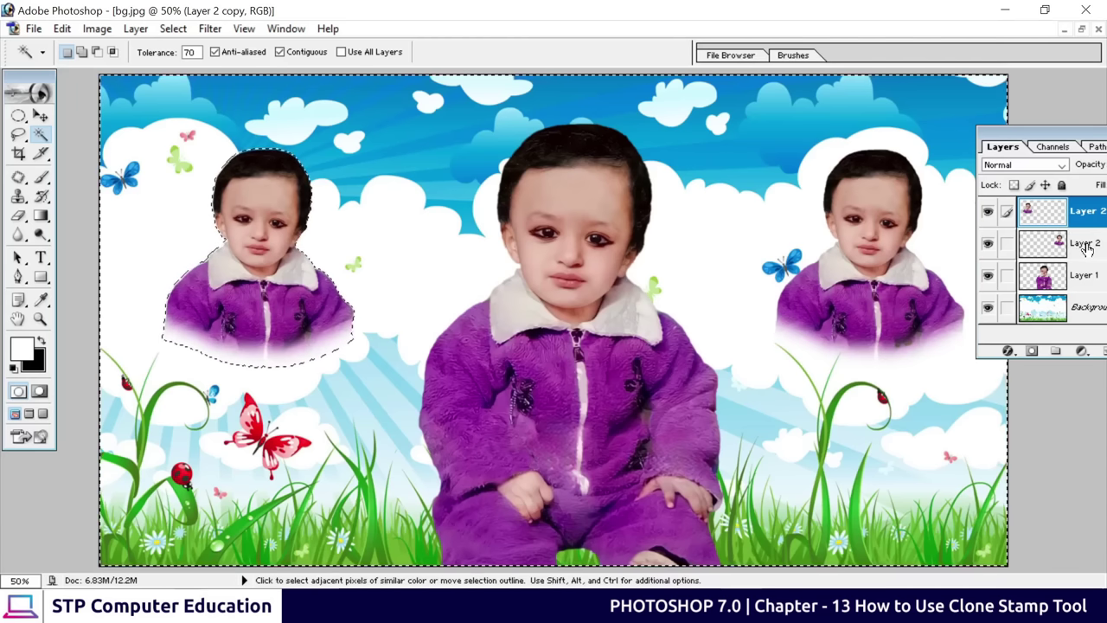
left_click(1081, 249)
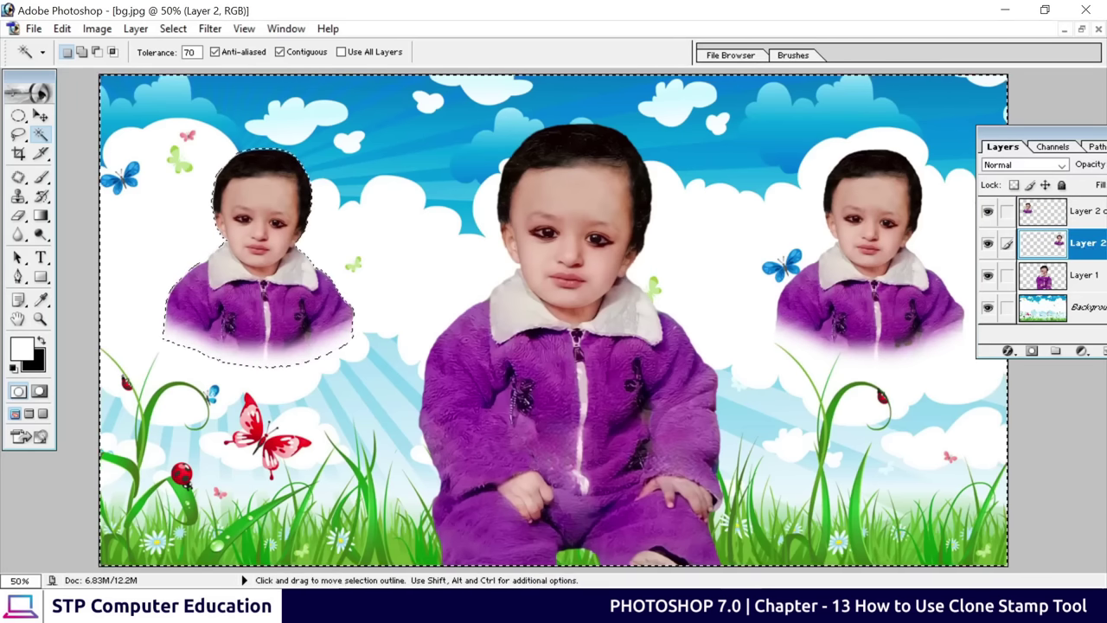
key("ctrl+d")
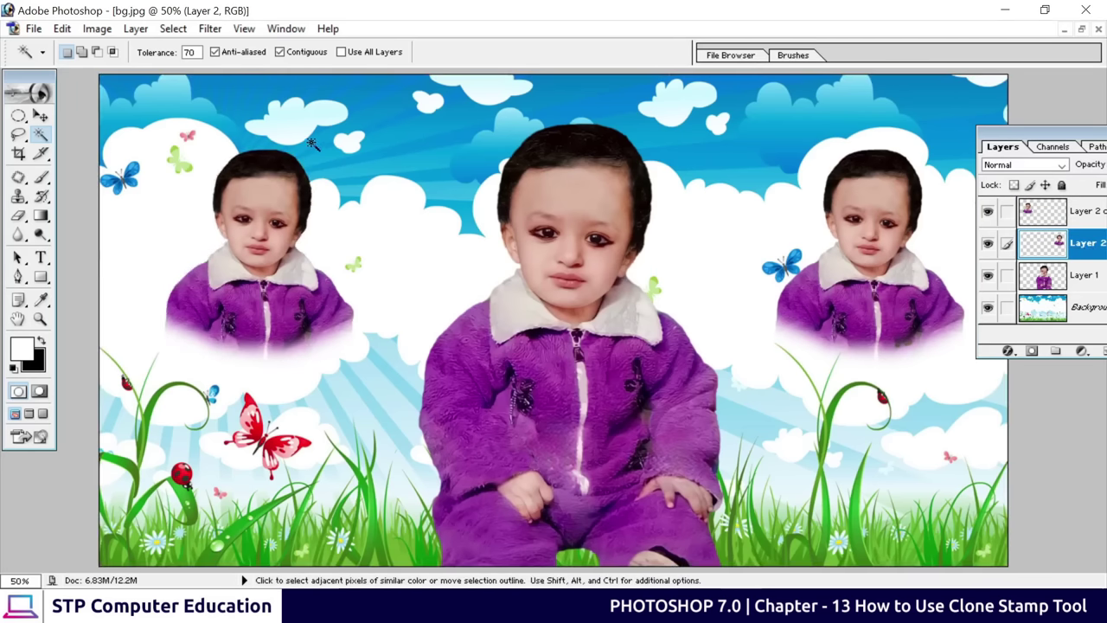
left_click(817, 308)
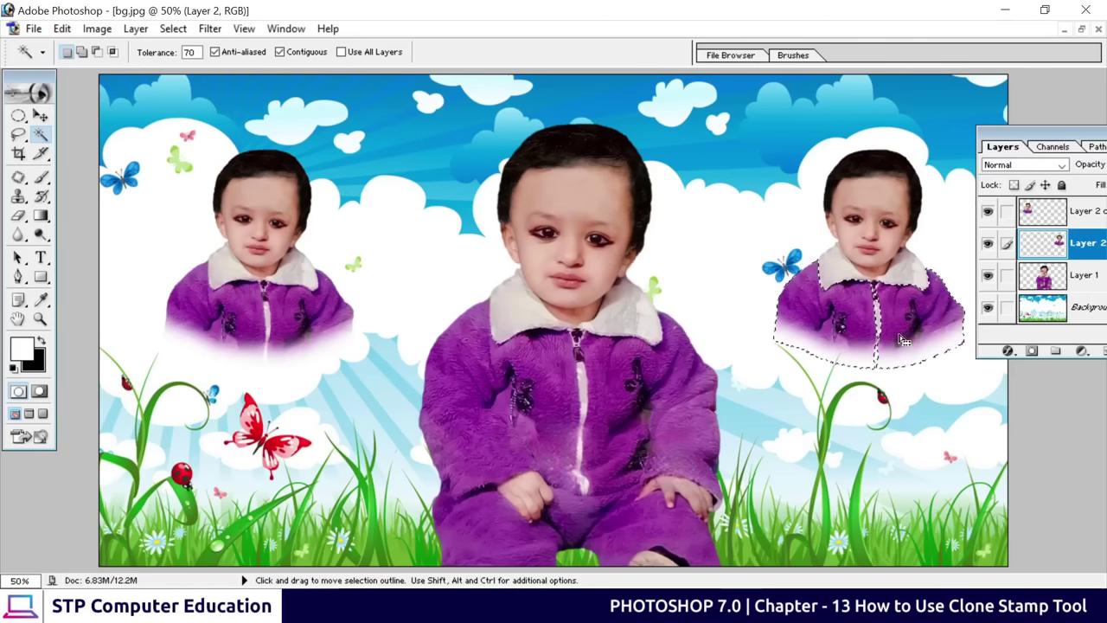
key("ctrl")
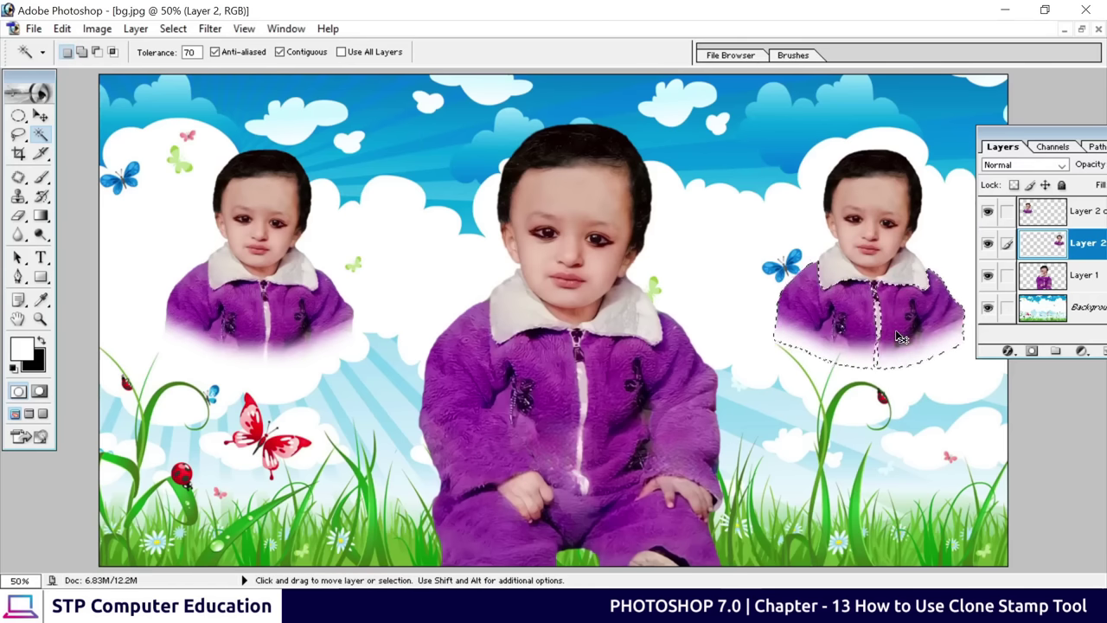
key("ctrl+u")
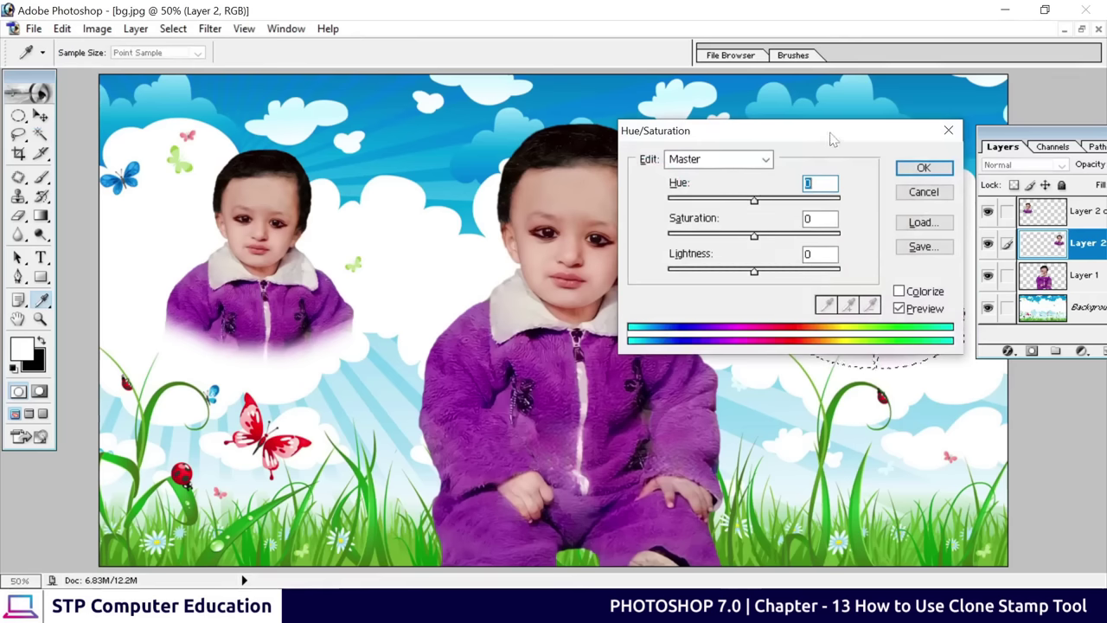
Set Hue -79, Saturation +6, Lightness +1 to turn the right clone's jacket blue
left_click_drag(835, 138, 547, 148)
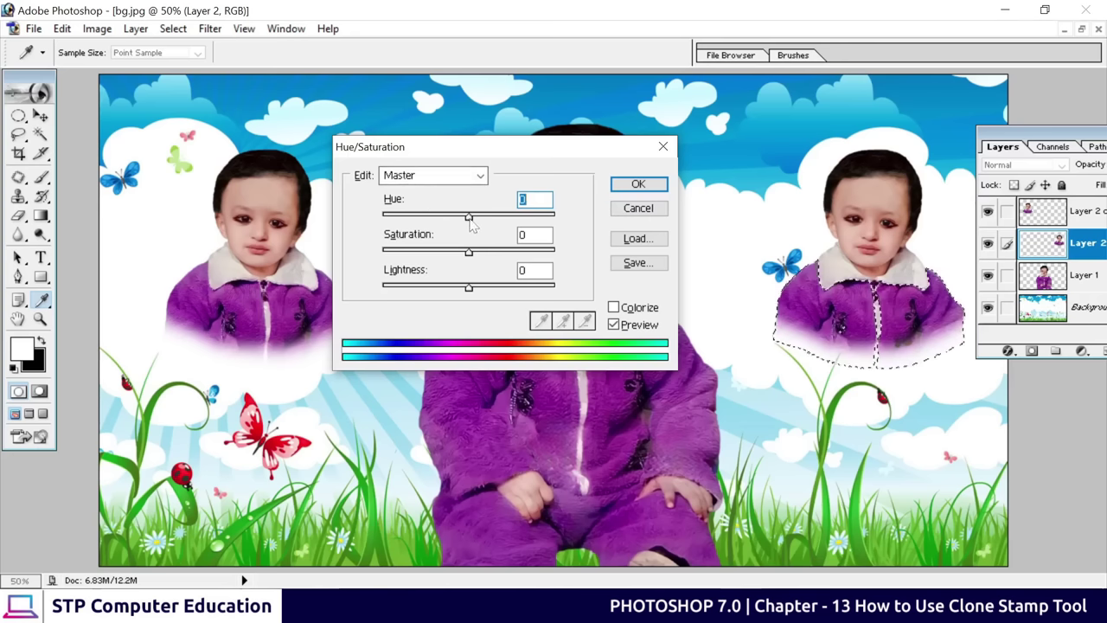
left_click_drag(467, 217, 417, 219)
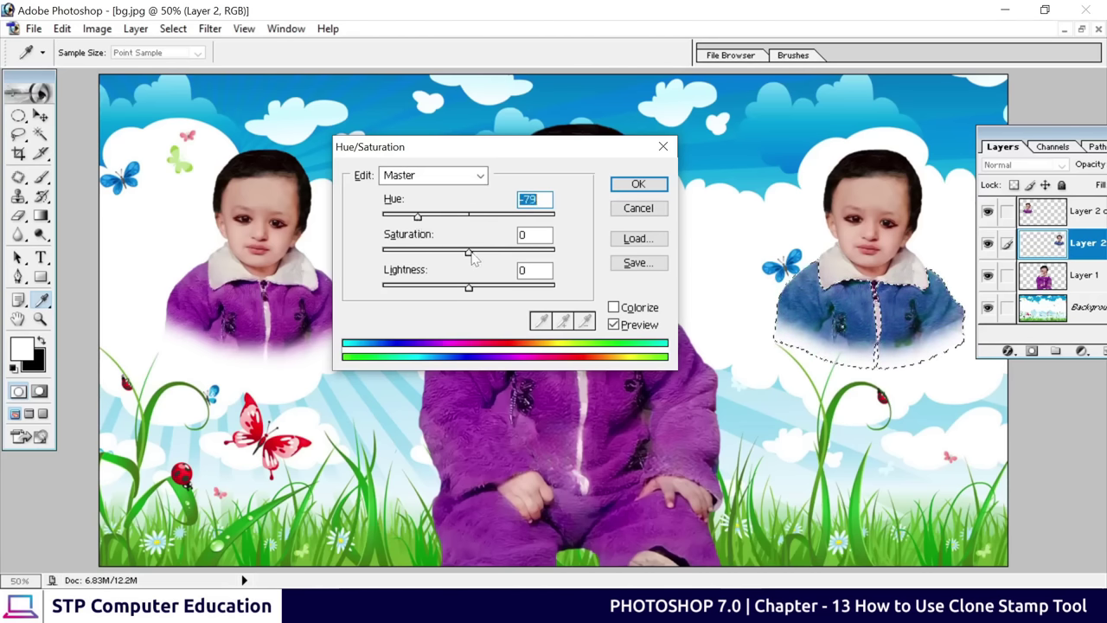
left_click_drag(469, 253, 483, 256)
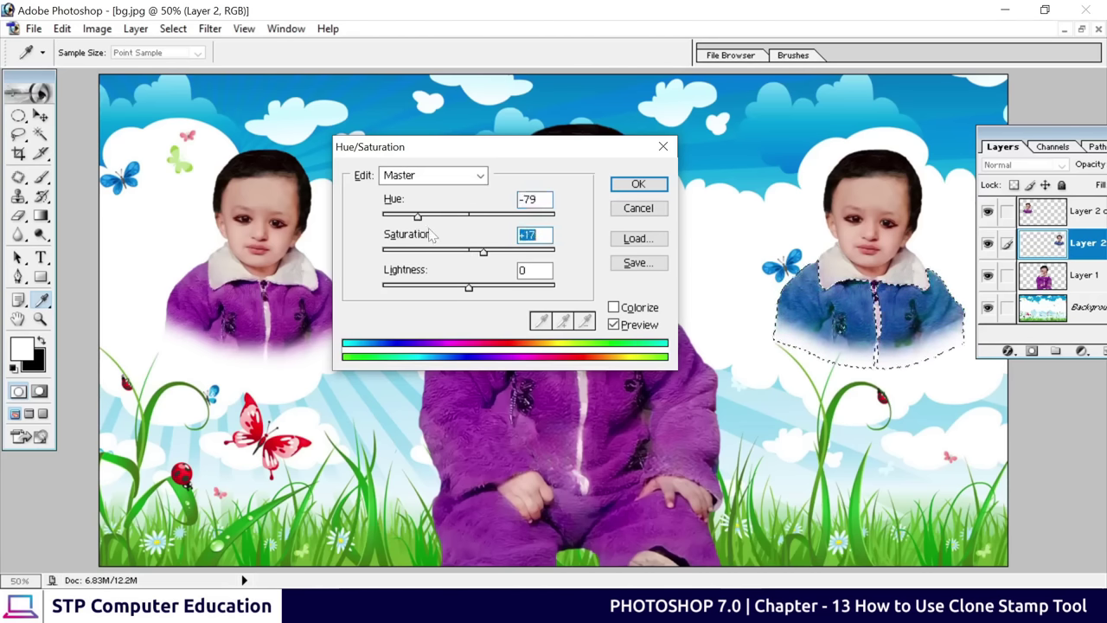
left_click_drag(419, 218, 415, 225)
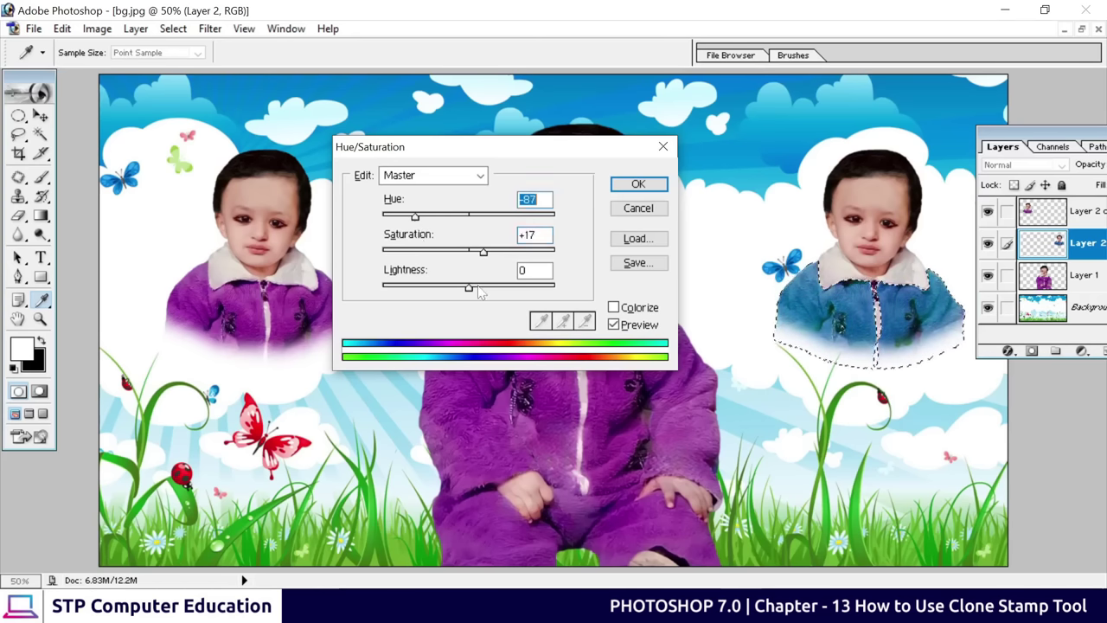
left_click_drag(470, 293, 484, 297)
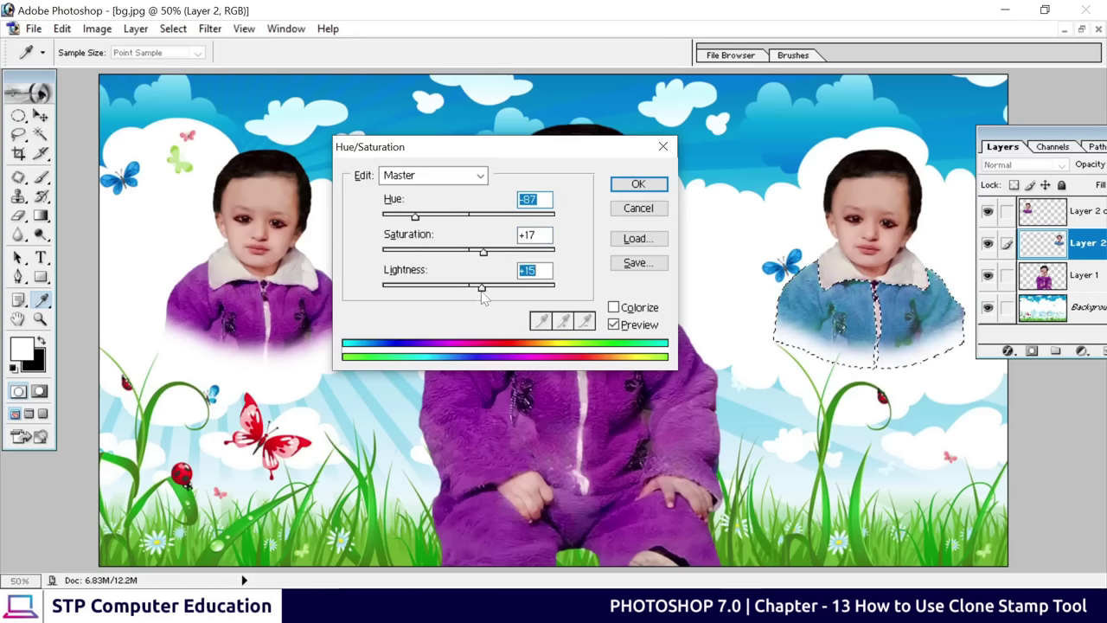
left_click_drag(482, 251, 474, 252)
left_click_drag(415, 217, 418, 218)
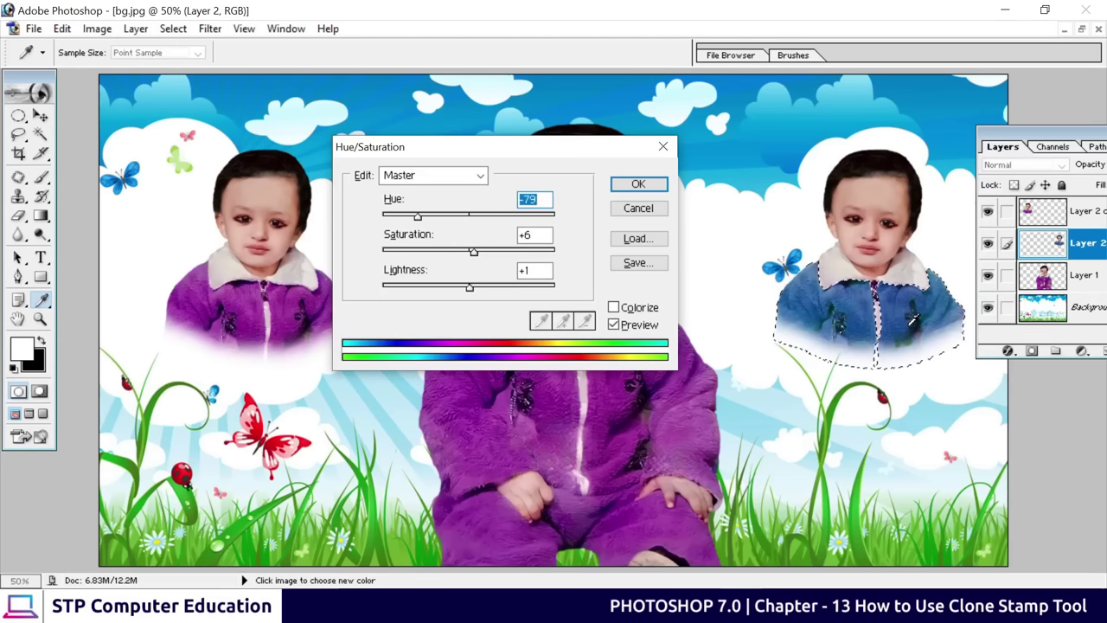
left_click(645, 186)
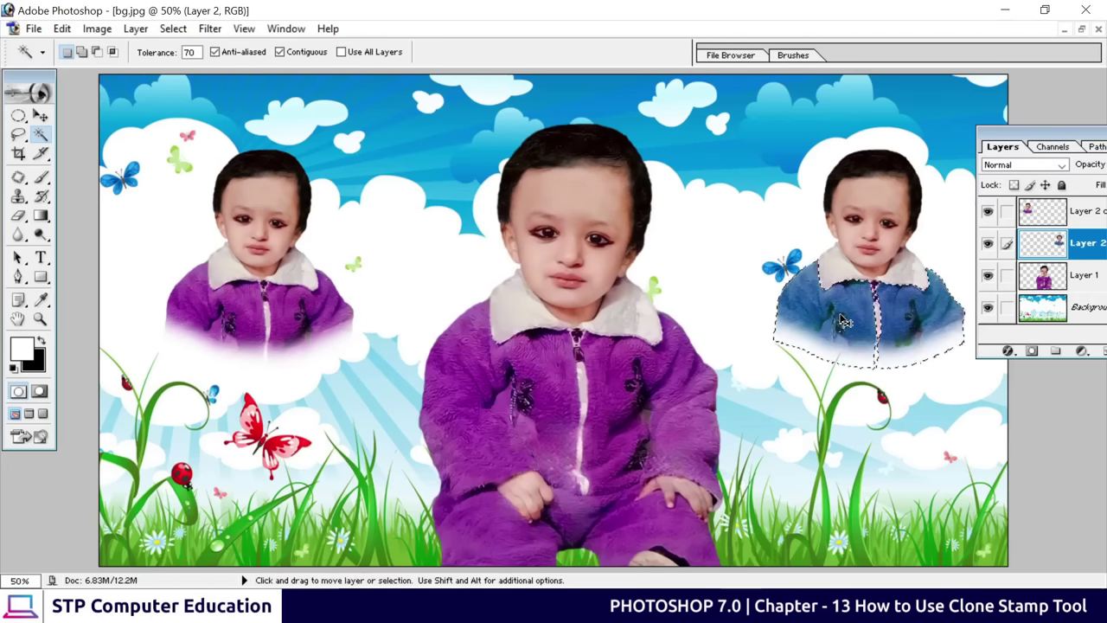
Select the left clone's whole jacket on Layer 2 copy with the Magic Wand
key("ctrl+d")
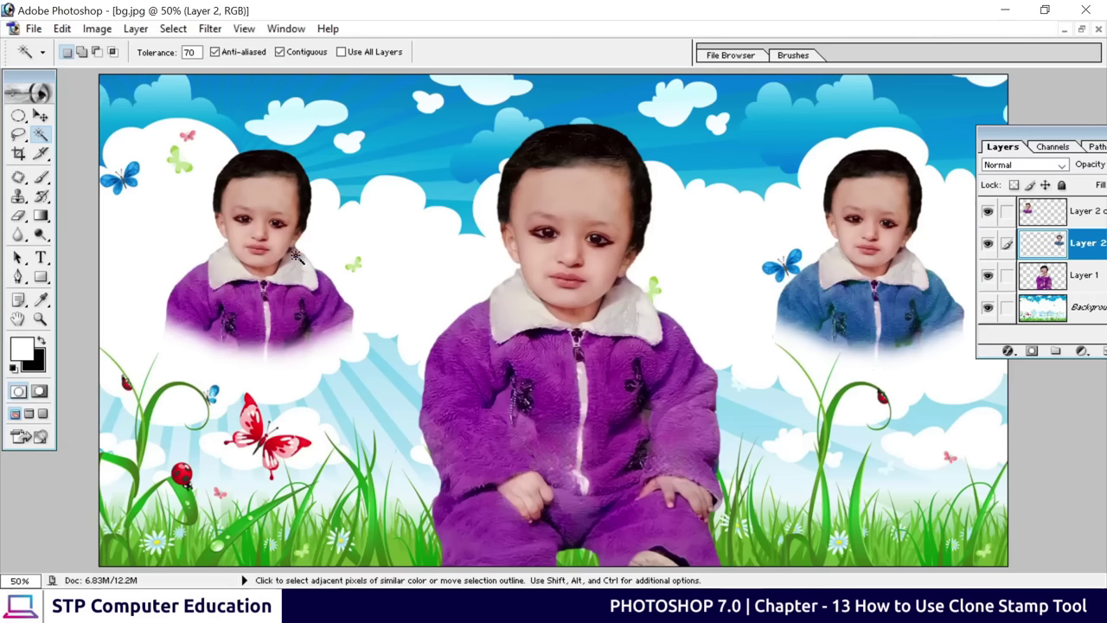
left_click(1092, 213)
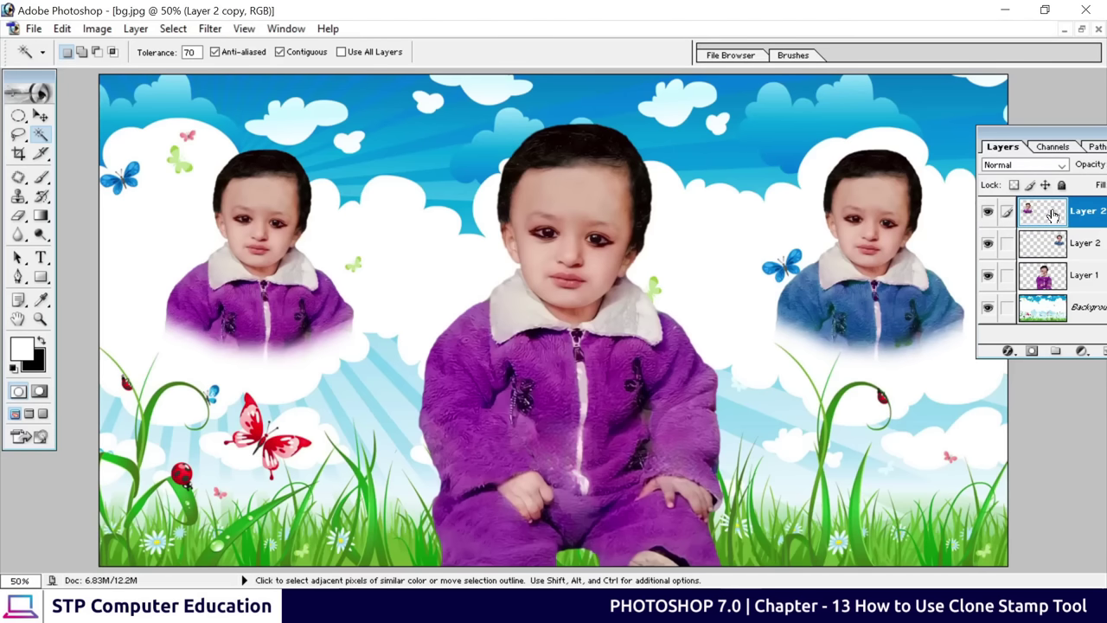
left_click(200, 305)
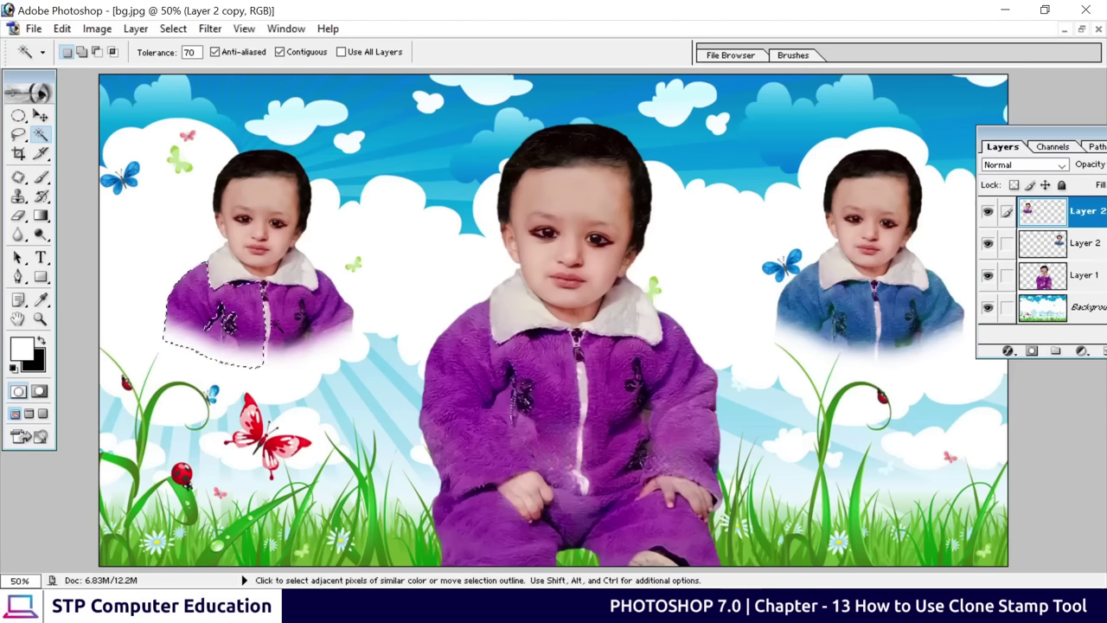
left_click(220, 318, "shift")
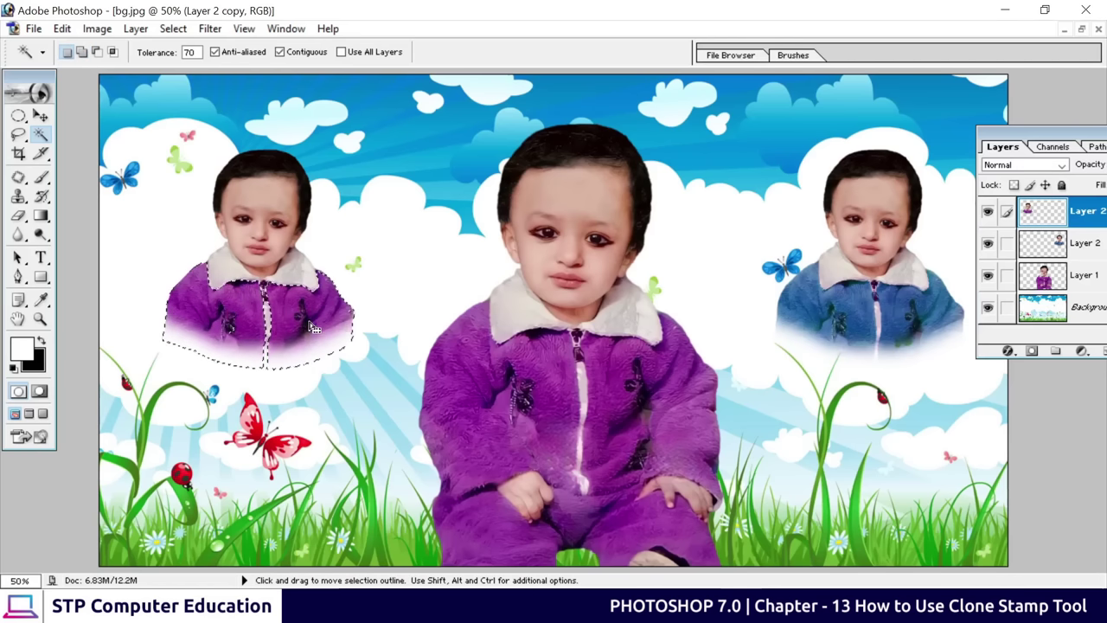
Apply Hue +60, Saturation +18, Lightness +8 to make the jacket red, then deselect
key("ctrl+u")
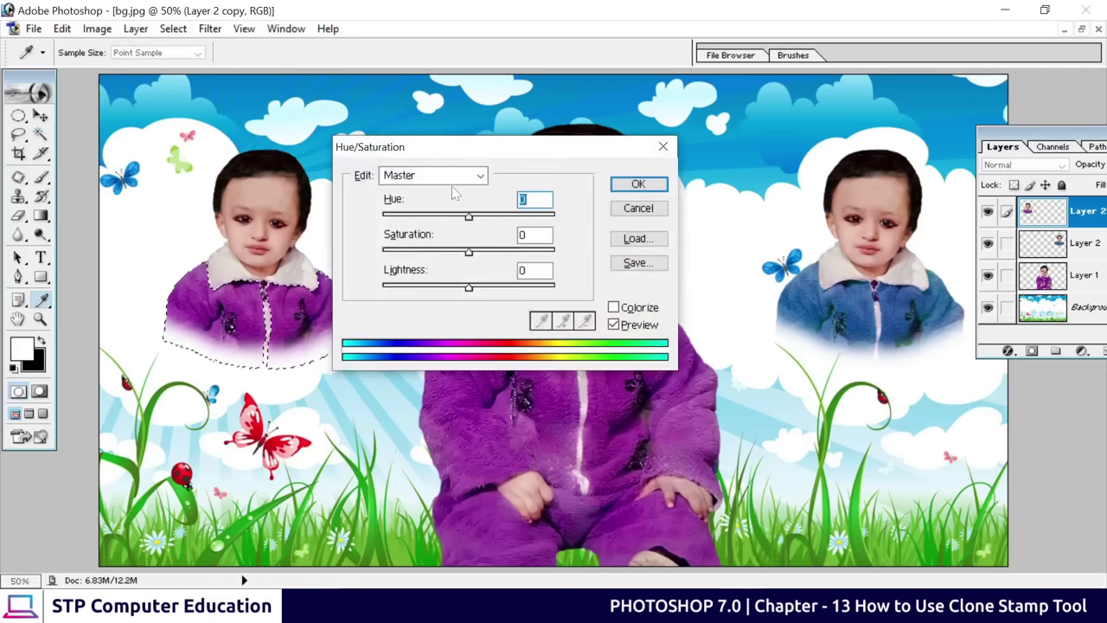
left_click_drag(474, 141, 726, 134)
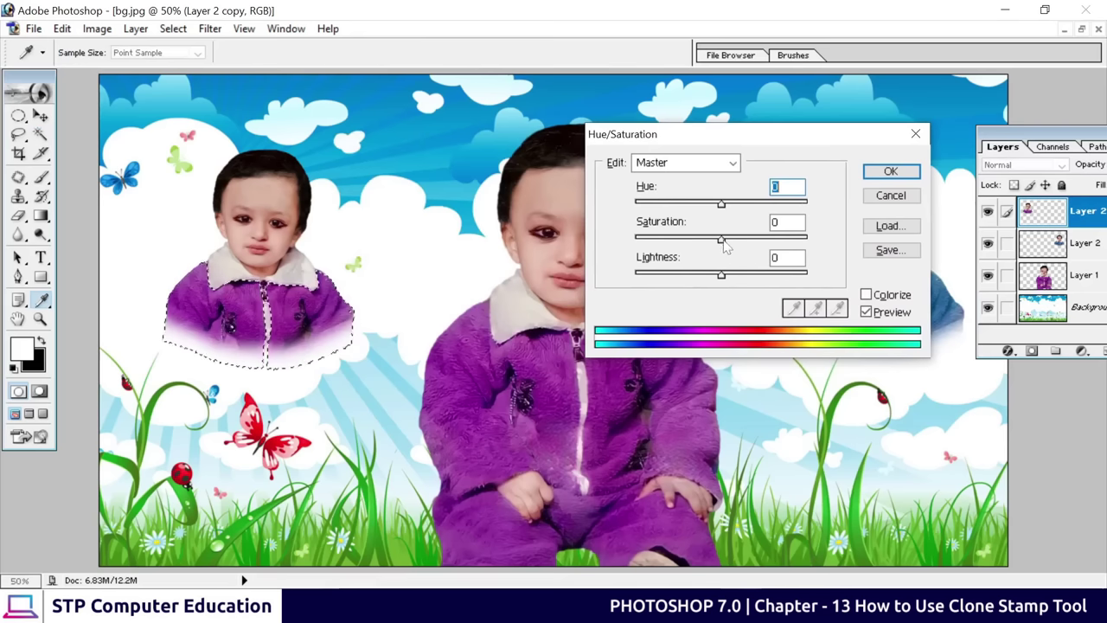
left_click_drag(721, 204, 764, 204)
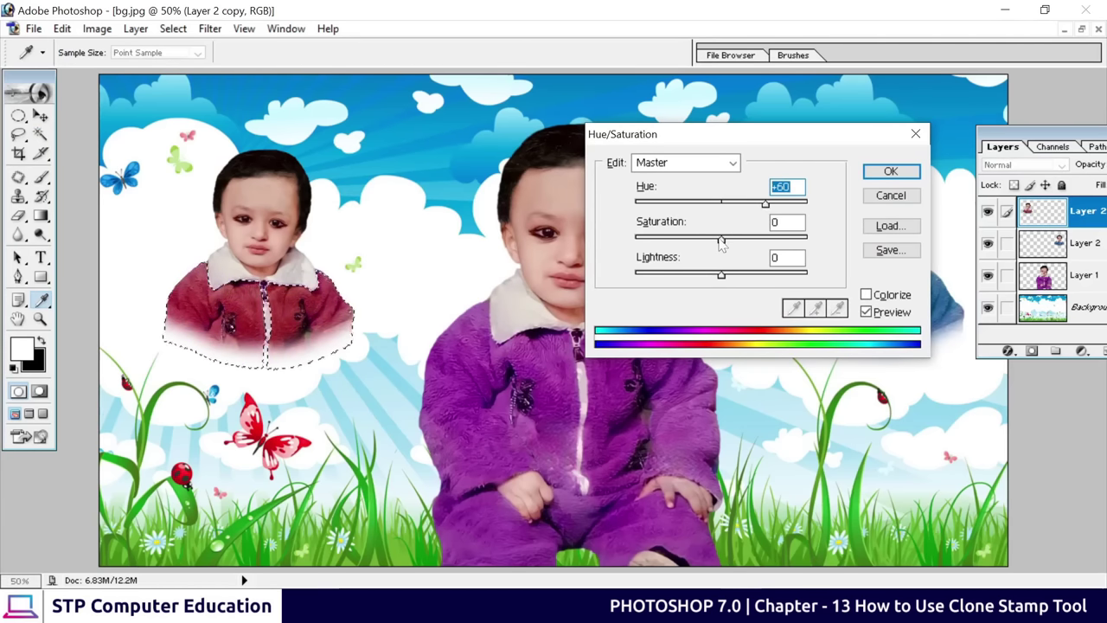
left_click_drag(722, 242, 723, 276)
left_click_drag(723, 275, 728, 278)
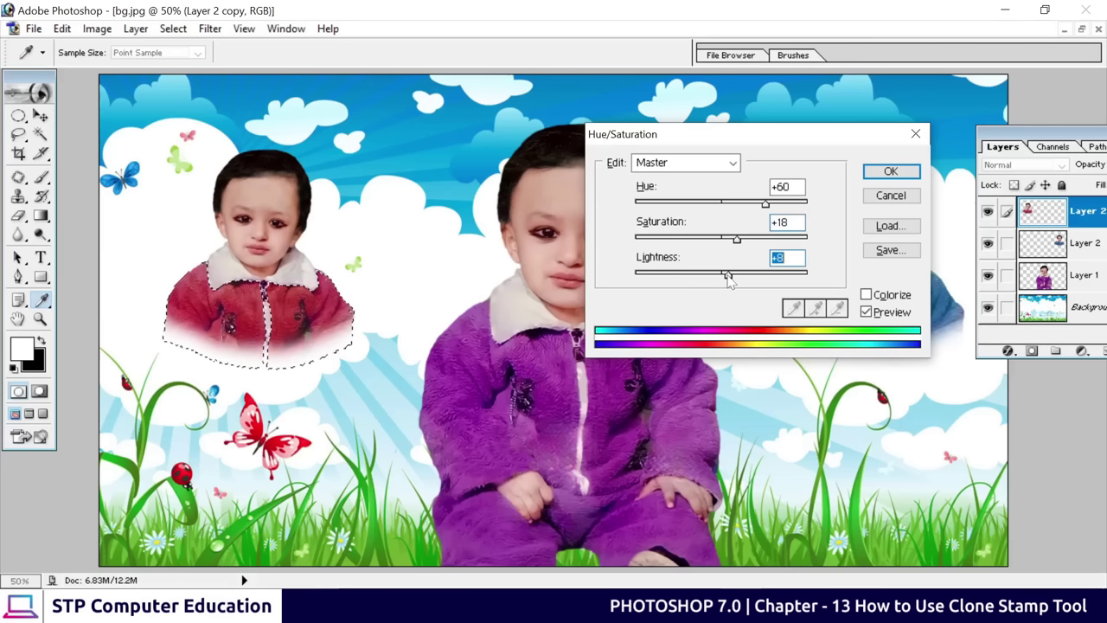
left_click(891, 172)
key("w")
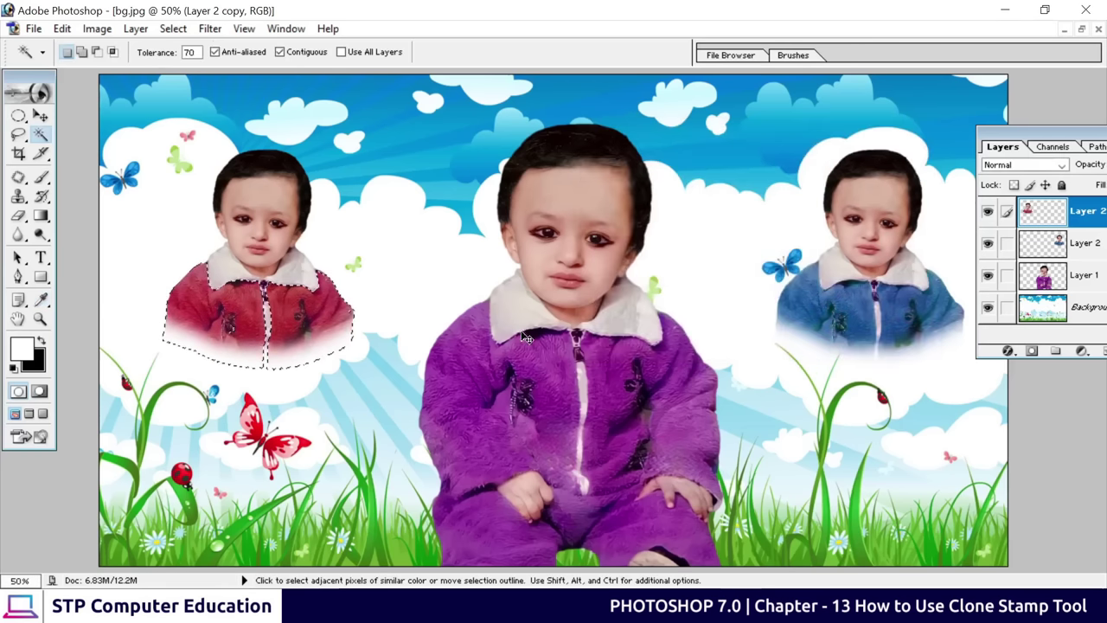
key("ctrl+d")
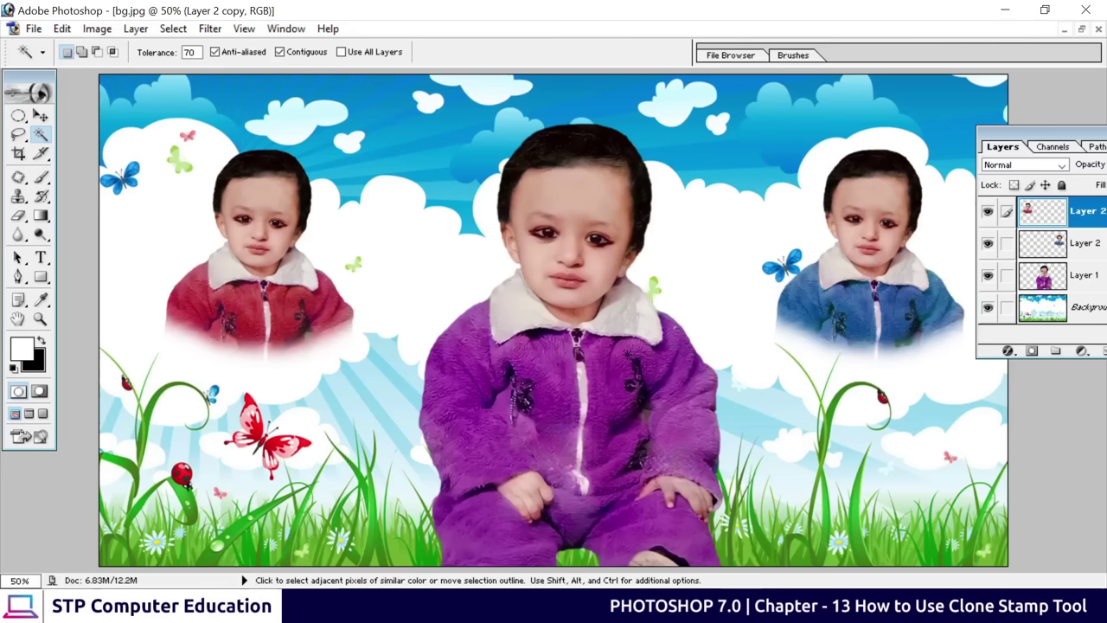
key("ctrl+plus")
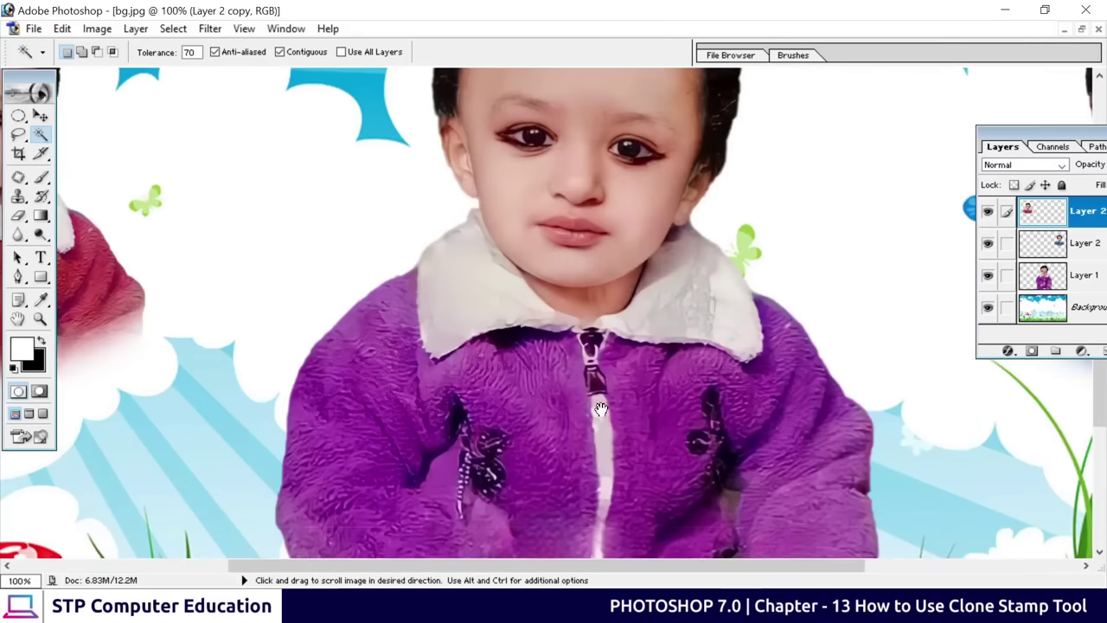
left_click_drag(590, 385, 601, 212)
scroll(601, 212, "down", 2)
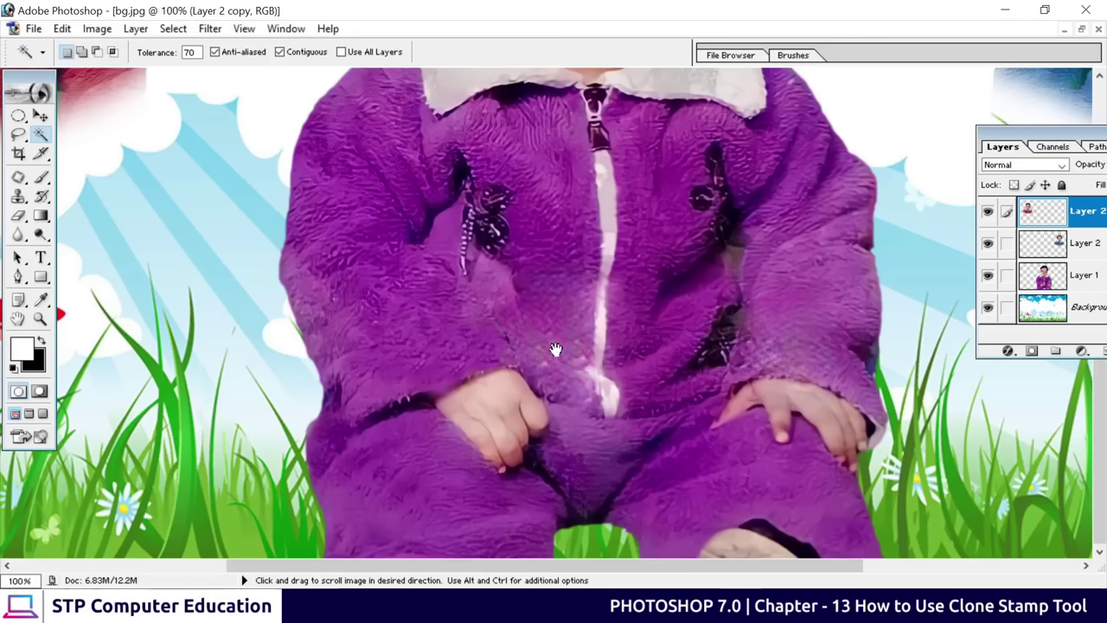
Clone nearby fur texture over the centre boy's jacket left of the zipper with an 80 px Clone Stamp on Layer 1
left_click(17, 199)
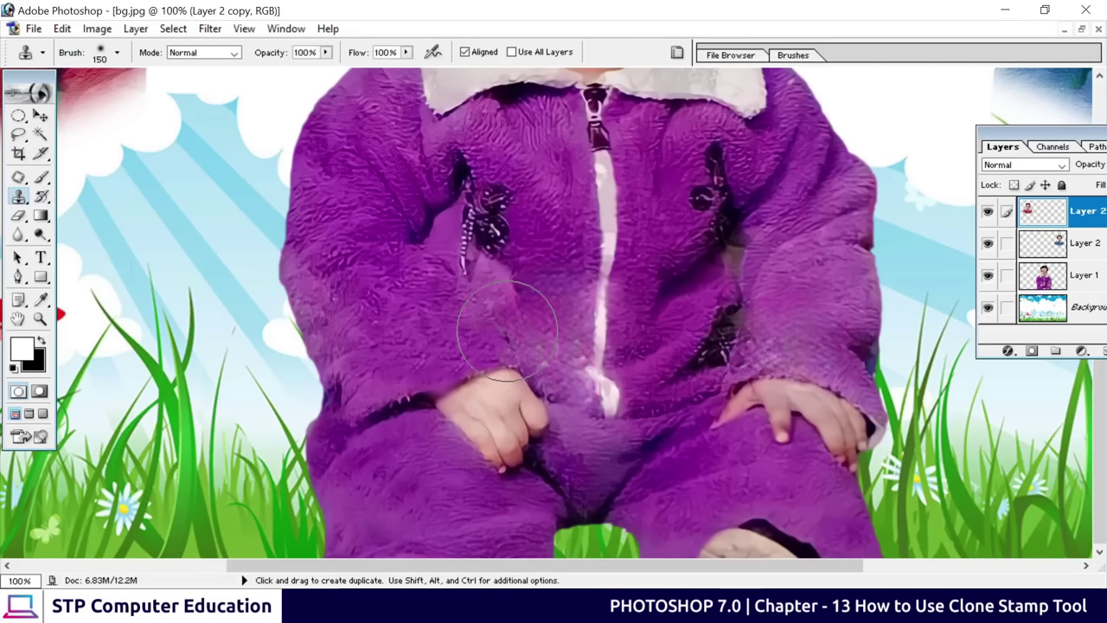
key("bracketleft")
key("bracketleft")
key("bracketleft")
key("bracketleft")
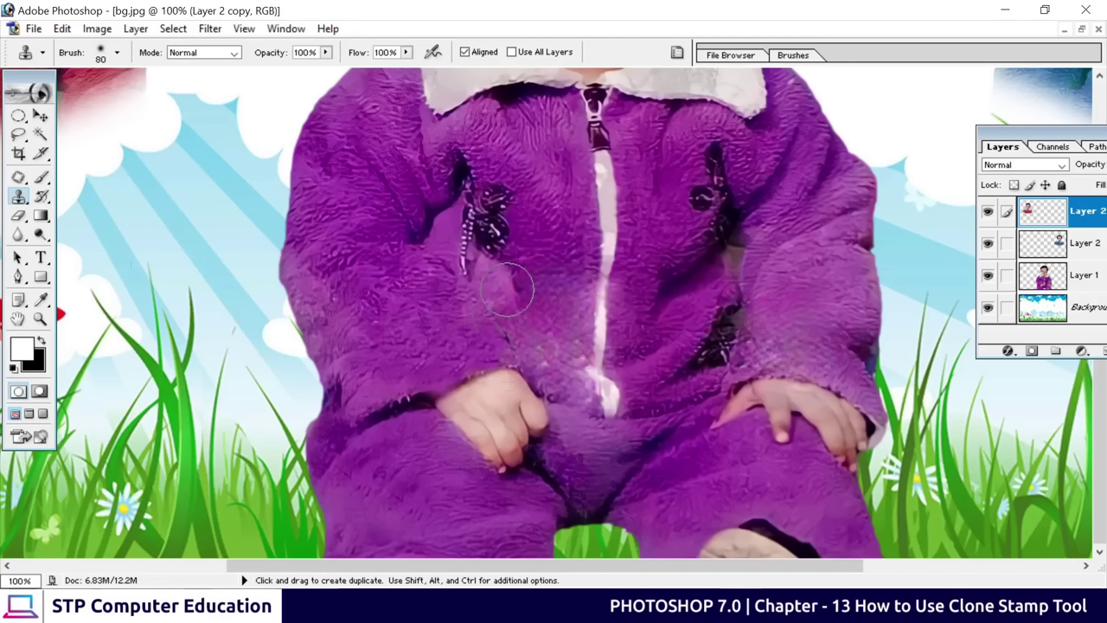
left_click(1056, 278)
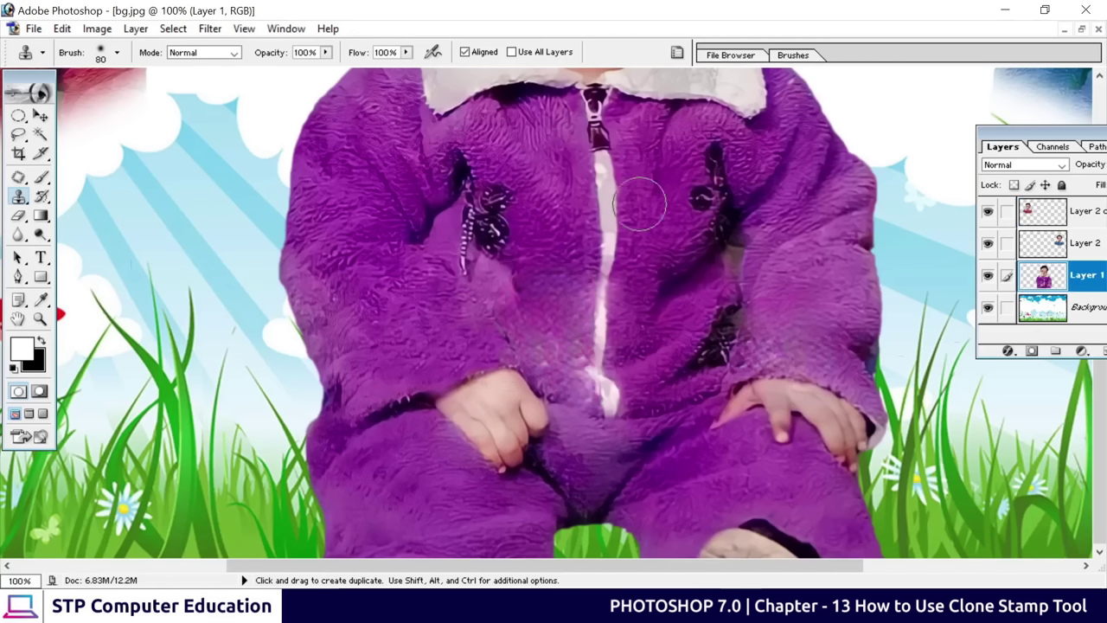
mouse_move(566, 303)
left_mouse_down()
mouse_move(554, 335)
mouse_move(562, 329)
mouse_move(499, 311)
mouse_move(551, 313)
mouse_move(403, 301)
mouse_move(376, 318)
mouse_move(400, 330)
left_mouse_up()
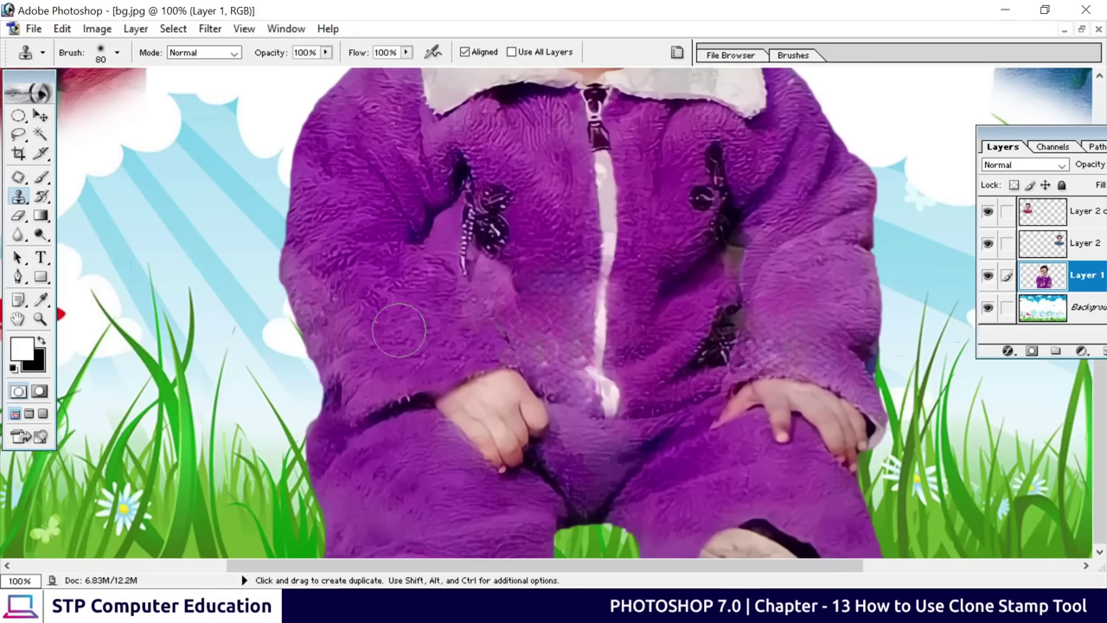
key("alt")
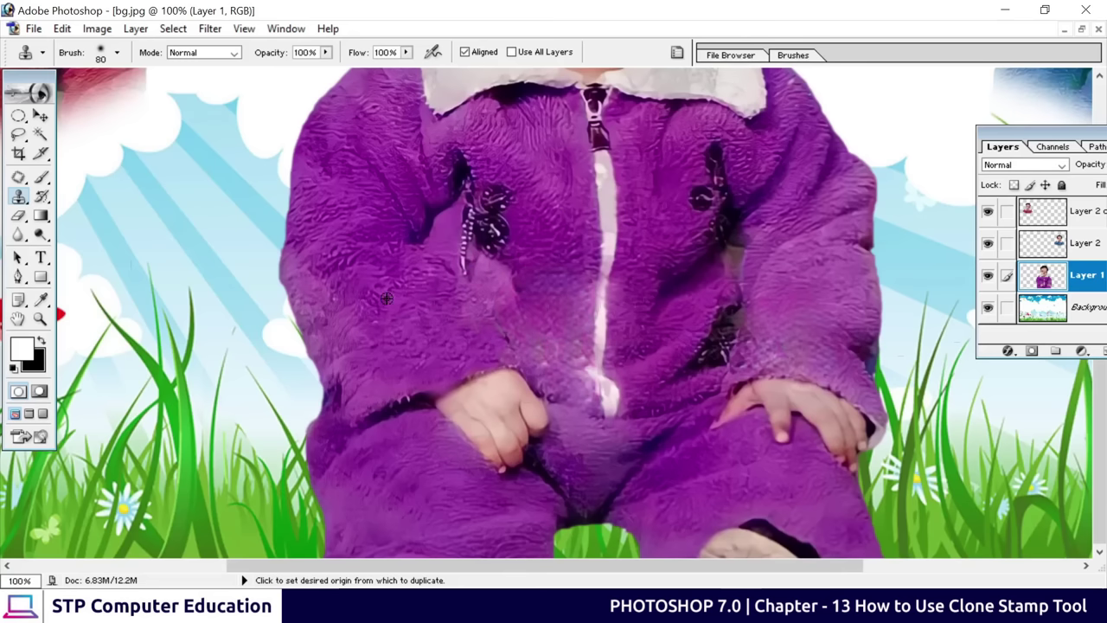
left_click(387, 299, "alt")
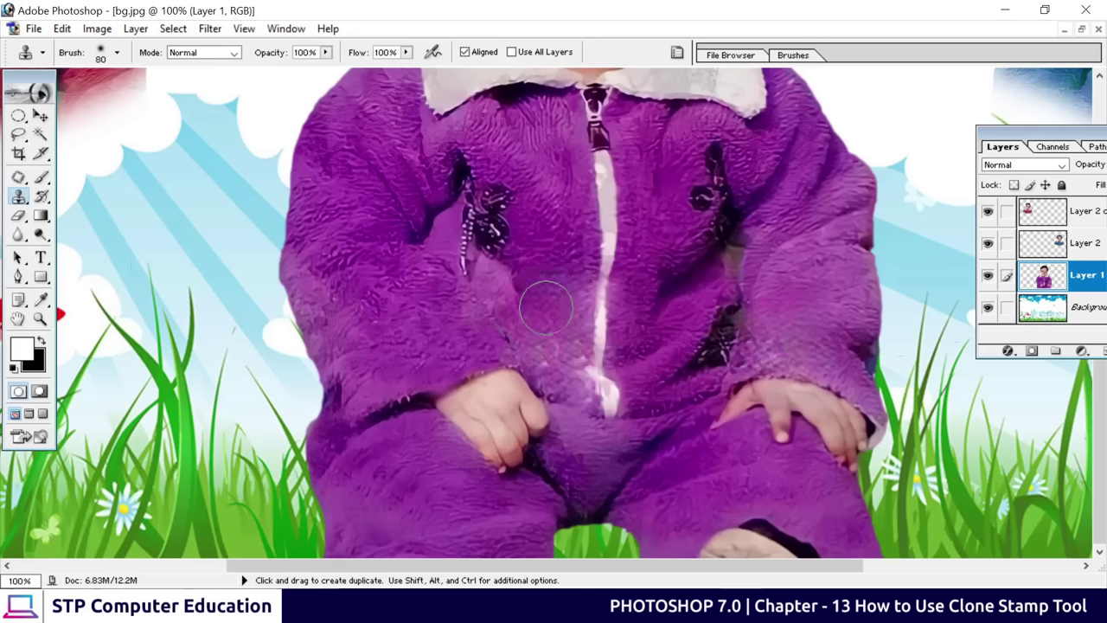
mouse_move(546, 307)
left_mouse_down()
mouse_move(562, 384)
mouse_move(556, 277)
mouse_move(539, 298)
mouse_move(567, 291)
mouse_move(539, 339)
mouse_move(521, 327)
mouse_move(529, 301)
mouse_move(592, 488)
mouse_move(581, 392)
mouse_move(576, 410)
mouse_move(647, 532)
mouse_move(618, 478)
mouse_move(601, 476)
mouse_move(575, 283)
mouse_move(568, 376)
left_mouse_up()
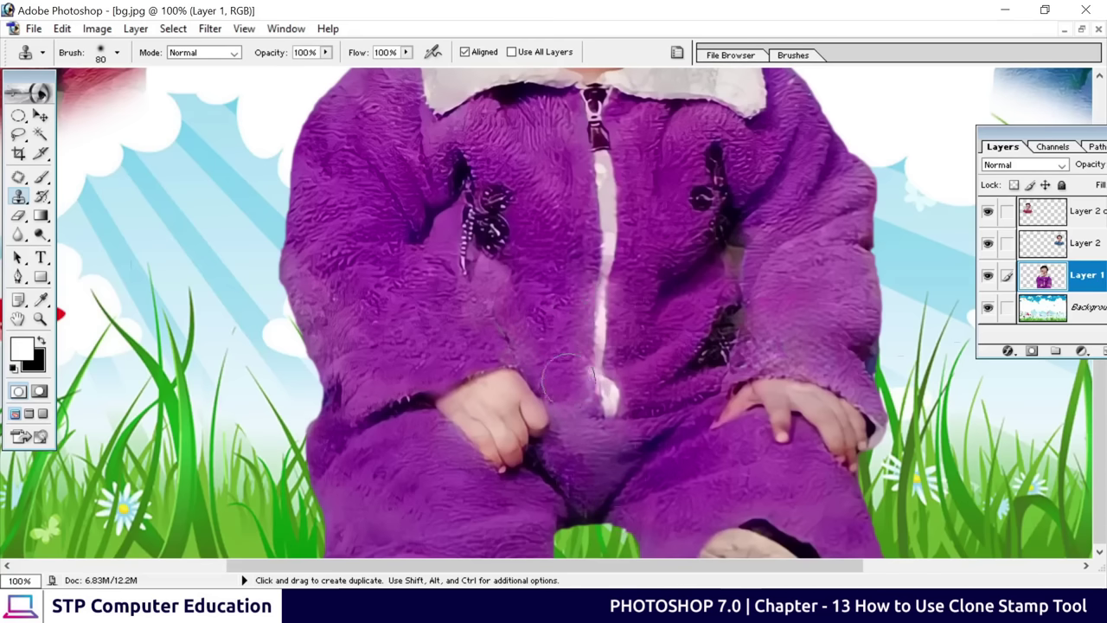
key("space")
mouse_move(684, 114)
left_mouse_down()
mouse_move(620, 319)
mouse_move(588, 351)
left_mouse_up()
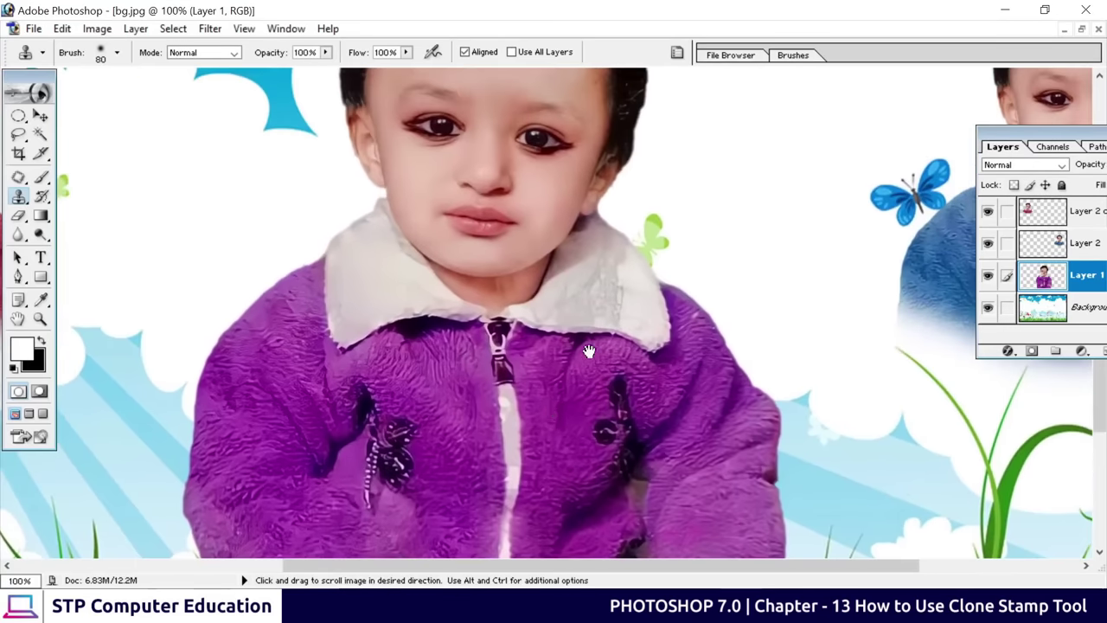
Clone clean collar texture over the creases on the centre boy's white collar with a 40 px brush
mouse_move(609, 287)
left_mouse_down()
mouse_move(599, 319)
mouse_move(598, 290)
mouse_move(597, 307)
mouse_move(618, 296)
mouse_move(605, 351)
mouse_move(613, 416)
mouse_move(594, 320)
left_mouse_up()
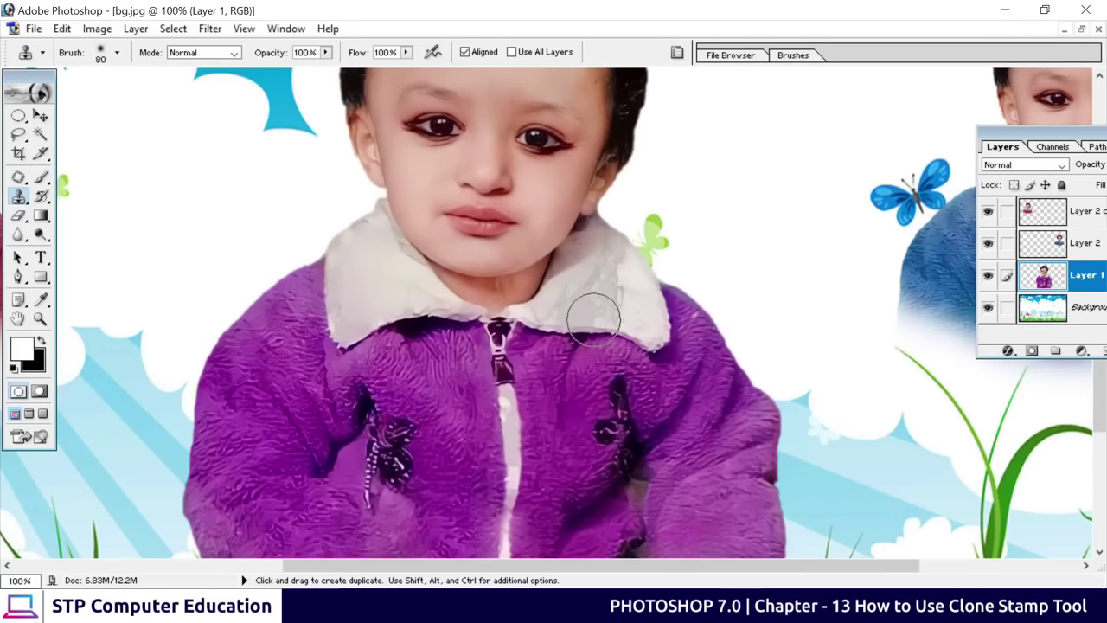
key("ctrl+plus")
key("ctrl+plus")
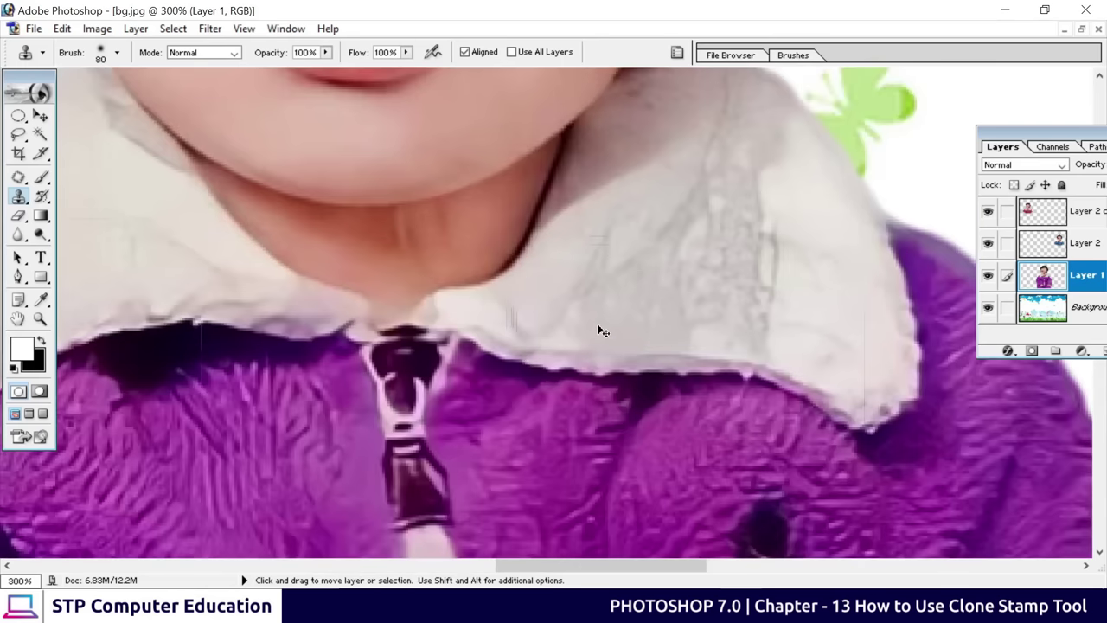
key("ctrl+minus")
mouse_move(638, 307)
left_mouse_down()
mouse_move(548, 360)
mouse_move(653, 359)
mouse_move(645, 350)
left_mouse_up()
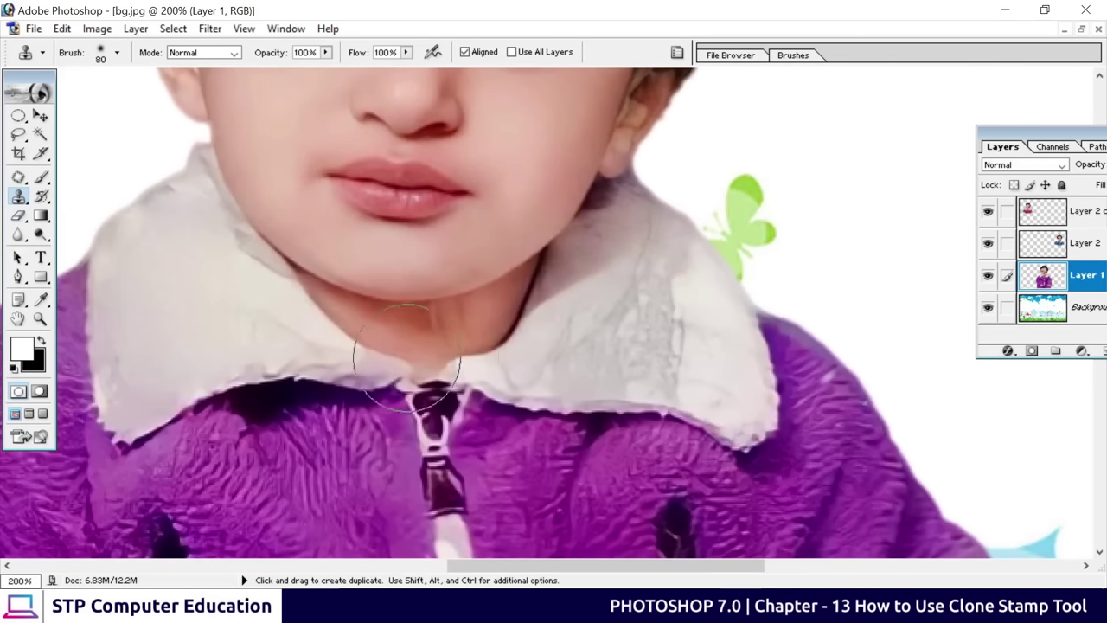
left_click(186, 306, "alt")
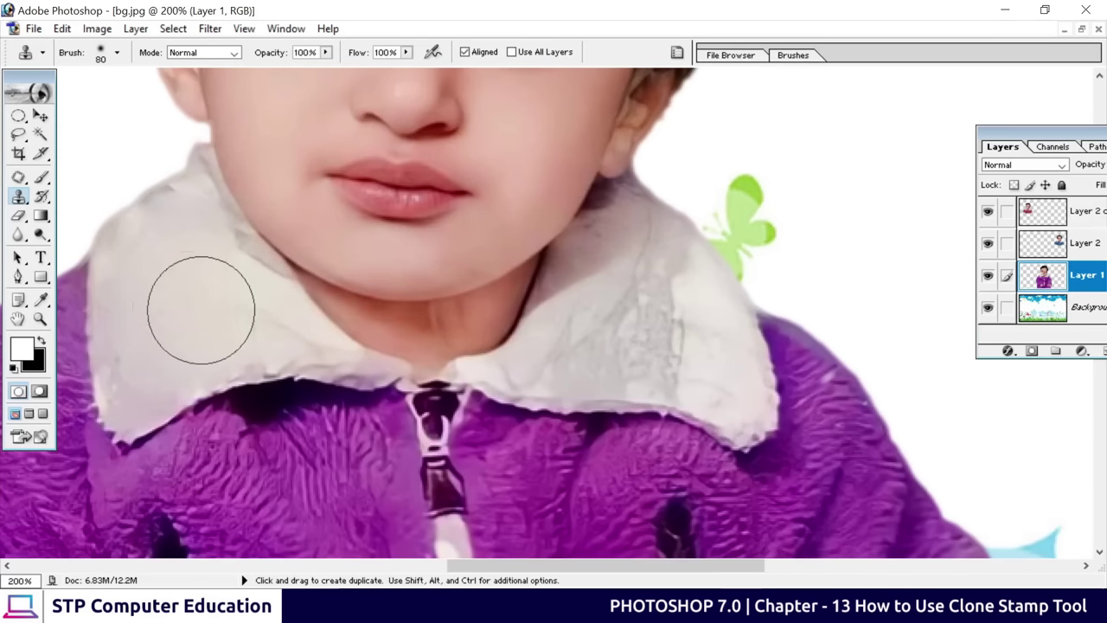
key("bracketleft")
key("bracketleft")
key("bracketleft")
key("bracketleft")
mouse_move(653, 298)
left_mouse_down()
mouse_move(644, 326)
mouse_move(679, 330)
mouse_move(650, 324)
left_mouse_up()
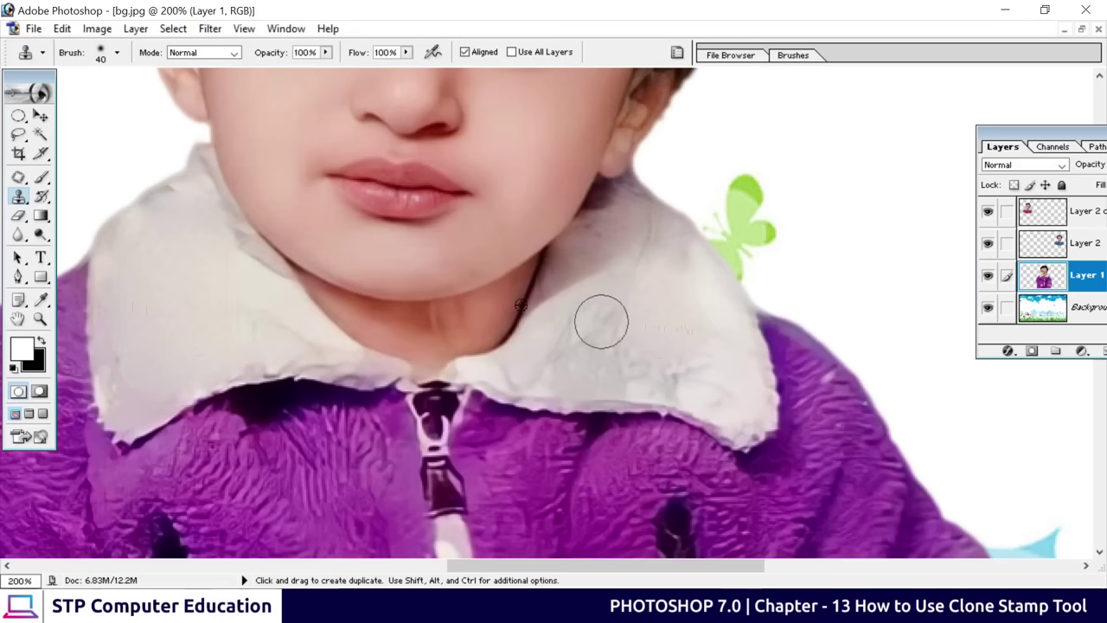
left_click(176, 265, "alt")
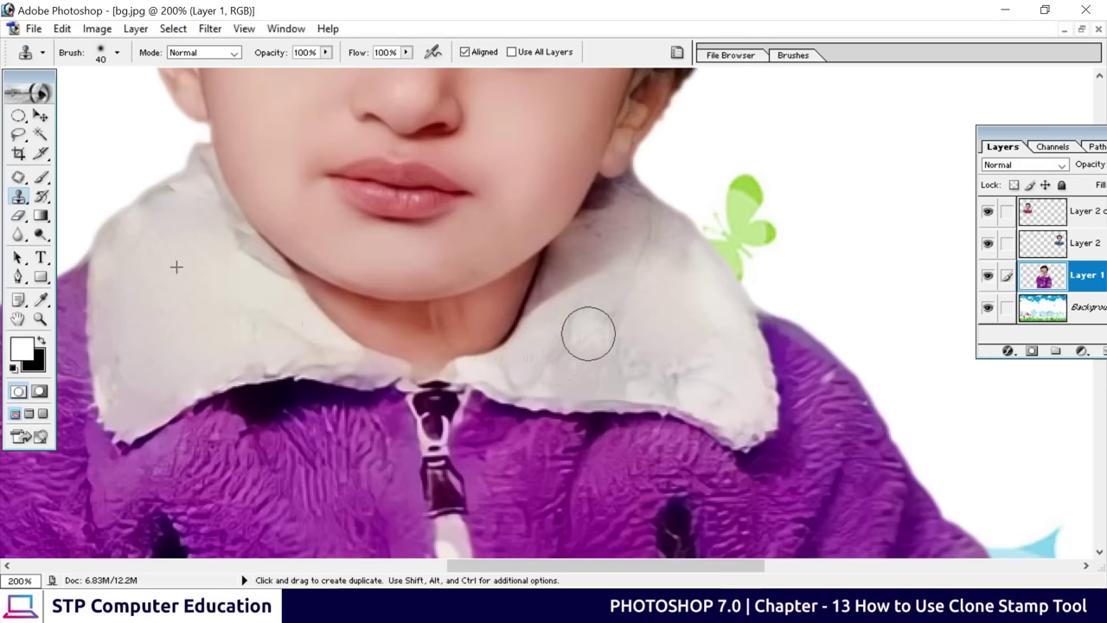
mouse_move(585, 329)
left_mouse_down()
mouse_move(617, 336)
mouse_move(596, 366)
mouse_move(652, 354)
mouse_move(684, 382)
mouse_move(626, 369)
left_mouse_up()
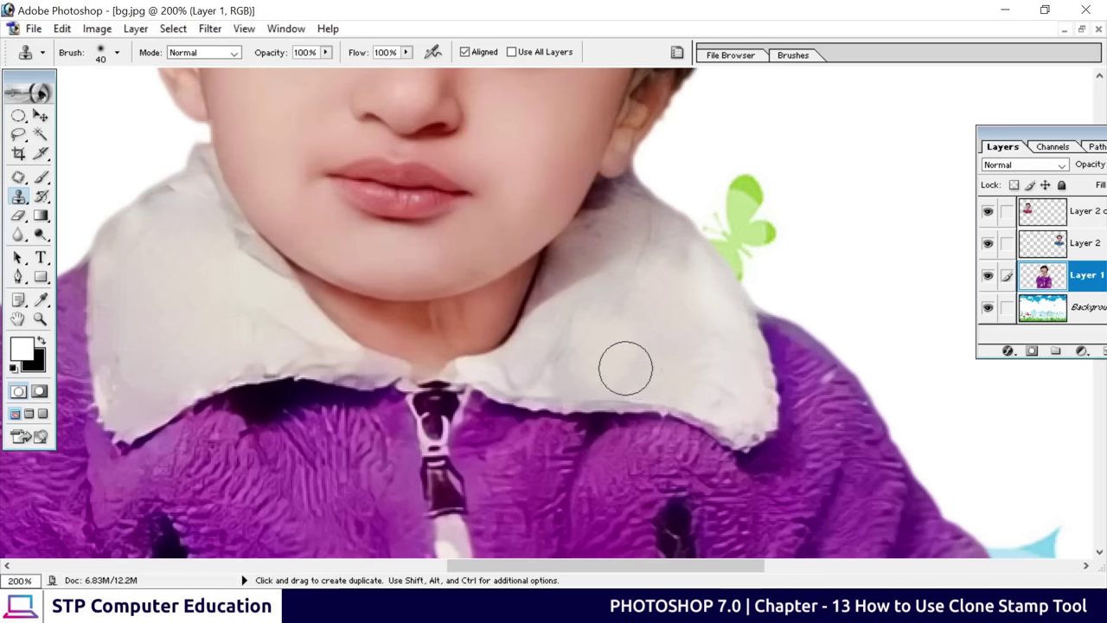
left_click(591, 354, "alt")
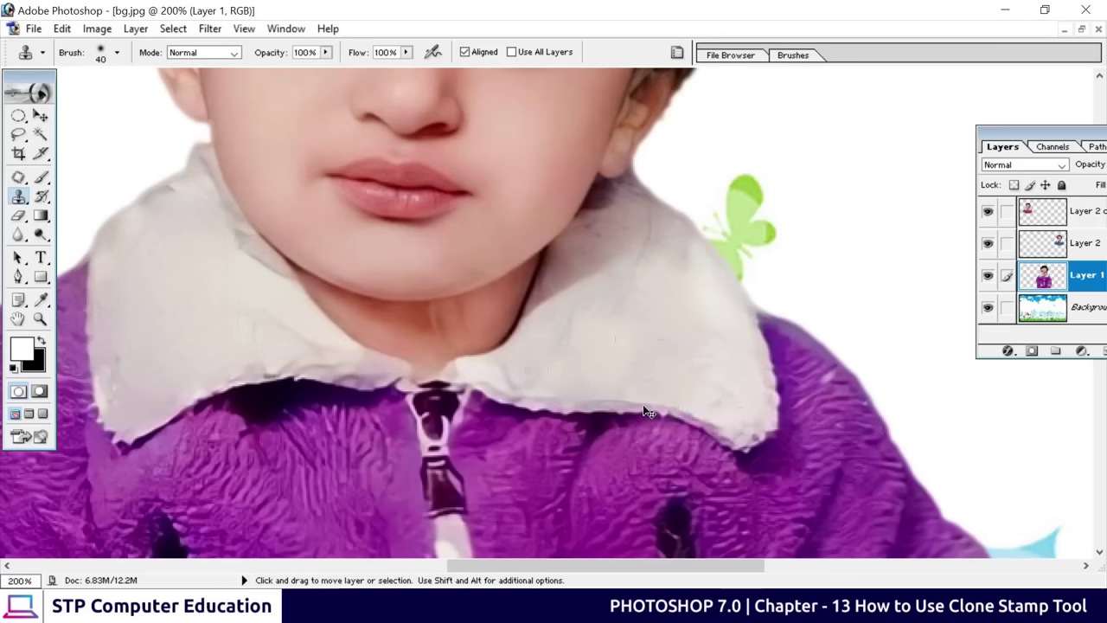
key("ctrl+minus")
key("ctrl+minus")
key("ctrl+minus")
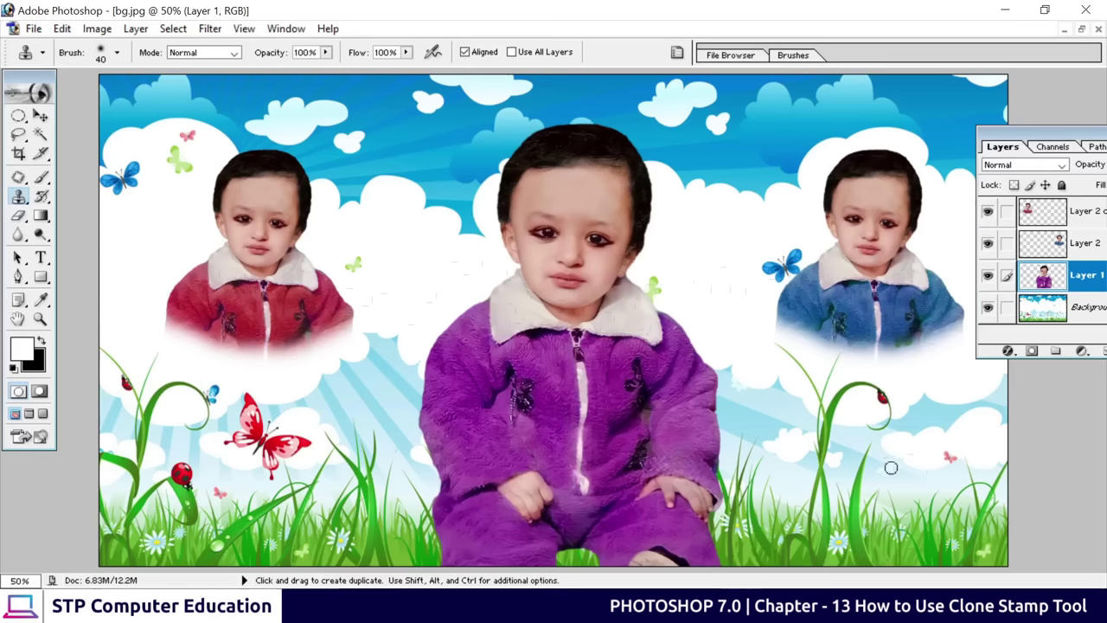
Shift the centre child about 45 px left and drag the cartoon artwork from cartoon.png into bg.jpg
left_click(40, 115)
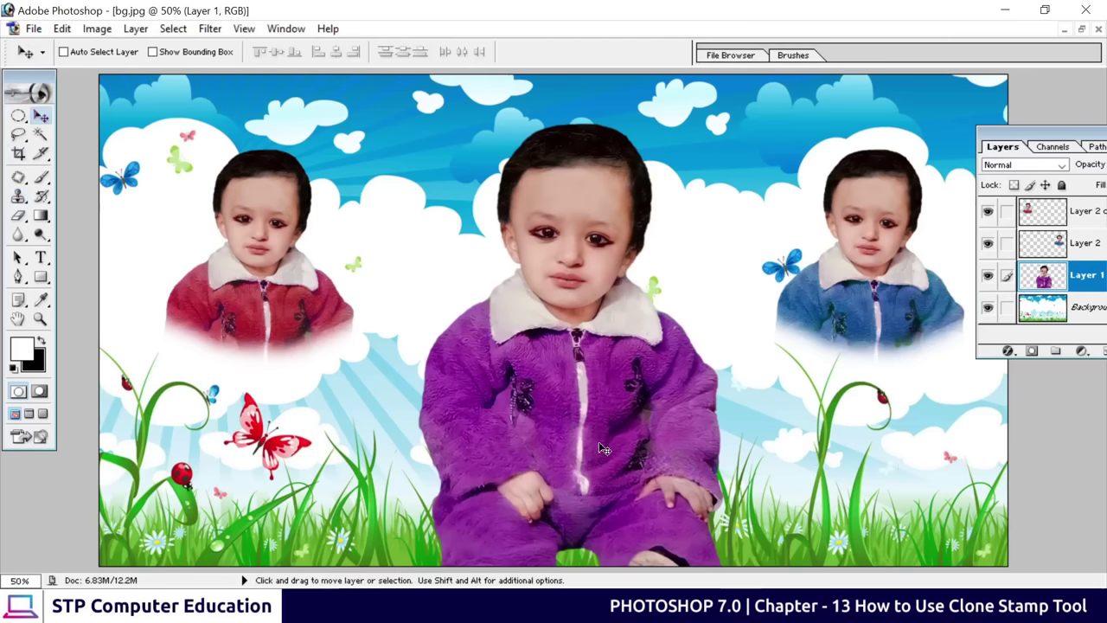
left_click_drag(604, 448, 570, 446)
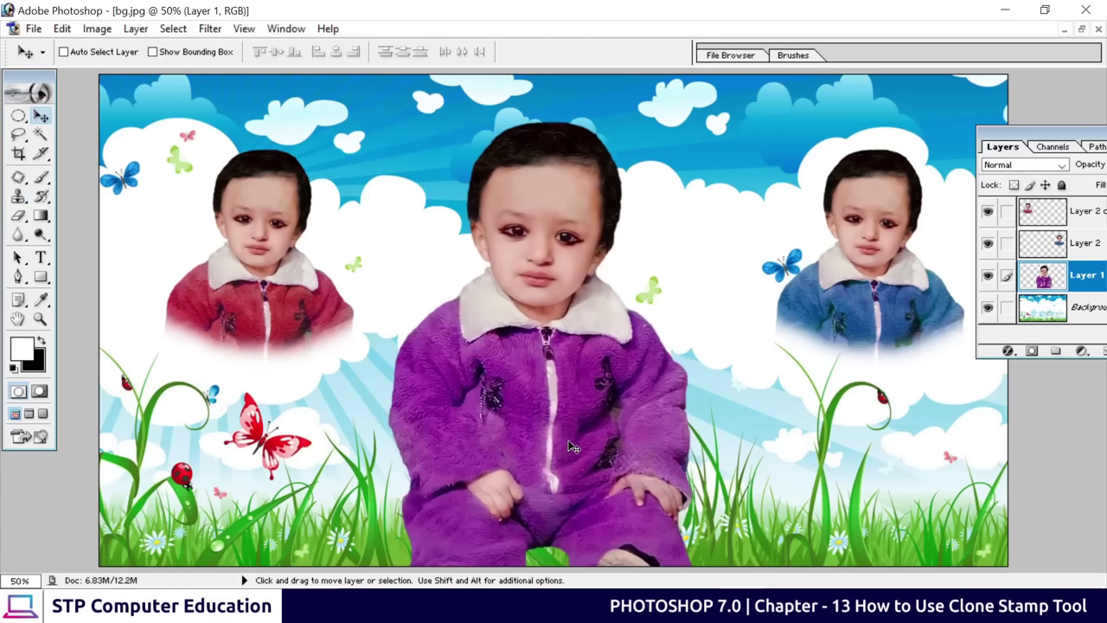
left_click(1081, 29)
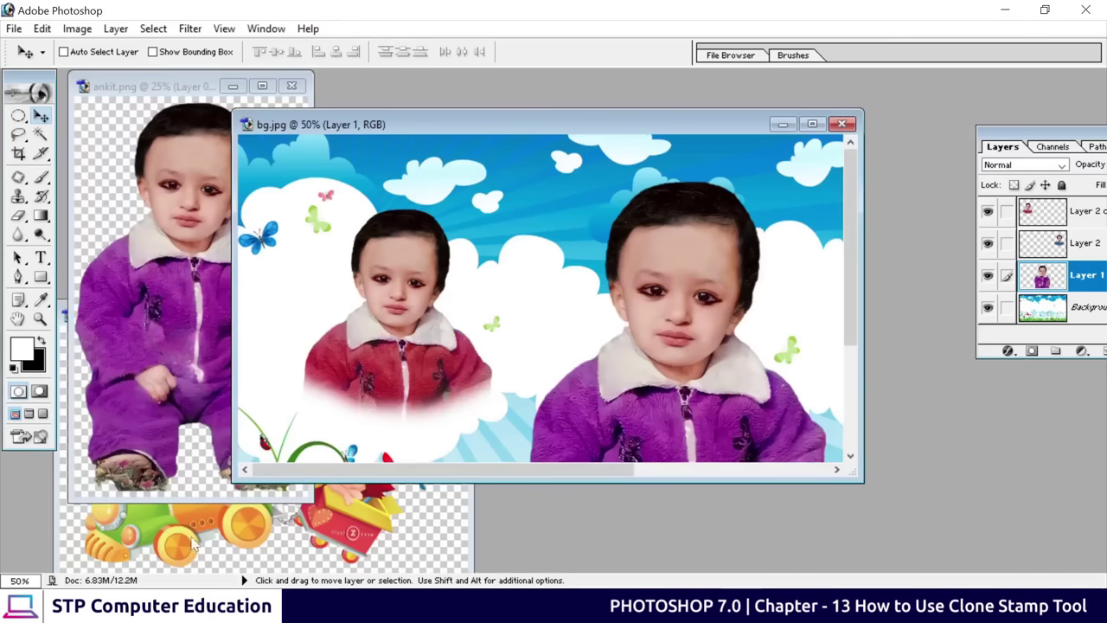
left_click(294, 550)
left_click_drag(212, 470, 545, 403)
Place the cartoon train in bg.jpg's lower-right corner, scaled up to about 125%
left_click(812, 125)
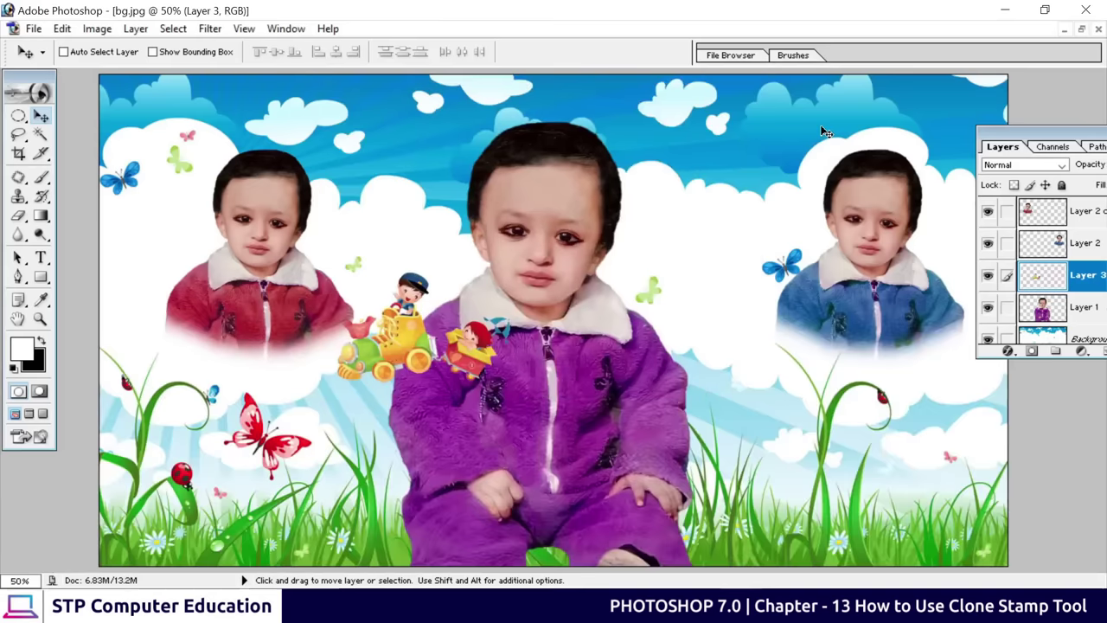
left_click_drag(374, 350, 806, 516)
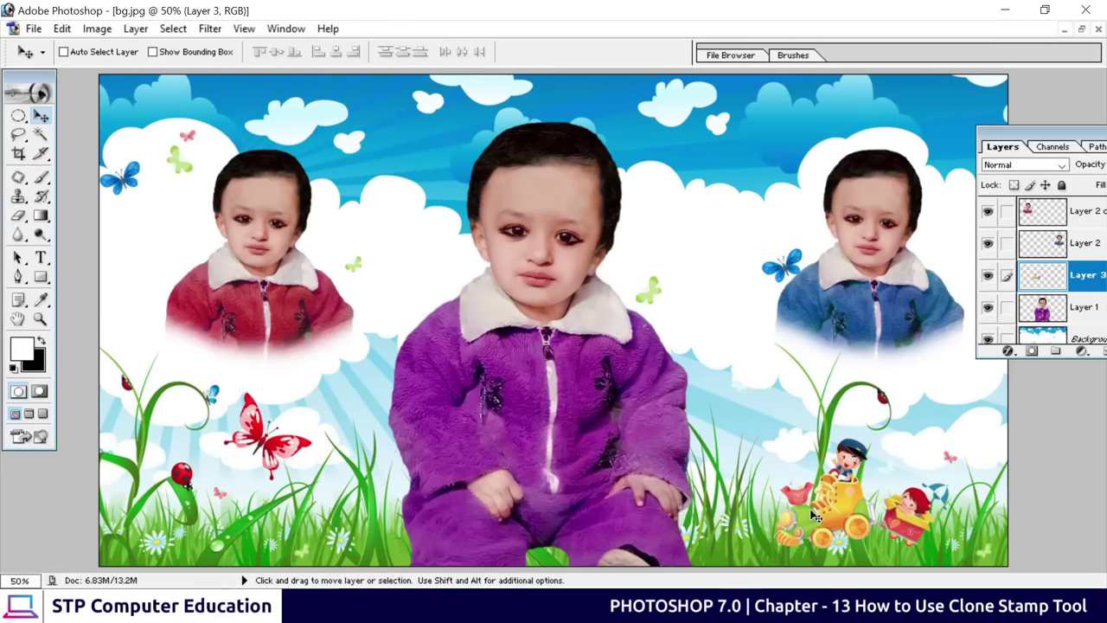
key("ctrl+t")
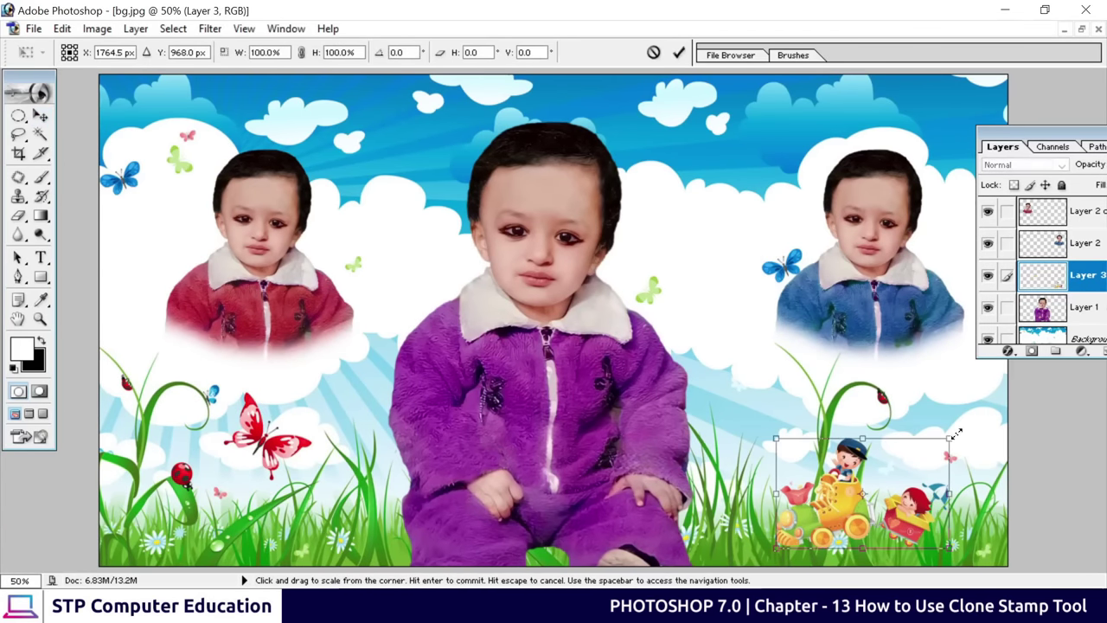
left_click_drag(950, 439, 993, 411)
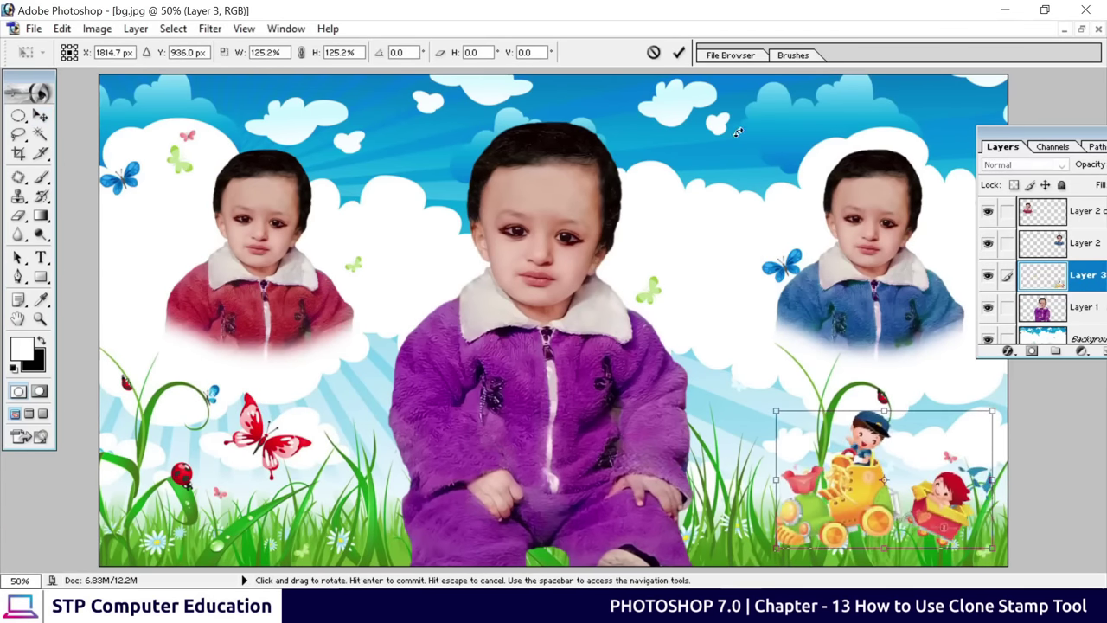
left_click(679, 53)
left_click_drag(857, 490, 844, 493)
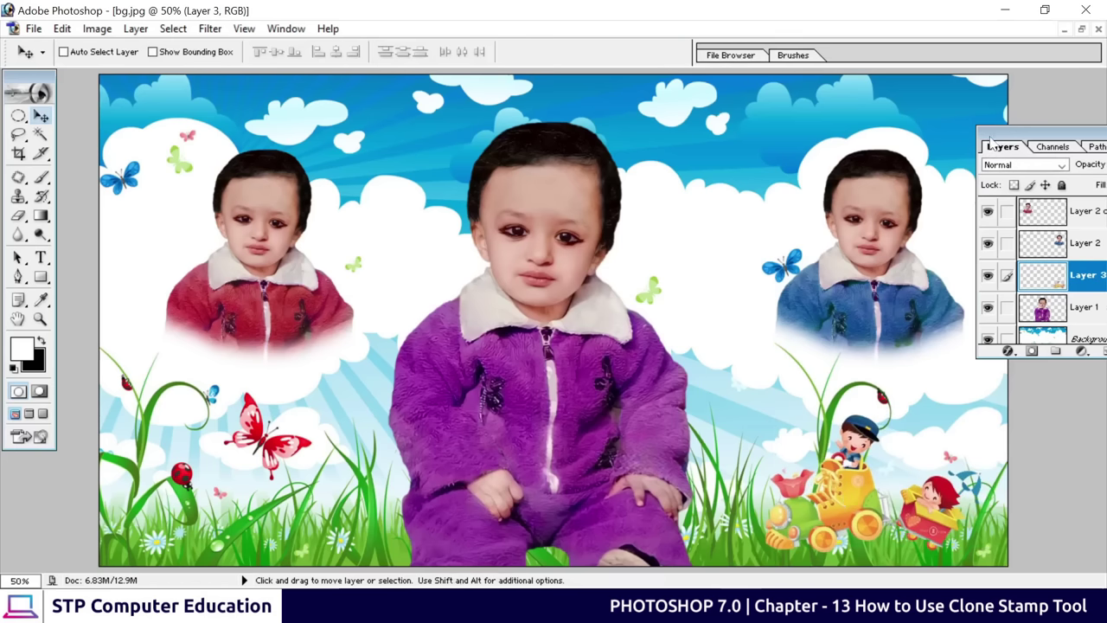
left_click_drag(989, 141, 1029, 141)
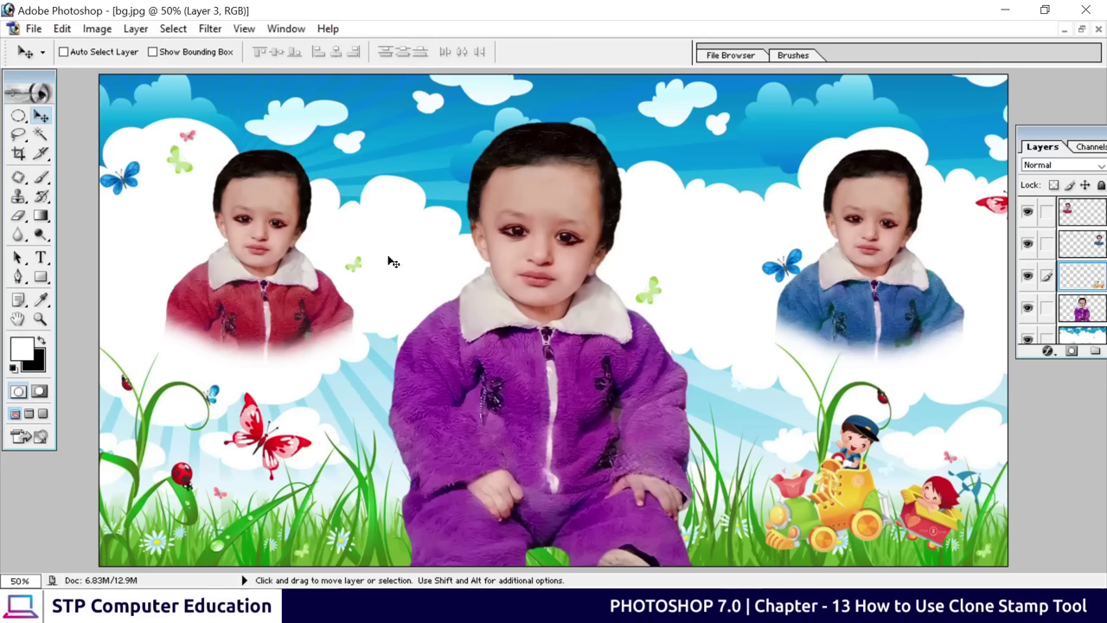
Save the composition as a JPEG named test.jpg, accepting the default JPEG quality options
left_click(33, 28)
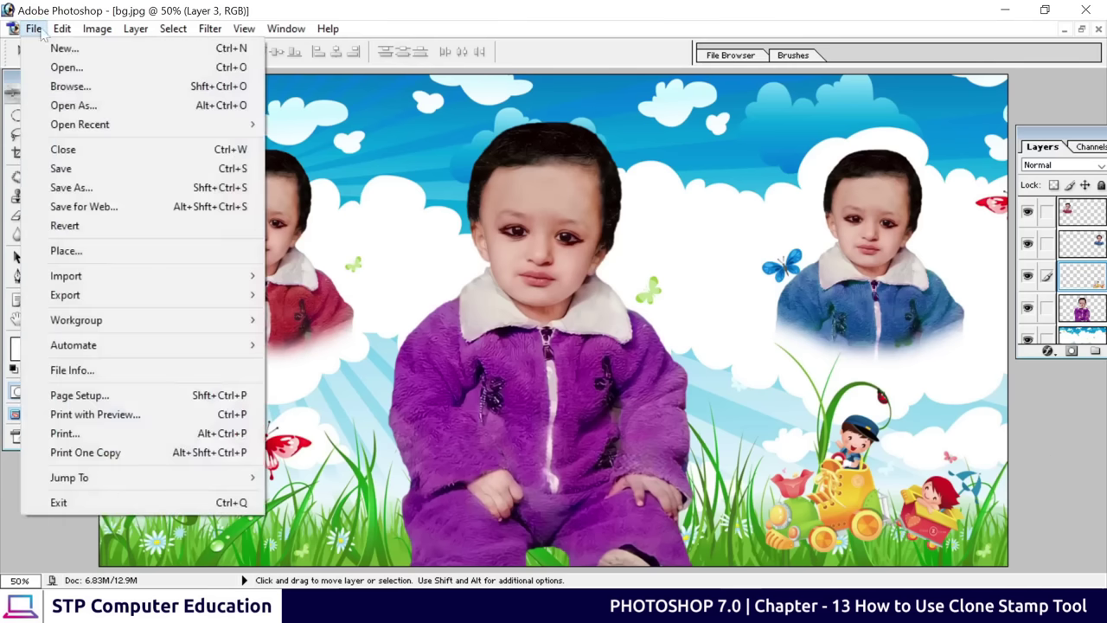
left_click(69, 186)
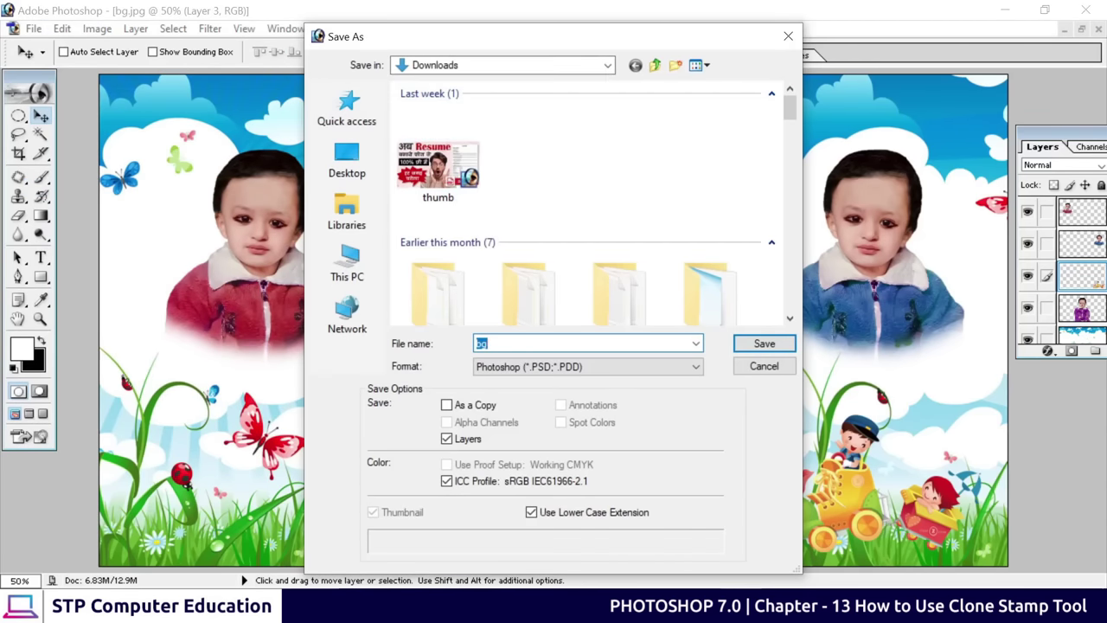
type("dem")
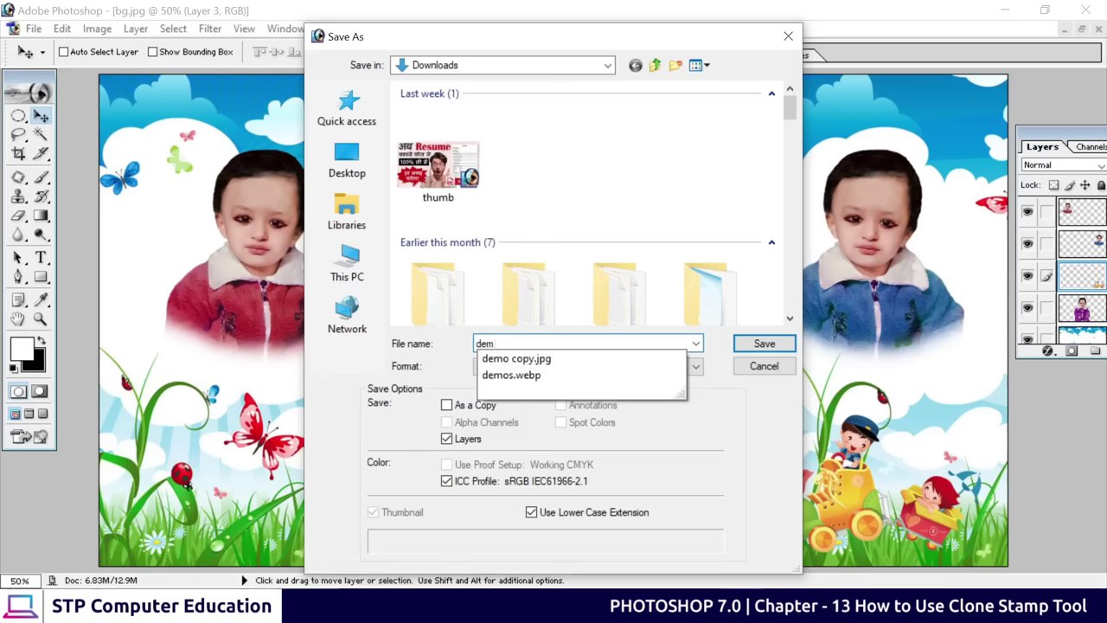
key("BackSpace")
key("BackSpace")
key("BackSpace")
type("test")
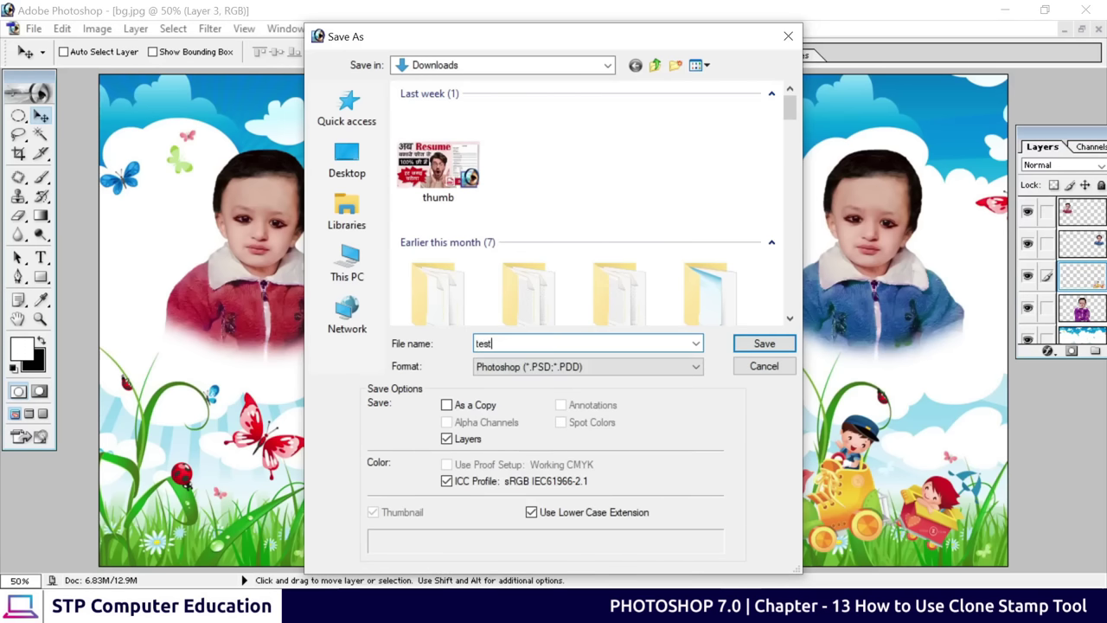
left_click(545, 367)
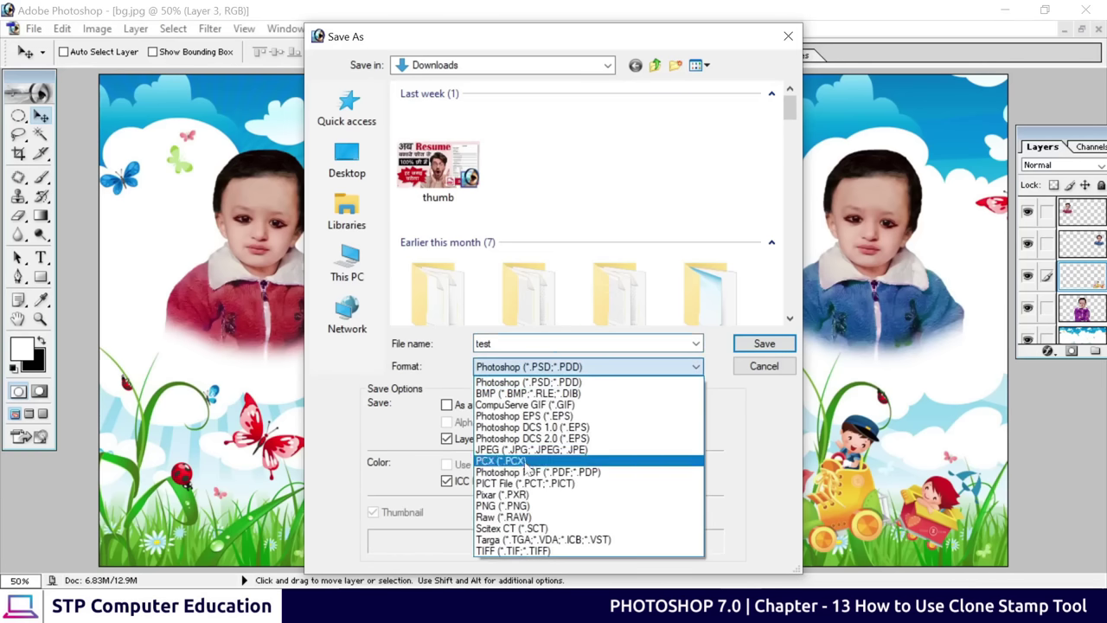
left_click(544, 449)
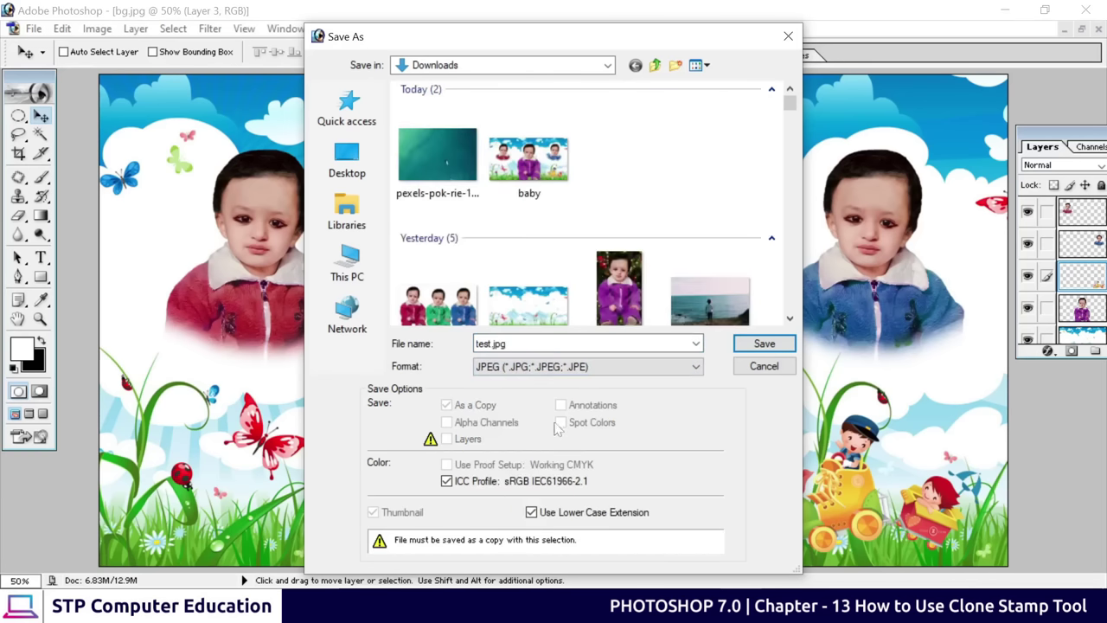
left_click(755, 345)
left_click(794, 249)
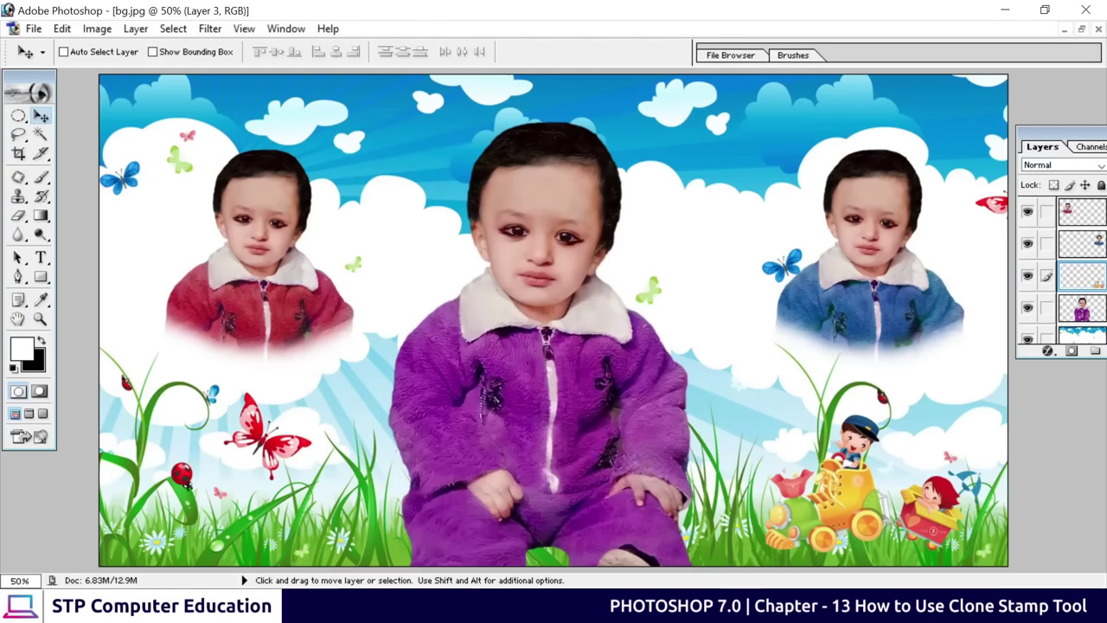
Open the saved test image from the Downloads folder in File Explorer
key("alt+Tab")
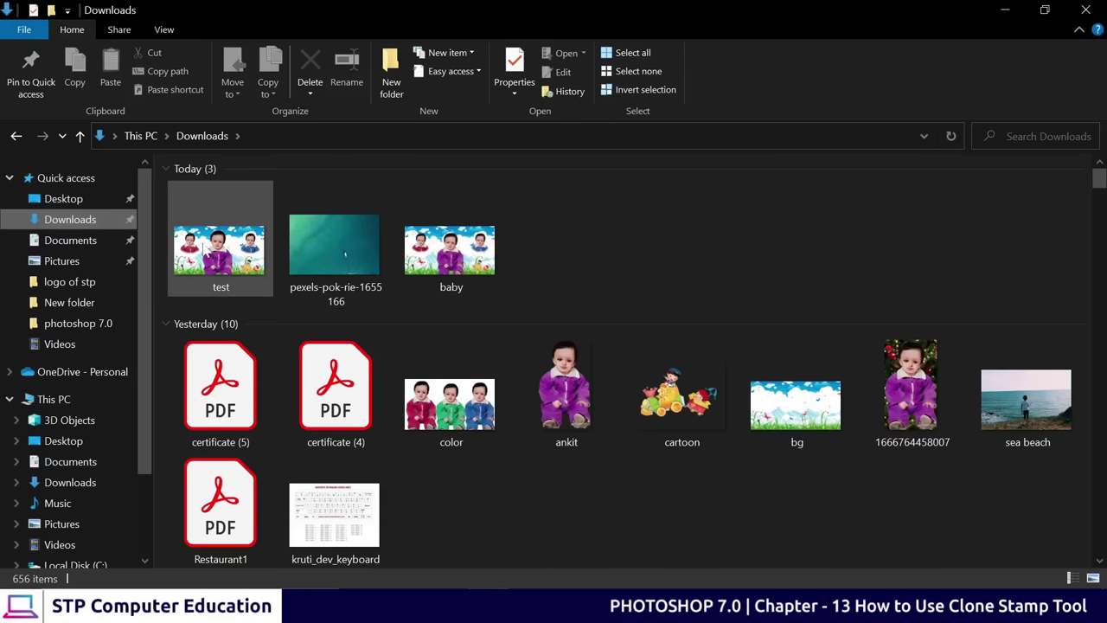
left_click(238, 278)
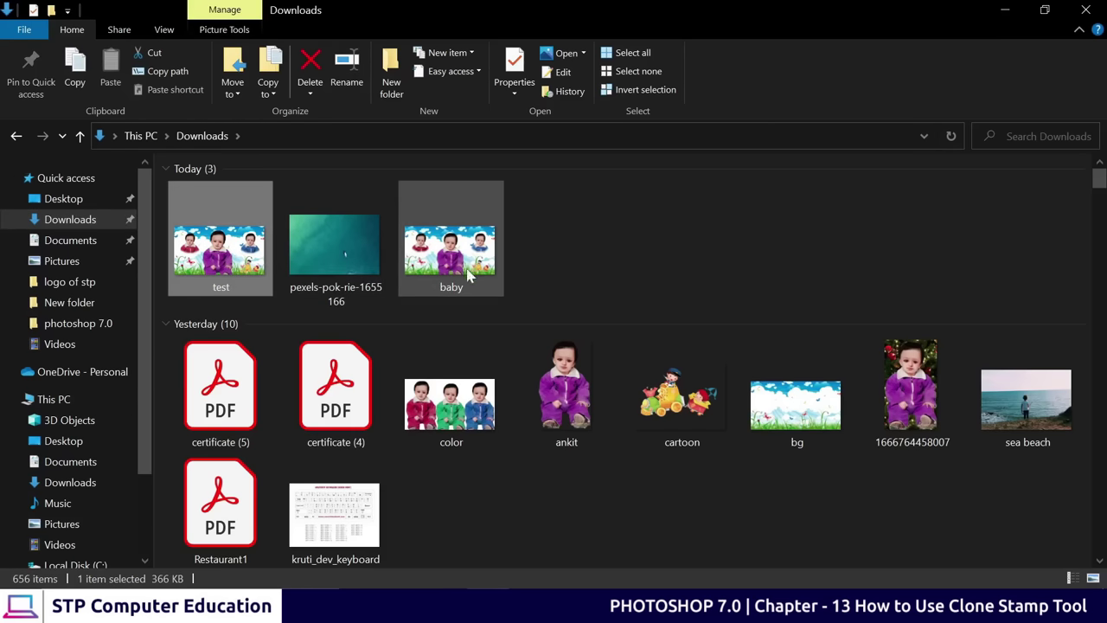
double_click(227, 256)
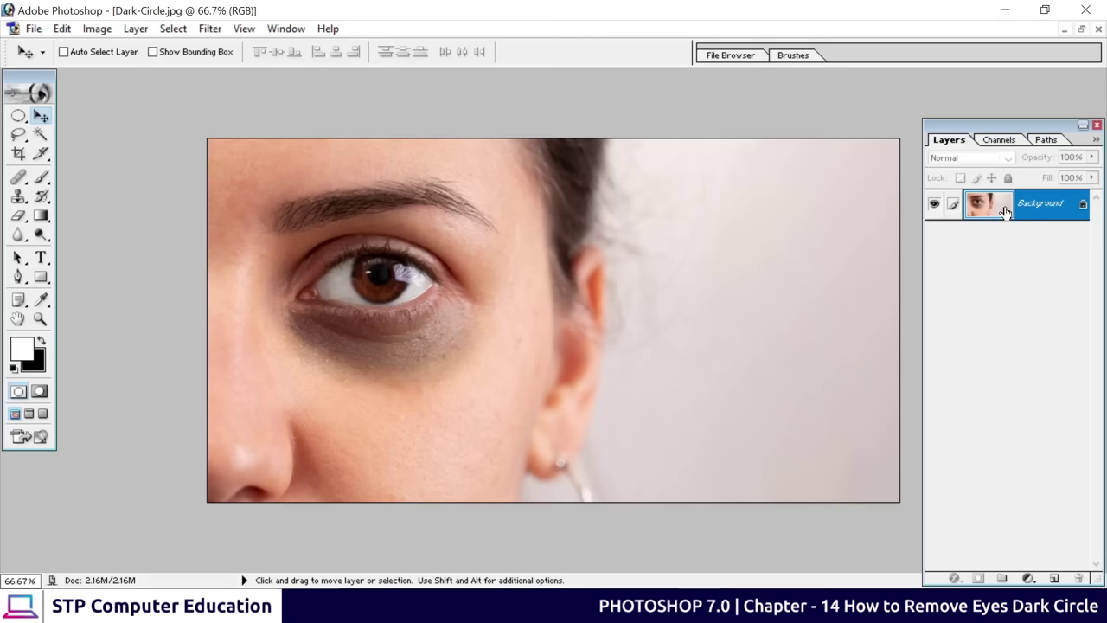
Duplicate the Background layer as Layer 1 with Ctrl+J, then move the Layers palette up and shorten it
left_click_drag(1005, 212, 1005, 212)
key("ctrl+j")
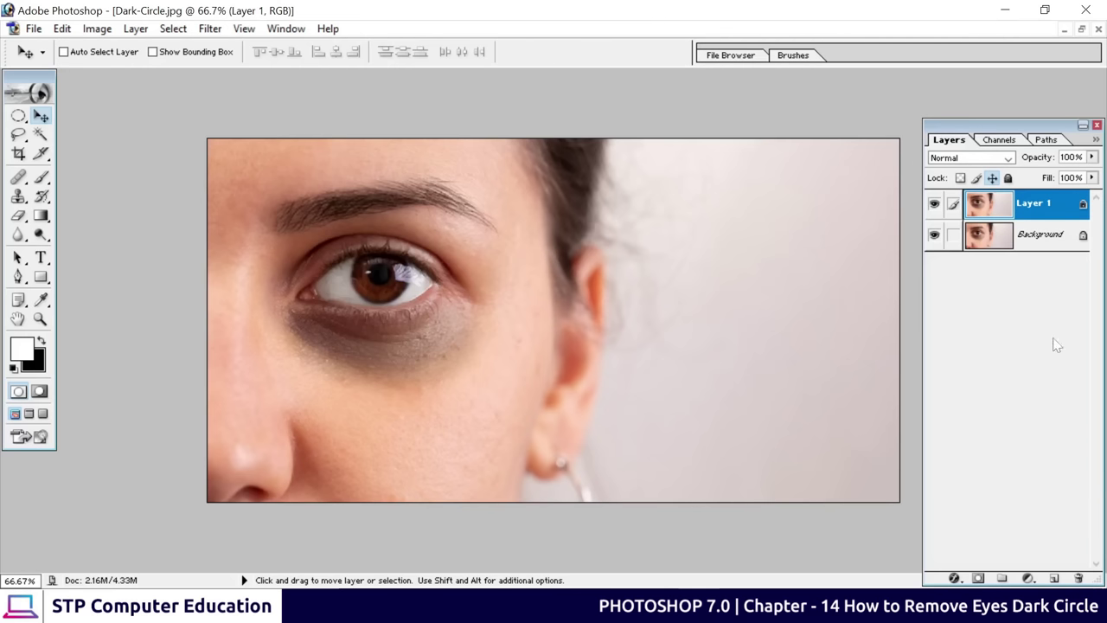
left_click_drag(1031, 128, 1012, 92)
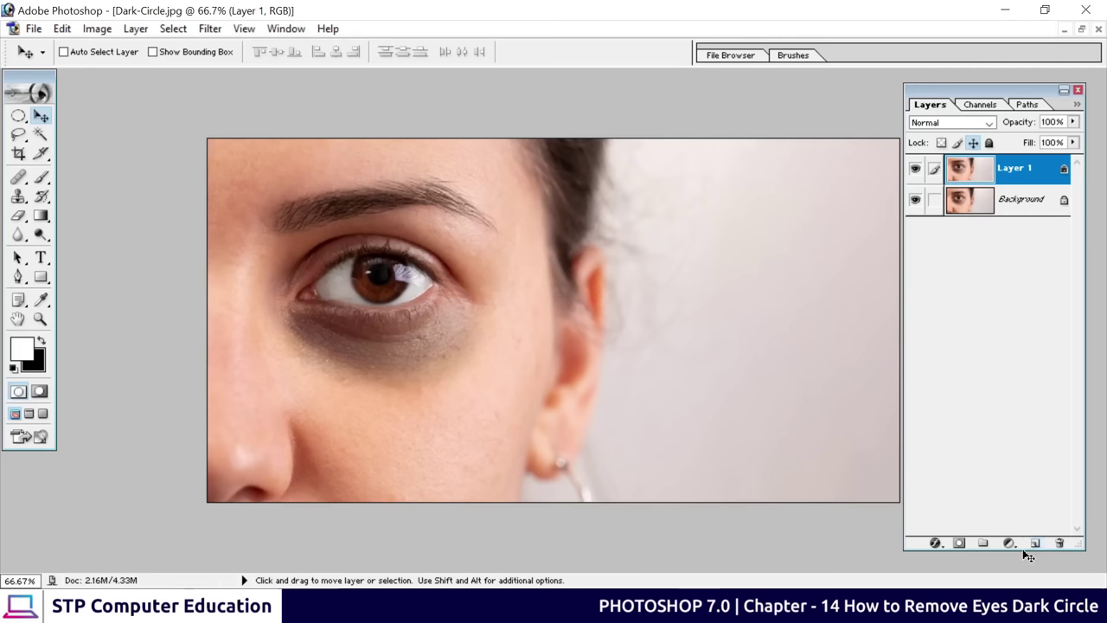
left_click_drag(1024, 555, 1013, 264)
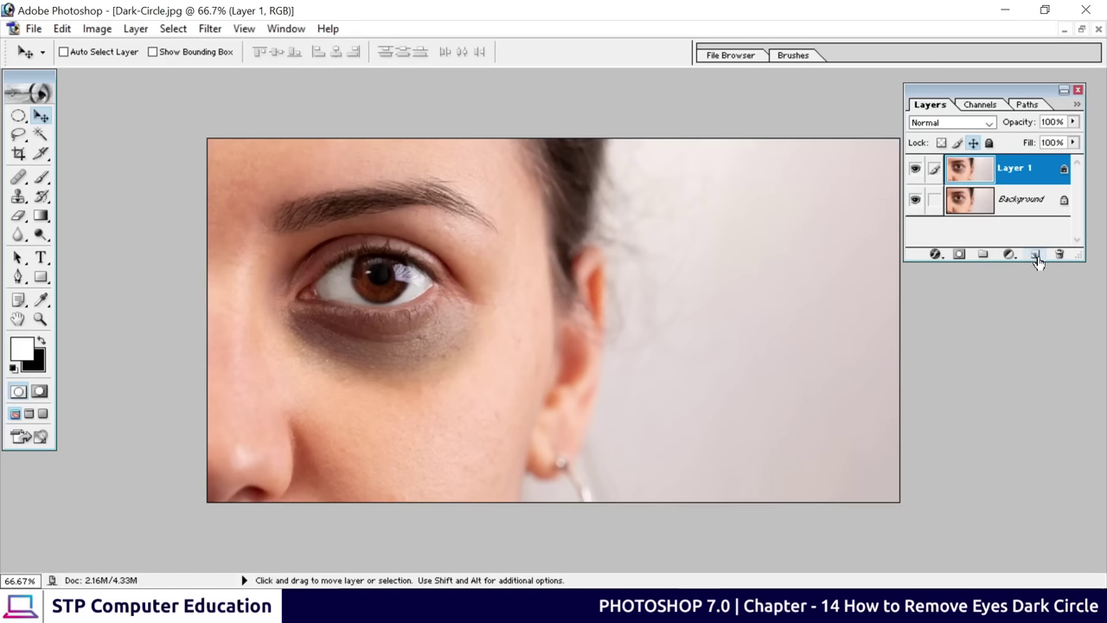
Create an empty Layer 2 with Ctrl+Shift+N, place it below Layer 1, and reselect Layer 1
left_click(1036, 256)
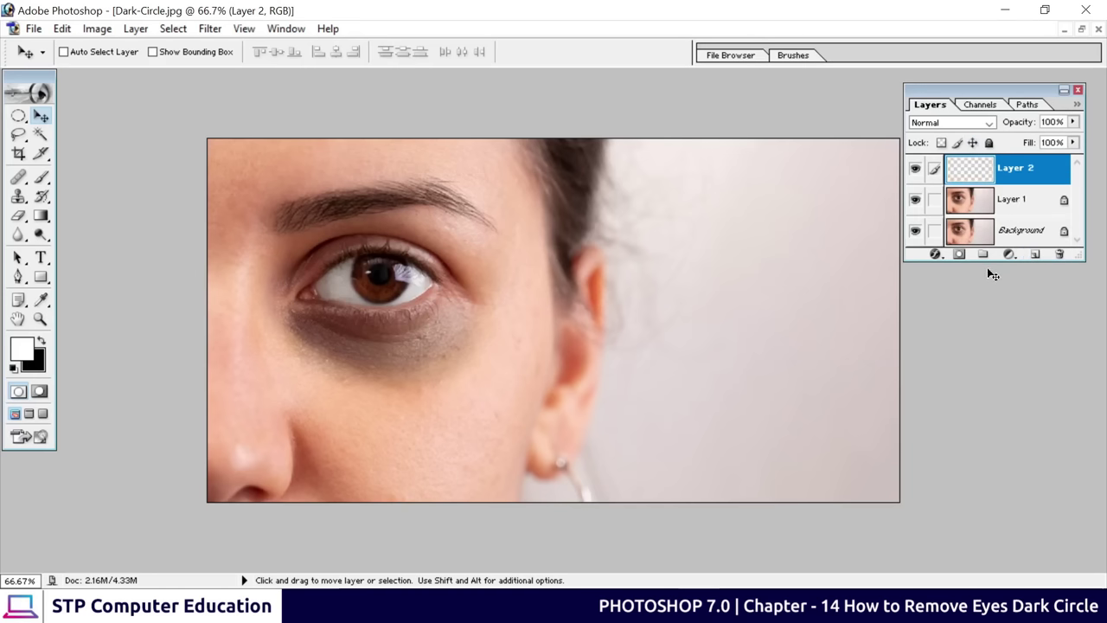
left_click_drag(999, 261, 1001, 292)
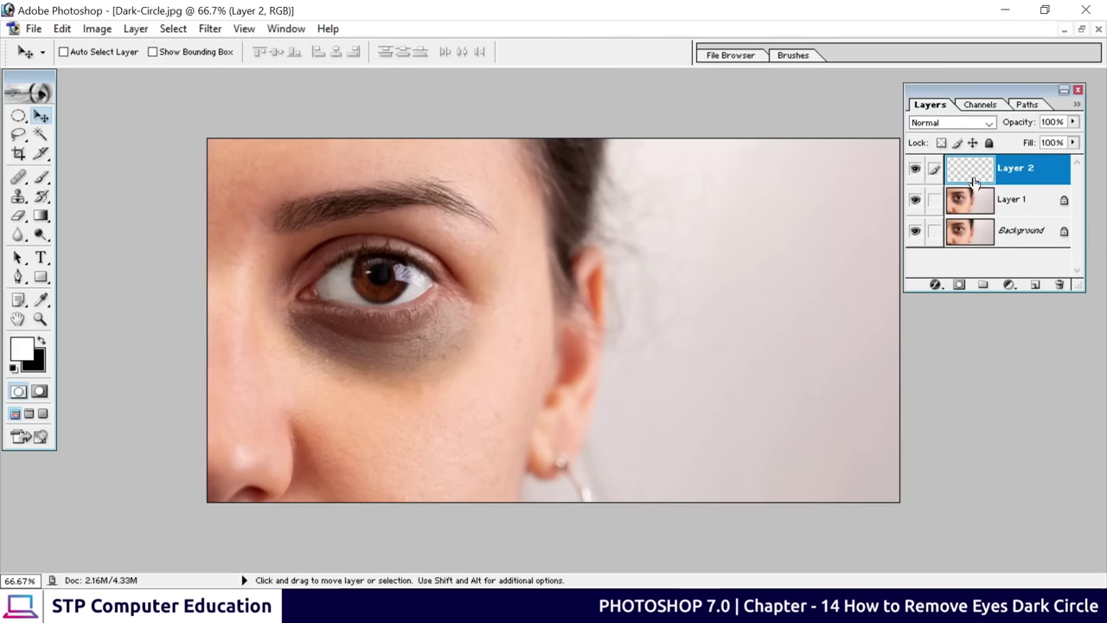
left_click_drag(1017, 178, 1059, 290)
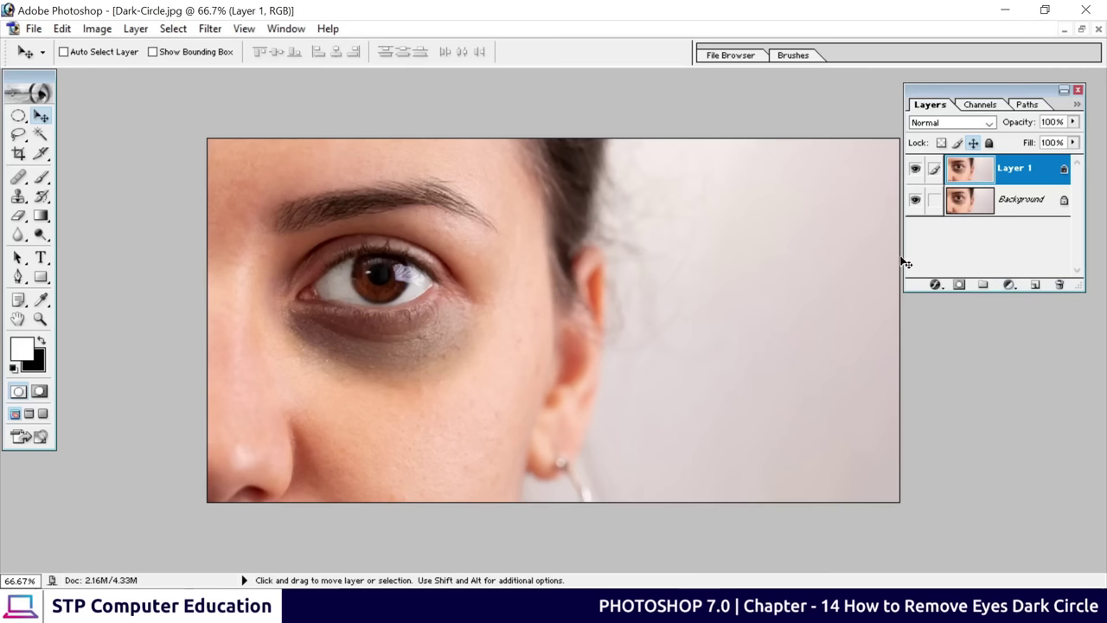
key("shift")
key("ctrl+shift+n")
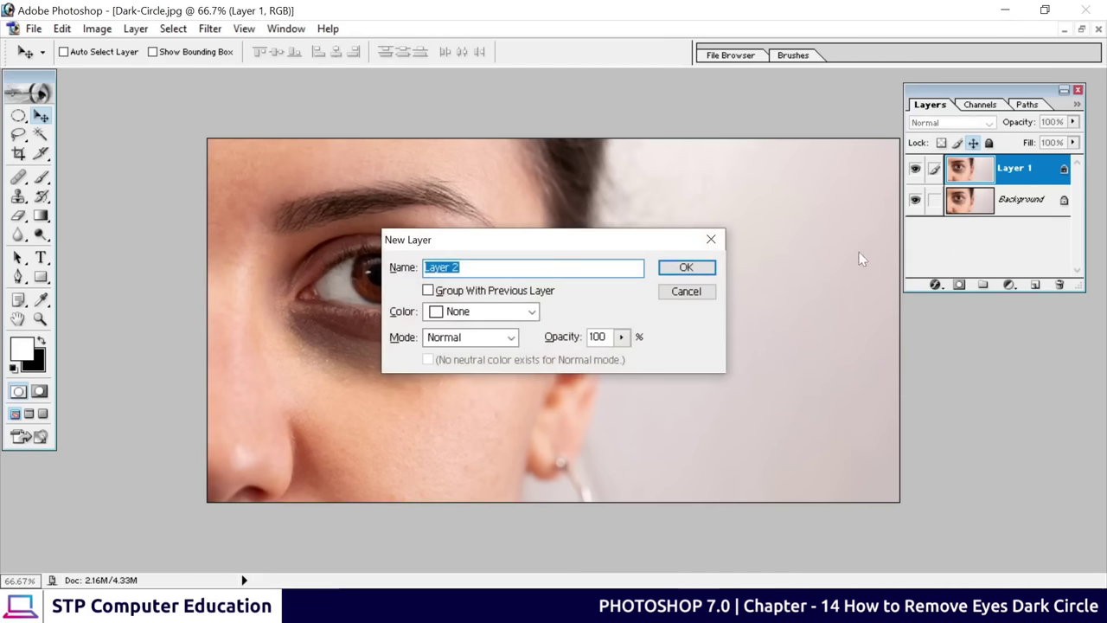
left_click(688, 269)
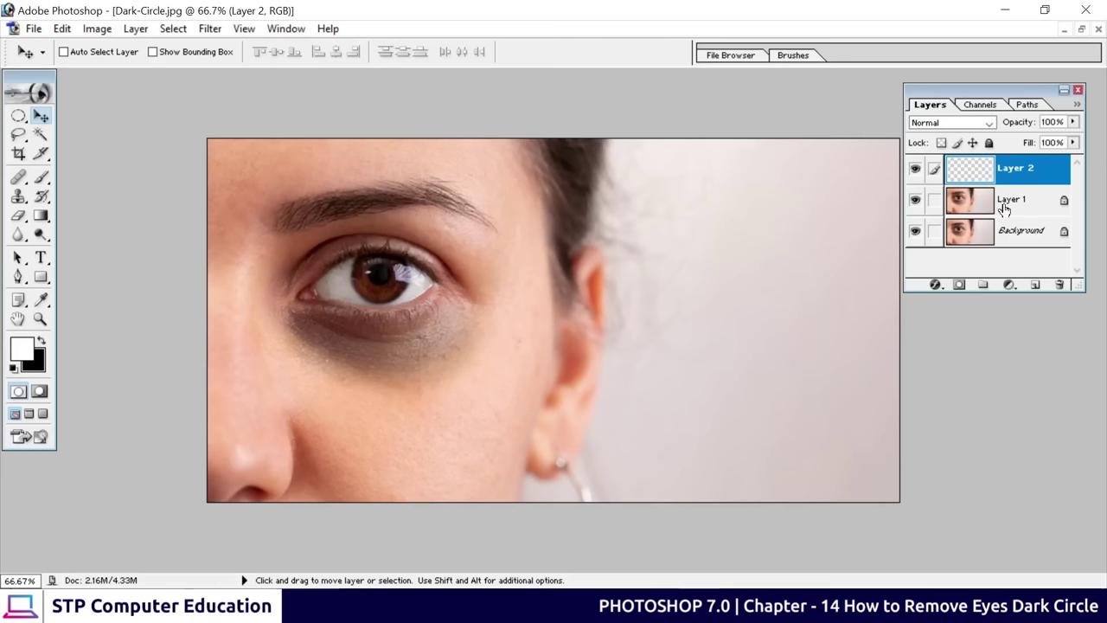
left_click_drag(1028, 170, 1026, 218)
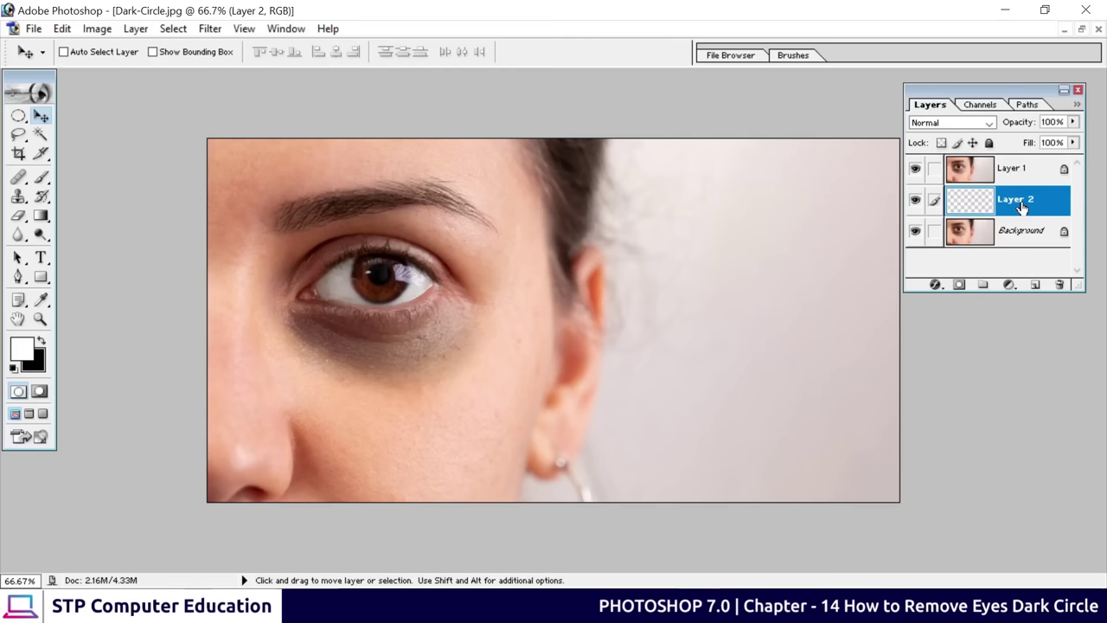
left_click(981, 175)
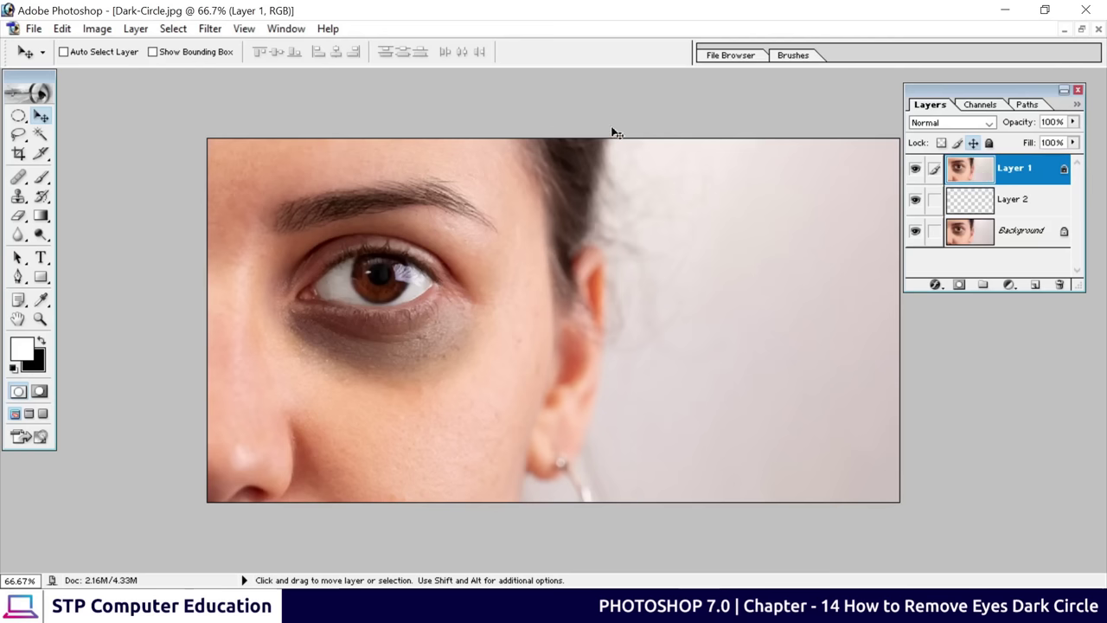
Apply Filter > Other > High Pass to Layer 1 with a 1.2-pixel radius
left_click(210, 33)
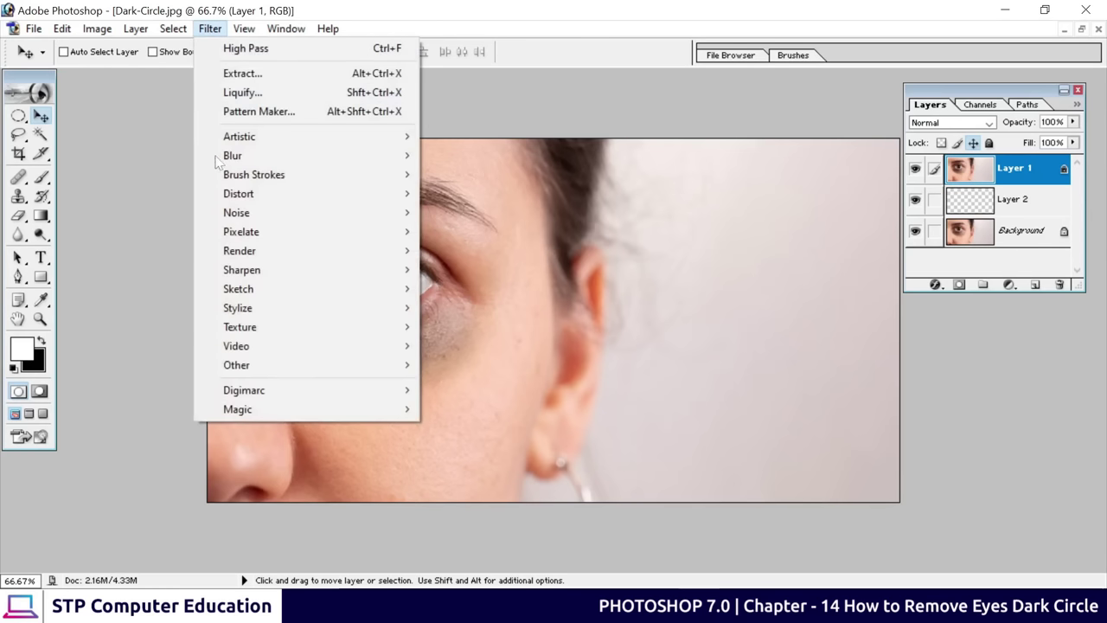
mouse_move(231, 367)
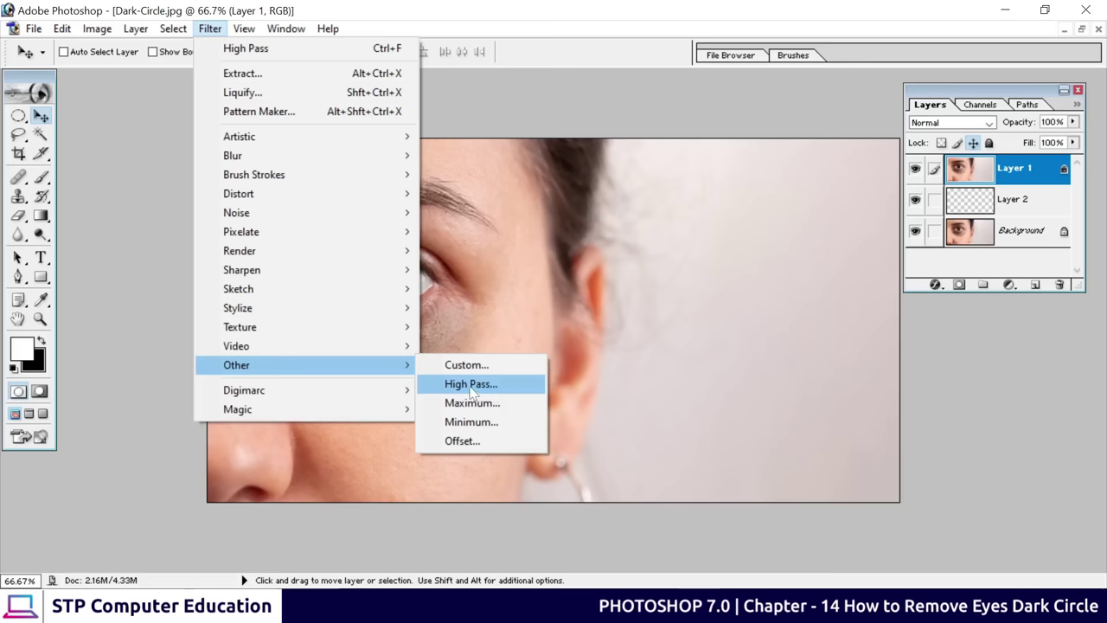
left_click(472, 388)
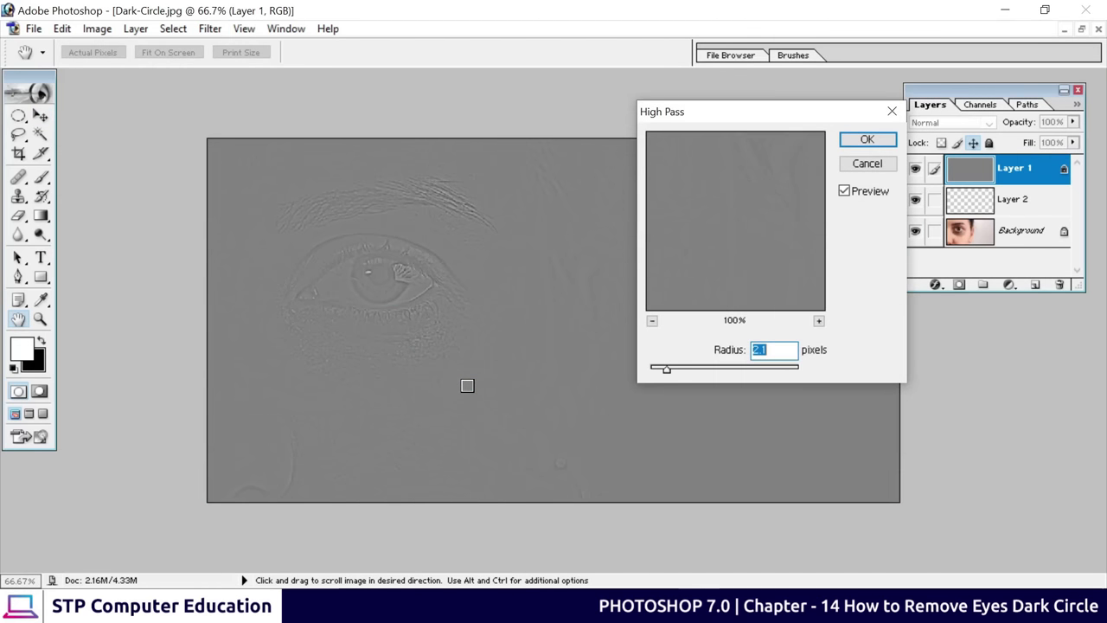
left_click_drag(667, 370, 613, 369)
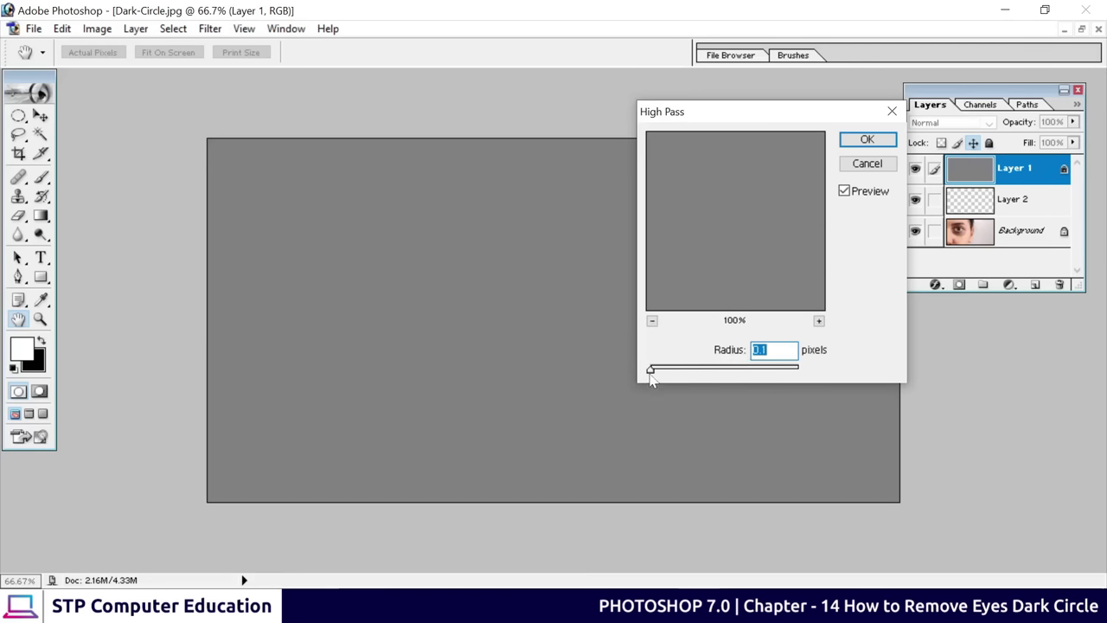
left_click_drag(651, 373, 666, 372)
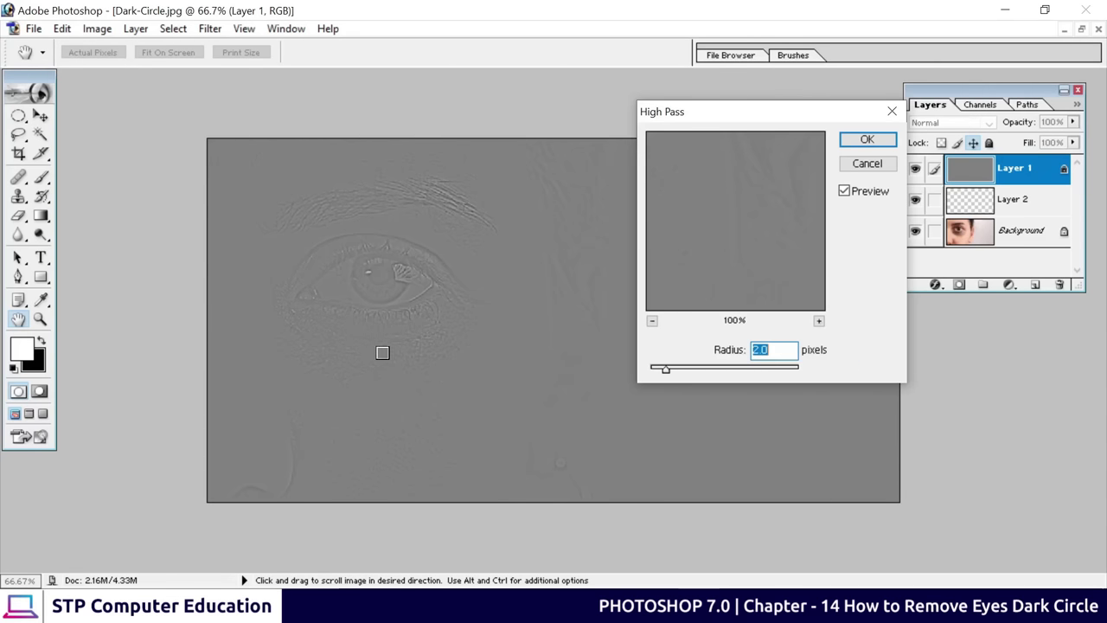
left_click(867, 141)
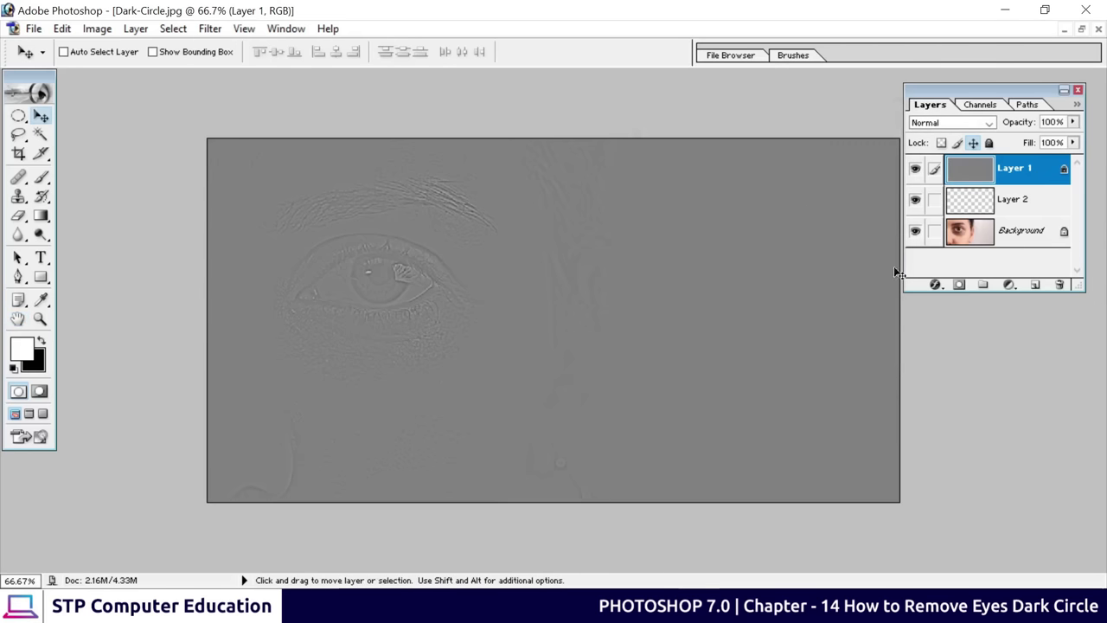
Set Layer 1's blending mode to Overlay
left_click(986, 174)
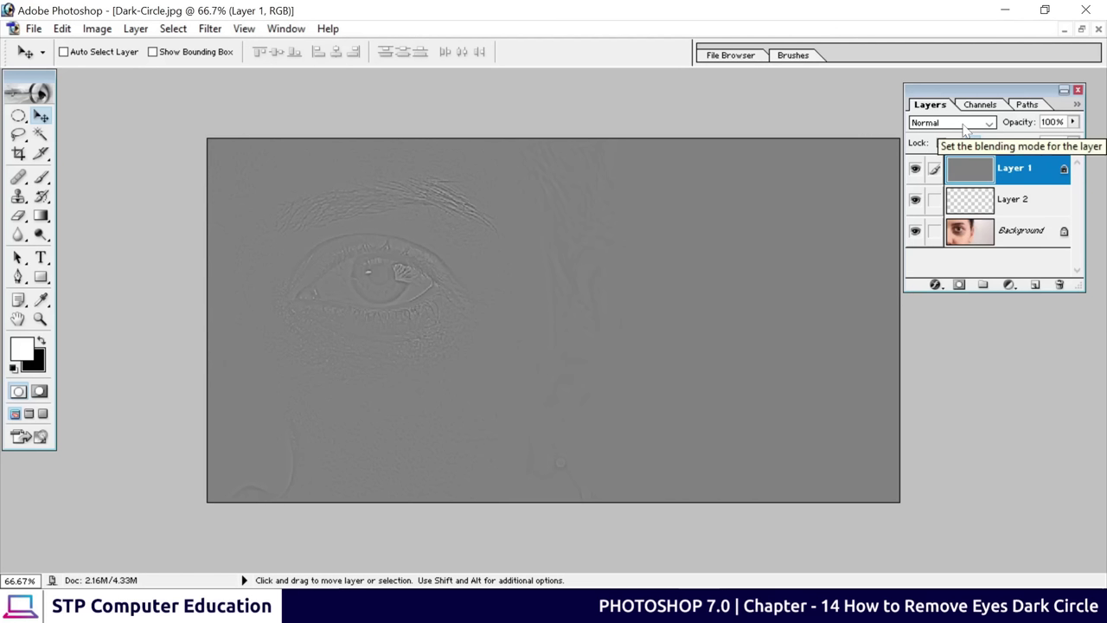
left_click(964, 128)
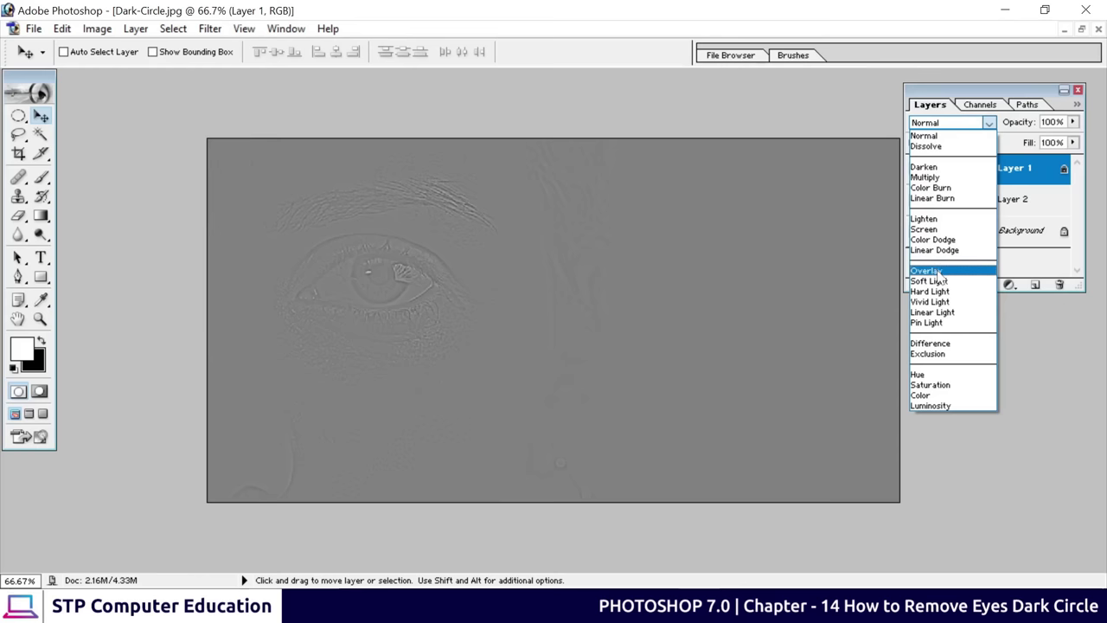
left_click(938, 273)
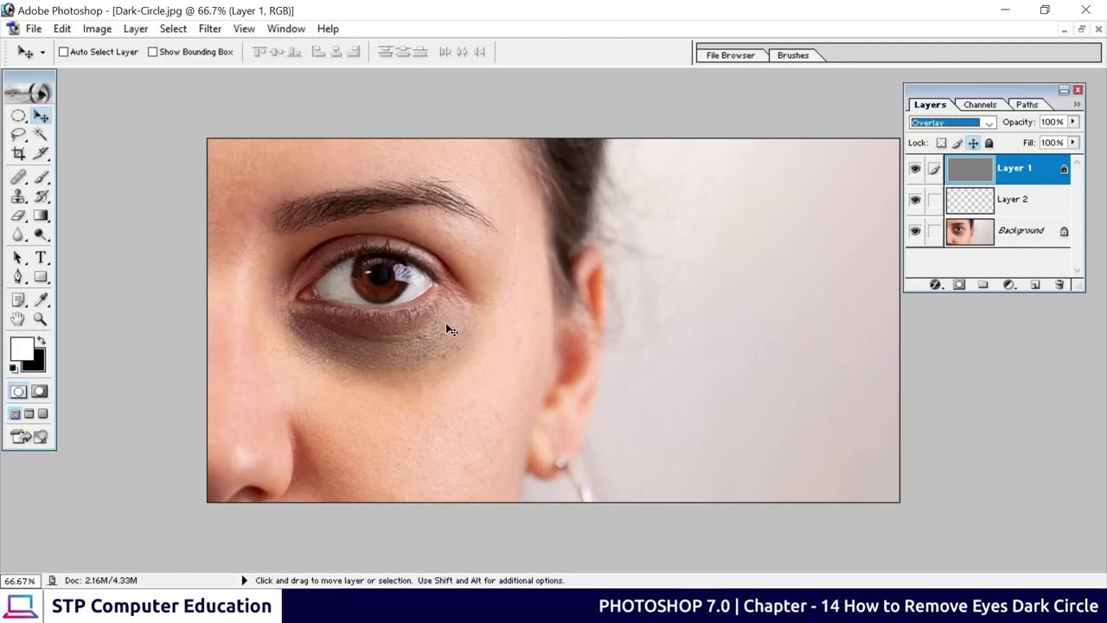
Toggle Layer 1's visibility to compare before and after, leaving it visible
left_click(915, 169)
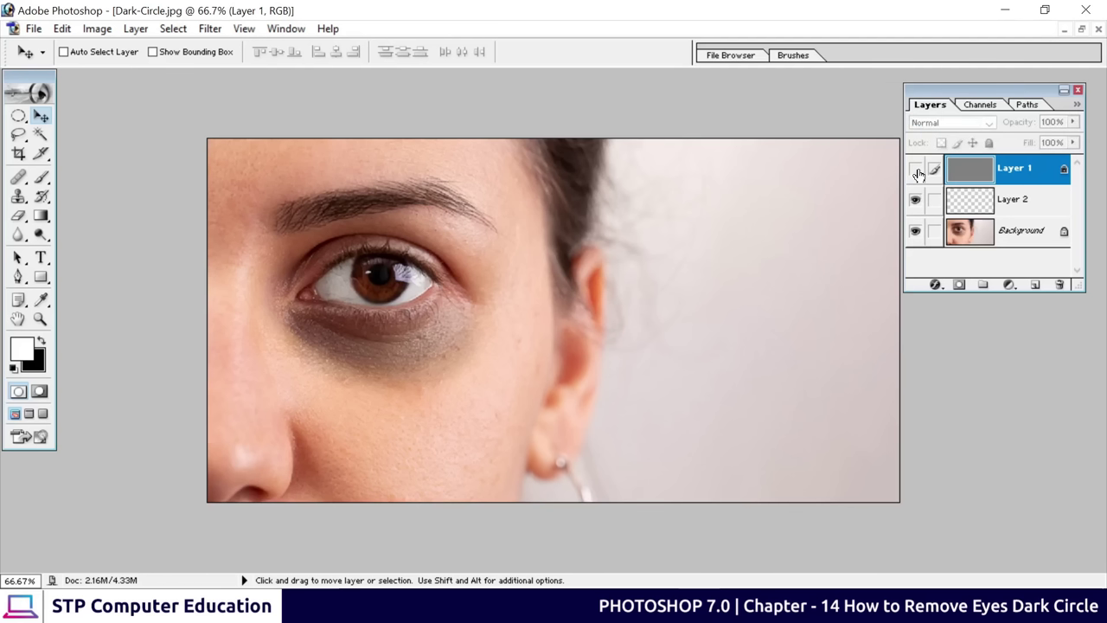
left_click(915, 169)
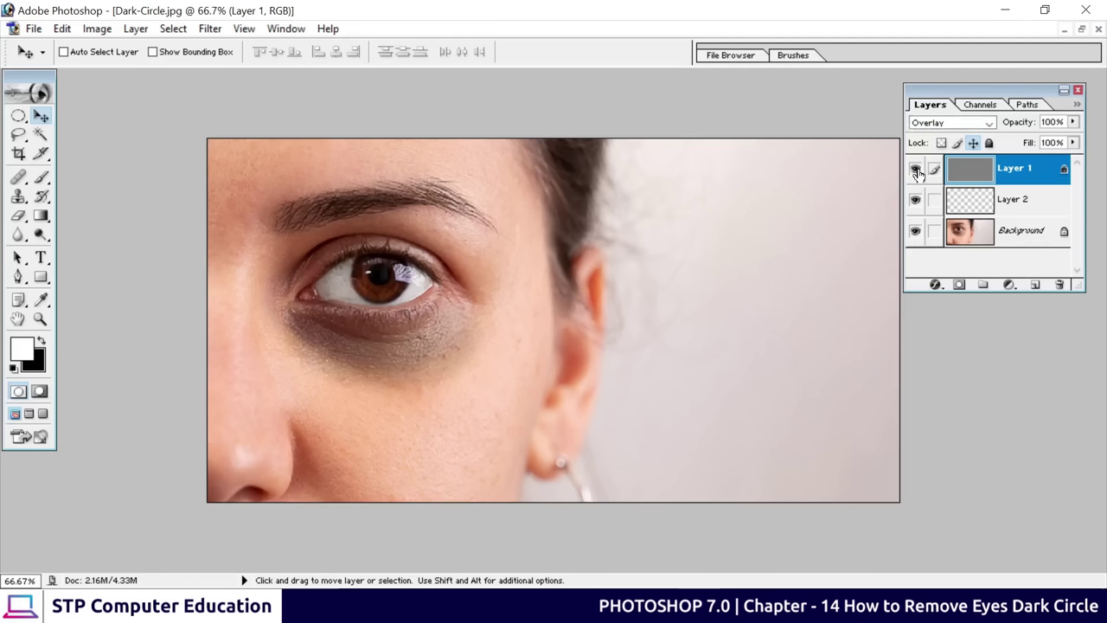
left_click(915, 170)
left_click(915, 169)
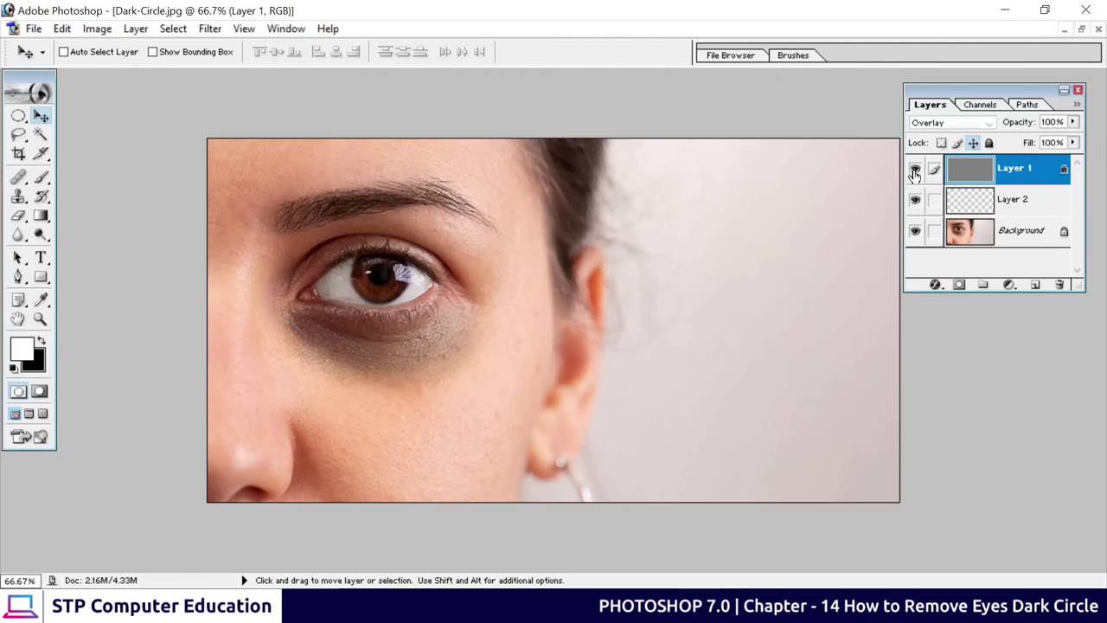
left_click(915, 169)
left_click(915, 171)
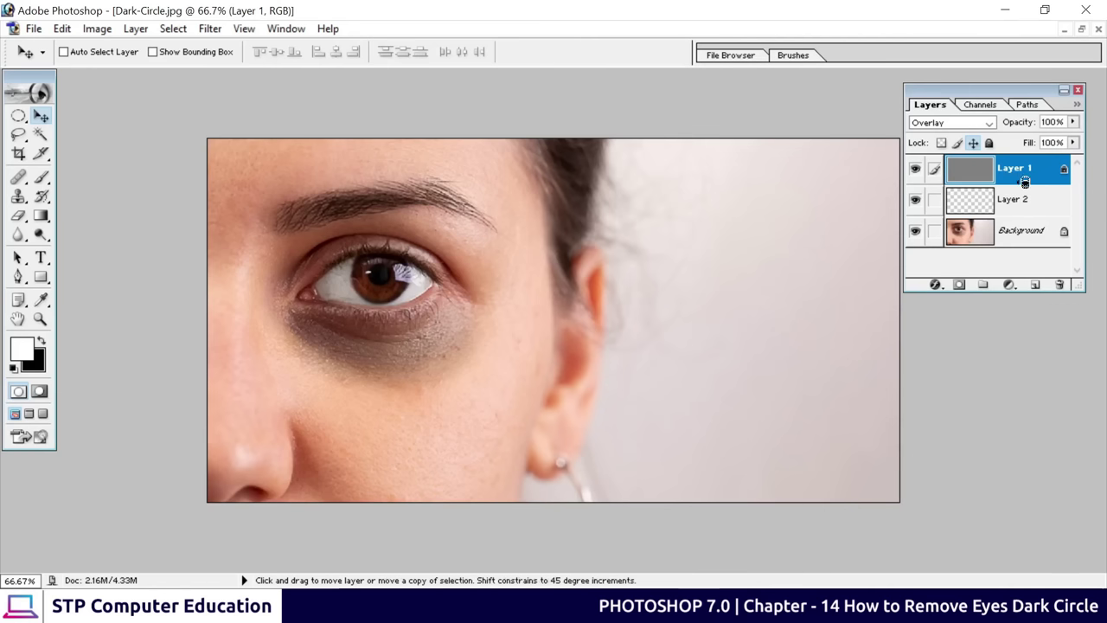
Alt-clip Layer 1 onto the empty Layer 2, then select Layer 2 with the Brush tool
left_click_drag(1024, 182, 995, 175)
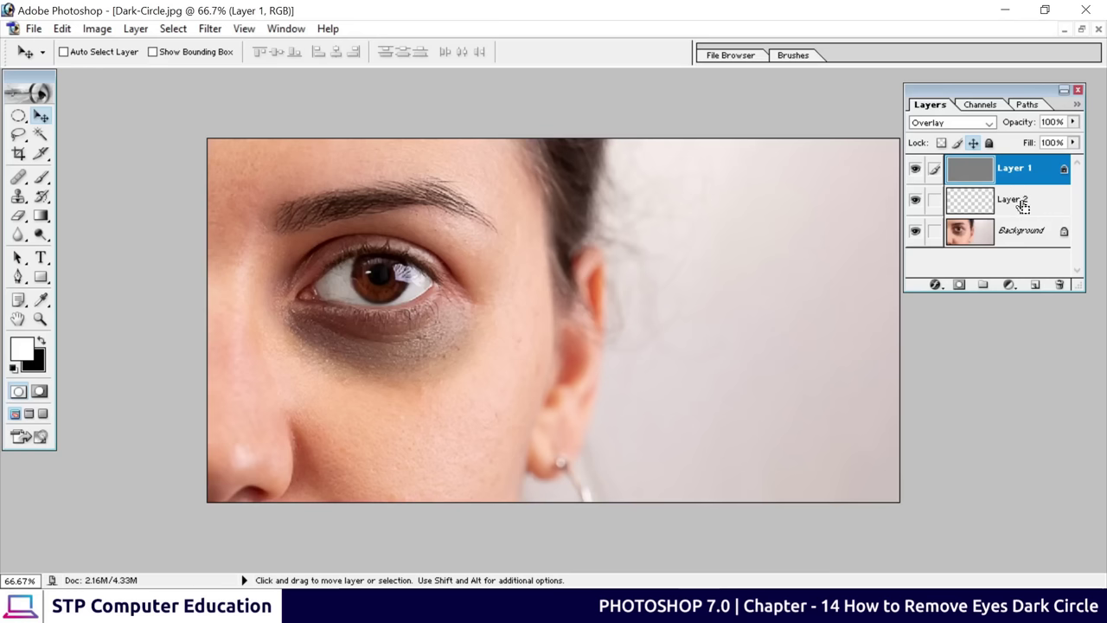
key("alt")
left_click(1022, 205, "alt")
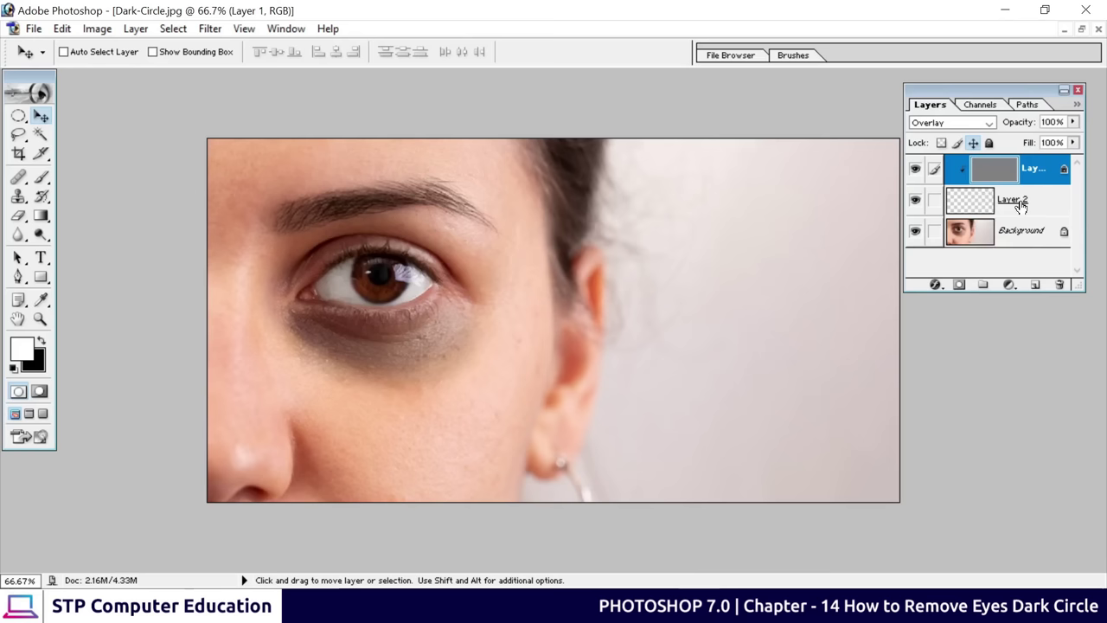
left_click(1021, 205)
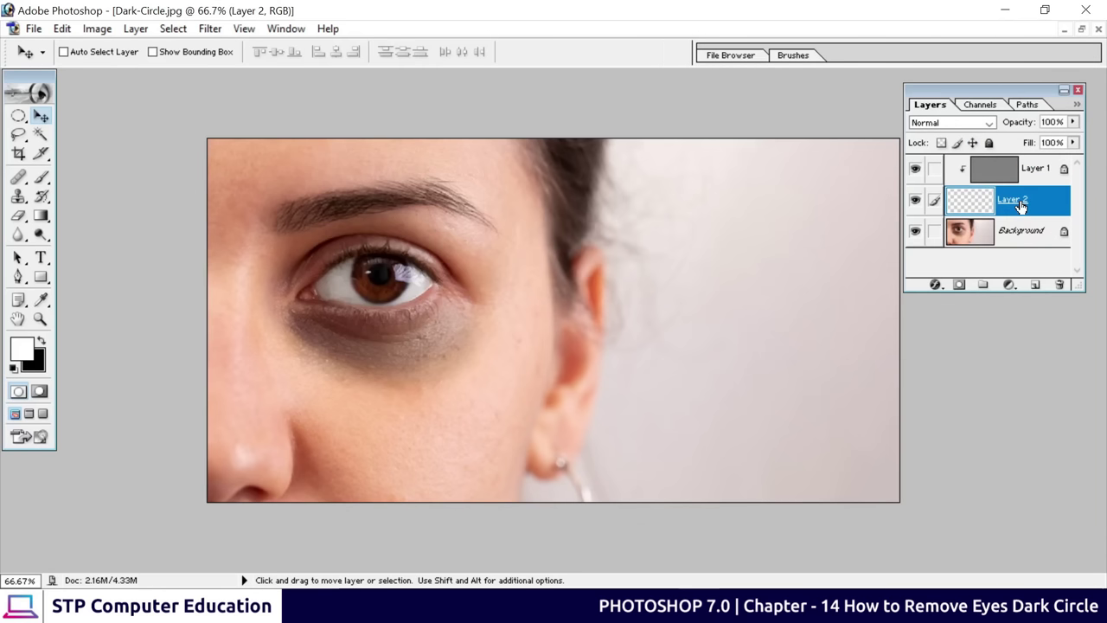
left_click(41, 179)
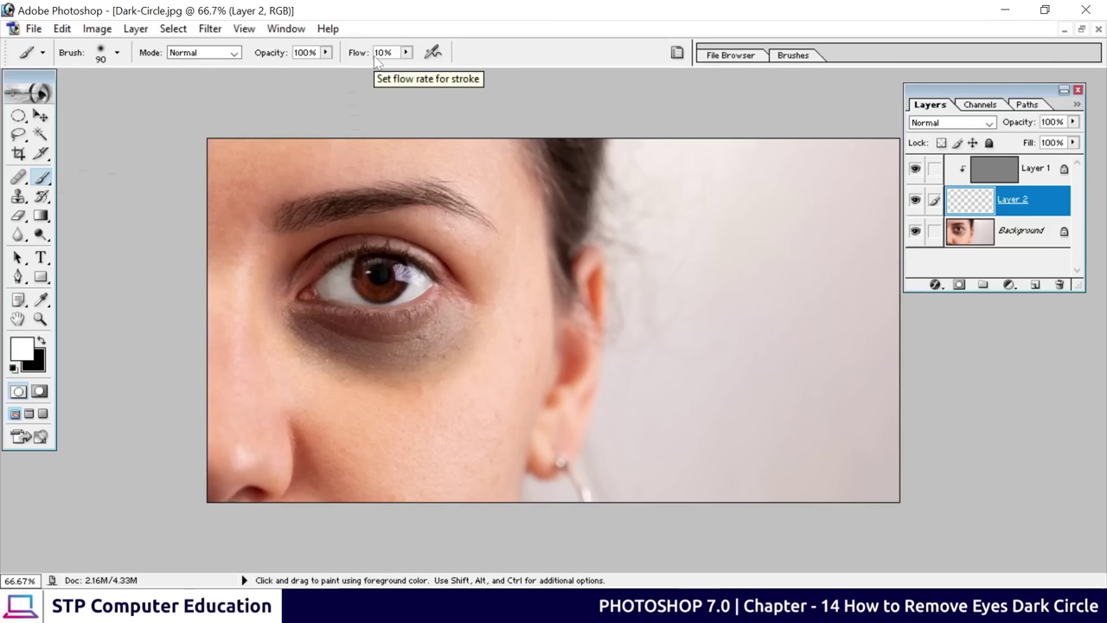
Alt-sample cheek skin tones and paint them over the left edge of the dark circle
mouse_move(346, 334)
left_mouse_down()
mouse_move(281, 337)
mouse_move(350, 347)
mouse_move(472, 341)
mouse_move(341, 327)
mouse_move(415, 358)
left_mouse_up()
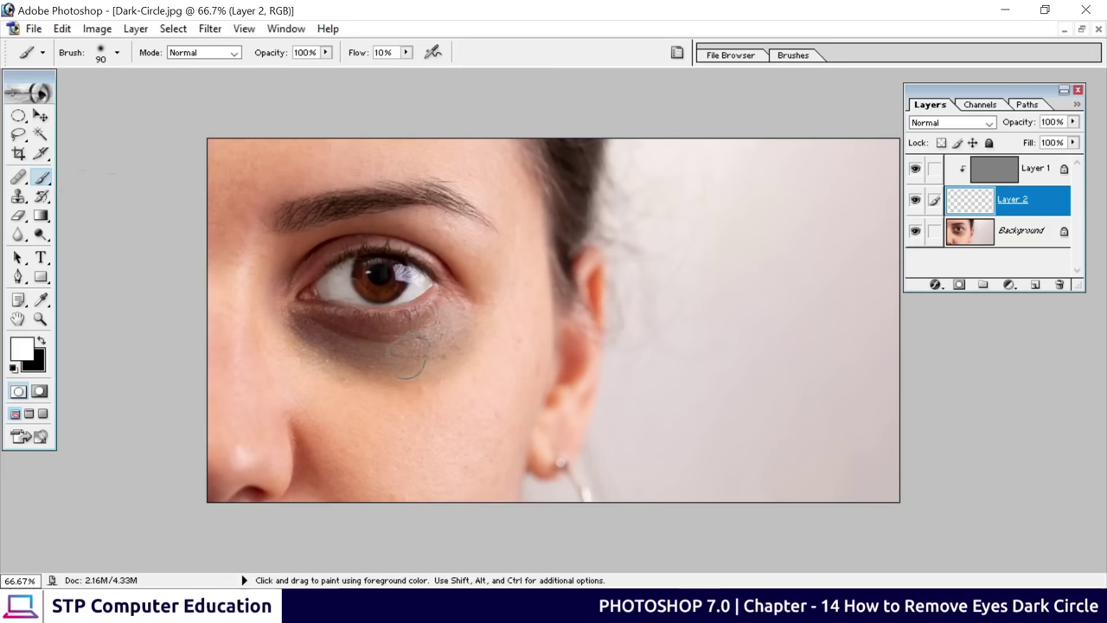
left_click_drag(408, 355, 405, 369)
key("alt")
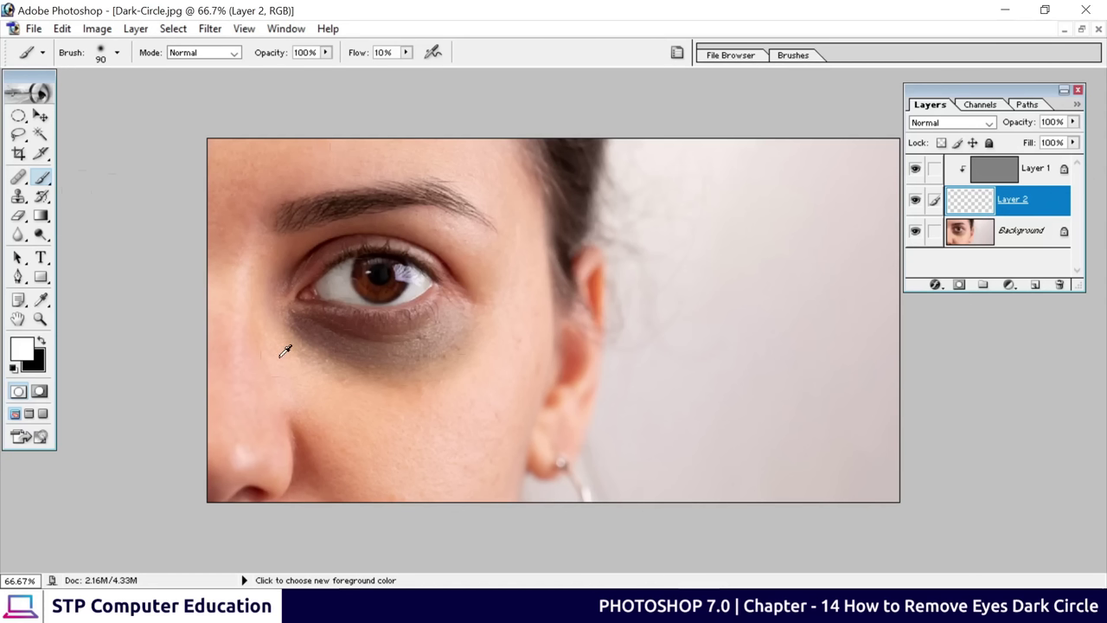
left_click(280, 355)
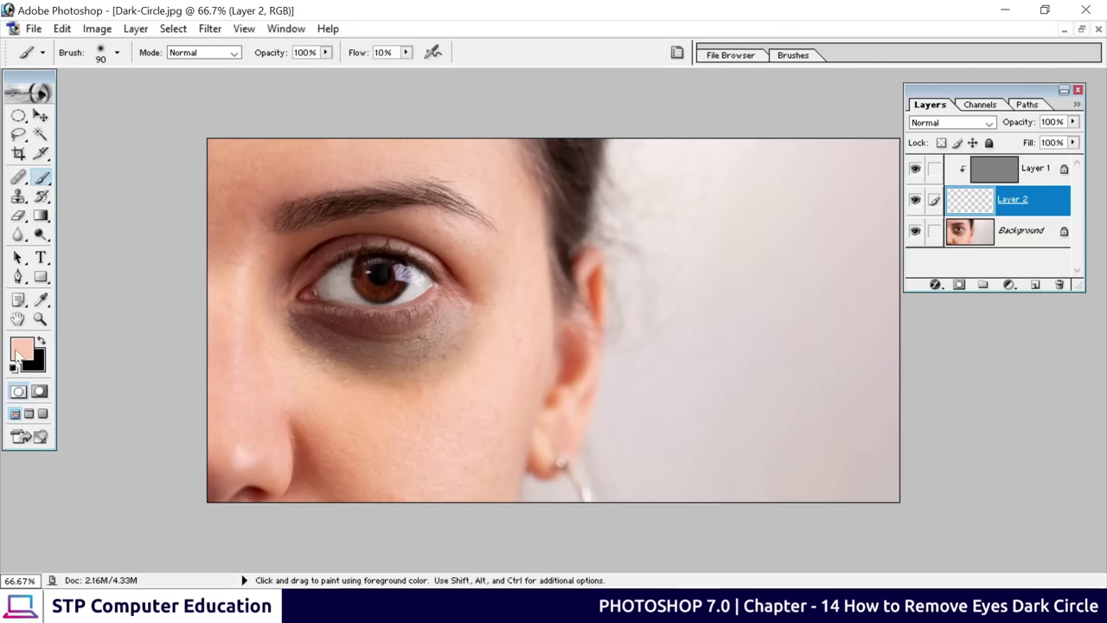
left_click(290, 352)
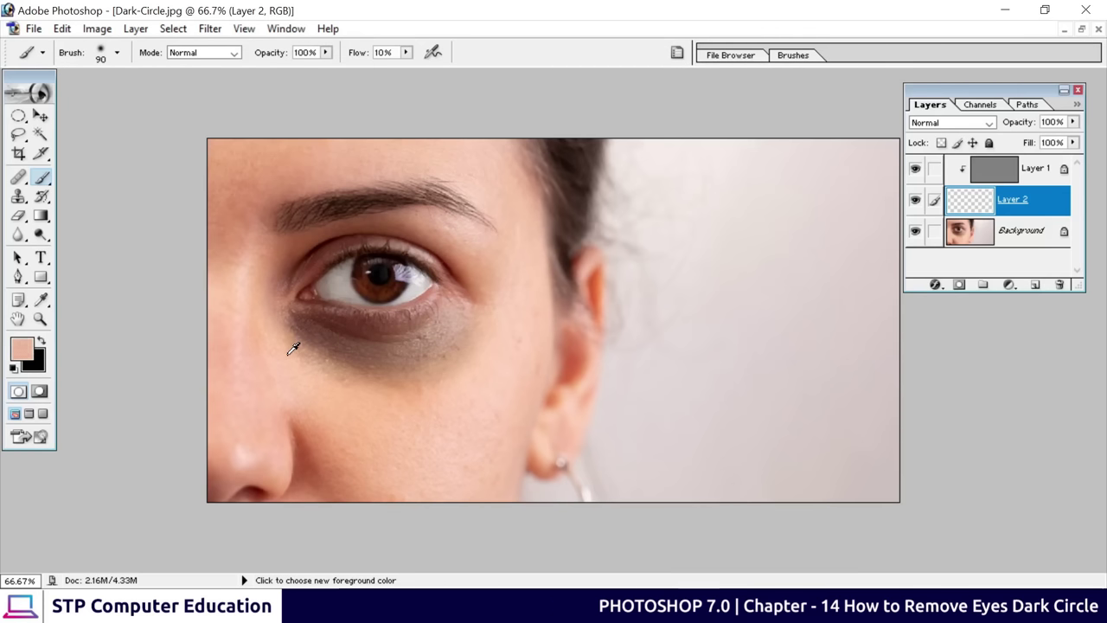
left_click(288, 361, "alt")
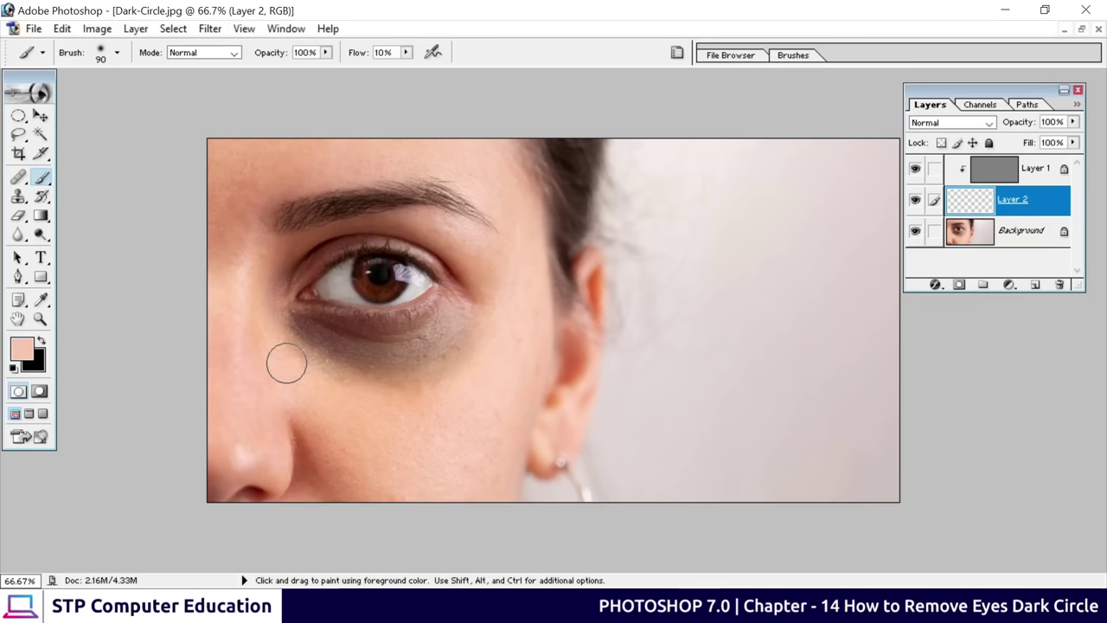
mouse_move(286, 364)
left_mouse_down()
mouse_move(302, 343)
mouse_move(290, 338)
mouse_move(319, 346)
mouse_move(302, 348)
mouse_move(289, 332)
mouse_move(372, 368)
mouse_move(346, 364)
left_mouse_up()
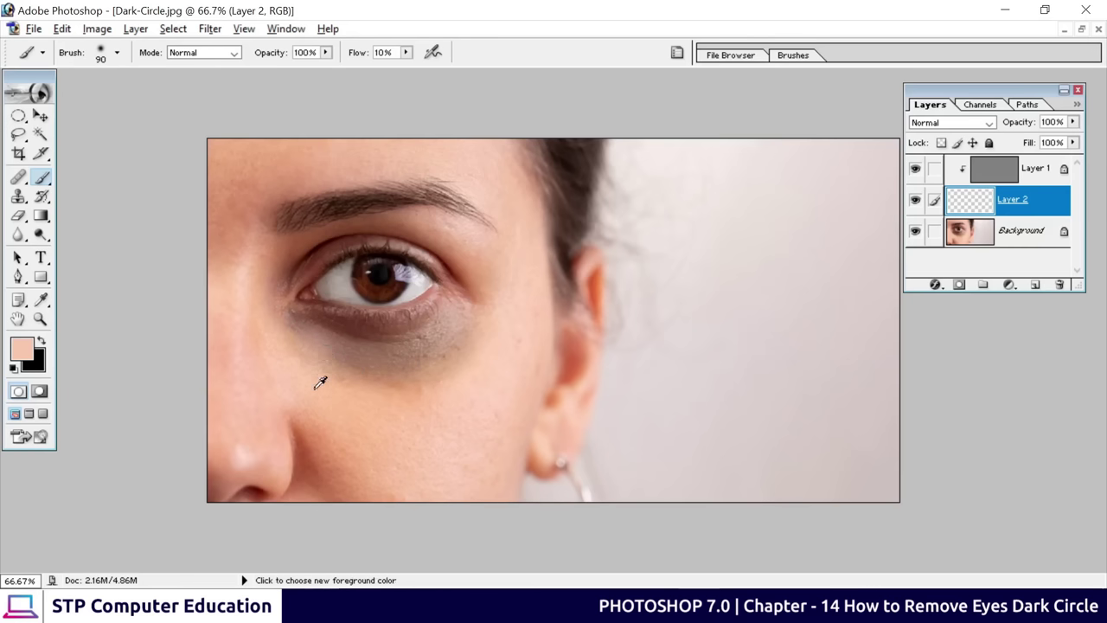
Sample nearby skin tones and paint over the lower and central parts of the dark circle
left_click(325, 381, "alt")
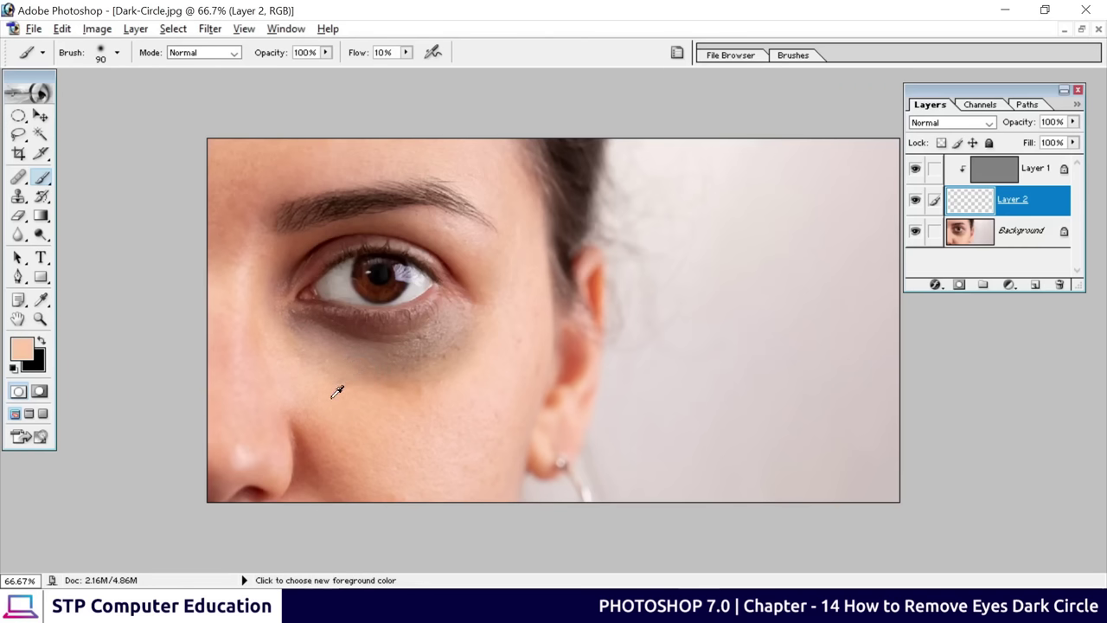
mouse_move(348, 392)
left_mouse_down()
mouse_move(426, 373)
mouse_move(410, 355)
mouse_move(445, 341)
mouse_move(354, 348)
left_mouse_up()
left_click(410, 391, "alt")
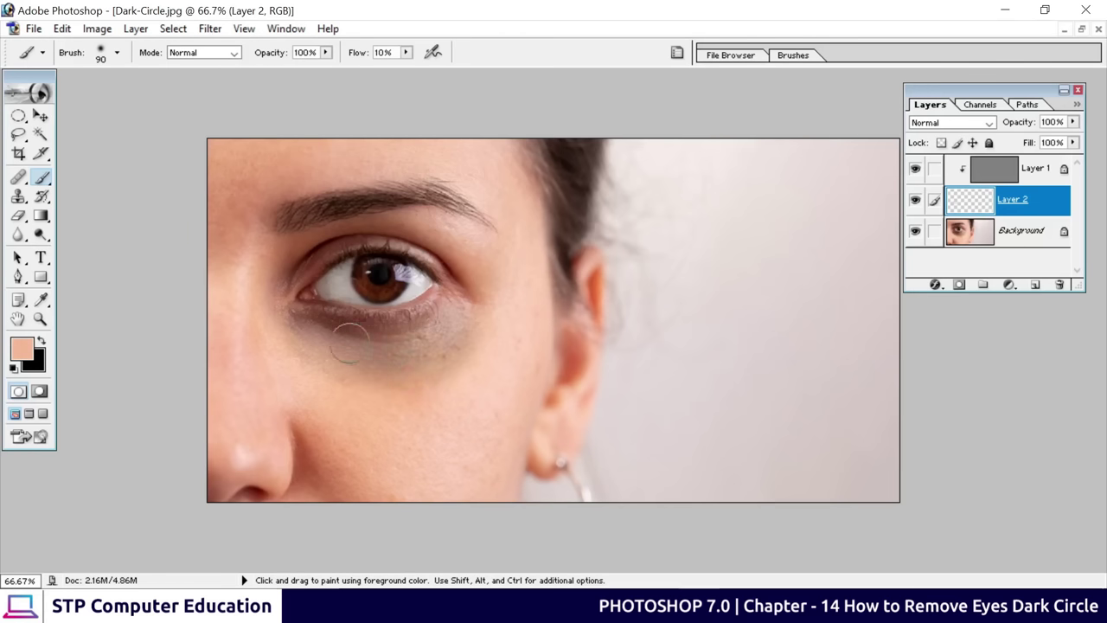
left_click(486, 356, "alt")
mouse_move(470, 328)
left_mouse_down()
mouse_move(405, 361)
mouse_move(437, 349)
mouse_move(470, 363)
left_mouse_up()
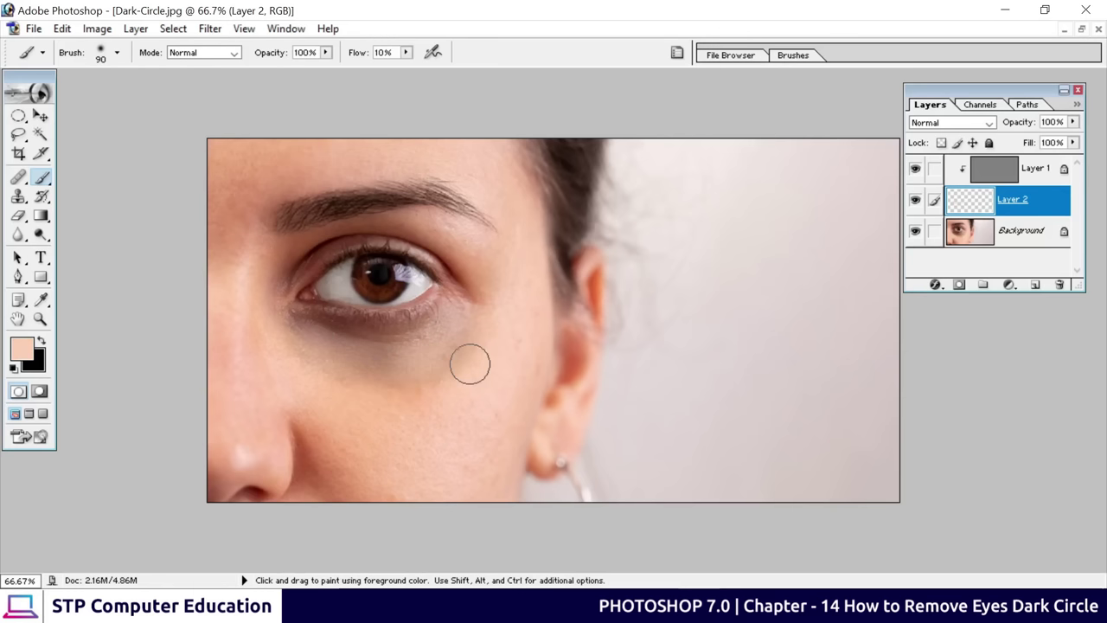
left_click(509, 331, "alt")
mouse_move(470, 317)
left_mouse_down()
mouse_move(460, 303)
mouse_move(415, 316)
mouse_move(467, 324)
left_mouse_up()
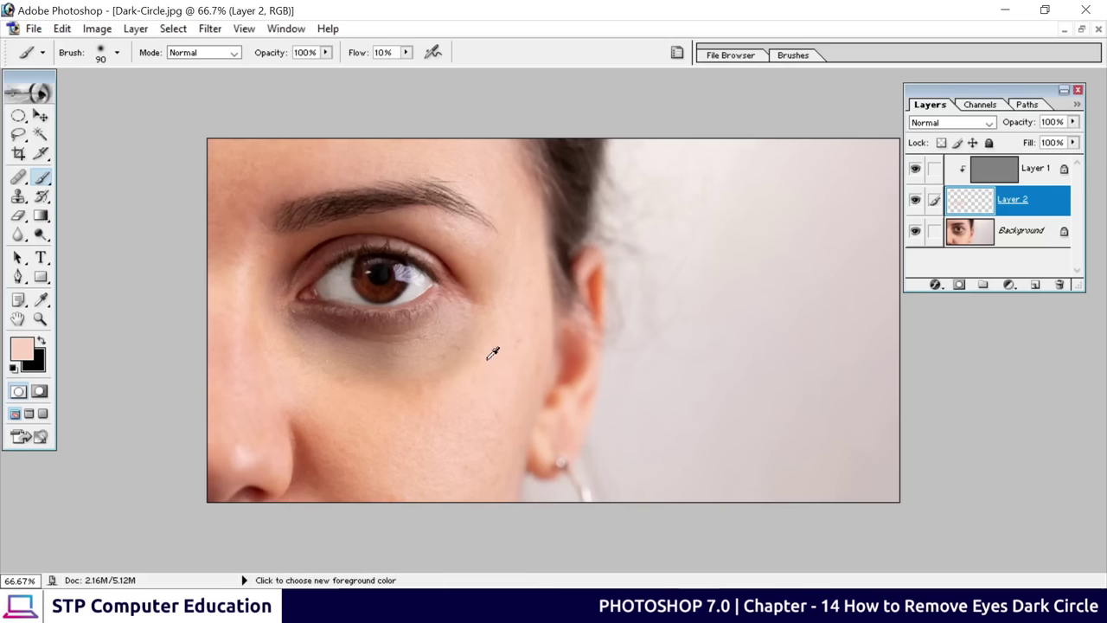
mouse_move(469, 354)
left_mouse_down()
mouse_move(479, 338)
mouse_move(407, 384)
mouse_move(457, 347)
left_mouse_up()
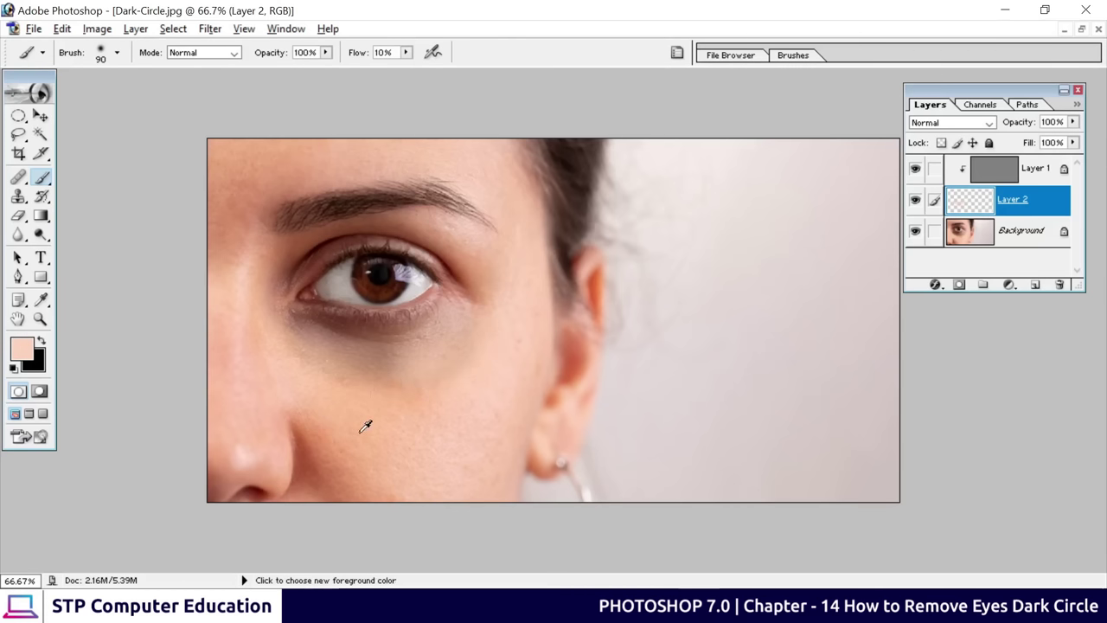
left_click(359, 385, "alt")
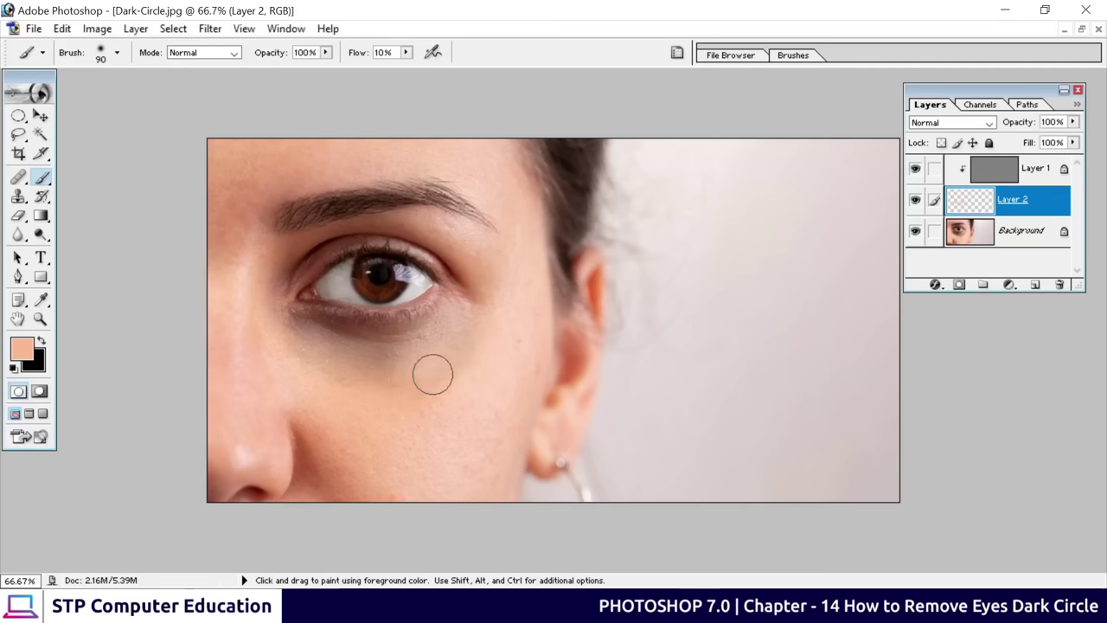
left_click(301, 377, "alt")
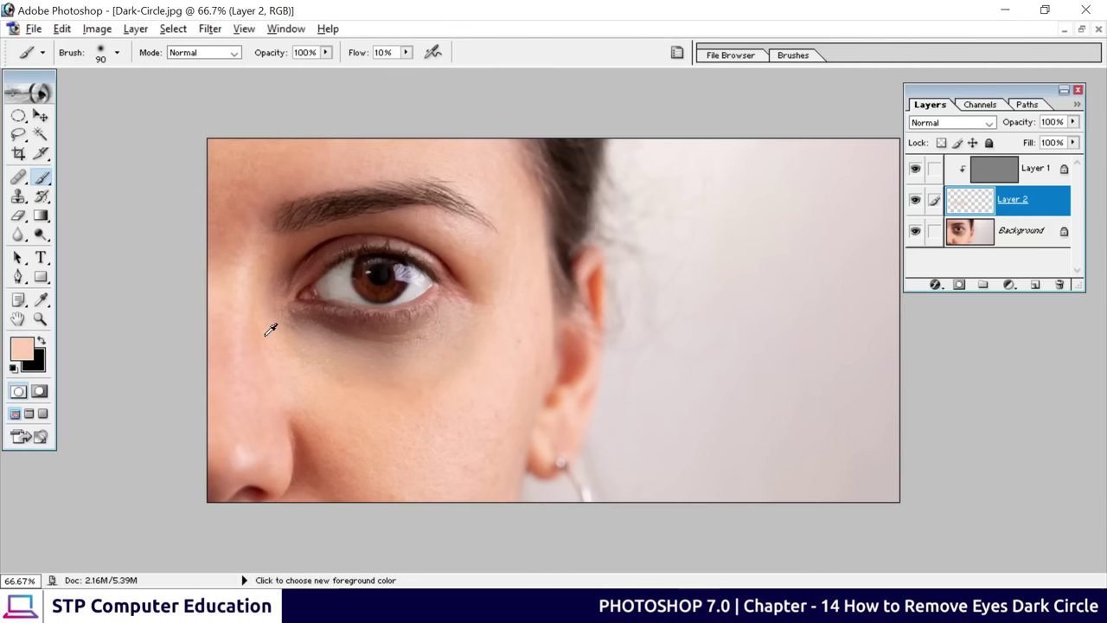
left_click(271, 329, "alt")
mouse_move(285, 317)
left_mouse_down()
mouse_move(309, 313)
mouse_move(332, 333)
mouse_move(346, 321)
mouse_move(426, 325)
mouse_move(439, 302)
mouse_move(457, 306)
left_mouse_up()
Resample lighter and darker peach cheek tones and brush across the rest of the under-eye area
left_click(322, 375, "alt")
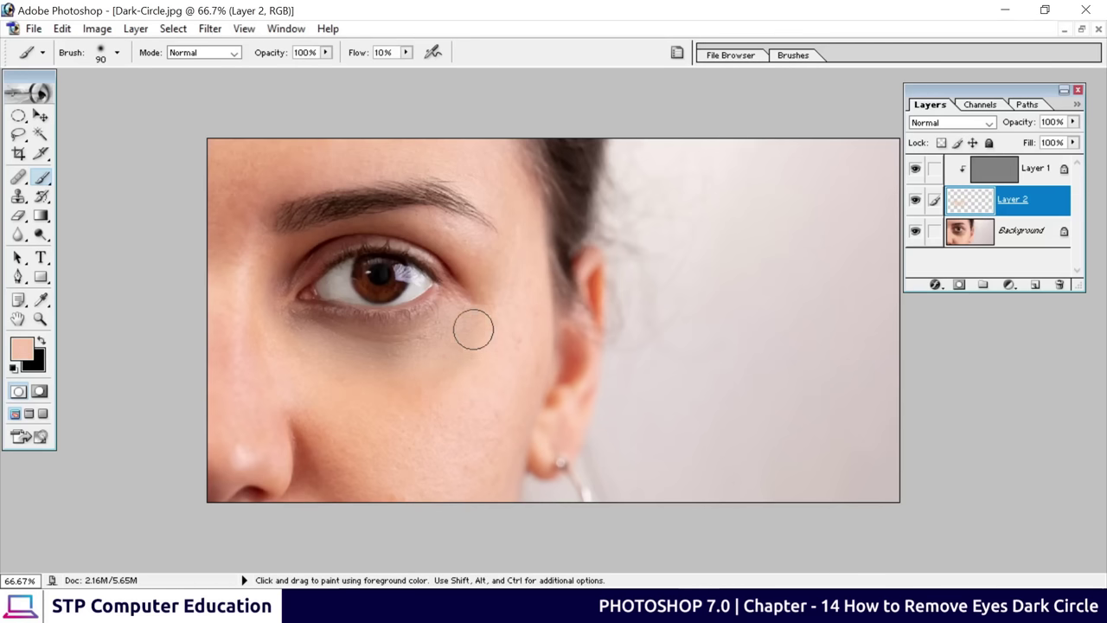
left_click(402, 389, "alt")
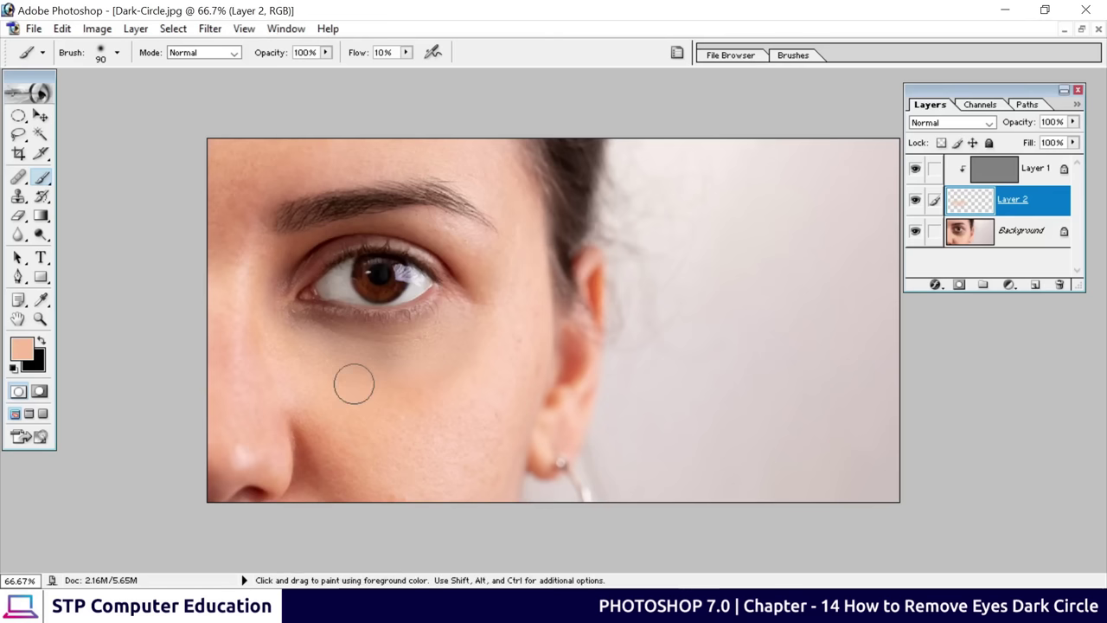
left_click(293, 377, "alt")
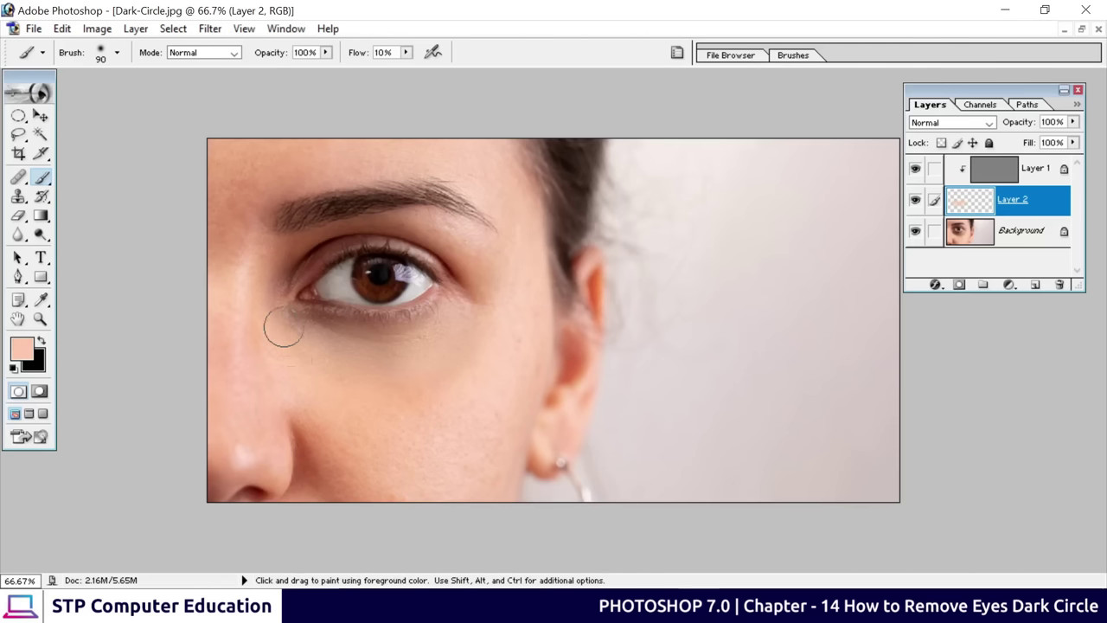
left_click(370, 415, "alt")
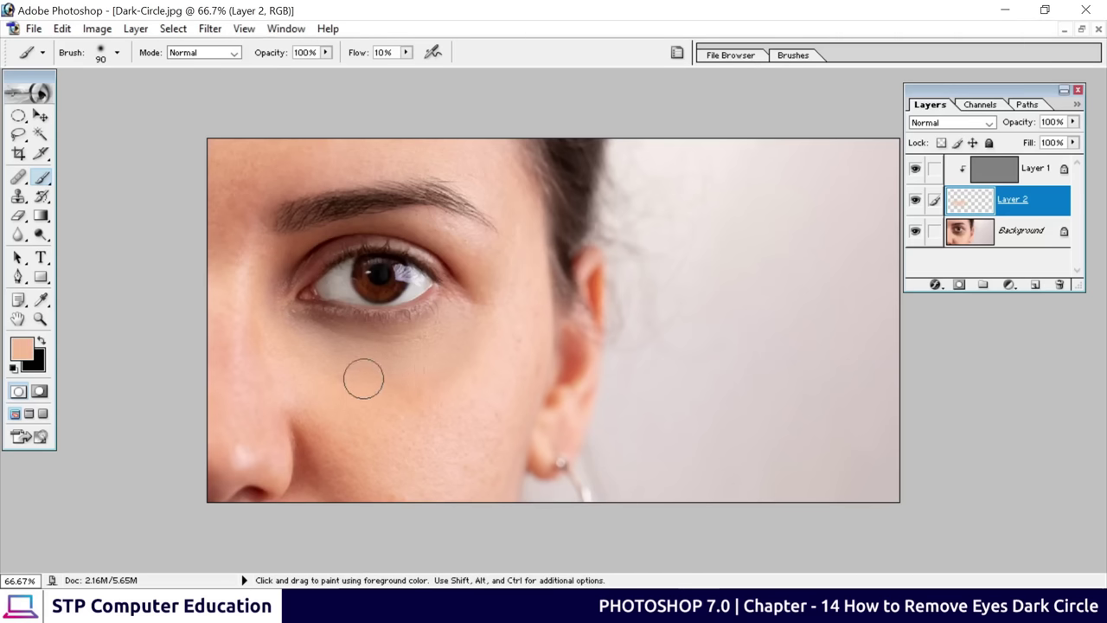
left_click(471, 370, "alt")
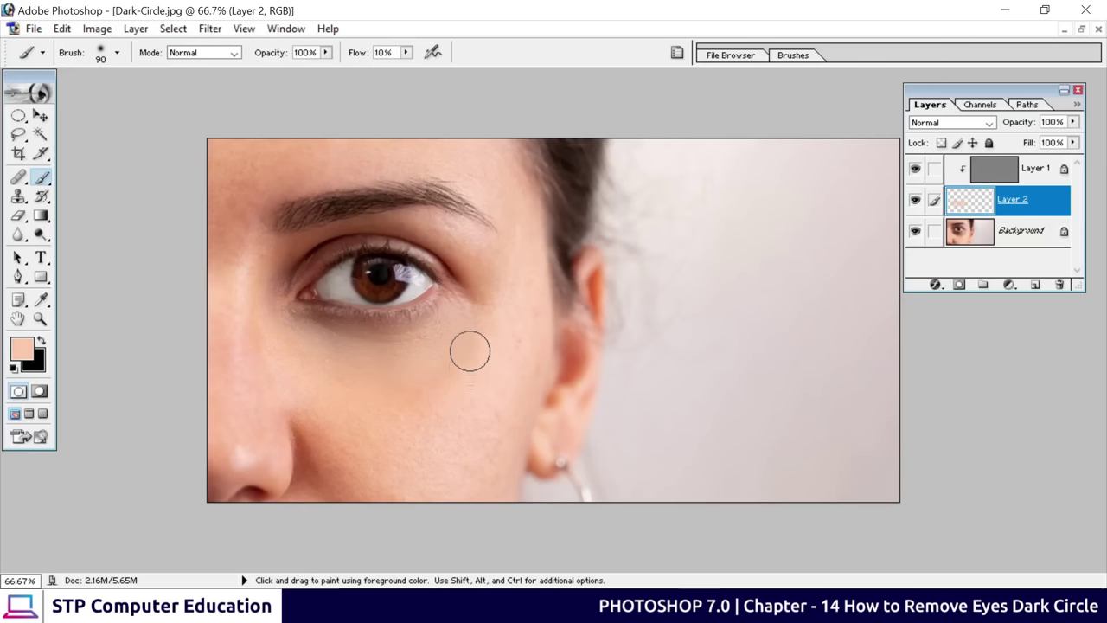
left_click(311, 354, "alt")
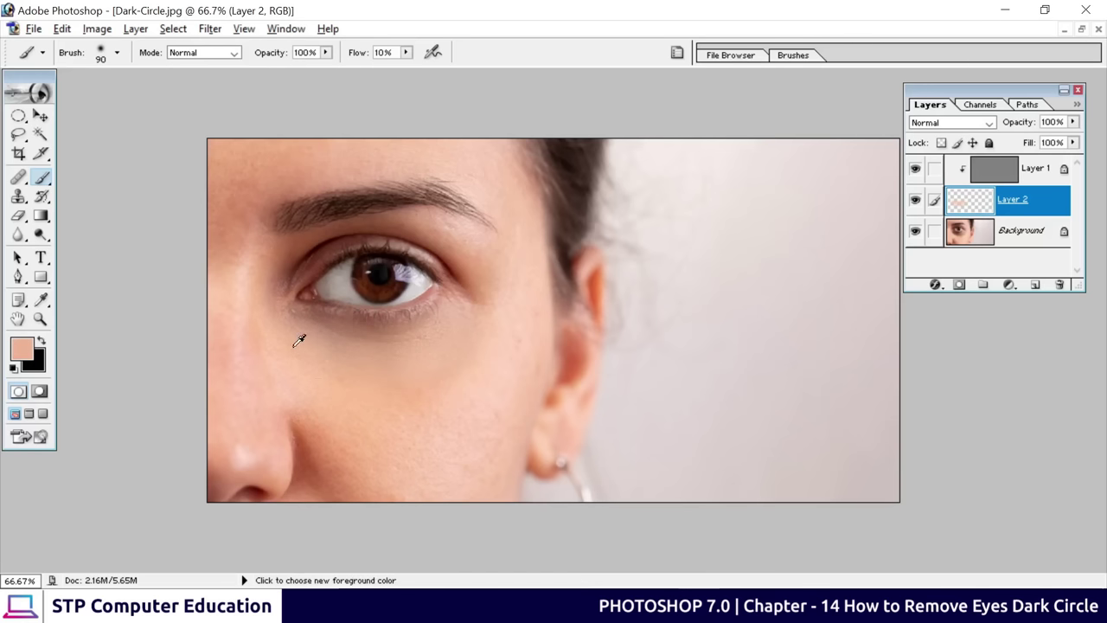
left_click(338, 337, "alt")
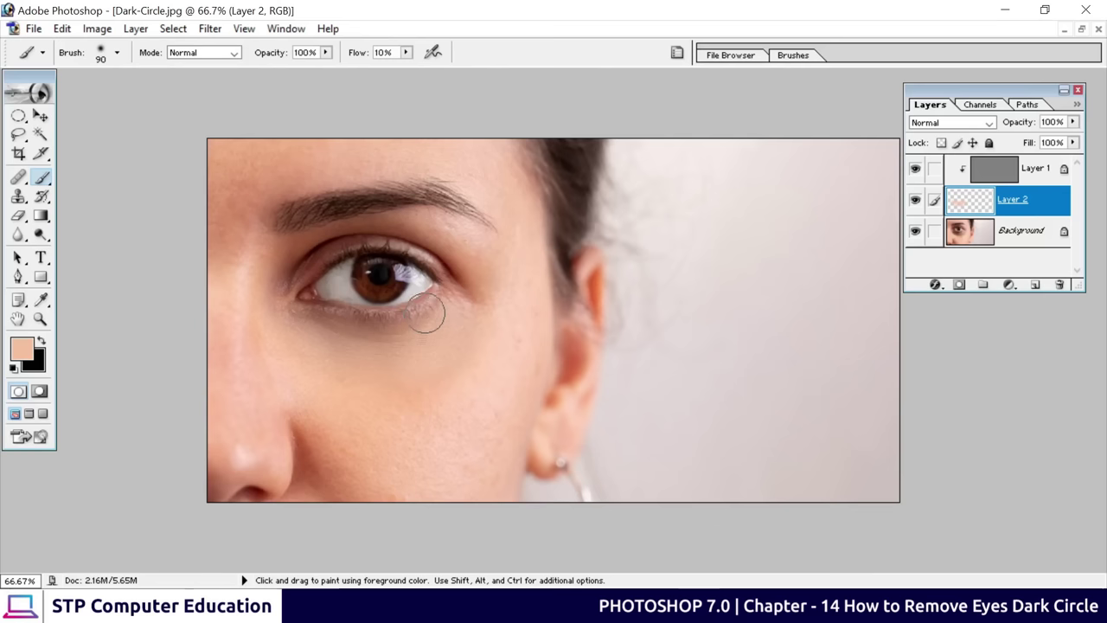
left_click_drag(425, 308, 329, 329)
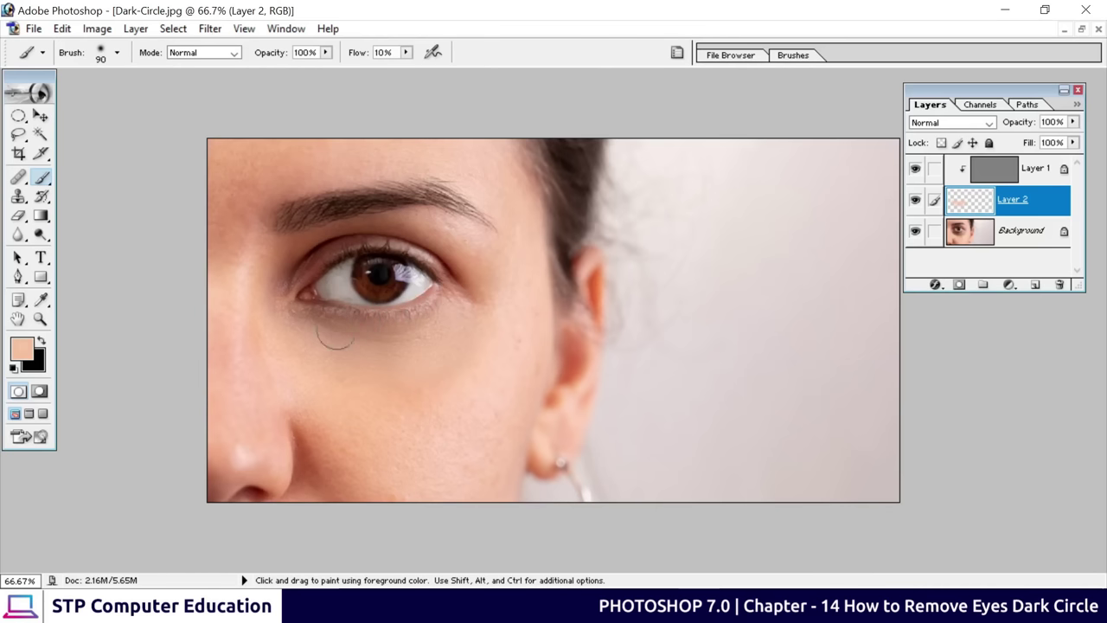
left_click(476, 371, "alt")
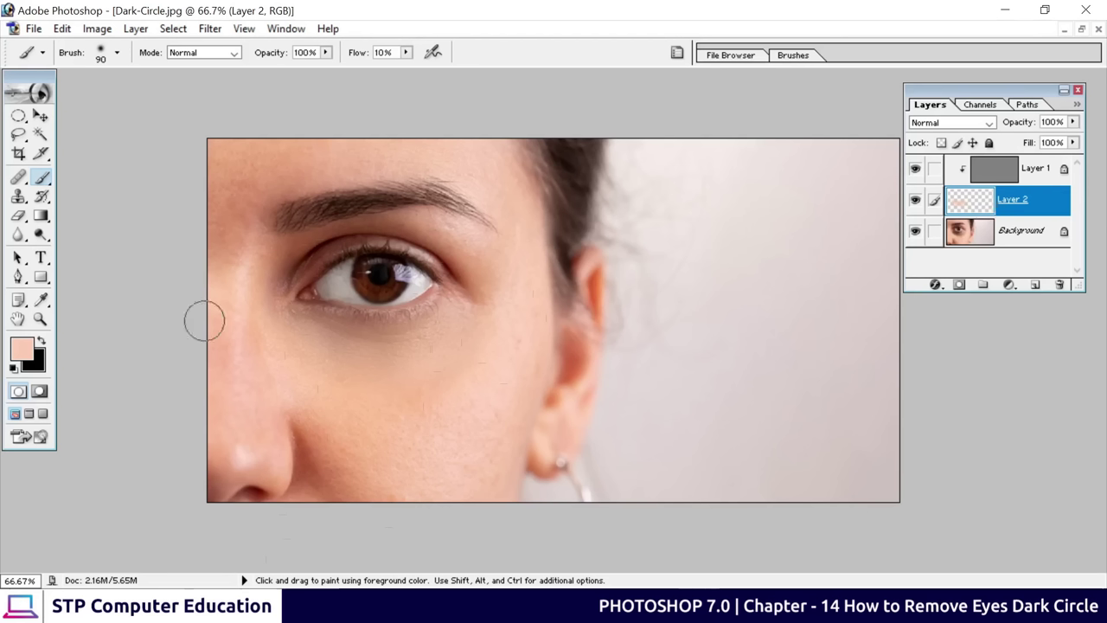
left_click(916, 202)
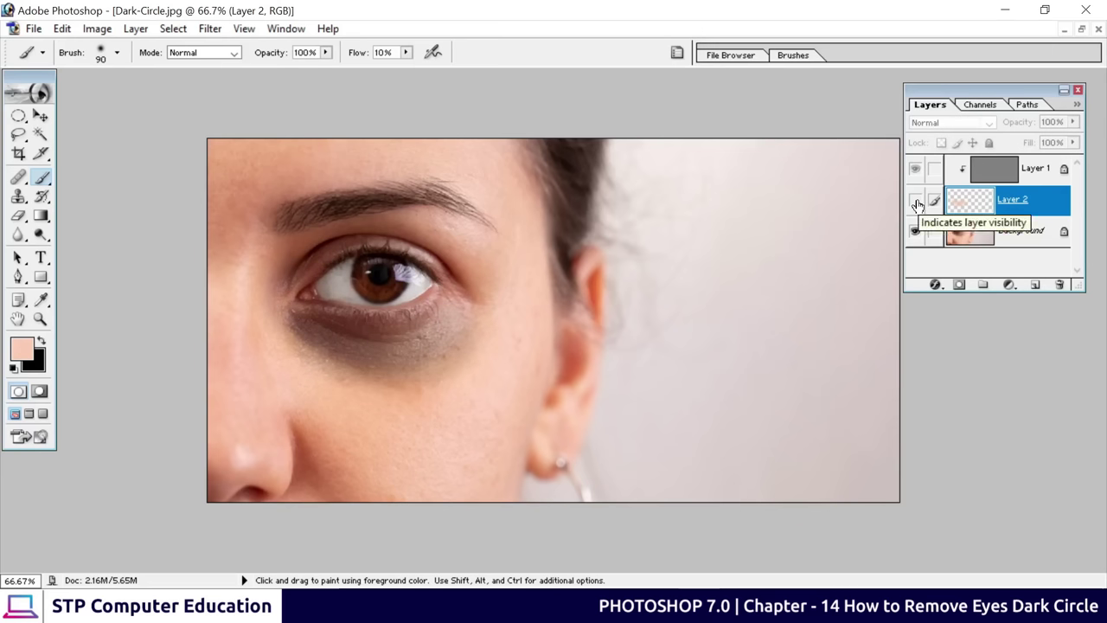
left_click(916, 201)
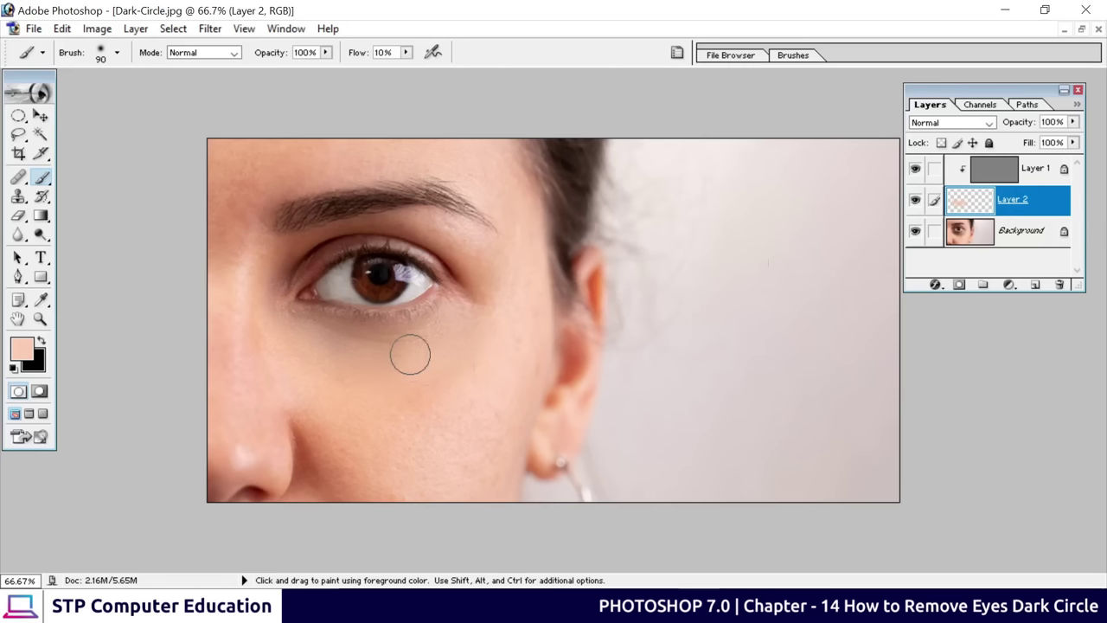
key("ctrl+plus")
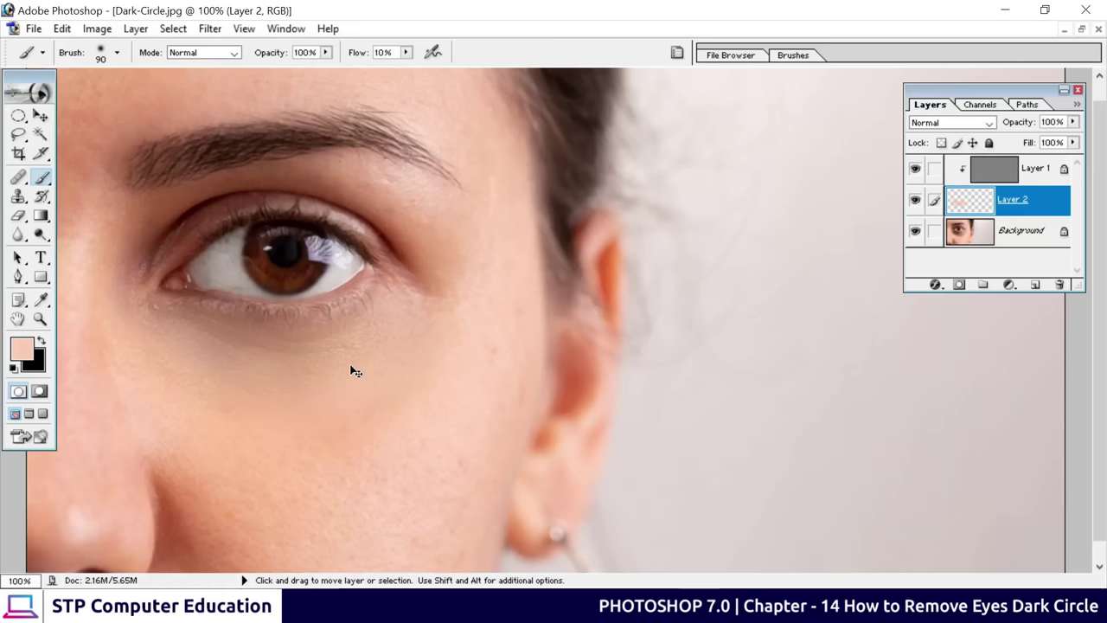
left_click_drag(386, 400, 598, 389)
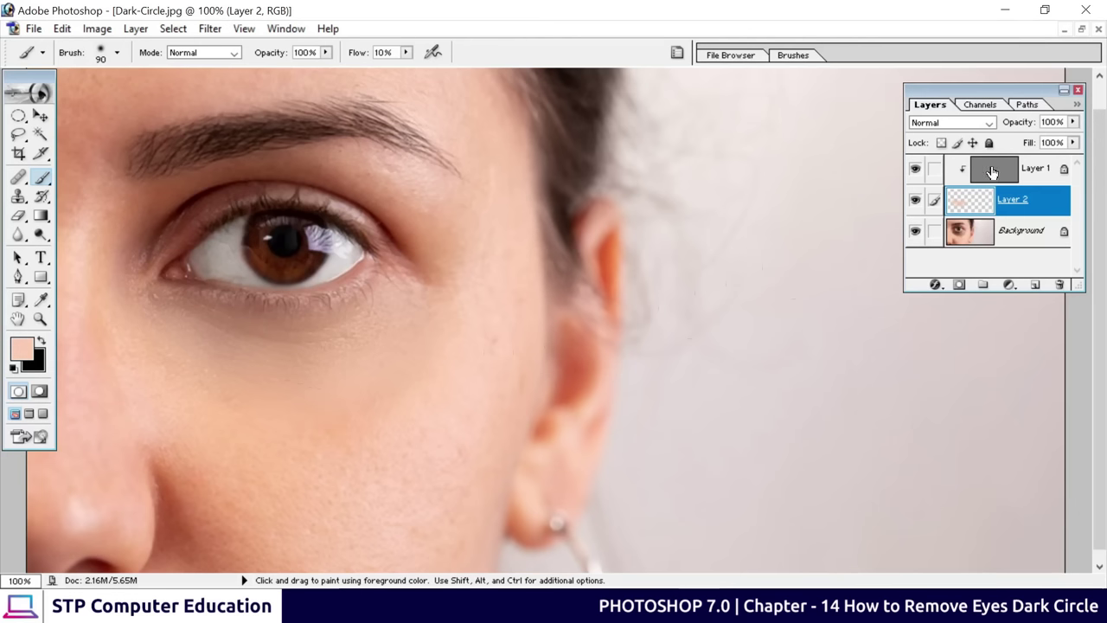
left_click(915, 170)
left_click(915, 171)
left_click(915, 170)
left_click(915, 170)
left_click(915, 170)
left_click(915, 170)
key("ctrl")
Zoom the eye photo view back out to 66.7% with Ctrl+minus
key("ctrl+minus")
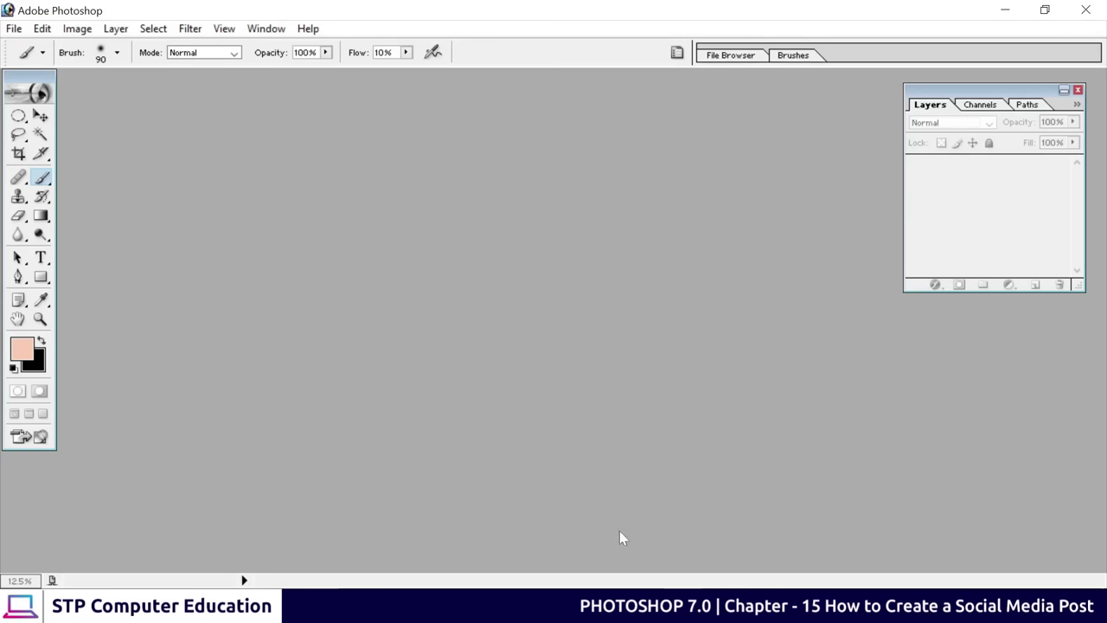
In Chrome, search Google for freepik and open the Freepik home page
left_click(643, 556)
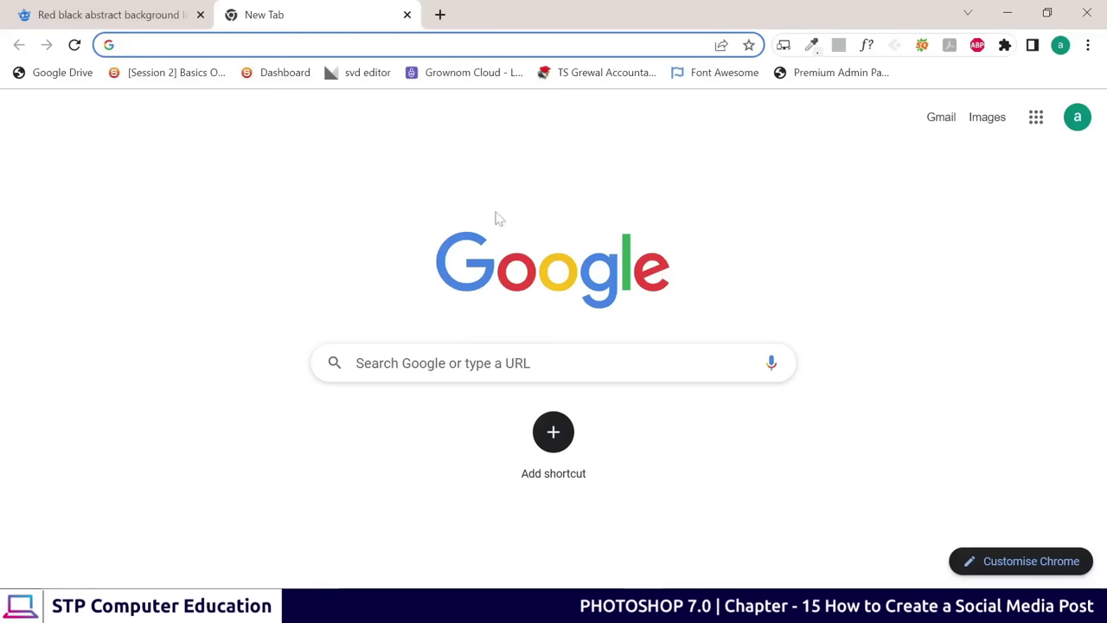
left_click(350, 363)
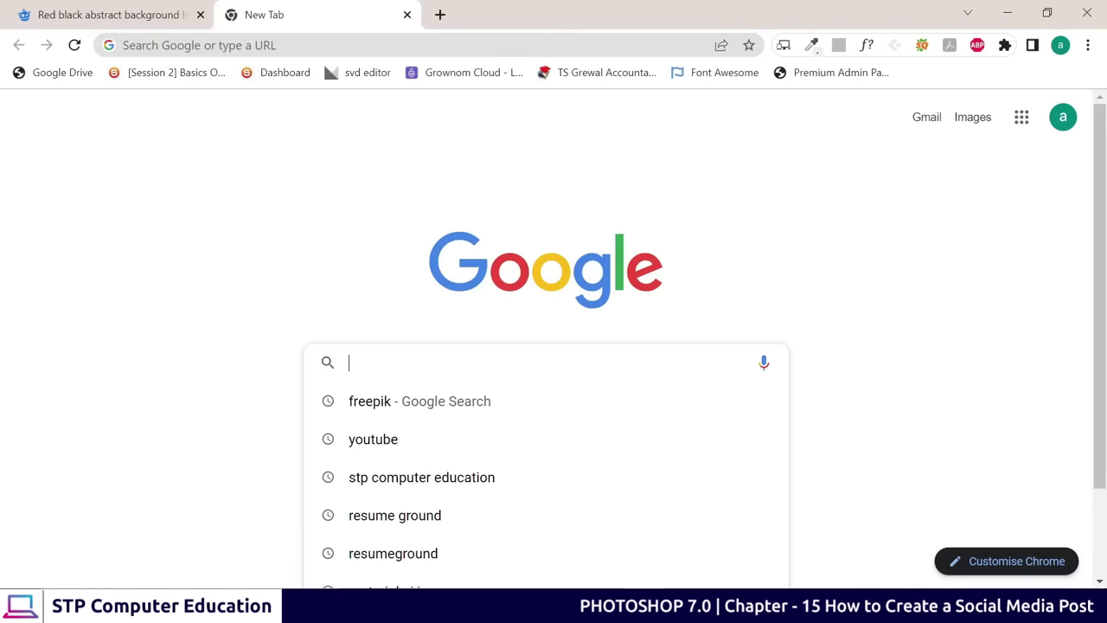
left_click(413, 416)
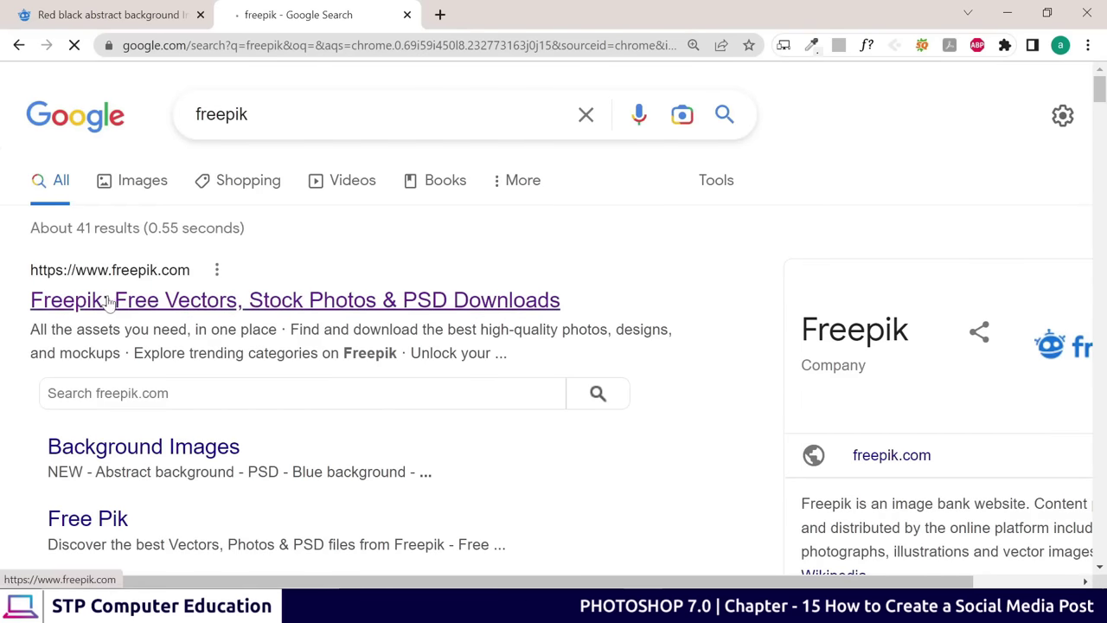
left_click(152, 301)
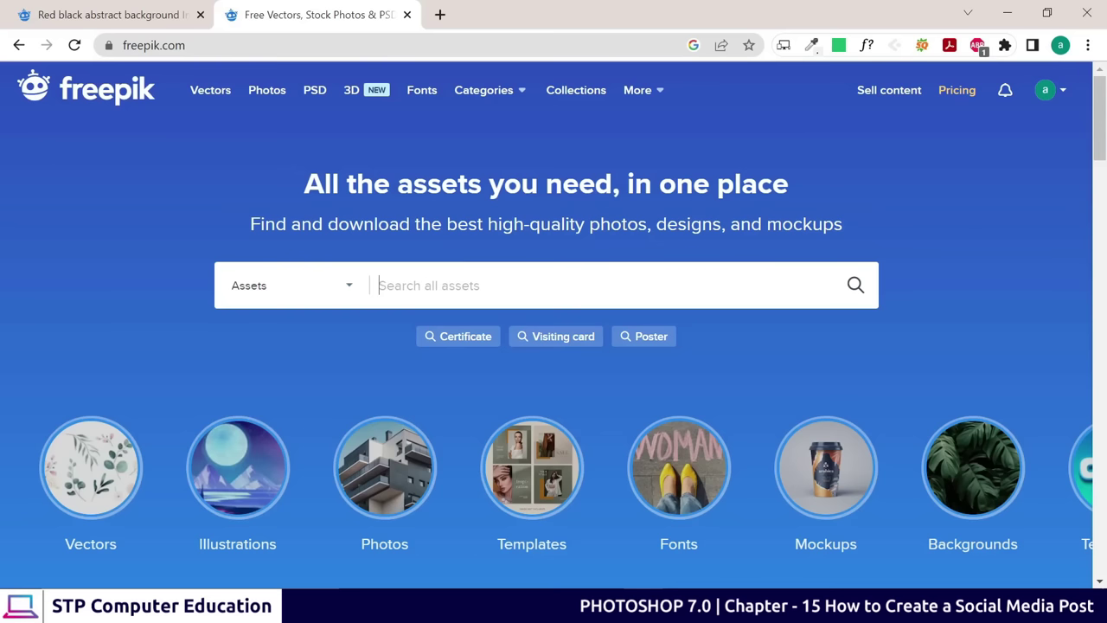
Search Freepik for 'super sale'
scroll(470, 348, "down", 1)
scroll(470, 348, "up", 1)
type("super ")
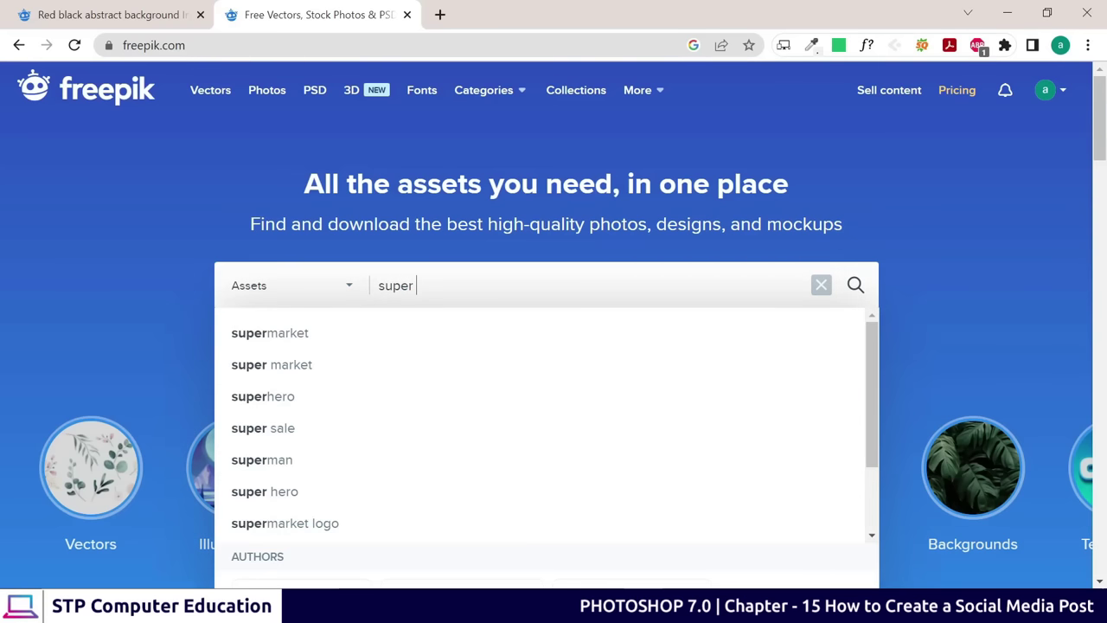
type("sale")
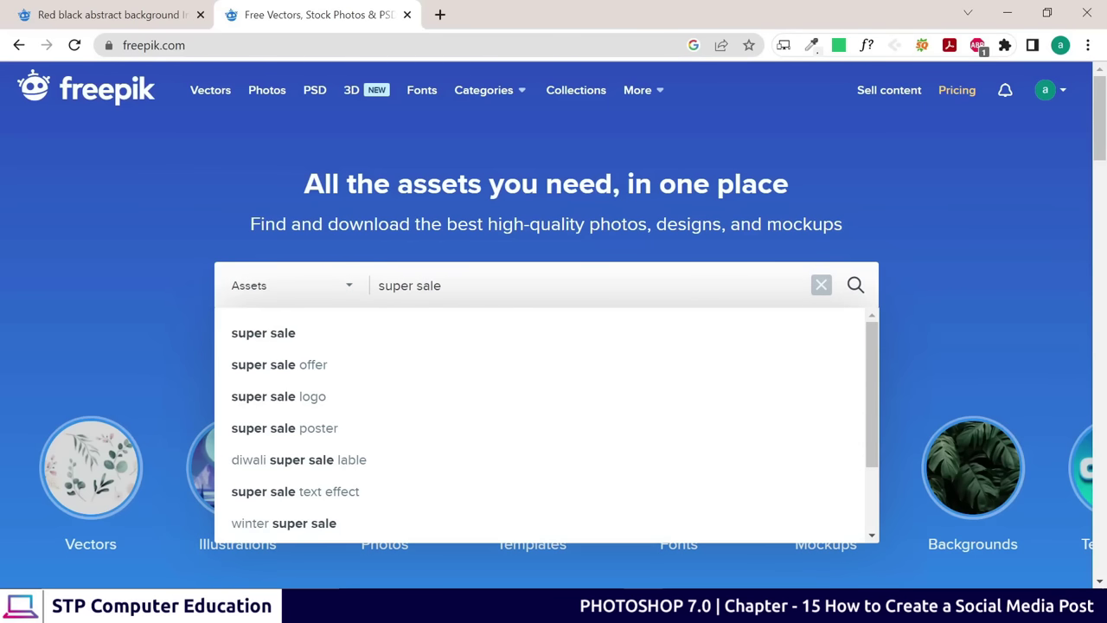
key("Return")
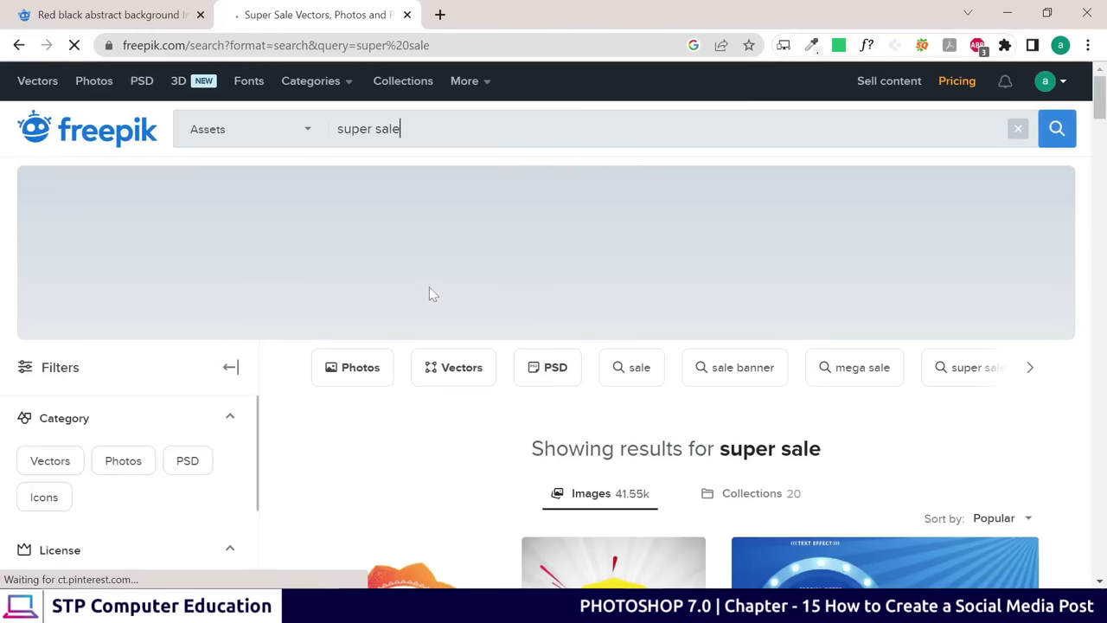
Scroll through the super sale banner results down to the bottom of page 1
scroll(429, 294, "down", 4)
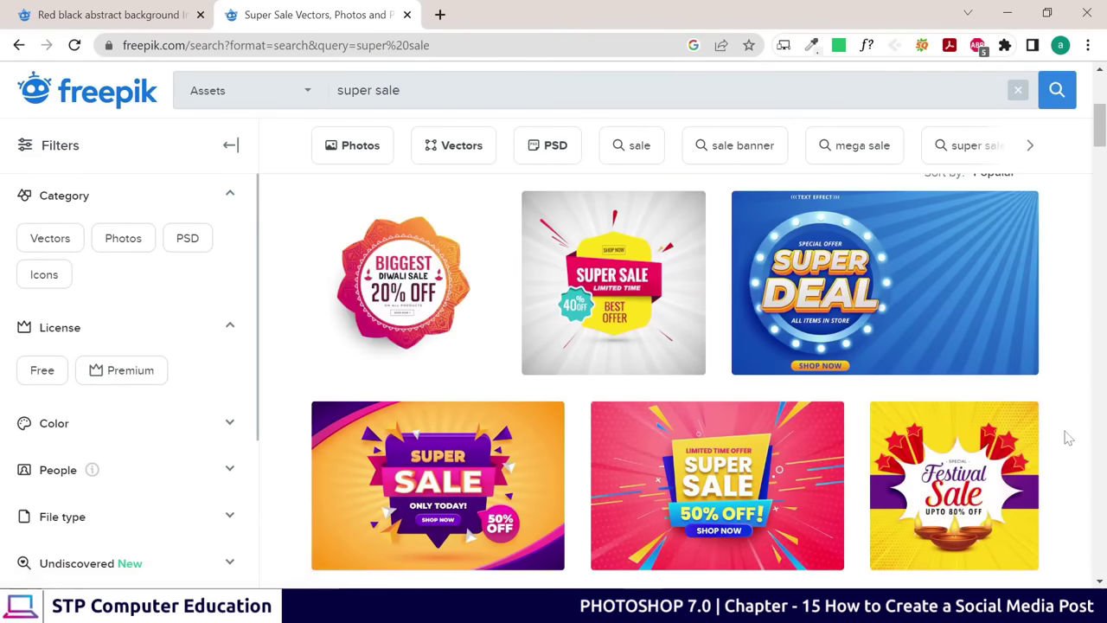
mouse_move(415, 304)
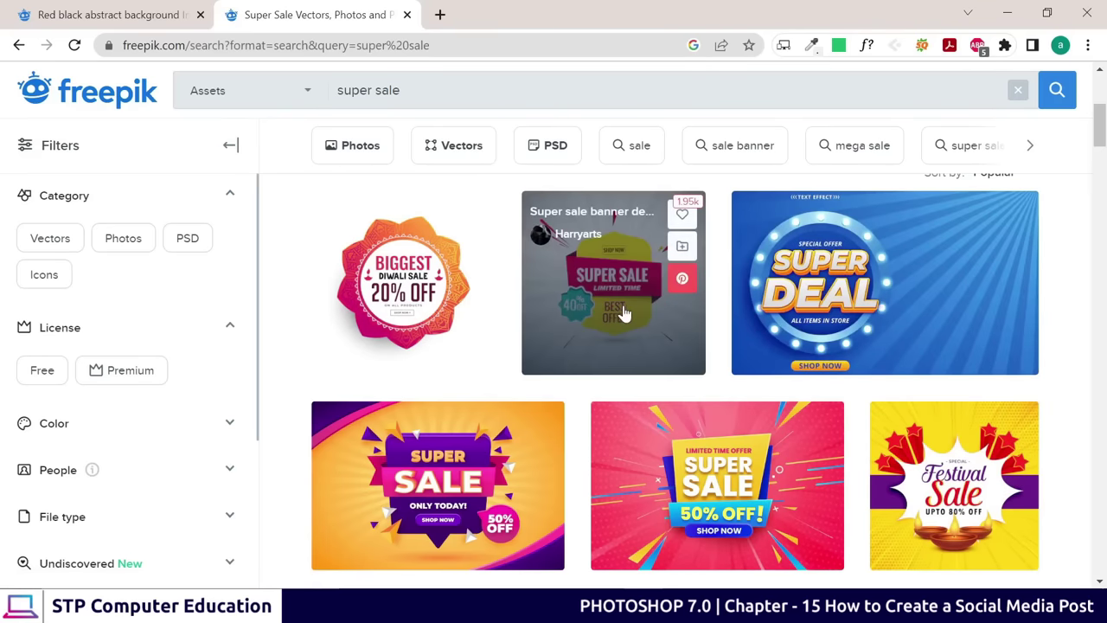
mouse_move(739, 351)
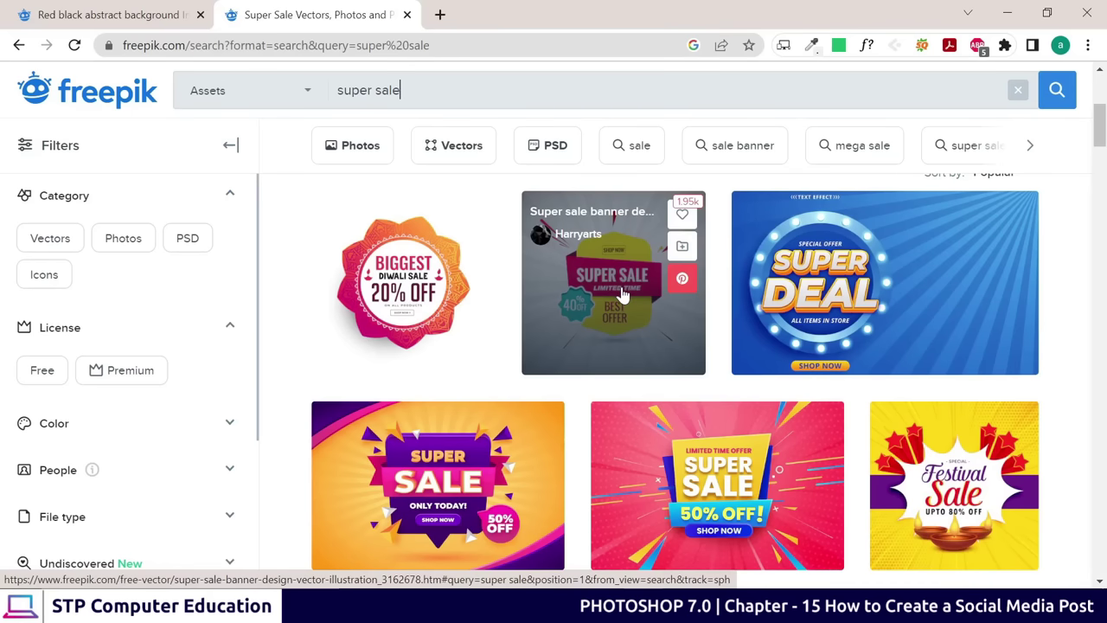
scroll(619, 298, "down", 2)
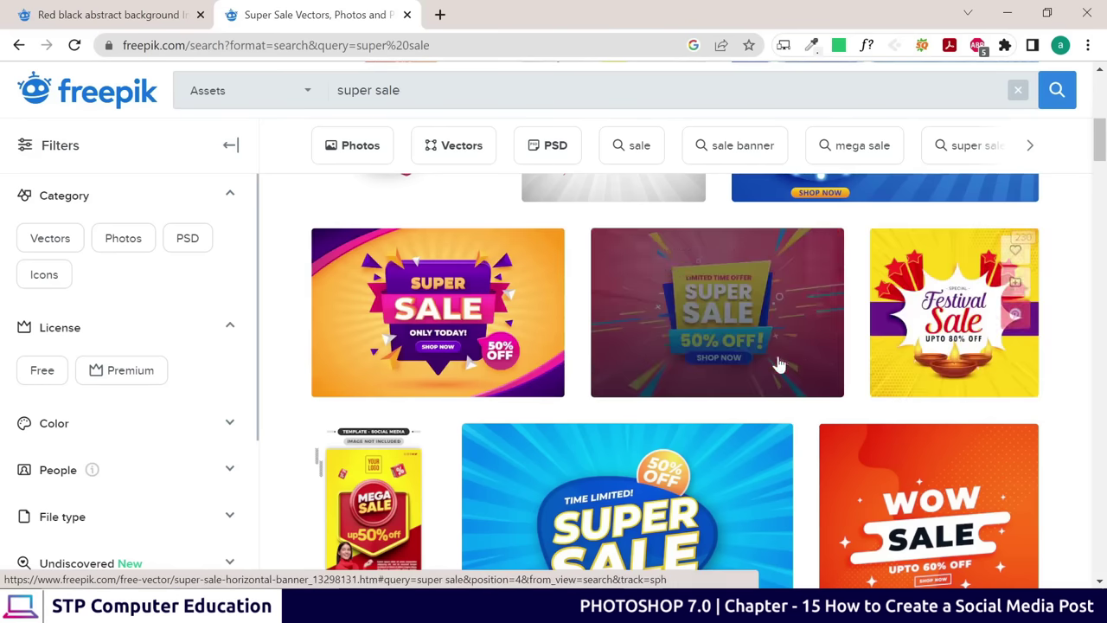
scroll(797, 353, "down", 8)
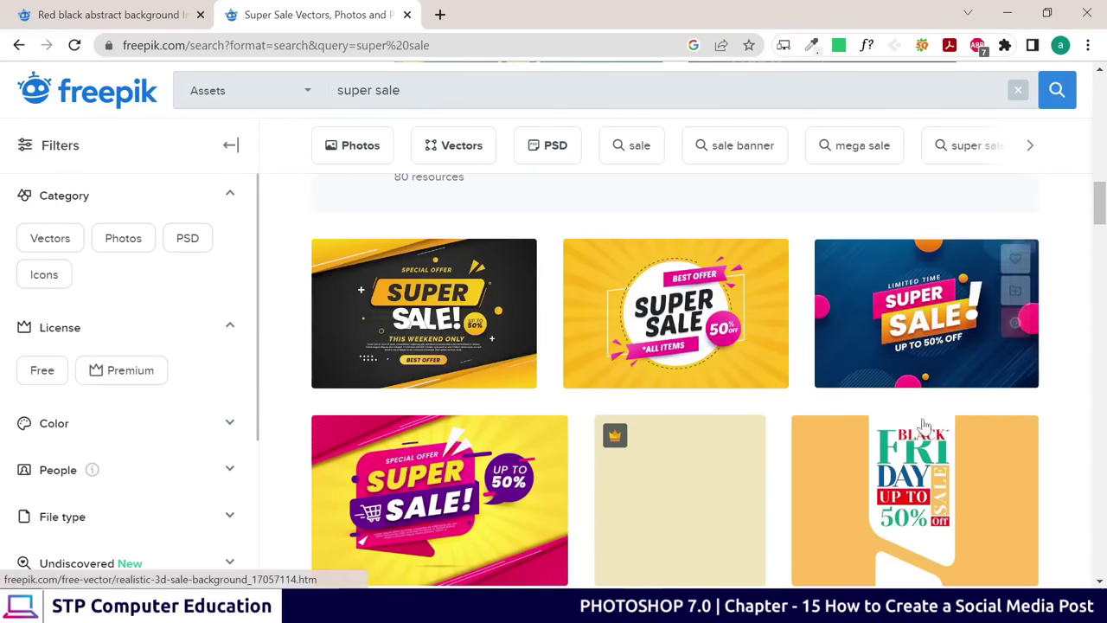
scroll(560, 359, "down", 2)
scroll(919, 326, "down", 5)
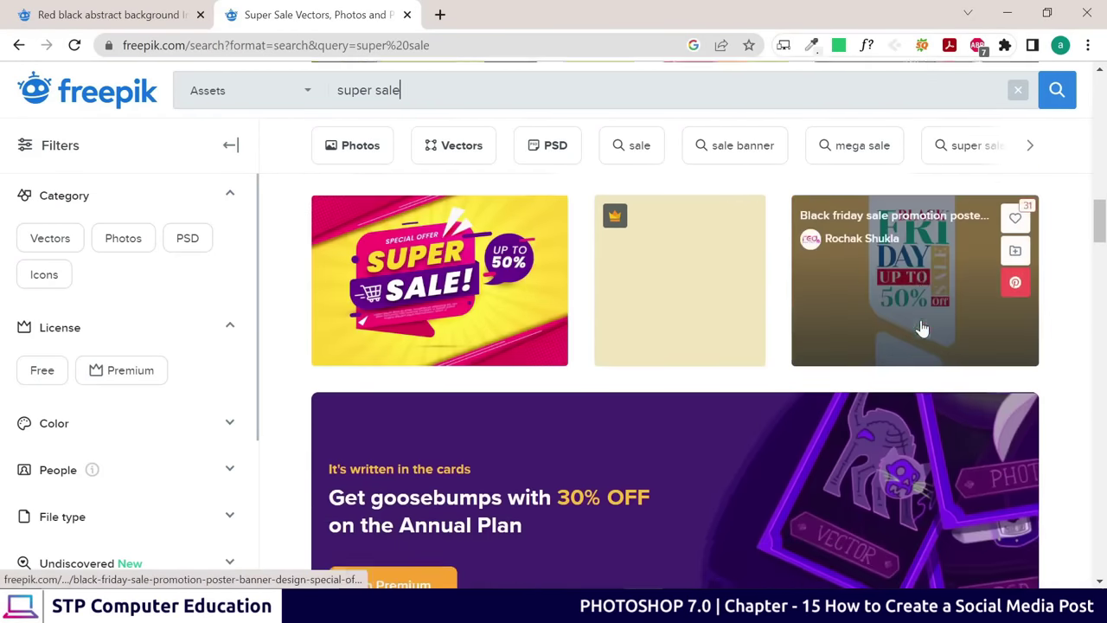
scroll(363, 260, "up", 1)
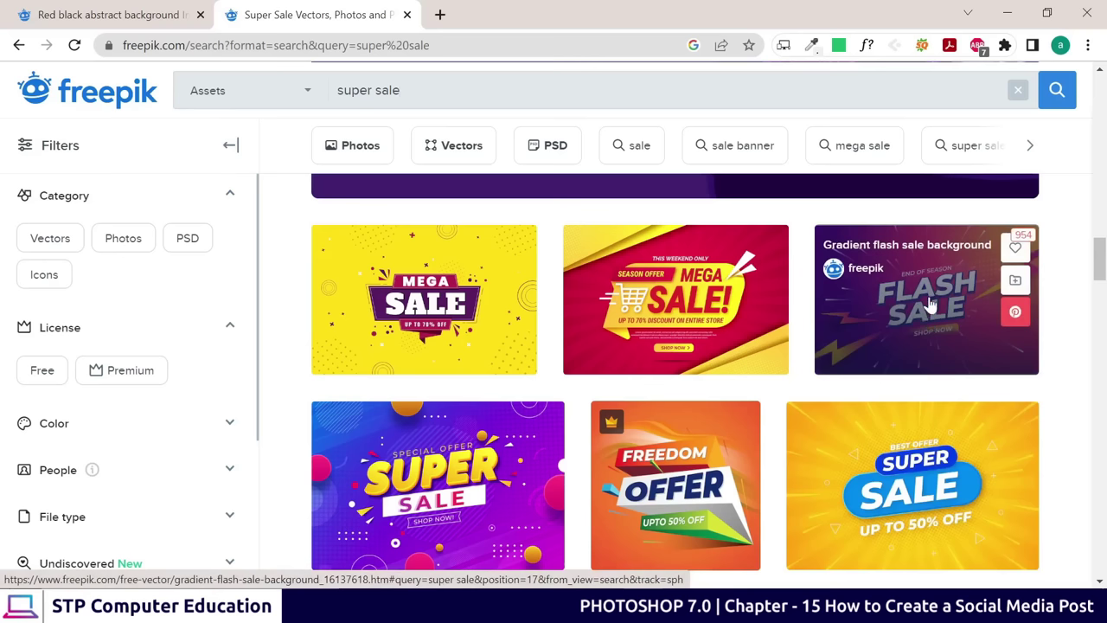
scroll(916, 303, "down", 2)
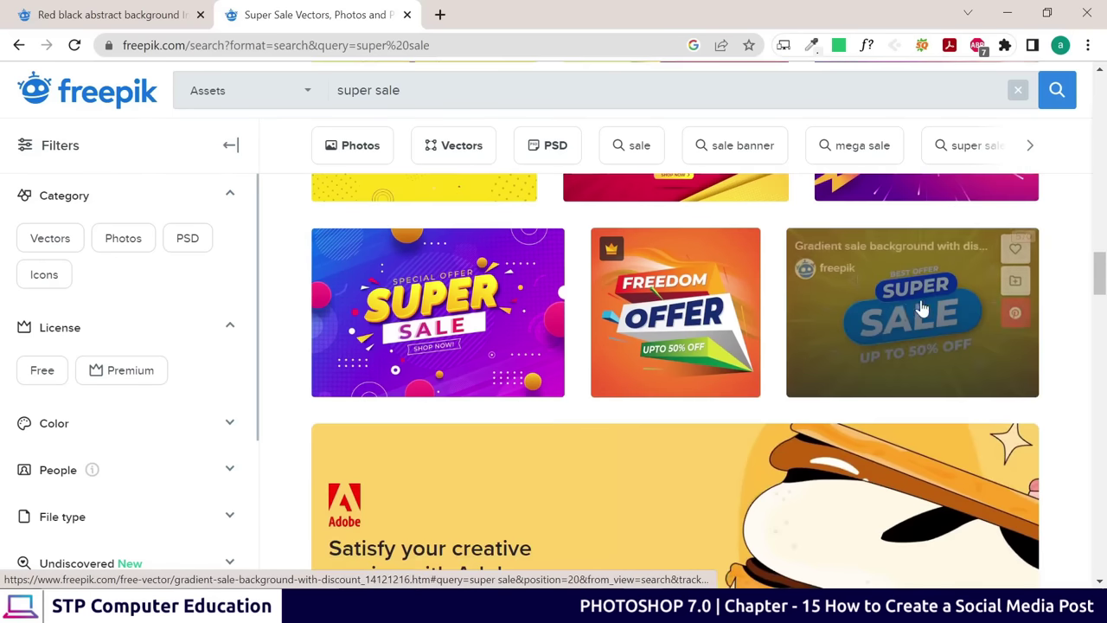
scroll(467, 331, "down", 6)
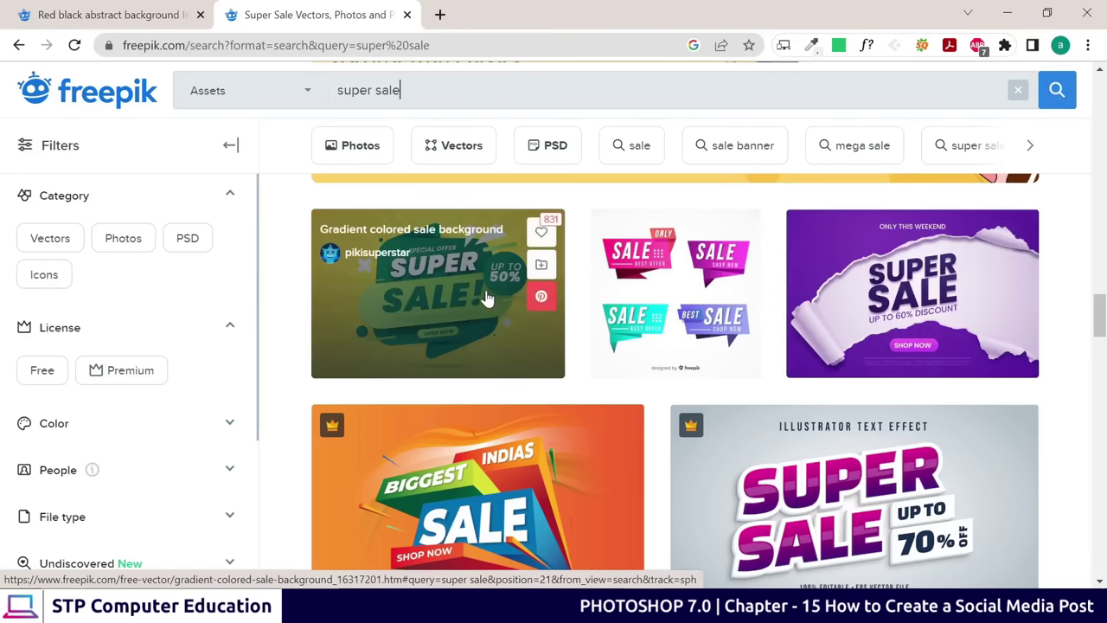
scroll(467, 298, "down", 2)
scroll(568, 329, "down", 2)
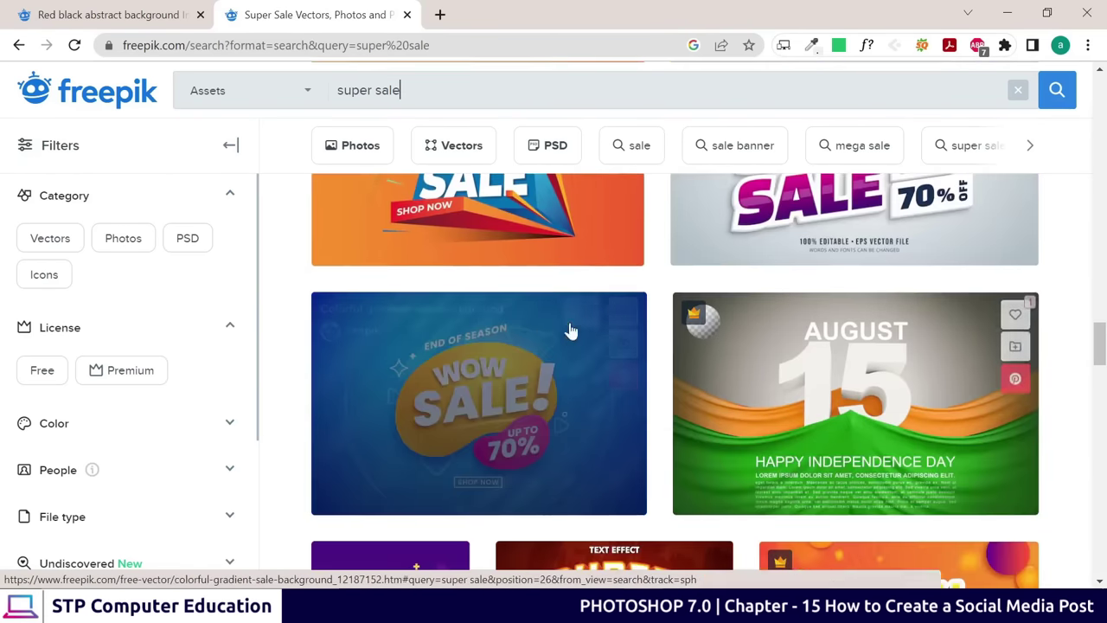
scroll(778, 350, "down", 3)
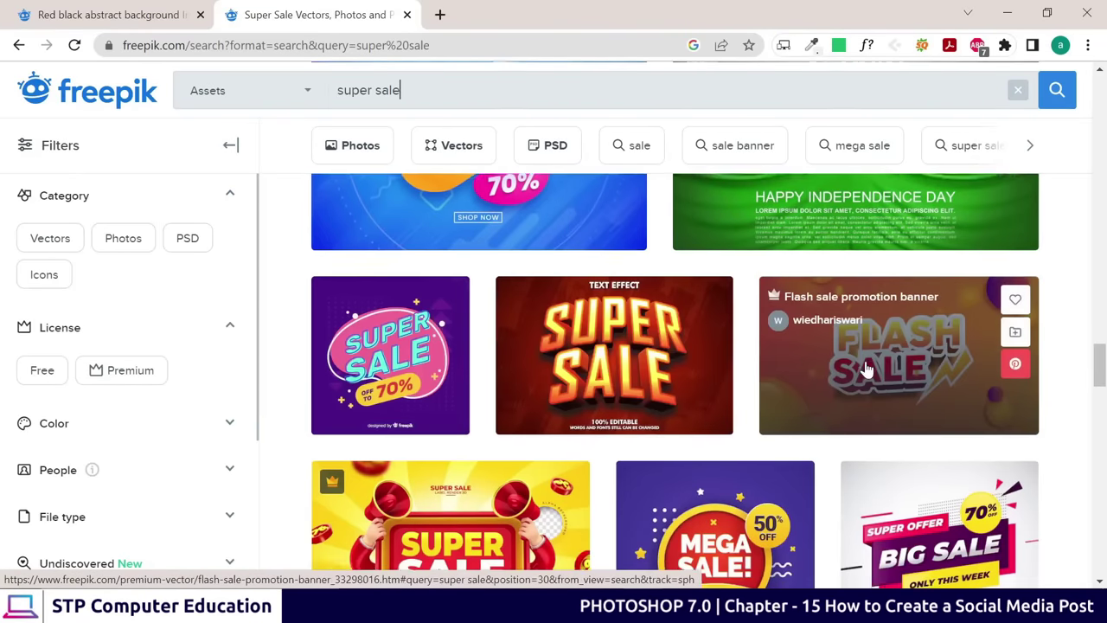
scroll(865, 371, "down", 2)
scroll(729, 407, "down", 3)
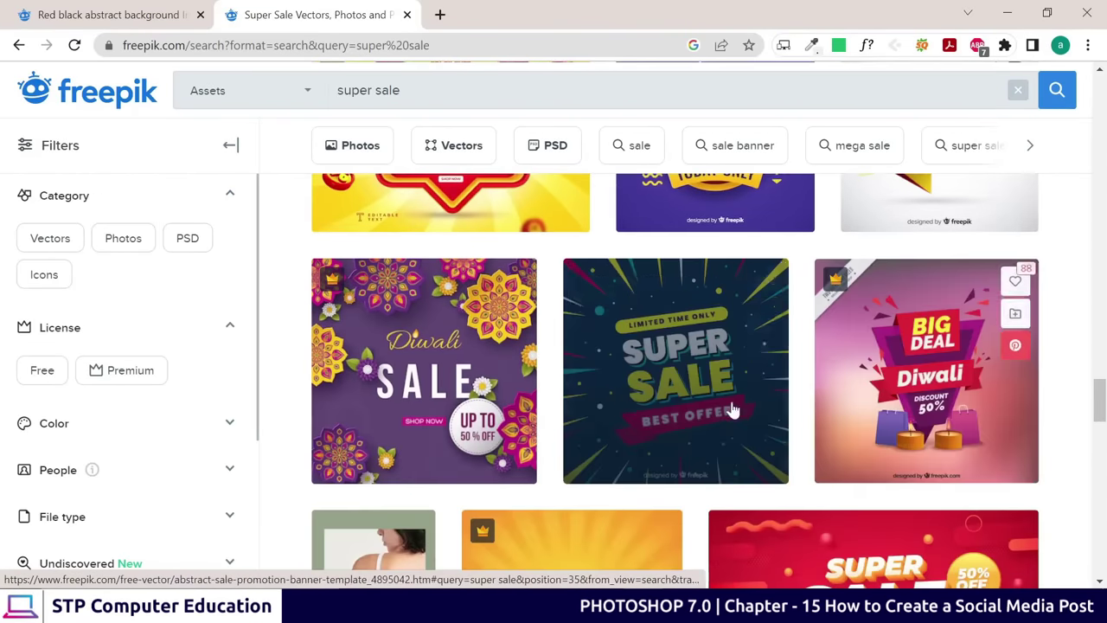
scroll(759, 396, "up", 3)
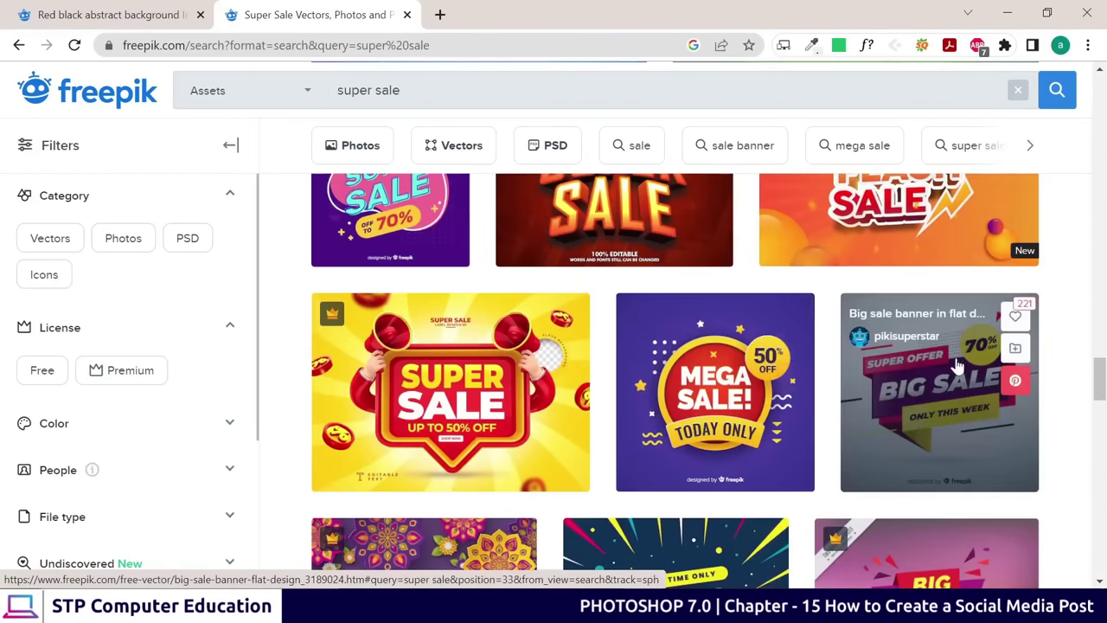
scroll(1003, 387, "down", 1)
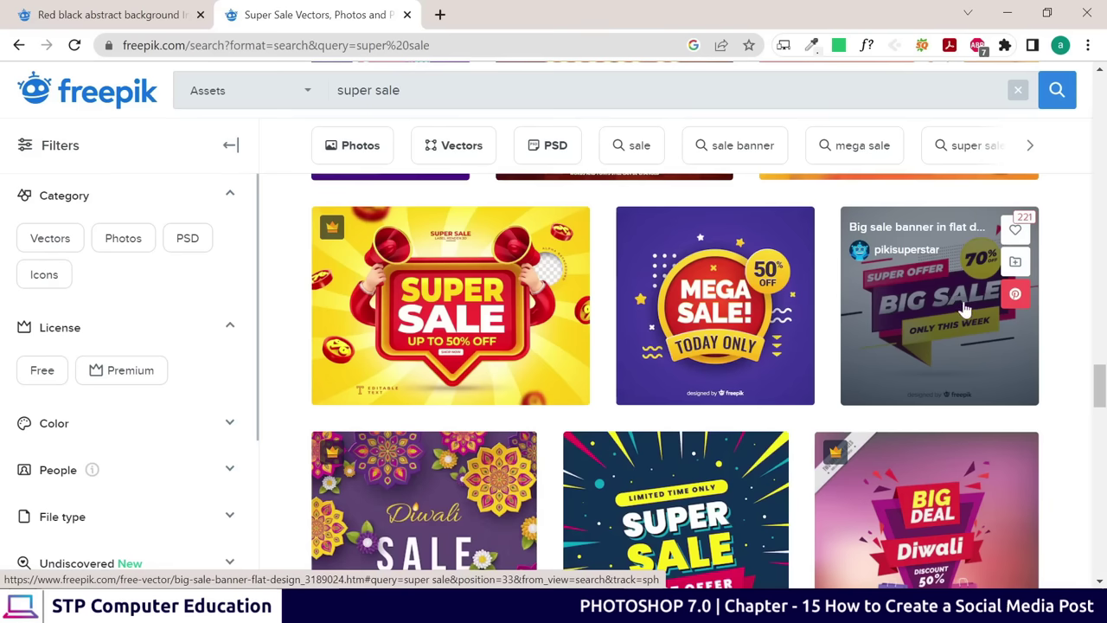
scroll(781, 286, "down", 2)
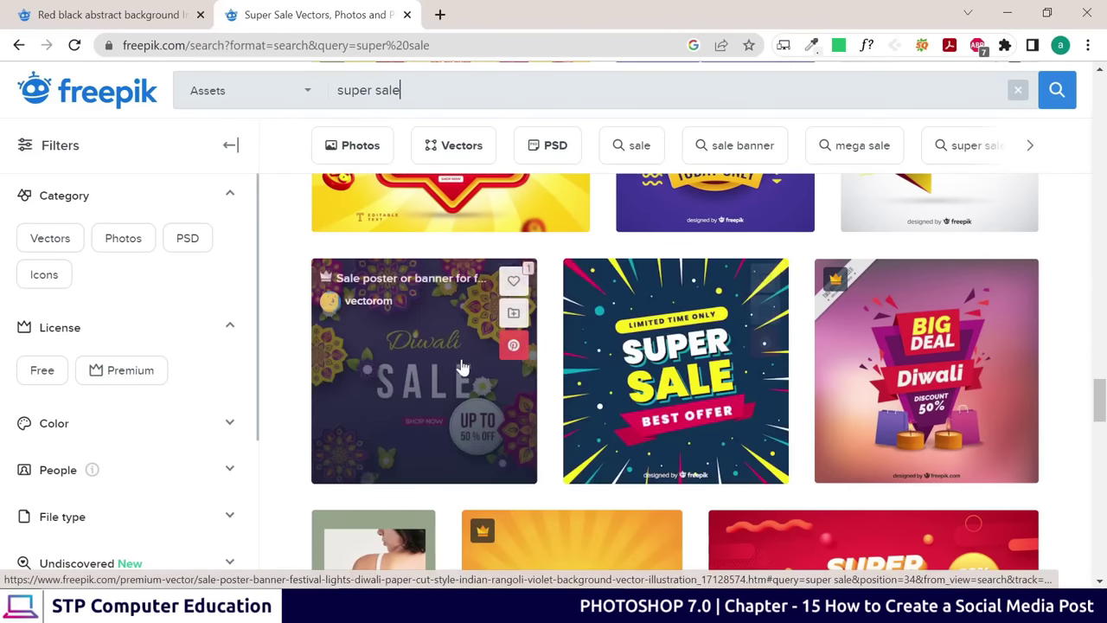
scroll(716, 370, "down", 10)
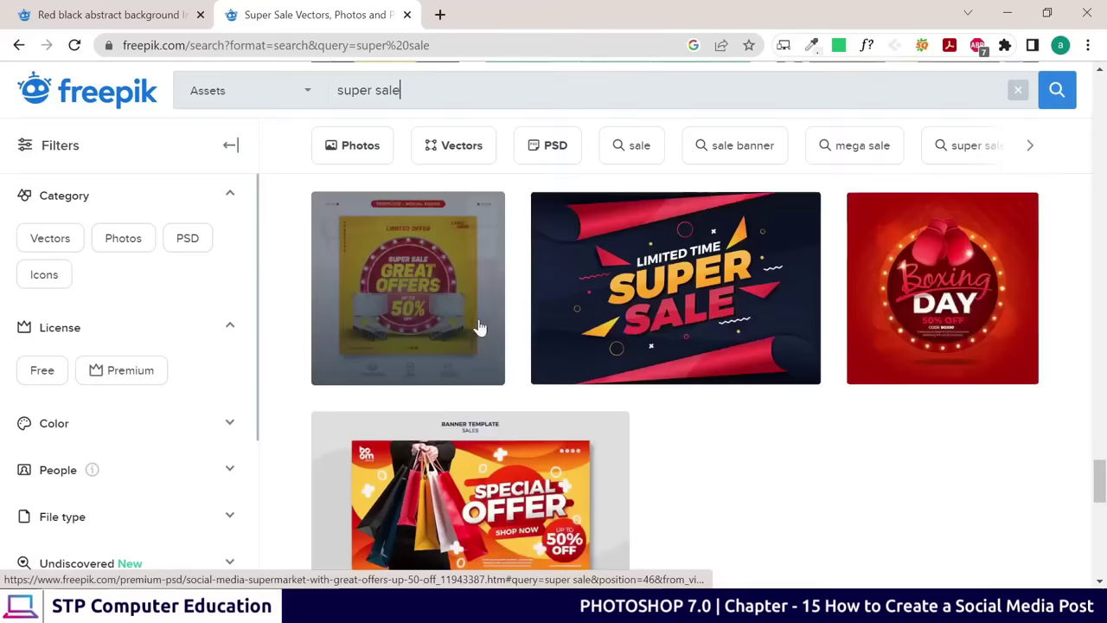
scroll(403, 309, "down", 6)
scroll(588, 346, "up", 4)
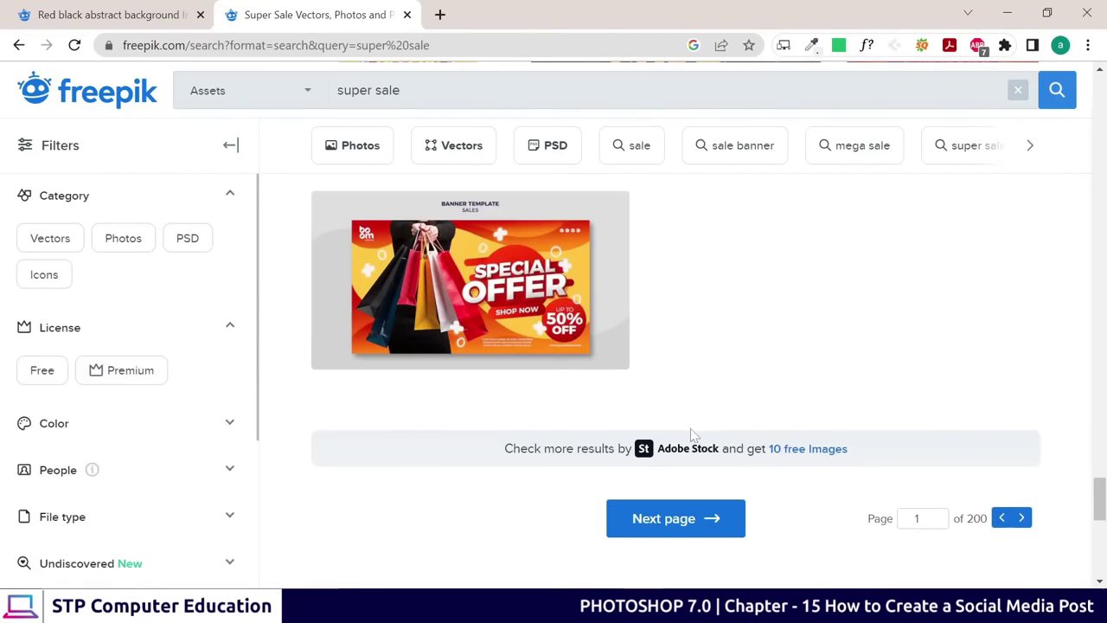
scroll(606, 389, "down", 1)
Switch to the 'sale banner' results and browse through them
left_click(734, 152)
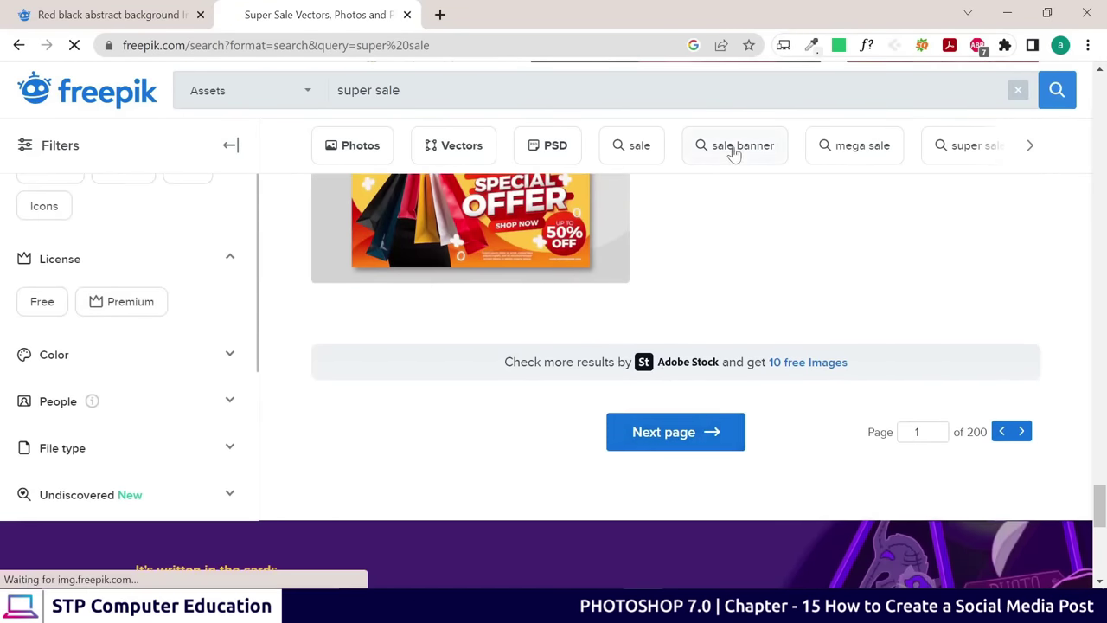
scroll(605, 303, "down", 5)
scroll(696, 316, "up", 2)
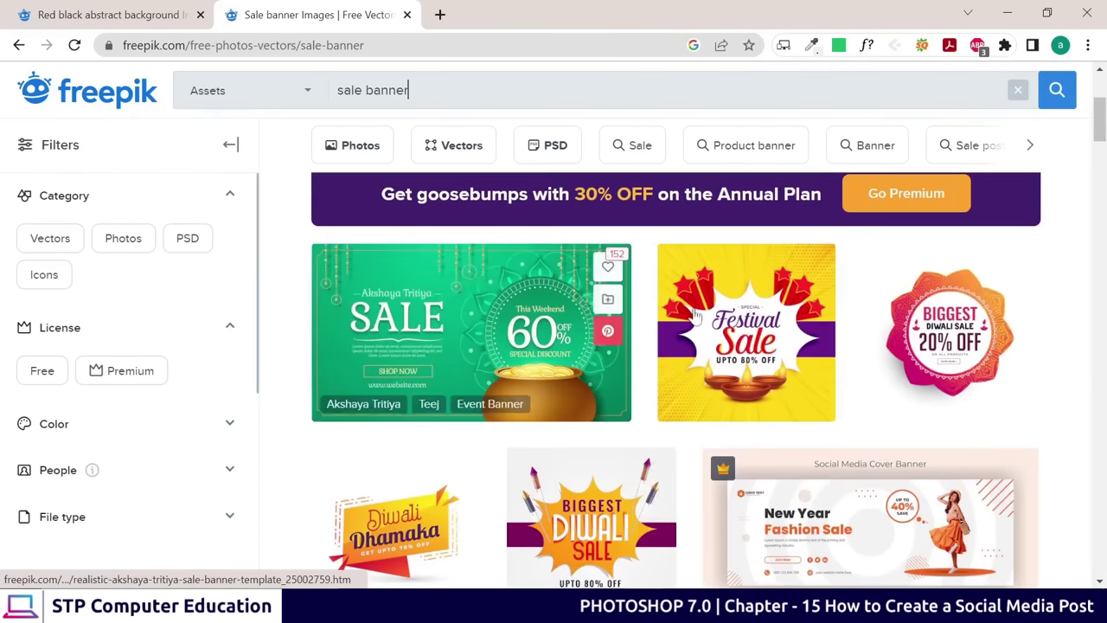
scroll(696, 316, "down", 12)
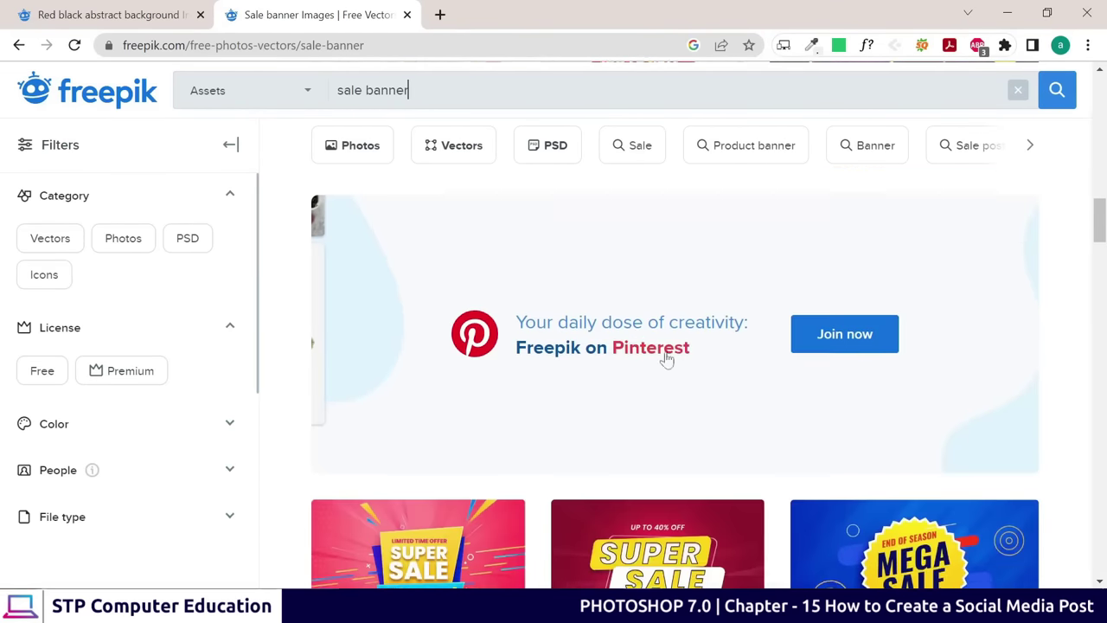
scroll(667, 360, "down", 3)
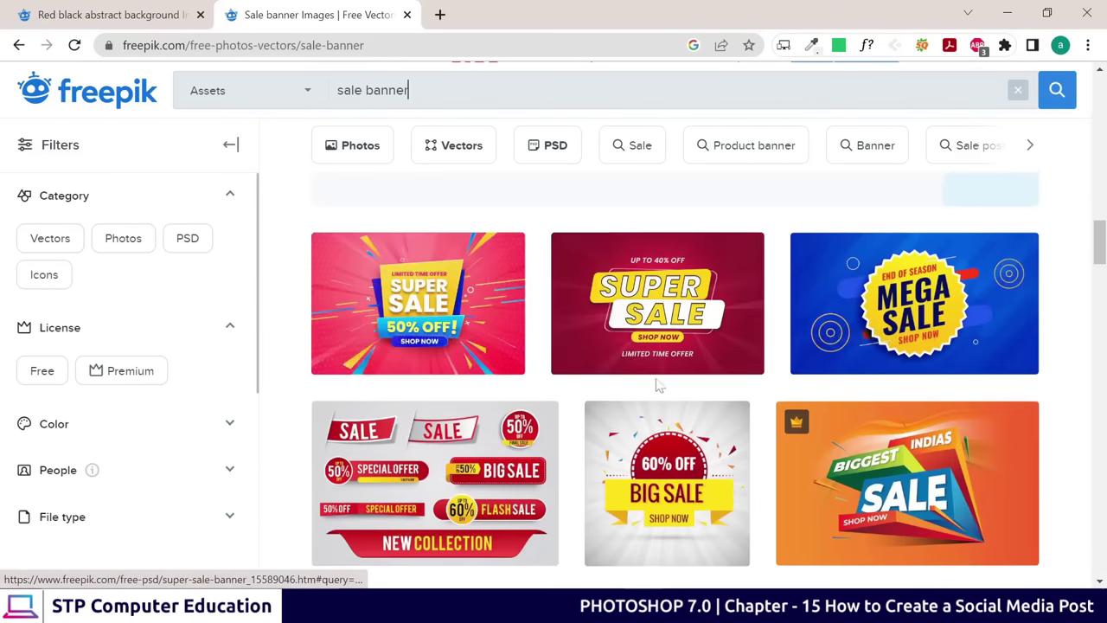
scroll(487, 413, "up", 6)
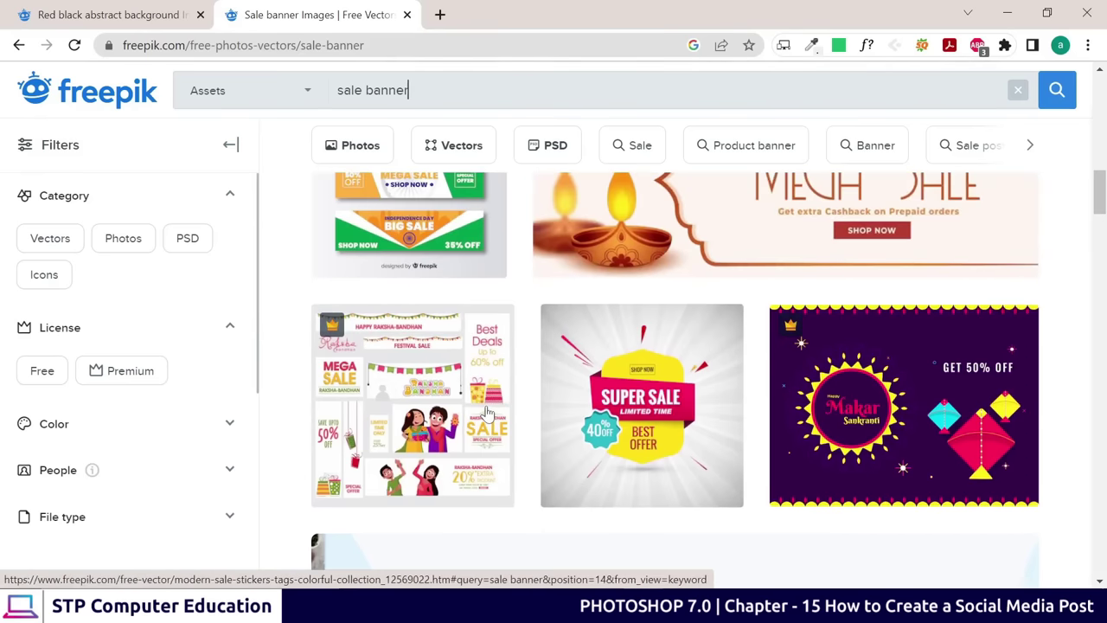
mouse_move(487, 414)
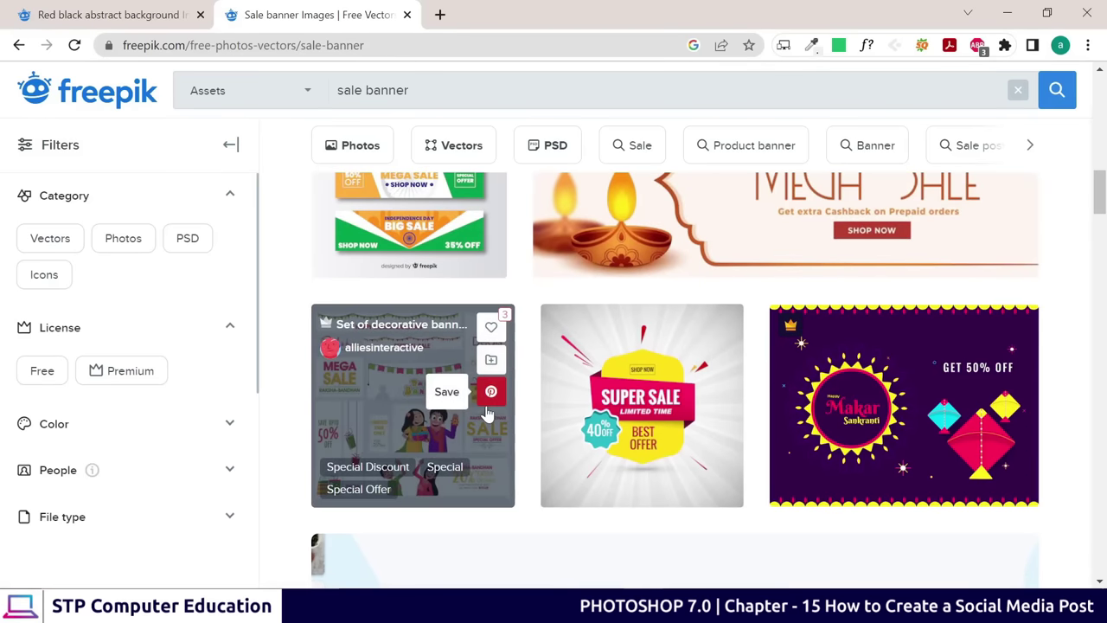
scroll(487, 414, "up", 3)
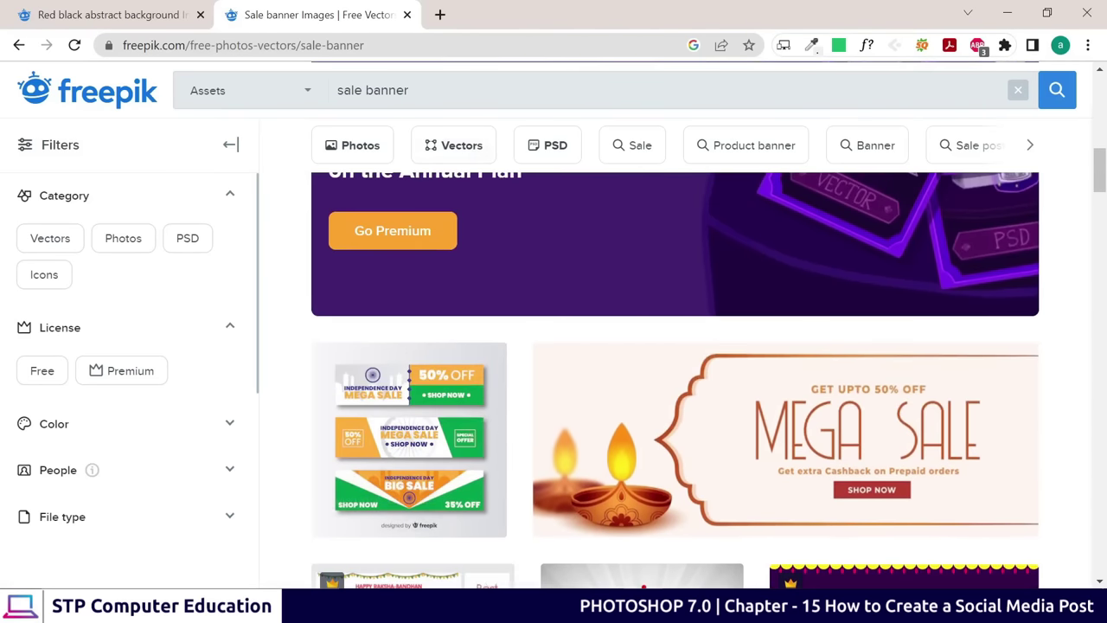
Replace the search with 'comming soon' and view the coming-soon poster results
left_click_drag(410, 90, 300, 94)
type("comming soon")
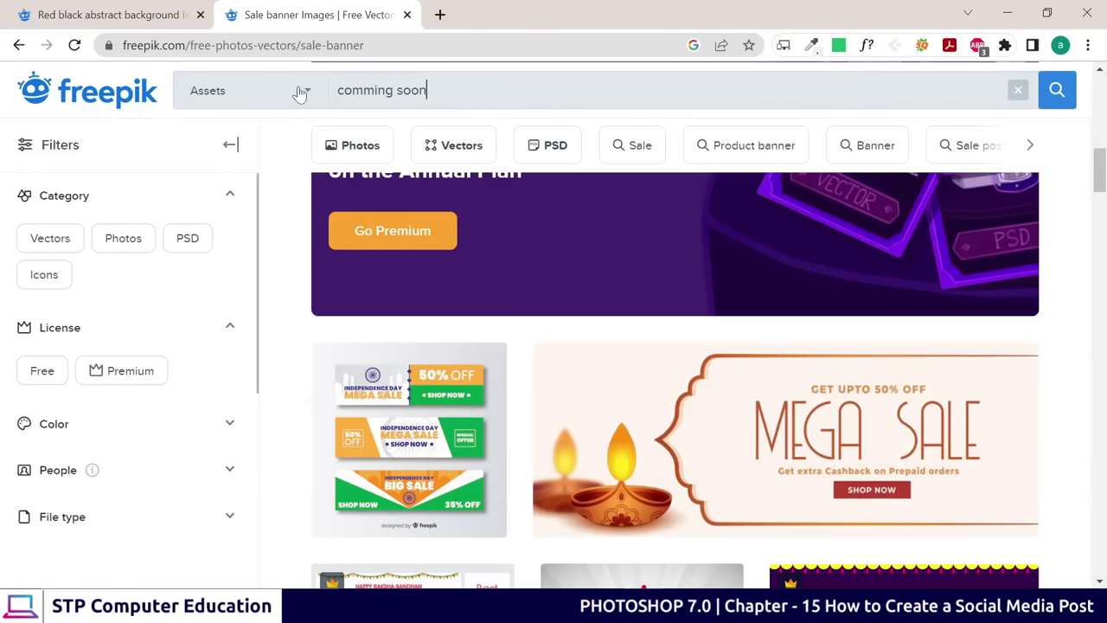
key("Return")
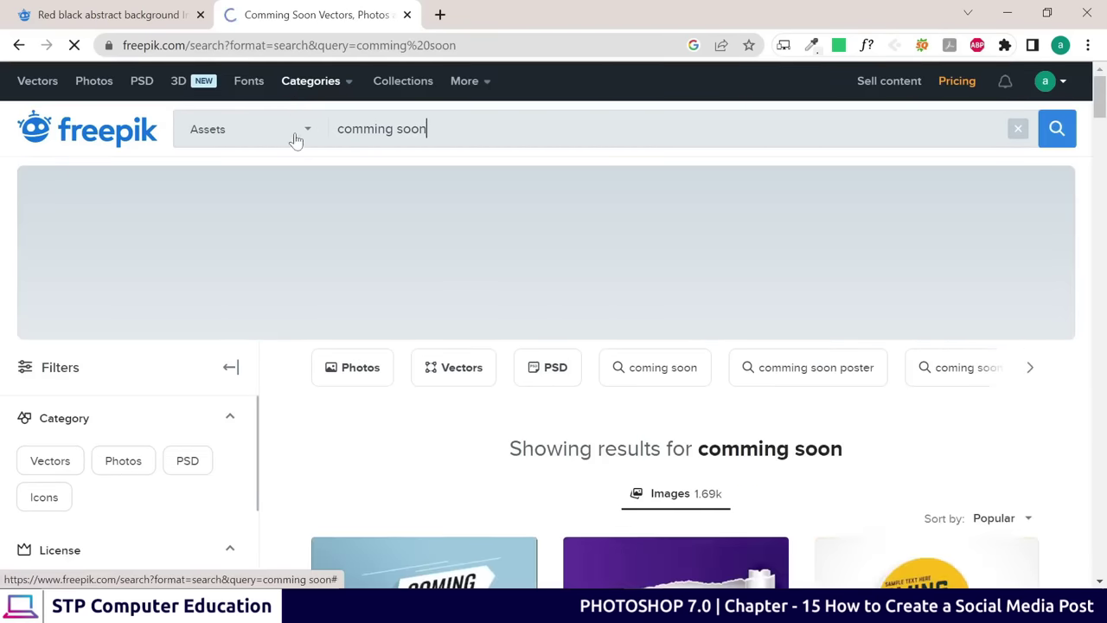
scroll(869, 418, "down", 3)
scroll(373, 302, "down", 4)
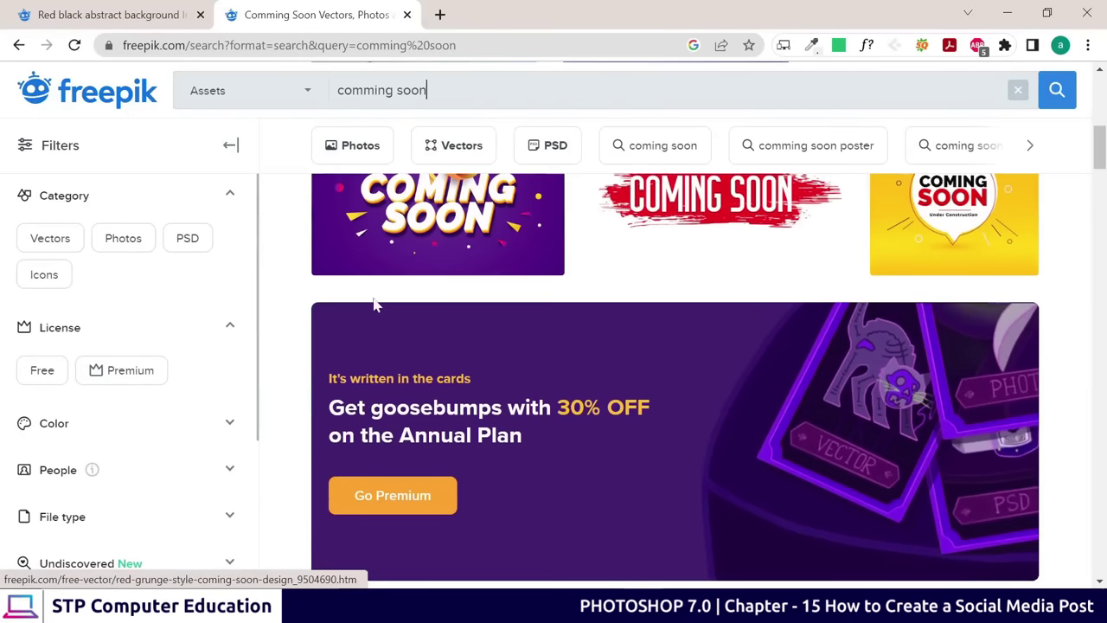
scroll(816, 247, "up", 1)
scroll(759, 358, "down", 8)
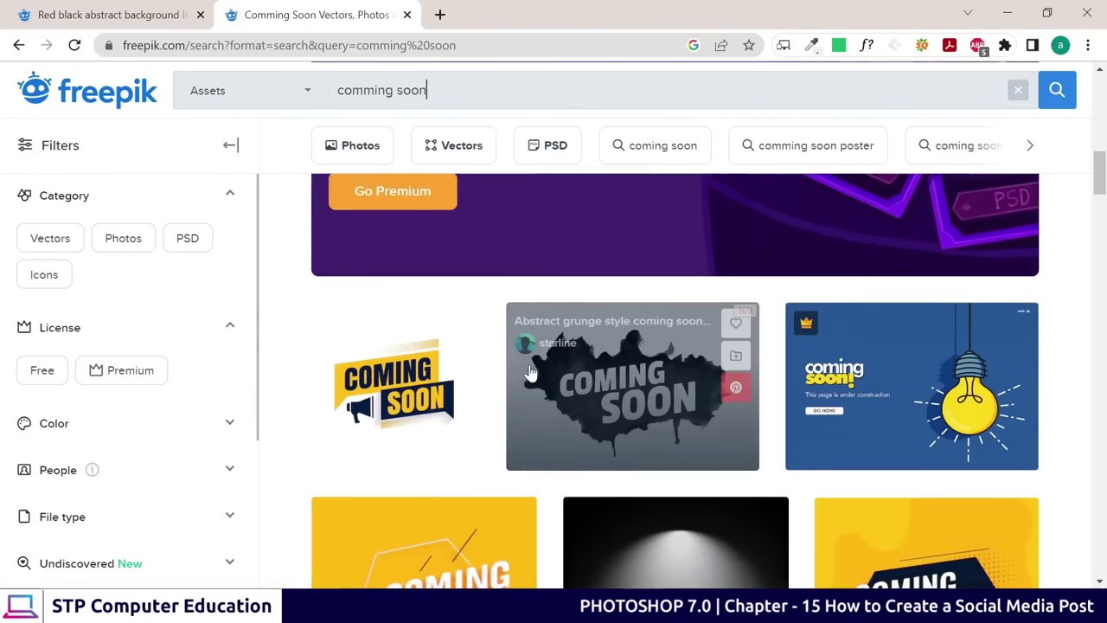
scroll(684, 394, "down", 7)
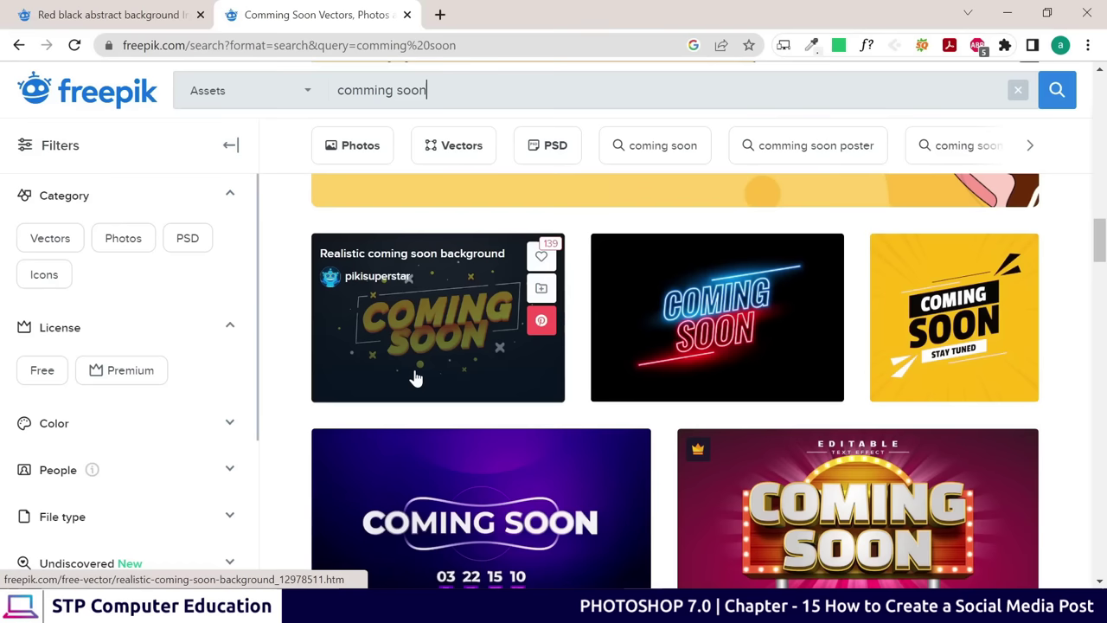
left_click(416, 377)
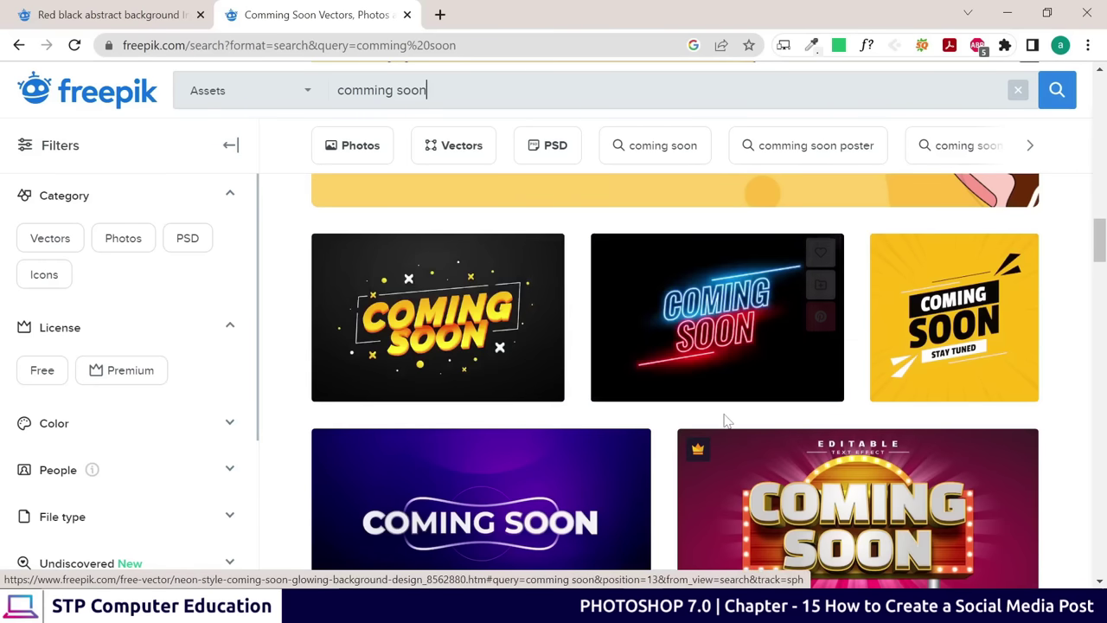
scroll(891, 354, "down", 5)
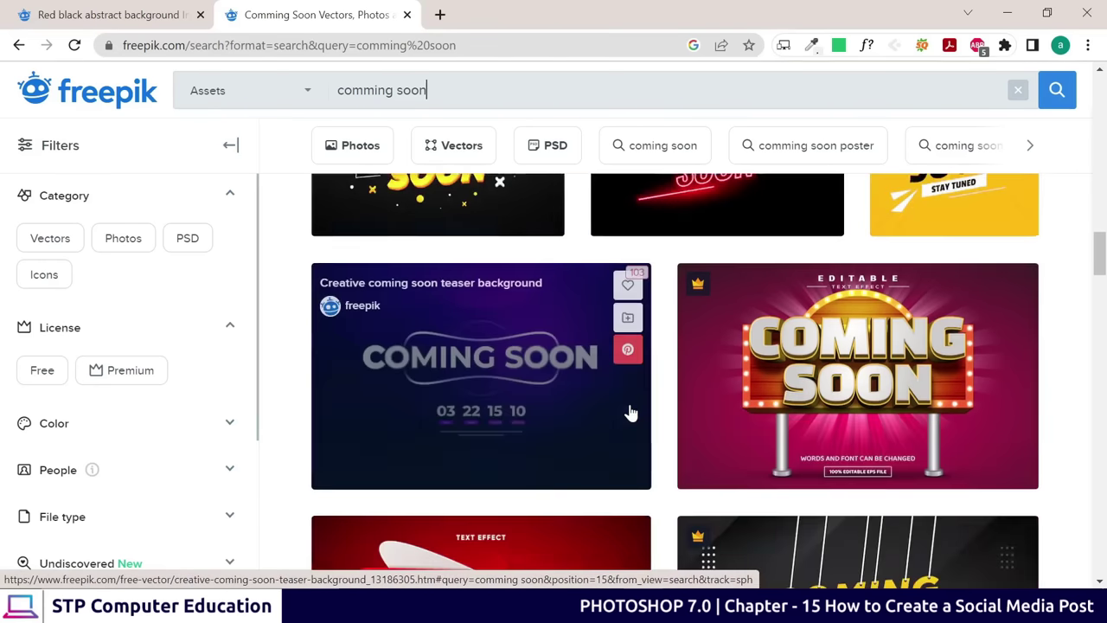
scroll(581, 407, "up", 2)
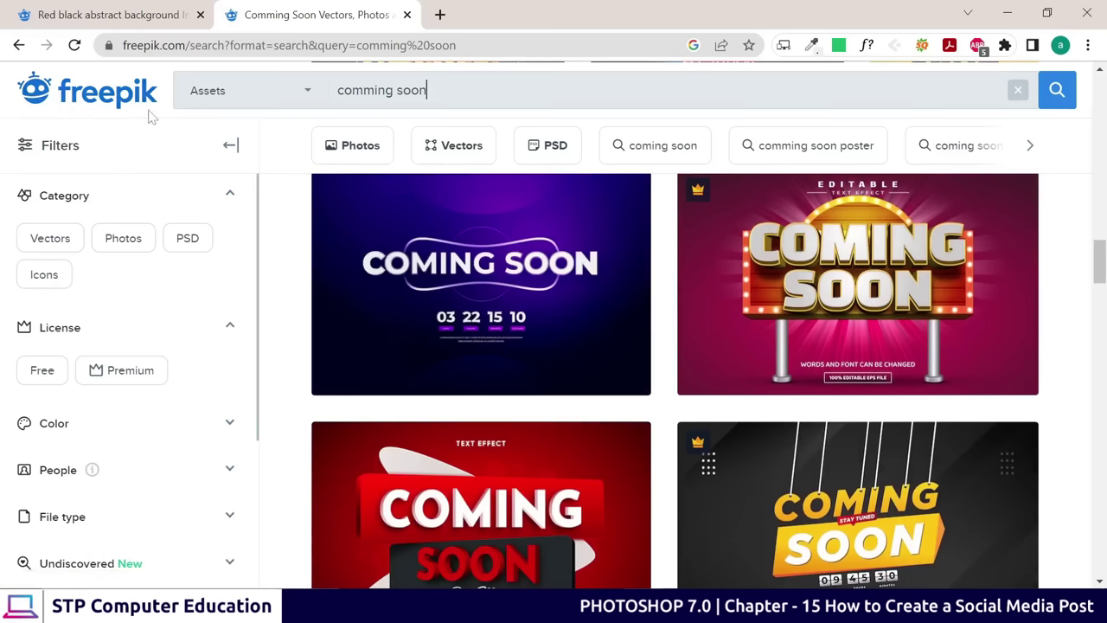
scroll(611, 383, "down", 5)
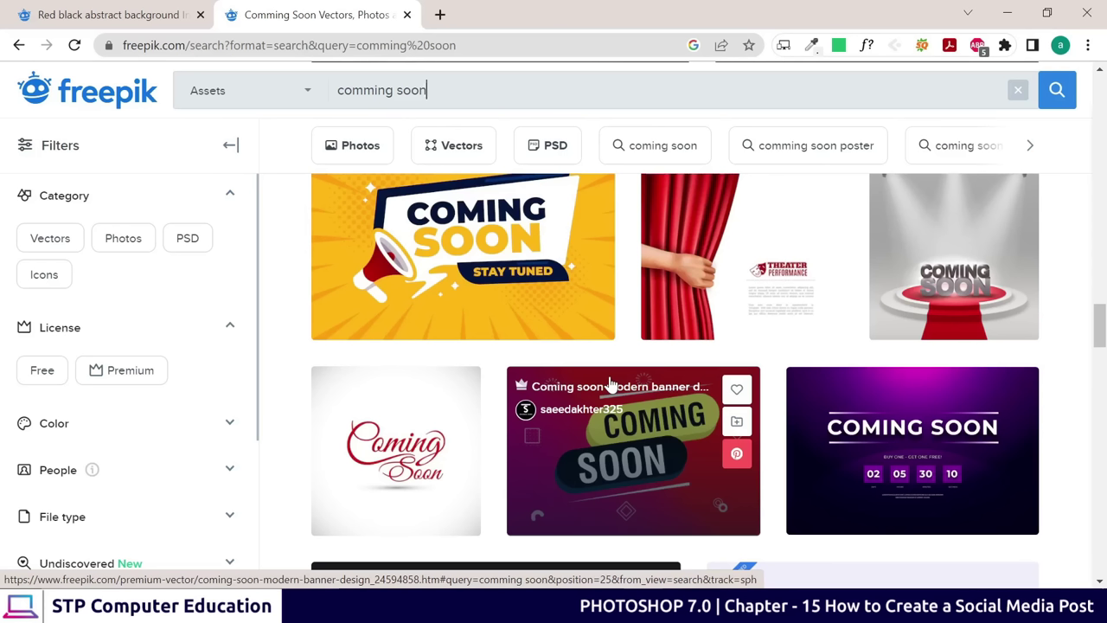
scroll(610, 385, "down", 10)
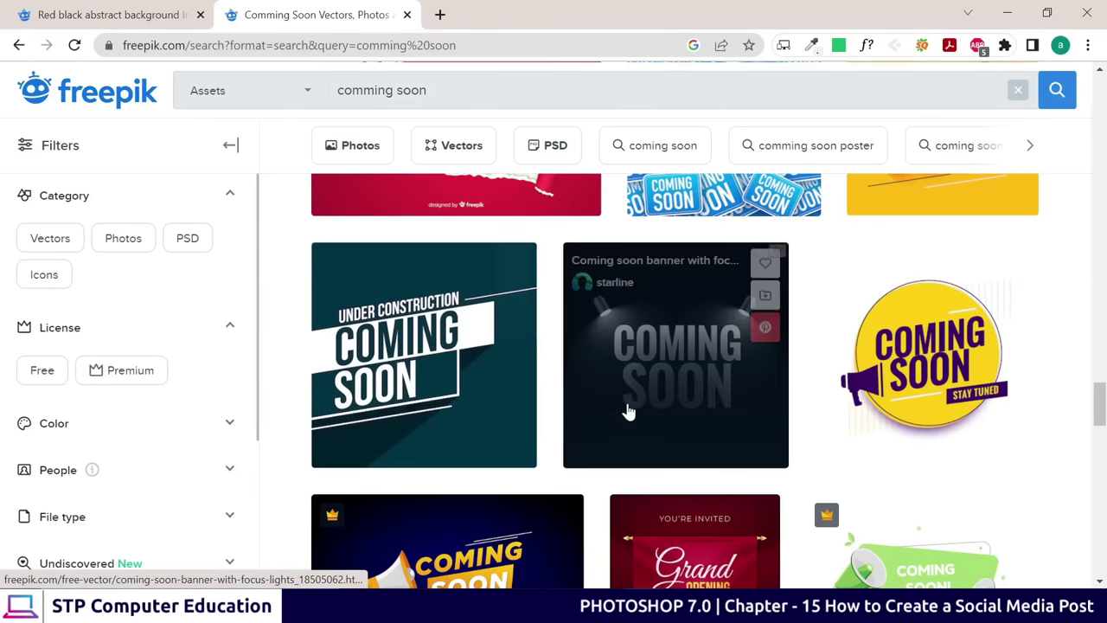
scroll(628, 408, "down", 2)
scroll(617, 436, "down", 5)
scroll(618, 439, "down", 4)
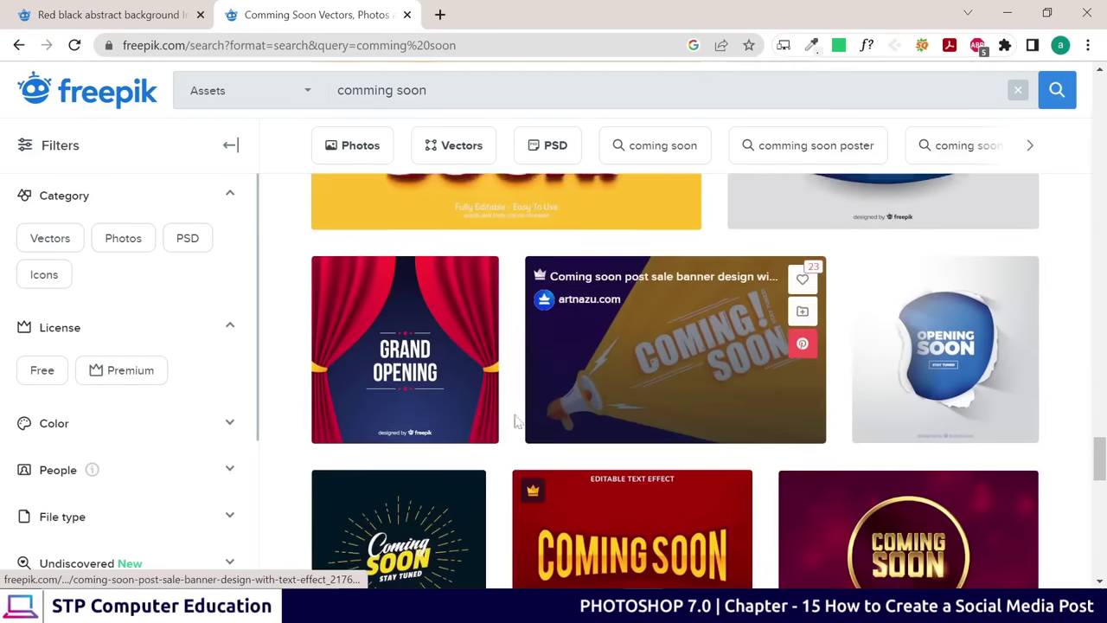
scroll(458, 391, "down", 2)
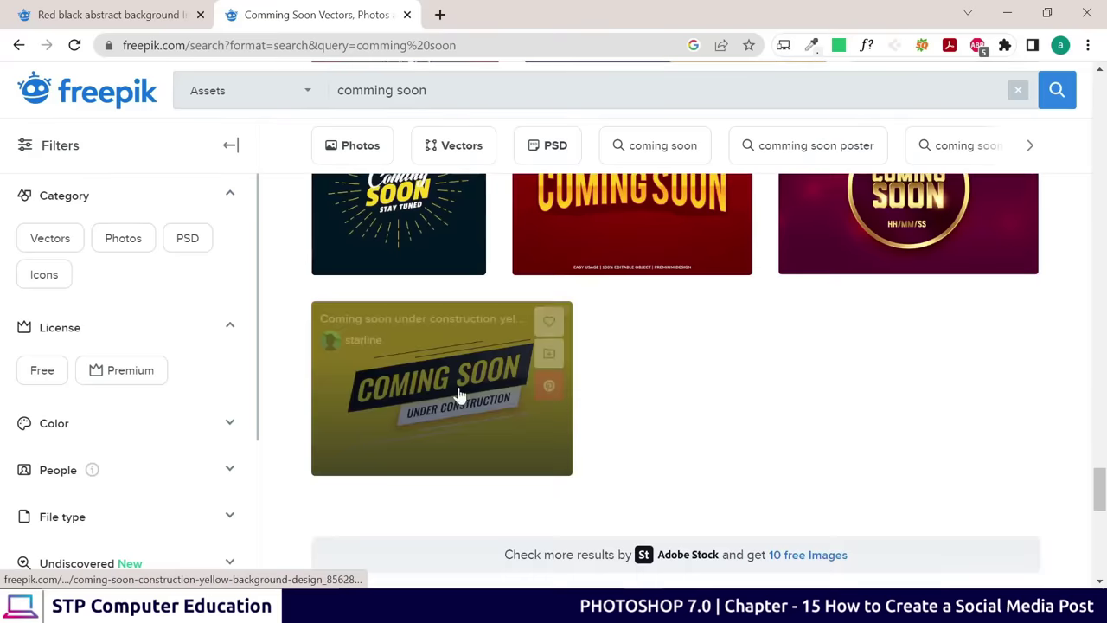
scroll(464, 390, "up", 4)
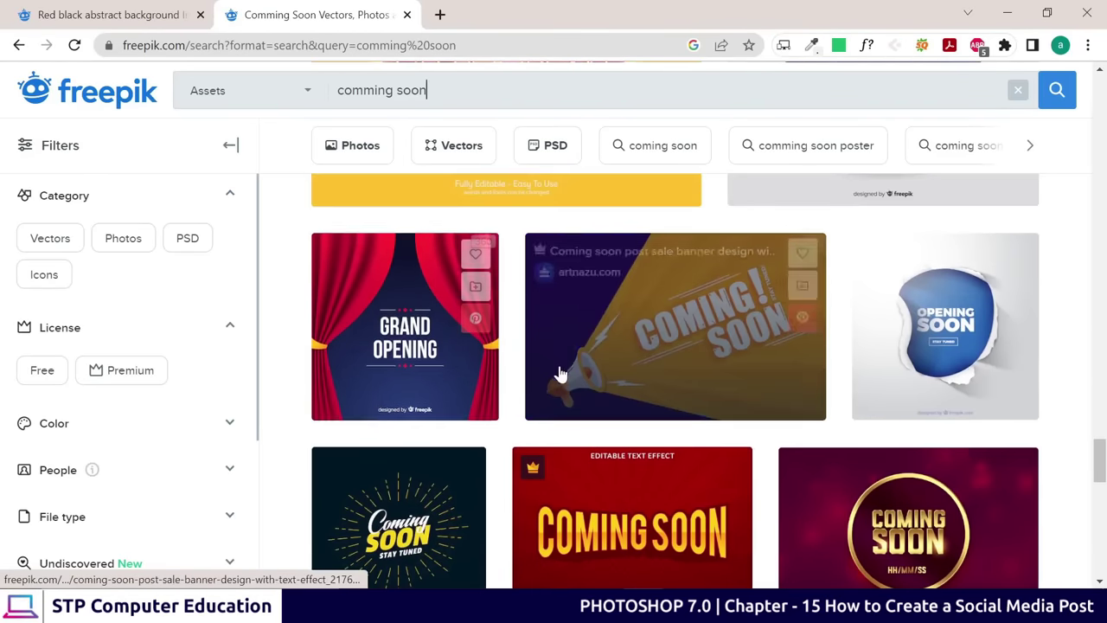
scroll(559, 375, "up", 4)
scroll(585, 391, "up", 5)
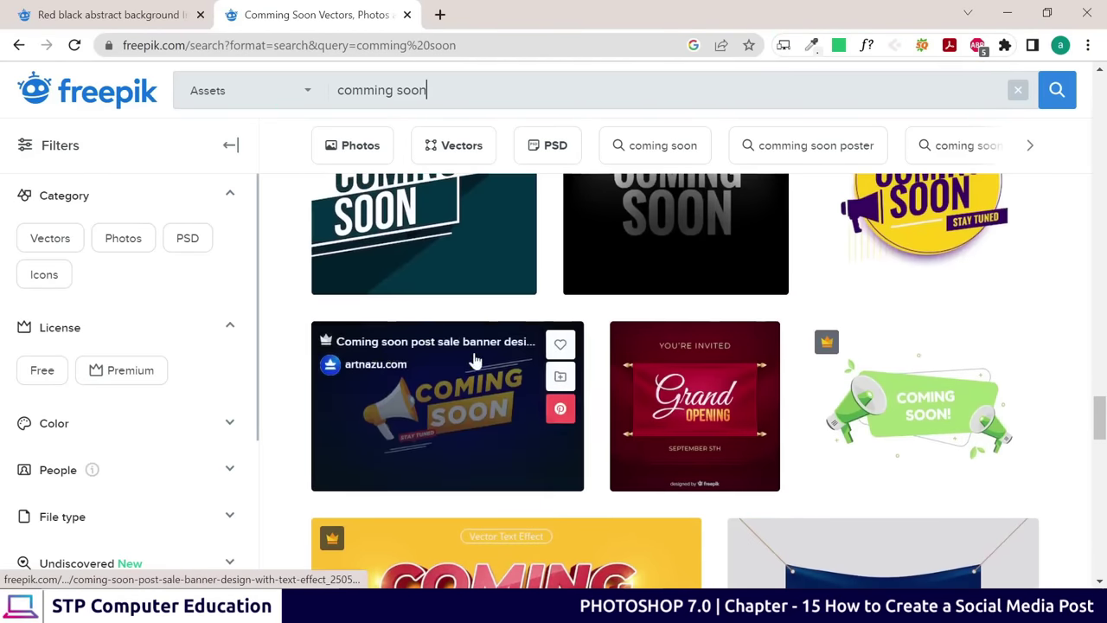
scroll(401, 319, "up", 5)
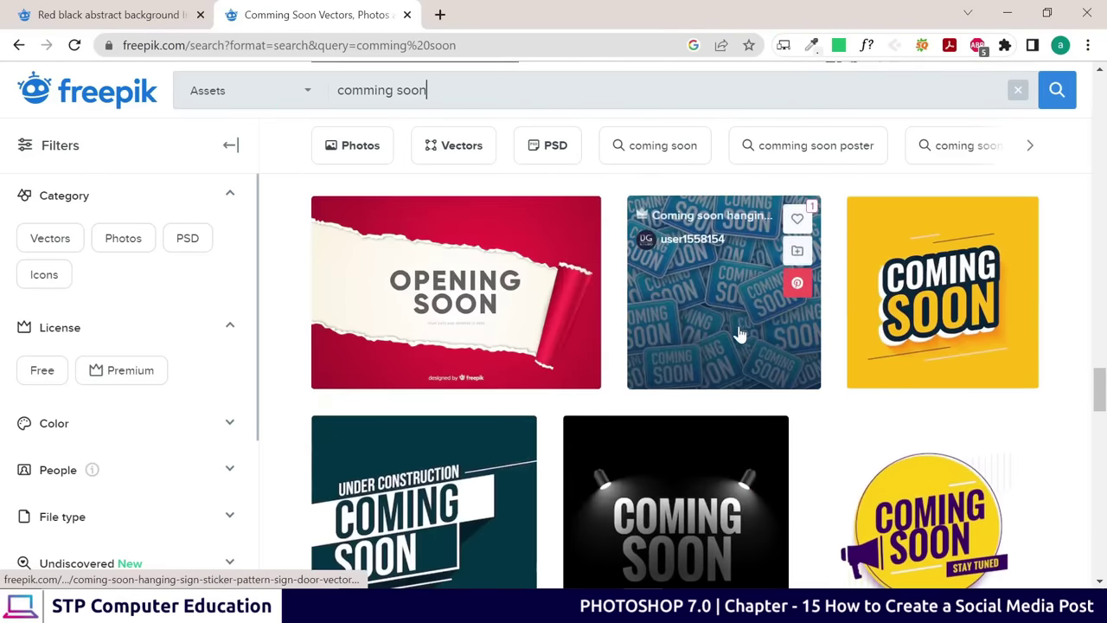
scroll(815, 297, "up", 4)
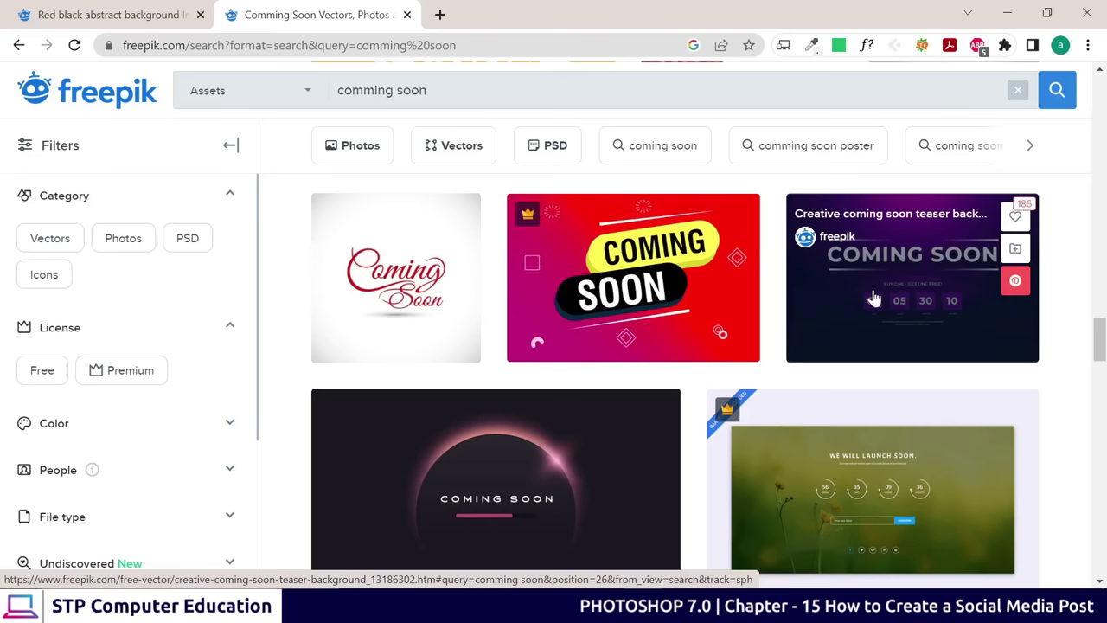
scroll(536, 292, "down", 7)
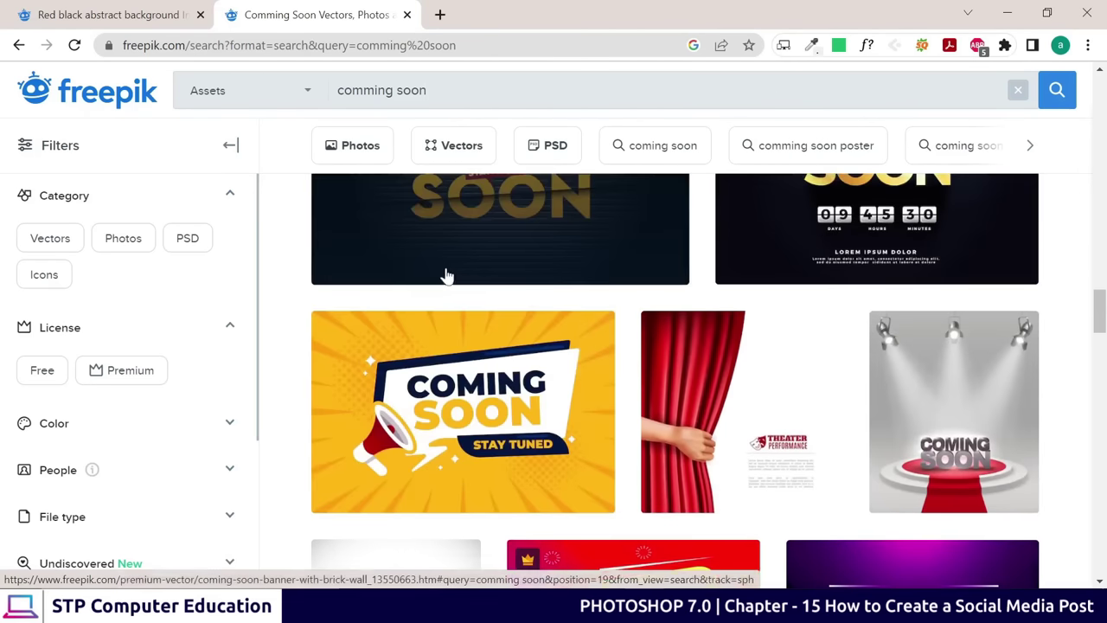
scroll(456, 277, "up", 1)
scroll(712, 302, "up", 2)
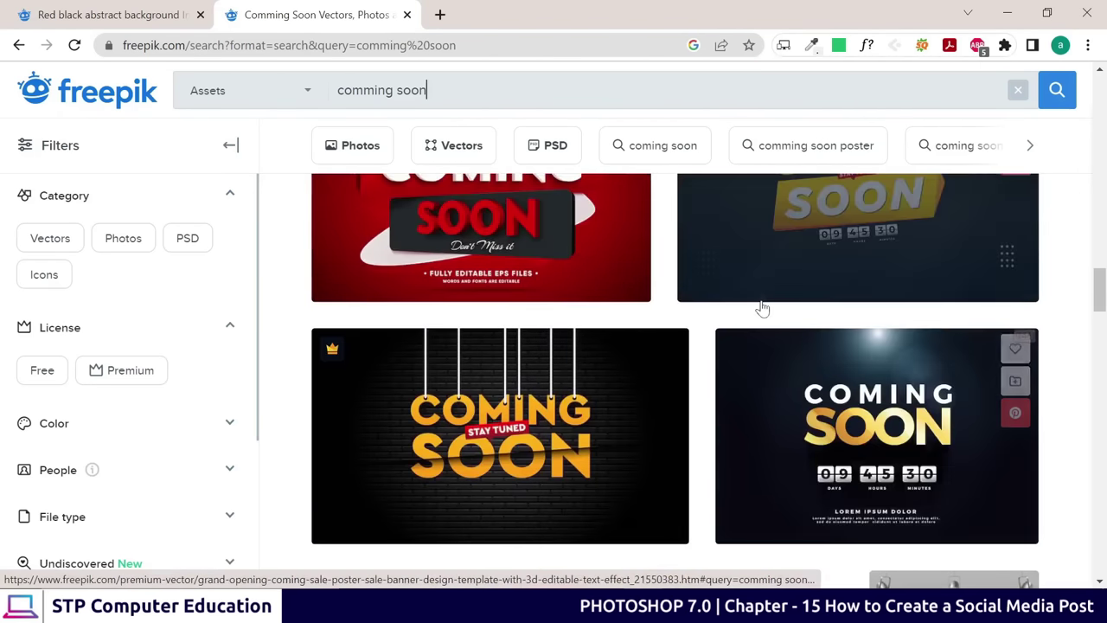
scroll(608, 314, "up", 1)
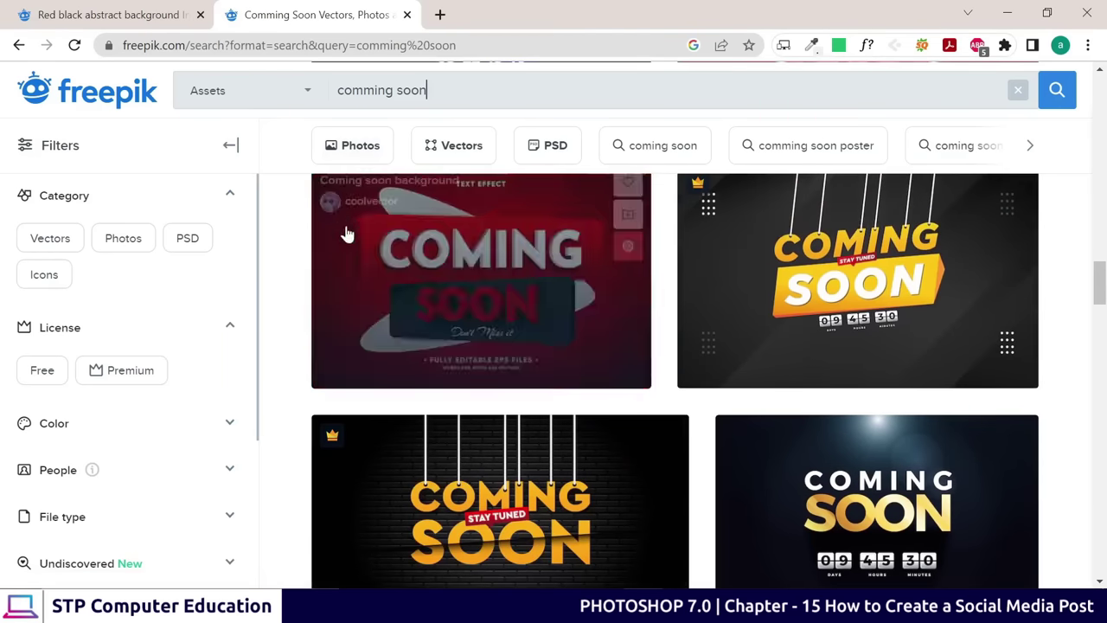
scroll(320, 259, "up", 2)
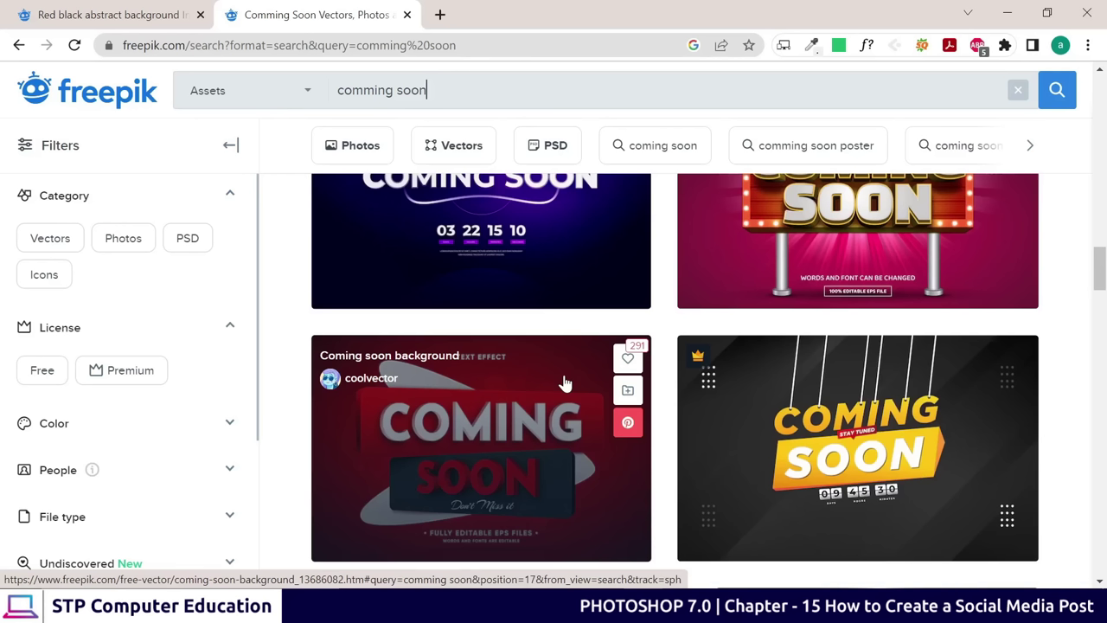
scroll(564, 382, "up", 10)
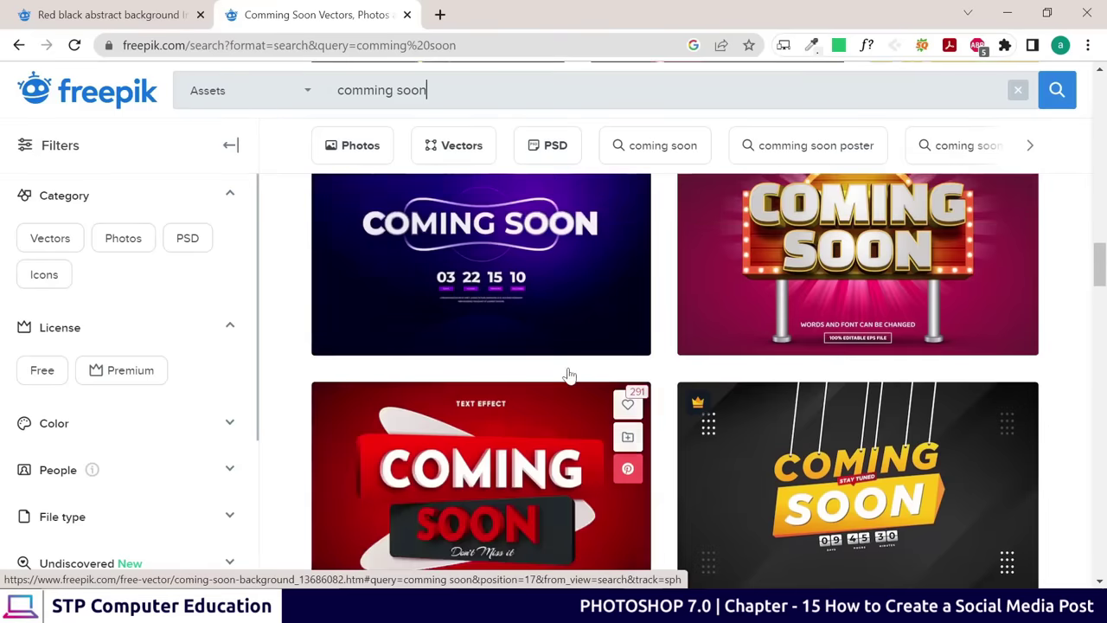
scroll(594, 299, "up", 3)
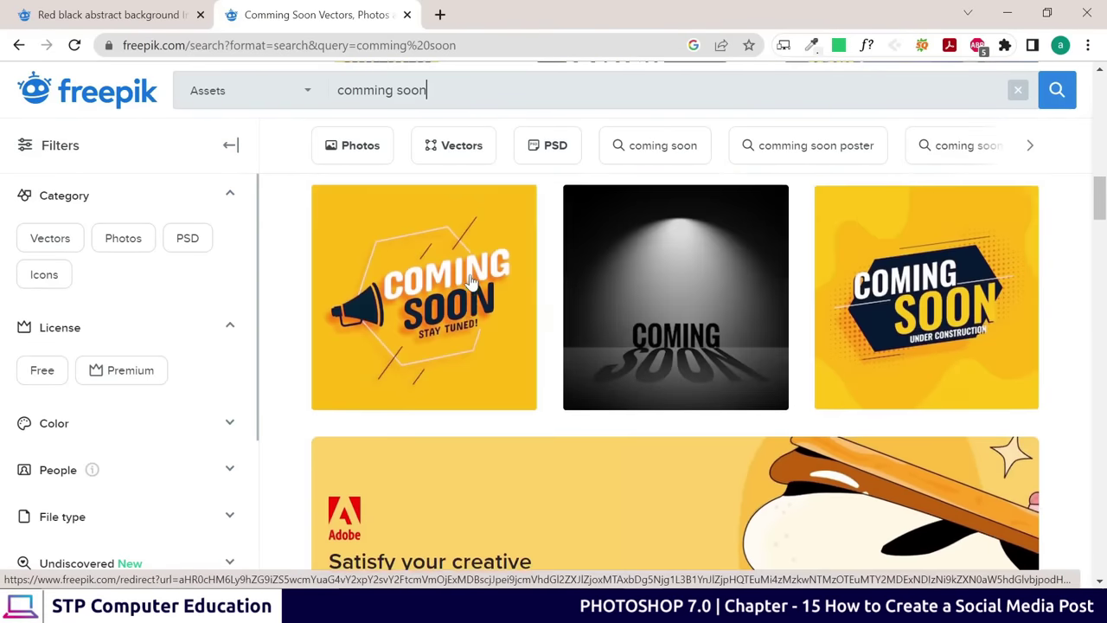
scroll(597, 378, "up", 5)
scroll(627, 376, "up", 1)
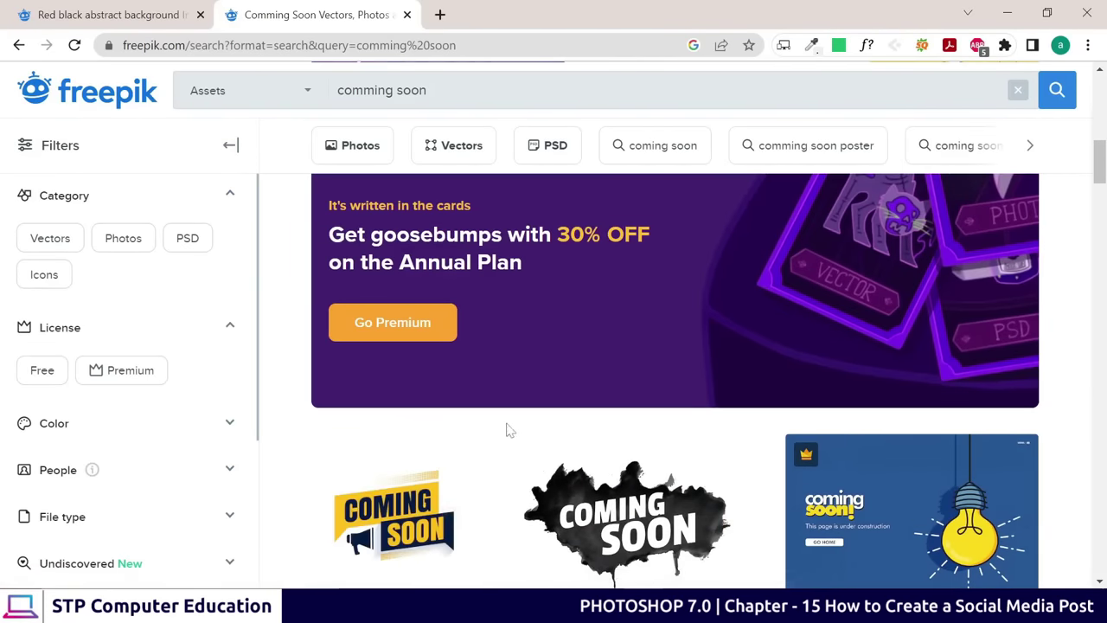
scroll(550, 432, "down", 2)
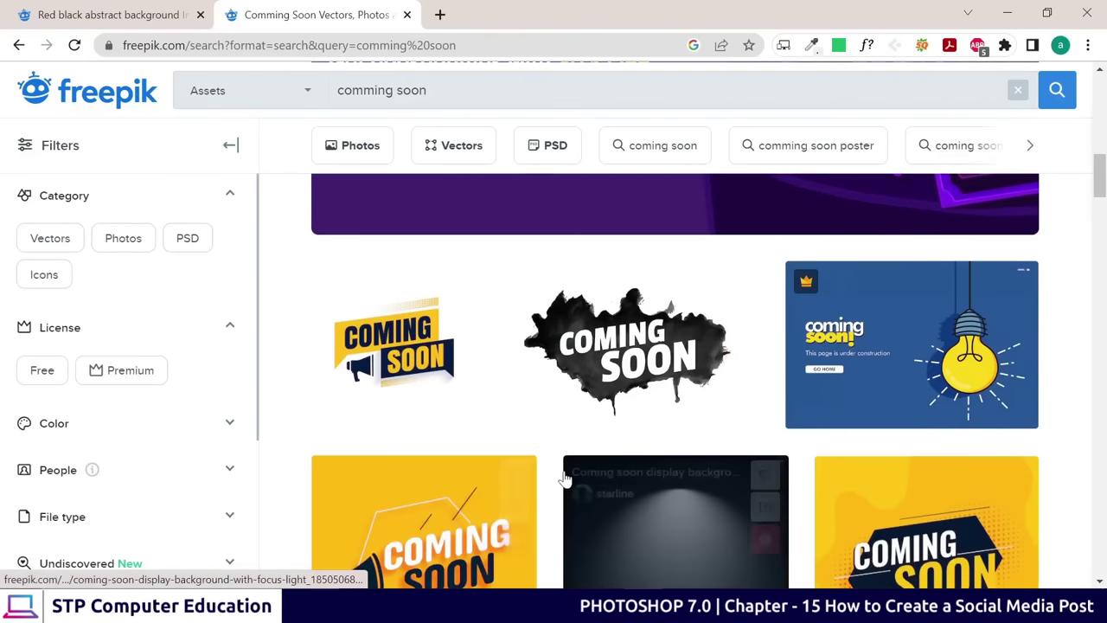
scroll(554, 462, "down", 1)
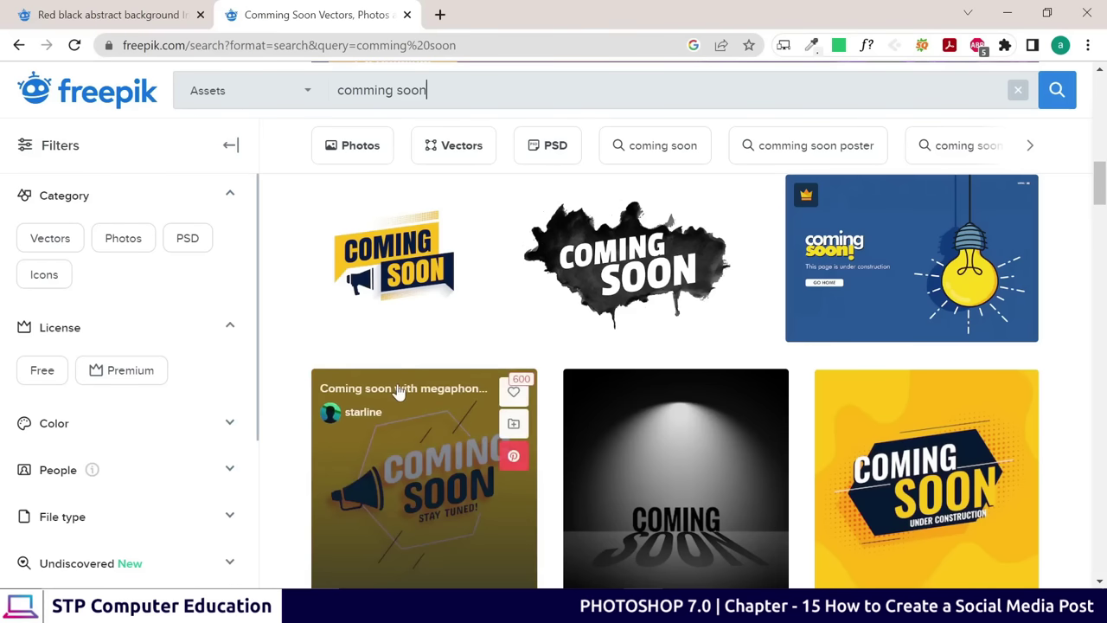
scroll(442, 408, "down", 8)
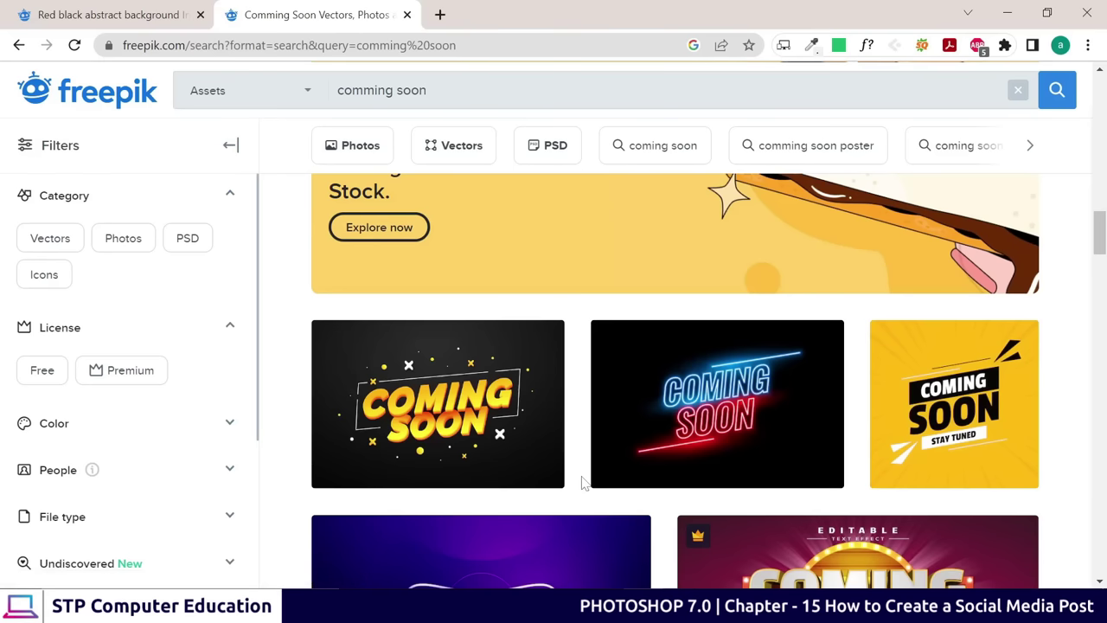
scroll(584, 481, "down", 1)
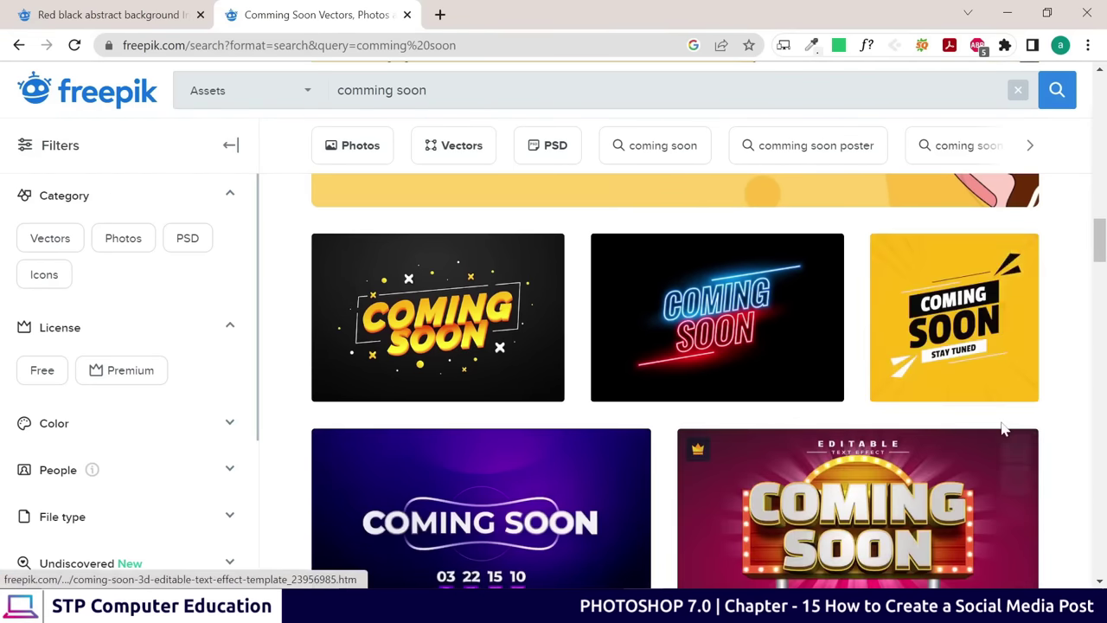
scroll(1003, 428, "up", 1)
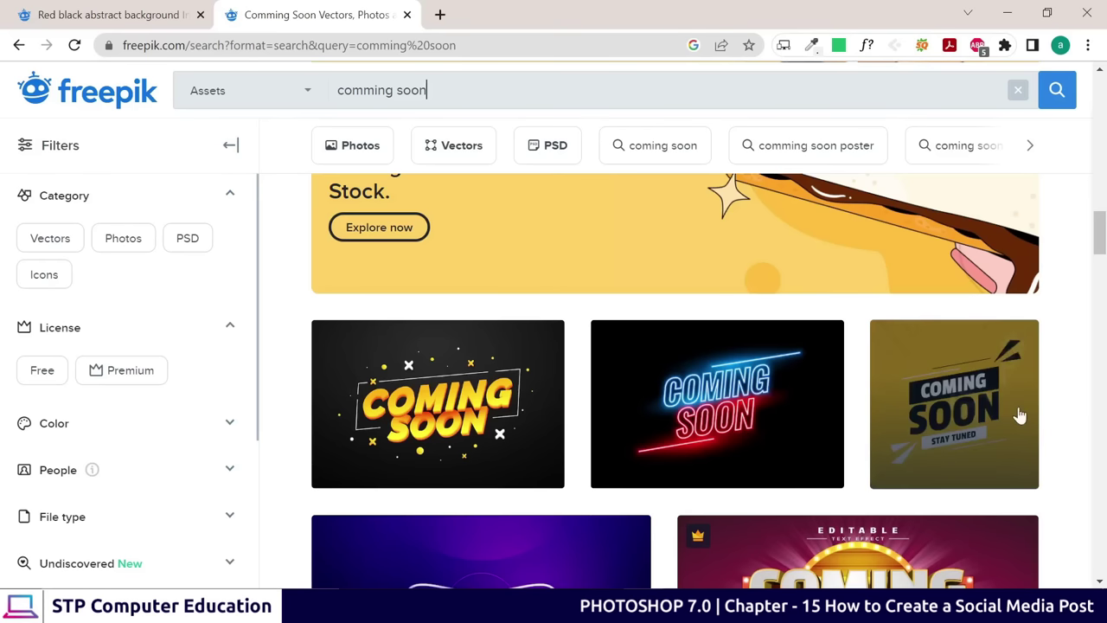
mouse_move(947, 389)
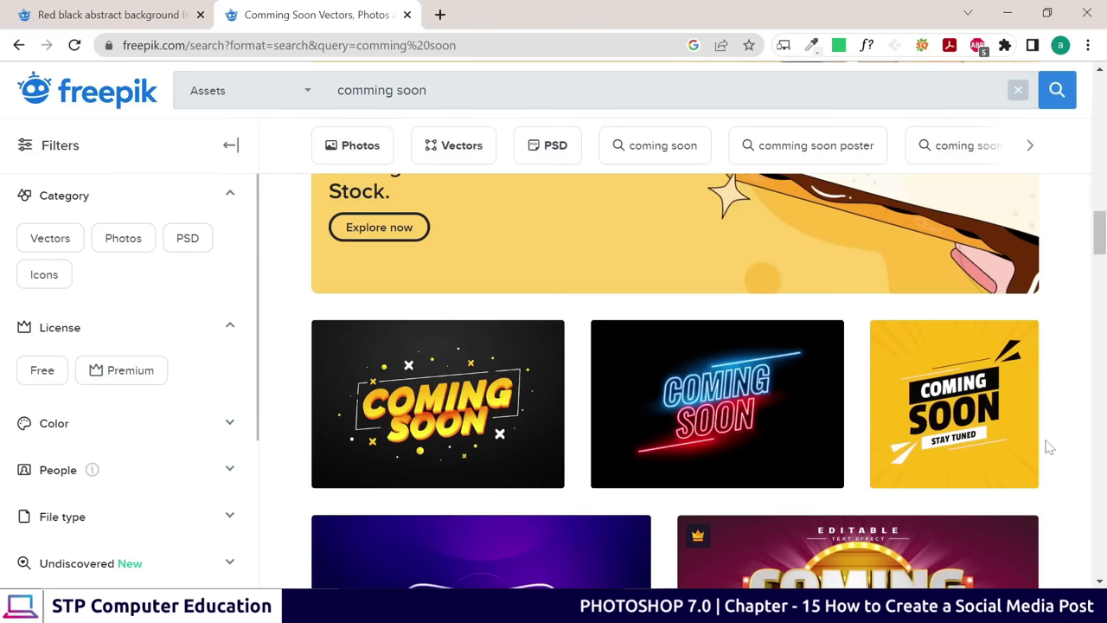
scroll(477, 420, "down", 6)
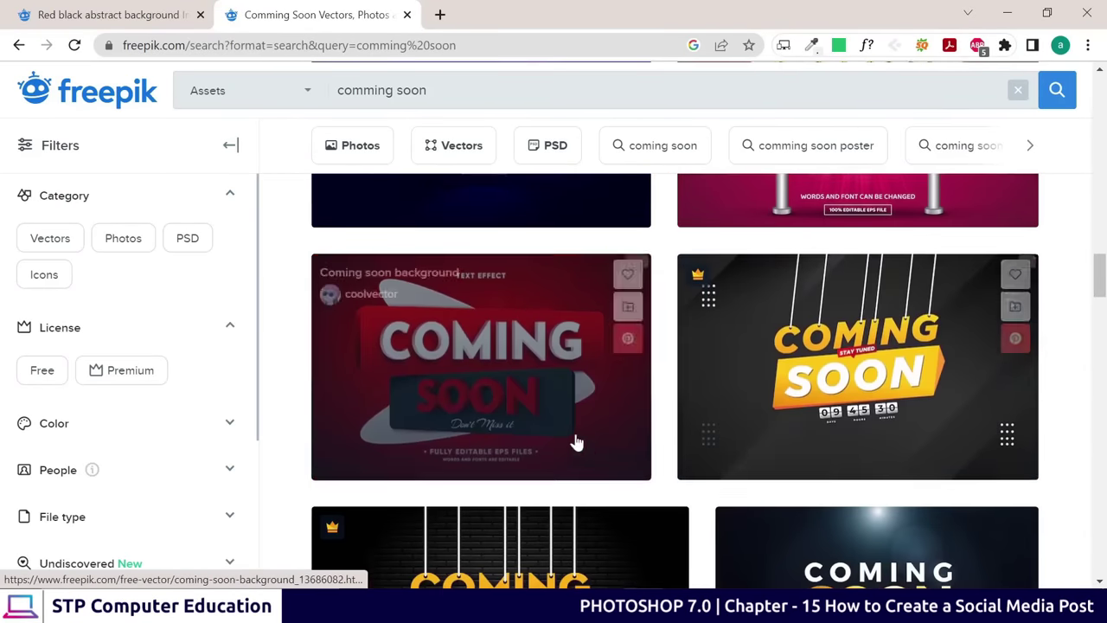
scroll(750, 431, "up", 3)
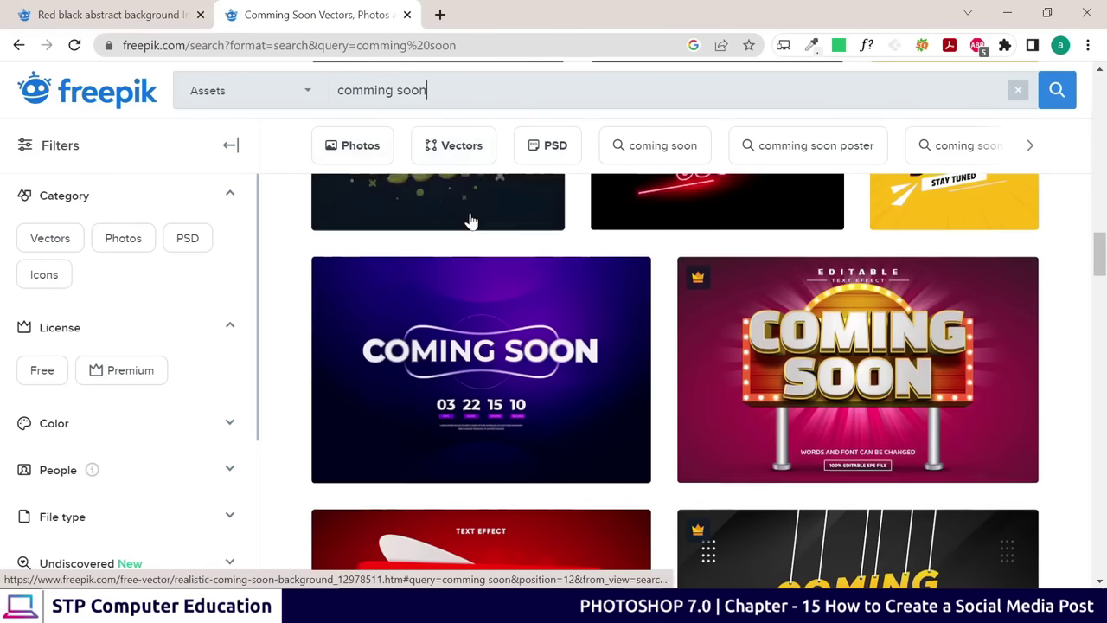
scroll(470, 221, "up", 2)
Search Freepik for 'red and black abstract background' and scroll down to the Offline banner result
key("ctrl+a")
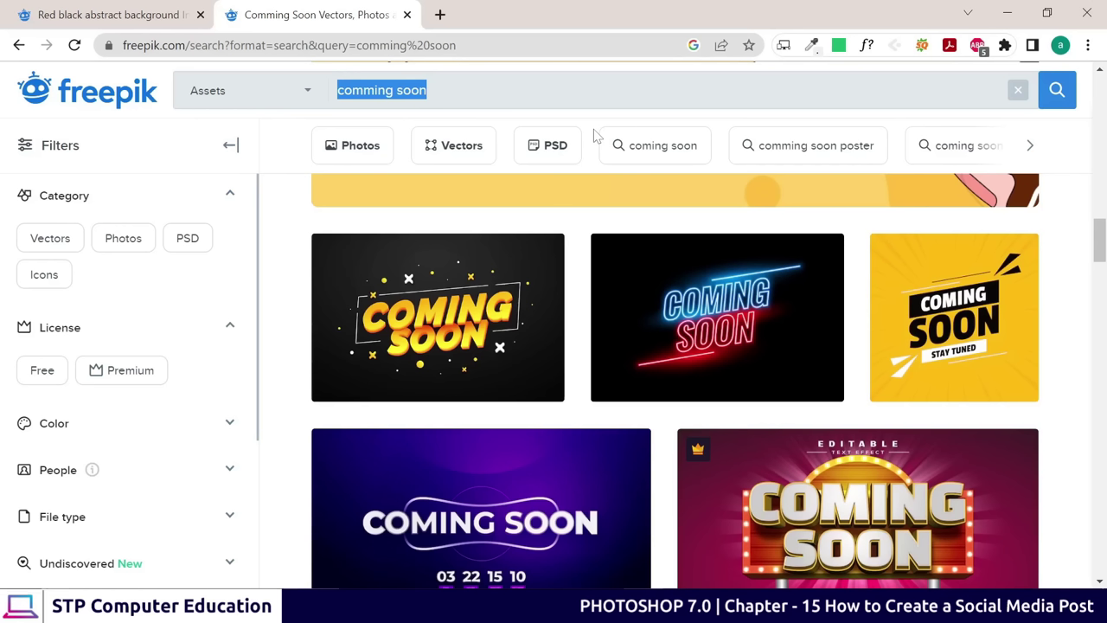
type("re")
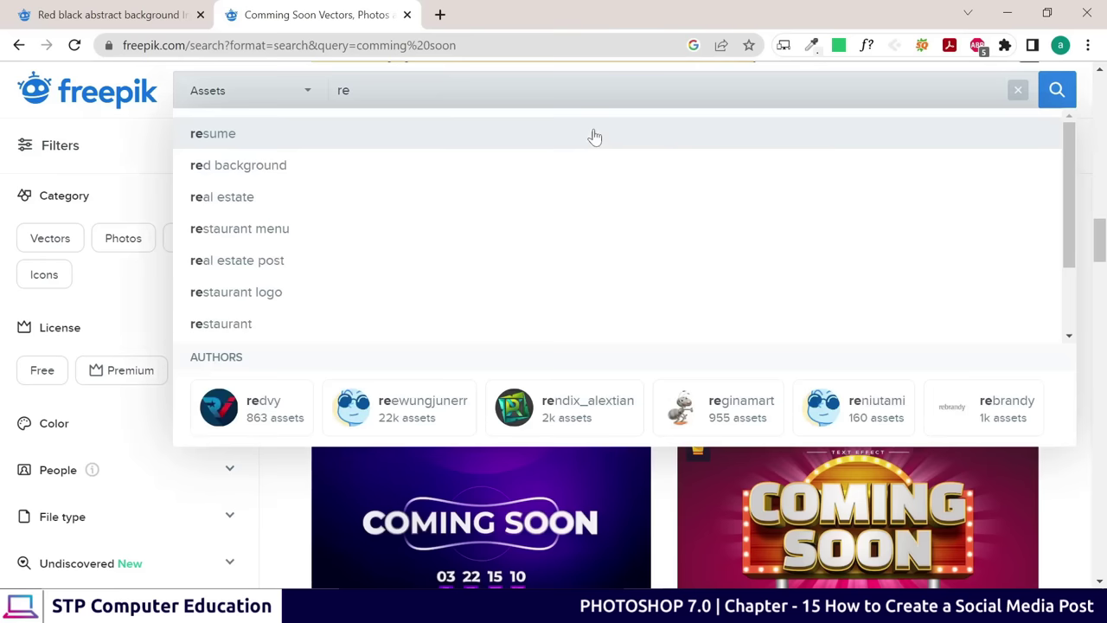
type("d a")
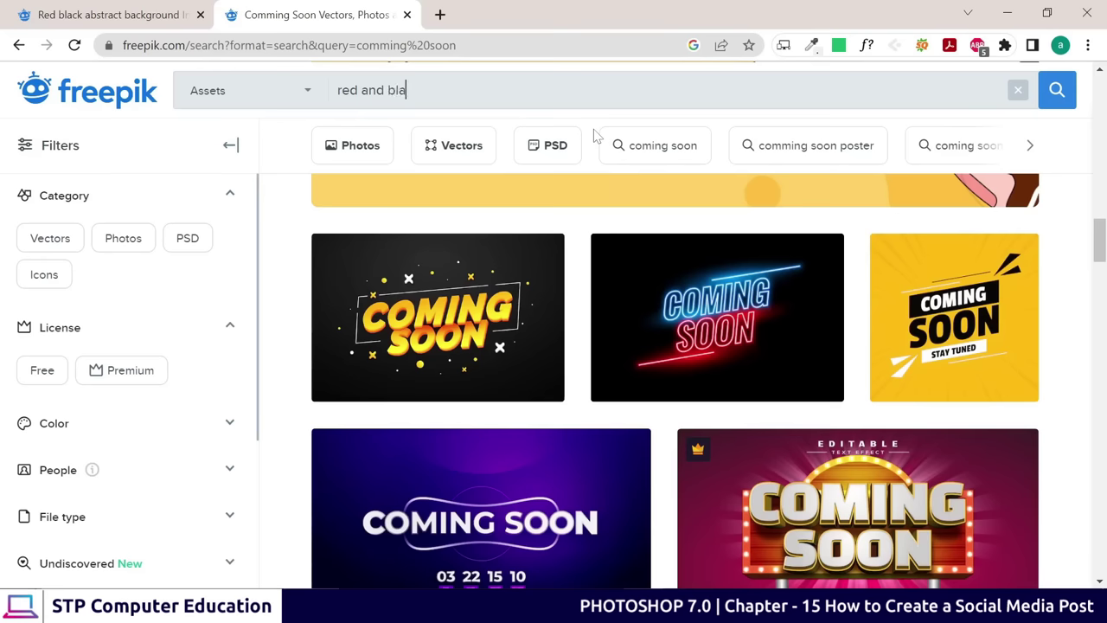
type("nd vblack abstrac")
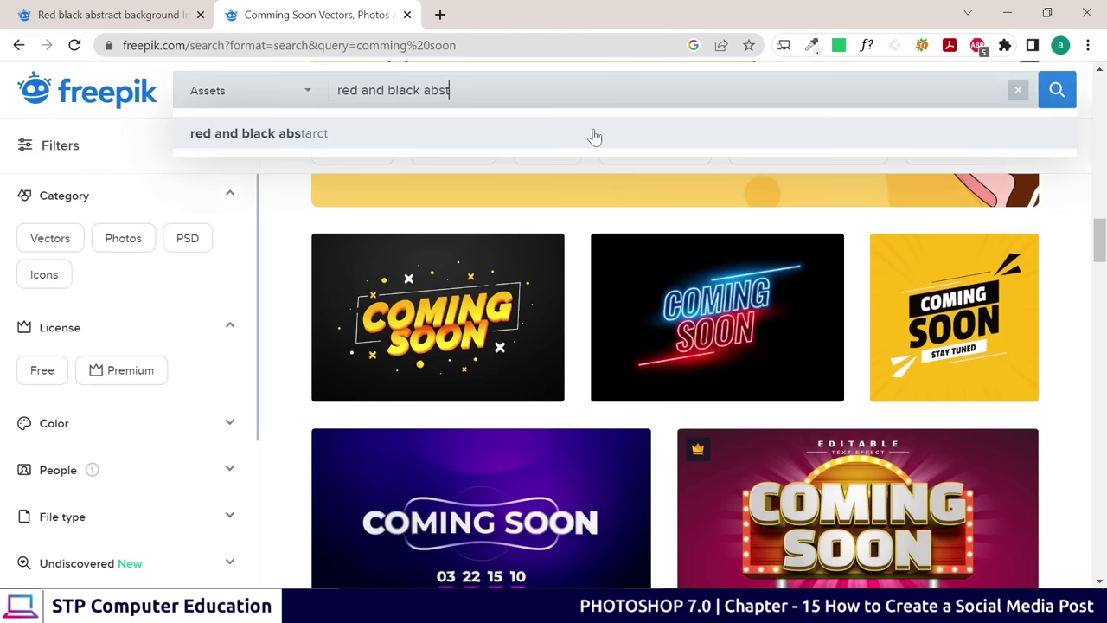
type("t background")
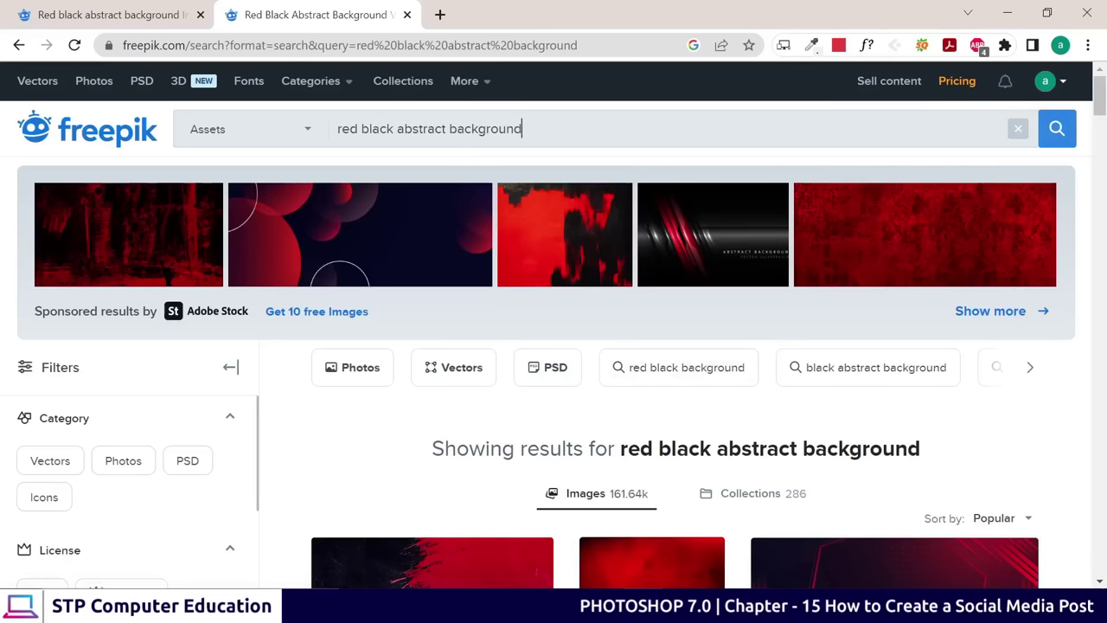
scroll(556, 461, "down", 2)
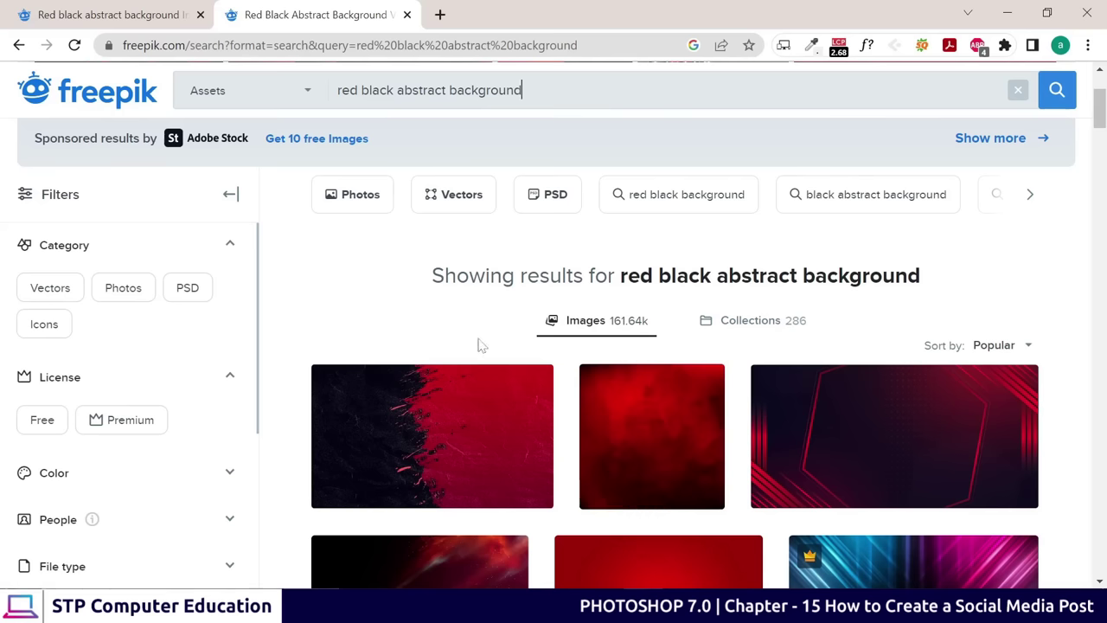
scroll(917, 437, "down", 1)
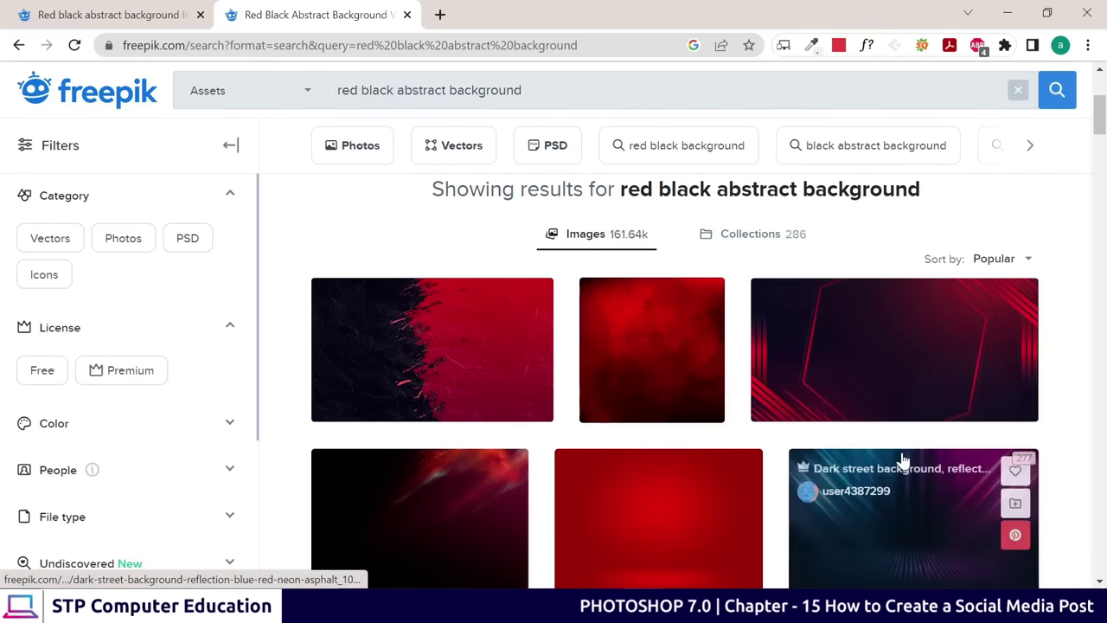
scroll(551, 373, "down", 6)
scroll(592, 381, "down", 7)
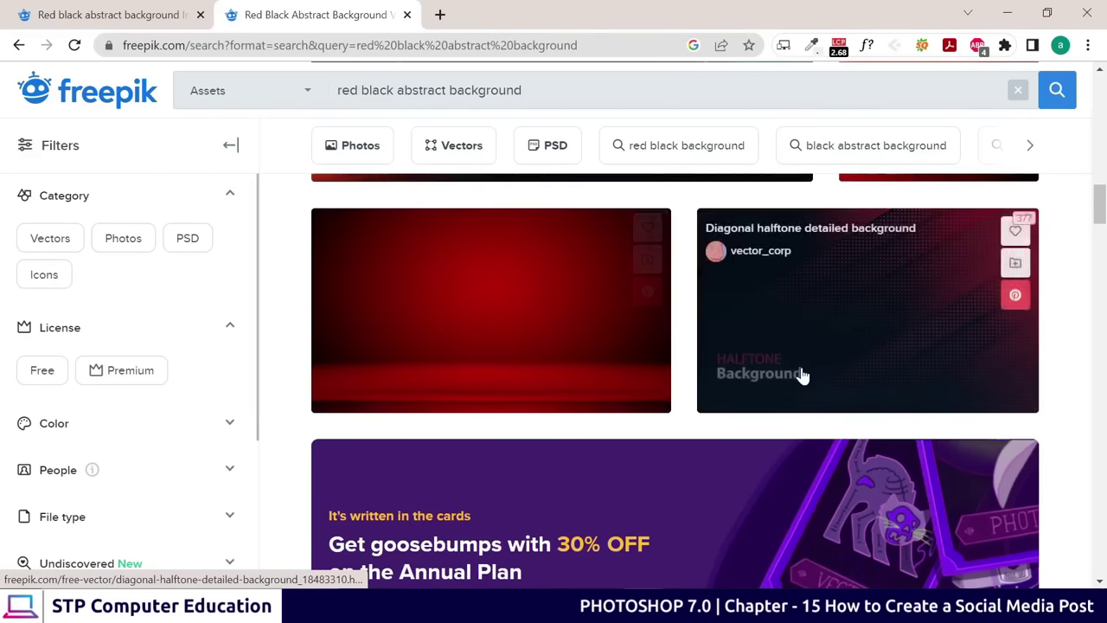
scroll(606, 355, "down", 5)
scroll(701, 376, "down", 1)
scroll(710, 397, "down", 2)
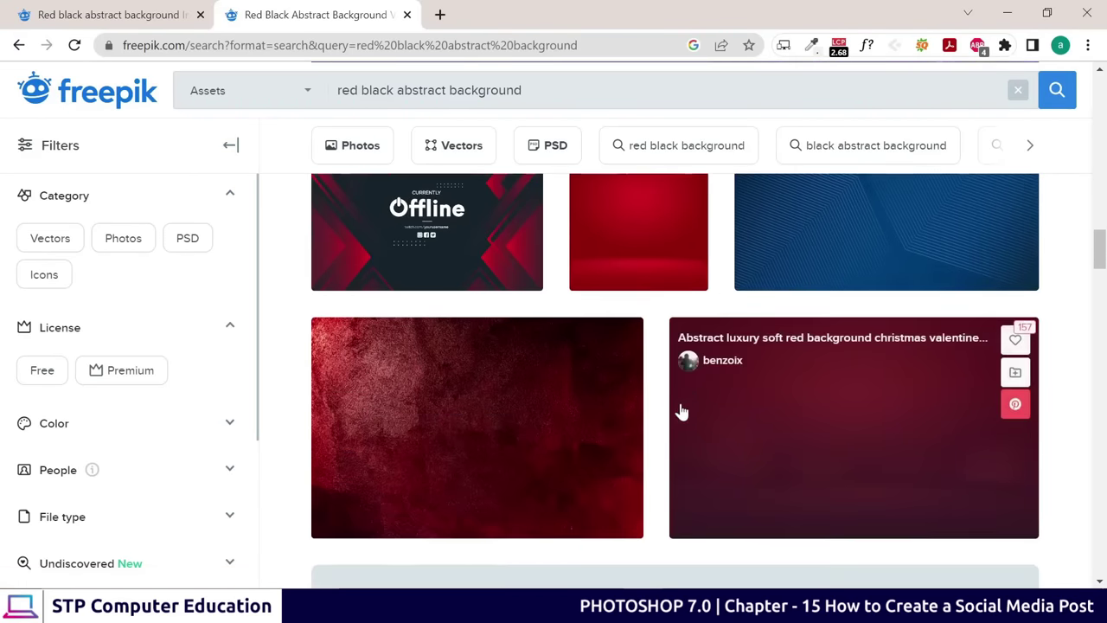
scroll(680, 410, "up", 2)
Open the modern offline twitch banner page and download it for free
left_click(423, 325)
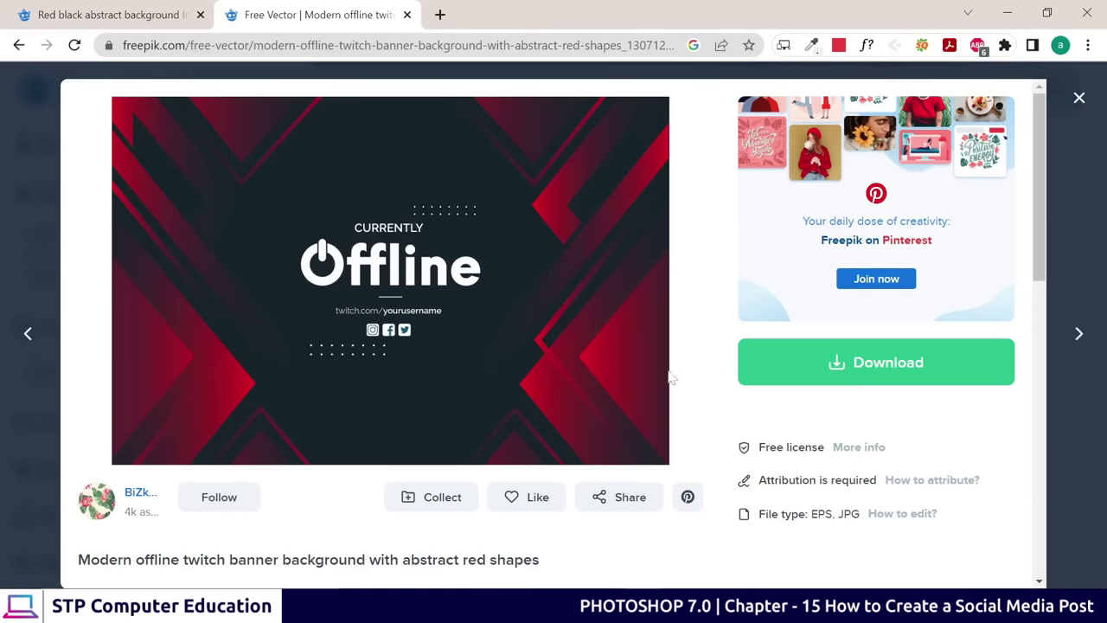
left_click(868, 370)
scroll(852, 369, "down", 2)
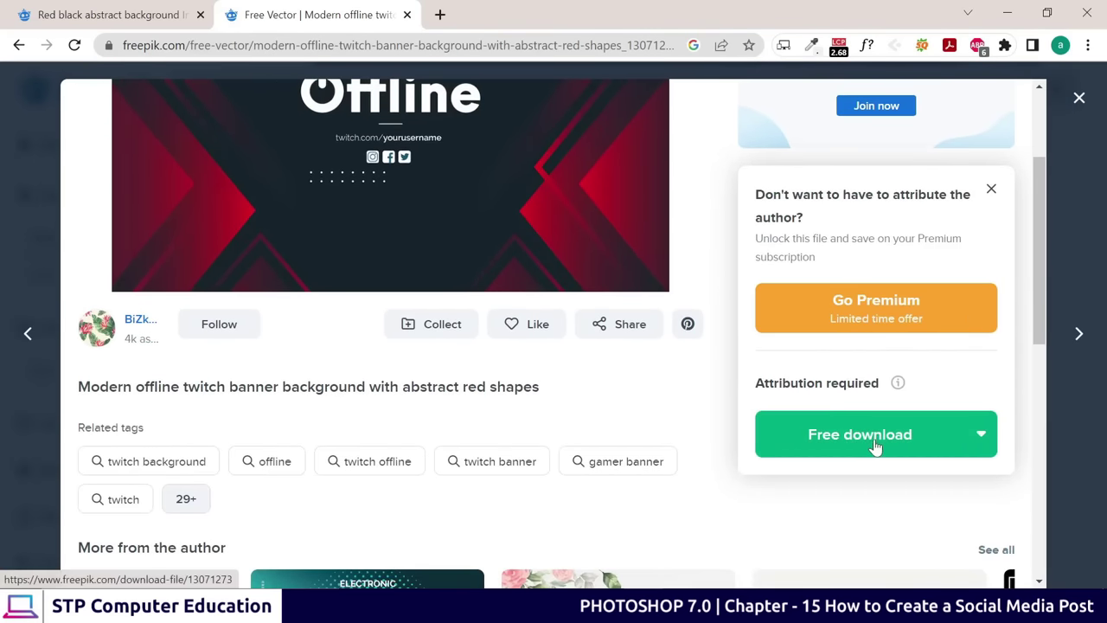
scroll(608, 405, "up", 2)
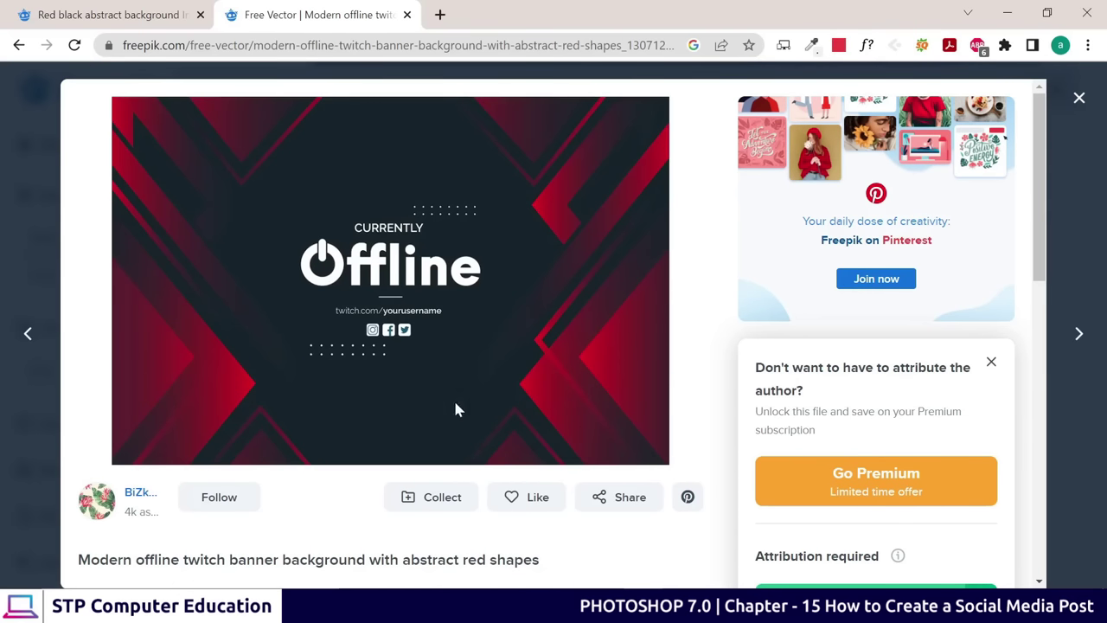
key("alt+Tab")
Extract the modern-offline-twitch-banner zip into its own folder and open that folder
left_click(242, 253)
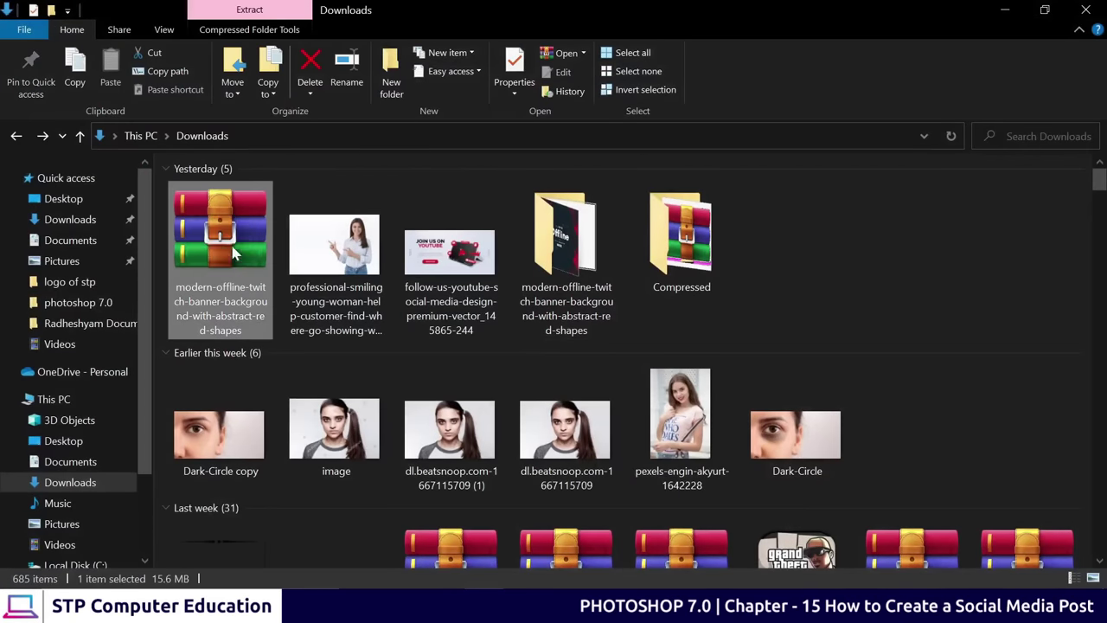
left_click_drag(239, 256, 222, 259)
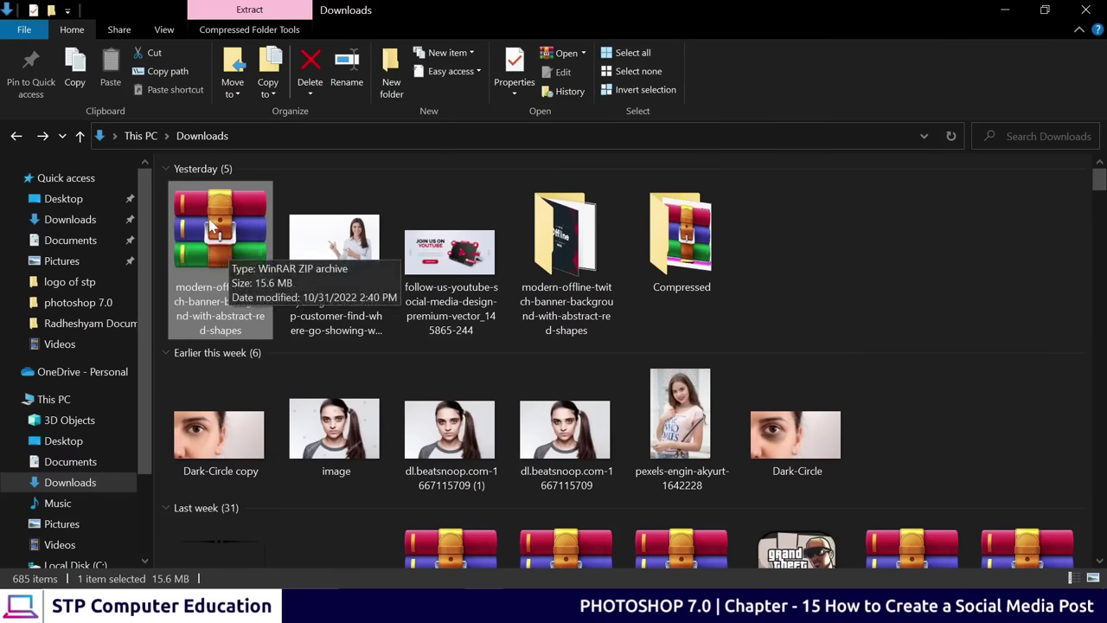
right_click(211, 226)
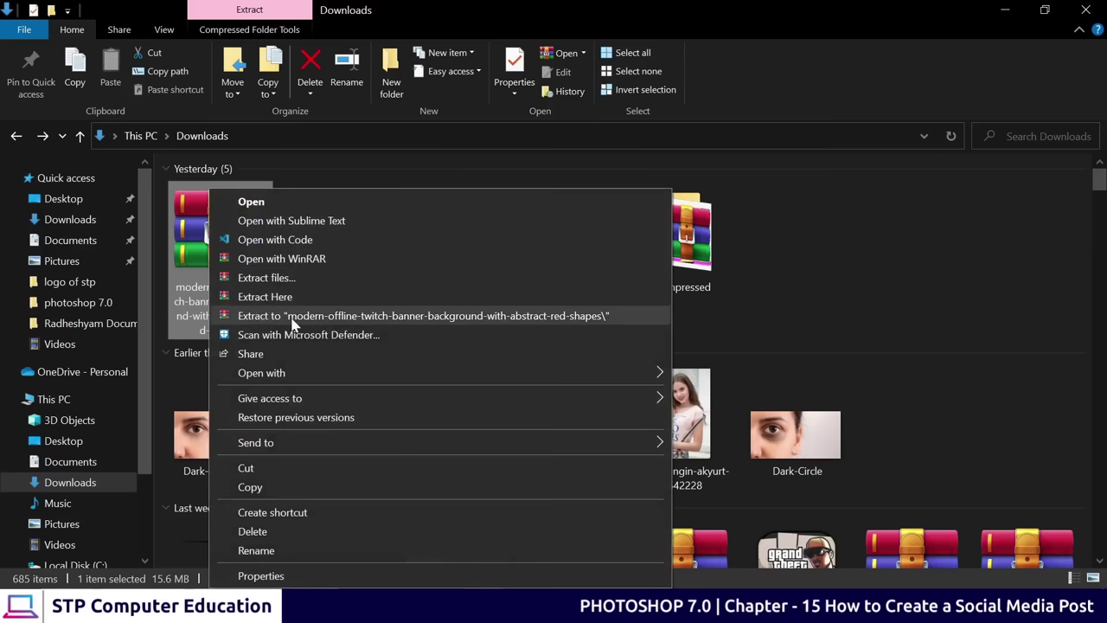
left_click(232, 297)
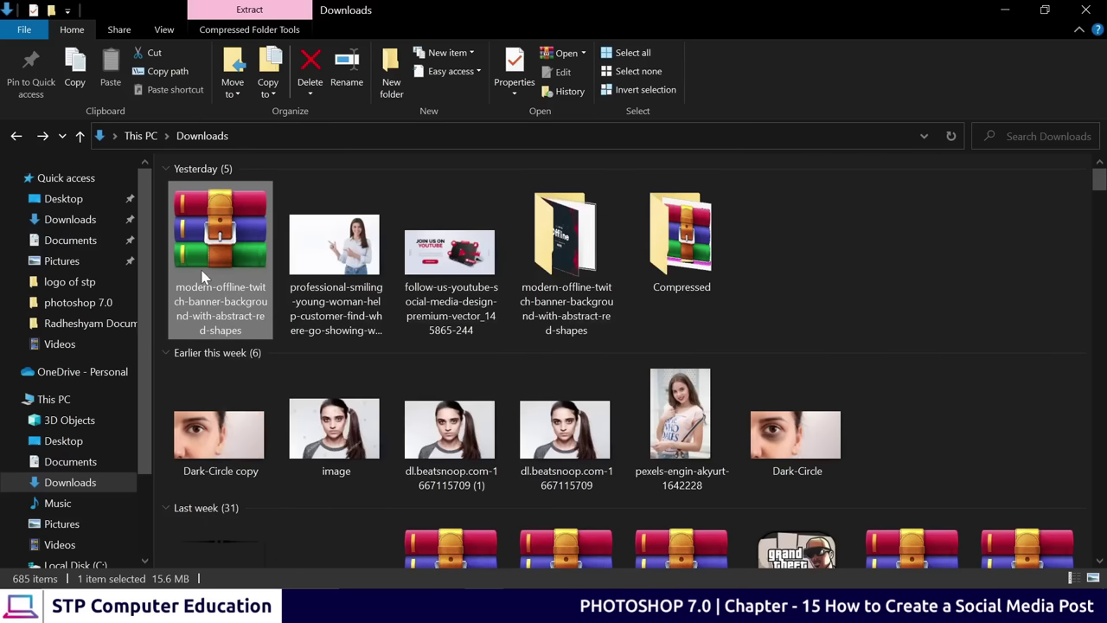
left_click(554, 247)
double_click(553, 247)
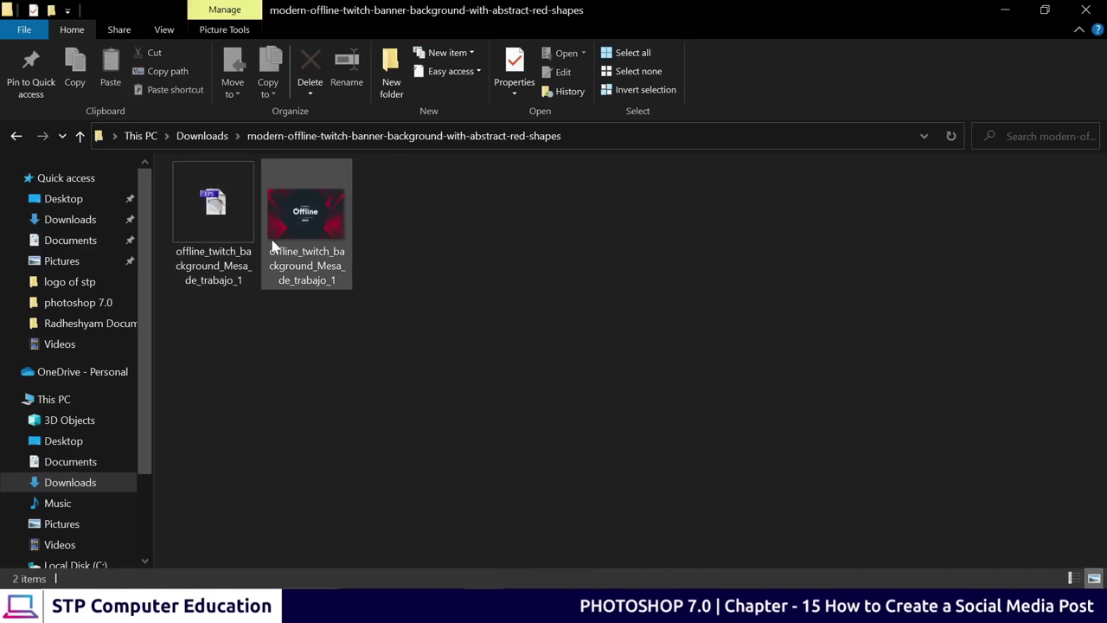
Preview offline_twitch_background_Mesa_de_trabajo_1.jpg, then drag it into Photoshop
double_click(319, 212)
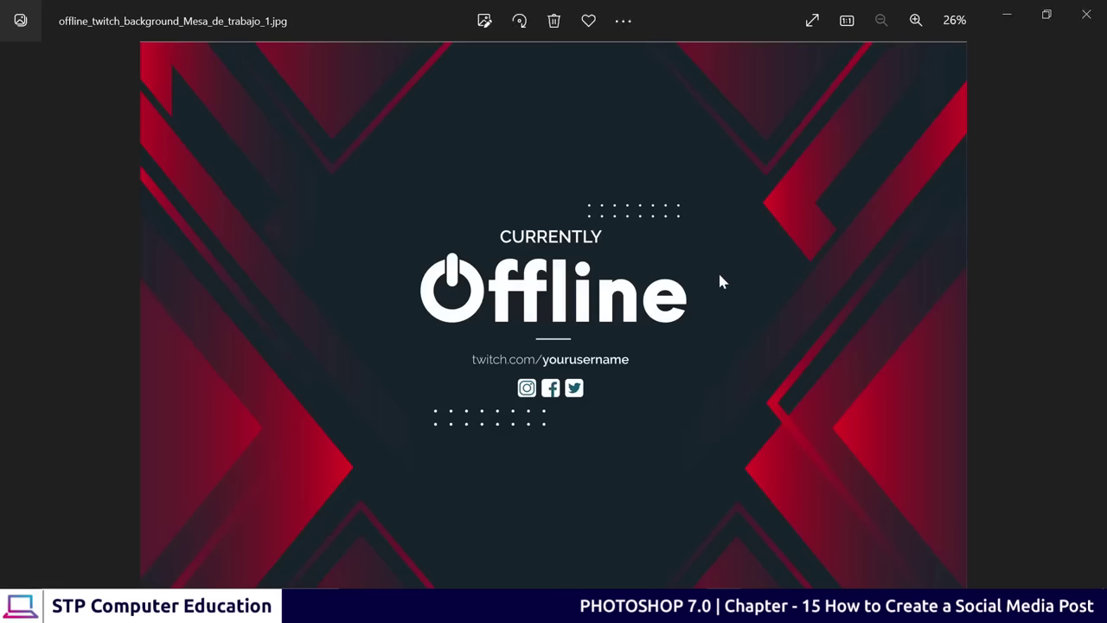
left_click(1086, 14)
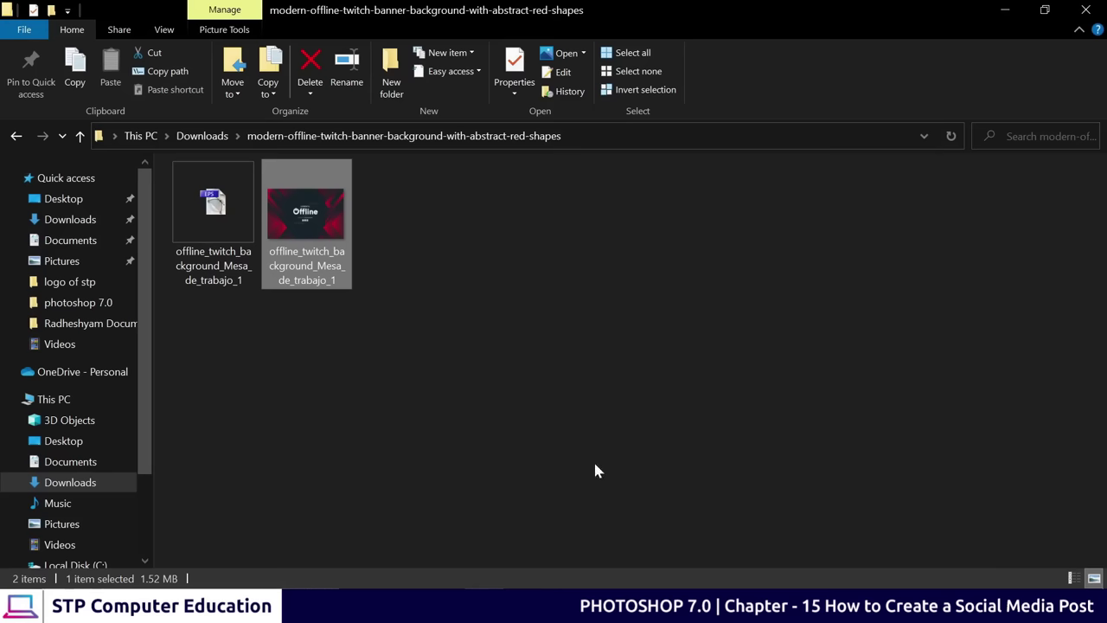
left_click_drag(348, 260, 525, 378)
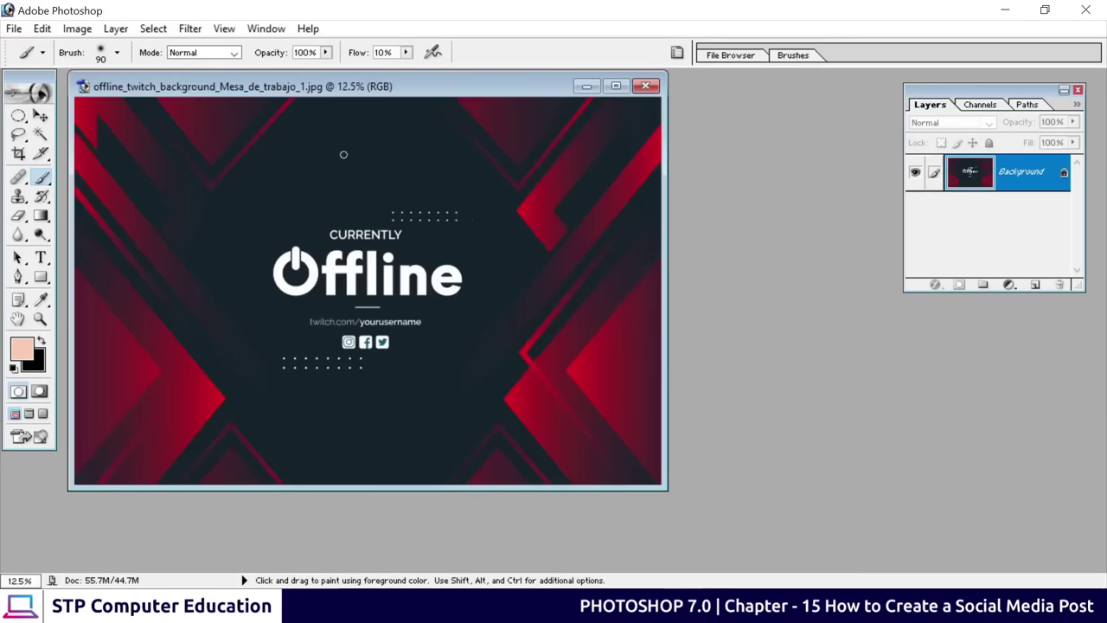
Move the banner window aside and start a new document 1000 × 1000 in size
left_click_drag(334, 86, 528, 126)
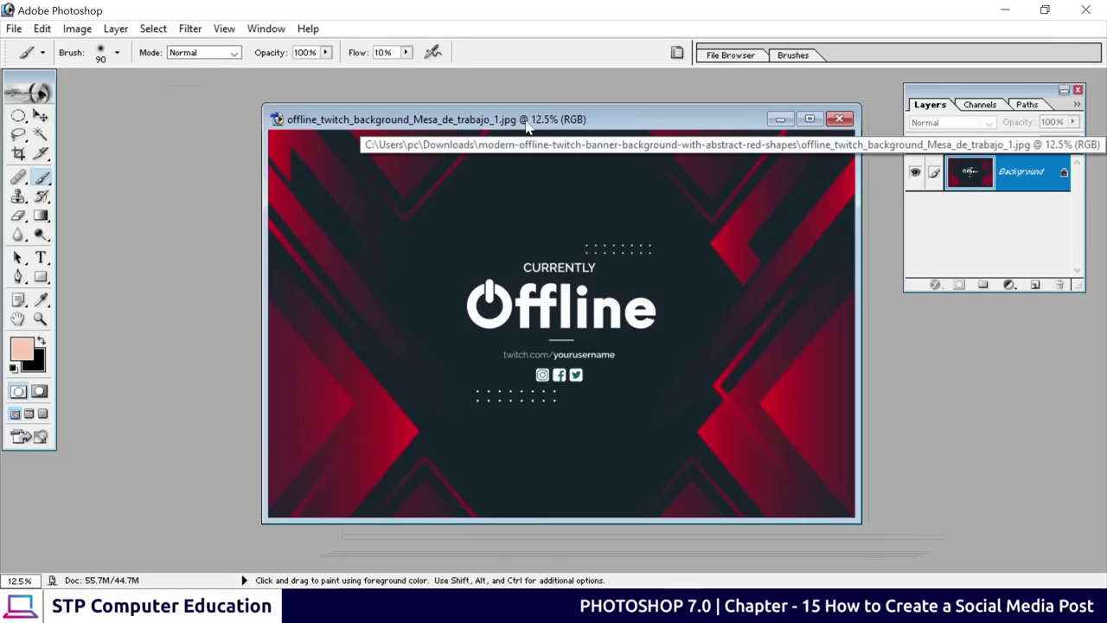
left_click_drag(528, 126, 598, 141)
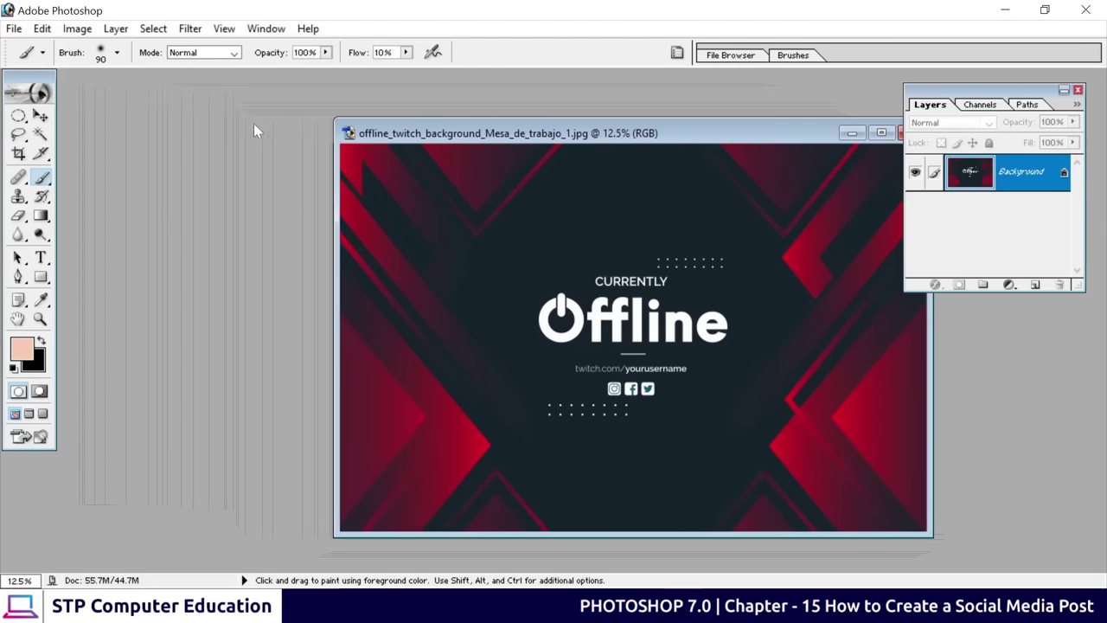
left_click(14, 29)
left_click(43, 48)
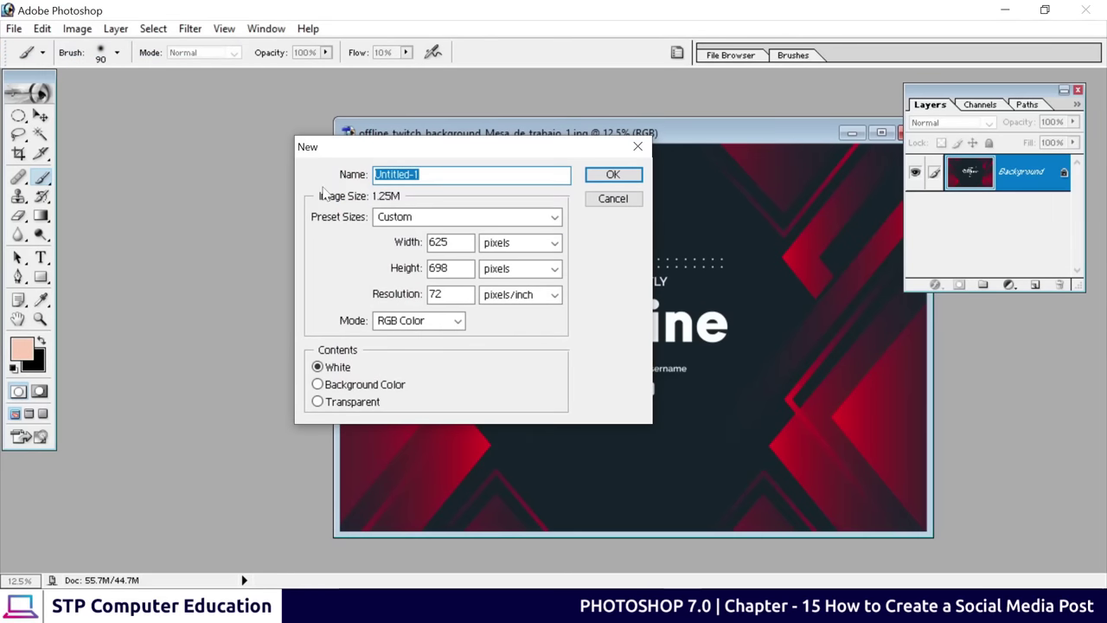
double_click(439, 242)
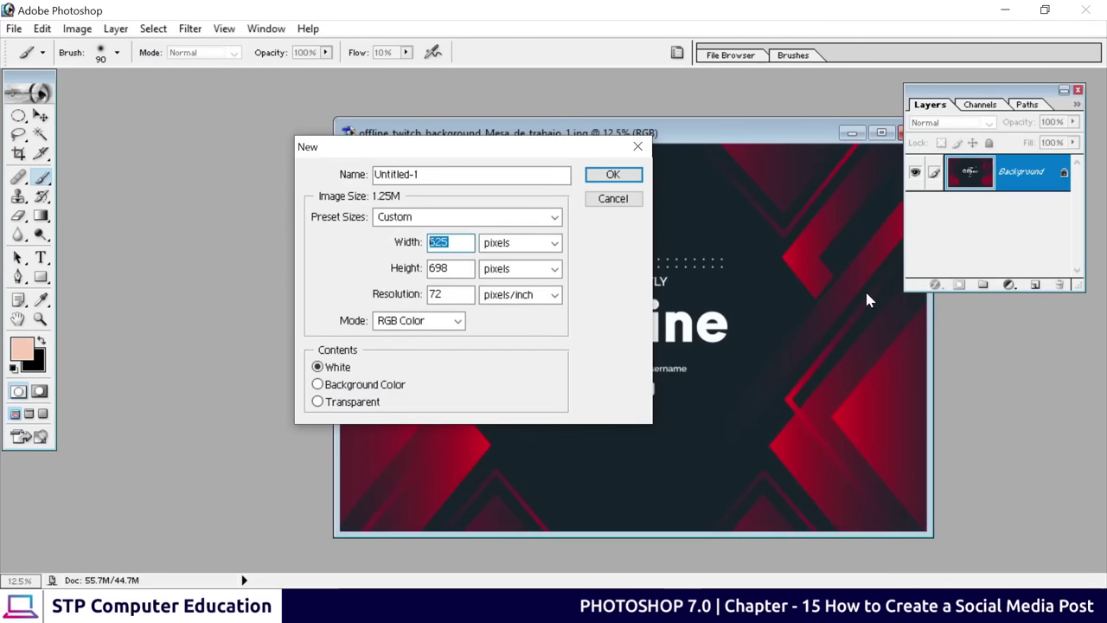
type("1000")
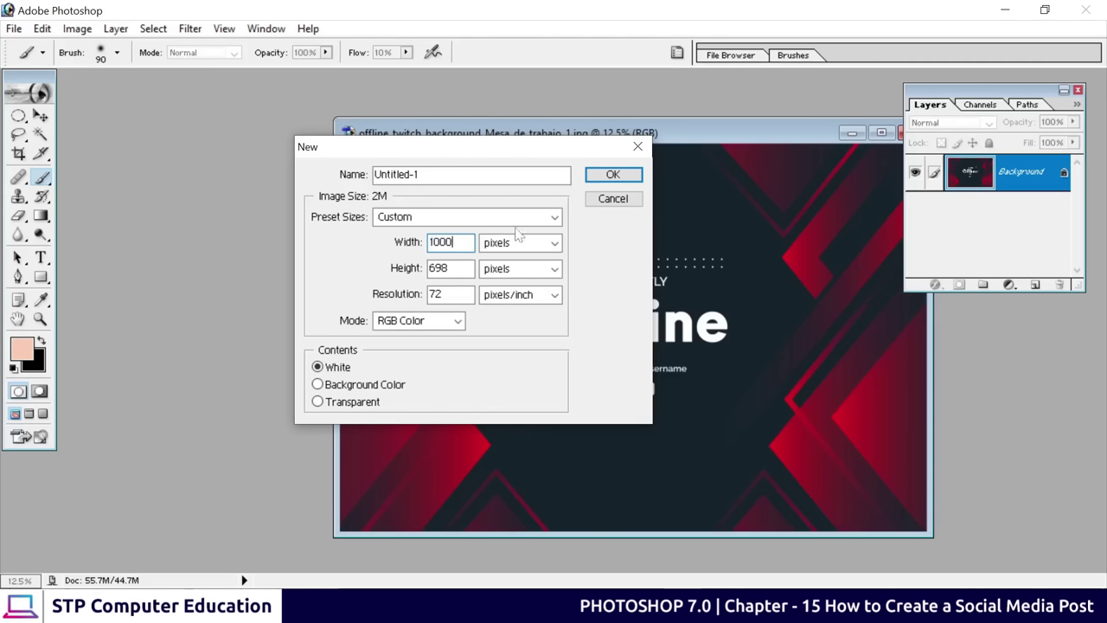
key("Tab")
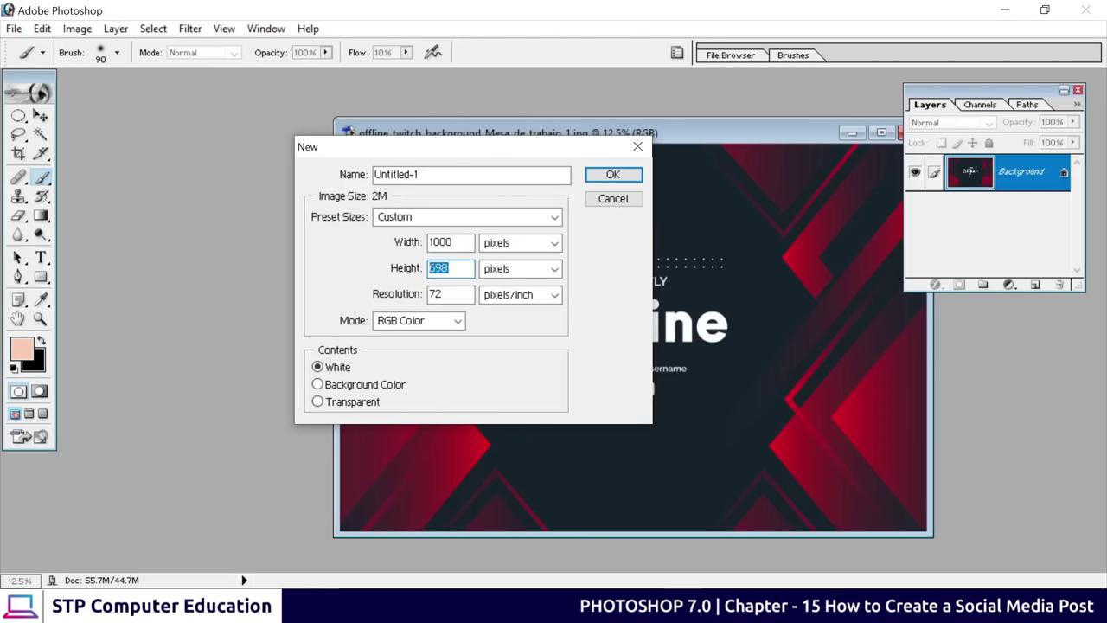
type("1000")
Keep pixels as the unit, set resolution to 300 pixels/inch, and create the document
left_click(506, 243)
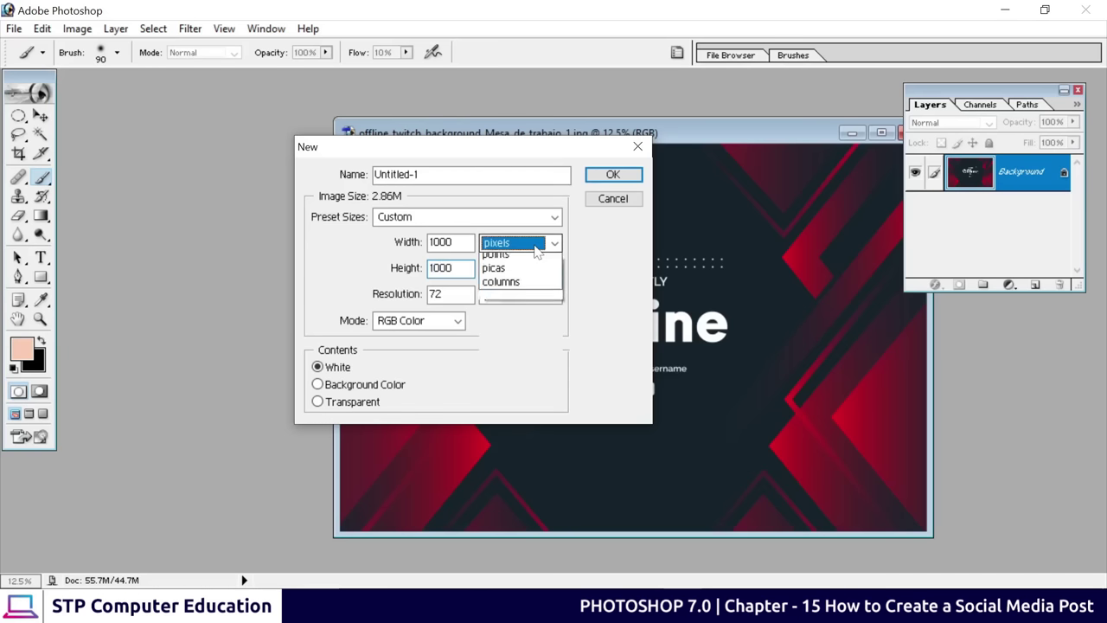
left_click(508, 244)
left_click(509, 244)
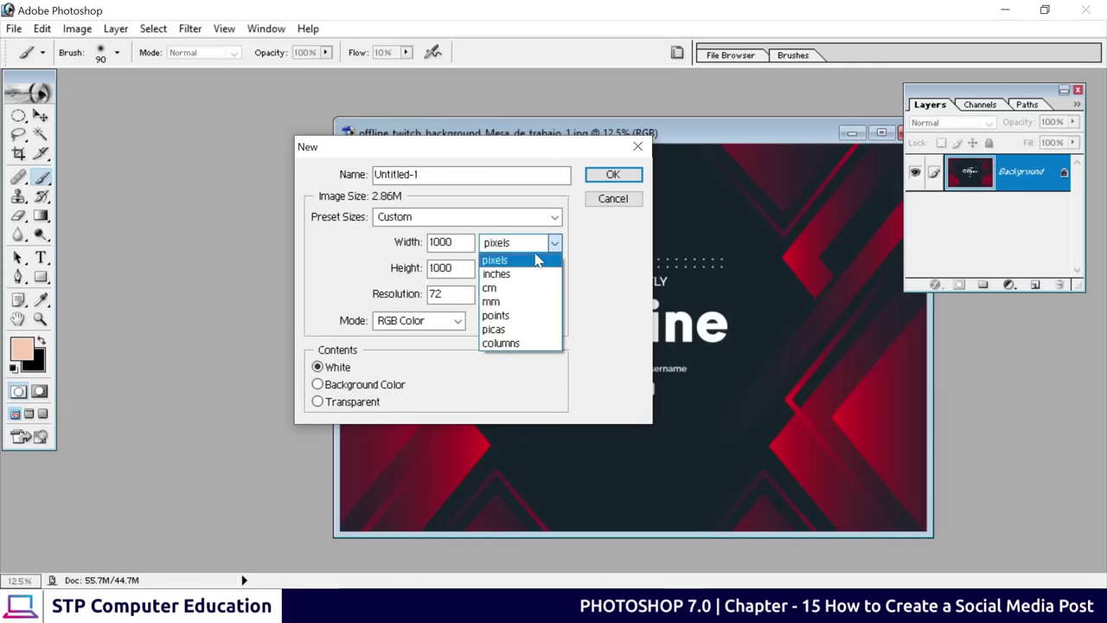
left_click(498, 260)
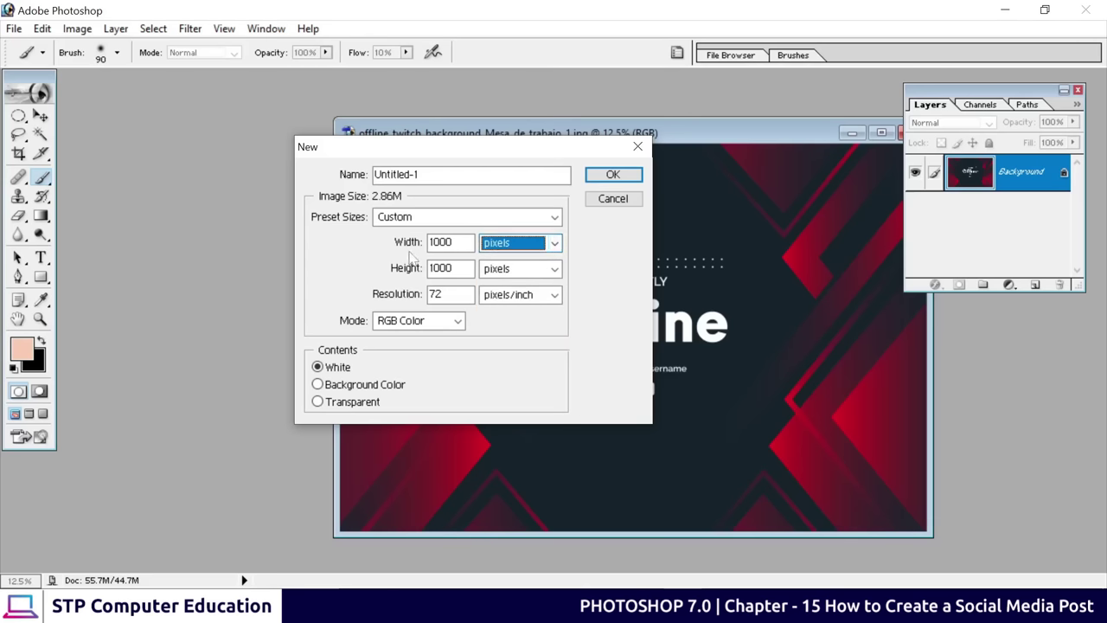
key("shift+Tab")
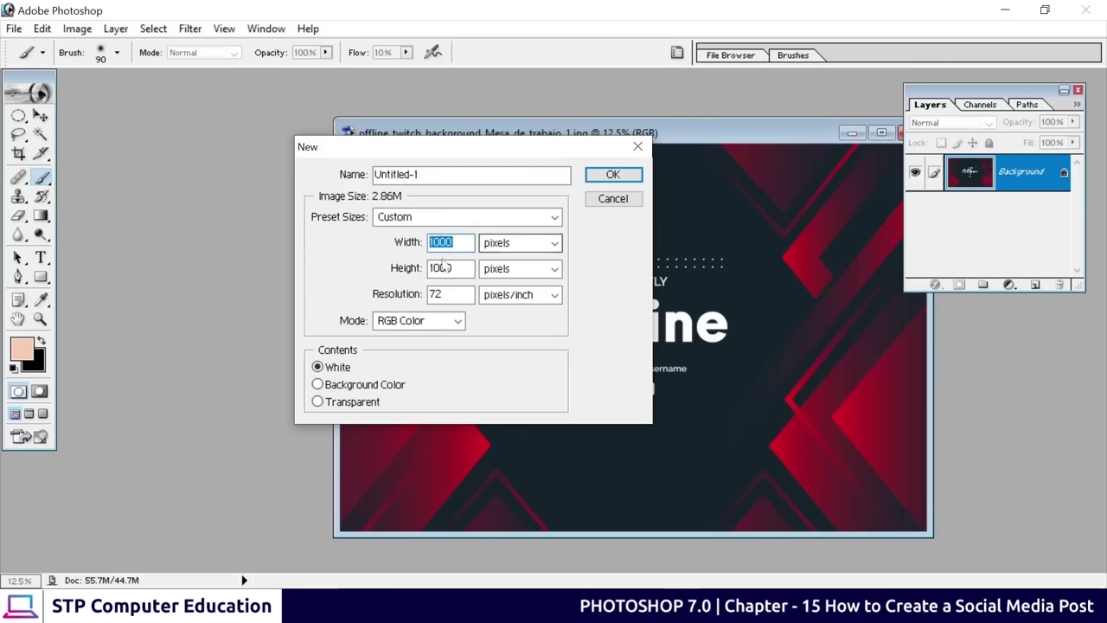
left_click(437, 294)
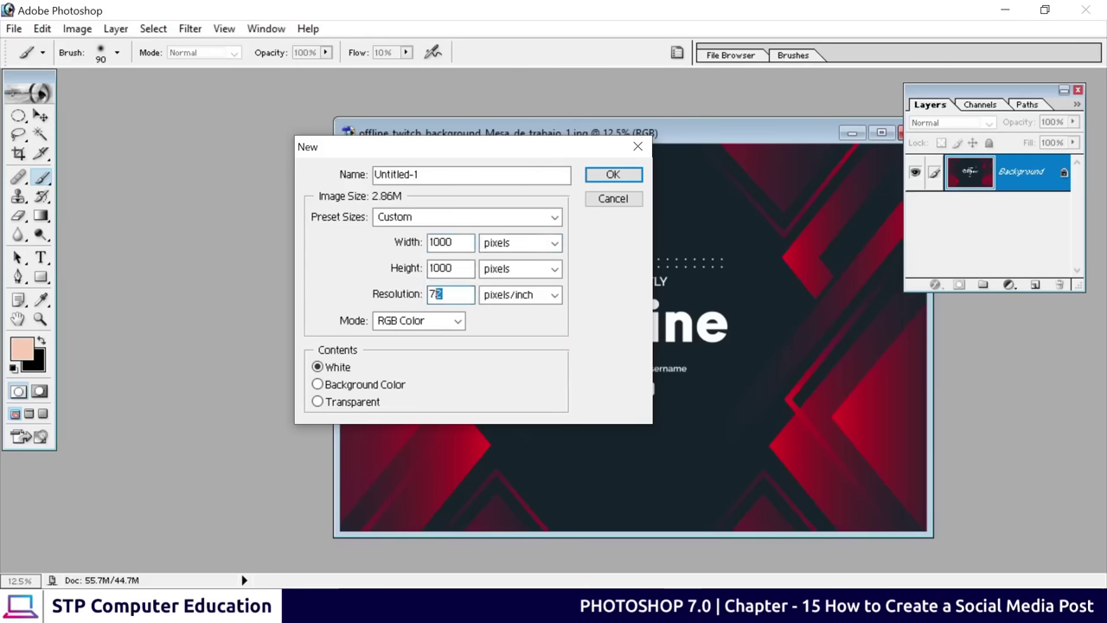
left_click_drag(443, 294, 399, 298)
type("300")
left_click_drag(446, 294, 406, 301)
left_click(613, 176)
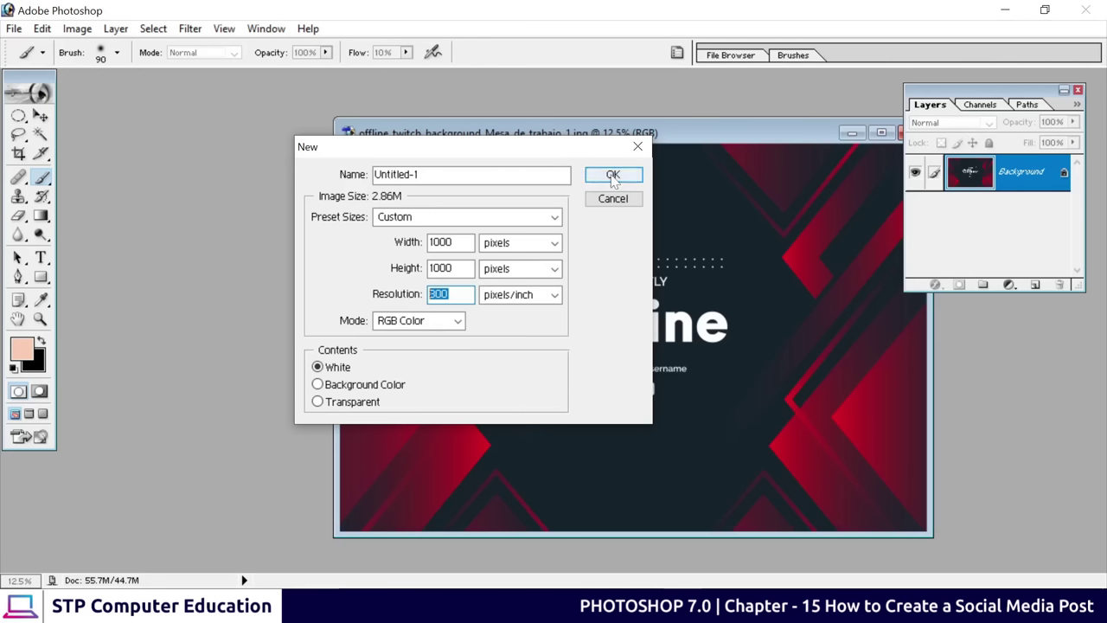
With the Move tool, drag the Offline banner into the new Untitled-1 document
key("v")
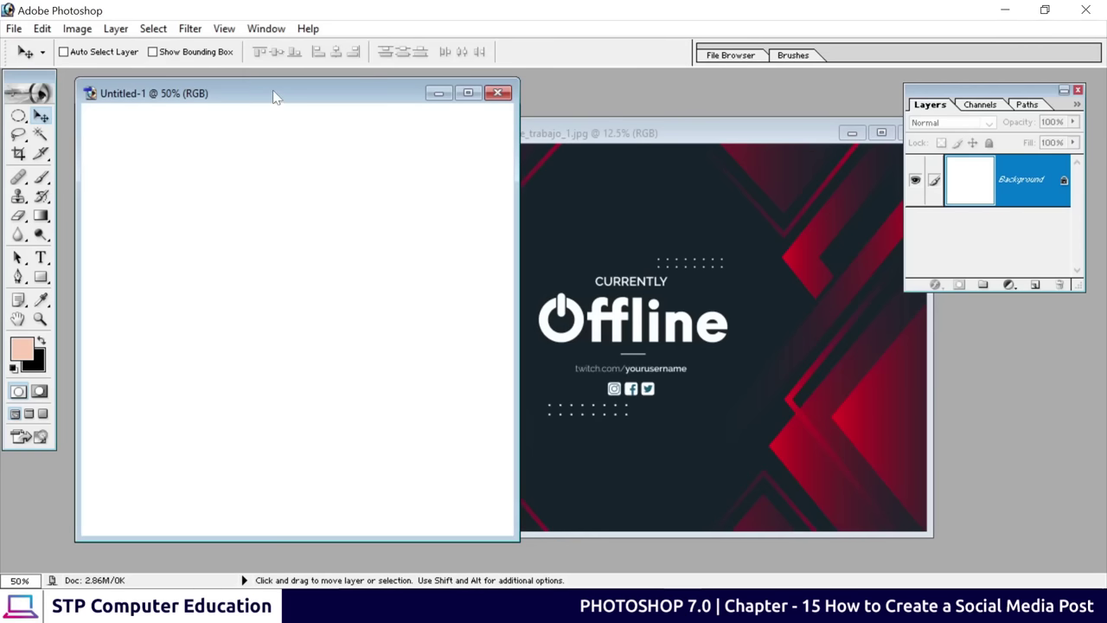
left_click_drag(274, 96, 346, 104)
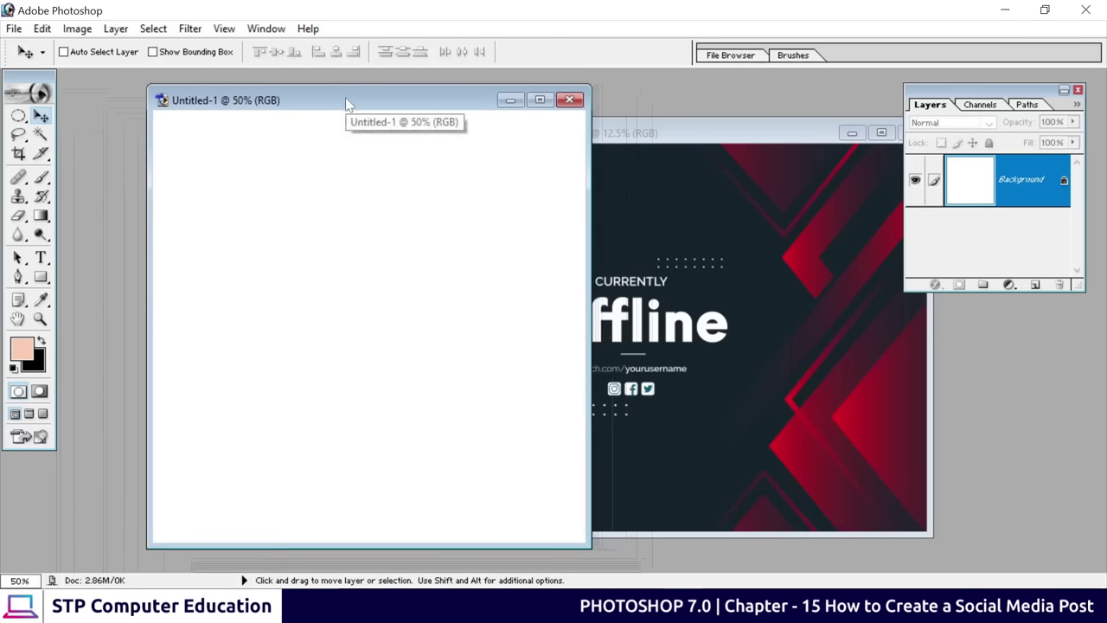
left_click(749, 272)
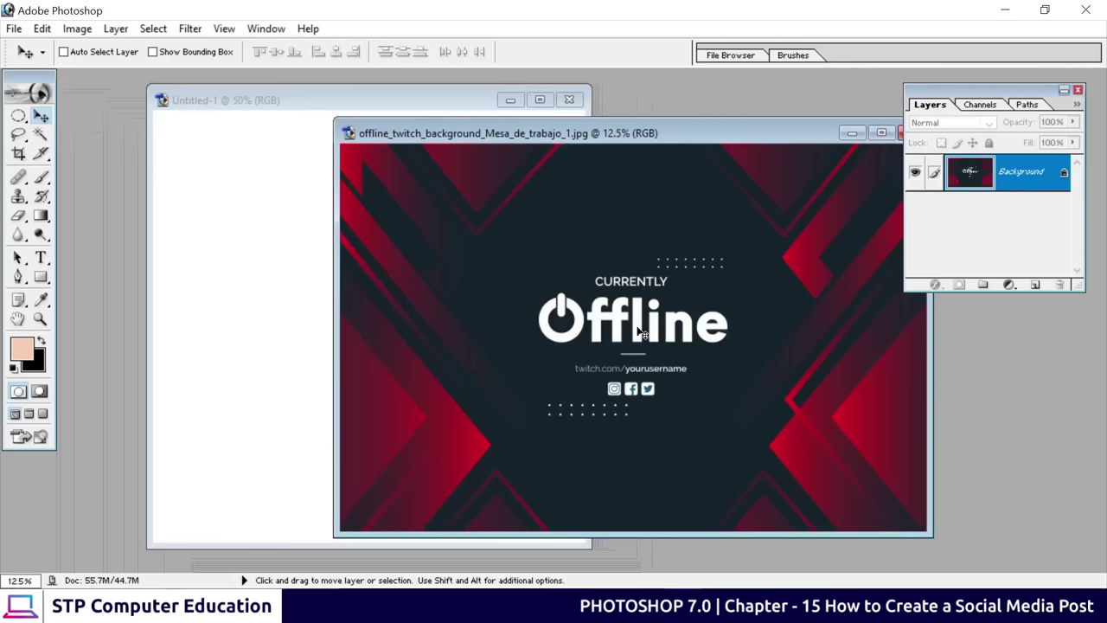
left_click_drag(638, 321, 298, 293)
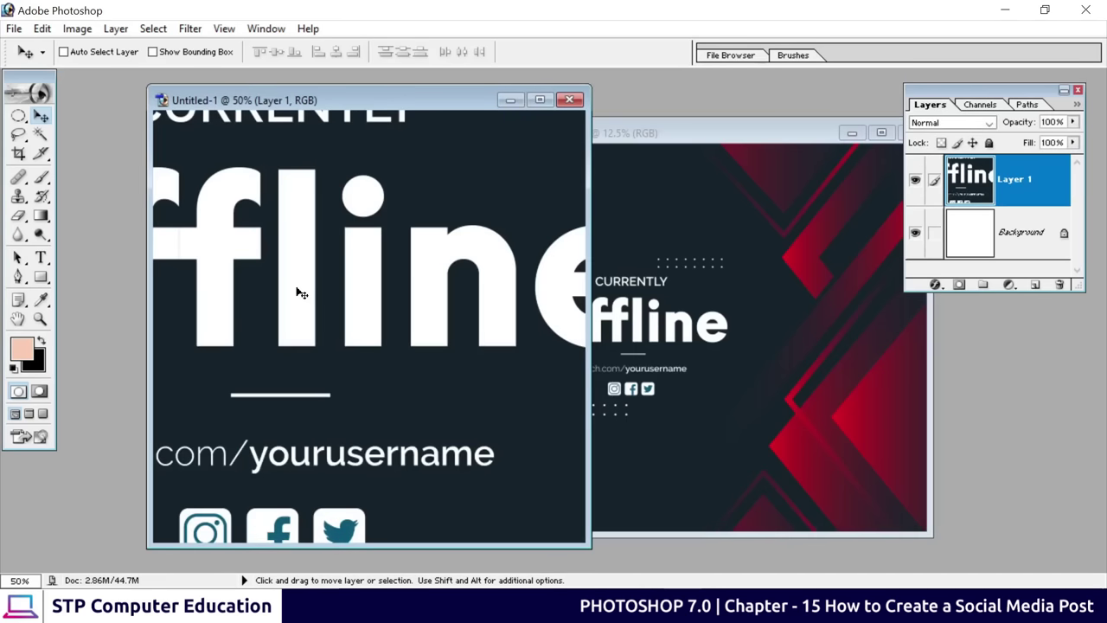
Close the original Offline banner image window
left_click(796, 141)
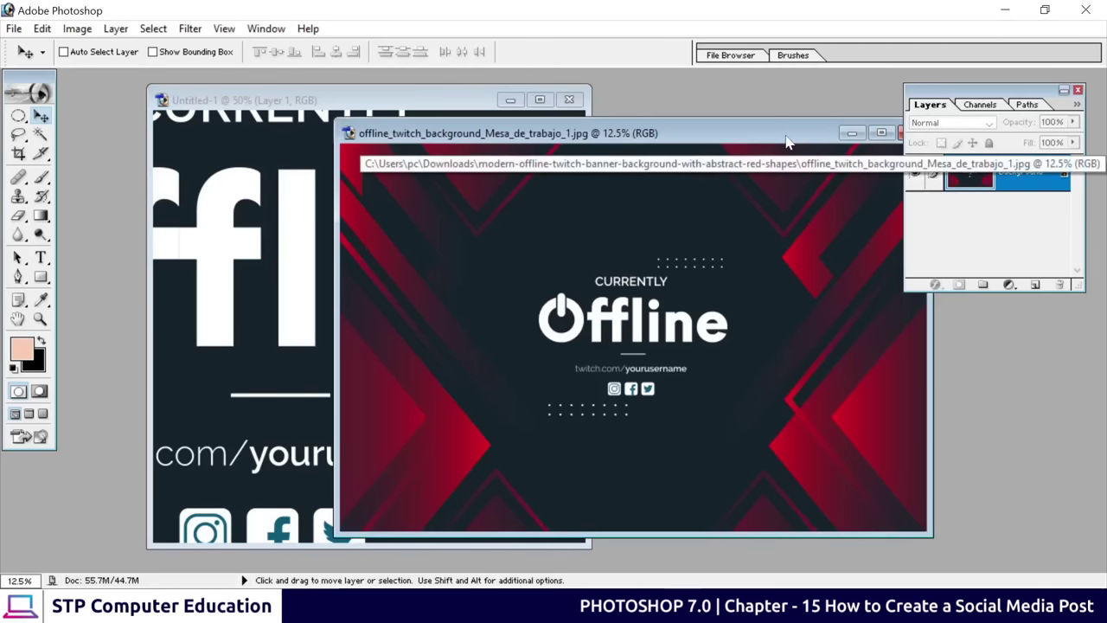
left_click_drag(795, 141, 581, 140)
left_click(690, 136)
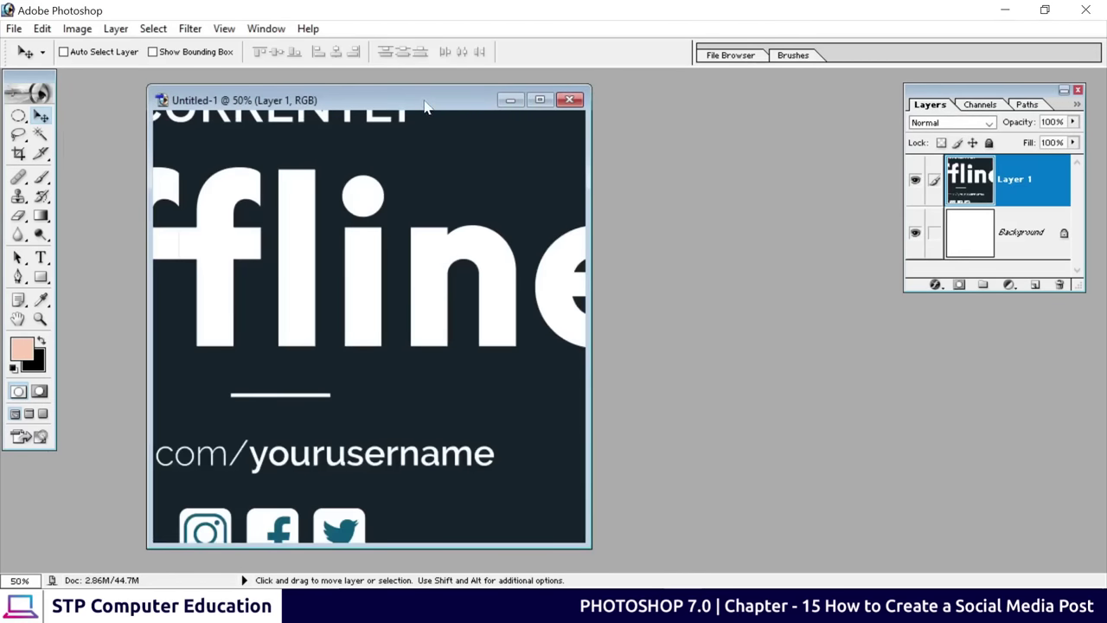
left_click_drag(424, 105, 599, 108)
Maximize Untitled-1 and reposition the banner so CURRENTLY and the twitch.com line show
left_click(968, 242)
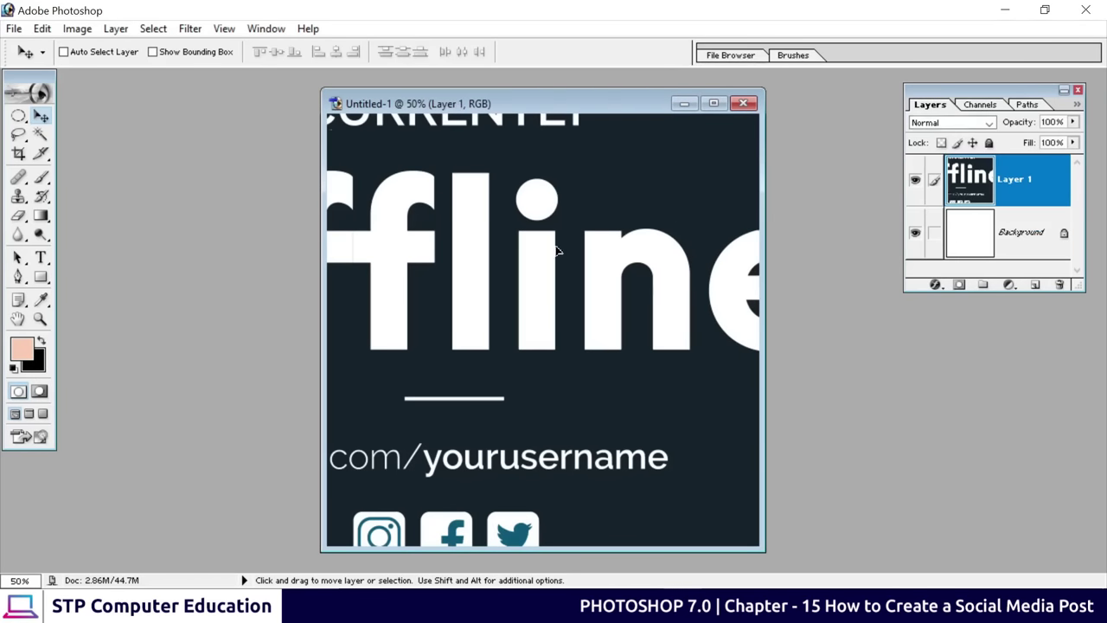
left_click_drag(559, 247, 751, 247)
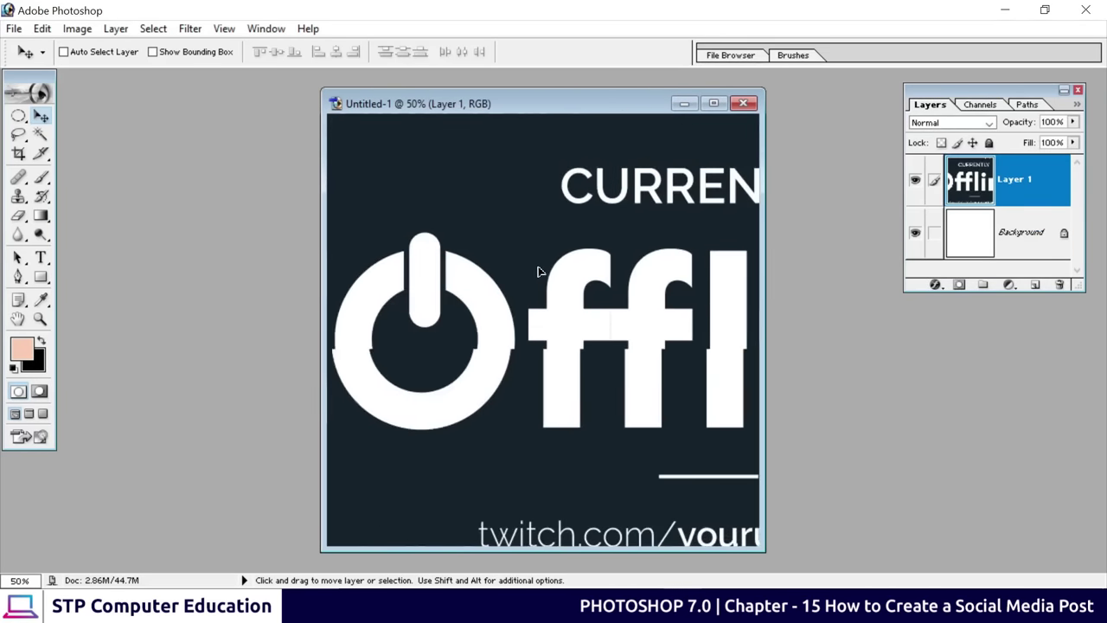
left_click(714, 103)
left_click_drag(659, 337, 508, 332)
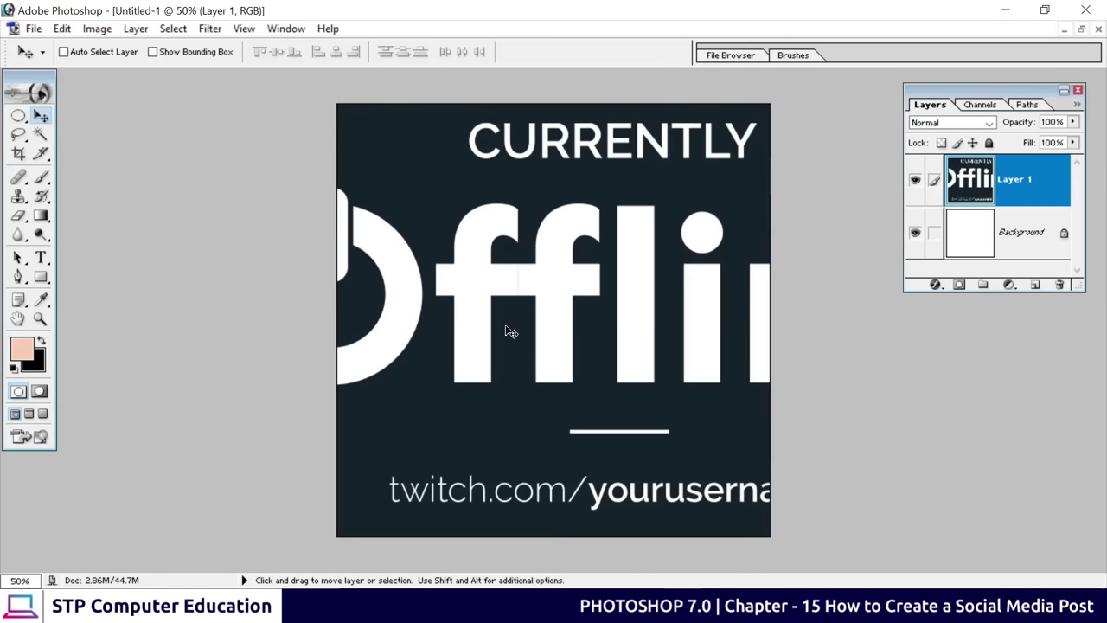
Free-transform Layer 1 down to 28.3%, centre it on the square canvas, and commit
key("ctrl+t")
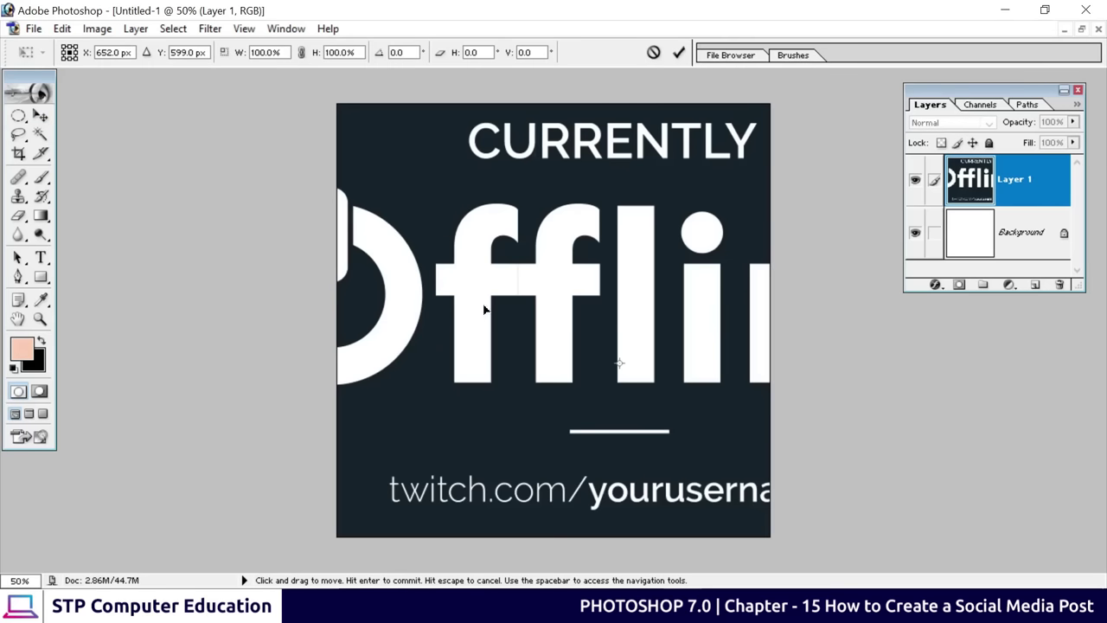
key("ctrl+0")
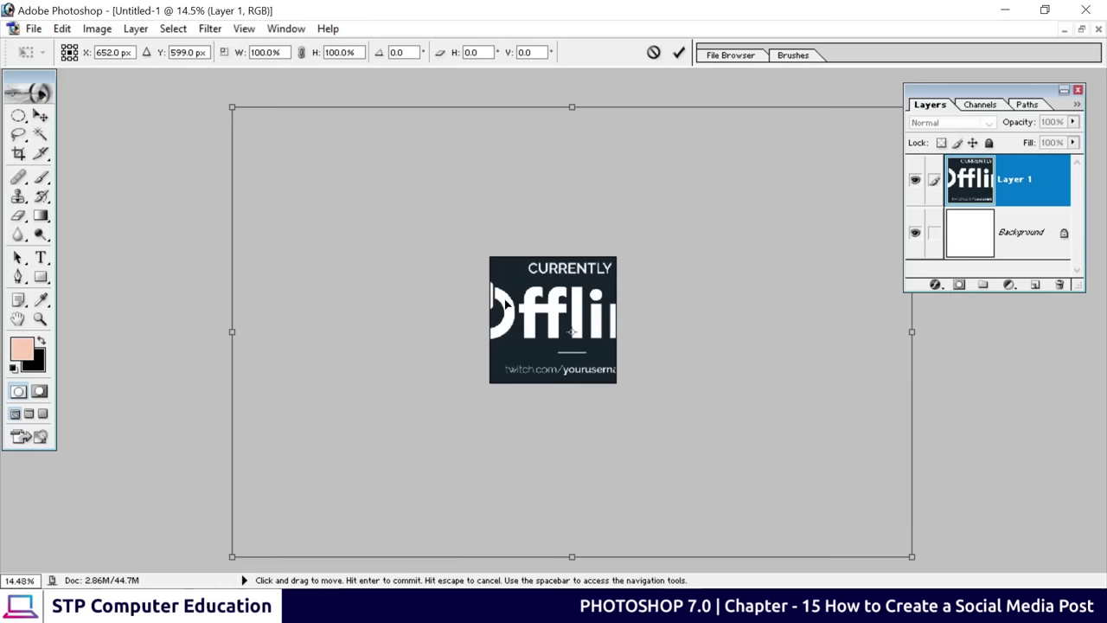
scroll(506, 303, "up", 2)
scroll(506, 303, "down", 3)
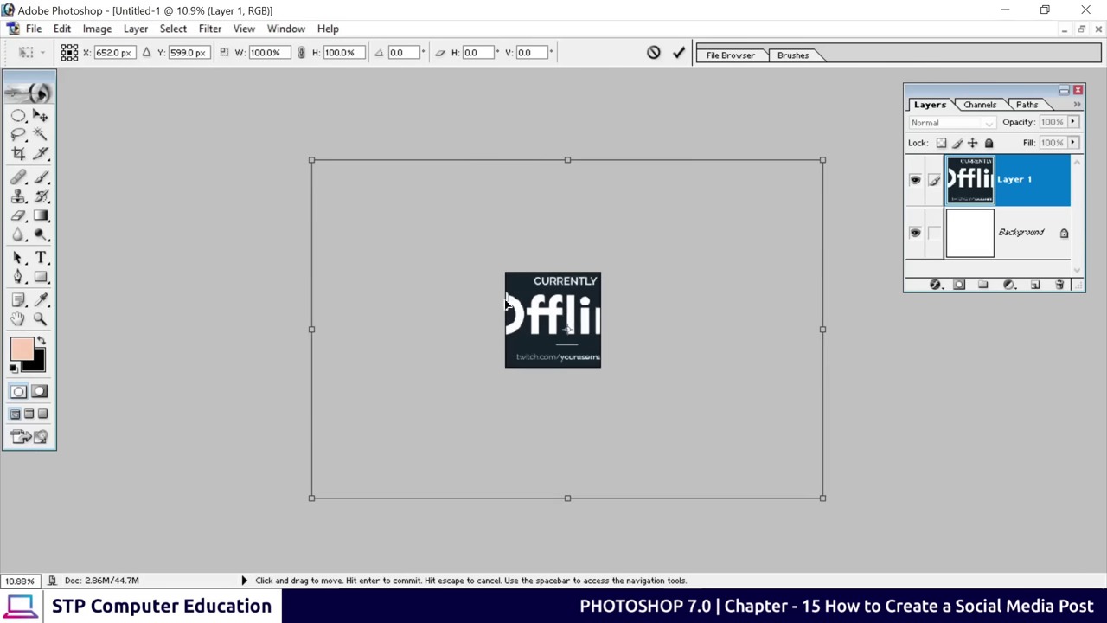
scroll(506, 303, "up", 4)
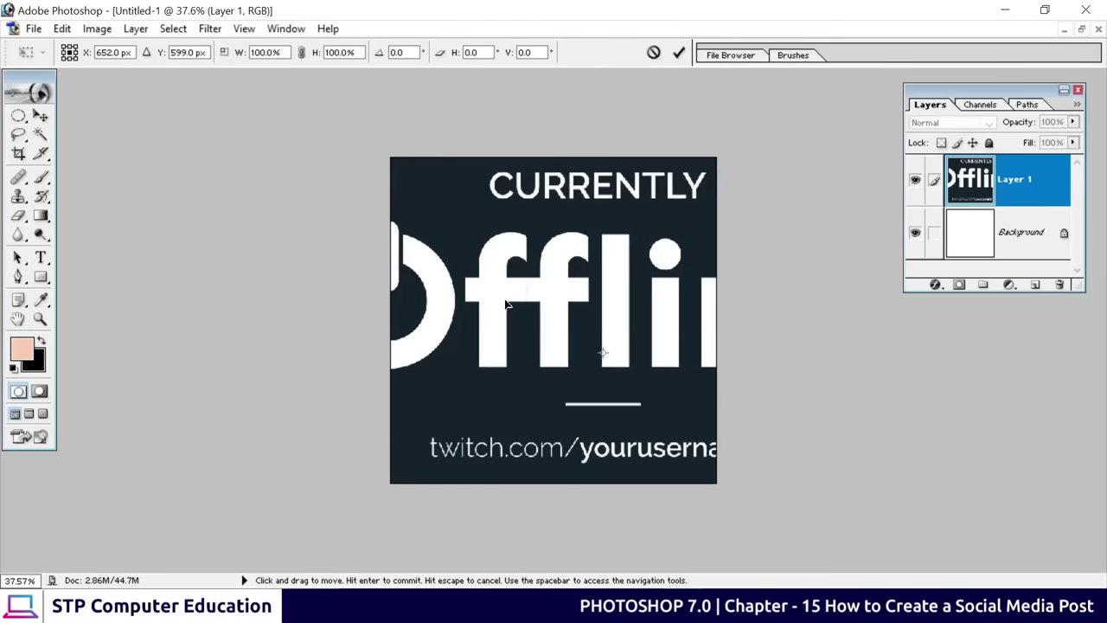
scroll(506, 302, "down", 3)
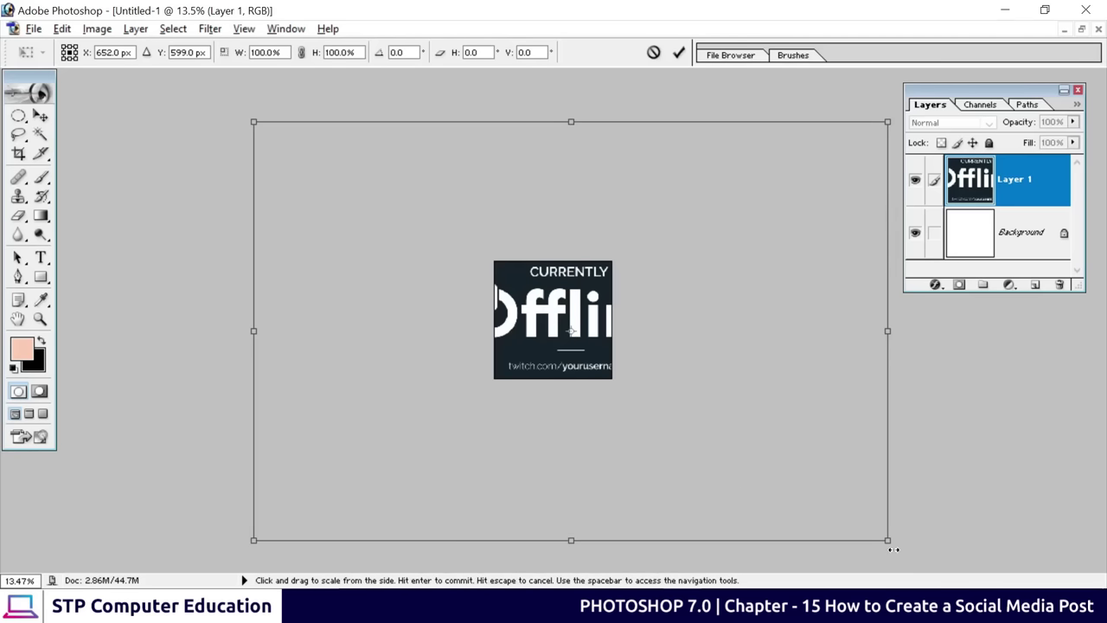
left_click_drag(887, 540, 632, 435)
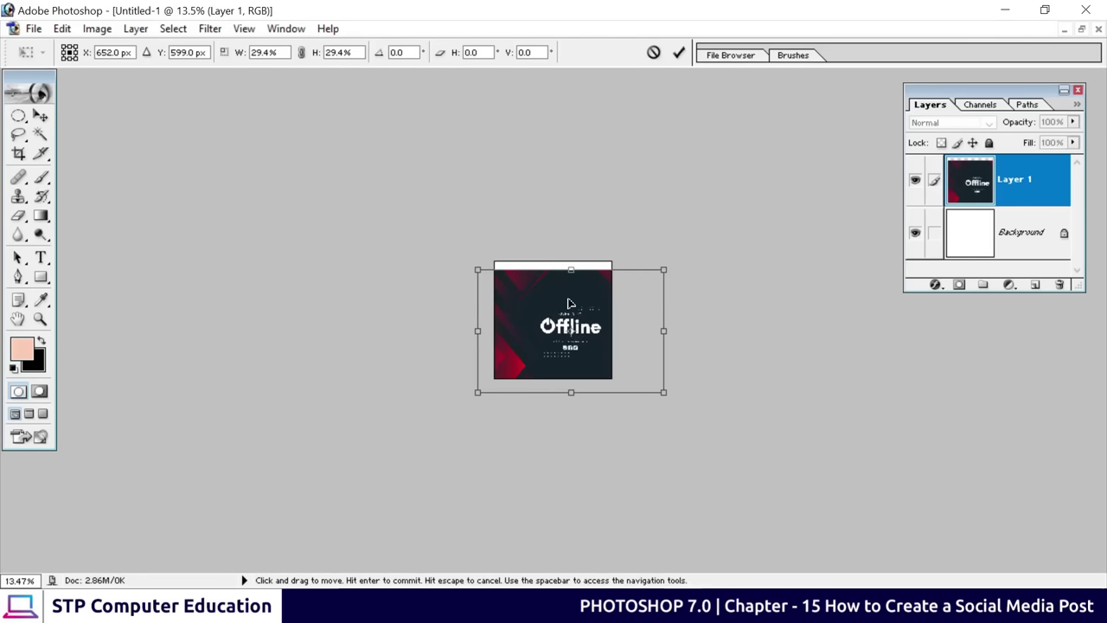
left_click_drag(591, 292, 574, 285)
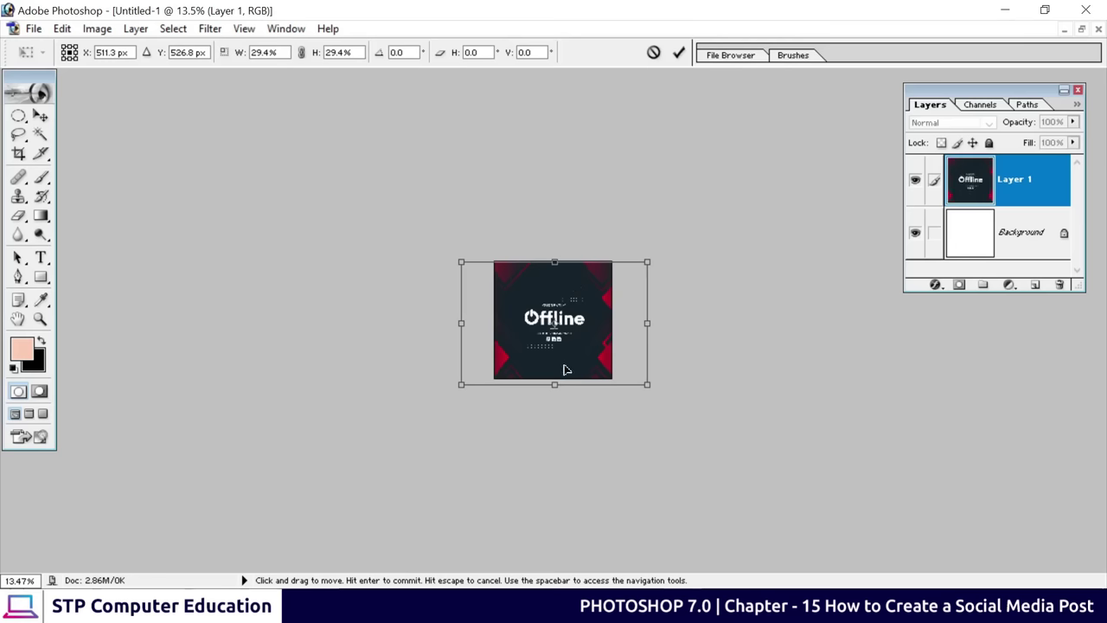
left_click_drag(644, 384, 638, 379)
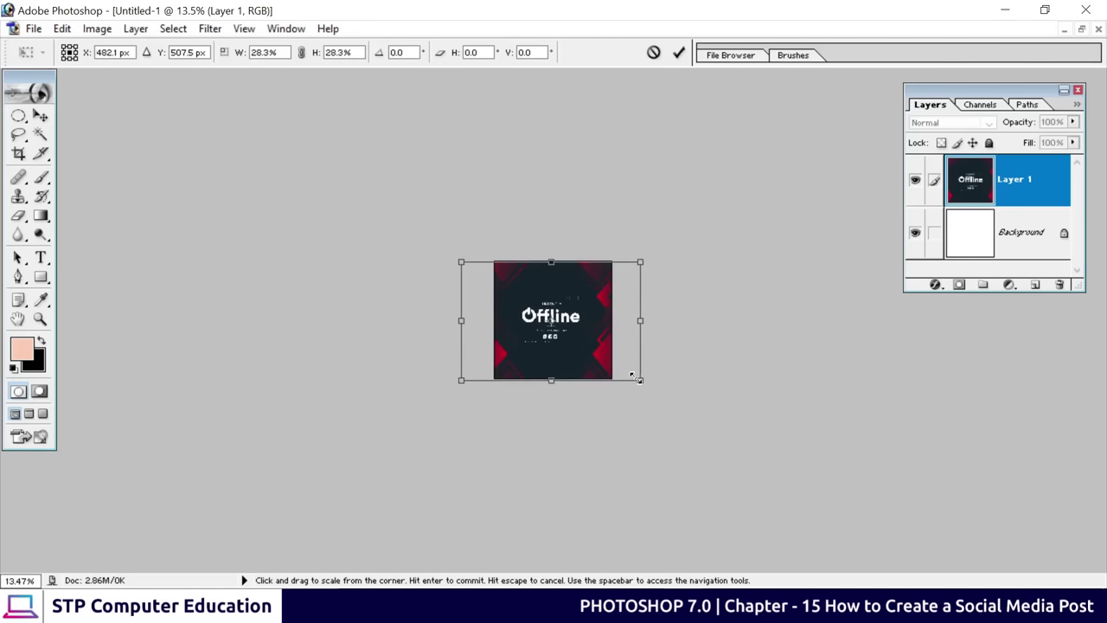
key("ctrl+plus")
key("ctrl+plus")
key("ctrl+plus")
key("ctrl+plus")
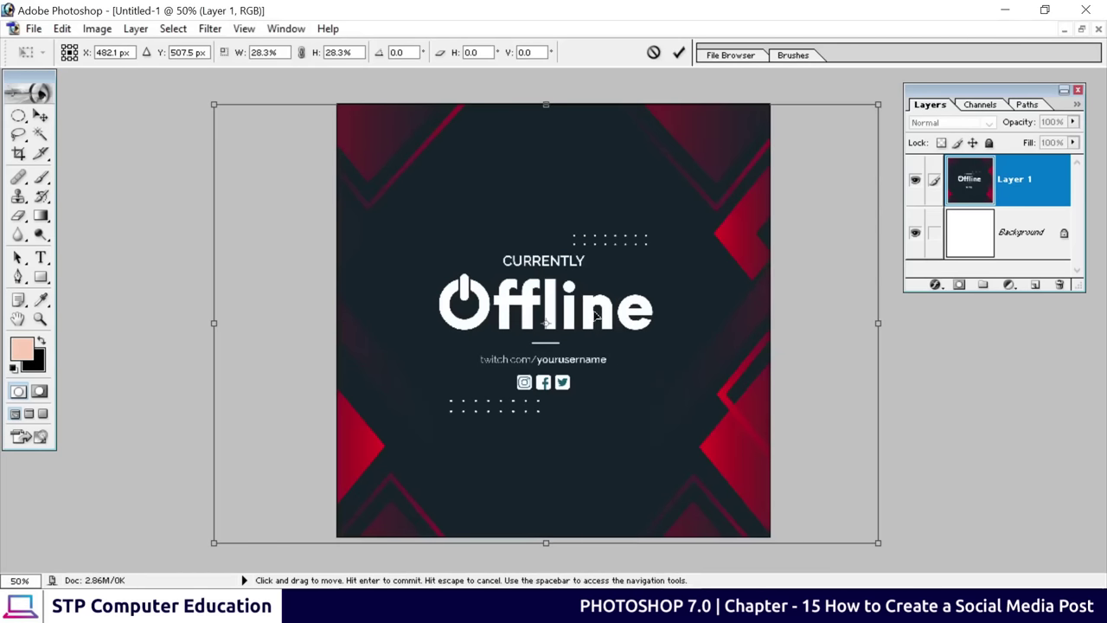
left_click_drag(546, 270, 556, 270)
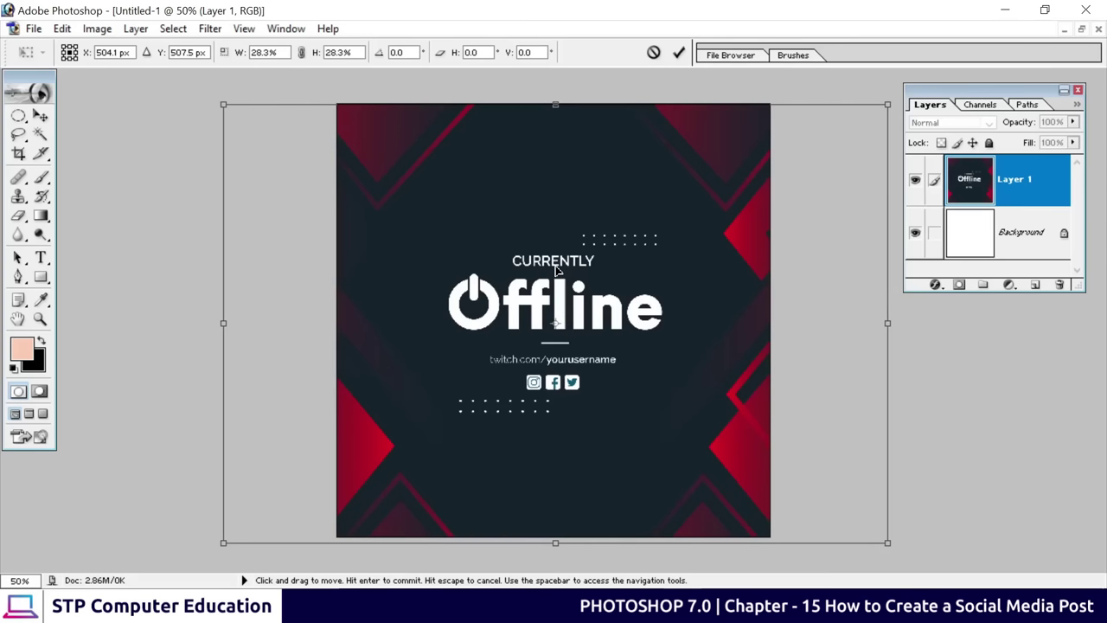
left_click(679, 51)
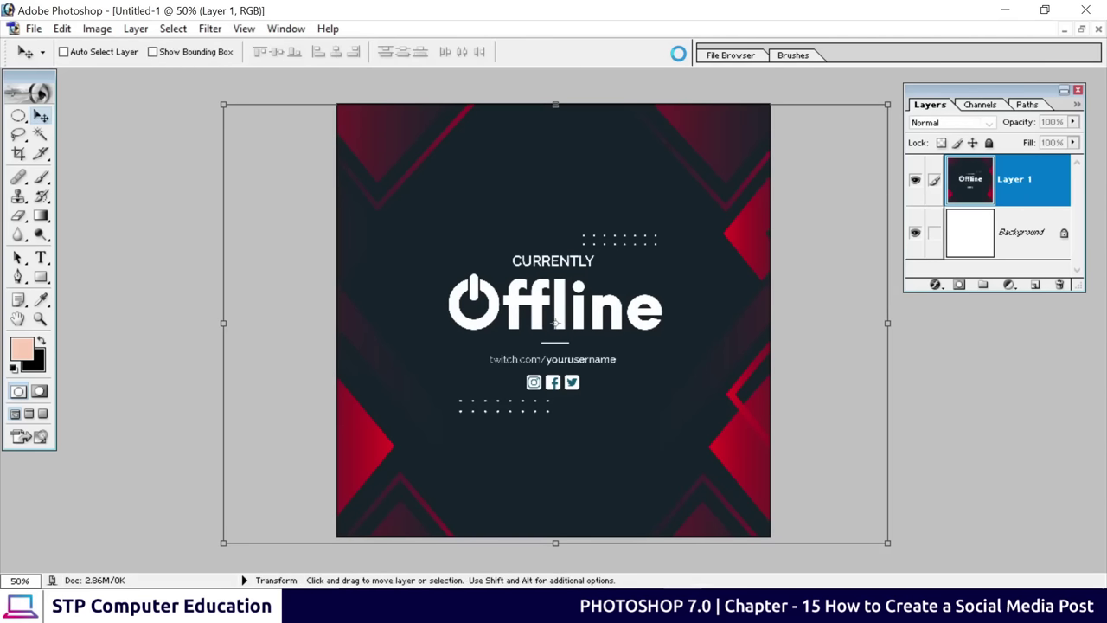
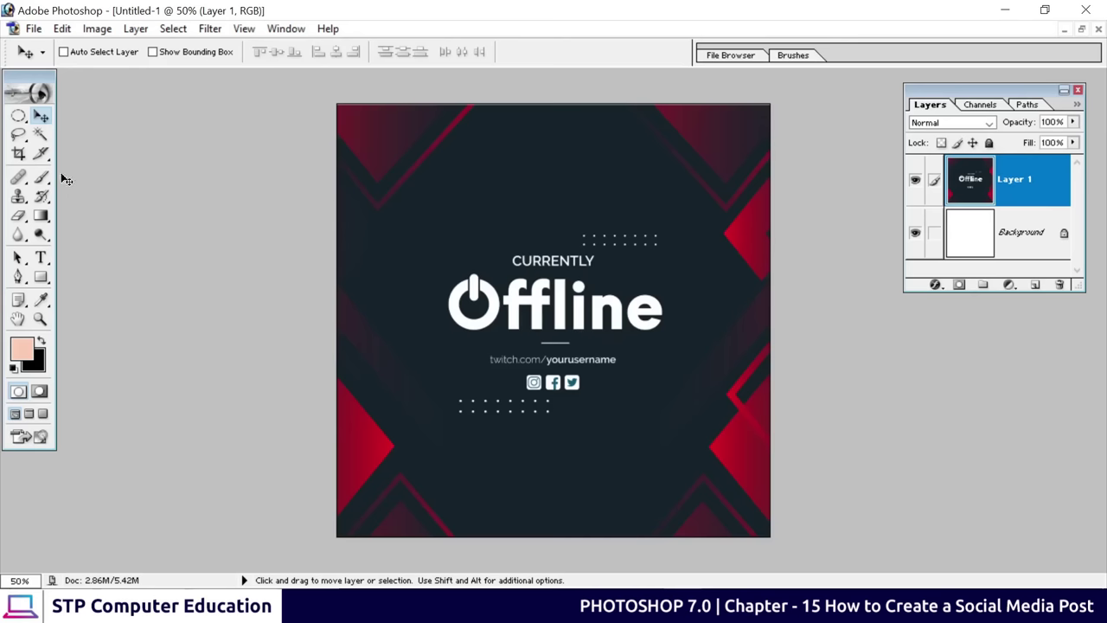
Lasso-select the central CURRENTLY Offline text, link, icons and dots
left_click_drag(18, 135, 128, 141)
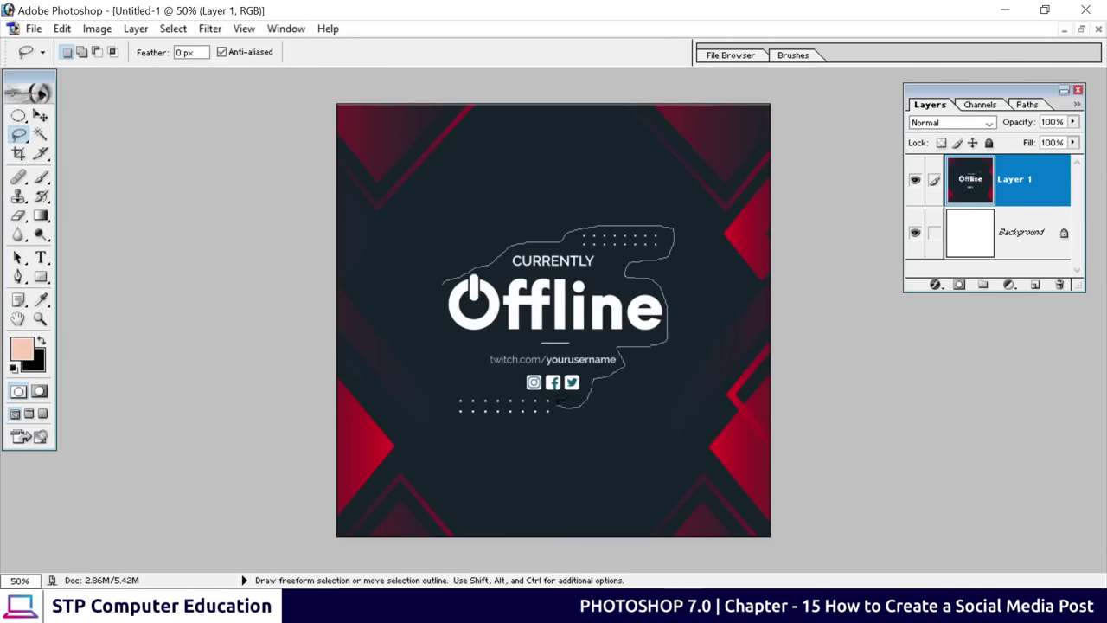
left_click_drag(541, 422, 478, 419)
left_click_drag(469, 341, 446, 280)
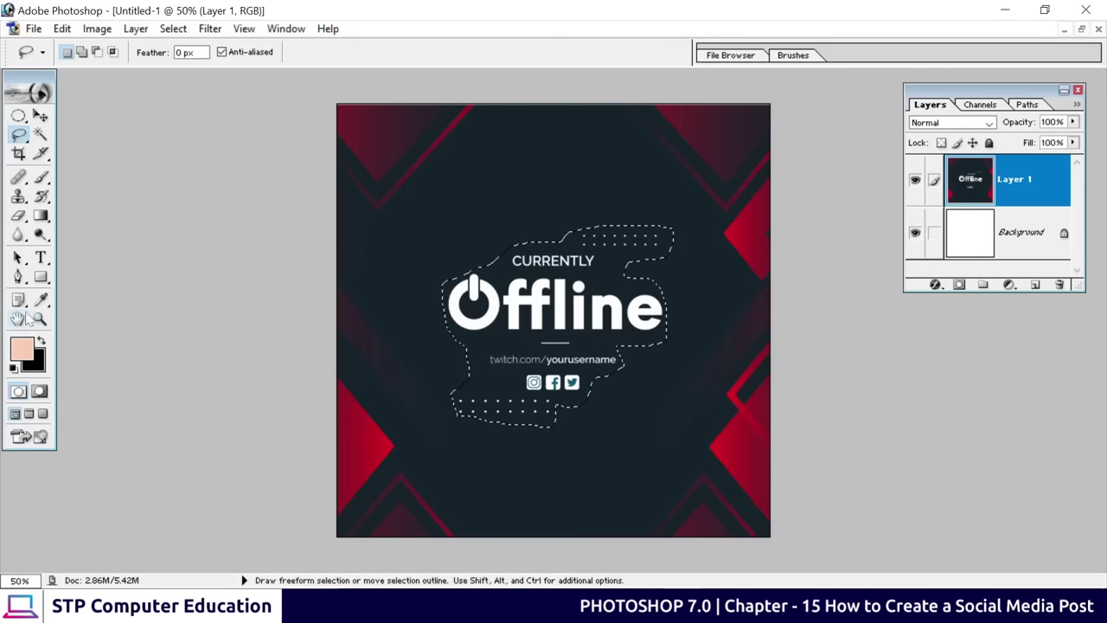
Sample the dark #16232B background as foreground colour and fill the selection with it
left_click(22, 349)
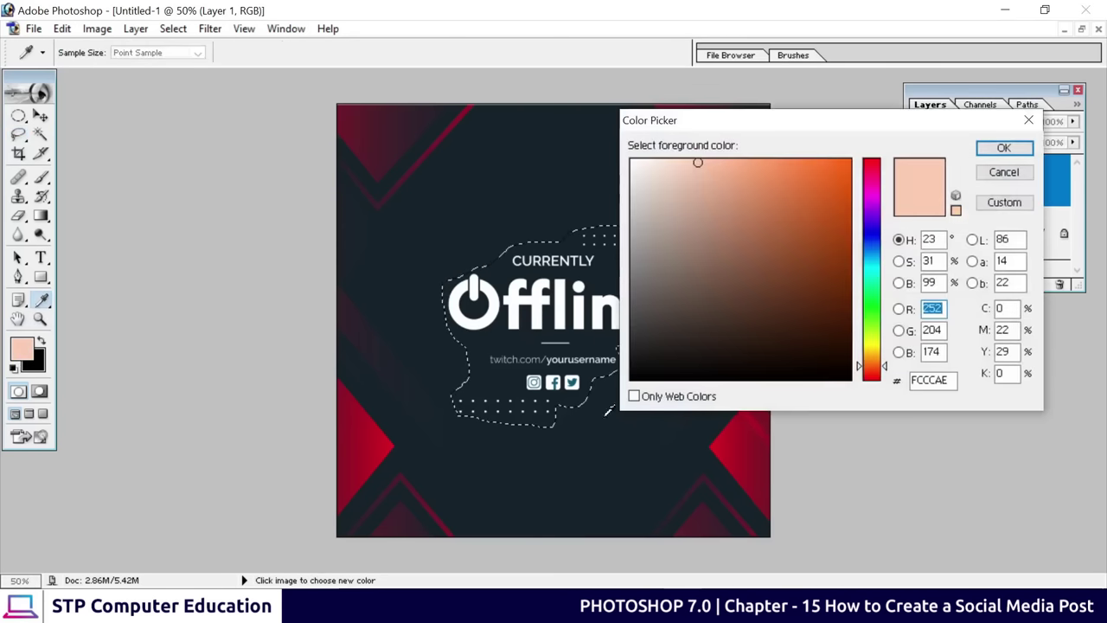
left_click(506, 277)
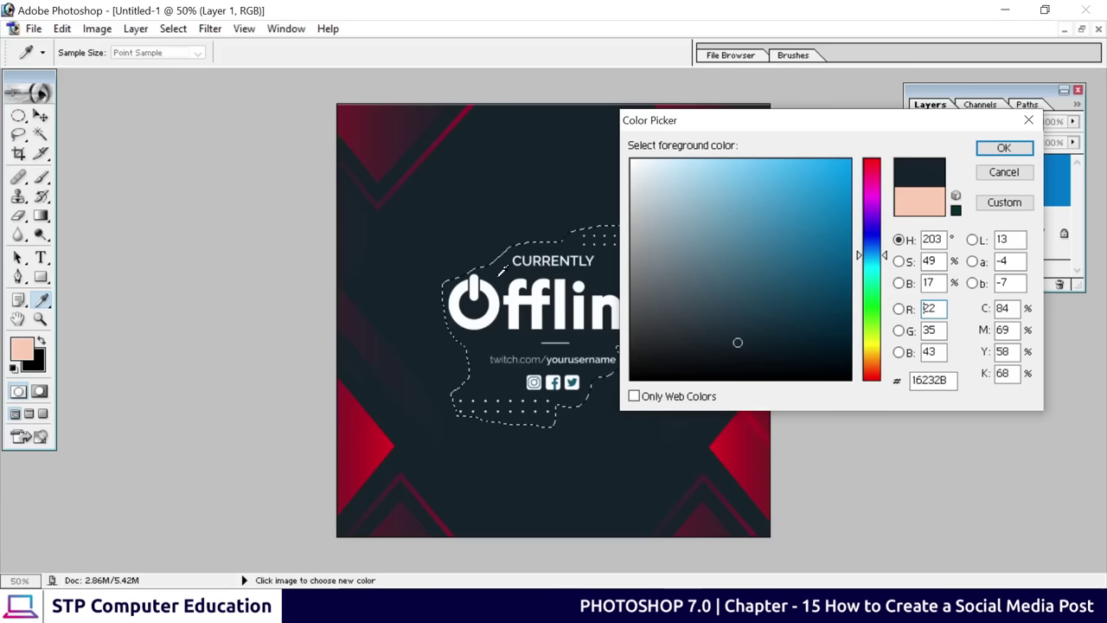
left_click(1003, 148)
key("l")
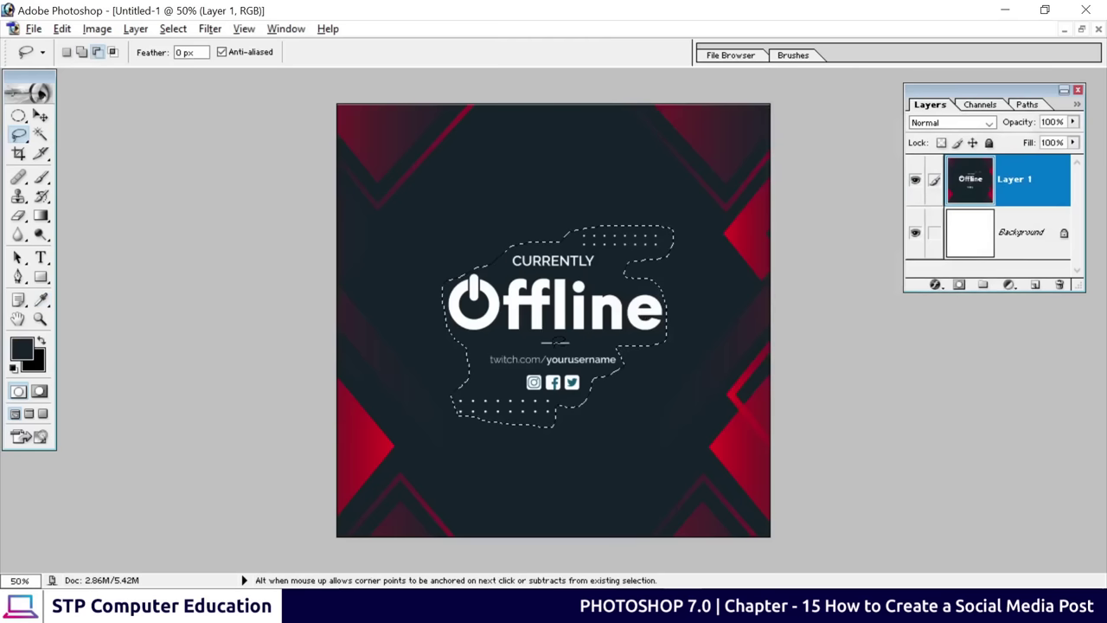
key("alt+BackSpace")
key("v")
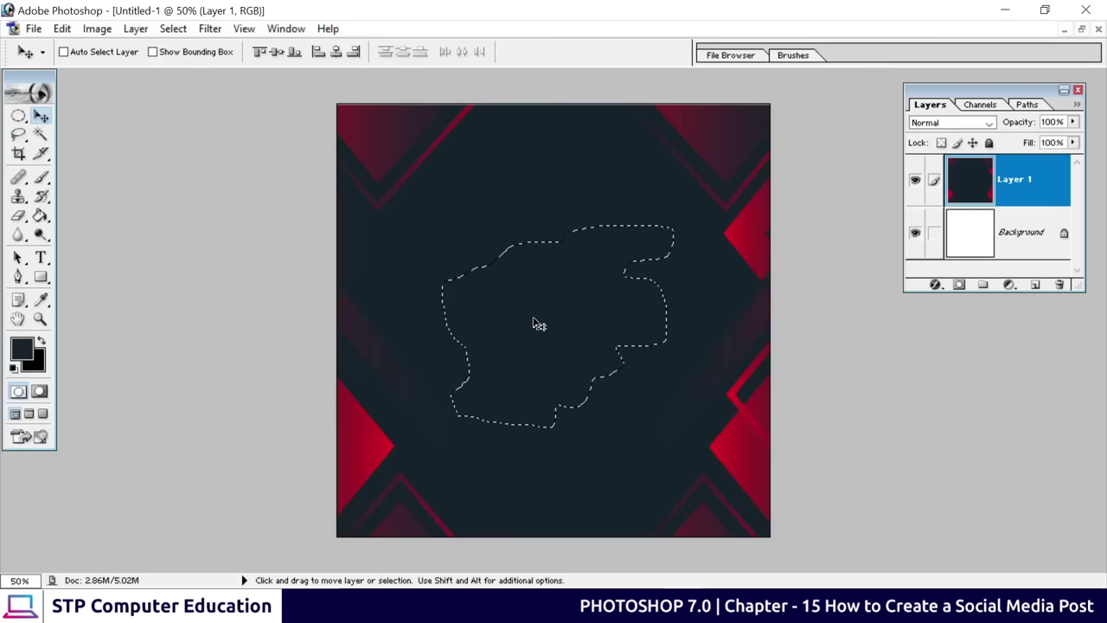
Deselect, start a text layer in the upper part of the post and type the title text
key("ctrl+d")
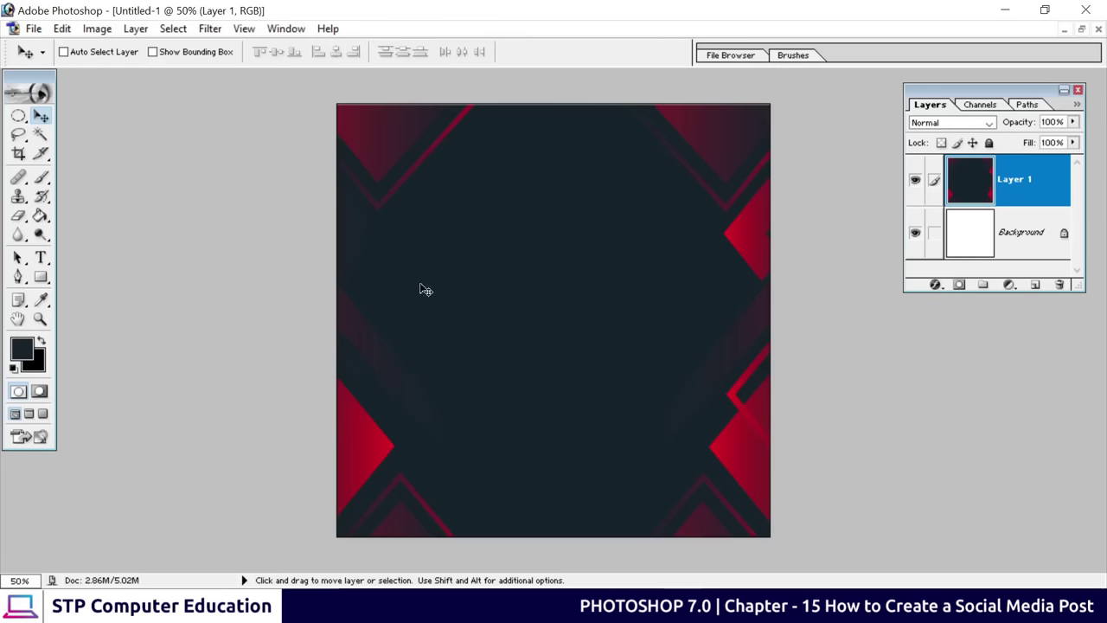
left_click(40, 257)
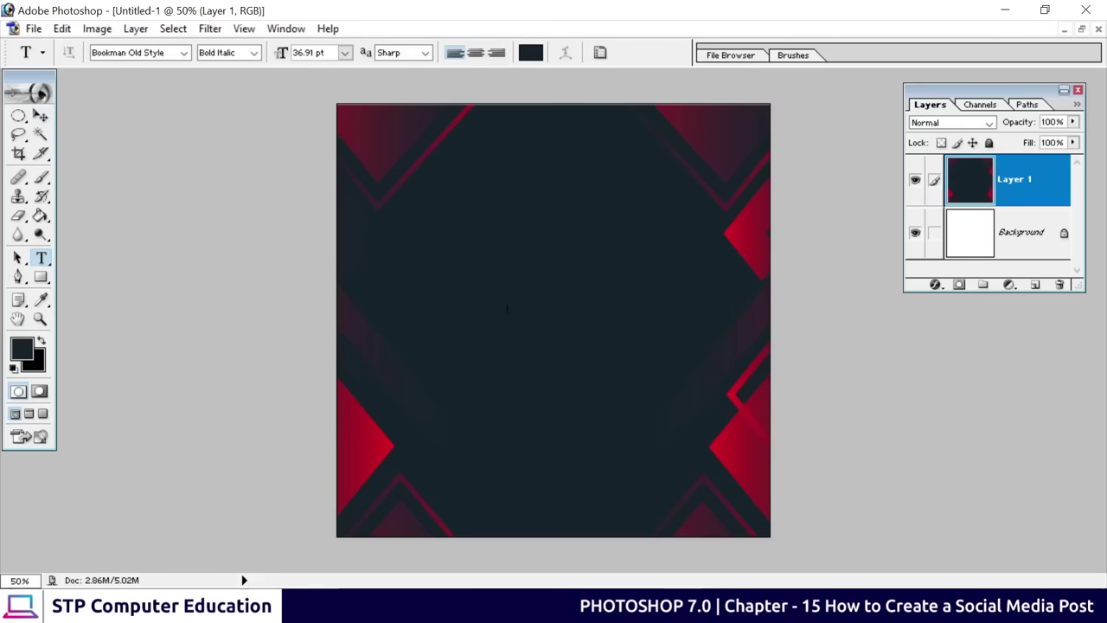
left_click(467, 243)
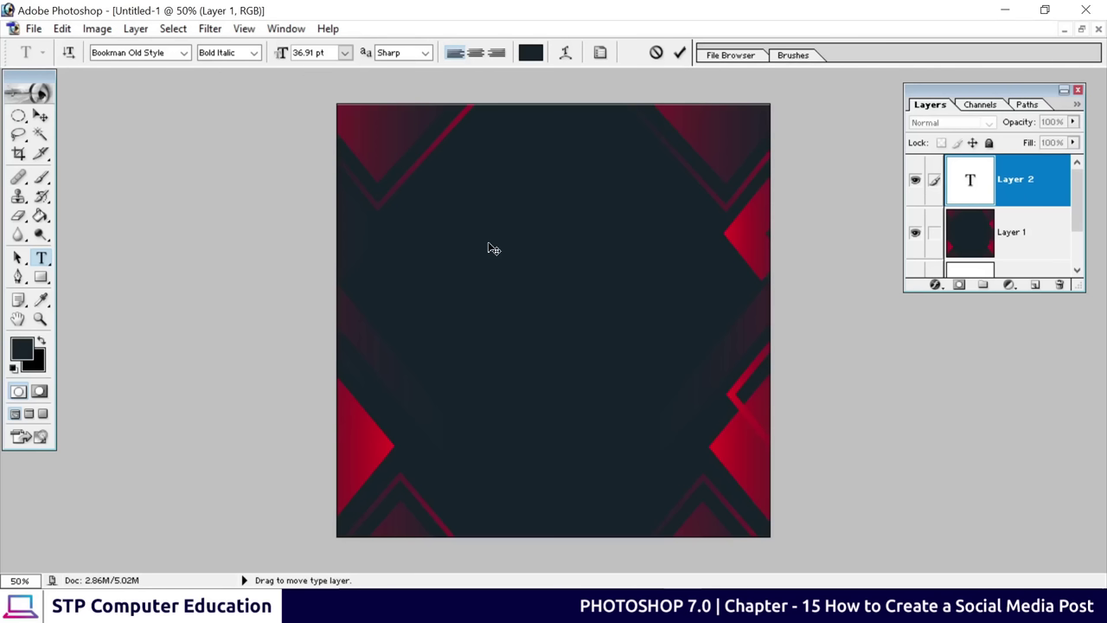
type("BUSINESS")
left_click_drag(667, 231, 450, 232)
Colour the title text white and complete it as 'PhotoShop'
left_click(530, 52)
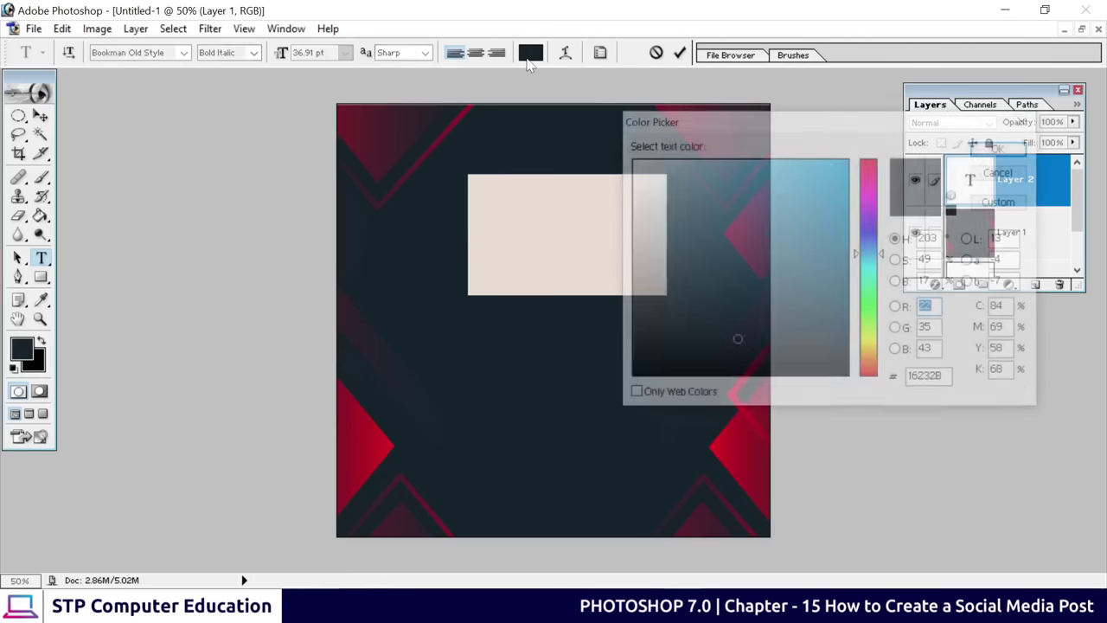
left_click_drag(645, 205, 602, 117)
left_click(1004, 148)
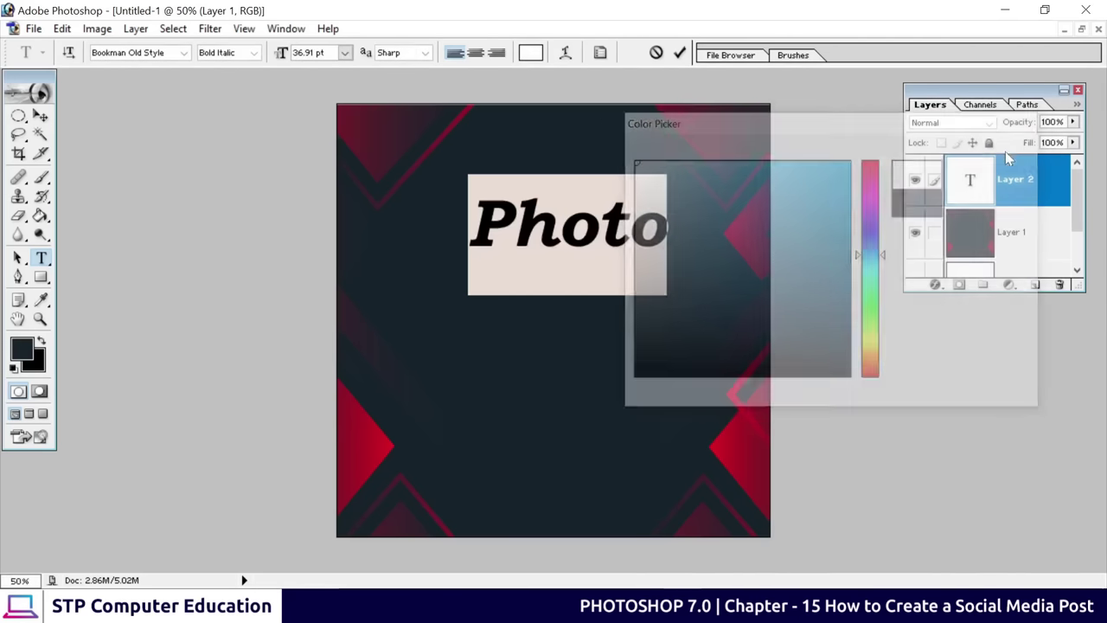
left_click(640, 240)
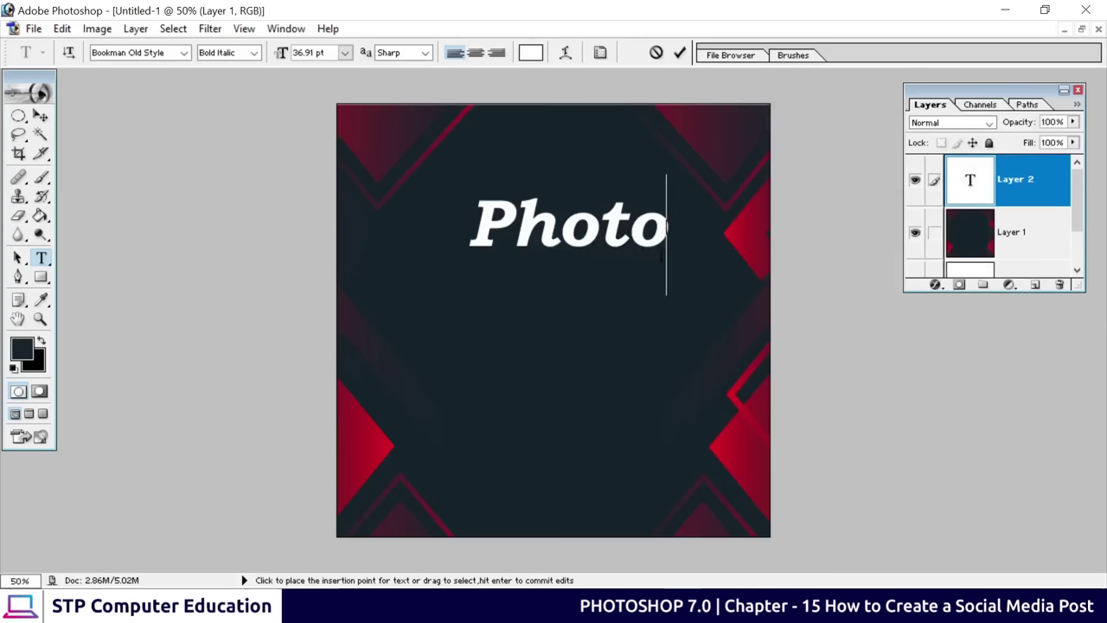
type("Sh")
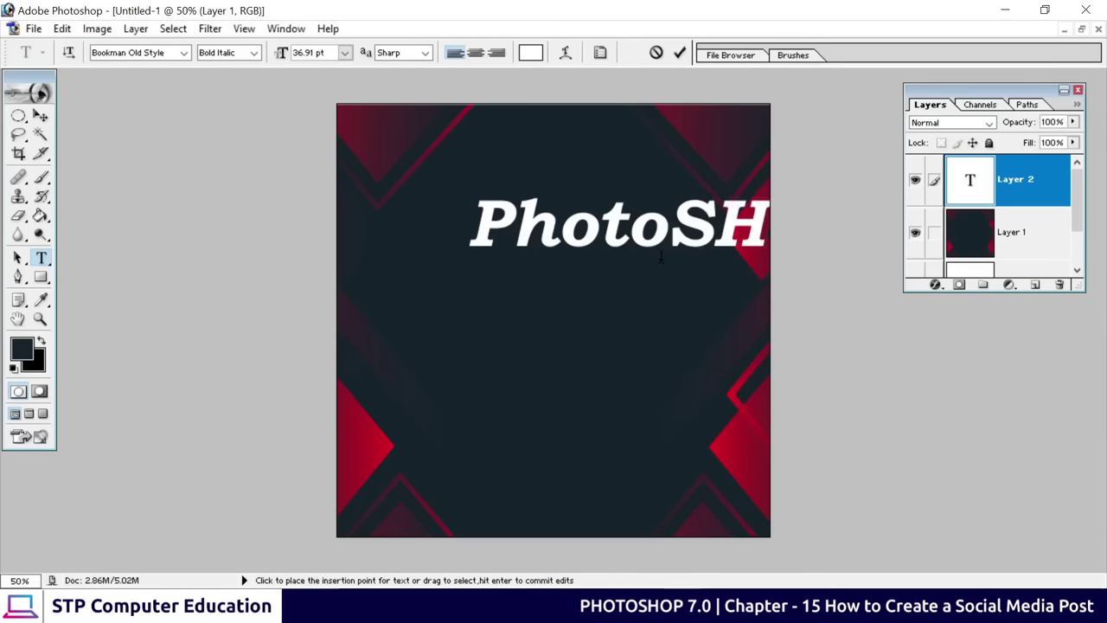
type("o")
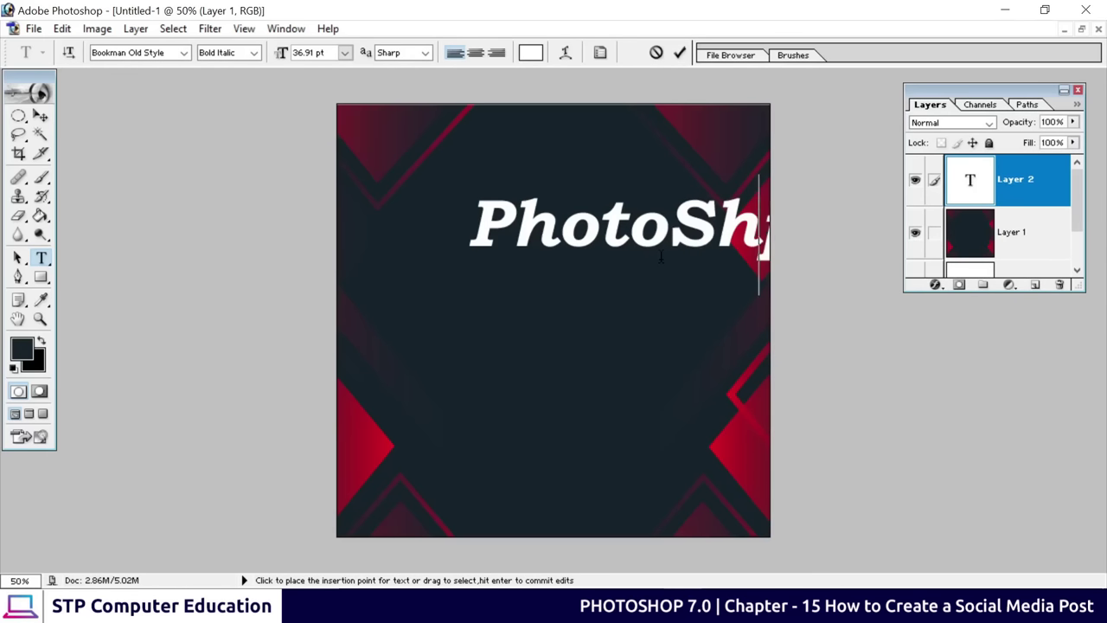
type("p")
left_click(680, 54)
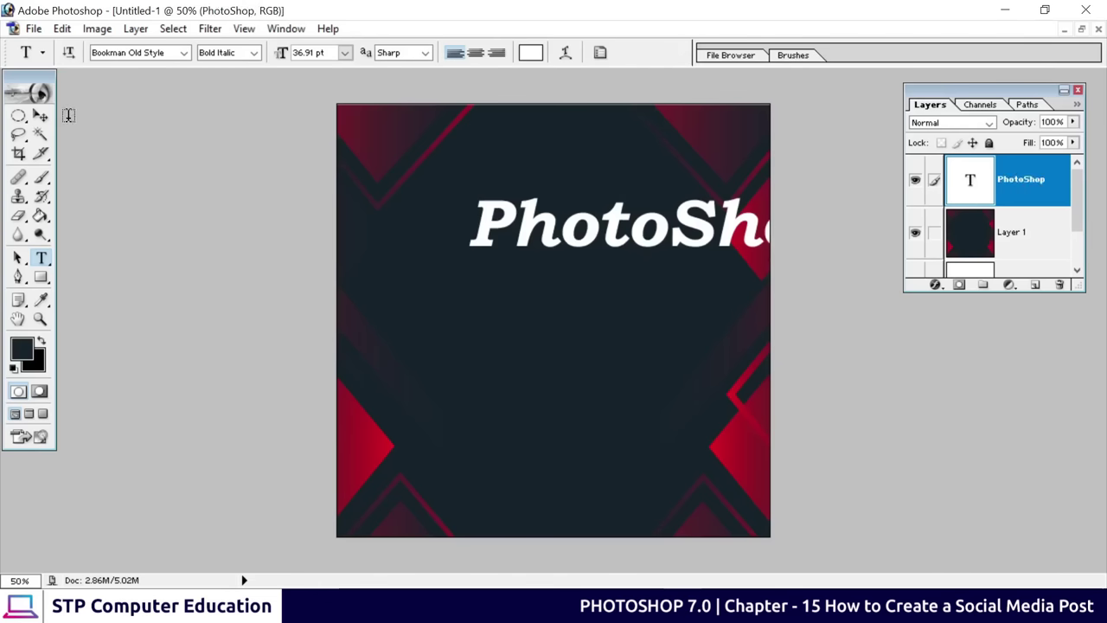
left_click(41, 116)
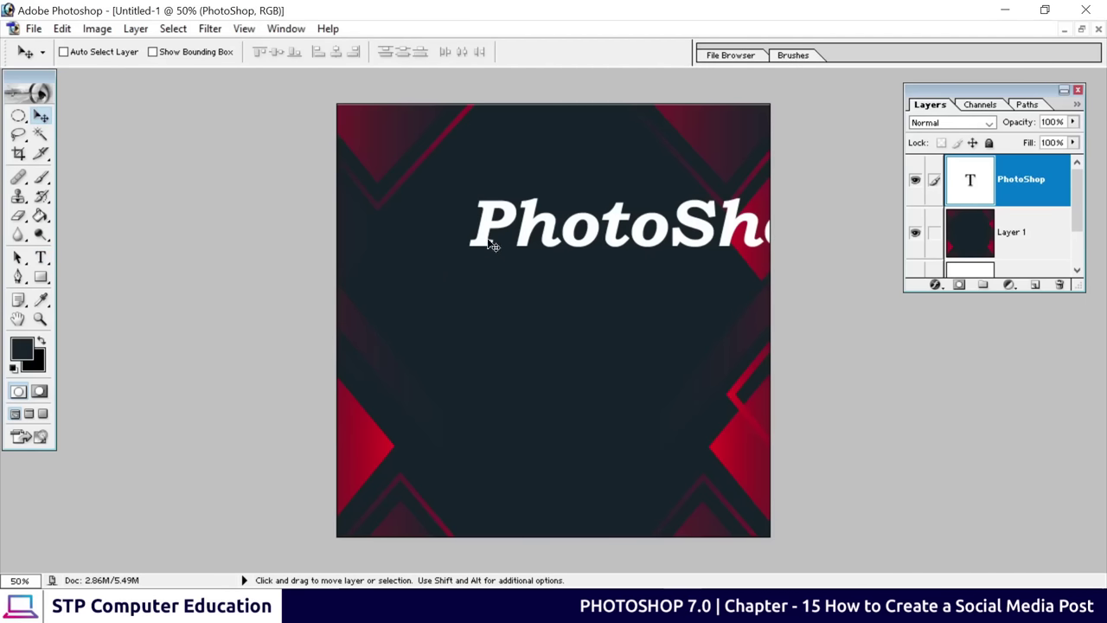
Move the PhotoShop title slightly left and scale it down to 76.1%
left_click_drag(503, 225, 414, 235)
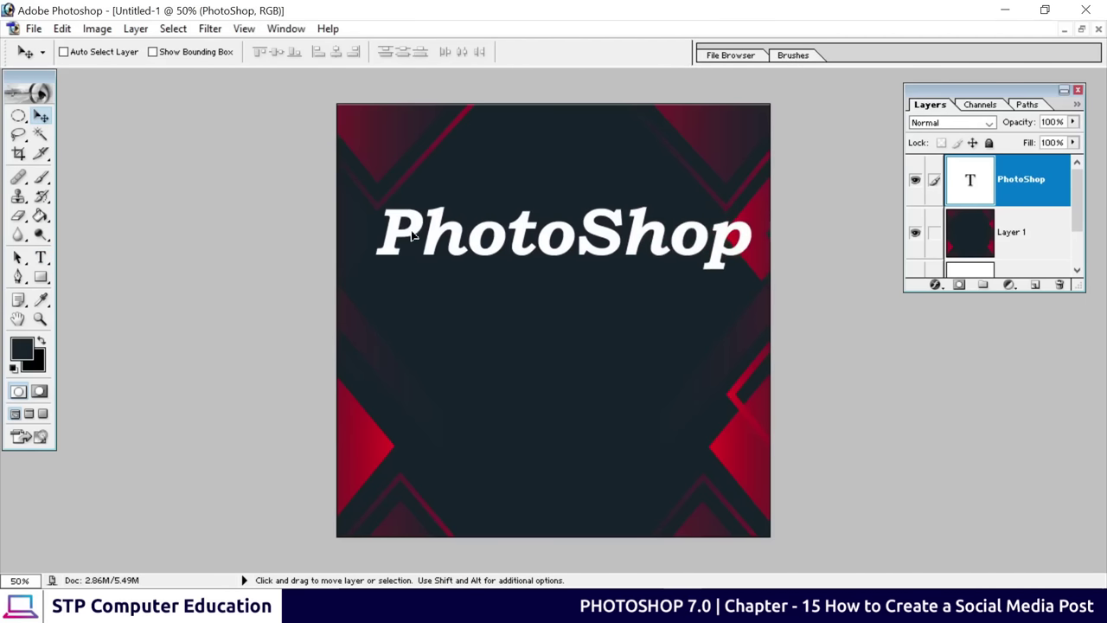
key("ctrl+t")
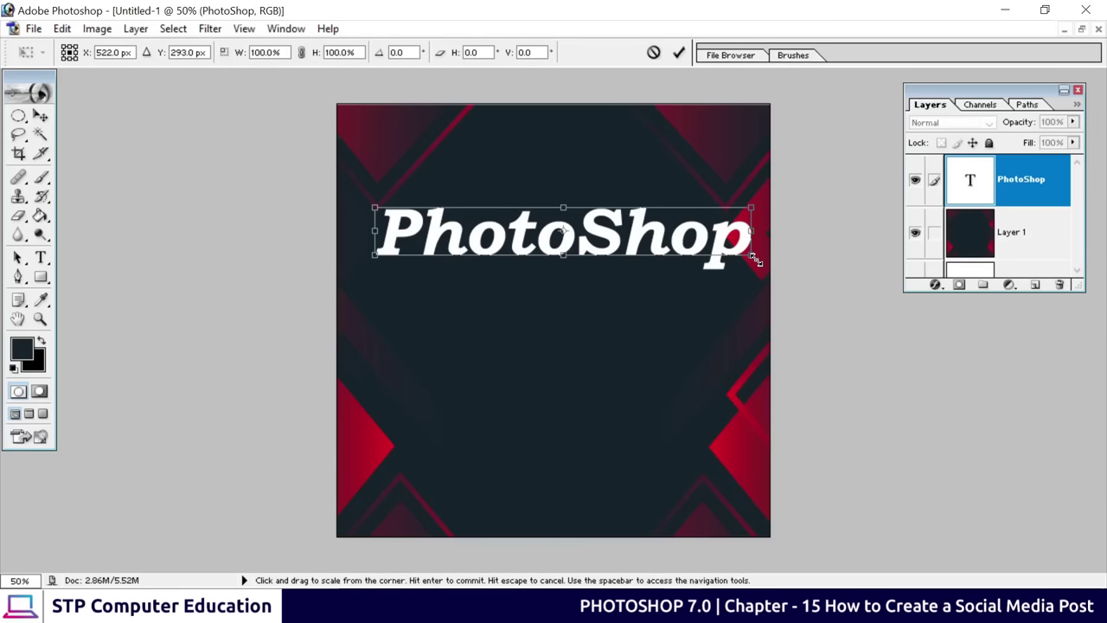
left_click_drag(754, 258, 662, 244, "shift")
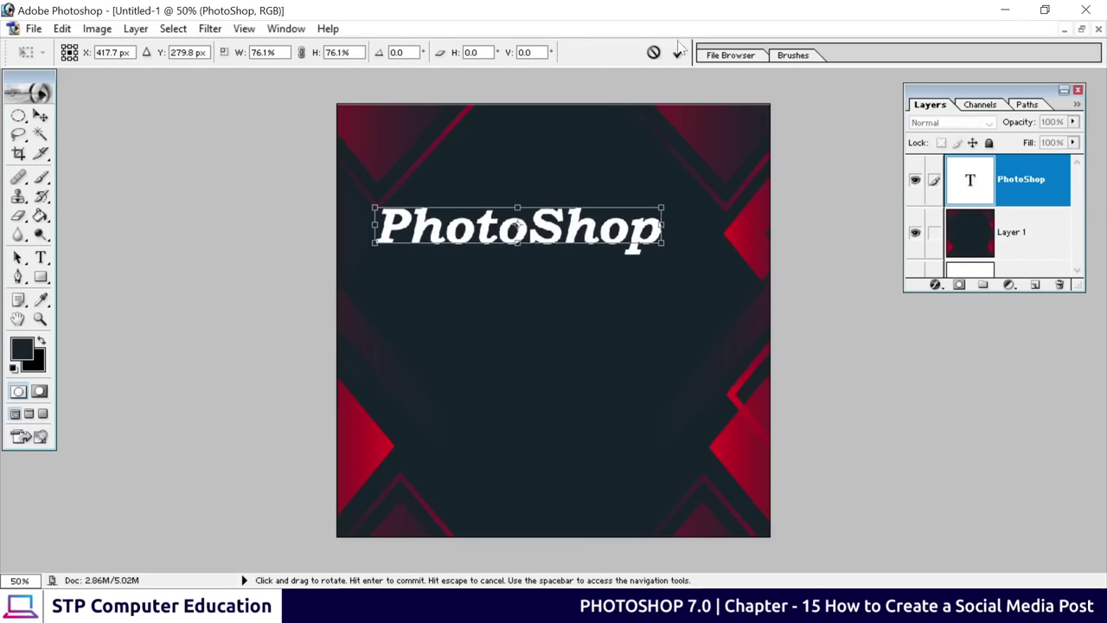
left_click(678, 52)
Append '7.0' so the title reads 'PhotoShop 7.0', then select the whole line
left_click(41, 259)
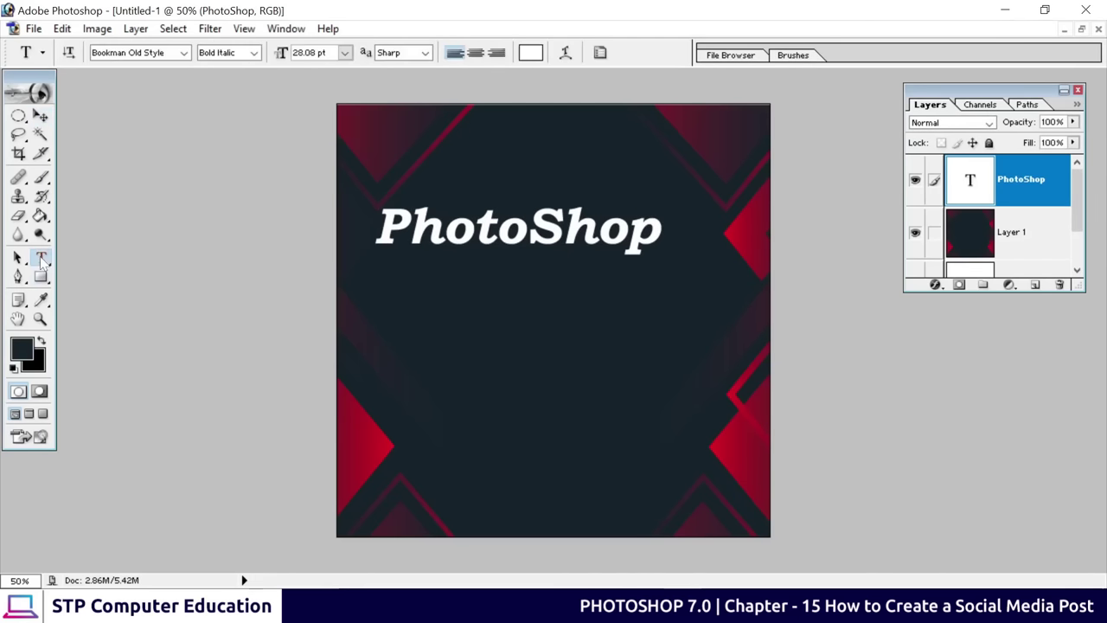
left_click(659, 230)
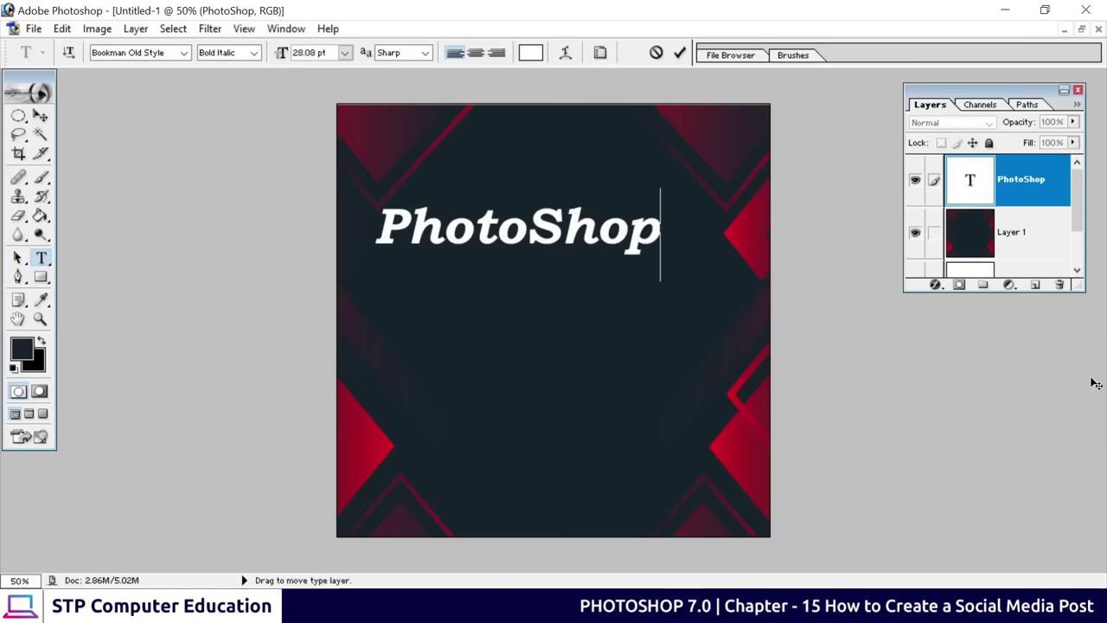
type("7.0")
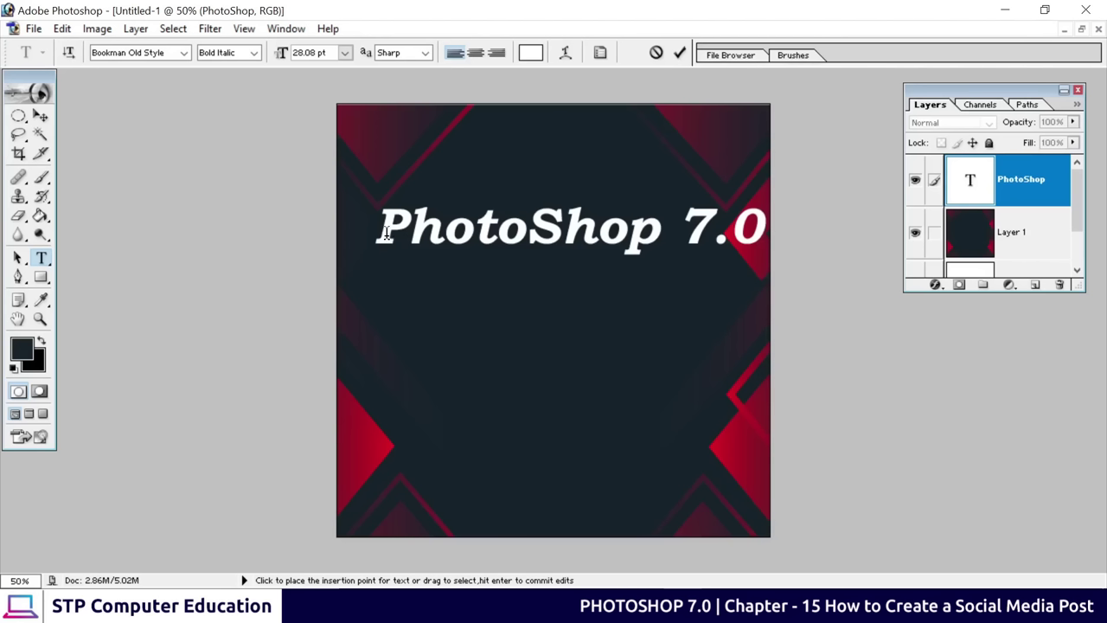
left_click_drag(377, 232, 765, 232)
left_click(764, 227)
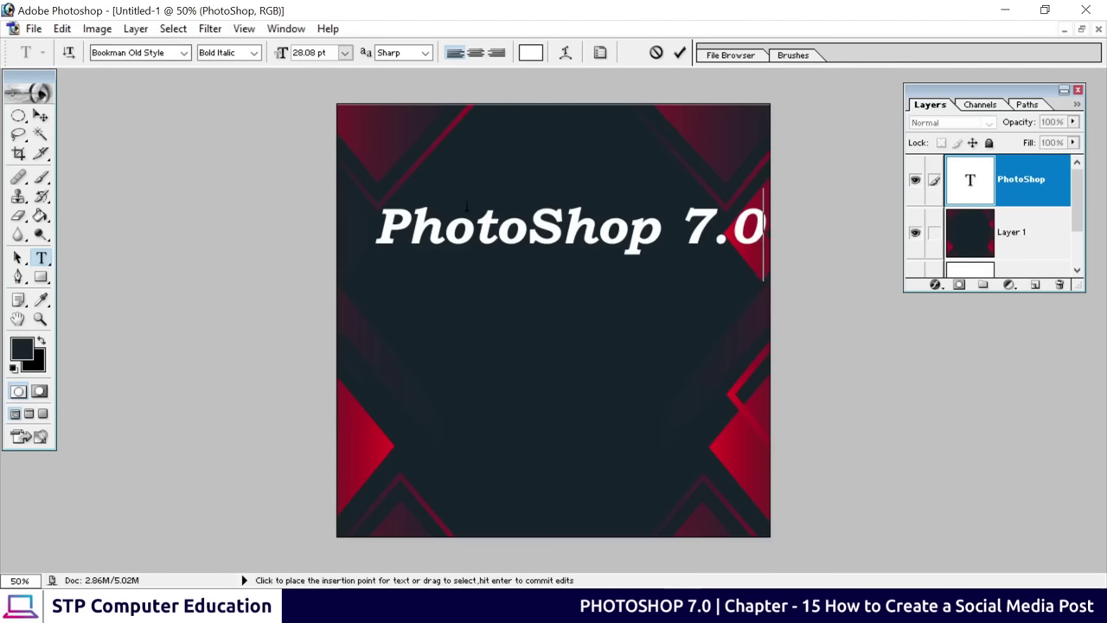
left_click_drag(381, 235, 767, 235)
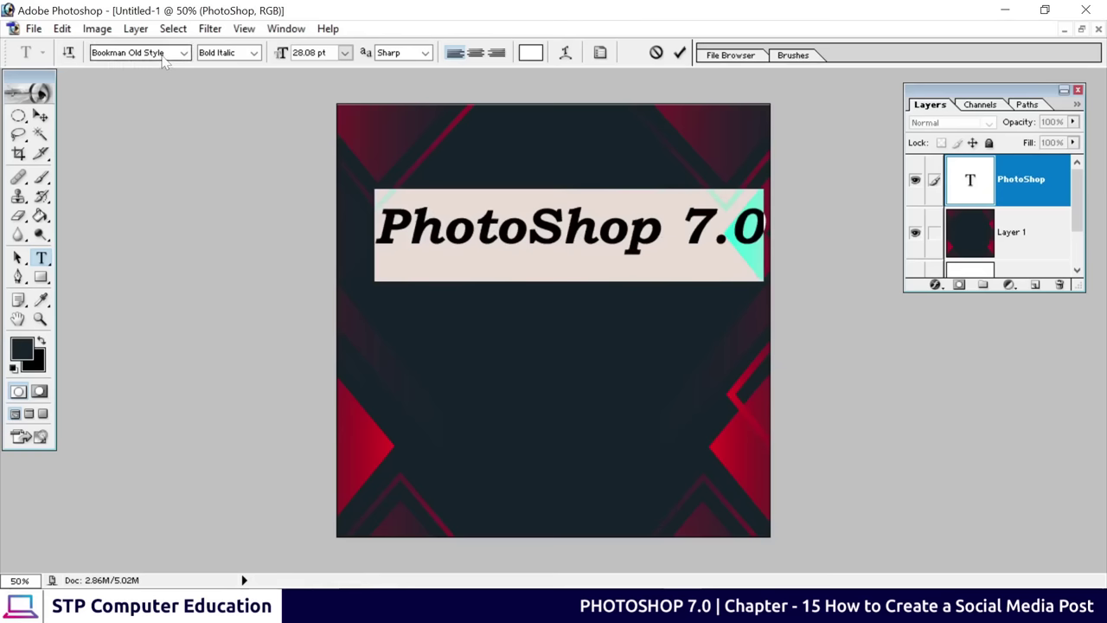
Keep the title's Bold Italic style and select all of the title text
left_click(253, 53)
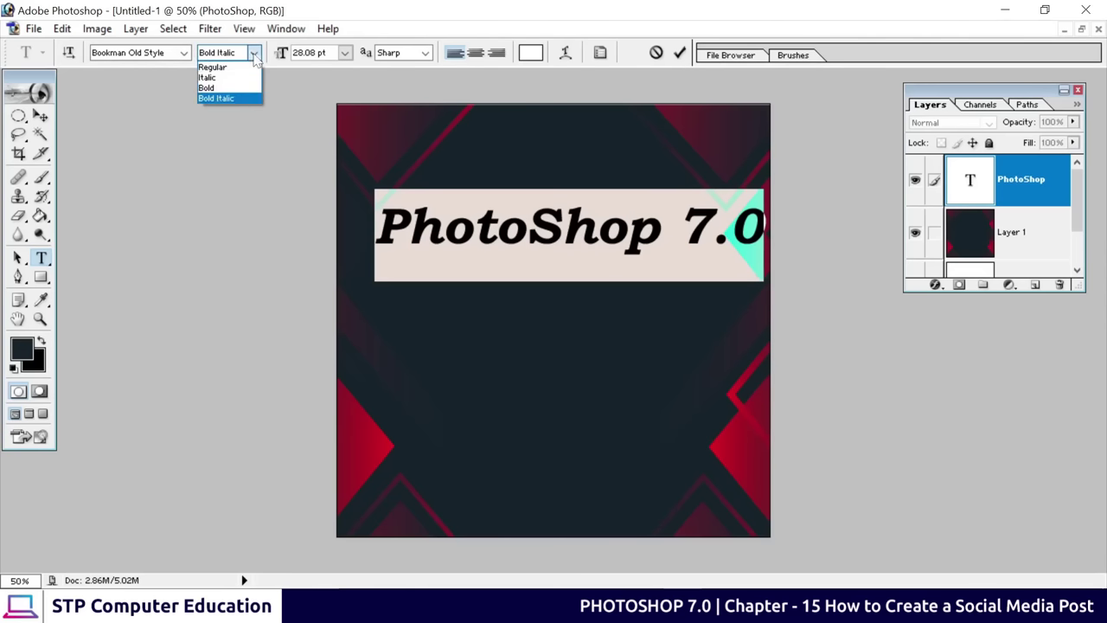
left_click(219, 96)
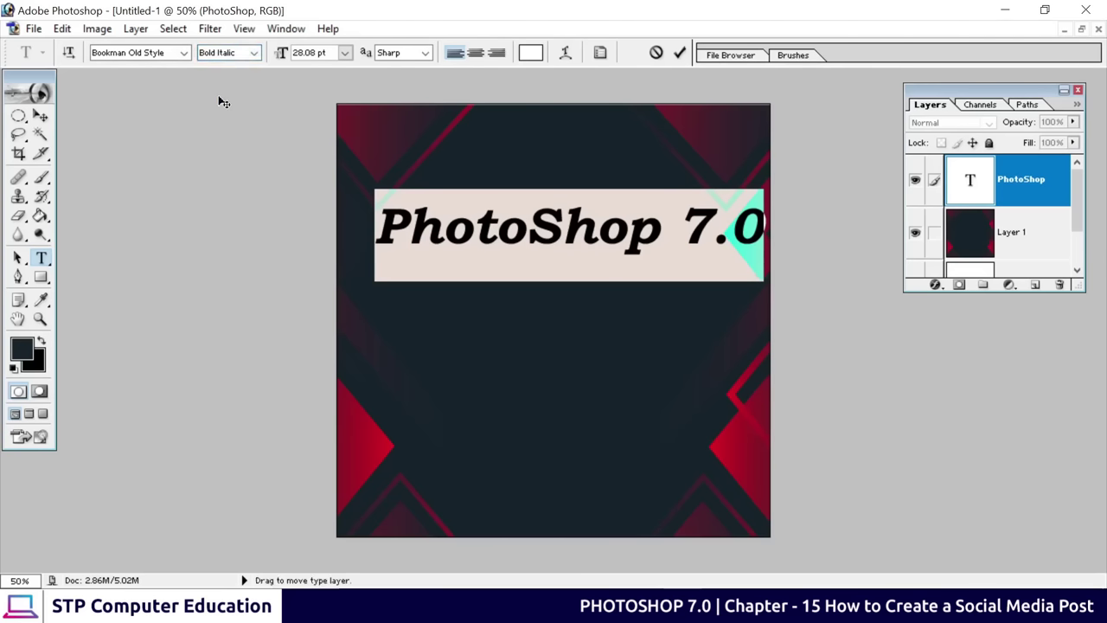
left_click(254, 55)
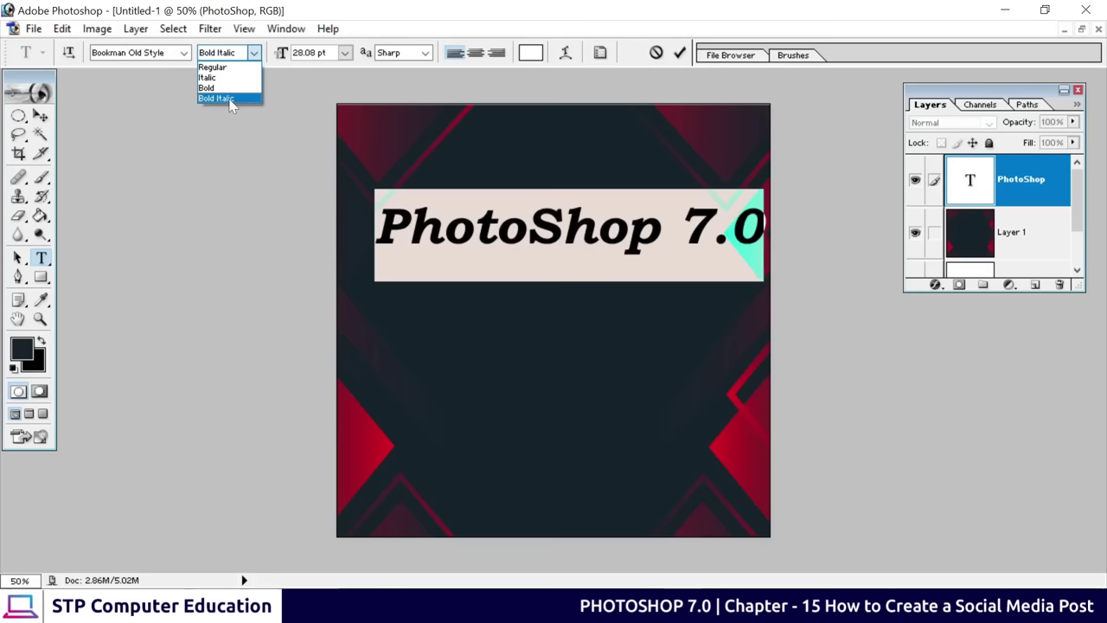
left_click(229, 100)
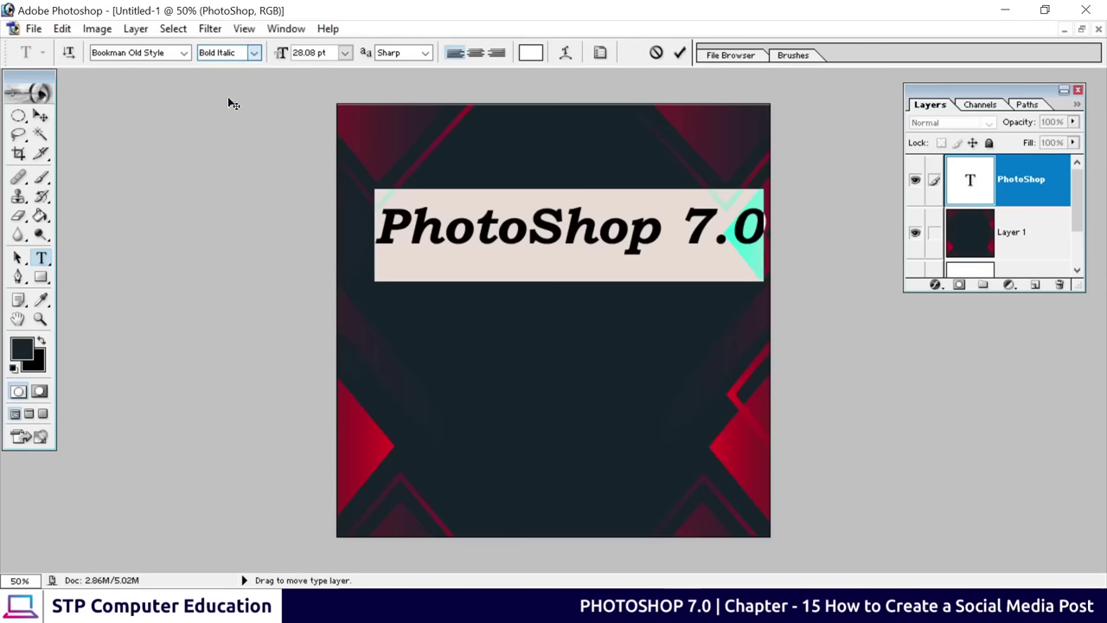
left_click(495, 226)
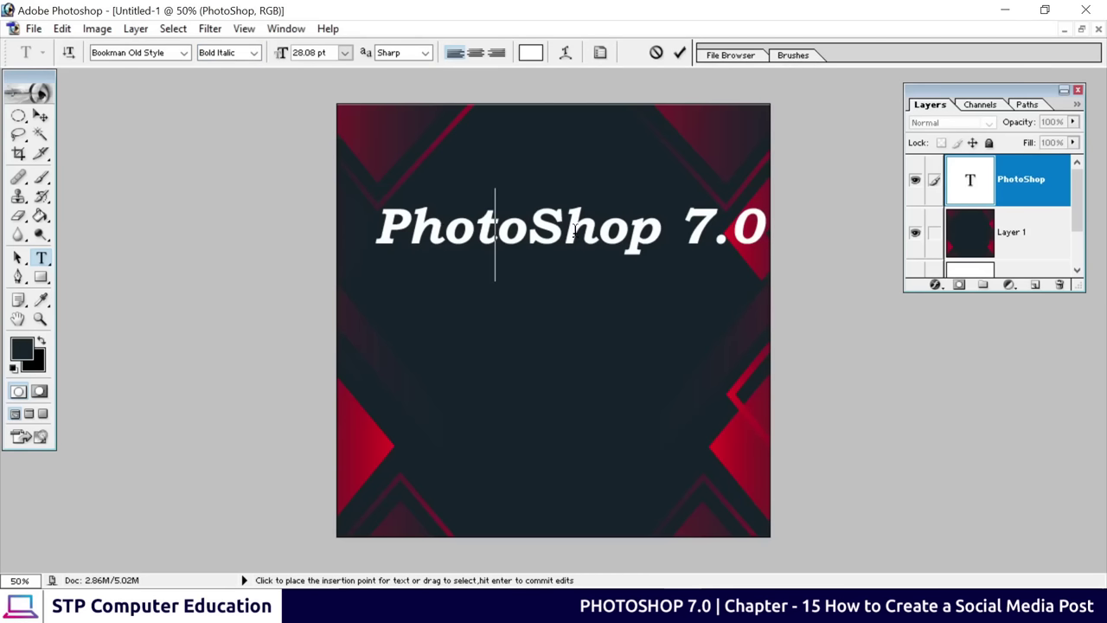
key("ctrl+a")
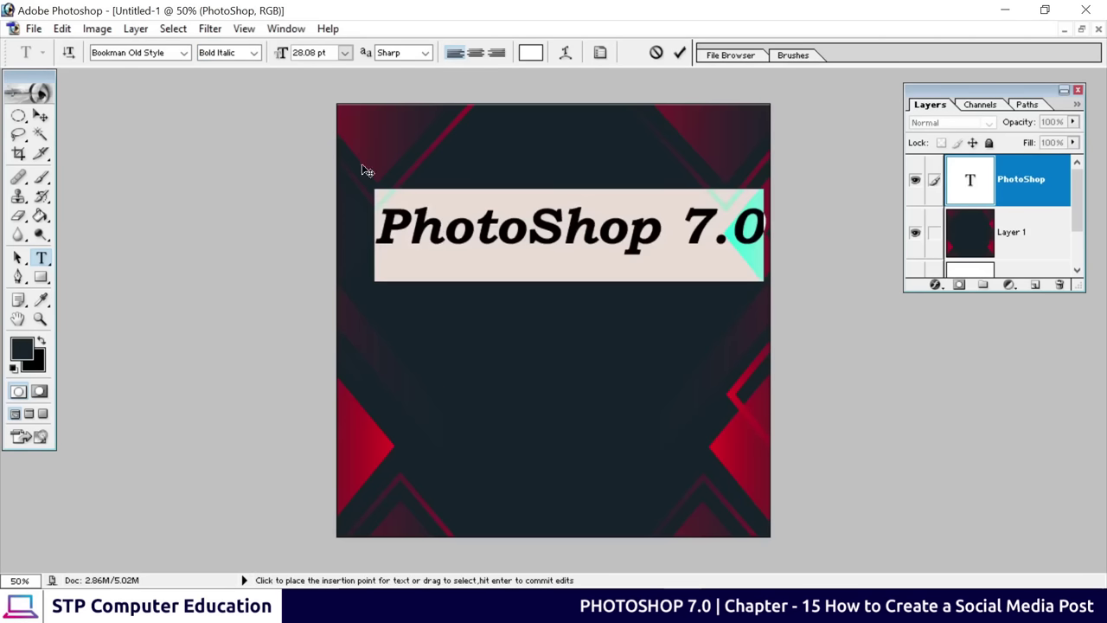
Change the title's font family to Ubuntu
left_click(185, 52)
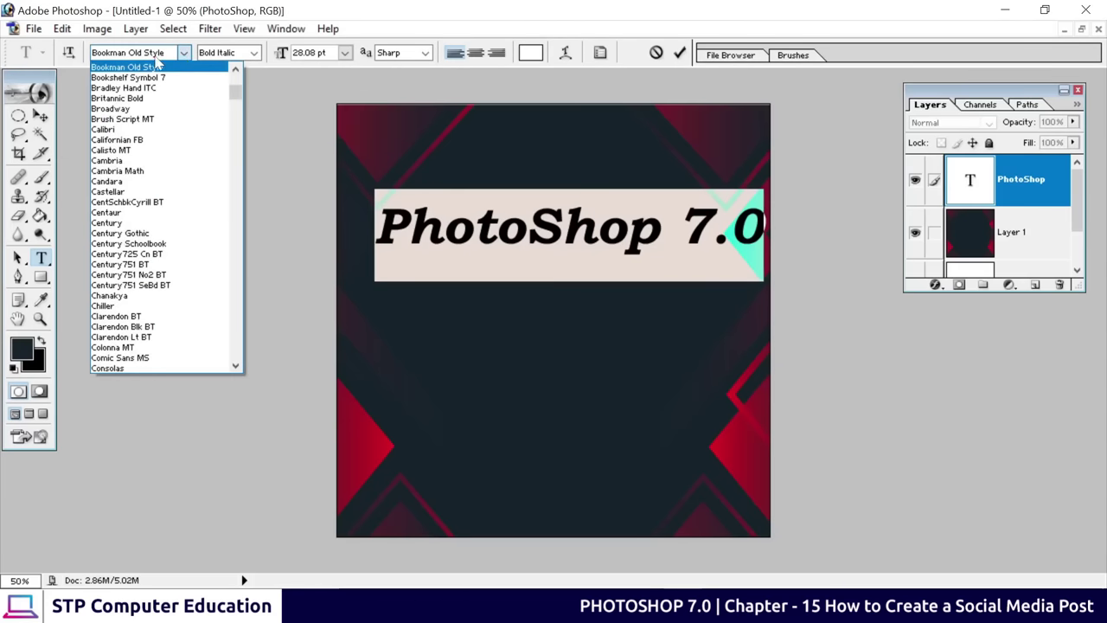
left_click(160, 56)
left_click(160, 55)
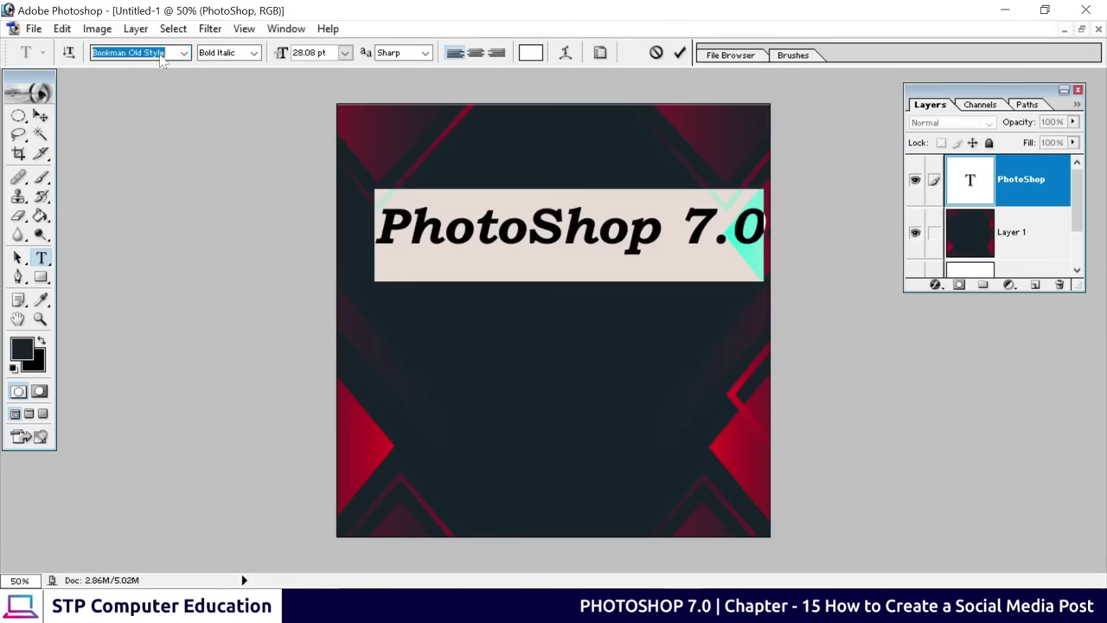
type("U")
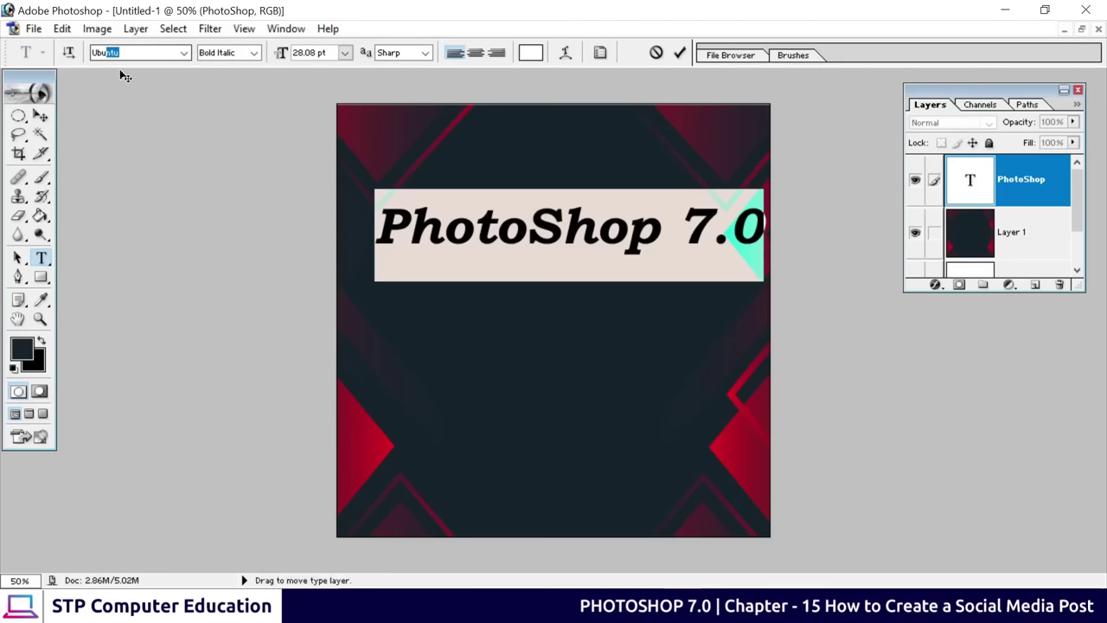
type("bu")
key("Return")
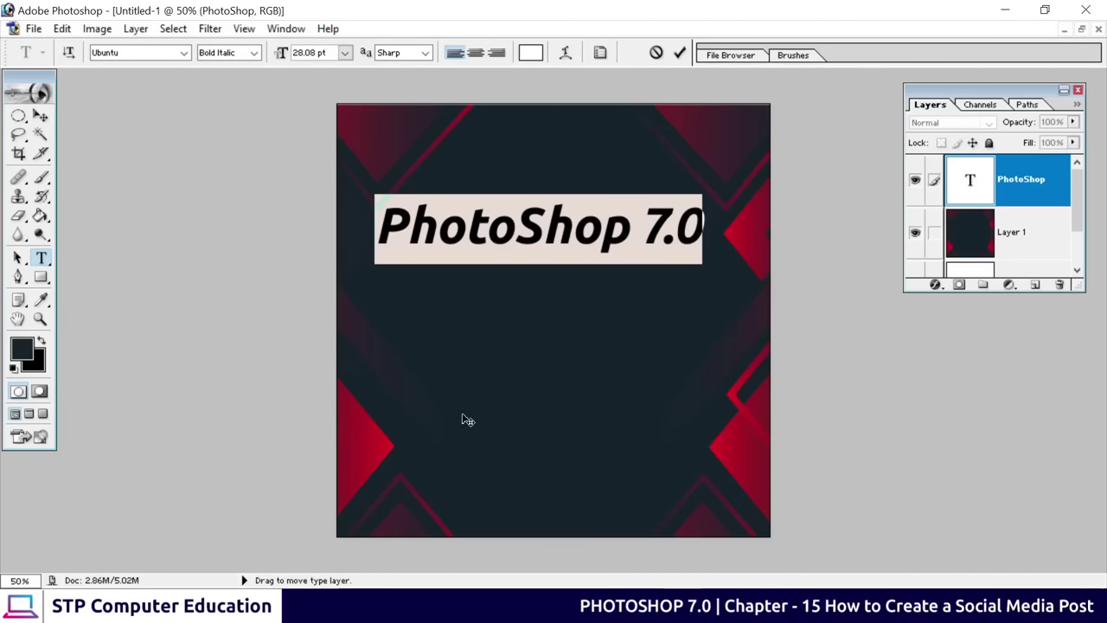
left_click(500, 215)
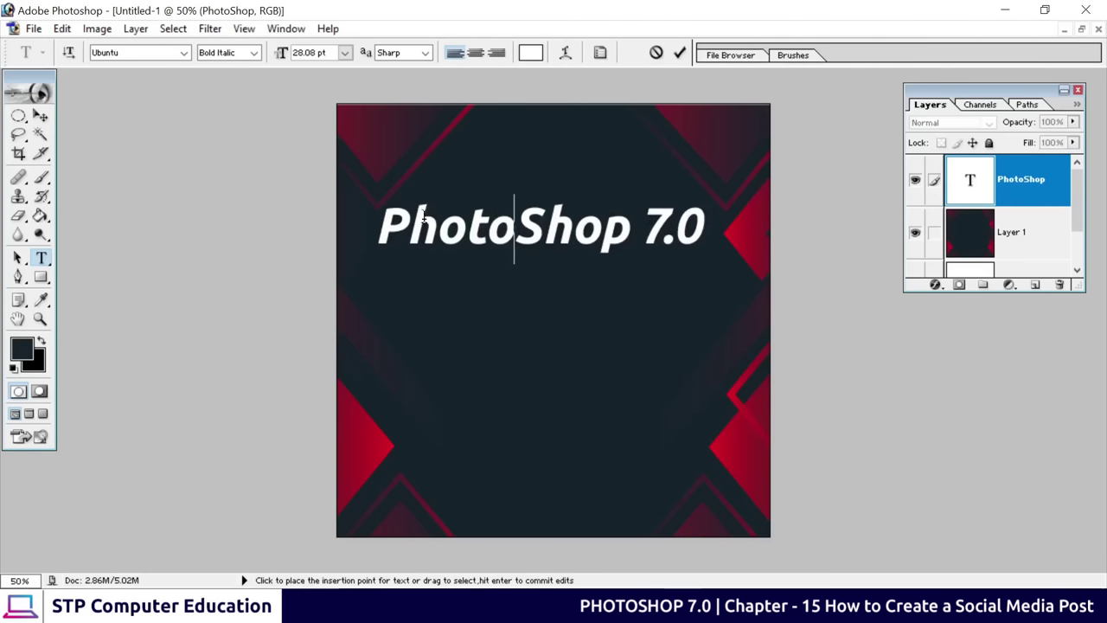
Try Medium Italic, settle on Ubuntu Bold Italic, and commit the title
left_click_drag(406, 227, 704, 230)
left_click(641, 231)
key("ctrl+a")
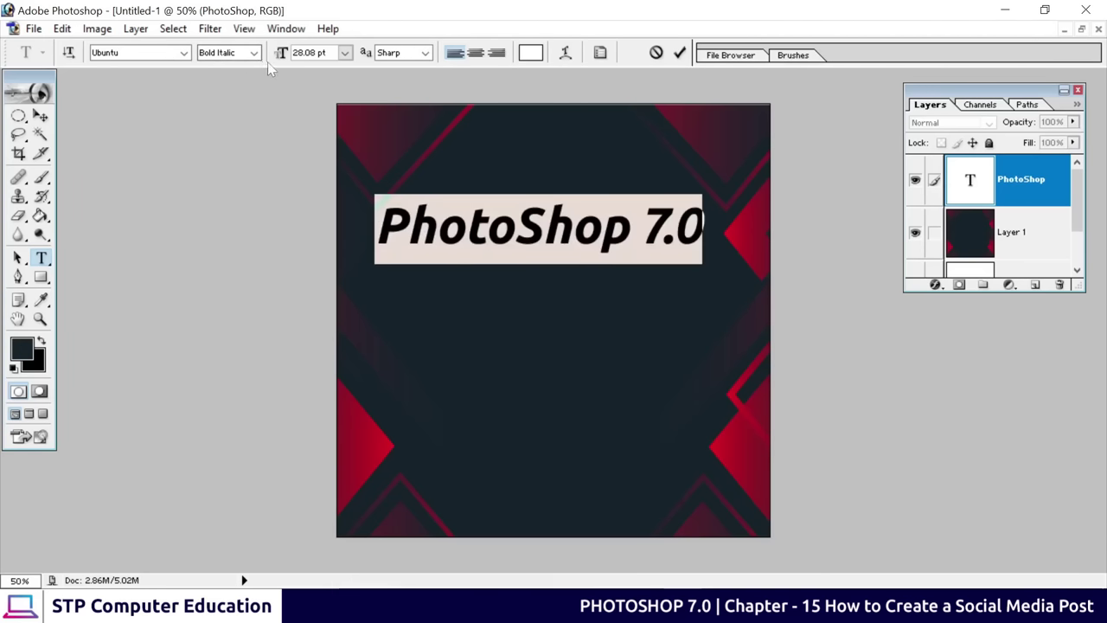
left_click(254, 53)
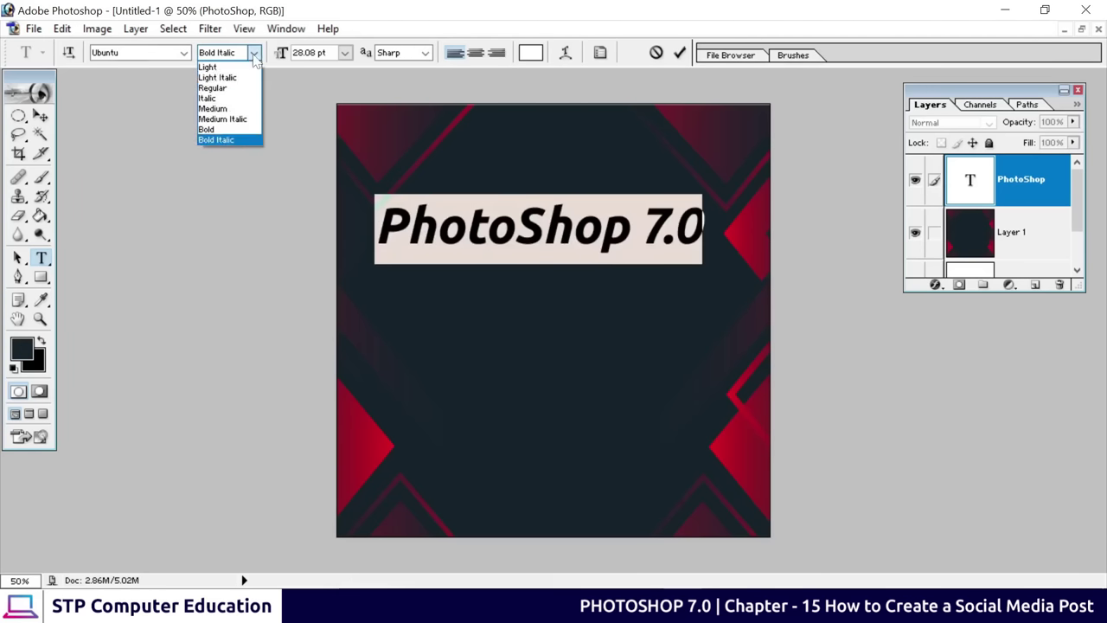
left_click(222, 118)
left_click(254, 52)
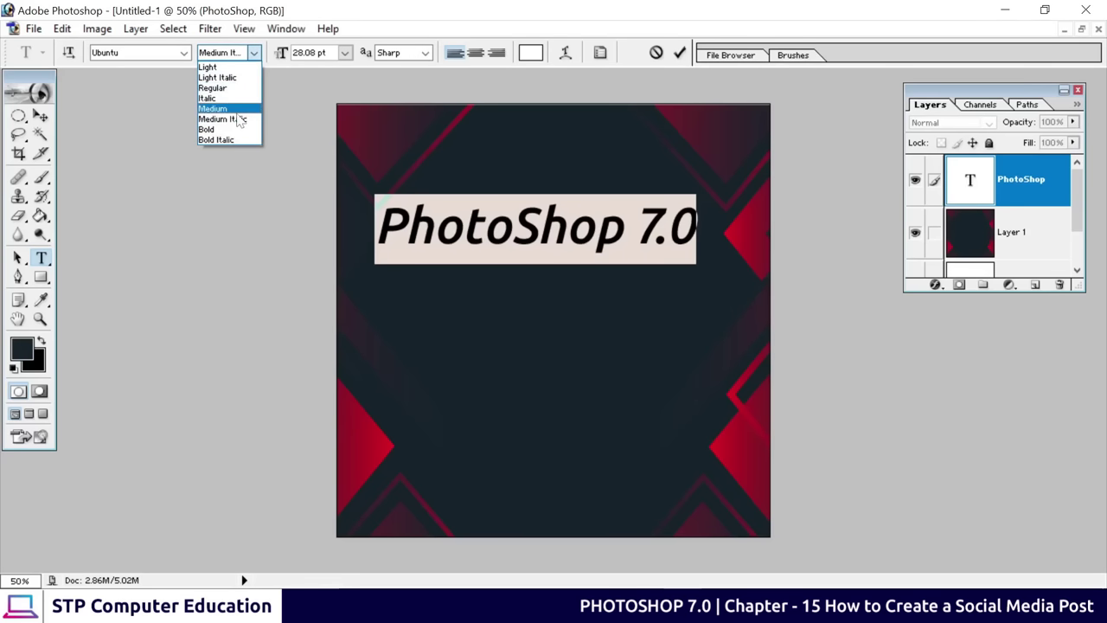
left_click(222, 141)
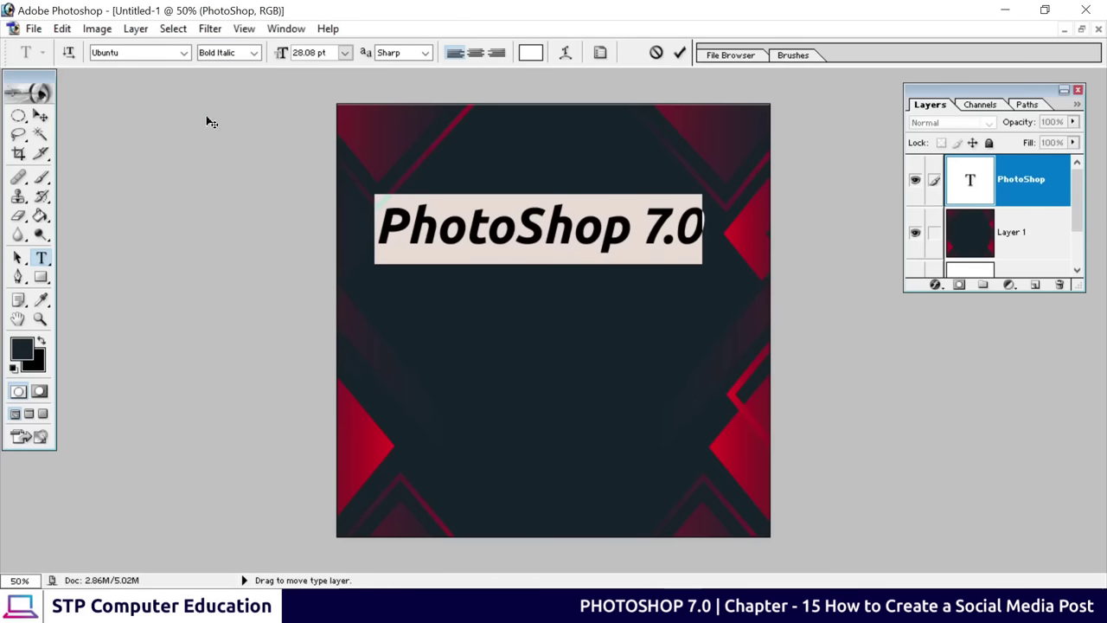
left_click(509, 238)
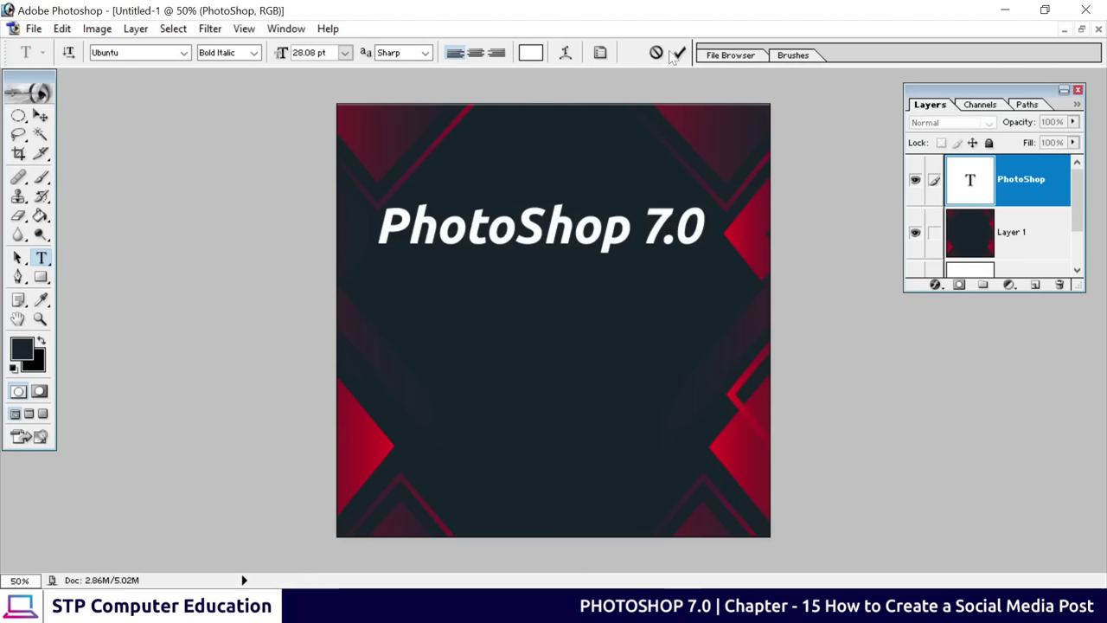
key("ctrl+Return")
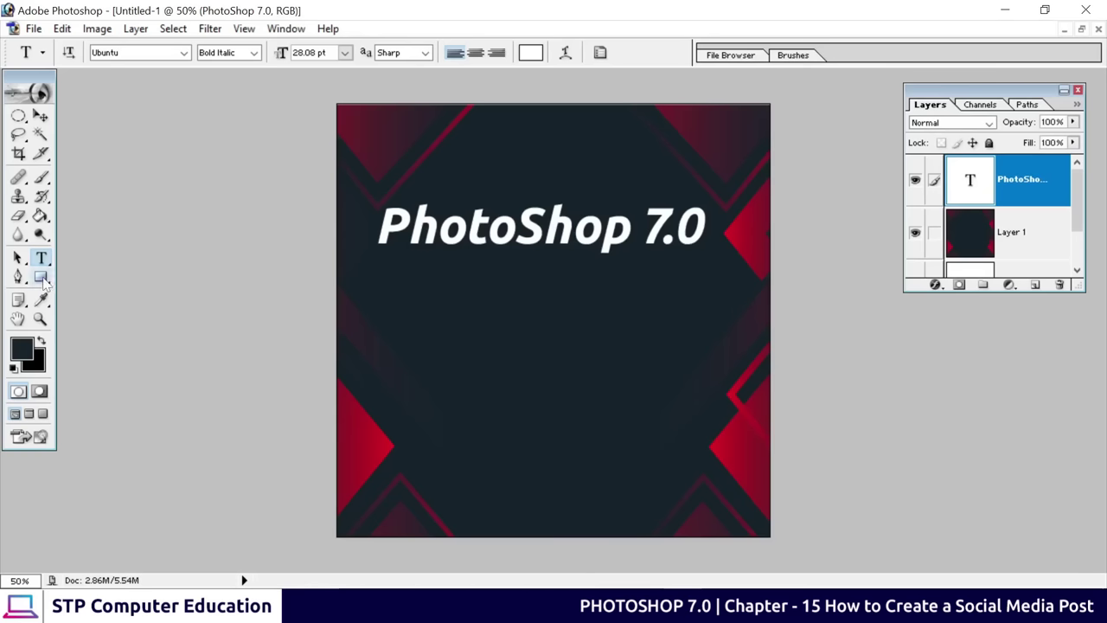
left_click(41, 278)
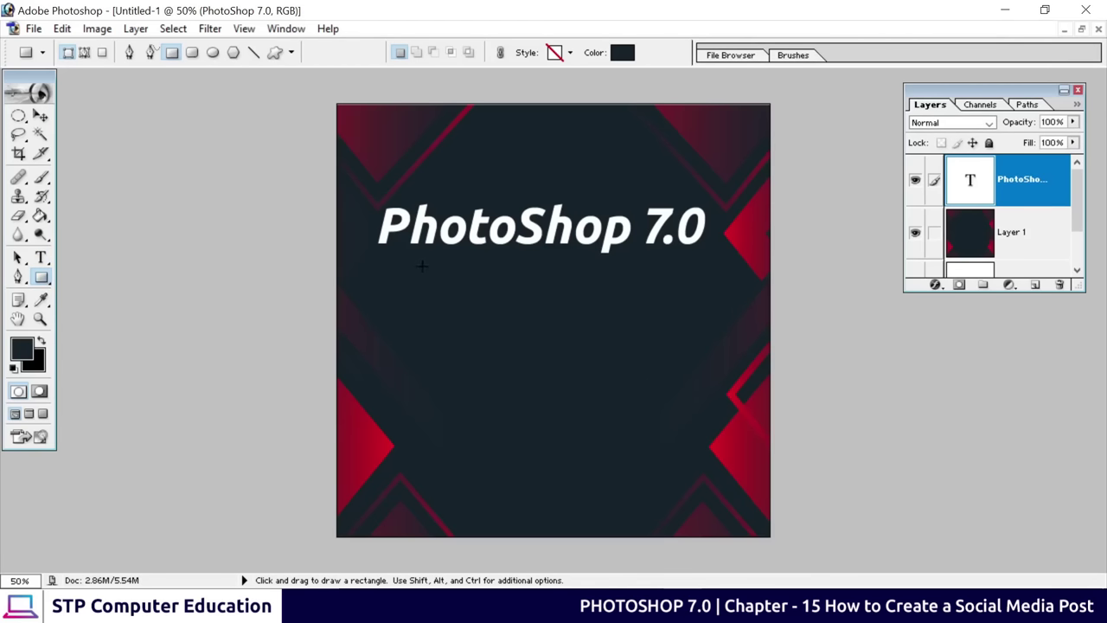
Draw a wide Shape 1 rectangle below the title and bring up its fill colour picker
left_click_drag(422, 266, 676, 336)
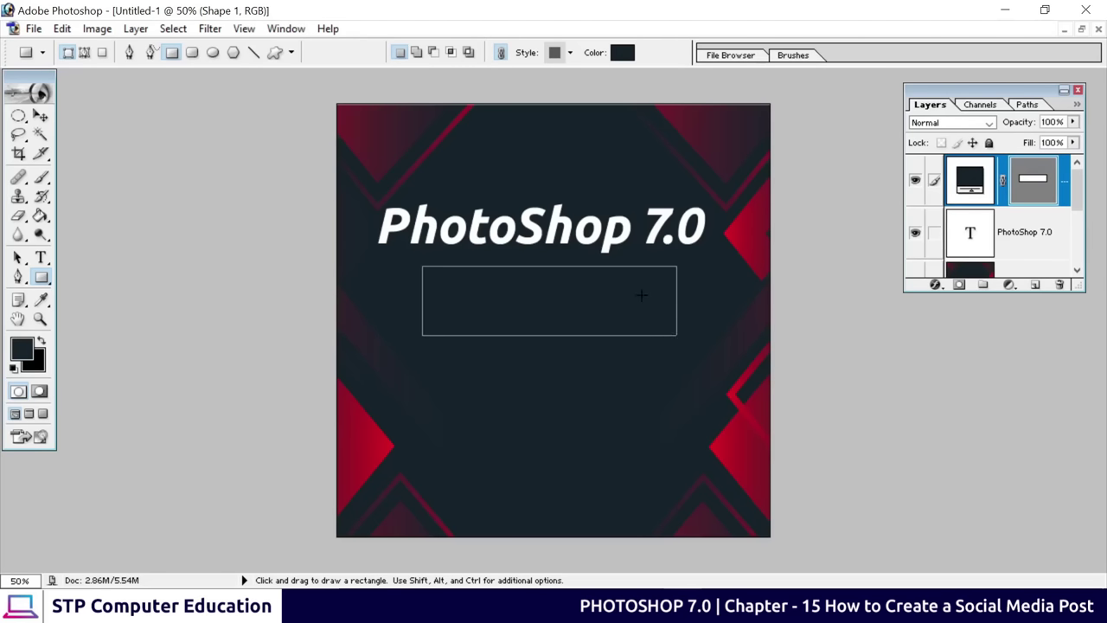
left_click(623, 52)
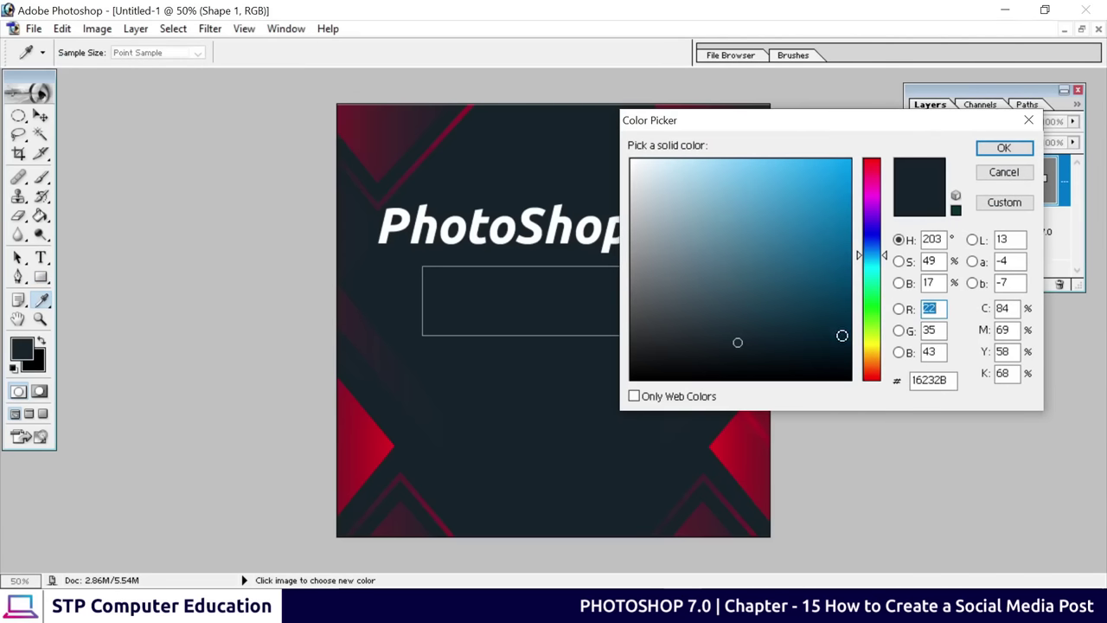
Fill the rectangle with red #CE0C21 sampled from the background's corner shape
left_click(395, 438)
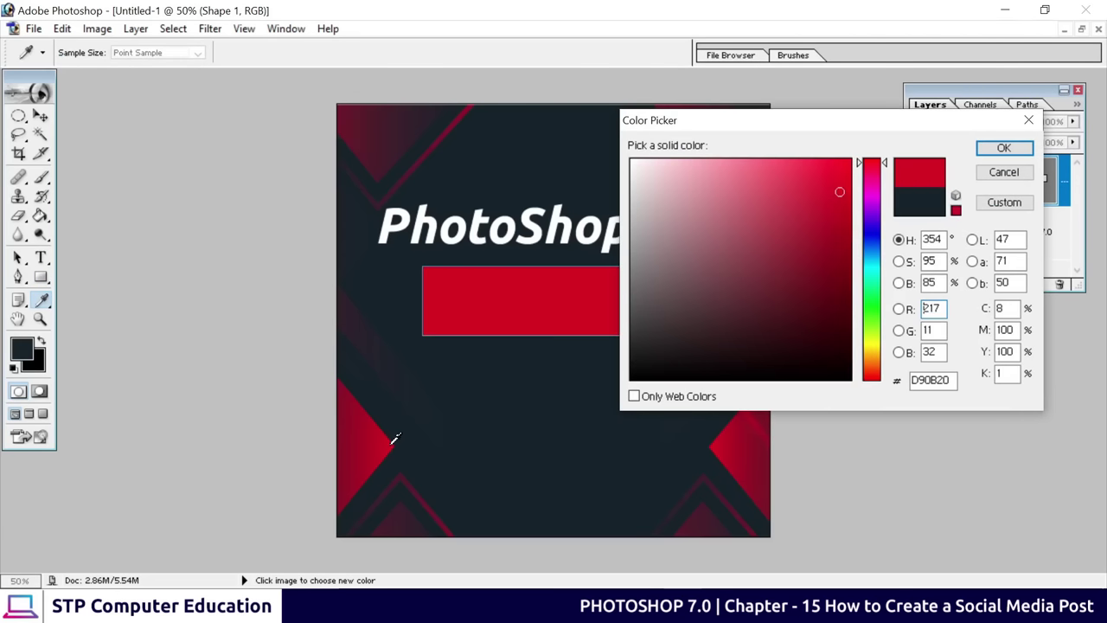
left_click_drag(392, 441, 389, 434)
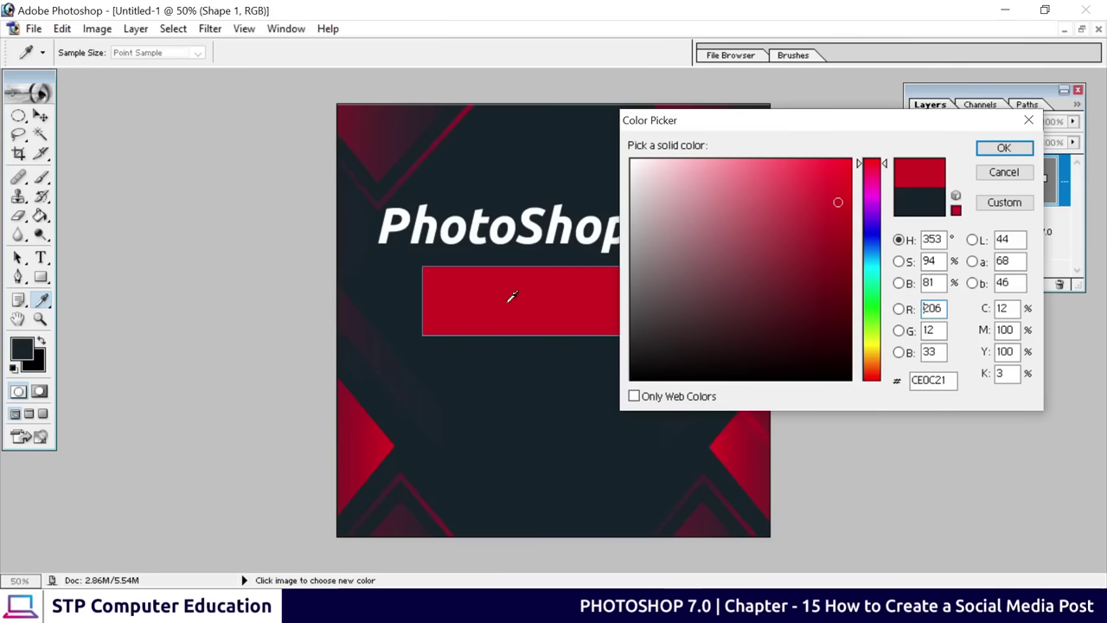
left_click(1003, 151)
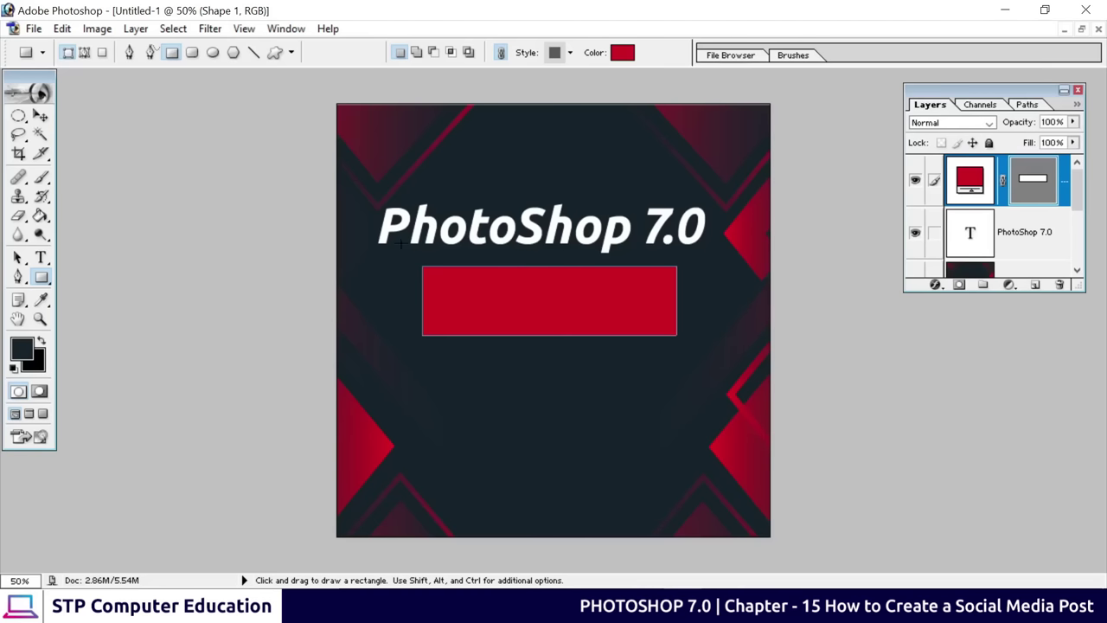
Skew the red rectangle into a parallelogram rising to the right
left_click(41, 116)
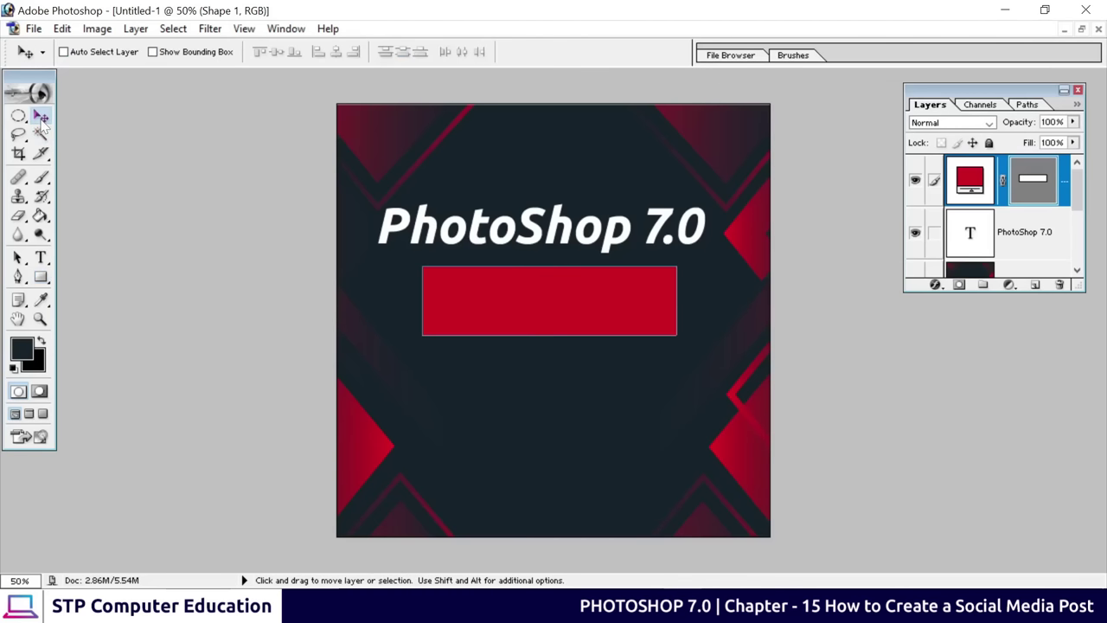
left_click_drag(560, 298, 538, 304)
key("ctrl+t")
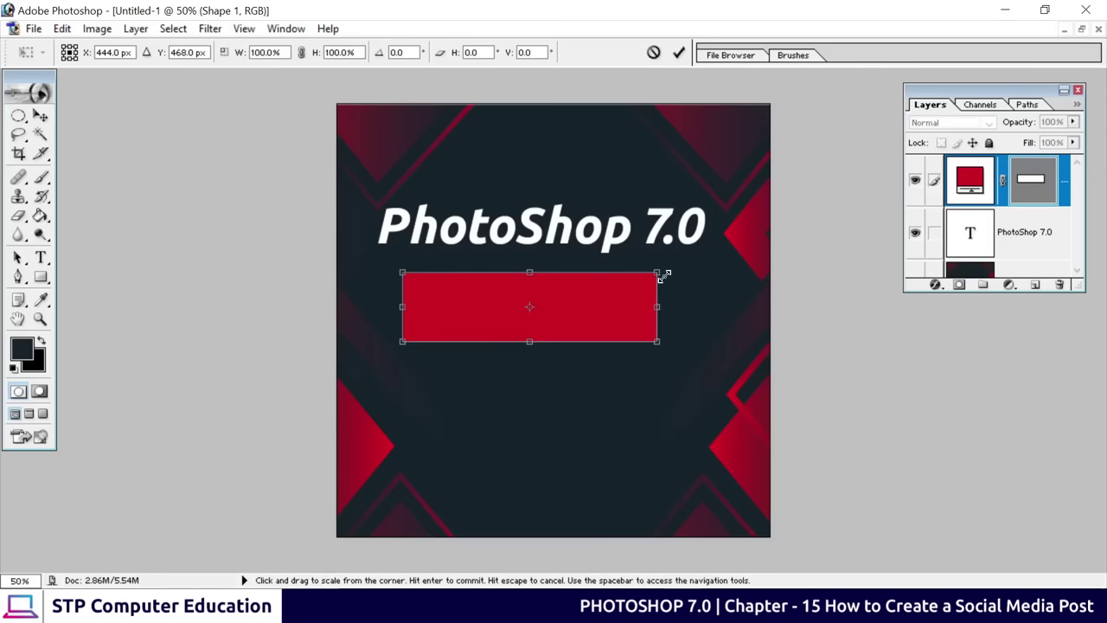
right_click(560, 301)
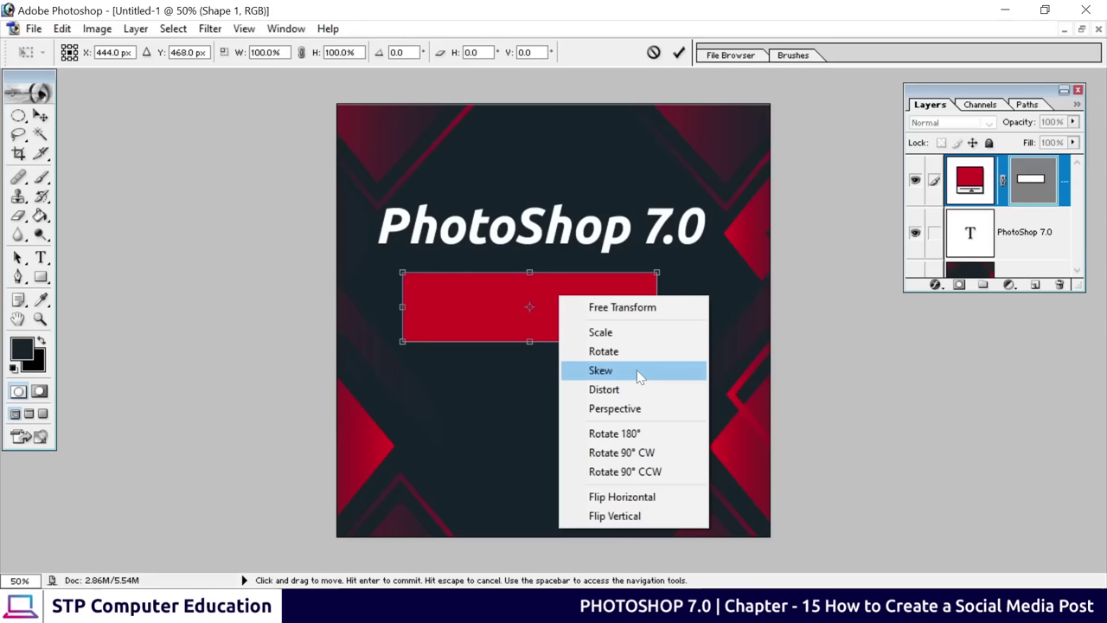
left_click(636, 370)
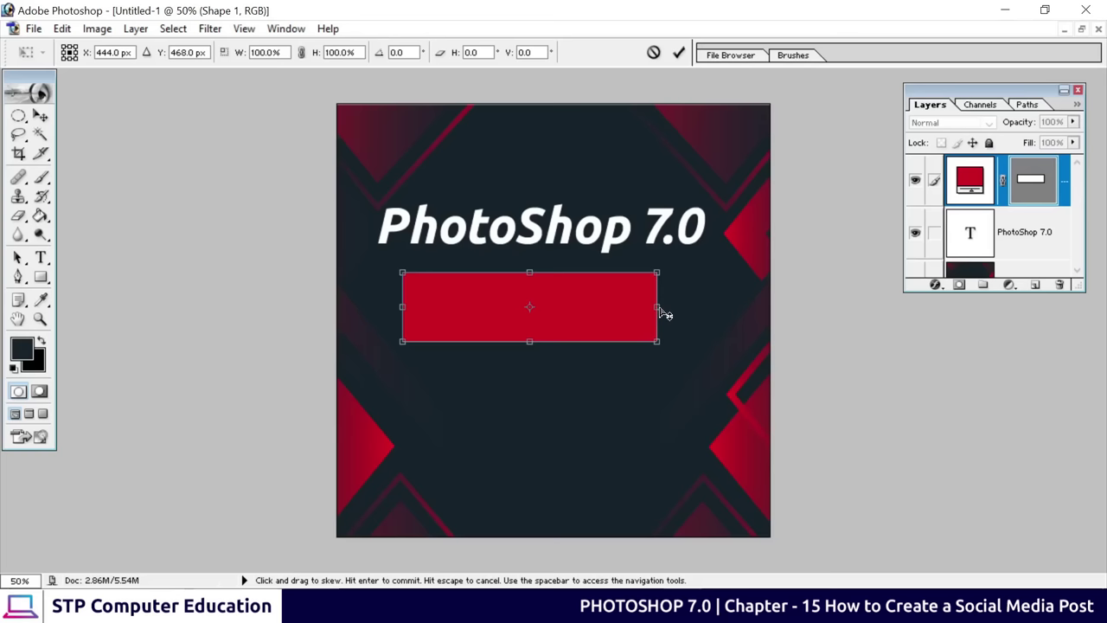
left_click_drag(660, 308, 663, 277)
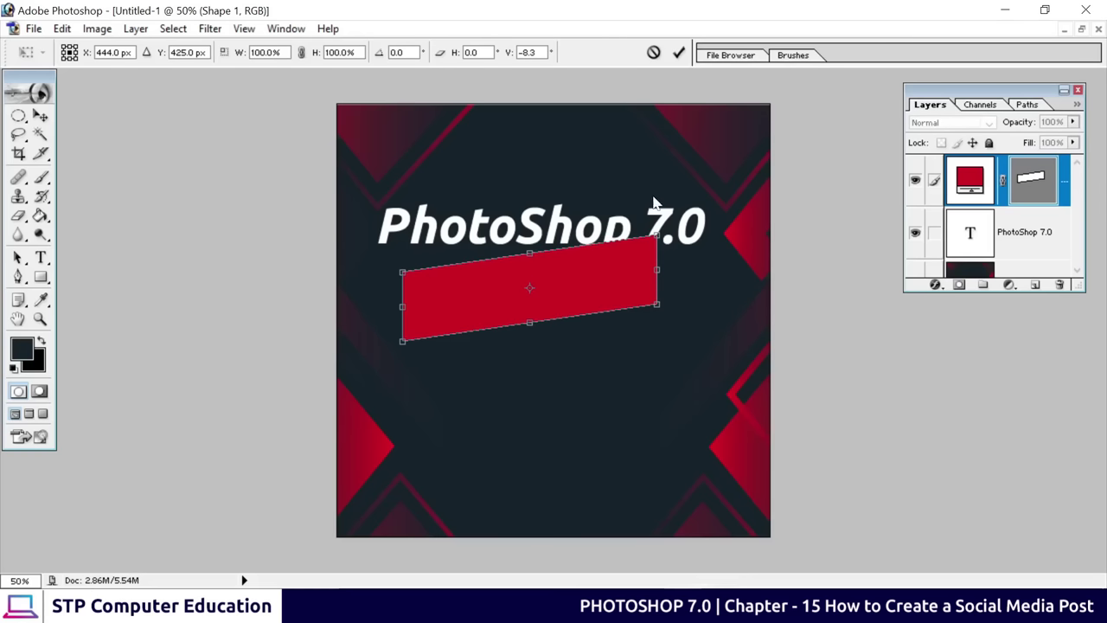
left_click_drag(664, 281, 662, 268)
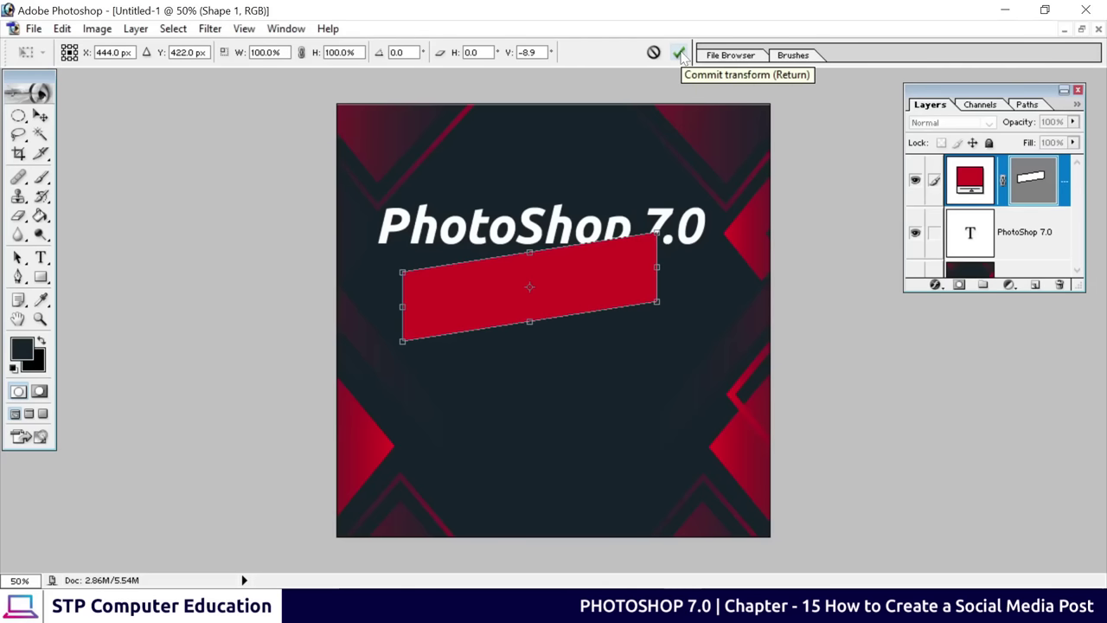
left_click(679, 54)
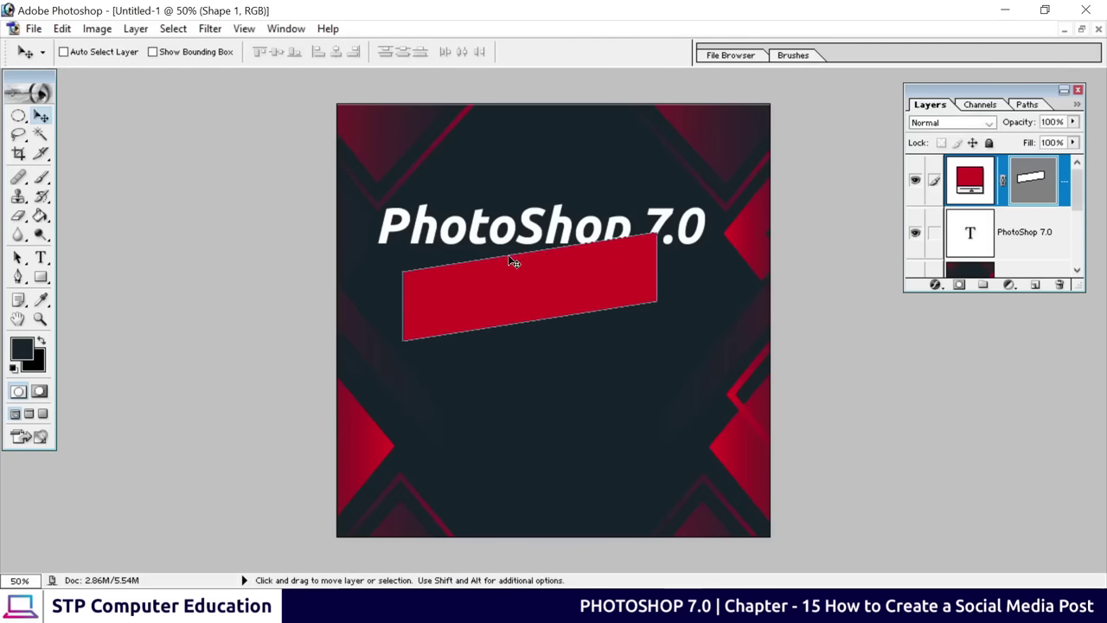
Position the red parallelogram just beneath the title
left_click_drag(553, 292, 571, 291)
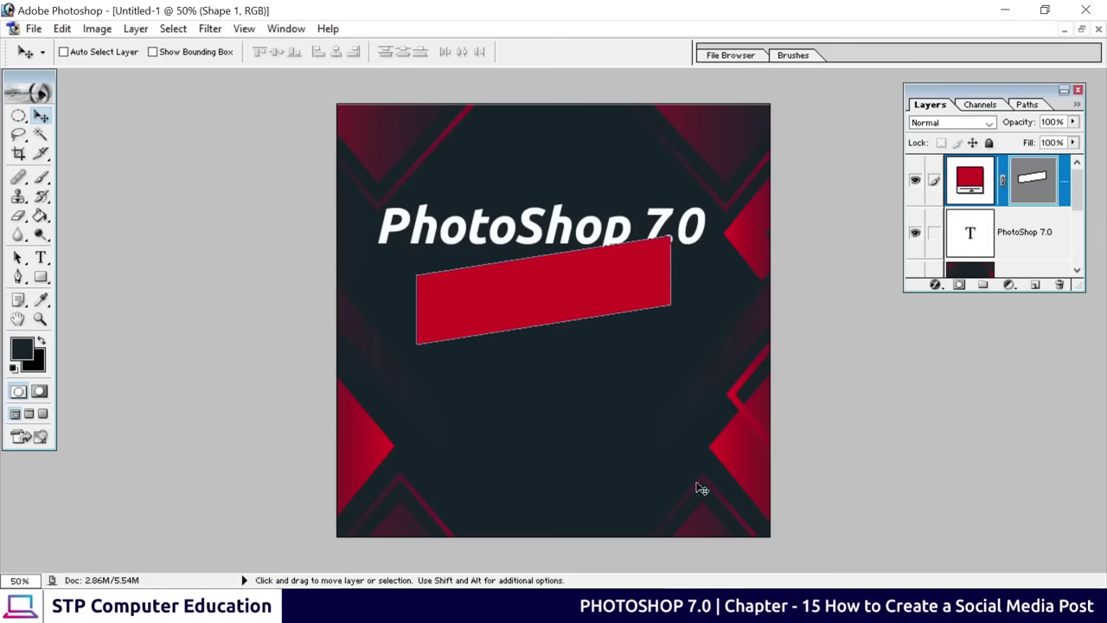
key("shift+Down")
key("shift+Down")
key("shift+Down")
key("shift+Down")
key("shift+Left")
key("shift+Left")
key("shift+Left")
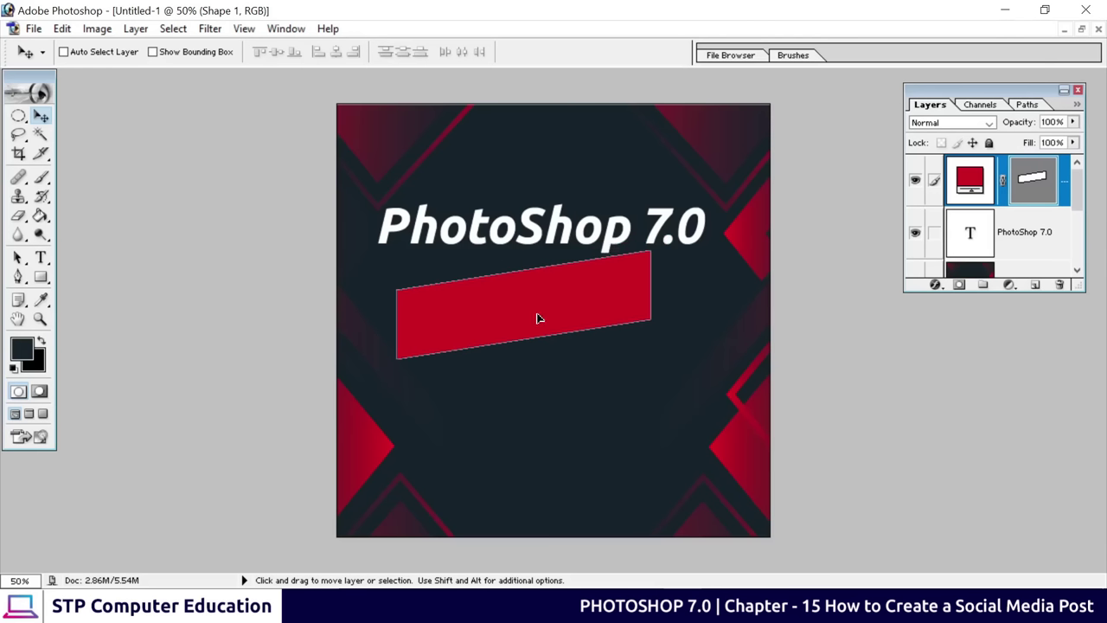
left_click_drag(558, 303, 581, 283)
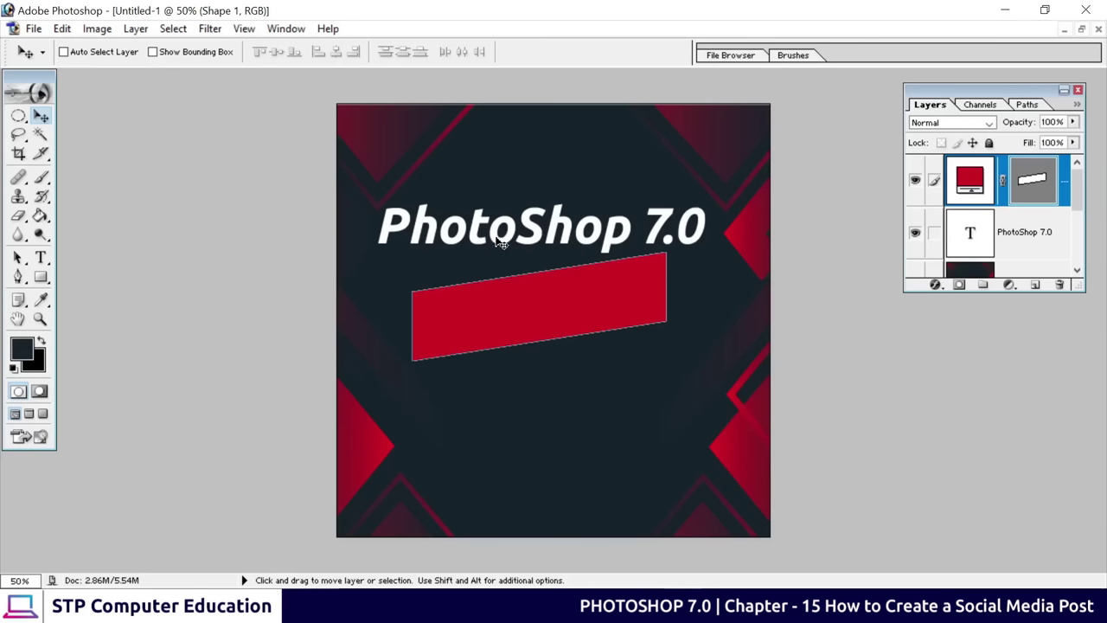
left_click(1030, 249)
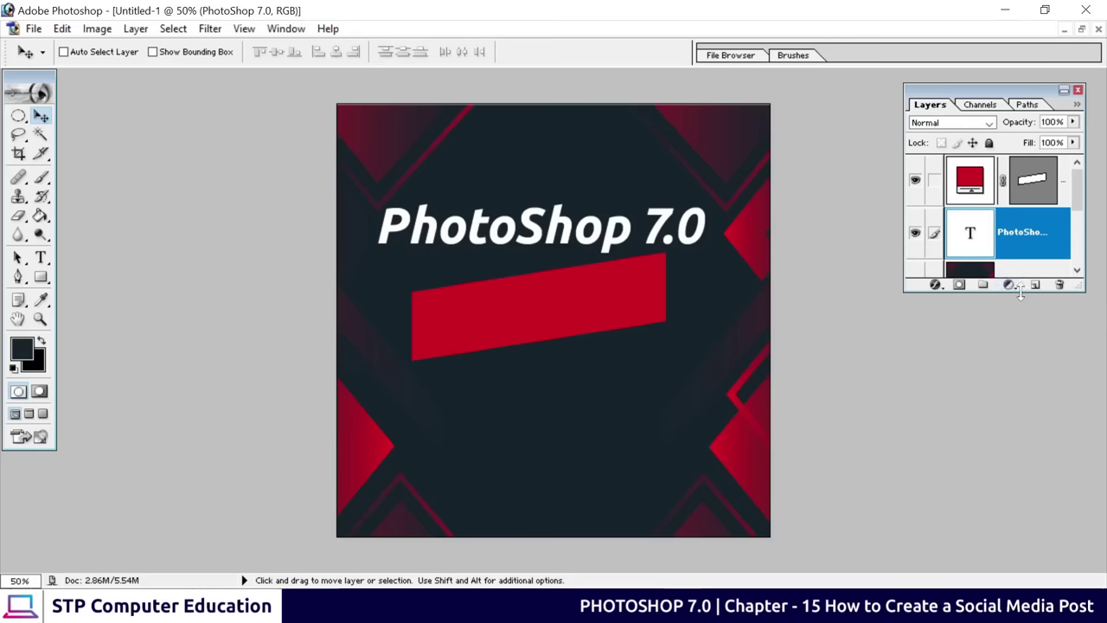
Skew the PhotoShop 7.0 title so it rises to the right like the red bar
left_click_drag(1020, 292, 1010, 478)
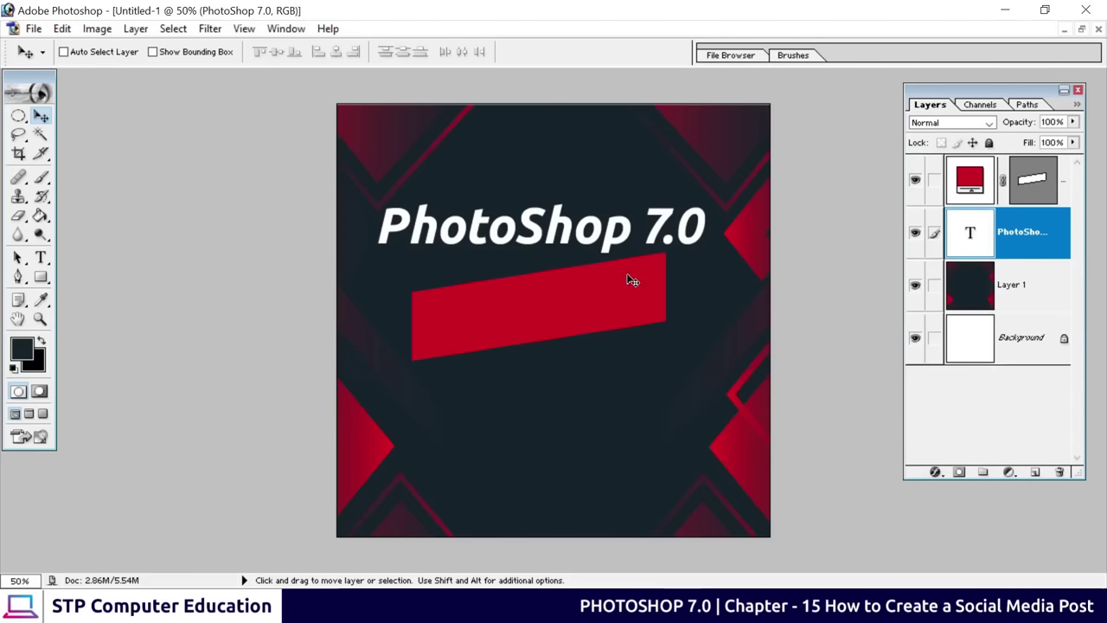
key("ctrl+t")
right_click(582, 221)
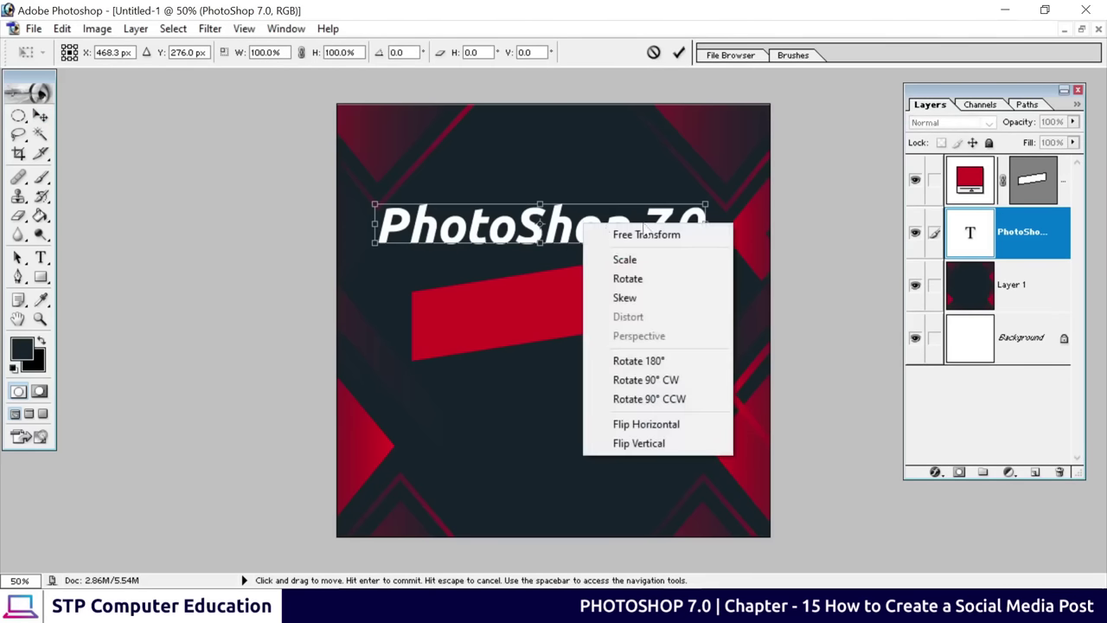
left_click(642, 297)
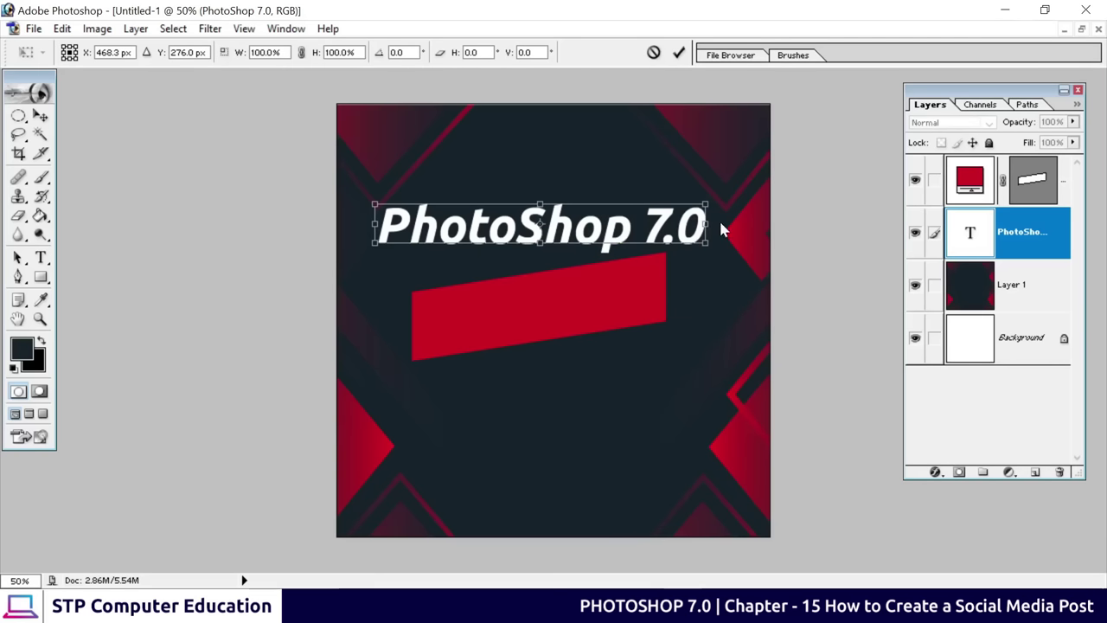
left_click_drag(716, 231, 709, 177)
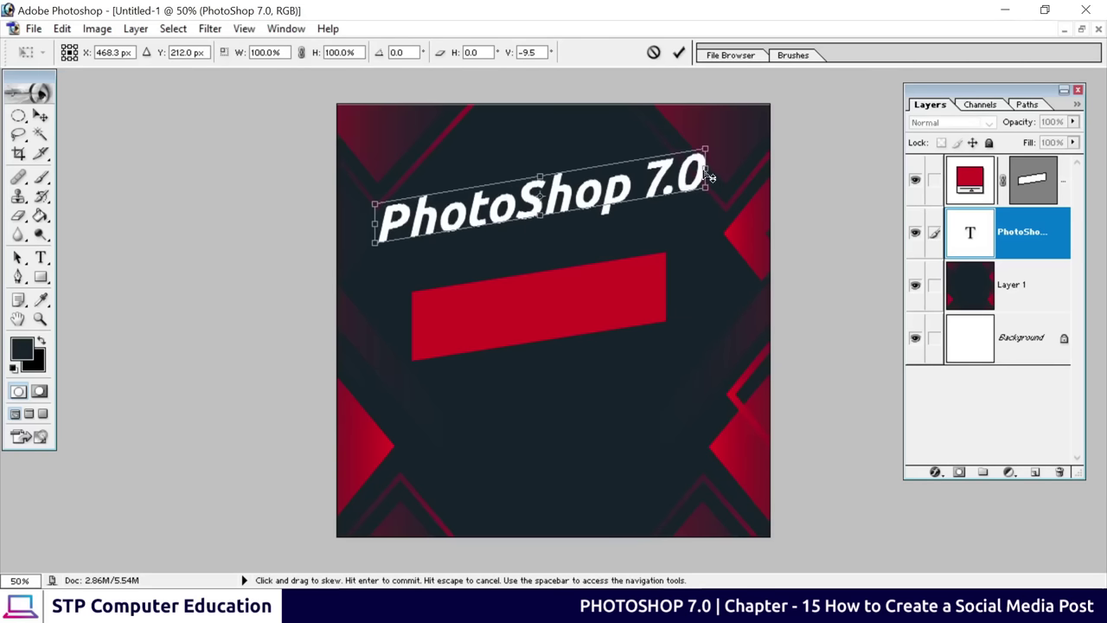
left_click_drag(573, 198, 576, 250)
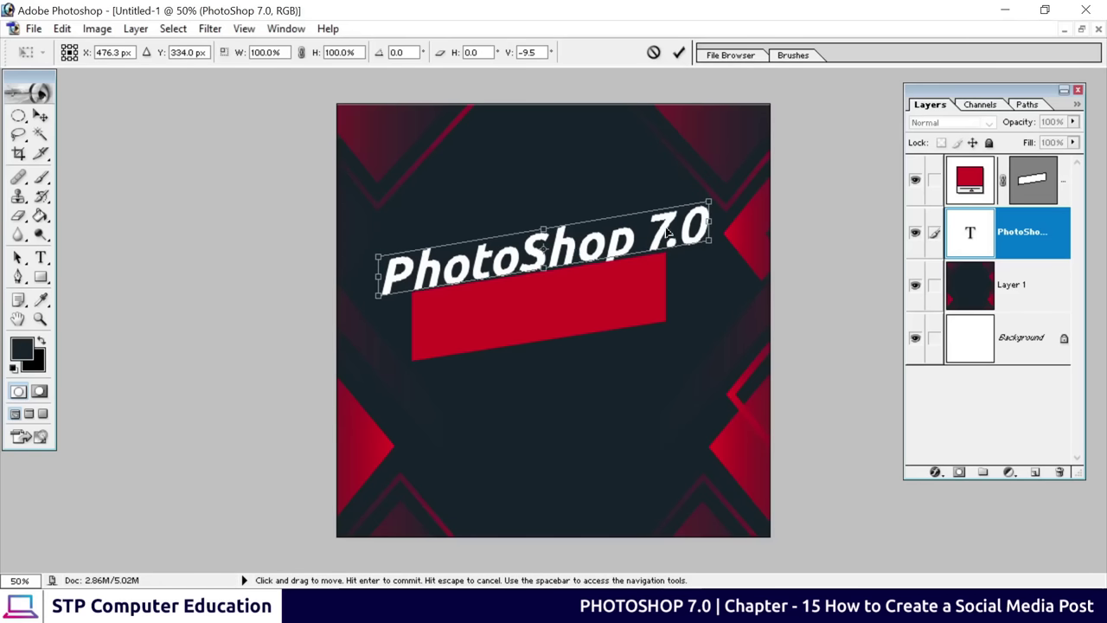
left_click_drag(714, 226, 716, 231)
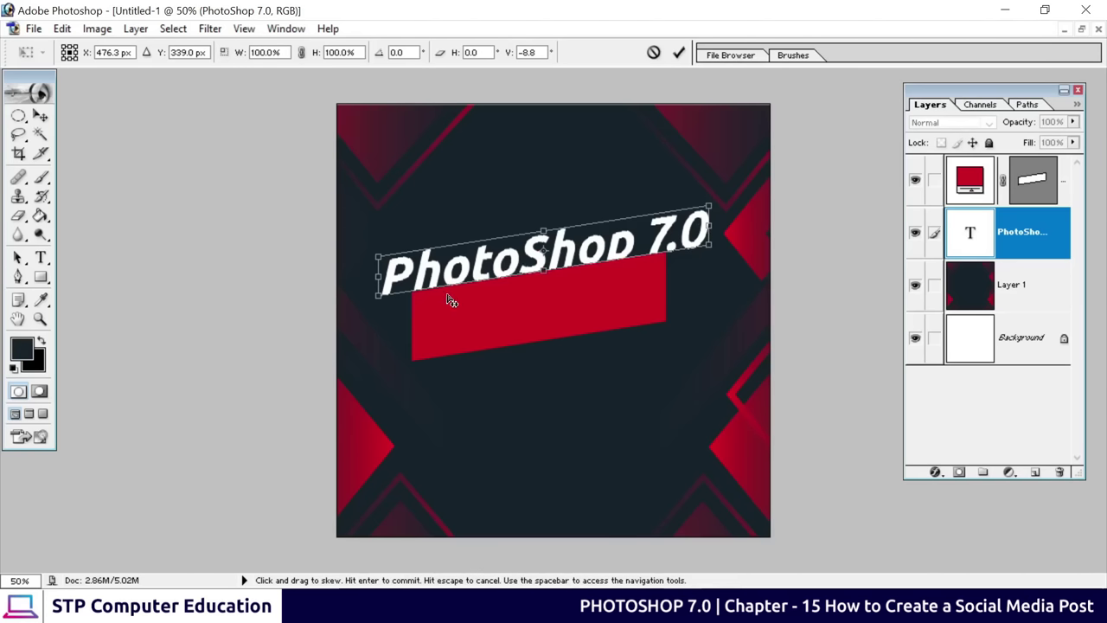
left_click(680, 54)
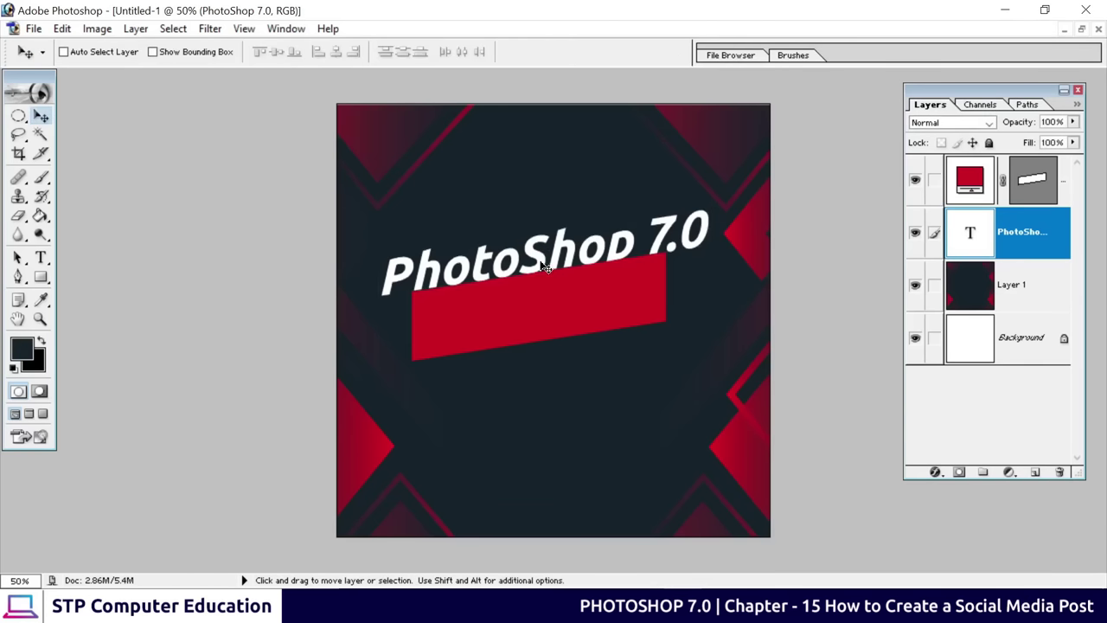
Set the title above the red bar and move the Shape 1 bar slightly up
left_click_drag(541, 254, 532, 216)
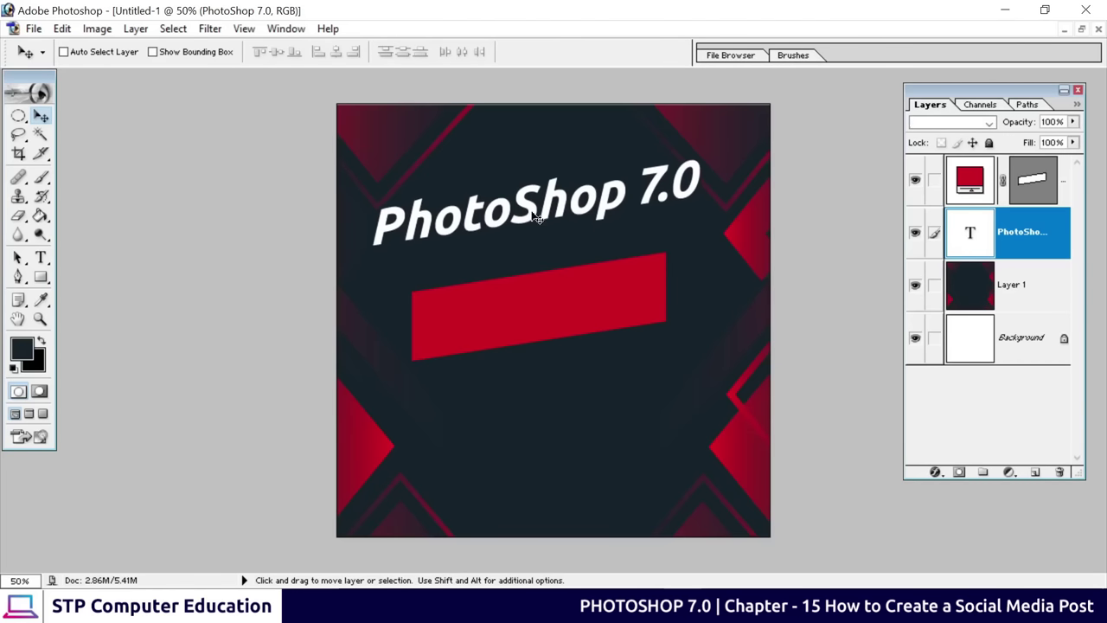
right_click(548, 313)
left_click(593, 324)
left_click_drag(562, 308, 563, 275)
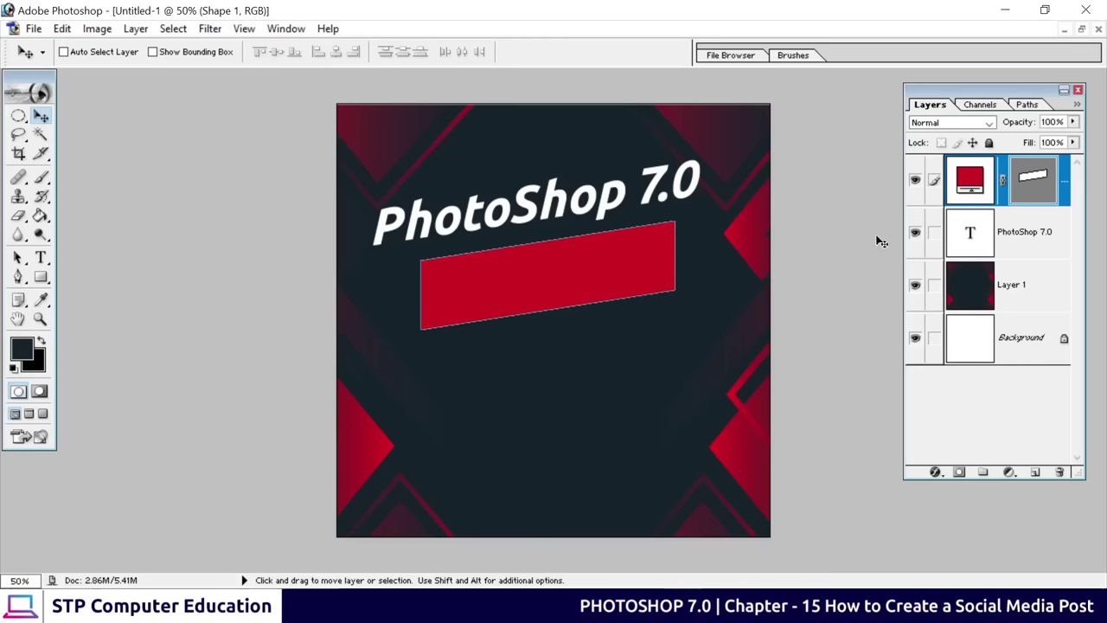
left_click(1013, 239)
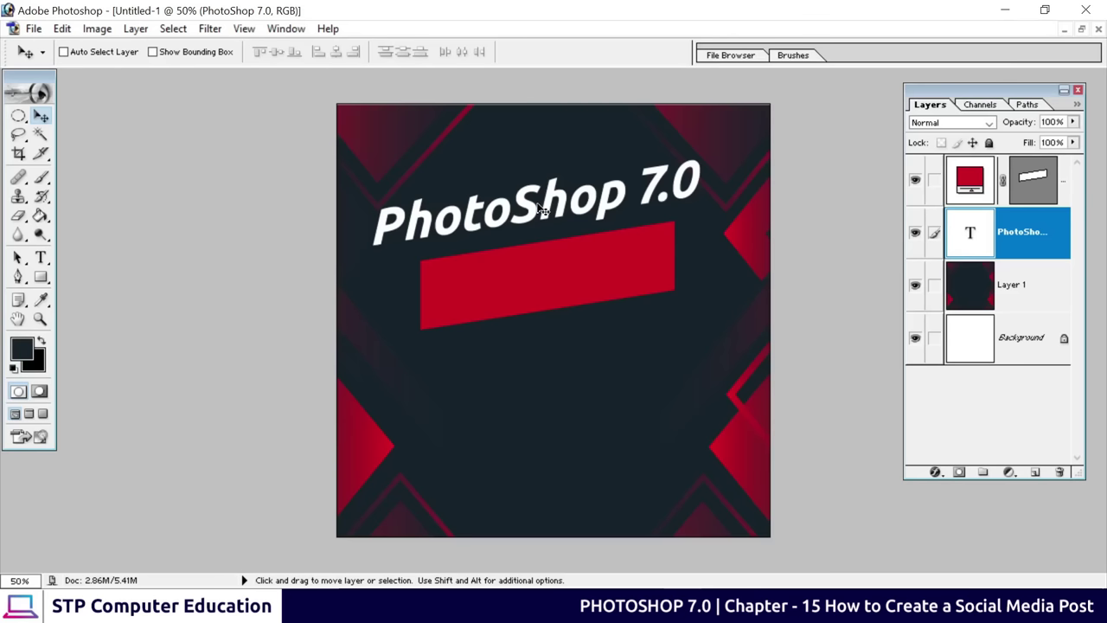
Duplicate the PhotoShop 7.0 layer and move the copy below the red bar
key("alt")
left_click_drag(526, 208, 534, 348)
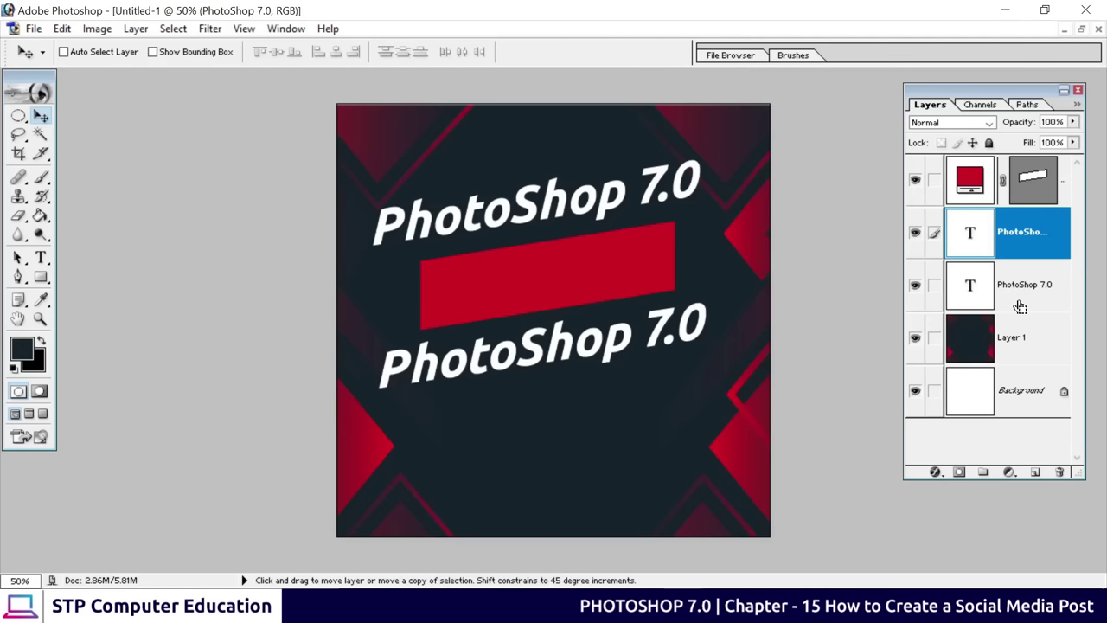
key("ctrl+z")
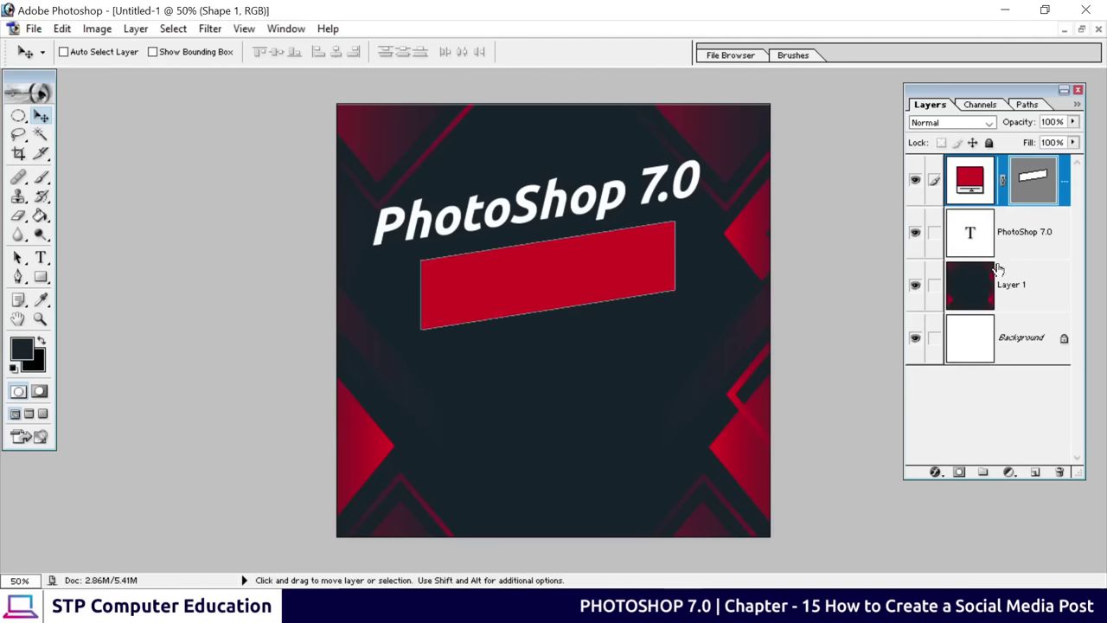
left_click(1014, 240)
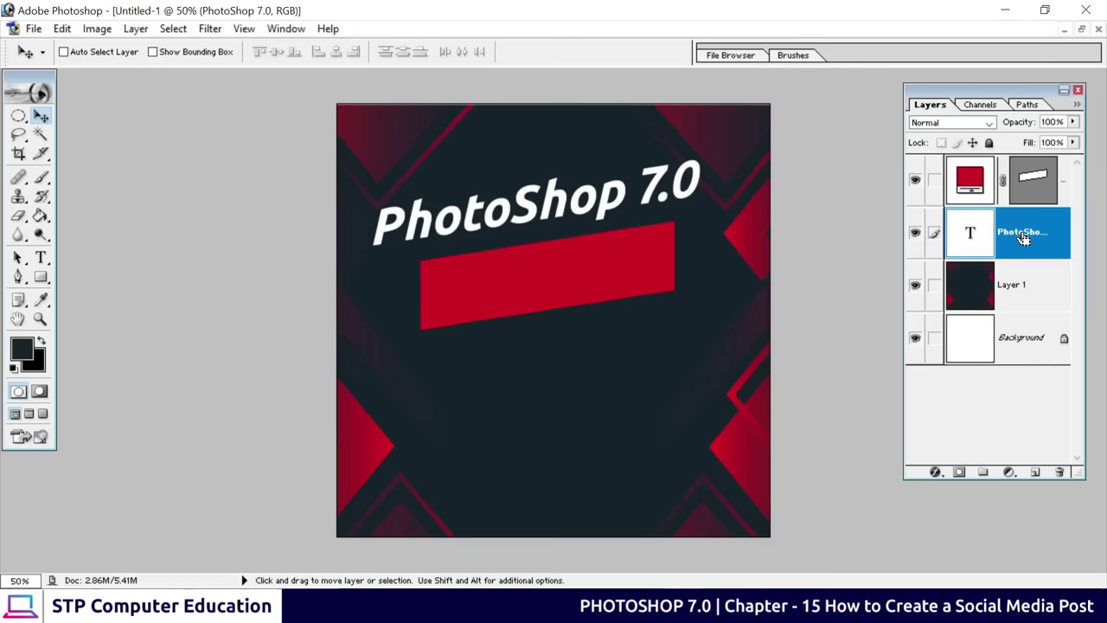
key("ctrl+j")
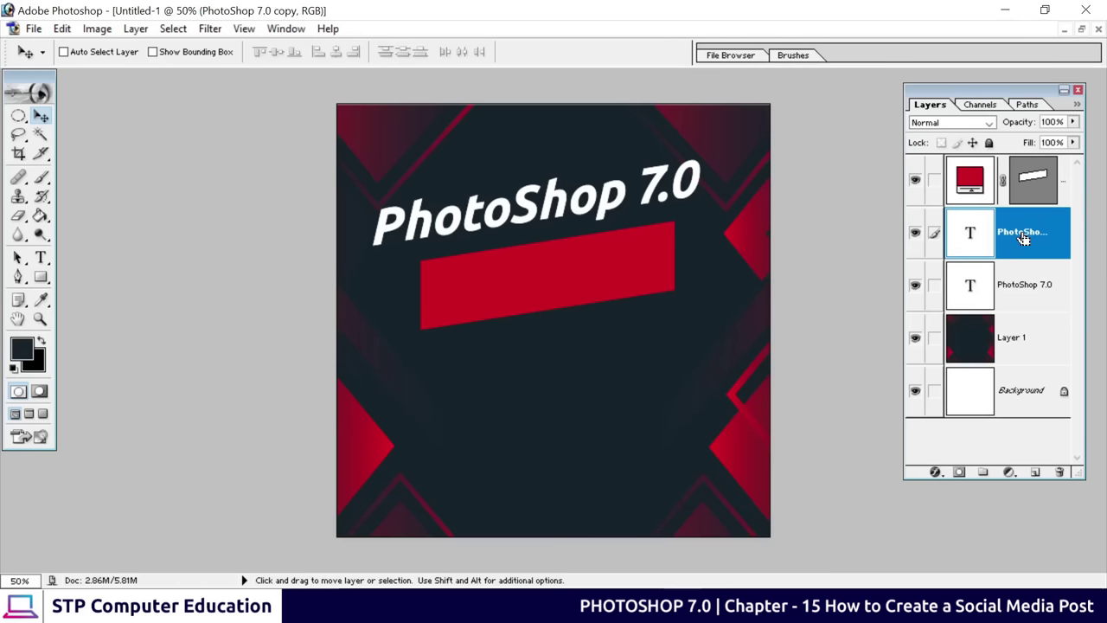
left_click(1026, 282)
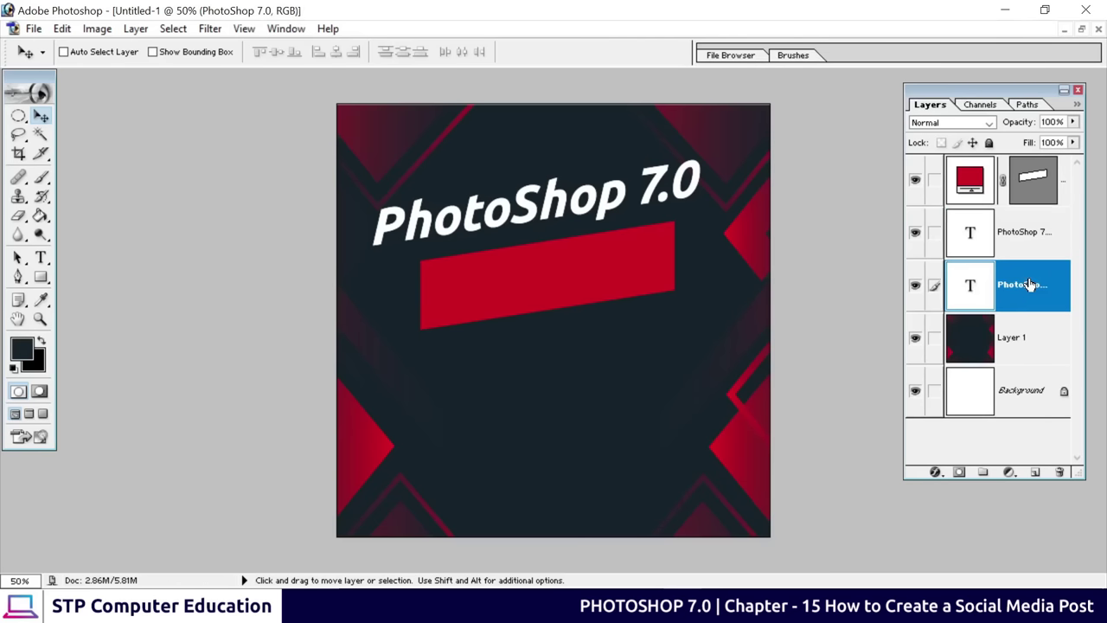
left_click(1028, 242)
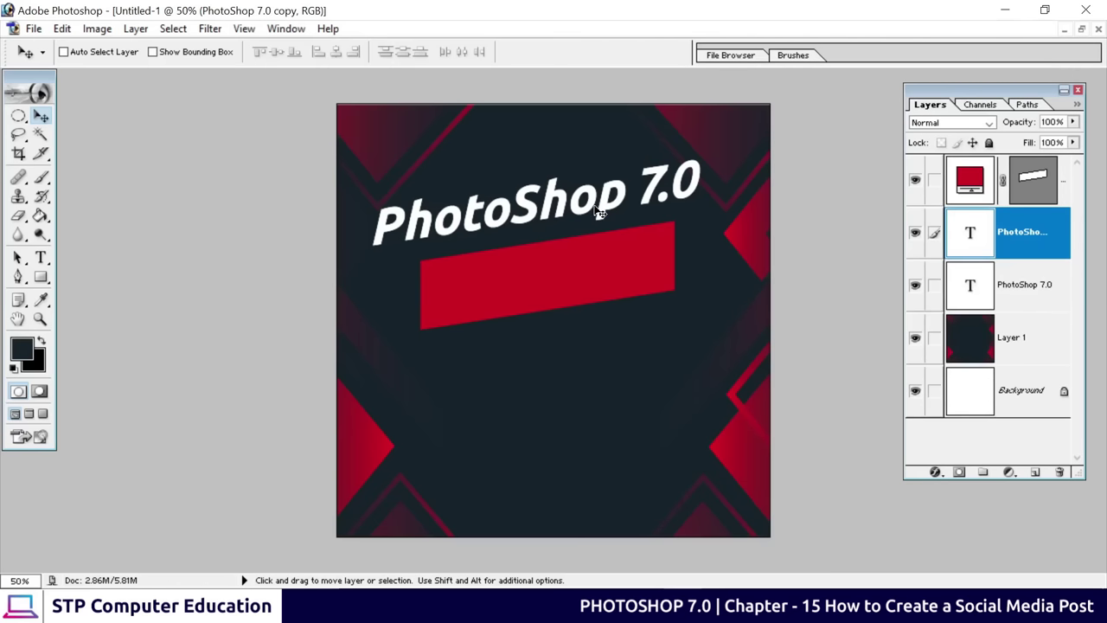
left_click_drag(596, 206, 611, 346)
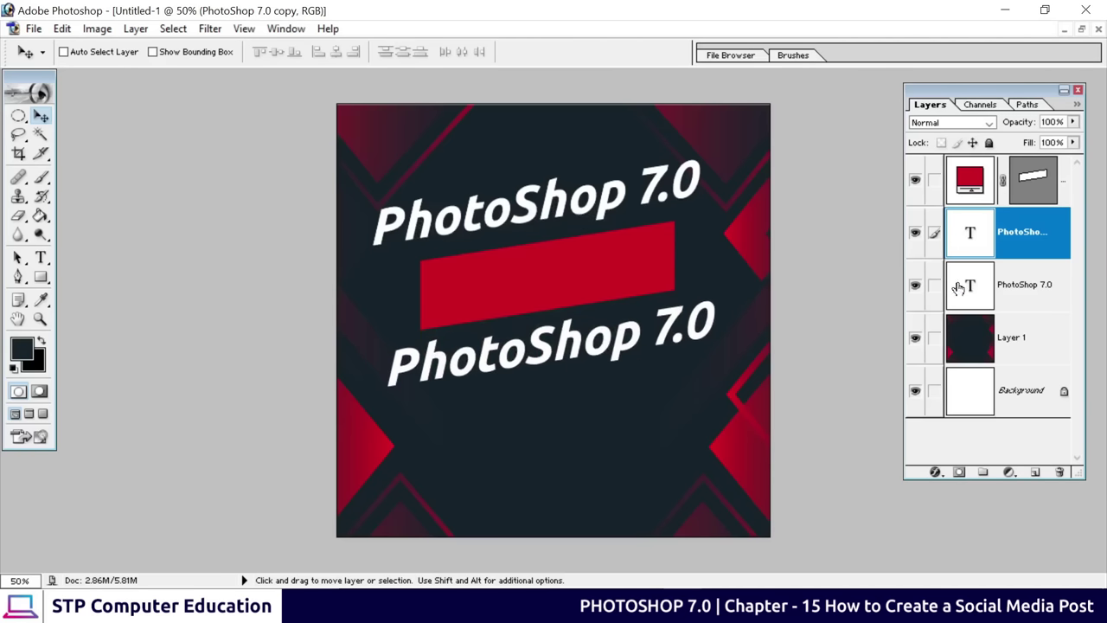
Delete the extra 'PhotoShop 7.0 copy 2' layer and check both titles' visibility
left_click_drag(1029, 230, 1034, 471)
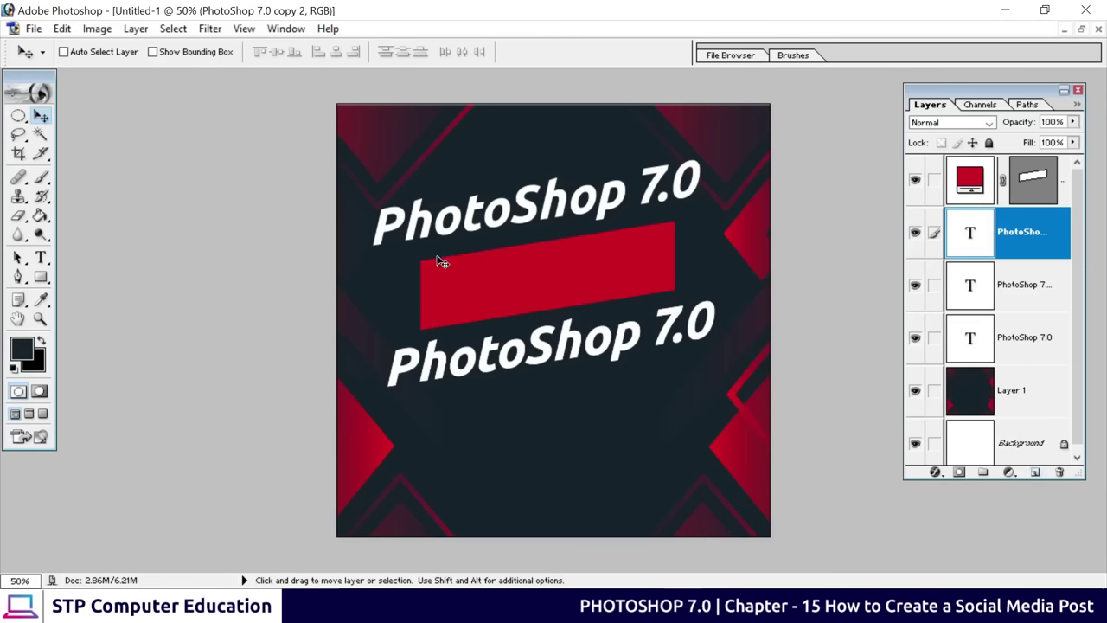
left_click_drag(511, 219, 511, 297)
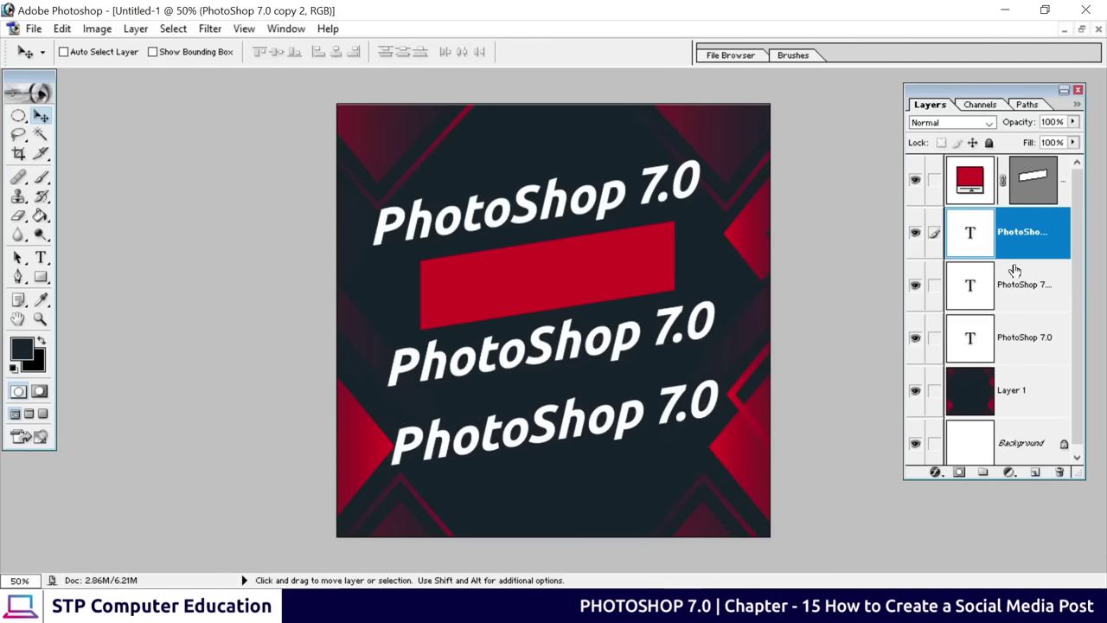
right_click(1011, 238)
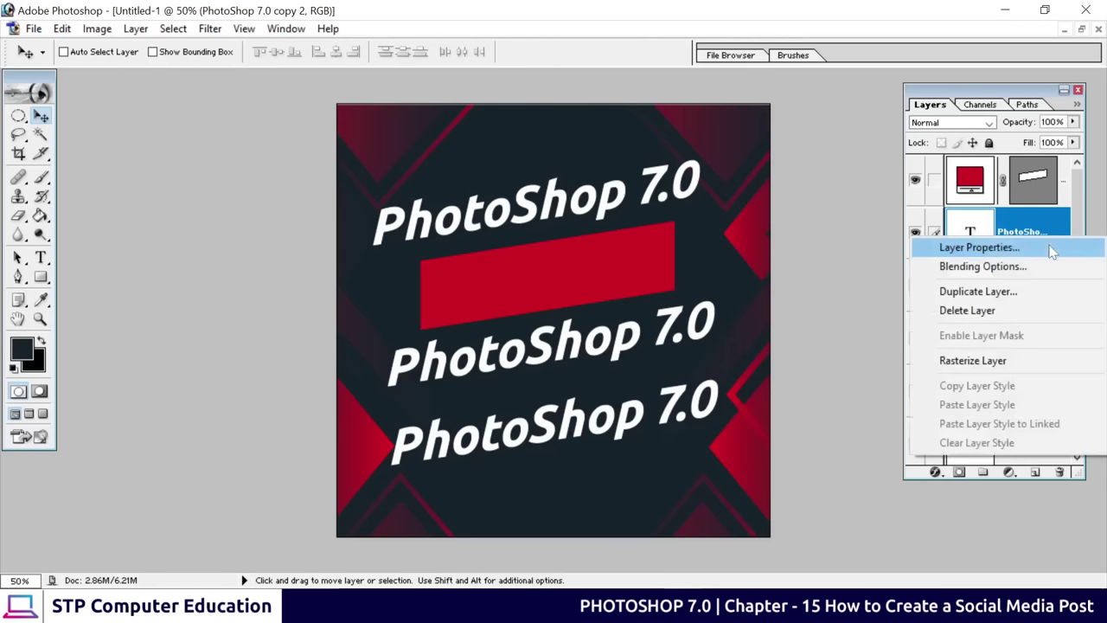
left_click(965, 313)
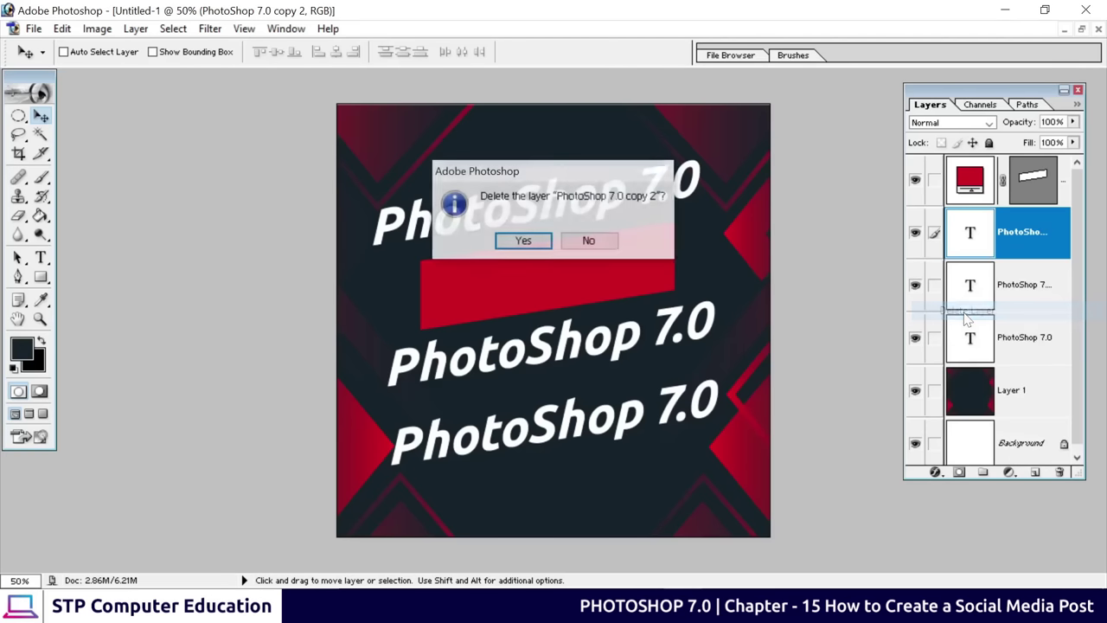
left_click(522, 241)
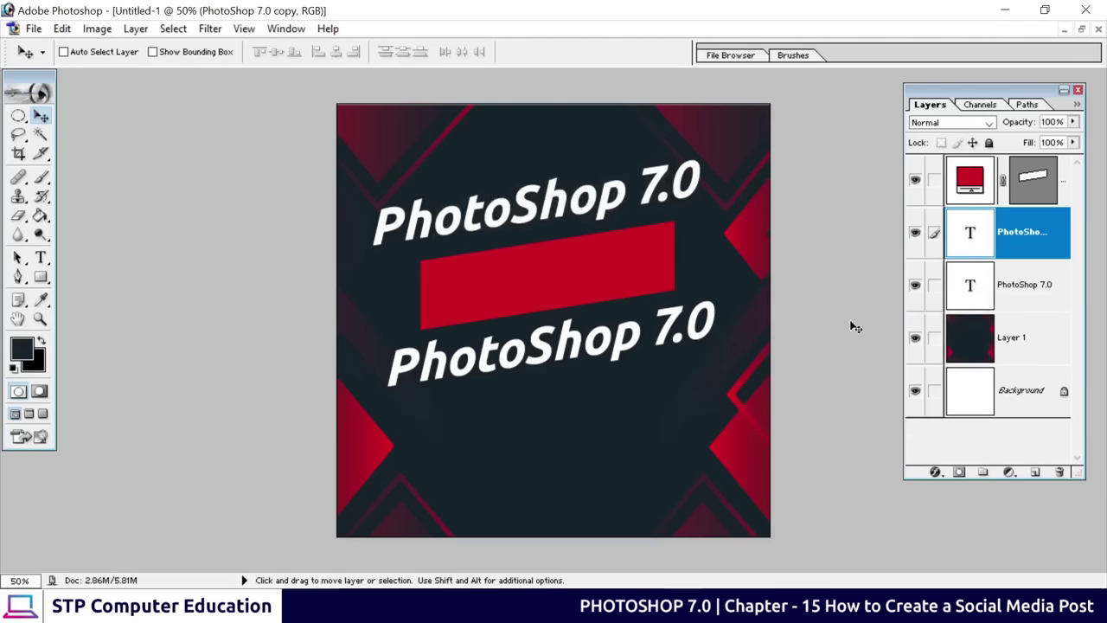
left_click(915, 288)
left_click(915, 288)
left_click(915, 232)
left_click(915, 232)
Replace the lower title's text with 'Course'
left_click(41, 257)
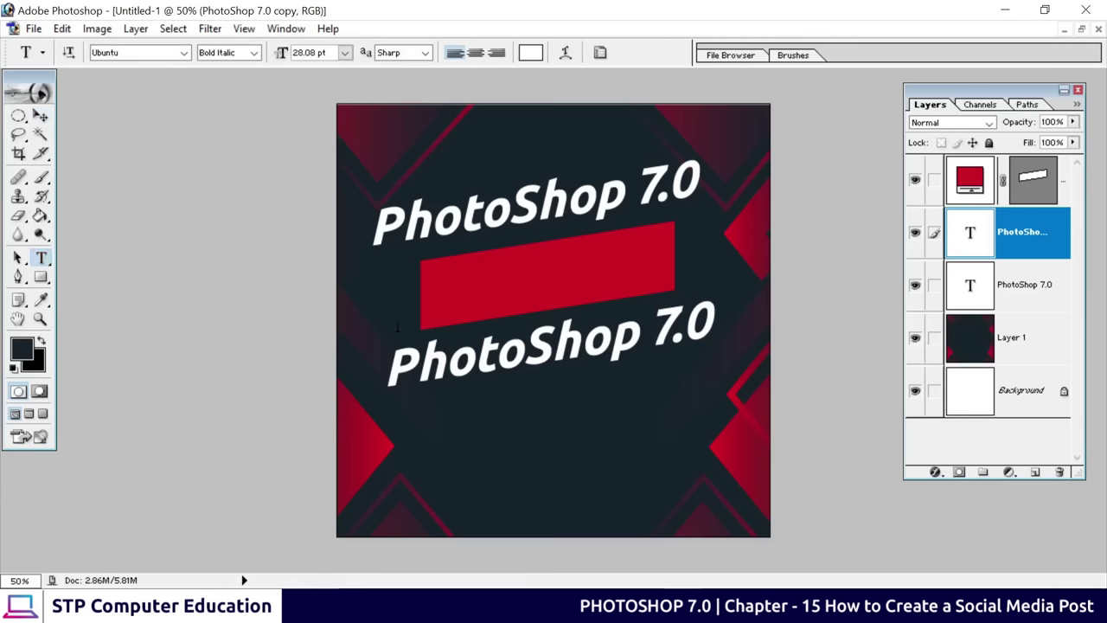
left_click(494, 365)
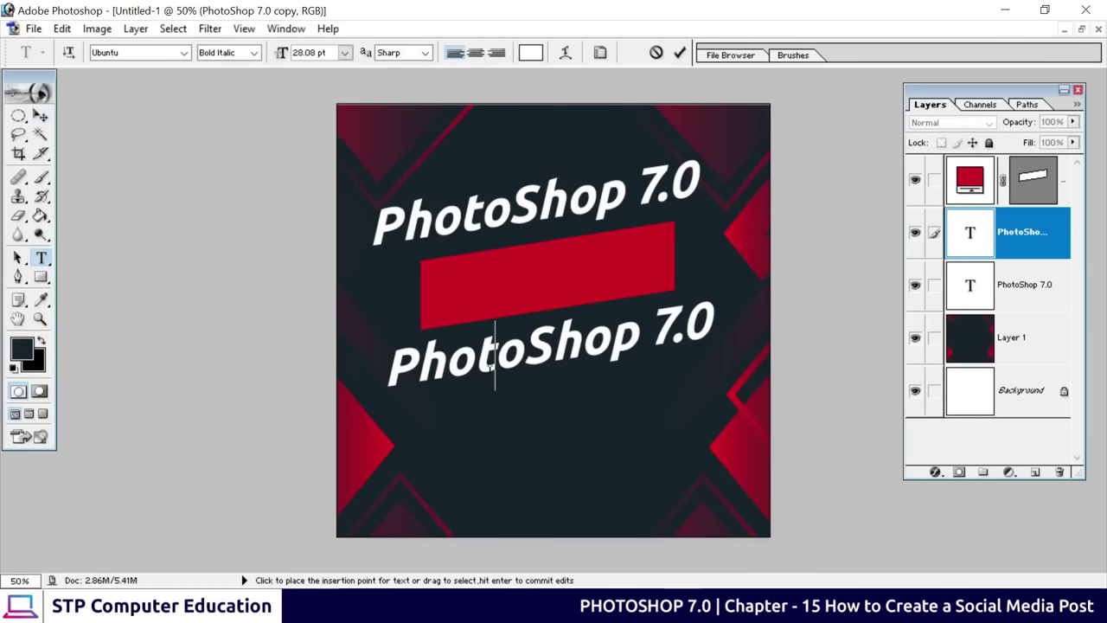
left_click(395, 367)
left_click_drag(395, 366, 714, 333)
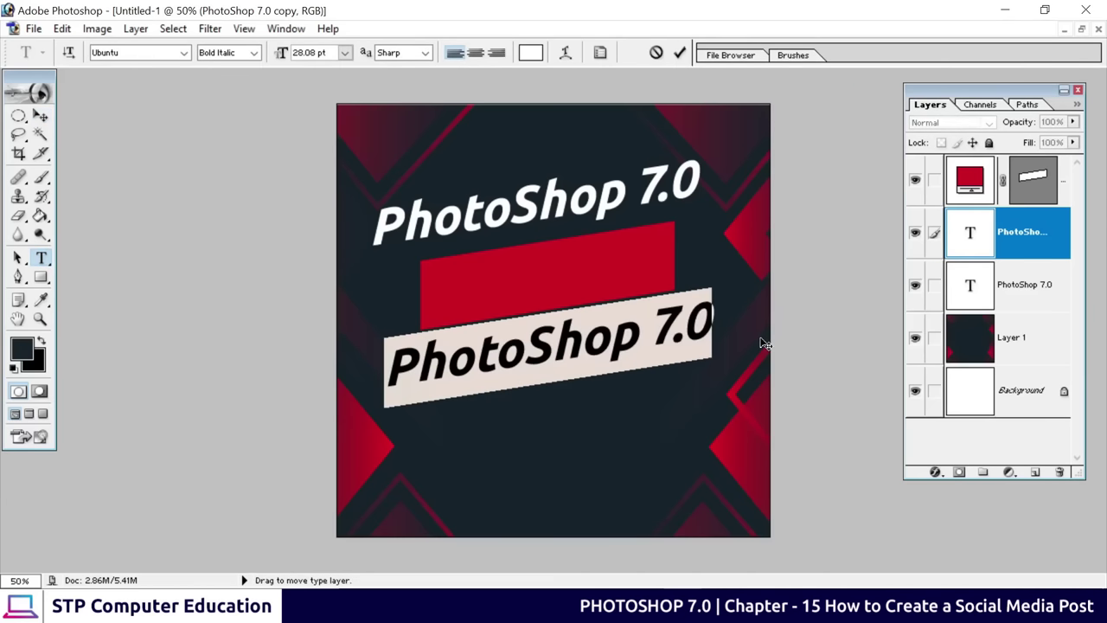
key("BackSpace")
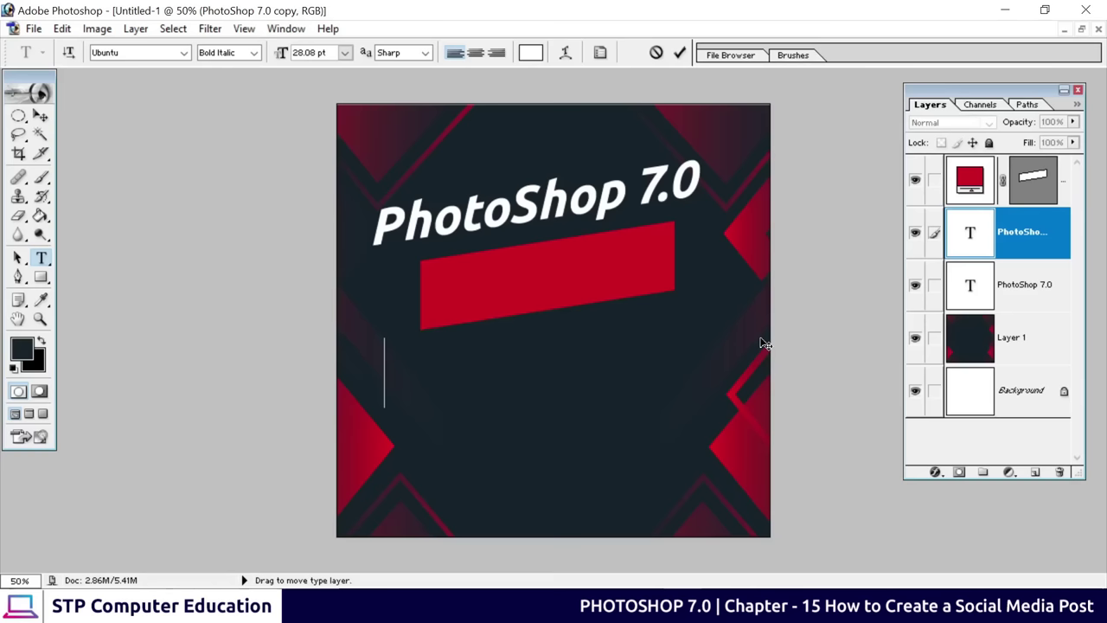
type("Course")
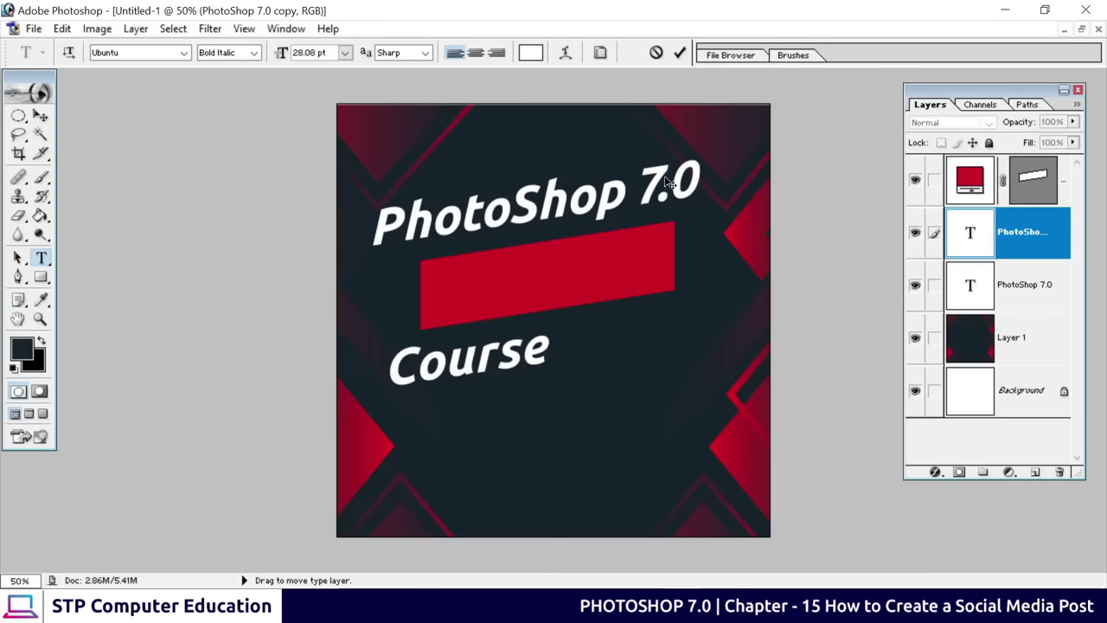
left_click(679, 53)
Move the Course layer to the top of the stack and place it onto the red bar
left_click(40, 115)
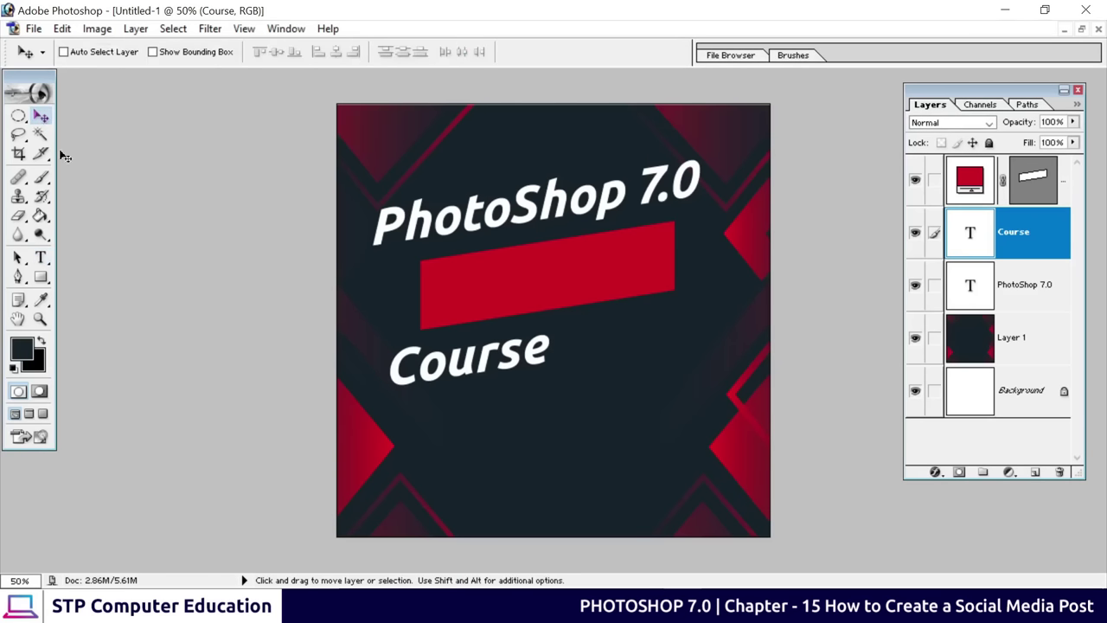
left_click_drag(432, 379, 522, 359)
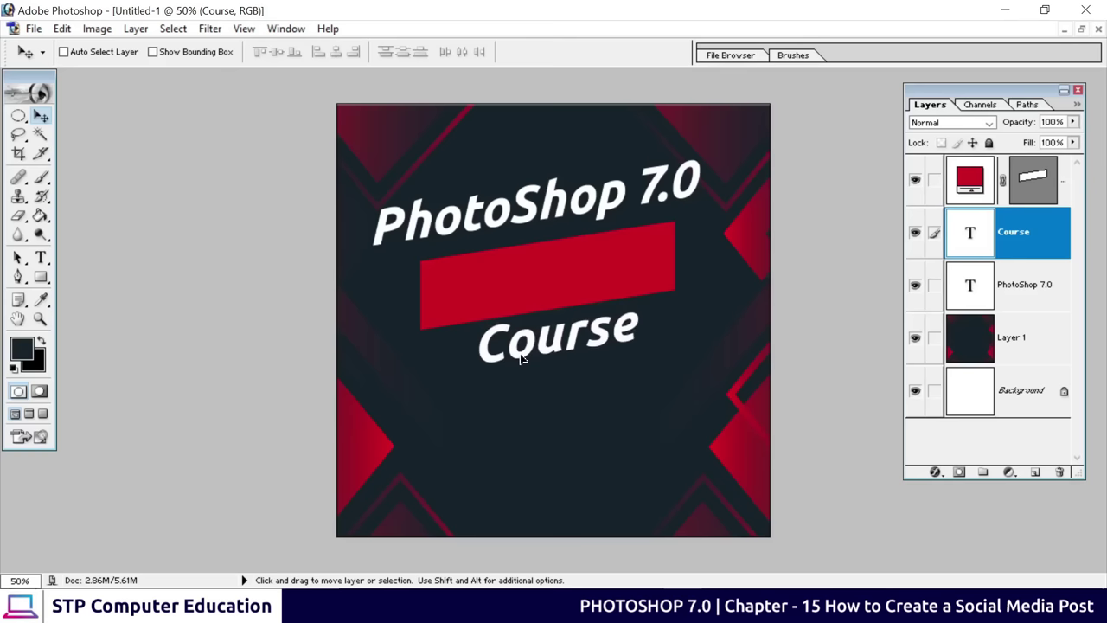
left_click_drag(522, 359, 521, 364)
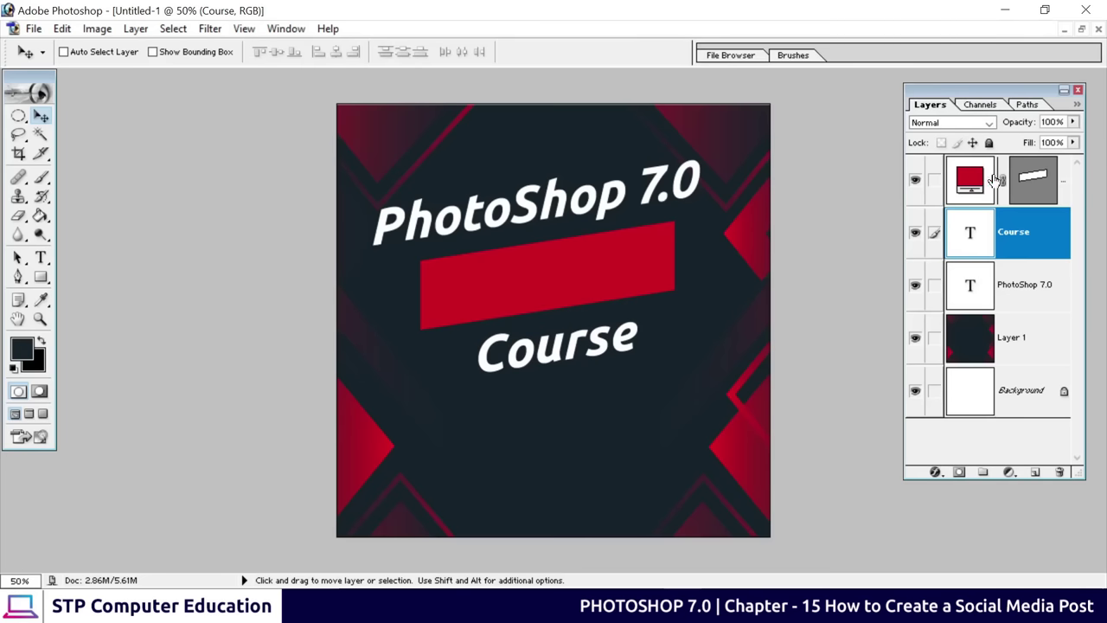
left_click_drag(1016, 235, 1009, 170)
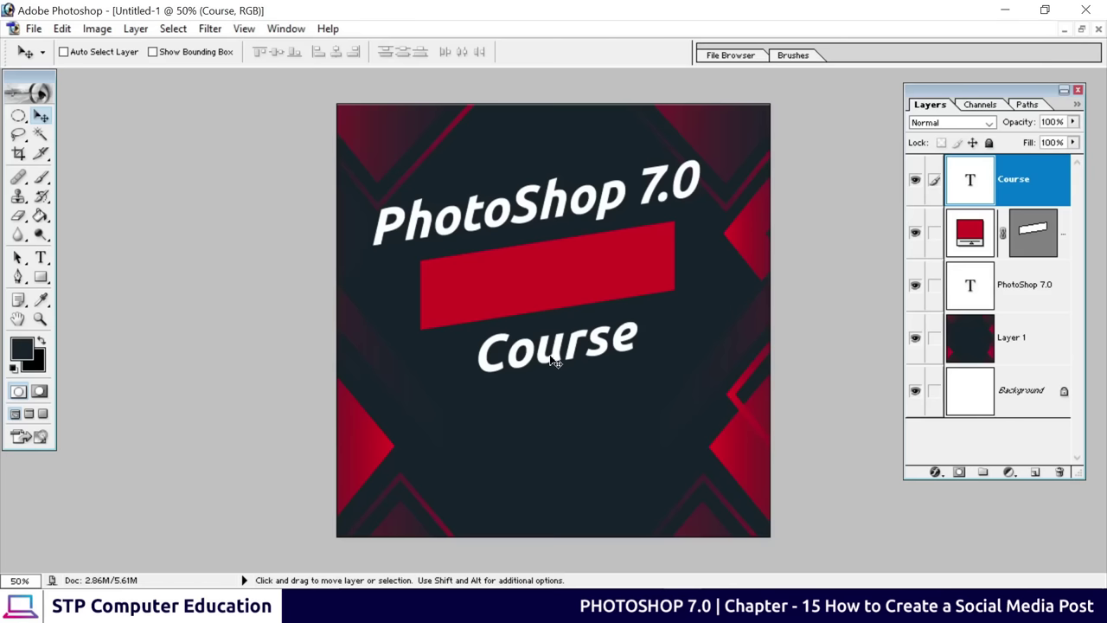
left_click_drag(553, 361, 544, 290)
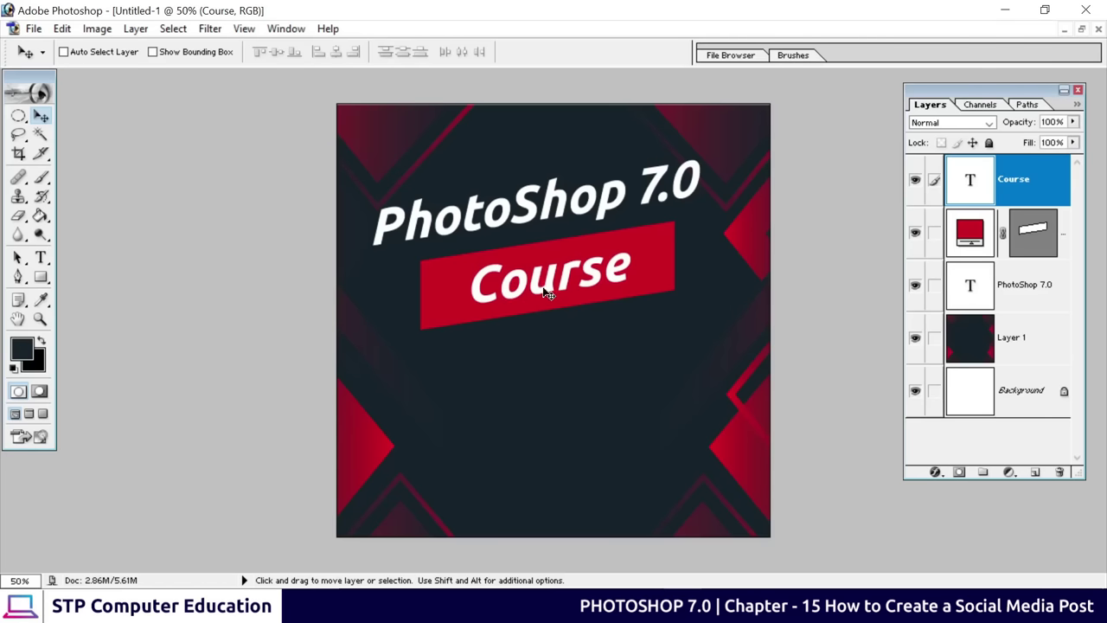
Enlarge Course to about 114% and shift it left to centre on the banner
key("ctrl+t")
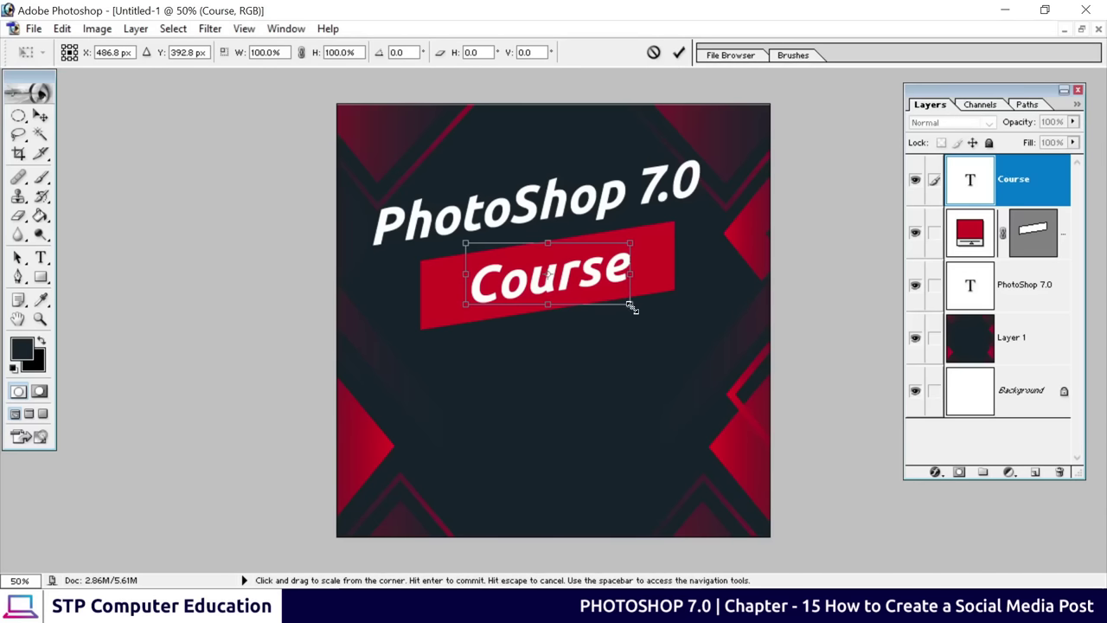
left_click_drag(630, 306, 643, 309)
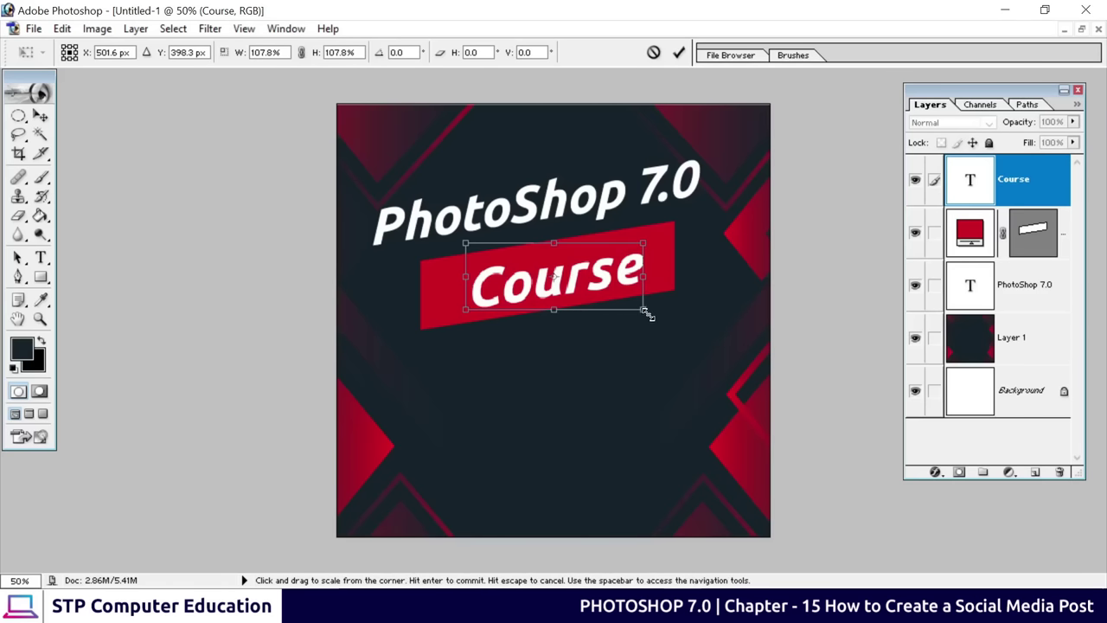
left_click_drag(644, 310, 655, 319)
left_click(678, 52)
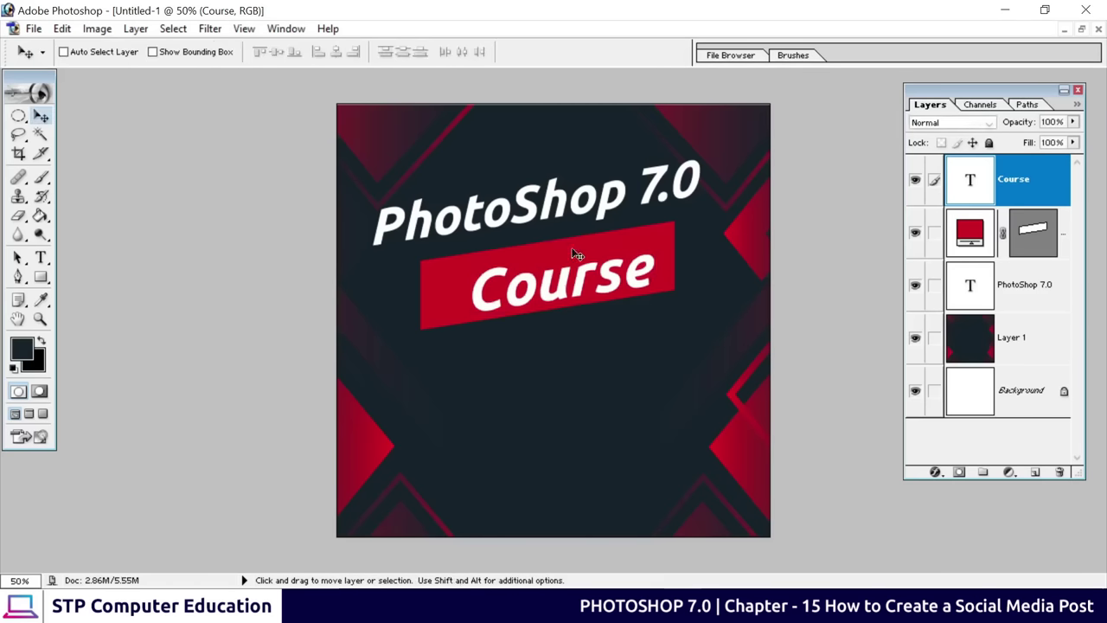
left_click_drag(536, 298, 521, 290)
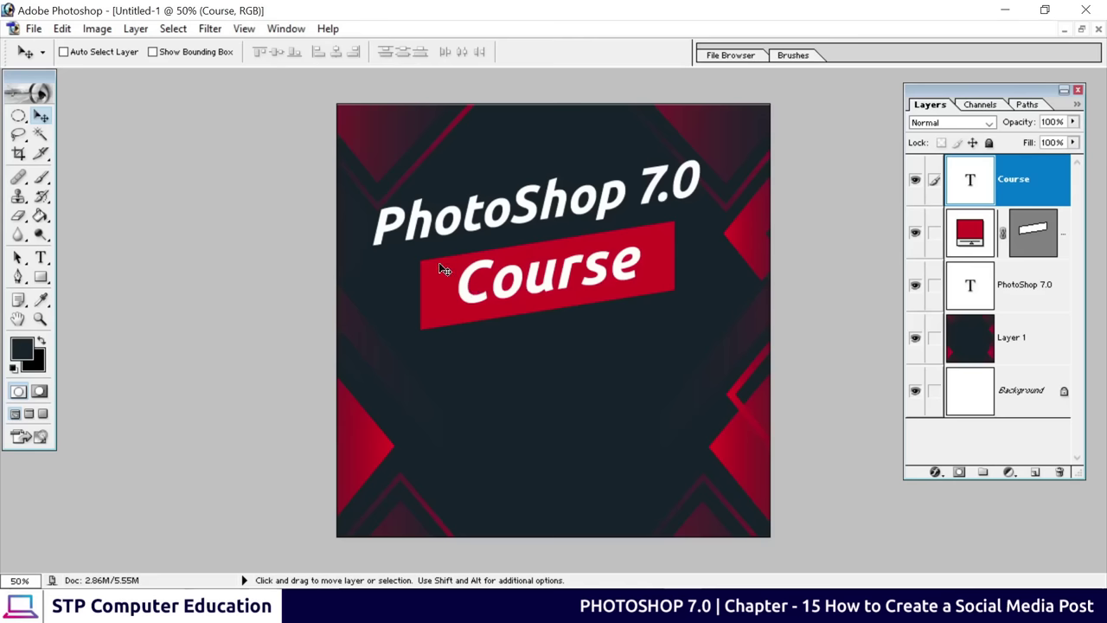
Copy the red banner, shrink it to about 42%, place it under Course, and fill it white (FFFFFF)
left_click(971, 228)
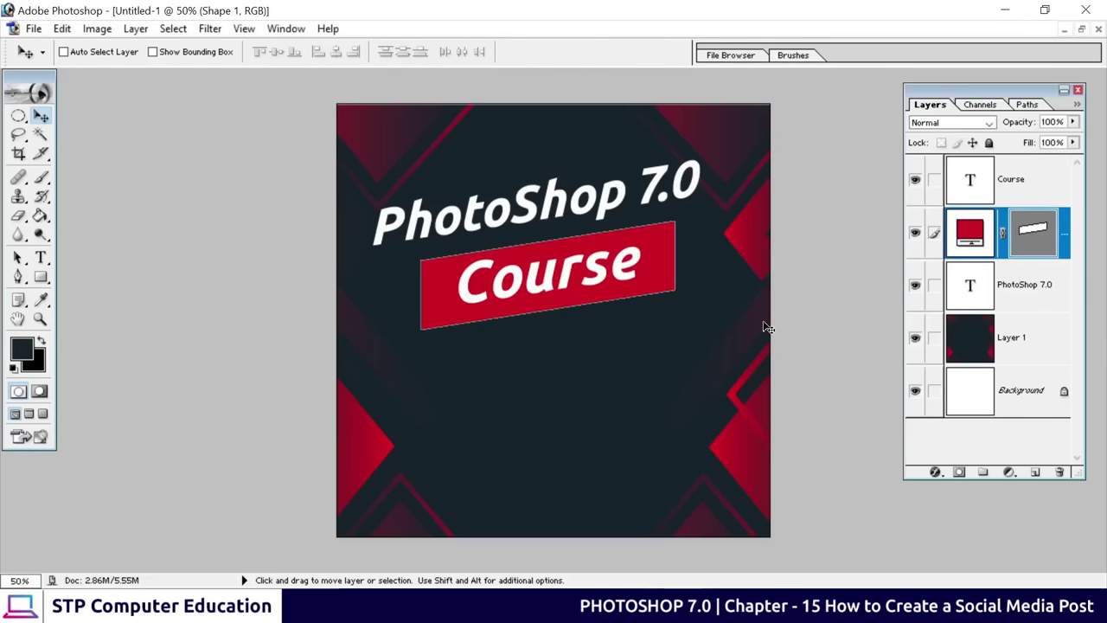
left_click_drag(596, 299, 584, 378)
key("ctrl+t")
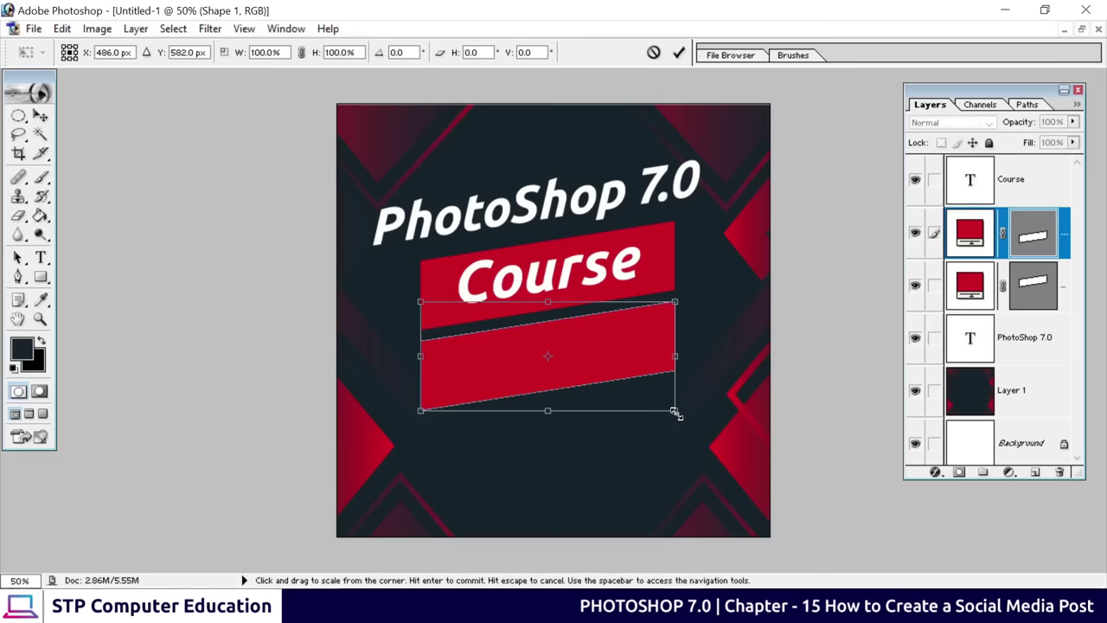
left_click_drag(674, 412, 531, 346)
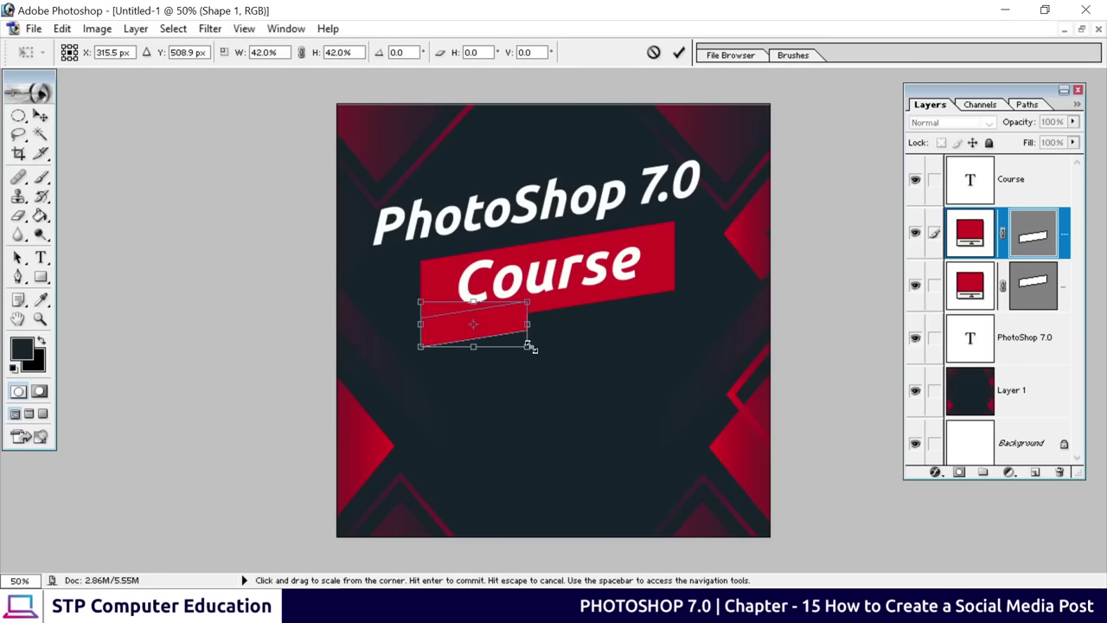
left_click(679, 53)
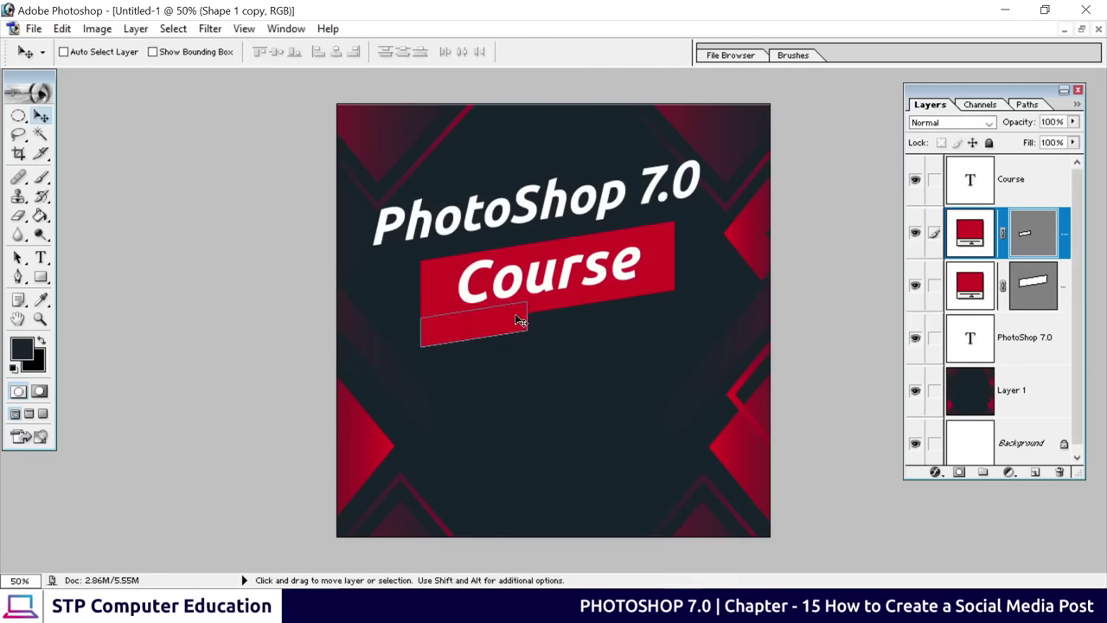
left_click_drag(515, 315, 563, 323)
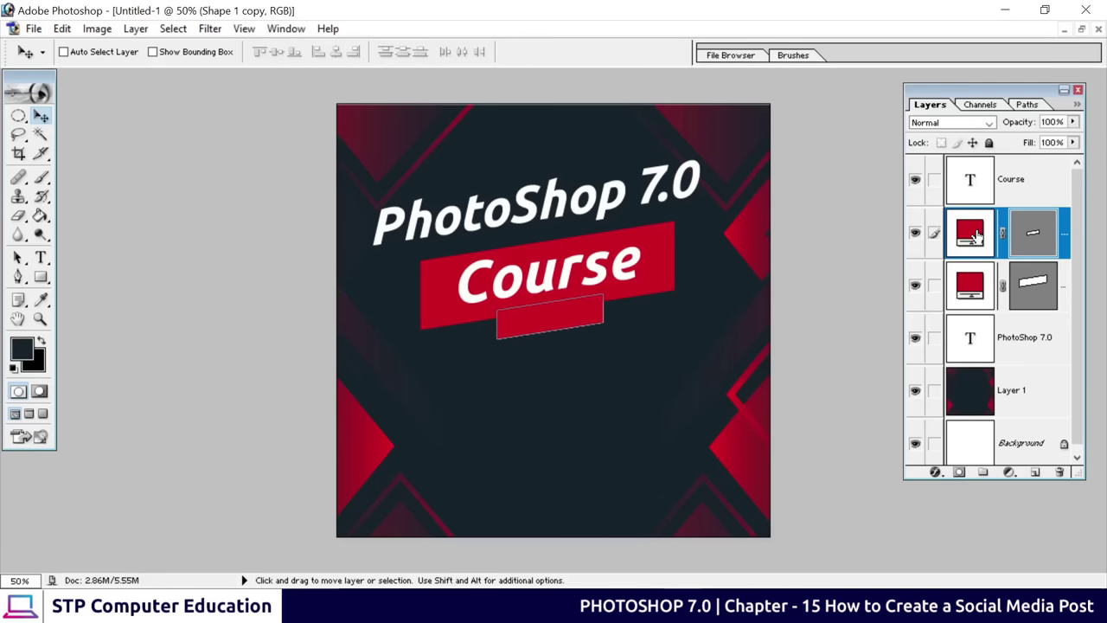
double_click(975, 235)
left_click_drag(798, 213, 632, 162)
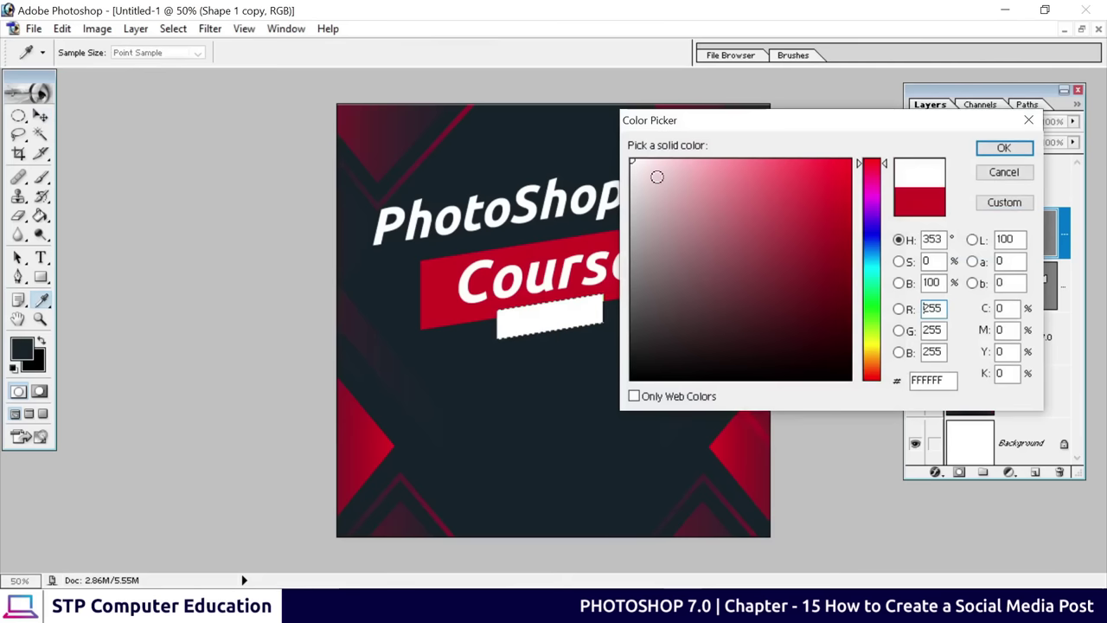
left_click(1003, 151)
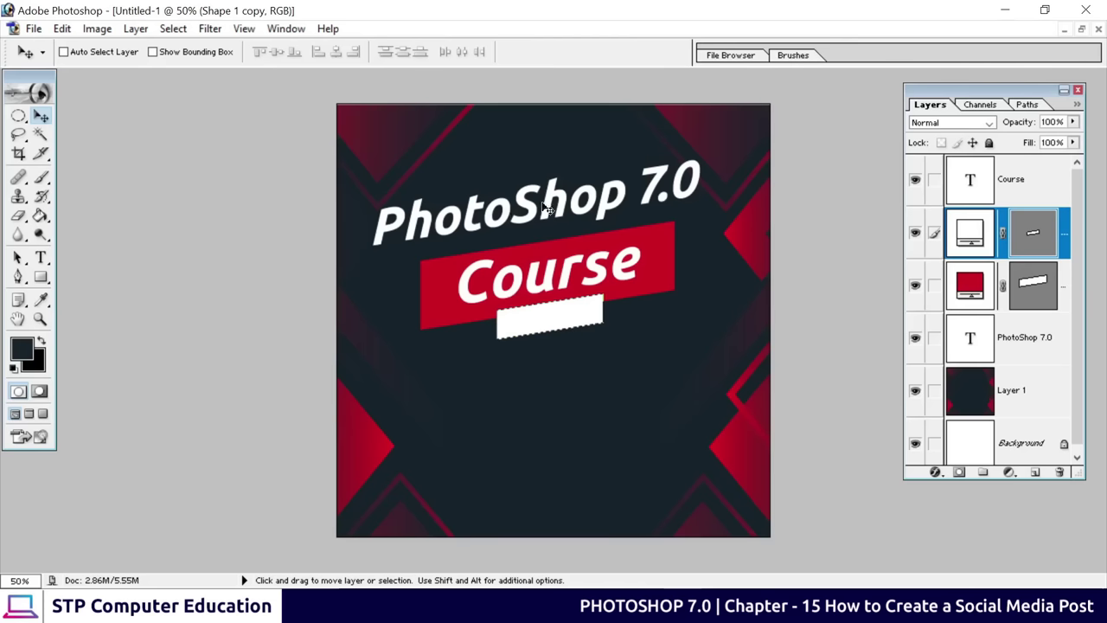
Duplicate the PhotoShop 7.0 text and move the copy below the white bar
left_click(1027, 344)
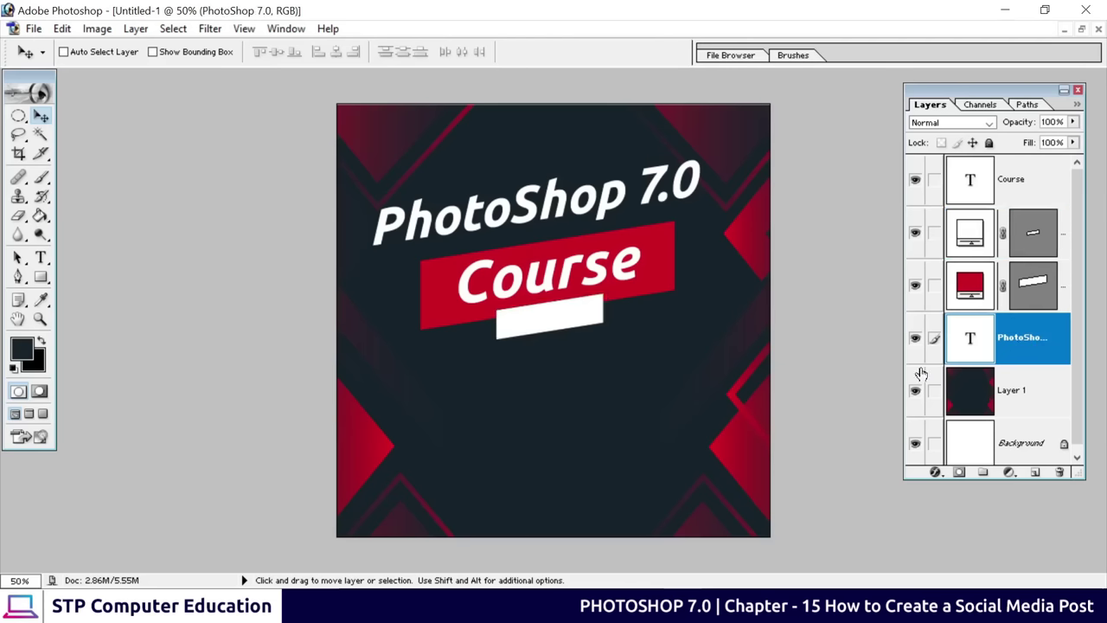
left_click_drag(469, 231, 484, 408)
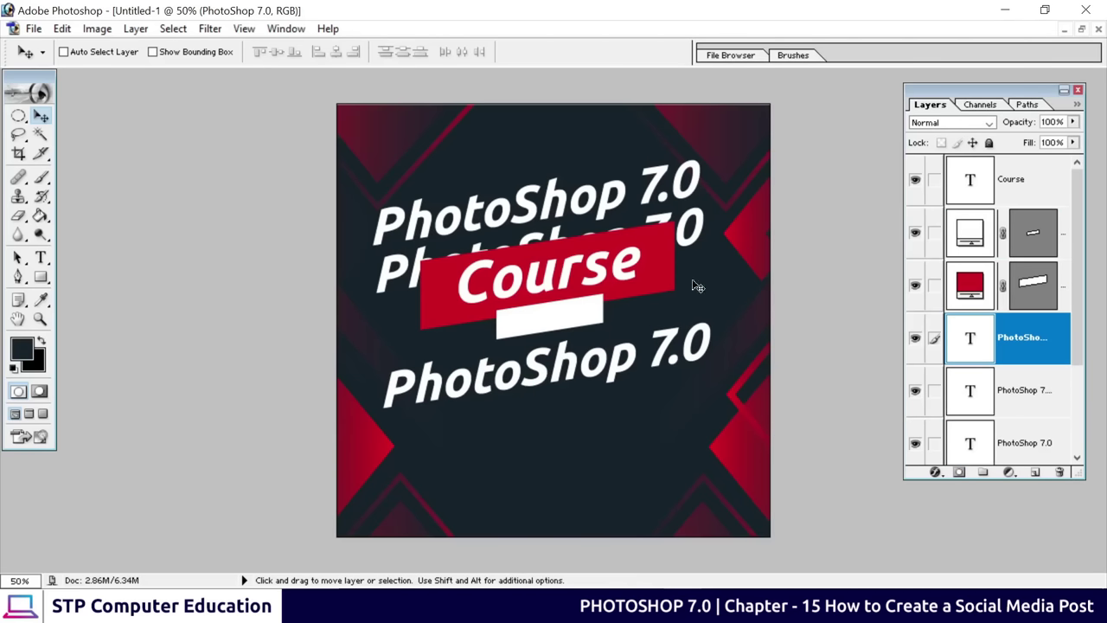
left_click_drag(1008, 384, 1007, 421)
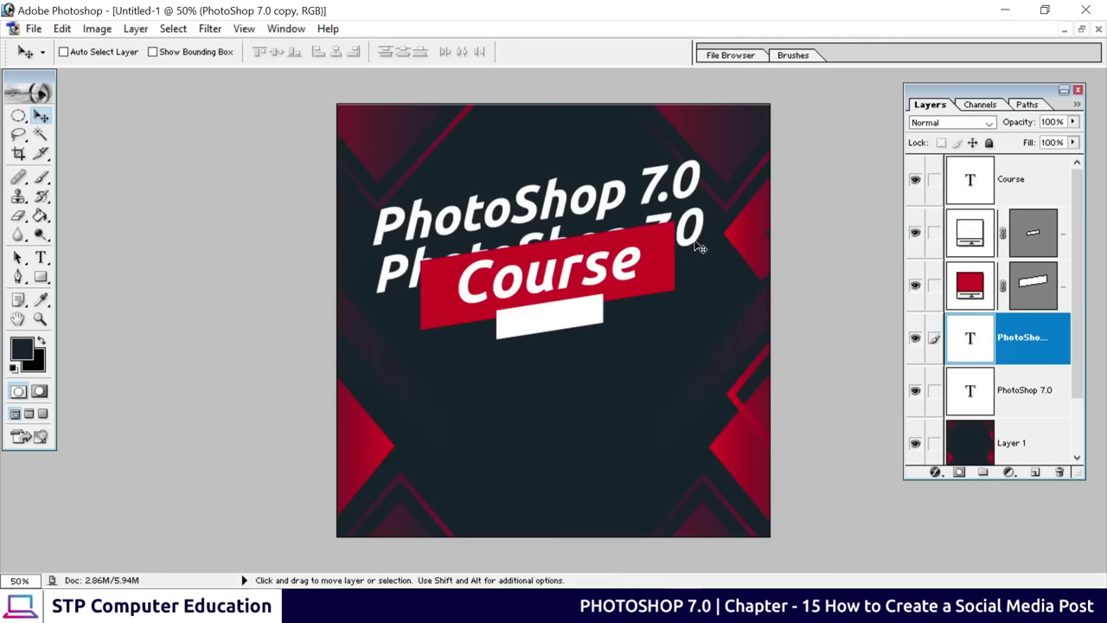
left_click_drag(701, 248, 711, 370)
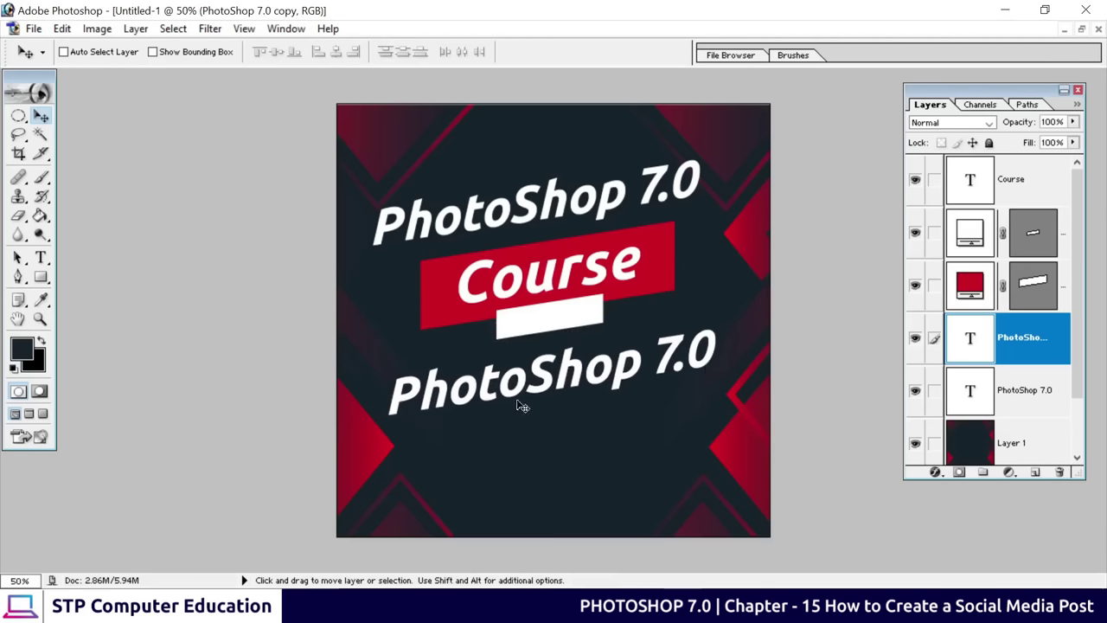
Replace the copied text with 'Live on'
left_click(41, 257)
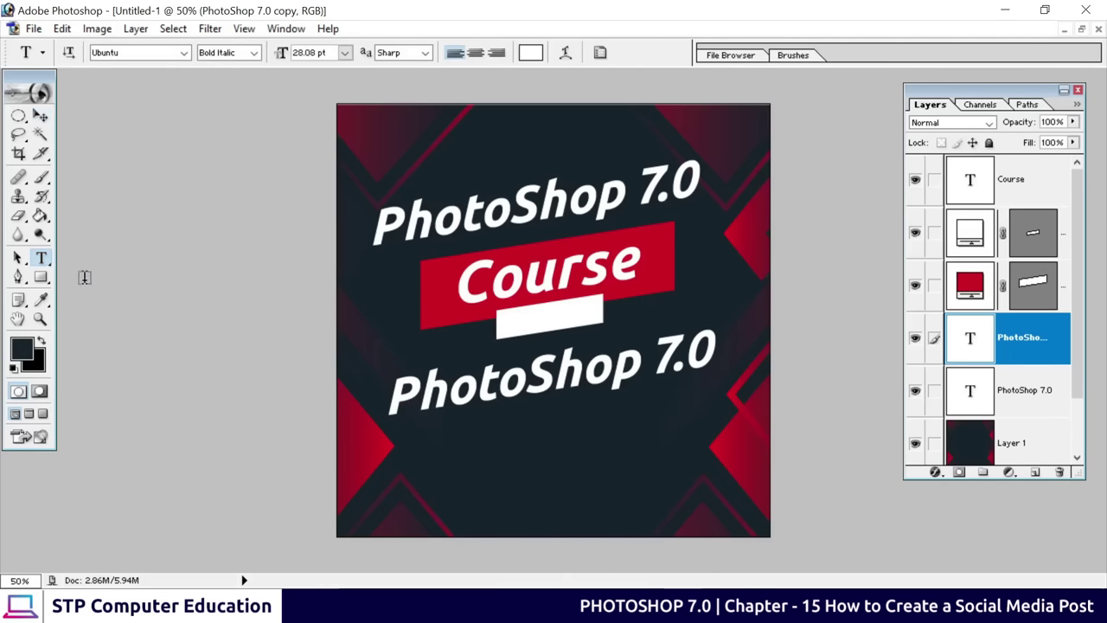
left_click_drag(404, 386, 736, 365)
key("BackSpace")
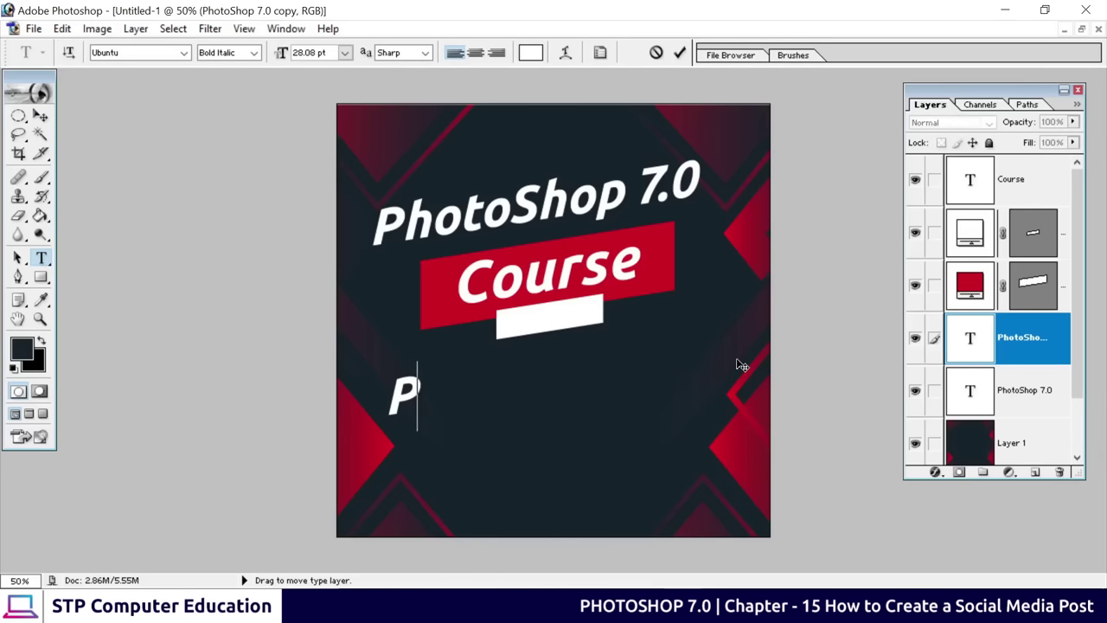
key("BackSpace")
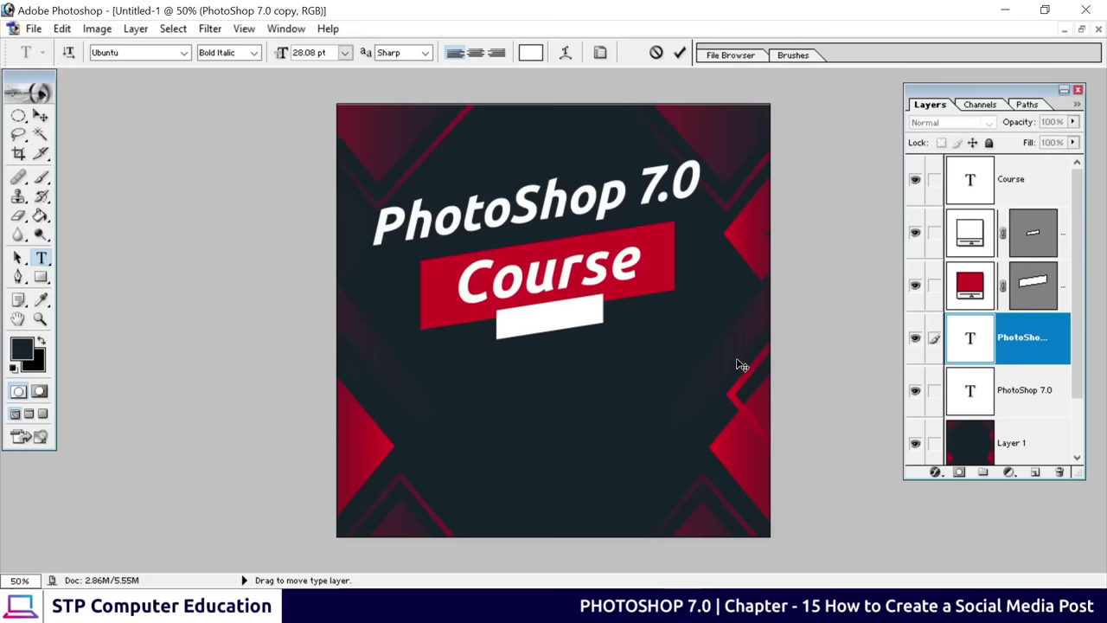
type("Live on")
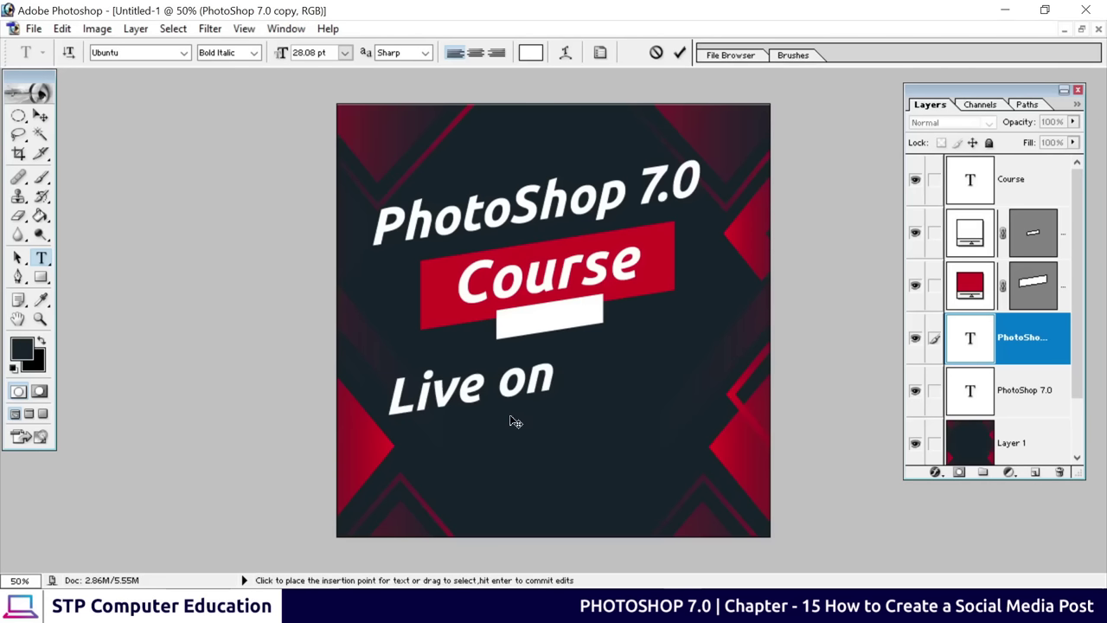
Colour the Live on text black (000000) and commit it
key("ctrl+a")
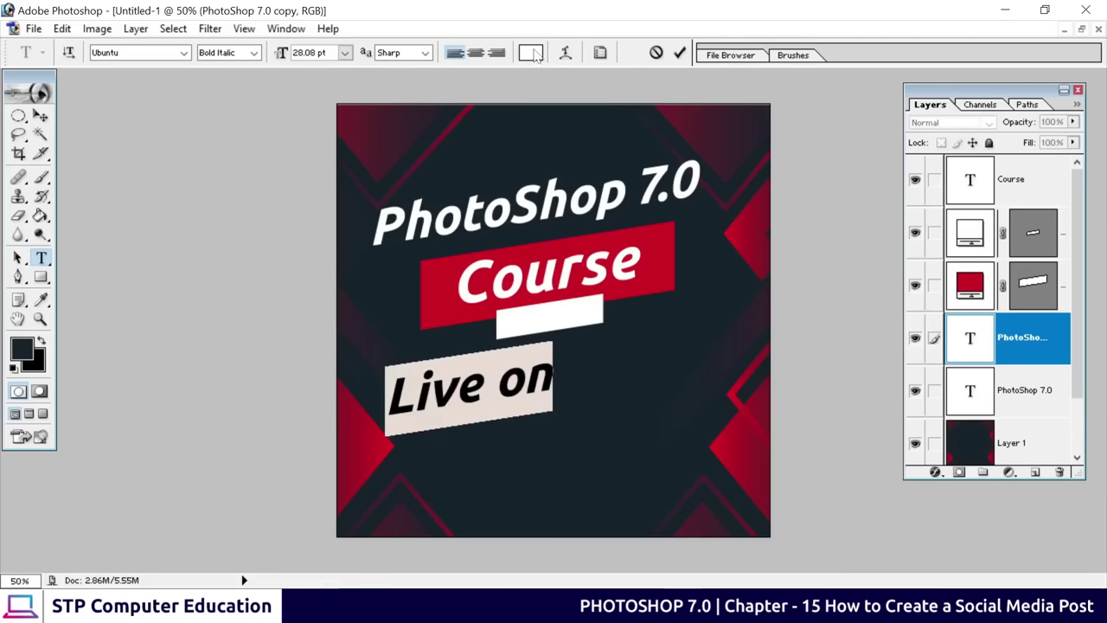
left_click(532, 52)
left_click_drag(679, 276, 582, 399)
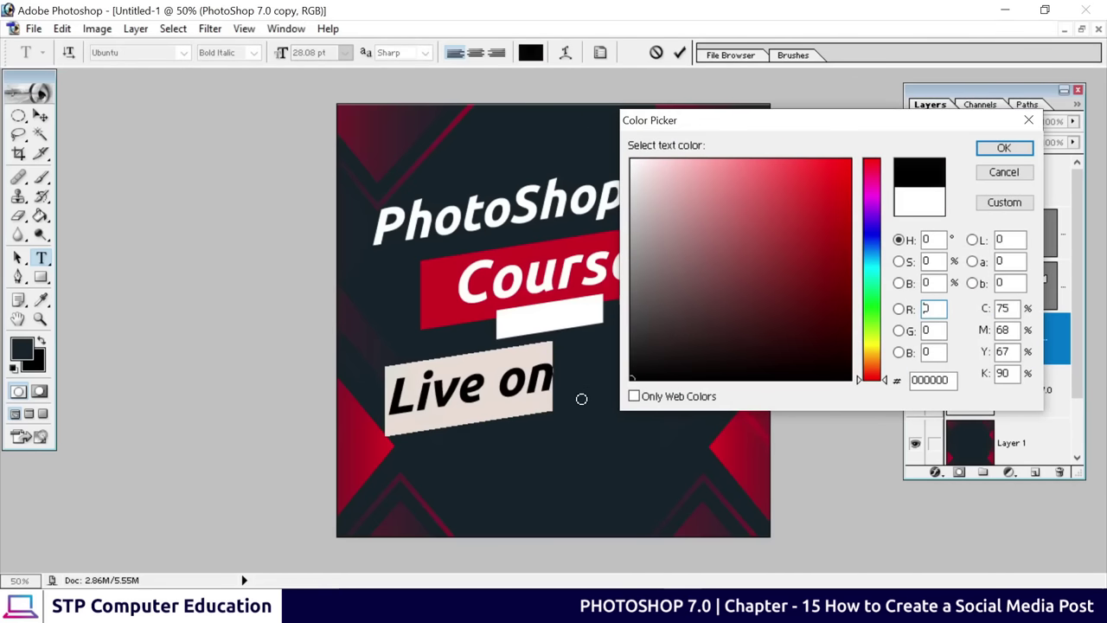
left_click(1003, 148)
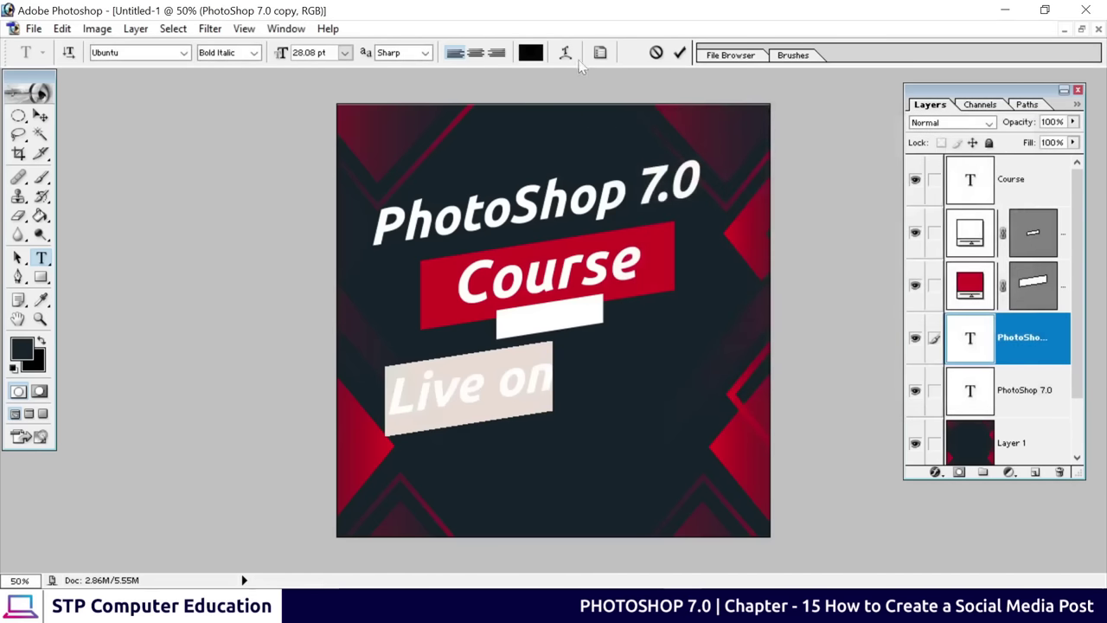
left_click(680, 53)
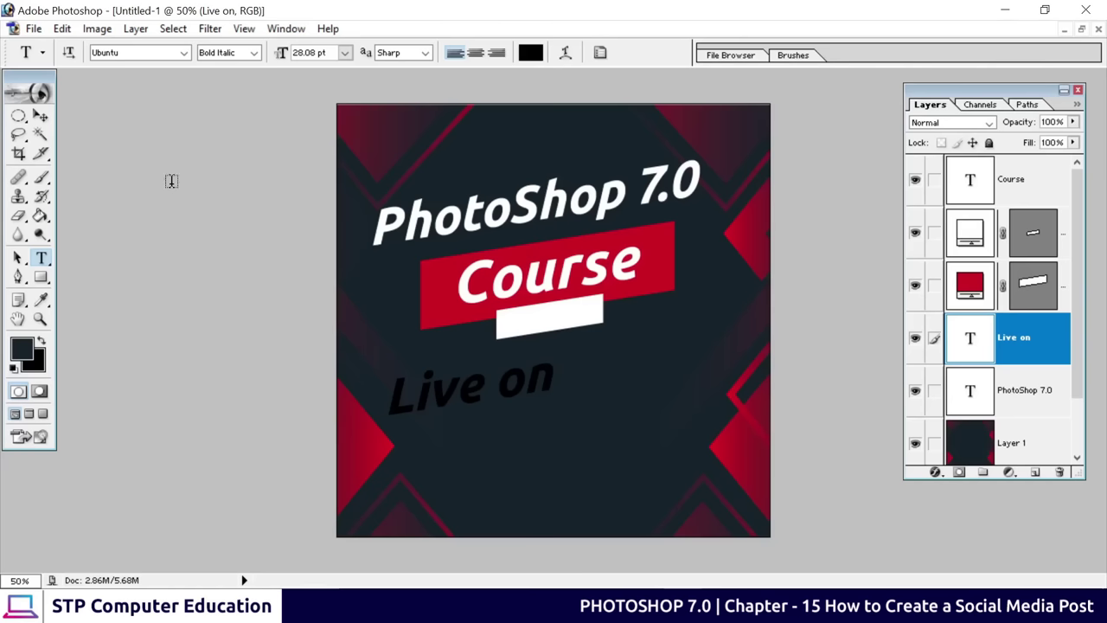
left_click(39, 116)
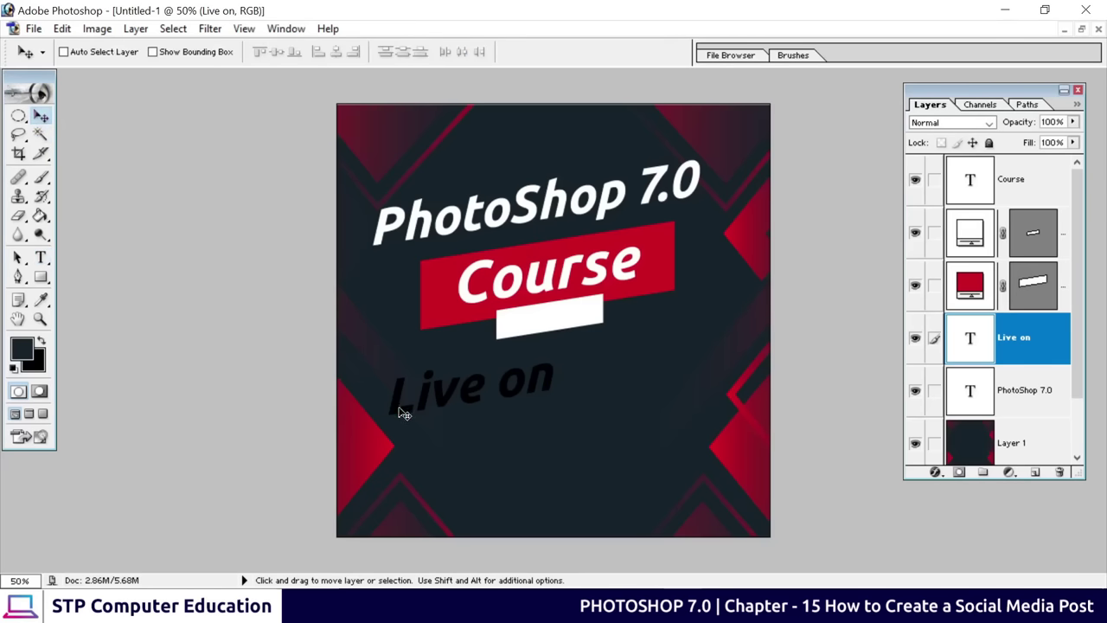
Move Live on up under the Course banner and stack its layer above the bars
left_click_drag(398, 412, 484, 364)
left_click_drag(1017, 345, 1014, 211)
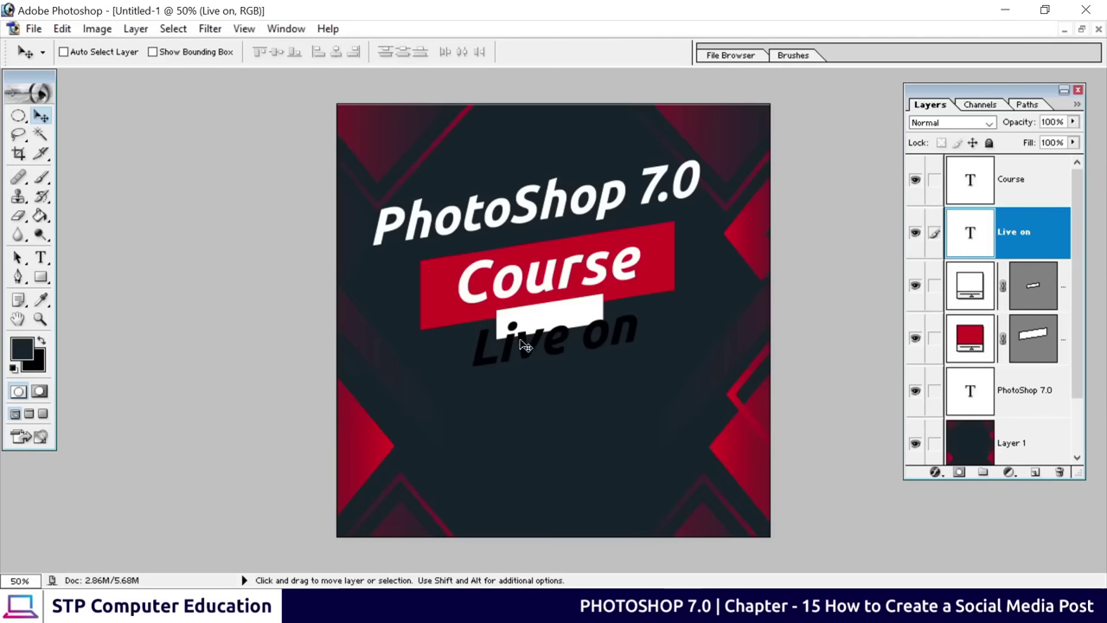
left_click_drag(525, 350, 531, 329)
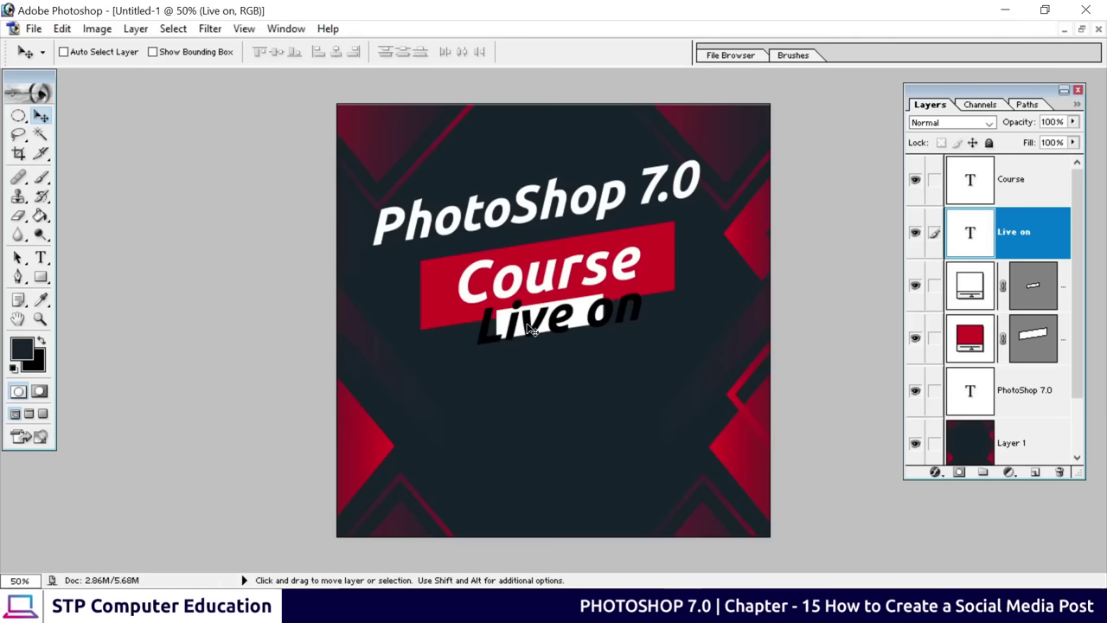
Shrink Live on to fit the white bar and nudge it right and up into place
key("ctrl+t")
left_click_drag(641, 343, 580, 322)
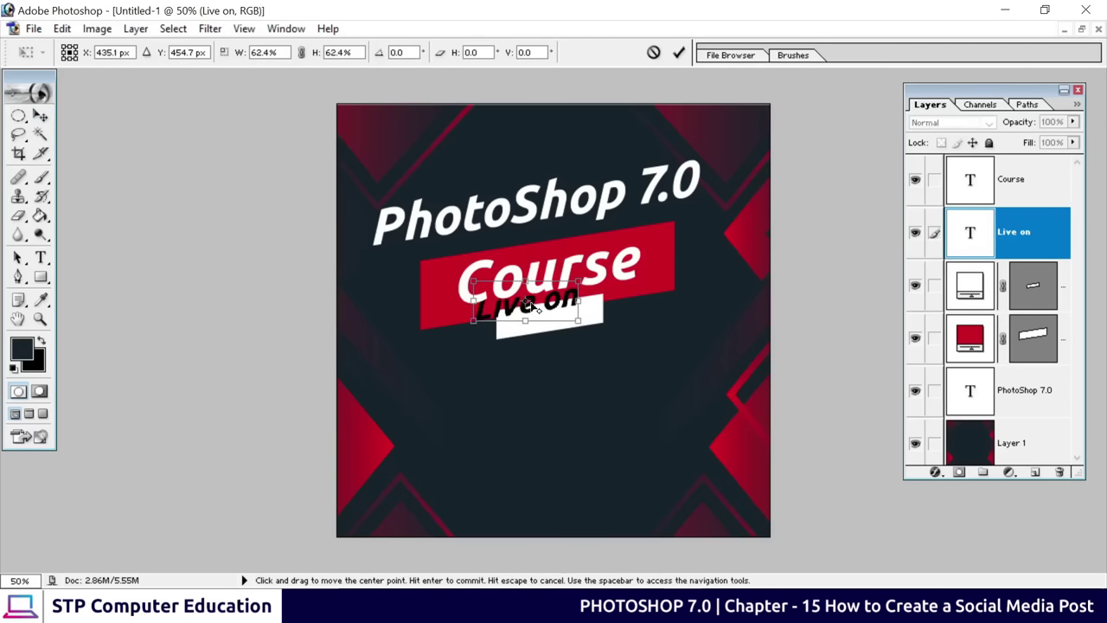
key("Escape")
key("ctrl+t")
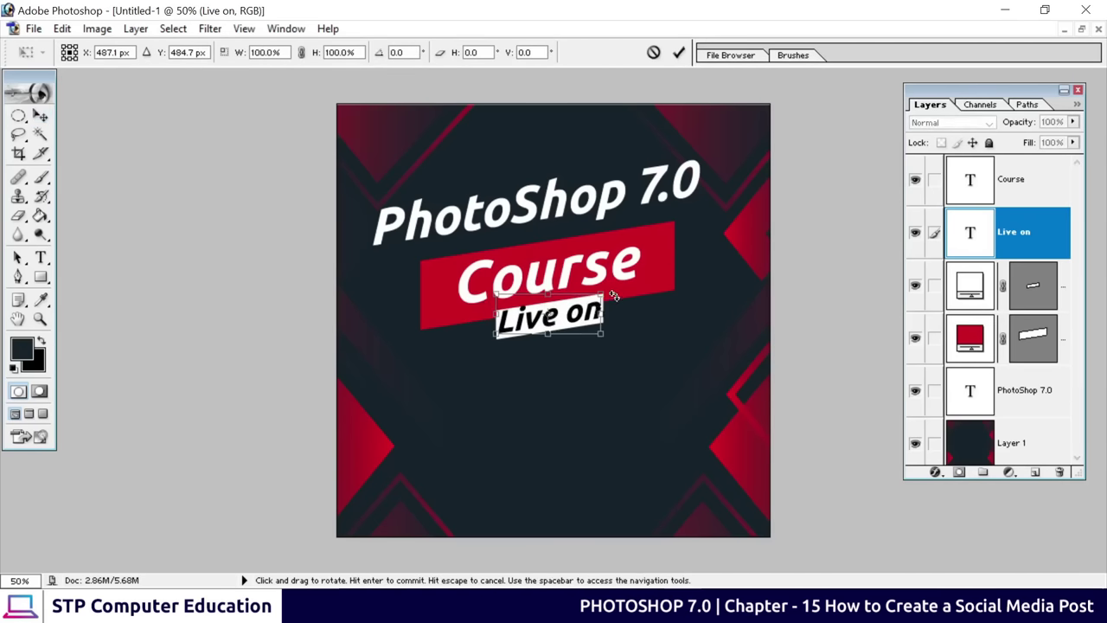
left_click_drag(603, 294, 577, 303)
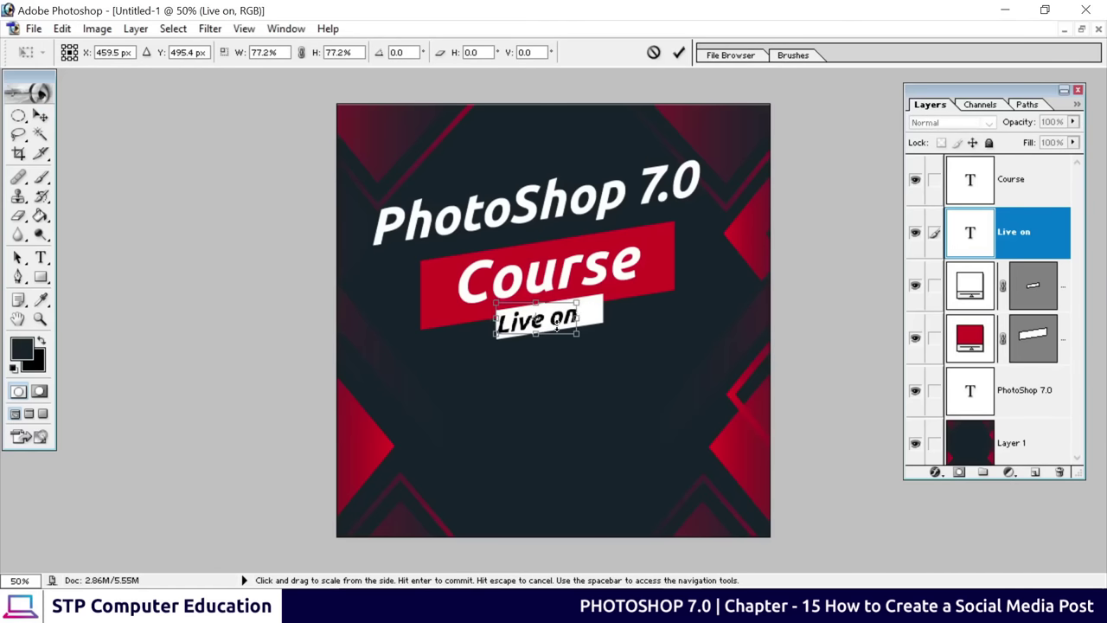
key("Right")
key("Right")
key("Right")
key("Right")
key("Right")
key("Right")
key("Right")
key("Right")
key("Right")
key("Right")
key("Right")
key("Right")
key("Right")
key("Right")
key("Right")
key("Right")
key("Right")
key("Right")
key("Right")
key("Right")
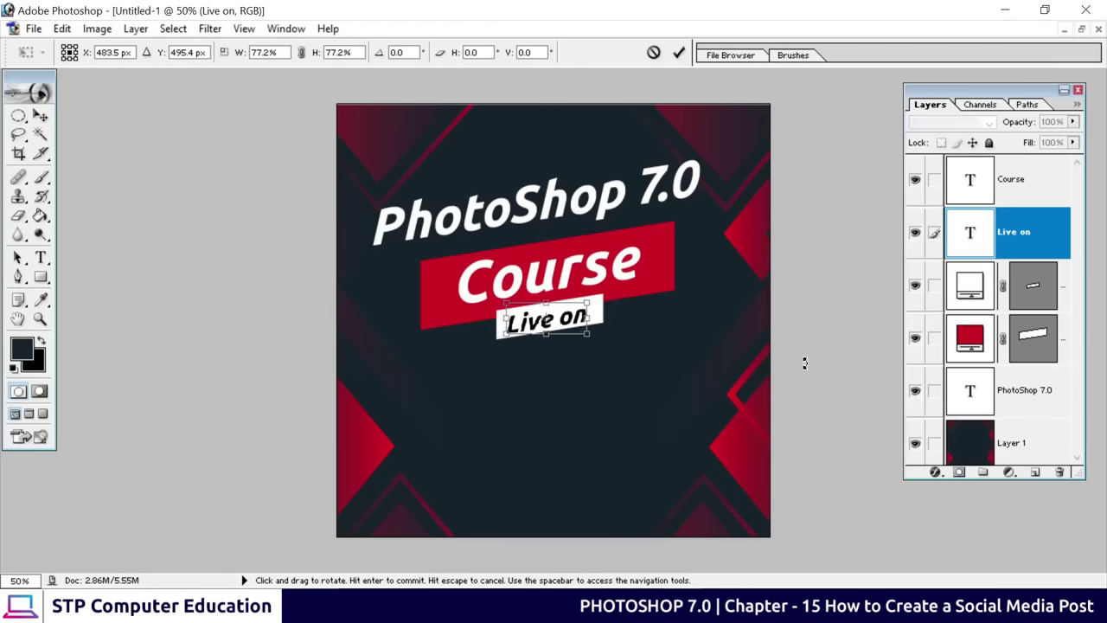
key("Right")
key("Right")
key("Right")
key("Right")
key("Right")
key("Right")
key("Right")
key("Right")
key("Right")
key("Right")
key("Right")
key("Right")
key("Right")
key("Right")
key("Right")
key("Right")
key("Right")
key("Right")
key("Right")
key("Right")
key("Up")
key("Up")
key("Up")
key("Up")
key("Up")
key("Up")
key("Up")
key("Up")
key("Up")
key("Up")
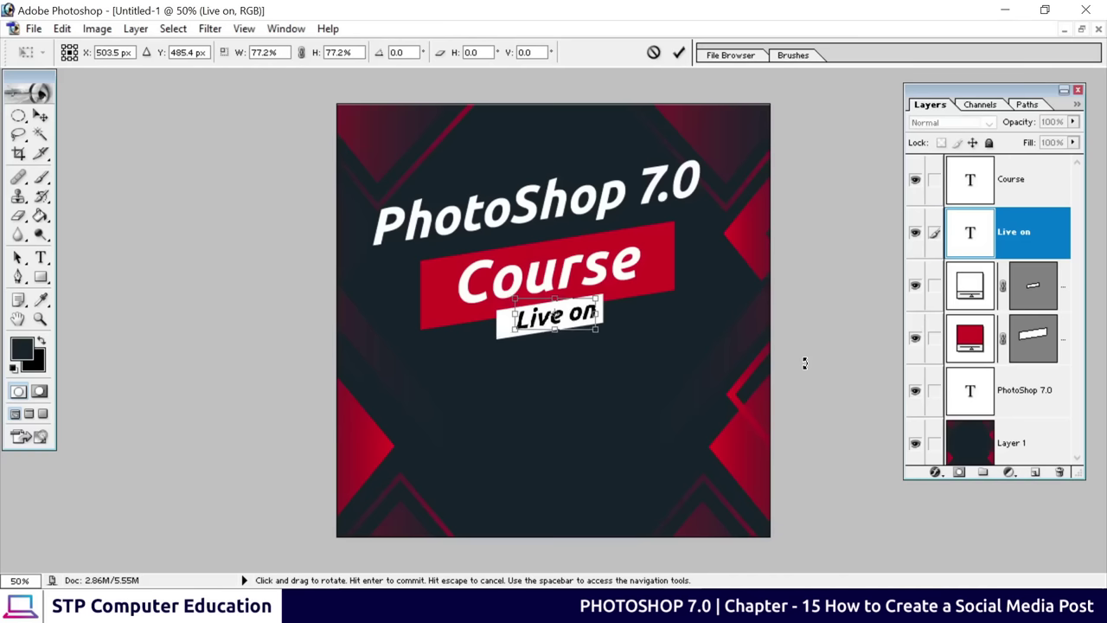
key("Right")
key("Right")
key("Right")
key("Right")
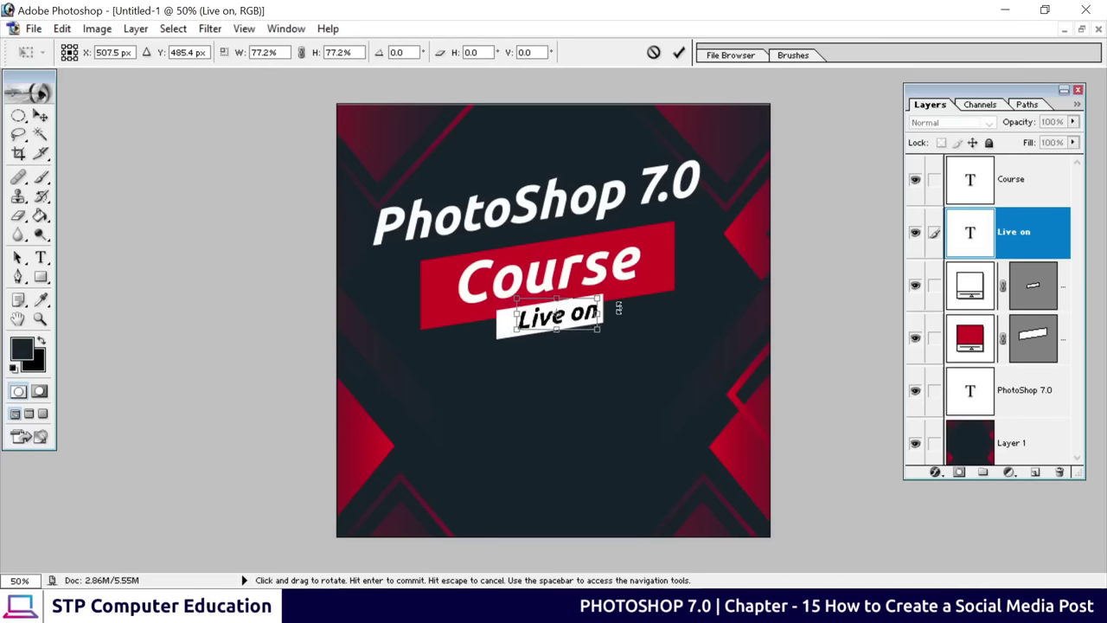
left_click(680, 52)
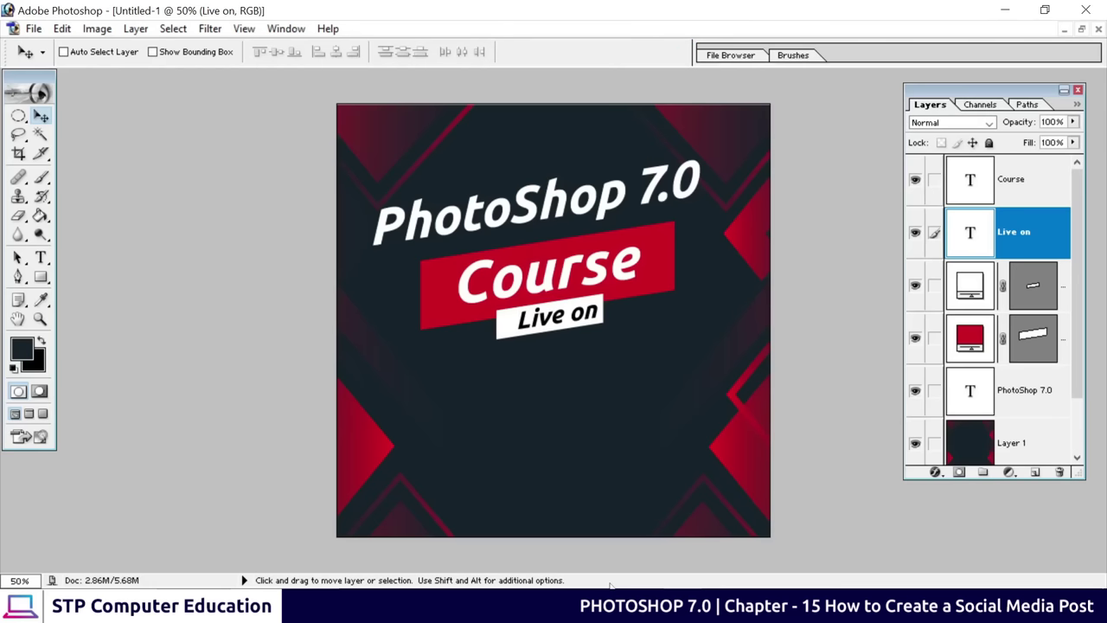
Zoom in, scale Live on down slightly to about 94%, and settle it within the white banner
key("ctrl+plus")
key("ctrl+plus")
key("ctrl+plus")
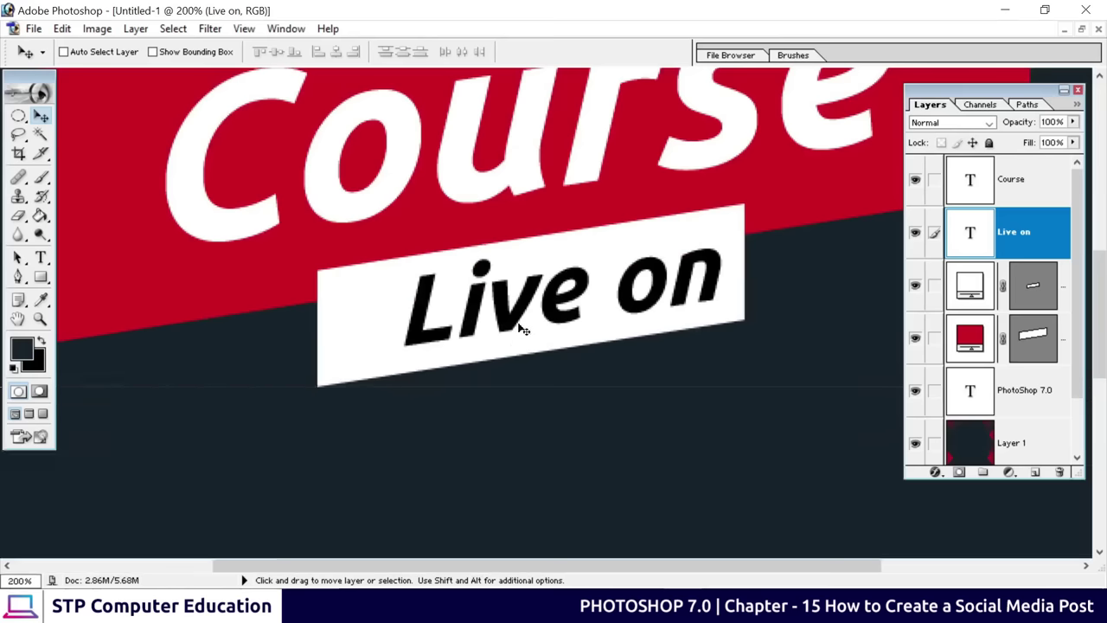
left_click_drag(512, 325, 500, 325)
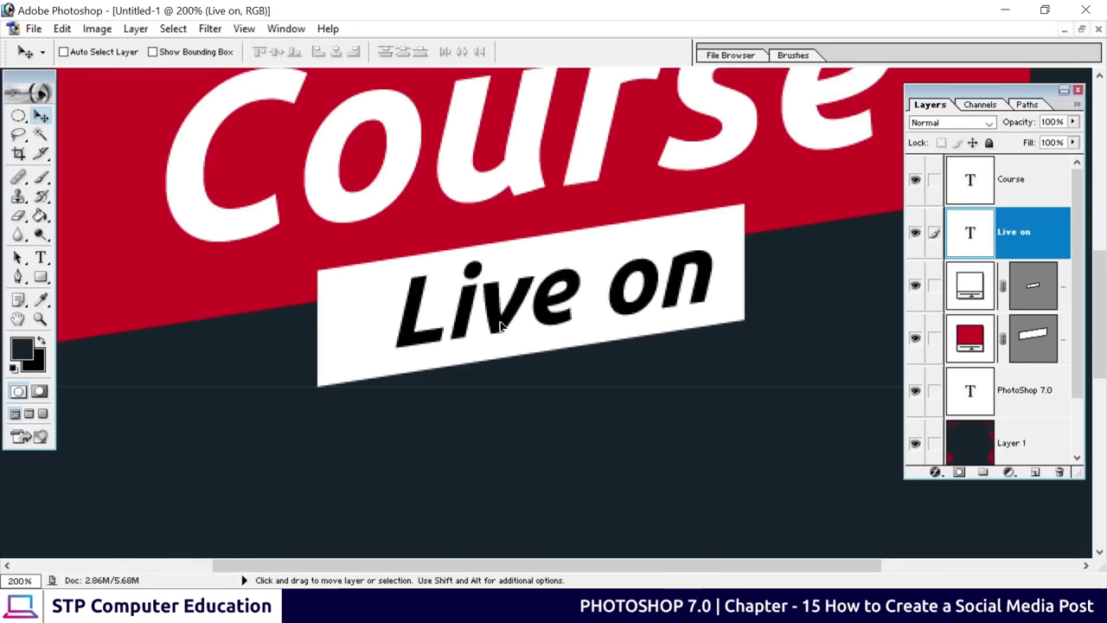
key("ctrl+t")
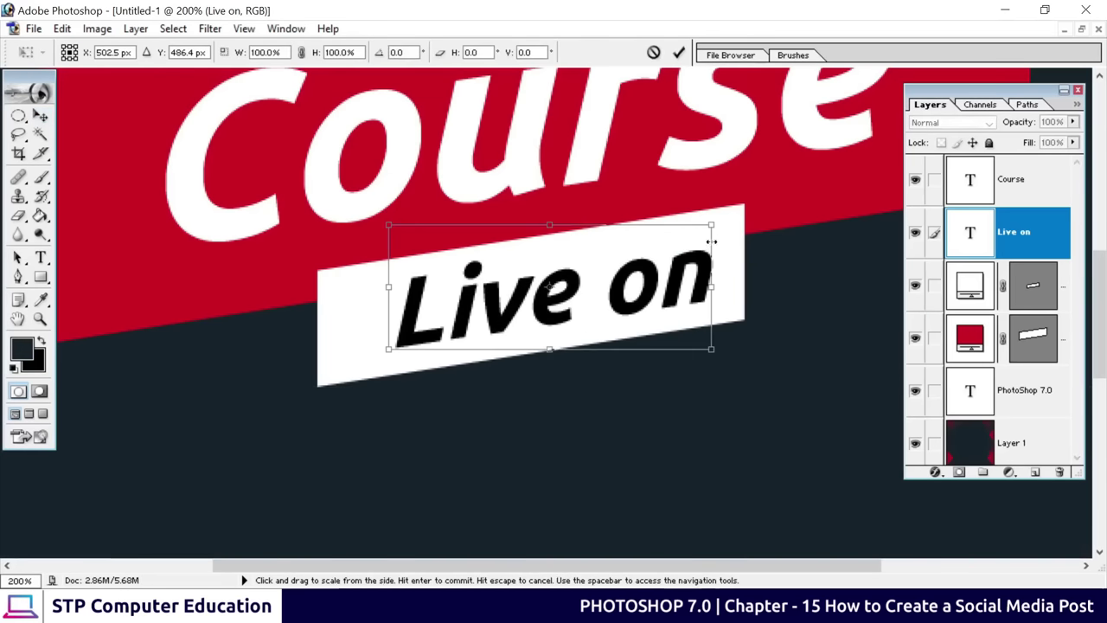
left_click_drag(716, 224, 700, 235)
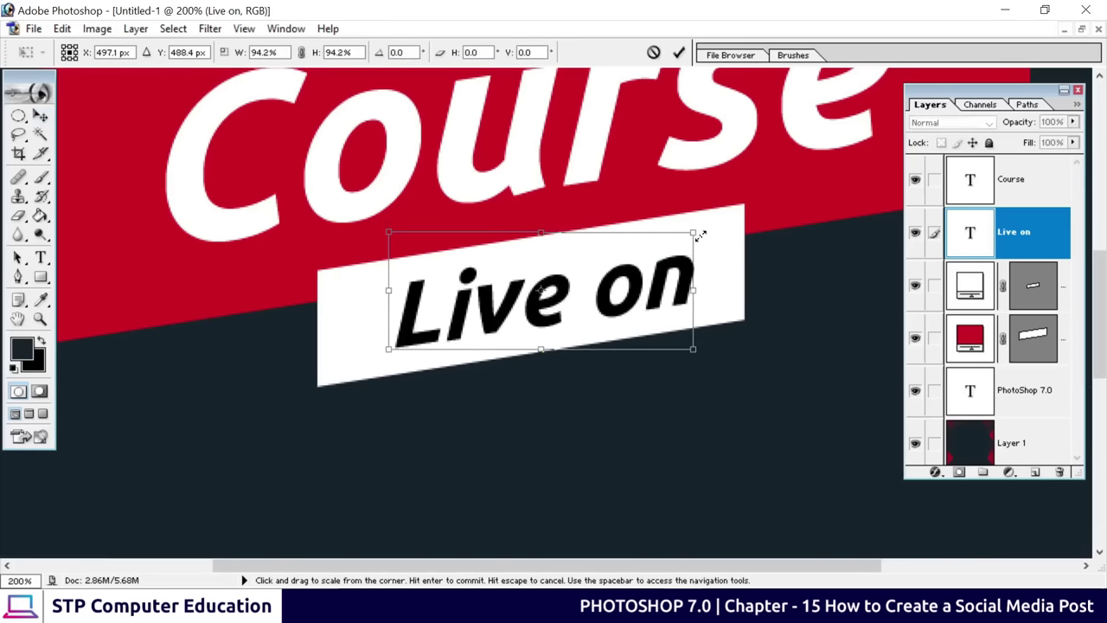
left_click(679, 54)
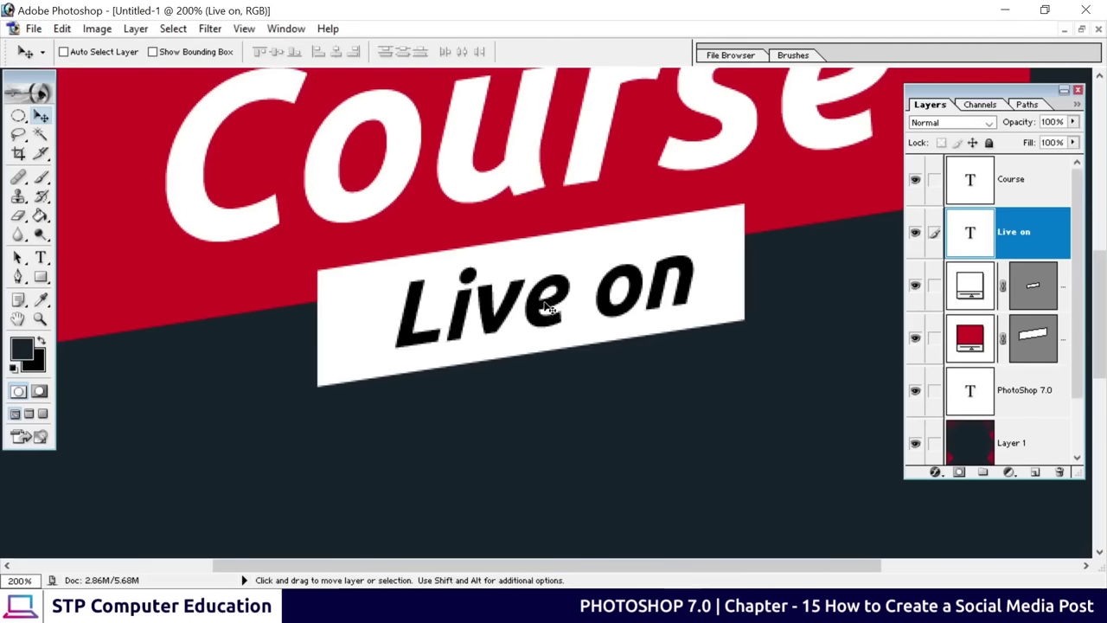
left_click_drag(566, 303, 586, 293)
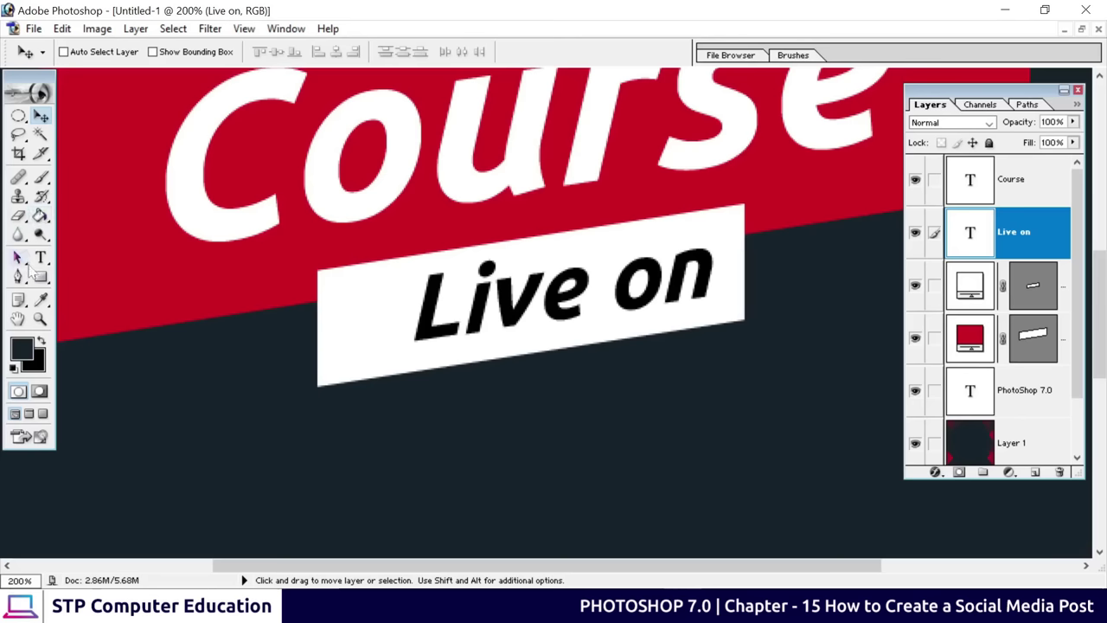
Draw a small circle with the Ellipse Tool just left of Live on in the white banner
left_click(41, 276)
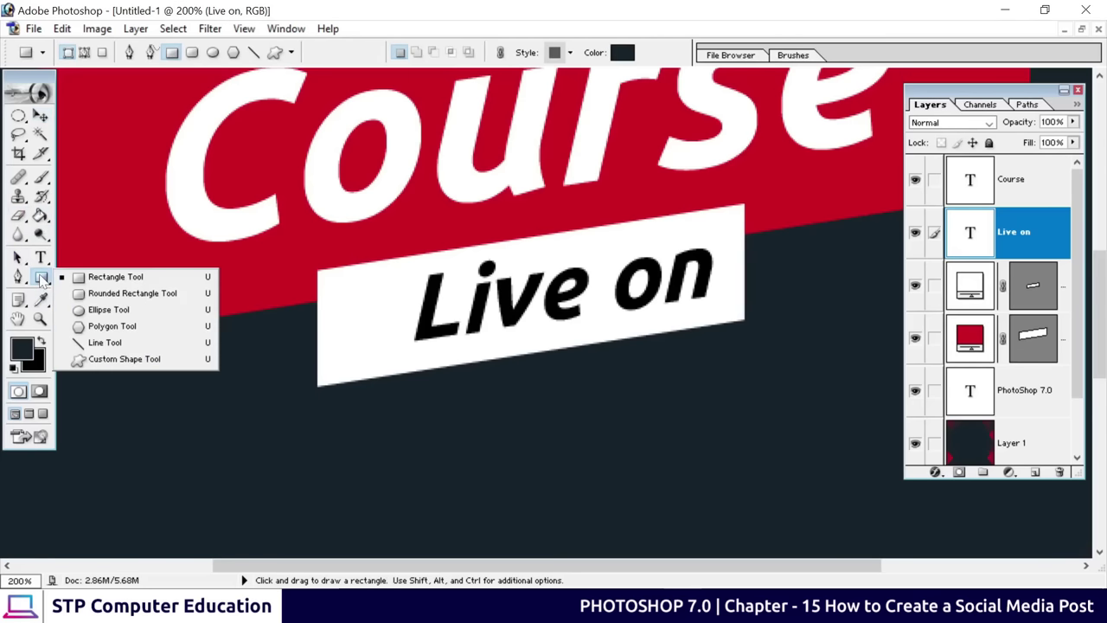
left_click(108, 310)
key("shift")
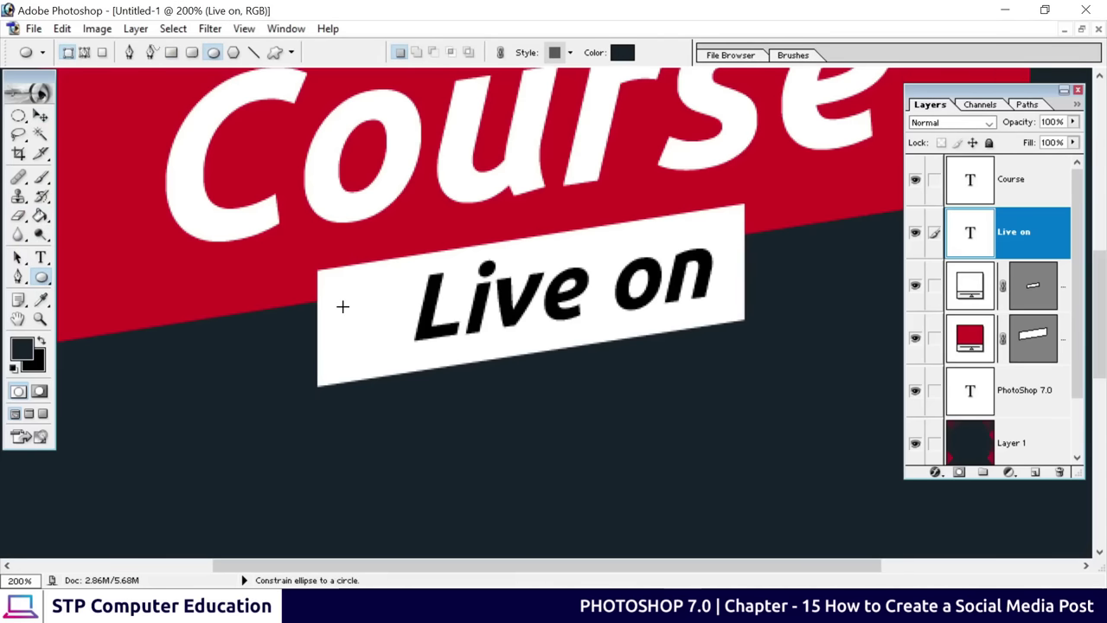
left_click_drag(343, 307, 368, 328)
left_click(41, 115)
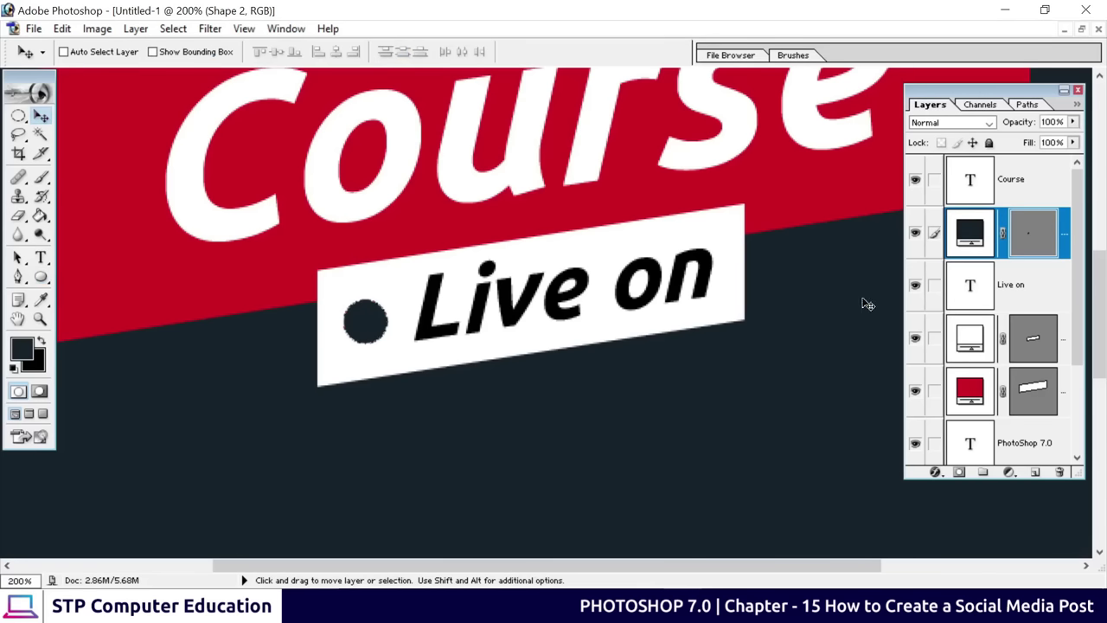
Fill the circle with the poster's red, sampled from the canvas
double_click(970, 240)
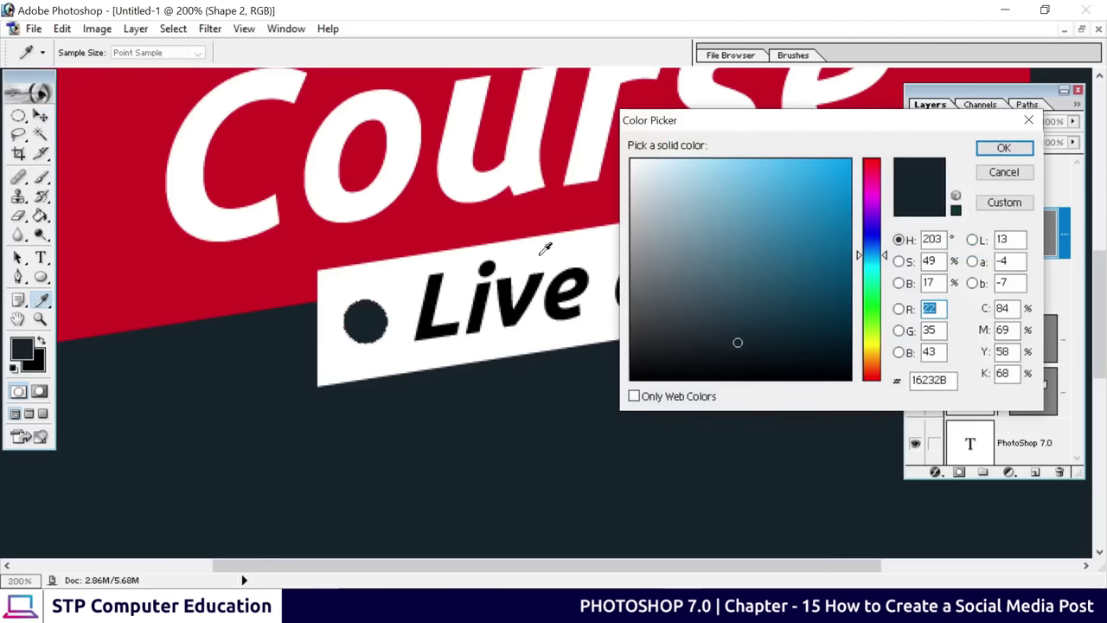
left_click(243, 243)
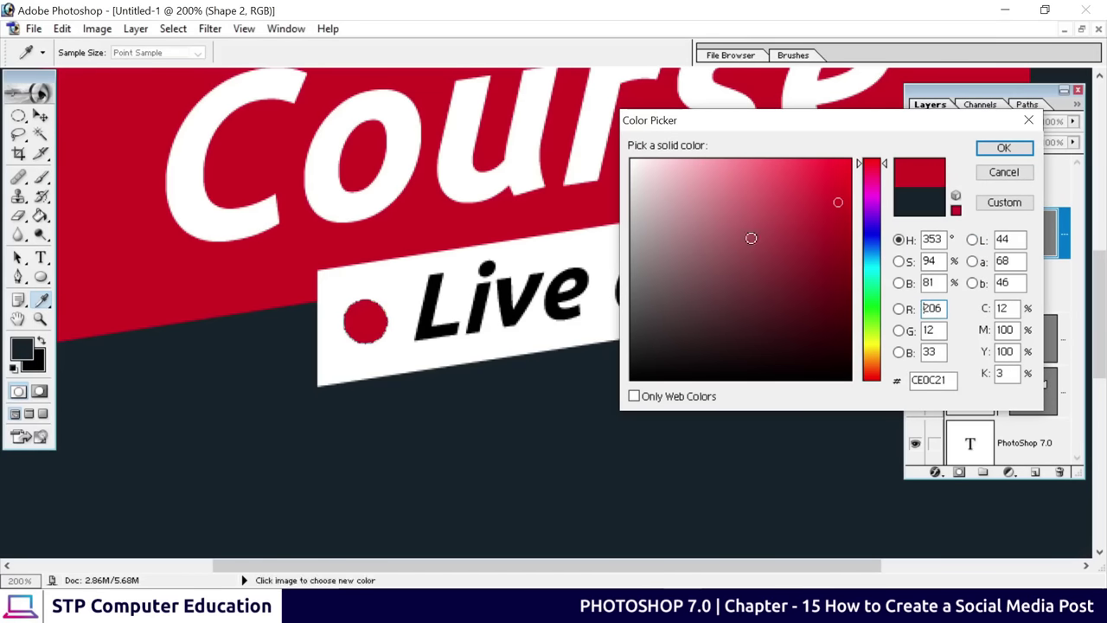
left_click(1003, 148)
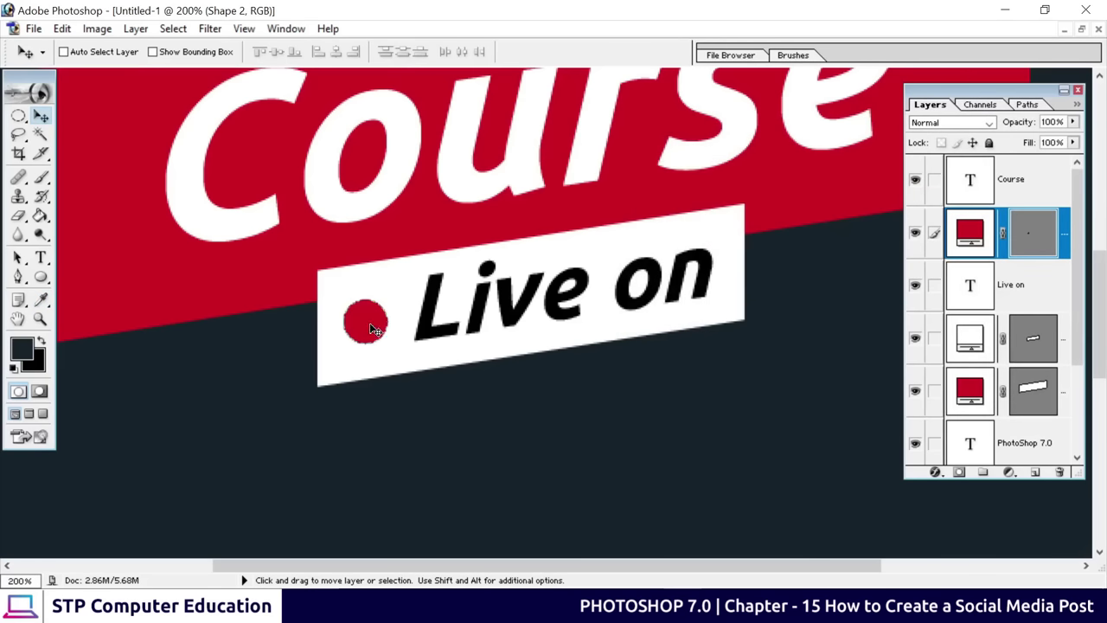
key("ctrl+minus")
key("ctrl+minus")
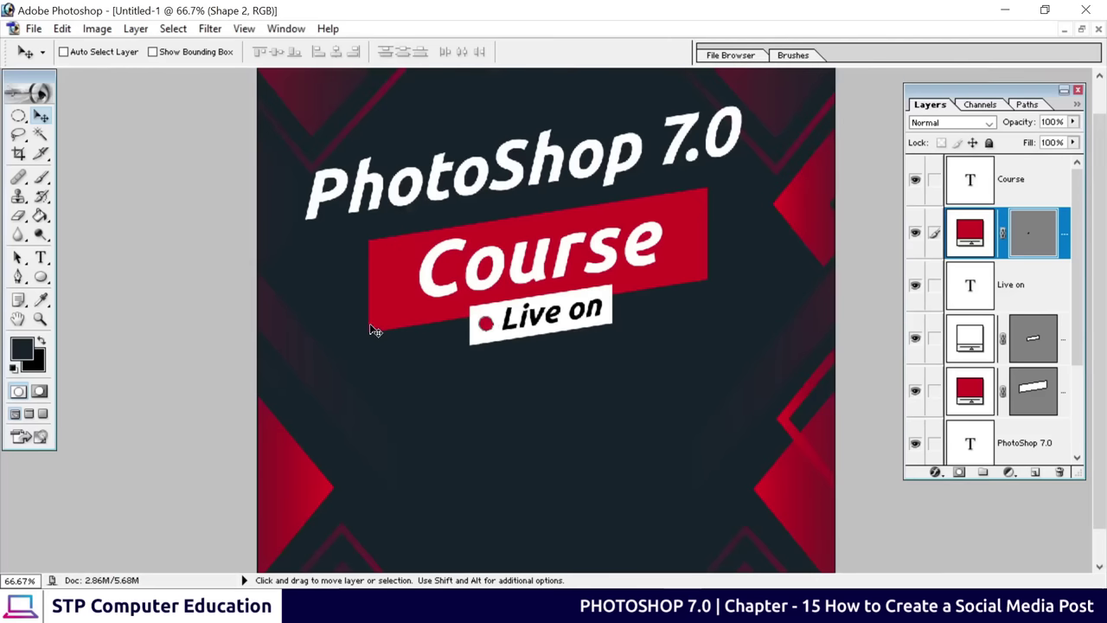
left_click_drag(542, 366, 523, 382)
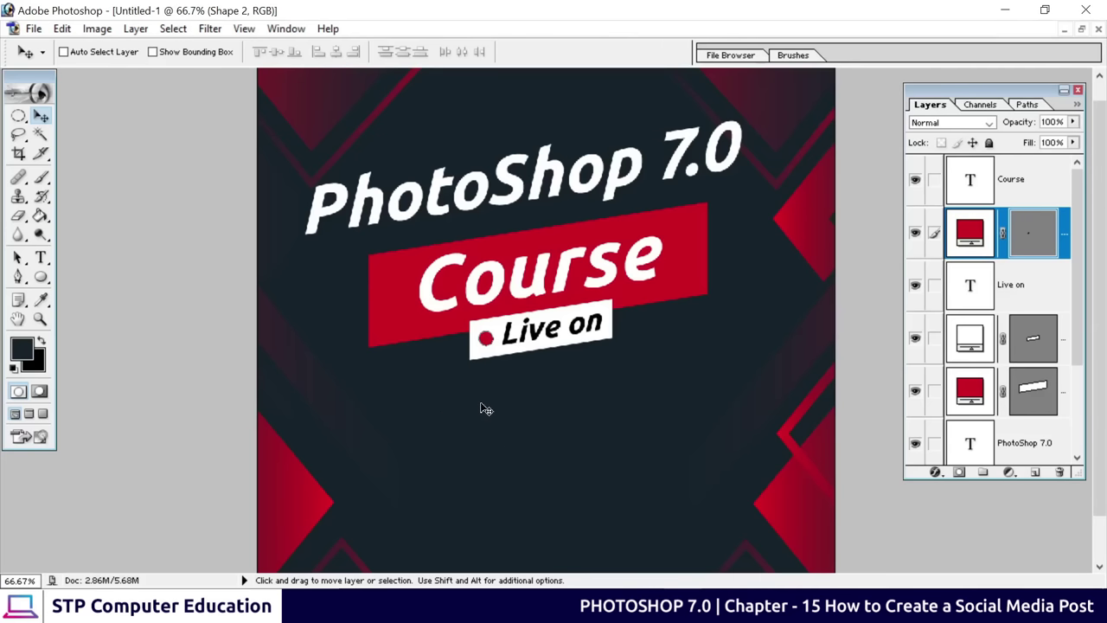
Duplicate the Shape 1 red band and move the original down below Live on
right_click(681, 280)
left_click(705, 292)
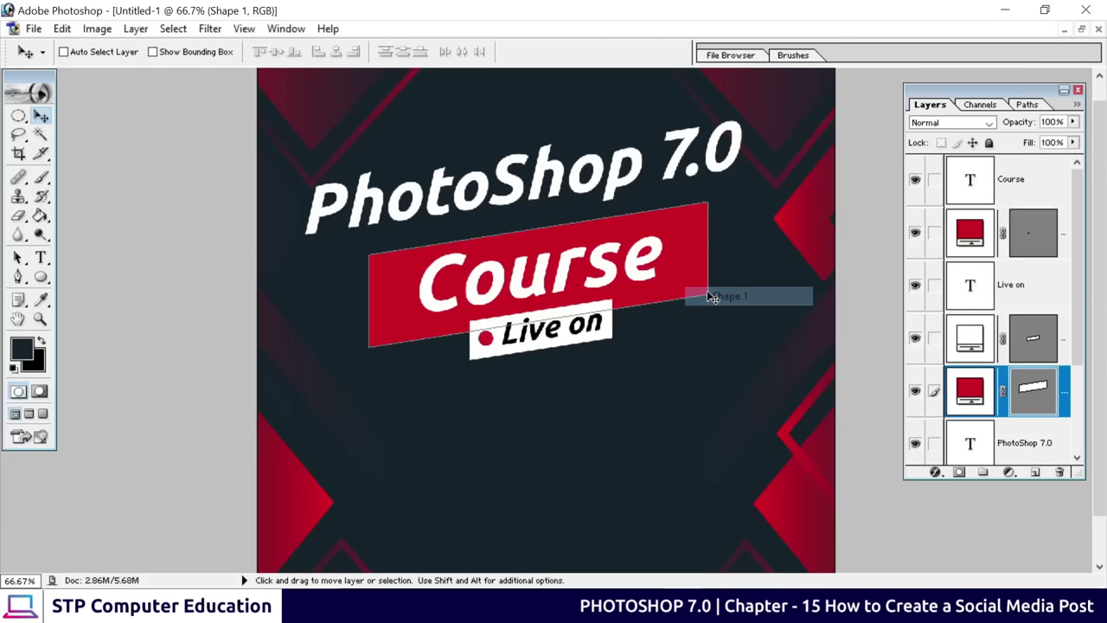
scroll(1029, 394, "down", 2)
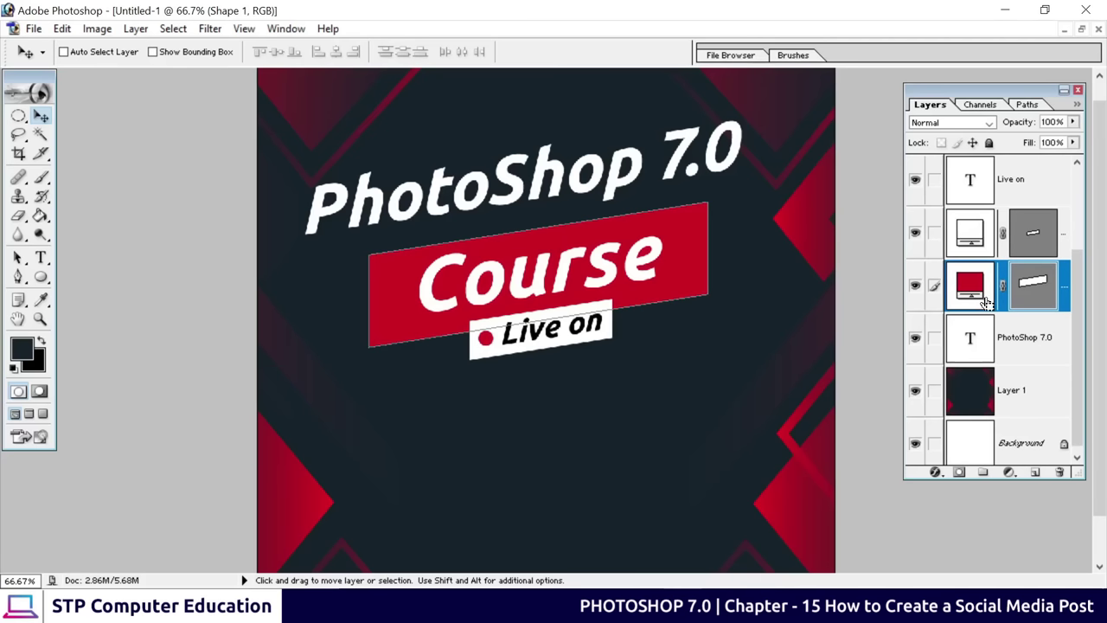
key("ctrl+j")
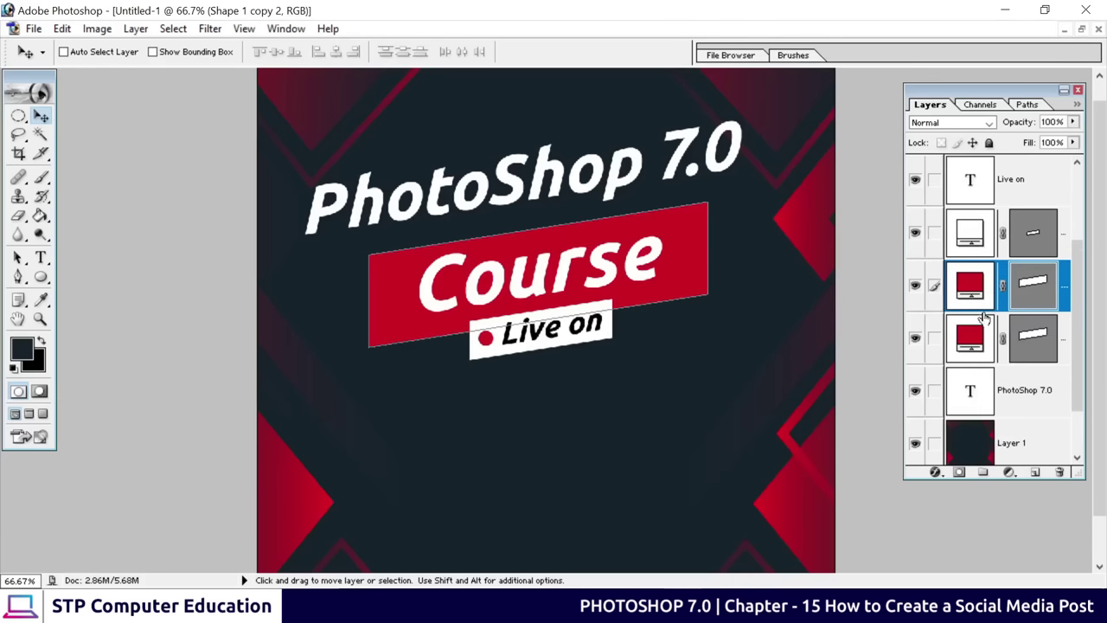
left_click(1032, 351)
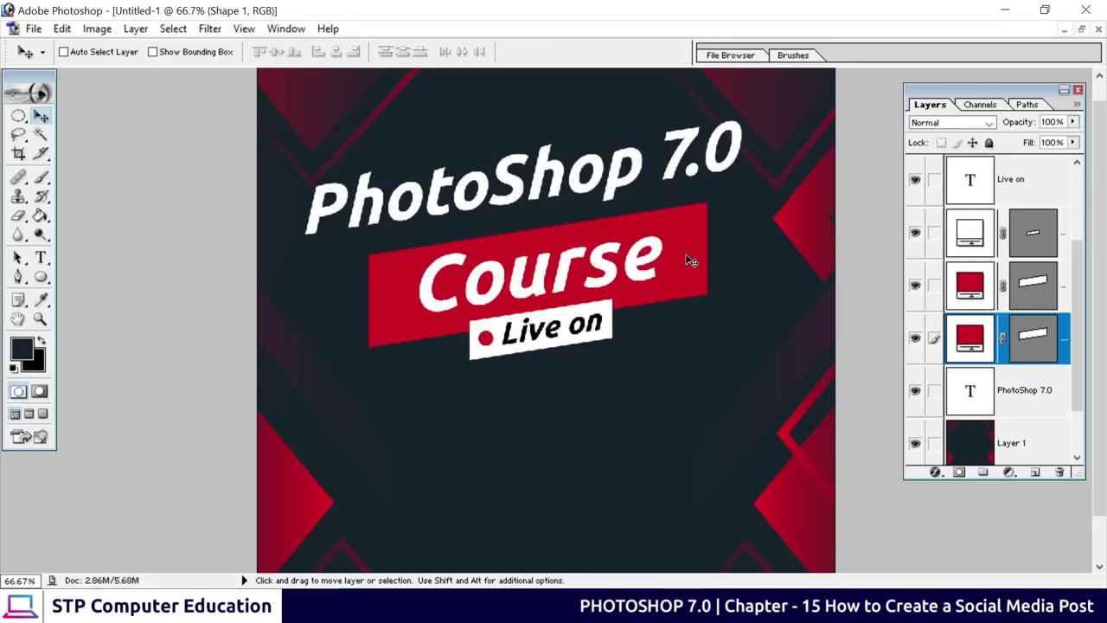
left_click_drag(690, 260, 687, 373)
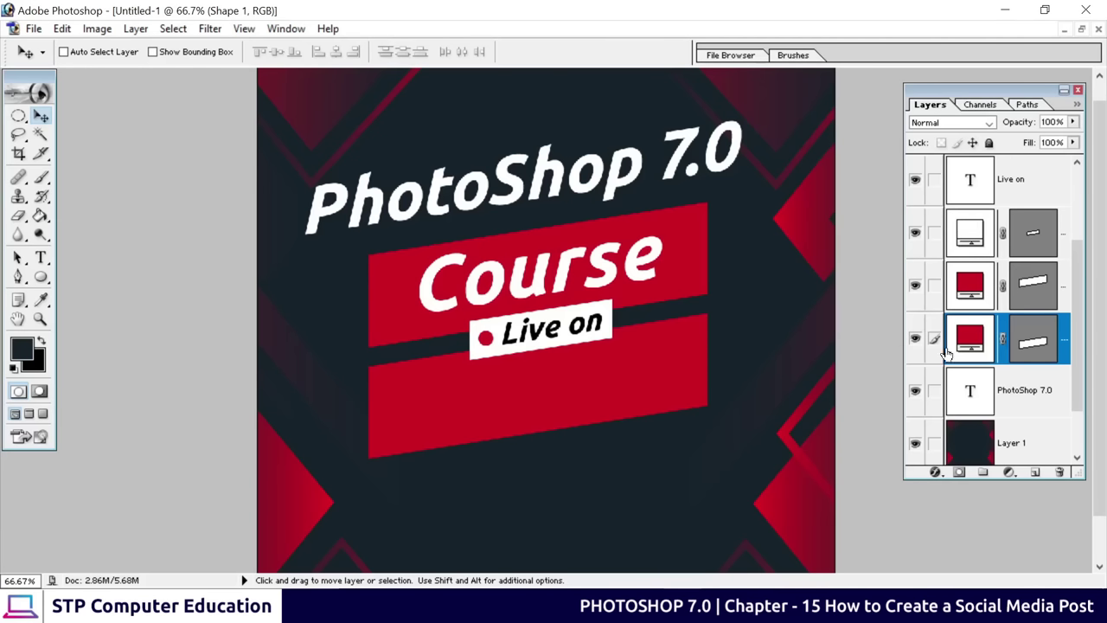
Change the lower band's fill colour to black (000000)
double_click(970, 339)
left_click_drag(658, 364, 555, 374)
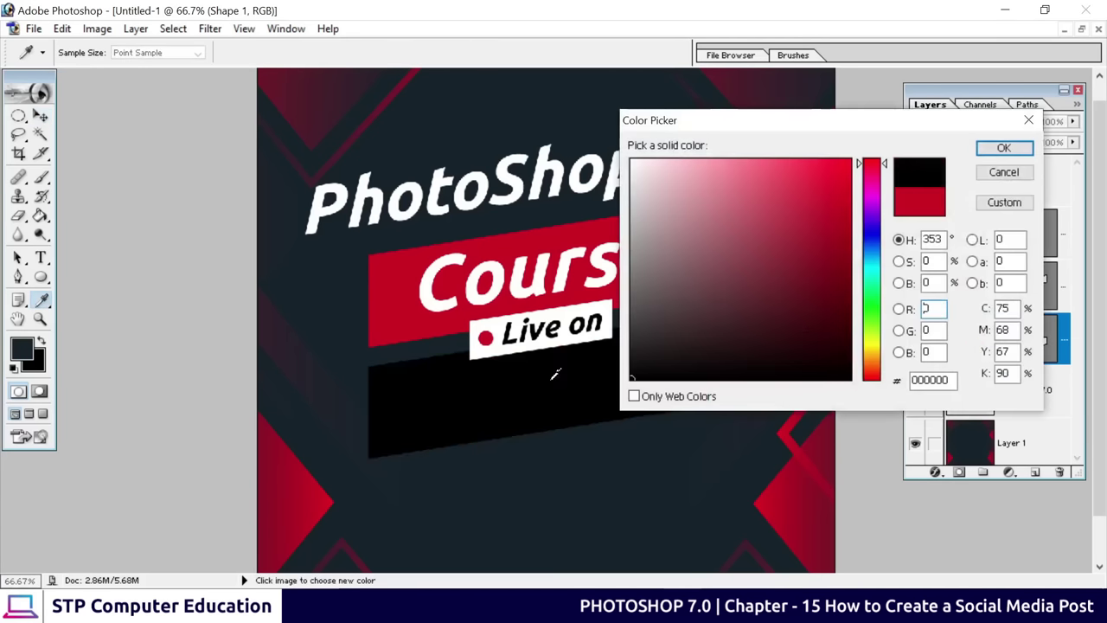
left_click(1003, 148)
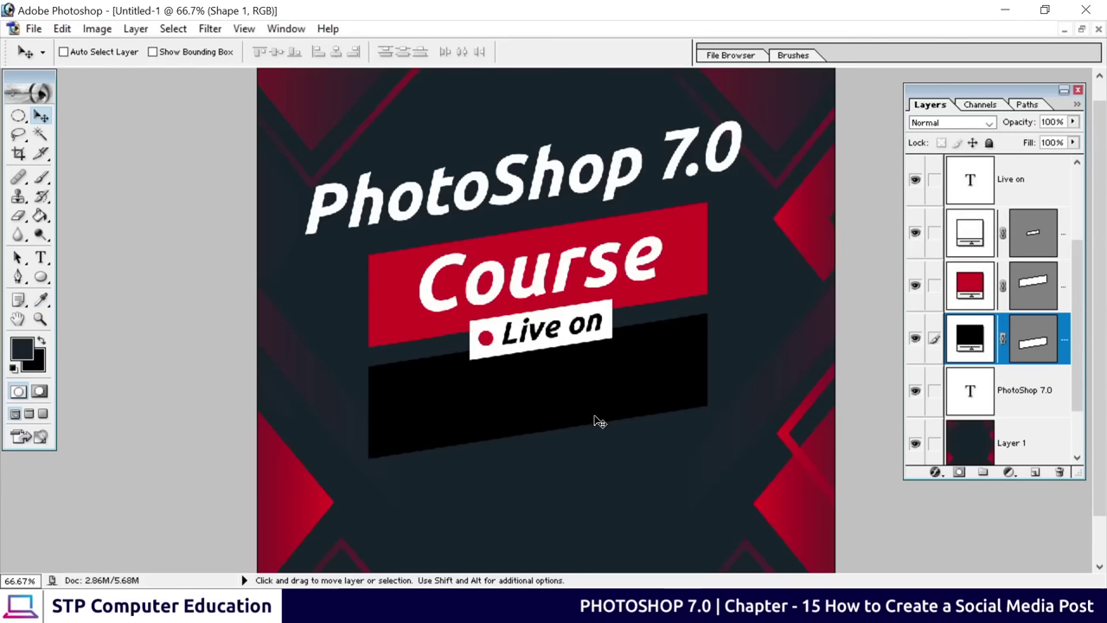
key("ctrl+plus")
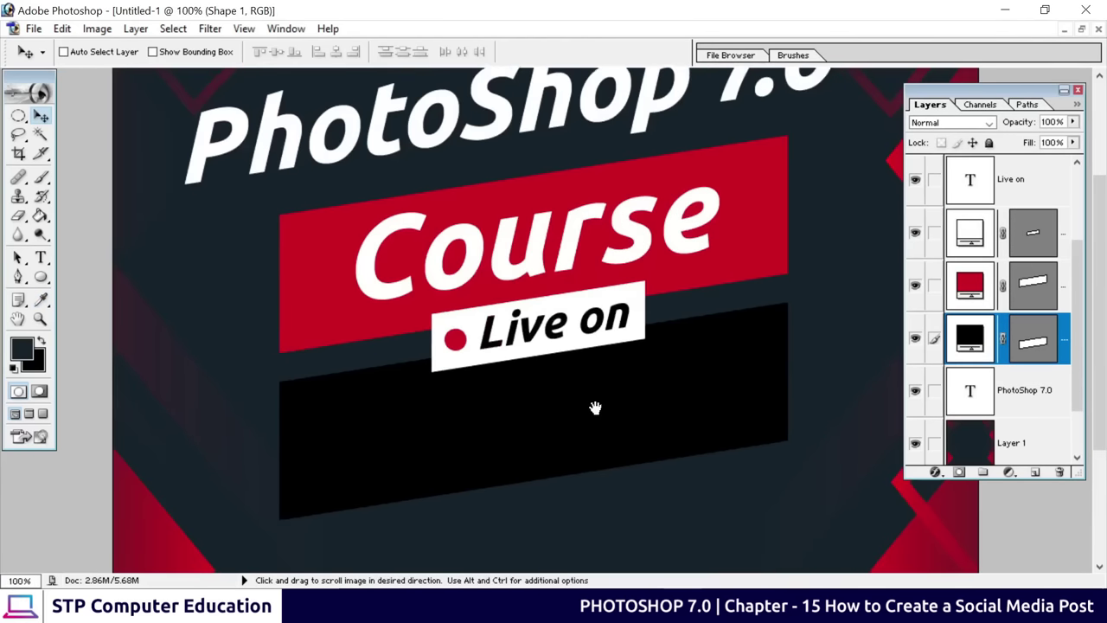
Scale the black band up to about 115% and nudge it slightly lower
left_click_drag(594, 408, 566, 317)
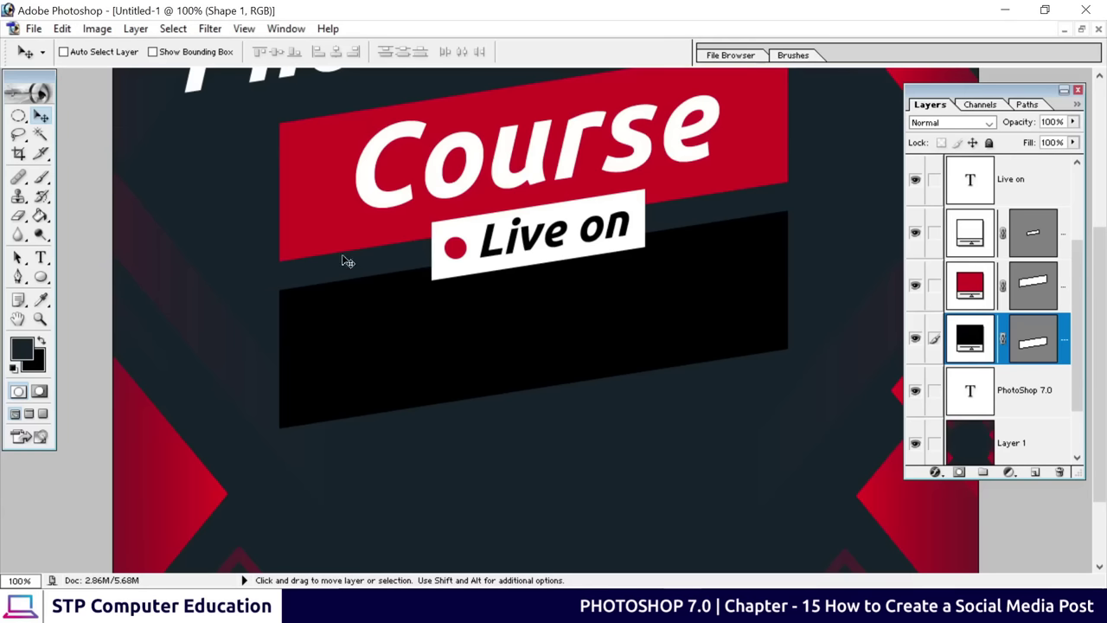
key("ctrl+t")
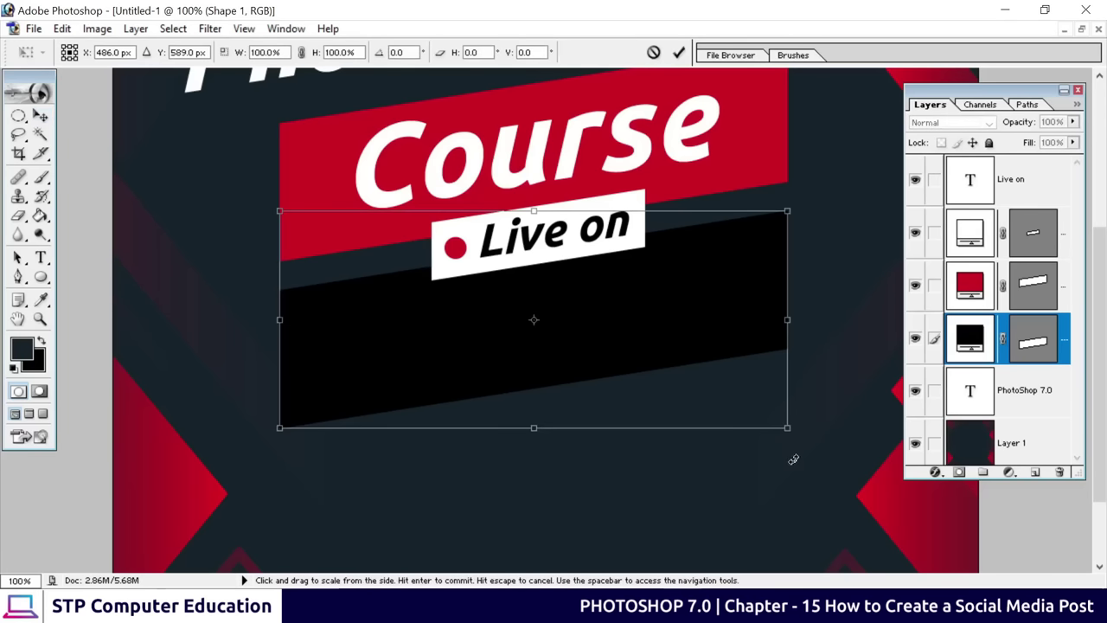
left_click_drag(787, 428, 824, 451)
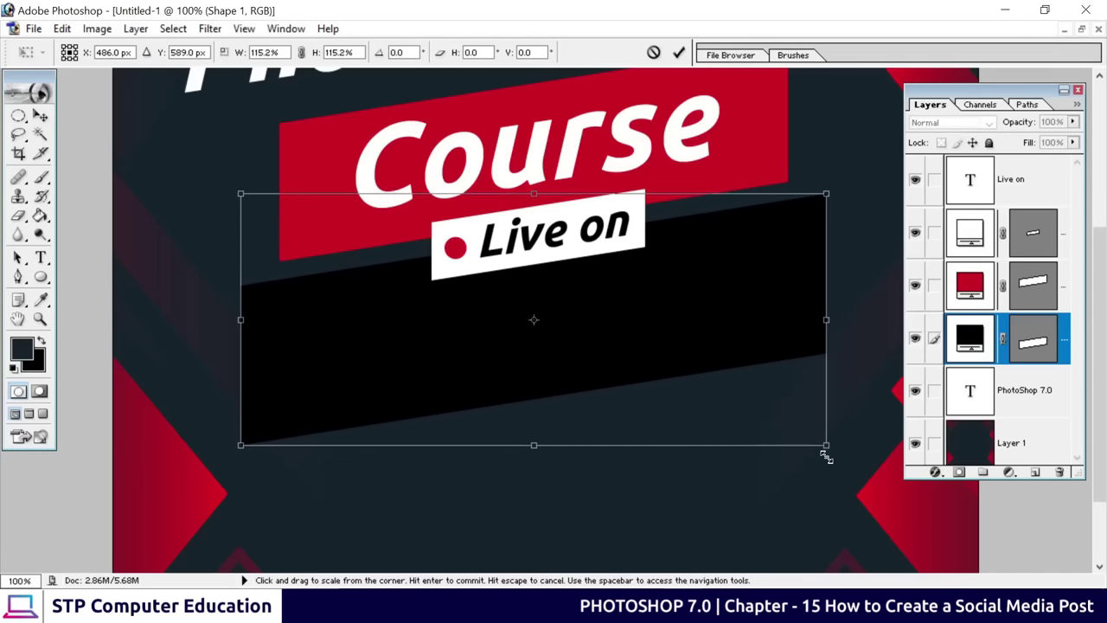
left_click(679, 53)
left_click_drag(613, 316, 615, 329)
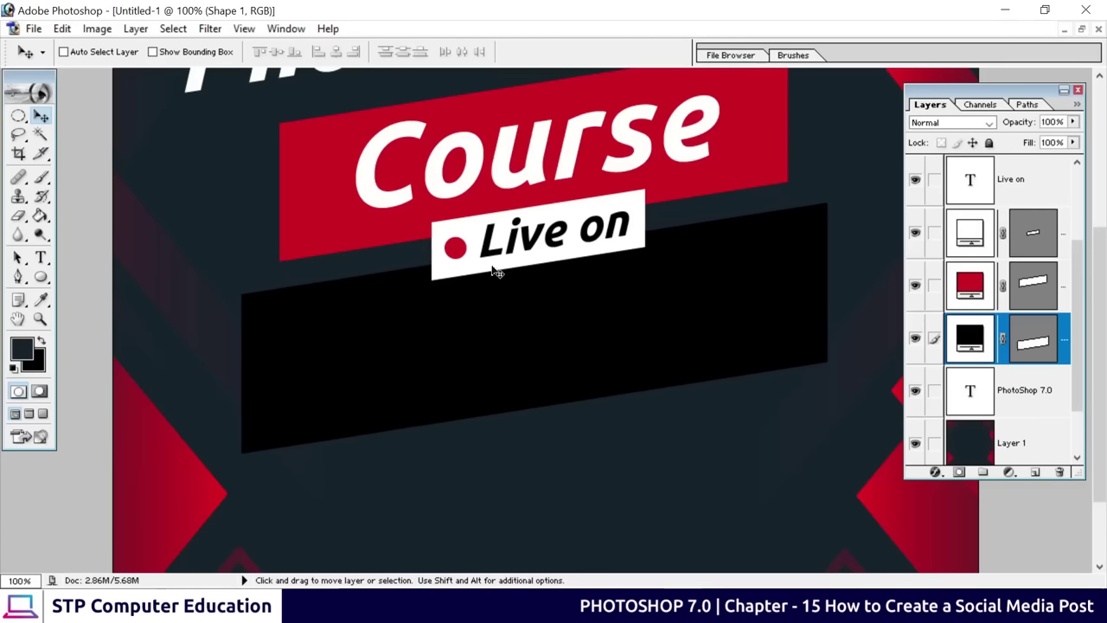
Move the Course text copy onto the black band and retype it as '5 Nov 2022'
right_click(463, 195)
left_click(493, 198)
left_click_drag(454, 197, 450, 370)
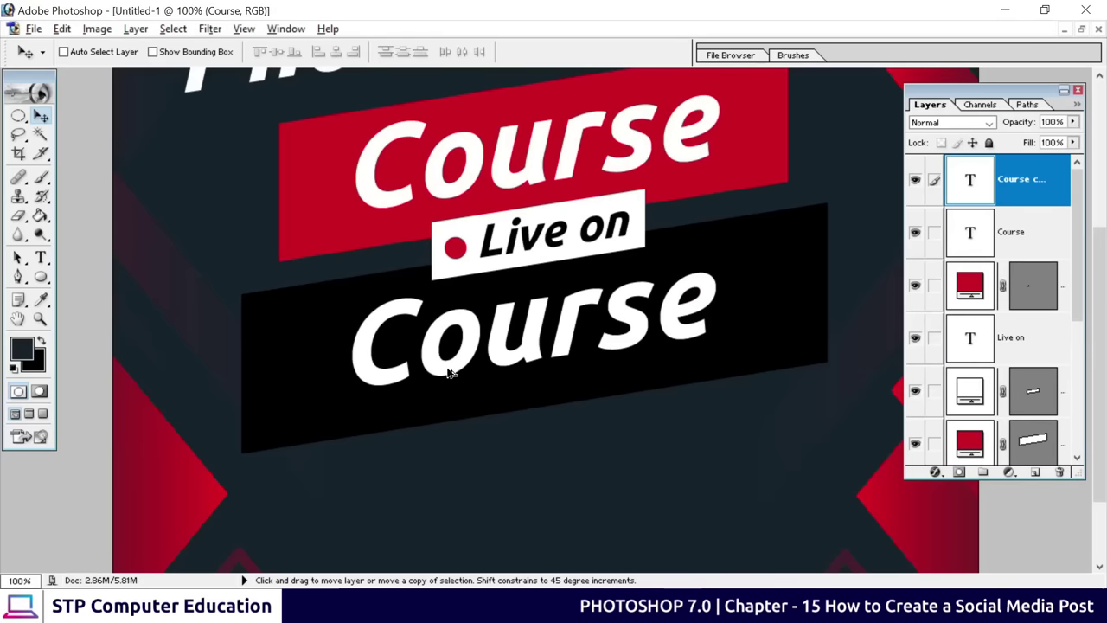
left_click(41, 257)
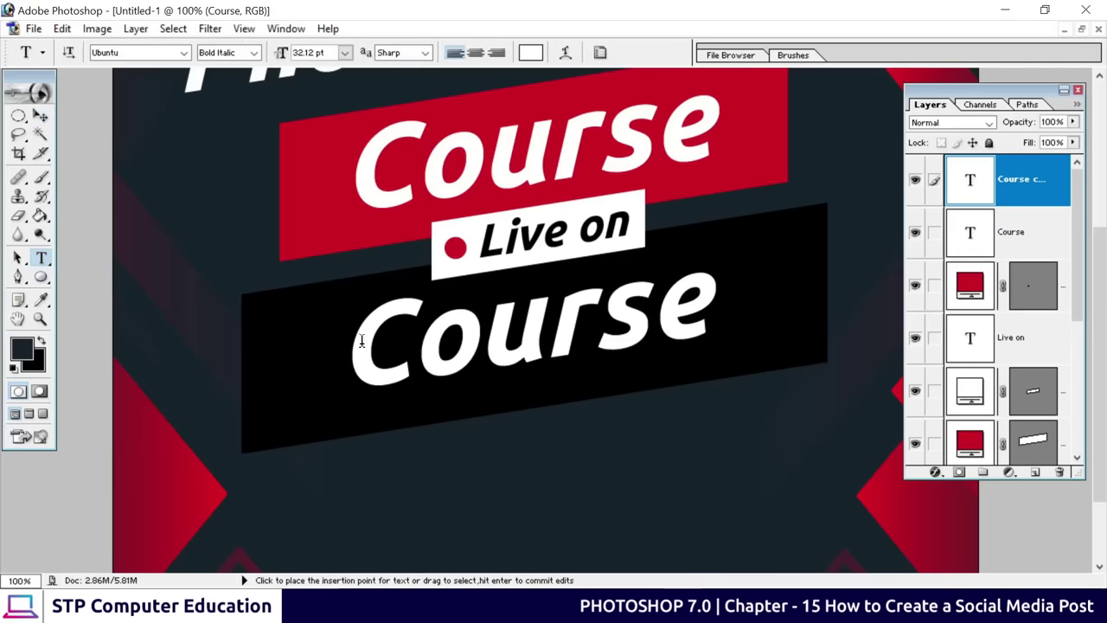
left_click_drag(363, 338, 757, 329)
key("BackSpace")
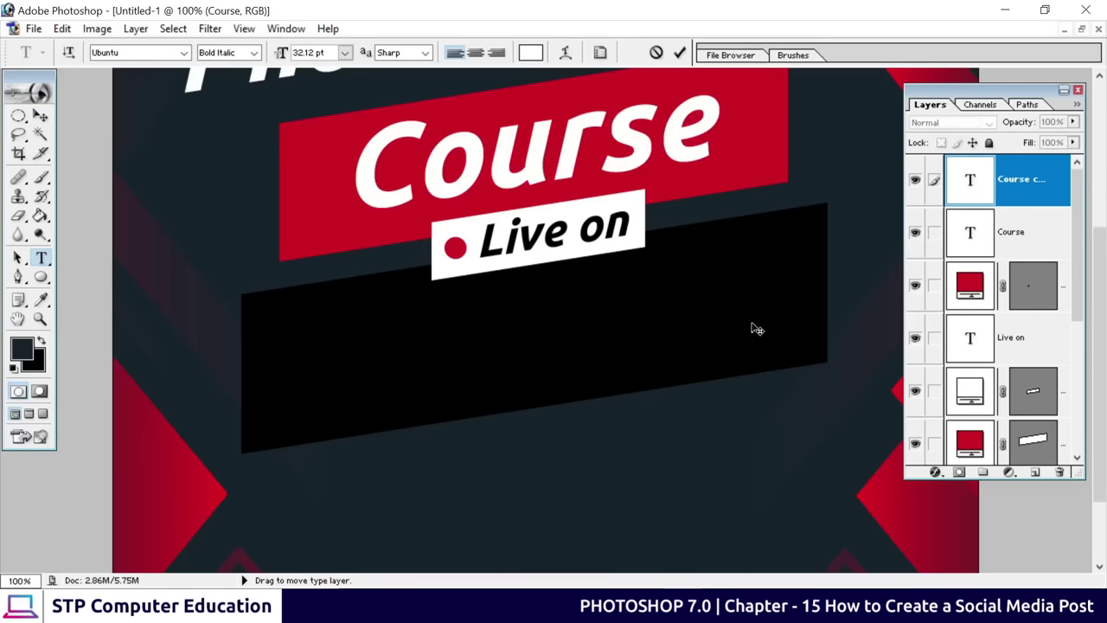
type("5 N")
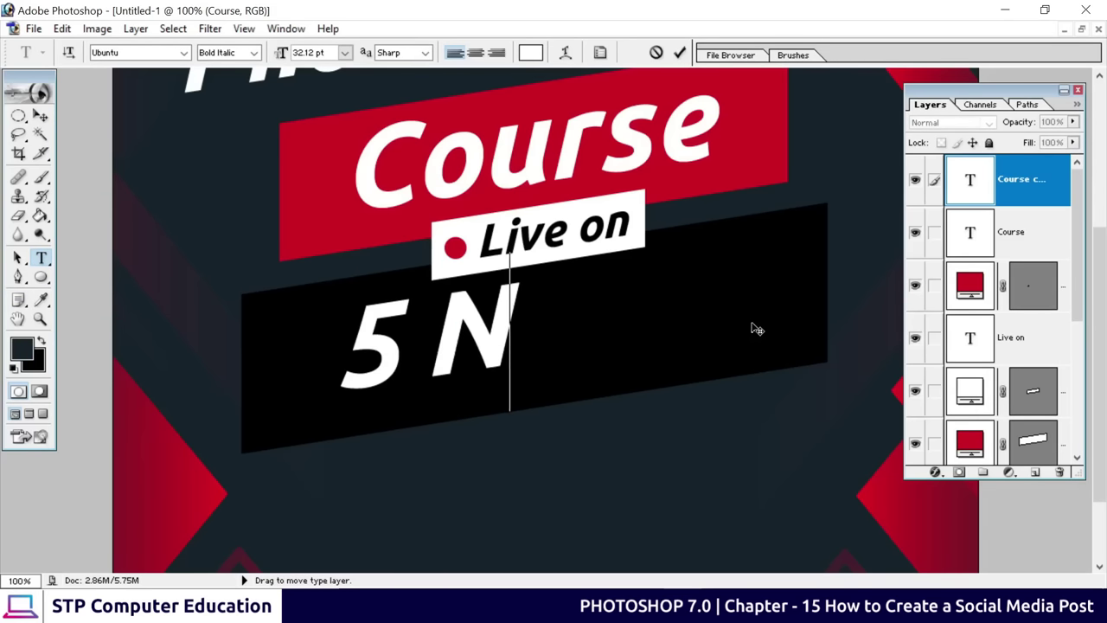
type("ov 2")
type("022")
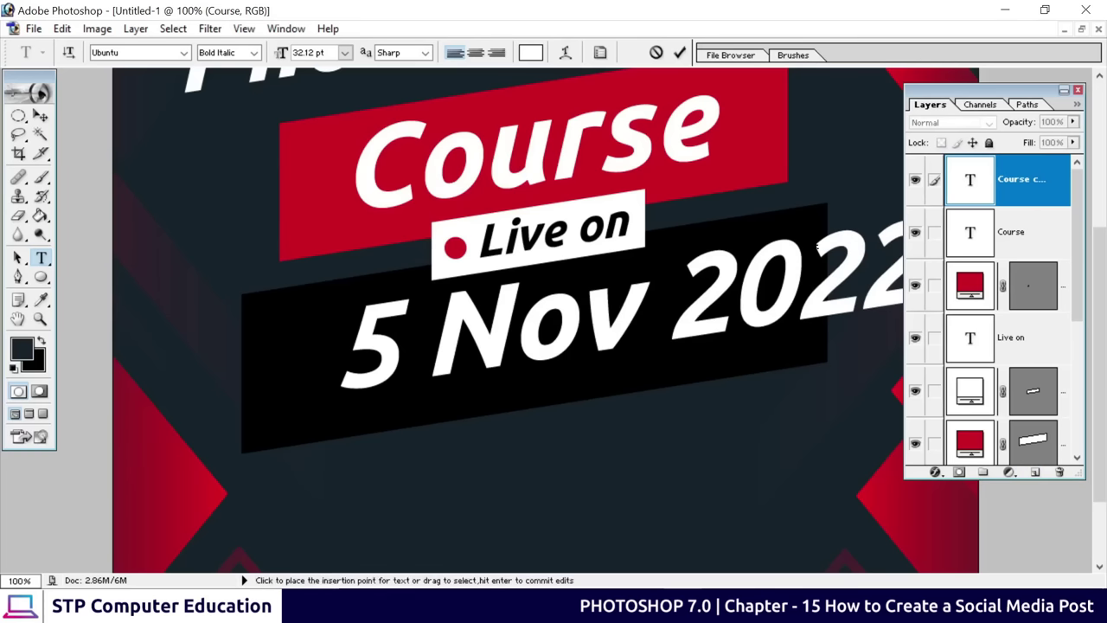
left_click(680, 52)
Scale the date text to about 91% and centre it on the black banner
left_click(41, 115)
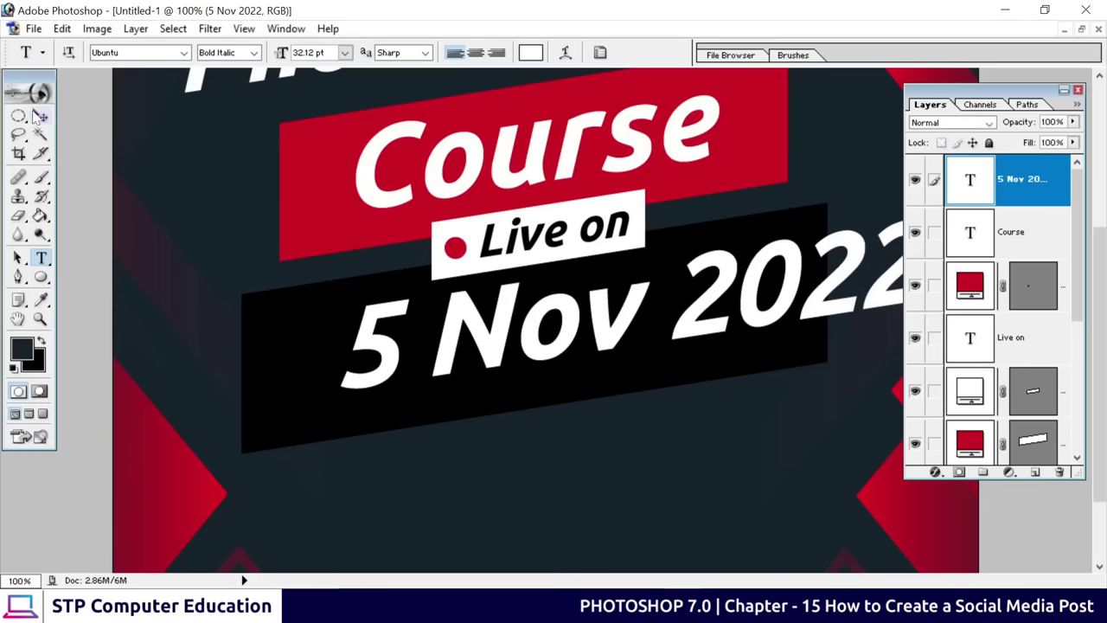
left_click_drag(369, 329, 275, 357)
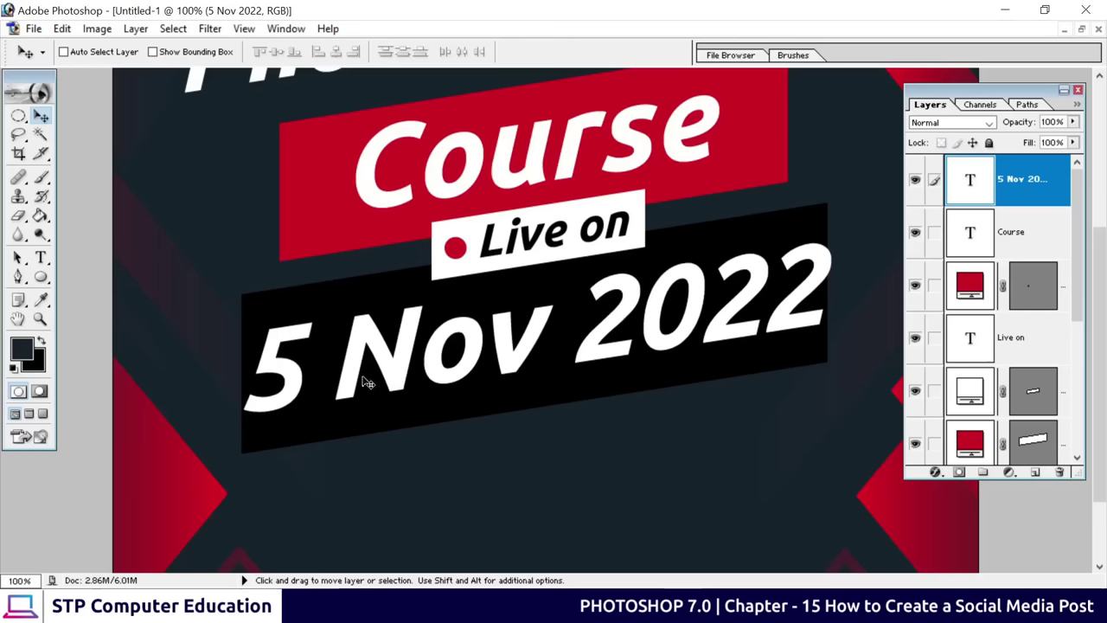
key("ctrl+t")
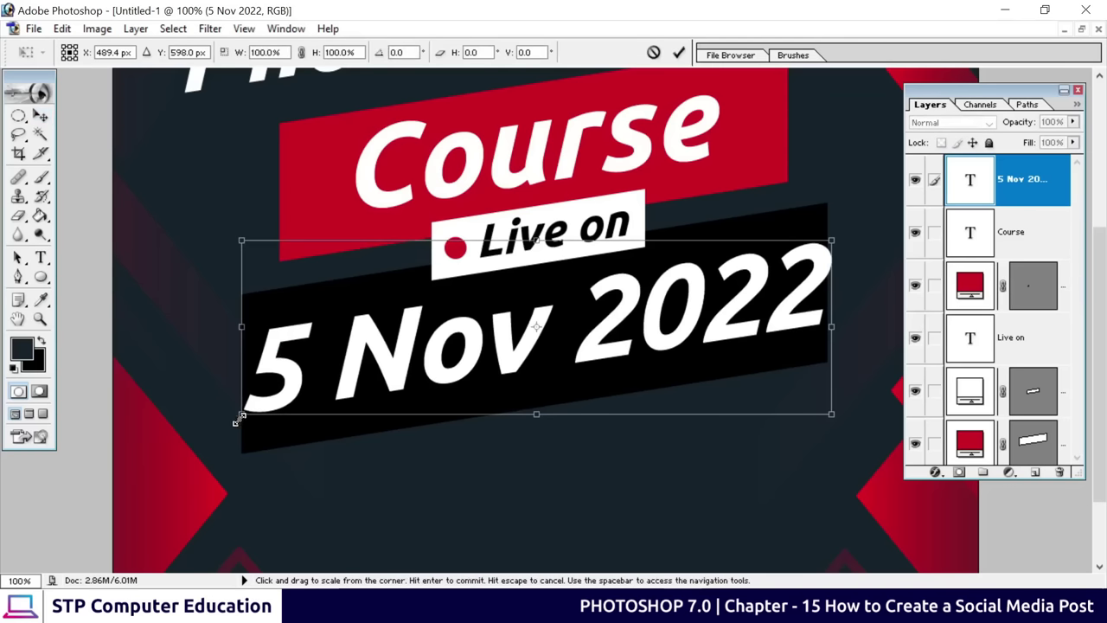
left_click_drag(239, 420, 294, 398)
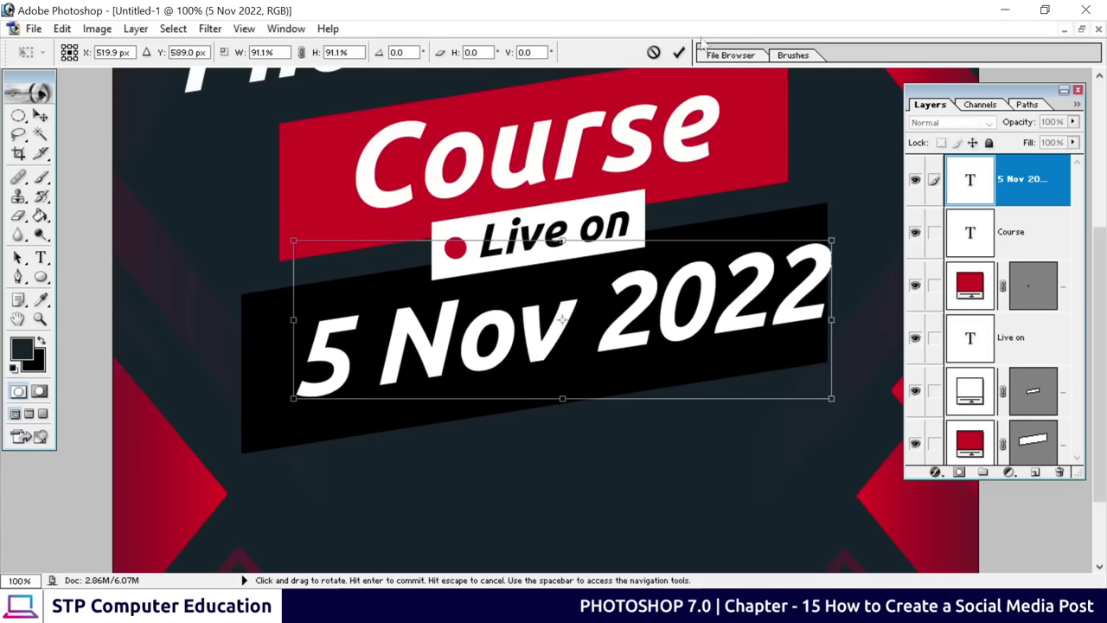
left_click(679, 52)
left_click_drag(645, 288, 616, 293)
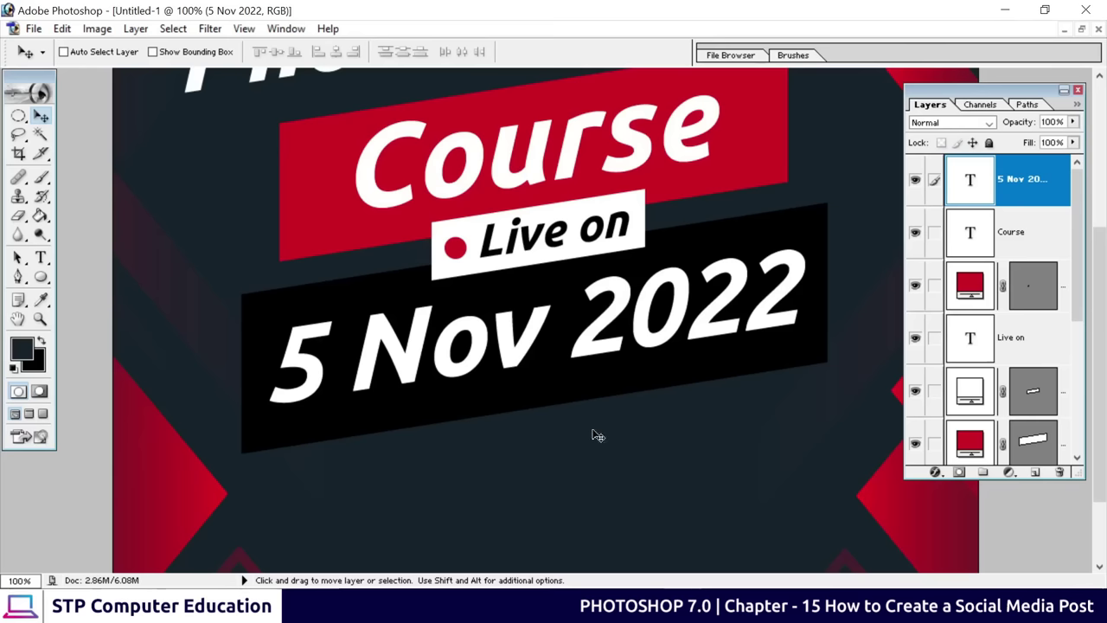
Copy the date text below the banner and shrink the copy to about 42.5%
scroll(571, 407, "down", 3)
scroll(487, 407, "down", 1)
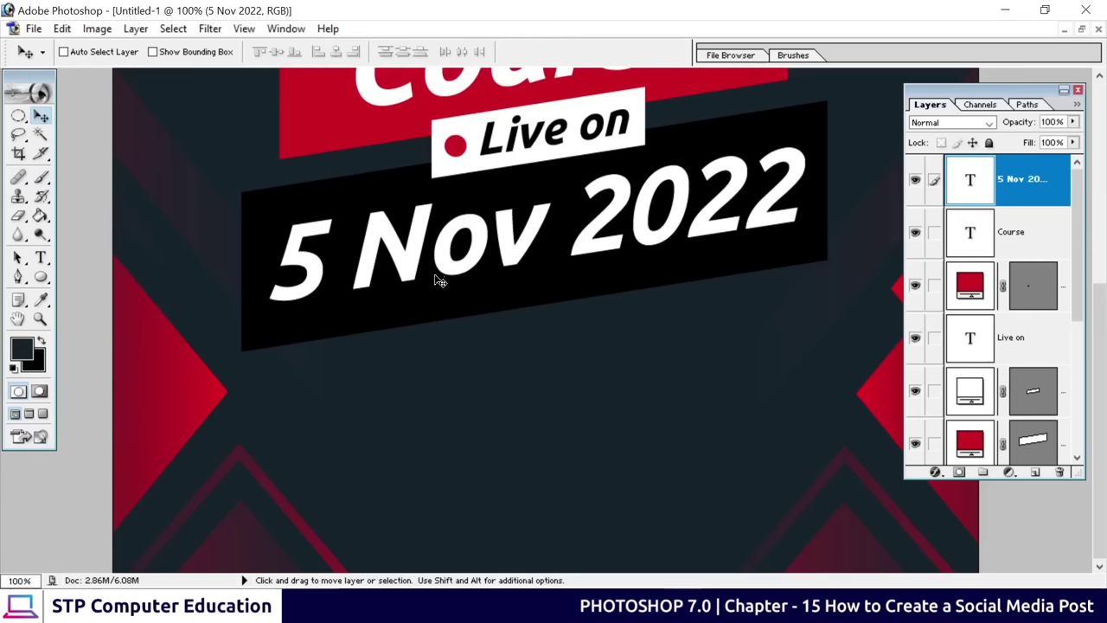
key("alt")
left_click_drag(409, 264, 415, 406)
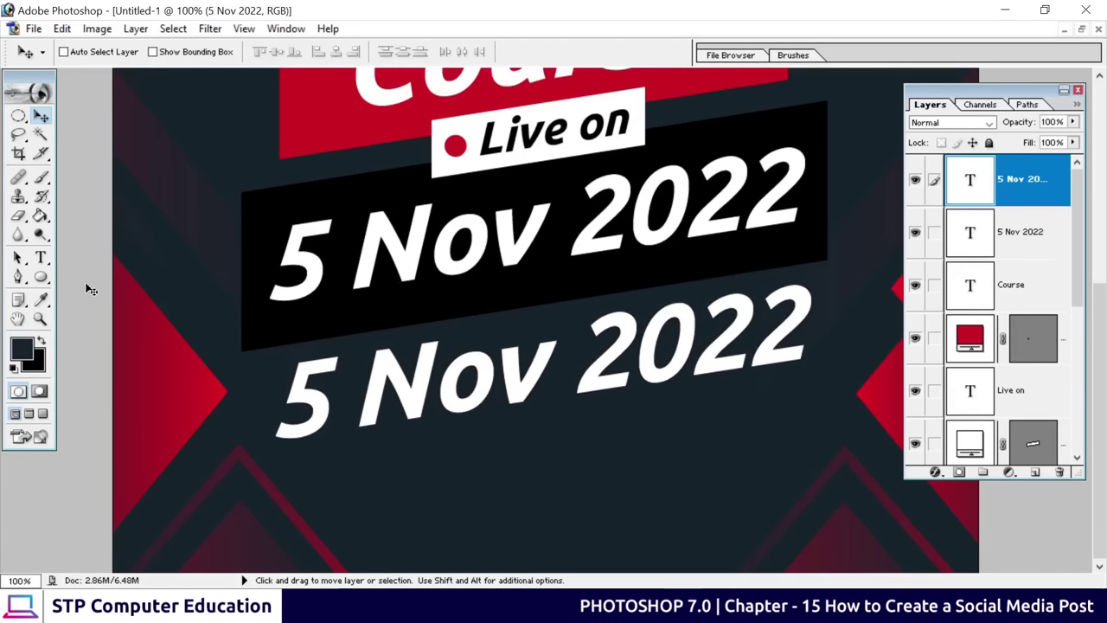
key("ctrl+t")
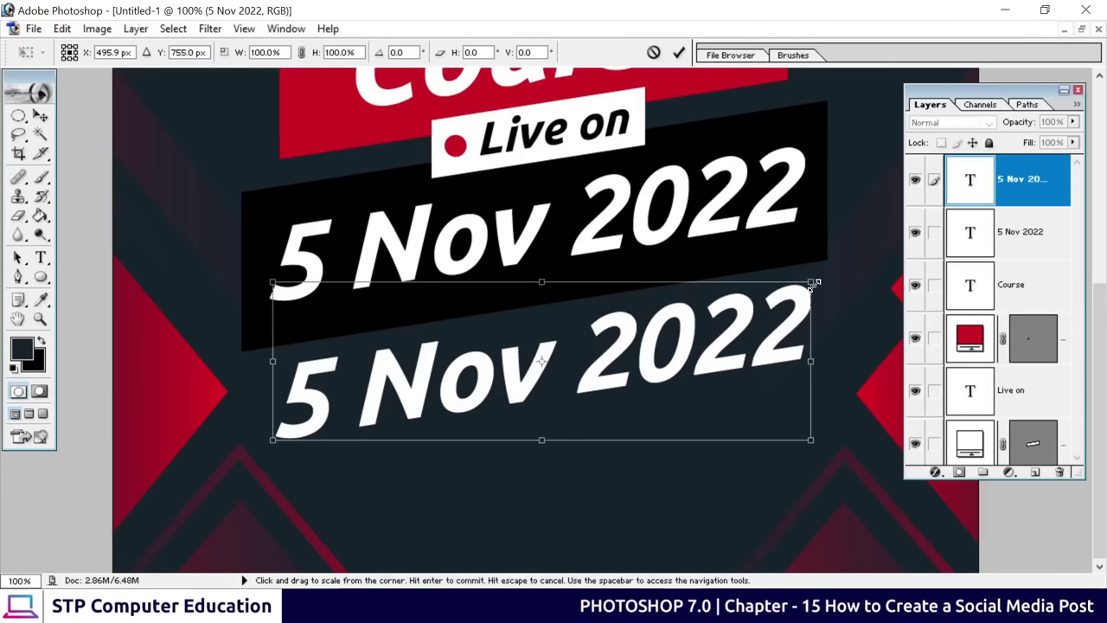
left_click_drag(813, 283, 527, 448)
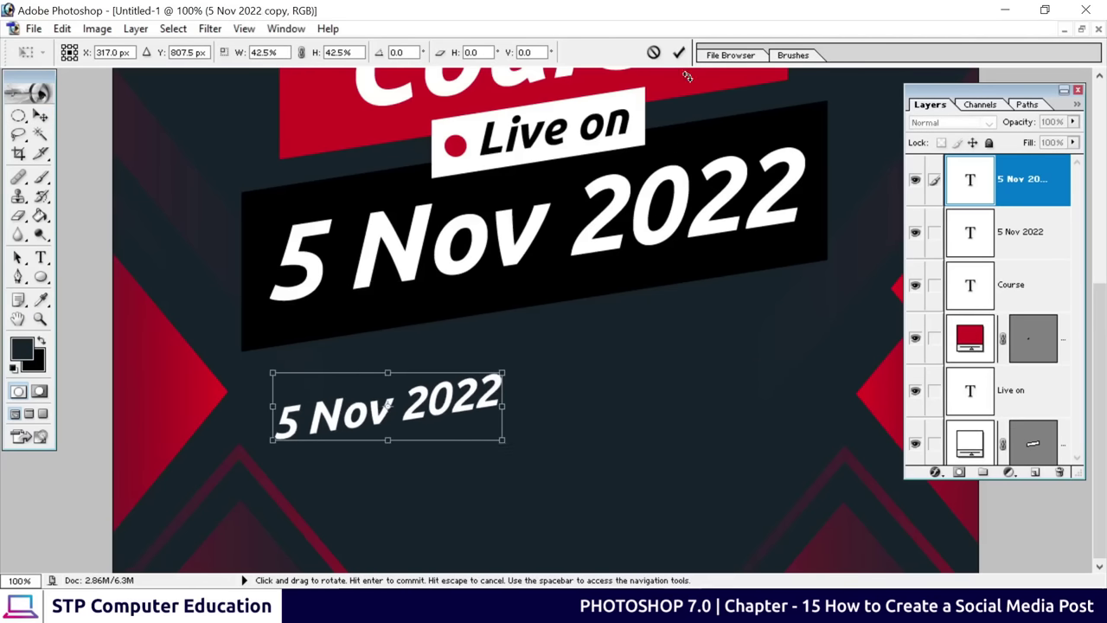
left_click(679, 52)
Retype the small copy as 'At 8:00 Pm' and place it just under the date banner
left_click(41, 257)
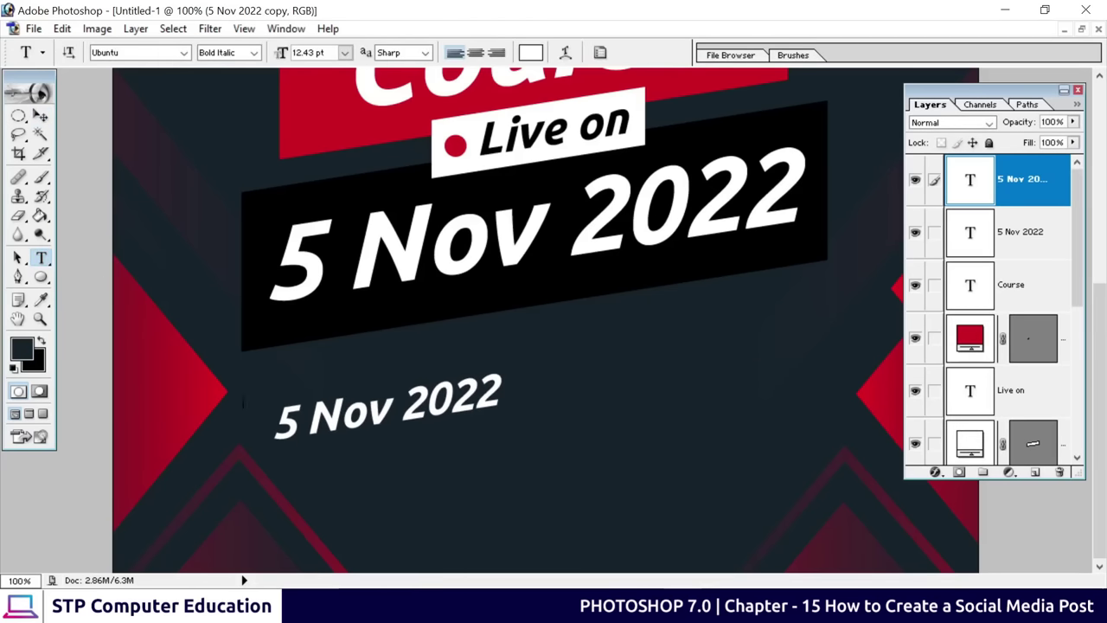
left_click_drag(288, 433, 563, 408)
key("BackSpace")
key("BackSpace")
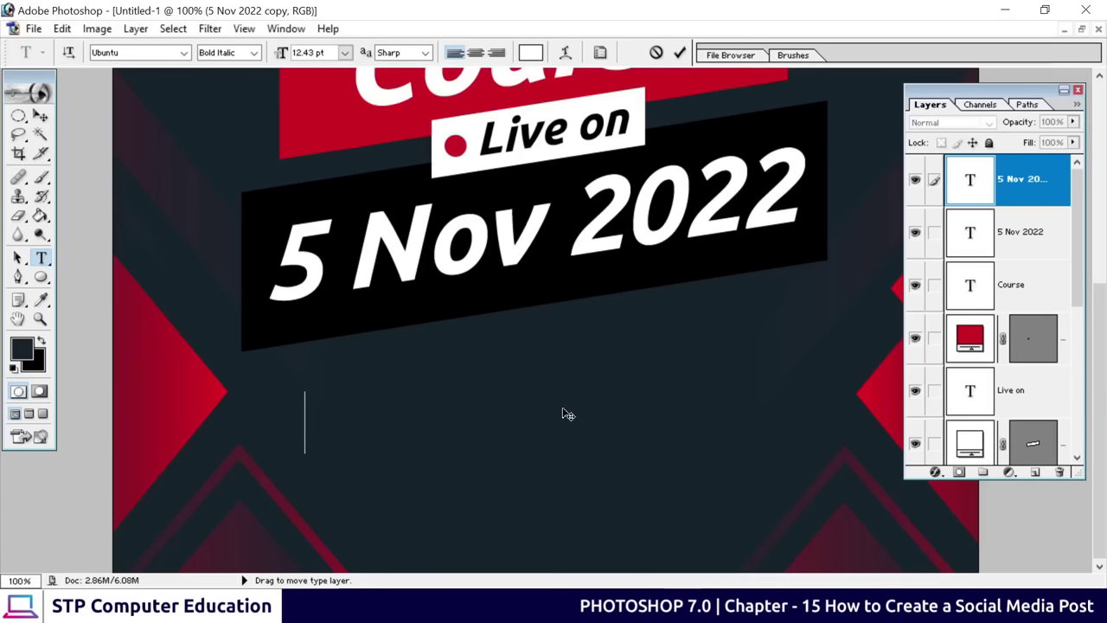
type("At")
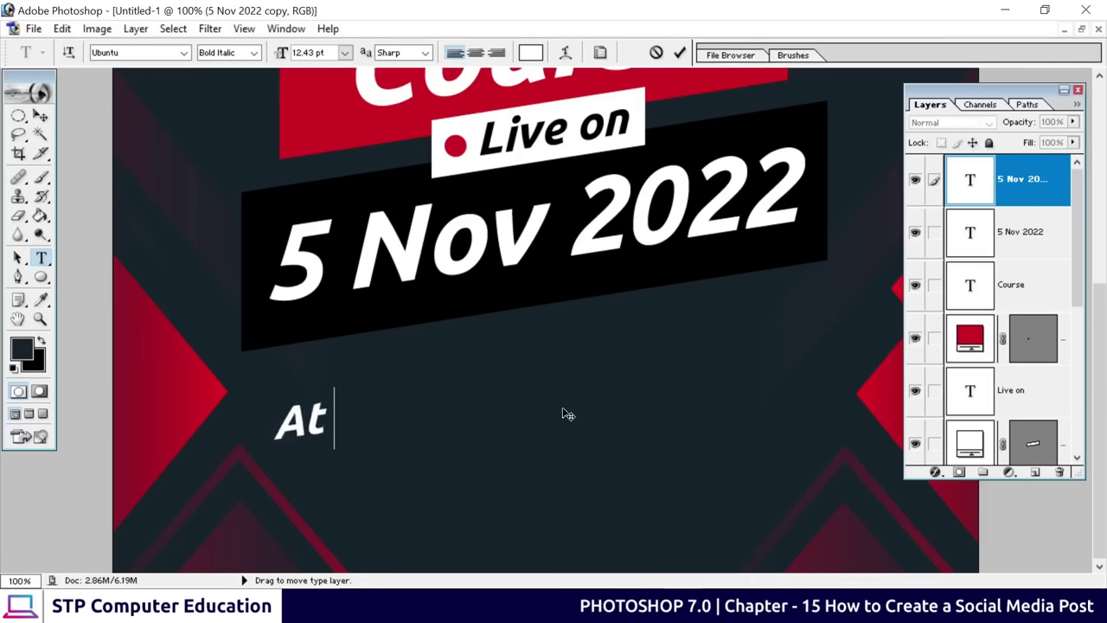
type(" 8:00 ")
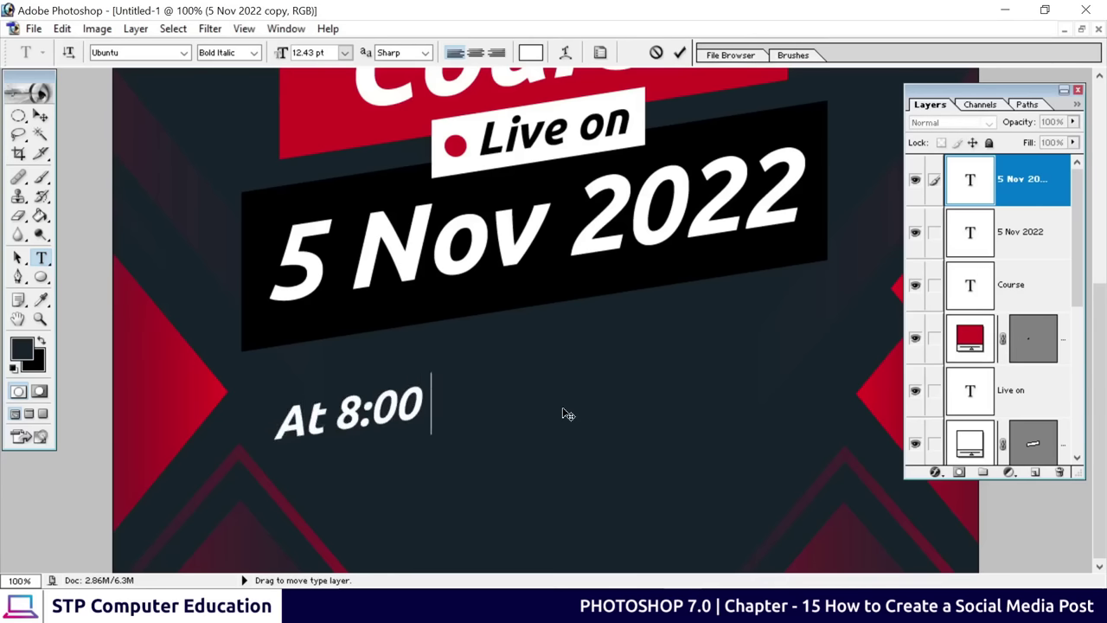
type("Pm")
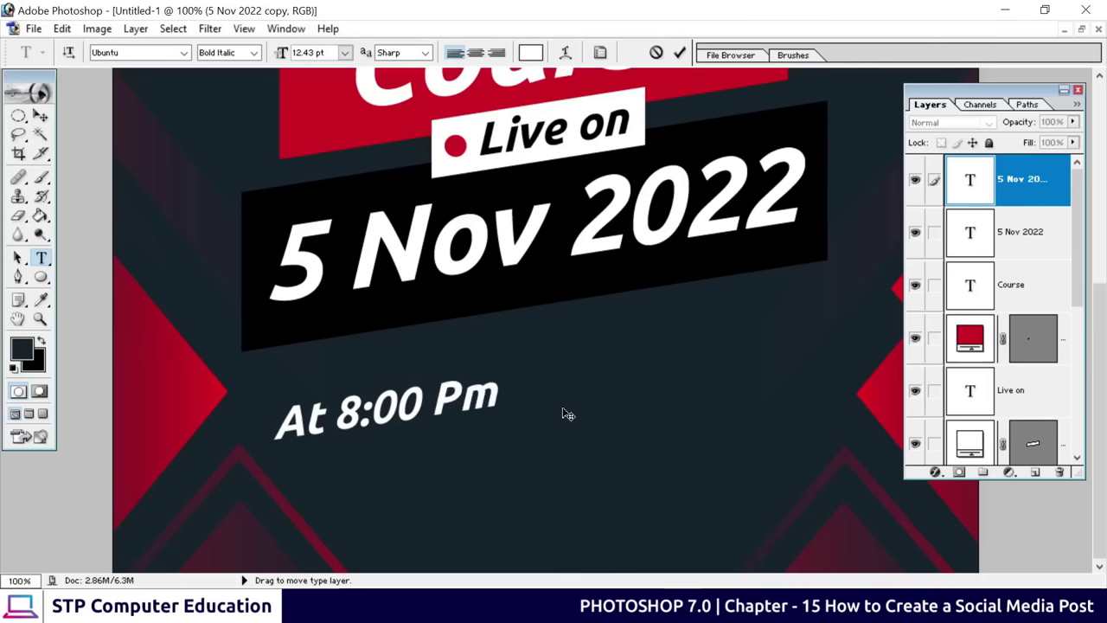
left_click(680, 53)
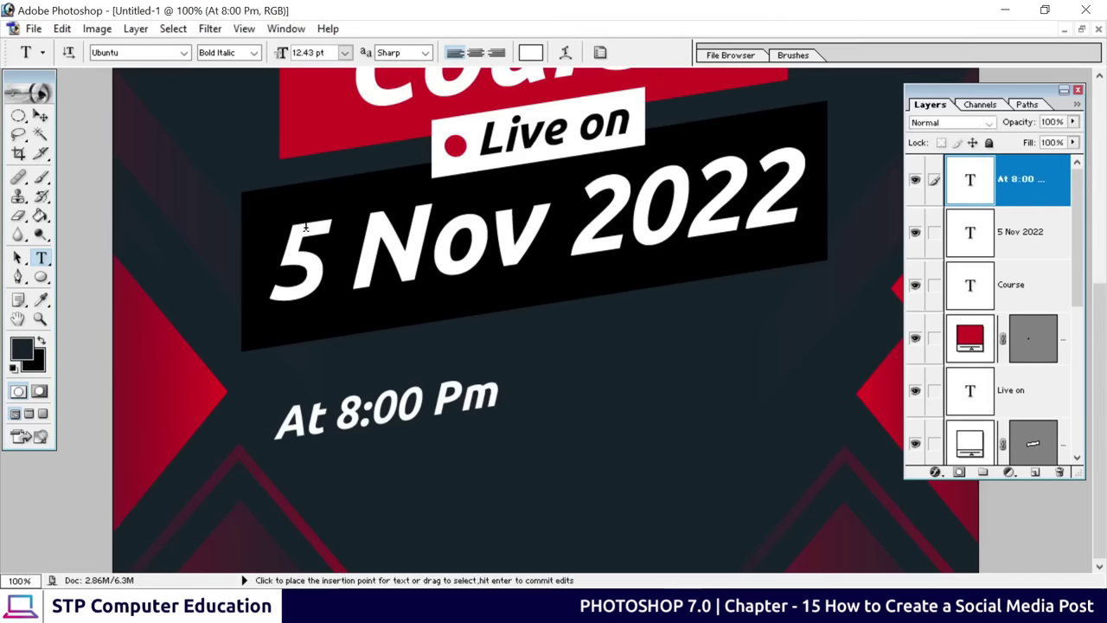
left_click(41, 115)
left_click_drag(365, 402, 522, 337)
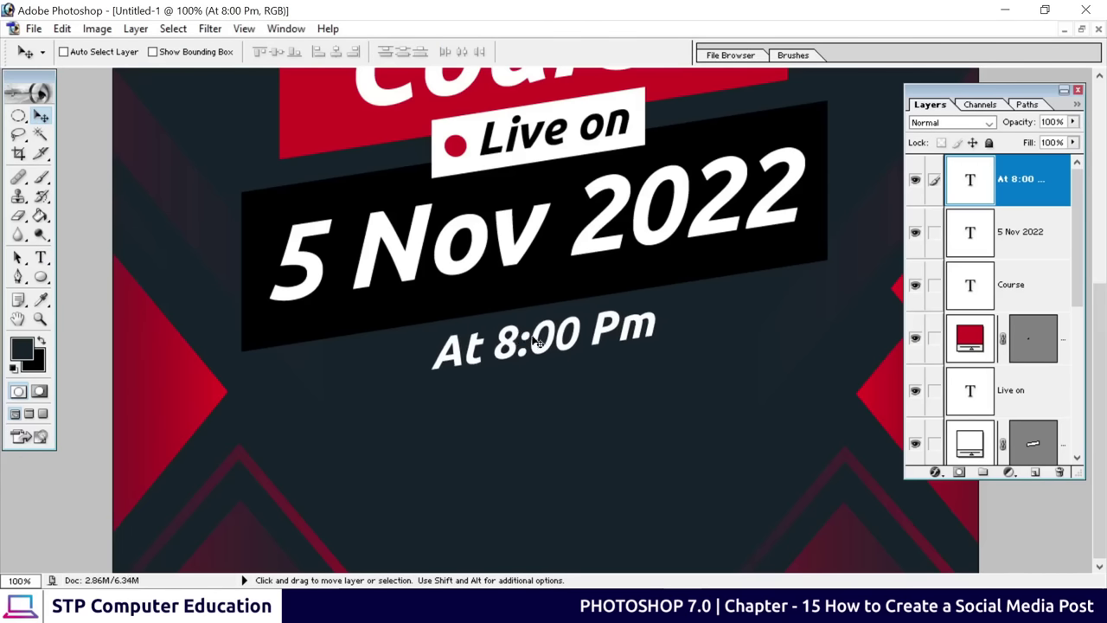
scroll(583, 421, "up", 3)
scroll(583, 337, "up", 2)
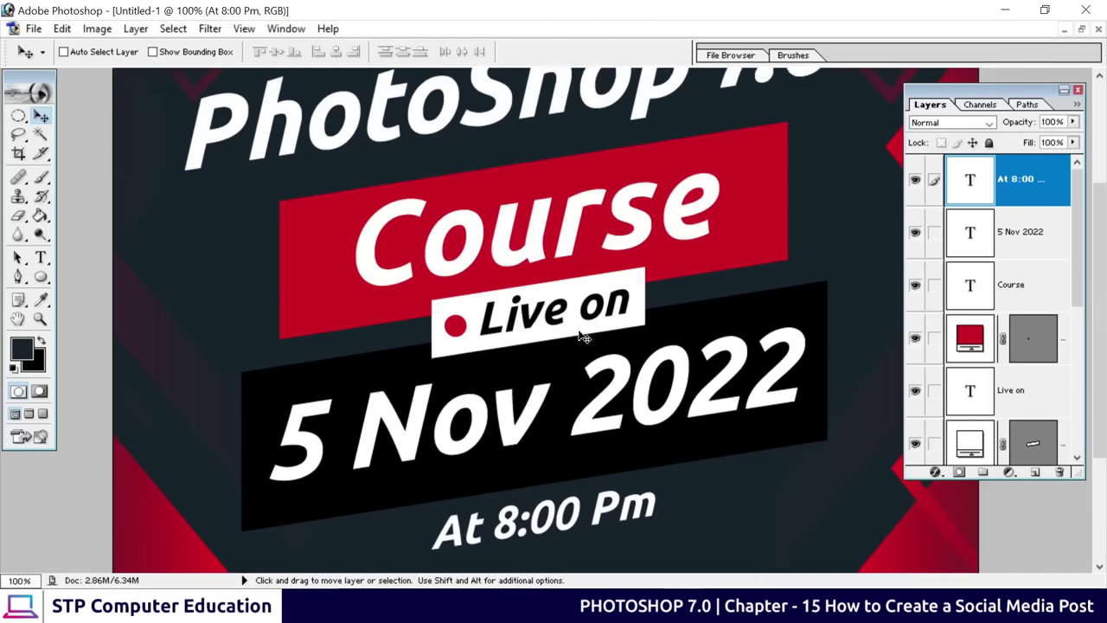
key("ctrl+minus")
key("ctrl+minus")
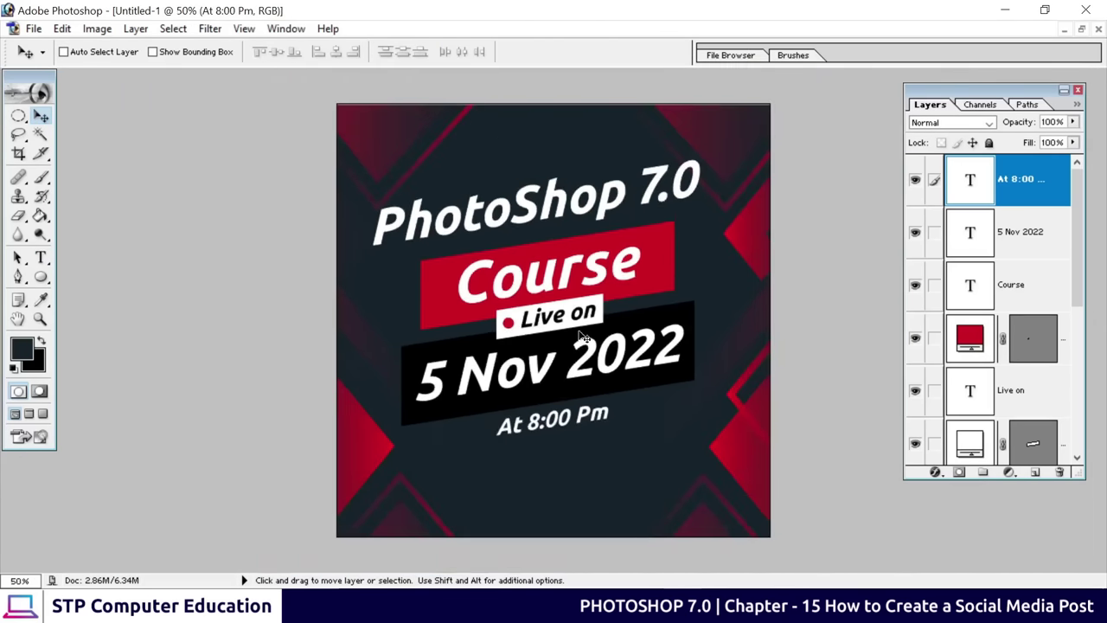
key("ctrl+plus")
key("ctrl+minus")
scroll(549, 464, "down", 1)
scroll(545, 459, "up", 2)
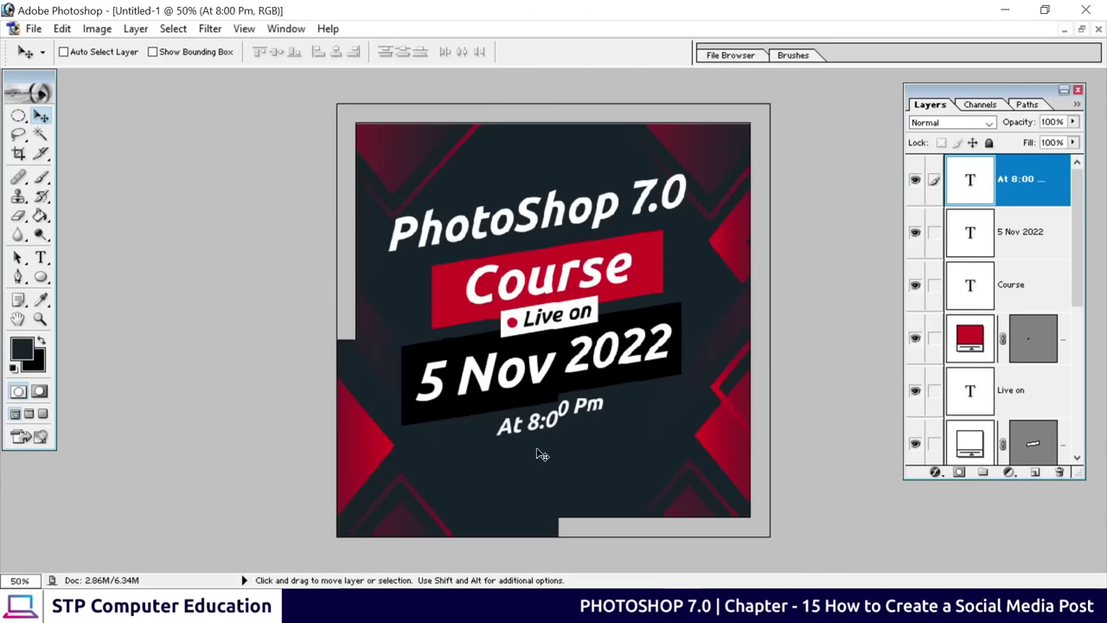
scroll(542, 455, "up", 2)
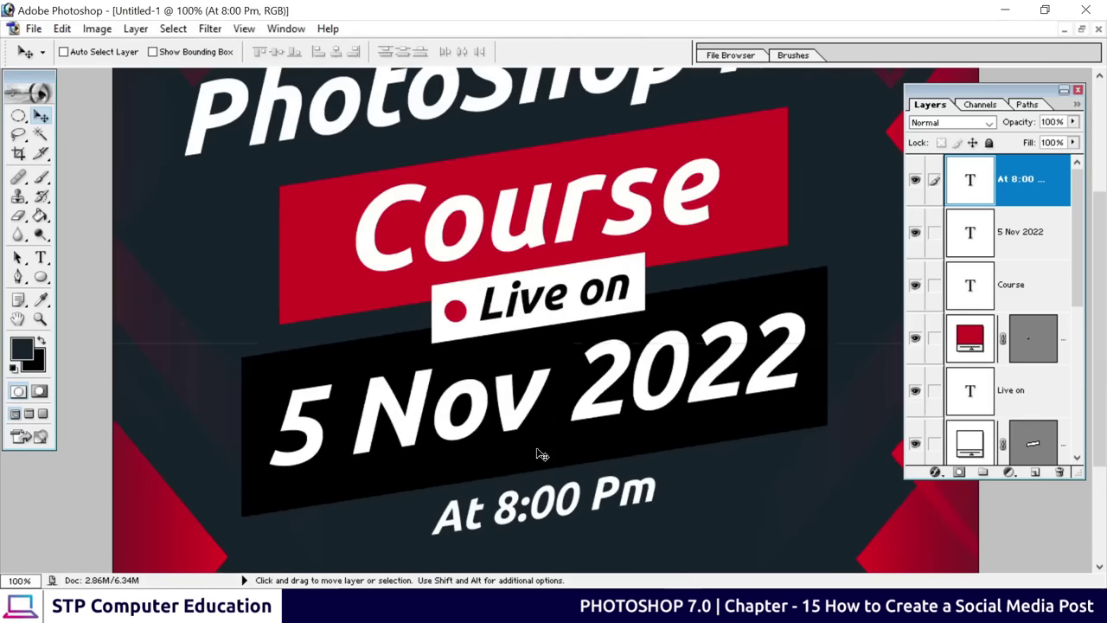
left_click_drag(539, 445, 514, 269)
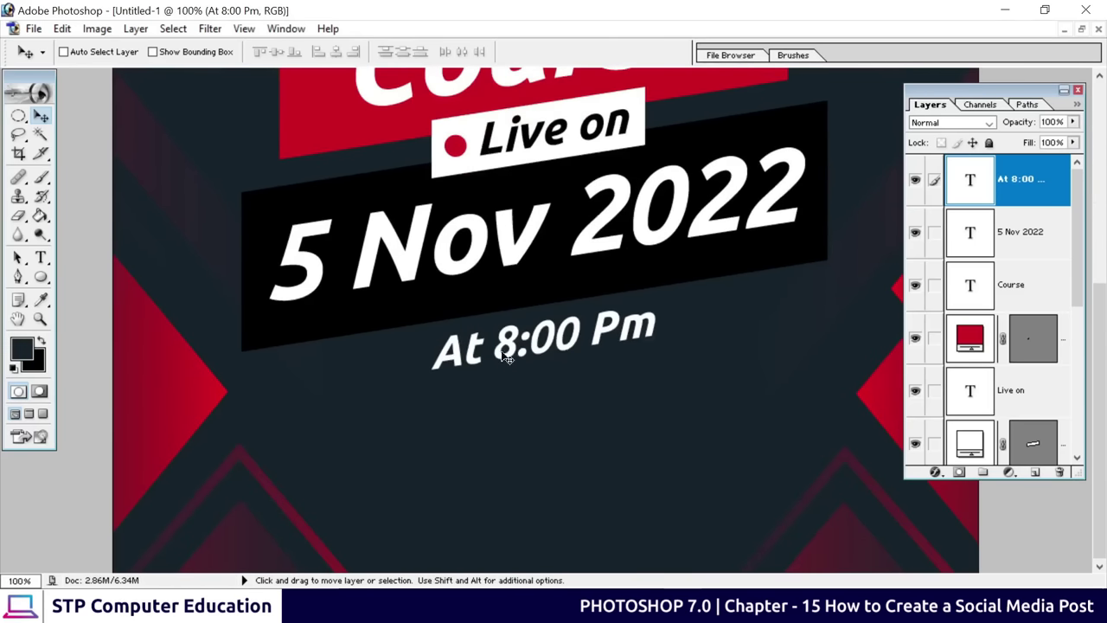
Alt-drag a copy of the At 8:00 Pm text to sit directly below the original
left_click_drag(506, 357, 507, 415)
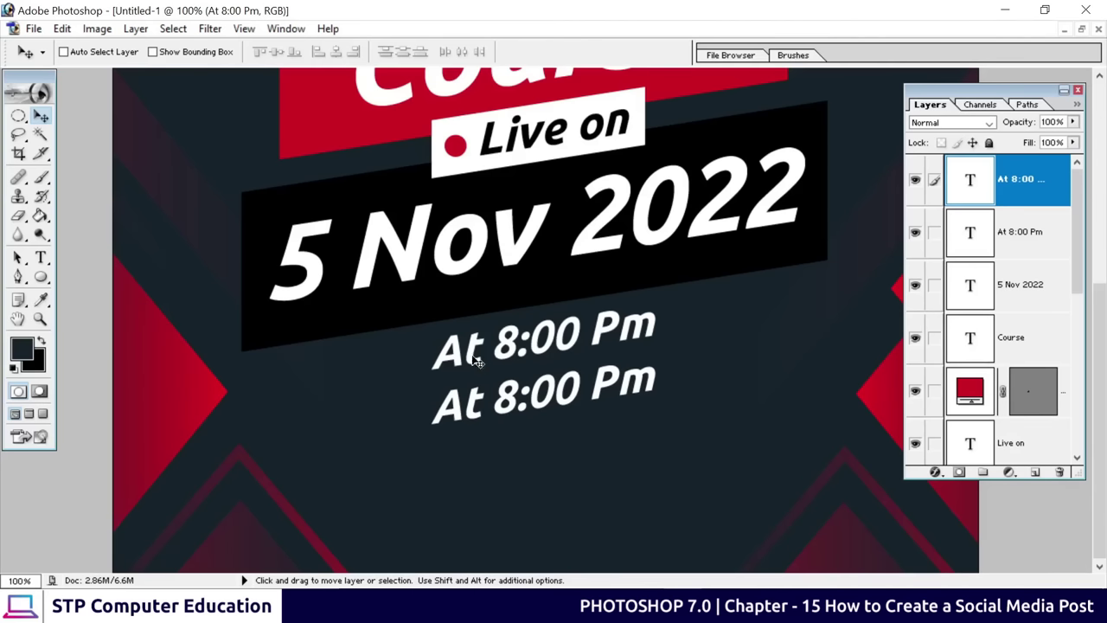
scroll(519, 372, "up", 1)
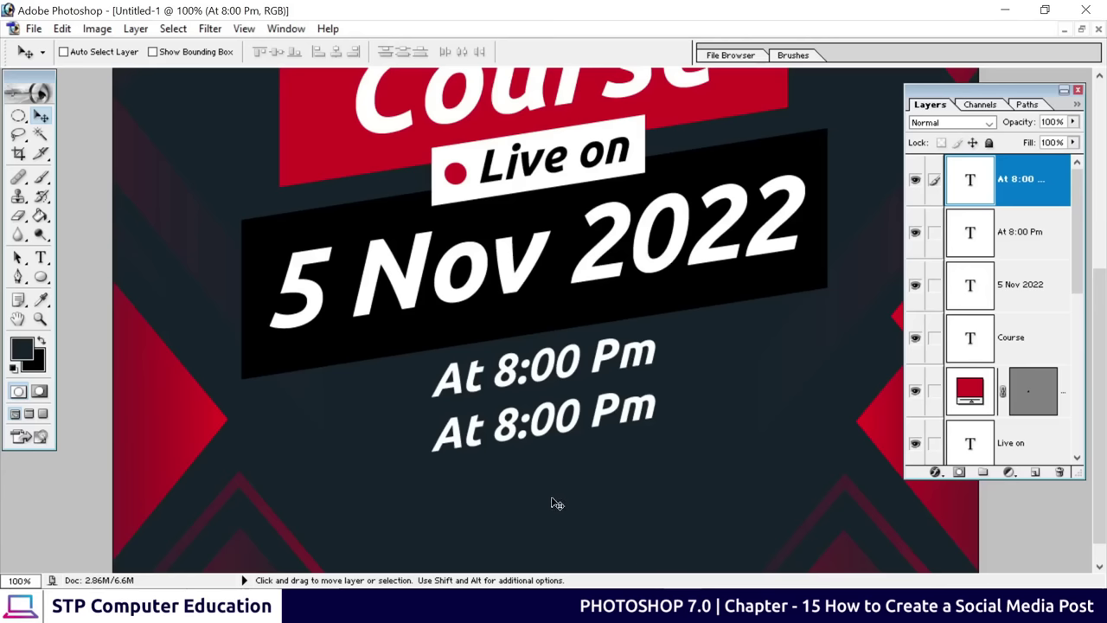
scroll(556, 503, "up", 3)
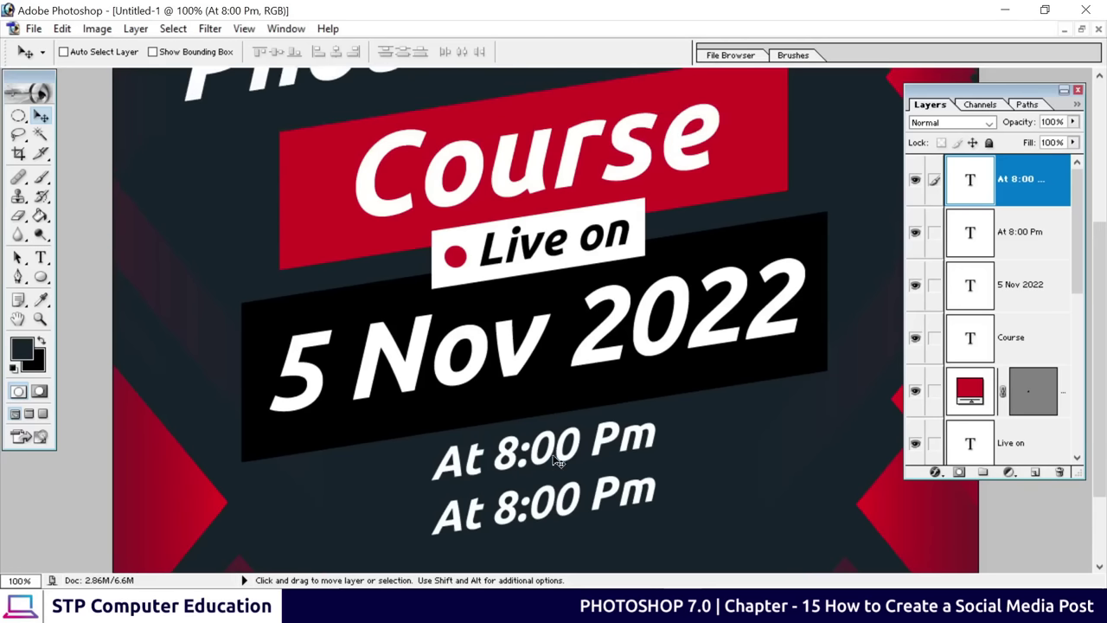
scroll(588, 500, "down", 1)
scroll(588, 500, "down", 2)
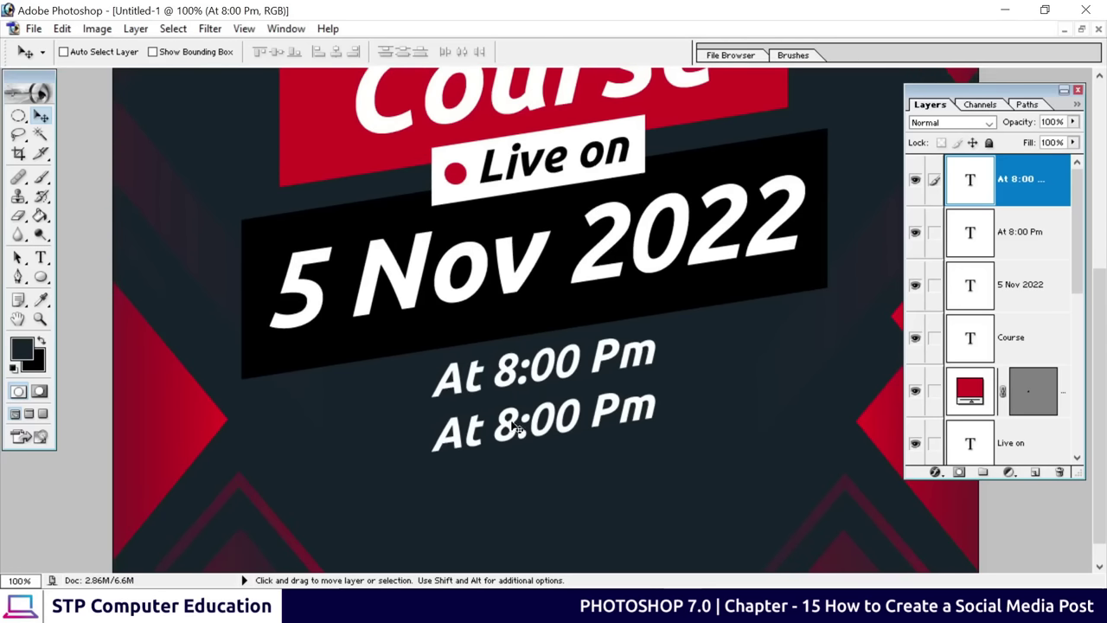
Retype the copied time line as 'JOIN US ON YOUTUBE', fixing the typo, and select YOUTUBE
left_click(41, 257)
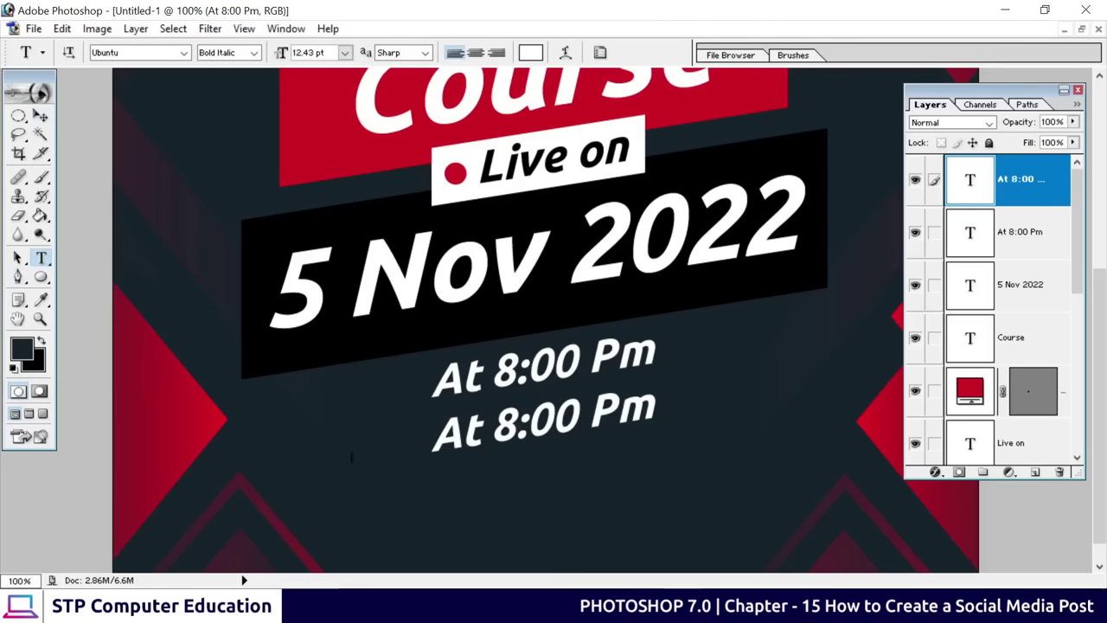
key("ctrl+a")
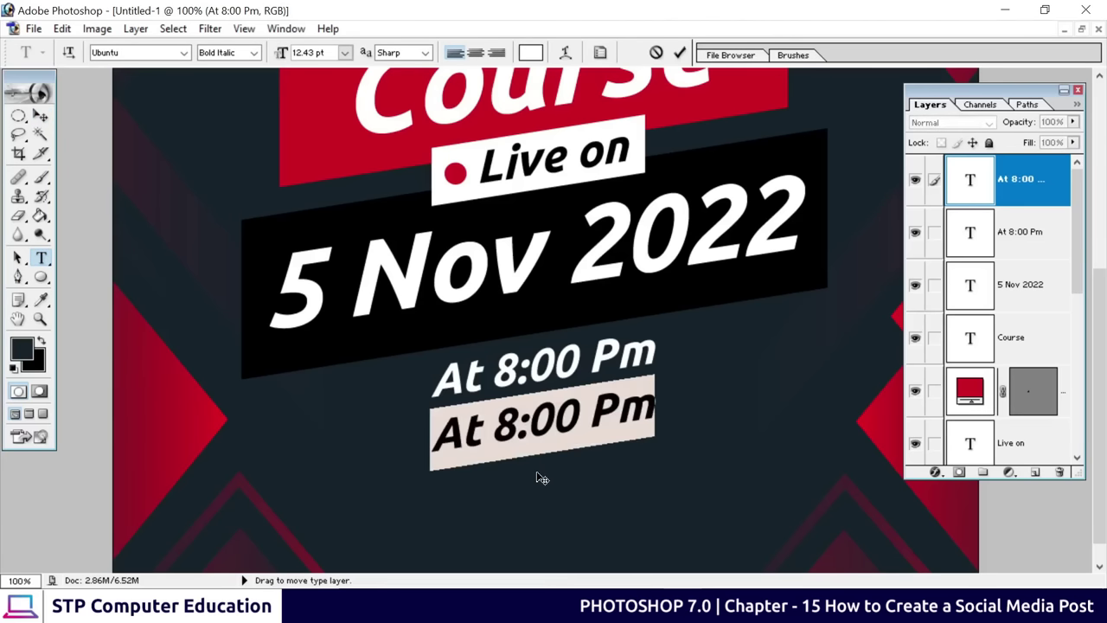
type("JOIN")
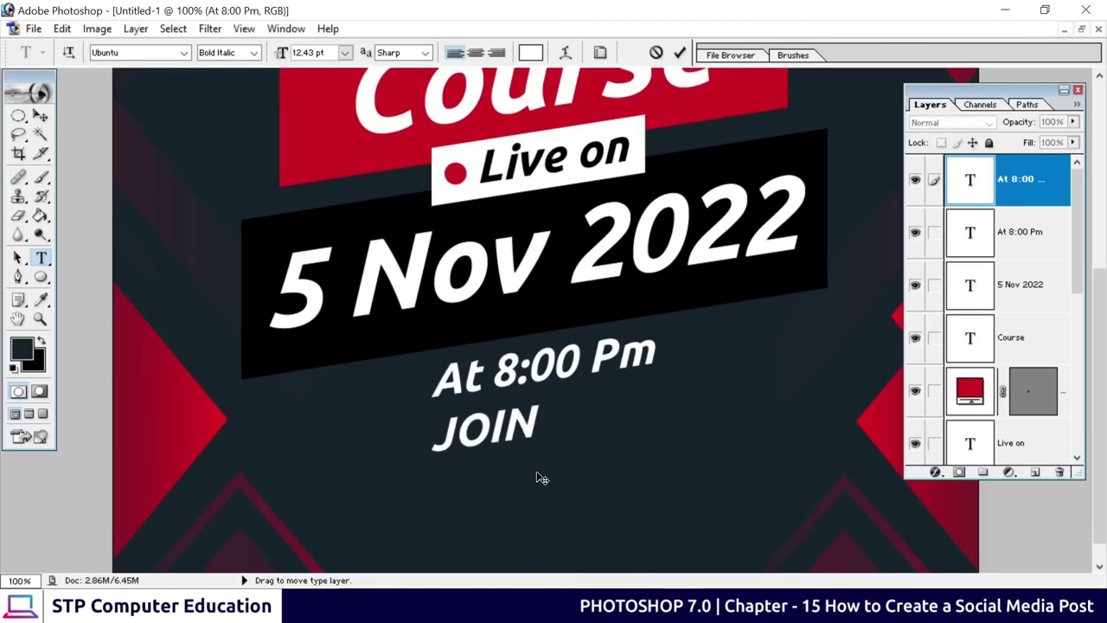
type(" US ")
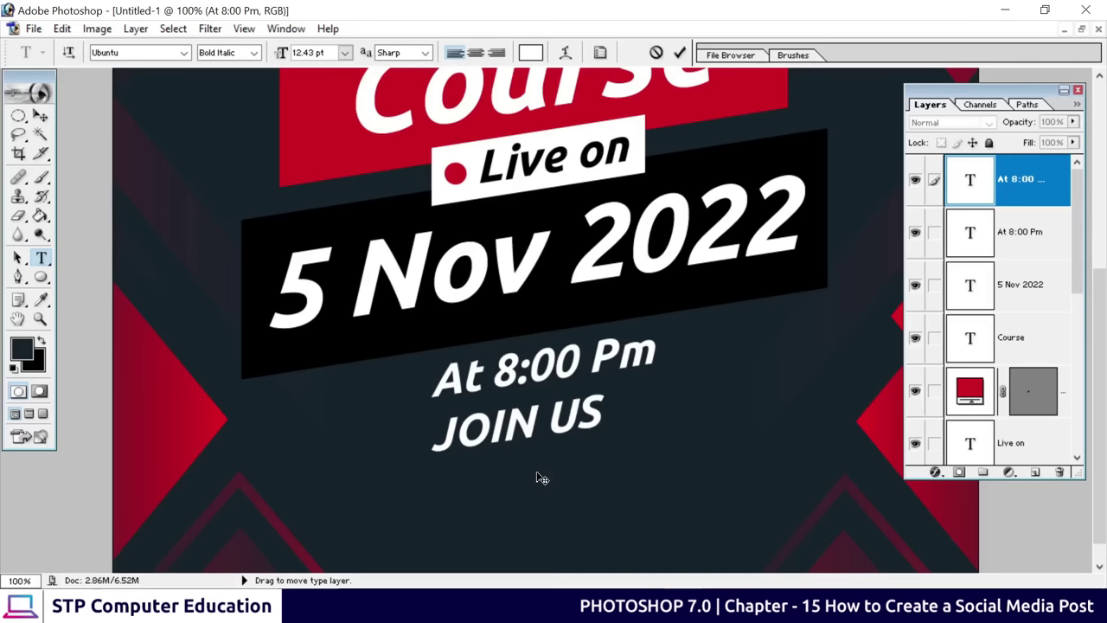
type("ON YOUTUE")
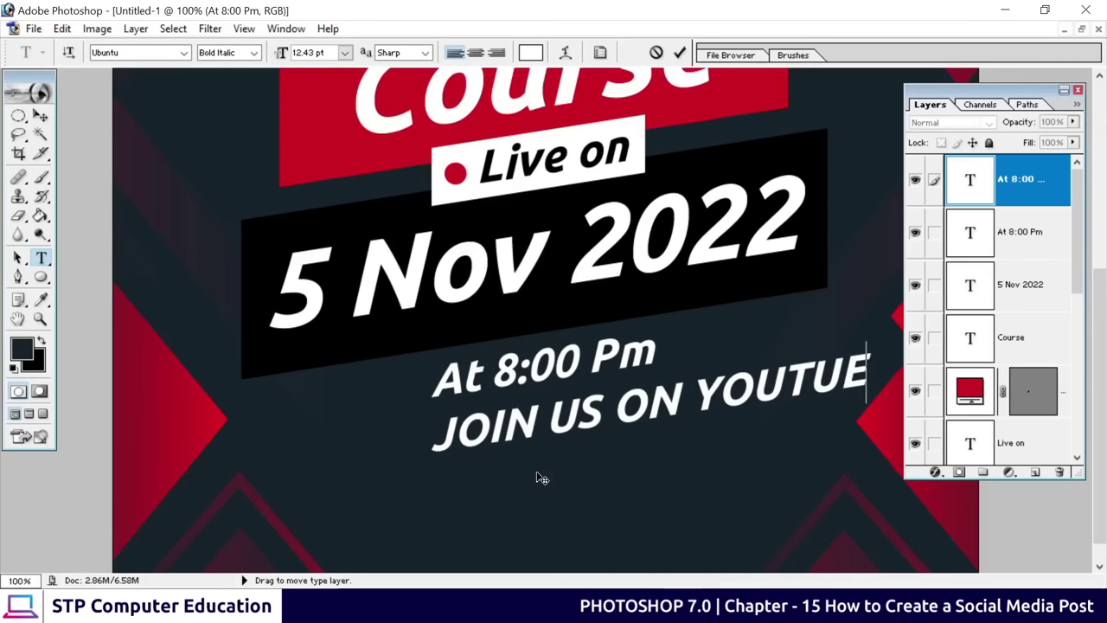
key("BackSpace")
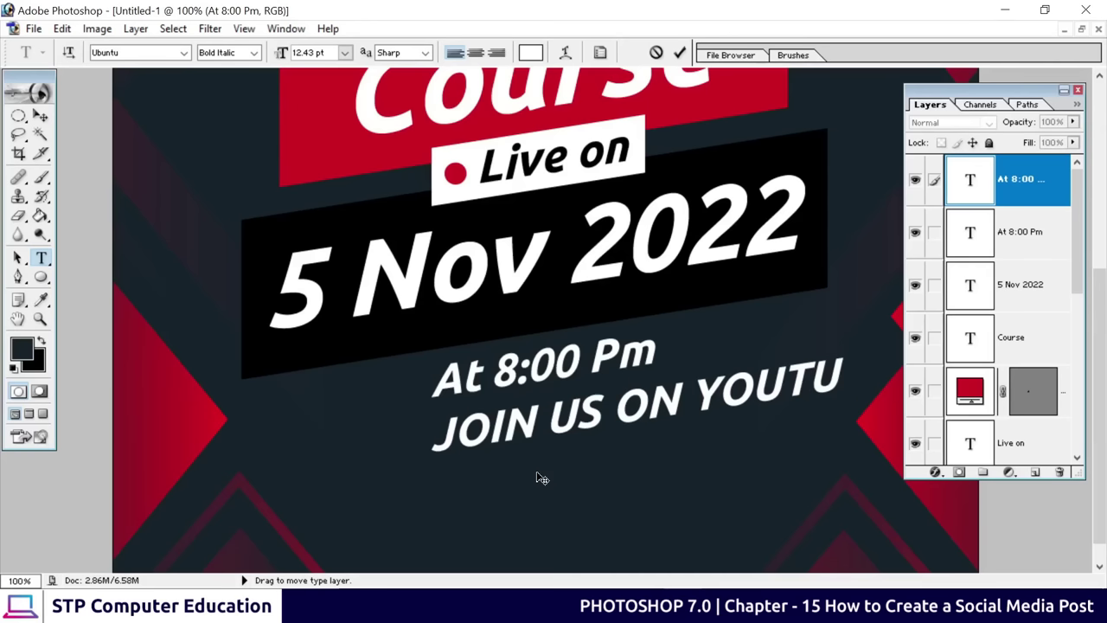
type("BE")
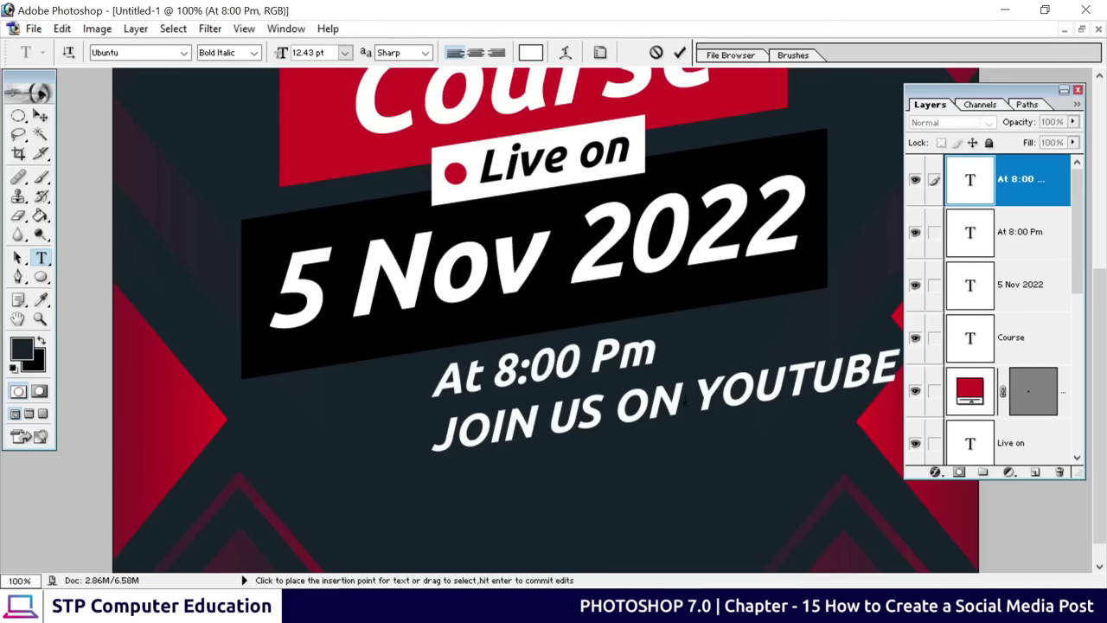
left_click_drag(695, 400, 895, 370)
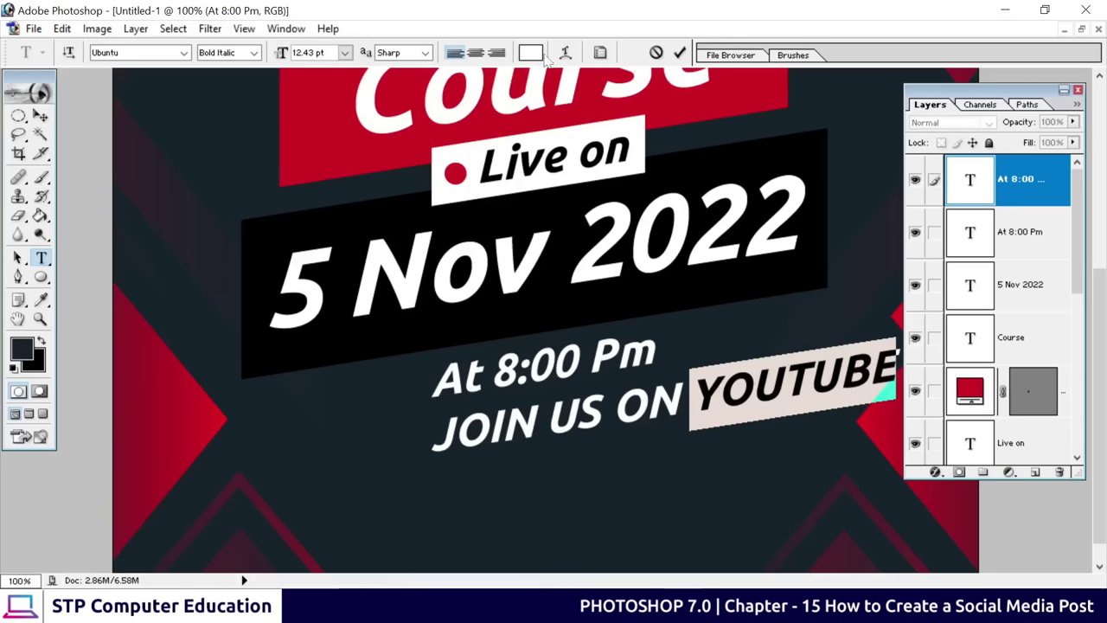
Colour YOUTUBE red #CE0C21, sampled from the Course banner, and commit the text edit
left_click(531, 54)
left_click(741, 255)
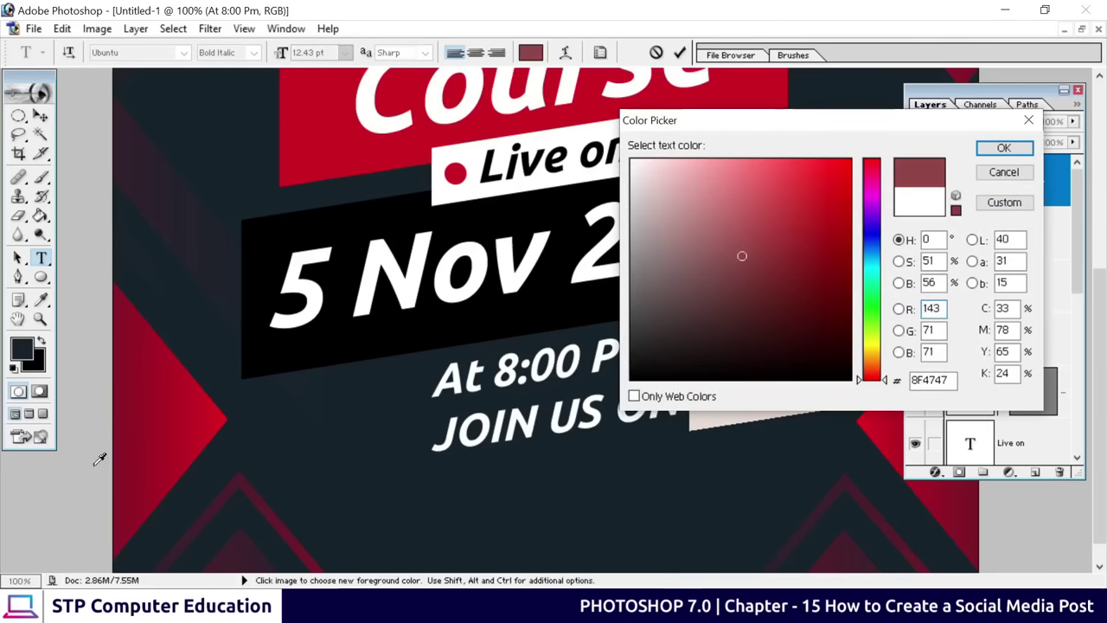
left_click(340, 114)
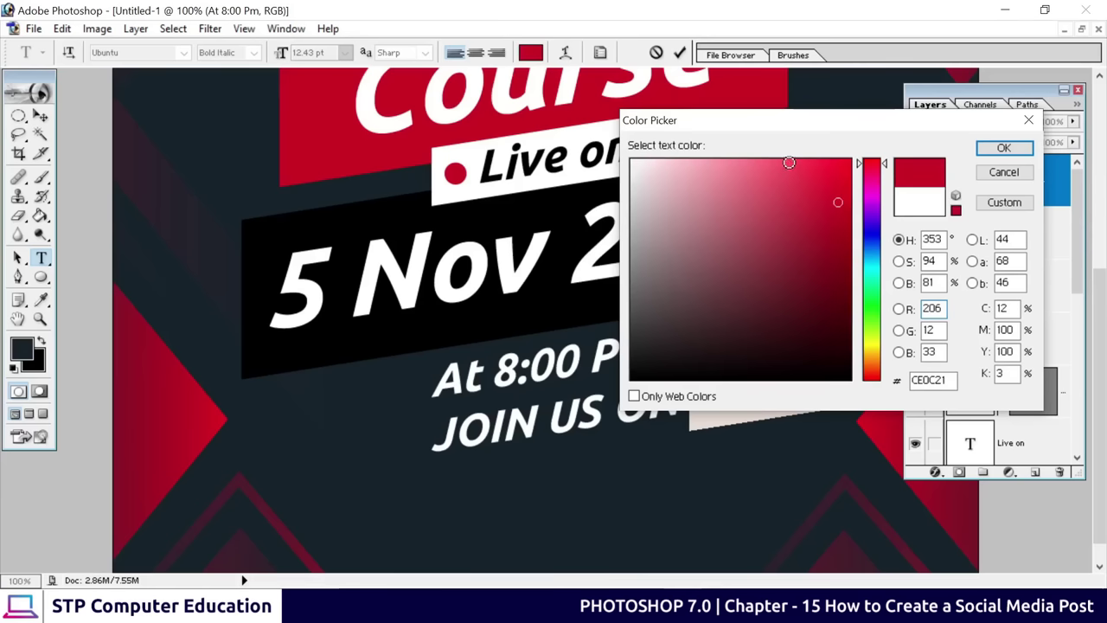
left_click(999, 149)
left_click(657, 394)
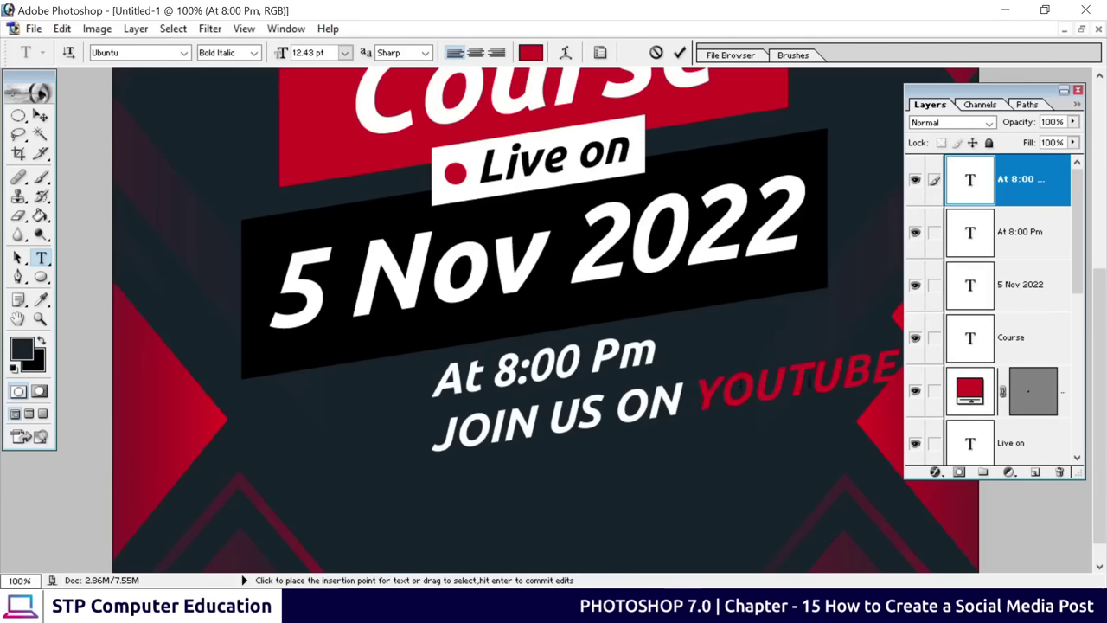
left_click(680, 53)
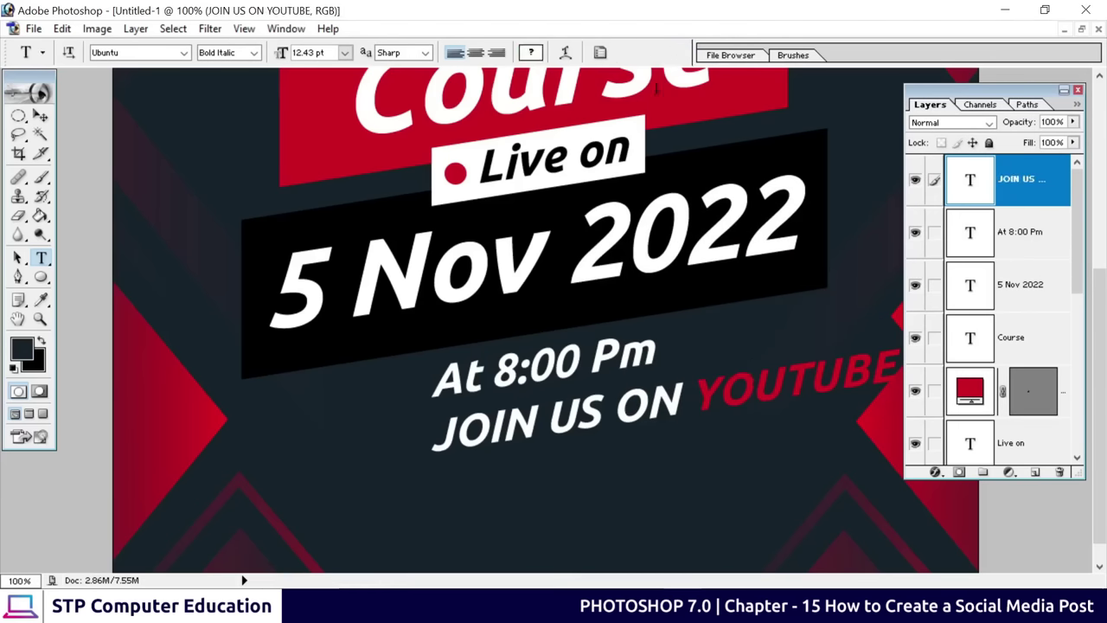
Move the JOIN US ON YOUTUBE line left and down under the time, then zoom out to 50%
left_click(41, 115)
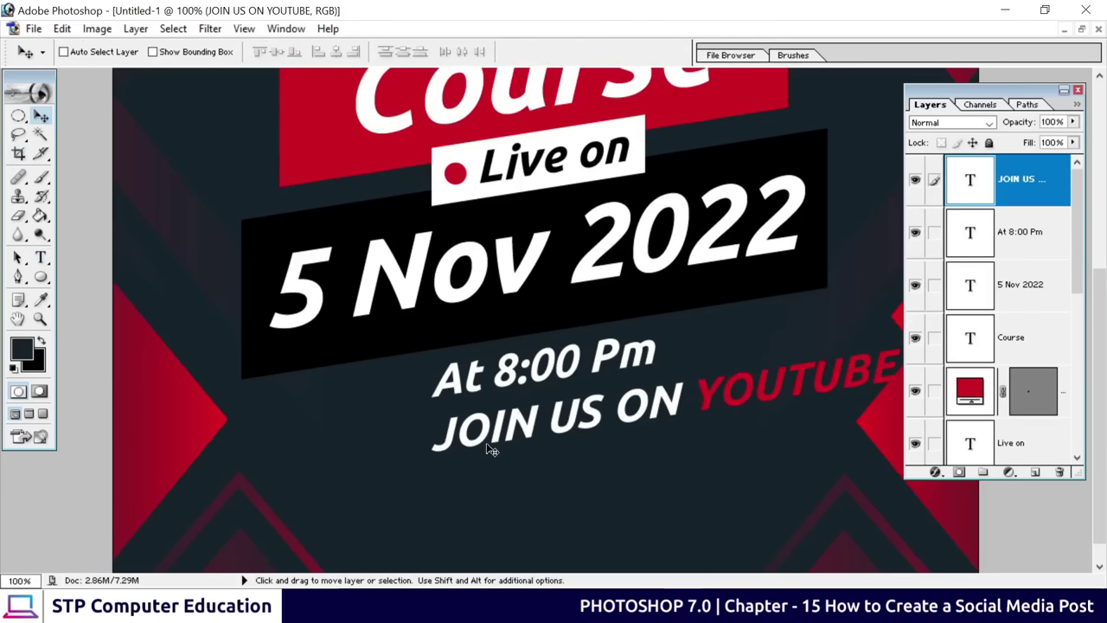
left_click_drag(490, 451, 339, 475)
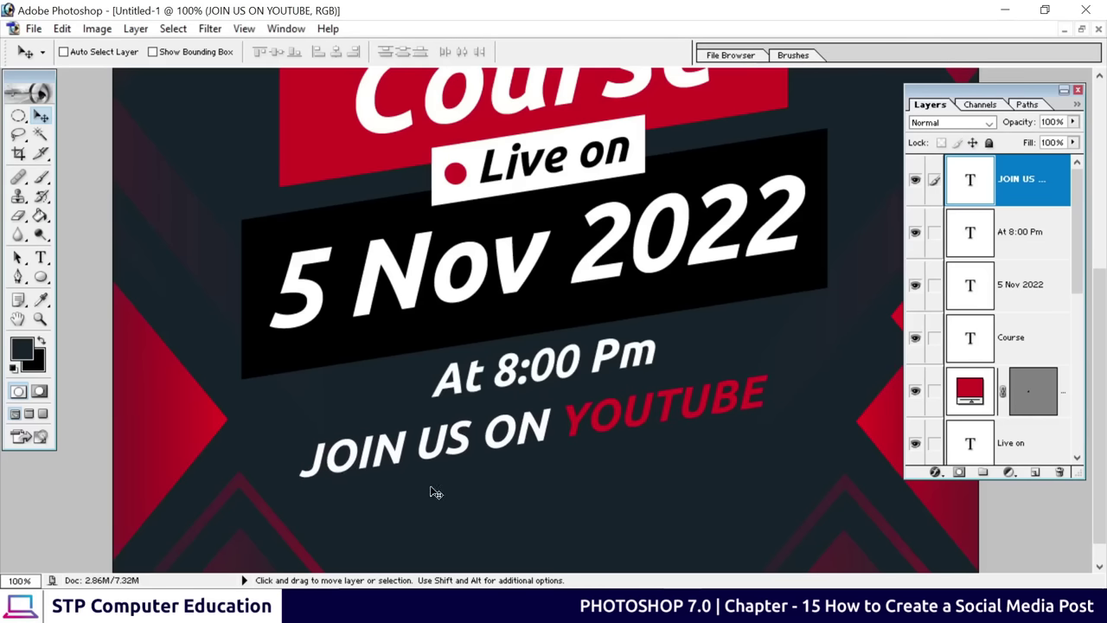
key("ctrl+minus")
key("ctrl+minus")
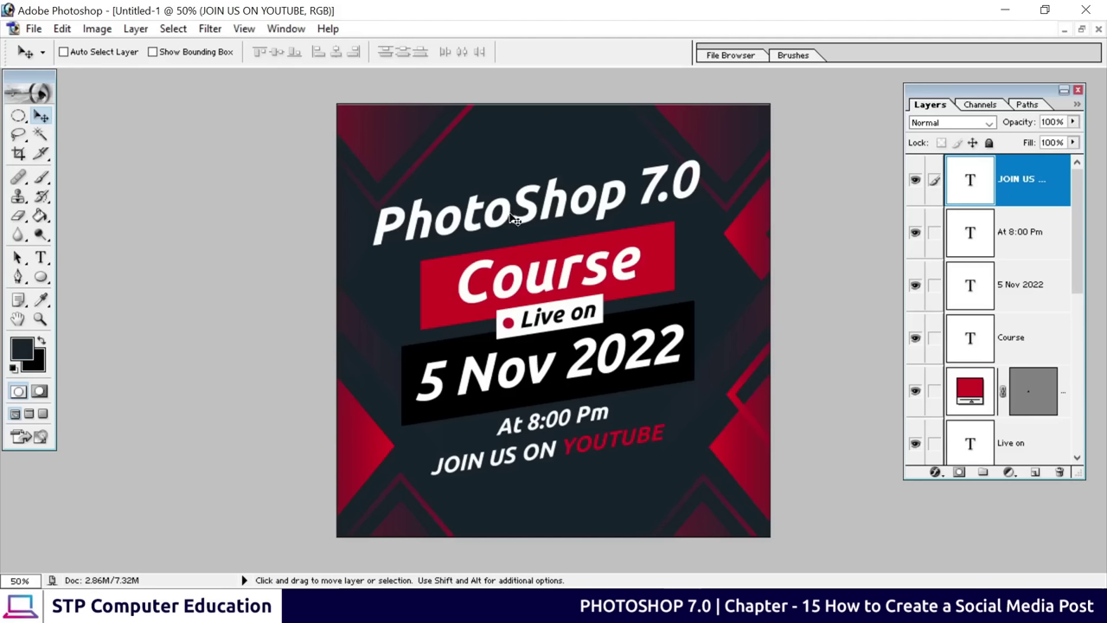
Select the PhotoShop 7.0 text layer through the canvas right-click layer list
right_click(539, 123)
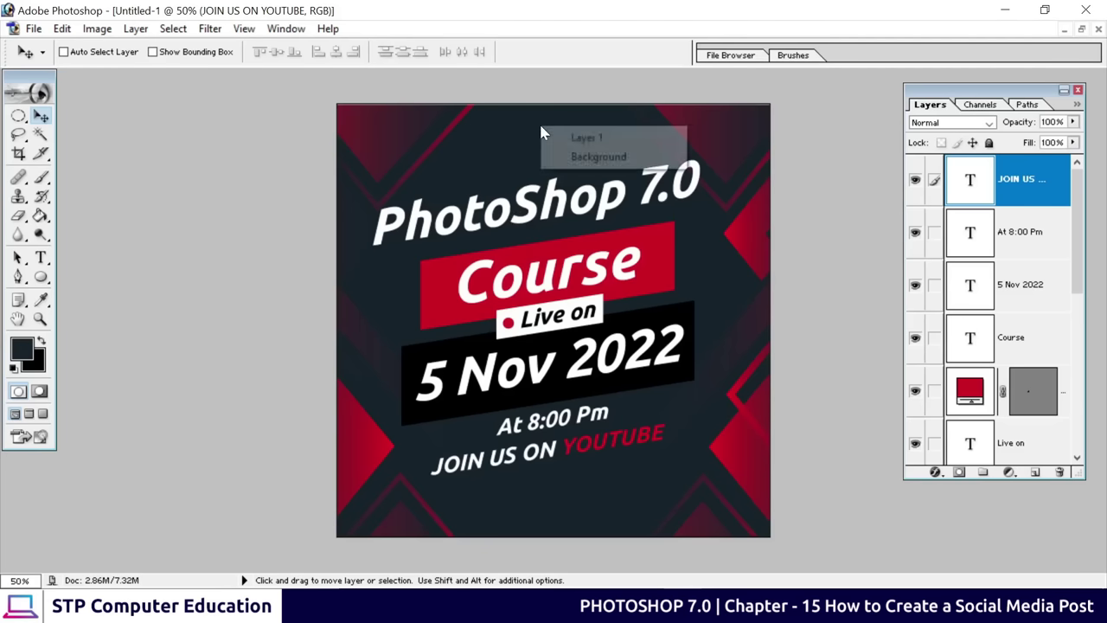
left_click(558, 134)
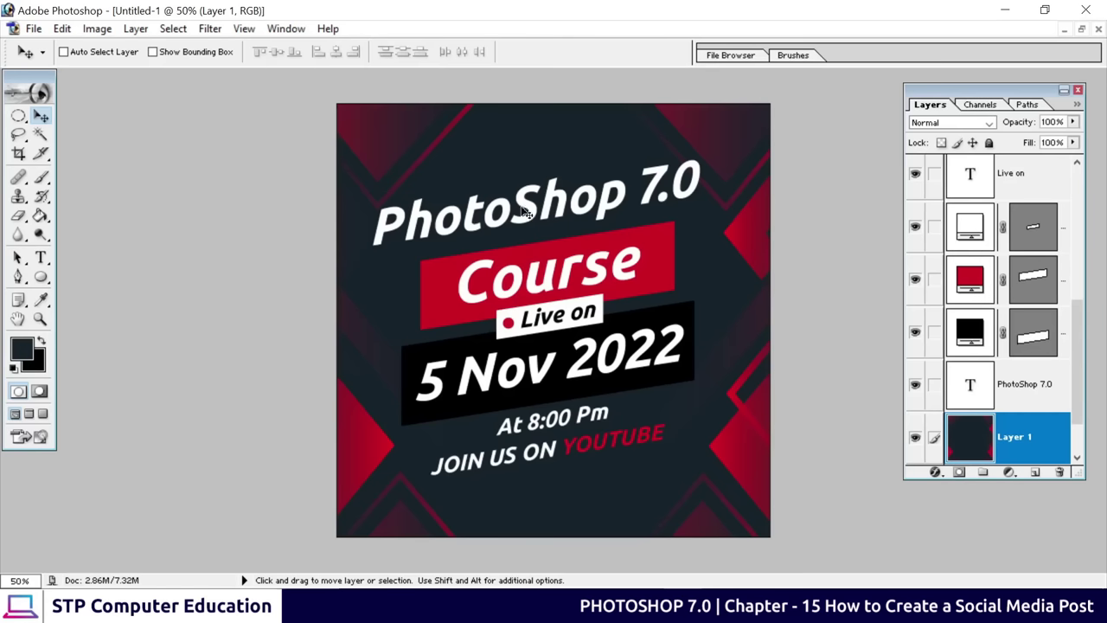
key("ctrl+plus")
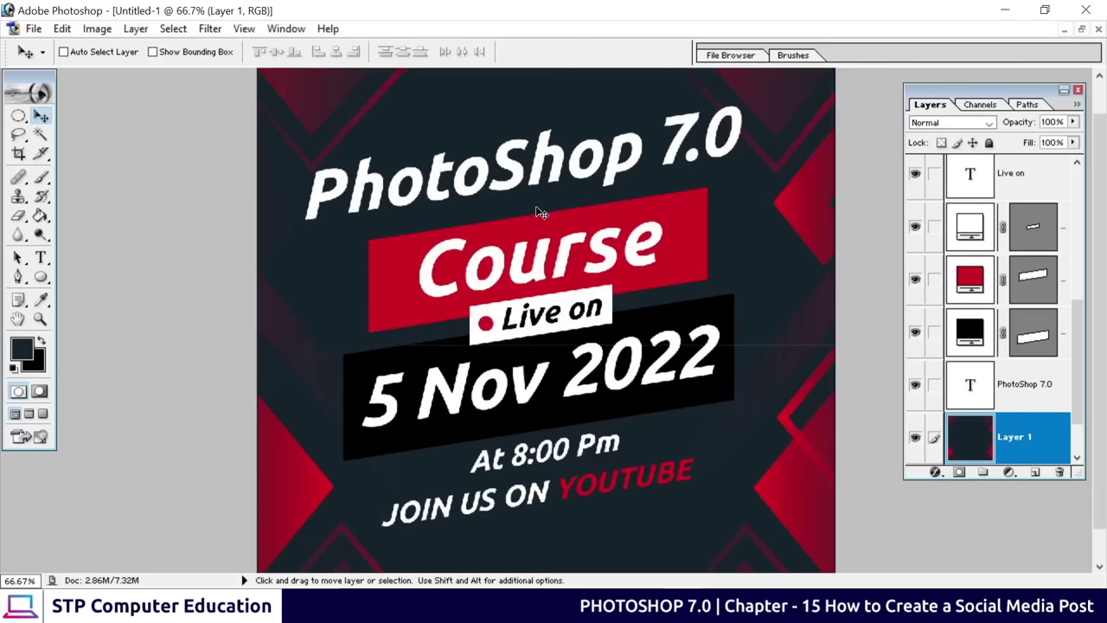
key("ctrl+plus")
key("ctrl+minus")
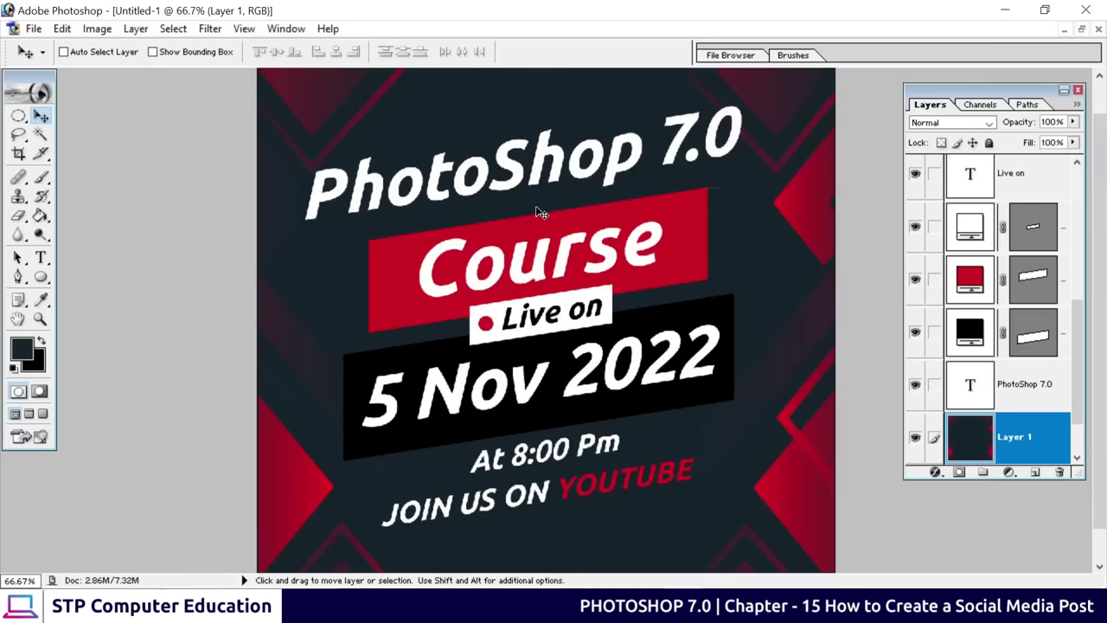
scroll(486, 208, "up", 1)
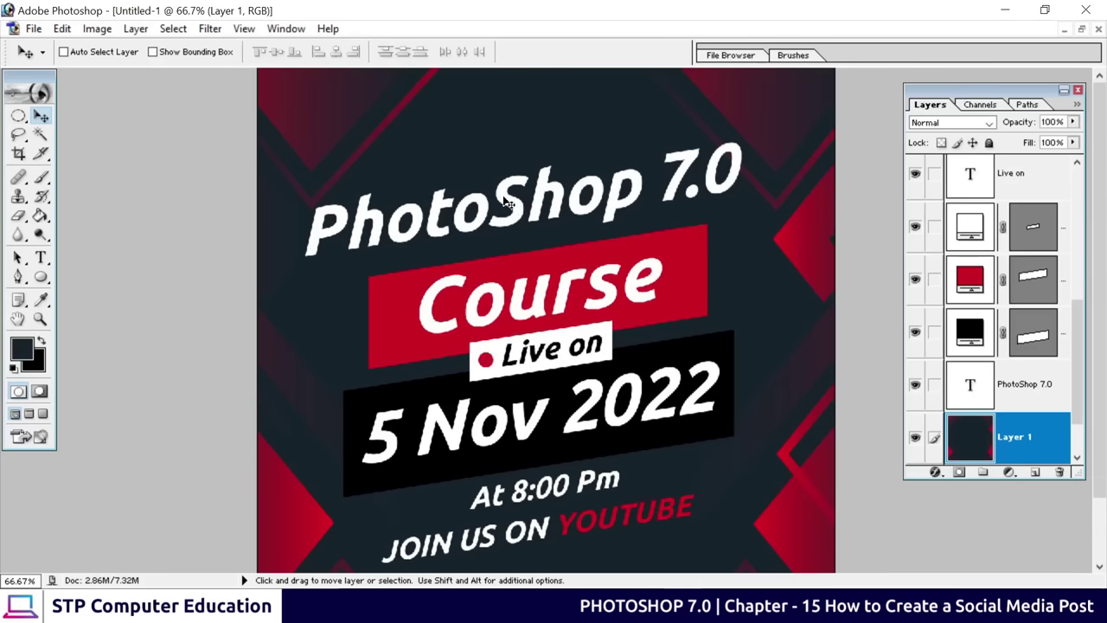
right_click(506, 201)
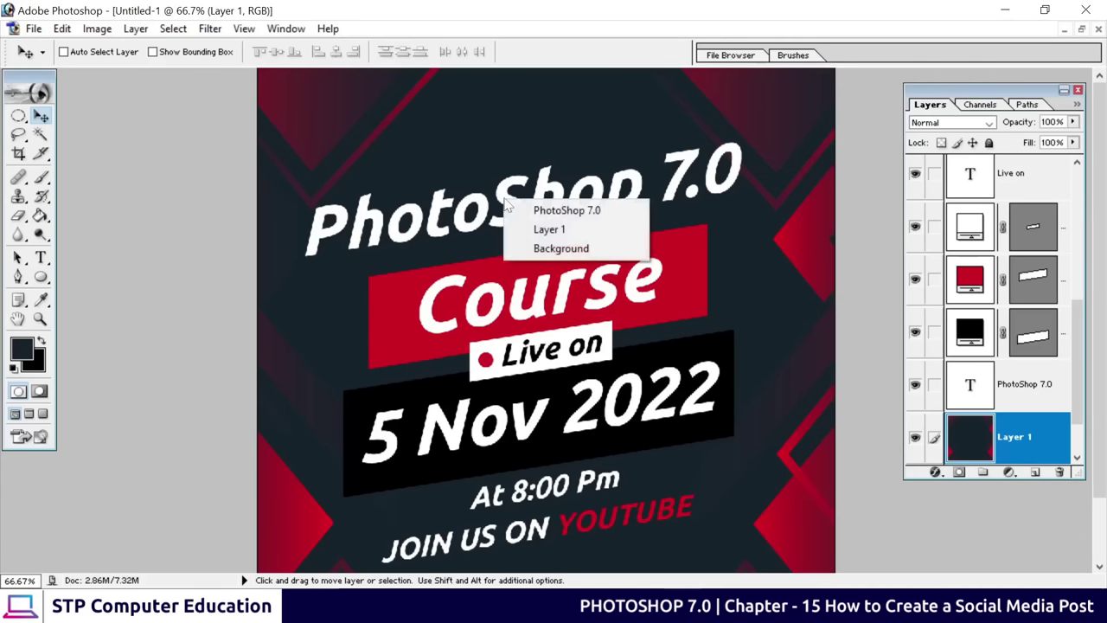
left_click(599, 218)
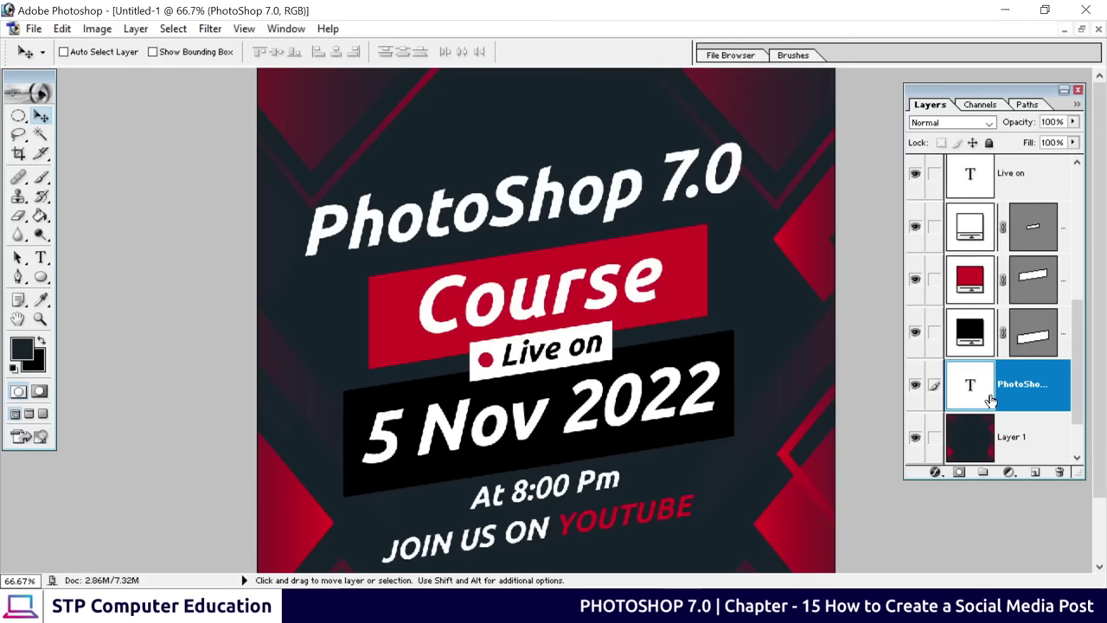
Add a Bevel and Emboss effect to the PhotoShop 7.0 title, toggling it to compare
left_click(935, 472)
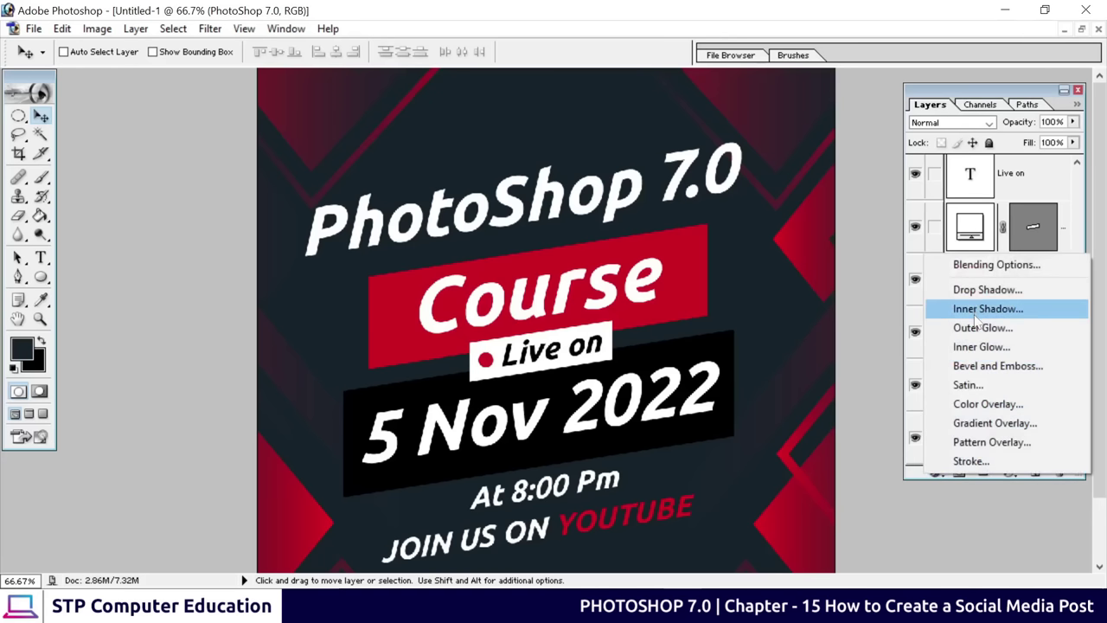
left_click(1022, 370)
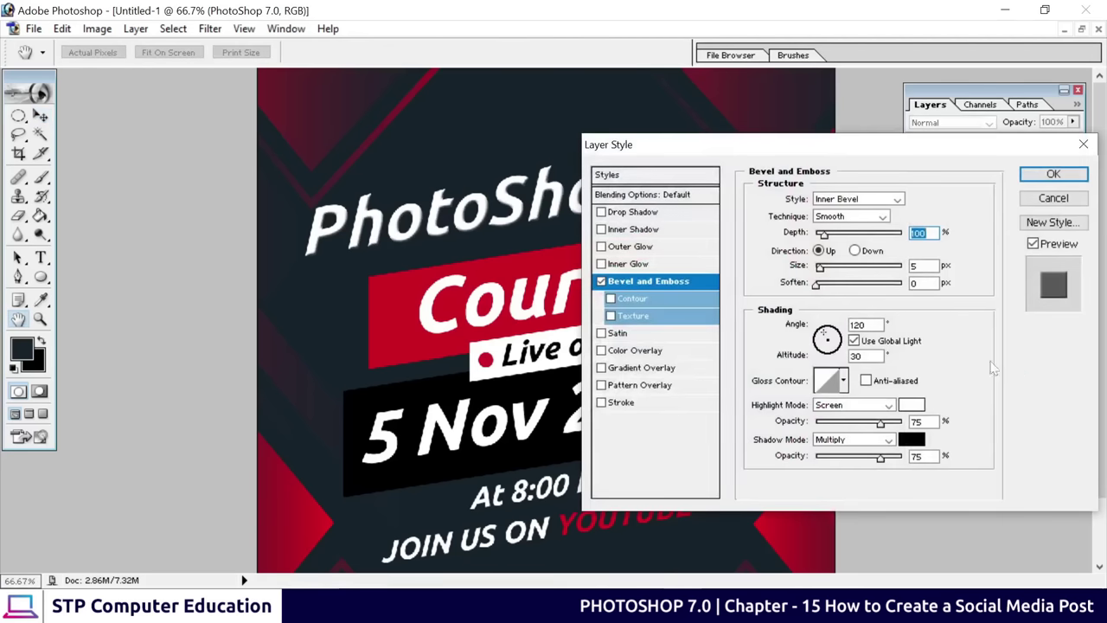
left_click_drag(693, 149, 675, 287)
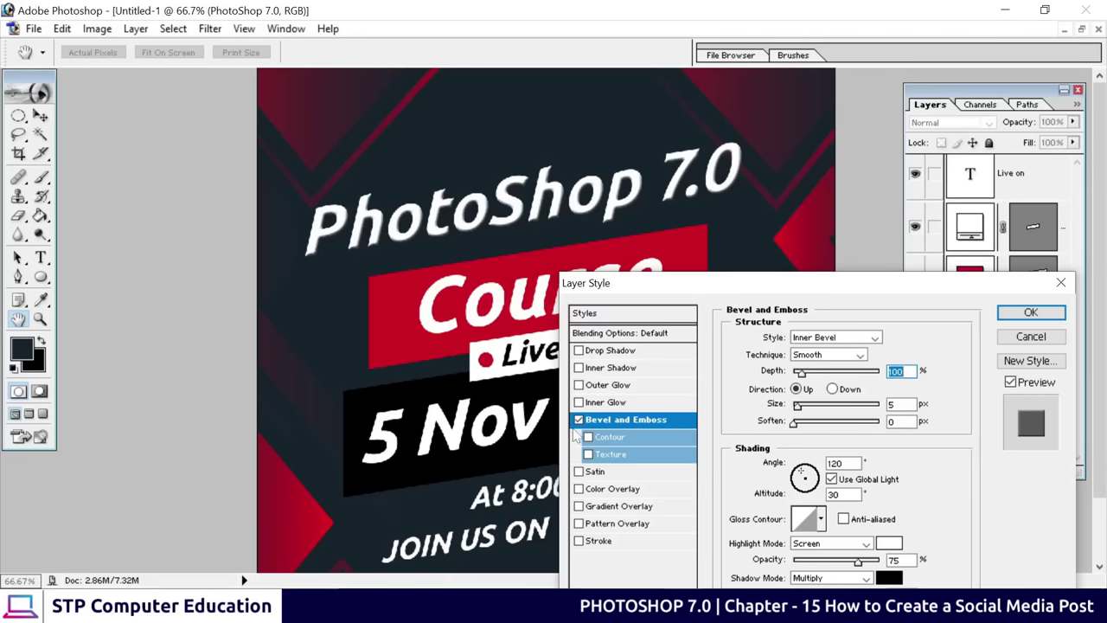
left_click(579, 419)
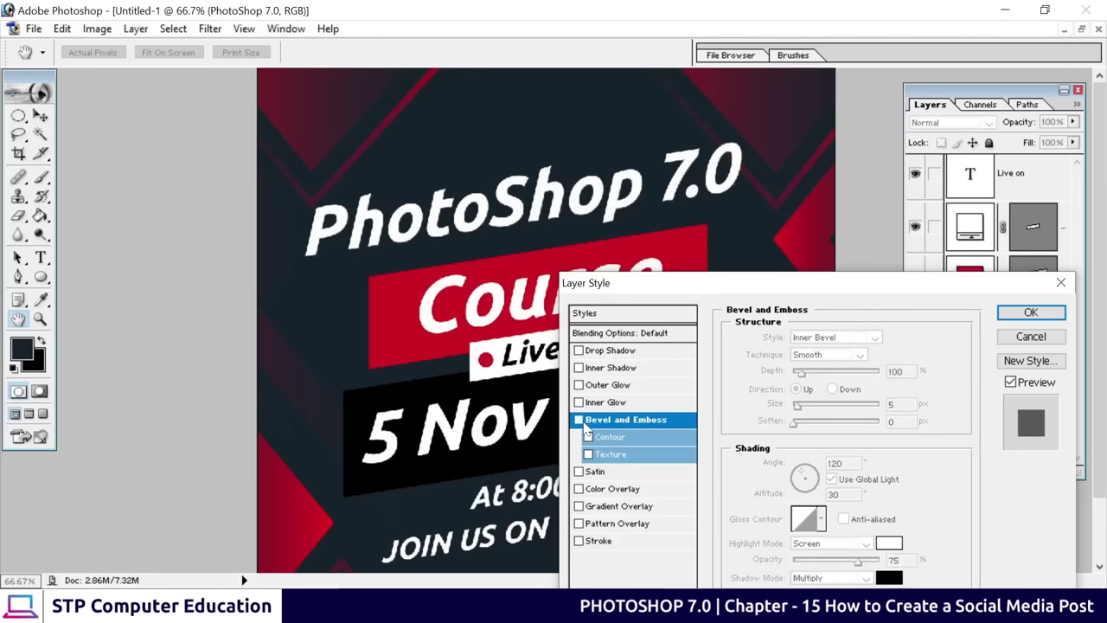
left_click(585, 426)
left_click(585, 426)
left_click(585, 425)
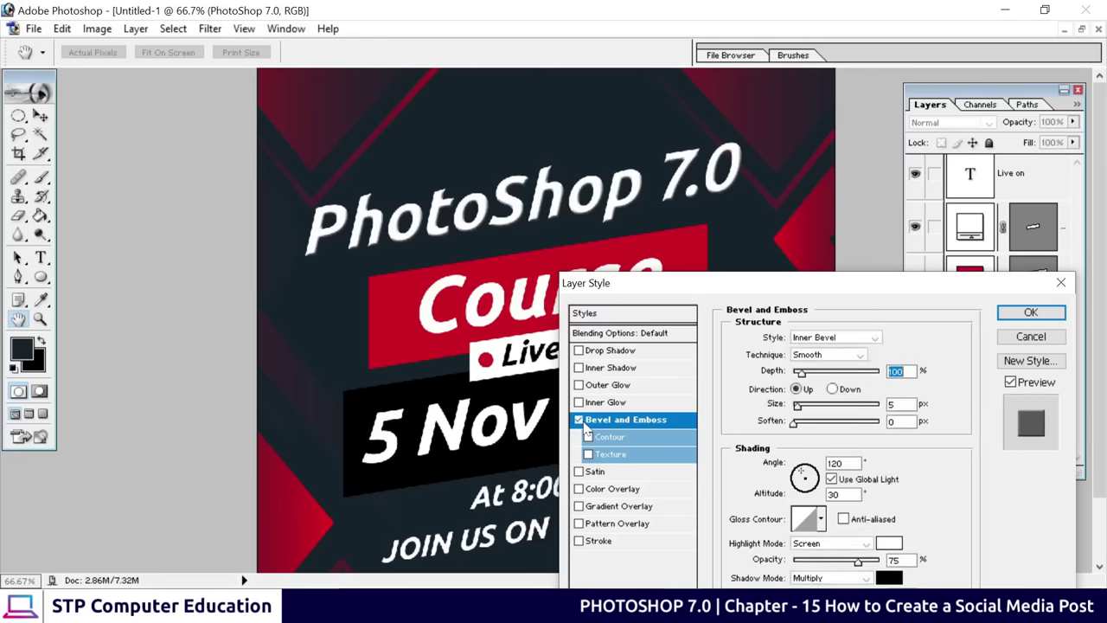
left_click(578, 419)
left_click(578, 420)
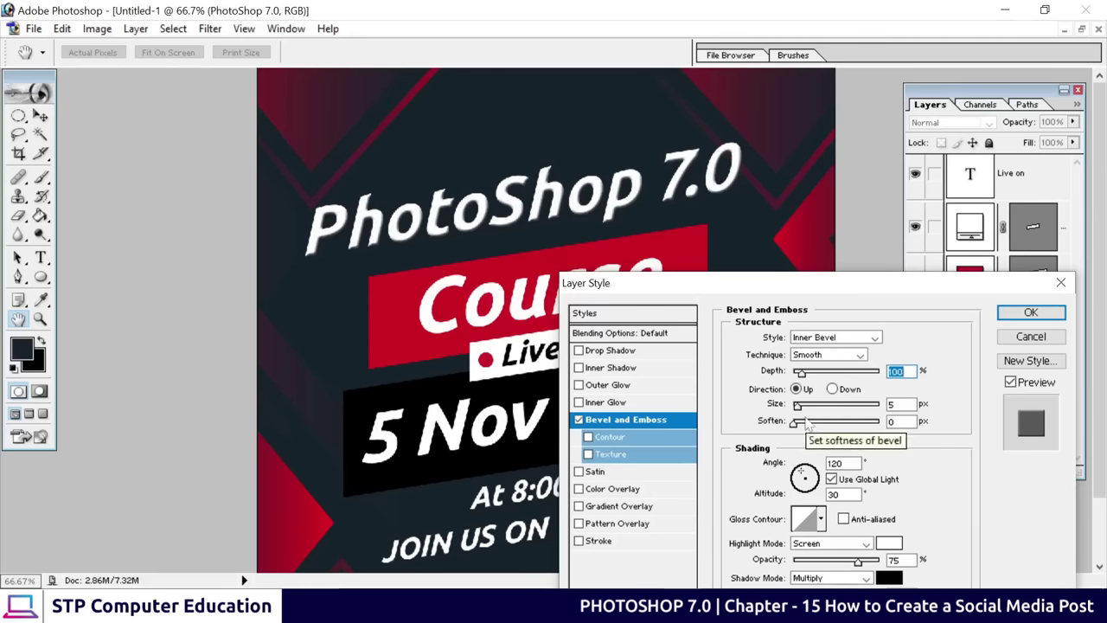
Set the title's bevel to 5 px size, 3 px soften and 50% depth
left_click_drag(797, 406, 803, 421)
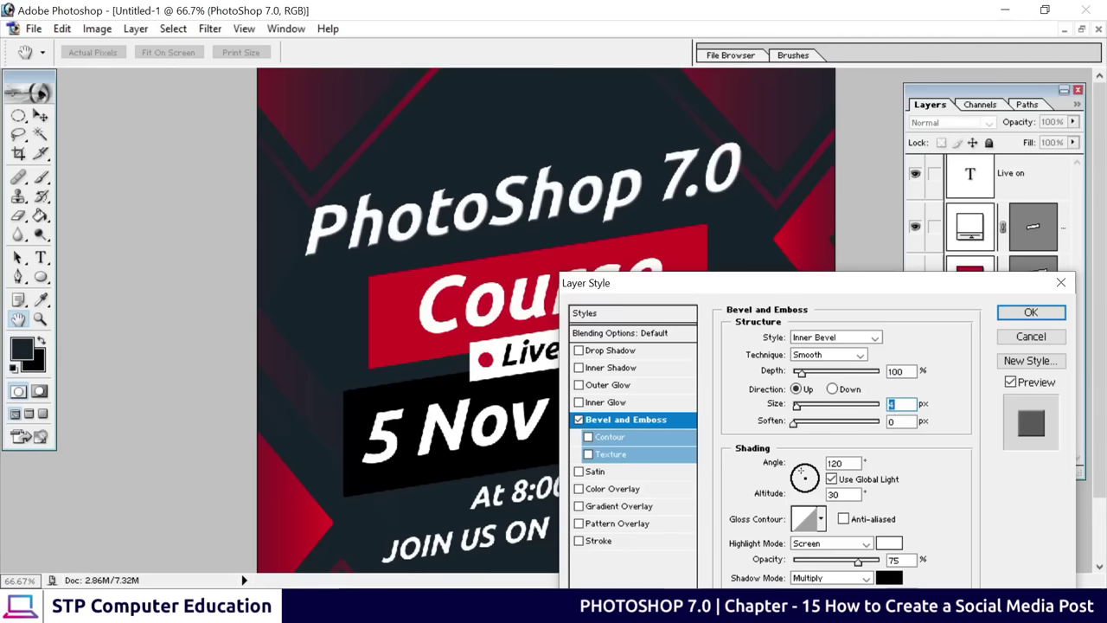
type("5")
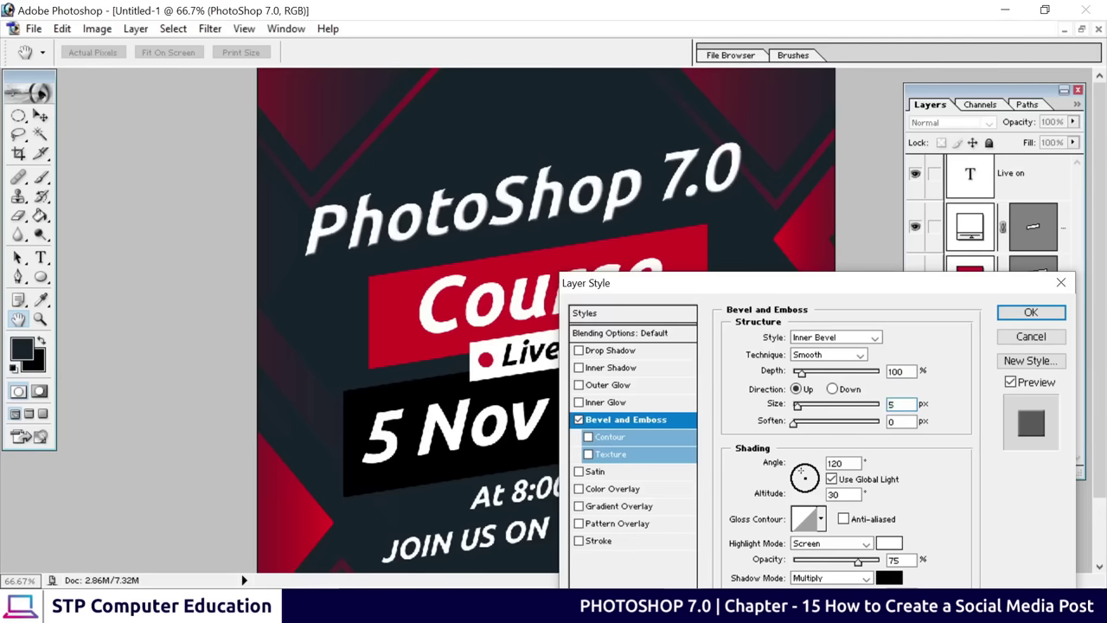
left_click_drag(795, 424, 814, 430)
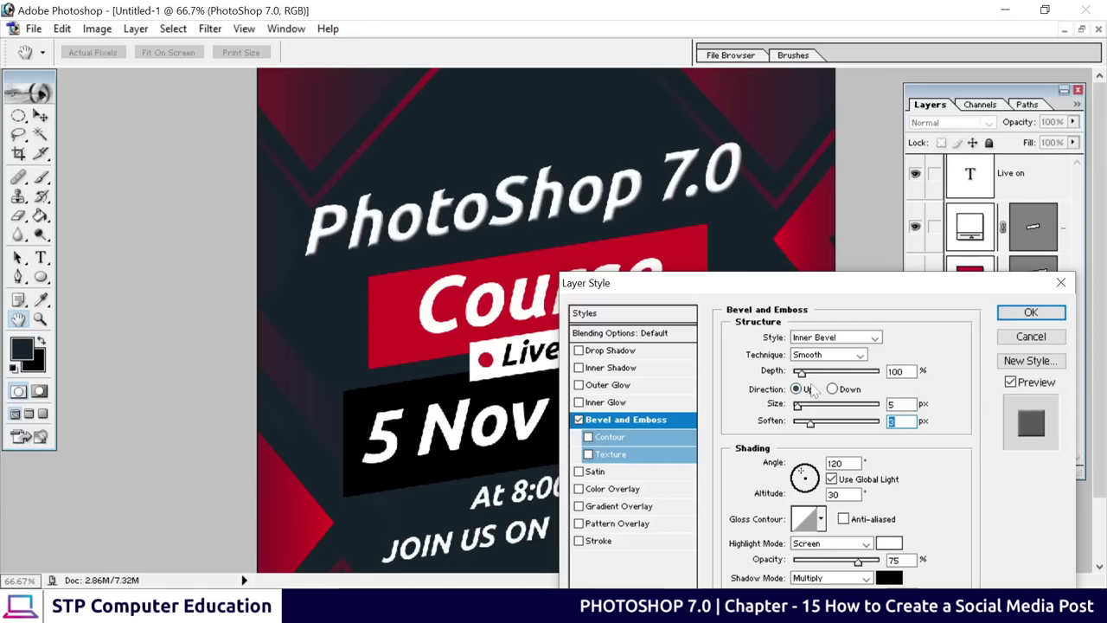
left_click_drag(804, 387, 802, 389)
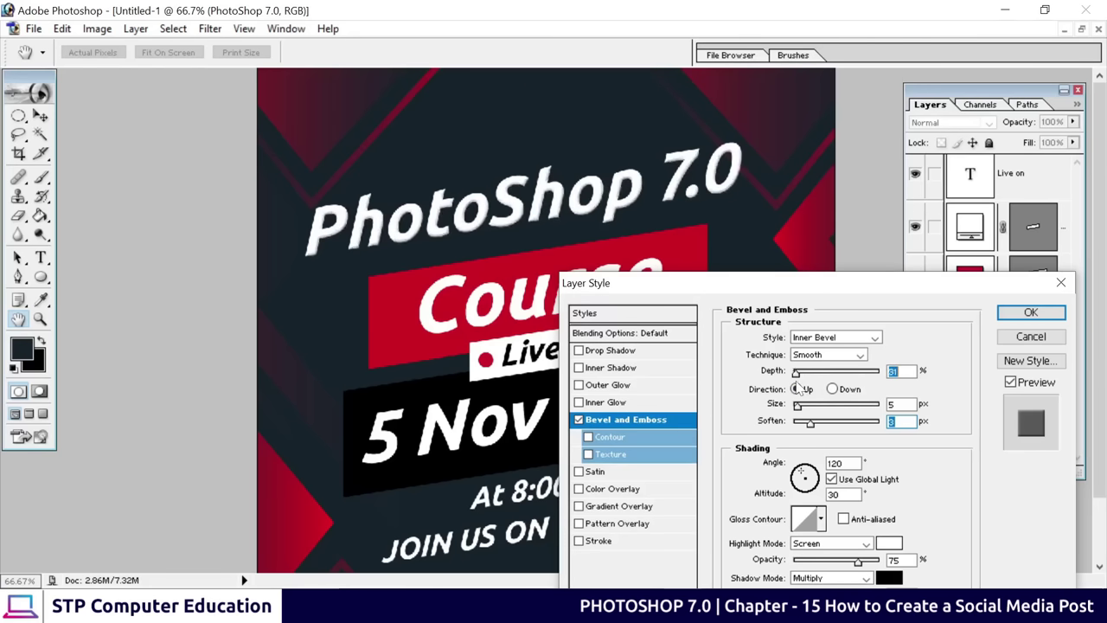
key("Return")
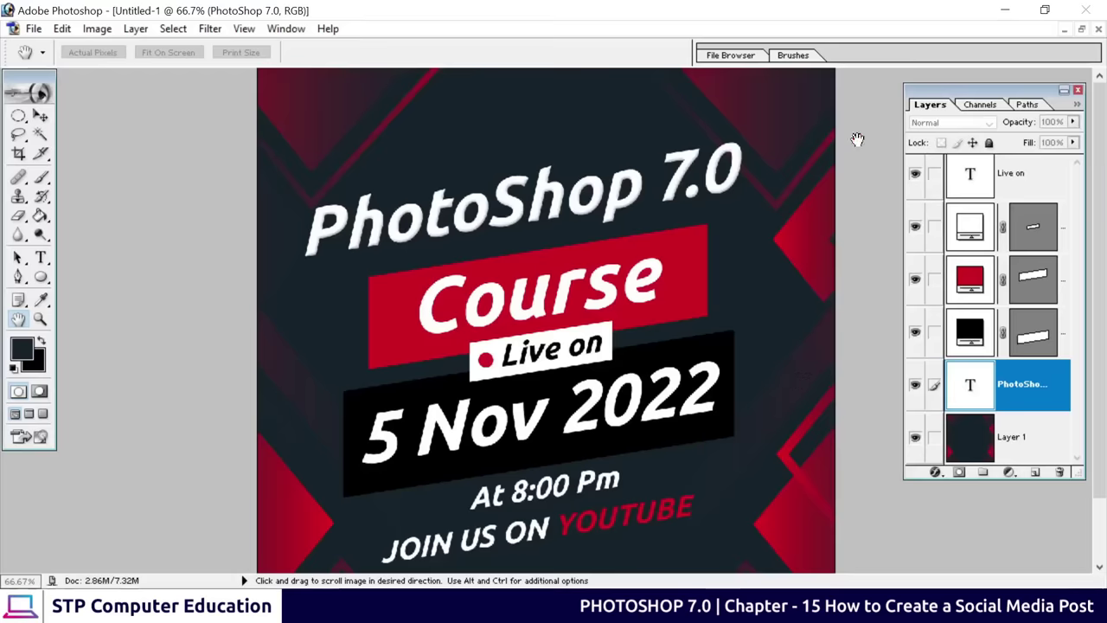
left_click(1005, 9)
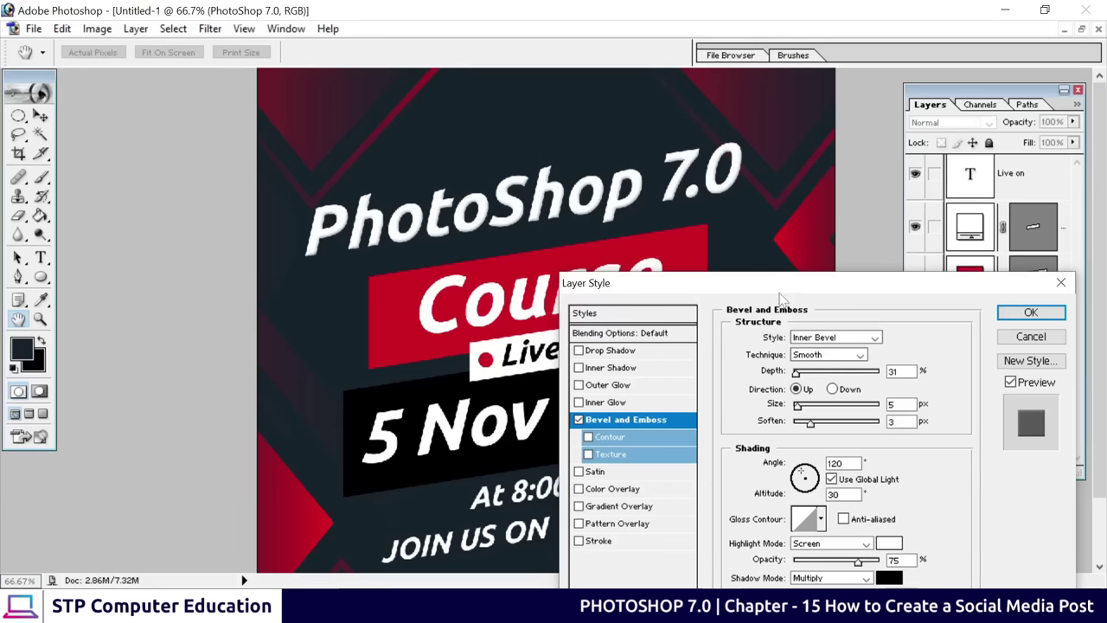
left_click_drag(792, 276, 725, 260)
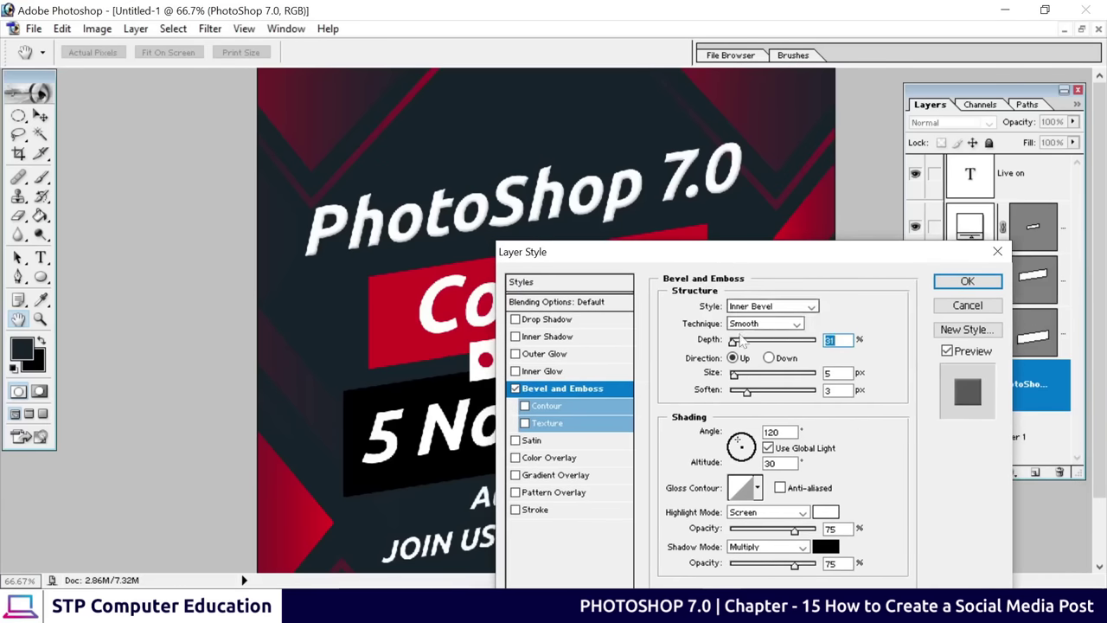
type("50")
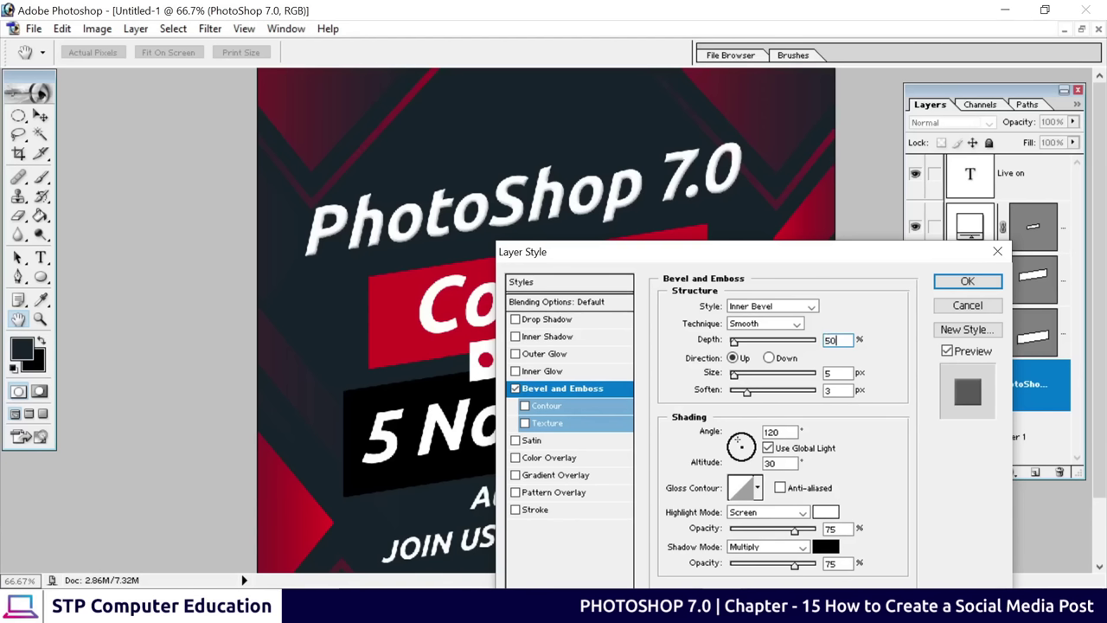
key("Return")
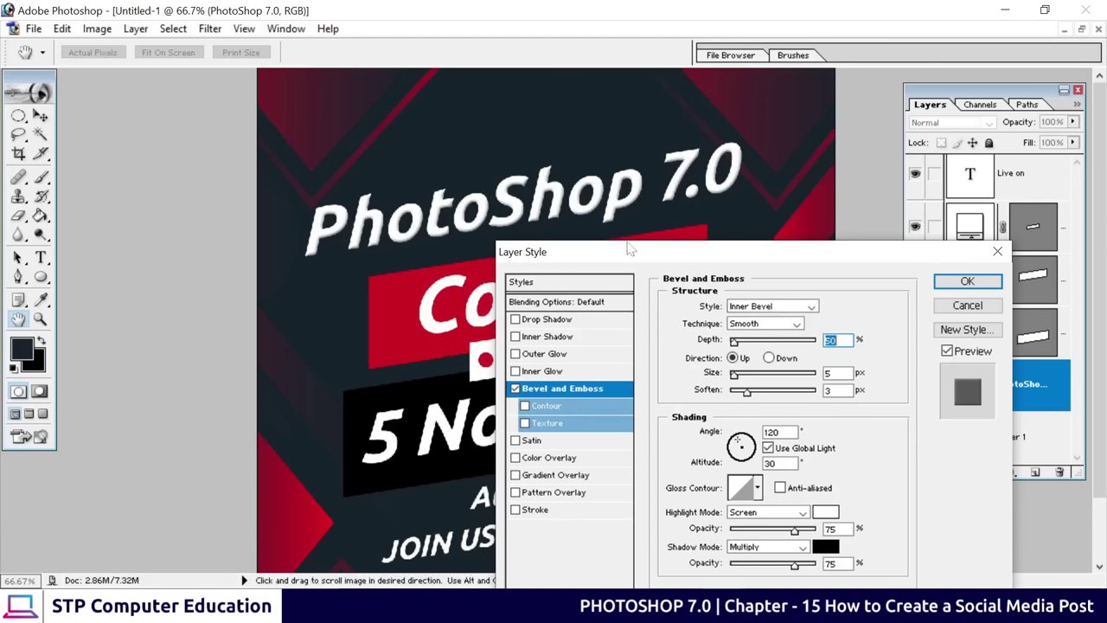
Try Outer Bevel, then return to Inner Bevel and apply the effect
left_click(794, 308)
left_click(750, 319)
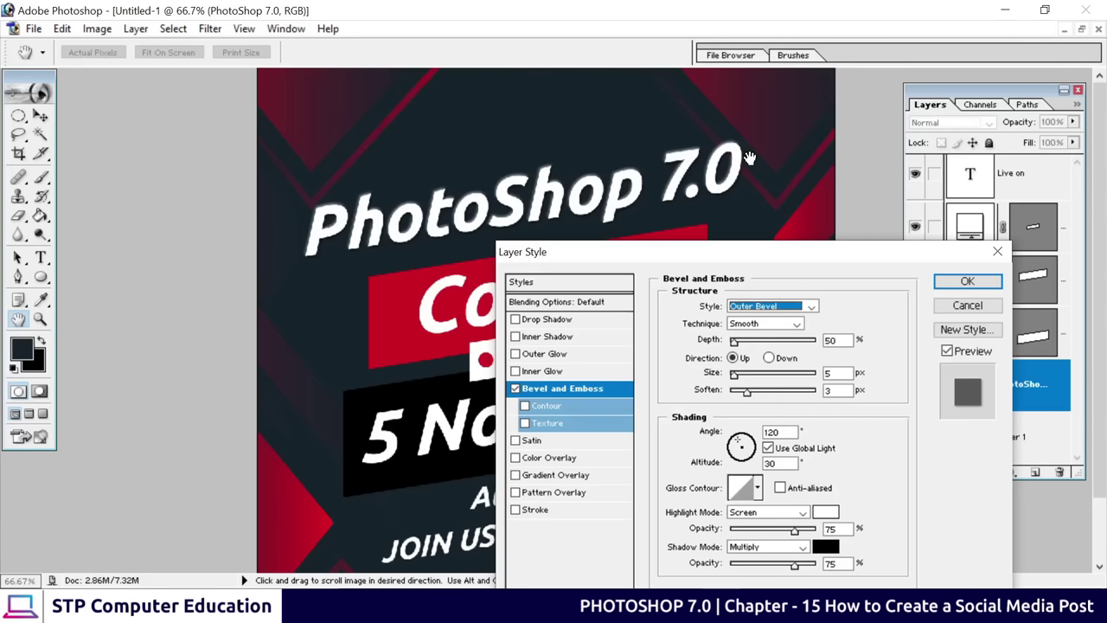
left_click(811, 306)
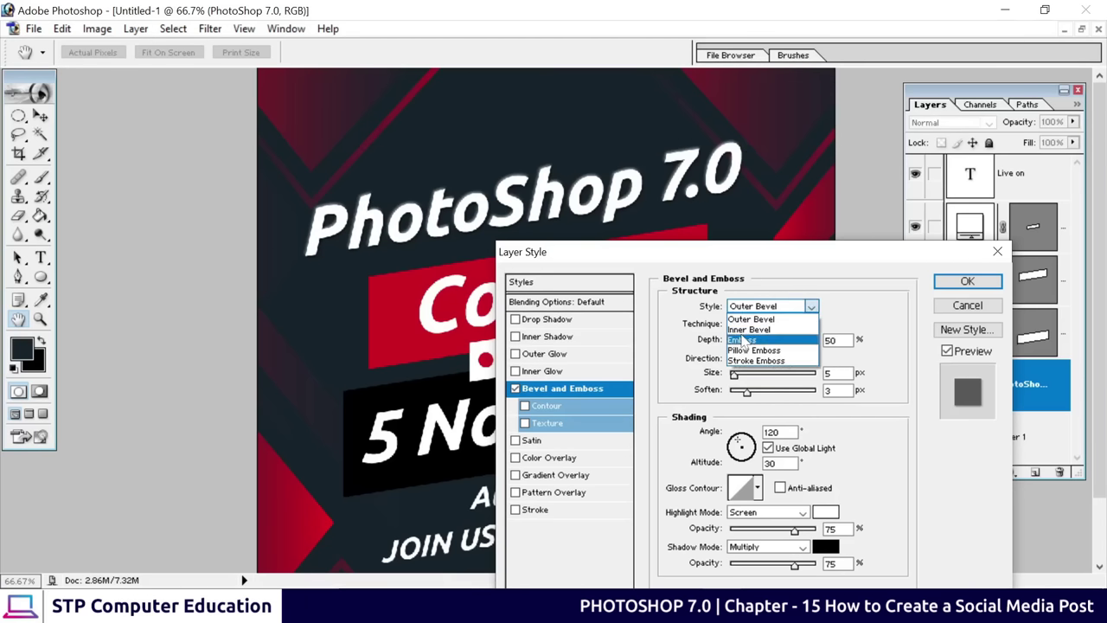
left_click(749, 329)
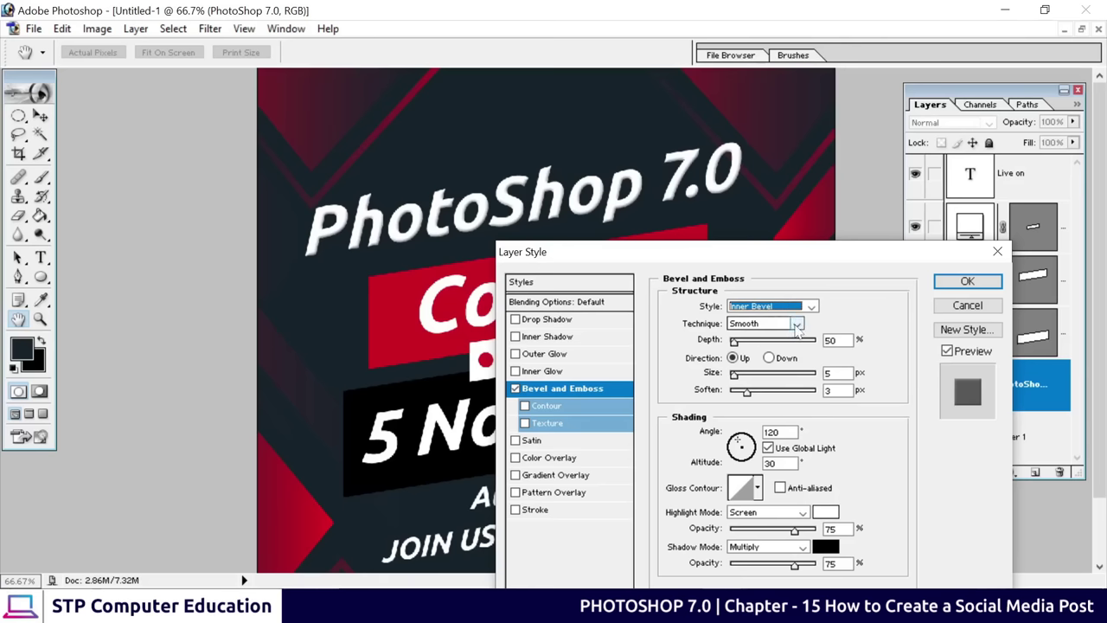
left_click(966, 283)
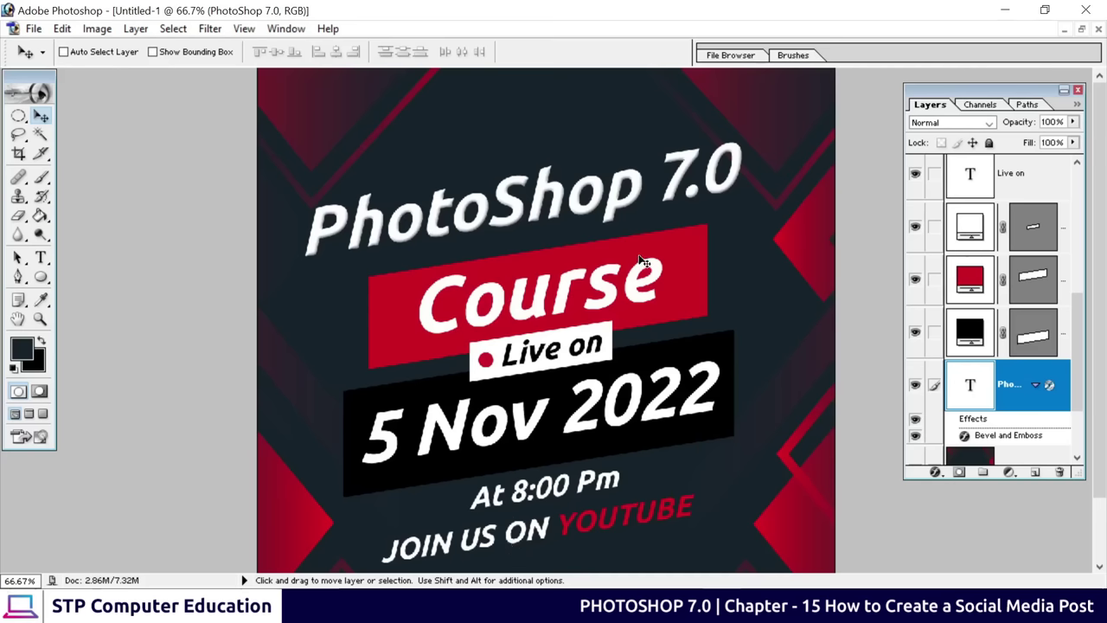
Select the red banner layer Shape 1 copy 2 and give it a 13 px Inner Bevel
right_click(611, 247)
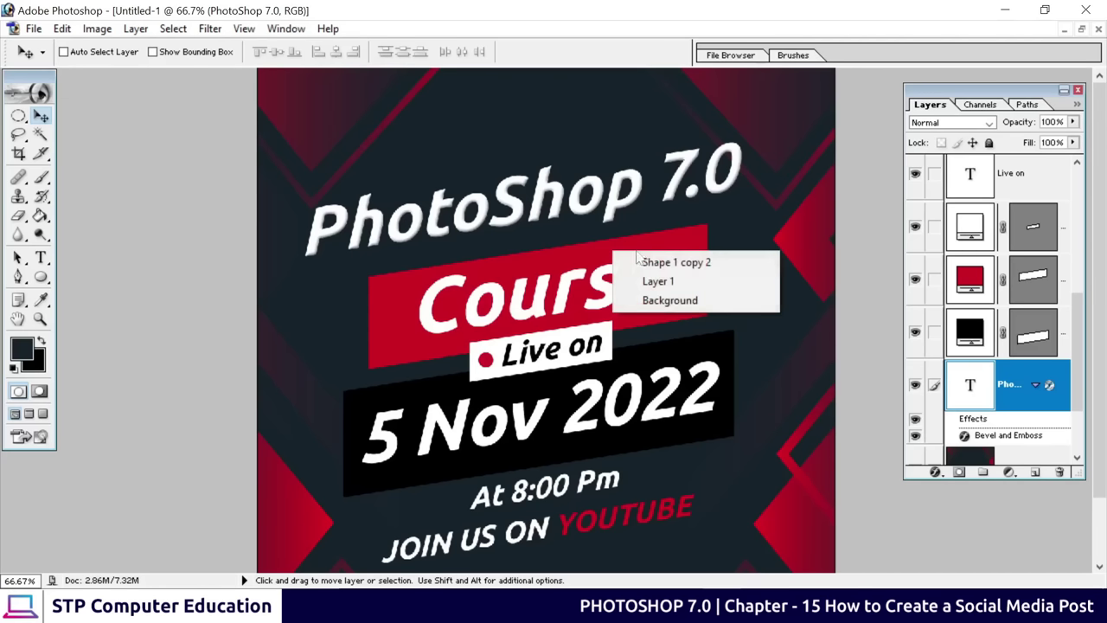
left_click(616, 258)
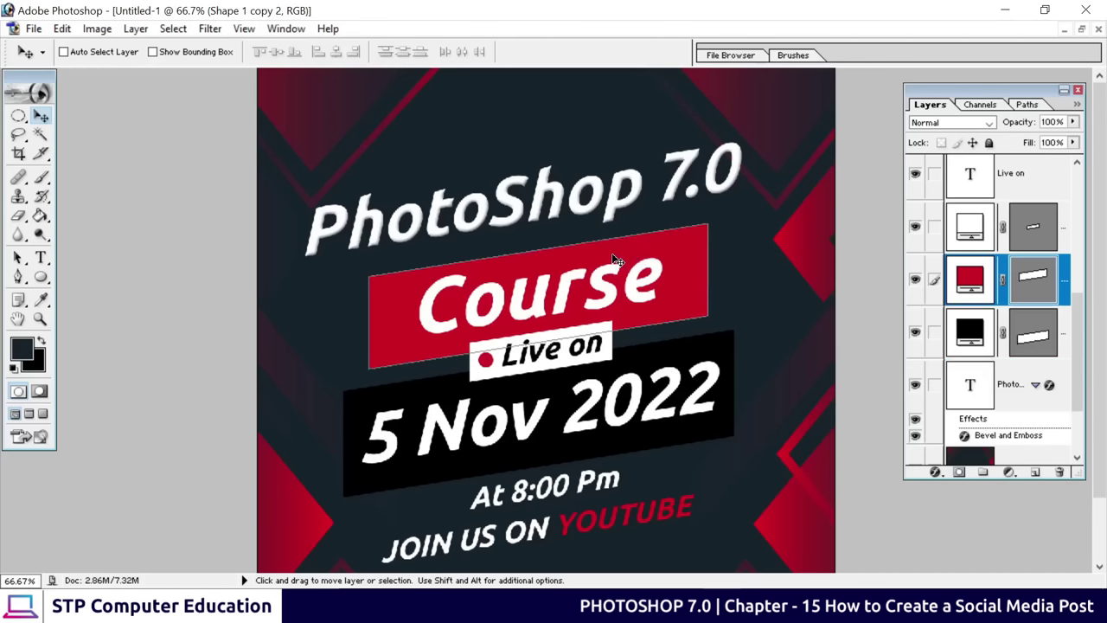
left_click(935, 471)
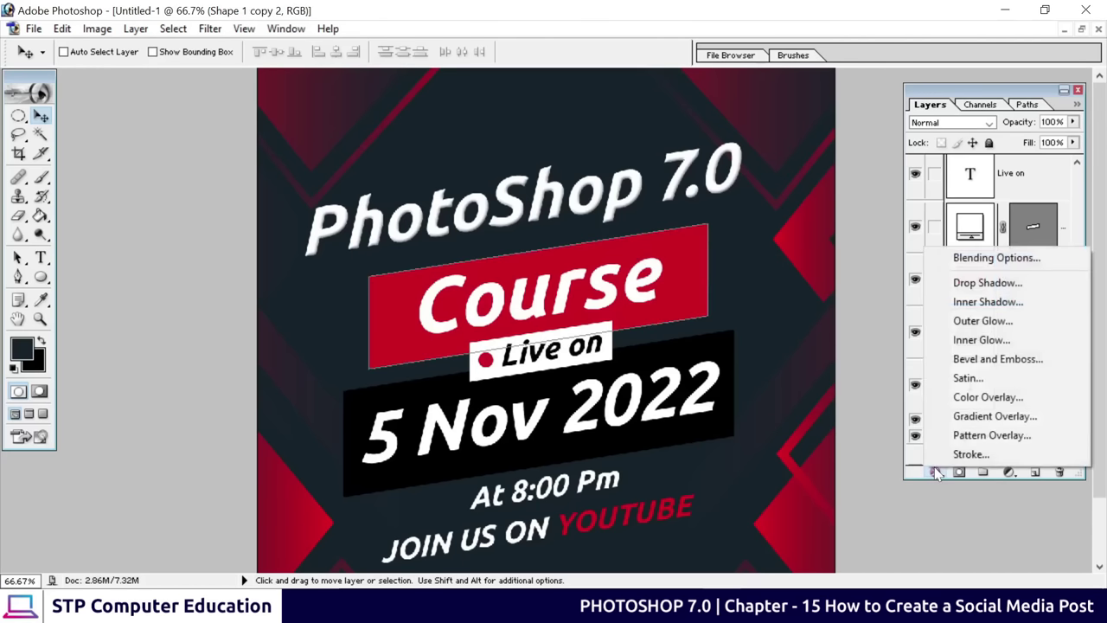
left_click(971, 359)
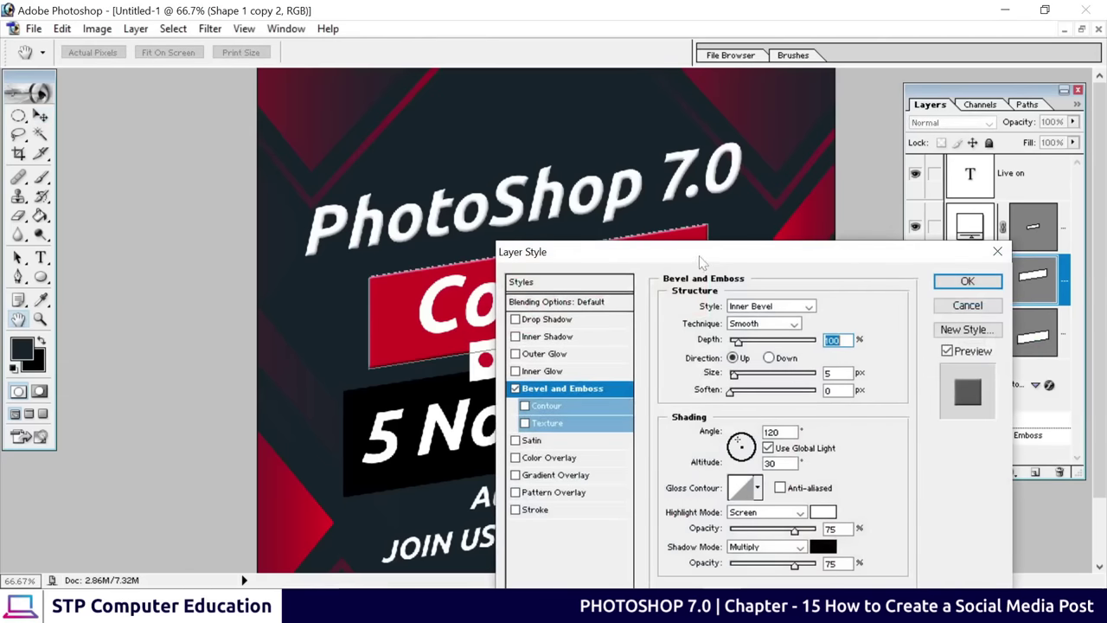
left_click_drag(701, 262, 813, 289)
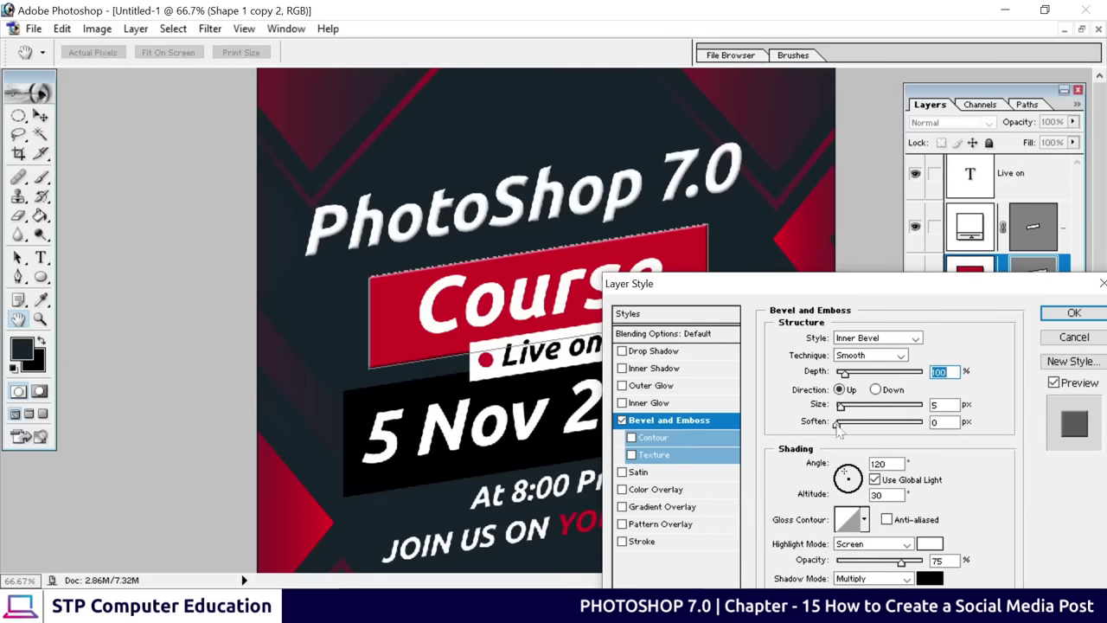
left_click_drag(844, 413, 848, 416)
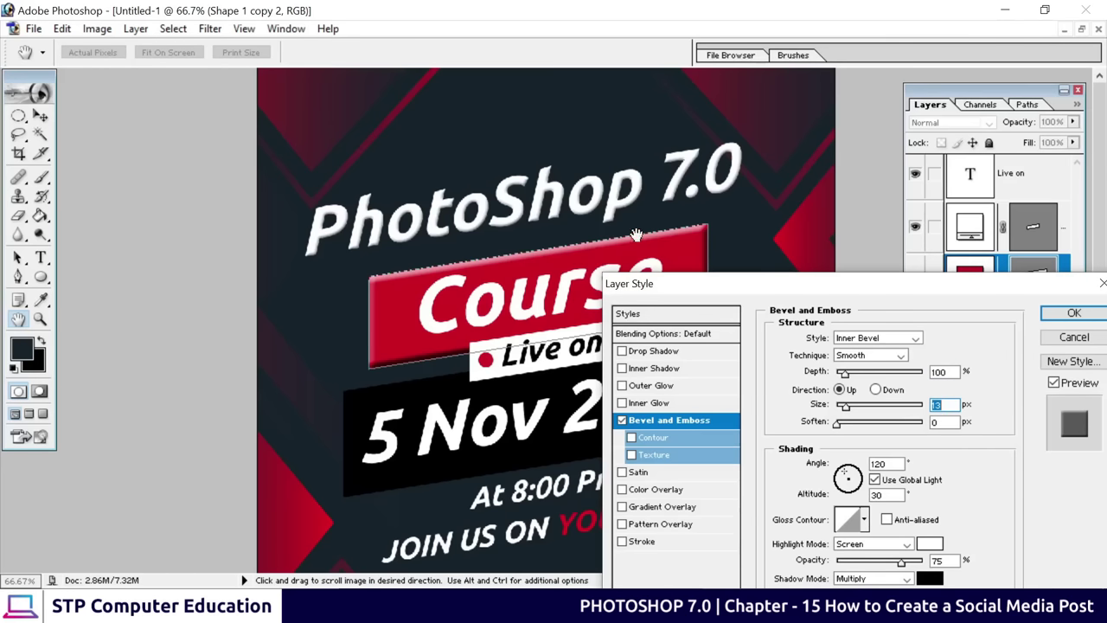
left_click_drag(715, 289, 557, 255)
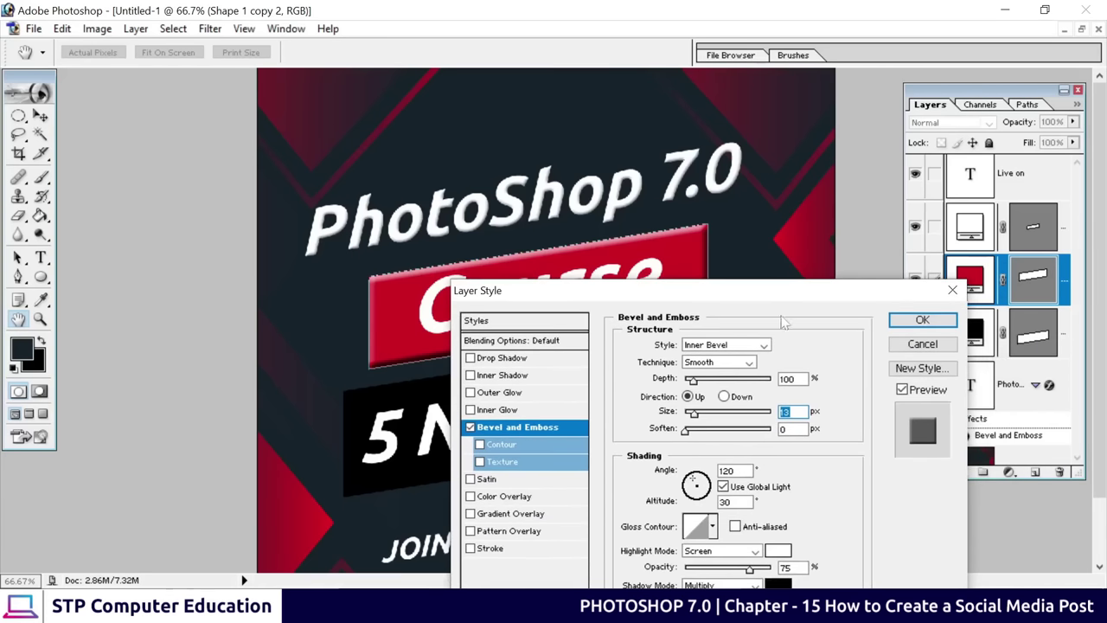
left_click(920, 320)
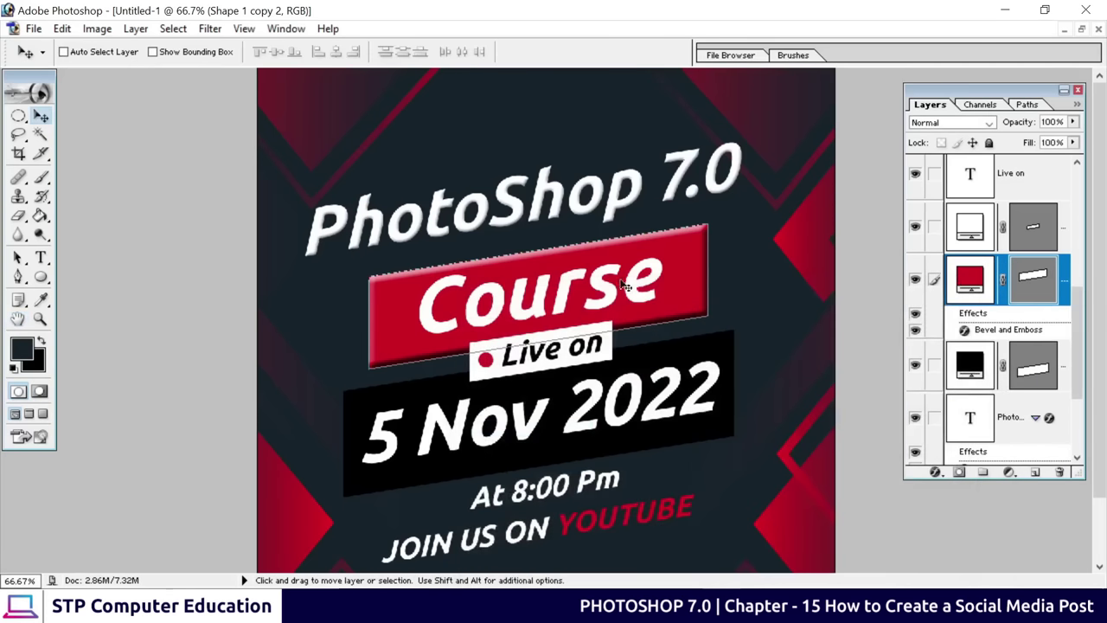
Select the Course text layer and apply a default Inner Bevel (100% depth, 5 px)
right_click(570, 283)
left_click(600, 289)
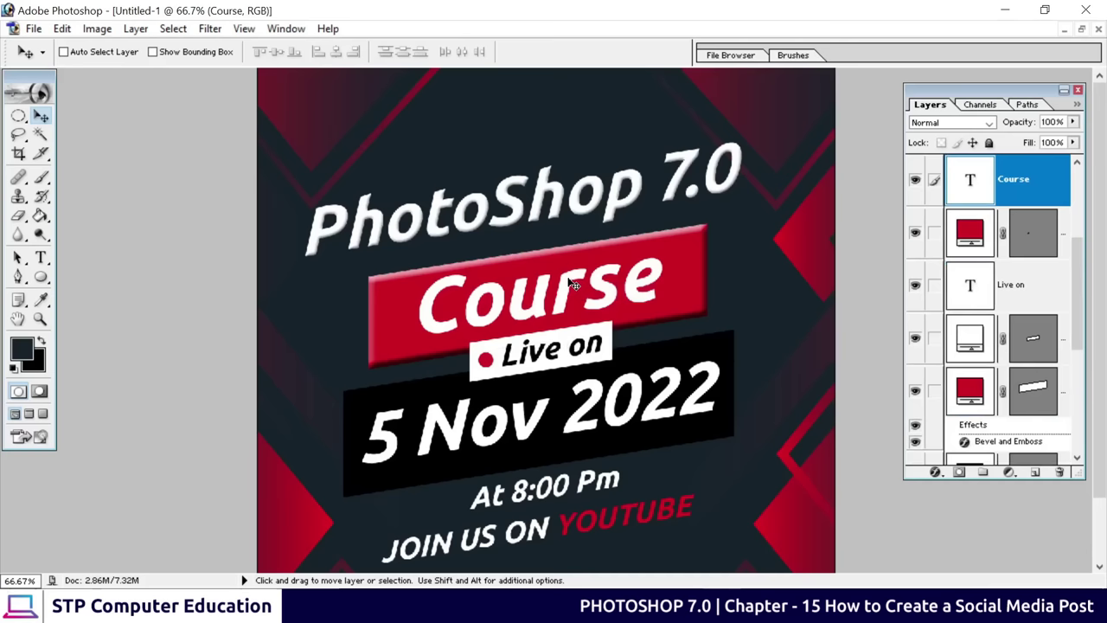
left_click(935, 473)
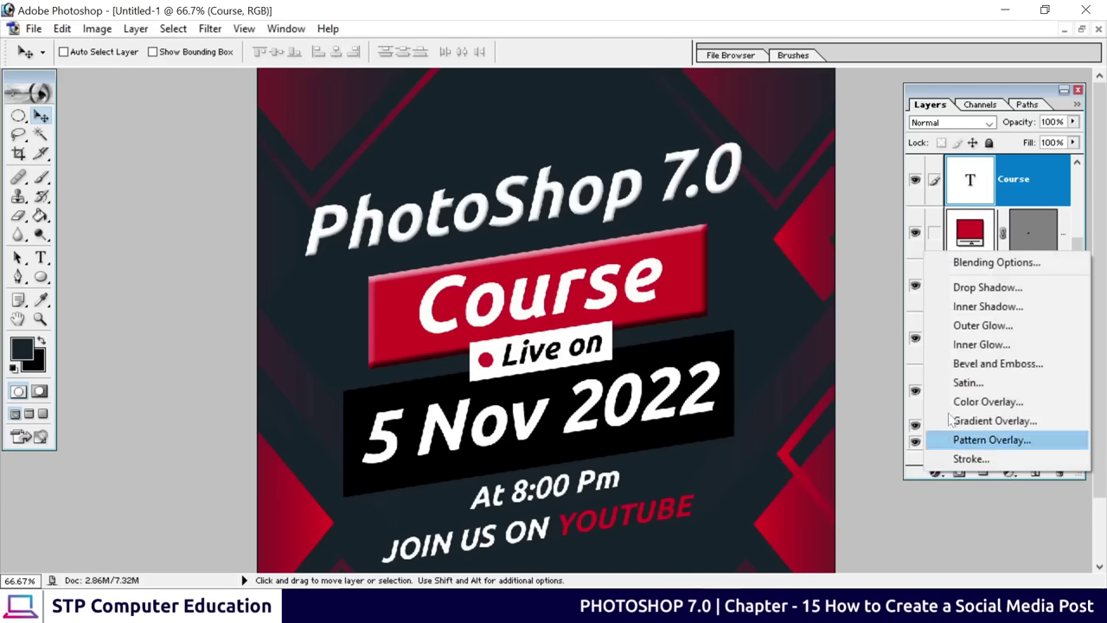
left_click(978, 370)
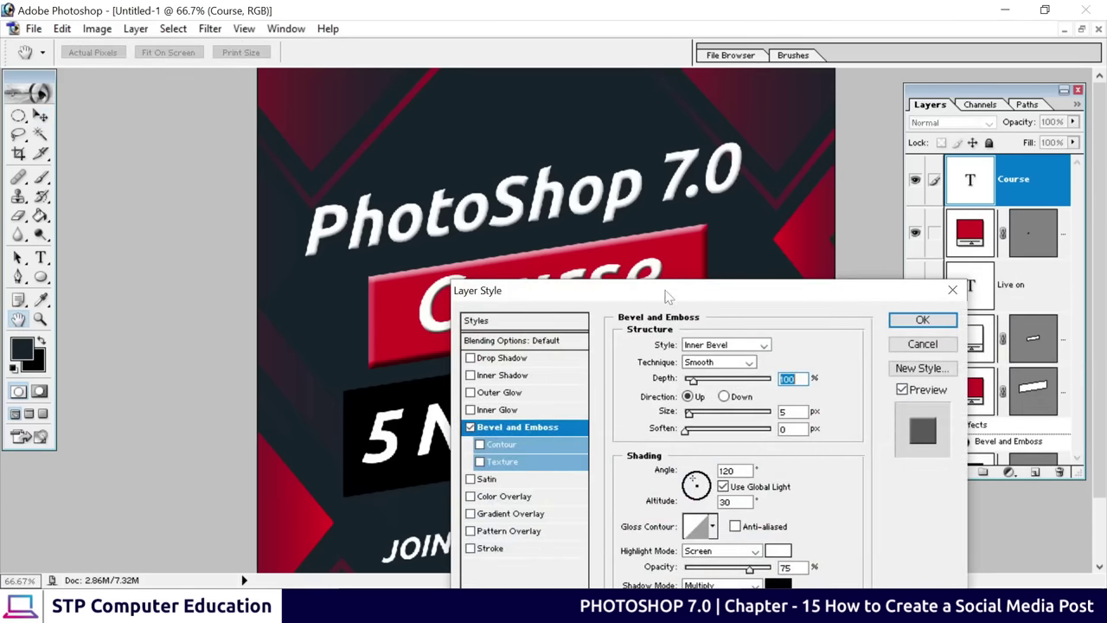
left_click_drag(666, 297, 728, 380)
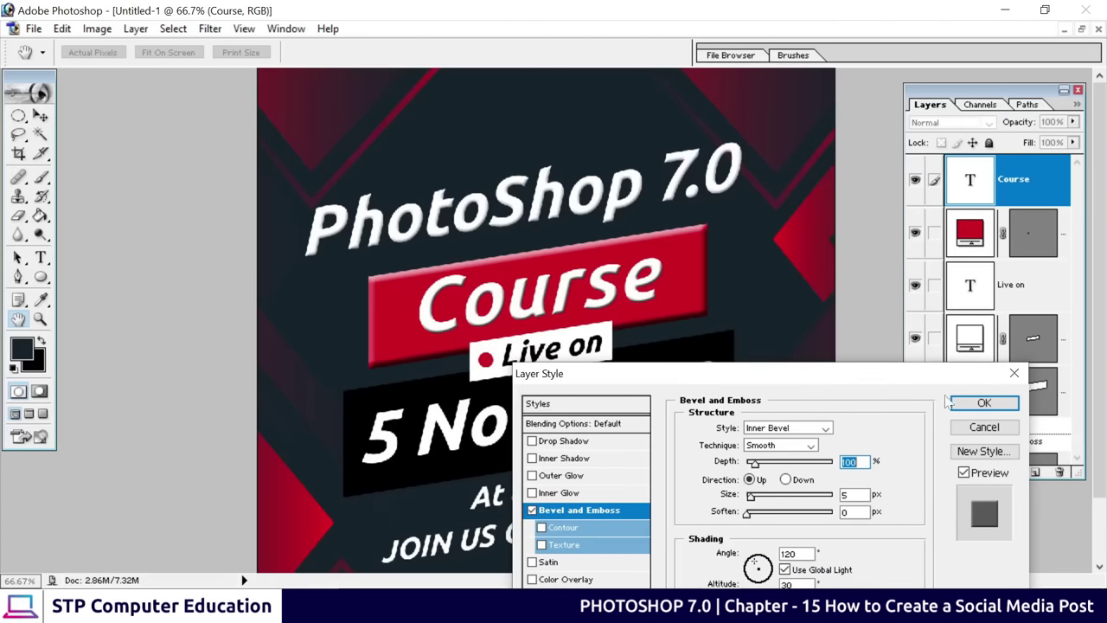
left_click(996, 405)
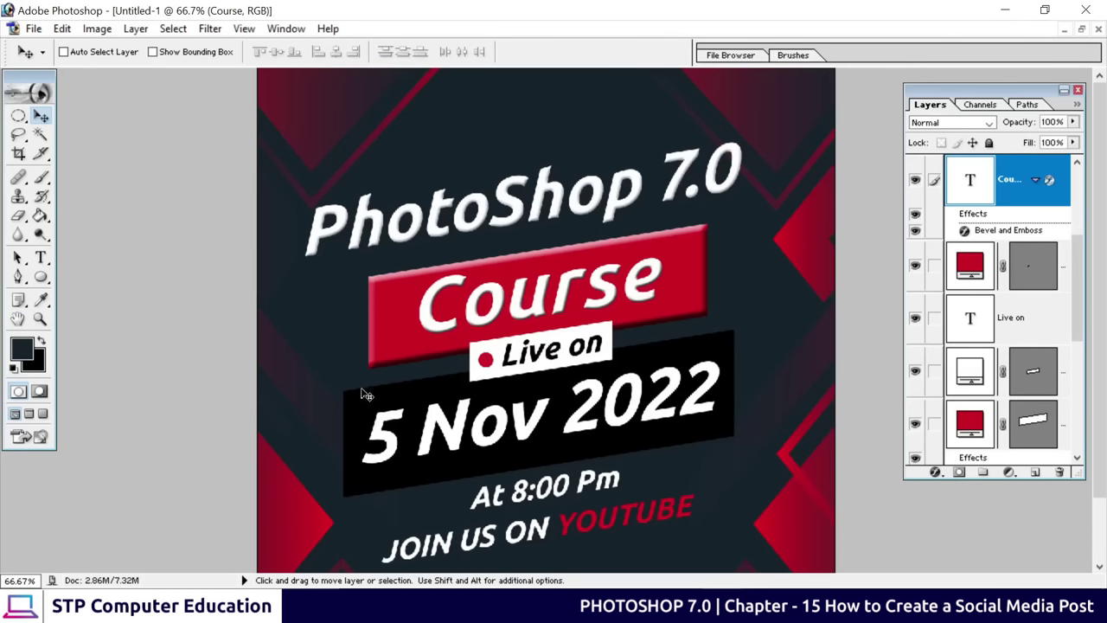
Give the black date banner layer Shape 1 a 13 px Inner Bevel
right_click(402, 394)
left_click(462, 405)
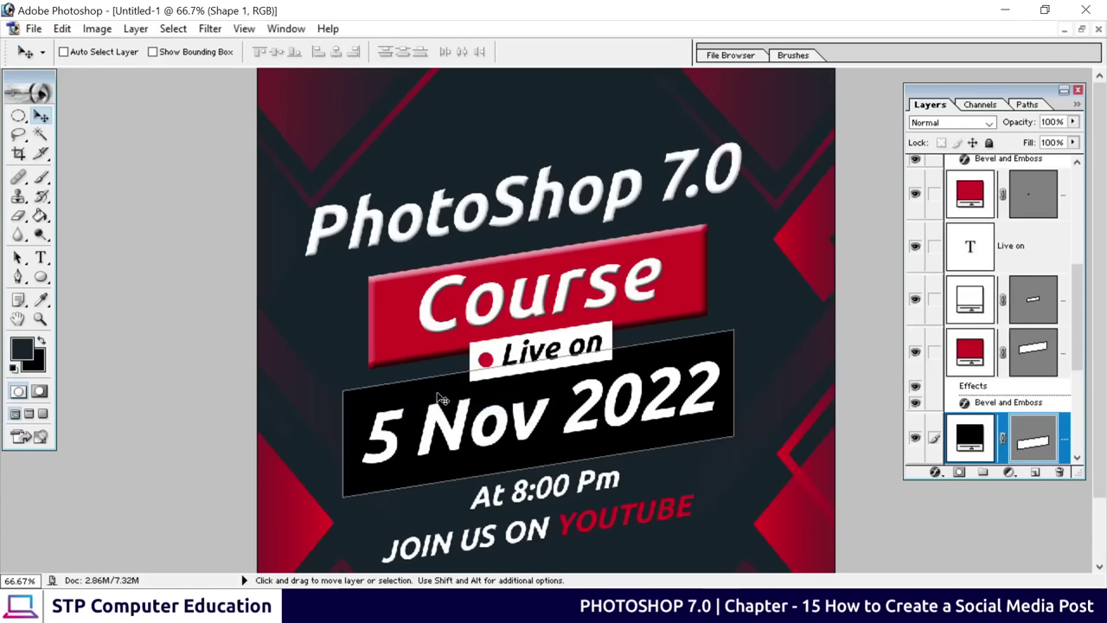
left_click(935, 473)
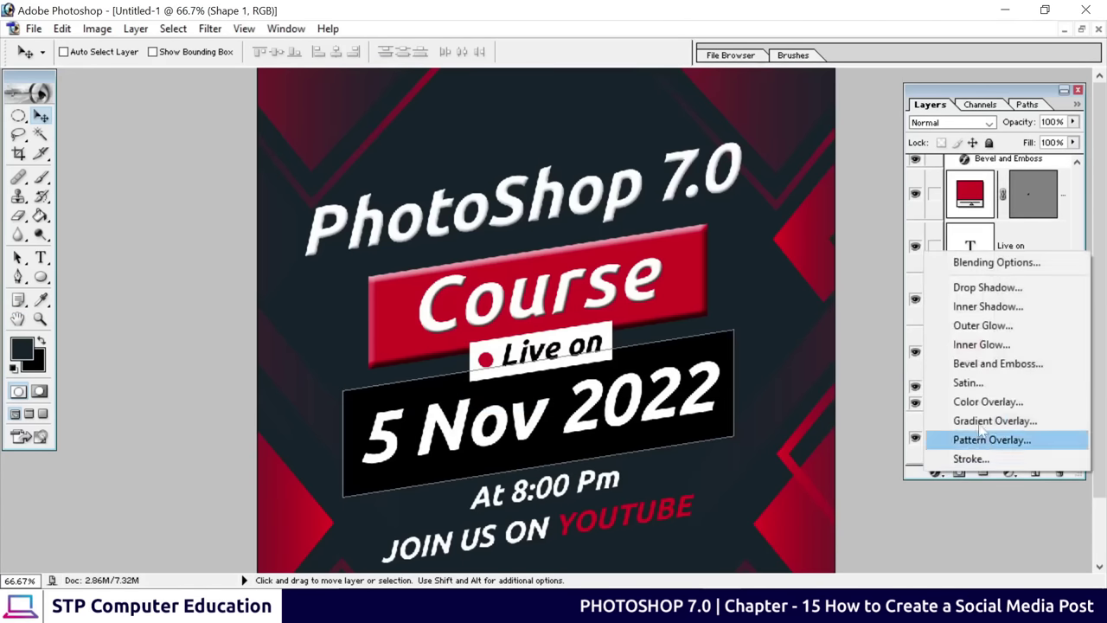
left_click(975, 363)
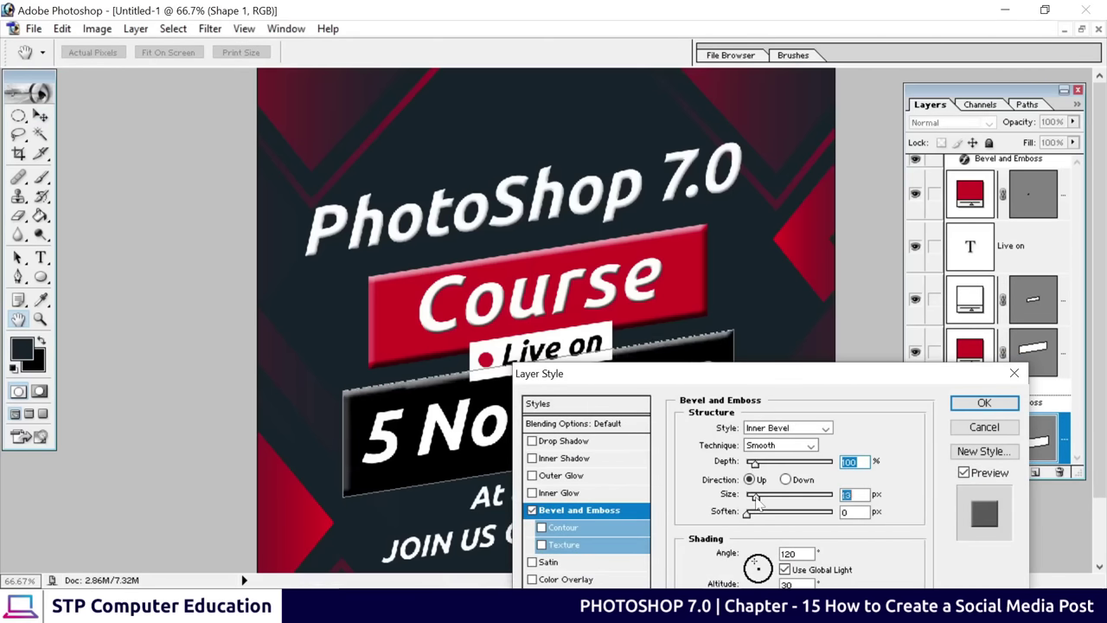
left_click_drag(753, 504, 757, 506)
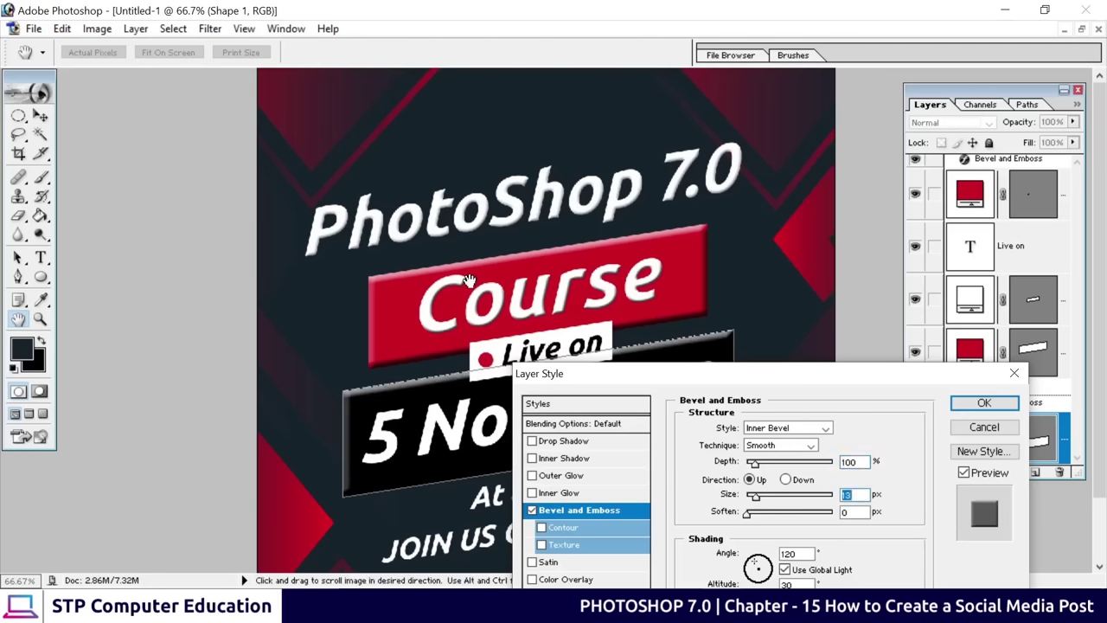
left_click(984, 403)
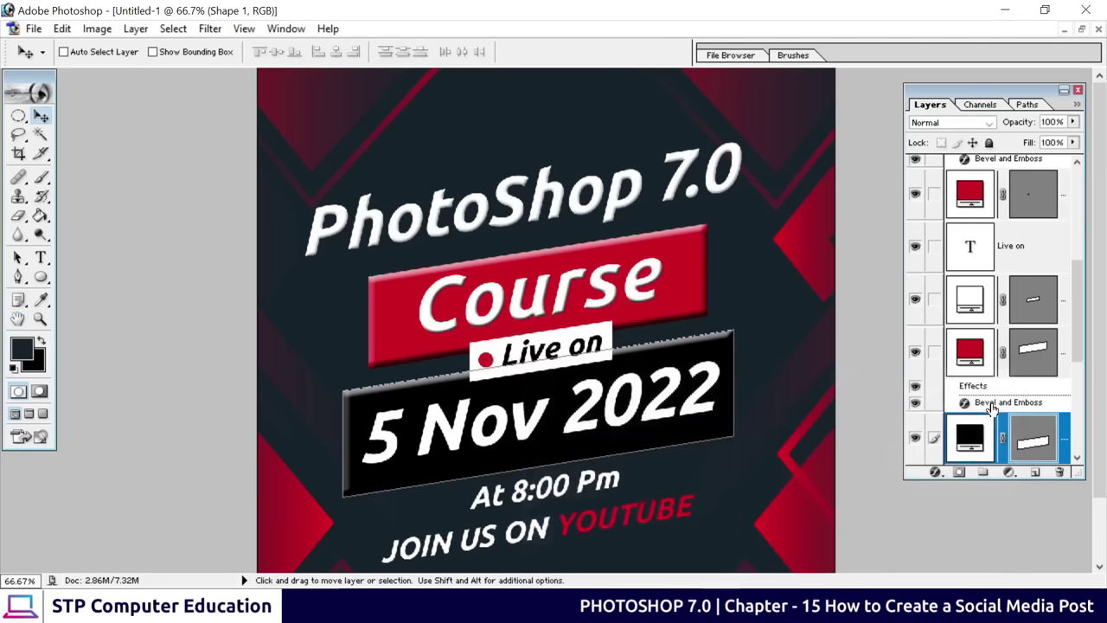
right_click(675, 383)
left_click(692, 388)
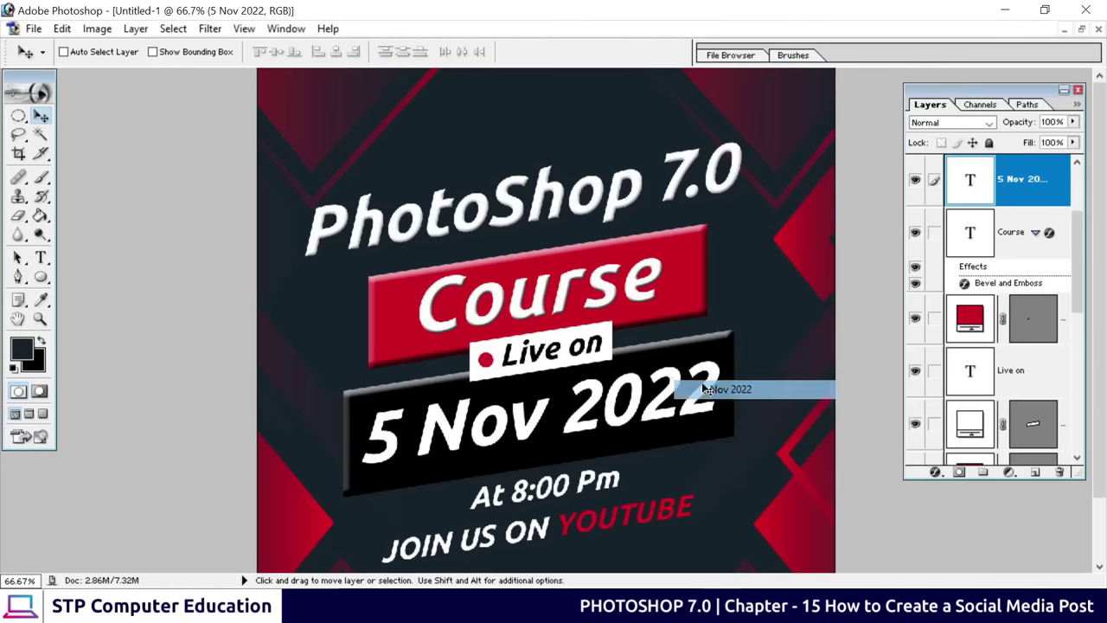
Apply a default Bevel and Emboss (Inner Bevel, 100% depth, 5 px) to the 5 Nov 2022 text
left_click(949, 474)
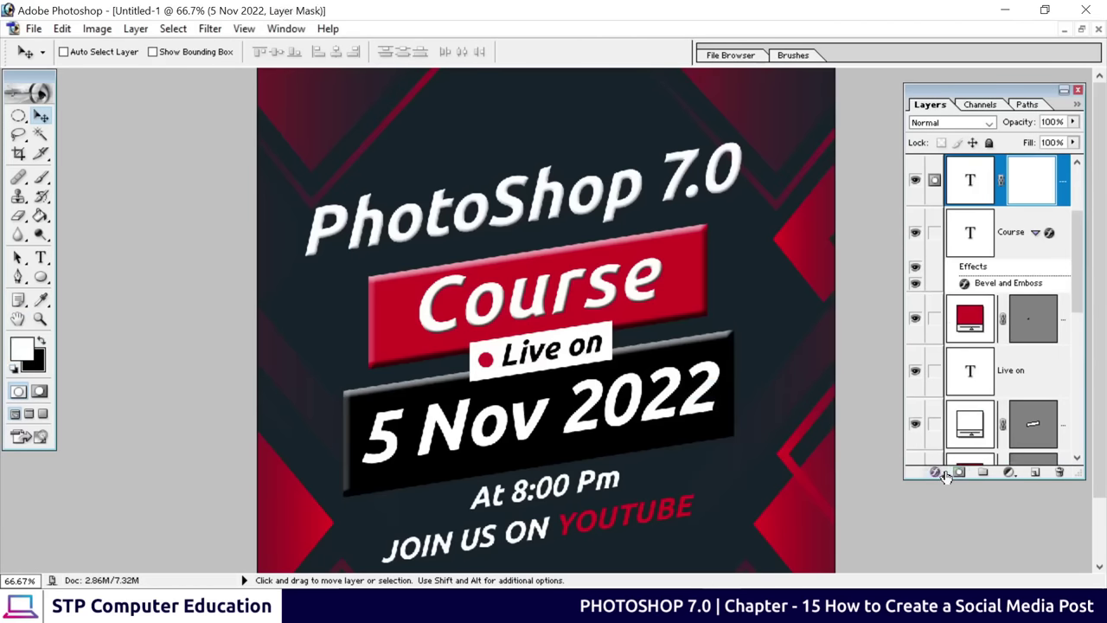
key("ctrl+z")
left_click(937, 472)
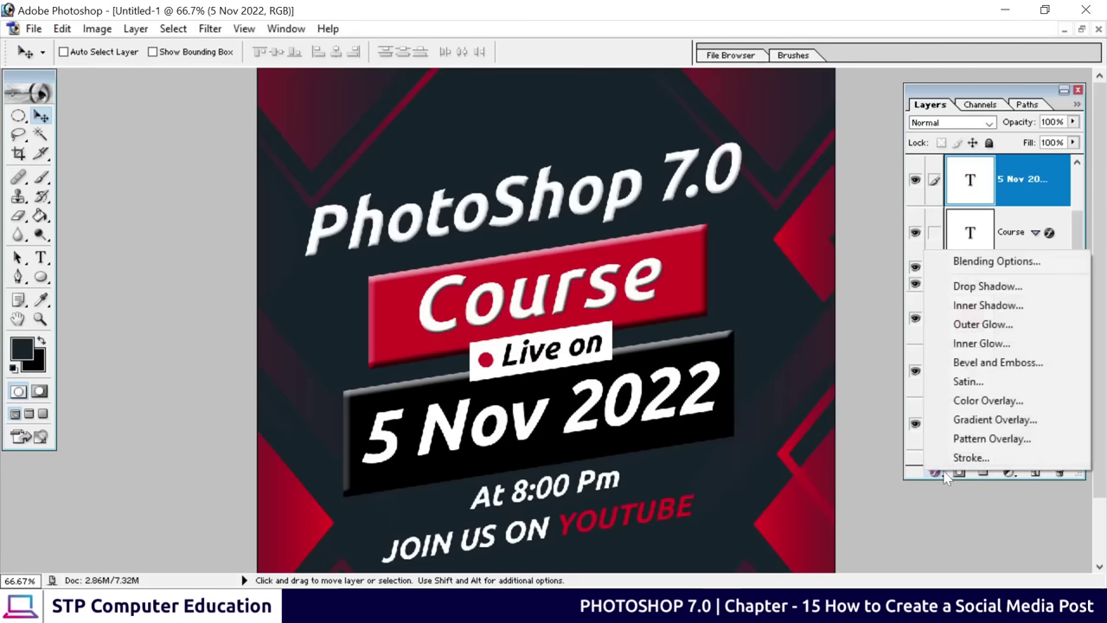
left_click(1001, 364)
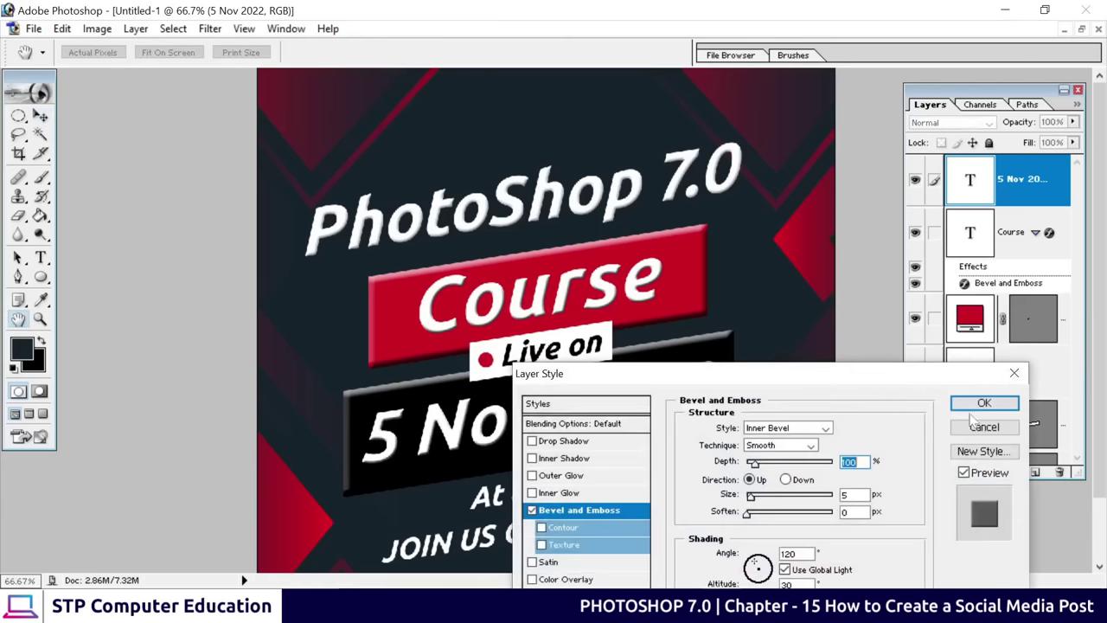
left_click_drag(722, 382, 686, 343)
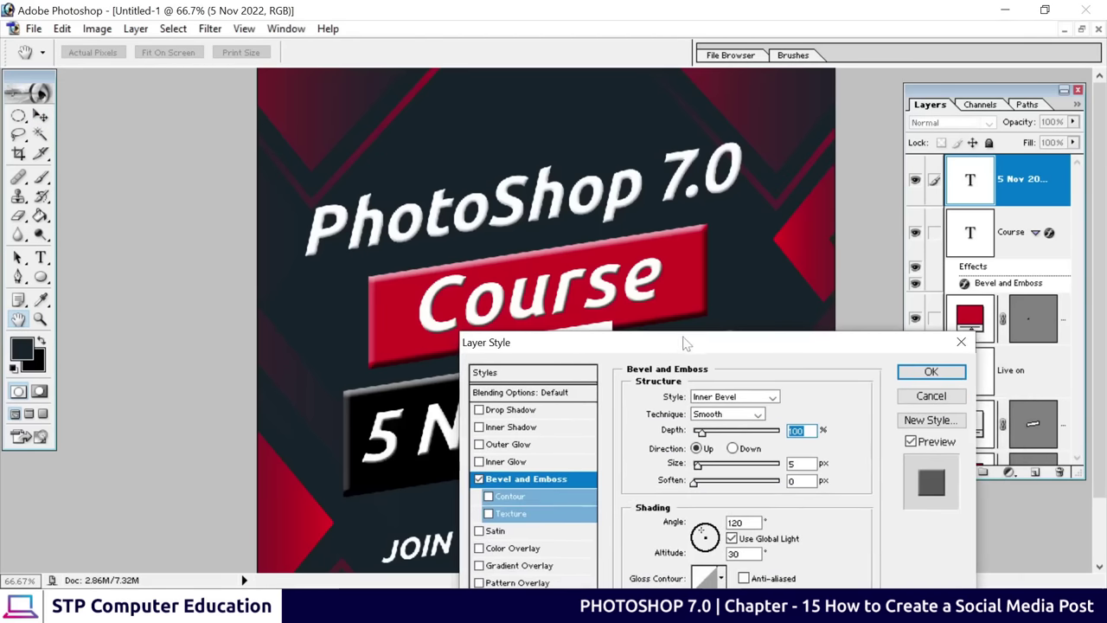
left_click(951, 374)
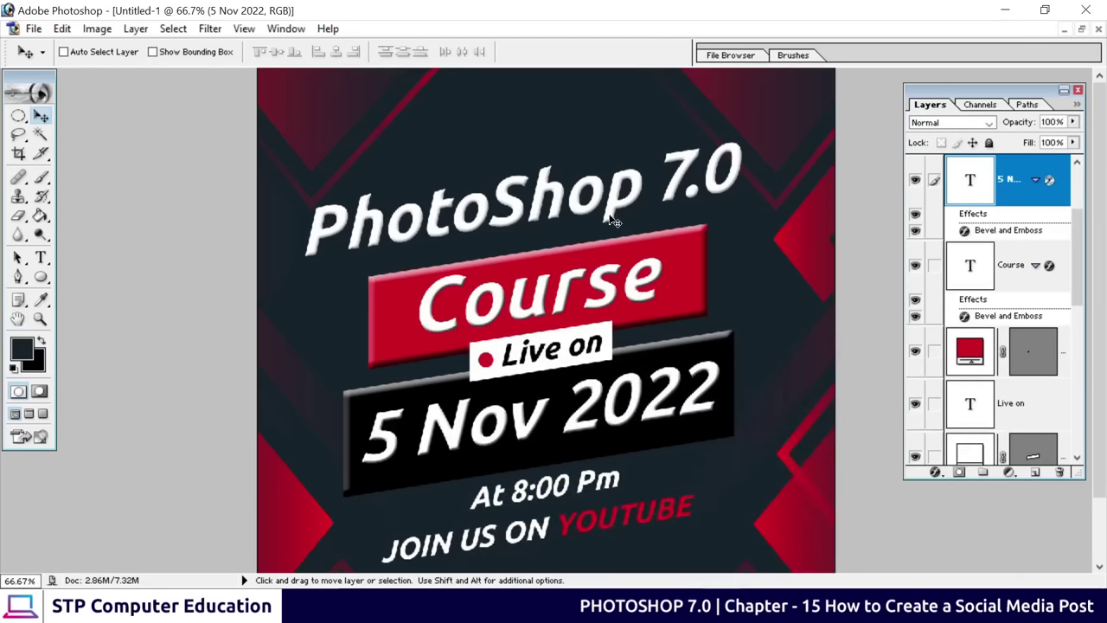
scroll(614, 312, "down", 2)
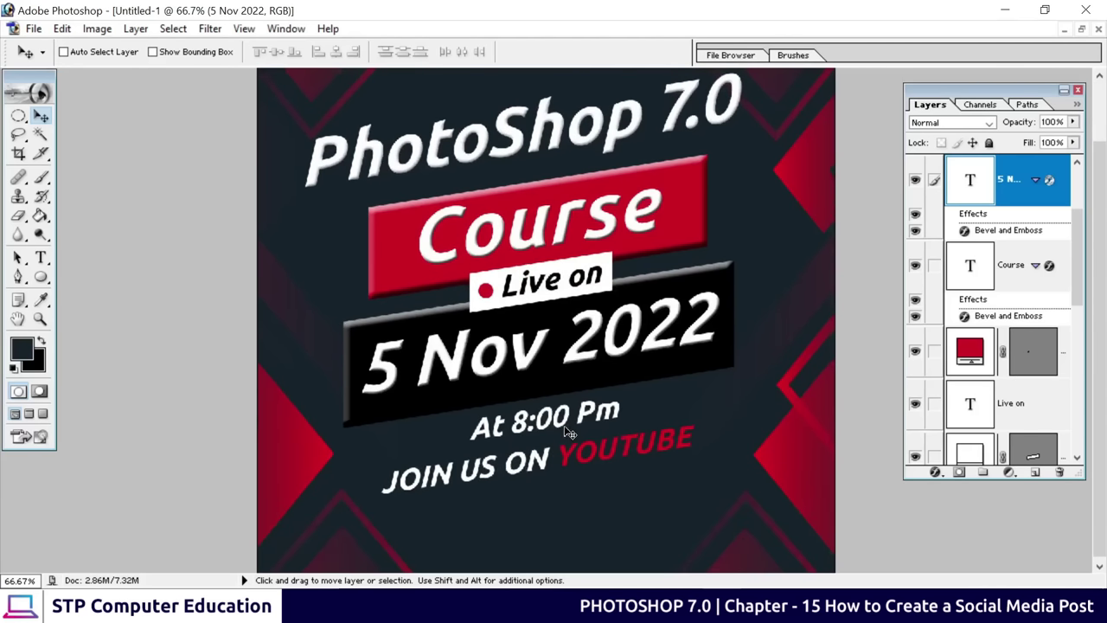
Zoom Photoshop to 50%, close Freepik's offline banner preview, and reopen the red black abstract background results
key("ctrl+minus")
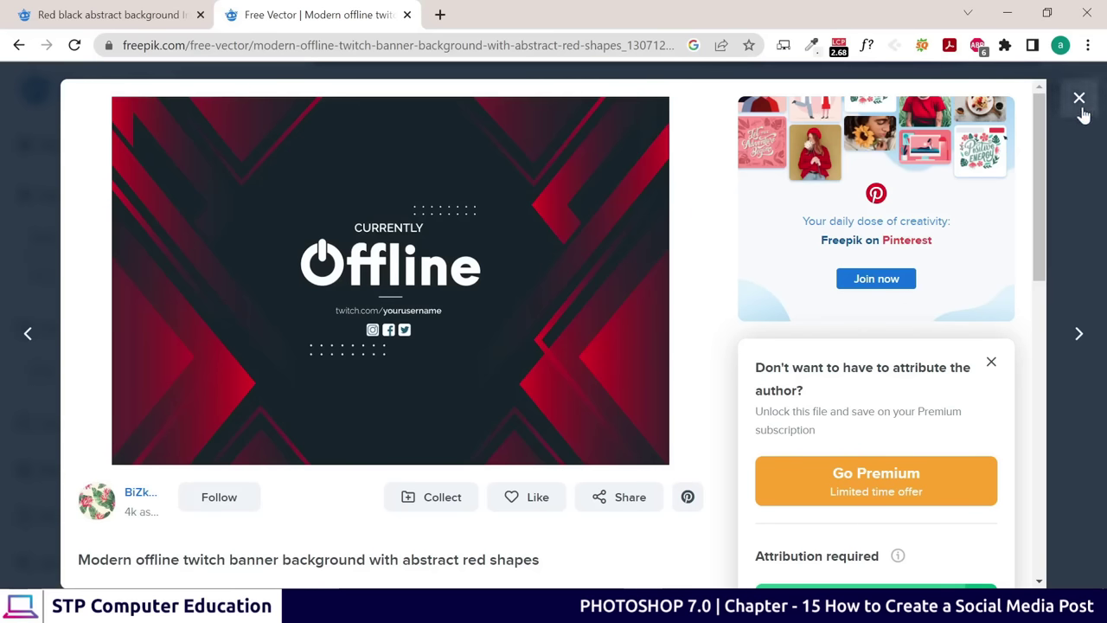
left_click(1078, 98)
scroll(298, 93, "up", 1)
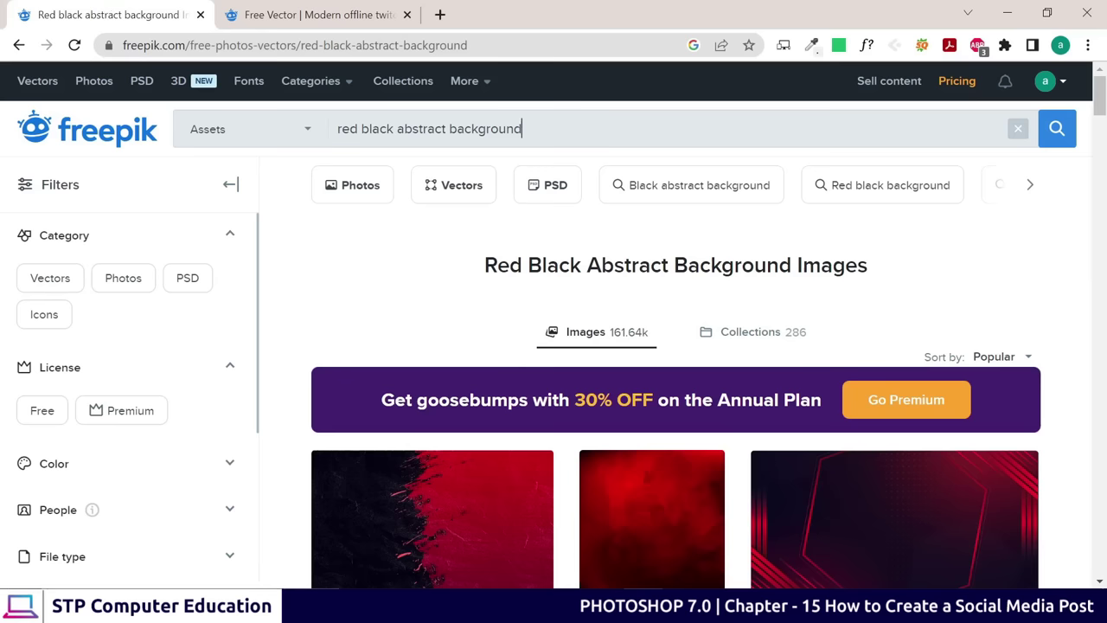
scroll(605, 288, "down", 3)
scroll(519, 173, "up", 3)
left_click(320, 15)
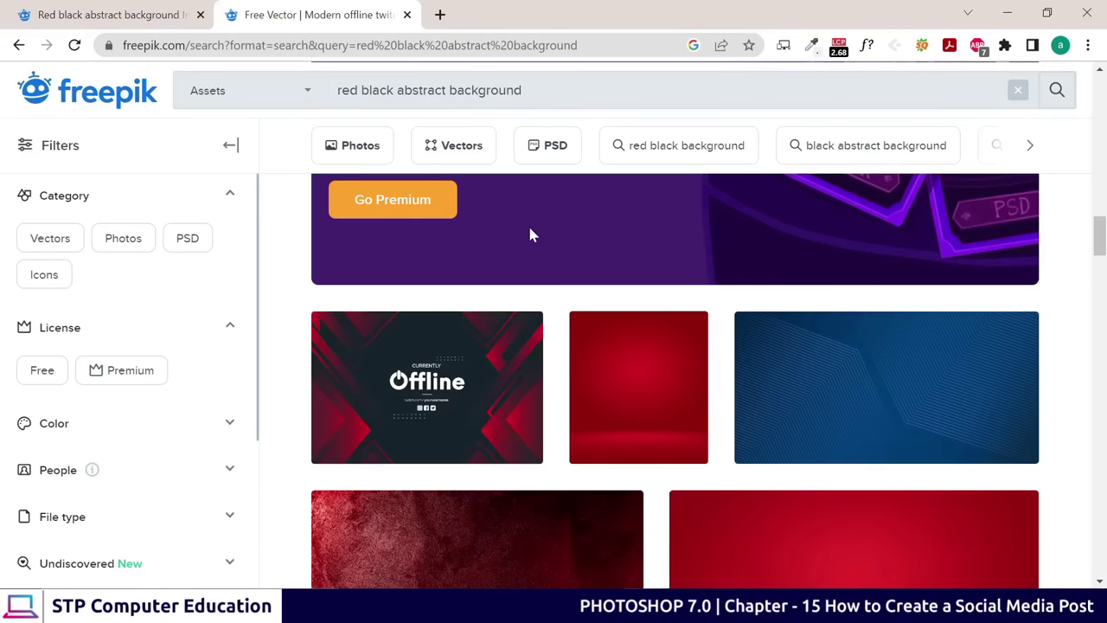
scroll(553, 259, "down", 4)
scroll(581, 285, "down", 2)
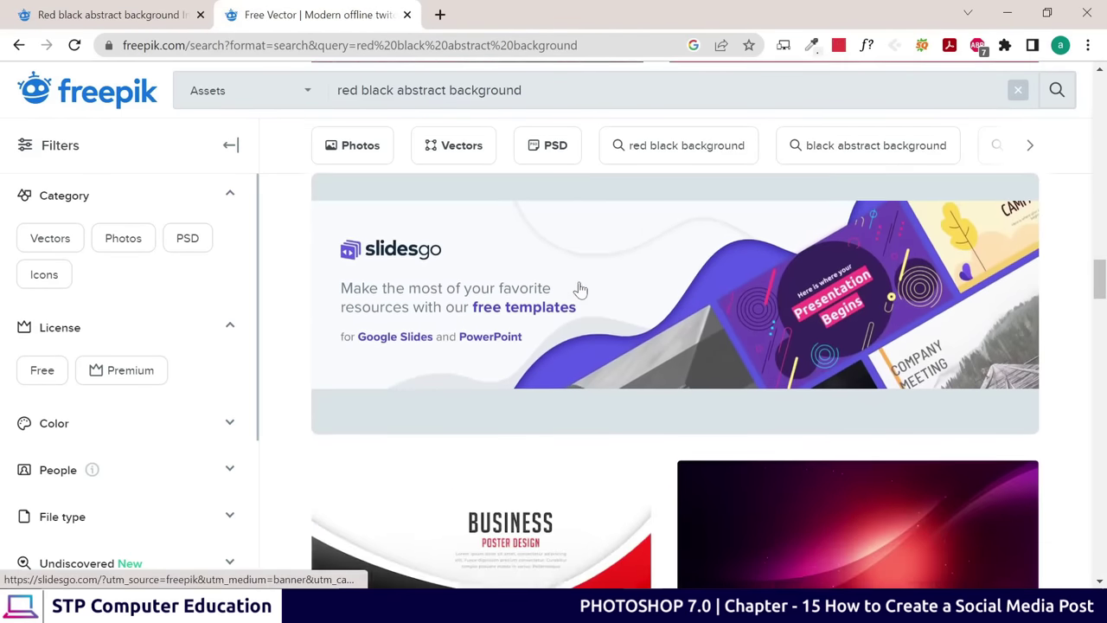
scroll(514, 141, "up", 1)
left_click(519, 90)
Replace the Freepik search with 'super sale offer'
scroll(185, 62, "up", 2)
key("ctrl+a")
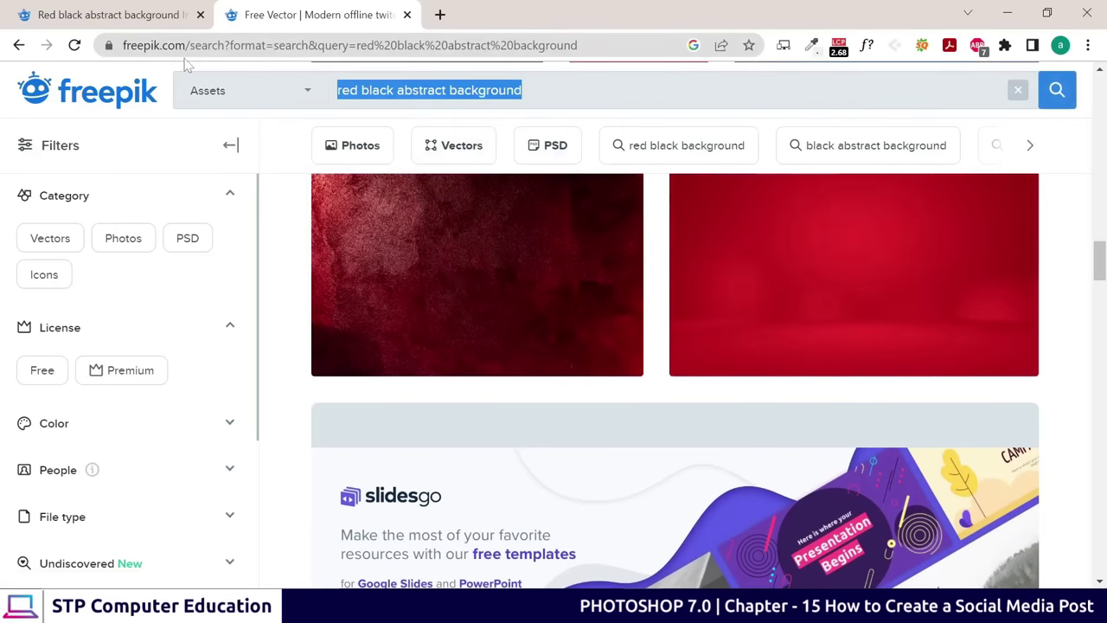
key("BackSpace")
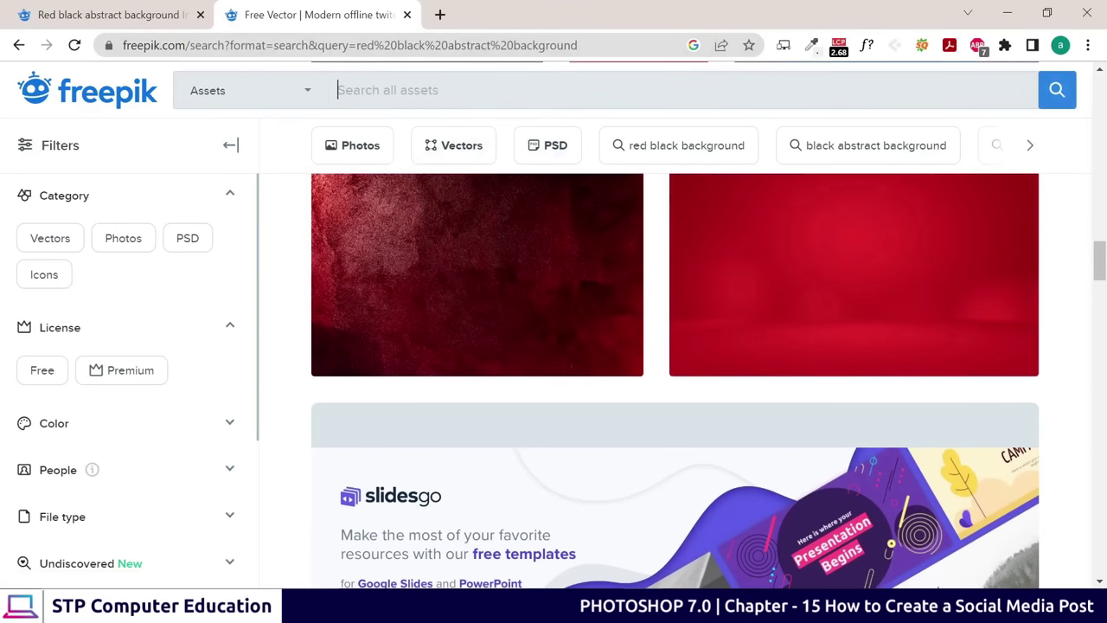
type("s")
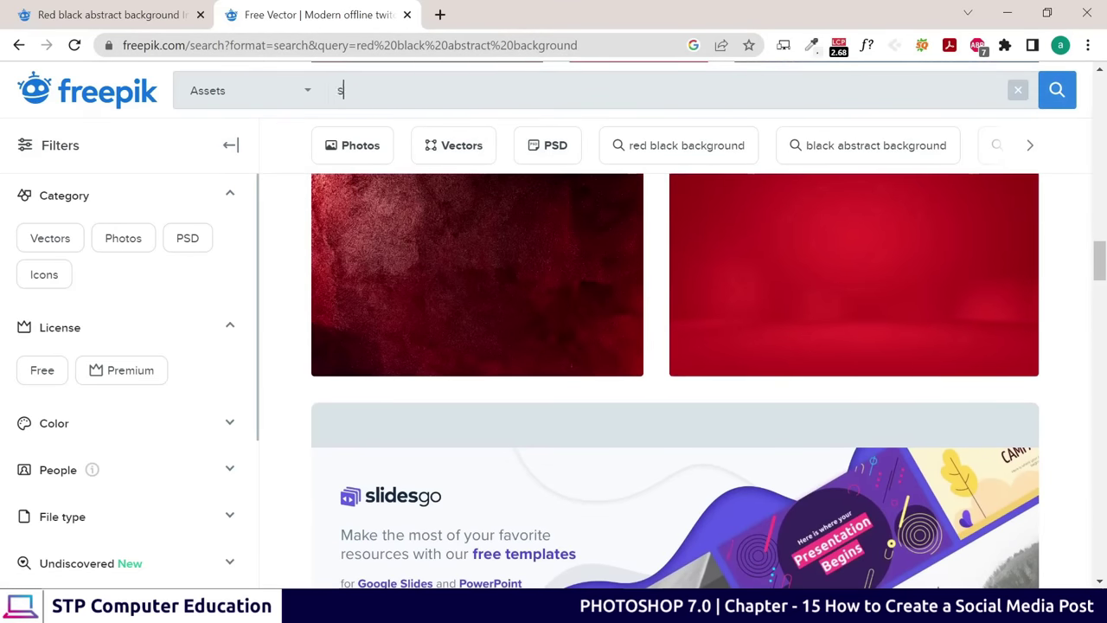
type("uper sa")
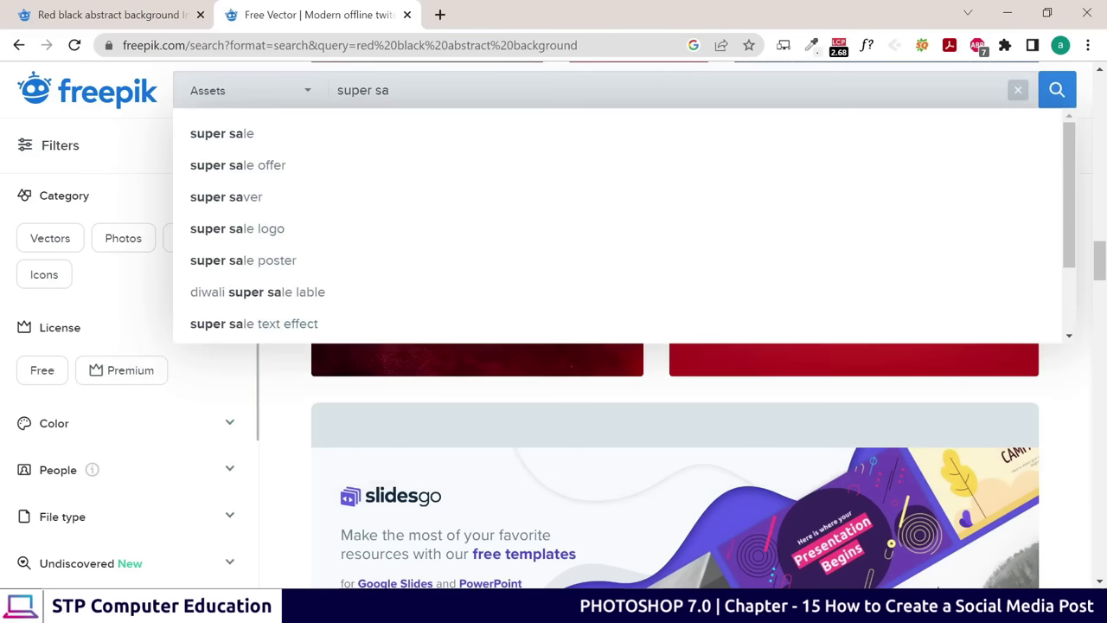
type("le")
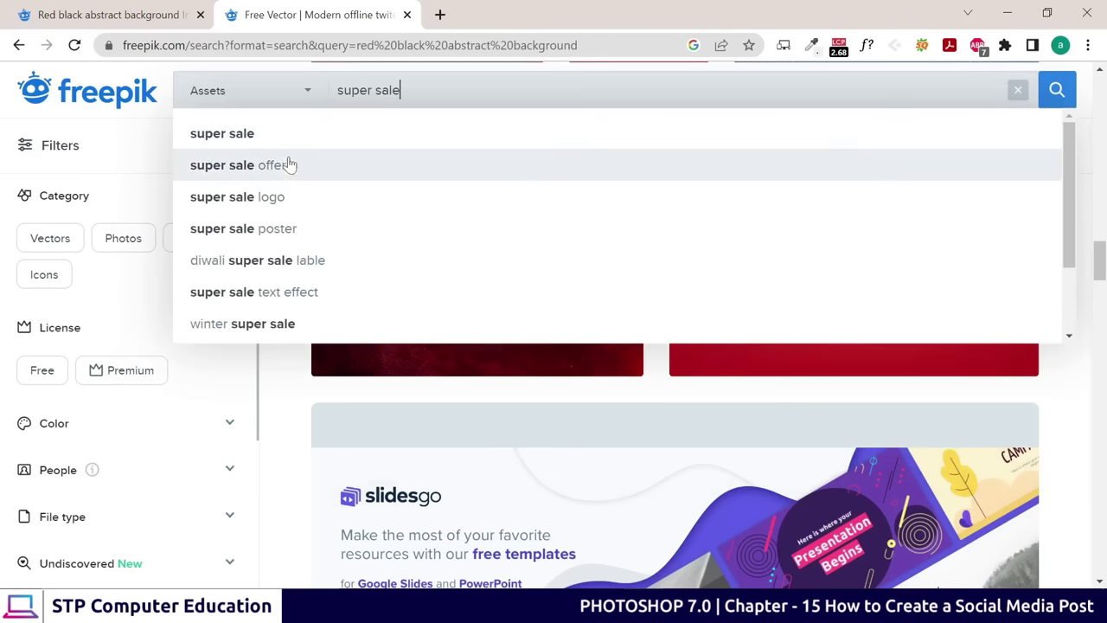
left_click(287, 163)
Dismiss the Adobe Stock ad and browse the sale banner designs like 'Biggest Sale' and 'Mega Sale'
scroll(476, 415, "down", 5)
scroll(475, 415, "up", 1)
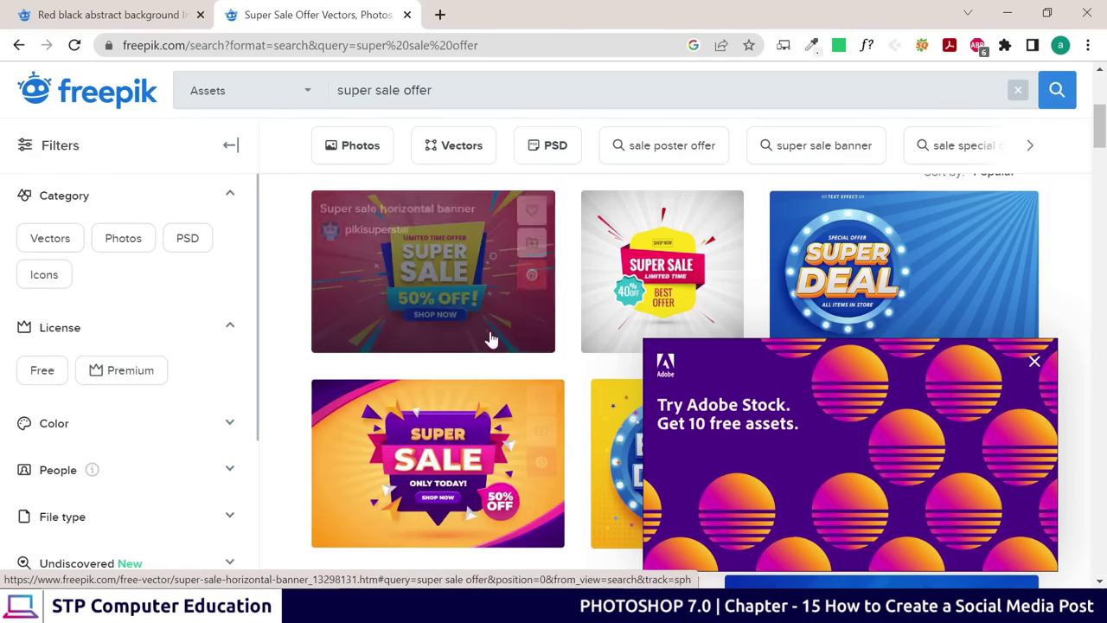
scroll(564, 429, "down", 2)
left_click(1035, 361)
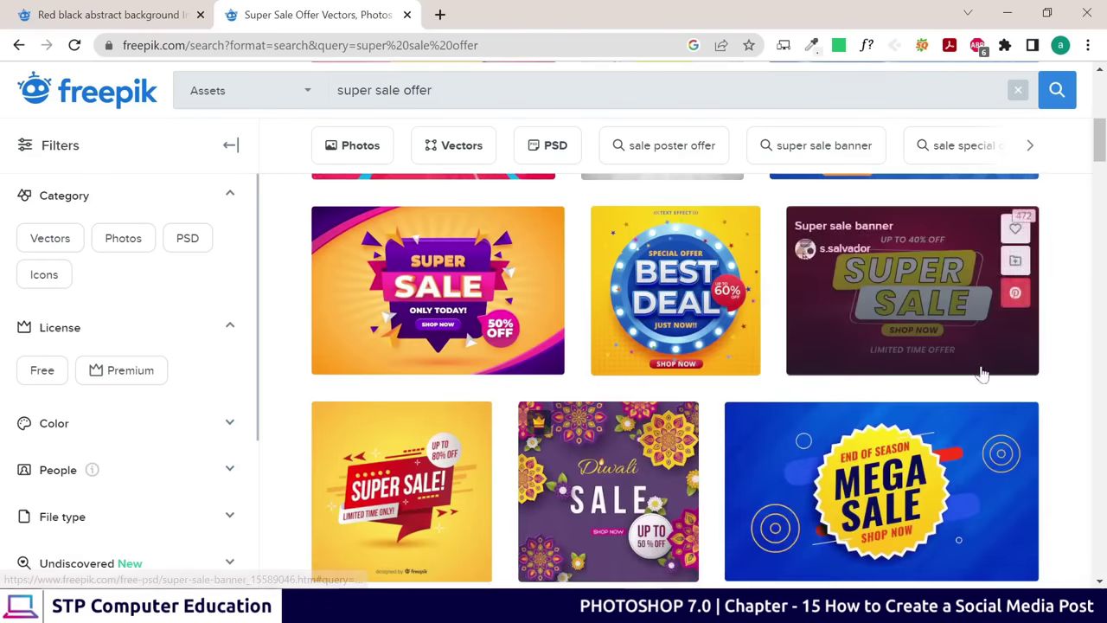
scroll(539, 395, "down", 5)
scroll(539, 395, "down", 5)
scroll(531, 390, "up", 1)
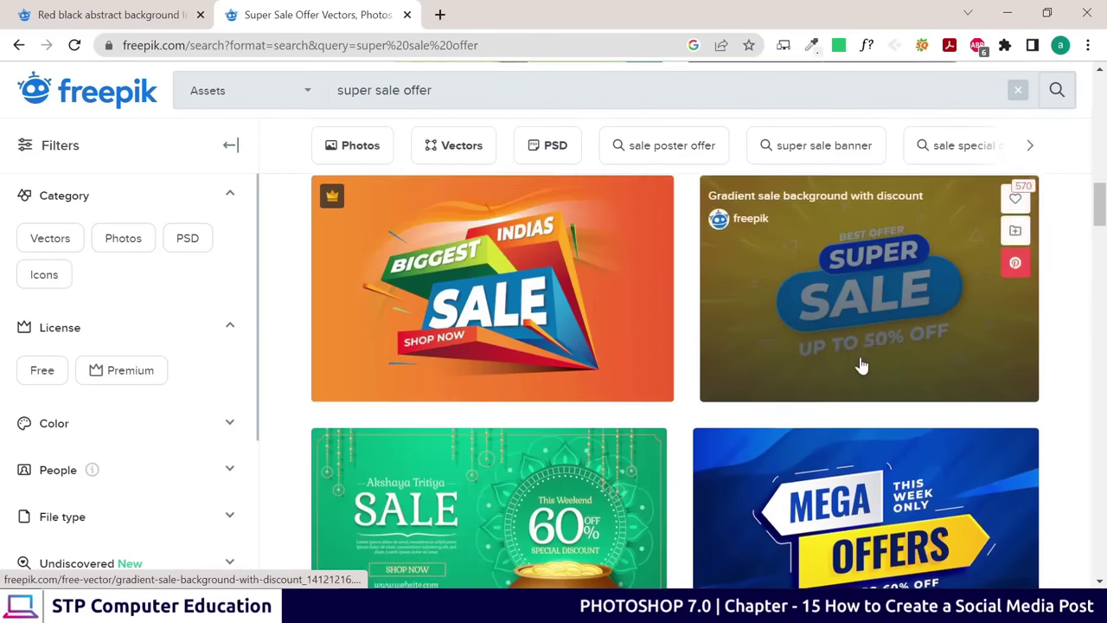
scroll(859, 366, "down", 3)
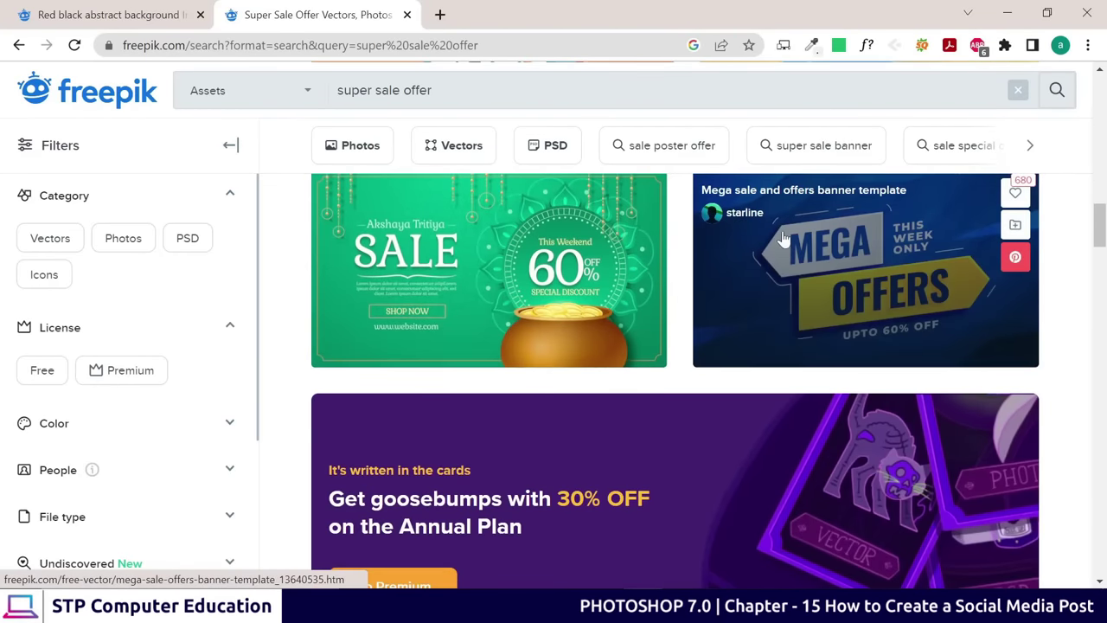
scroll(412, 346, "down", 8)
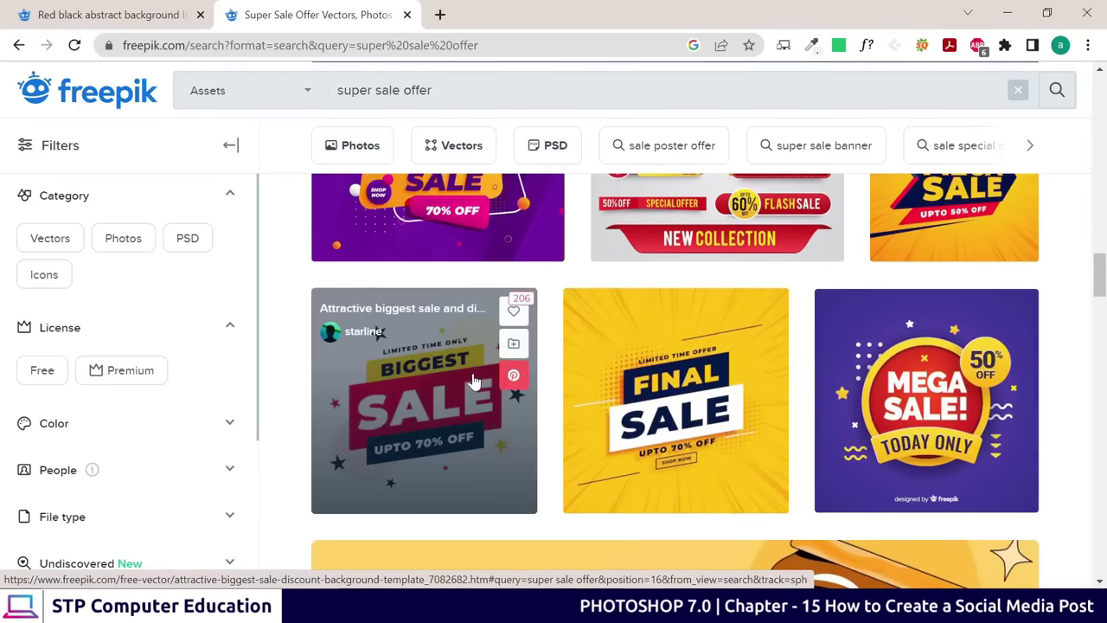
scroll(401, 367, "down", 1)
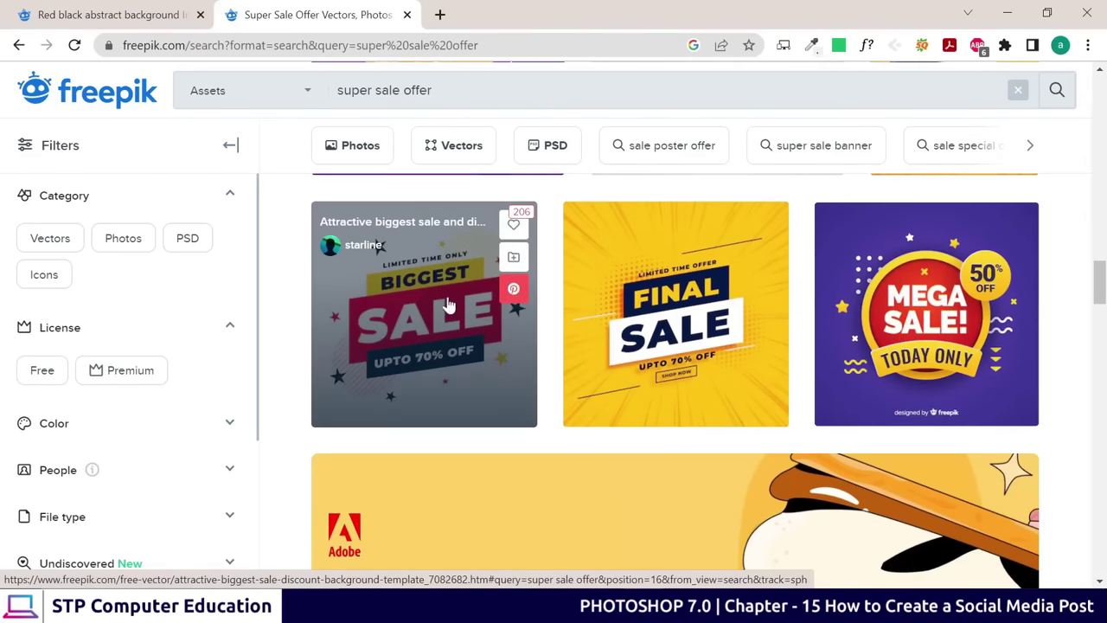
Preview Freepik's 'Attractive biggest sale and discount background template', then compare it with the Photoshop poster
left_click(431, 316)
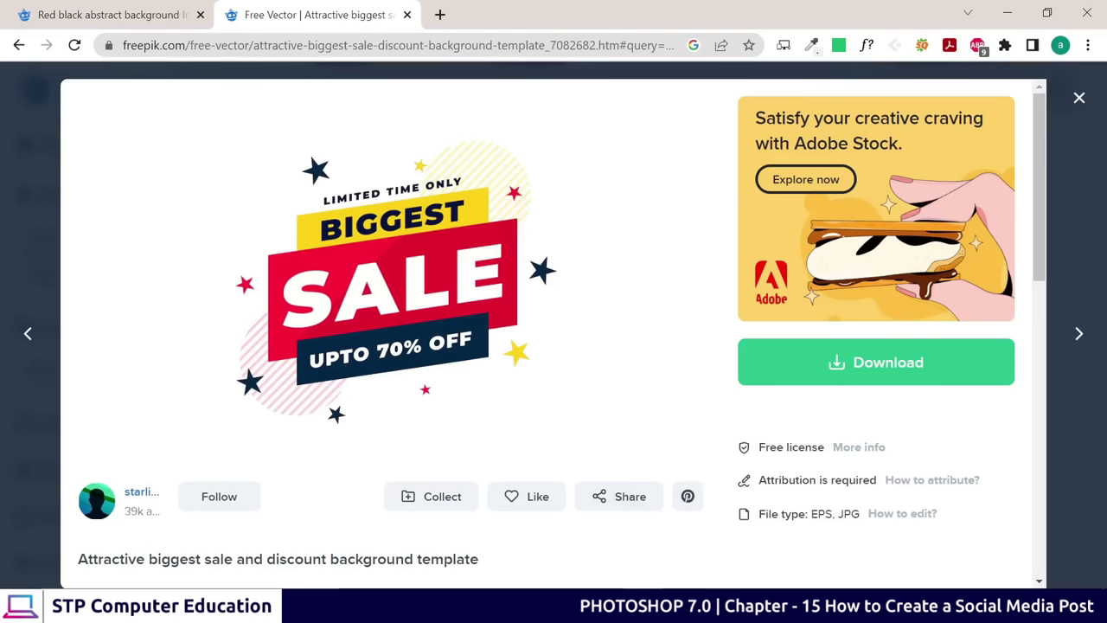
key("alt+Tab")
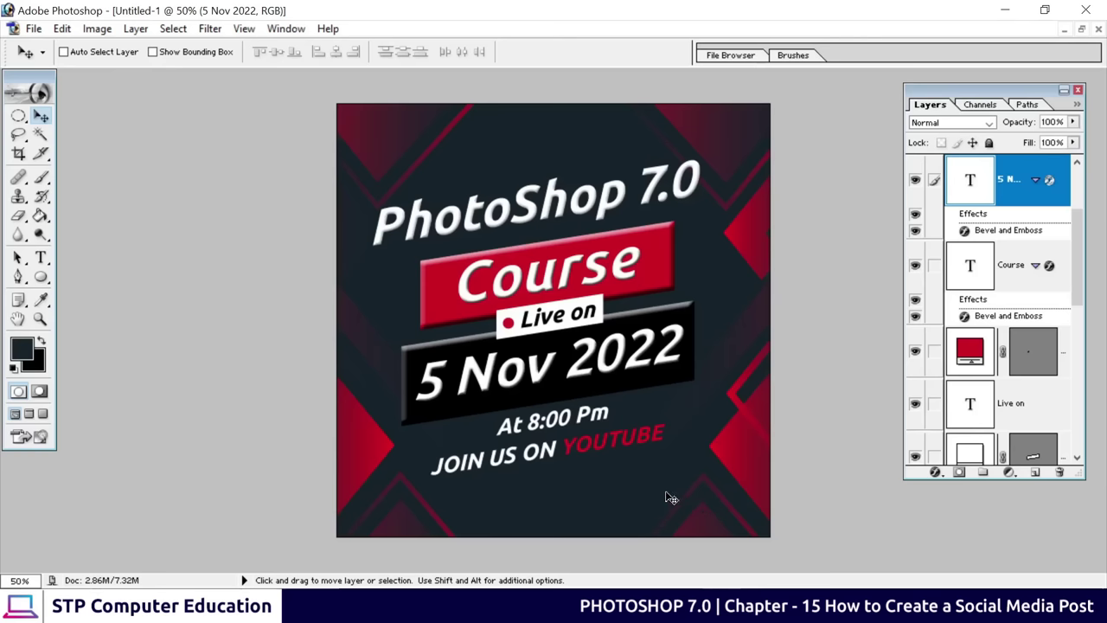
Return from the Photoshop course poster to the Freepik Biggest Sale template preview in Chrome
key("alt+Tab")
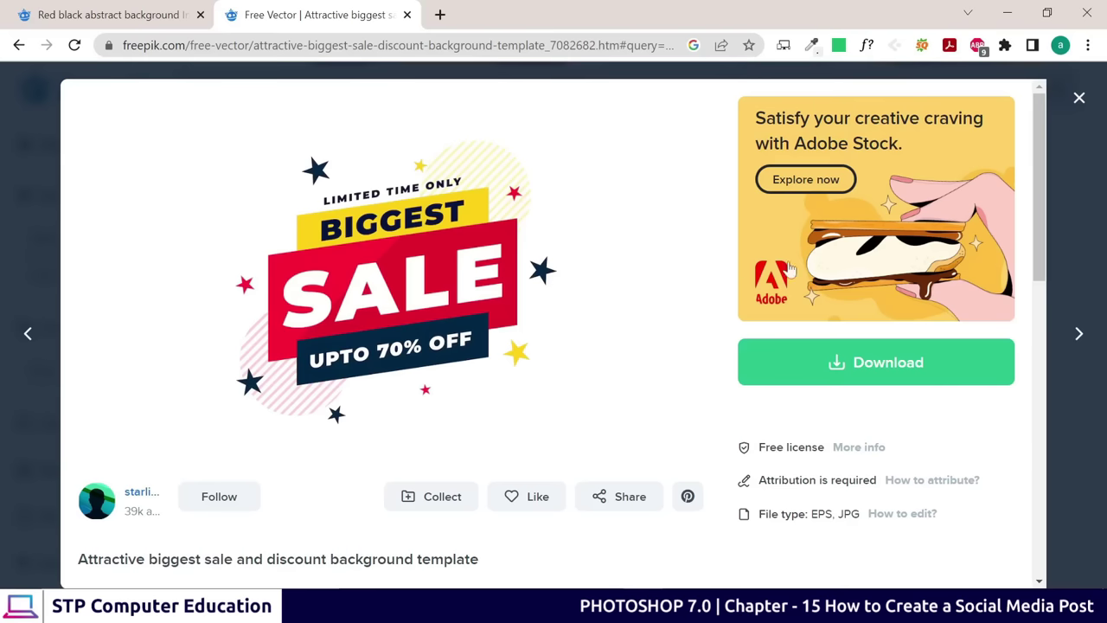
Close the Biggest Sale preview and browse further down the 'super sale offer' banner designs
left_click(1077, 101)
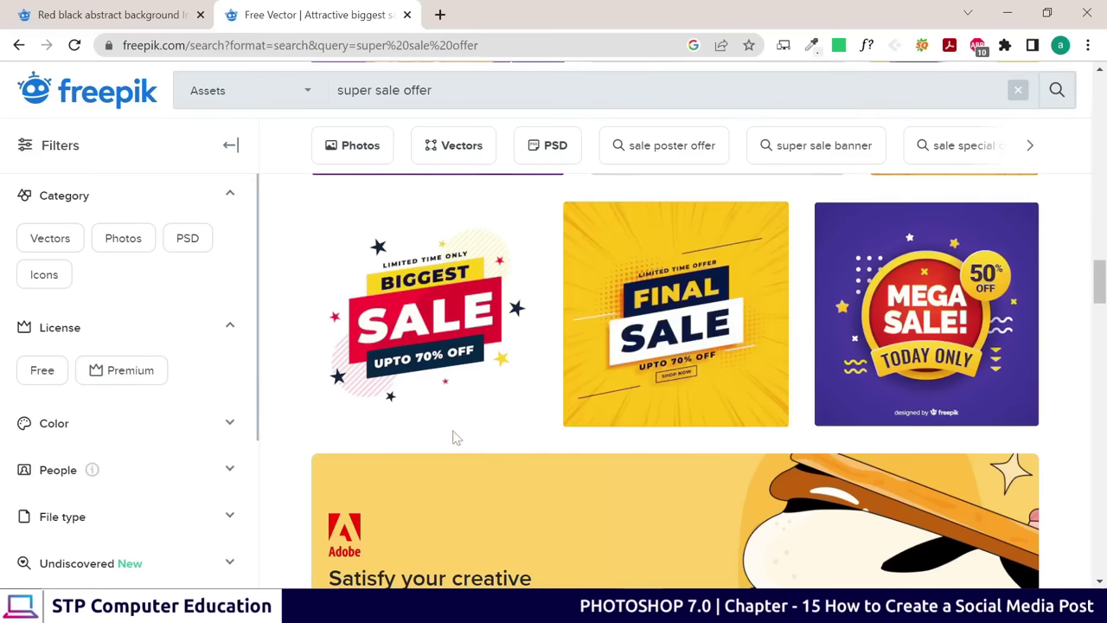
scroll(457, 436, "down", 10)
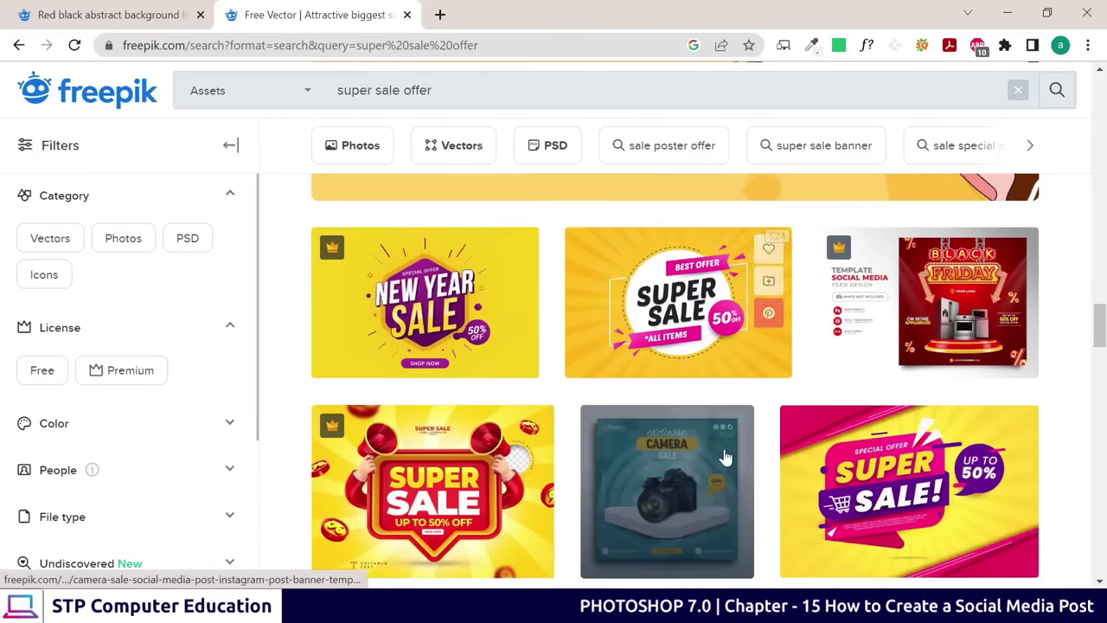
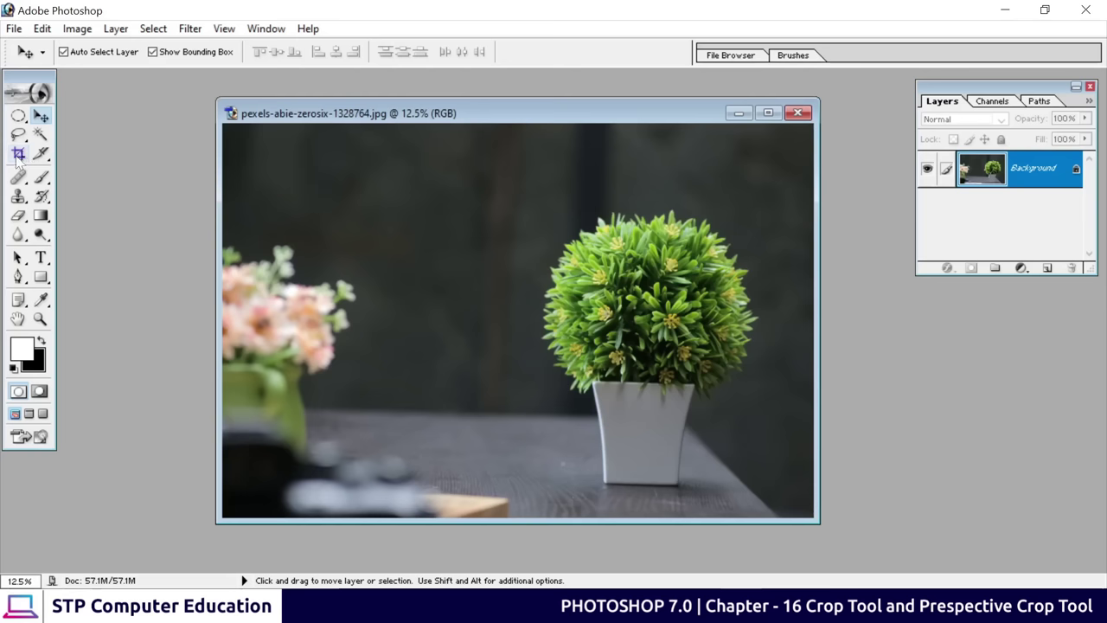
Select the Crop Tool and nudge the plant photo's window slightly left
left_click(18, 154)
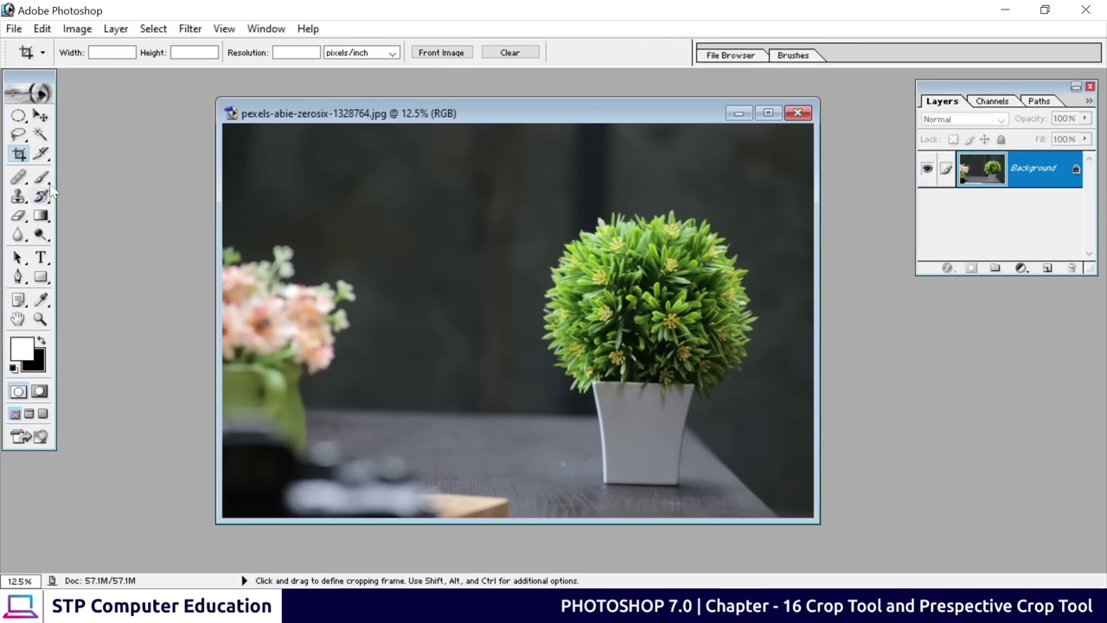
left_click_drag(393, 121, 371, 124)
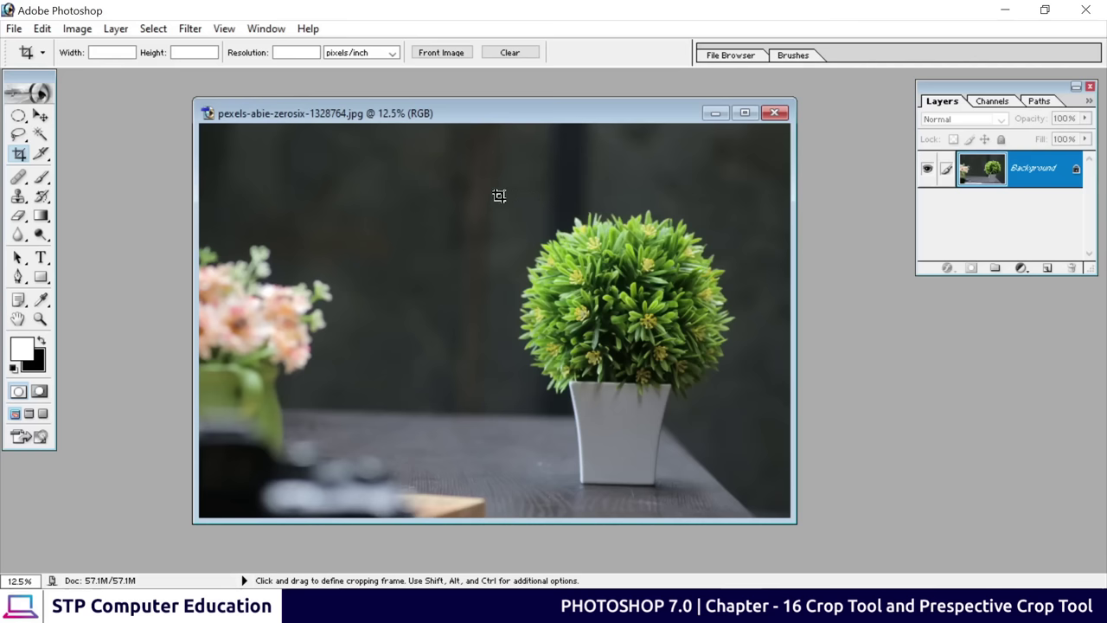
left_click_drag(500, 188, 753, 506)
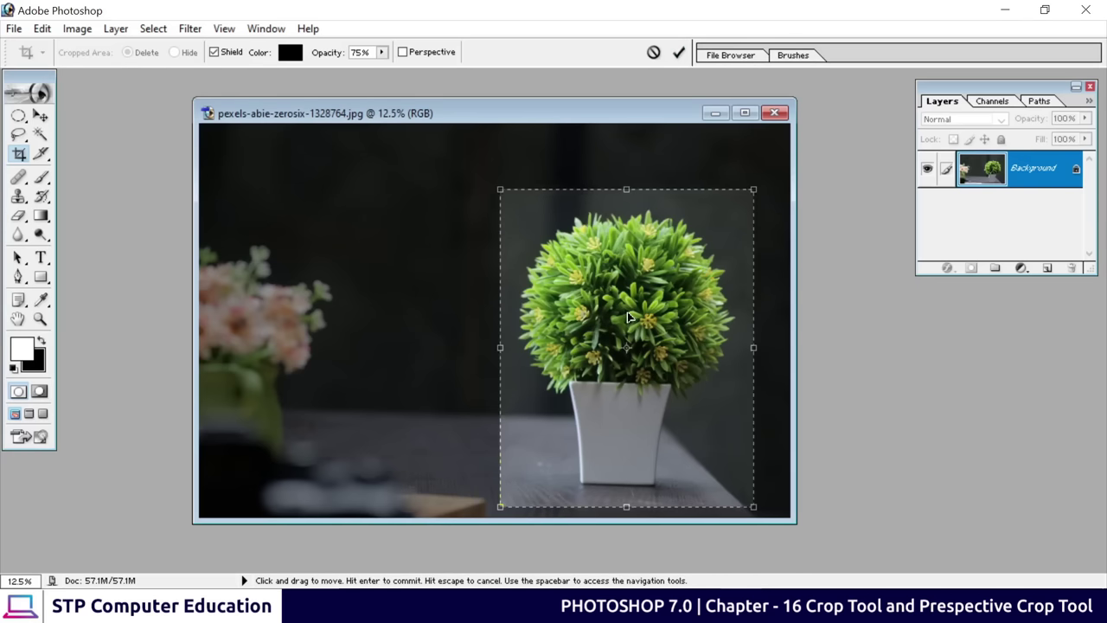
key("Return")
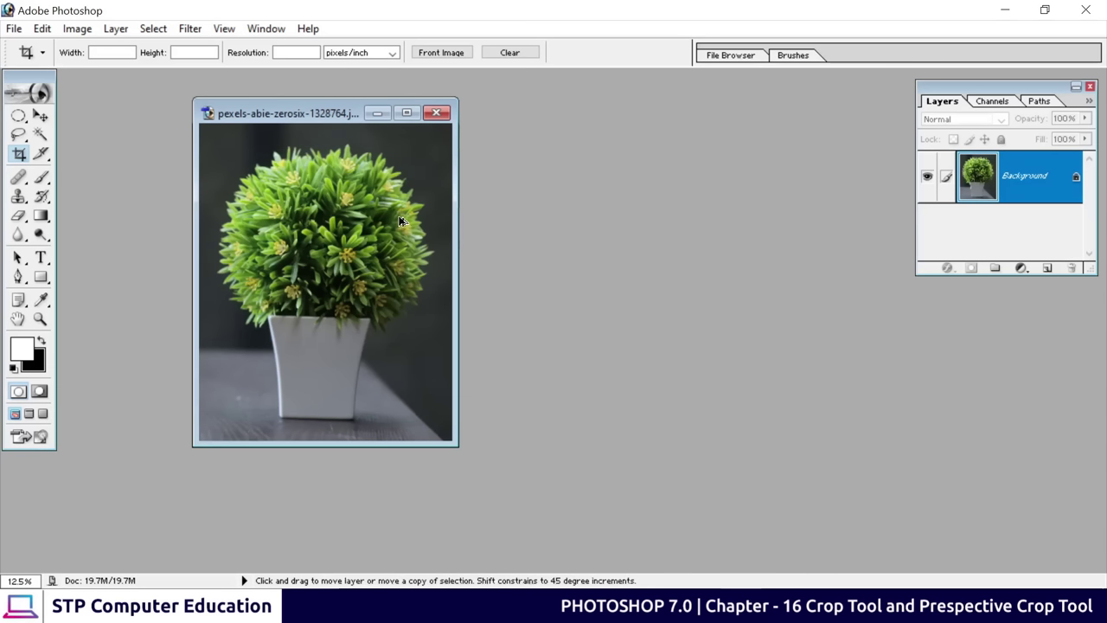
key("ctrl+z")
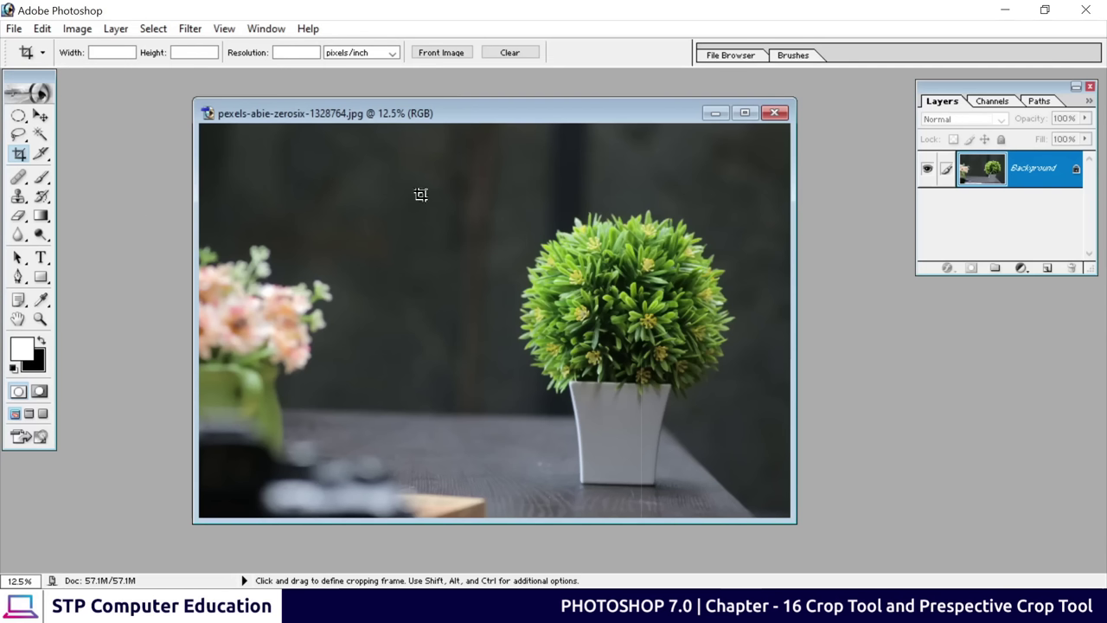
left_click_drag(334, 156, 493, 479)
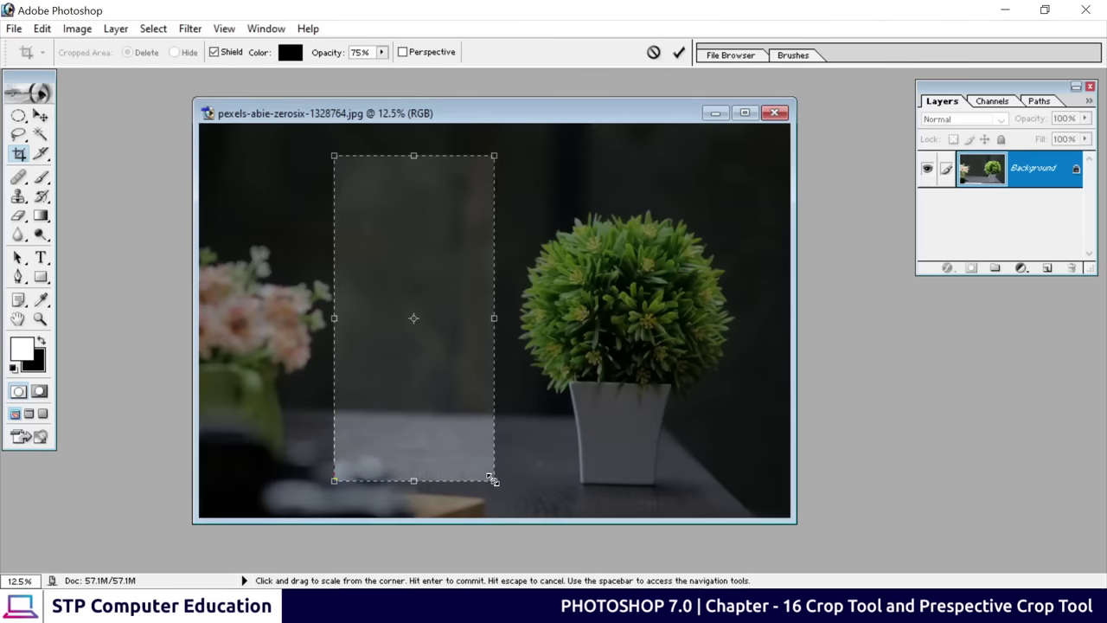
left_click(654, 52)
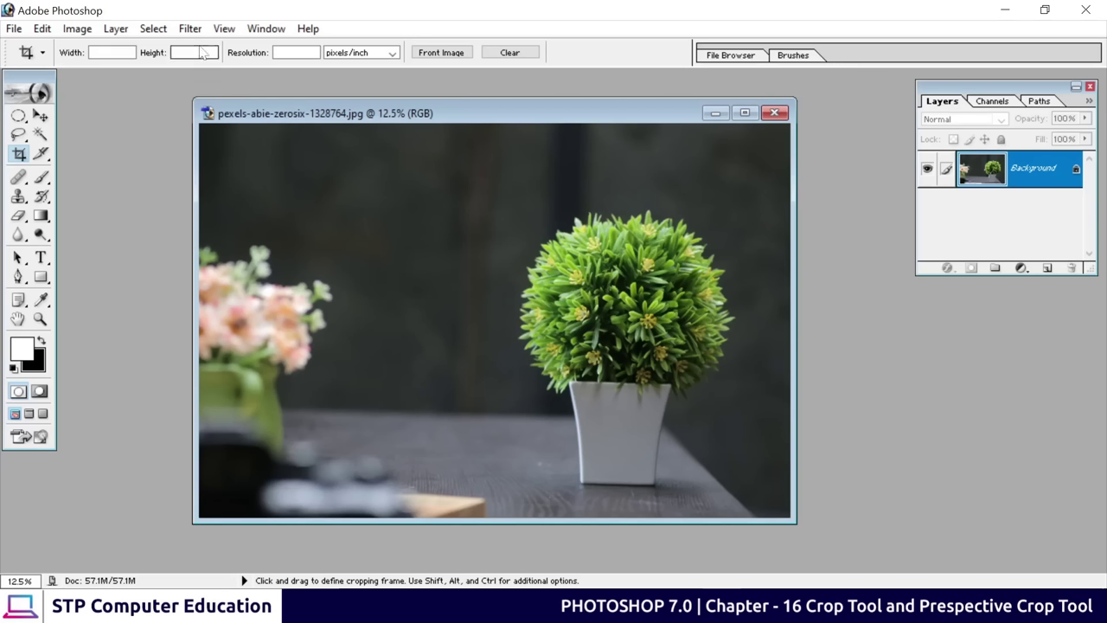
Fix the crop width and height at 1000 px each with 300 pixels/inch resolution
left_click(111, 53)
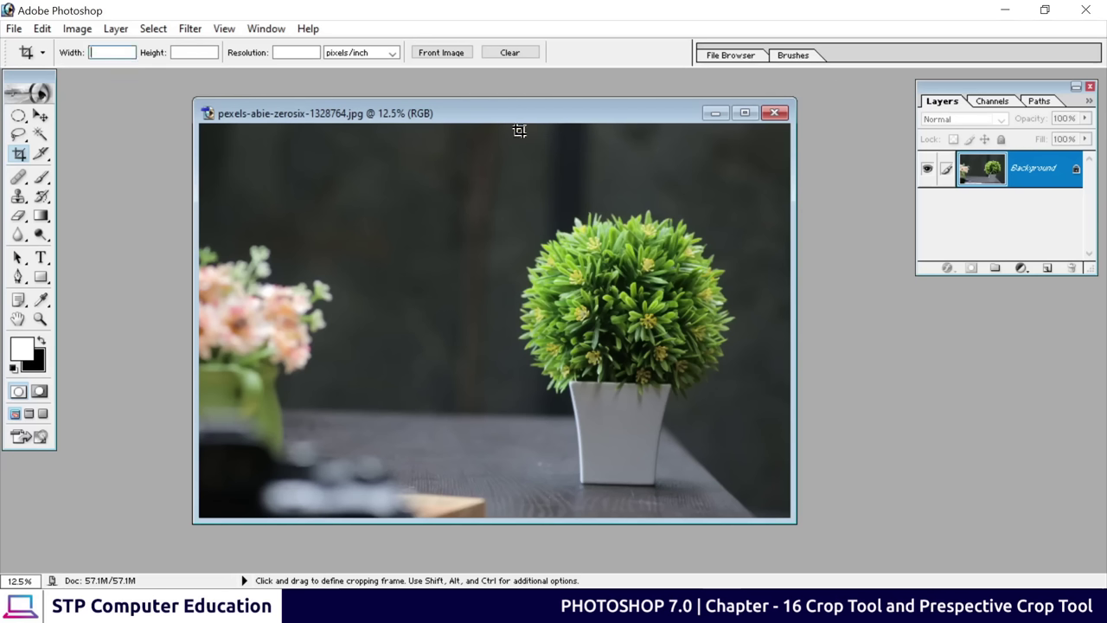
type("1000px")
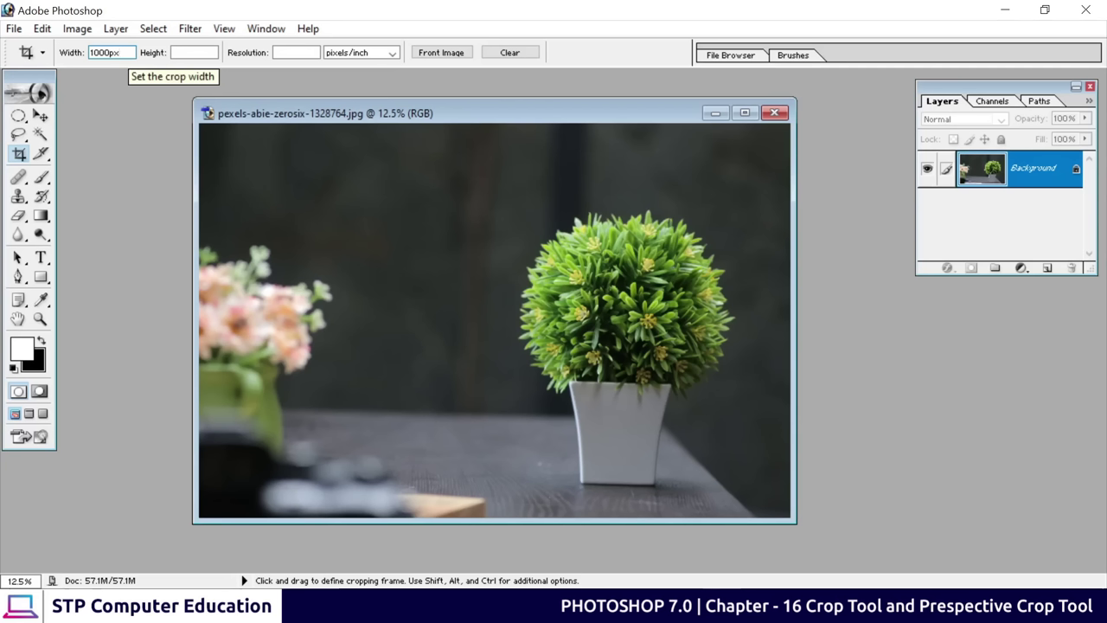
left_click(123, 55)
key("BackSpace")
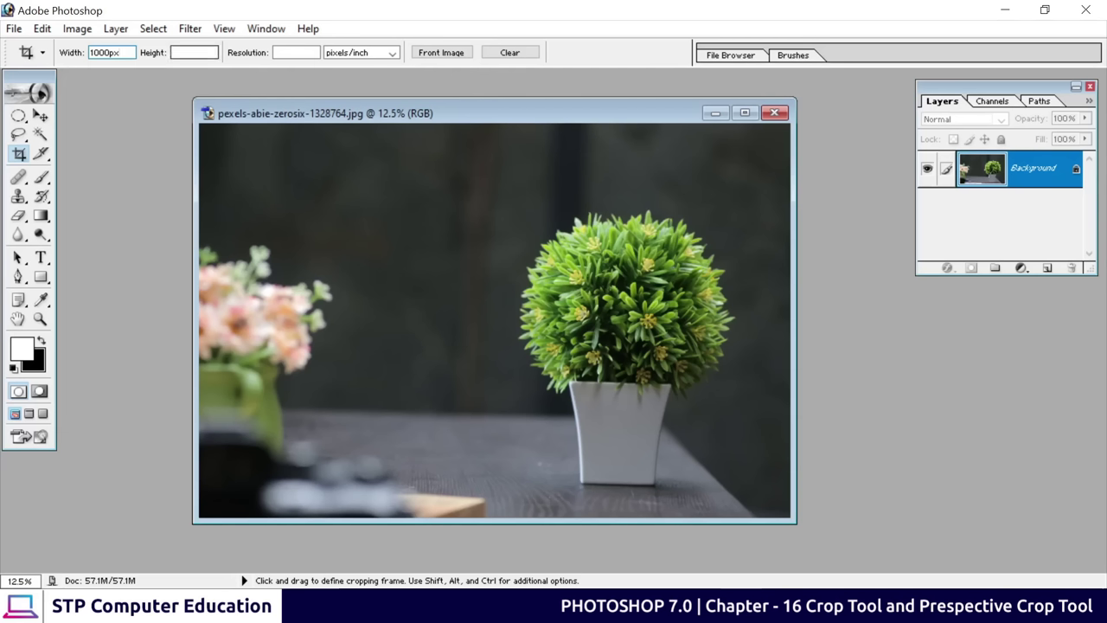
left_click(192, 54)
type("10")
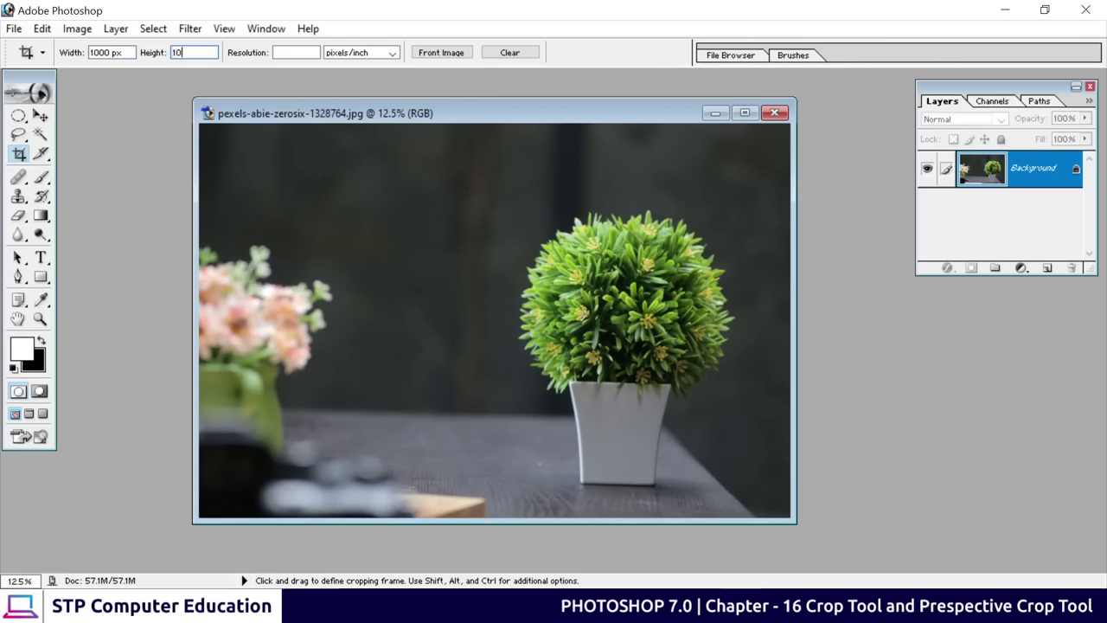
type("00px")
left_click(294, 52)
type("300")
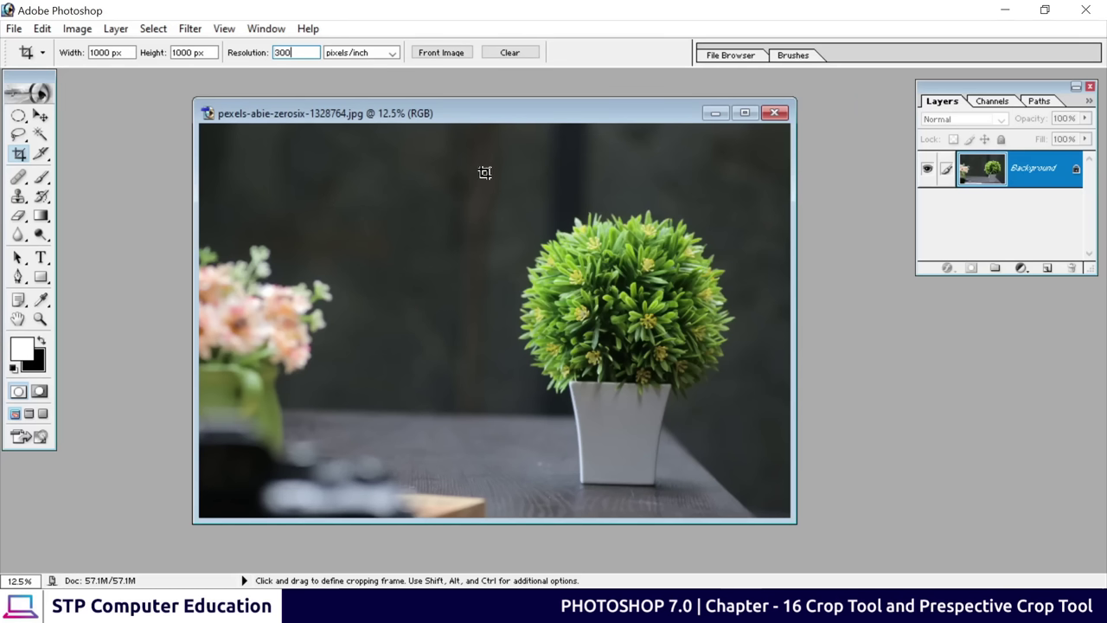
Draw a square crop frame over the potted plant, position it, and commit the crop
left_click_drag(442, 187, 477, 226)
left_click_drag(520, 281, 770, 504)
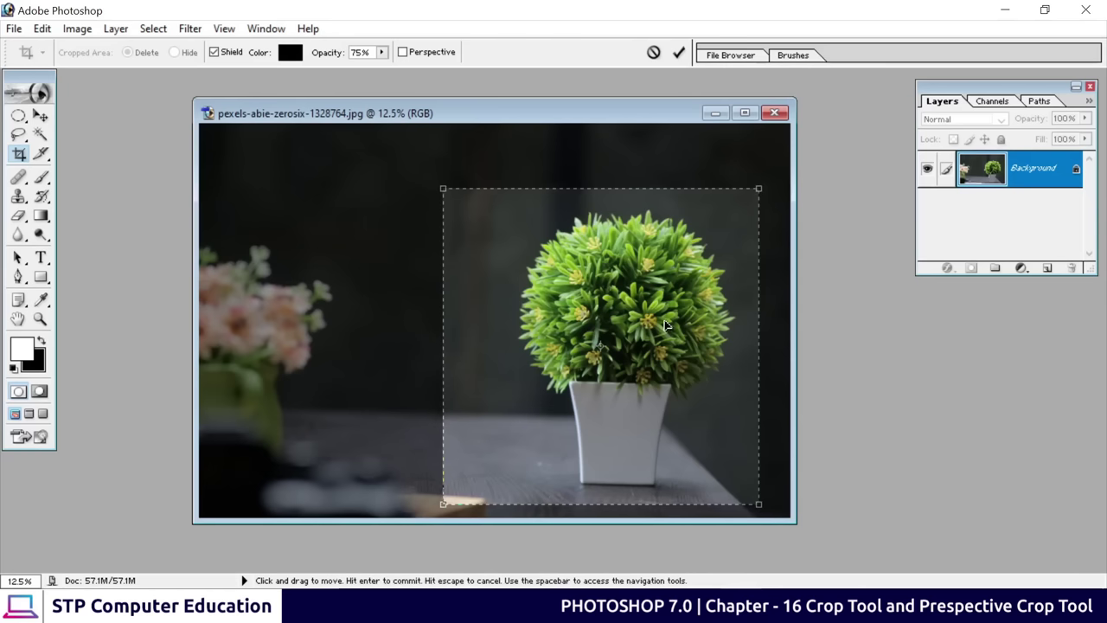
left_click_drag(639, 313, 643, 299)
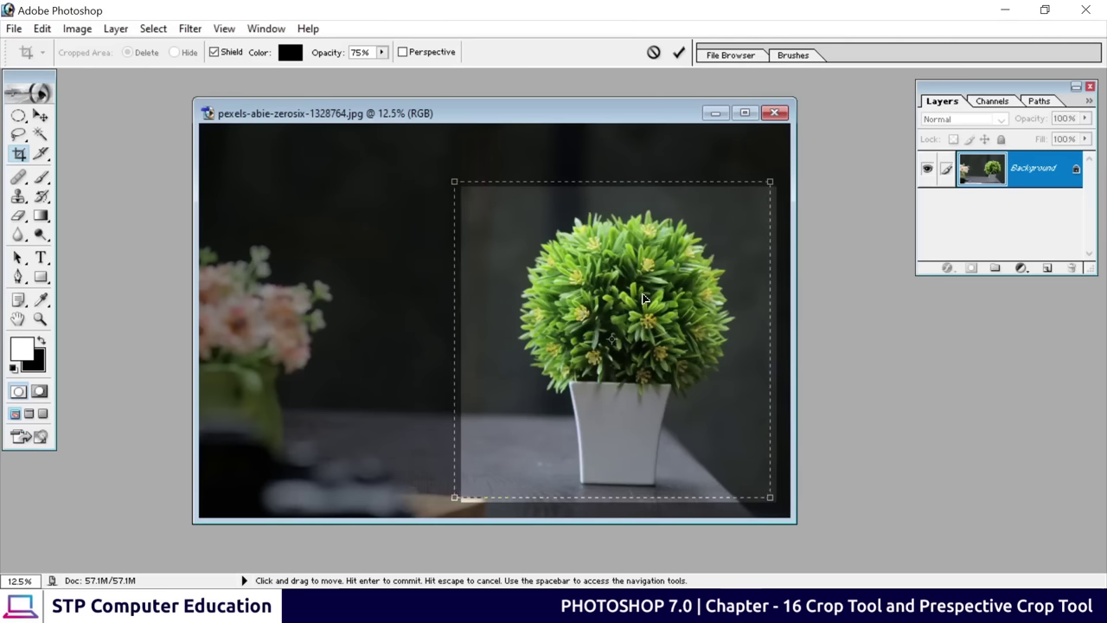
left_click(679, 52)
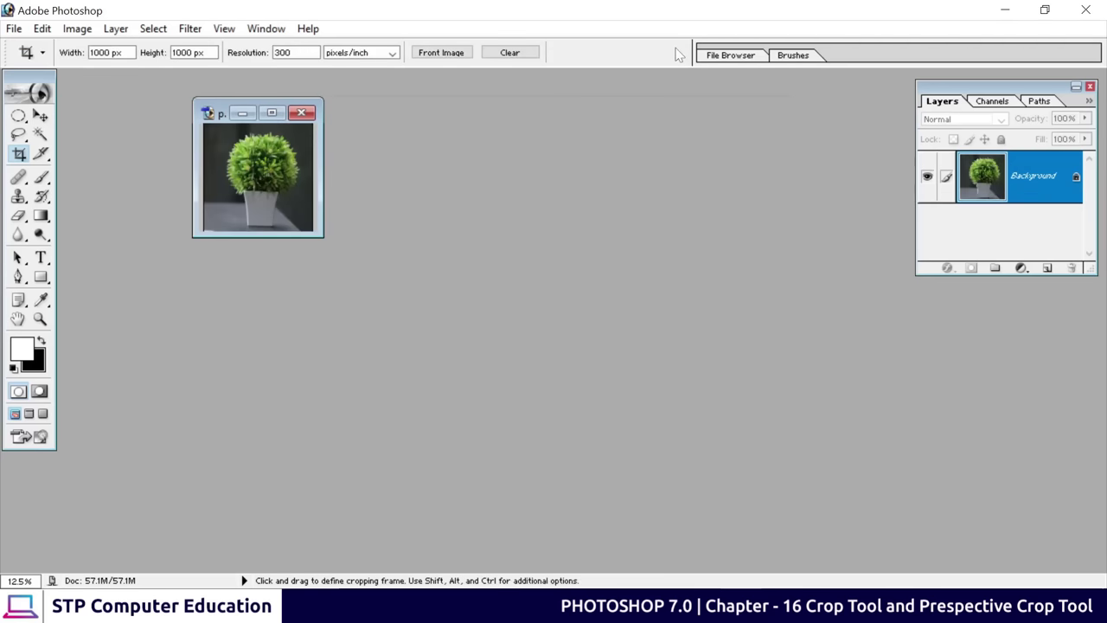
Maximize the cropped image's window and zoom in and out to inspect the plant
left_click(271, 113)
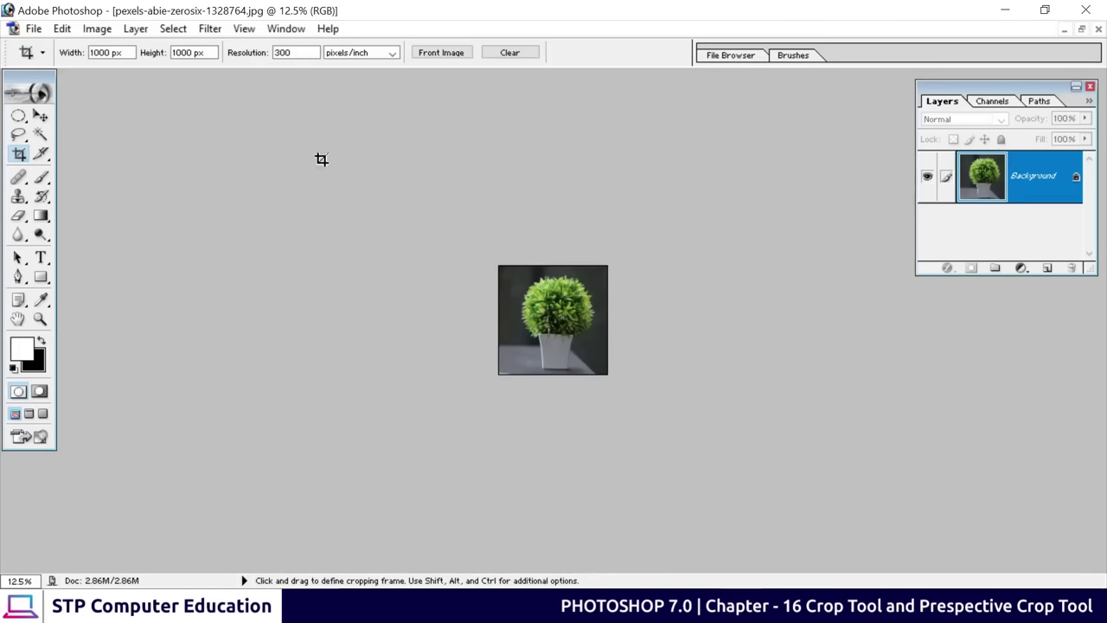
key("ctrl+plus")
key("ctrl+plus")
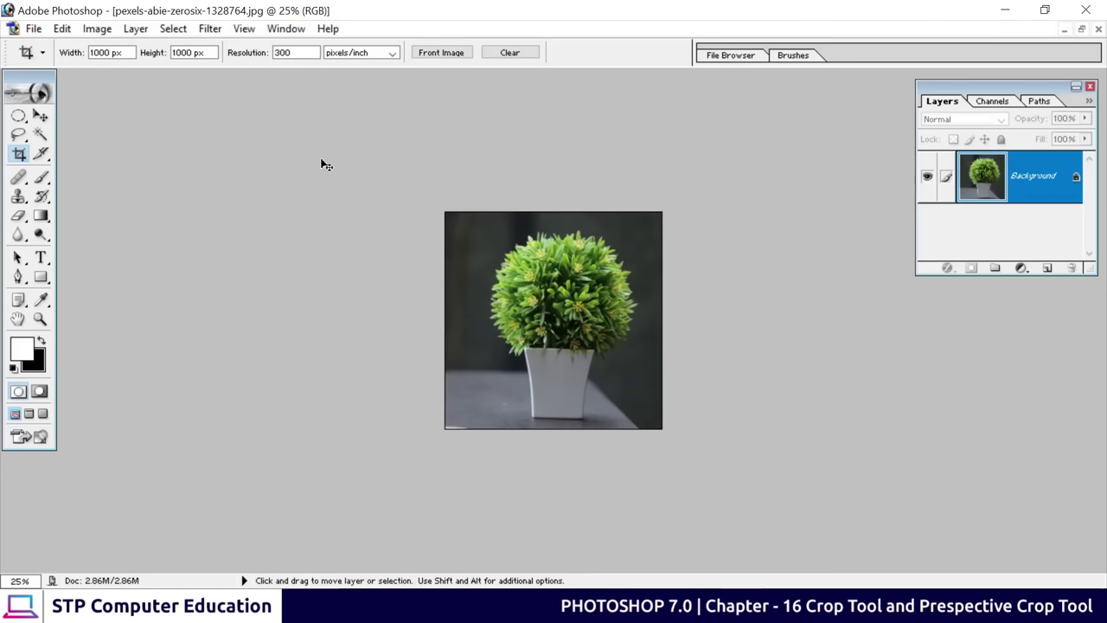
key("ctrl+plus")
key("ctrl+plus")
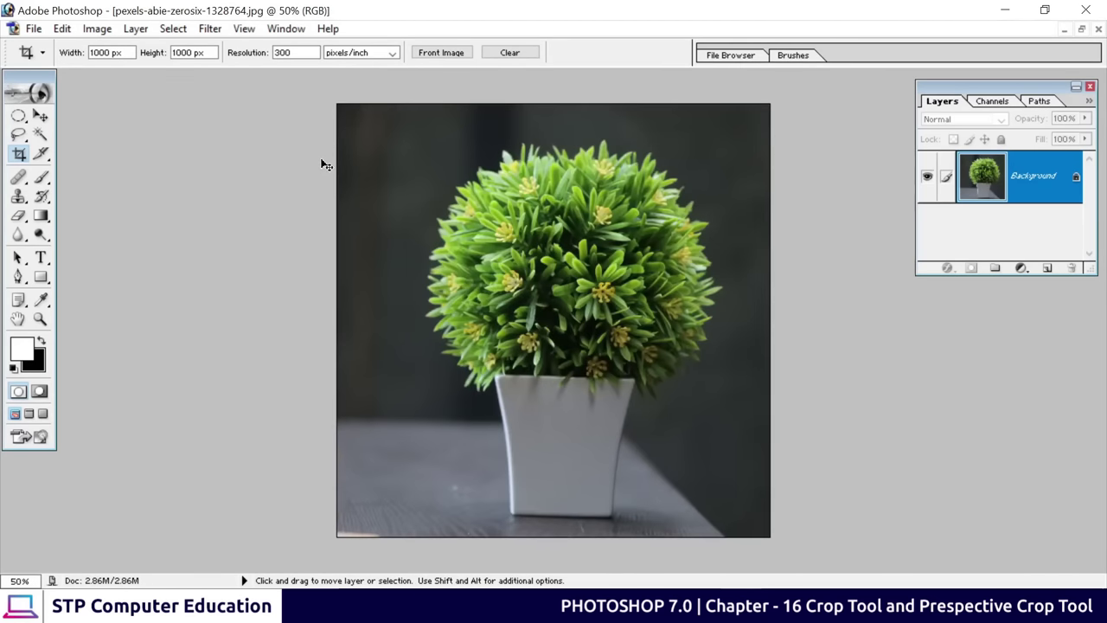
key("ctrl+minus")
key("ctrl+minus")
key("ctrl+minus")
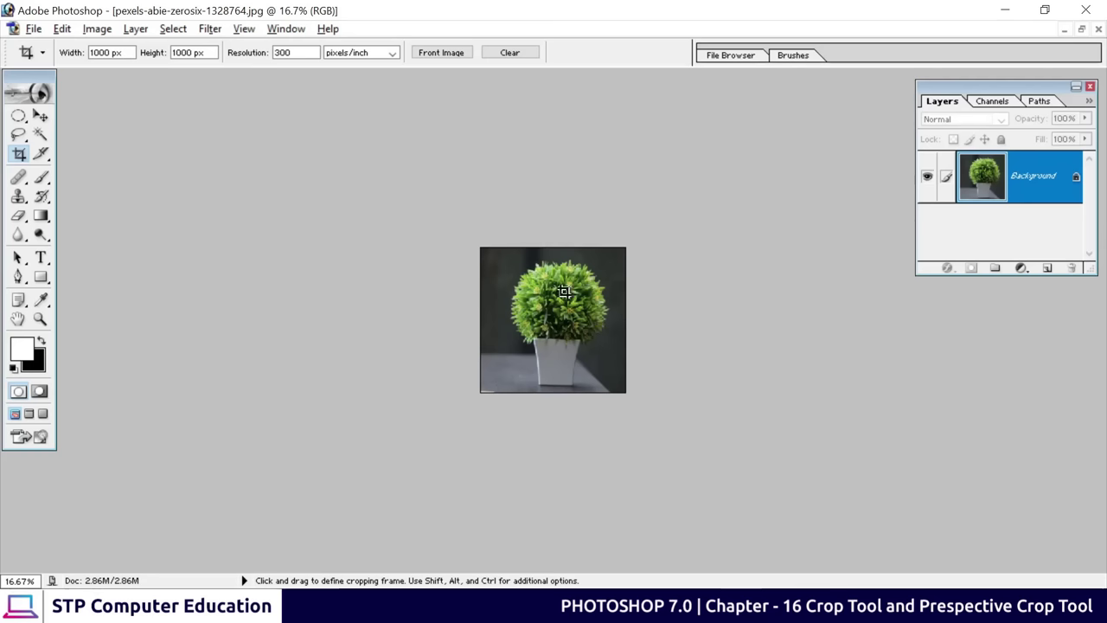
key("ctrl+minus")
key("ctrl+minus")
key("ctrl+minus")
key("ctrl+minus")
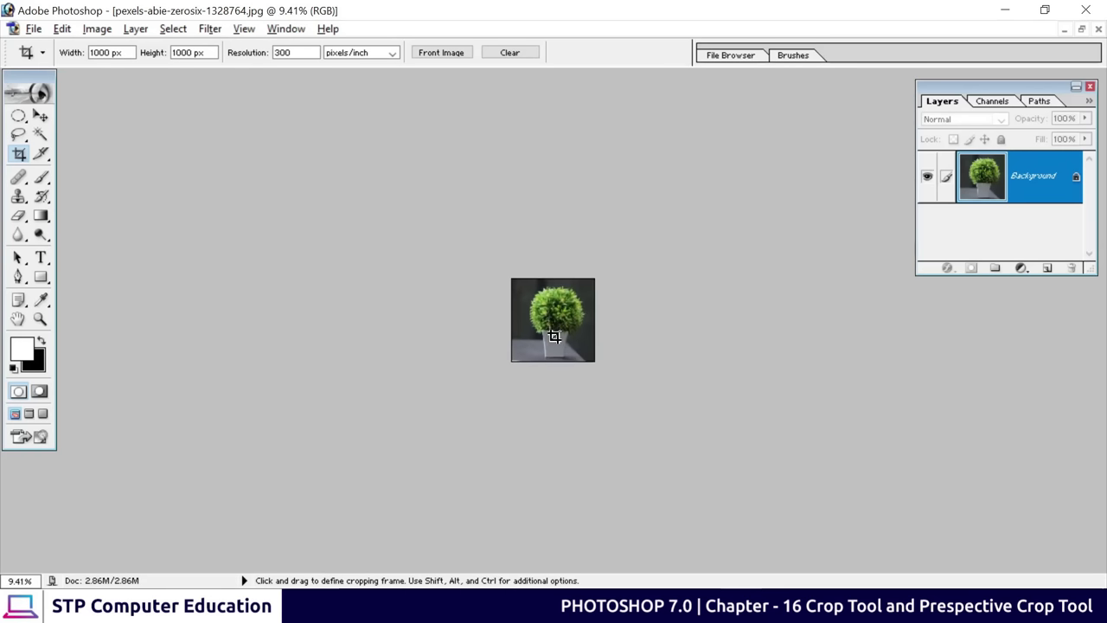
key("ctrl+minus")
key("ctrl+minus")
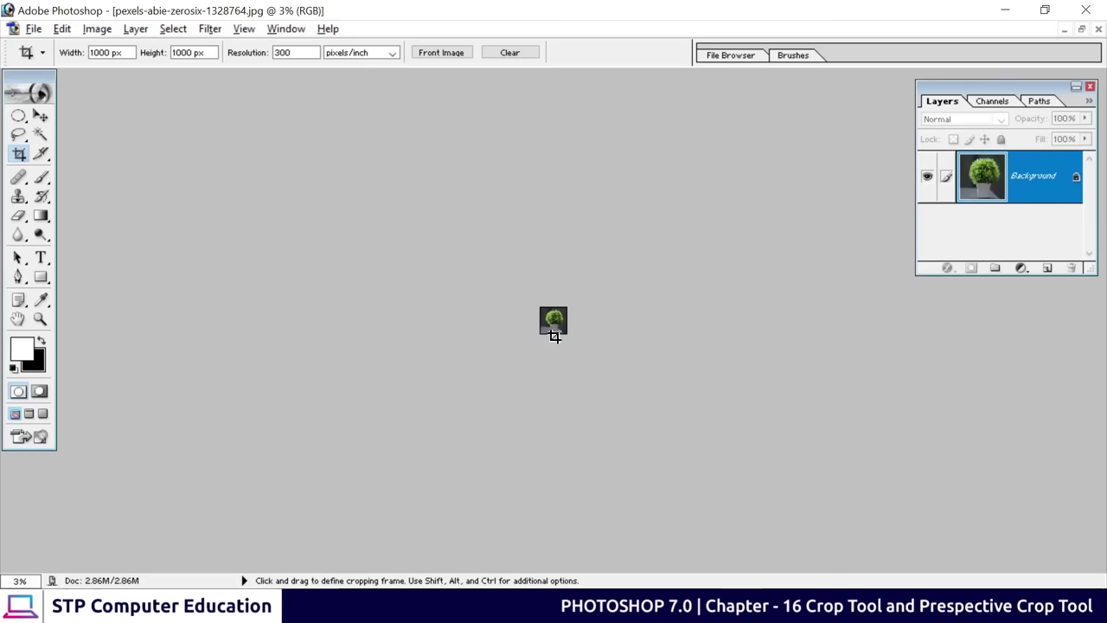
key("ctrl+plus")
key("ctrl+plus")
key("ctrl+plus")
key("ctrl+plus")
key("ctrl+plus")
key("ctrl+plus")
key("ctrl+plus")
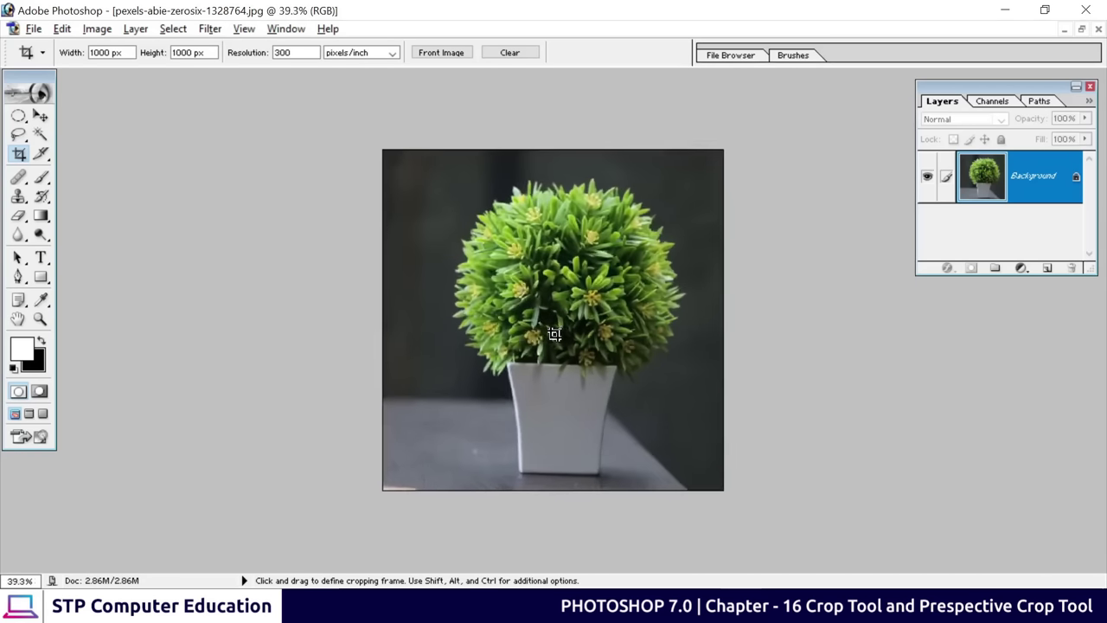
key("ctrl+minus")
key("ctrl+minus")
key("ctrl+plus")
key("ctrl+minus")
key("ctrl+minus")
key("ctrl+minus")
key("ctrl+plus")
key("ctrl+plus")
key("ctrl+minus")
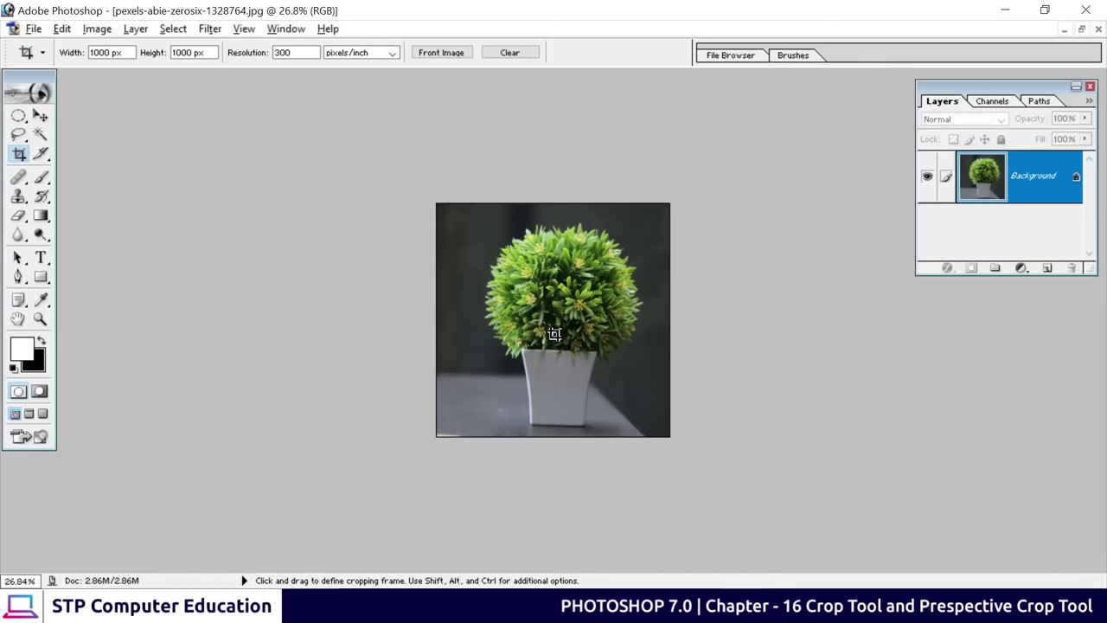
key("ctrl+minus")
key("ctrl+plus")
key("ctrl+plus")
key("ctrl+plus")
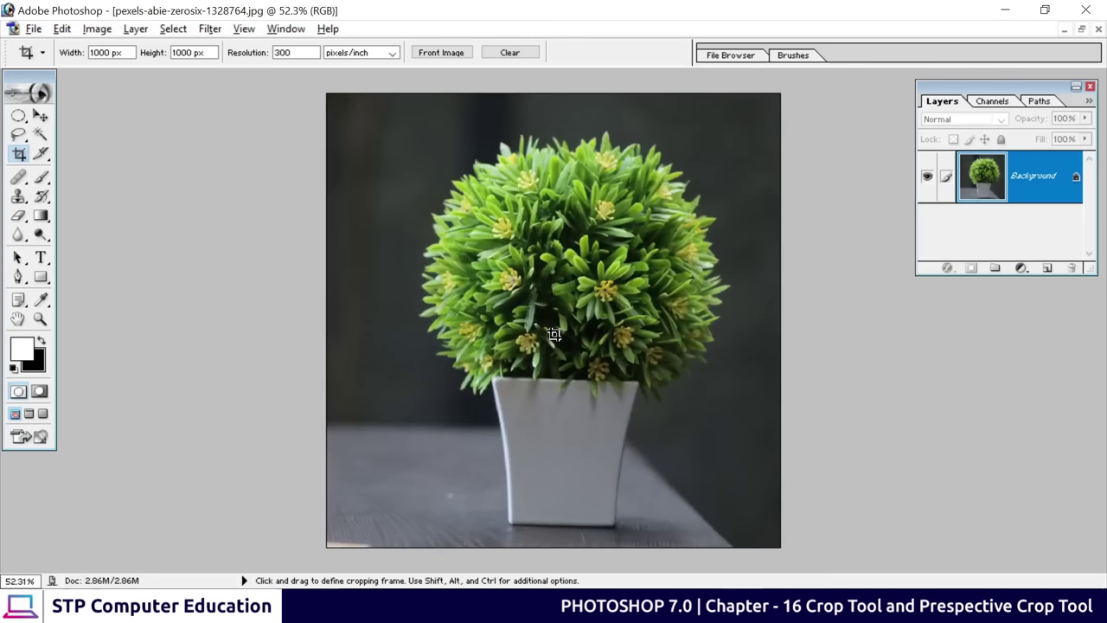
key("ctrl+minus")
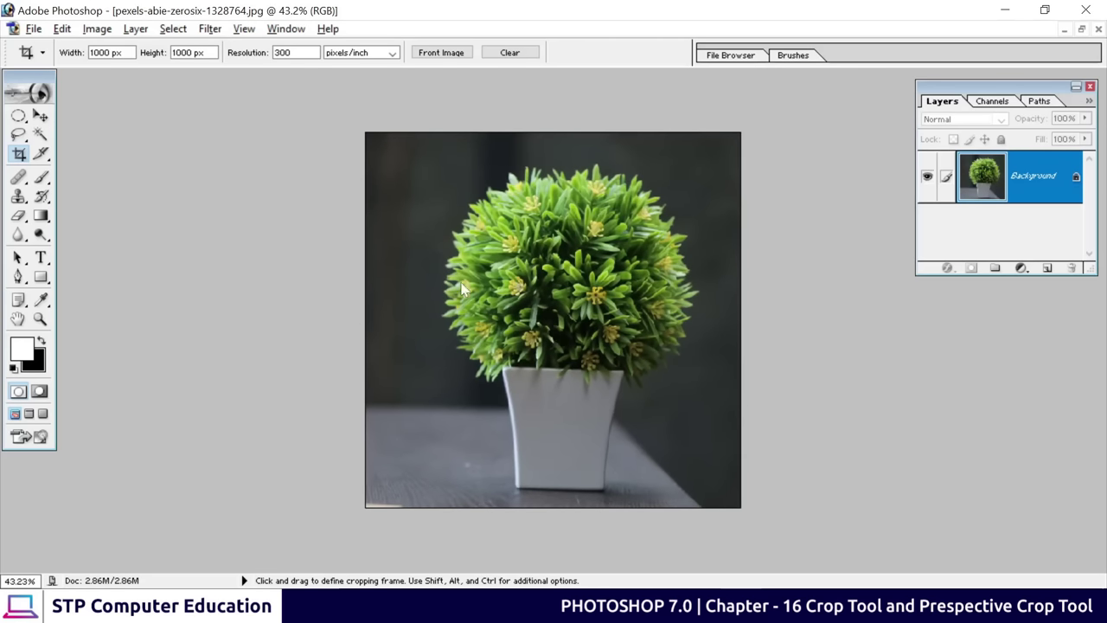
Undo the square crop and fit the whole photo in the window
key("ctrl")
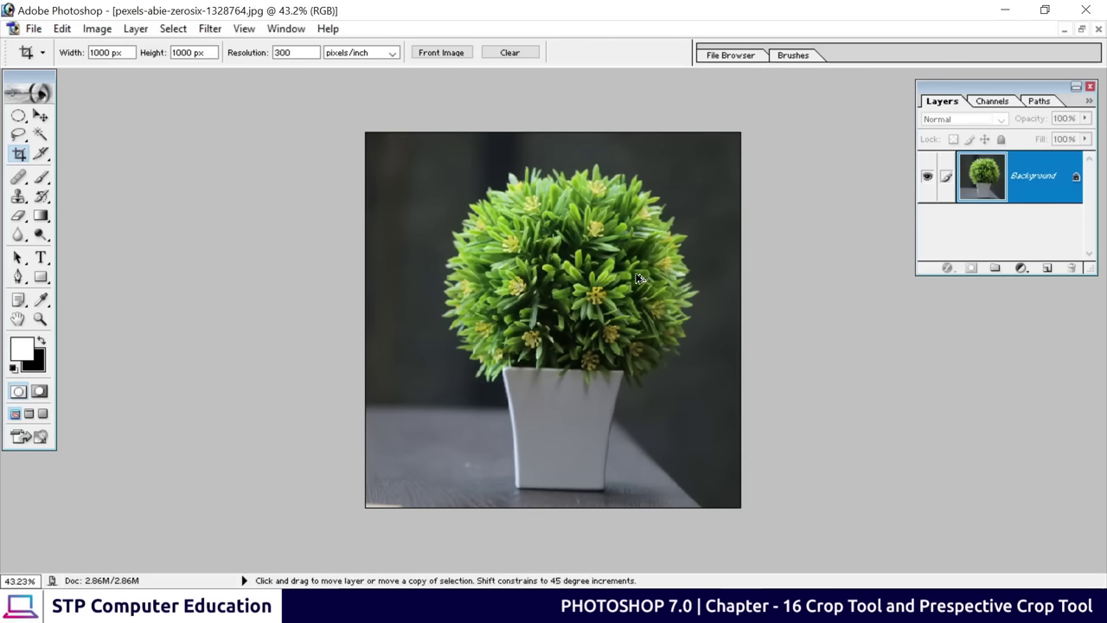
key("ctrl+z")
key("ctrl")
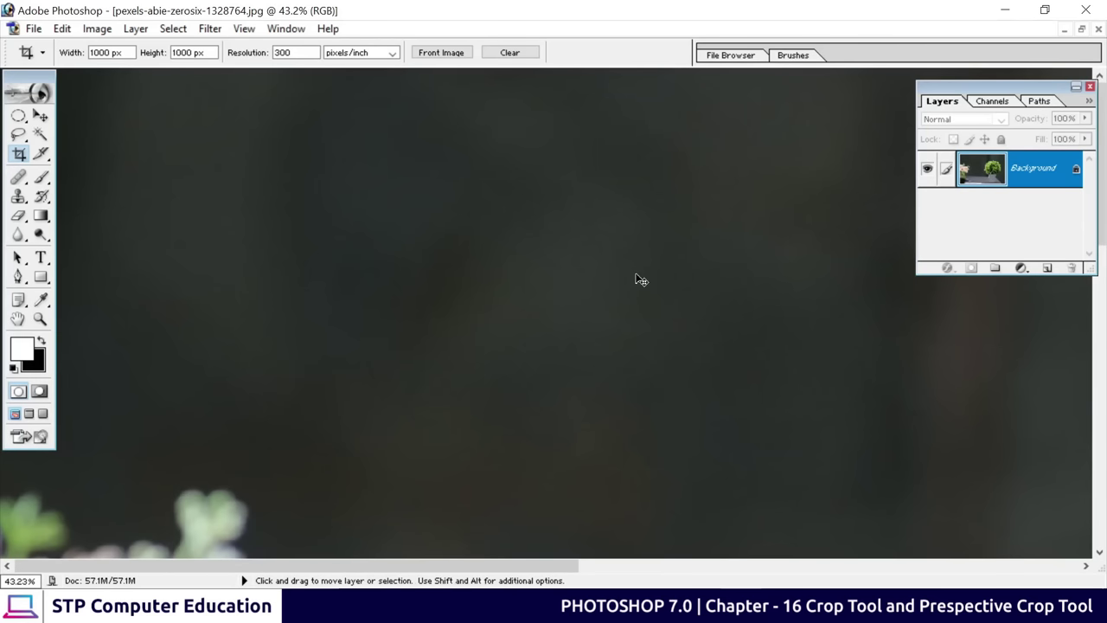
key("ctrl+0")
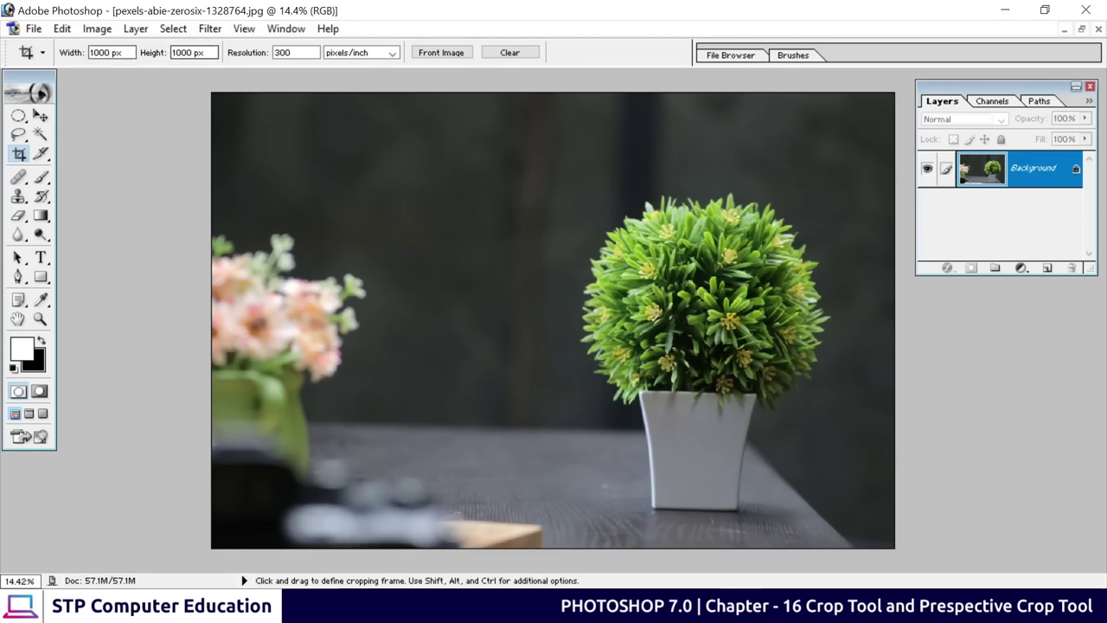
Clear the 1000 px crop size, apply Front Image (76 × 50.667 in at 72), and frame the plant
left_click(112, 53)
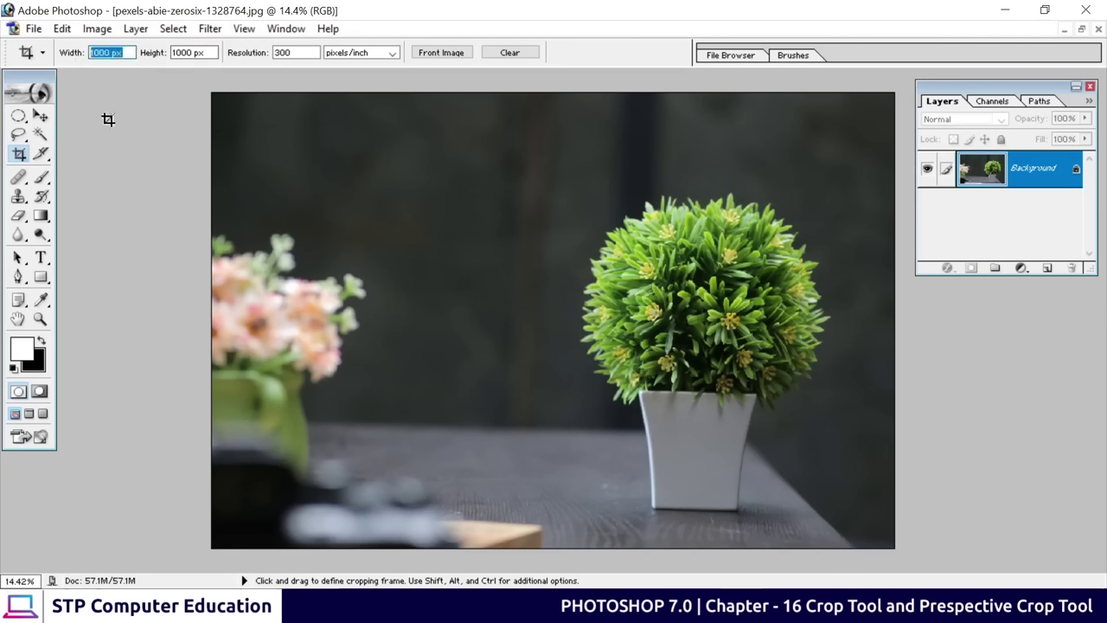
left_click(523, 60)
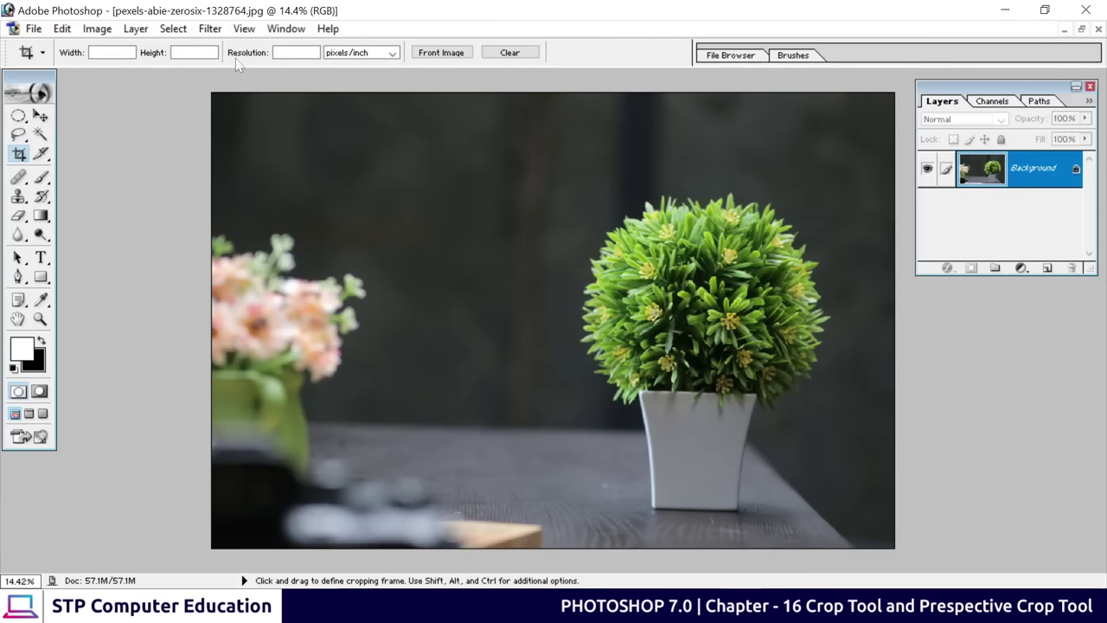
mouse_move(238, 113)
left_mouse_down()
mouse_move(395, 173)
mouse_move(524, 334)
mouse_move(367, 237)
mouse_move(590, 178)
mouse_move(592, 208)
left_mouse_up()
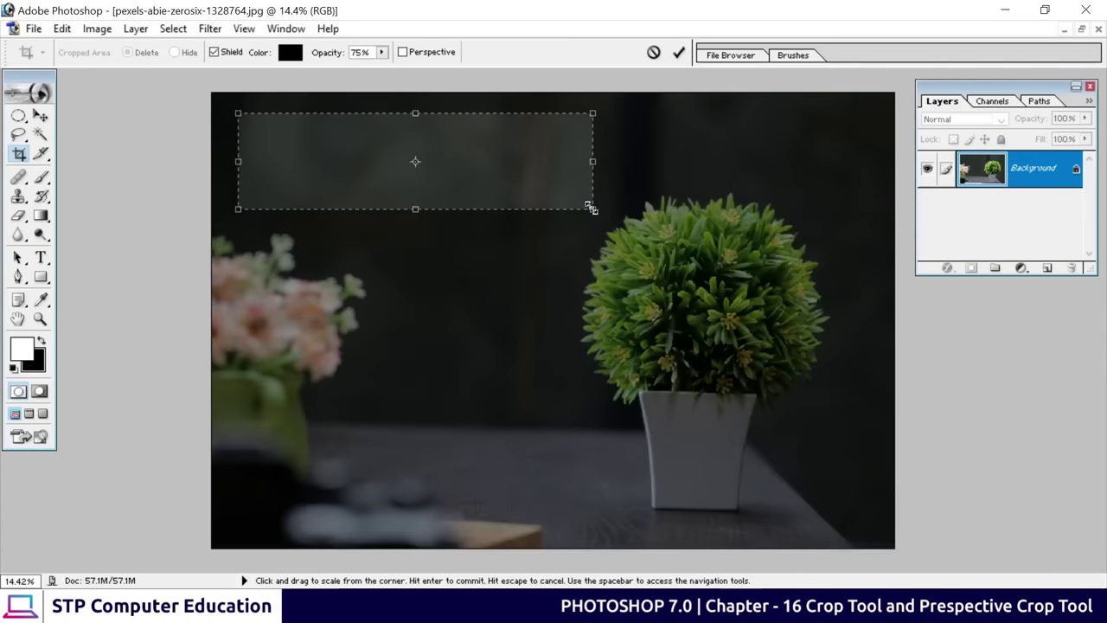
key("Escape")
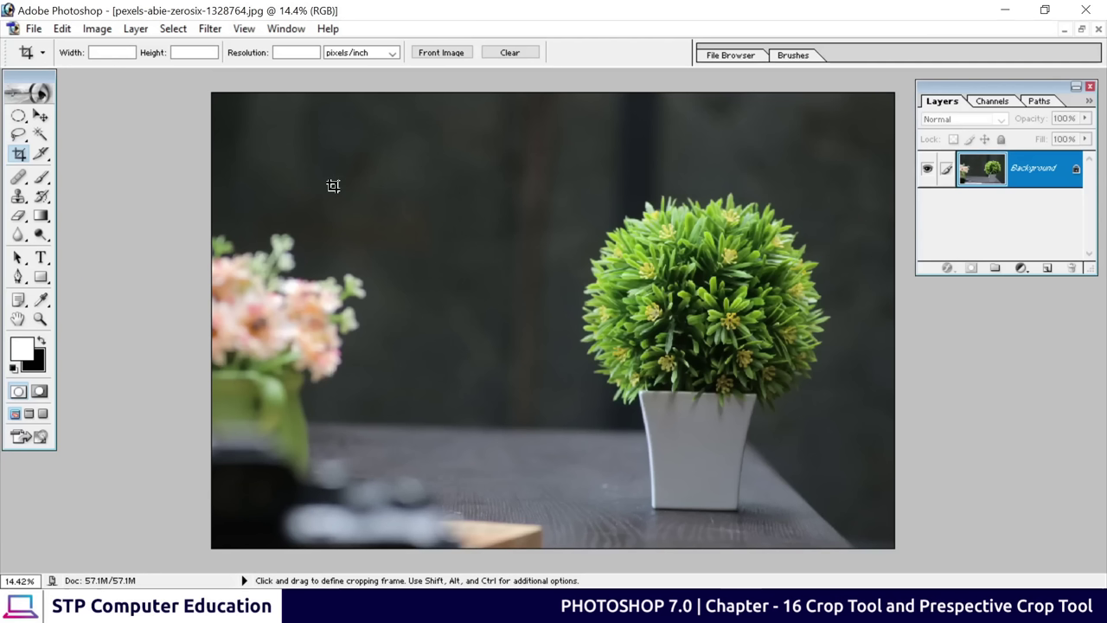
left_click(448, 57)
left_click_drag(298, 131, 775, 493)
left_click_drag(425, 191, 514, 254)
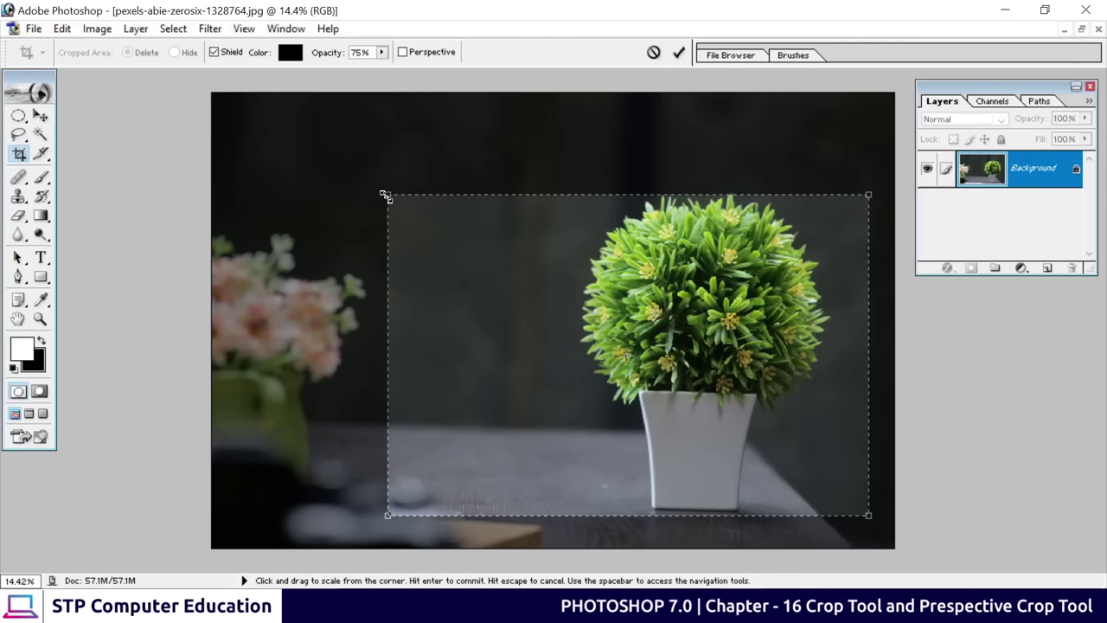
left_click_drag(385, 193, 298, 174)
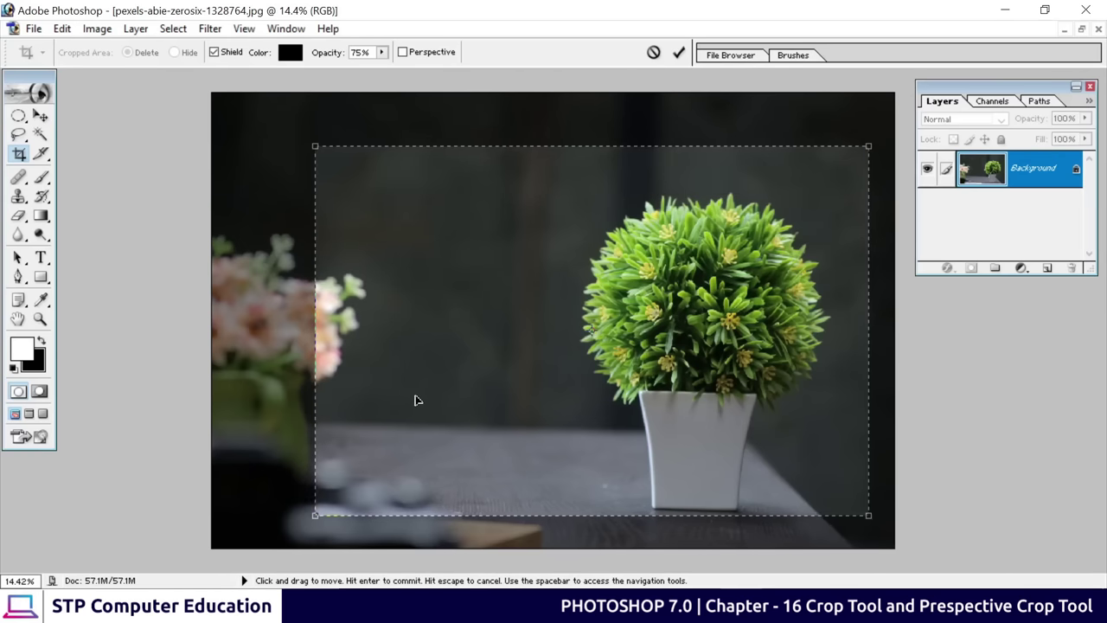
left_click(679, 52)
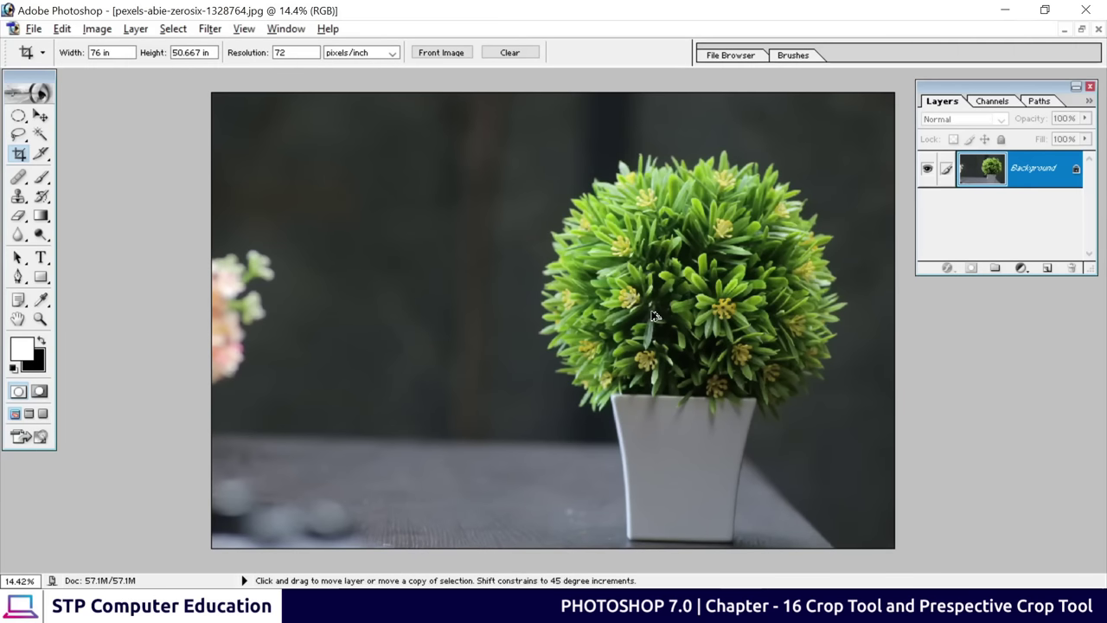
key("ctrl+z")
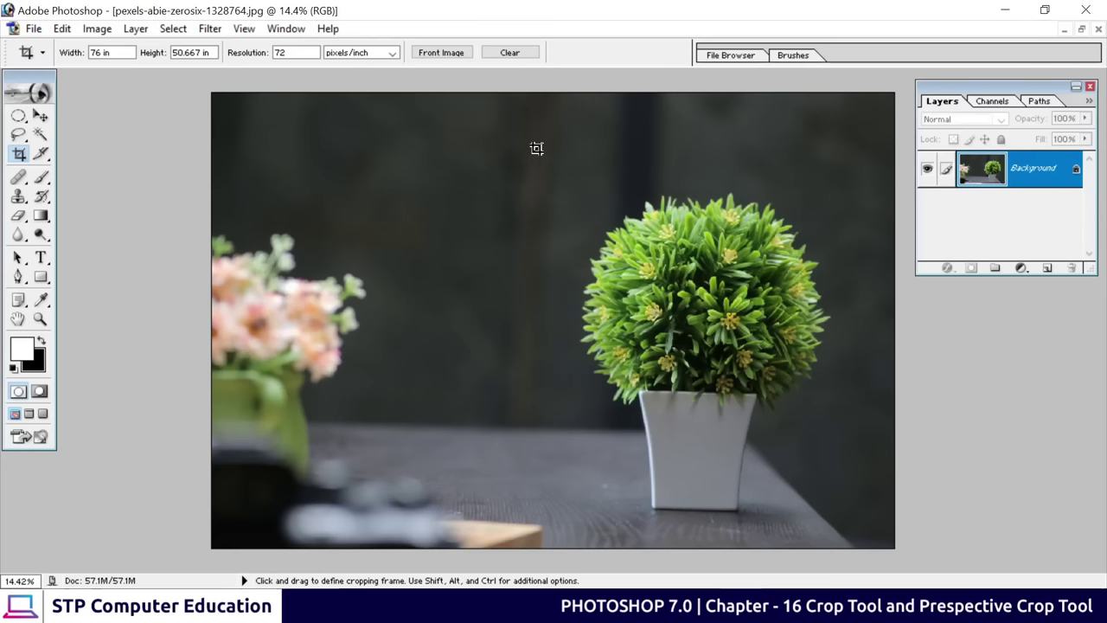
Close the plant photo without saving, then open pexels-lalezarfa-8116481.jpg and centre its window
left_click(1098, 29)
left_click(558, 245)
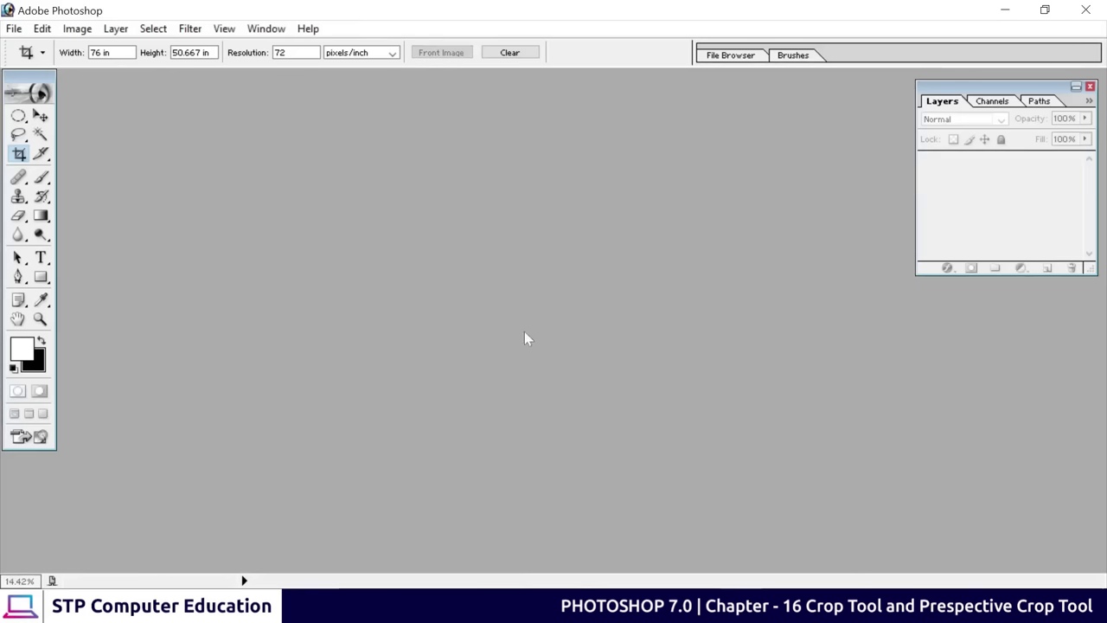
double_click(443, 234)
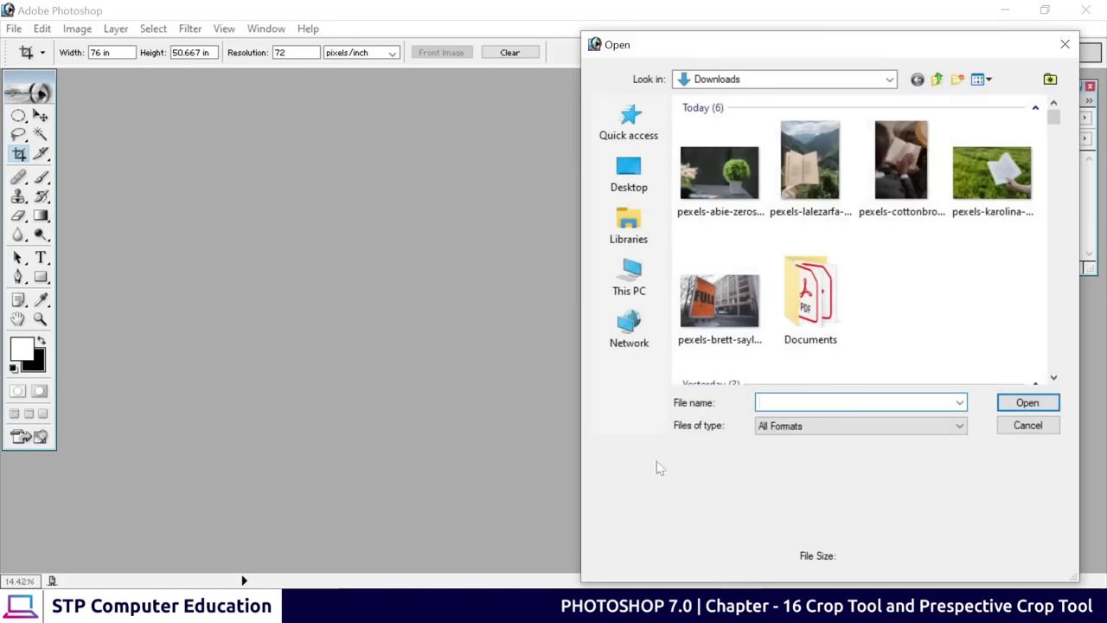
left_click(801, 166)
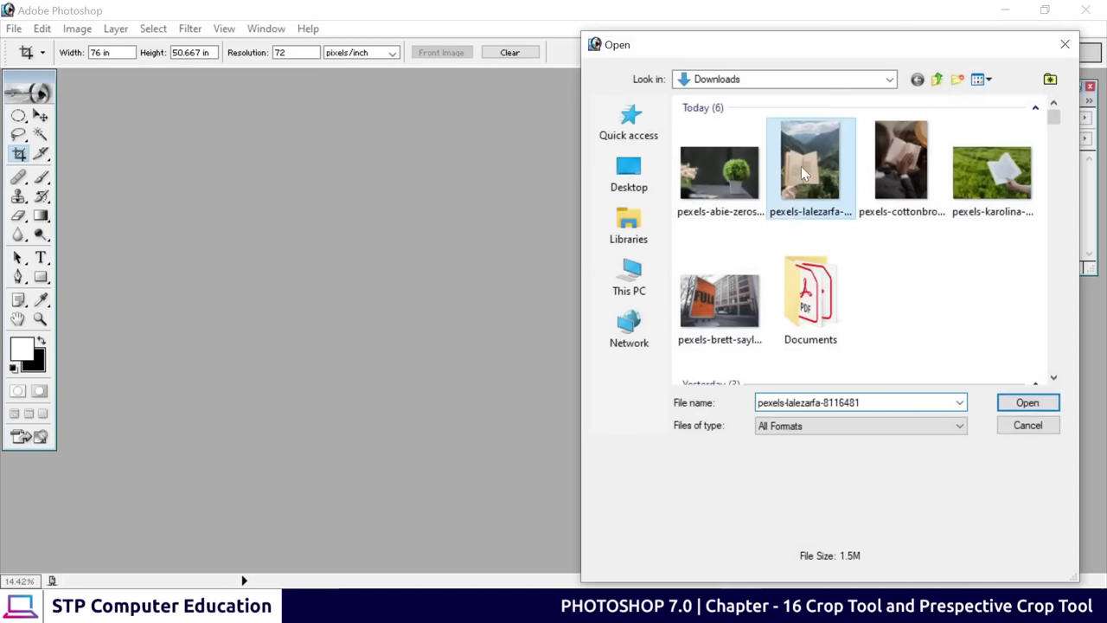
left_click(1026, 403)
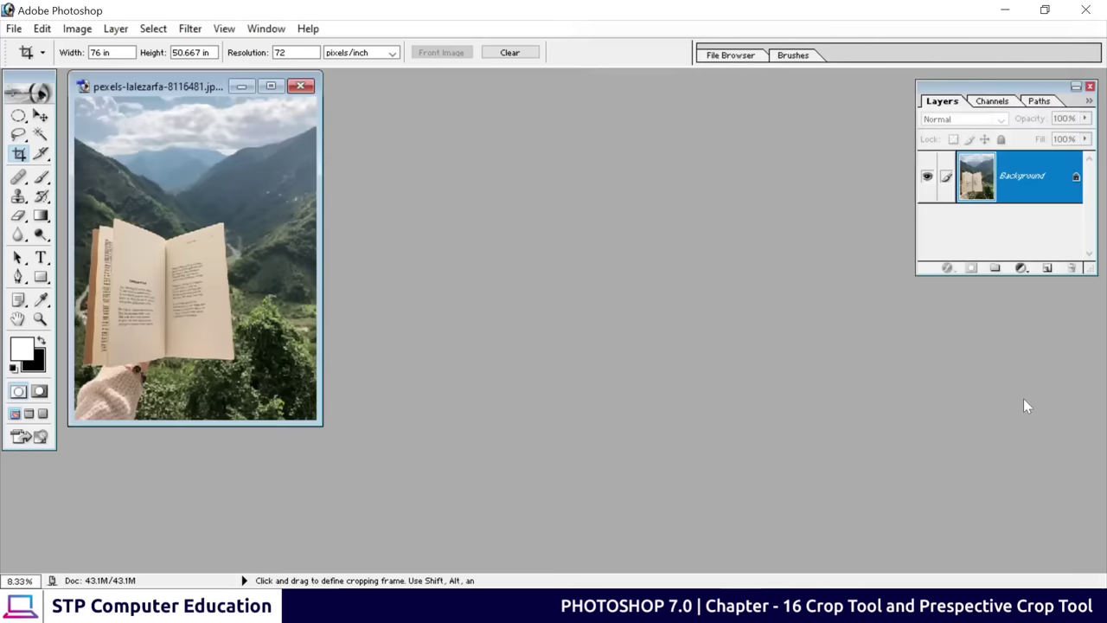
left_click_drag(216, 94, 512, 134)
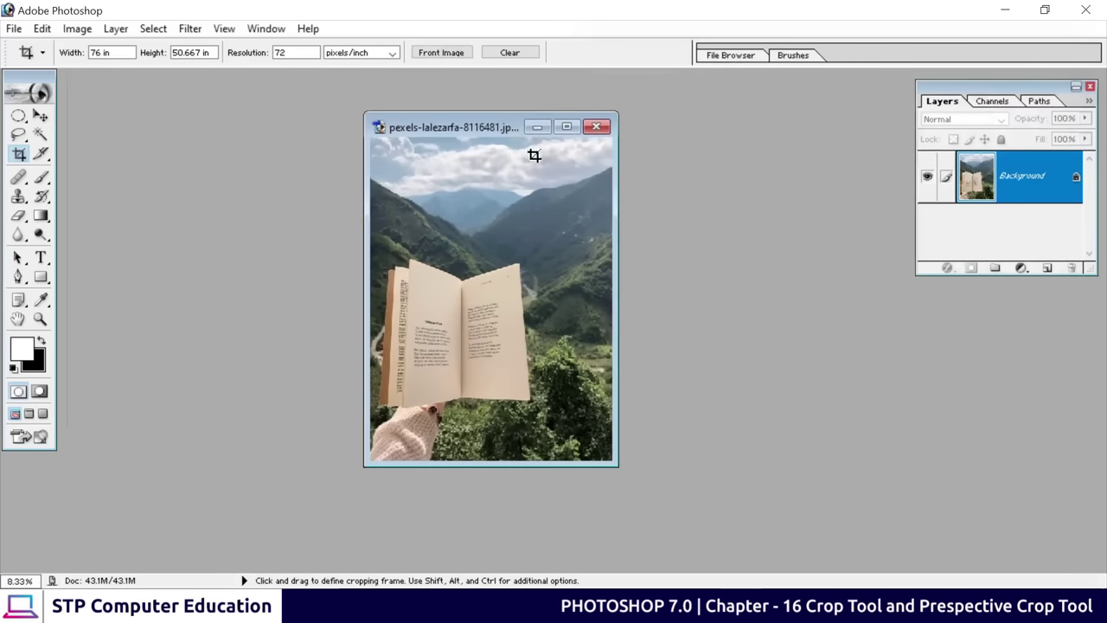
Maximize the book photo, then zoom and pan until the poem pages fill the view, right page centred
left_click(567, 127)
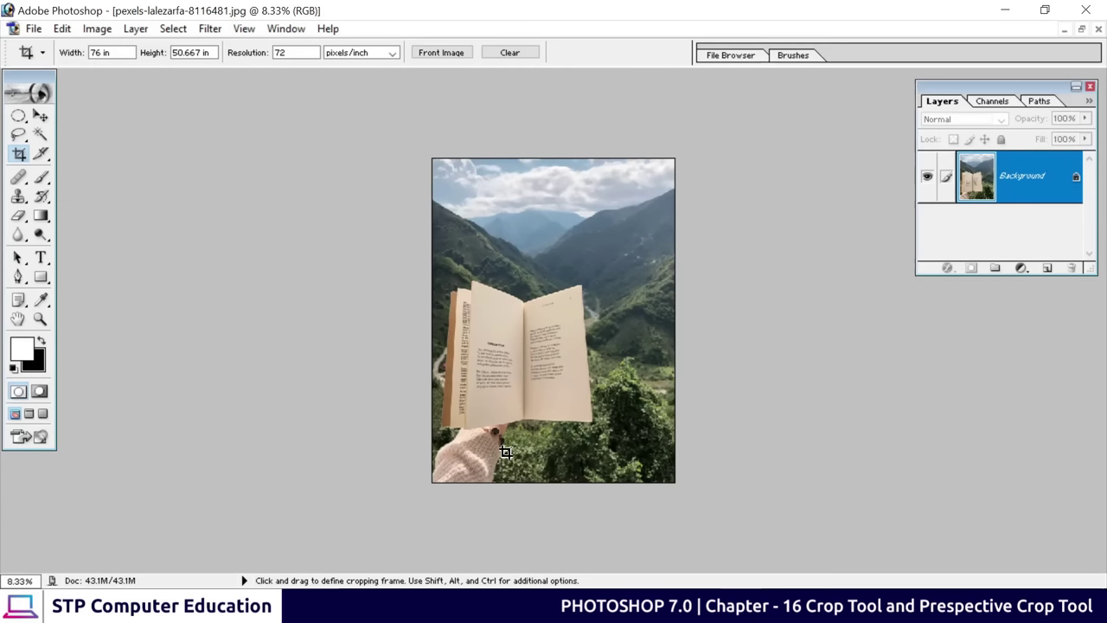
key("ctrl+0")
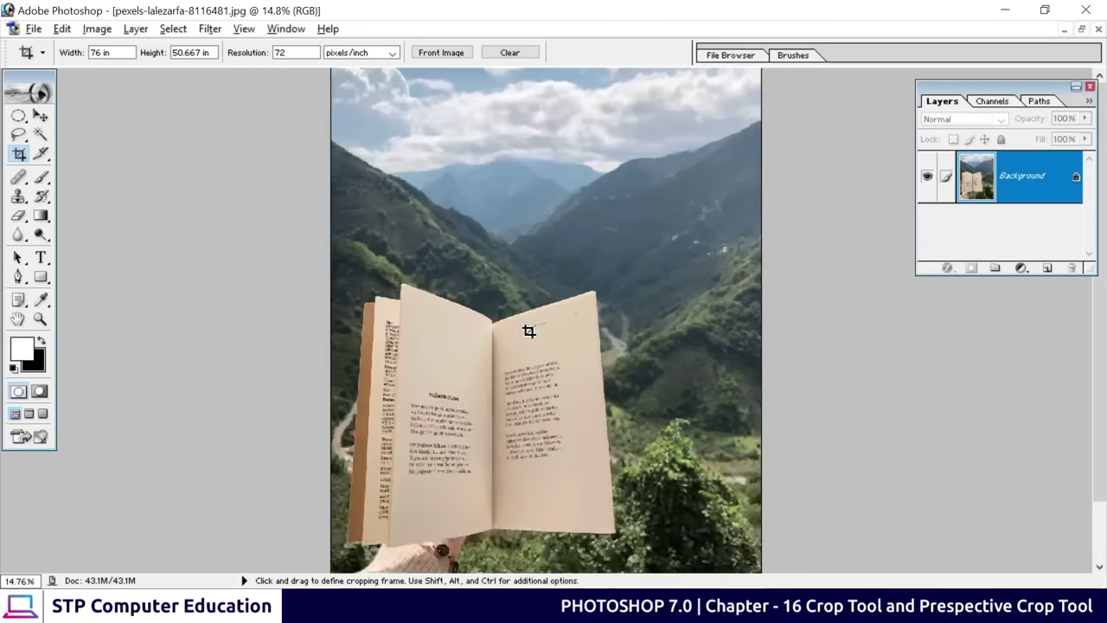
key("ctrl+plus")
left_click_drag(538, 418, 506, 201)
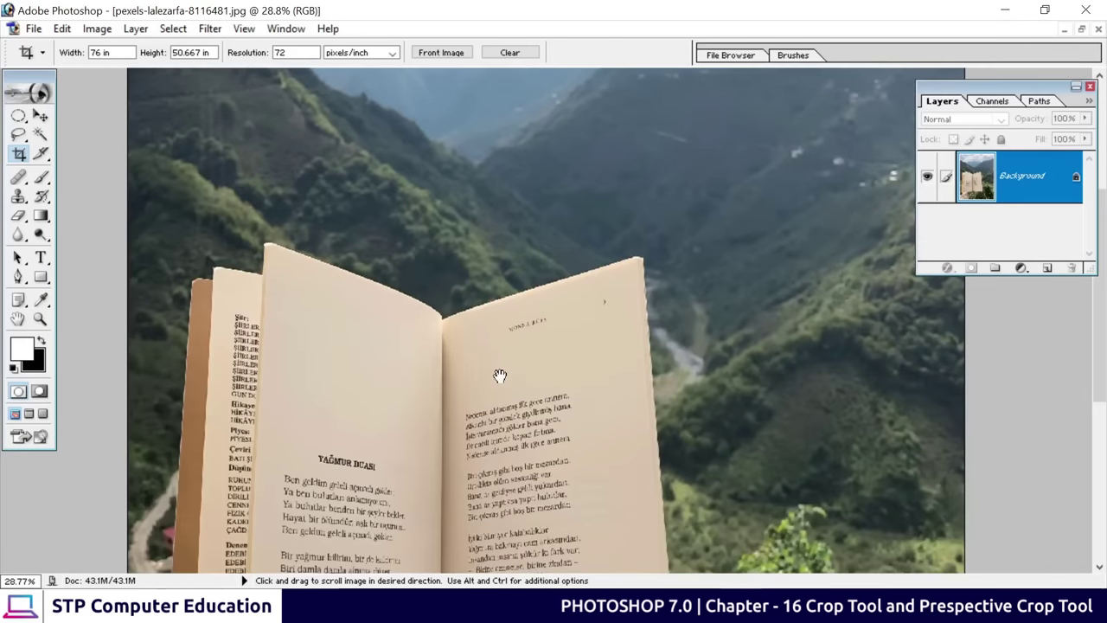
left_click_drag(500, 376, 503, 158)
key("ctrl+plus")
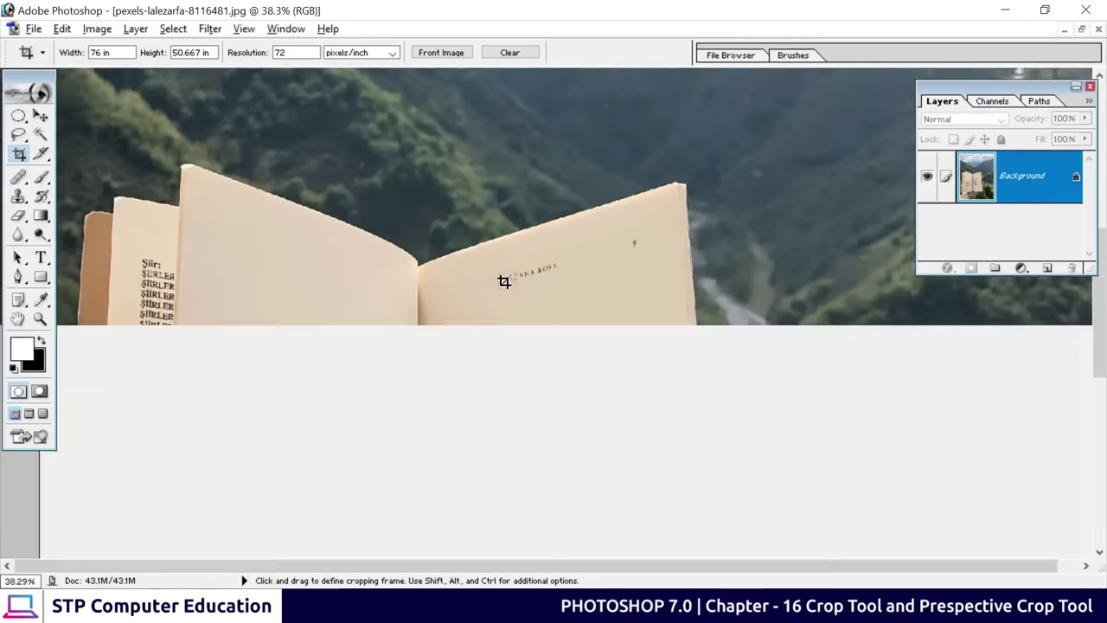
key("alt+minus")
left_click_drag(597, 402, 578, 221)
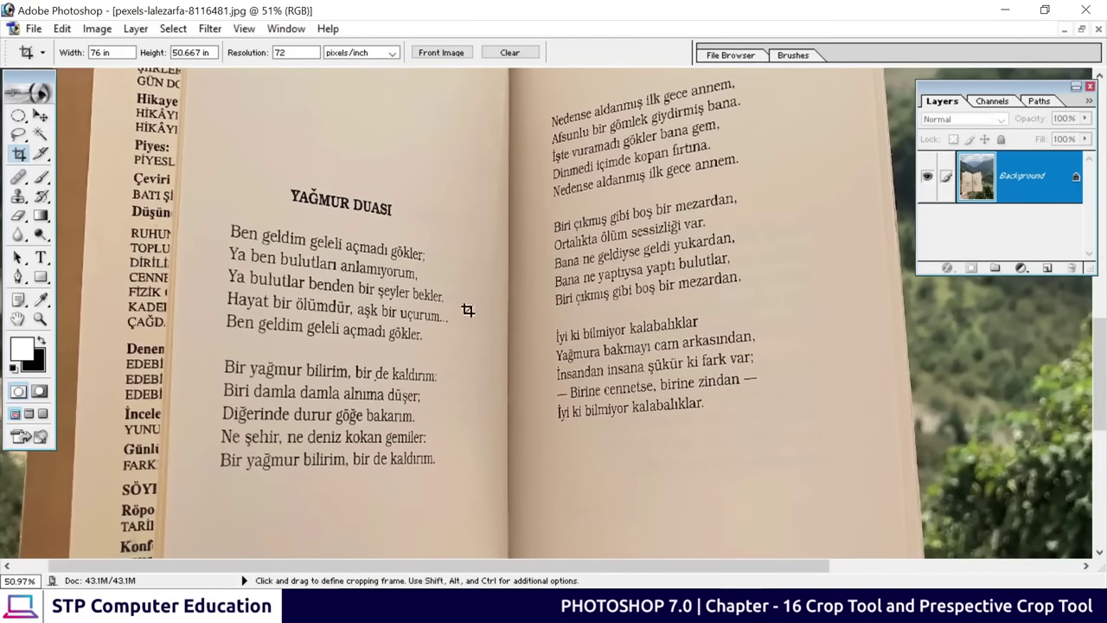
left_click_drag(635, 173, 575, 233)
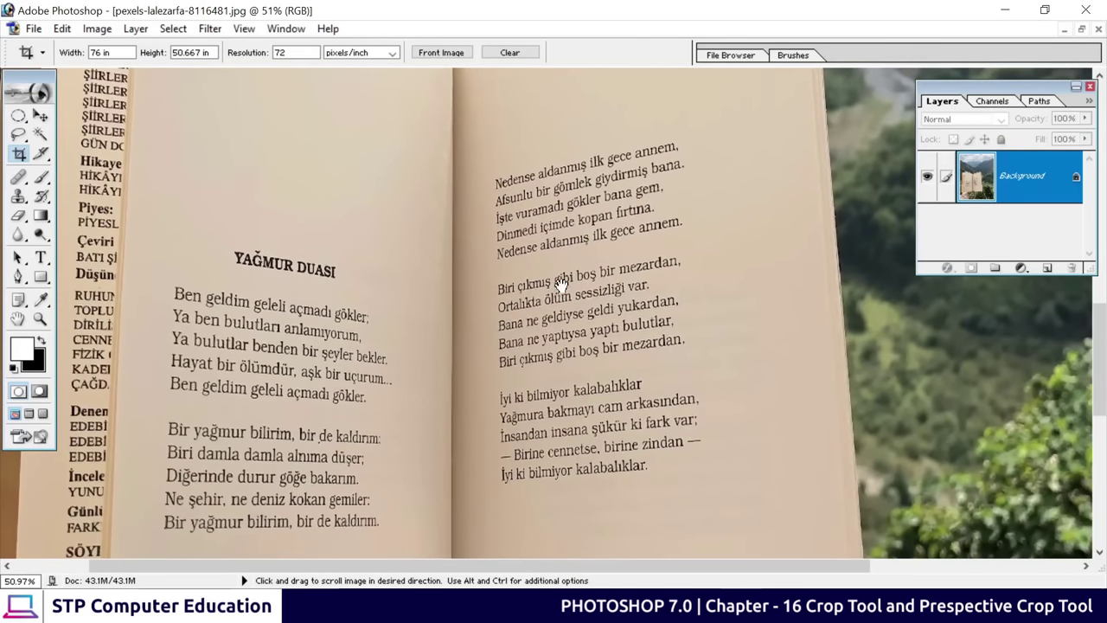
left_click_drag(606, 274, 511, 271)
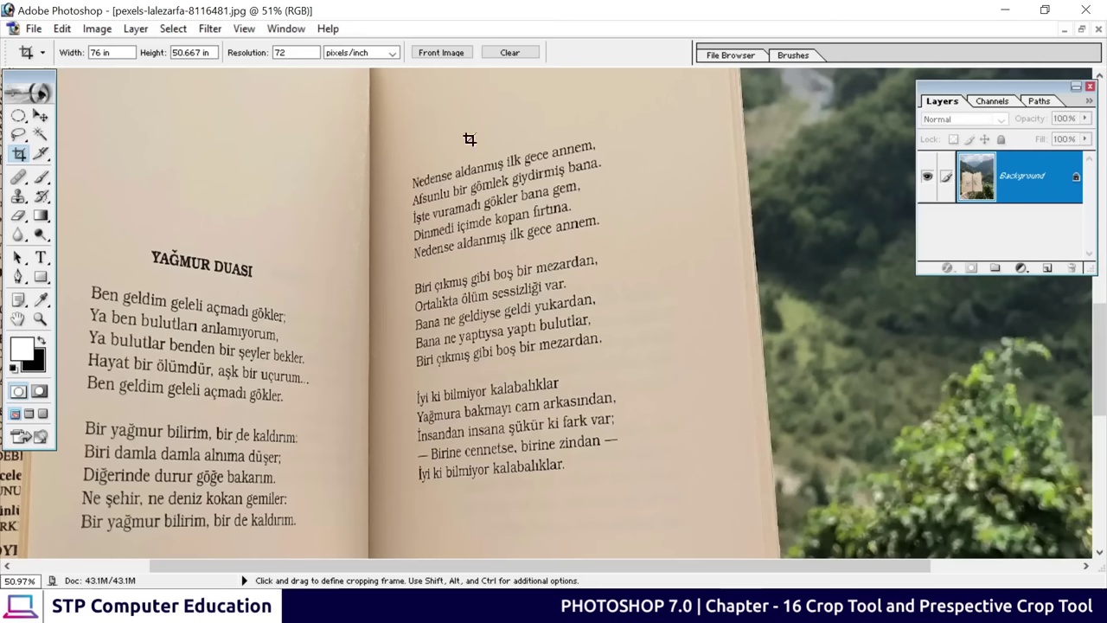
Clear the fixed crop size, frame the right-hand page, and apply the crop
left_click(517, 56)
left_click_drag(395, 129, 632, 497)
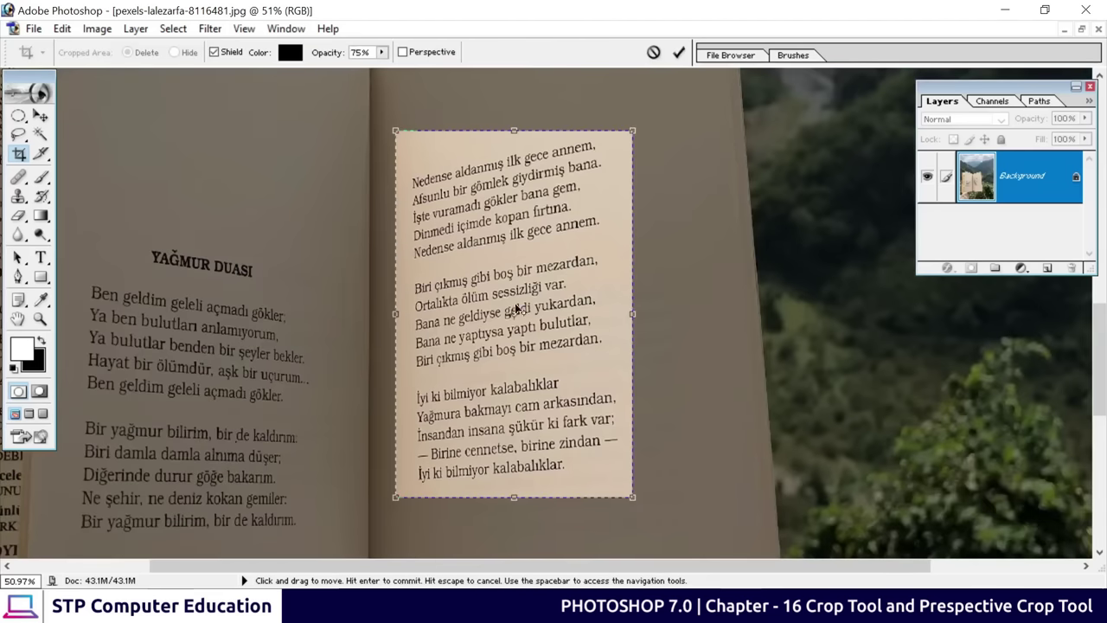
left_click(679, 54)
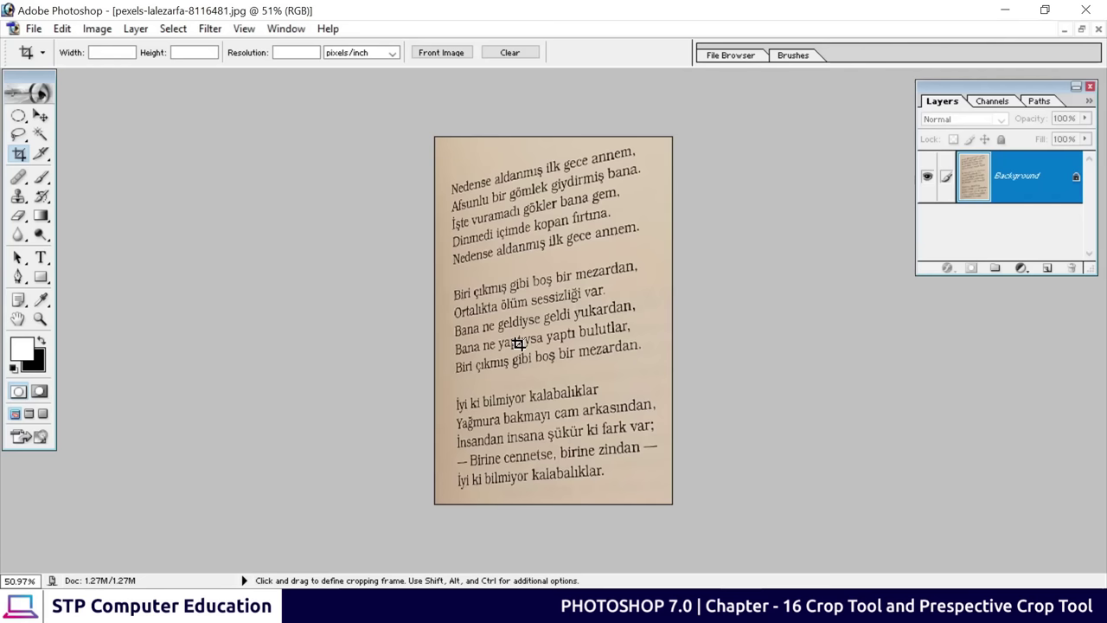
key("ctrl")
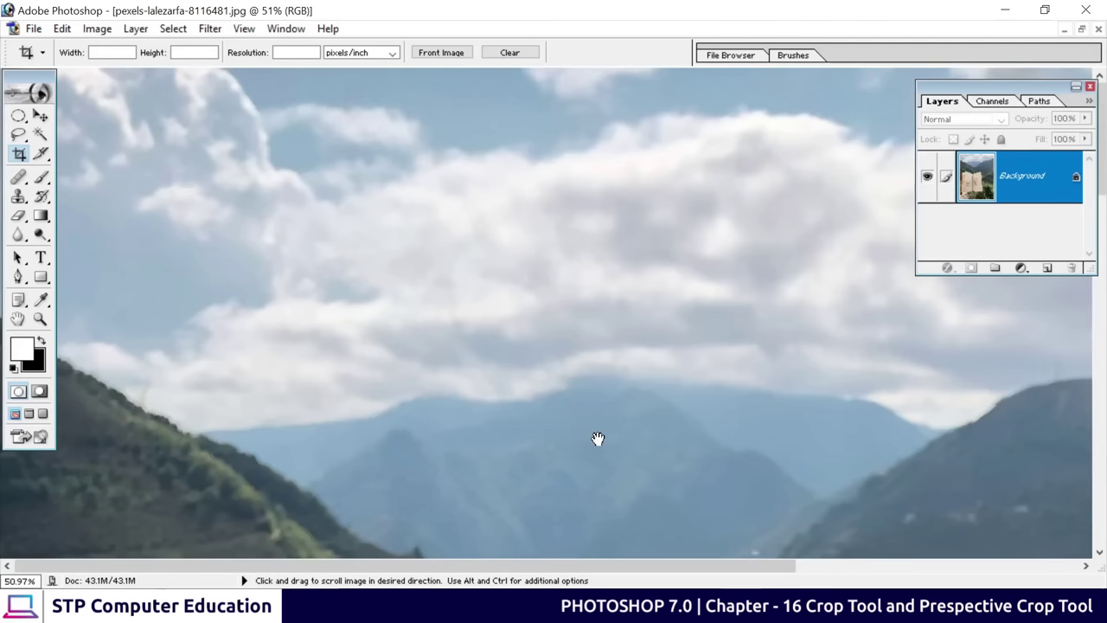
Recrop the right-hand poem page with perspective correction, then restore the document window
scroll(606, 502, "down", 3)
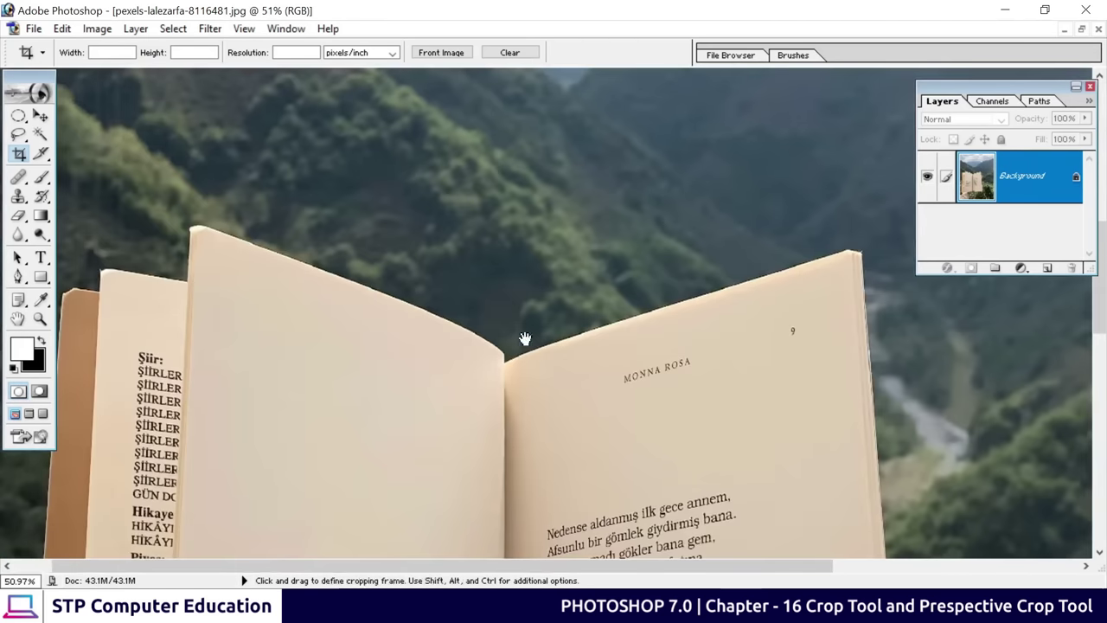
left_click_drag(524, 338, 486, 308)
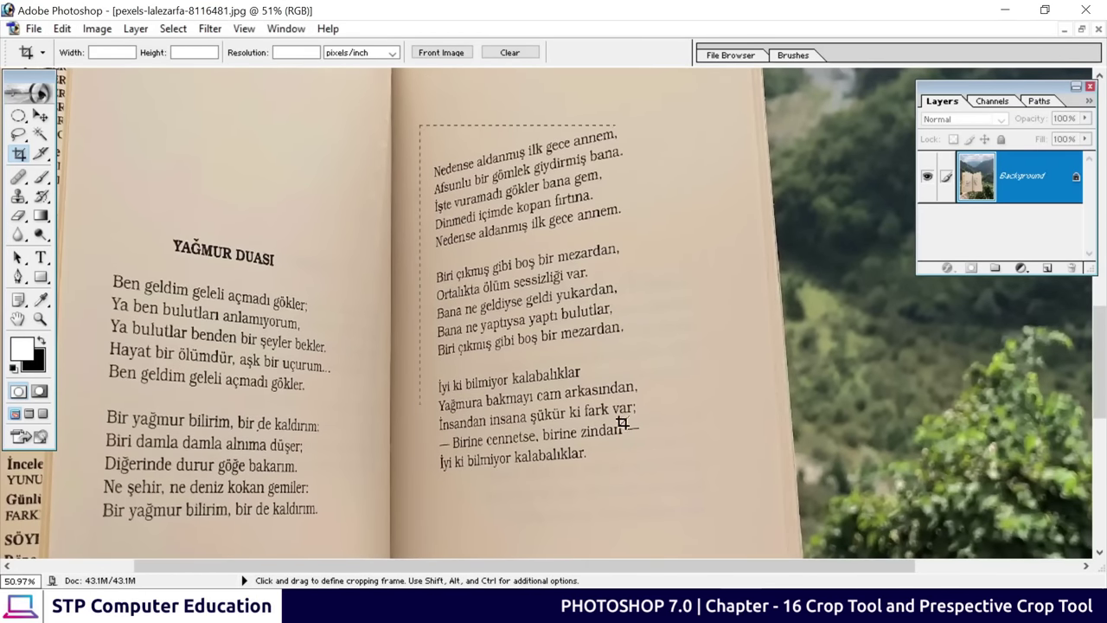
left_click_drag(645, 481, 645, 481)
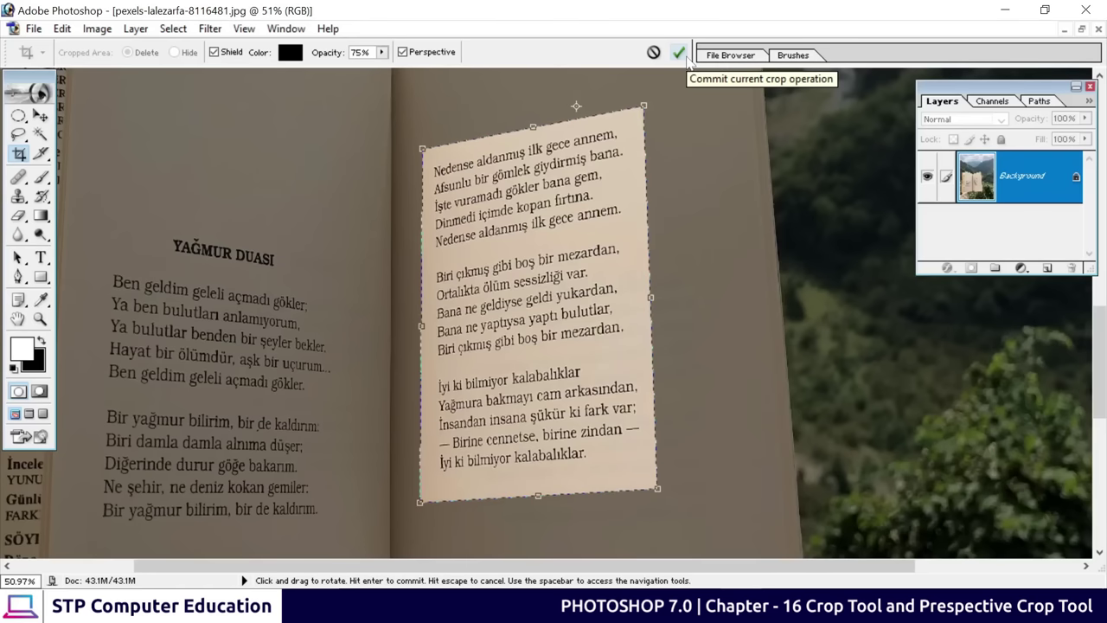
left_click(685, 58)
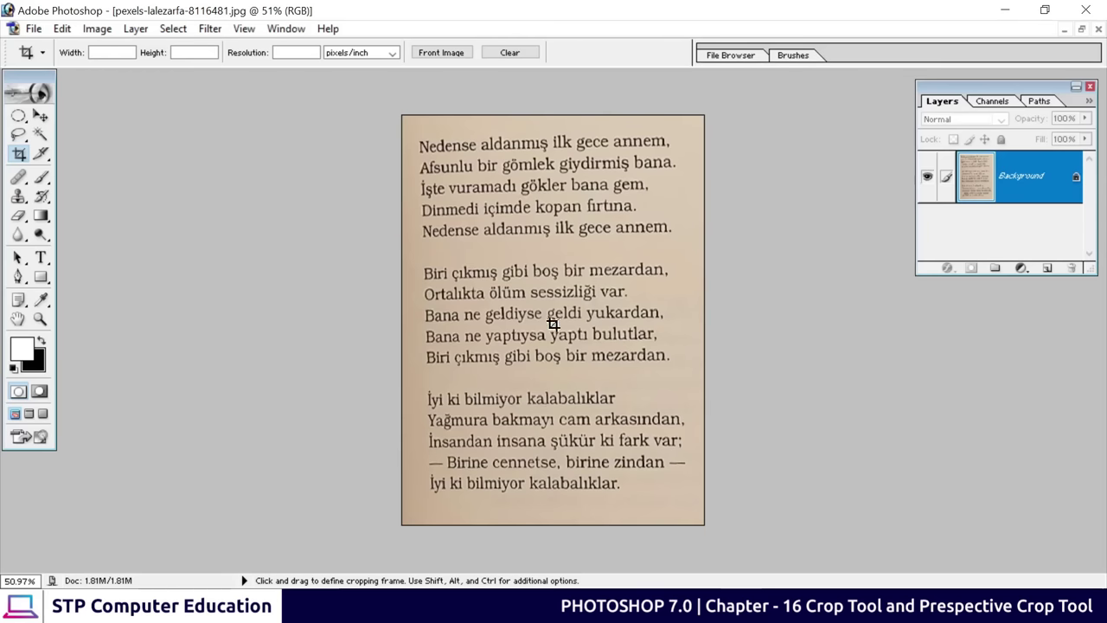
left_click(1081, 30)
Move the poem page window left and open pexels-brett-sayles-6544553.jpg, the FULL sign photo
left_click_drag(510, 129, 364, 146)
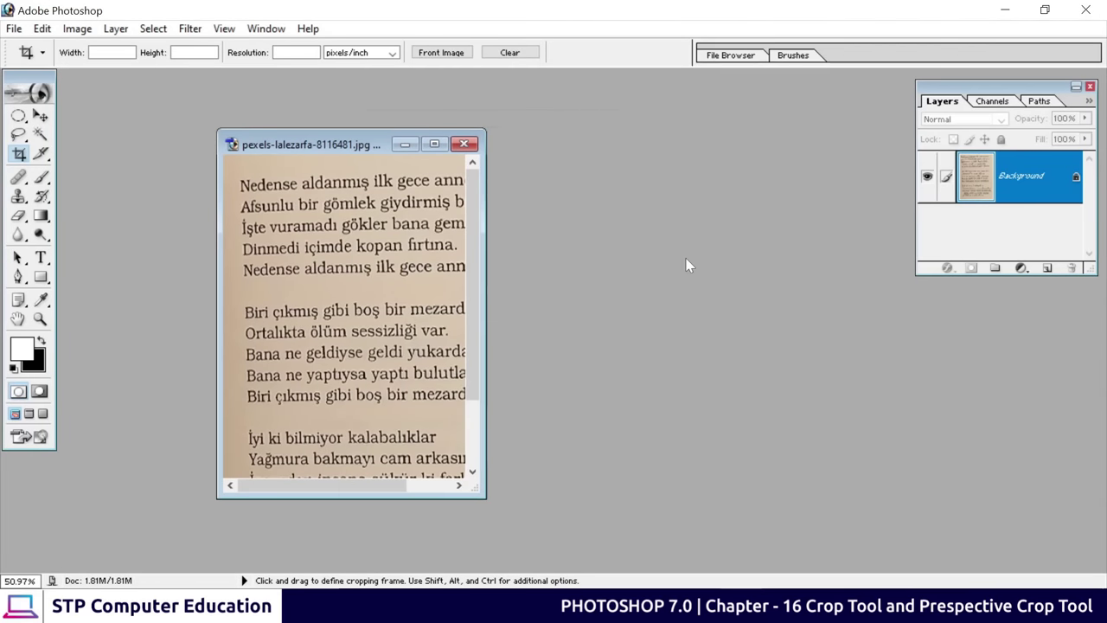
key("ctrl+o")
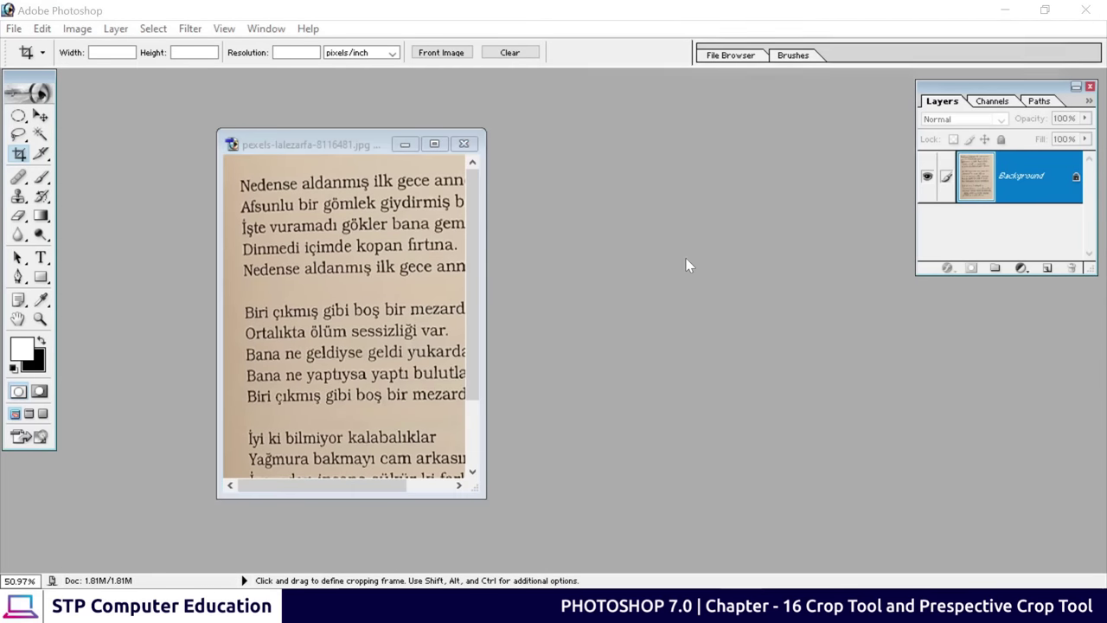
left_click(720, 294)
left_click(1040, 405)
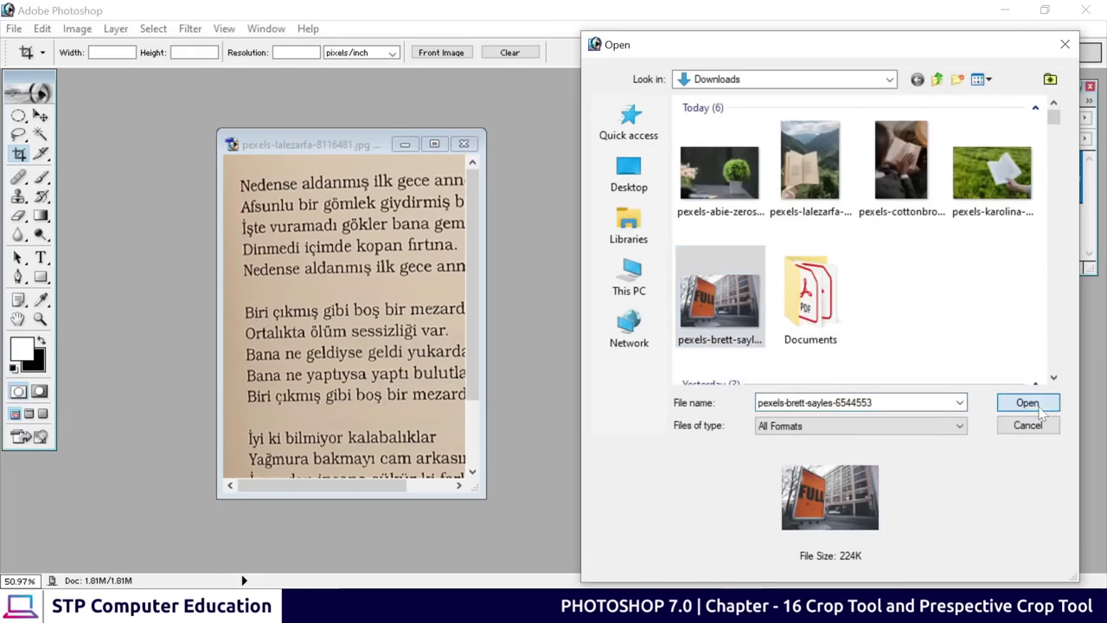
left_click_drag(624, 131, 600, 68)
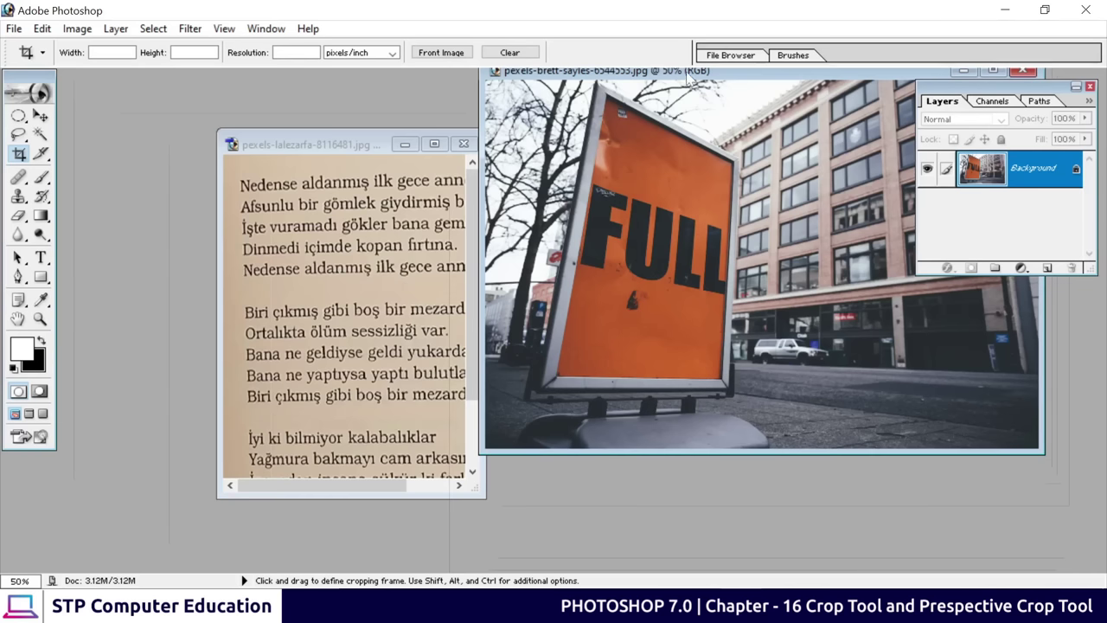
left_click_drag(688, 78, 567, 115)
Maximize the sign photo, zoom to 100%, then back out to 66.7%
left_click(870, 108)
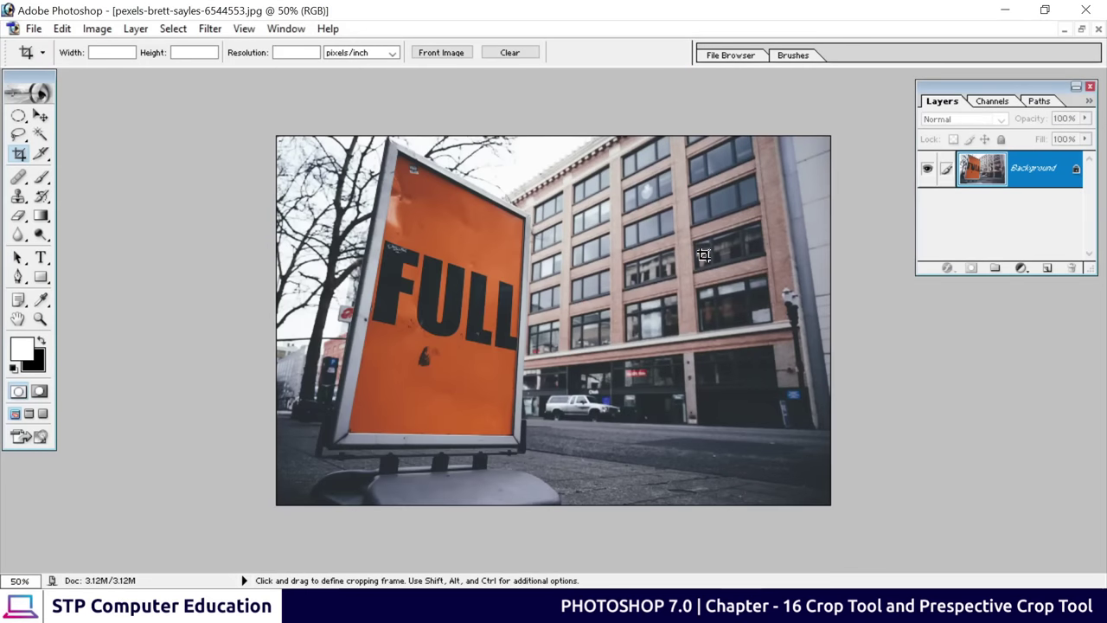
key("ctrl+plus")
key("ctrl+plus")
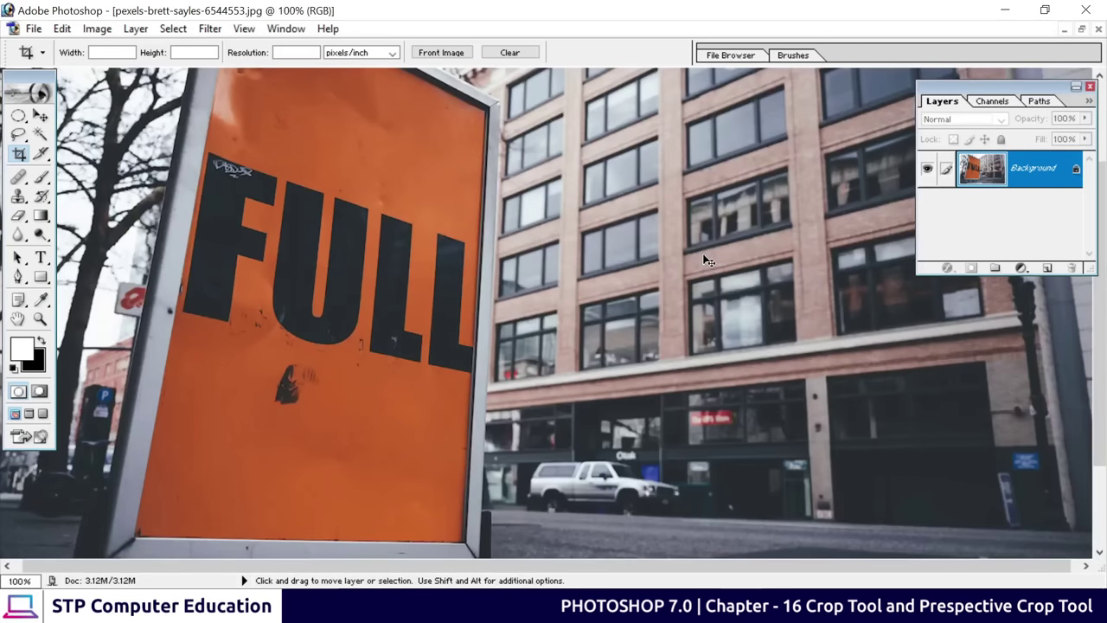
key("ctrl+minus")
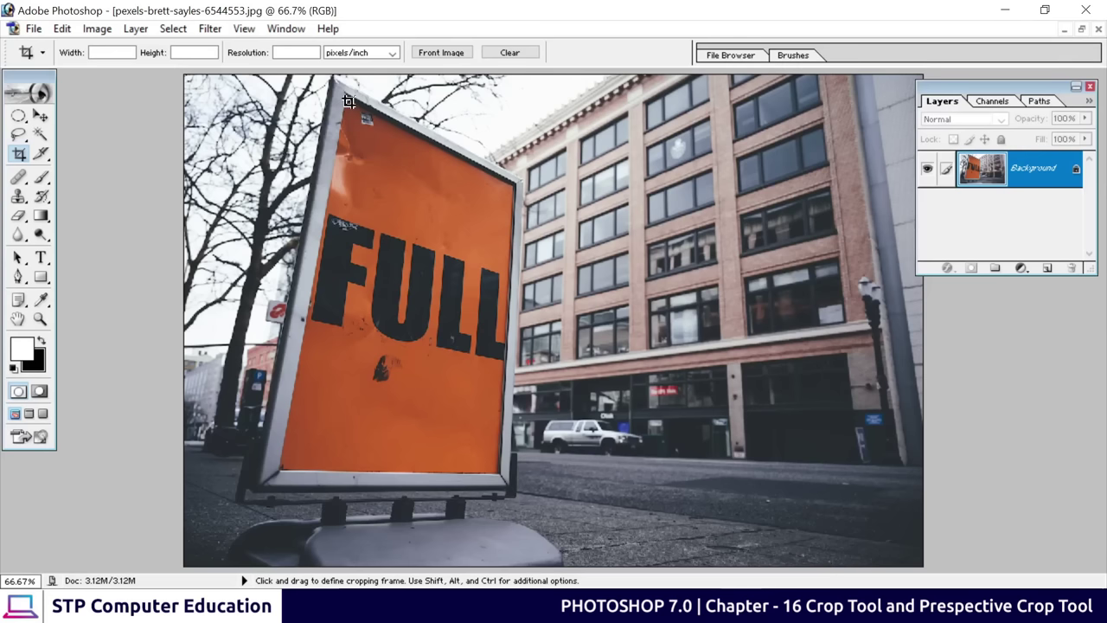
Perspective-crop the FULL photo to the orange sign, pinning the crop corners to its corners
left_click_drag(351, 102, 496, 474)
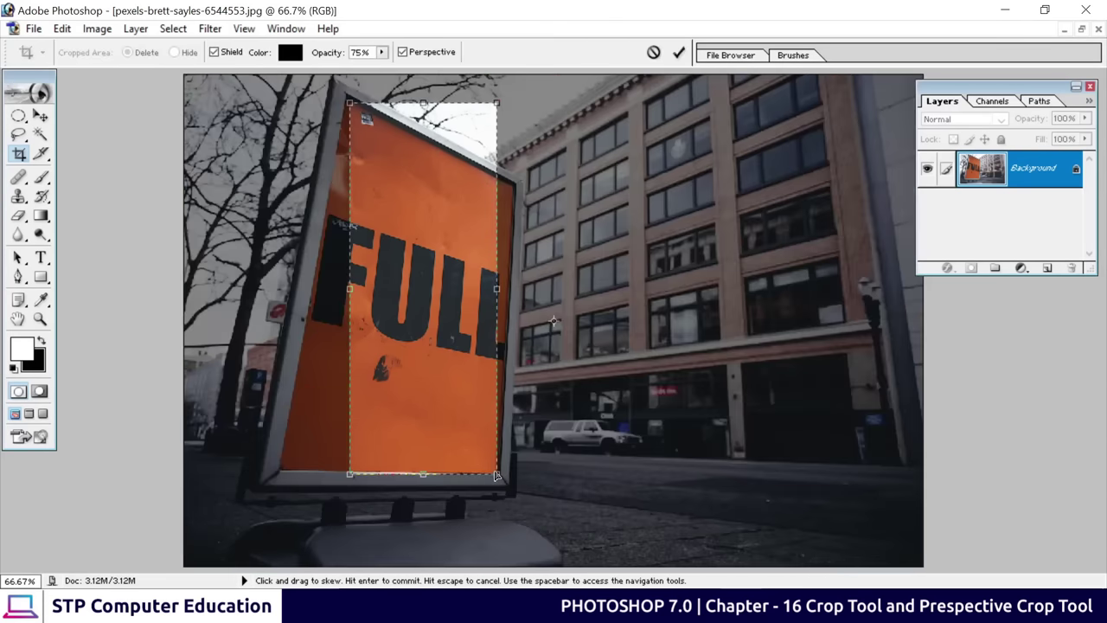
left_click(402, 53)
left_click(403, 54)
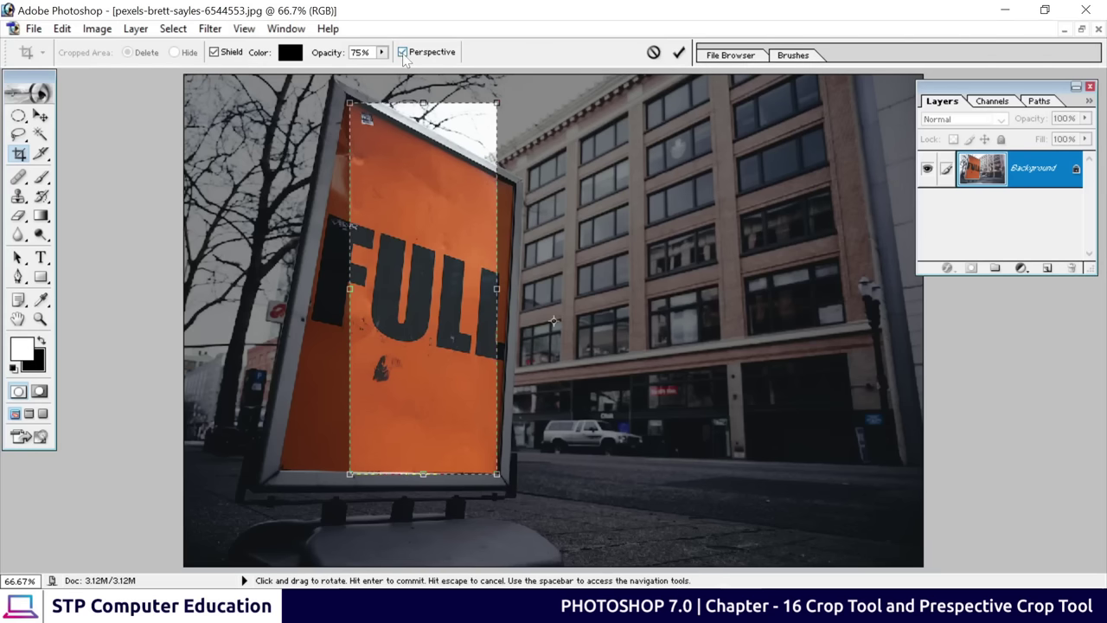
left_click_drag(496, 103, 511, 194)
left_click_drag(349, 474, 281, 464)
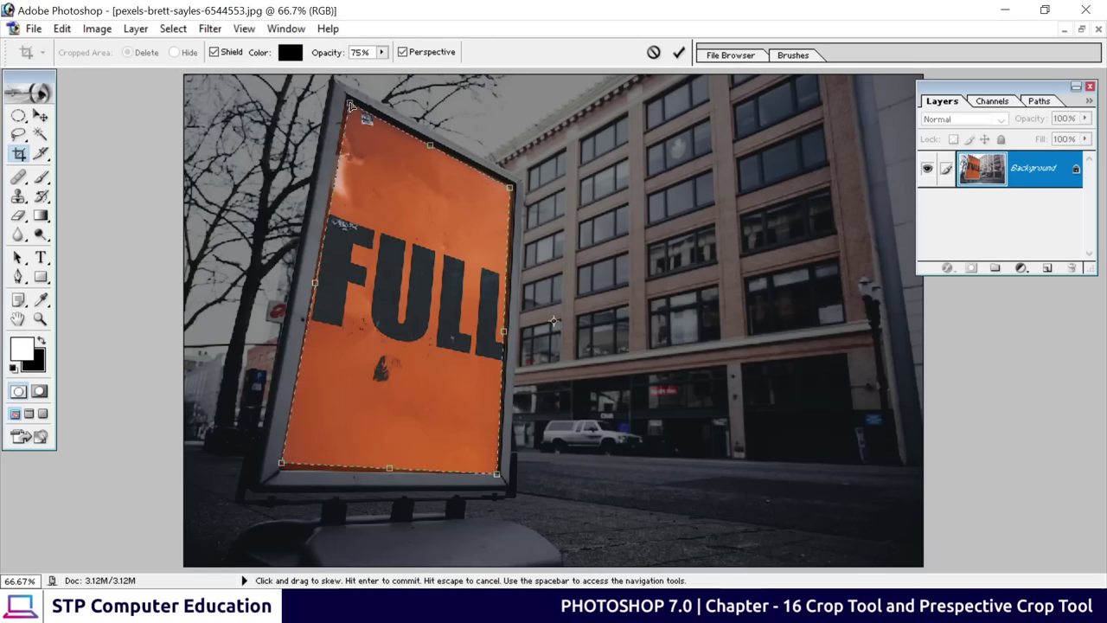
left_click_drag(349, 102, 345, 103)
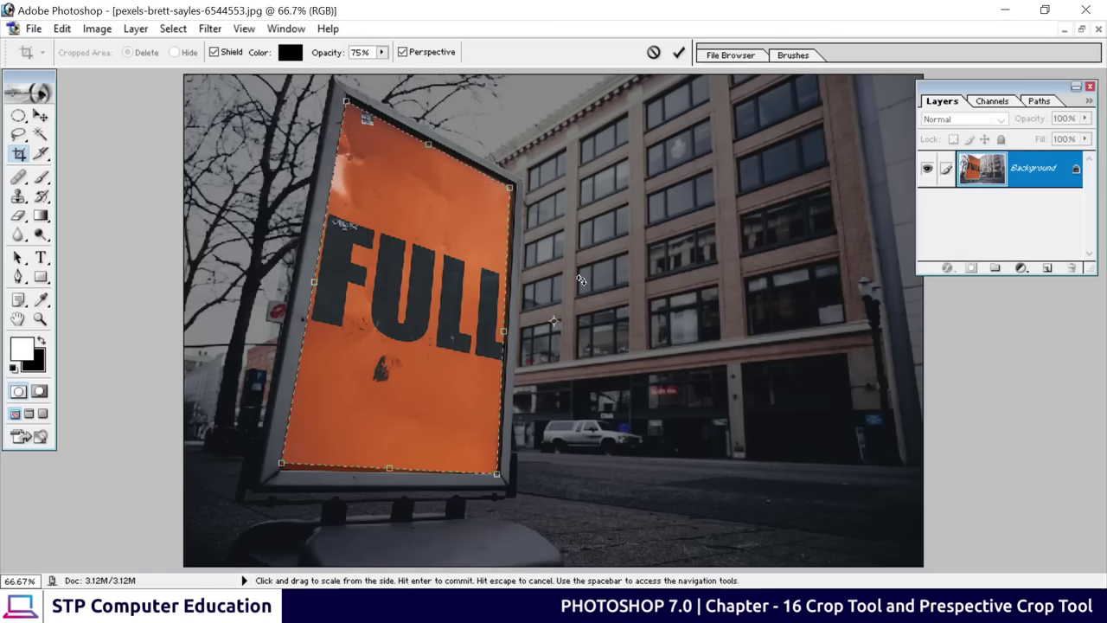
left_click(678, 53)
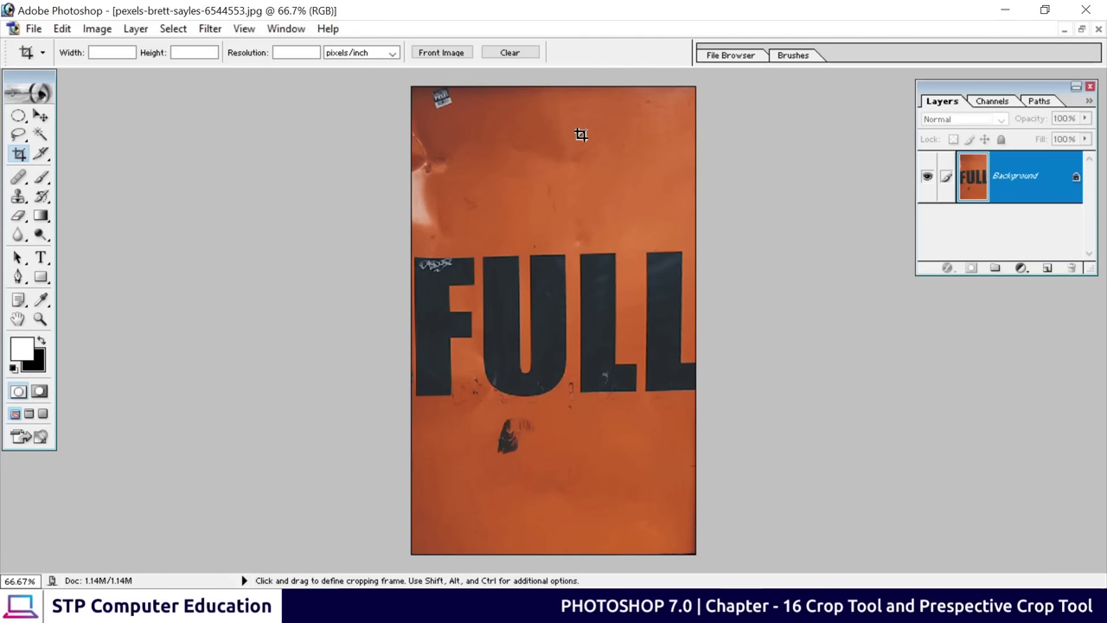
Restore the sign image to a floating window and move it off to the left
left_click(1081, 29)
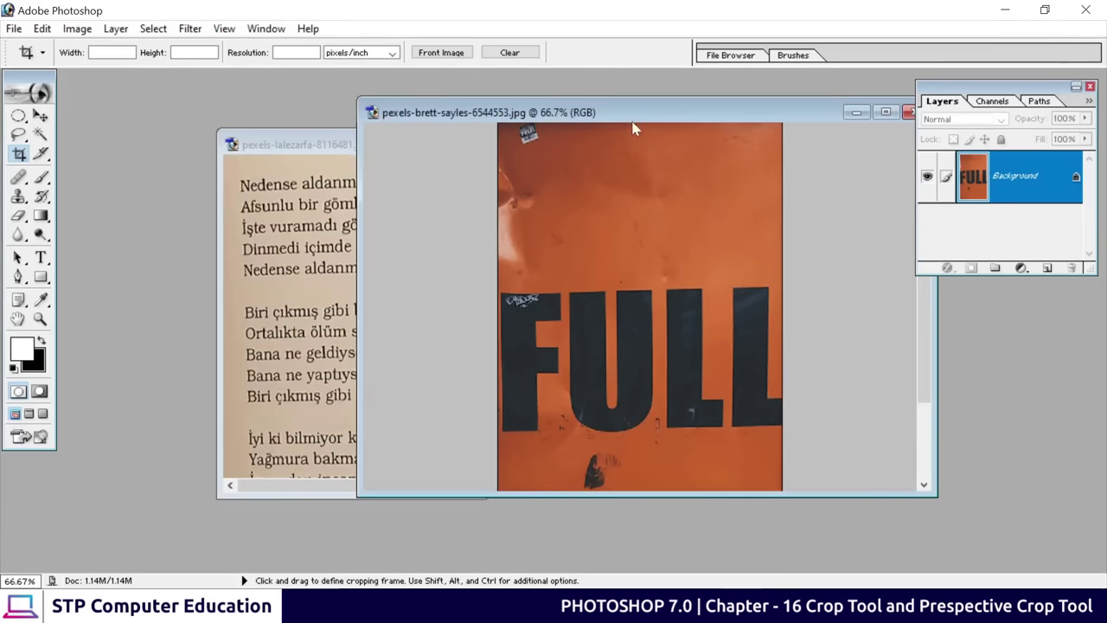
left_click_drag(633, 123, 595, 203)
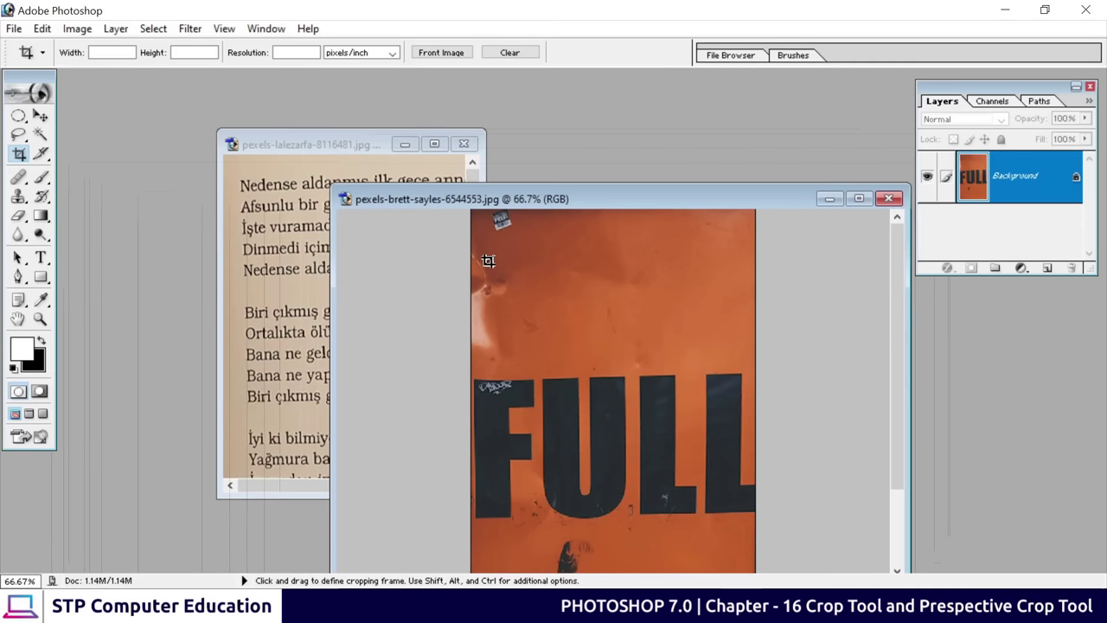
left_click_drag(649, 213, 338, 204)
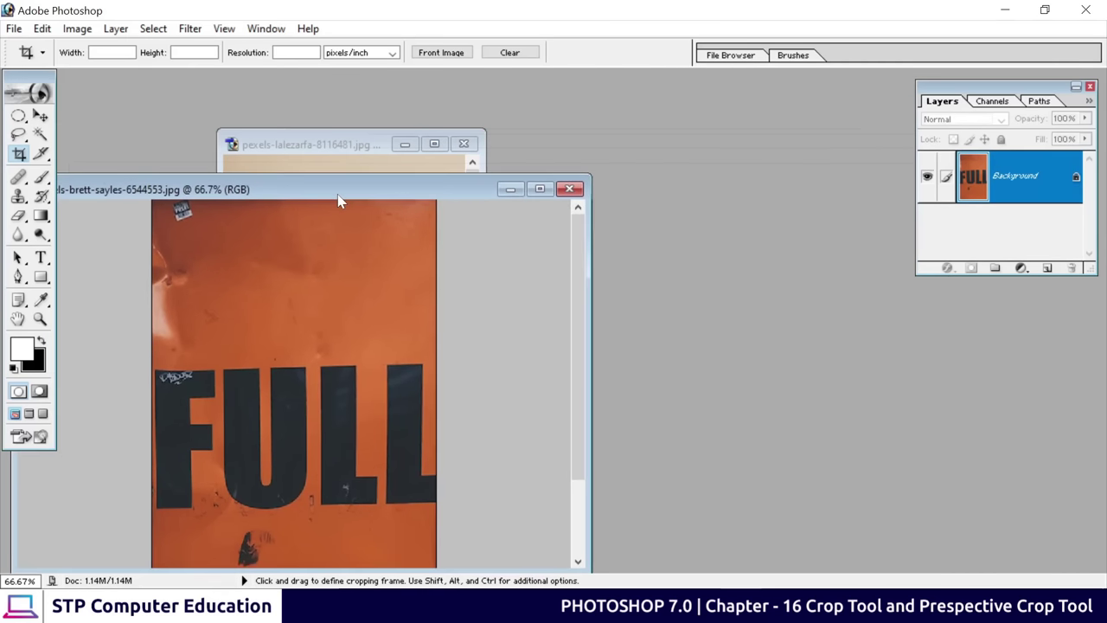
Open pexels-abie-zerosix-1328764.jpg and frame a crop marquee around the potted plant
double_click(653, 217)
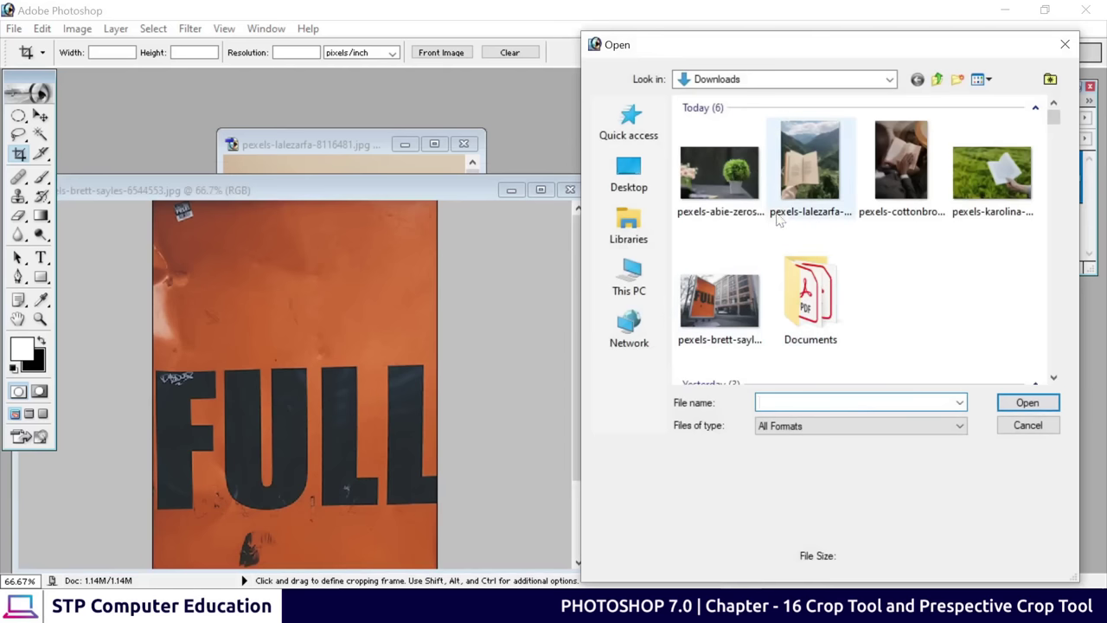
left_click(719, 173)
left_click(1028, 403)
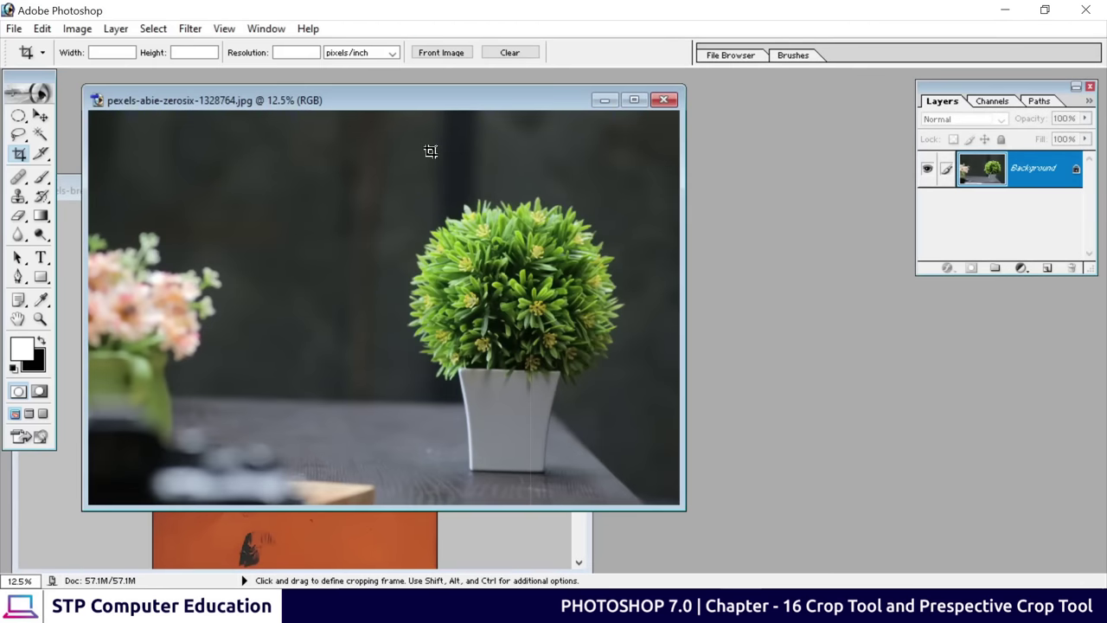
left_click_drag(413, 111, 524, 107)
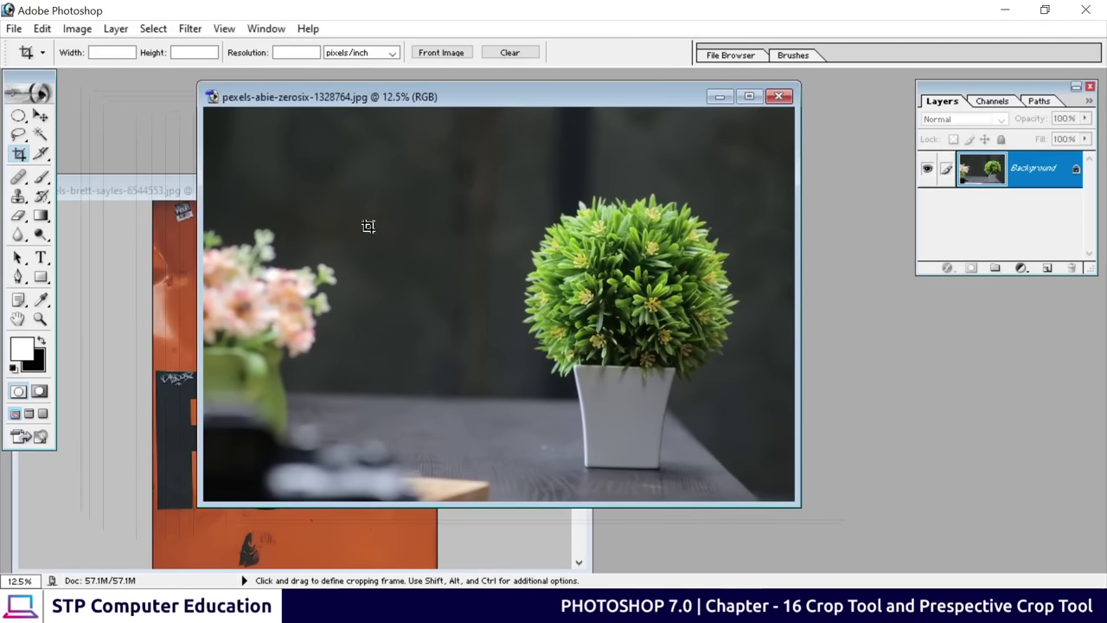
left_click_drag(429, 183, 662, 400)
left_click_drag(585, 342, 667, 344)
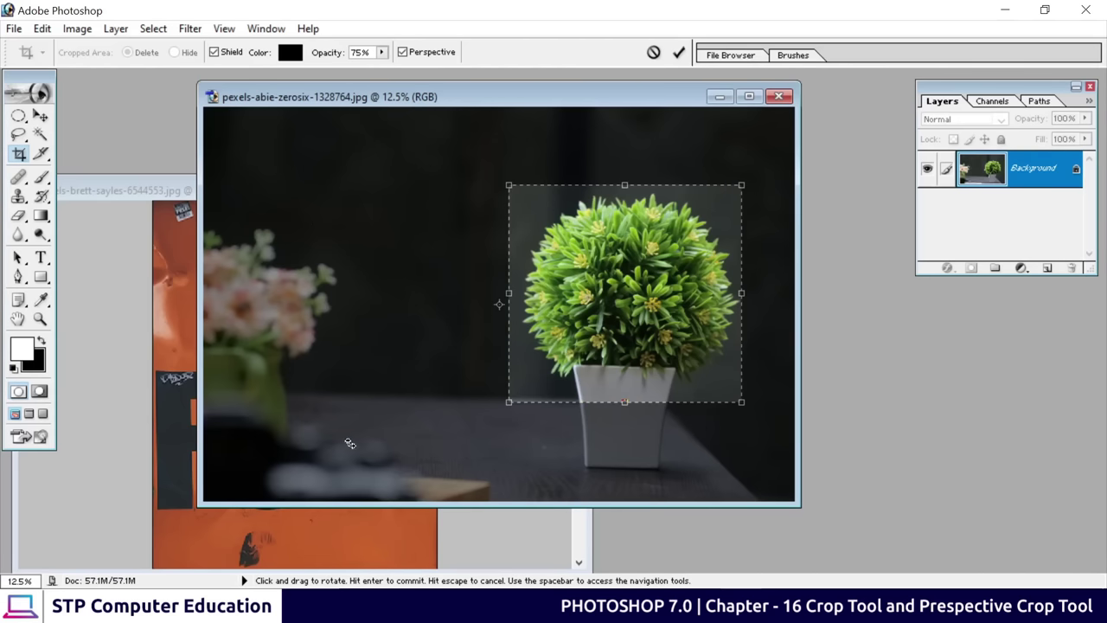
Shift the crop frame left and set the crop shield opacity to 83%
left_click_drag(610, 344, 497, 343)
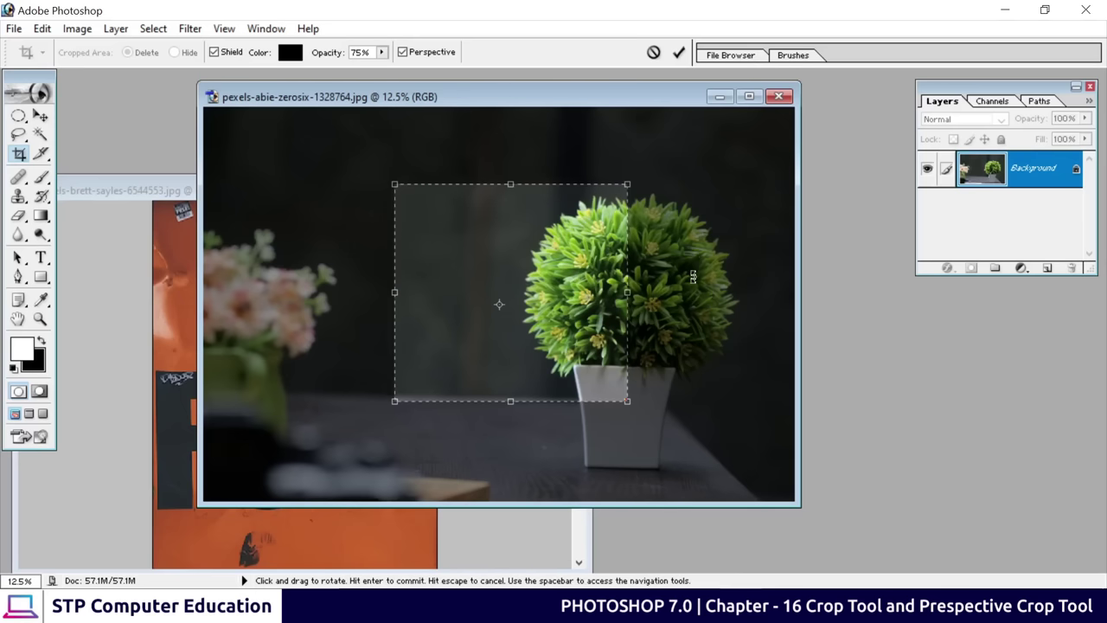
left_click(382, 52)
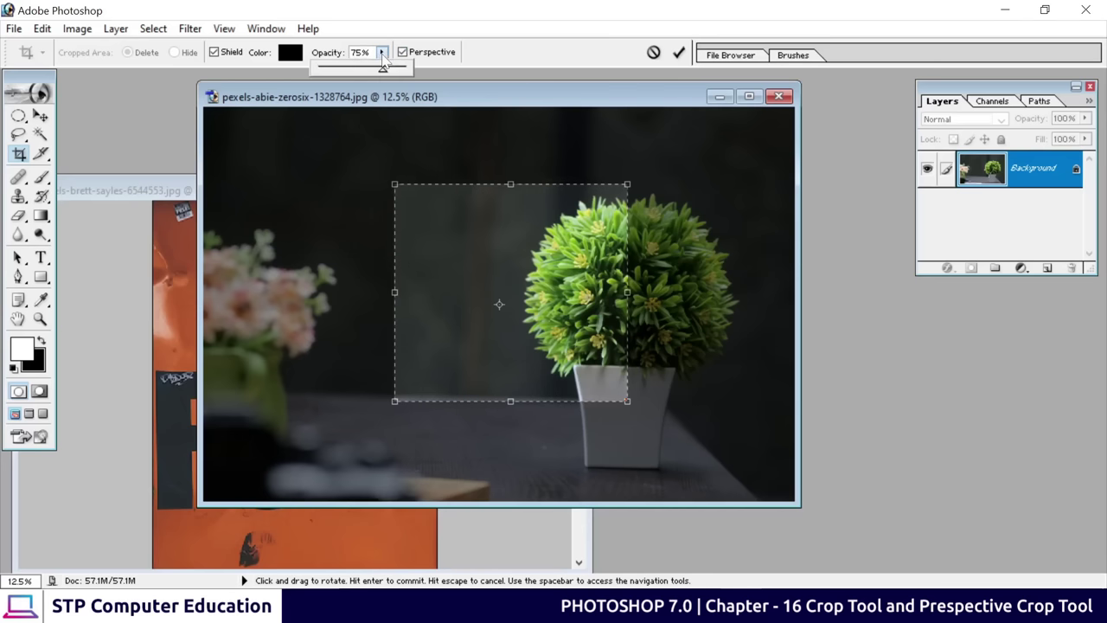
left_click_drag(383, 70, 434, 75)
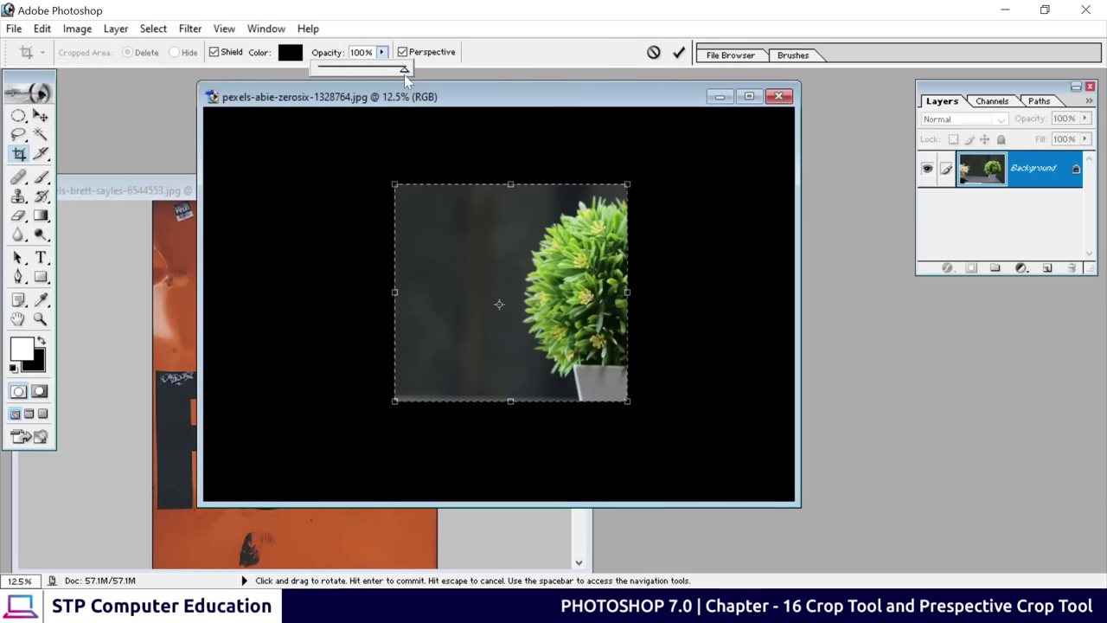
left_click_drag(404, 69, 340, 74)
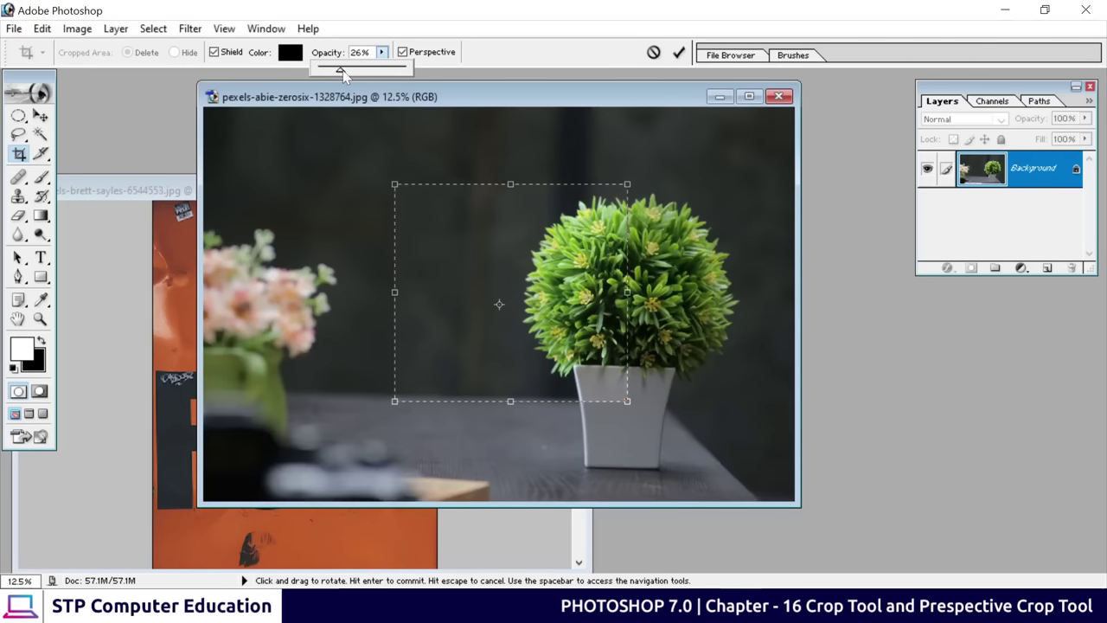
left_click_drag(342, 70, 389, 72)
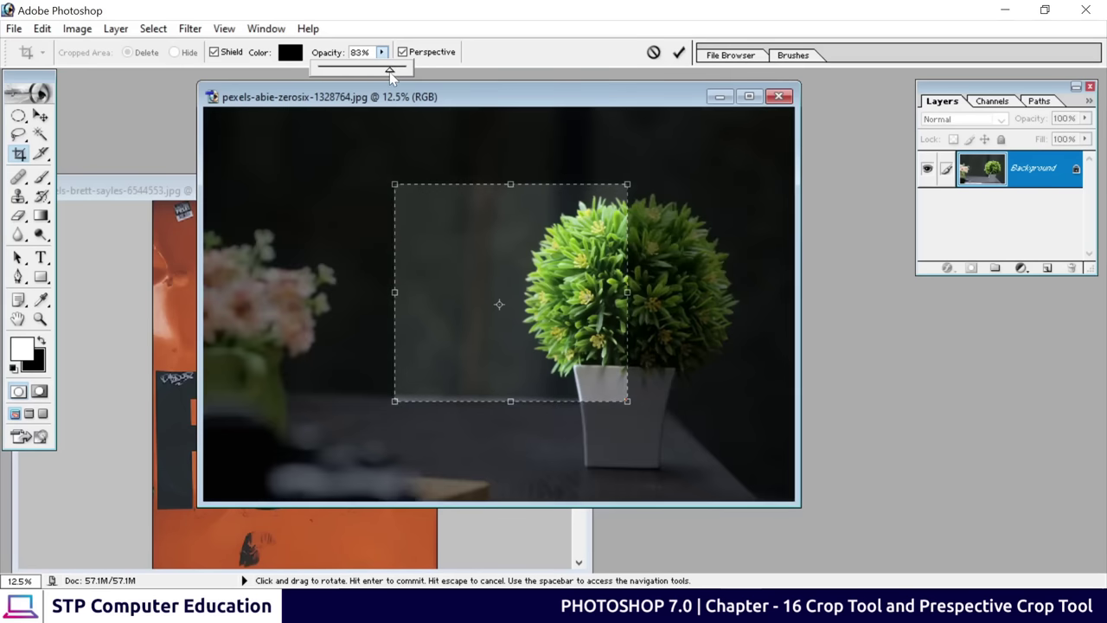
Change the crop shield colour to red, then cancel the crop
left_click(291, 52)
left_click(720, 279)
left_click(827, 208)
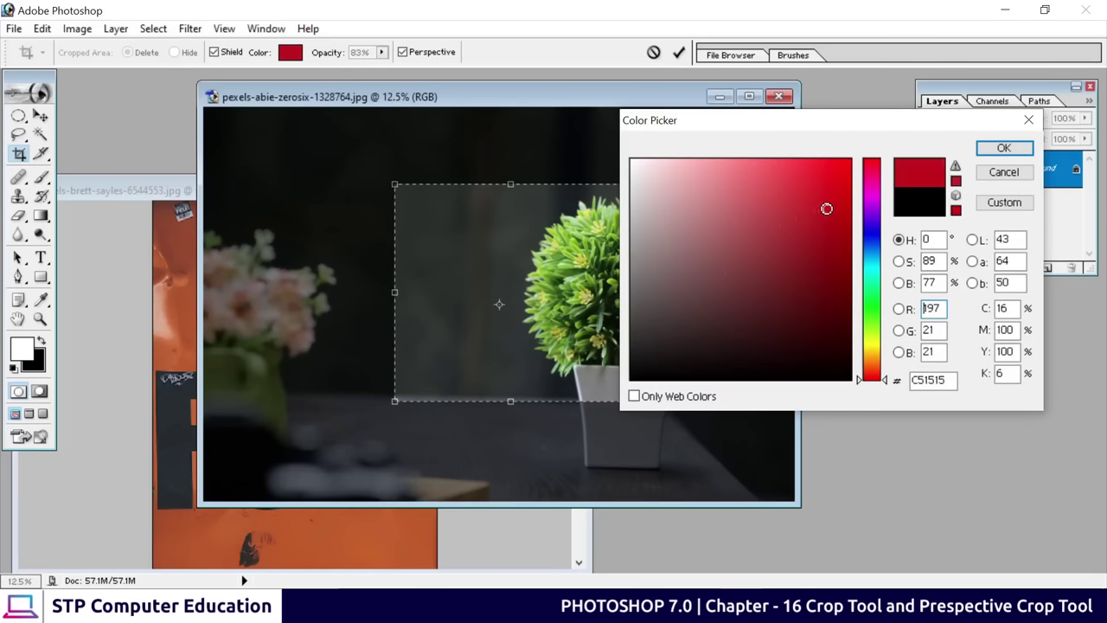
left_click(1004, 148)
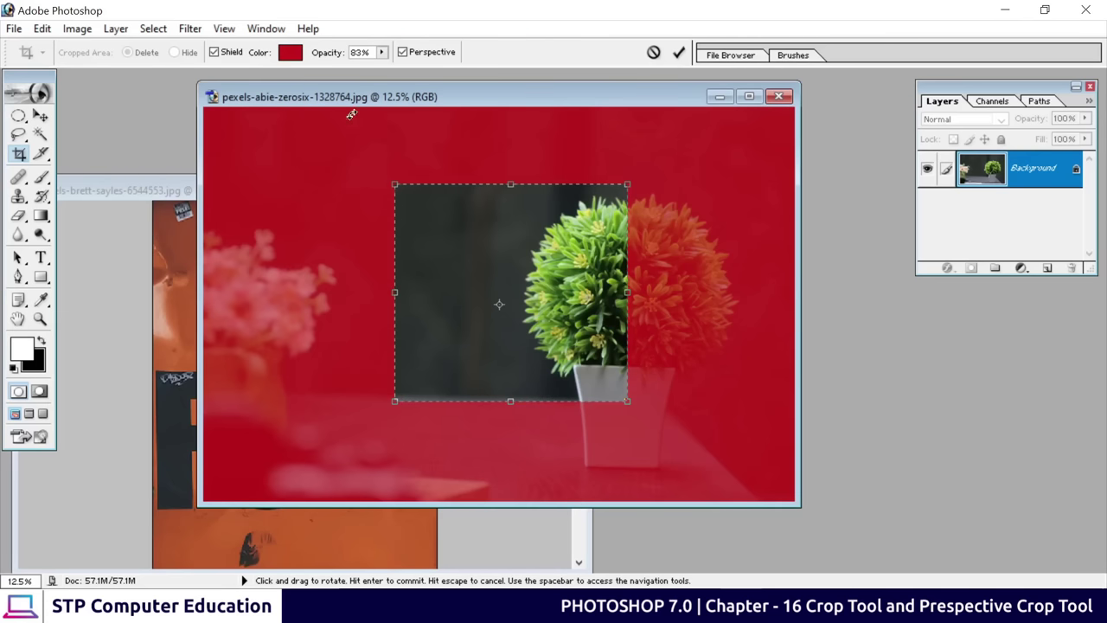
left_click(653, 52)
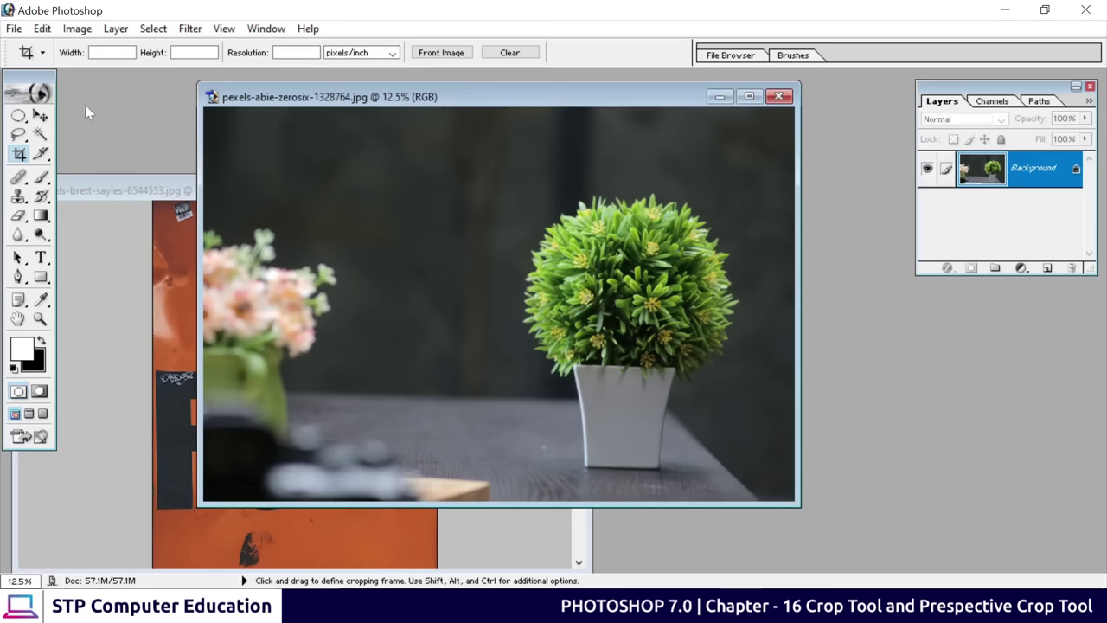
With the Move tool, shift the plant window right and reposition and enlarge the poem window
left_click(39, 116)
left_click_drag(270, 114, 555, 132)
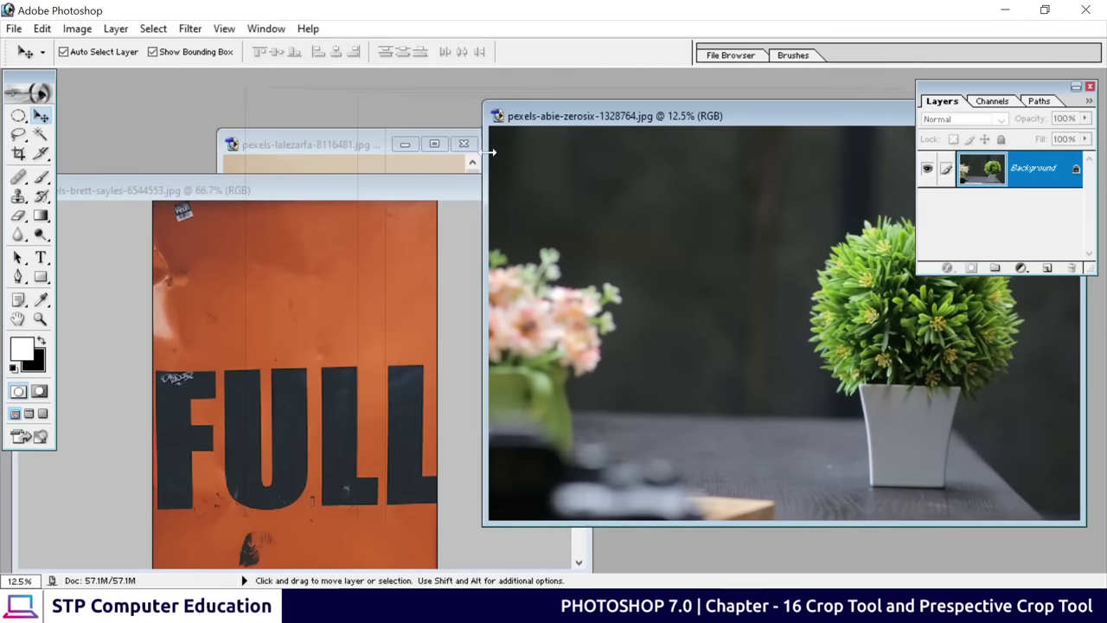
left_click(350, 191)
left_click_drag(351, 140, 472, 101)
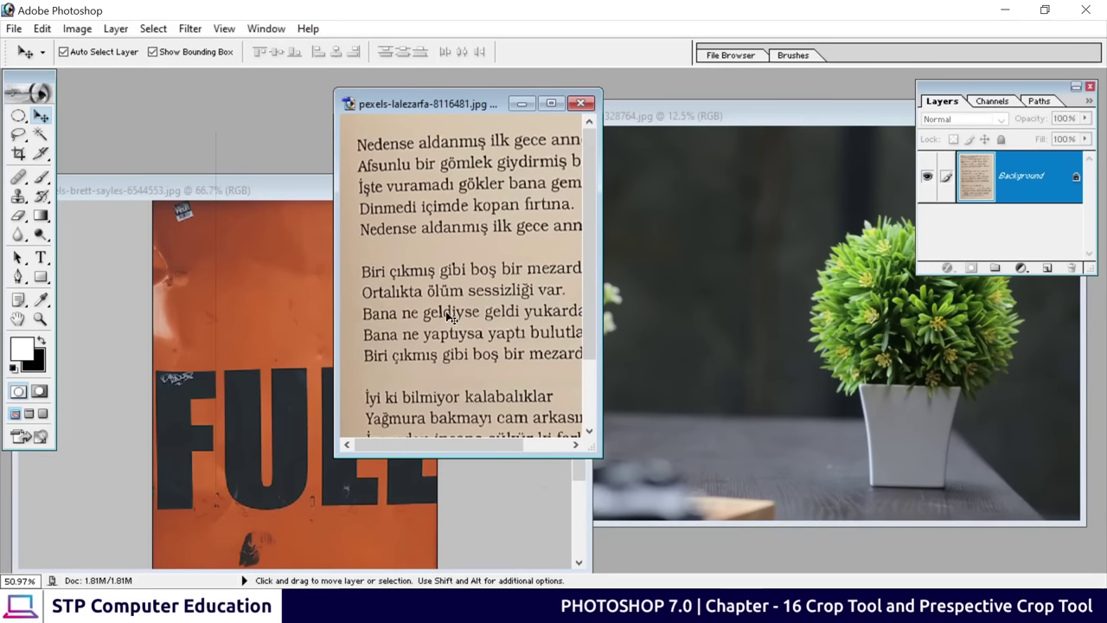
left_click_drag(599, 452, 702, 549)
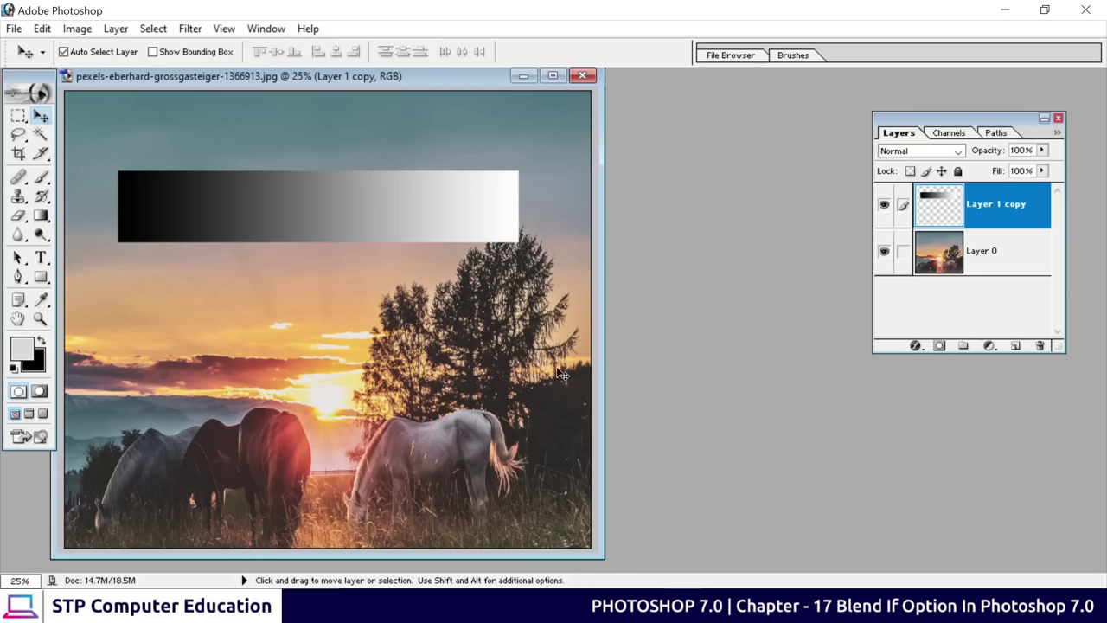
Check Layer 0 and Layer 1 copy visibility, then nudge the gradient bar lower and right
left_click(920, 265)
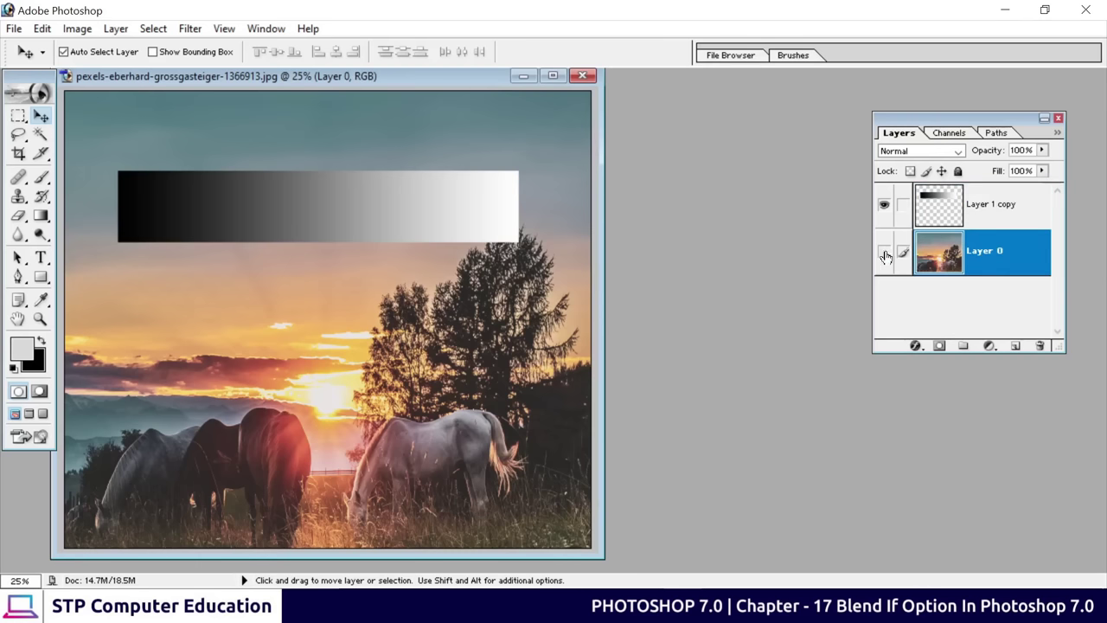
left_click(883, 251)
left_click(883, 252)
left_click(997, 216)
left_click(884, 206)
left_click(884, 206)
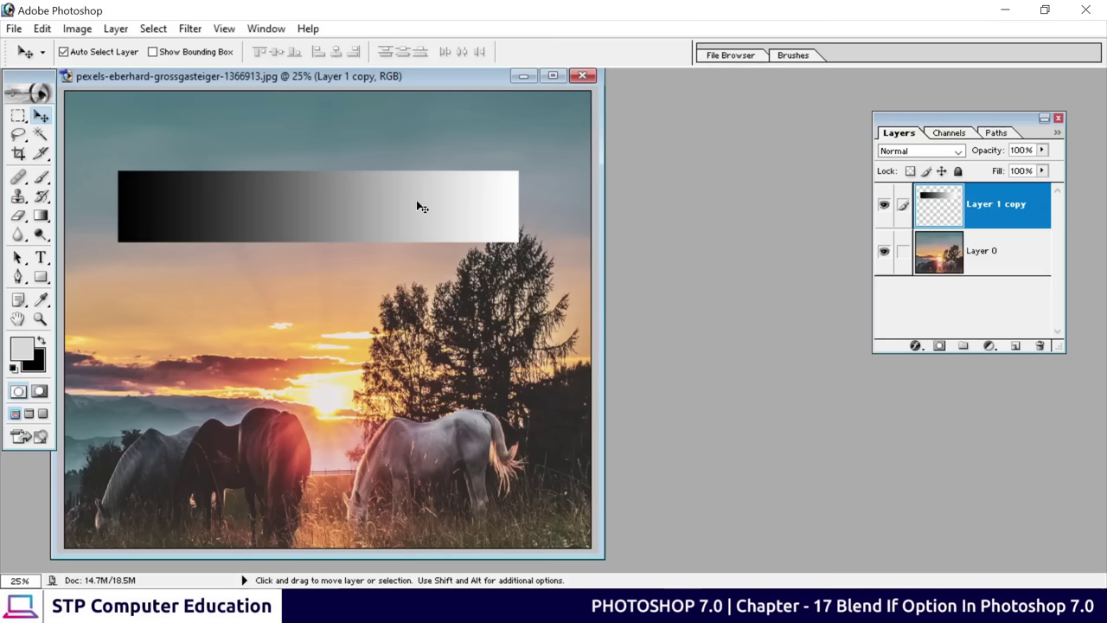
left_click_drag(355, 207, 352, 232)
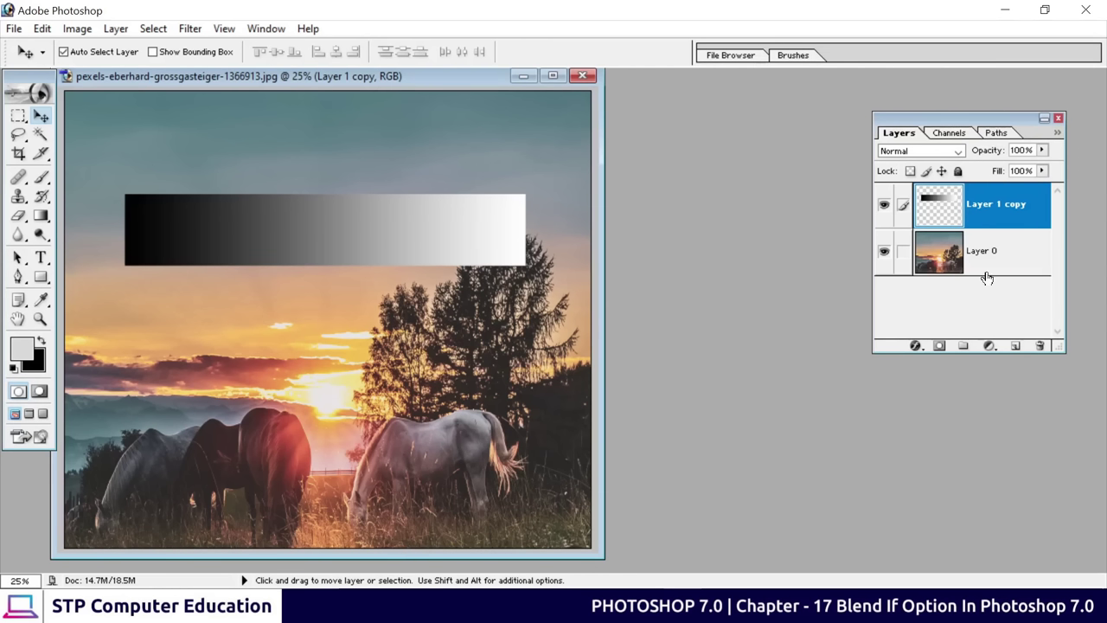
Open Blending Options for Layer 1 copy and keep Blend If set to Gray
right_click(992, 213)
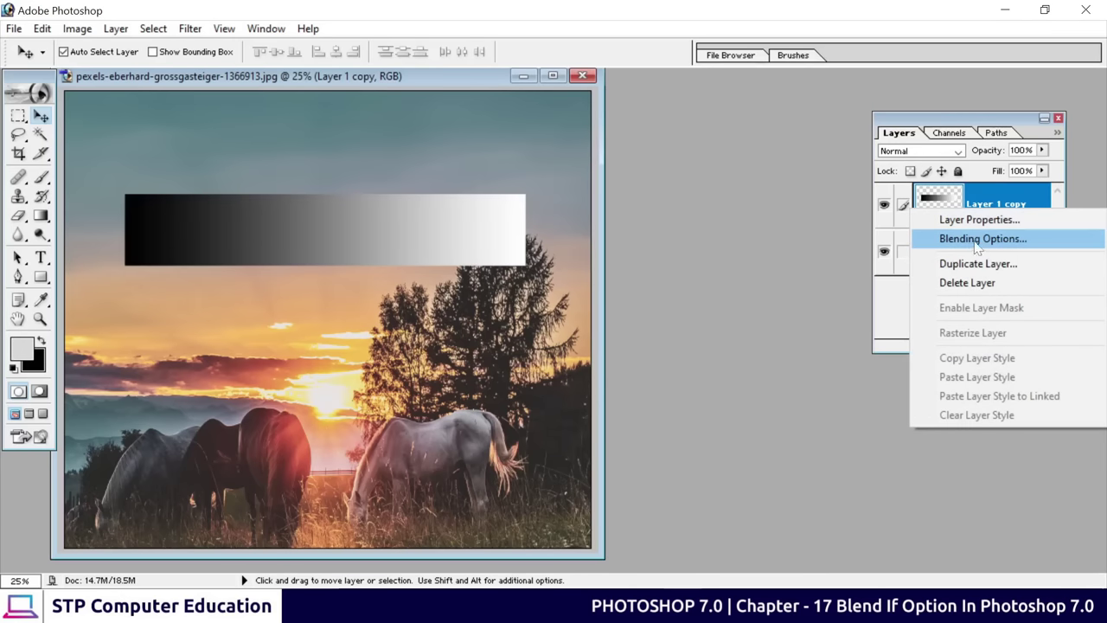
left_click(975, 242)
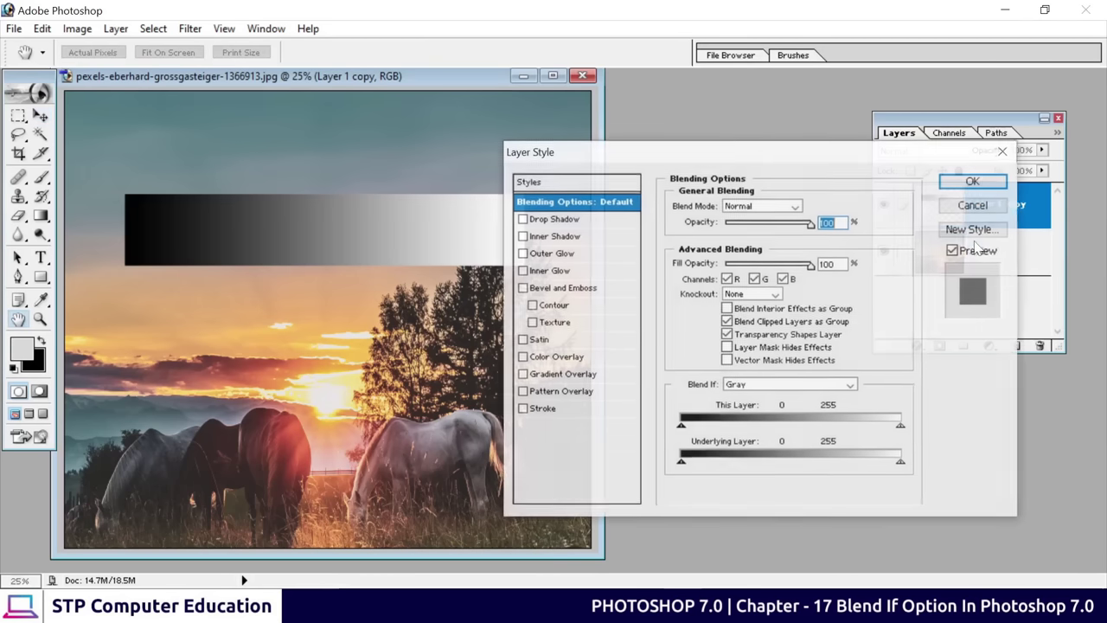
left_click_drag(716, 161, 772, 101)
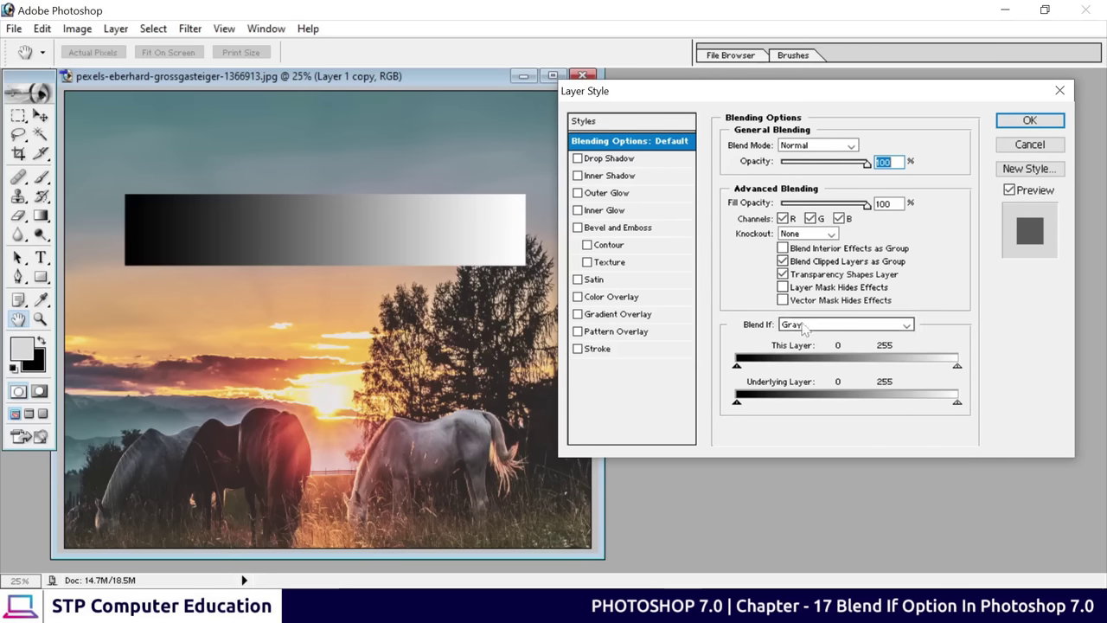
left_click(807, 325)
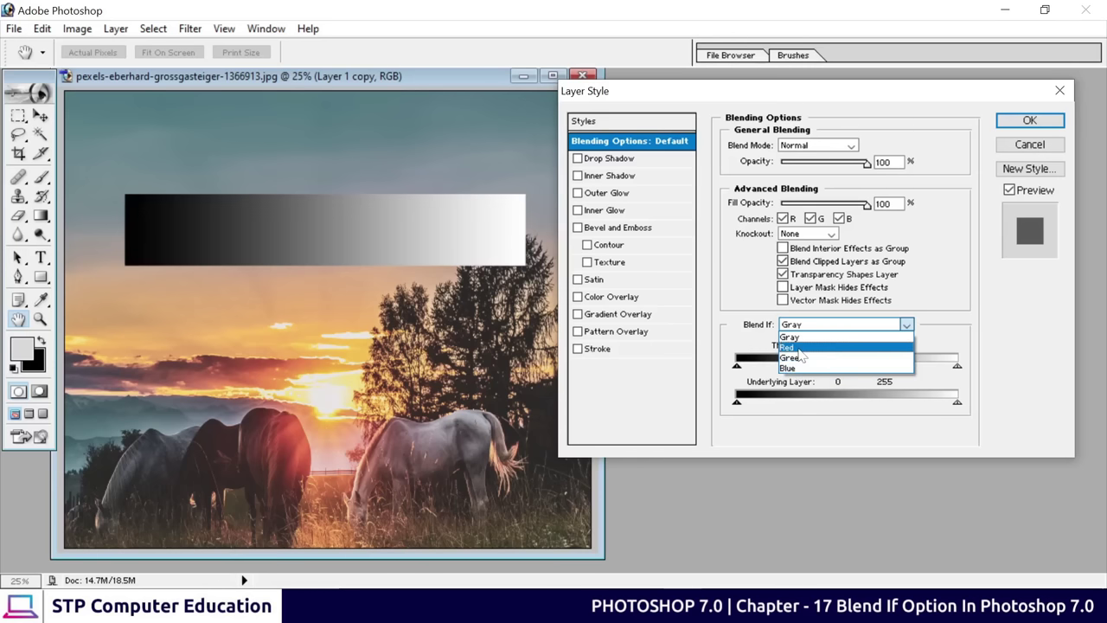
left_click(804, 340)
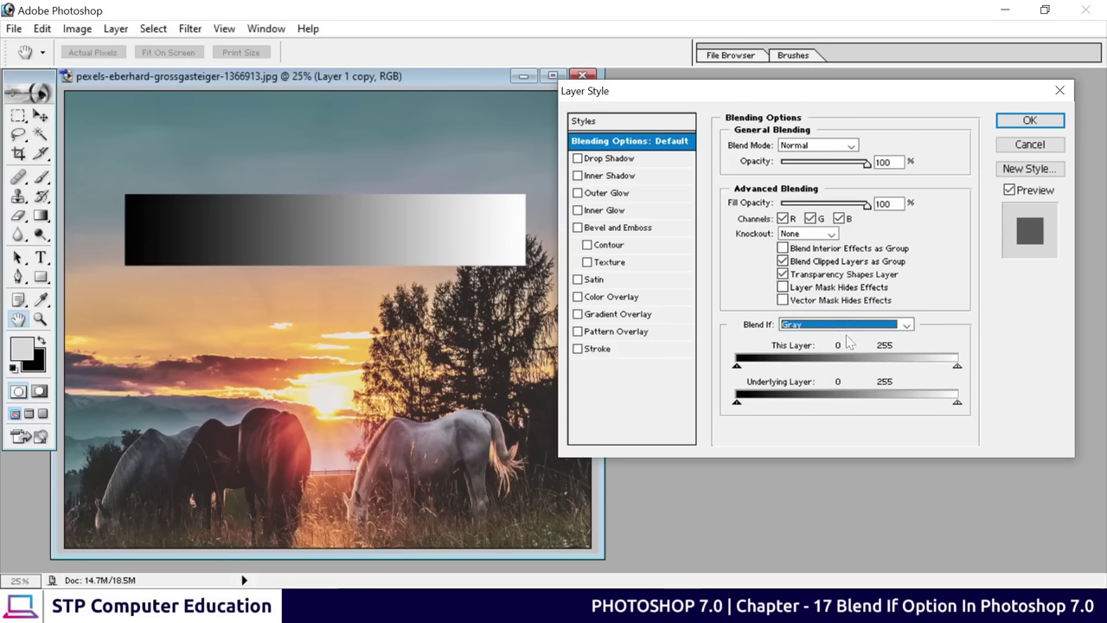
Drag the This Layer black slider to about 44 to drop out the gradient's darkest end
key("Tab")
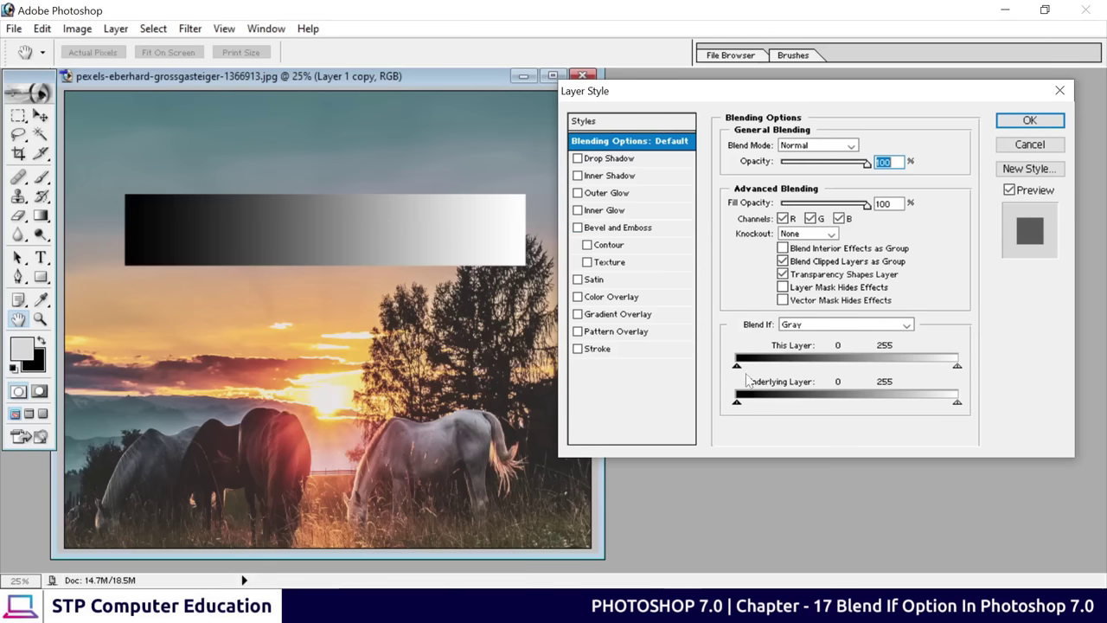
left_click_drag(737, 366, 836, 368)
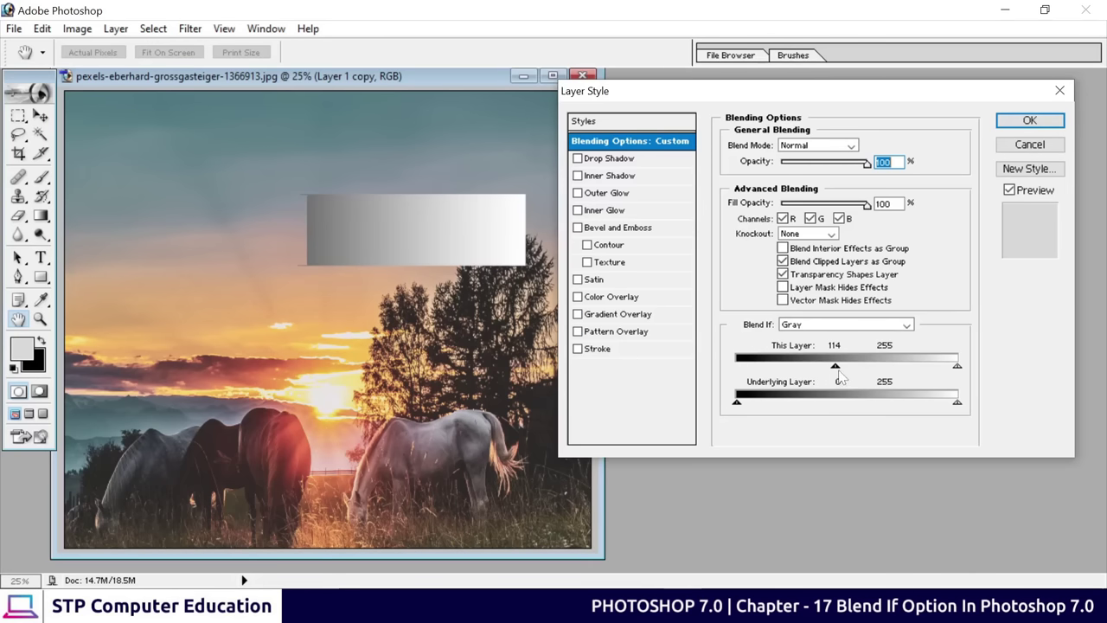
left_click_drag(836, 366, 776, 370)
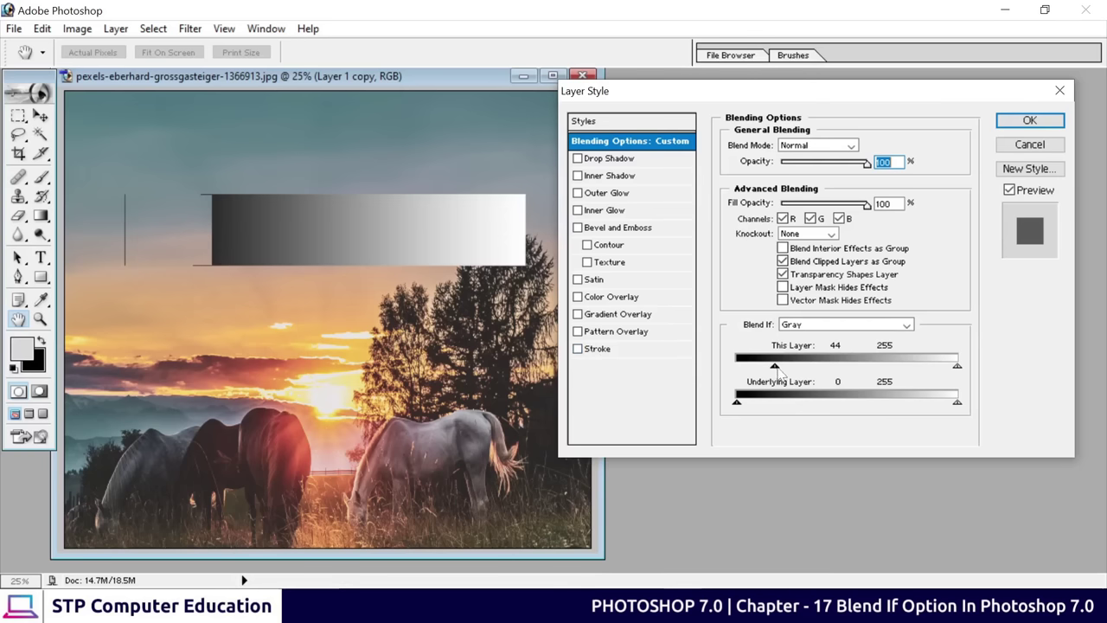
Split the This Layer black slider for a soft dark-end fade, then return it to 0
left_click_drag(775, 366, 775, 372)
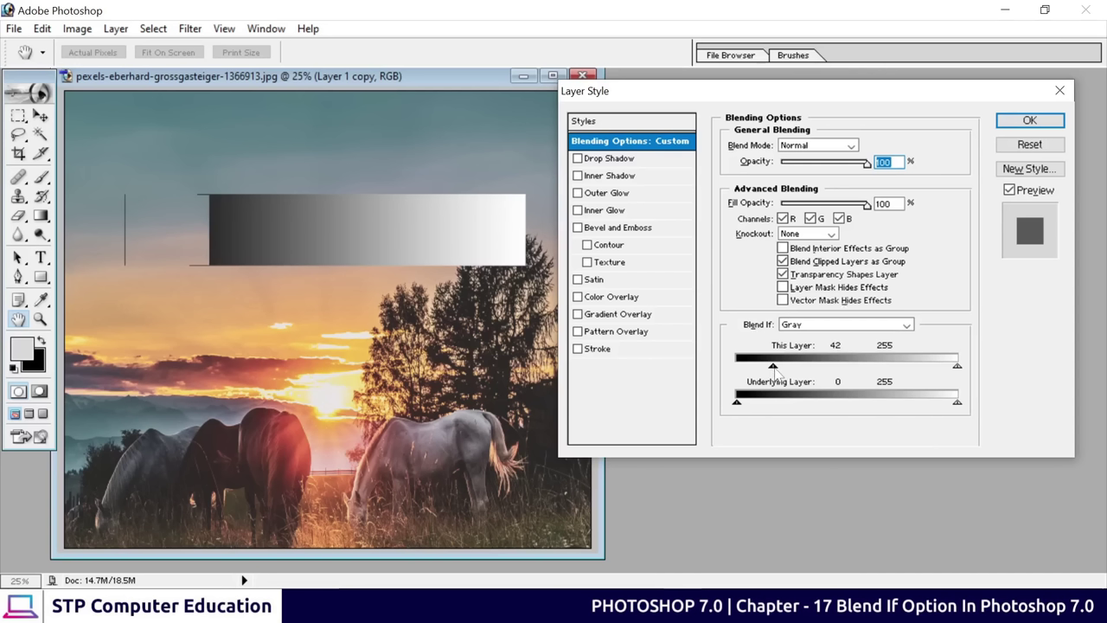
left_click_drag(774, 370, 768, 371)
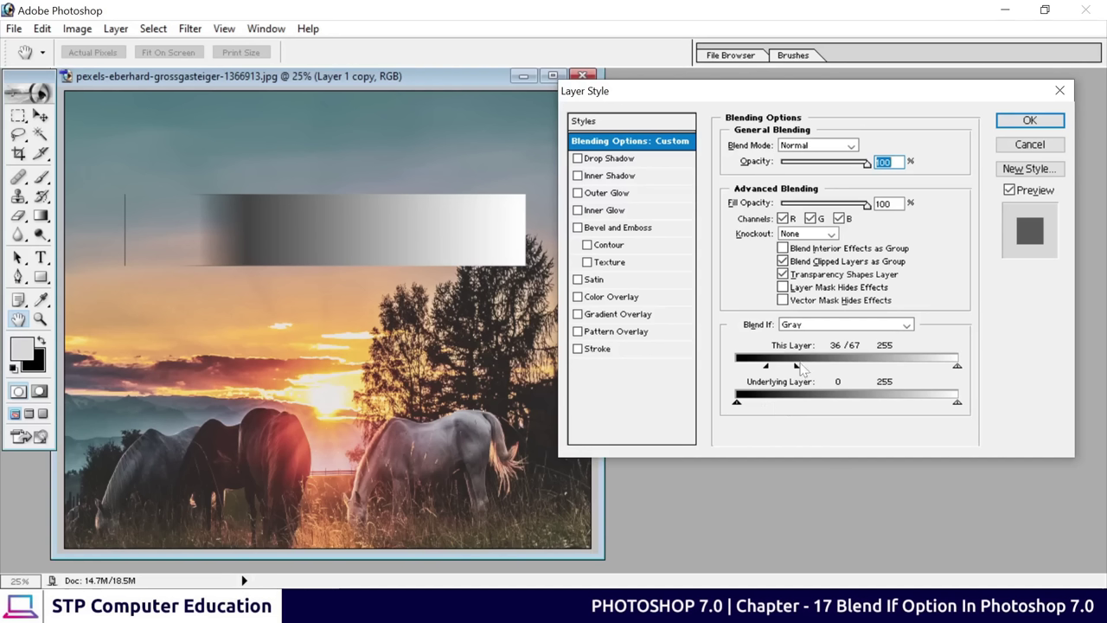
left_click_drag(801, 370, 845, 373)
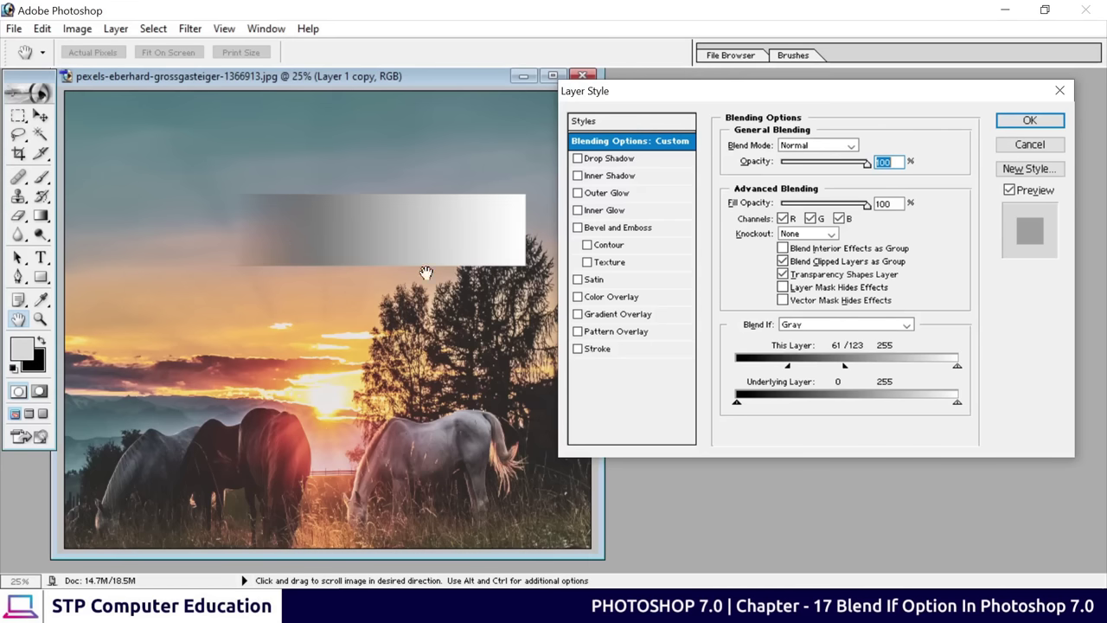
left_click_drag(787, 367, 715, 372)
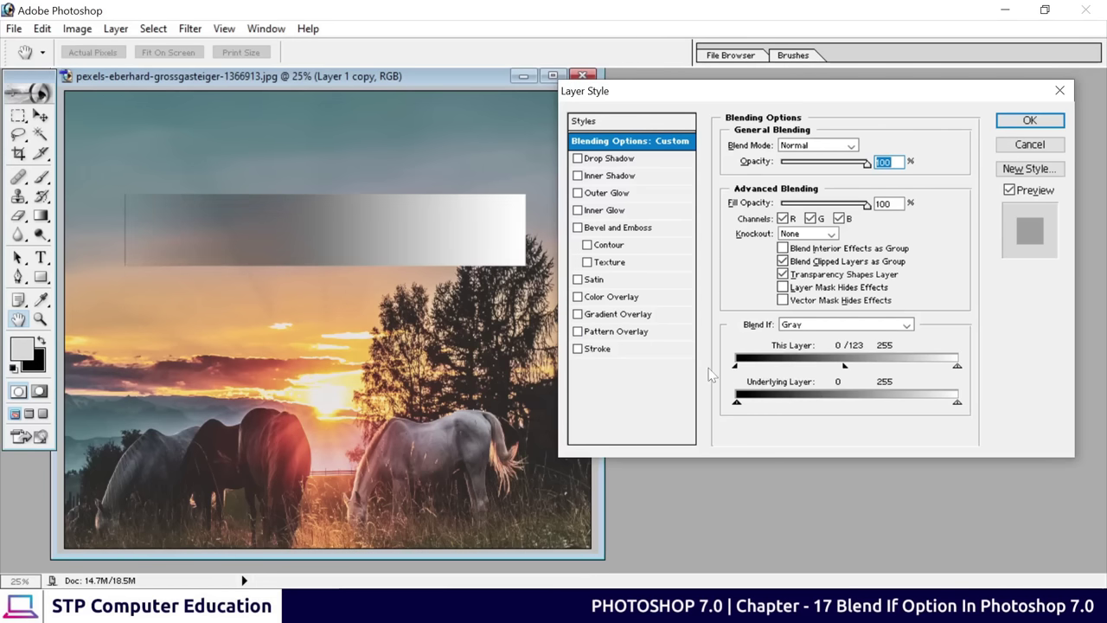
left_click_drag(843, 366, 709, 370)
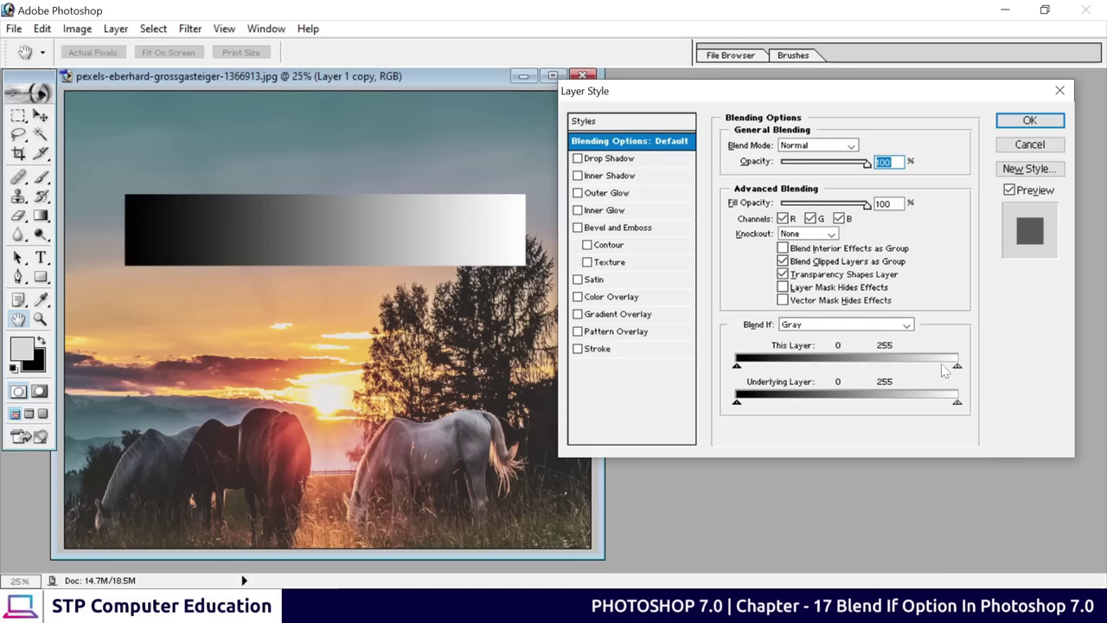
Split and drag the This Layer white slider to fade the light end, then restore it
left_click_drag(958, 368, 957, 368)
left_click_drag(953, 370, 928, 371)
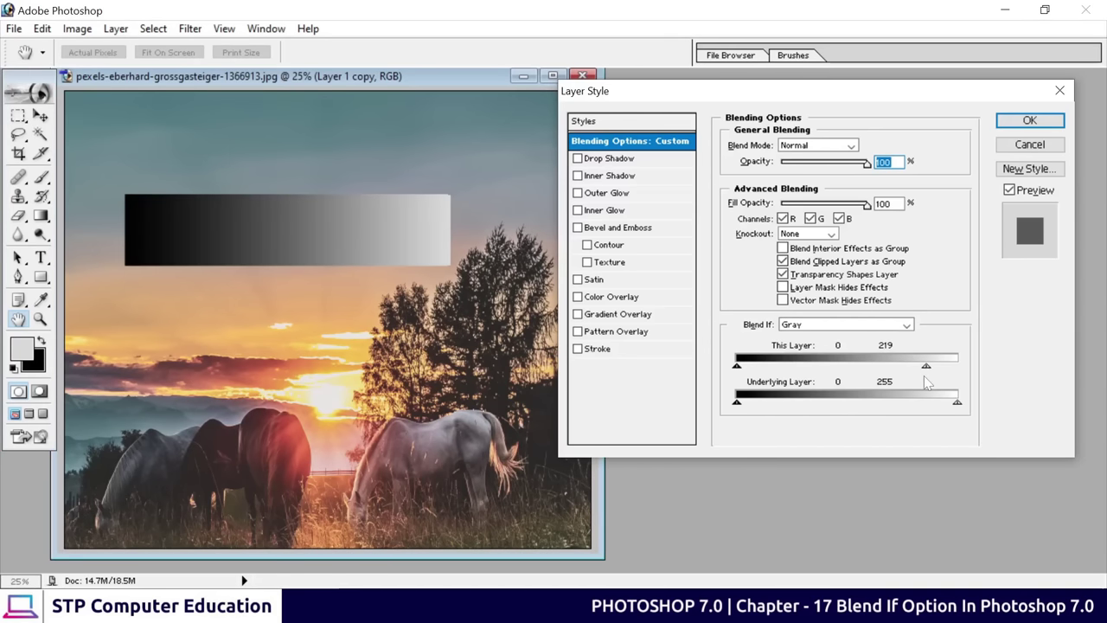
left_click_drag(927, 369, 874, 372)
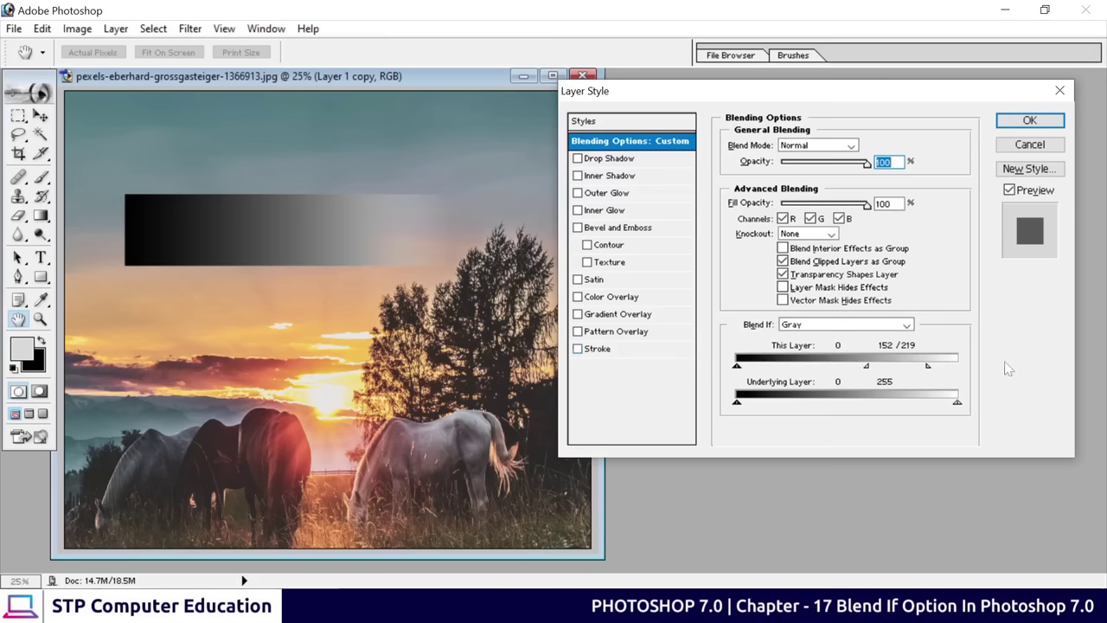
left_click_drag(927, 367, 990, 375)
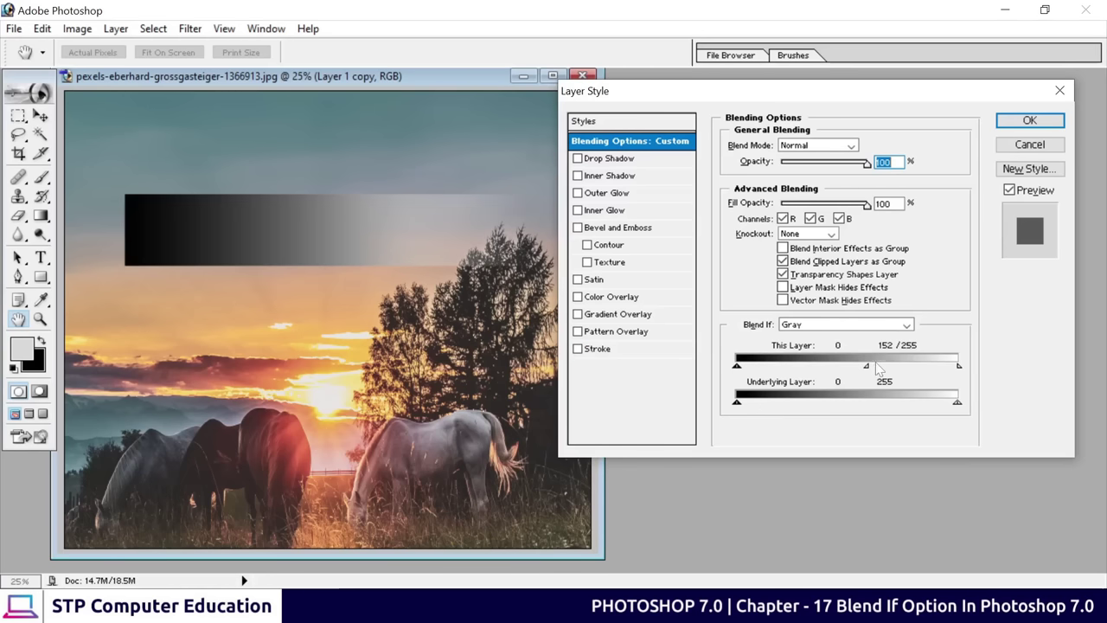
left_click_drag(867, 367, 975, 379)
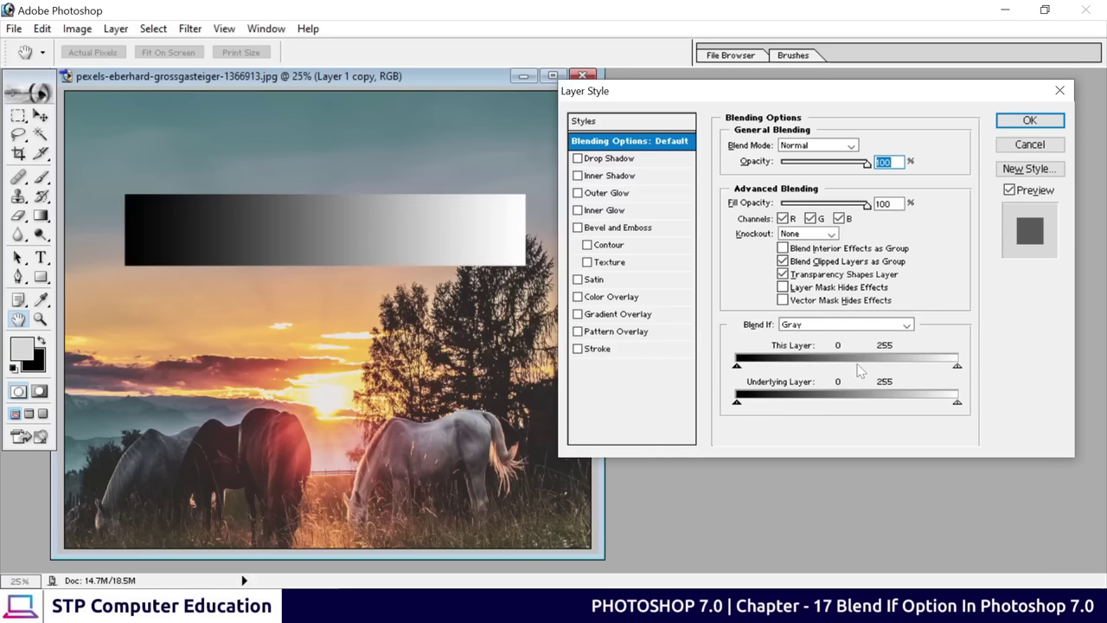
Fine-tune both This Layer sliders near 0 and 255 and apply the Layer Style
key("ctrl+0")
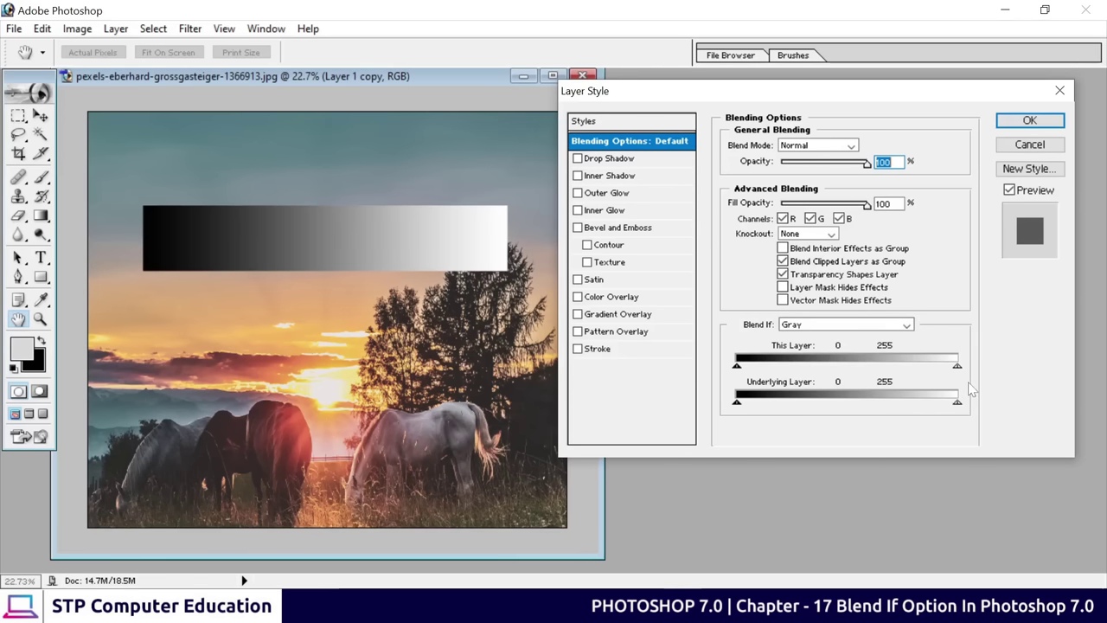
left_click_drag(957, 369, 957, 372)
left_click_drag(736, 368, 738, 372)
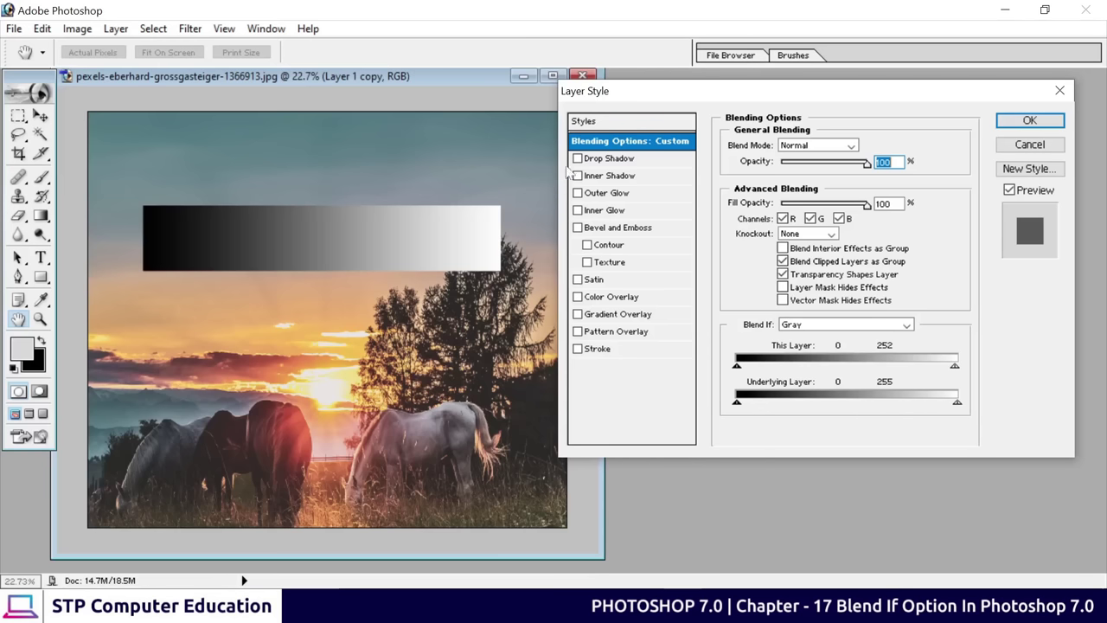
left_click(1029, 121)
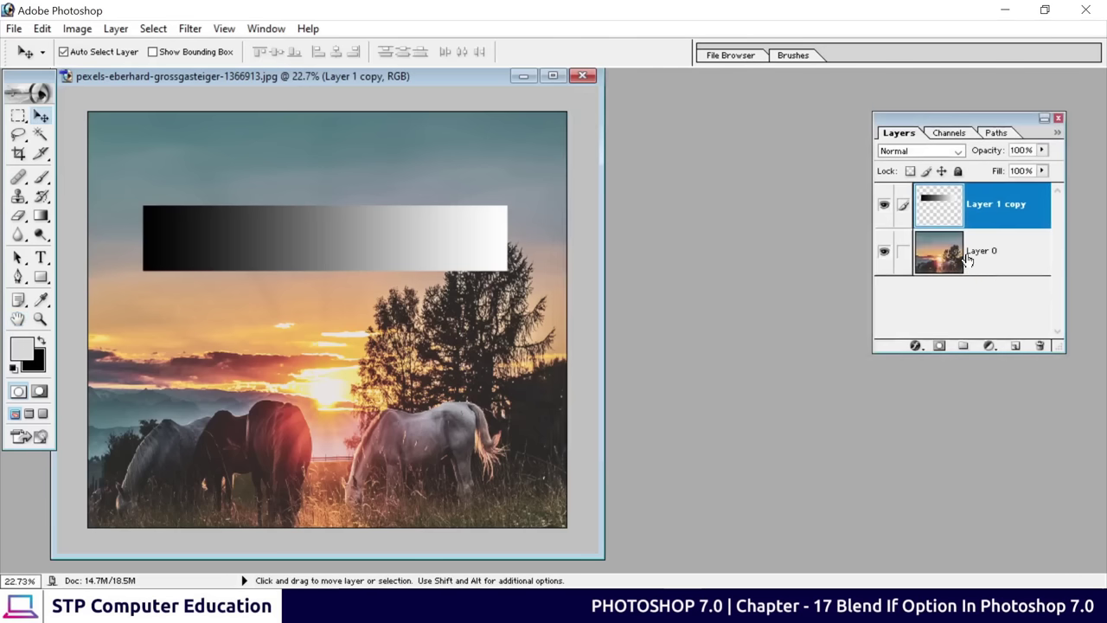
Toggle the gradient layer's visibility and the photo layer's link to compare
left_click(883, 204)
left_click(883, 204)
left_click(900, 252)
left_click(900, 252)
left_click(883, 252)
left_click(883, 251)
Set Layer 1 copy's Underlying Layer black slider to 57 in Blending Options and apply
right_click(994, 210)
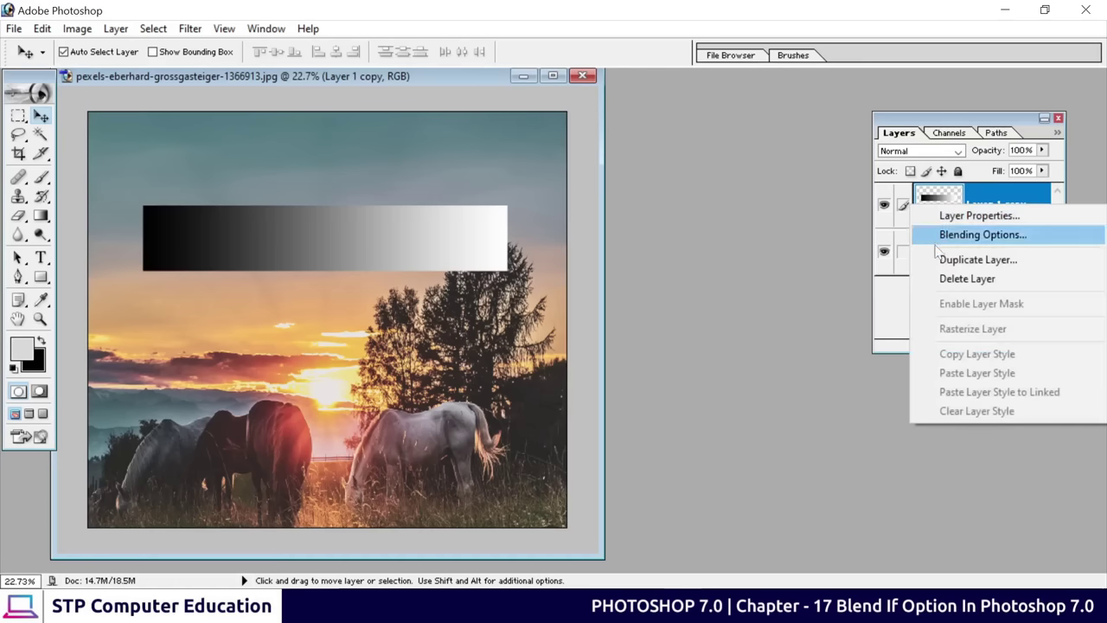
left_click(968, 236)
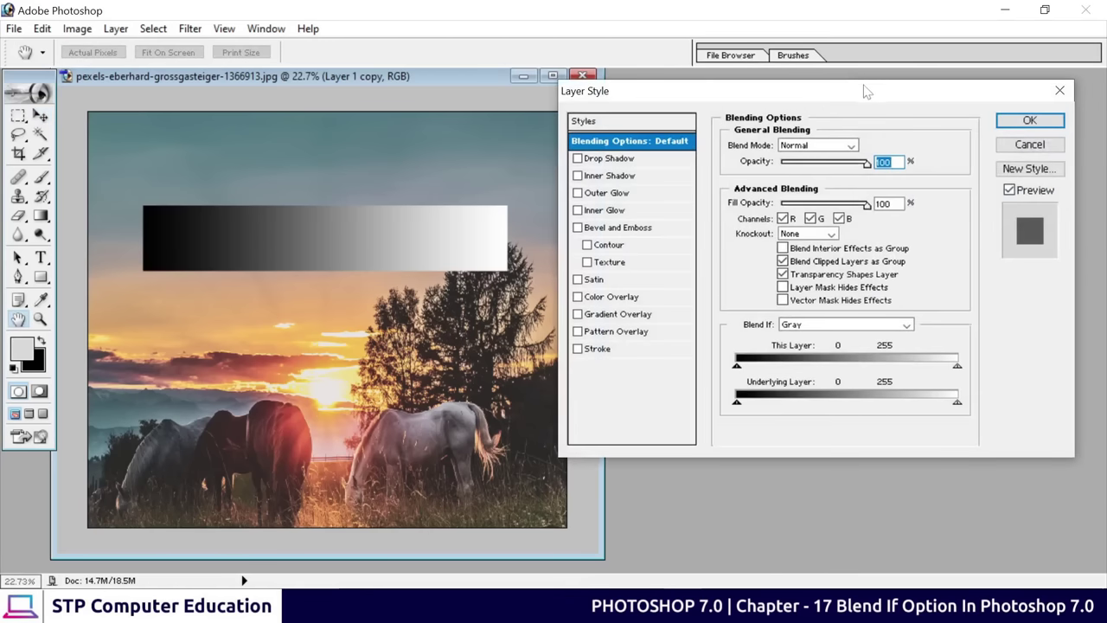
left_click_drag(868, 92, 575, 90)
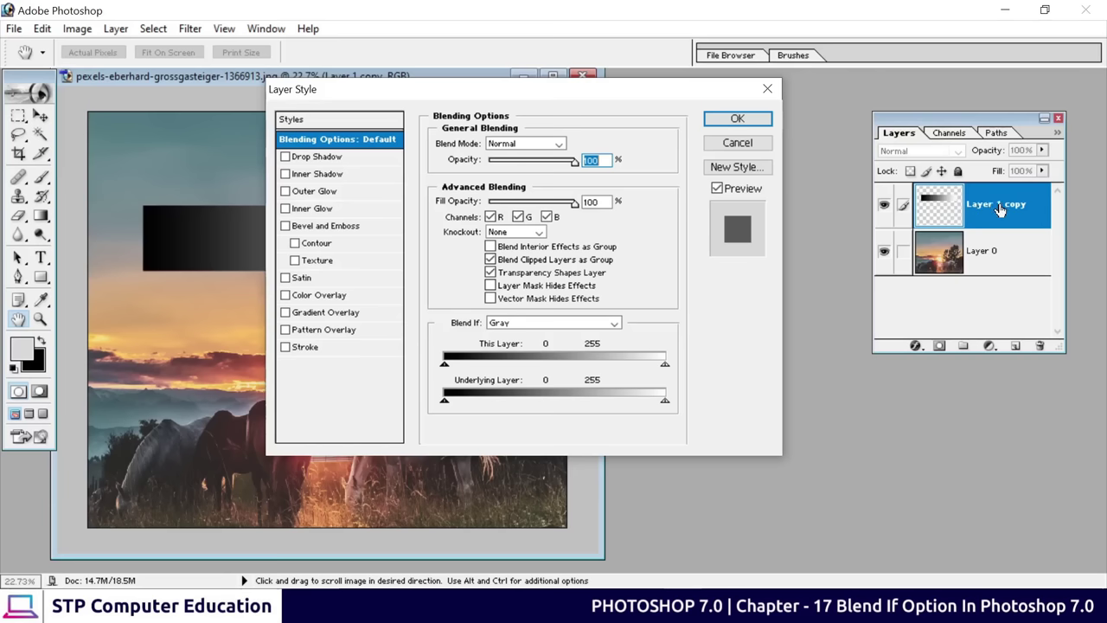
left_click_drag(534, 99, 856, 92)
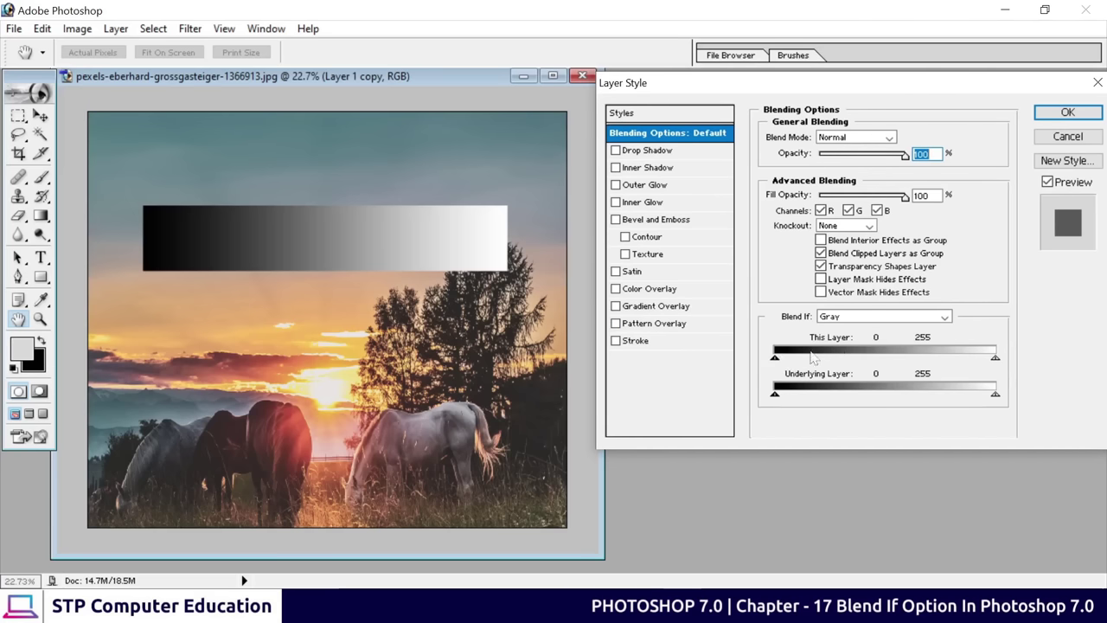
left_click_drag(779, 364, 774, 365)
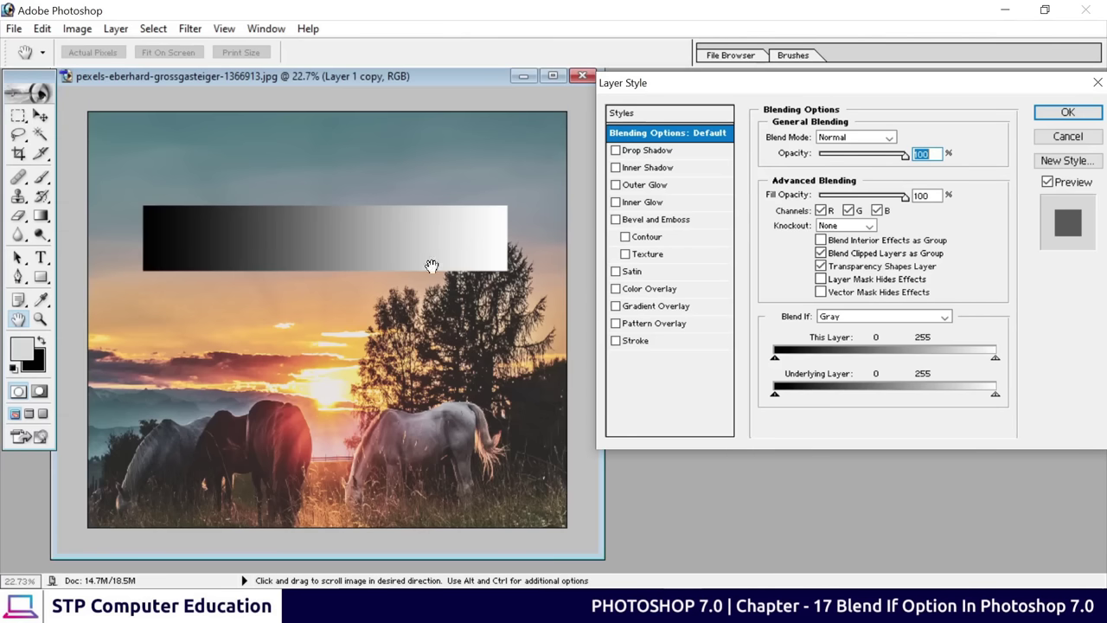
left_click_drag(775, 396, 826, 403)
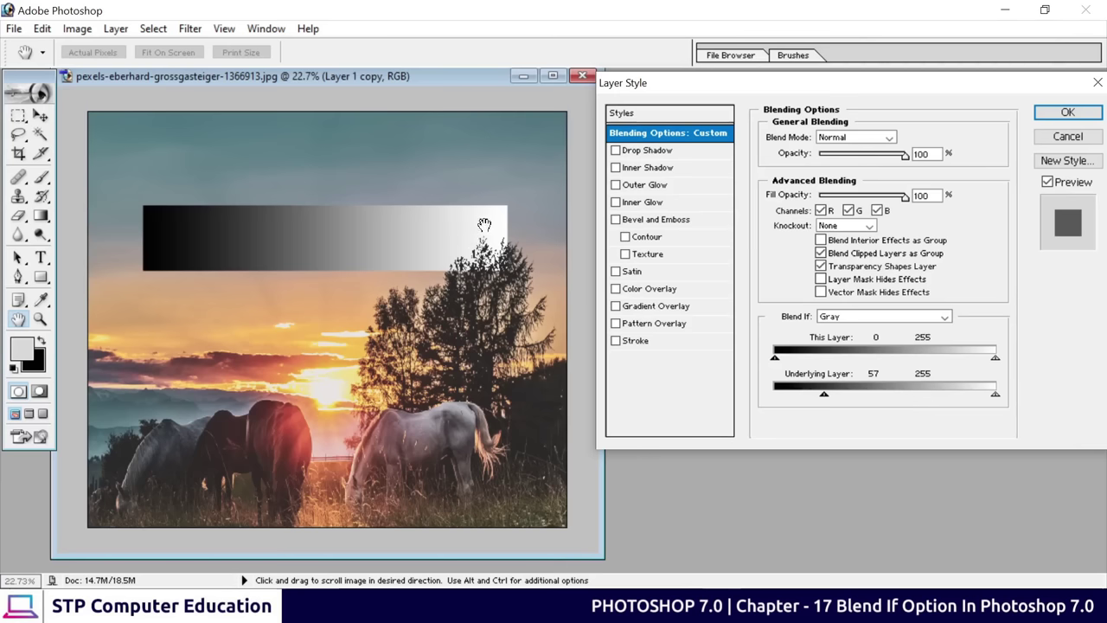
left_click(1067, 113)
Split the gradient layer's Underlying Layer black slider to 68/111 to feather the tree edges
left_click(553, 75)
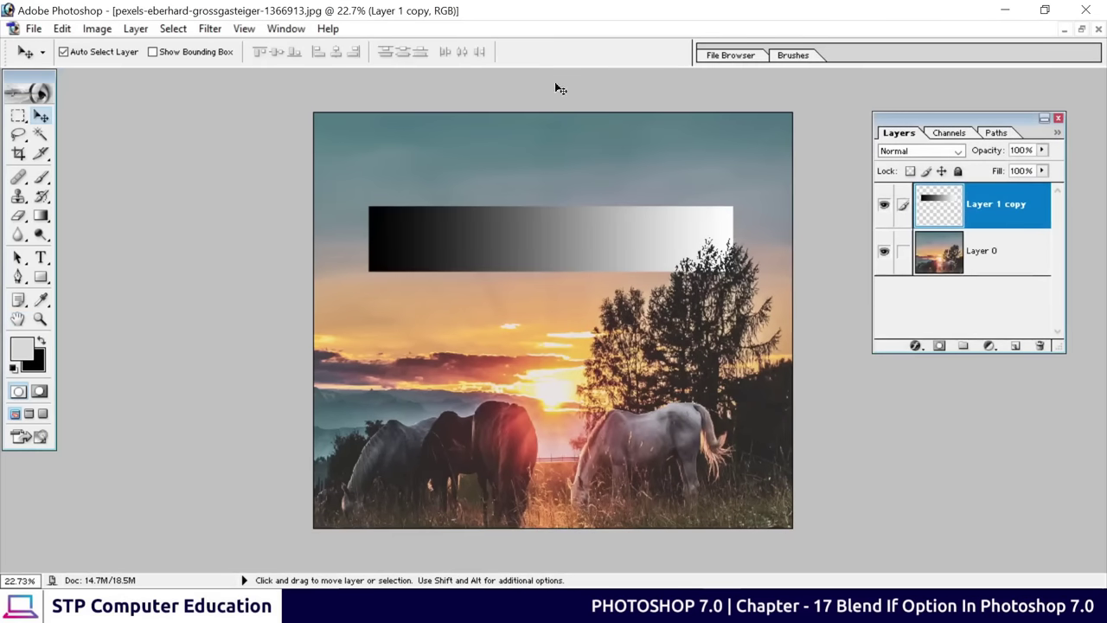
key("ctrl+plus")
key("ctrl+plus")
key("ctrl+plus")
key("ctrl+plus")
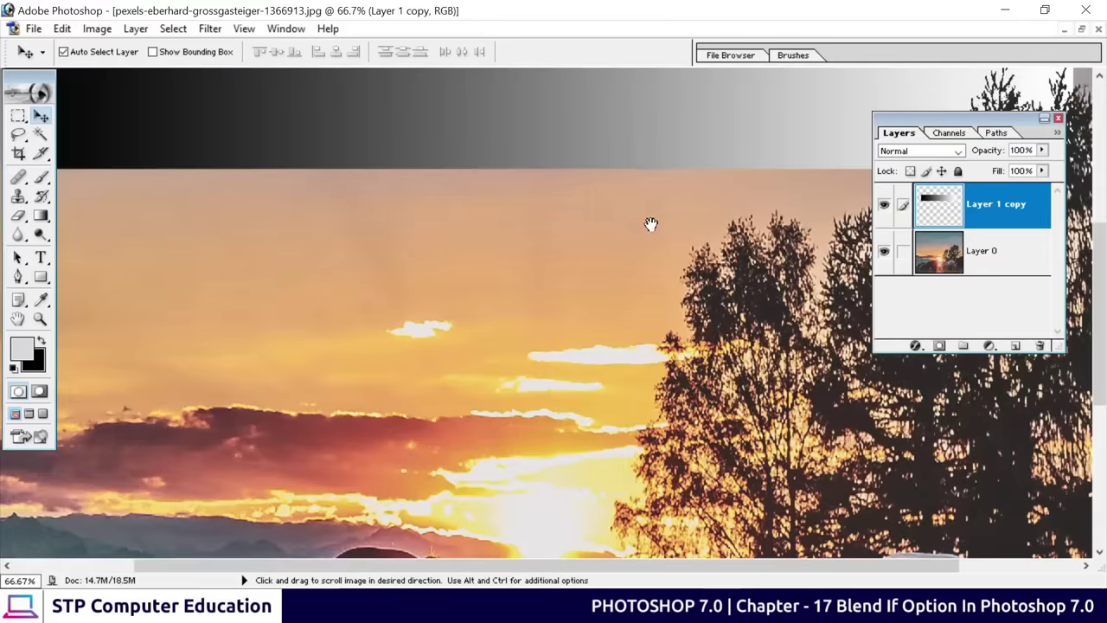
left_click_drag(651, 224, 462, 281)
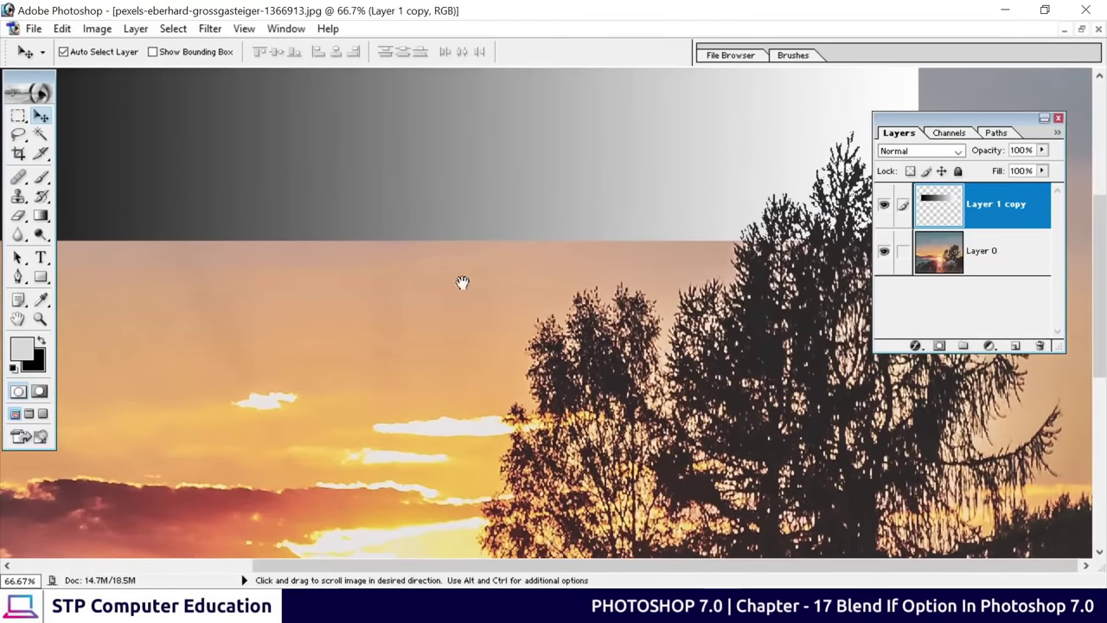
left_click_drag(267, 264, 268, 265)
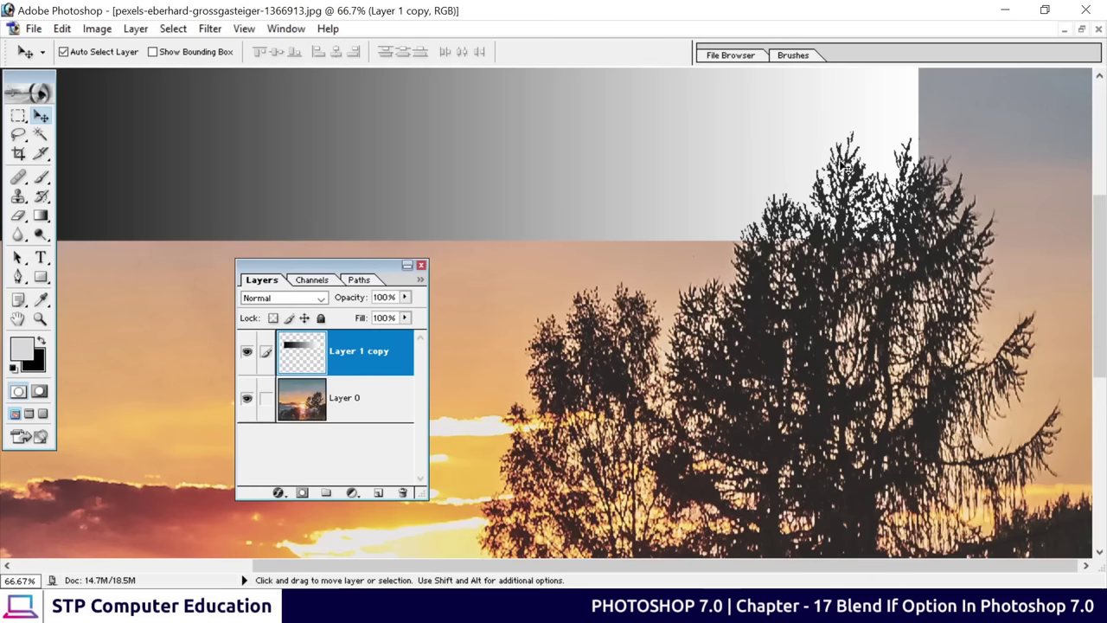
right_click(344, 355)
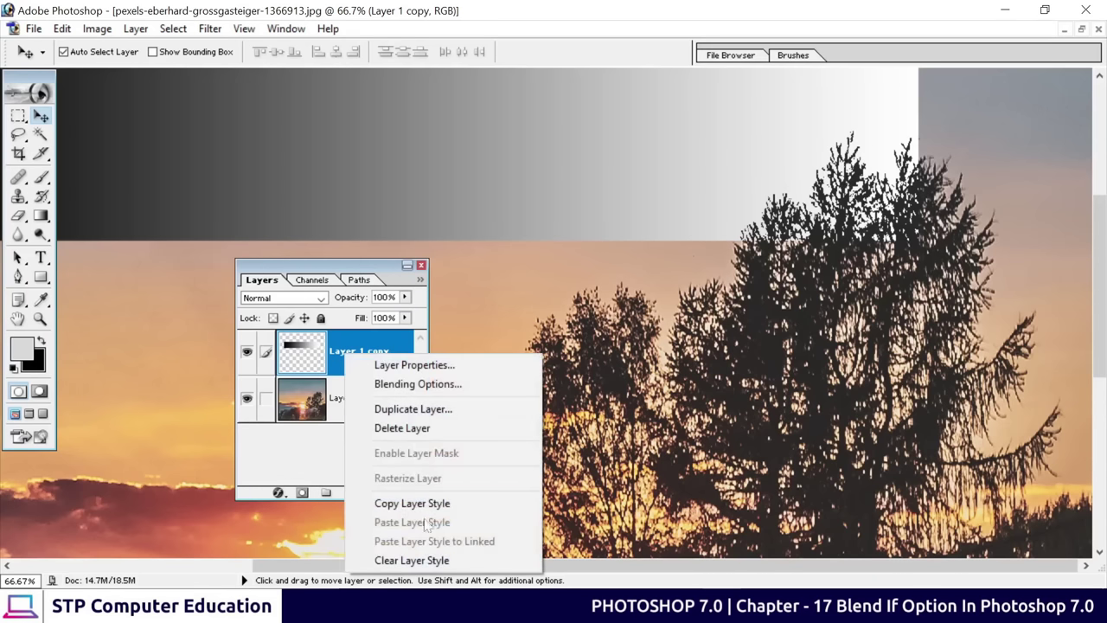
left_click(463, 384)
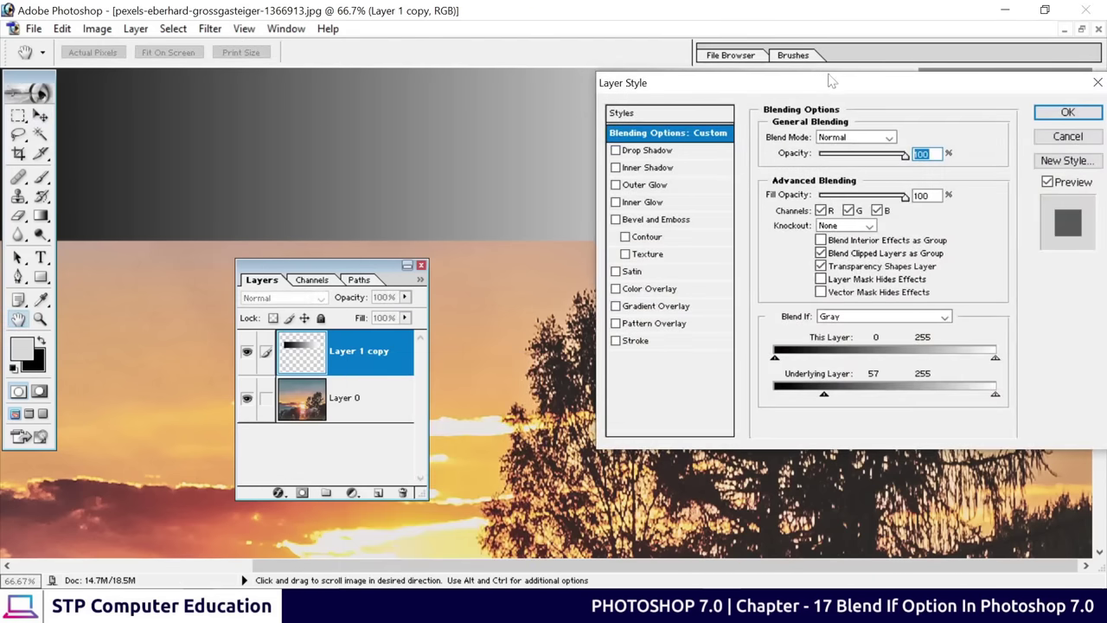
left_click_drag(830, 81, 303, 101)
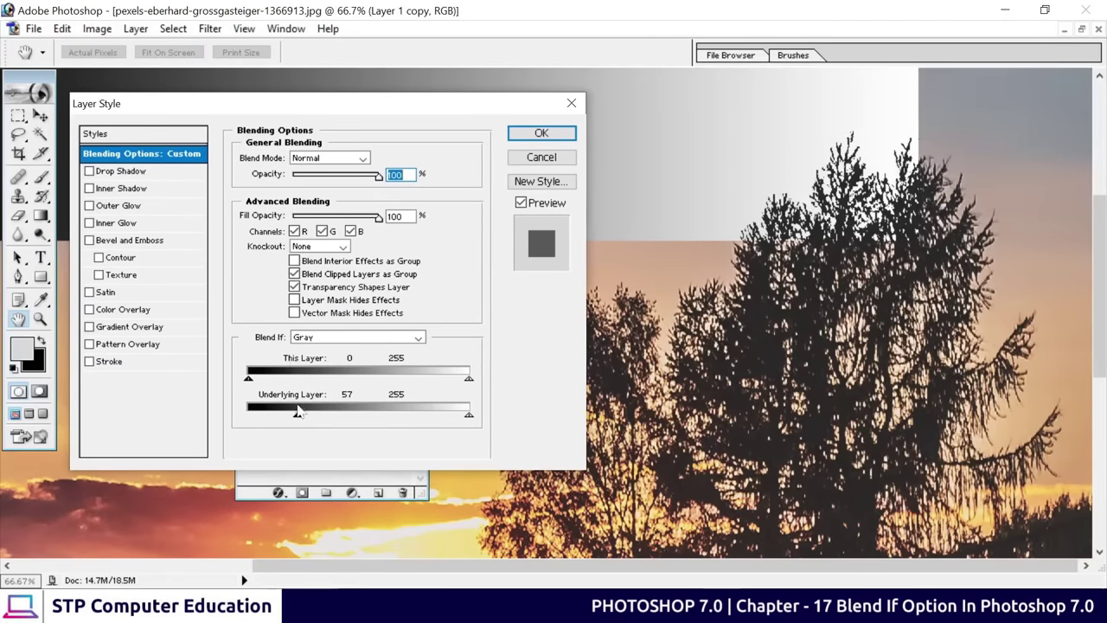
left_click_drag(300, 424, 305, 419)
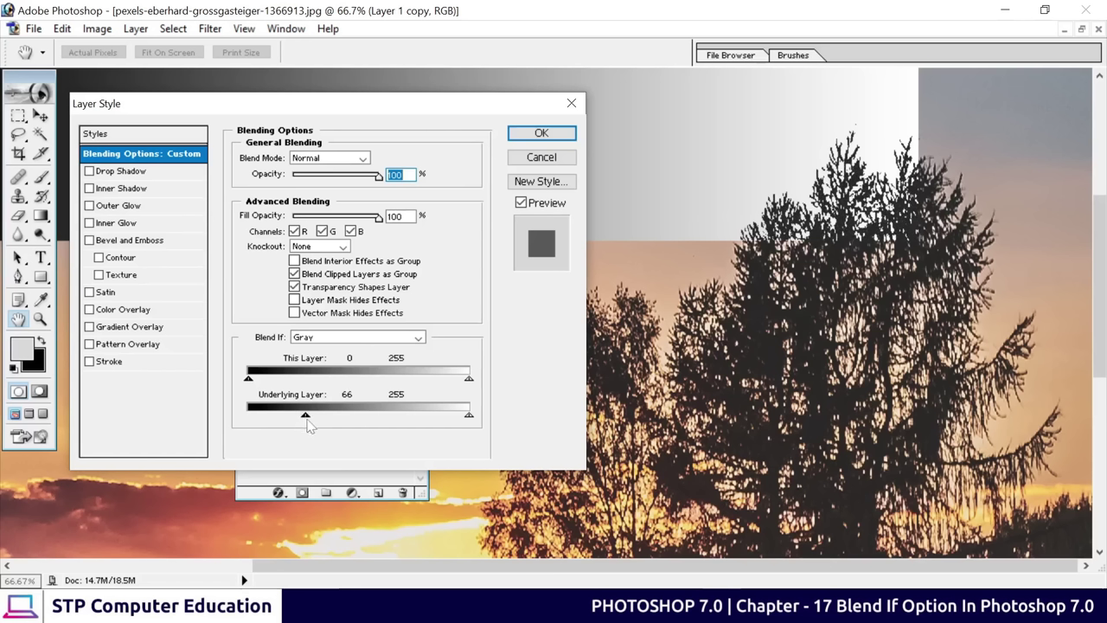
key("alt")
left_click_drag(305, 416, 345, 420)
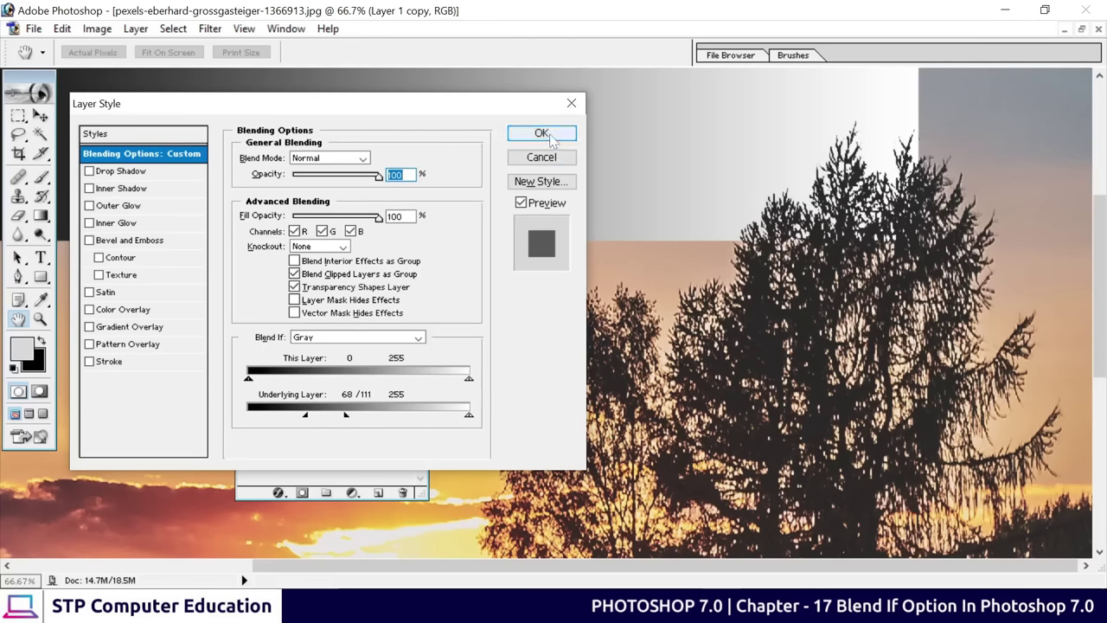
left_click(541, 133)
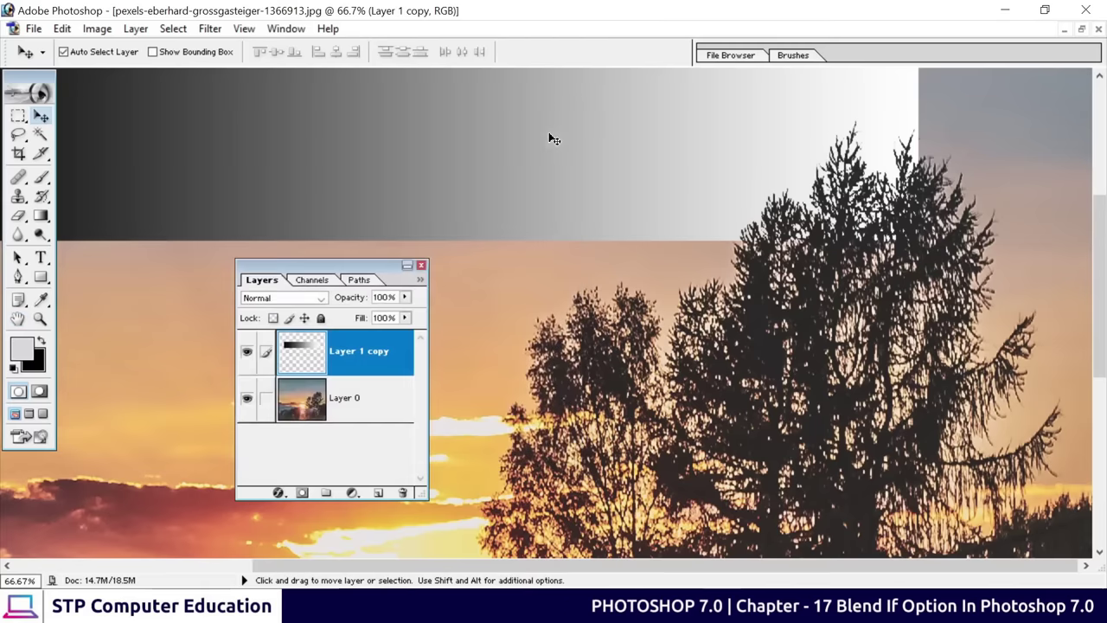
At 50% zoom, drag the gradient band lower so it crosses the treetops on the right
left_click(407, 266)
key("ctrl+minus")
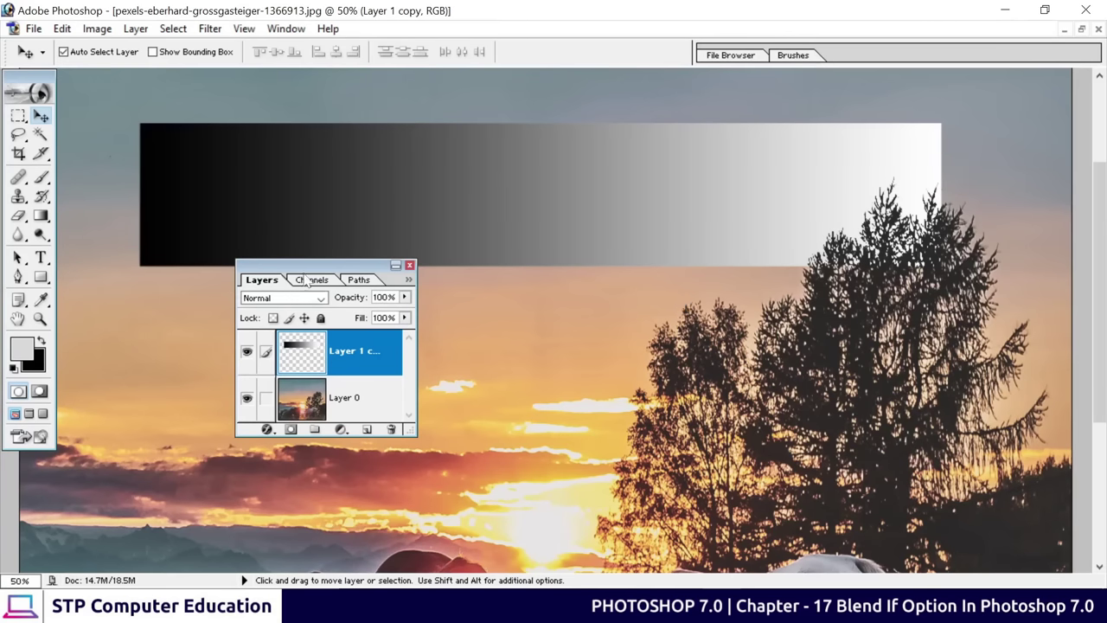
left_click_drag(346, 265, 141, 486)
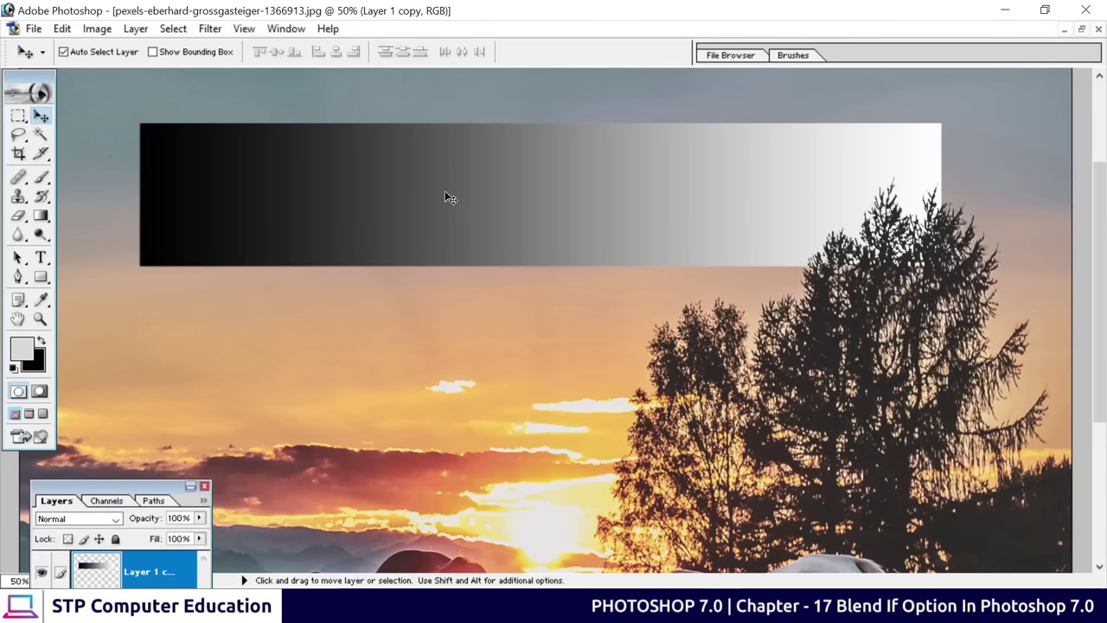
left_click_drag(479, 188, 458, 232)
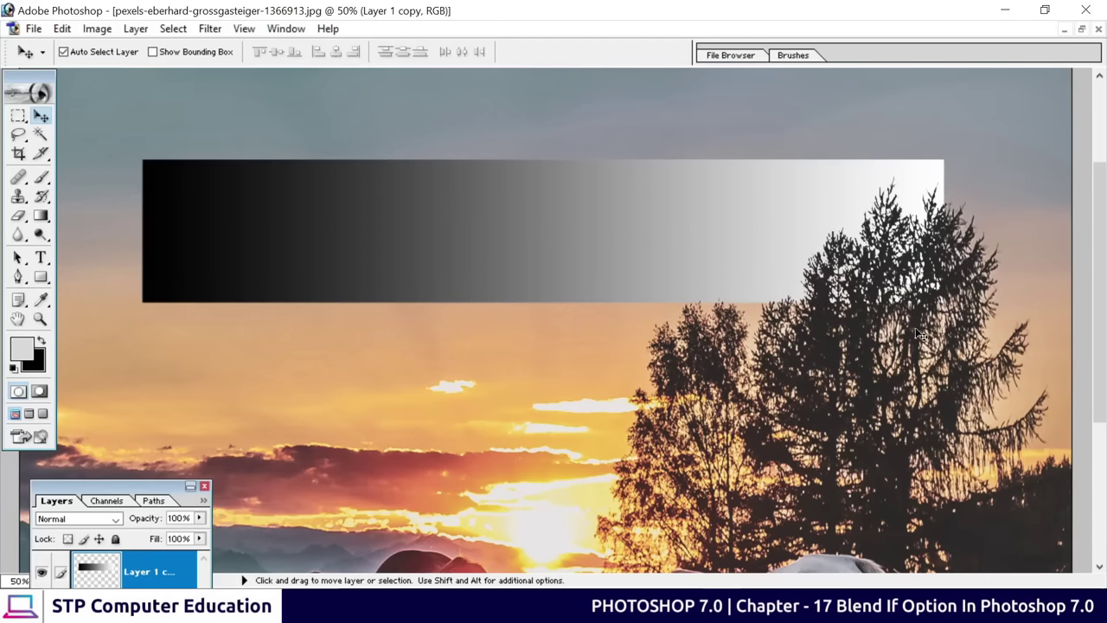
left_click_drag(572, 220, 615, 177)
left_click_drag(604, 209, 579, 252)
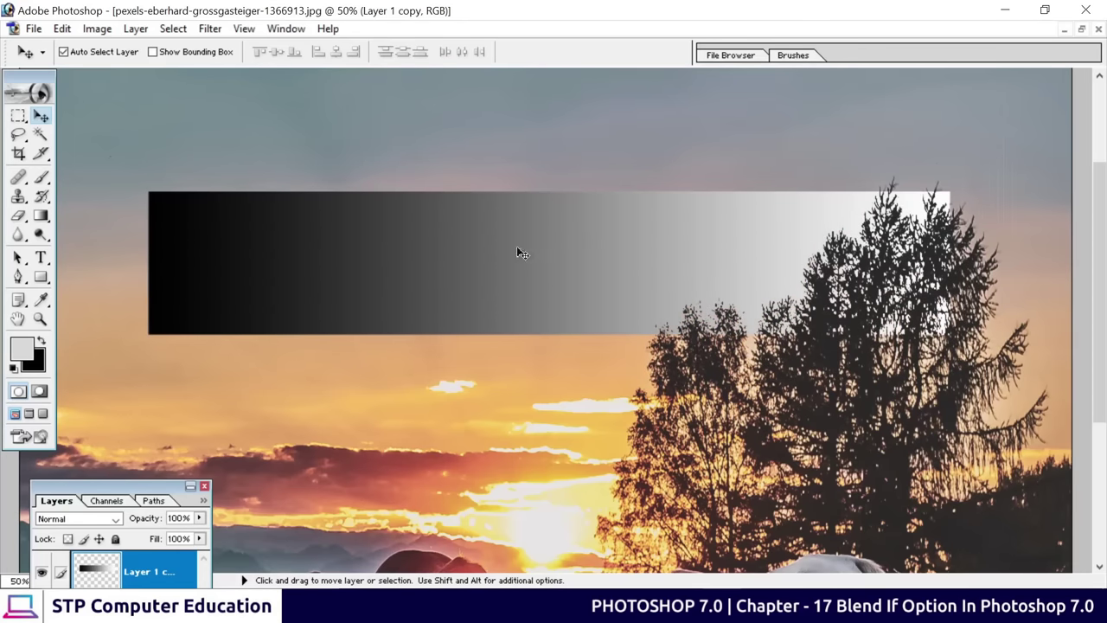
left_click_drag(508, 249, 694, 227)
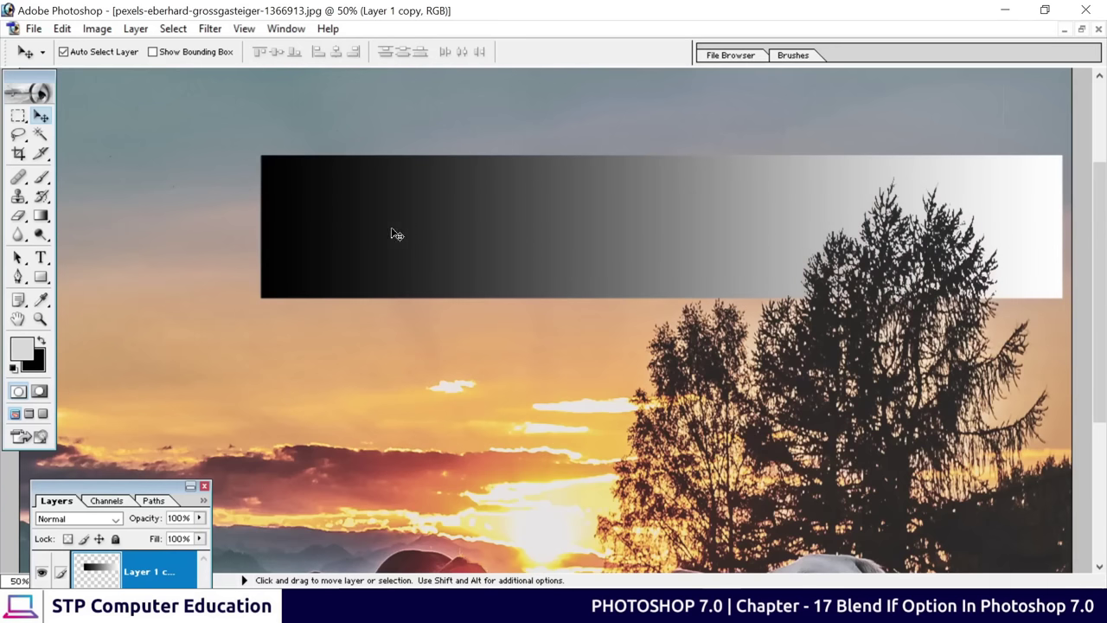
left_click_drag(498, 249, 566, 365)
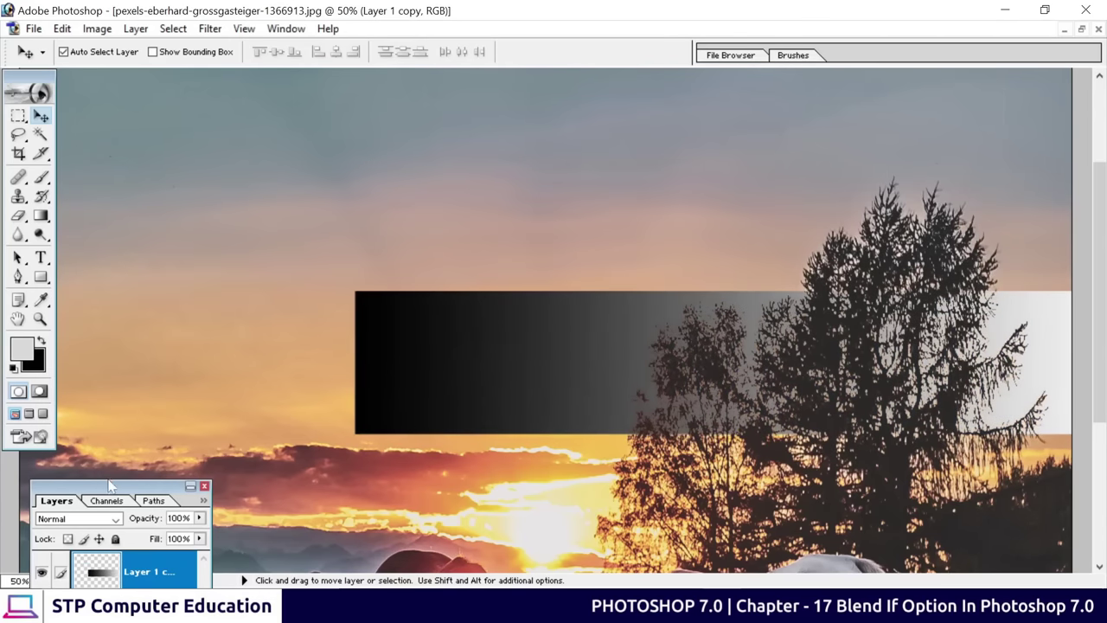
left_click_drag(111, 486, 192, 184)
Split the Underlying Layer white slider to 199/221 so the bright clouds show through the band
right_click(190, 275)
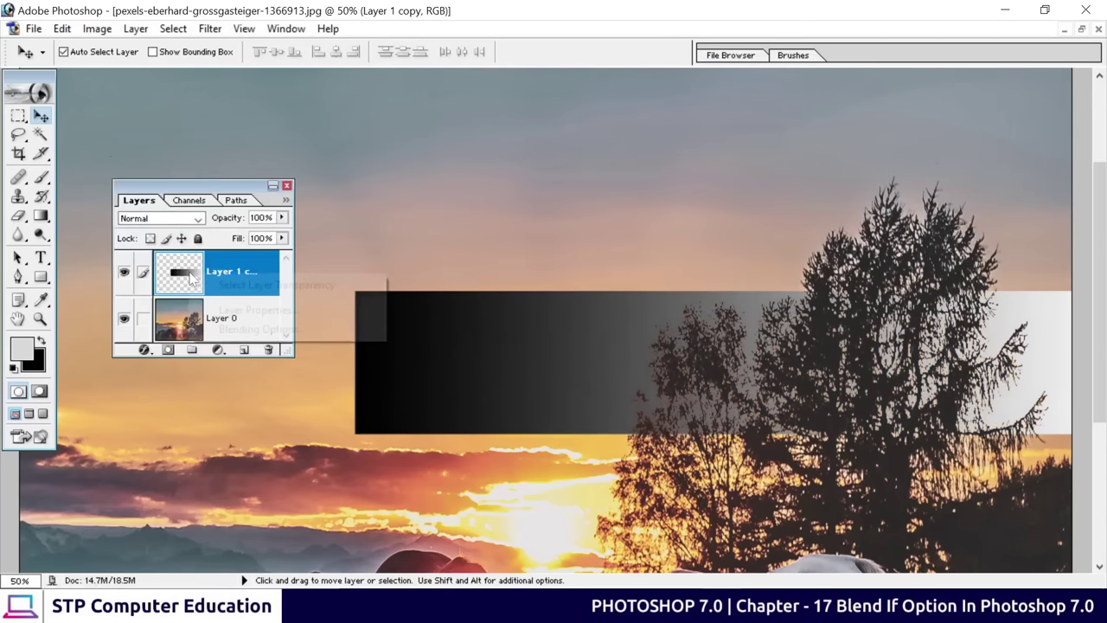
left_click(261, 326)
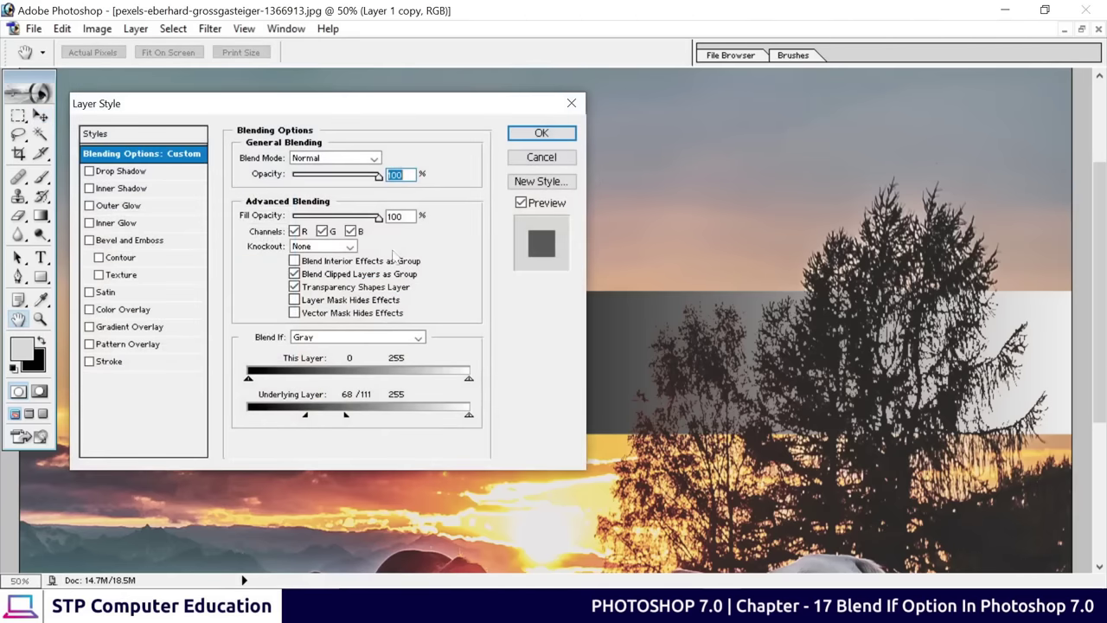
left_click_drag(406, 103, 182, 62)
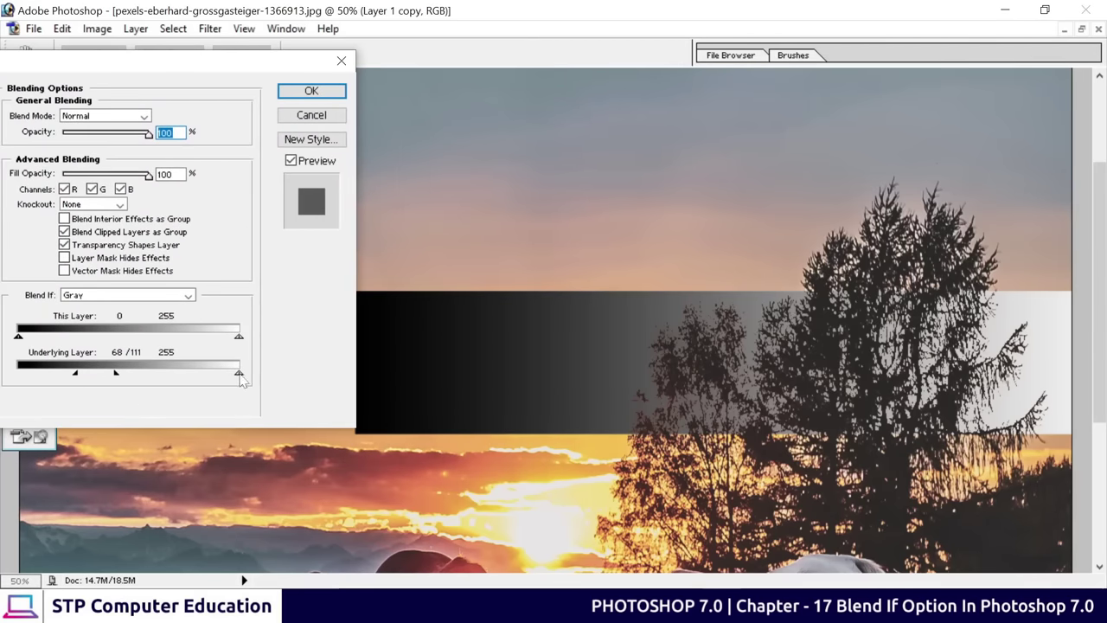
left_click_drag(241, 375, 217, 375)
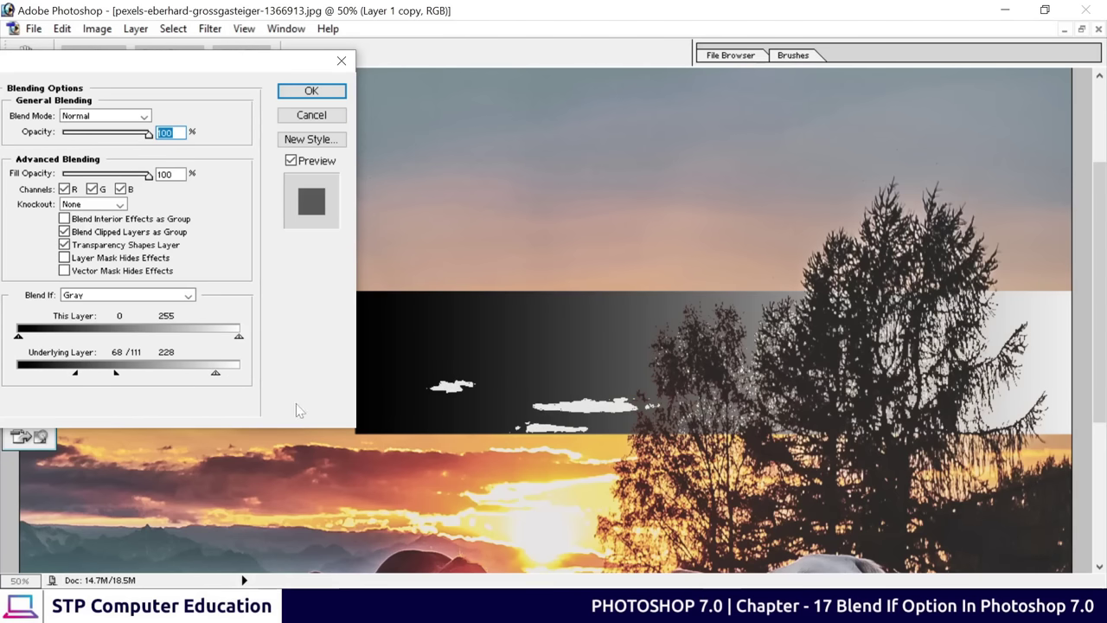
key("alt")
left_click_drag(215, 378, 192, 379)
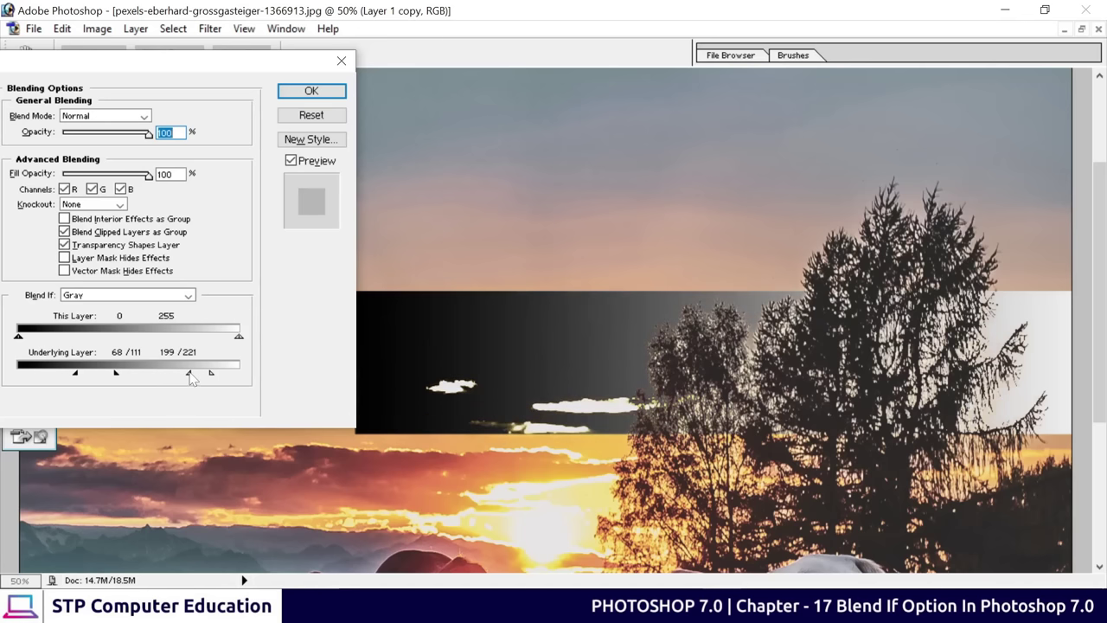
left_click(311, 91)
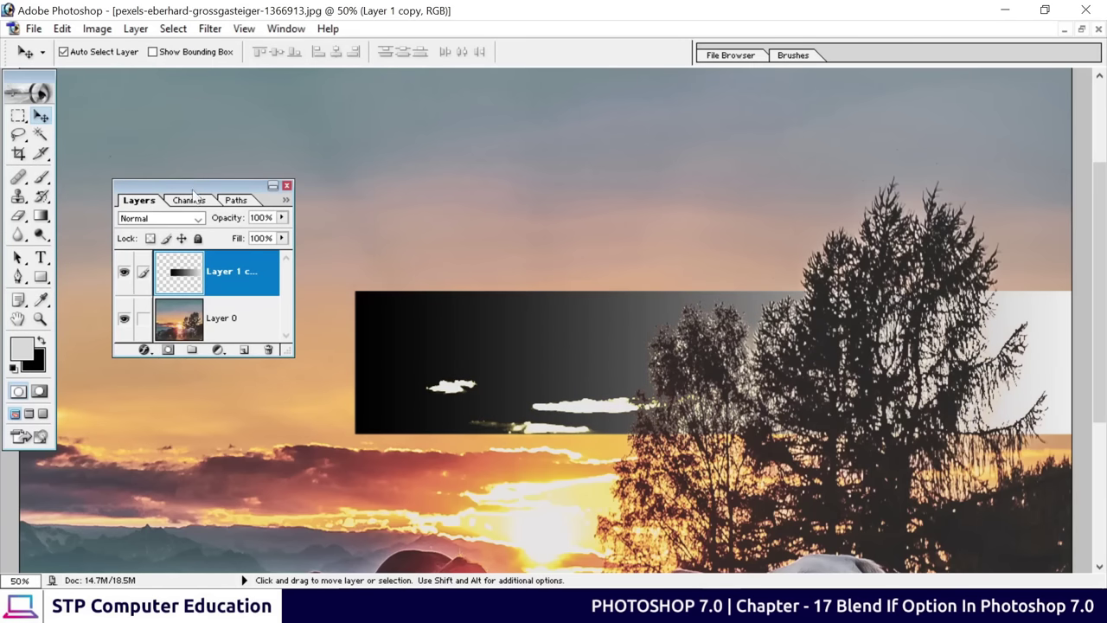
Settle the gradient band in the upper sky, then restore and close the document
left_click_drag(185, 234, 146, 391)
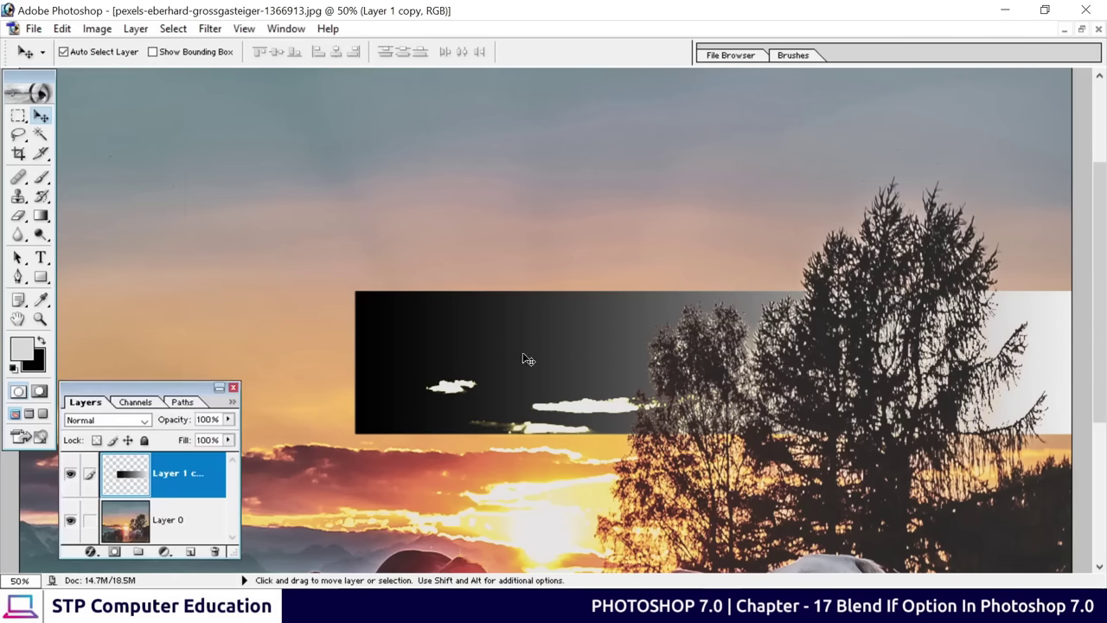
left_click_drag(550, 354, 303, 227)
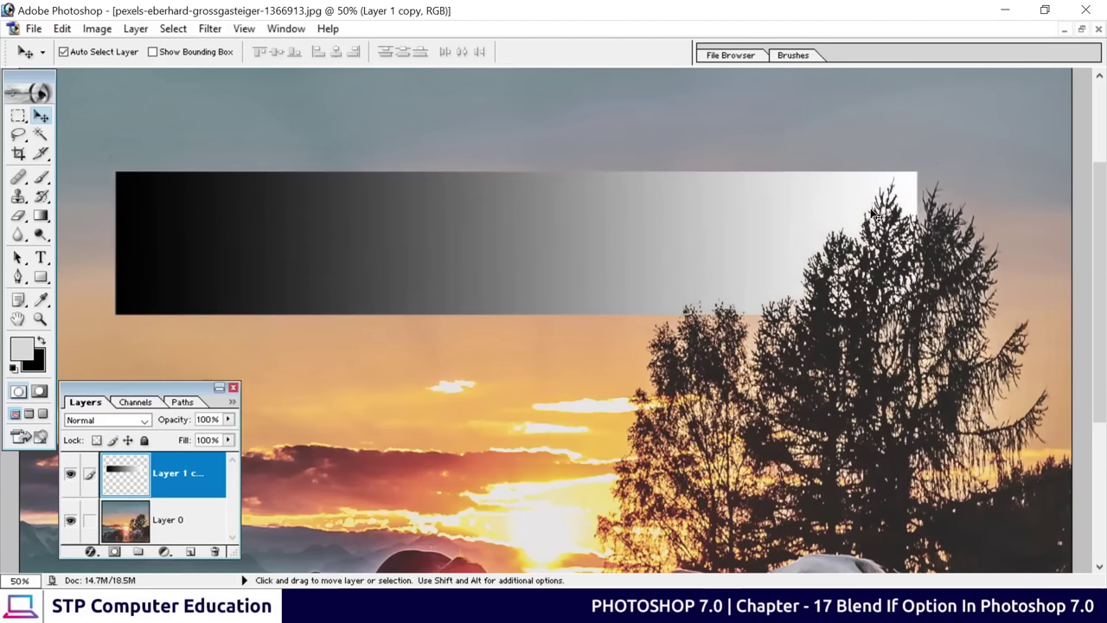
left_click_drag(709, 220, 759, 201)
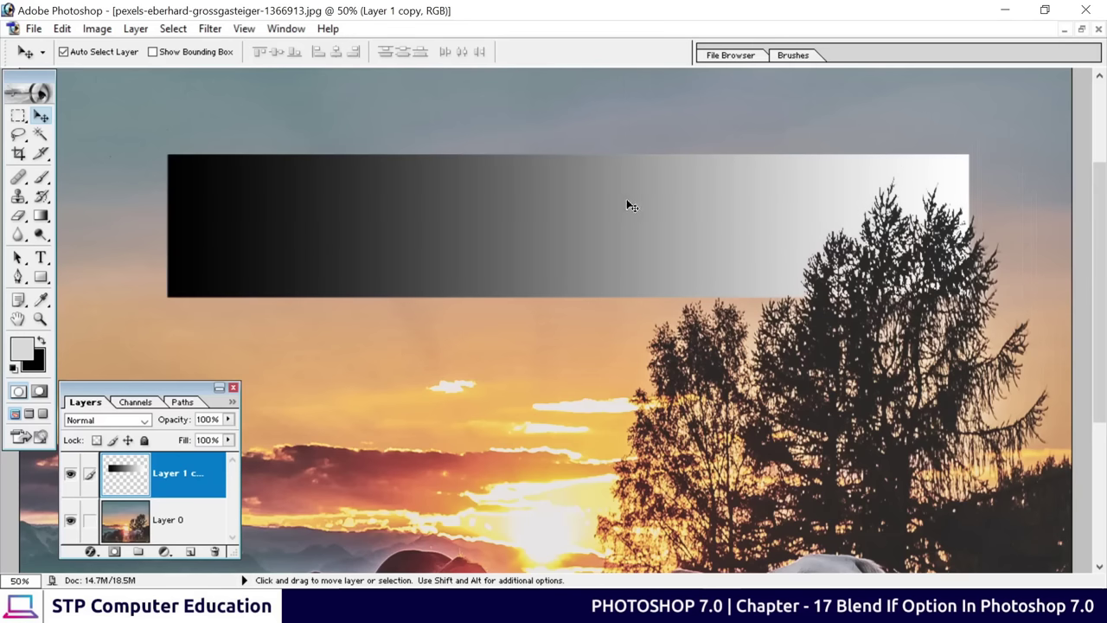
left_click_drag(608, 224, 634, 278)
left_click(1081, 28)
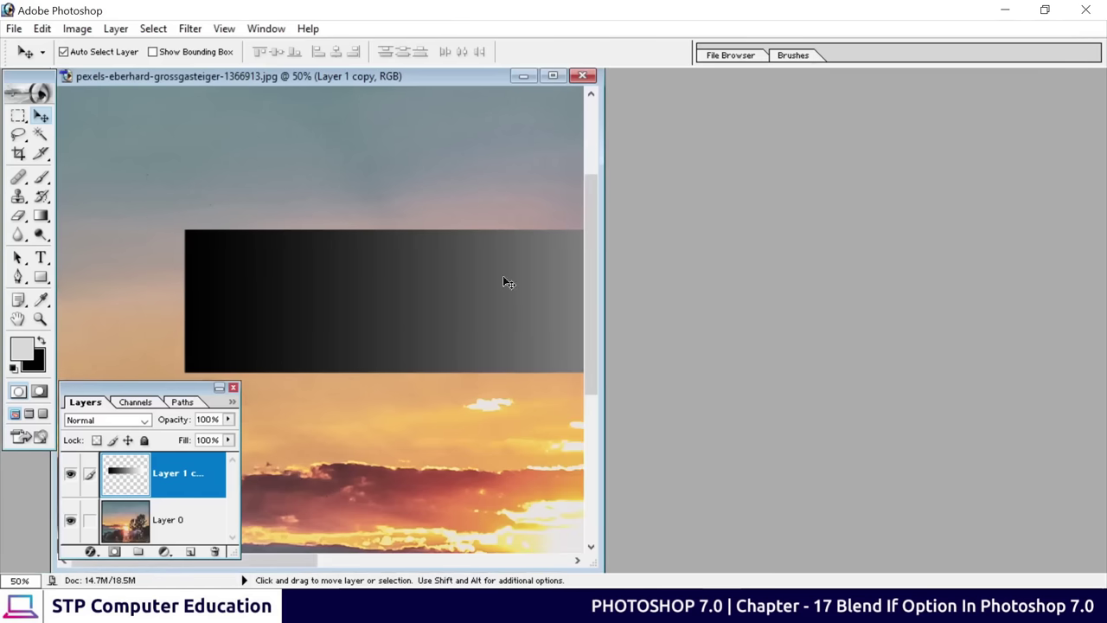
left_click(582, 75)
Discard the gradient document and open pexels-eyüp-belen-1428606.jpg in a maximized window
left_click(556, 240)
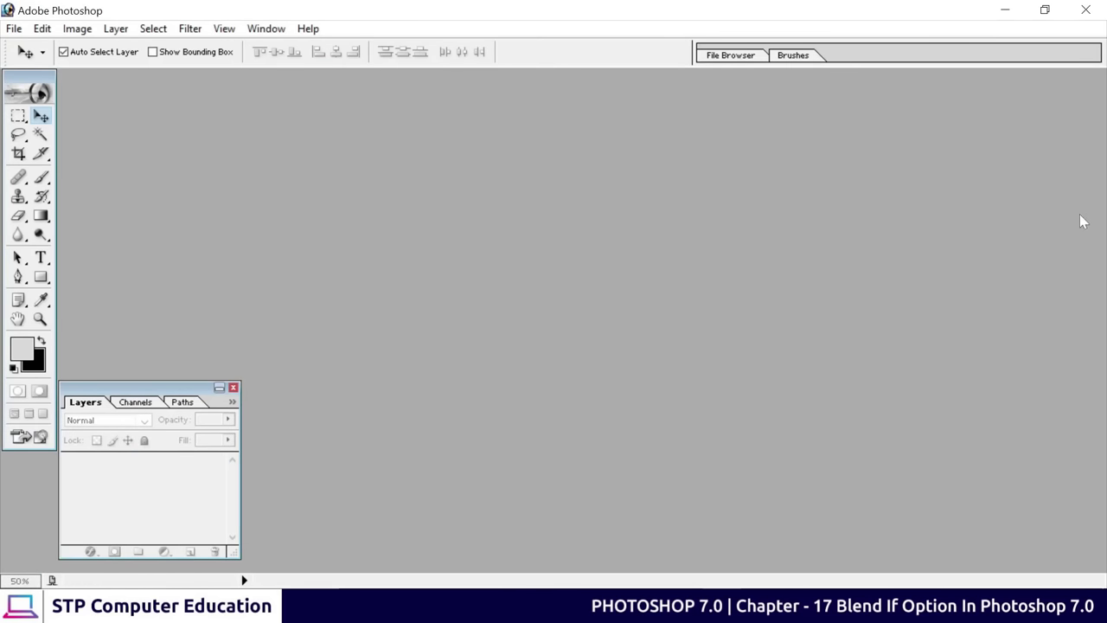
left_click_drag(1081, 221, 1082, 221)
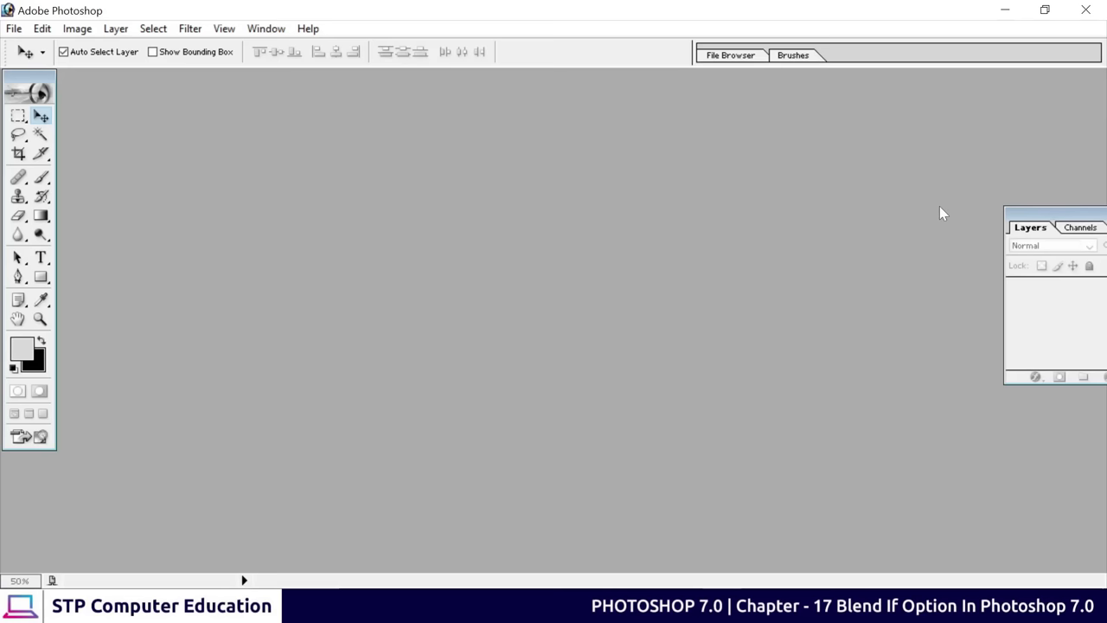
double_click(383, 242)
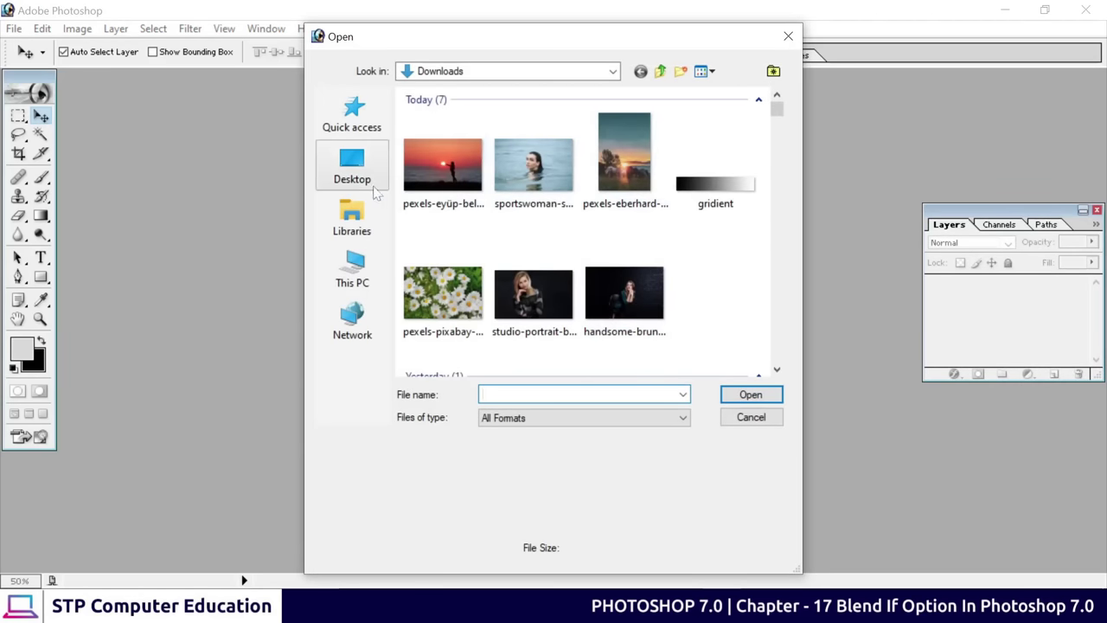
left_click(443, 164)
left_click(750, 394)
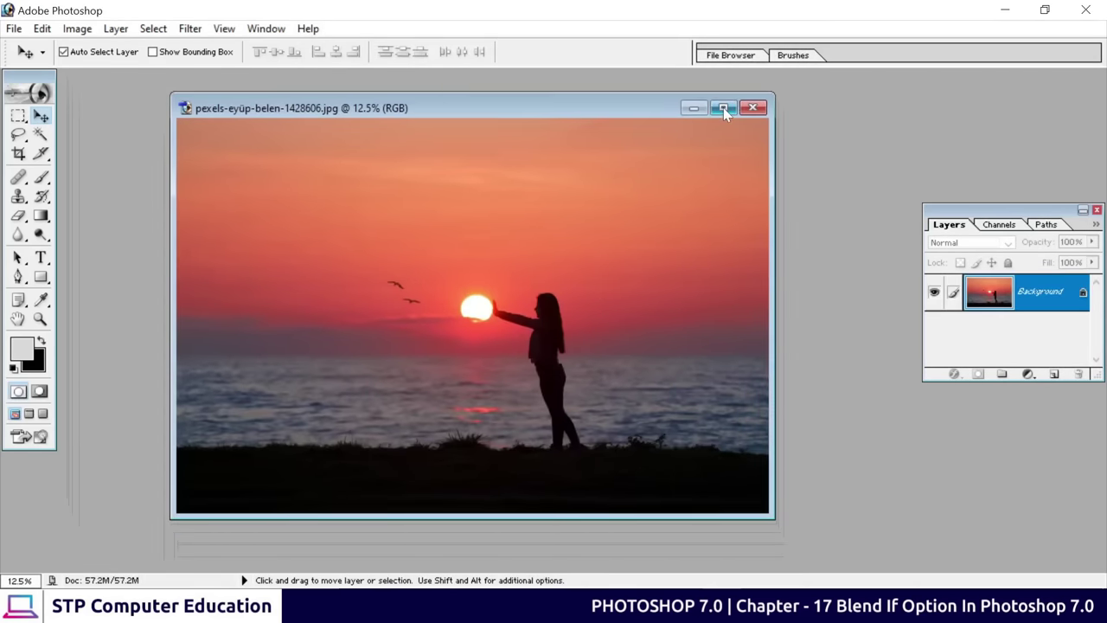
left_click(724, 108)
Type SUNSET in Ubuntu Bold on the photo and select it to enlarge the font
left_click(41, 257)
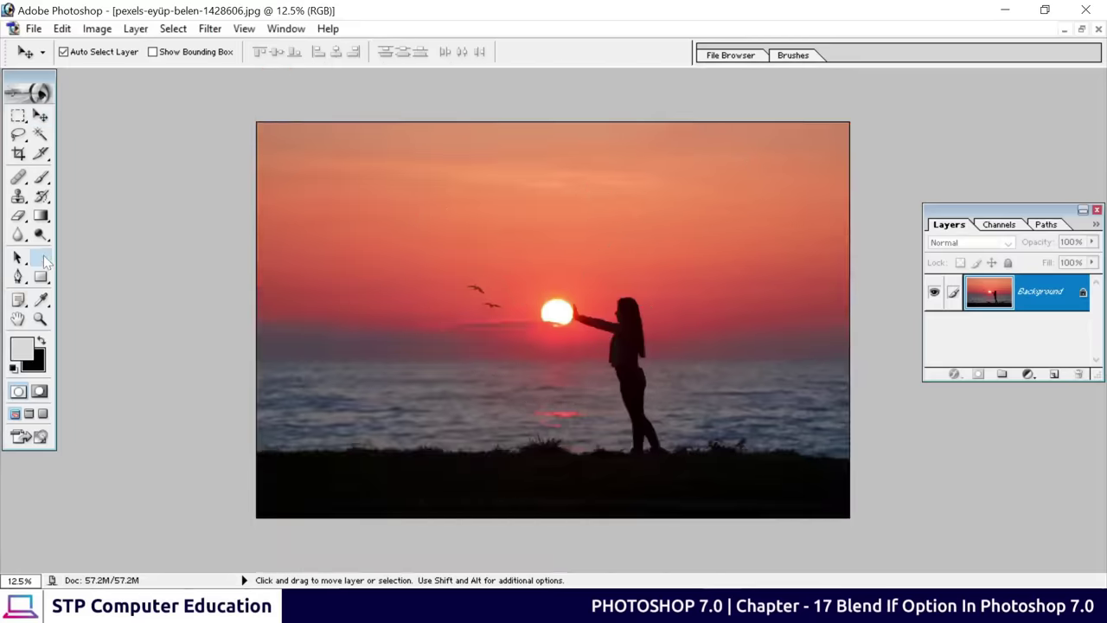
left_click(454, 386)
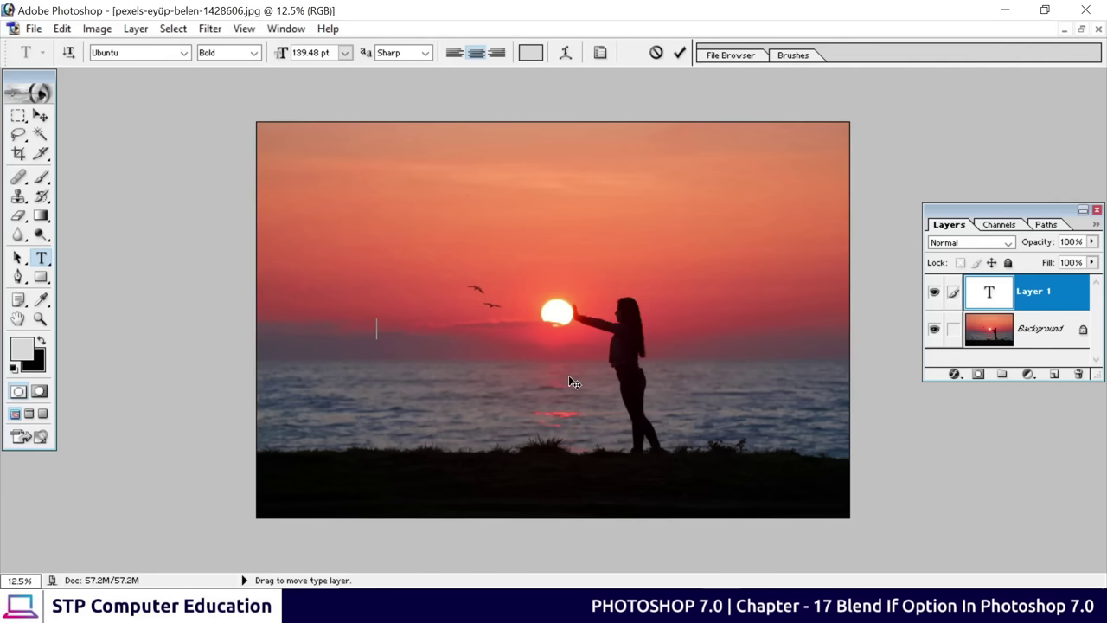
type("SUNSET")
key("ctrl+a")
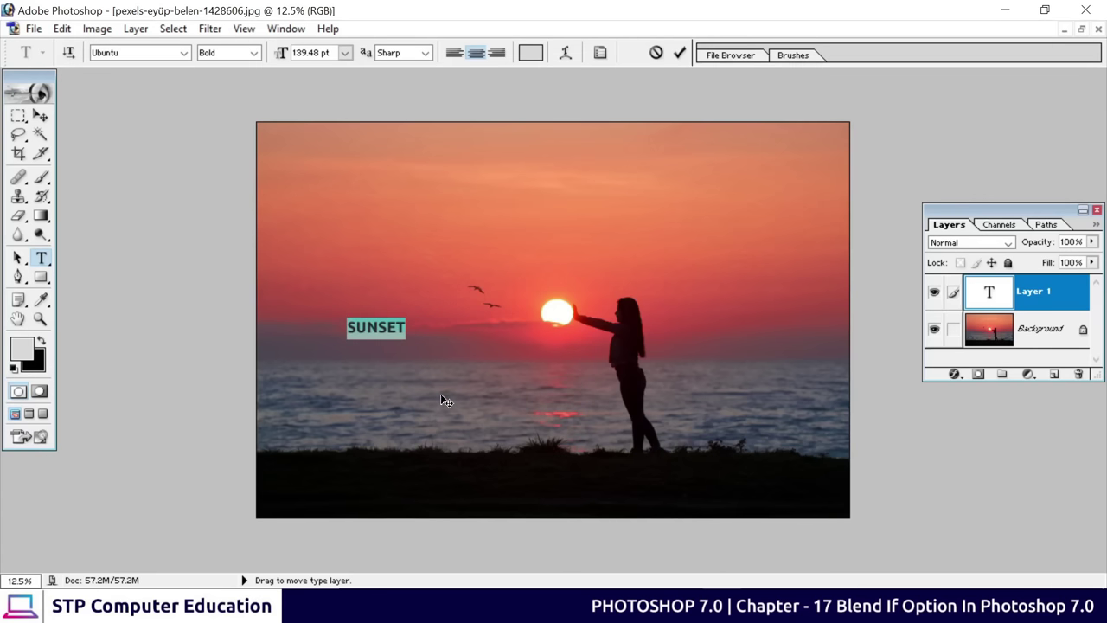
key("ctrl+alt+shift+period")
key("ctrl+alt+shift+period")
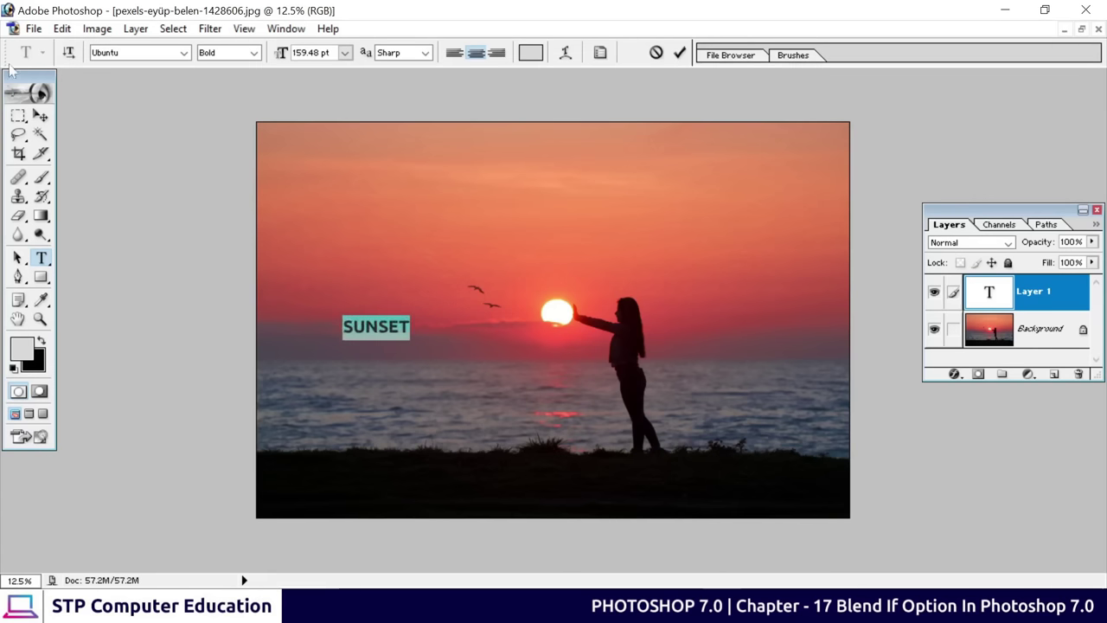
Commit SUNSET, scale it about 600%, and move it across the lower middle over the silhouette
left_click(41, 115)
key("ctrl+t")
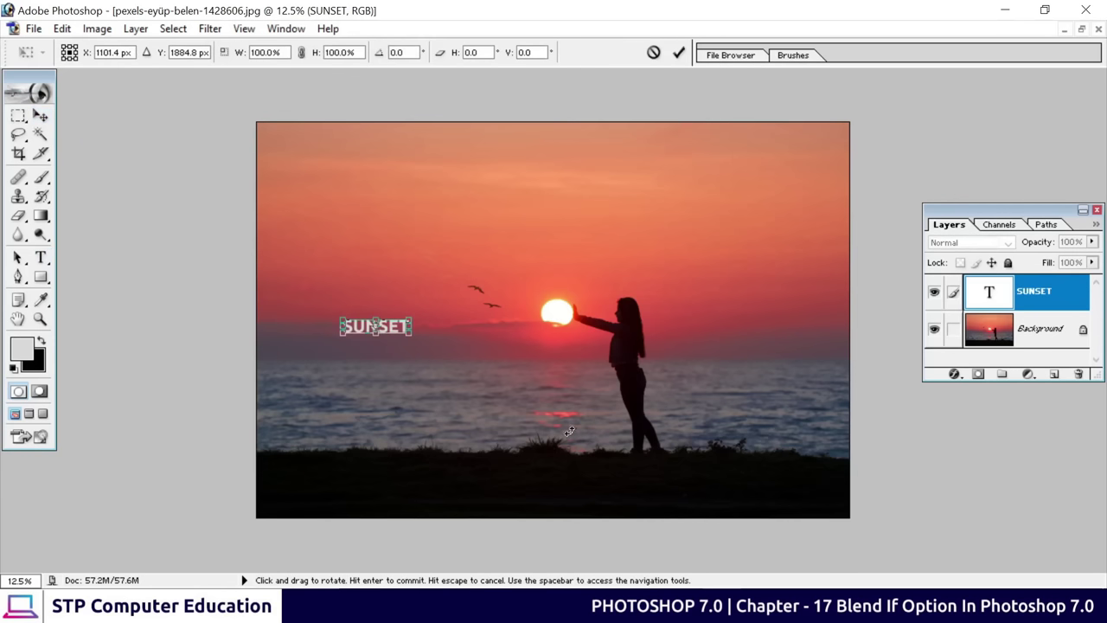
left_click_drag(411, 333, 564, 433)
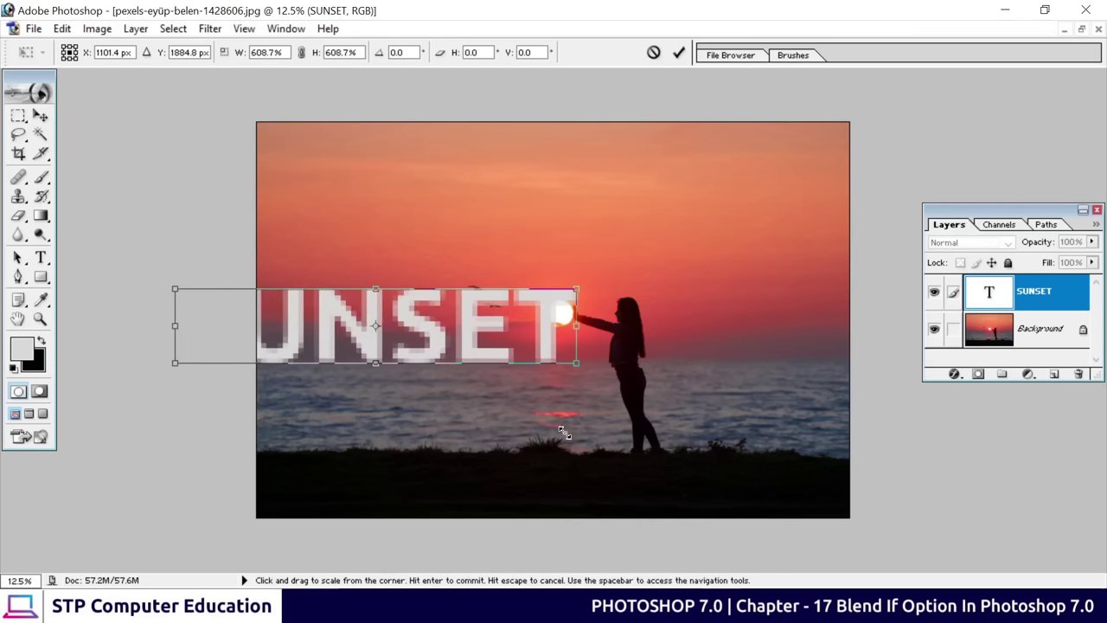
left_click(679, 52)
left_click_drag(430, 333, 652, 425)
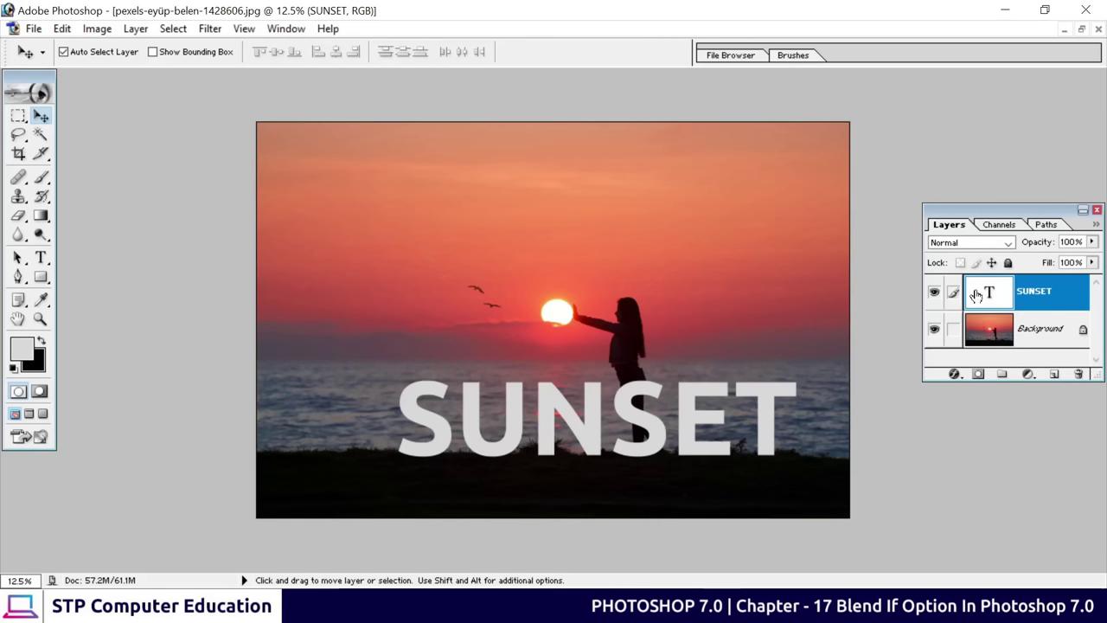
Add a Gradient Overlay to SUNSET and load the Orange, Yellow, Orange gradient preset
left_click(954, 374)
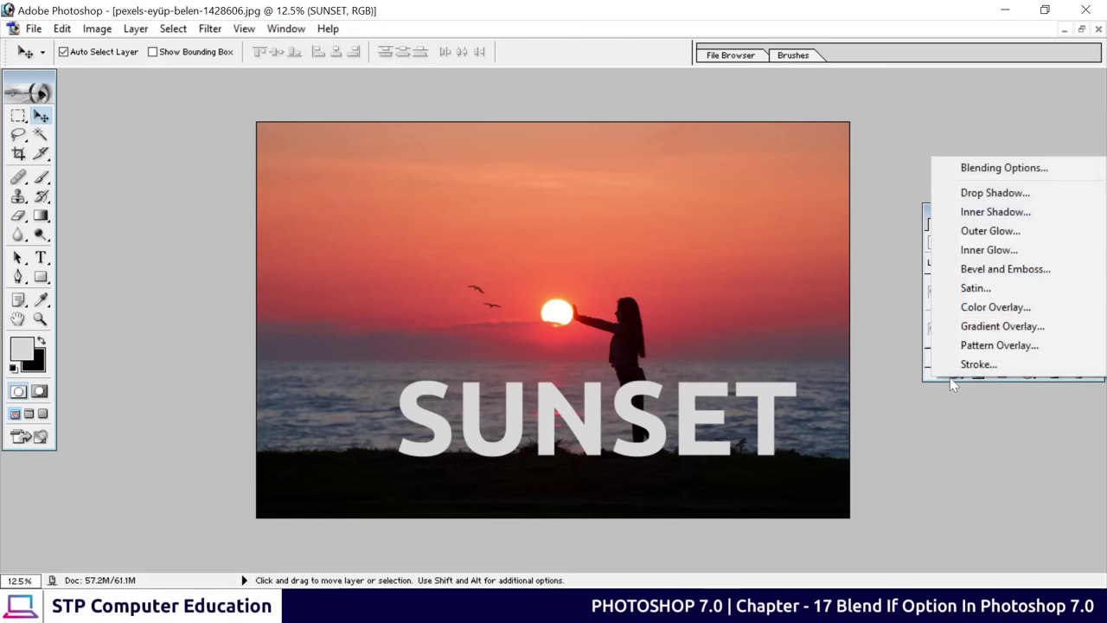
left_click(999, 327)
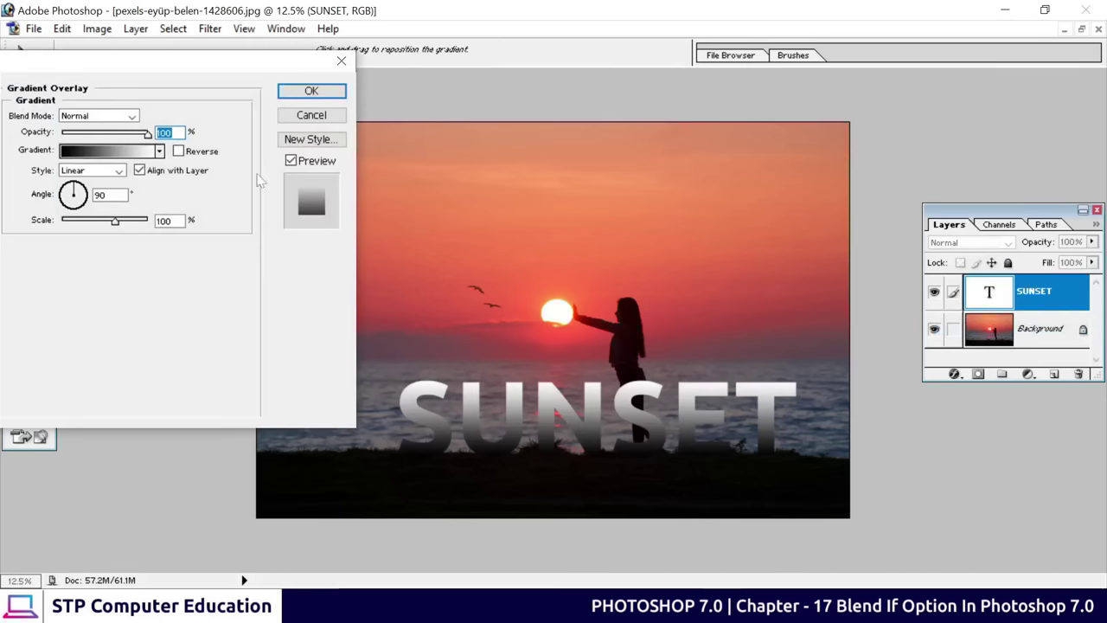
left_click_drag(138, 67, 312, 102)
left_click(290, 185)
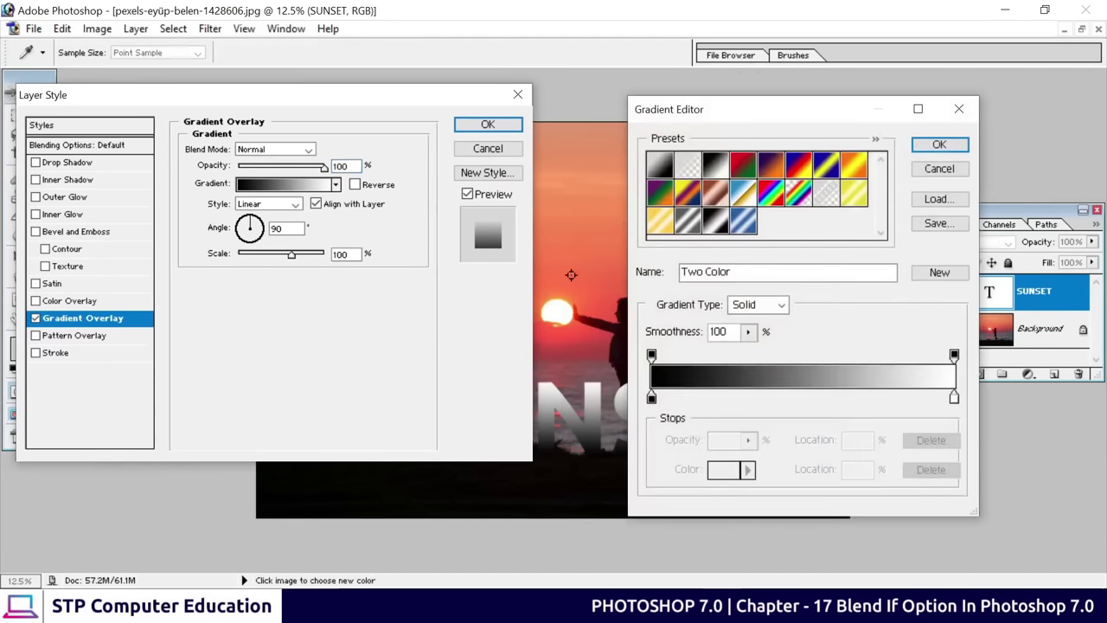
left_click(856, 168)
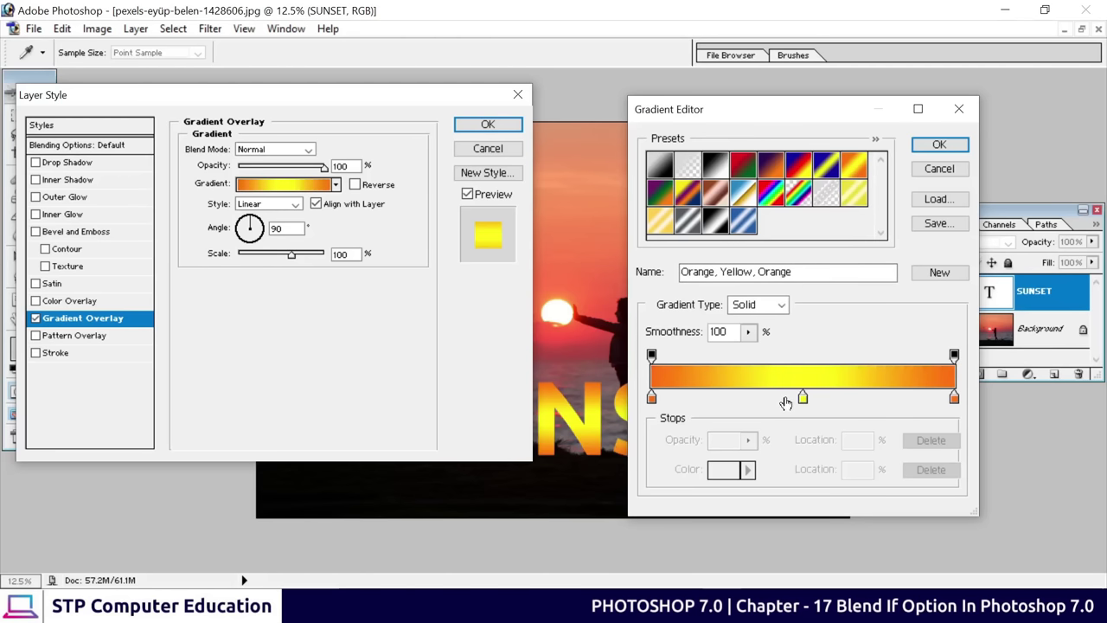
Delete the left orange stop, move yellow to the start, and set the midpoint to 39
left_click(652, 397)
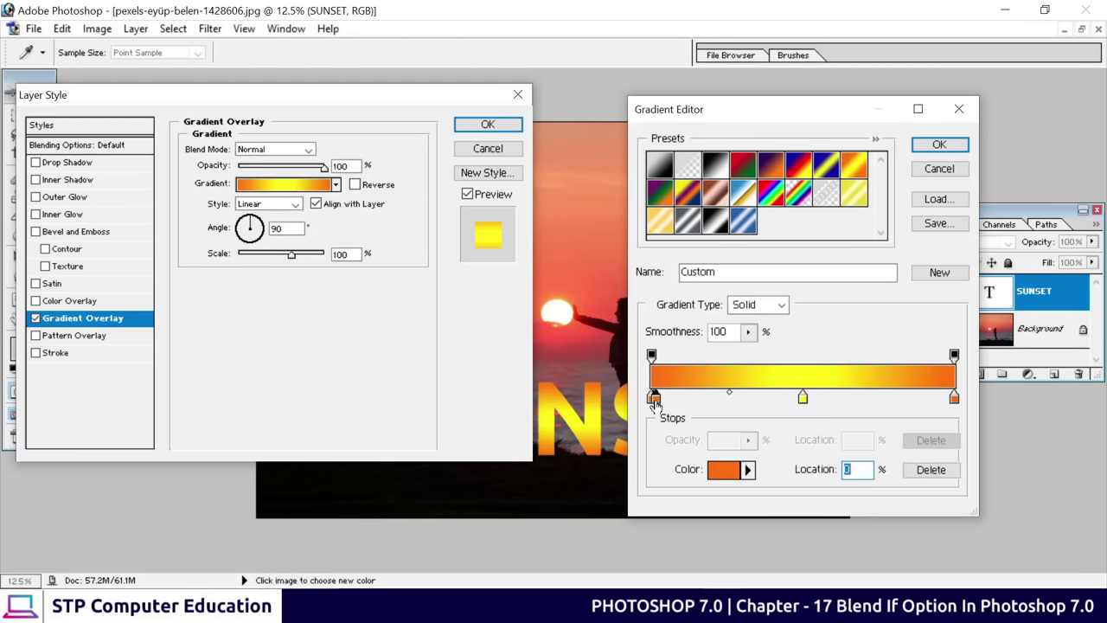
left_click(657, 415)
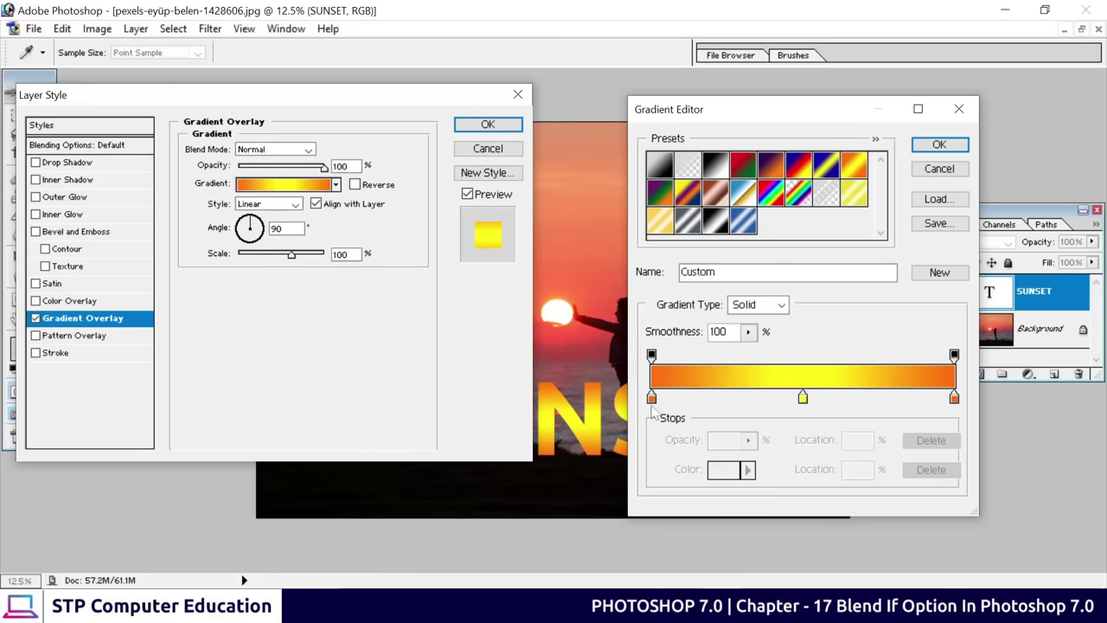
left_click(652, 397)
left_click(931, 470)
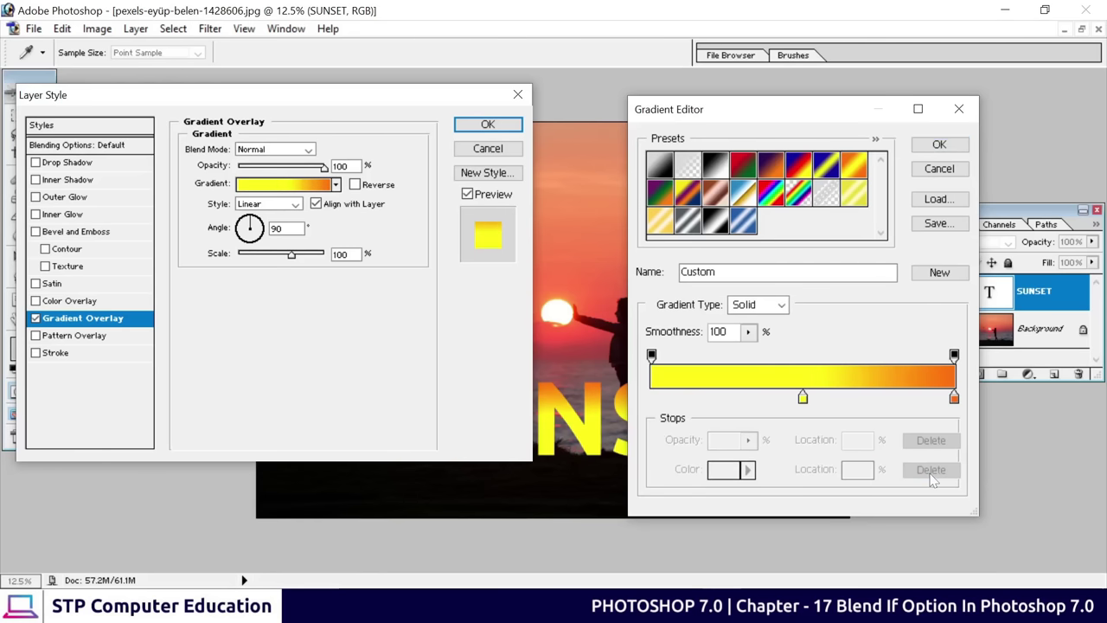
left_click_drag(803, 399, 652, 400)
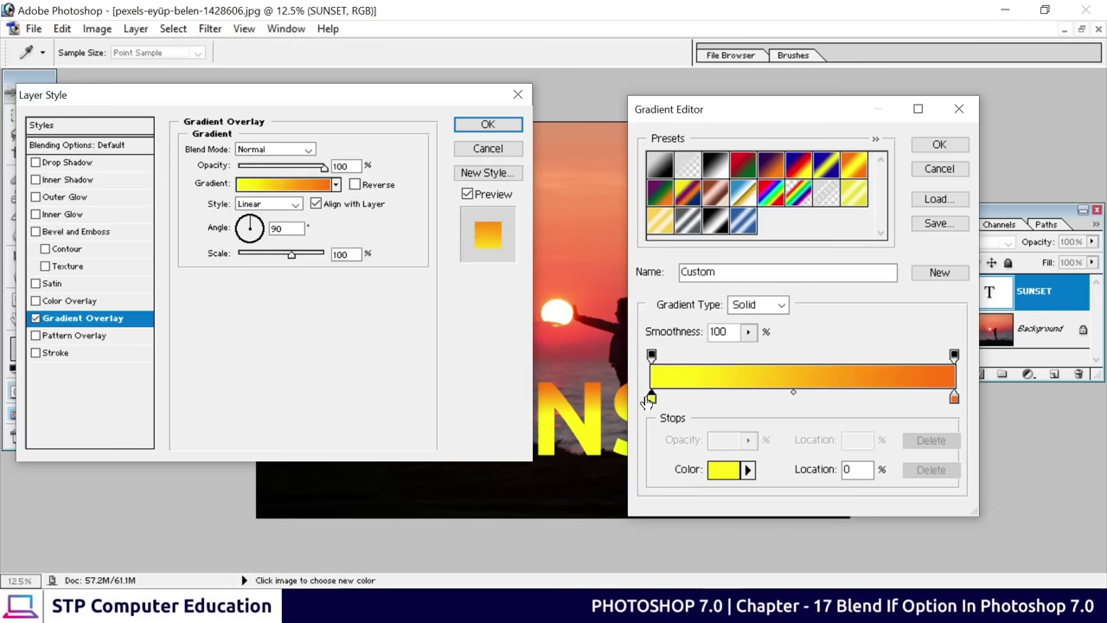
left_click_drag(794, 394, 768, 393)
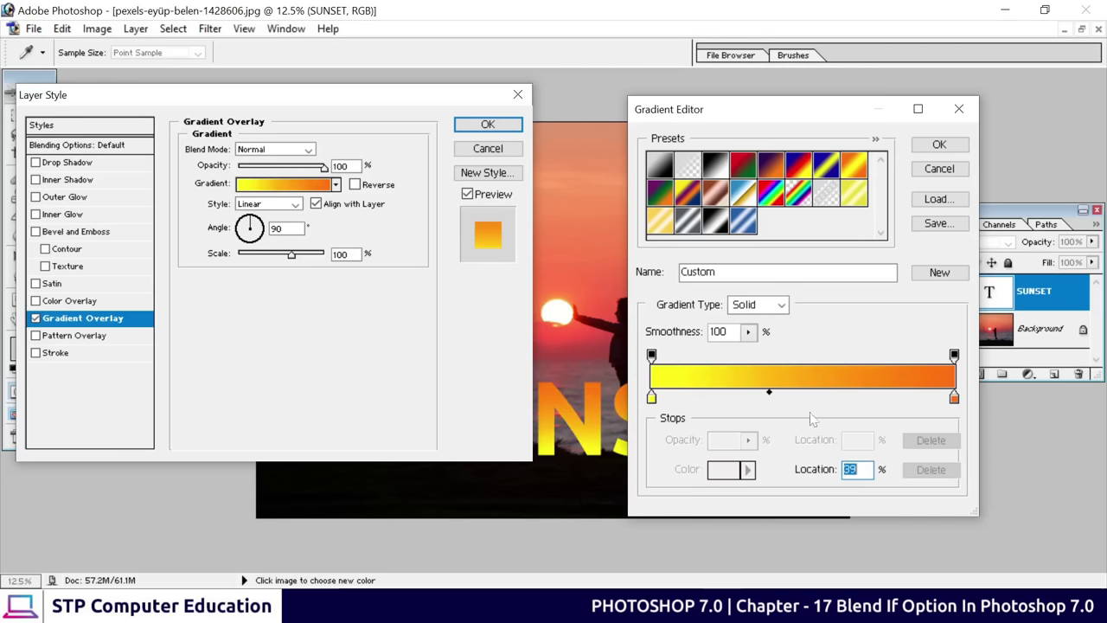
left_click(952, 153)
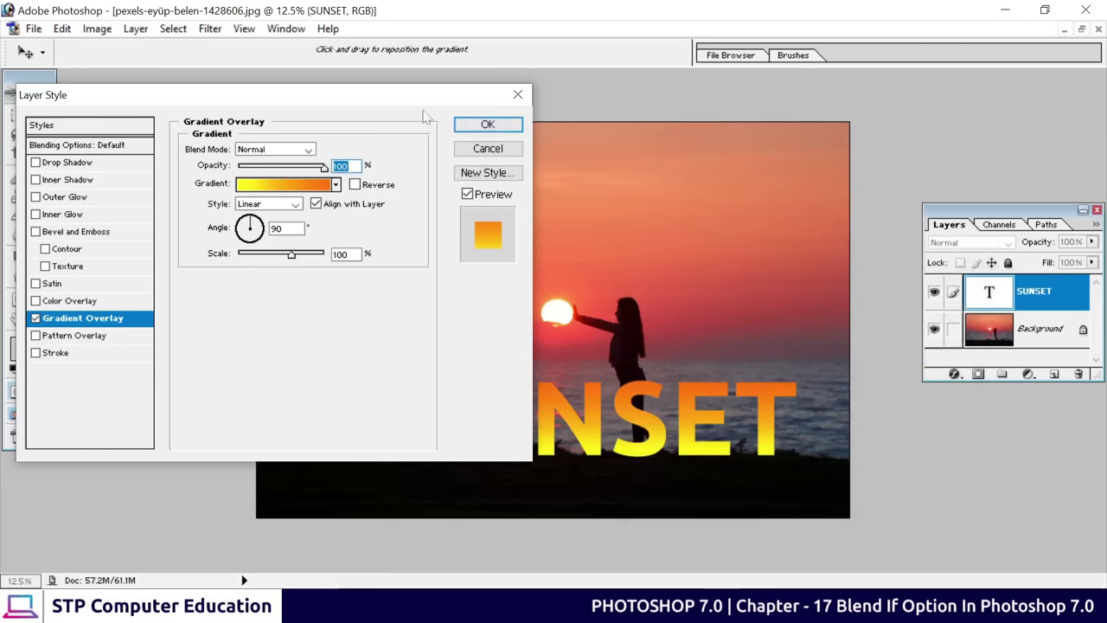
Reverse the gradient so yellow sits on top and apply the overlay
left_click_drag(412, 97, 231, 206)
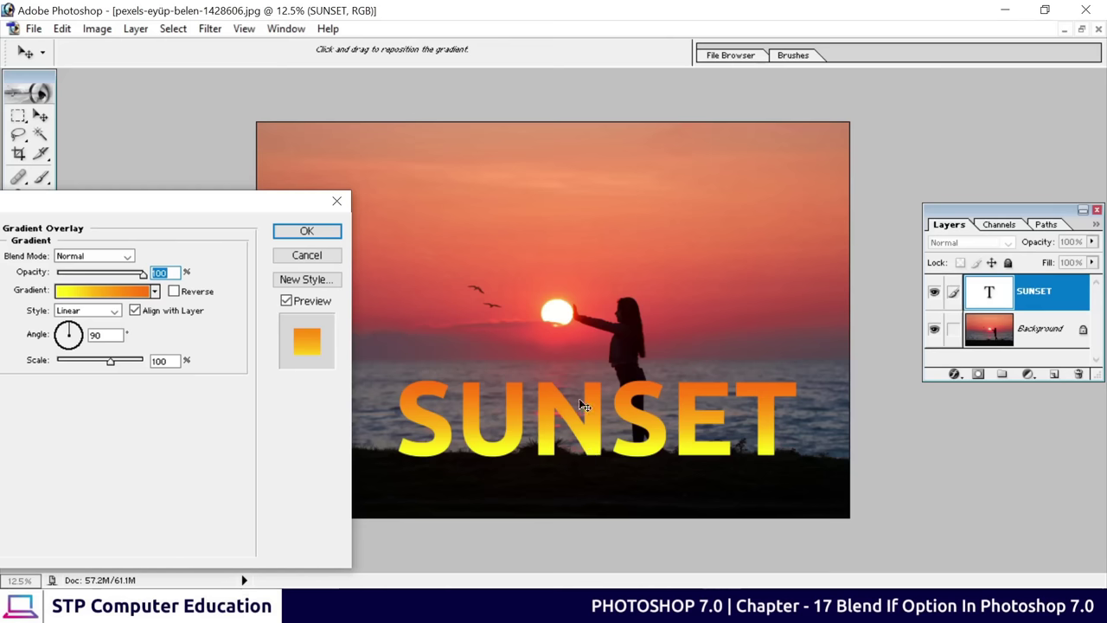
left_click_drag(197, 205, 325, 101)
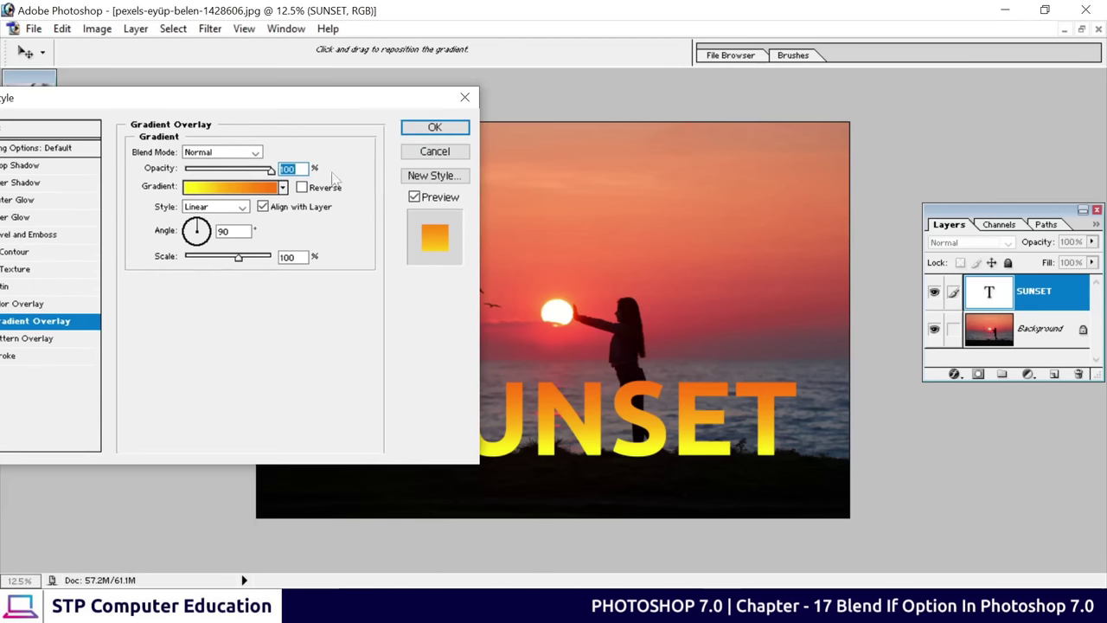
left_click(301, 188)
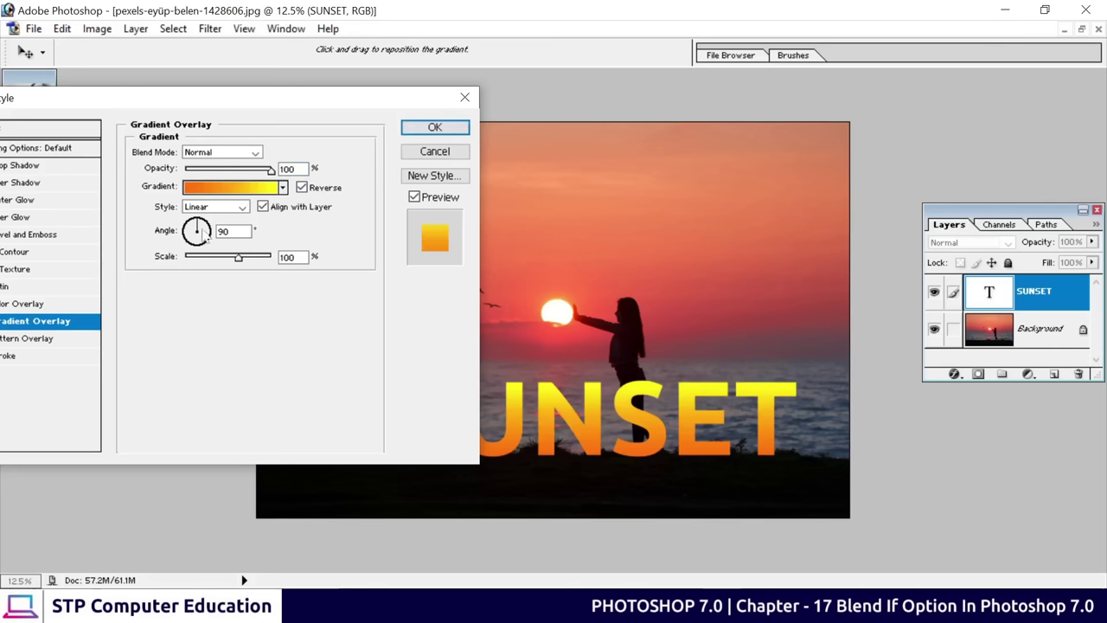
left_click(435, 127)
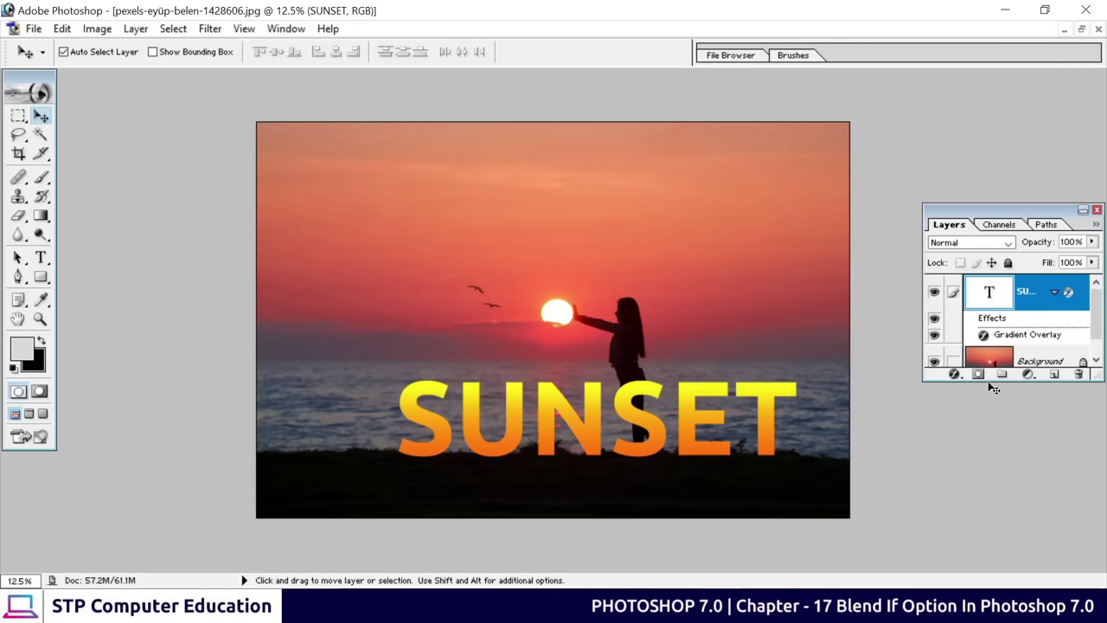
Enlarge the Layers palette and rasterize the SUNSET text layer via its context menu
left_click_drag(991, 383, 991, 501)
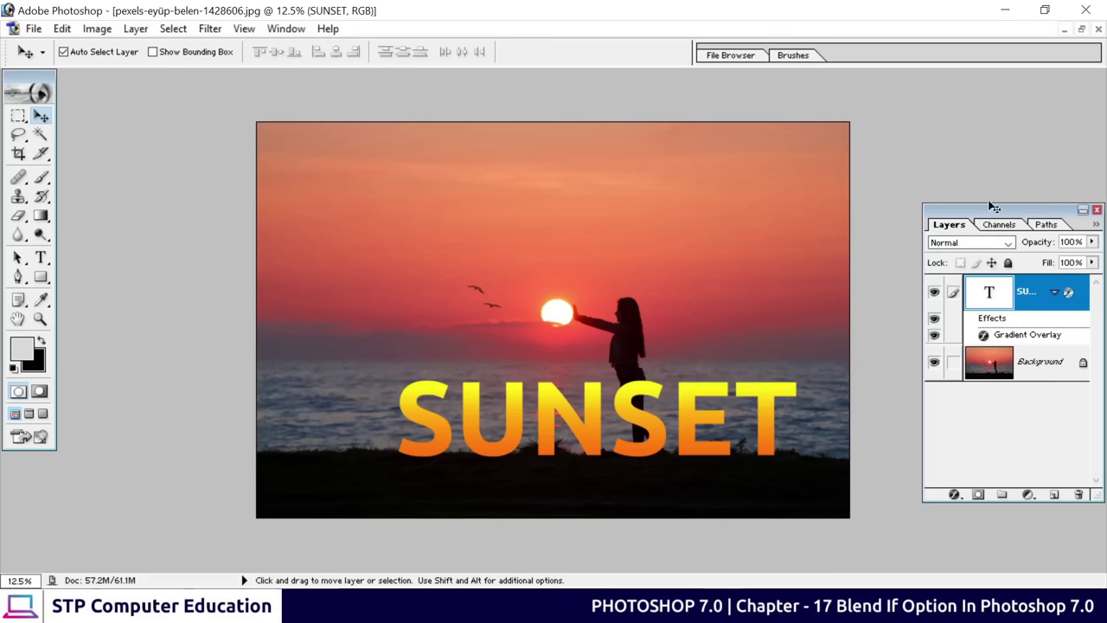
left_click_drag(973, 204, 952, 200)
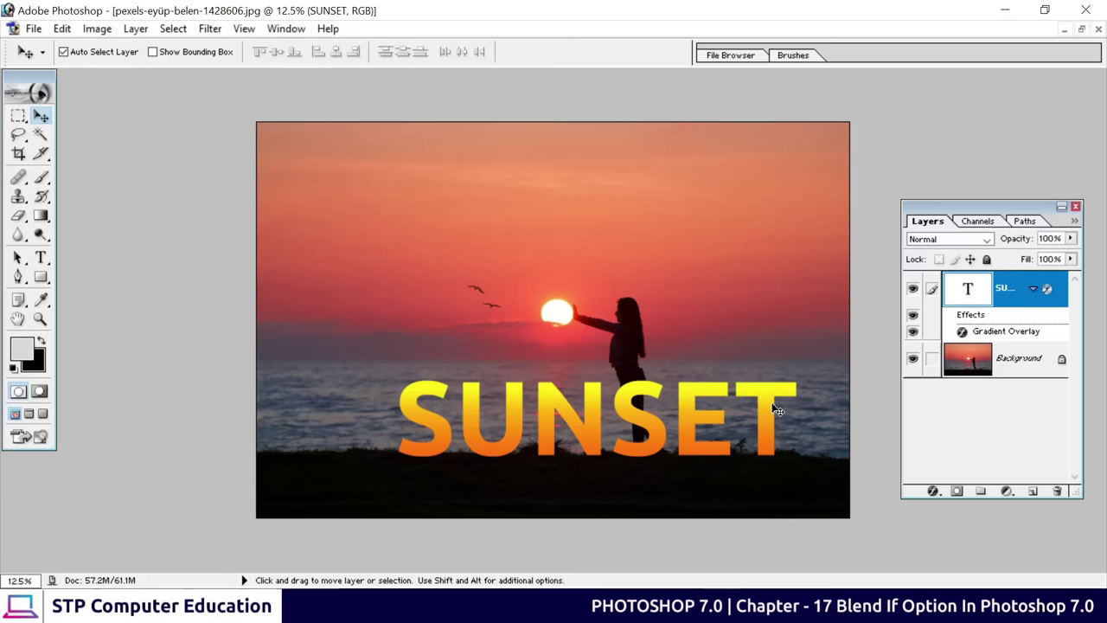
right_click(984, 298)
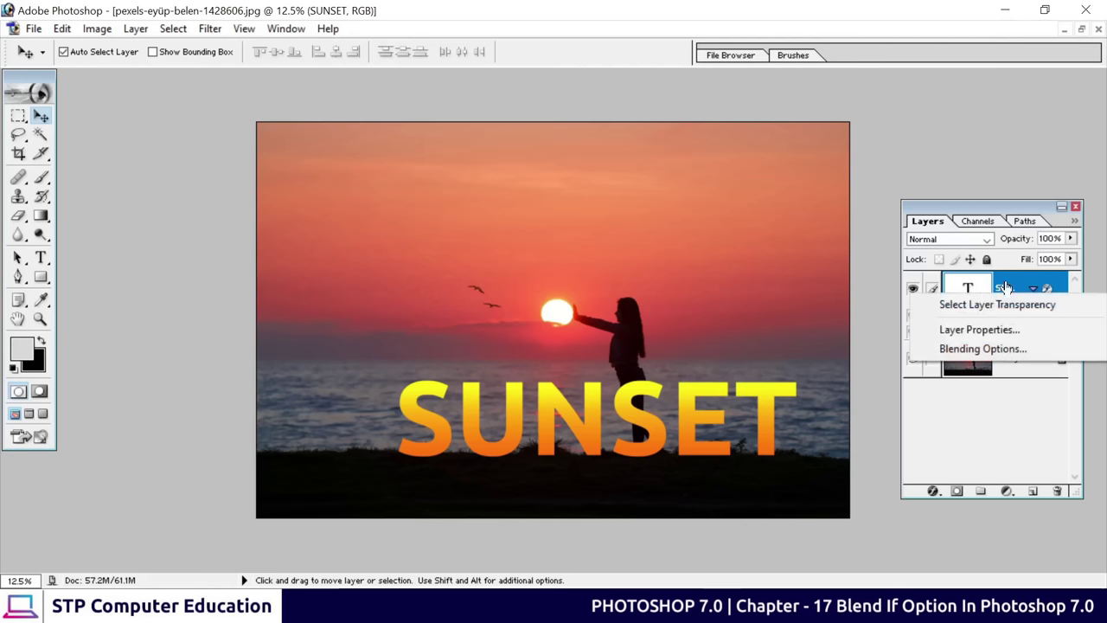
right_click(1003, 287)
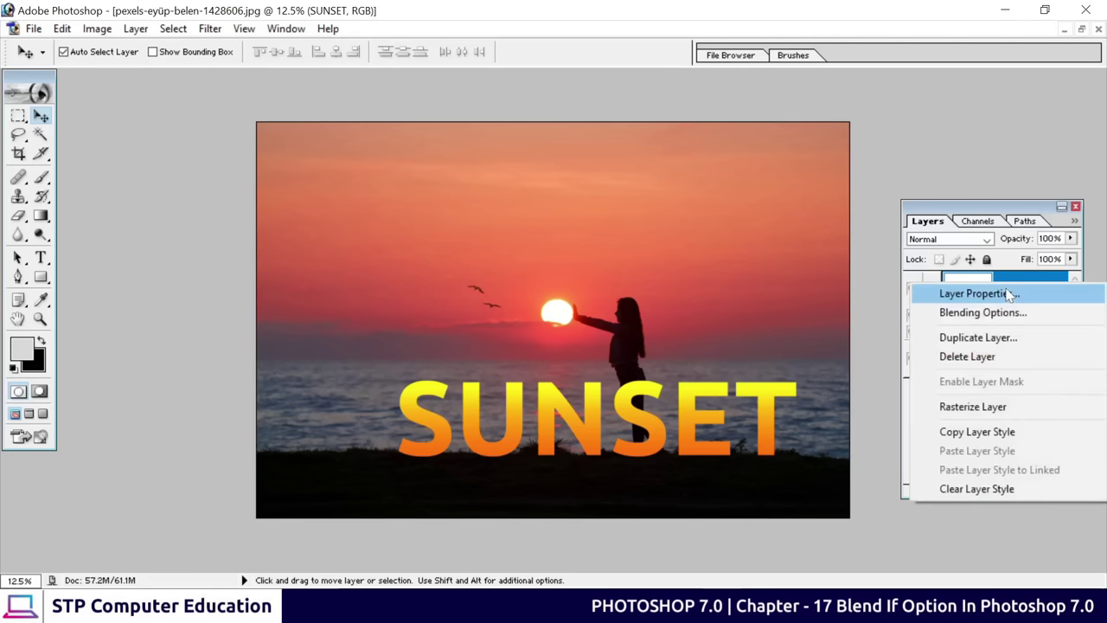
left_click(972, 406)
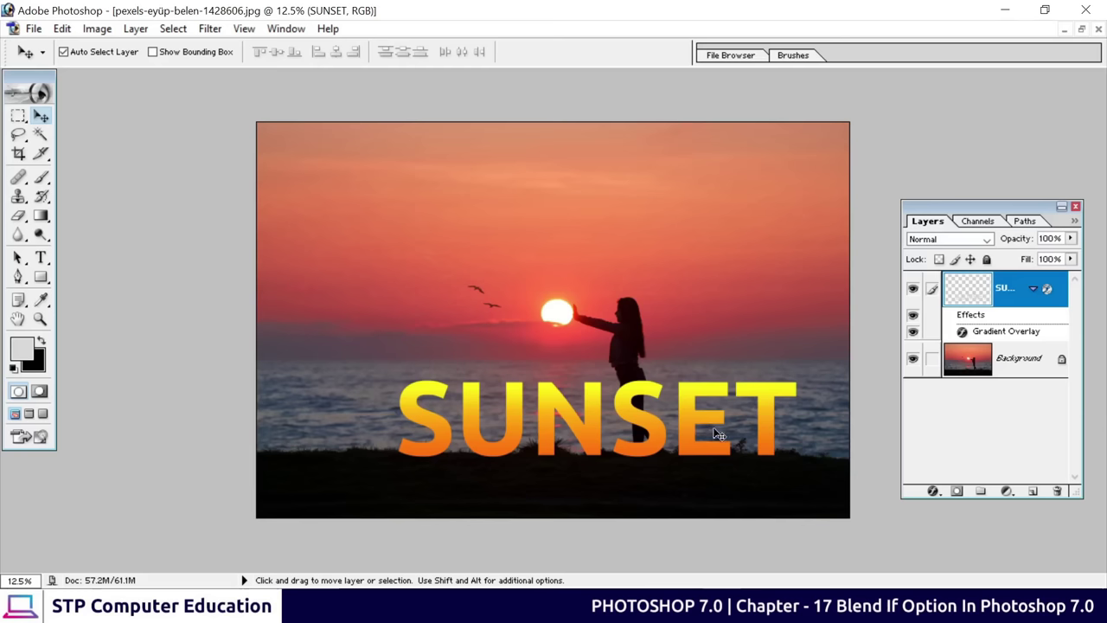
right_click(1001, 299)
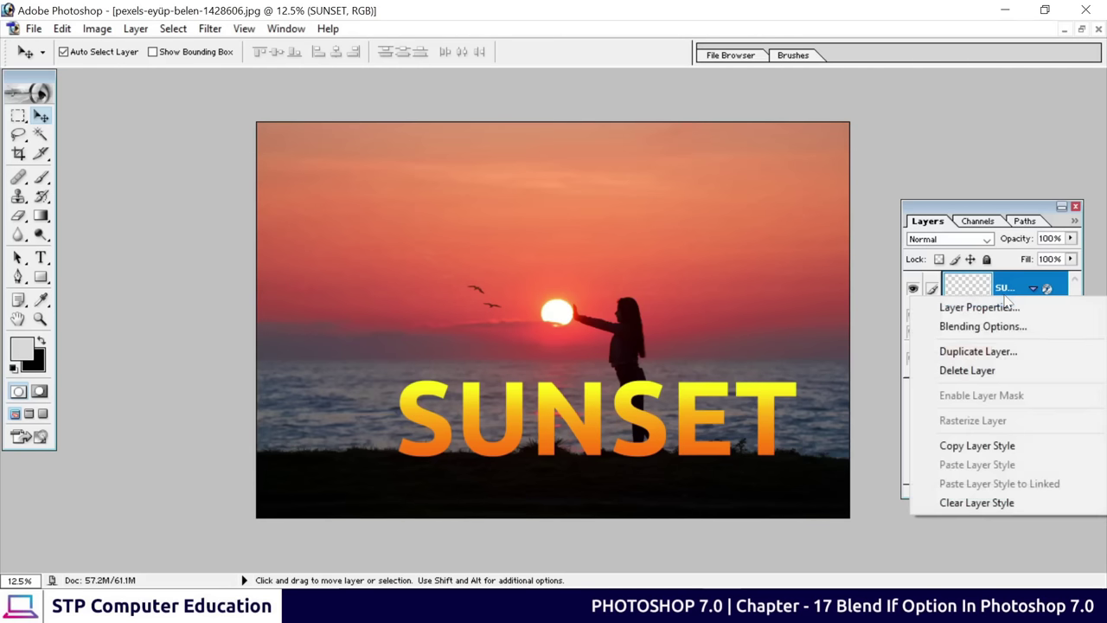
Split SUNSET's Underlying Layer black slider to 22/38 so grass and silhouette show in front
left_click(974, 323)
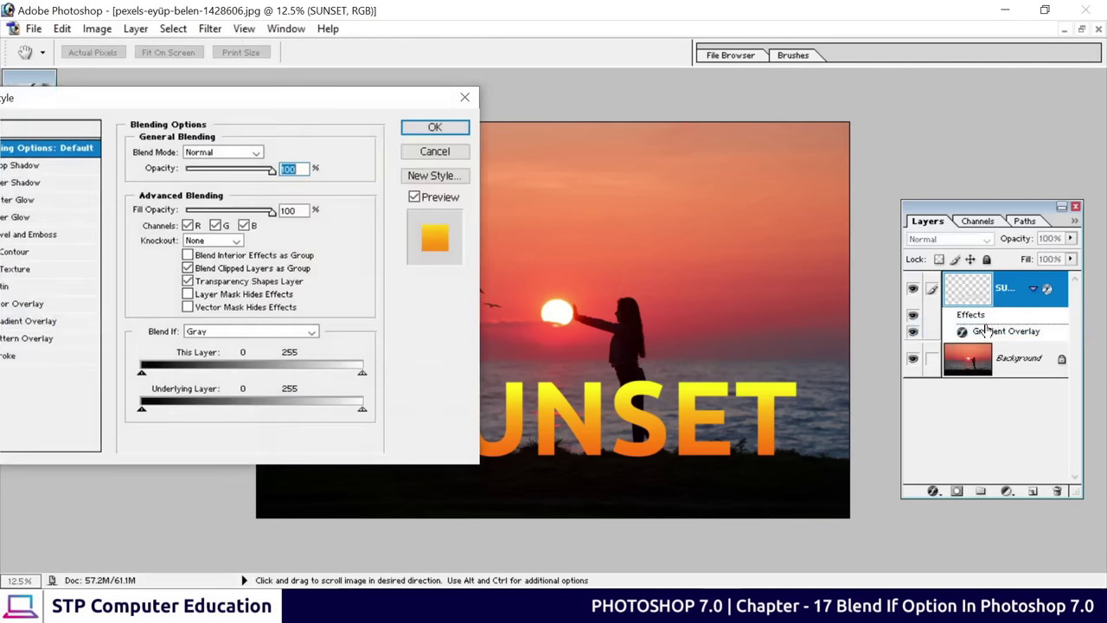
left_click_drag(389, 101, 310, 18)
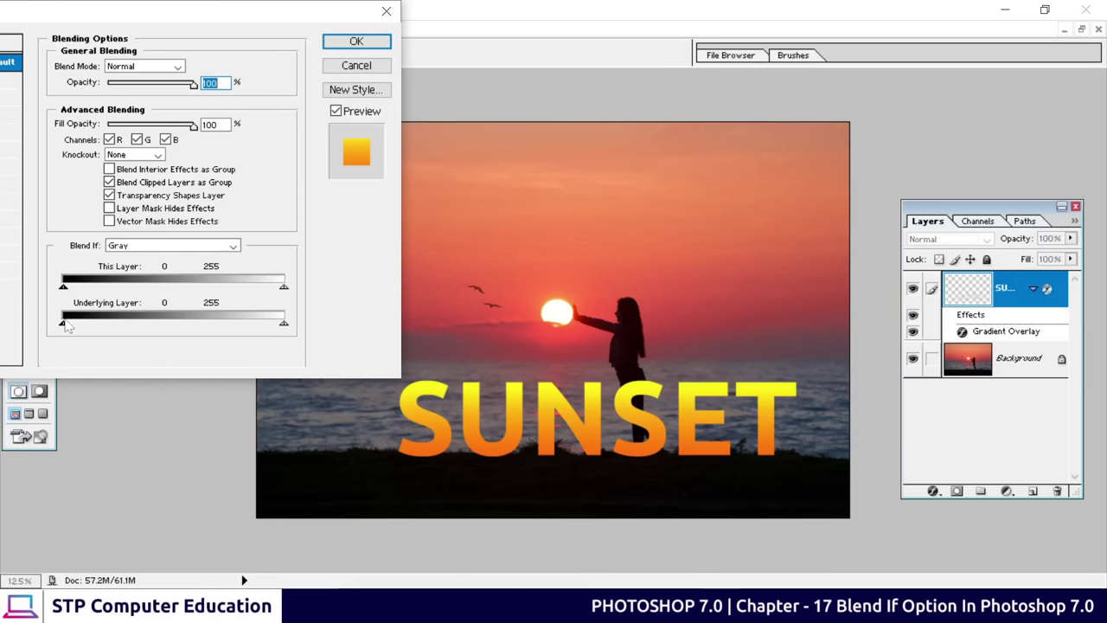
left_click_drag(63, 326, 95, 332)
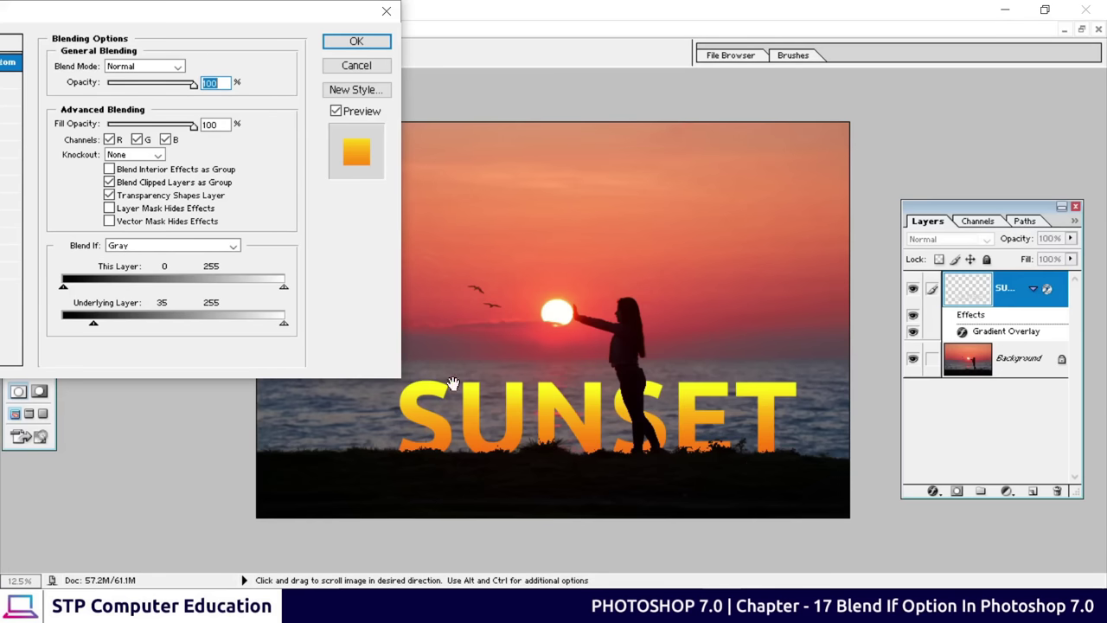
key("alt")
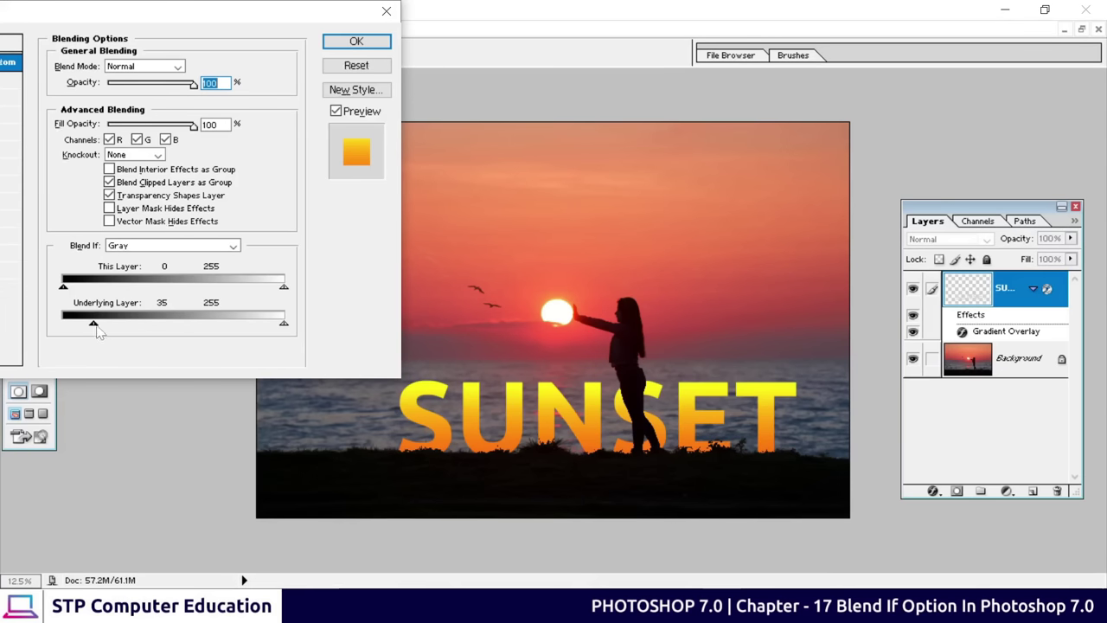
left_click_drag(94, 323, 98, 325)
left_click(356, 41)
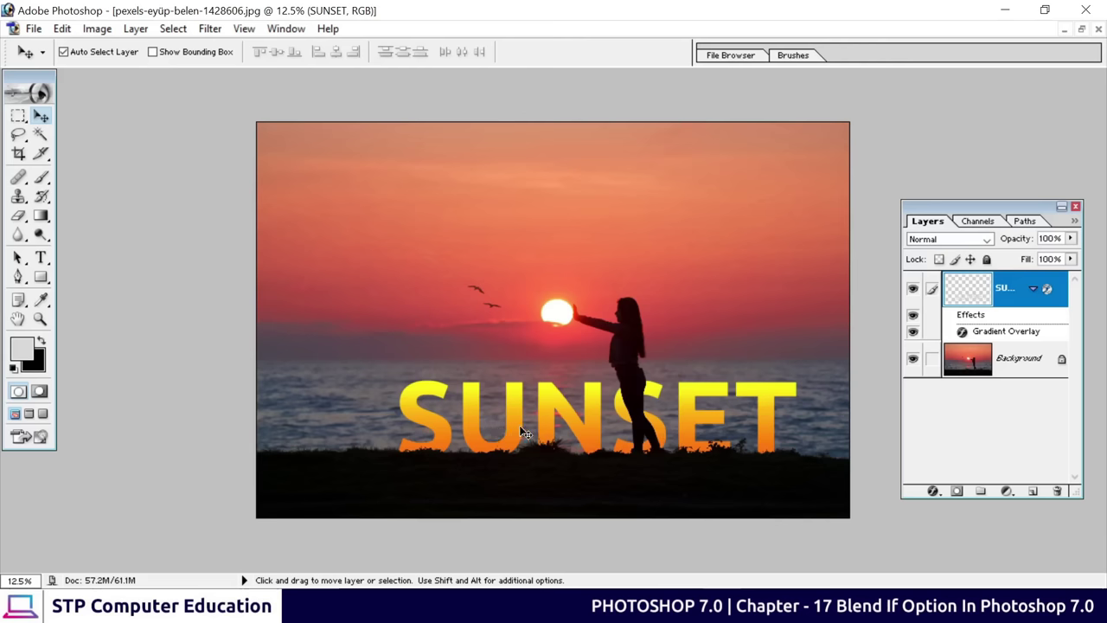
Nudge SUNSET slightly, inspect its edge against the grass up close, then fit the image on screen
left_click_drag(517, 423, 528, 429)
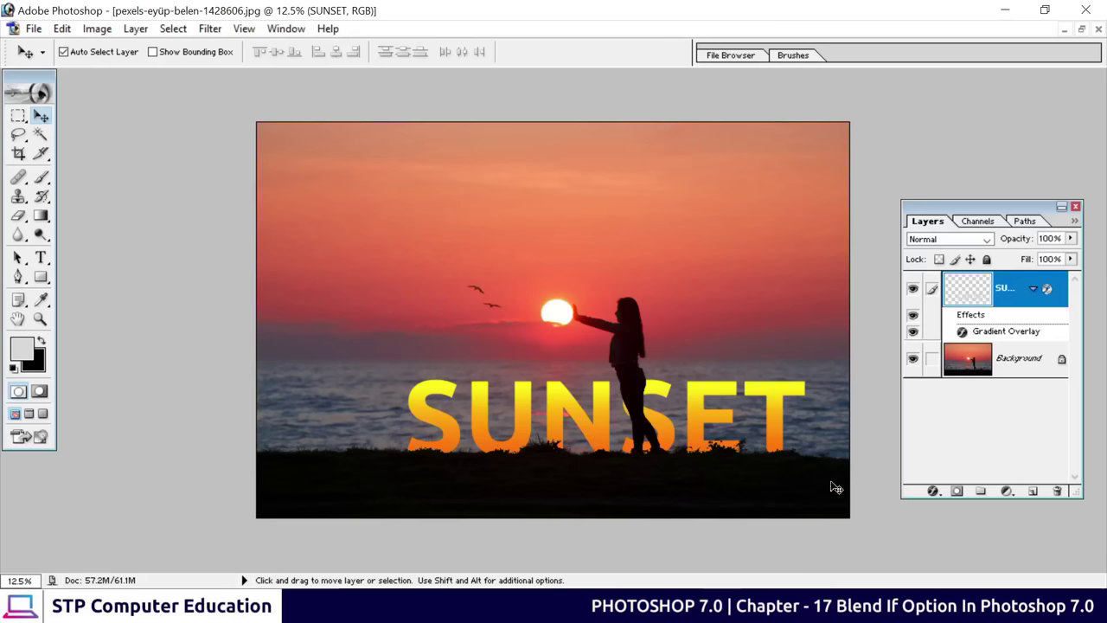
key("ctrl+plus")
key("ctrl+plus")
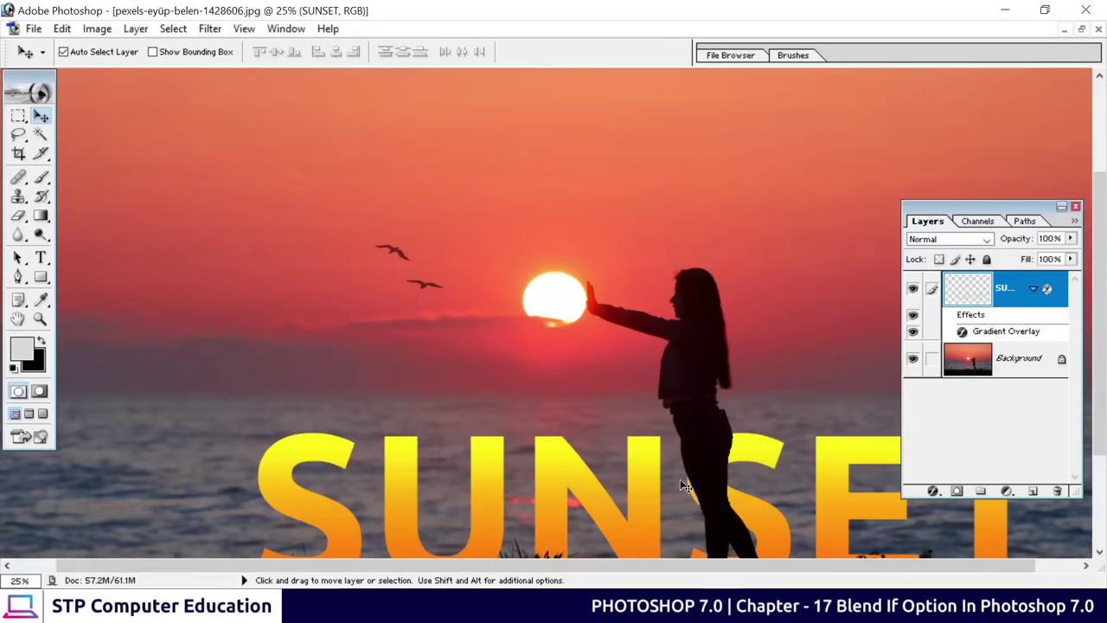
key("ctrl+plus")
left_click_drag(695, 484, 580, 248)
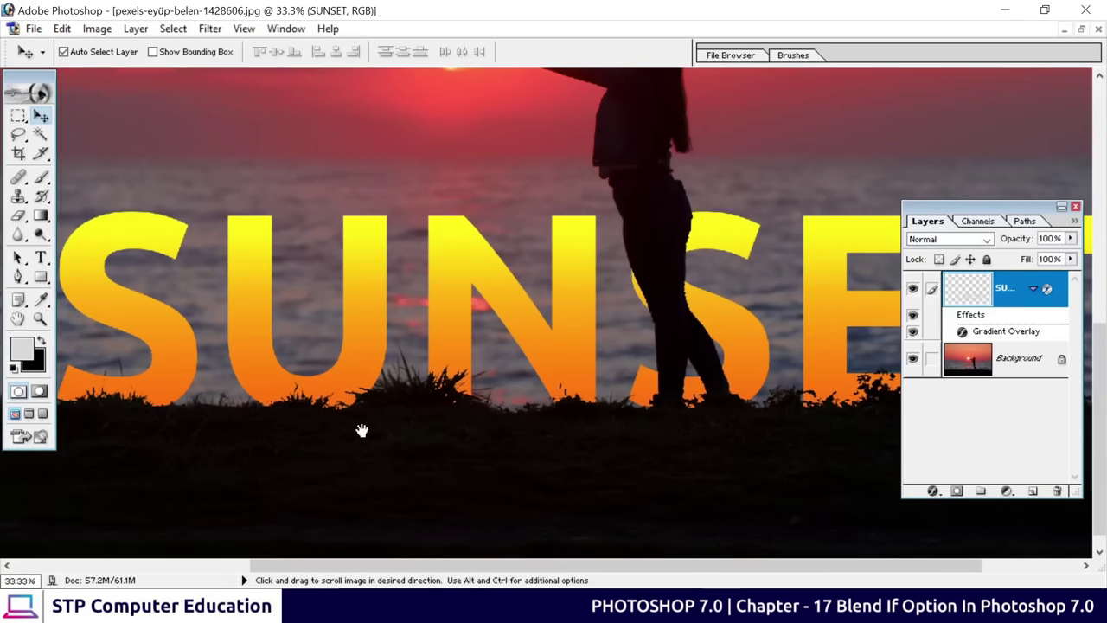
left_click_drag(361, 430, 541, 441)
left_click_drag(670, 428, 351, 432)
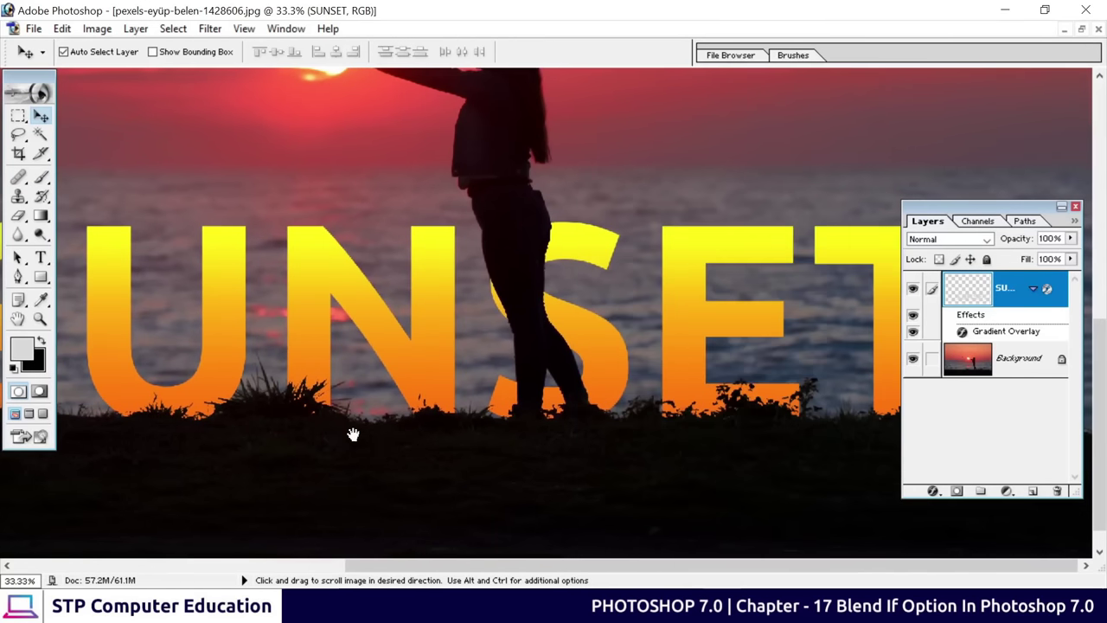
left_click_drag(488, 268, 726, 303)
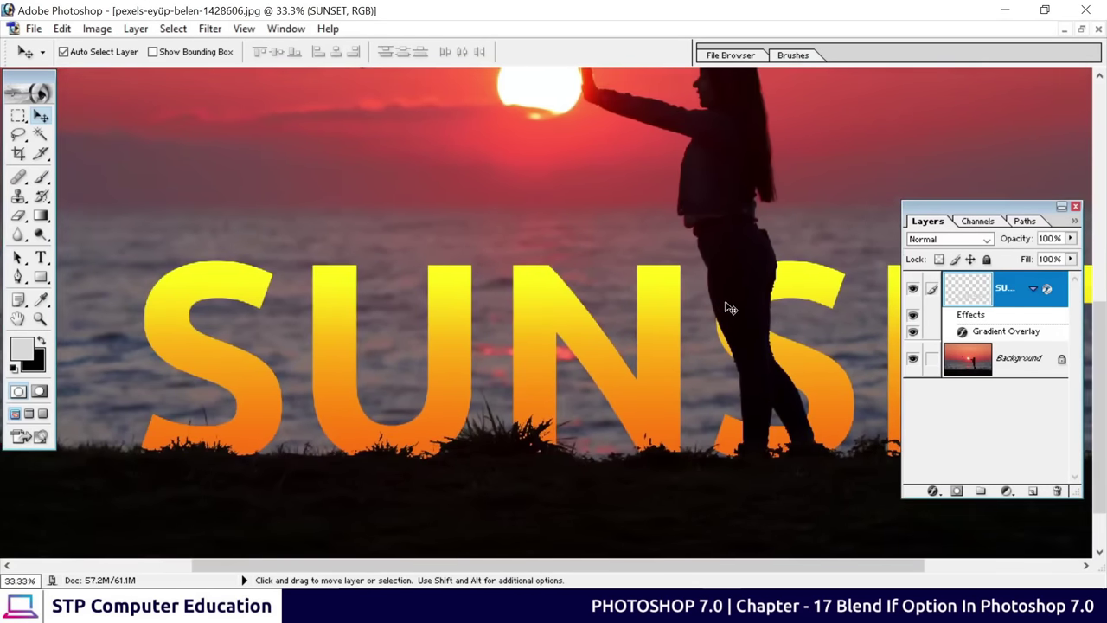
key("ctrl+minus")
key("ctrl+0")
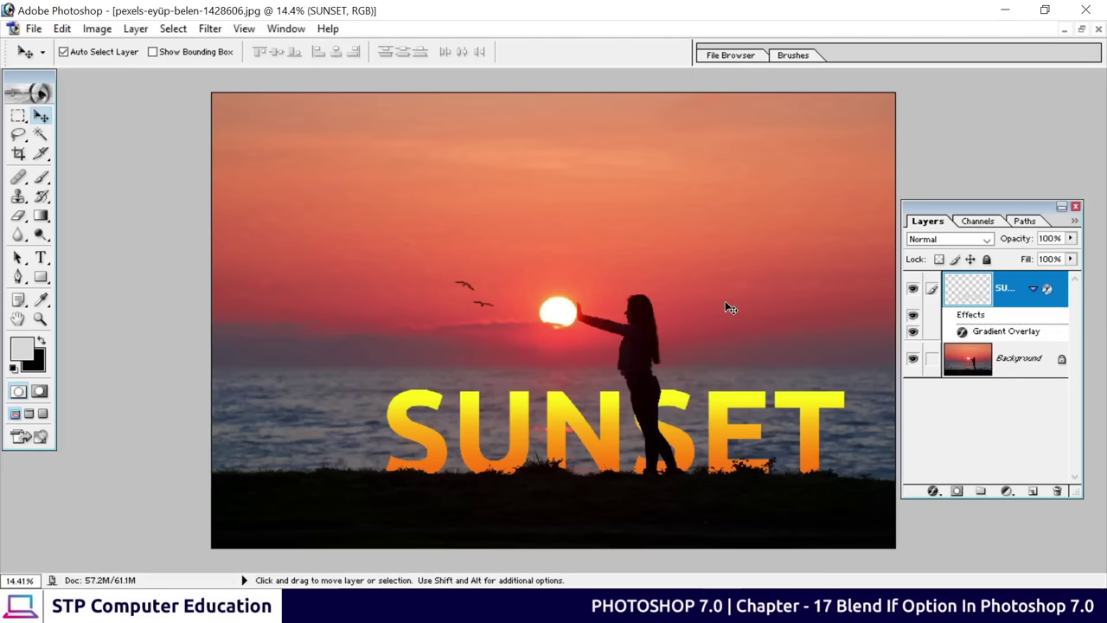
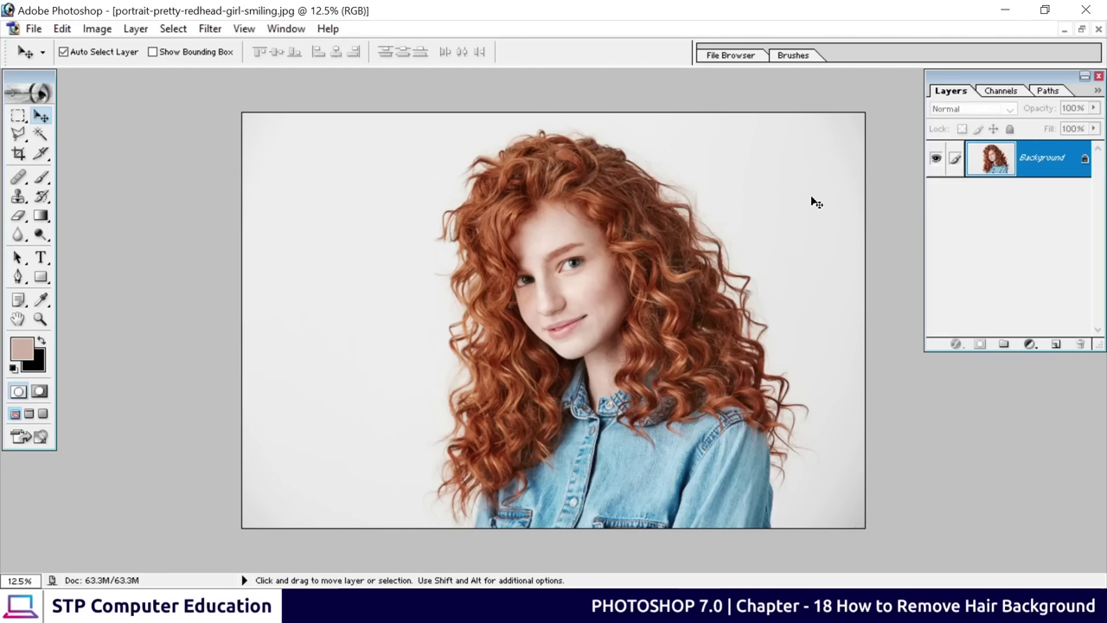
Convert the locked Background into an editable layer named Layer 0 and pick the Pen tool
double_click(1038, 166)
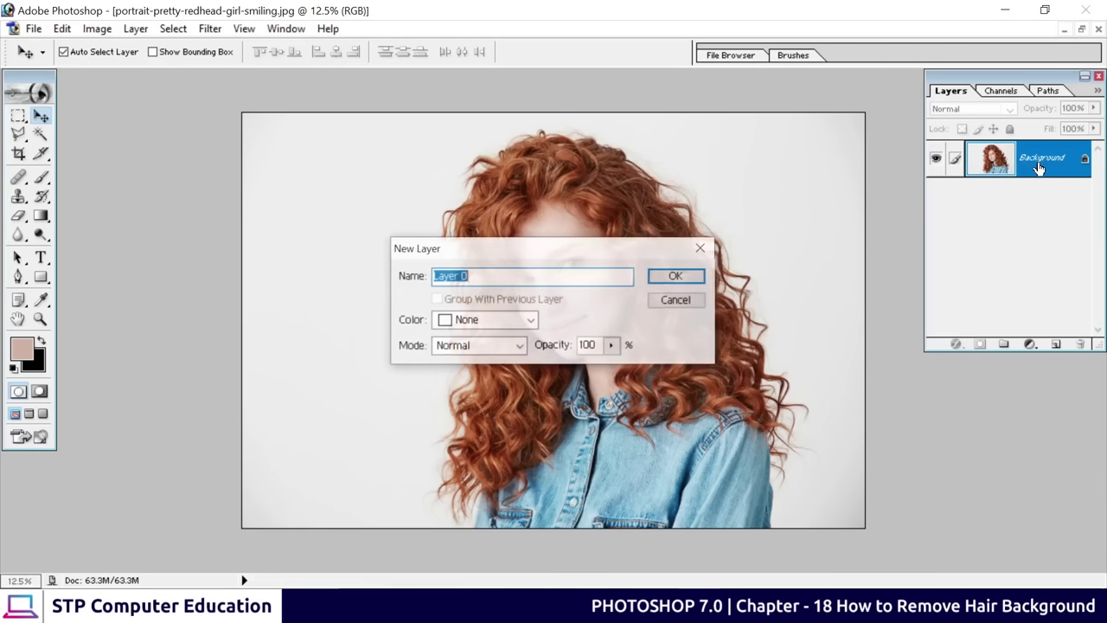
left_click(675, 275)
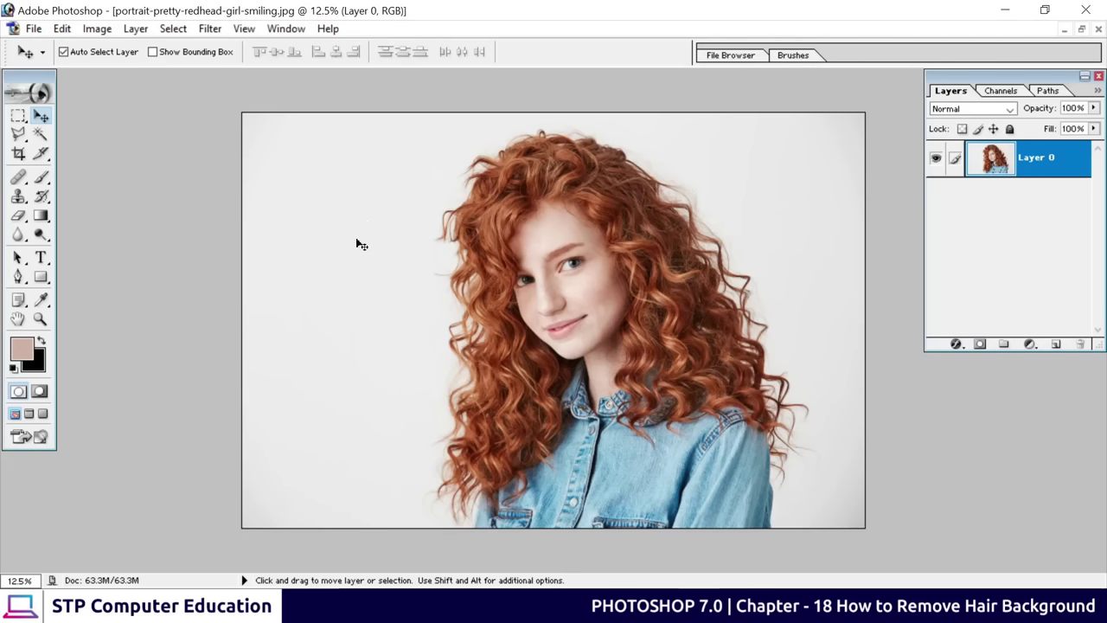
left_click(18, 277)
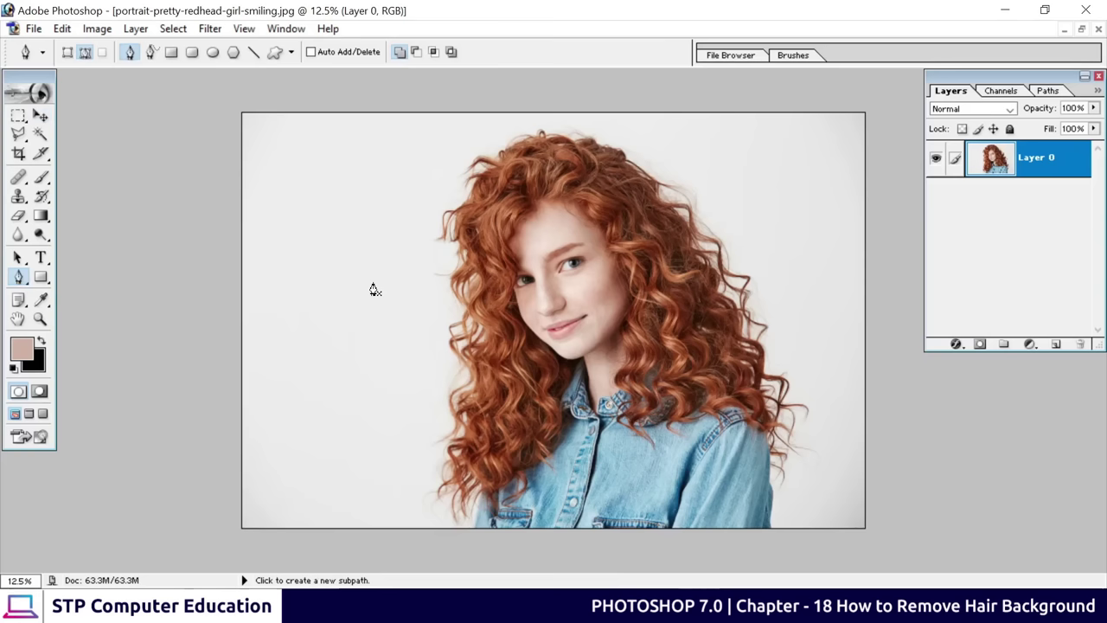
In Paths mode, place anchors from the bottom edge up the hair's left side and across the top
left_click(85, 54)
left_click_drag(426, 527, 420, 507)
left_click(430, 462)
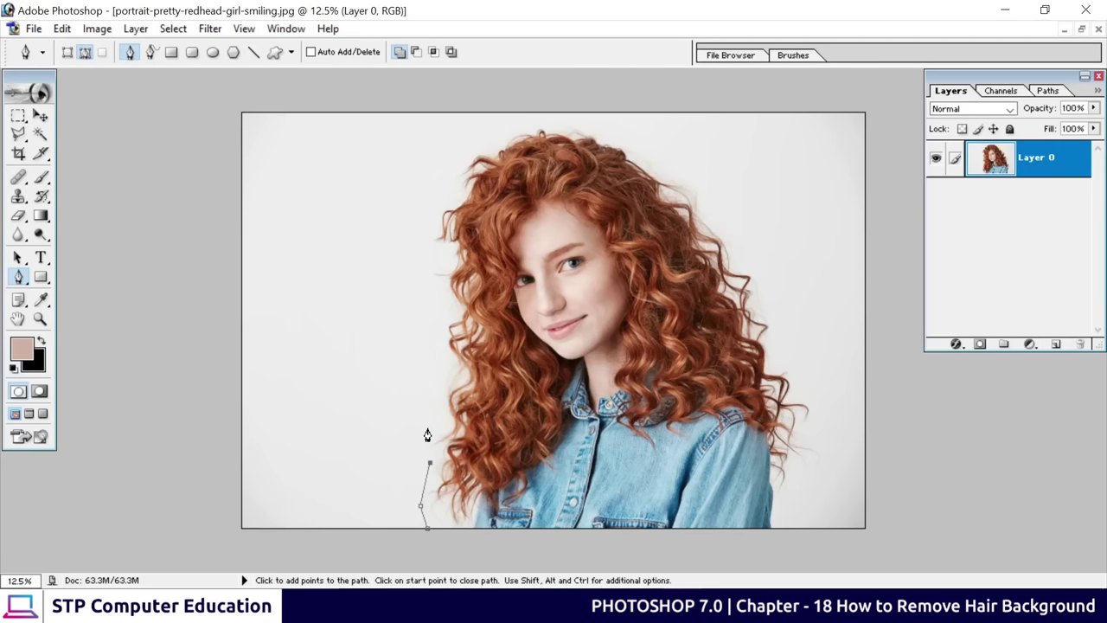
left_click(427, 426)
left_click(442, 368)
left_click(443, 313)
left_click(438, 290)
left_click(430, 257)
left_click(422, 213)
left_click(448, 173)
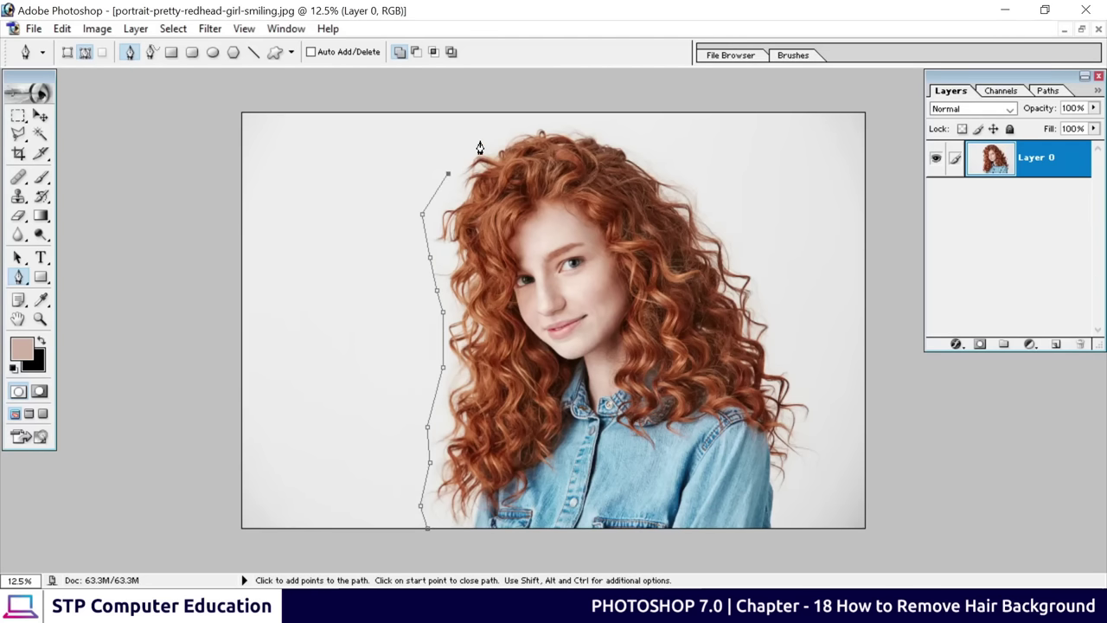
left_click(480, 141)
left_click(518, 124)
left_click(576, 117)
left_click(628, 135)
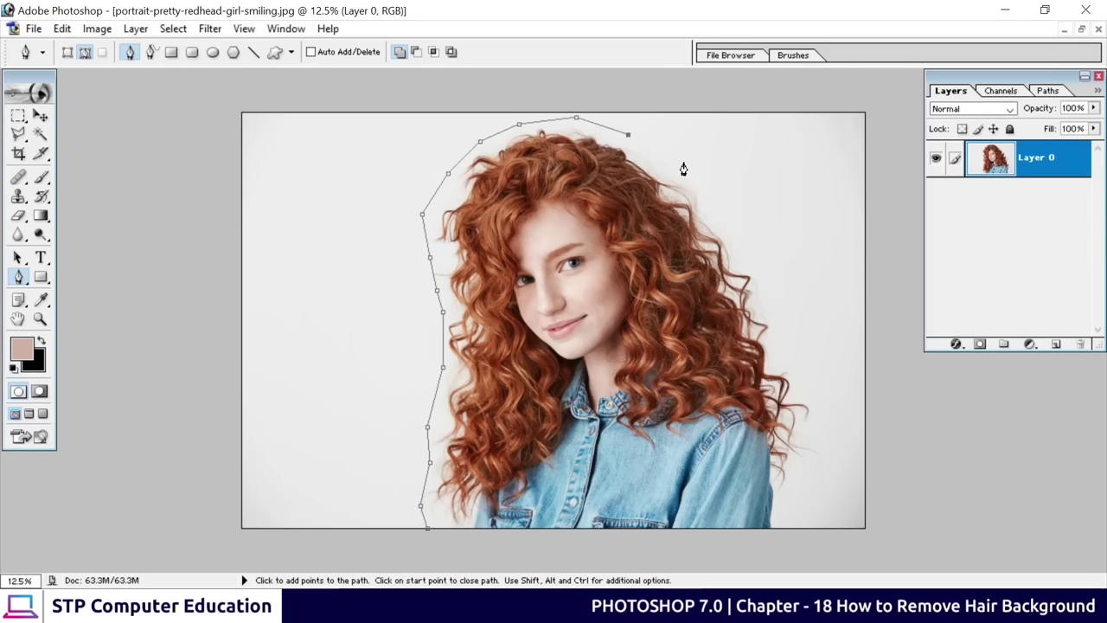
left_click(684, 162)
left_click(727, 215)
left_click(760, 282)
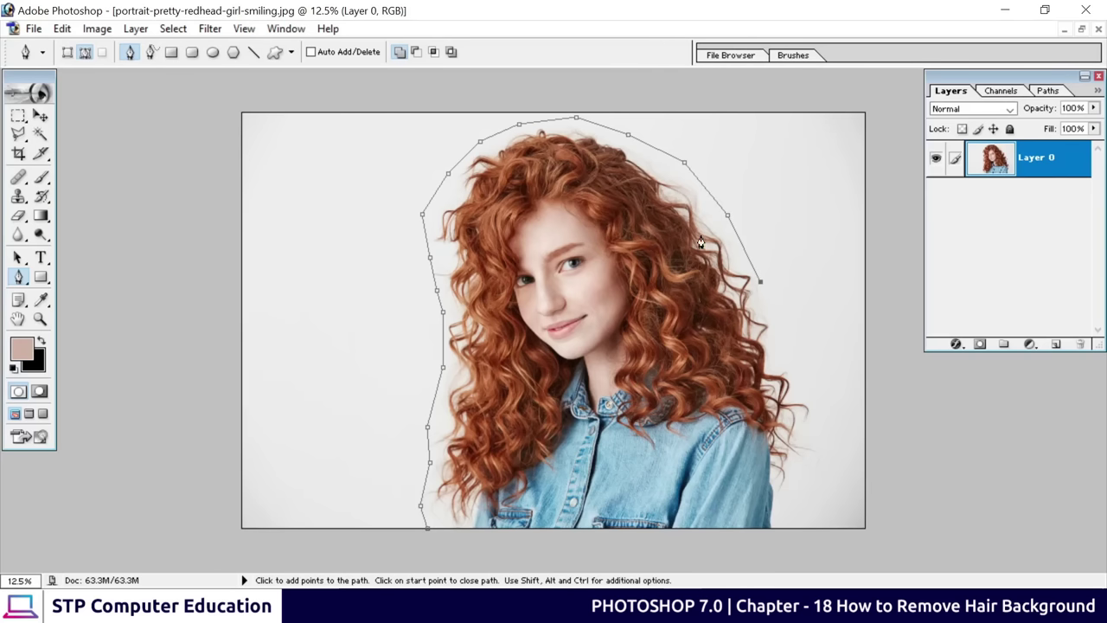
Continue the path down the right hair and shoulder, close it at the start, and fit the image
left_click(778, 297)
left_click(778, 354)
left_click(793, 363)
left_click(802, 392)
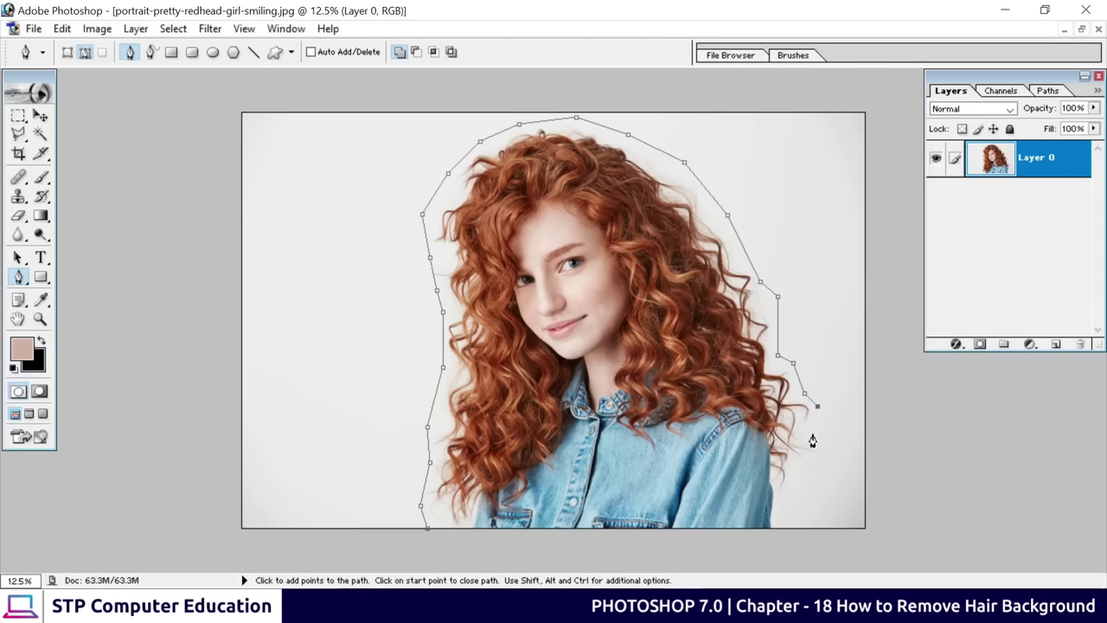
left_click(817, 405)
left_click(809, 435)
left_click(826, 458)
left_click(819, 496)
left_click(806, 474)
left_click(794, 470)
left_click(775, 485)
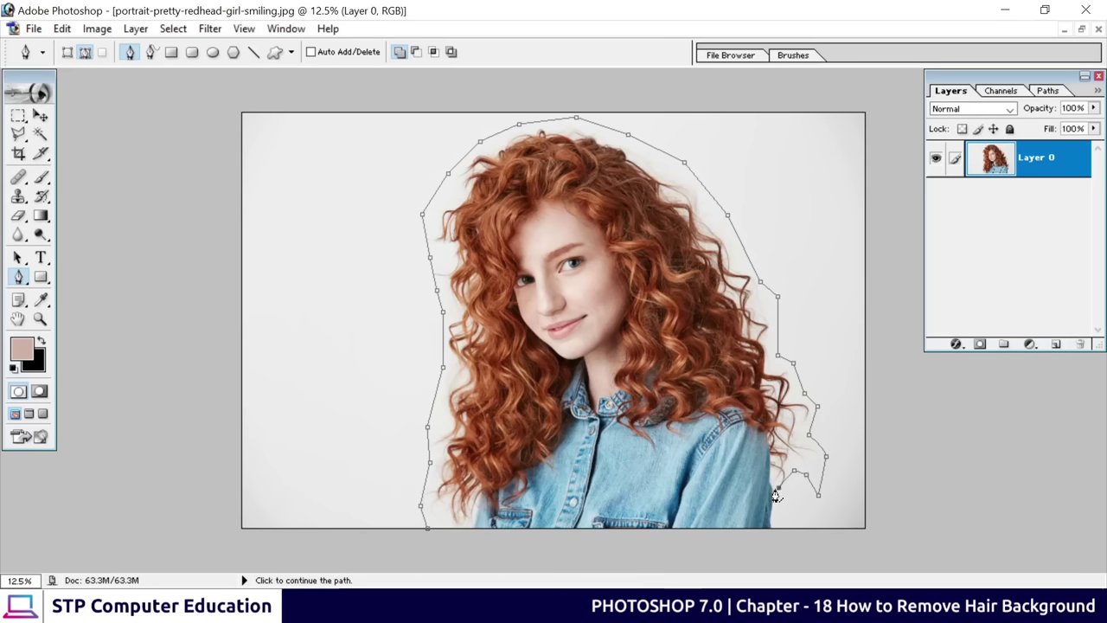
left_click(767, 481)
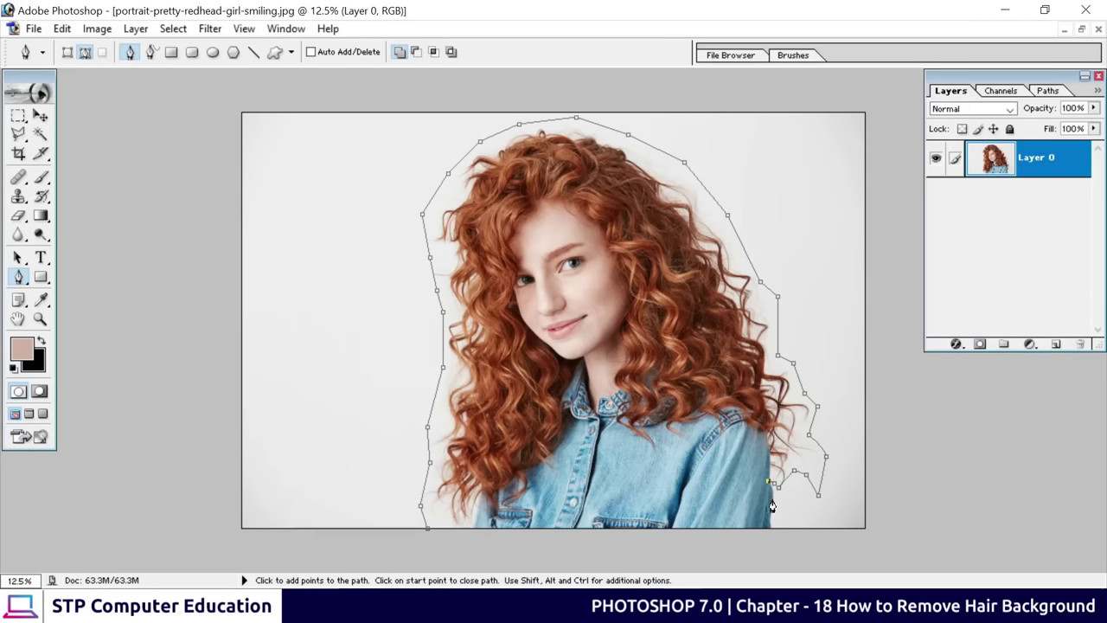
key("ctrl+plus")
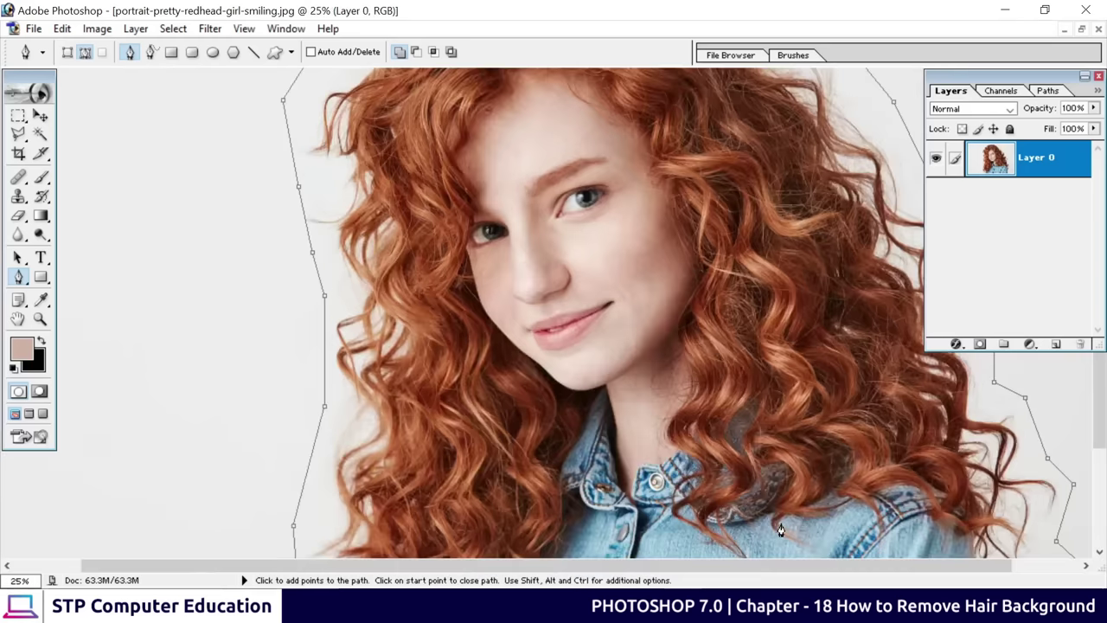
left_click_drag(890, 507, 372, 183)
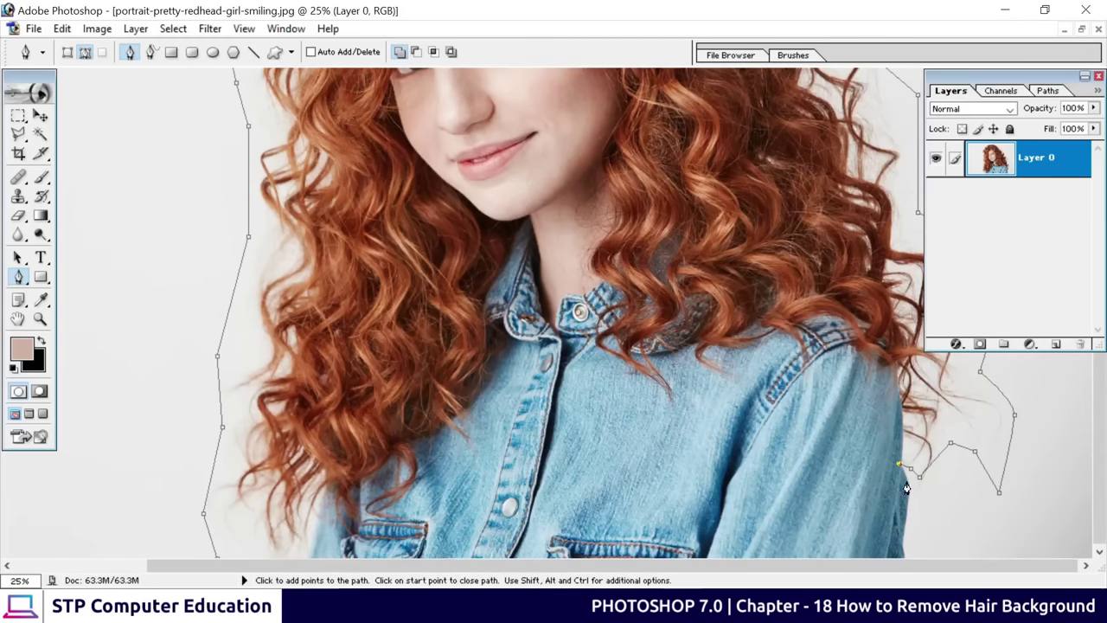
left_click(902, 541)
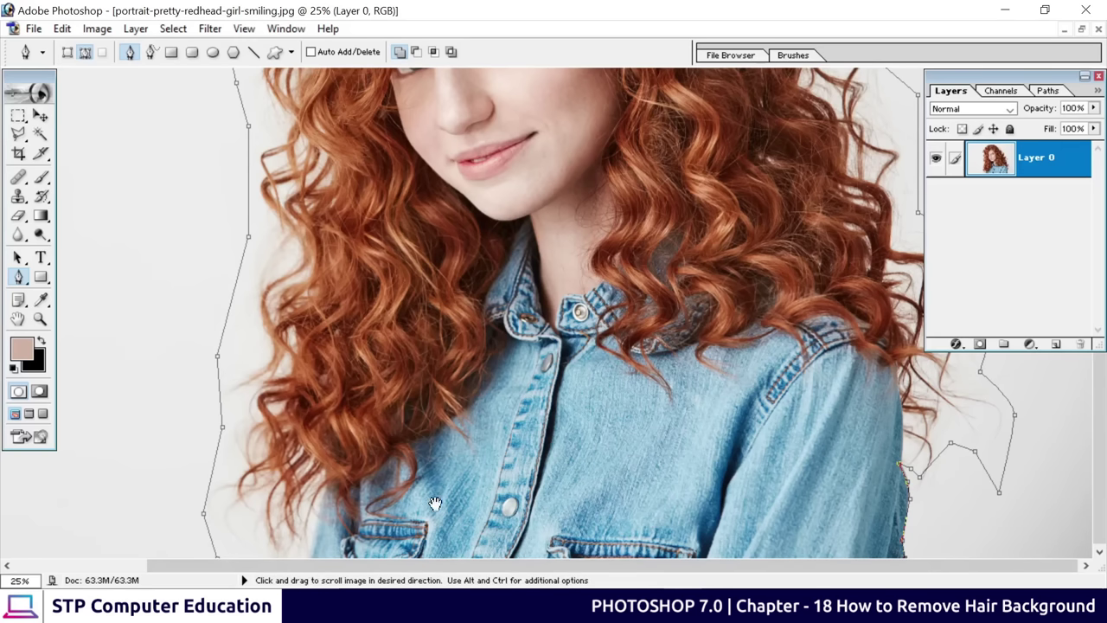
left_click_drag(294, 519, 420, 536)
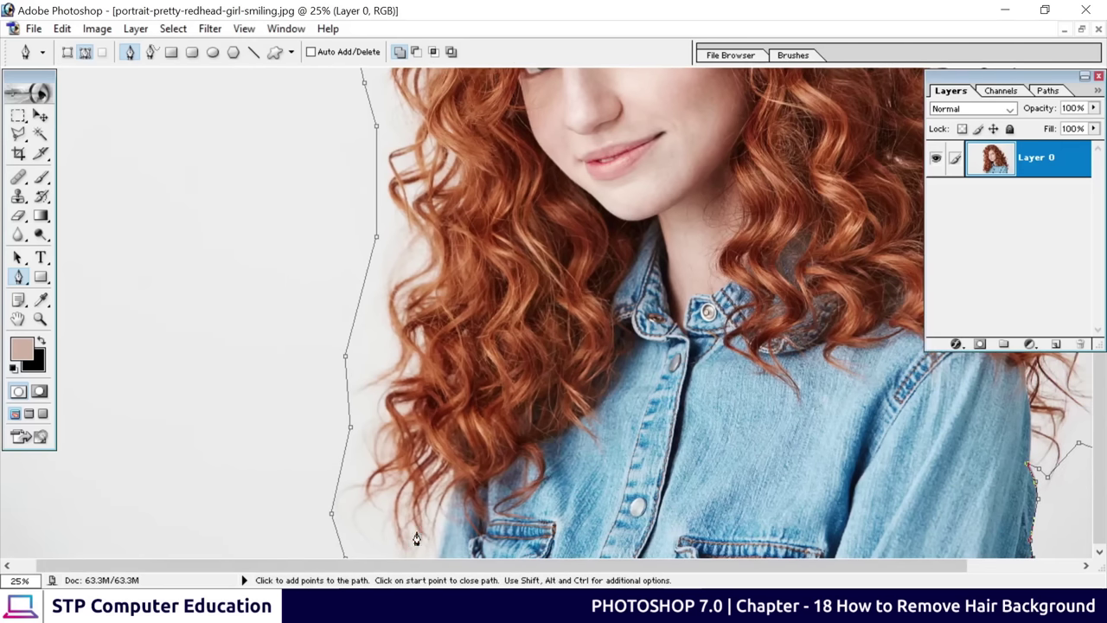
left_click(343, 557)
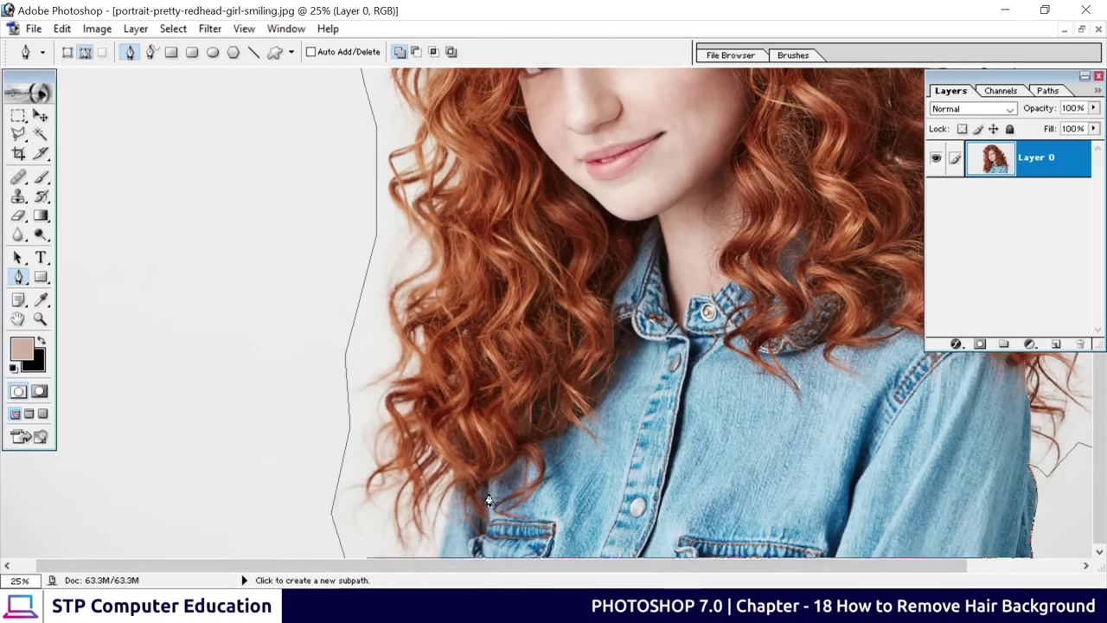
key("ctrl+0")
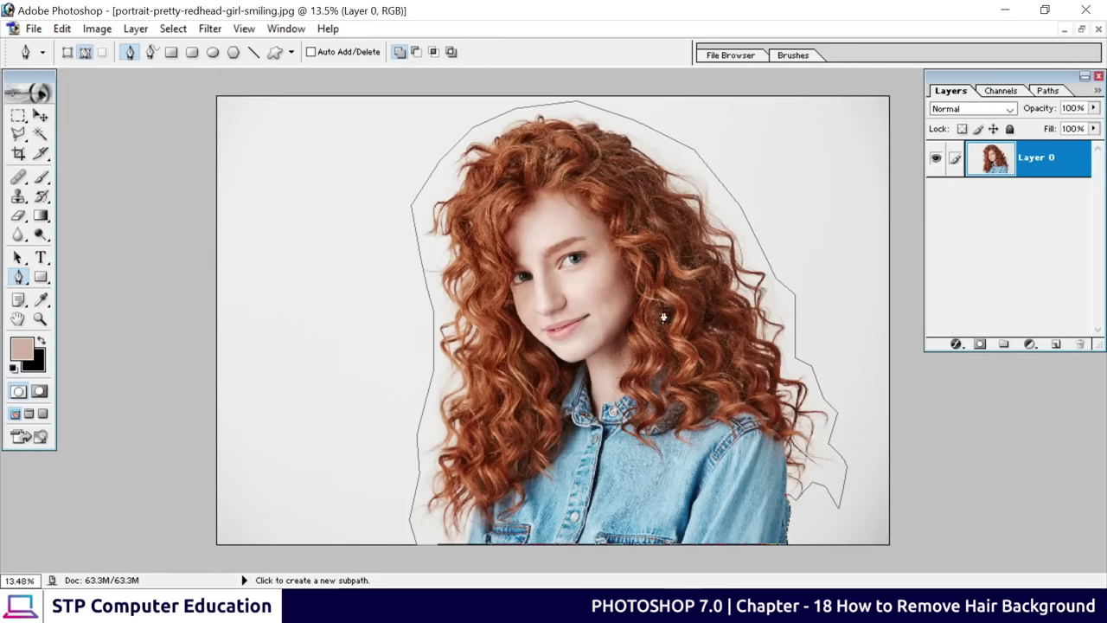
Turn the path into a 3-pixel feathered selection, add a layer mask, and reselect the layer thumbnail
right_click(567, 258)
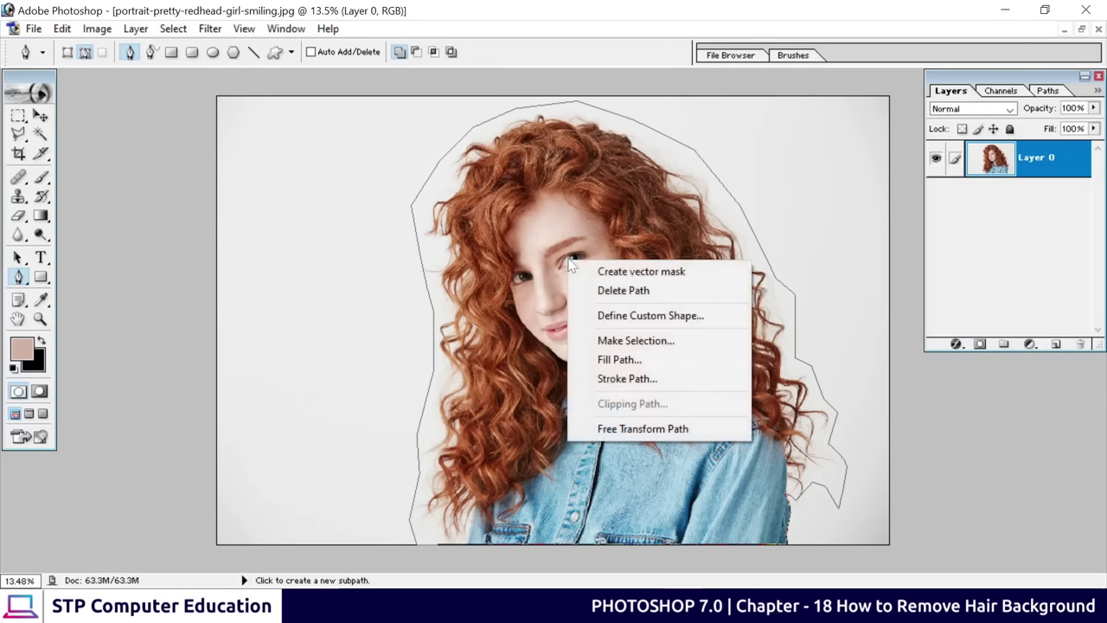
left_click(664, 342)
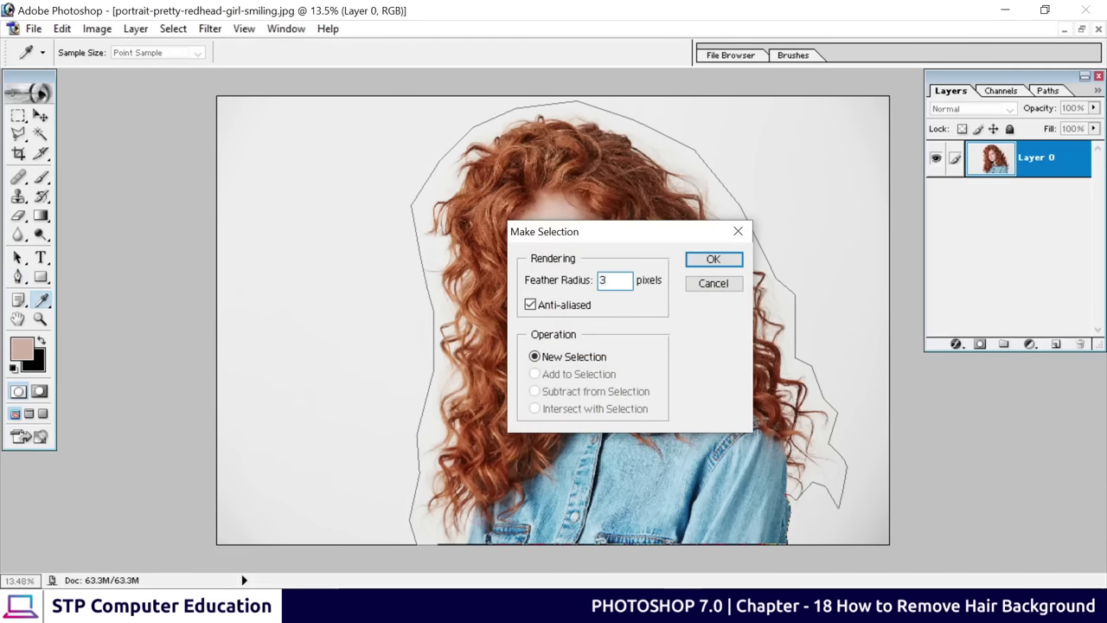
left_click_drag(630, 240, 685, 290)
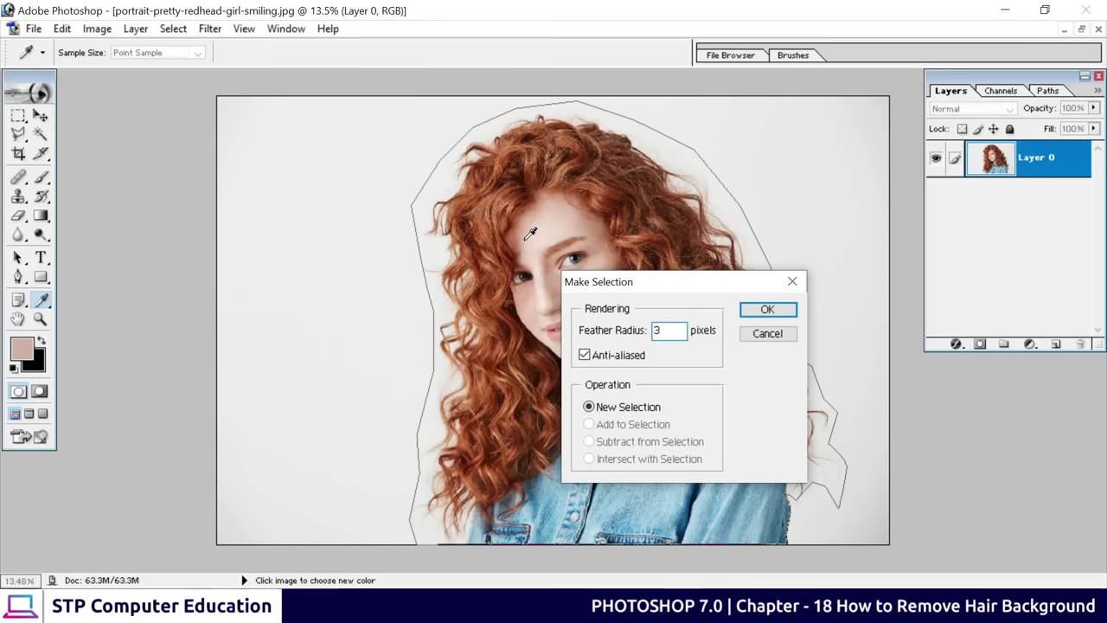
left_click(767, 309)
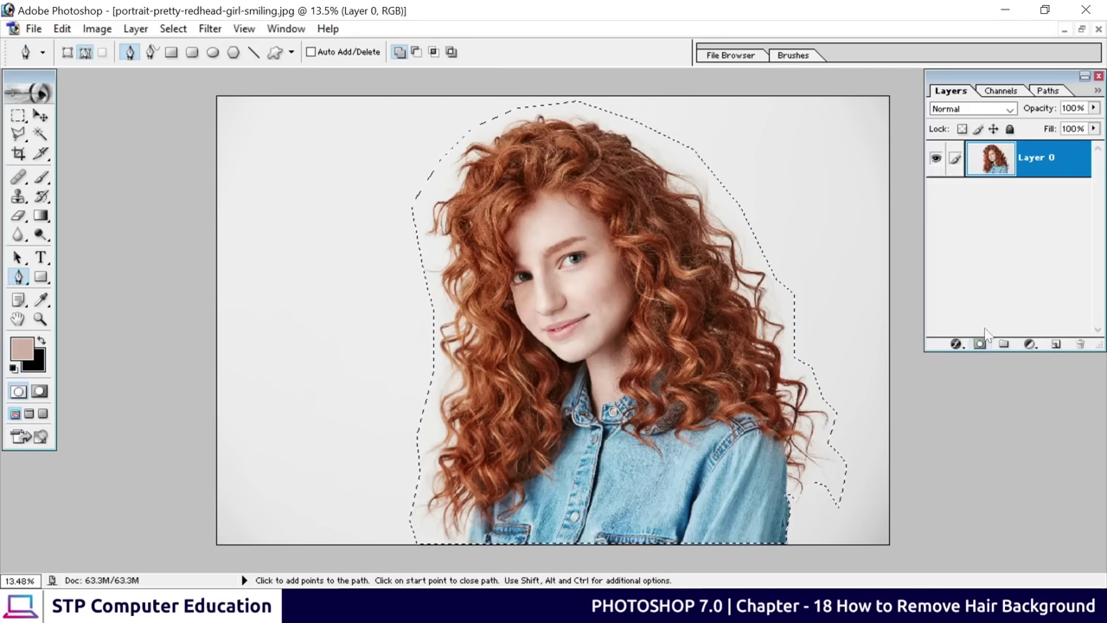
left_click(981, 346)
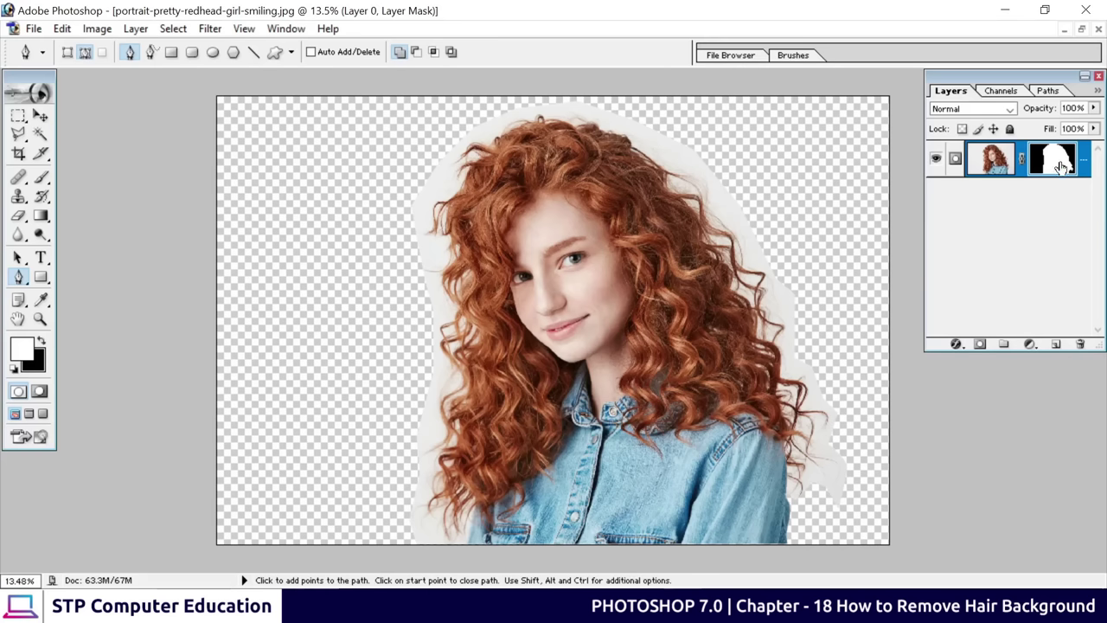
left_click(995, 166)
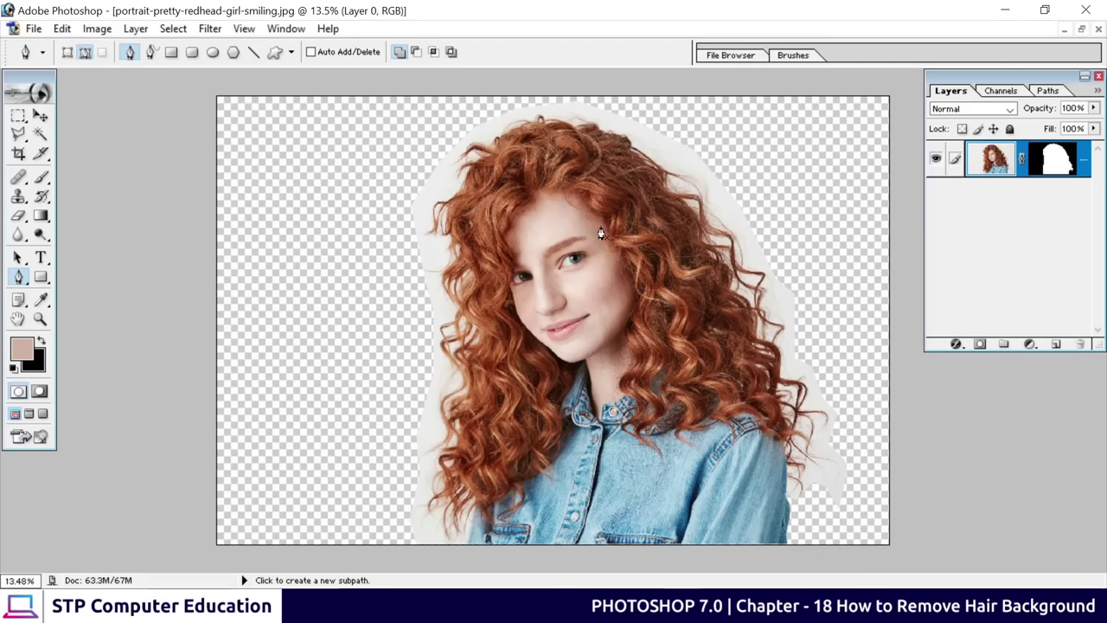
Start a new path at the lower-left hair and trace its outer edge up, across the top, and down the right
key("ctrl+plus")
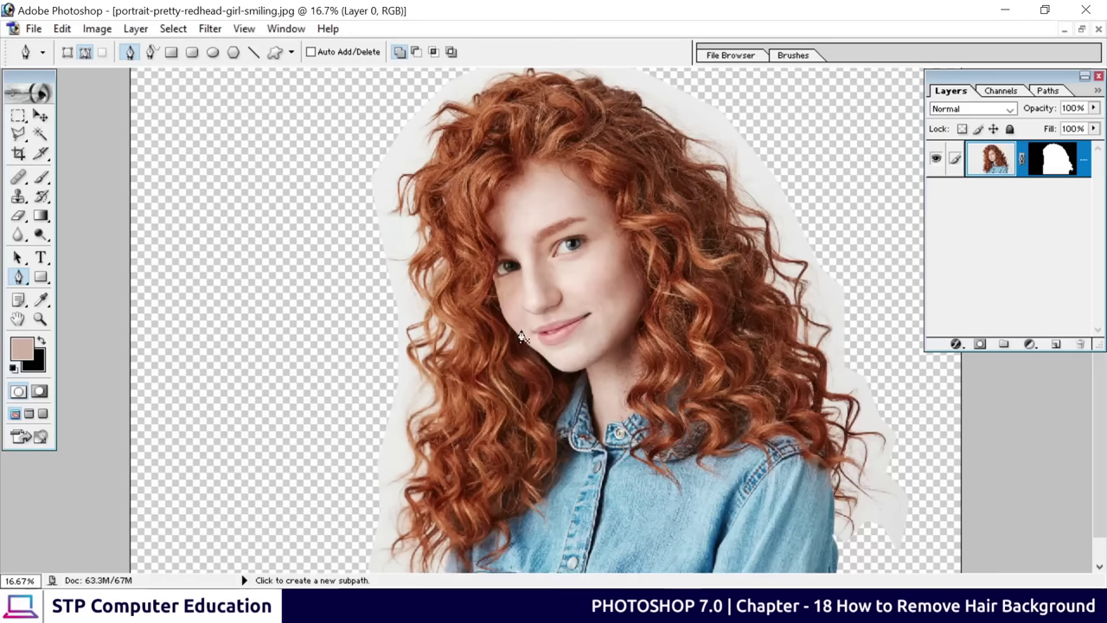
left_click_drag(488, 416, 478, 367)
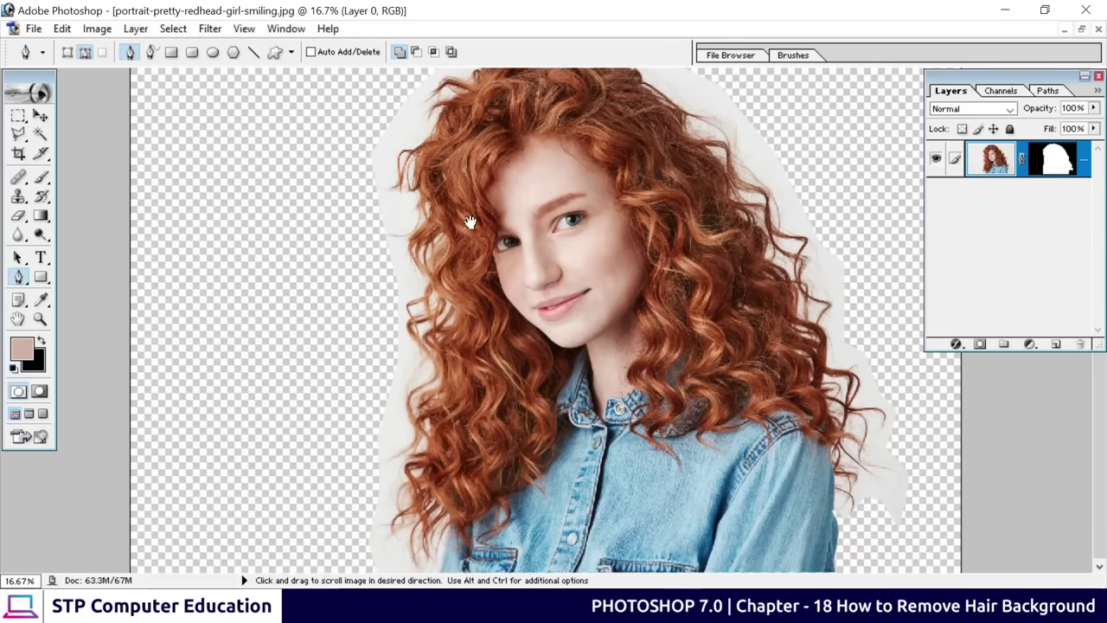
left_click(449, 523)
left_click(444, 555)
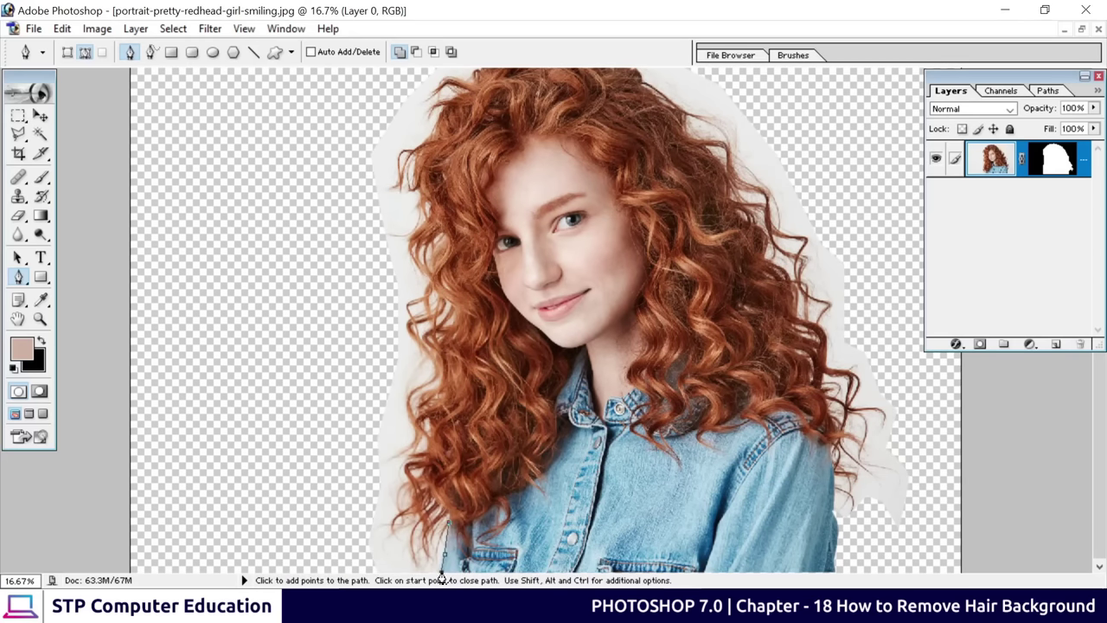
left_click(355, 570)
left_click(363, 477)
left_click(371, 334)
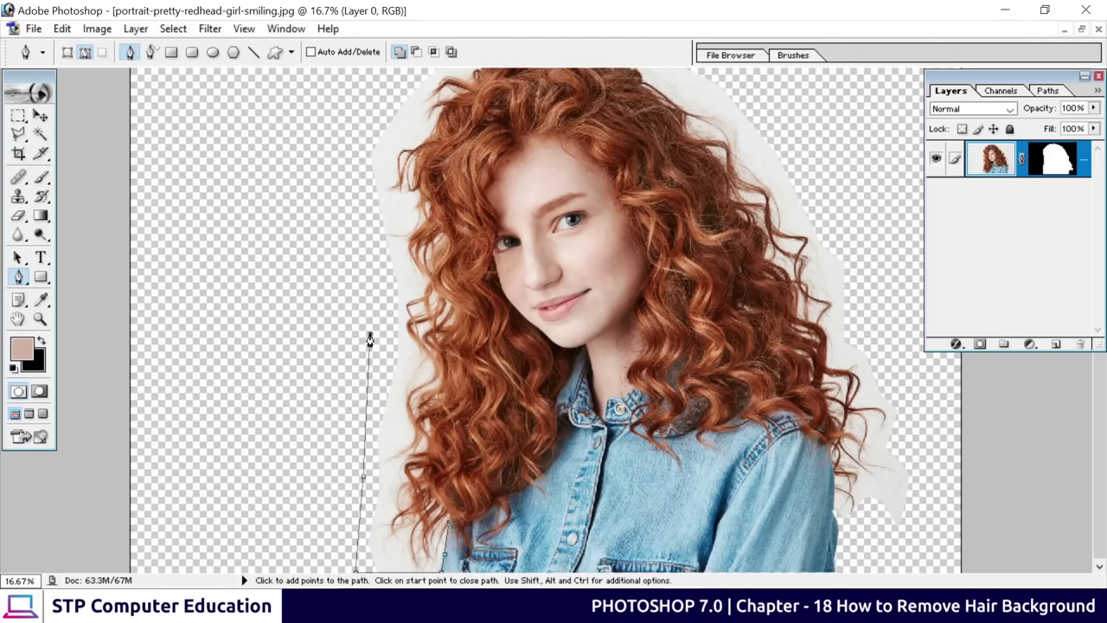
left_click(358, 180)
scroll(367, 244, "up", 1)
left_click(366, 176)
left_click(426, 93)
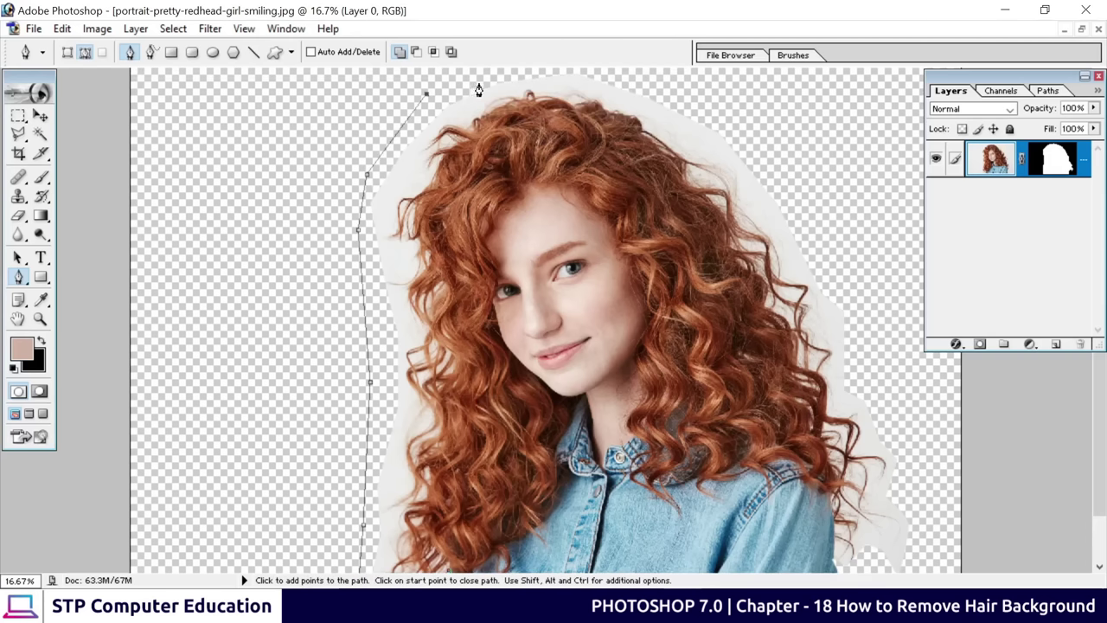
left_click(500, 77)
left_click(629, 76)
left_click(803, 132)
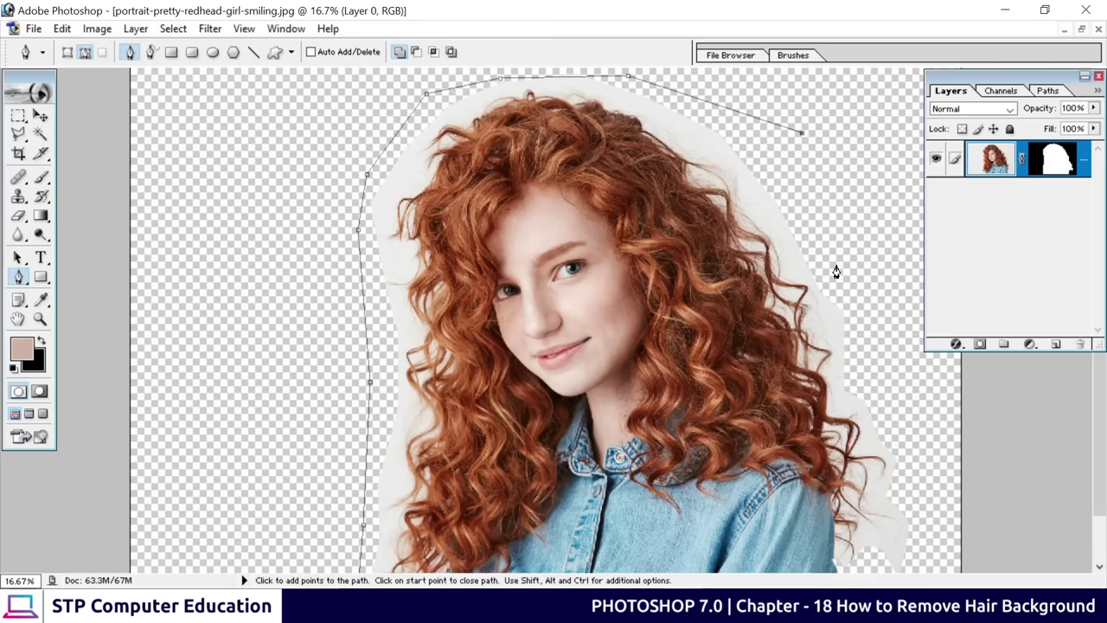
left_click(837, 266)
left_click(863, 346)
left_click(868, 383)
left_click(901, 476)
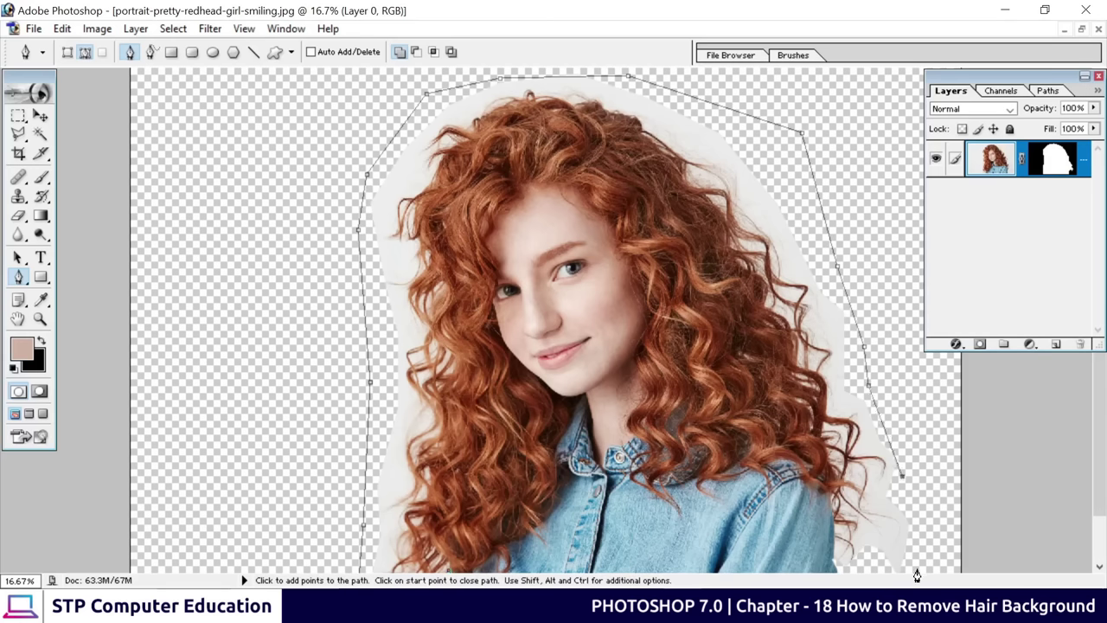
Trace back along the inner hair edge over the head and close the path at its start
scroll(859, 539, "down", 1)
left_click(916, 521)
left_click(876, 536)
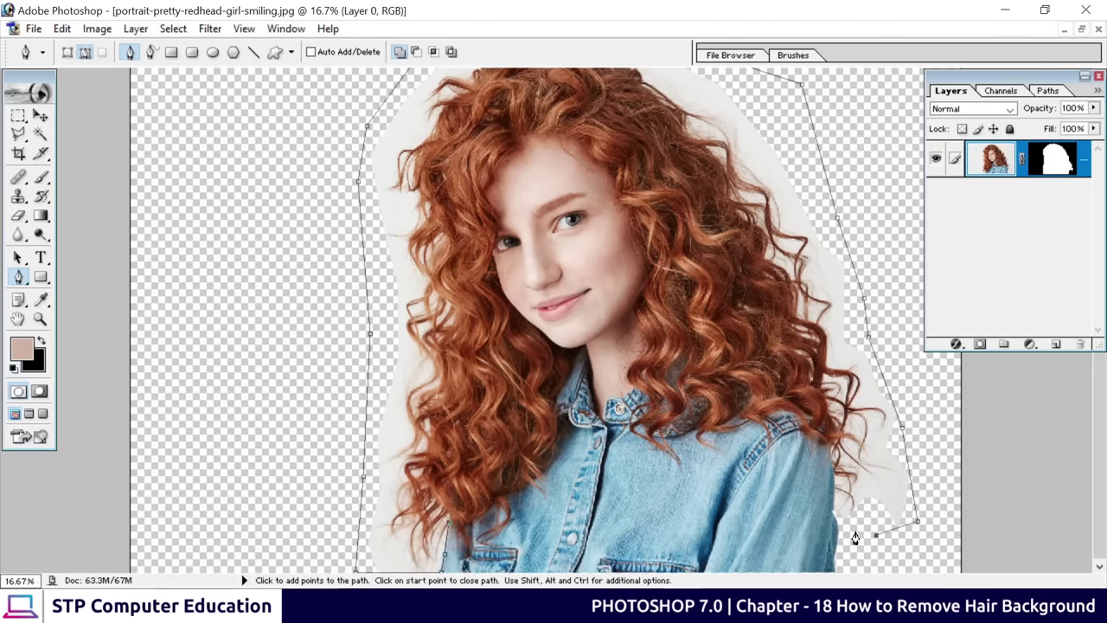
left_click(834, 516)
left_click(833, 472)
left_click(790, 400)
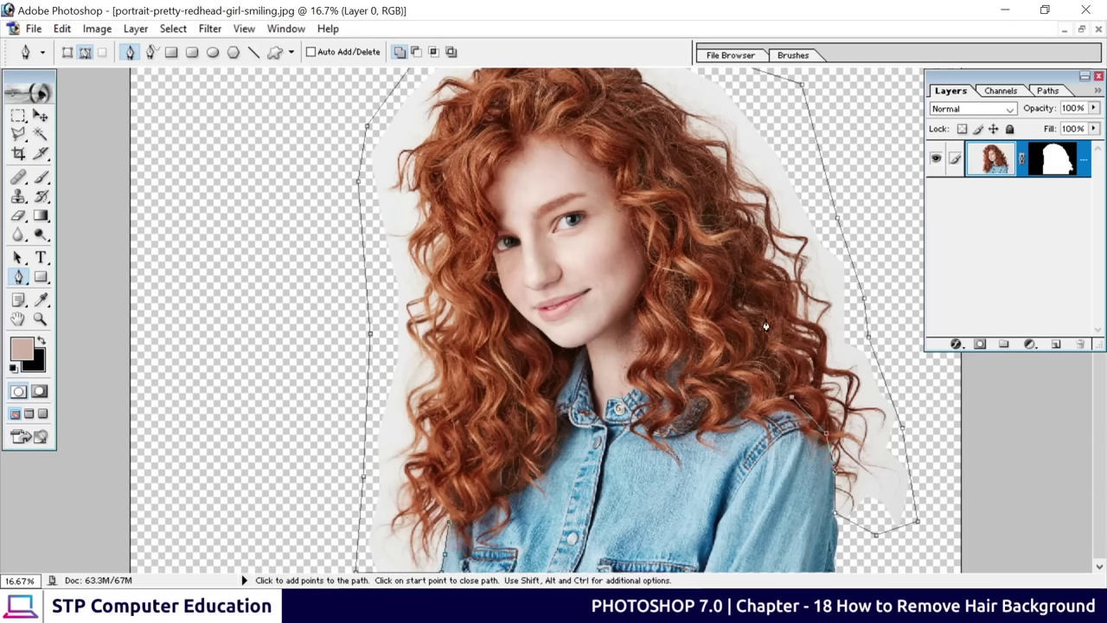
left_click(759, 293)
left_click(685, 181)
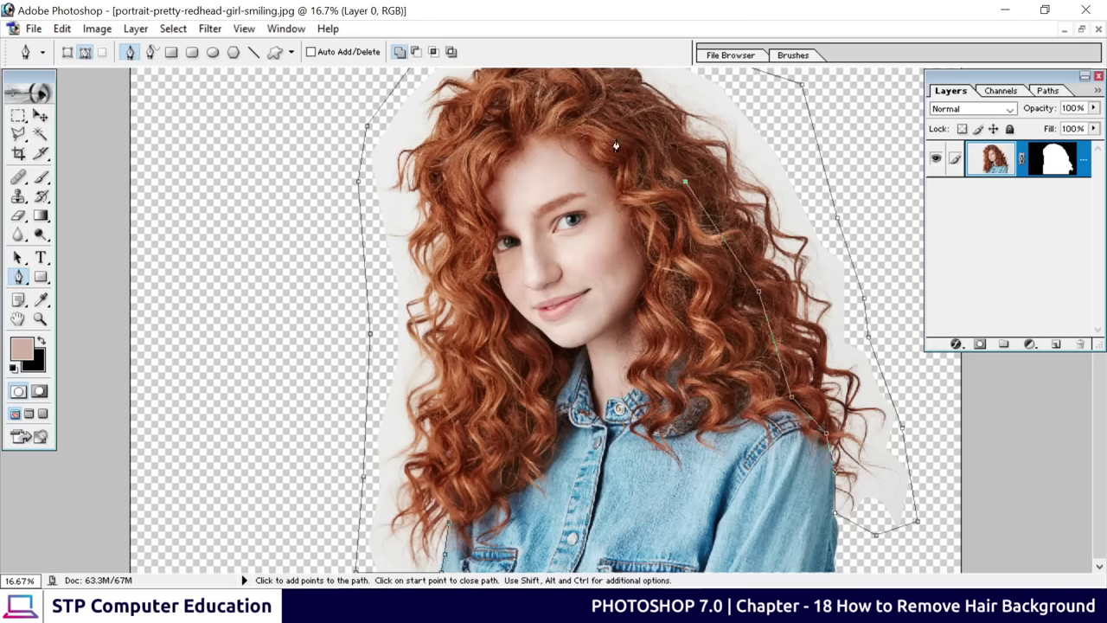
left_click(595, 90)
left_click(513, 89)
left_click(467, 140)
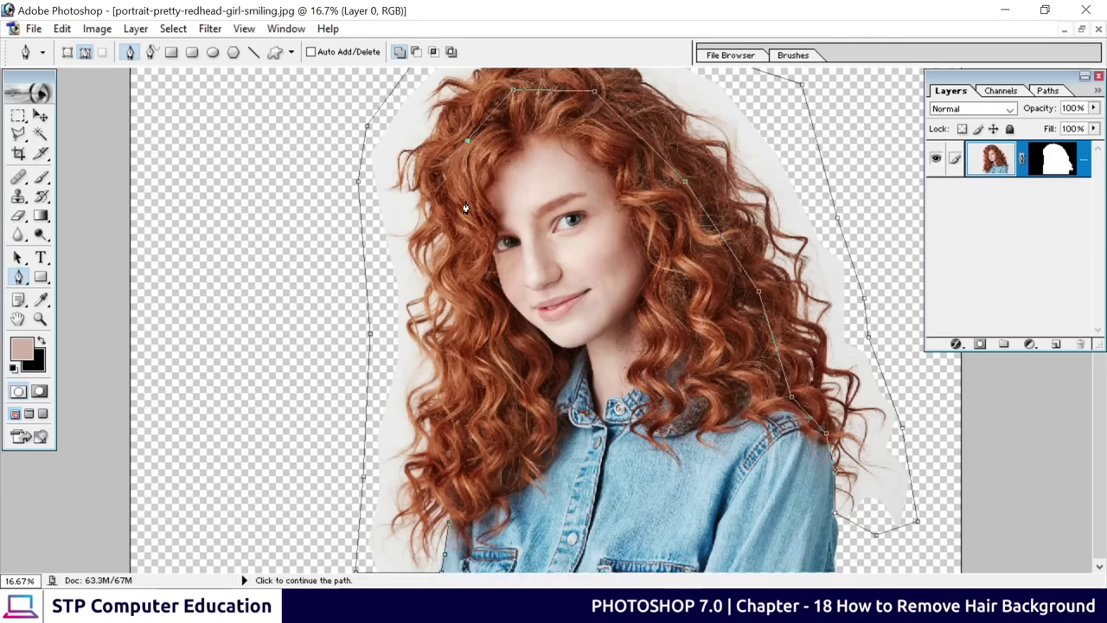
left_click(452, 184)
left_click(464, 272)
left_click(474, 344)
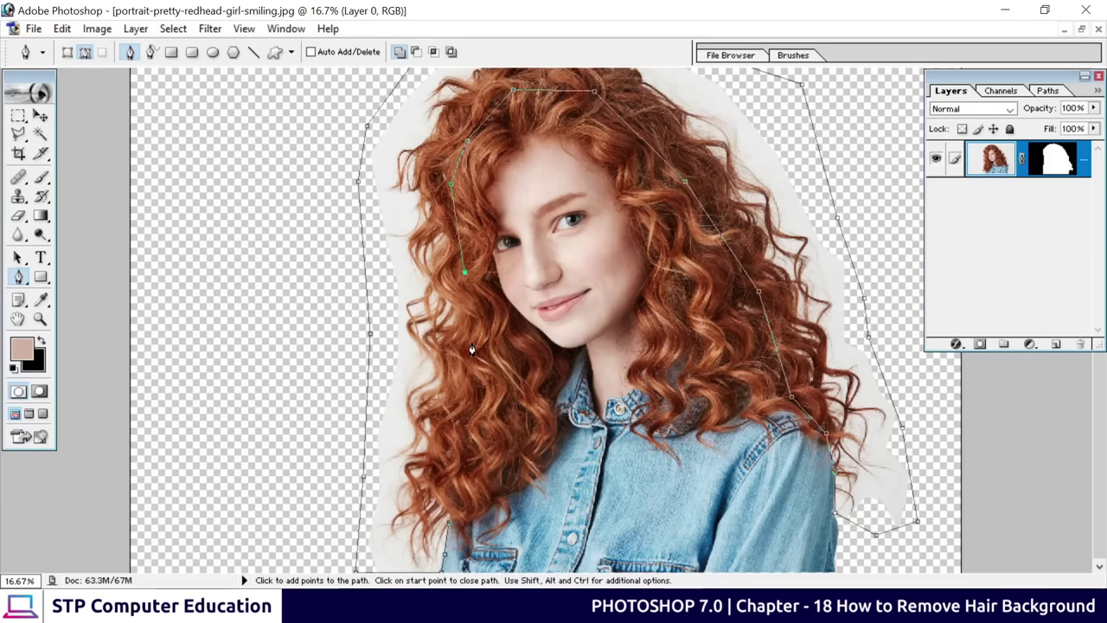
left_click(448, 453)
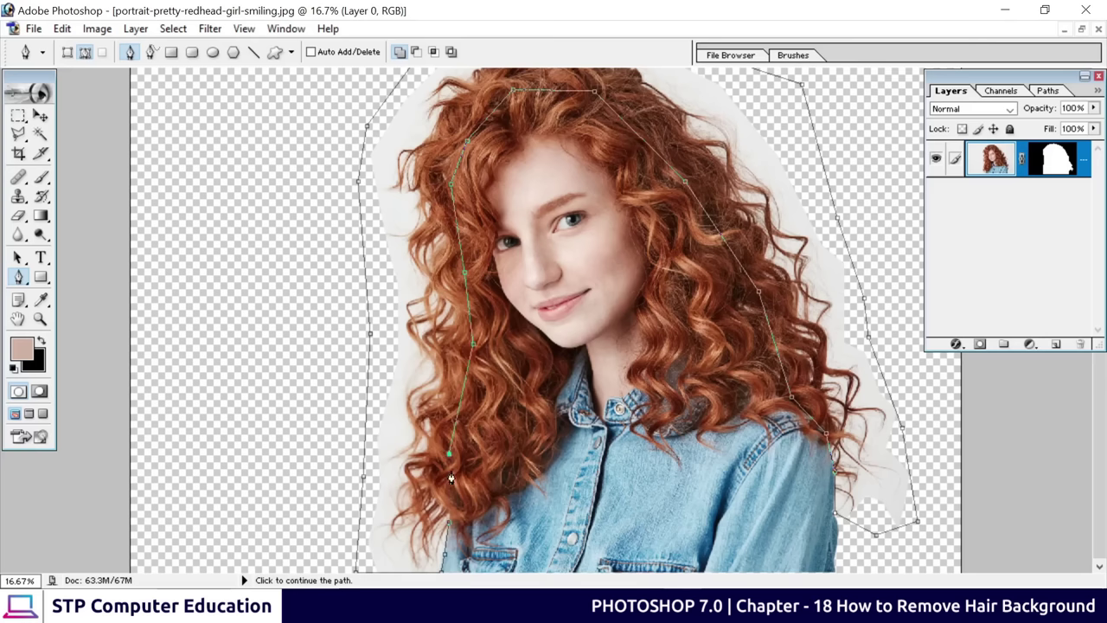
left_click(449, 529)
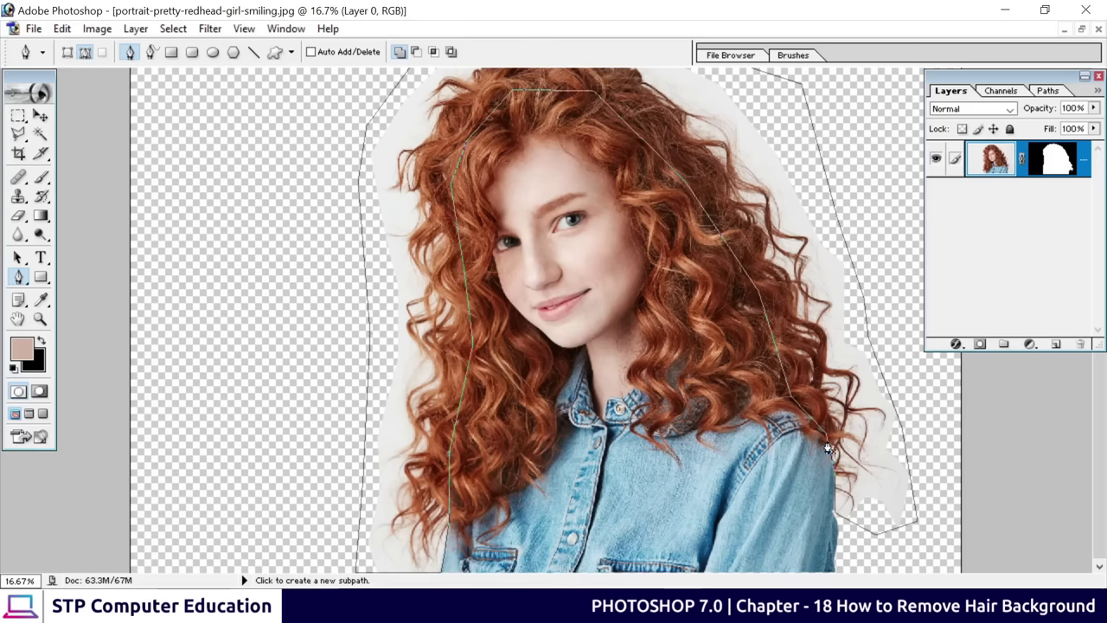
Fit the image on screen and convert the hair-band path into a selection
key("ctrl+0")
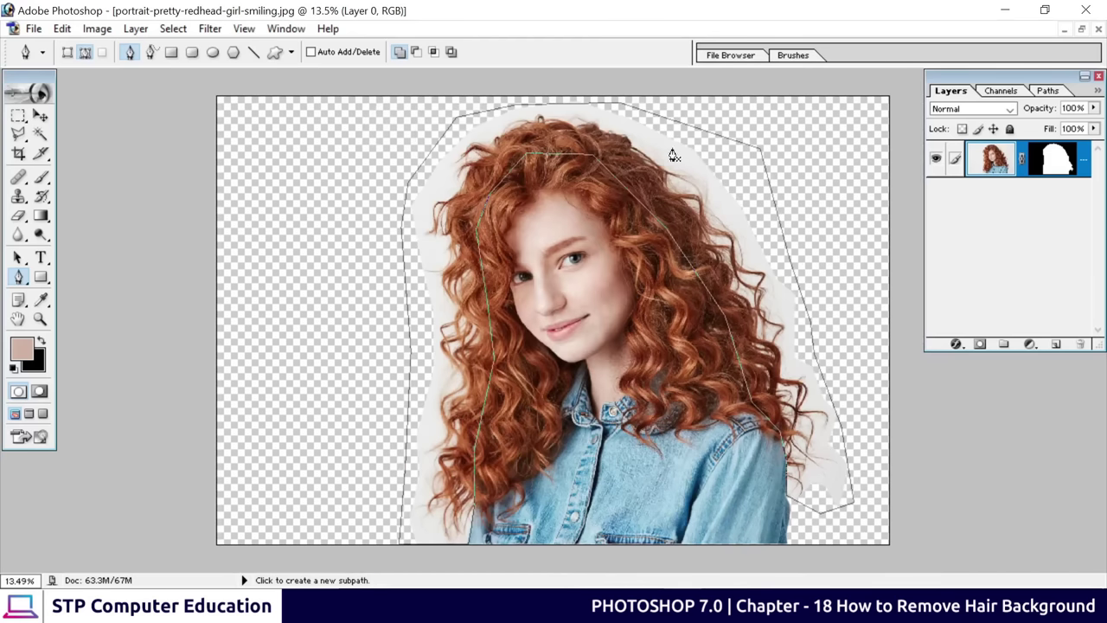
right_click(561, 132)
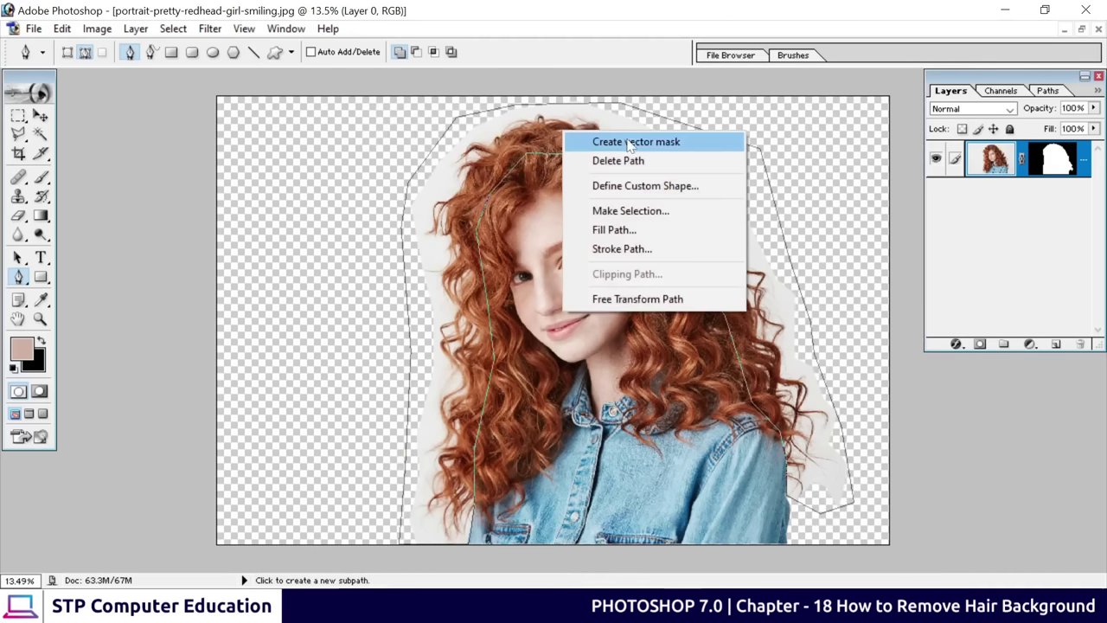
left_click(628, 211)
left_click(775, 311)
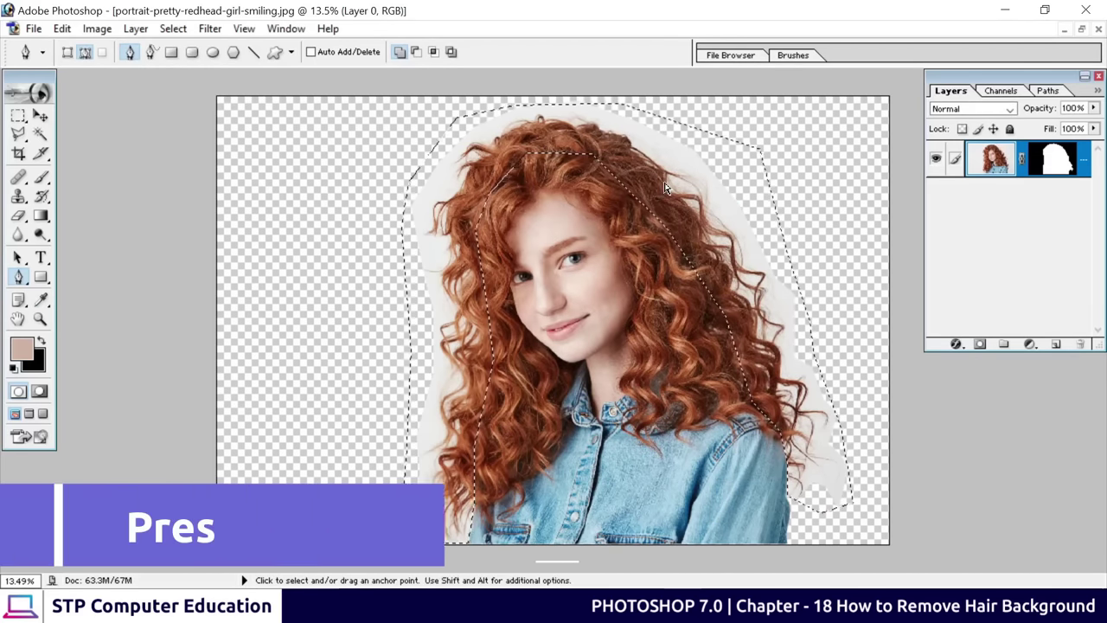
Open Extract with Ctrl+Alt+X, resize and move the dialog, and set Force Foreground to a light hair brown
key("ctrl+alt+x")
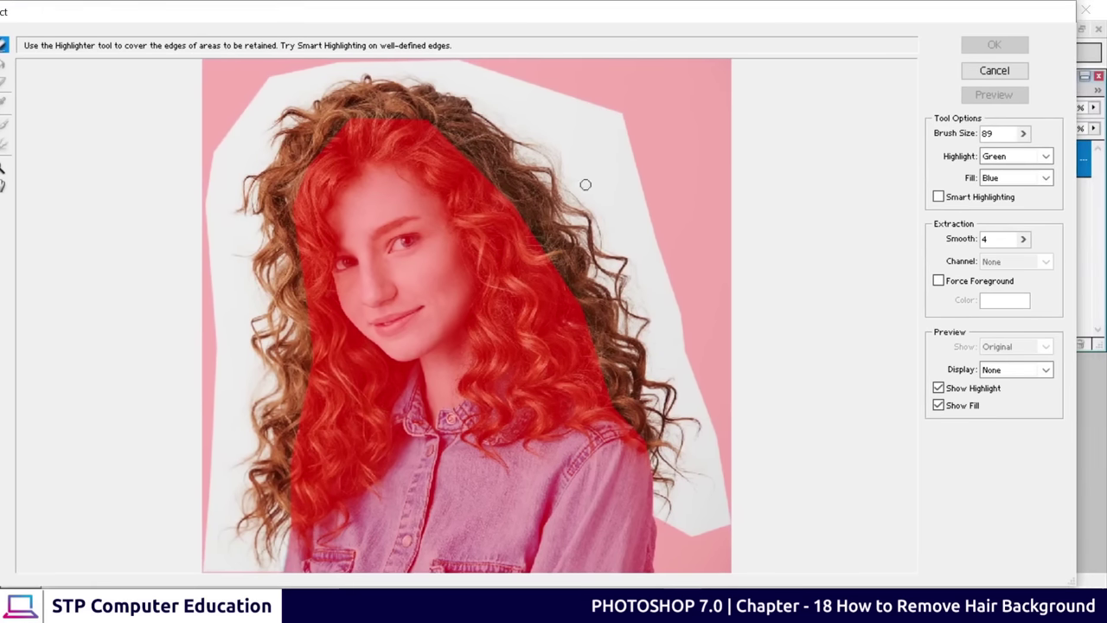
left_click_drag(1073, 581, 981, 552)
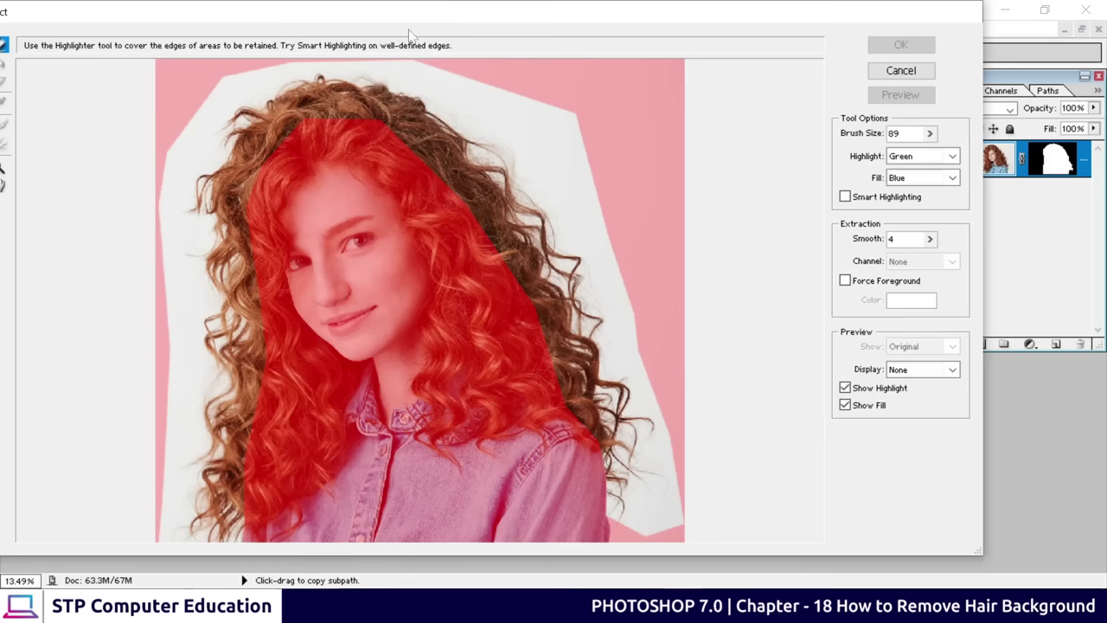
left_click_drag(459, 17, 542, 17)
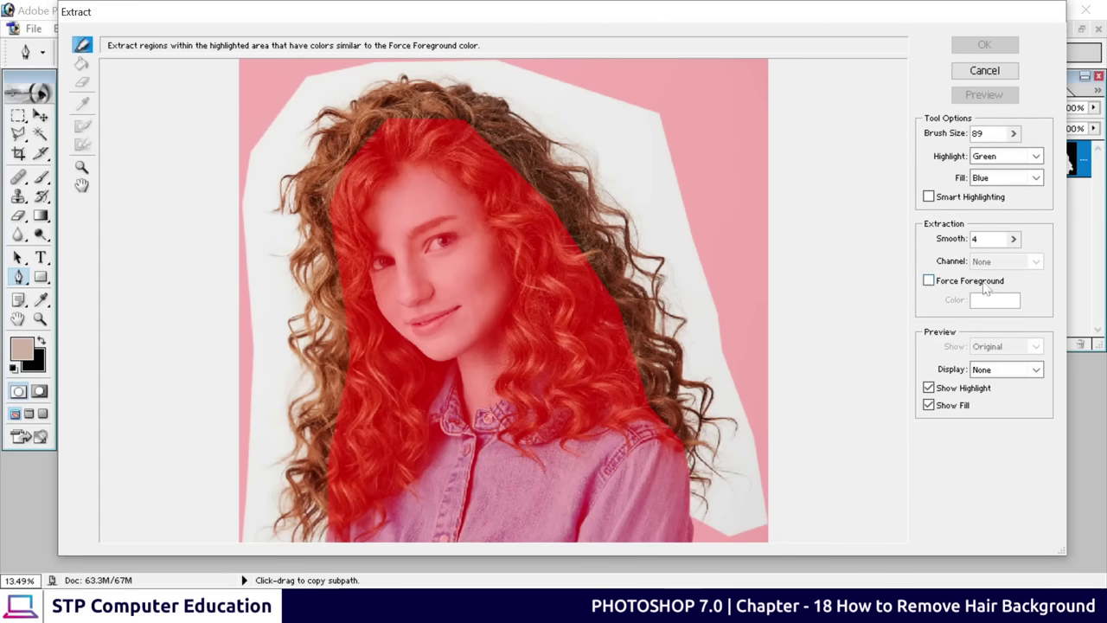
left_click(929, 281)
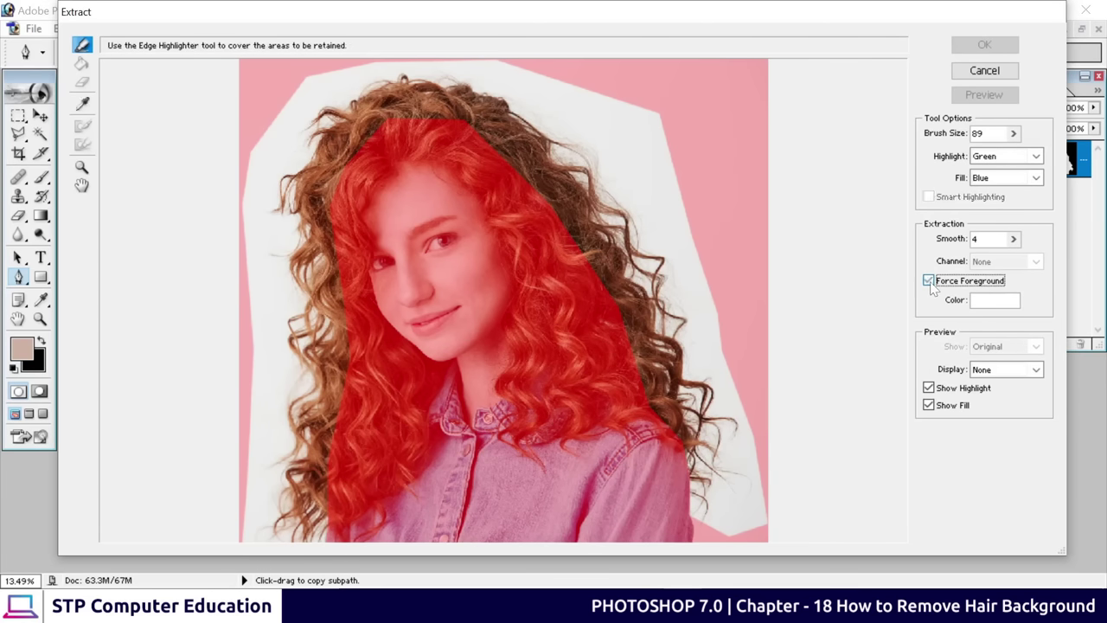
left_click(83, 103)
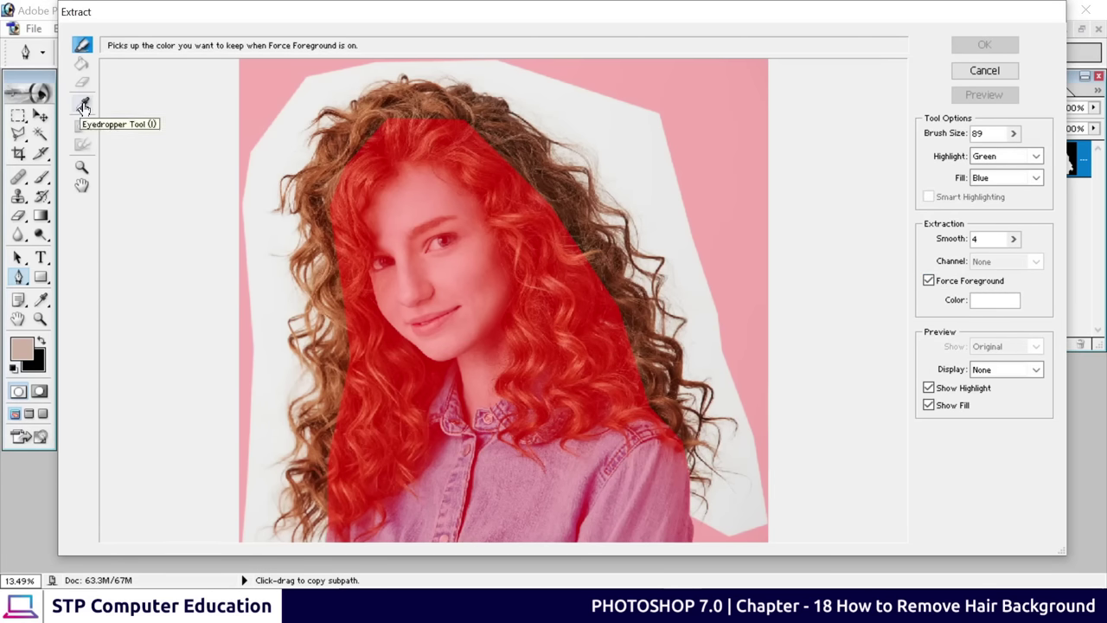
left_click(83, 104)
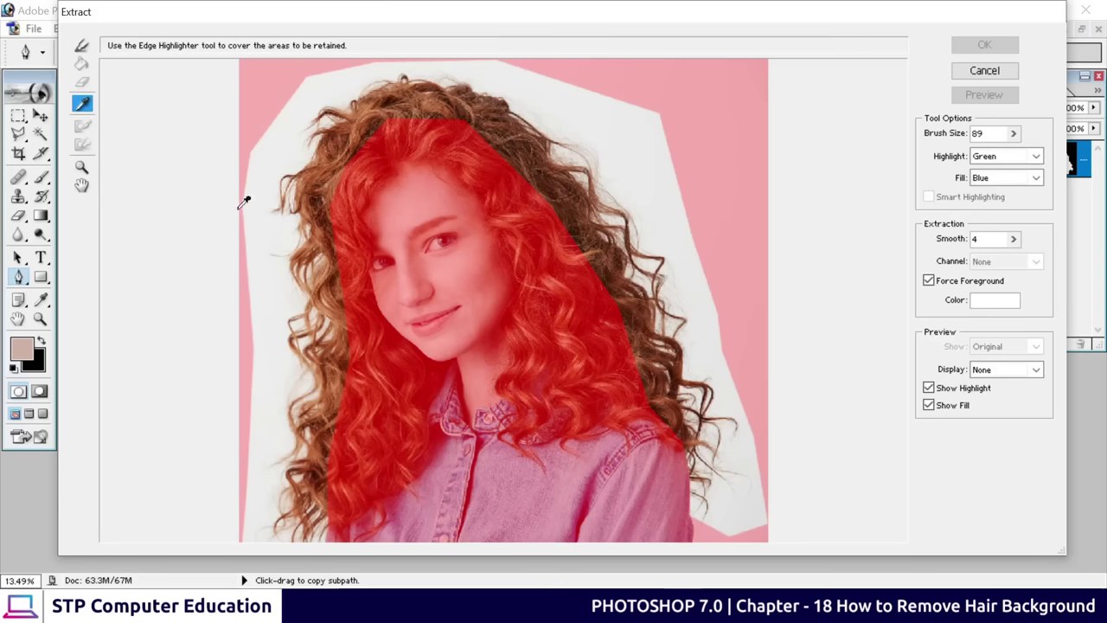
left_click(331, 163)
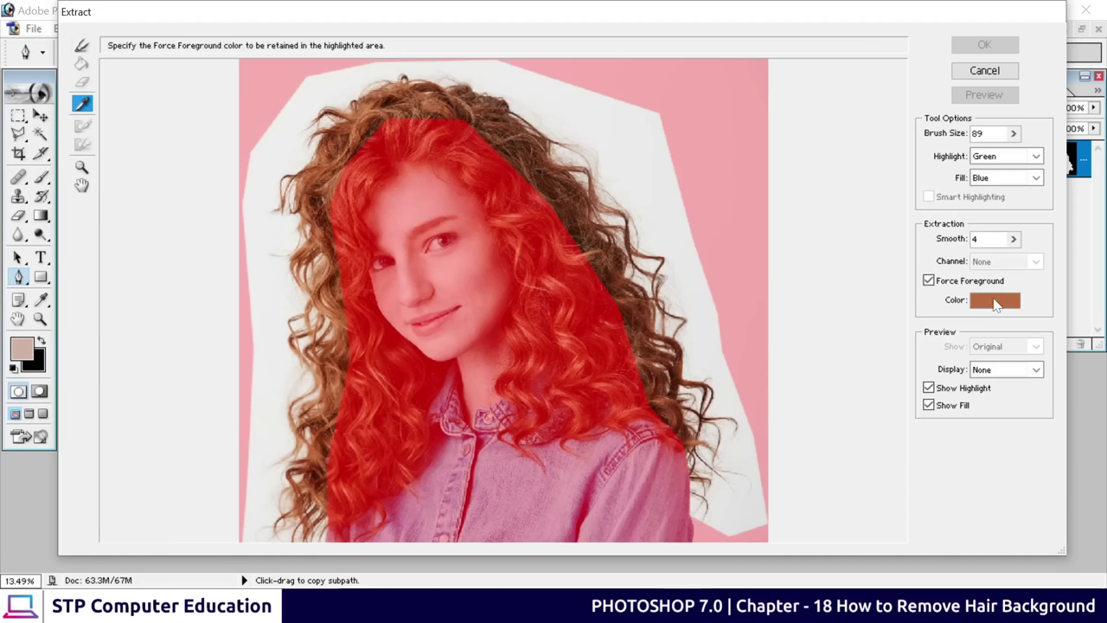
left_click(320, 167)
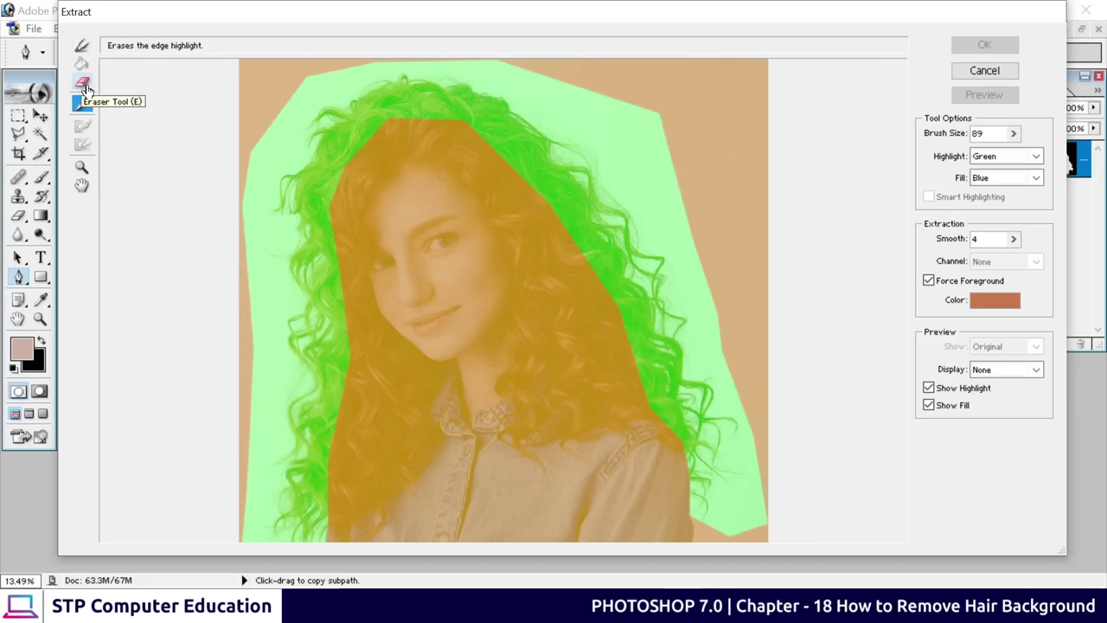
Use the Extract Eraser to trim strips from the highlight's outer border on the left, top and right
left_click(83, 83)
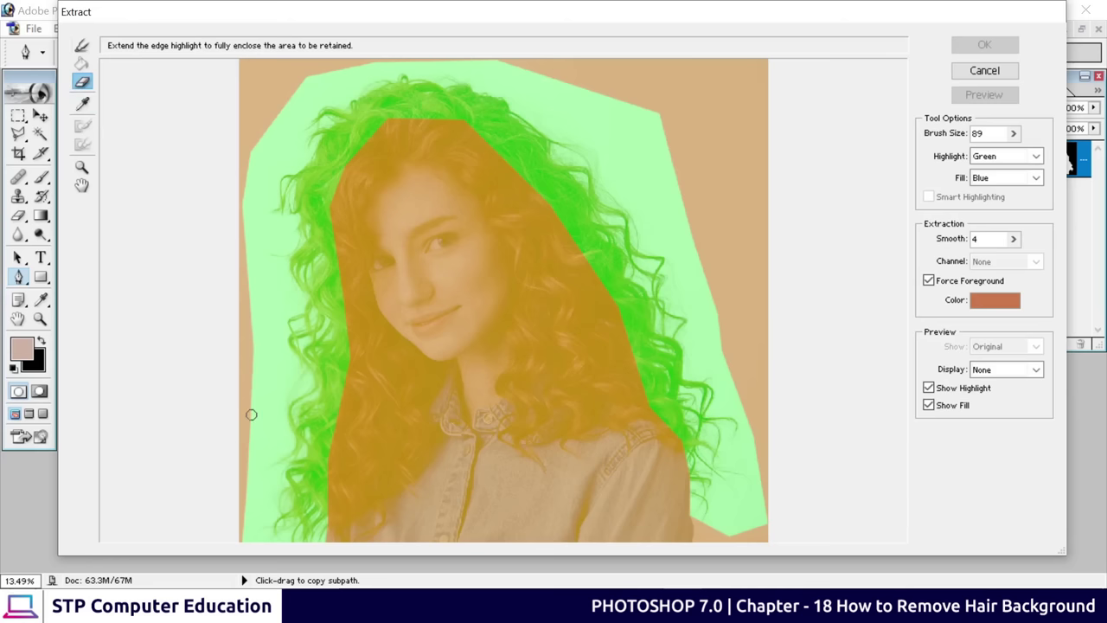
left_click_drag(262, 437, 262, 383)
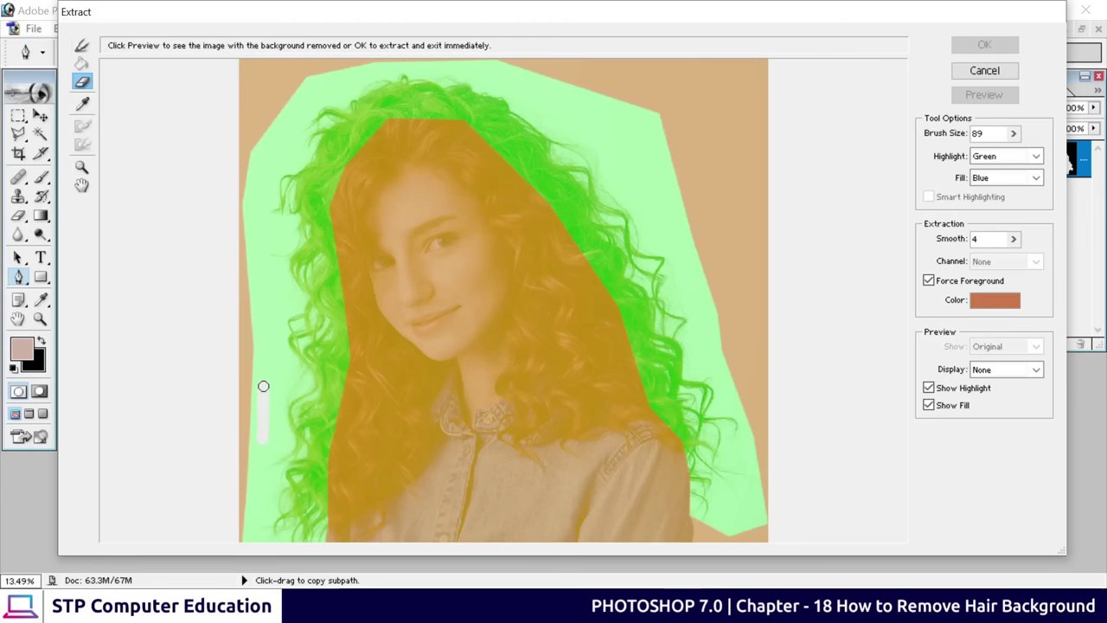
left_click_drag(252, 514, 258, 494)
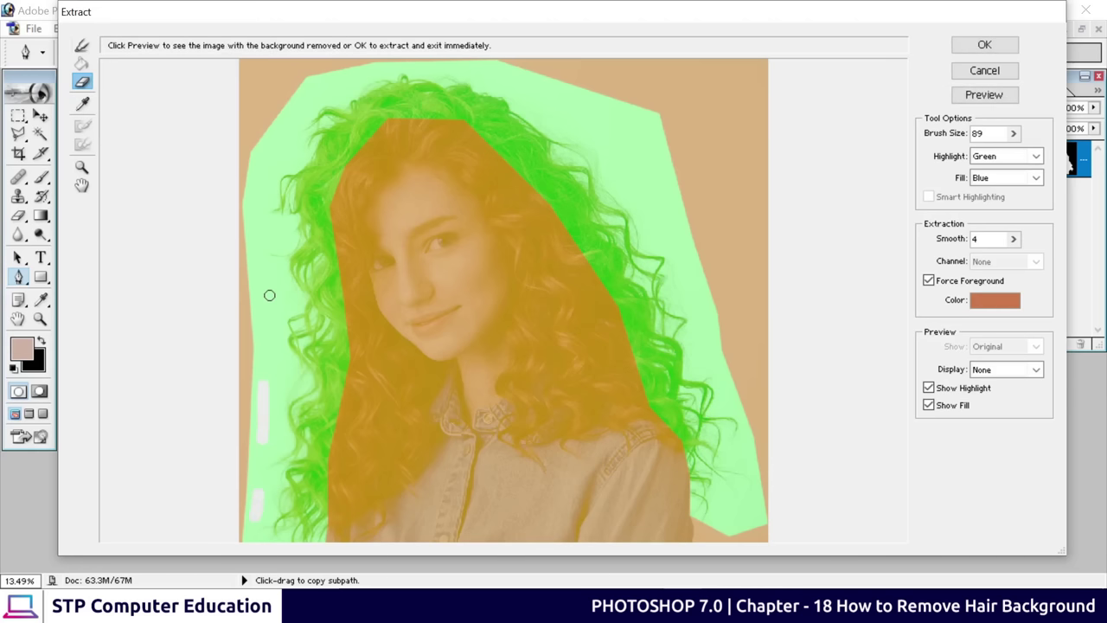
left_click_drag(269, 295, 269, 340)
left_click_drag(264, 241, 263, 208)
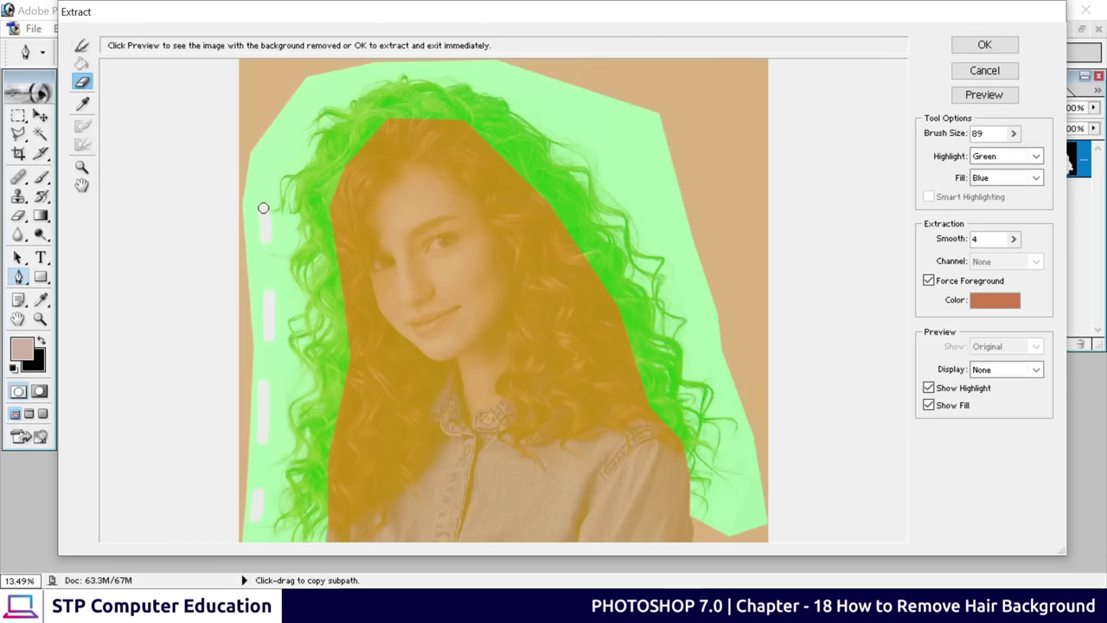
left_click_drag(278, 130, 288, 144)
left_click_drag(337, 85, 372, 77)
left_click_drag(568, 97, 605, 113)
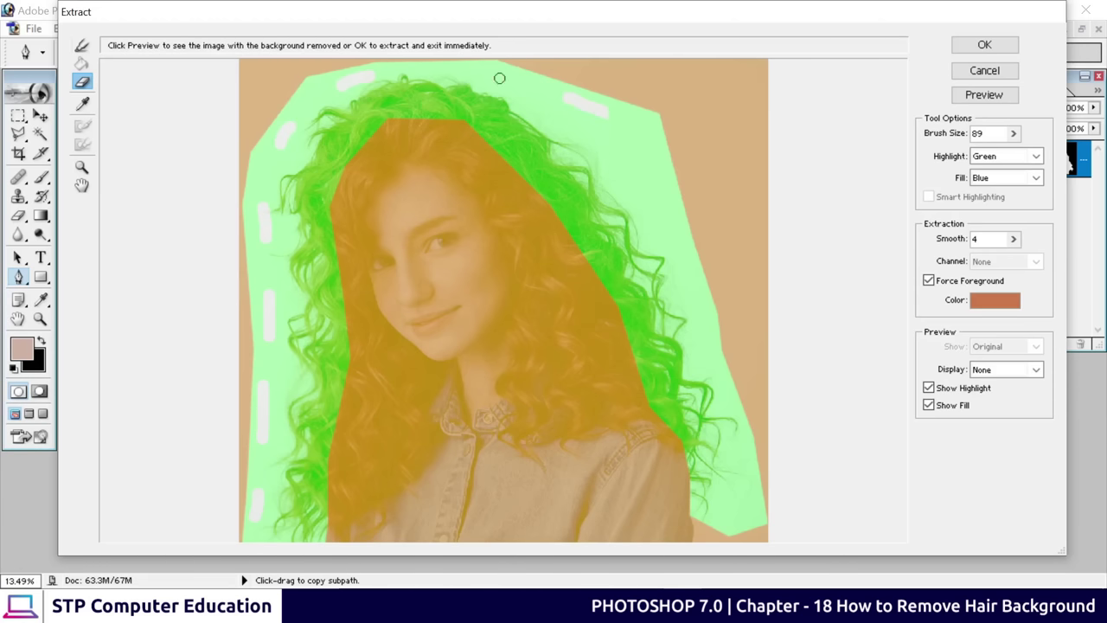
left_click_drag(491, 72, 510, 76)
left_click_drag(644, 176, 656, 202)
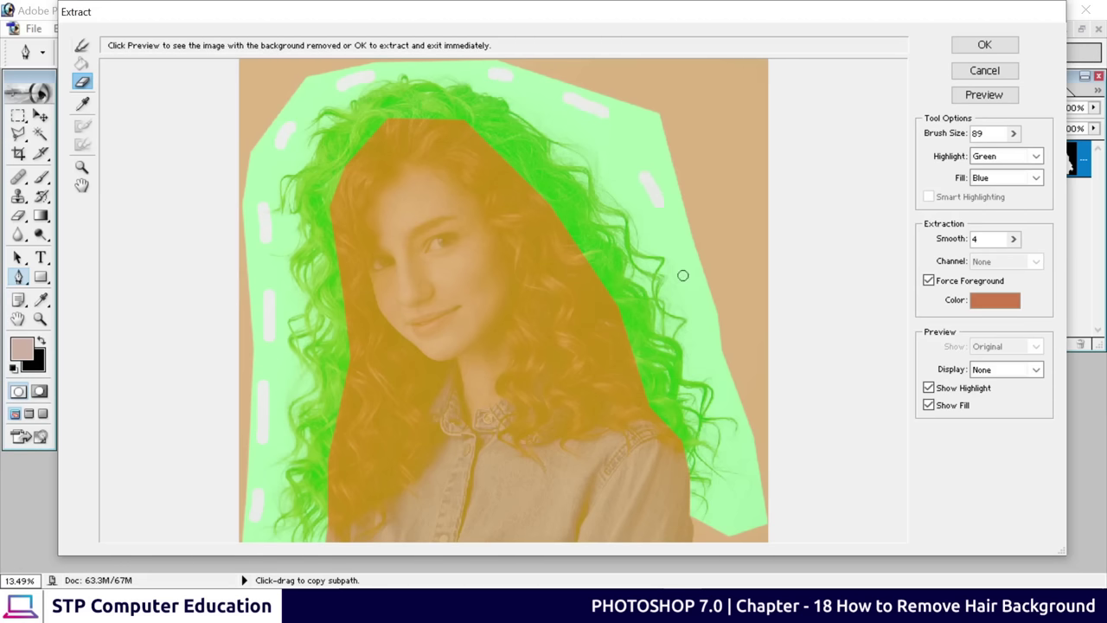
left_click_drag(697, 314, 702, 320)
left_click_drag(733, 510, 726, 519)
left_click_drag(742, 440, 753, 463)
left_click(710, 355)
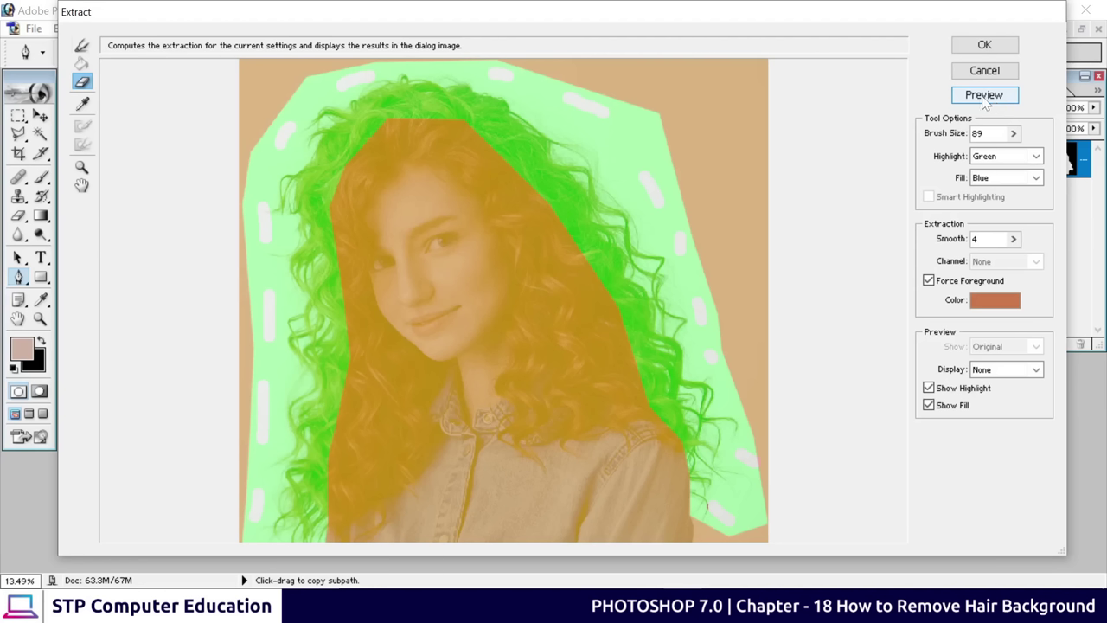
Preview the hair extraction, then apply it with OK
left_click(985, 100)
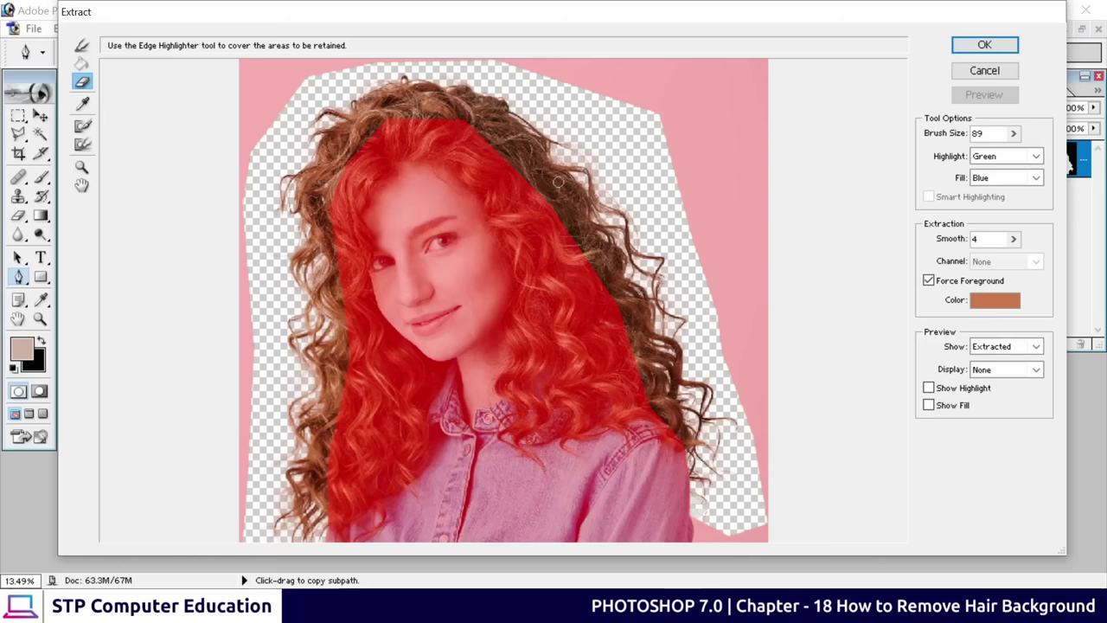
left_click(985, 45)
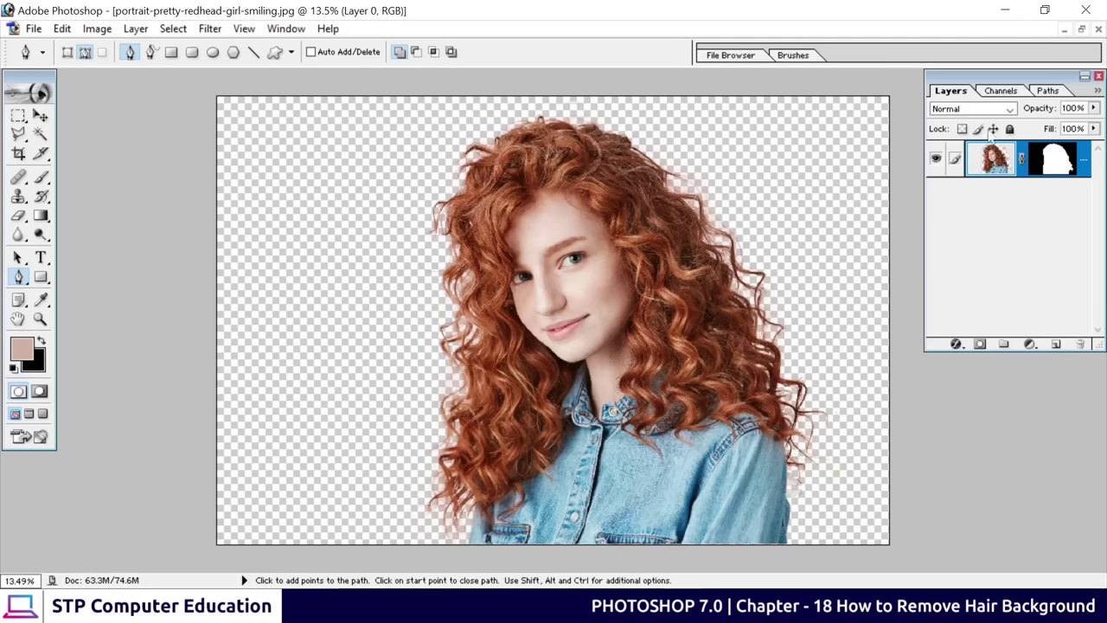
Open the Maldives beach photo and drag the redhead layer onto it with the Move tool
left_click(1081, 28)
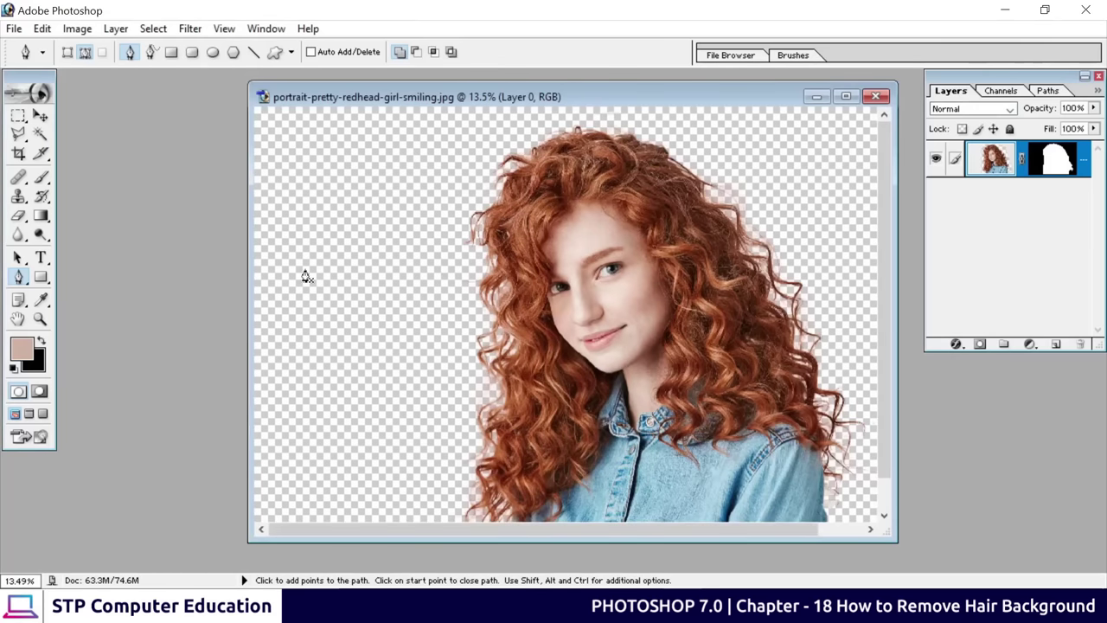
left_click(40, 116)
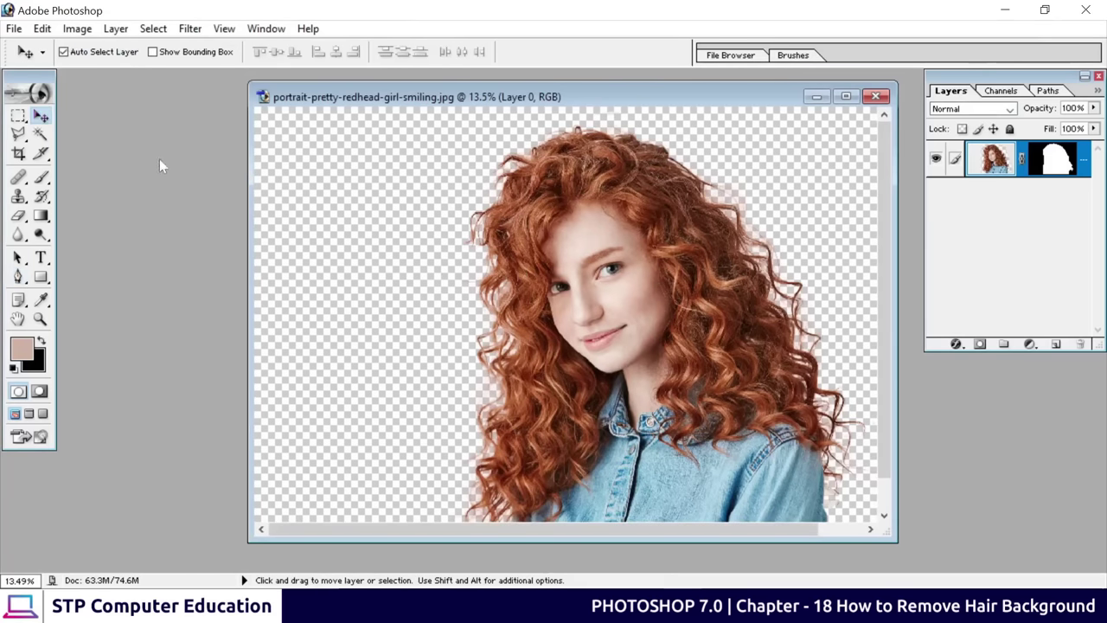
double_click(152, 174)
left_click(442, 164)
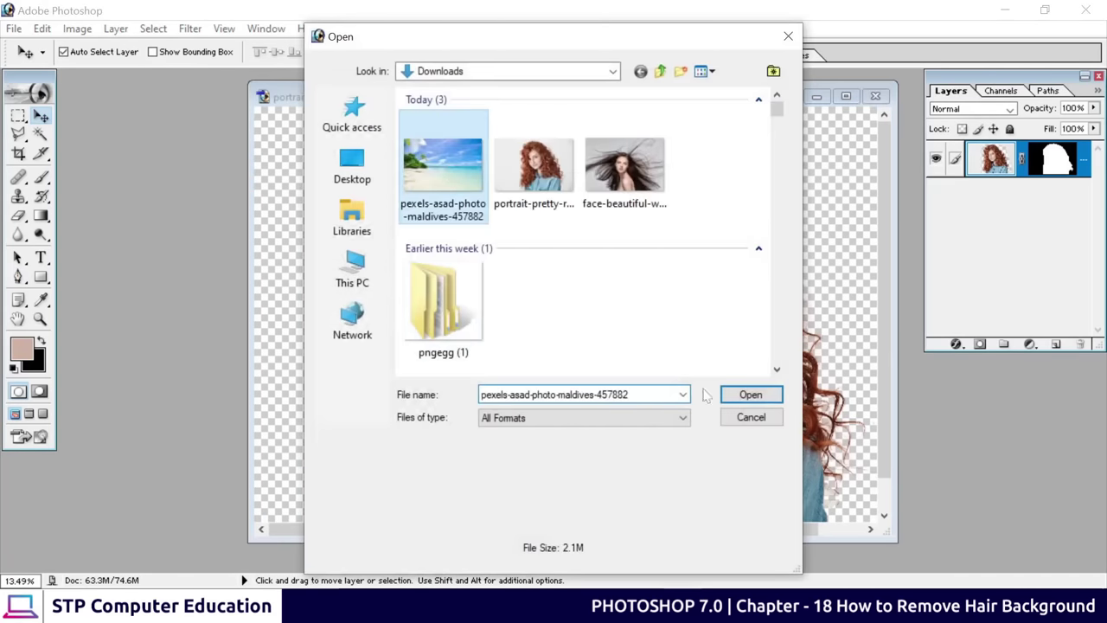
left_click(750, 395)
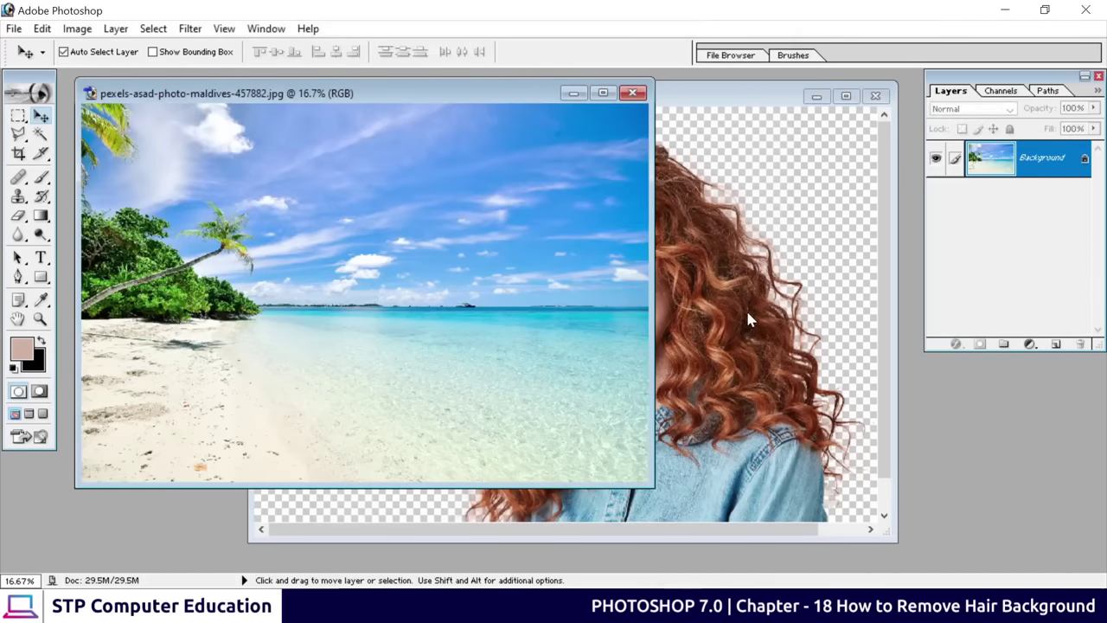
left_click(749, 320)
left_click_drag(643, 329, 308, 260)
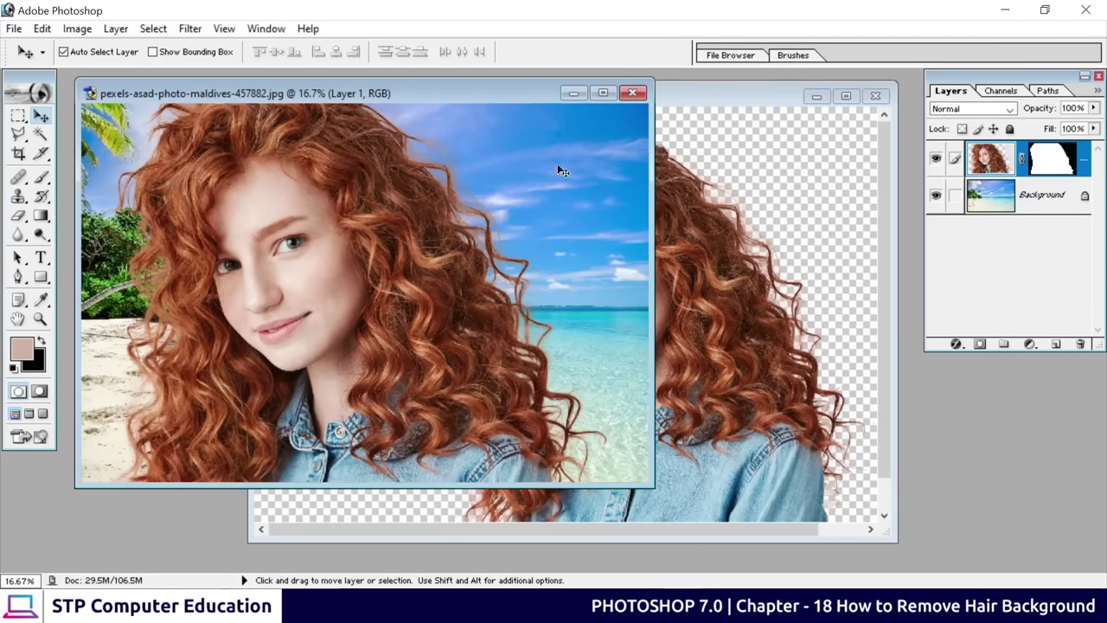
Scale the portrait to about 60% with Ctrl+T and position it on the left of the beach
left_click(602, 92)
left_click_drag(522, 352, 543, 279)
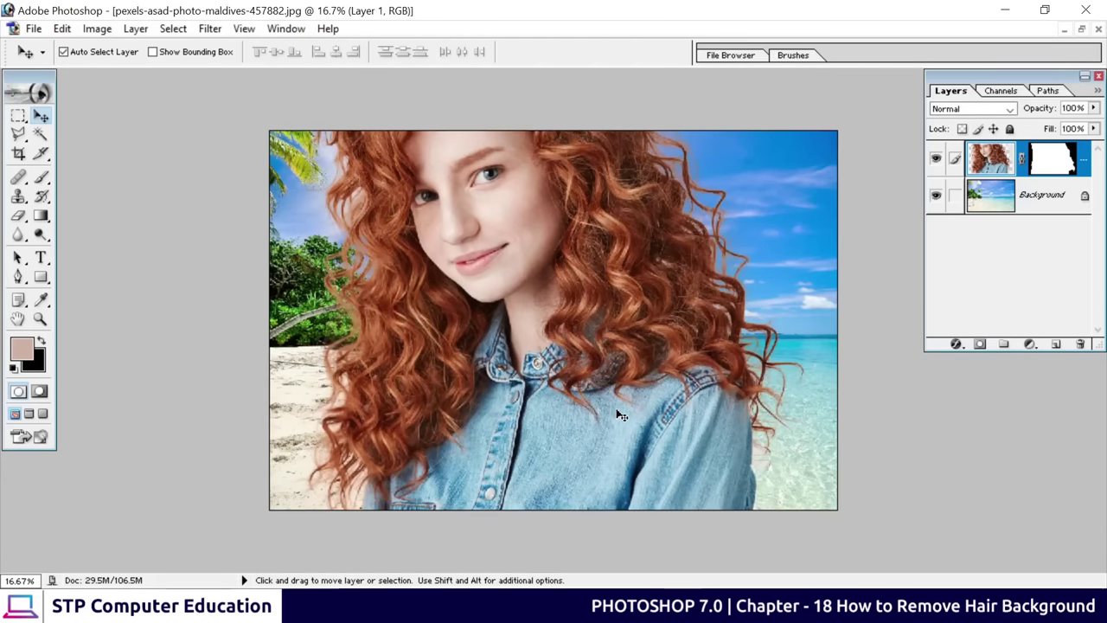
left_click_drag(617, 415, 672, 491)
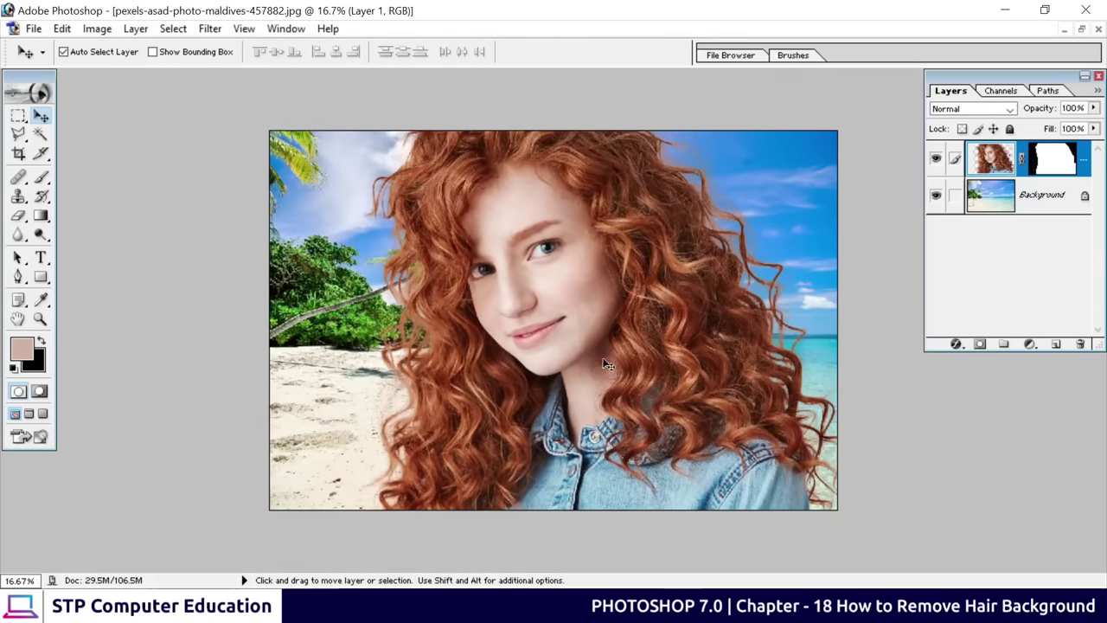
left_click_drag(605, 363, 559, 400)
key("ctrl+t")
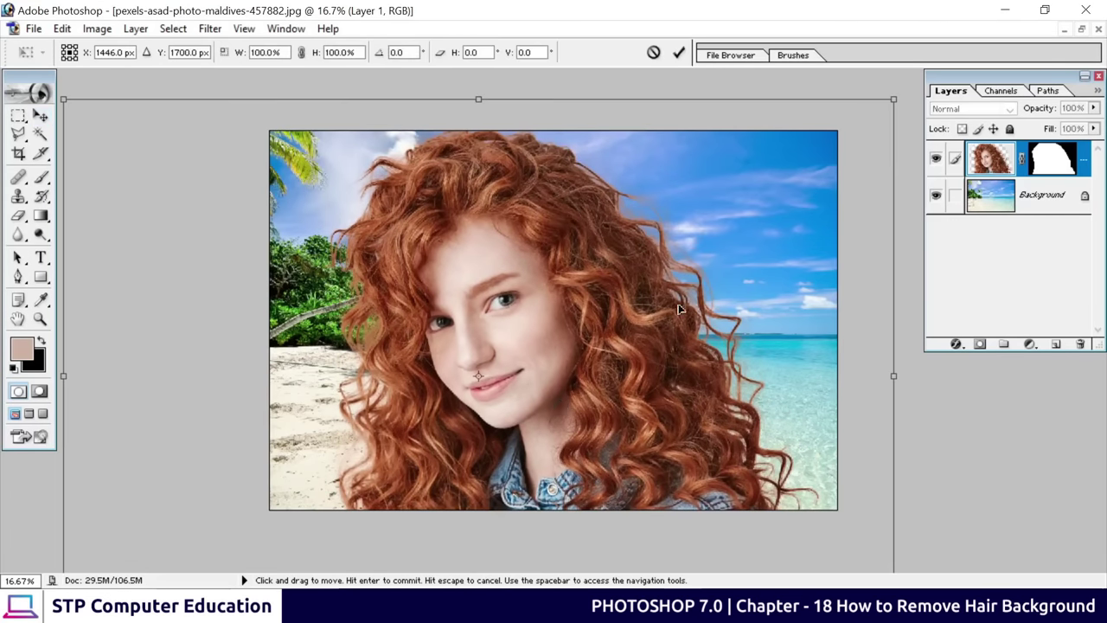
left_click_drag(892, 101, 726, 210)
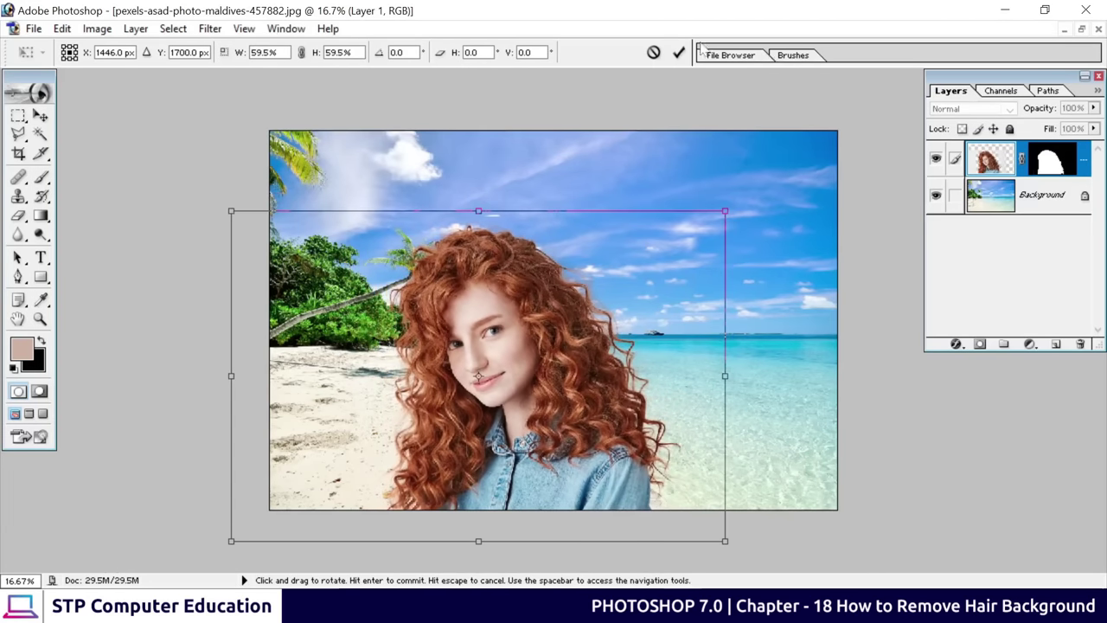
left_click(679, 52)
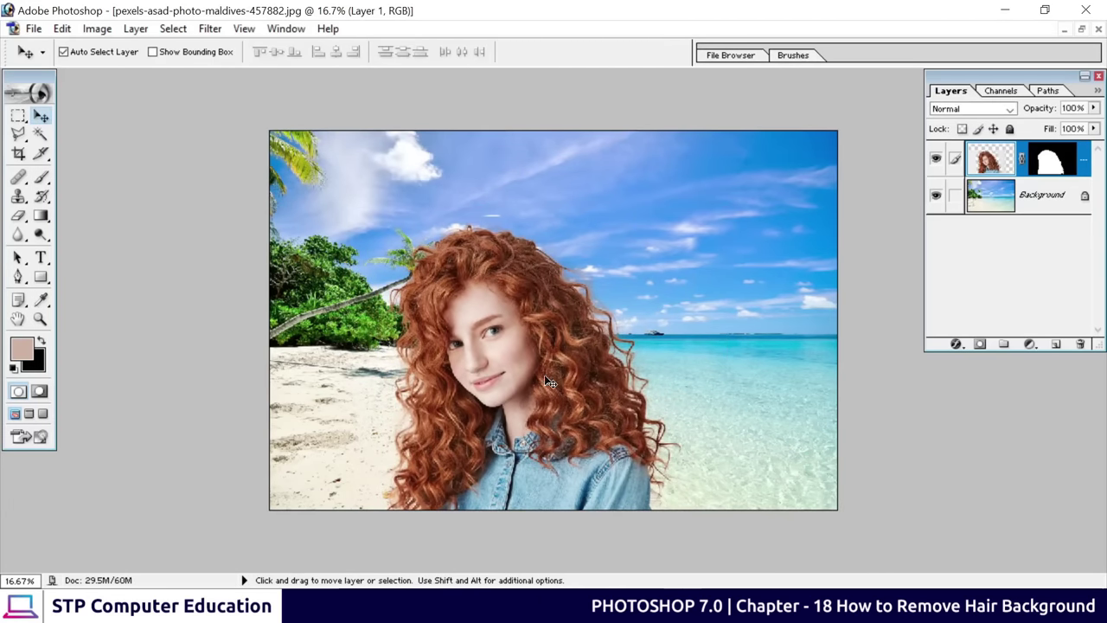
left_click_drag(544, 374, 452, 380)
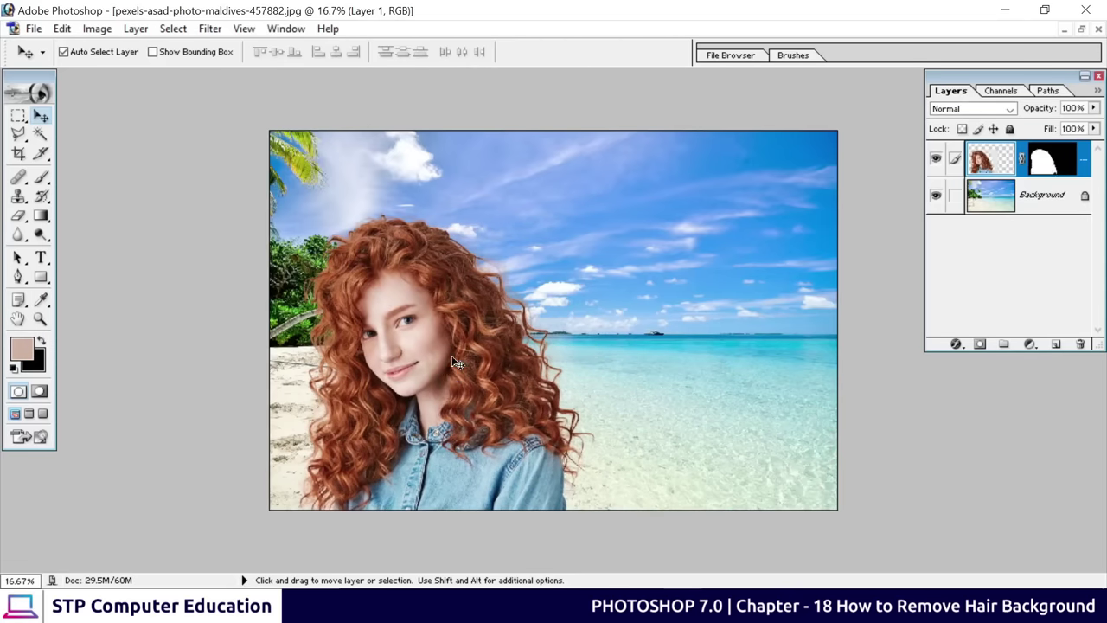
Close the original portrait document without saving changes
left_click(1081, 30)
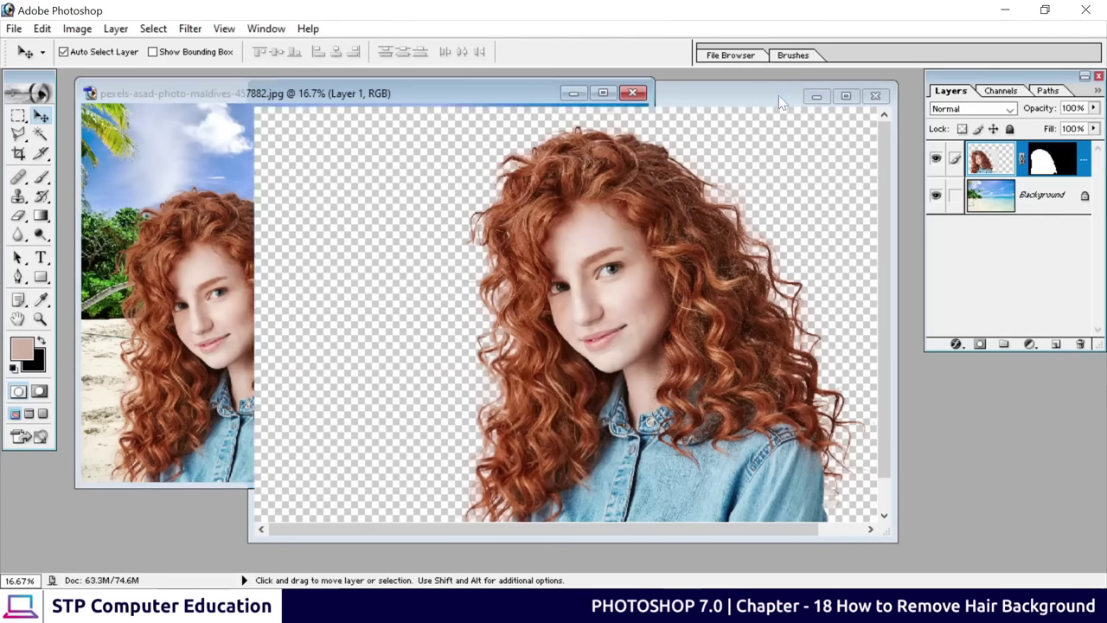
left_click(783, 95)
left_click(876, 96)
left_click(560, 240)
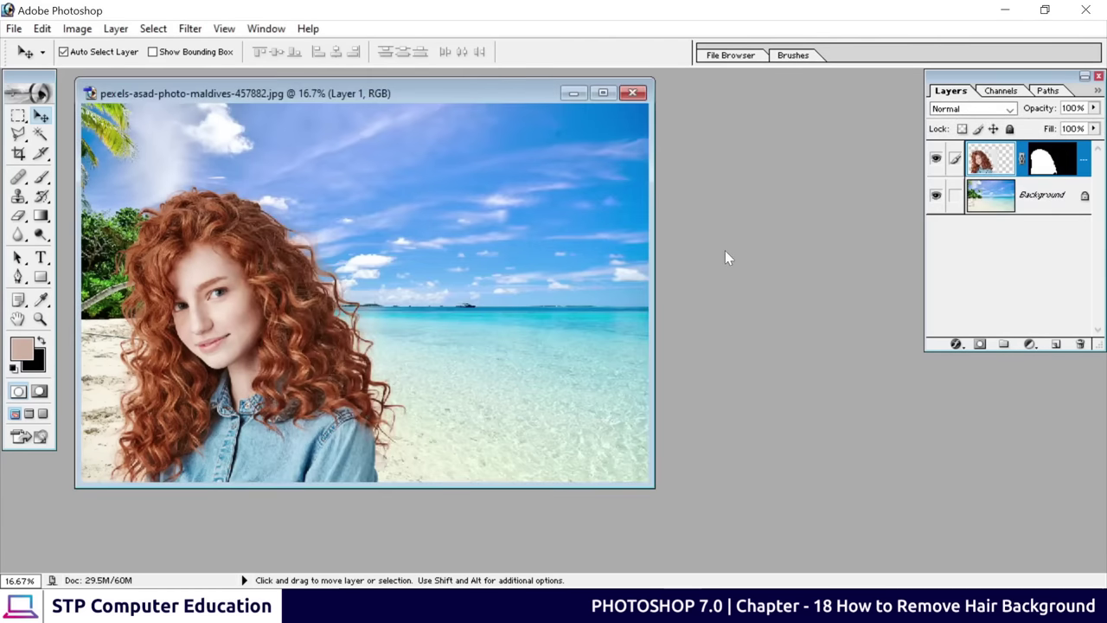
key("ctrl+o")
Open the long-brown-hair studio portrait, select the Pen tool, and maximize the photo's window
left_click(642, 179)
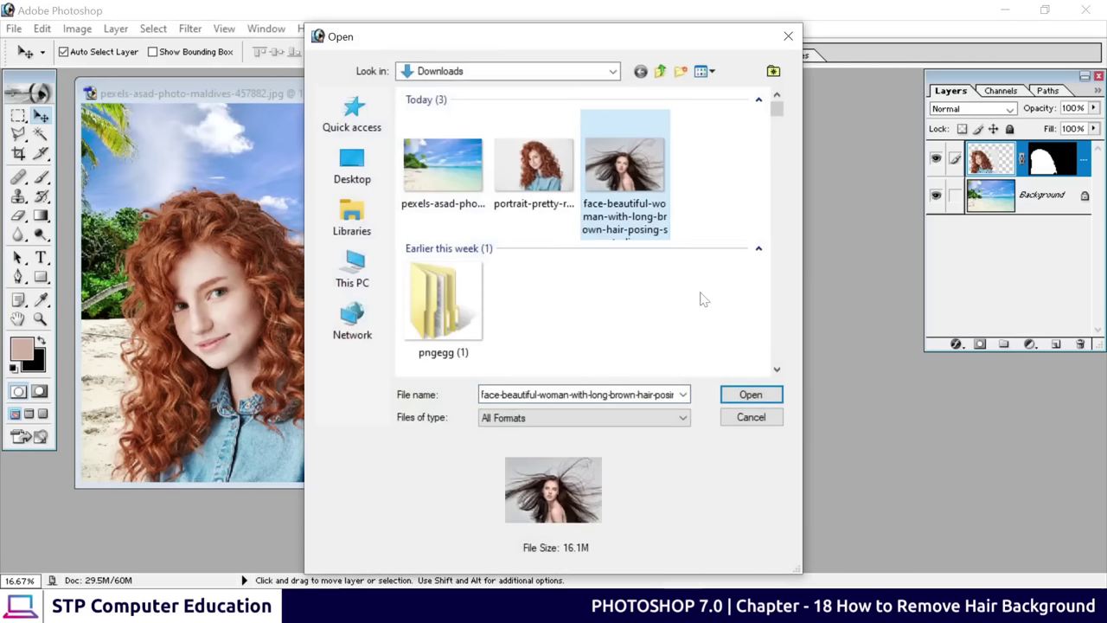
left_click(736, 393)
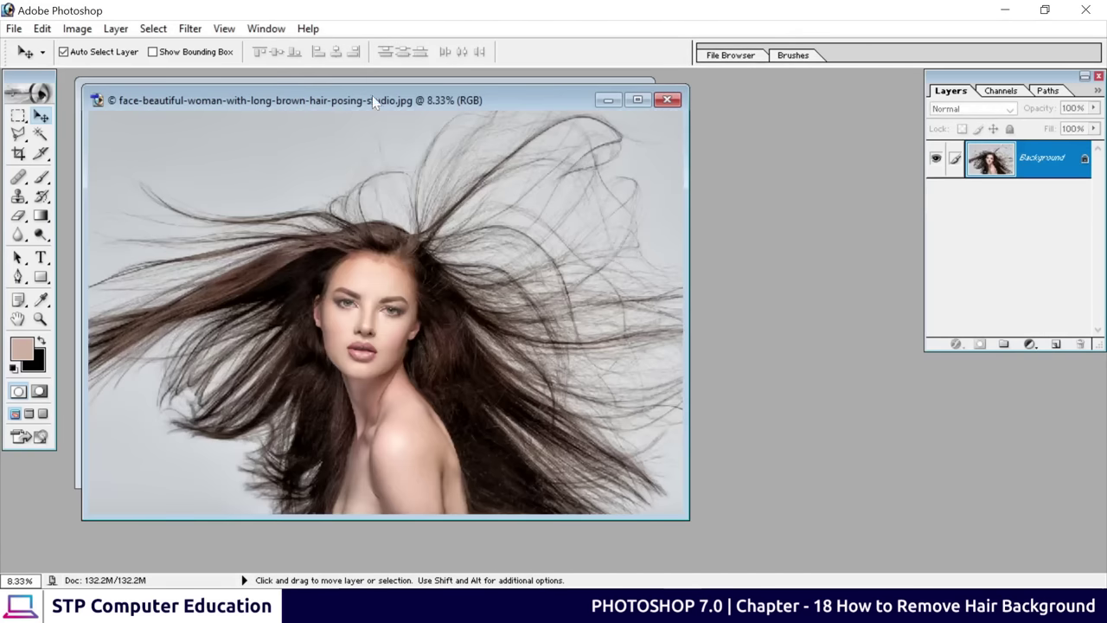
left_click_drag(372, 97, 488, 81)
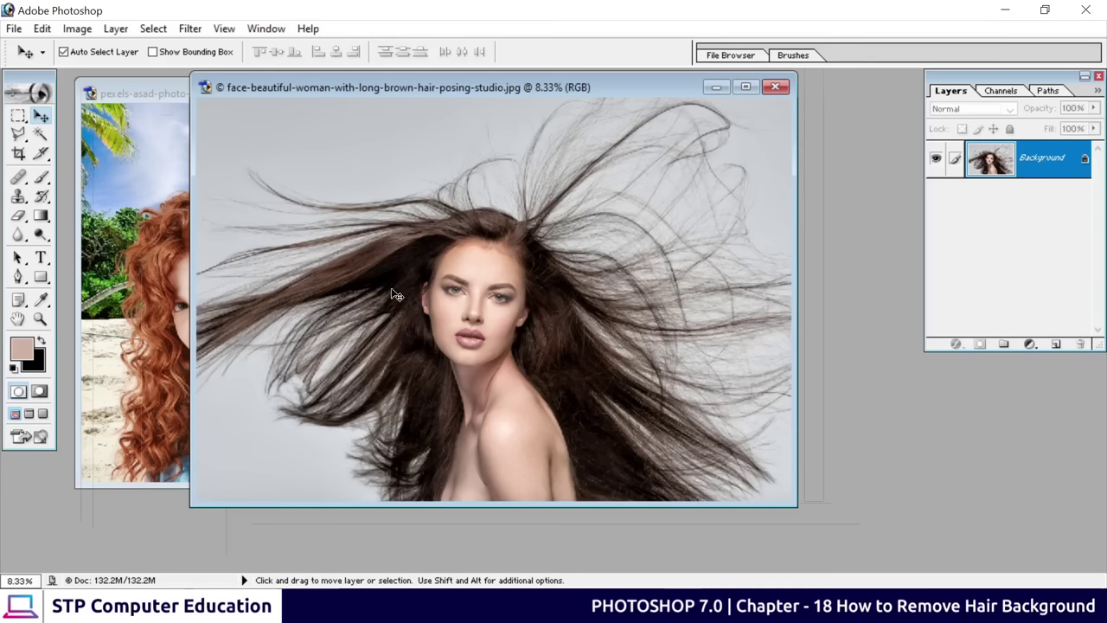
left_click(19, 134)
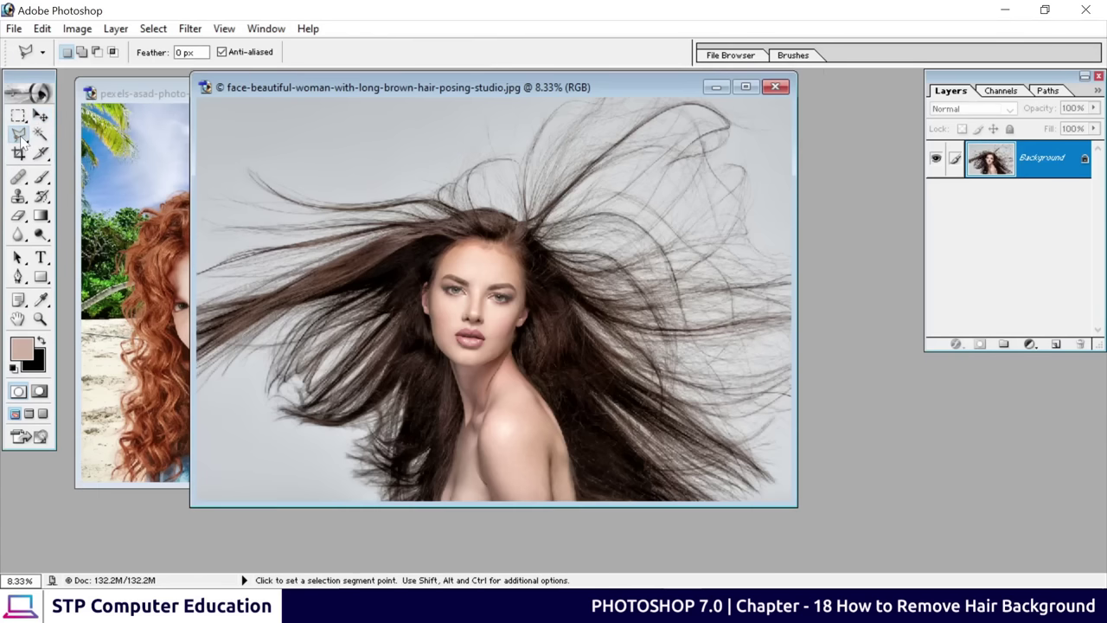
left_click(18, 276)
left_click_drag(409, 94, 514, 107)
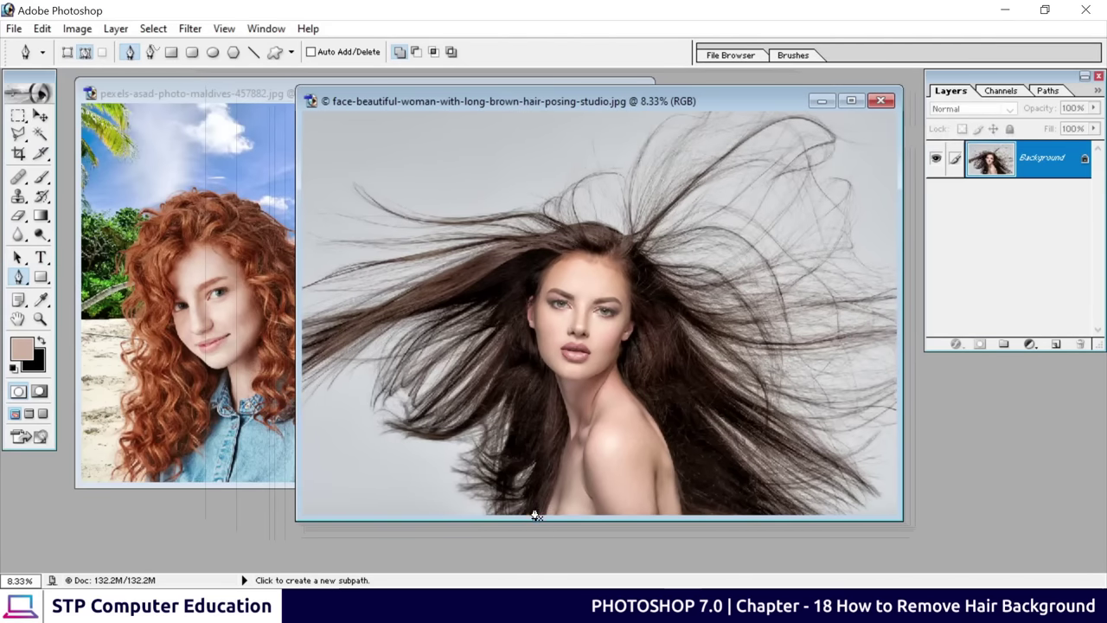
key("ctrl+plus")
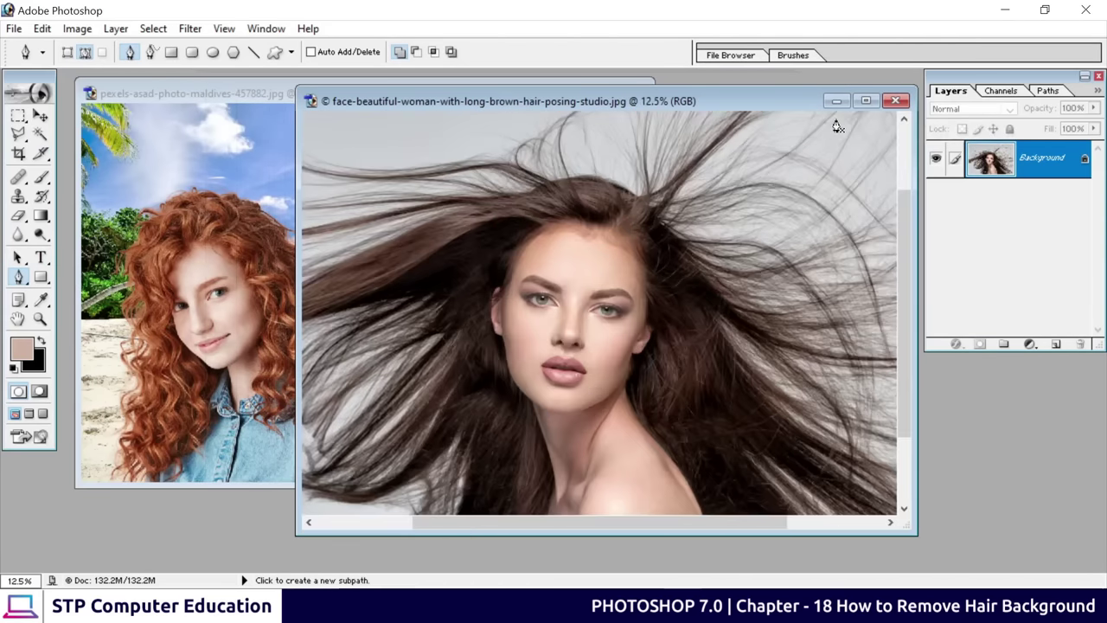
left_click(855, 102)
key("ctrl+minus")
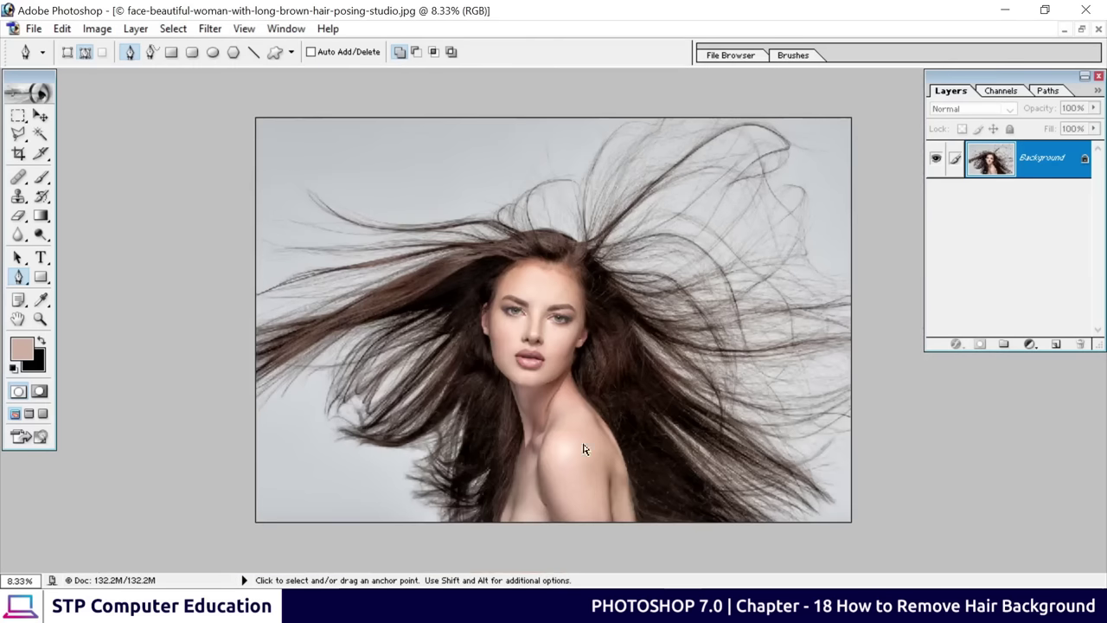
Place pen anchors around the photo's outer border, from bottom edge around all four corners
left_click(486, 526)
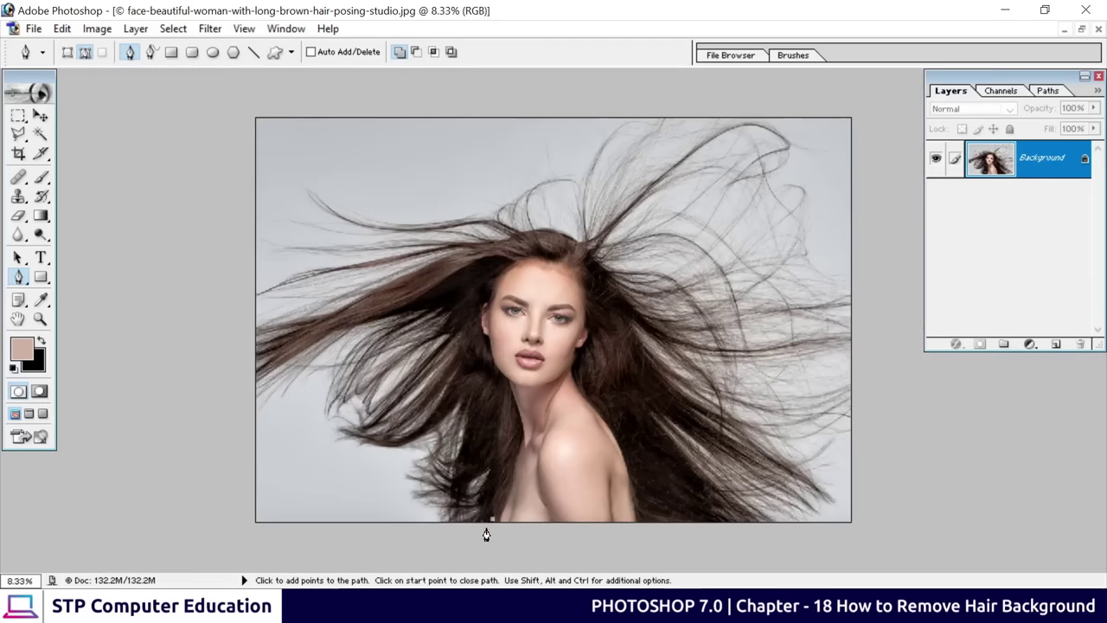
left_click(251, 532)
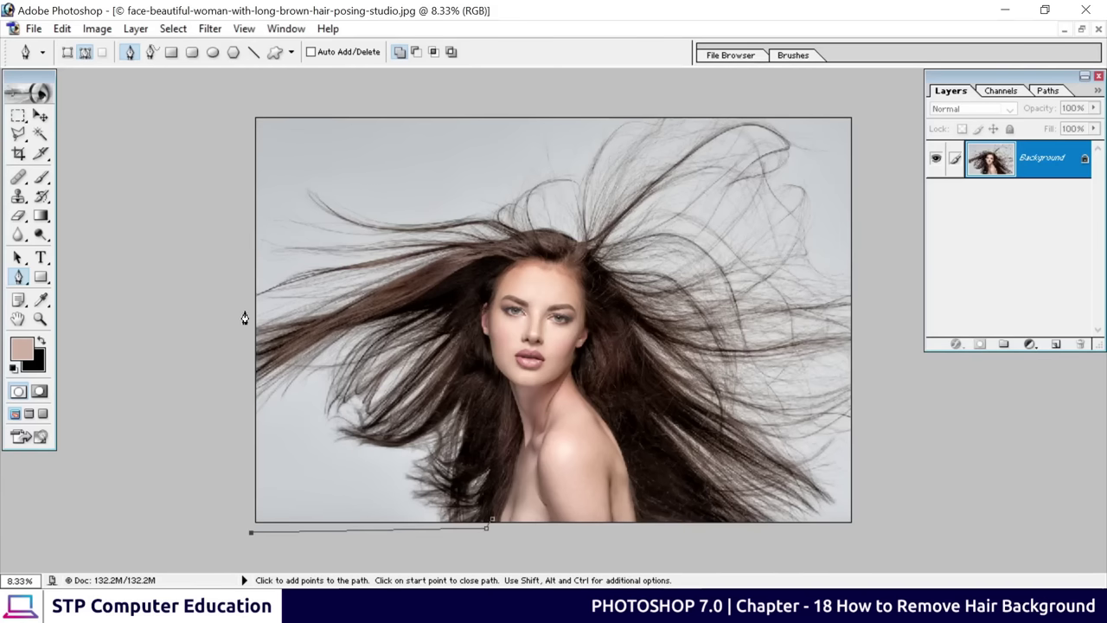
left_click(249, 104)
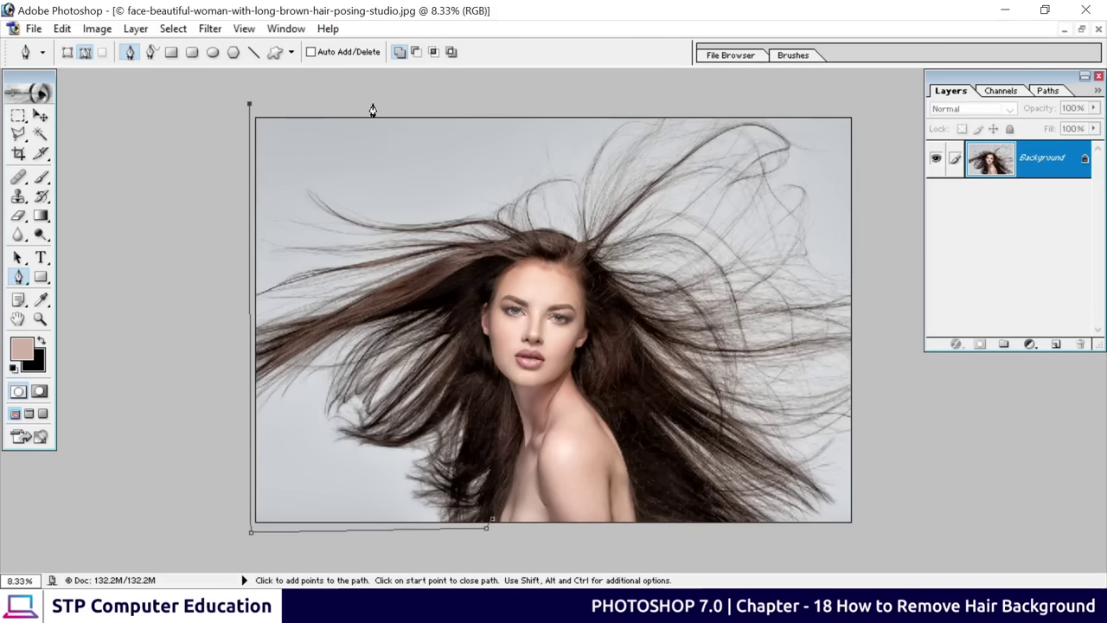
left_click(859, 108)
left_click(868, 530)
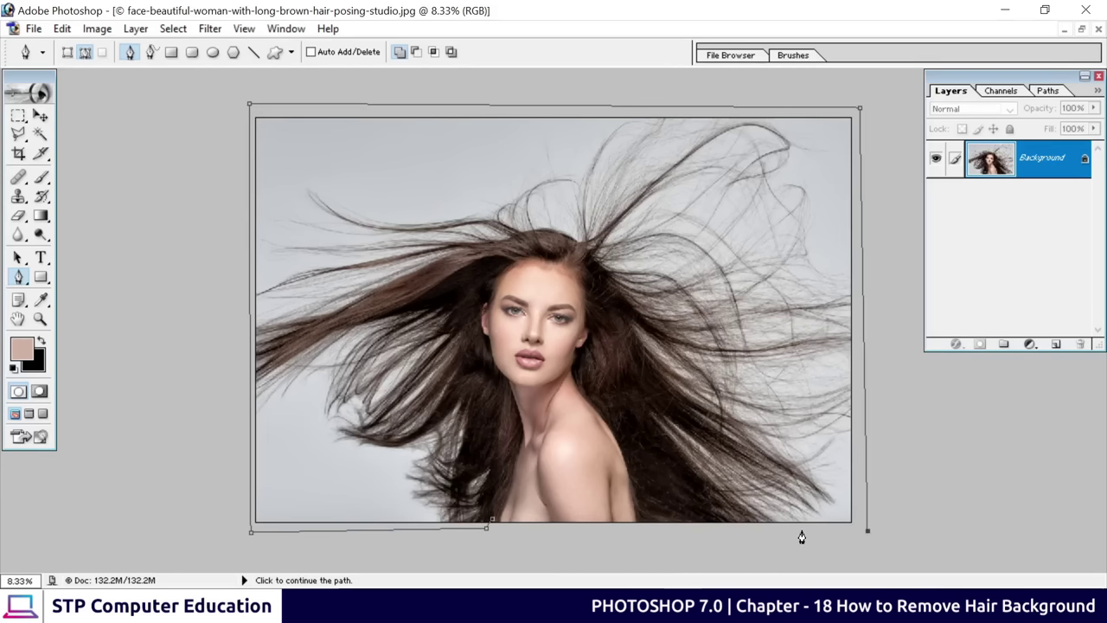
left_click(677, 542)
Trace the path around the woman's shoulder, head, face and neck, closing it at the start anchor
left_click(651, 467)
left_click(613, 314)
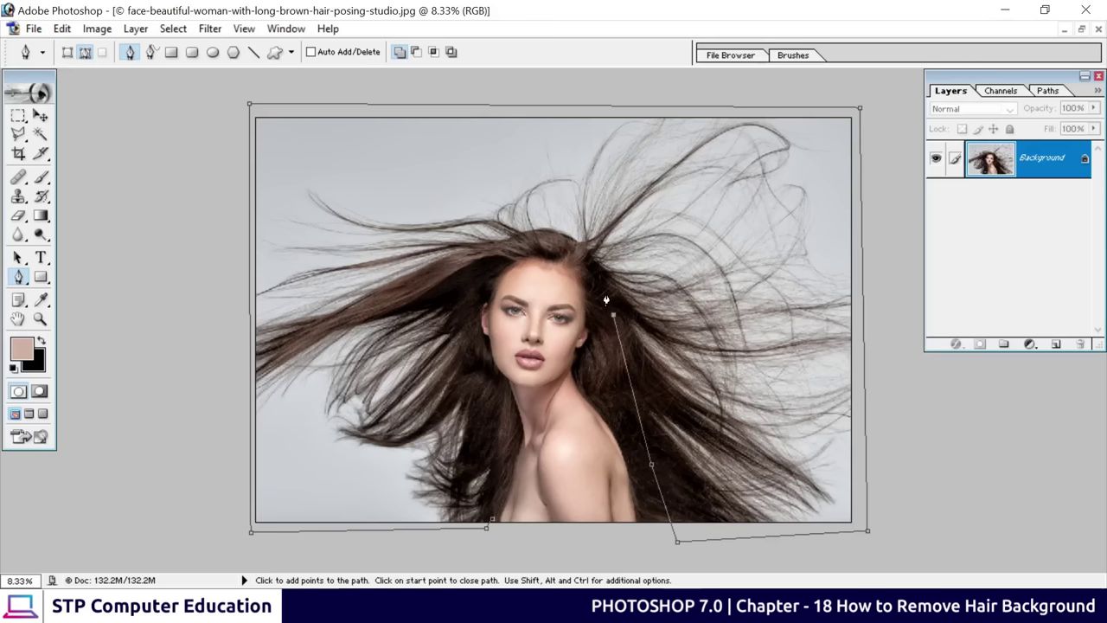
left_click(565, 252)
left_click(525, 244)
left_click(492, 255)
left_click(478, 275)
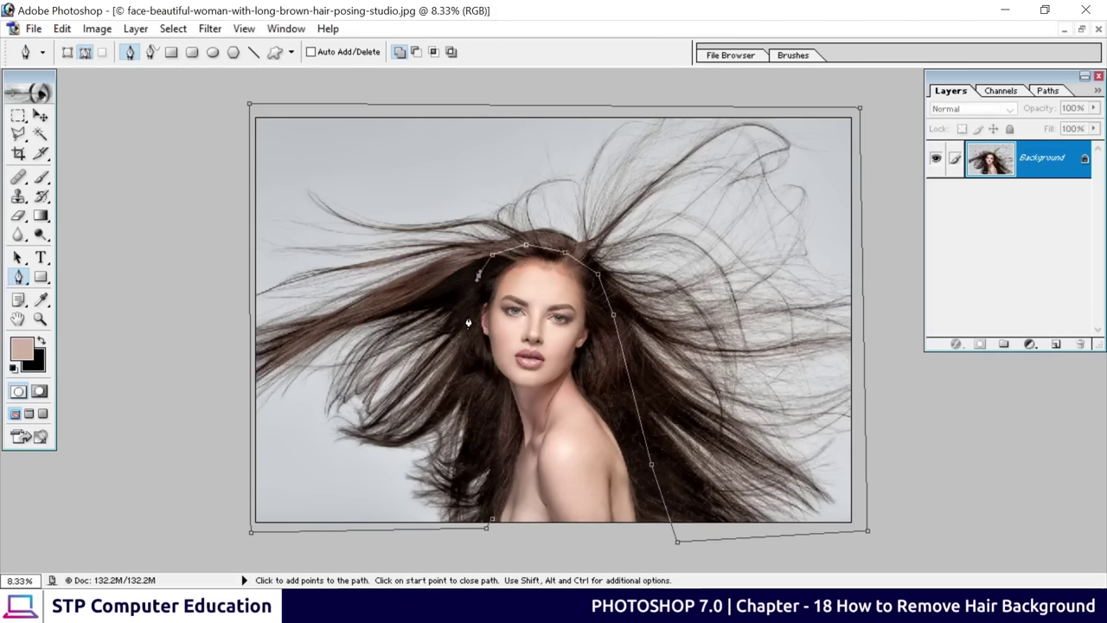
left_click(466, 334)
left_click(474, 388)
left_click(493, 450)
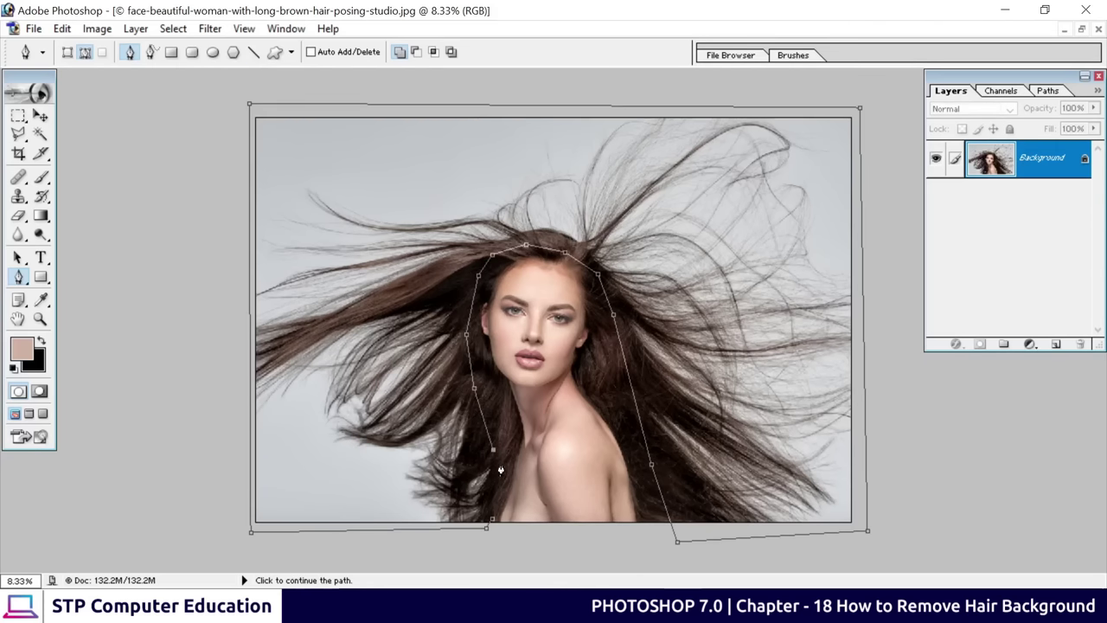
left_click(498, 487)
left_click(492, 525)
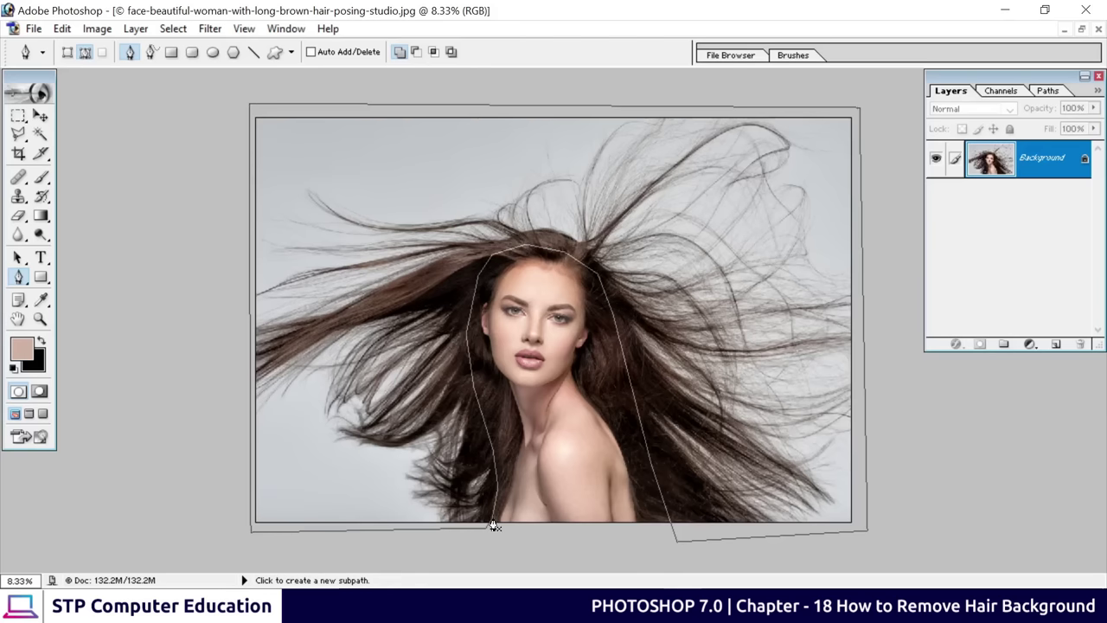
Convert the closed pen path into a selection
right_click(622, 227)
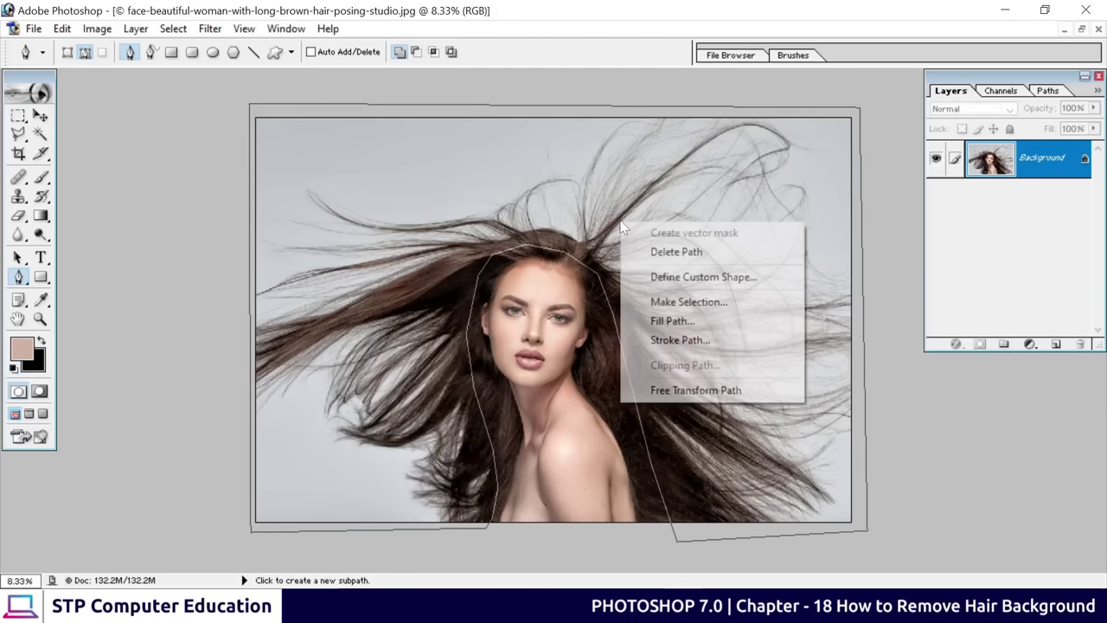
left_click(705, 302)
left_click(765, 313)
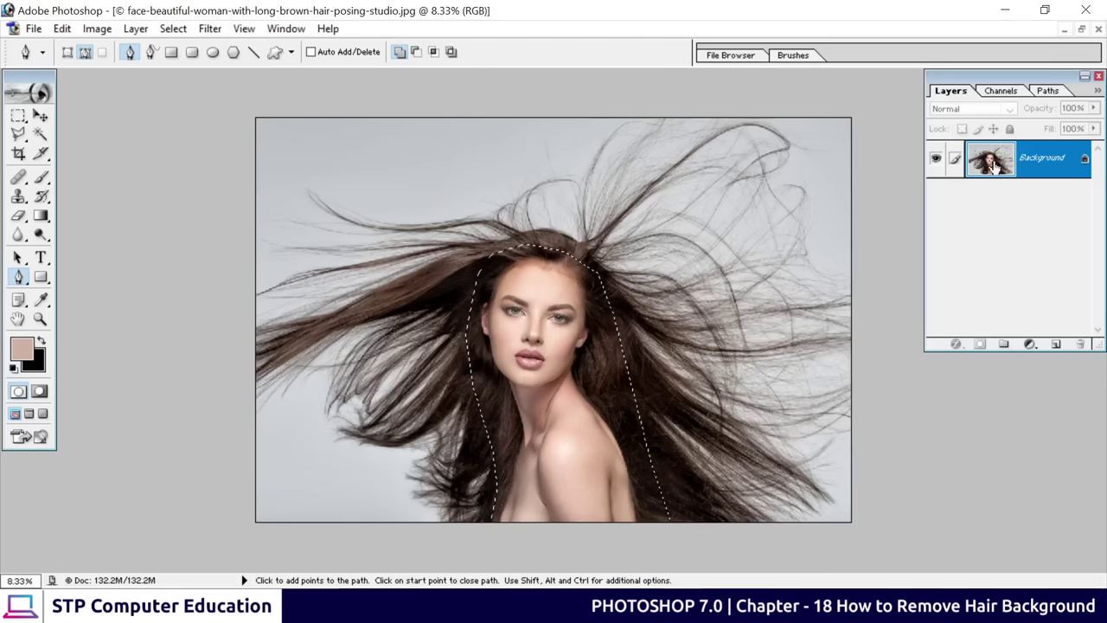
Turn the Background into editable Layer 0 and open the Extract filter with Alt+Ctrl+X
double_click(1044, 166)
left_click(676, 275)
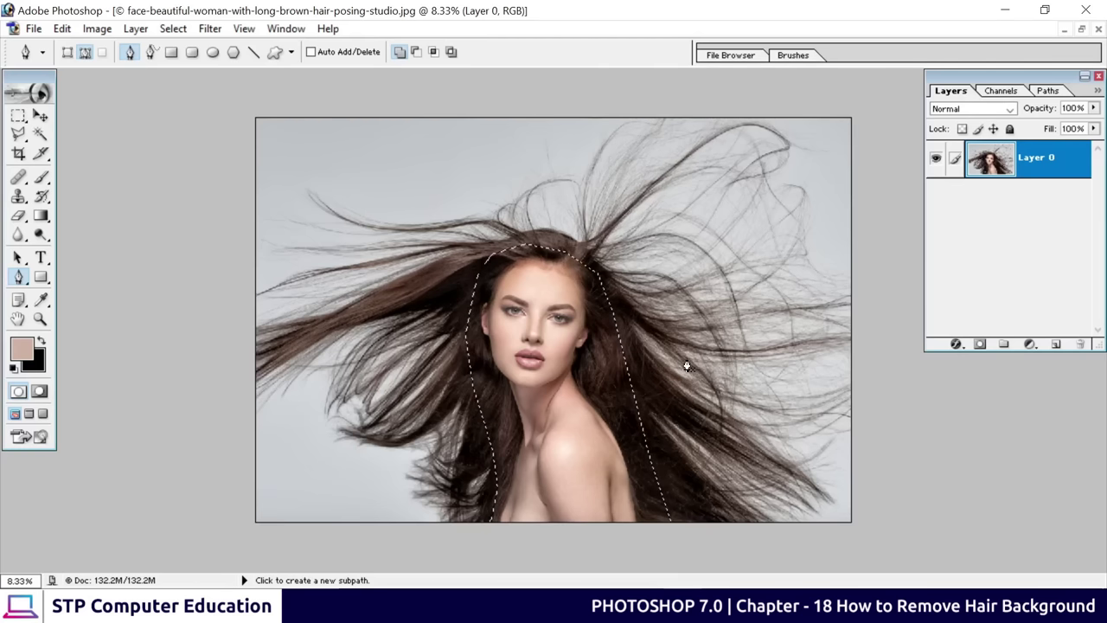
key("ctrl+alt+x")
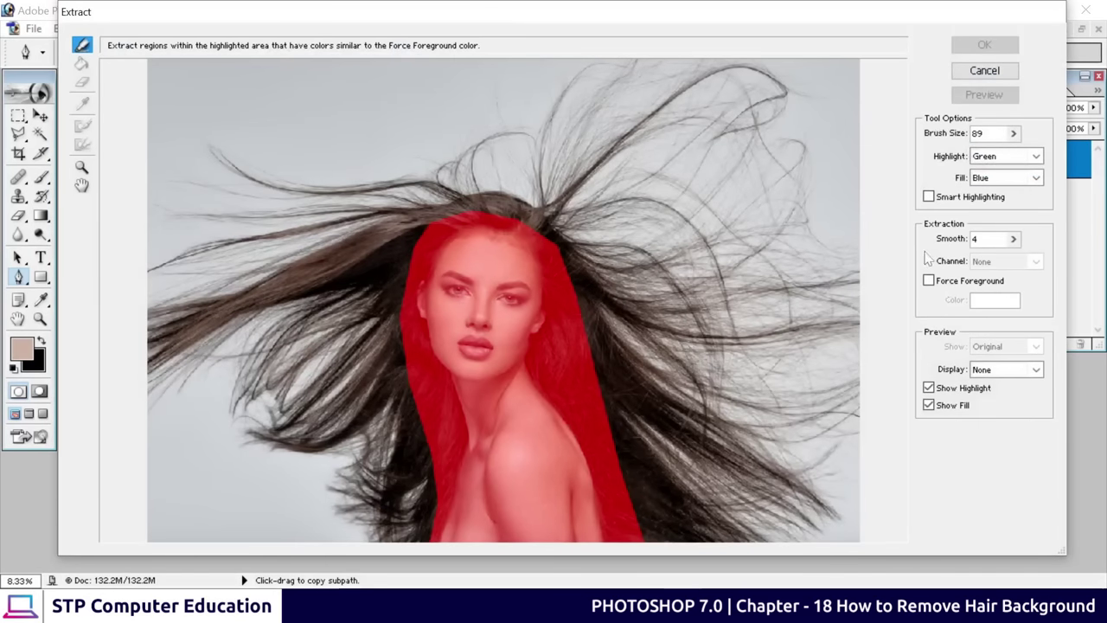
Enable Force Foreground, sample the dark brown hair colour, and highlight the whole image
left_click(931, 282)
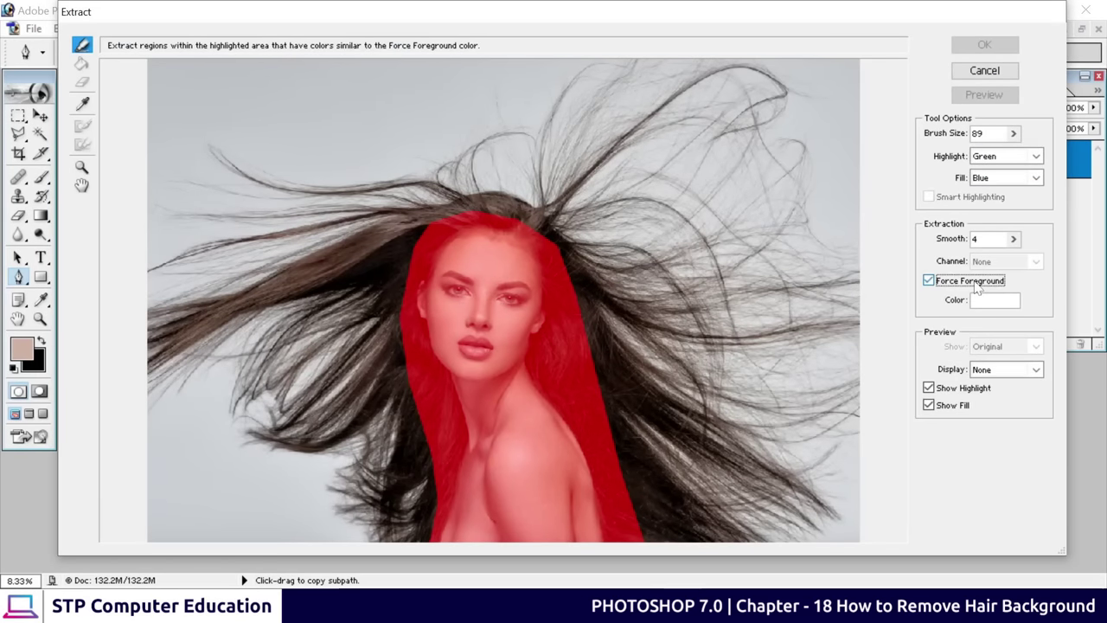
left_click(83, 103)
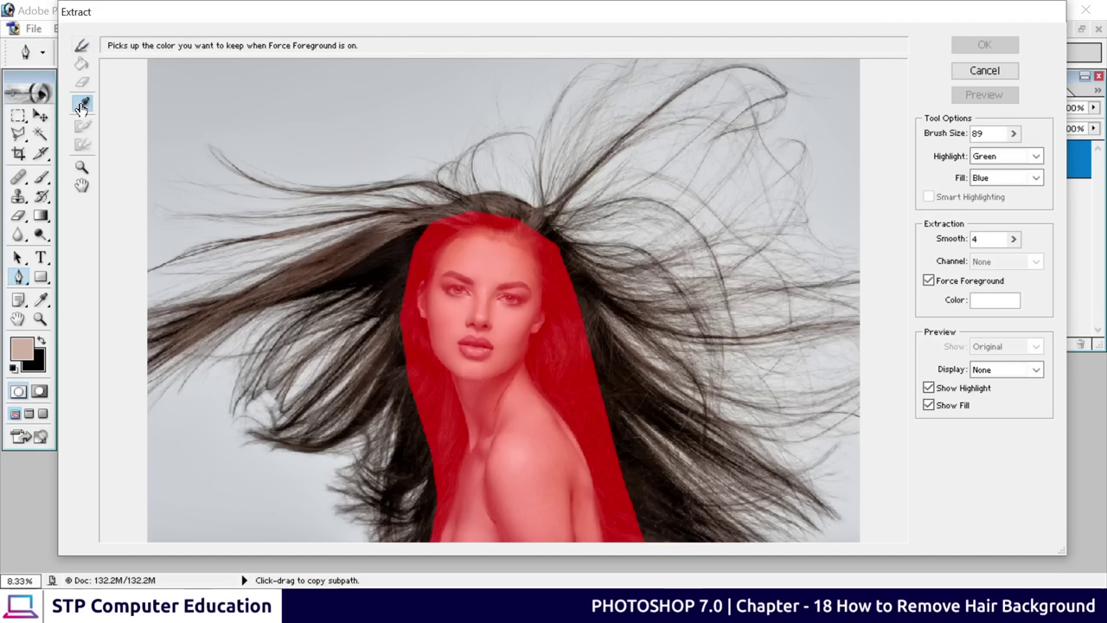
left_click(314, 265)
left_click(308, 265)
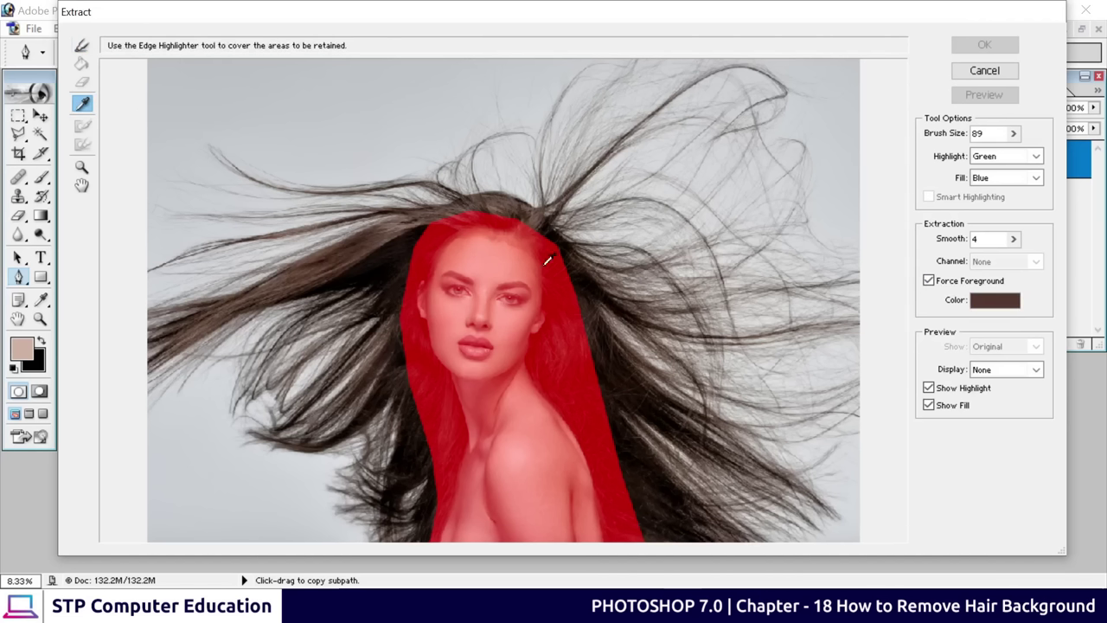
left_click(368, 248)
left_click(473, 239)
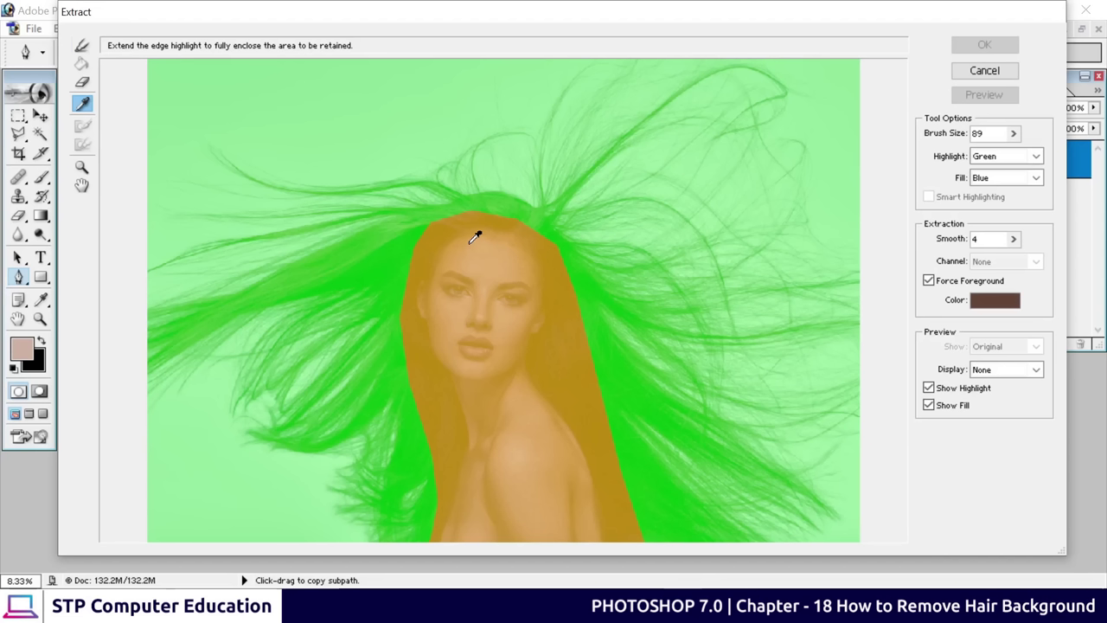
With an enlarged eraser, remove highlight from the top, left, right and lower background edges
left_click(82, 81)
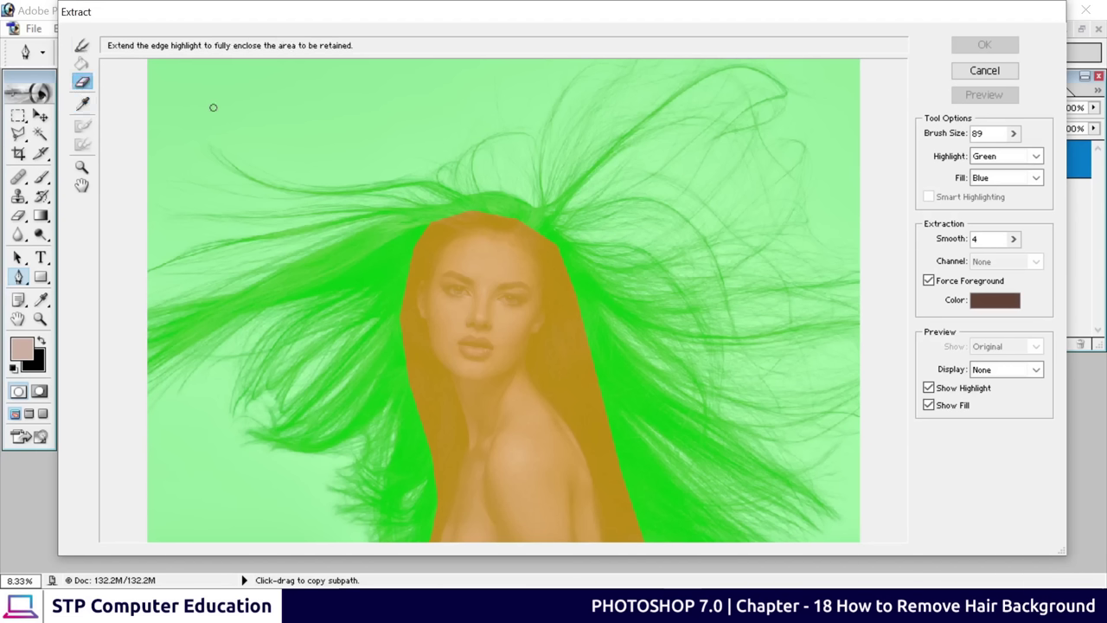
key("bracketright")
key("bracketright")
mouse_move(243, 104)
left_mouse_down()
mouse_move(330, 93)
mouse_move(370, 124)
mouse_move(428, 98)
left_mouse_up()
mouse_move(190, 436)
left_mouse_down()
mouse_move(230, 492)
mouse_move(255, 497)
left_mouse_up()
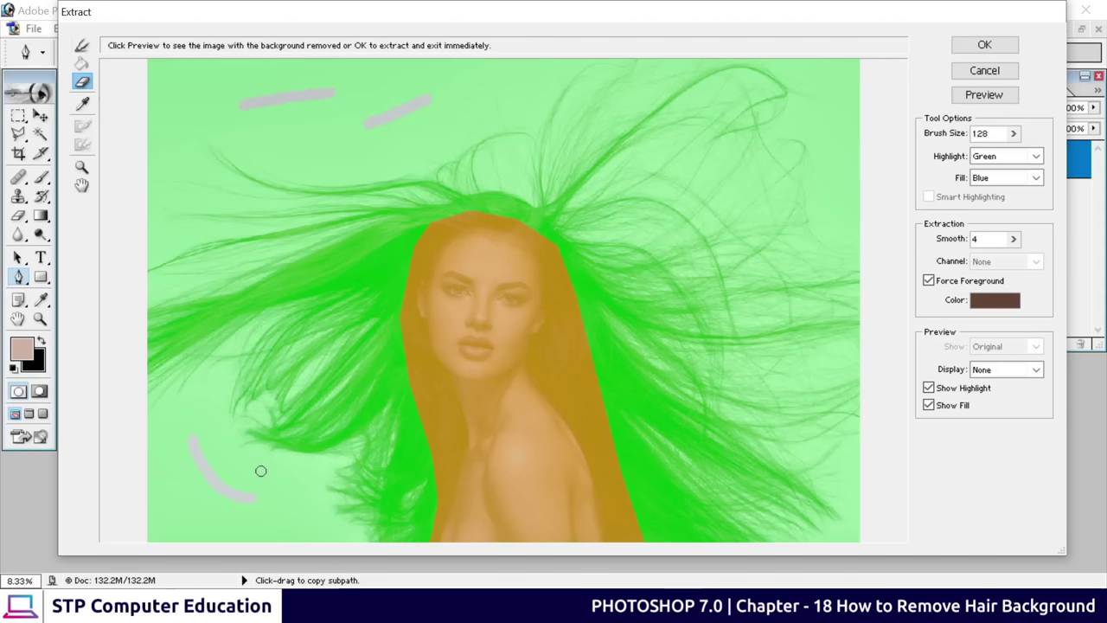
left_click_drag(157, 498, 186, 501)
left_click_drag(178, 198, 129, 181)
left_click_drag(173, 248, 144, 243)
left_click_drag(176, 82, 164, 63)
left_click_drag(839, 185, 842, 131)
mouse_move(845, 464)
left_mouse_down()
mouse_move(872, 514)
mouse_move(833, 533)
left_mouse_up()
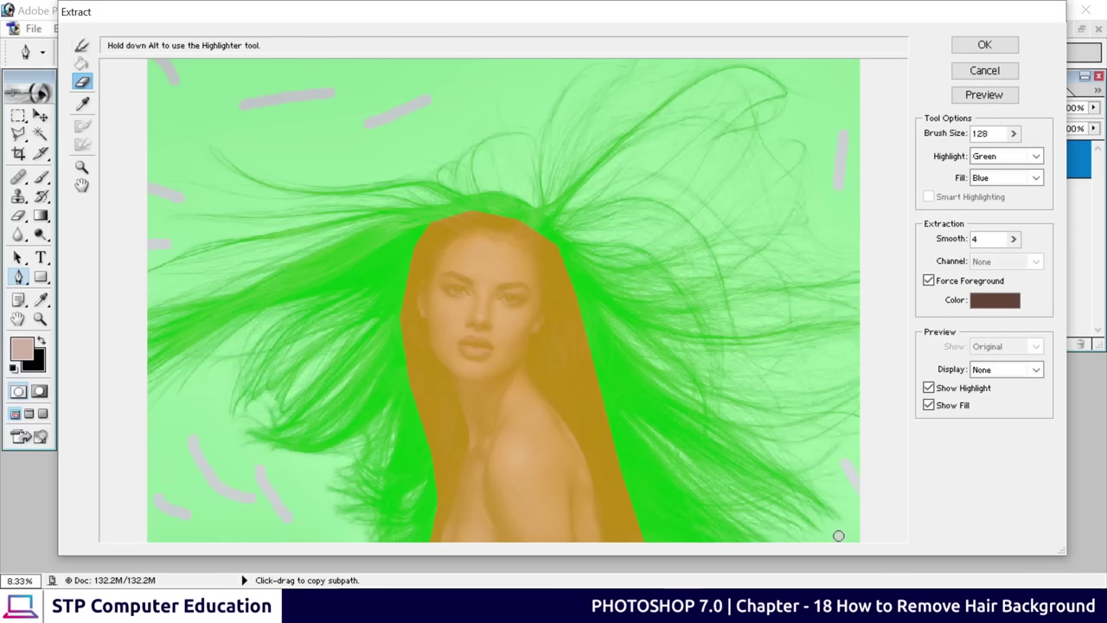
left_click_drag(827, 368, 827, 361)
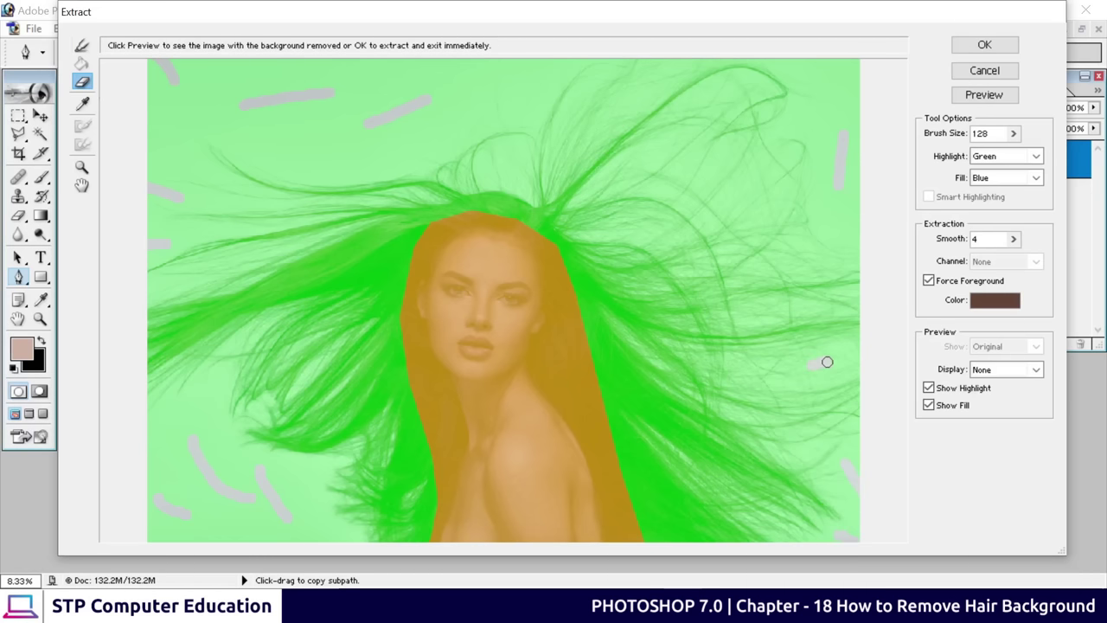
left_click(830, 224)
left_click_drag(355, 140, 311, 141)
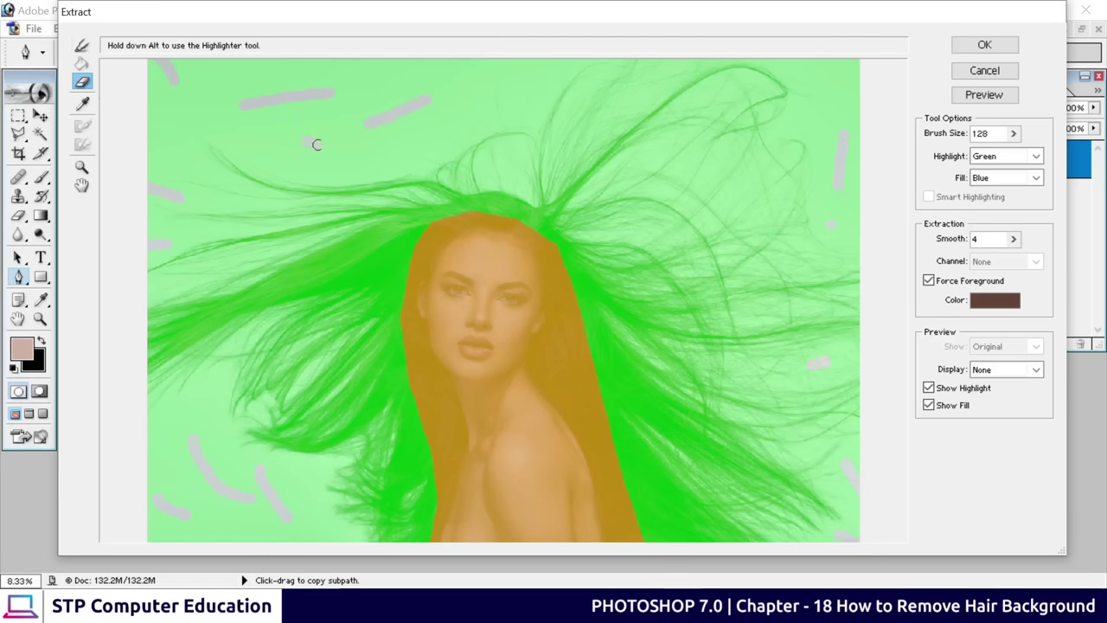
left_click_drag(408, 79, 434, 61)
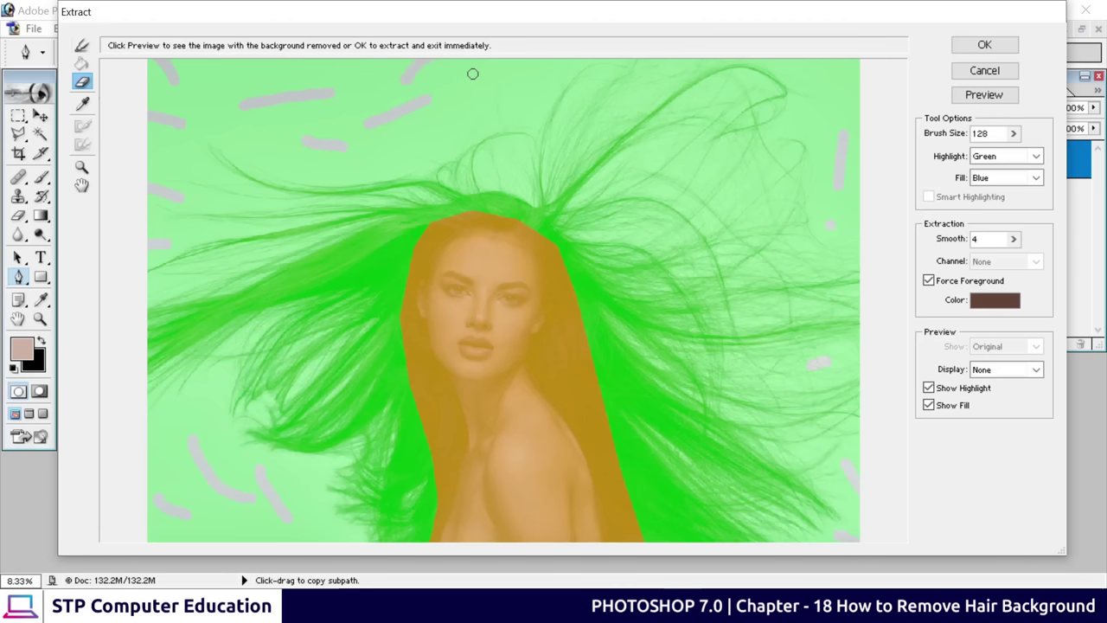
left_click_drag(522, 87, 522, 64)
Preview the extraction, then apply it so the woman and her hair sit on transparency
left_click(996, 99)
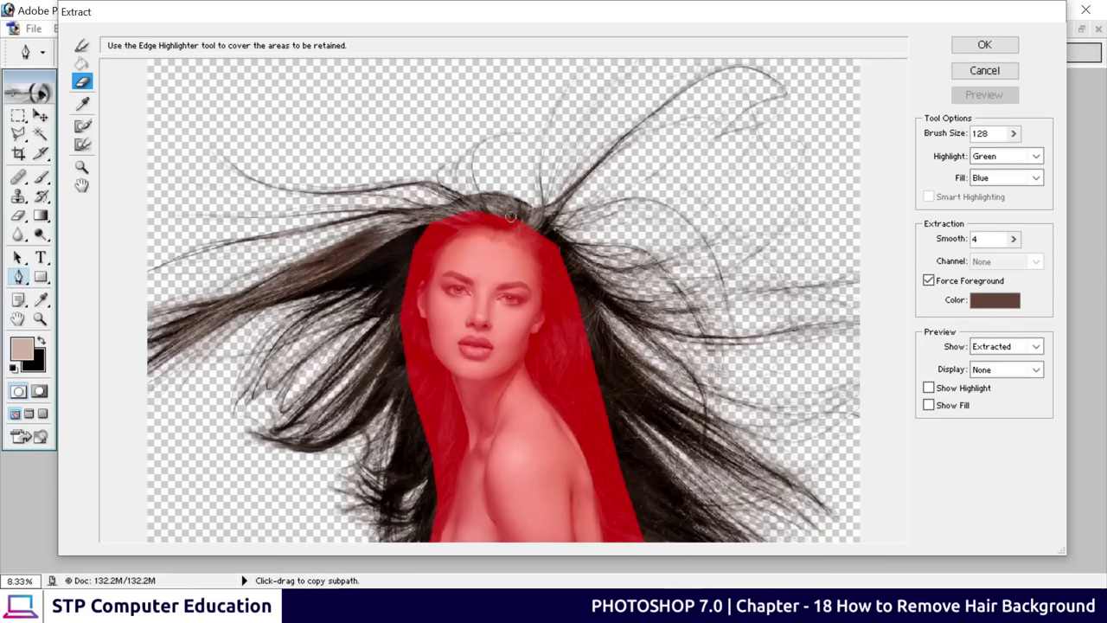
left_click(999, 46)
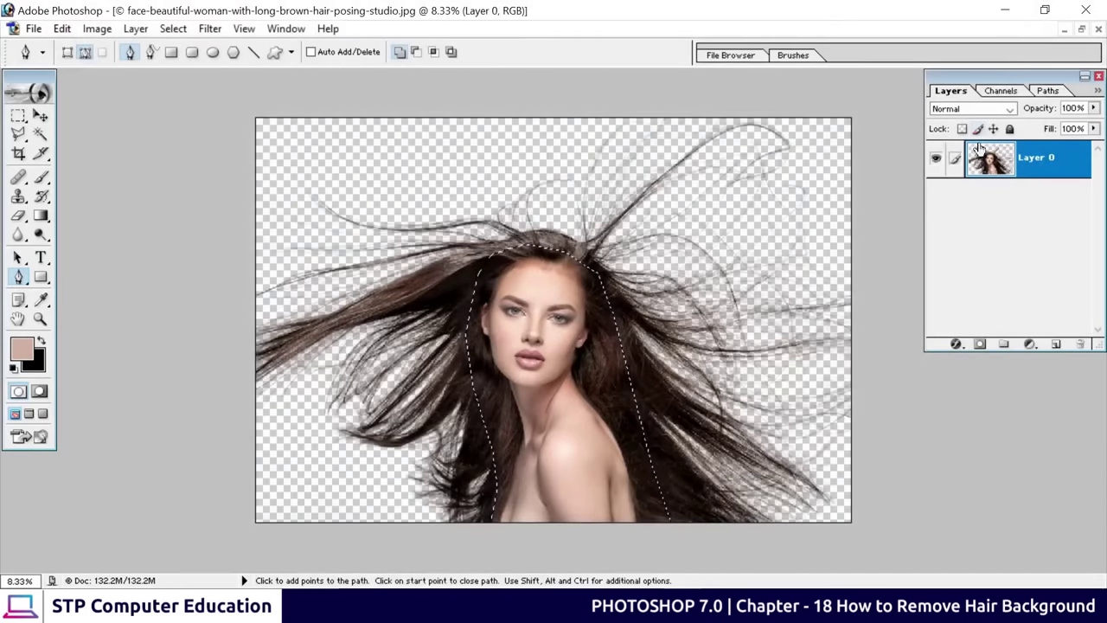
Deselect, then drag the extracted woman into the Maldives beach photo and position her
key("ctrl+d")
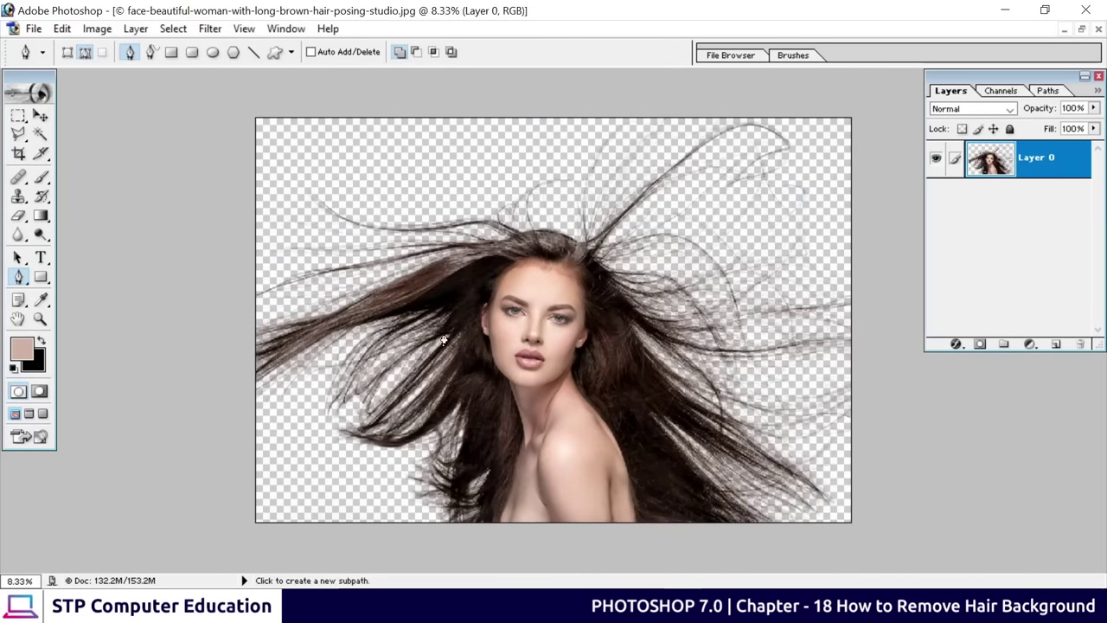
key("v")
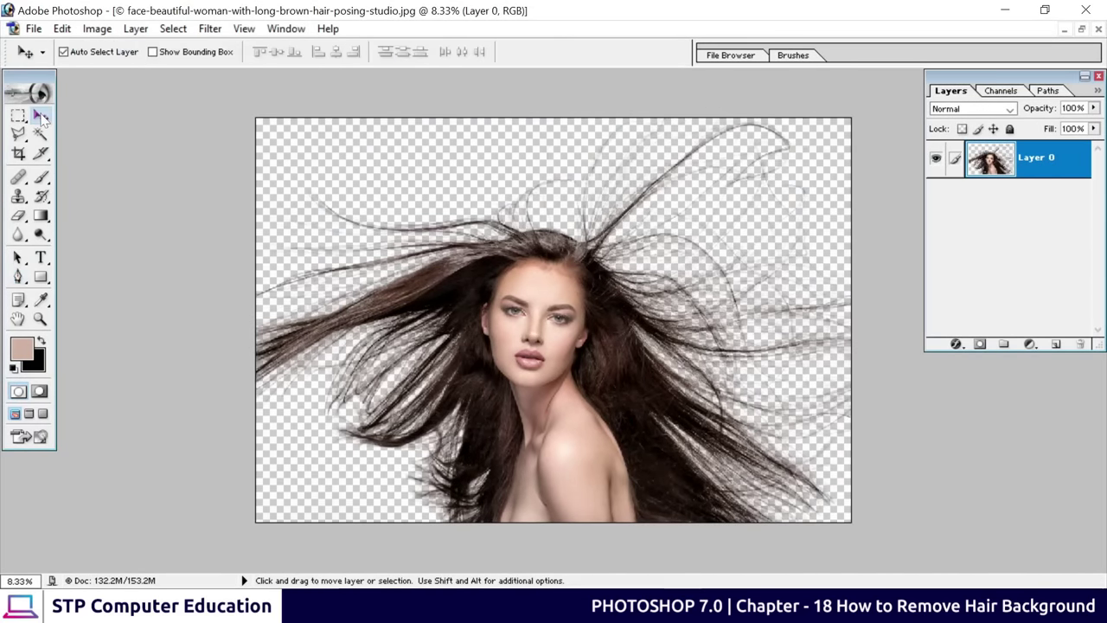
left_click_drag(548, 318, 529, 305)
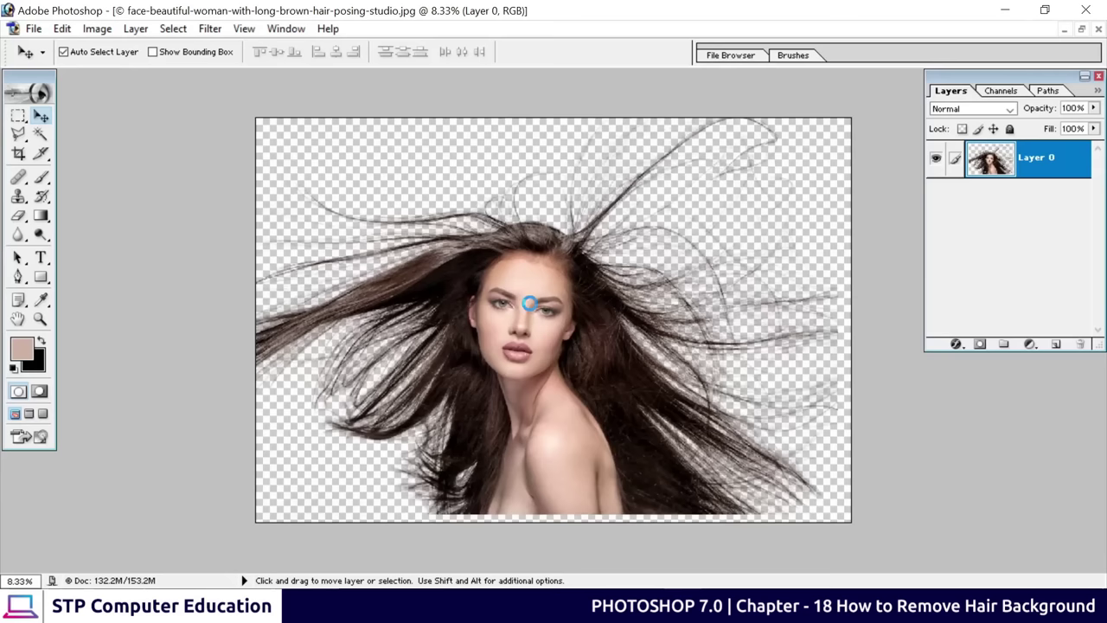
left_click(1081, 28)
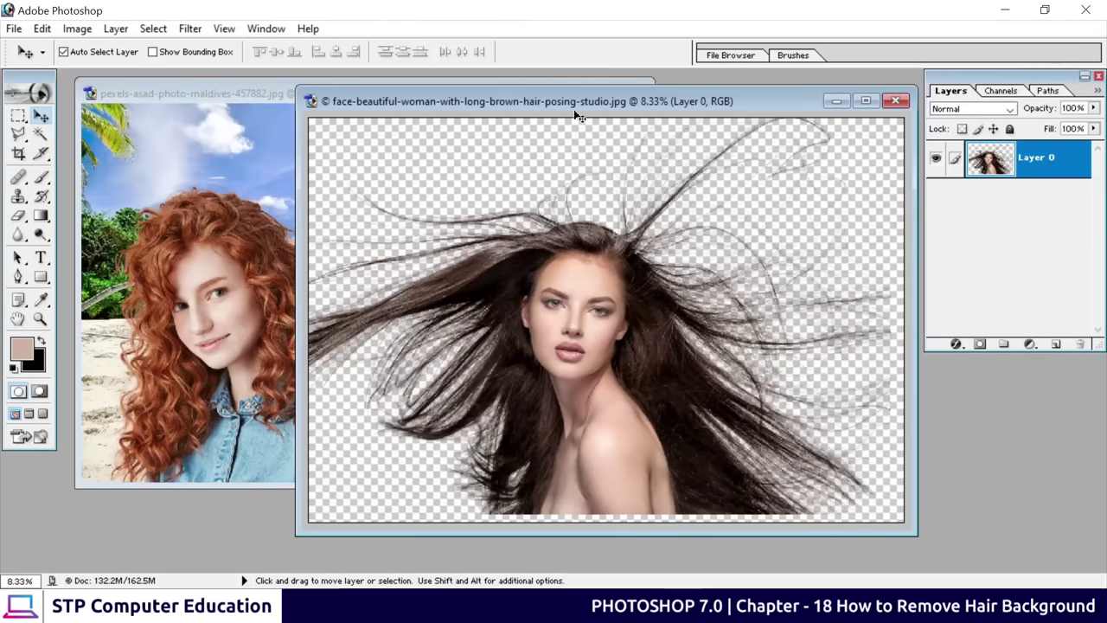
left_click_drag(581, 113, 729, 145)
left_click_drag(712, 249, 372, 316)
left_click(603, 93)
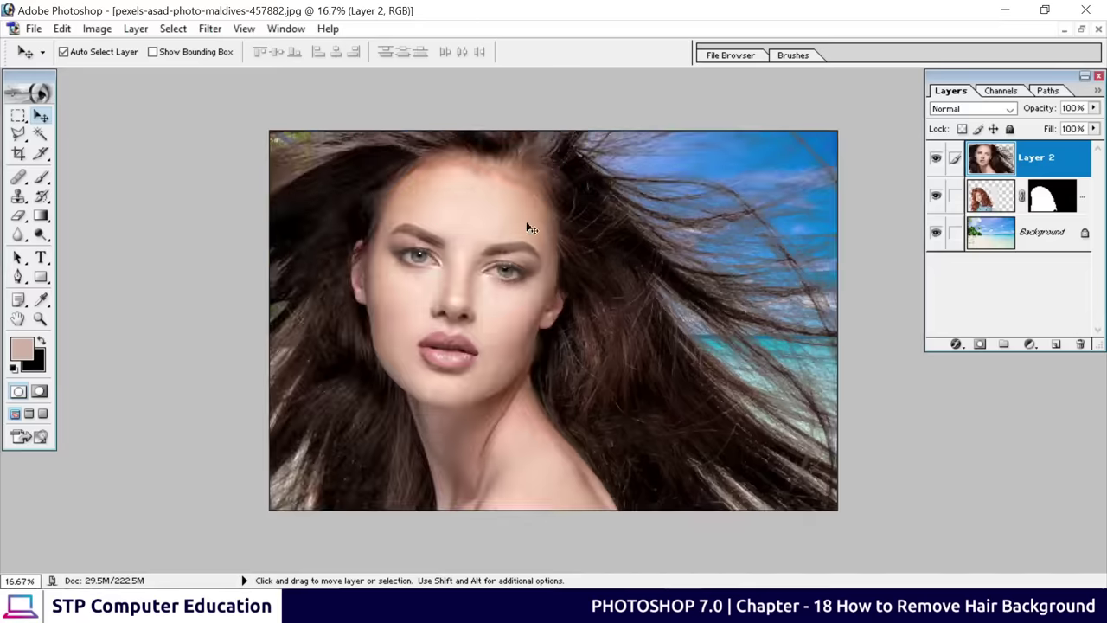
left_click_drag(507, 289, 423, 415)
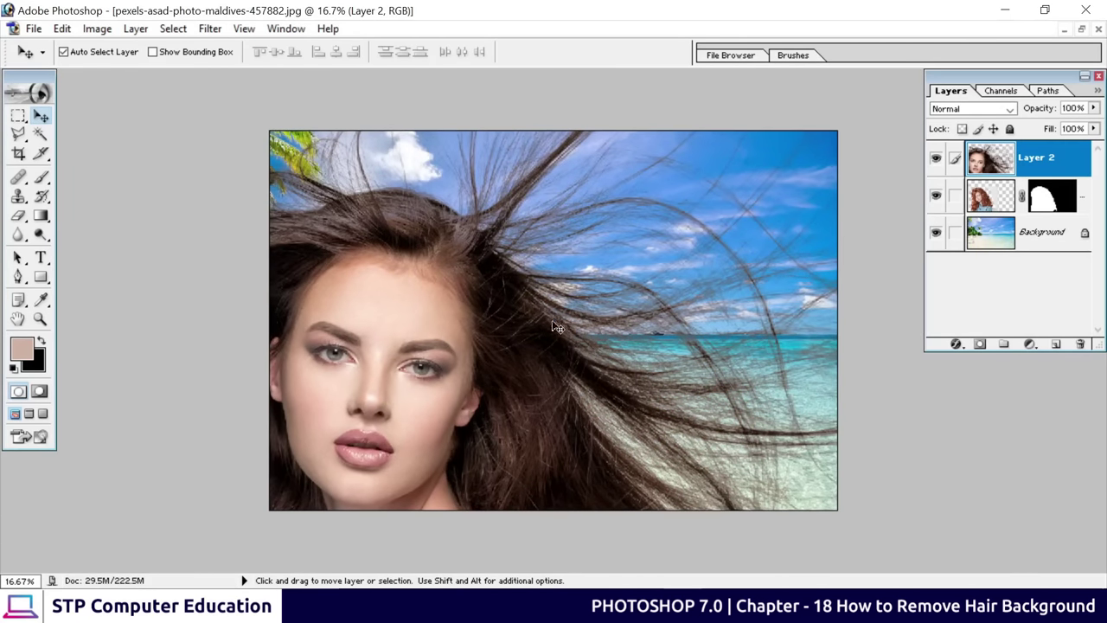
left_click_drag(421, 359, 681, 301)
Scale the woman to 51.9%, commit the transform, and hide the red-haired layer
key("ctrl+t")
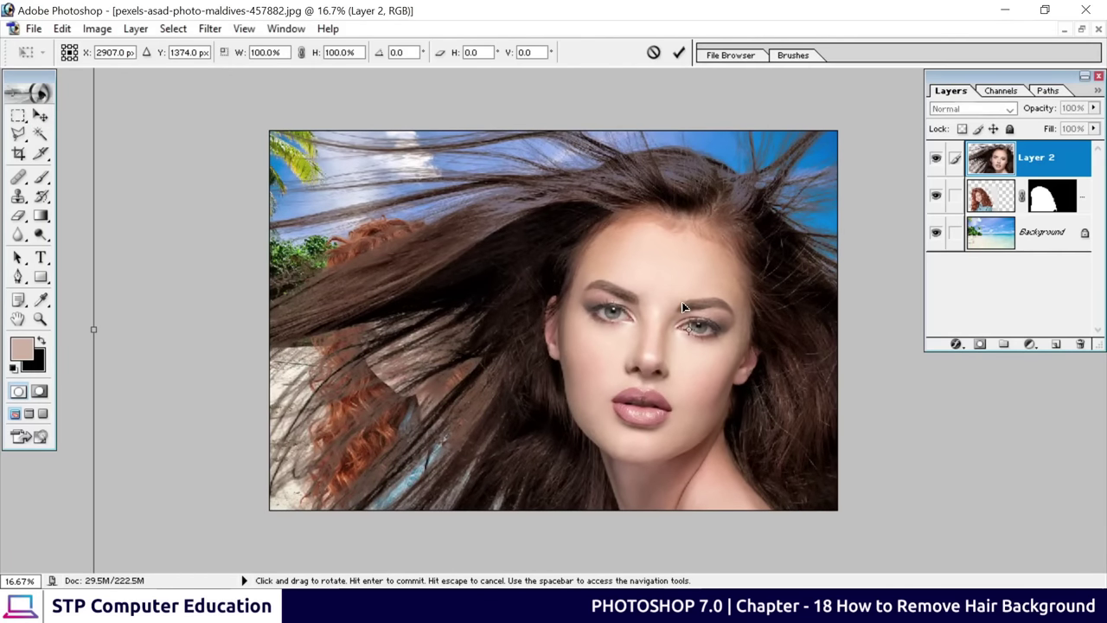
key("ctrl+0")
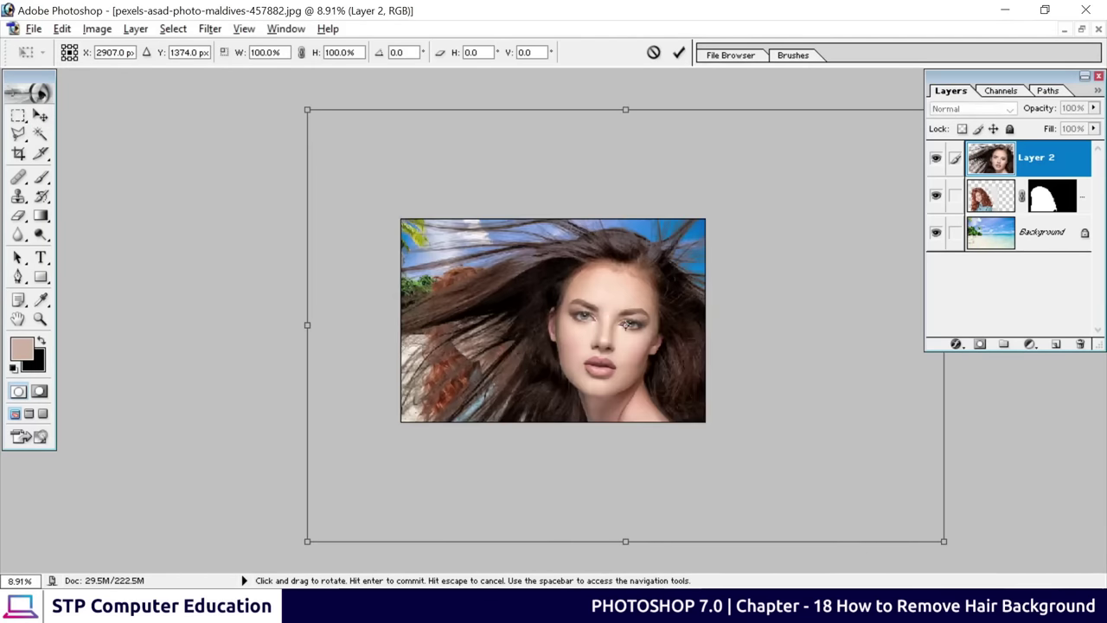
left_click_drag(943, 541, 768, 465)
left_click_drag(634, 394, 574, 384)
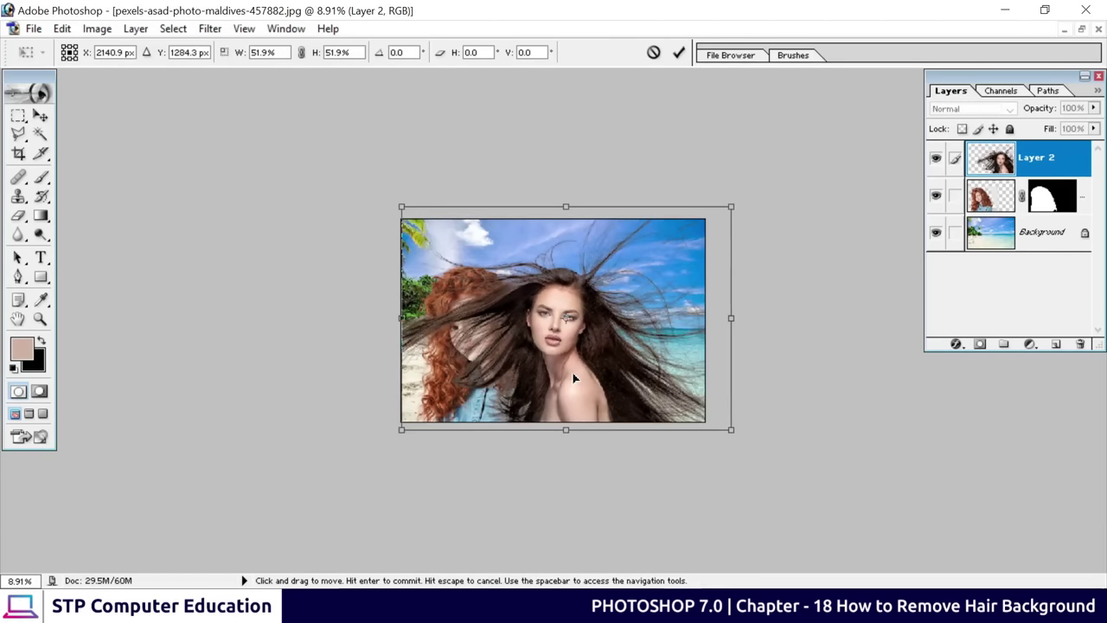
left_click(681, 53)
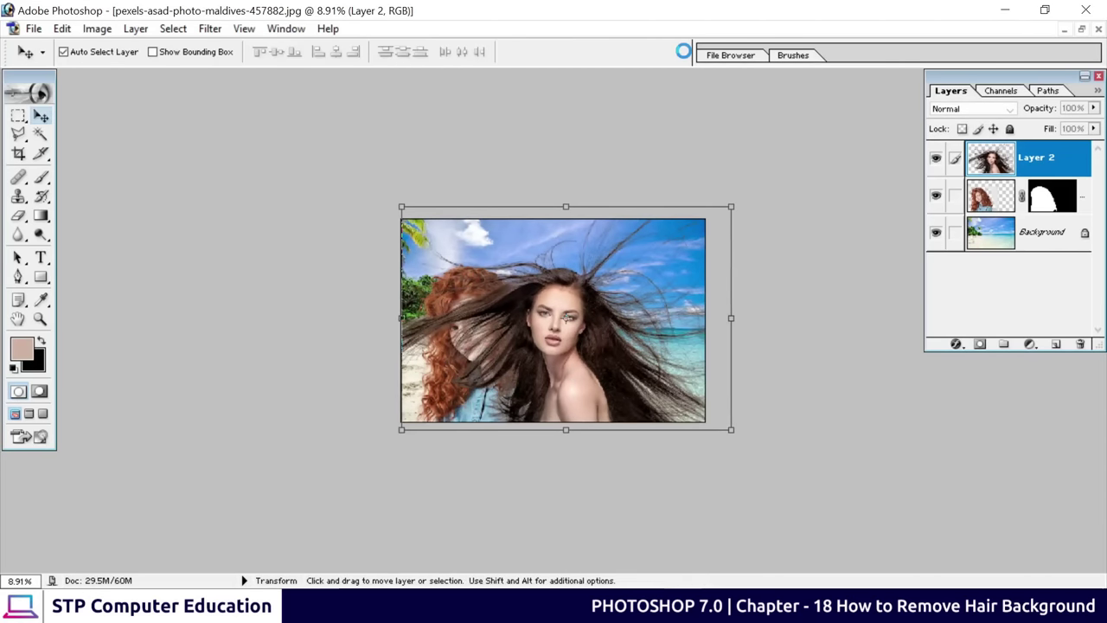
left_click(935, 196)
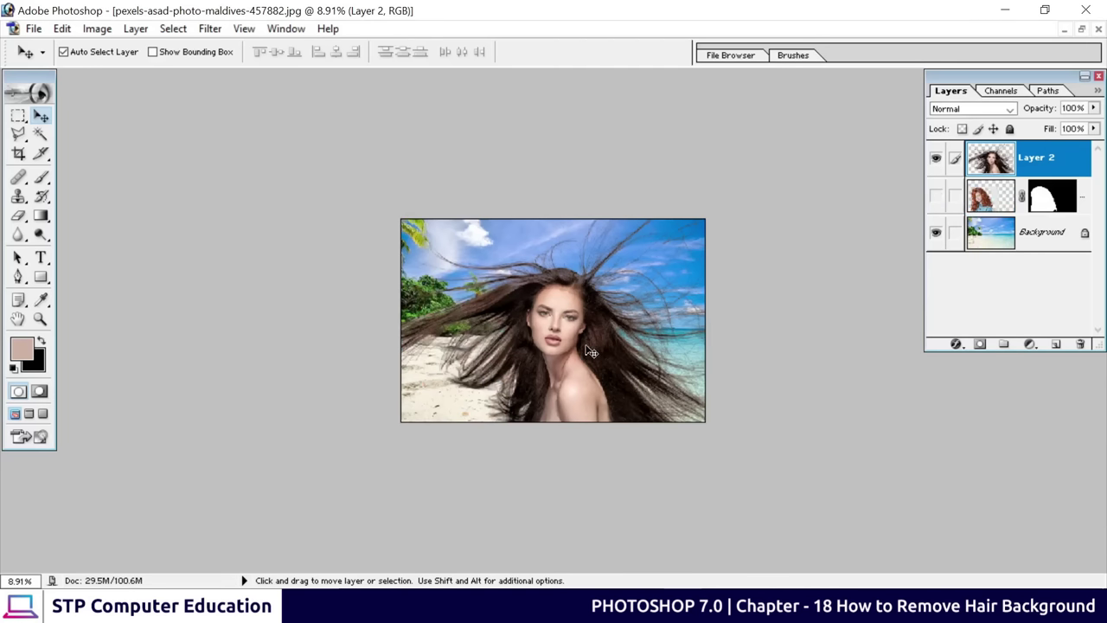
Fit the beach composite in the window to check the result
key("ctrl+0")
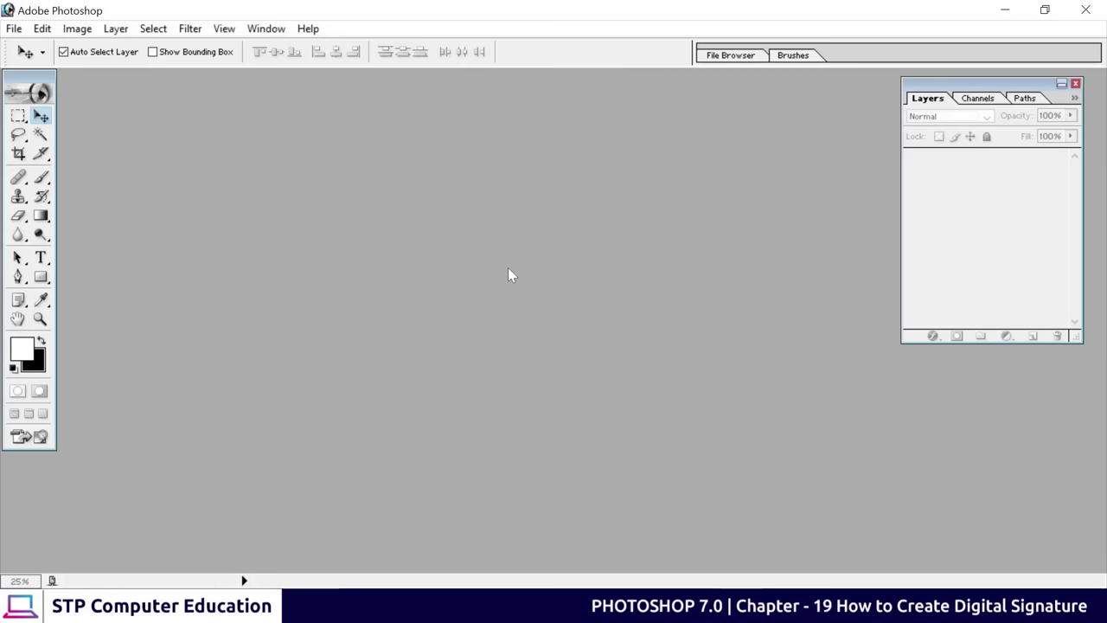
Open raw sign.jpg, arrange its window, and call up the Open dialog again
double_click(508, 275)
left_click(460, 278)
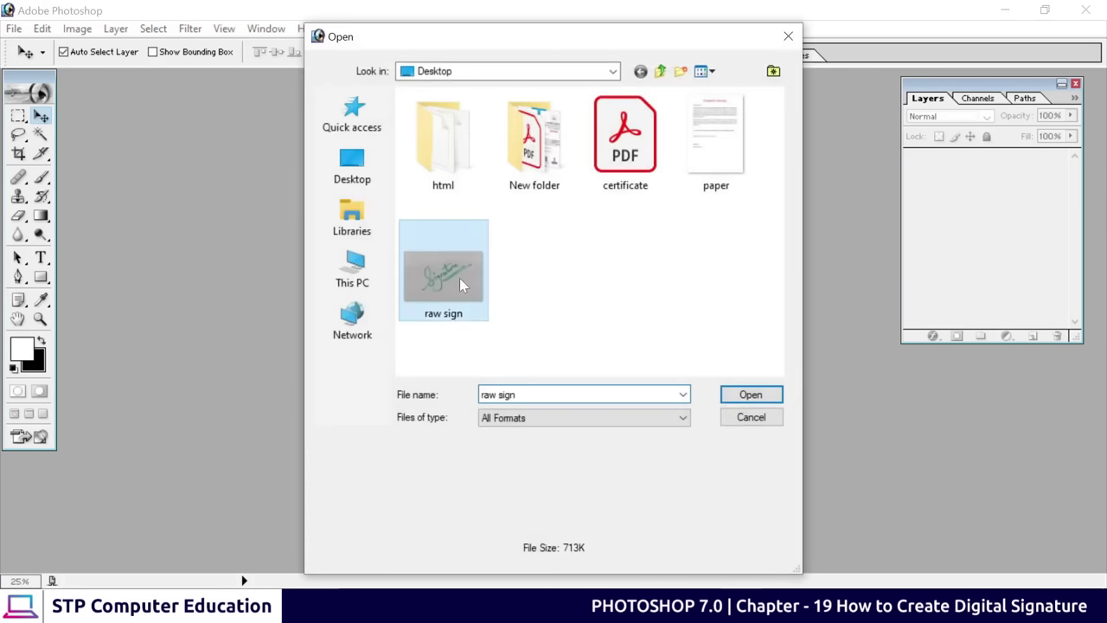
left_click(736, 395)
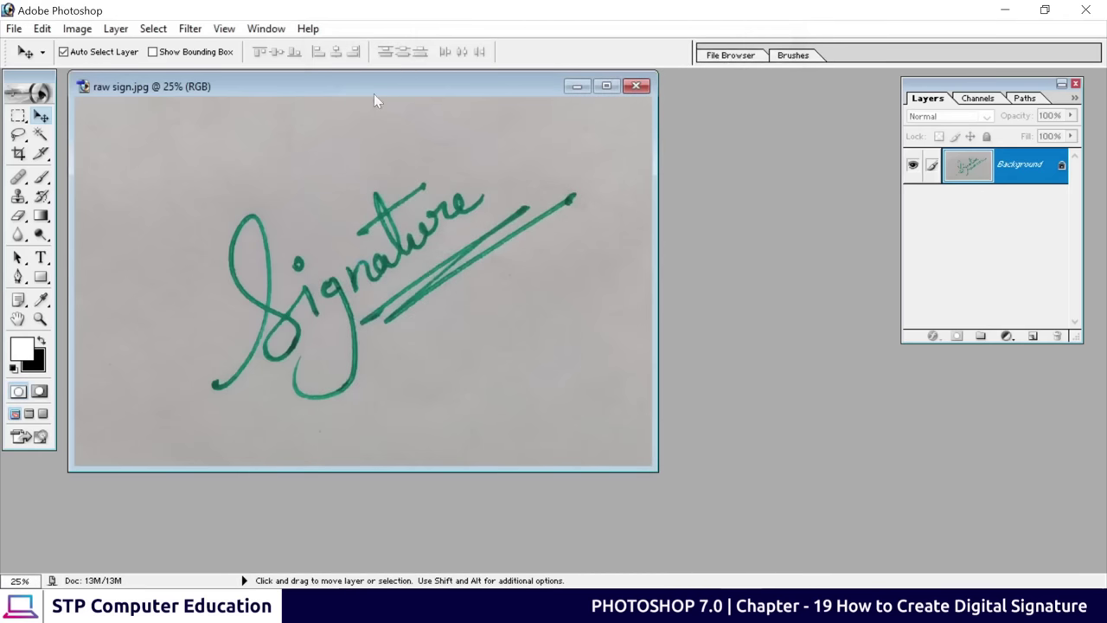
left_click_drag(374, 93, 549, 121)
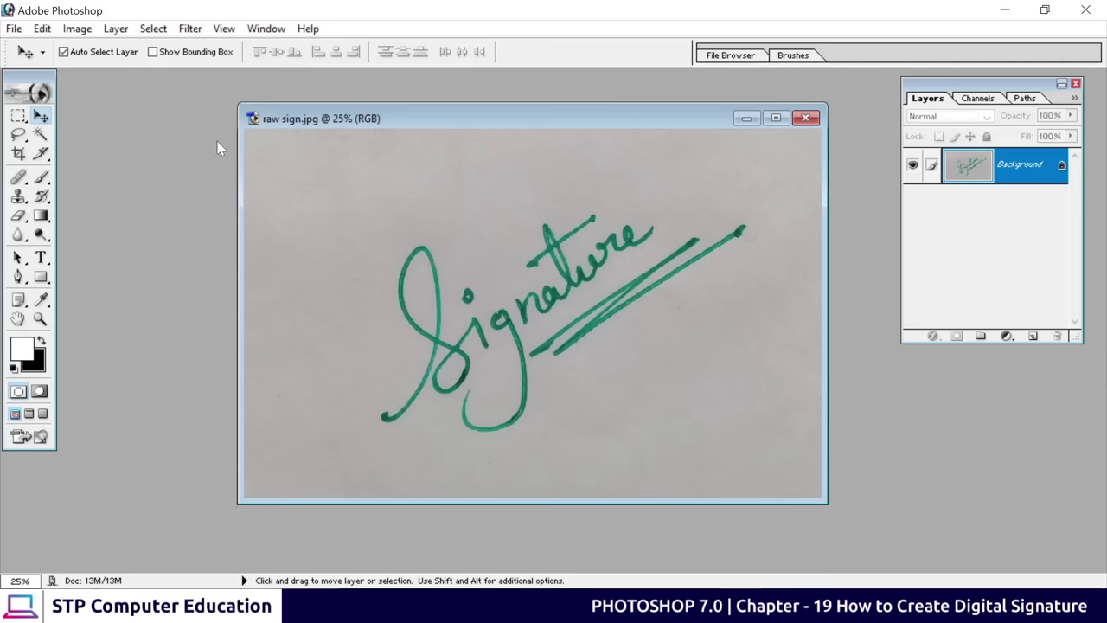
left_click_drag(487, 125, 424, 140)
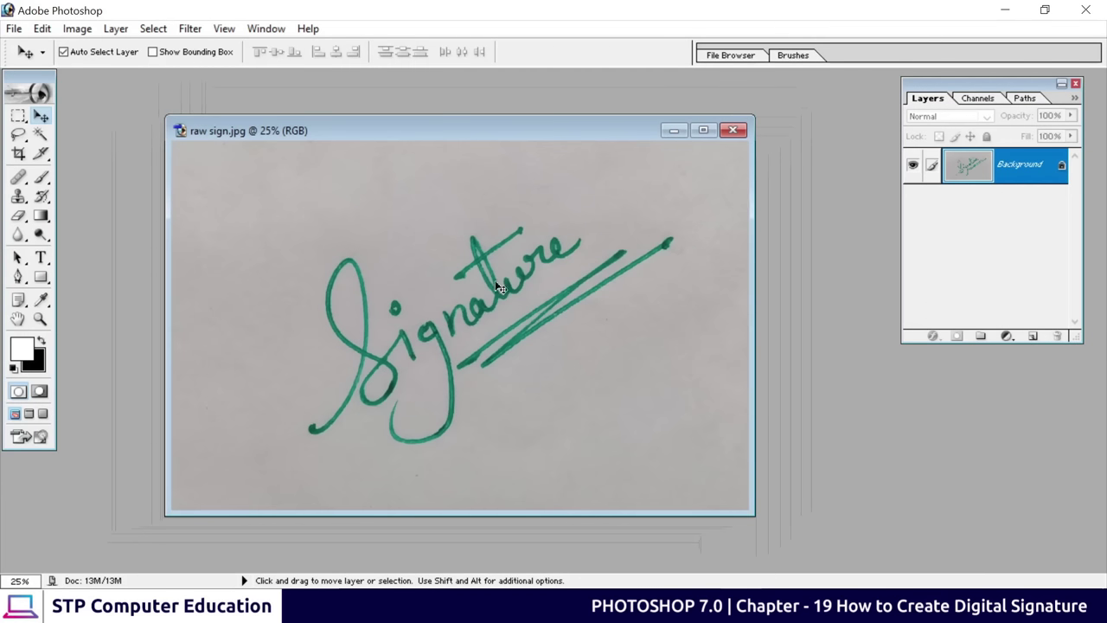
left_click_drag(496, 133, 635, 122)
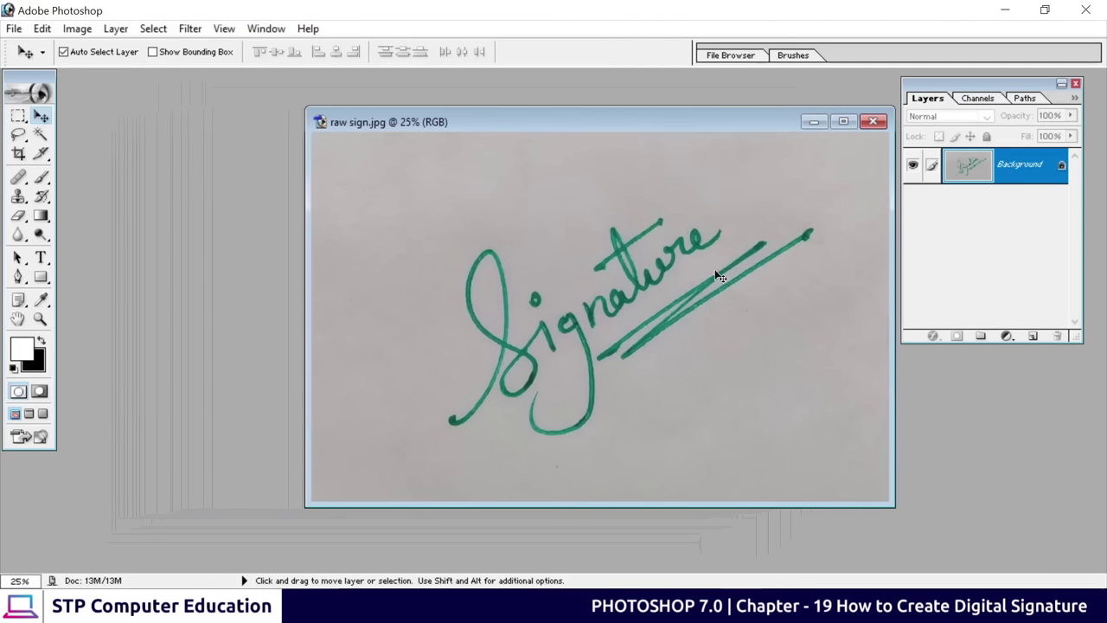
double_click(258, 297)
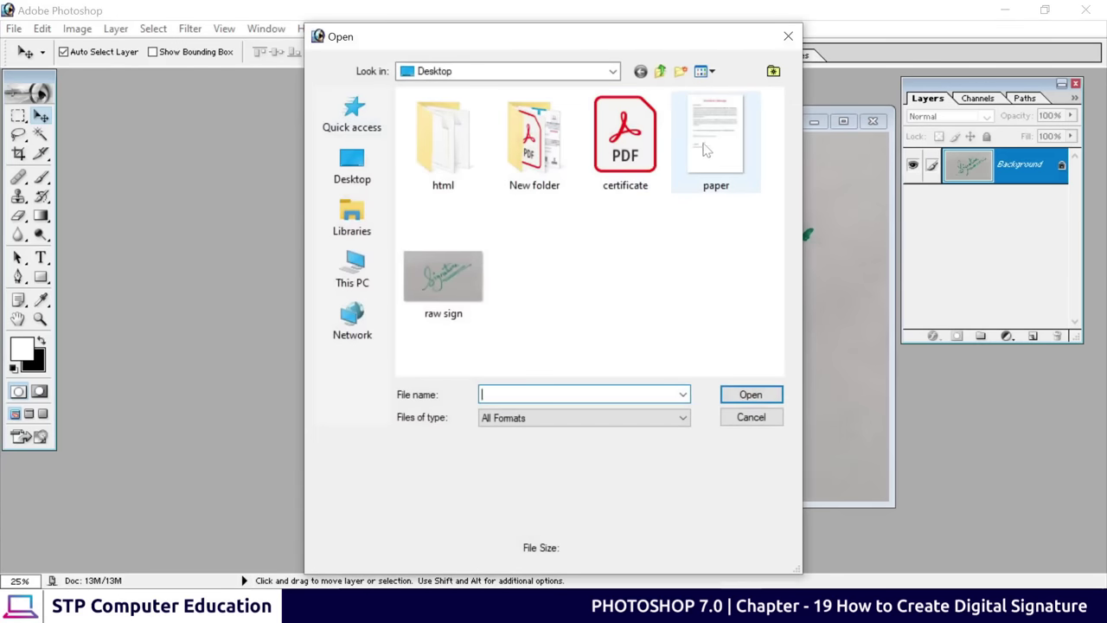
Open paper.jpg maximized, zoom to 33.3%, and pan to the signing area below Sincerely
left_click(716, 138)
left_click(751, 394)
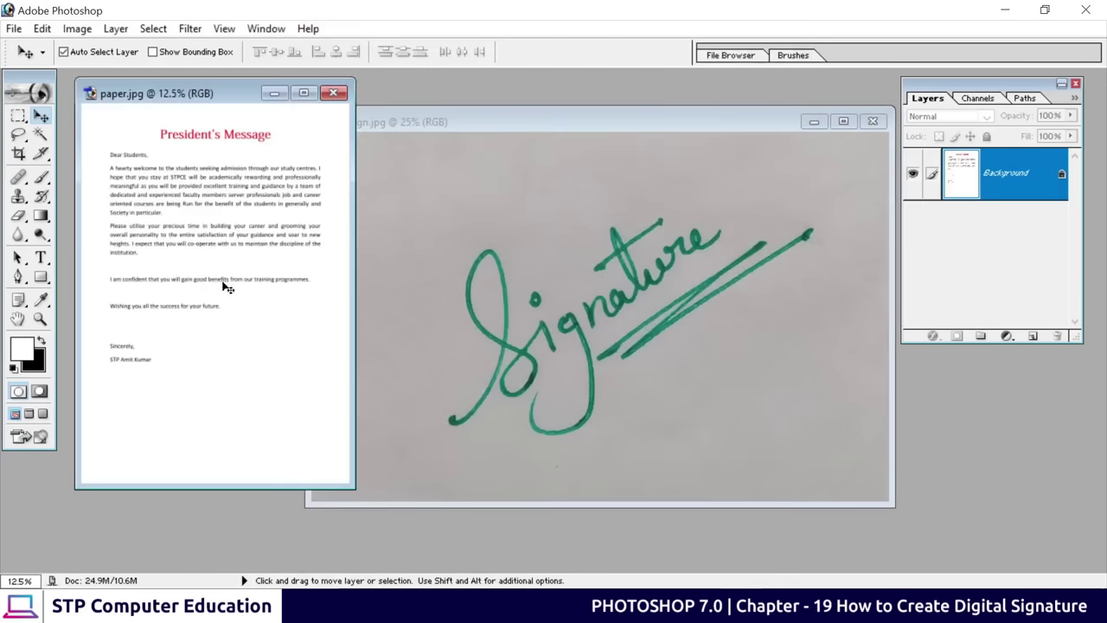
left_click(305, 94)
key("ctrl+plus")
key("ctrl+plus")
key("ctrl+plus")
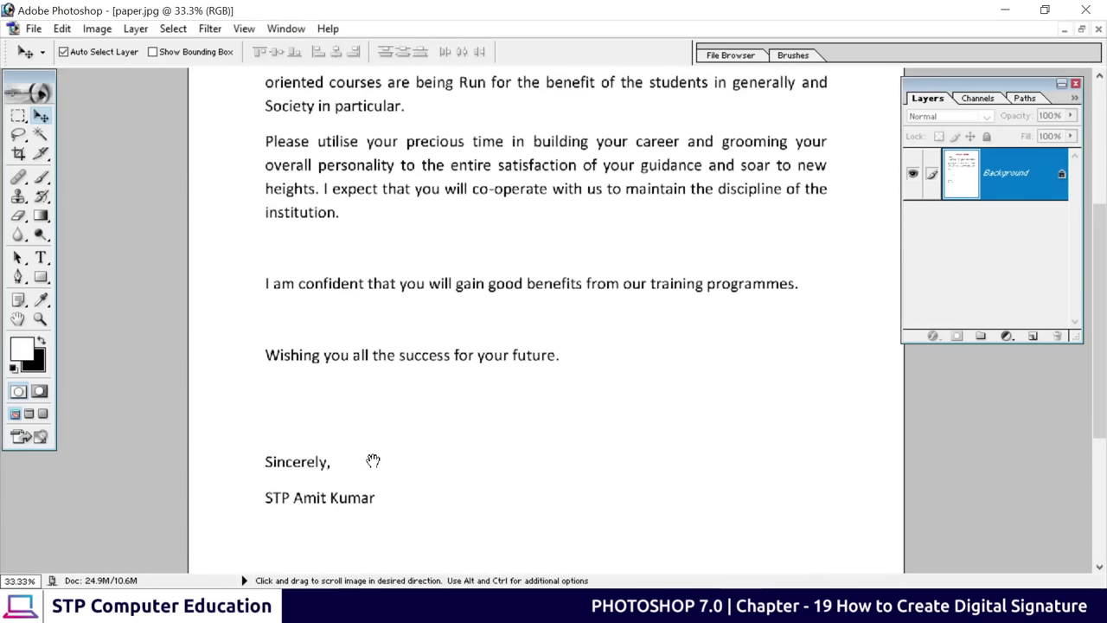
left_click_drag(371, 459, 375, 319)
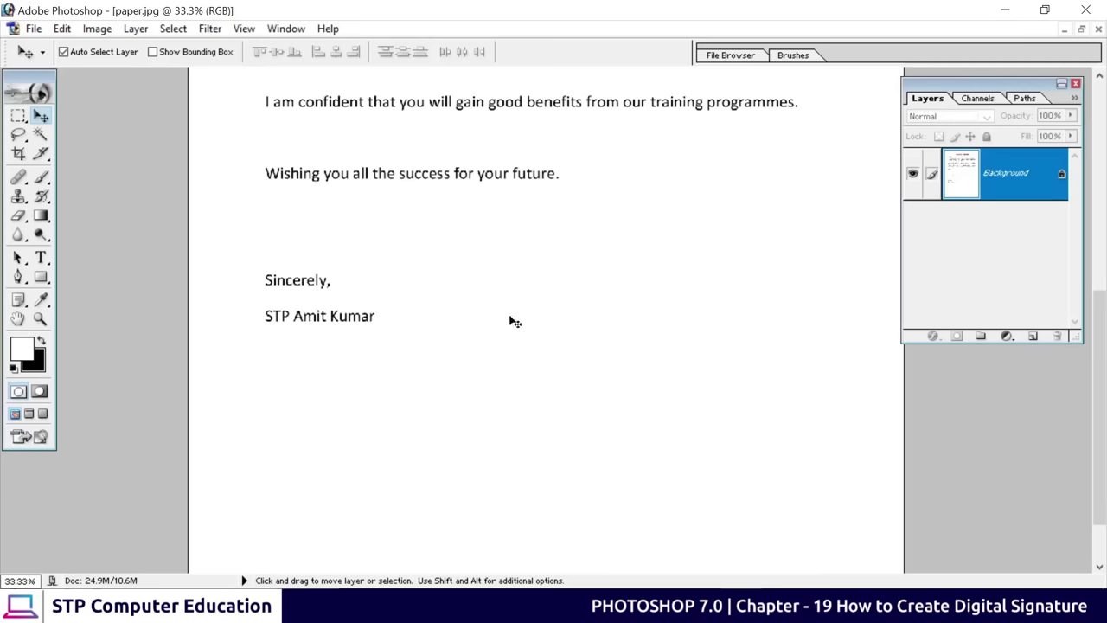
left_click_drag(566, 213, 567, 439)
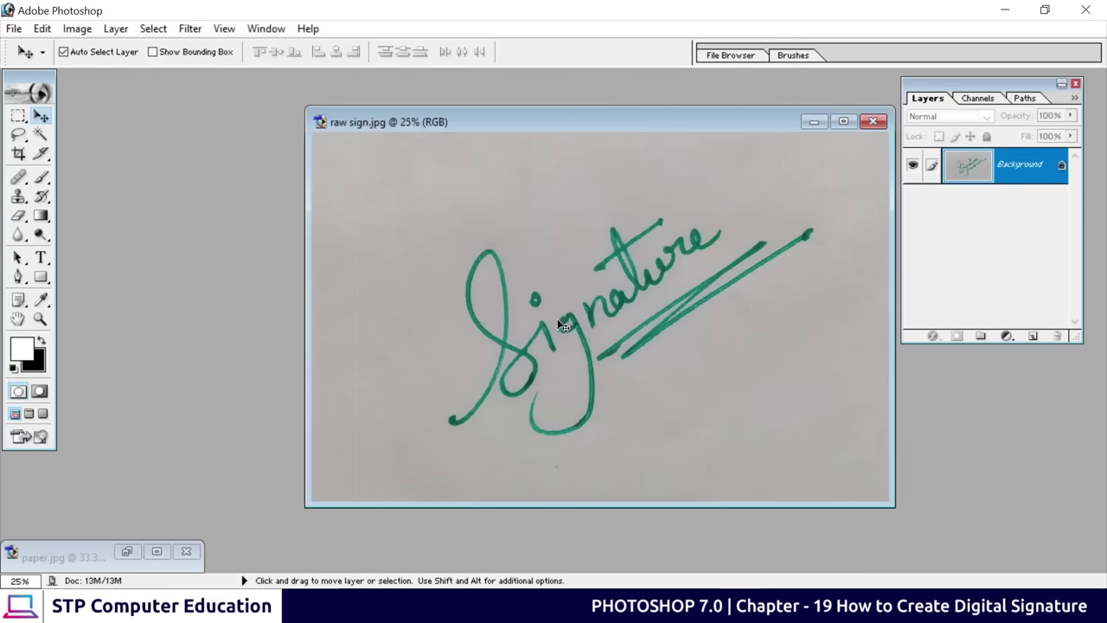
Reposition the raw sign.jpg window in front of the letter
left_click_drag(558, 121, 392, 102)
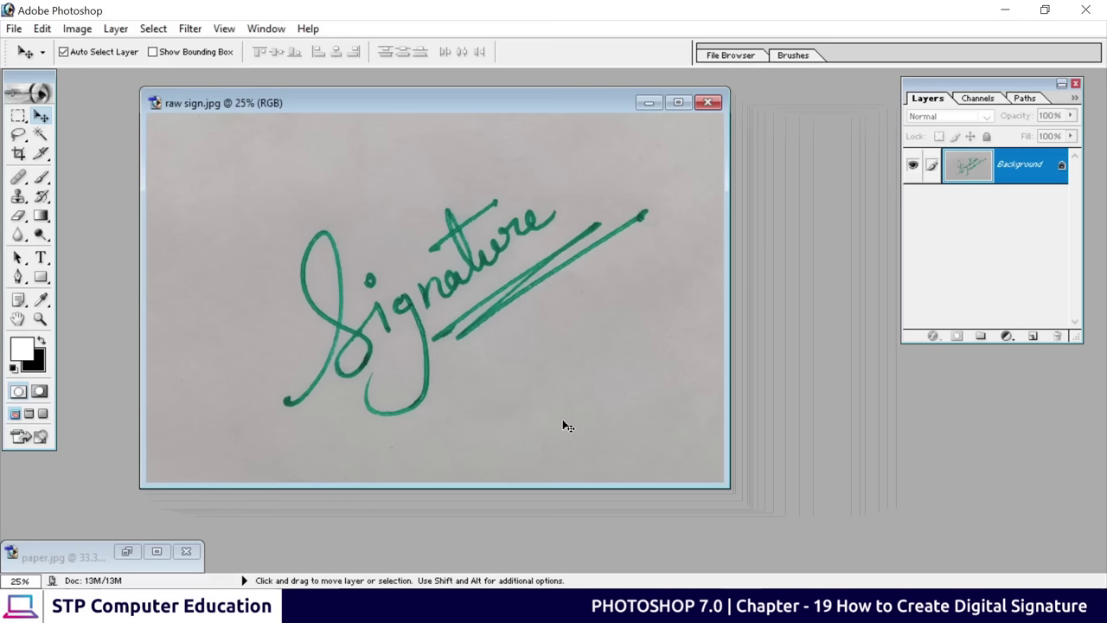
left_click_drag(403, 107, 425, 142)
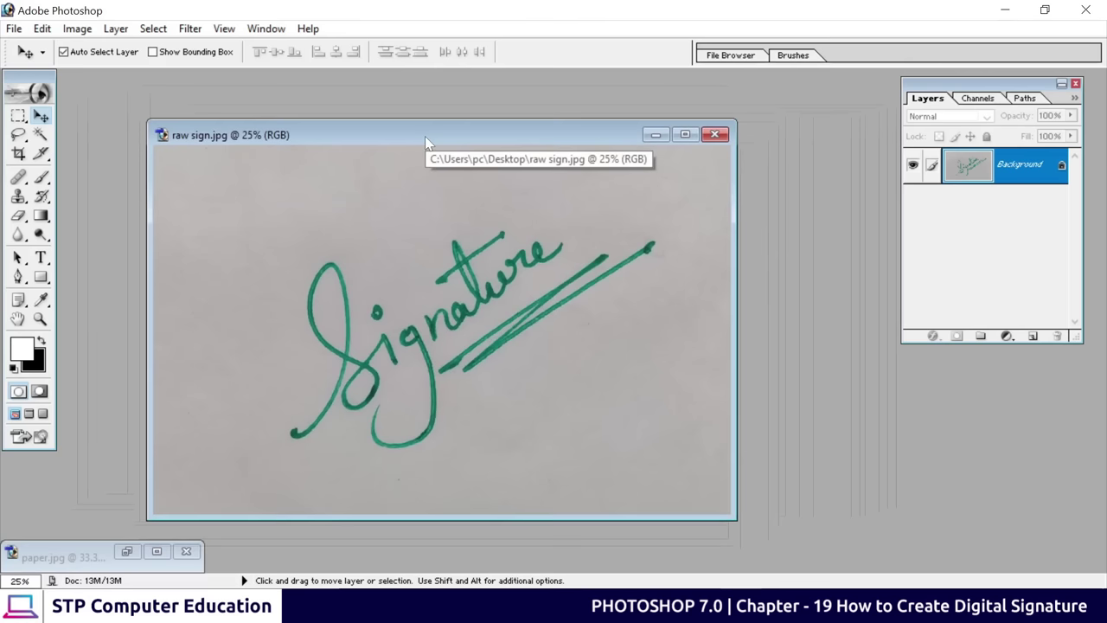
left_click_drag(424, 136, 501, 126)
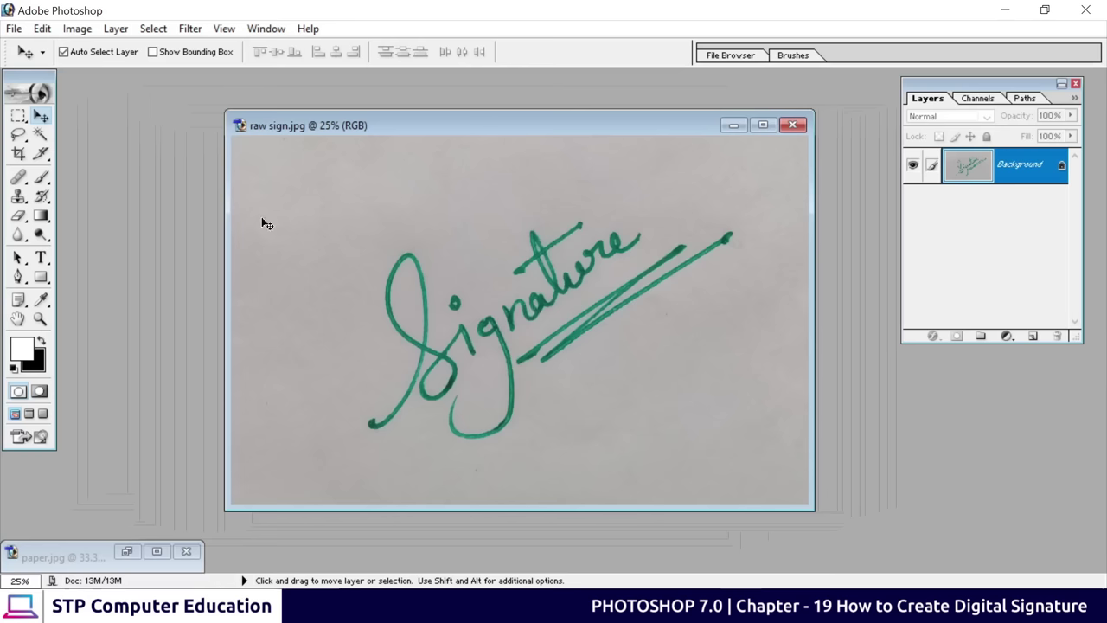
Test Magic Wand selections on the green signature strokes, then display the RGB, Red, Green, Blue channels
left_click(40, 135)
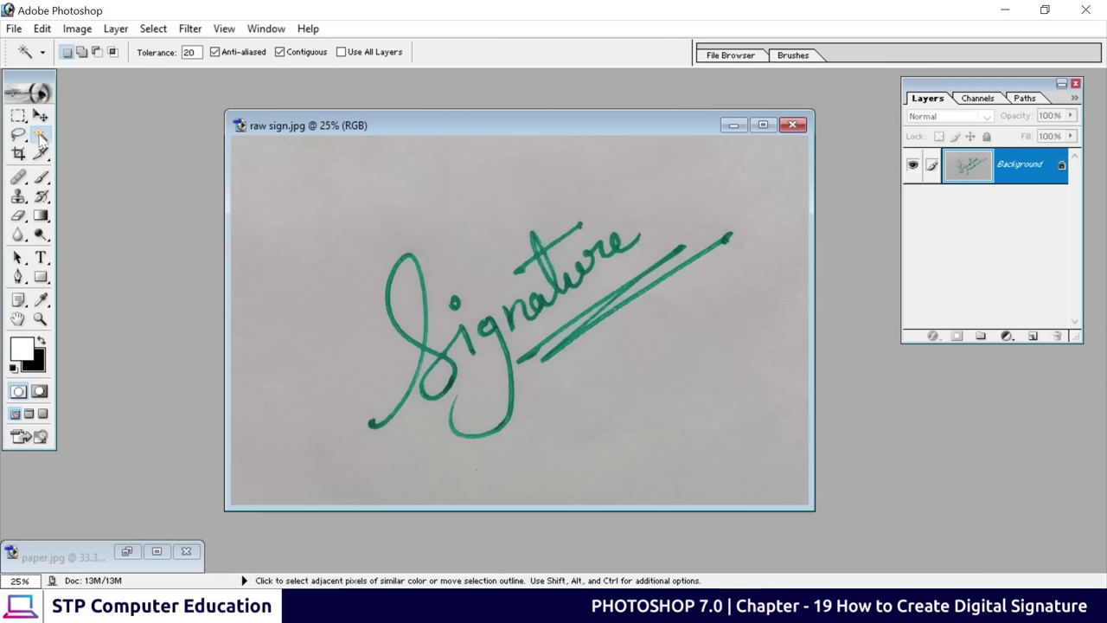
left_click(419, 342)
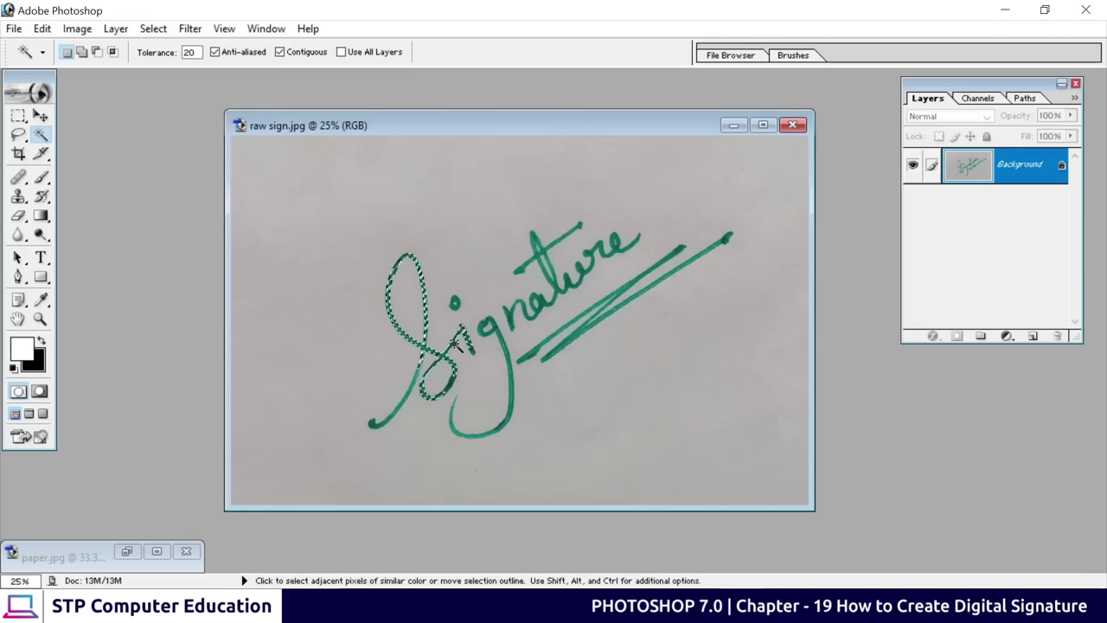
left_click(454, 305)
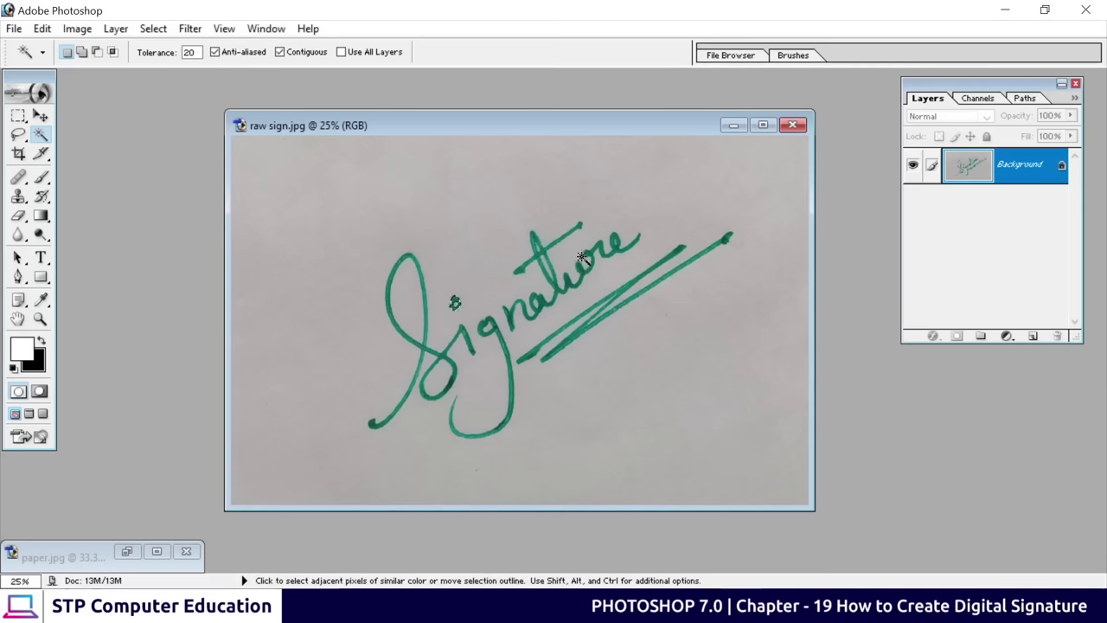
left_click(45, 117)
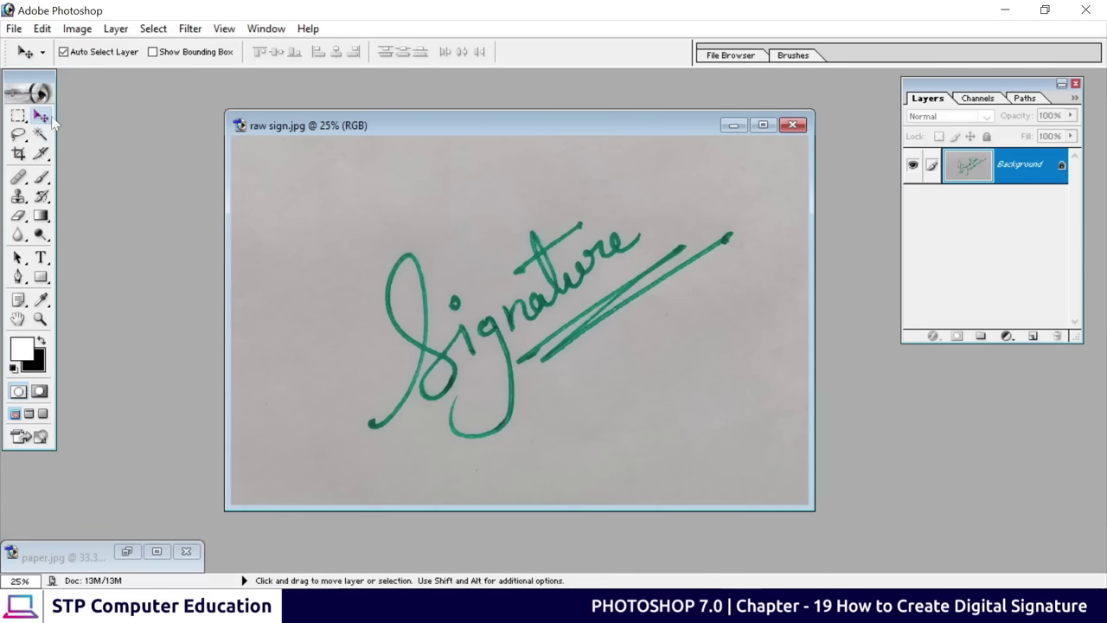
left_click(978, 100)
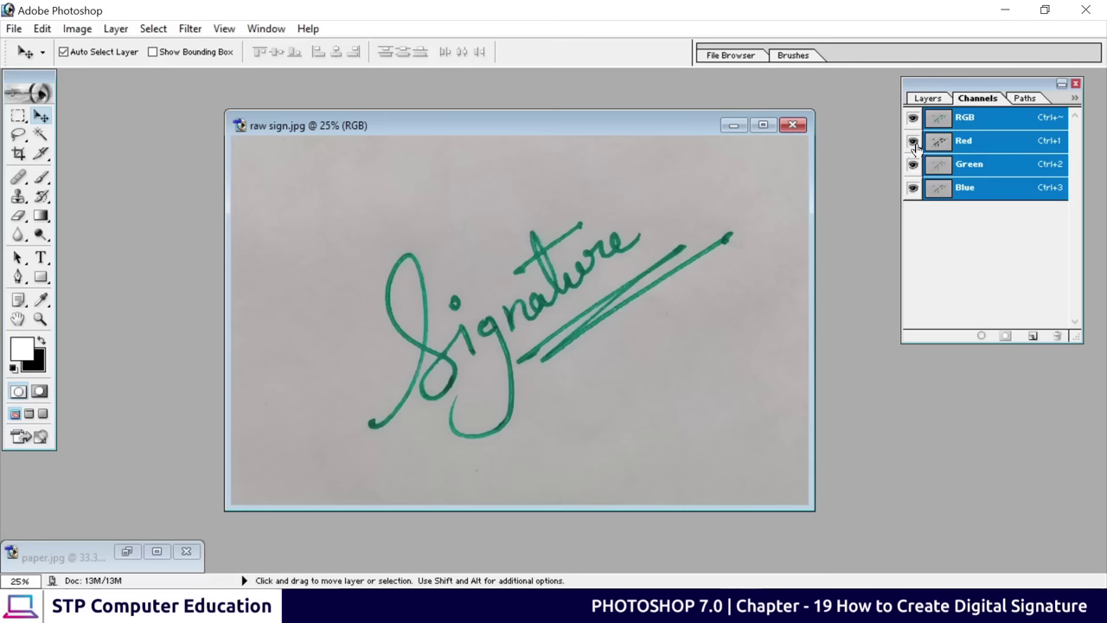
Compare the Red and Blue channels, keep only Red visible, and open Image > Adjustments
left_click(984, 146)
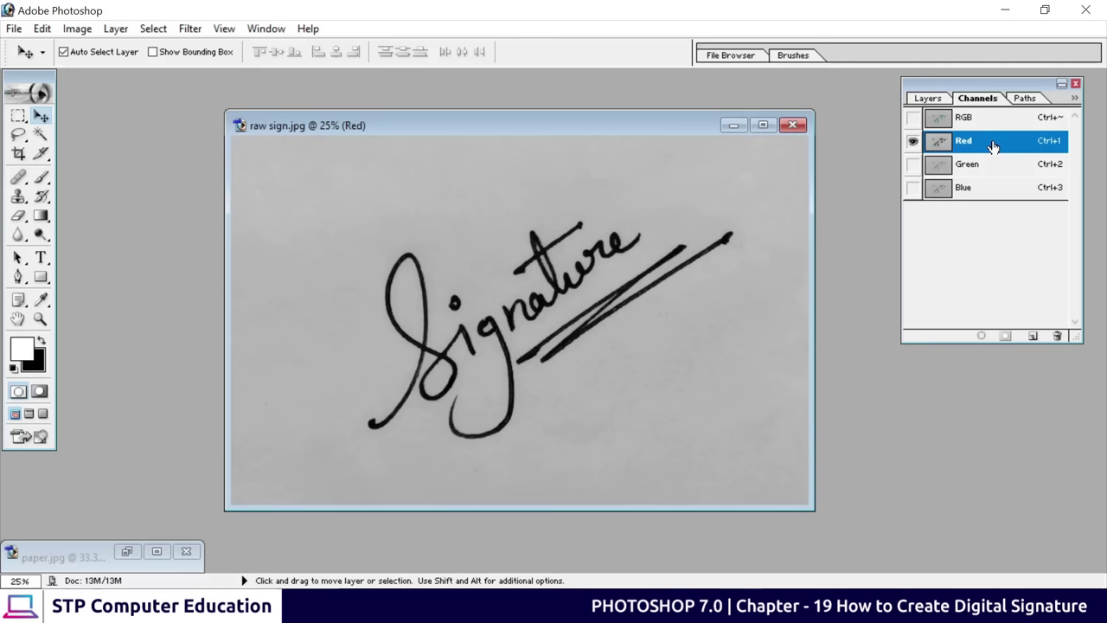
left_click(982, 188)
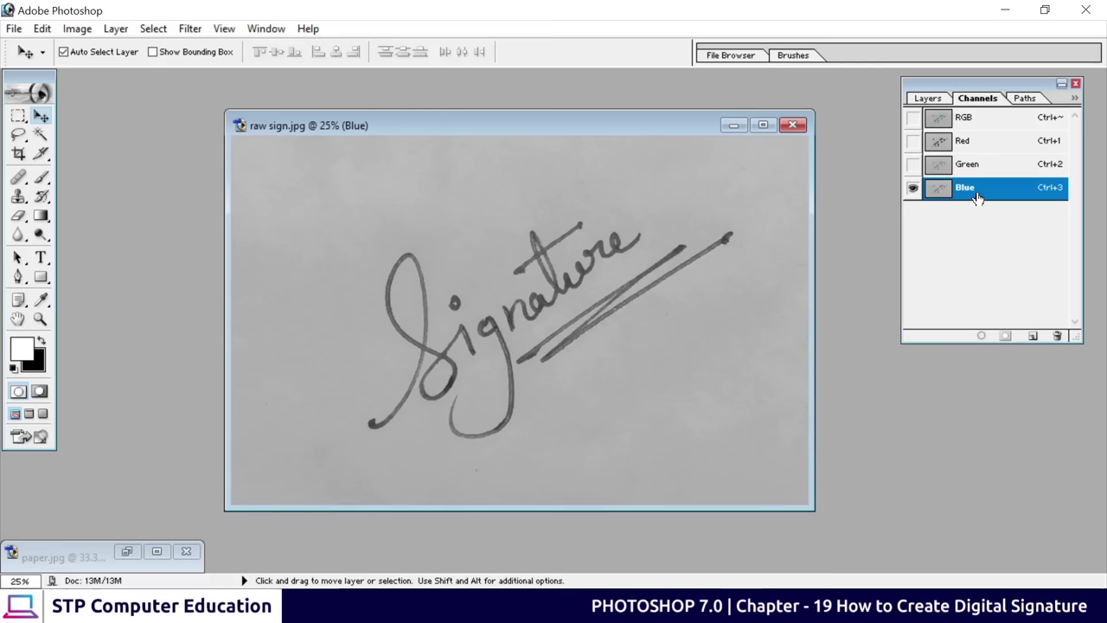
left_click(983, 148)
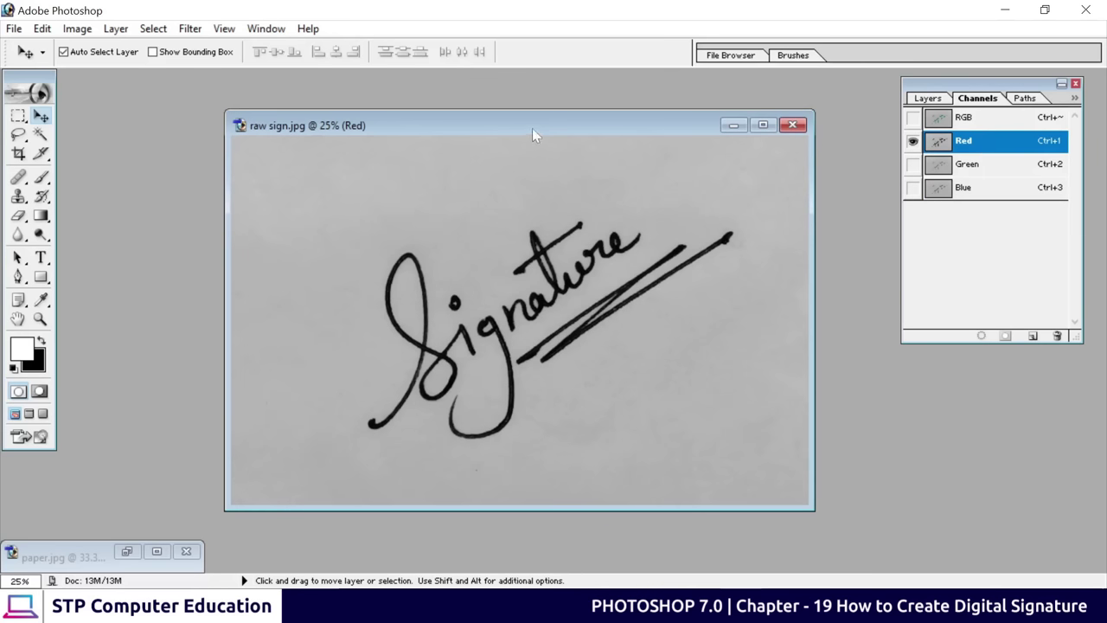
left_click_drag(532, 128, 490, 126)
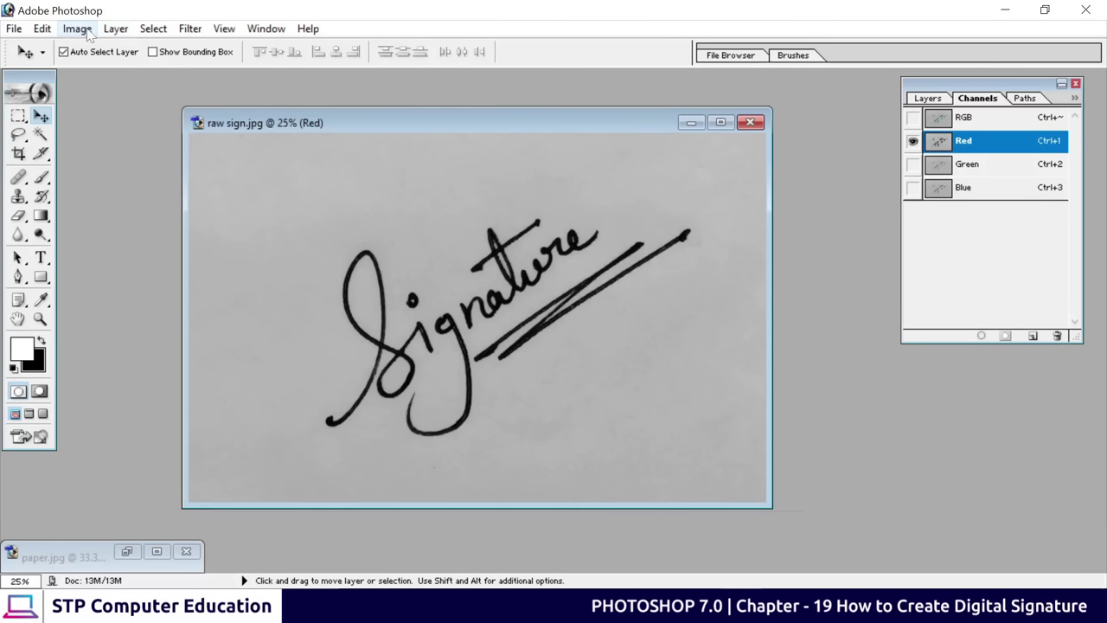
left_click(77, 28)
mouse_move(102, 76)
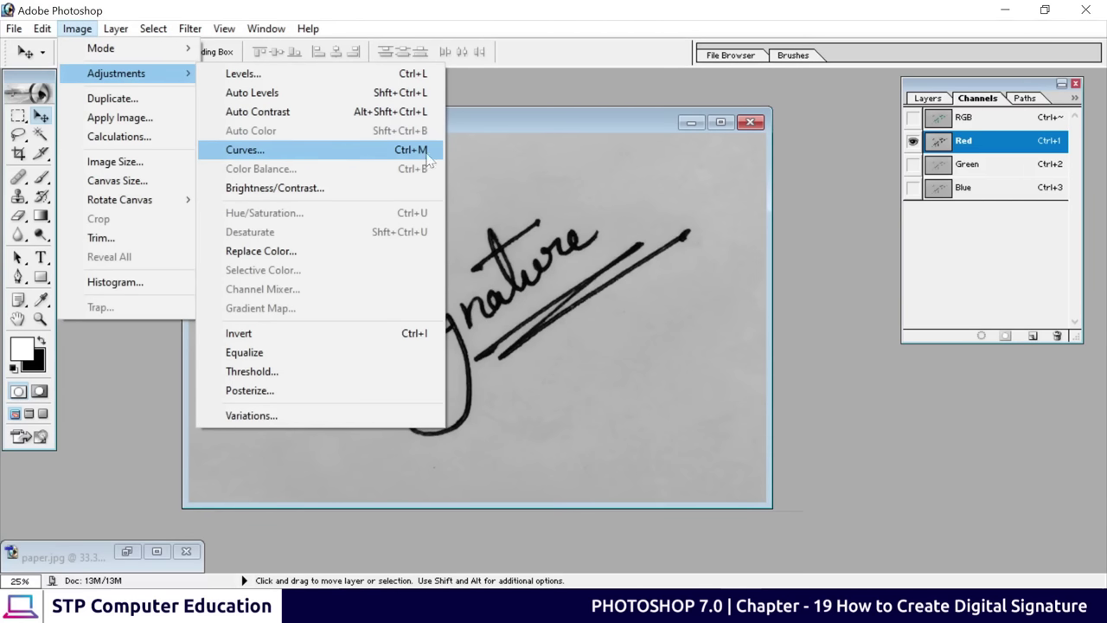
Apply Curves with Auto, then set the highlight point to Input 168 / Output 255 to whiten the paper
left_click(368, 158)
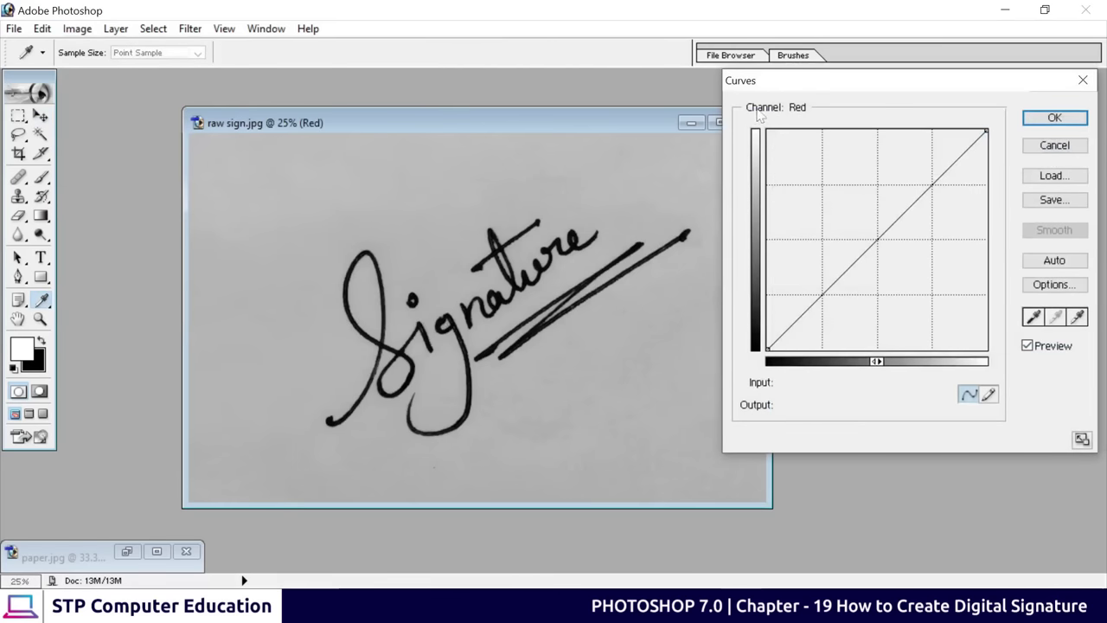
left_click_drag(800, 84, 736, 111)
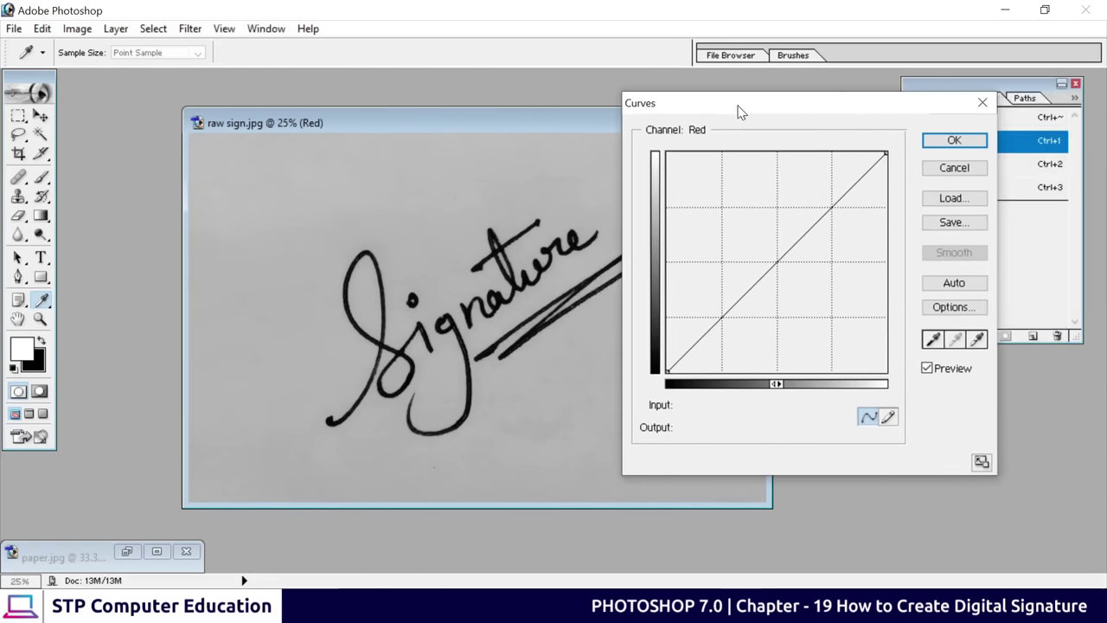
left_click(958, 288)
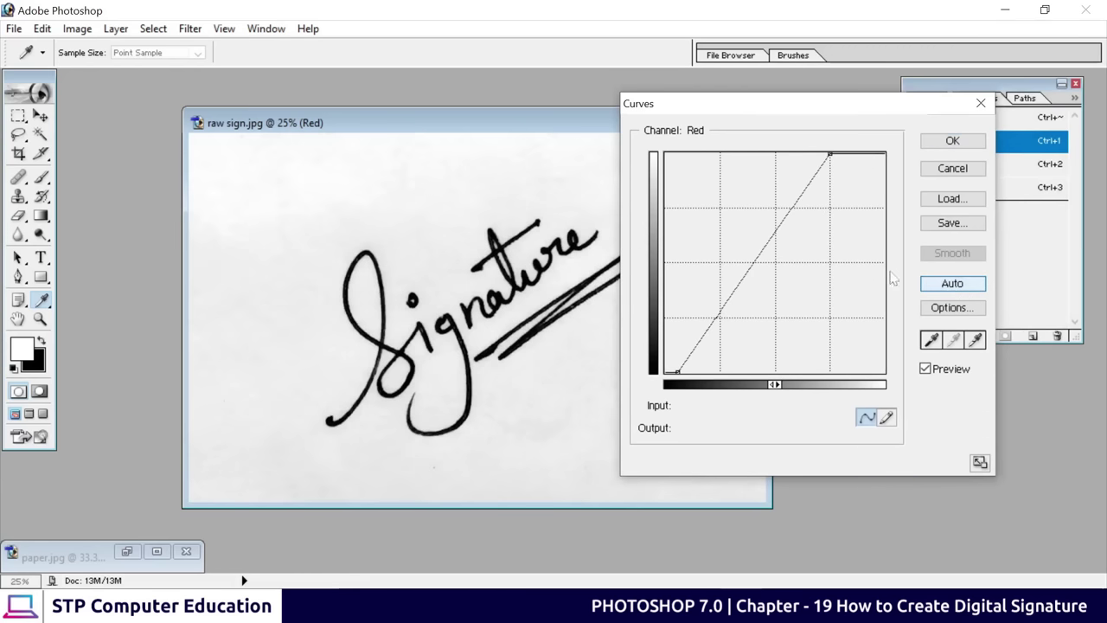
left_click_drag(701, 106, 743, 144)
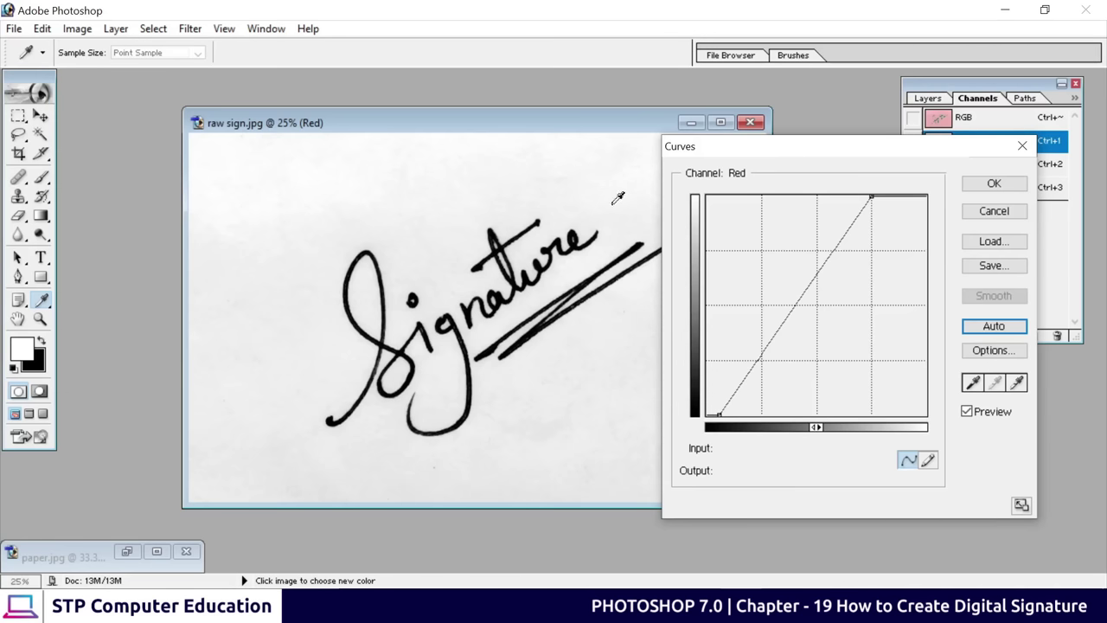
left_click_drag(872, 201, 851, 196)
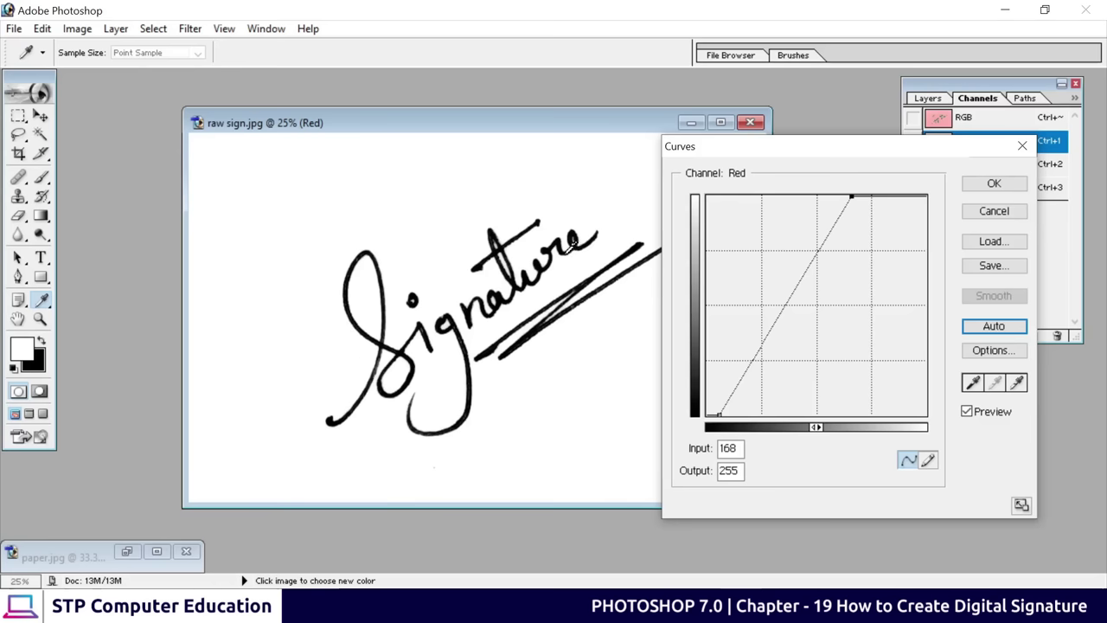
left_click(994, 184)
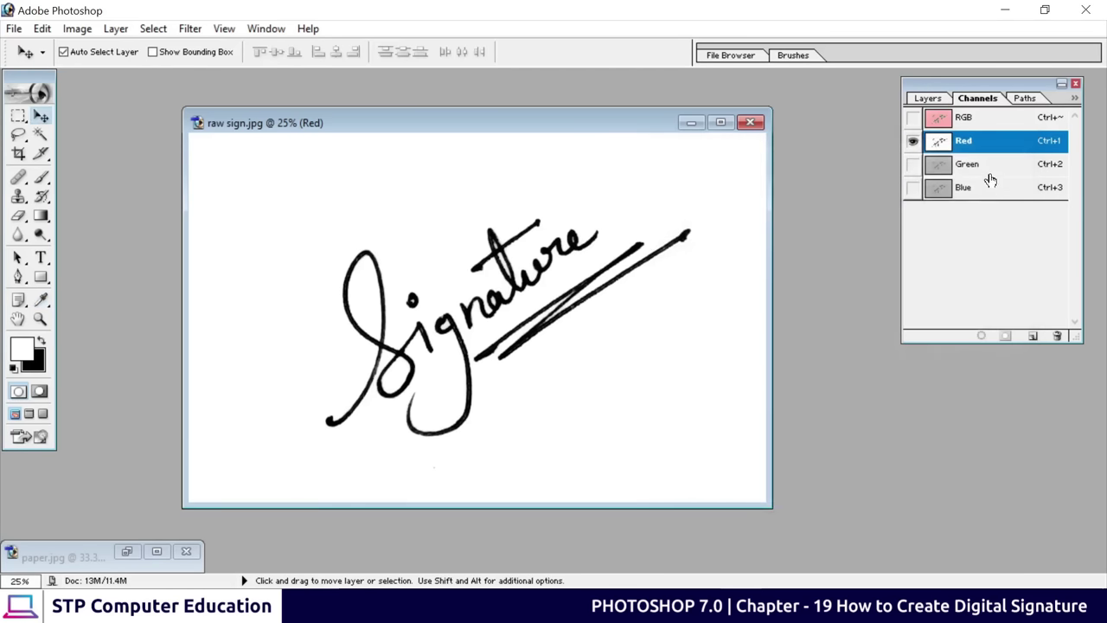
Load the Red channel as a selection and invert it so only the signature strokes are selected
left_click_drag(984, 86, 930, 95)
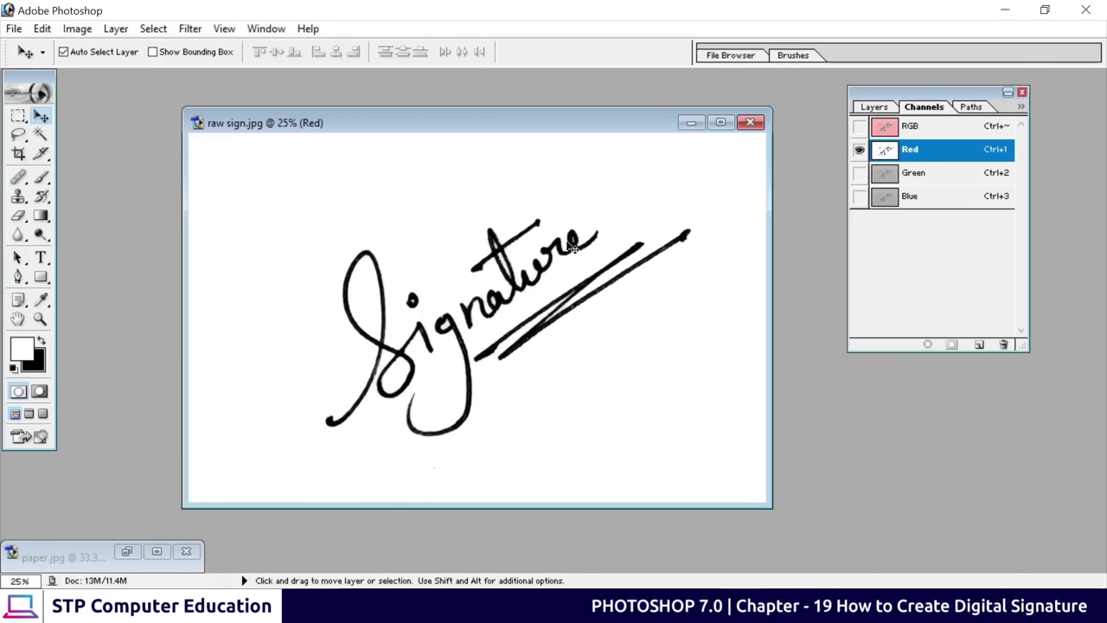
left_click(926, 345)
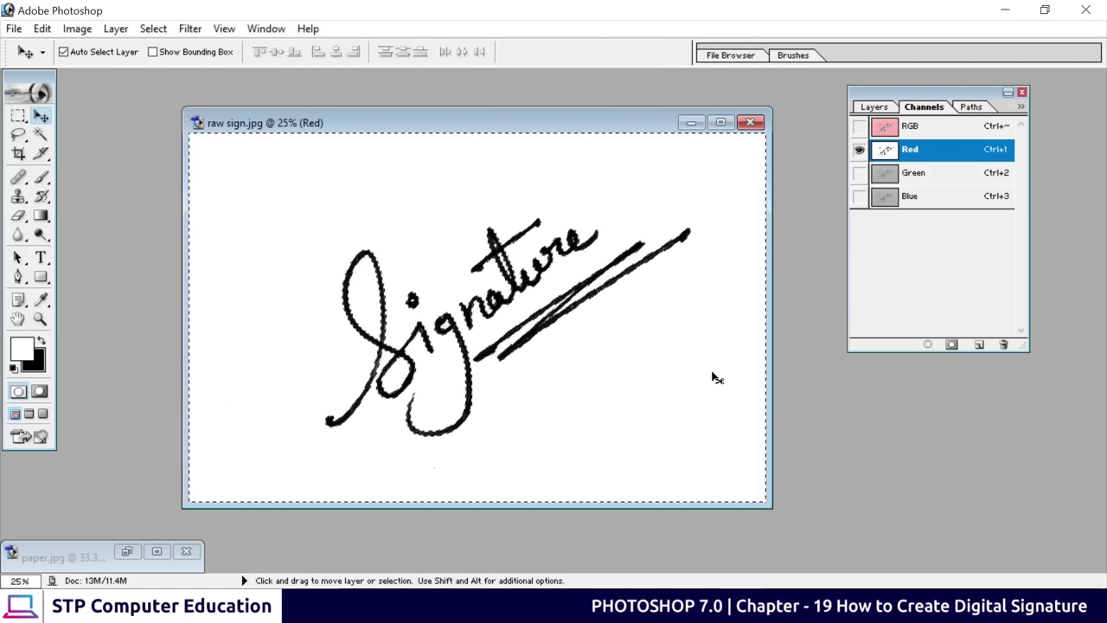
key("ctrl+d")
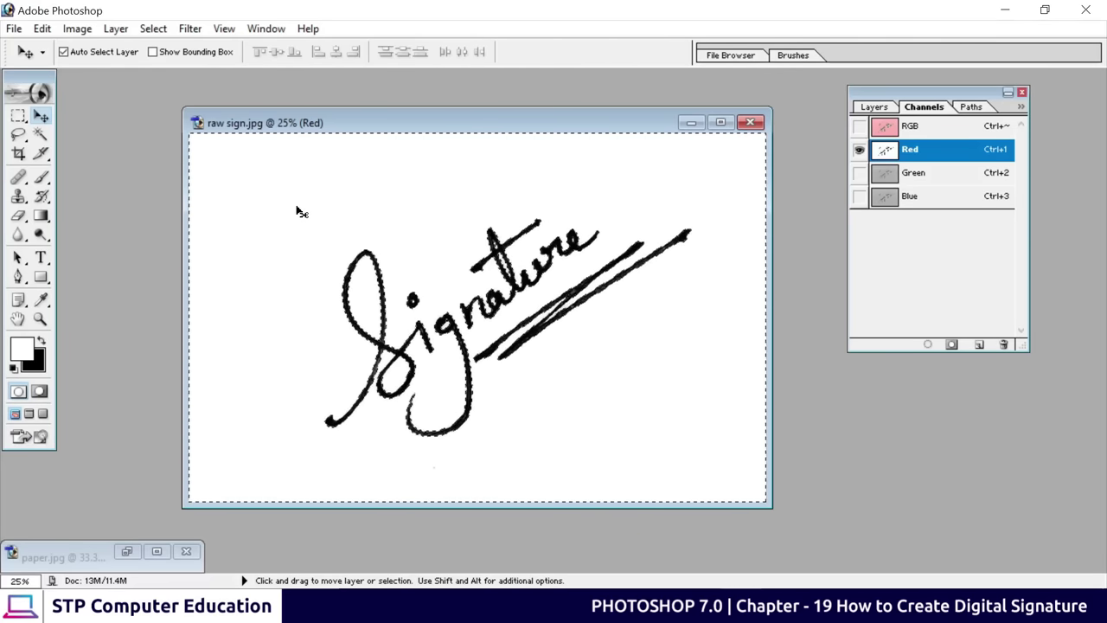
left_click(153, 29)
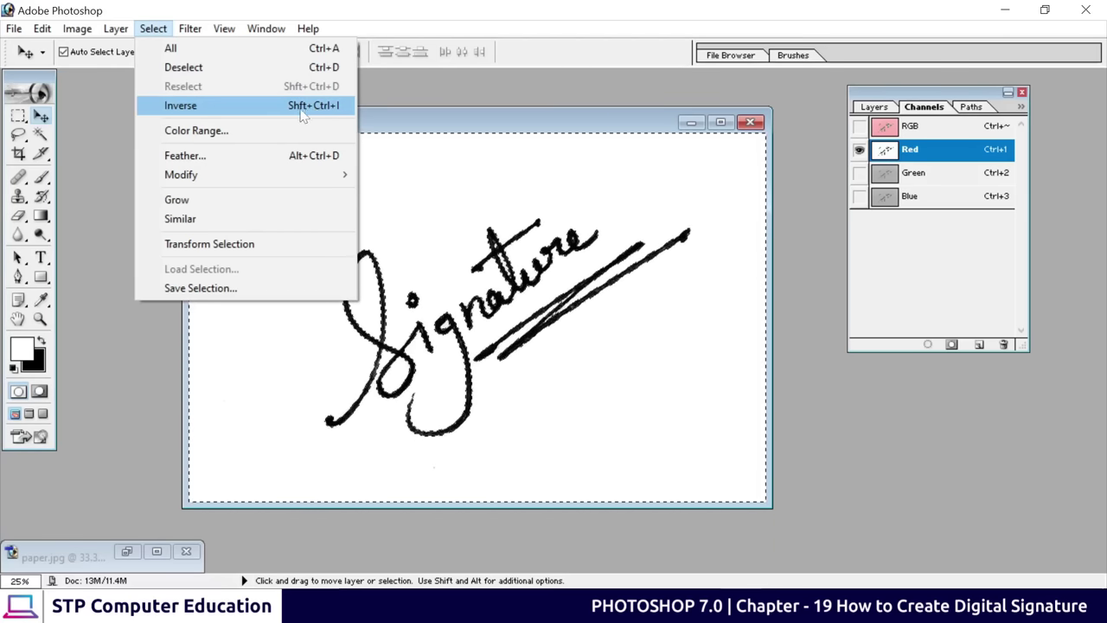
left_click(271, 114)
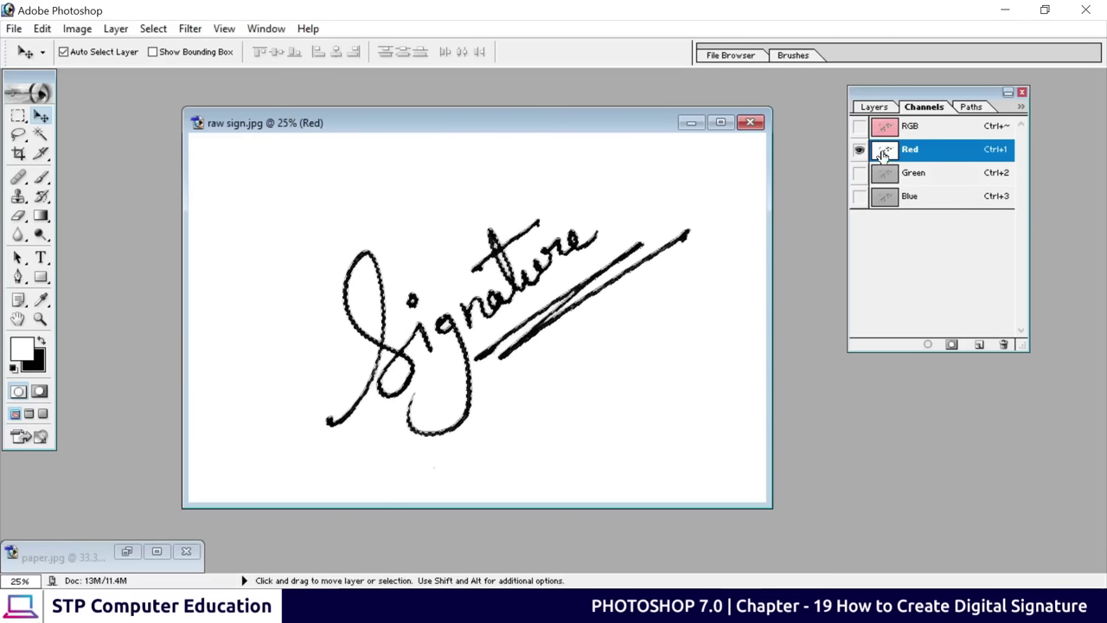
left_click(875, 108)
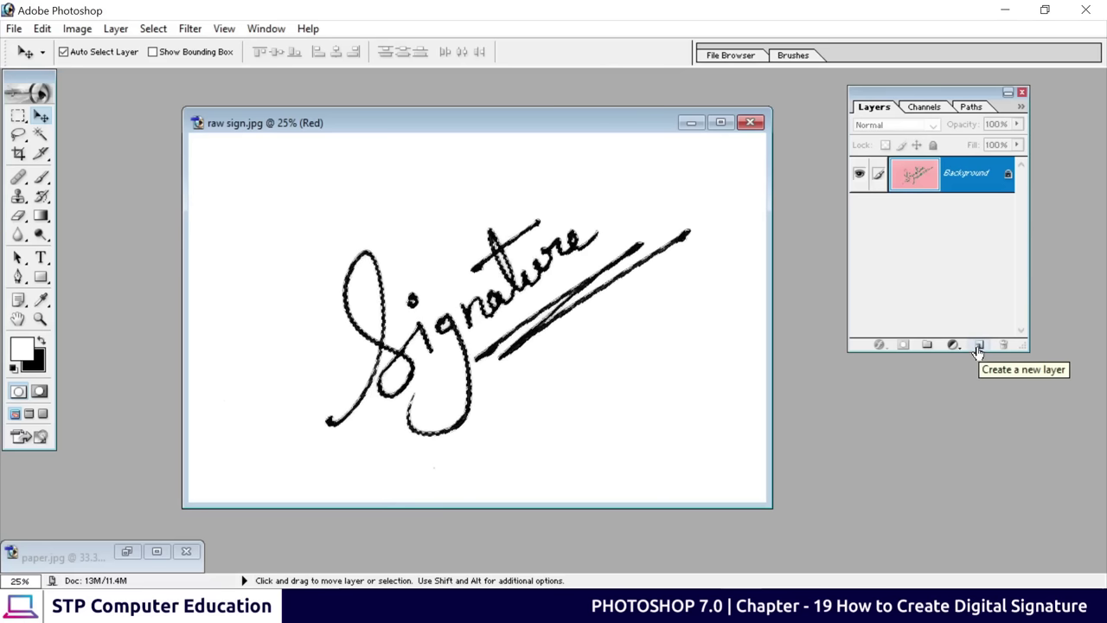
Add an empty Layer 1 above the Background and hide the pink Background layer
left_click(978, 347)
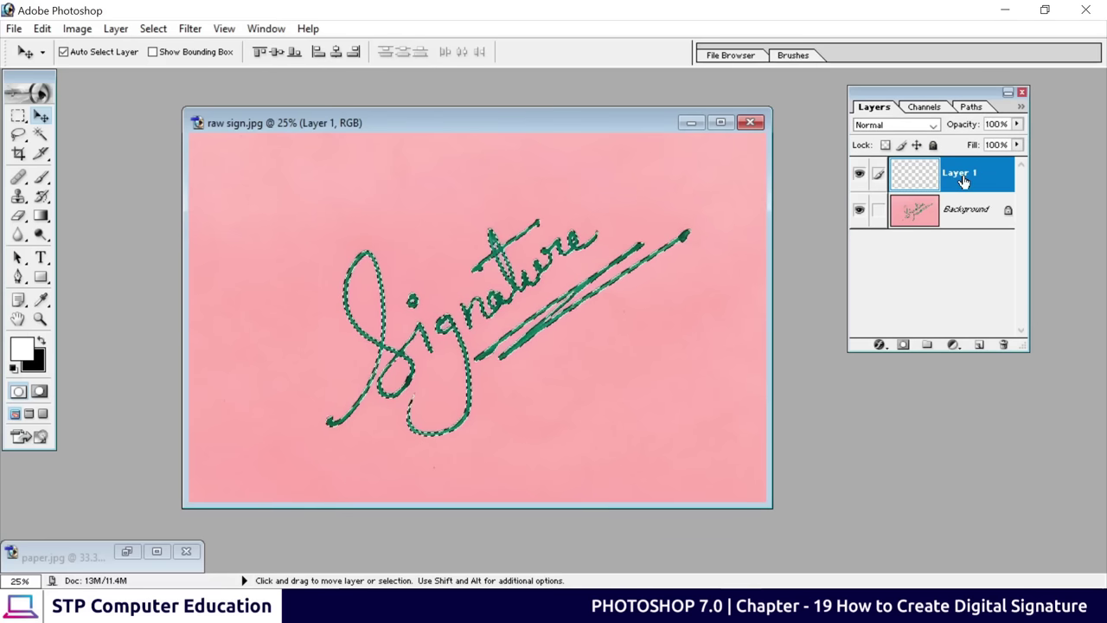
left_click(860, 218)
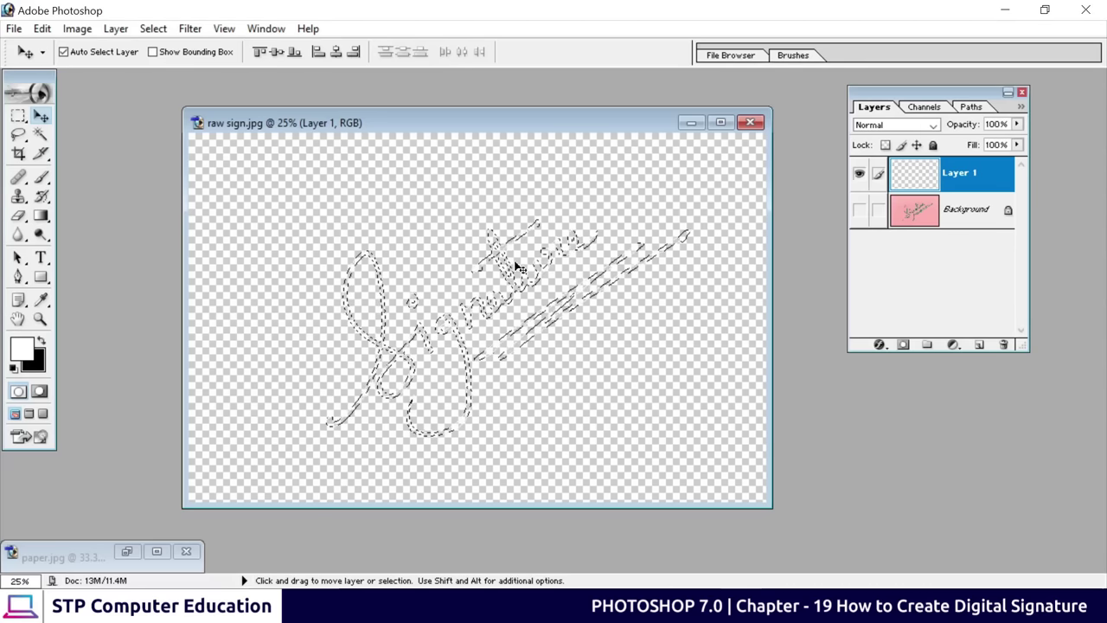
left_click(953, 345)
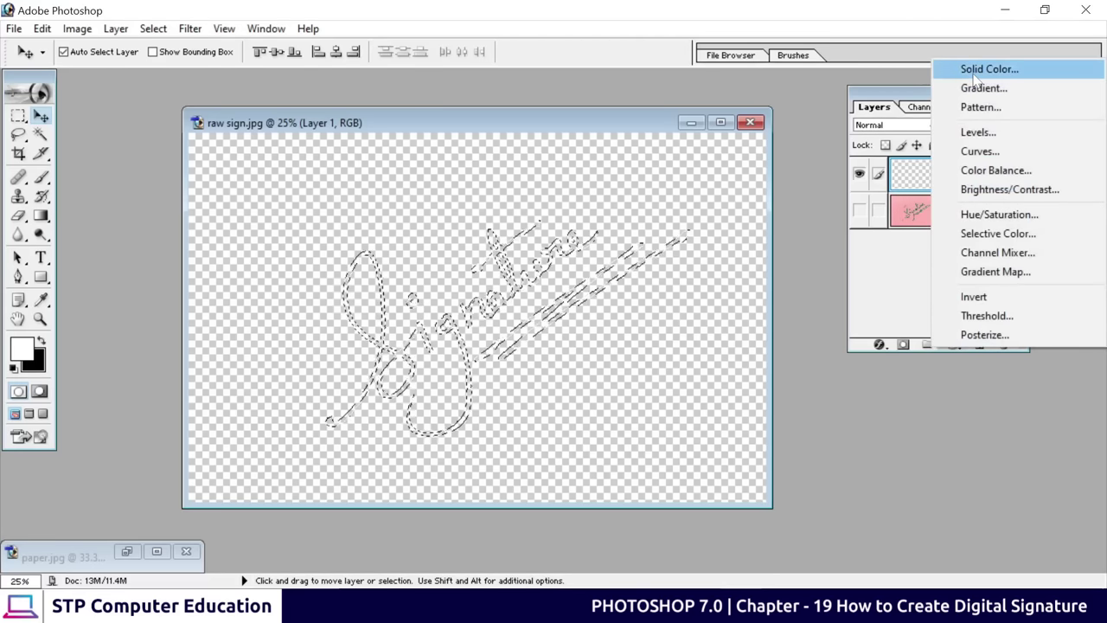
Add a Solid Color fill layer in navy blue 241476 over the signature strokes
left_click(975, 76)
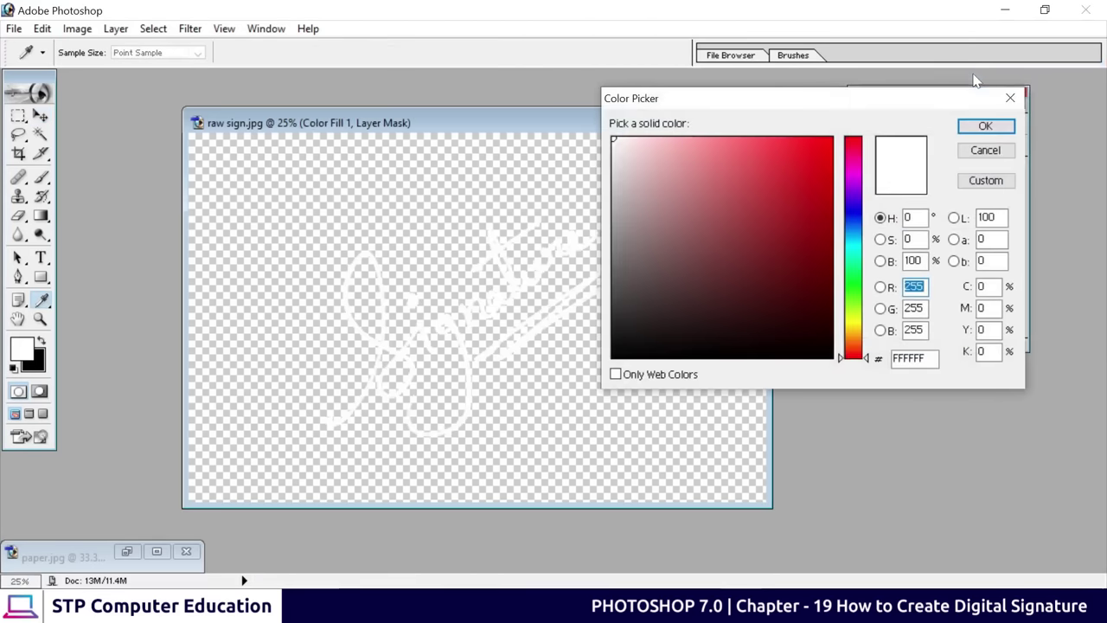
left_click_drag(781, 105, 901, 98)
left_click(870, 240)
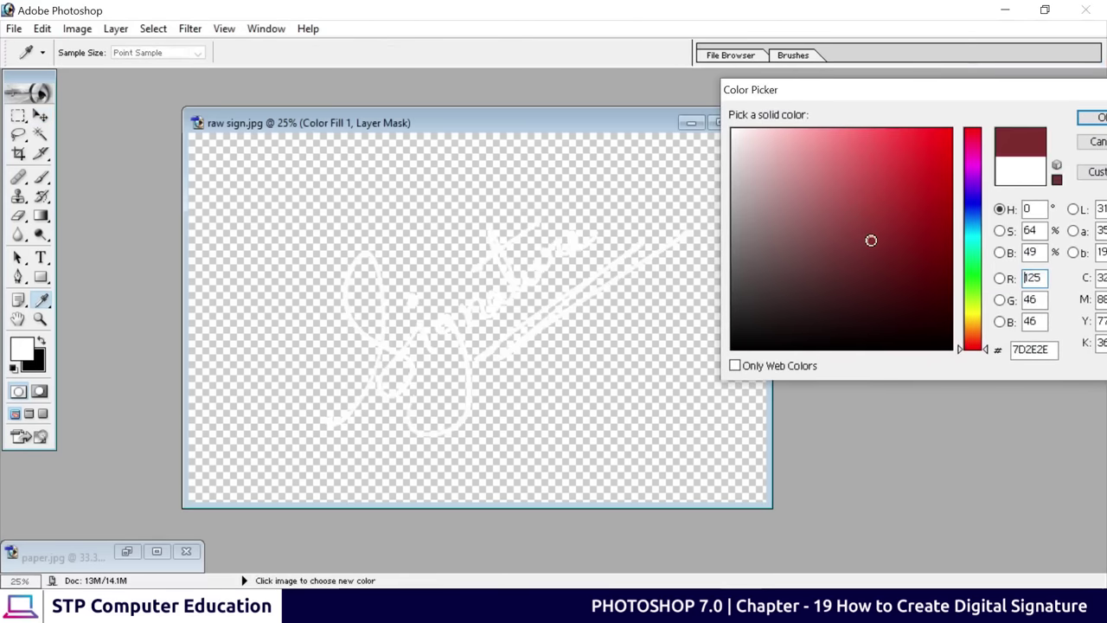
left_click(832, 298)
mouse_move(832, 298)
left_mouse_down()
mouse_move(839, 314)
mouse_move(897, 259)
mouse_move(944, 137)
mouse_move(927, 280)
left_mouse_up()
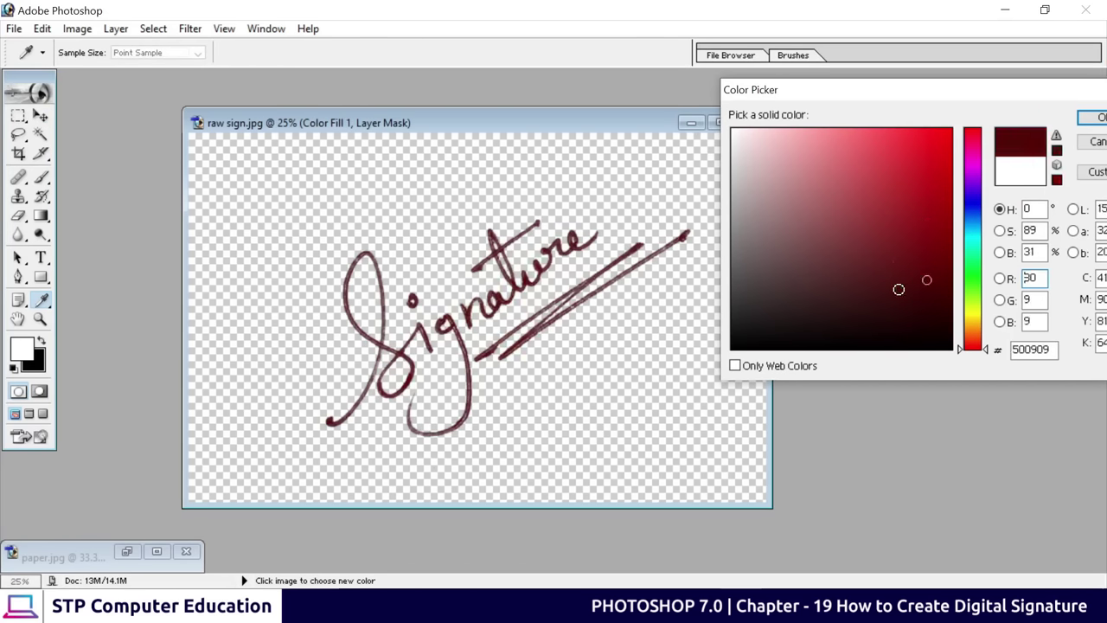
mouse_move(865, 295)
left_mouse_down()
mouse_move(788, 308)
mouse_move(898, 211)
mouse_move(913, 247)
left_mouse_up()
left_click(972, 195)
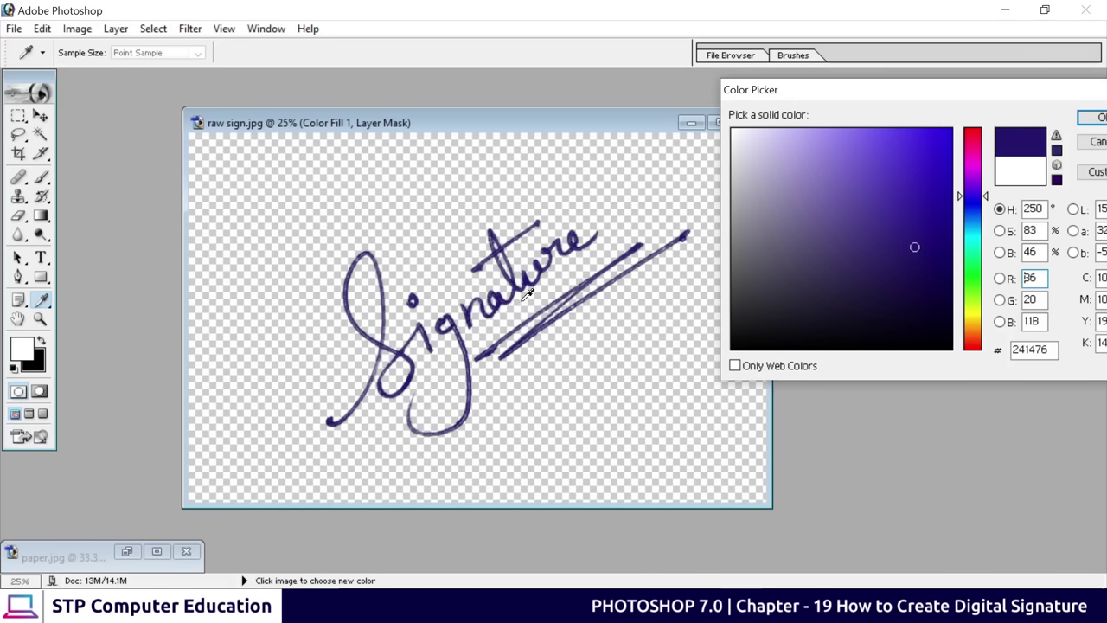
left_click_drag(1015, 90, 957, 90)
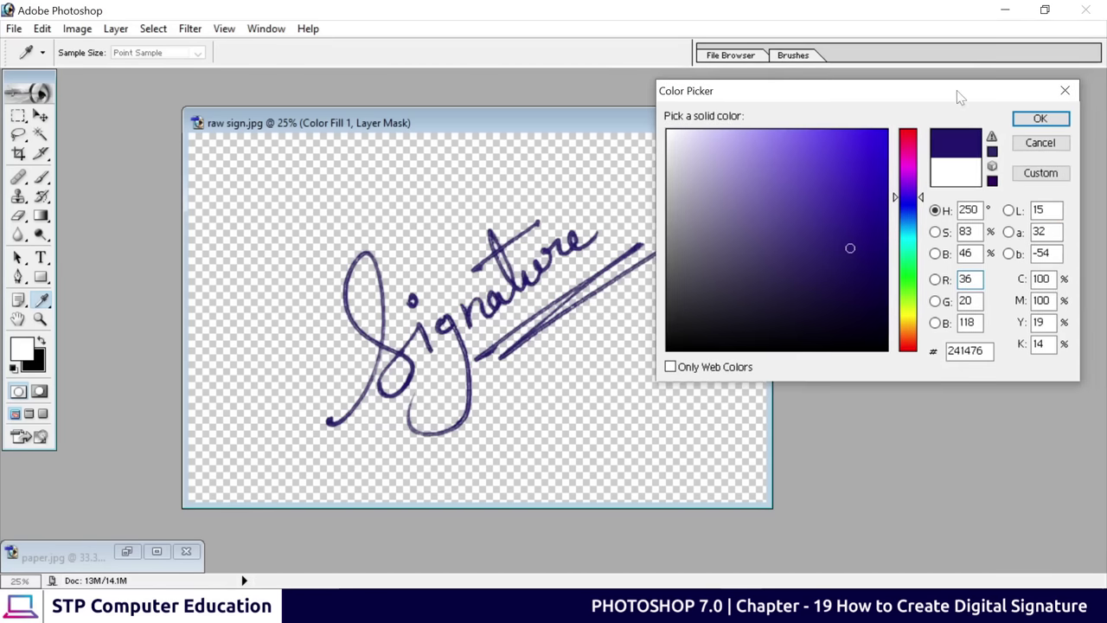
left_click(1033, 116)
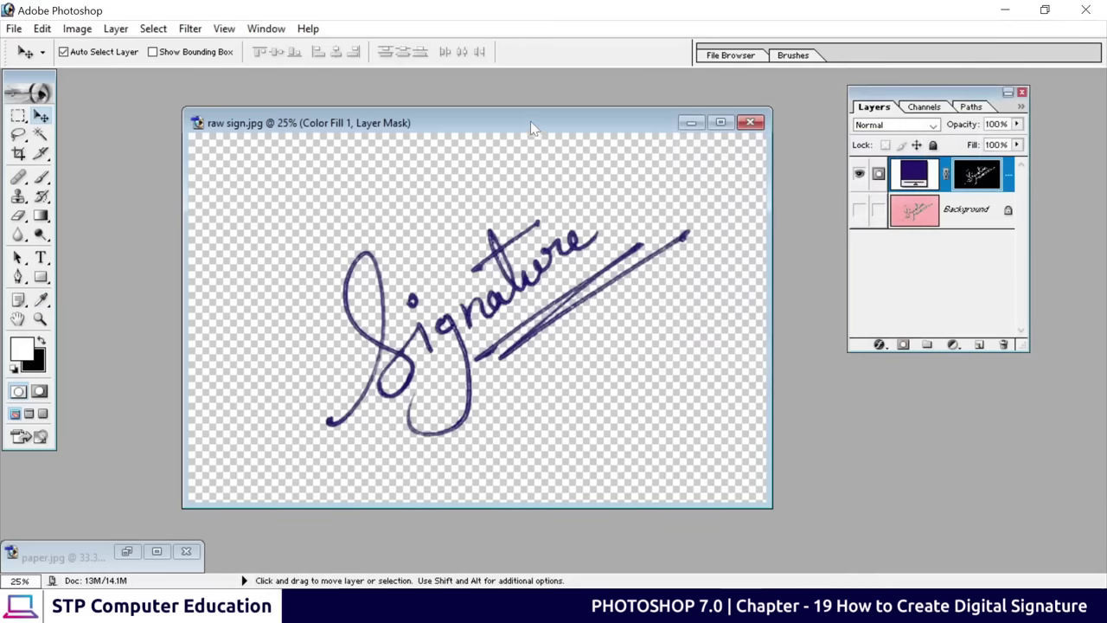
Reposition the navy signature on the canvas with the Move tool
left_click_drag(524, 121, 510, 133)
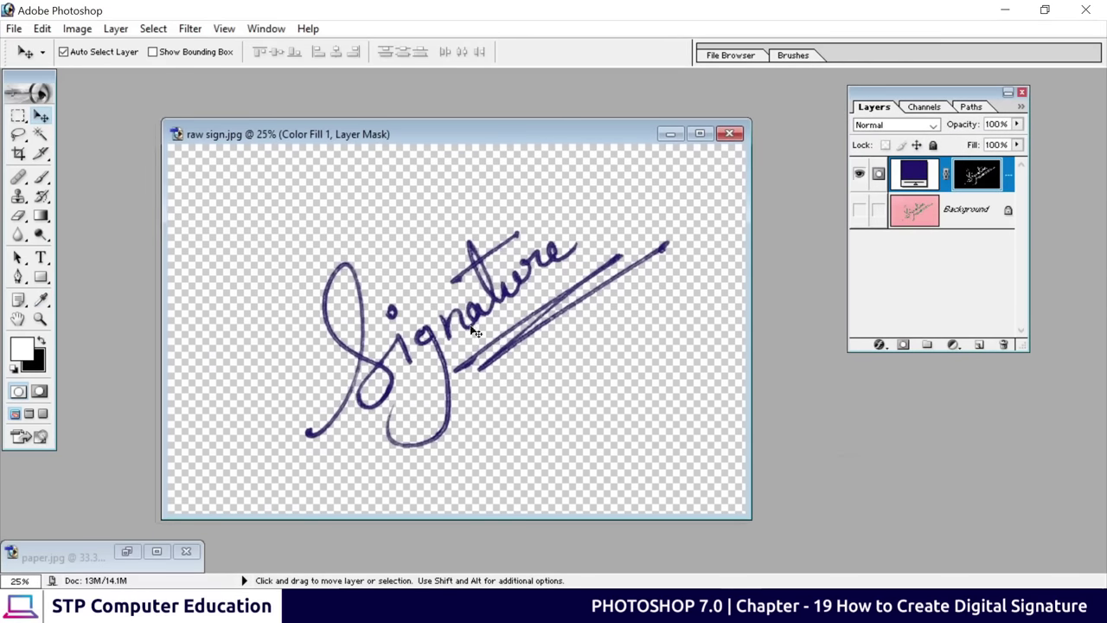
mouse_move(425, 318)
left_mouse_down()
mouse_move(508, 279)
mouse_move(470, 306)
mouse_move(383, 318)
mouse_move(383, 294)
mouse_move(404, 329)
mouse_move(439, 334)
mouse_move(467, 301)
mouse_move(482, 324)
left_mouse_up()
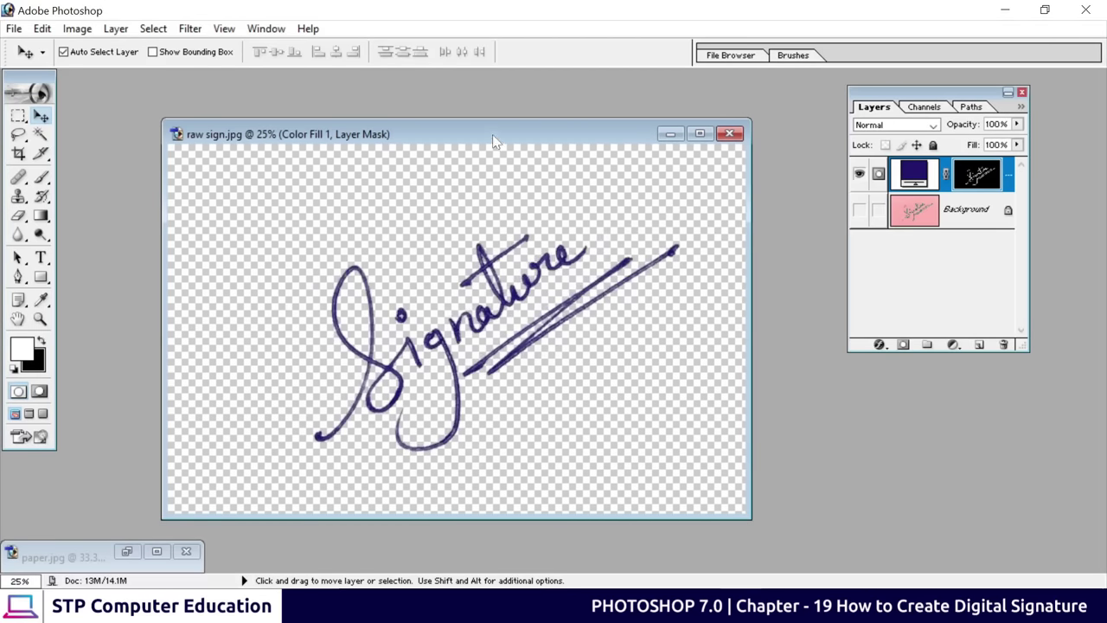
left_click_drag(494, 141, 736, 126)
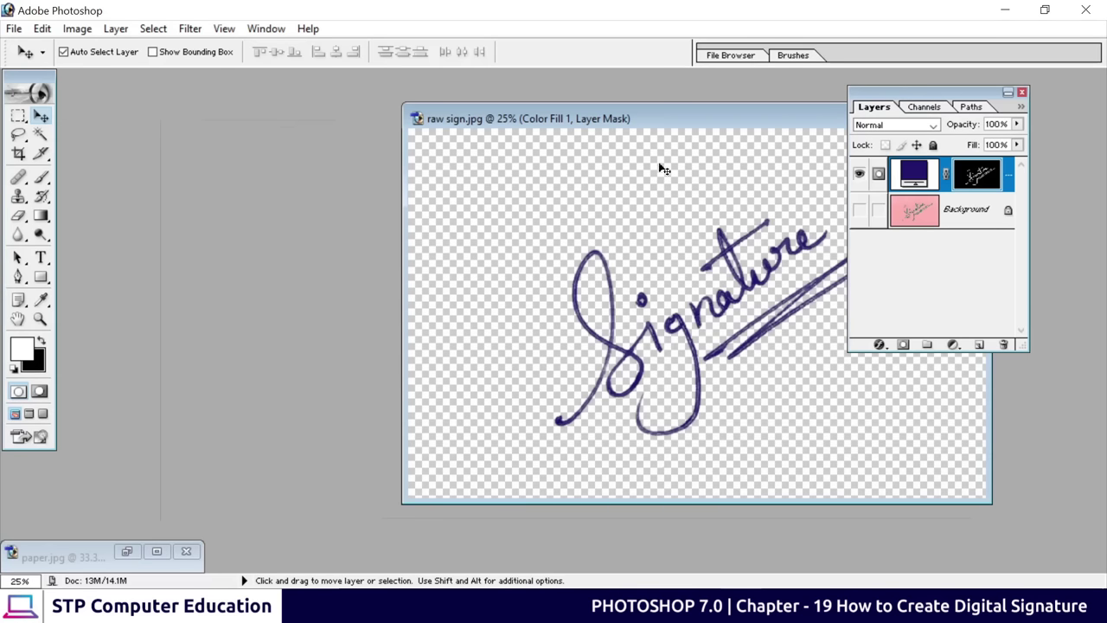
left_click_drag(659, 126, 481, 132)
mouse_move(549, 304)
left_mouse_down()
mouse_move(506, 296)
mouse_move(547, 292)
left_mouse_up()
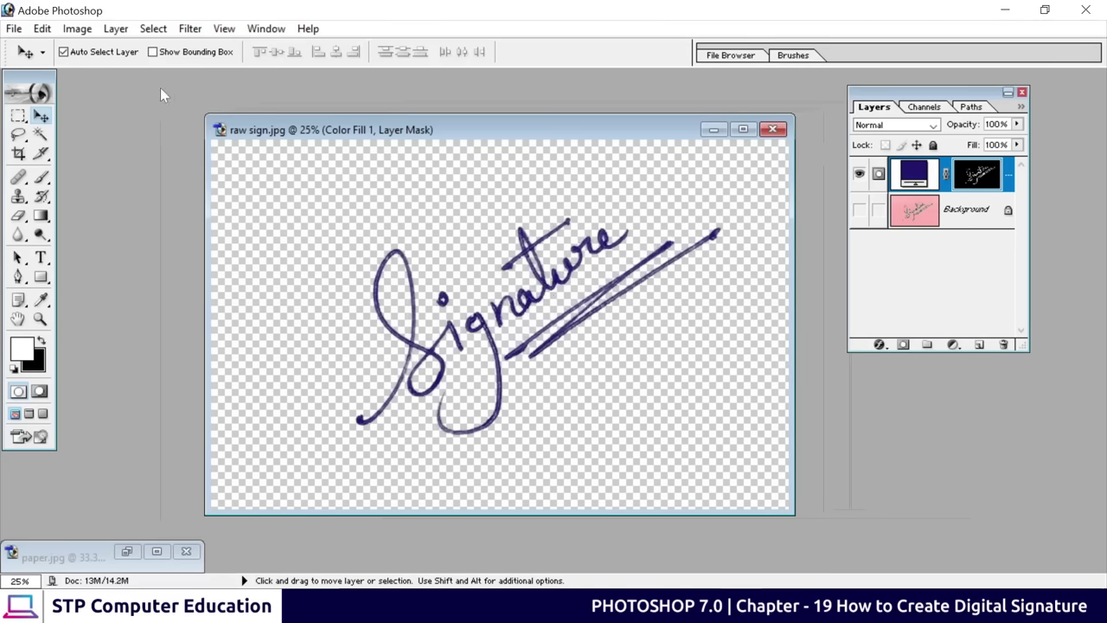
left_click(13, 28)
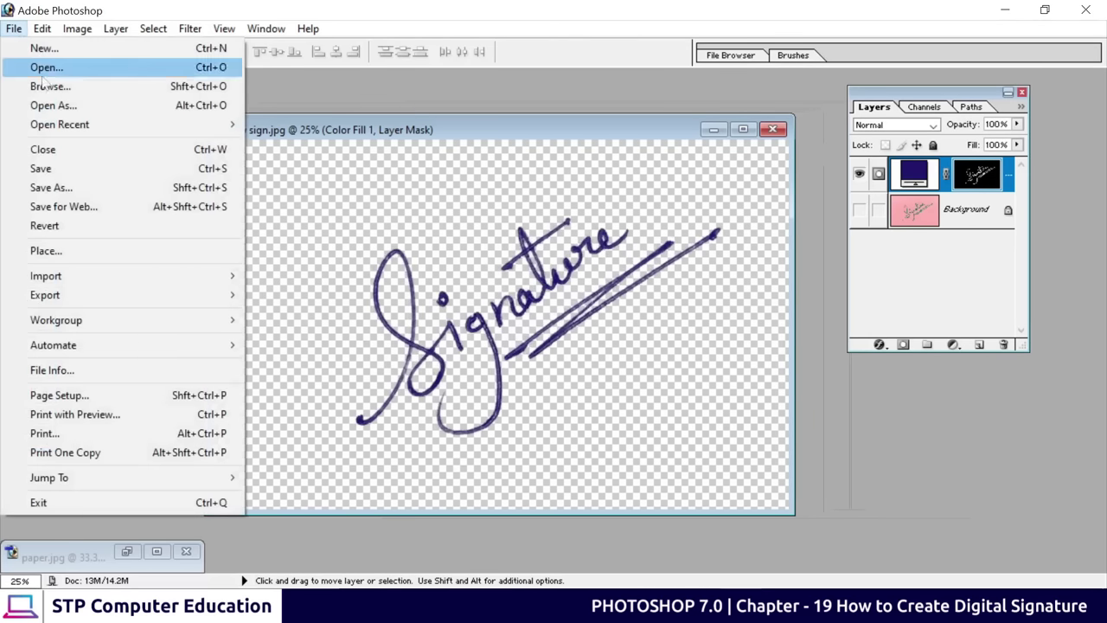
Save the navy signature as PNG 'sing' on the Desktop, then close raw sign.jpg without saving
left_click(55, 189)
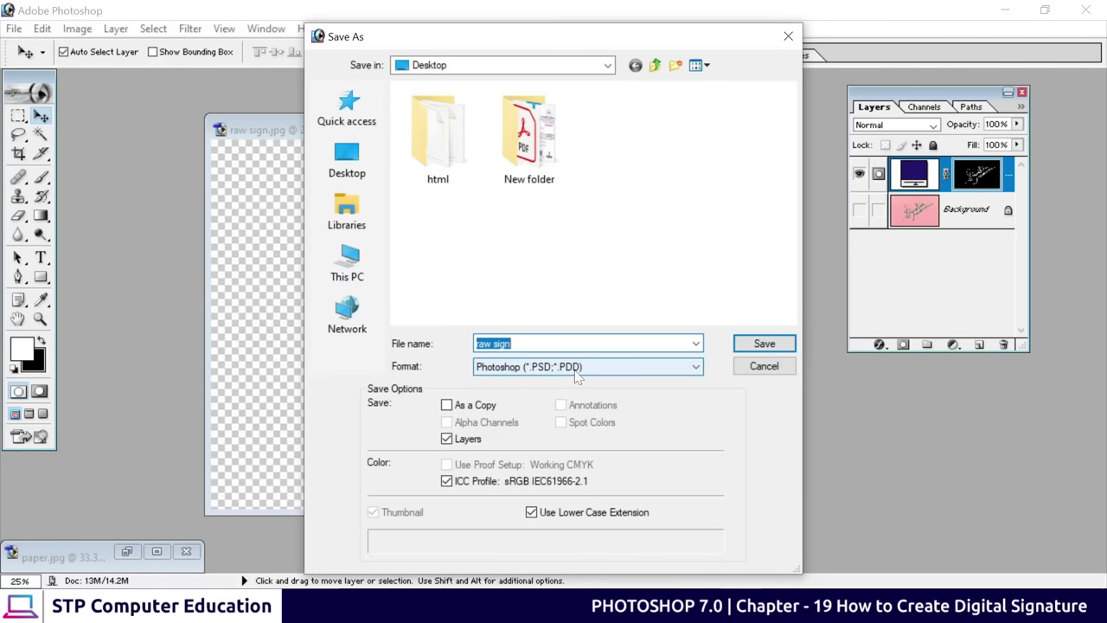
left_click(576, 372)
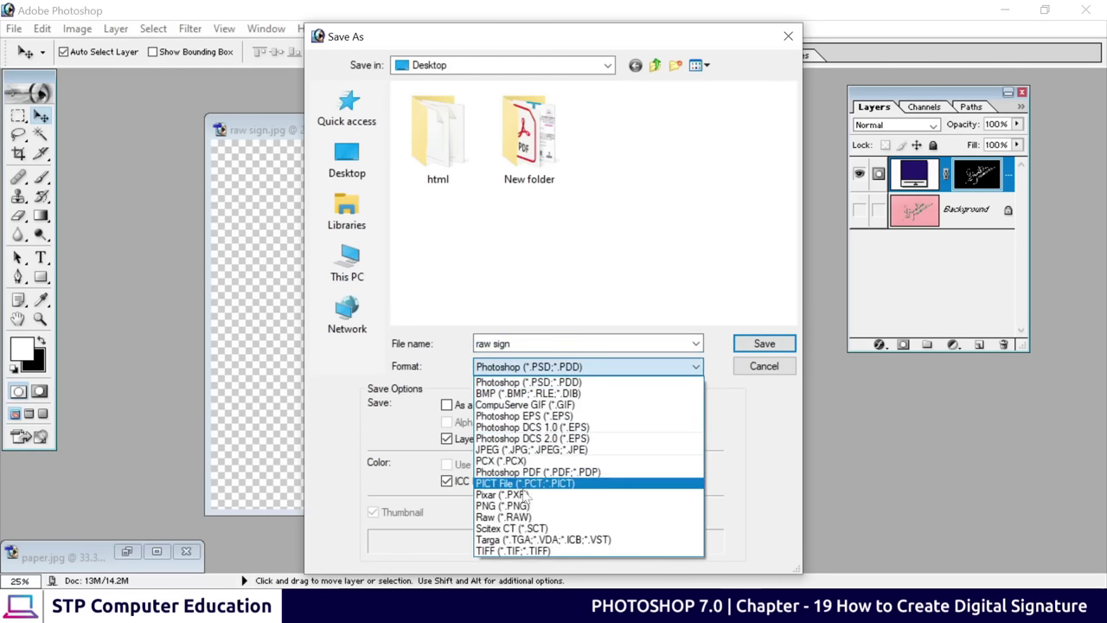
left_click(516, 507)
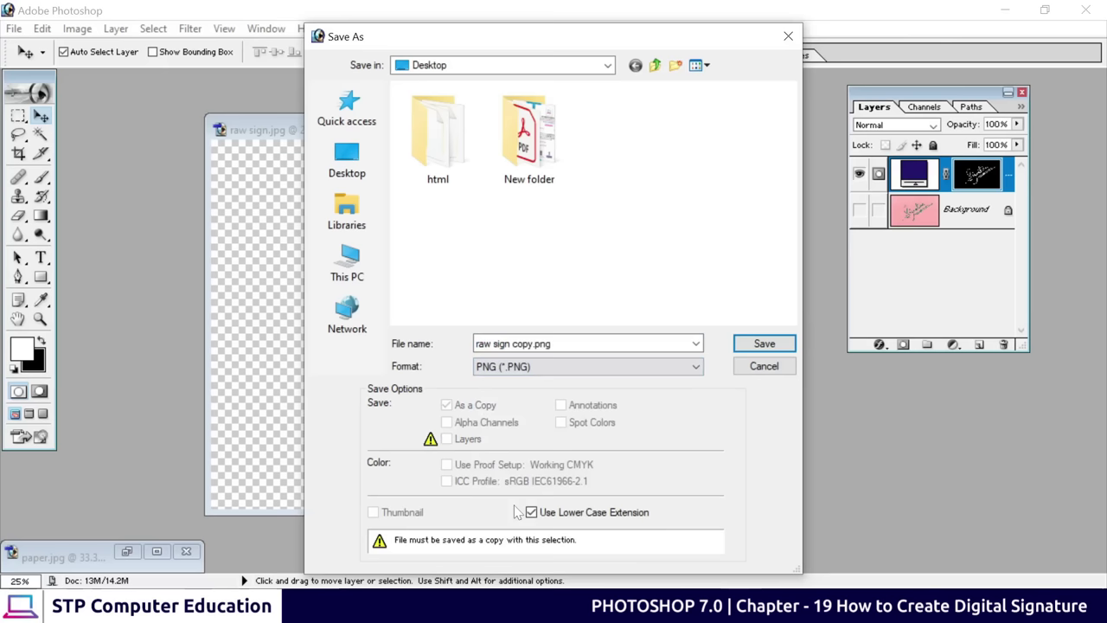
left_click(519, 344)
type("s")
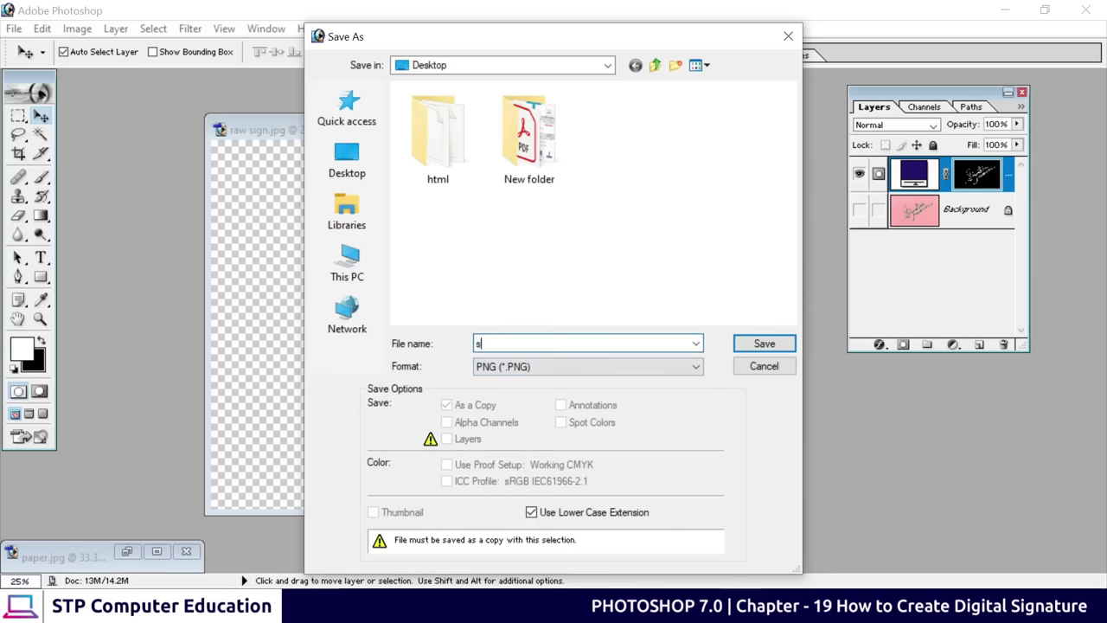
type("ing")
left_click(779, 346)
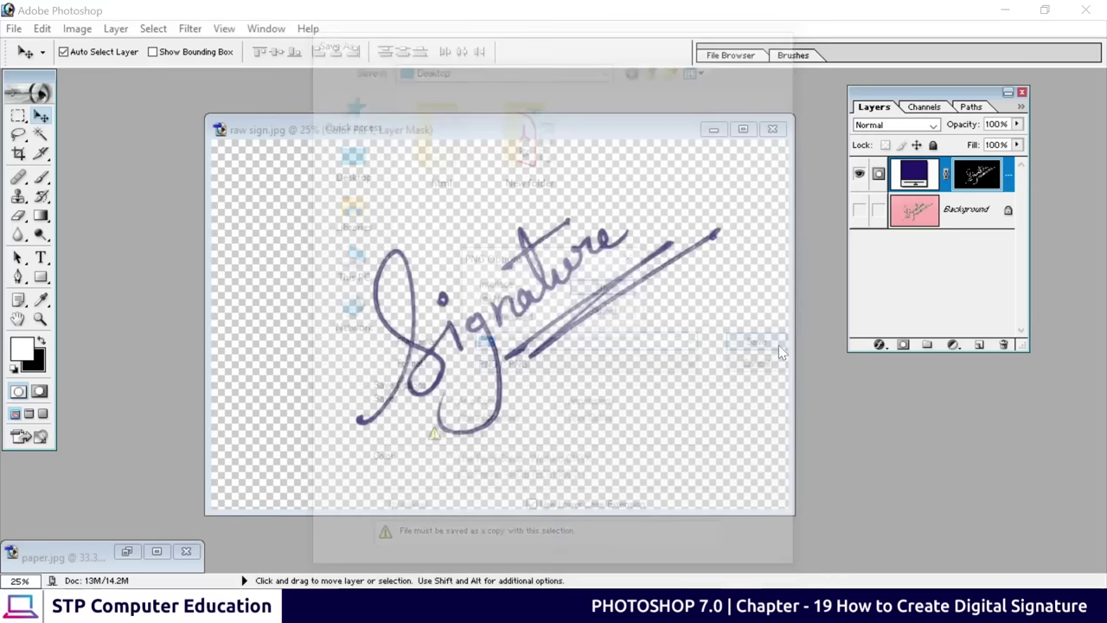
left_click(615, 288)
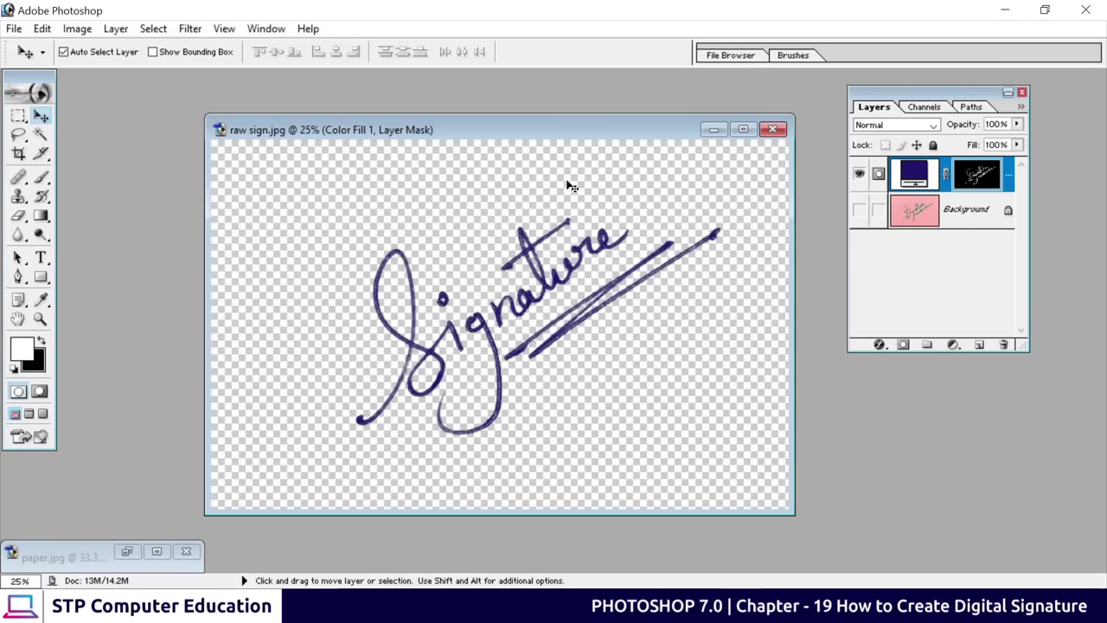
left_click(773, 129)
left_click(580, 243)
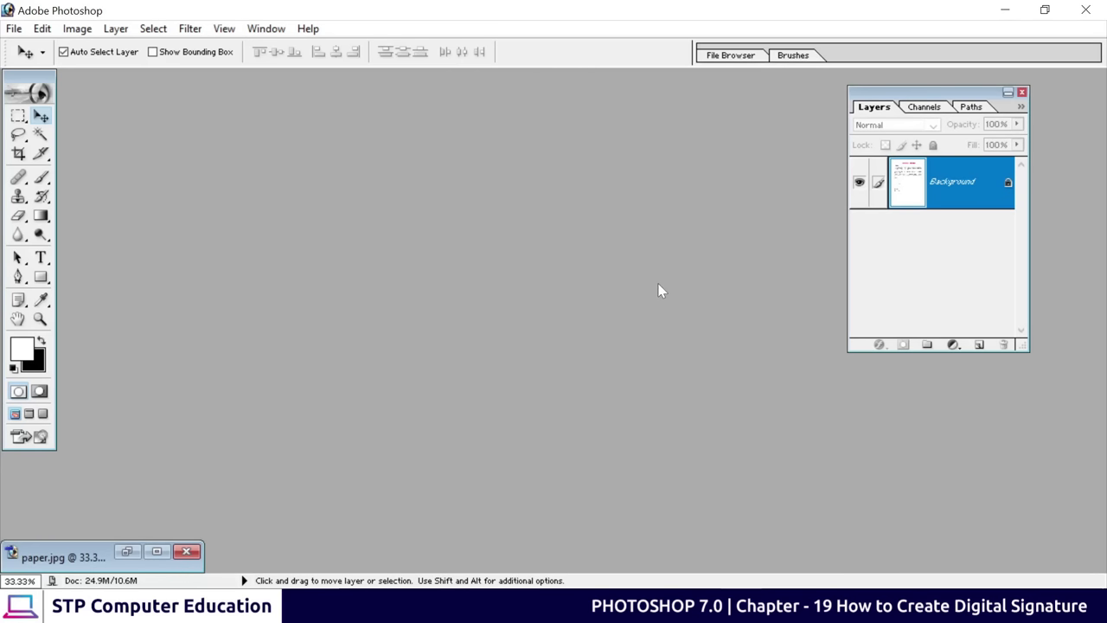
Open sing.png and drag its signature layer into the paper.jpg letter
double_click(399, 288)
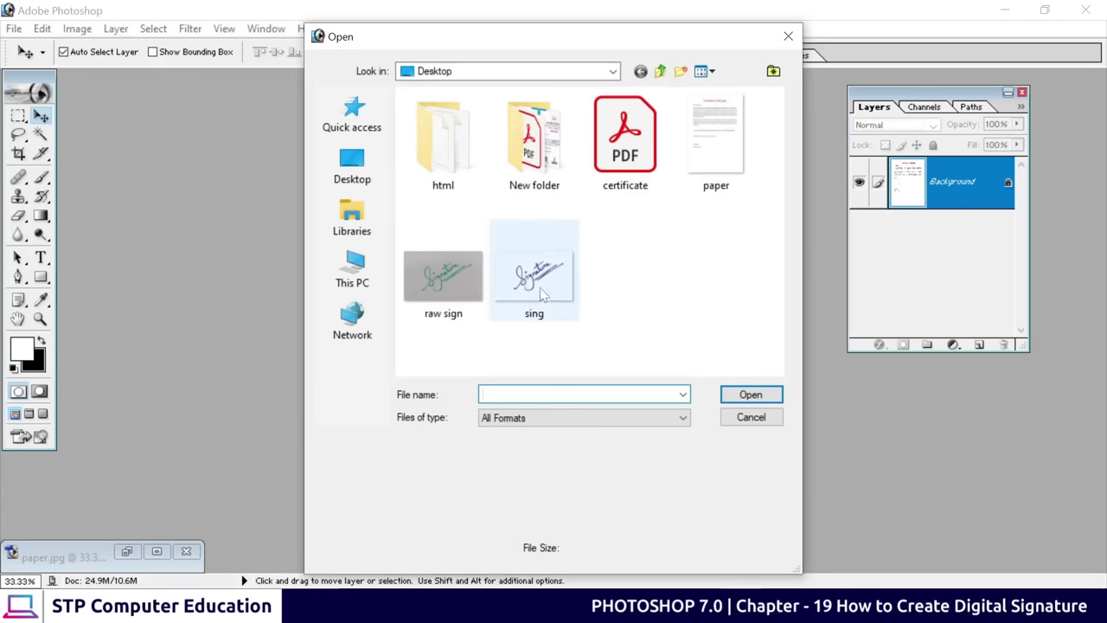
left_click(446, 288)
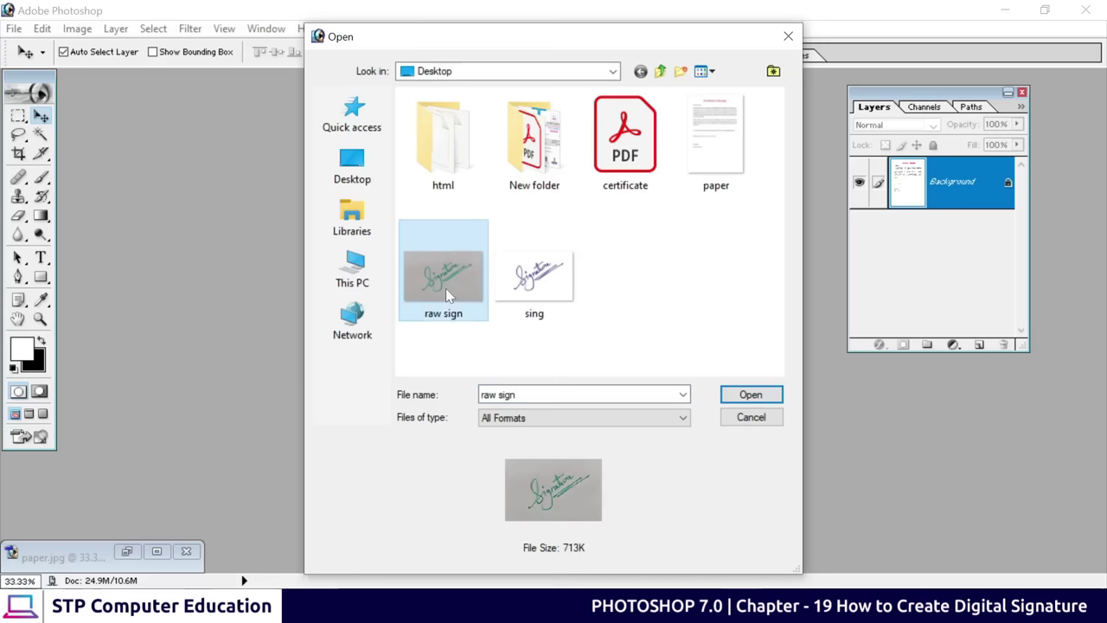
left_click(543, 282)
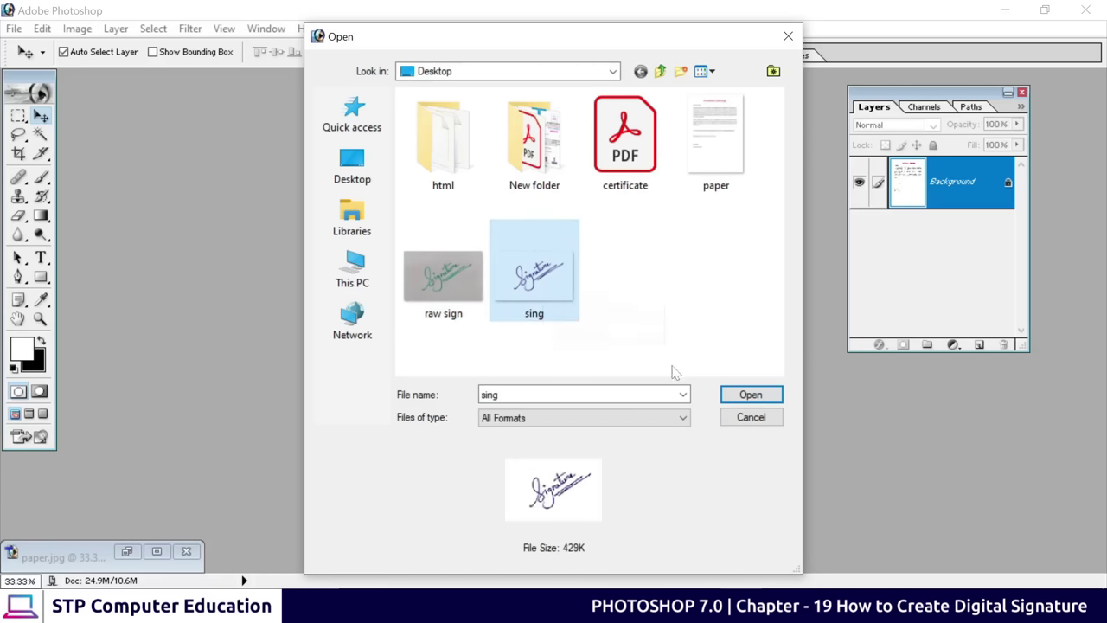
left_click(746, 394)
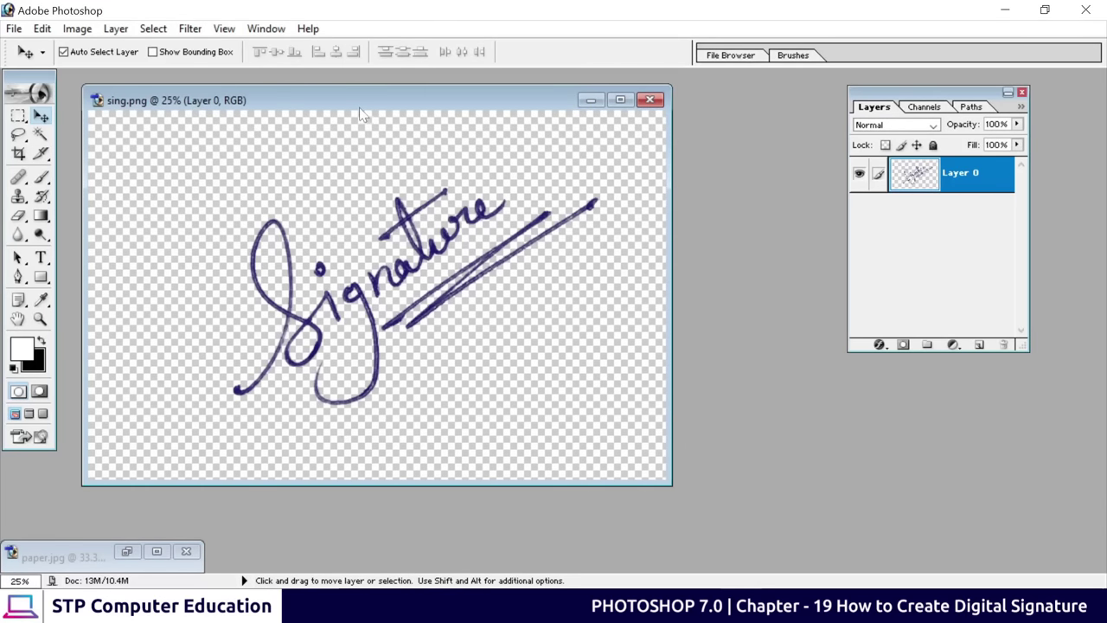
left_click_drag(360, 108, 662, 108)
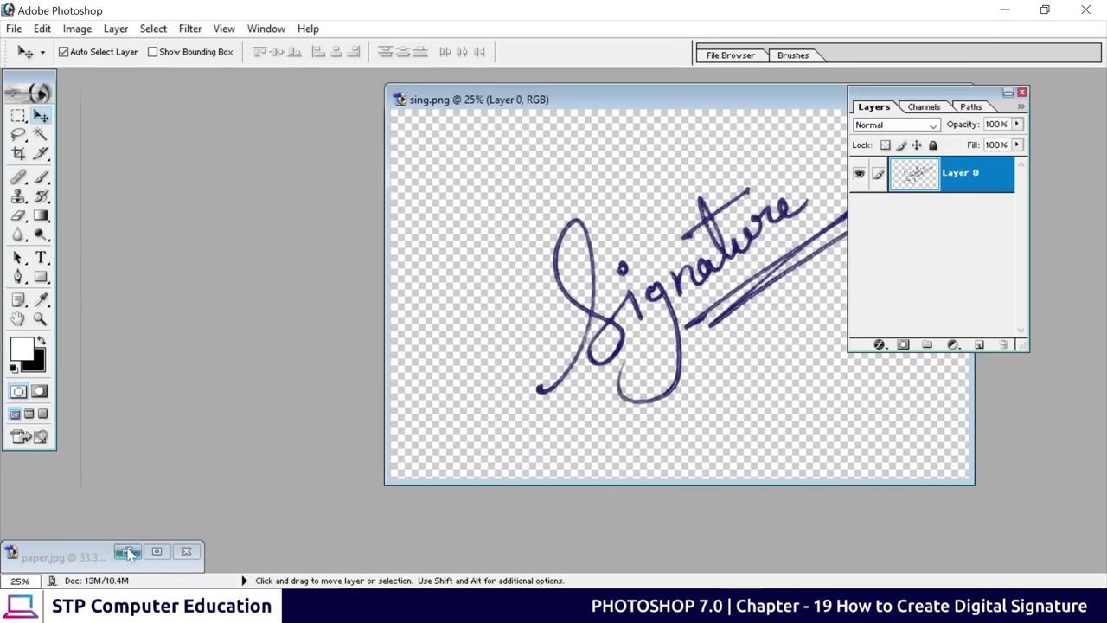
left_click(130, 553)
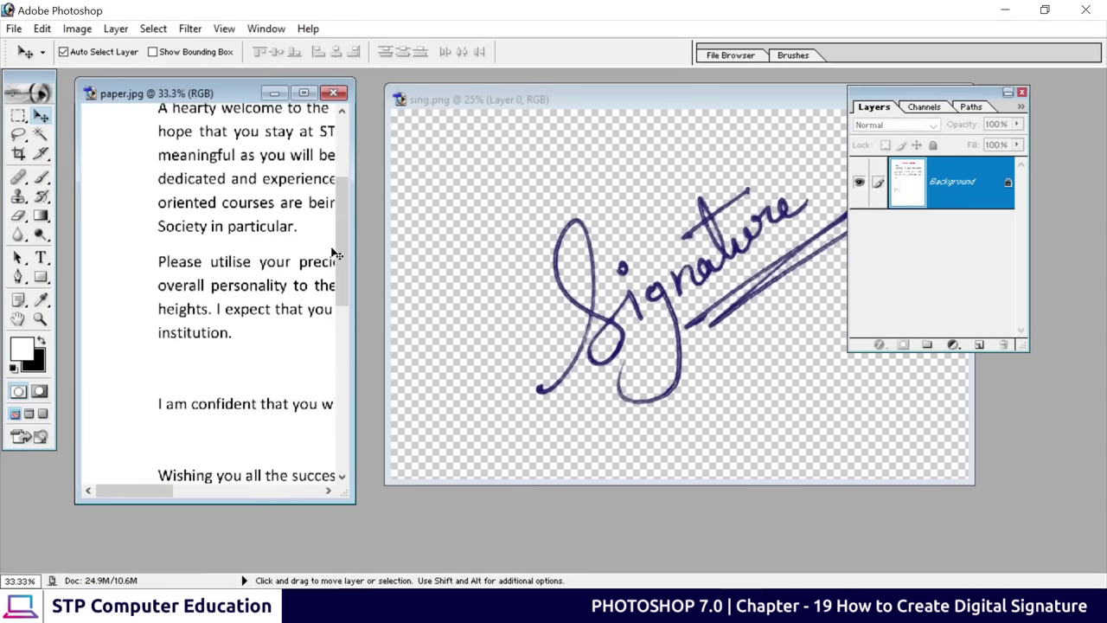
left_click_drag(342, 253, 353, 280)
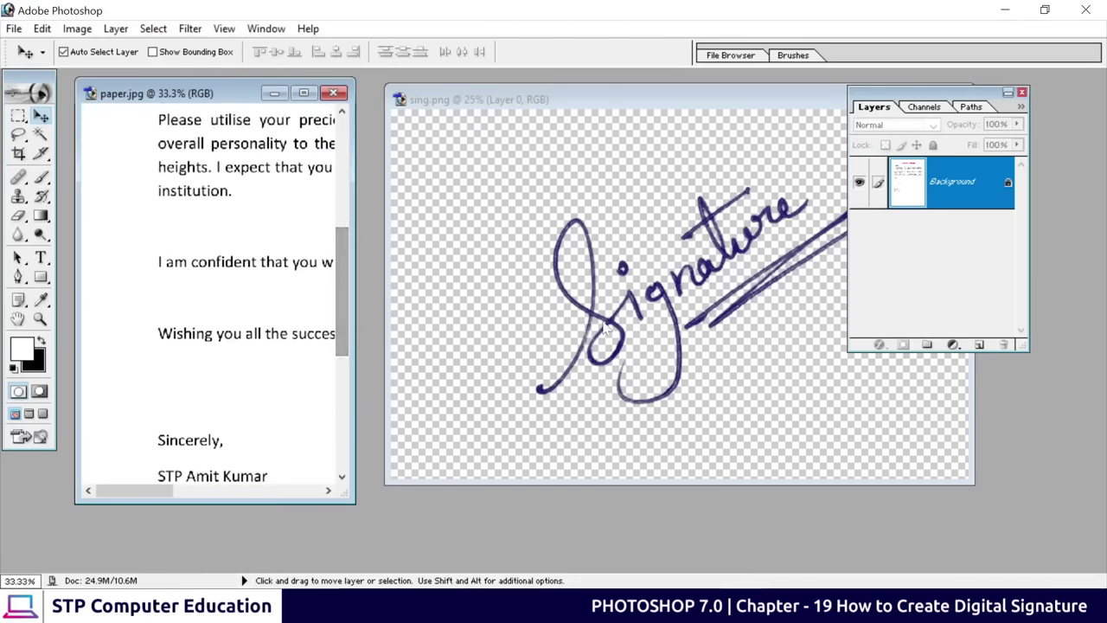
left_click(592, 322)
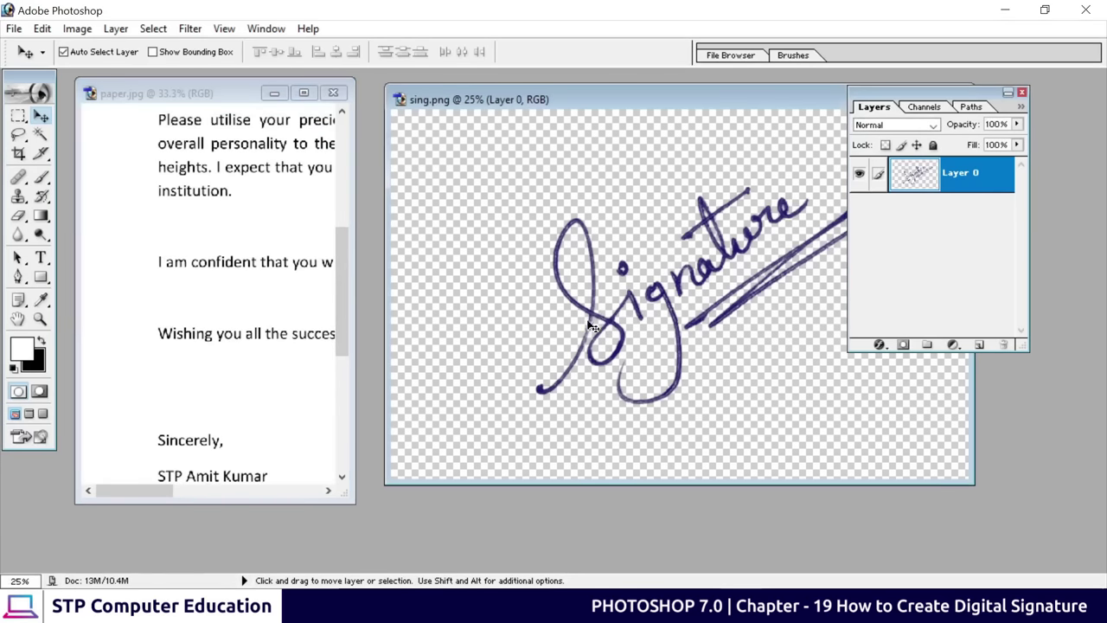
left_click_drag(597, 324, 244, 313)
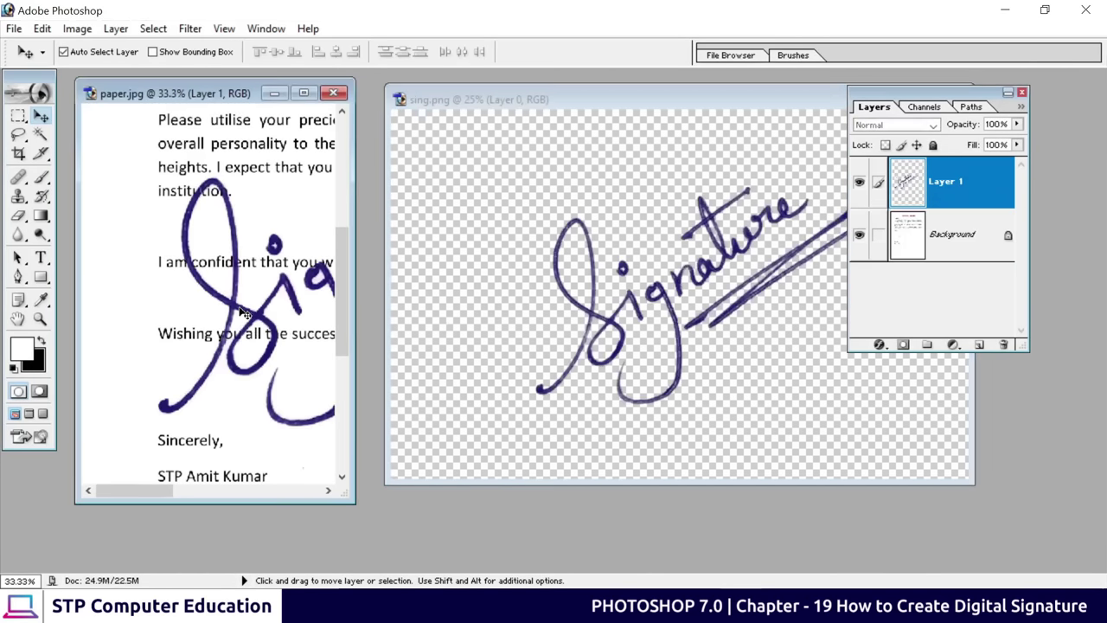
Scale the signature to about 26% and place it just below the signer's name
left_click(304, 92)
mouse_move(505, 211)
left_mouse_down()
mouse_move(498, 257)
mouse_move(560, 453)
mouse_move(606, 428)
mouse_move(578, 399)
left_mouse_up()
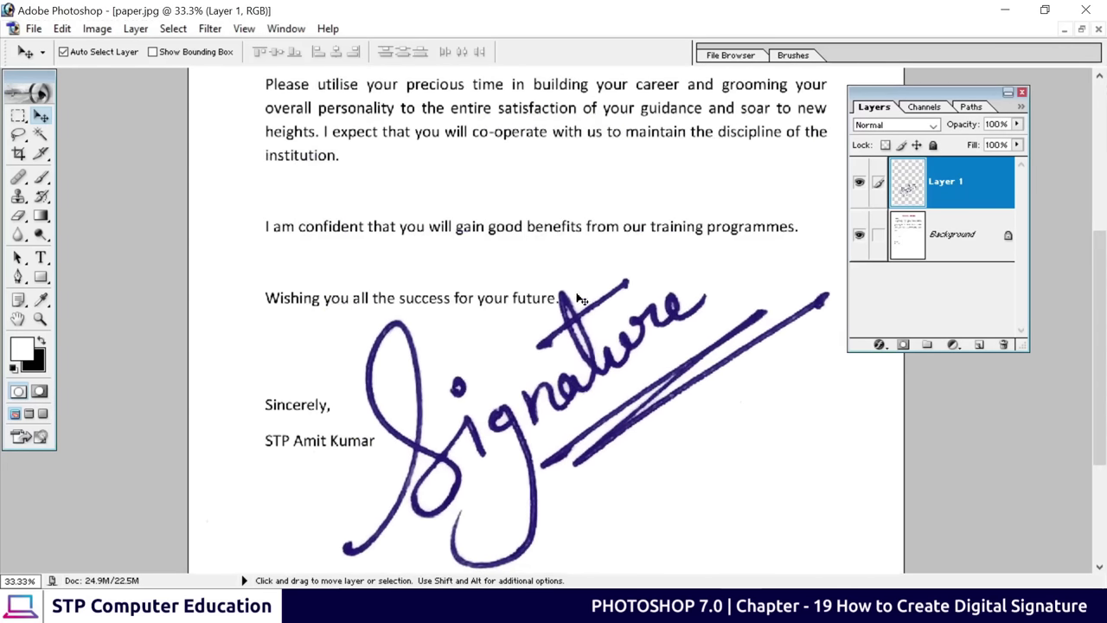
scroll(581, 299, "down", 3)
scroll(580, 309, "down", 1)
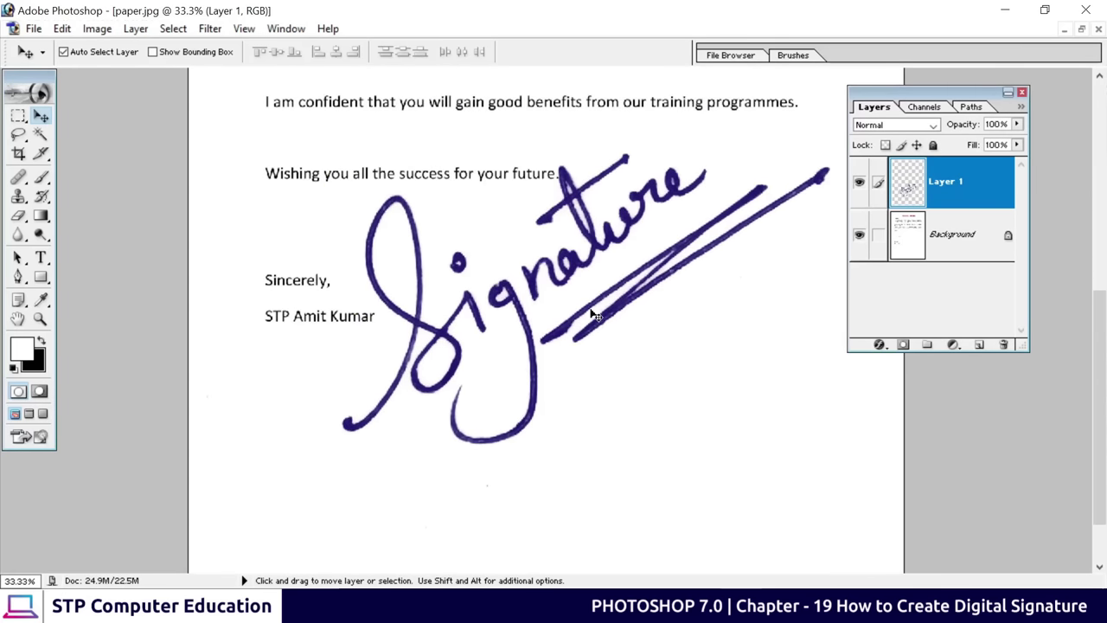
key("ctrl+t")
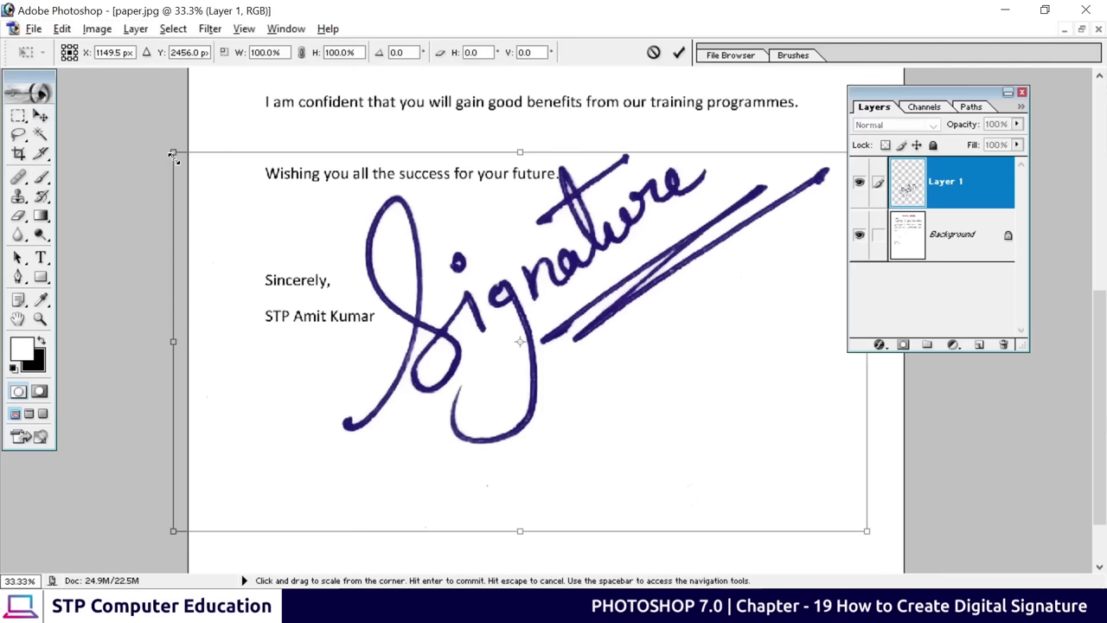
mouse_move(173, 153)
left_mouse_down()
mouse_move(388, 348)
mouse_move(423, 334)
mouse_move(417, 324)
left_mouse_up()
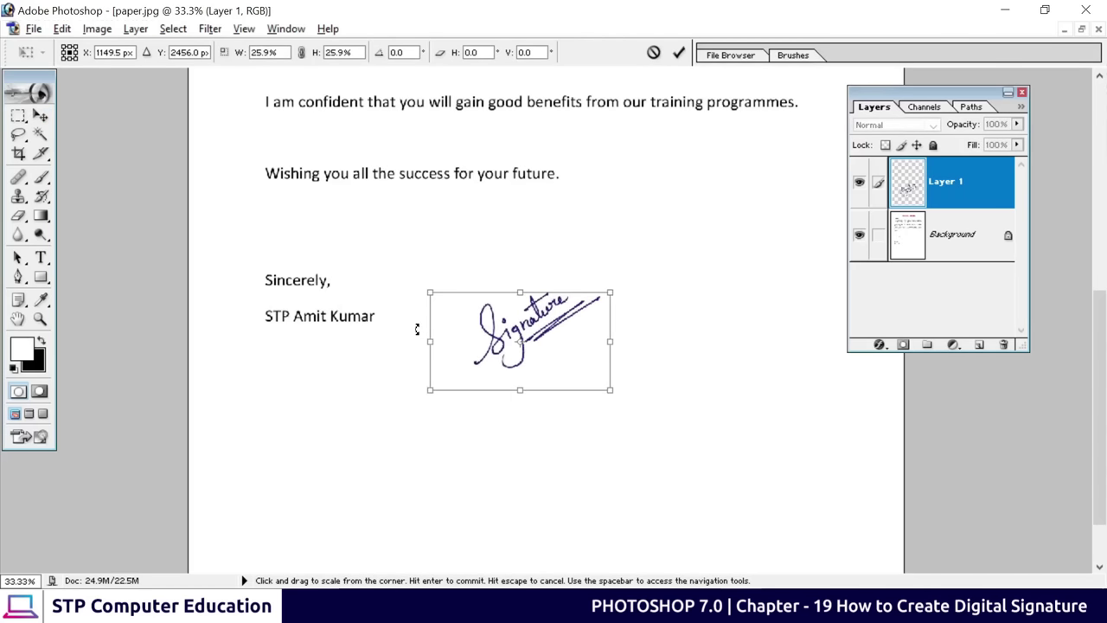
left_click(678, 54)
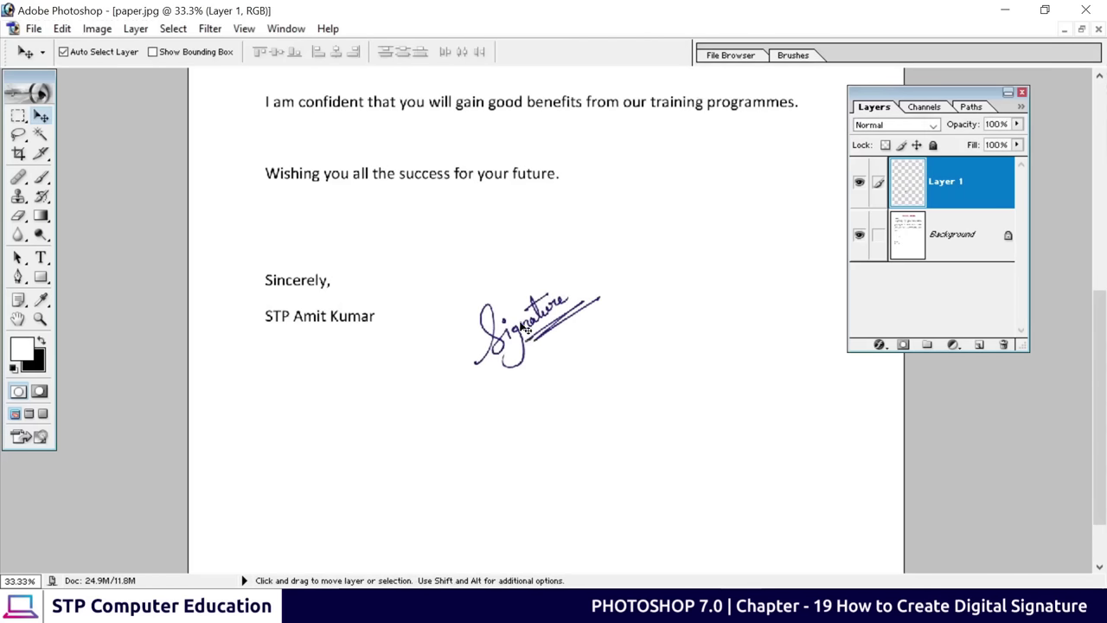
mouse_move(527, 331)
left_mouse_down()
mouse_move(312, 383)
mouse_move(321, 378)
left_mouse_up()
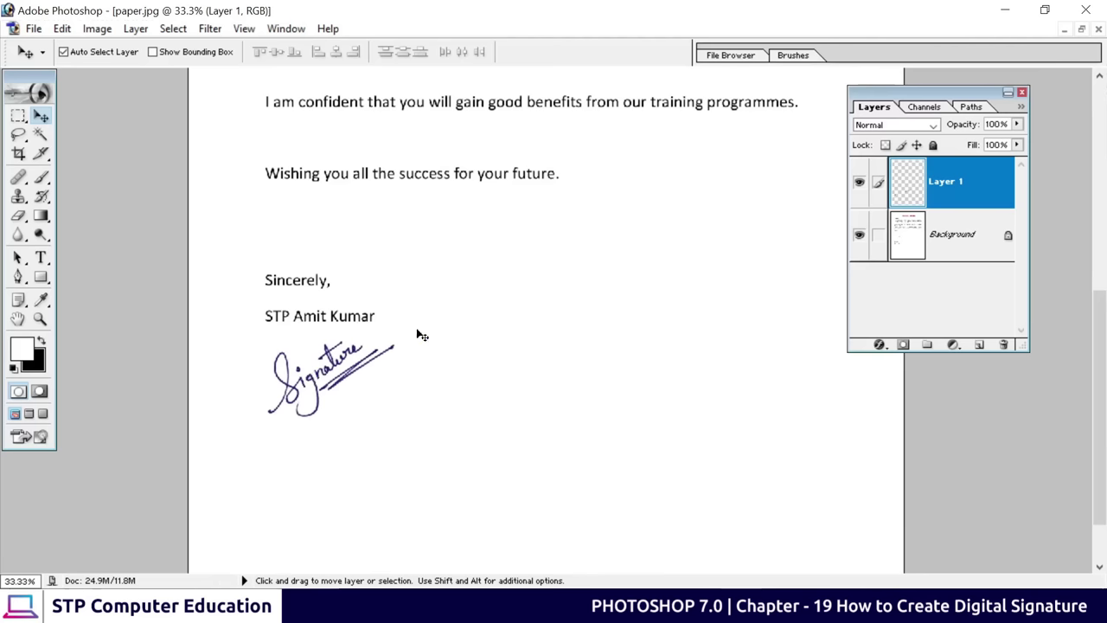
scroll(419, 335, "down", 2)
scroll(415, 329, "up", 10)
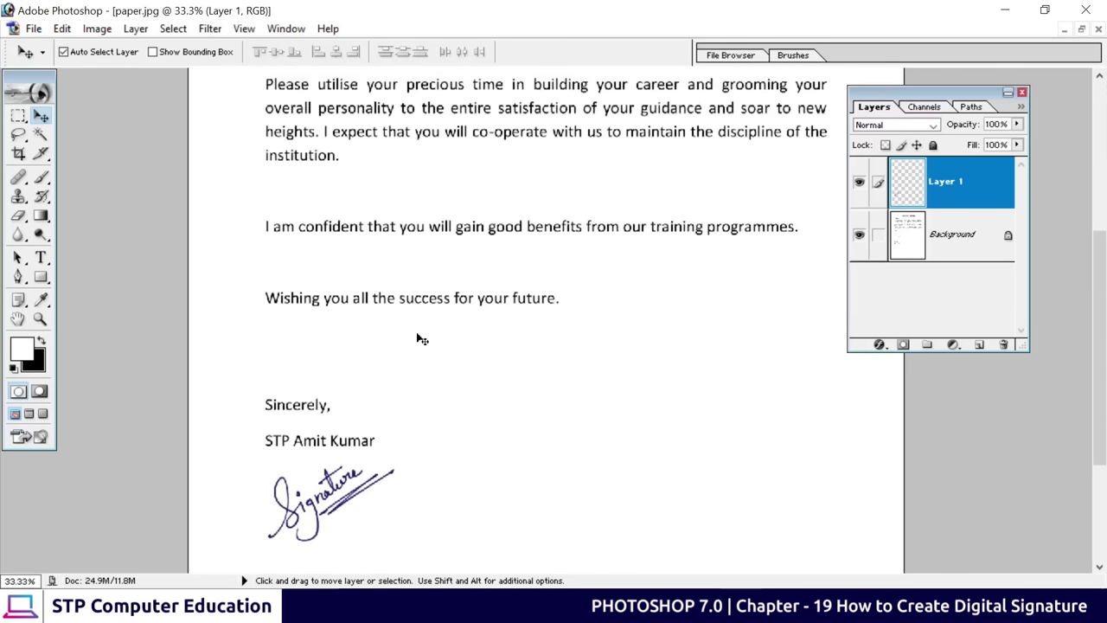
scroll(411, 259, "up", 5)
scroll(406, 346, "down", 8)
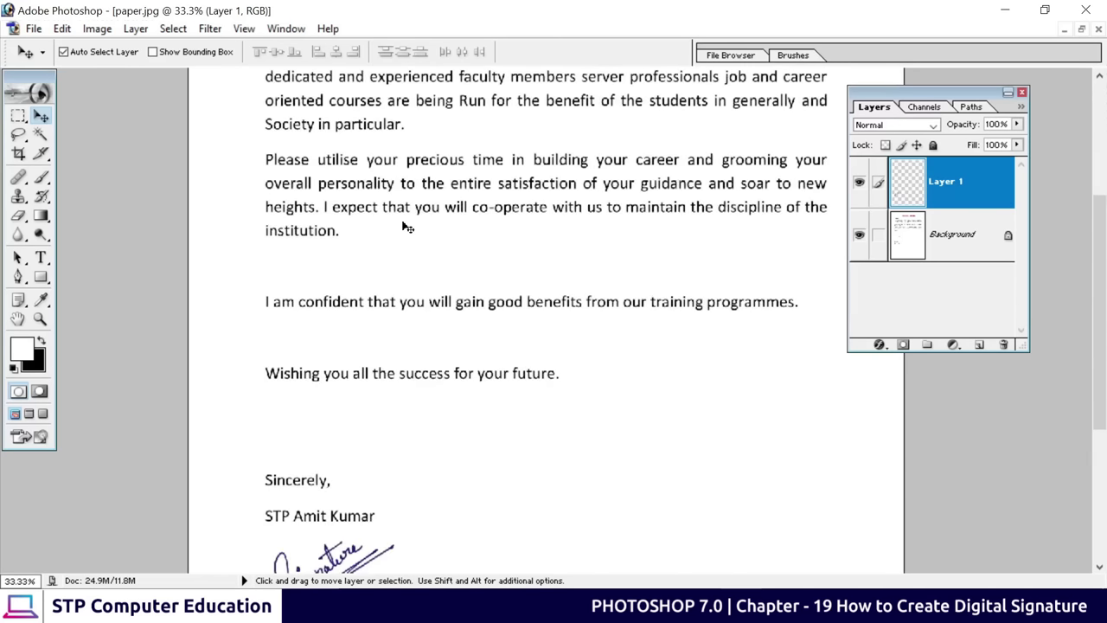
scroll(406, 227, "down", 3)
scroll(383, 339, "down", 1)
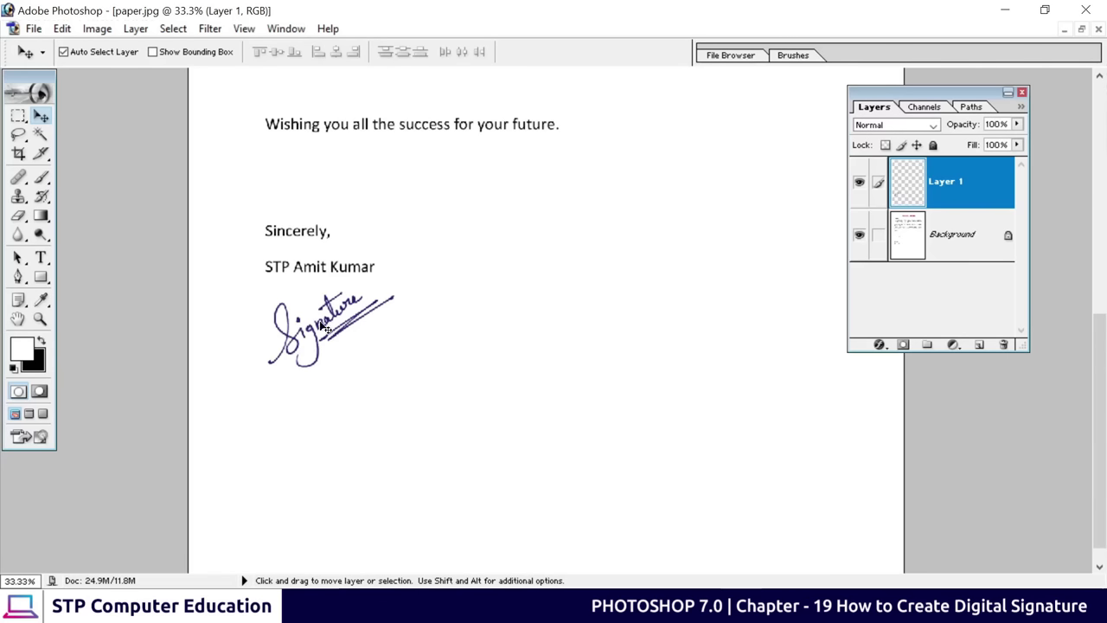
scroll(323, 326, "up", 1)
scroll(299, 339, "down", 1)
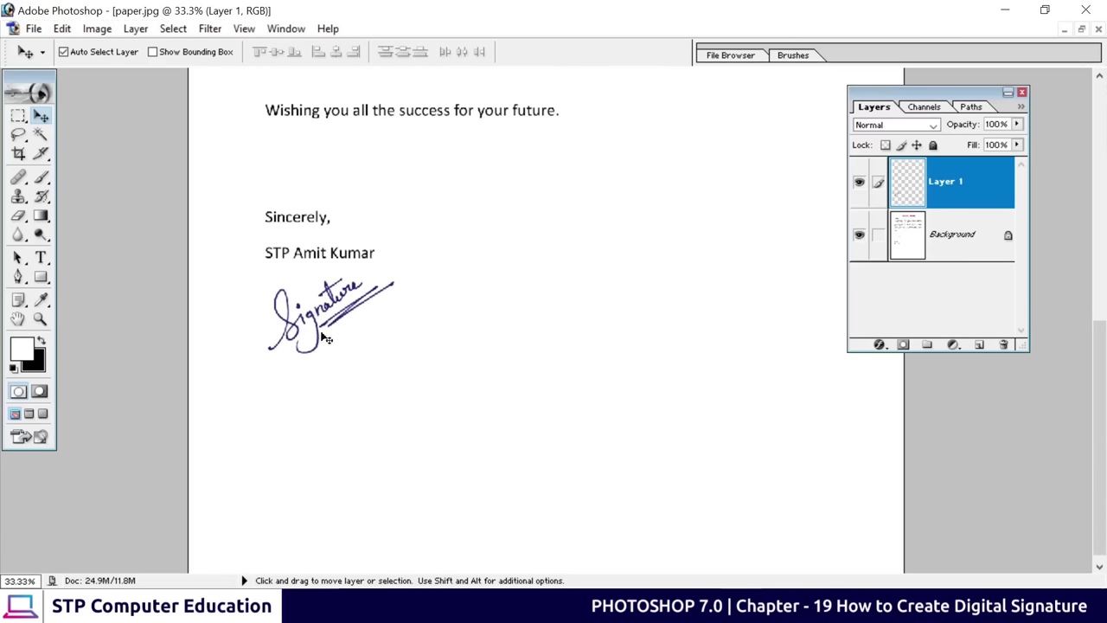
scroll(323, 318, "up", 3)
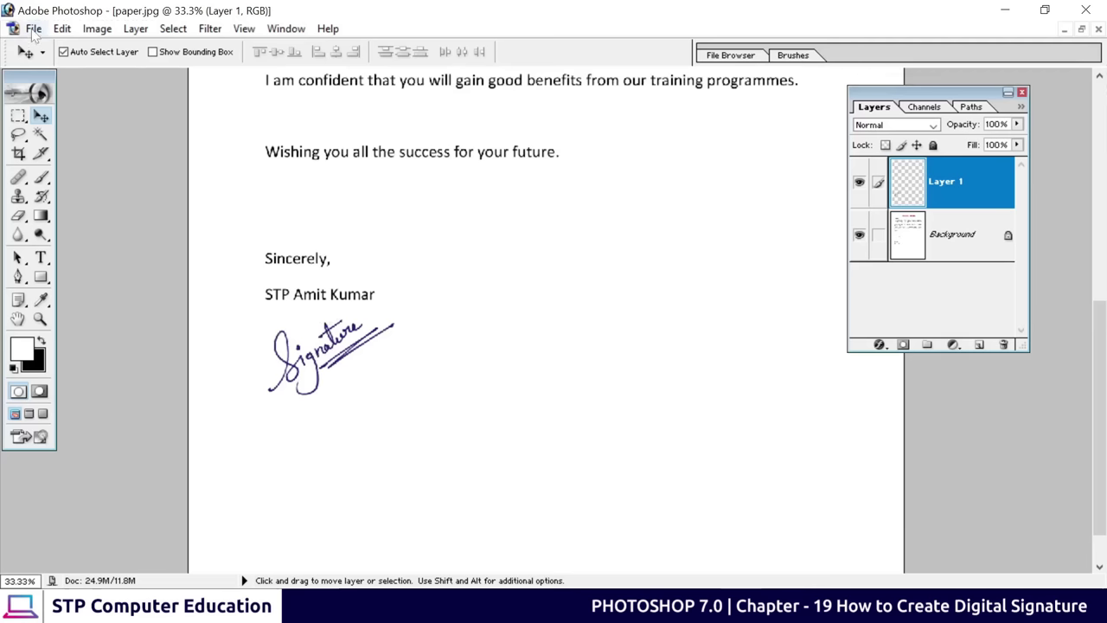
Save the signed letter as JPEG paper1.jpg on the Desktop and minimise Photoshop
left_click(61, 28)
mouse_move(34, 29)
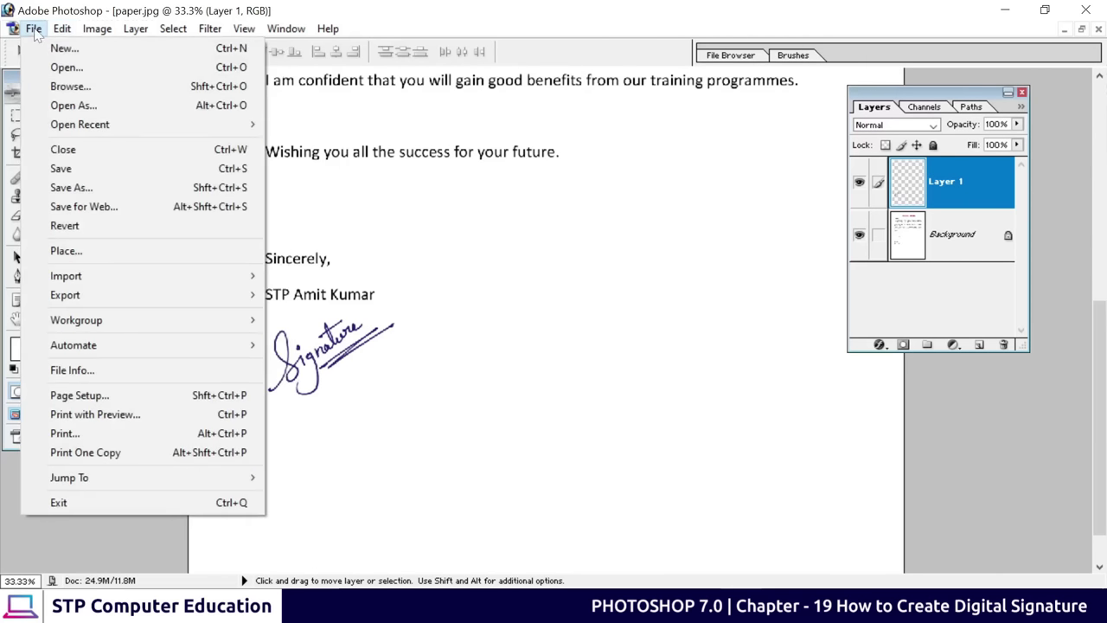
left_click(64, 183)
left_click(346, 160)
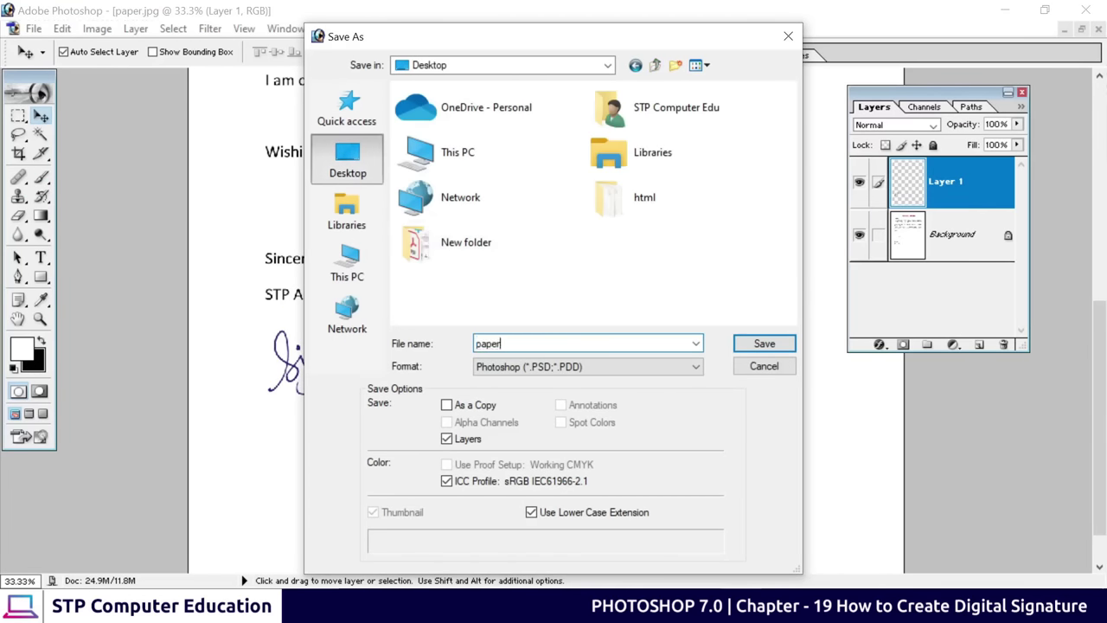
left_click(597, 371)
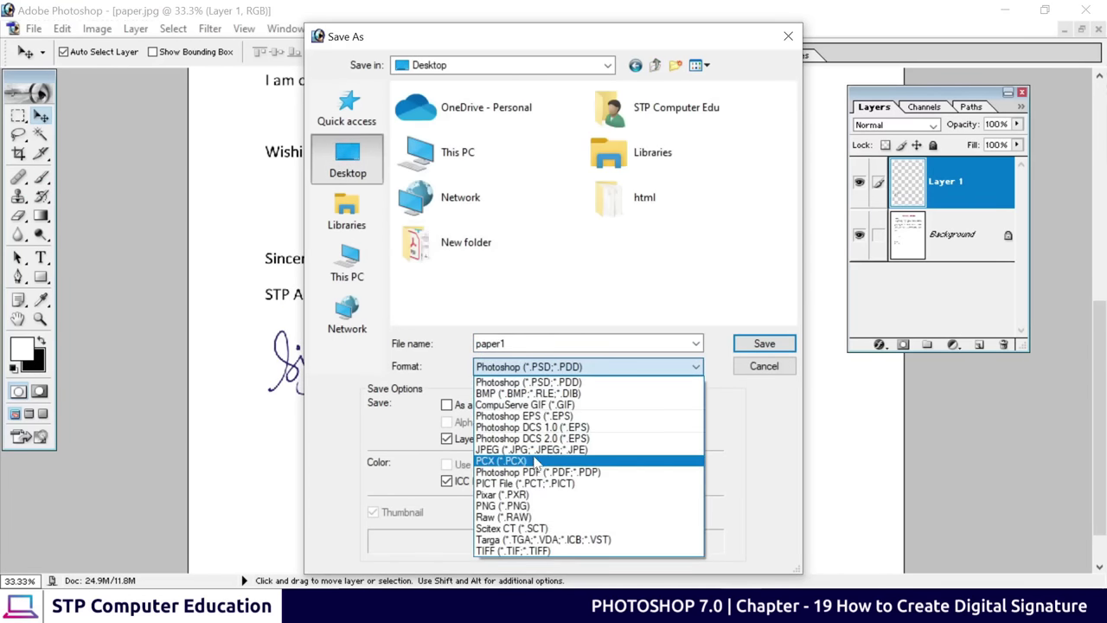
left_click(563, 452)
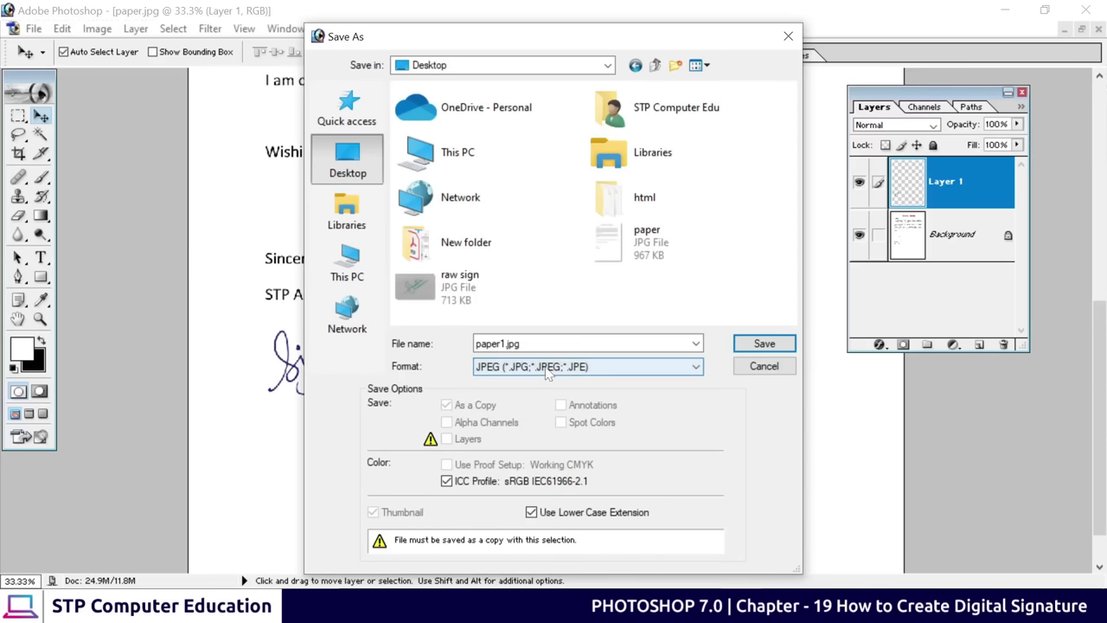
left_click(761, 343)
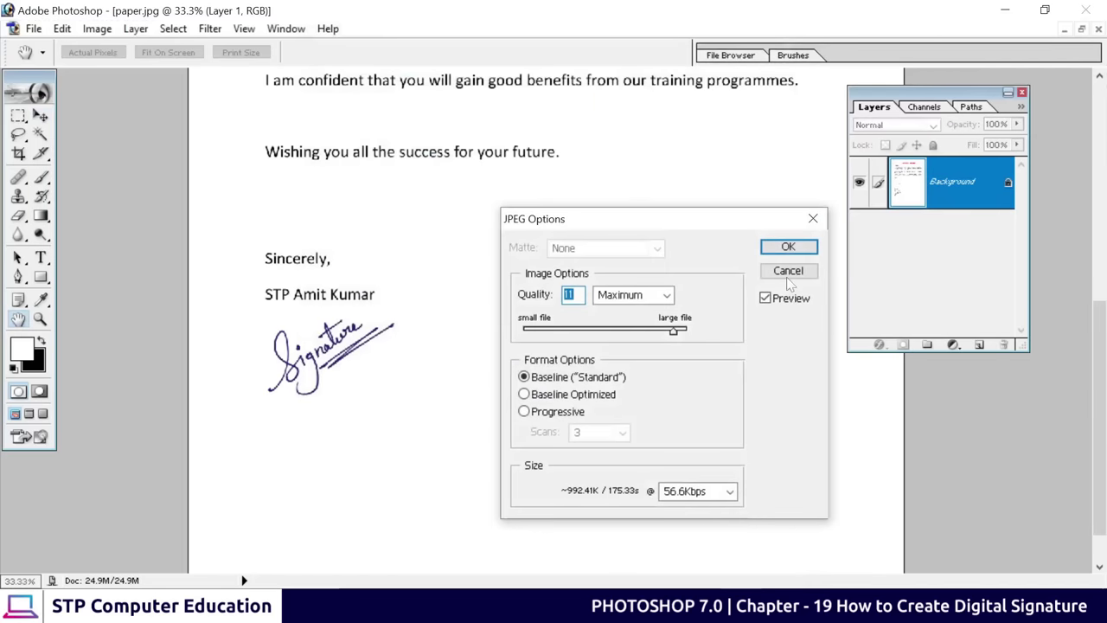
left_click(787, 248)
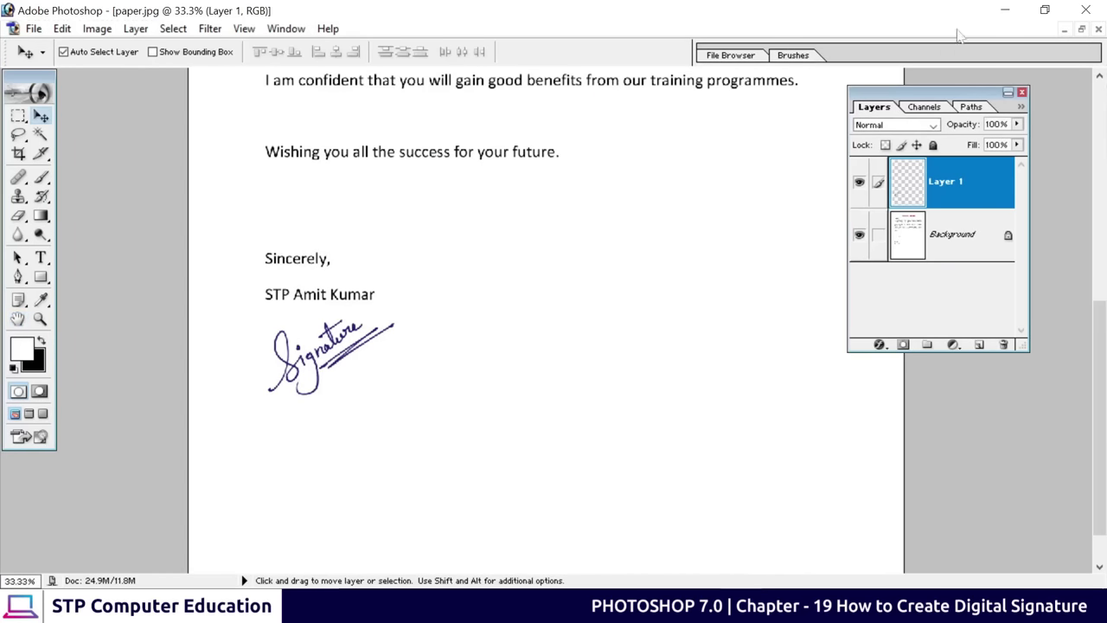
left_click(1005, 11)
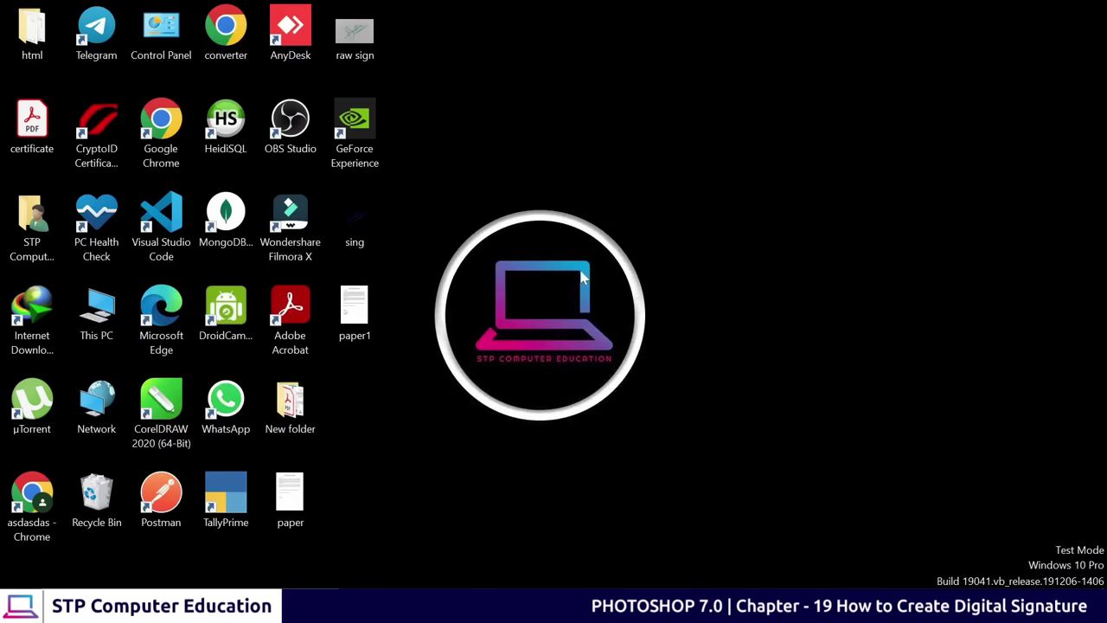
Open paper1.jpg from the desktop, zoom in and out to check it, then close it
left_click(362, 313)
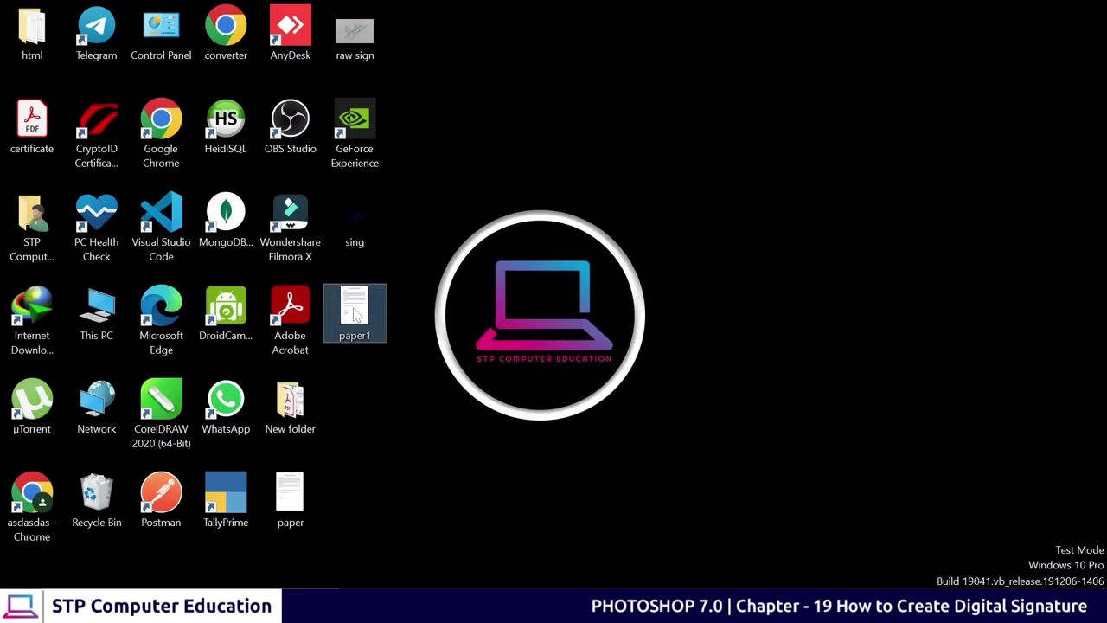
double_click(359, 320)
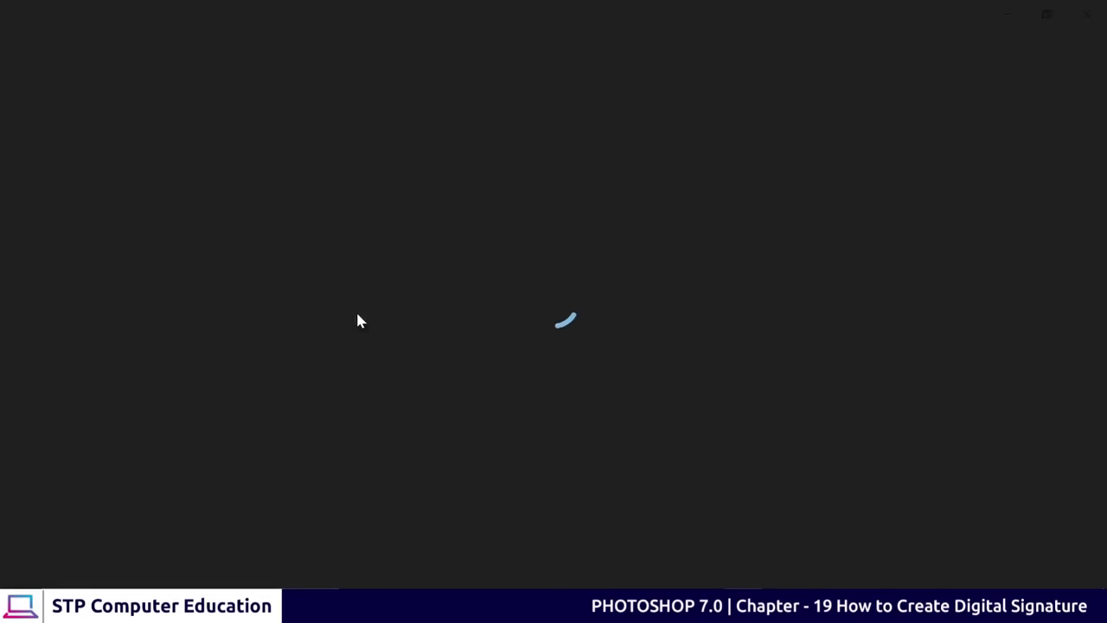
scroll(387, 441, "up", 2)
scroll(386, 441, "up", 2)
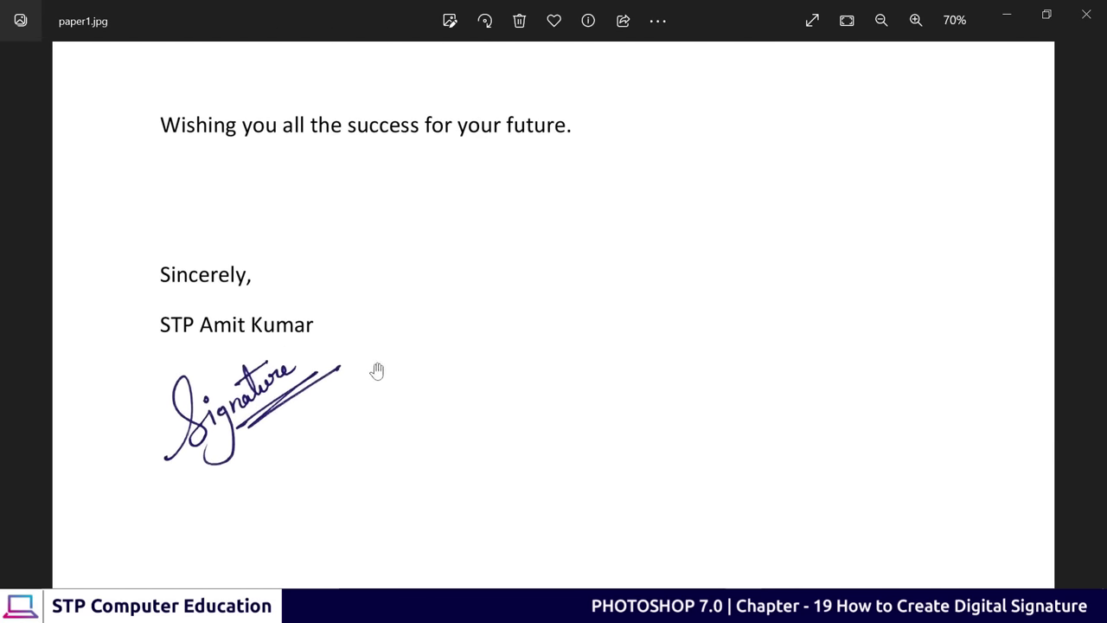
scroll(333, 354, "down", 1)
scroll(350, 370, "down", 3)
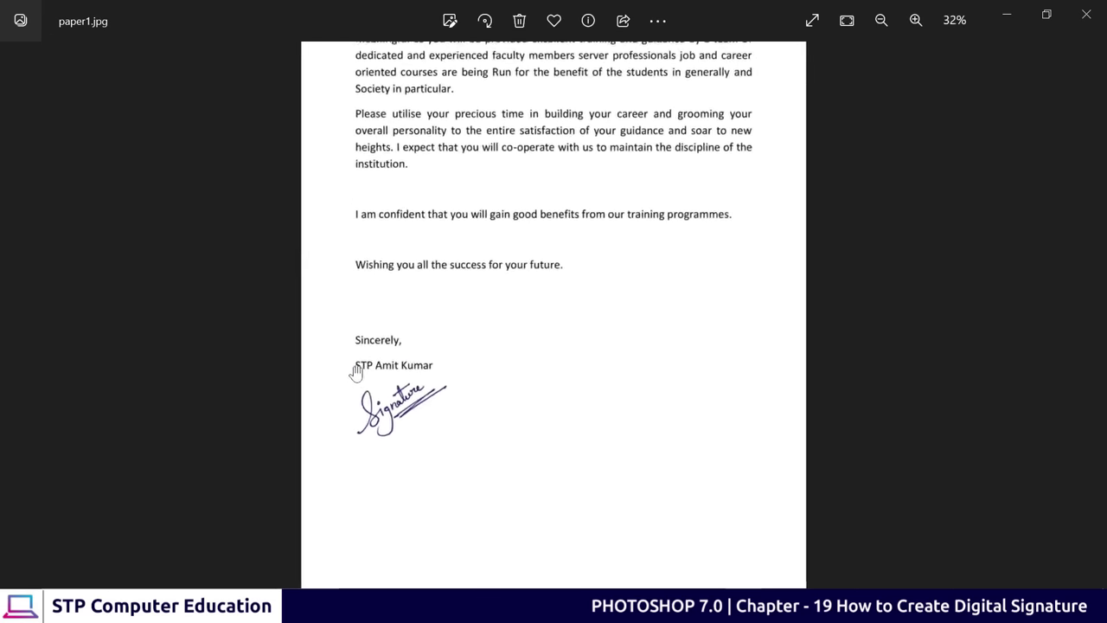
scroll(417, 406, "up", 1)
scroll(417, 405, "down", 1)
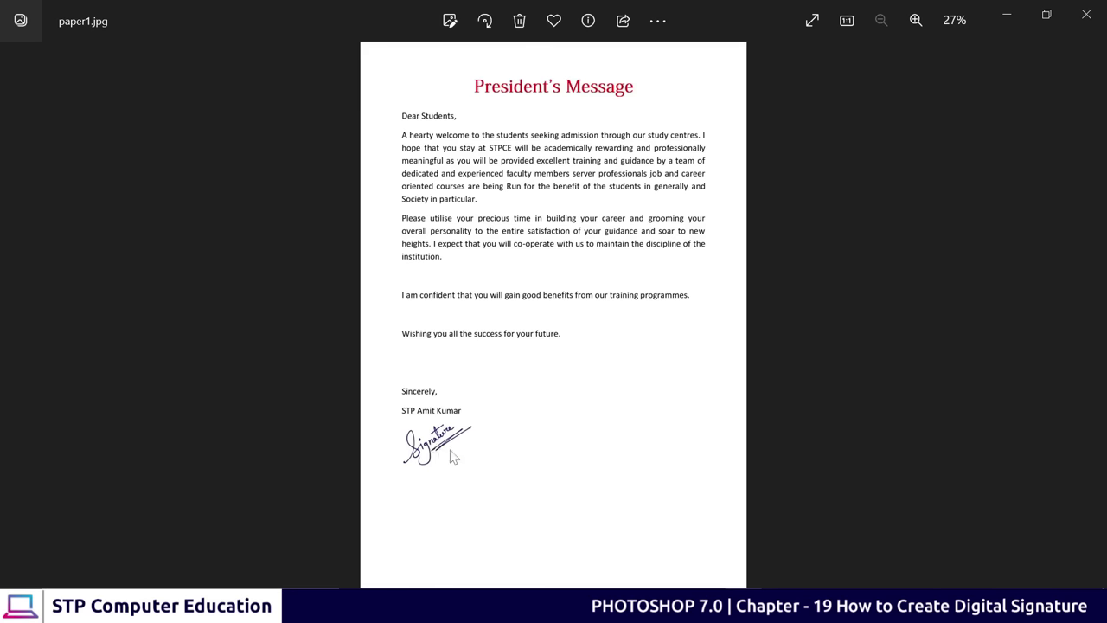
left_click(1086, 15)
Open sing.png, zoom in and out to inspect the navy signature, then close it
left_click(373, 236)
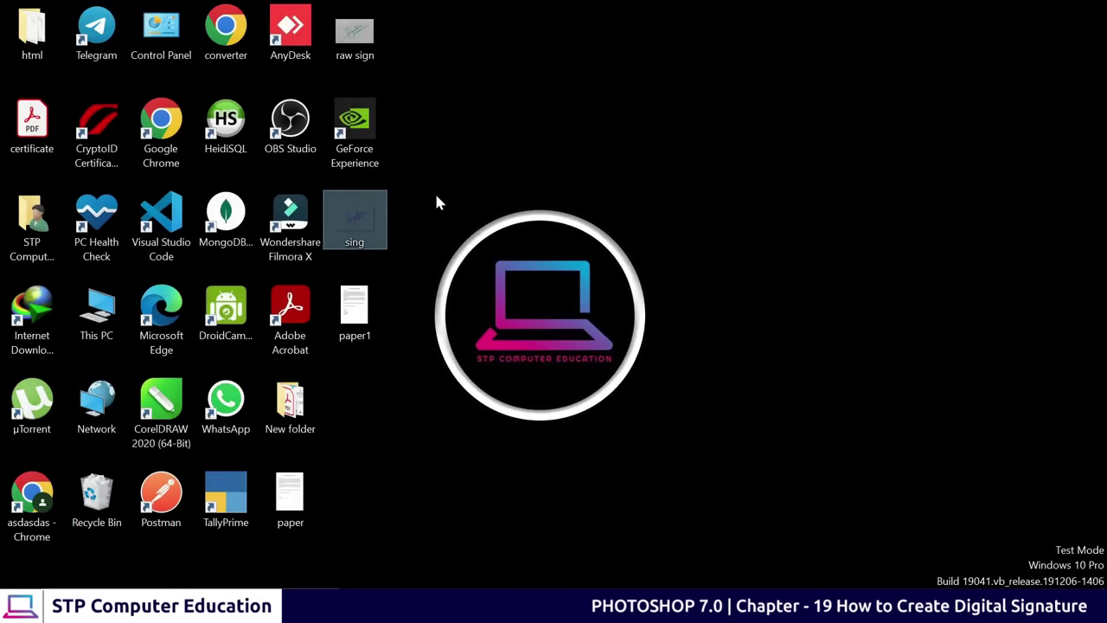
double_click(363, 231)
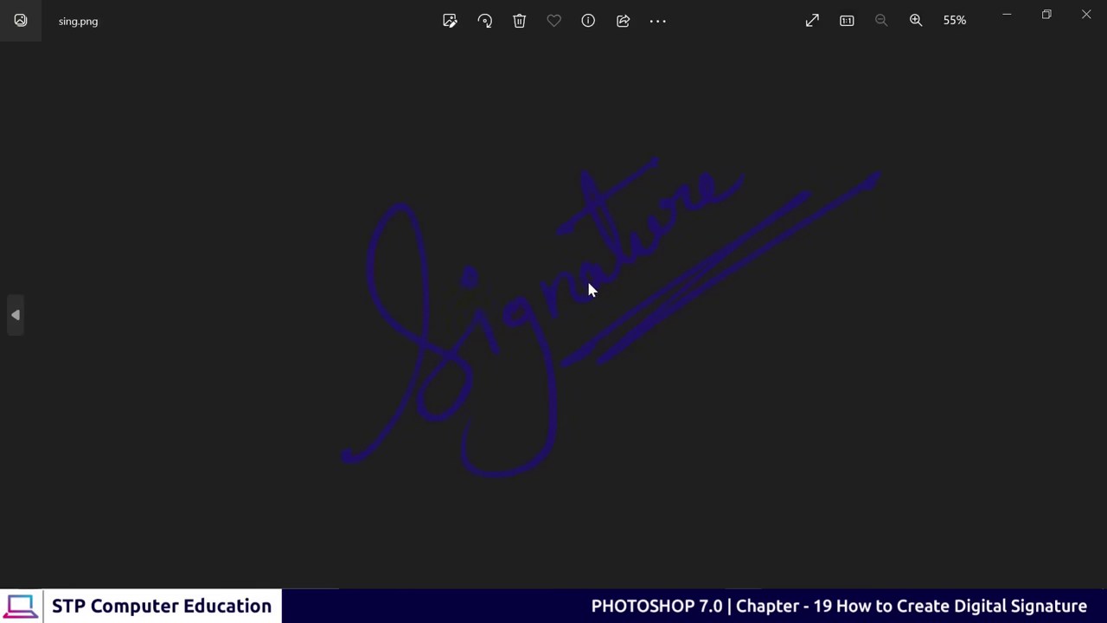
scroll(589, 289, "up", 3)
scroll(588, 289, "down", 4)
scroll(588, 289, "up", 2)
scroll(588, 288, "down", 4)
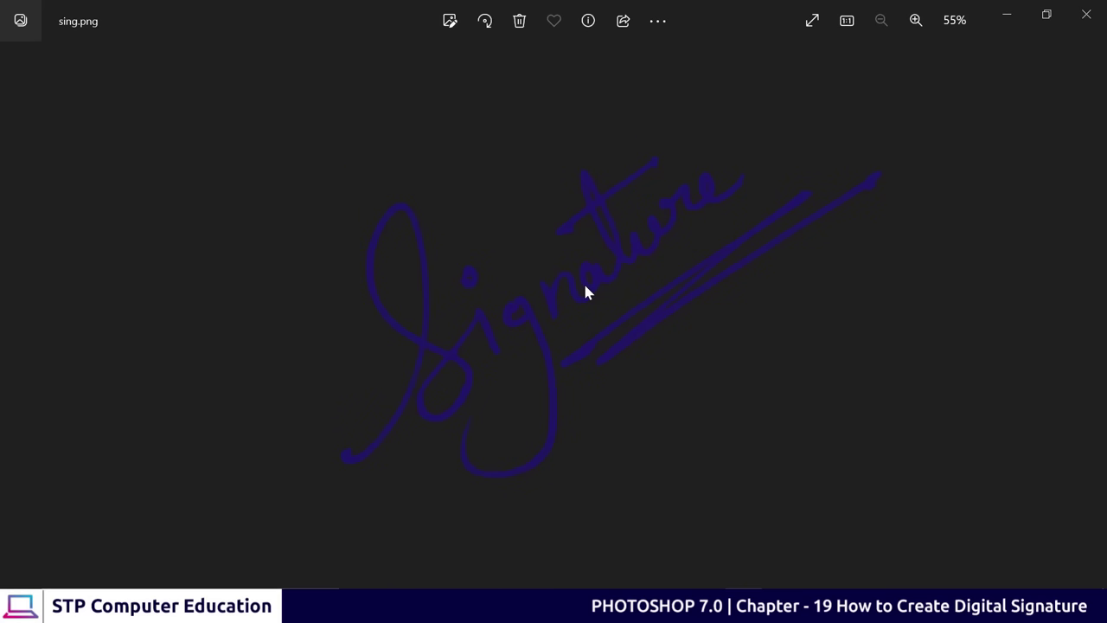
left_click(1086, 15)
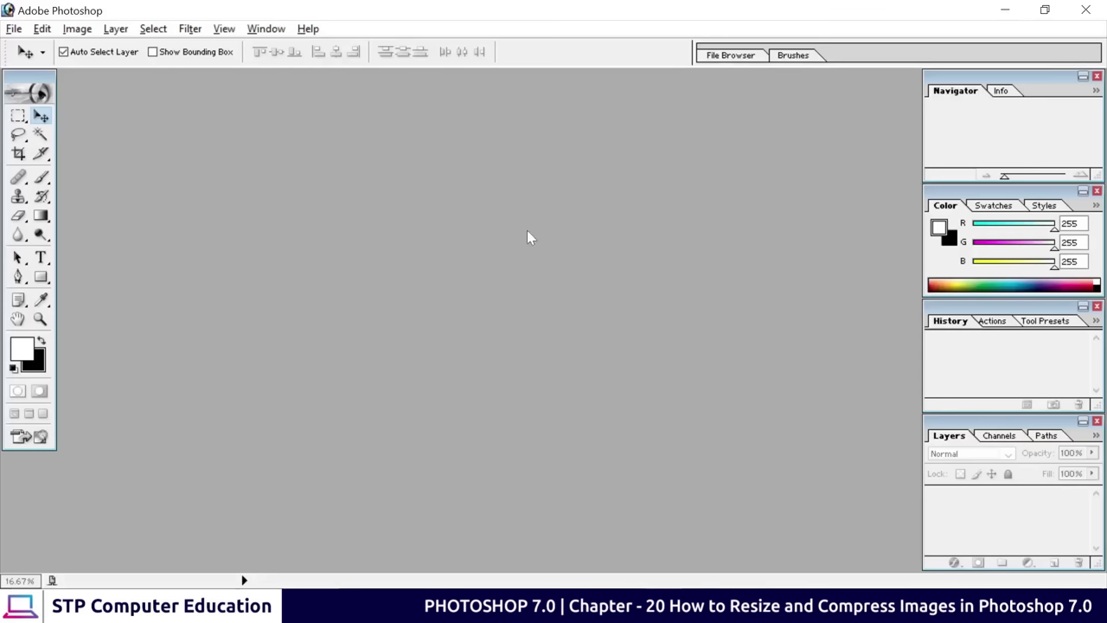
Open IMG_20221117_125644.jpg, centre its window in the workspace, and select the Crop tool
double_click(518, 229)
left_click(723, 154)
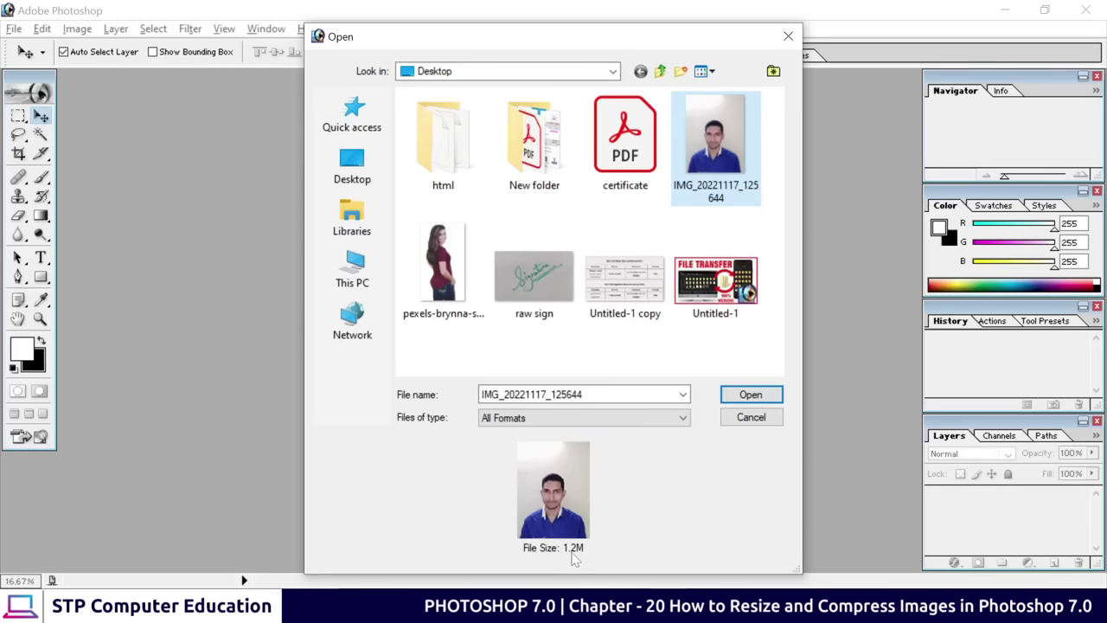
left_click(749, 397)
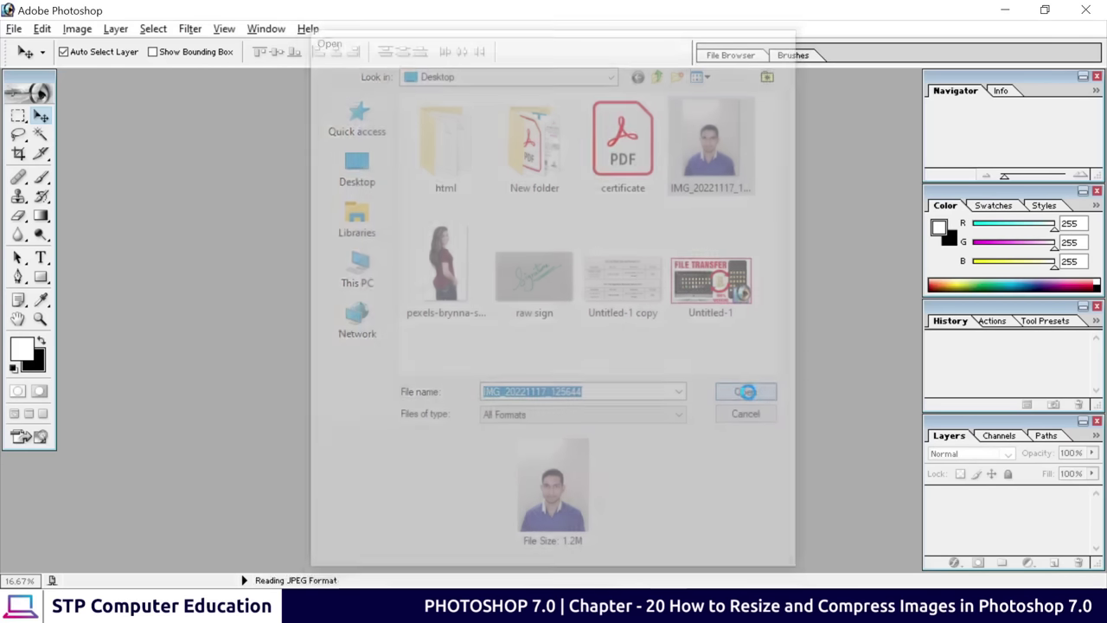
left_click_drag(223, 91, 487, 112)
left_click_drag(583, 112, 634, 117)
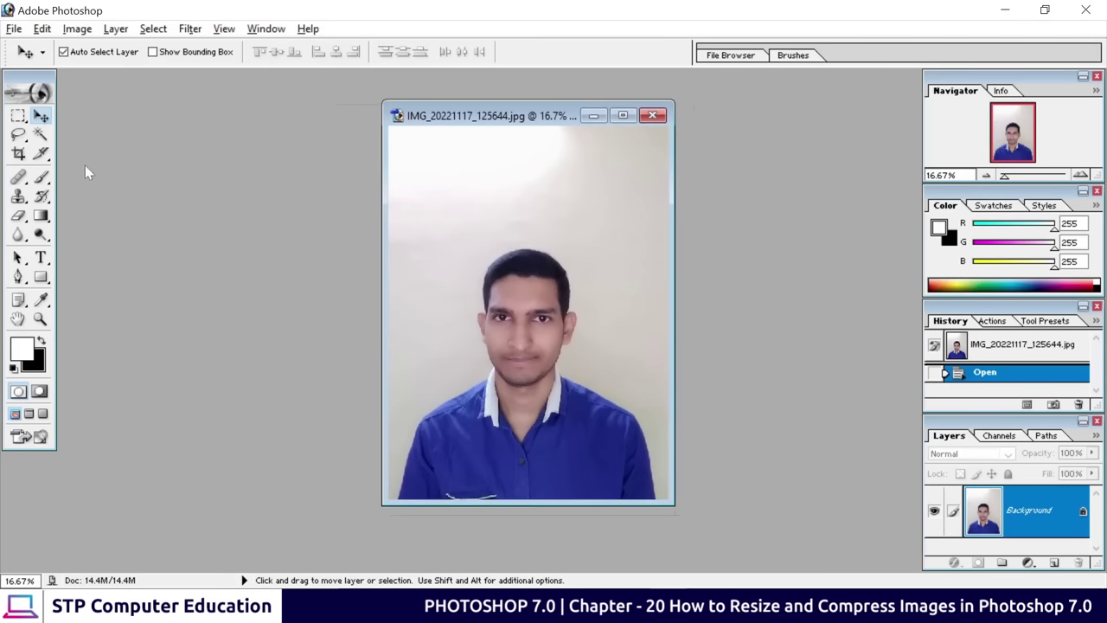
left_click(19, 153)
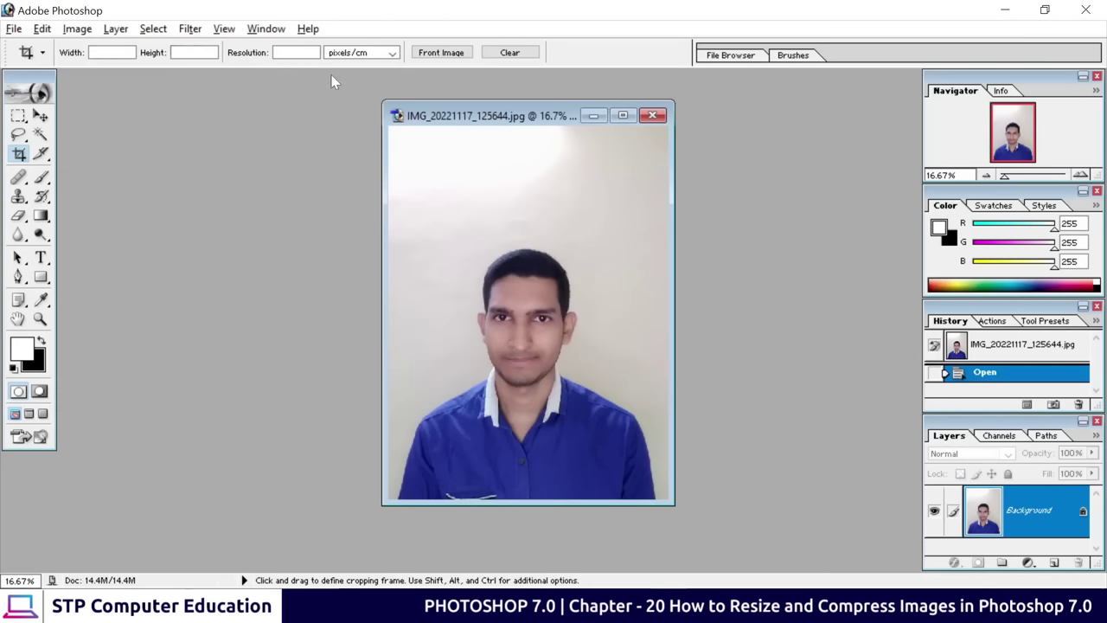
Set the Crop tool's resolution units to pixels/cm
left_click(368, 54)
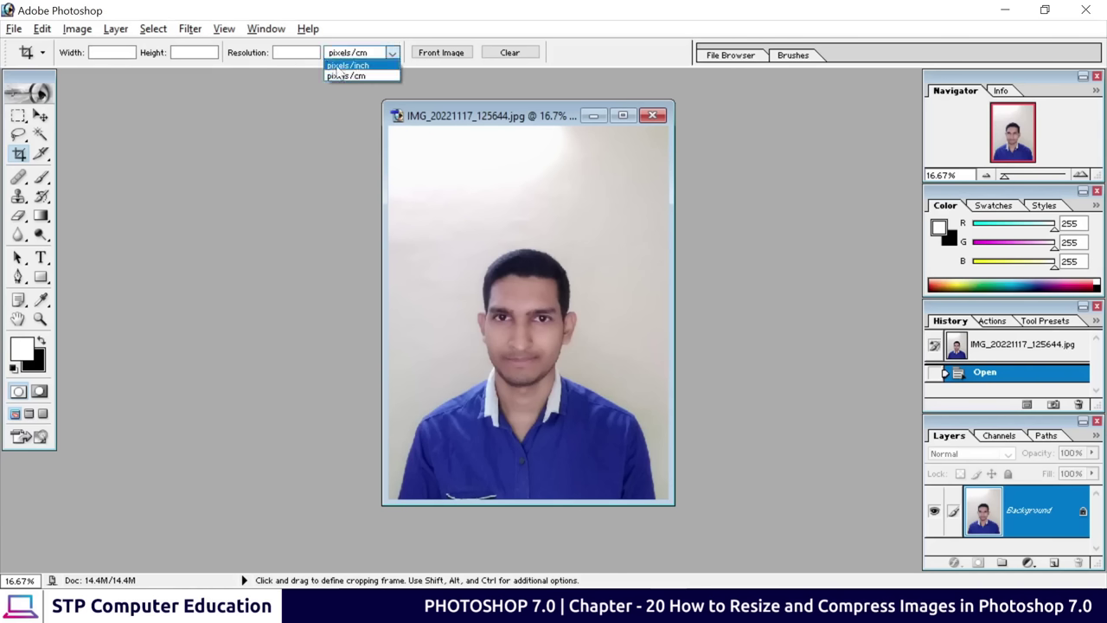
left_click(372, 65)
left_click(375, 58)
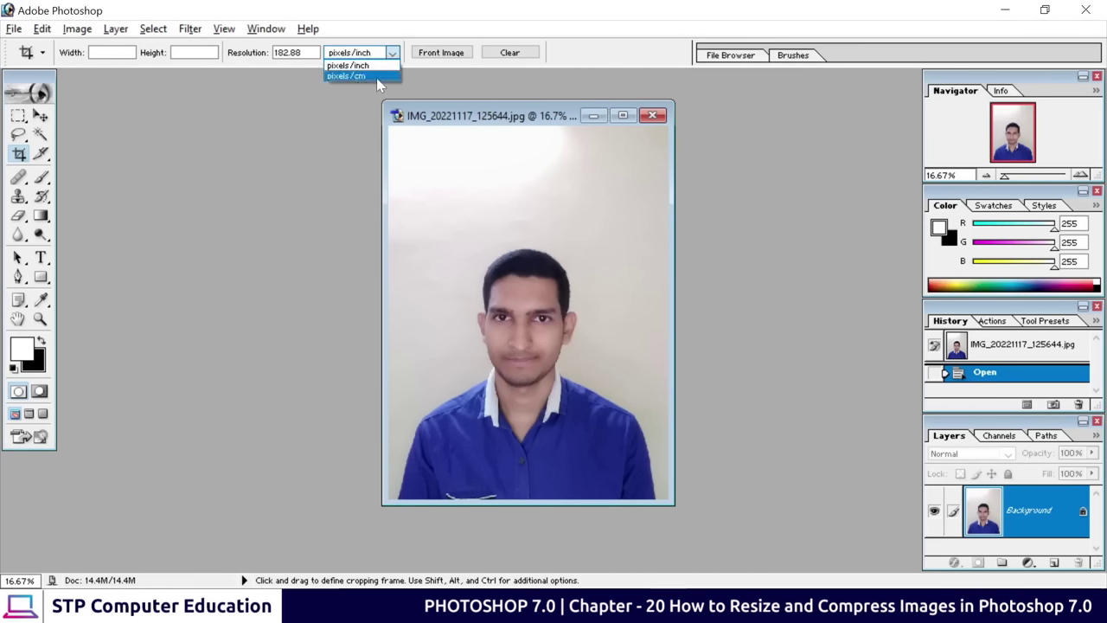
left_click(376, 77)
left_click(387, 55)
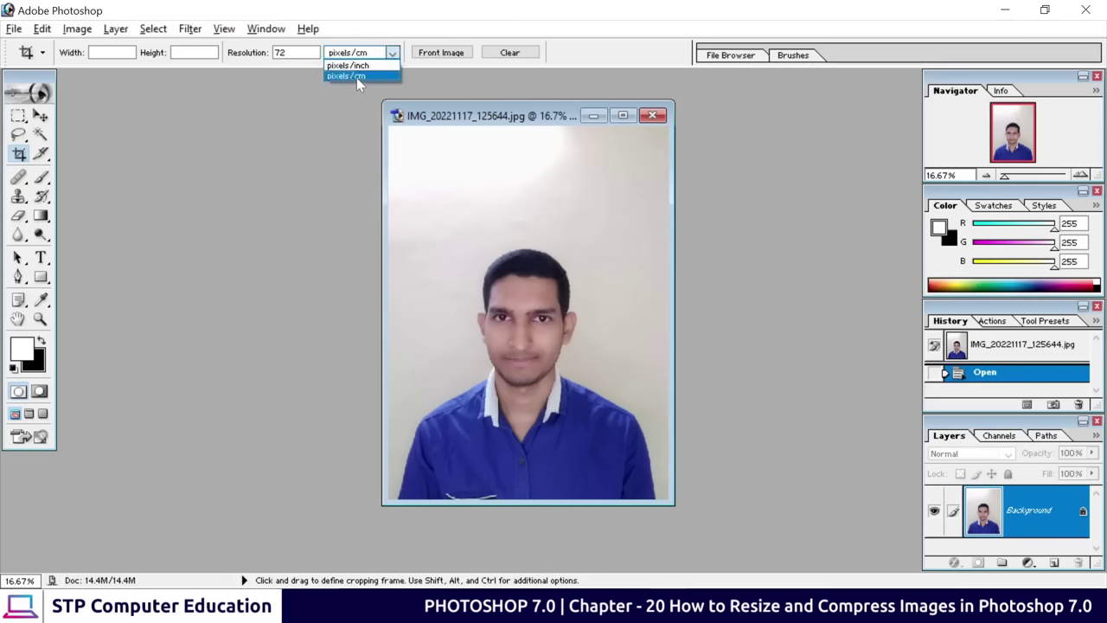
left_click(363, 77)
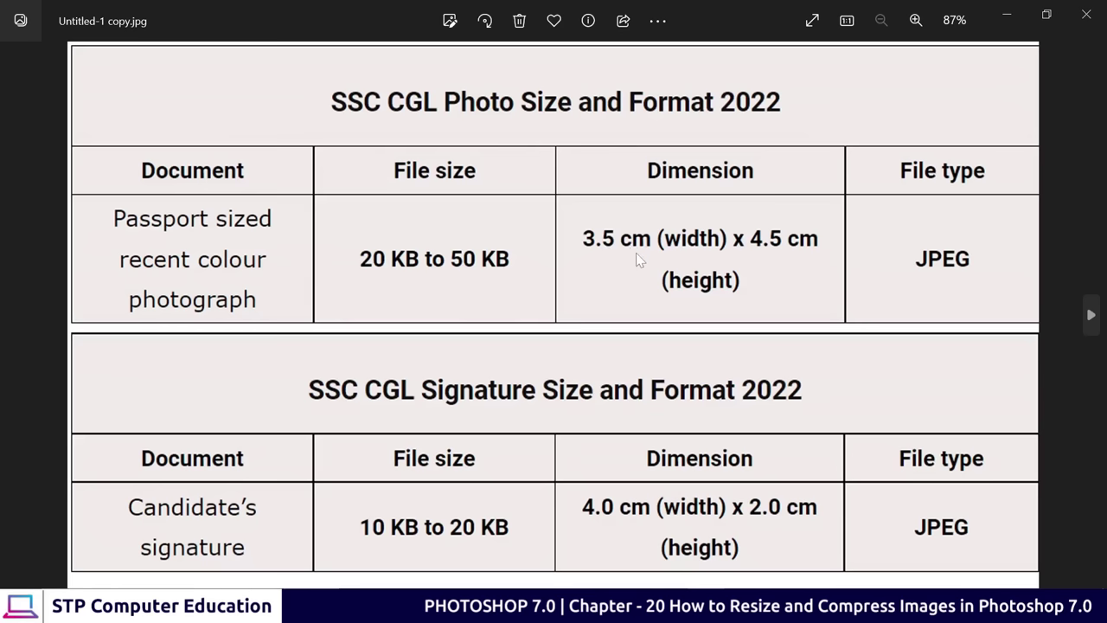
left_click(1008, 20)
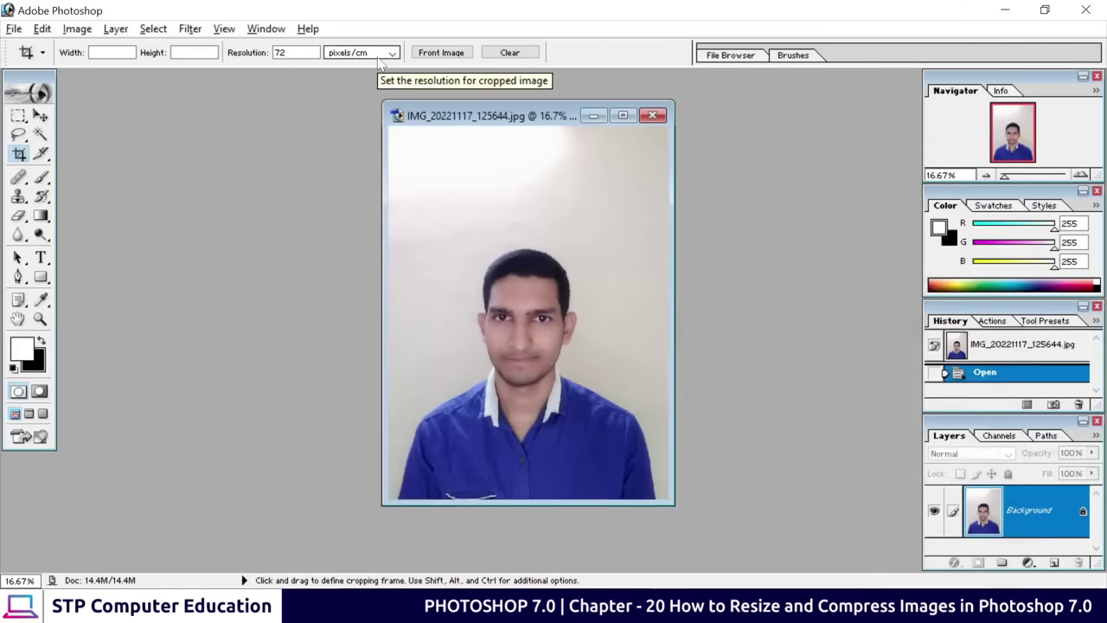
Enter a crop width of 3.5 cm and a height of 4.5 cm
left_click(92, 53)
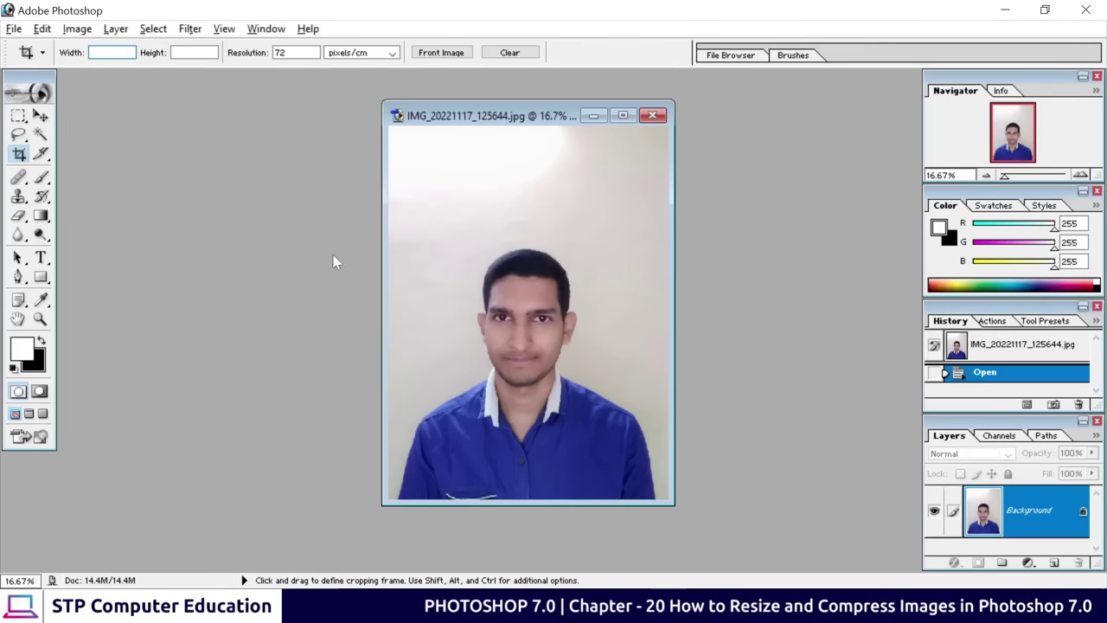
type("3.5")
type("cm")
key("Tab")
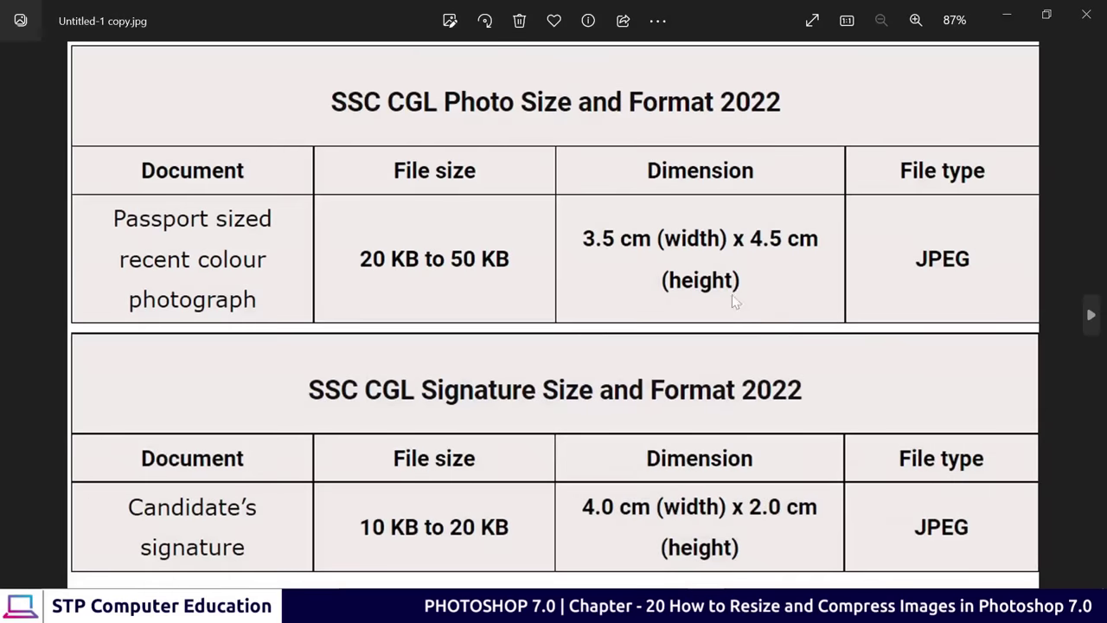
left_click(1007, 15)
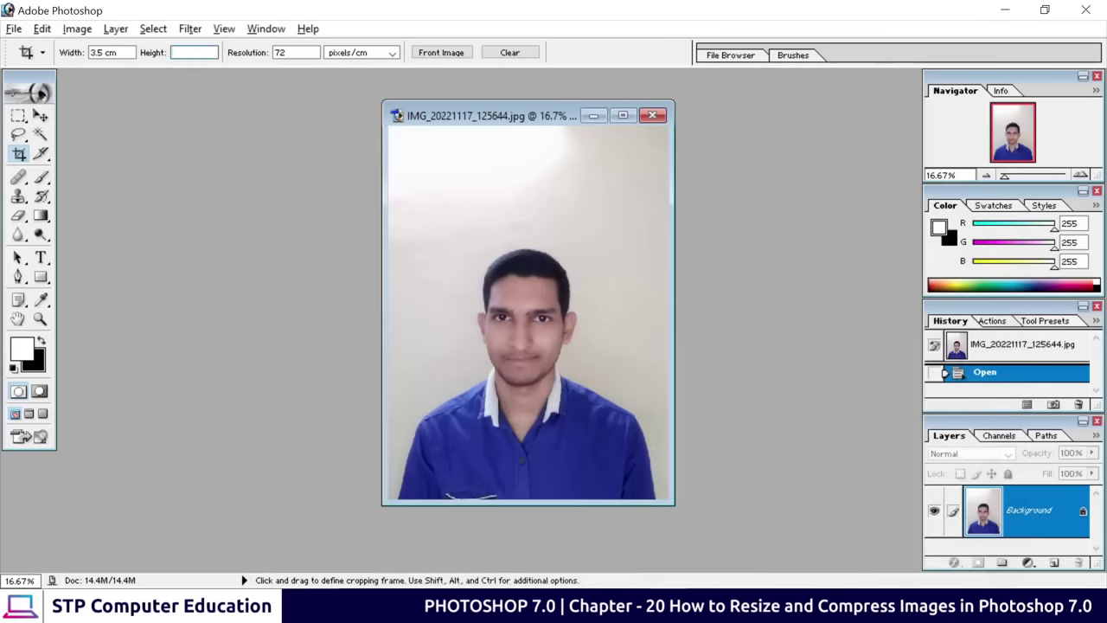
type("4.5cm")
key("Tab")
Crop the portrait to a centred 3.5 × 4.5 cm head-and-shoulders frame
left_click_drag(445, 236, 622, 463)
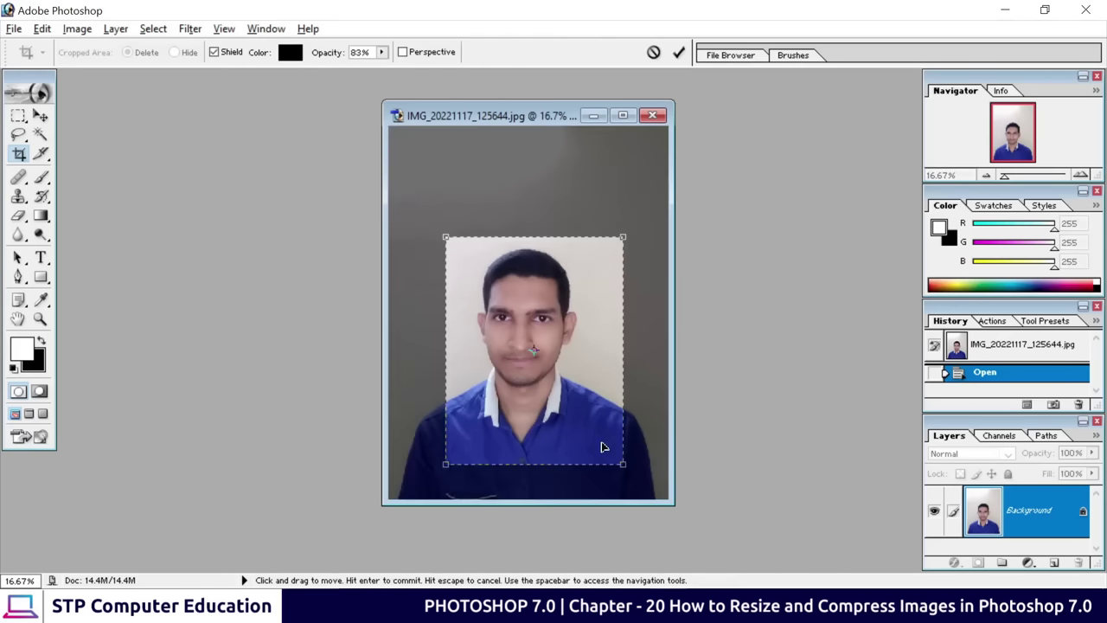
left_click_drag(568, 440, 556, 438)
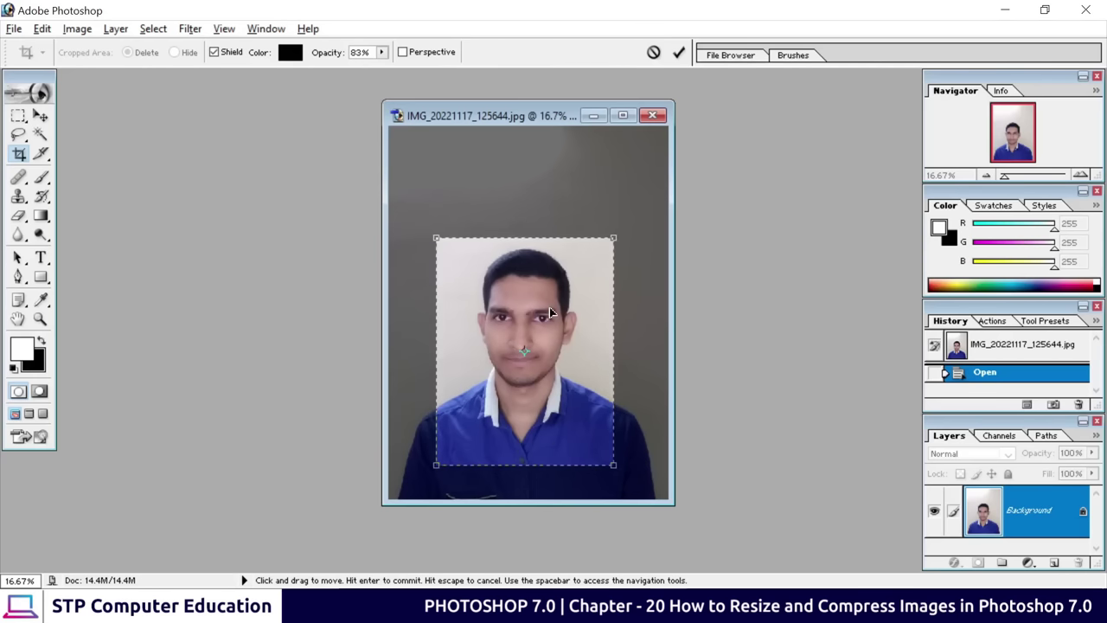
left_click(679, 52)
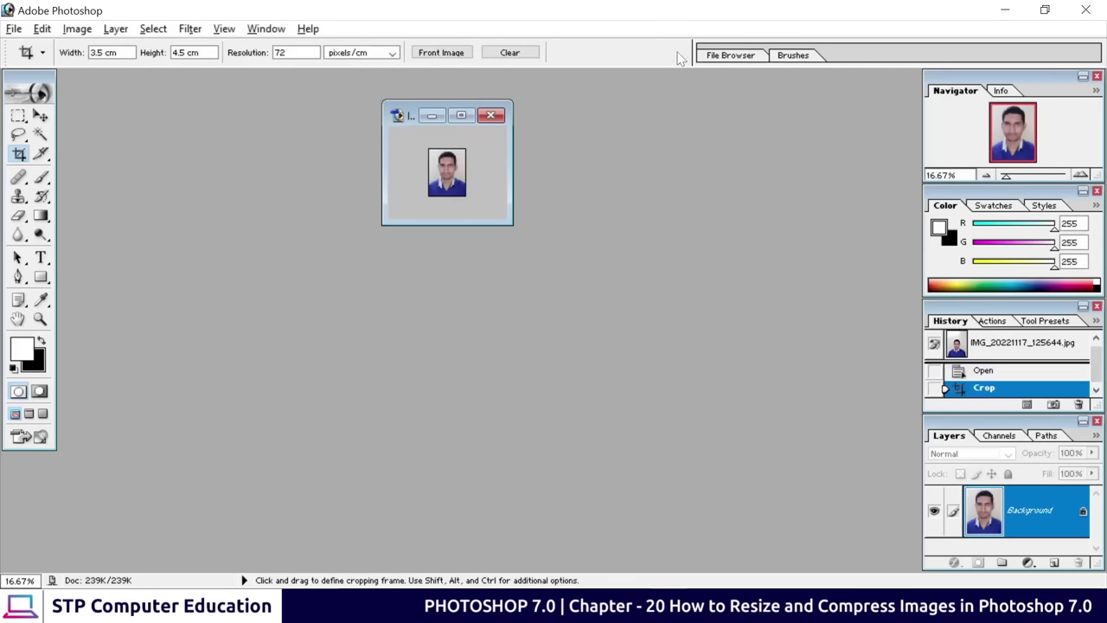
View the cropped photo maximized at 100%, then return to the size requirements table
left_click(461, 115)
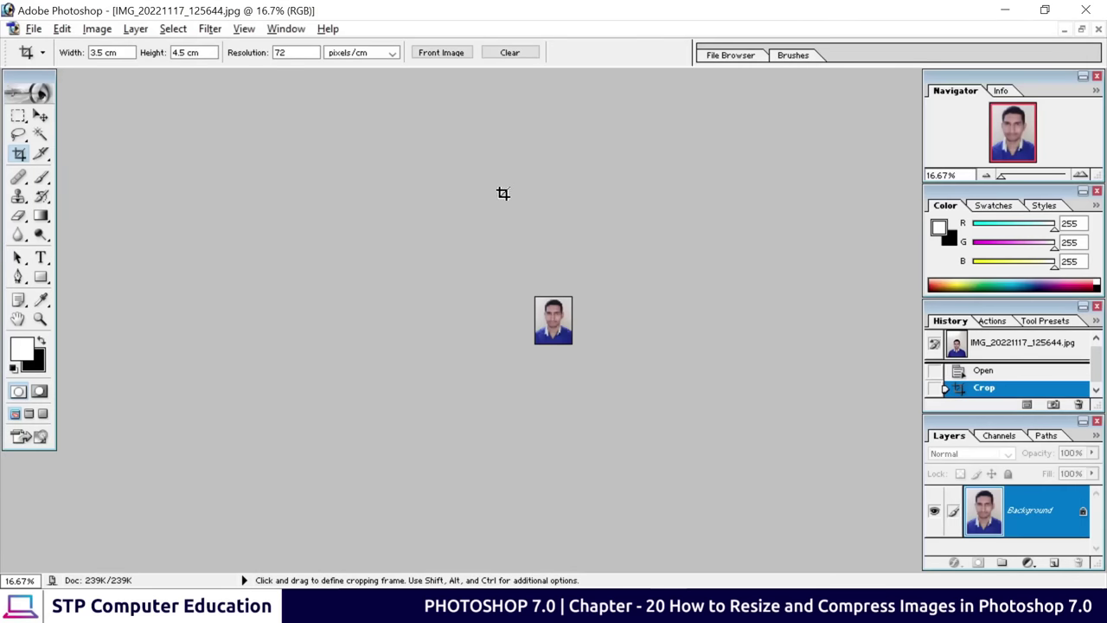
key("ctrl+plus")
key("ctrl+plus")
key("ctrl+plus")
key("ctrl+plus")
key("ctrl+plus")
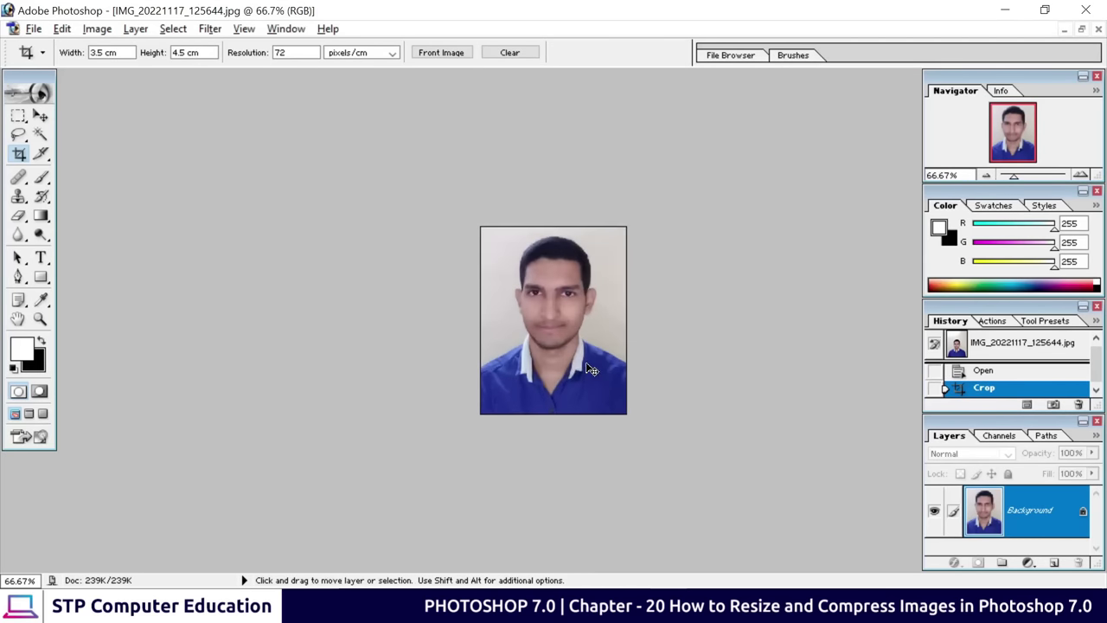
key("alt+Tab")
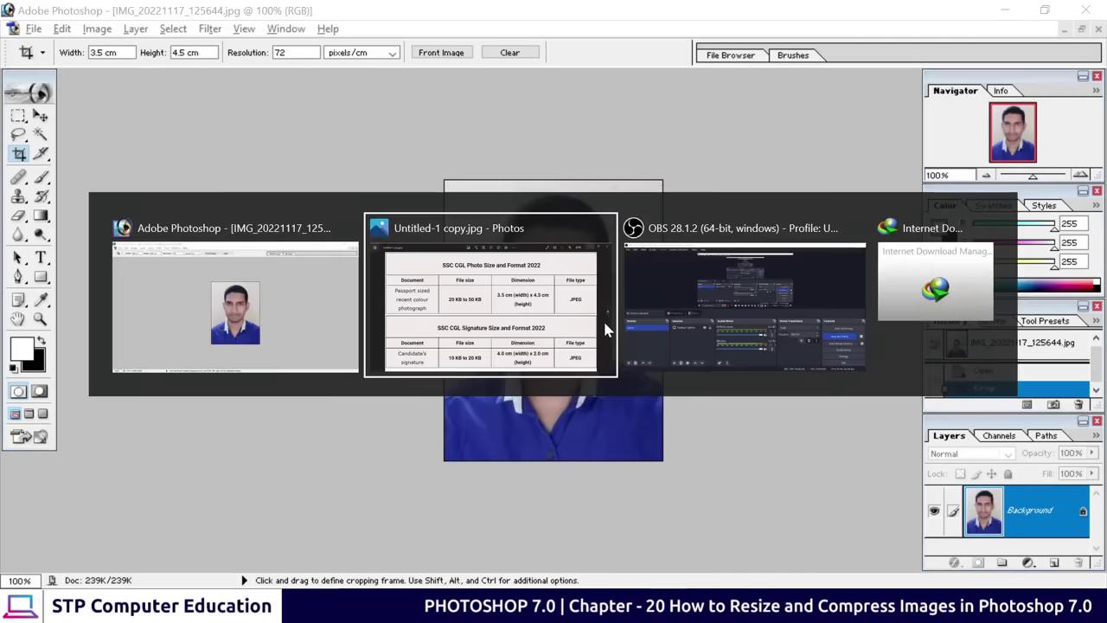
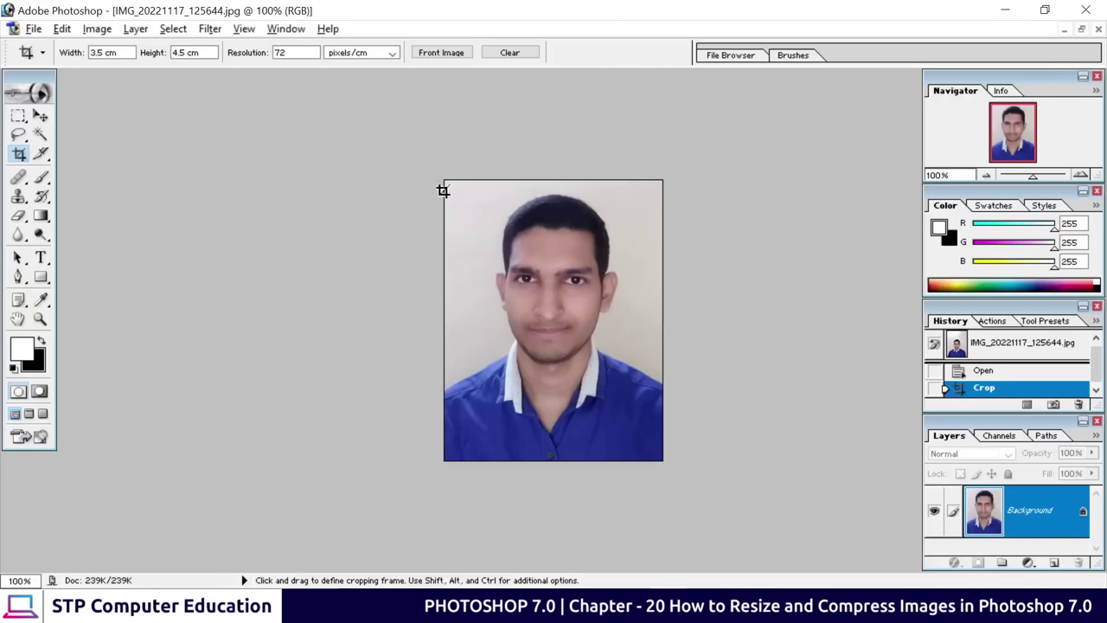
Open File > Save for Web for the cropped passport portrait
left_click(34, 29)
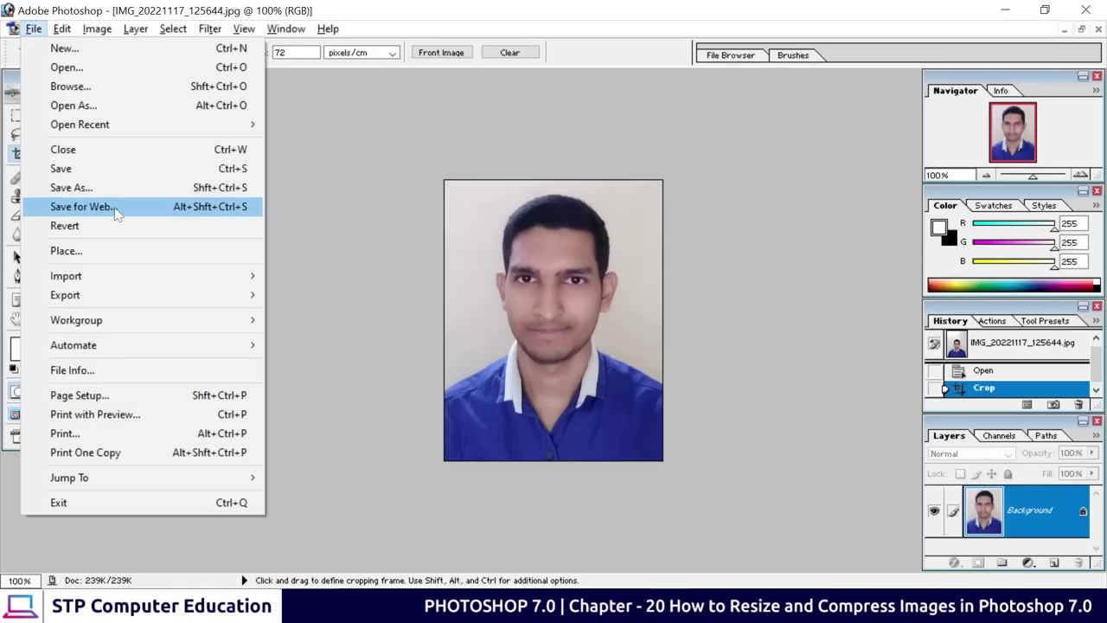
left_click(117, 214)
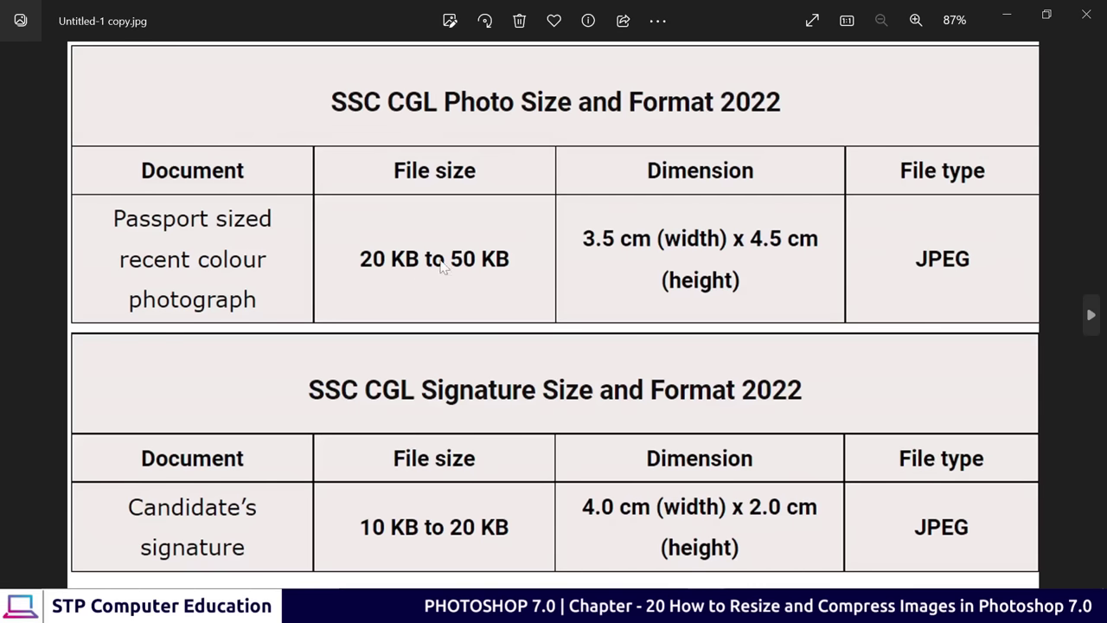
Minimize the Photos viewer showing the SSC CGL requirements table
left_click(1007, 17)
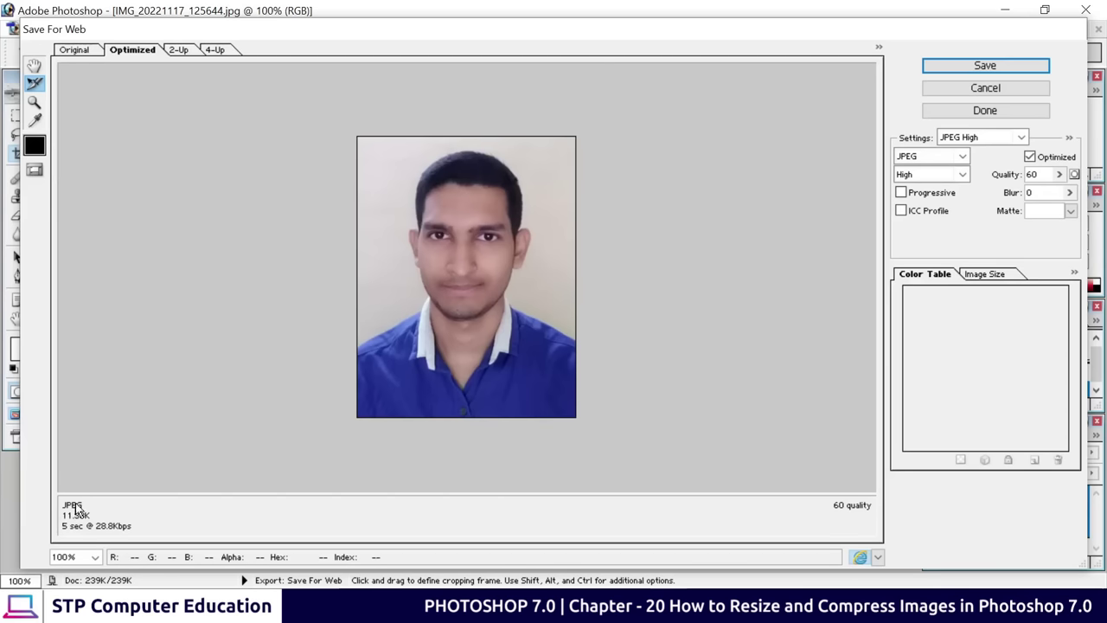
Keep the export format as JPEG after trying GIF, and raise Quality from 60 to 92 (about 30.79K)
left_click(922, 159)
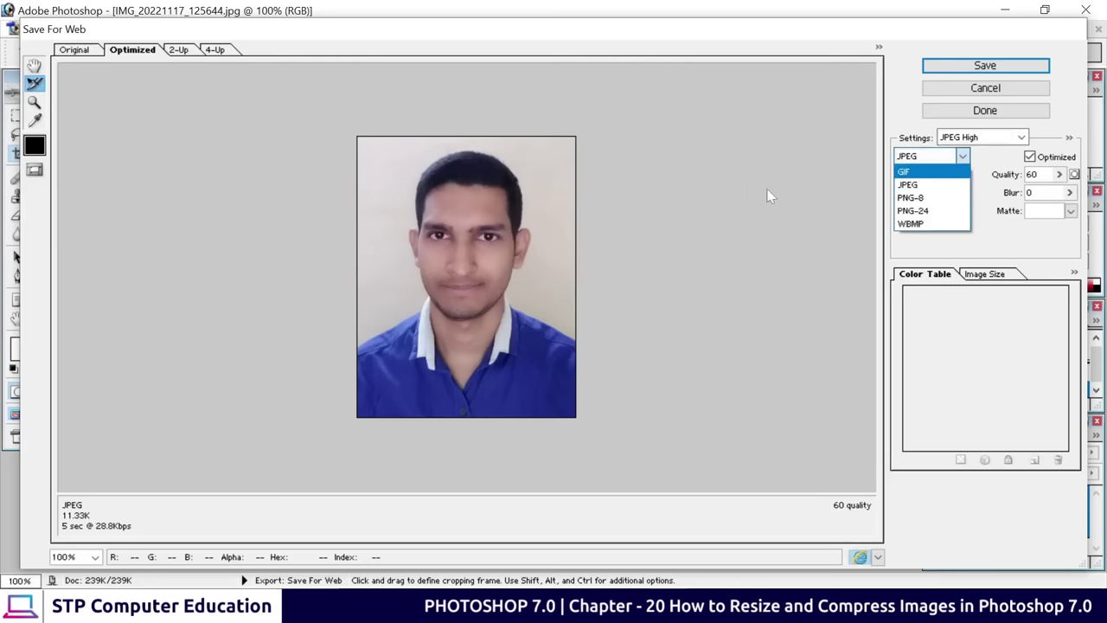
left_click(921, 176)
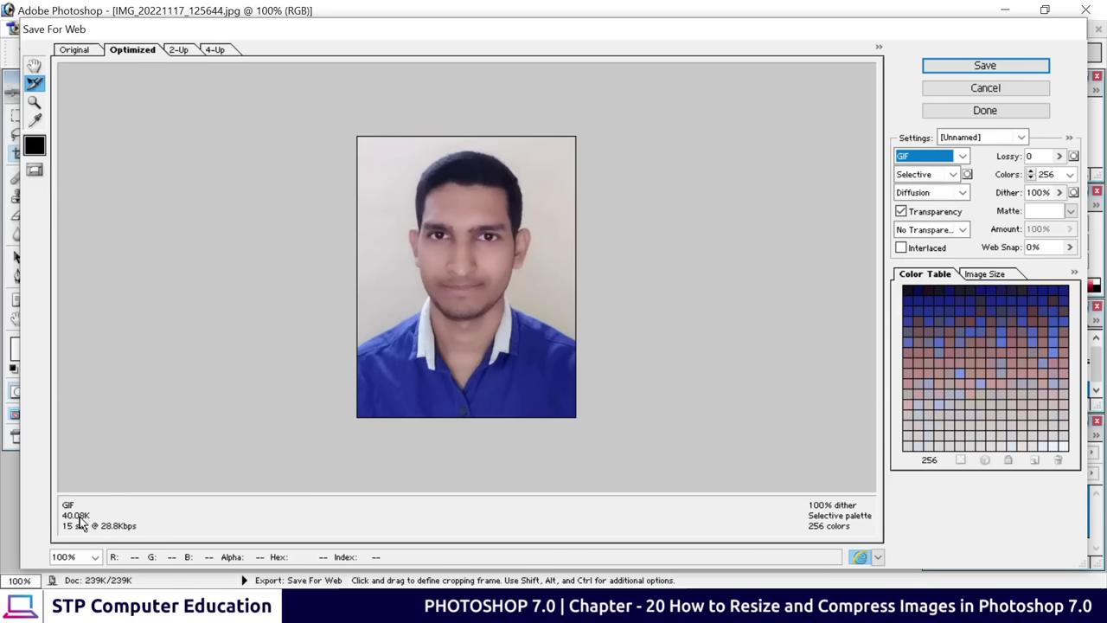
left_click(954, 155)
left_click(915, 184)
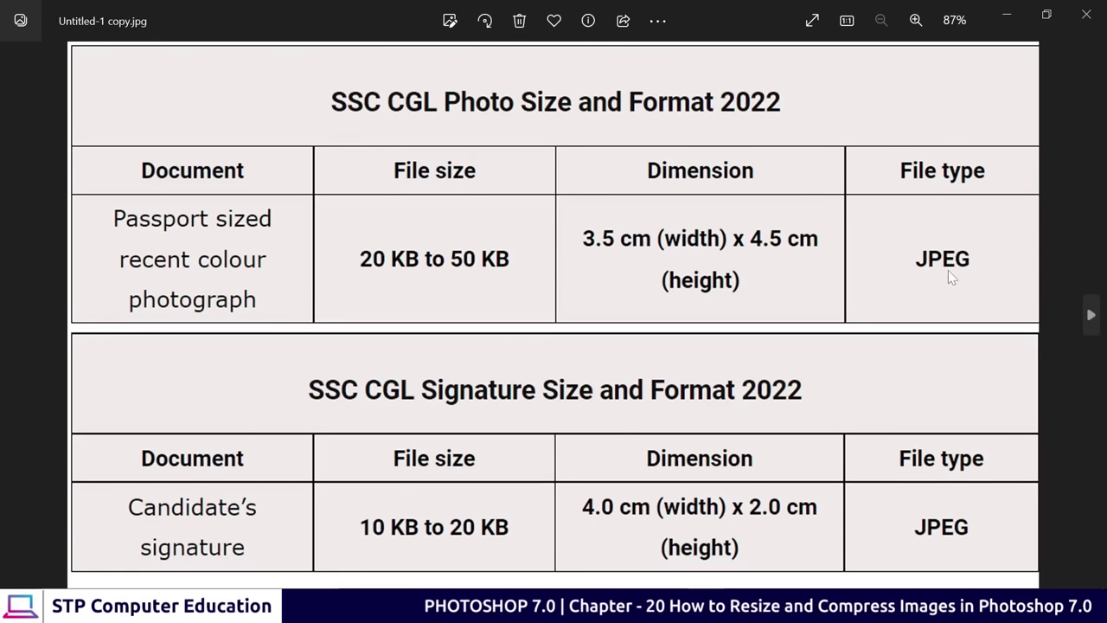
left_click(1012, 14)
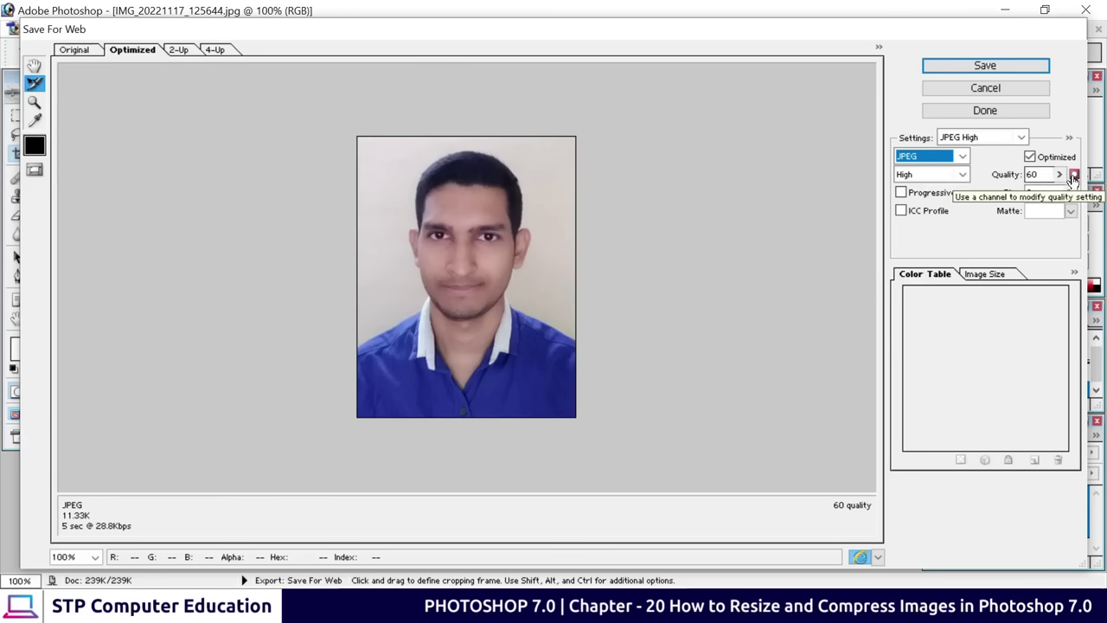
left_click(1059, 174)
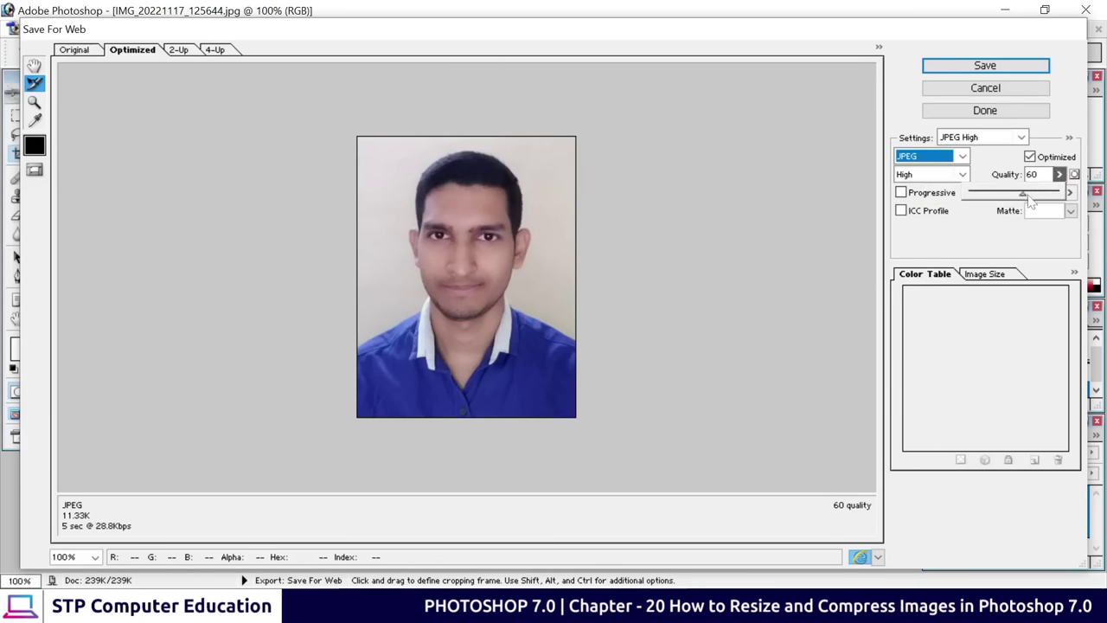
left_click_drag(1024, 194, 1043, 201)
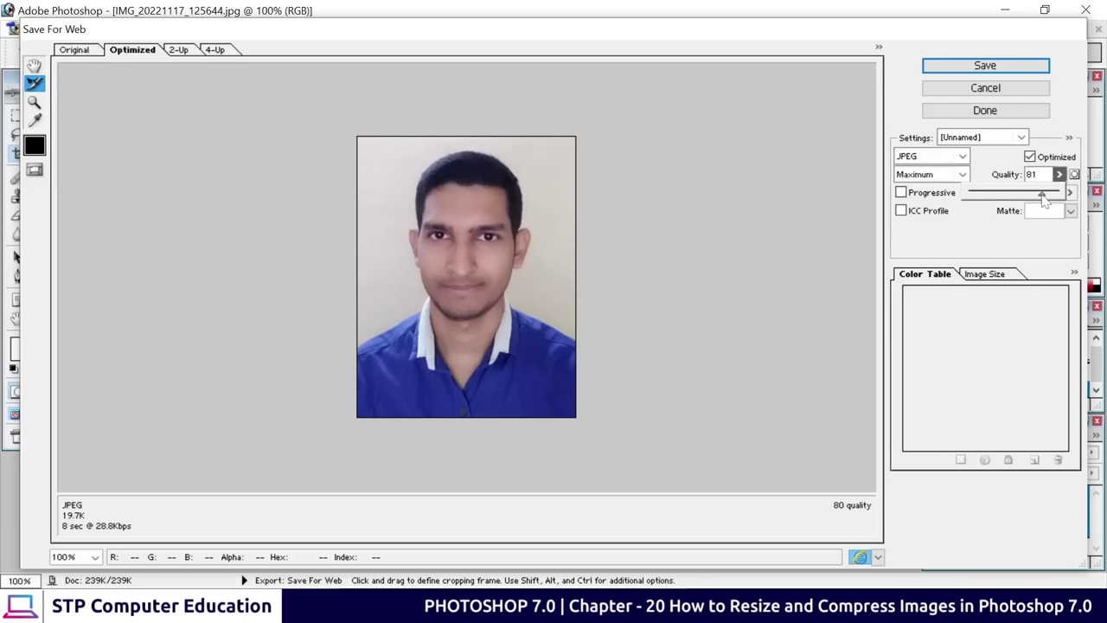
left_click_drag(1044, 198, 1053, 200)
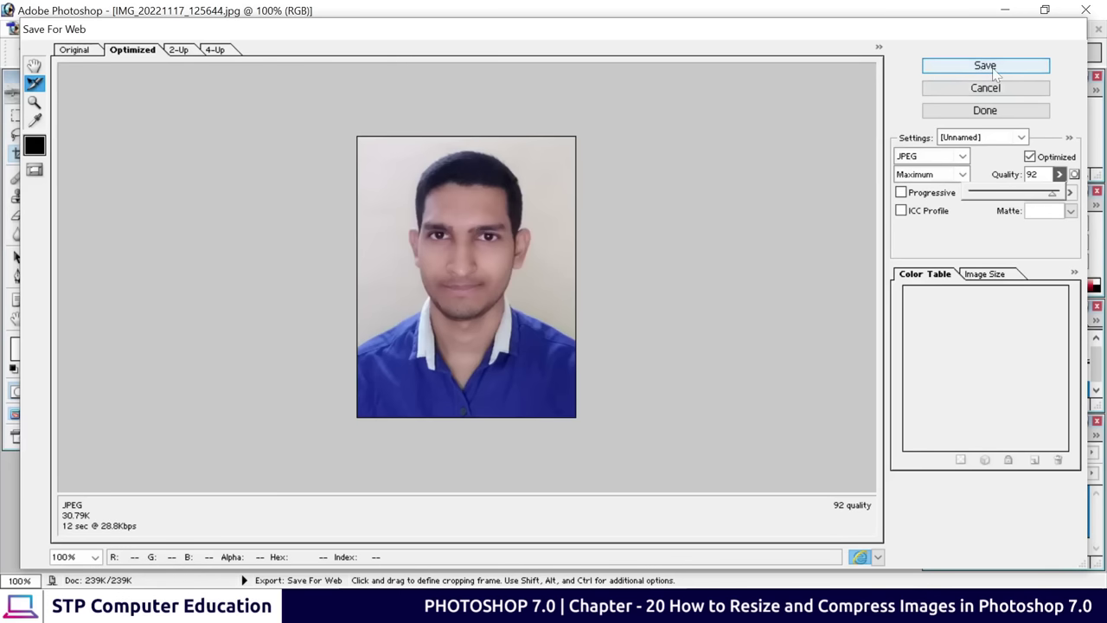
Save the quality-92 JPEG to the Desktop under the new name 'mi'
left_click(995, 74)
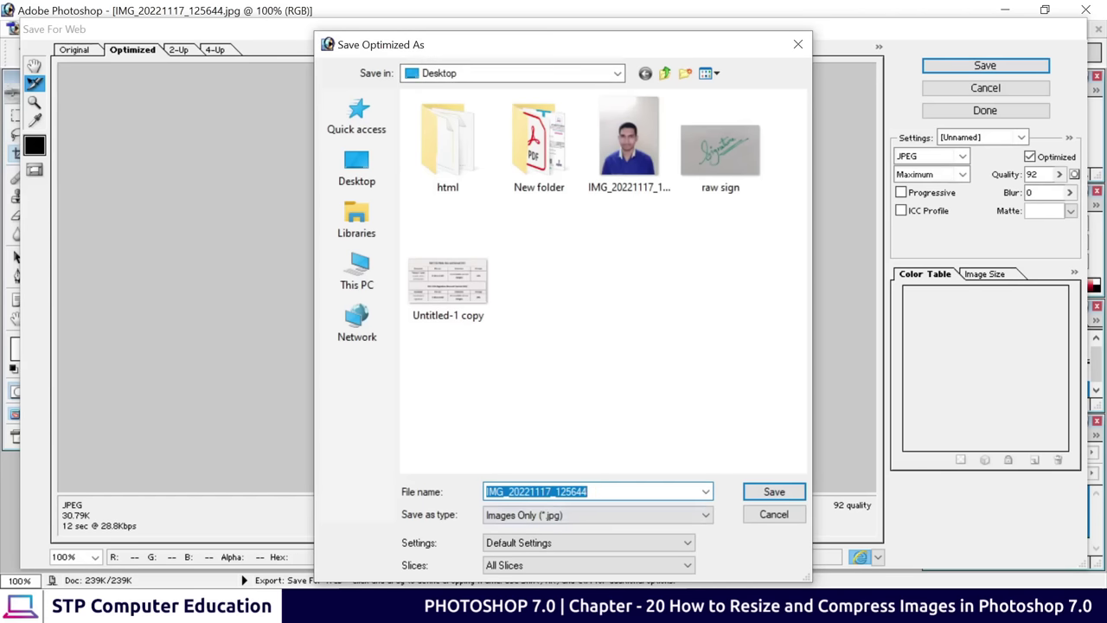
type("mit")
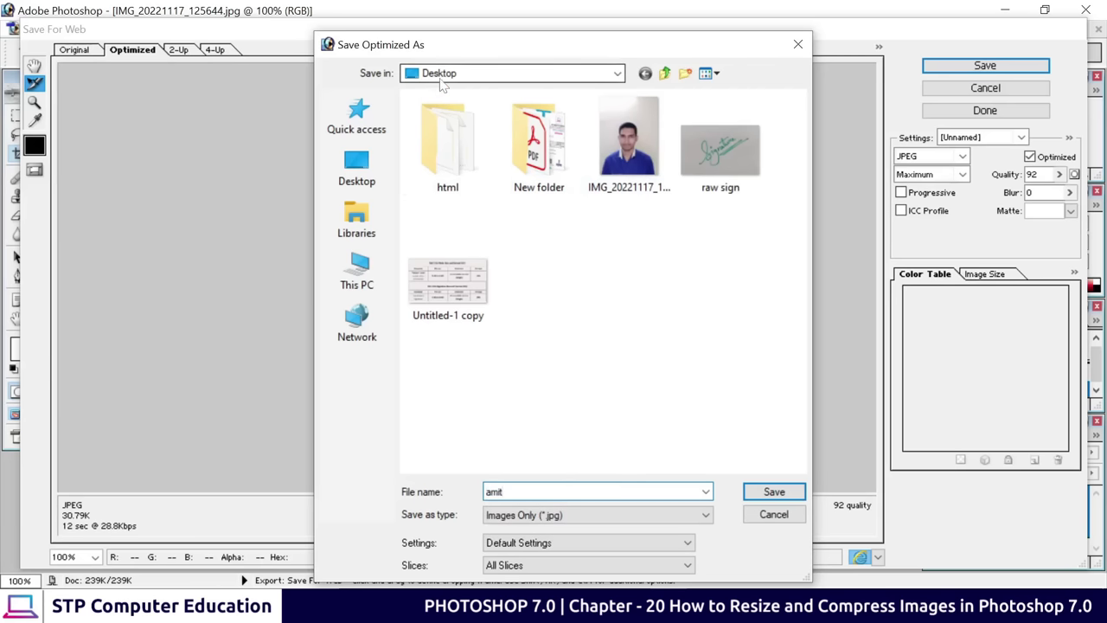
left_click(783, 497)
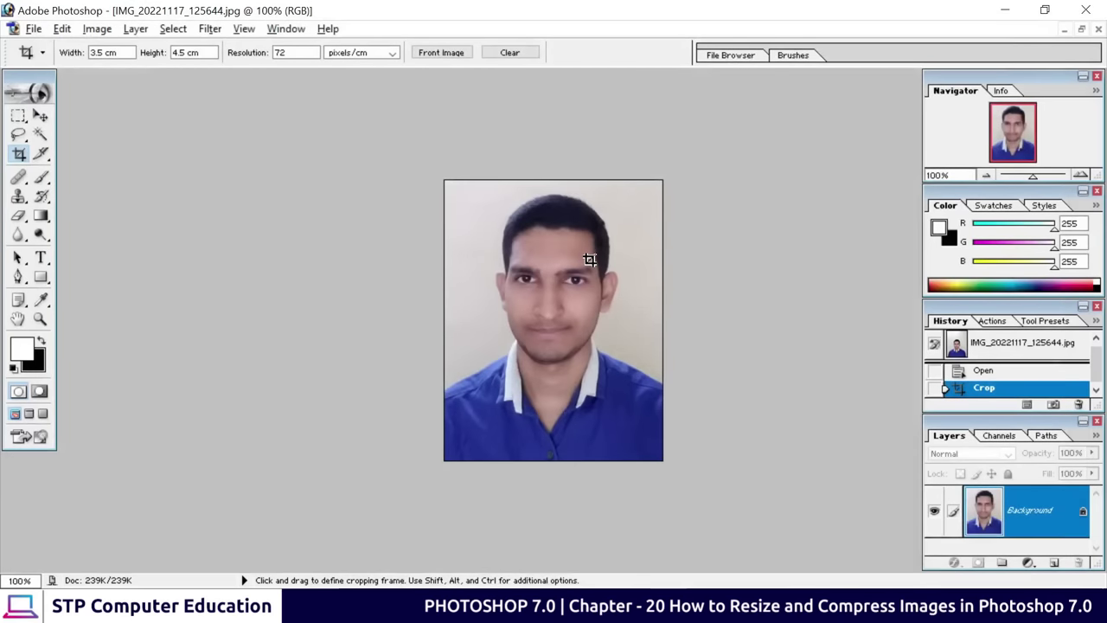
Check the saved portrait JPEG's Properties on the Desktop, confirming its size is 30.7 KB
left_click(1007, 9)
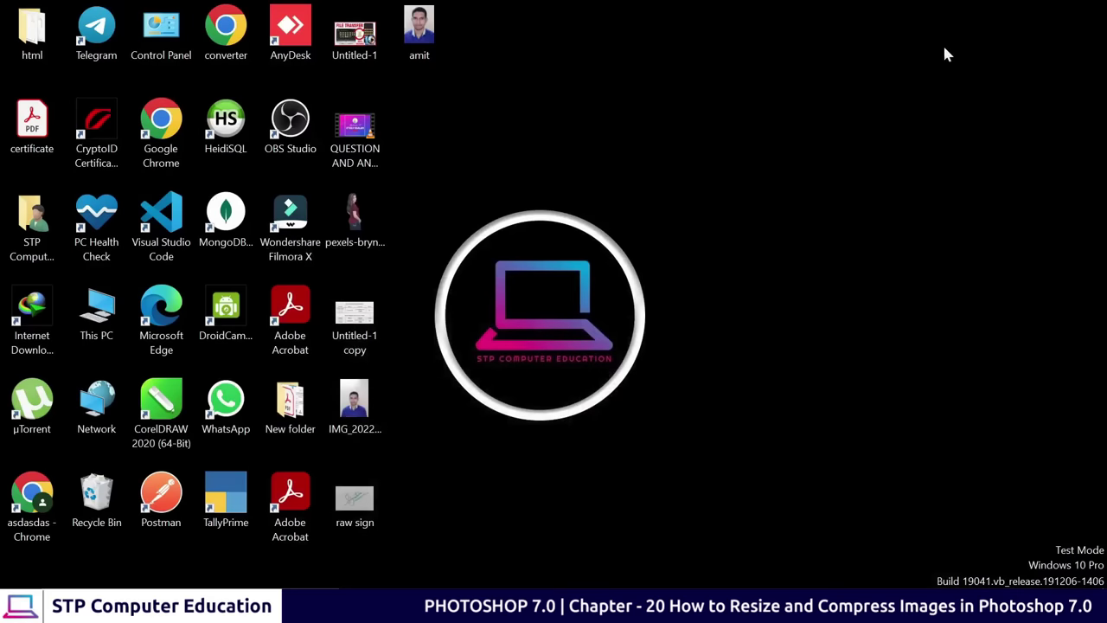
left_click(413, 48)
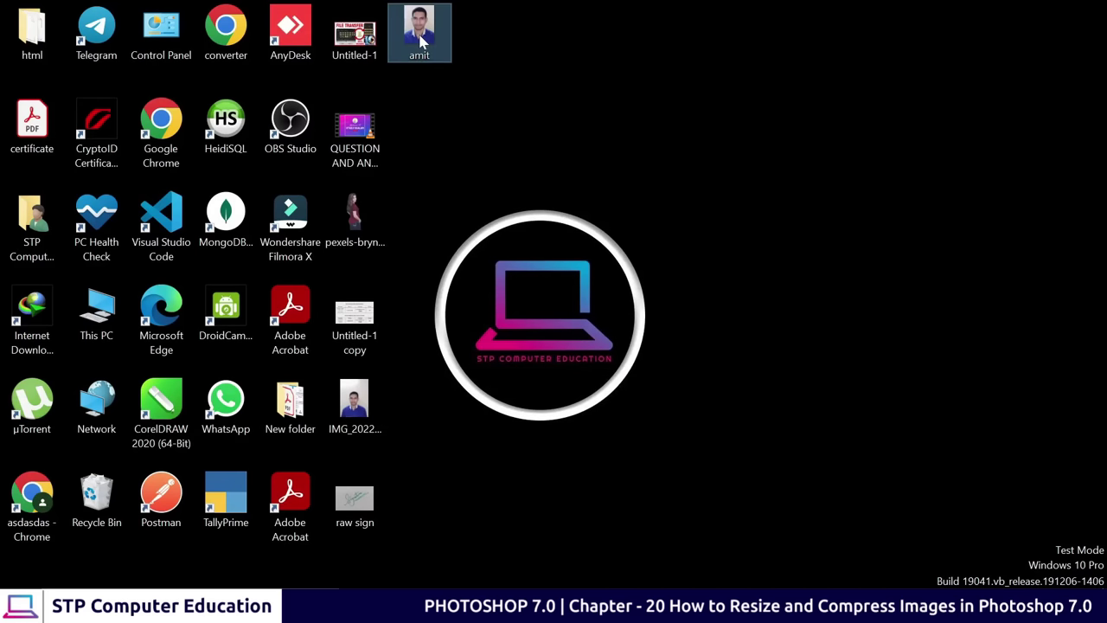
right_click(422, 40)
left_click(472, 576)
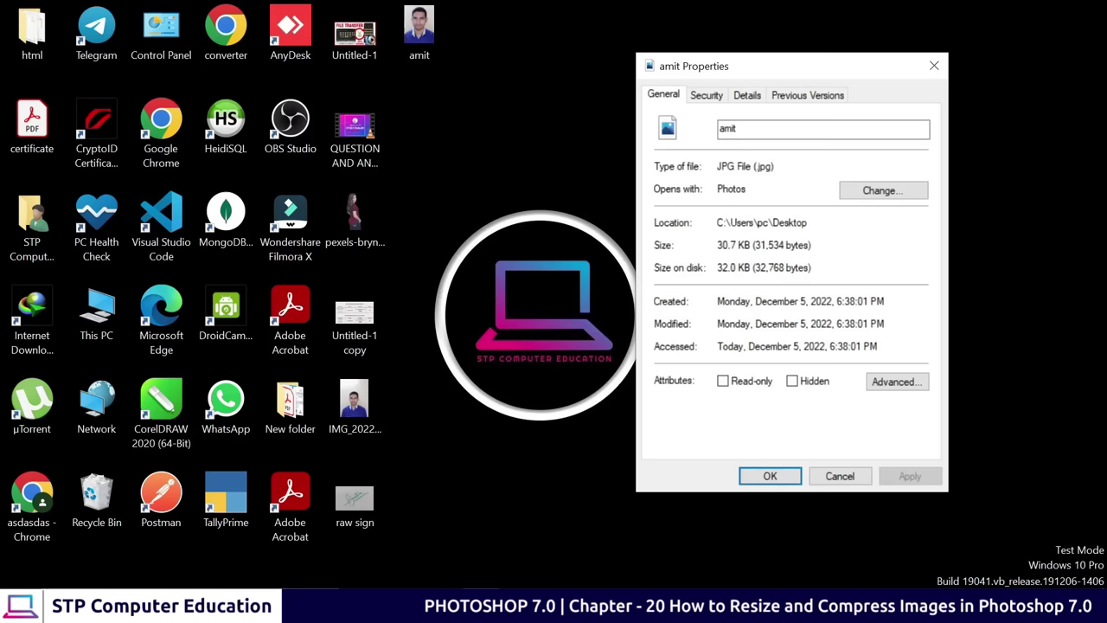
left_click_drag(722, 244, 728, 245)
left_click(747, 245)
left_click(420, 34)
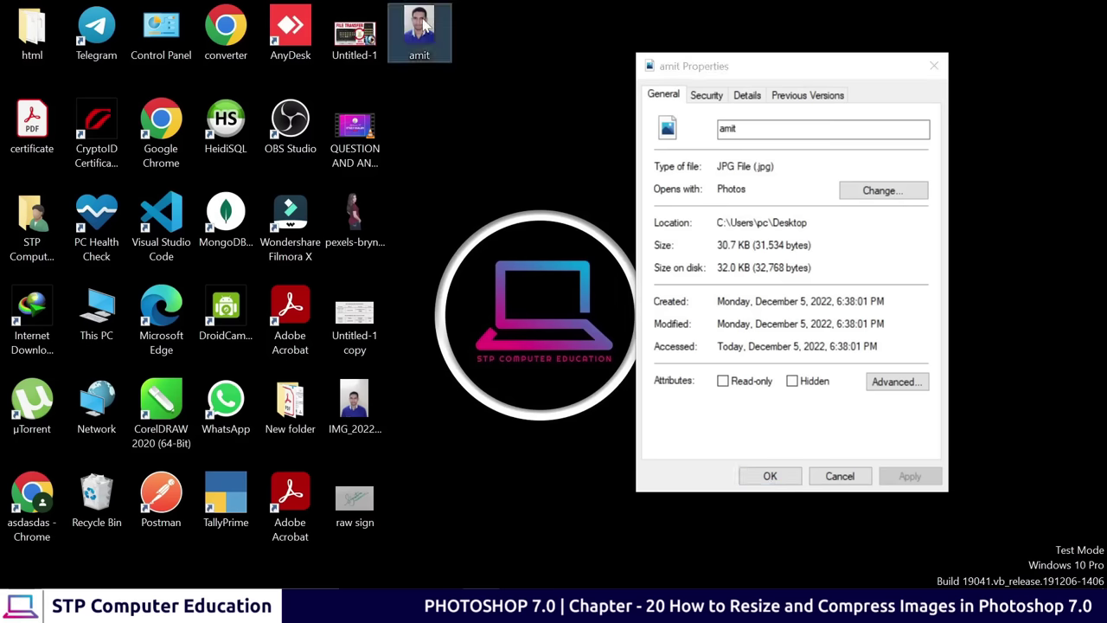
left_click(839, 476)
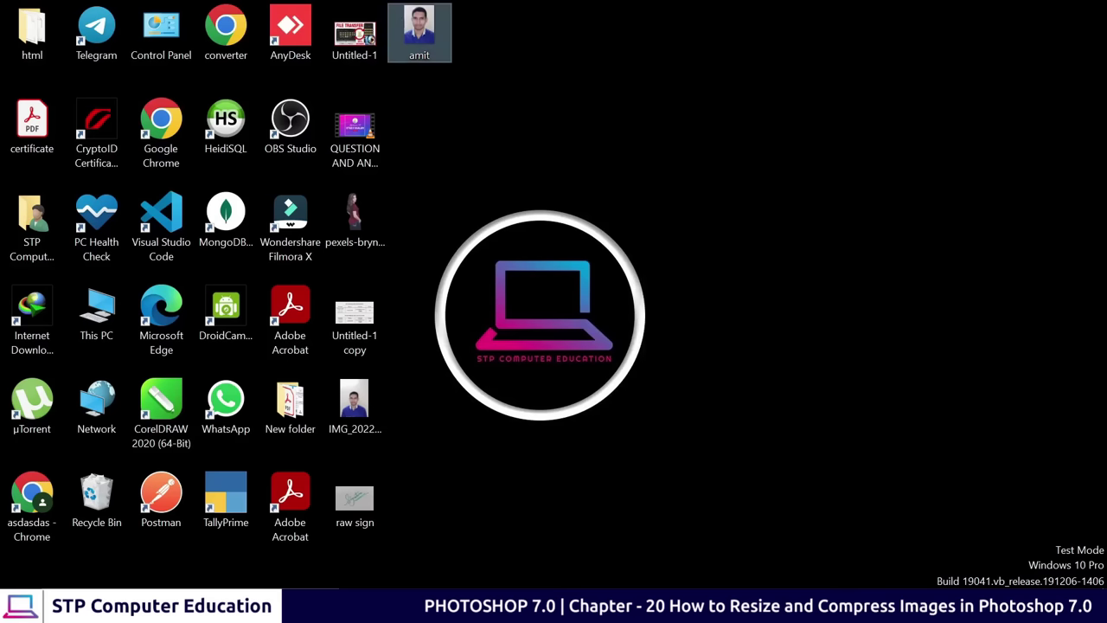
left_click(355, 500)
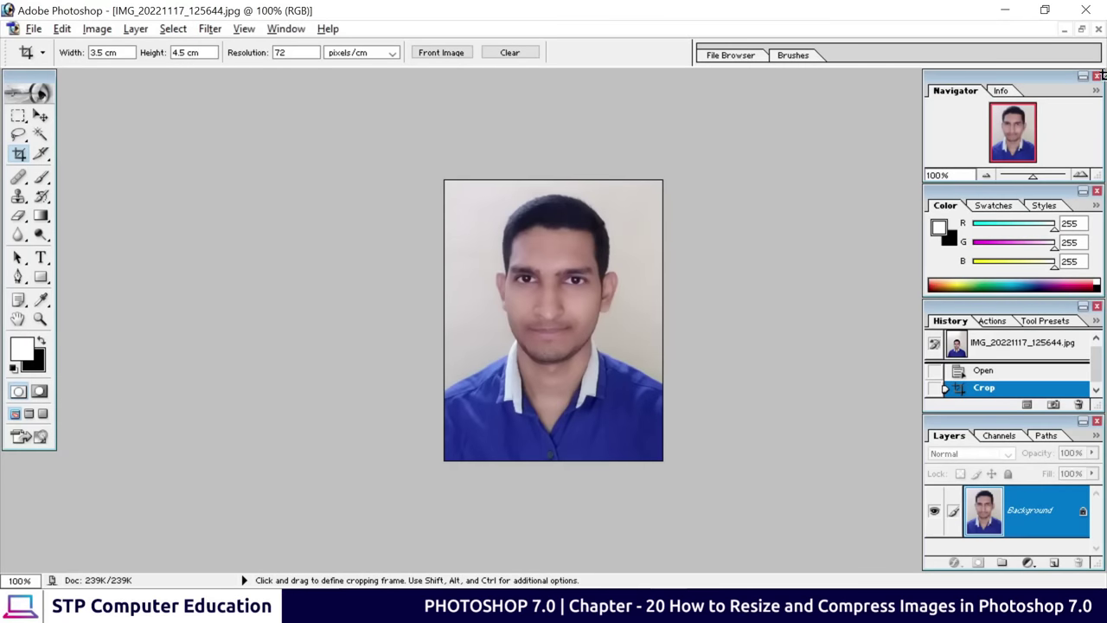
Close the portrait document without saving changes
left_click(1081, 29)
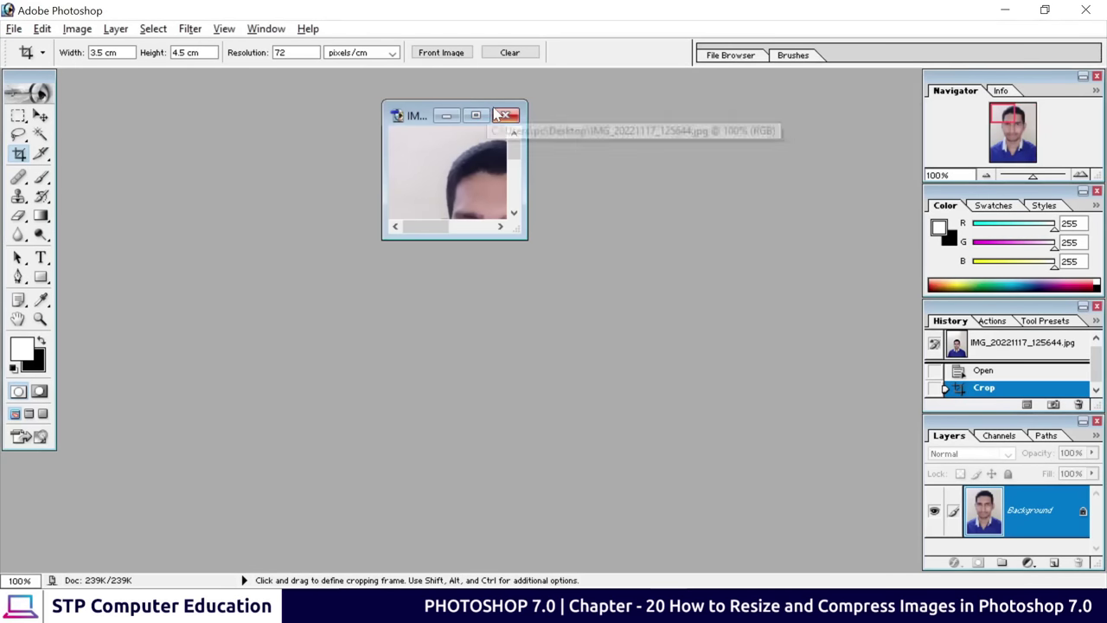
left_click(505, 117)
left_click(559, 241)
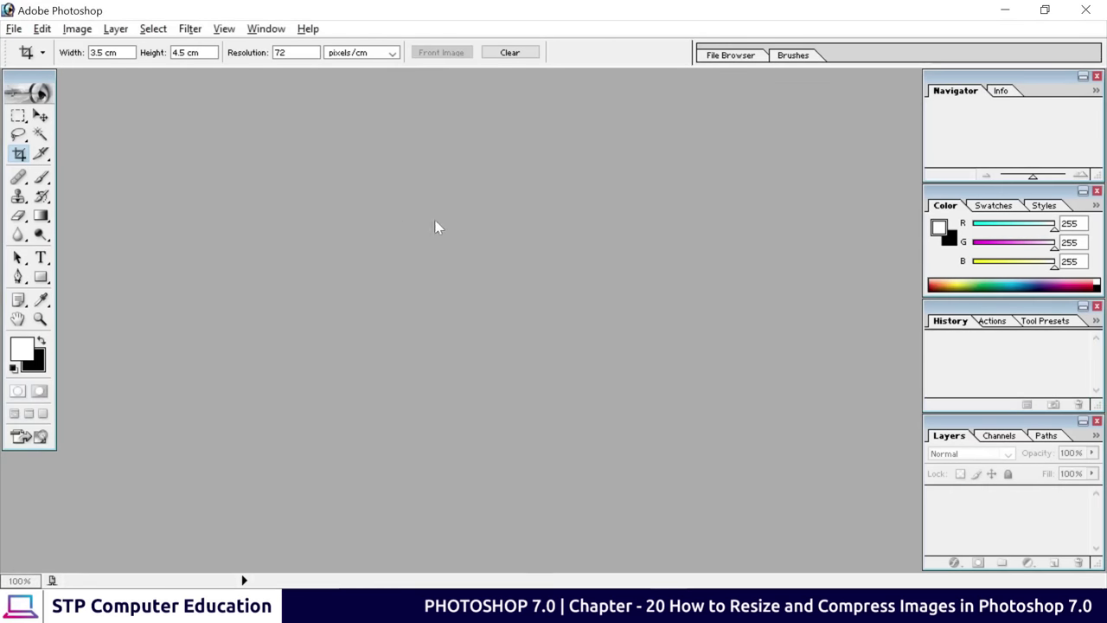
Open raw sign.jpg and move its window to the right
double_click(402, 221)
left_click(629, 272)
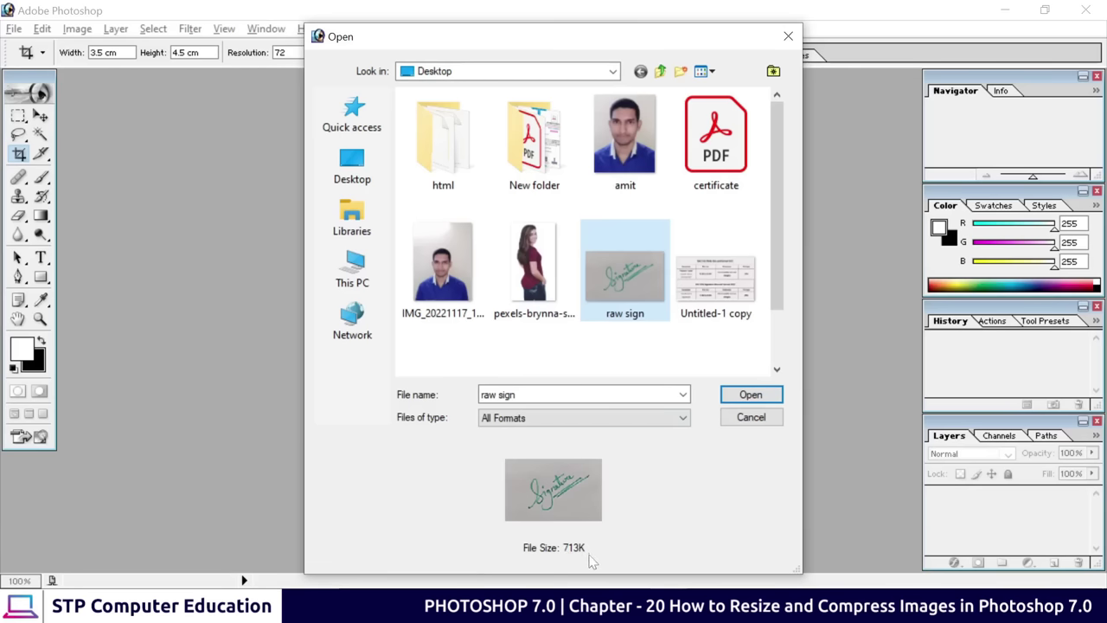
left_click(752, 394)
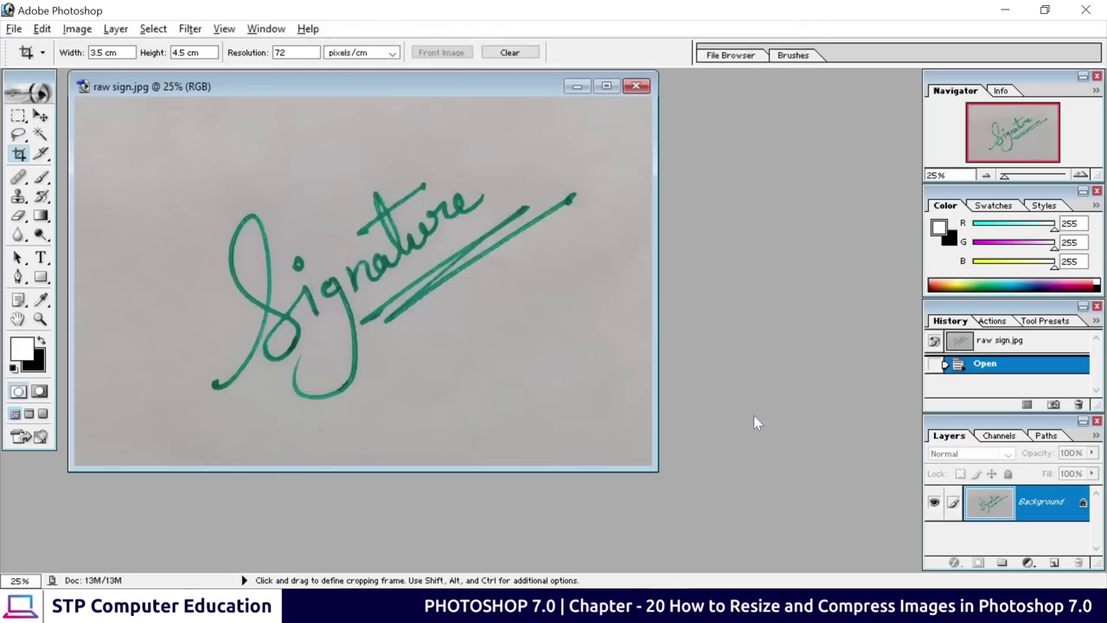
left_click_drag(304, 84, 425, 97)
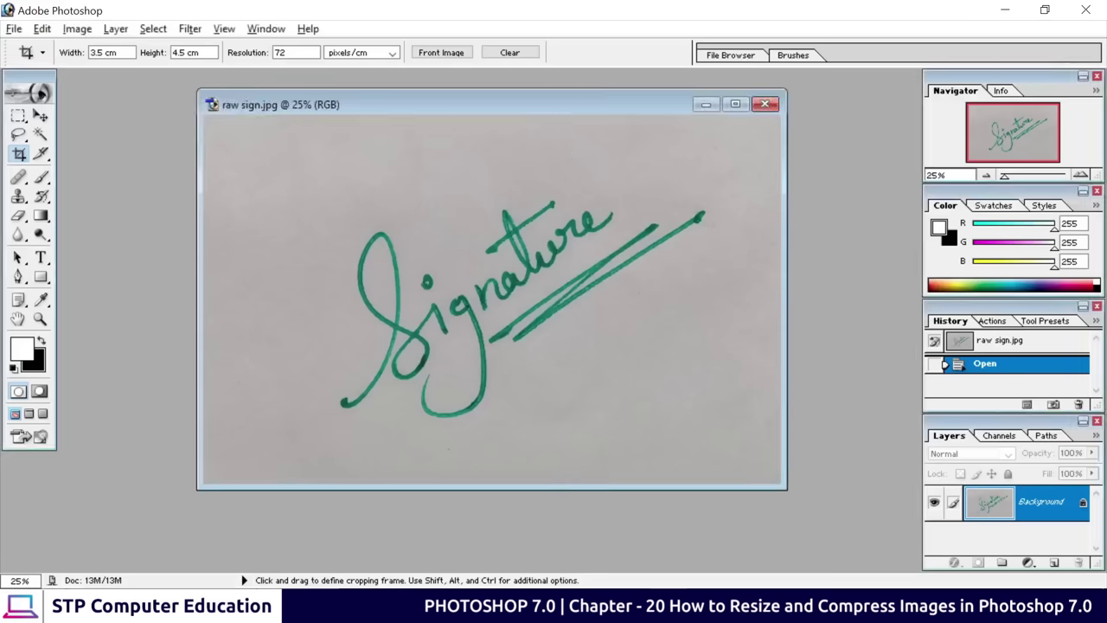
Set the Crop tool's width to 4 cm and height to 2 cm
double_click(112, 53)
left_click_drag(112, 53, 60, 57)
type("4")
key("Tab")
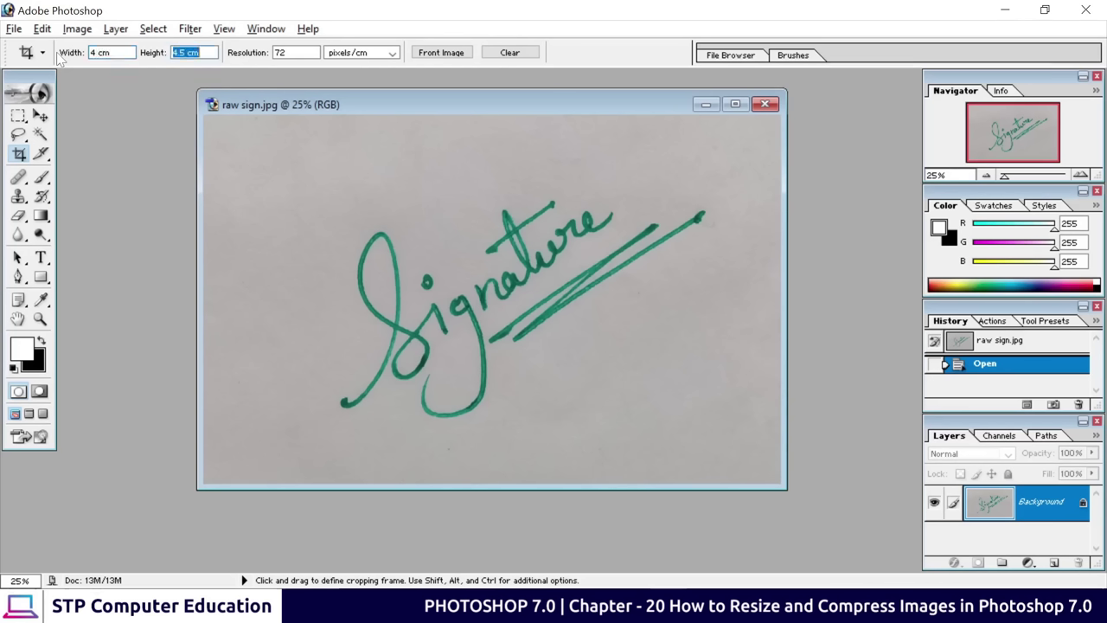
type("2 cm")
key("Return")
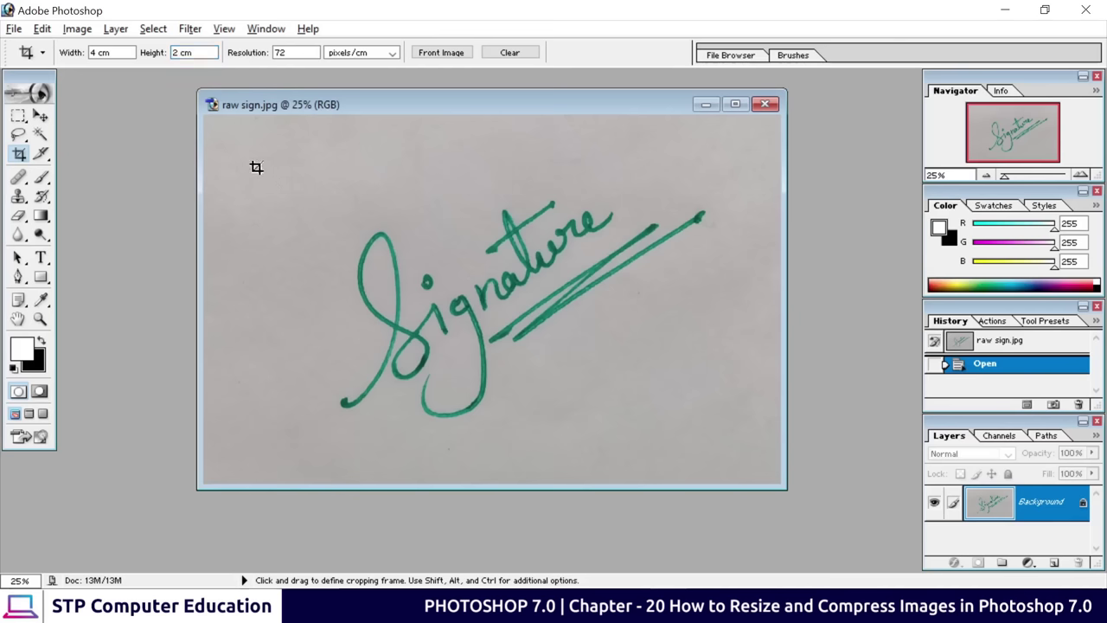
Draw and adjust the crop box around the signature, then commit the crop
mouse_move(256, 167)
left_mouse_down()
mouse_move(719, 414)
mouse_move(695, 405)
left_mouse_up()
left_click_drag(440, 249, 476, 297)
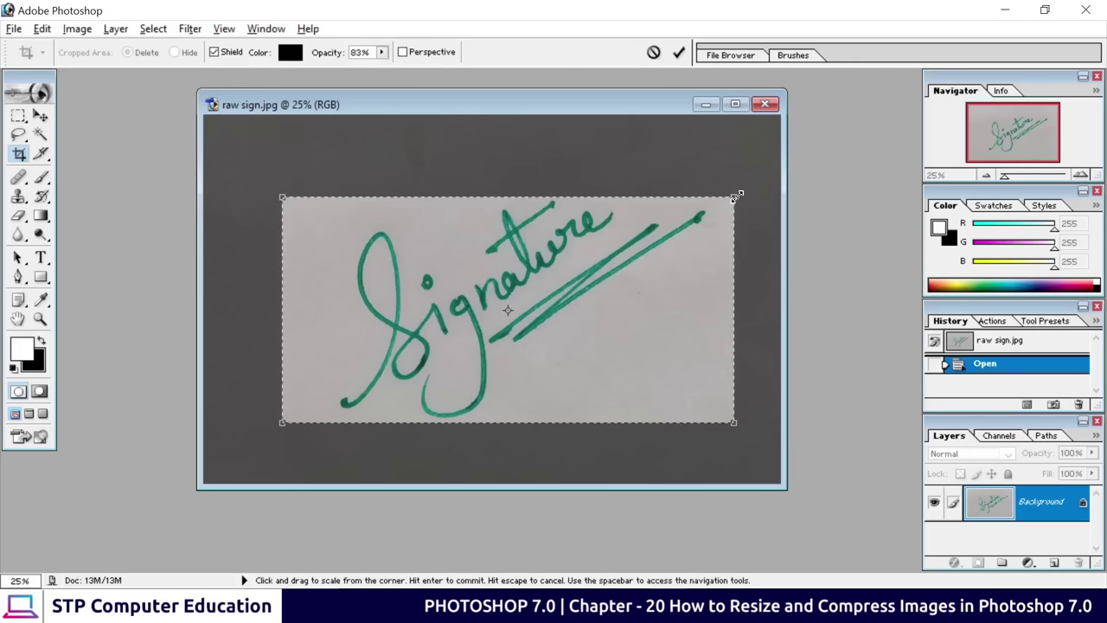
left_click_drag(737, 194, 742, 191)
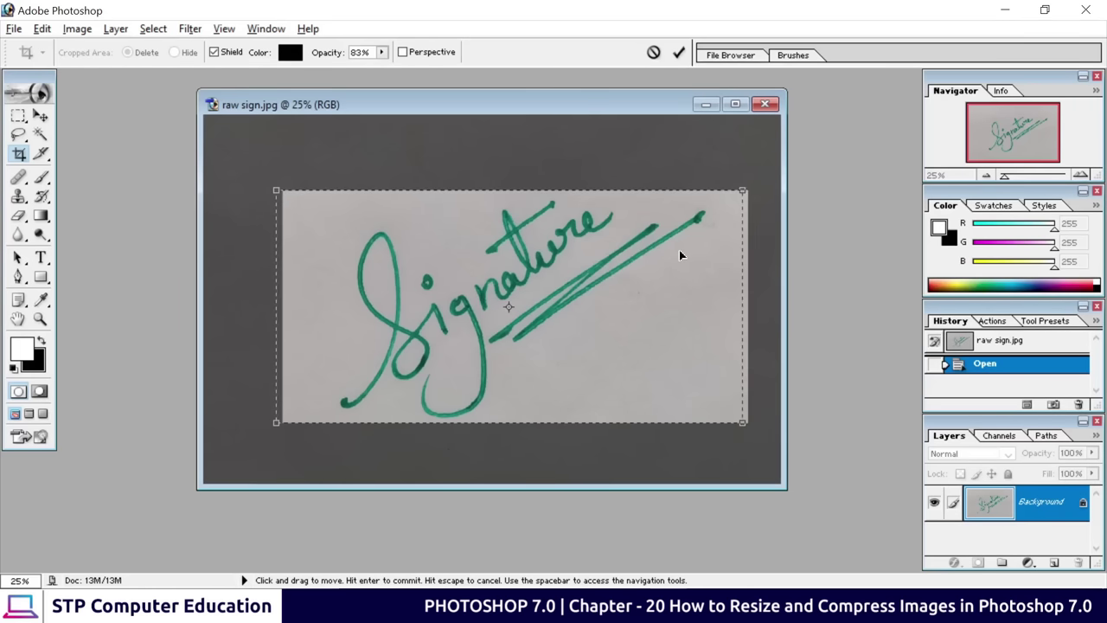
left_click_drag(679, 255, 678, 258)
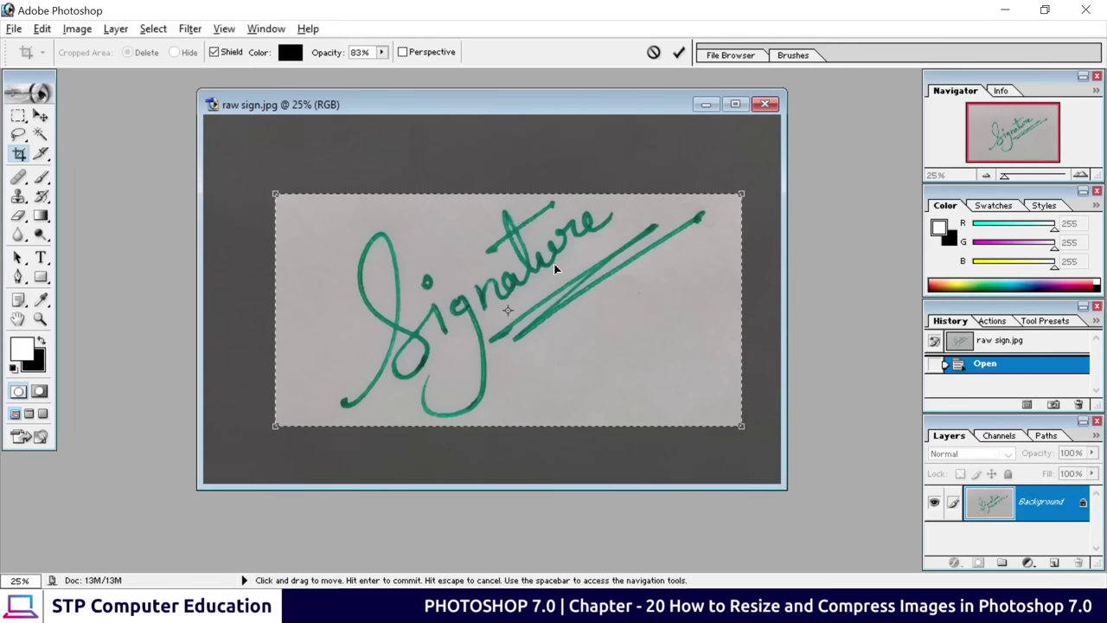
left_click(678, 54)
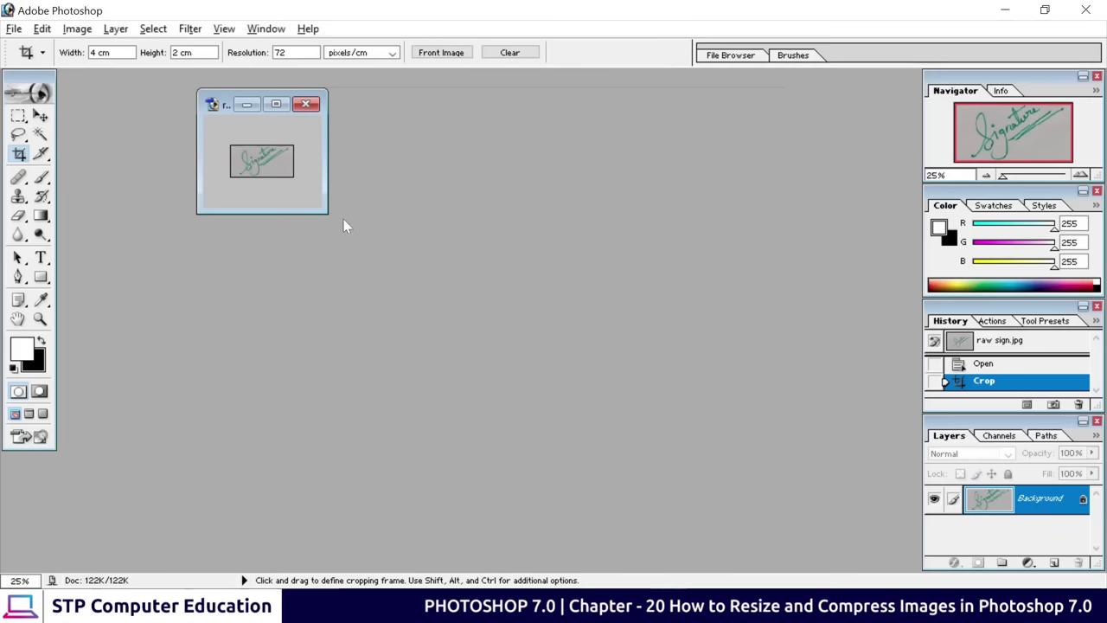
Maximize the cropped signature window at 200% zoom and float the Layers palette
left_click_drag(322, 208, 571, 213)
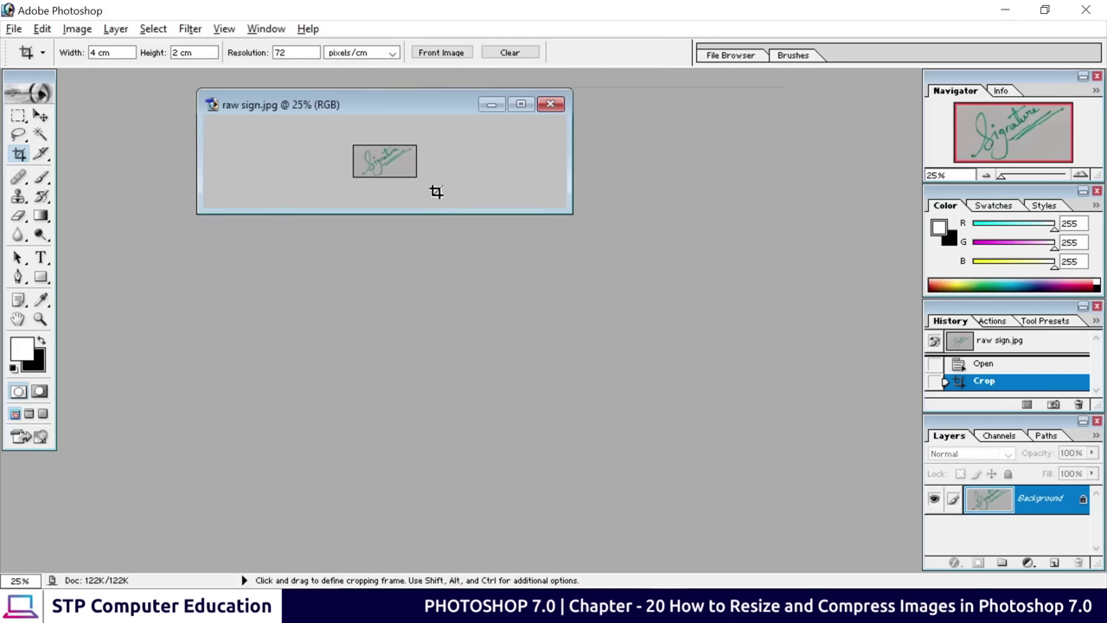
left_click(520, 104)
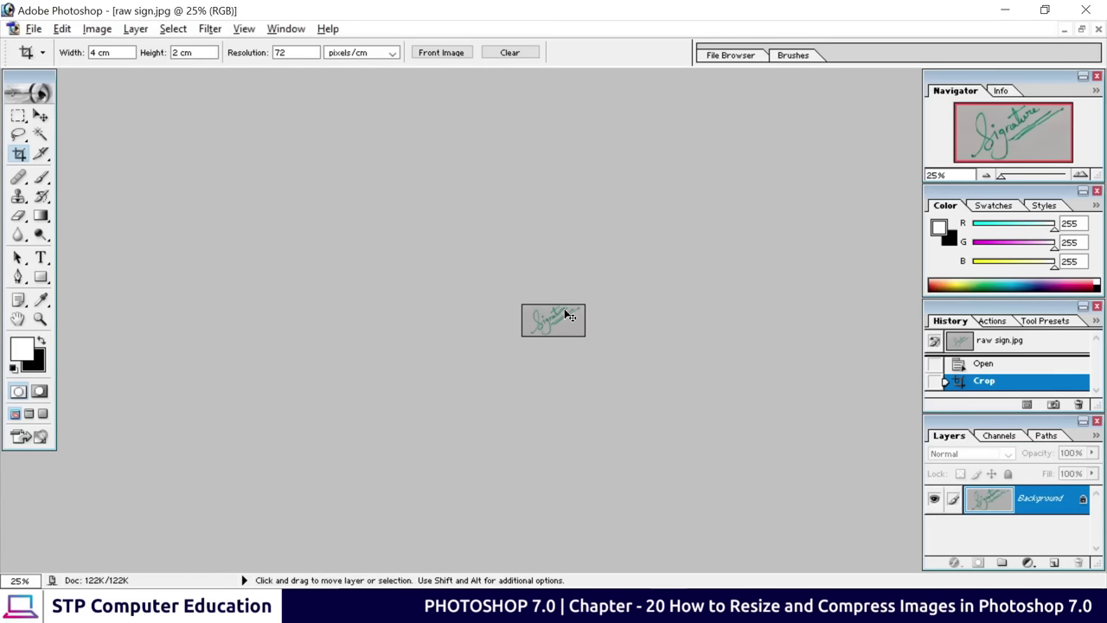
key("ctrl+plus")
key("ctrl+plus")
key("ctrl+plus")
key("ctrl+plus")
key("ctrl+plus")
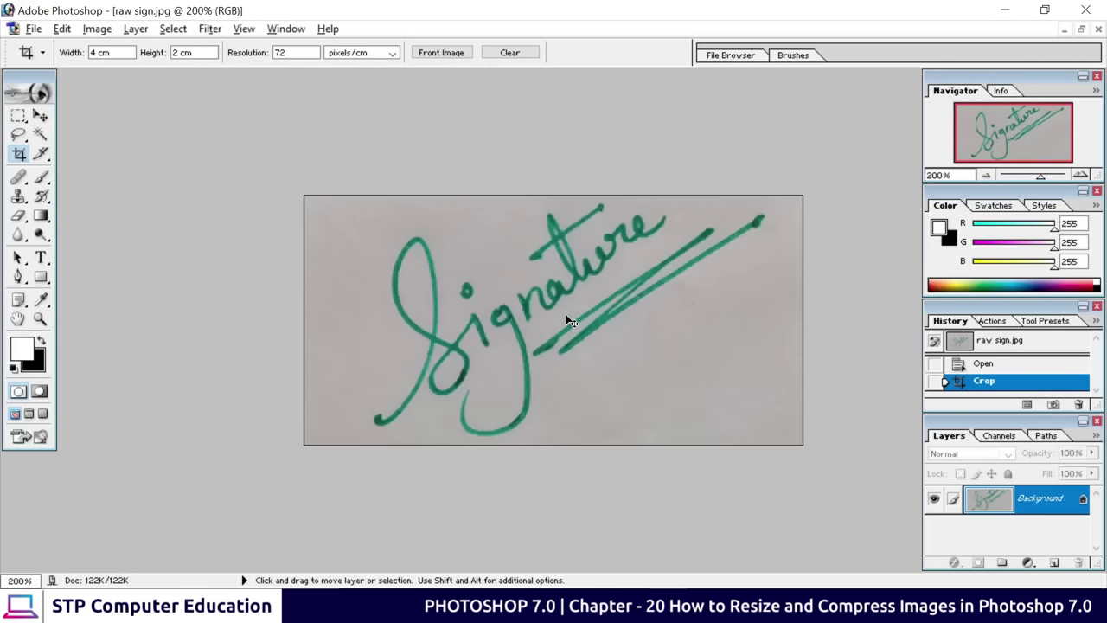
key("ctrl+minus")
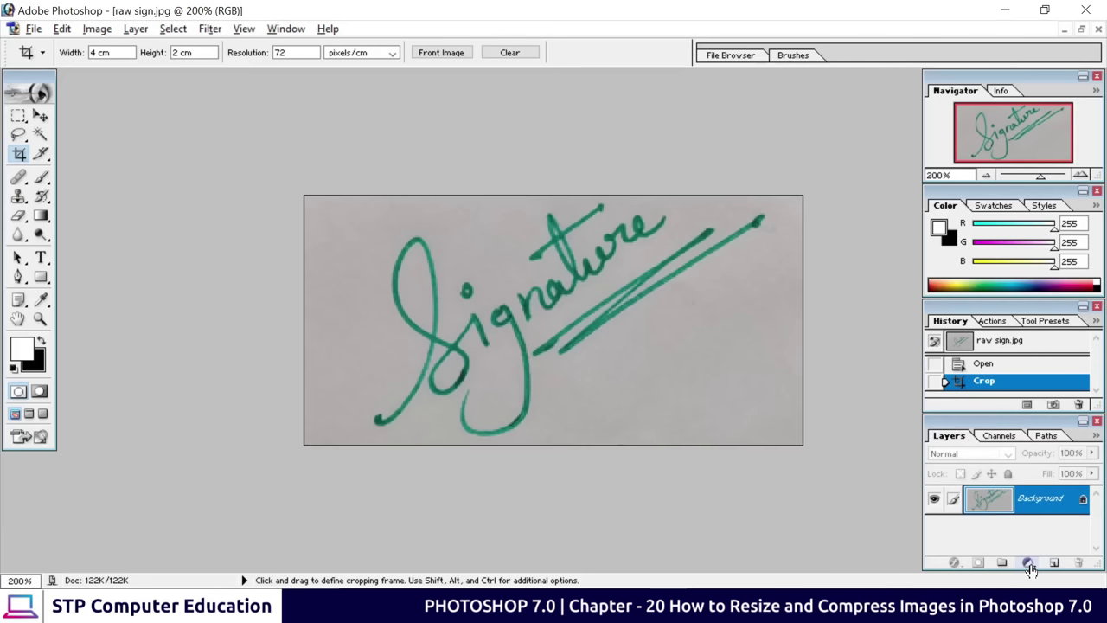
left_click_drag(976, 433, 904, 267)
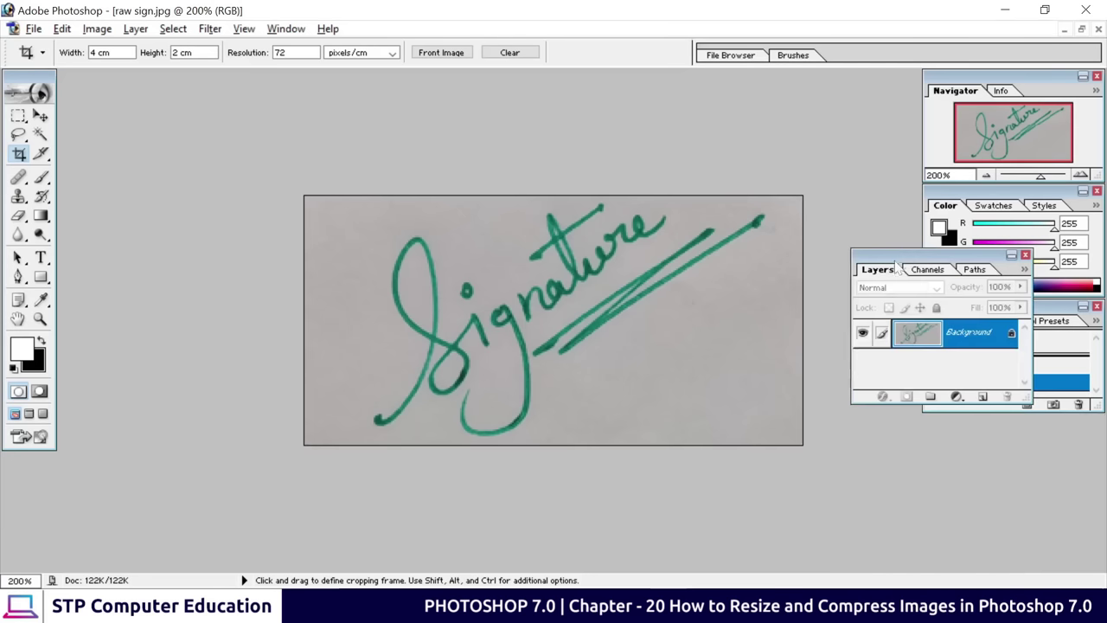
left_click(956, 398)
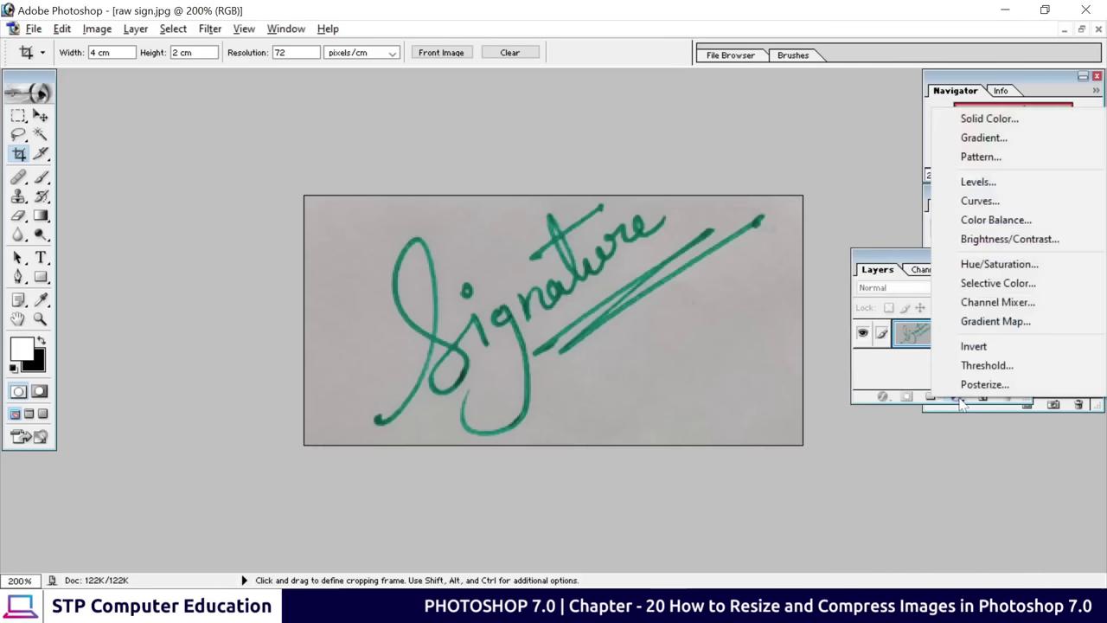
Add a Curves adjustment layer with an S-curve that whitens the grey paper around the signature
left_click(981, 201)
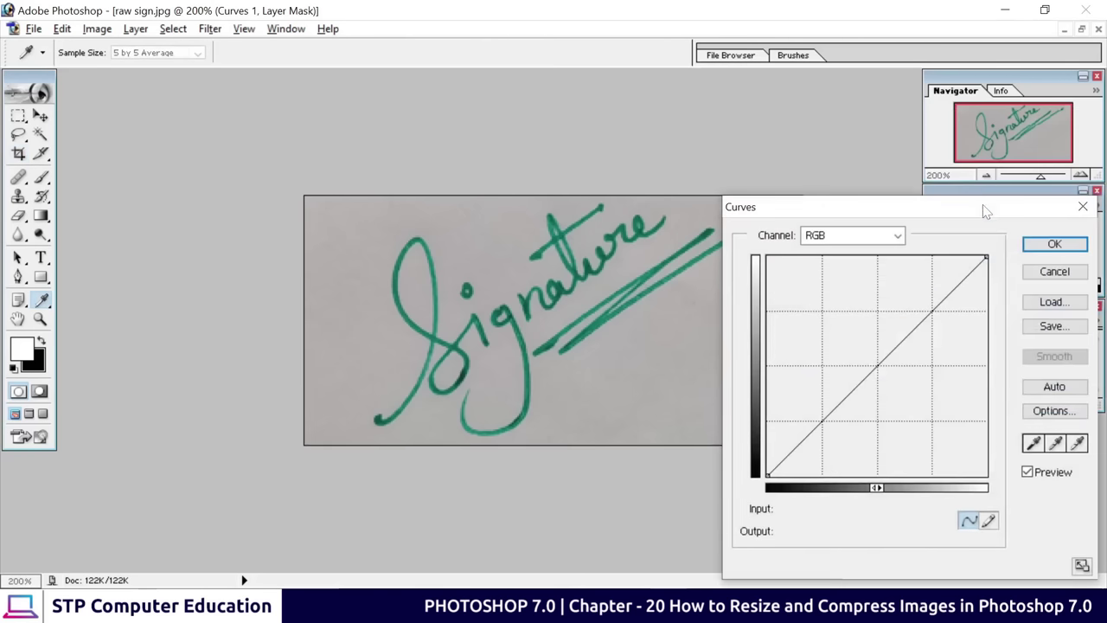
left_click_drag(894, 211, 965, 140)
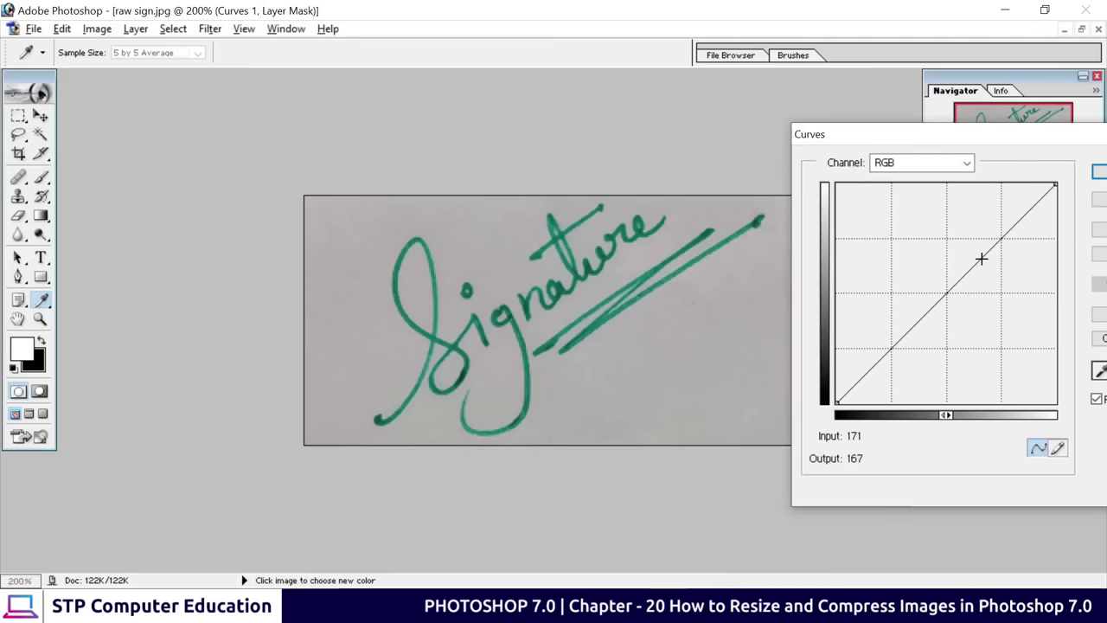
left_click_drag(981, 257, 958, 224)
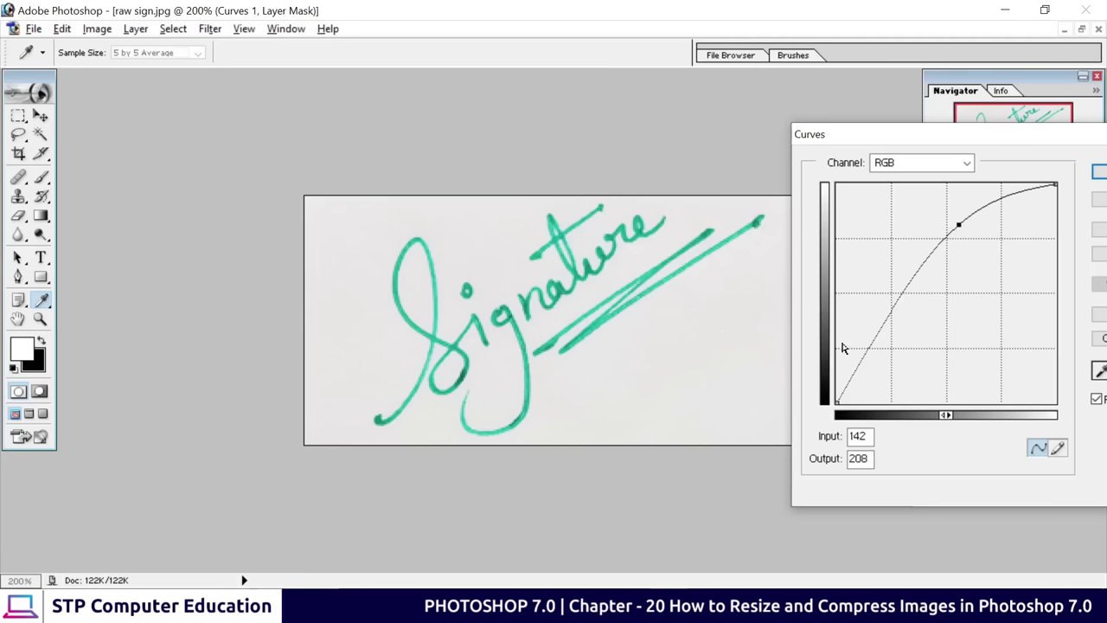
left_click_drag(895, 304, 899, 316)
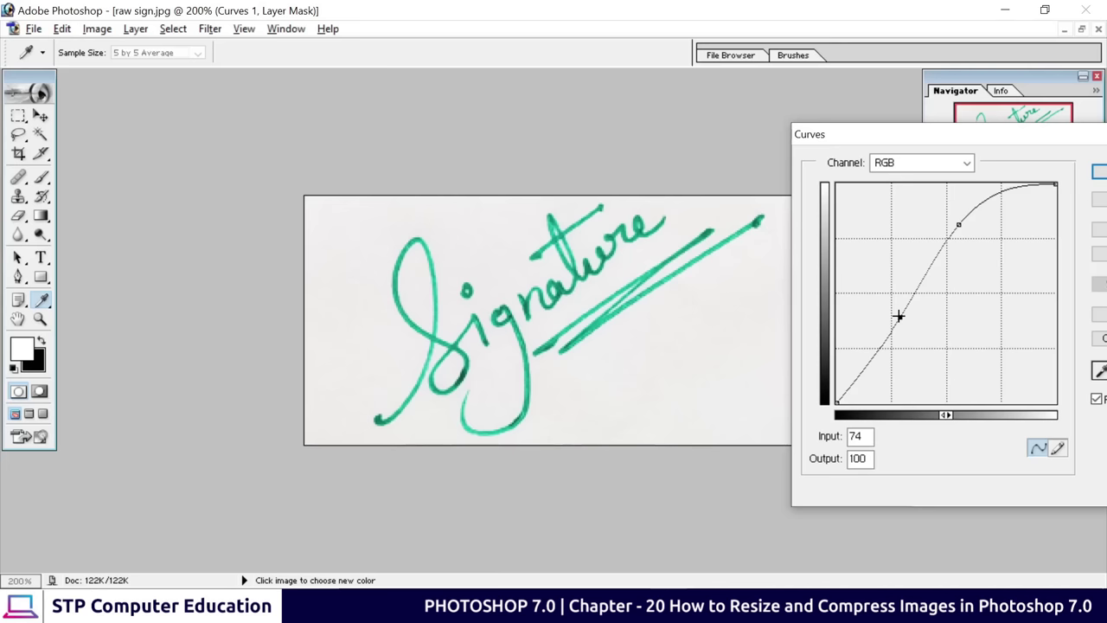
left_click_drag(899, 316, 898, 321)
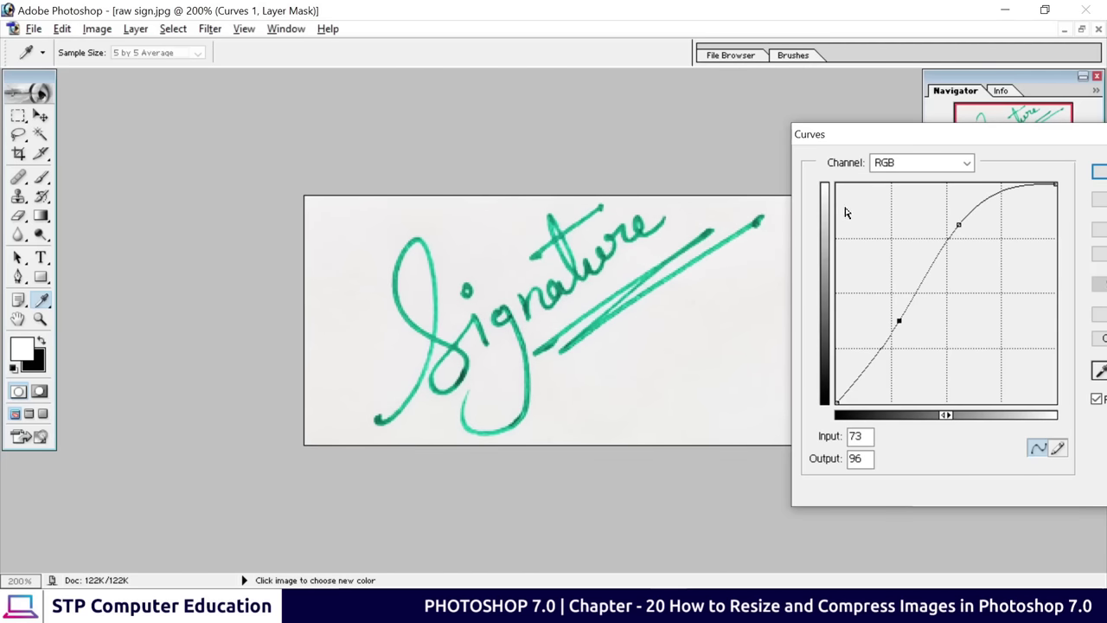
left_click_drag(870, 134, 745, 152)
left_click(988, 183)
key("c")
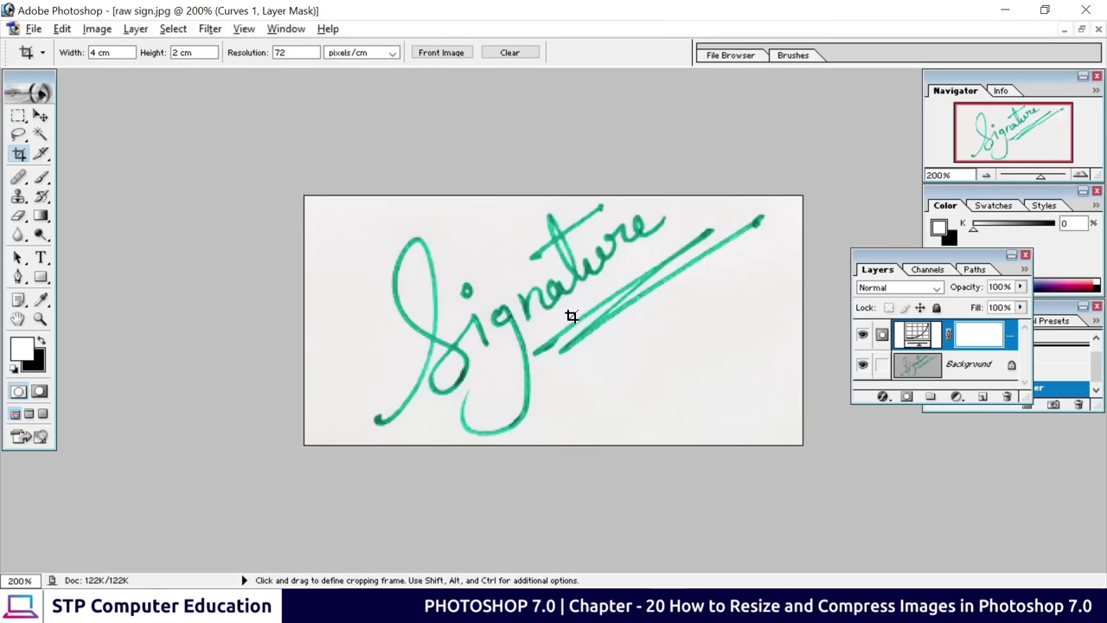
In Save for Web, set the signature's JPEG quality to 70 (about 10.55K)
left_click(35, 31)
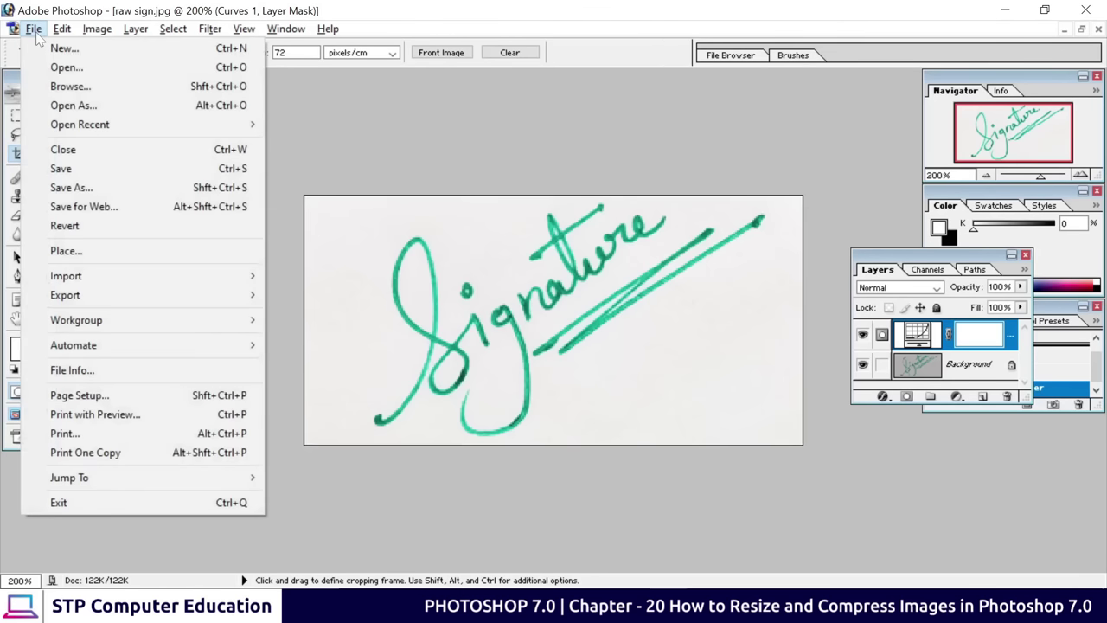
left_click(156, 209)
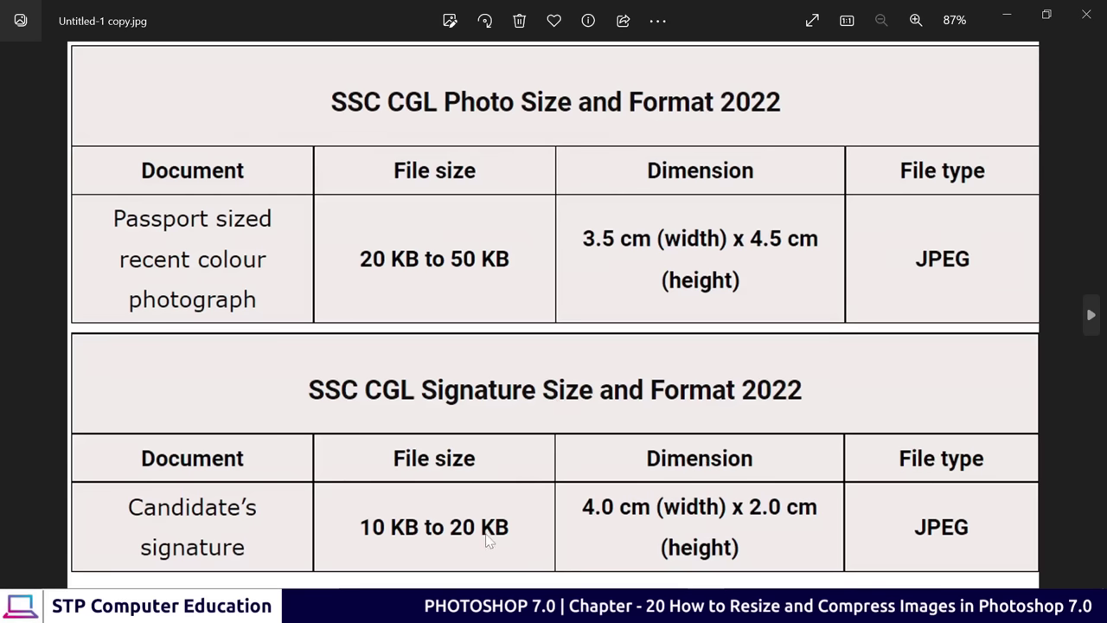
left_click(1005, 17)
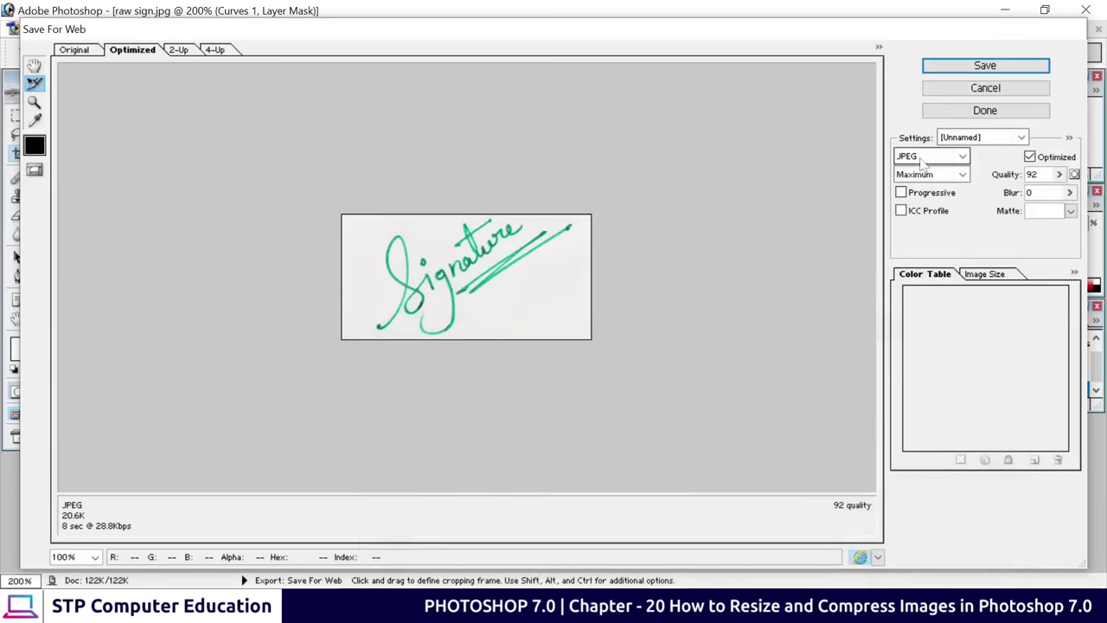
left_click(1058, 174)
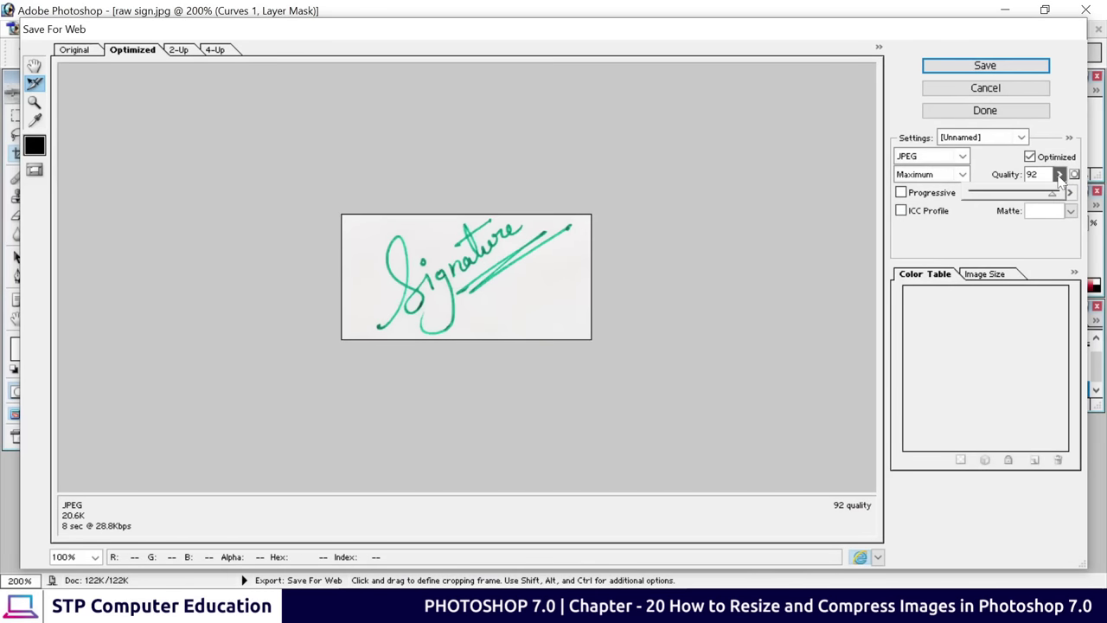
left_click_drag(1052, 198, 1027, 198)
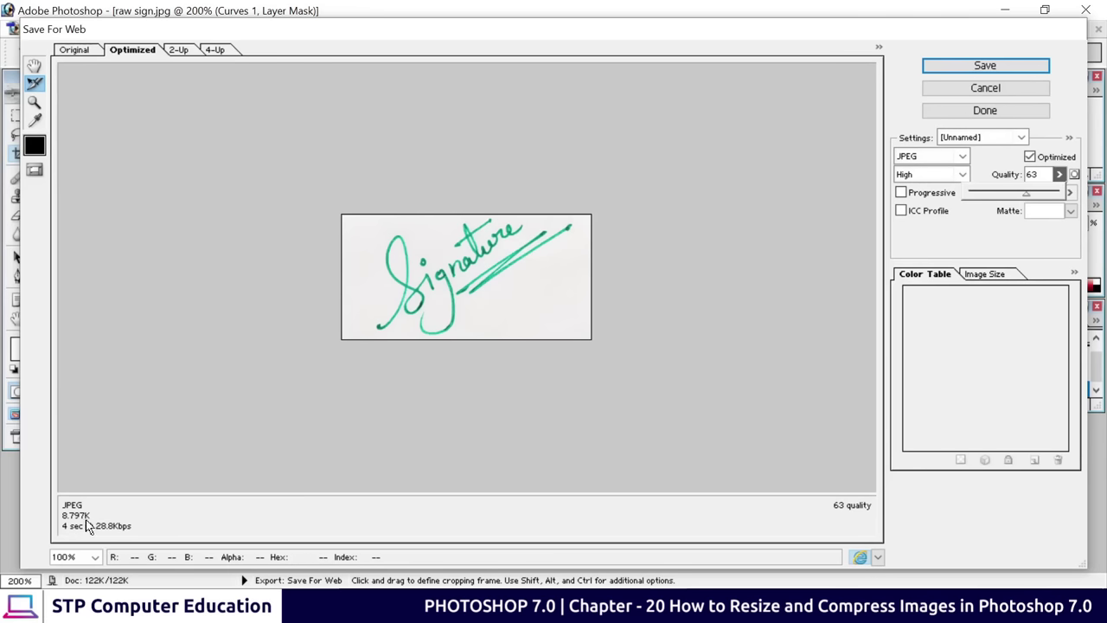
left_click(1032, 193)
left_click(998, 69)
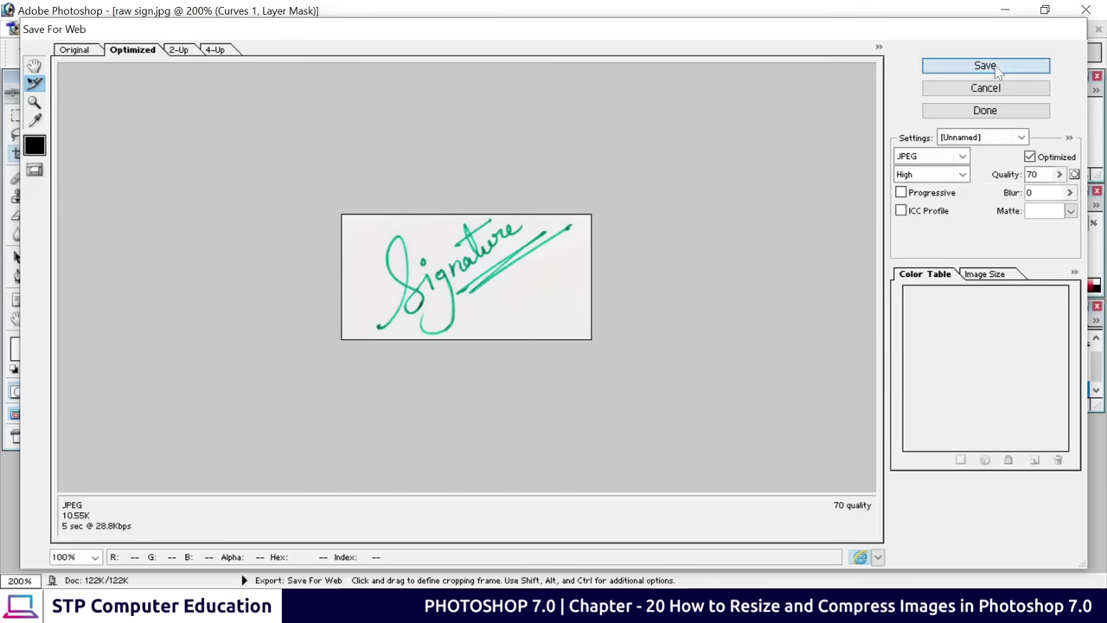
Save the optimized JPEG to the Desktop as 'sign'
left_click(997, 69)
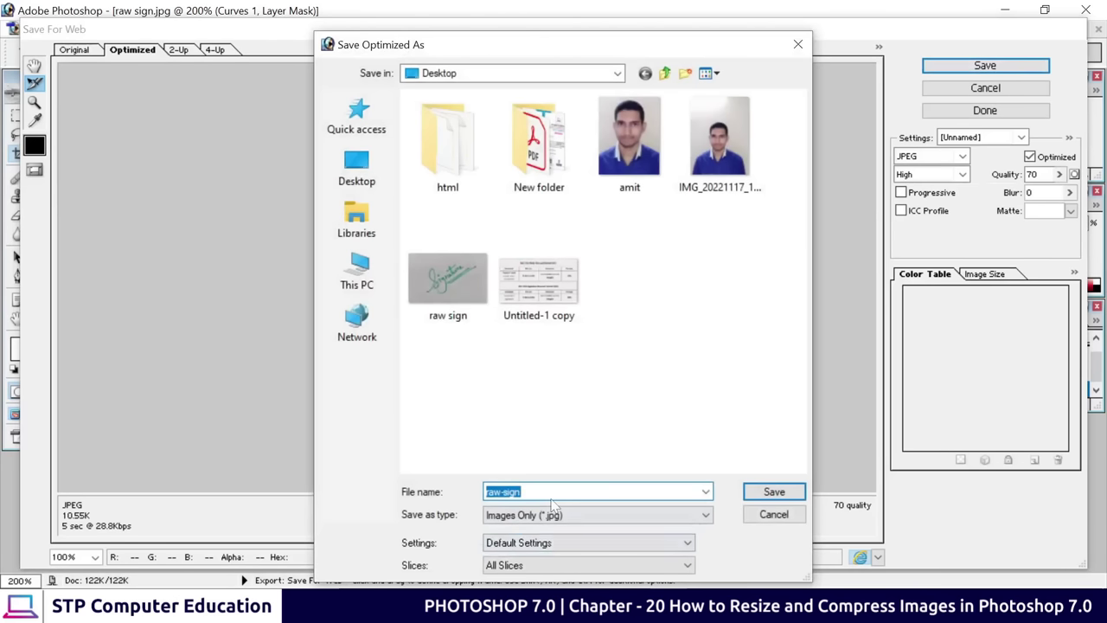
type("sign")
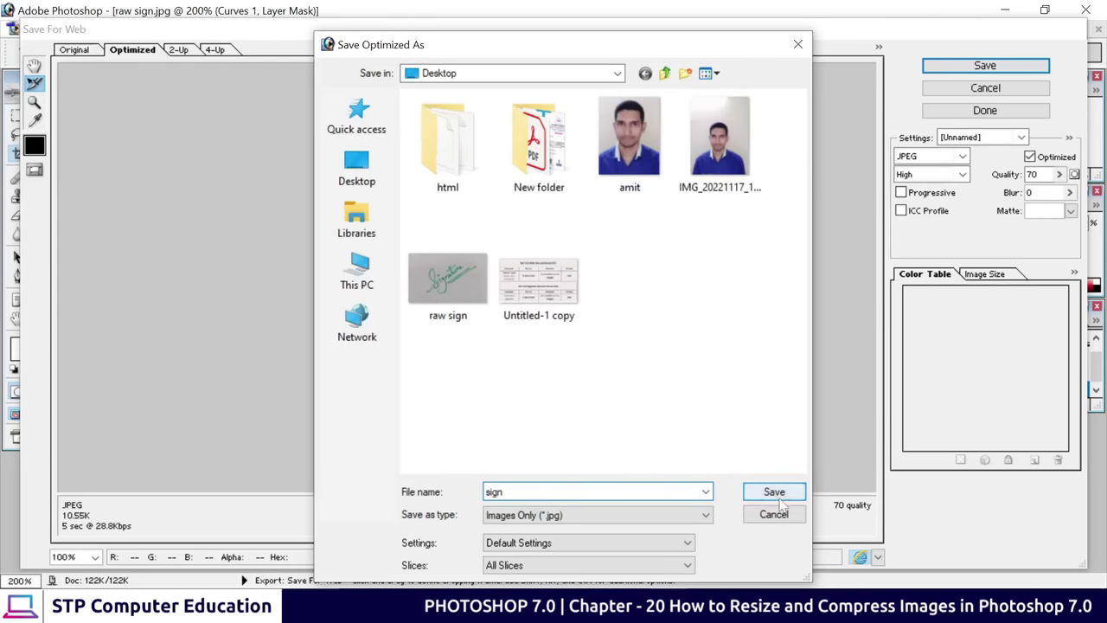
left_click(765, 492)
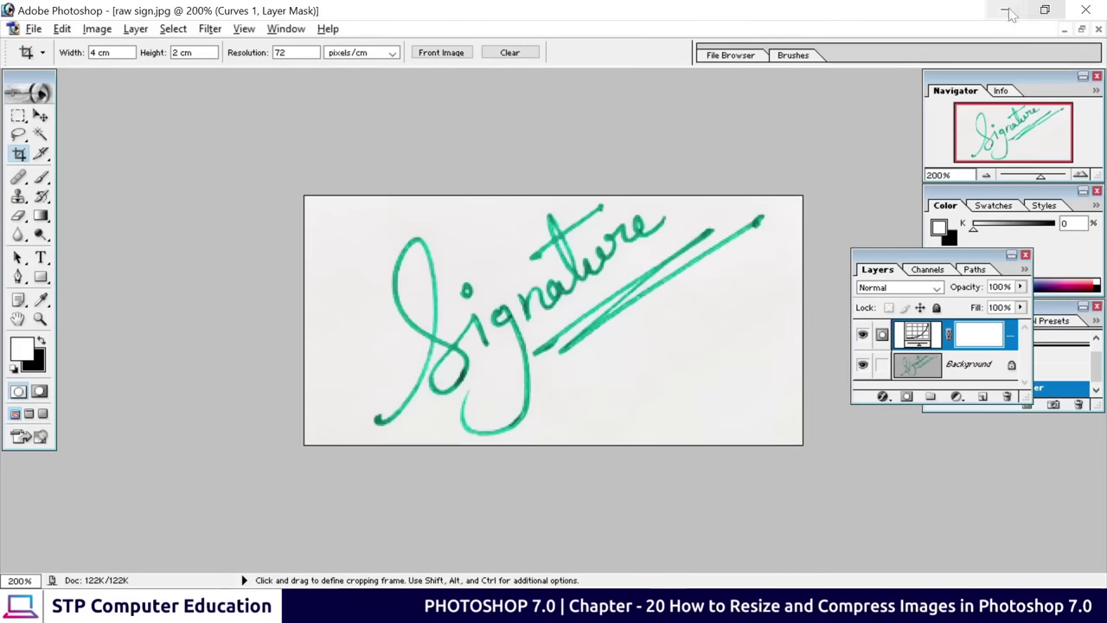
left_click(1009, 12)
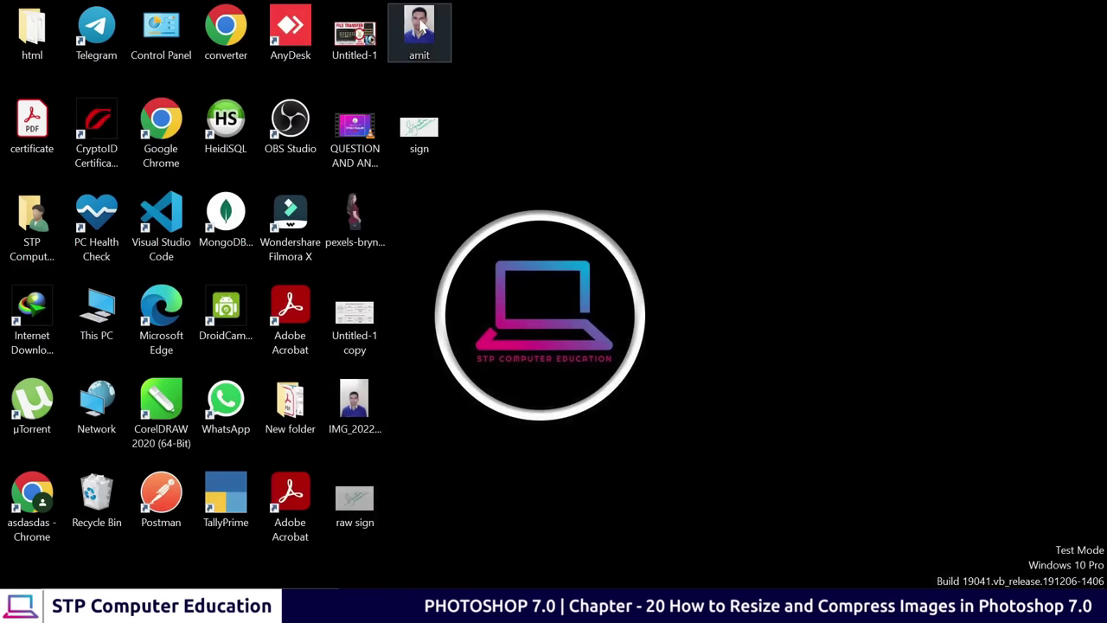
double_click(421, 128)
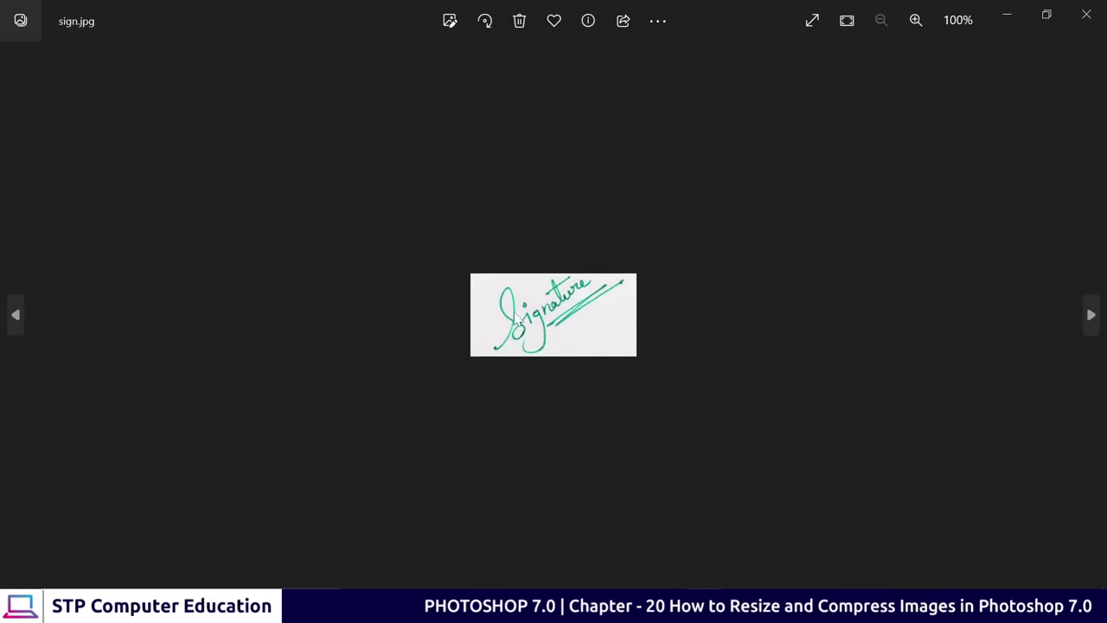
scroll(534, 327, "up", 1)
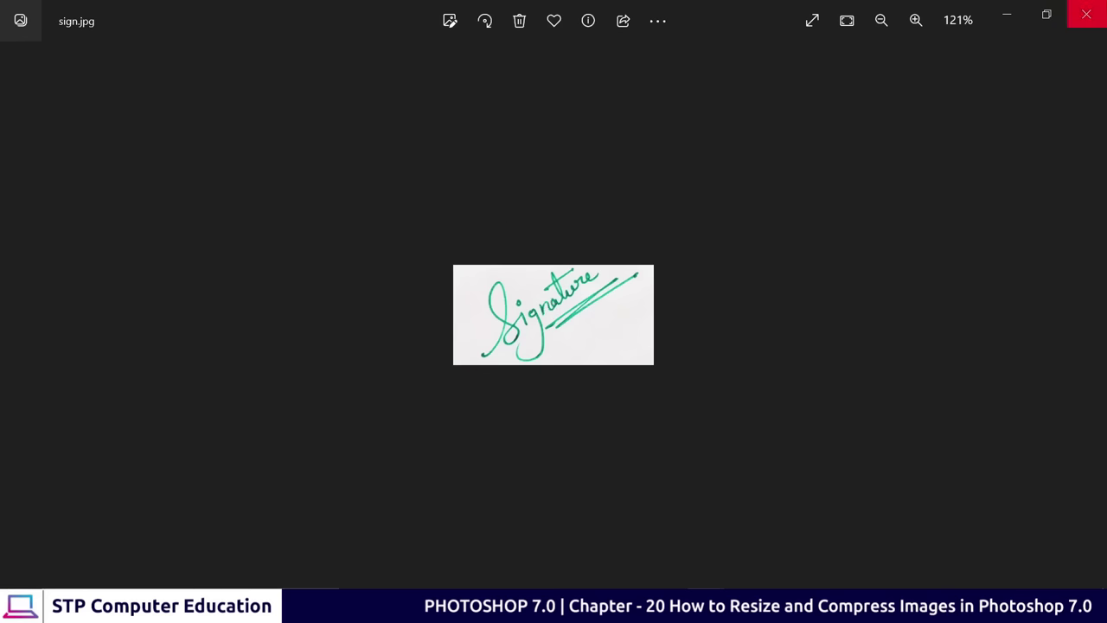
left_click(1086, 15)
right_click(427, 130)
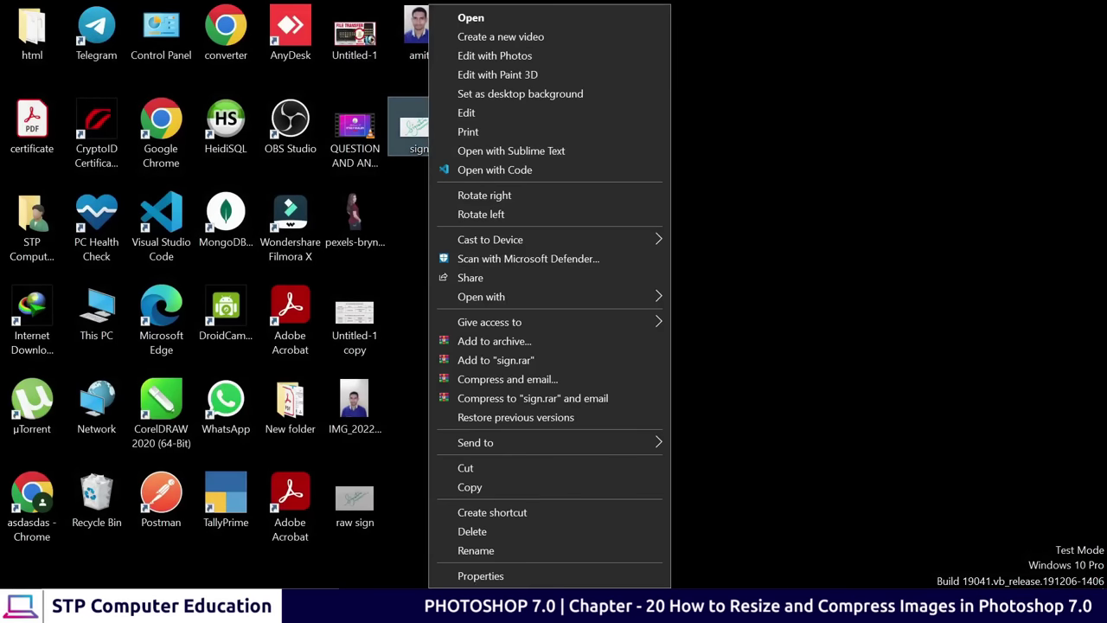
left_click(480, 575)
left_click_drag(736, 331, 771, 354)
left_click(737, 331)
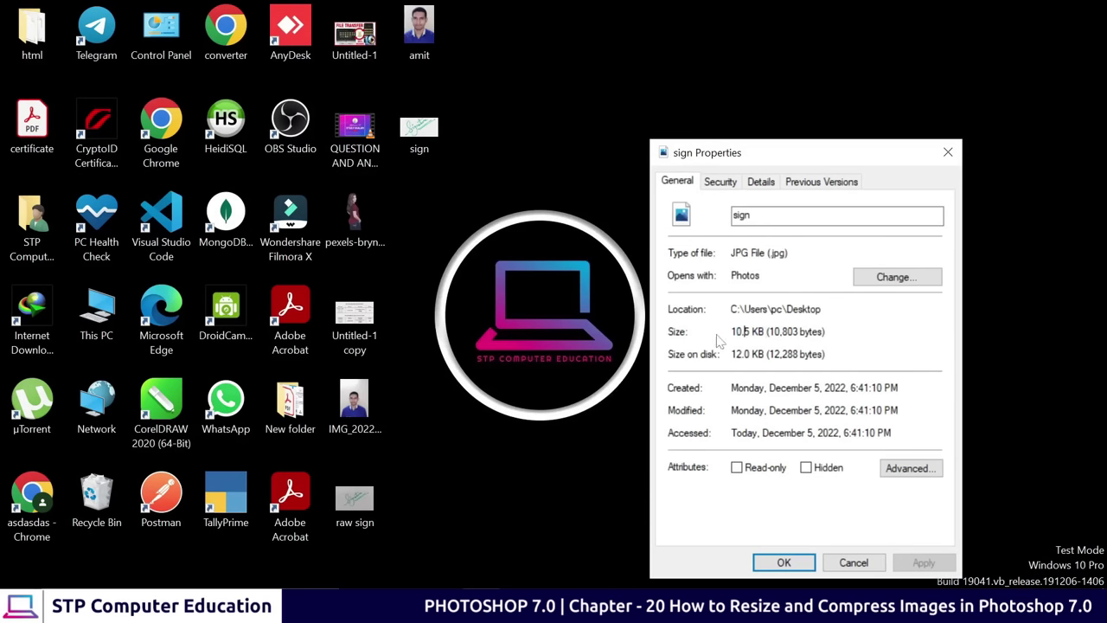
left_click(948, 152)
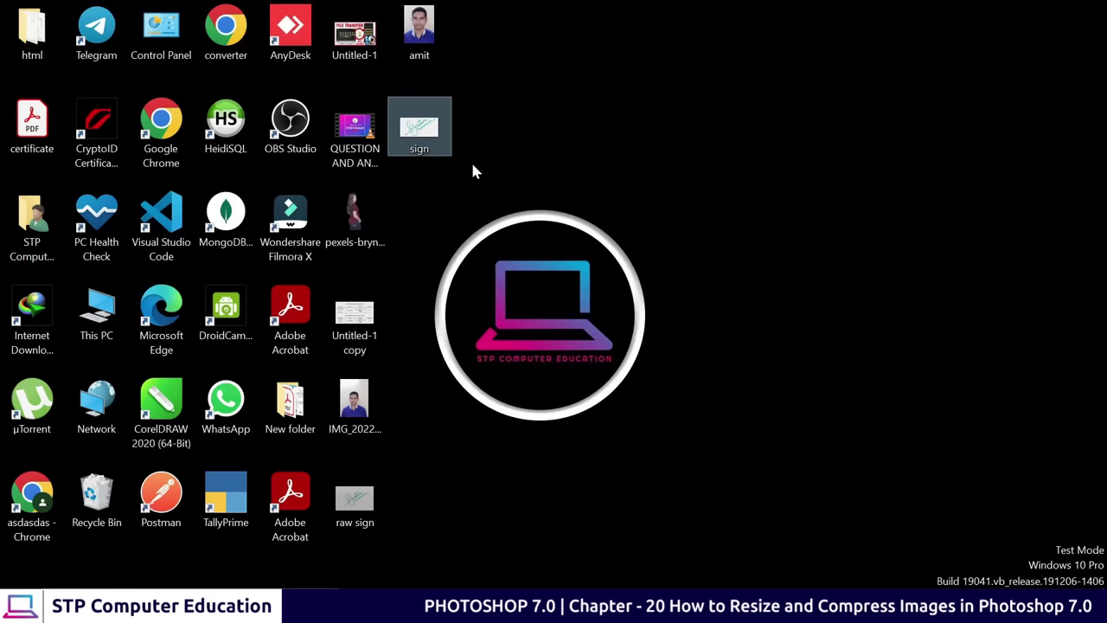
left_click(539, 69)
left_click_drag(483, 89, 407, 154)
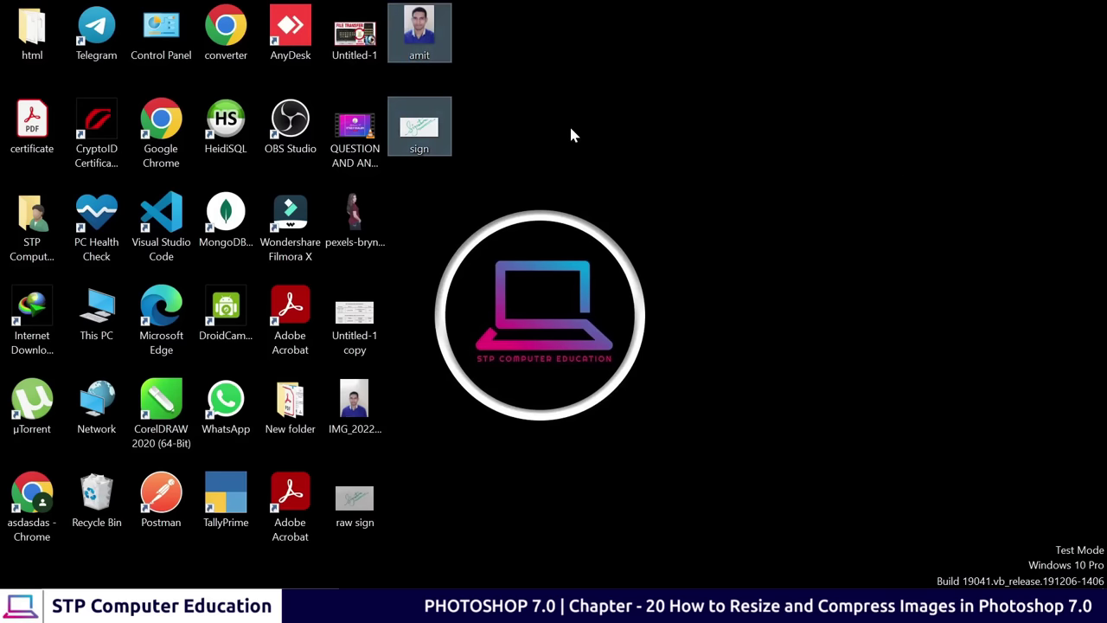
left_click(467, 49)
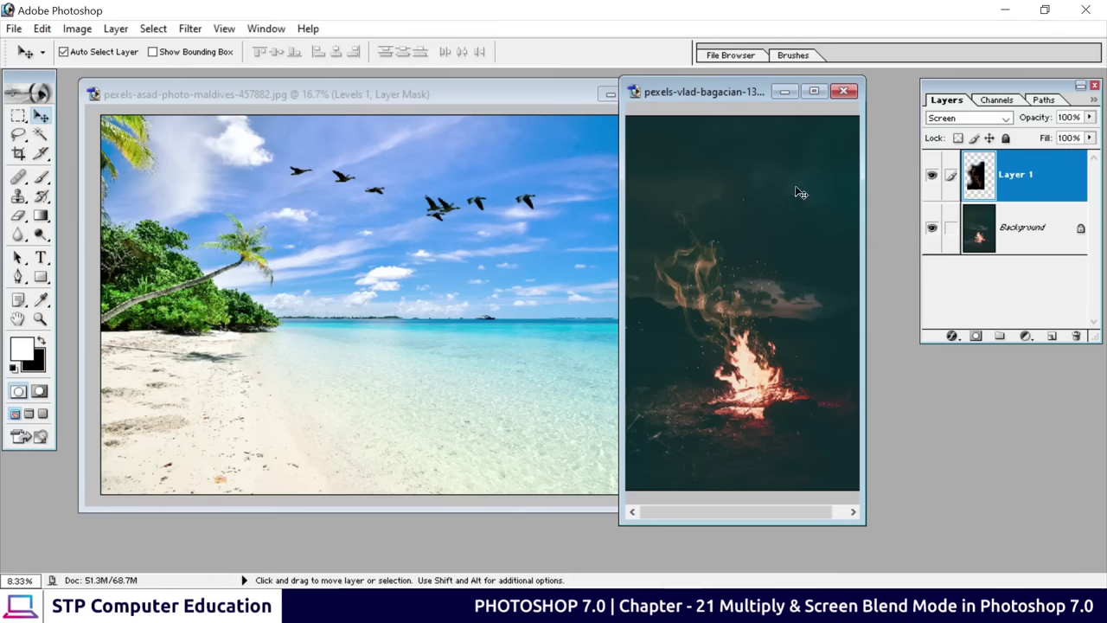
Move the campfire window over the beach image, maximize it and zoom to 12.5%
left_click_drag(705, 93, 749, 108)
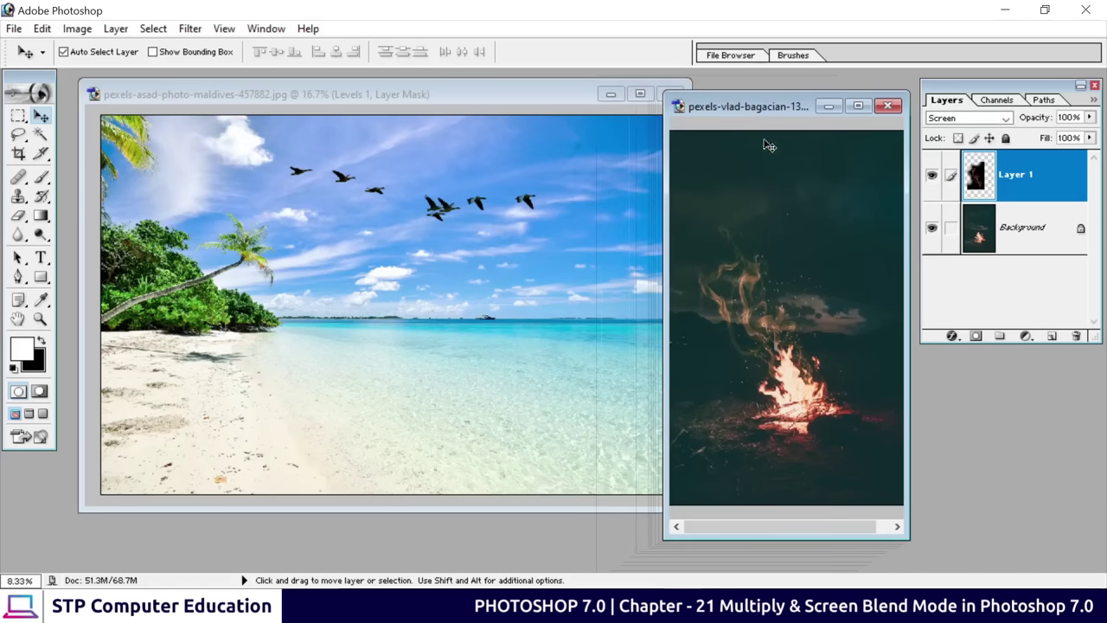
left_click_drag(762, 101, 527, 97)
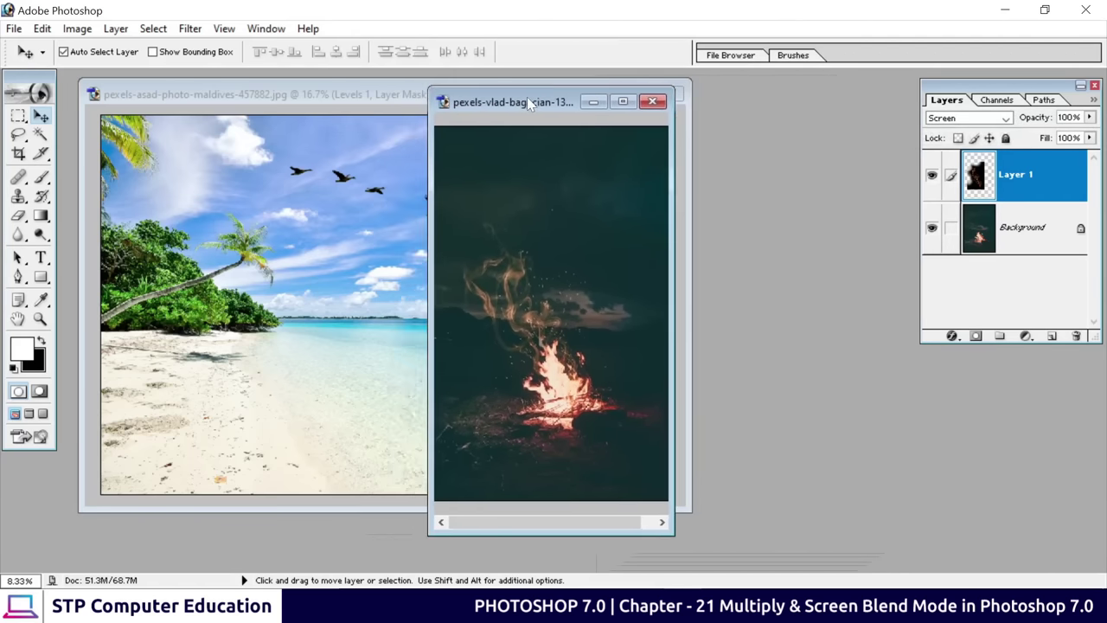
left_click(617, 104)
key("ctrl+plus")
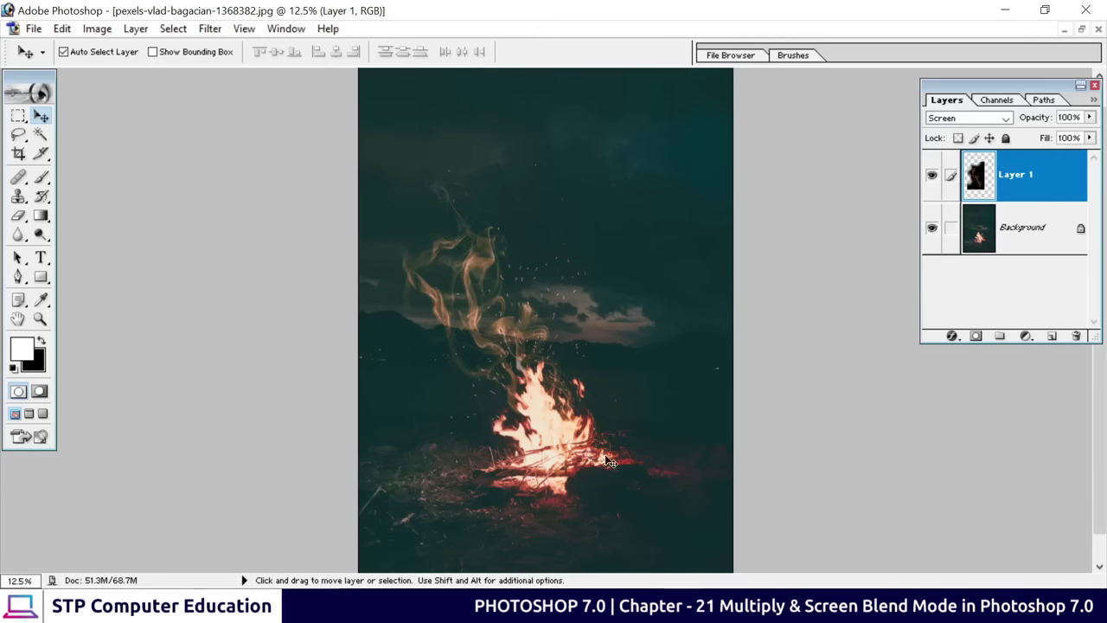
Toggle Layer 1 and Background visibility to compare them, then restore the campfire window
left_click_drag(976, 95, 915, 98)
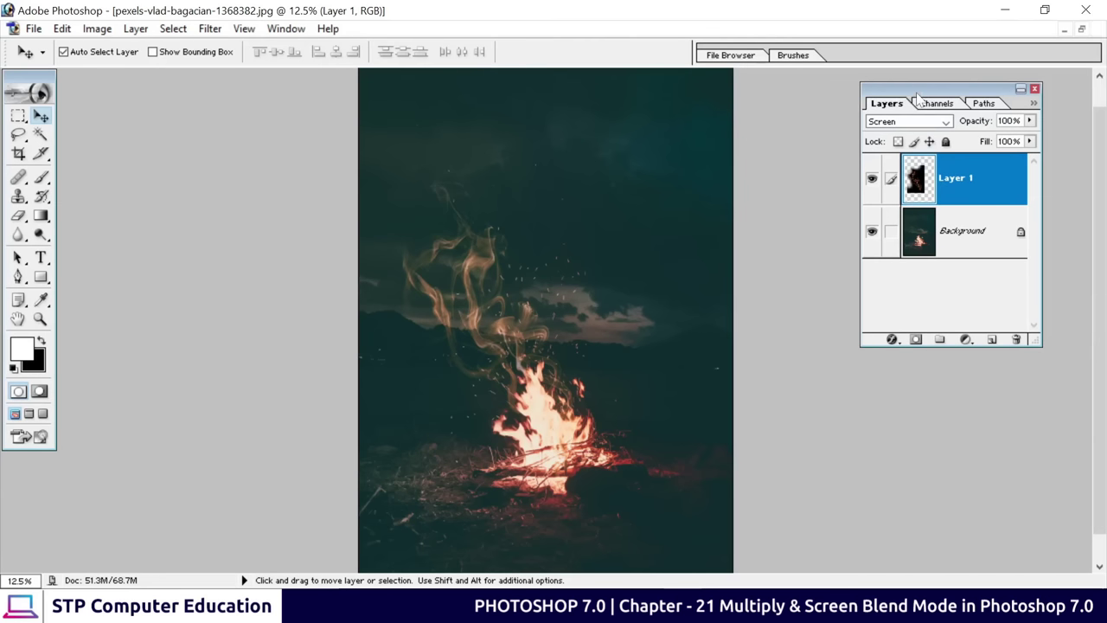
left_click(870, 179)
left_click(871, 179)
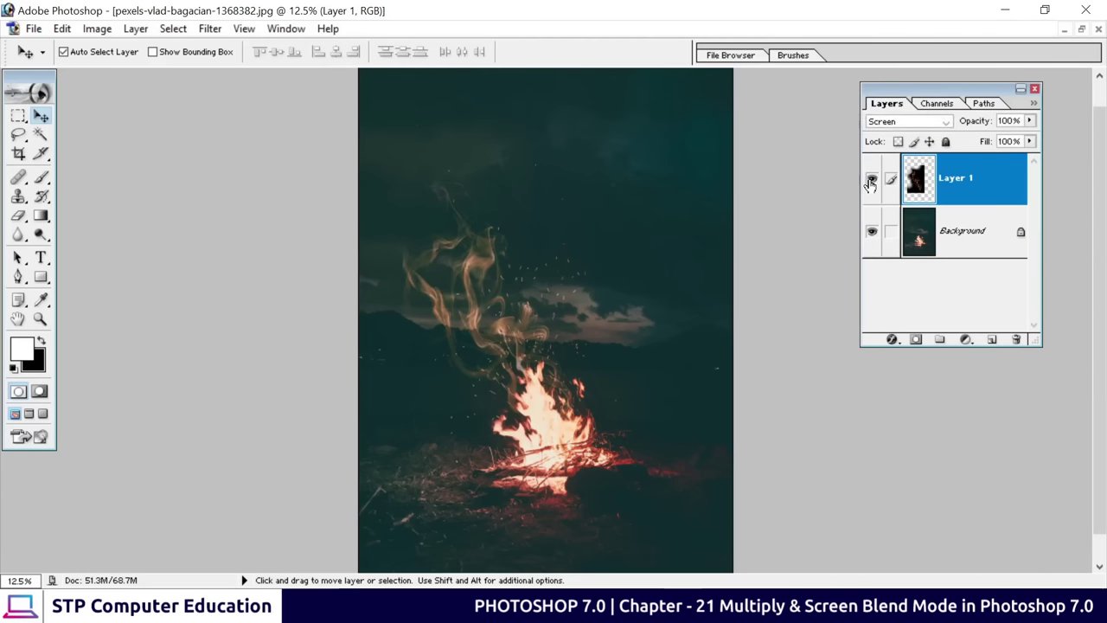
left_click(871, 231)
left_click(872, 231)
left_click(872, 232)
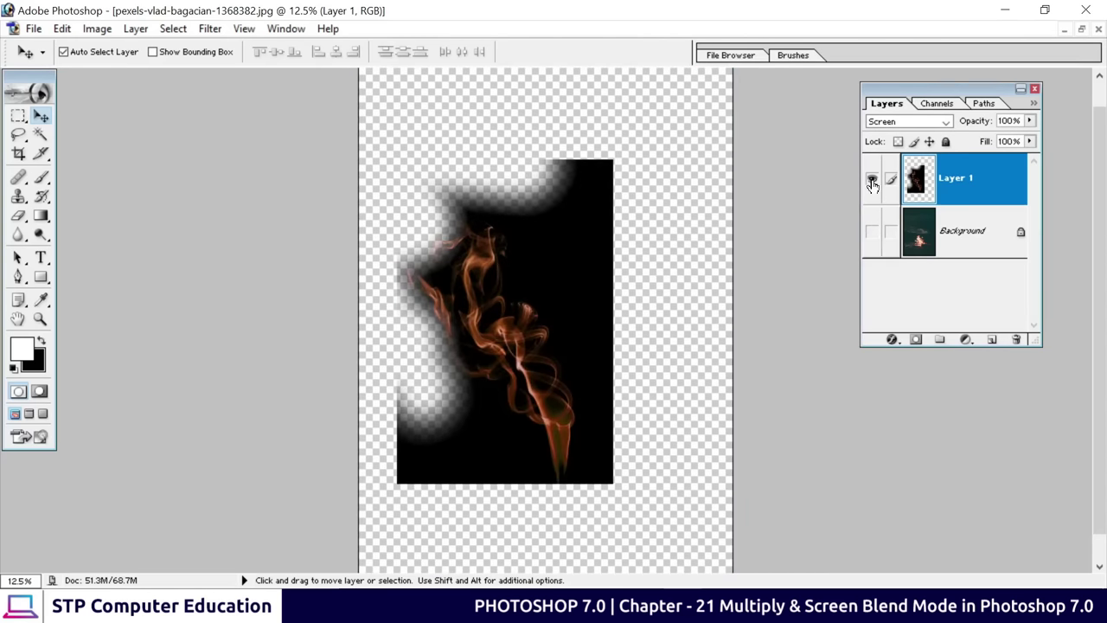
left_click(872, 232)
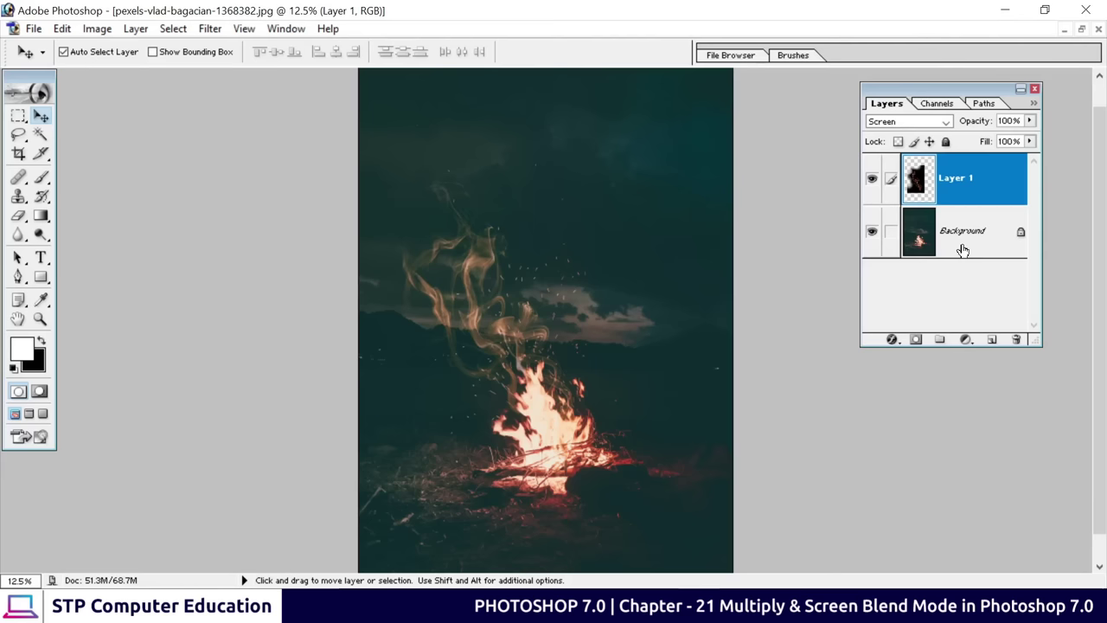
left_click(1082, 29)
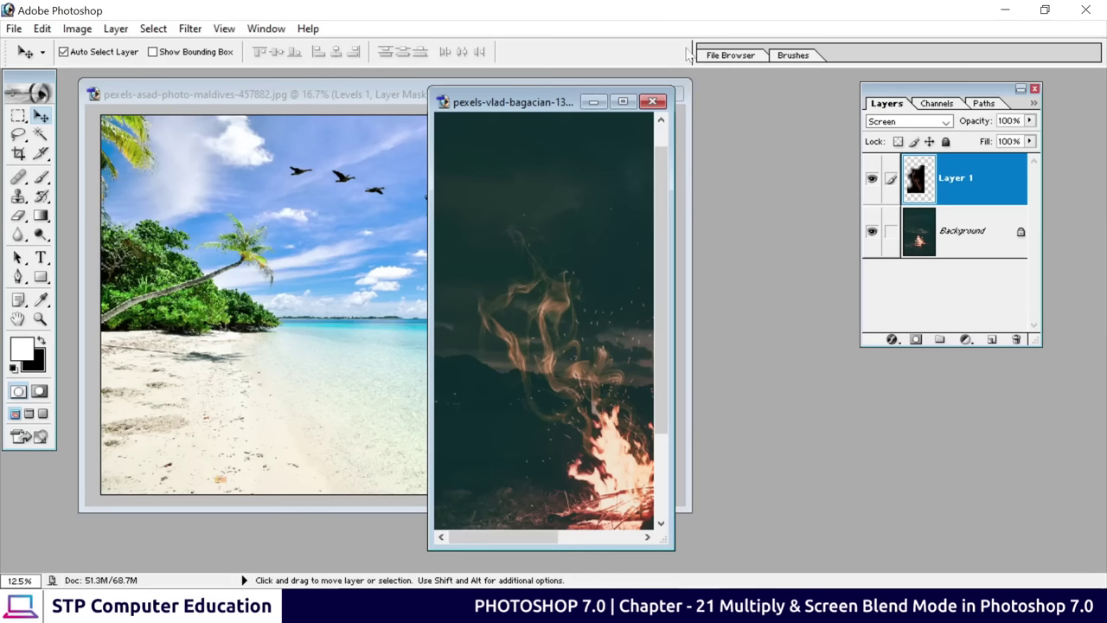
Activate the beach document and toggle its birds layer off and on several times to compare
left_click_drag(526, 115, 797, 115)
left_click(376, 313)
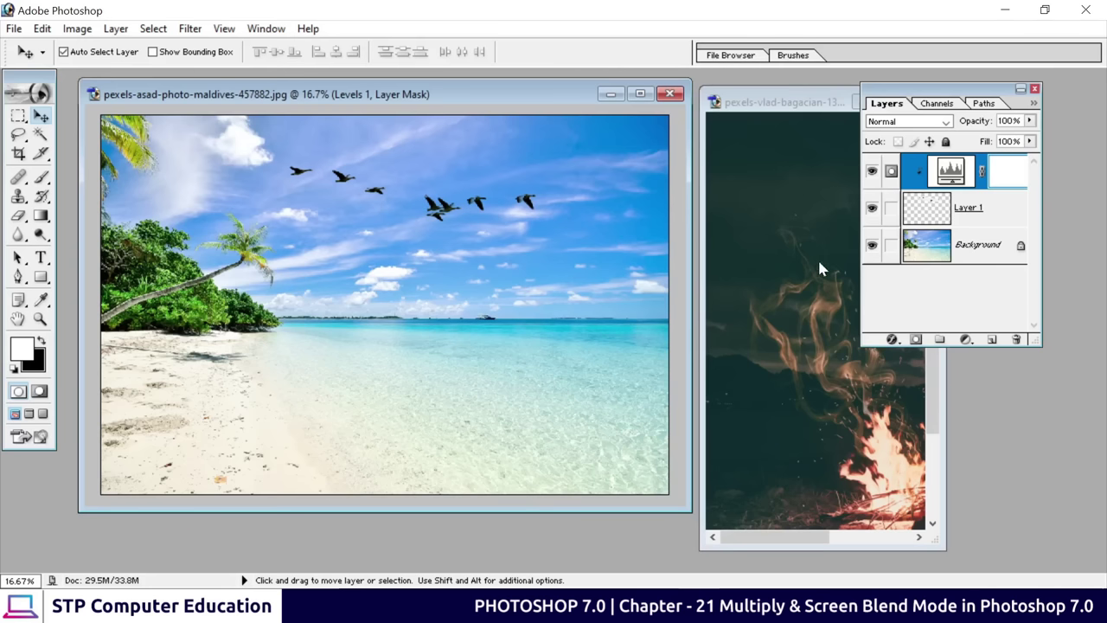
left_click(872, 209)
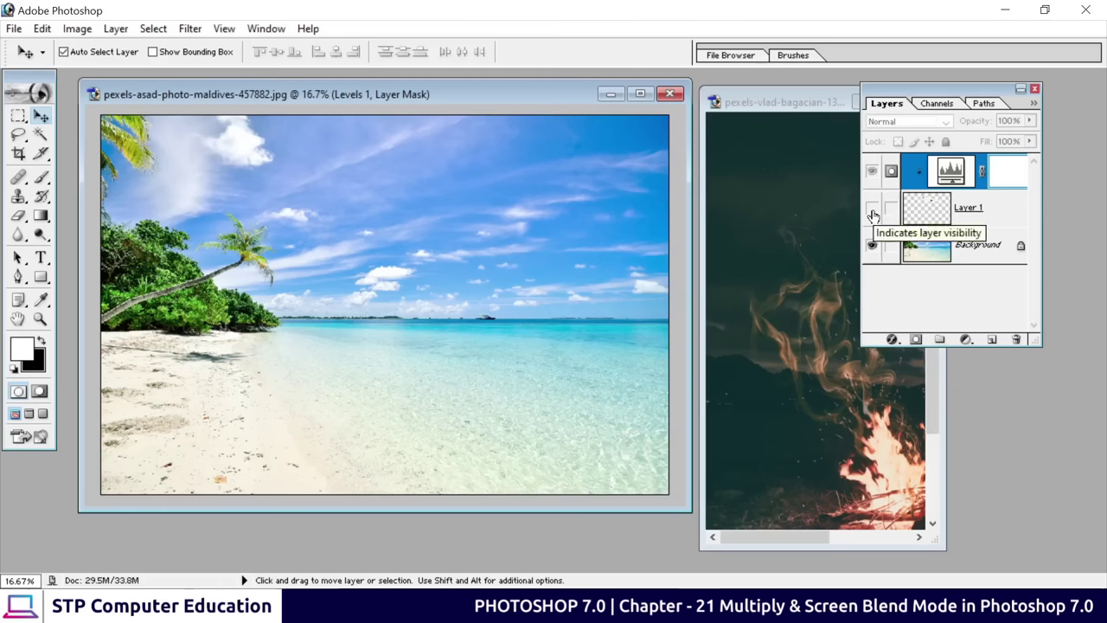
left_click(872, 210)
left_click(872, 210)
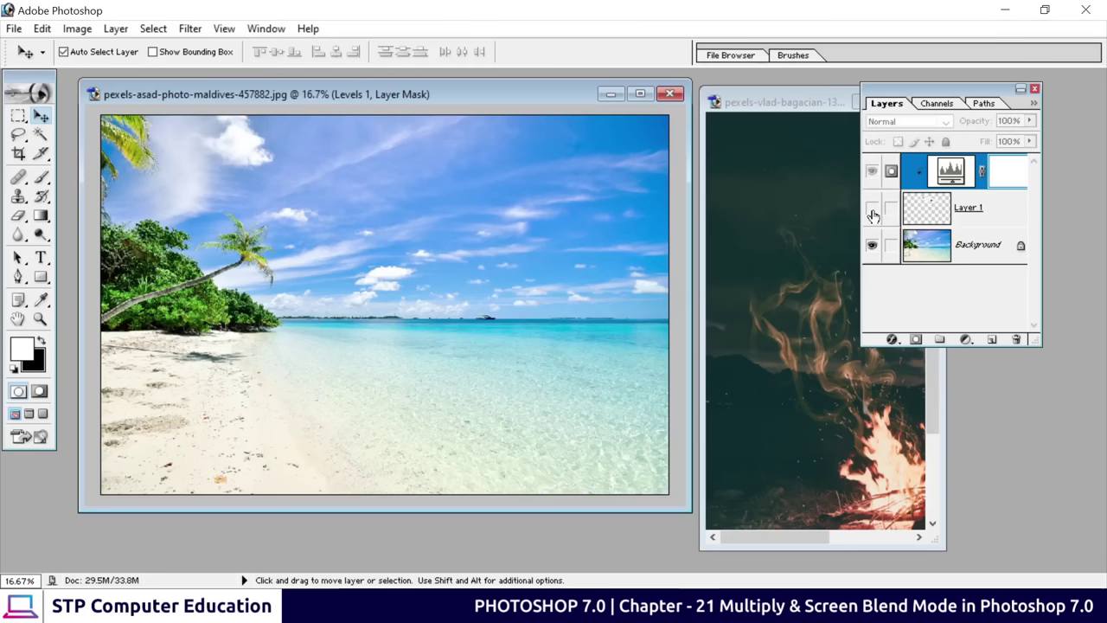
left_click(871, 209)
left_click(872, 209)
left_click(871, 209)
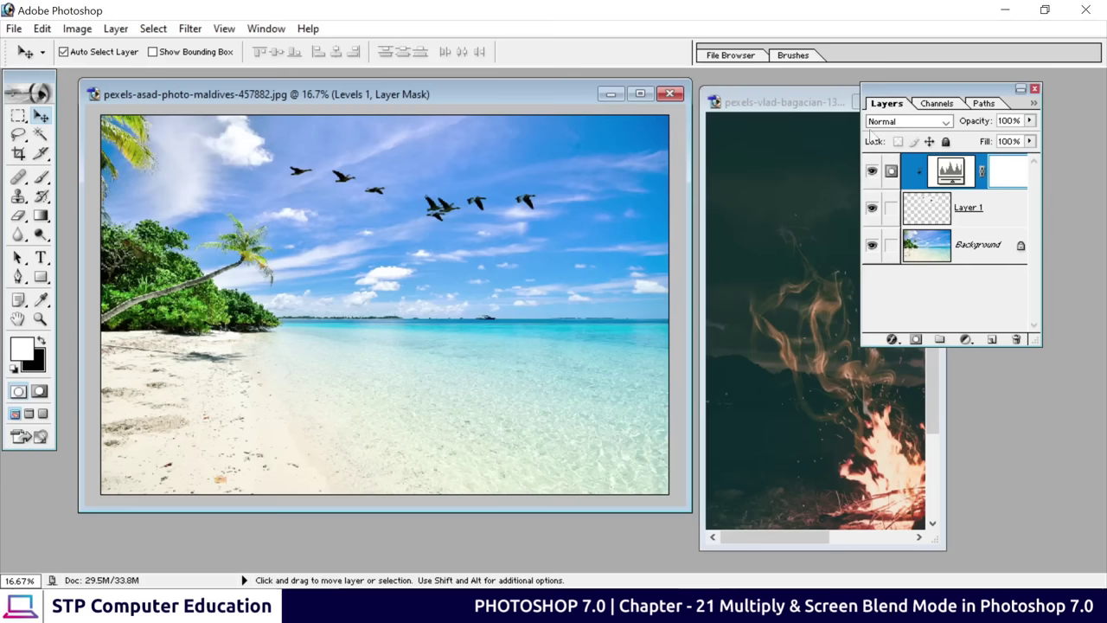
Keep the birds layer's blend mode at Normal and close the beach document without saving
left_click(921, 126)
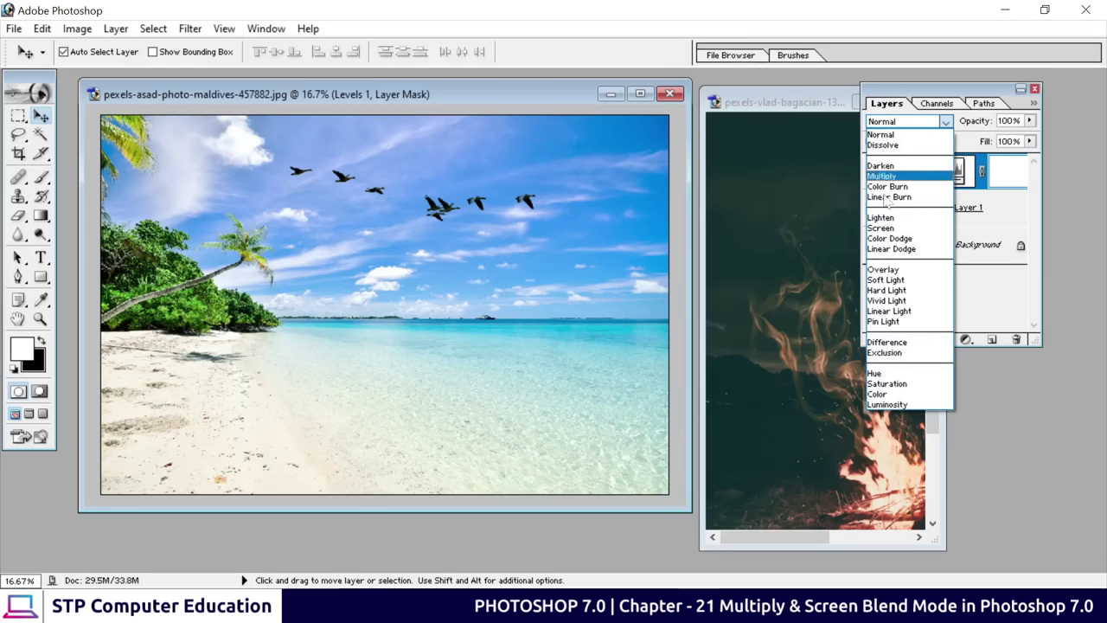
left_click(934, 134)
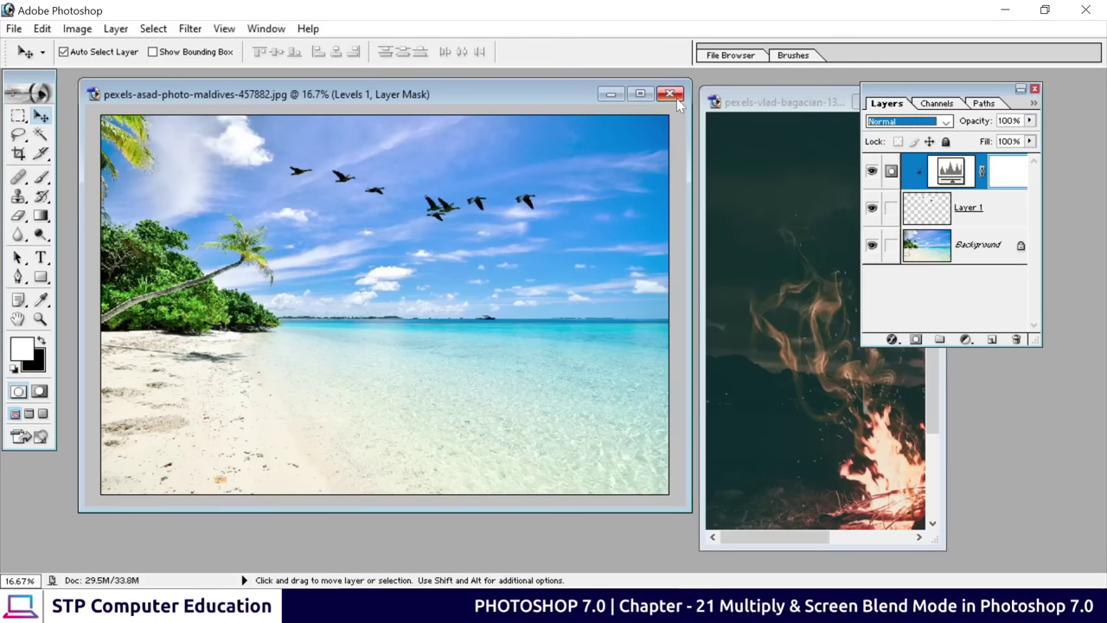
left_click(670, 93)
left_click(578, 240)
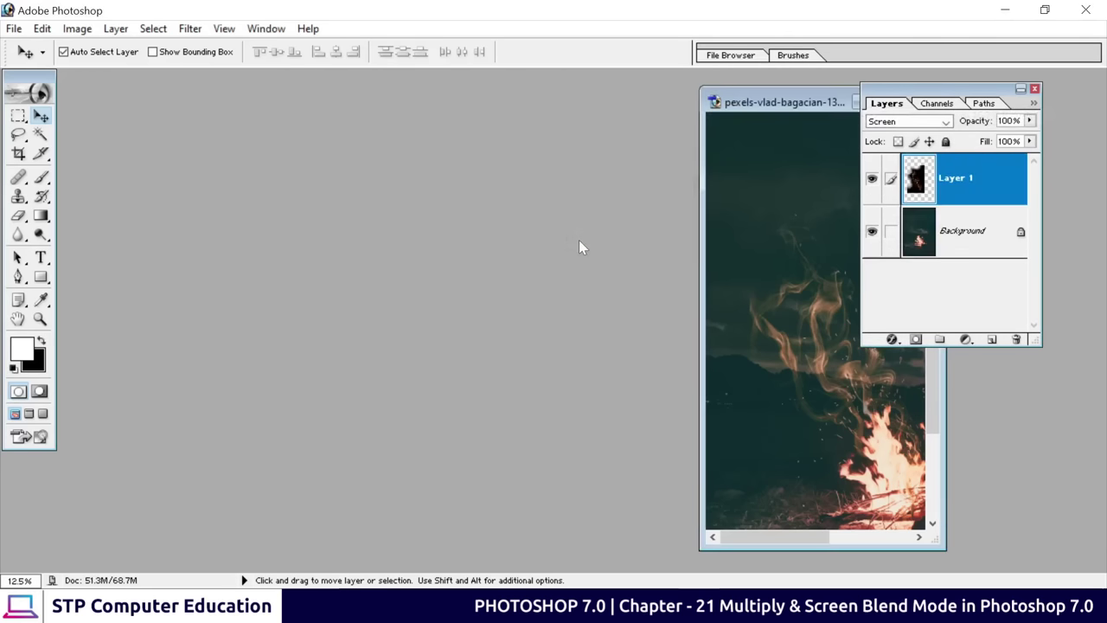
Open pexels-asad-photo-maldives-457882 from the file-open dialog
double_click(401, 276)
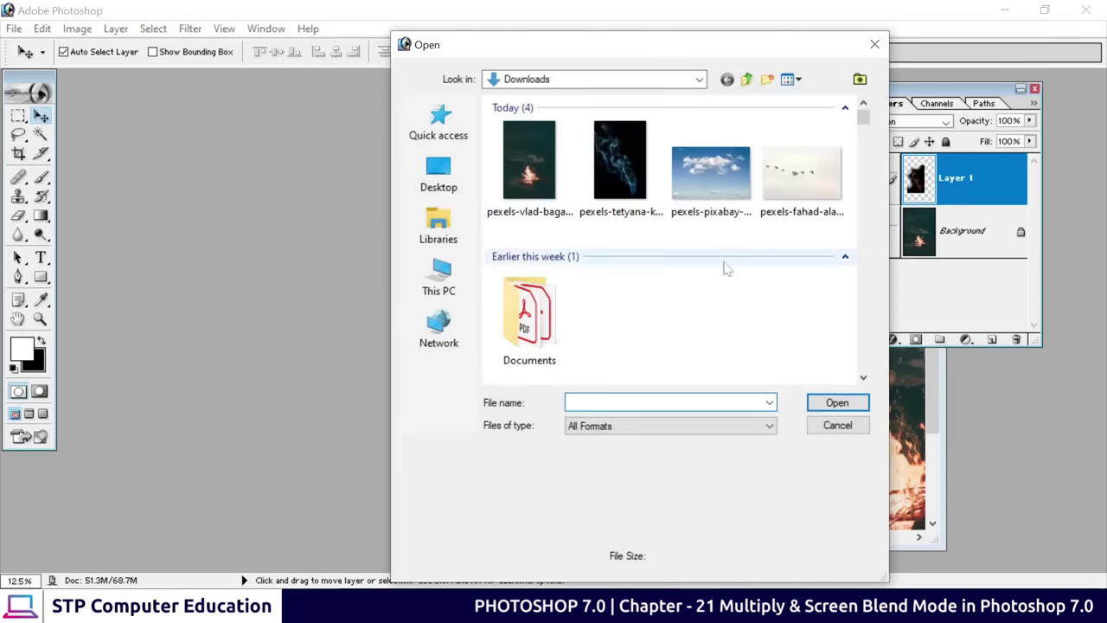
scroll(692, 276, "down", 5)
scroll(656, 290, "down", 3)
left_click(541, 172)
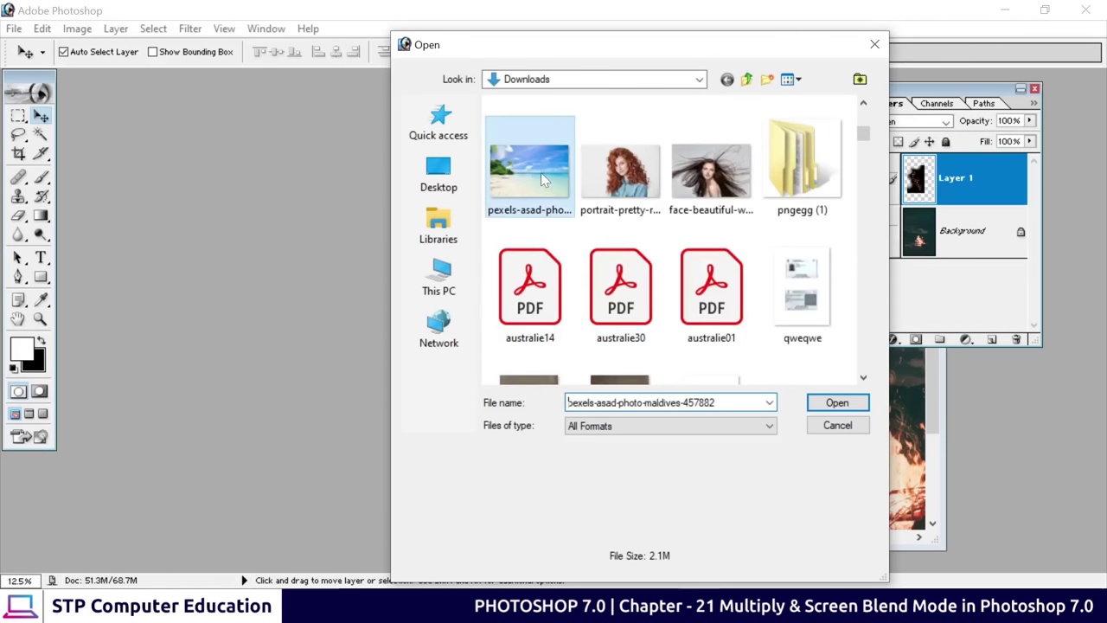
left_click(858, 407)
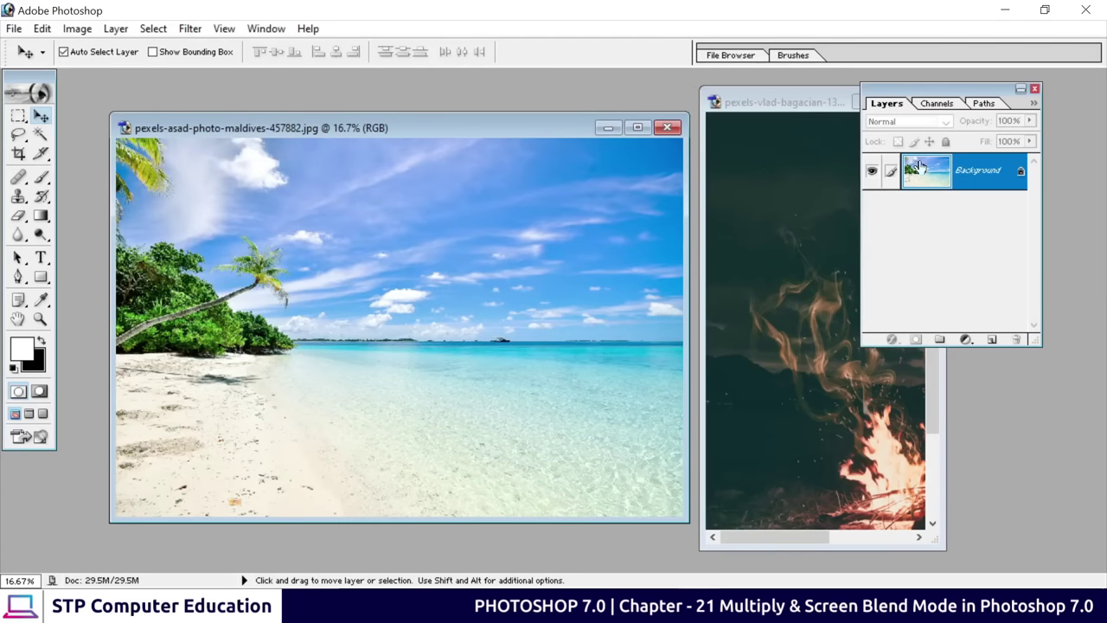
Minimize the campfire window, maximize the beach photo, and add a new empty layer above Background
left_click_drag(920, 167, 659, 141)
left_click(737, 132)
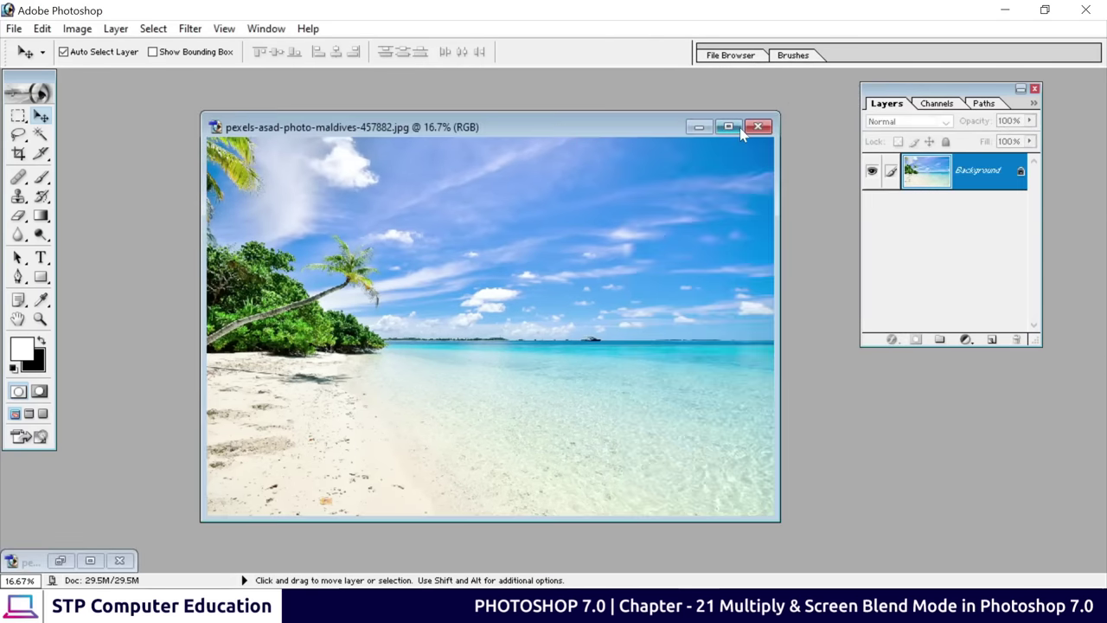
left_click(735, 129)
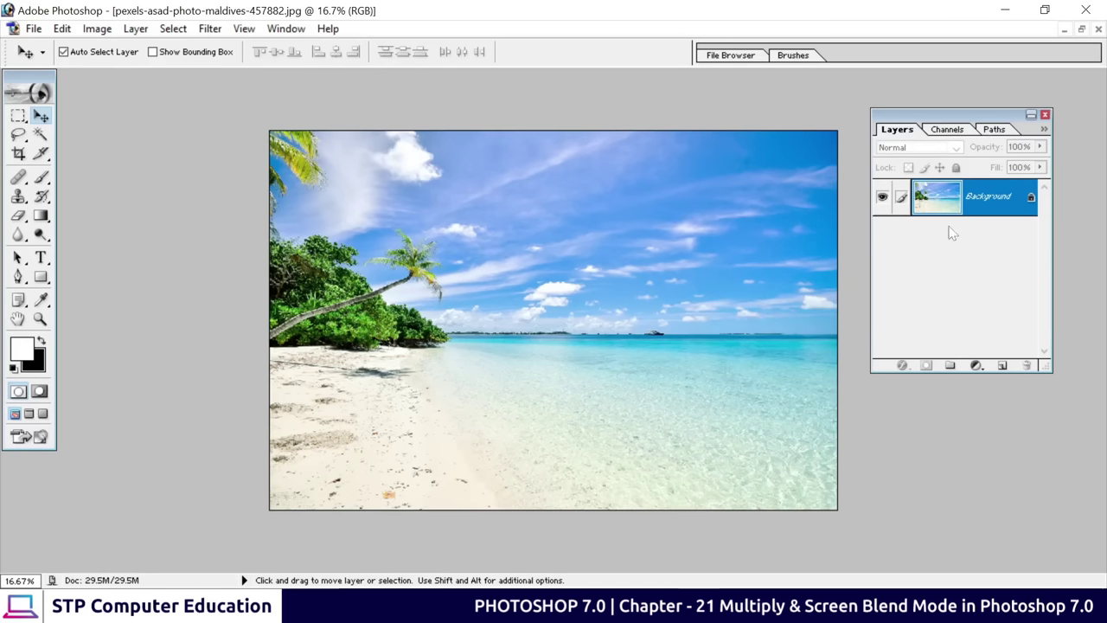
left_click(1002, 366)
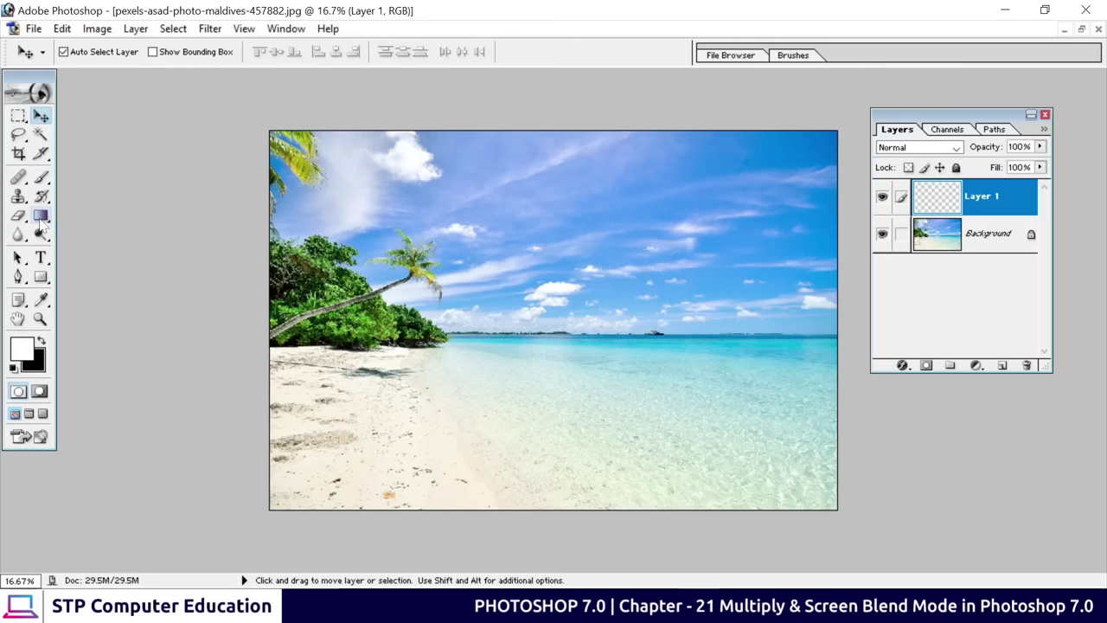
left_click(42, 218)
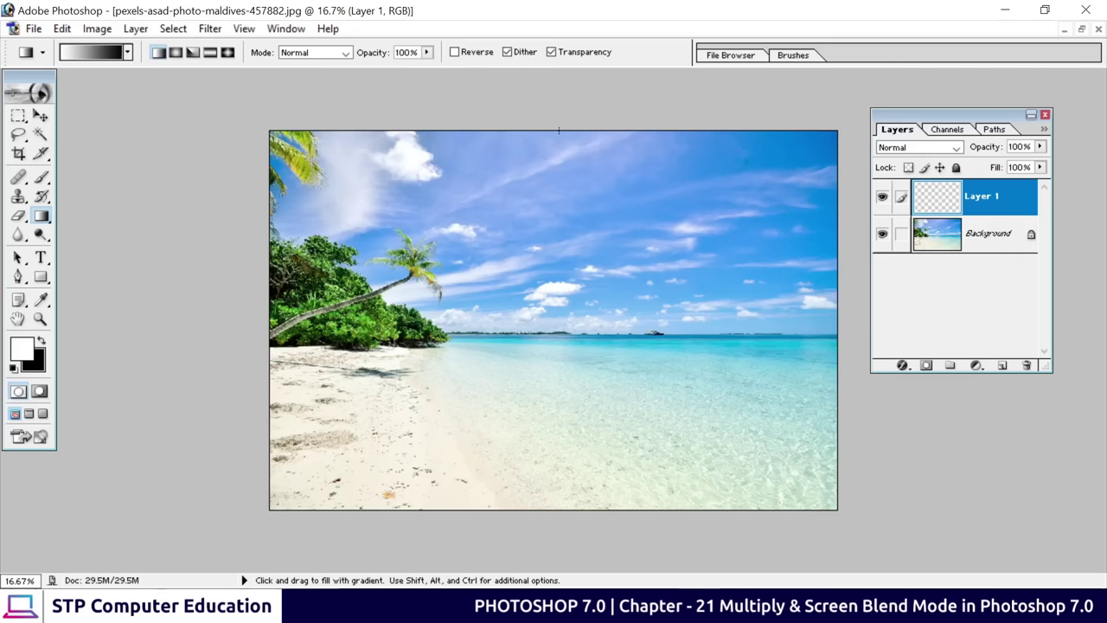
Draw a top-to-bottom gradient on Layer 1 and choose the black-to-white preset
left_click_drag(559, 133, 561, 508)
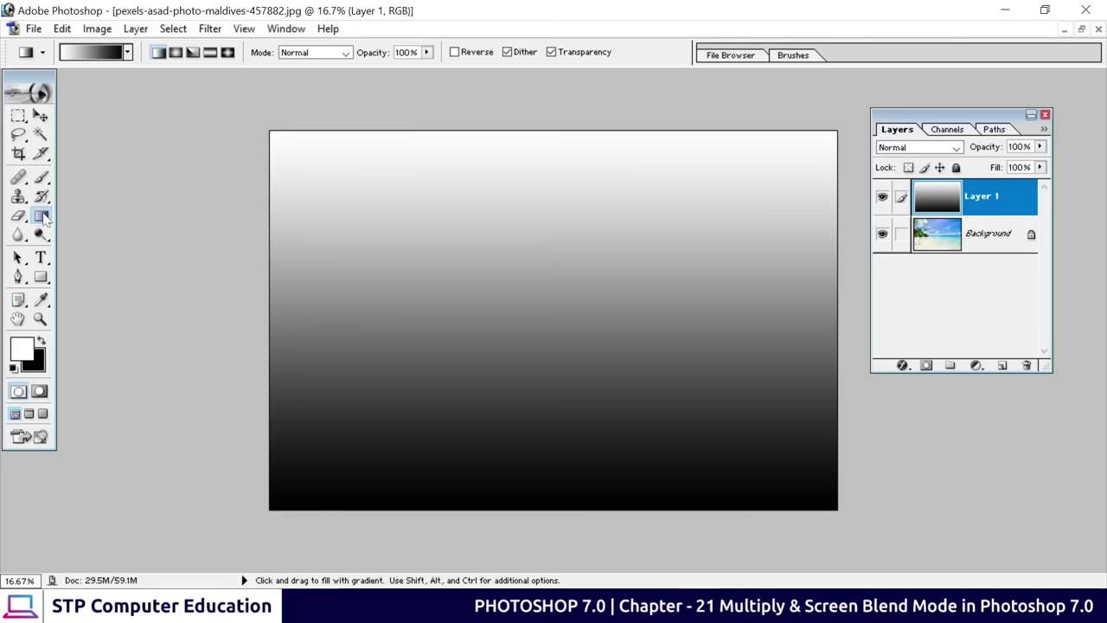
left_click(127, 52)
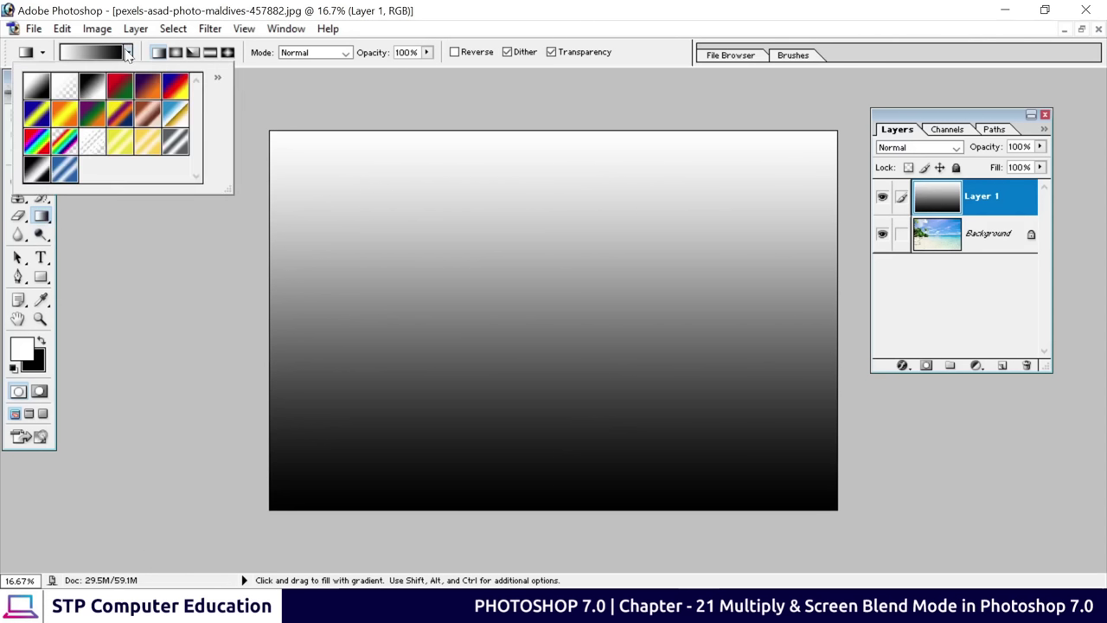
left_click(93, 91)
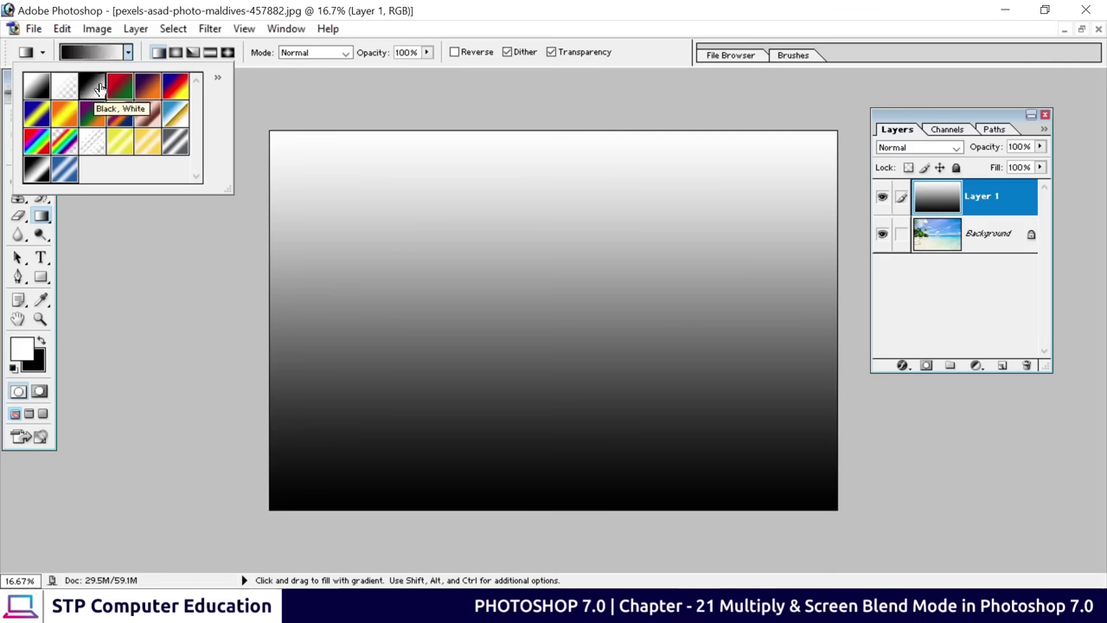
left_click(268, 64)
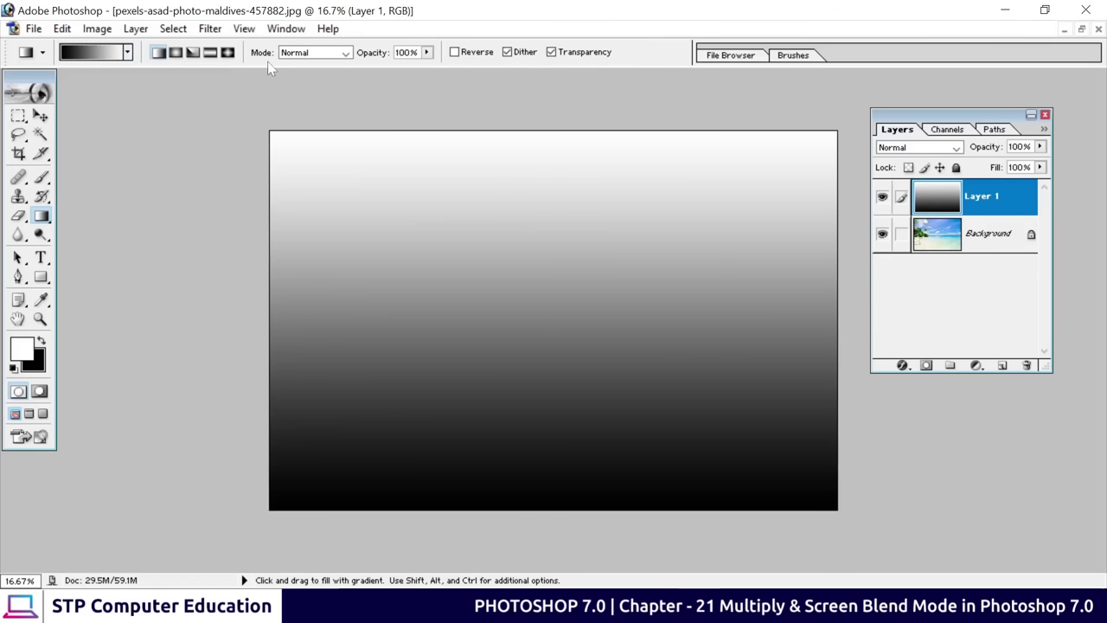
Try radial and angle gradient styles dragged from the canvas centre
left_click(177, 53)
left_click_drag(547, 302, 828, 148)
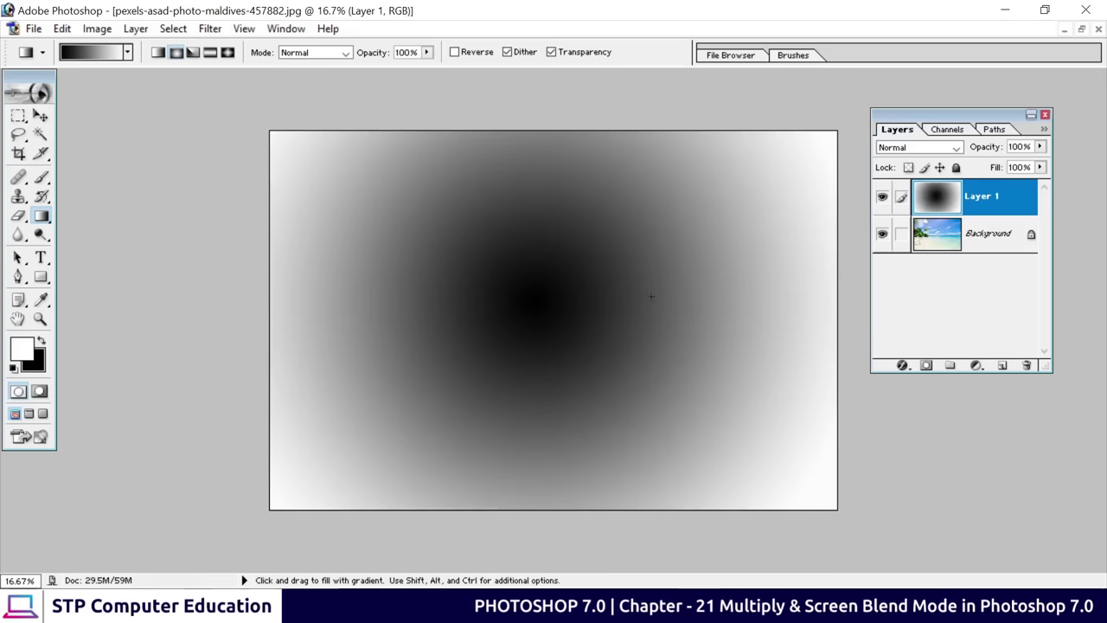
left_click(191, 53)
left_click_drag(511, 270, 839, 491)
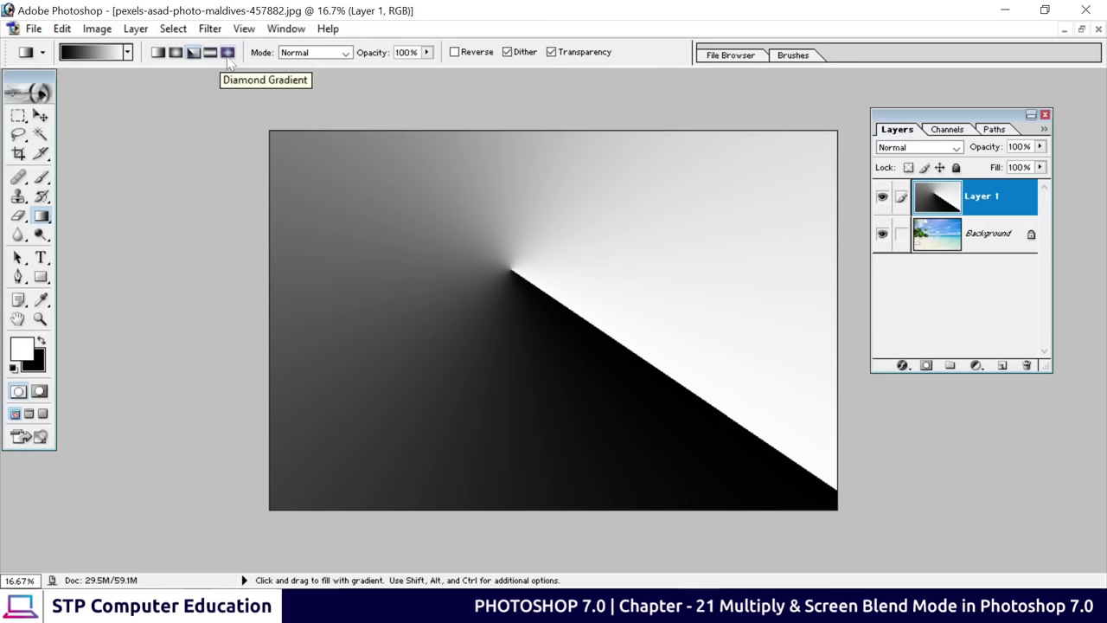
Switch back to Linear and redraw the black-to-white gradient from canvas top to bottom
left_click(160, 57)
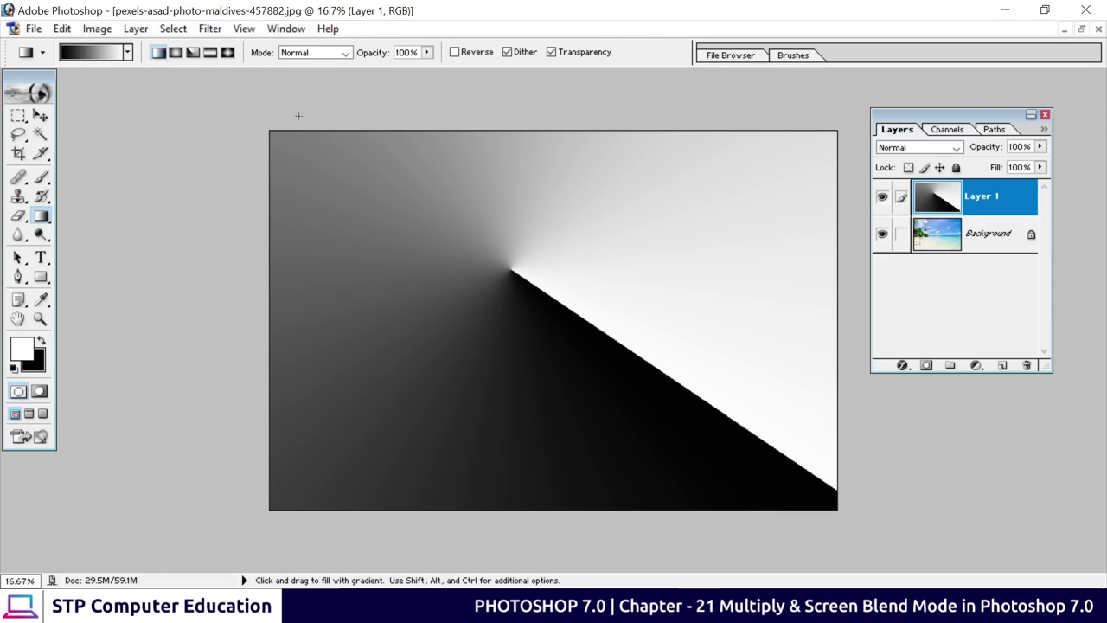
left_click_drag(546, 132, 545, 507)
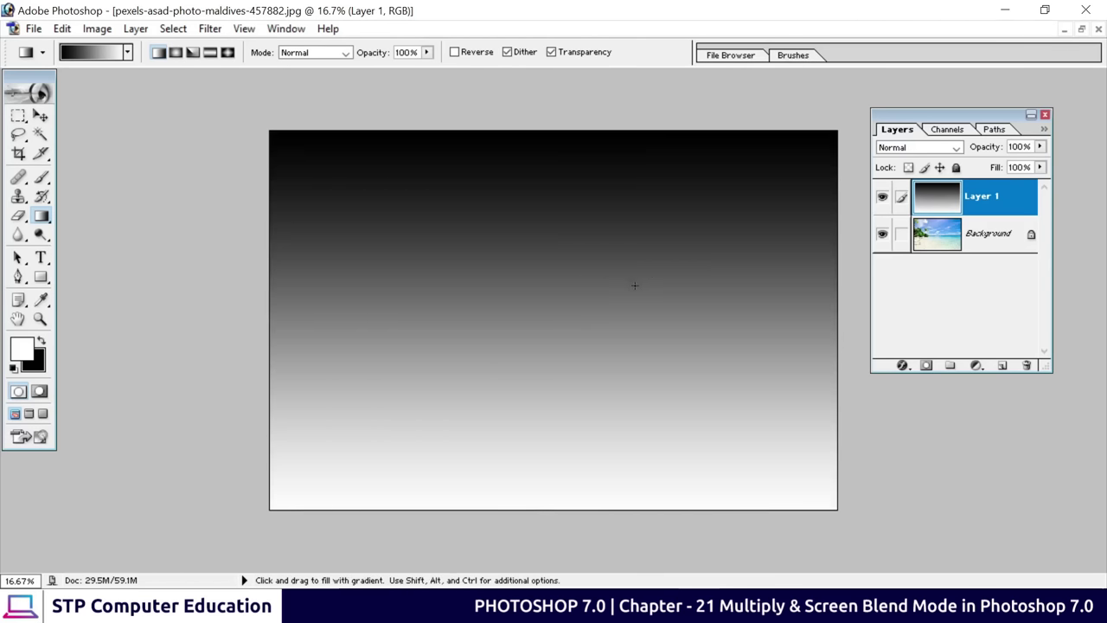
key("Return")
key("Tab")
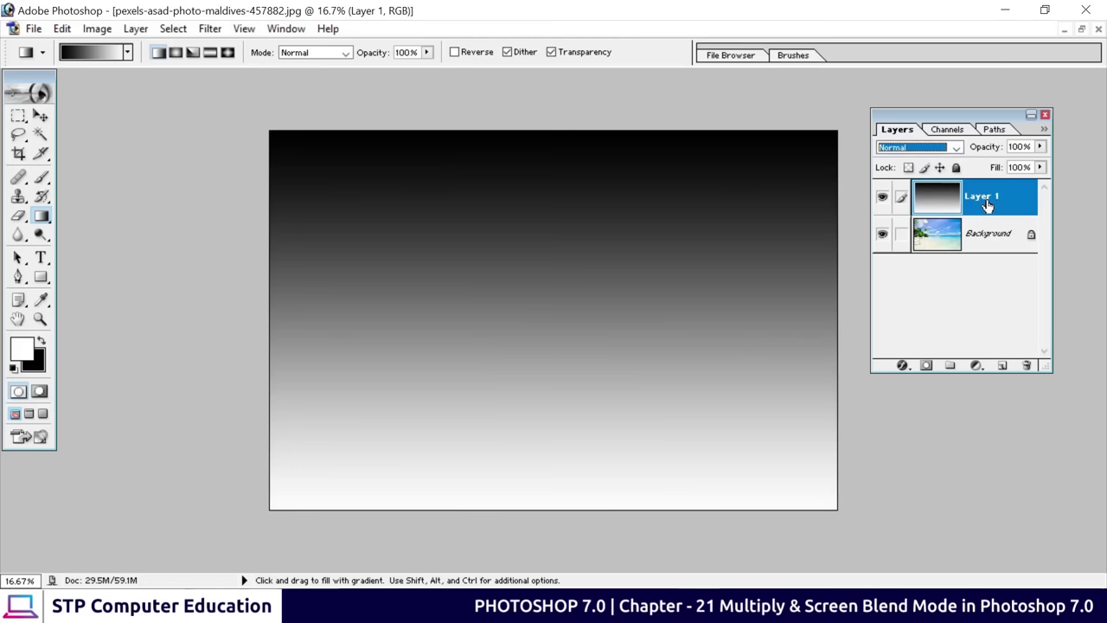
Set Layer 1's blend mode to Multiply, then restore and close the beach document
left_click(955, 148)
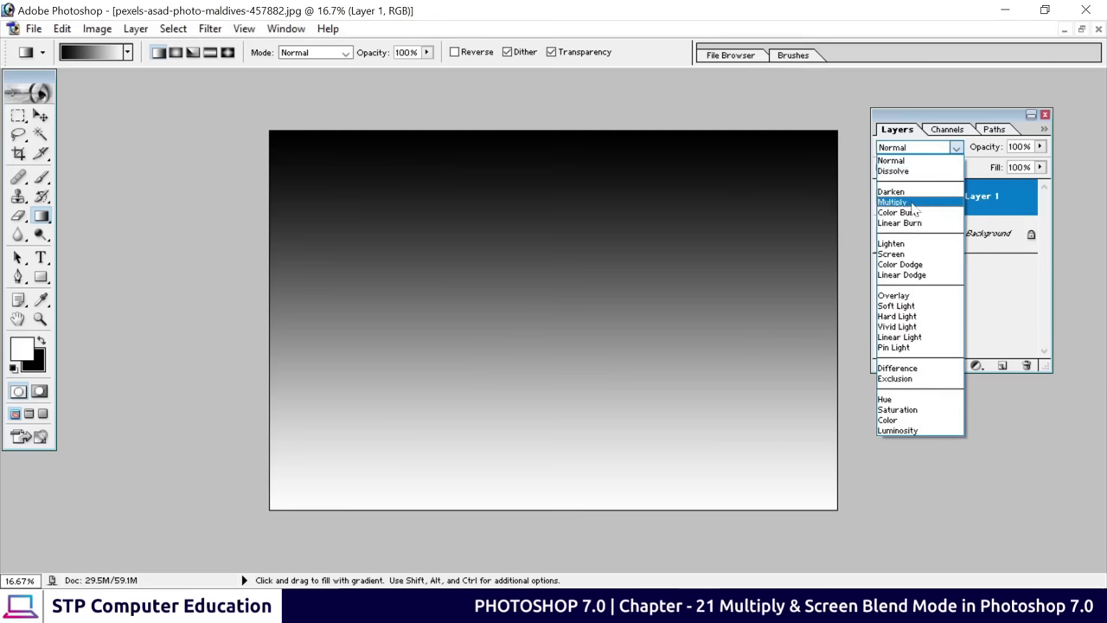
left_click(912, 204)
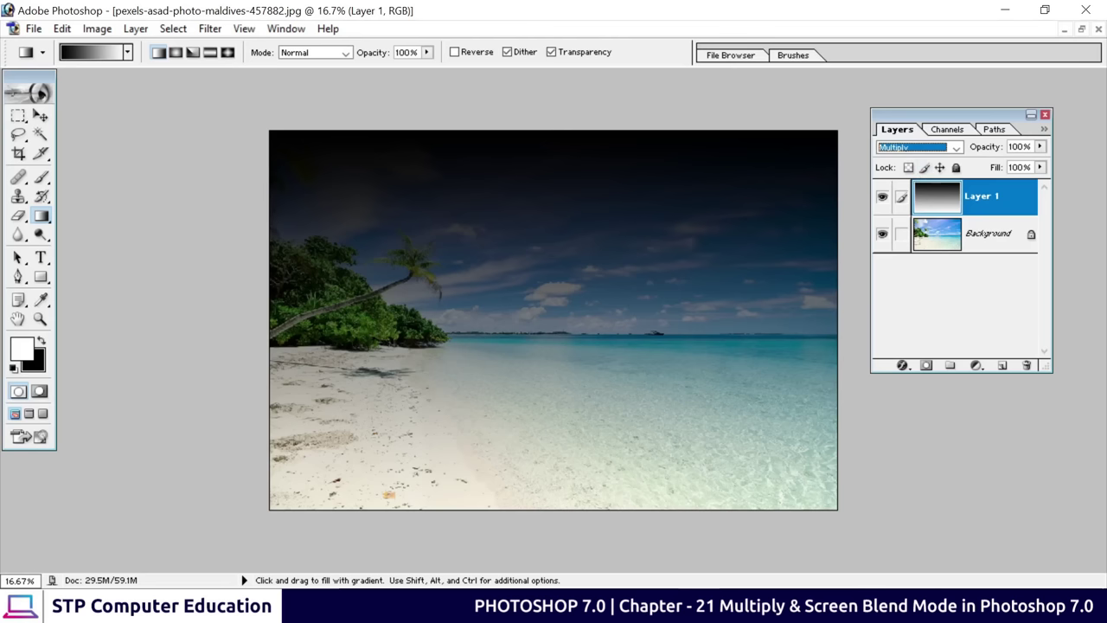
left_click(1080, 29)
left_click(758, 127)
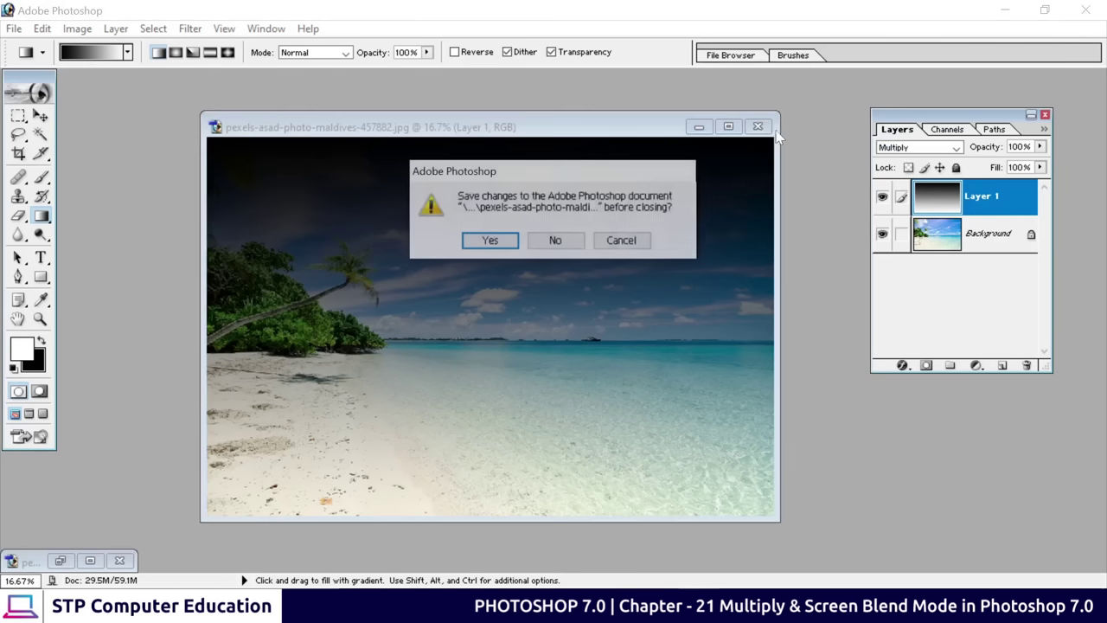
Discard the beach changes and open portrait-pretty-redhead-girl-smiling.jpg from Downloads
left_click(571, 241)
key("ctrl+o")
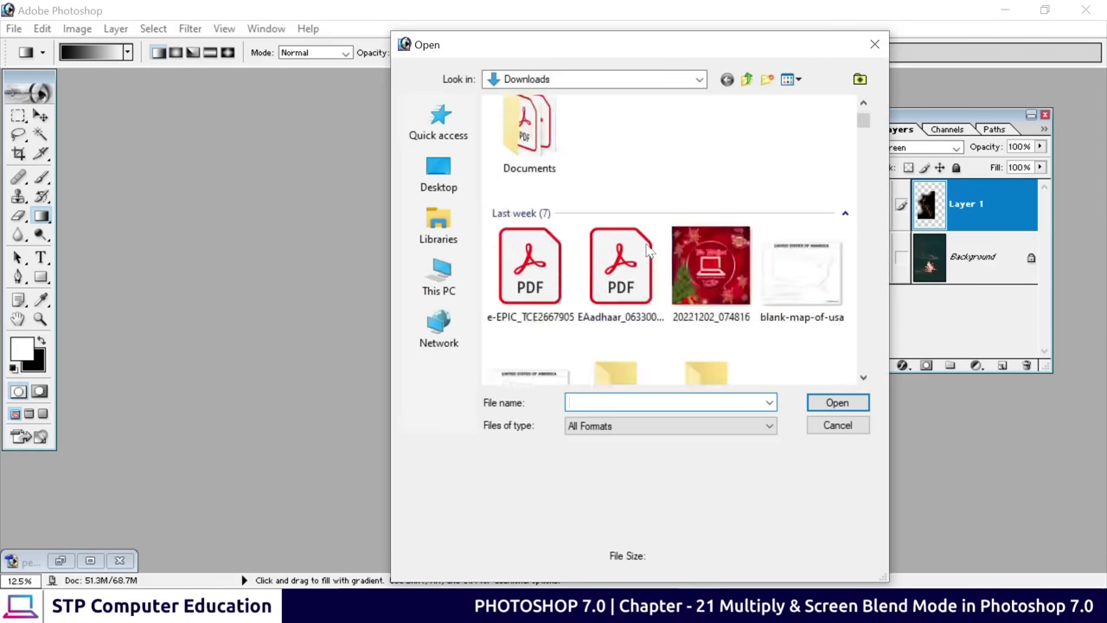
scroll(636, 270, "down", 6)
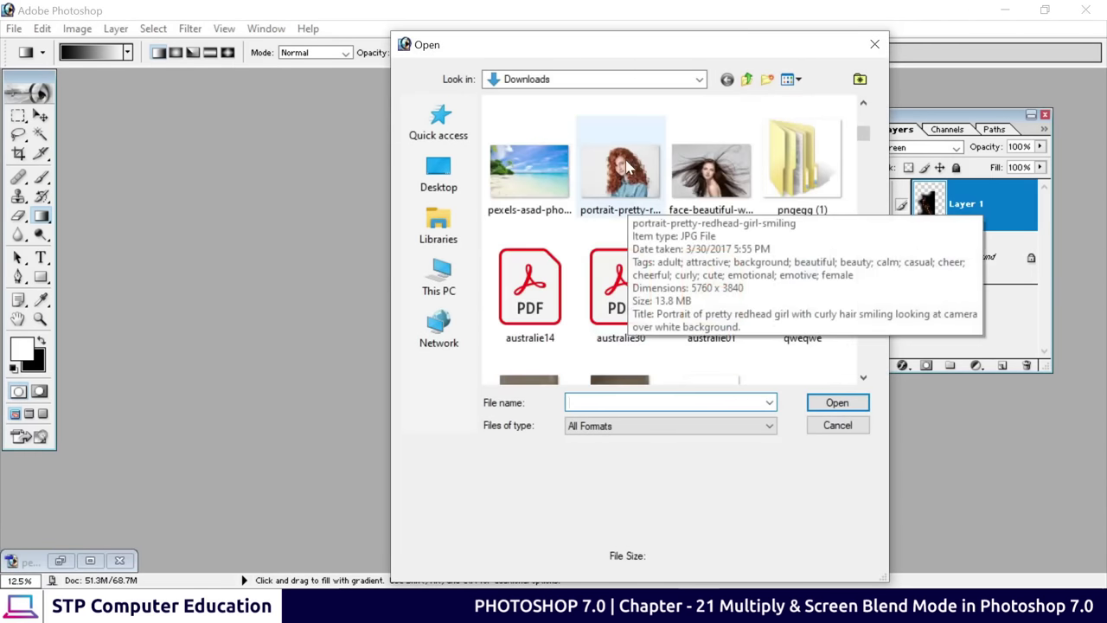
left_click(626, 166)
left_click(838, 403)
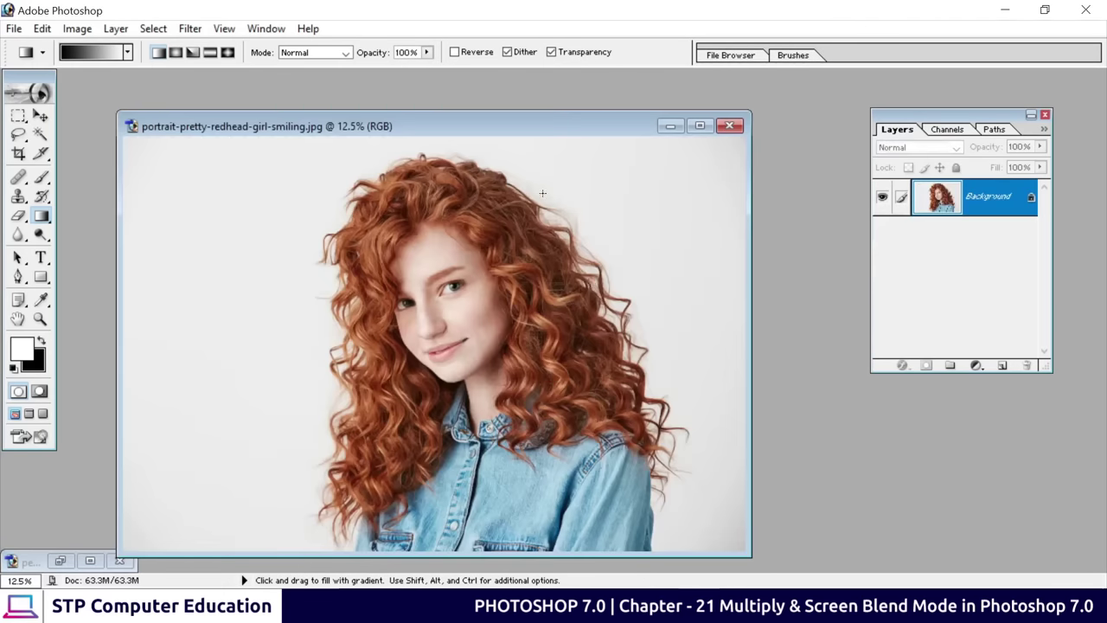
left_click_drag(524, 129, 565, 96)
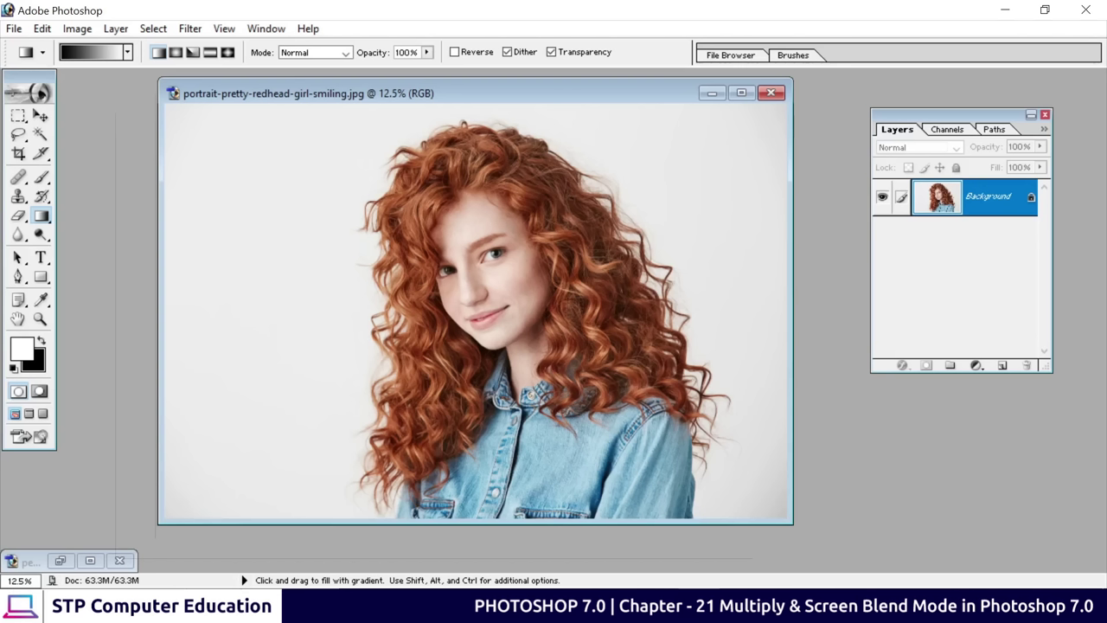
Clear the Crop tool's fixed size, crop a square frame around the girl, and add Layer 1
left_click(18, 153)
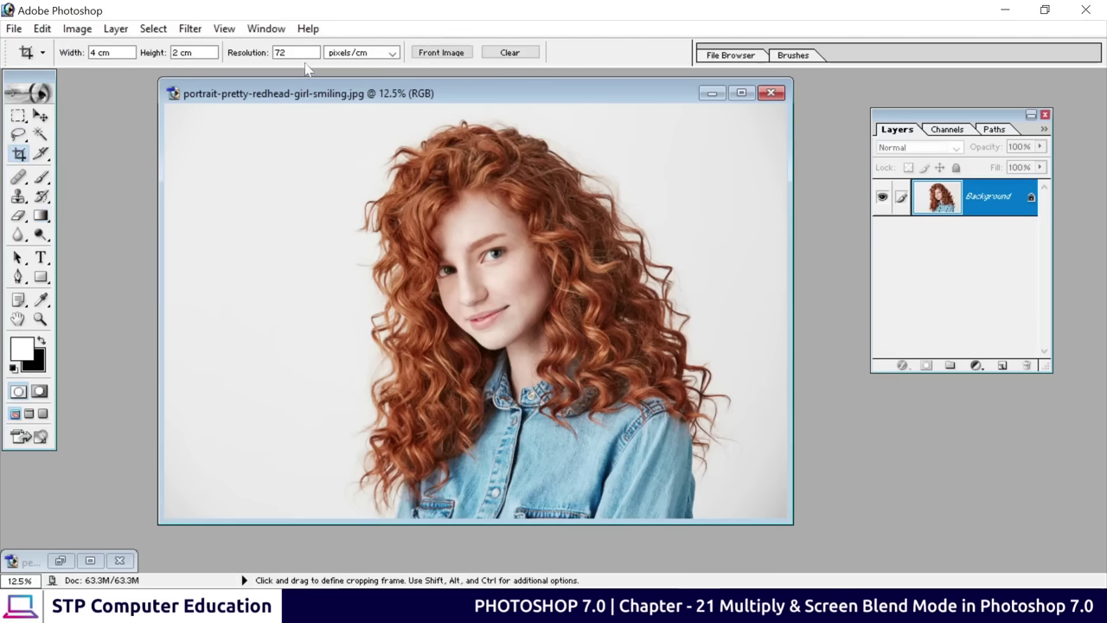
left_click(509, 52)
left_click_drag(292, 105, 721, 523)
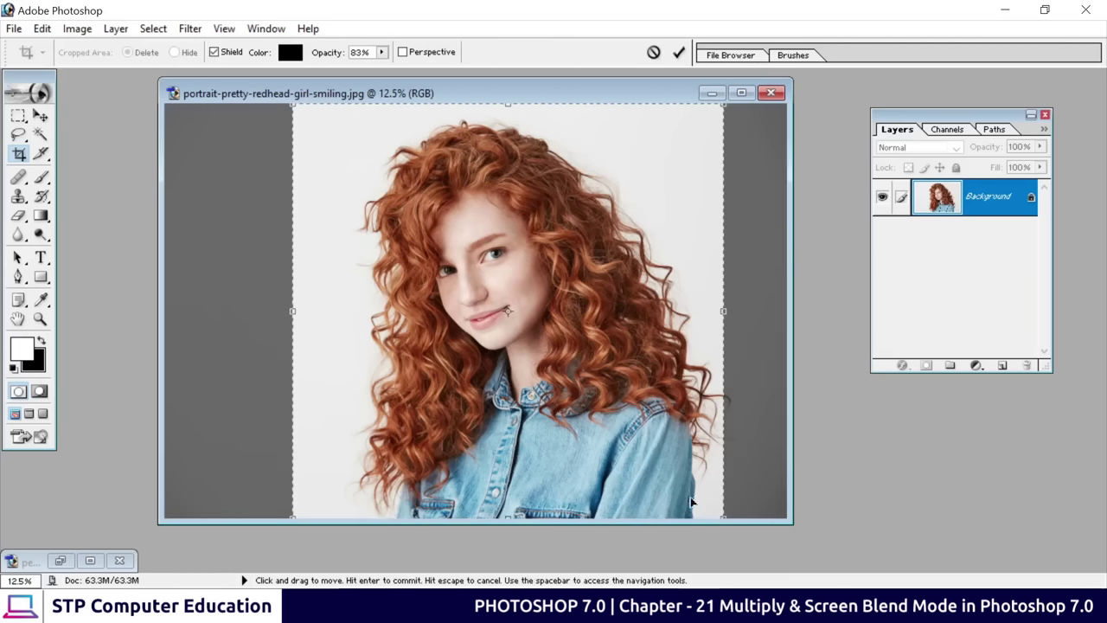
key("Return")
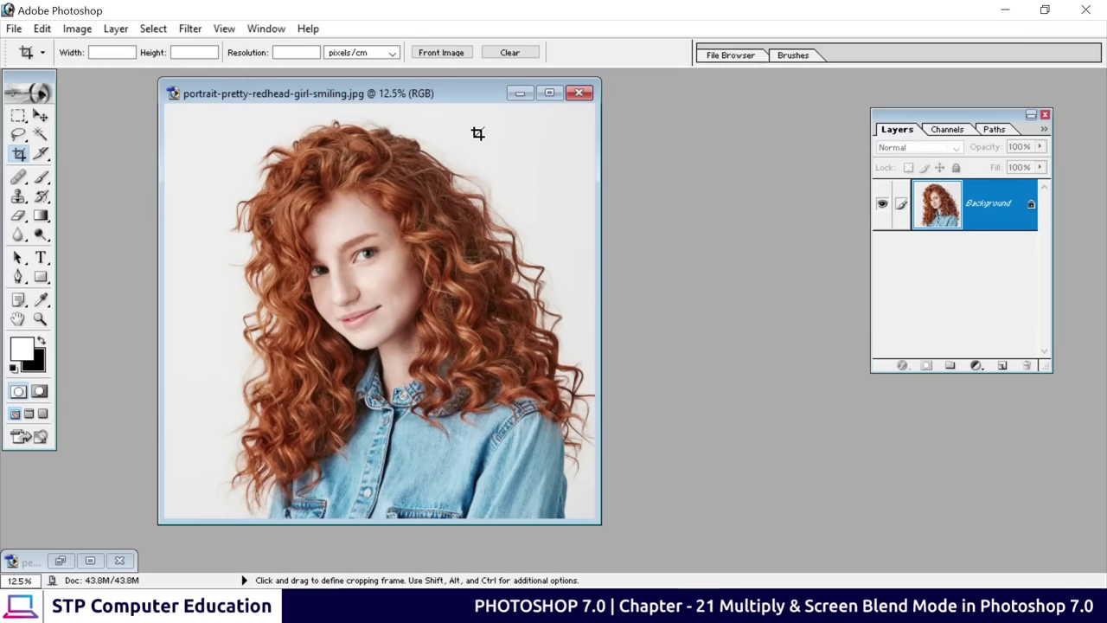
left_click(1002, 365)
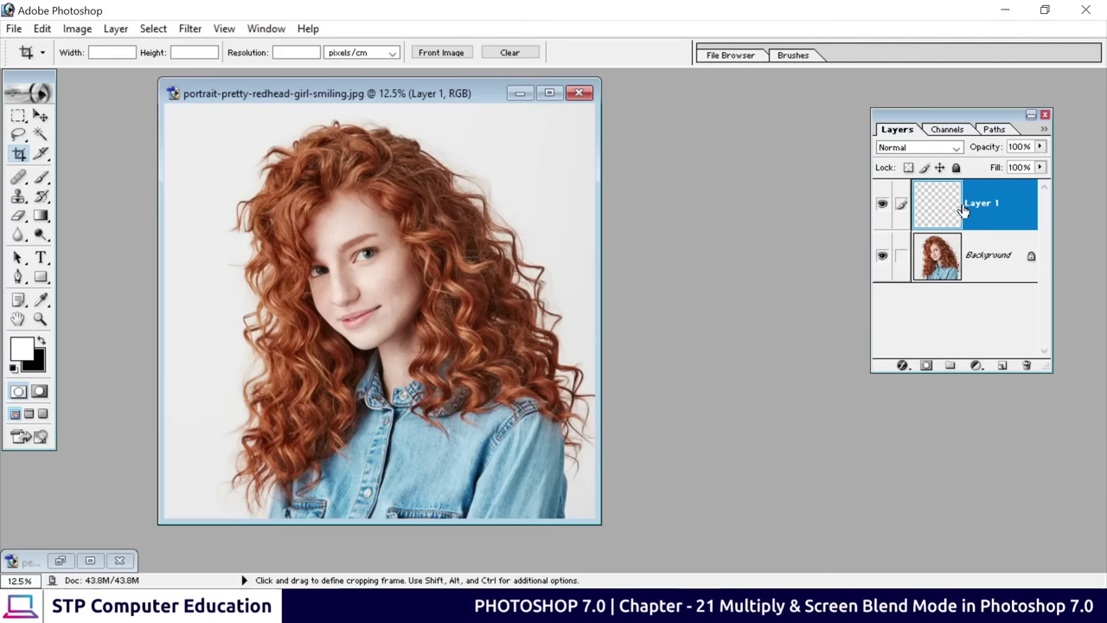
Draw a radial gradient from the face, undo it, tick Reverse, and redraw it white-centred
left_click(44, 217)
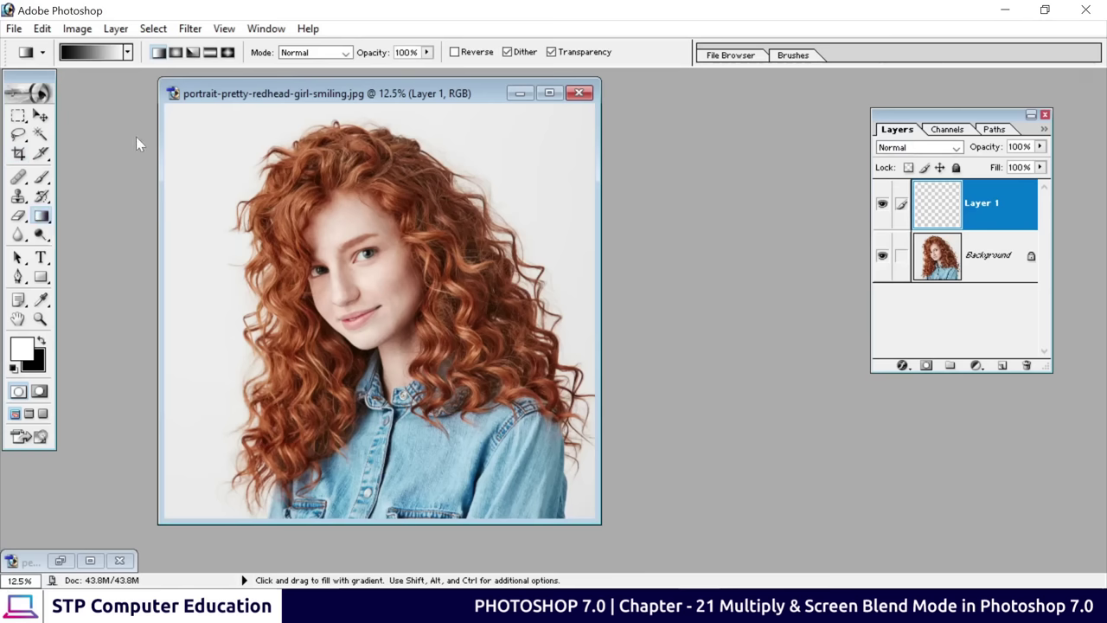
left_click(177, 52)
left_click_drag(281, 98, 402, 114)
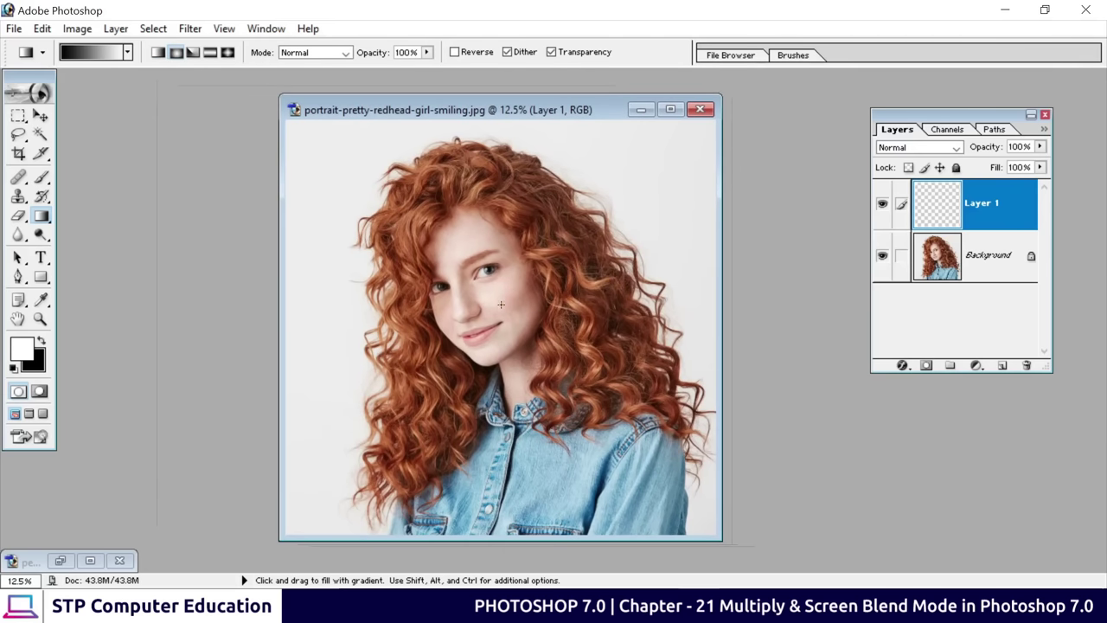
left_click_drag(500, 306, 706, 122)
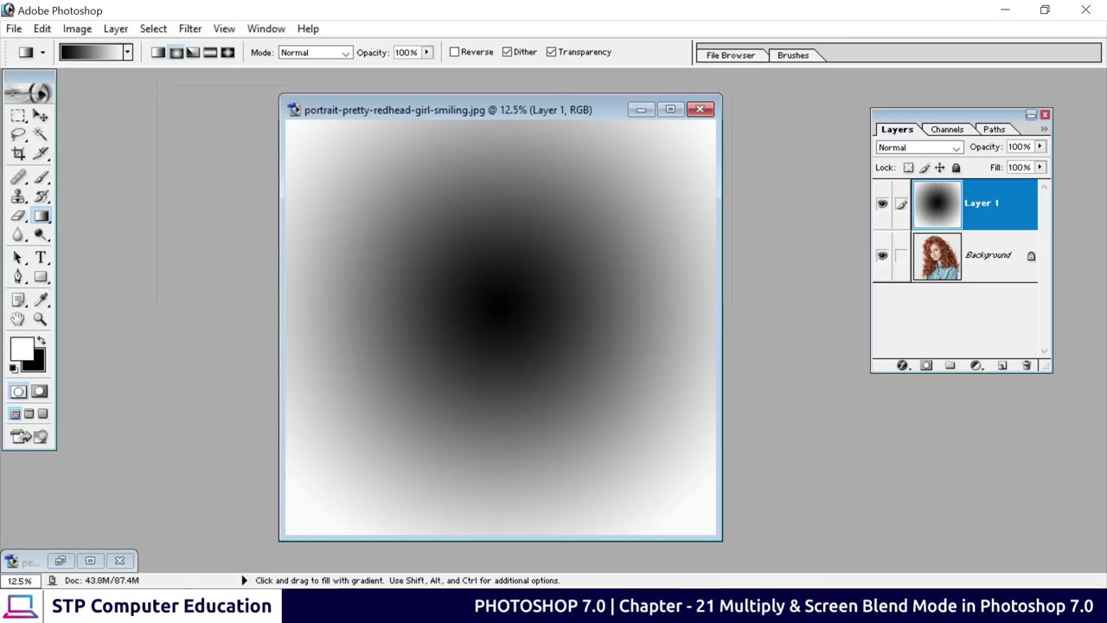
key("ctrl")
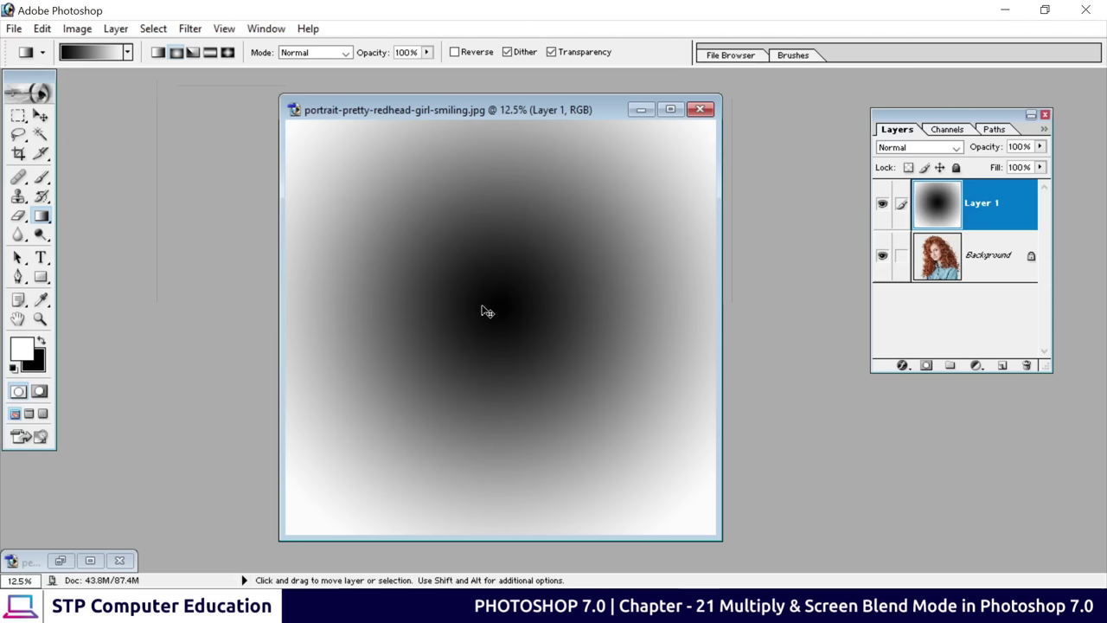
key("ctrl+z")
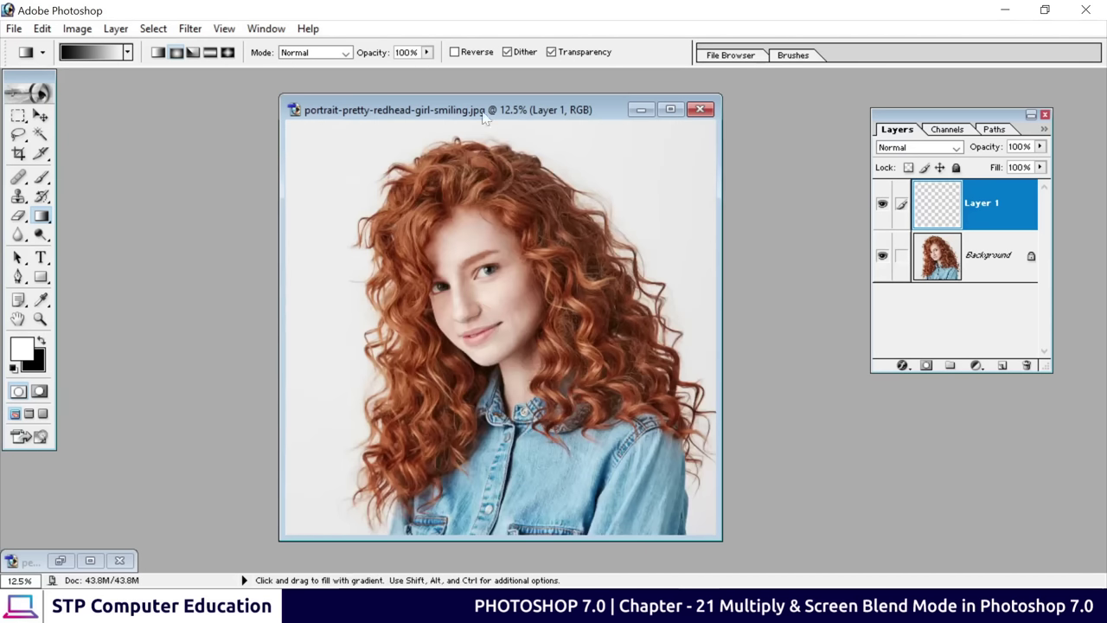
left_click(456, 53)
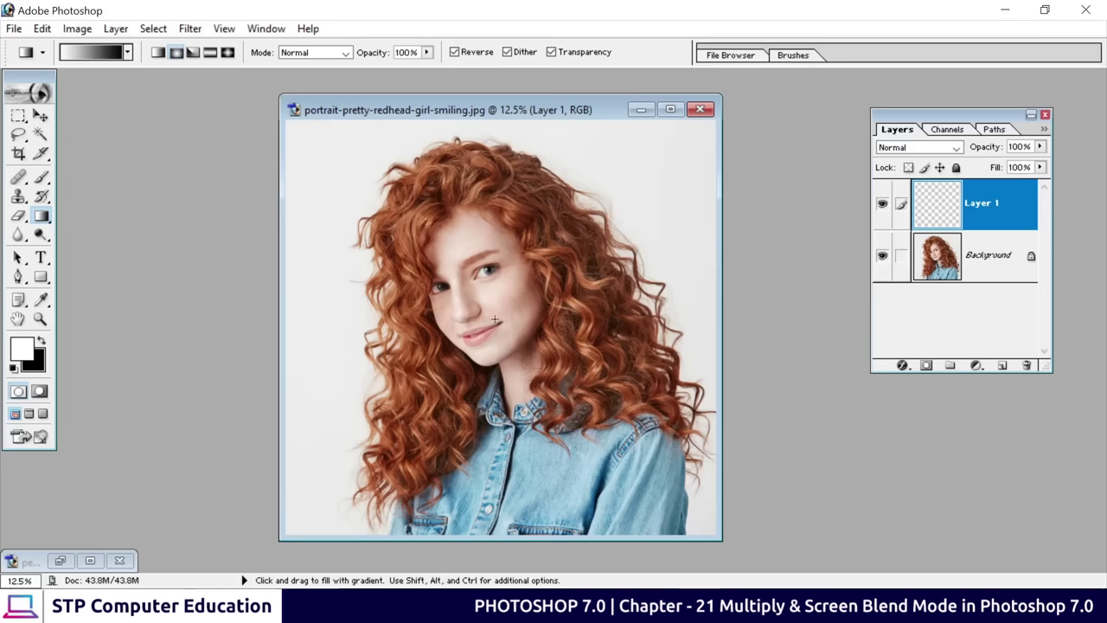
left_click_drag(495, 320, 707, 124)
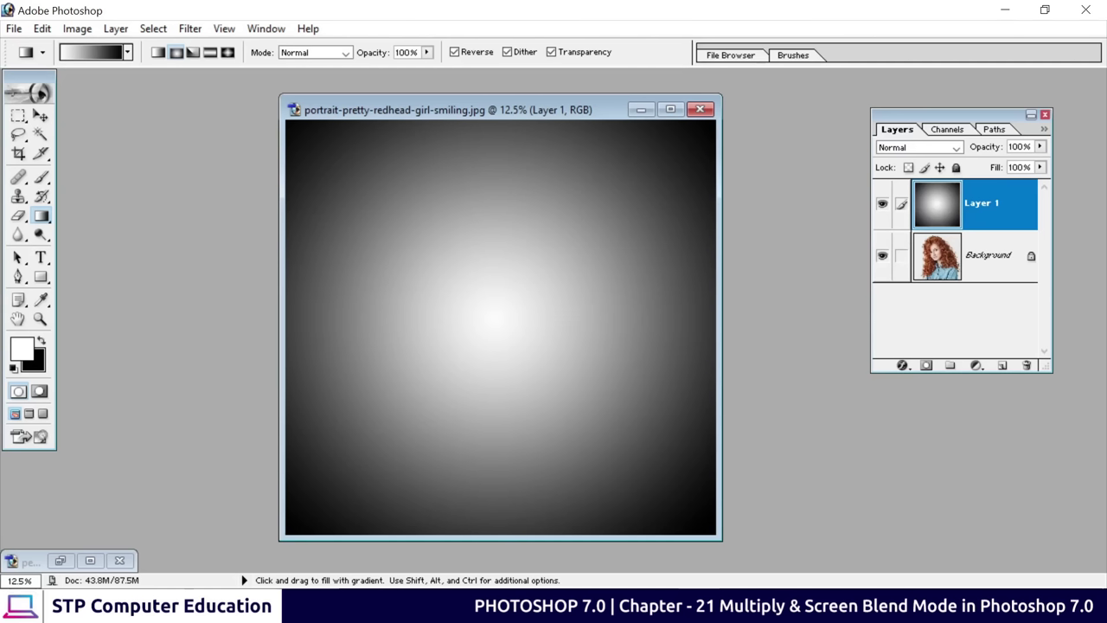
left_click(670, 108)
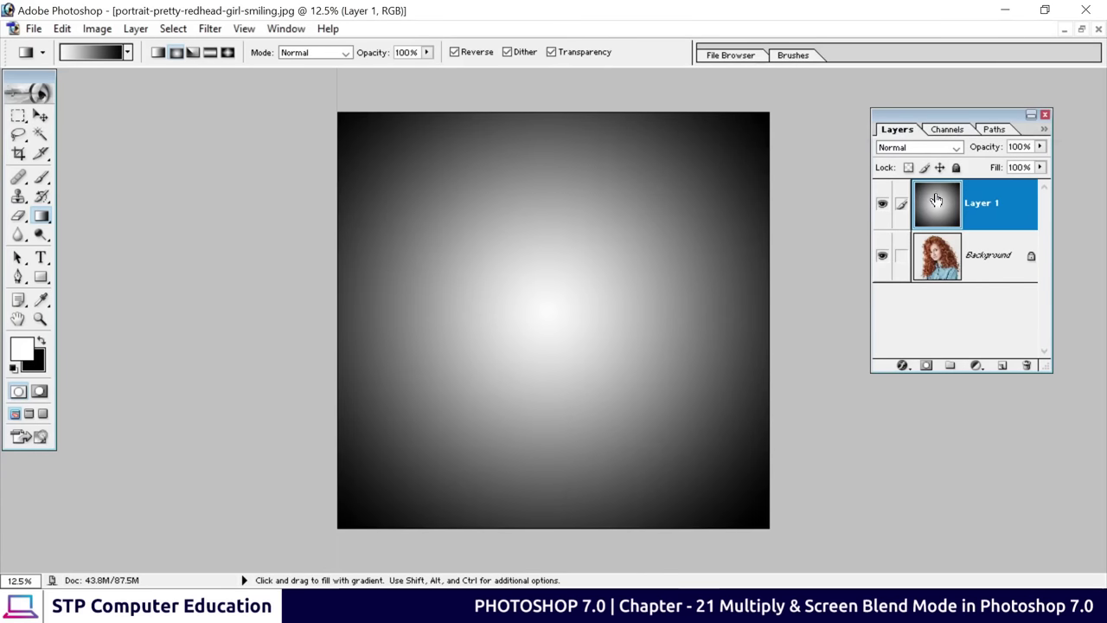
Blend the vignette layer in Multiply, scale it past the canvas edges, and restore the window
left_click(934, 149)
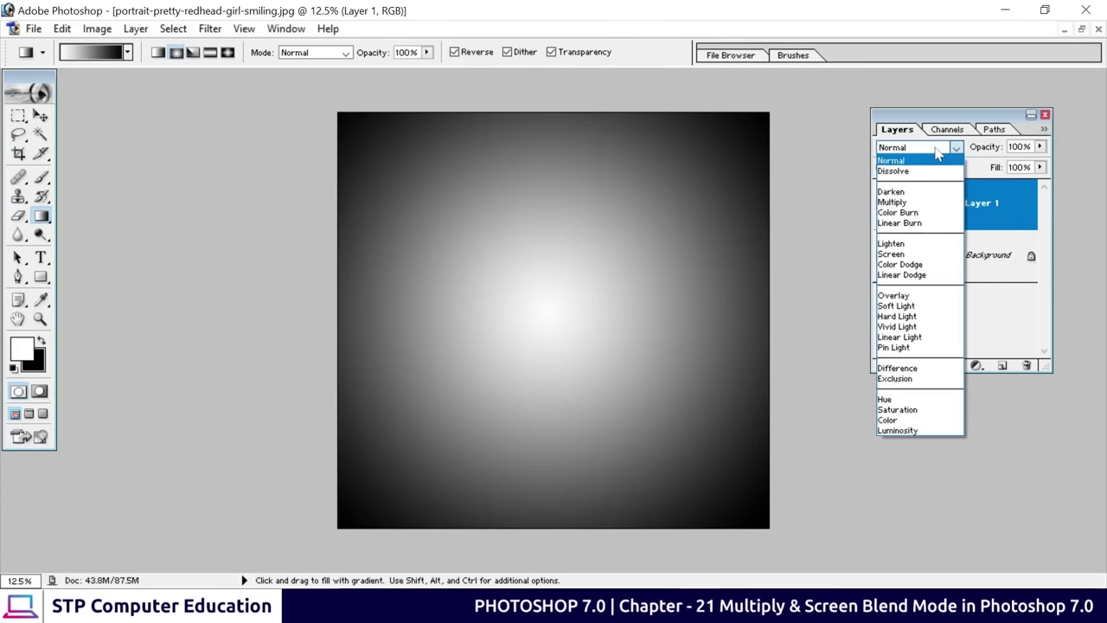
left_click(897, 203)
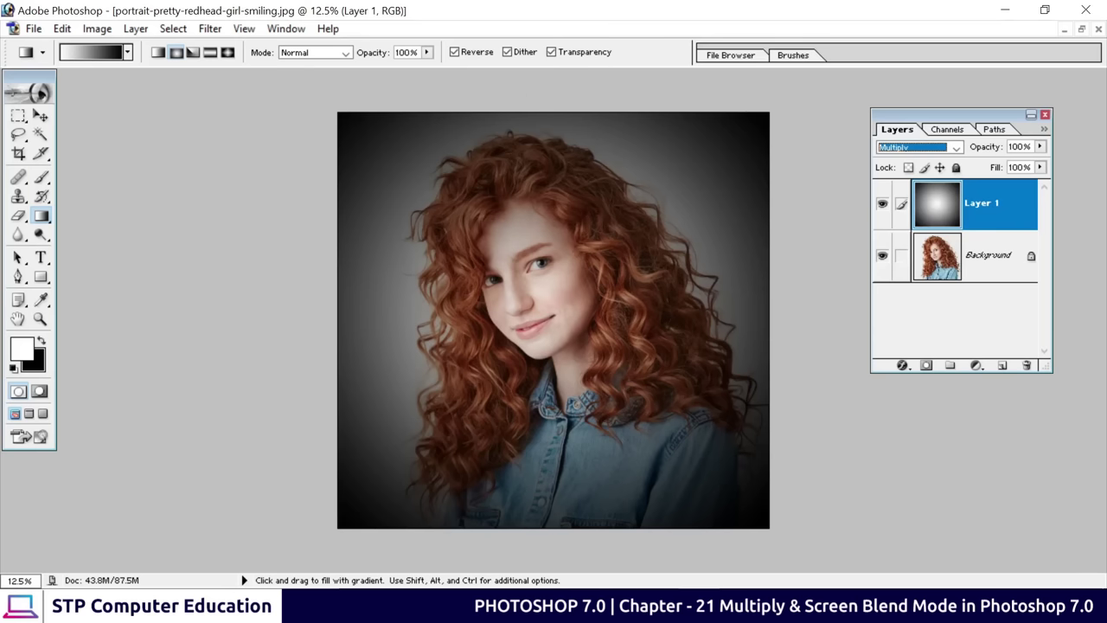
key("ctrl+t")
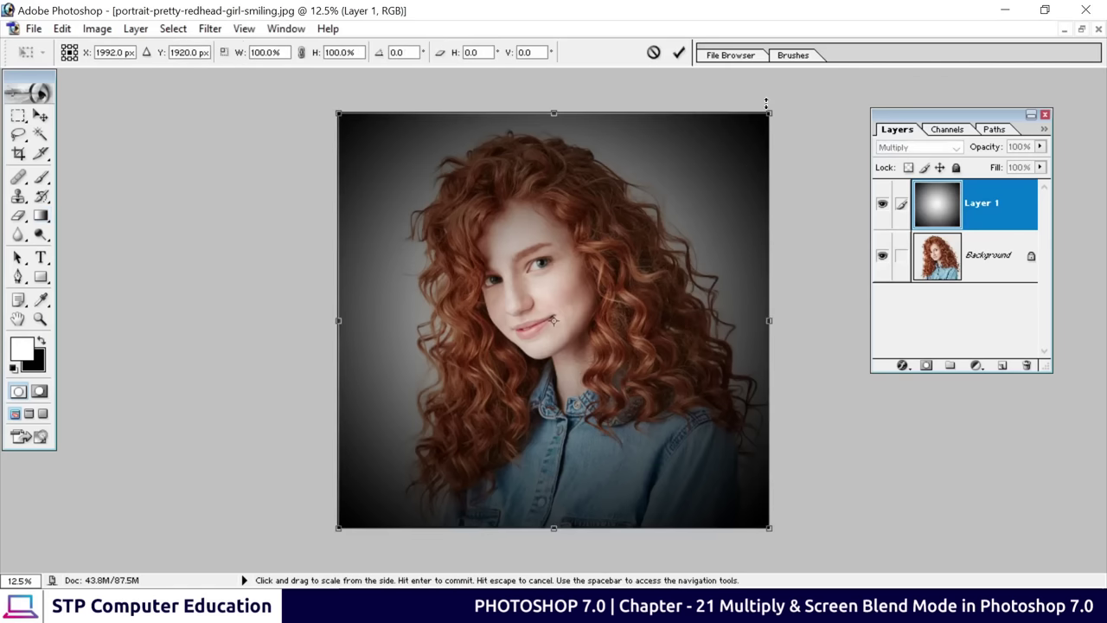
left_click_drag(769, 112, 817, 79)
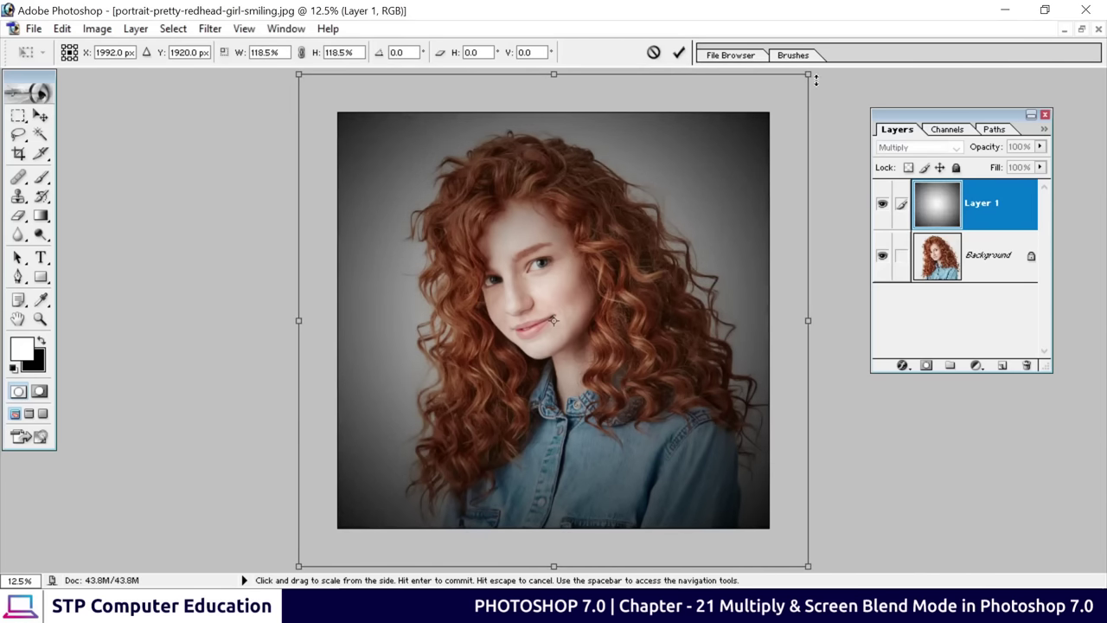
left_click(679, 53)
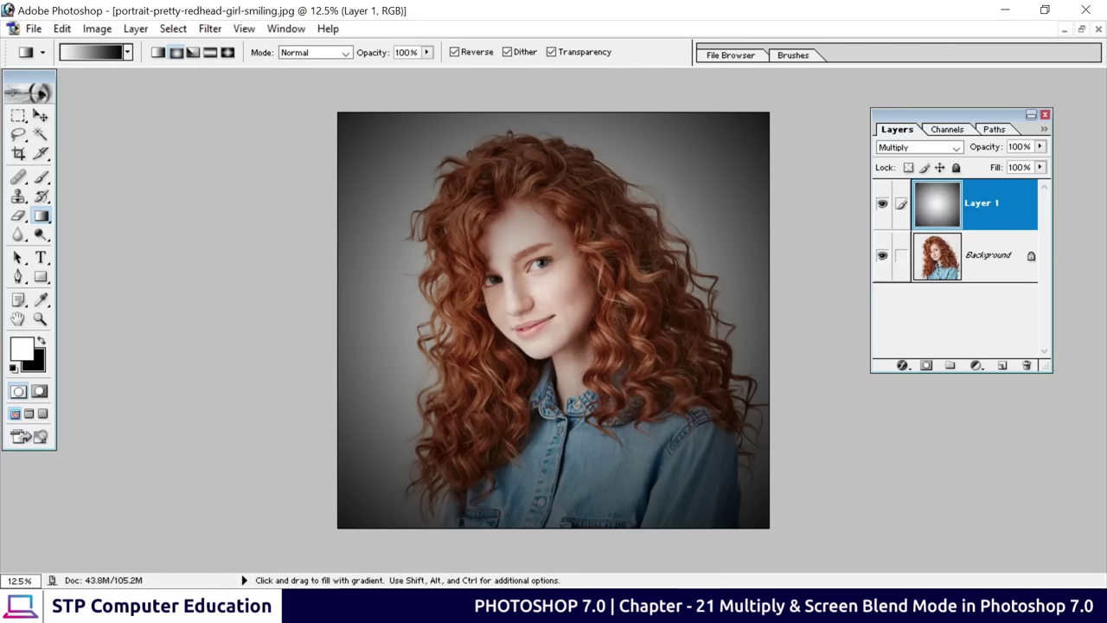
left_click(1081, 29)
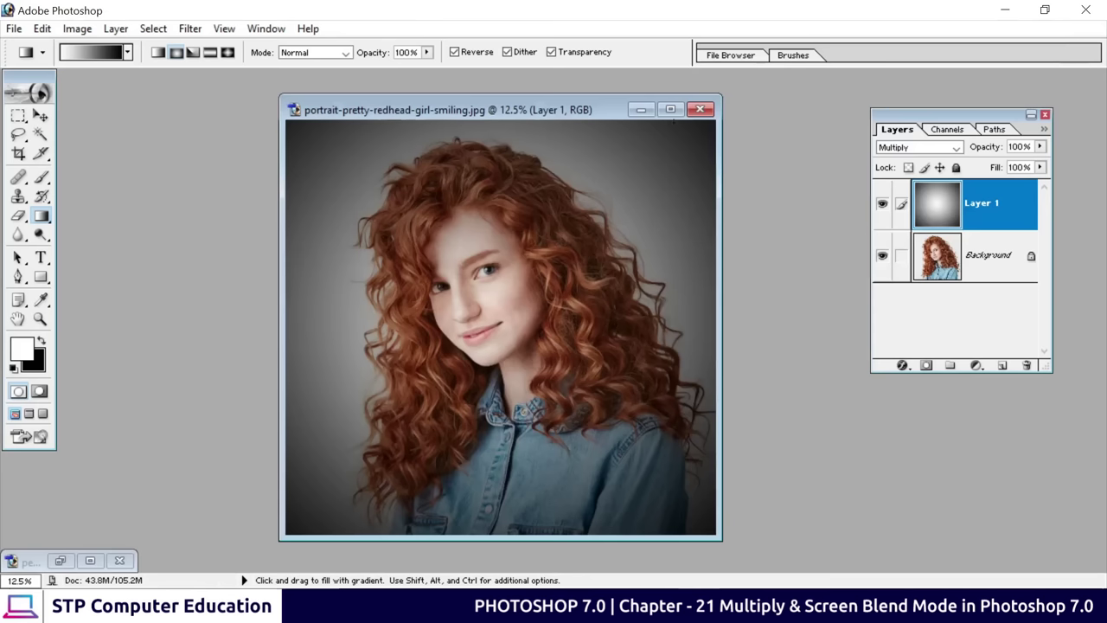
Close the portrait without saving and reopen the Maldives beach photo
left_click(700, 109)
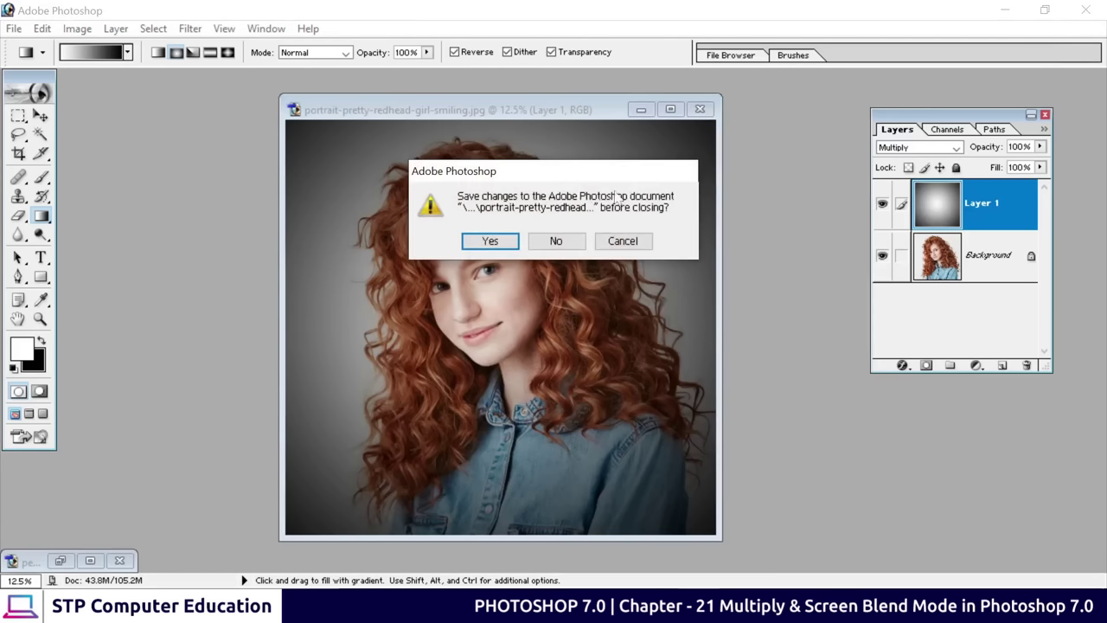
left_click(554, 241)
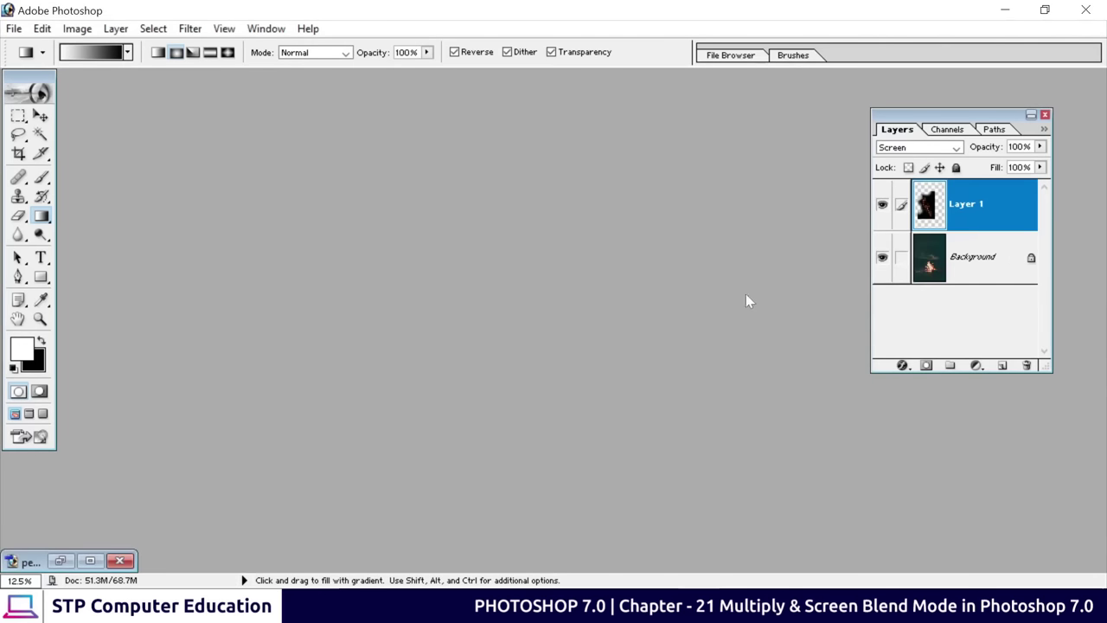
double_click(442, 237)
scroll(618, 250, "down", 10)
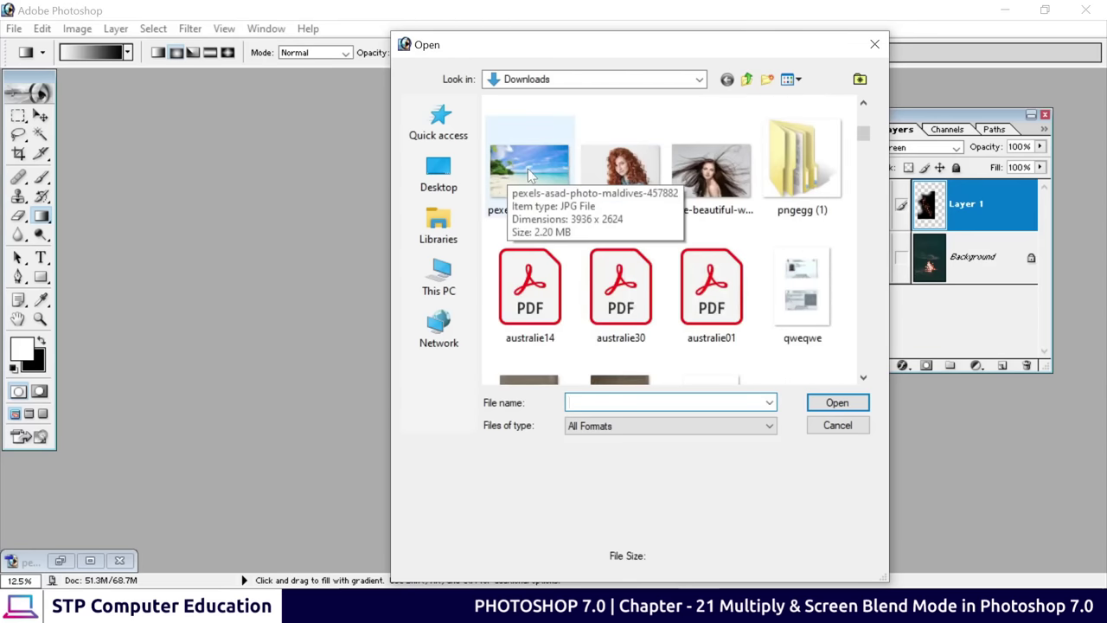
left_click(518, 178)
left_click(837, 402)
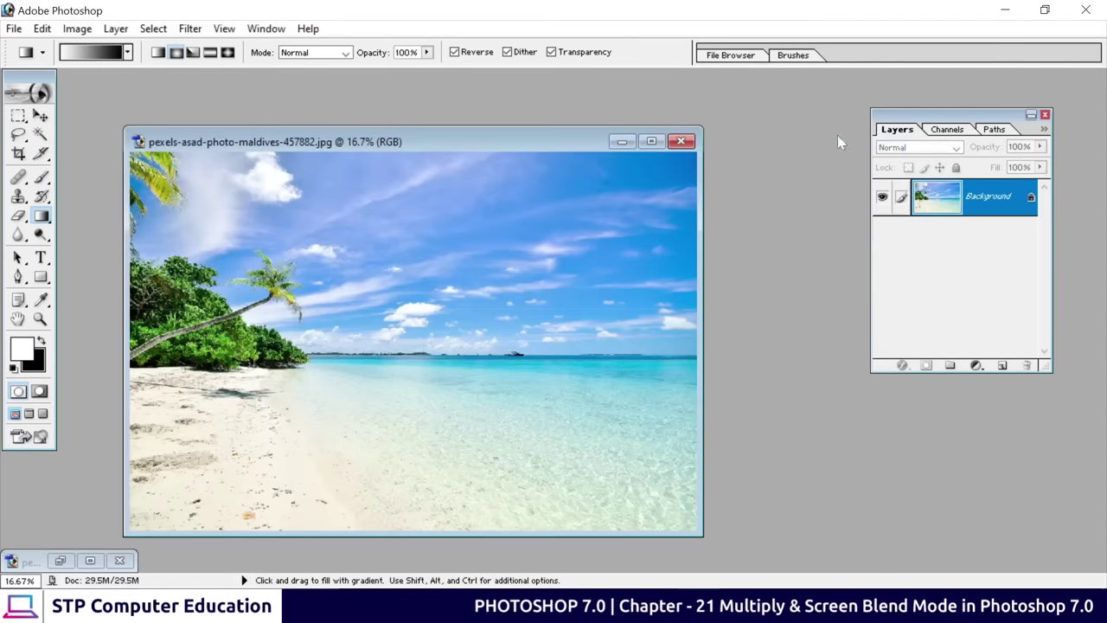
left_click_drag(403, 144, 380, 119)
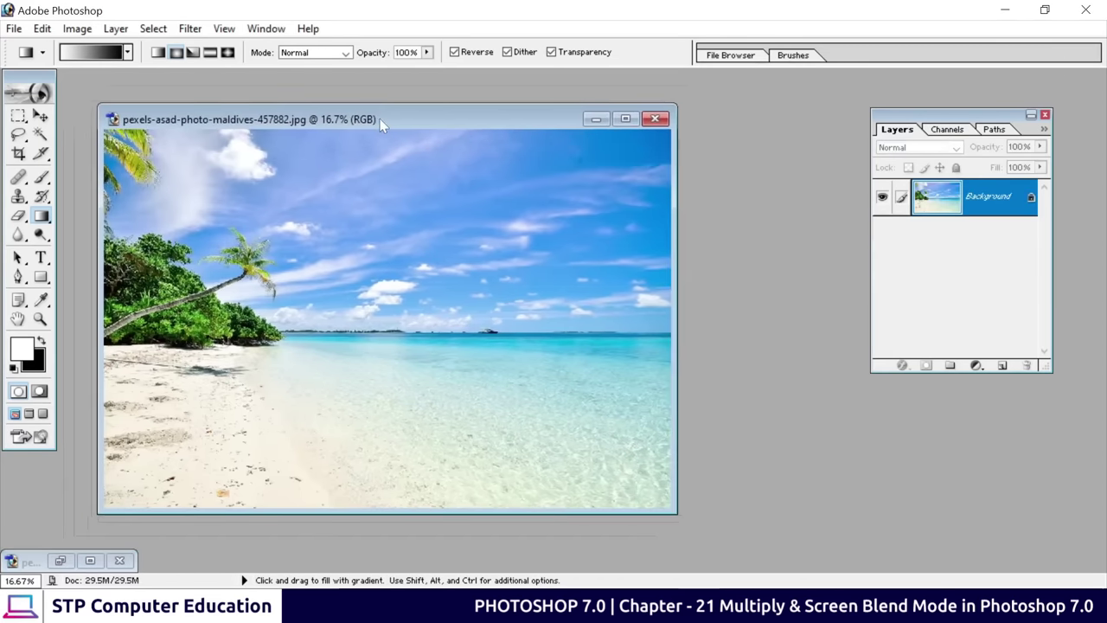
Open pexels-fahad-alani-1721675.jpg and position its window beside the beach photo
key("ctrl+o")
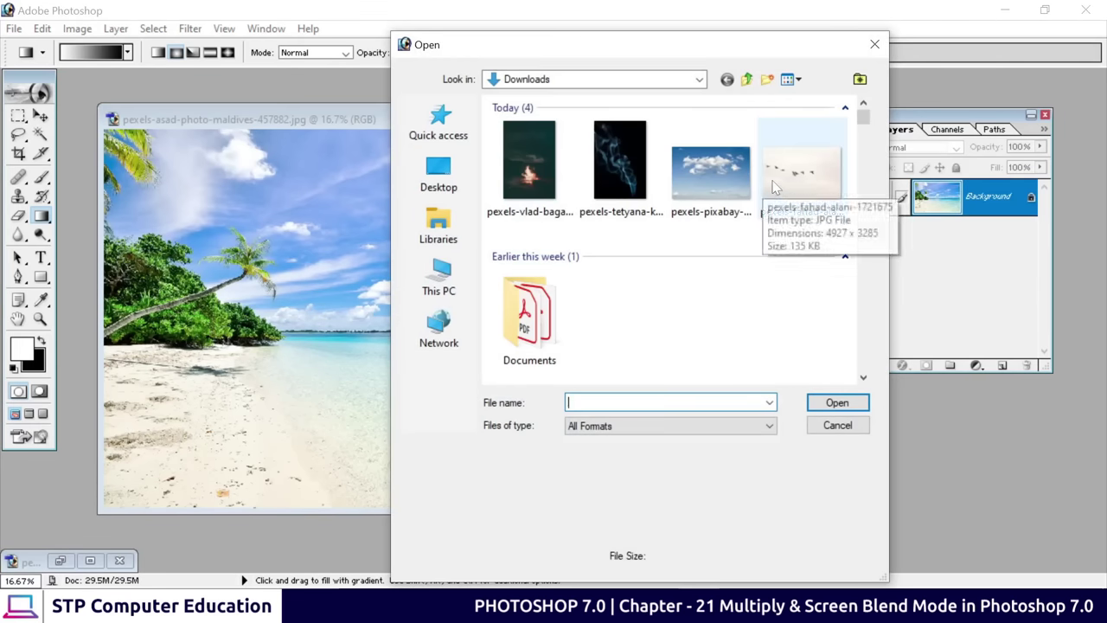
left_click(782, 177)
left_click(837, 403)
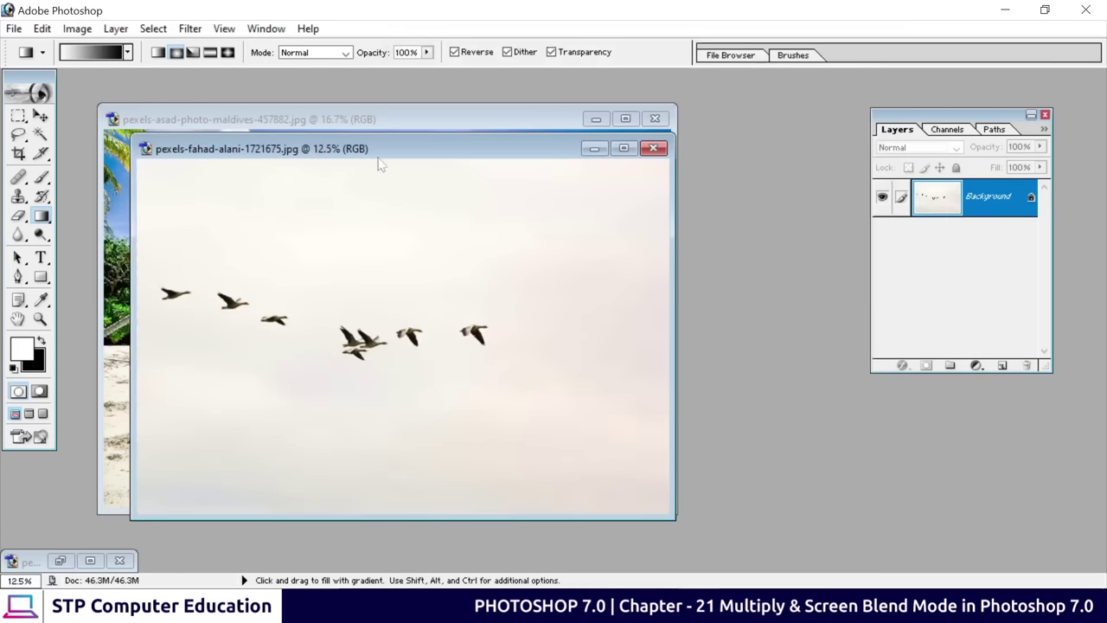
left_click_drag(373, 169, 551, 250)
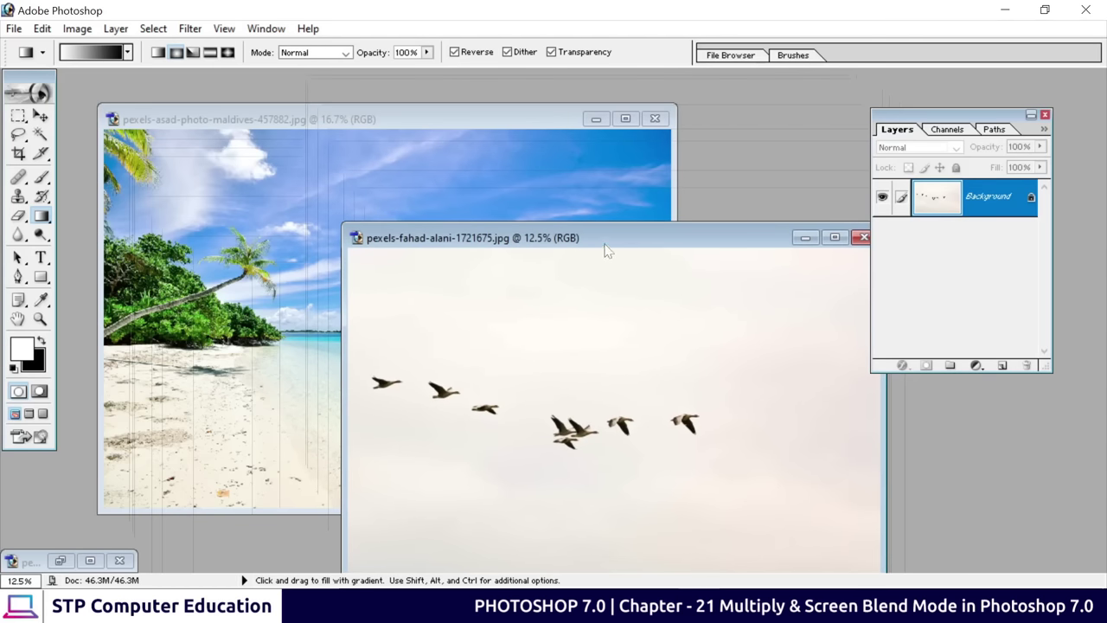
left_click_drag(608, 240, 595, 155)
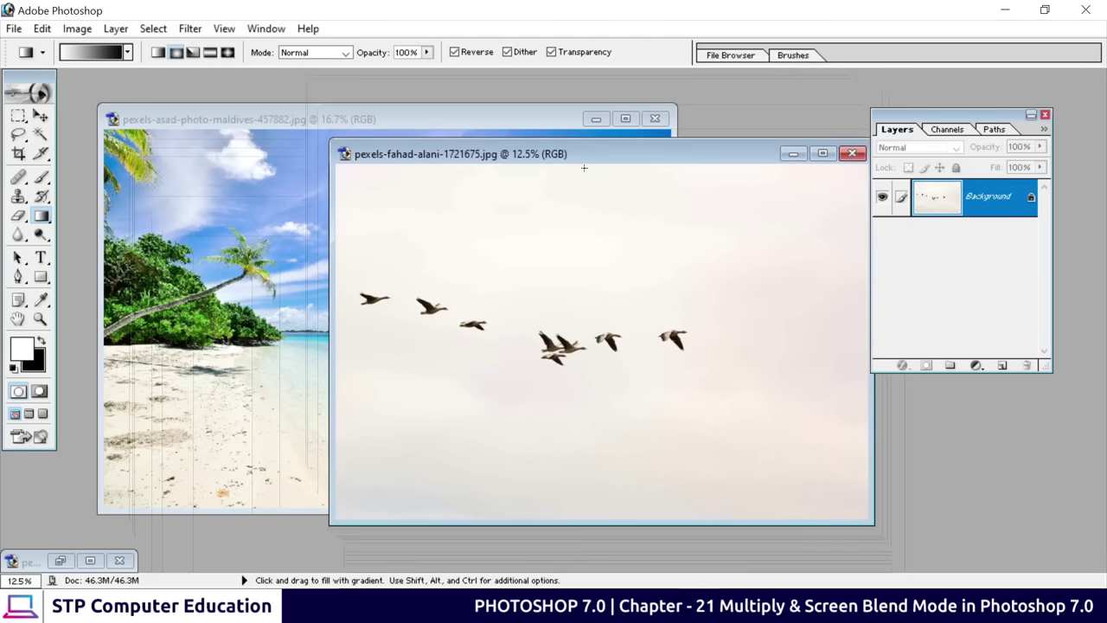
Lasso the whole flock of birds and drag it into the beach photo as a new layer
left_click(17, 136)
left_click_drag(82, 149, 264, 225)
mouse_move(351, 287)
left_mouse_down()
mouse_move(406, 285)
mouse_move(534, 316)
mouse_move(686, 313)
mouse_move(706, 330)
mouse_move(698, 357)
mouse_move(673, 368)
mouse_move(535, 379)
mouse_move(501, 348)
mouse_move(447, 345)
mouse_move(354, 290)
left_mouse_up()
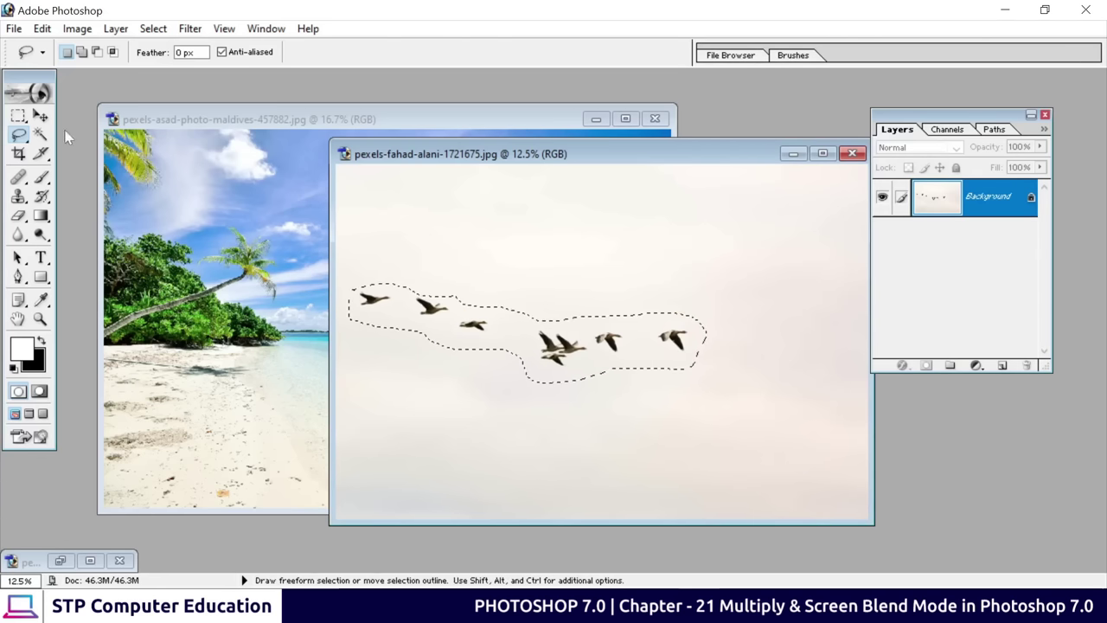
left_click(41, 115)
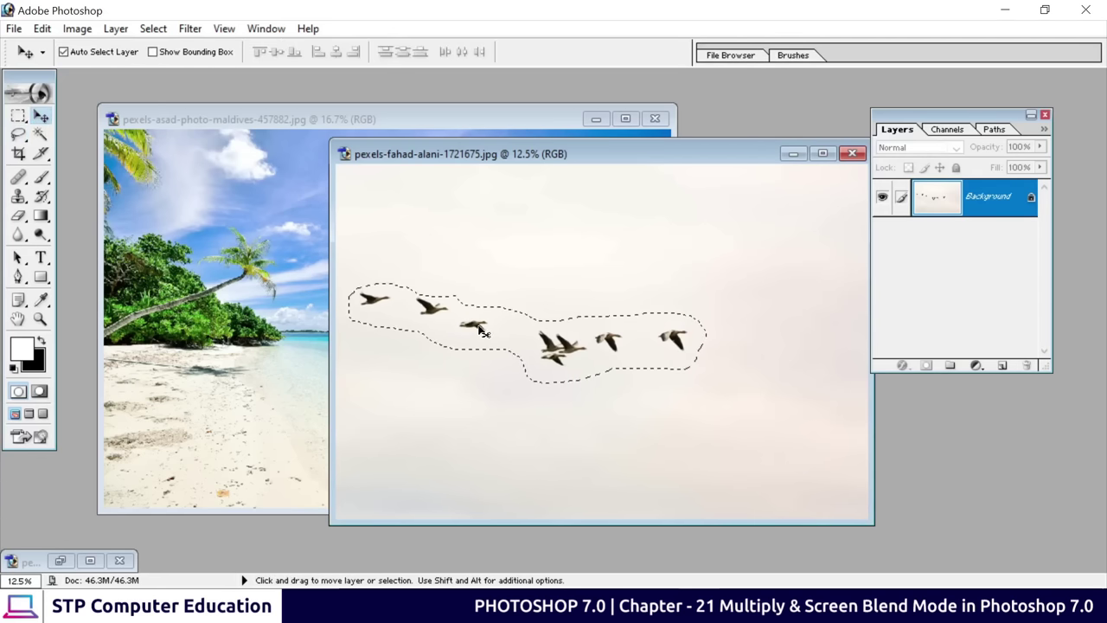
mouse_move(482, 331)
left_mouse_down()
mouse_move(337, 273)
mouse_move(294, 277)
mouse_move(311, 268)
mouse_move(343, 212)
mouse_move(334, 205)
left_mouse_up()
Close the birds photo without saving, then shift the pasted birds slightly lower in the sky
left_click(761, 231)
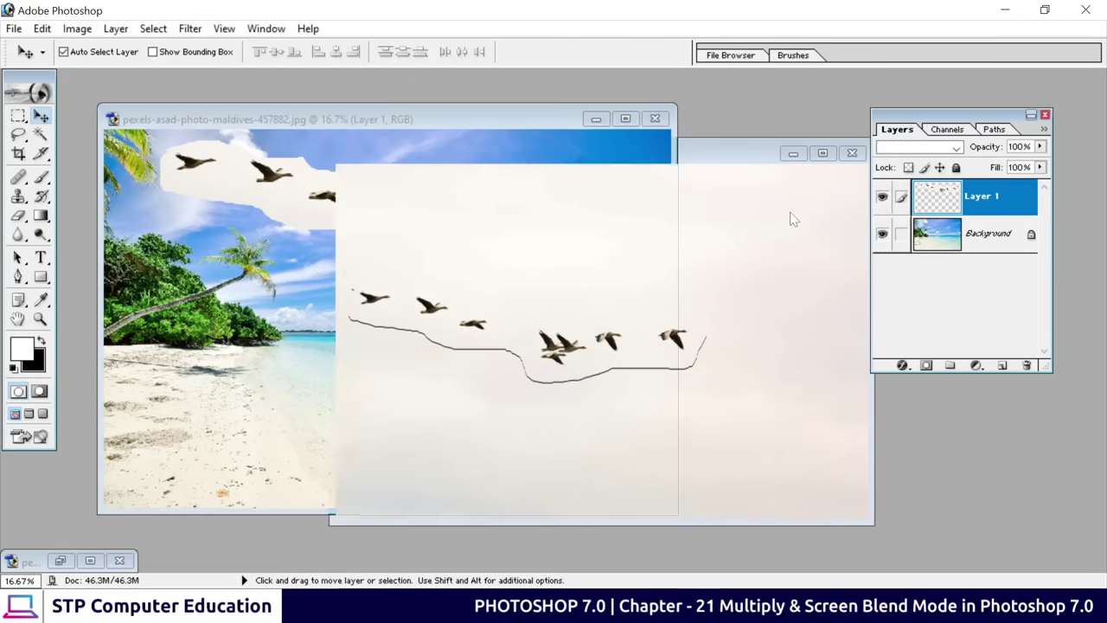
left_click(852, 155)
left_click(556, 241)
left_click_drag(530, 118, 583, 118)
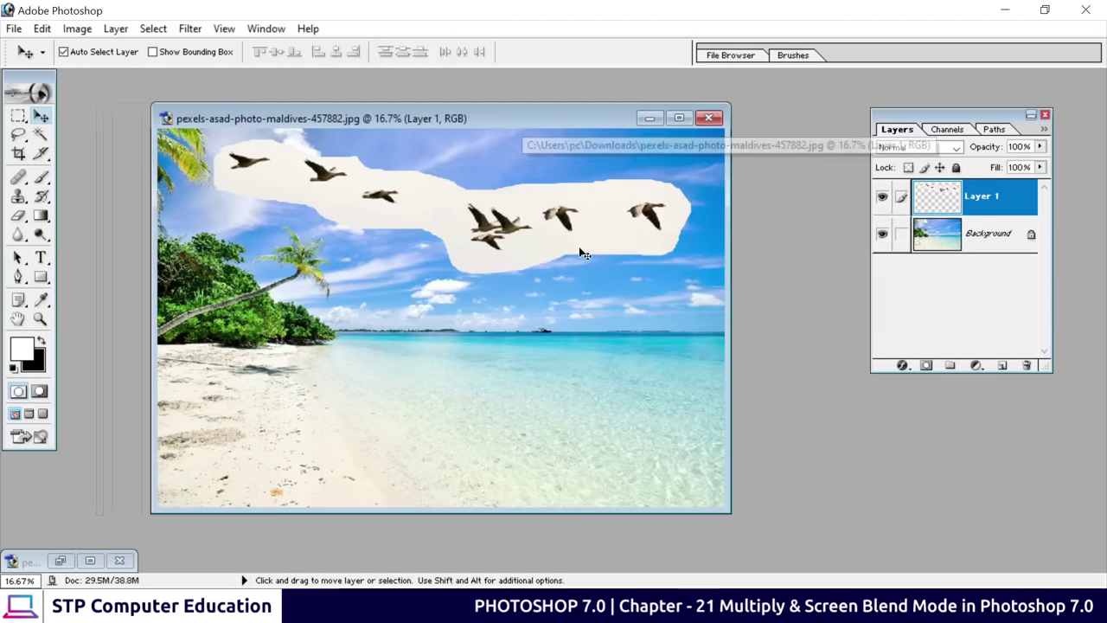
left_click_drag(500, 235, 501, 256)
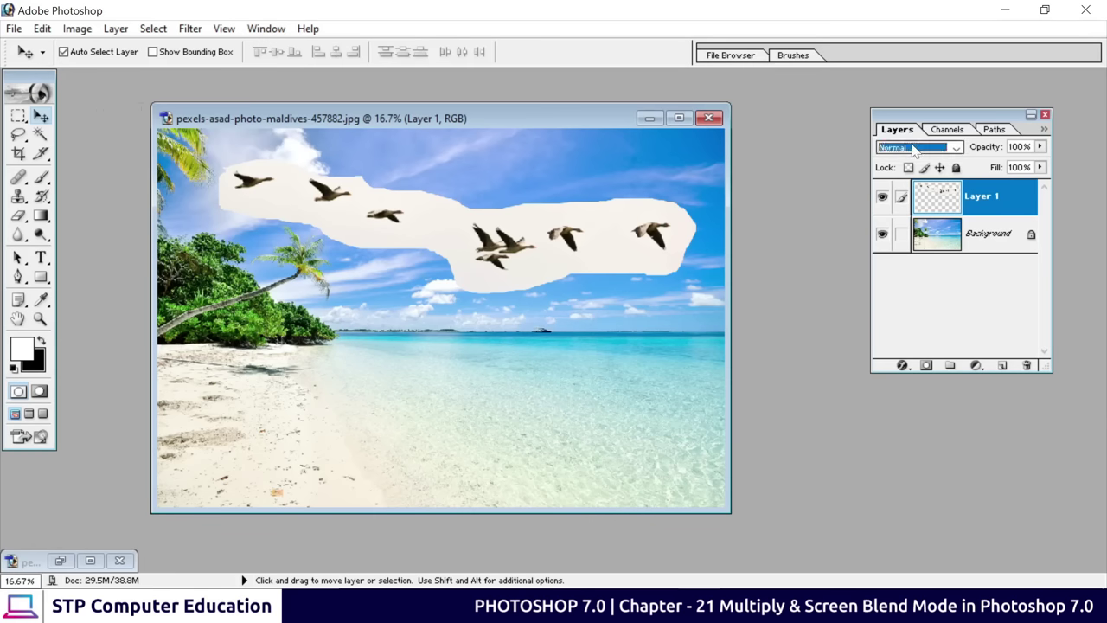
Set the birds layer to Multiply blending and open Levels with Ctrl+L
left_click(952, 147)
left_click(899, 200)
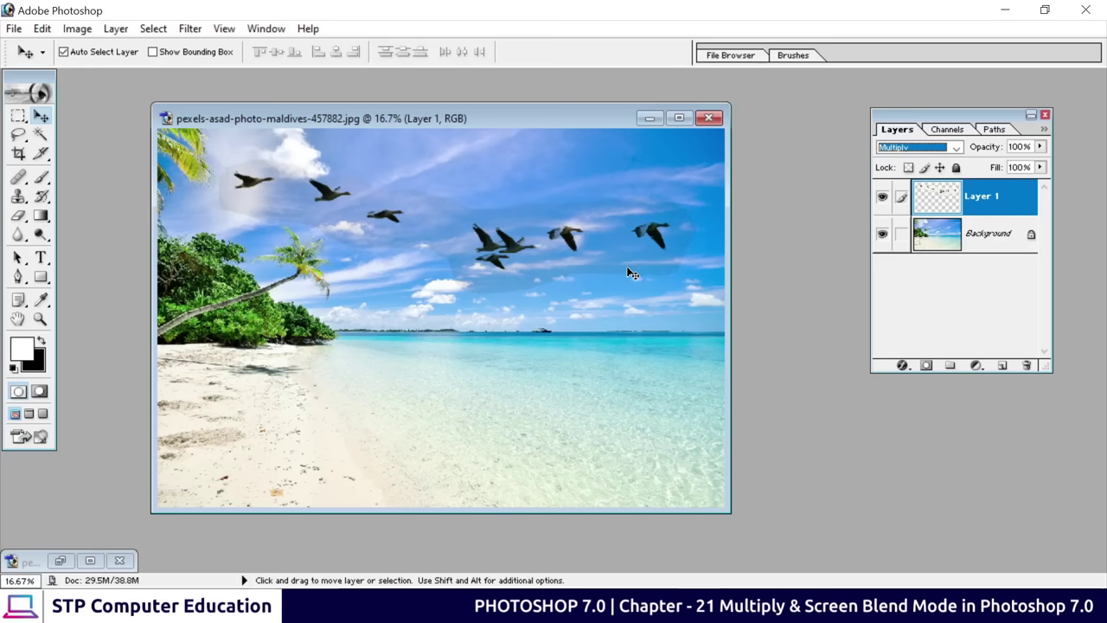
key("ctrl+l")
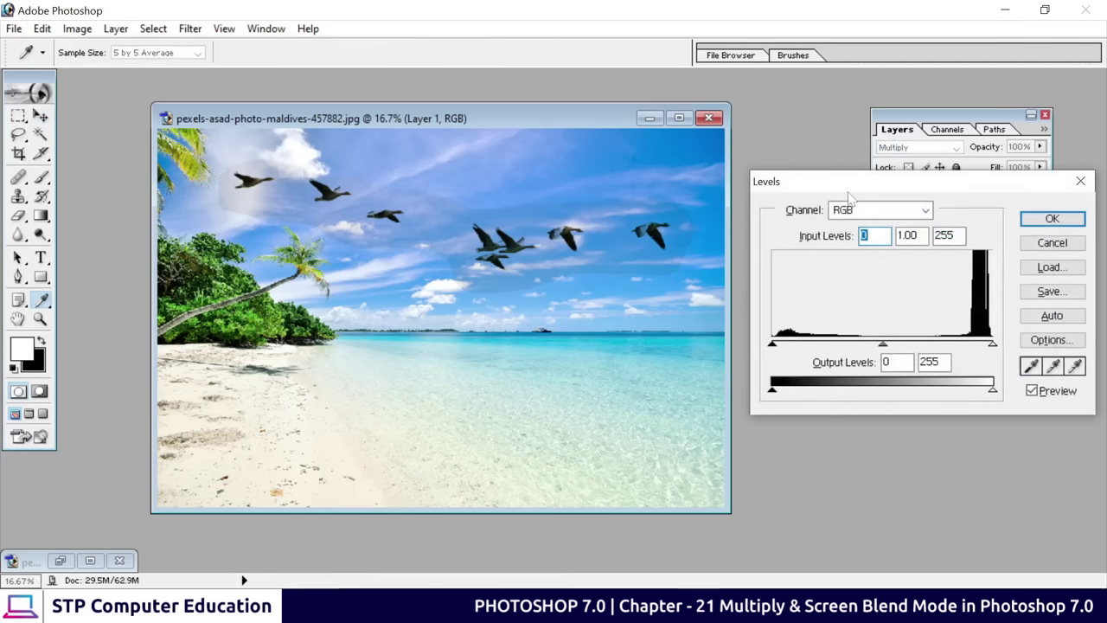
Apply Levels with input black 18 and white 225 to the birds, then nudge the flock slightly higher
left_click_drag(859, 186, 818, 192)
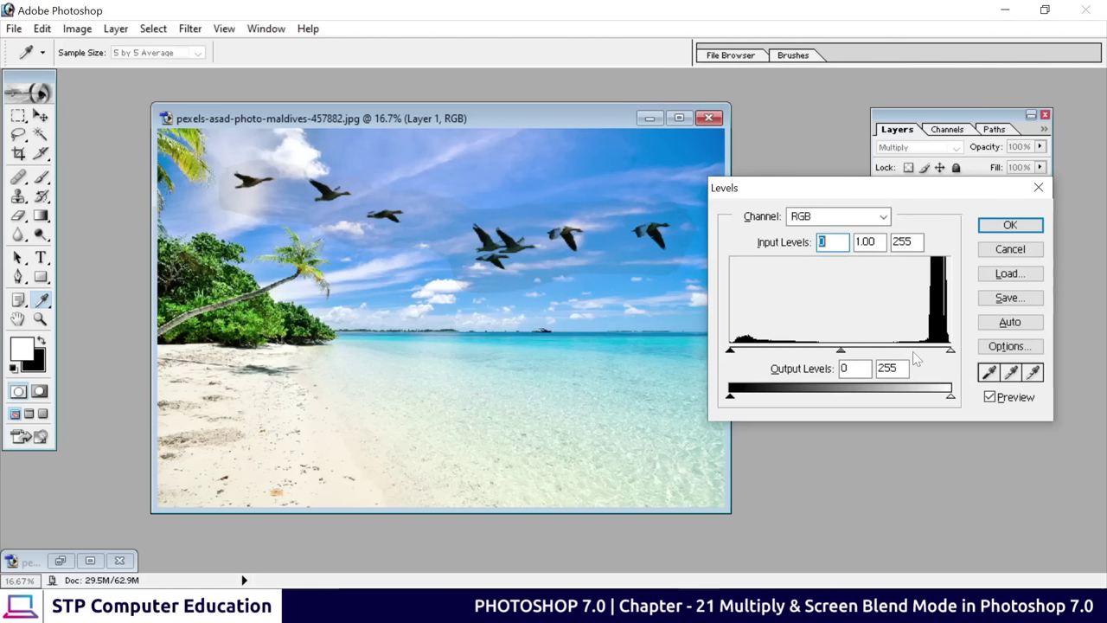
left_click(951, 350)
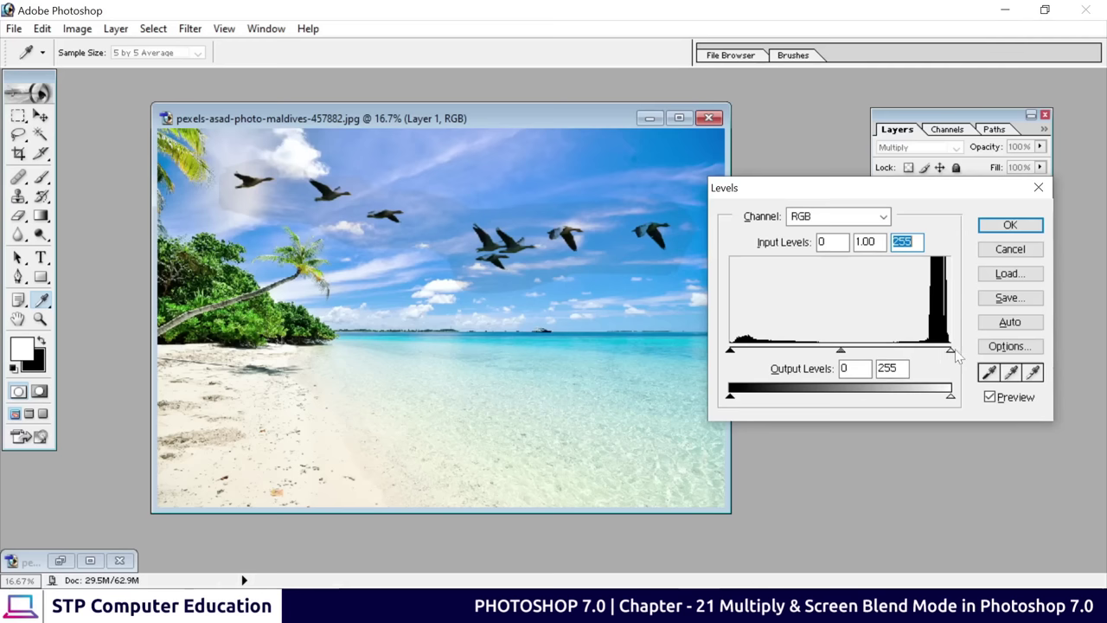
left_click_drag(950, 352, 927, 362)
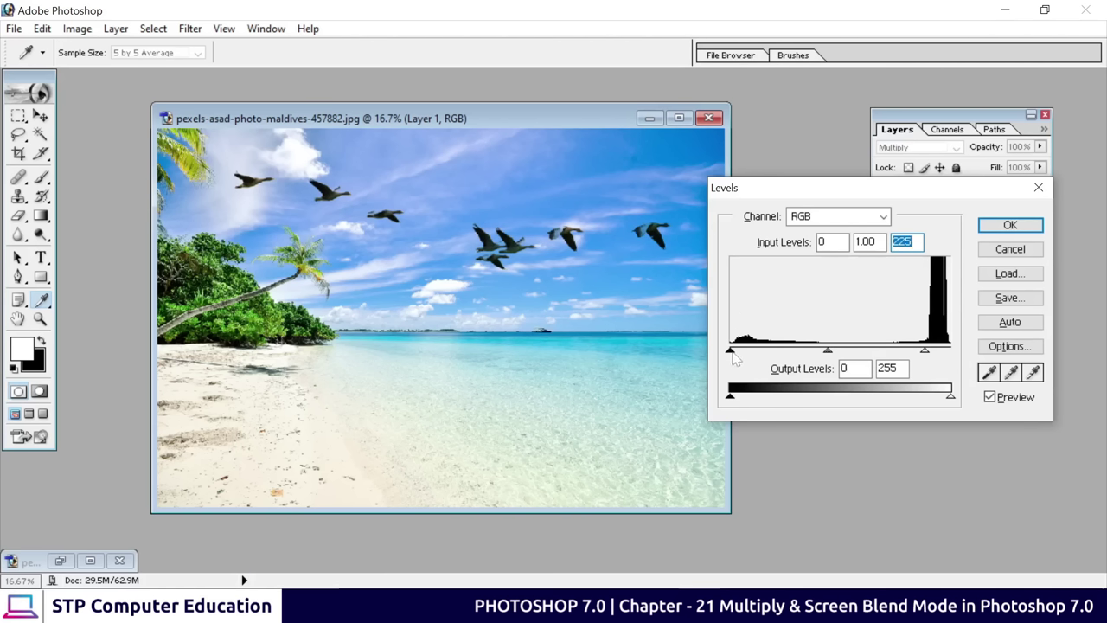
left_click_drag(731, 353, 745, 358)
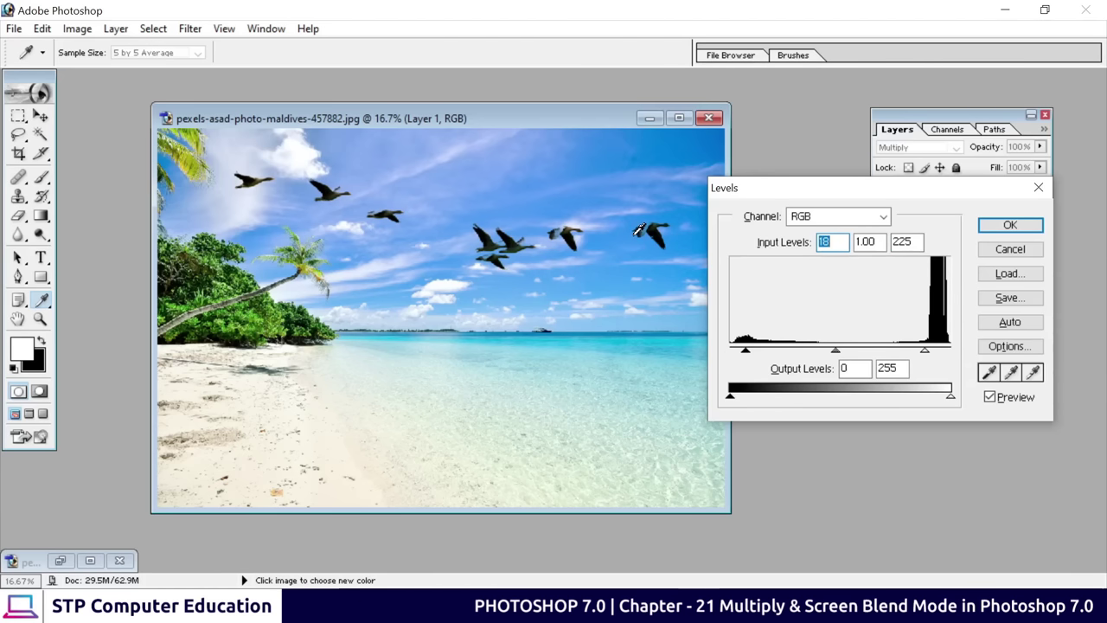
left_click(1017, 226)
key("v")
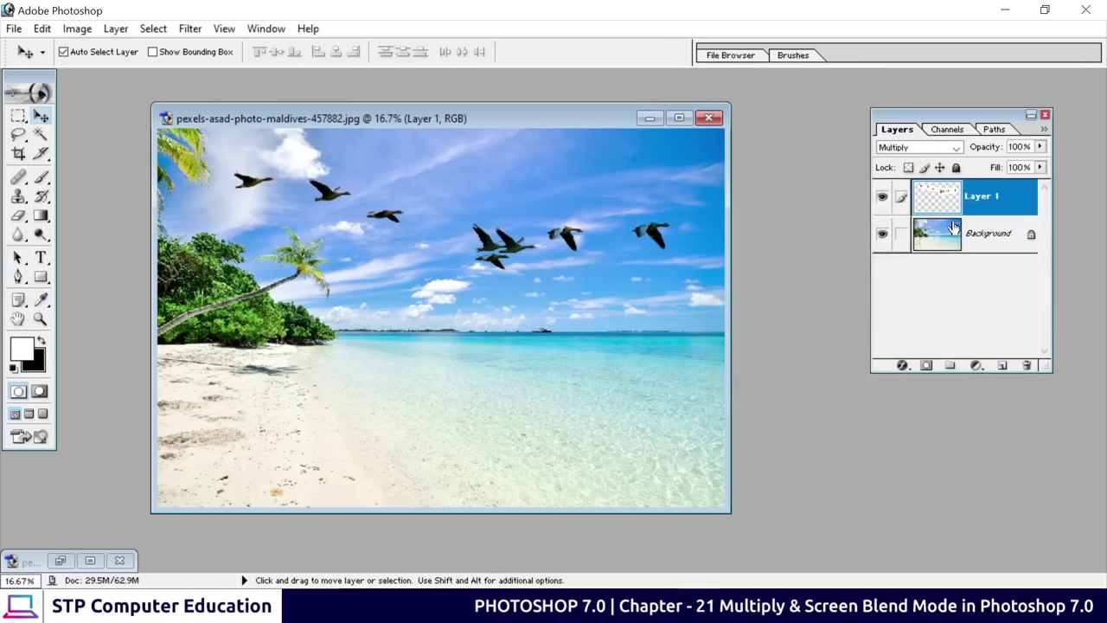
left_click_drag(495, 253, 497, 240)
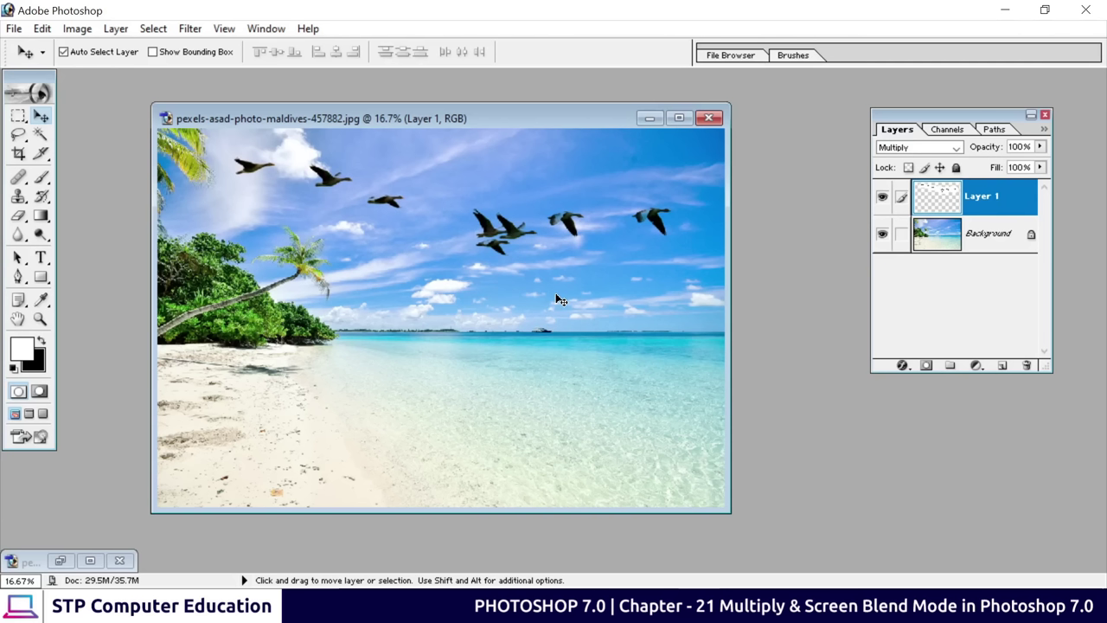
Check the blend-mode list, leaving Multiply, then drag the birds layer to the trash
left_click(953, 145)
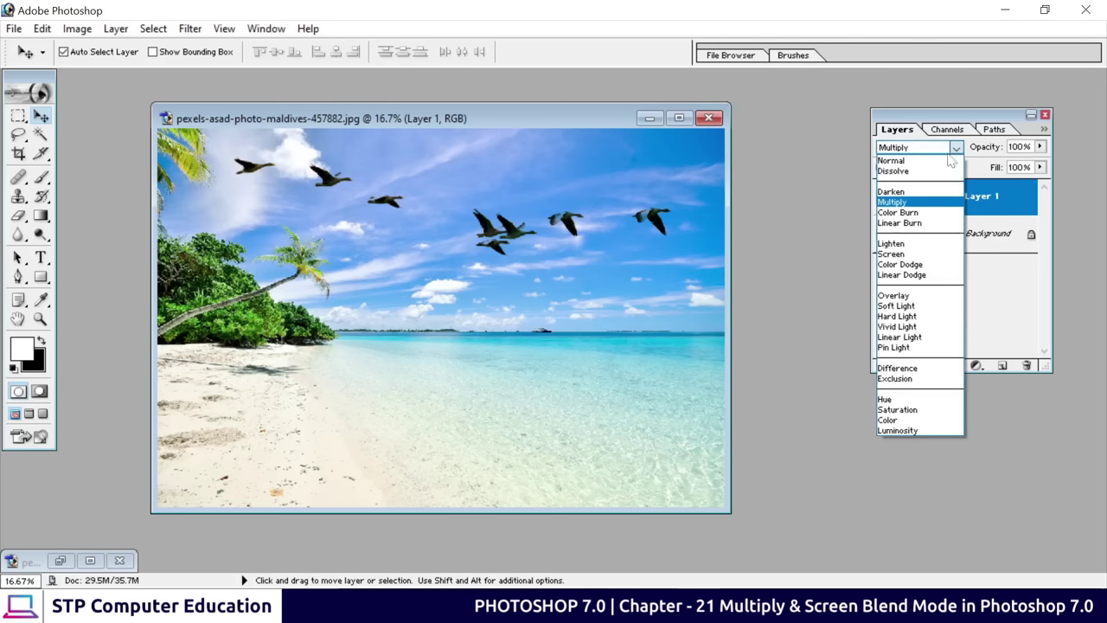
left_click(920, 202)
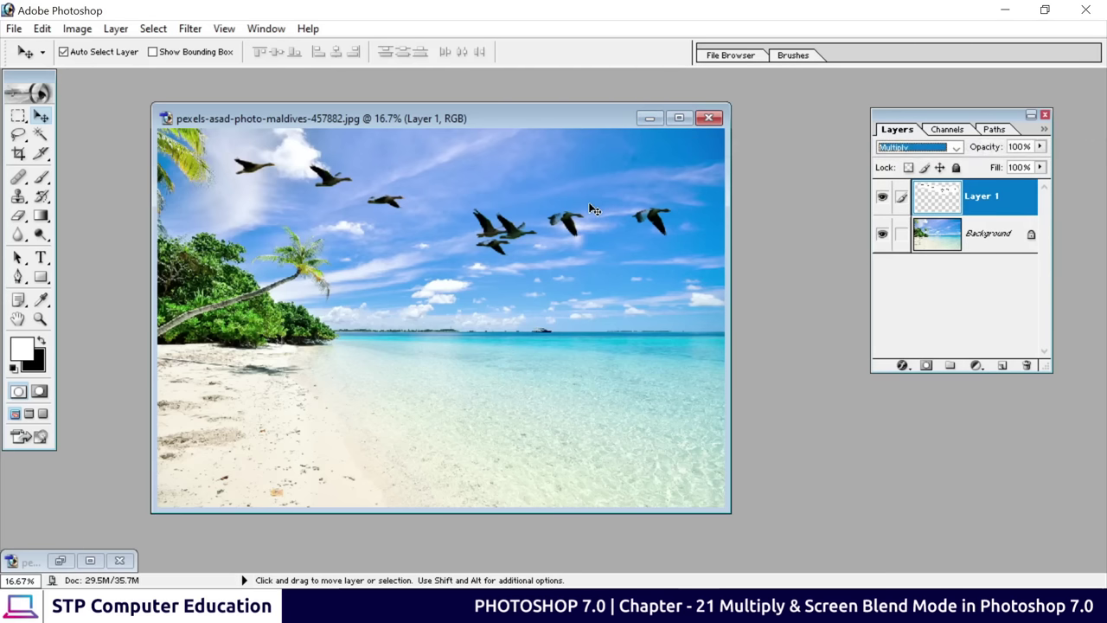
left_click(958, 149)
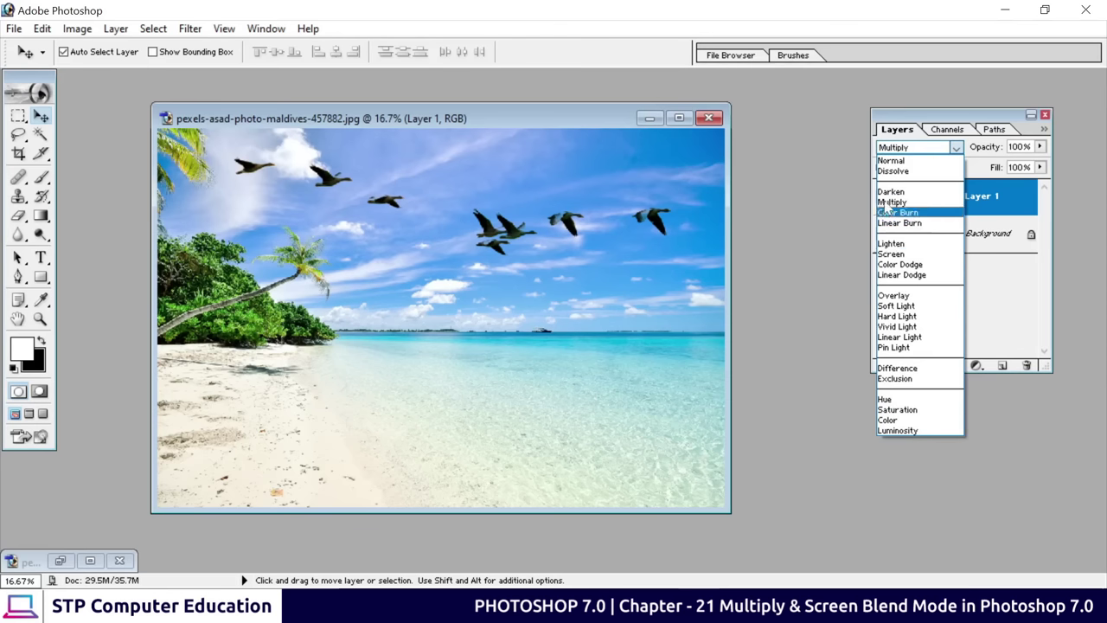
left_click(821, 194)
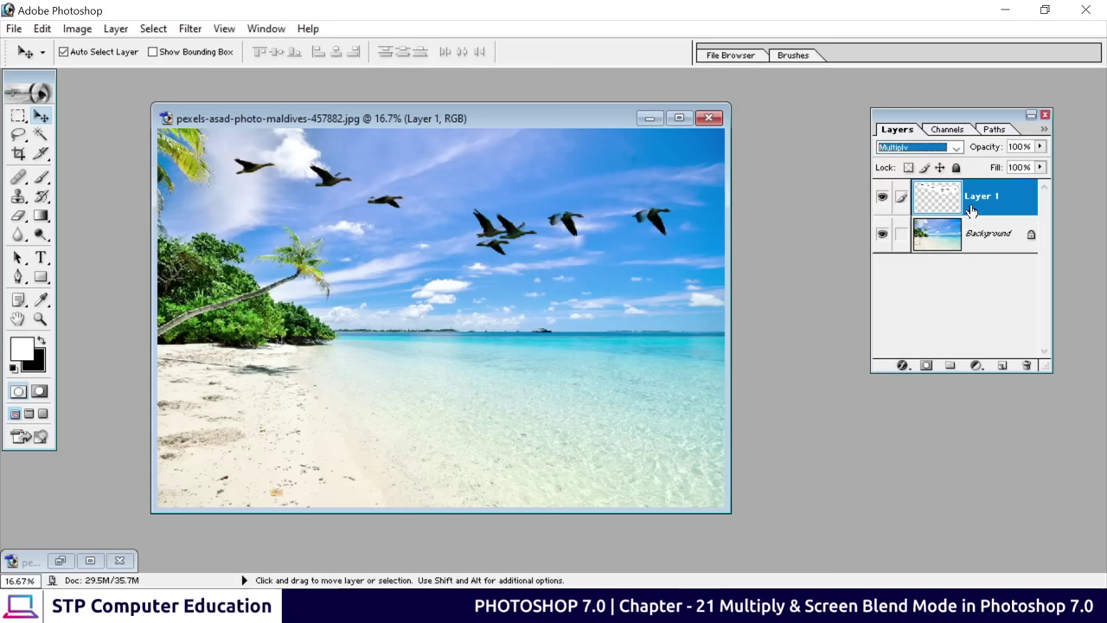
left_click_drag(973, 212, 1027, 366)
Add a new layer, fill it with a vertical linear white-to-black gradient, and maximize the document
left_click(1002, 365)
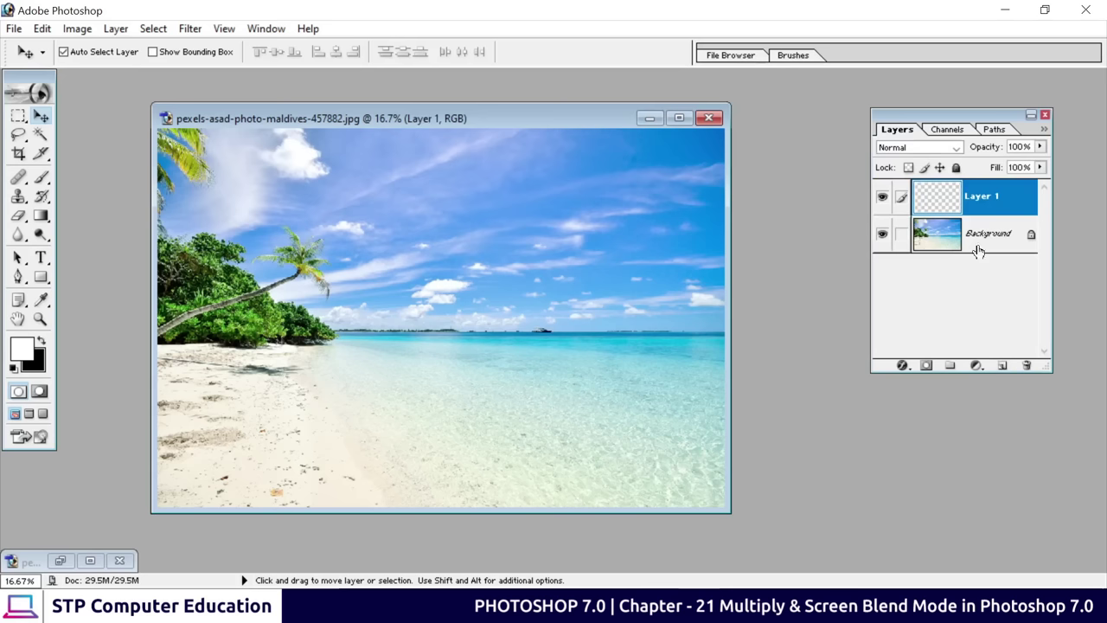
left_click(41, 216)
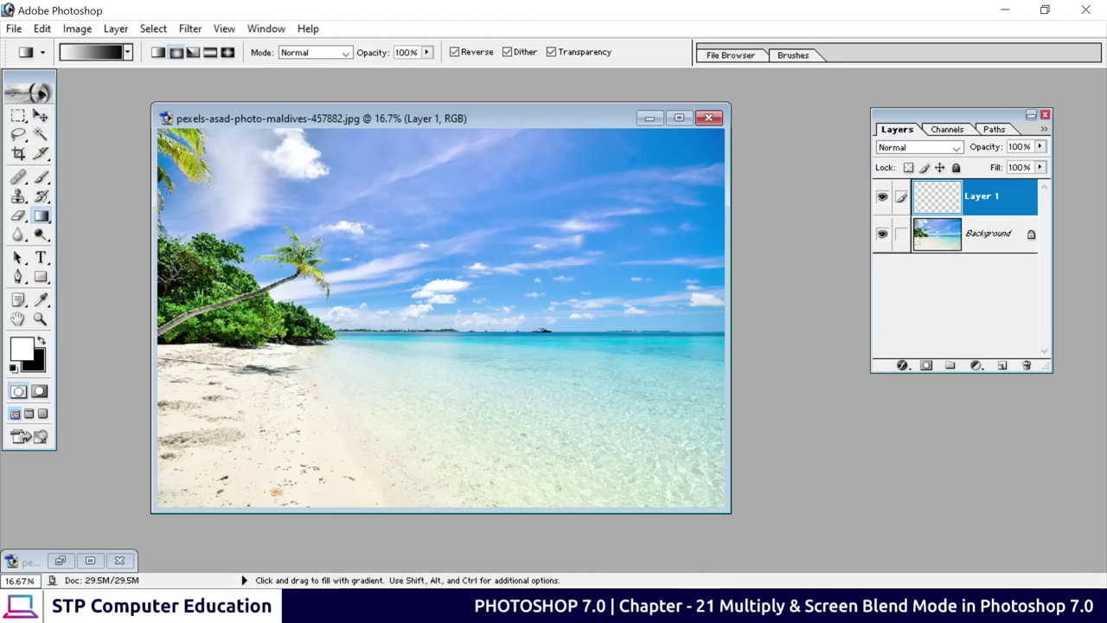
left_click(158, 52)
left_click_drag(431, 139, 406, 505)
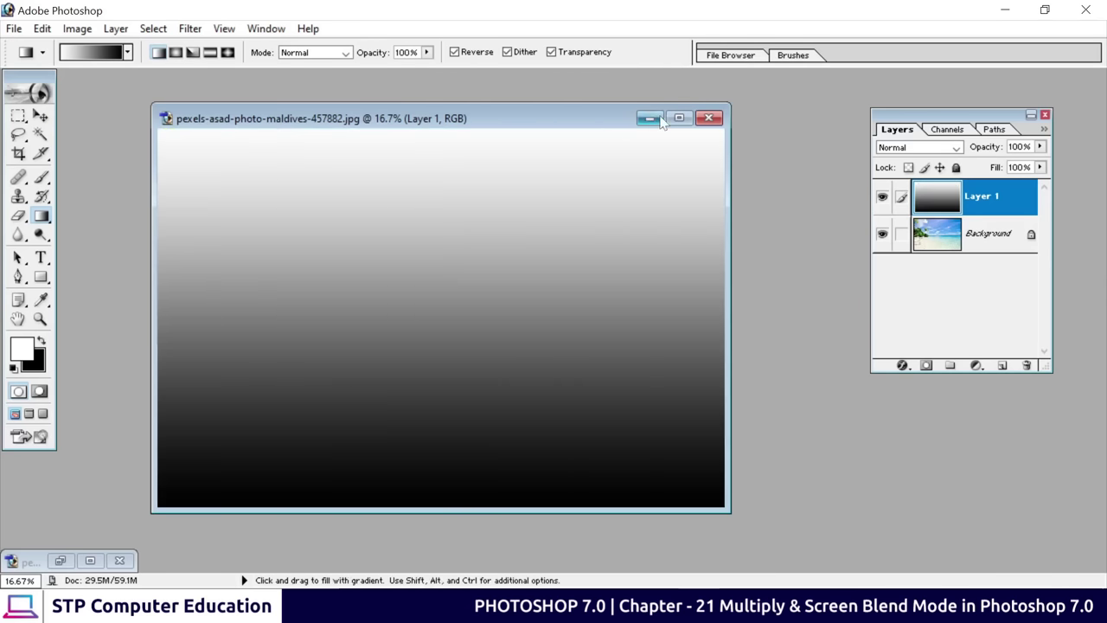
left_click(679, 118)
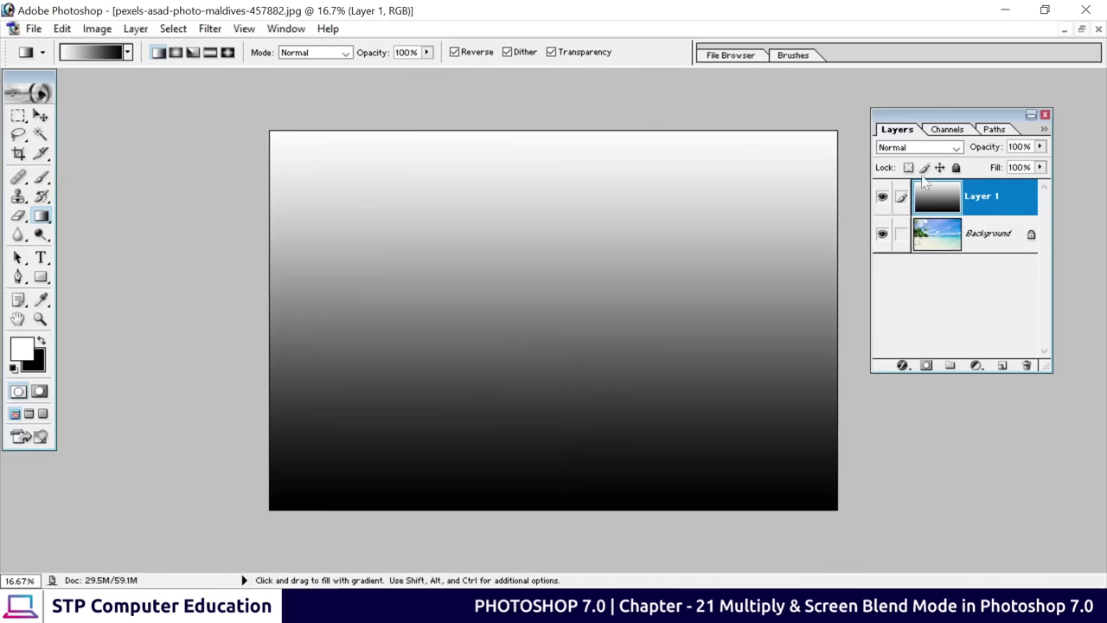
left_click(922, 147)
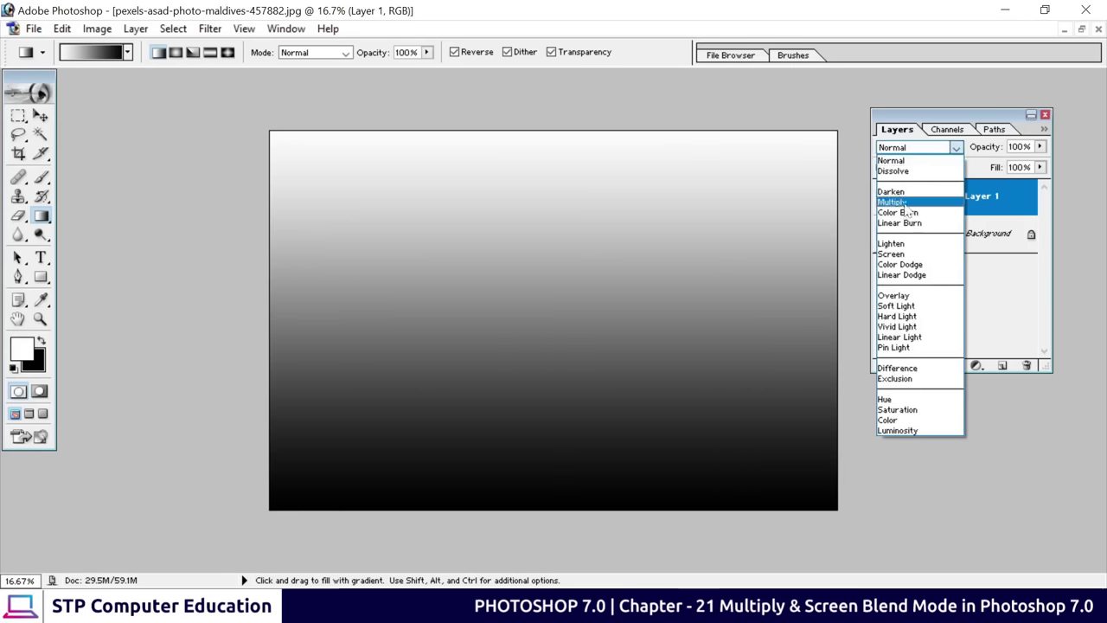
Try Multiply, then Screen, on the gradient layer, leaving it blended in Screen
left_click(899, 203)
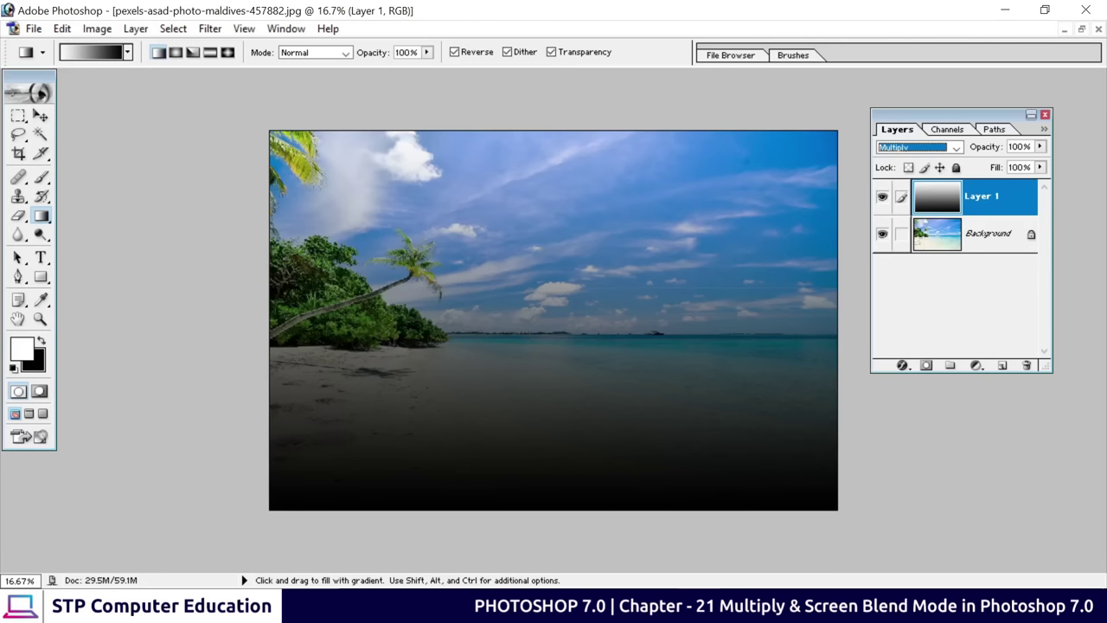
left_click(948, 148)
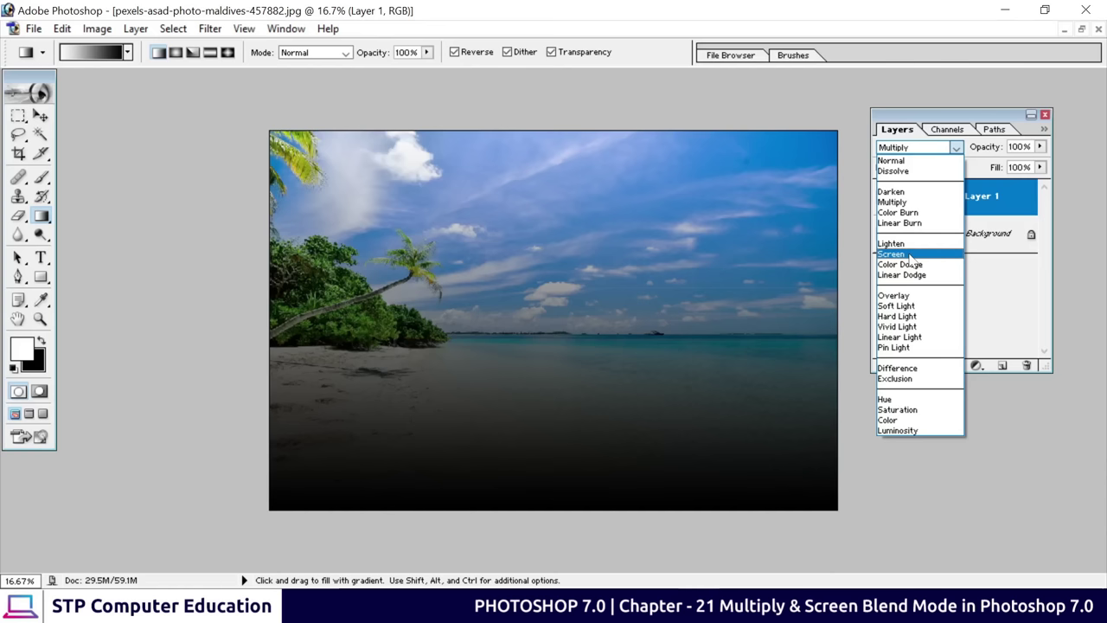
left_click(910, 254)
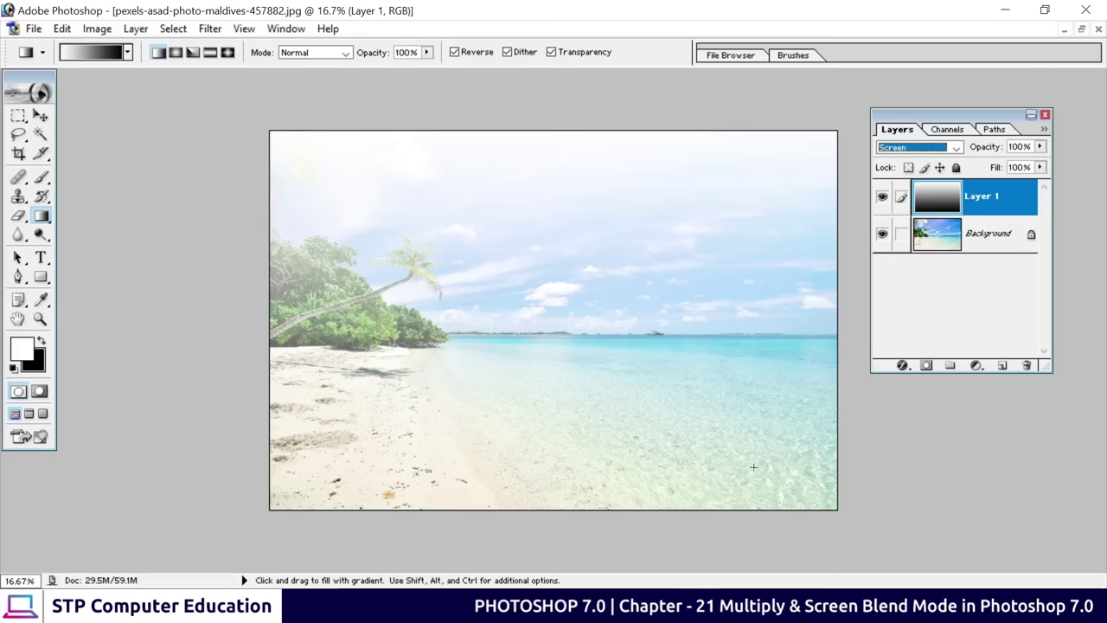
left_click(956, 147)
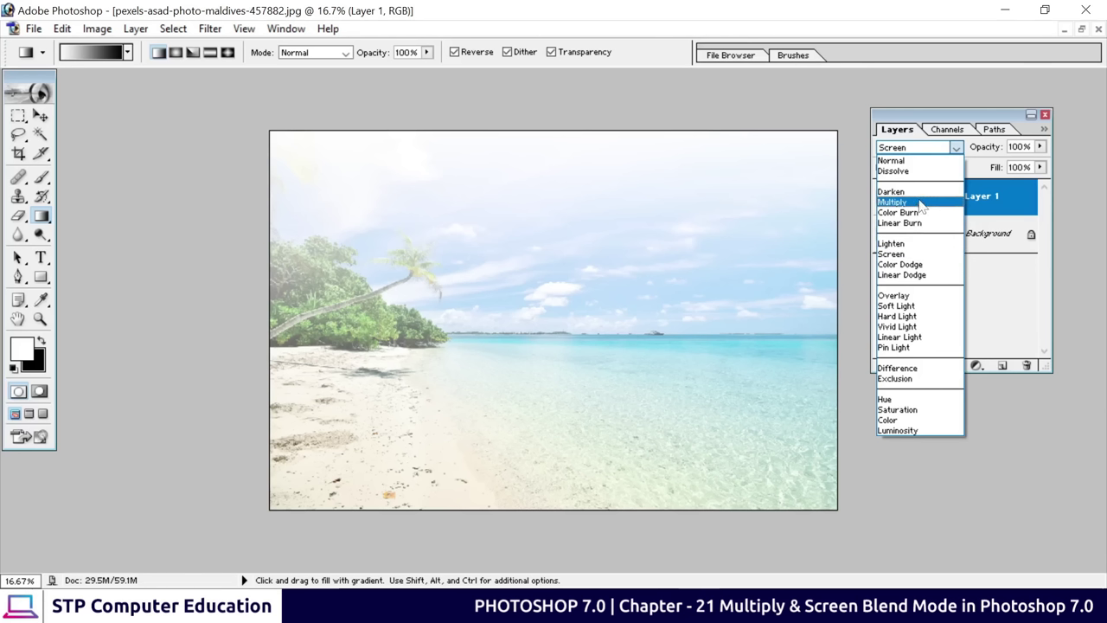
left_click(956, 147)
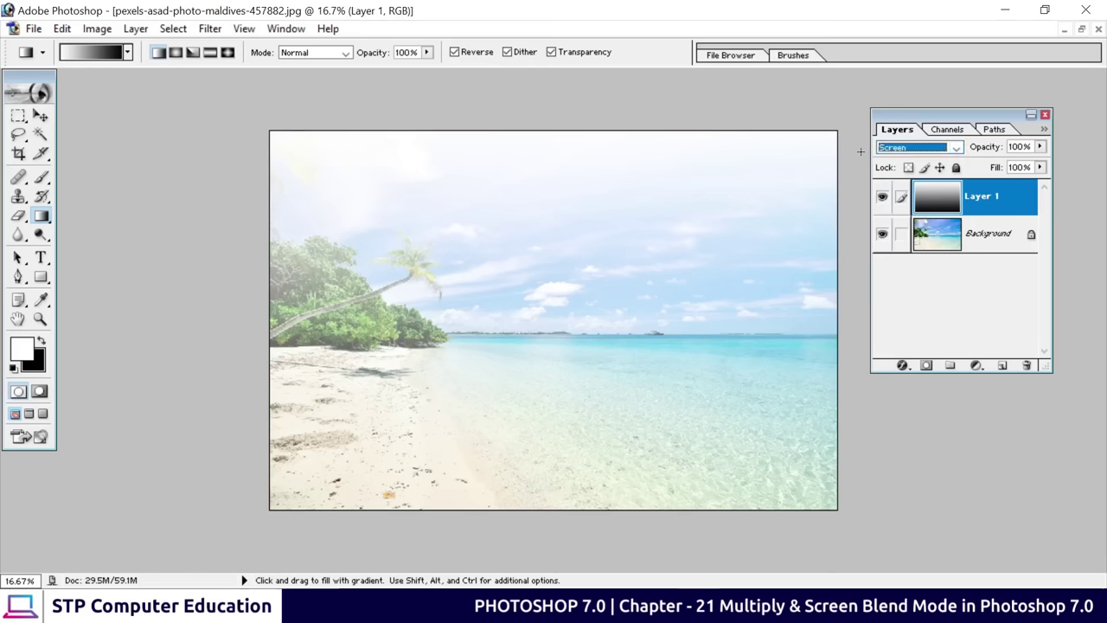
Close the beach and campfire documents, discarding their changes
left_click(1097, 29)
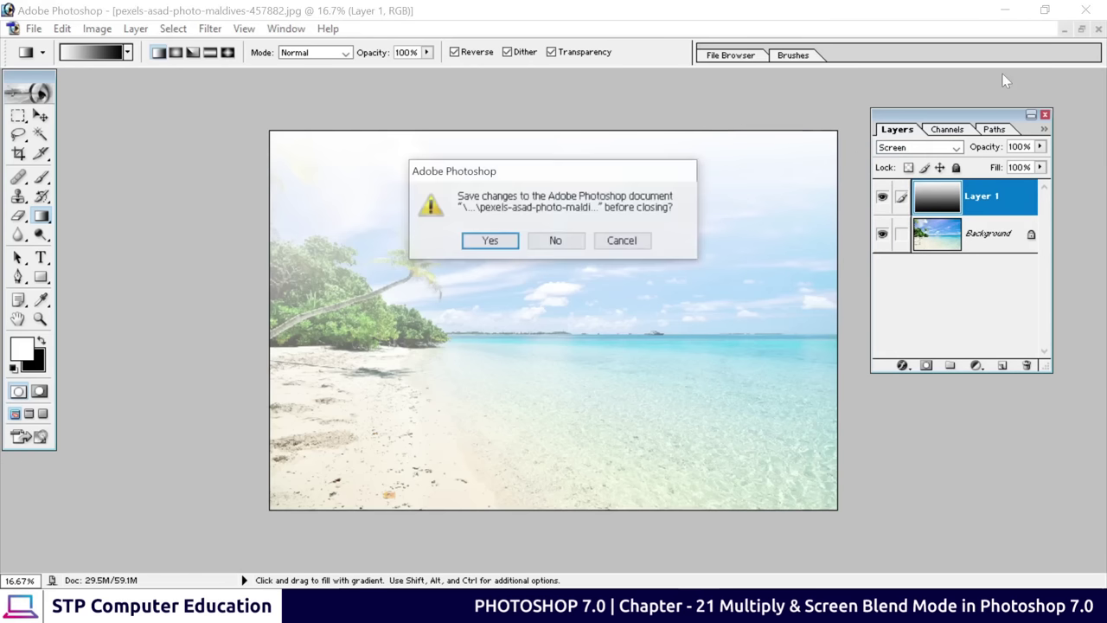
left_click(558, 241)
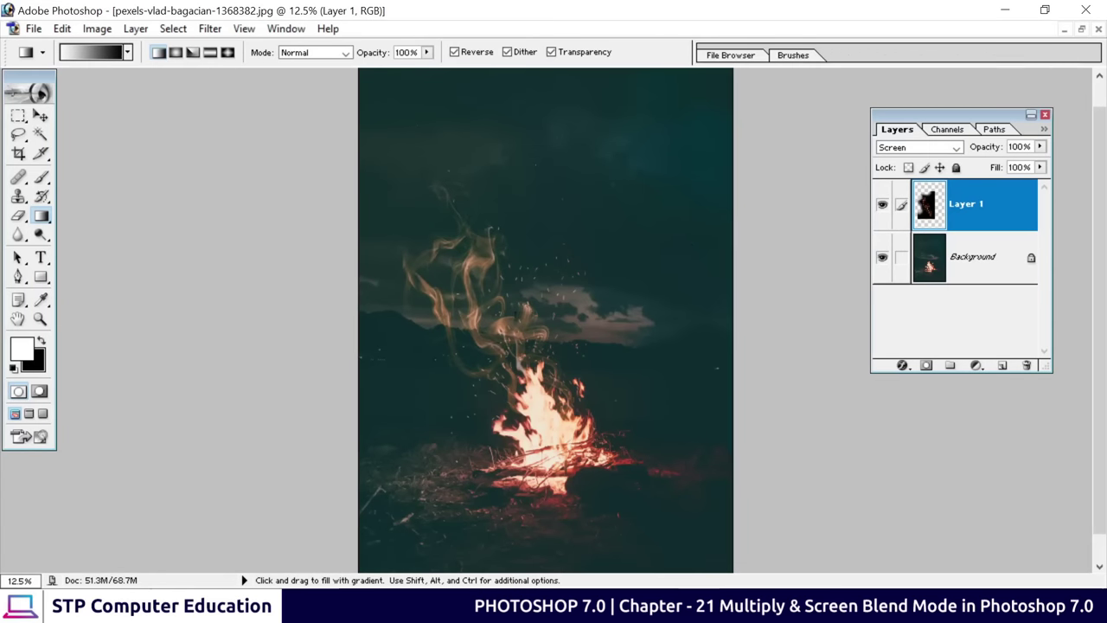
left_click(1097, 29)
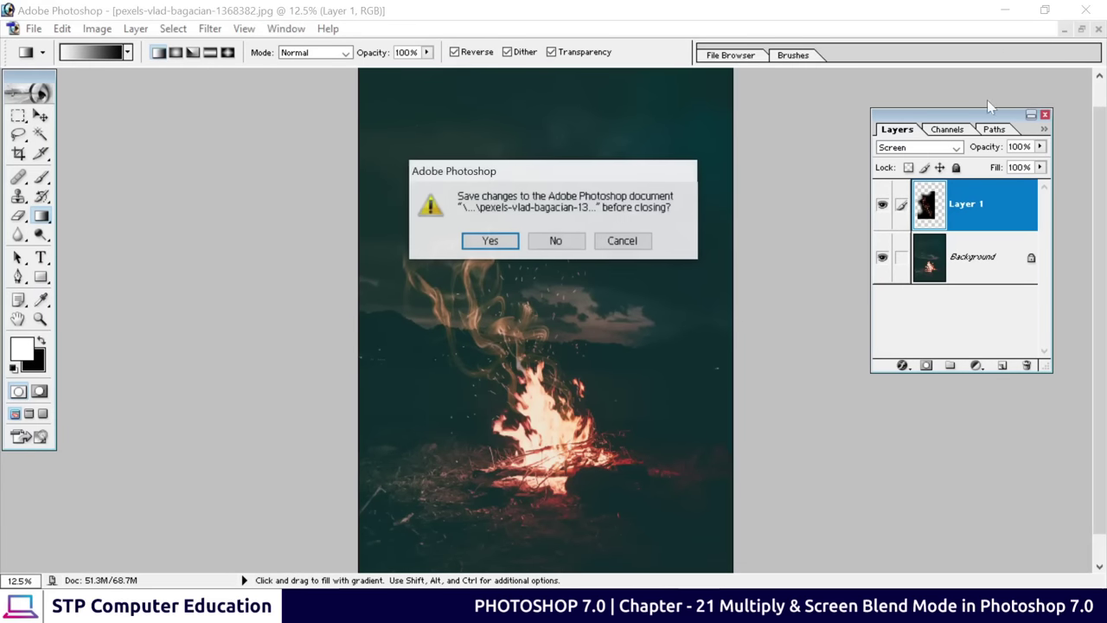
left_click(558, 240)
Open the smoke and campfire pexels JPGs from Downloads and place them side by side
double_click(581, 247)
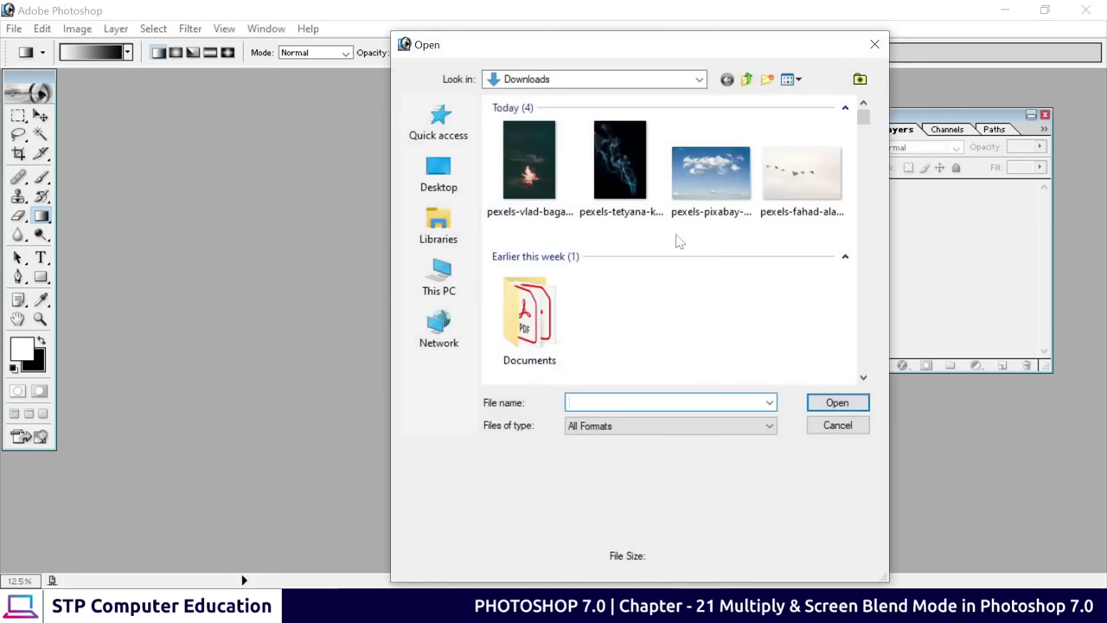
left_click(614, 154)
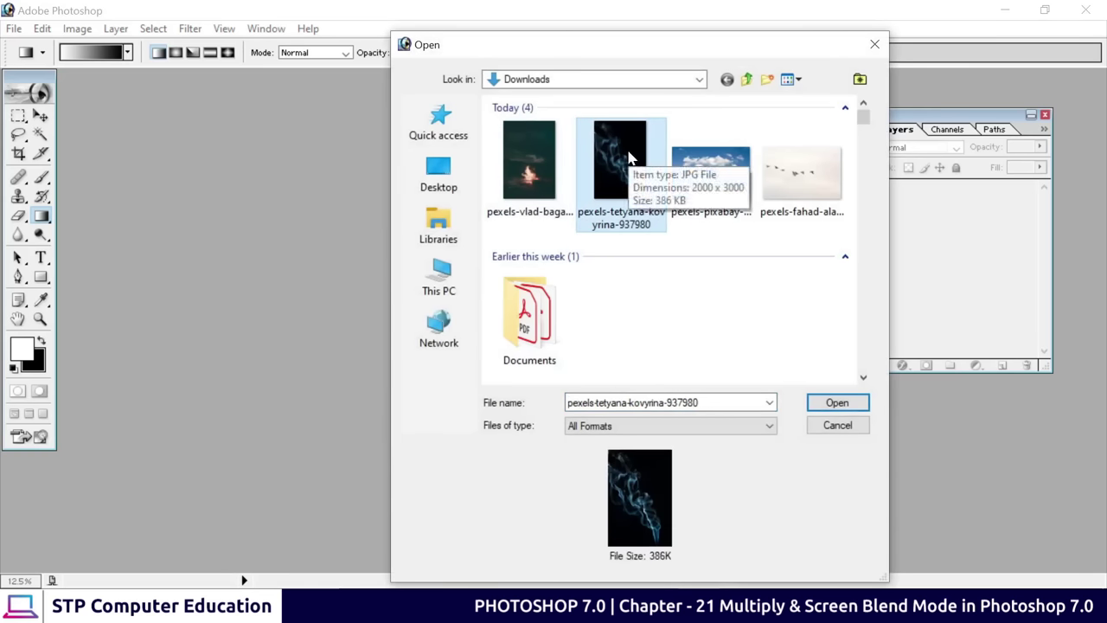
left_click(536, 180, "ctrl")
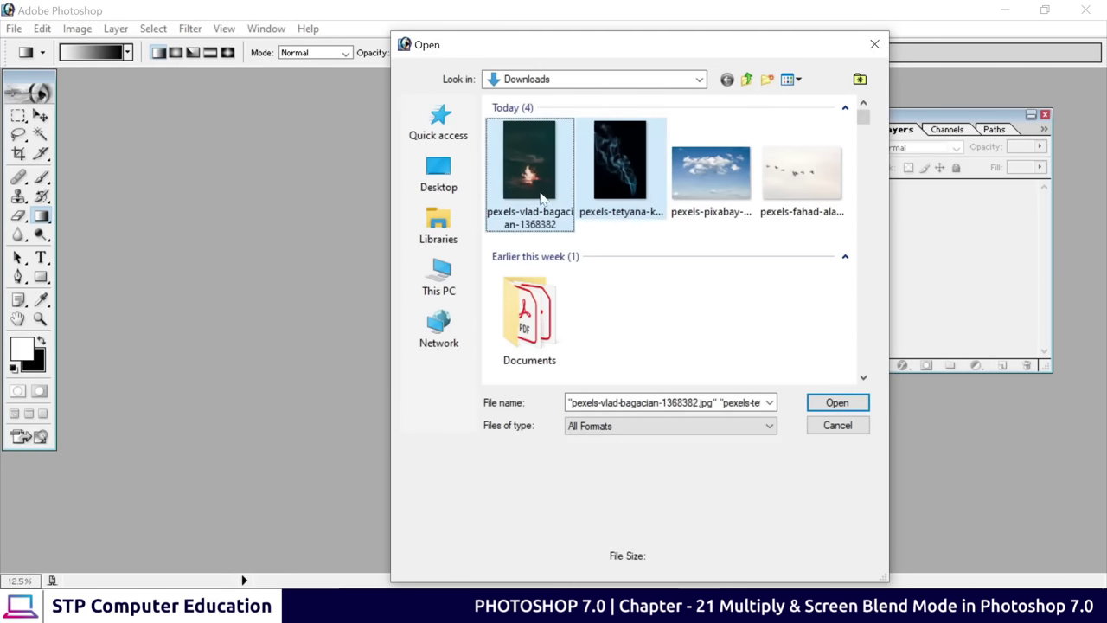
left_click(837, 402)
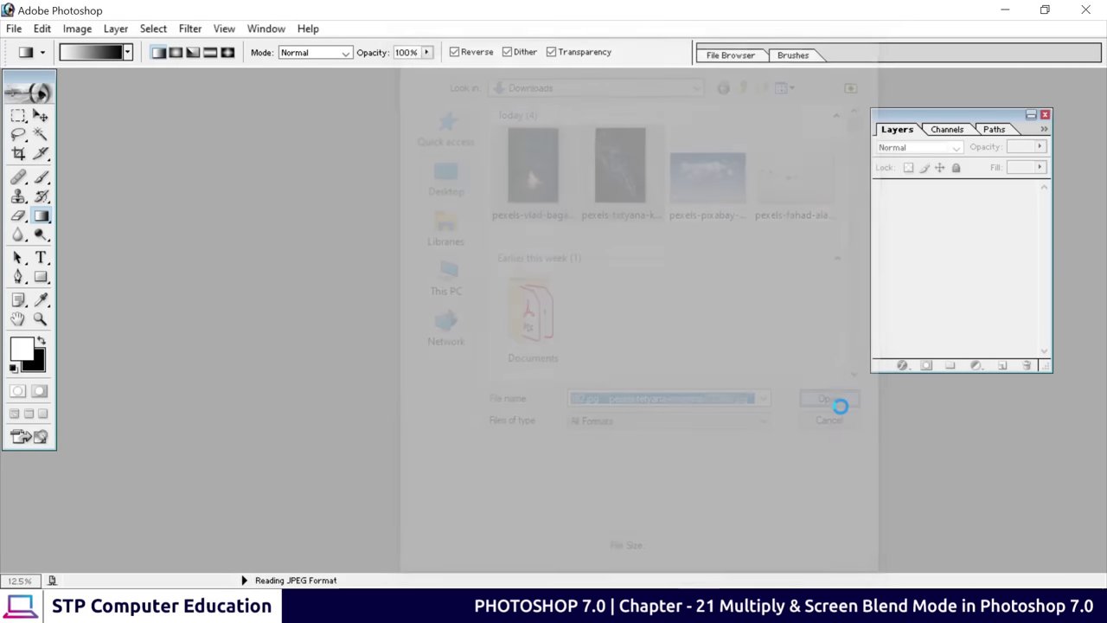
left_click_drag(176, 101, 569, 123)
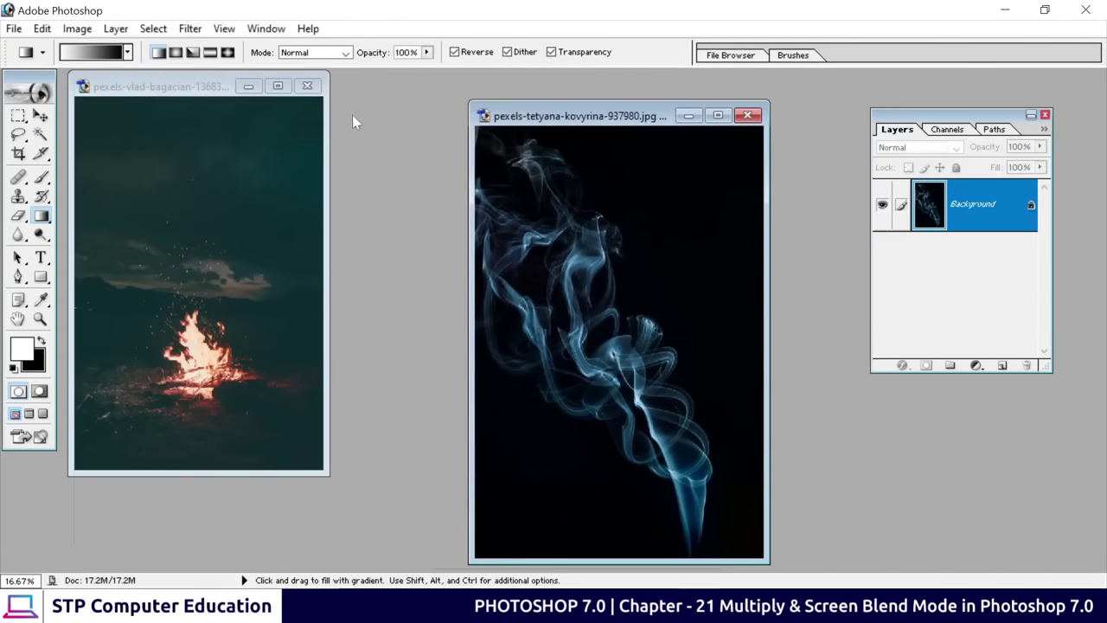
Drag the smoke photo into the bonfire image as a new layer
left_click(160, 87)
left_click(41, 115)
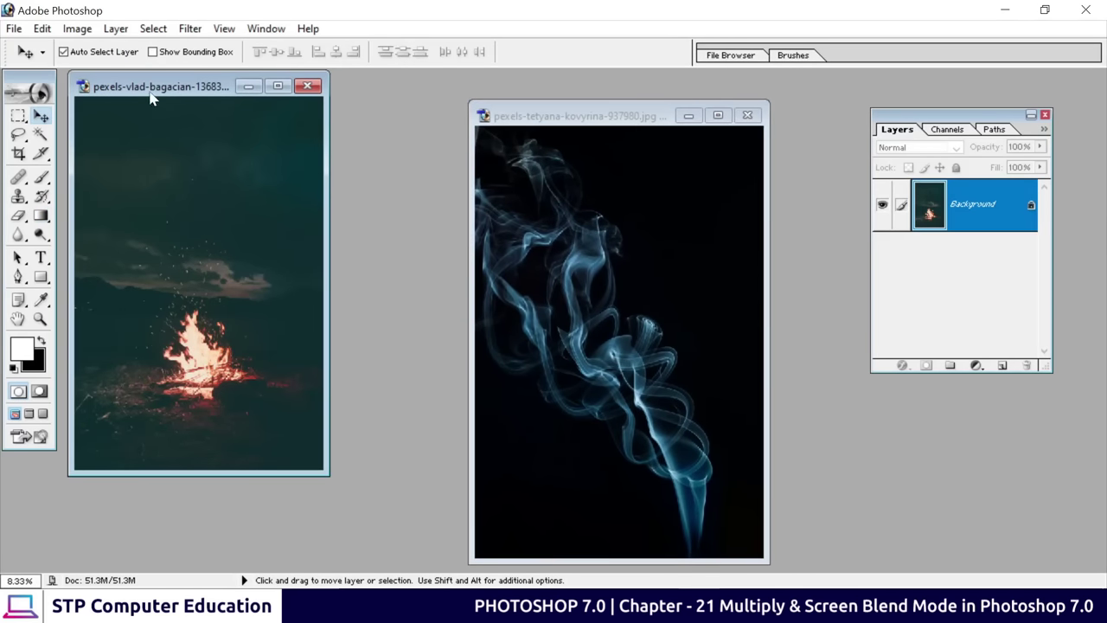
left_click_drag(152, 90, 266, 108)
left_click(519, 264)
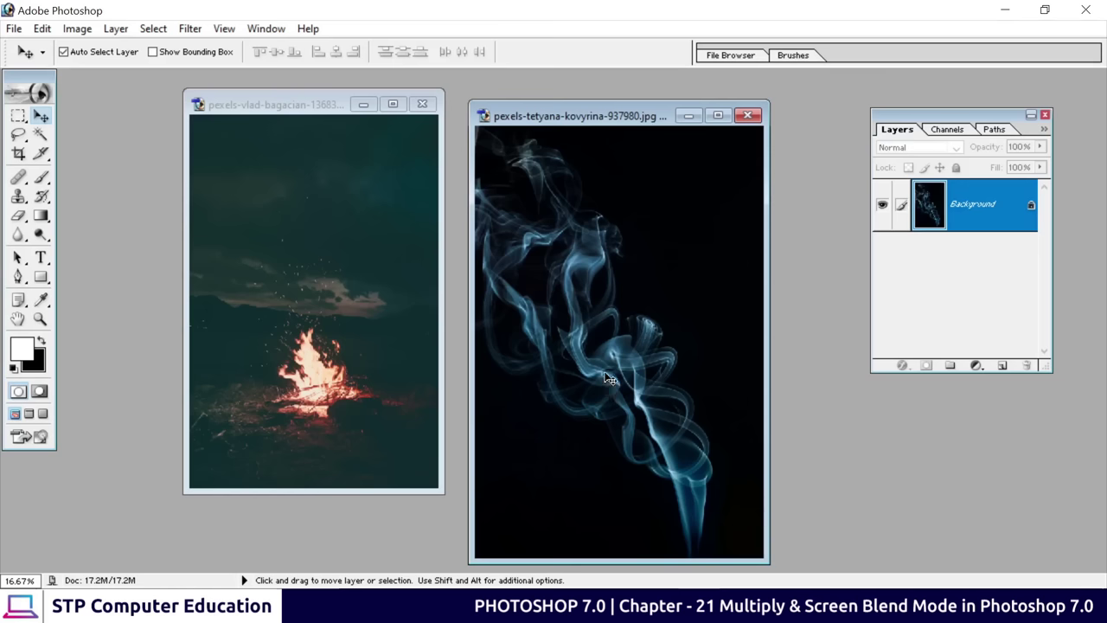
left_click_drag(610, 373, 415, 321)
left_click_drag(342, 301, 317, 289)
Close the smoke document, maximize and zoom the bonfire image, and place the smoke above the fire
left_click(747, 115)
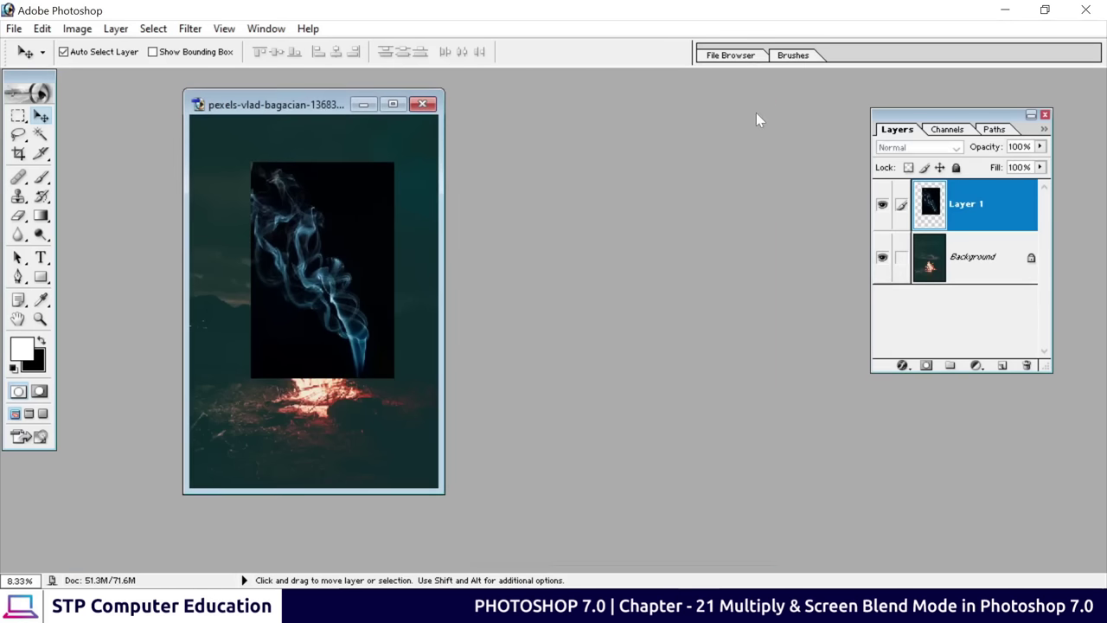
left_click(393, 104)
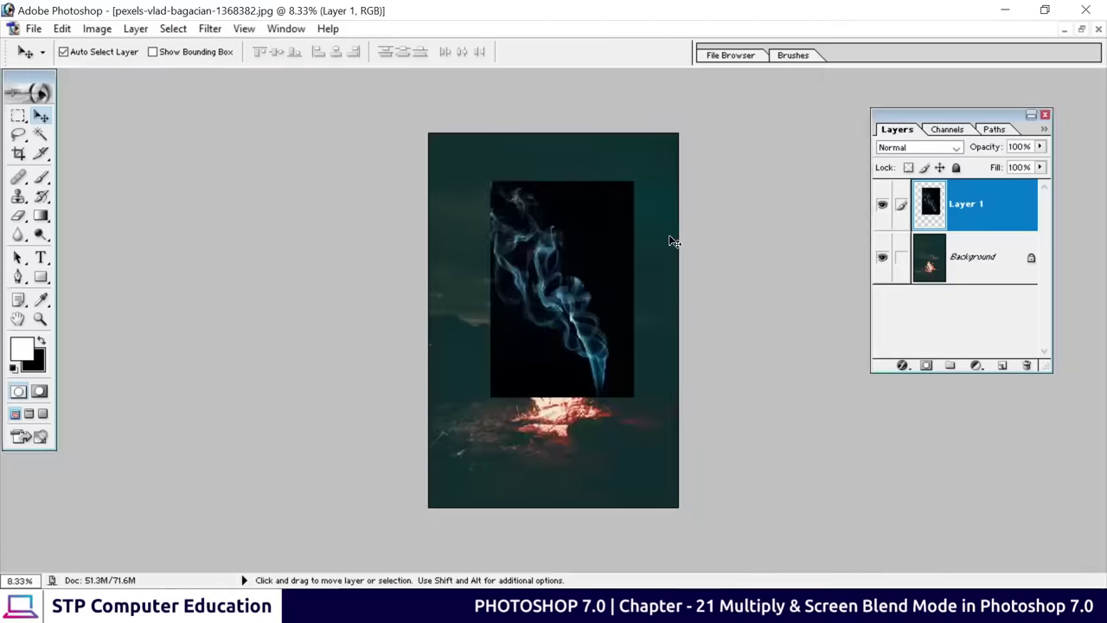
key("ctrl+plus")
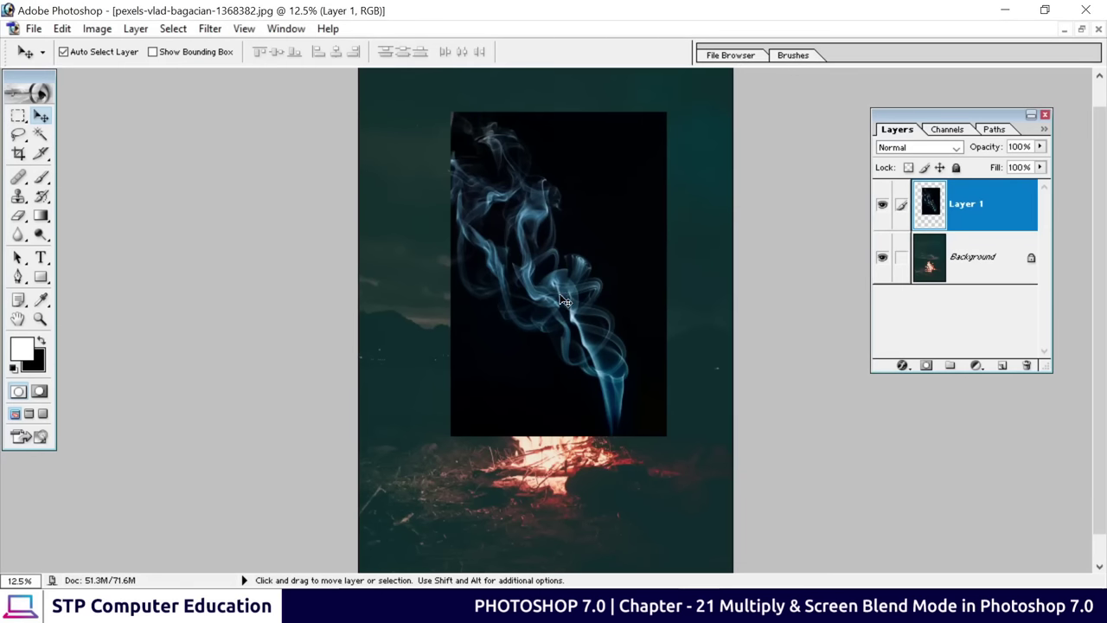
left_click_drag(585, 309, 594, 265)
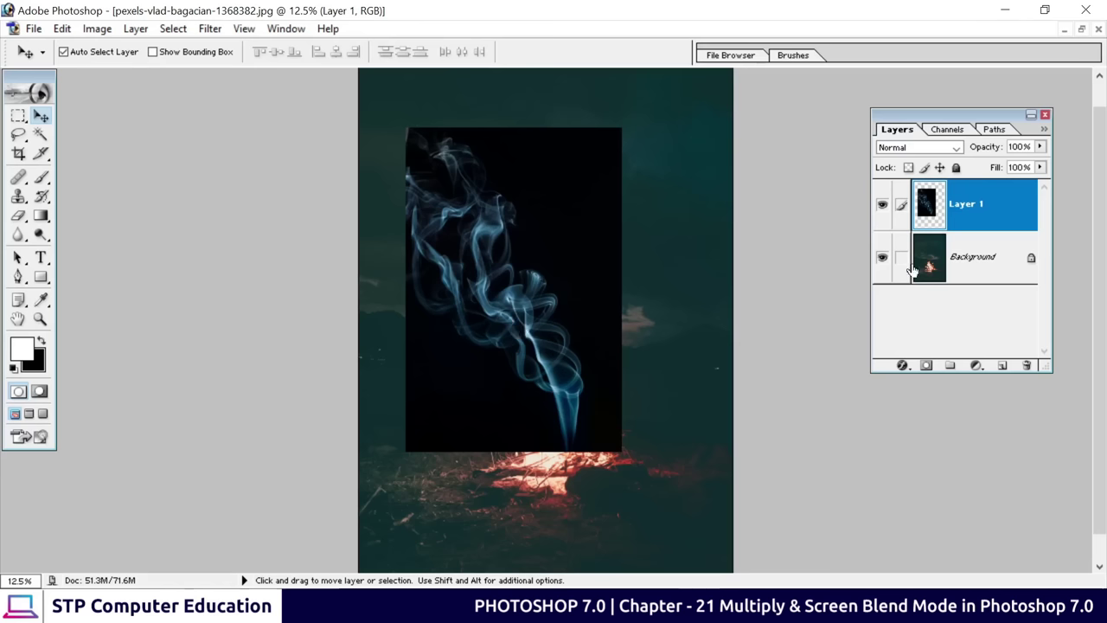
left_click(934, 149)
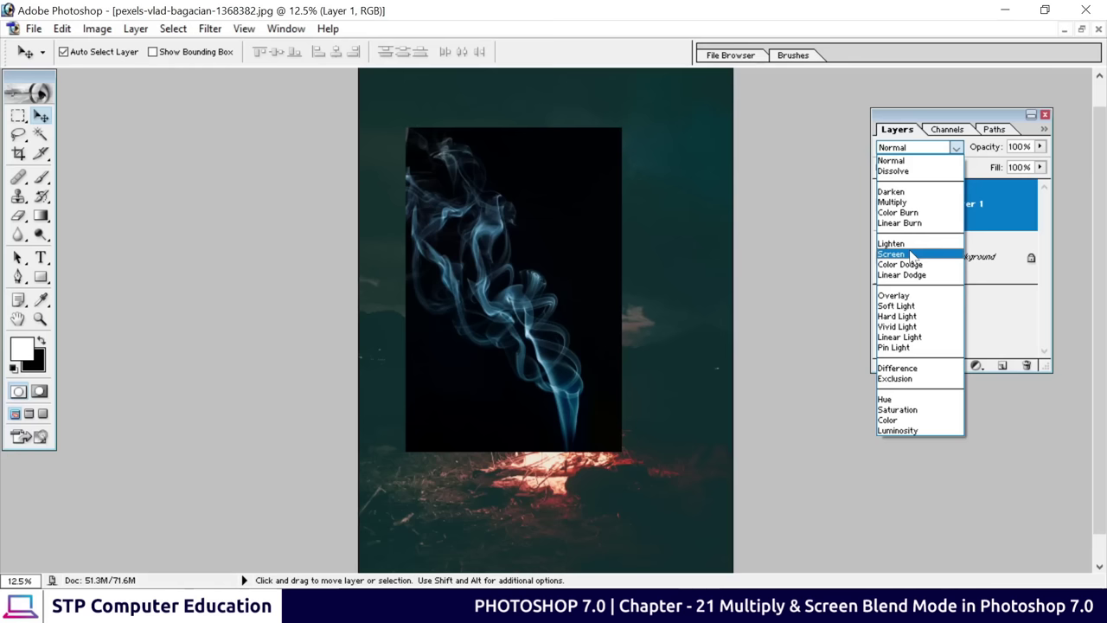
Switch the smoke layer to Screen, nudge it over the flames, and open Levels
left_click(896, 253)
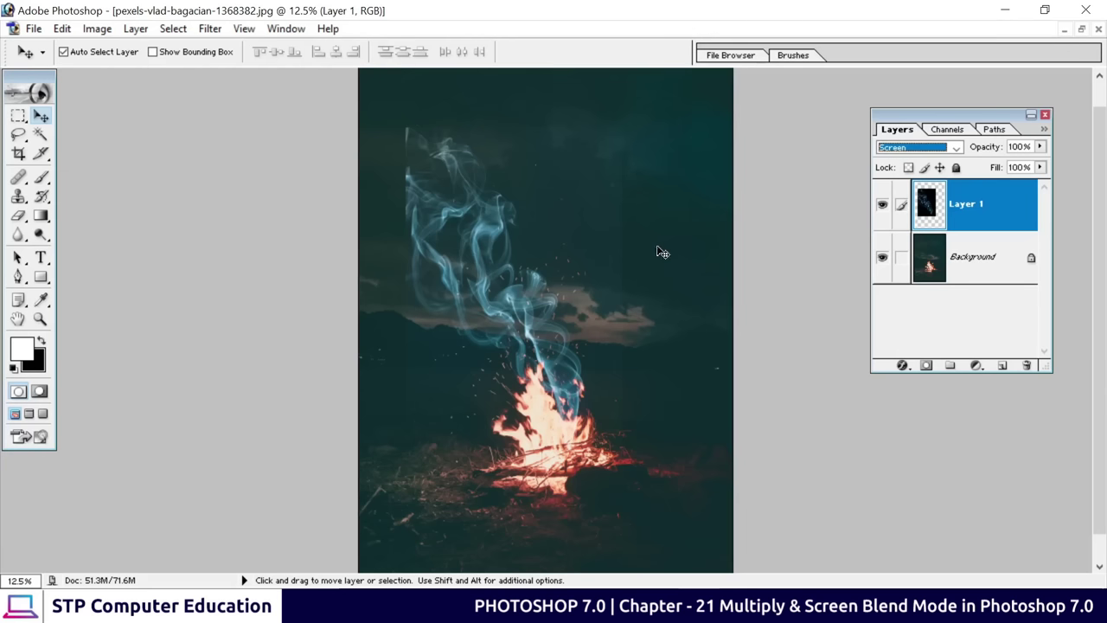
left_click_drag(510, 265, 515, 290)
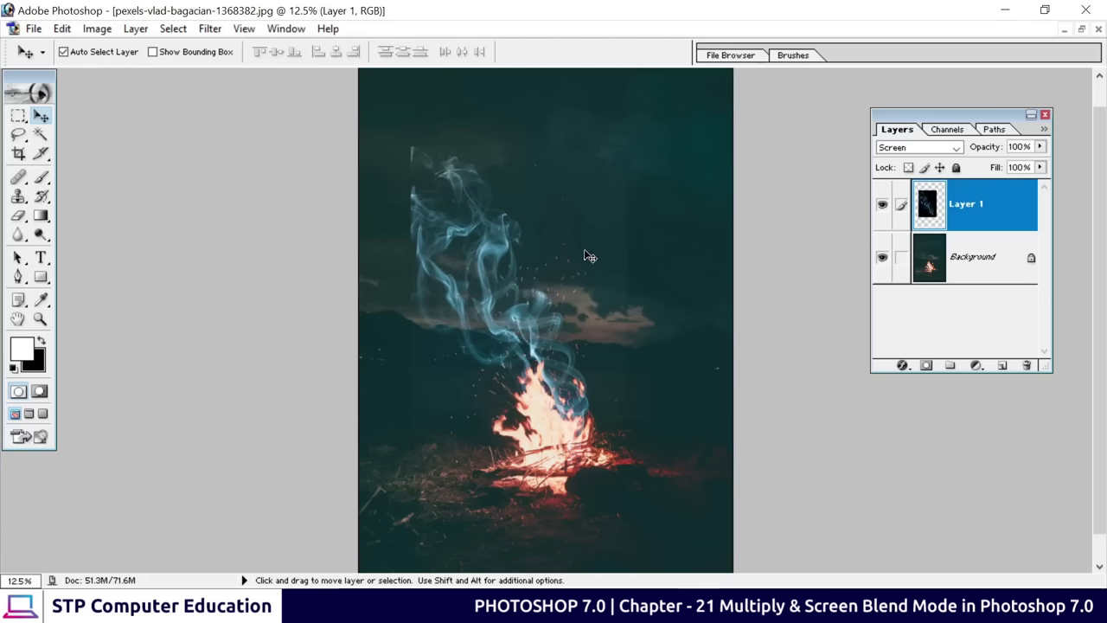
key("ctrl+l")
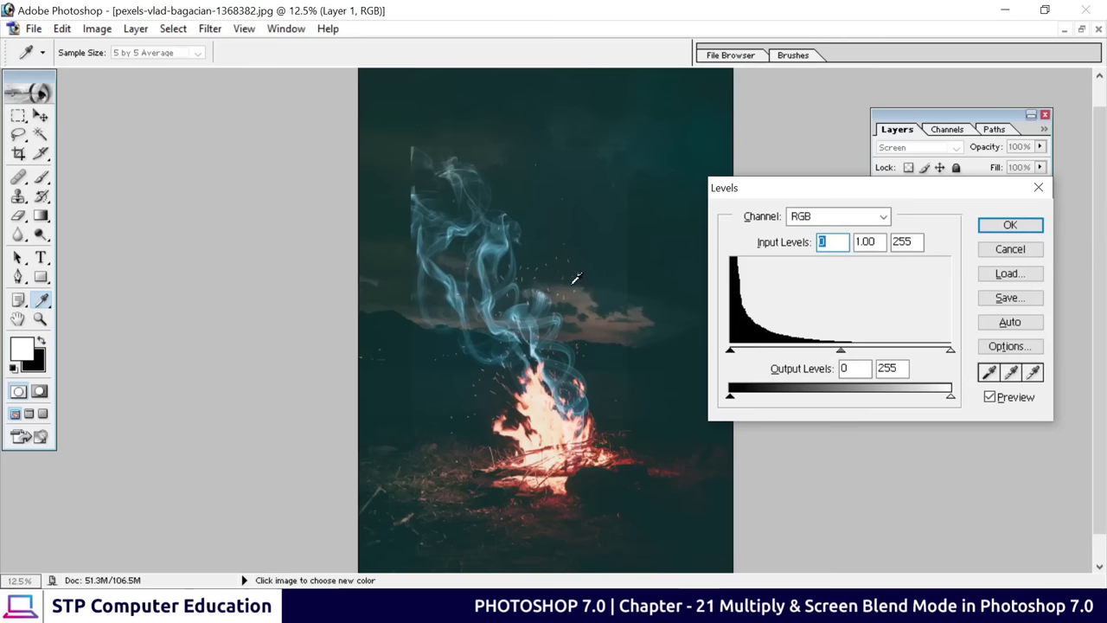
Set the smoke layer's input levels to 21, 1.00 and 241 and apply them
left_click_drag(784, 192, 783, 156)
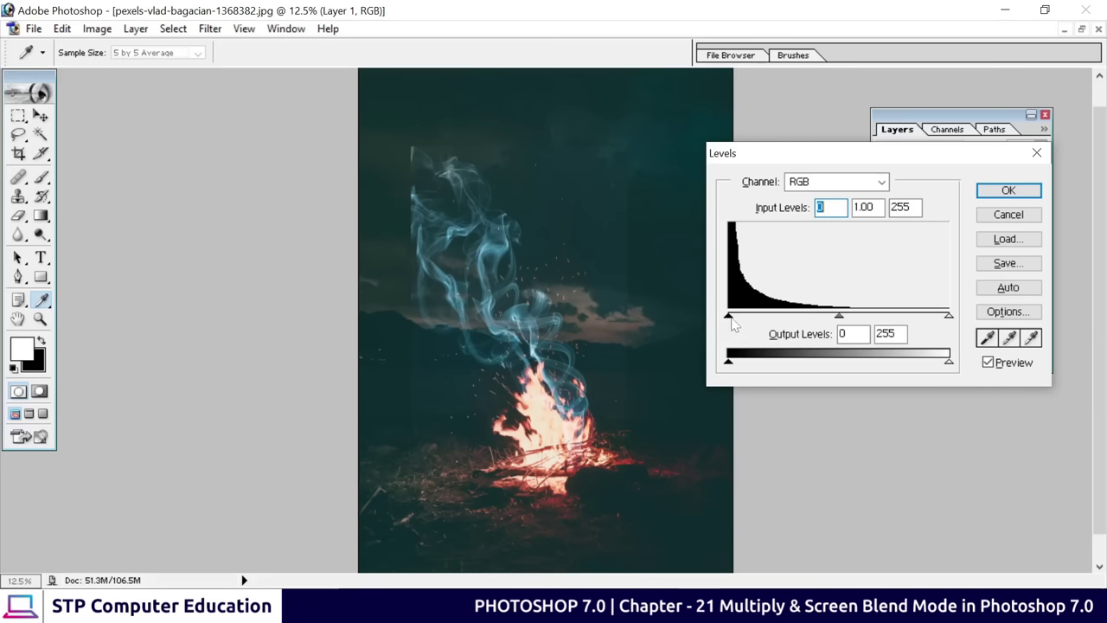
left_click_drag(728, 316, 748, 325)
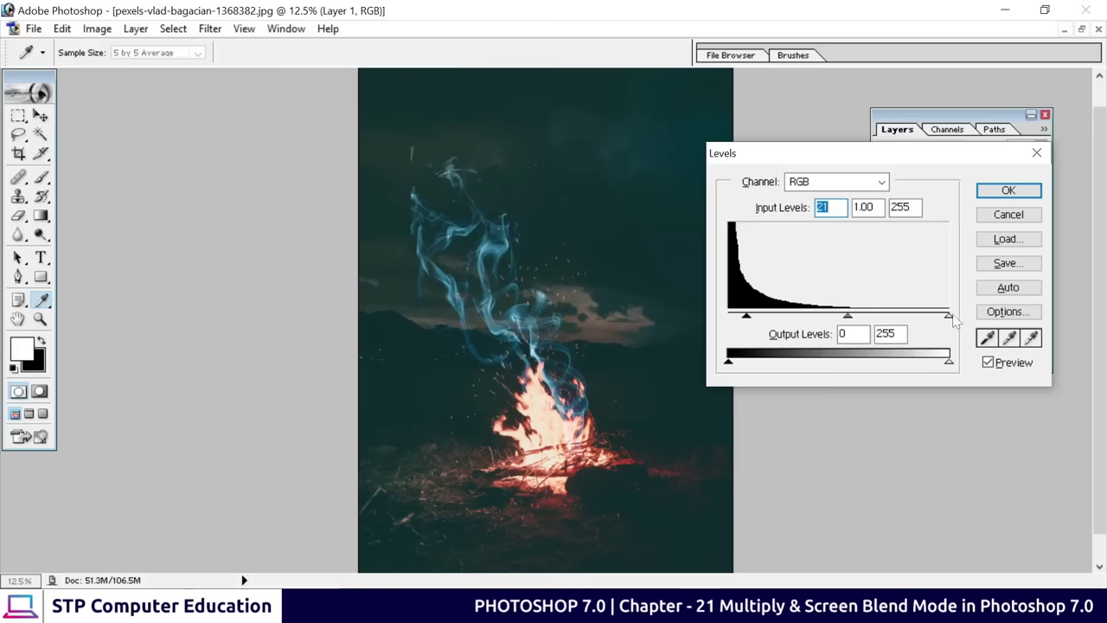
left_click_drag(951, 317, 939, 324)
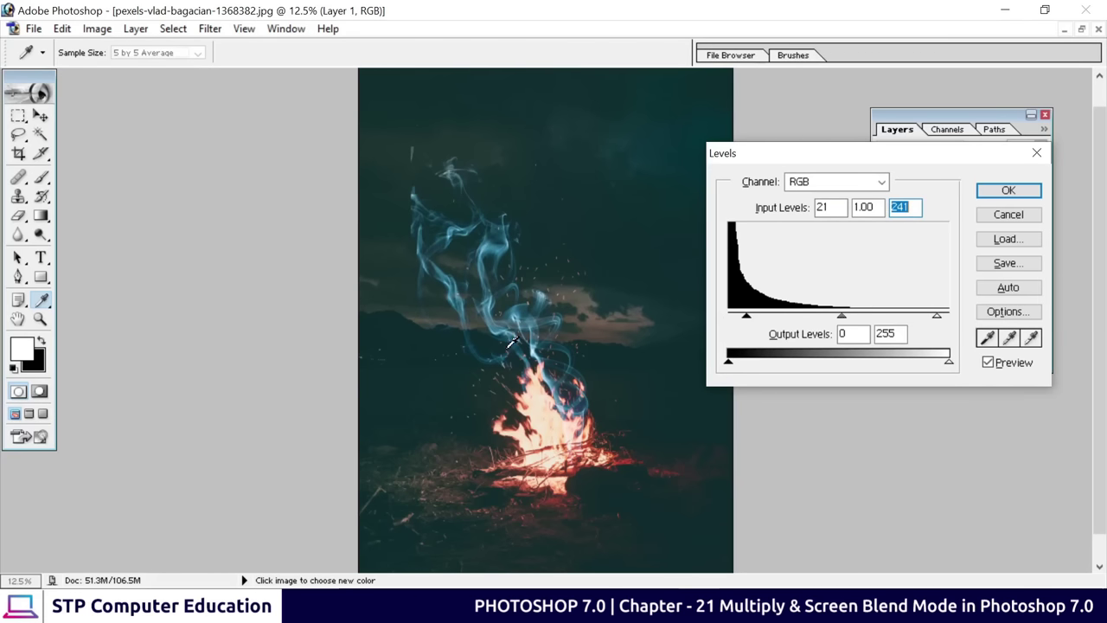
left_click(1007, 195)
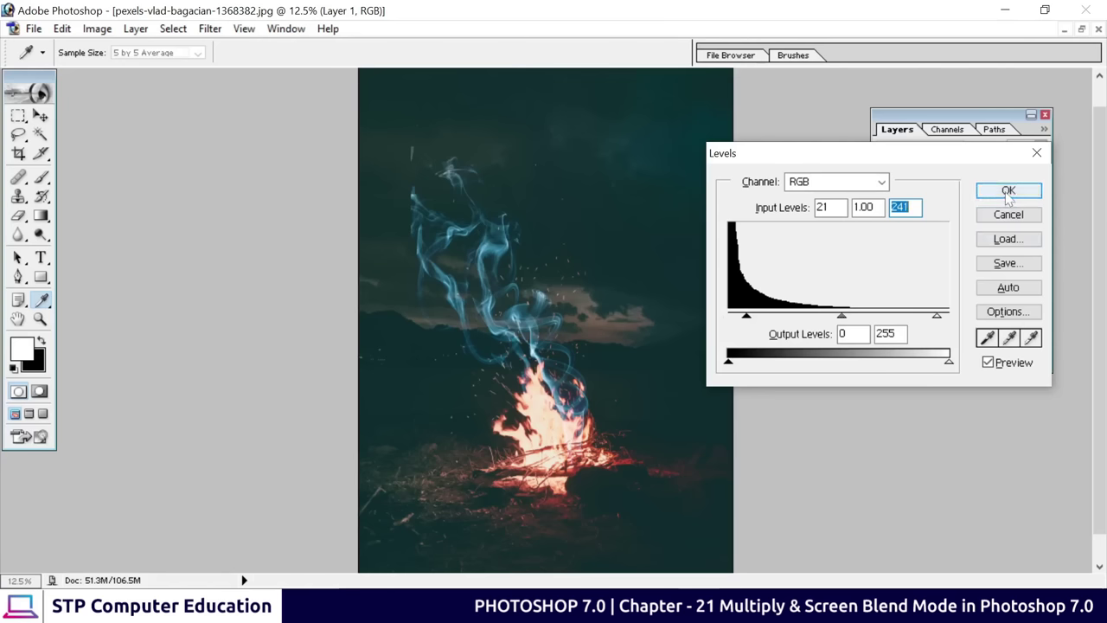
key("v")
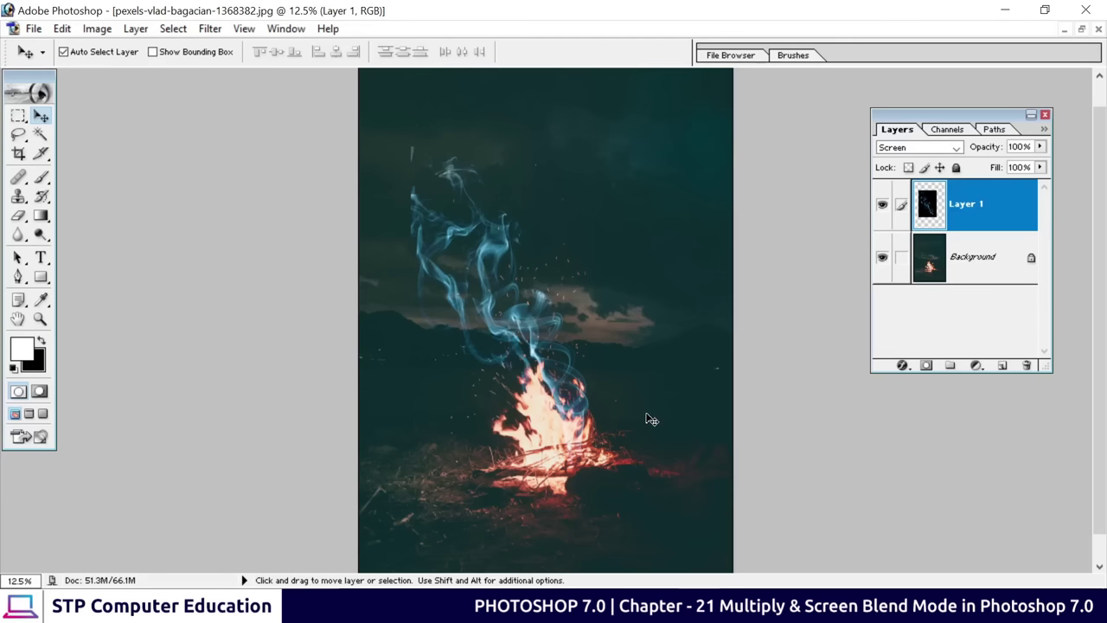
Recolour Layer 1's smoke warm orange with Hue -180 and Saturation +21
key("ctrl+u")
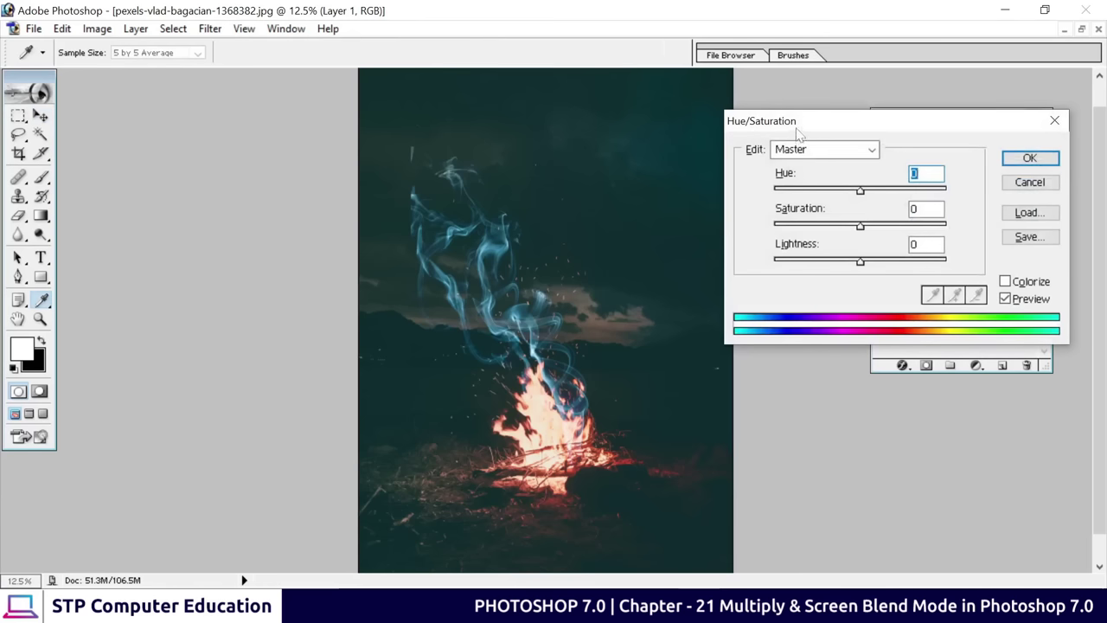
left_click_drag(799, 127, 732, 266)
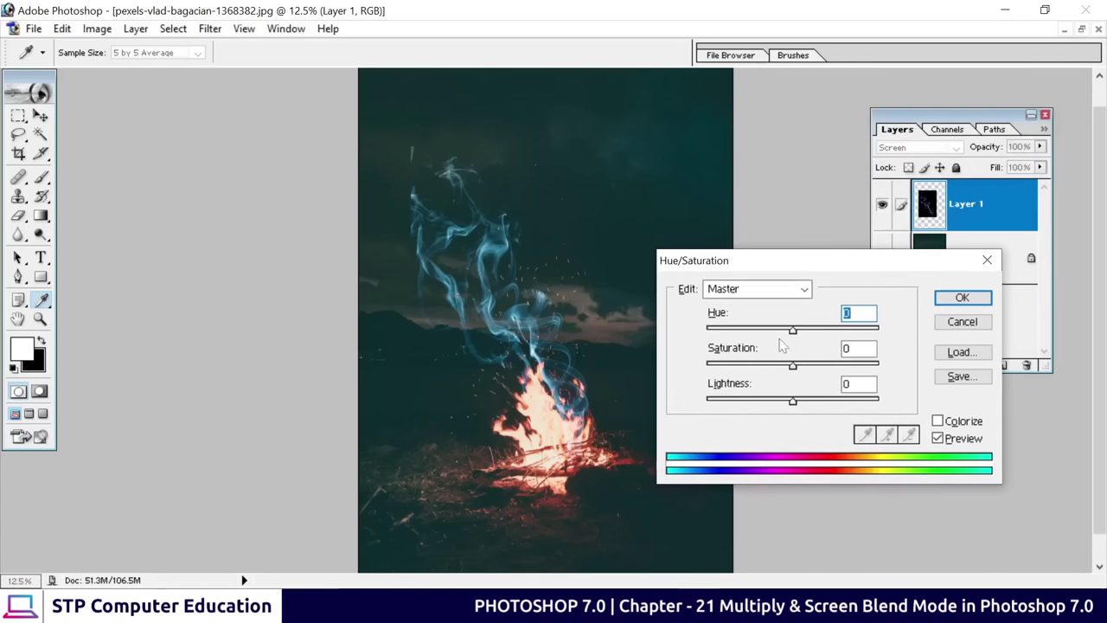
left_click_drag(794, 332, 886, 342)
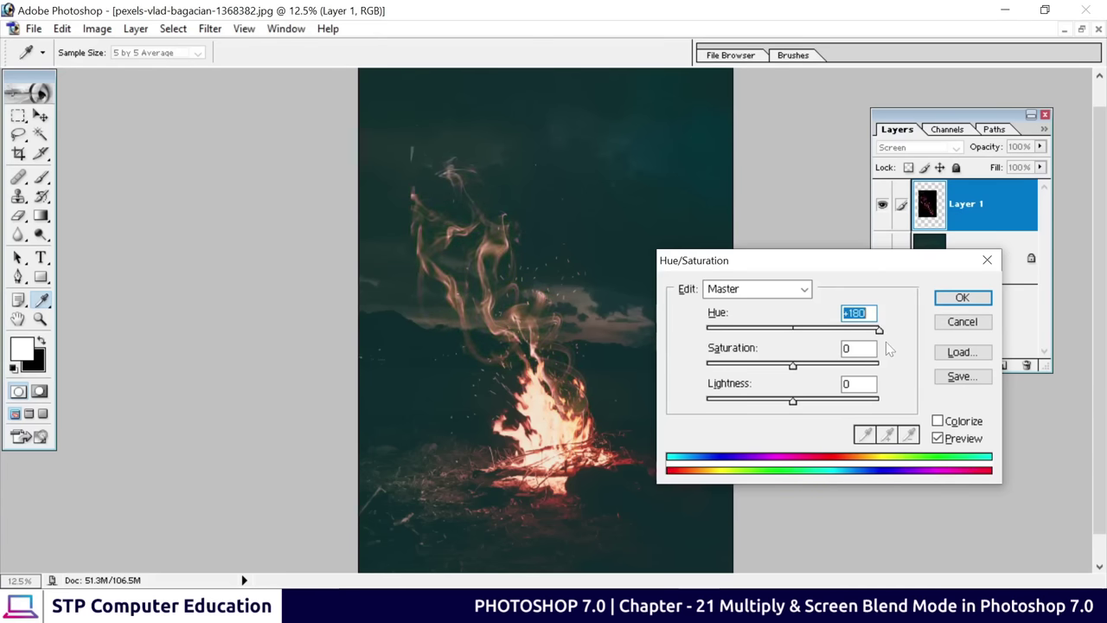
key("Return")
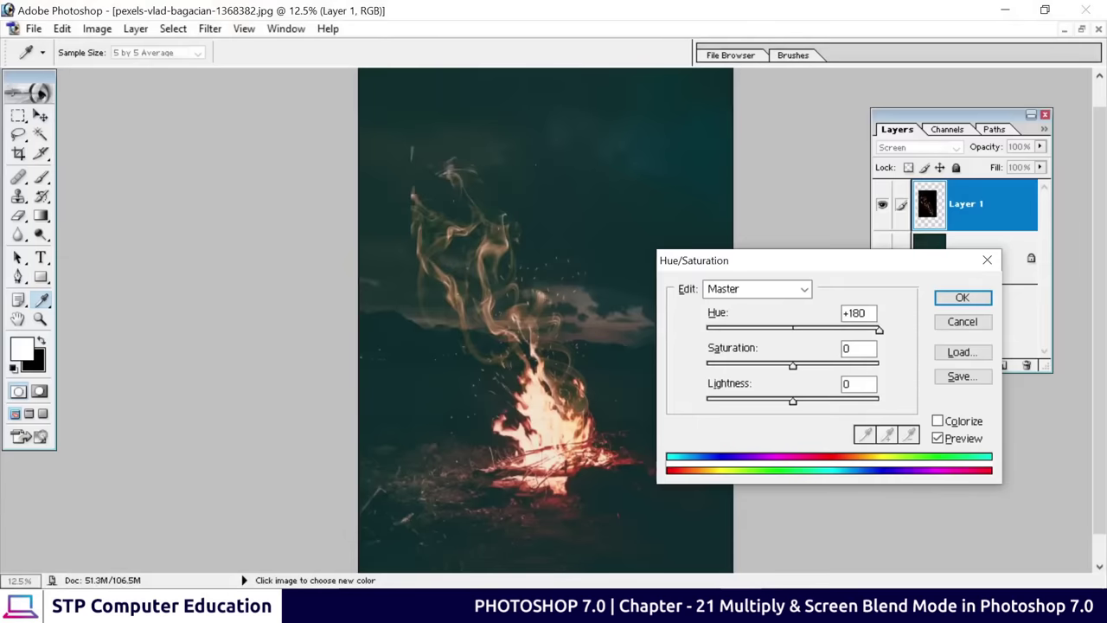
left_click_drag(786, 259, 778, 183)
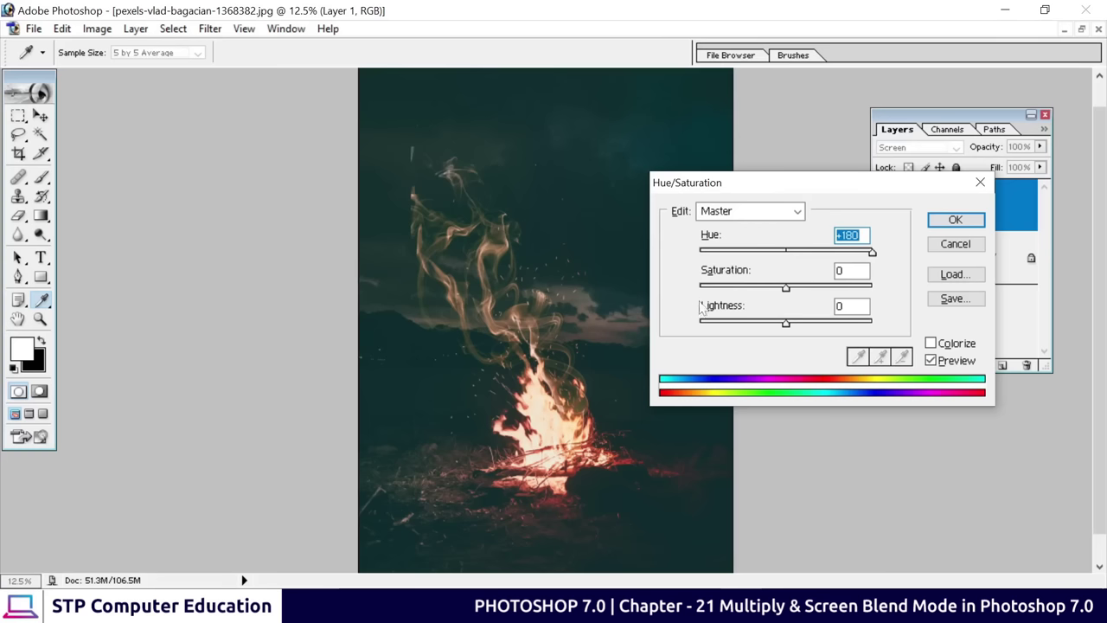
left_click_drag(873, 253, 700, 253)
left_click_drag(787, 293, 806, 298)
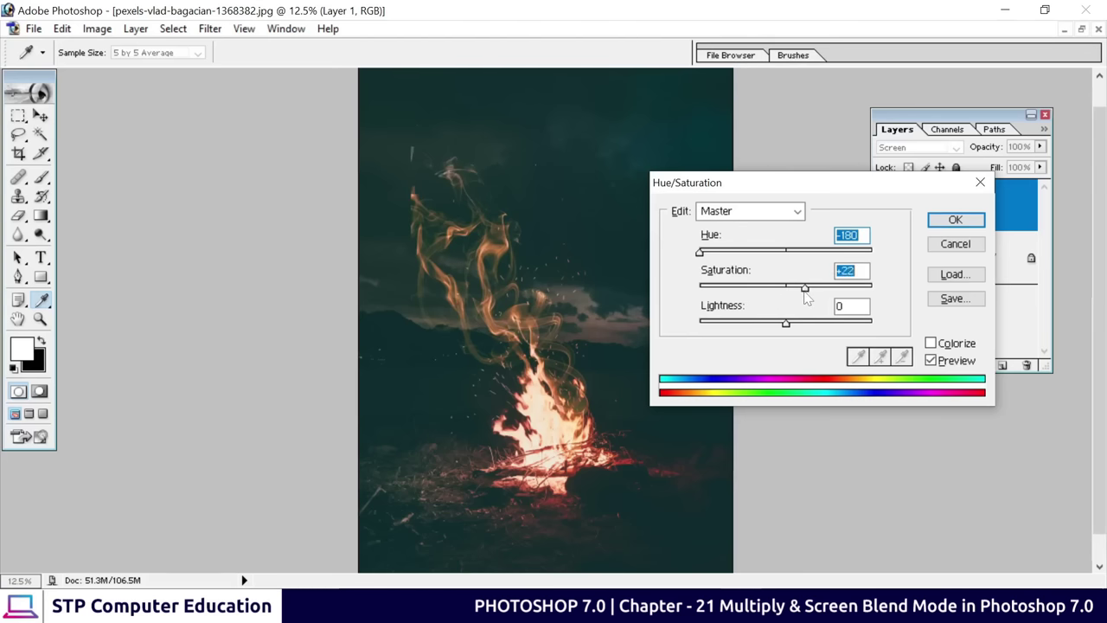
key("Return")
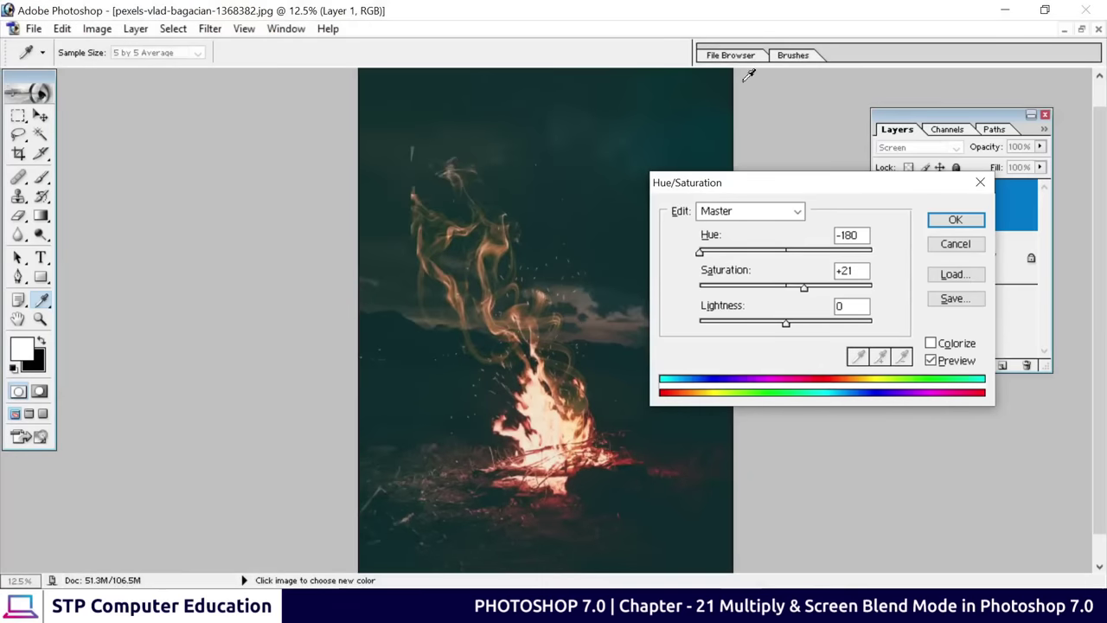
left_click_drag(766, 188, 731, 179)
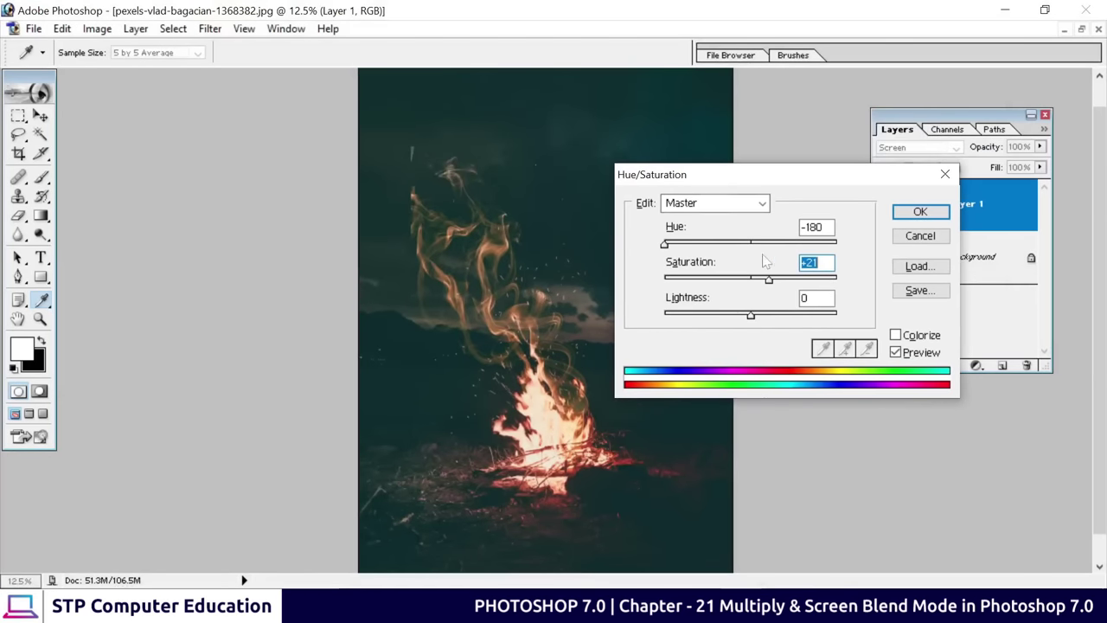
left_click(921, 213)
key("v")
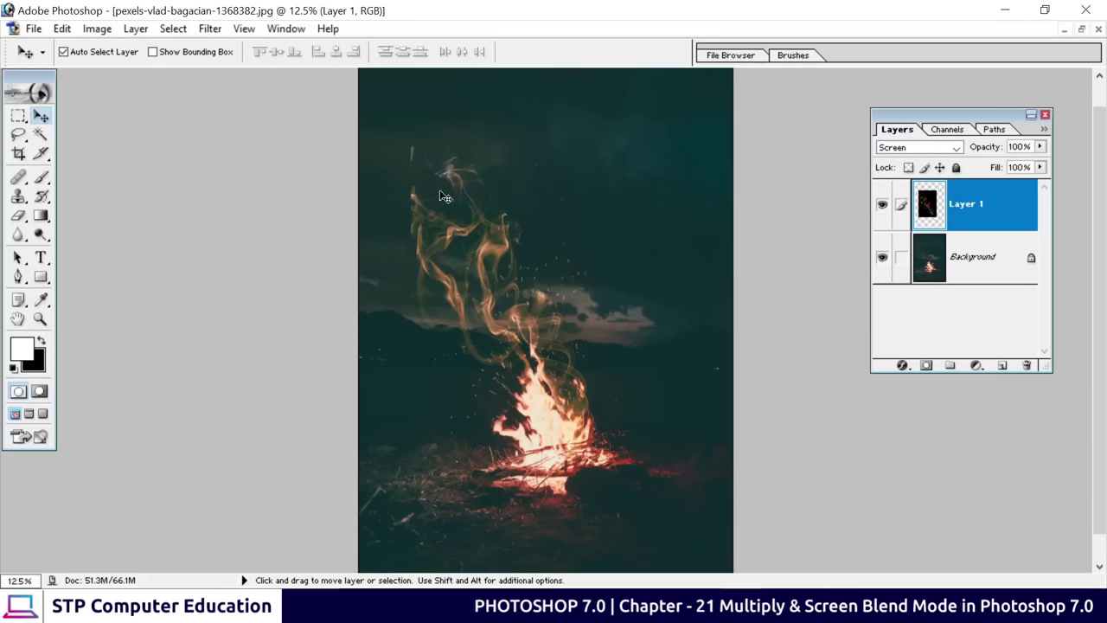
Select the Eraser with a 45 px brush, then resize it to 500 px
left_click(19, 220)
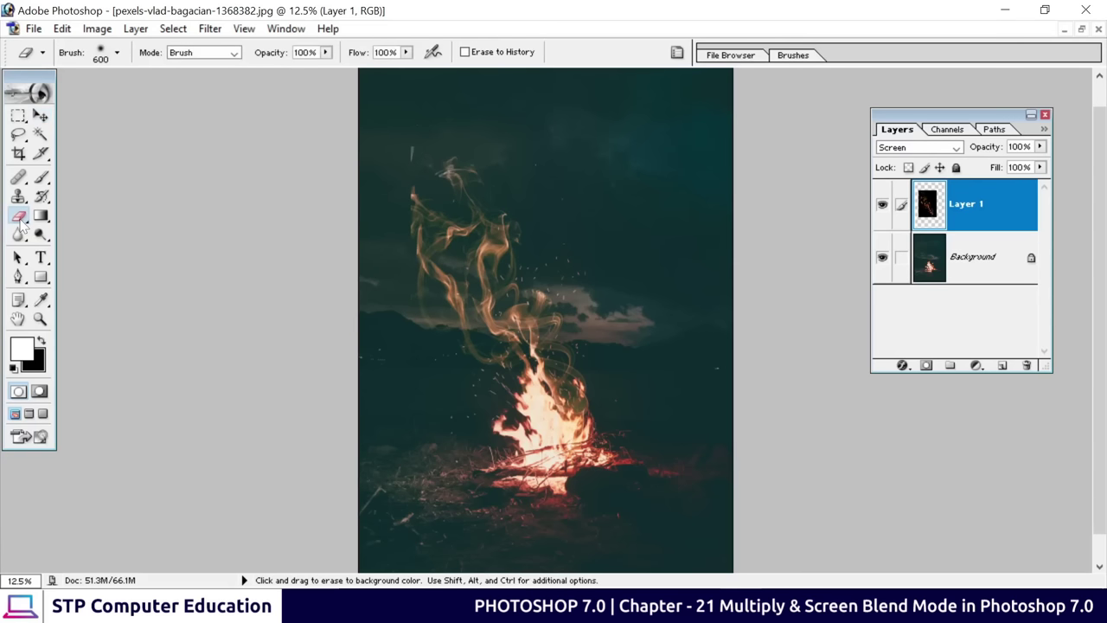
left_click(116, 53)
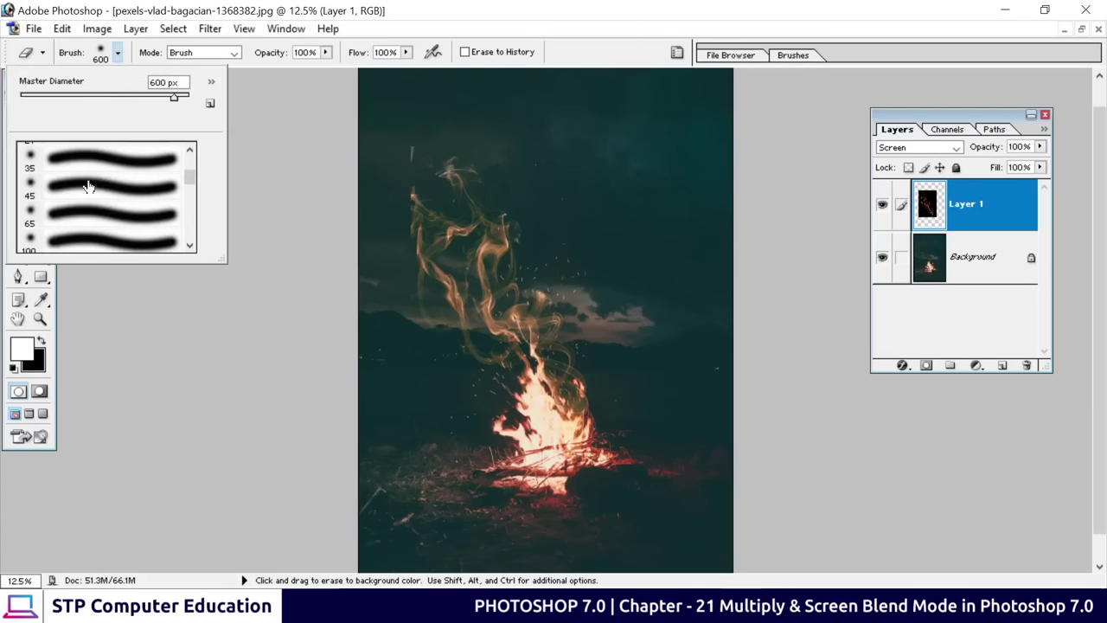
left_click(145, 194)
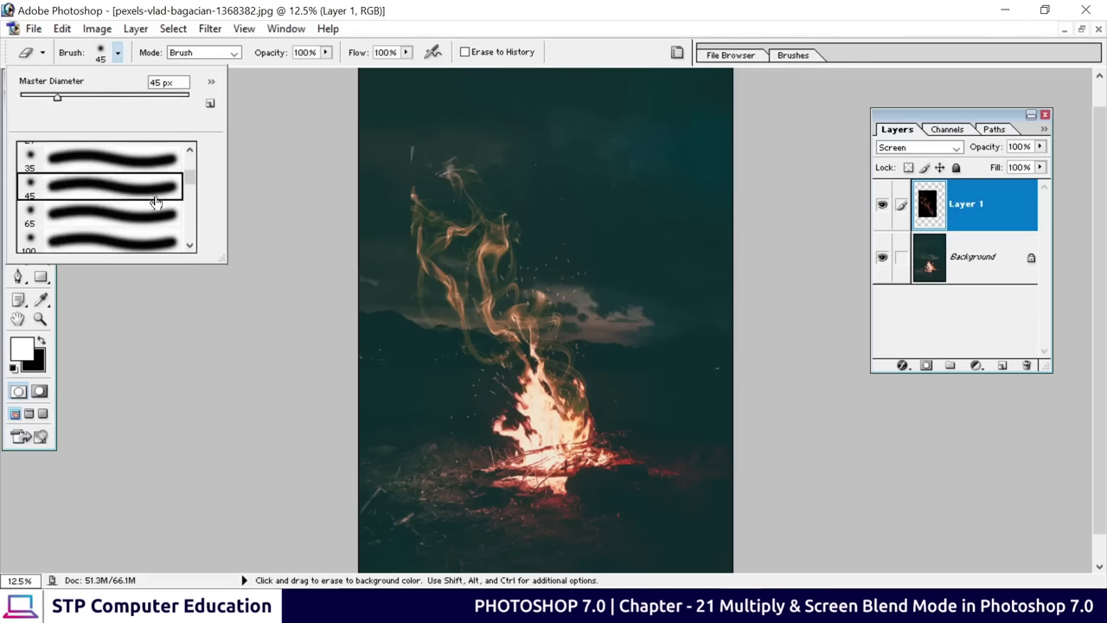
left_click(408, 173)
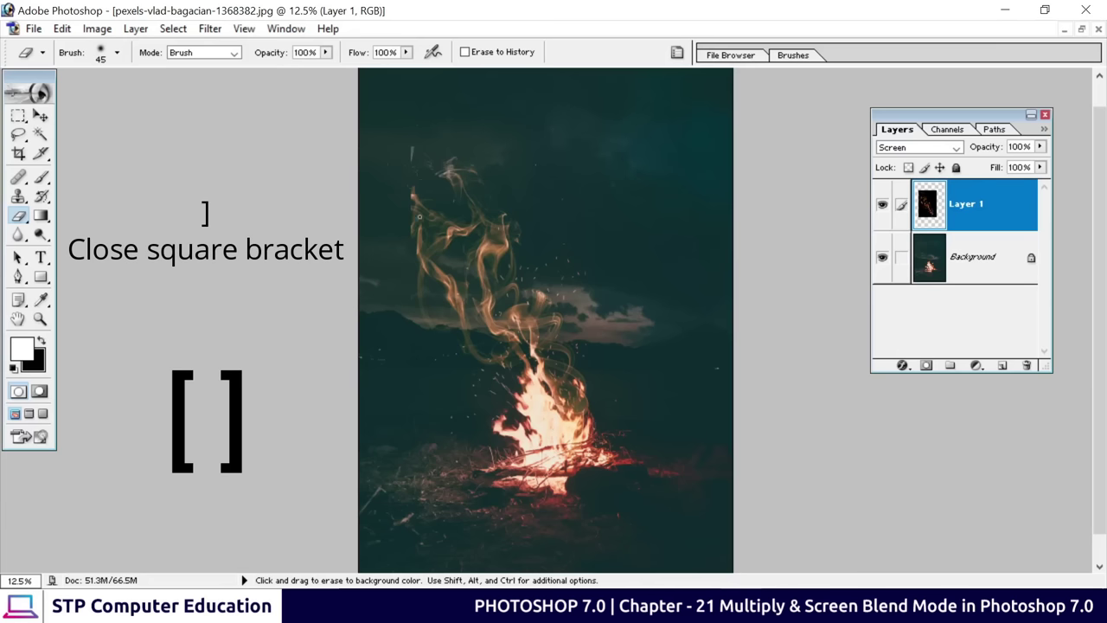
key("bracketright")
key("bracketright")
key("bracketright")
key("bracketright")
key("bracketright")
key("bracketright")
key("bracketright")
key("bracketright")
key("bracketright")
key("bracketright")
key("bracketright")
key("bracketright")
key("bracketright")
key("bracketright")
key("bracketright")
key("bracketright")
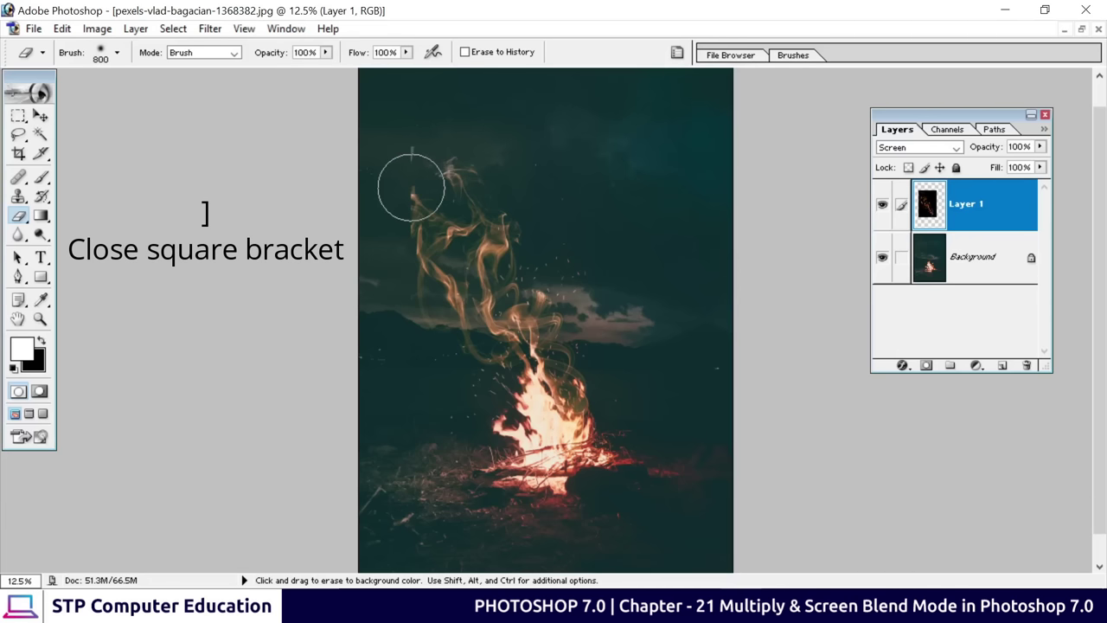
key("bracketleft")
key("bracketleft")
key("bracketleft")
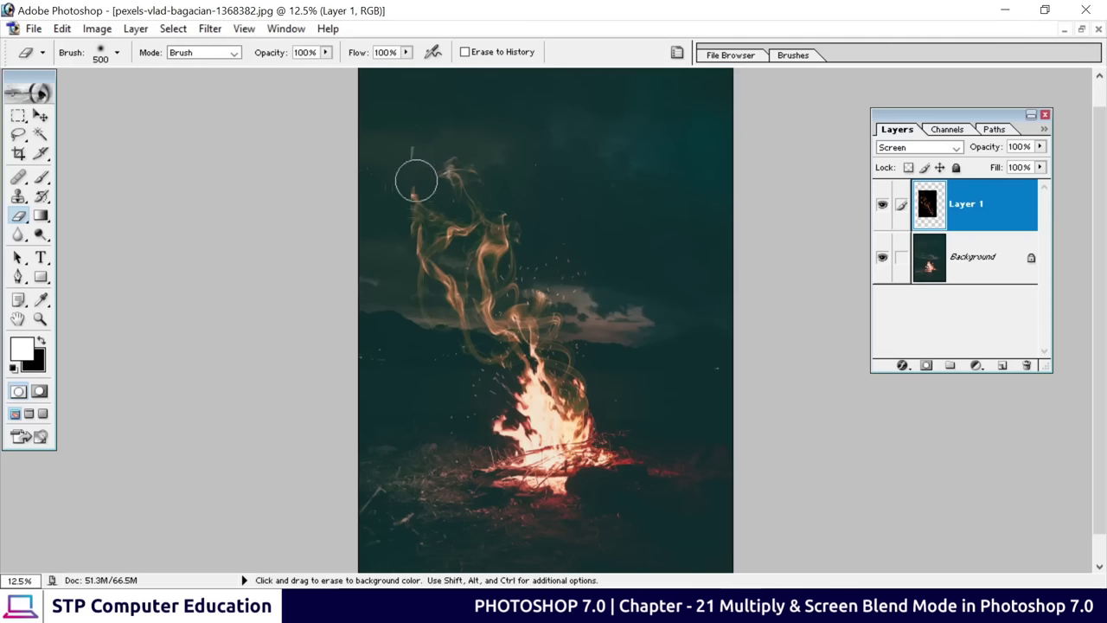
Erase the stray top smoke wisp and the haze along the left edge
mouse_move(395, 208)
left_mouse_down()
mouse_move(389, 235)
mouse_move(388, 339)
left_mouse_up()
mouse_move(425, 222)
left_mouse_down()
mouse_move(440, 202)
mouse_move(401, 153)
mouse_move(404, 164)
left_mouse_up()
mouse_move(355, 273)
left_mouse_down()
mouse_move(380, 241)
mouse_move(373, 307)
mouse_move(384, 277)
mouse_move(408, 362)
mouse_move(434, 354)
mouse_move(425, 363)
mouse_move(658, 197)
mouse_move(694, 309)
mouse_move(638, 471)
mouse_move(520, 391)
left_mouse_up()
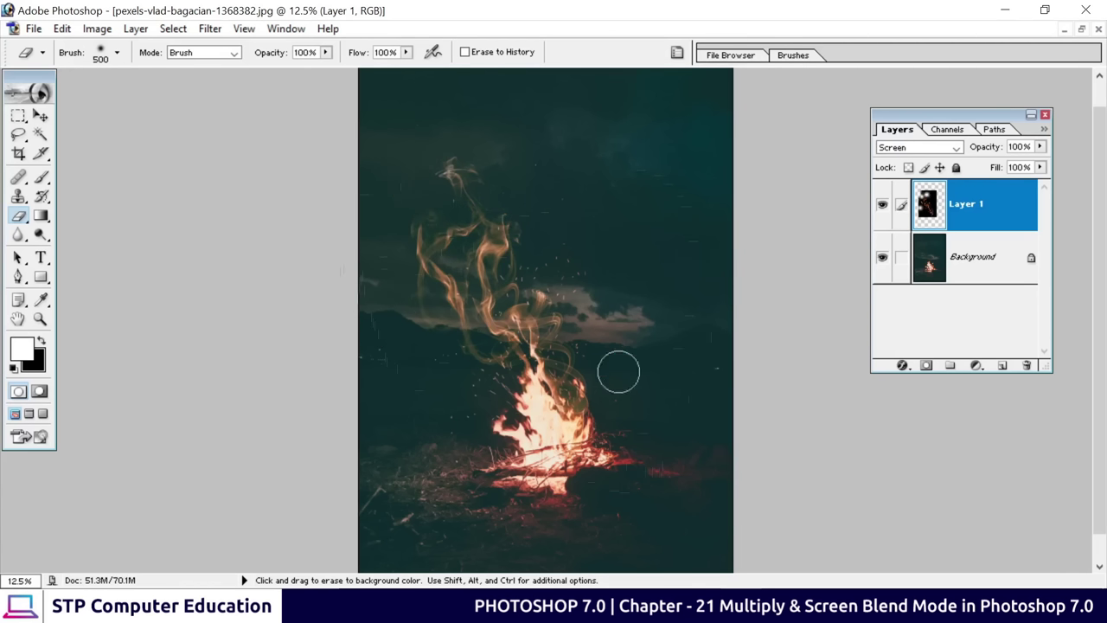
left_click(40, 116)
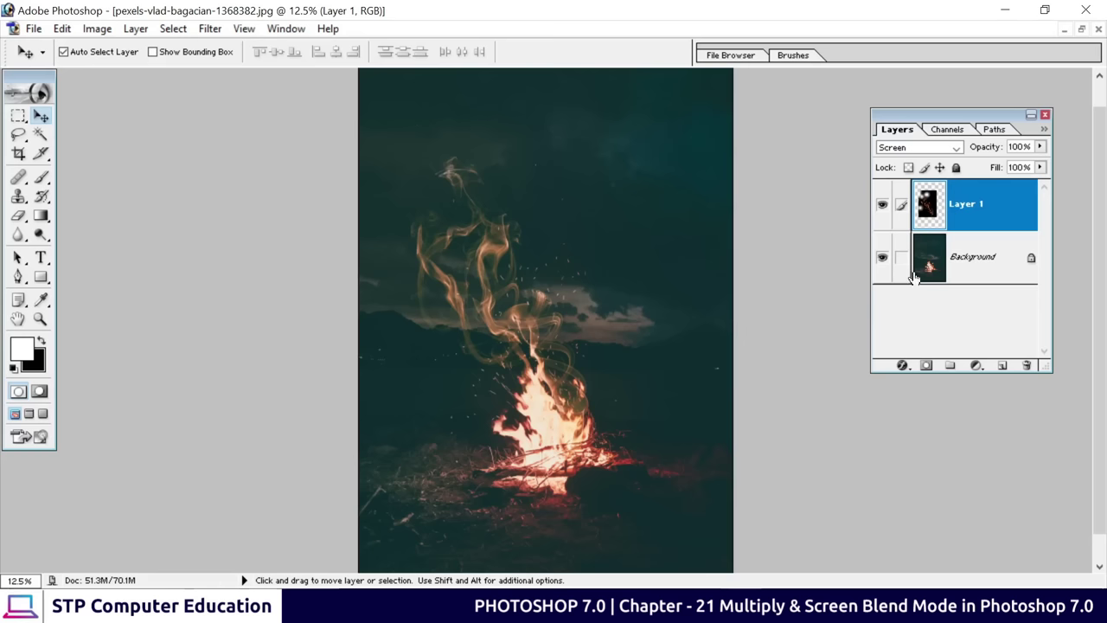
Toggle the smoke layer's visibility to compare the campfire with and without it
left_click(882, 207)
left_click(882, 207)
left_click(881, 208)
scroll(714, 251, "down", 2)
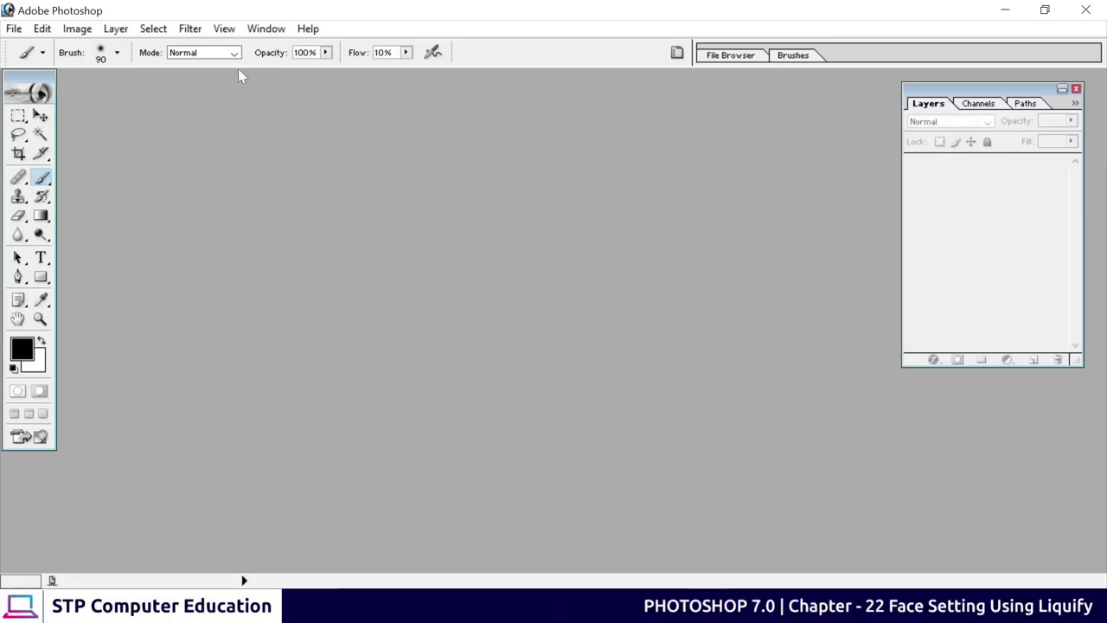
Check the Filter menu, then pick the portrait photo from Downloads in the Open dialog
left_click(192, 29)
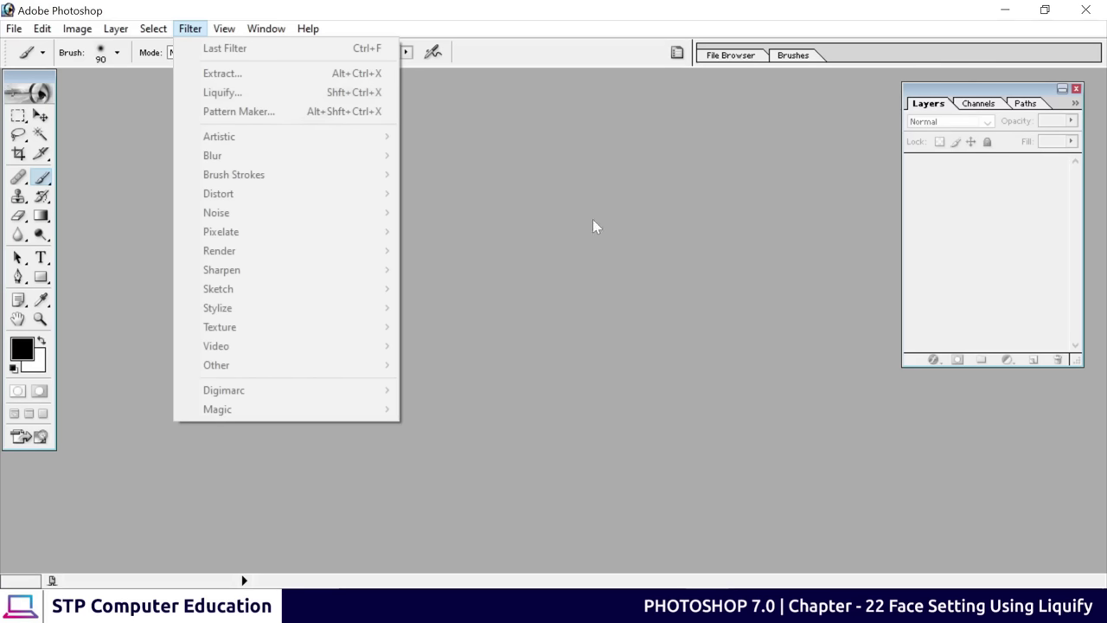
left_click(537, 245)
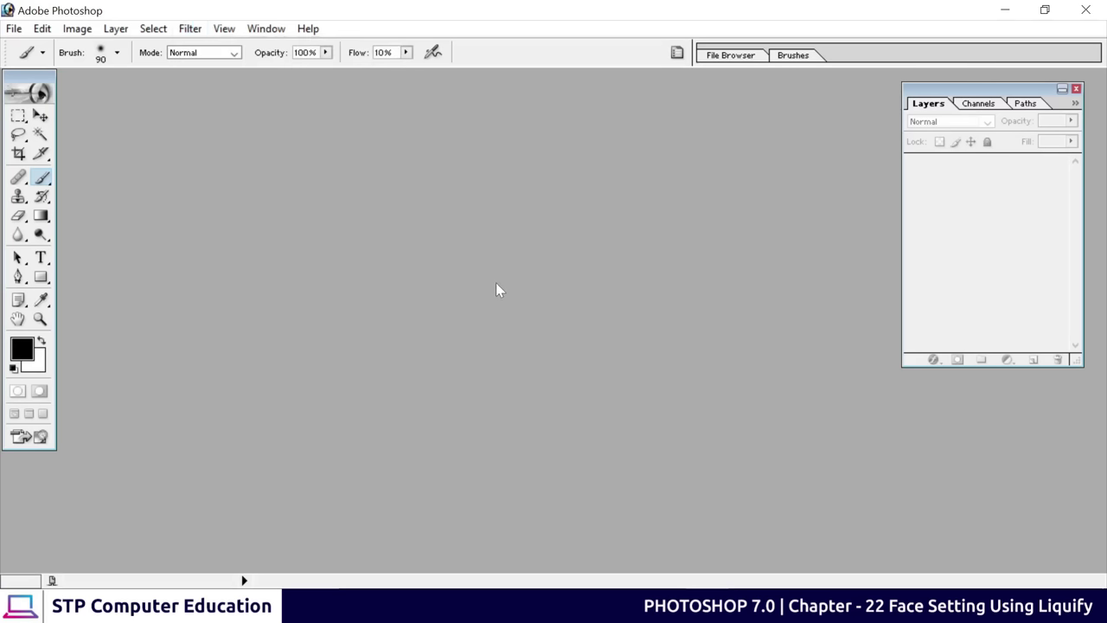
key("ctrl+o")
left_click(466, 177)
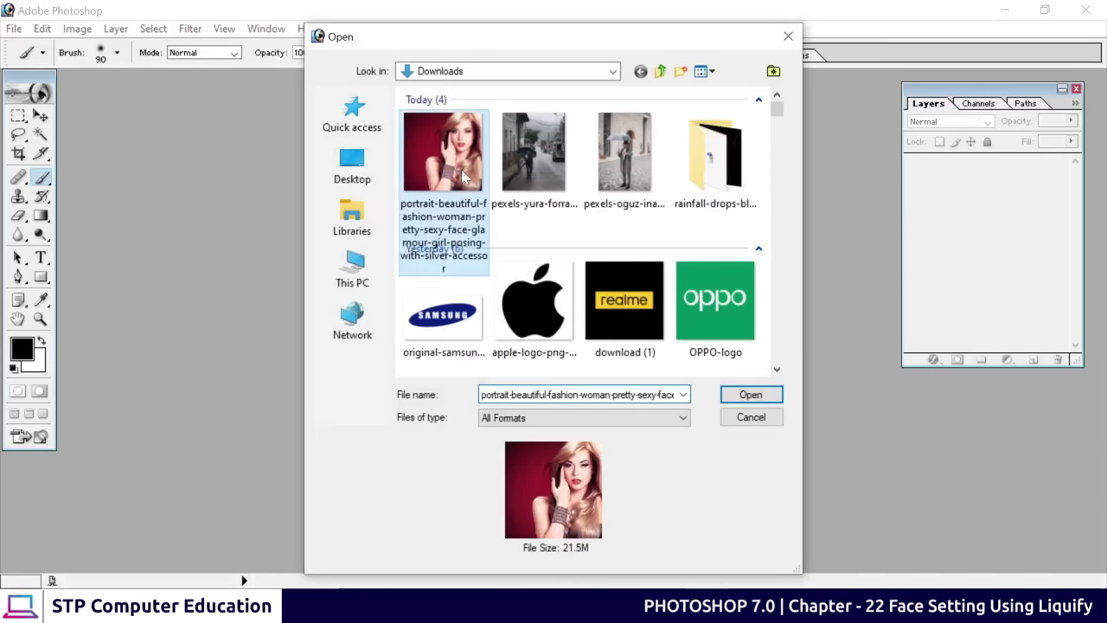
Open the portrait photo and maximize its document window
left_click(731, 394)
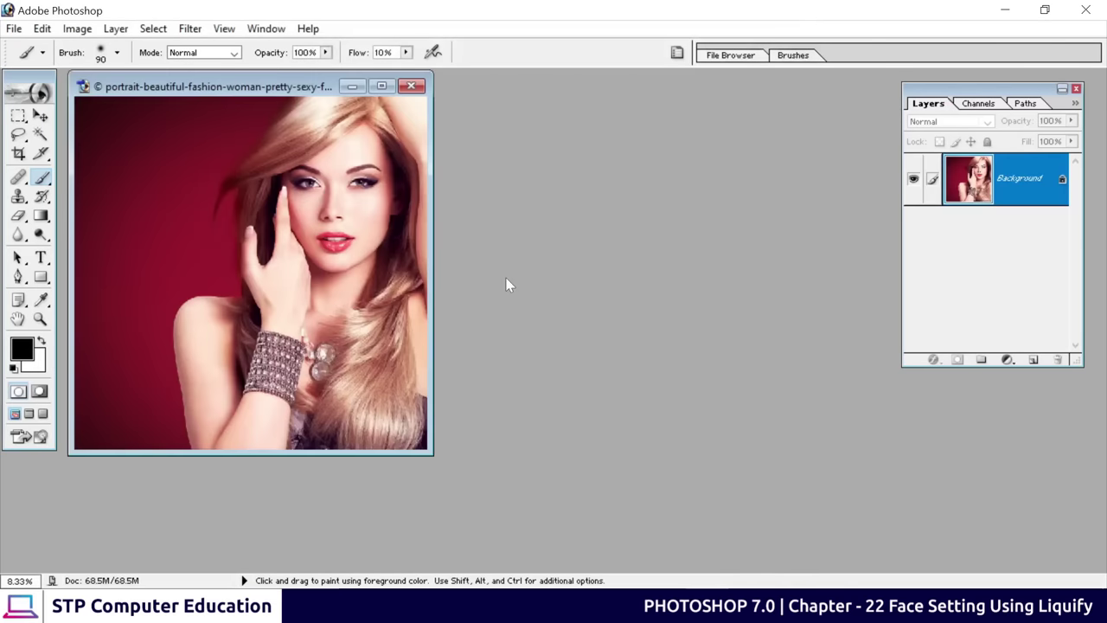
left_click_drag(247, 86, 465, 124)
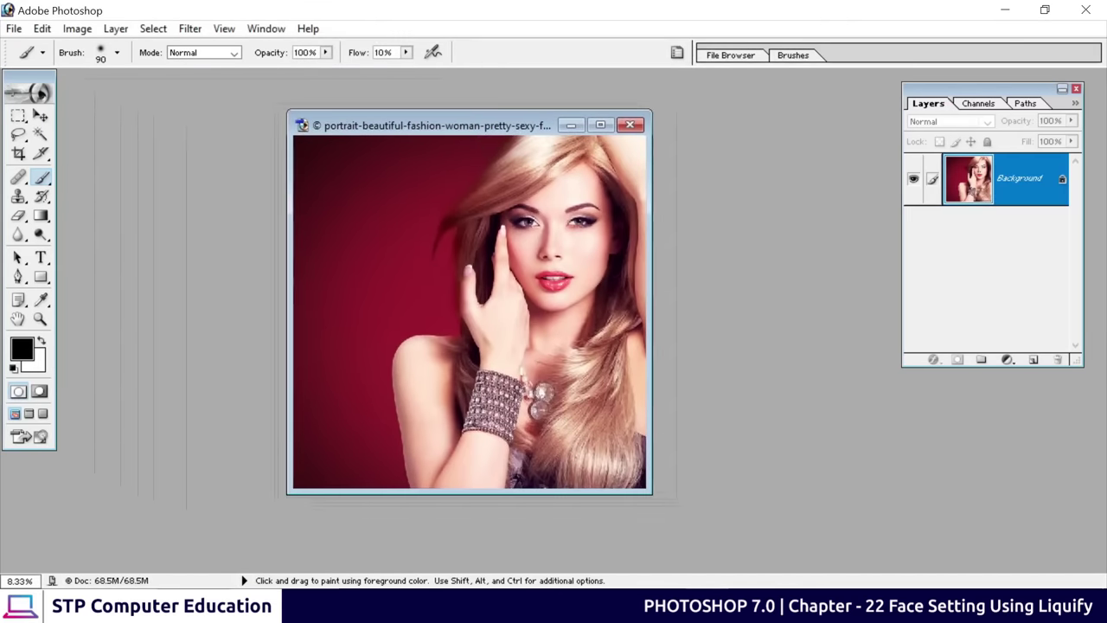
left_click(600, 125)
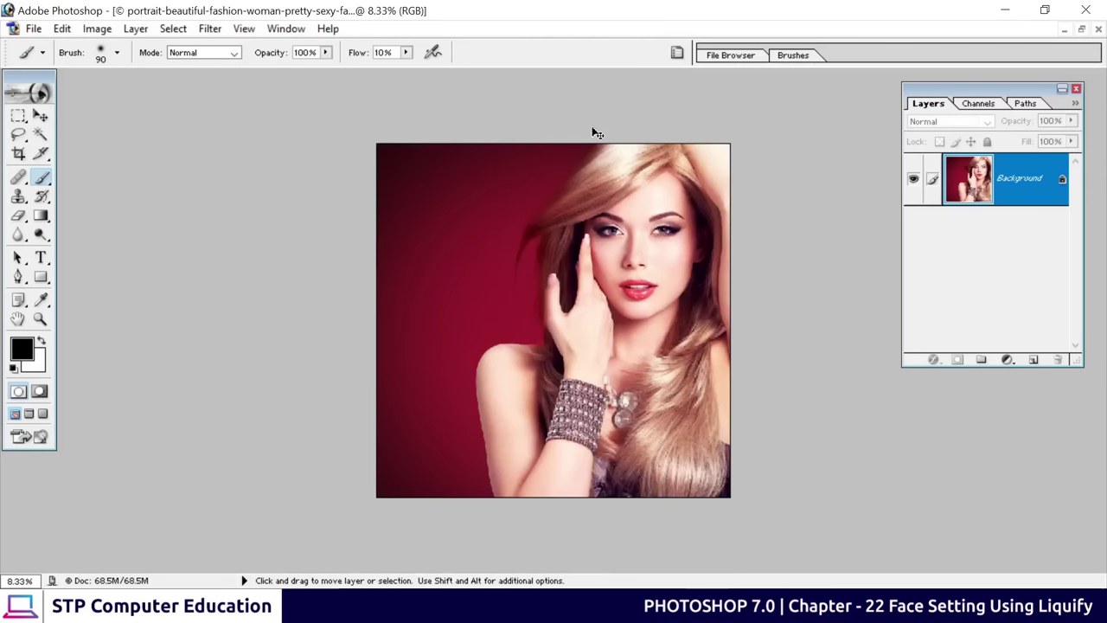
Zoom to 25% and pan to centre the woman's face, then show the Filter menu
key("ctrl+plus")
key("ctrl+plus")
key("ctrl+plus")
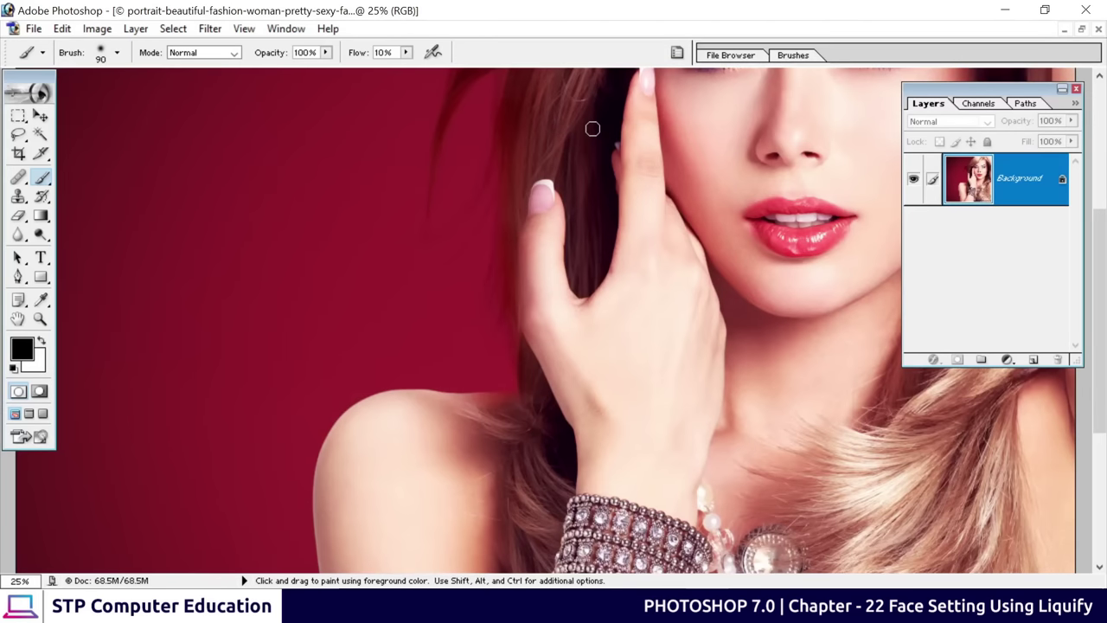
left_click_drag(664, 238, 457, 337)
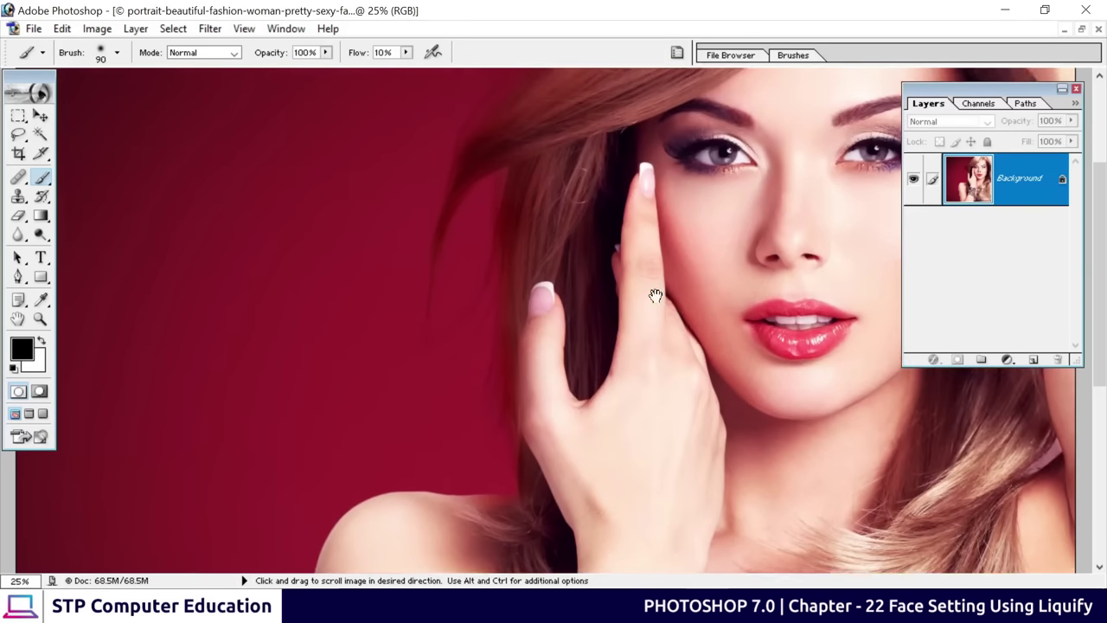
left_click_drag(655, 297, 706, 323)
left_click_drag(729, 240, 734, 247)
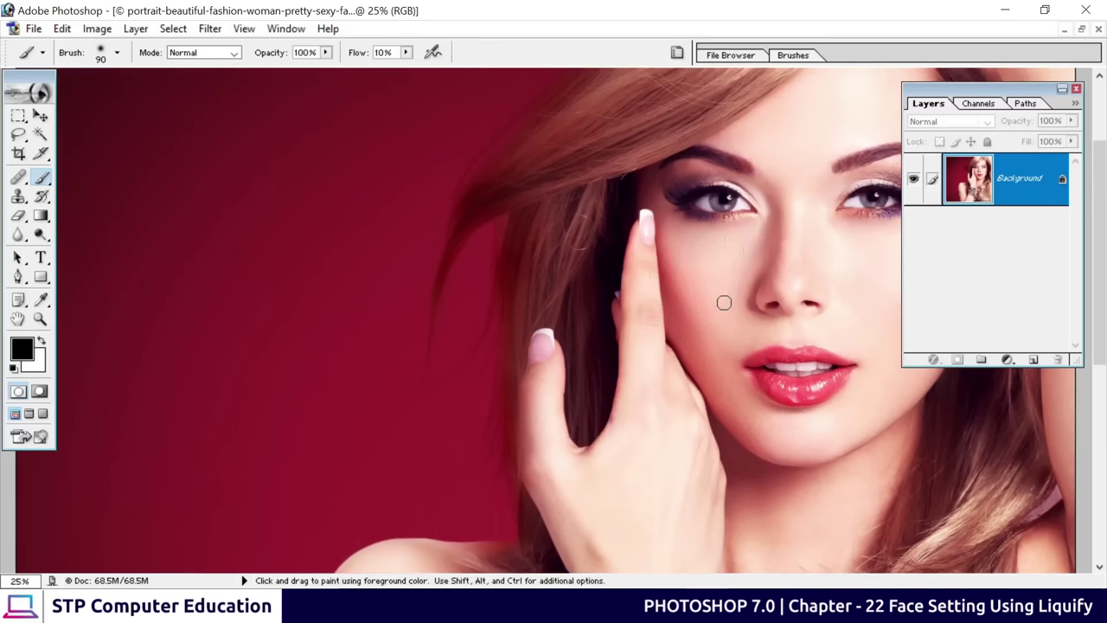
left_click(211, 29)
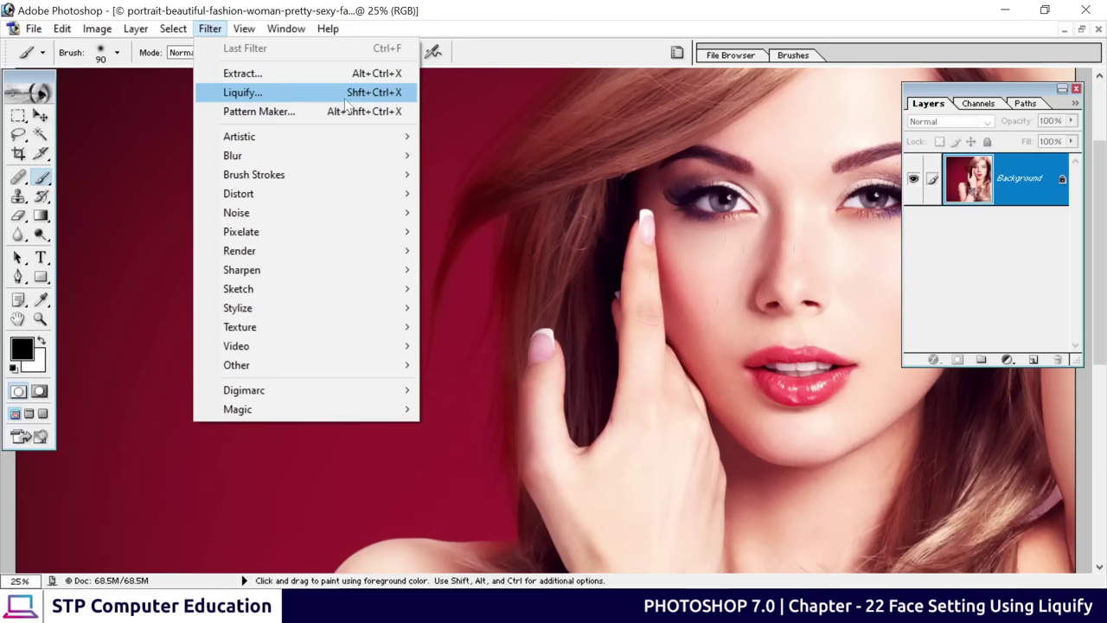
Open the portrait in Liquify with the preview at 200%, centred on the face
left_click(293, 102)
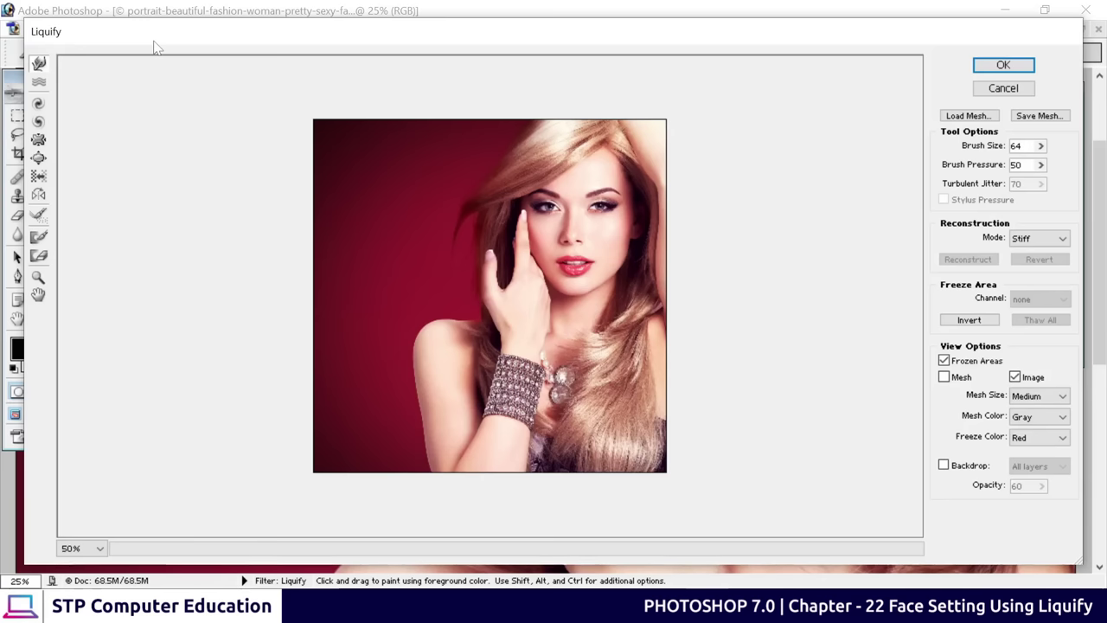
key("ctrl+plus")
key("ctrl+plus")
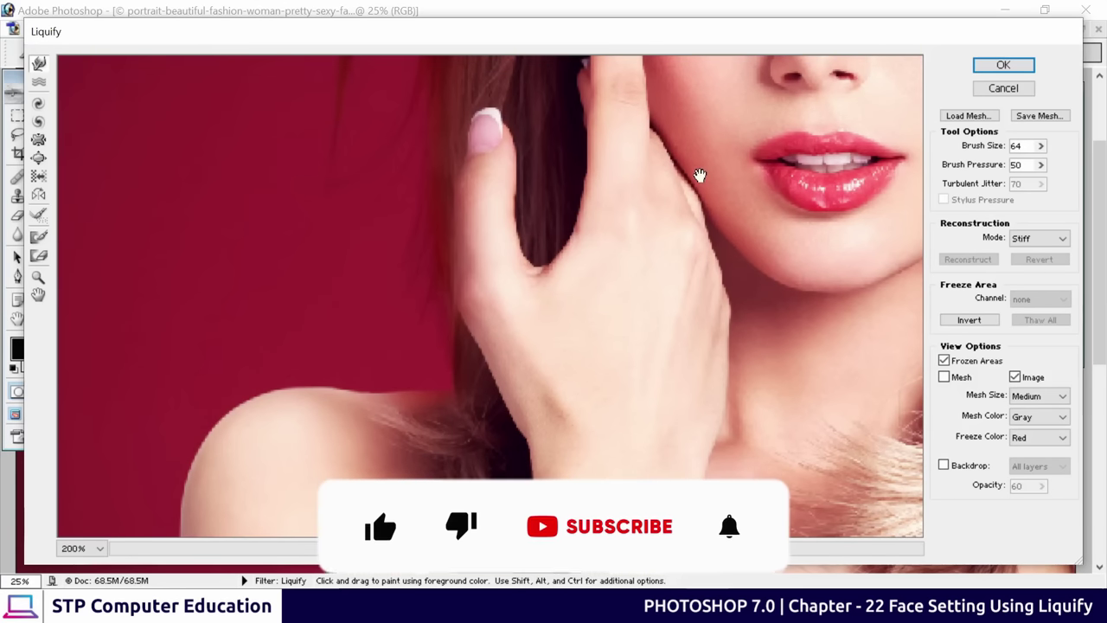
mouse_move(700, 173)
left_mouse_down()
mouse_move(247, 358)
mouse_move(211, 428)
mouse_move(215, 407)
left_mouse_up()
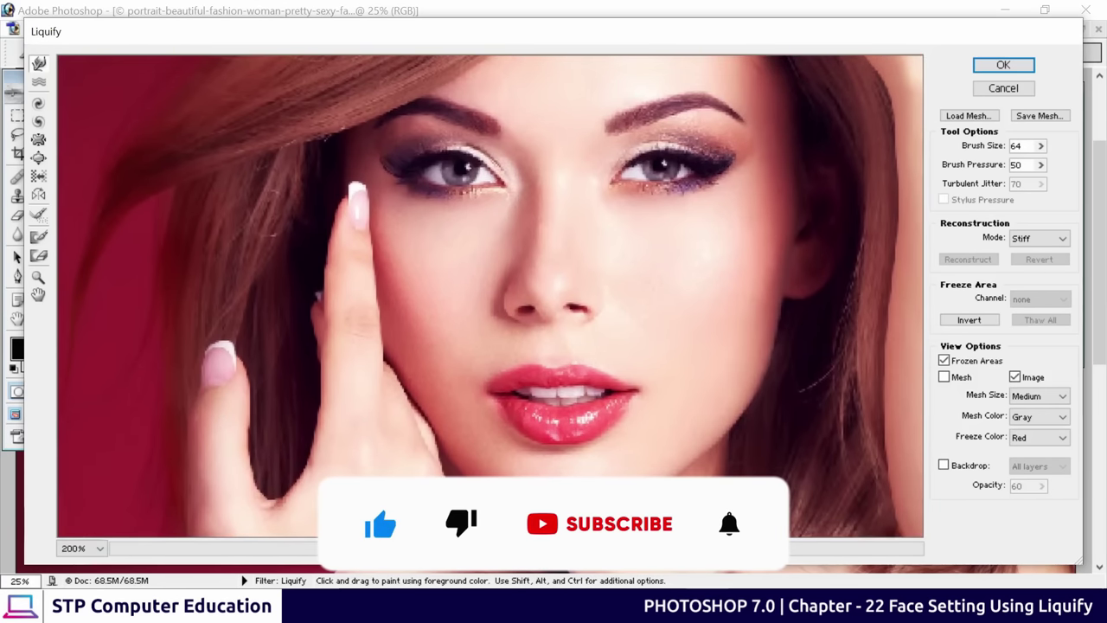
key("ctrl+minus")
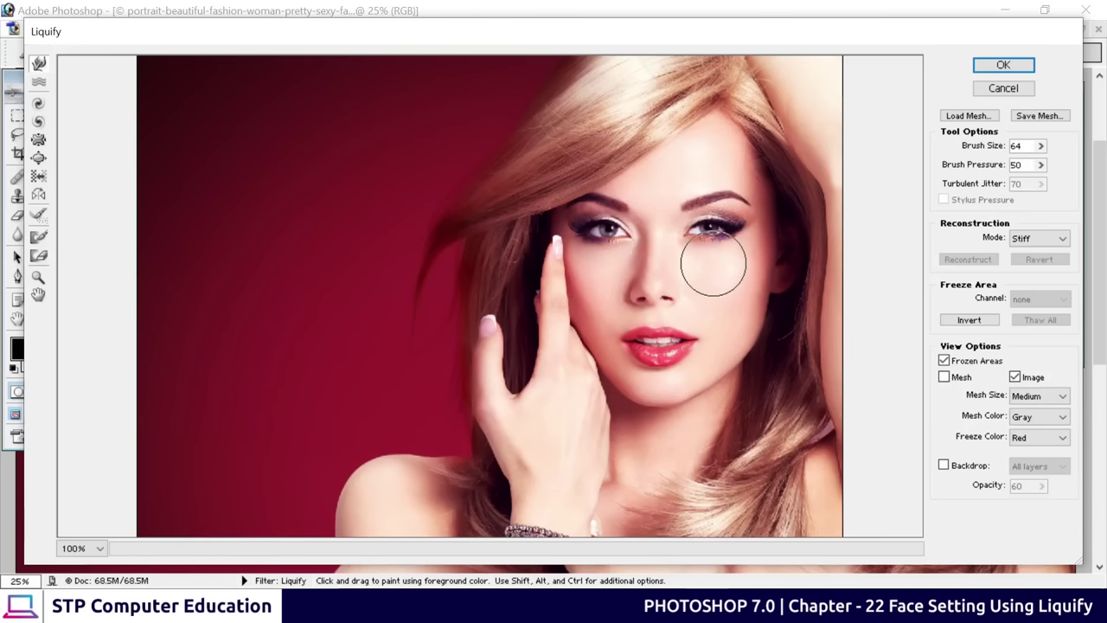
key("ctrl+plus")
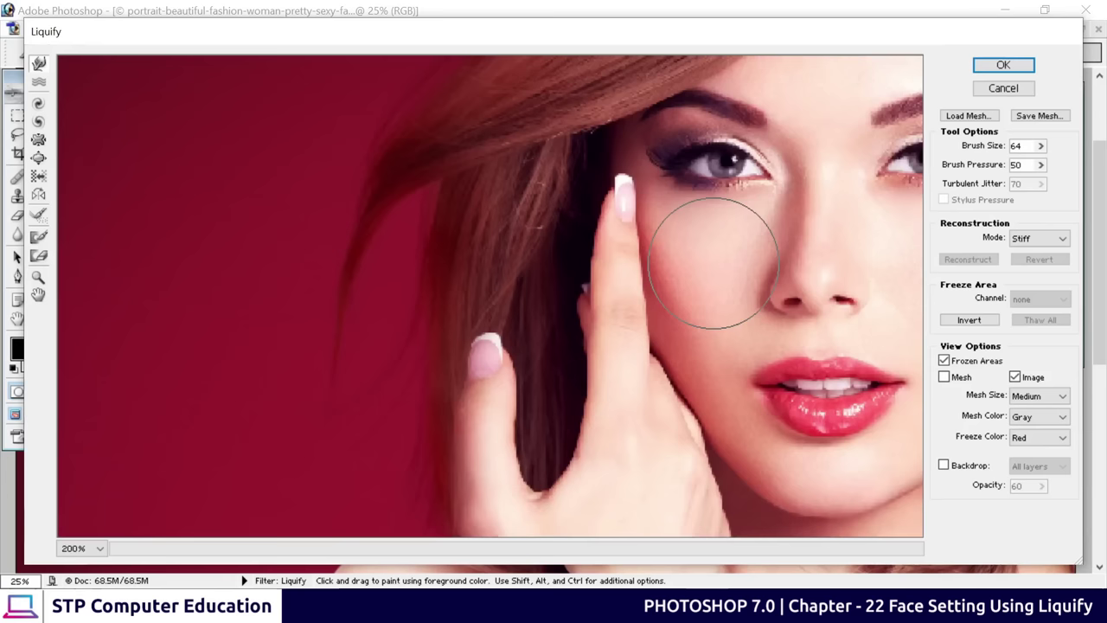
mouse_move(714, 262)
left_mouse_down()
mouse_move(687, 286)
mouse_move(395, 321)
mouse_move(377, 252)
mouse_move(395, 291)
left_mouse_up()
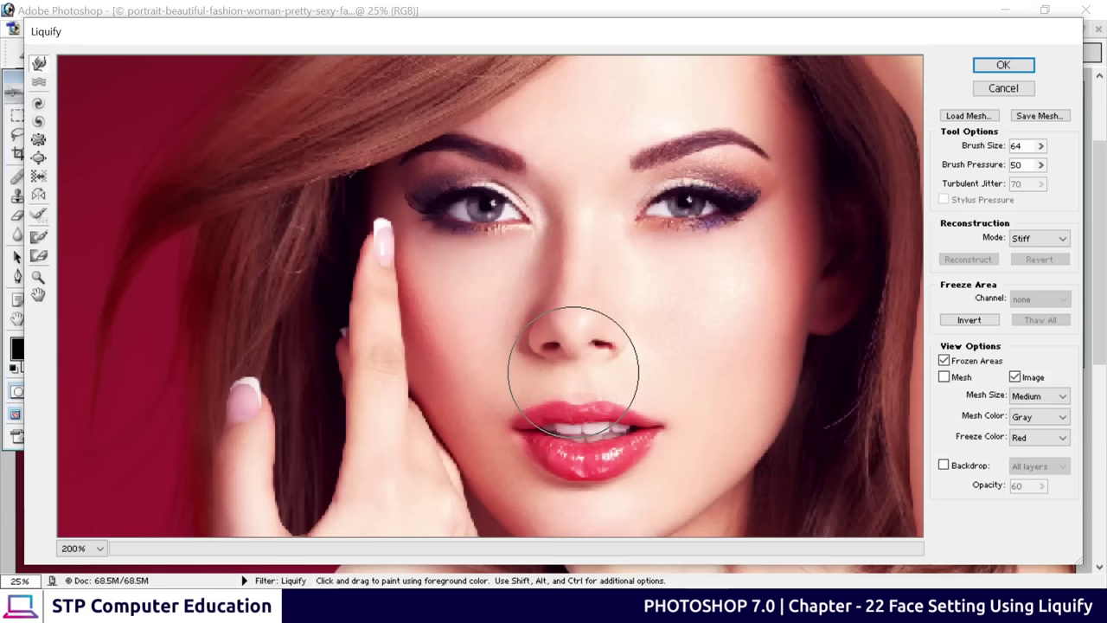
After a small test warp, set the Liquify brush size to 28
left_click(574, 370)
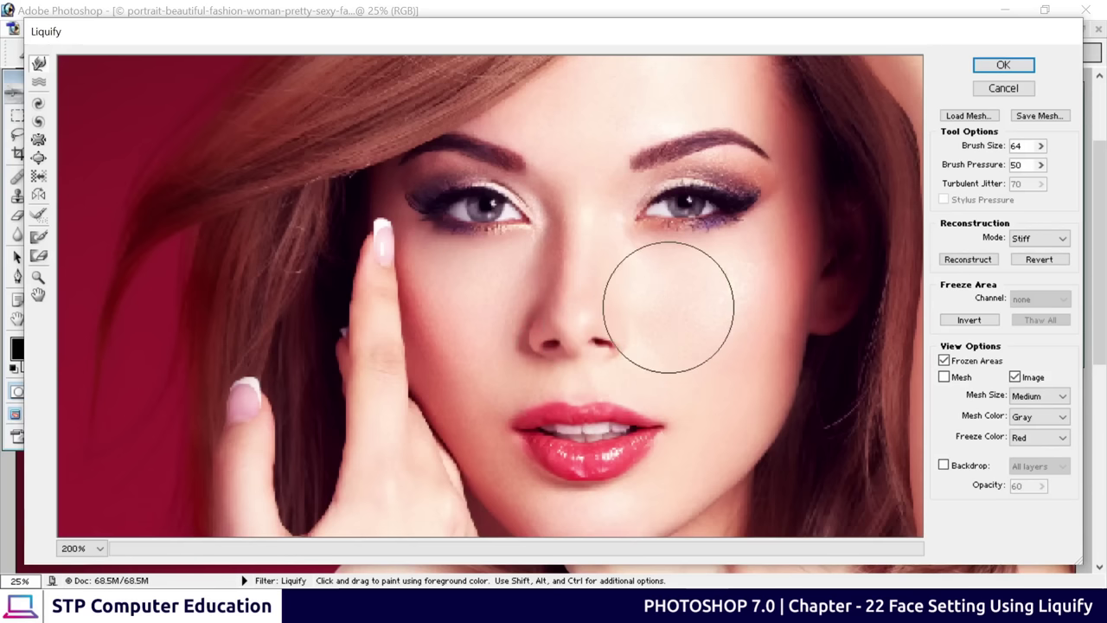
left_click(1040, 146)
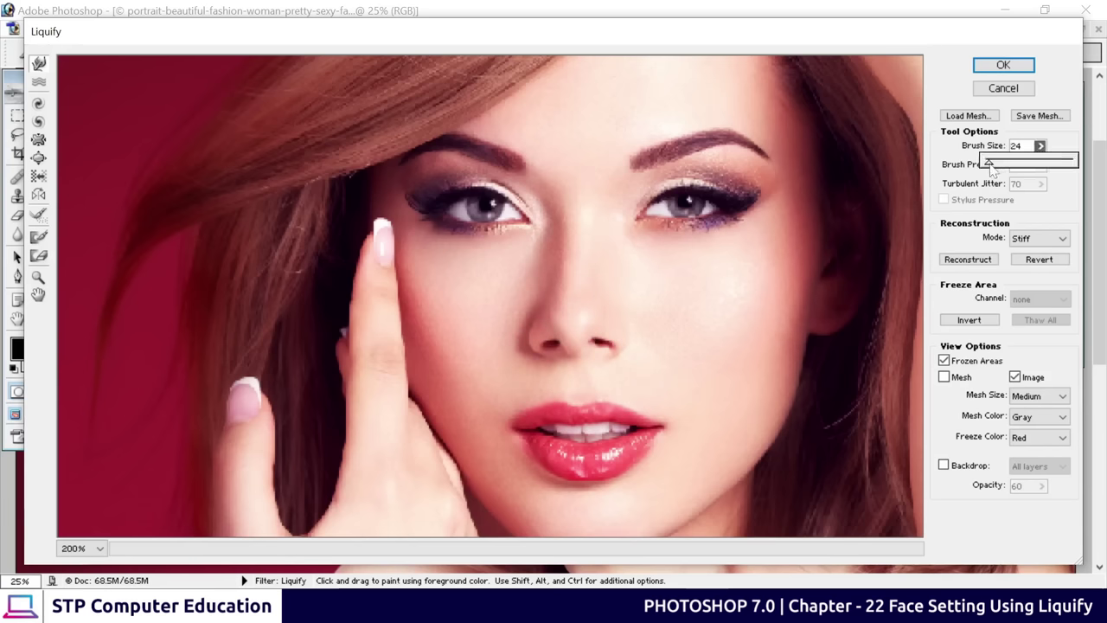
left_click(662, 327)
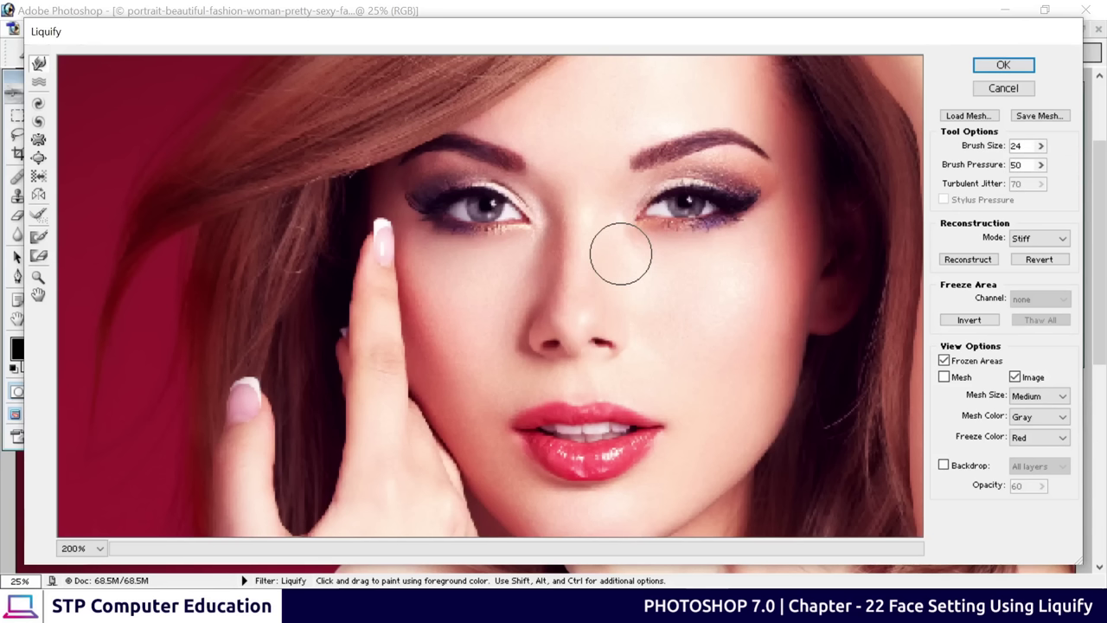
key("bracketleft")
key("bracketleft")
key("bracketleft")
key("bracketleft")
key("bracketleft")
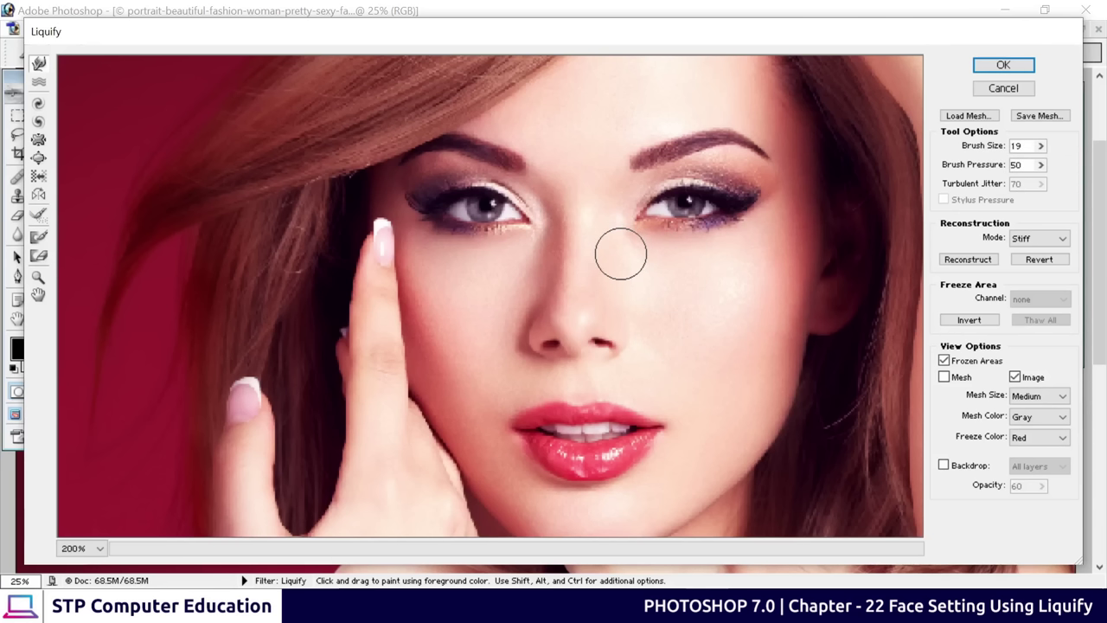
key("bracketright")
key("bracketright")
key("bracketright")
key("bracketright")
key("bracketright")
key("bracketright")
key("bracketright")
key("bracketright")
key("bracketright")
key("bracketright")
key("bracketright")
key("bracketright")
key("bracketright")
key("bracketright")
key("bracketright")
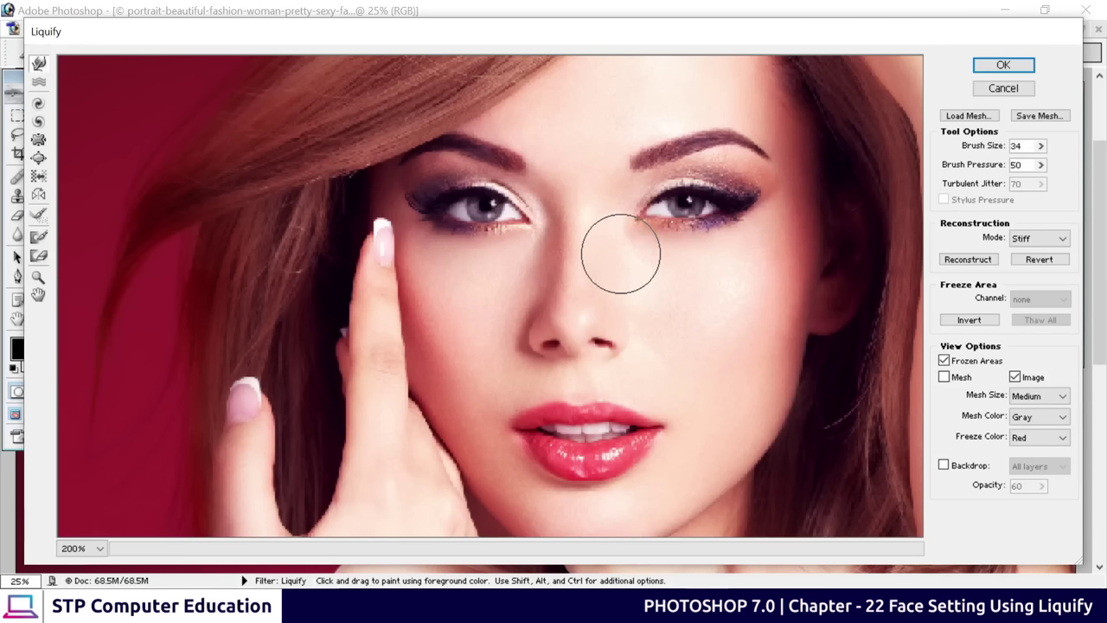
key("bracketleft")
key("bracketleft")
key("bracketleft")
key("bracketleft")
key("bracketleft")
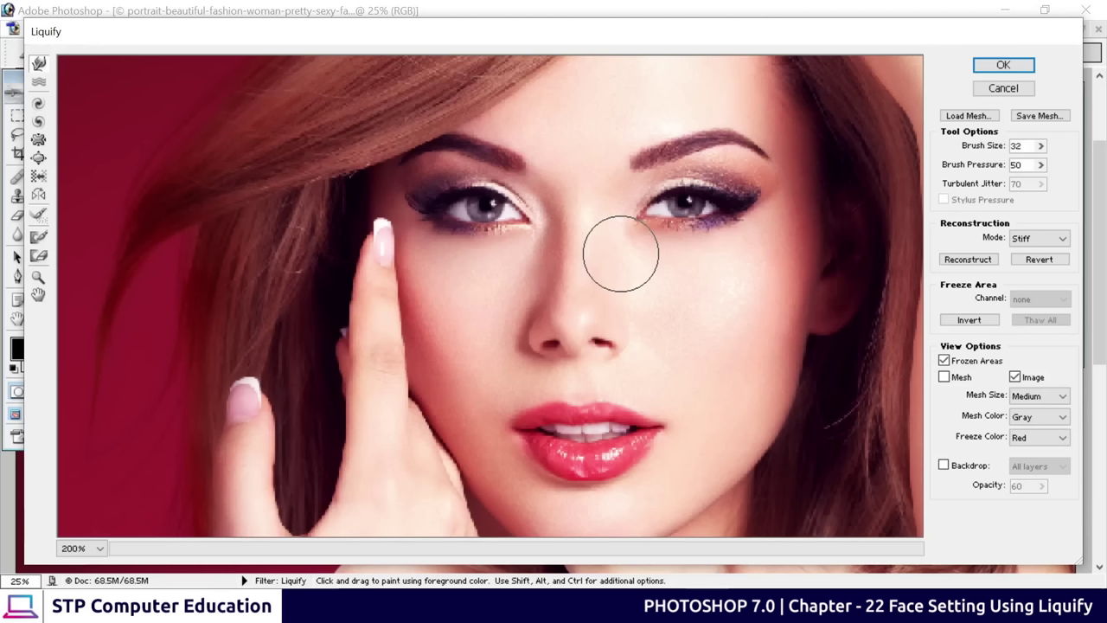
key("bracketleft")
key("bracketleft")
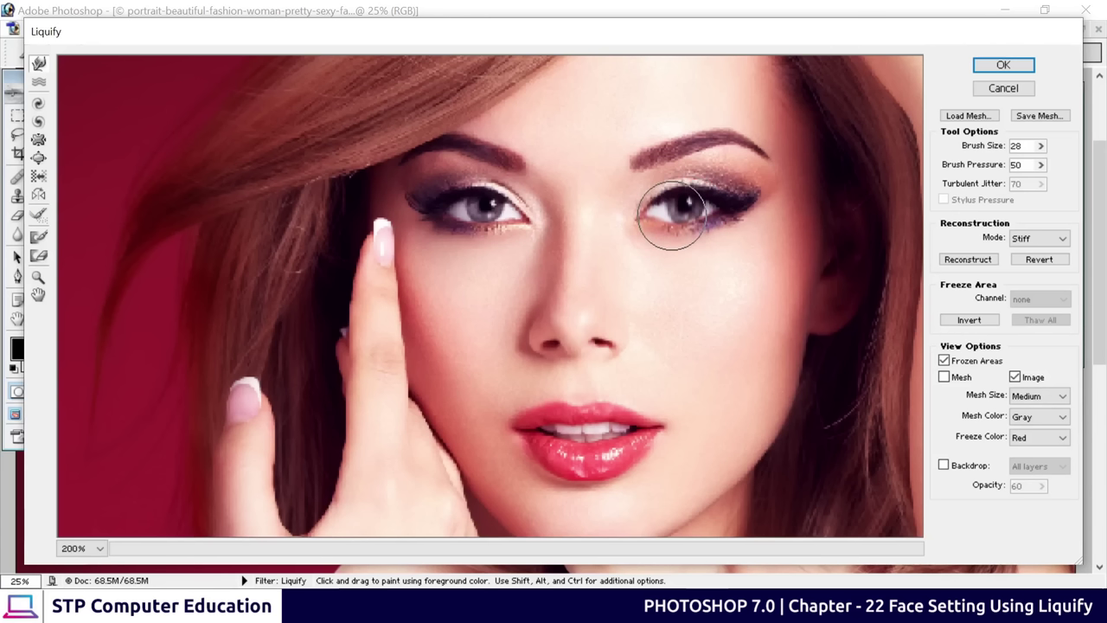
Push the right eye outward and widen both mouth corners
left_click_drag(671, 219, 697, 223)
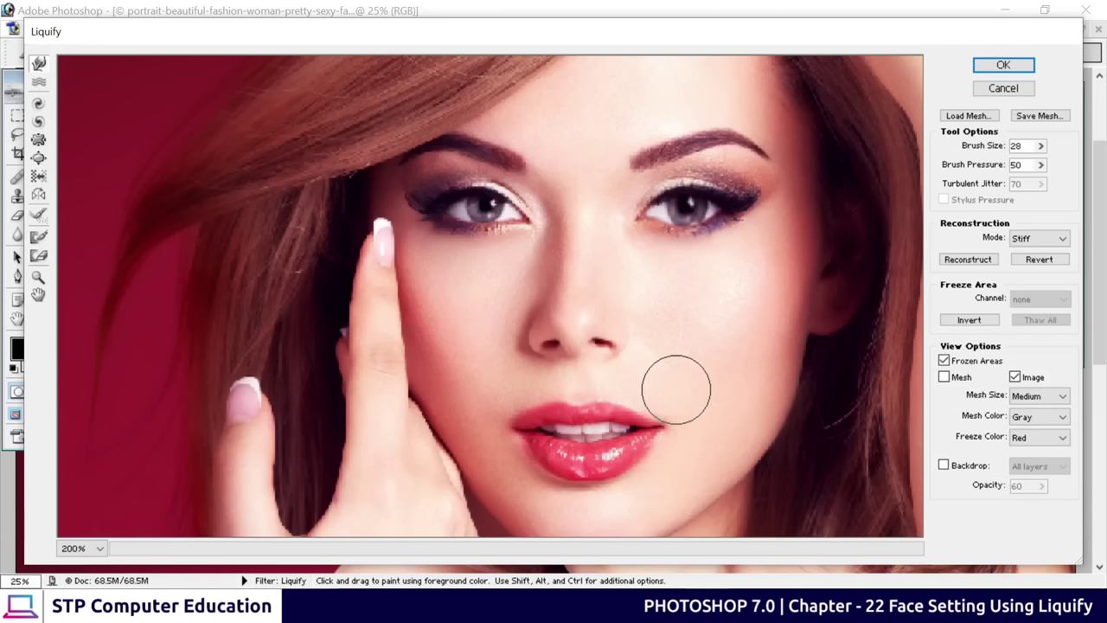
mouse_move(607, 210)
left_mouse_down()
mouse_move(719, 222)
mouse_move(699, 227)
mouse_move(707, 235)
left_mouse_up()
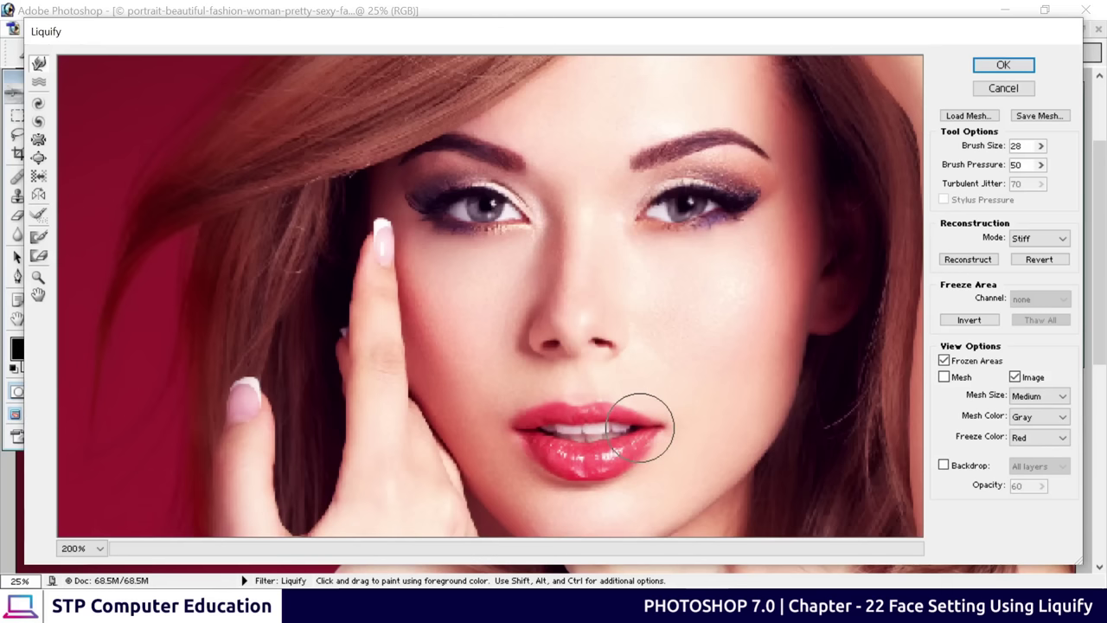
left_click_drag(641, 427, 672, 403)
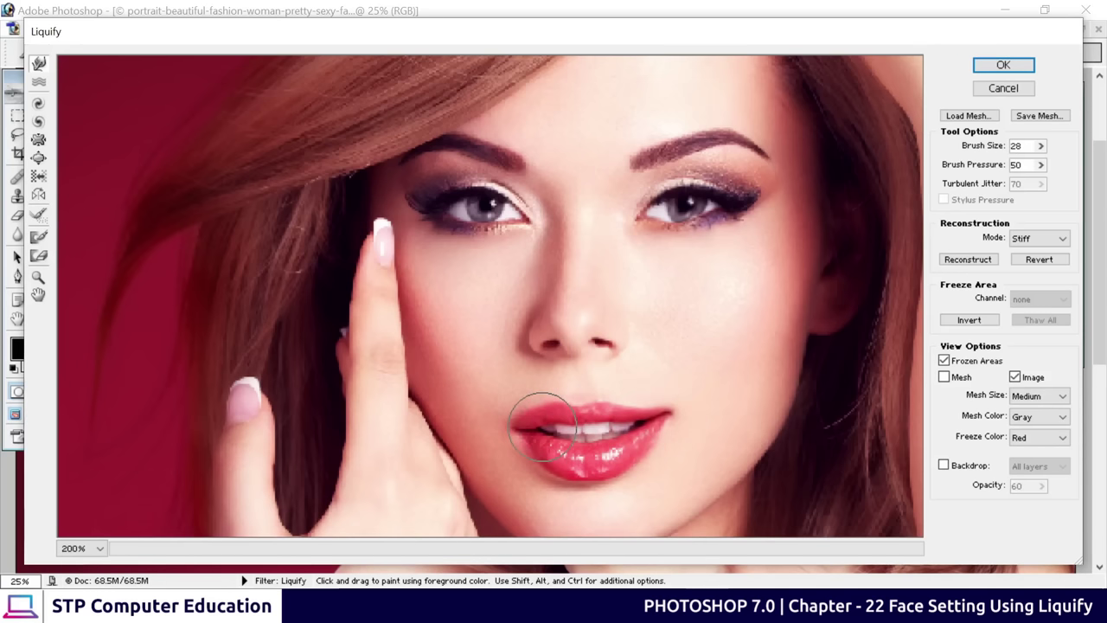
mouse_move(542, 423)
left_mouse_down()
mouse_move(519, 425)
mouse_move(514, 403)
mouse_move(516, 437)
left_mouse_up()
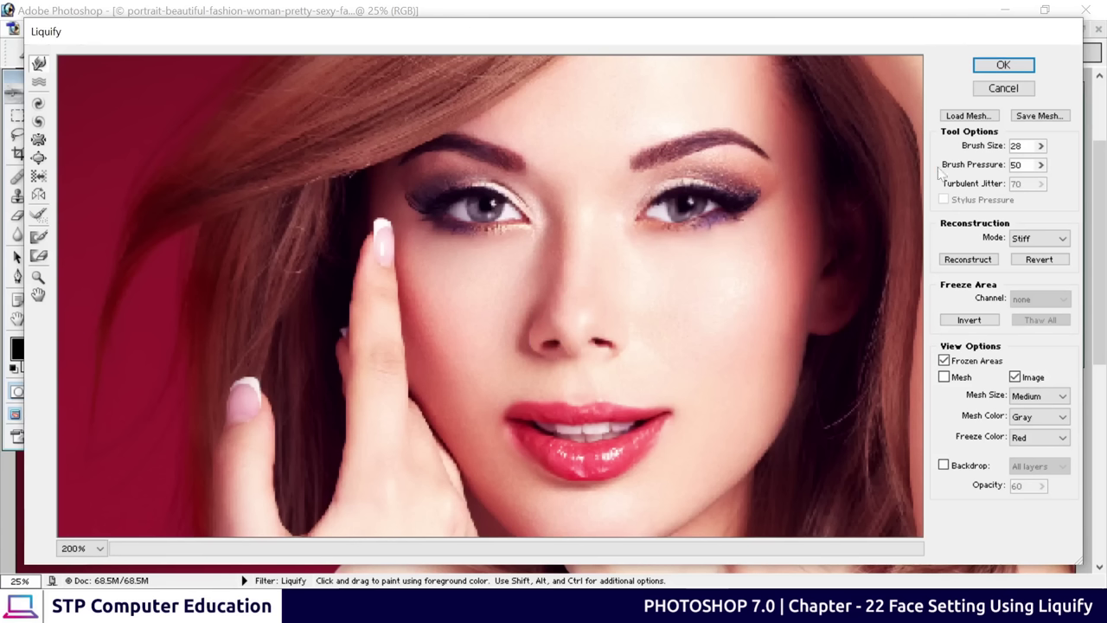
Raise the brush size to 46 and warp the lower lip and right eyebrow tail
key("bracketright")
key("bracketright")
key("bracketright")
key("bracketright")
key("bracketright")
key("bracketright")
key("bracketright")
key("bracketright")
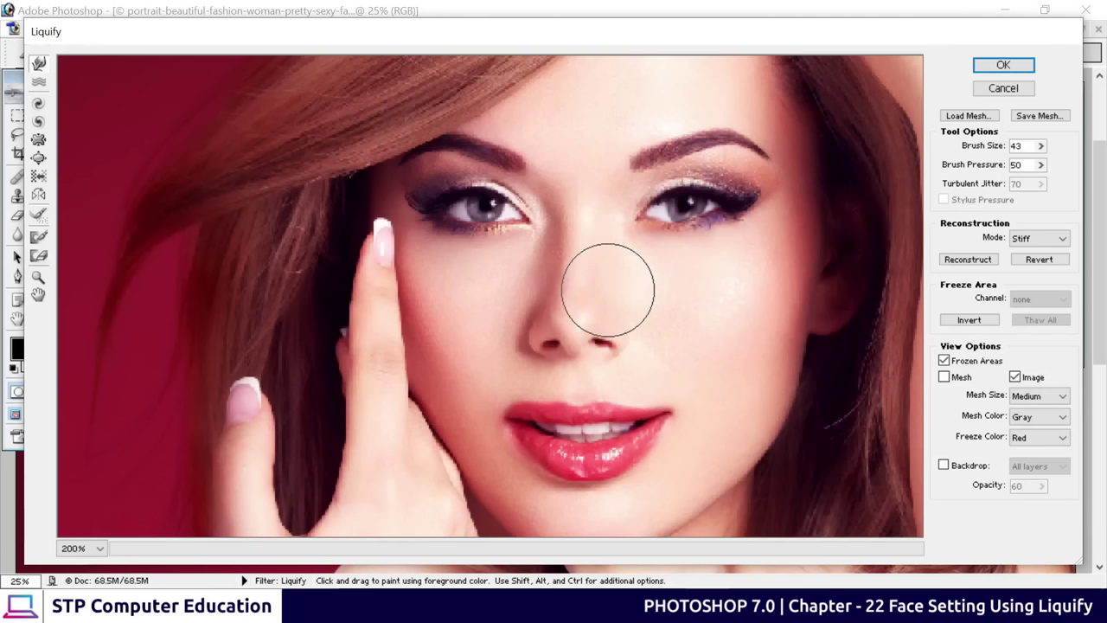
key("bracketright")
key("bracketright")
key("bracketright")
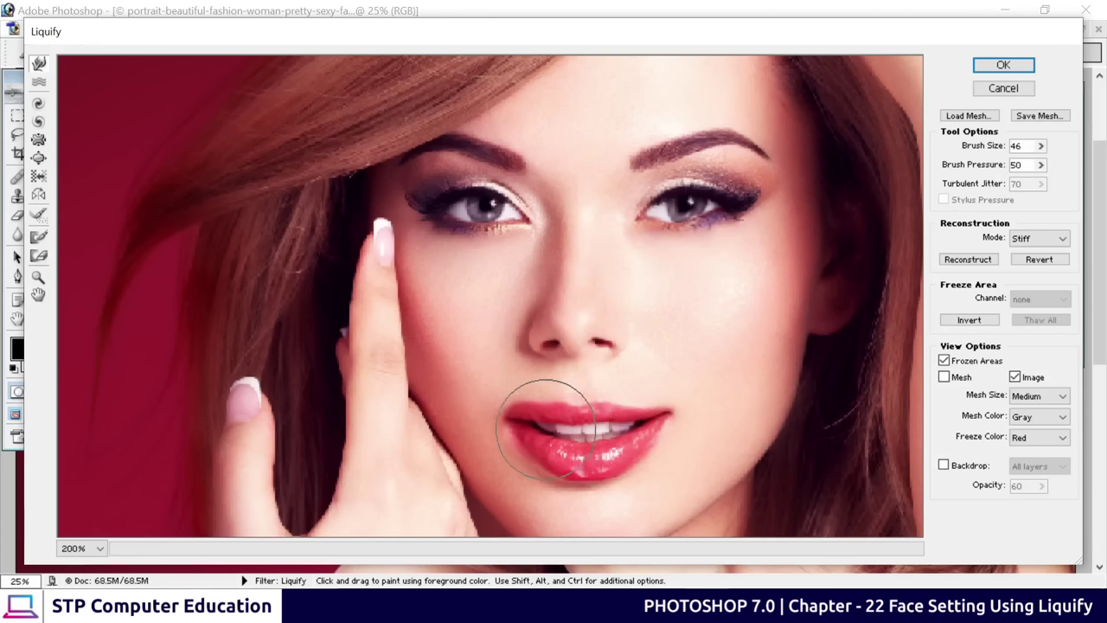
mouse_move(560, 480)
left_mouse_down()
mouse_move(554, 469)
mouse_move(617, 487)
mouse_move(620, 474)
left_mouse_up()
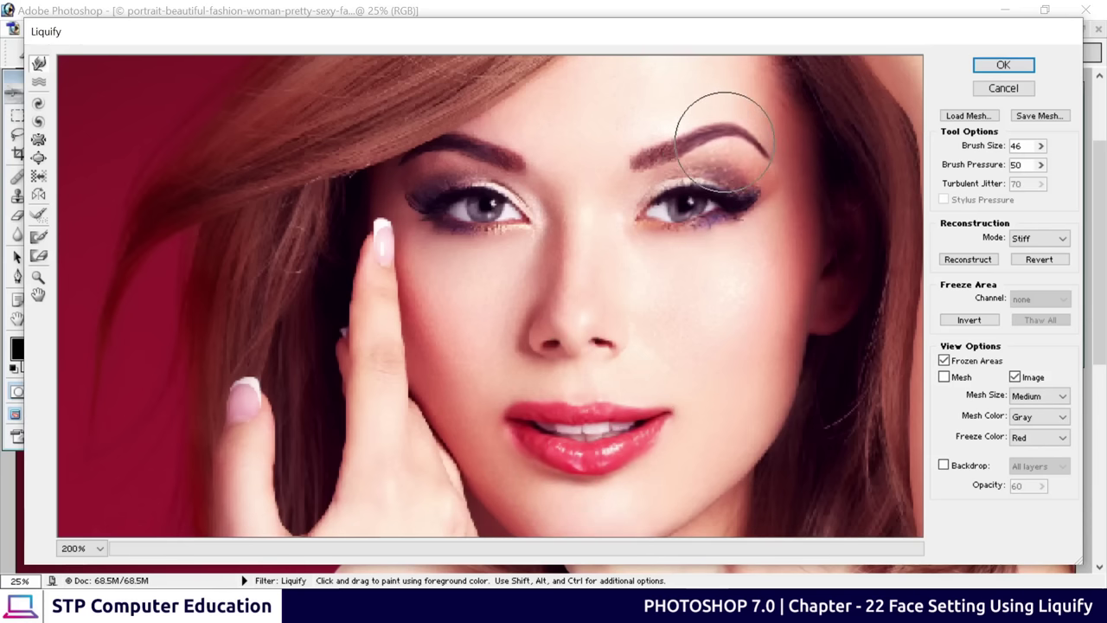
left_click_drag(729, 123, 778, 154)
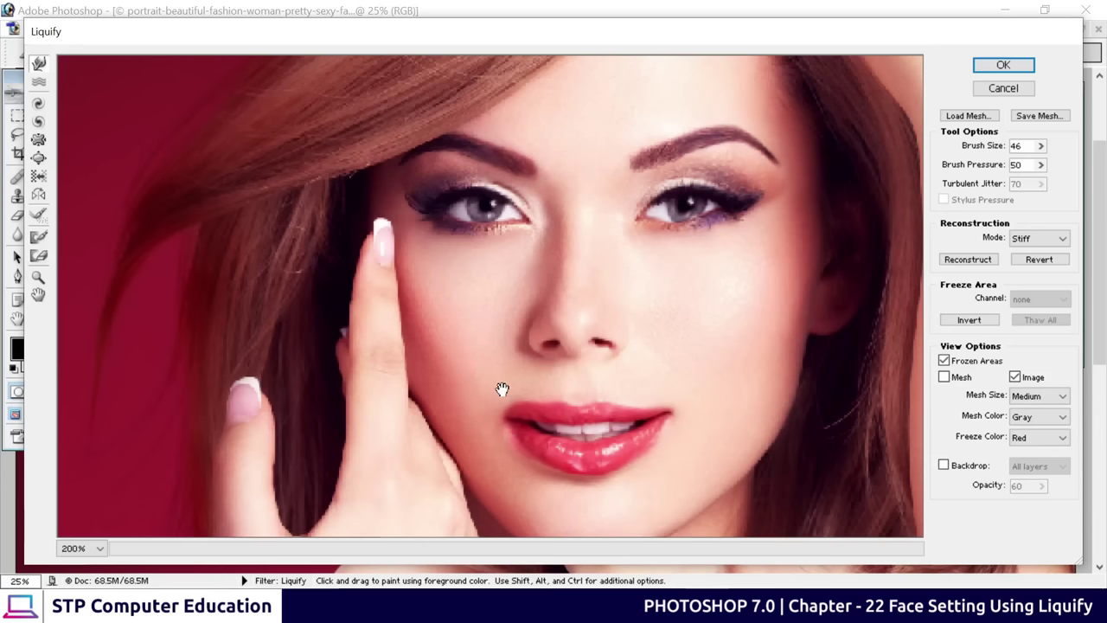
mouse_move(501, 388)
left_mouse_down()
mouse_move(499, 371)
mouse_move(507, 388)
left_mouse_up()
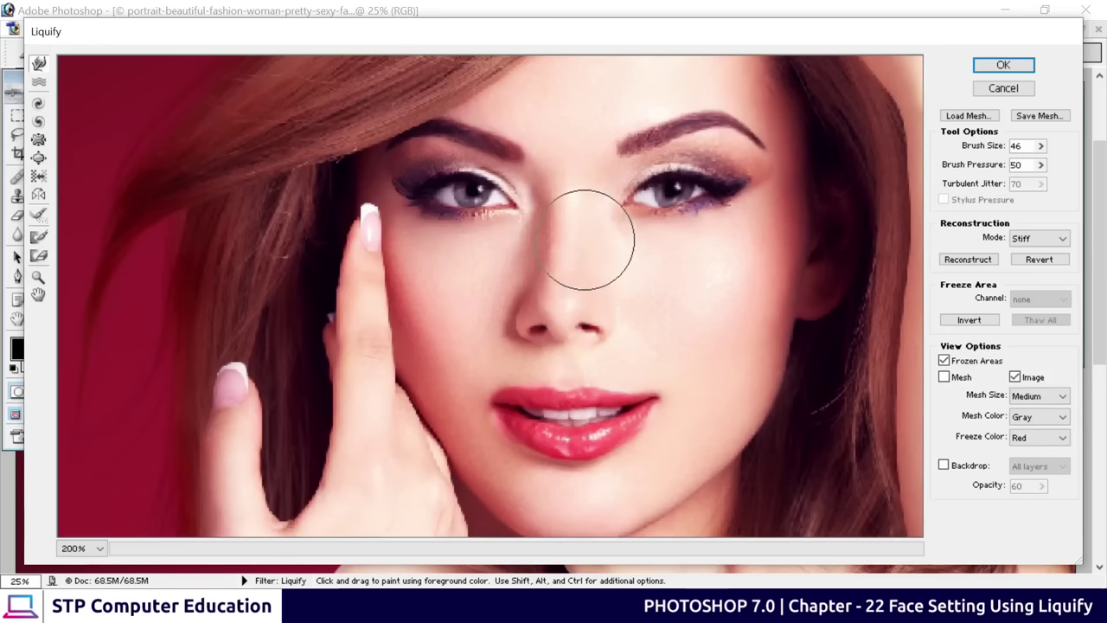
Heavily distort the nose, lips and right eye, then Reconstruct the original face
mouse_move(589, 247)
left_mouse_down()
mouse_move(542, 334)
mouse_move(519, 390)
mouse_move(526, 399)
left_mouse_up()
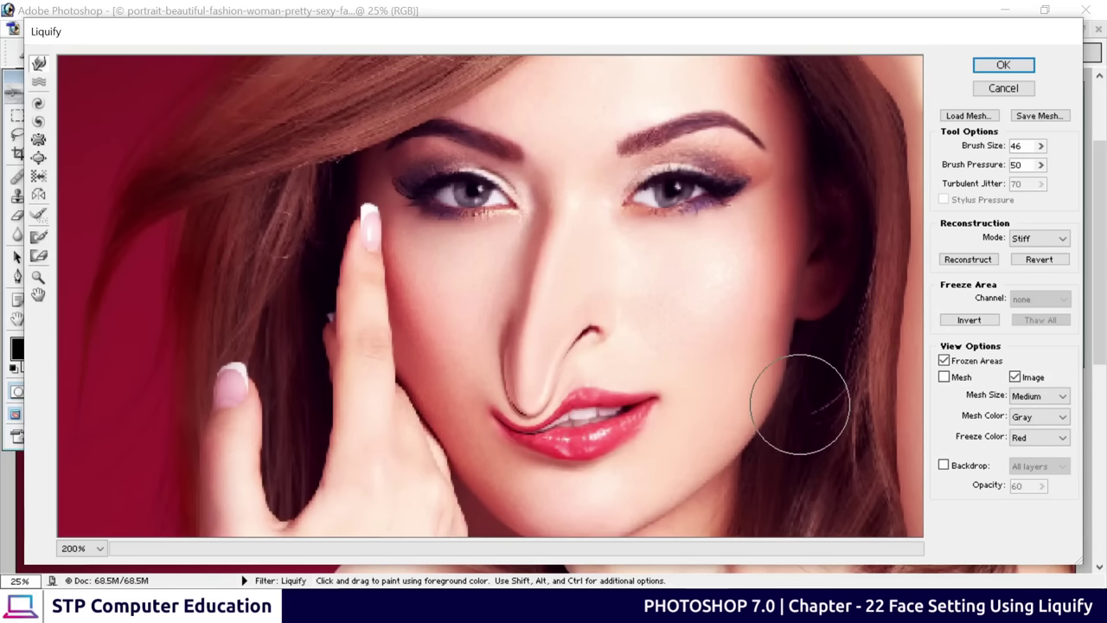
mouse_move(579, 432)
left_mouse_down()
mouse_move(571, 420)
mouse_move(583, 292)
mouse_move(519, 383)
mouse_move(532, 432)
left_mouse_up()
mouse_move(683, 190)
left_mouse_down()
mouse_move(727, 121)
mouse_move(692, 260)
mouse_move(631, 164)
mouse_move(421, 185)
mouse_move(536, 311)
mouse_move(395, 457)
mouse_move(709, 458)
left_mouse_up()
mouse_move(623, 91)
left_mouse_down()
mouse_move(778, 173)
mouse_move(623, 276)
mouse_move(662, 341)
left_mouse_up()
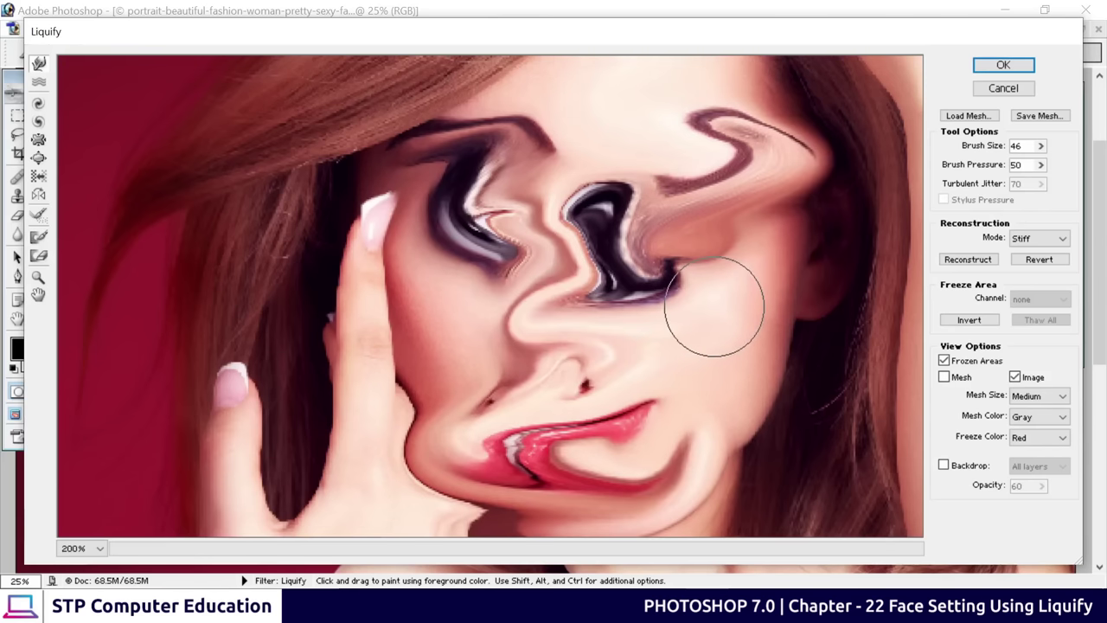
left_click_drag(395, 314, 717, 328)
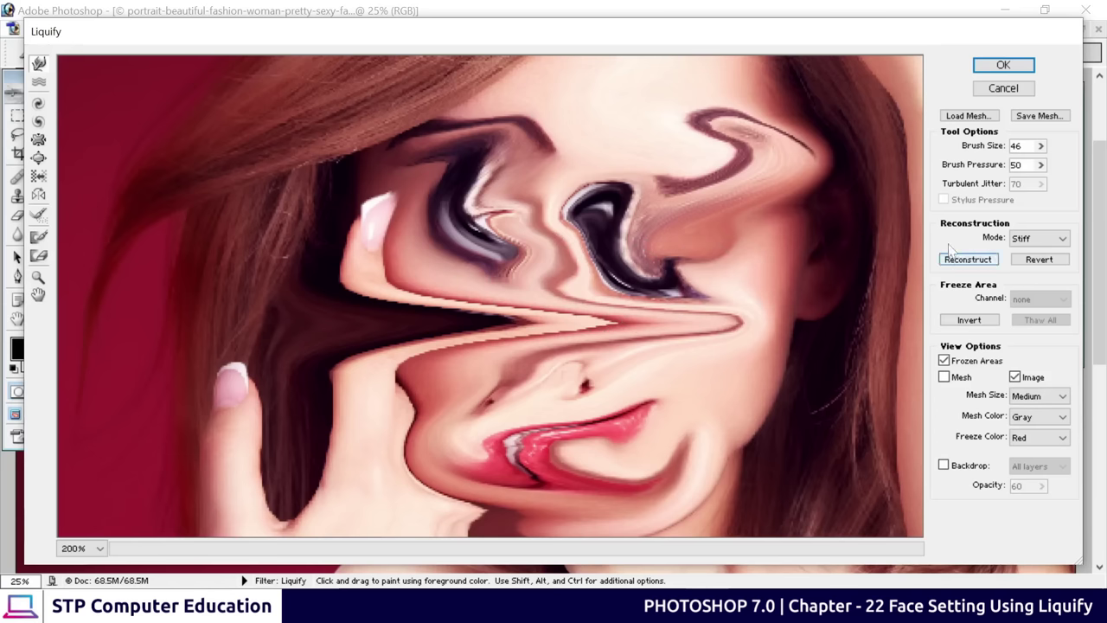
left_click(973, 261)
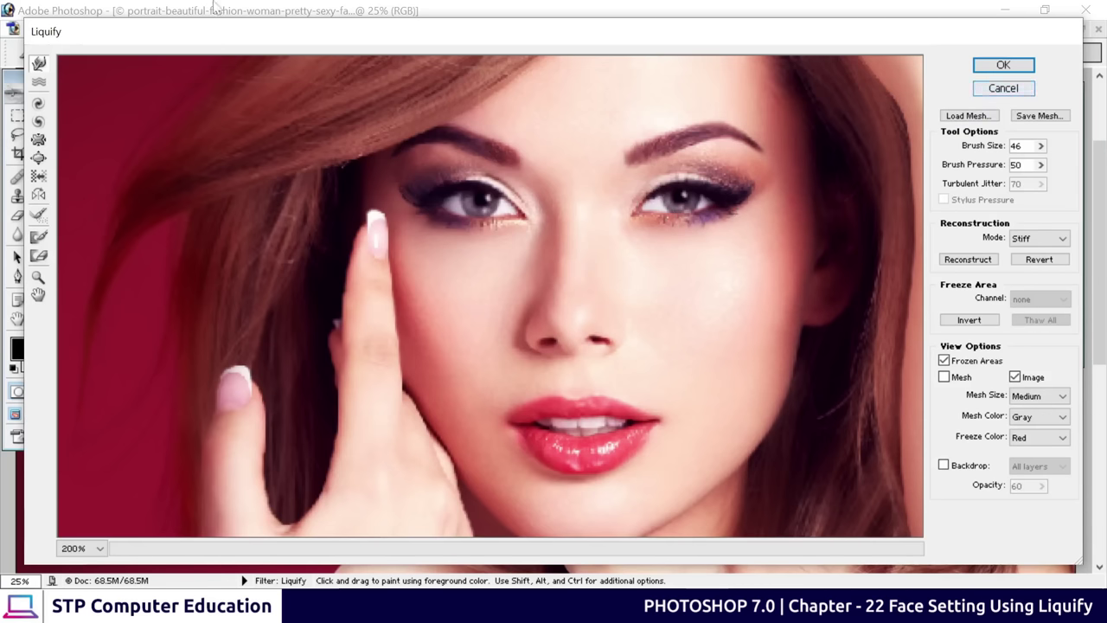
Discard the Liquify edits to the portrait and quit Photoshop 7.0
left_click(1024, 93)
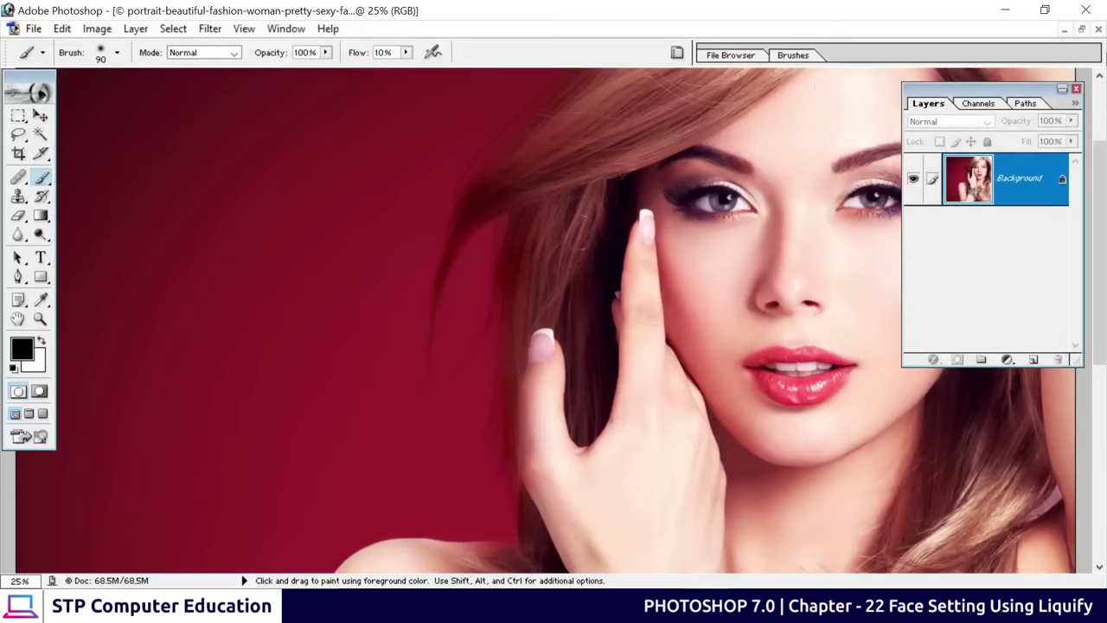
left_click(1086, 10)
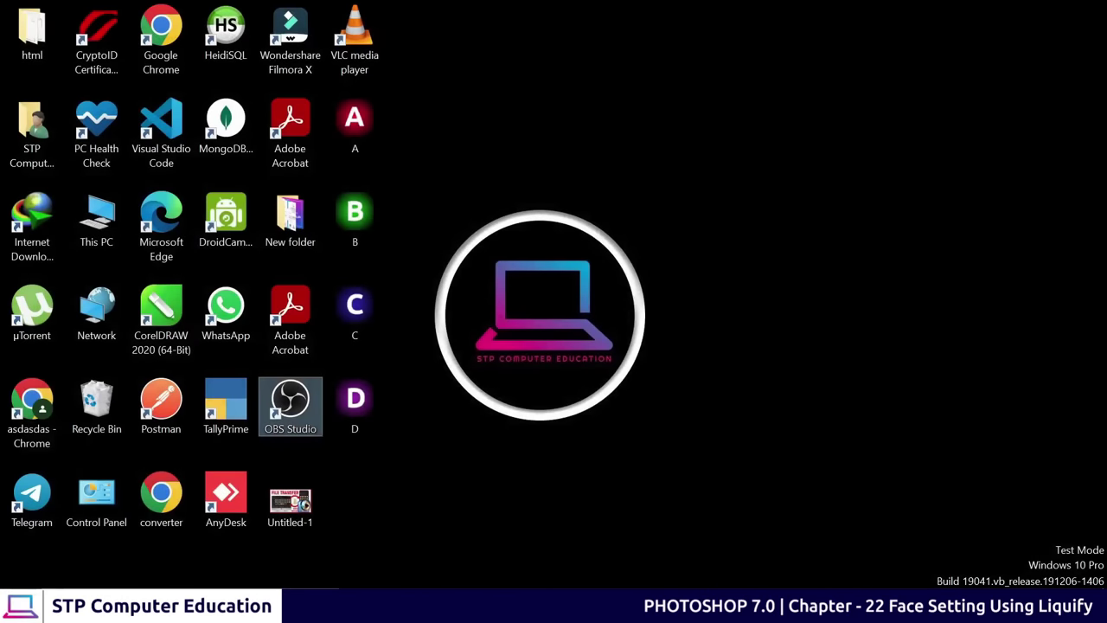
key("super")
Launch Photoshop CC 2018 and open the recent portrait photo from the Home screen
left_click(126, 245)
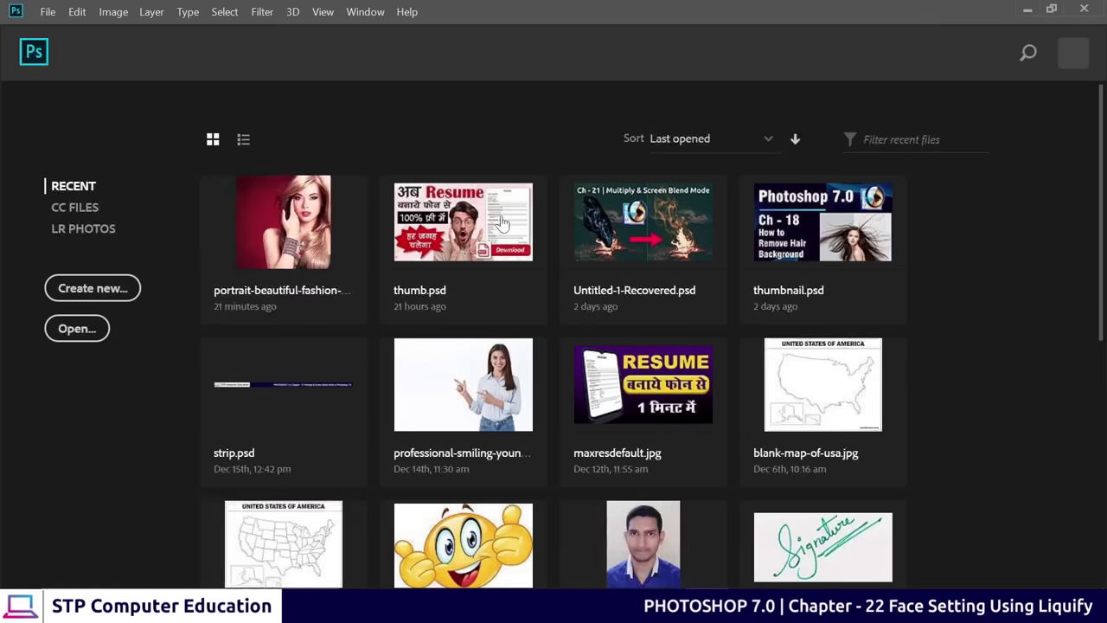
left_click(286, 223)
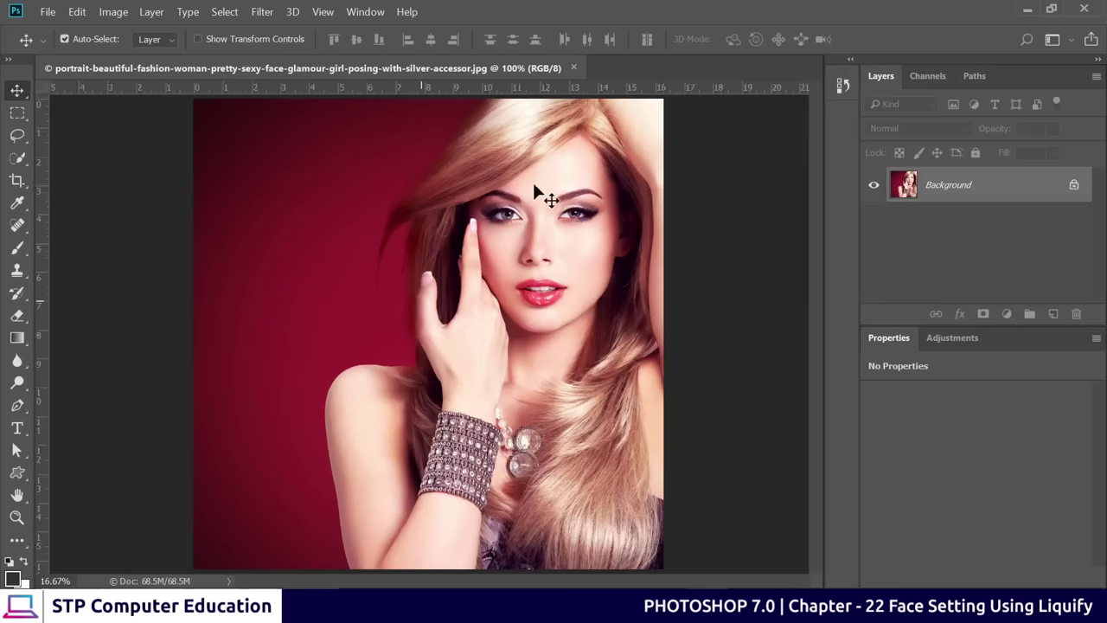
Open the portrait in Filter > Liquify and zoom the preview in on the face
left_click(262, 13)
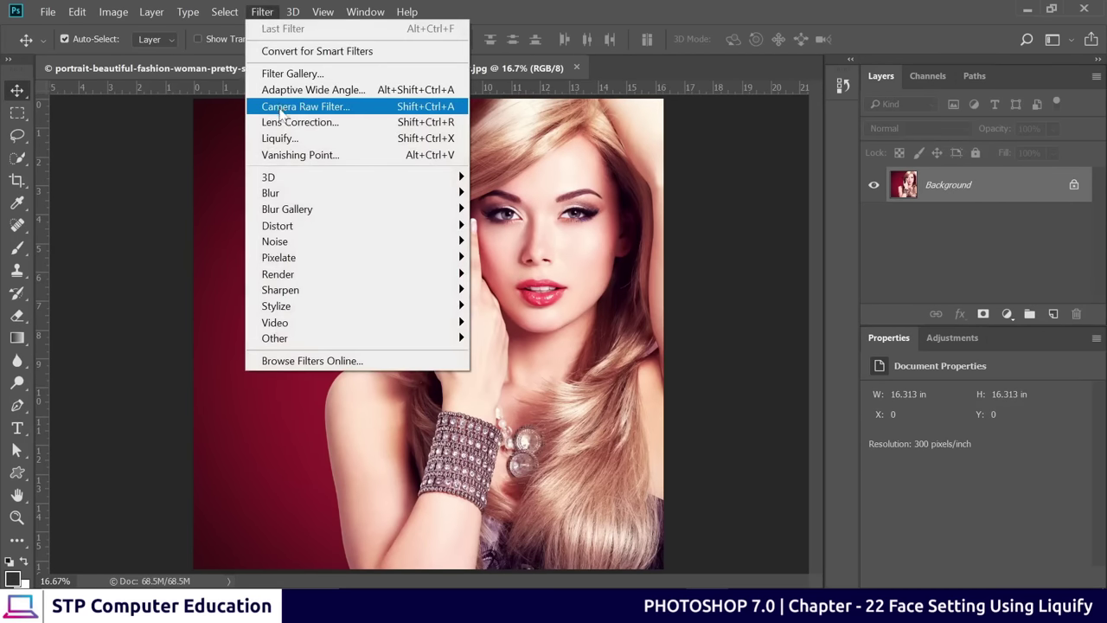
left_click(352, 141)
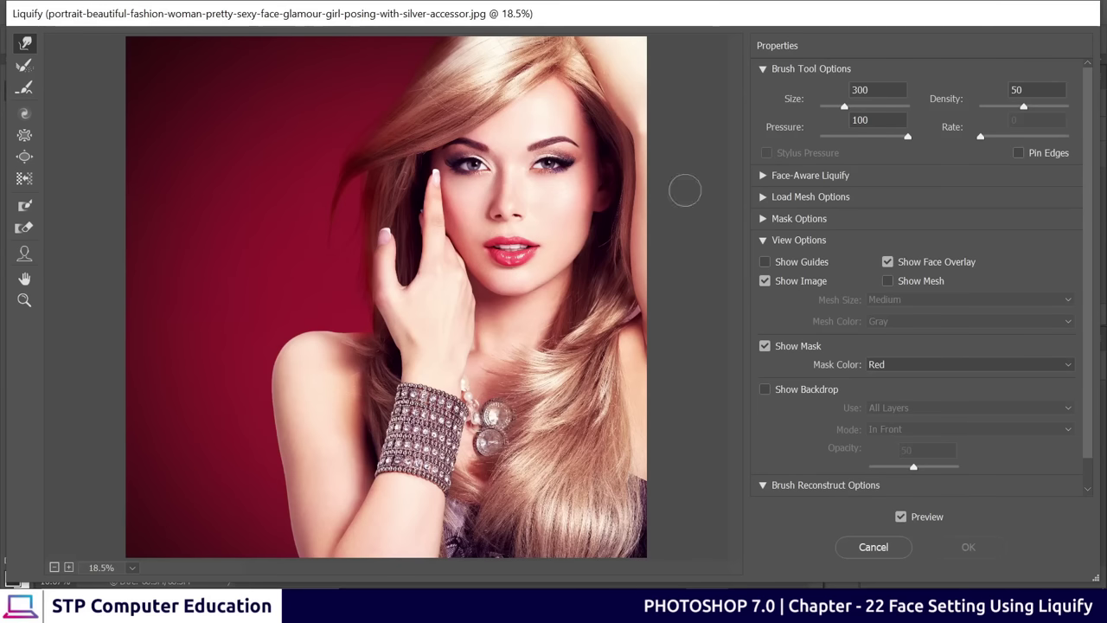
key("ctrl+plus")
key("ctrl+plus")
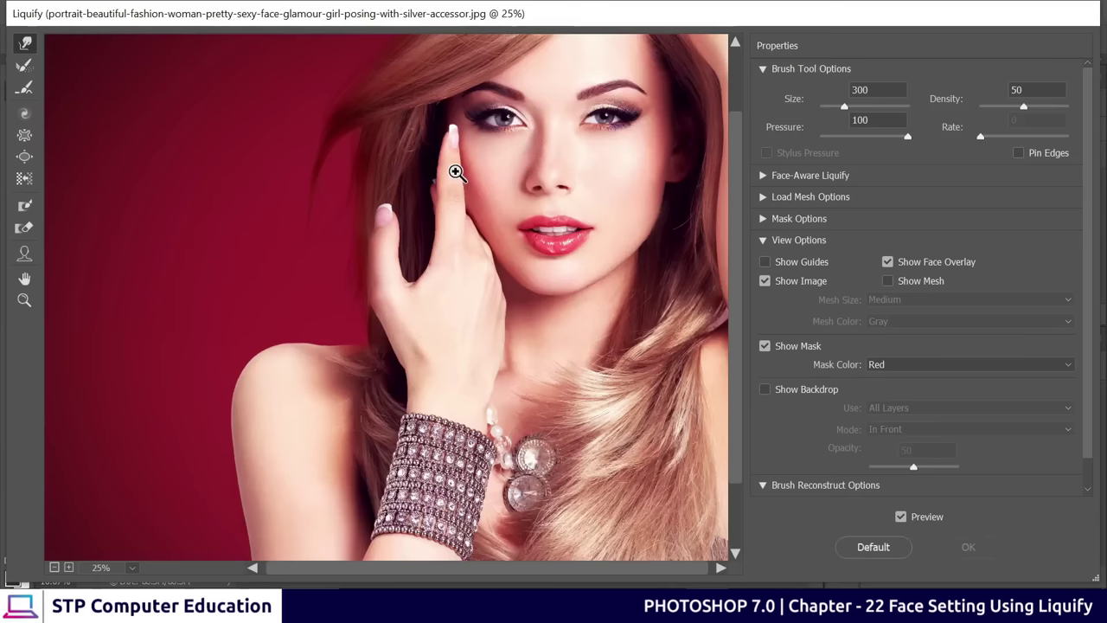
mouse_move(569, 193)
left_mouse_down()
mouse_move(390, 314)
mouse_move(367, 367)
left_mouse_up()
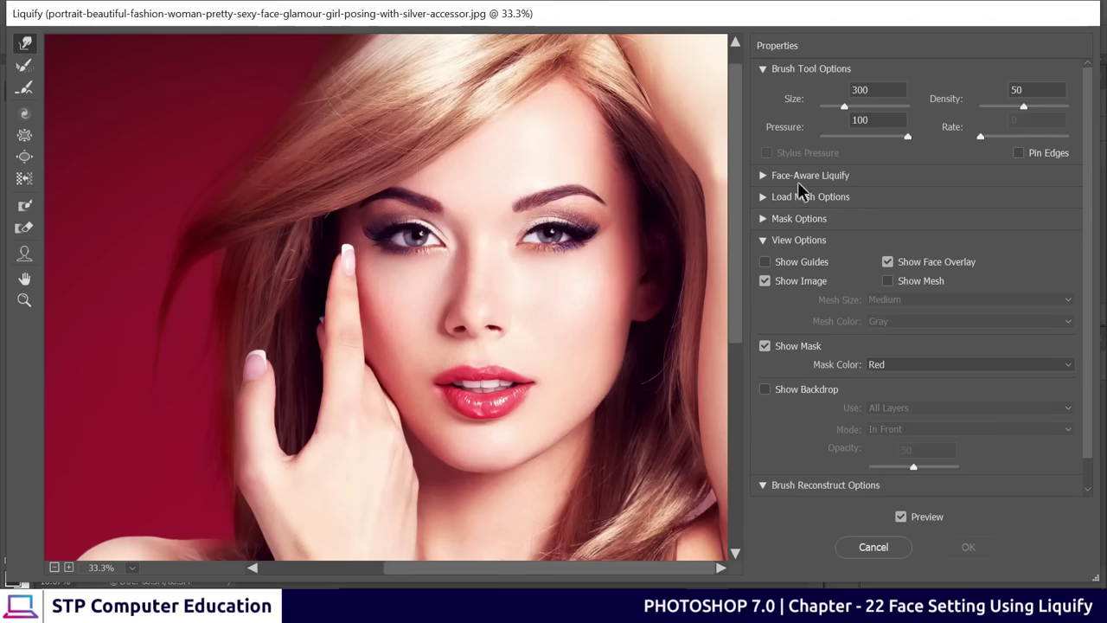
left_click(762, 176)
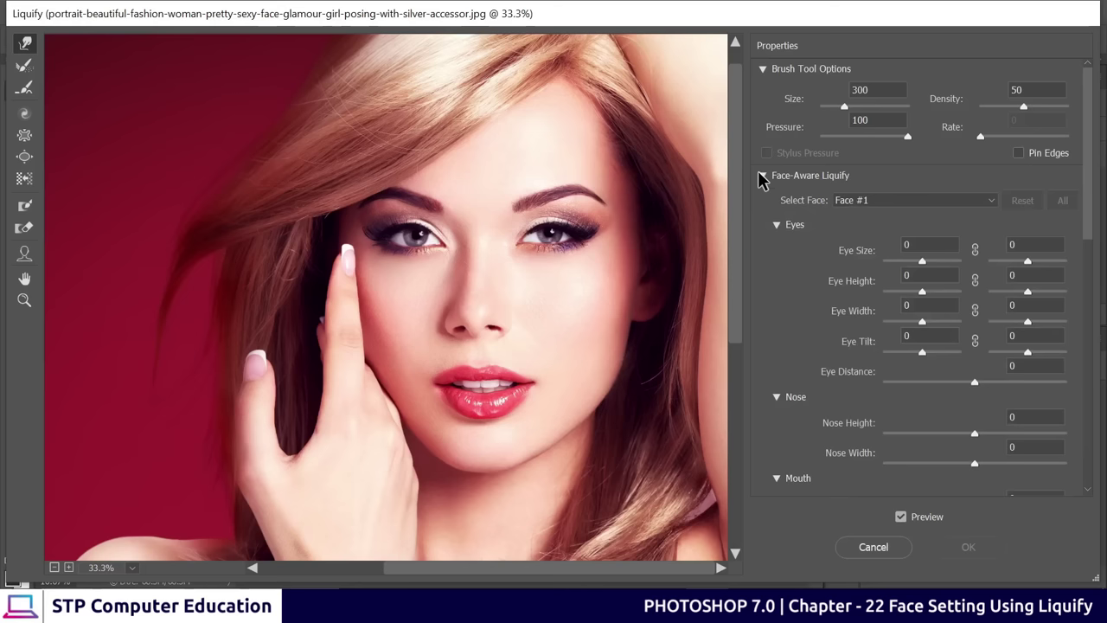
scroll(800, 259, "down", 1)
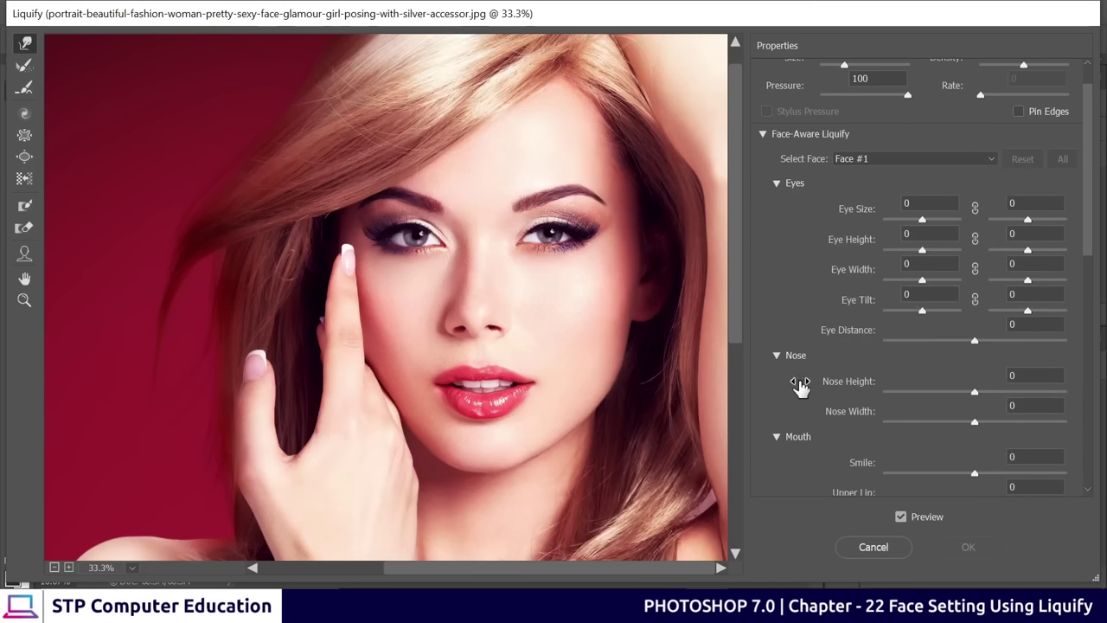
scroll(803, 393, "down", 1)
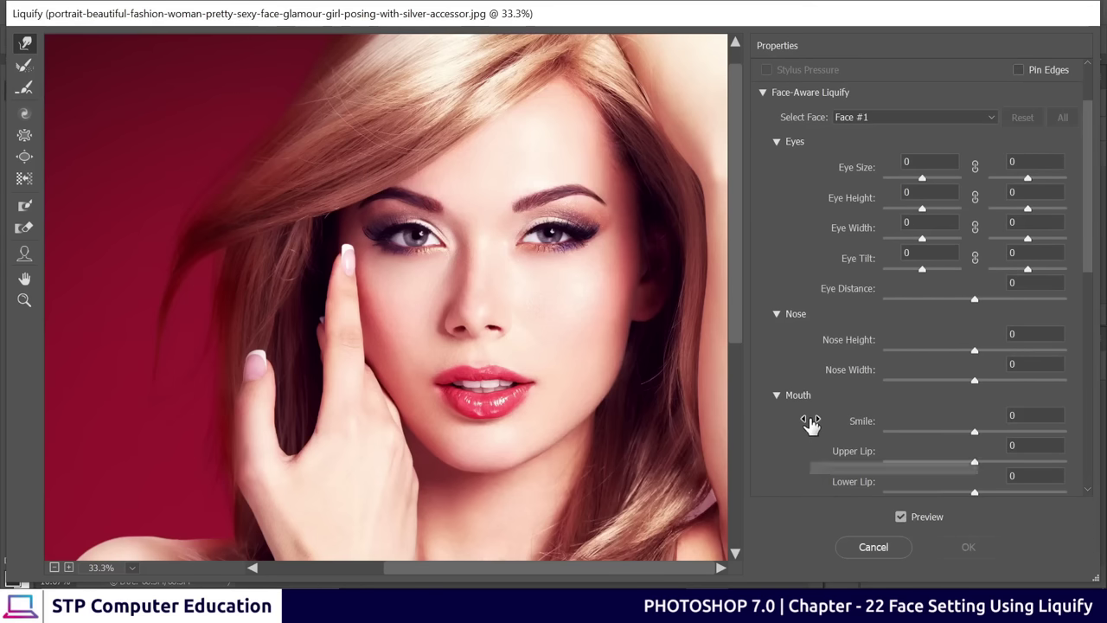
scroll(809, 424, "down", 4)
scroll(815, 433, "down", 2)
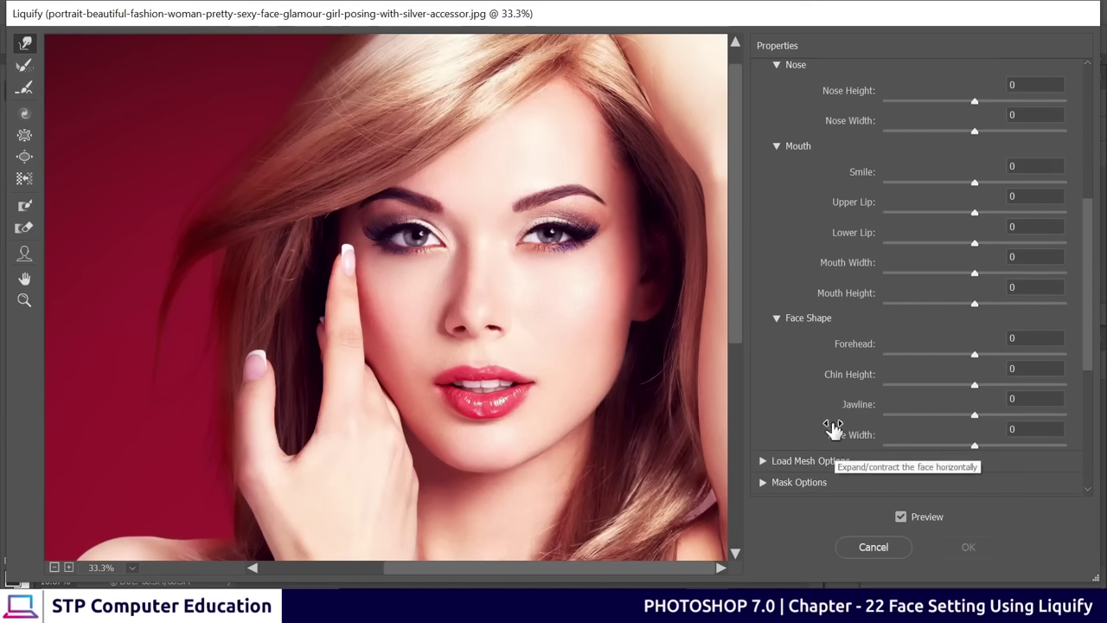
scroll(831, 383, "up", 8)
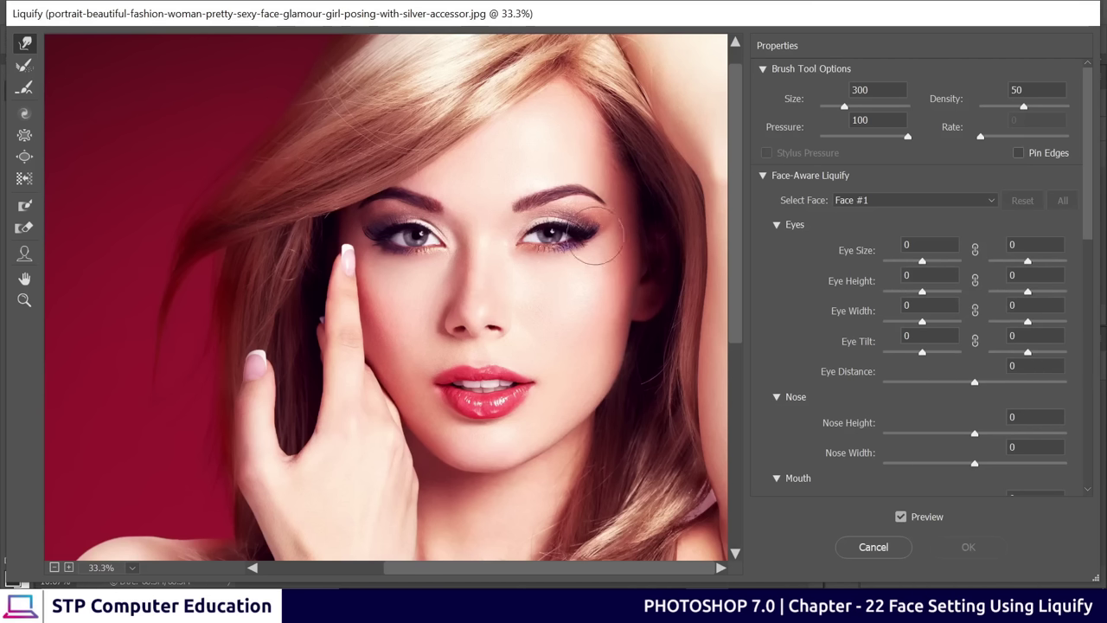
Enlarge the eyes, setting right Eye Size to 31, and adjust the left eye height
left_click(922, 259)
left_click_drag(922, 259, 929, 275)
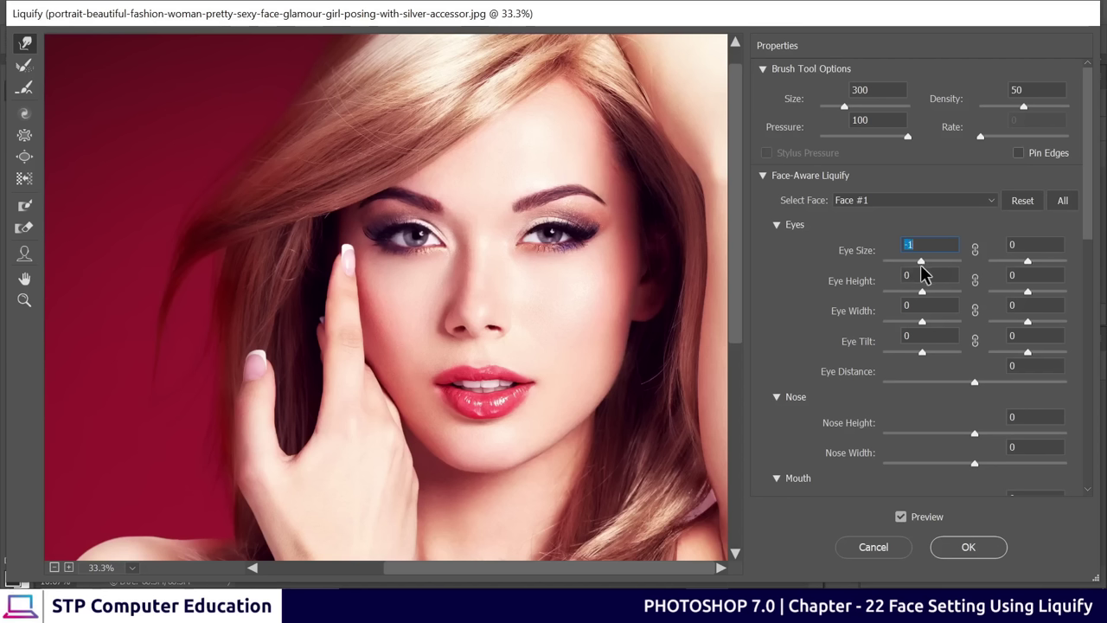
type("0")
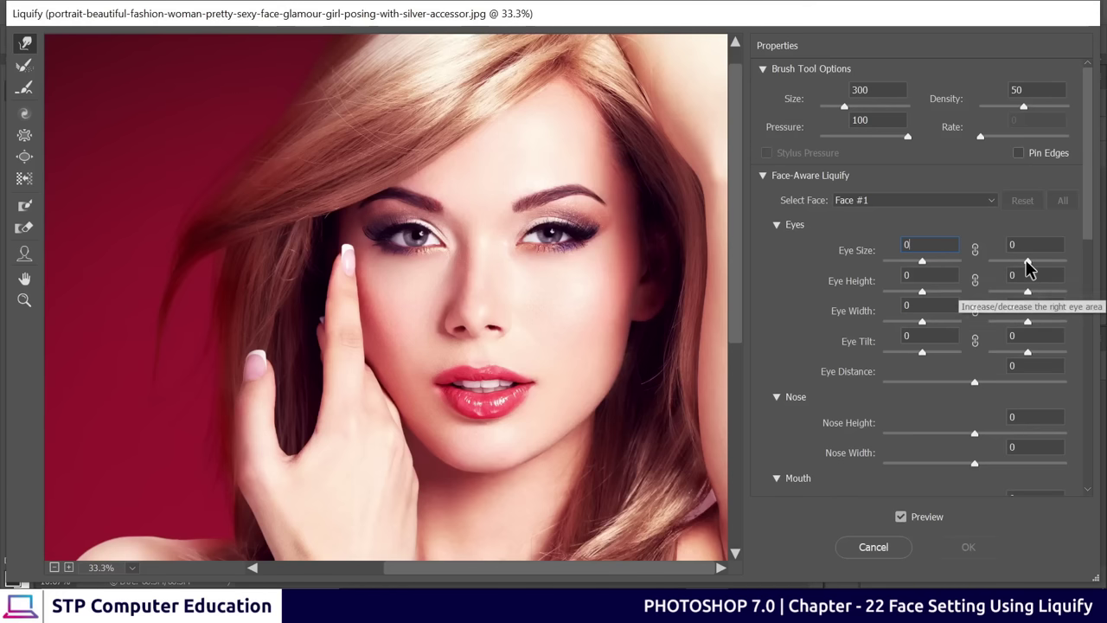
left_click_drag(1028, 261, 1039, 262)
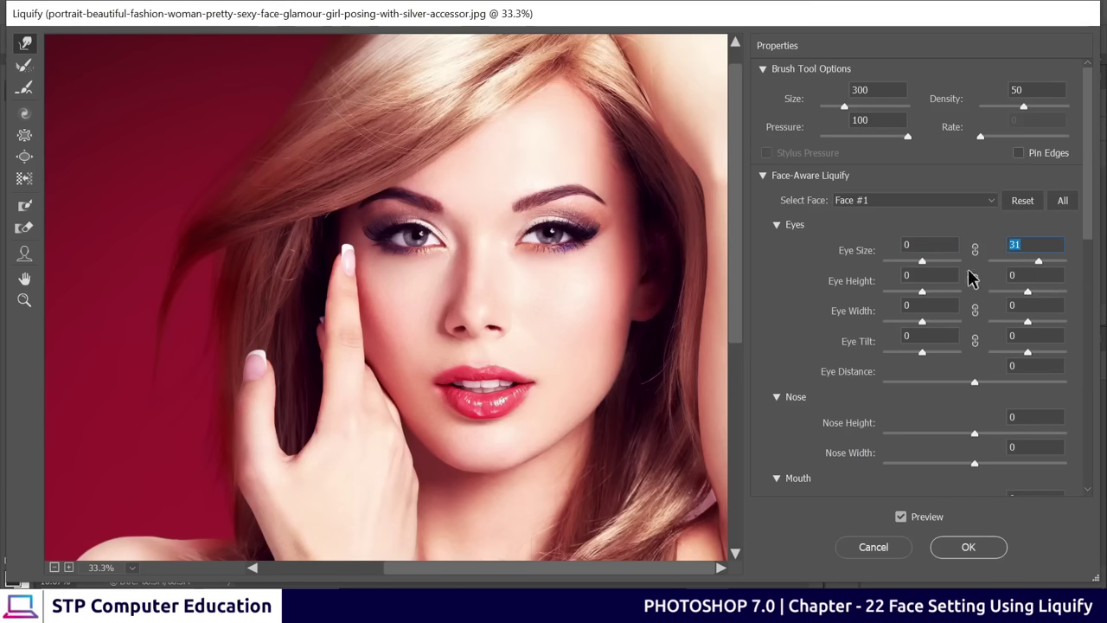
left_click_drag(920, 297, 927, 303)
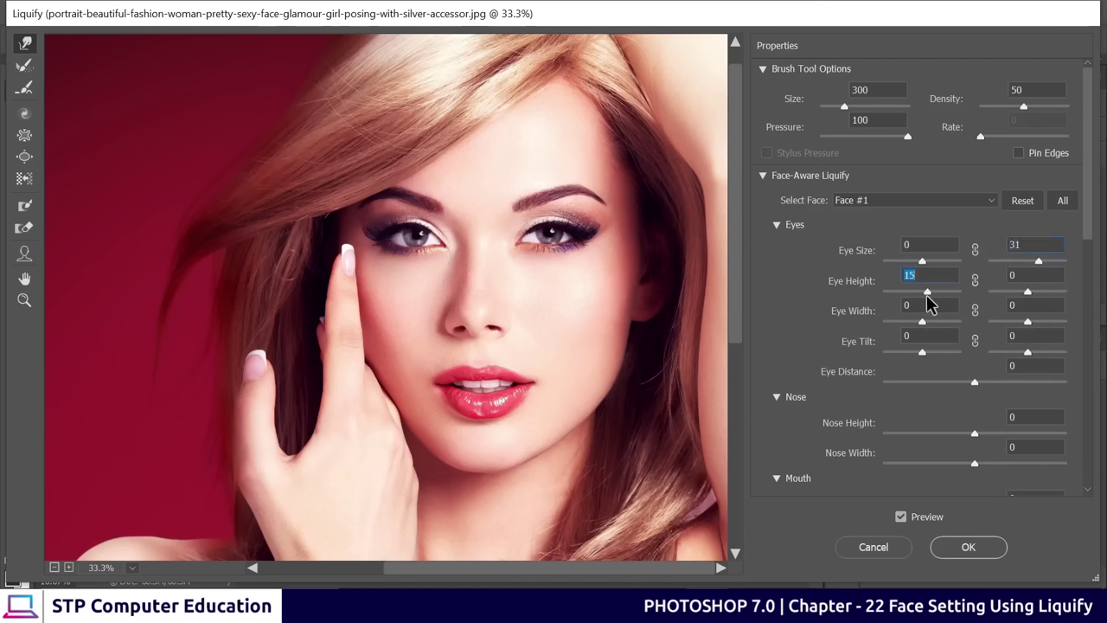
type("0")
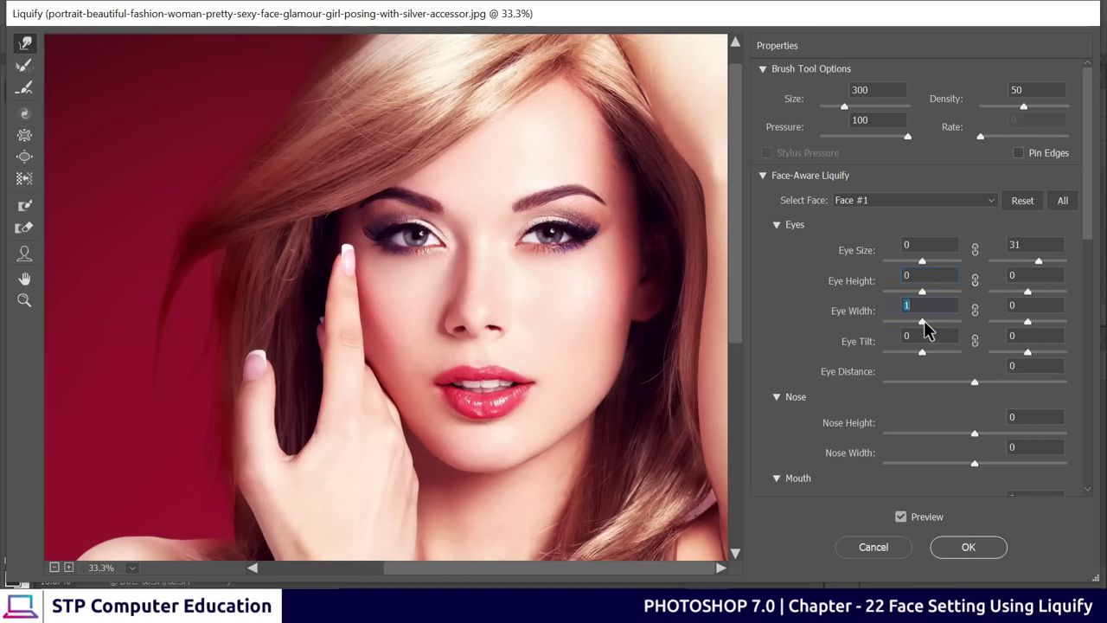
Set the Eye Width sliders to 49 and 15
left_click_drag(923, 325, 952, 334)
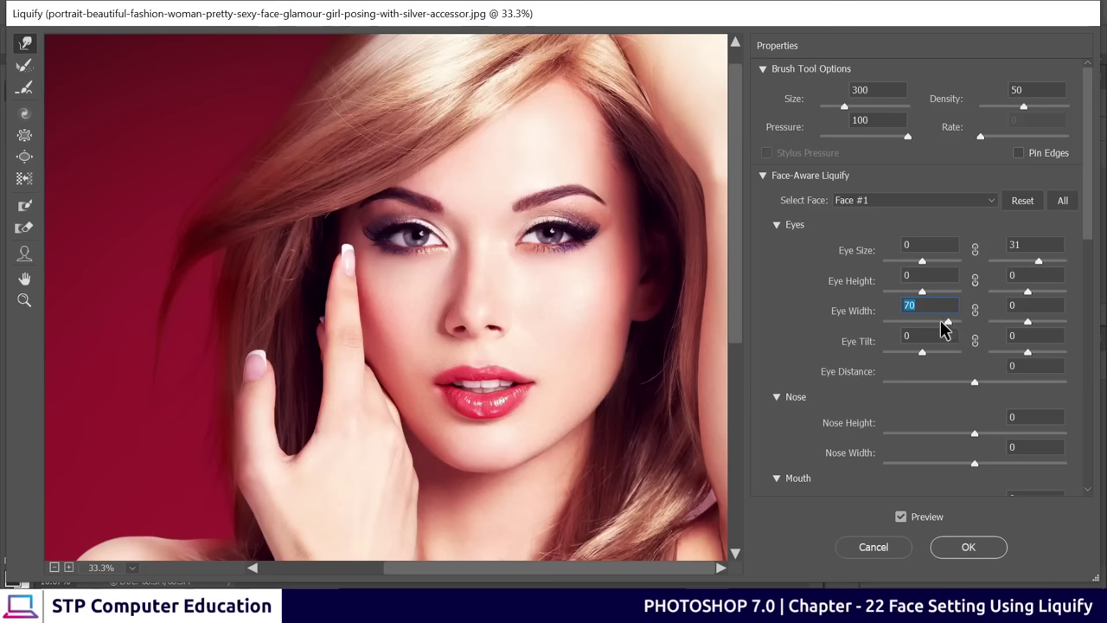
left_click_drag(945, 329, 942, 326)
left_click(1029, 326)
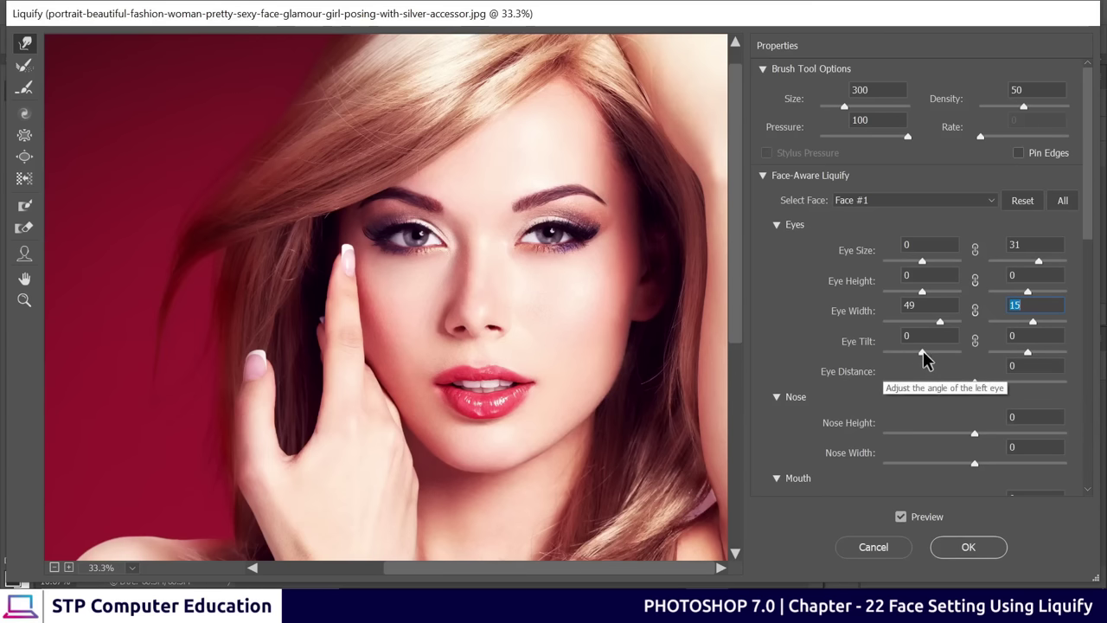
Set Eye Tilt to 33 and 22 and adjust the eye distance
left_click_drag(923, 350, 936, 363)
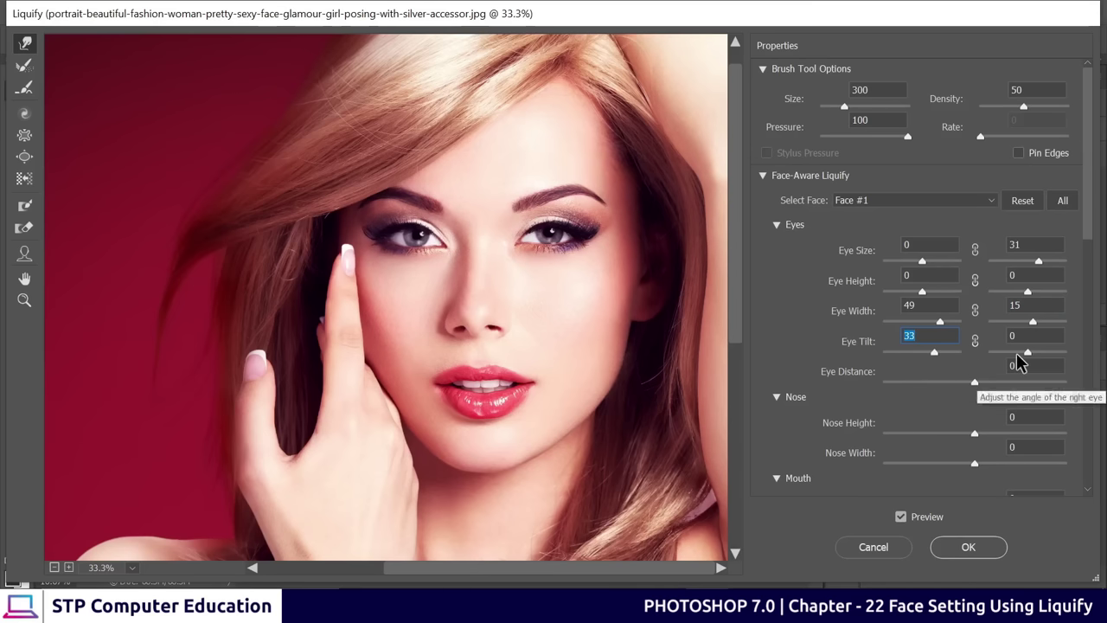
left_click_drag(1029, 354, 1033, 355)
left_click_drag(1032, 352, 1036, 353)
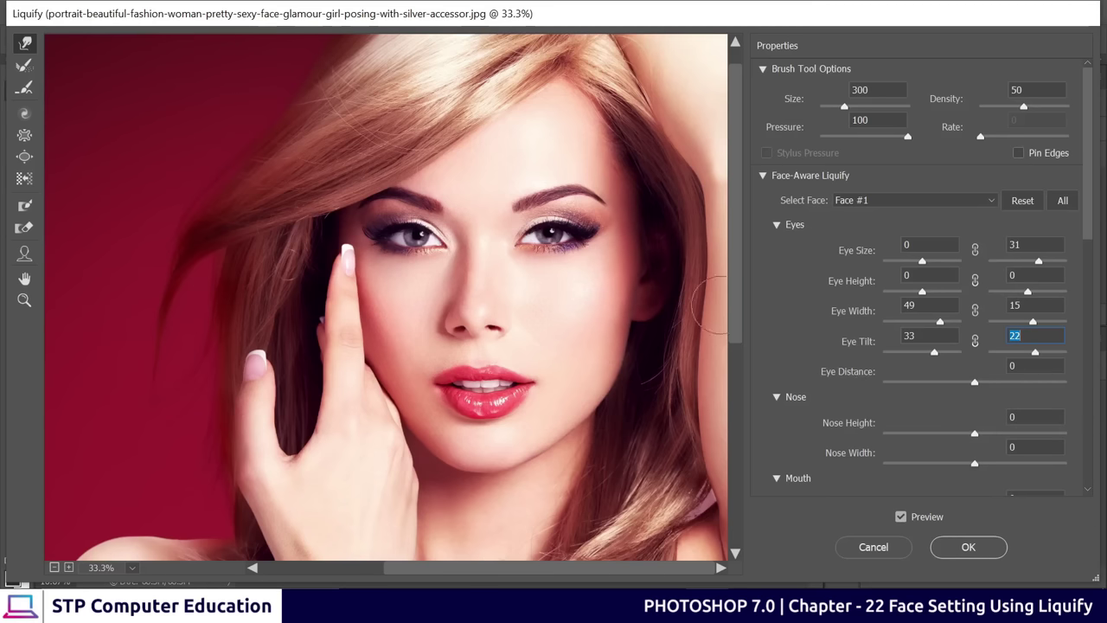
left_click_drag(976, 384, 976, 387)
Set Nose Height -56, Nose Width -24, and mouth Smile 23, lips 22/23, width -13, height -54
scroll(813, 333, "down", 3)
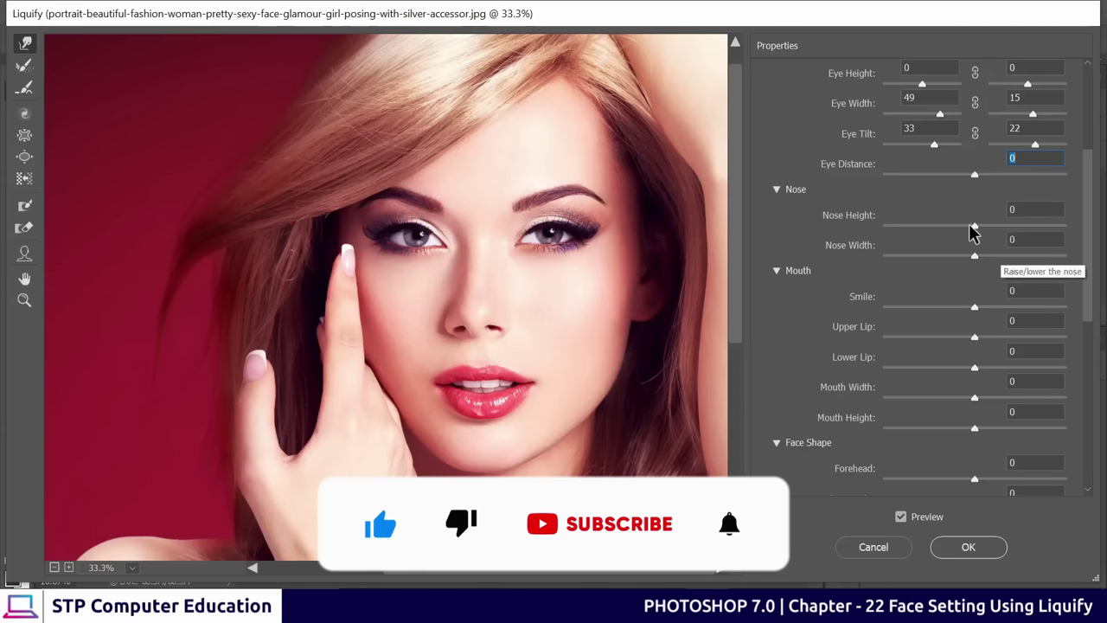
left_click_drag(974, 228, 912, 233)
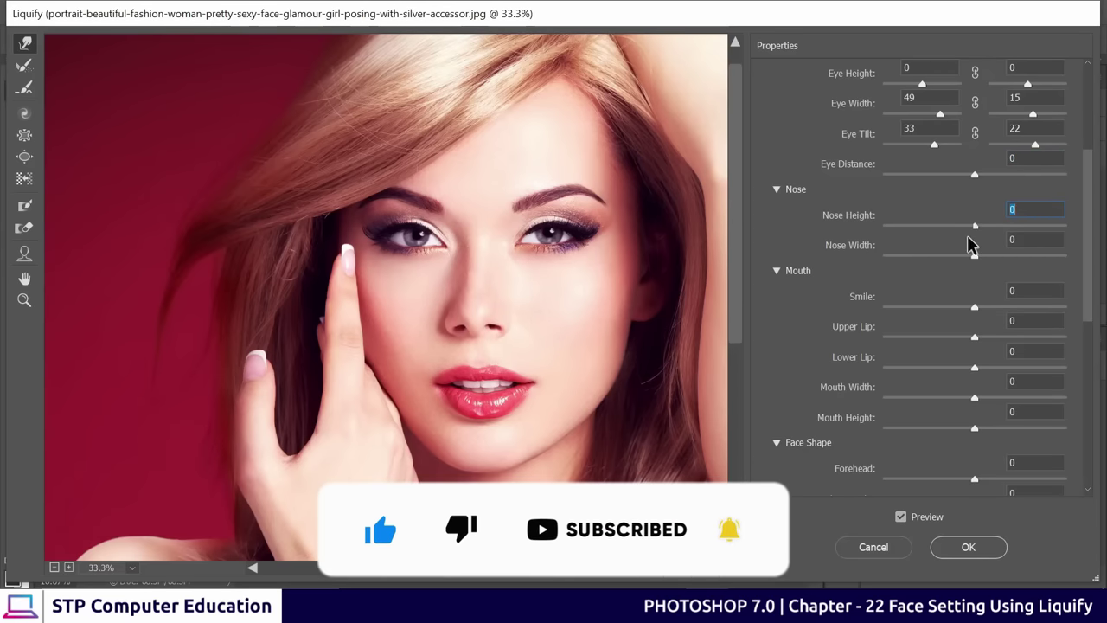
left_click(924, 238)
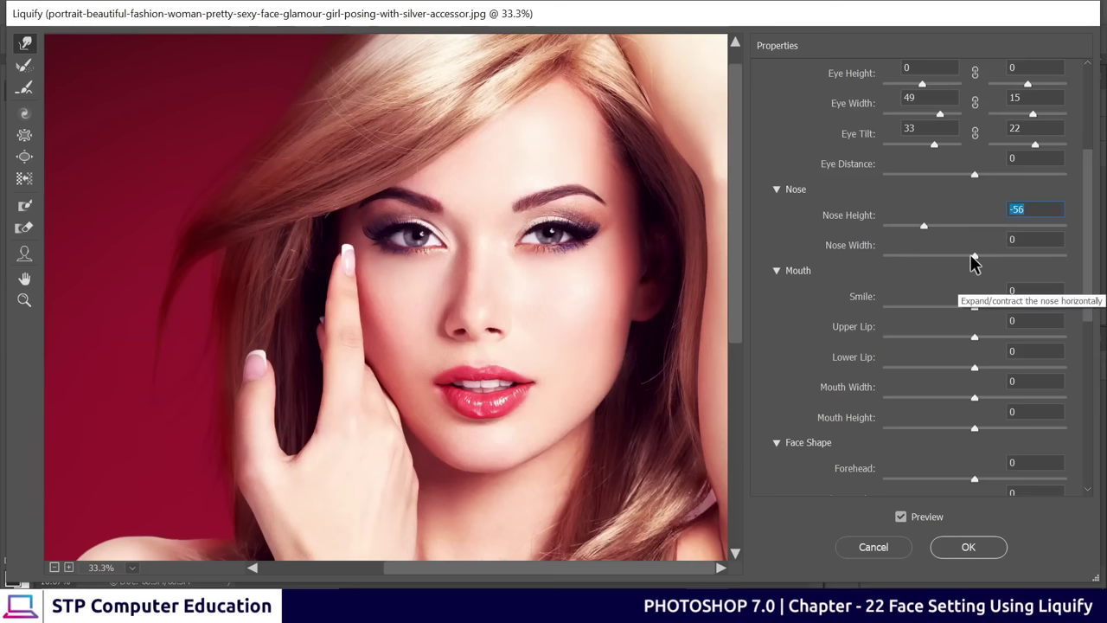
left_click_drag(971, 257, 952, 258)
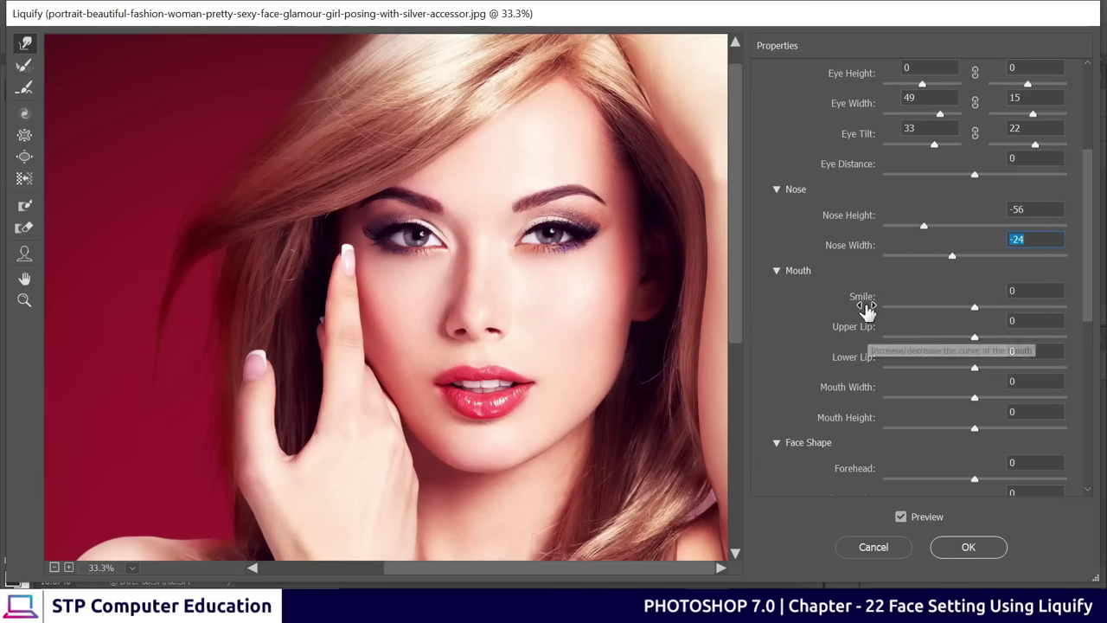
left_click_drag(975, 310, 922, 435)
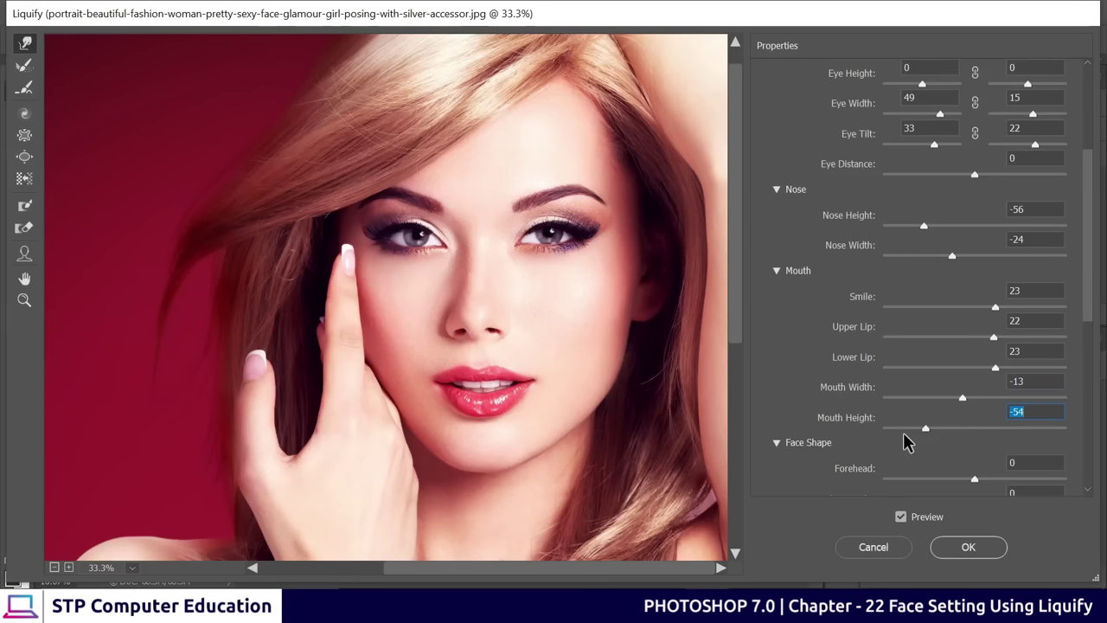
scroll(785, 475, "down", 5)
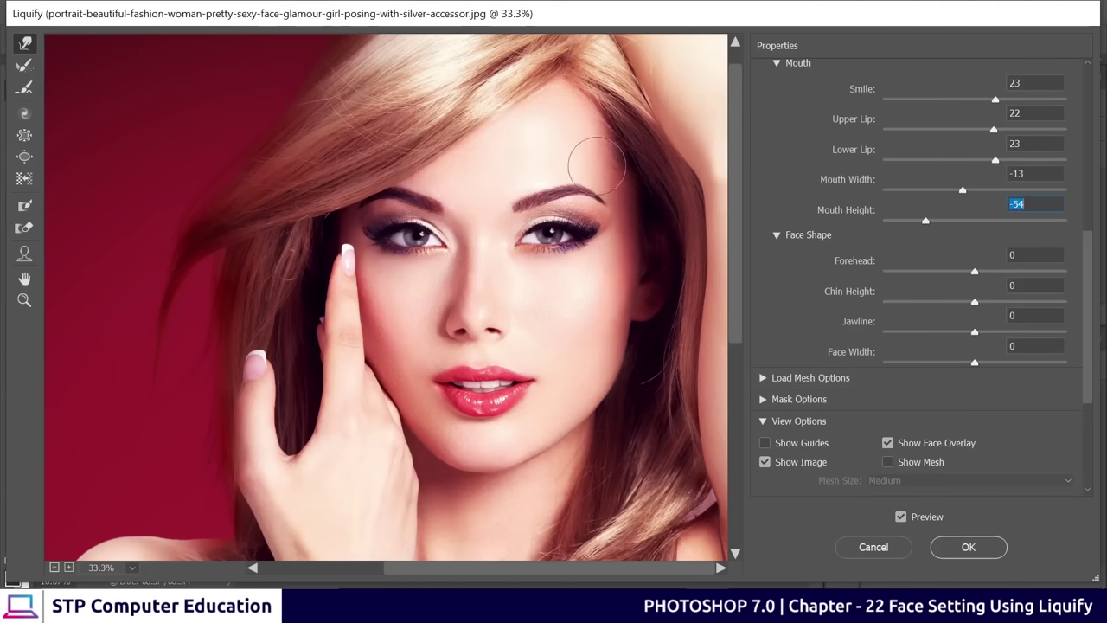
Set Face Shape to Forehead 1, Chin Height -1, Jawline -41 and Face Width 18
left_click_drag(978, 280, 977, 289)
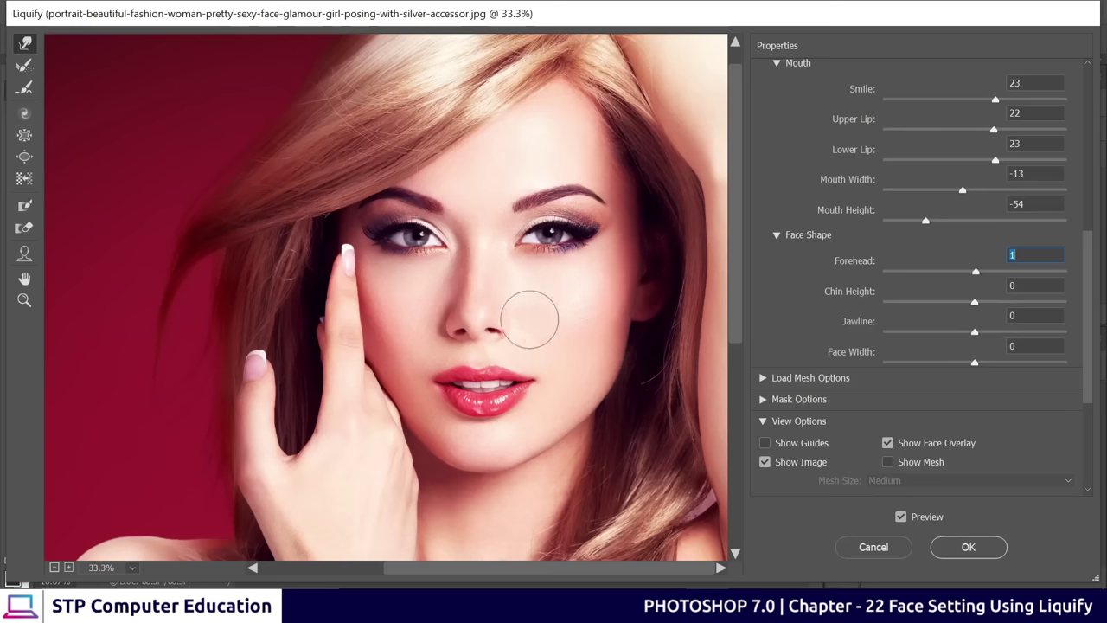
mouse_move(974, 305)
left_mouse_down()
mouse_move(1030, 307)
mouse_move(969, 318)
mouse_move(978, 319)
left_mouse_up()
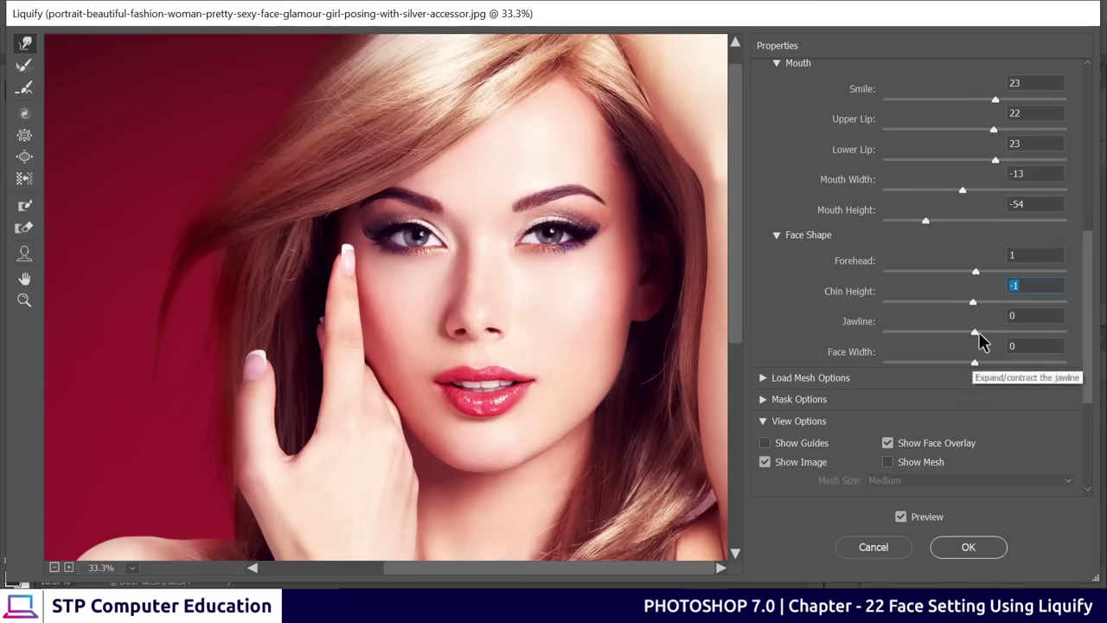
left_click_drag(975, 332, 992, 369)
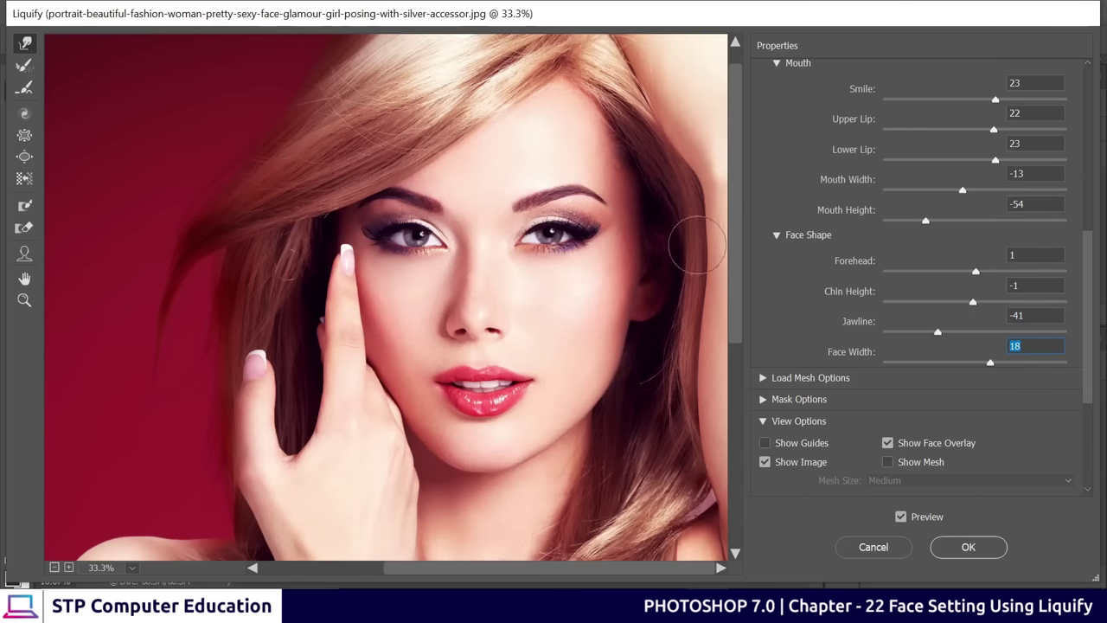
scroll(865, 210, "up", 5)
scroll(853, 217, "down", 5)
scroll(834, 277, "down", 1)
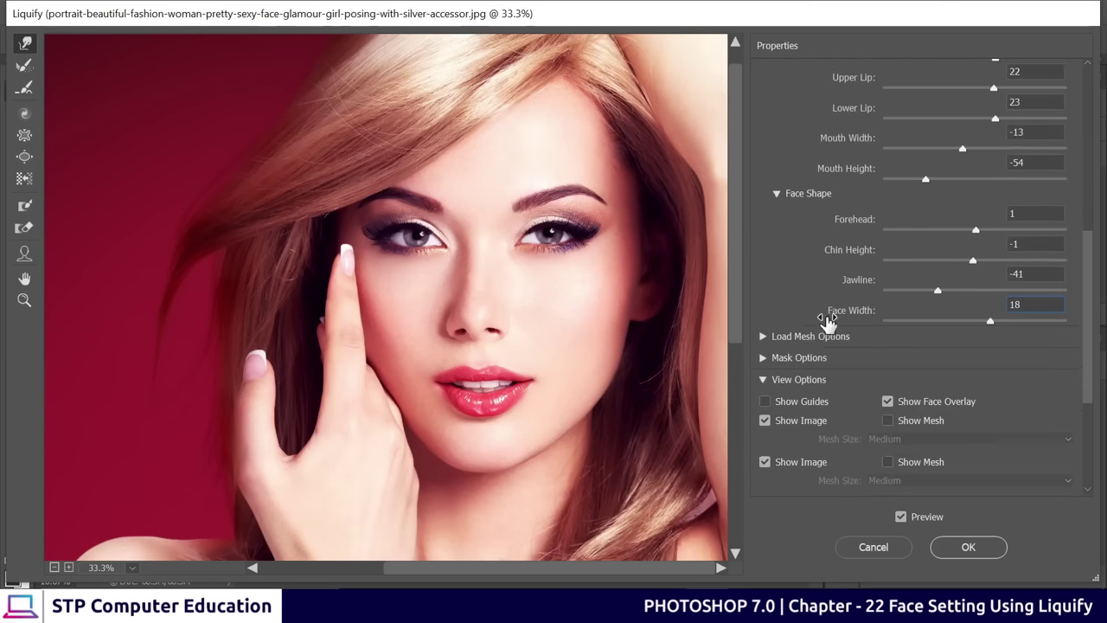
scroll(805, 277, "up", 6)
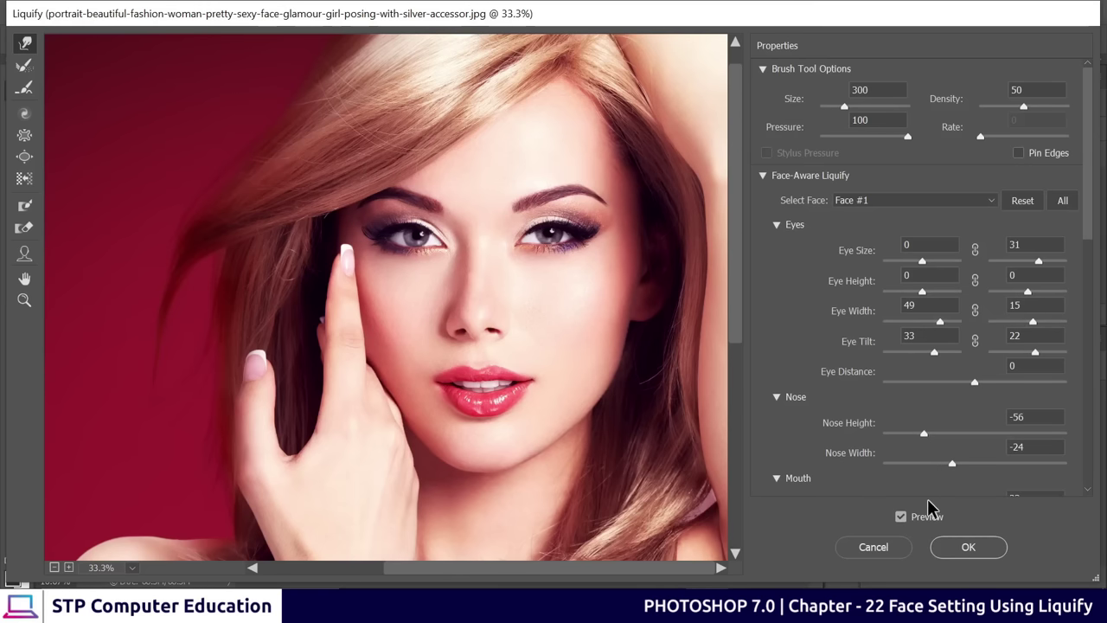
Toggle the Liquify preview to compare original and reshaped face, then apply the reshaping
left_click(901, 517)
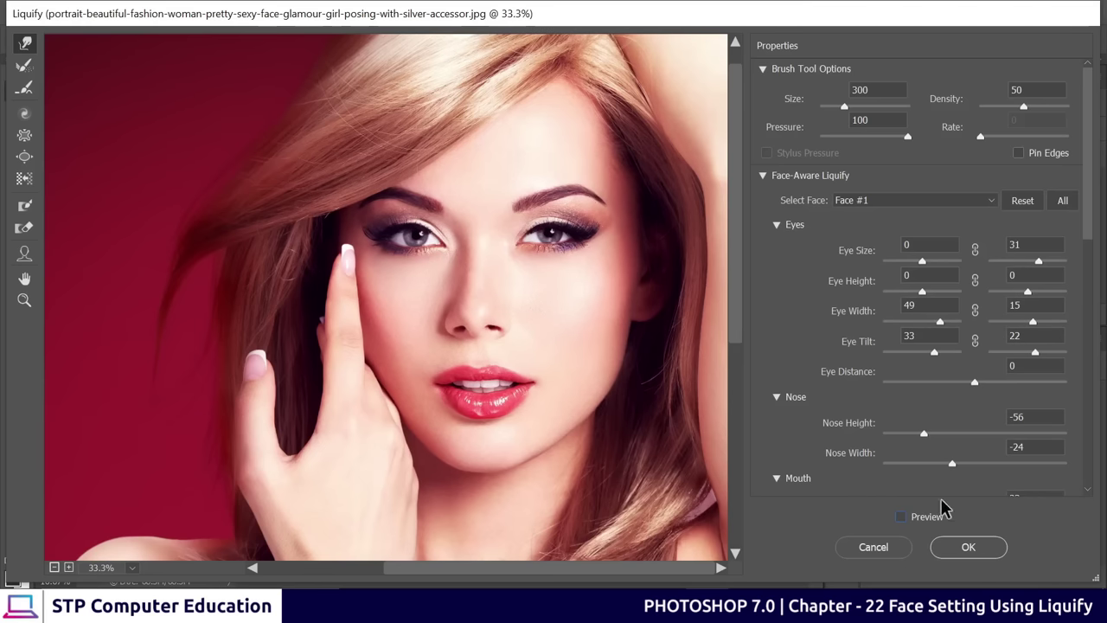
left_click(902, 518)
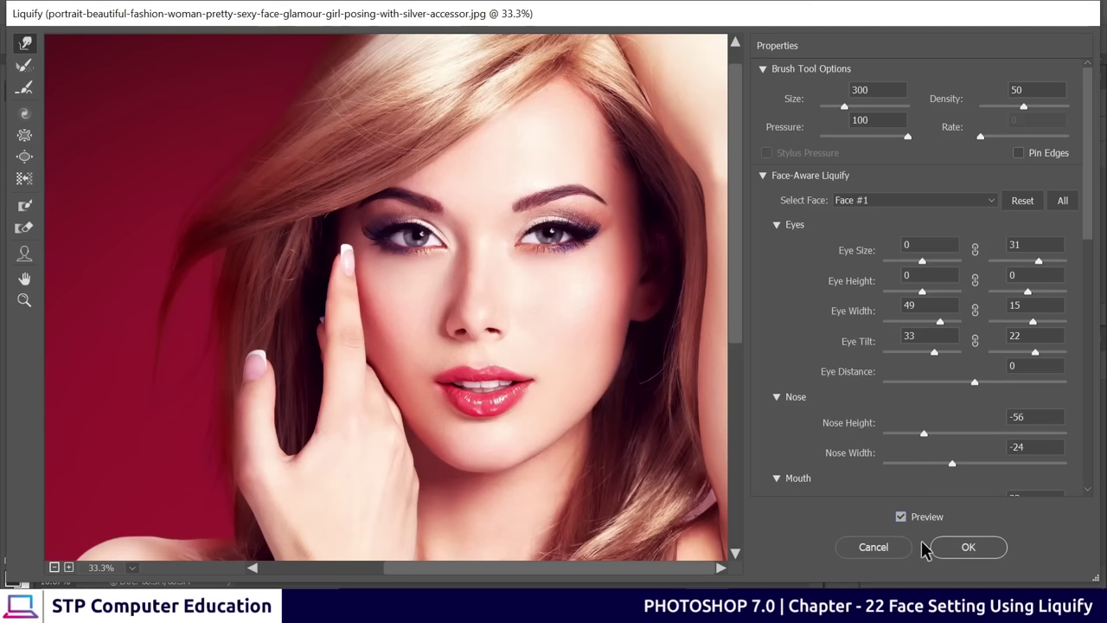
left_click(902, 518)
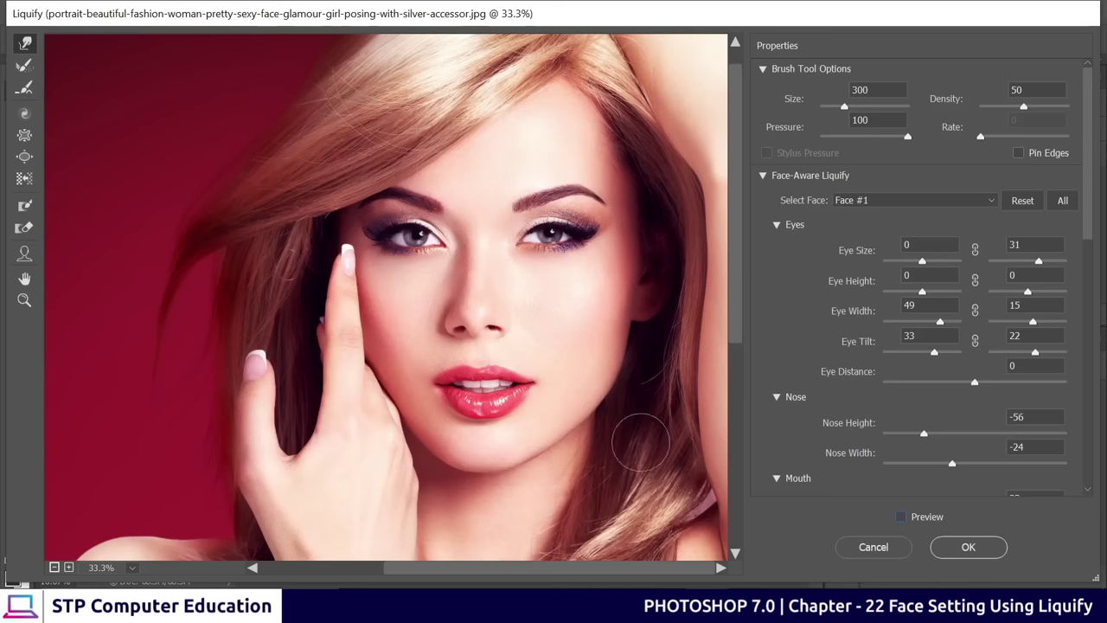
left_click(902, 518)
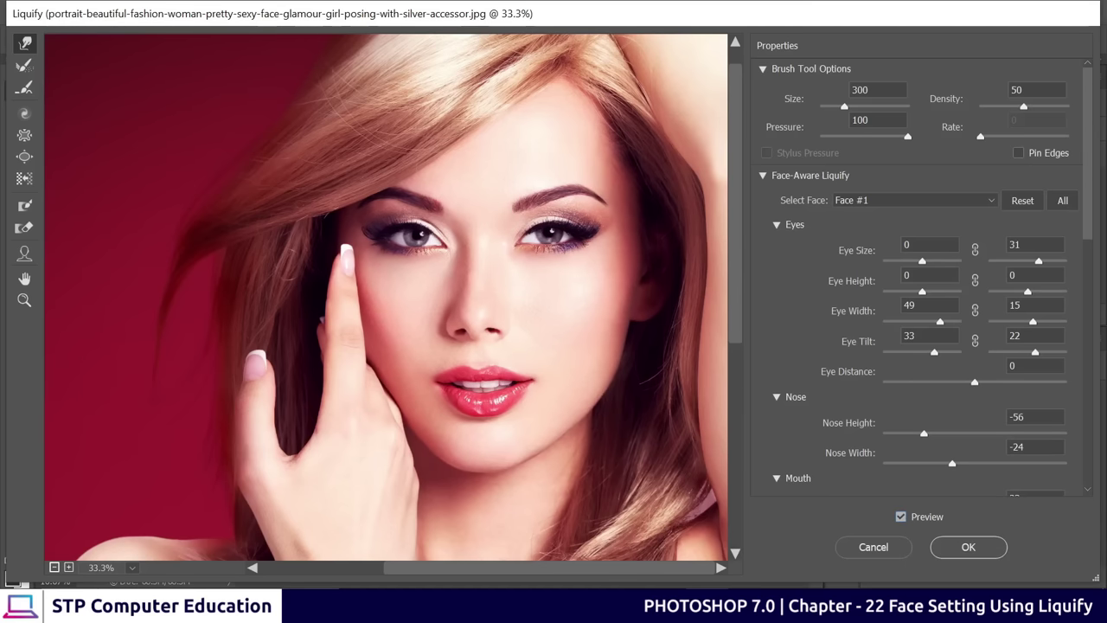
left_click(975, 555)
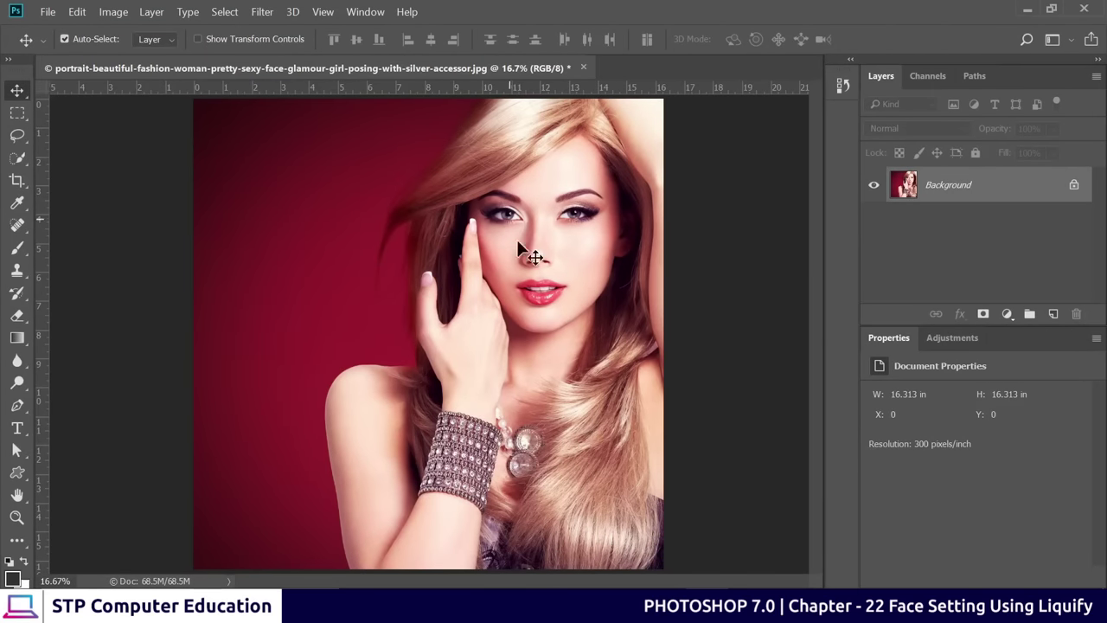
Zoom to 33.3% on the face and undo/redo to compare, keeping the liquify edit
key("ctrl+plus")
key("ctrl+plus")
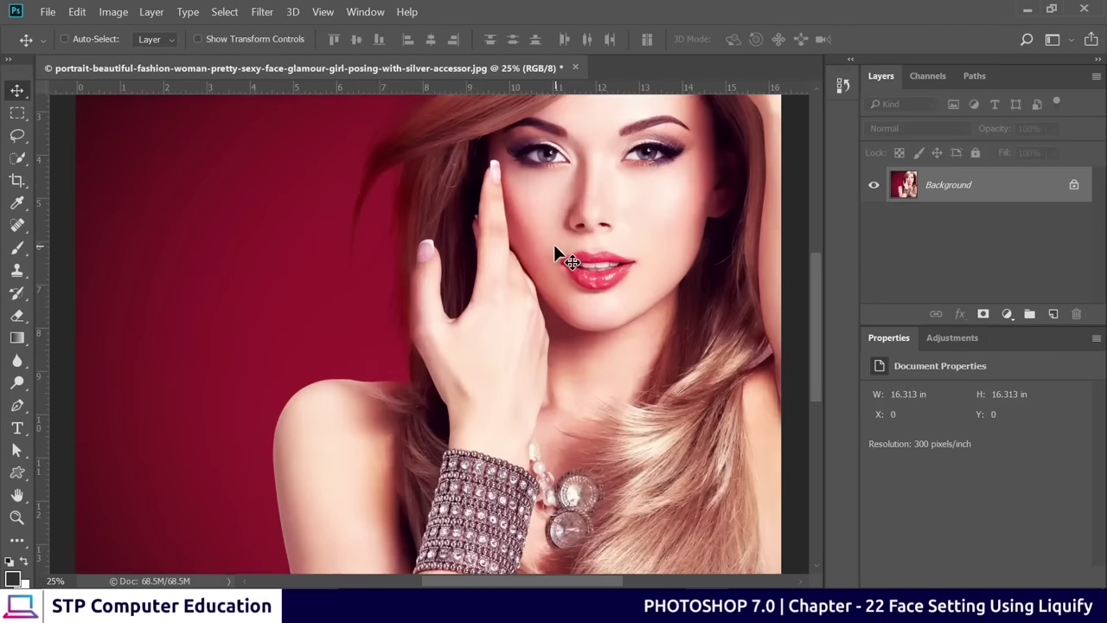
left_click_drag(553, 244, 337, 440)
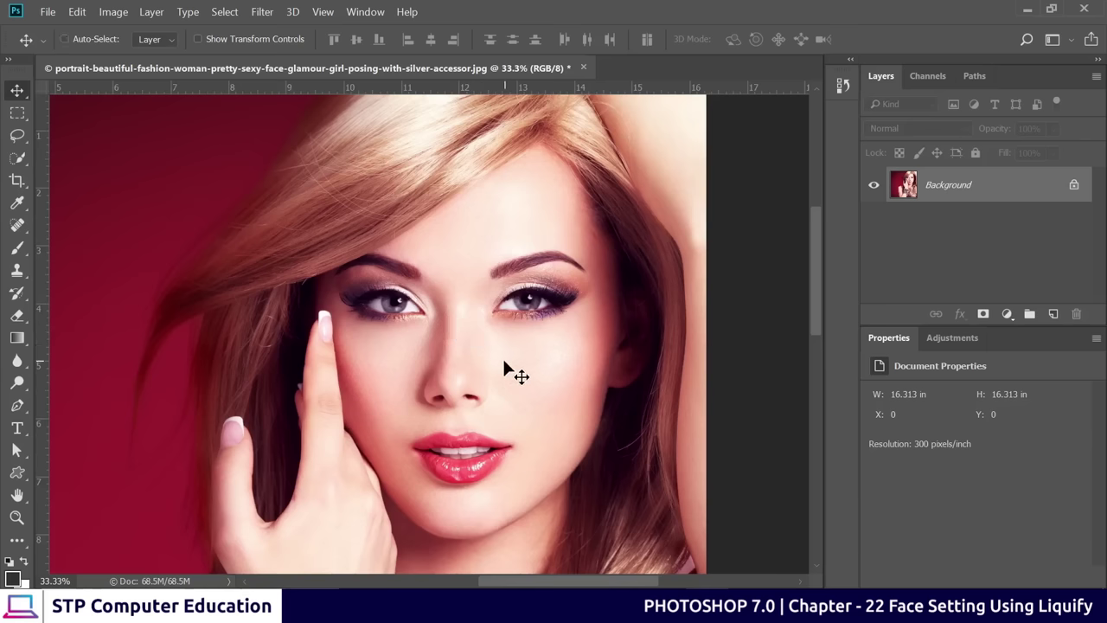
key("ctrl+z")
key("ctrl+z")
key("ctrl+z")
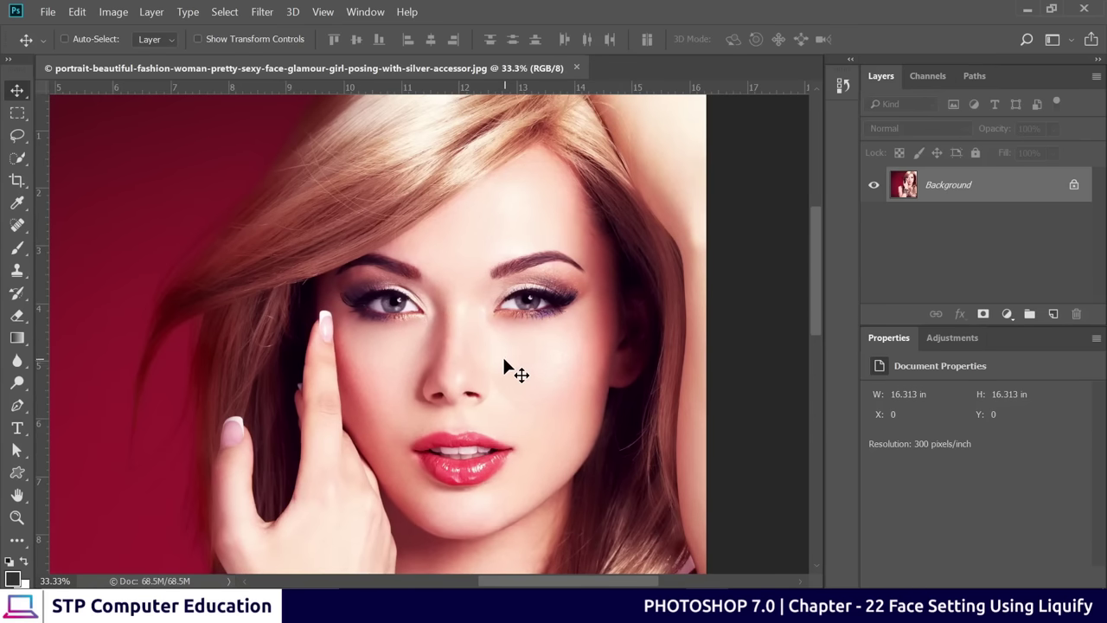
key("ctrl+z")
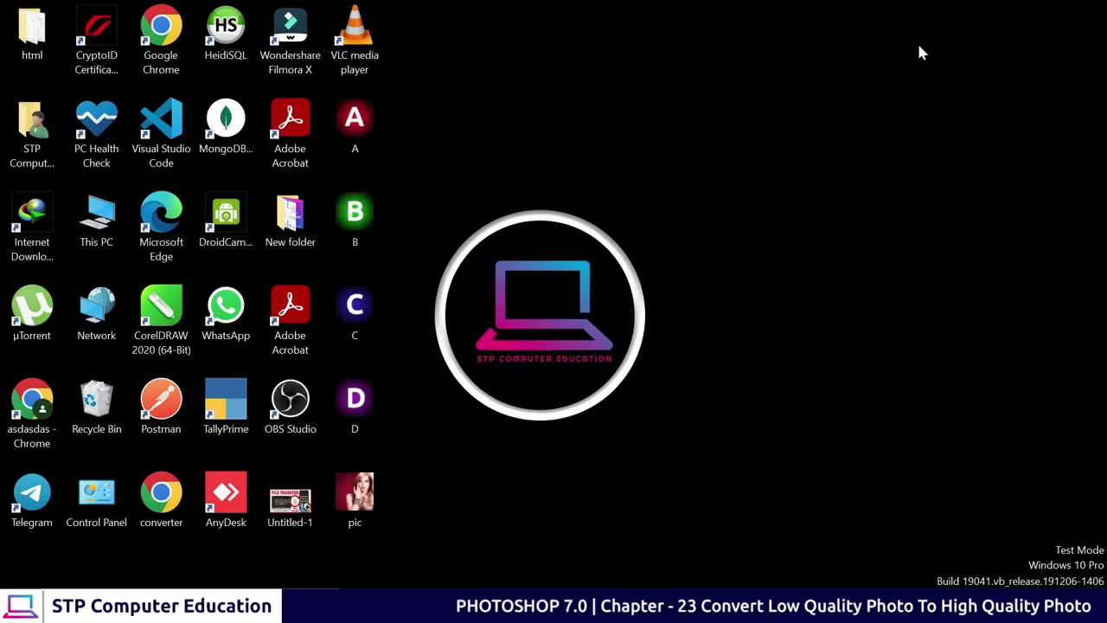
Open pic.jpg from the desktop in Photos and zoom in and out to inspect its blur
double_click(362, 509)
scroll(543, 324, "up", 8)
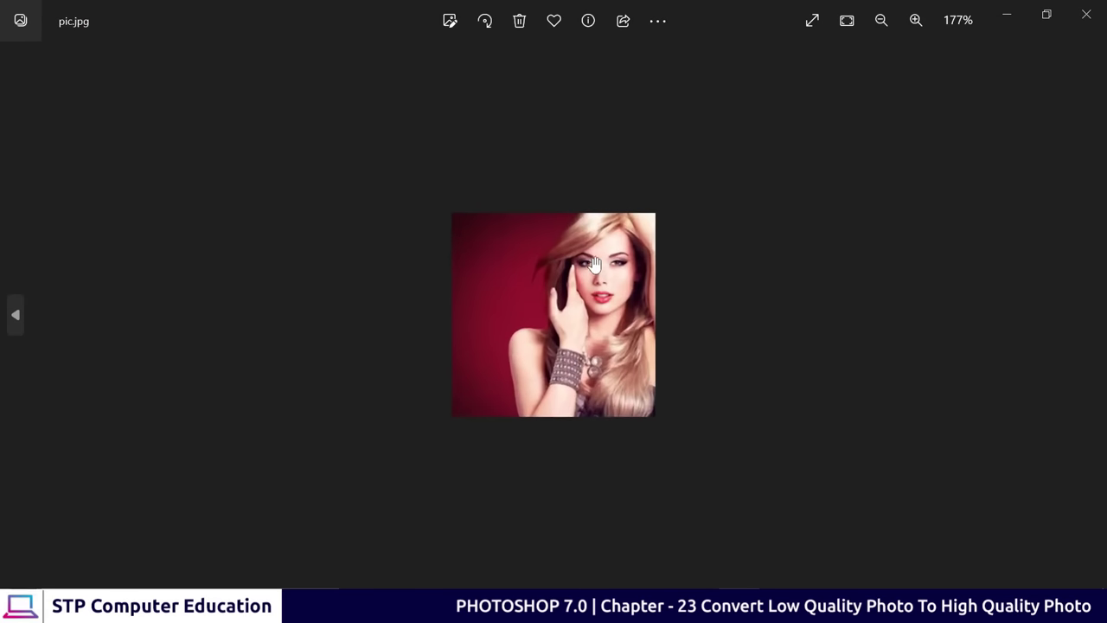
scroll(661, 168, "up", 2)
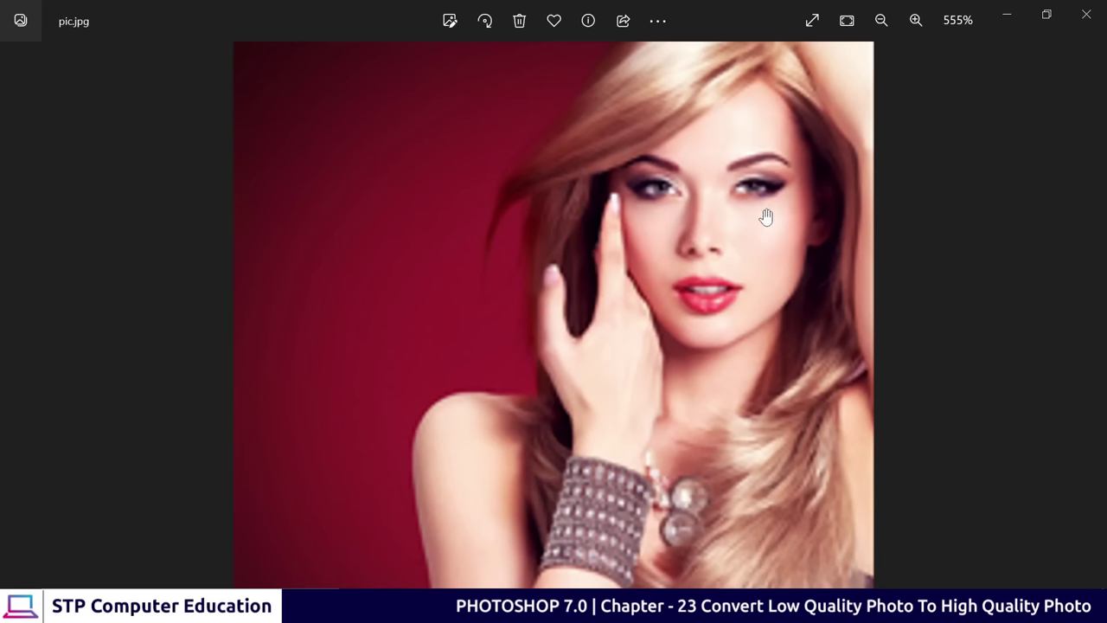
scroll(484, 250, "down", 3)
scroll(779, 173, "up", 2)
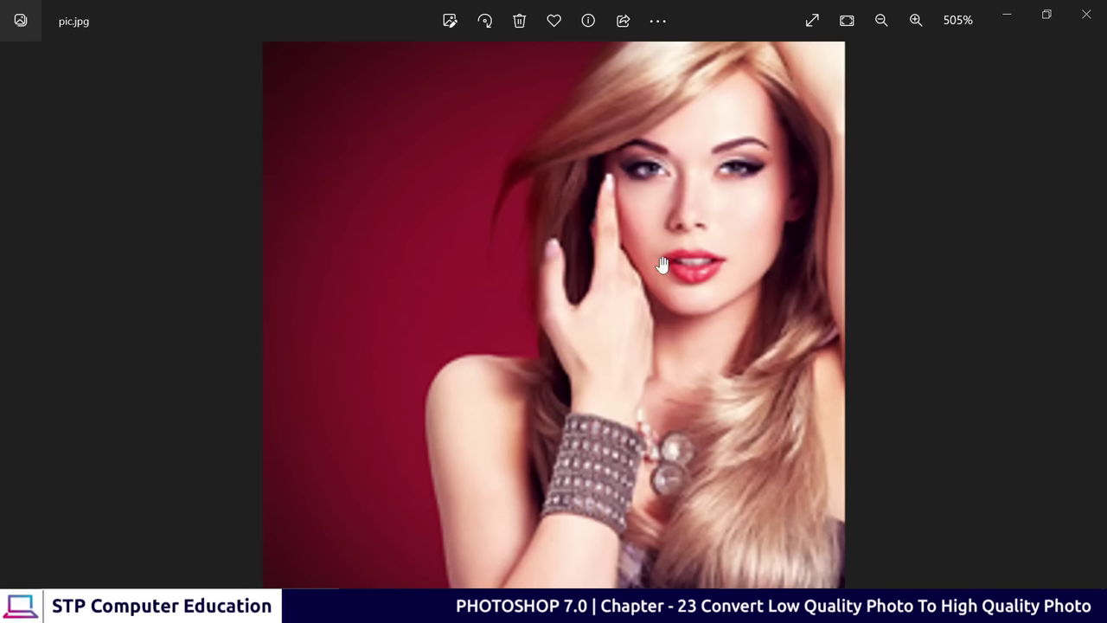
scroll(661, 264, "down", 1)
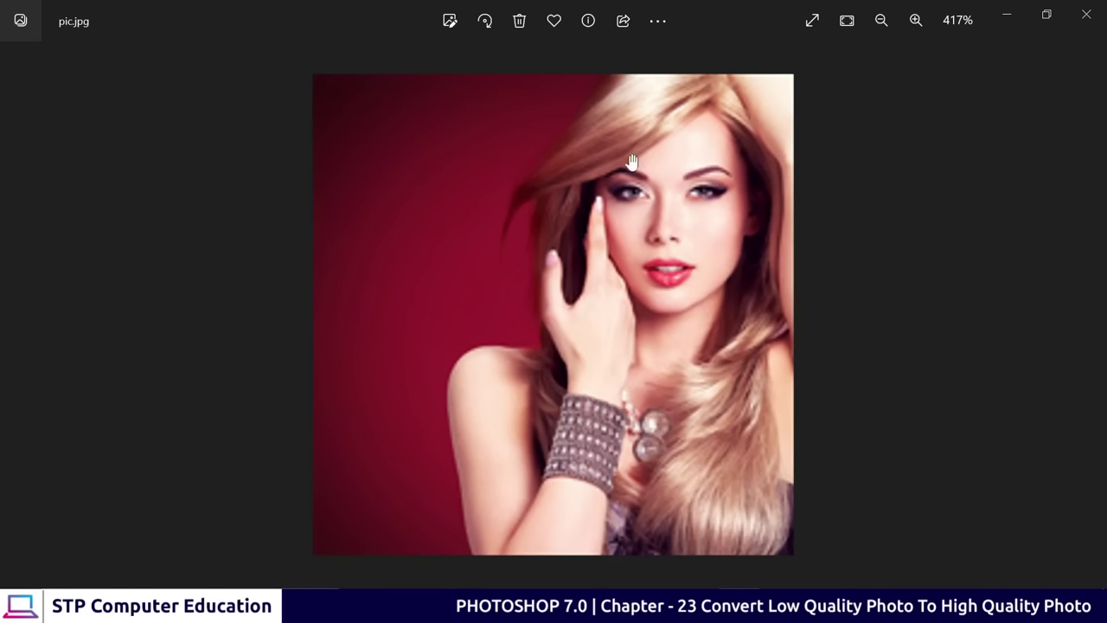
scroll(650, 224, "down", 1)
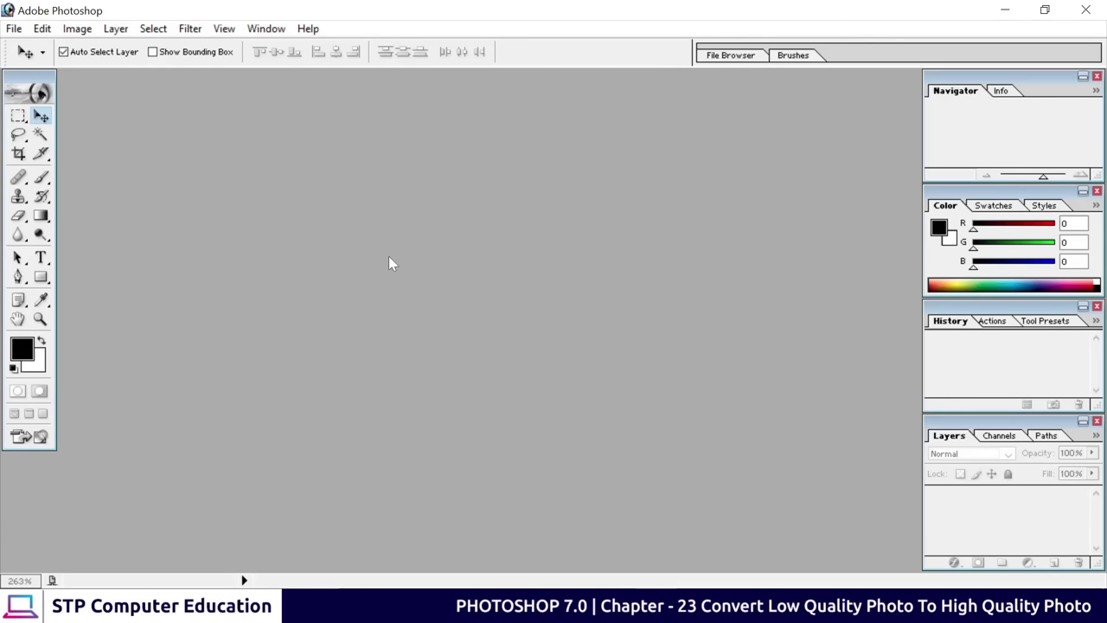
Open pic.jpg from the Desktop in Photoshop 7.0
double_click(445, 271)
left_click(352, 164)
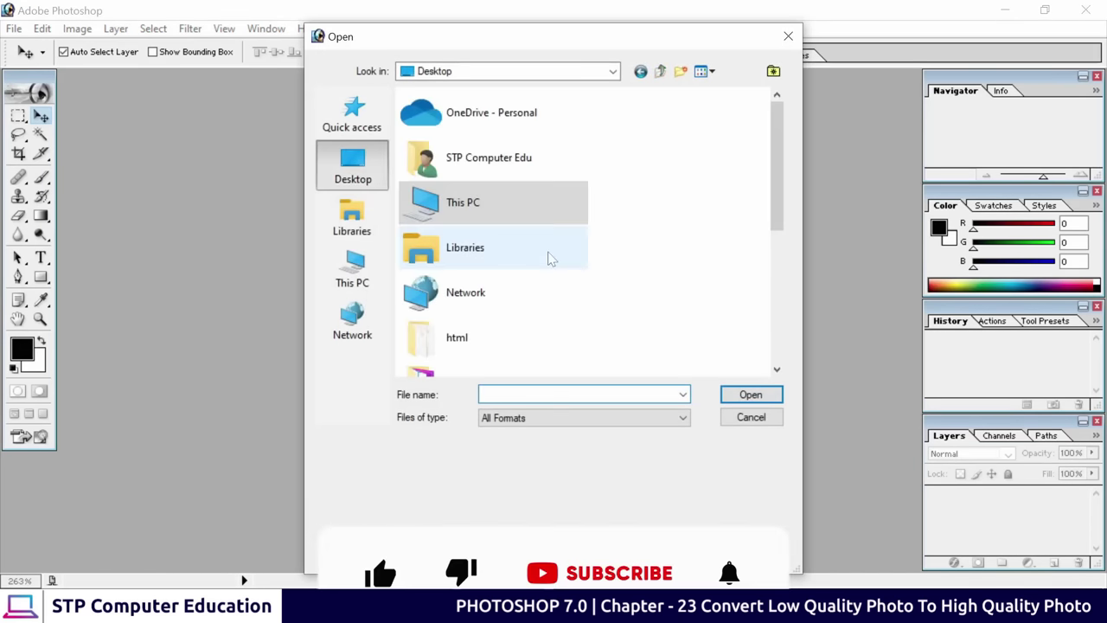
left_click_drag(777, 164, 777, 298)
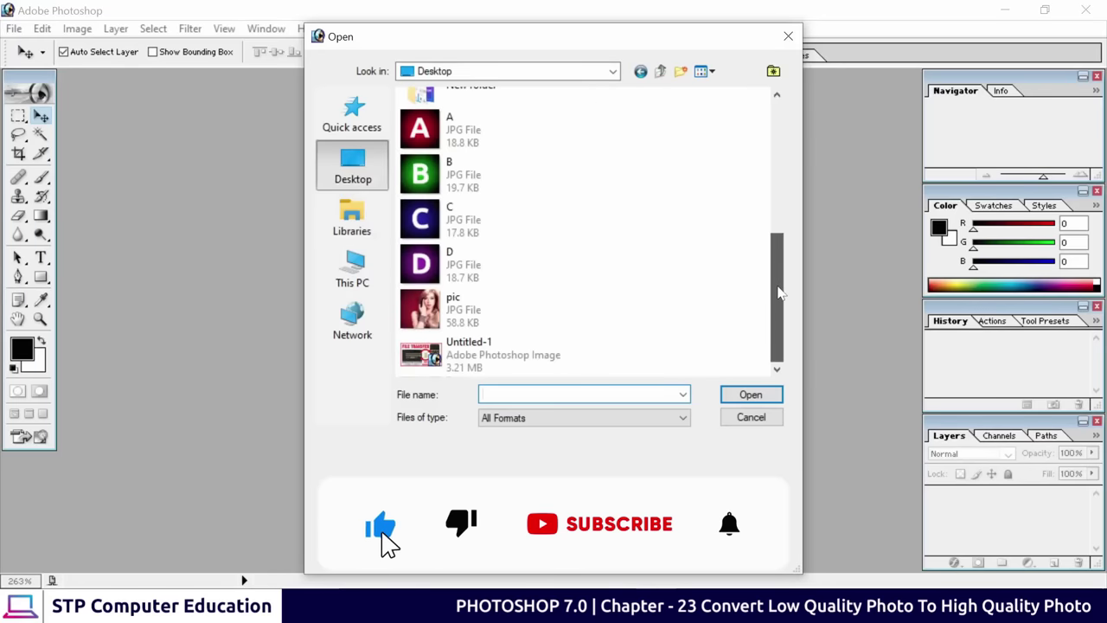
left_click(464, 326)
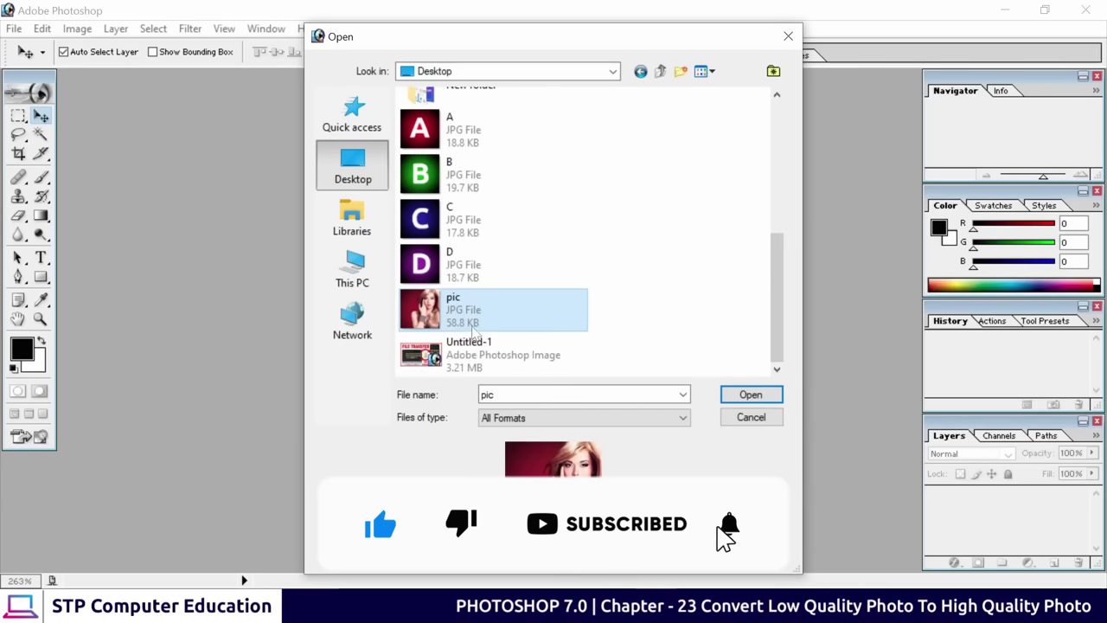
left_click(751, 394)
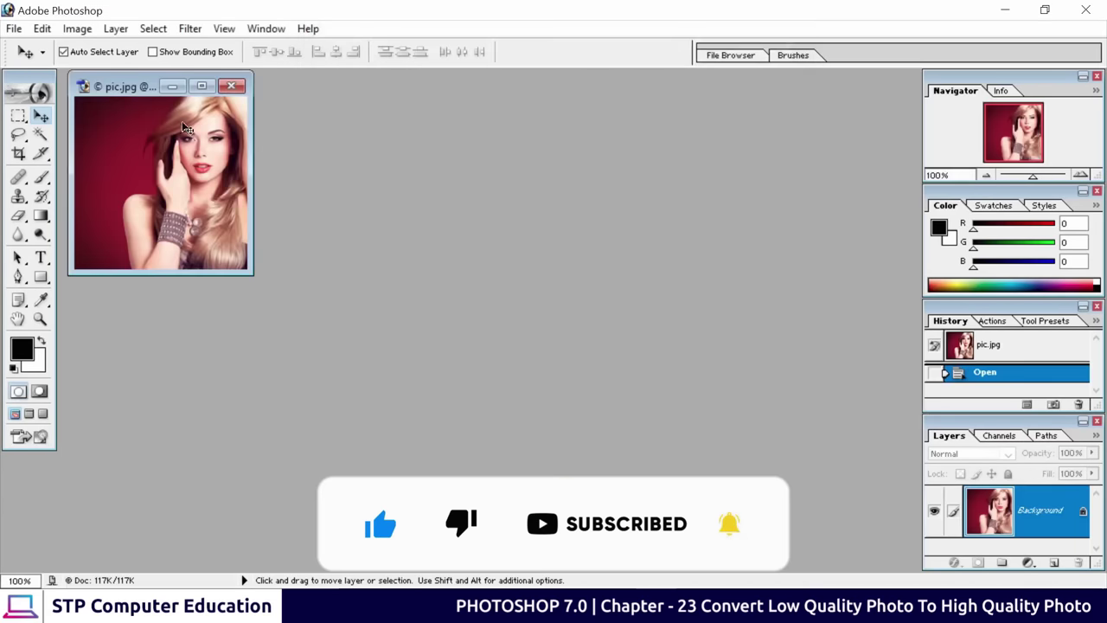
Maximize the pic.jpg window and zoom to 400% to reveal the pixelation
left_click(206, 86)
key("ctrl+plus")
key("ctrl+plus")
key("ctrl+plus")
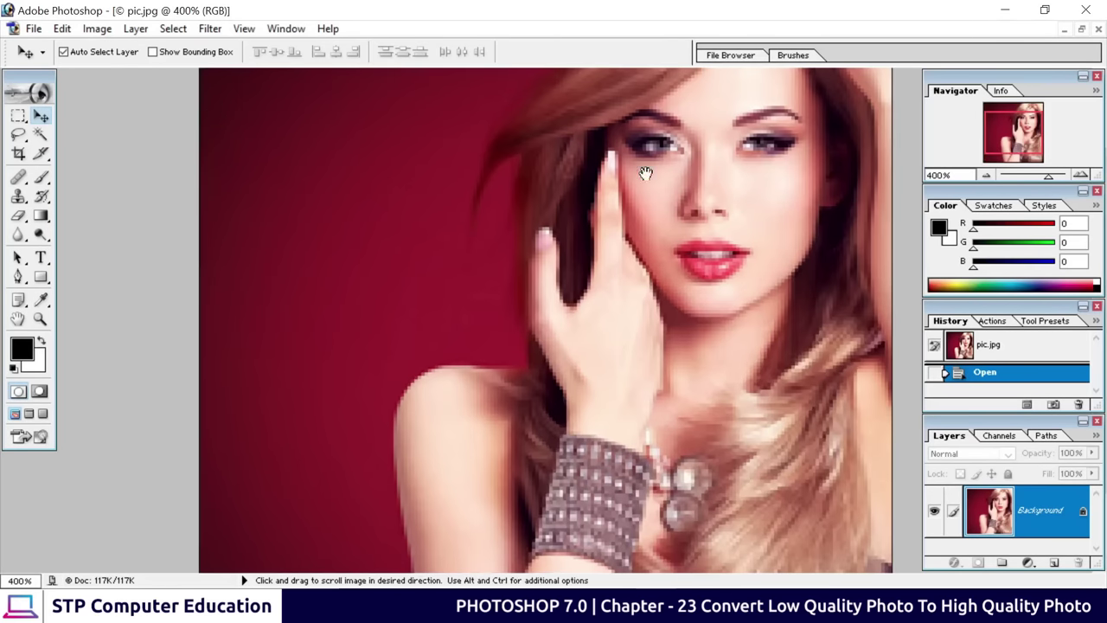
scroll(681, 176, "up", 2)
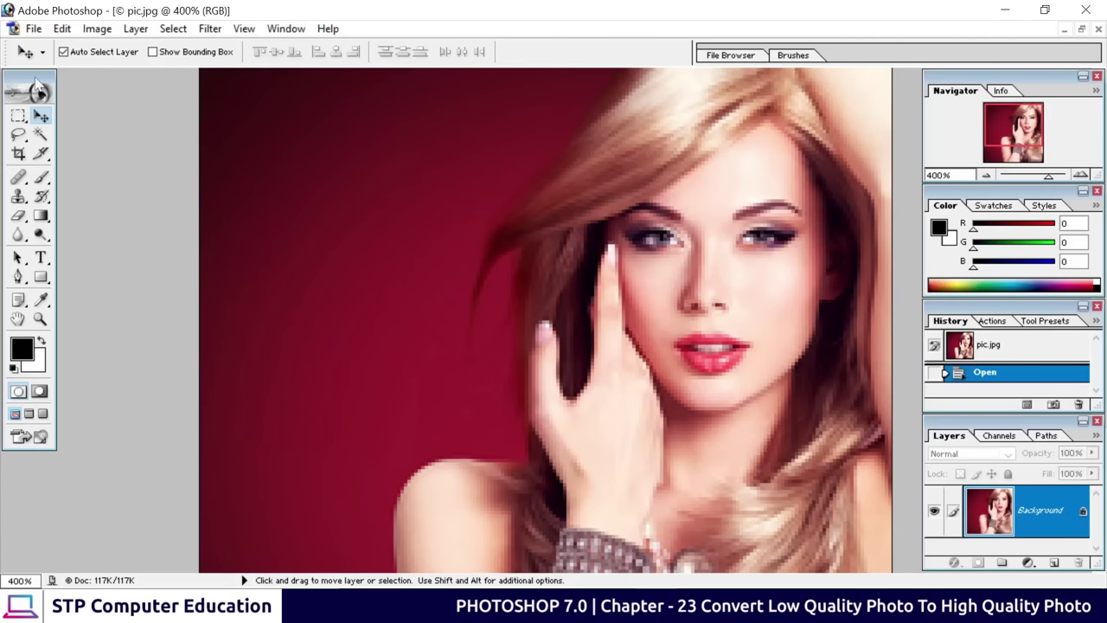
Resize pic.jpg to 1000 pixels wide with proportions constrained, using Image Size
left_click(98, 35)
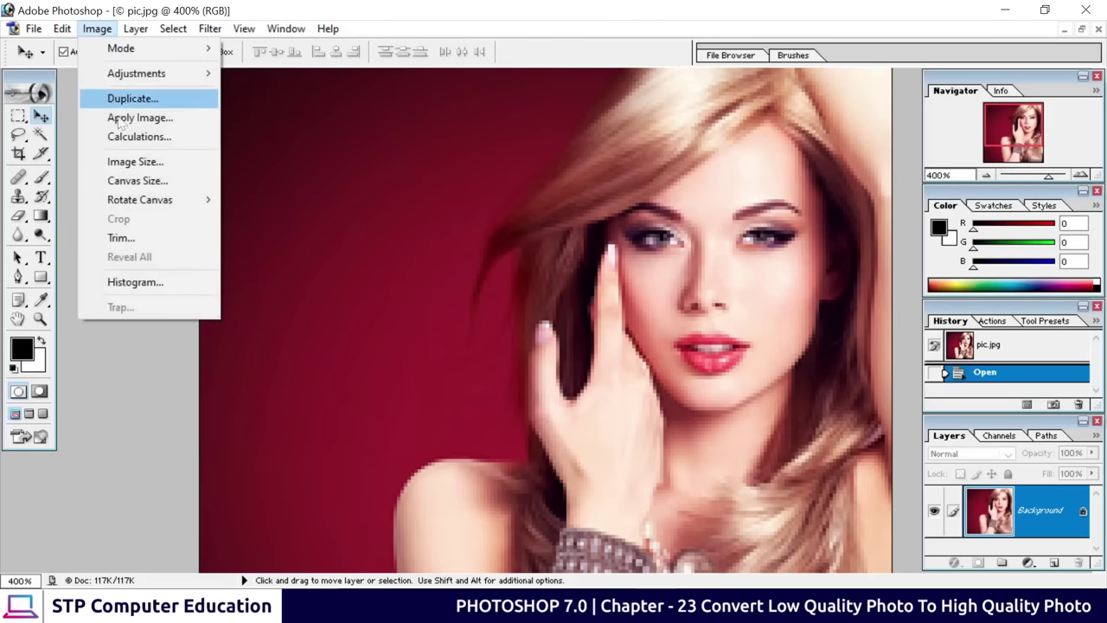
left_click(169, 165)
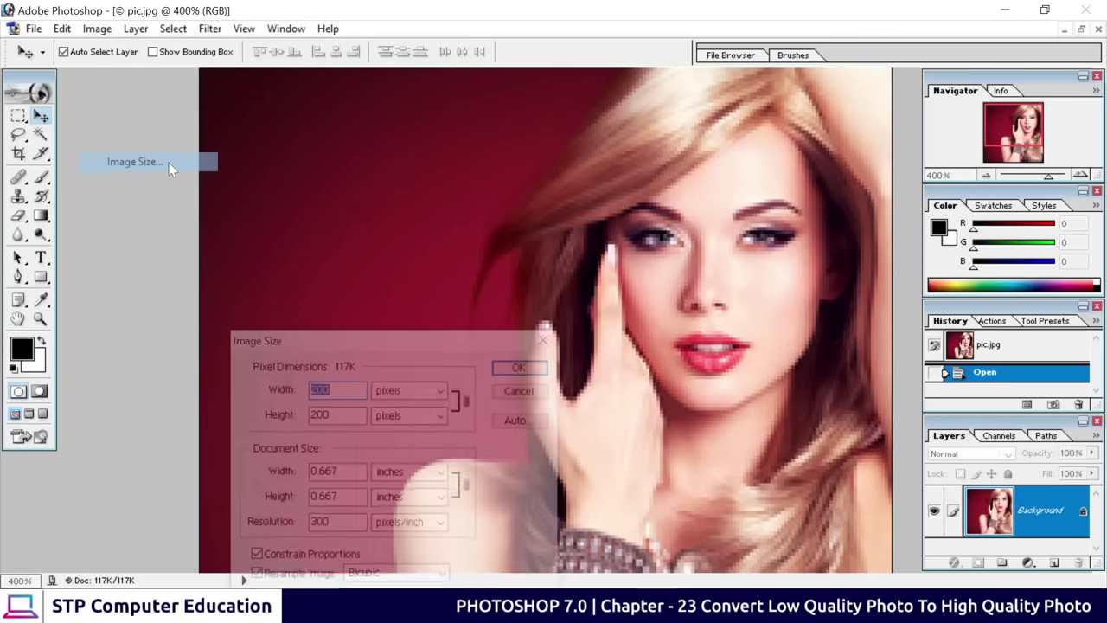
left_click_drag(439, 346, 476, 155)
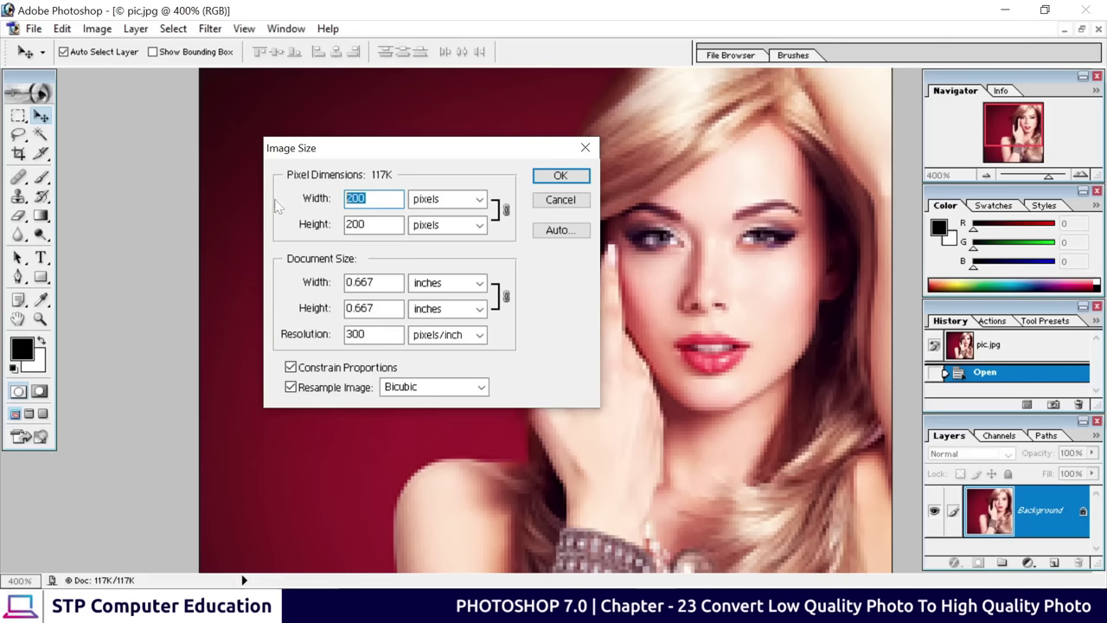
type("1000")
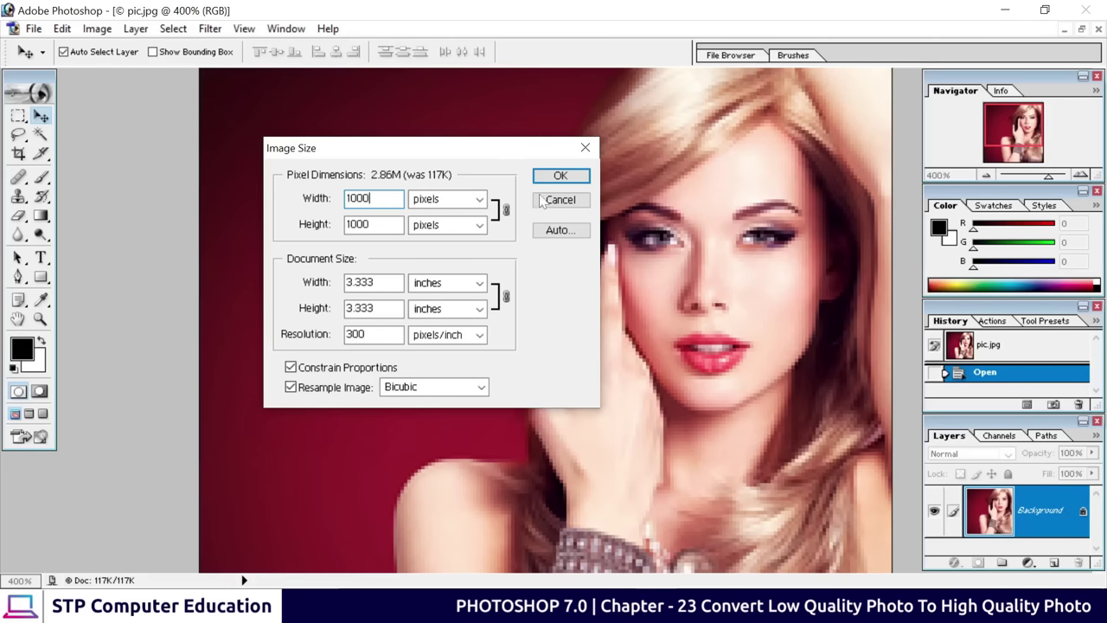
left_click(560, 176)
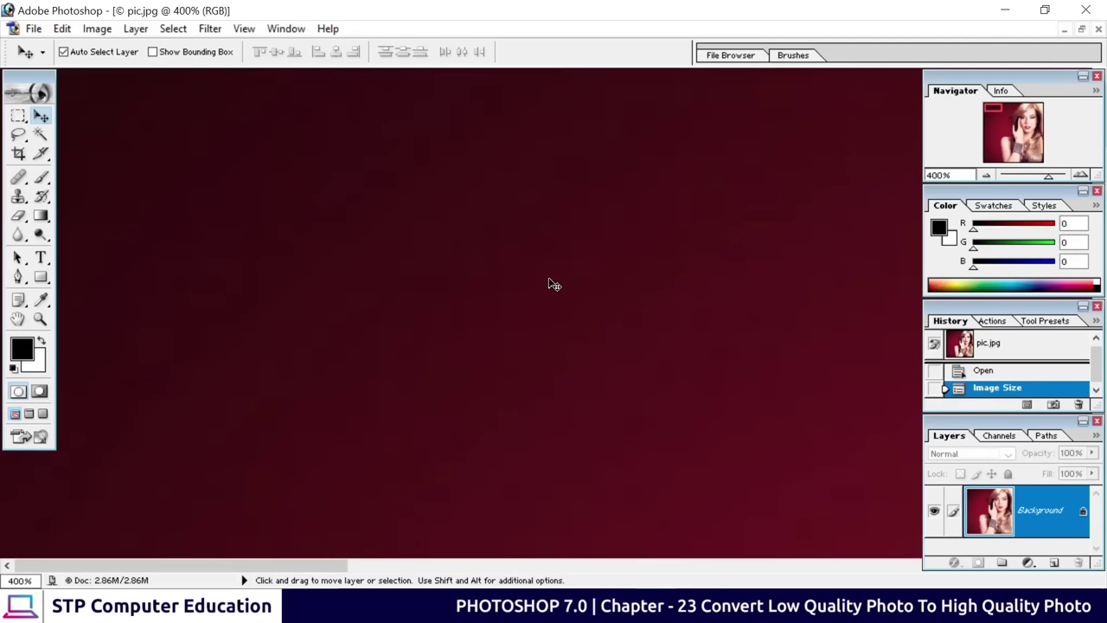
Zoom between 100% and 300% and pan from the hand to the eye to inspect the upscale
key("ctrl+alt+0")
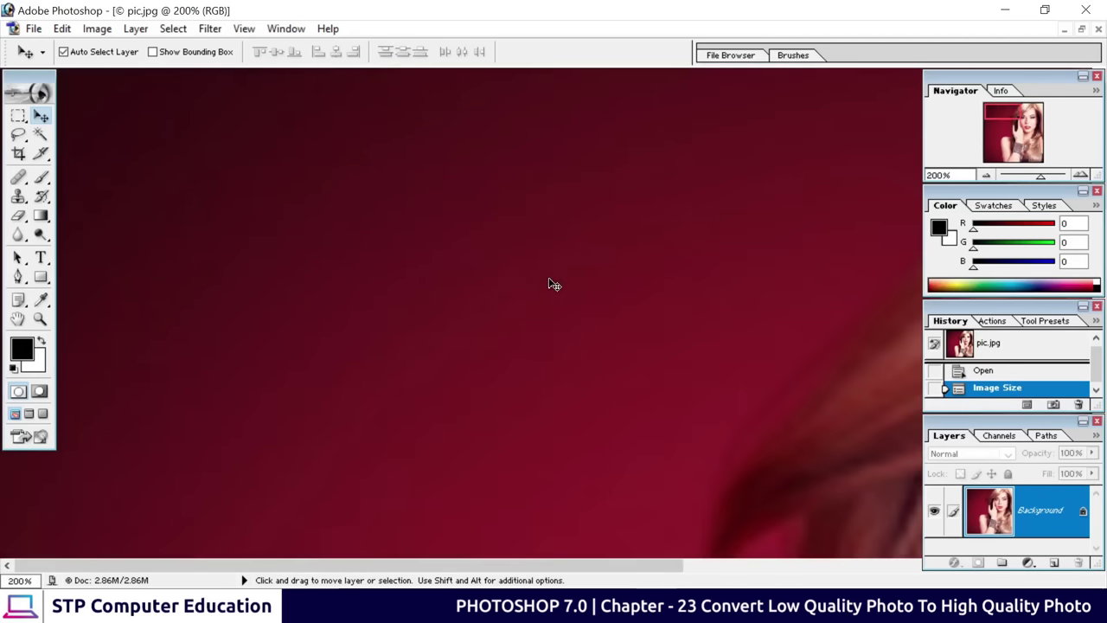
key("ctrl+minus")
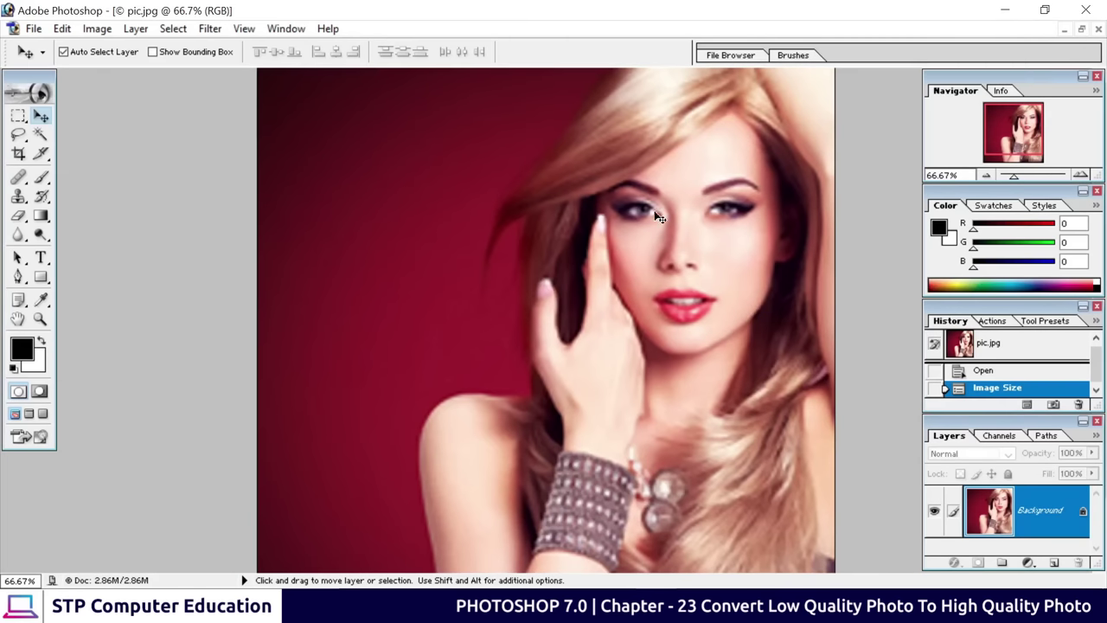
key("ctrl+plus")
key("ctrl+plus")
key("ctrl+plus")
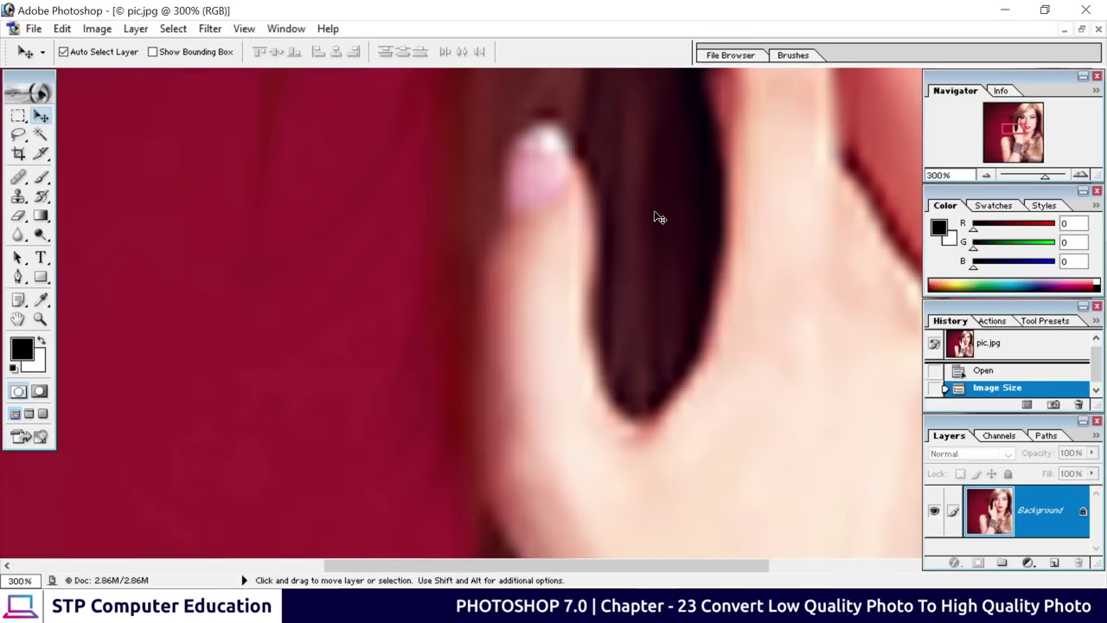
key("space")
left_click_drag(742, 223, 553, 302)
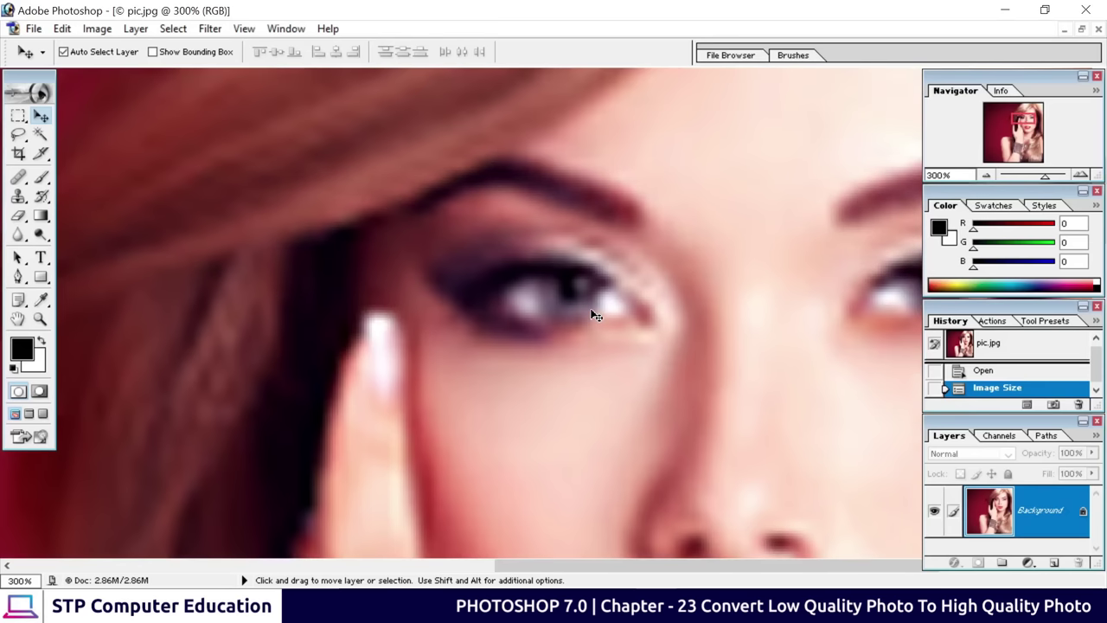
scroll(592, 316, "down", 3)
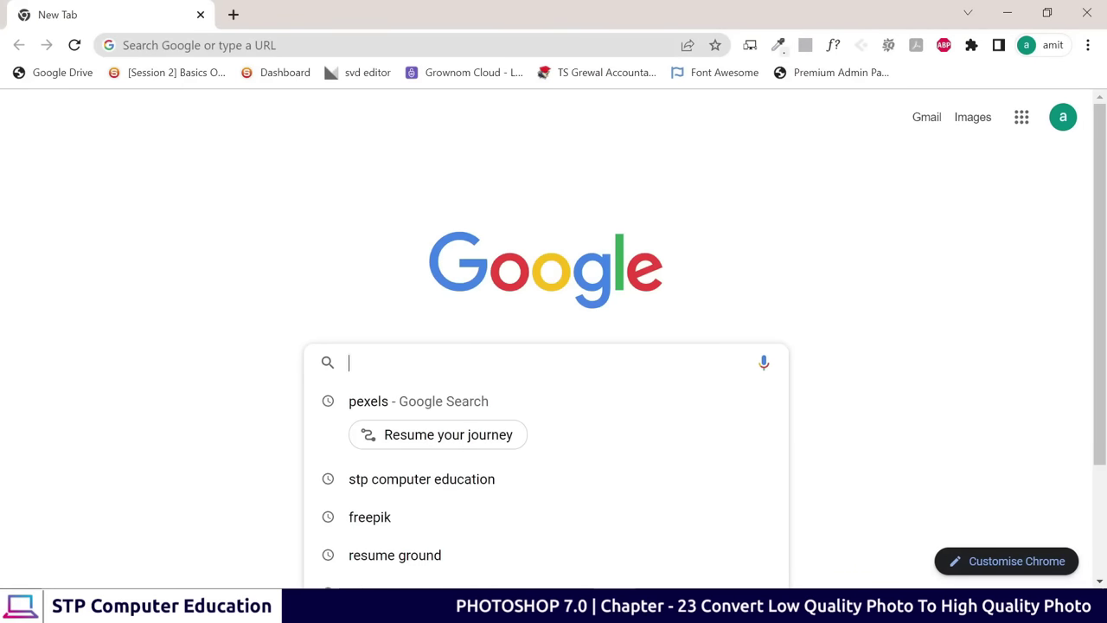
Search Google for 'cutout pro' and open cutout.pro's photo enhancer and upscaler tool
type("cutout pro")
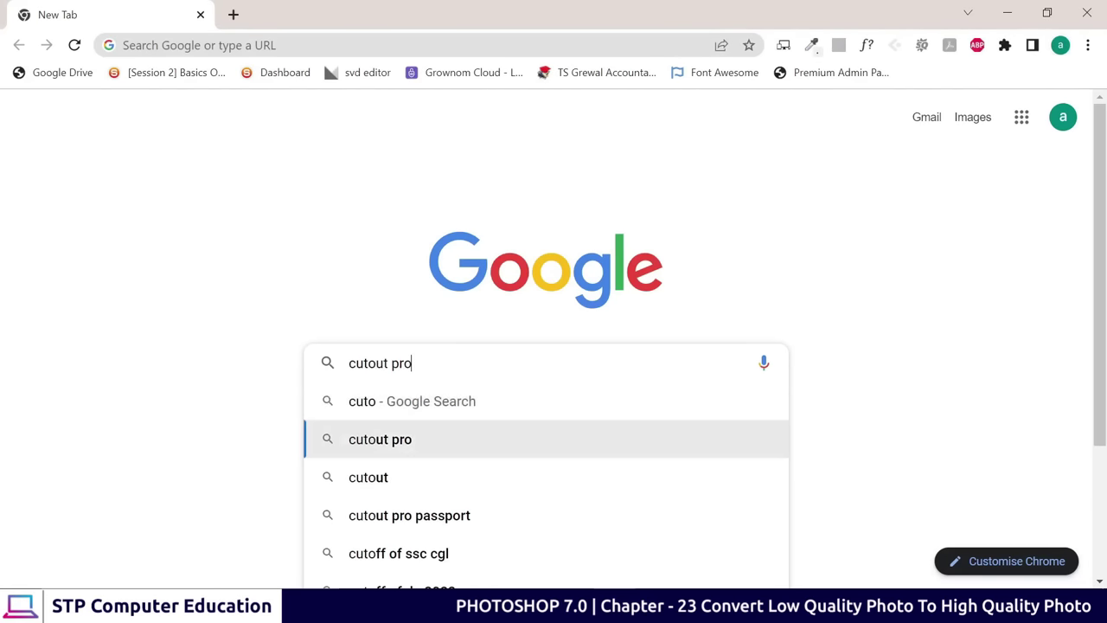
key("Return")
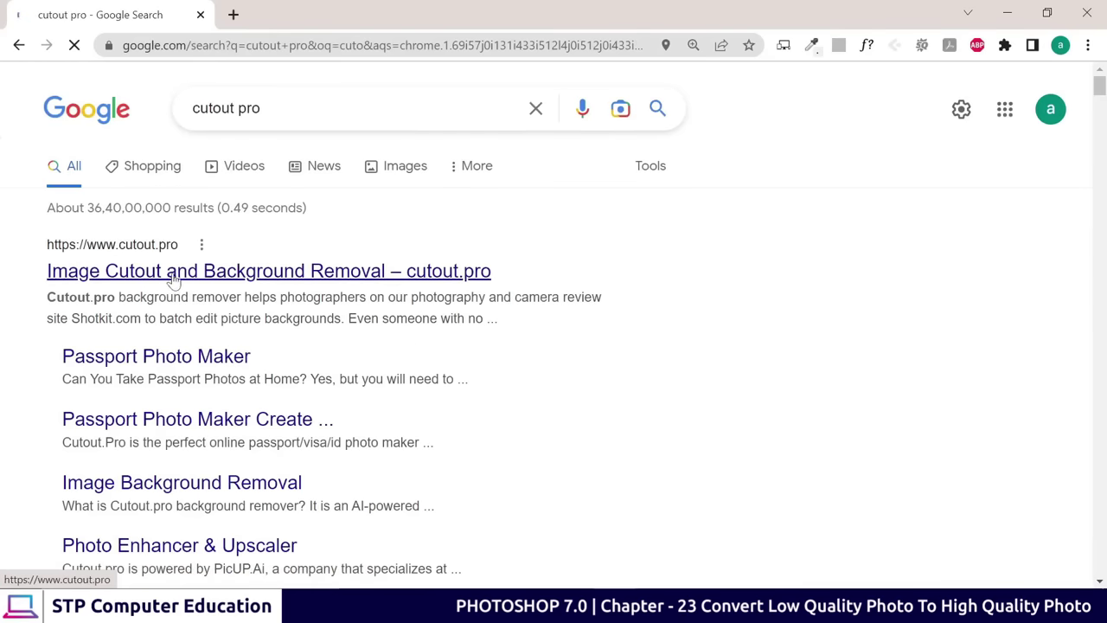
left_click(174, 277)
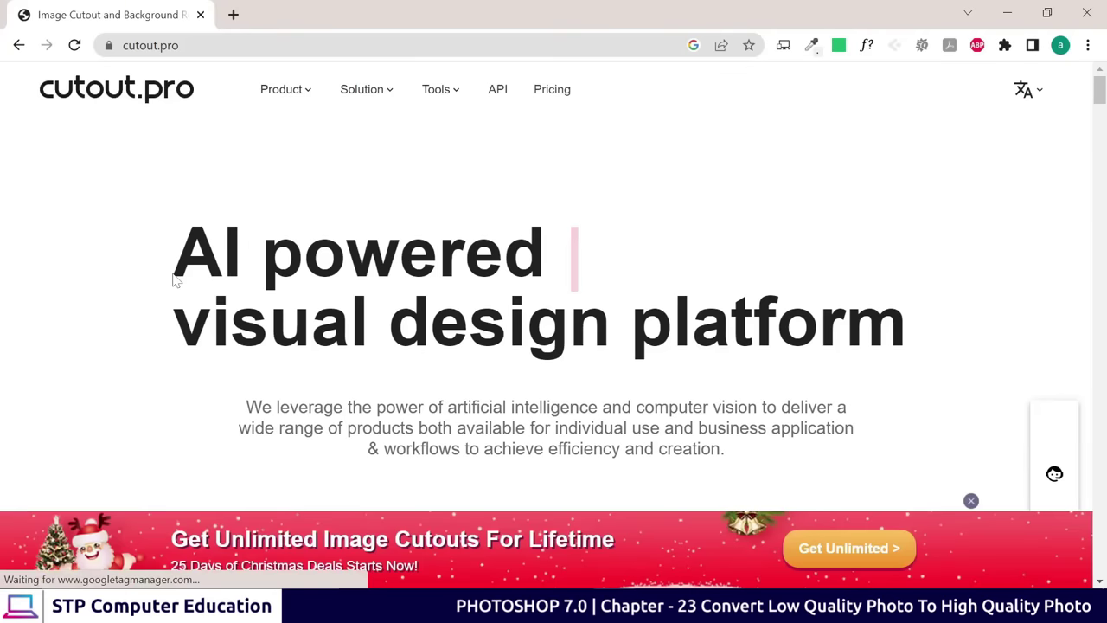
mouse_move(298, 97)
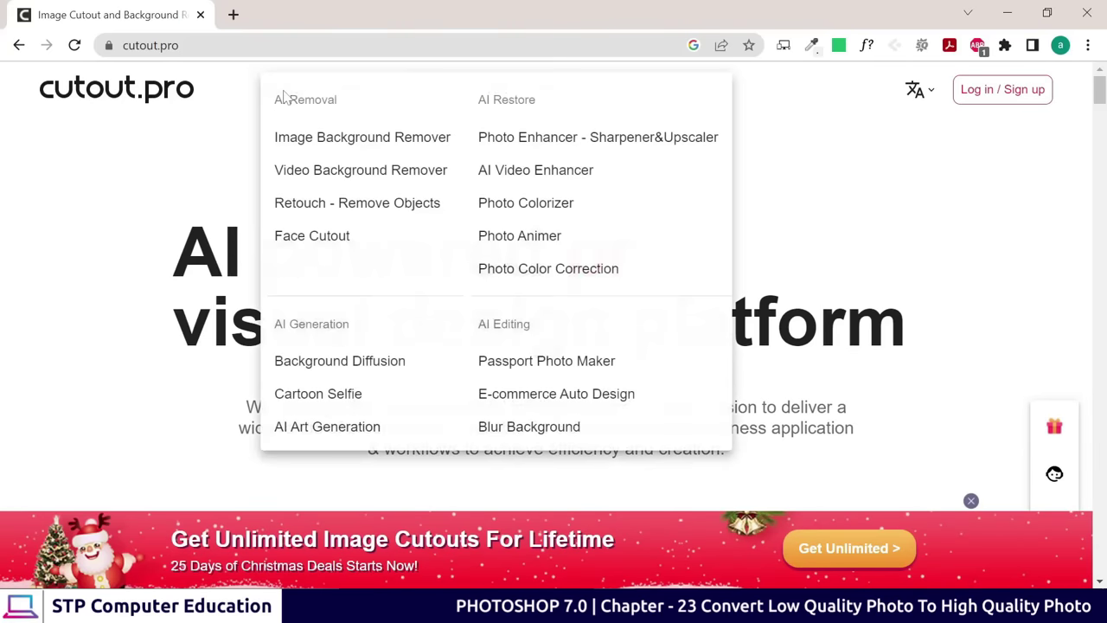
left_click(550, 146)
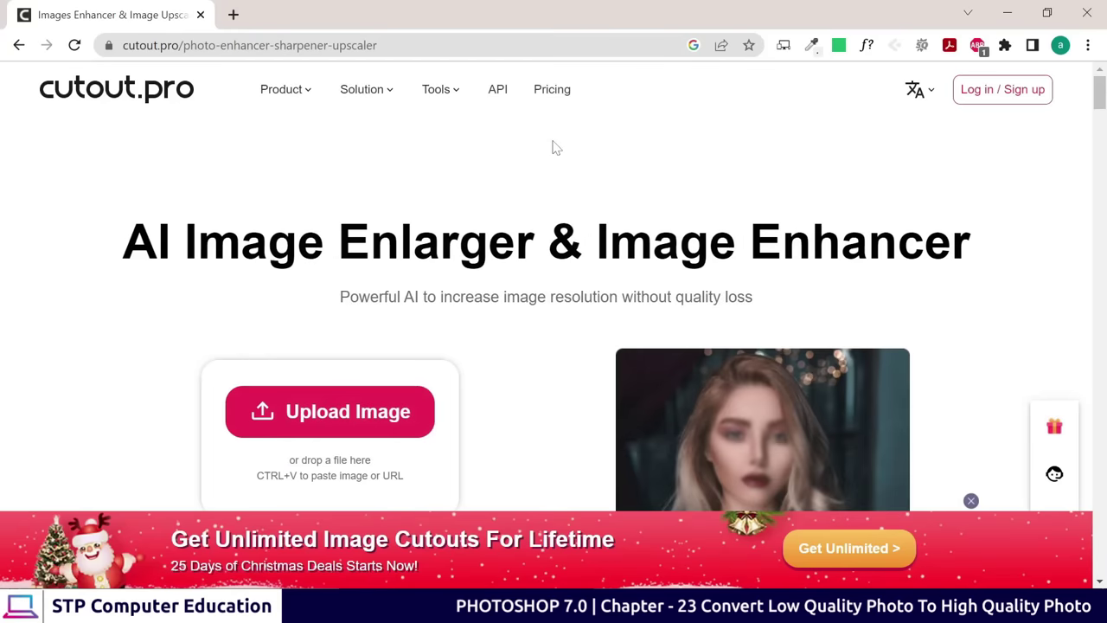
Upload the Desktop image 'pic' to the photo enhancer
scroll(556, 150, "down", 2)
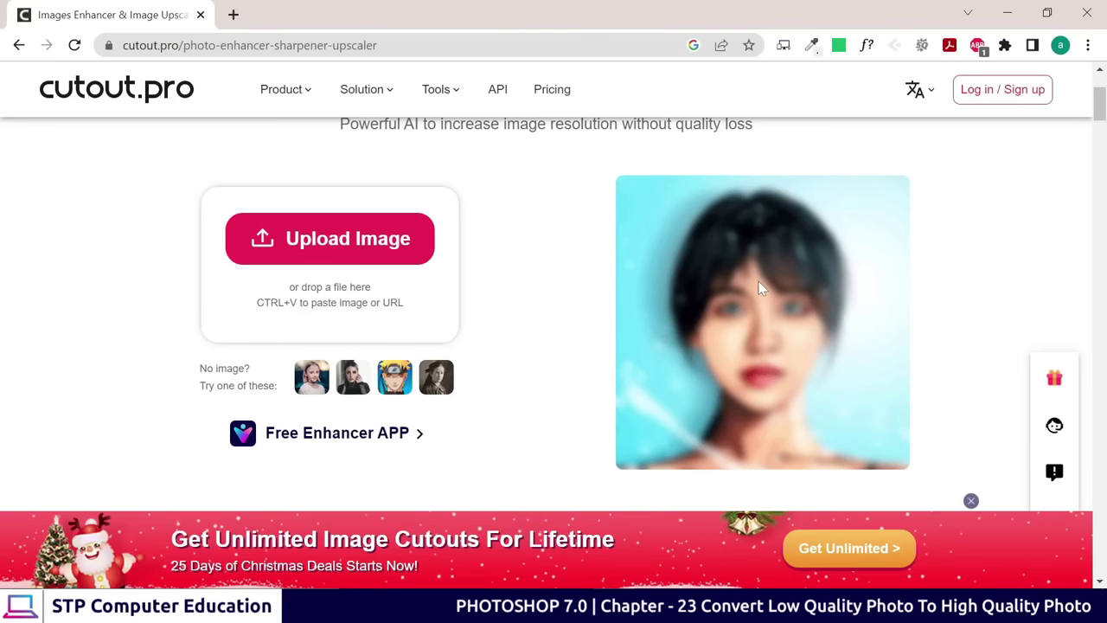
scroll(758, 288, "up", 1)
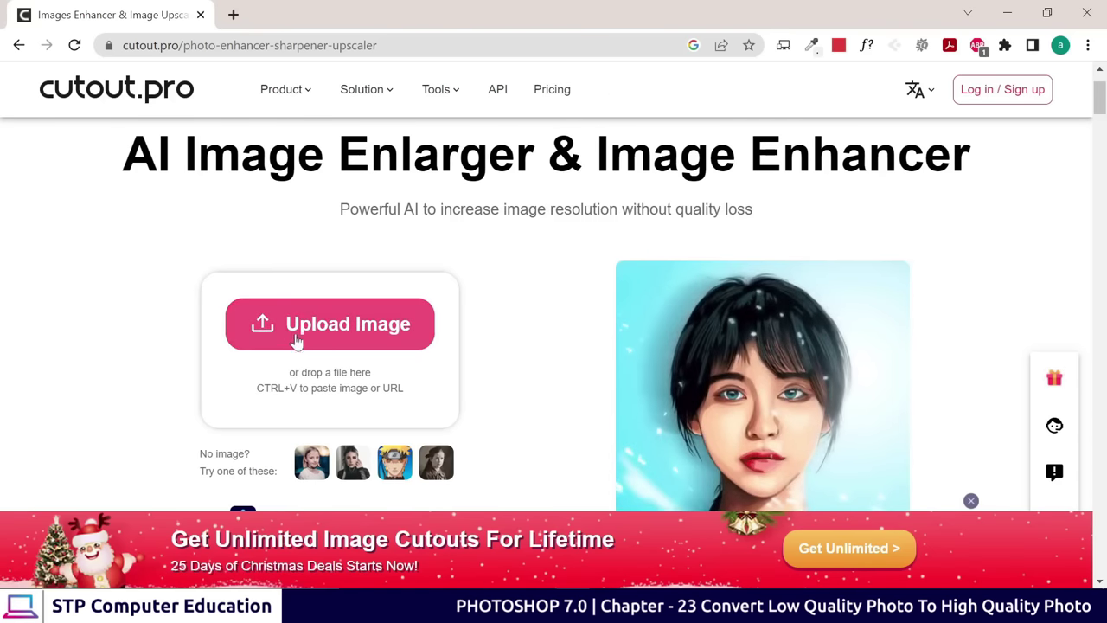
left_click(343, 328)
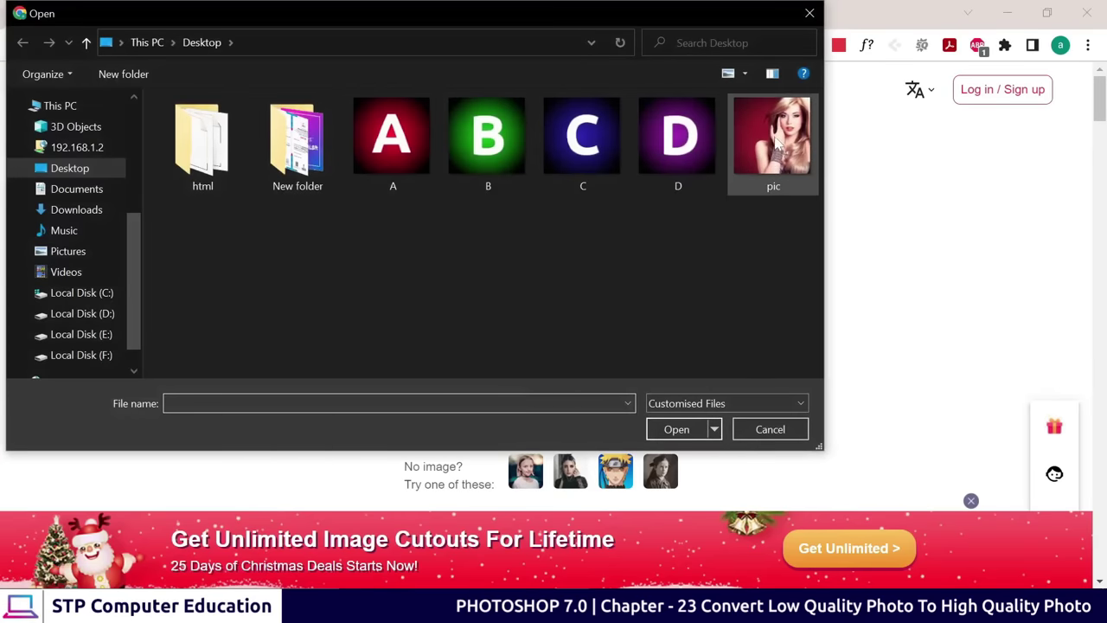
left_click(772, 138)
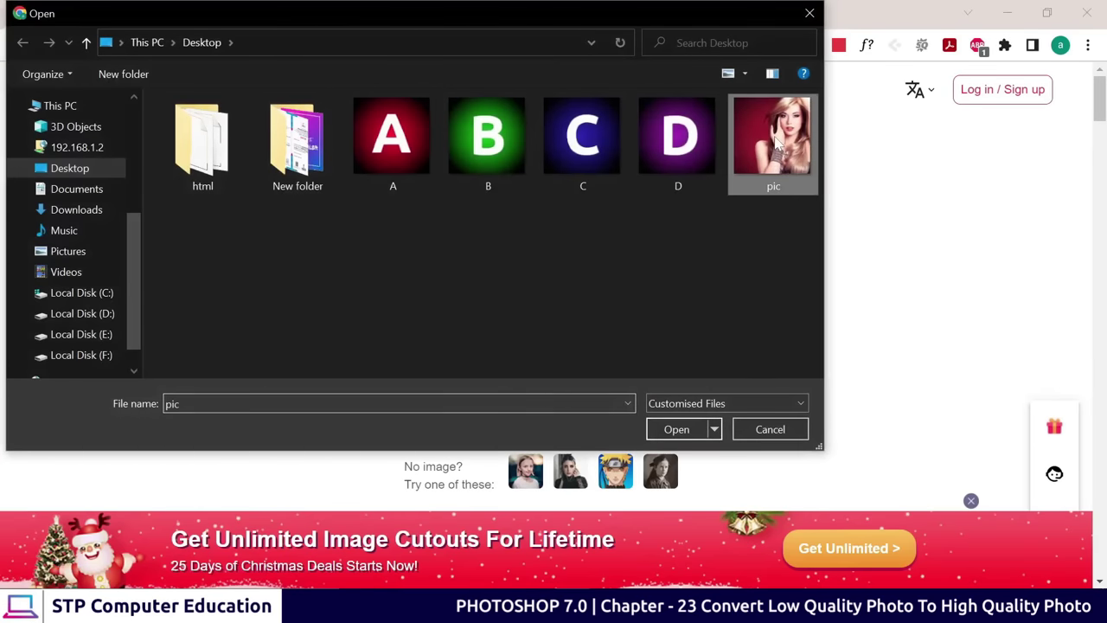
left_click(677, 429)
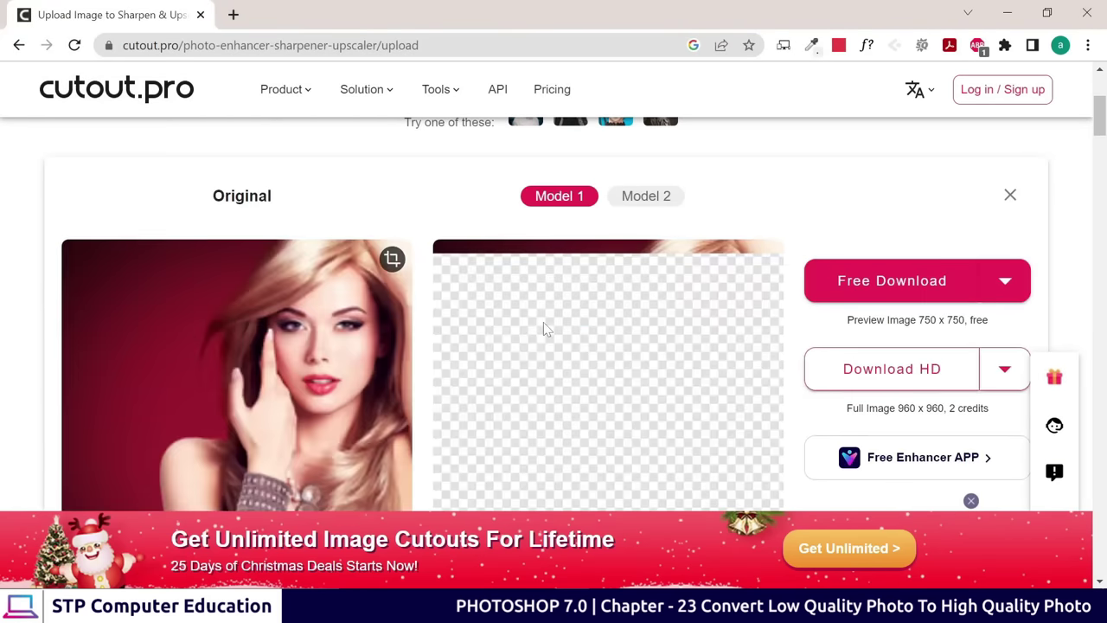
Compare the Model 2 and Model 1 enhancement results, ending on Model 1
scroll(553, 294, "down", 2)
scroll(459, 273, "up", 1)
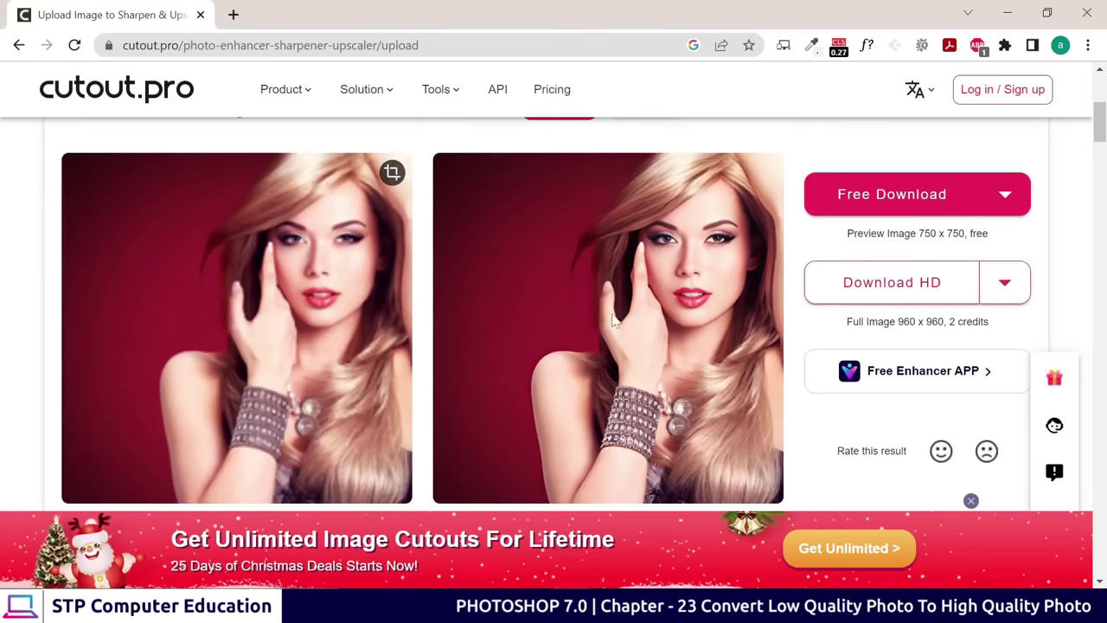
scroll(435, 297, "up", 1)
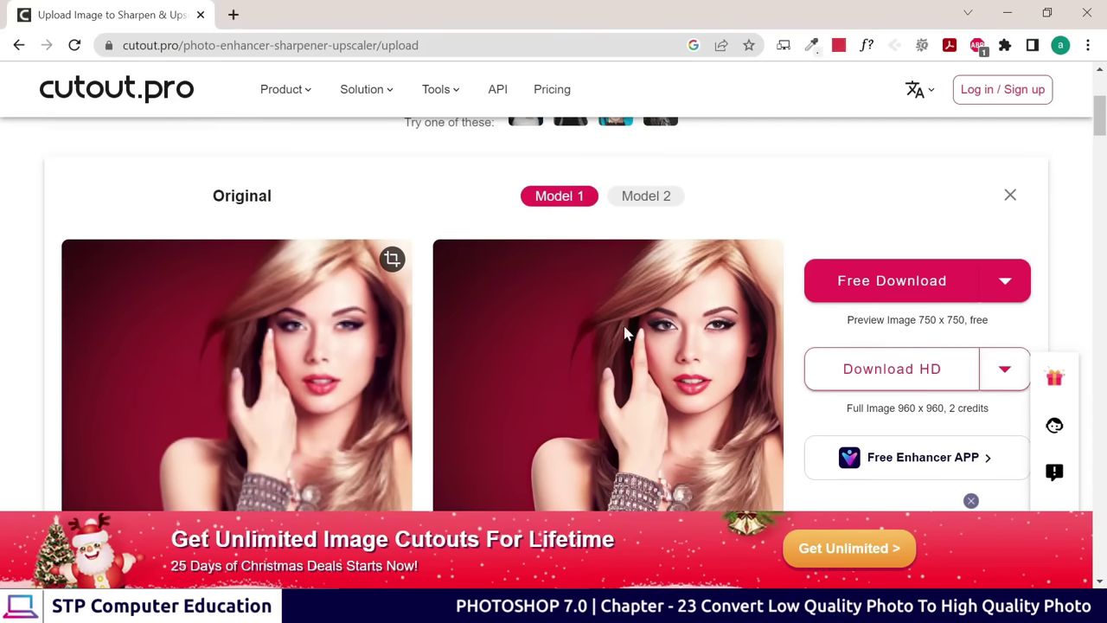
scroll(629, 330, "down", 1)
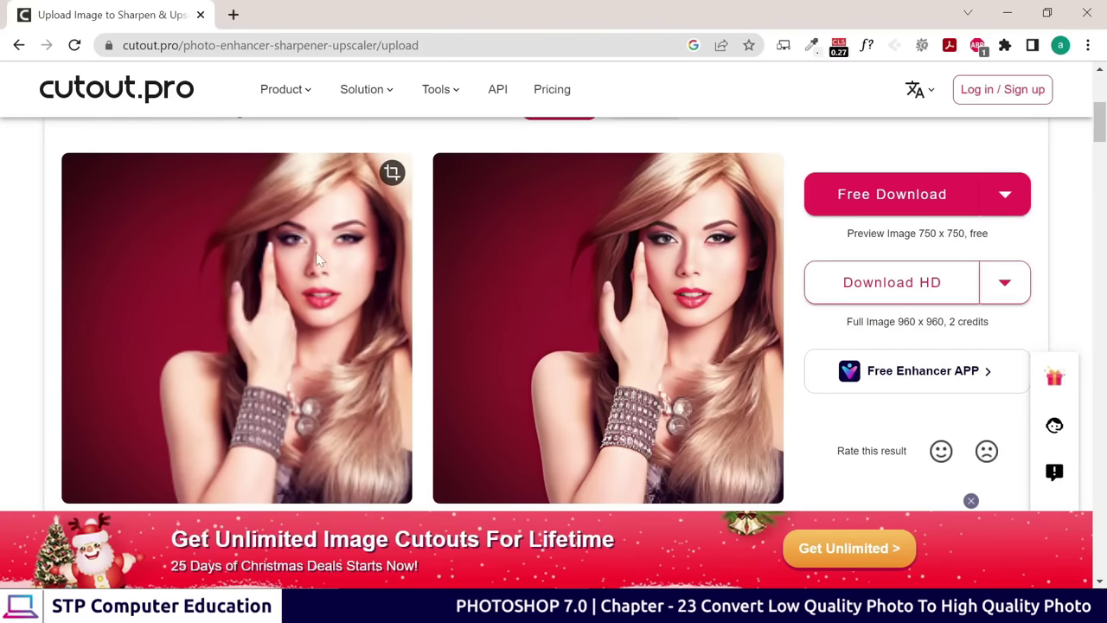
scroll(628, 215, "up", 1)
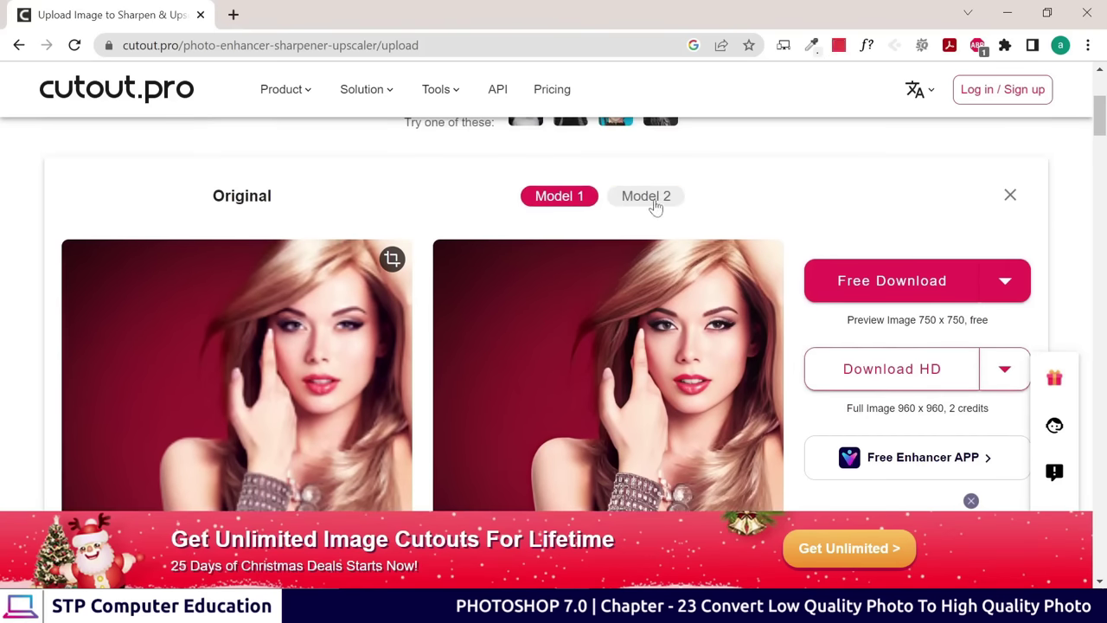
left_click(654, 206)
scroll(653, 303, "down", 1)
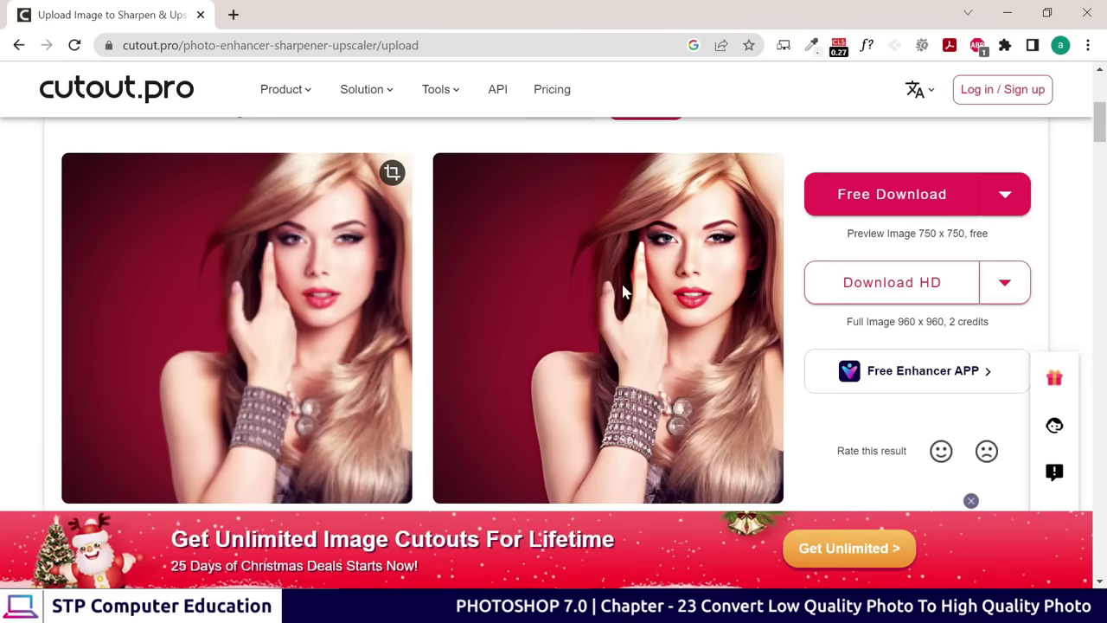
scroll(555, 280, "up", 1)
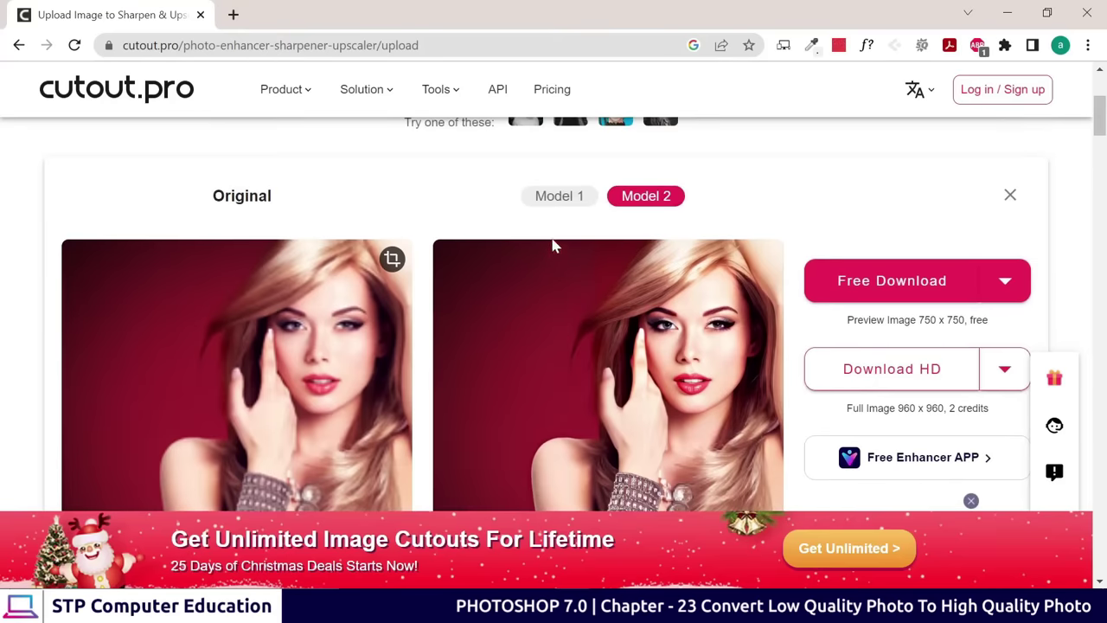
left_click(559, 197)
scroll(553, 218, "down", 1)
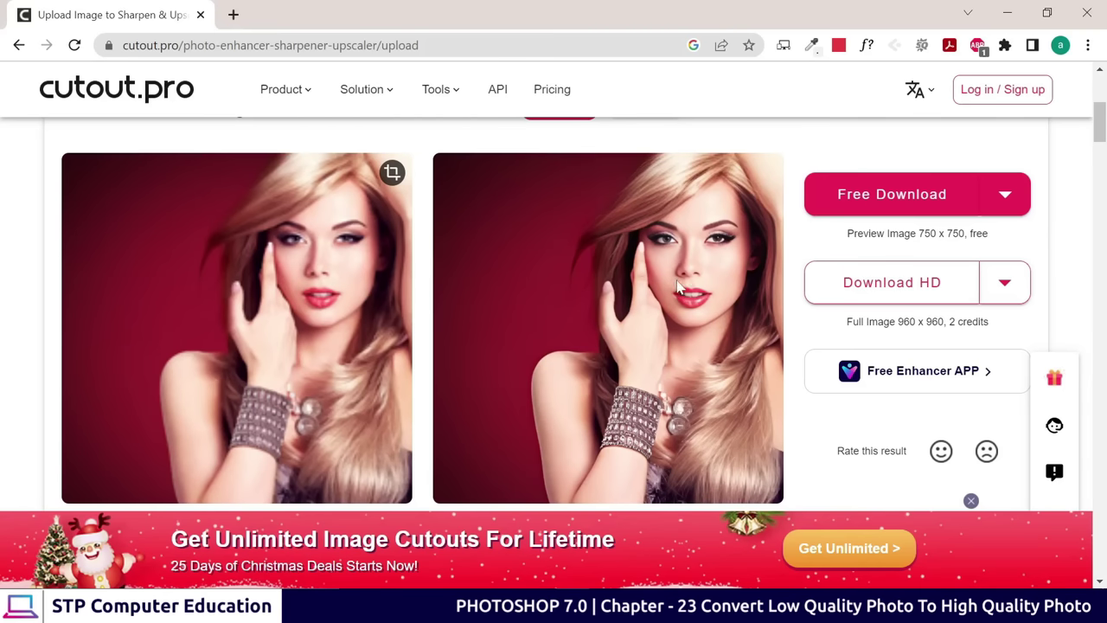
scroll(643, 343, "up", 1)
Dismiss the HD download login prompt, download the free preview and open pic.png
left_click(936, 290)
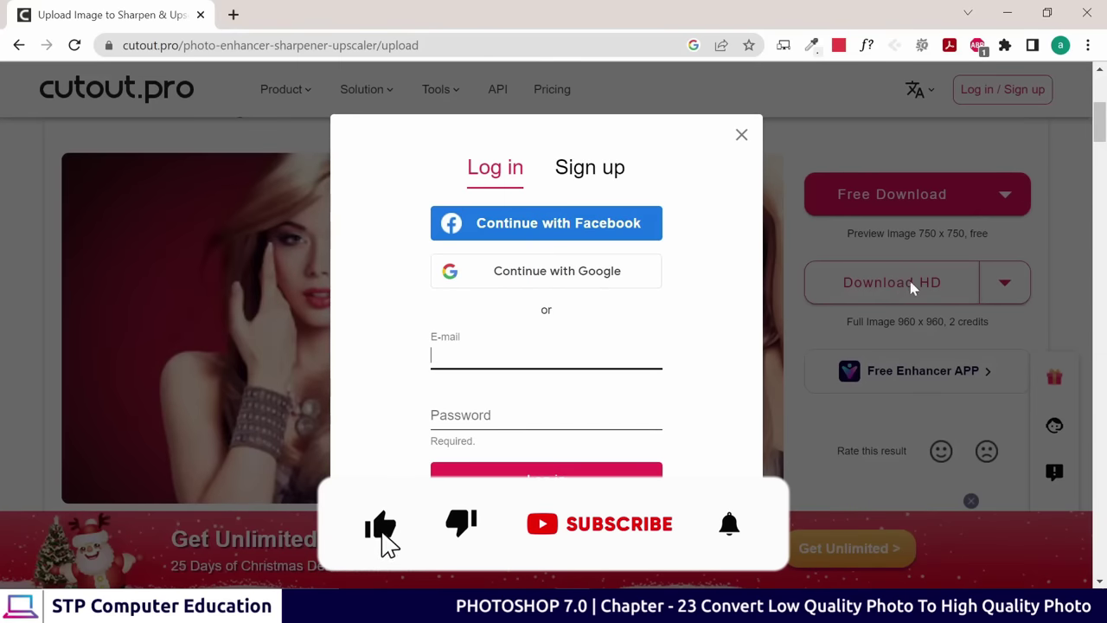
left_click(741, 135)
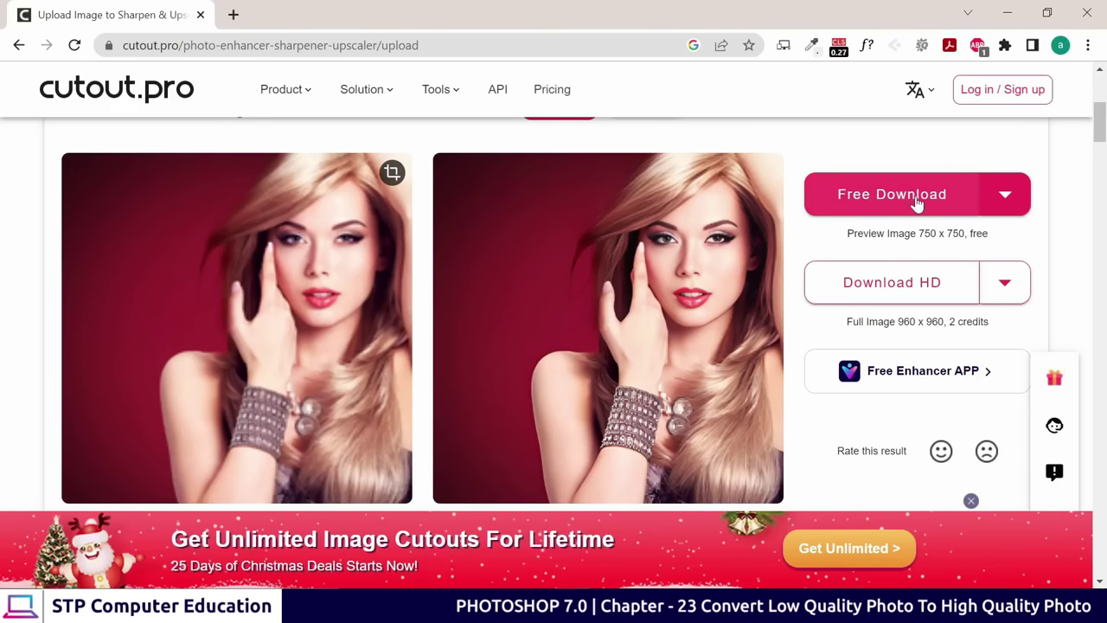
left_click(917, 203)
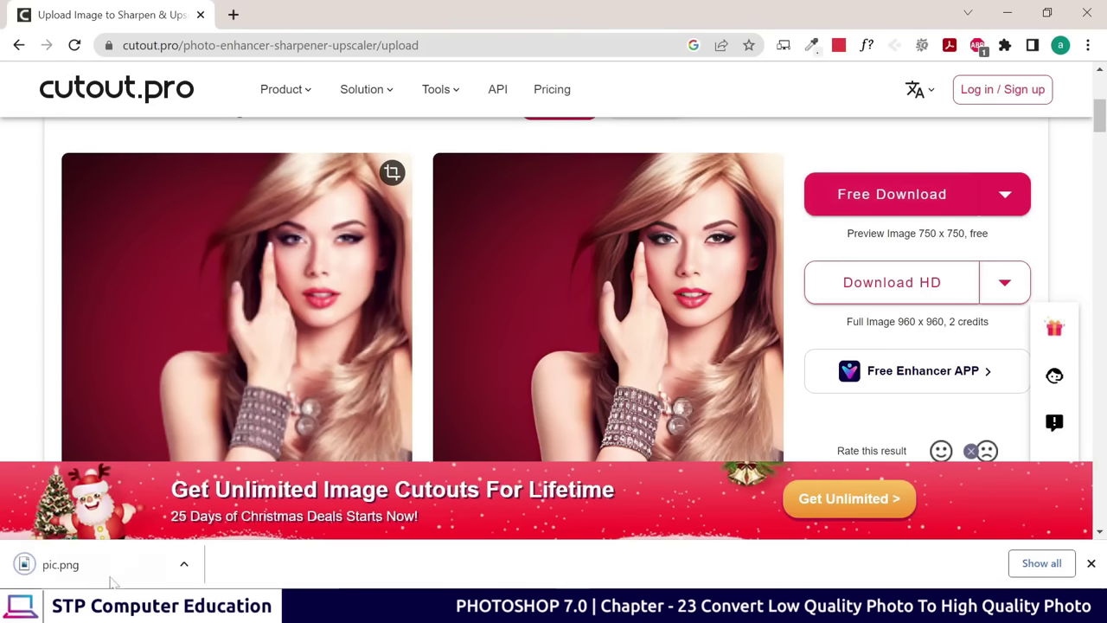
left_click(76, 573)
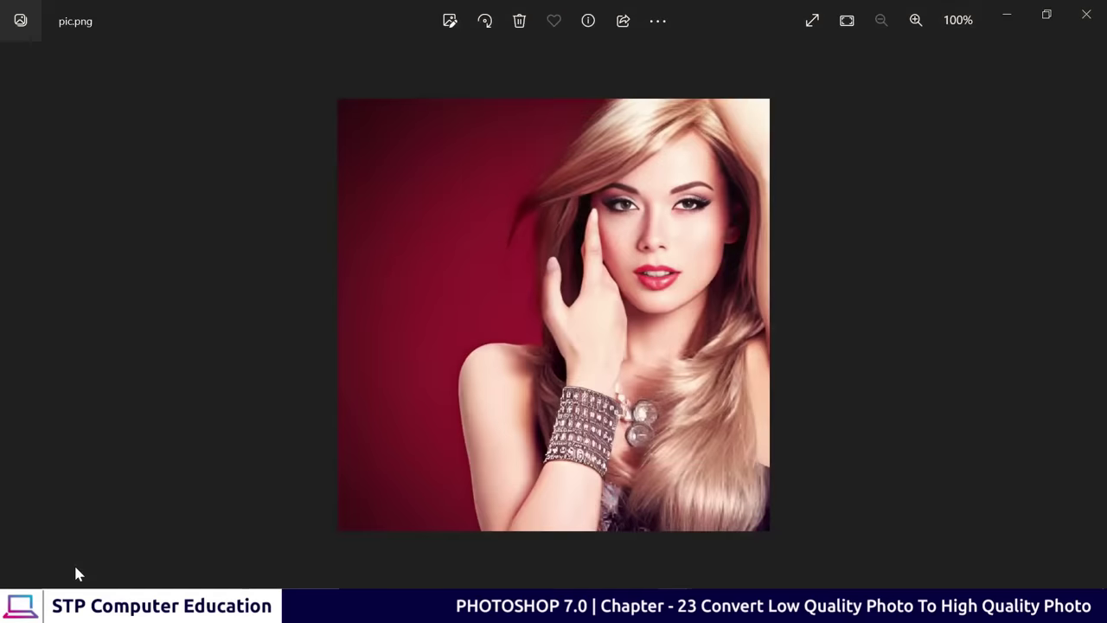
Zoom into pic.png in Photos, restore the viewer window and close it
scroll(673, 203, "up", 2)
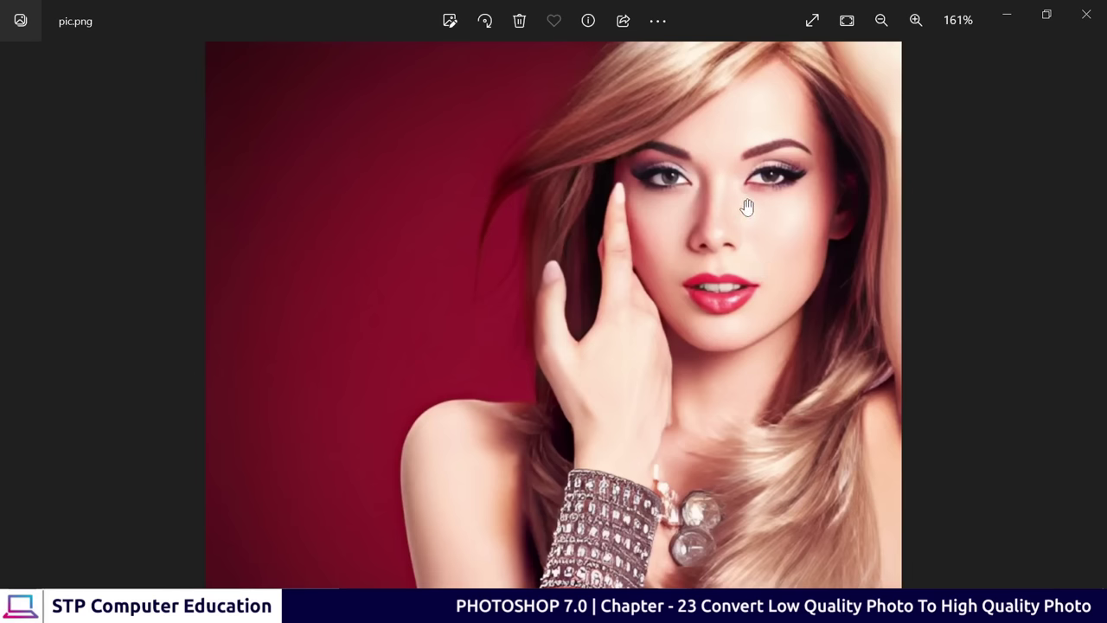
left_click_drag(736, 8, 600, 67)
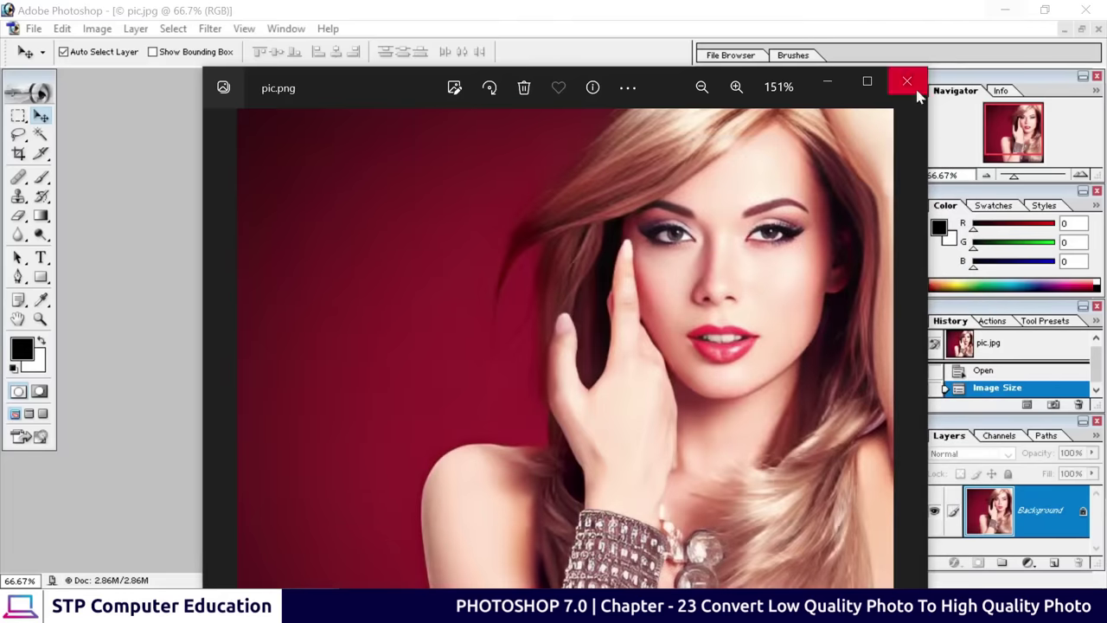
left_click(907, 83)
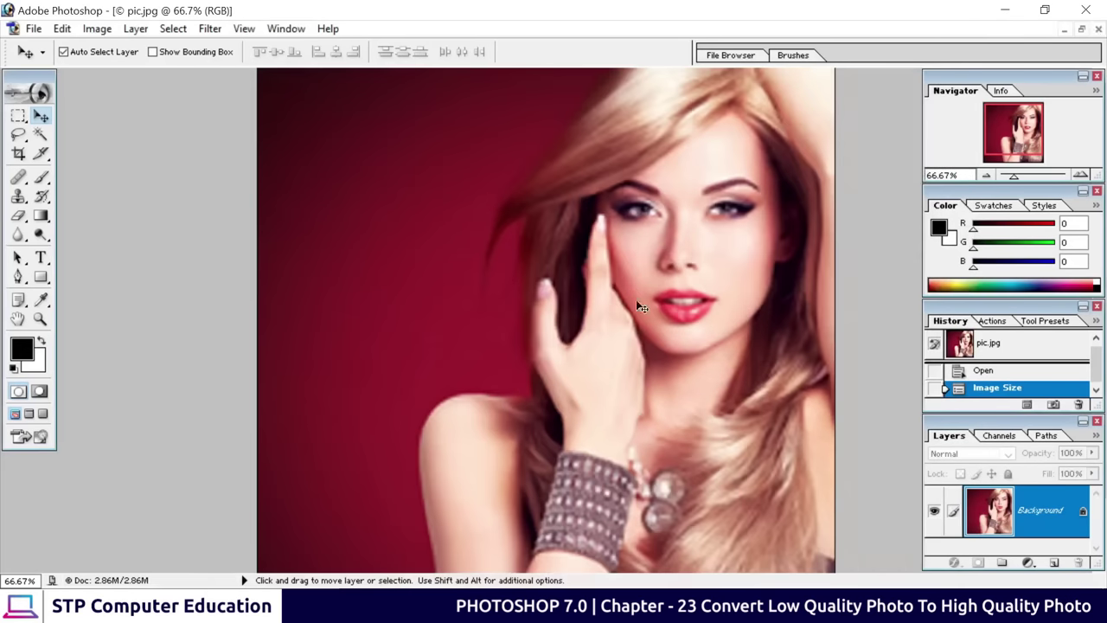
Close pic.jpg without saving and reopen the original pic from the Desktop
left_click(1081, 31)
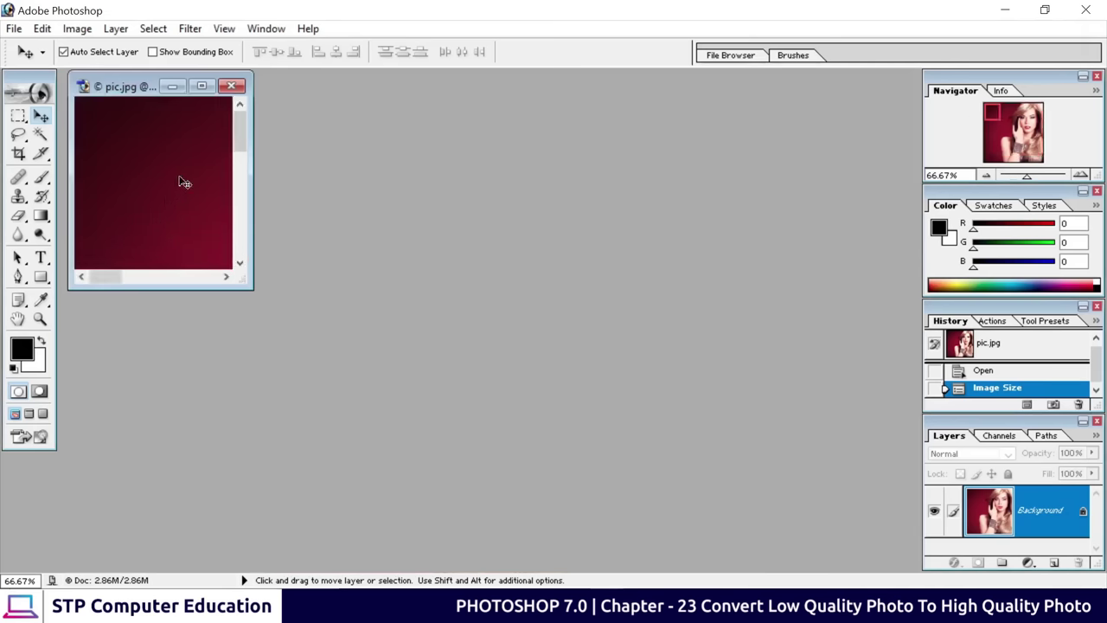
left_click(231, 85)
left_click(564, 243)
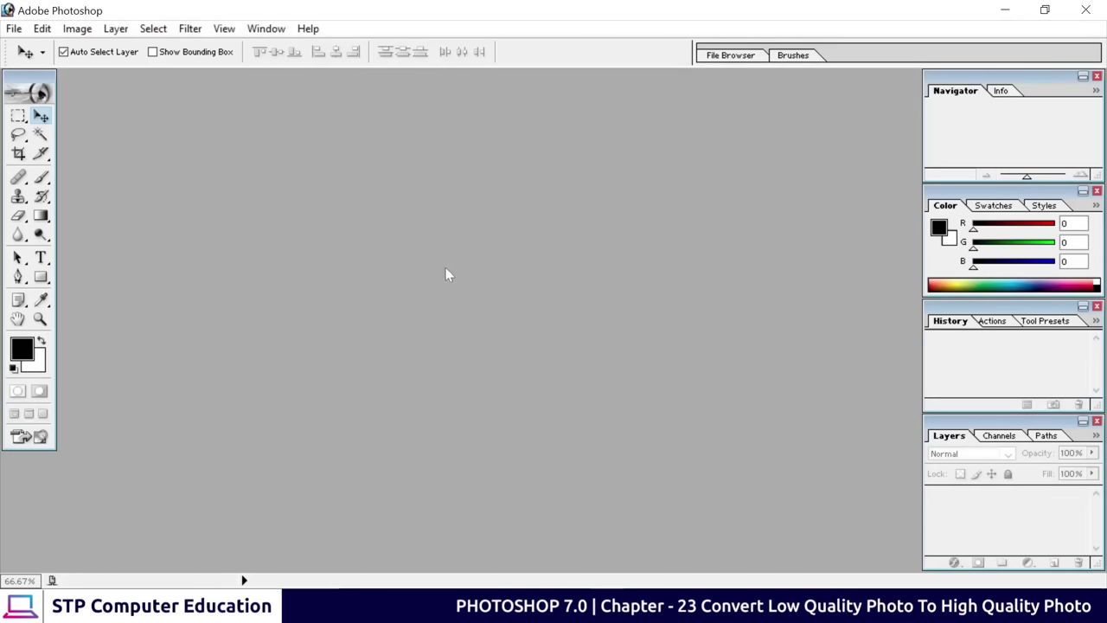
double_click(446, 275)
left_click(625, 283)
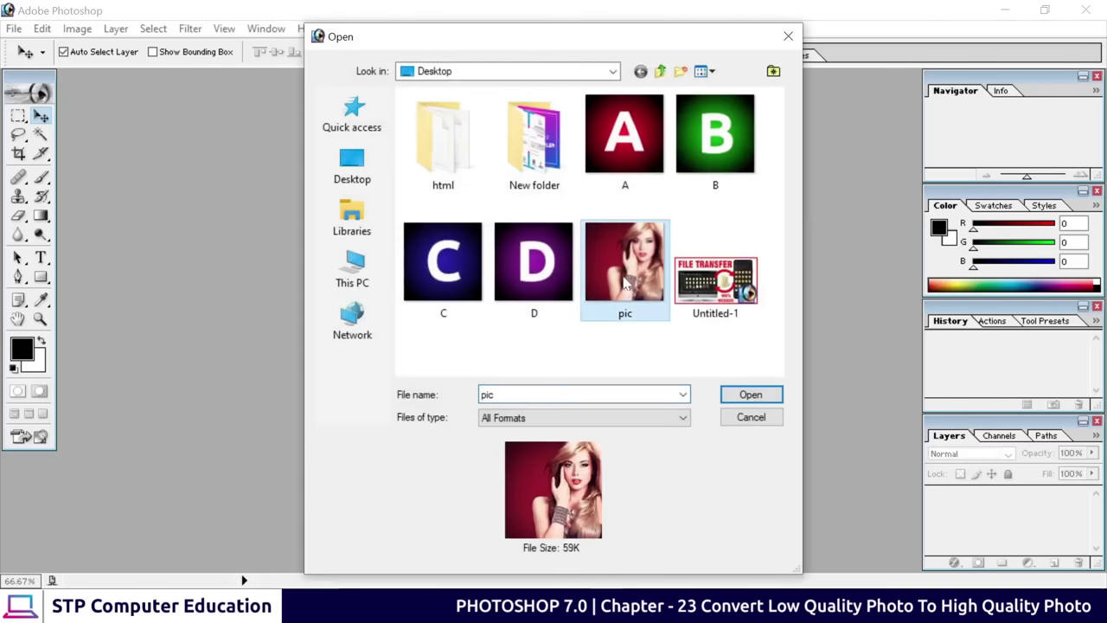
left_click(749, 396)
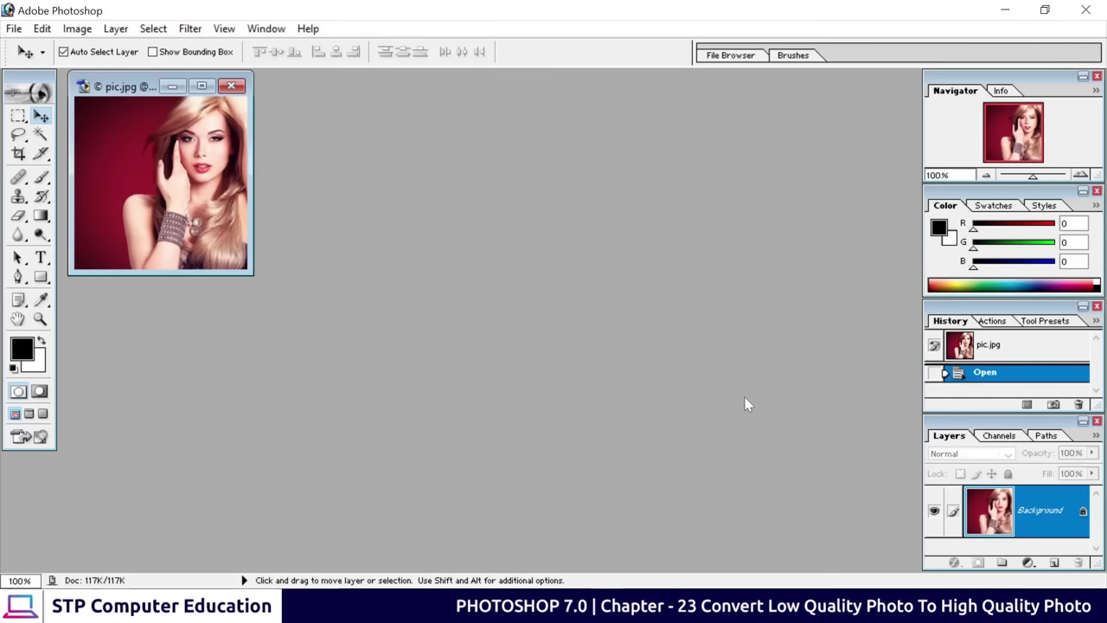
Open the enhanced pic.png from the Downloads folder
double_click(478, 299)
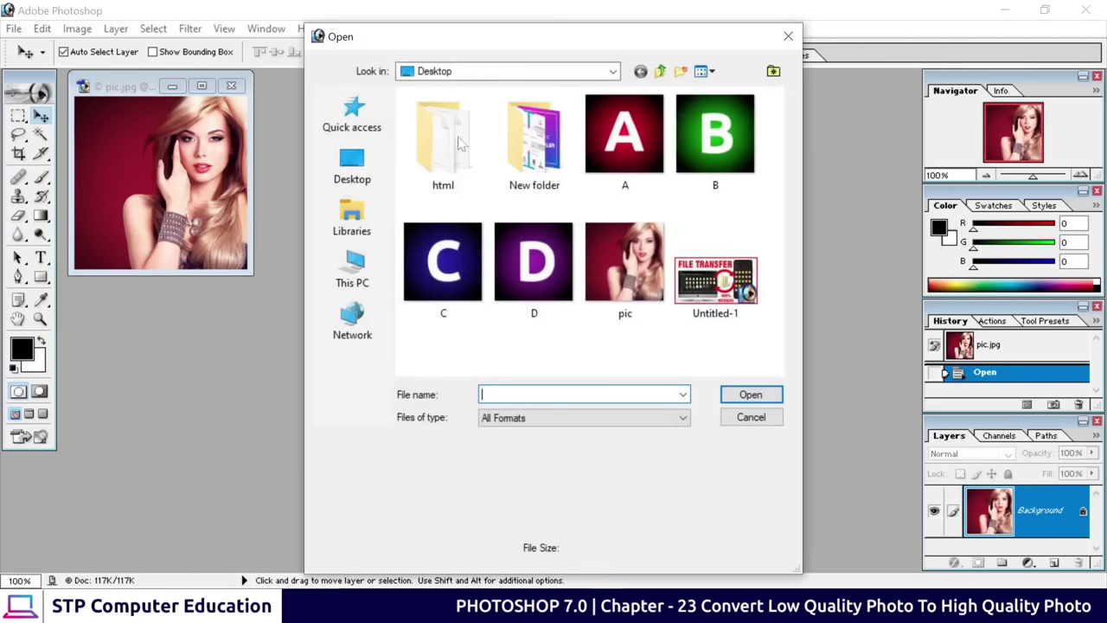
left_click(352, 270)
double_click(458, 270)
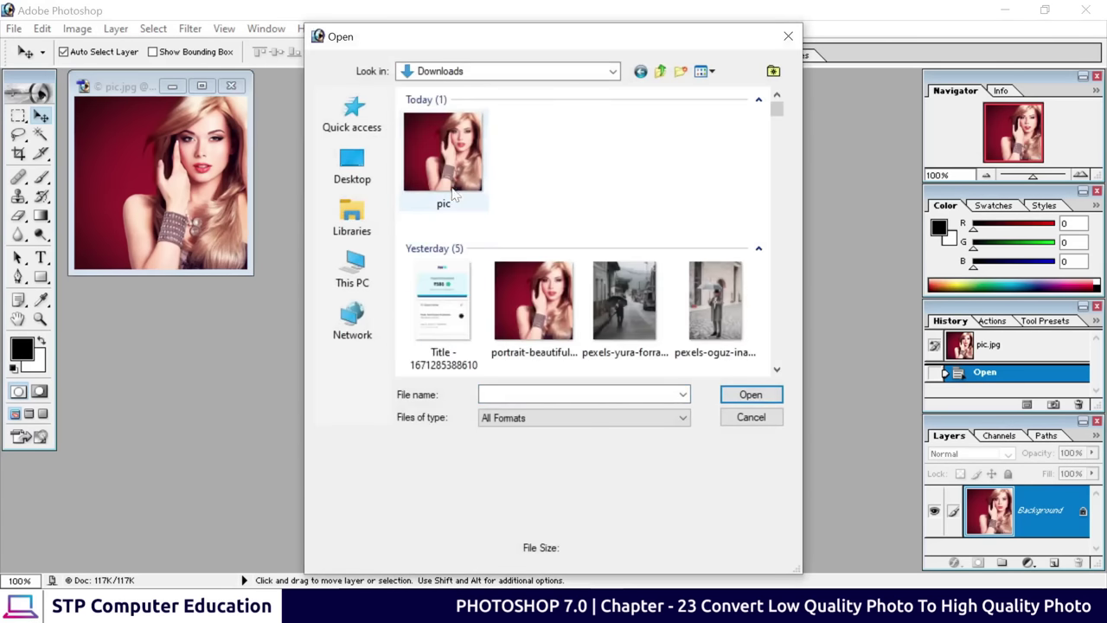
left_click(441, 164)
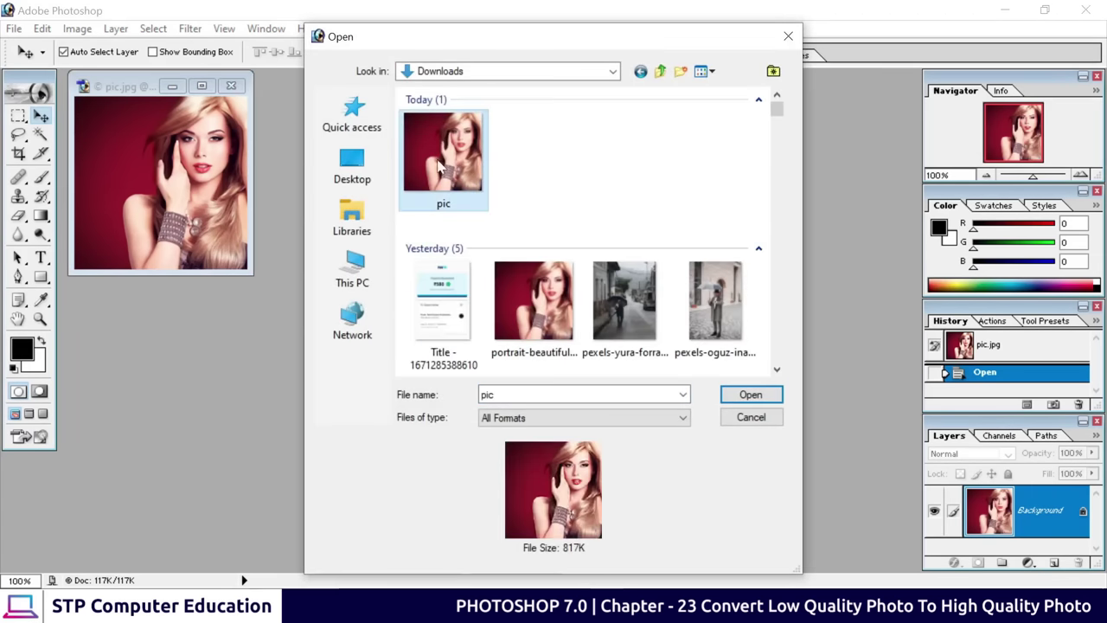
left_click(750, 395)
Enlarge the pic.jpg window, zoom it to 300% and place pic.png beside it
left_click_drag(252, 92, 546, 90)
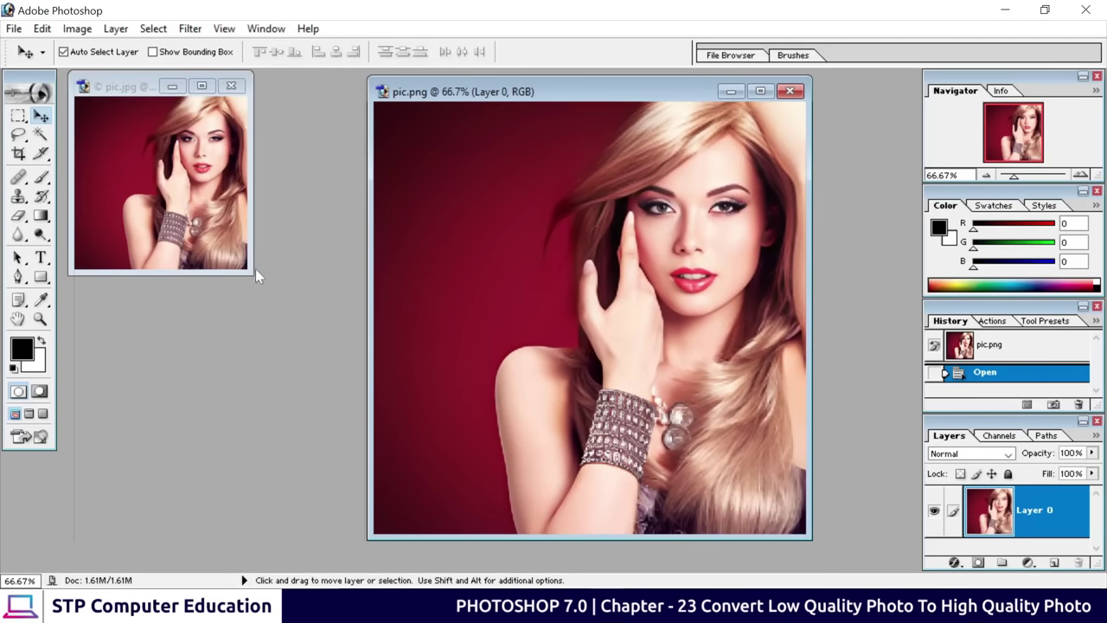
left_click_drag(252, 273, 408, 536)
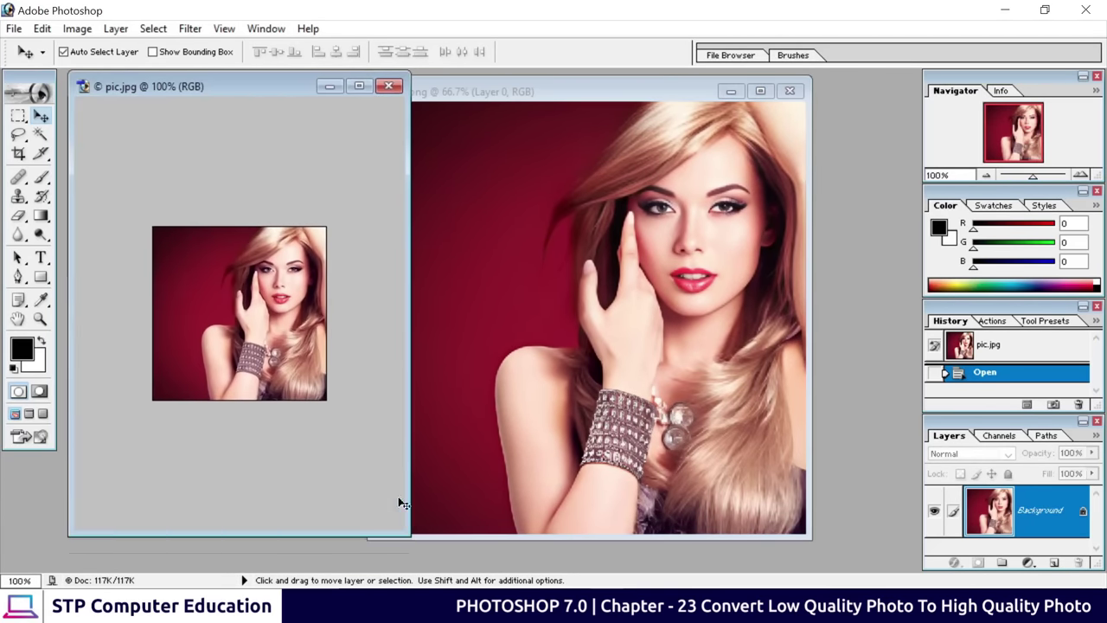
key("ctrl+plus")
key("ctrl+plus")
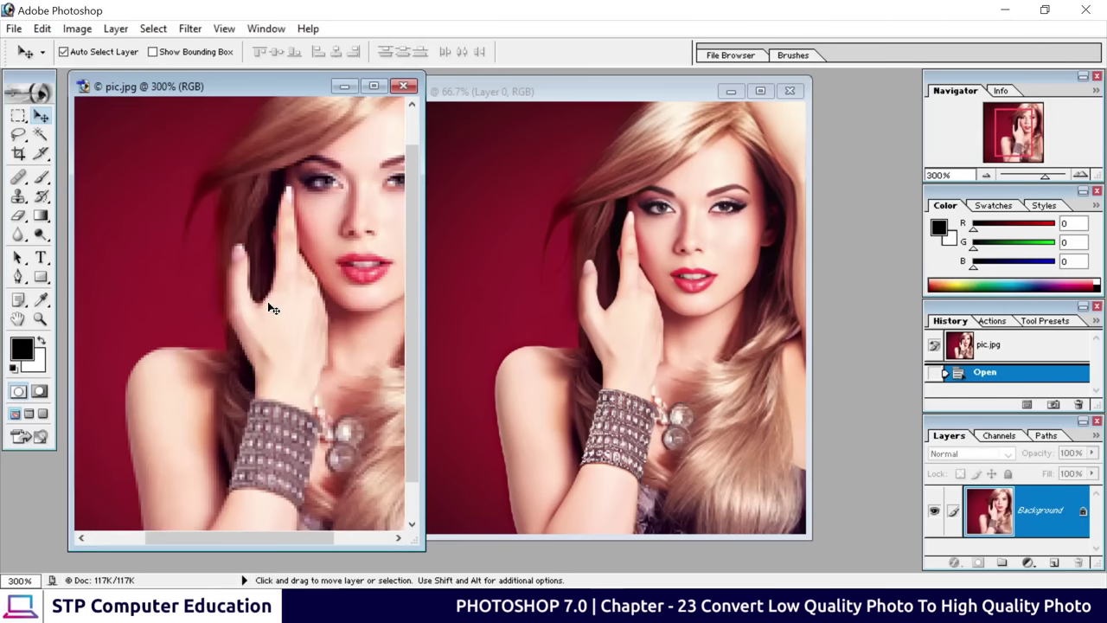
left_click(556, 102)
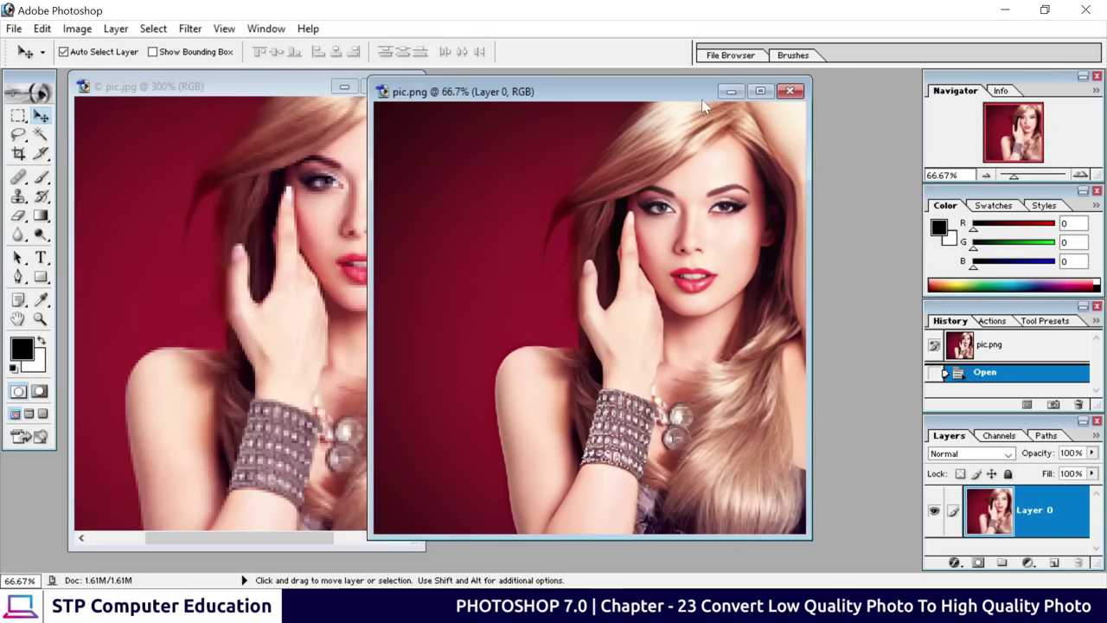
left_click_drag(556, 101, 638, 101)
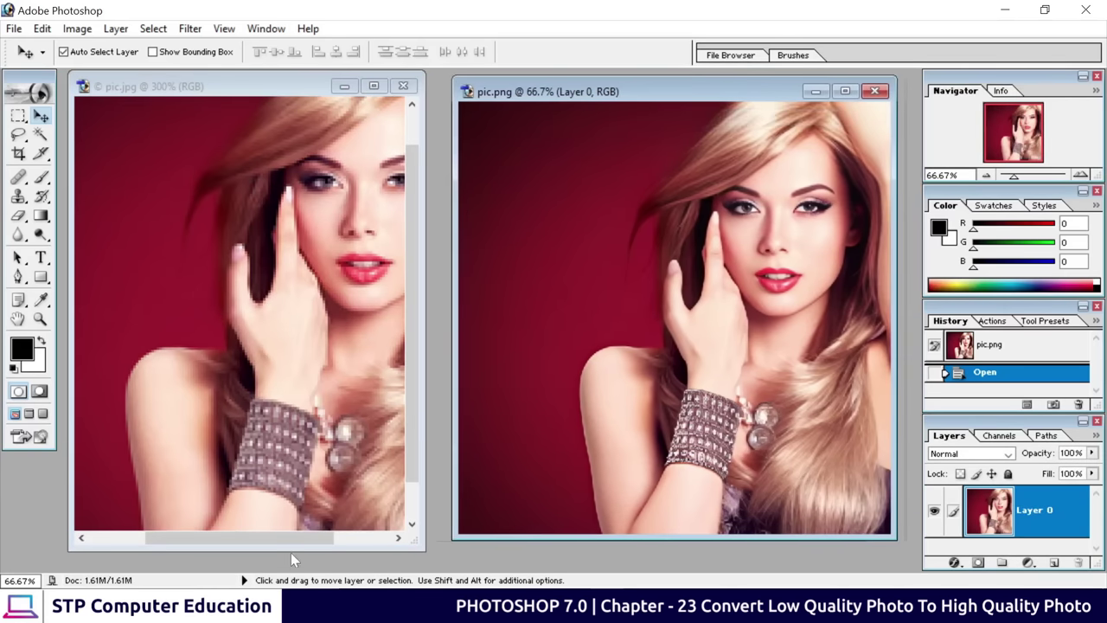
left_click_drag(295, 541, 350, 540)
scroll(307, 329, "up", 2)
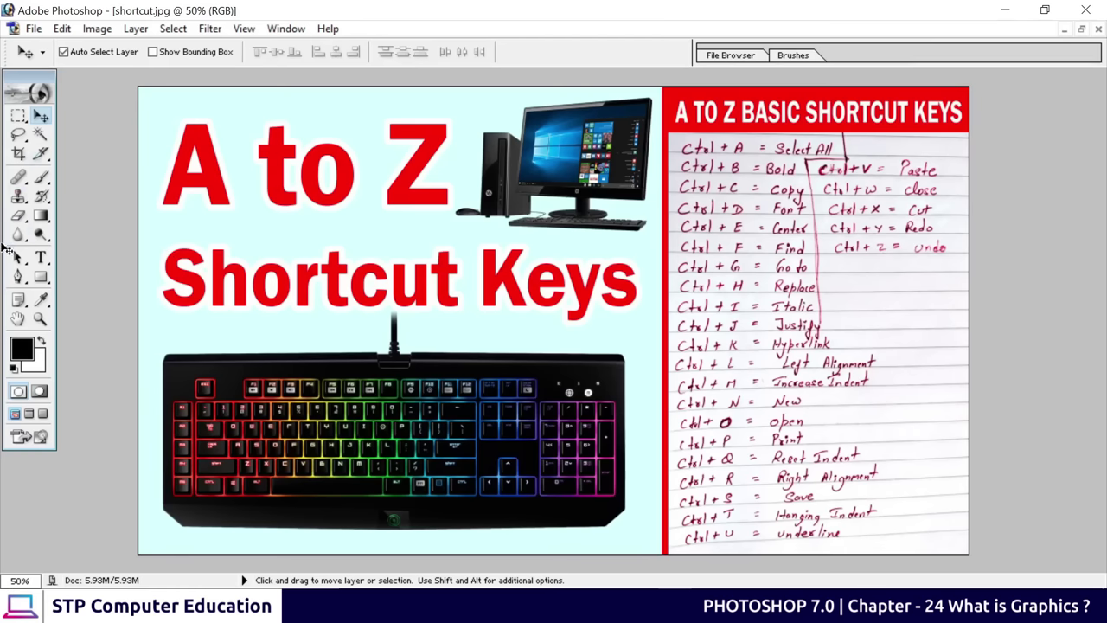
Open and then close a Photoshop menu while shortcut.jpg is displayed
left_click(97, 29)
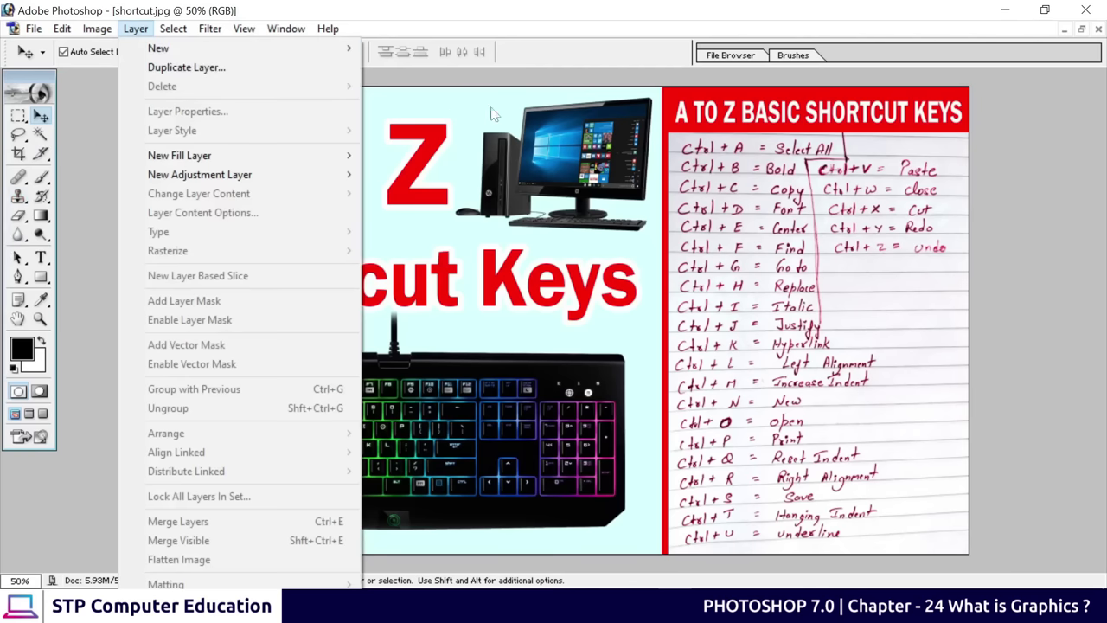
left_click(558, 83)
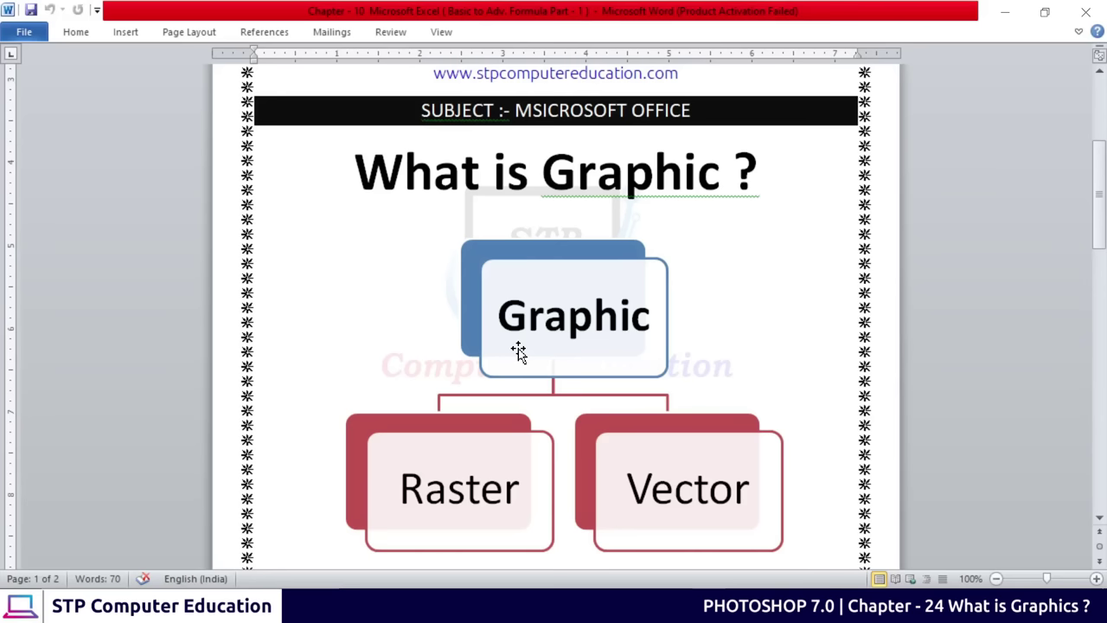
Minimize Photoshop and scroll Word down to the raster and vector laptop icons
scroll(499, 309, "down", 1)
scroll(579, 339, "up", 1)
scroll(551, 309, "down", 1)
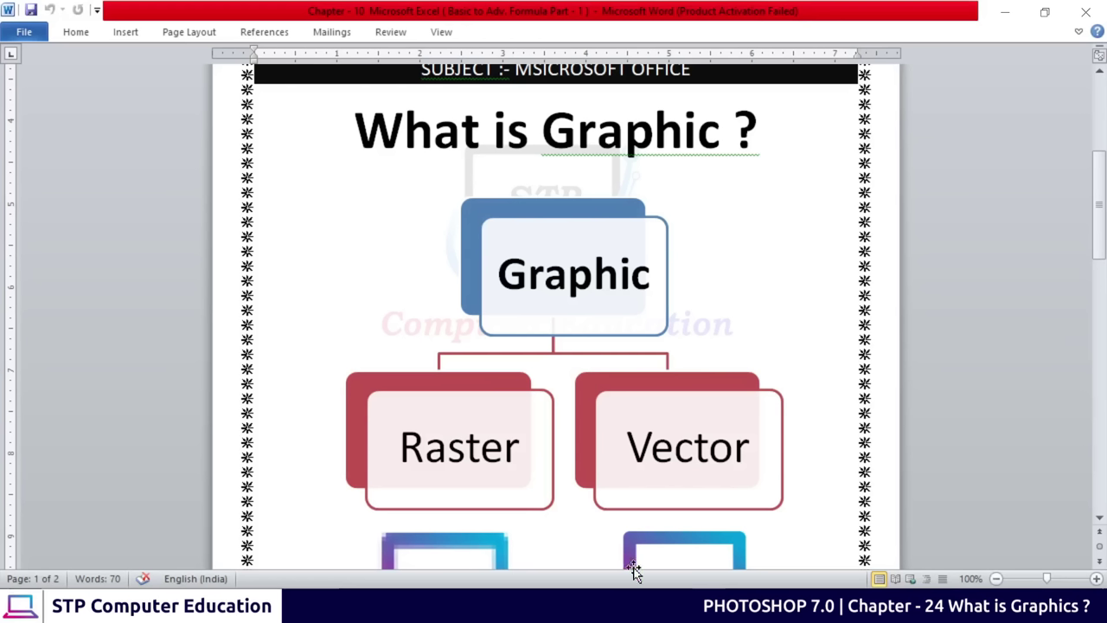
left_click(636, 605)
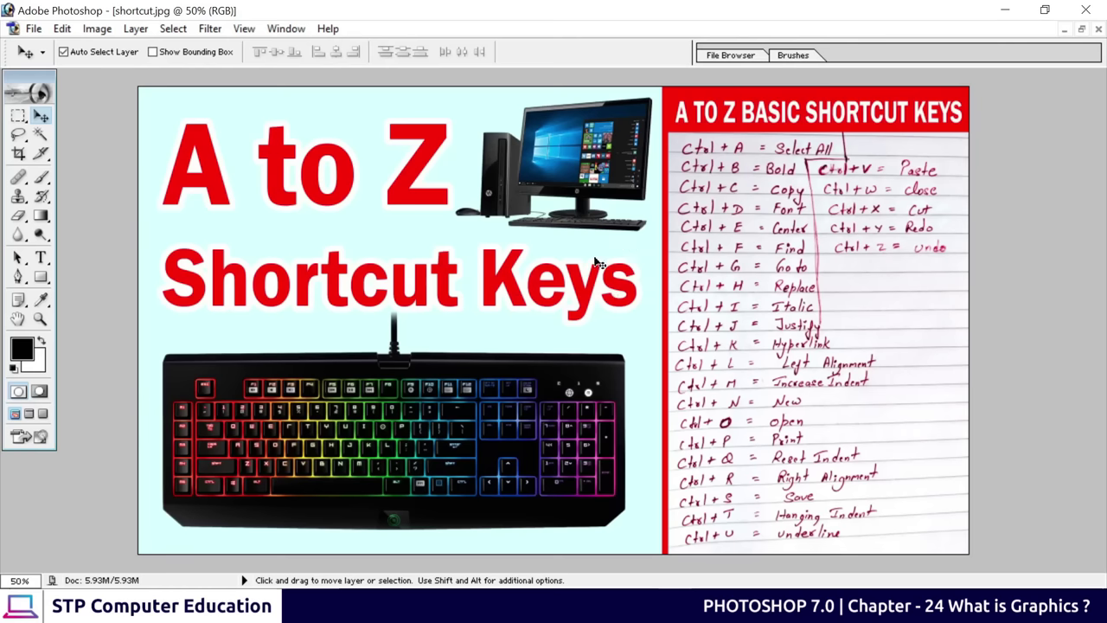
left_click(1010, 13)
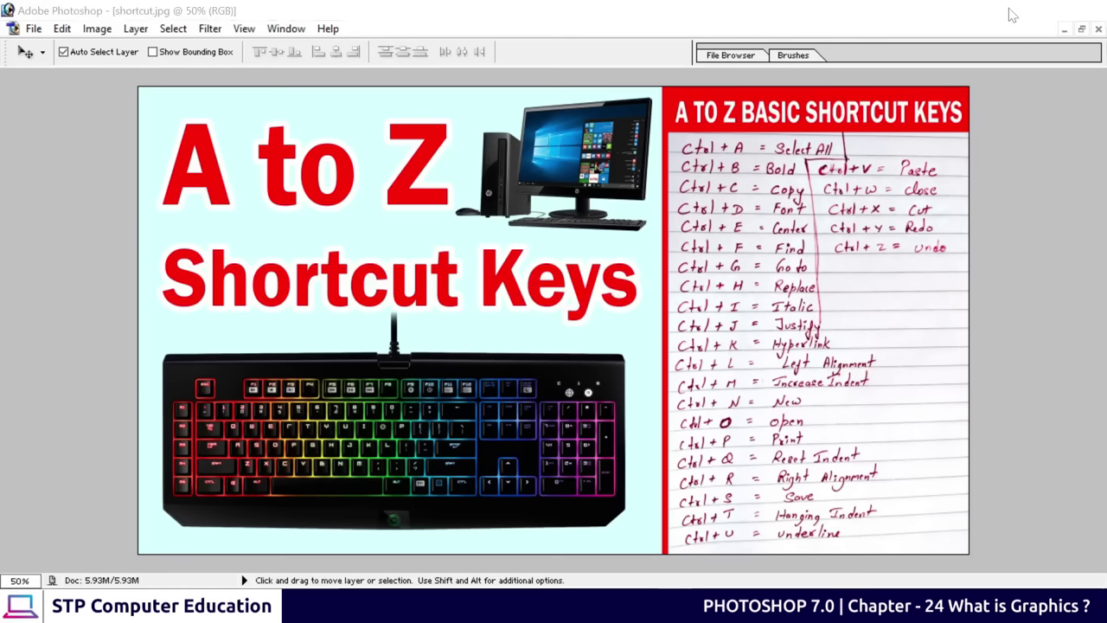
scroll(539, 279, "down", 2)
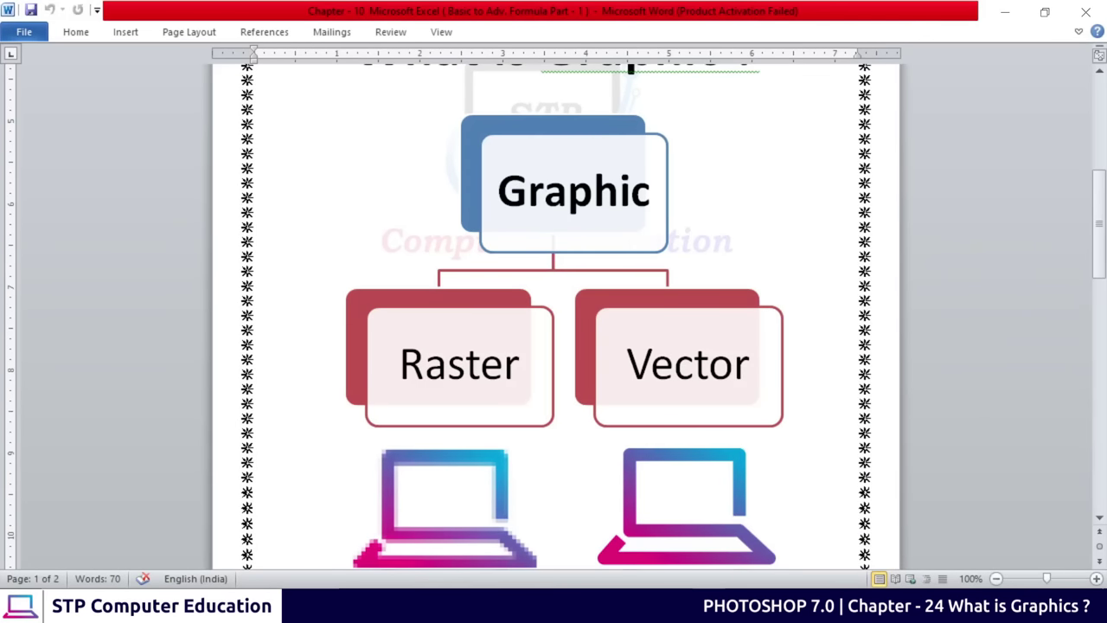
Select the Raster and Vector labels in the SmartArt diagram, then deselect it
left_click_drag(399, 363, 524, 377)
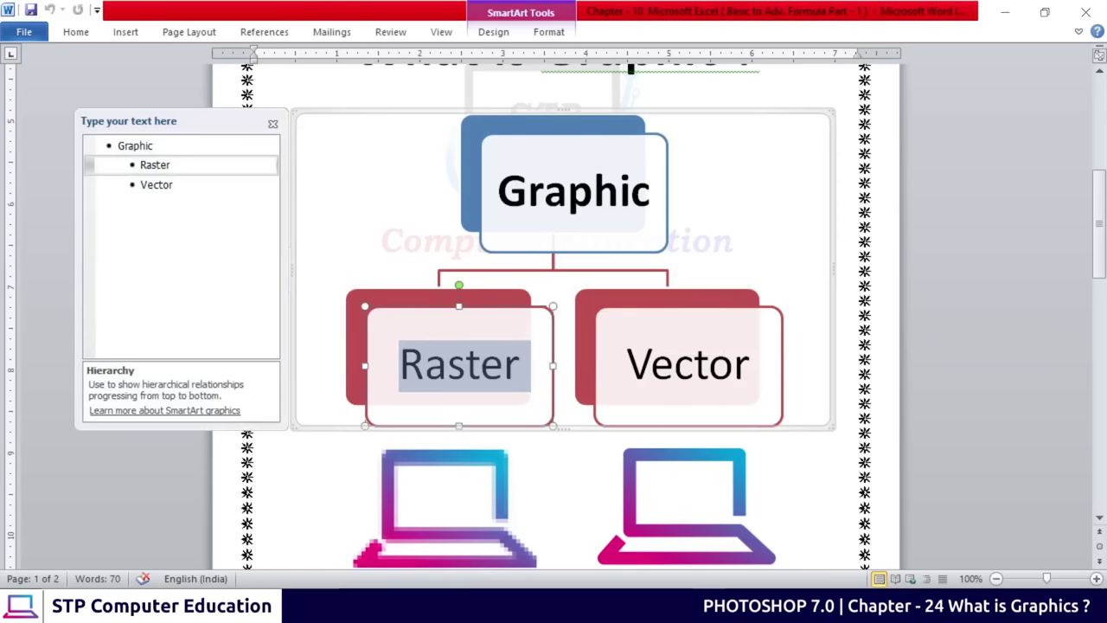
left_click(655, 364)
left_click_drag(626, 364, 753, 367)
left_click(907, 386)
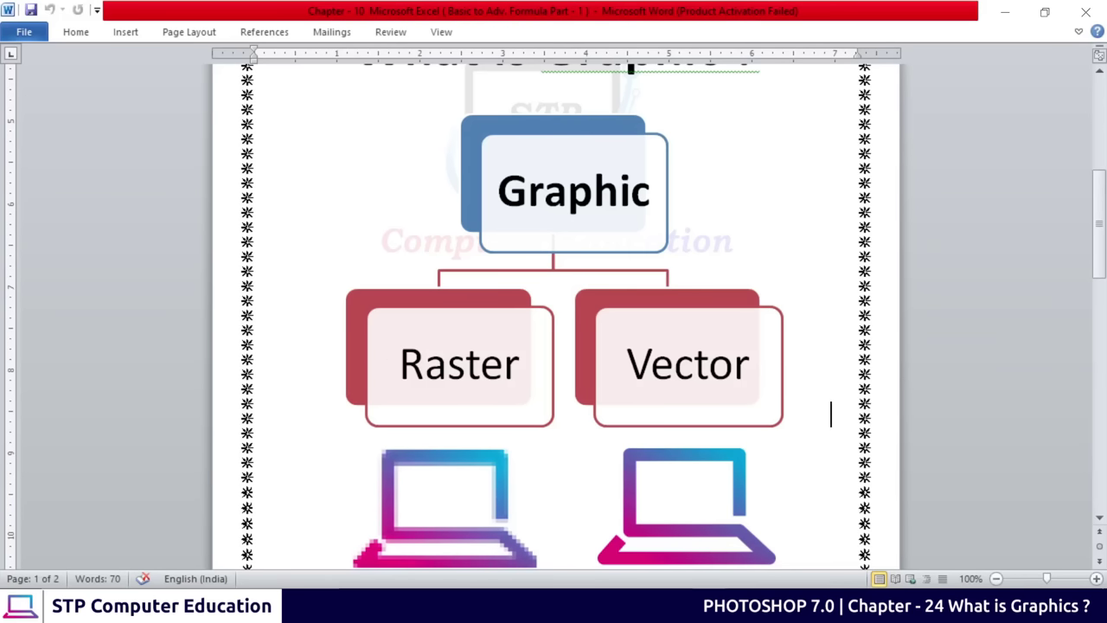
scroll(445, 366, "down", 2)
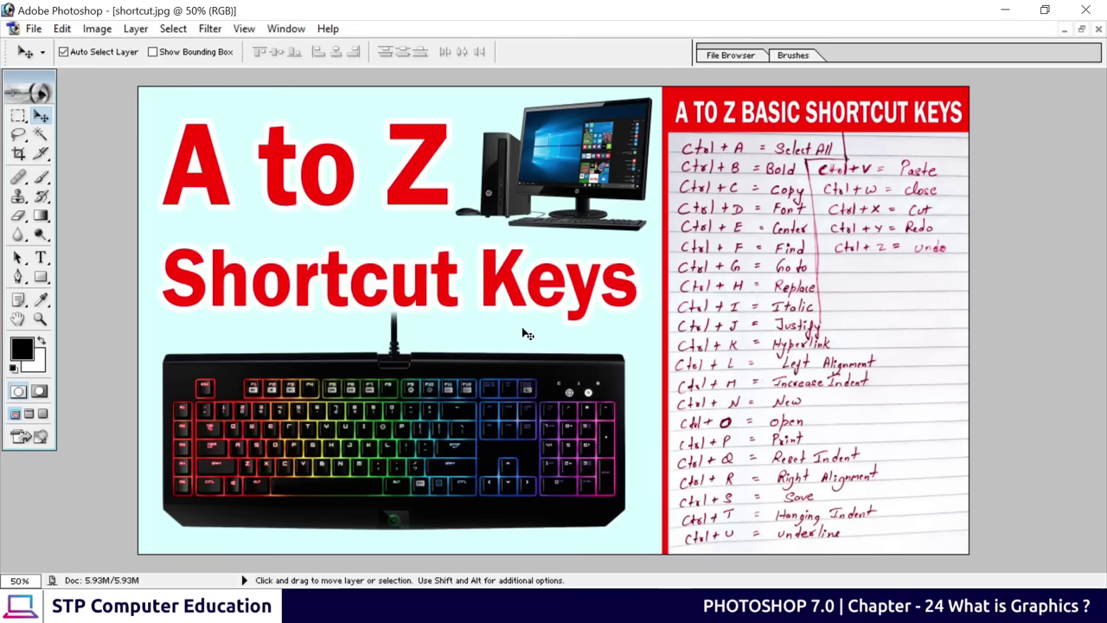
Zoom shortcut.jpg up to 1600% and pan along the jagged edges of the red Keys lettering
key("ctrl+plus")
key("ctrl+plus")
key("ctrl+plus")
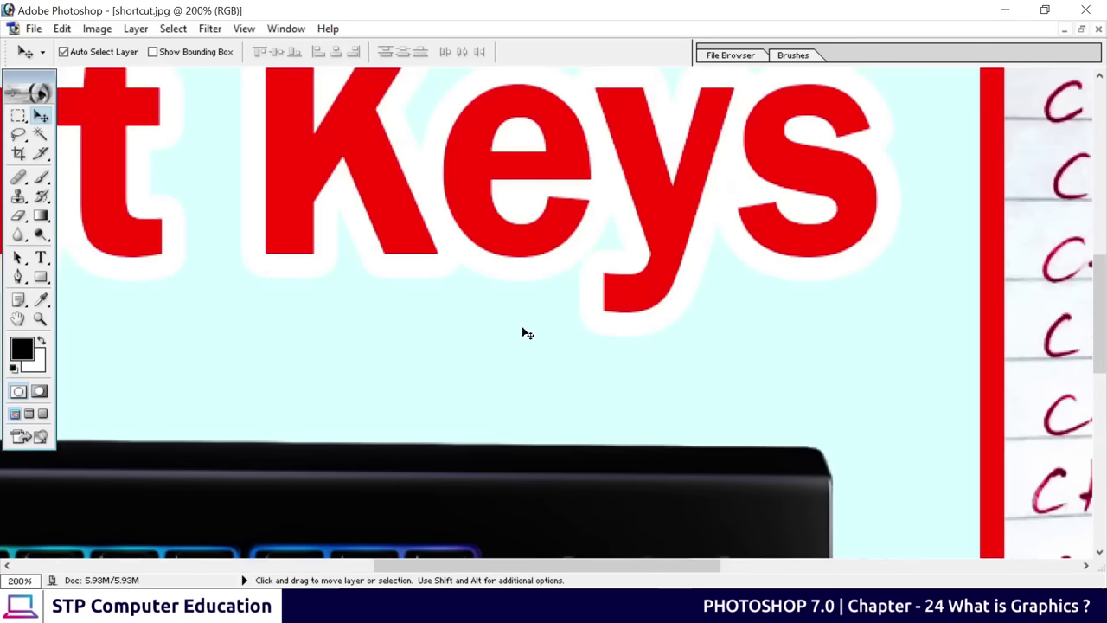
key("ctrl+plus")
key("ctrl+plus")
key("ctrl+plus")
key("ctrl+plus")
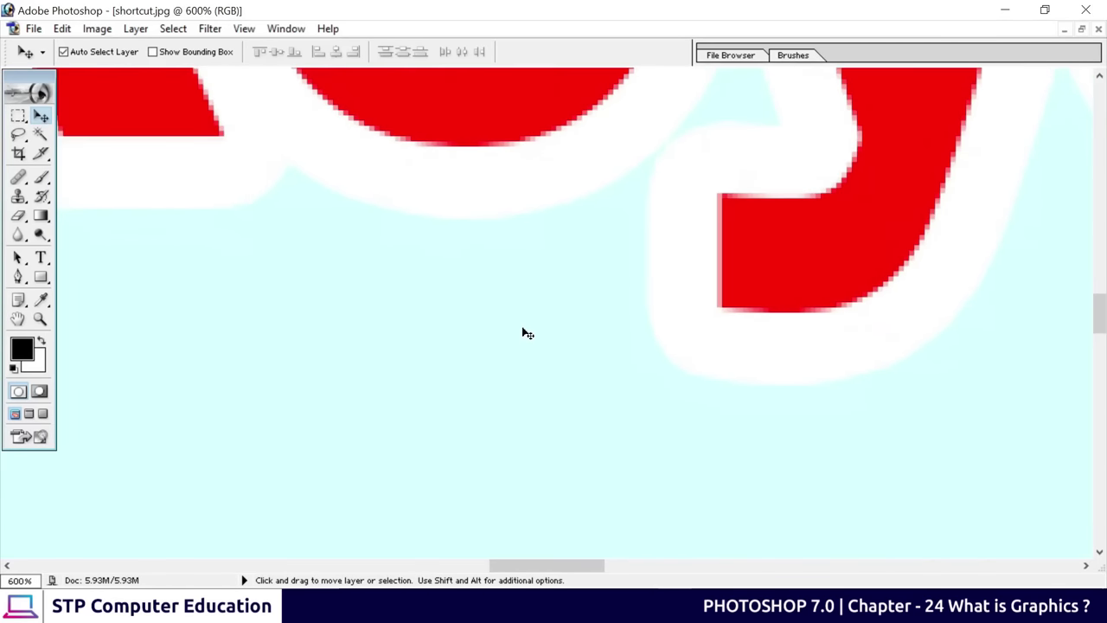
key("space")
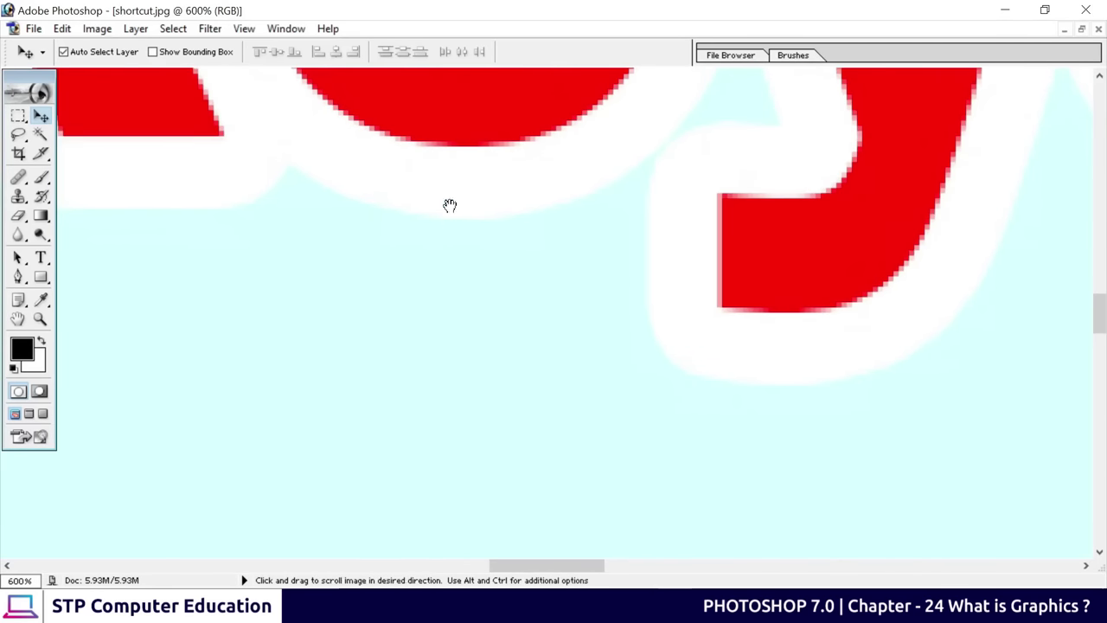
left_click_drag(456, 145, 467, 407)
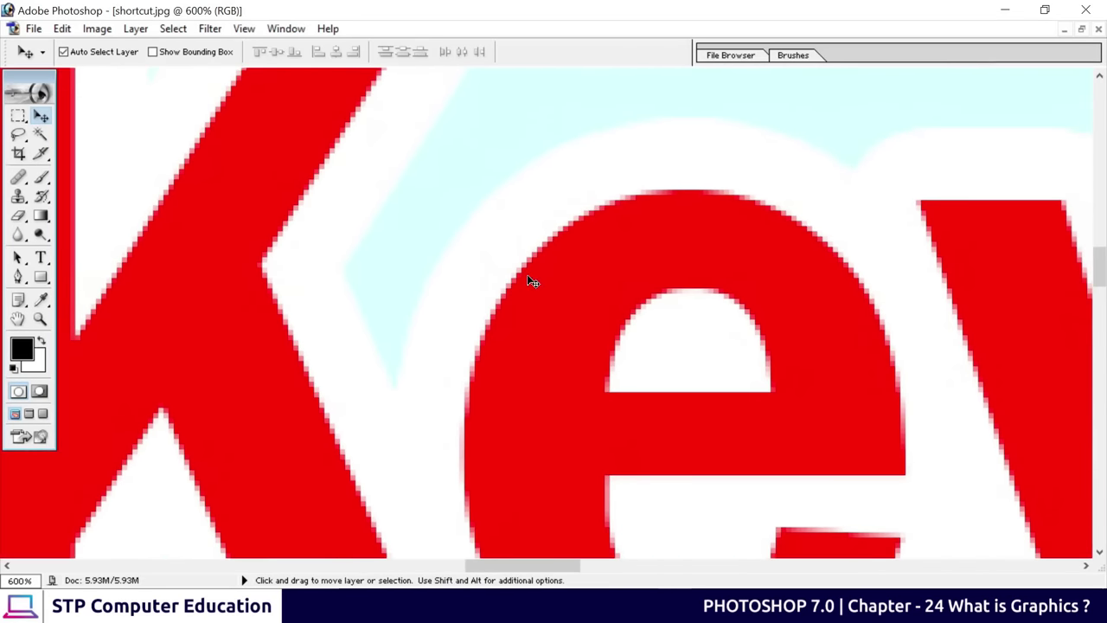
key("ctrl+plus")
key("ctrl+plus")
key("ctrl+plus")
key("ctrl+plus")
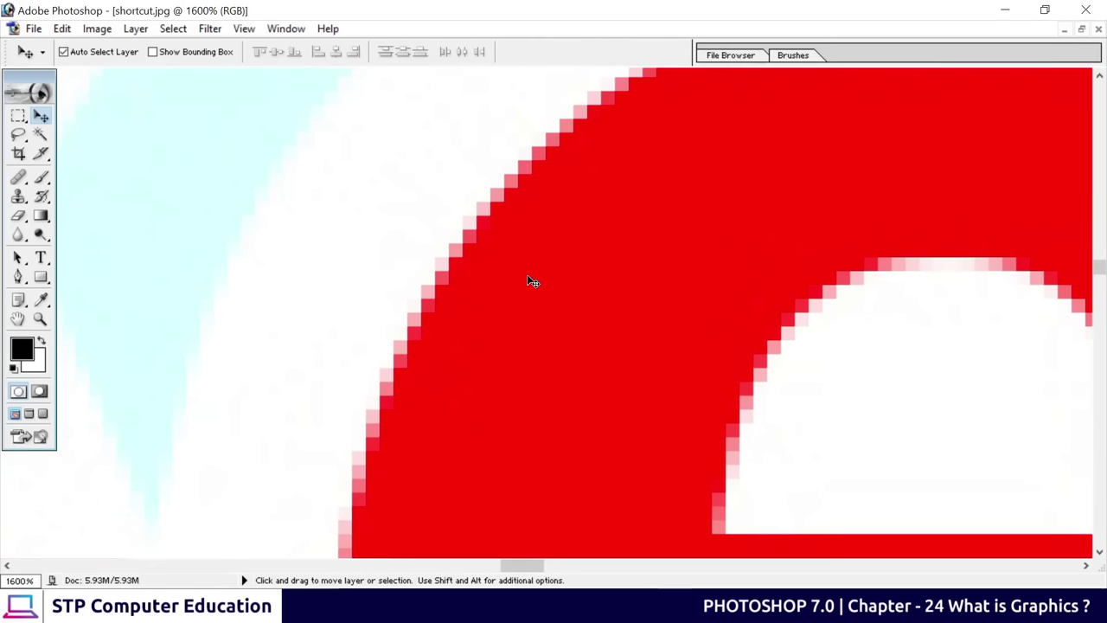
key("space")
left_click_drag(447, 250, 583, 405)
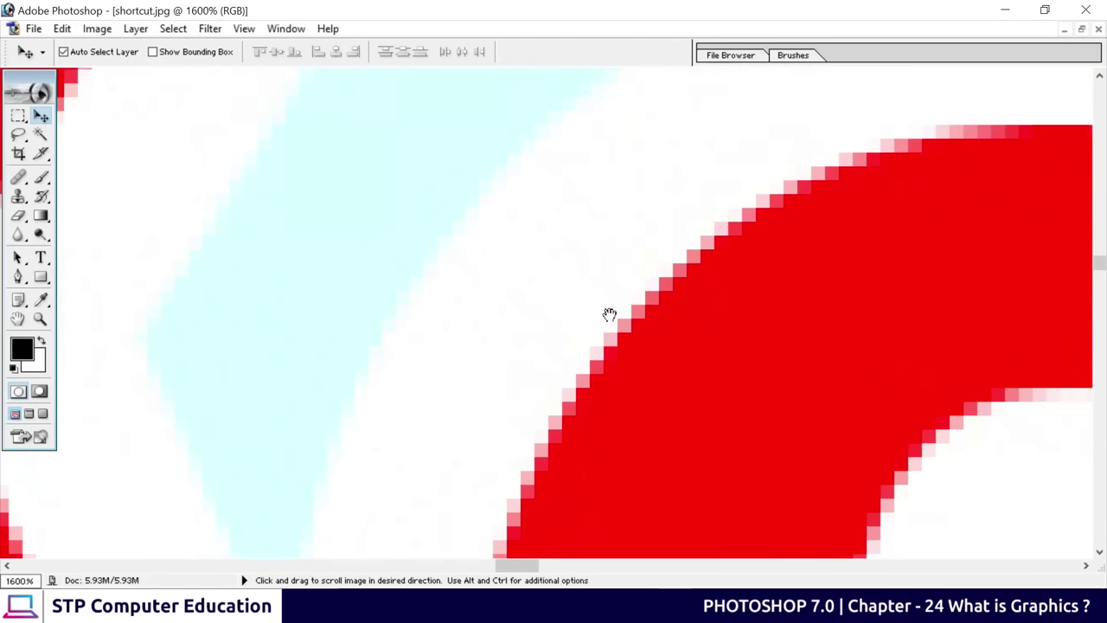
left_click_drag(610, 314, 442, 318)
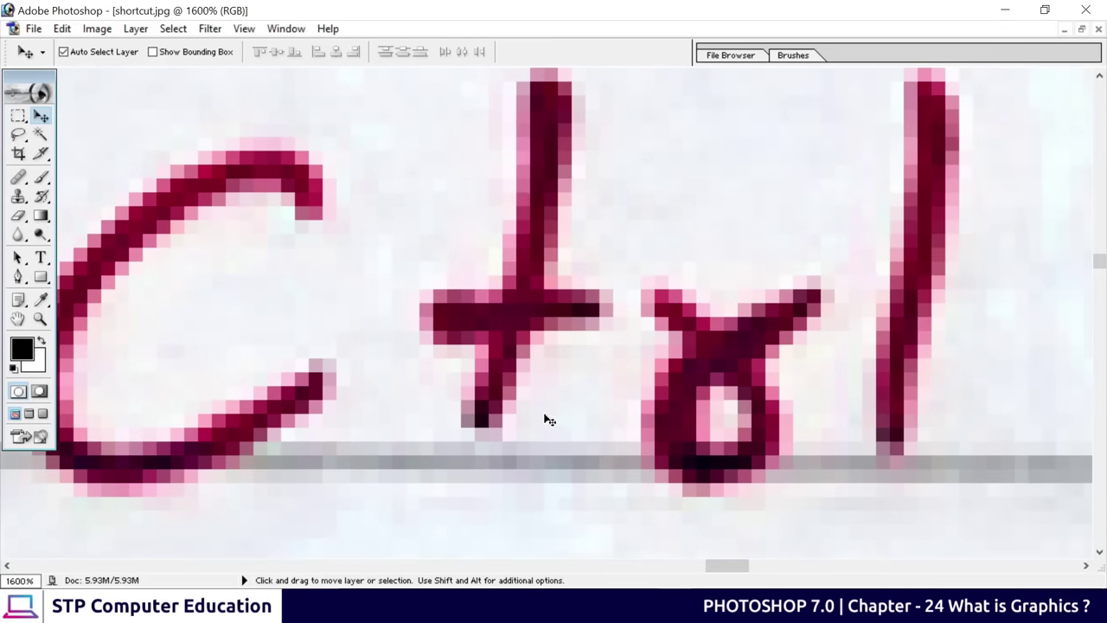
Pan over to the handwritten Ctrl text, then fit the whole image on screen
key("space")
left_click_drag(784, 326, 815, 277)
left_click_drag(502, 330, 804, 370)
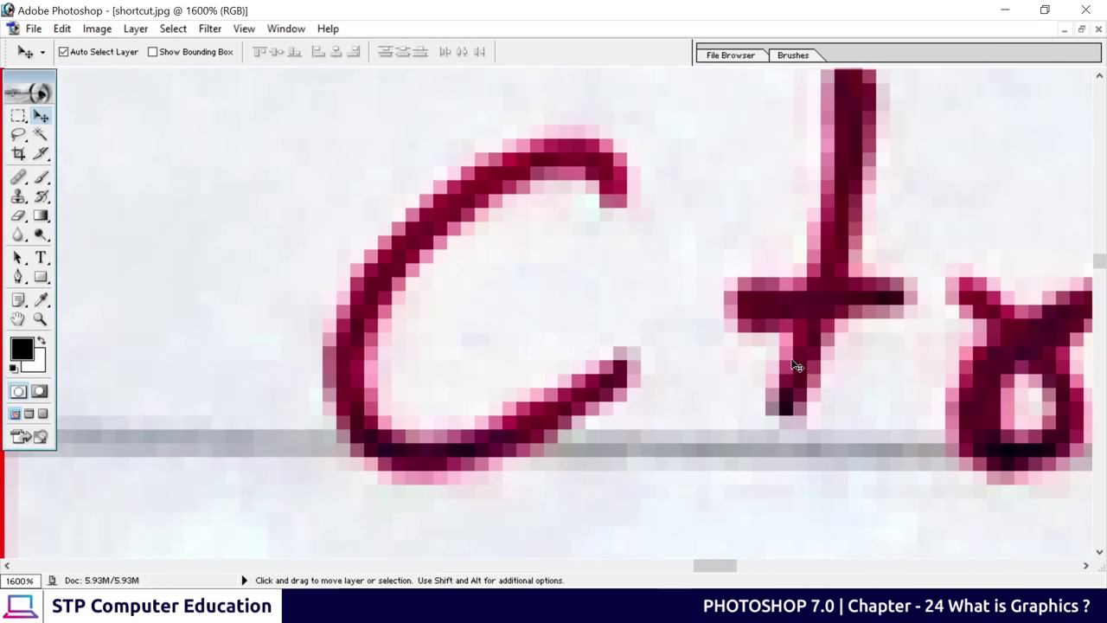
key("ctrl+0")
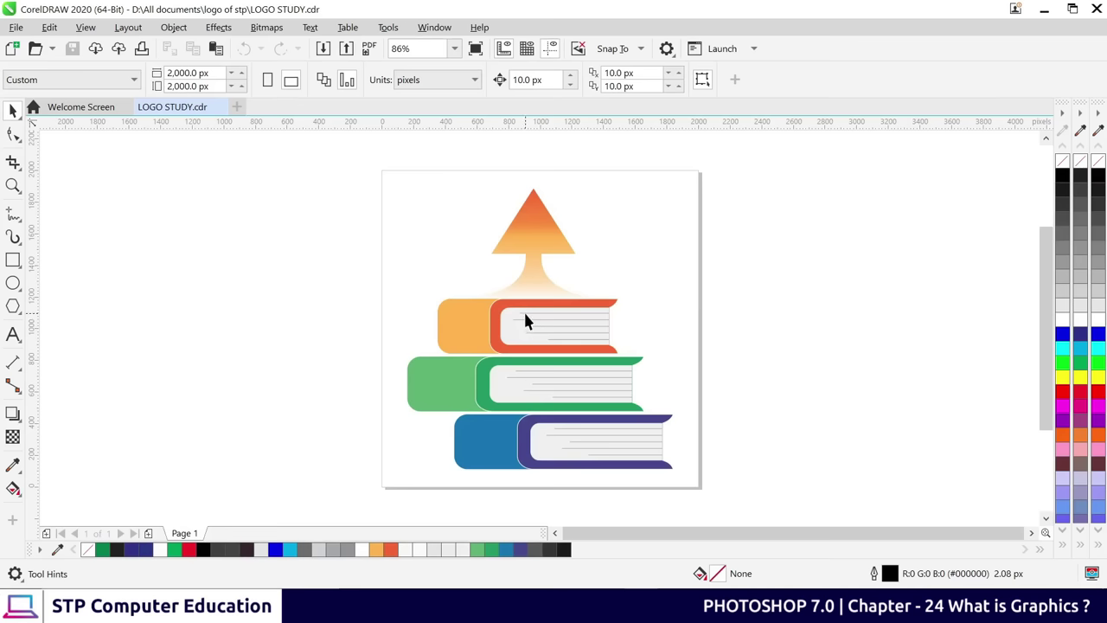
Zoom the book-stack logo to 1000% by entering 1000 in the zoom box
scroll(523, 307, "up", 2)
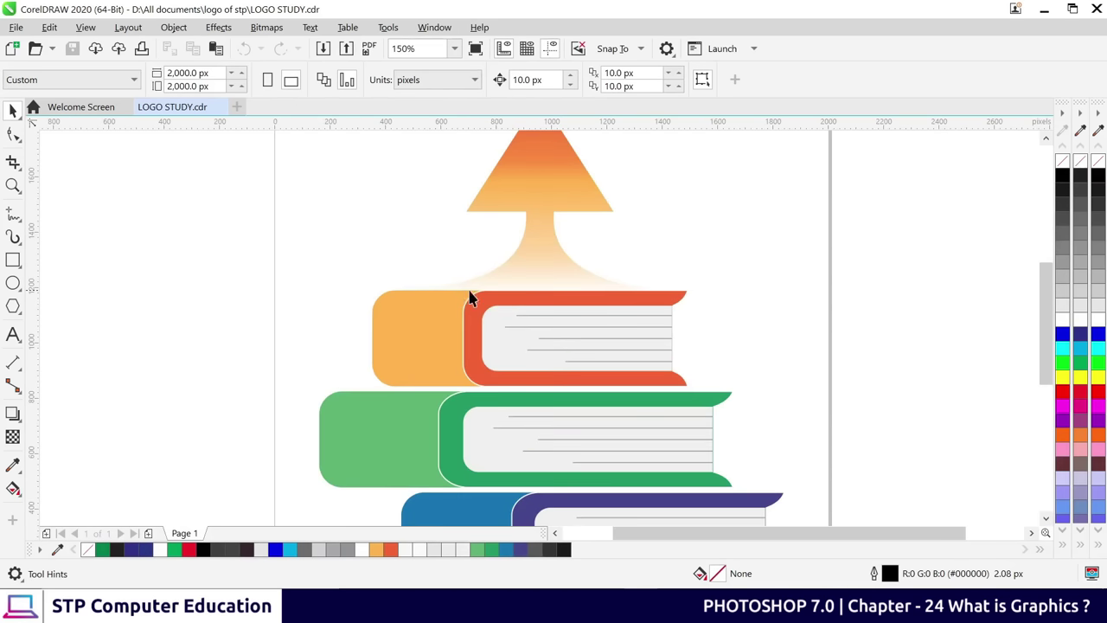
scroll(471, 304, "up", 4)
scroll(475, 306, "up", 12)
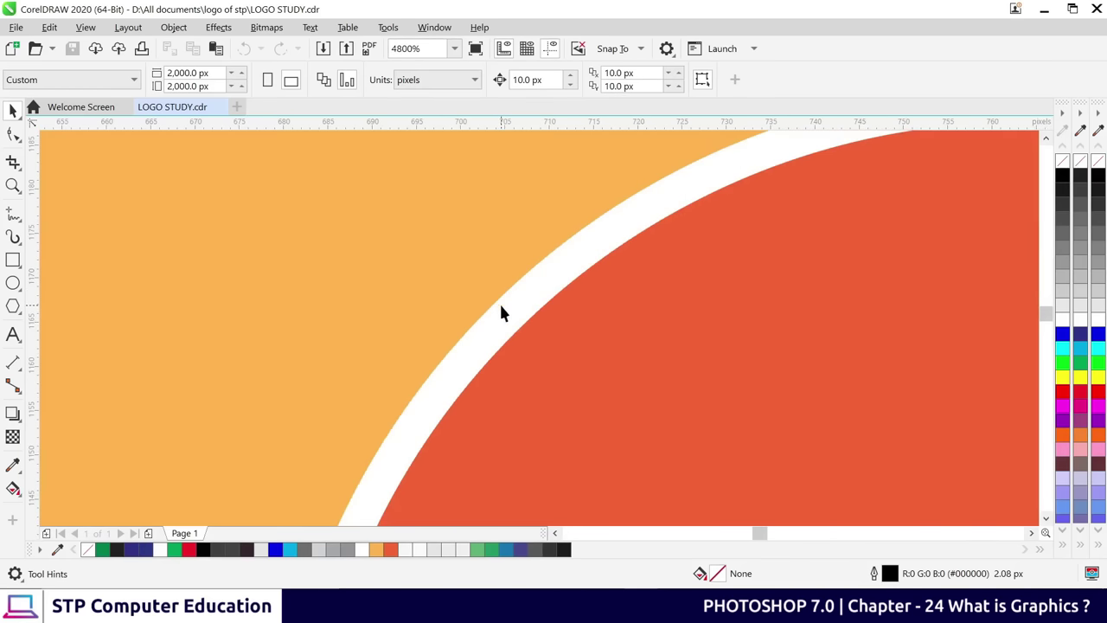
scroll(530, 334, "up", 5)
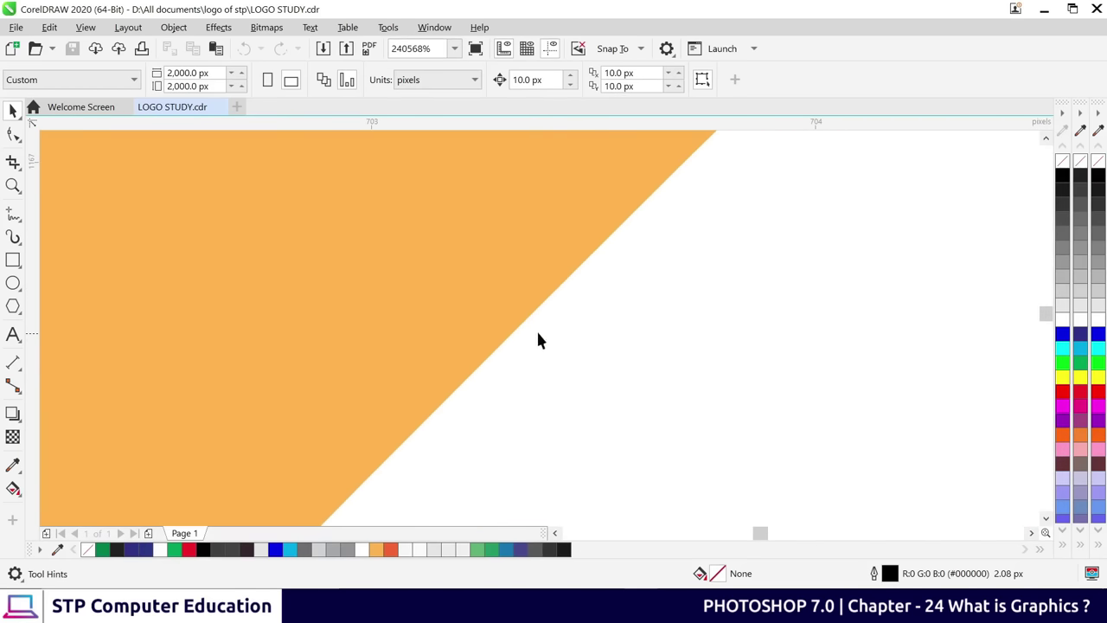
scroll(569, 353, "up", 3)
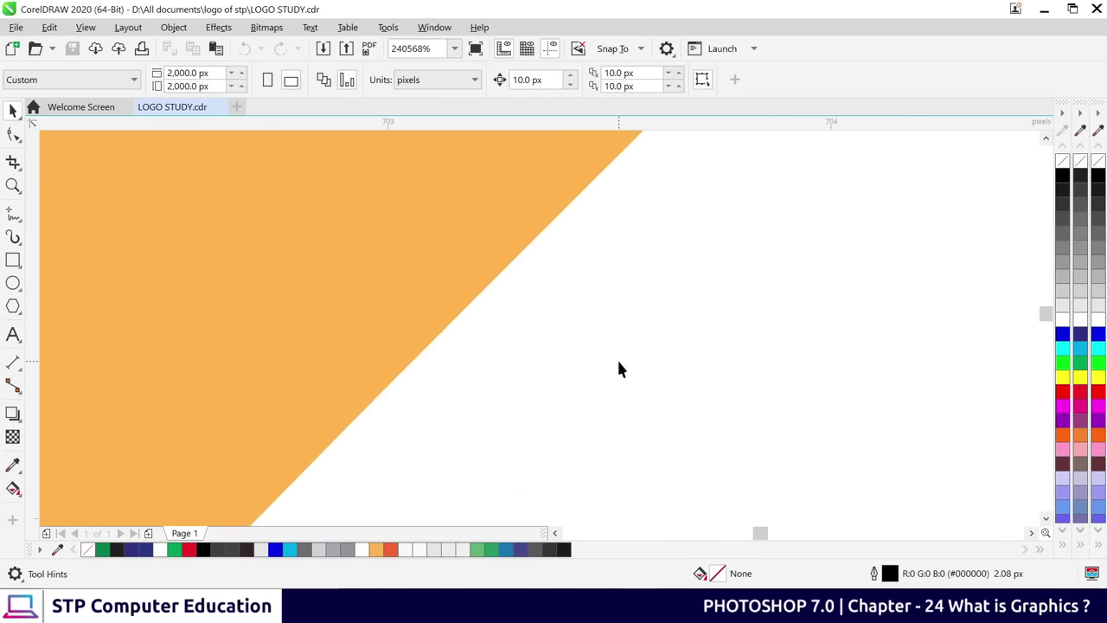
scroll(452, 323, "up", 3)
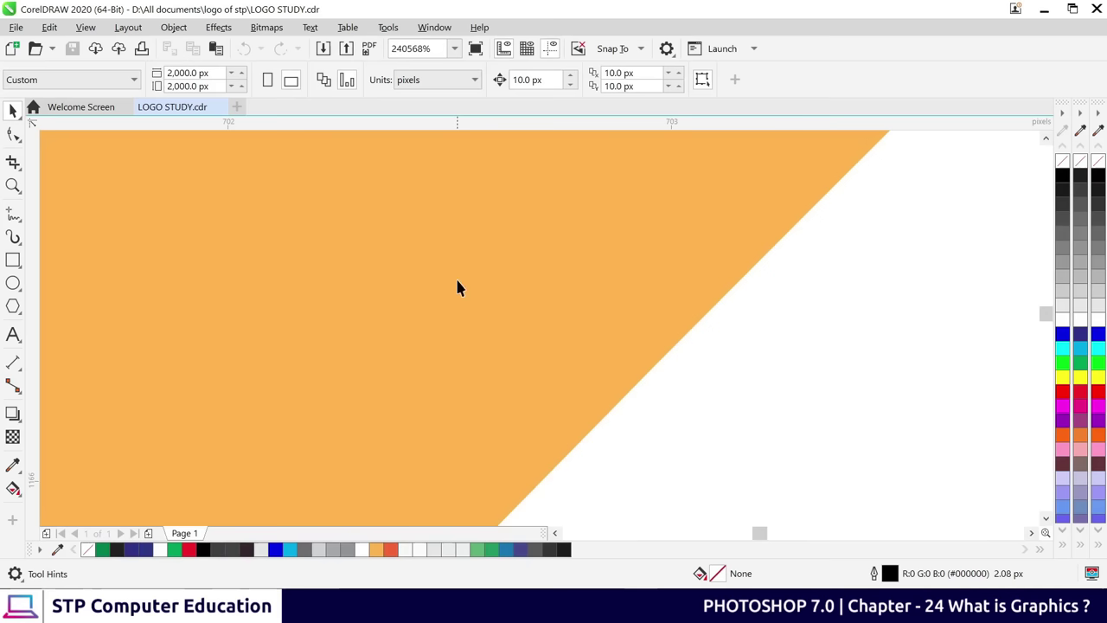
left_click_drag(430, 48, 391, 48)
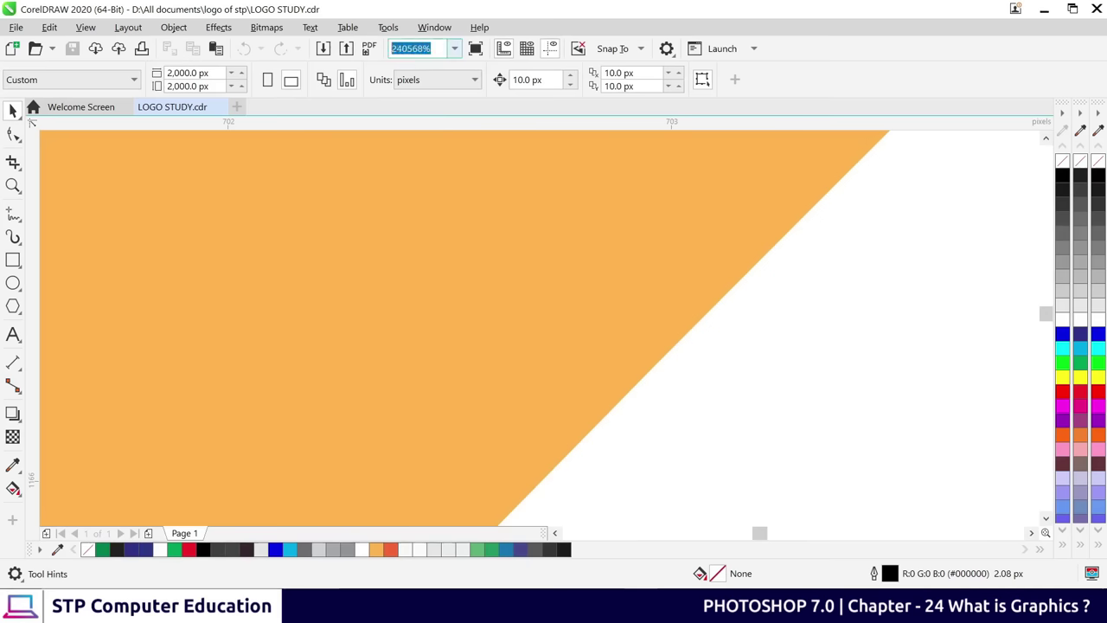
scroll(773, 341, "up", 4)
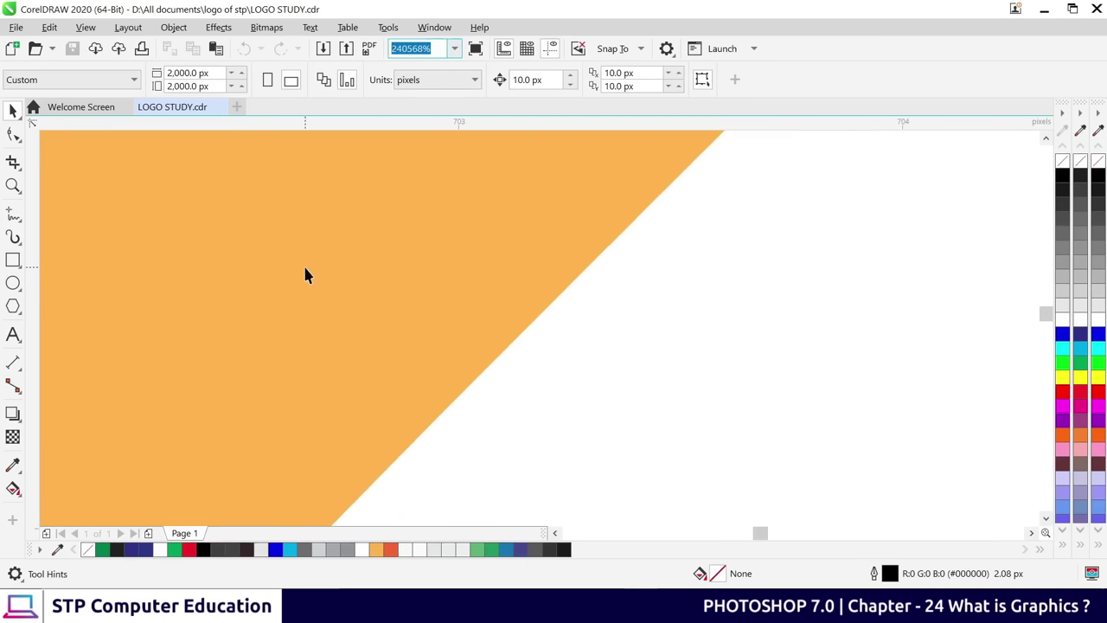
scroll(496, 302, "left", 1)
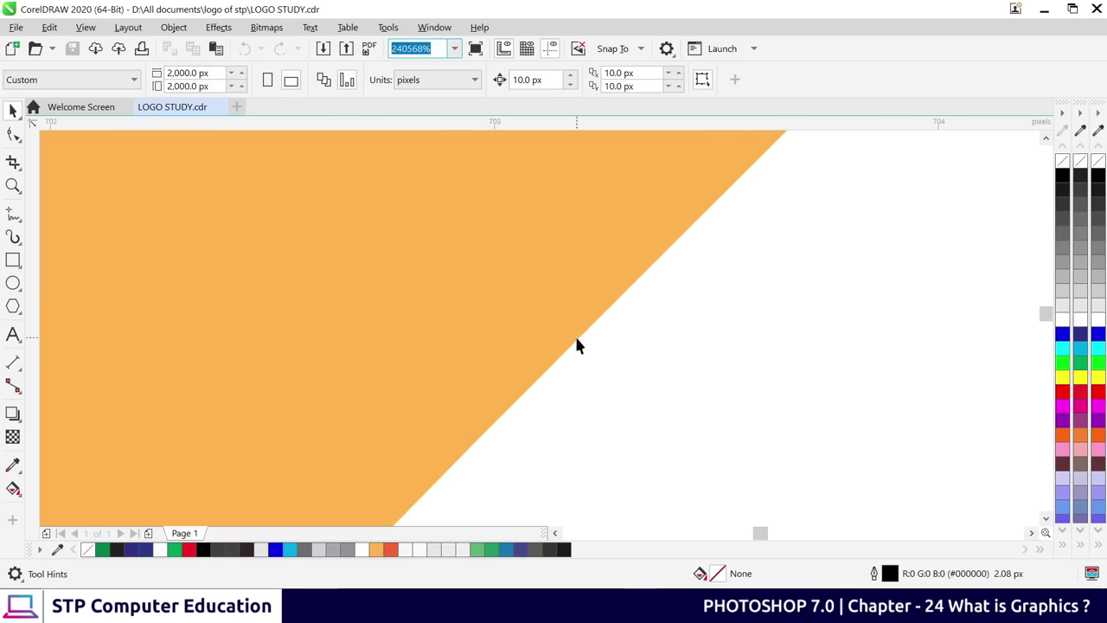
type("1000")
key("Return")
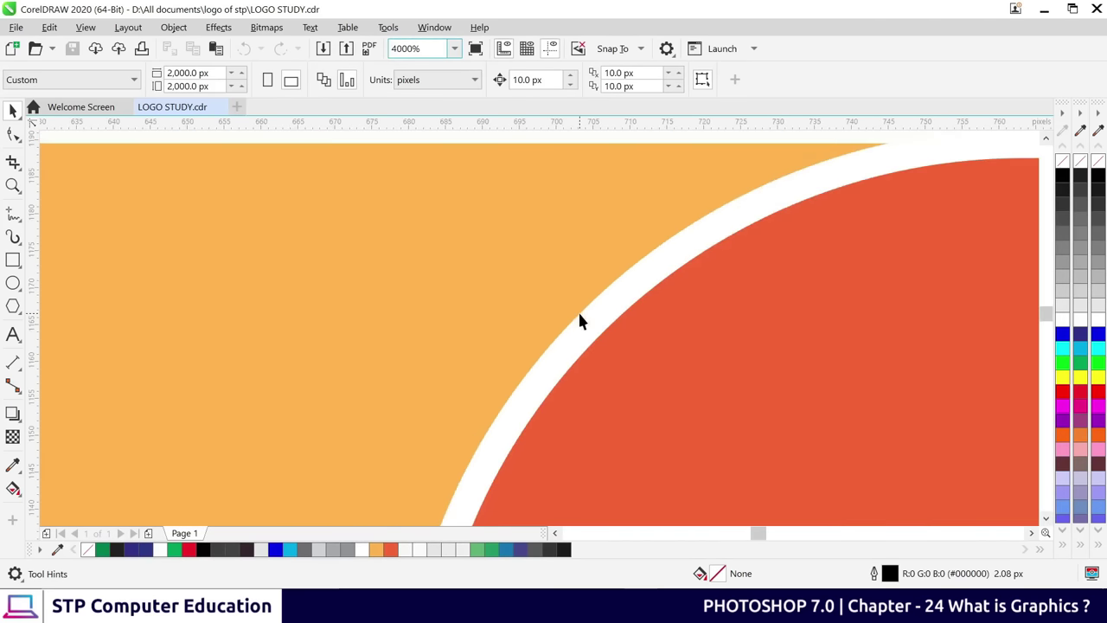
Scroll-zoom in and out around the triangle tip, ending at 62% with the whole logo visible
scroll(583, 318, "down", 6)
scroll(605, 329, "up", 6)
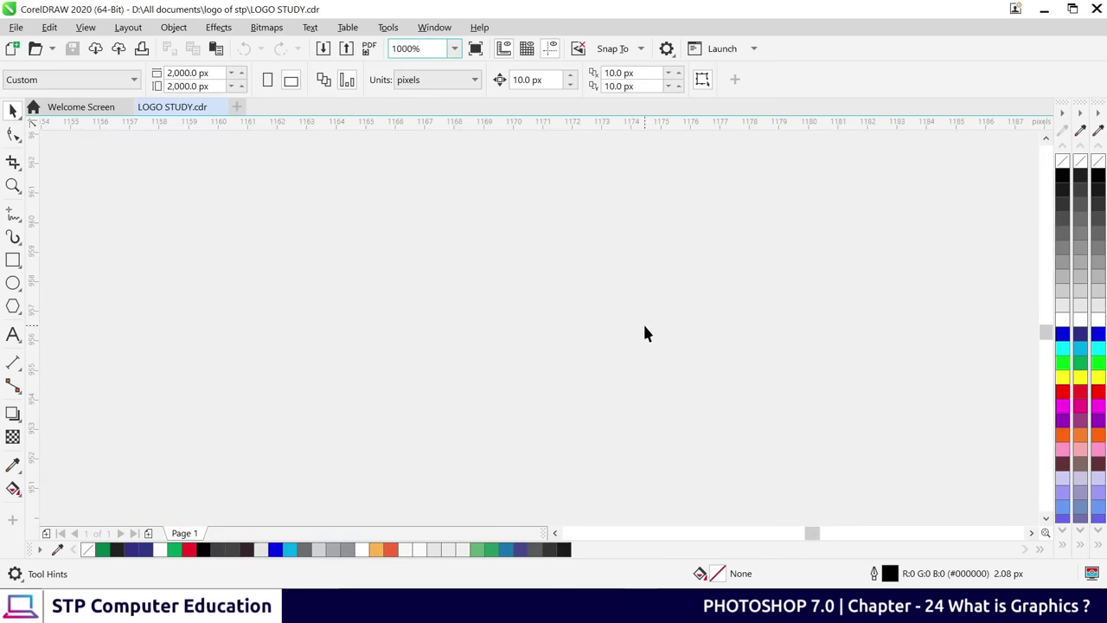
scroll(654, 374, "up", 8)
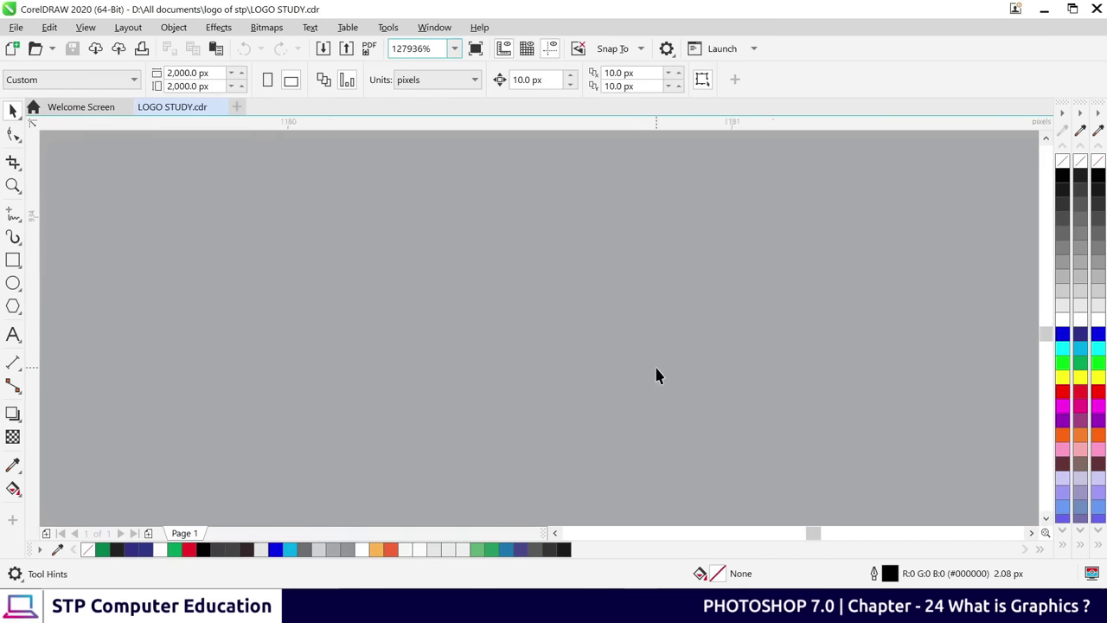
scroll(656, 375, "down", 10)
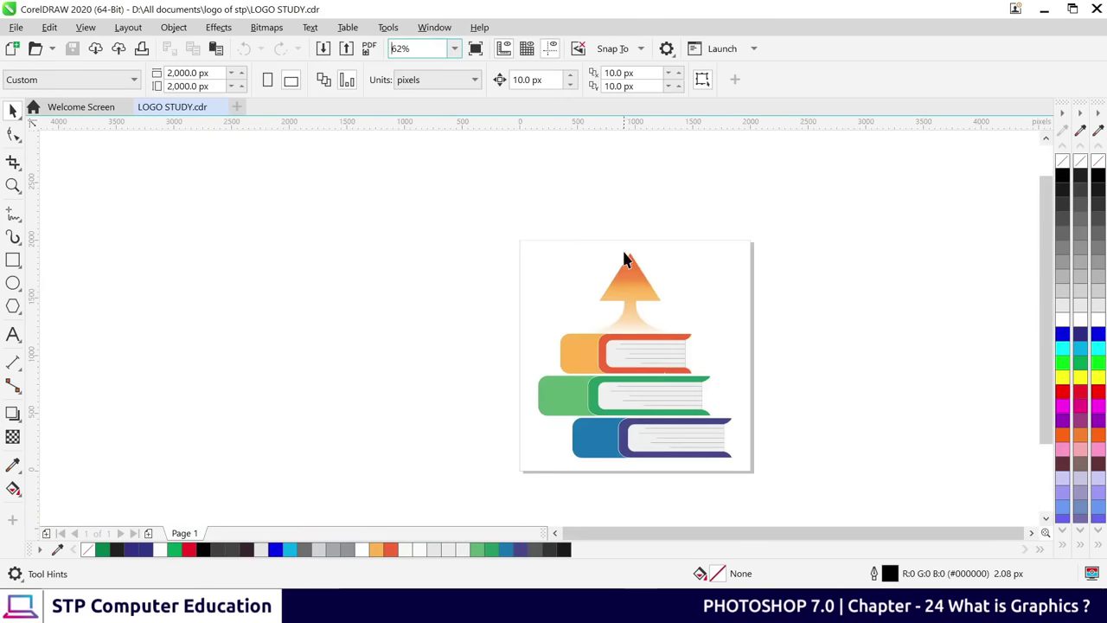
scroll(657, 270, "up", 5)
scroll(344, 175, "up", 1)
scroll(239, 185, "up", 5)
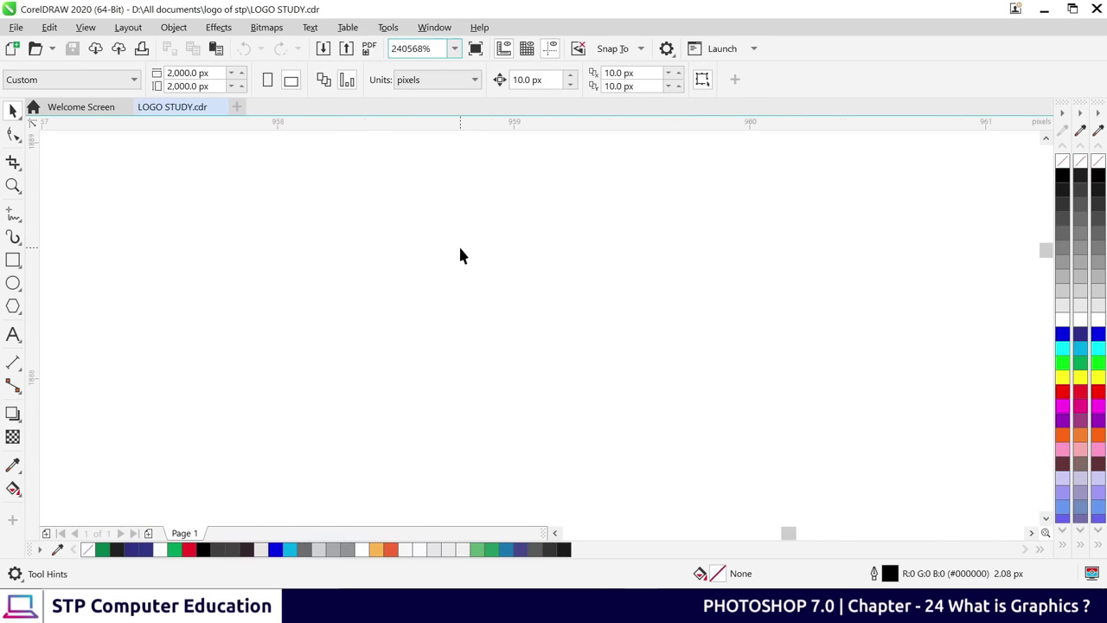
scroll(458, 251, "down", 4)
scroll(419, 333, "up", 2)
scroll(481, 264, "down", 2)
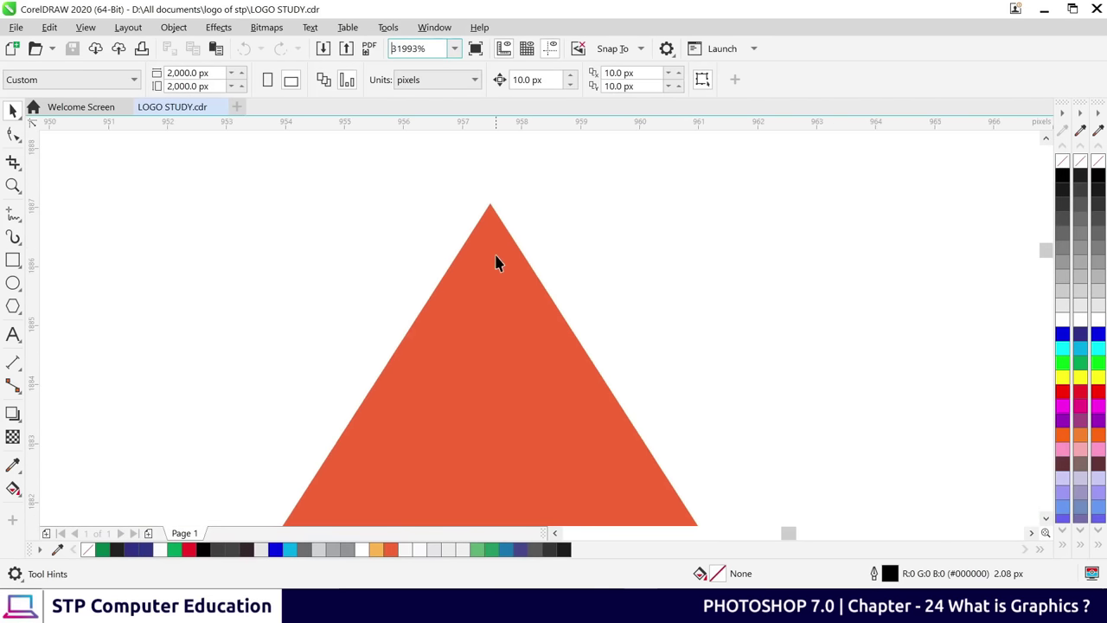
scroll(489, 224, "up", 1)
scroll(487, 222, "down", 1)
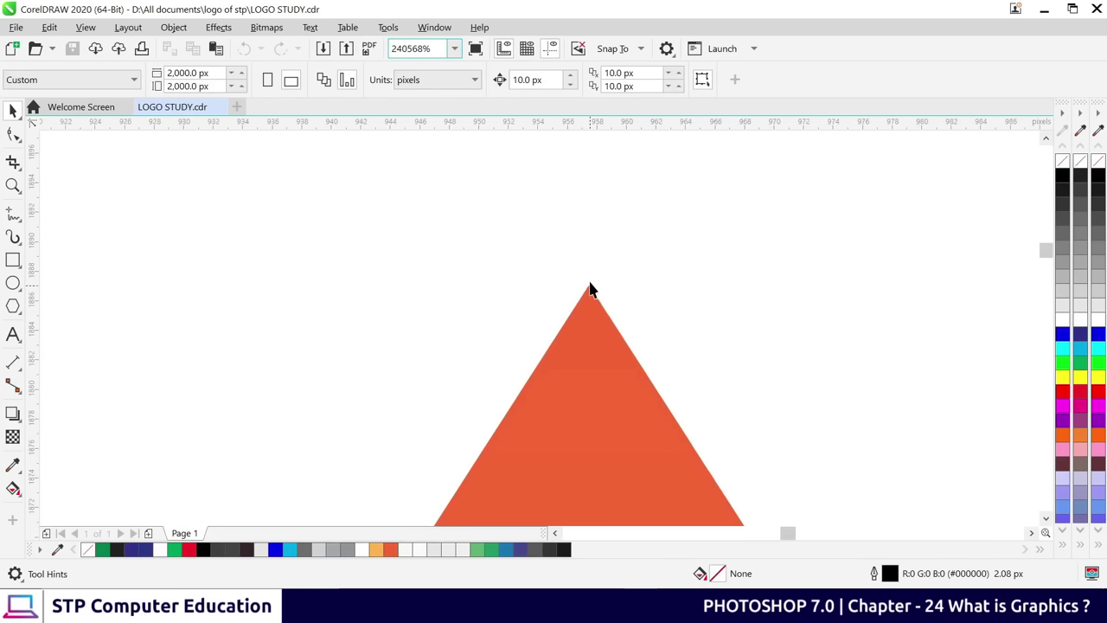
scroll(583, 285, "down", 6)
scroll(587, 275, "up", 1)
scroll(588, 275, "up", 1)
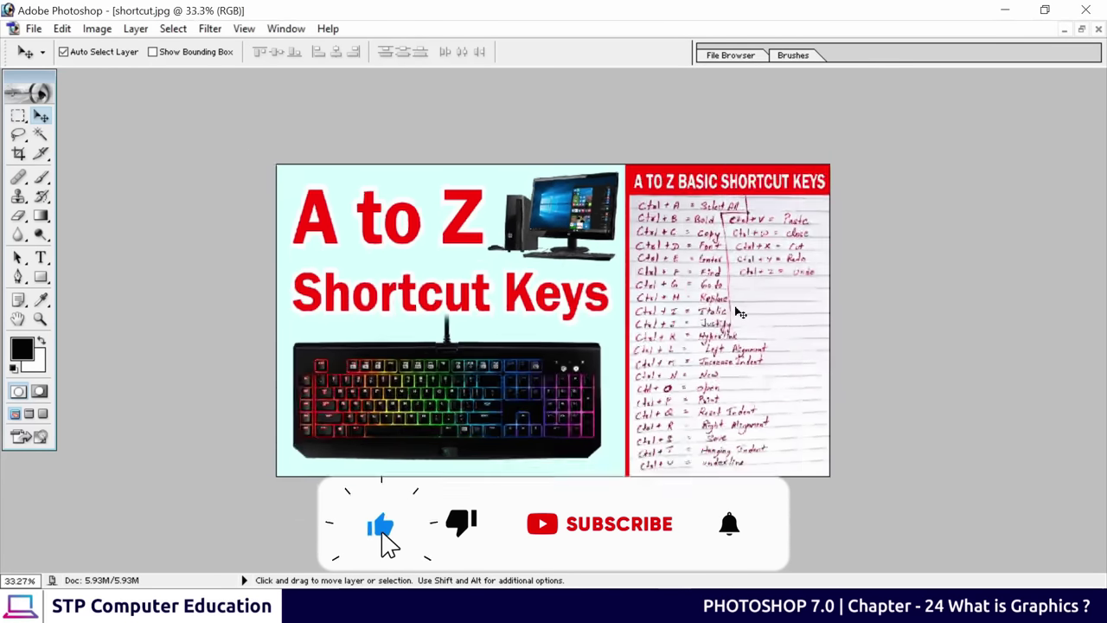
Ctrl+scroll on the shortcut image to zoom from 33.3% to 58.9%
scroll(695, 311, "up", 3)
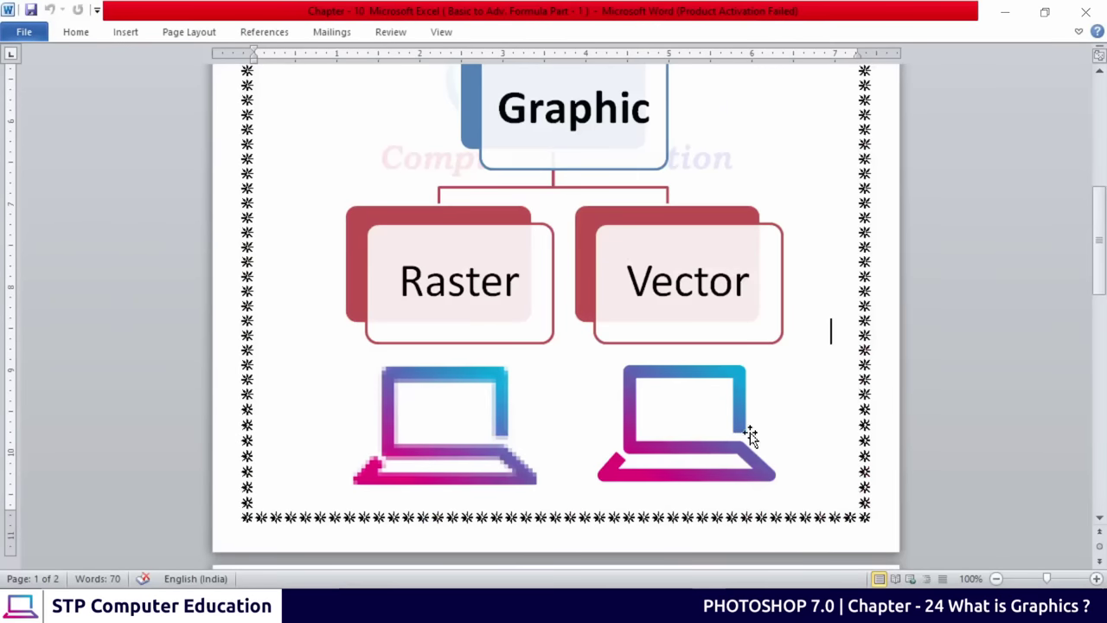
Scroll to page 2 and highlight the Raster Graphics and Vector Graphics example headings
scroll(750, 432, "down", 3)
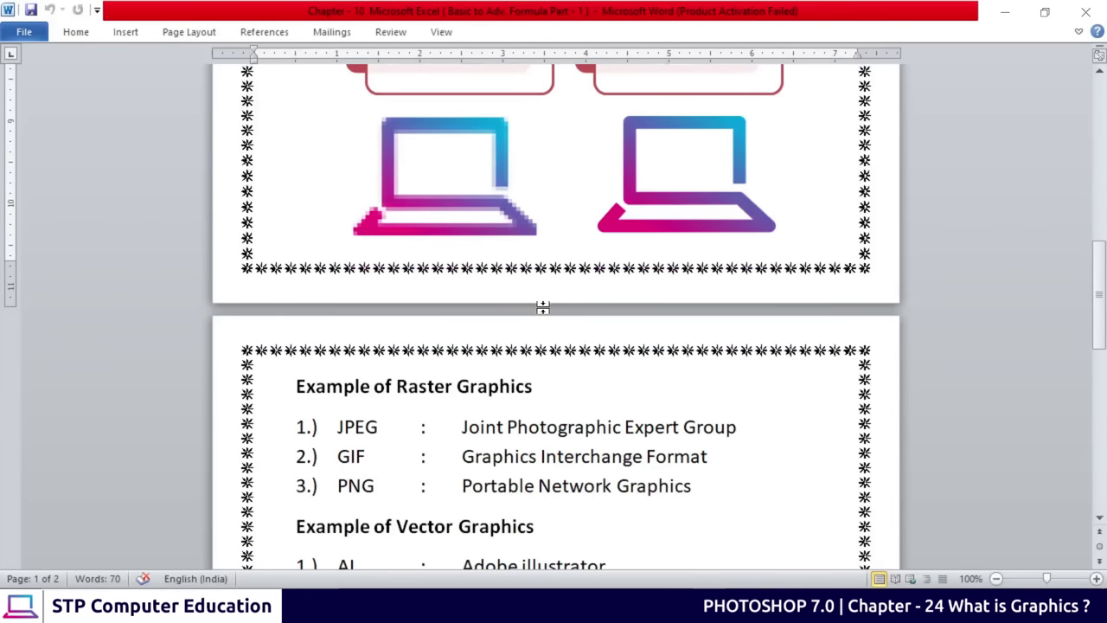
scroll(542, 307, "down", 5)
left_click_drag(307, 178, 533, 178)
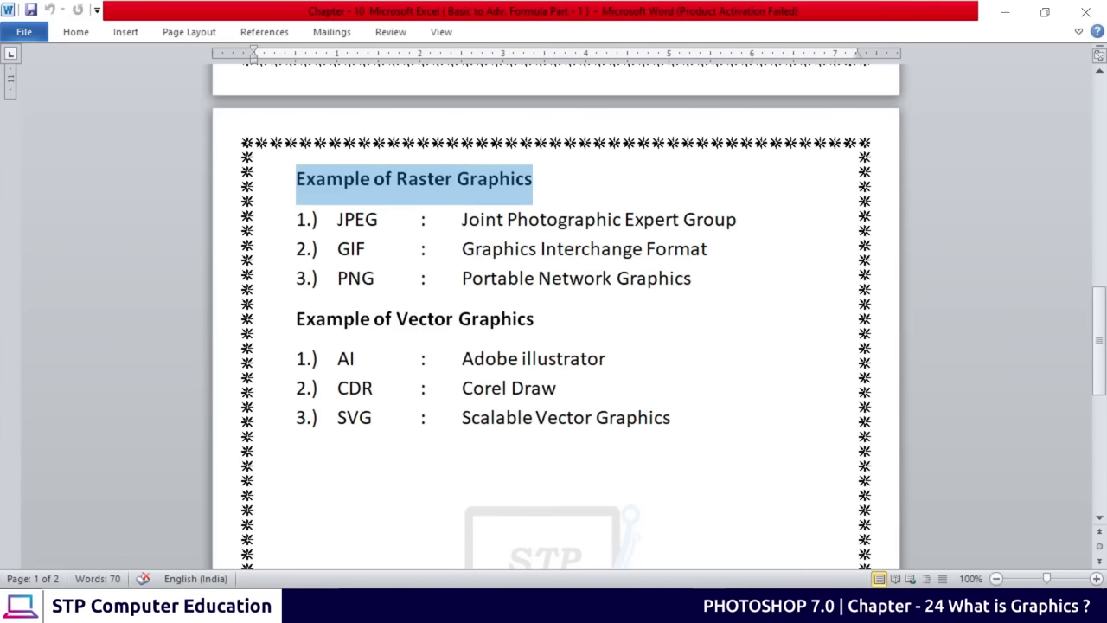
left_click(500, 178)
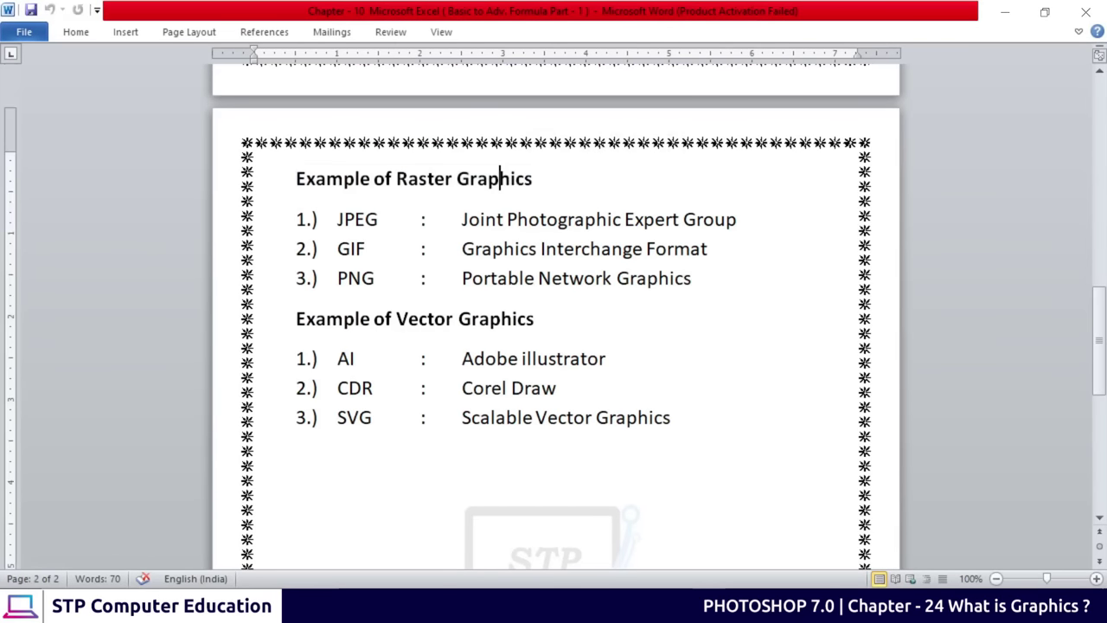
left_click_drag(410, 178, 533, 179)
left_click(420, 318)
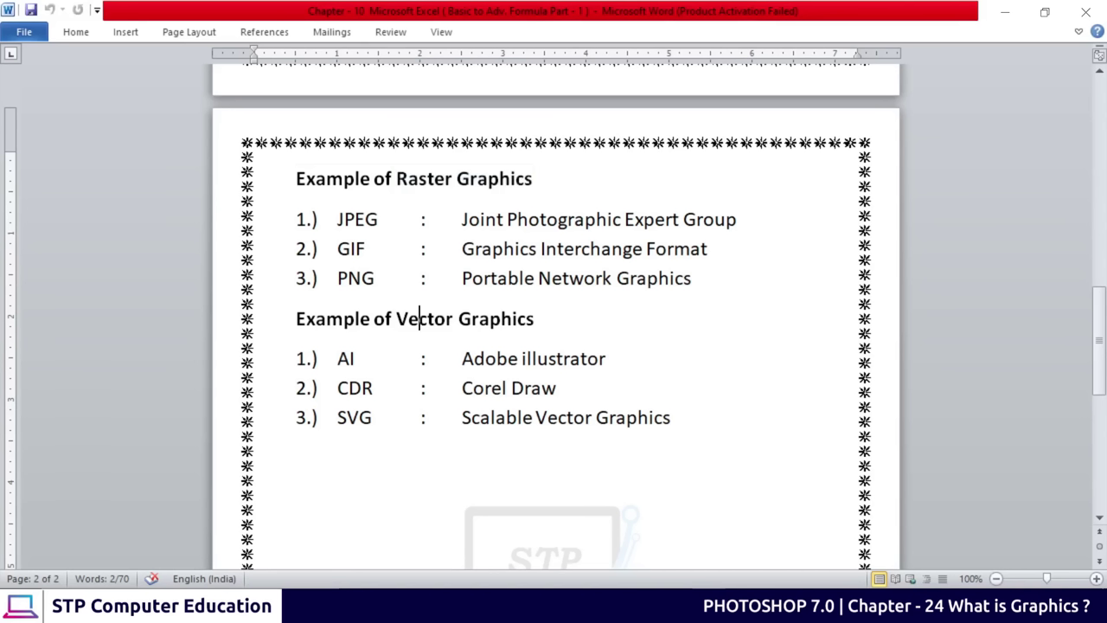
left_click_drag(396, 318, 535, 319)
left_click(501, 318)
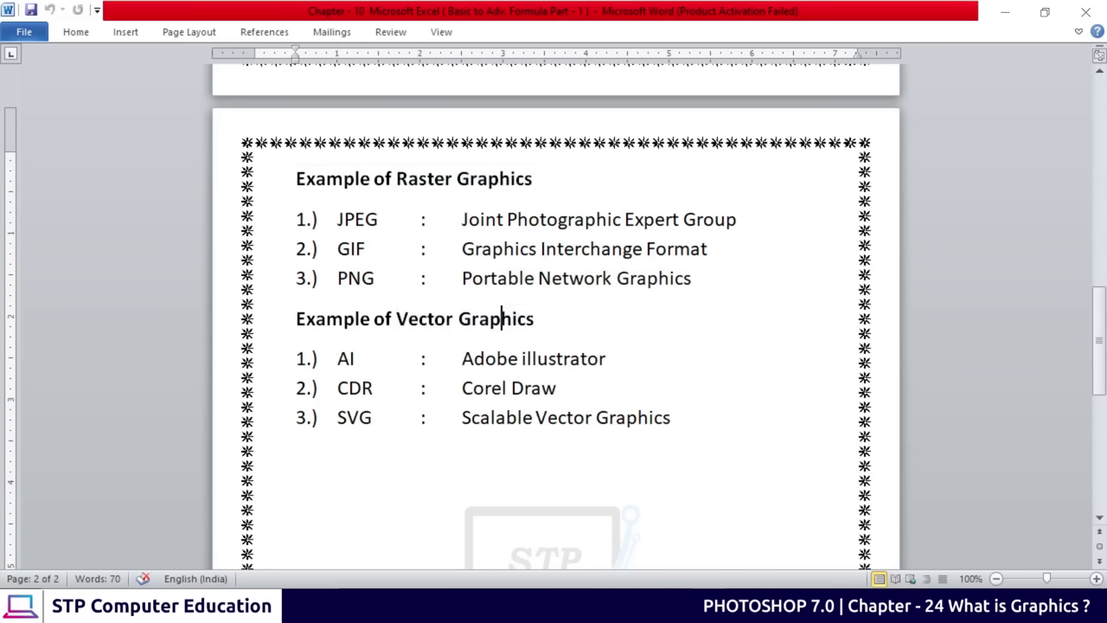
Highlight JPEG in the raster list several times, then part of the word Photographic
left_click_drag(337, 219, 378, 219)
left_click(366, 219)
left_click_drag(338, 219, 378, 219)
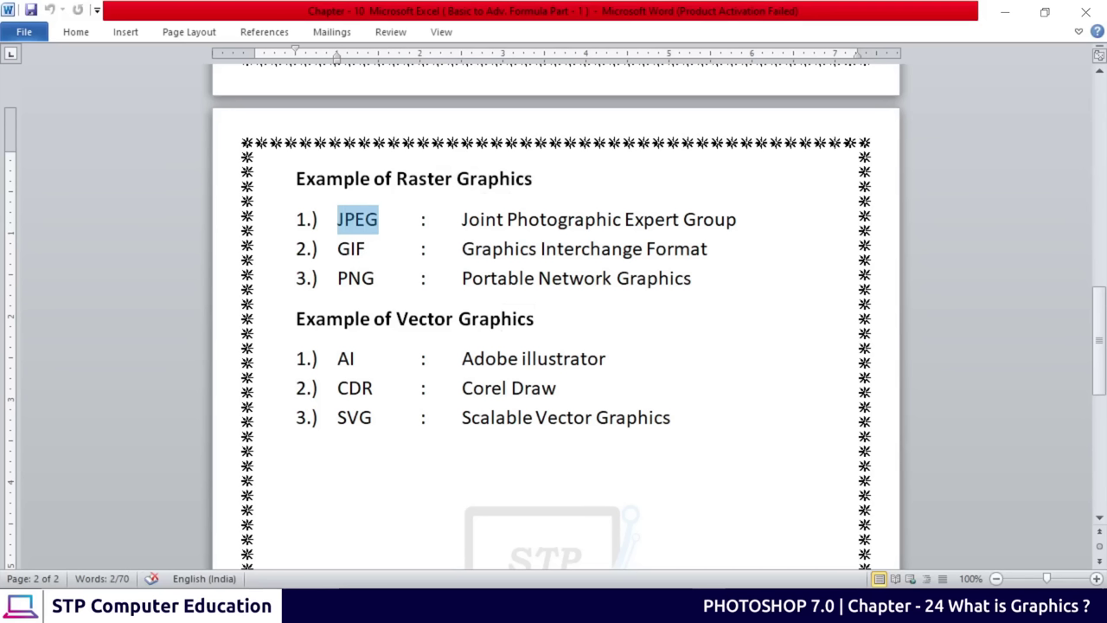
left_click(365, 219)
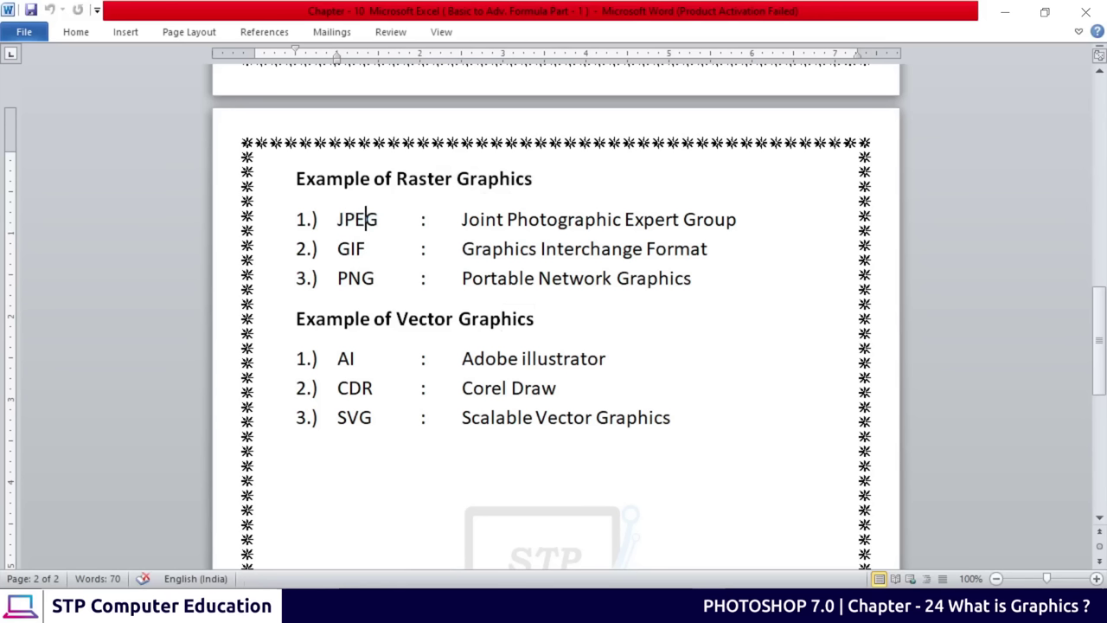
double_click(344, 219)
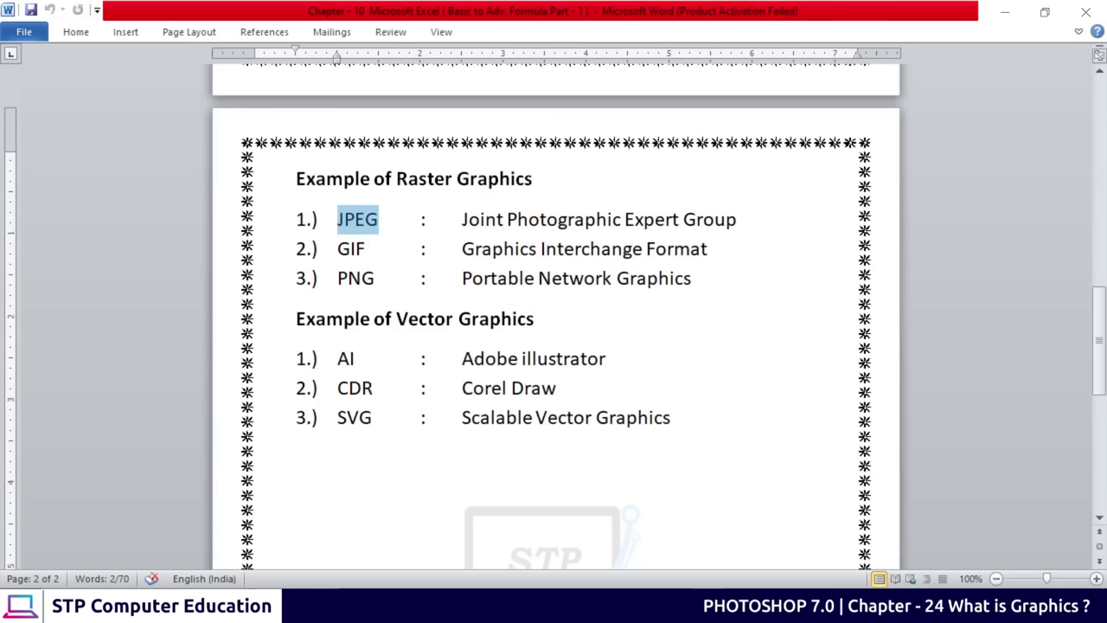
left_click(348, 219)
double_click(357, 218)
left_click(371, 219)
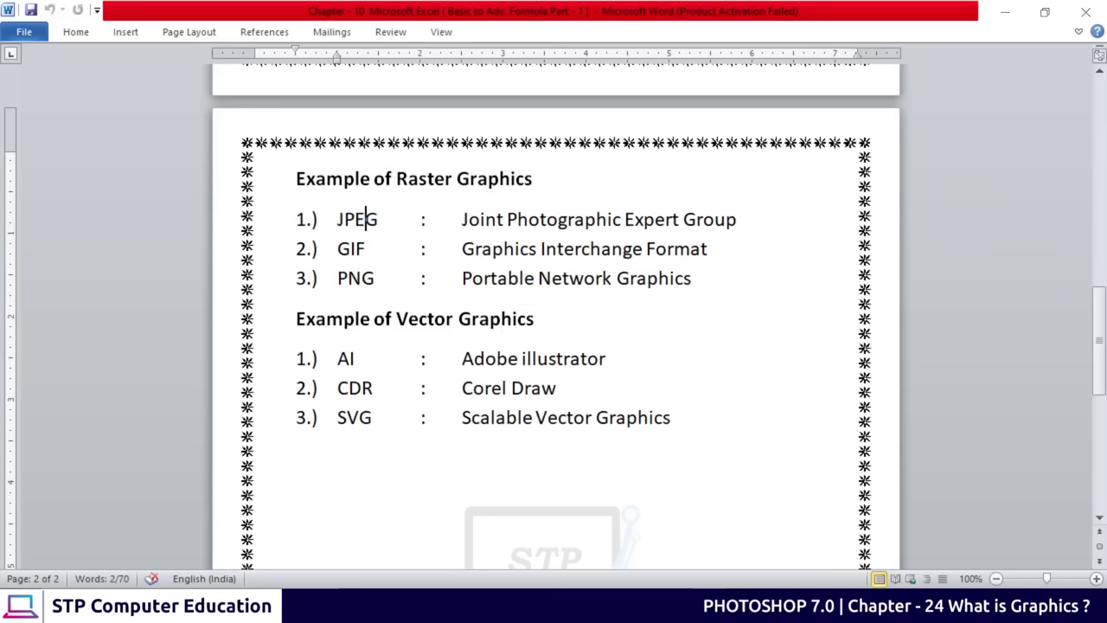
left_click_drag(517, 218, 736, 219)
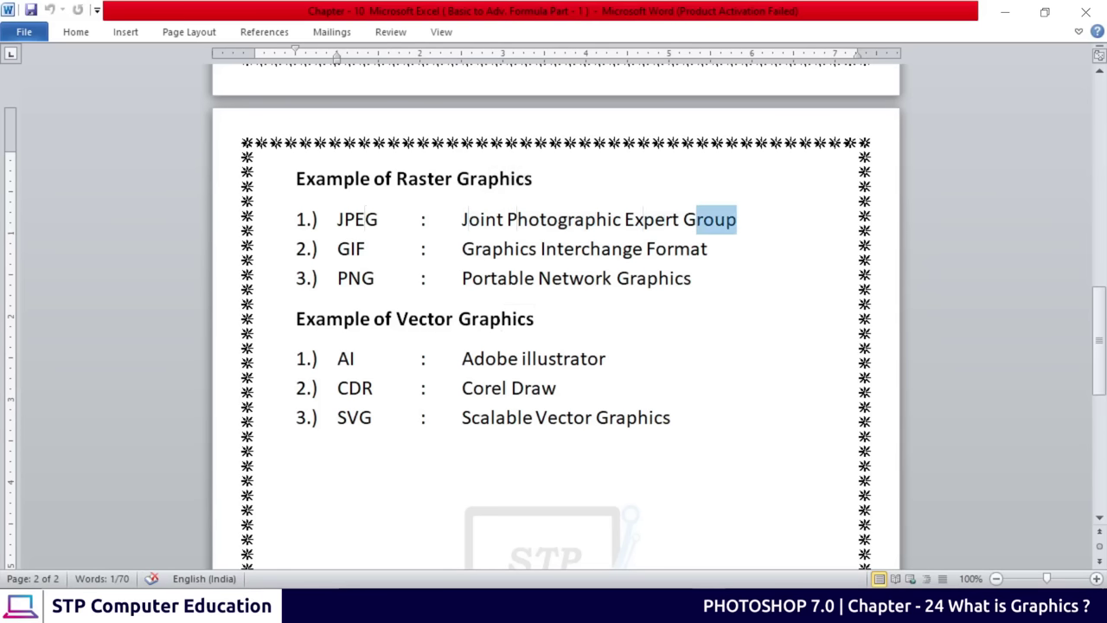
left_click(738, 219)
double_click(351, 248)
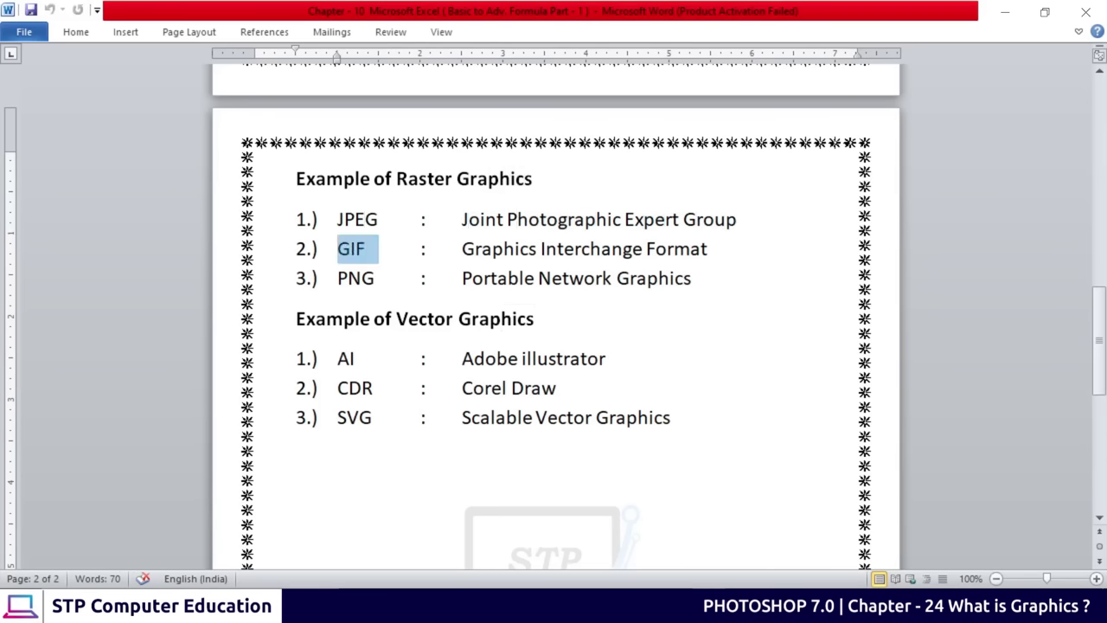
left_click(356, 248)
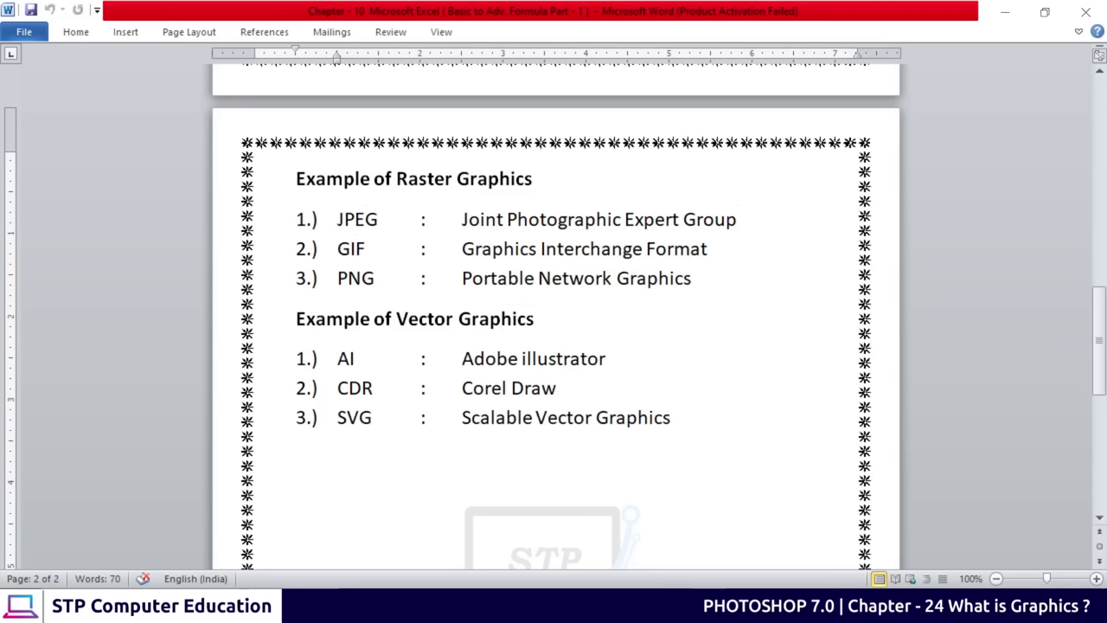
double_click(355, 248)
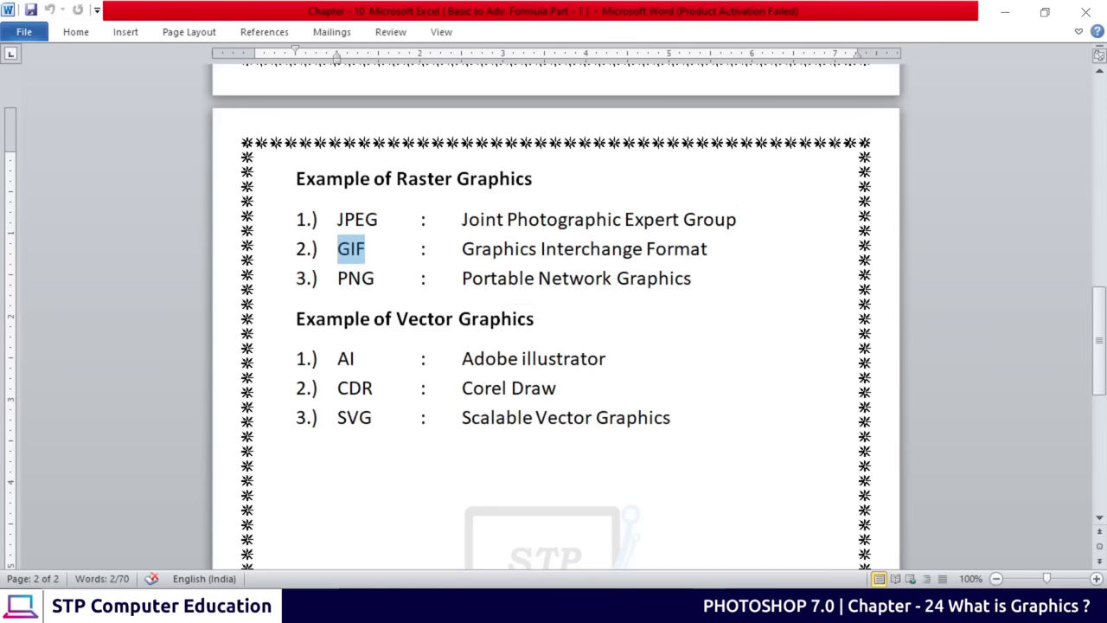
left_click_drag(472, 249, 644, 249)
left_click(675, 248)
left_click(687, 251)
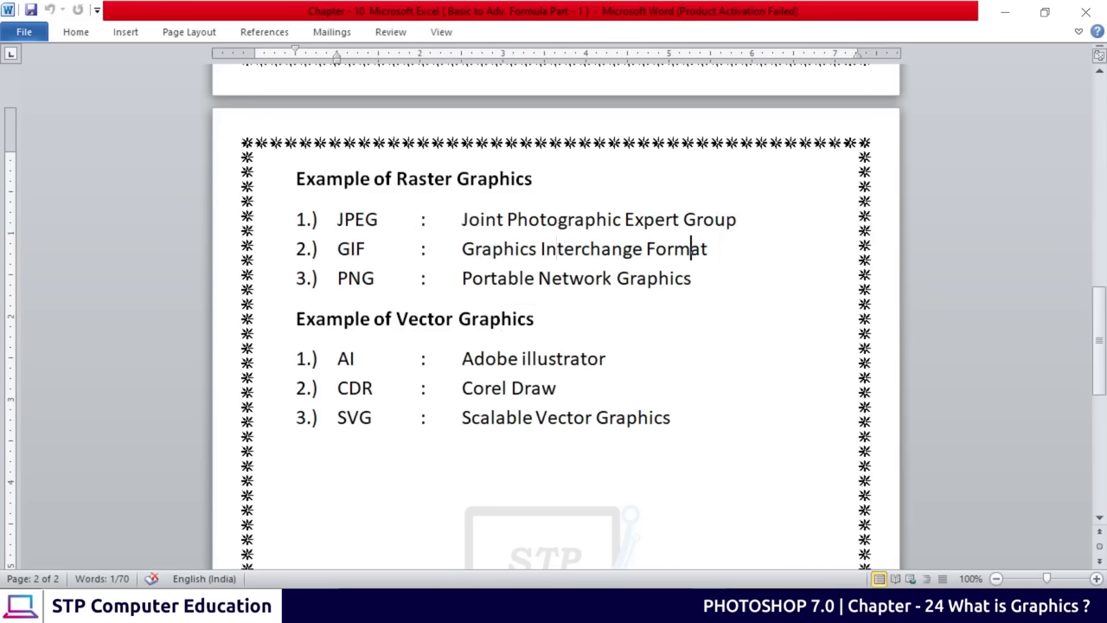
left_click(492, 277)
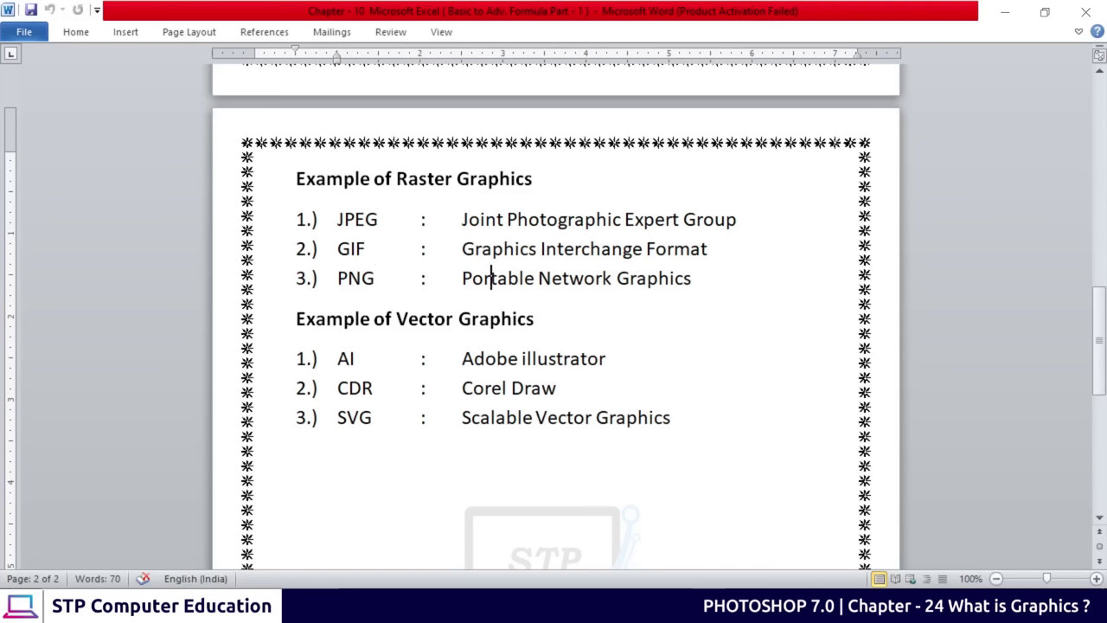
double_click(339, 278)
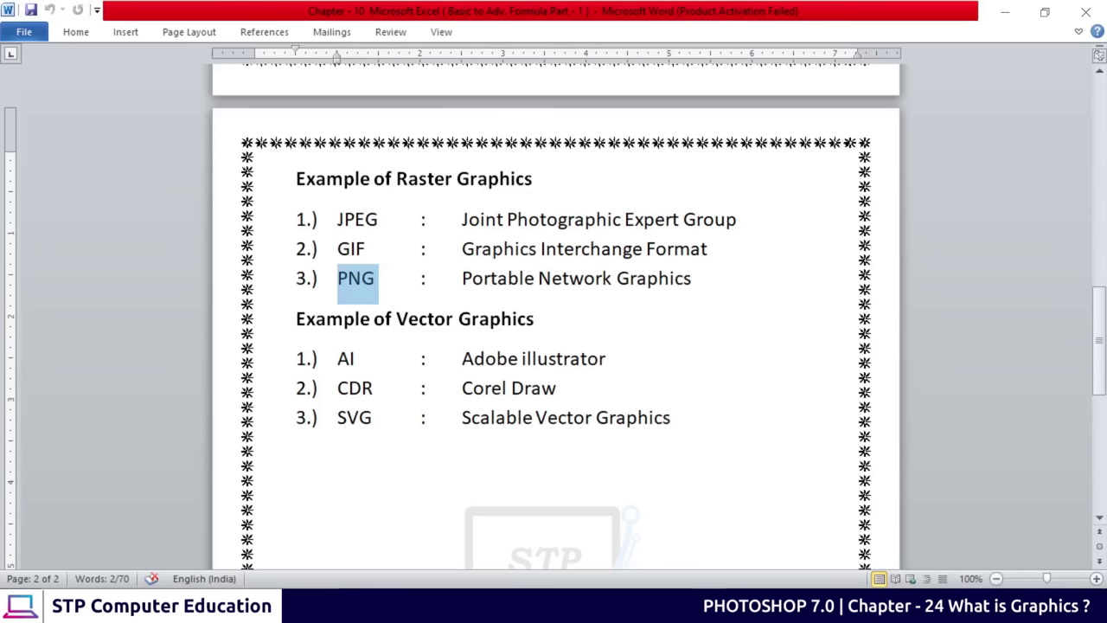
left_click(462, 277)
double_click(498, 277)
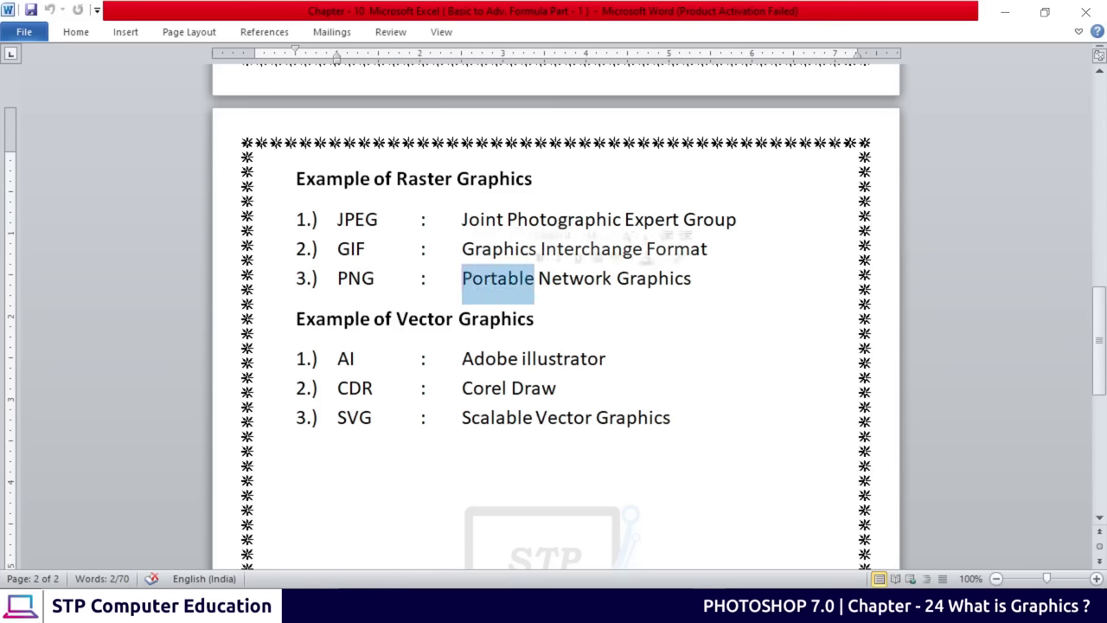
double_click(579, 277)
left_click_drag(637, 277, 669, 278)
left_click(675, 278)
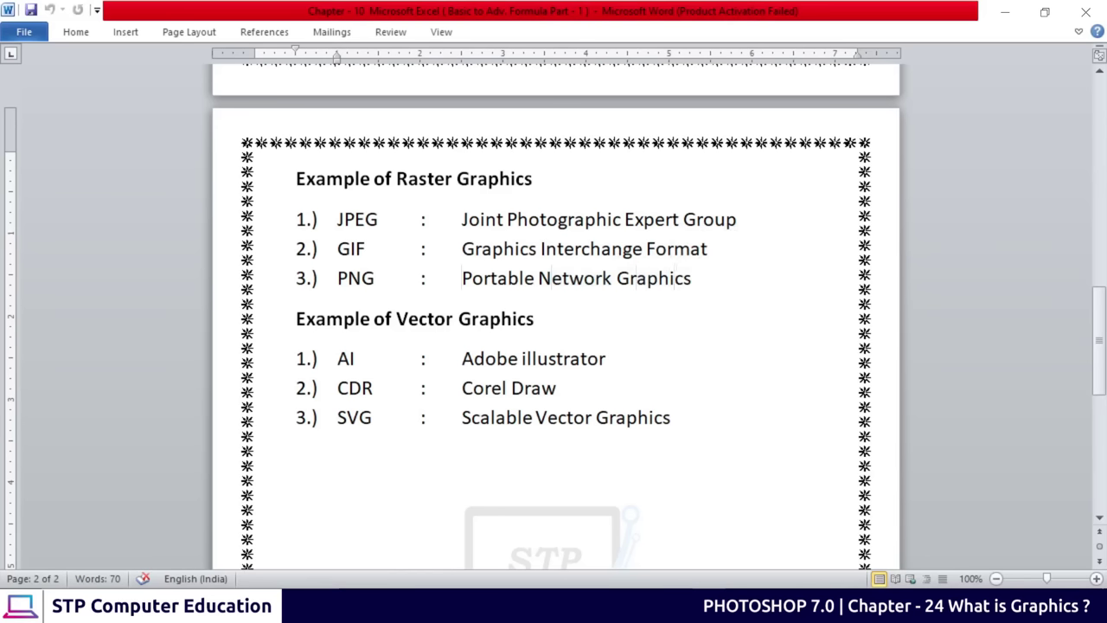
double_click(356, 278)
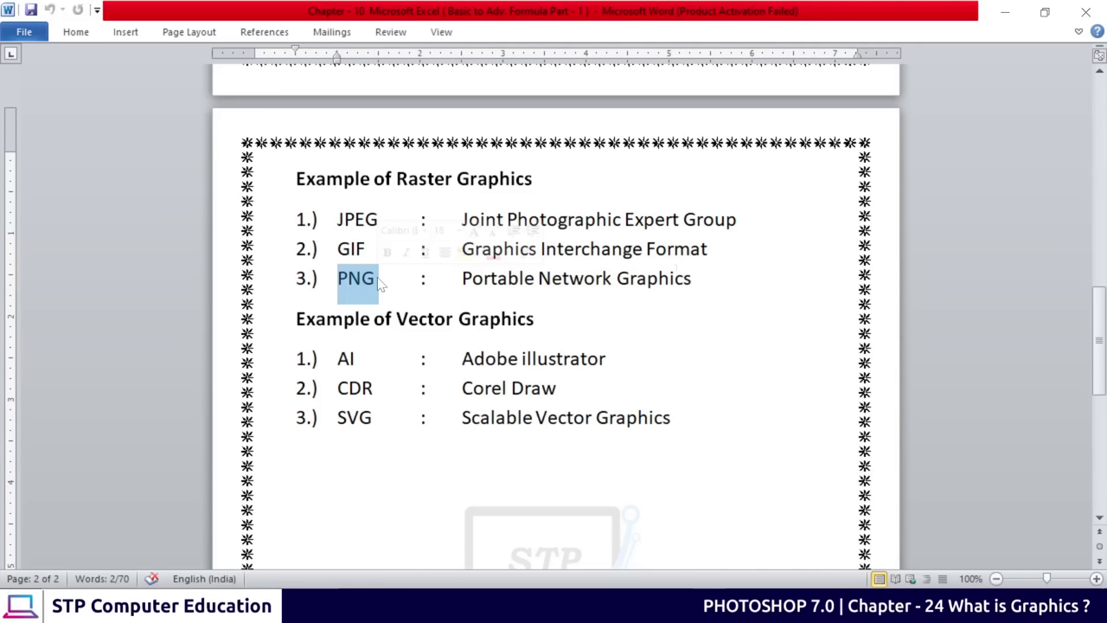
left_click(509, 278)
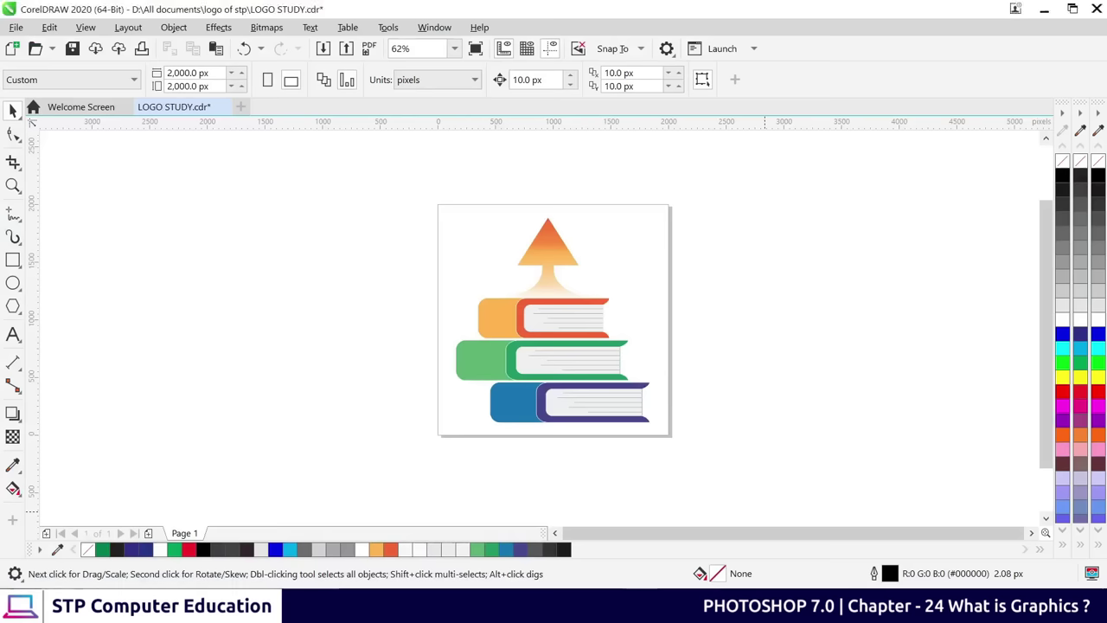
Select the book-stack logo, preview it as a transparent PNG export, then close the preview
left_click_drag(387, 181, 732, 467)
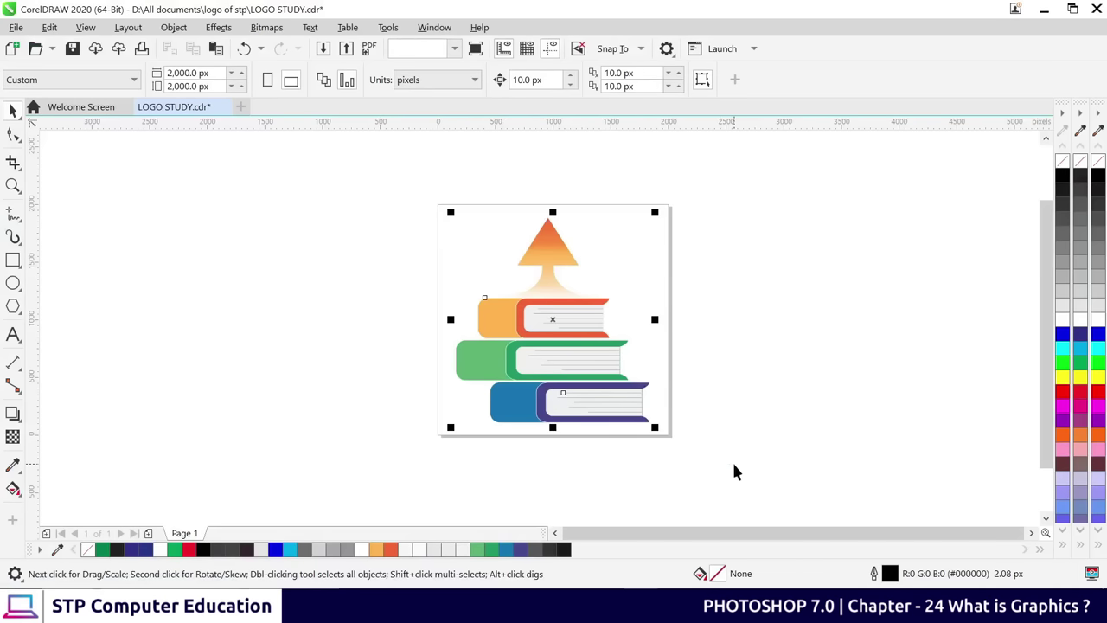
left_click(709, 397)
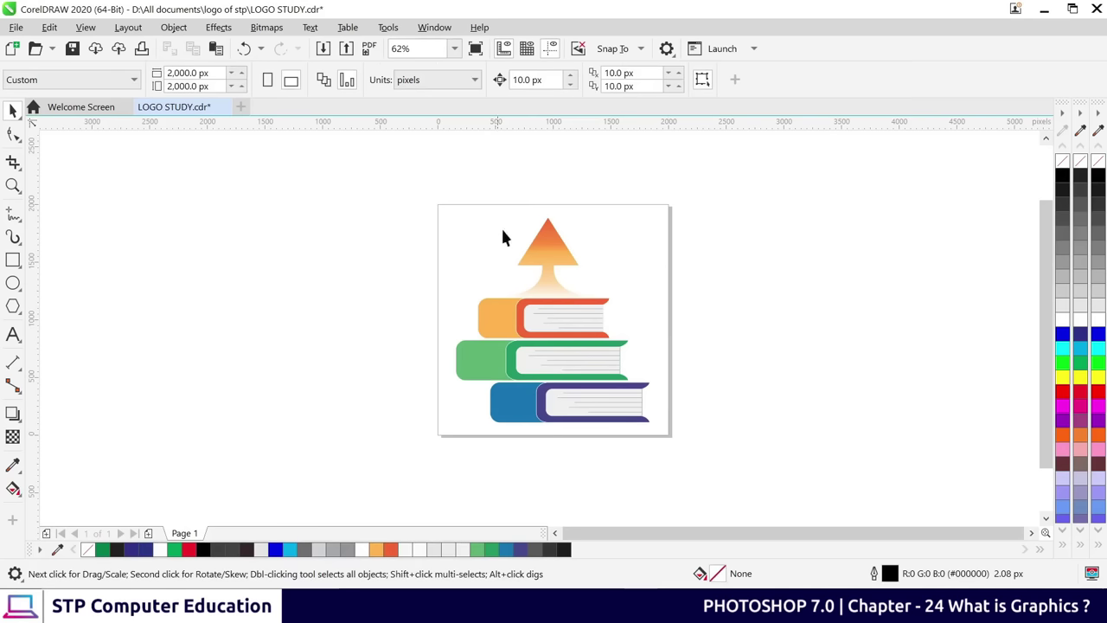
left_click(29, 29)
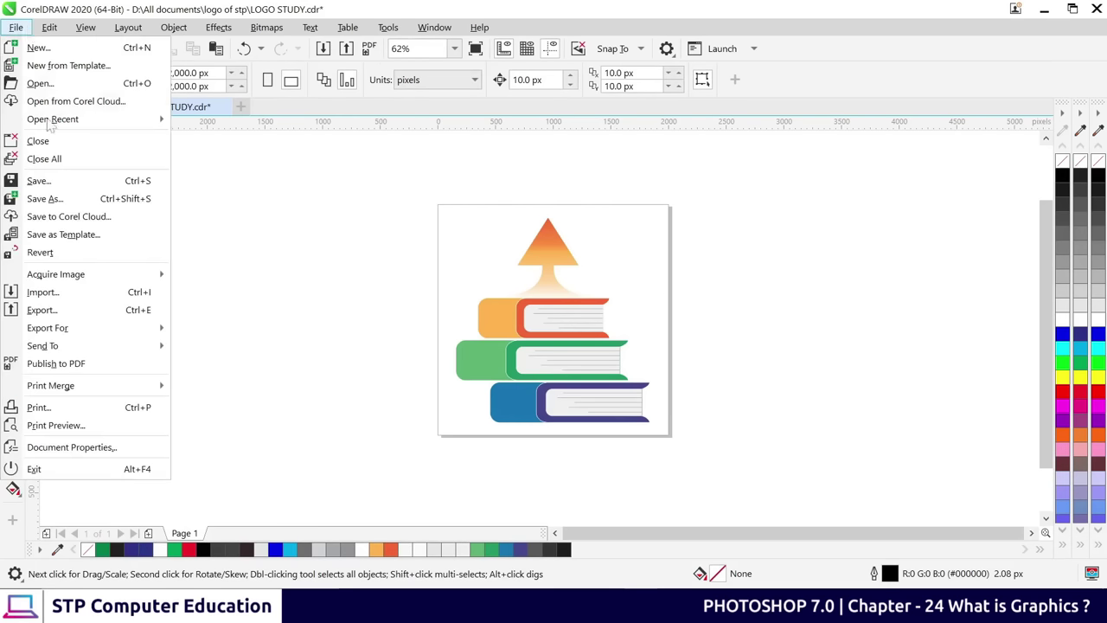
left_click(95, 311)
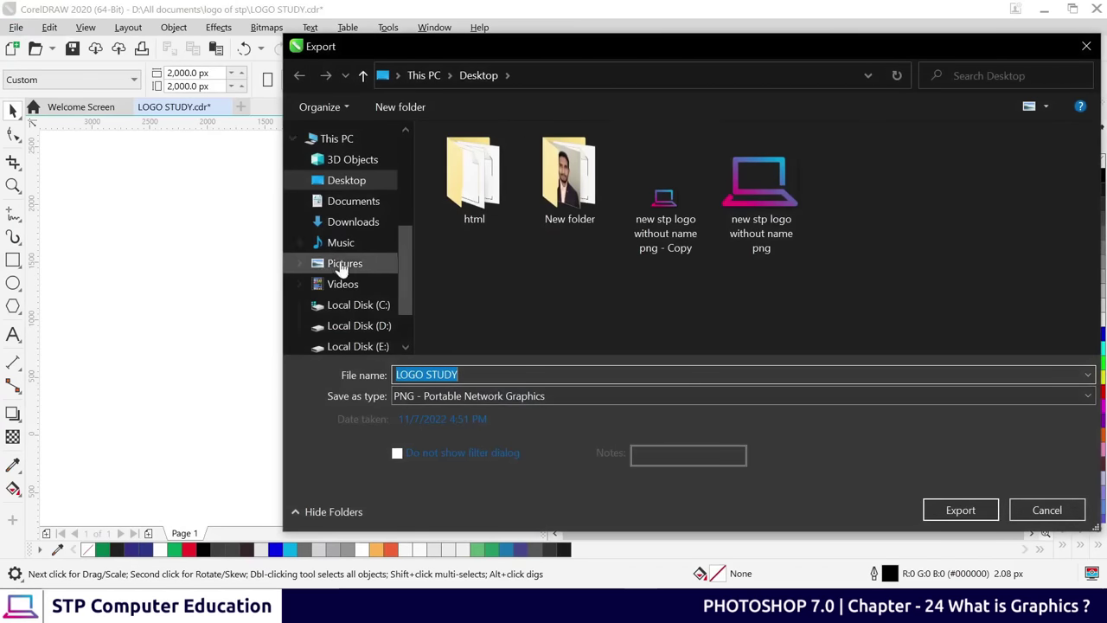
left_click(346, 180)
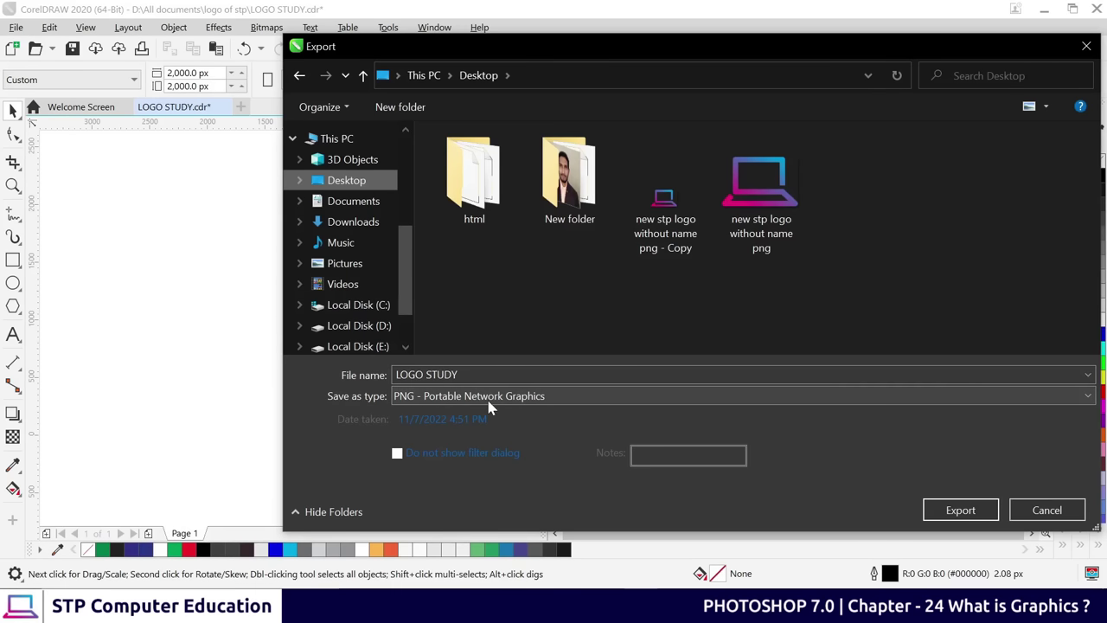
left_click(971, 516)
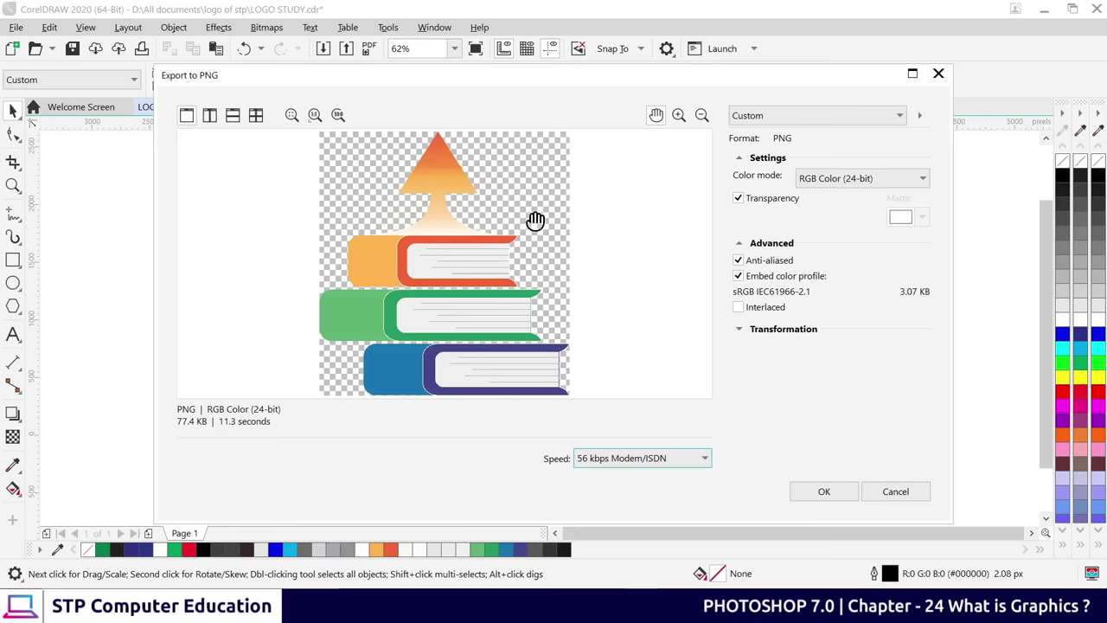
left_click(900, 493)
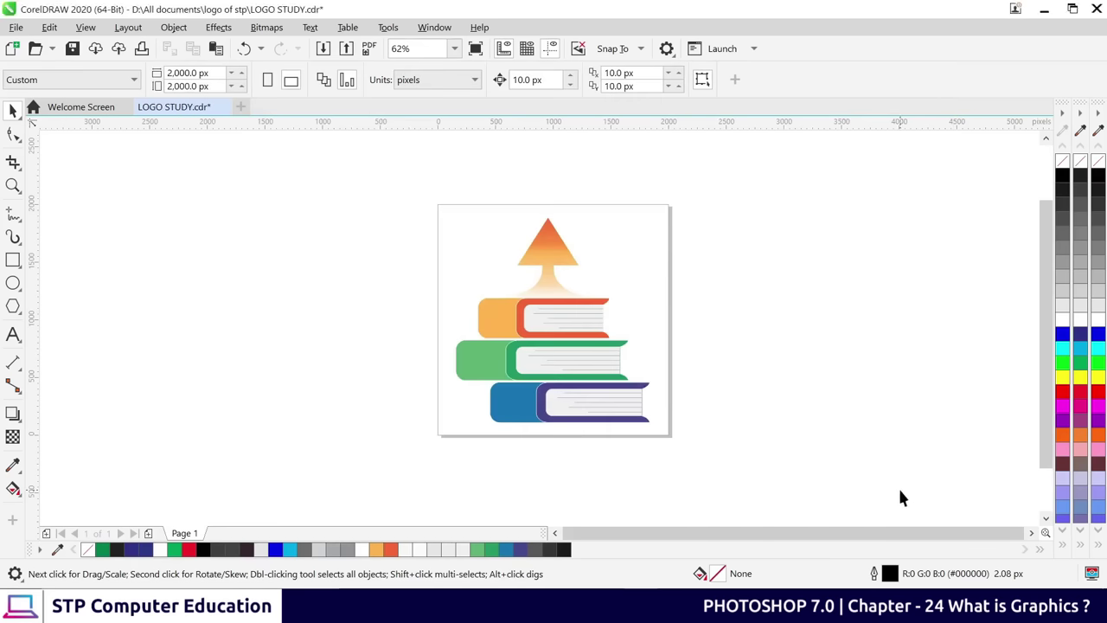
Export the logo as JPG - JPEG Bitmaps and pan the white-background 80% quality preview
left_click(16, 27)
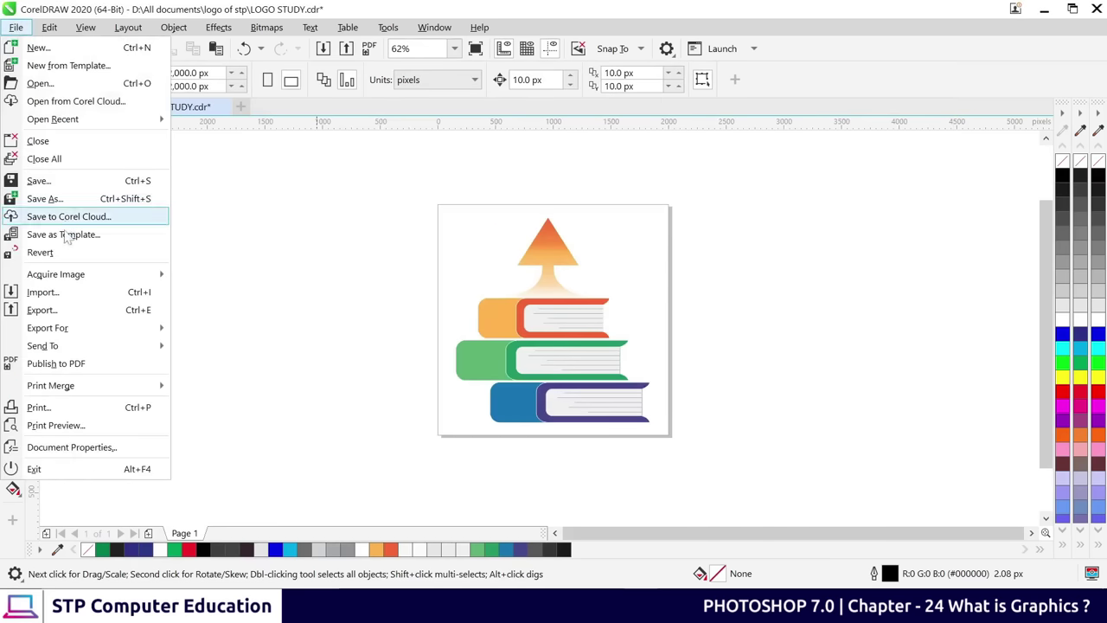
left_click(47, 307)
left_click(439, 403)
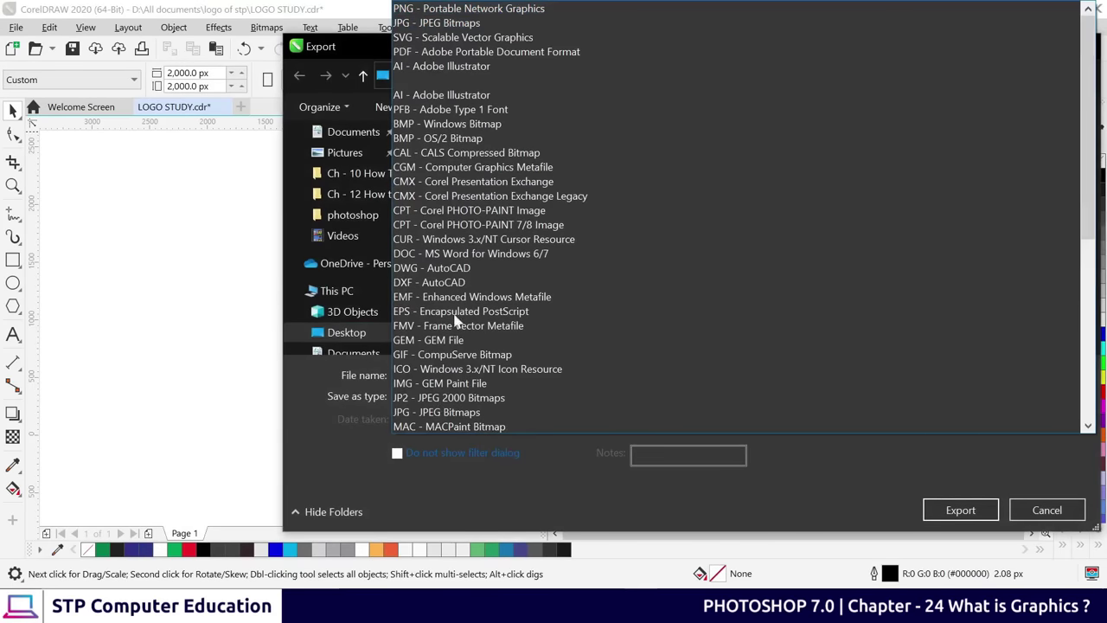
left_click(425, 24)
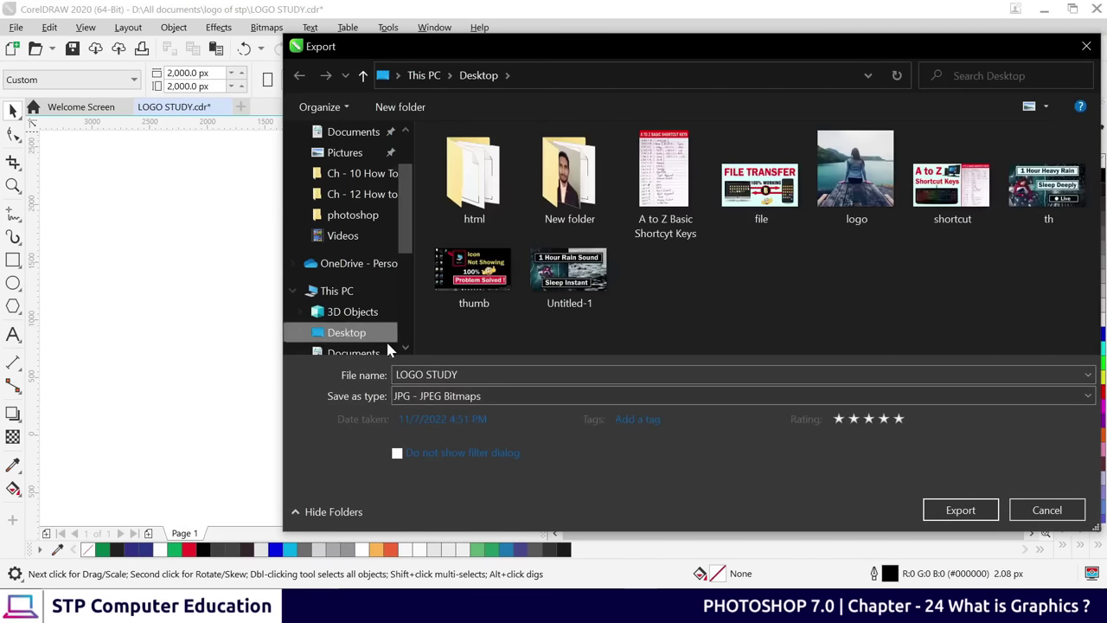
left_click(960, 511)
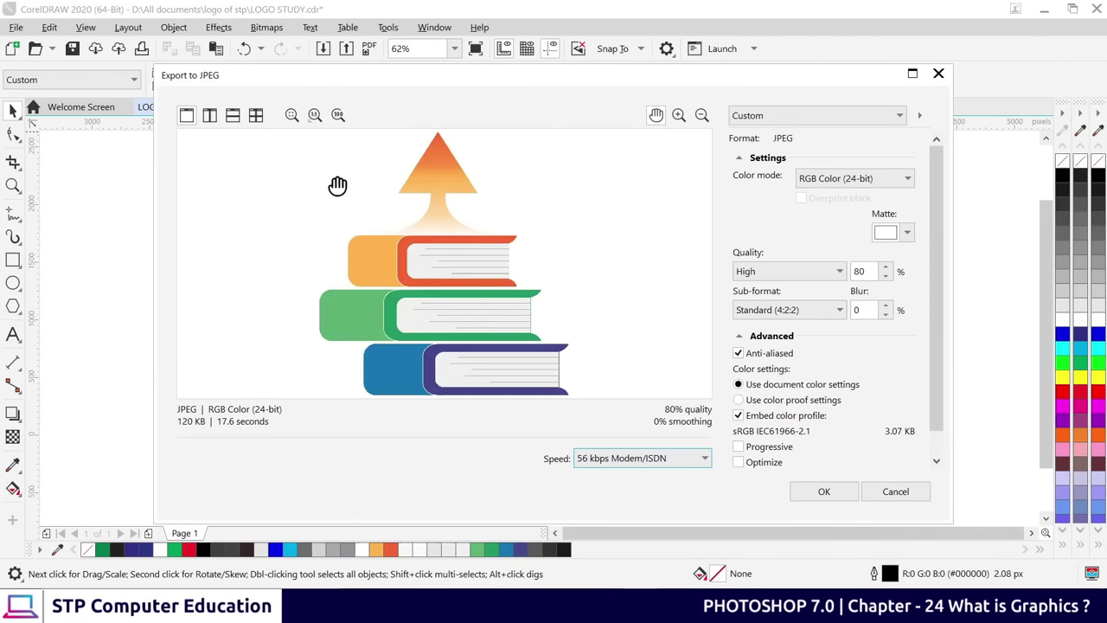
left_click_drag(488, 349, 456, 287)
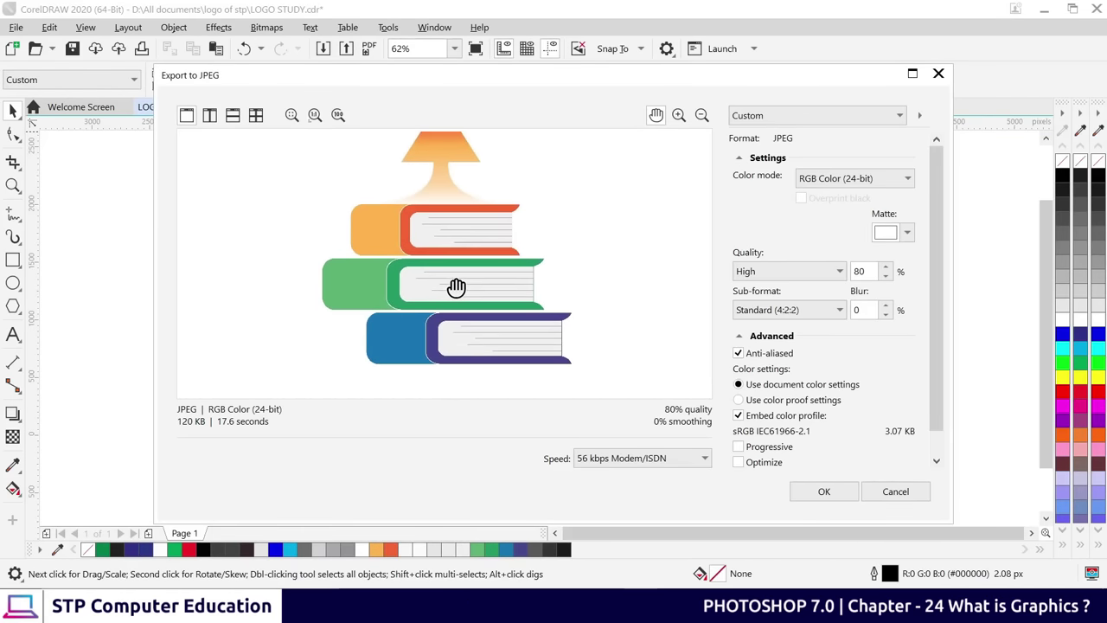
left_click_drag(457, 288, 454, 317)
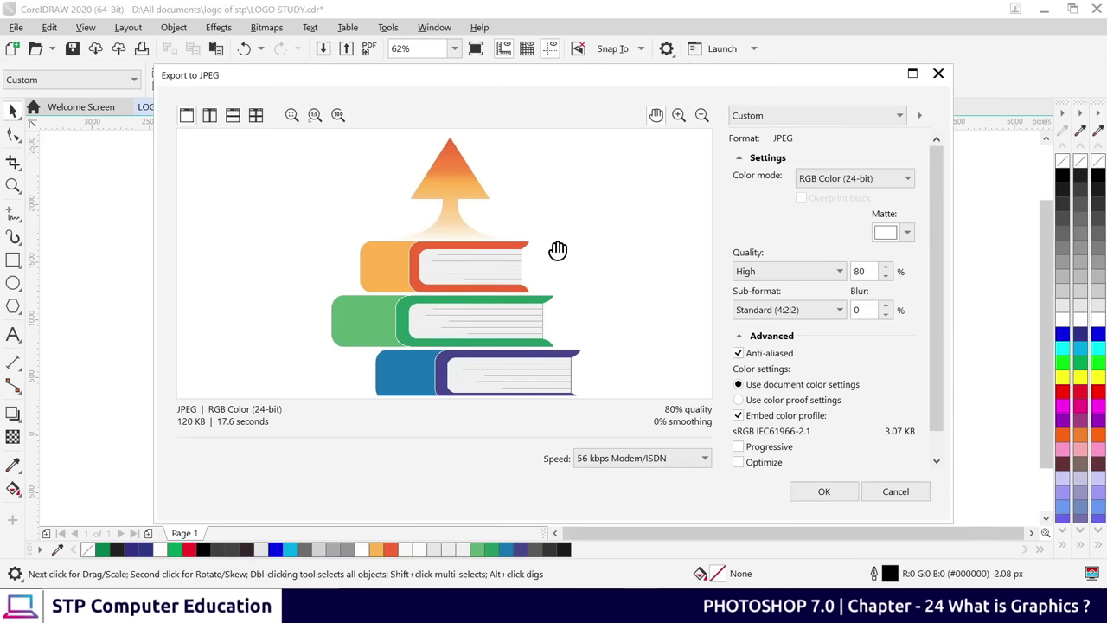
Cancel the JPEG export and highlight the PNG line and three raster examples in Word
left_click(896, 493)
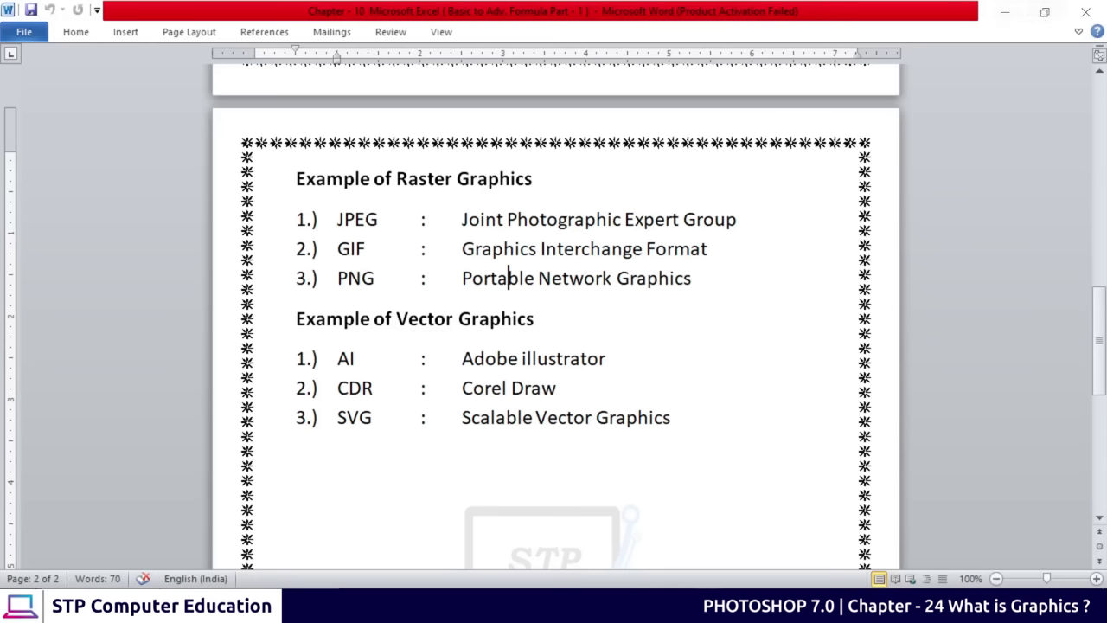
triple_click(508, 278)
left_click(631, 278)
left_click_drag(337, 219, 703, 277)
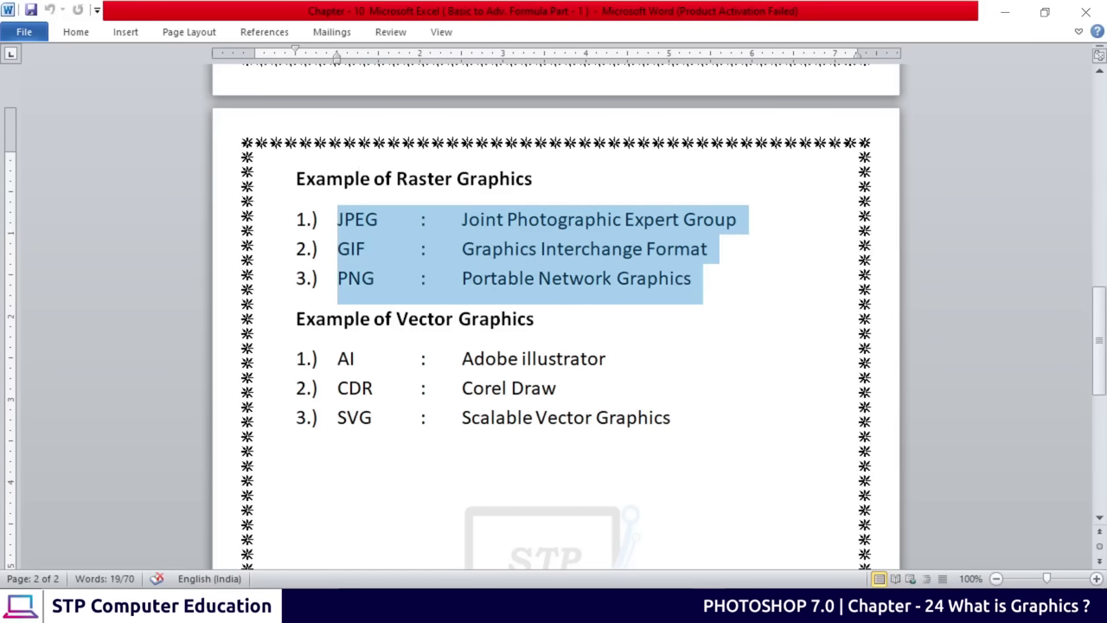
left_click(496, 225)
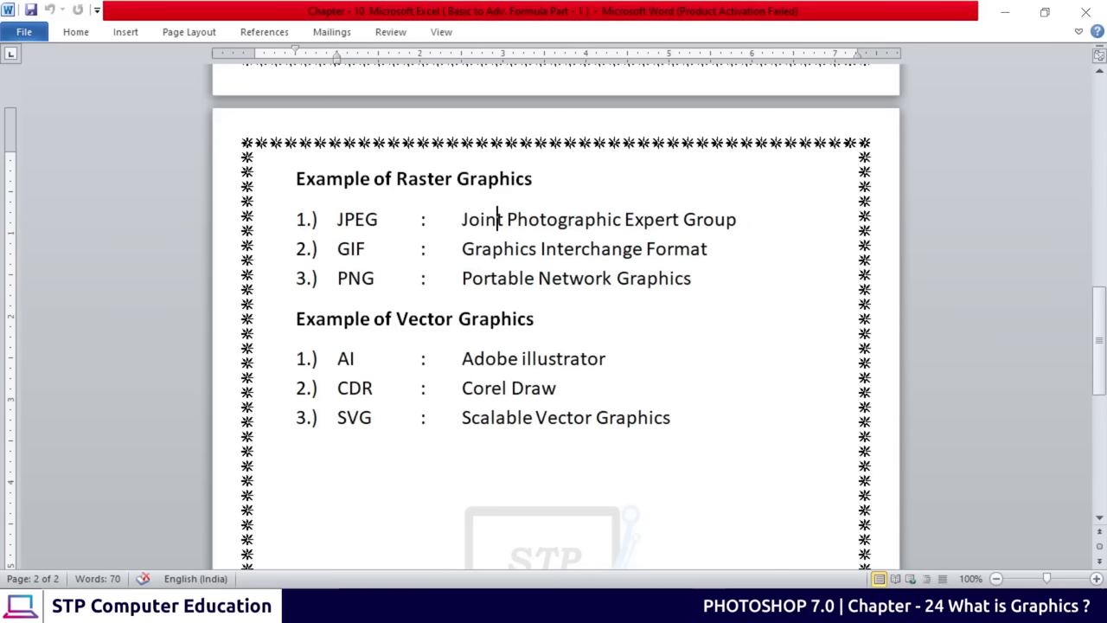
Highlight the Example of Vector Graphics heading, the format AI, and Adobe illustrator
triple_click(343, 318)
left_click(492, 318)
left_click_drag(490, 319, 374, 318)
left_click(503, 318)
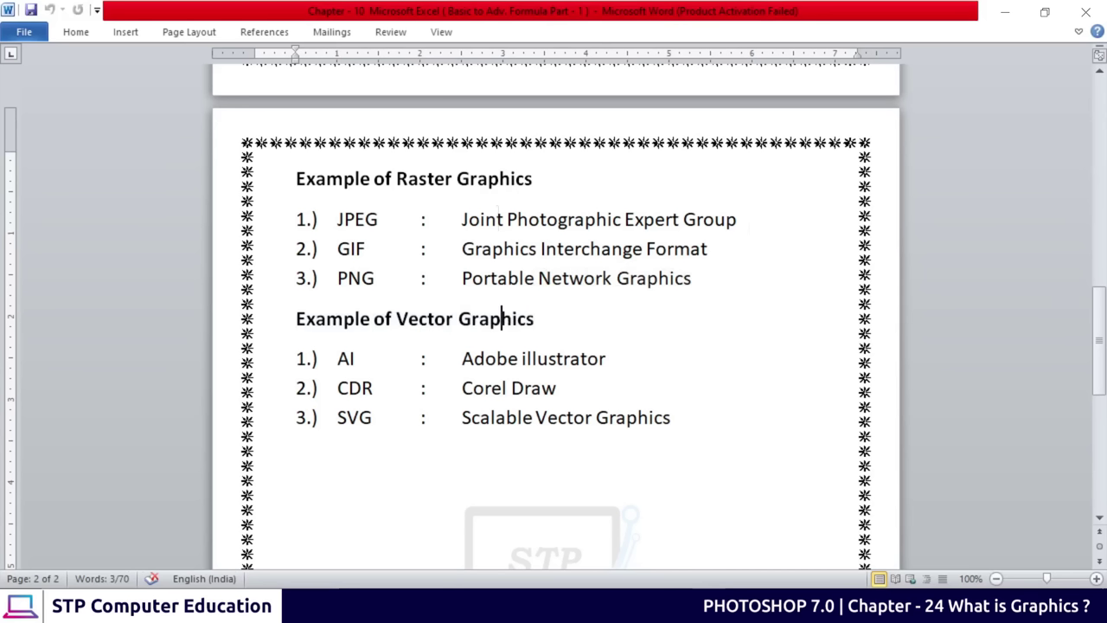
double_click(346, 358)
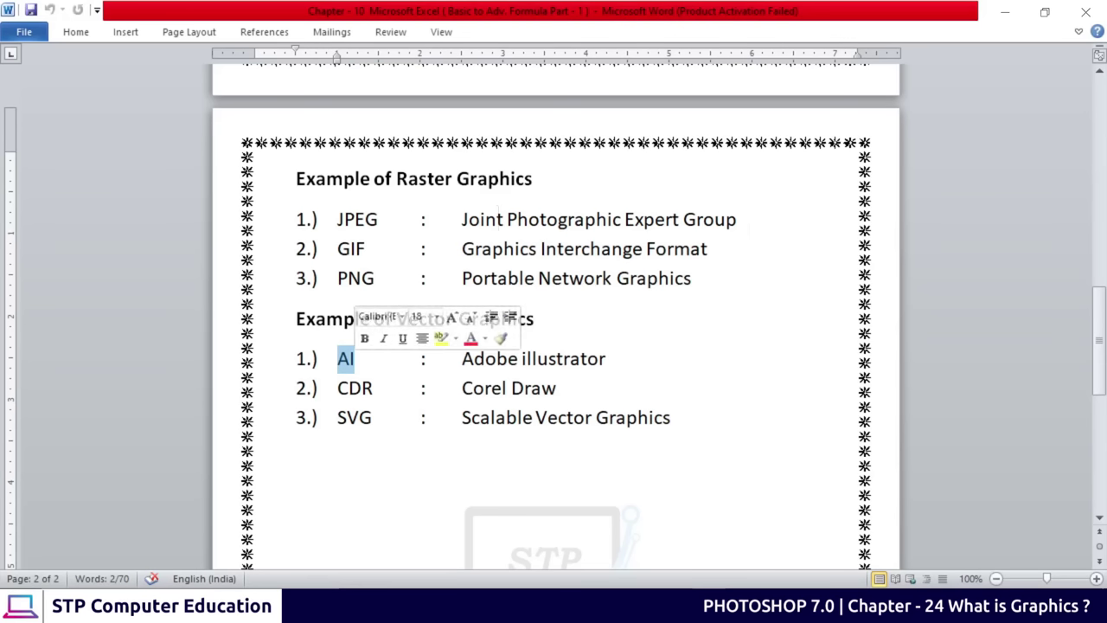
left_click_drag(462, 358, 617, 358)
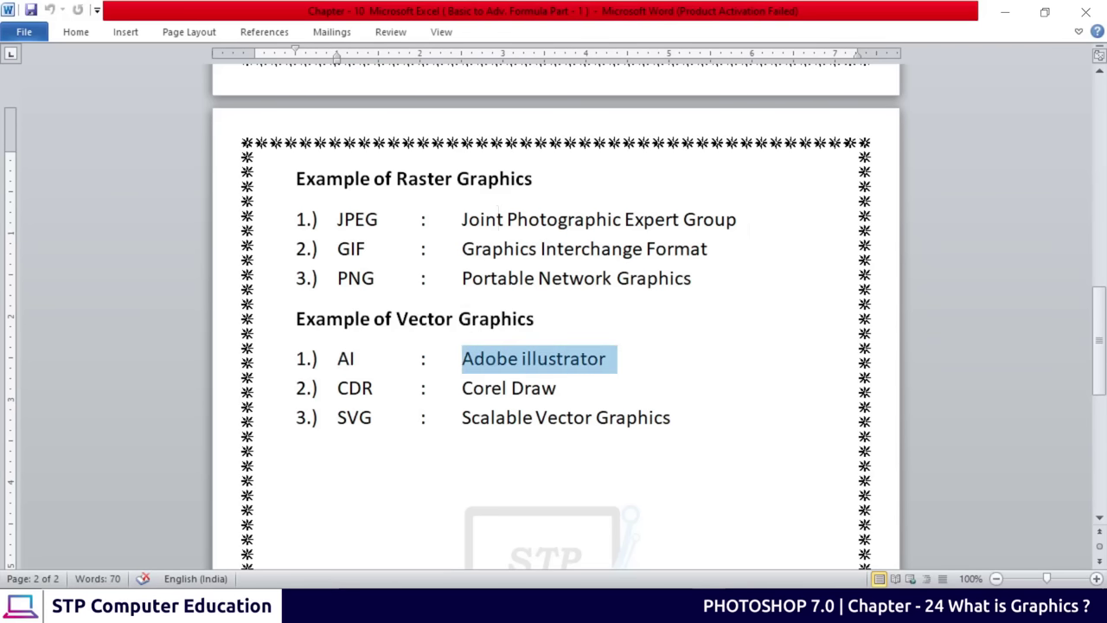
left_click(606, 363)
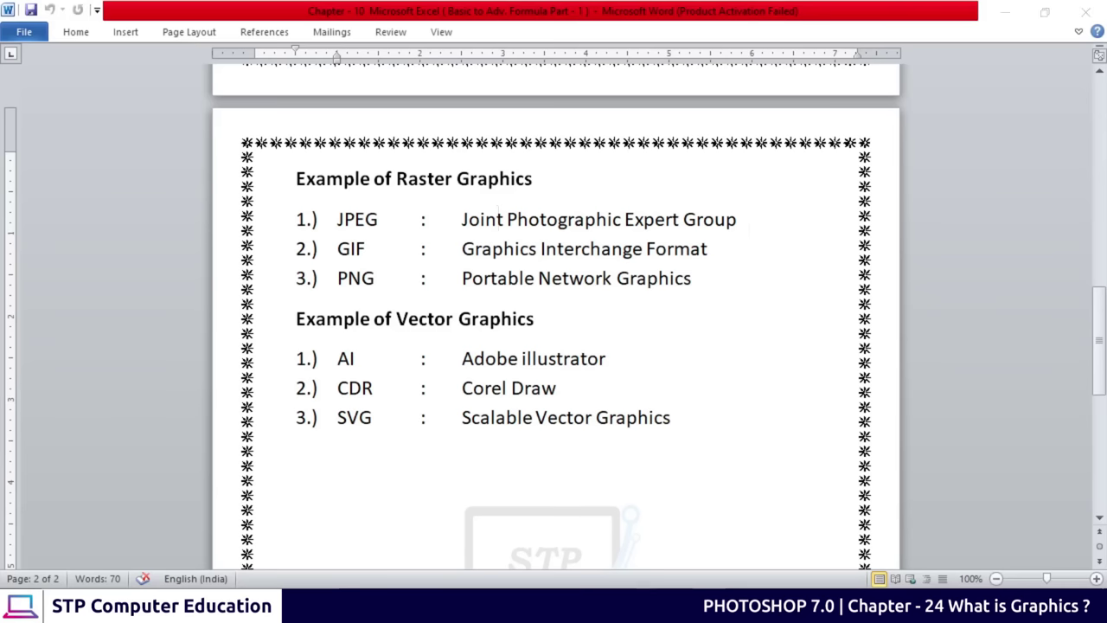
key("alt+Tab")
scroll(536, 291, "up", 10)
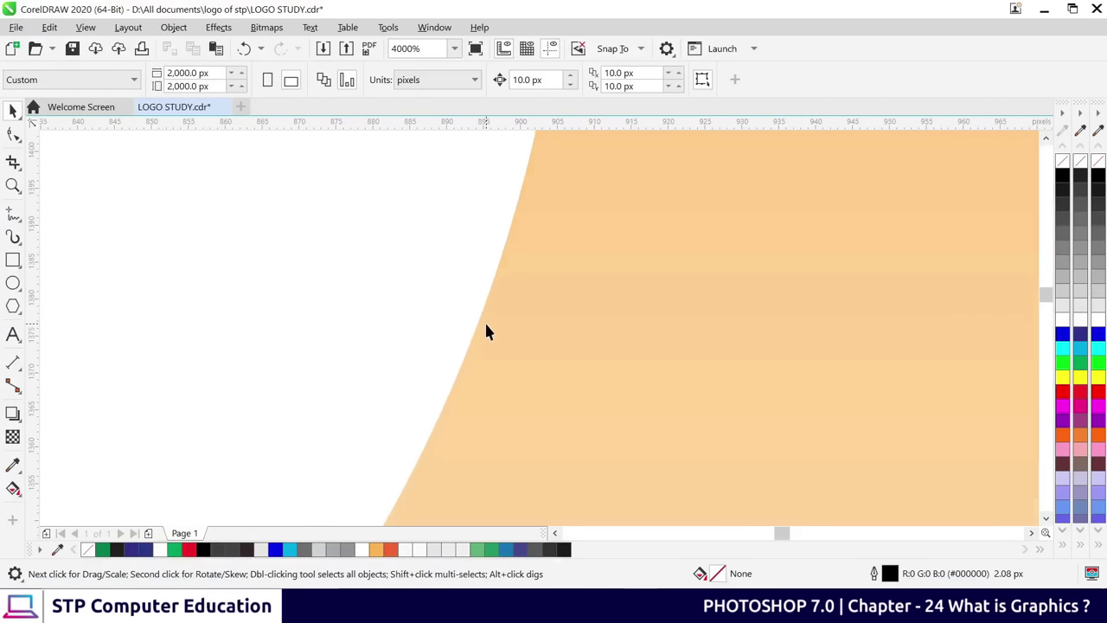
scroll(741, 375, "up", 5)
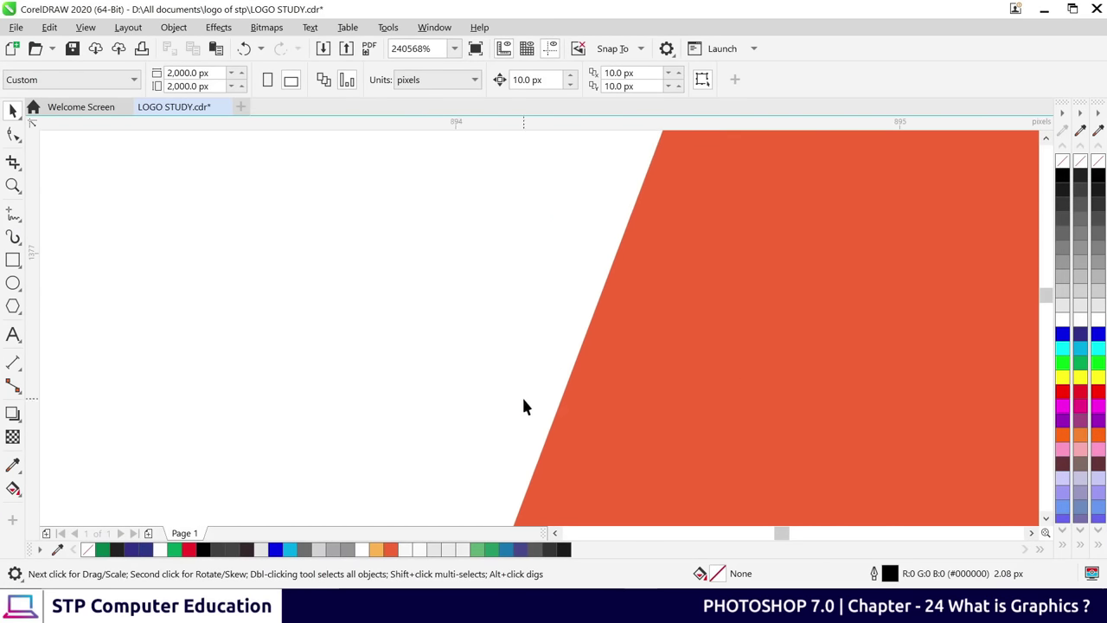
scroll(524, 398, "down", 11)
scroll(531, 398, "up", 3)
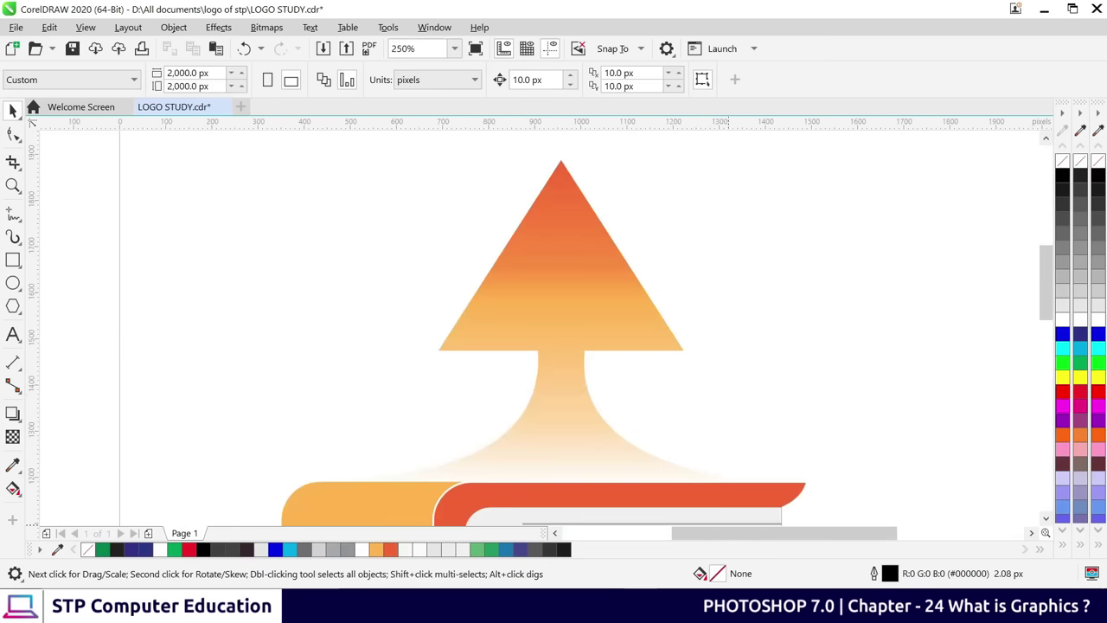
scroll(586, 371, "down", 2)
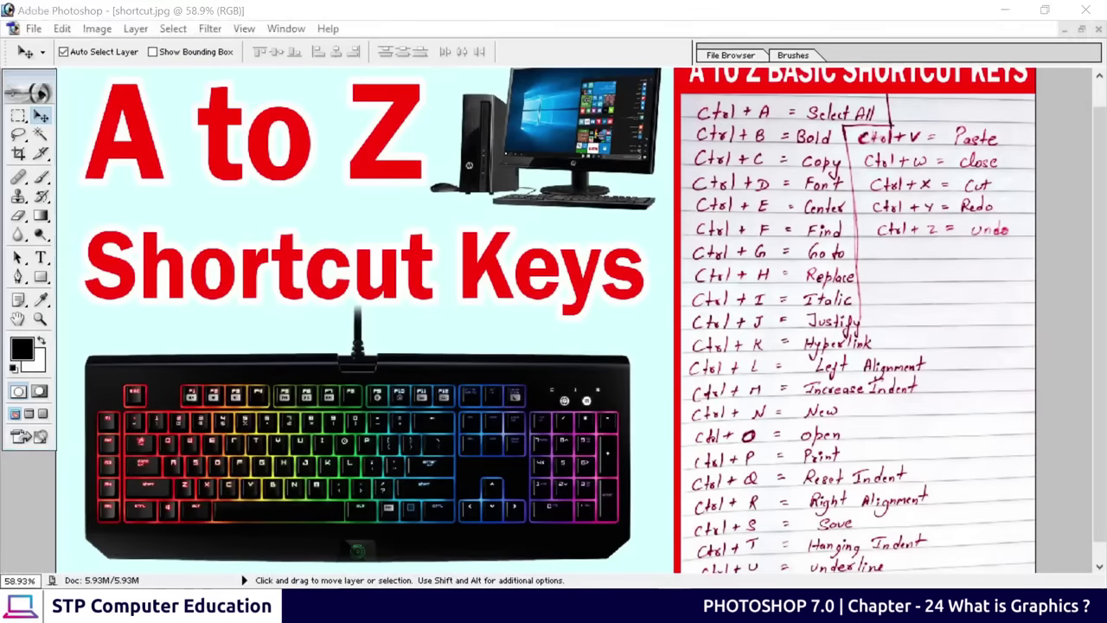
mouse_move(742, 610)
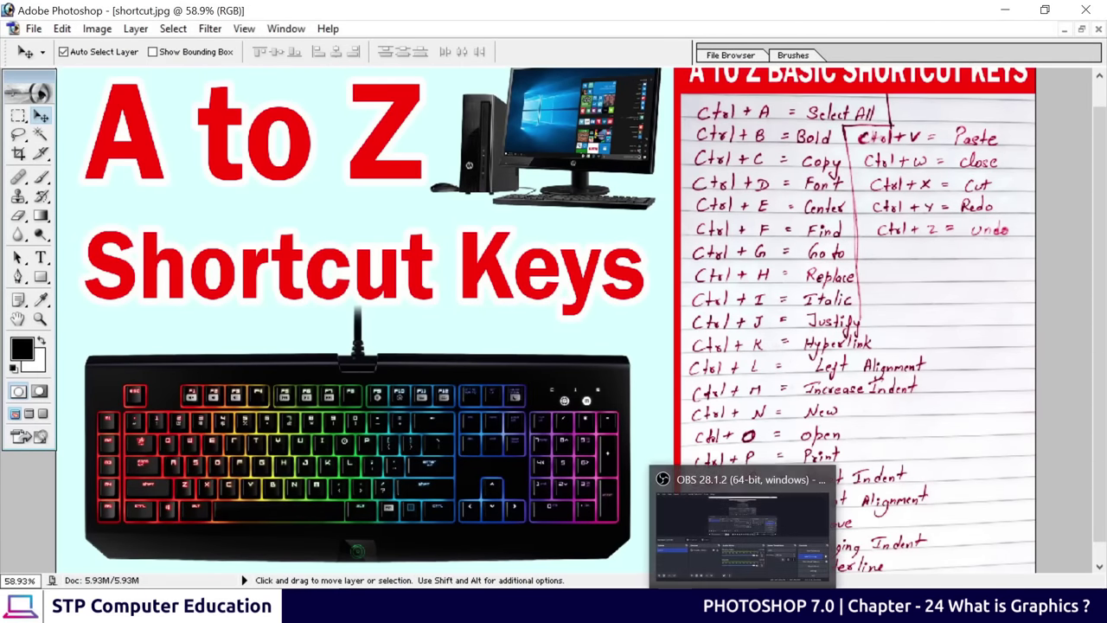
left_click(703, 611)
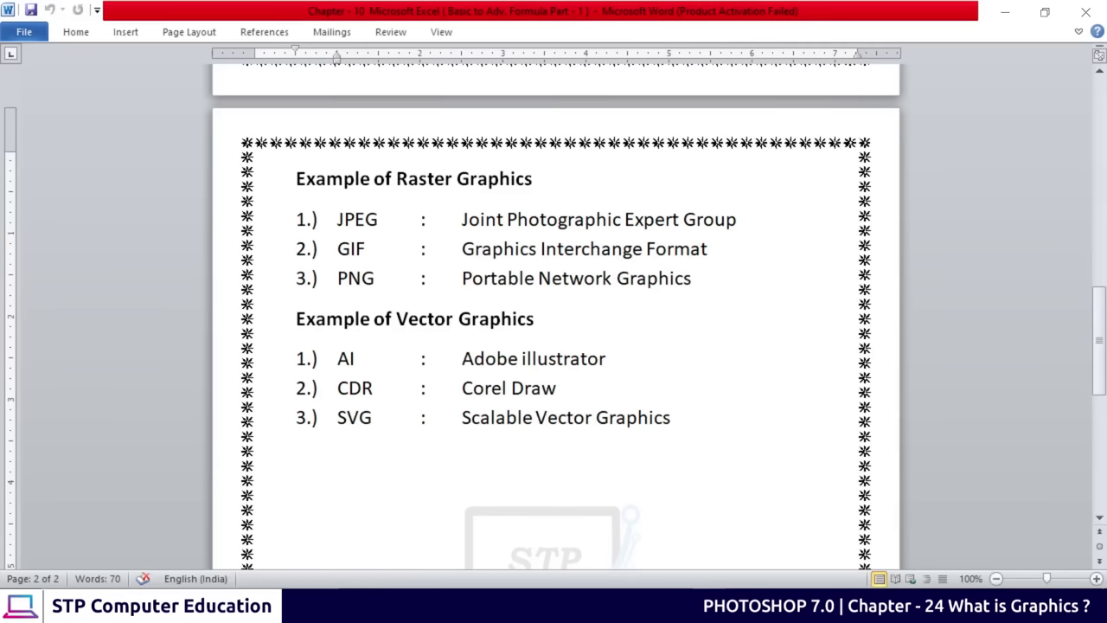
Highlight Adobe illustrator, Vector Graphics, AI, CDR and Corel Draw in the vector examples
left_click_drag(477, 358, 558, 358)
left_click(557, 359)
left_click_drag(398, 318, 509, 322)
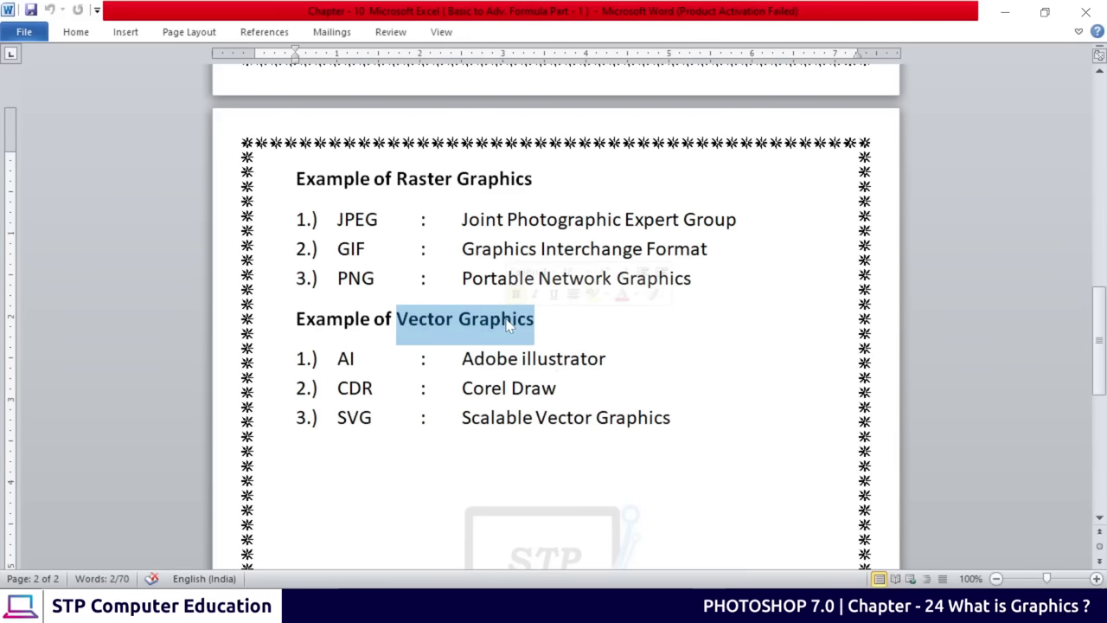
left_click_drag(338, 358, 354, 361)
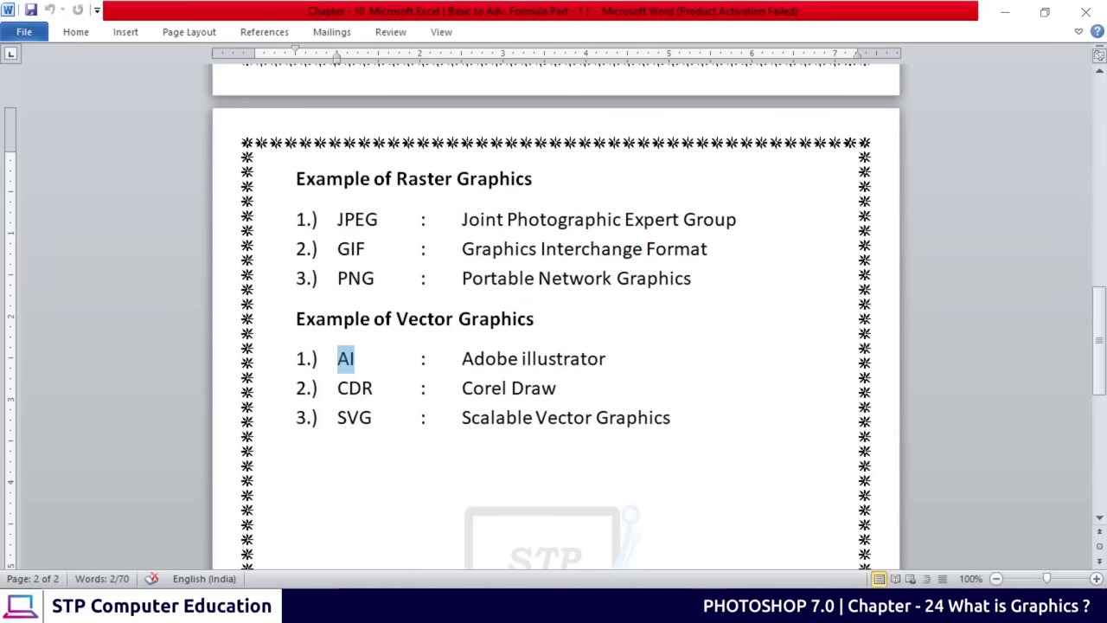
left_click_drag(339, 389, 372, 390)
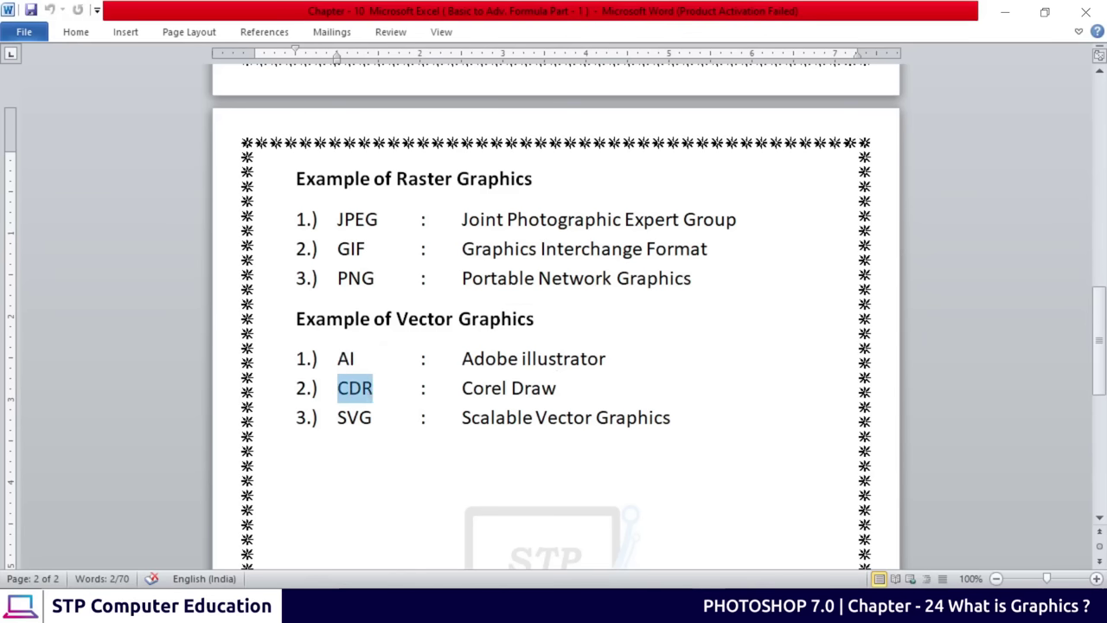
left_click_drag(472, 388, 556, 390)
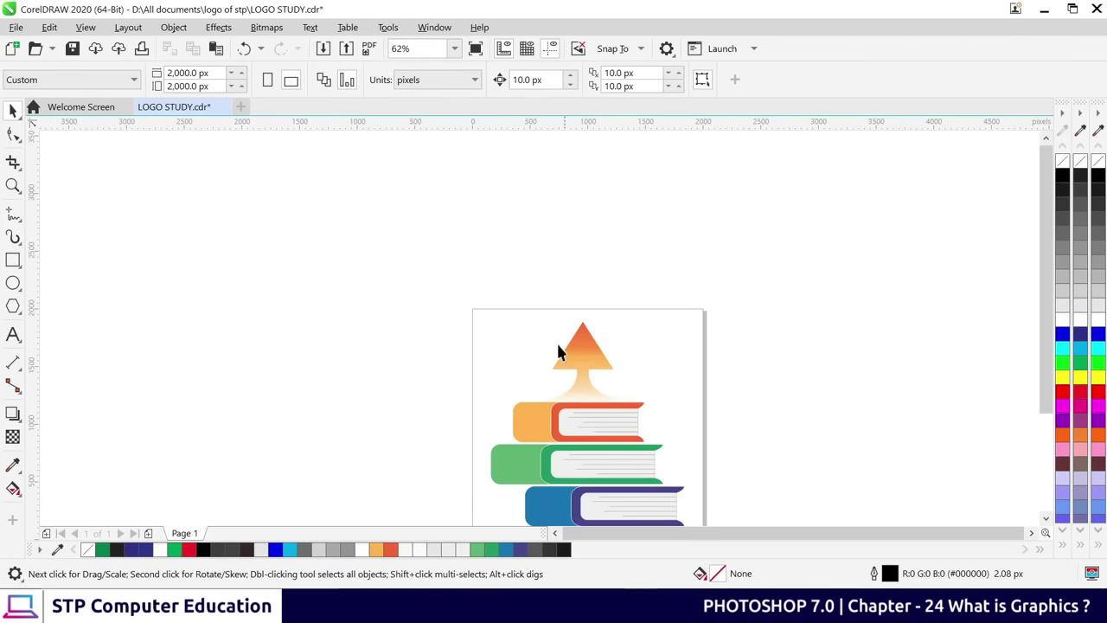
Save LOGO STUDY.cdr, show the CDR format in Save As and cancel, then highlight Vector Graphics
left_click(15, 27)
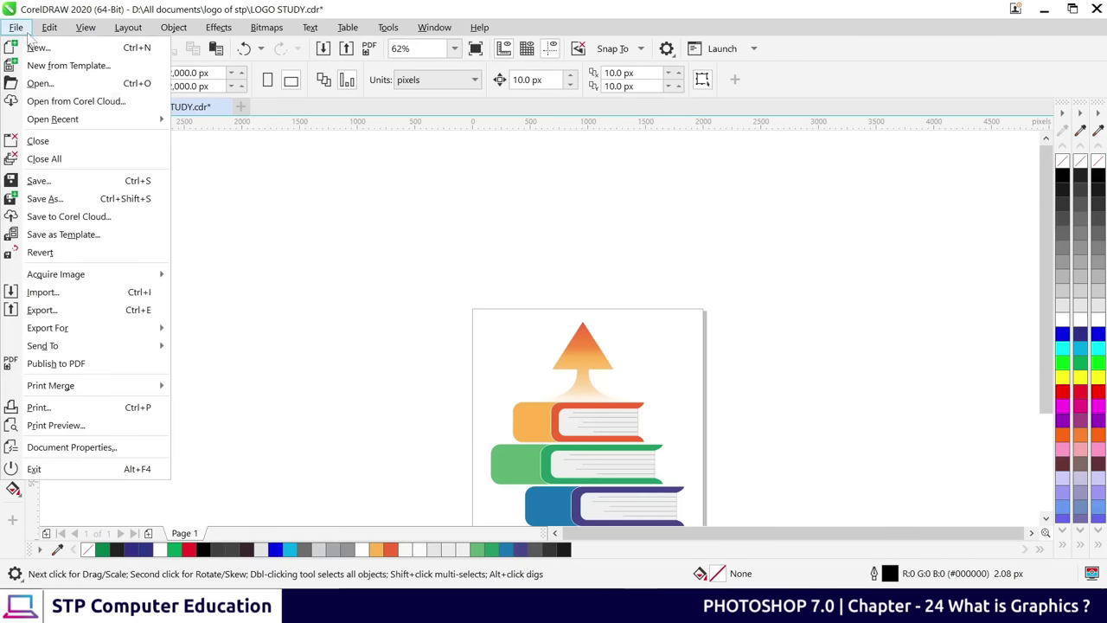
left_click(39, 181)
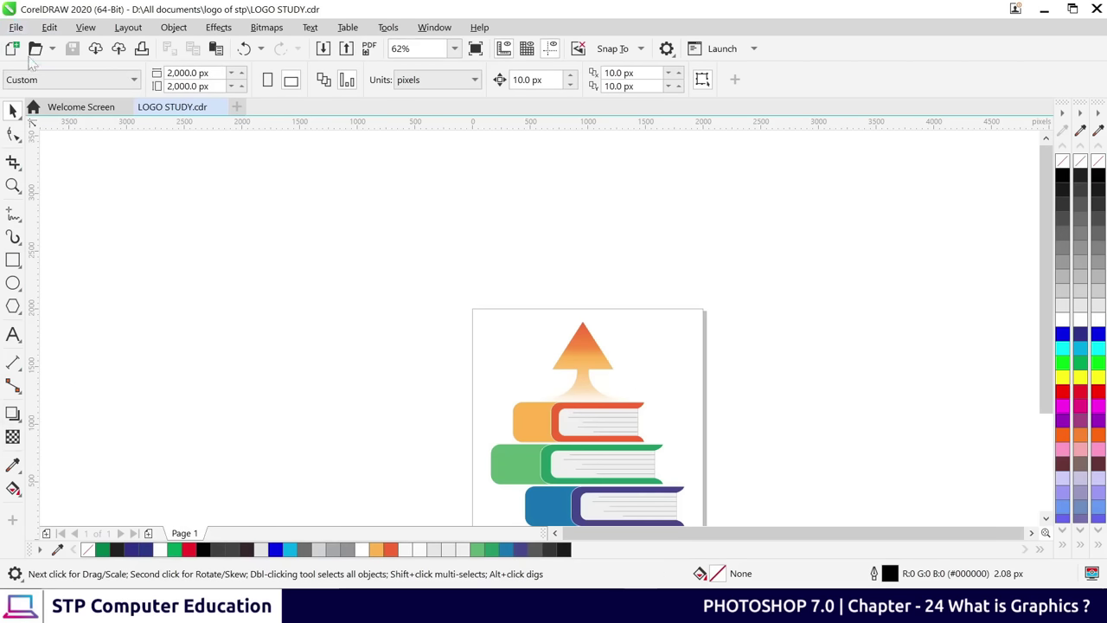
left_click(15, 27)
left_click(43, 198)
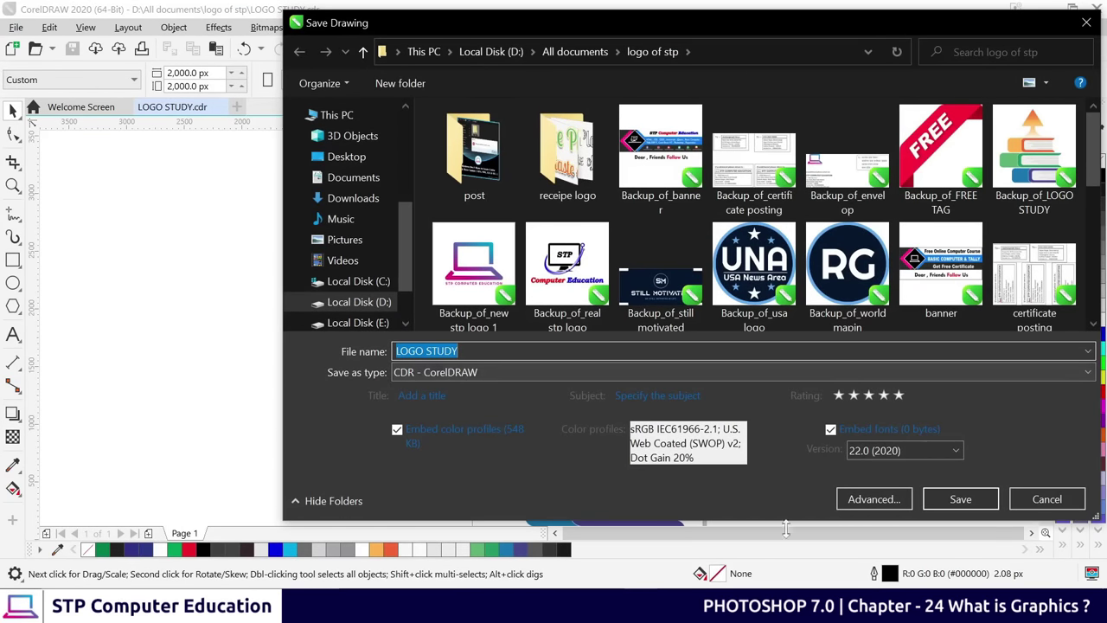
left_click(1040, 499)
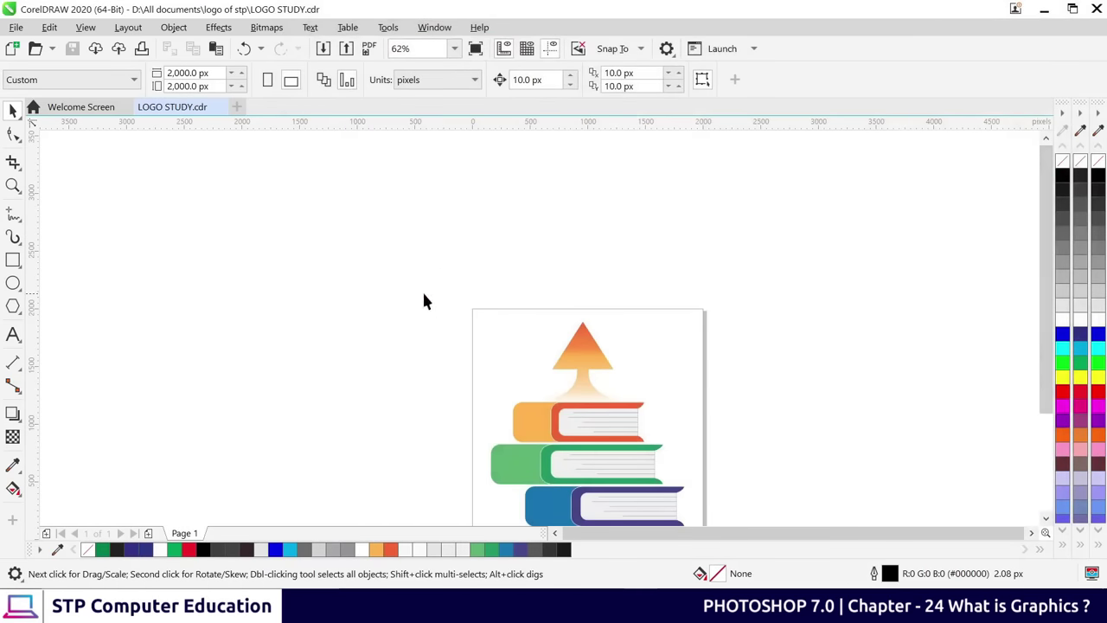
scroll(526, 280, "down", 1)
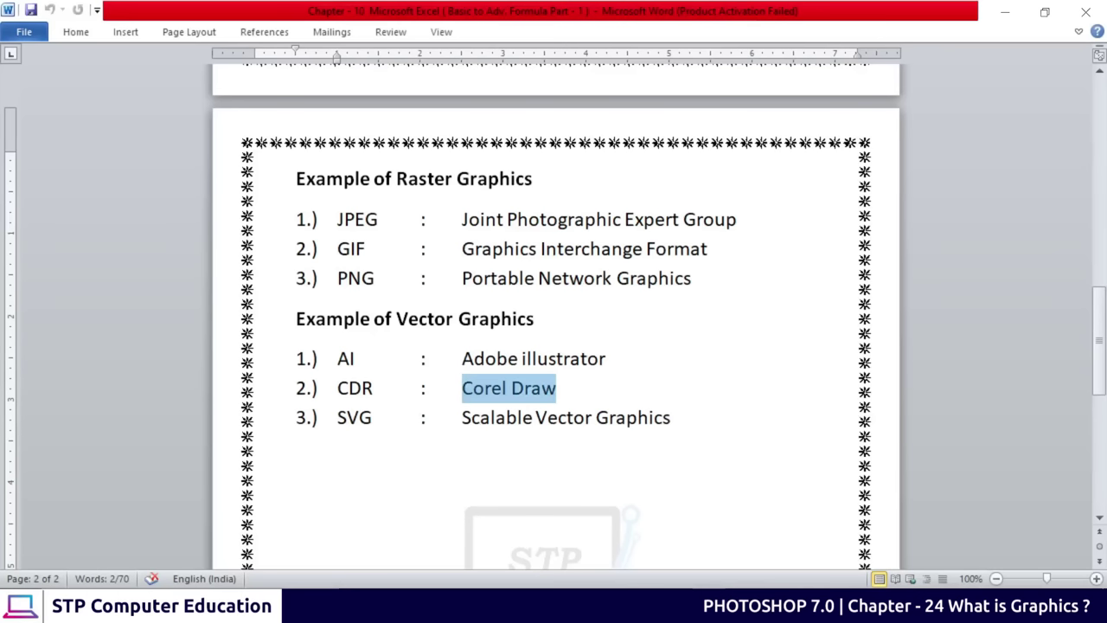
left_click_drag(396, 319, 534, 319)
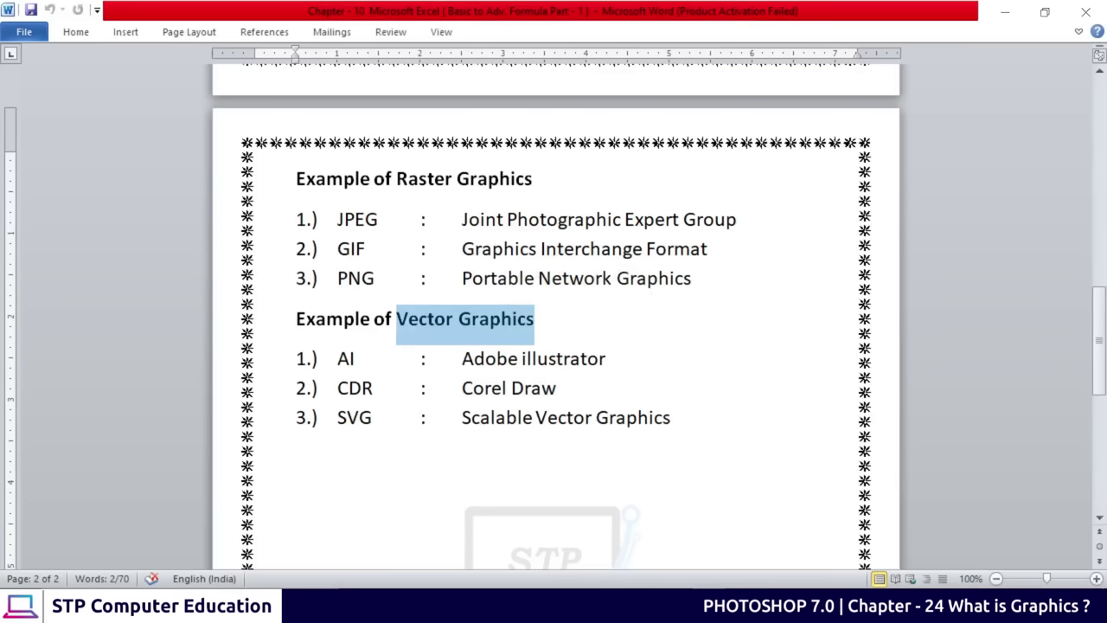
Highlight the Scalable Vector Graphics phrase and the abbreviation SVG
double_click(355, 417)
left_click_drag(477, 418, 671, 424)
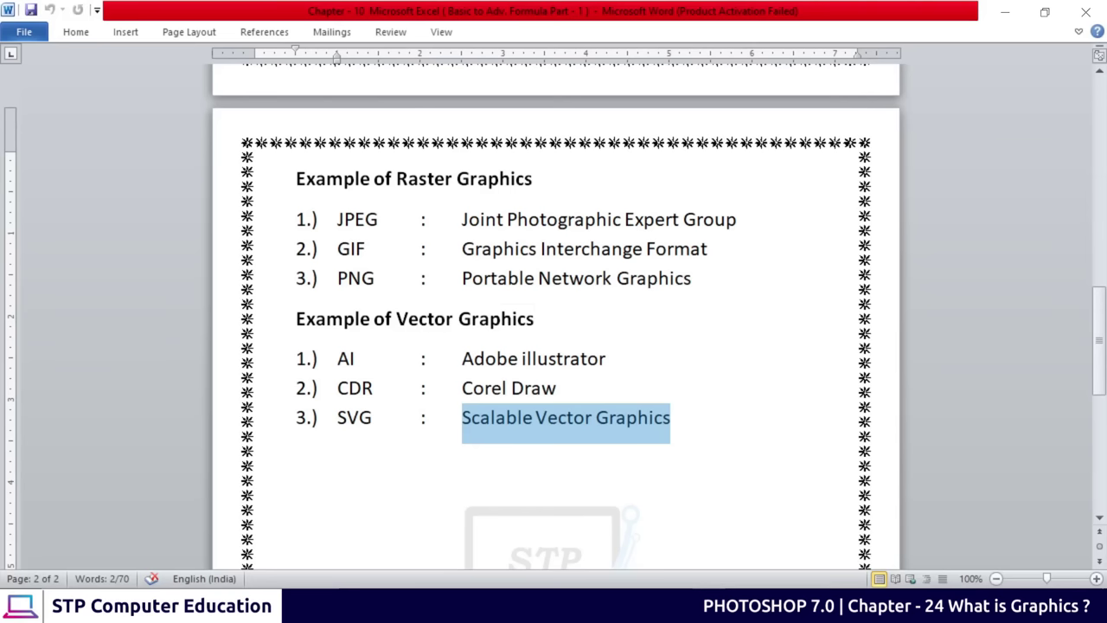
left_click(638, 419)
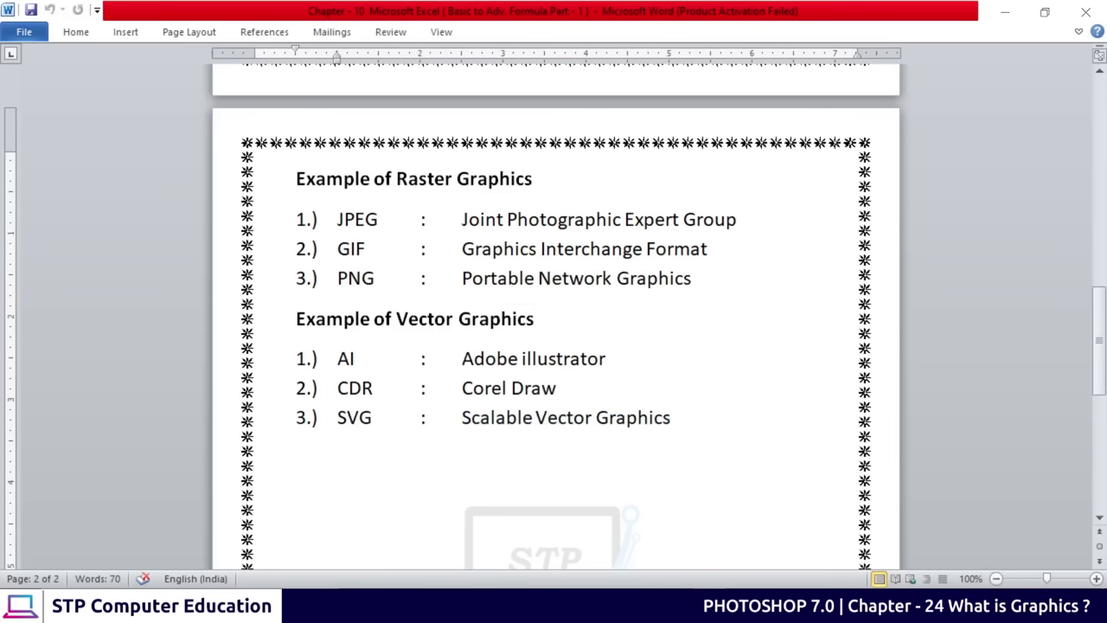
left_click_drag(337, 418, 378, 418)
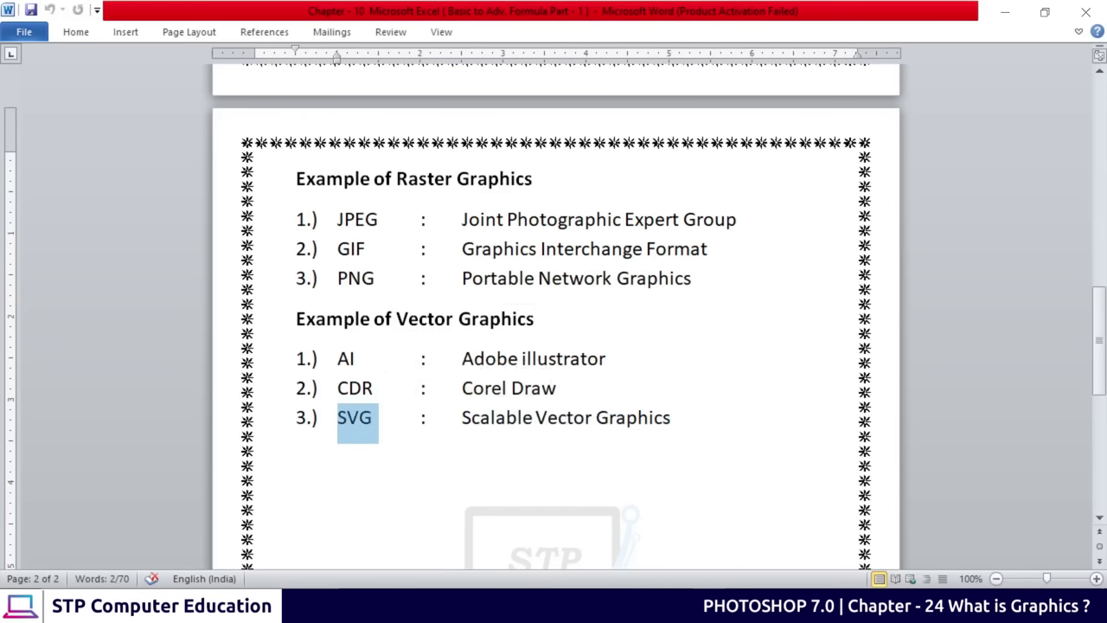
left_click(518, 418)
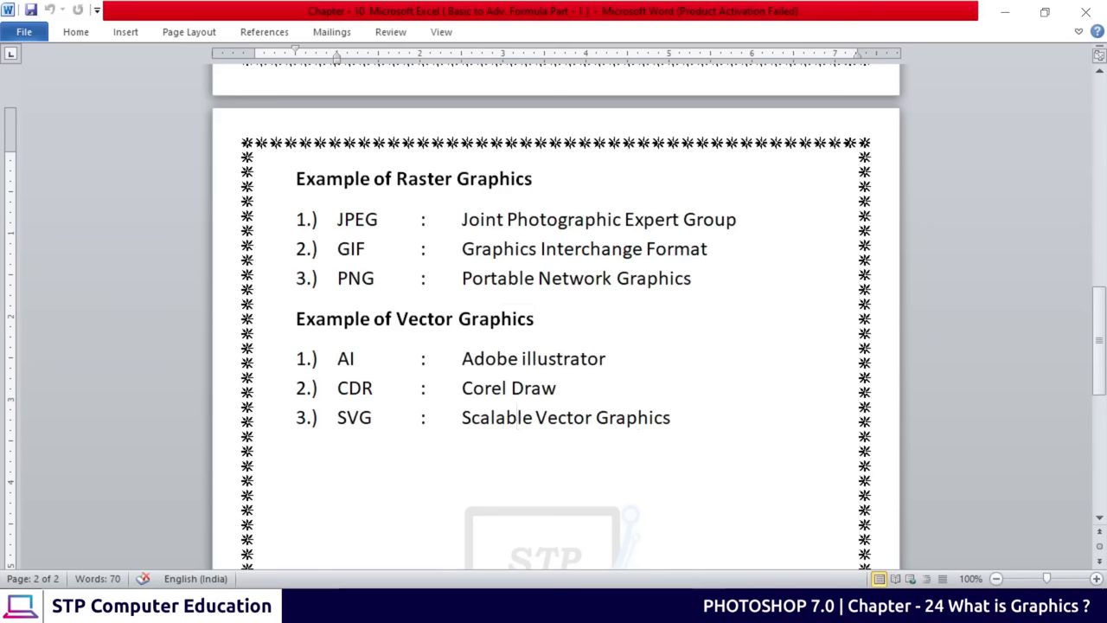
Indent the vector list on the ruler, undo it, then highlight the raster format examples
left_click(307, 358)
left_click_drag(336, 59, 450, 59)
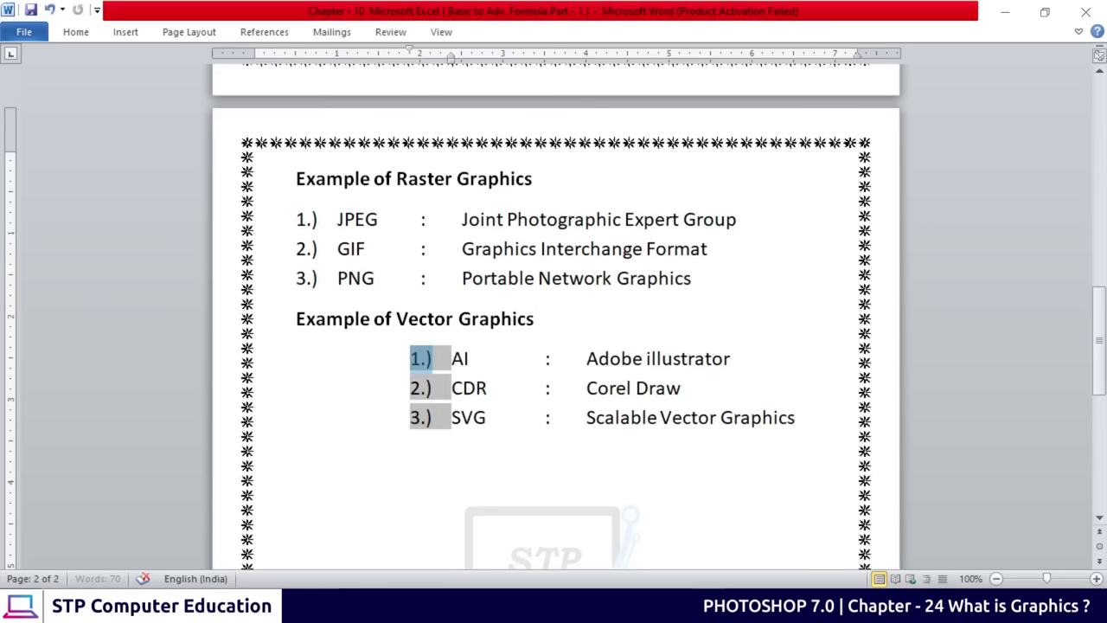
key("ctrl+z")
left_click(559, 417)
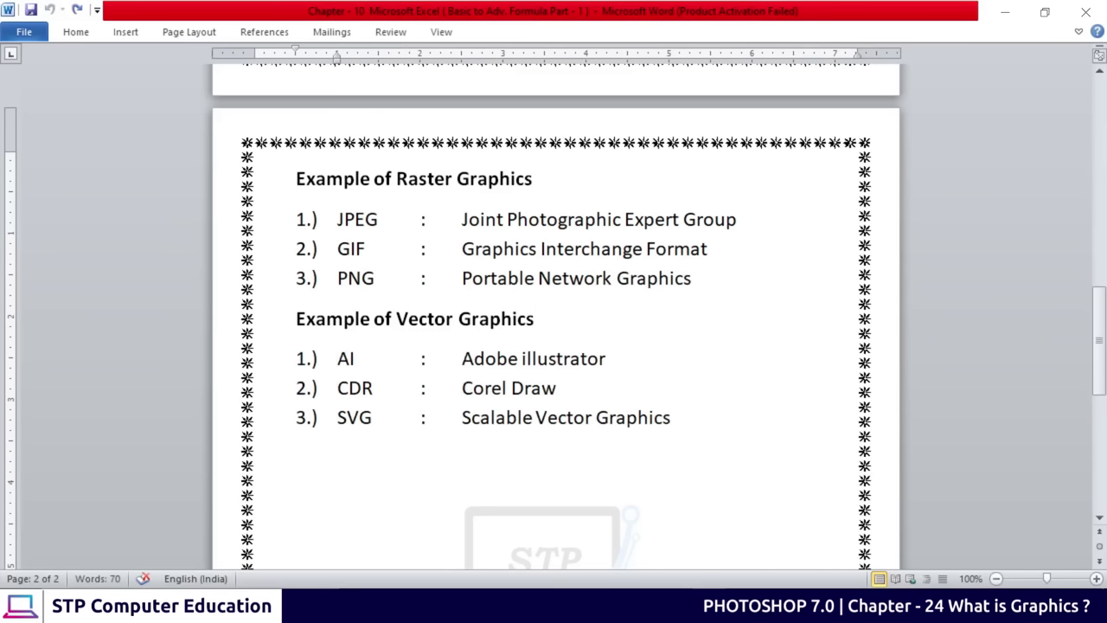
left_click_drag(337, 219, 766, 277)
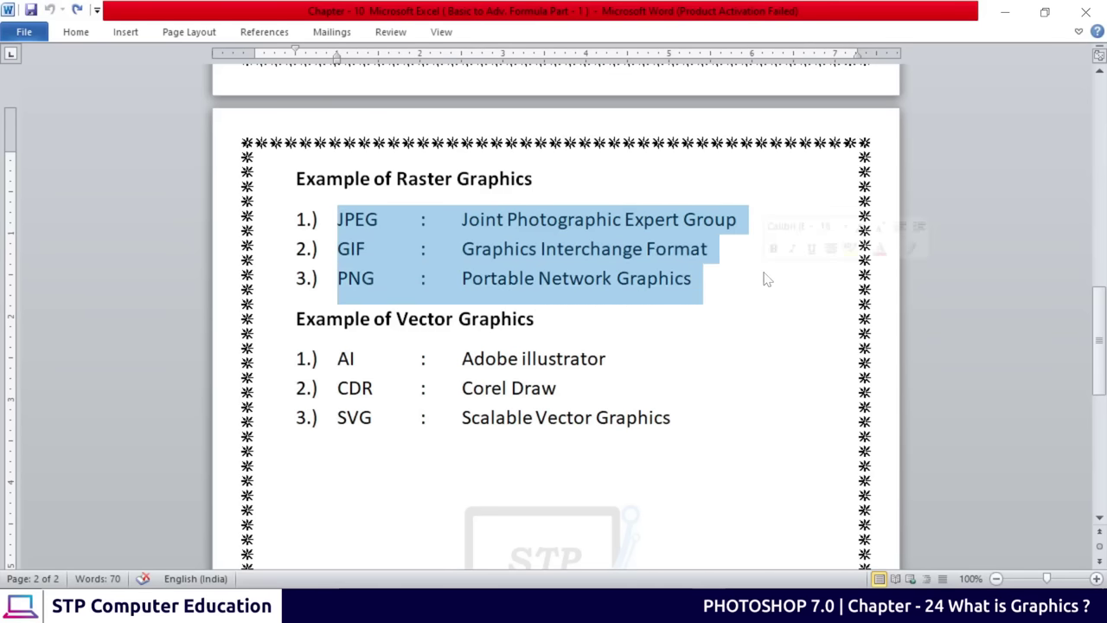
left_click(583, 279)
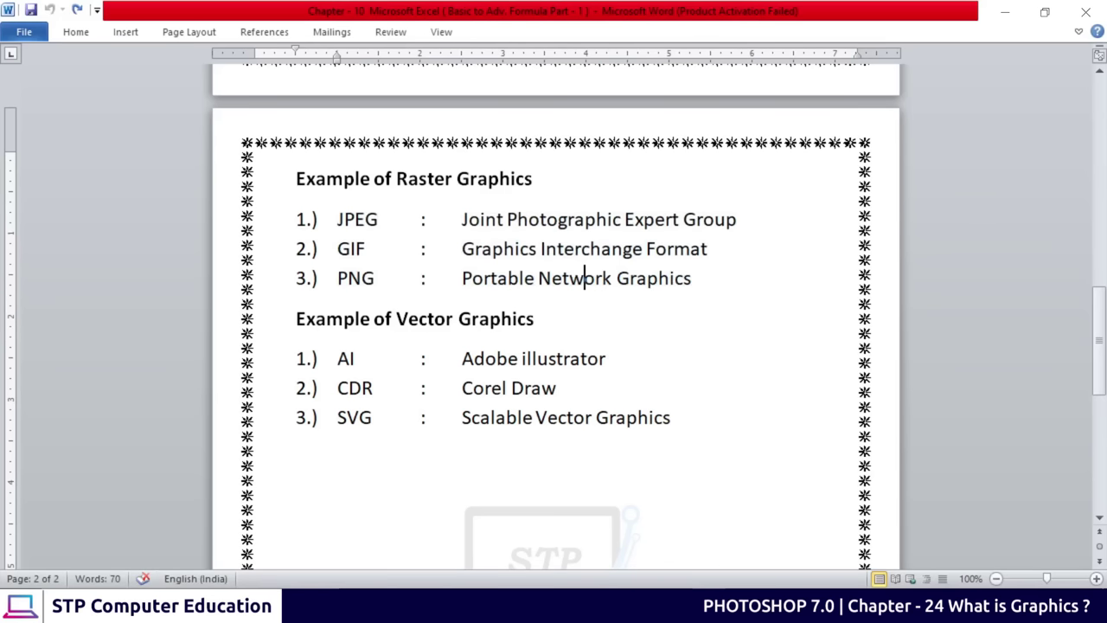
Scroll up and back down through the Word document's pages
scroll(467, 393, "up", 6)
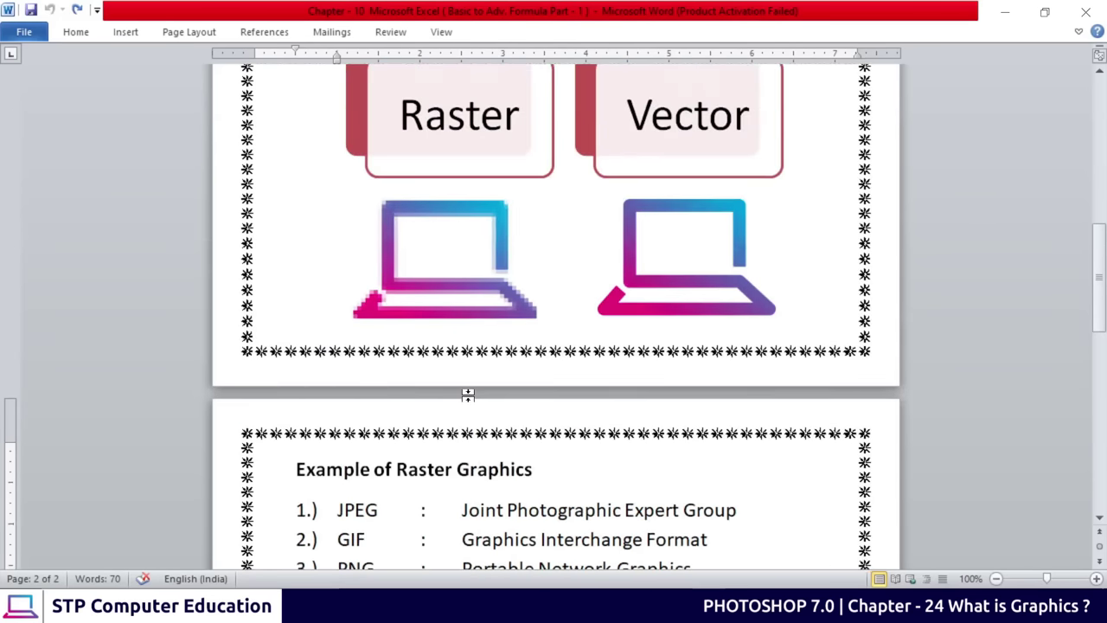
scroll(467, 394, "up", 6)
scroll(472, 341, "up", 2)
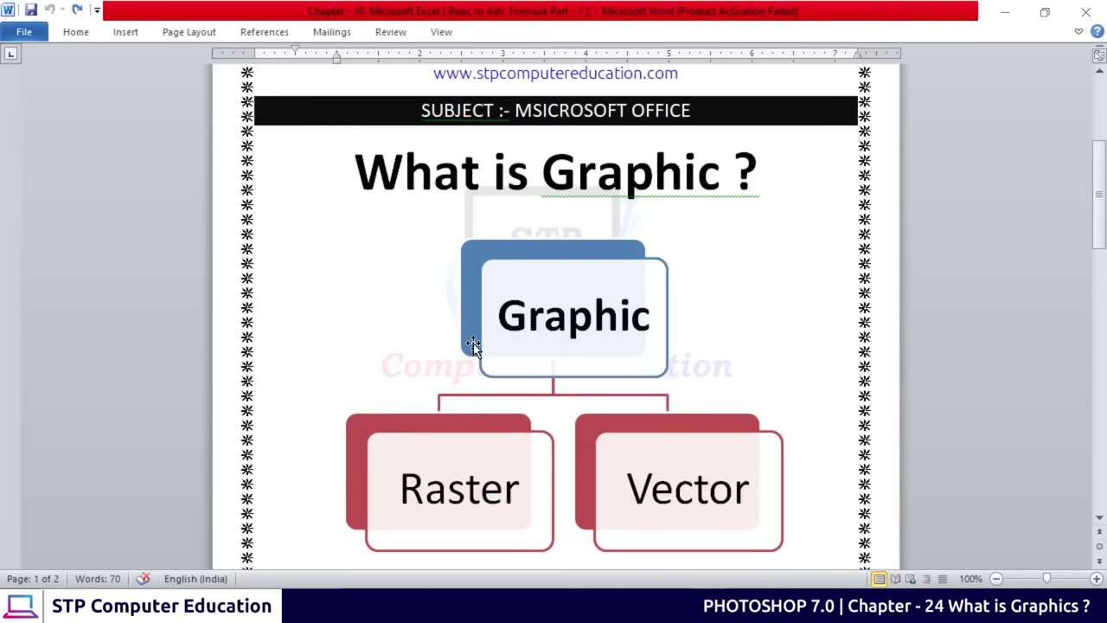
scroll(585, 333, "down", 2)
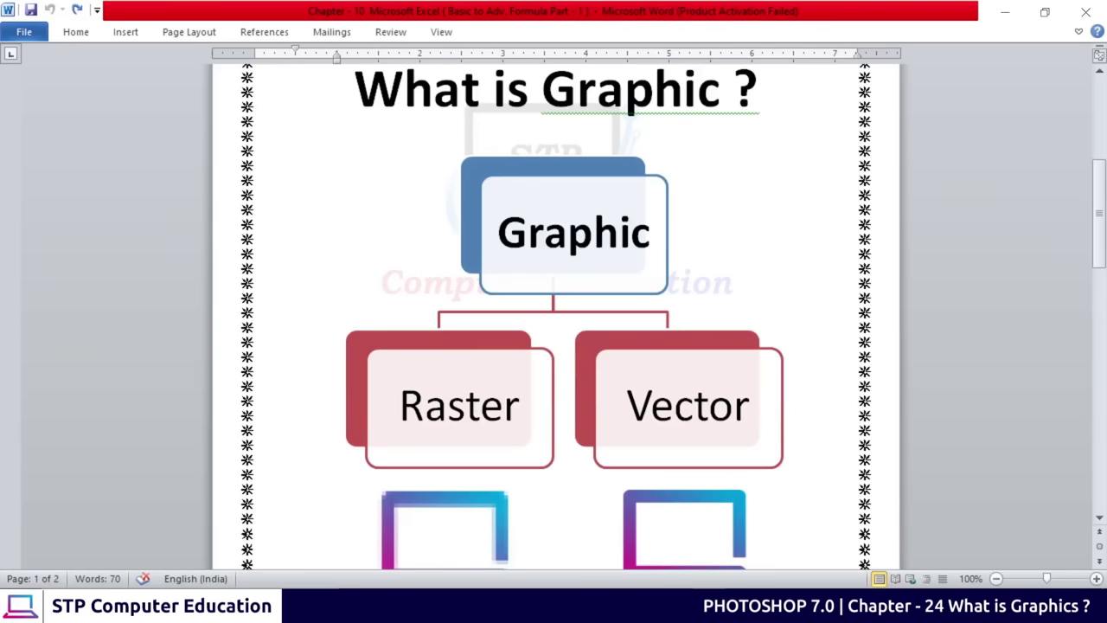
scroll(502, 433, "down", 2)
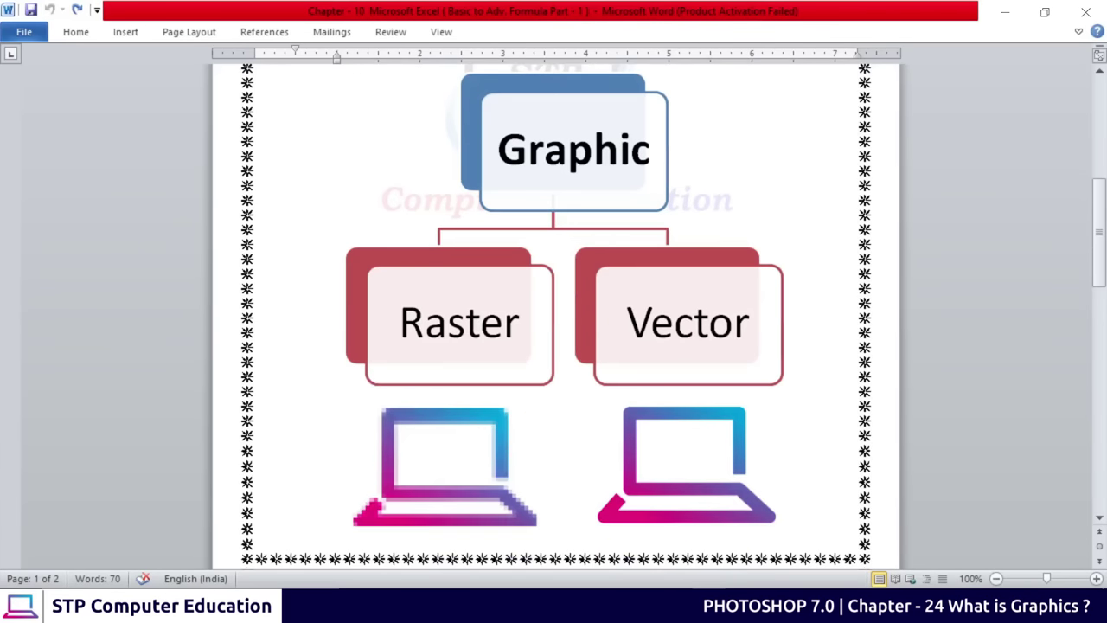
scroll(557, 372, "down", 2)
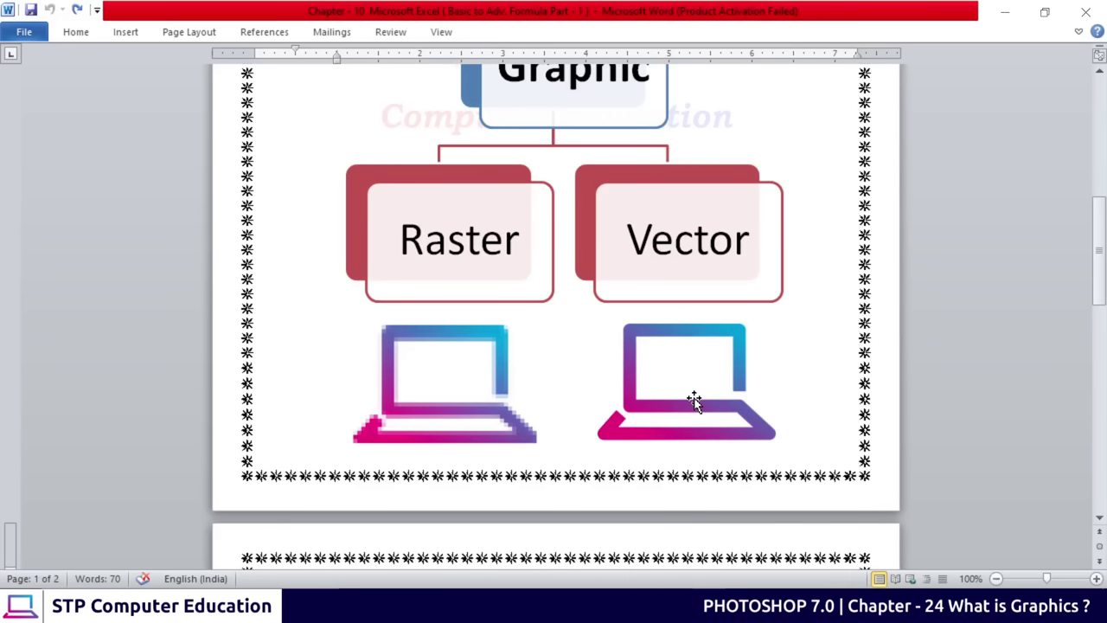
scroll(695, 400, "down", 2)
Return to Photoshop and zoom out with Ctrl+minus to show the whole shortcut image
key("alt+Tab")
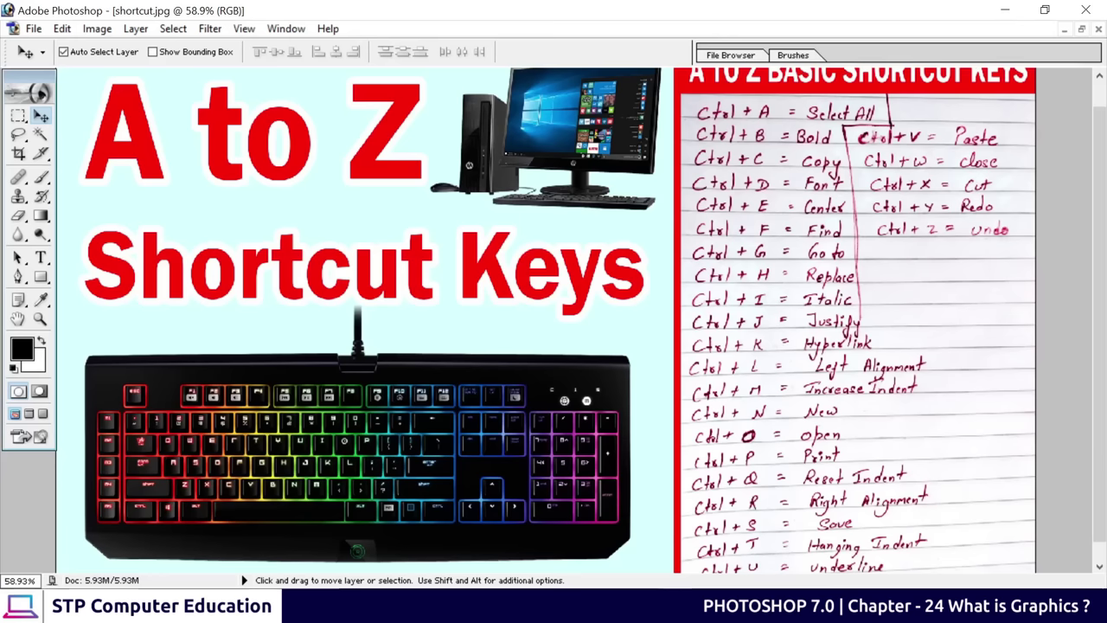
scroll(566, 383, "up", 1)
scroll(564, 384, "up", 1)
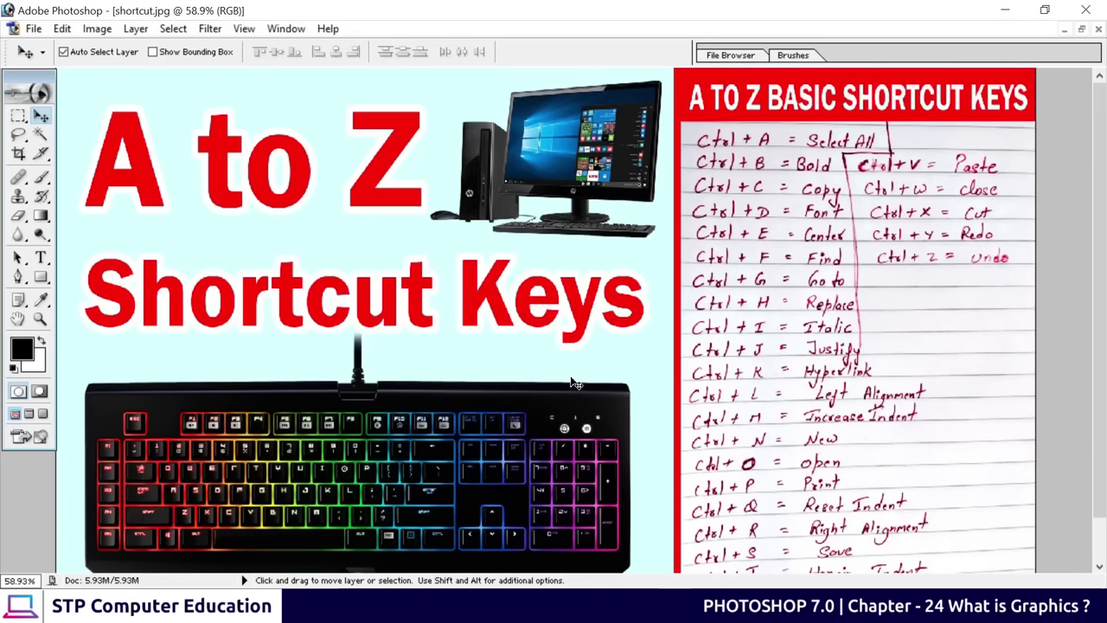
key("ctrl+minus")
key("ctrl+minus")
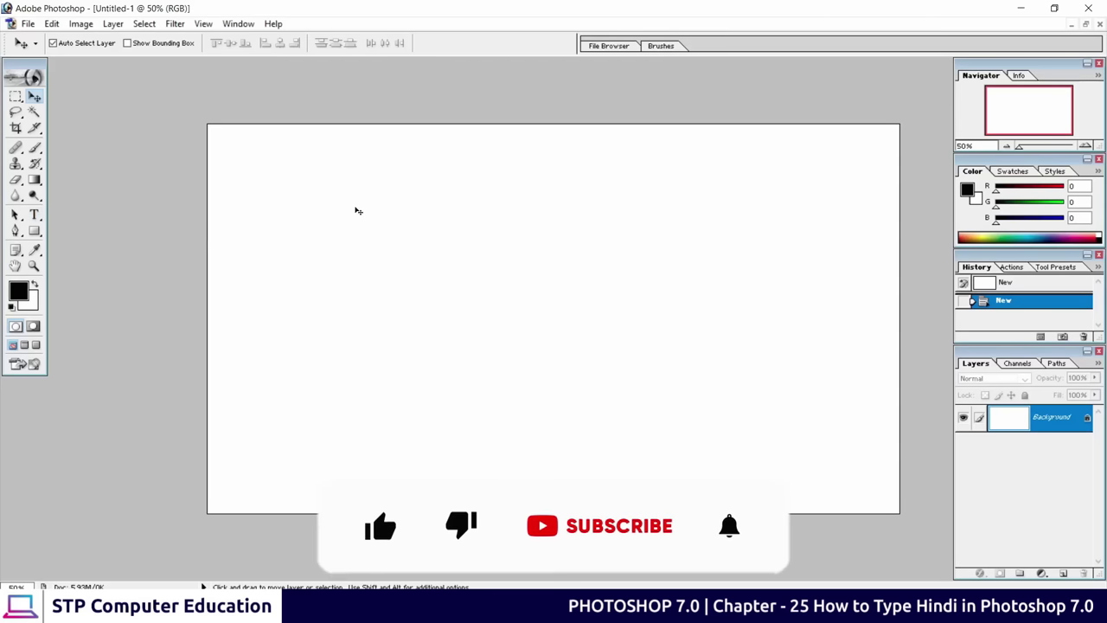
Write and commit the word 'type' near the canvas's upper left, then begin a new text entry below it
left_click(35, 214)
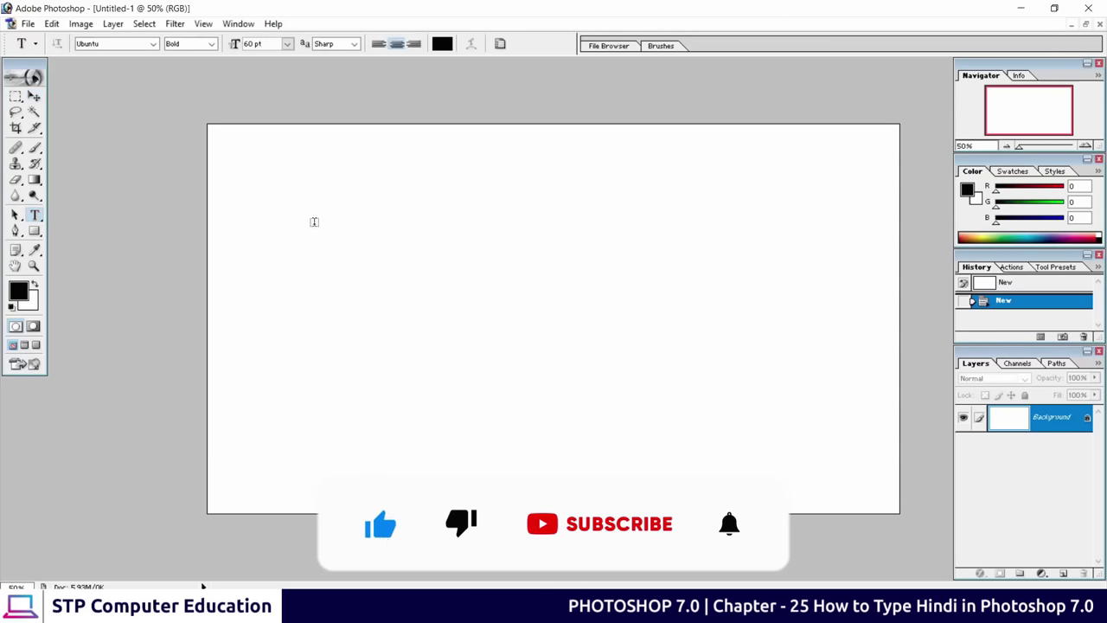
left_click(348, 186)
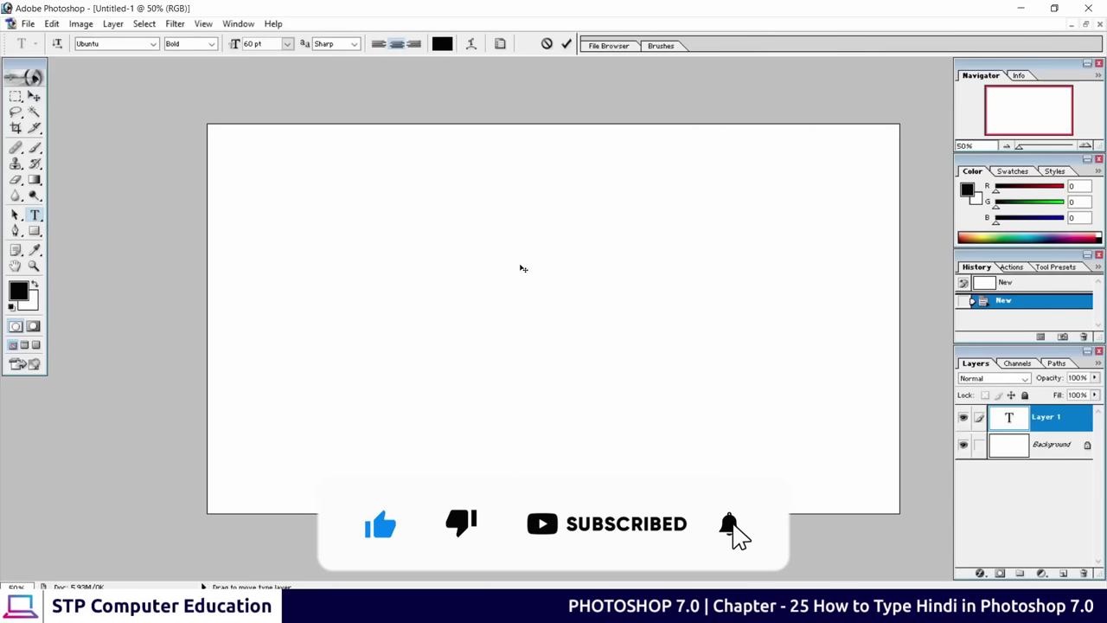
type("type")
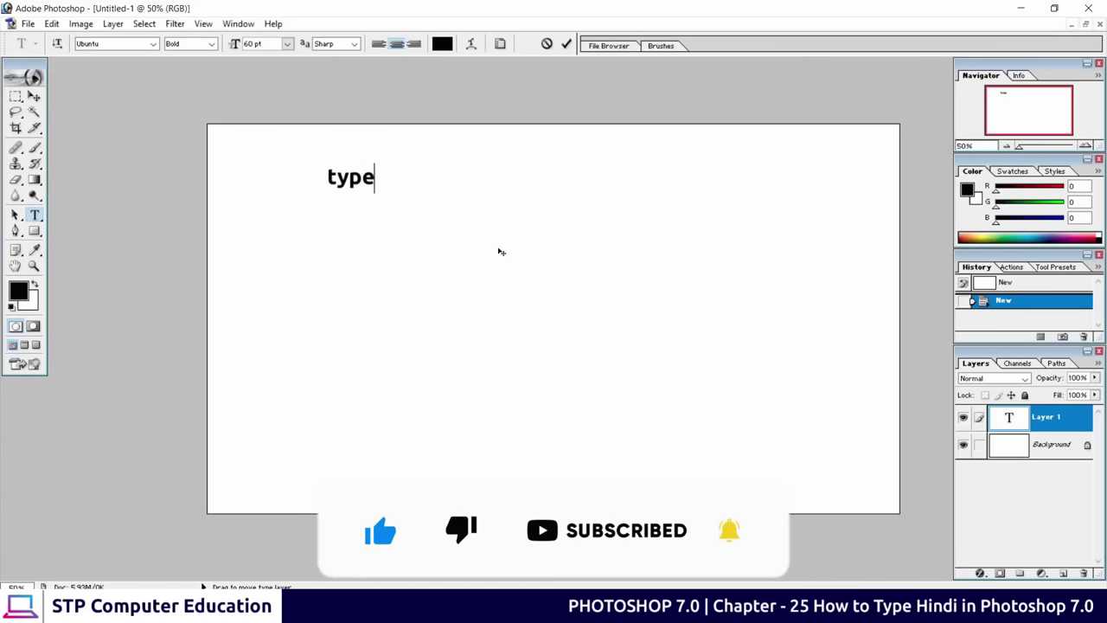
left_click(566, 43)
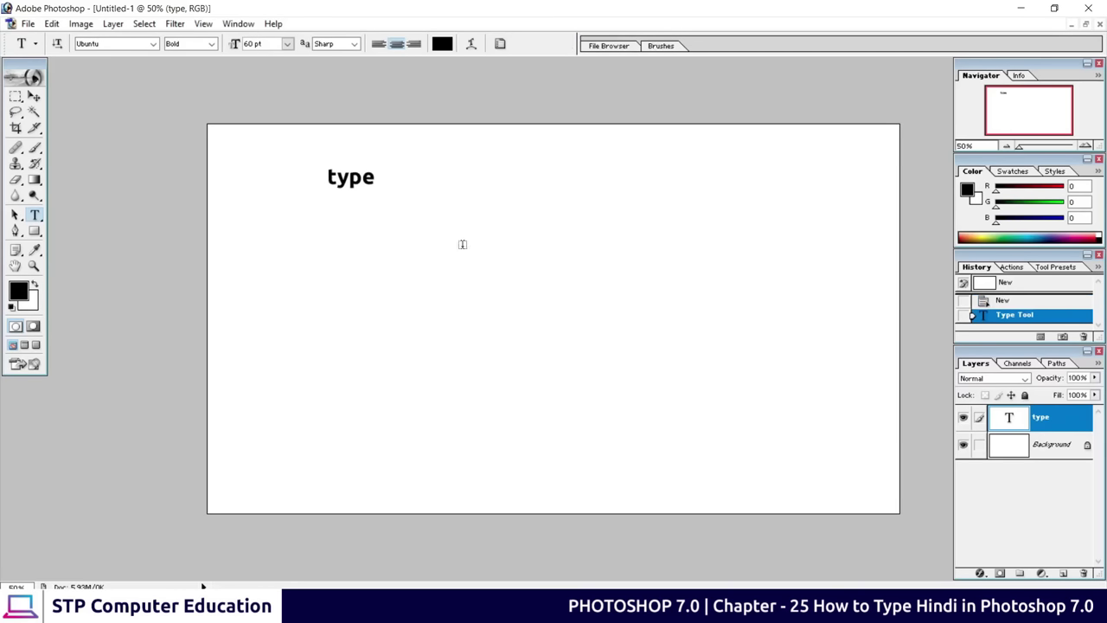
left_click(365, 260)
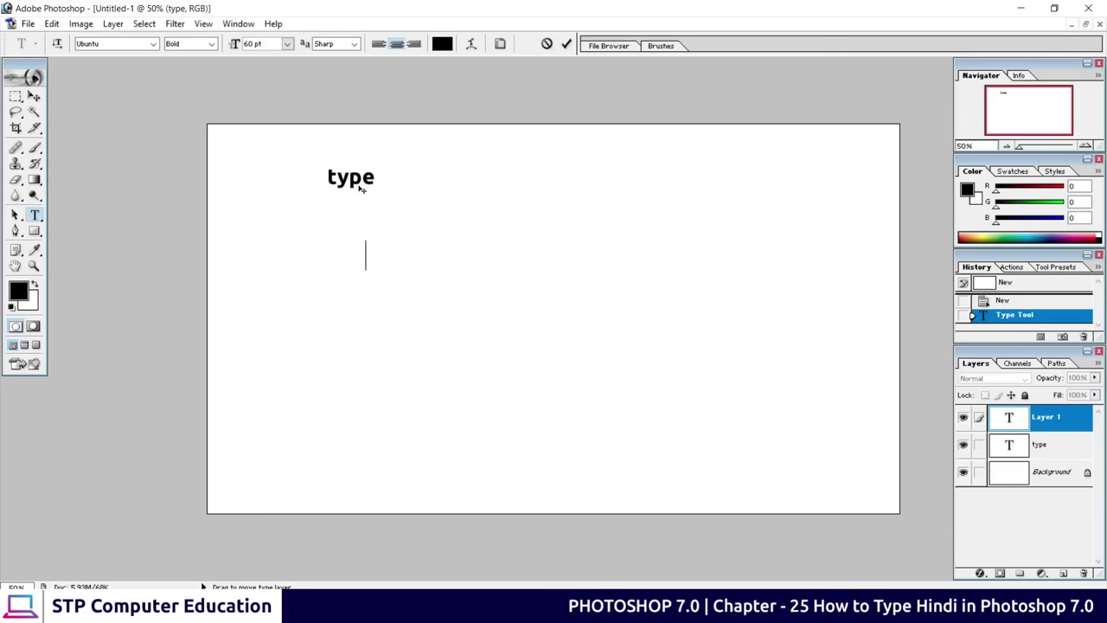
Choose the Kruti Dev 601 font from the font family list
left_click(153, 44)
scroll(112, 113, "up", 10)
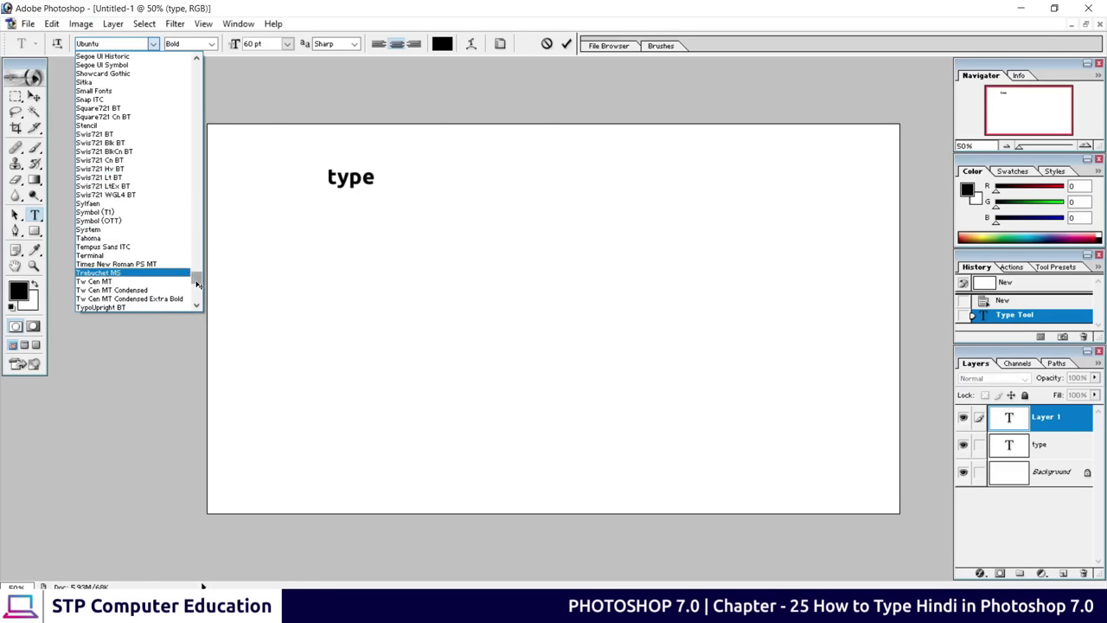
left_click_drag(197, 282, 196, 227)
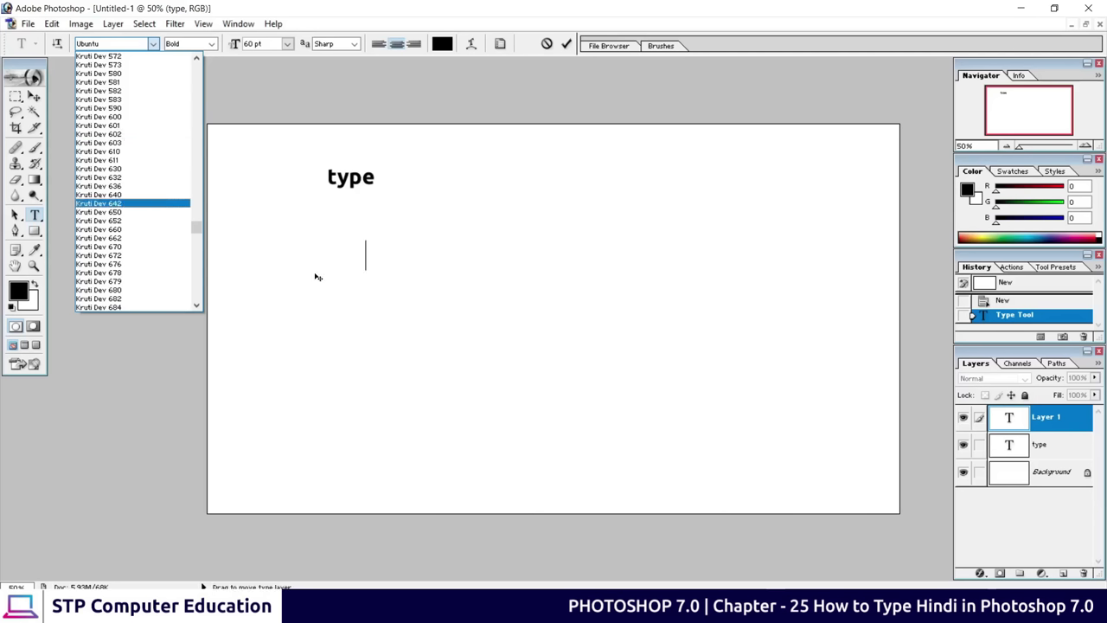
left_click(117, 127)
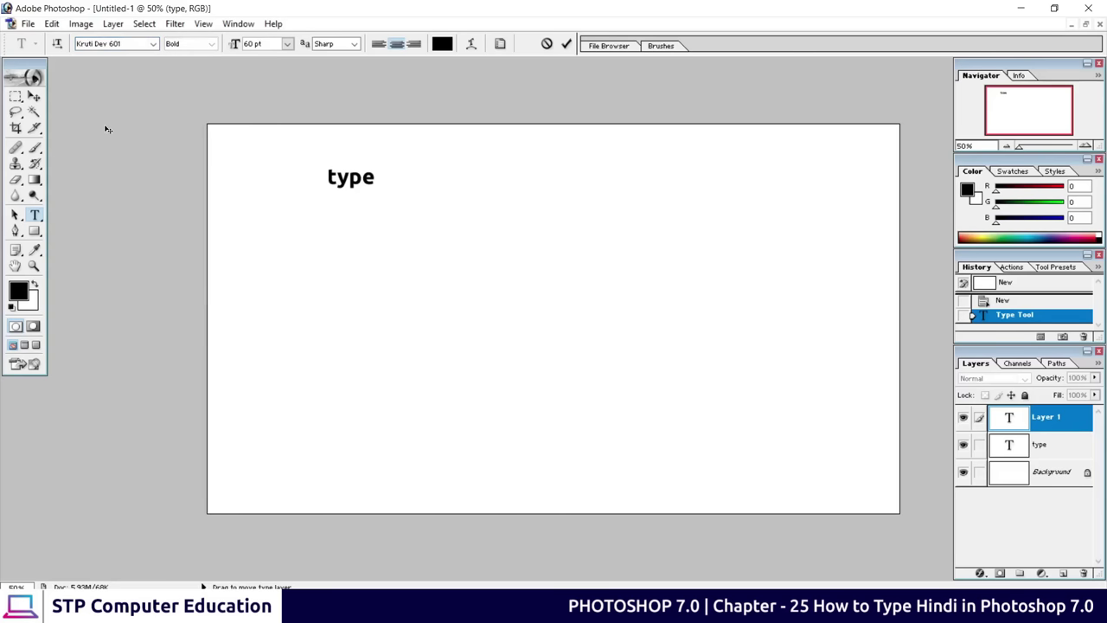
Type Hindi text 'dhfldfjglrtwr', clear it all, and retype 'ysa'
type("dhfldfjglrtwr")
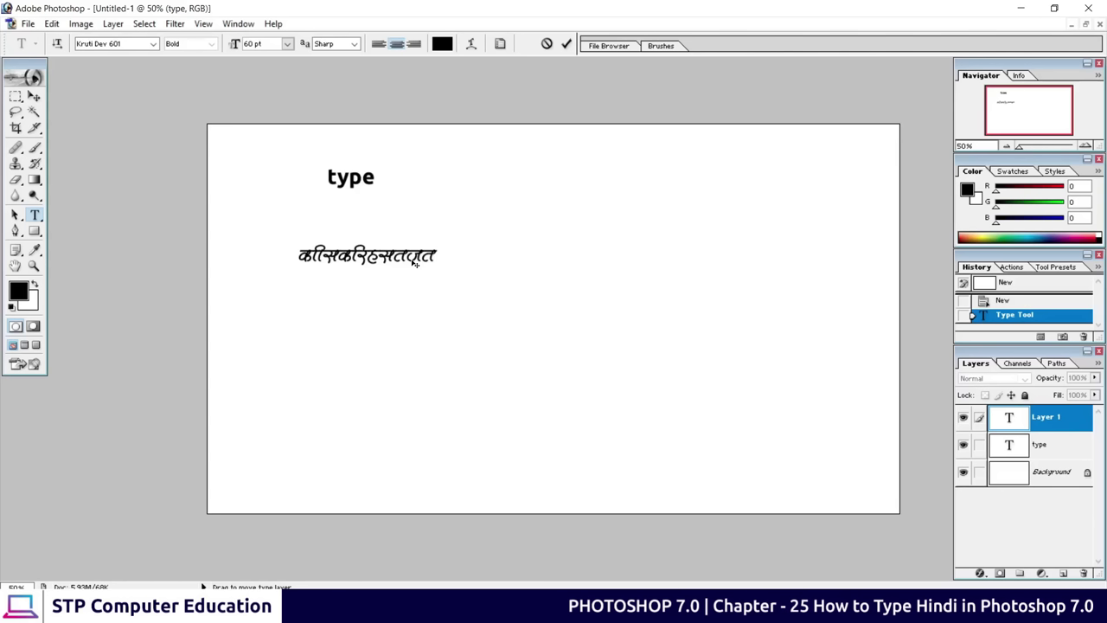
key("ctrl+a")
key("BackSpace")
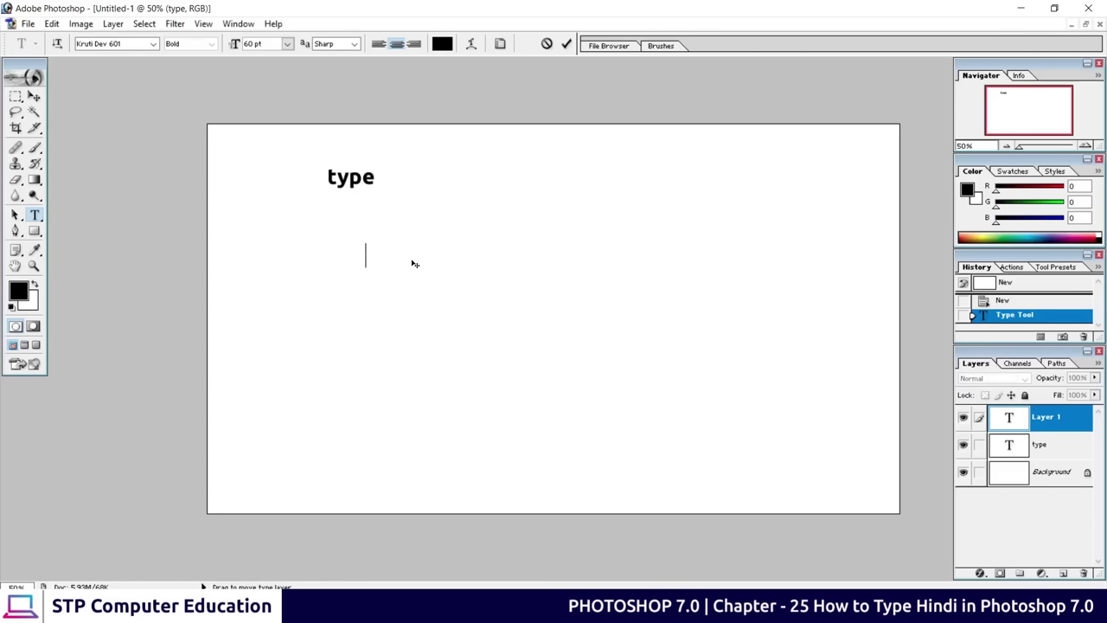
type("ysa")
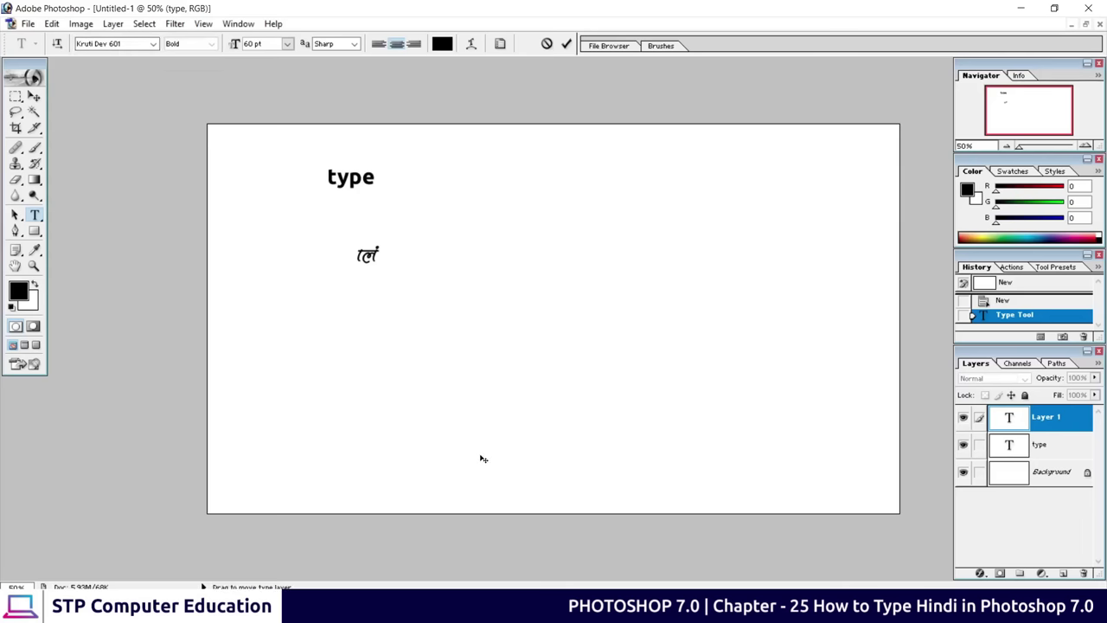
Search Google for 'krutidev all font download converter planet'
key("alt+Tab")
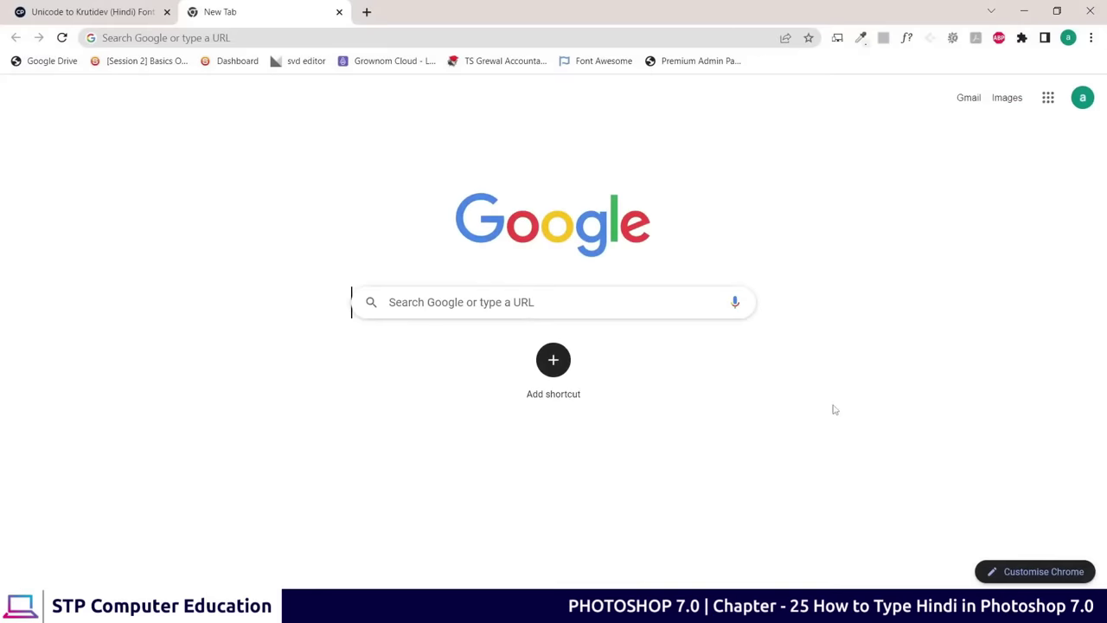
left_click(430, 303)
type("krutidev all font download")
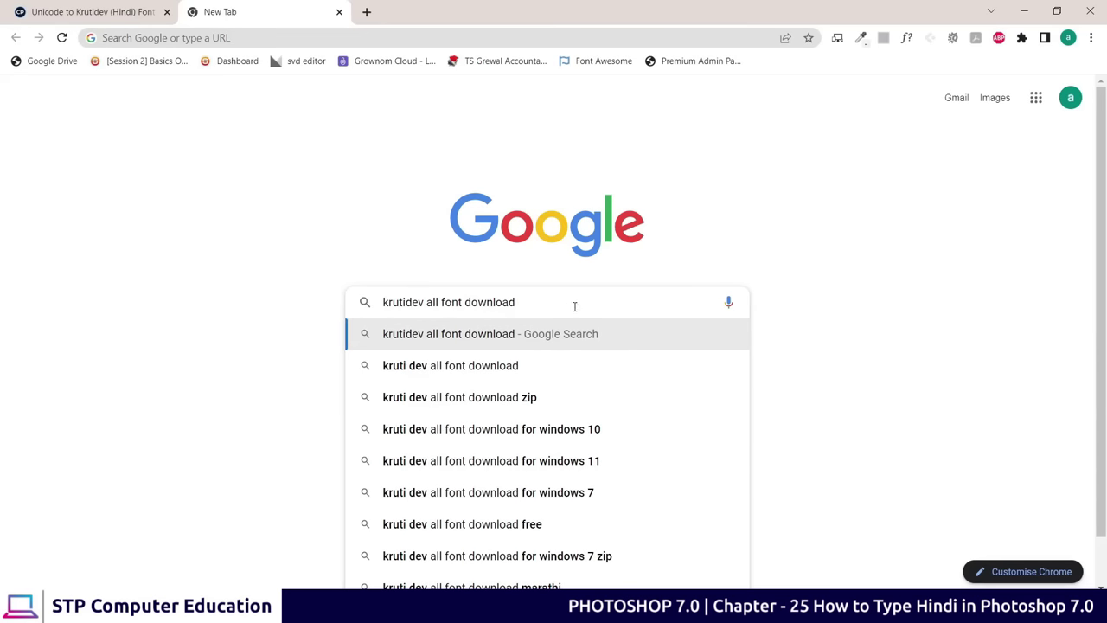
type("conv")
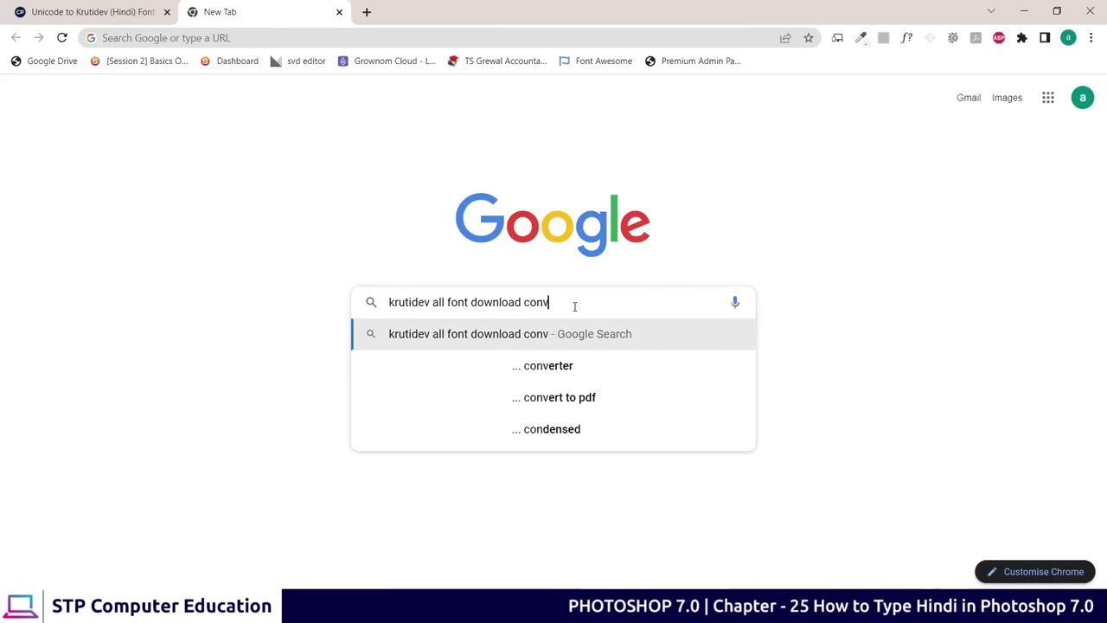
type("erter")
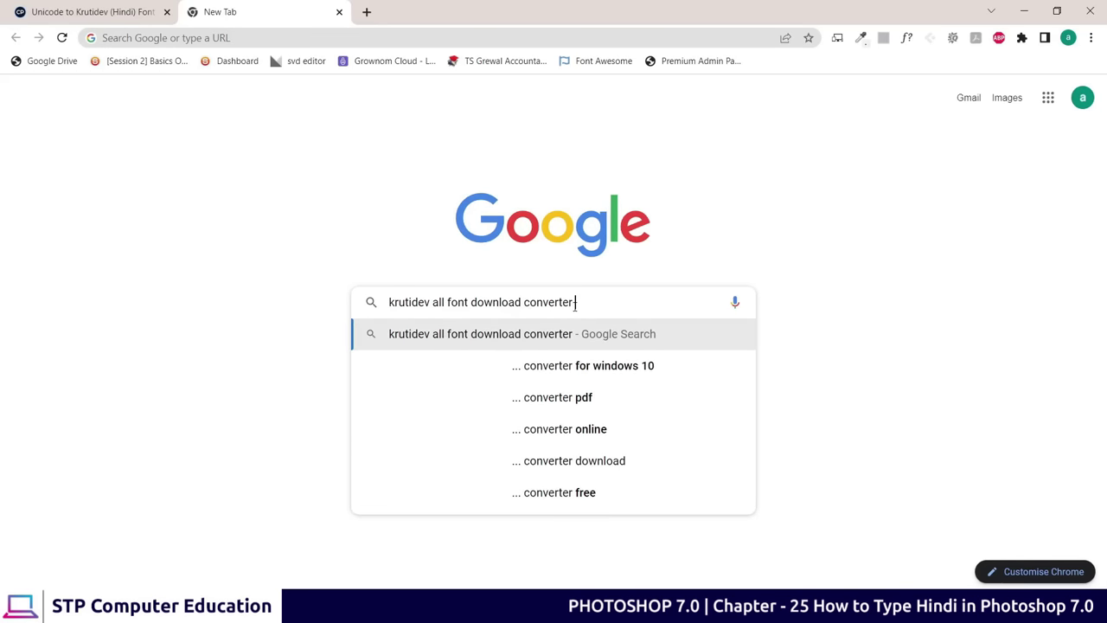
type(" planet")
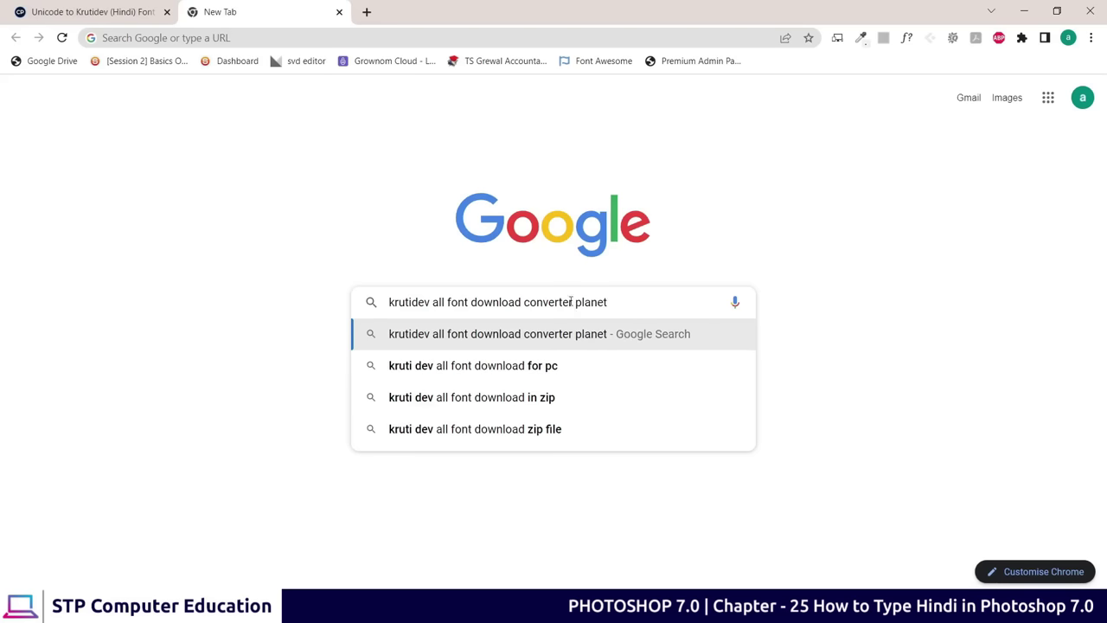
left_click_drag(526, 309, 612, 302)
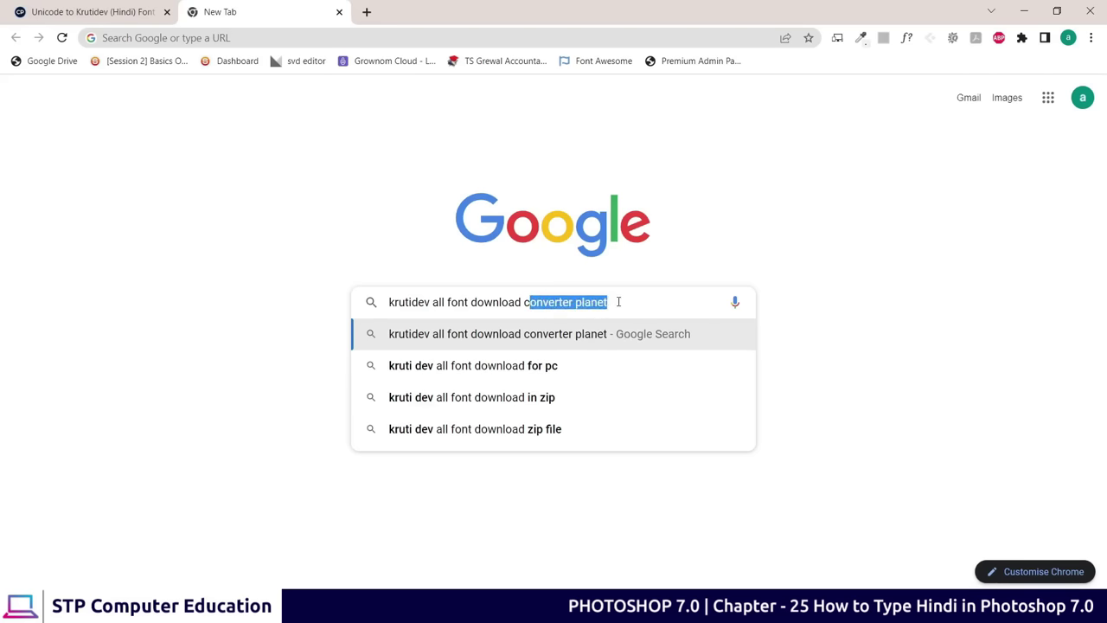
left_click(619, 302)
key("Return")
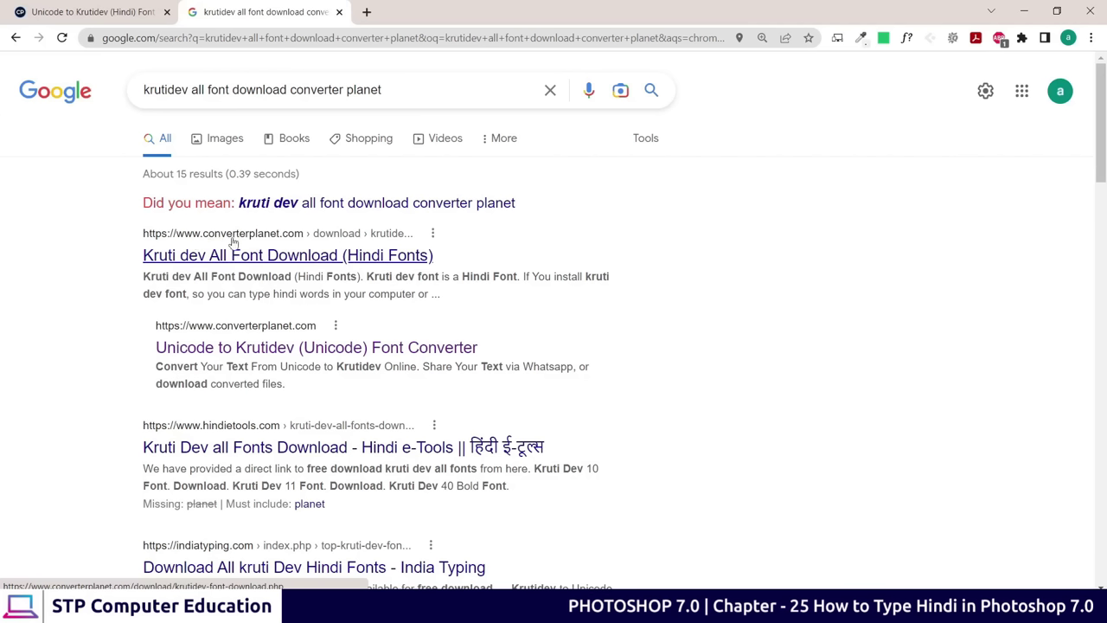
Open the converterplanet 'Kruti dev All Font Download' result and scroll down to its download link
left_click(266, 257)
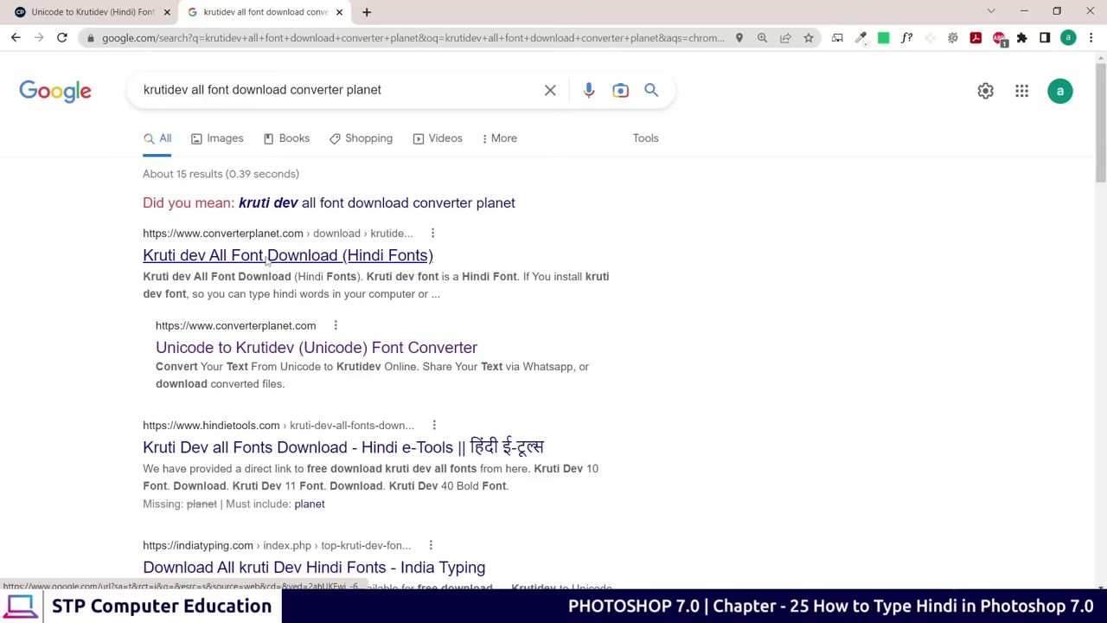
scroll(302, 255, "down", 6)
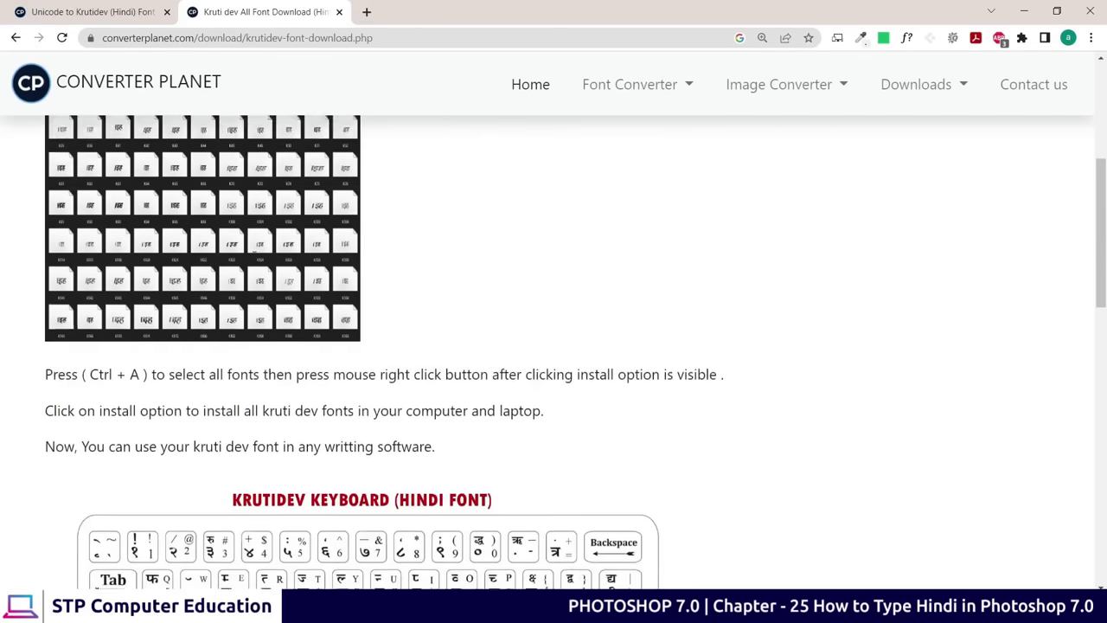
scroll(300, 259, "down", 3)
scroll(322, 266, "up", 4)
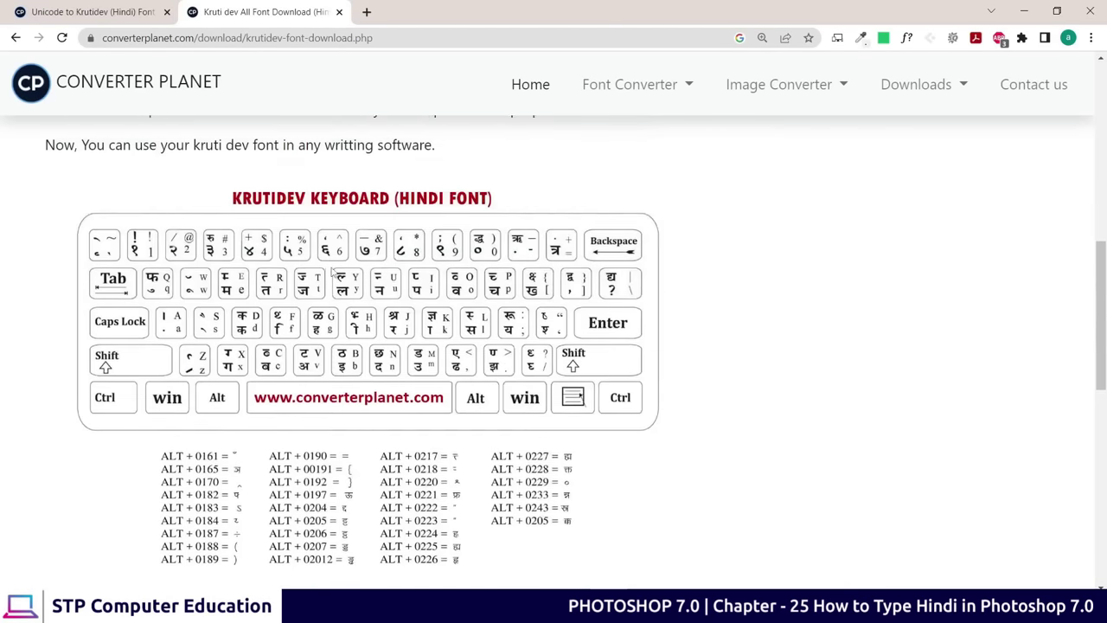
scroll(329, 234, "down", 2)
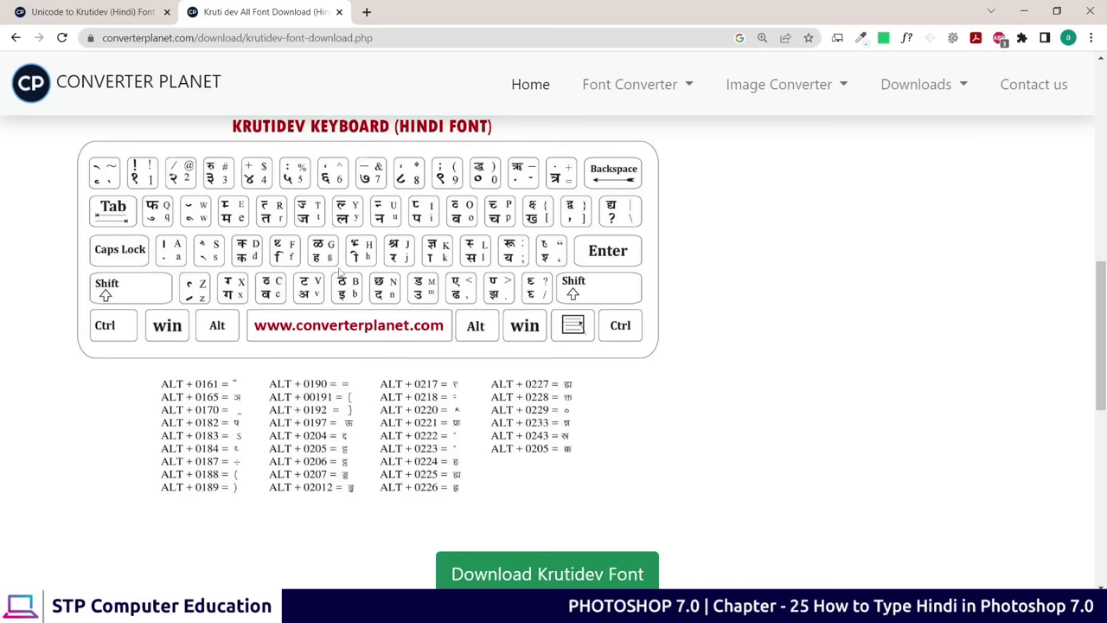
scroll(404, 346, "up", 5)
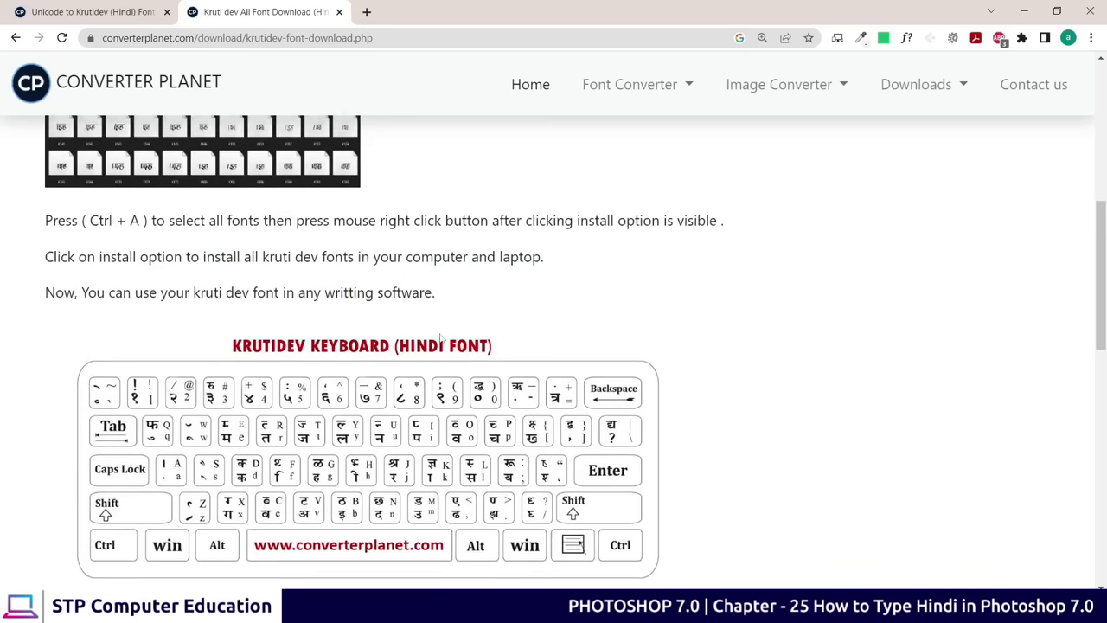
scroll(388, 321, "down", 6)
scroll(383, 319, "up", 3)
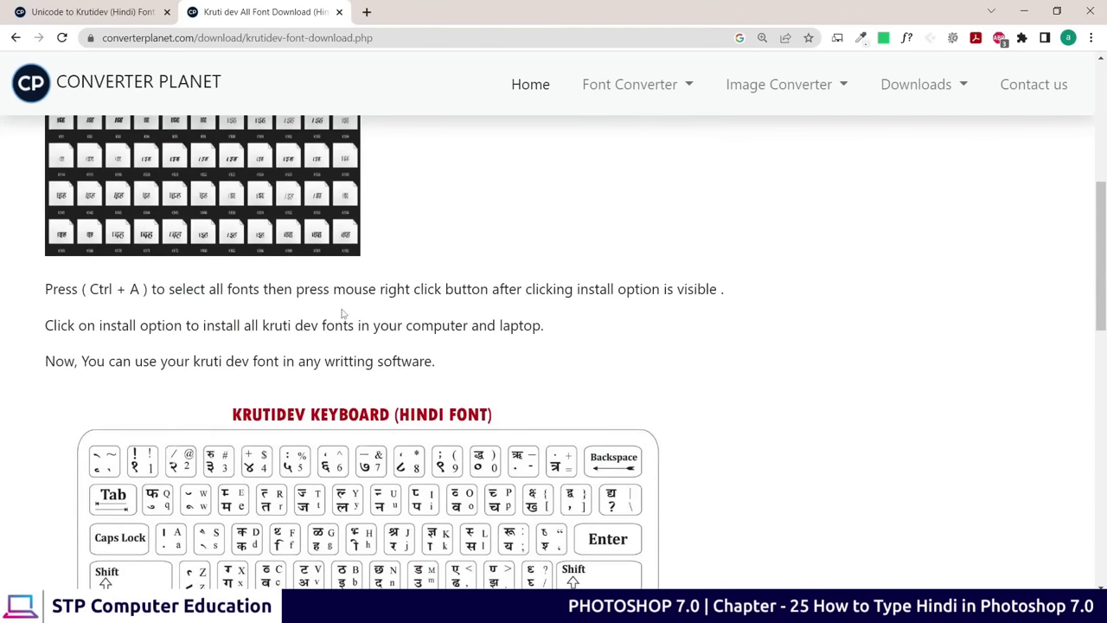
scroll(346, 314, "down", 3)
scroll(510, 329, "down", 3)
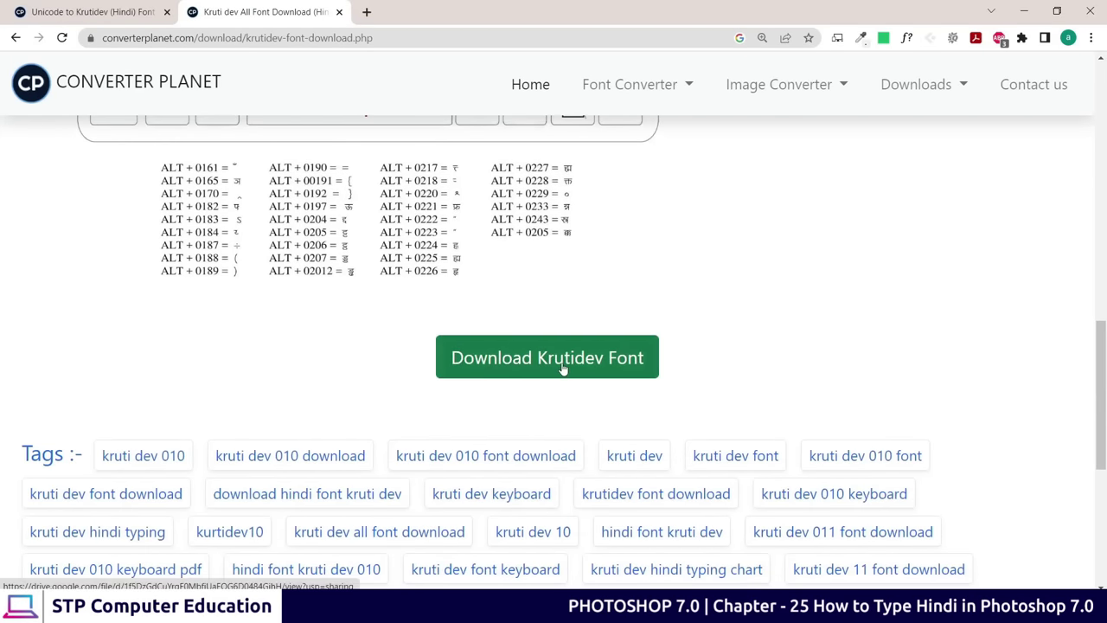
Download Kruti-Dev-All-Font-Download.zip from the Drive preview and reveal it in File Explorer
left_click(531, 361)
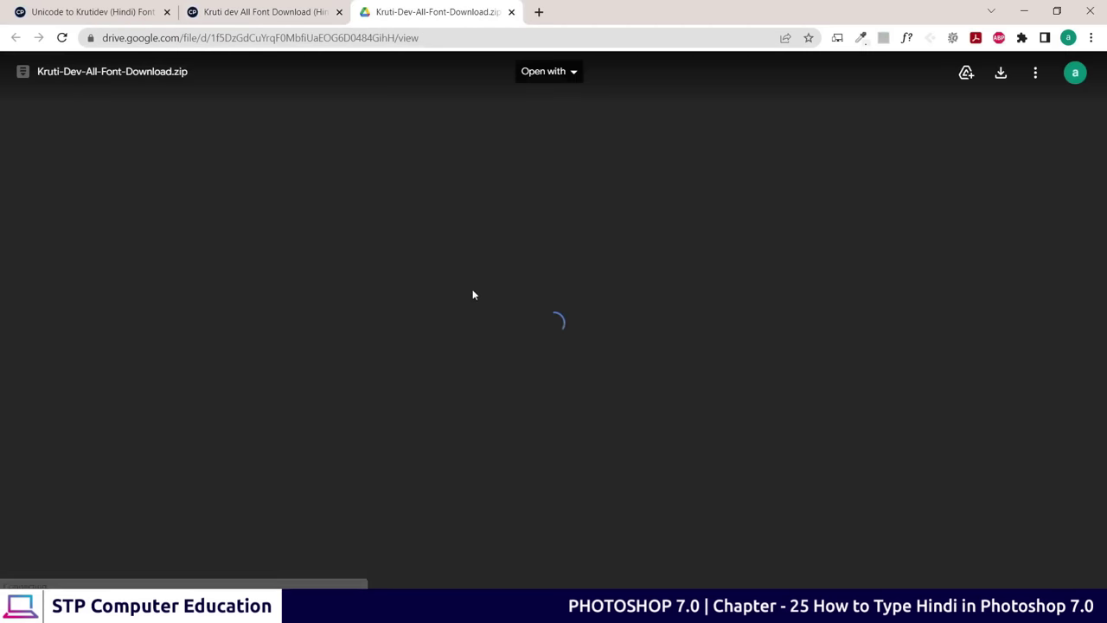
scroll(467, 346, "down", 5)
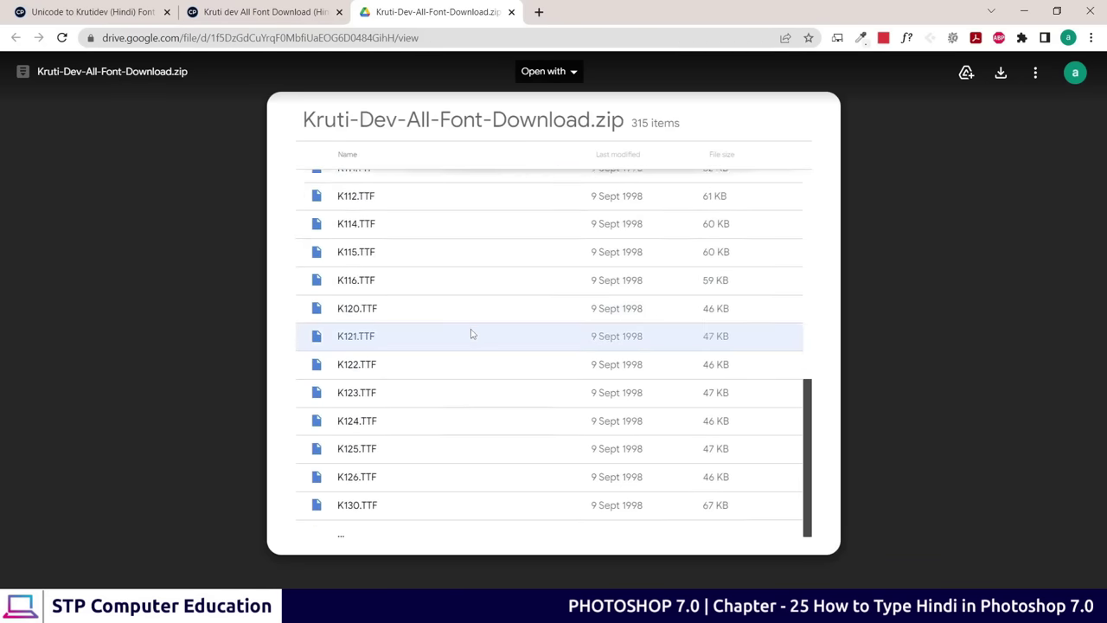
scroll(471, 334, "up", 5)
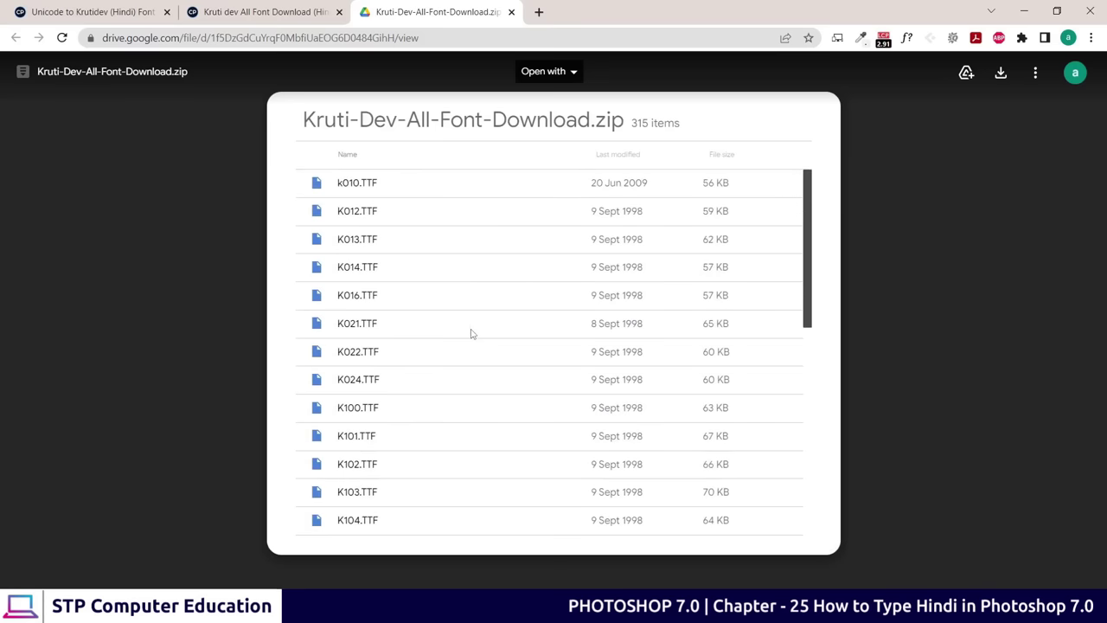
left_click(1000, 78)
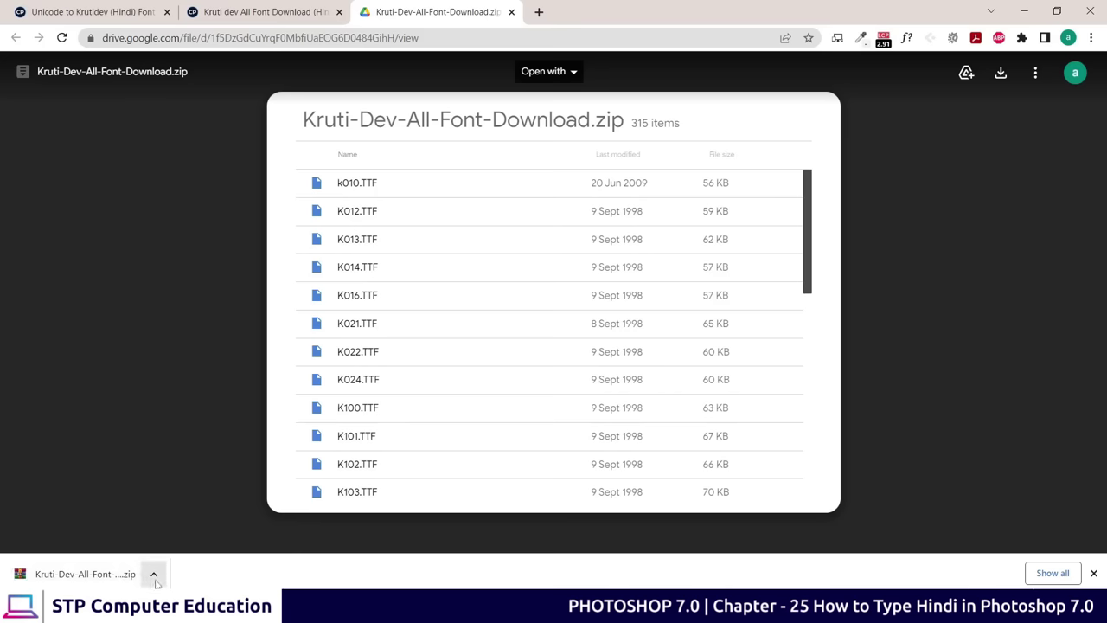
left_click(154, 575)
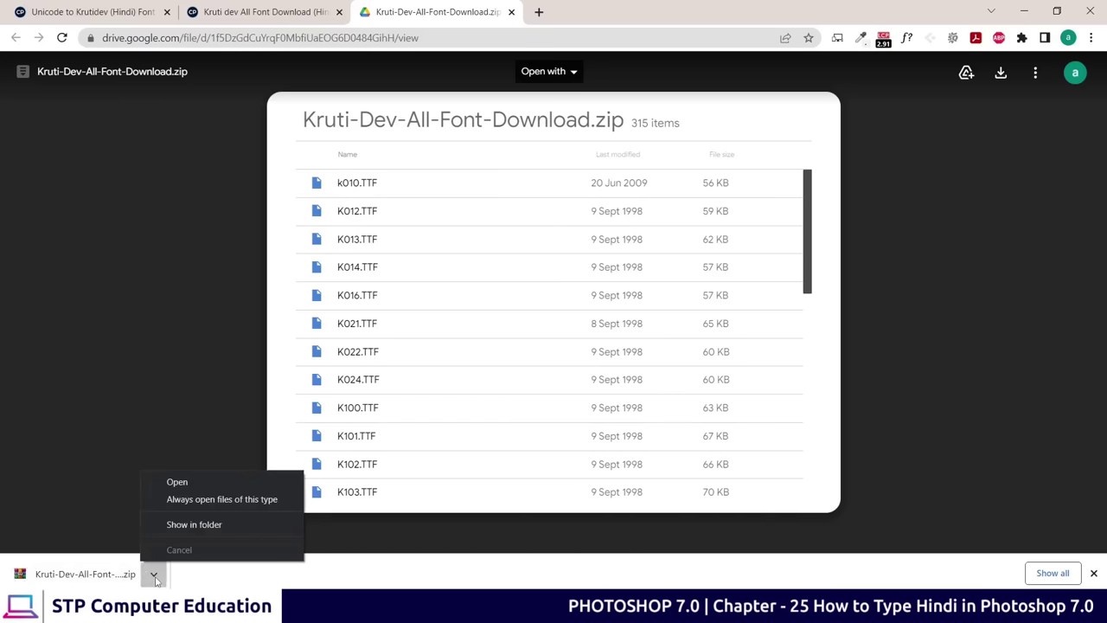
left_click(199, 525)
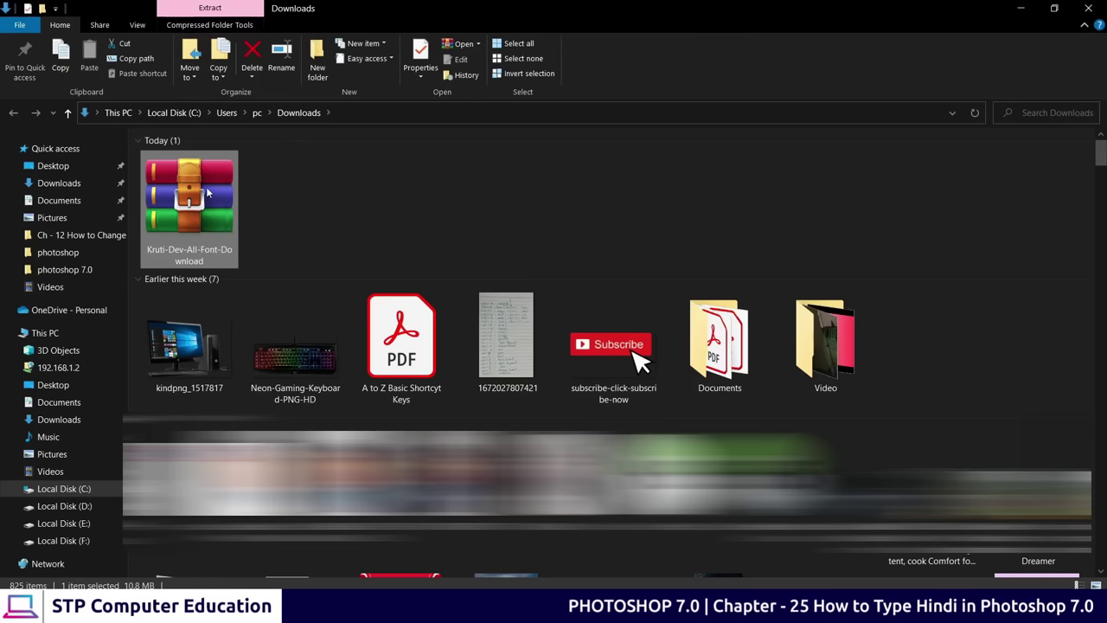
Extract the zip to a Kruti-Dev-All-Font-Download folder and open it to view the 315 fonts
right_click(207, 189)
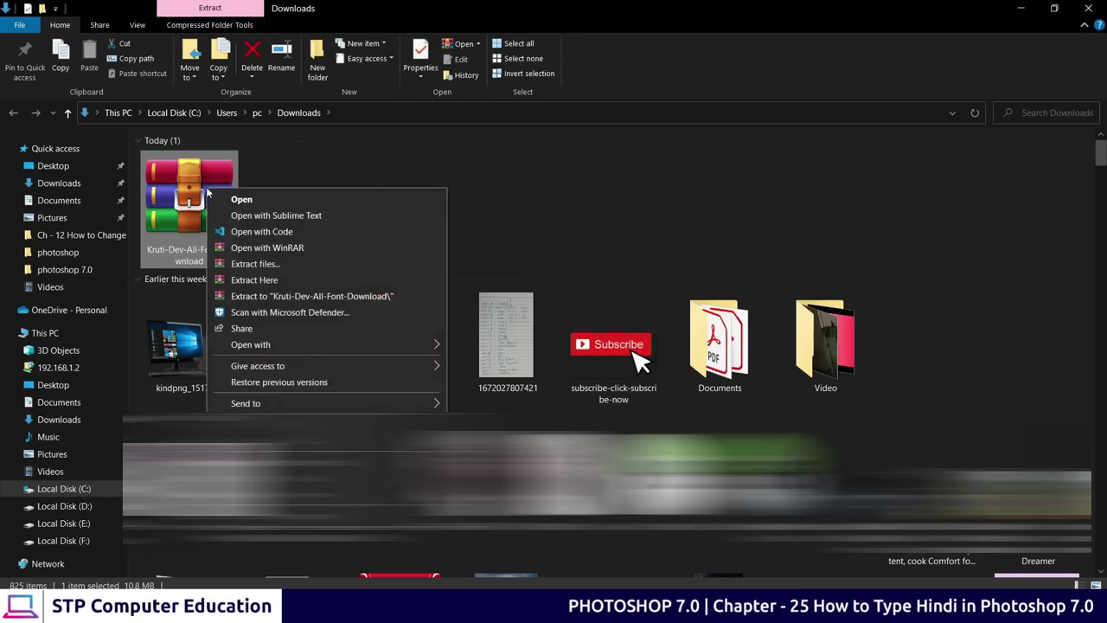
left_click(260, 299)
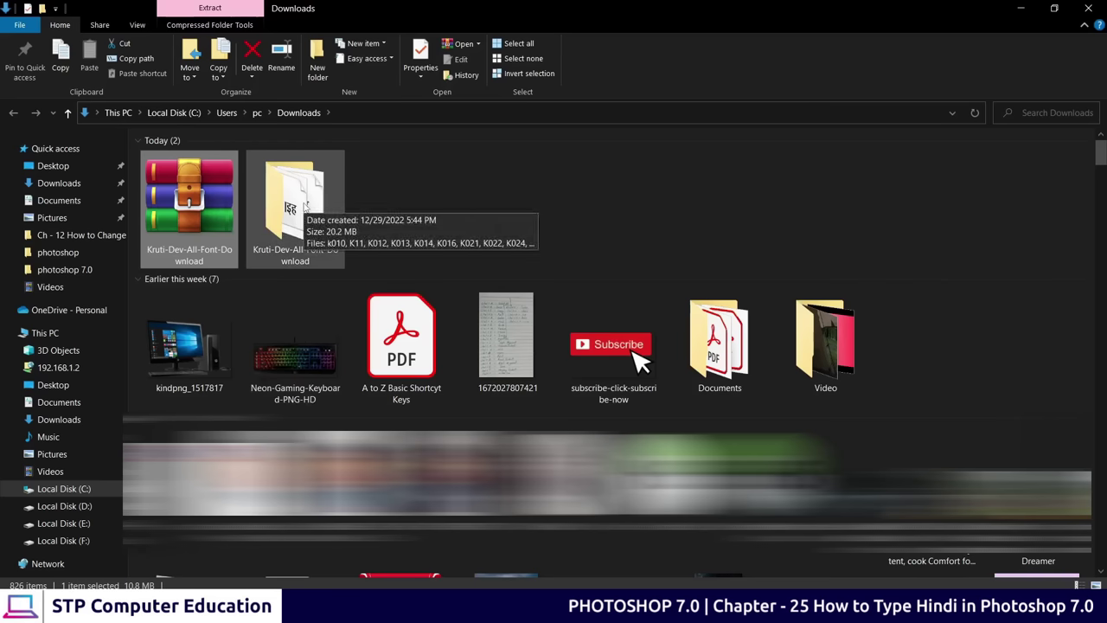
double_click(303, 204)
scroll(299, 215, "down", 10)
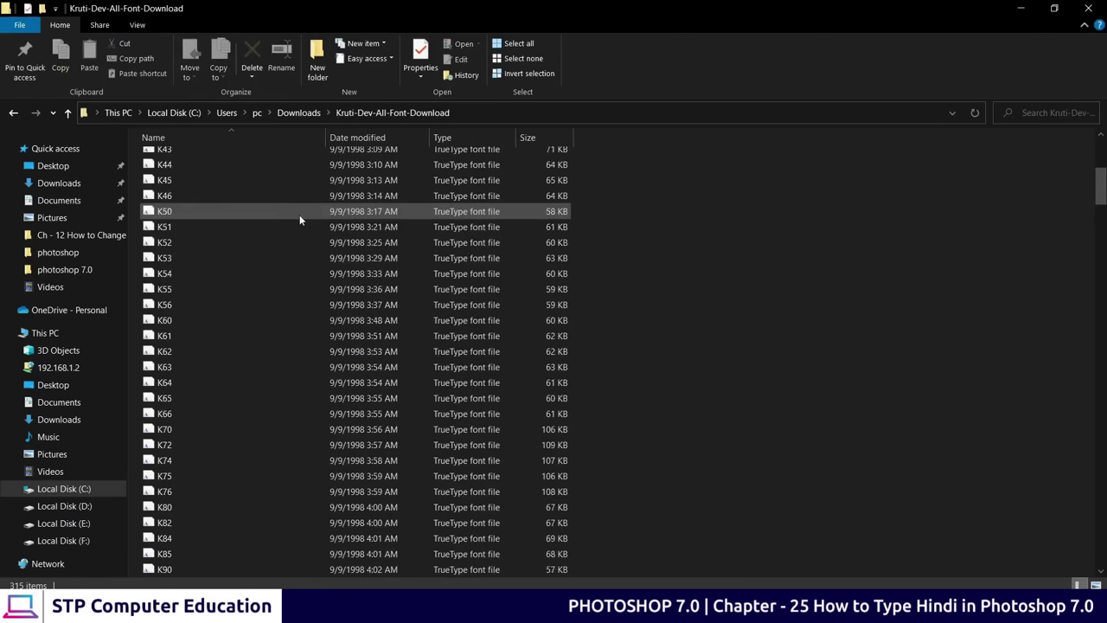
scroll(217, 306, "up", 10)
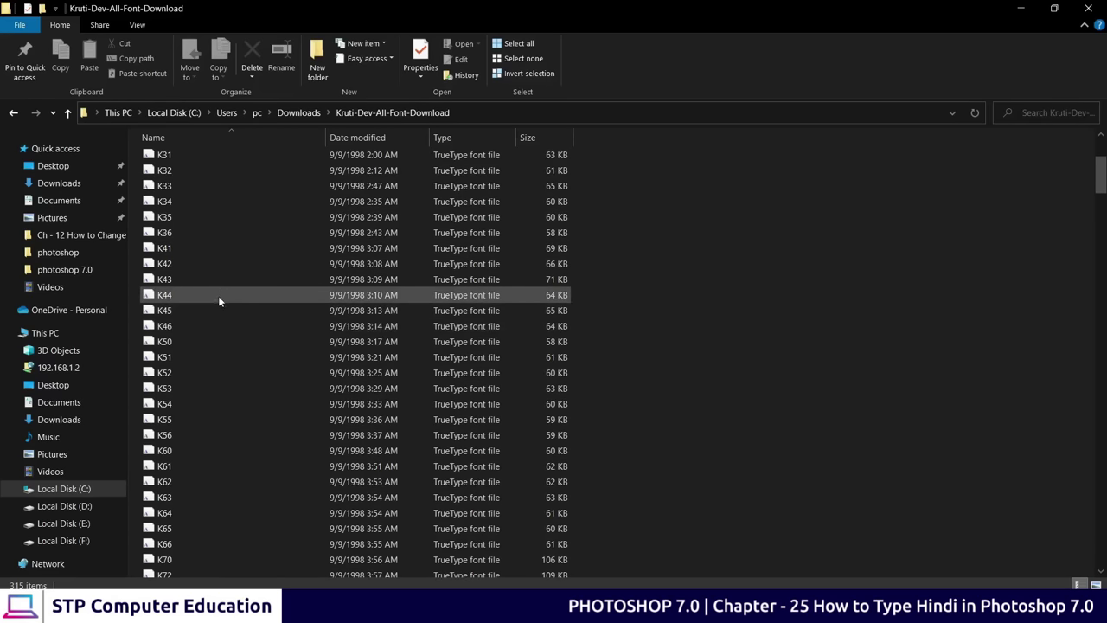
Install all 315 Kruti Dev fonts, replacing any already installed, then return to Chrome
key("ctrl+a")
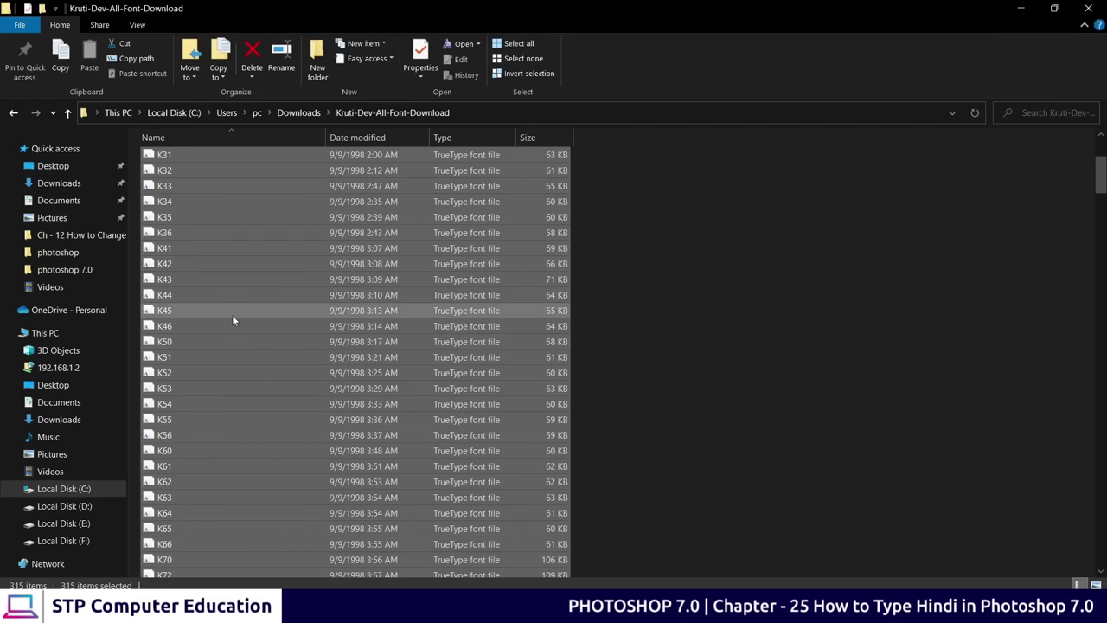
right_click(226, 270)
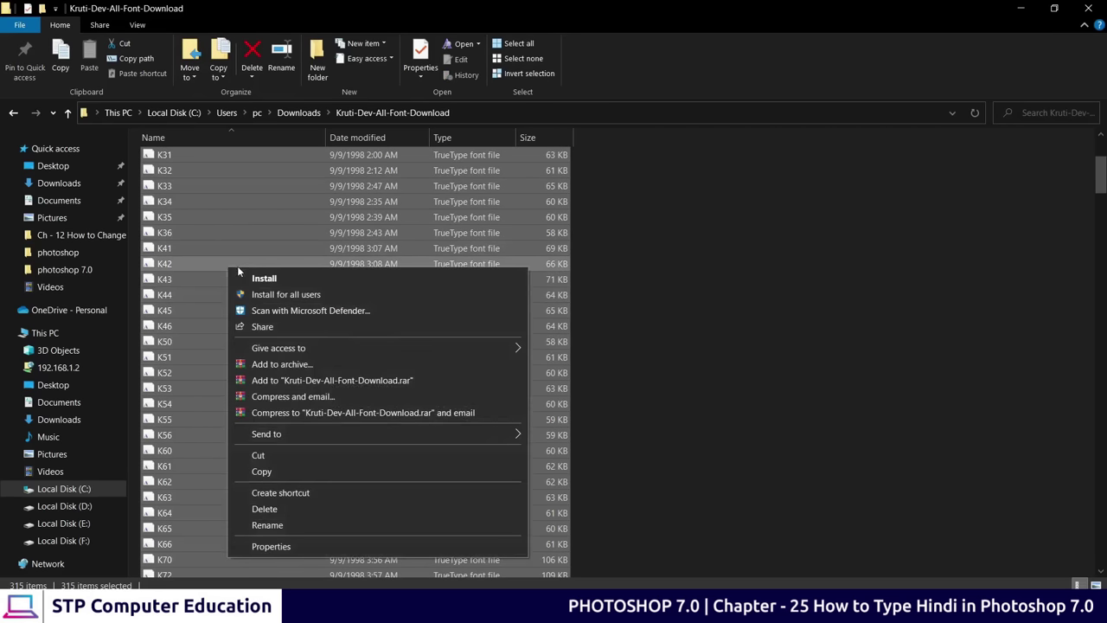
left_click(302, 296)
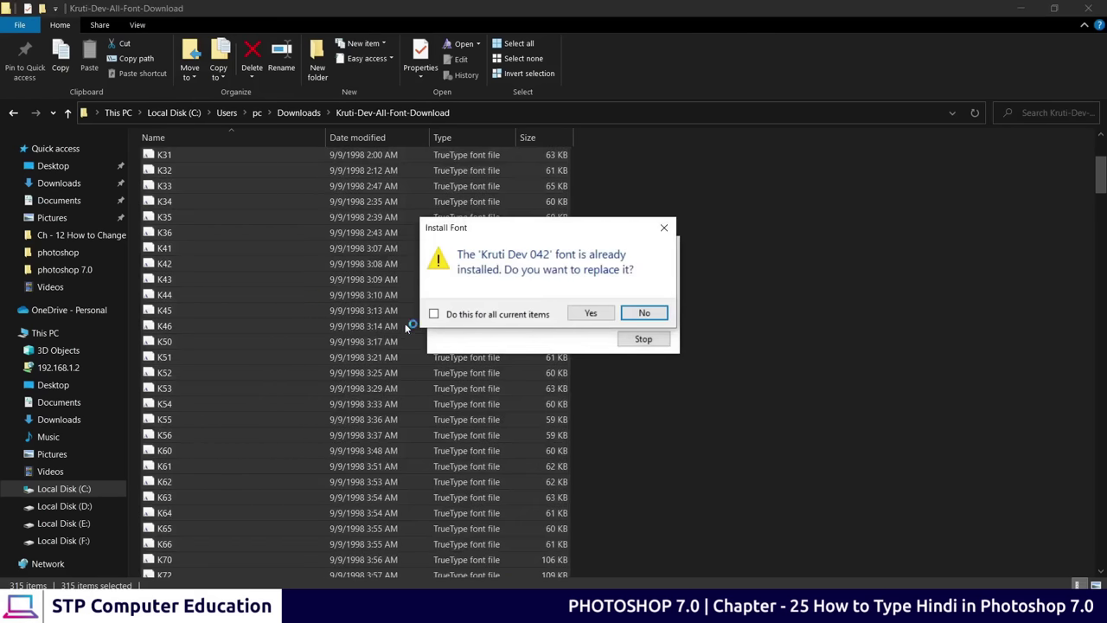
left_click(434, 314)
left_click(591, 315)
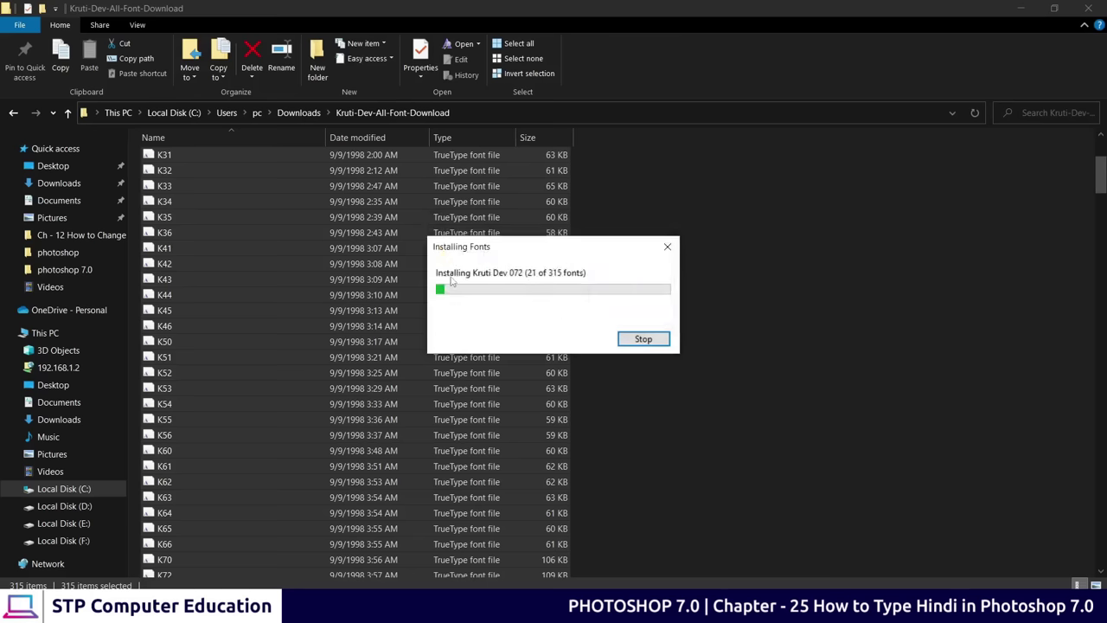
left_click_drag(544, 247, 420, 234)
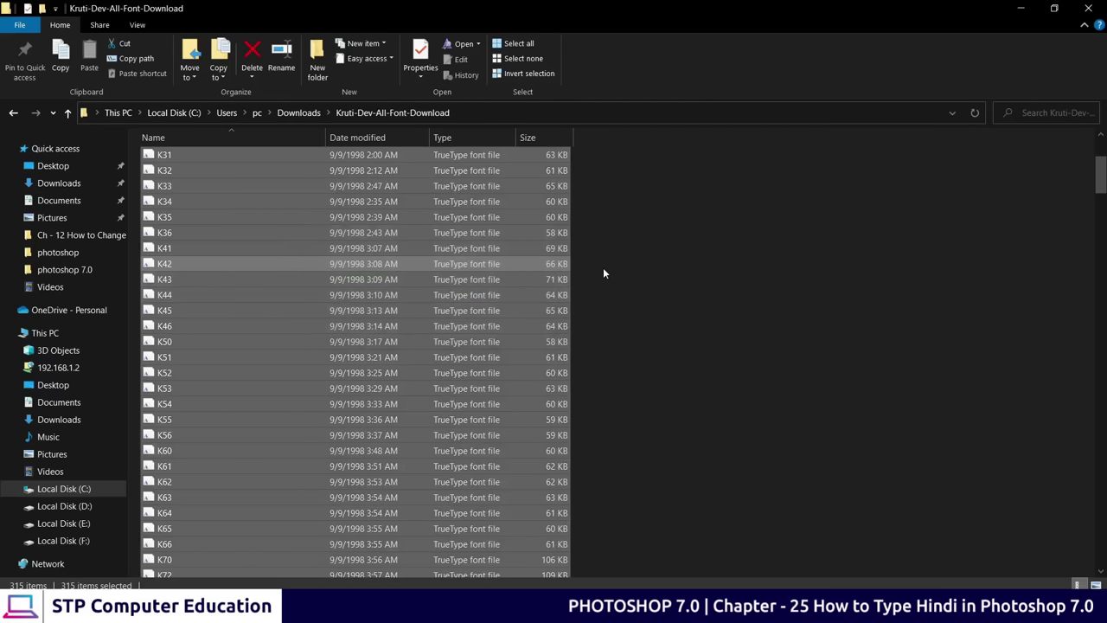
left_click(604, 273)
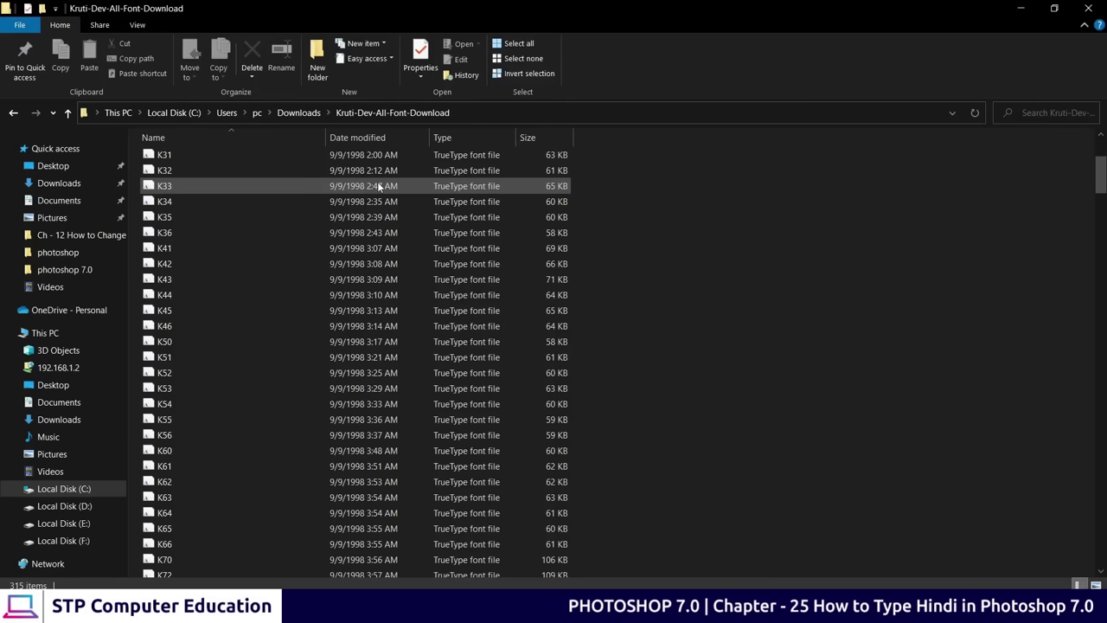
key("alt+Tab")
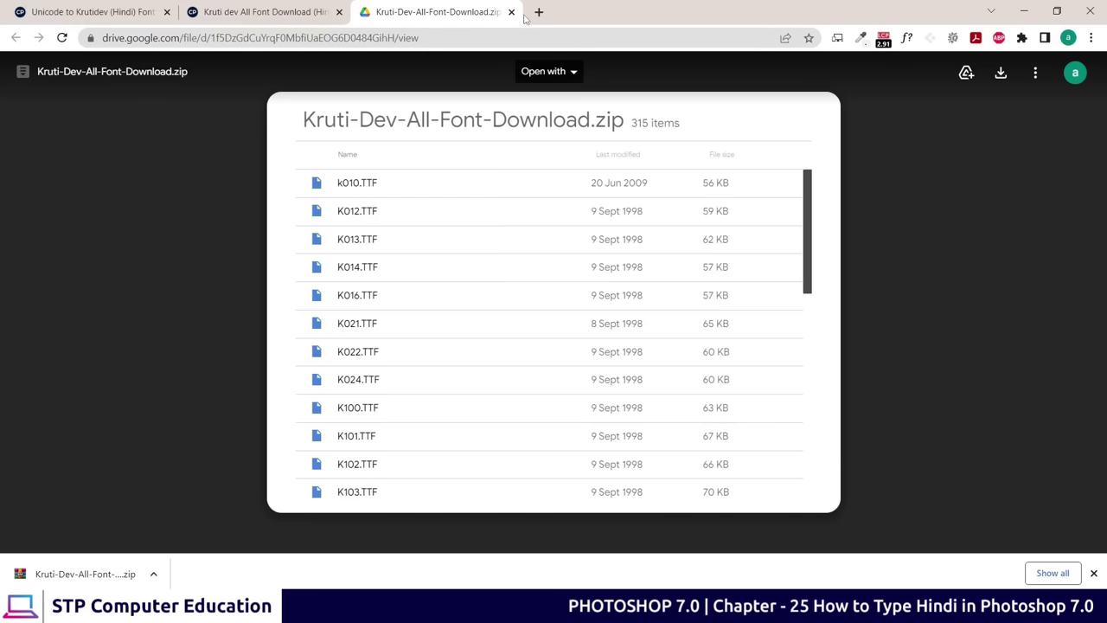
In a new tab, search Google for 'google translate' and open the Google Translate site
left_click(538, 12)
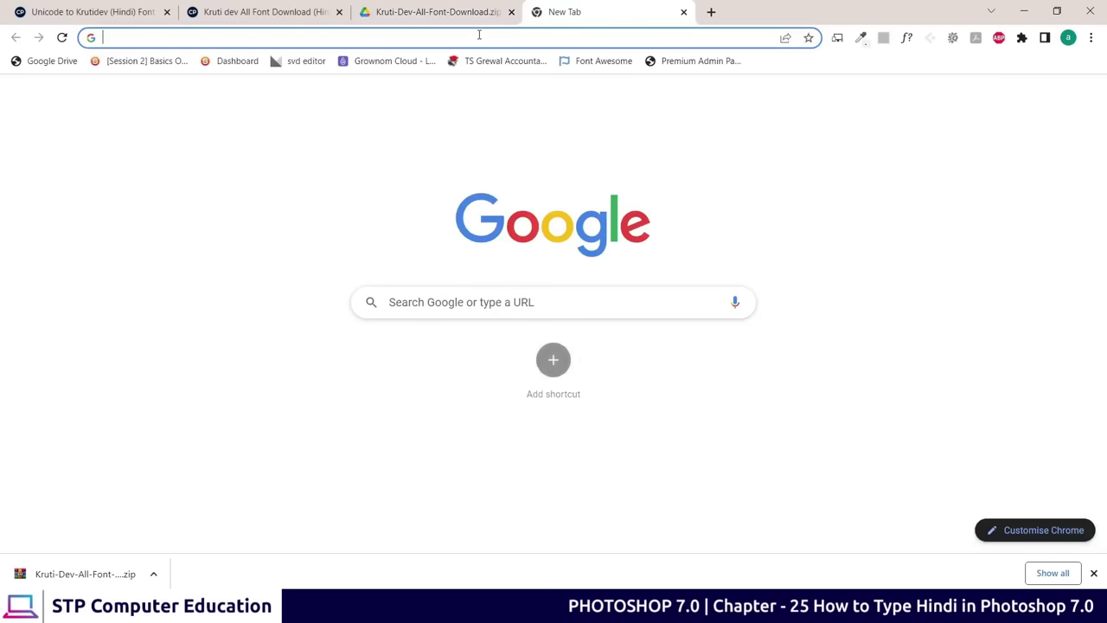
left_click(497, 301)
type("google")
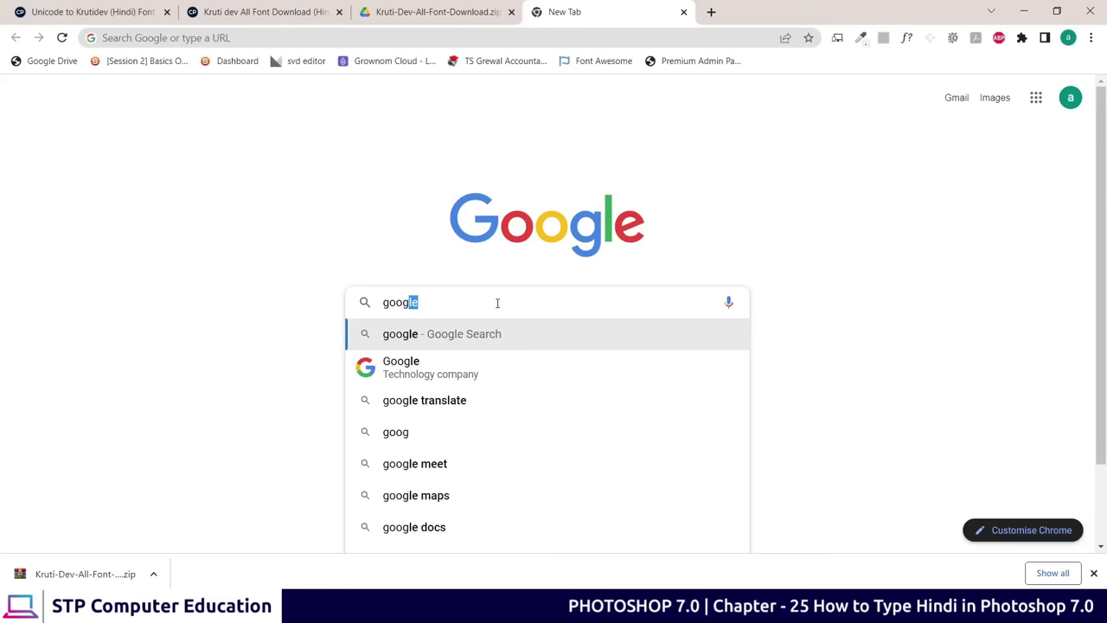
key("Down")
key("Down")
key("Return")
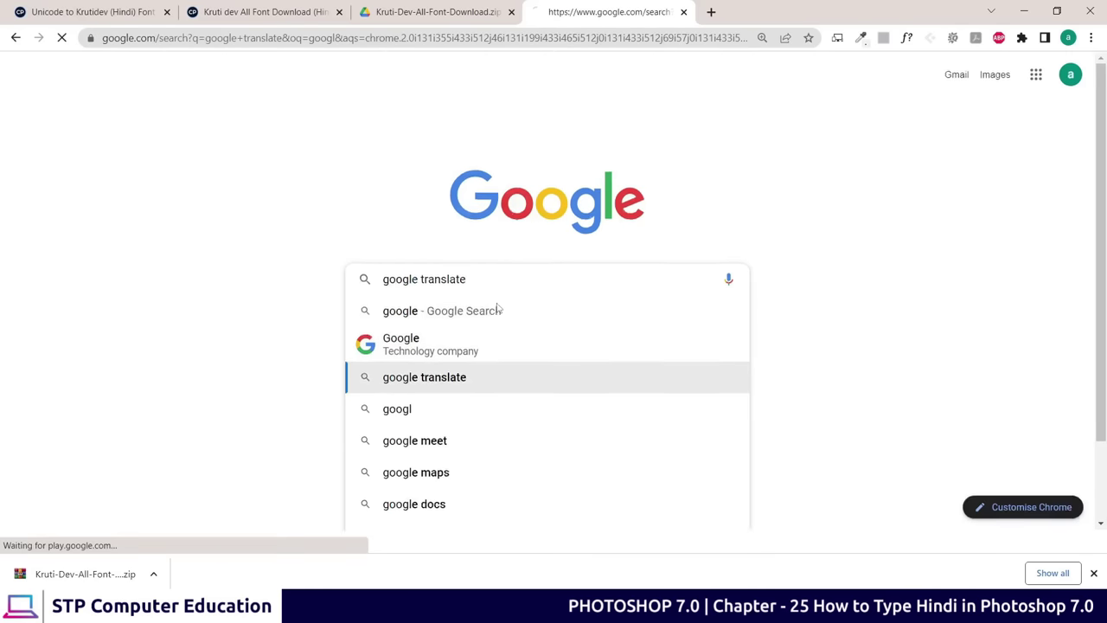
scroll(260, 226, "down", 2)
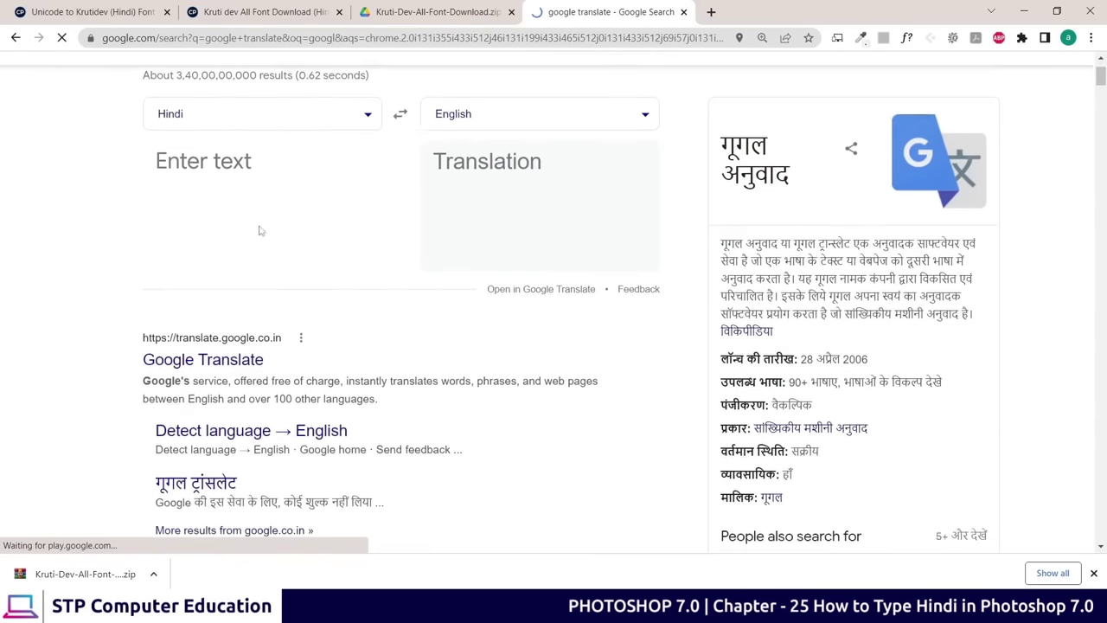
scroll(220, 277, "up", 1)
scroll(259, 251, "down", 2)
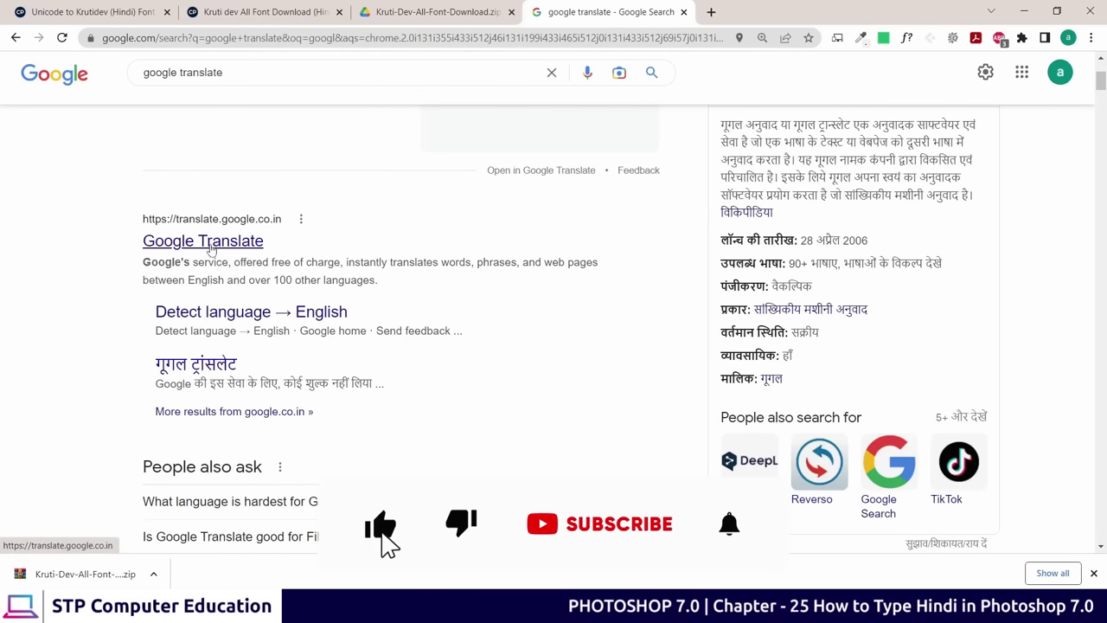
left_click(212, 247)
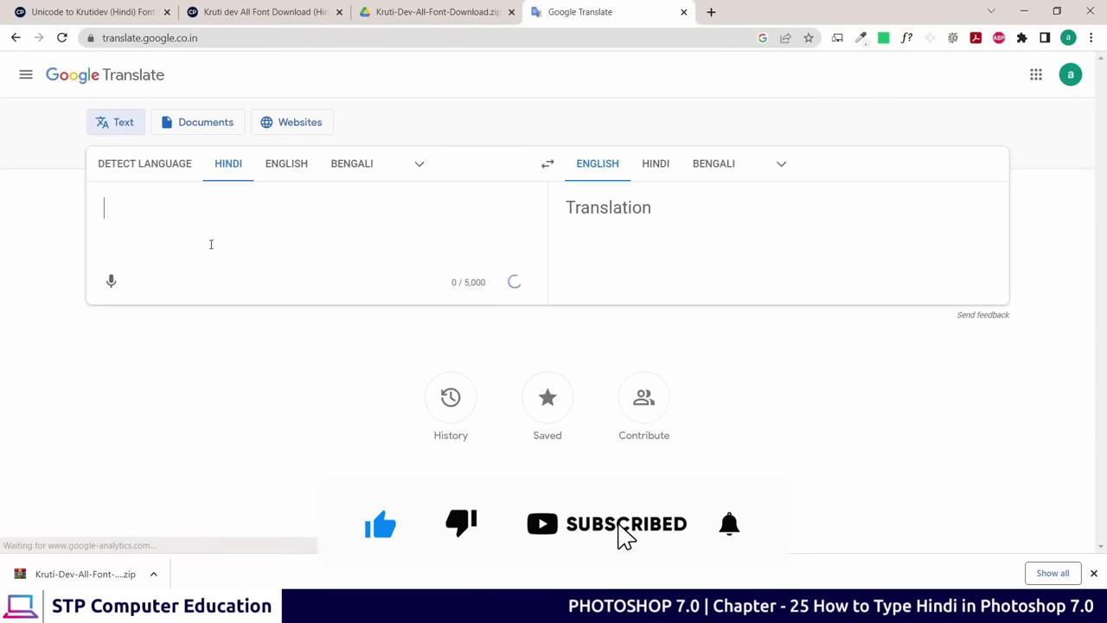
Set the source language to Hindi and type मैं टाइपिंग कर रहा हूँ using transliteration
left_click(418, 166)
left_click(441, 247)
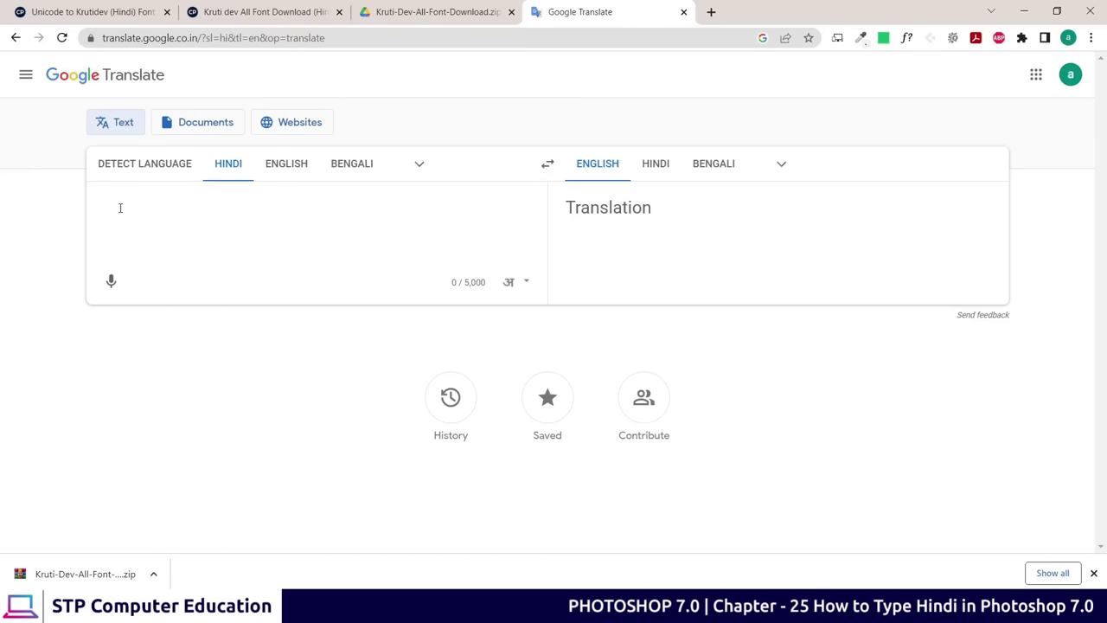
type("mai")
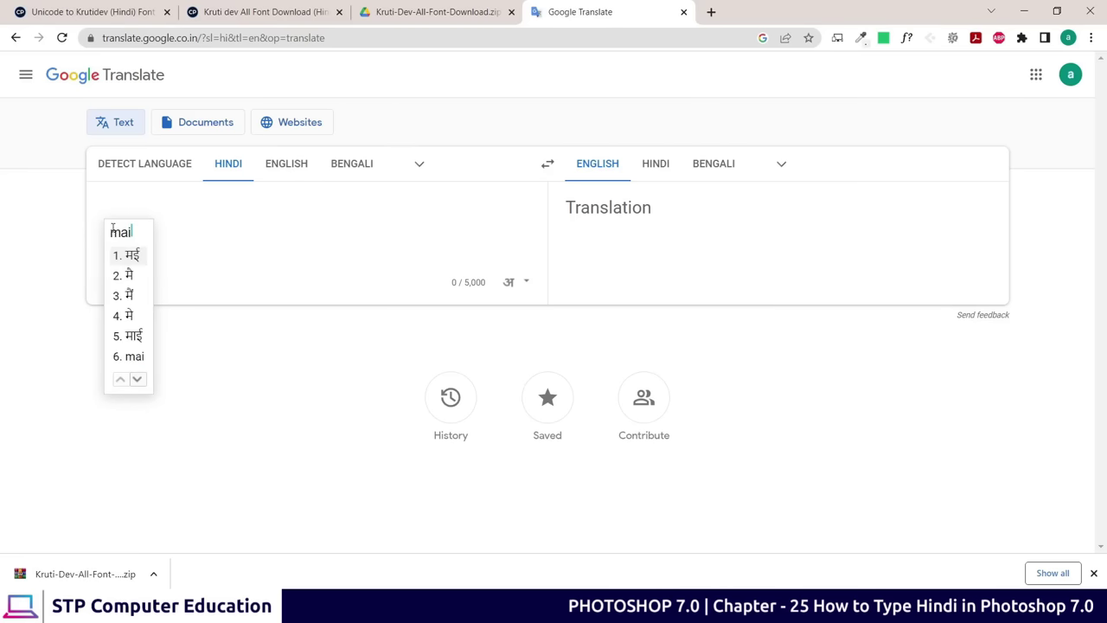
left_click(123, 296)
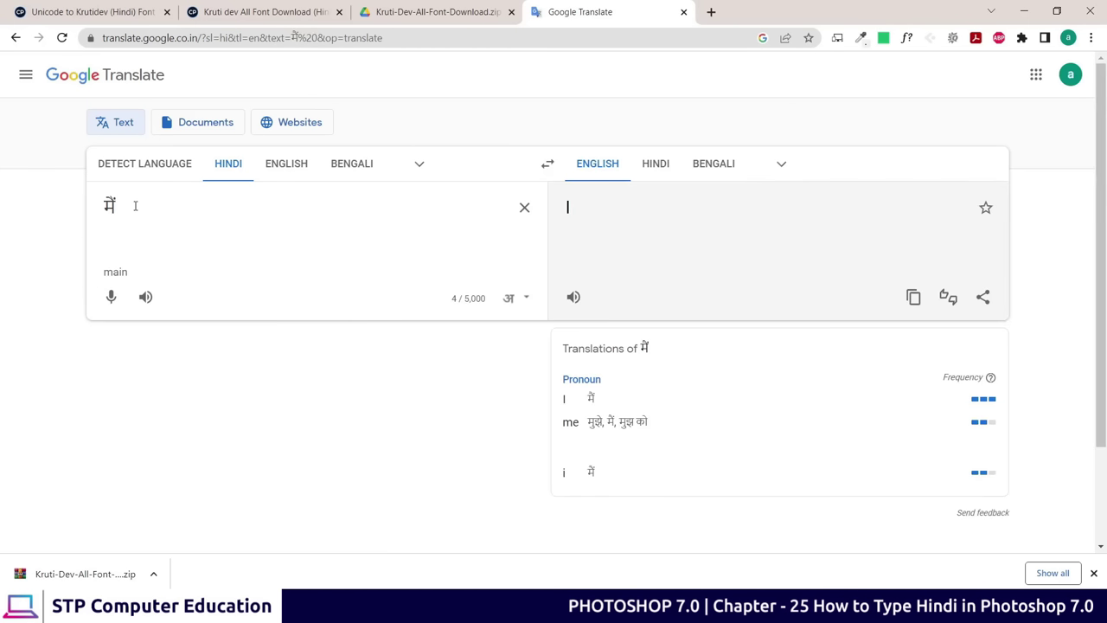
type("typing")
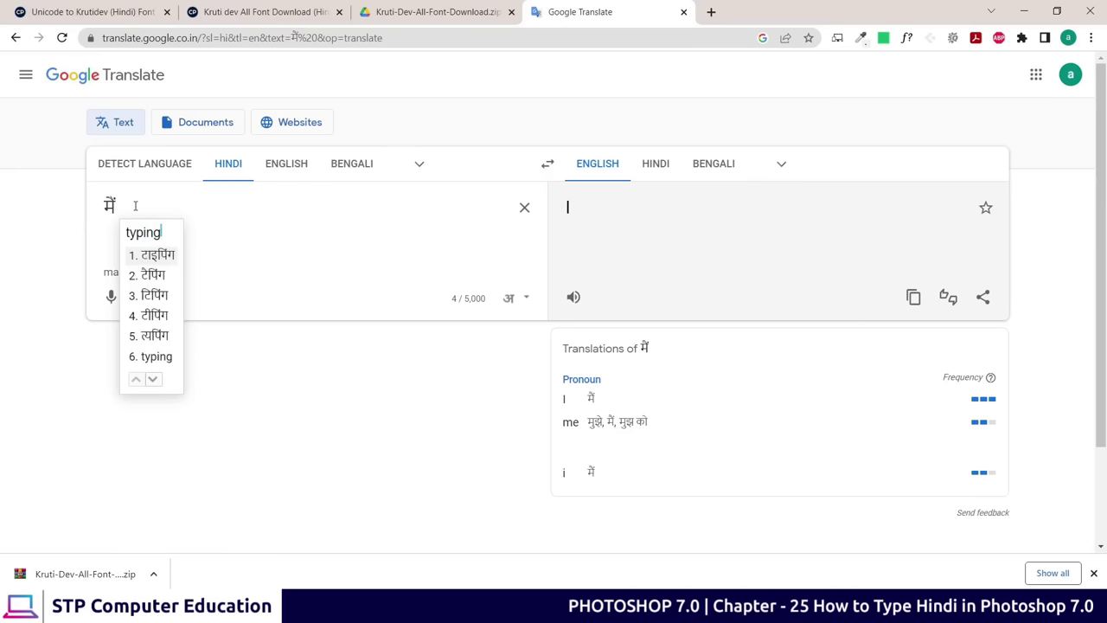
key("space")
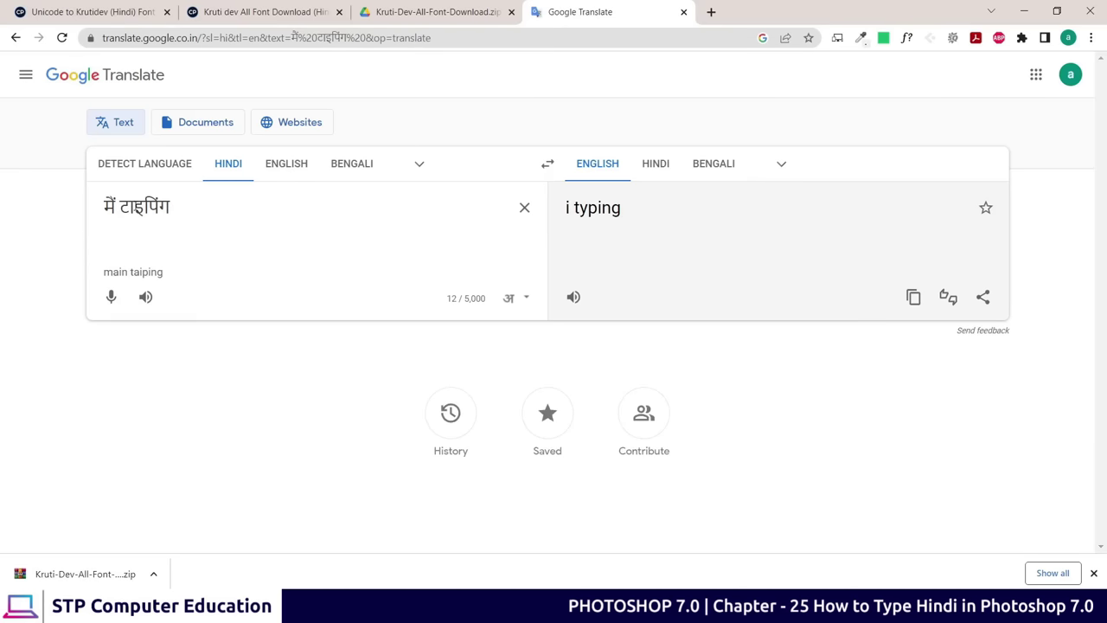
type("kar")
key("space")
type("rh")
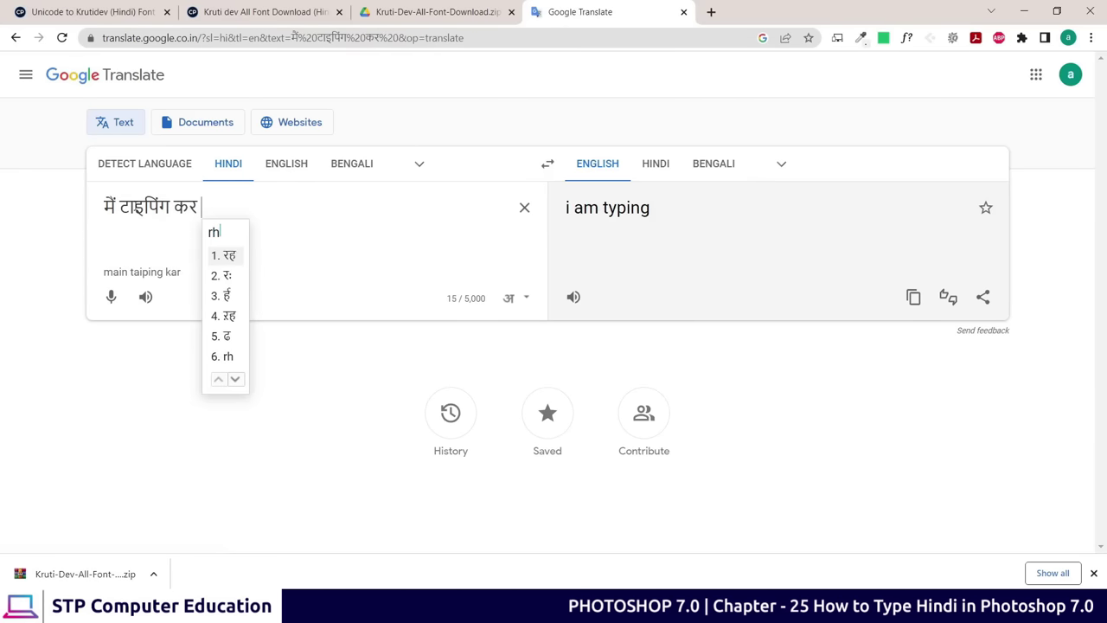
type("a")
key("space")
type("hu")
key("space")
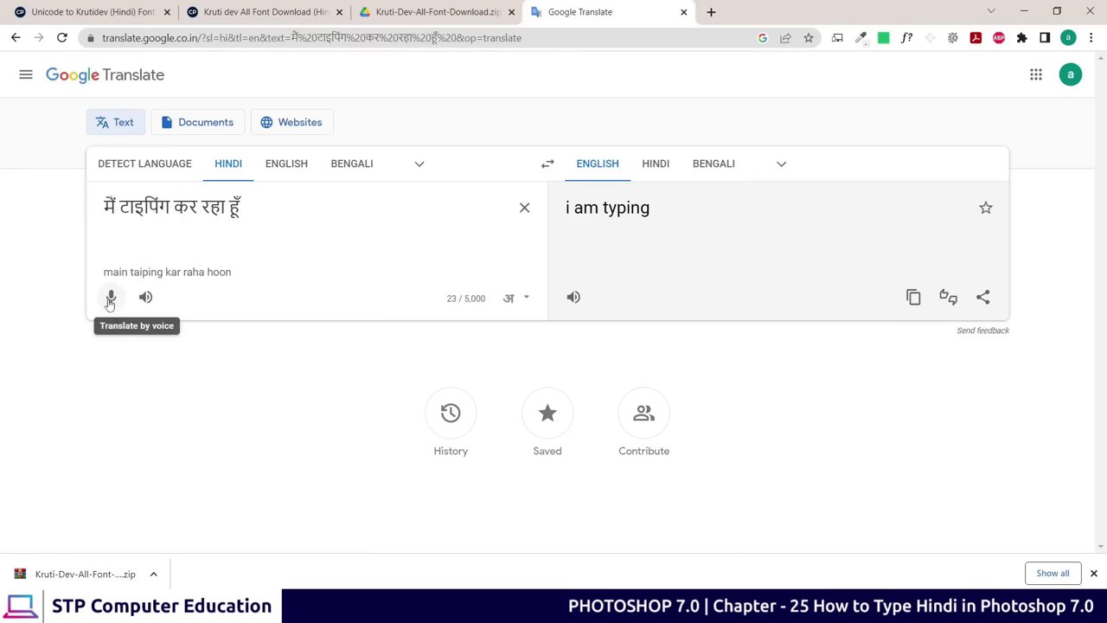
Clear the text, dictate the sentence by voice, and delete the extra word वॉइस
left_click(525, 211)
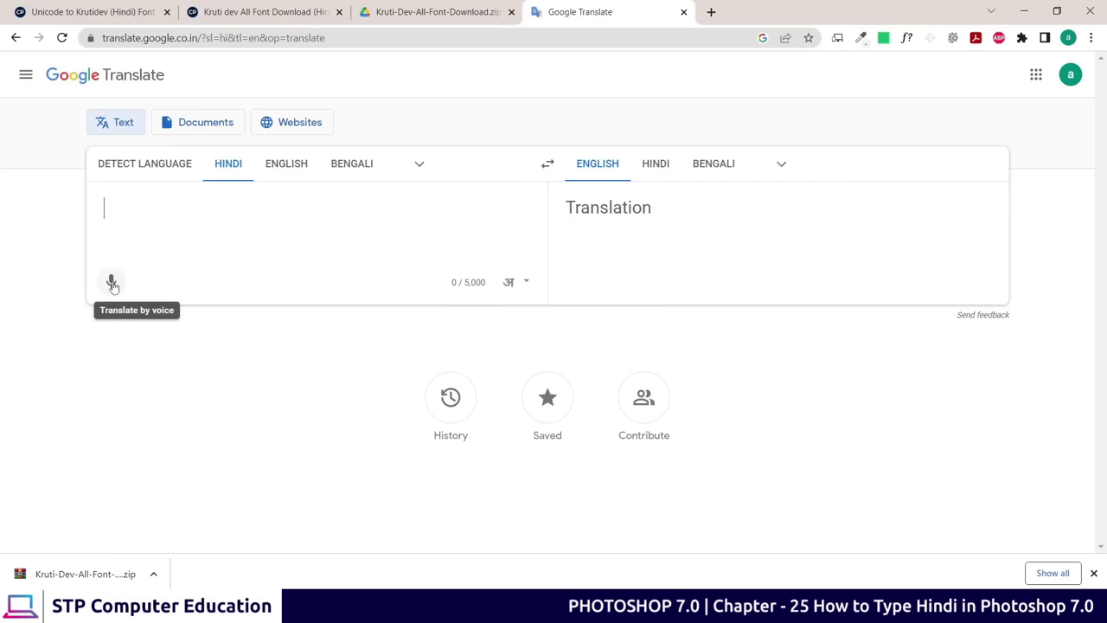
left_click(112, 285)
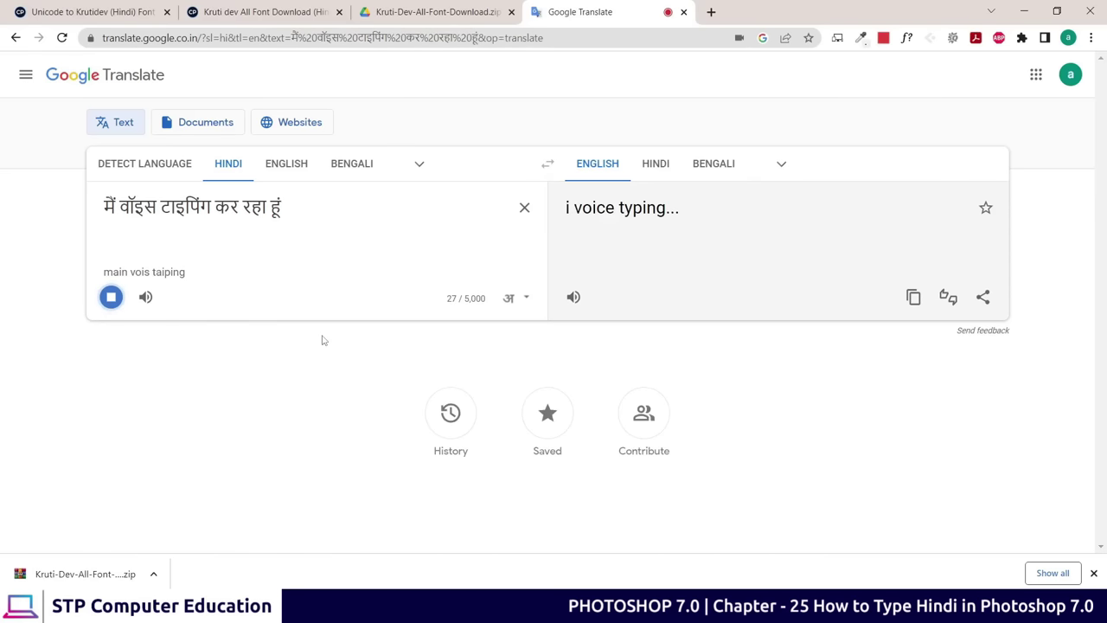
left_click(118, 298)
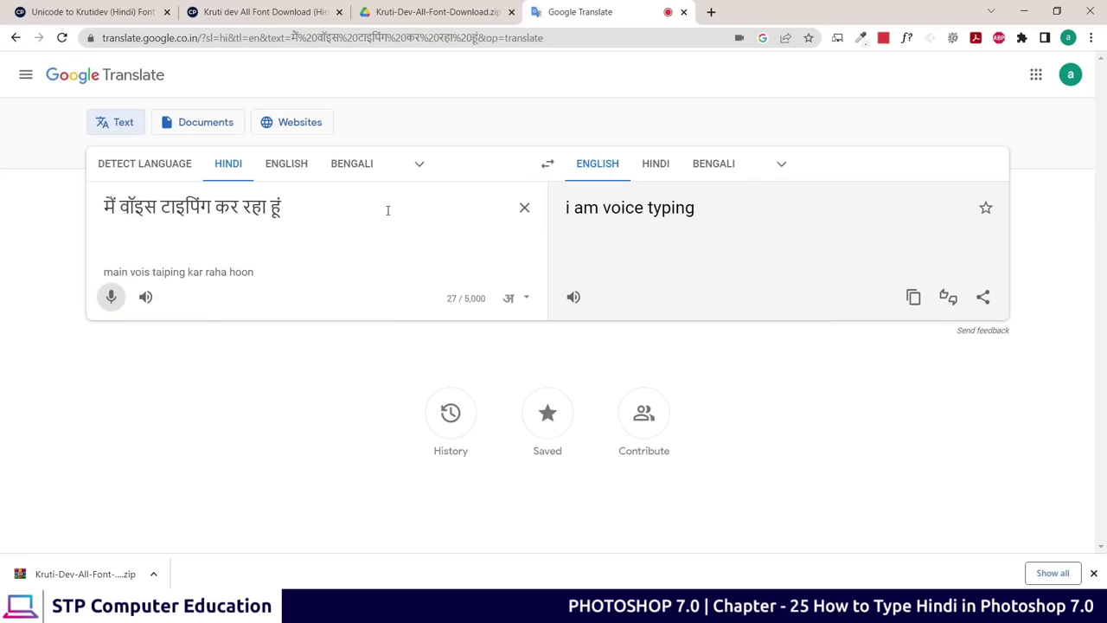
left_click_drag(112, 207, 306, 213)
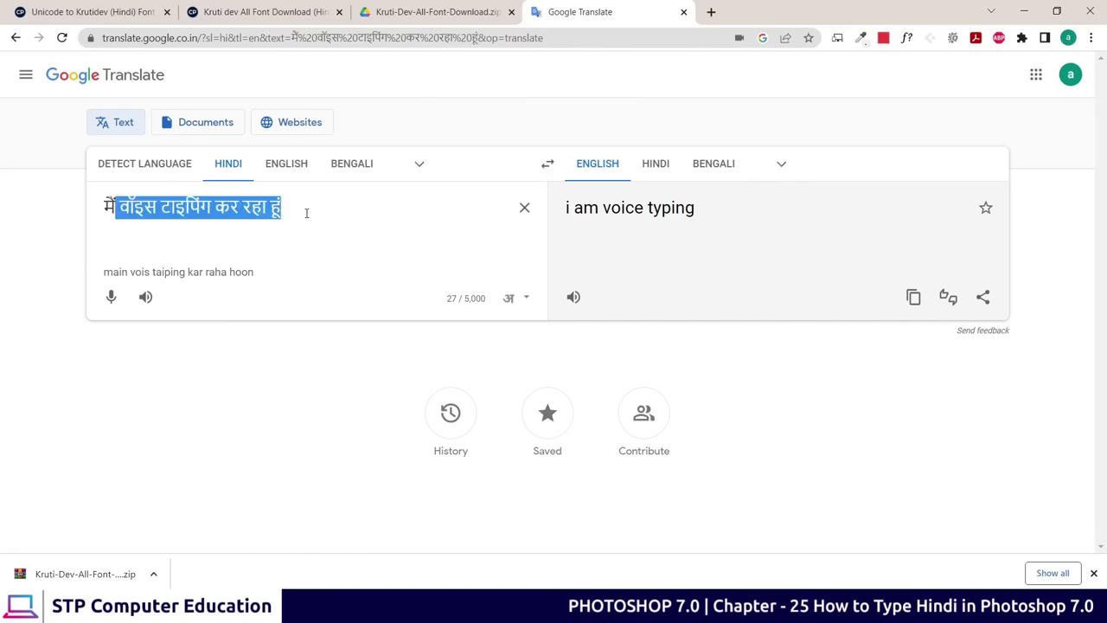
left_click(307, 213)
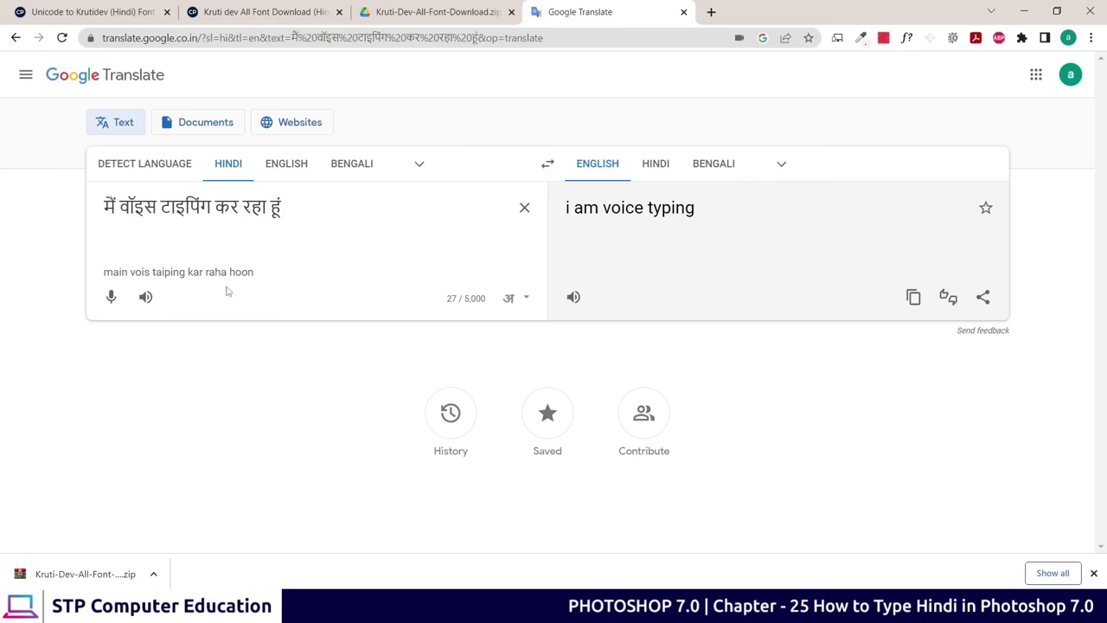
key("BackSpace")
key("BackSpace")
key("BackSpace")
key("BackSpace")
key("BackSpace")
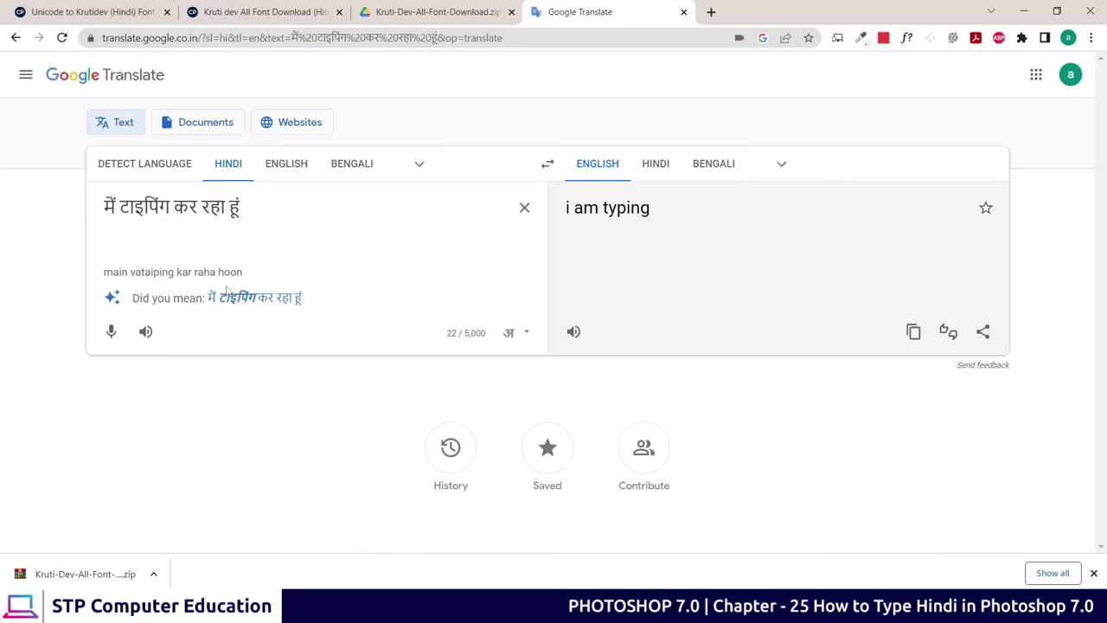
left_click(227, 294)
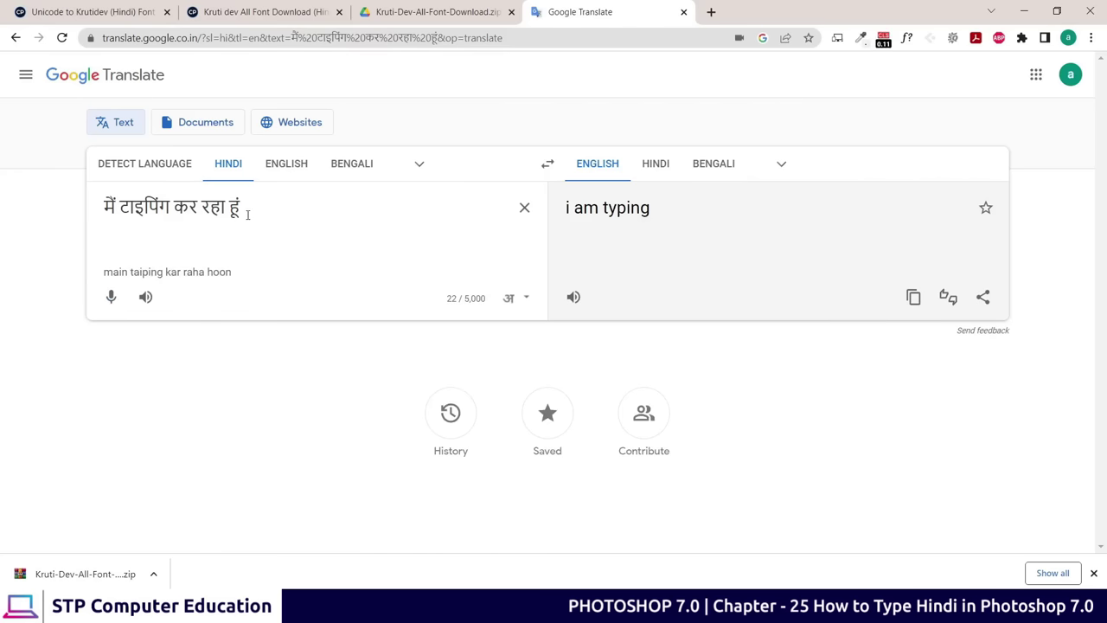
Select the whole Hindi sentence and copy it
left_click_drag(250, 209, 86, 207)
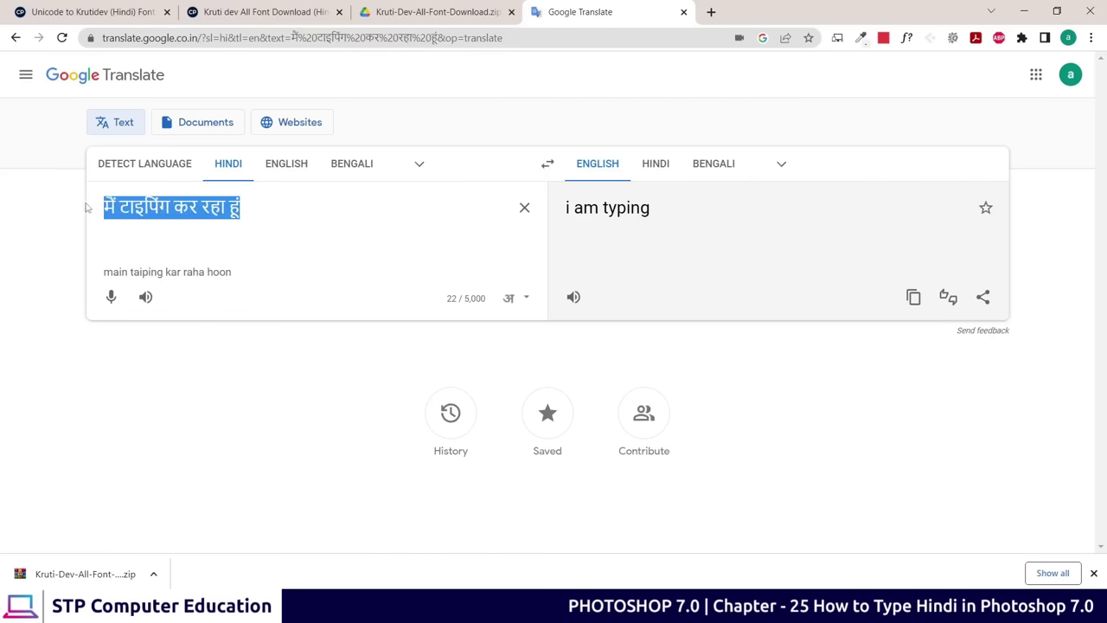
right_click(167, 202)
left_click(205, 252)
On Converter Planet, open the Font Converter's Unicode to Krutidev page
left_click(241, 11)
scroll(353, 333, "up", 6)
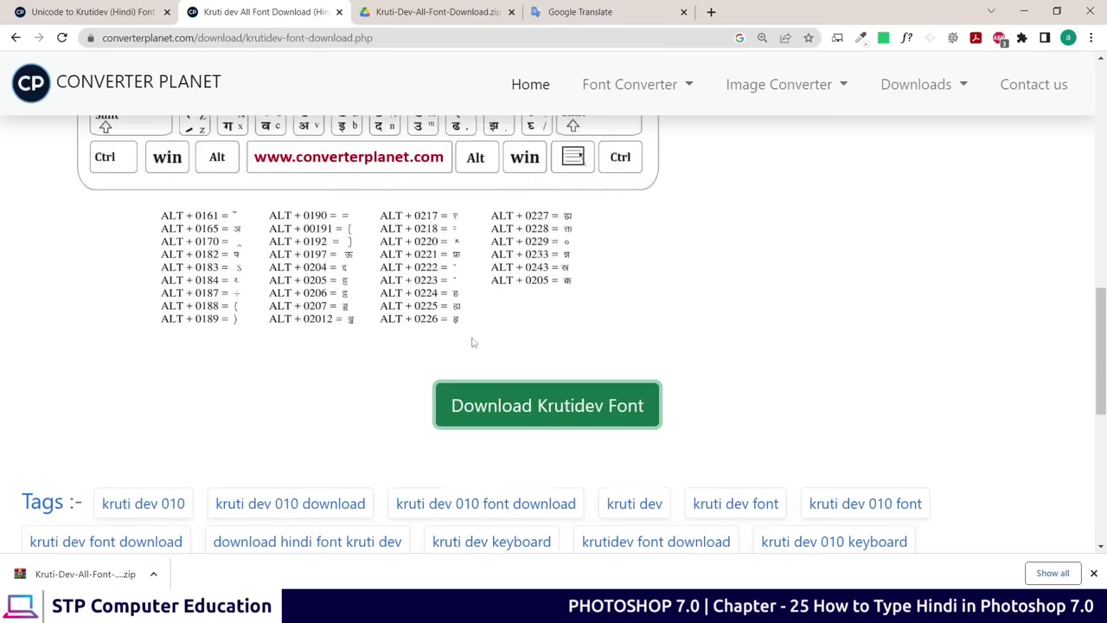
scroll(352, 336, "up", 2)
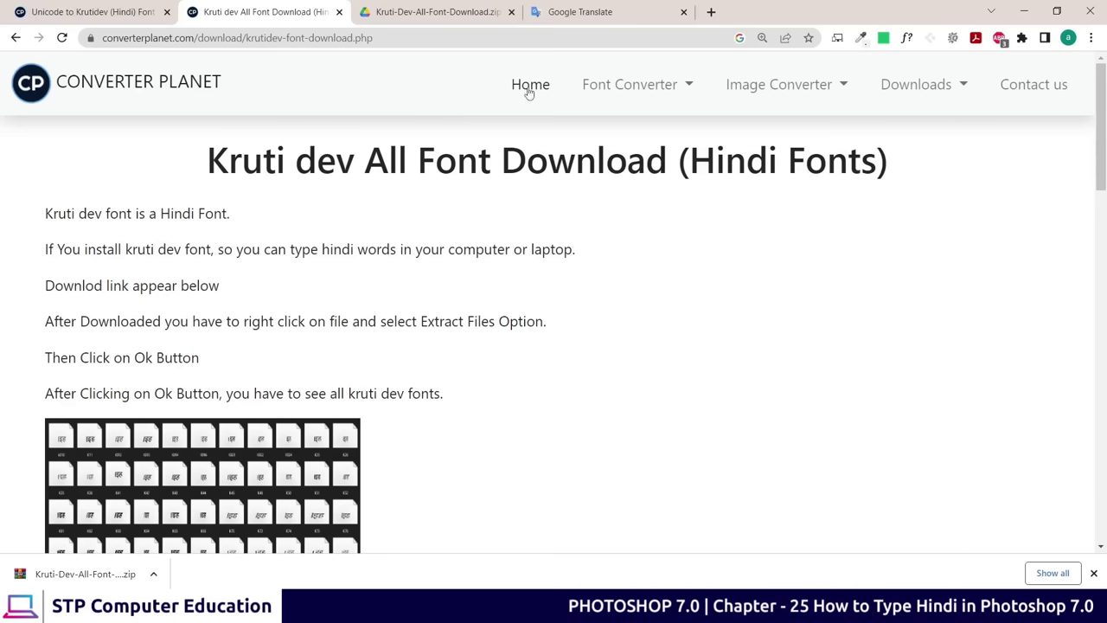
left_click(644, 91)
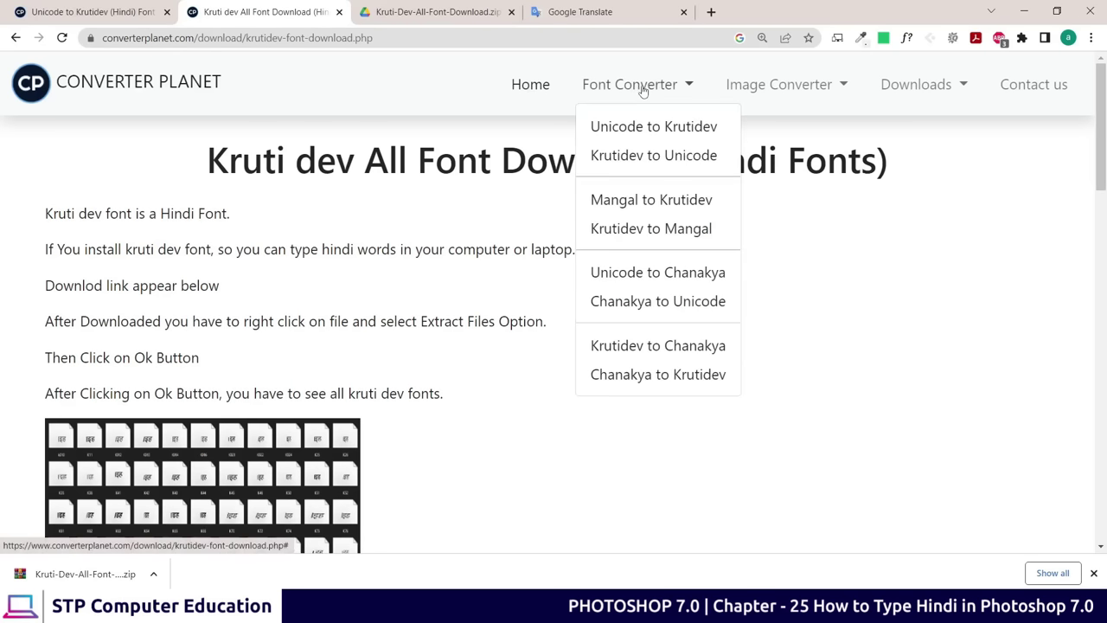
left_click(633, 133)
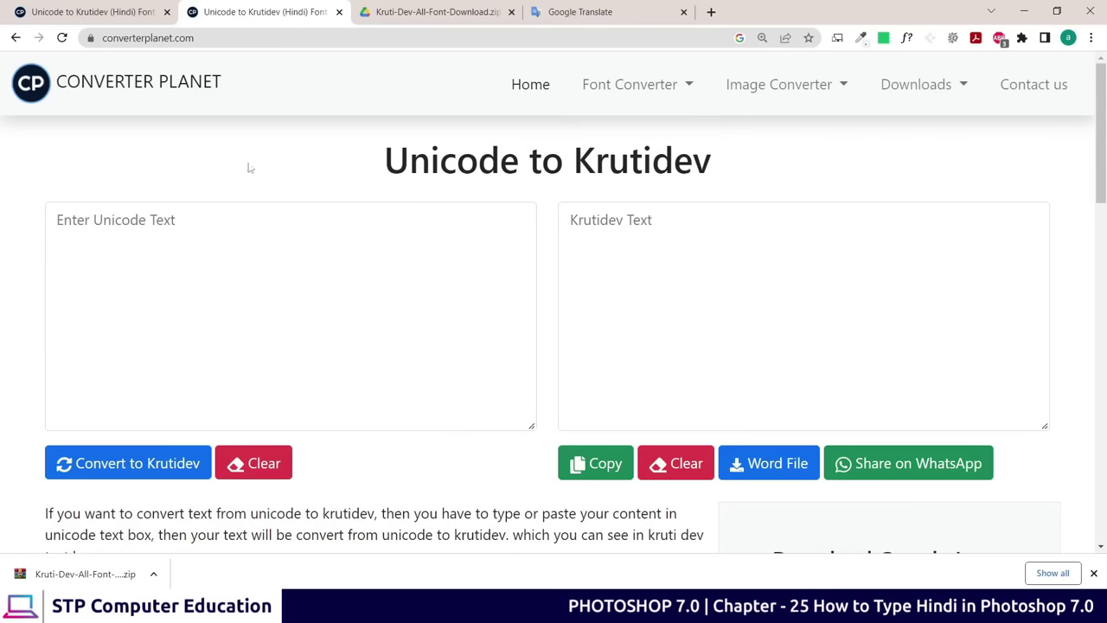
Reselect the Hindi sentence in Google Translate, then return to the converter page
left_click(597, 16)
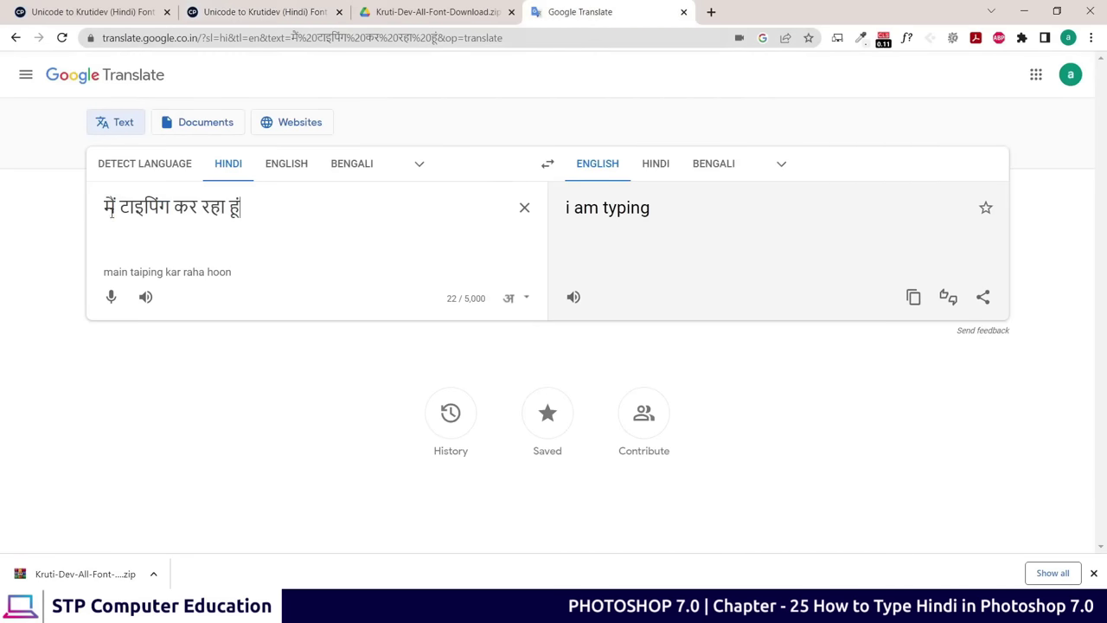
left_click_drag(111, 212, 265, 204)
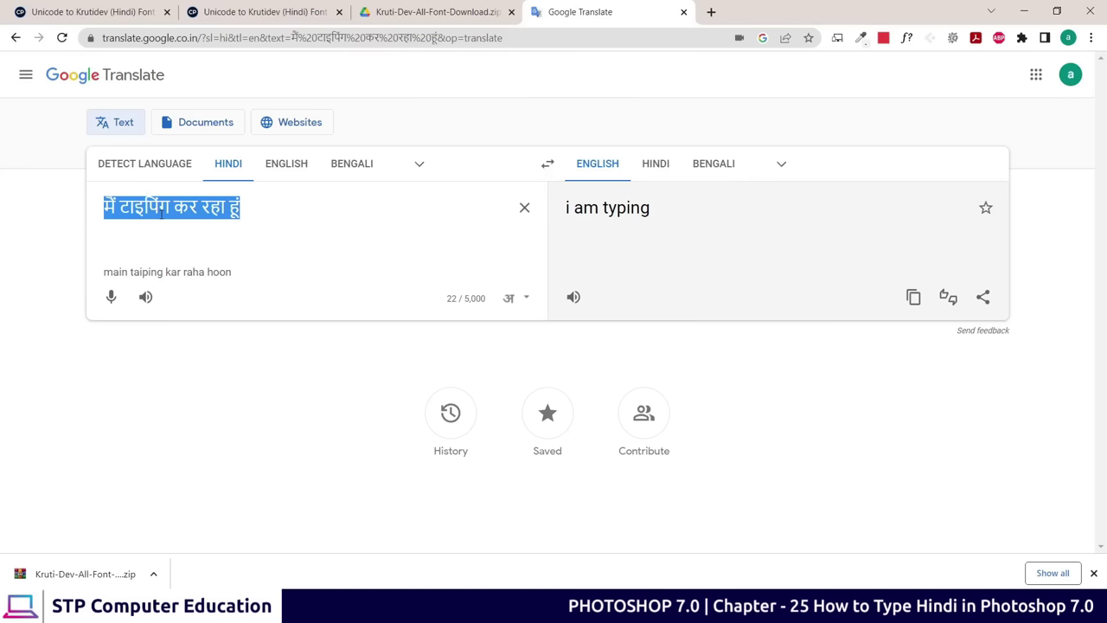
left_click(266, 14)
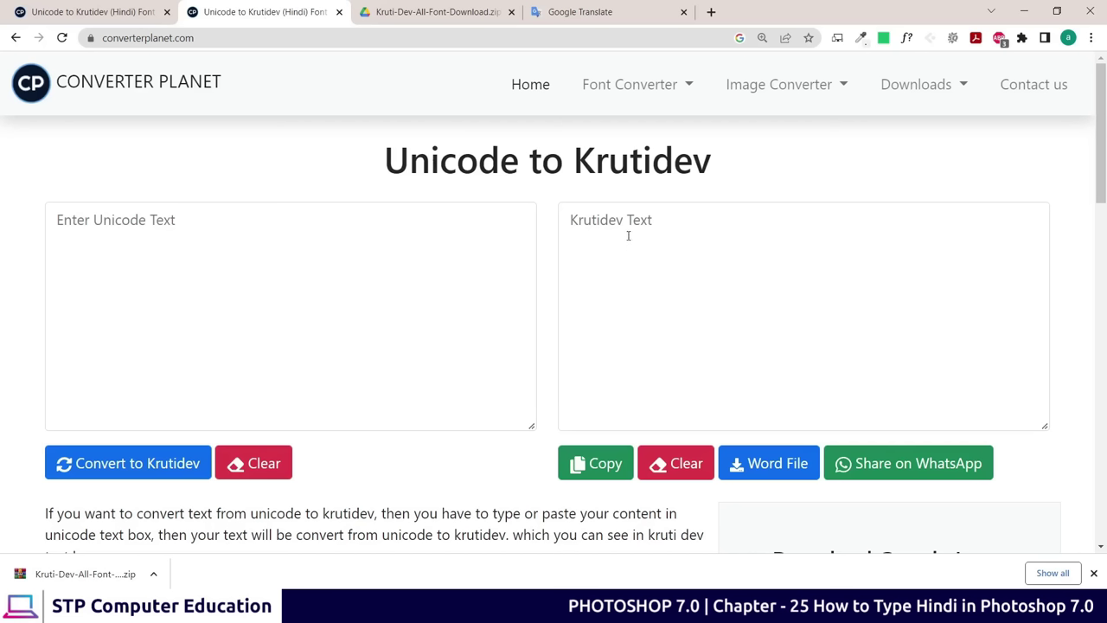
Paste the Hindi sentence into the Unicode box and convert it to Krutidev 'eSa Vkbfiax dj jgk gwa'
left_click(89, 229)
right_click(72, 220)
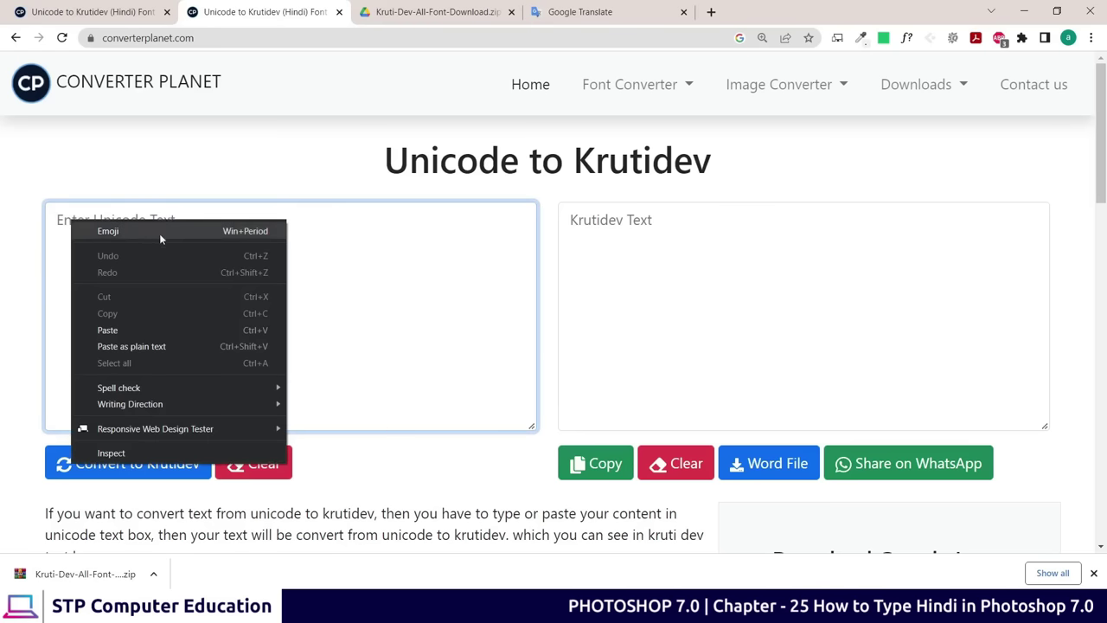
left_click(121, 323)
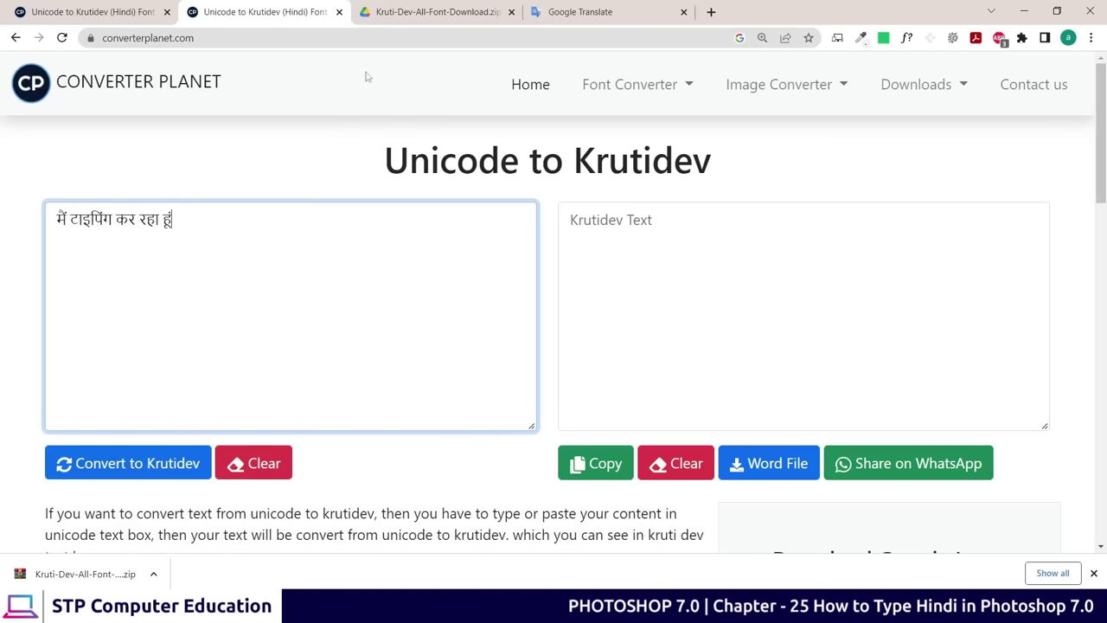
left_click(588, 11)
left_click_drag(131, 206, 268, 206)
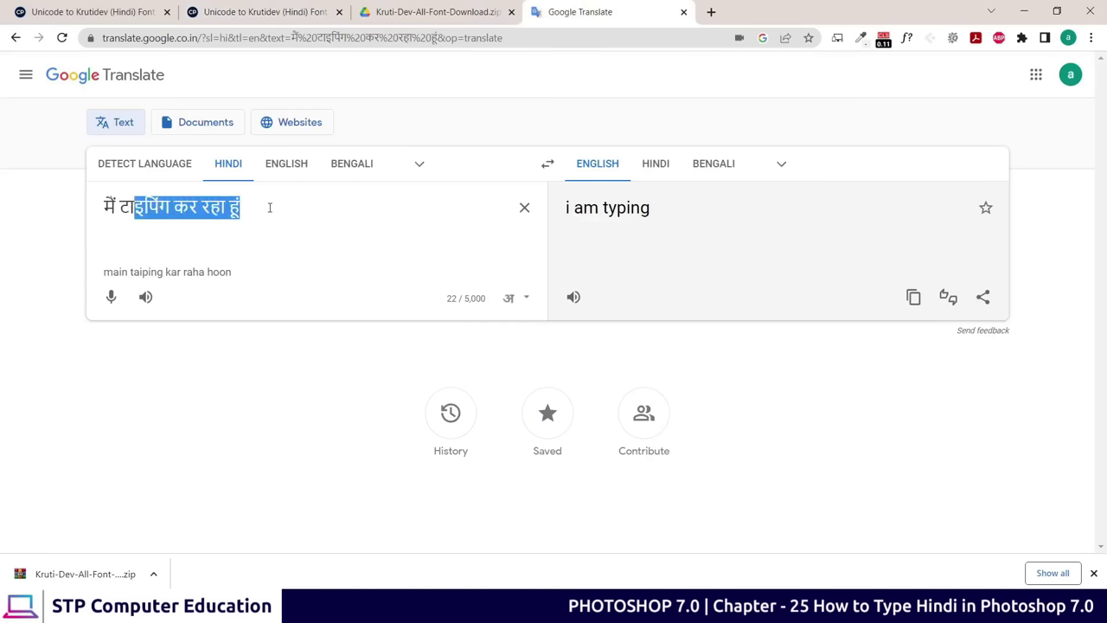
left_click(260, 11)
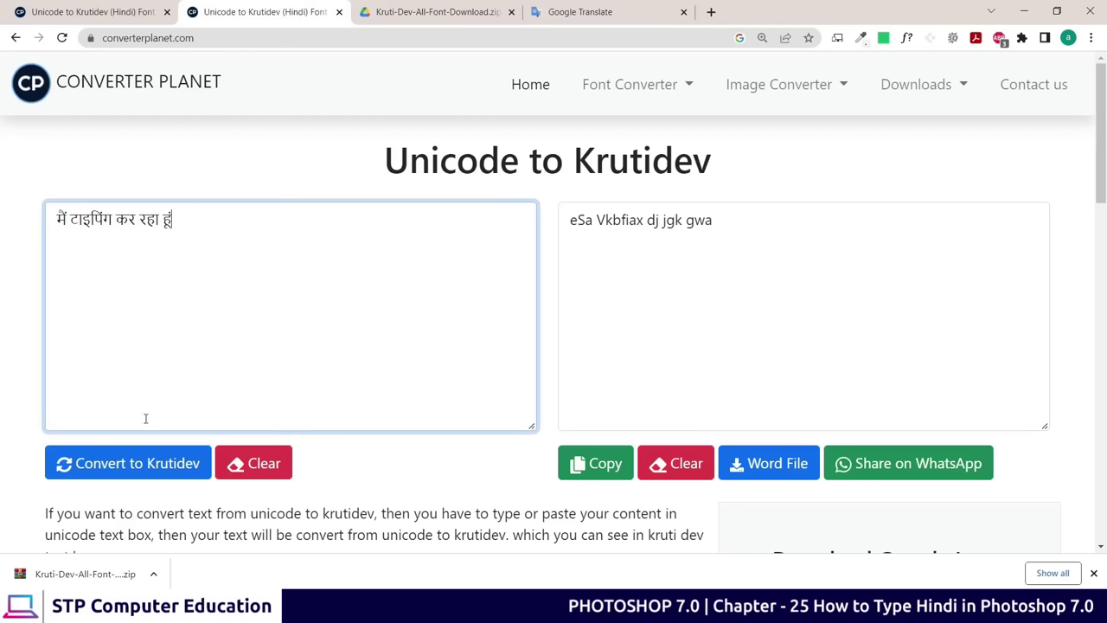
left_click(122, 467)
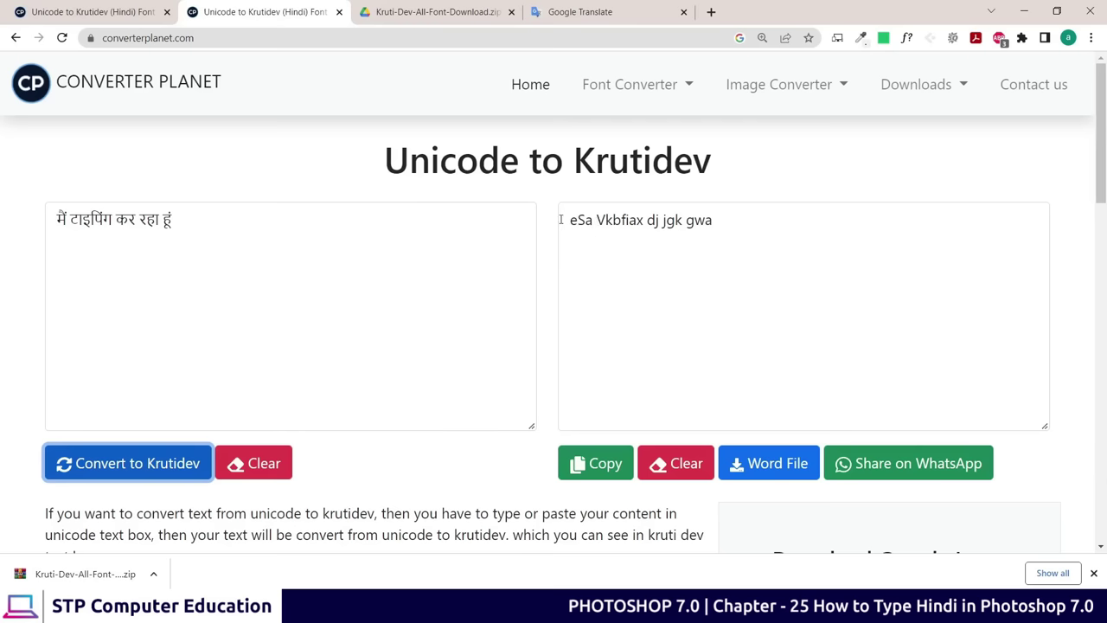
Select the Krutidev output line, then select and copy the Hindi input sentence
left_click_drag(571, 220, 749, 222)
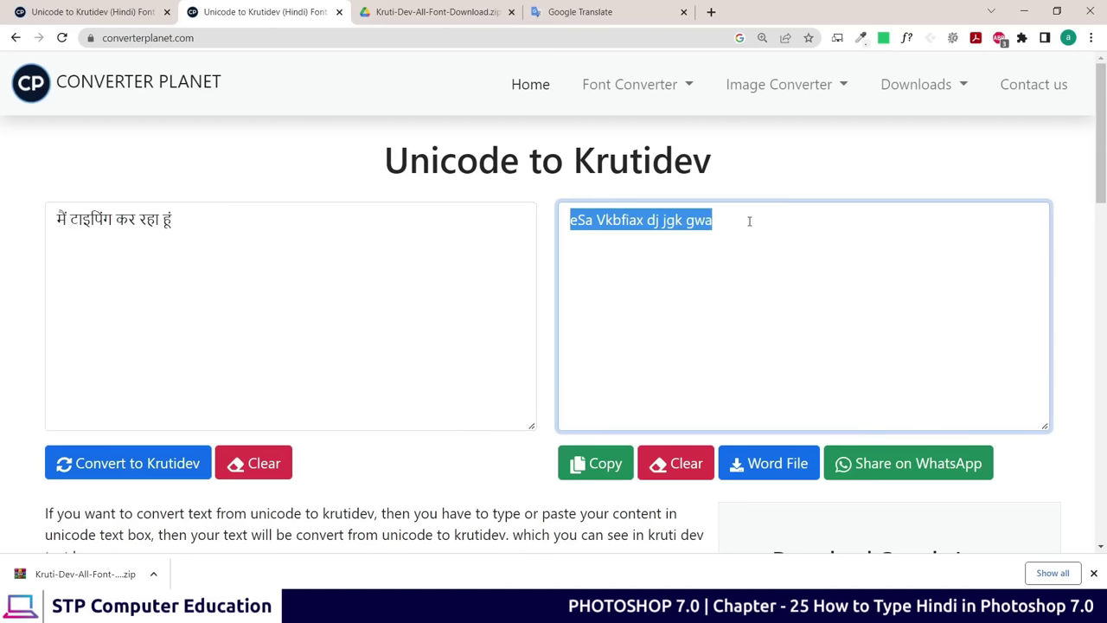
left_click(706, 222)
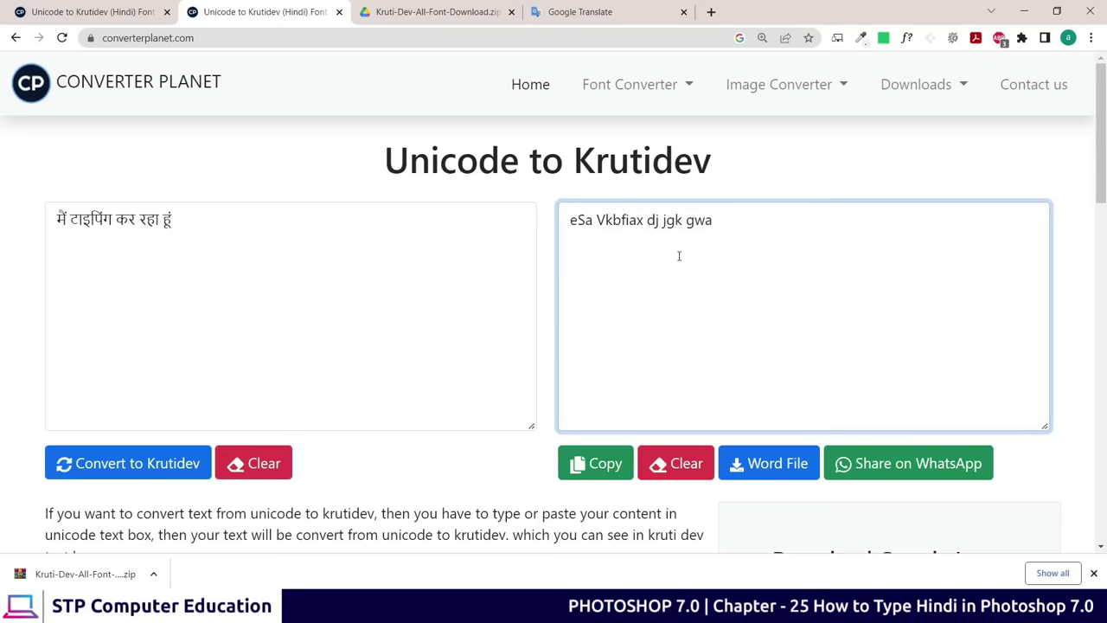
left_click_drag(719, 220, 574, 218)
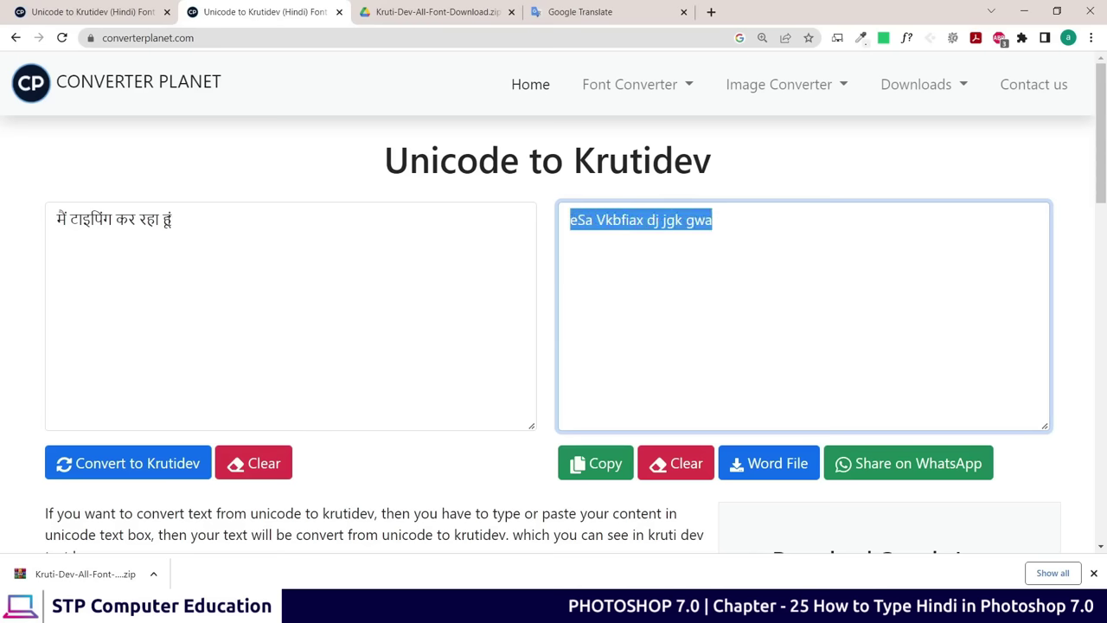
left_click_drag(172, 220, 70, 219)
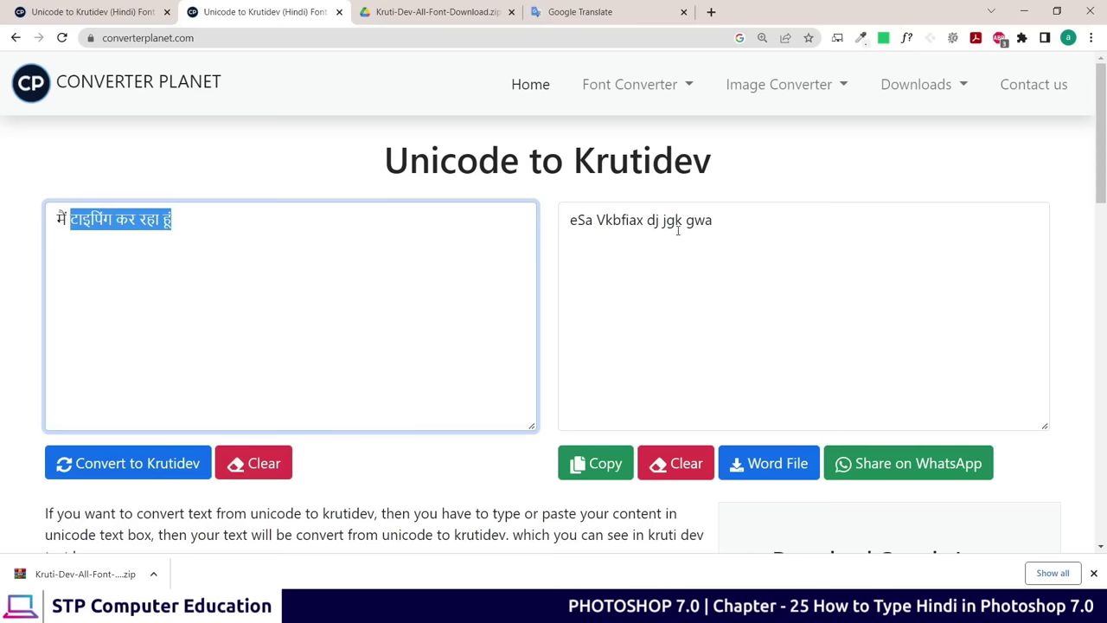
left_click(169, 222)
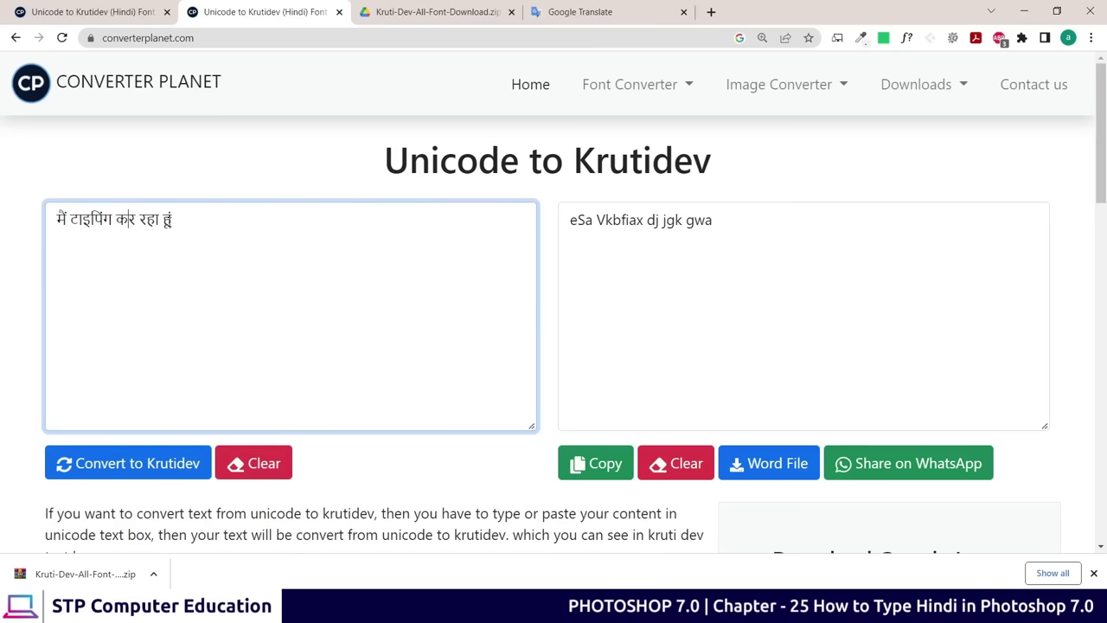
left_click_drag(179, 219, 67, 220)
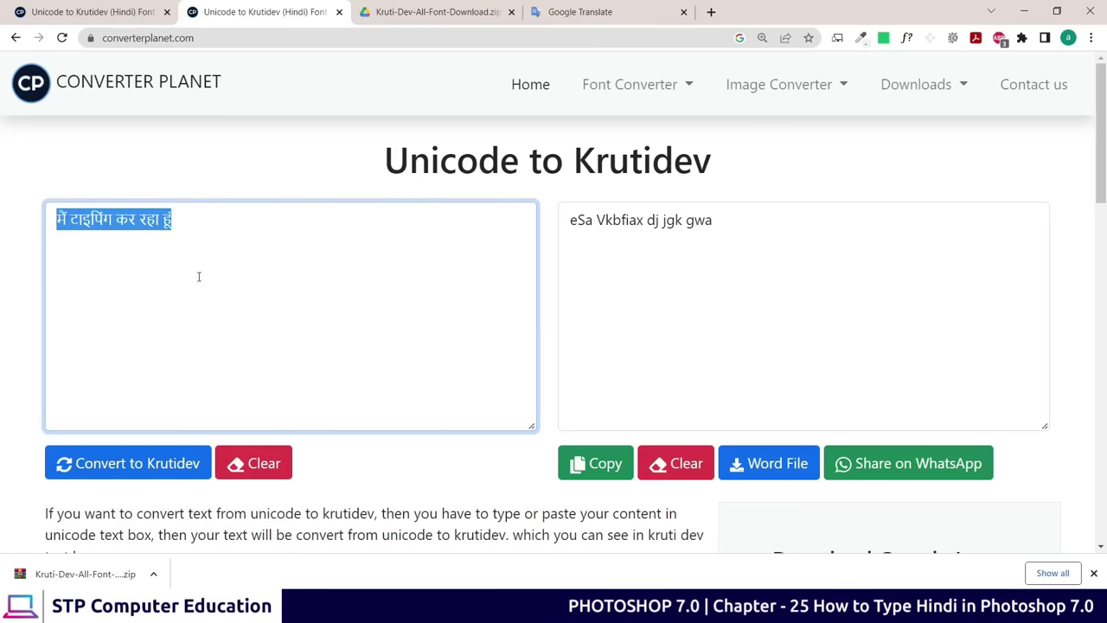
right_click(121, 219)
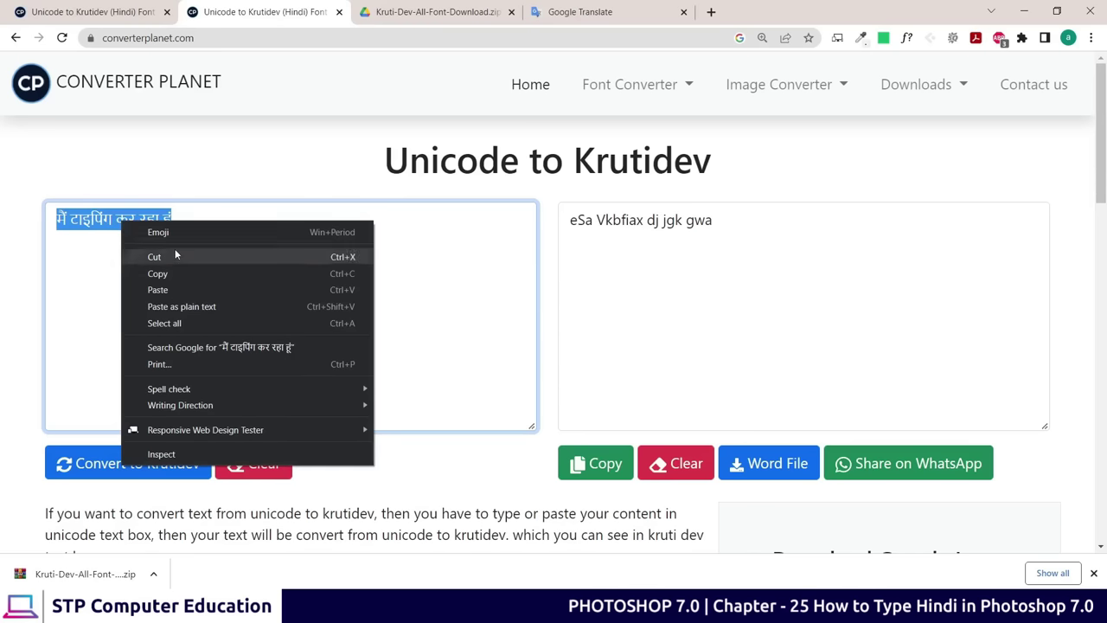
left_click(169, 274)
left_click(188, 222)
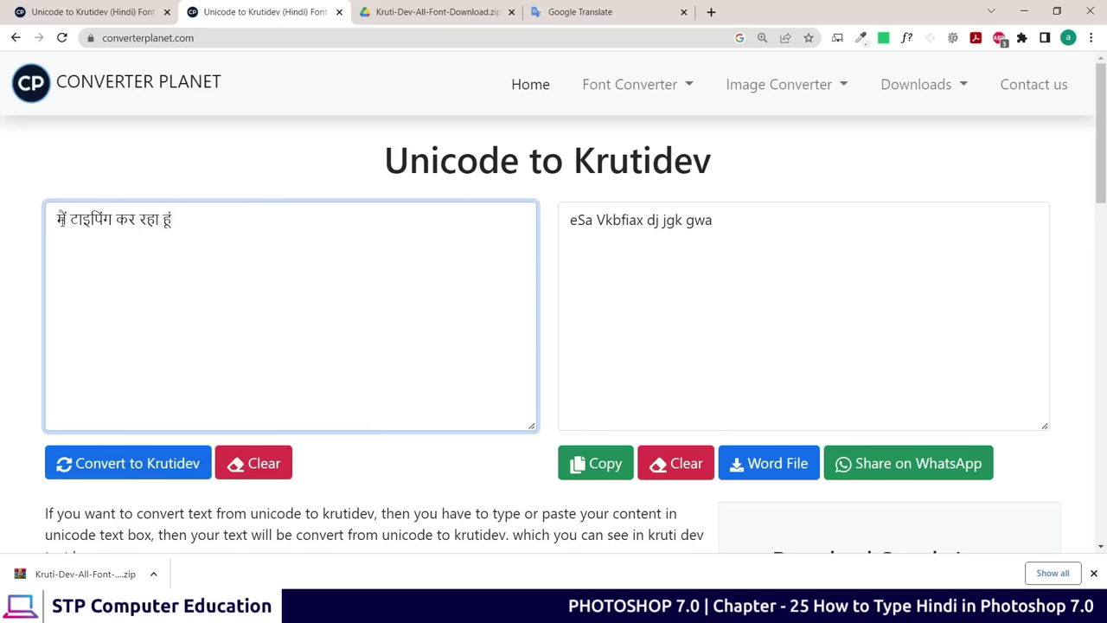
Commit the kya layer and paste the Hindi sentence into a new text layer
key("alt+Tab")
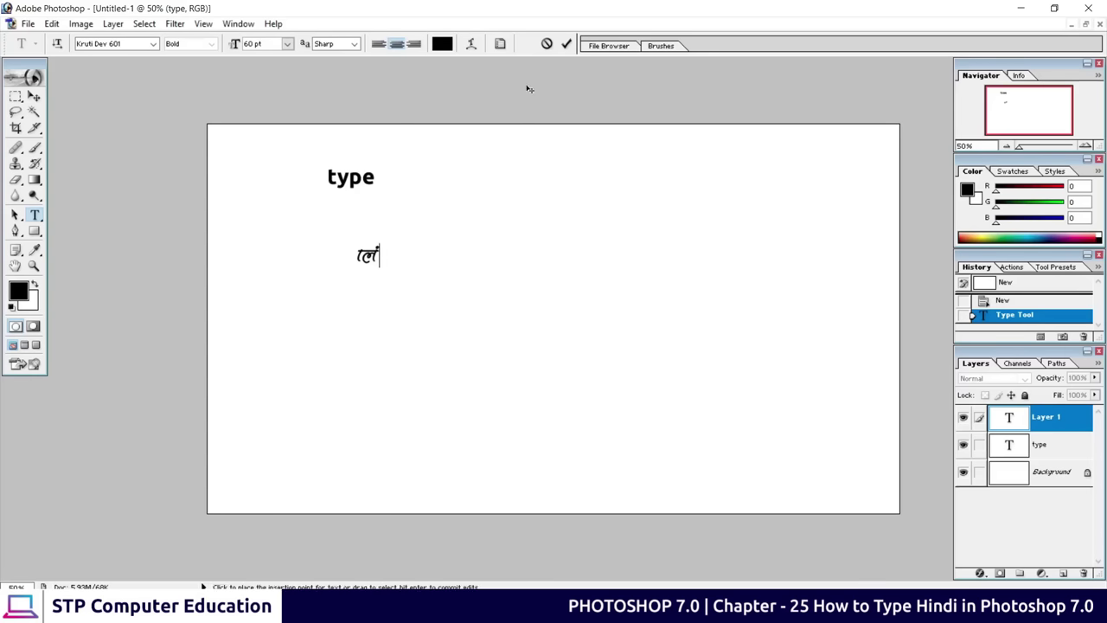
left_click(567, 43)
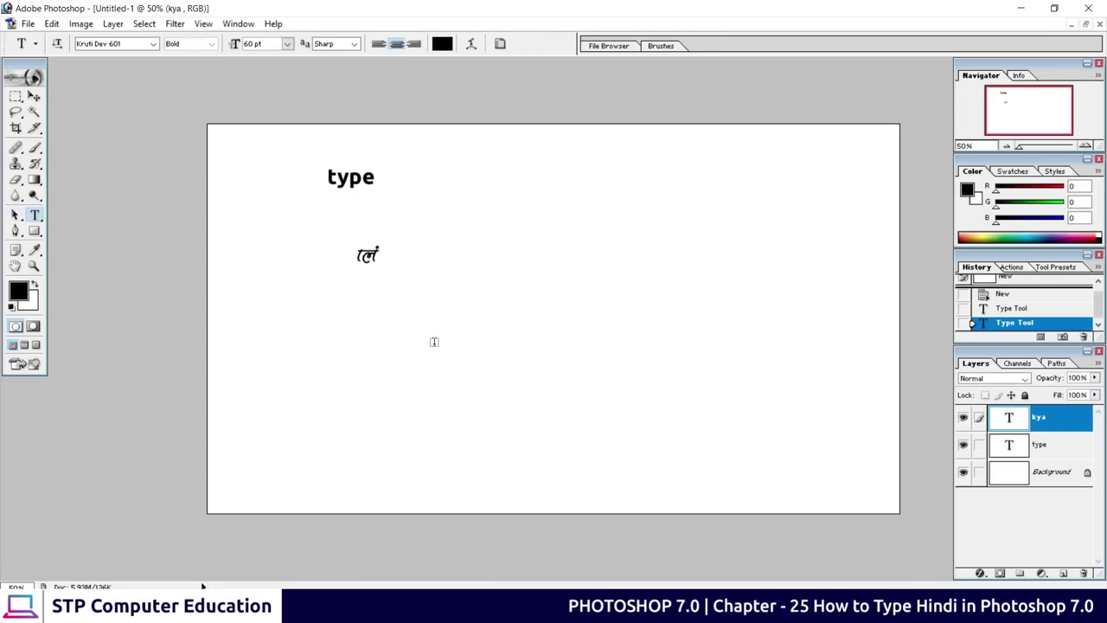
left_click(330, 332)
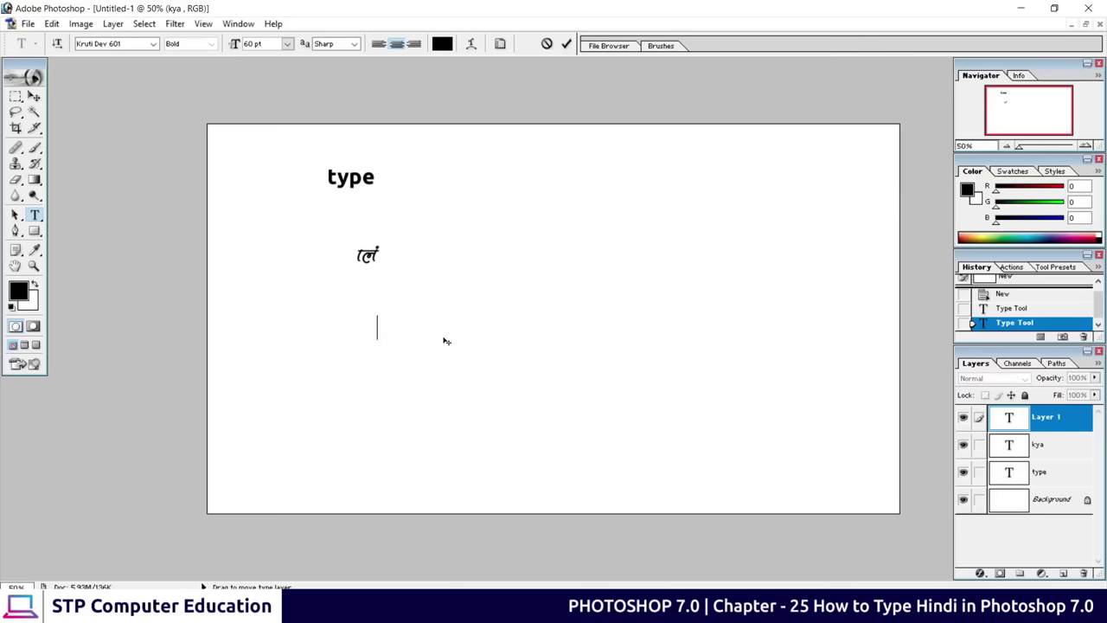
left_click_drag(375, 326, 259, 325)
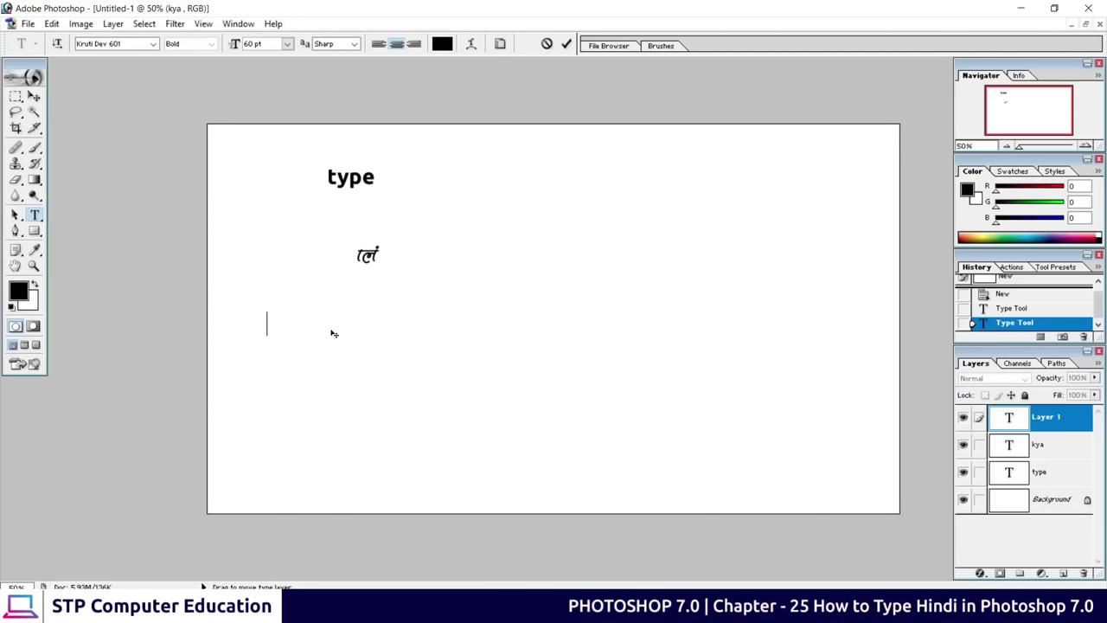
right_click(270, 319)
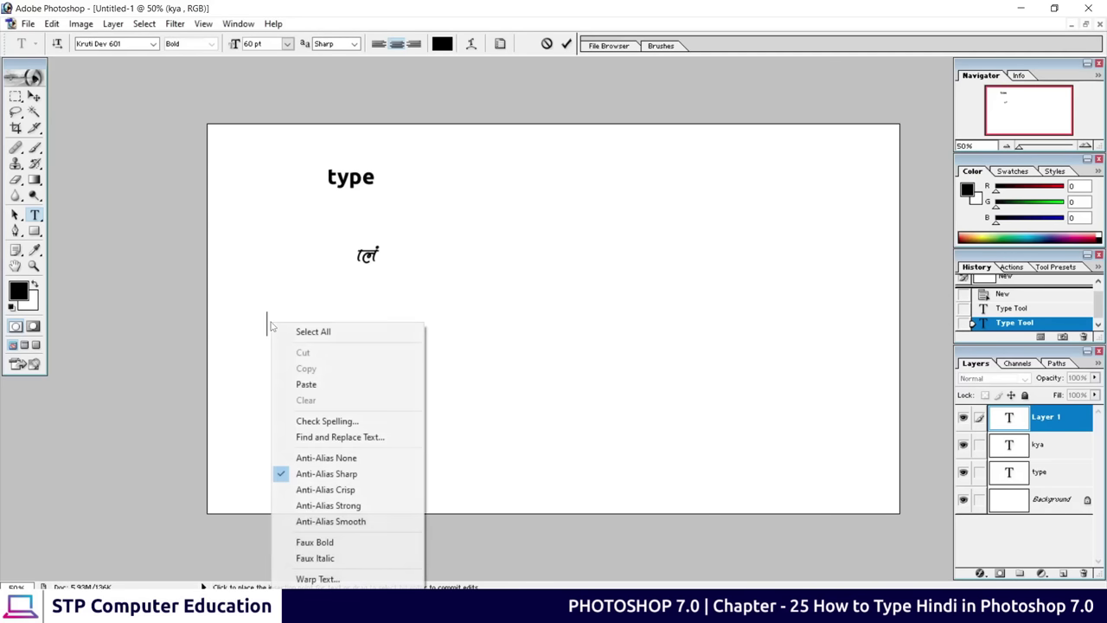
left_click(315, 385)
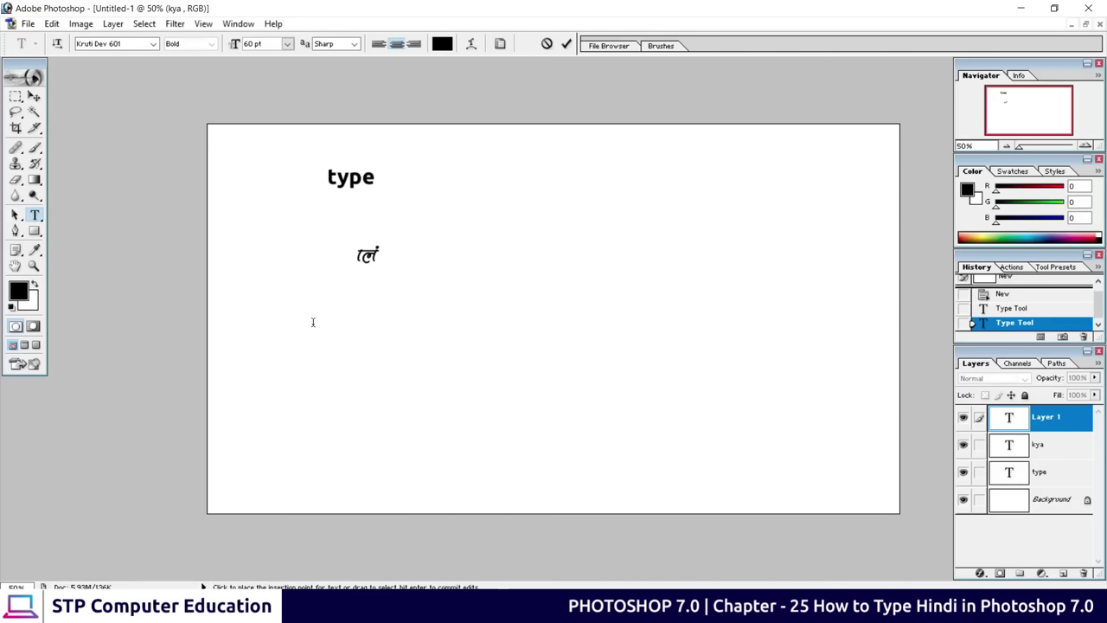
key("ctrl+a")
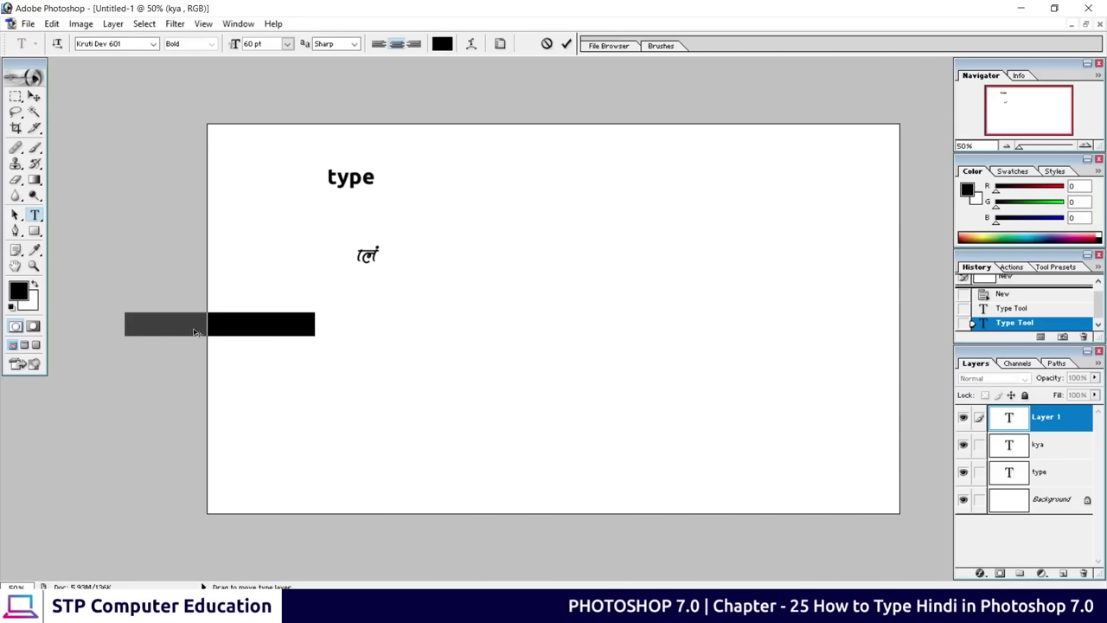
Colour the pasted text very dark red and commit the layer
left_click(441, 45)
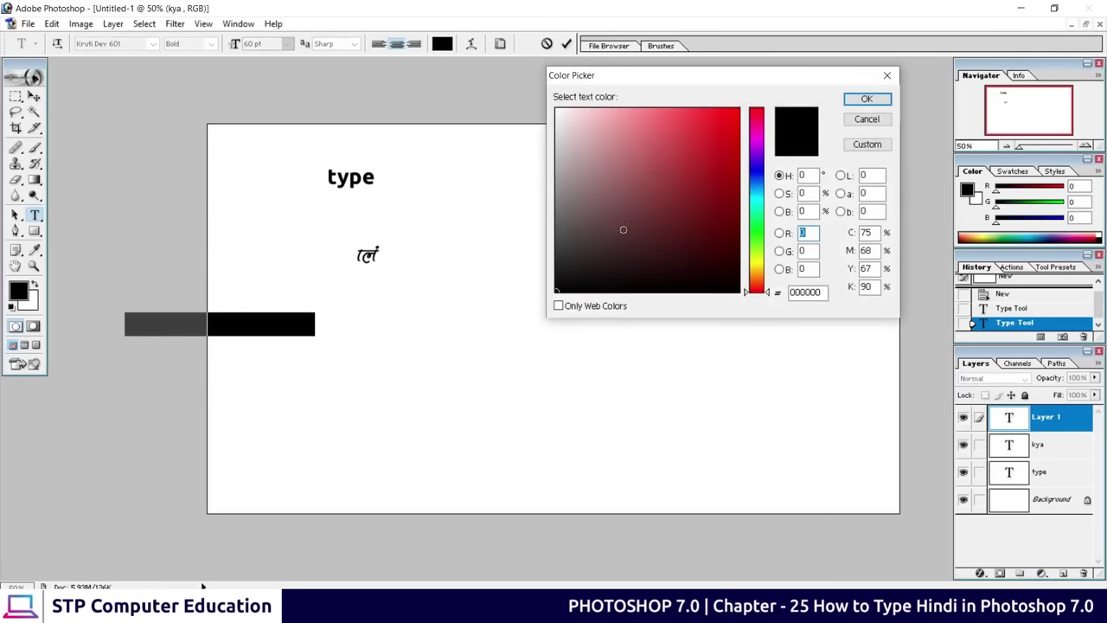
left_click_drag(620, 230, 721, 279)
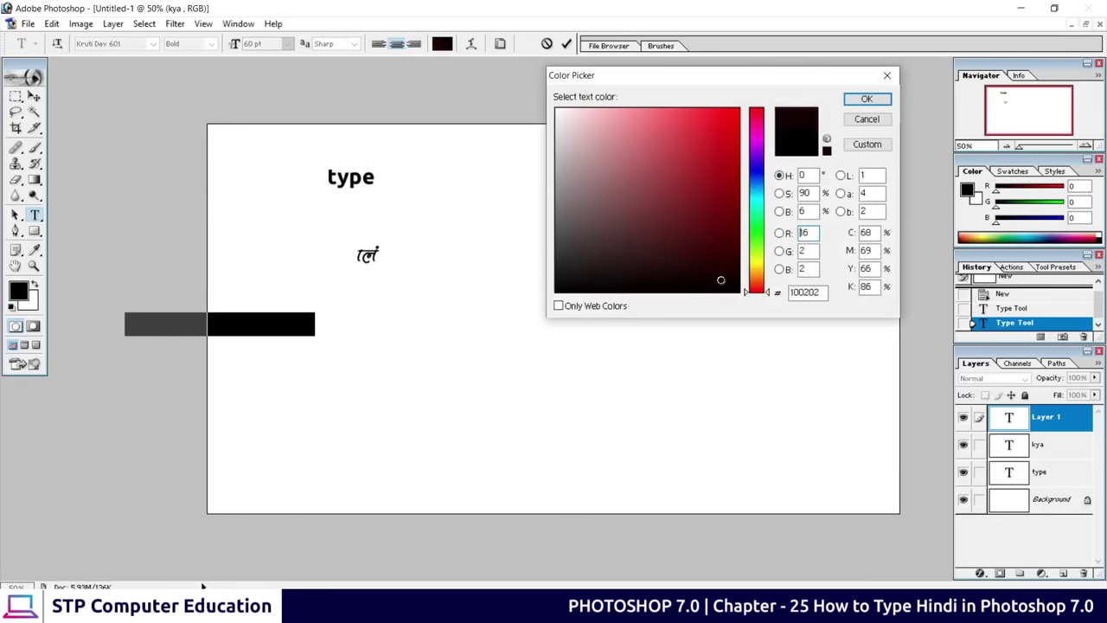
left_click(866, 99)
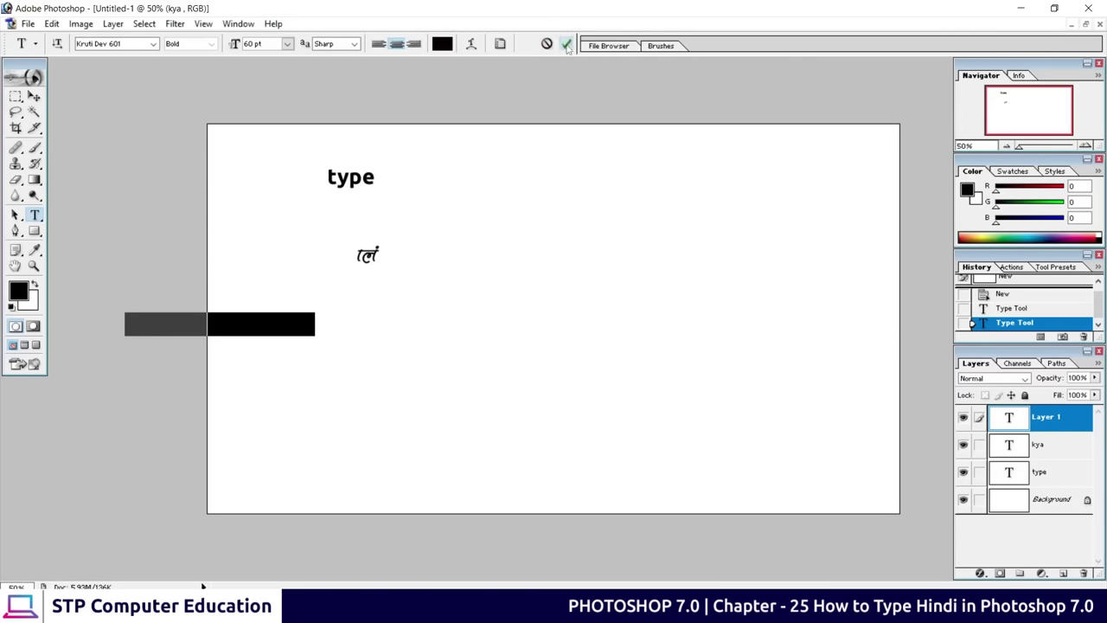
left_click(567, 43)
With the Move tool, select the Background layer and dismiss the locked-layer warning
left_click(35, 97)
left_click(407, 316)
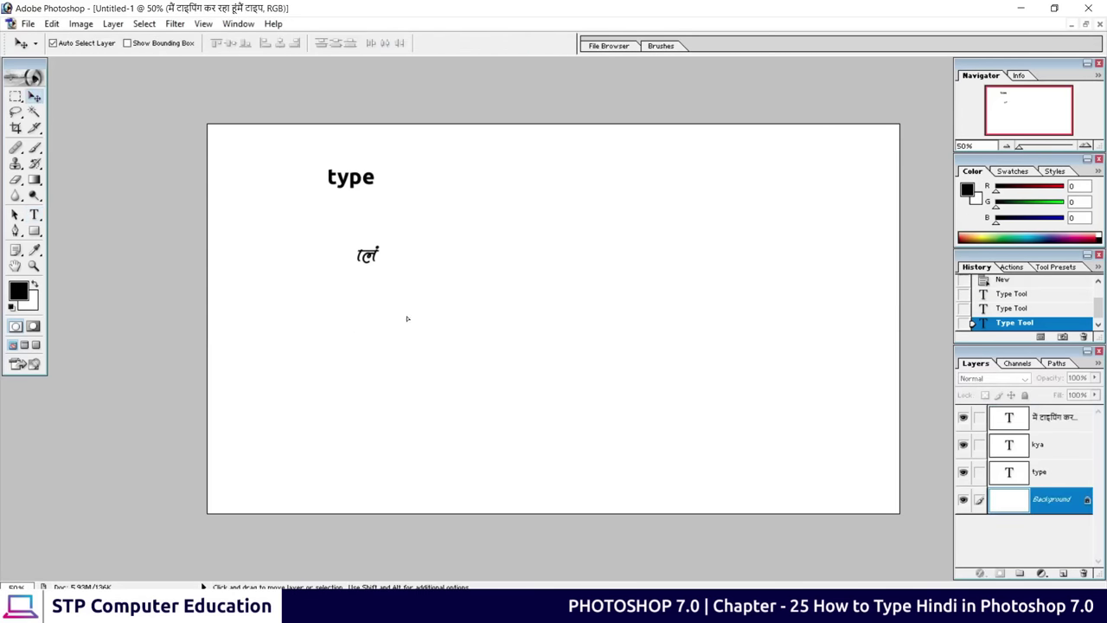
left_click(555, 236)
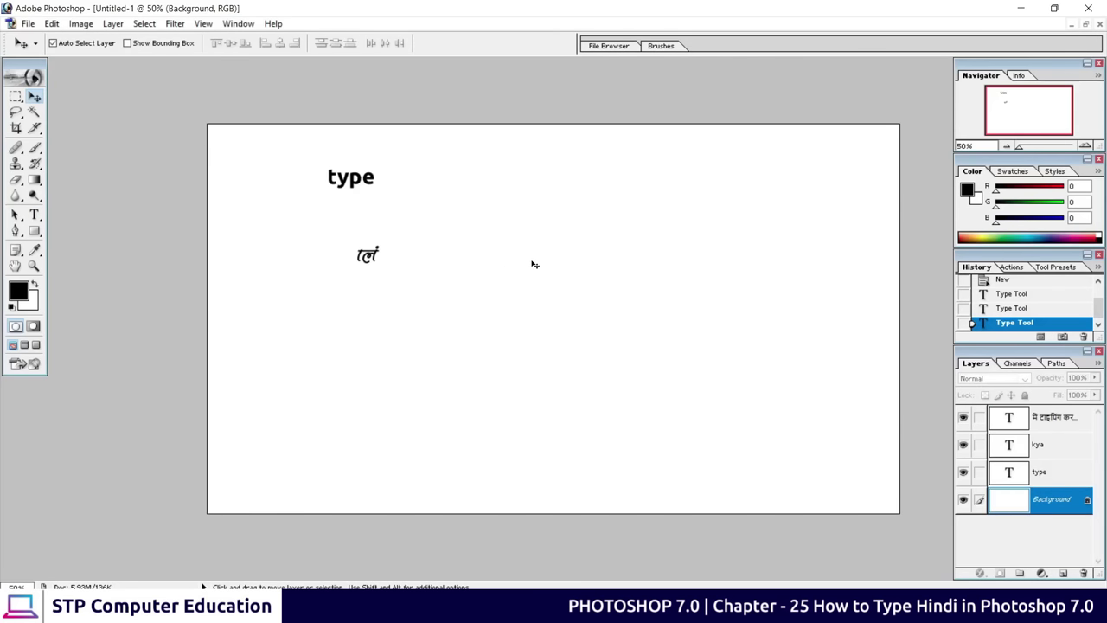
key("alt+Tab")
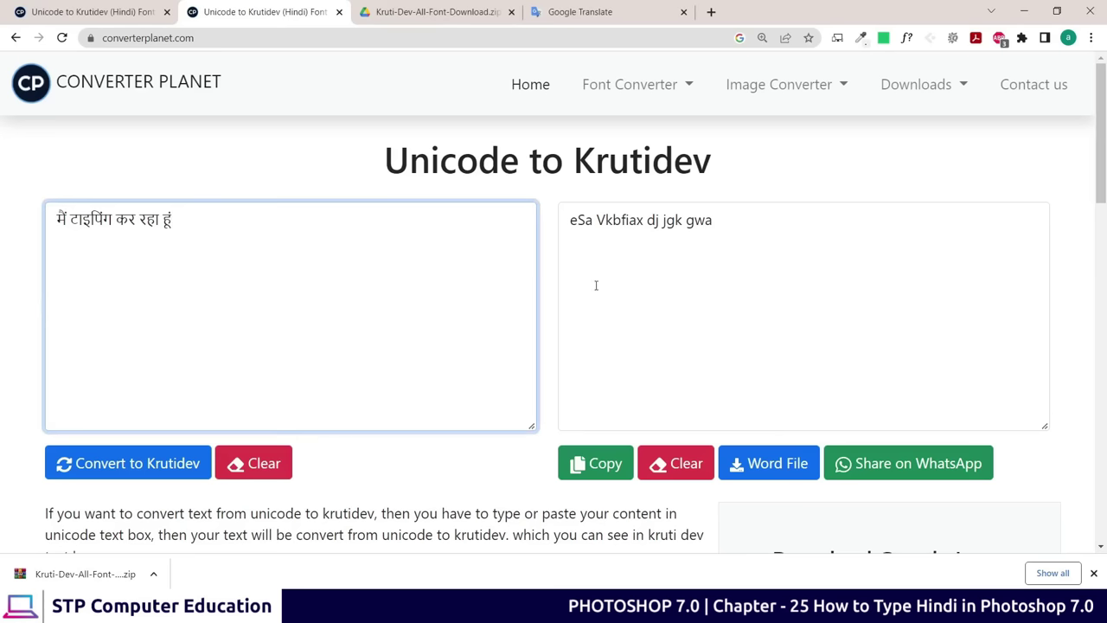
Copy the converted Krutidev text 'eSa Vkbfiax dj jgk gwa' and return to Photoshop
left_click_drag(727, 230, 611, 221)
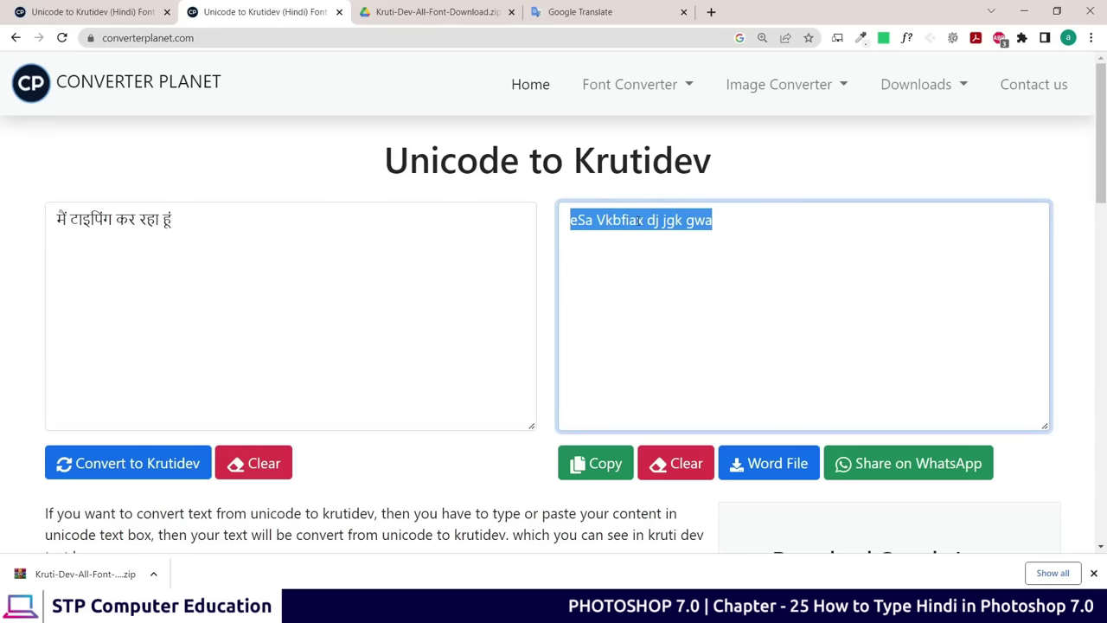
left_click(638, 239)
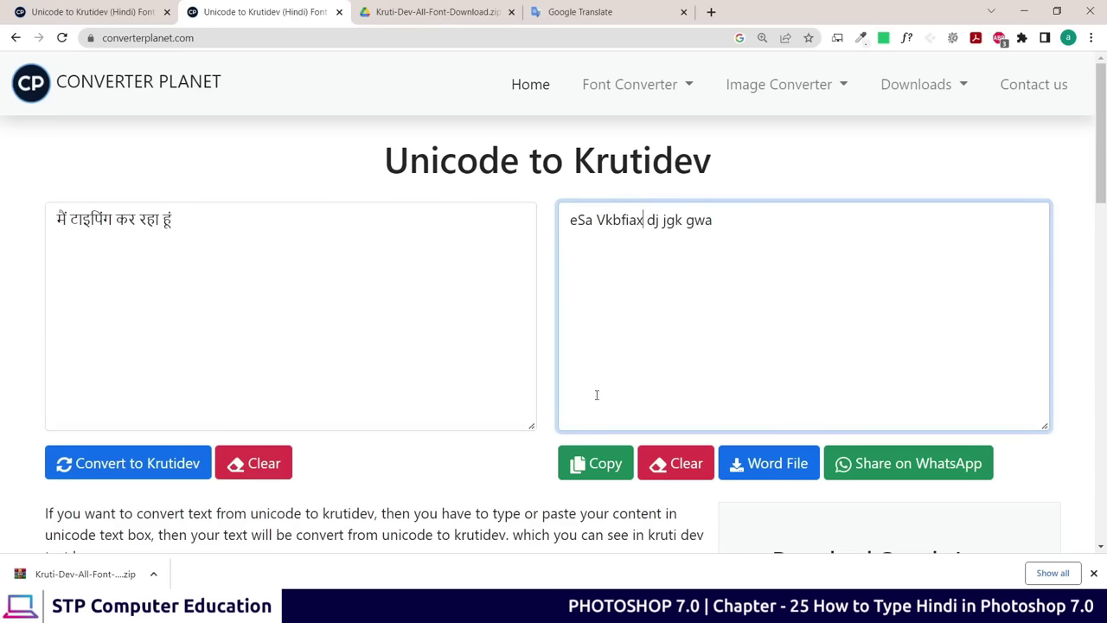
left_click(593, 465)
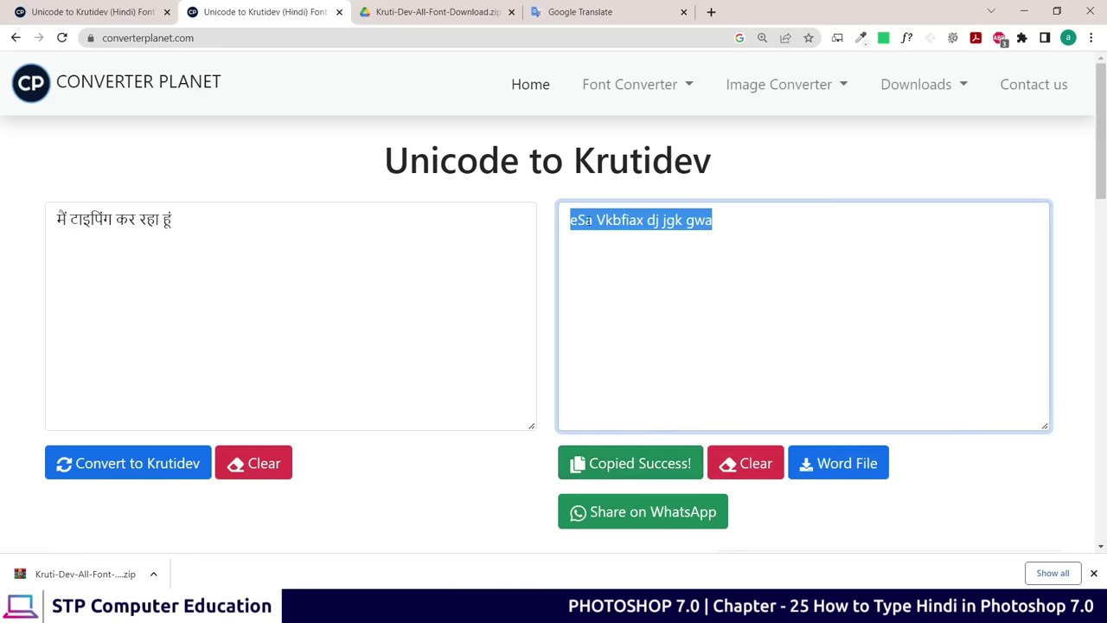
key("alt+Tab")
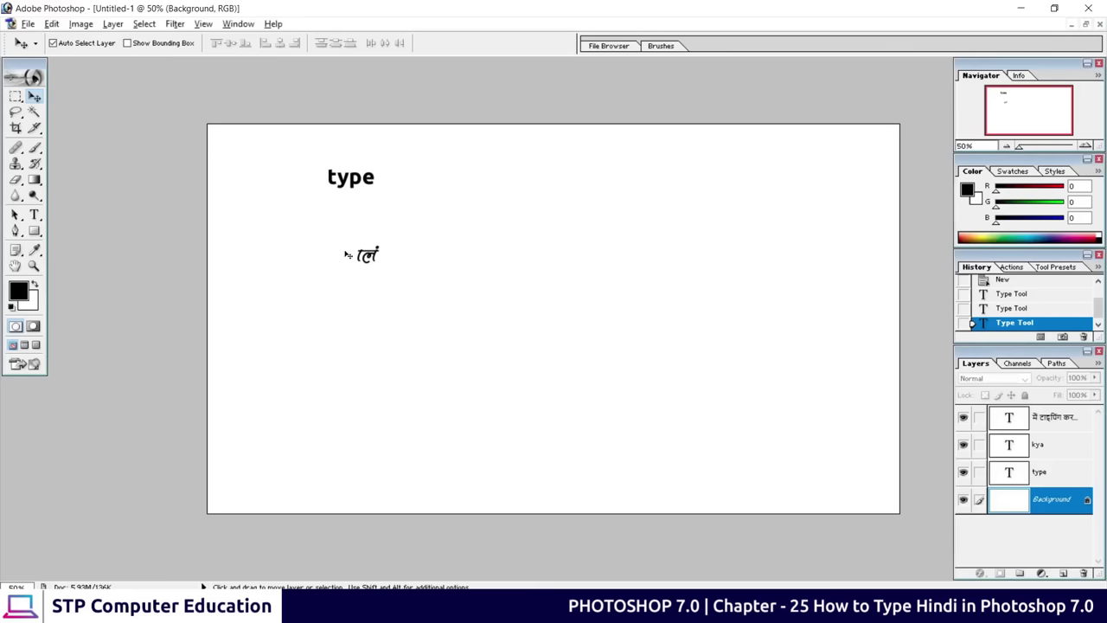
Paste the Krutidev sentence as a new text layer beside 'type' and select the whole line
left_click(34, 215)
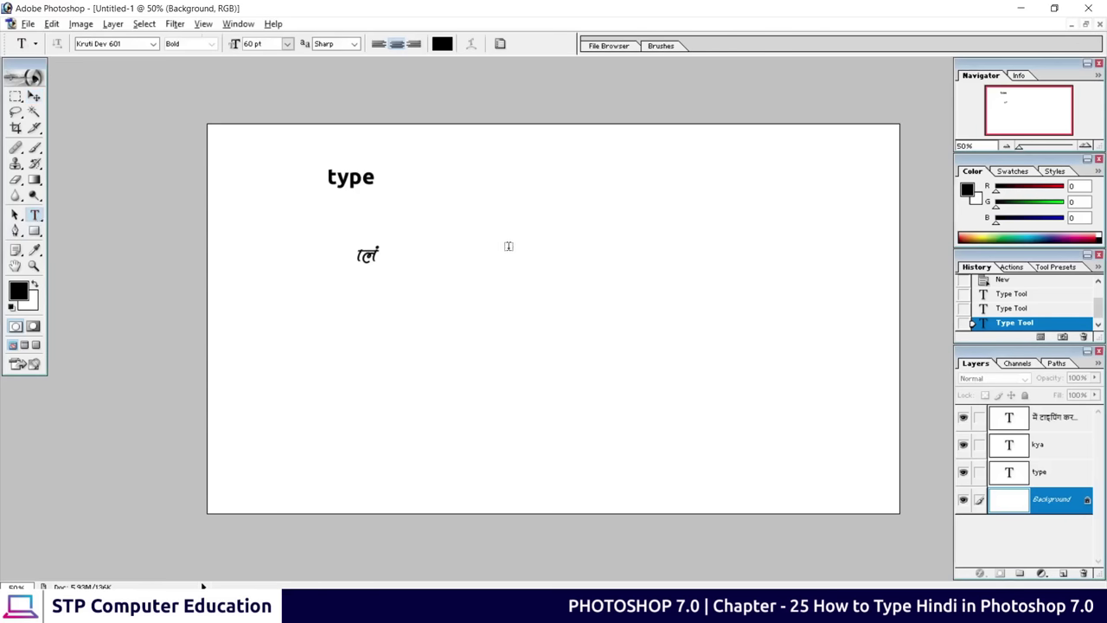
left_click(479, 192)
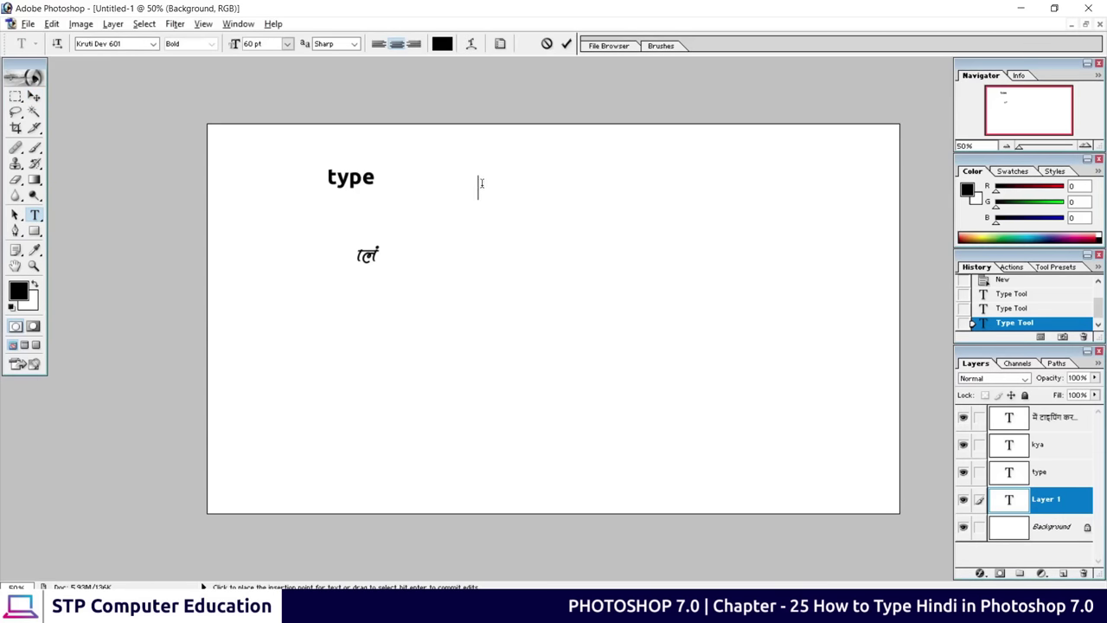
right_click(480, 181)
left_click(537, 249)
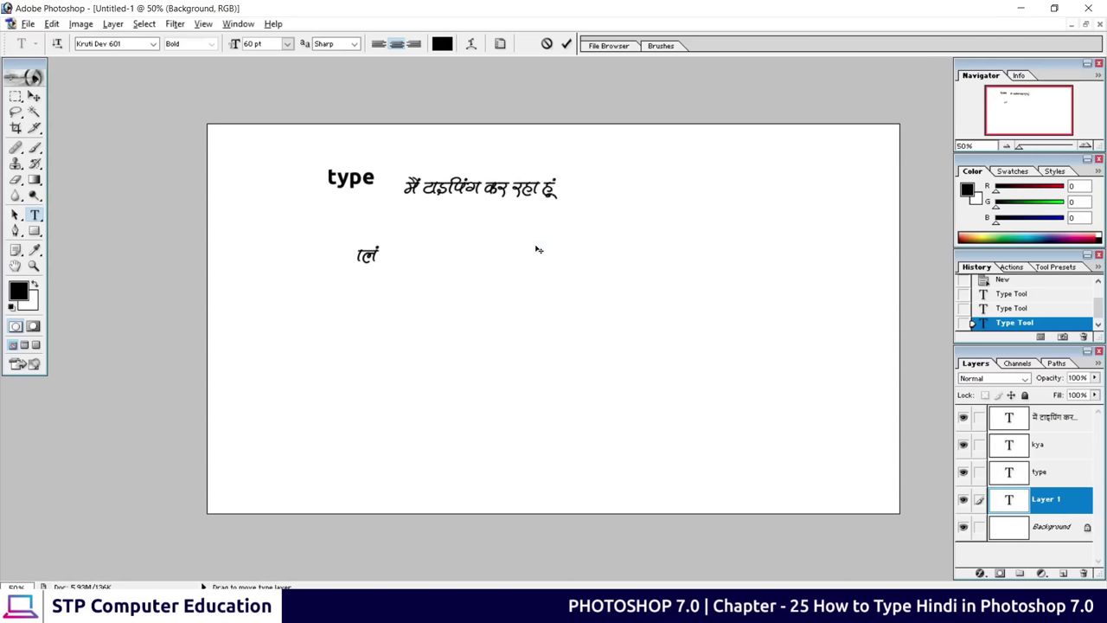
left_click_drag(403, 187, 559, 186)
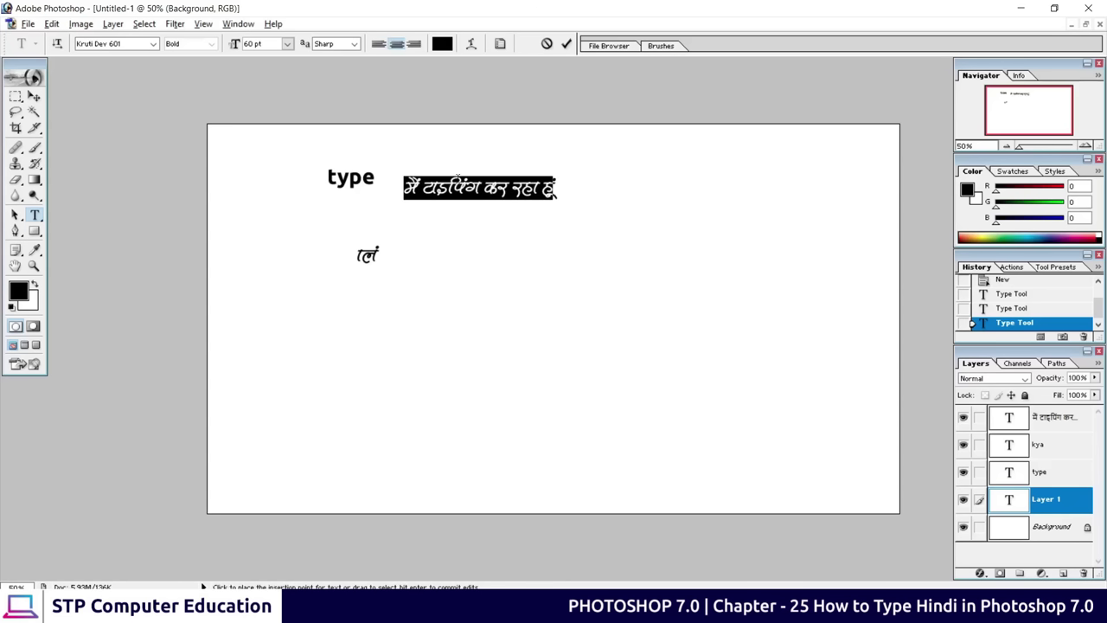
Set the Hindi line's font to Kruti Dev 632 so it renders correctly
left_click(153, 44)
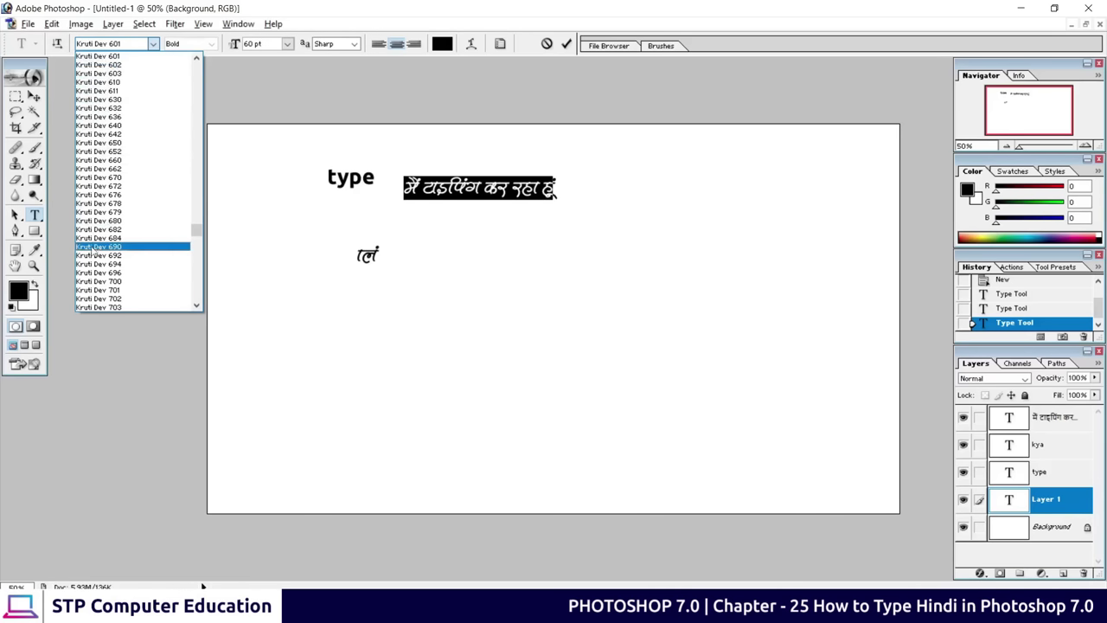
left_click(106, 76)
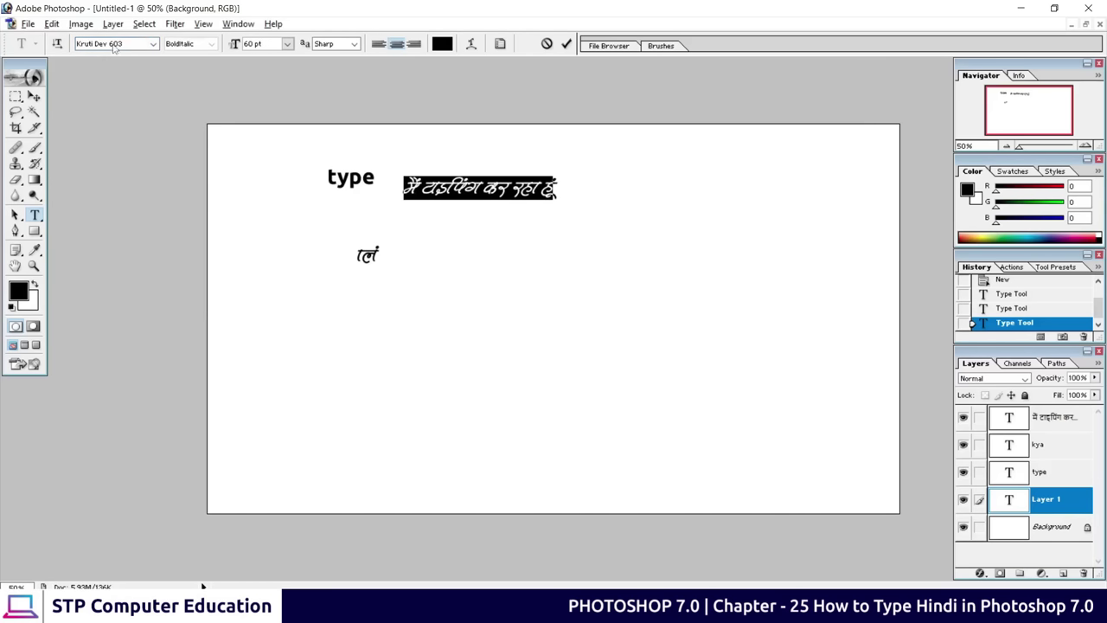
key("Down")
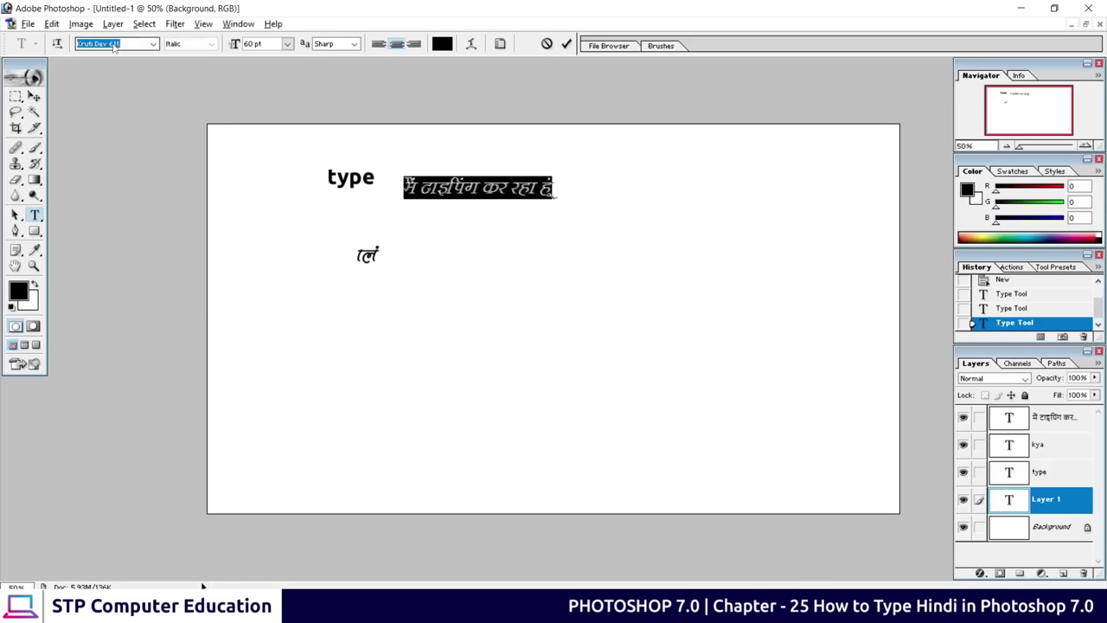
key("Down")
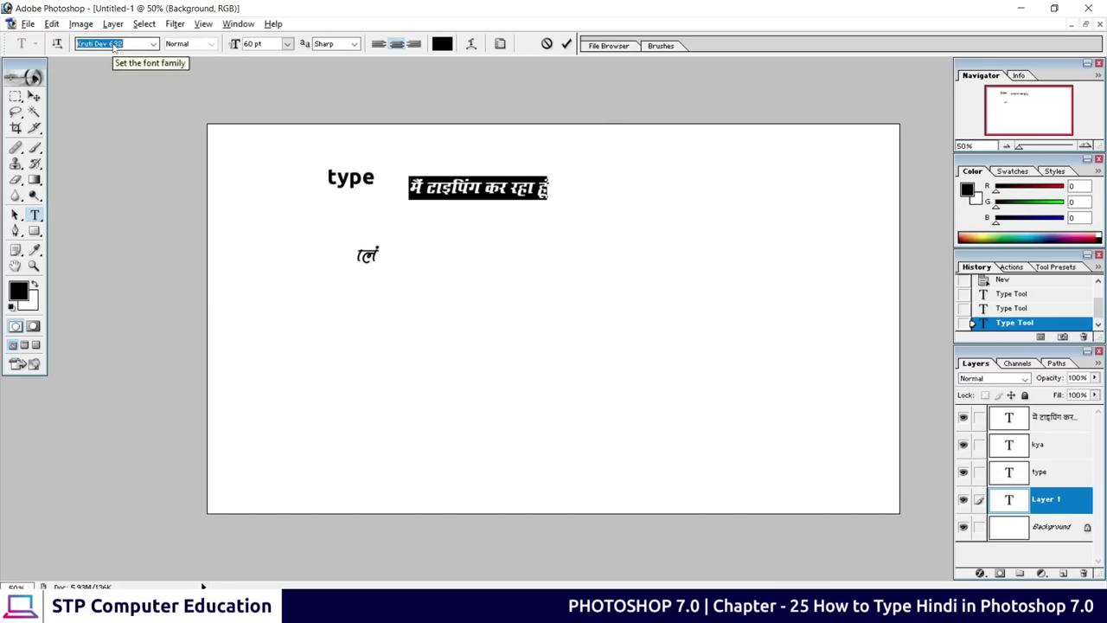
left_click(567, 43)
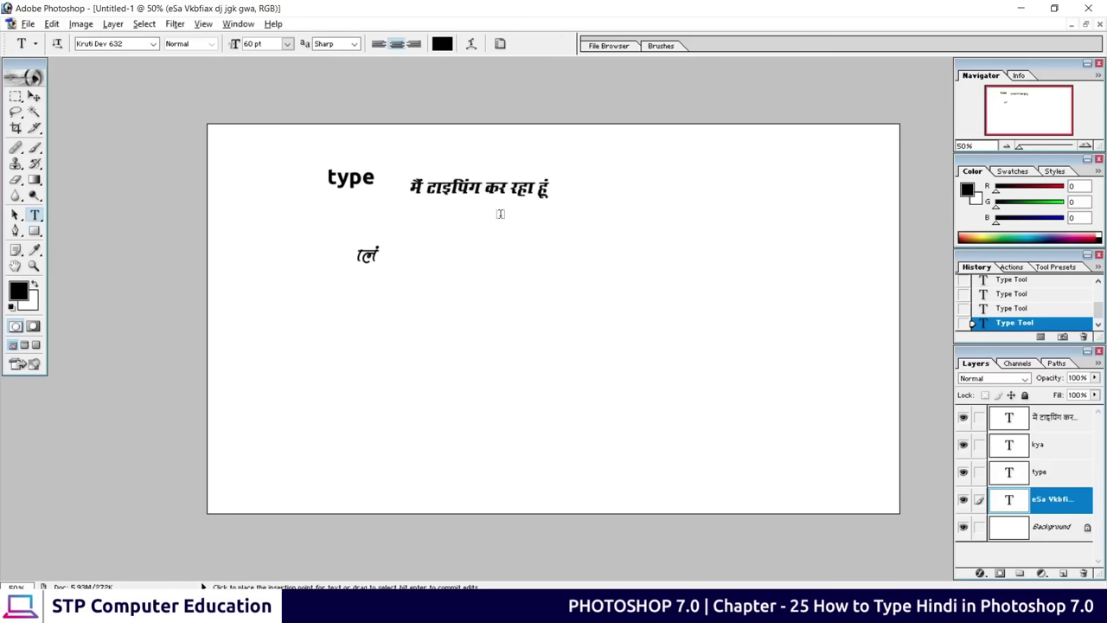
Select all the Hindi text and colour it red
left_click(413, 188)
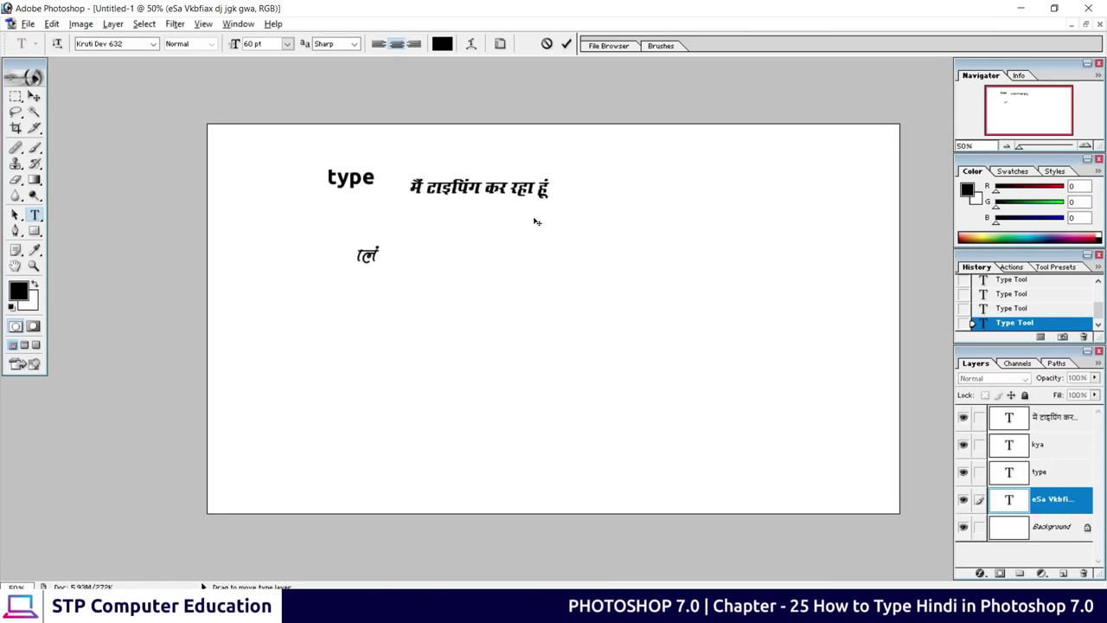
key("ctrl+a")
left_click(442, 43)
left_click(641, 271)
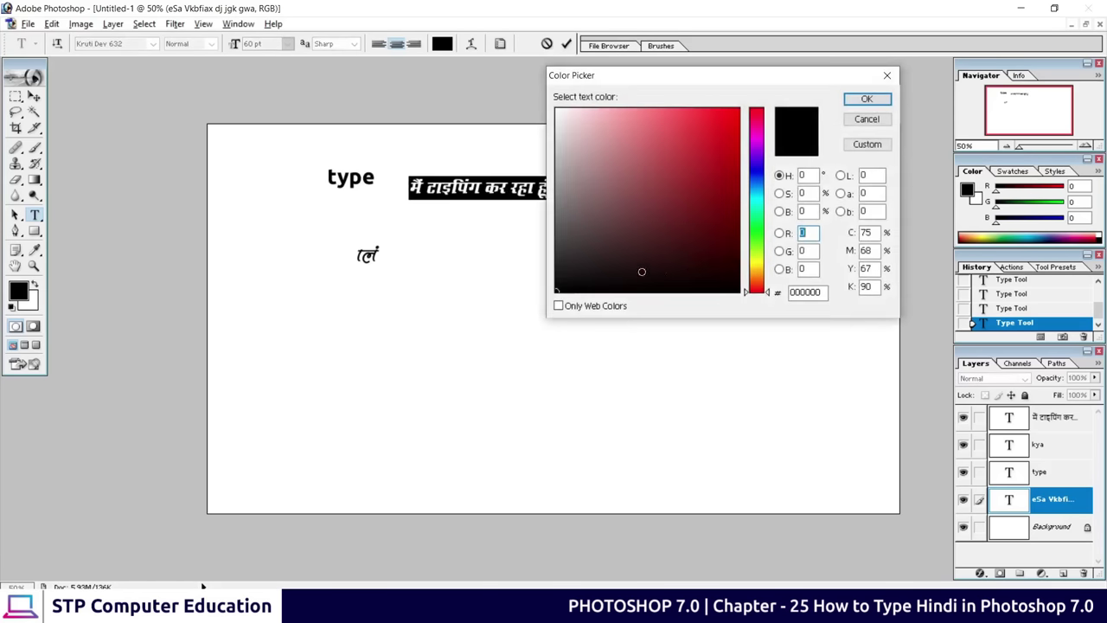
left_click(692, 199)
left_click(719, 165)
left_click(721, 148)
left_click(866, 98)
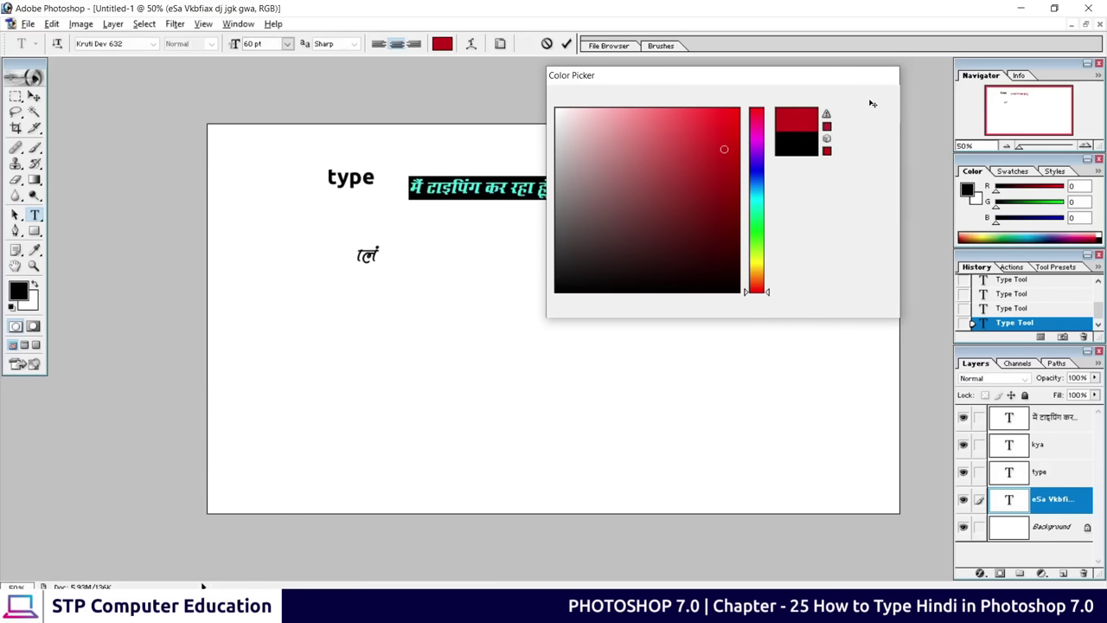
left_click(566, 43)
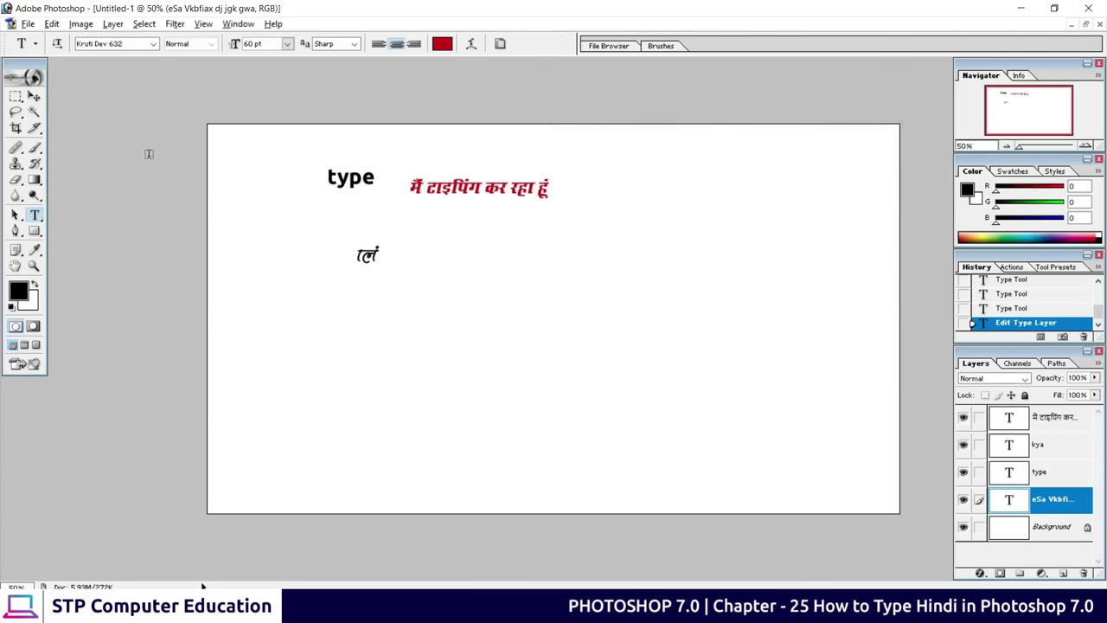
Move the red Hindi line below the other text, enlarge it across the page, and nudge it left
left_click(35, 98)
left_click_drag(447, 196, 370, 341)
key("ctrl+t")
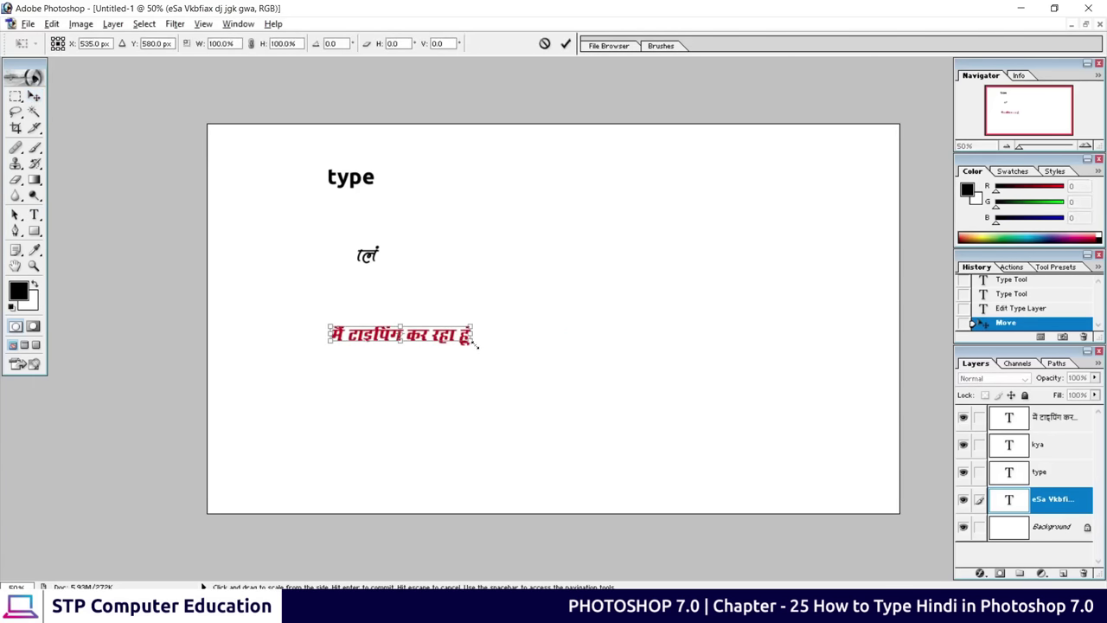
left_click_drag(472, 346, 828, 435)
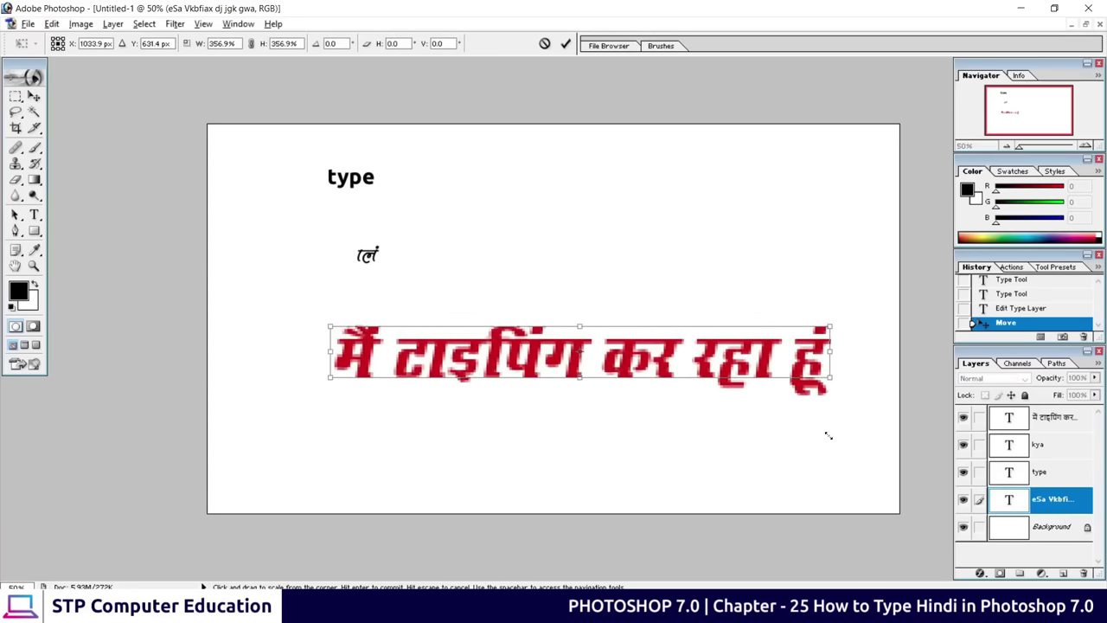
left_click(565, 43)
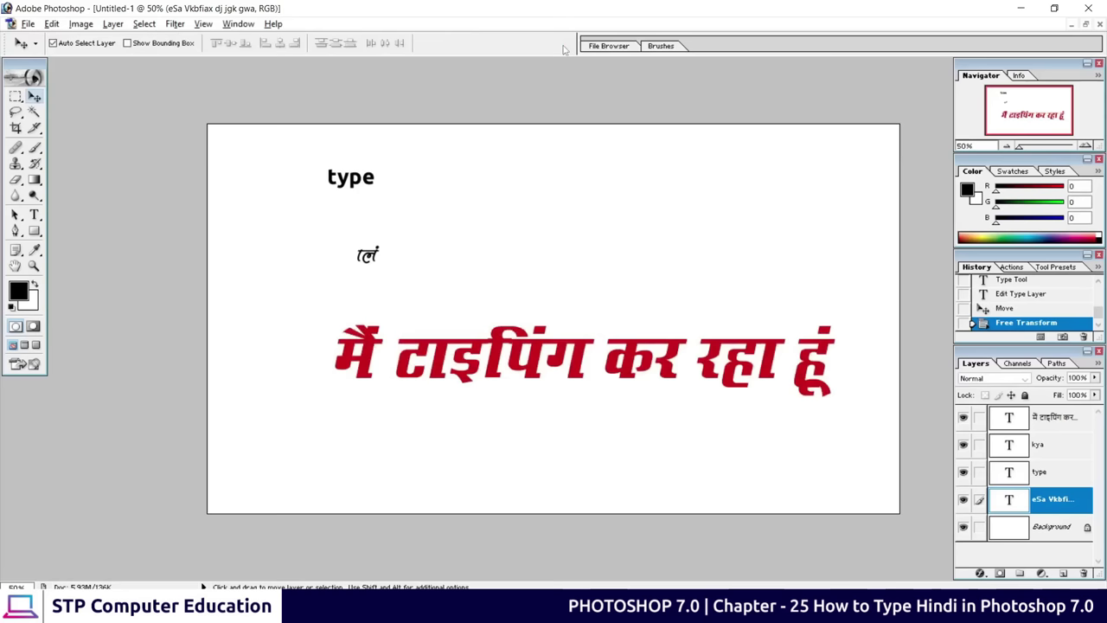
left_click_drag(471, 367, 428, 364)
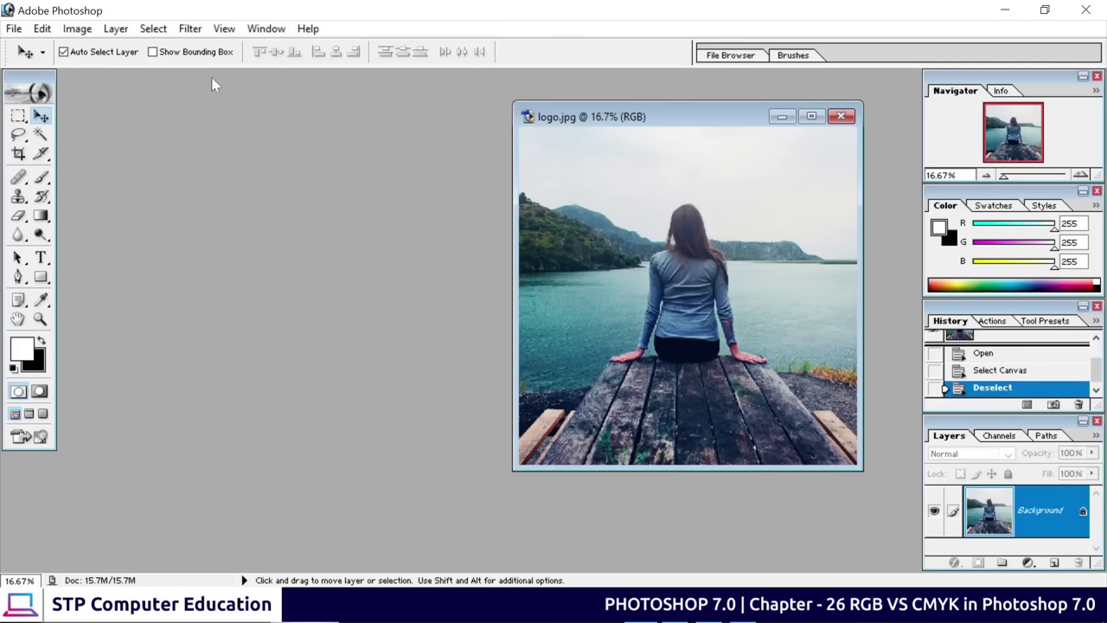
Create a new blank document in RGB Color mode
left_click(14, 28)
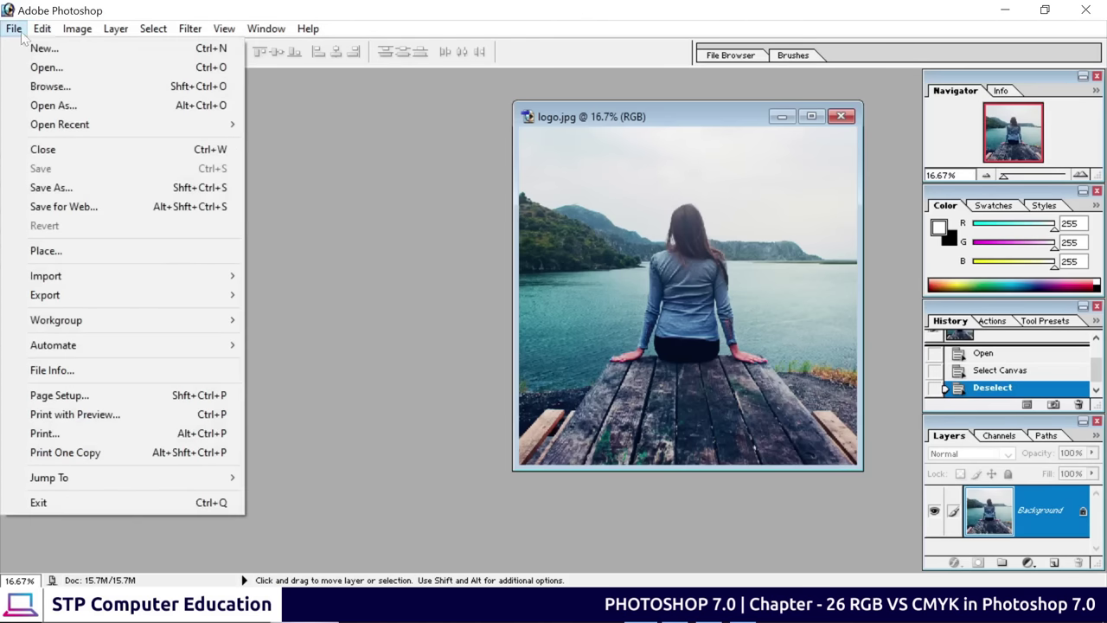
left_click(104, 57)
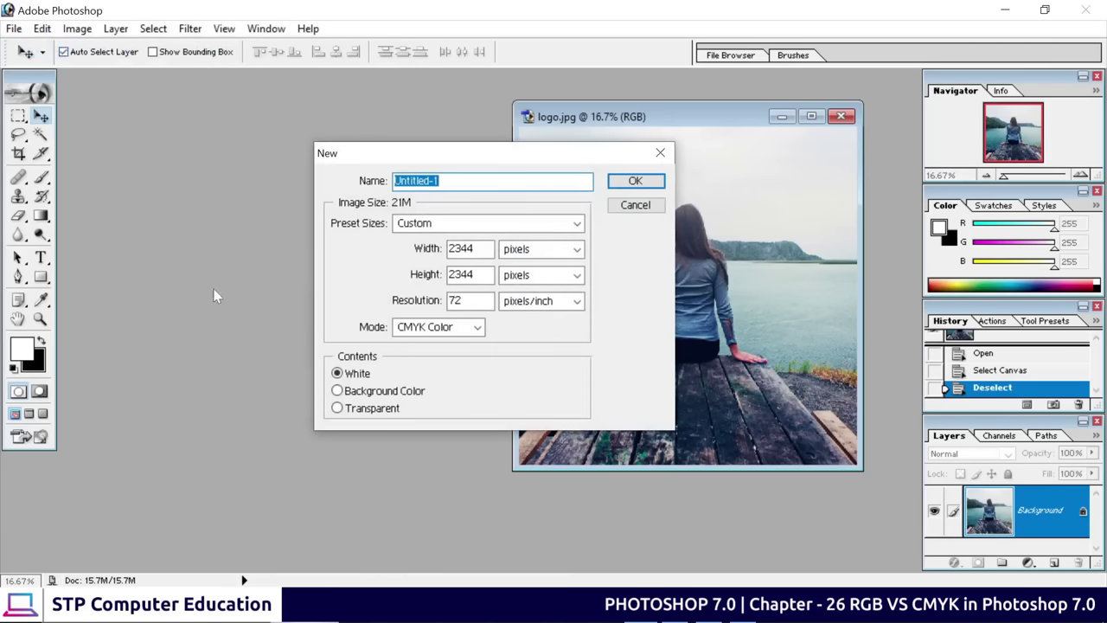
left_click(430, 332)
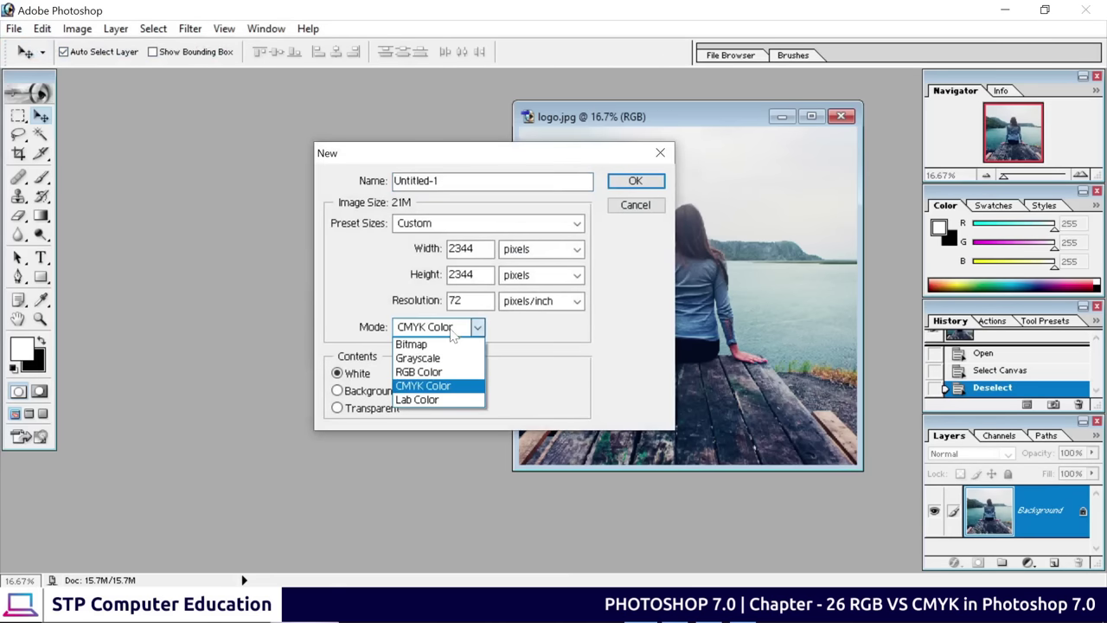
left_click(432, 374)
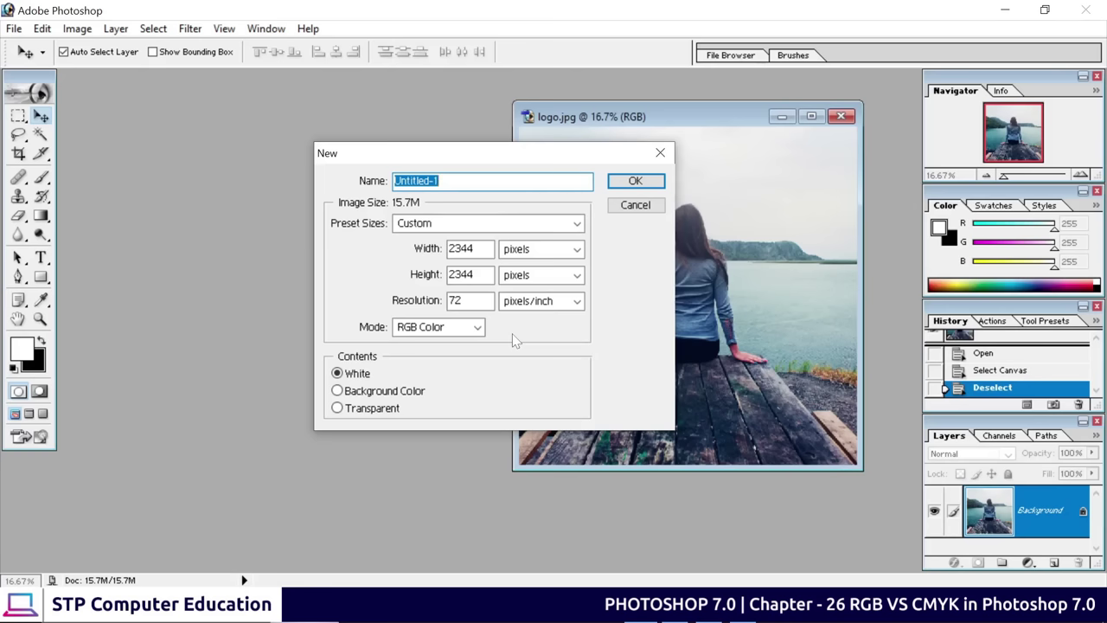
left_click(440, 333)
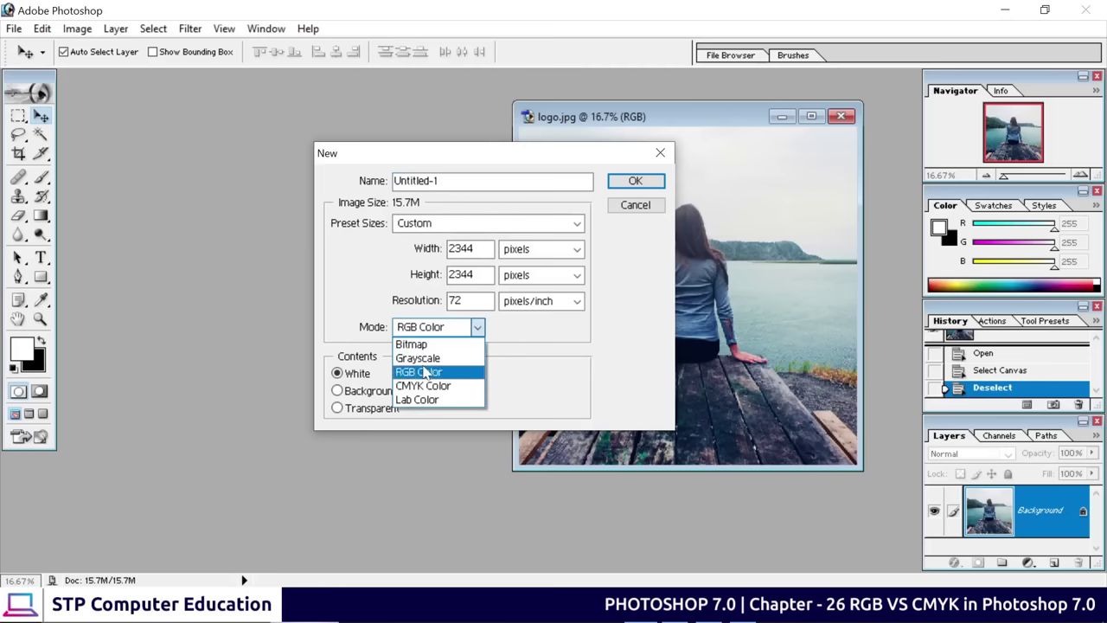
left_click(424, 372)
left_click(648, 187)
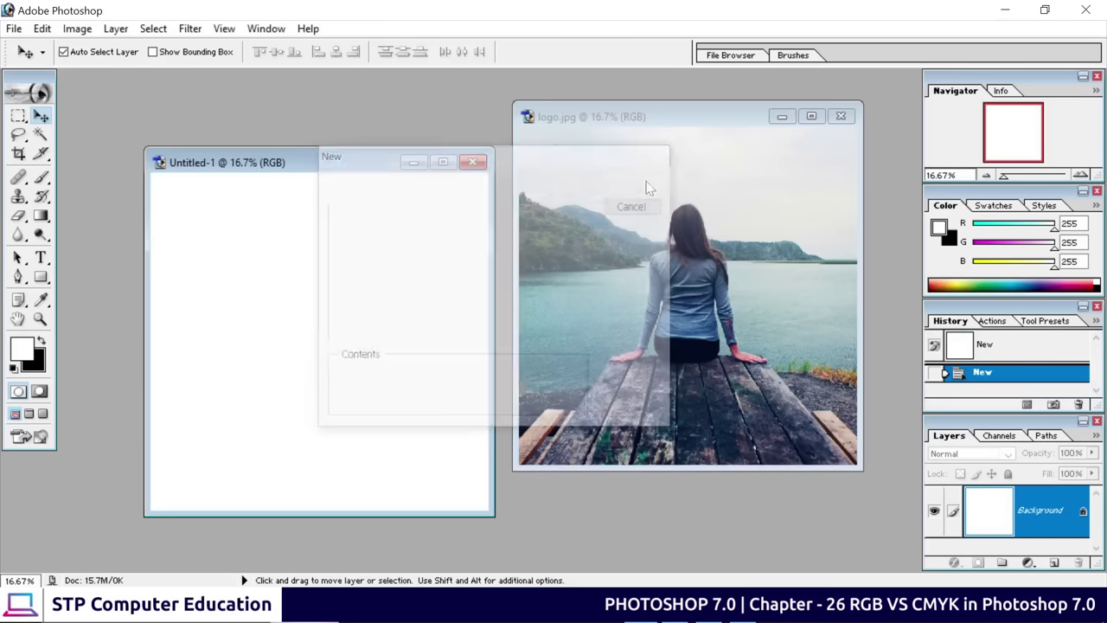
Shift the Untitled-1 window right over logo.jpg, then reopen the File menu
left_click_drag(318, 165, 426, 136)
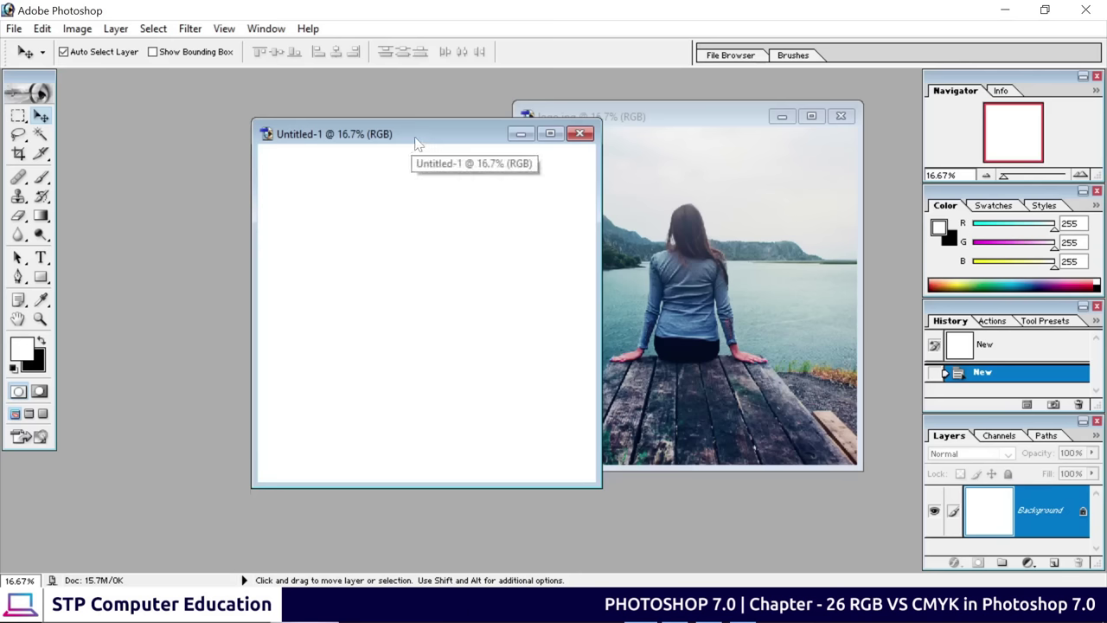
left_click_drag(415, 141, 601, 136)
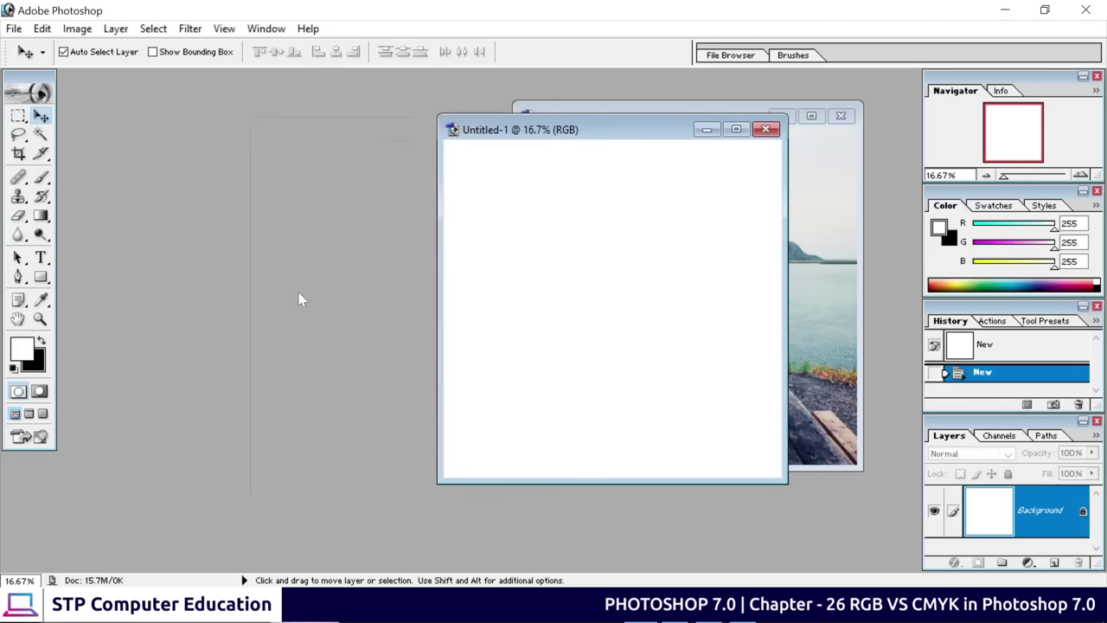
left_click(13, 28)
Create a second blank RGB Color document, Untitled-2
left_click(35, 46)
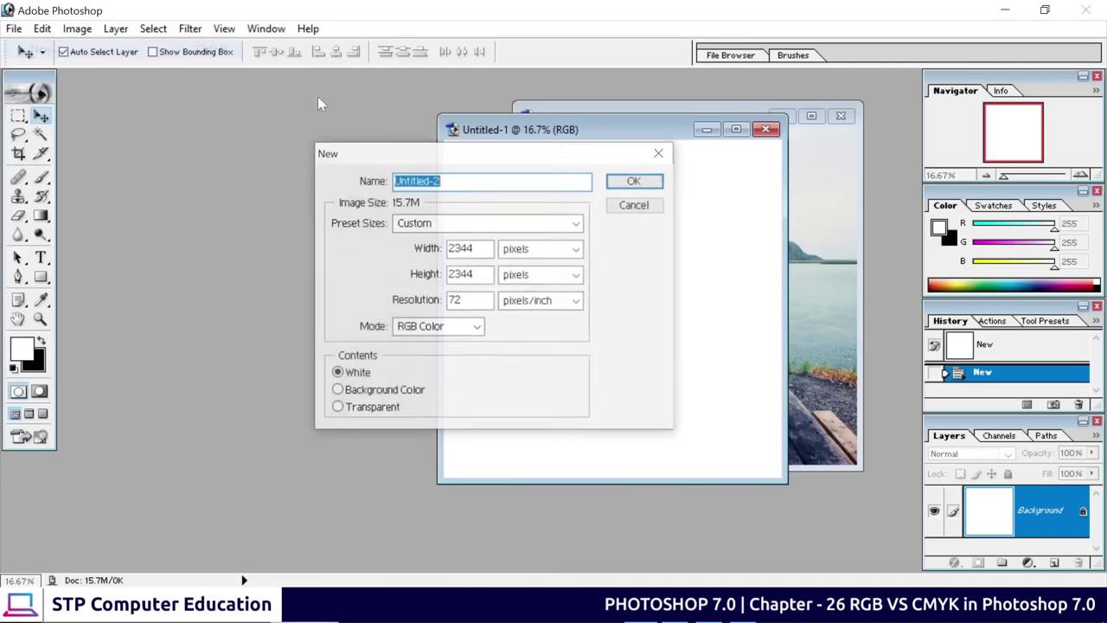
left_click(467, 329)
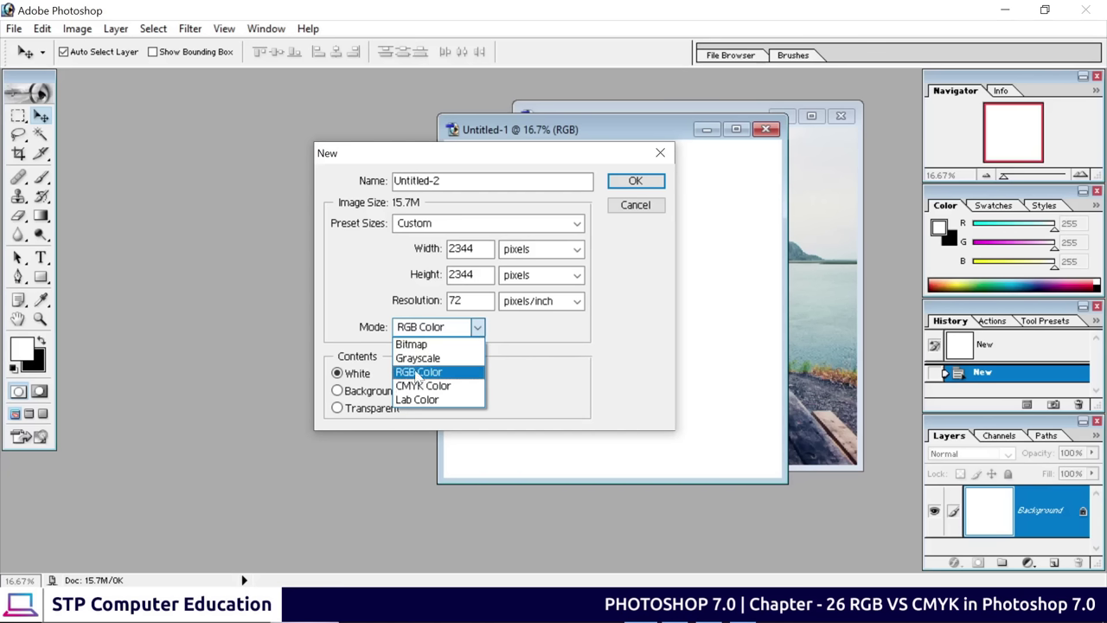
left_click(419, 371)
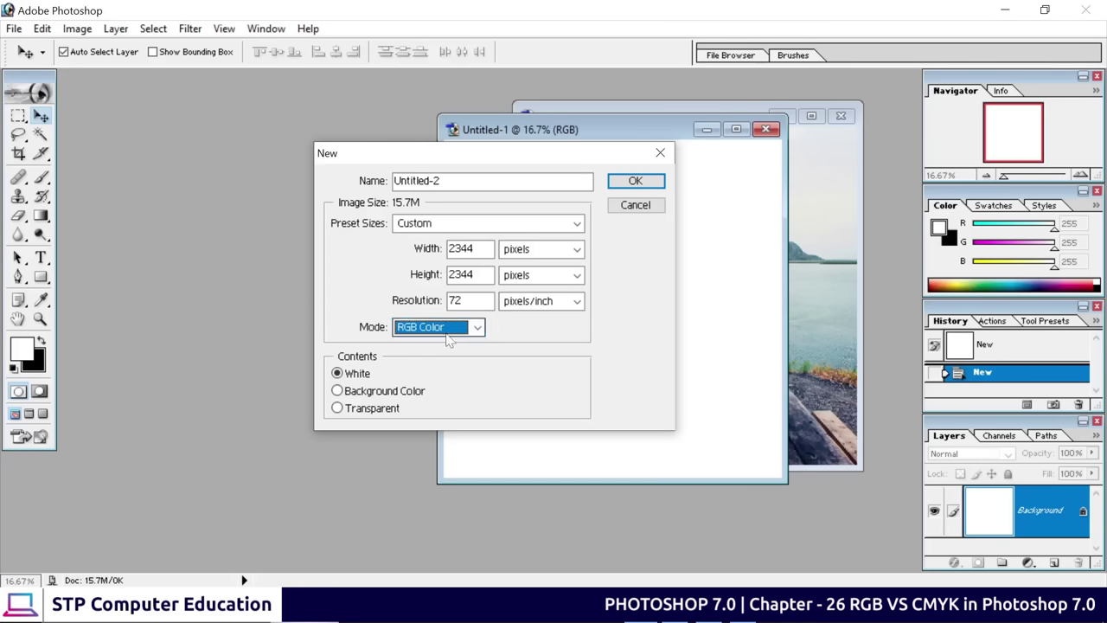
key("Tab")
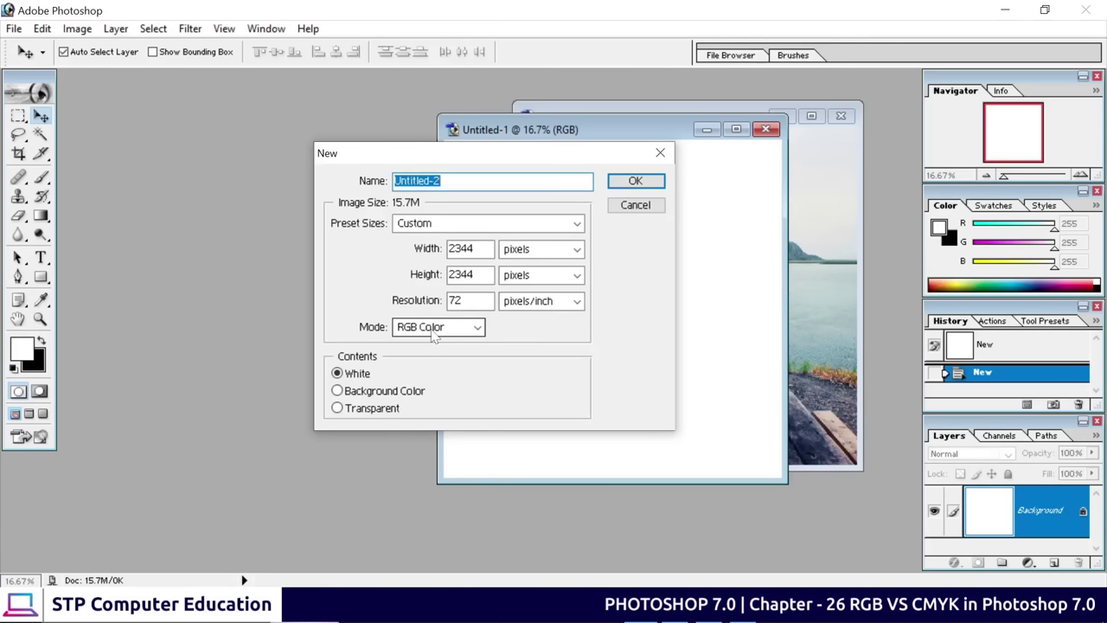
left_click_drag(506, 157, 279, 202)
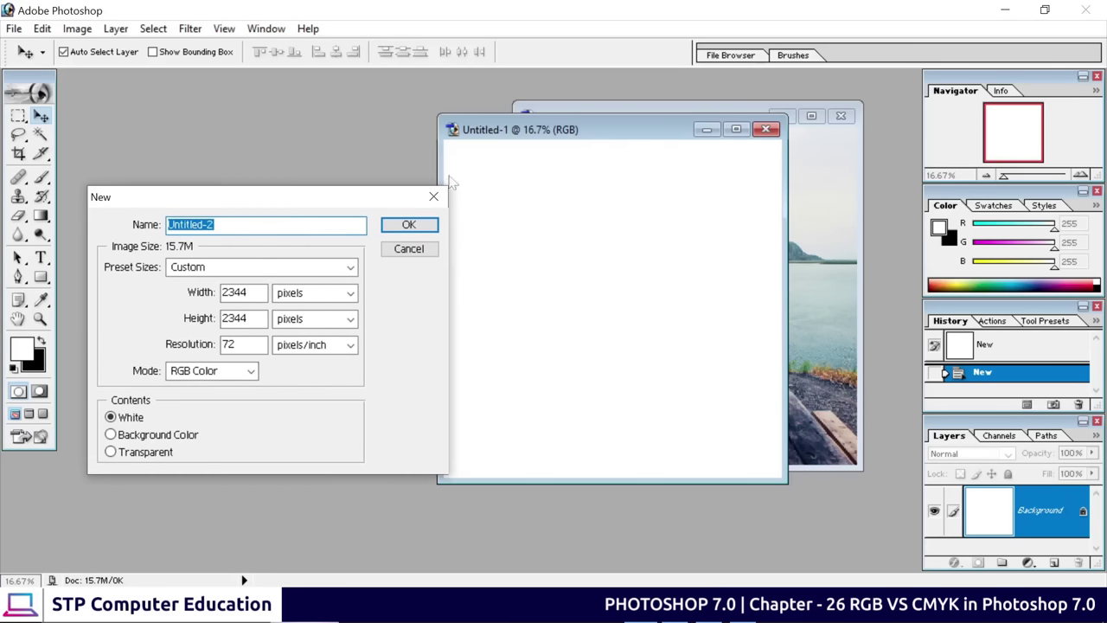
key("Return")
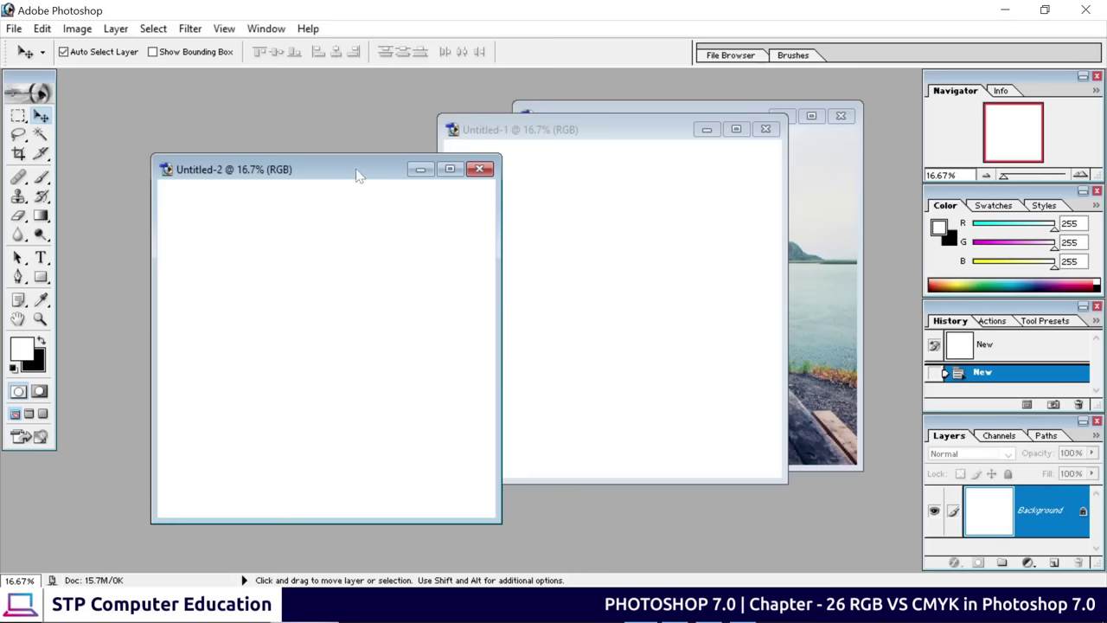
Rearrange the Untitled-2 and logo.jpg windows, then minimize Photoshop and the Photos viewer
left_click_drag(361, 172, 384, 139)
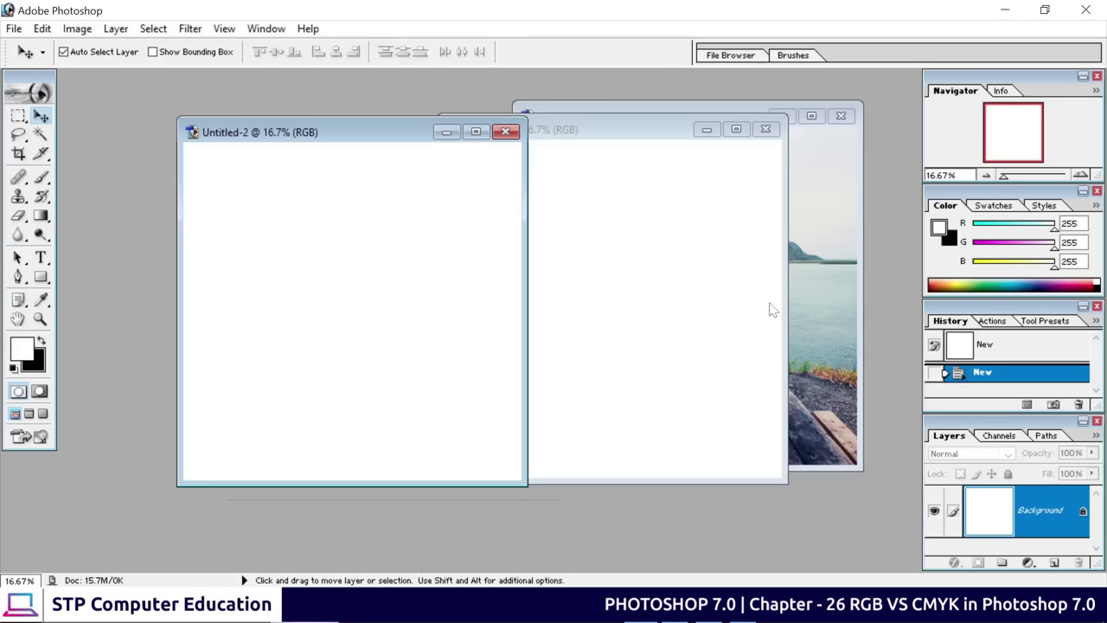
left_click(835, 288)
left_click_drag(654, 115, 648, 147)
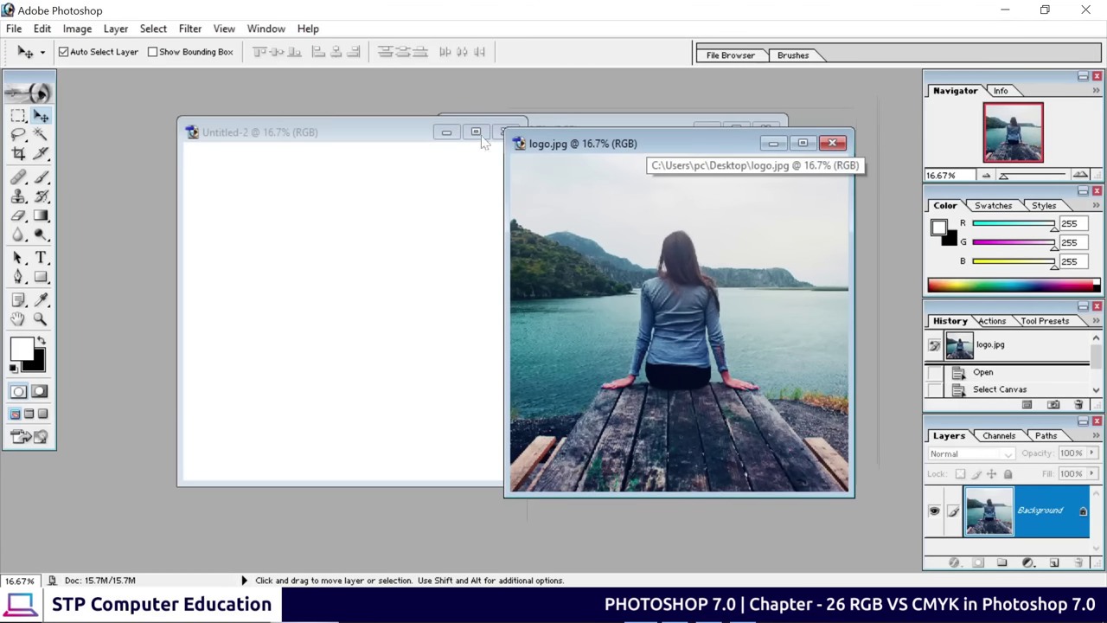
left_click(356, 134)
left_click_drag(356, 130, 310, 111)
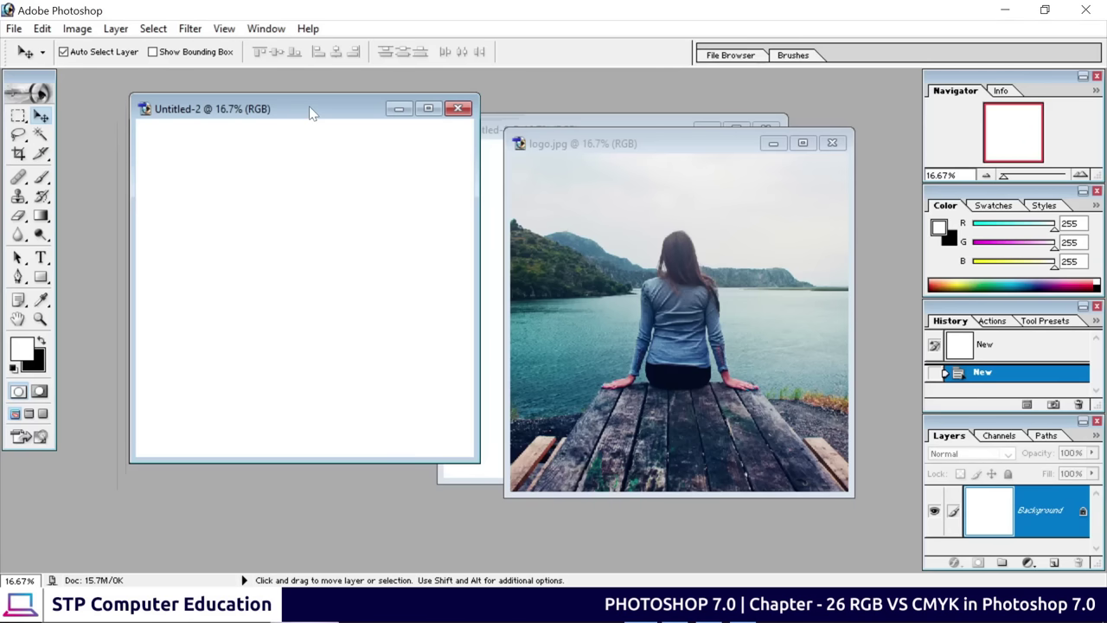
left_click(1010, 14)
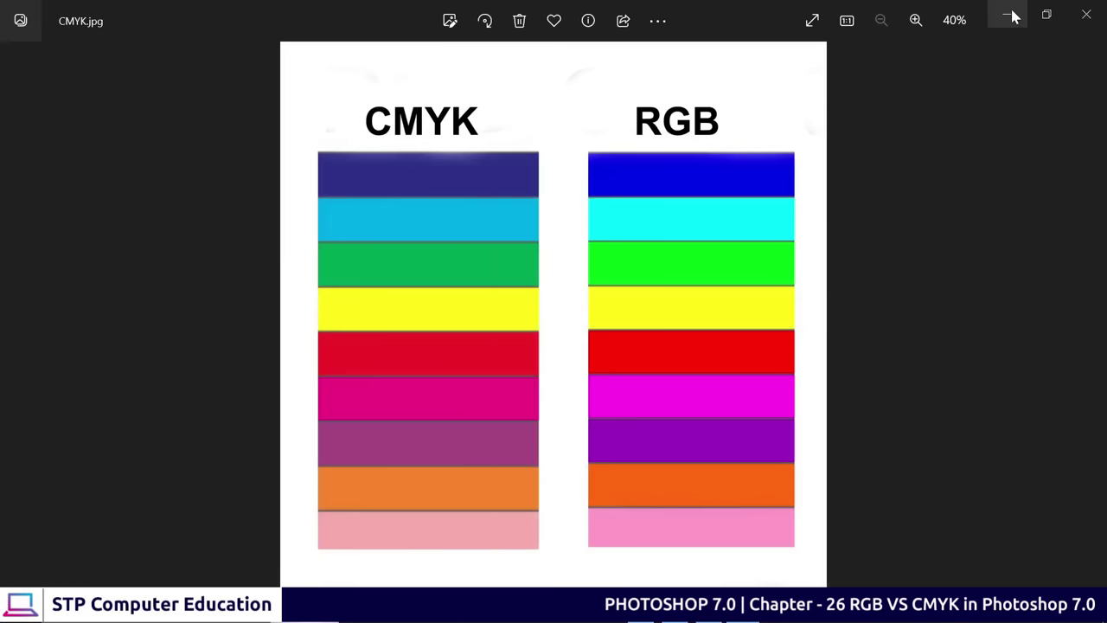
left_click(1010, 13)
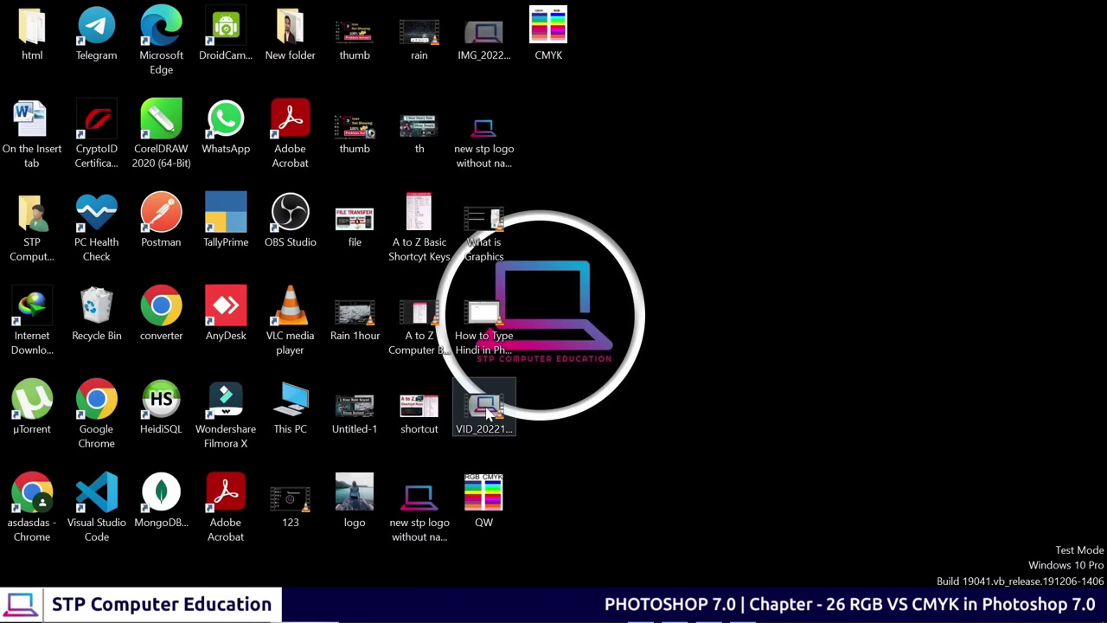
double_click(487, 415)
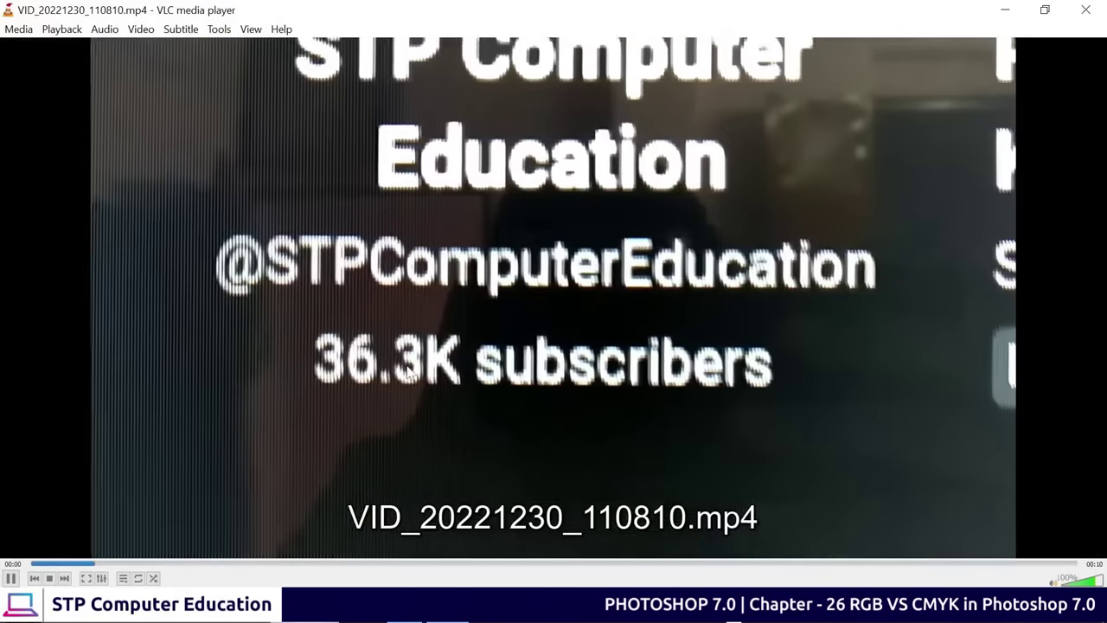
double_click(408, 371)
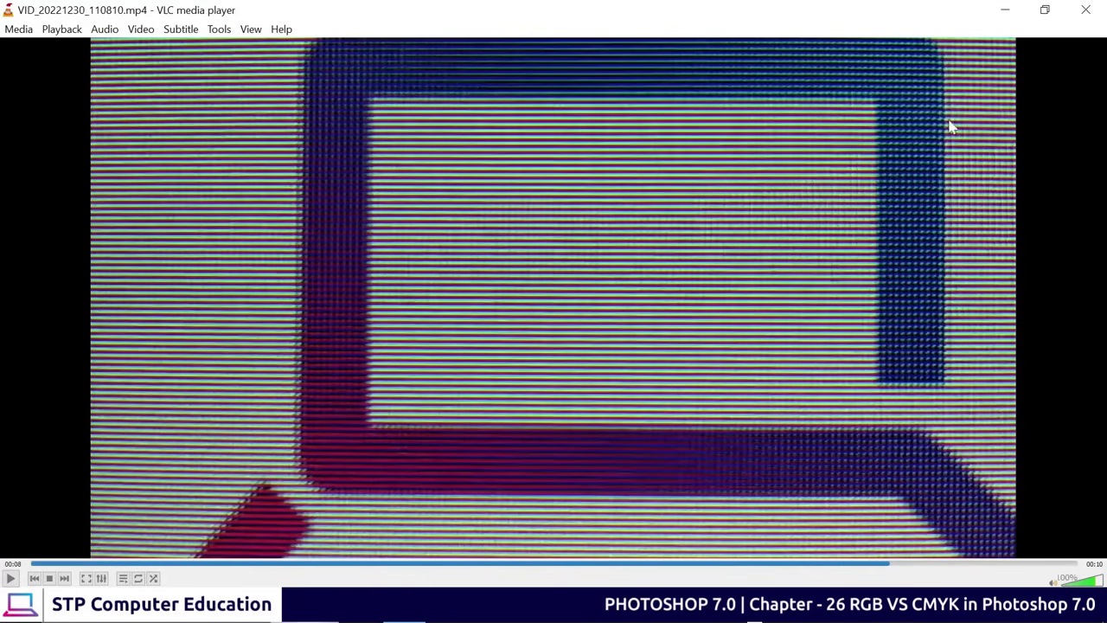
left_click(1084, 10)
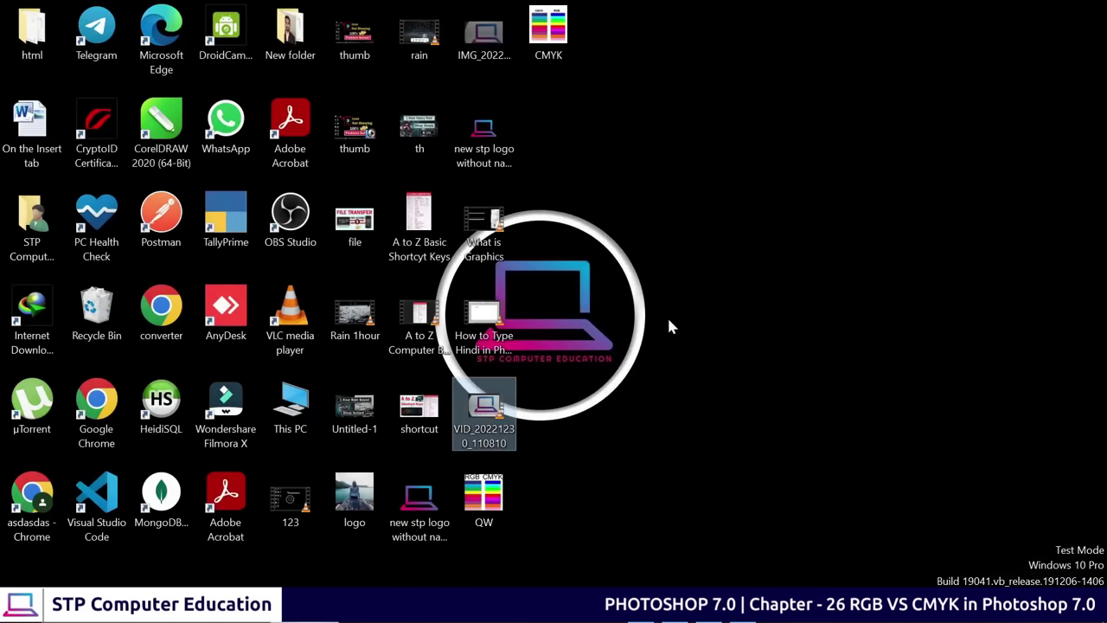
Close the blank RGB Untitled-2 and open the New document dialog, moving it aside
double_click(548, 30)
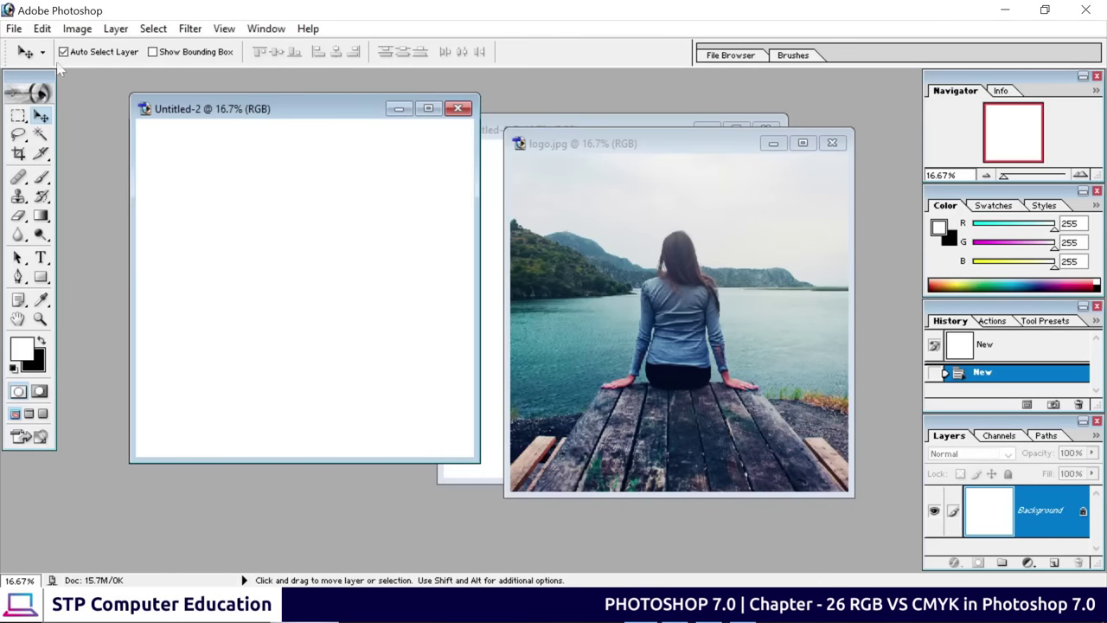
left_click(457, 109)
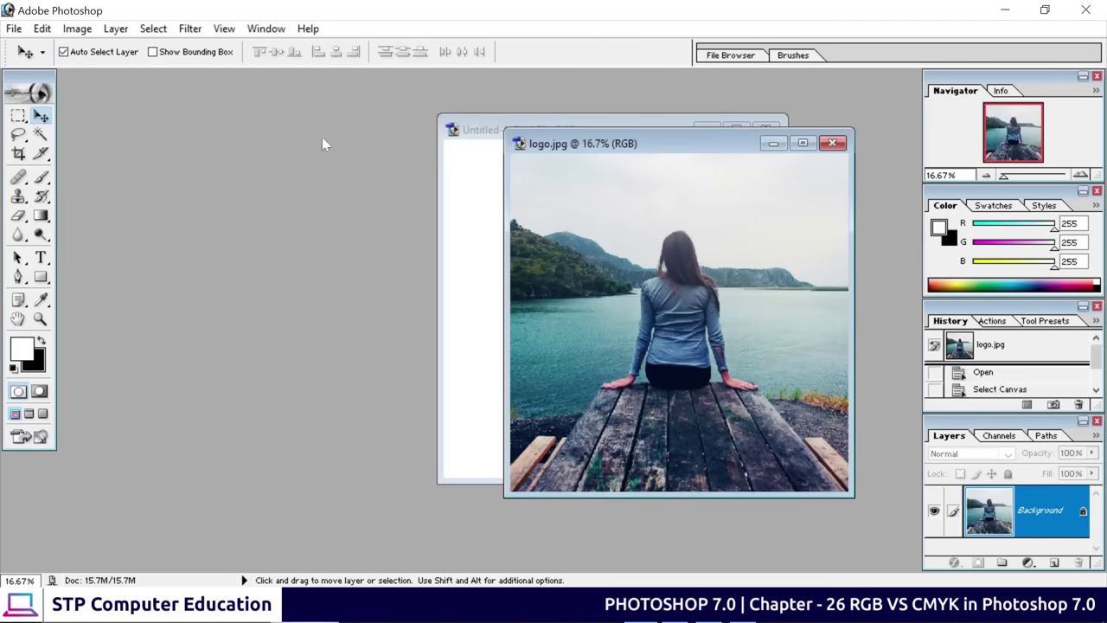
left_click(14, 28)
left_click(42, 29)
left_click(39, 47)
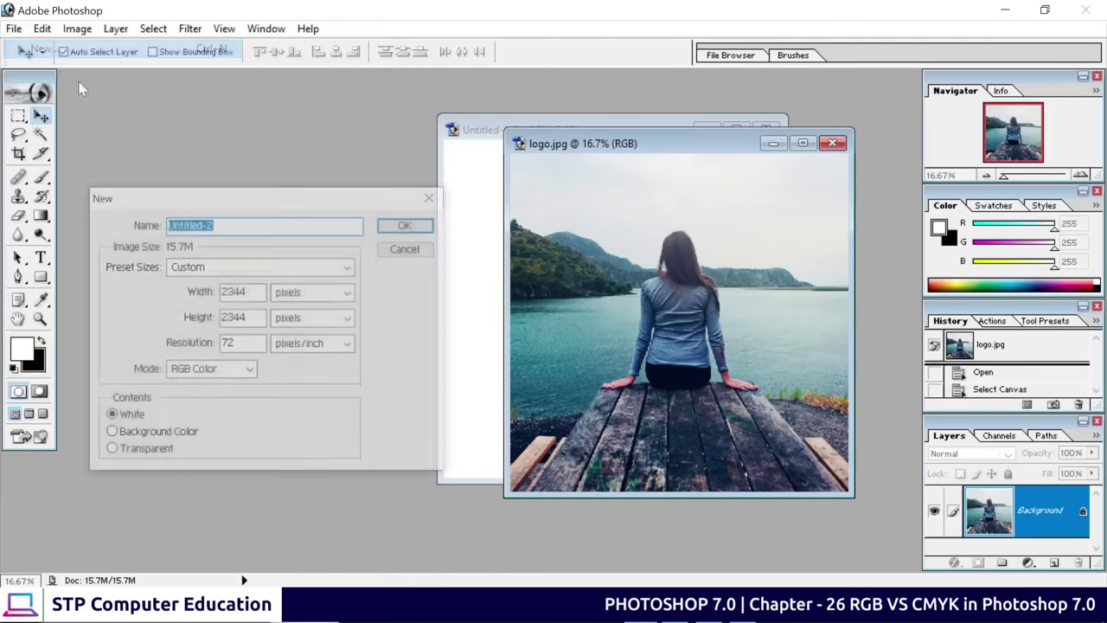
left_click_drag(256, 194, 418, 136)
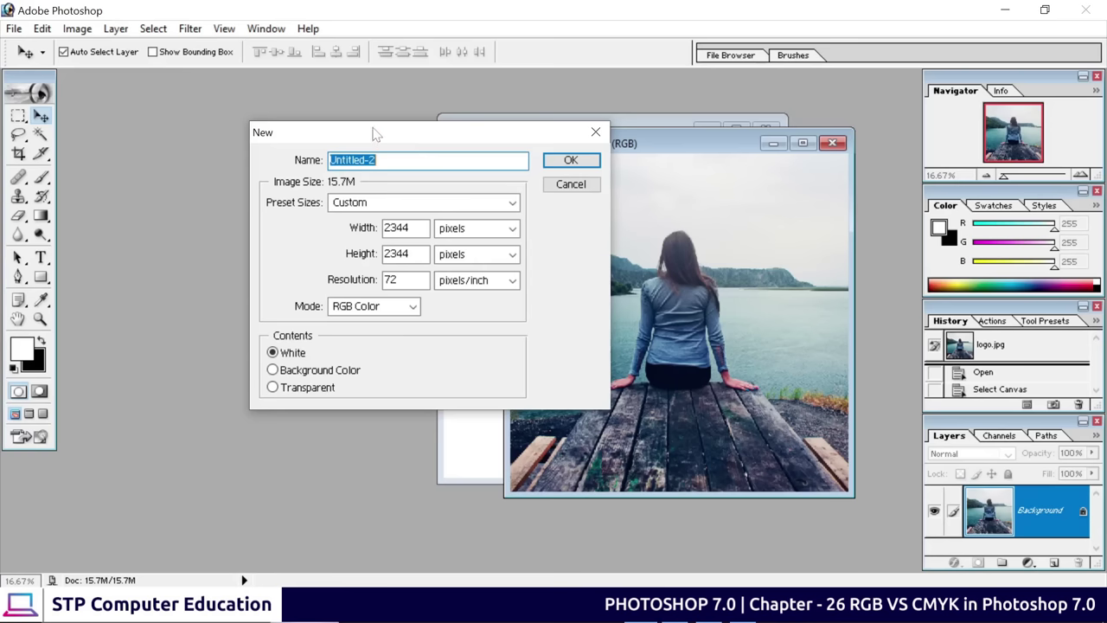
left_click_drag(423, 136, 406, 141)
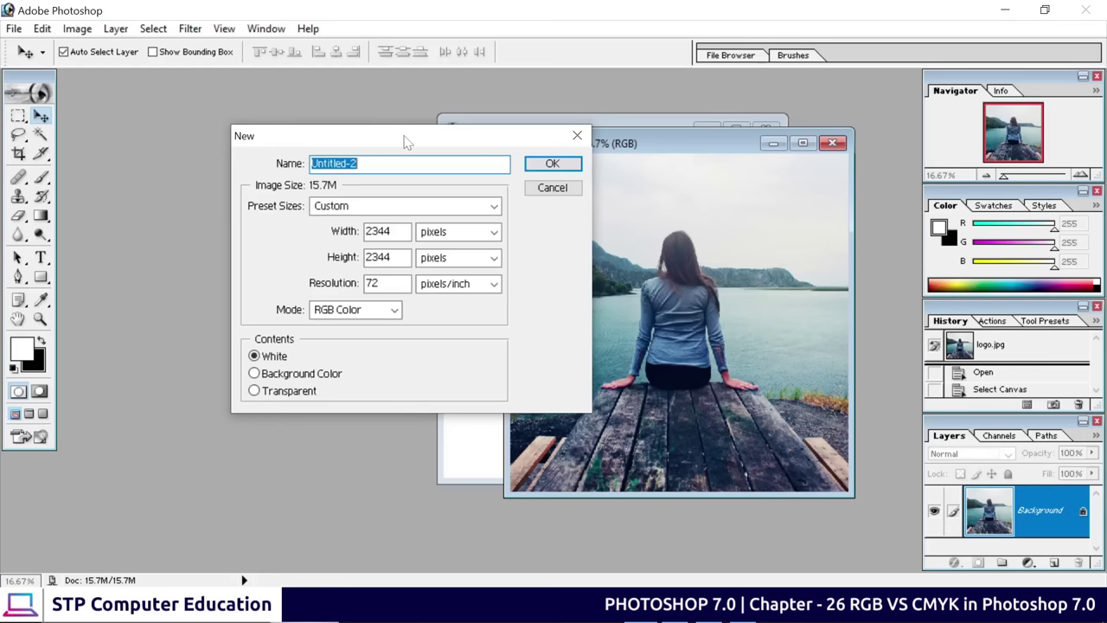
left_click_drag(406, 141, 440, 128)
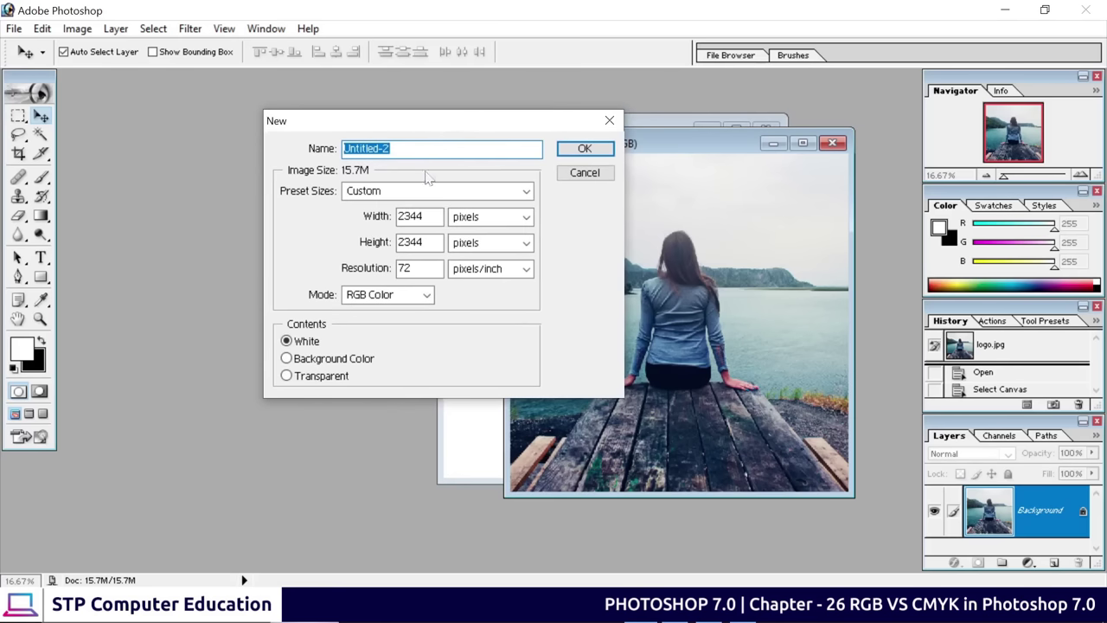
Create the 2344 × 2344 px white document in CMYK Color mode and move its window right
left_click(419, 295)
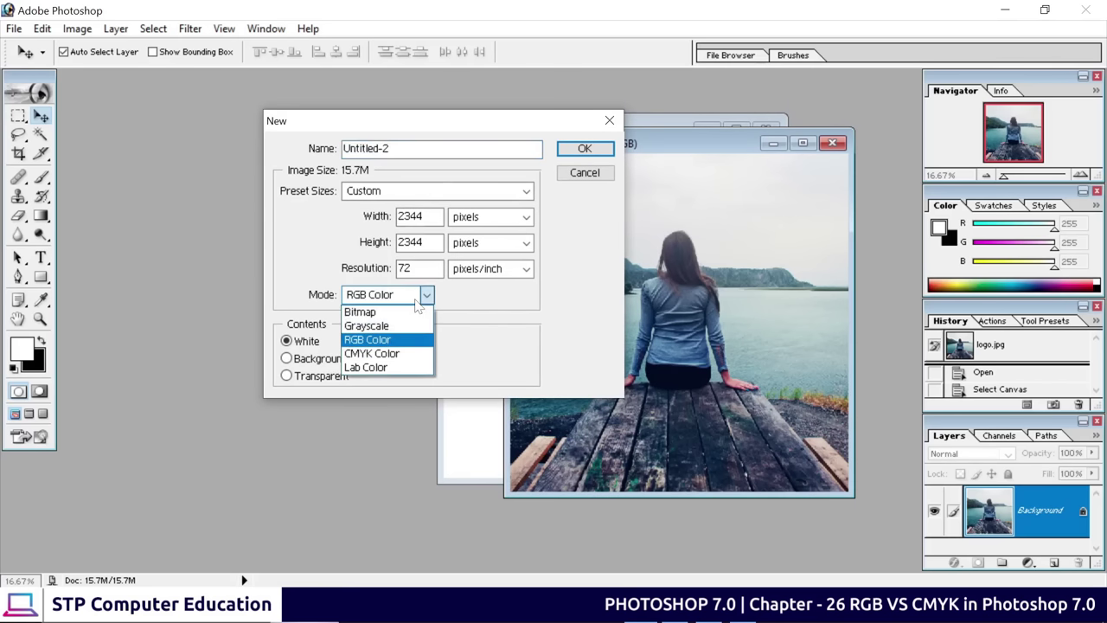
left_click(378, 356)
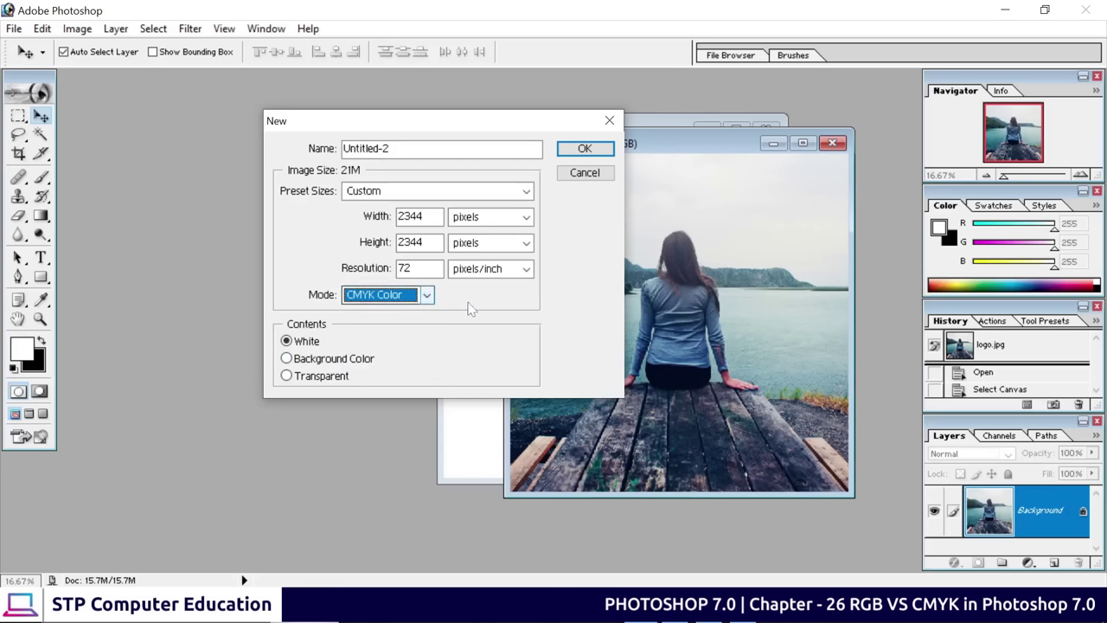
key("Tab")
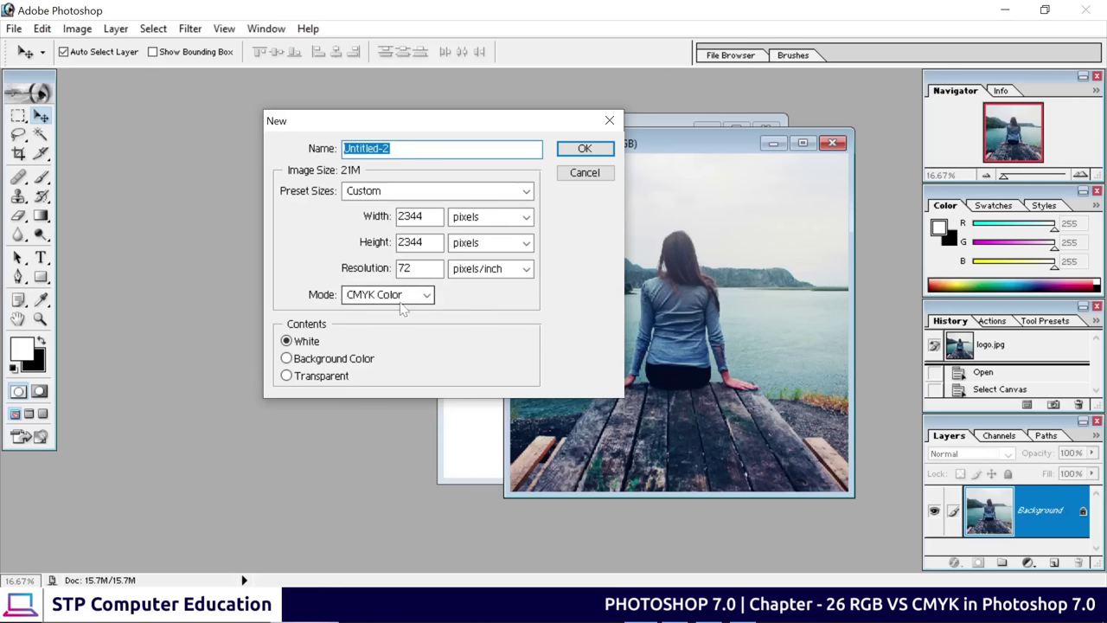
left_click(585, 149)
left_click_drag(370, 190, 433, 162)
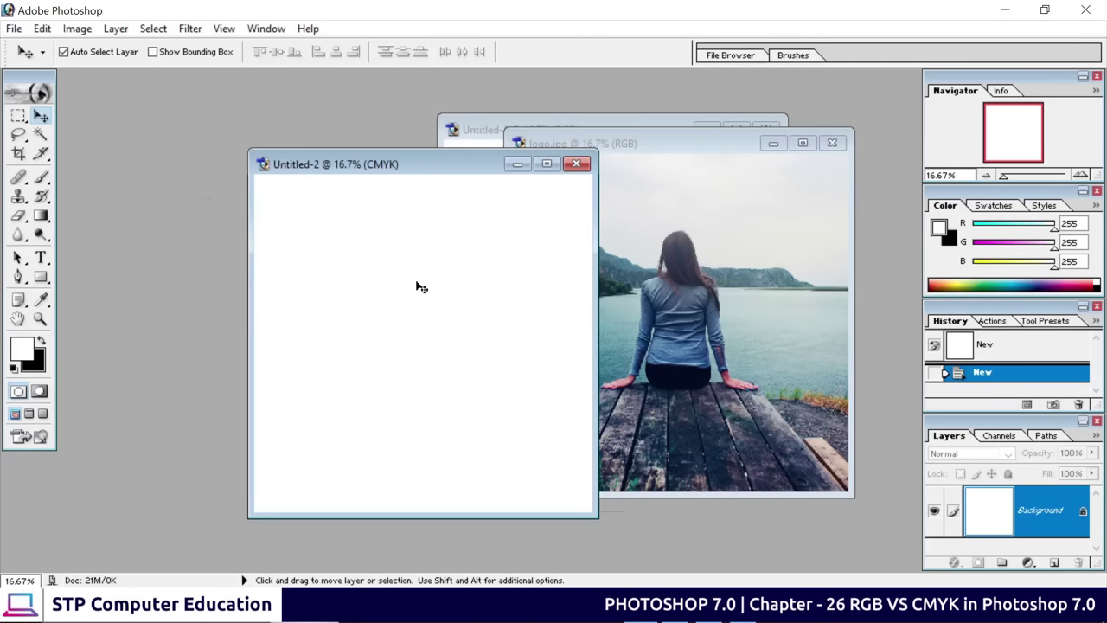
Drag the CMYK Untitled-2 window slightly left
left_click_drag(433, 166, 393, 164)
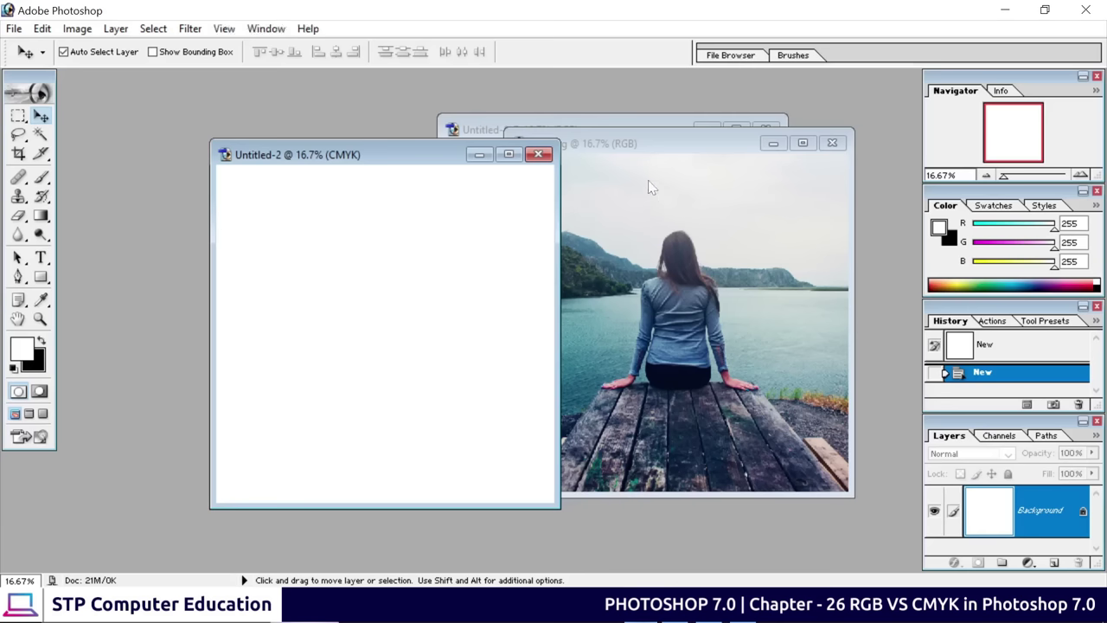
Bring the logo.jpg window forward and drag it to the left
left_click(648, 180)
left_click_drag(662, 147, 349, 118)
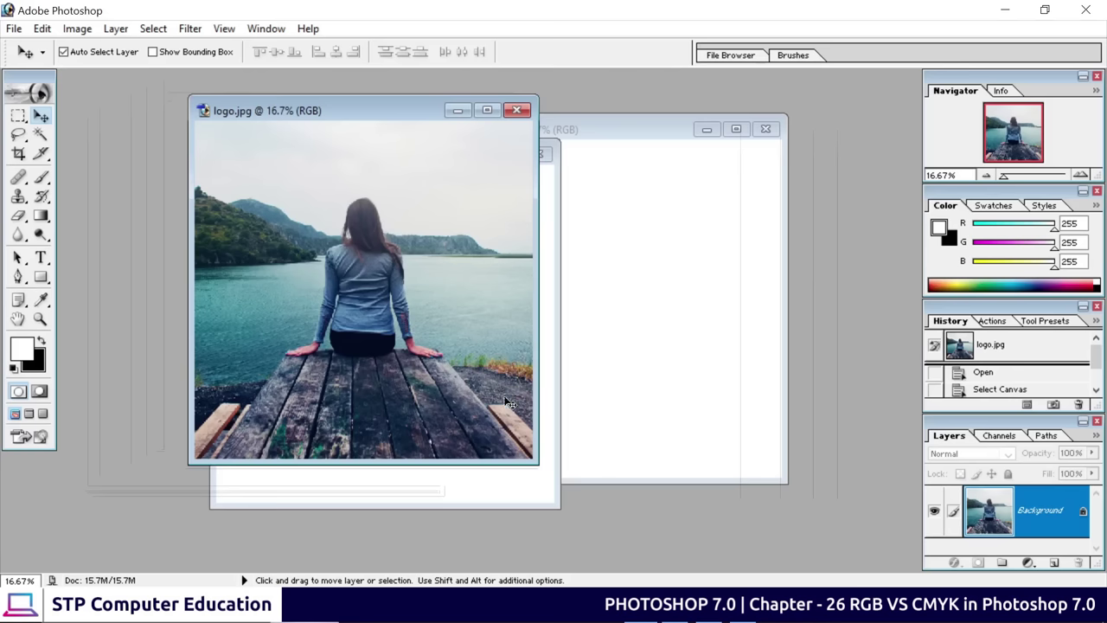
Switch to the Photos viewer showing the CMYK.jpg colour-bar chart
left_click(729, 605)
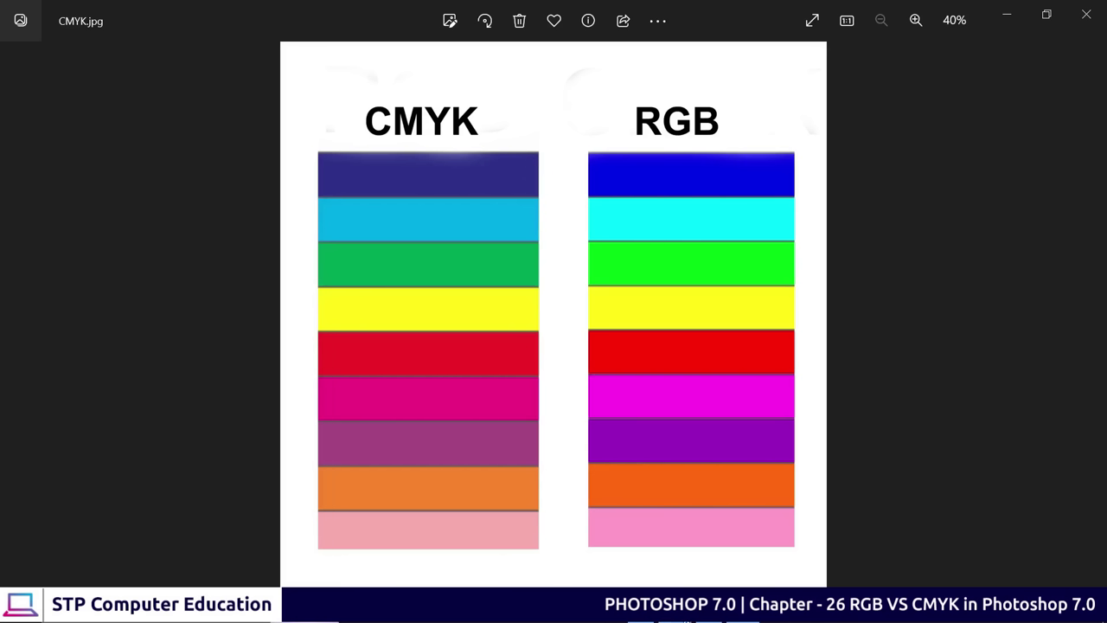
Close the Photos viewer showing CMYK.jpg with Alt+F4 to bring Photoshop back
key("alt+F4")
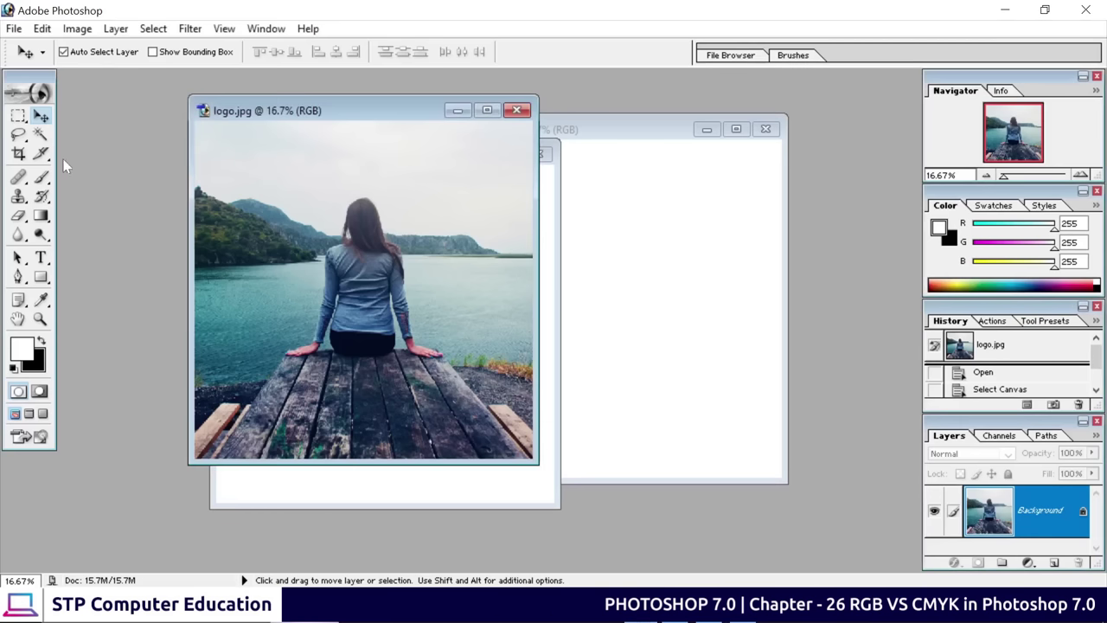
key("ctrl+n")
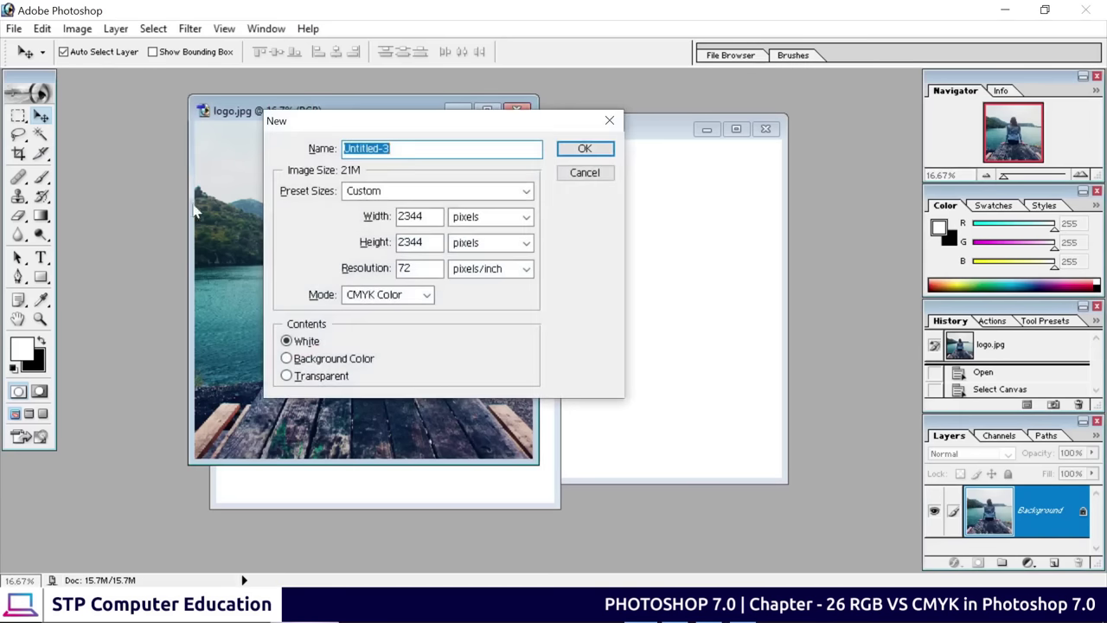
left_click(385, 295)
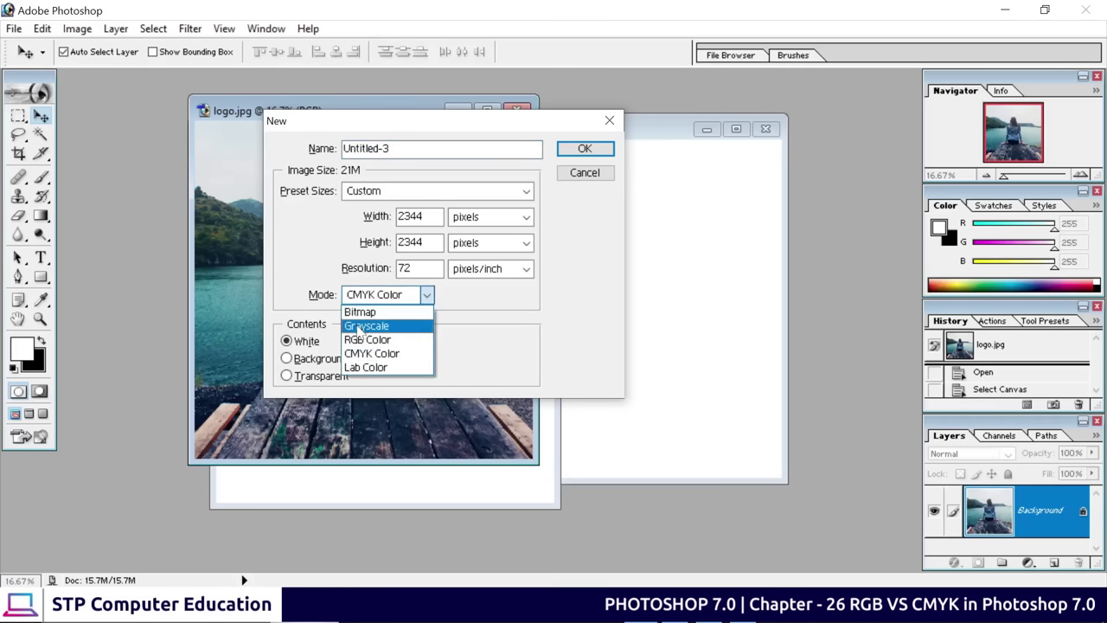
key("Escape")
key("Up")
key("Up")
left_click(584, 149)
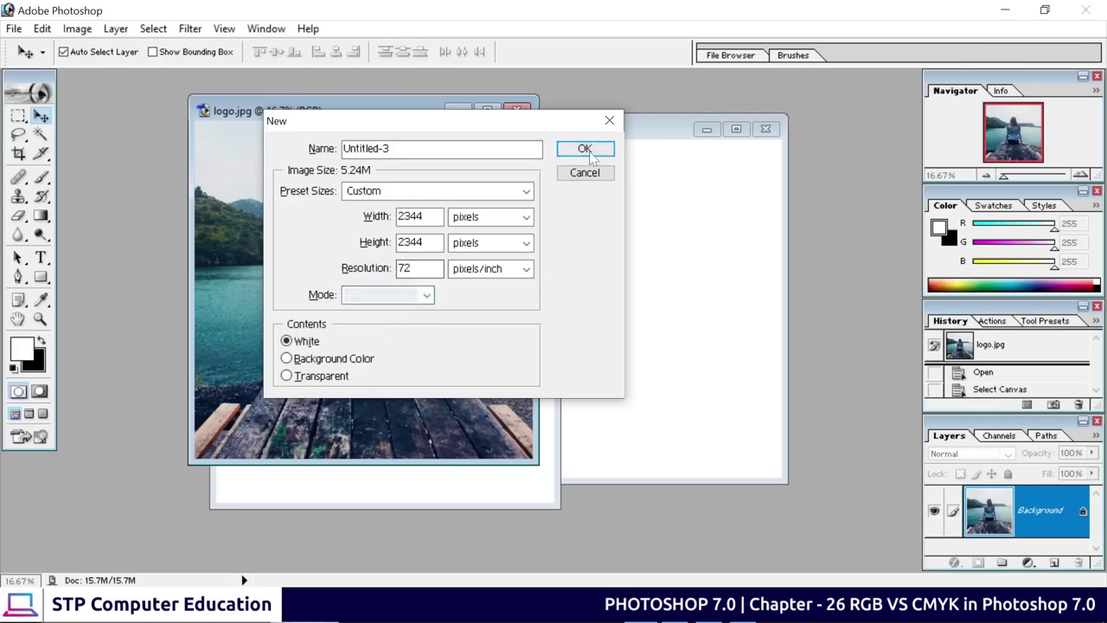
left_click_drag(281, 186, 554, 169)
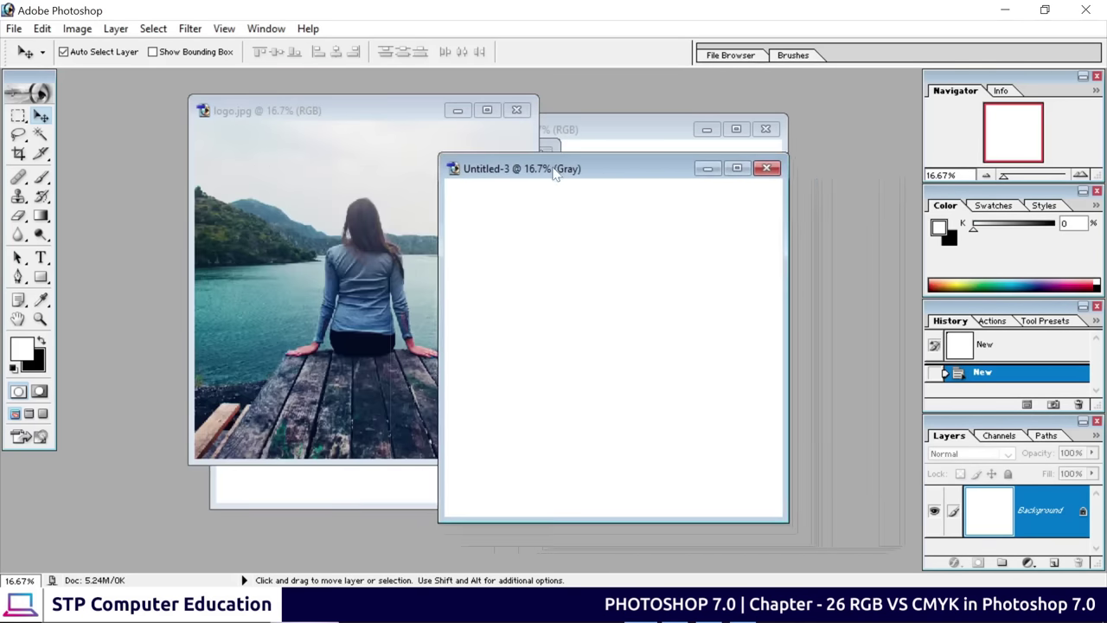
left_click(386, 319)
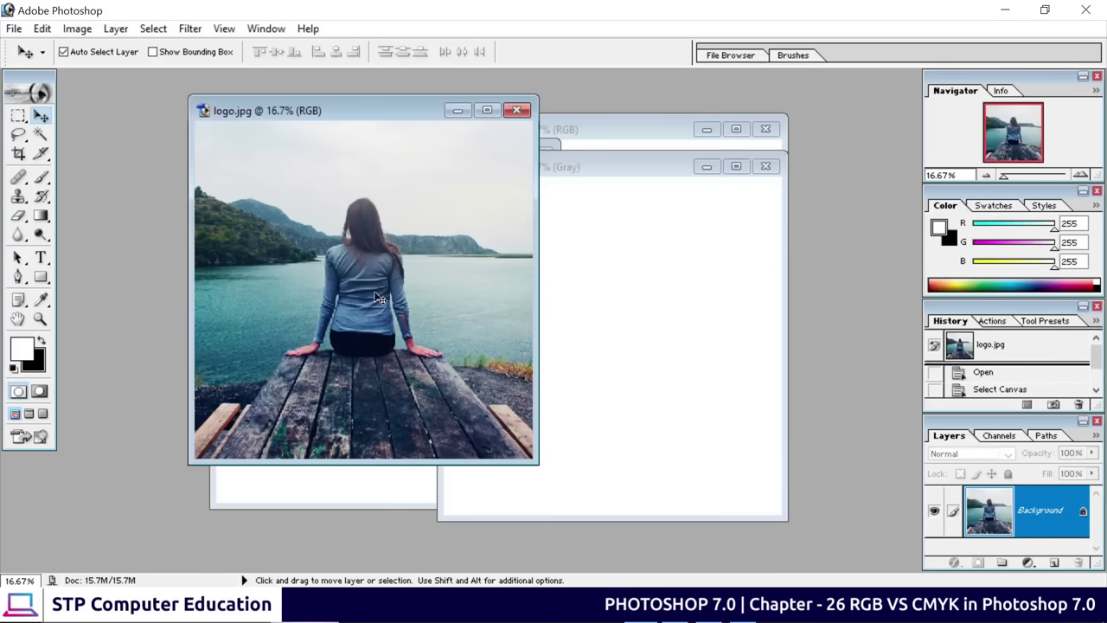
left_click_drag(381, 287, 632, 349)
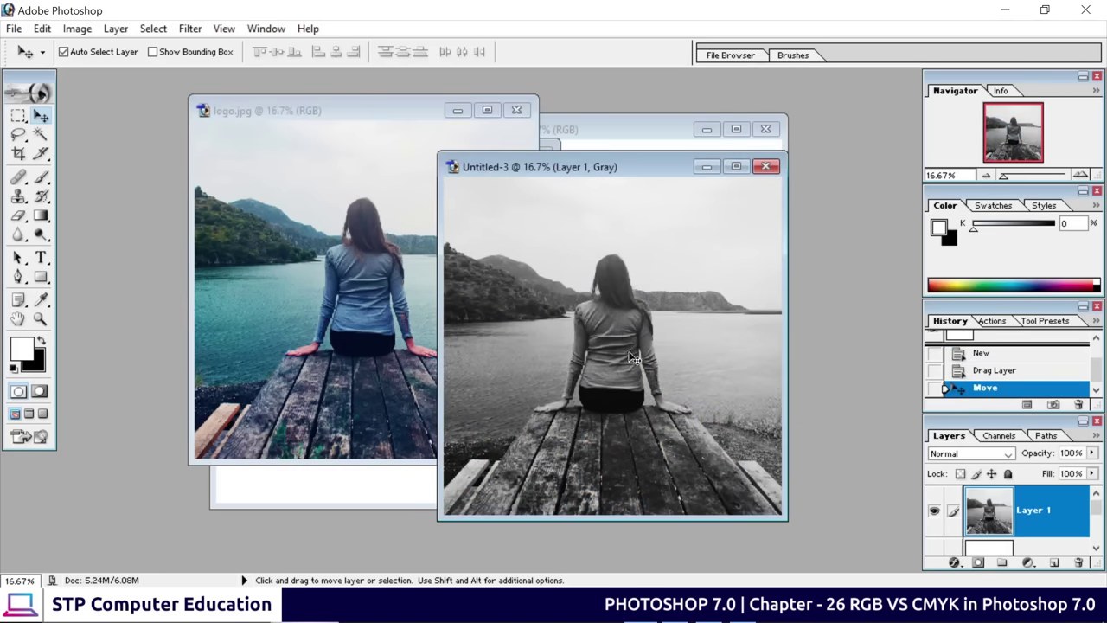
left_click_drag(631, 170, 484, 173)
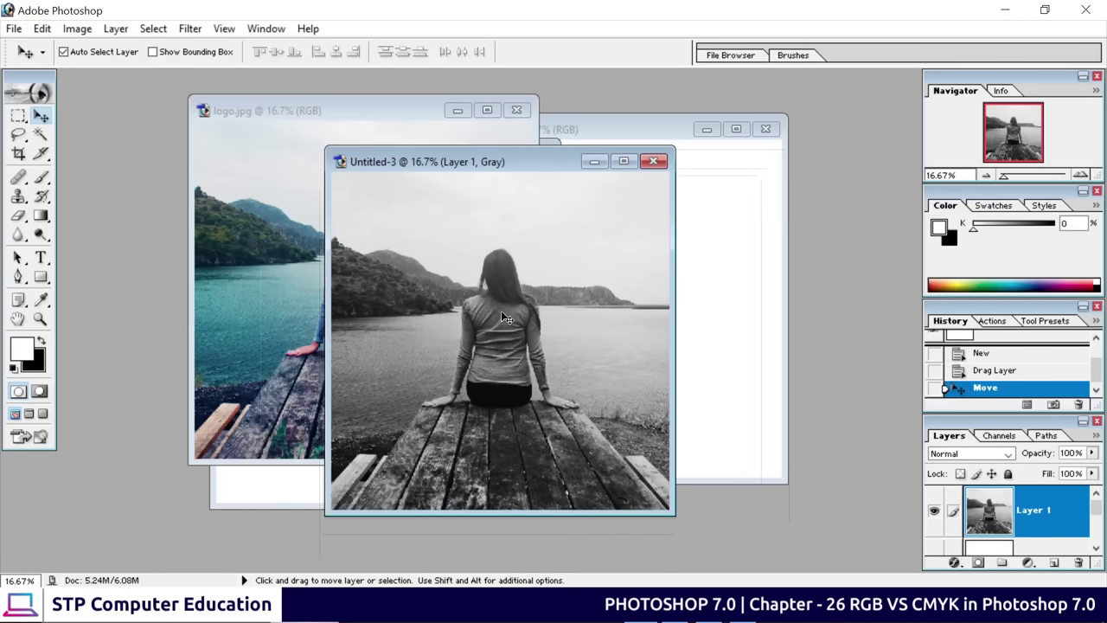
left_click(653, 161)
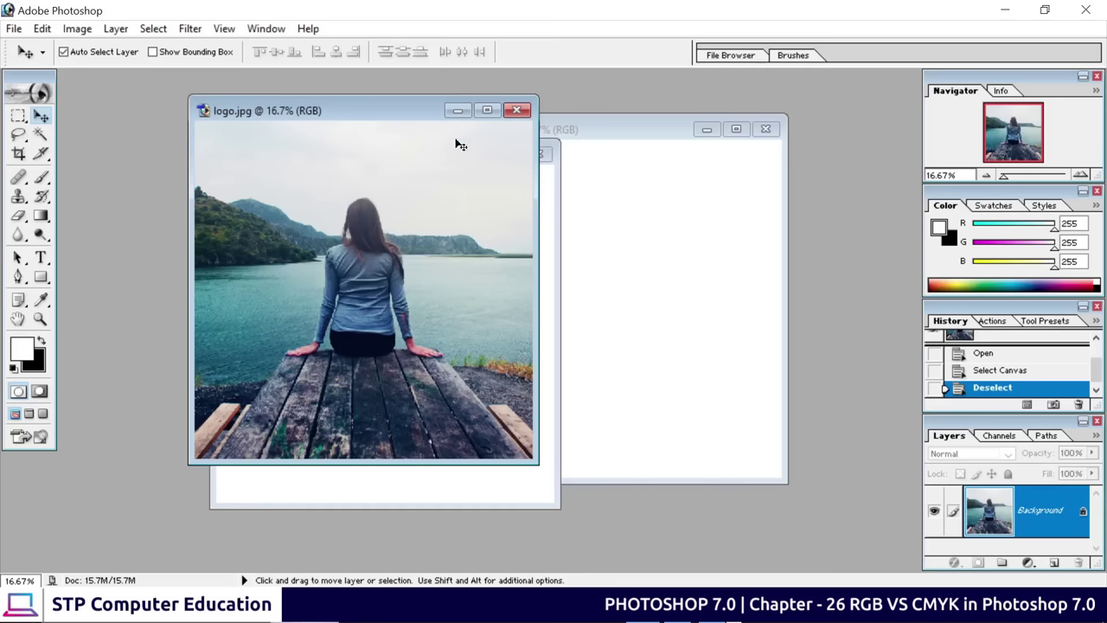
Move the logo.jpg document window slightly to the left
left_click_drag(394, 118, 685, 102)
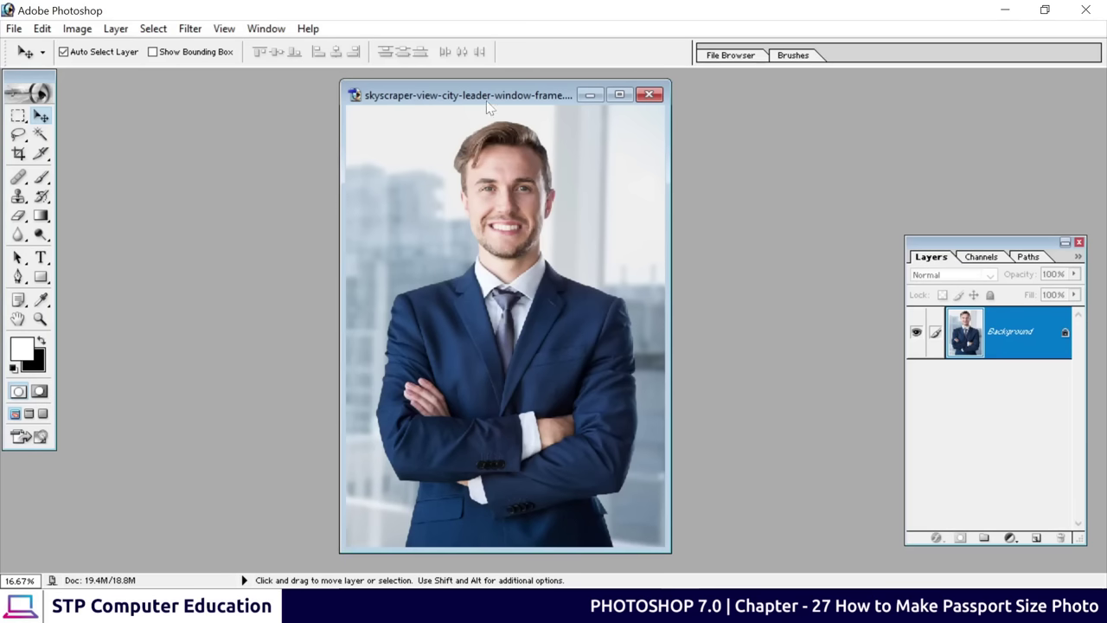
left_click_drag(488, 100, 661, 115)
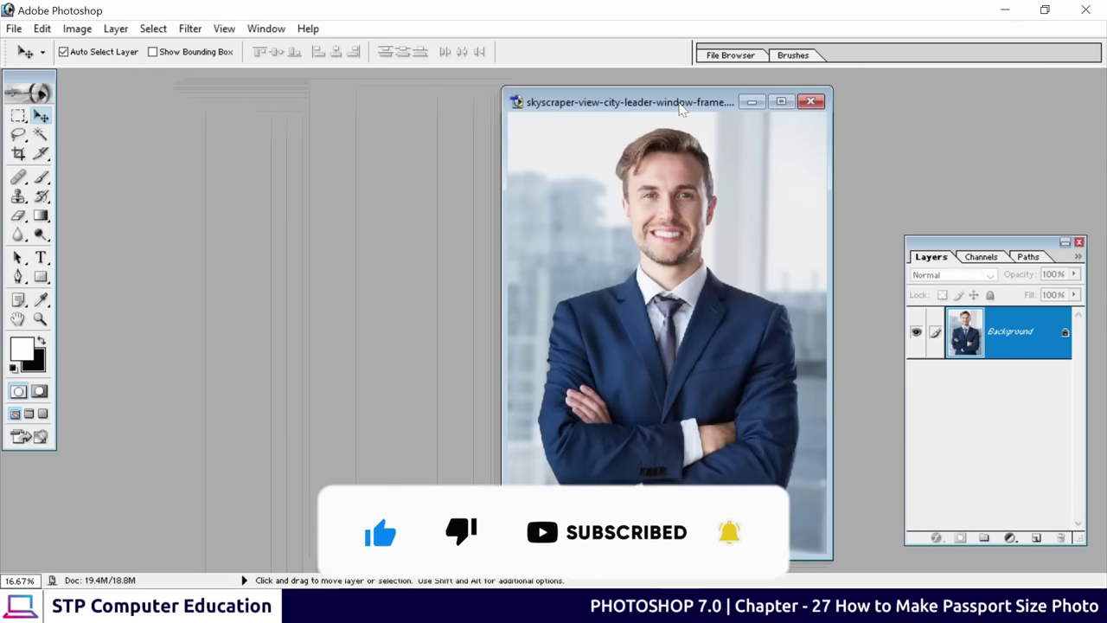
left_click_drag(681, 106, 512, 102)
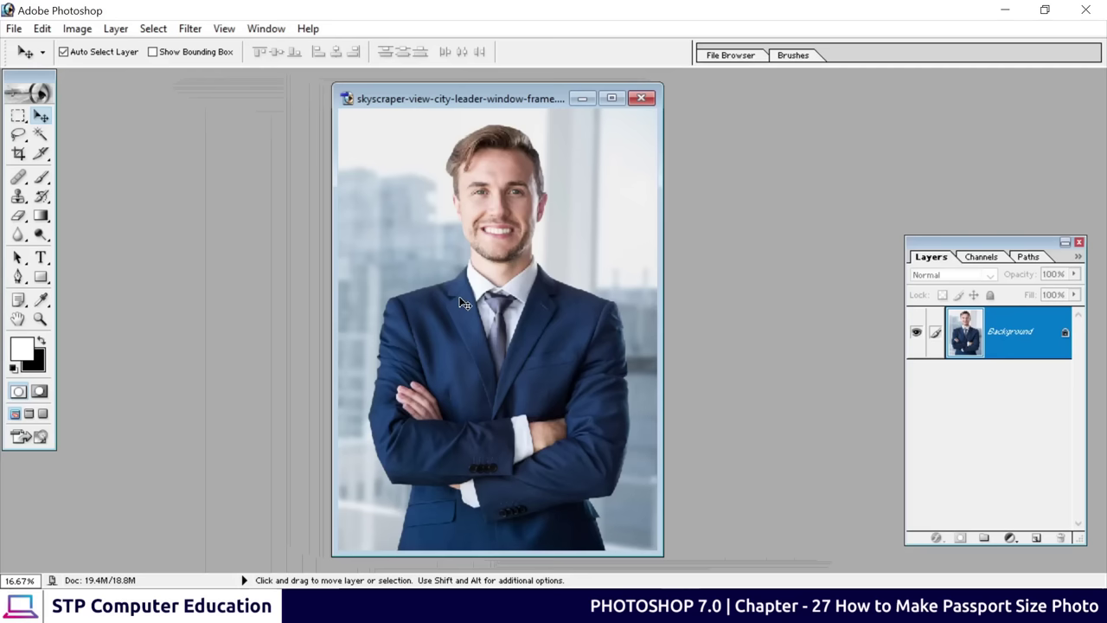
Set the Crop tool to width 3.5 cm, height 4.5 cm and 300 pixels/cm resolution
left_click(18, 154)
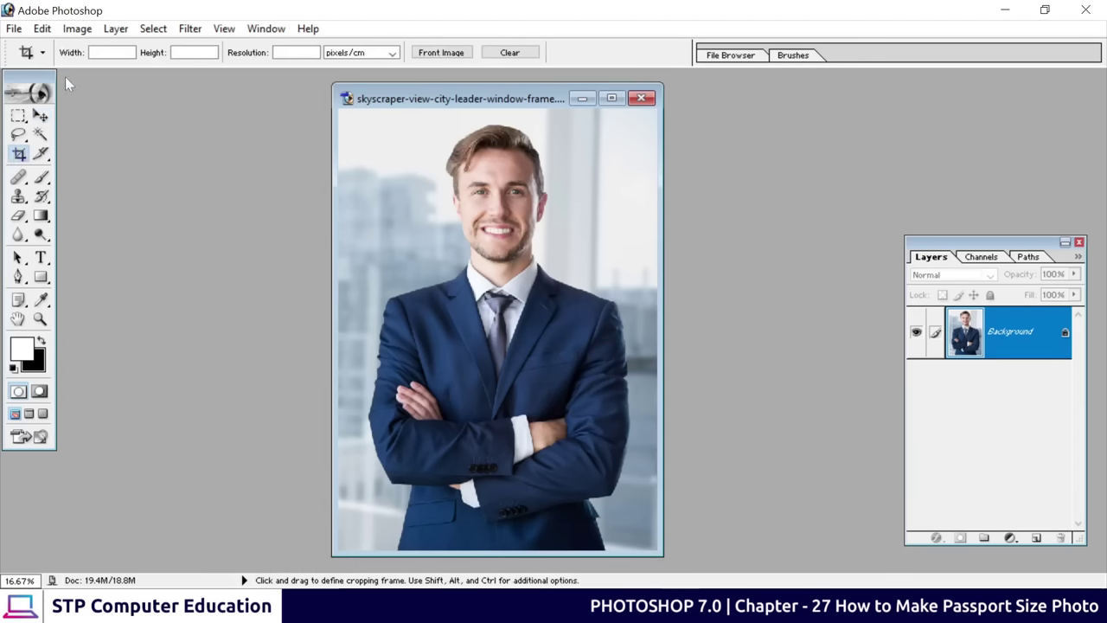
left_click(97, 53)
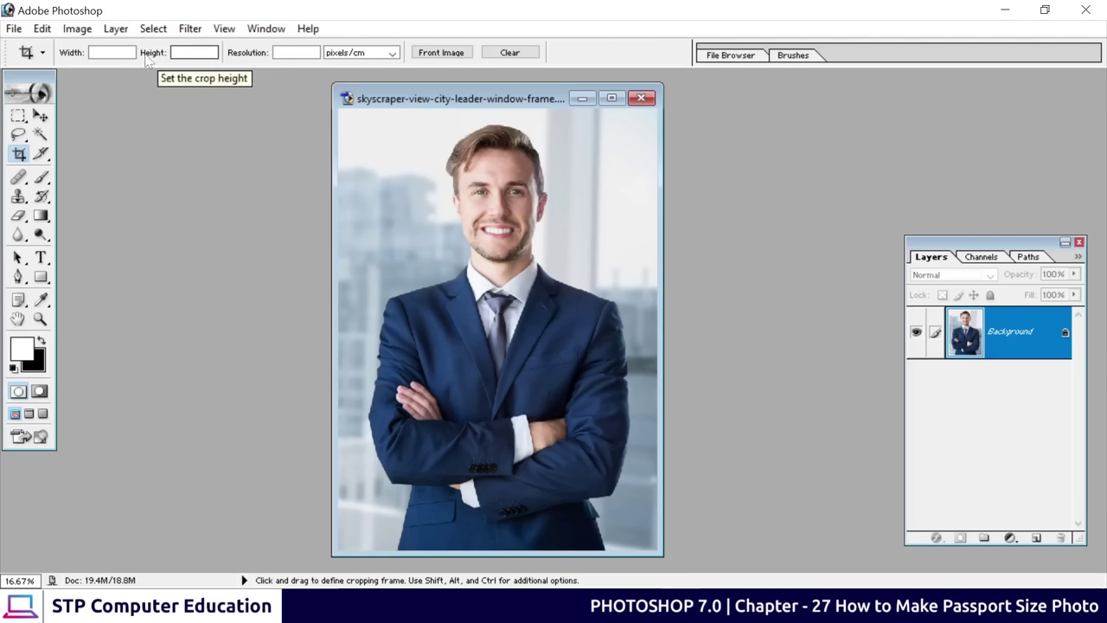
left_click(111, 52)
type("3.")
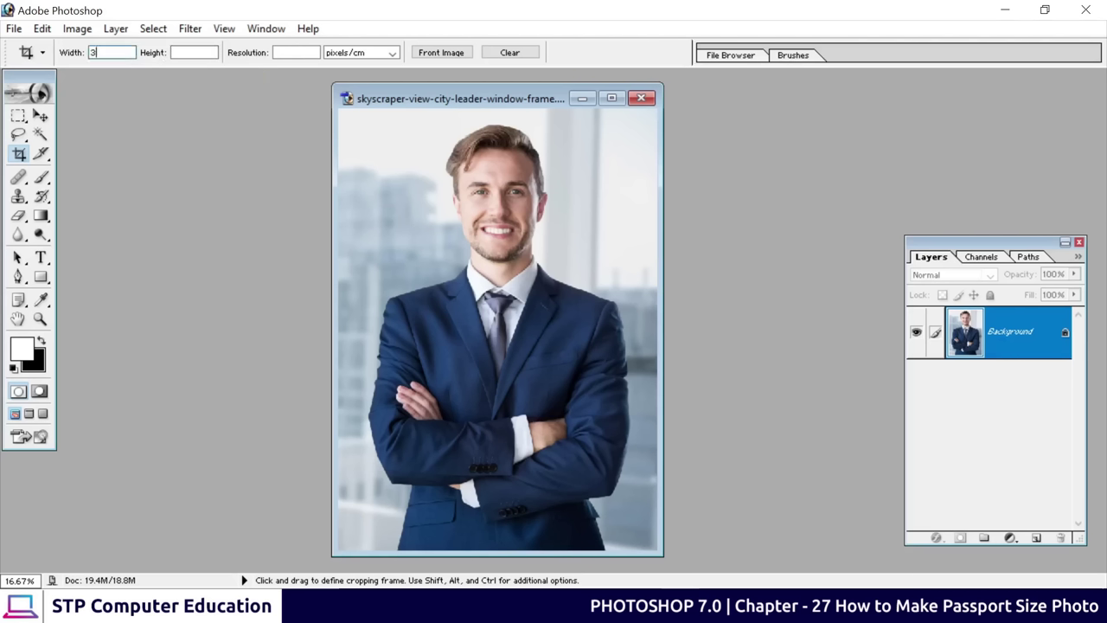
type("5cm")
key("Tab")
type("4")
key("Tab")
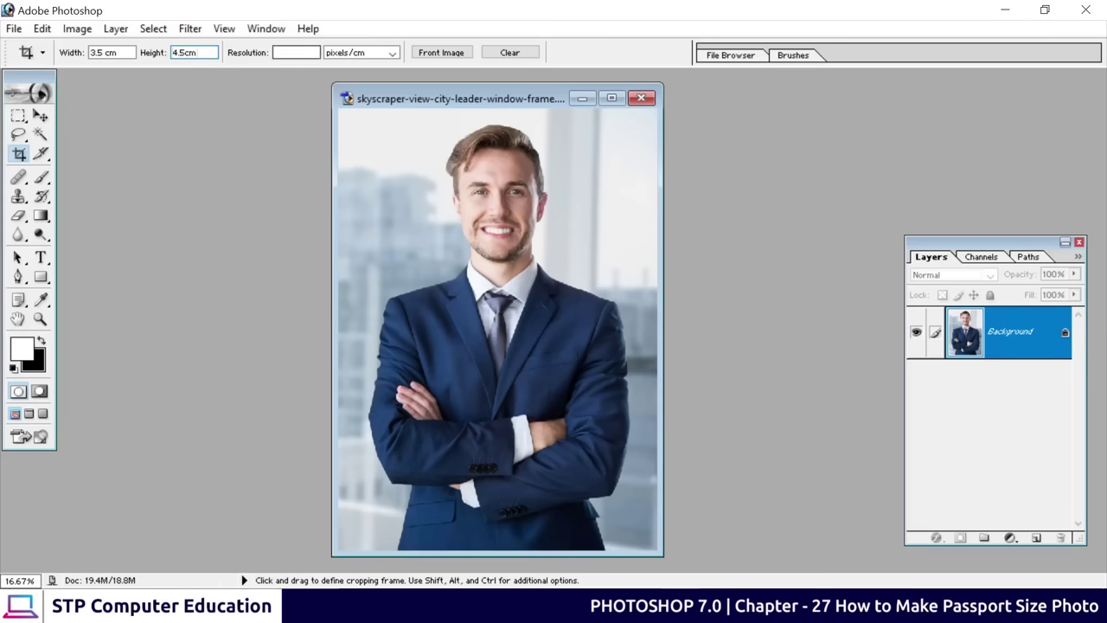
type("300")
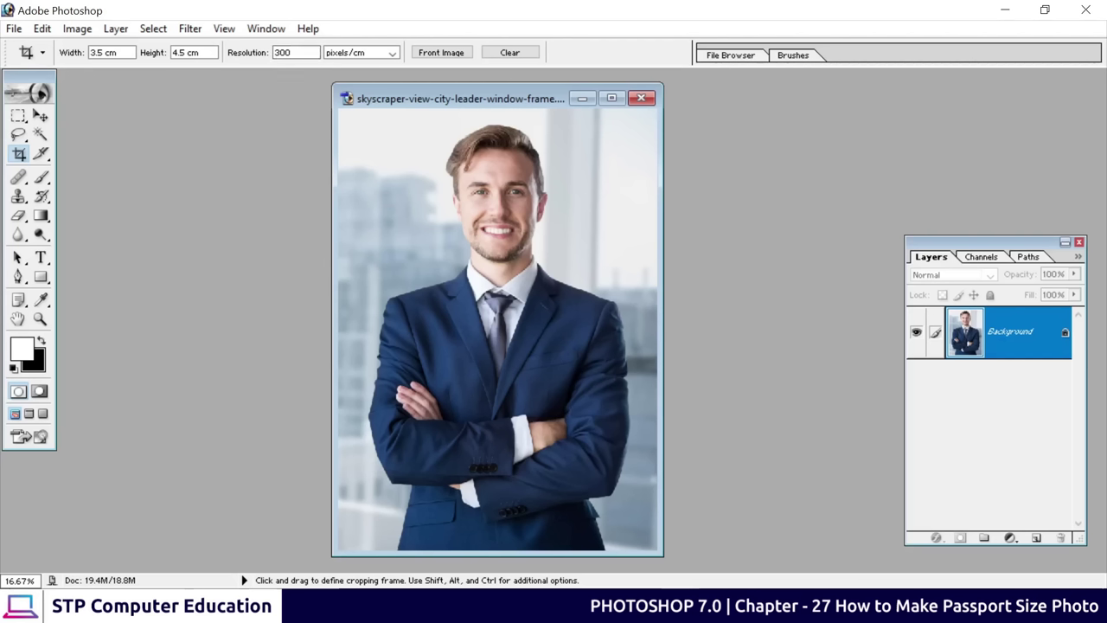
key("Return")
left_click(368, 53)
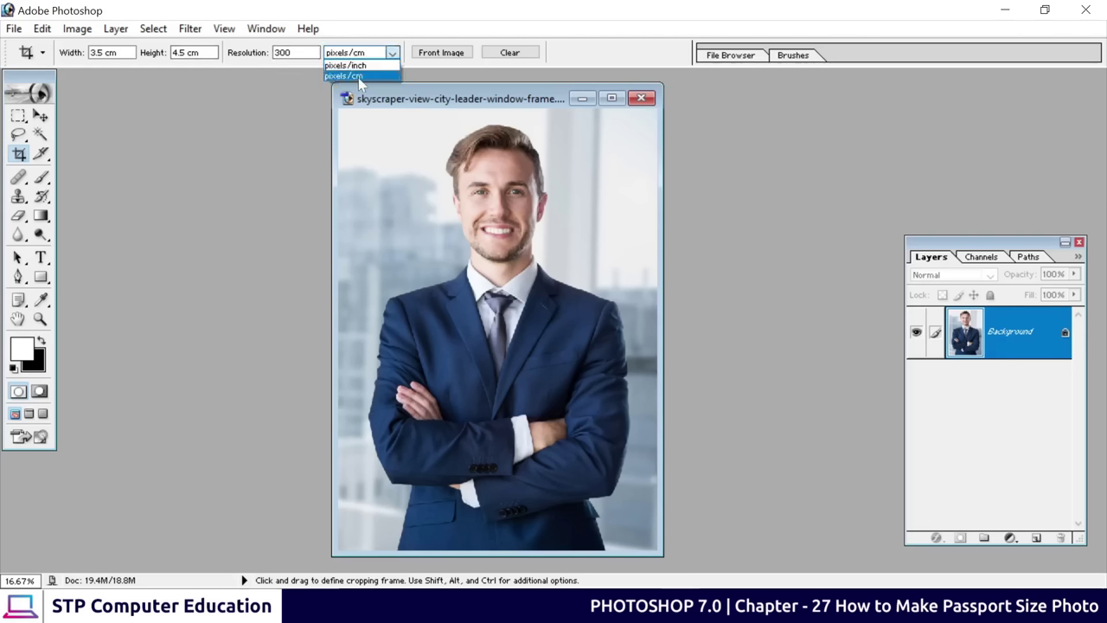
left_click(358, 76)
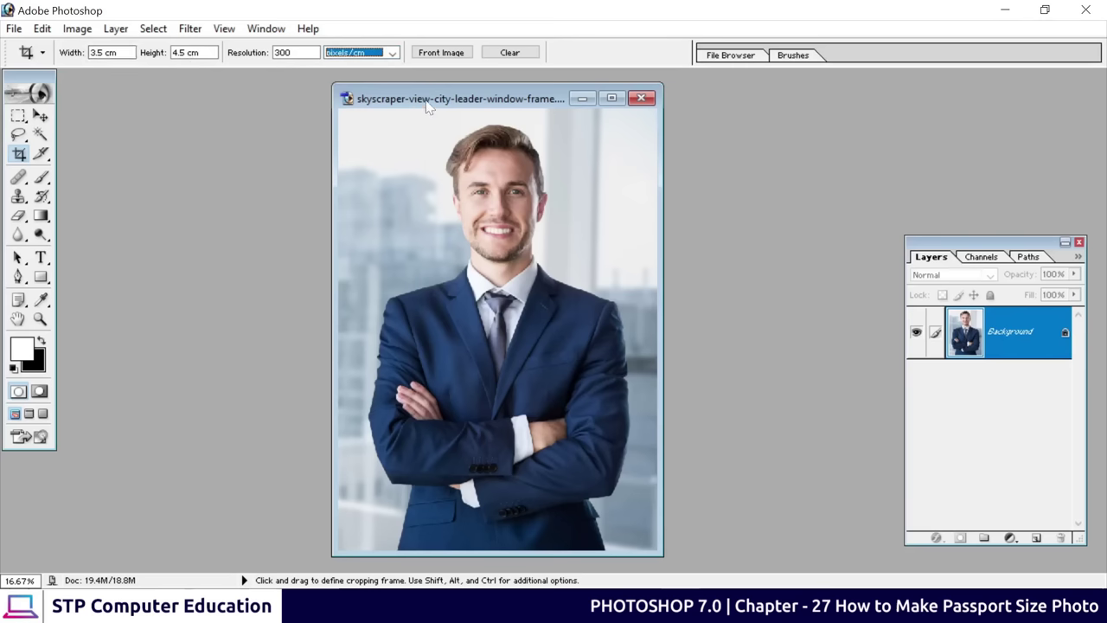
Draw the crop frame around the man's head and shoulders and nudge it into place
left_click_drag(400, 116, 605, 354)
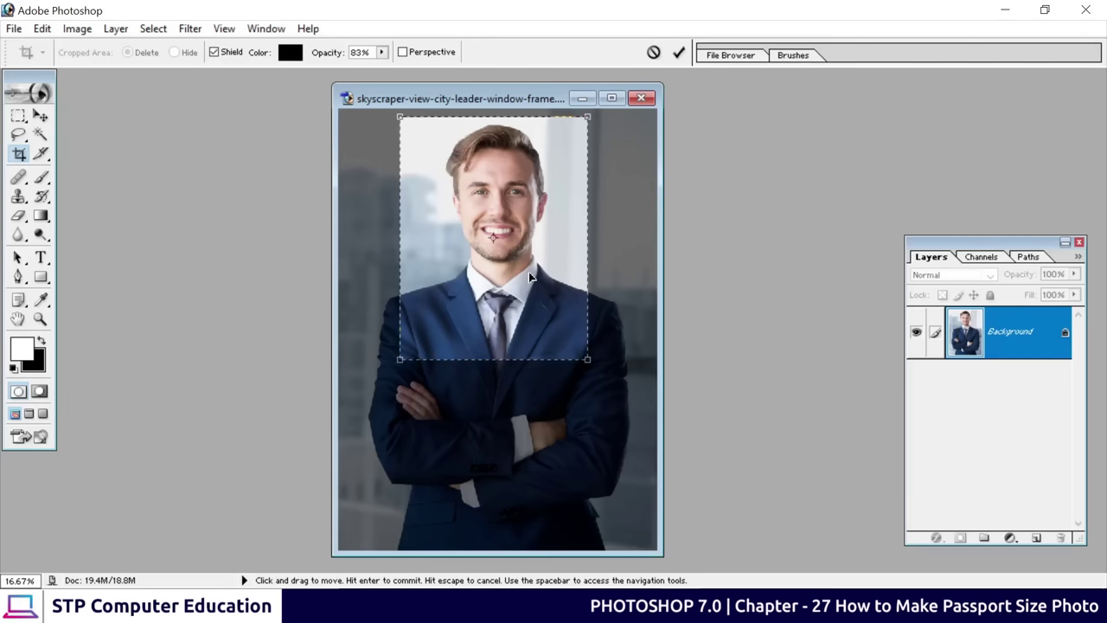
left_click_drag(530, 277, 532, 277)
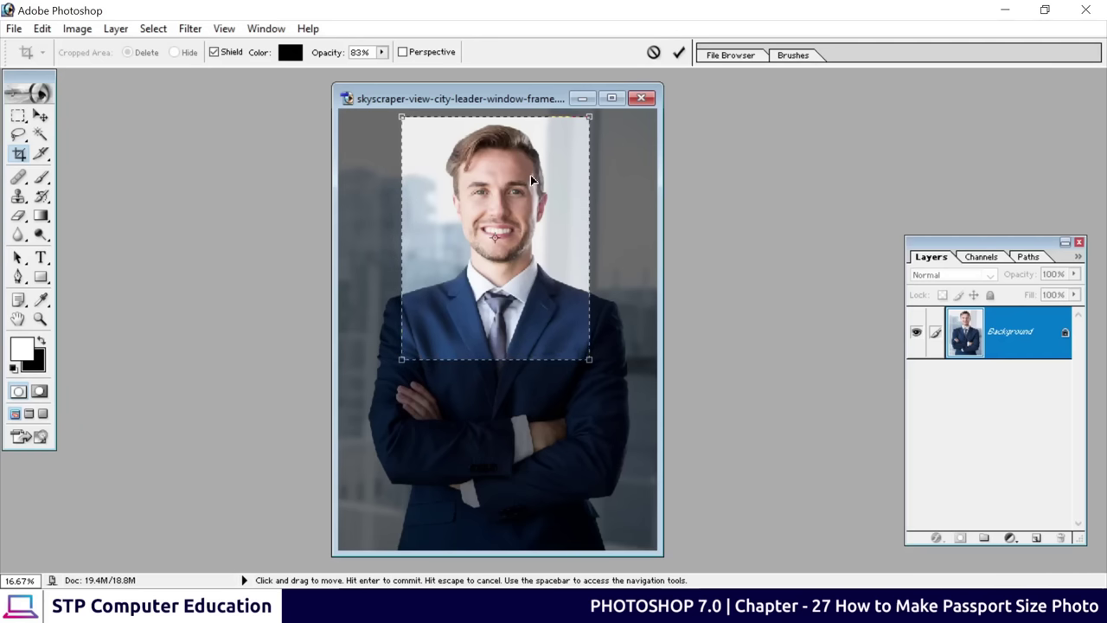
left_click_drag(530, 177, 529, 181)
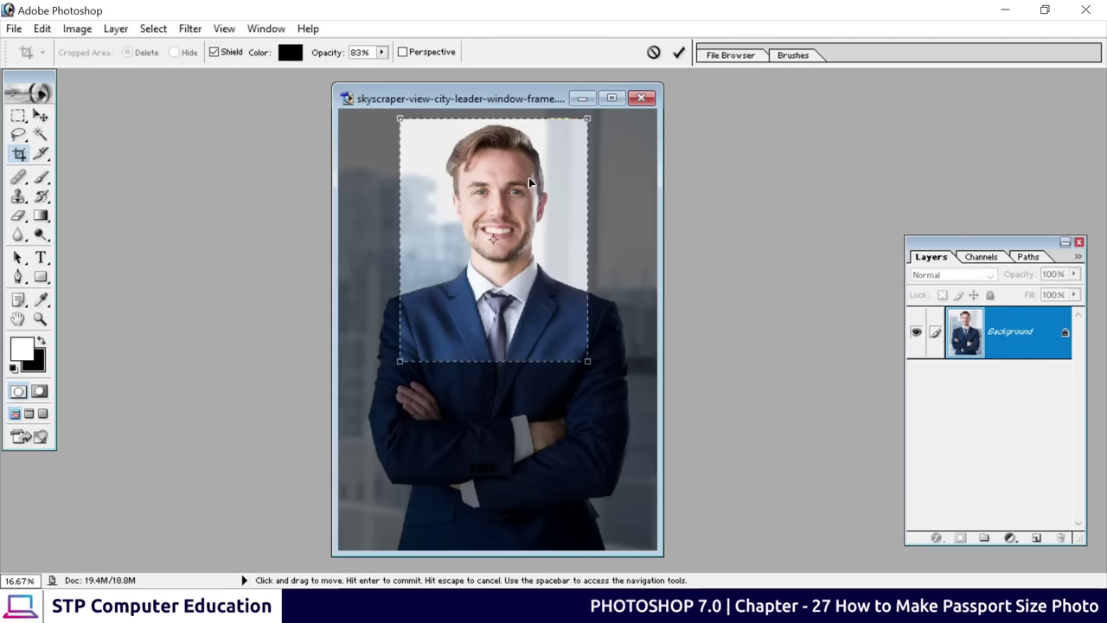
key("shift+Up")
key("shift+Up")
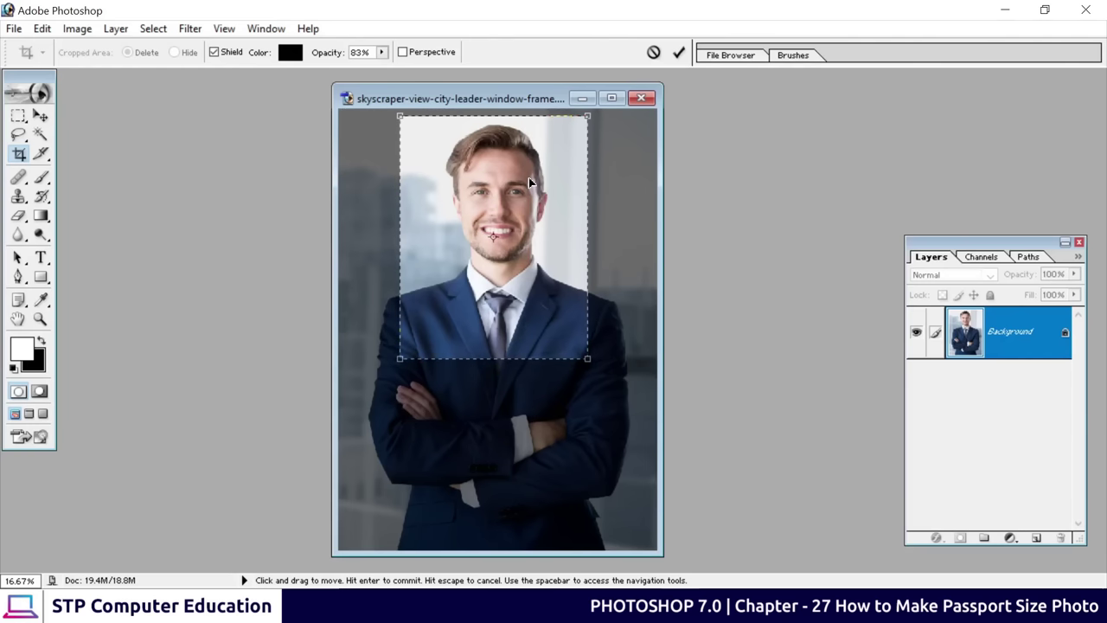
key("shift+Down")
key("shift+Right")
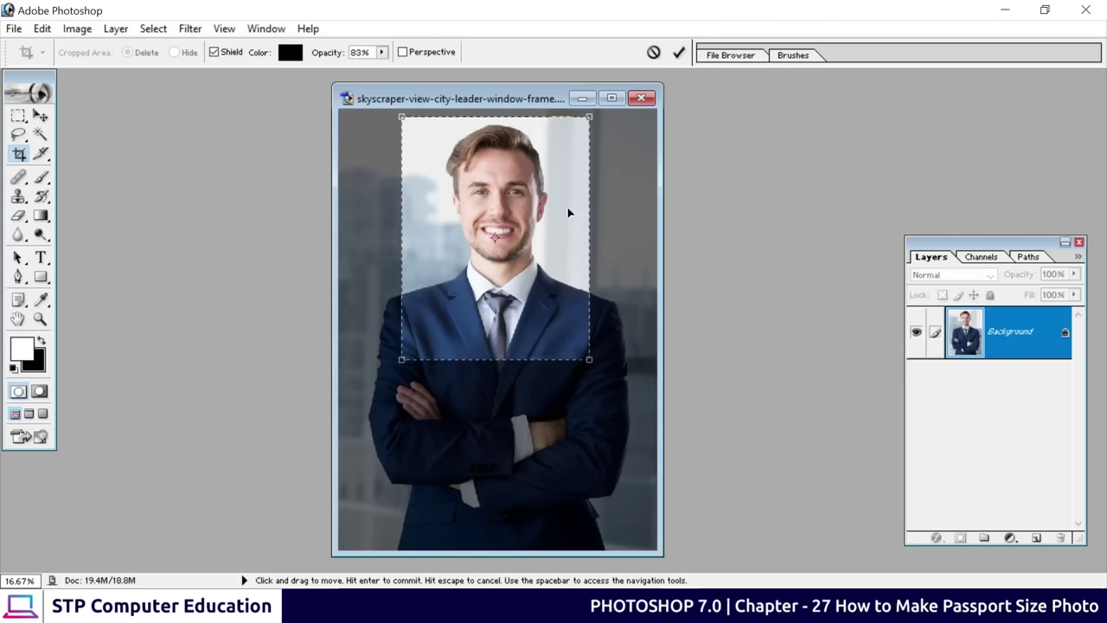
Apply the crop, maximize the photo window and zoom in to 50%
key("Return")
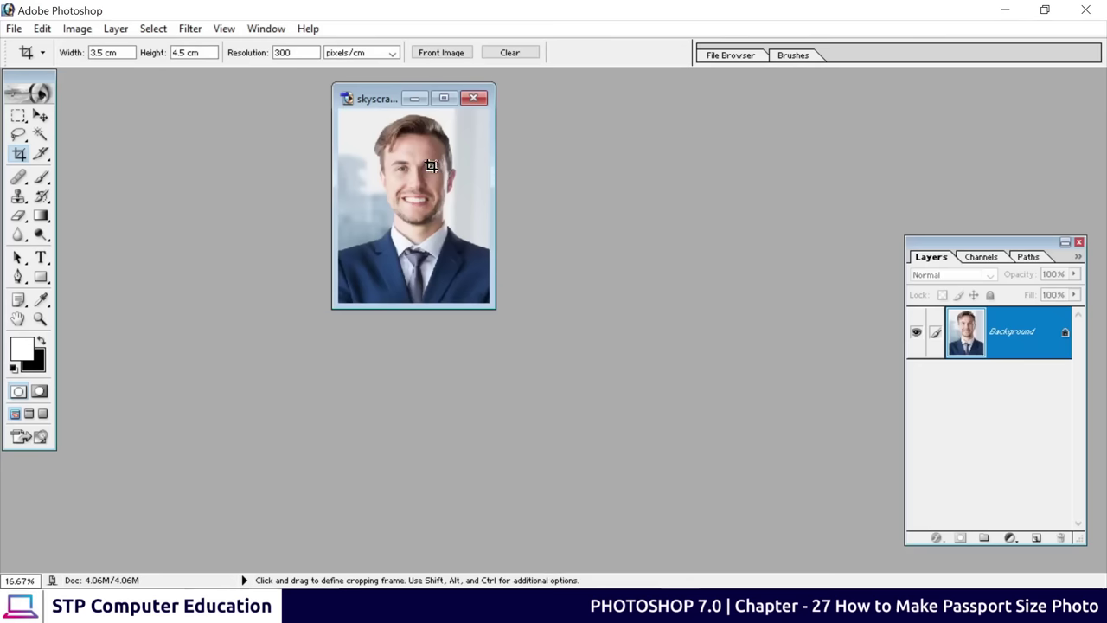
left_click(444, 98)
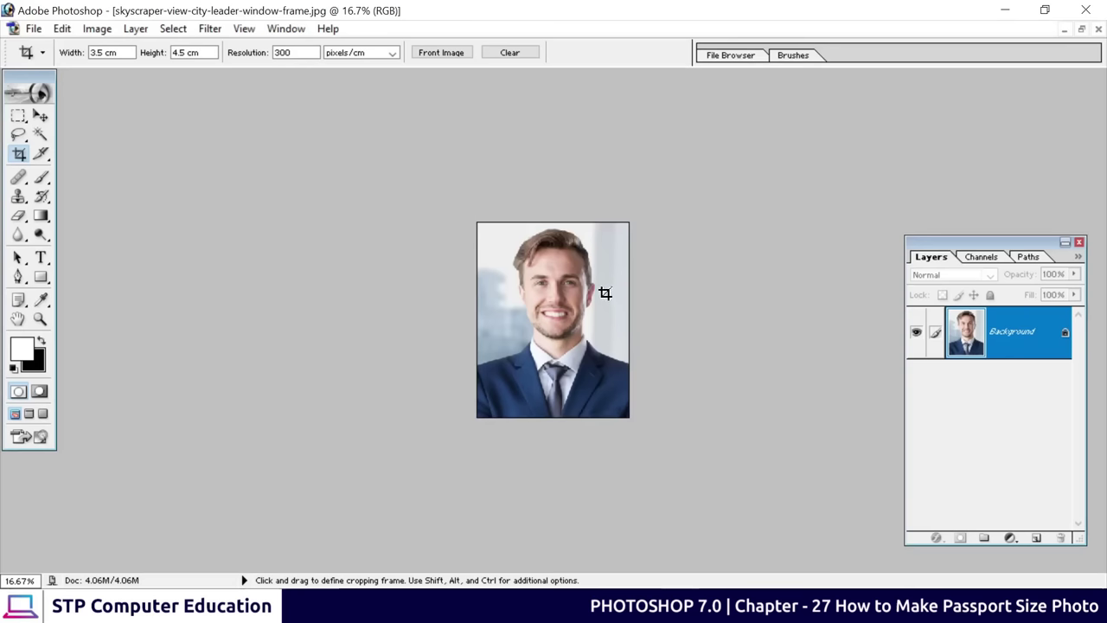
key("ctrl+plus")
key("ctrl+plus")
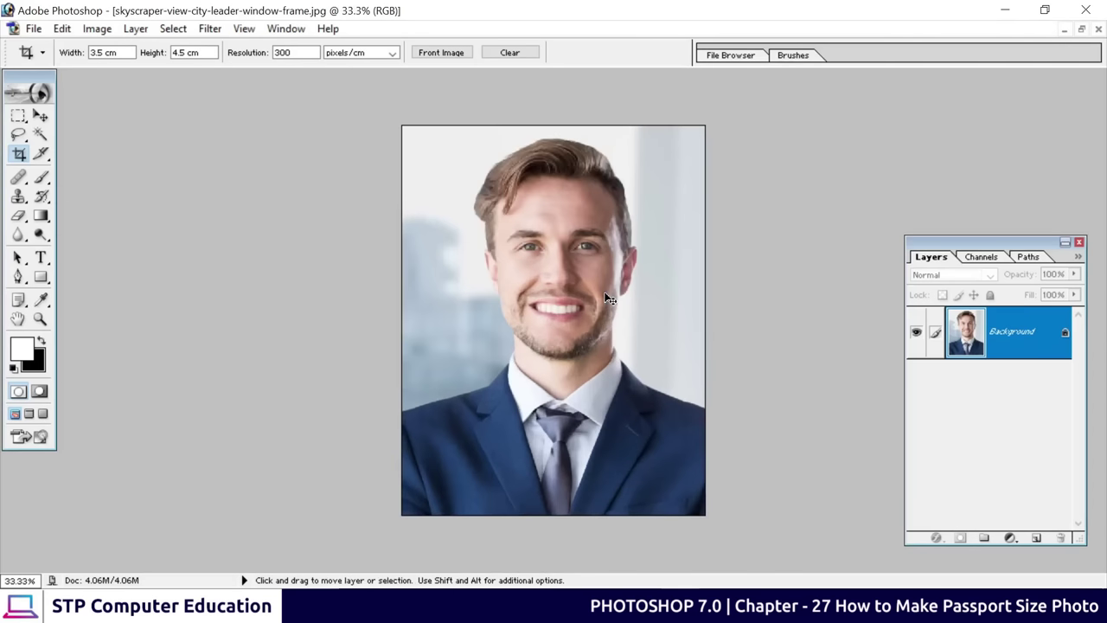
key("ctrl+minus")
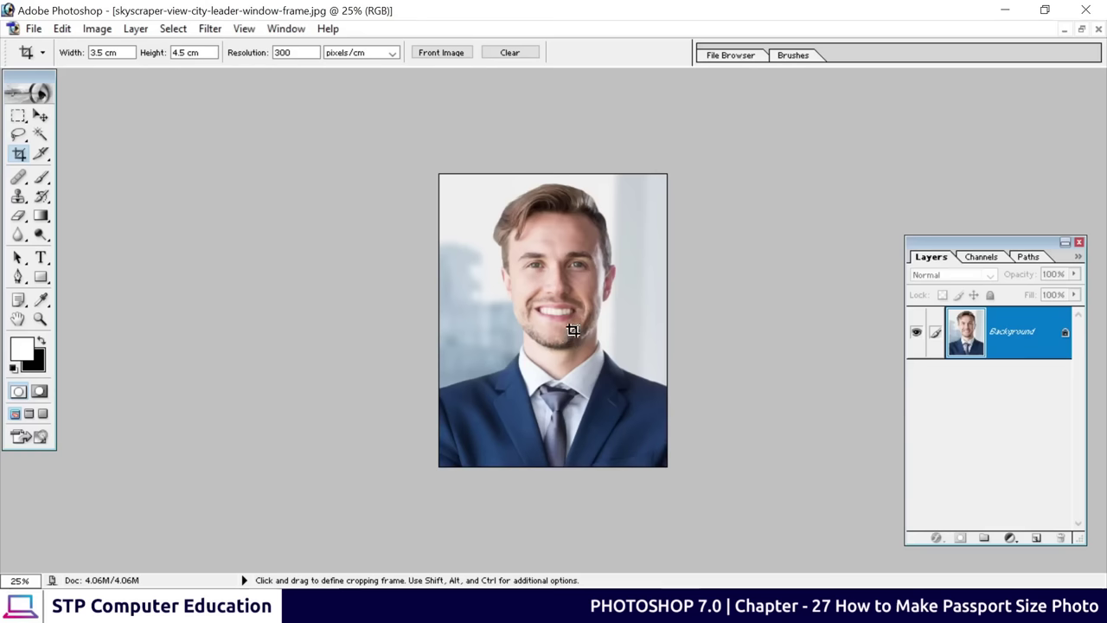
key("ctrl+plus")
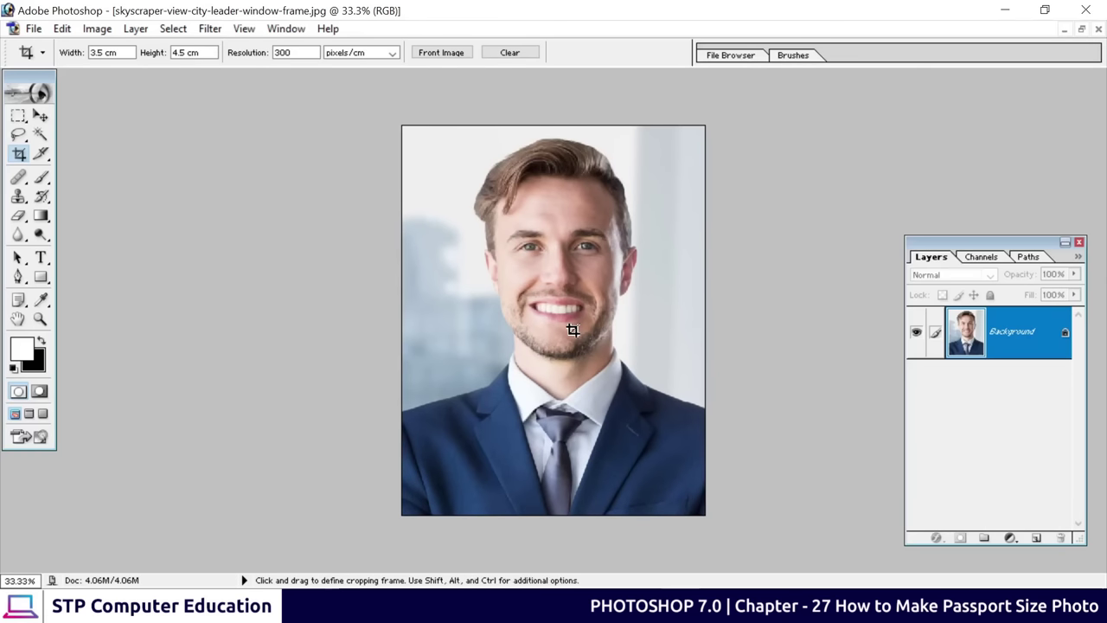
key("ctrl+plus")
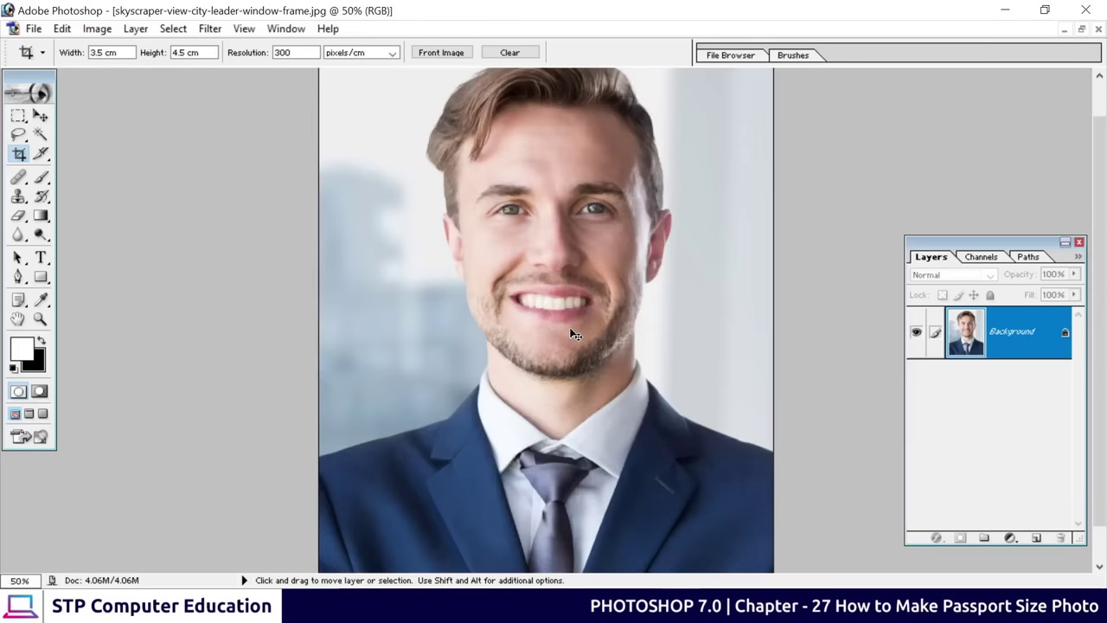
Select the Pen tool and zoom to 200% on the left lapel and collar
left_click(17, 277)
left_click(77, 277)
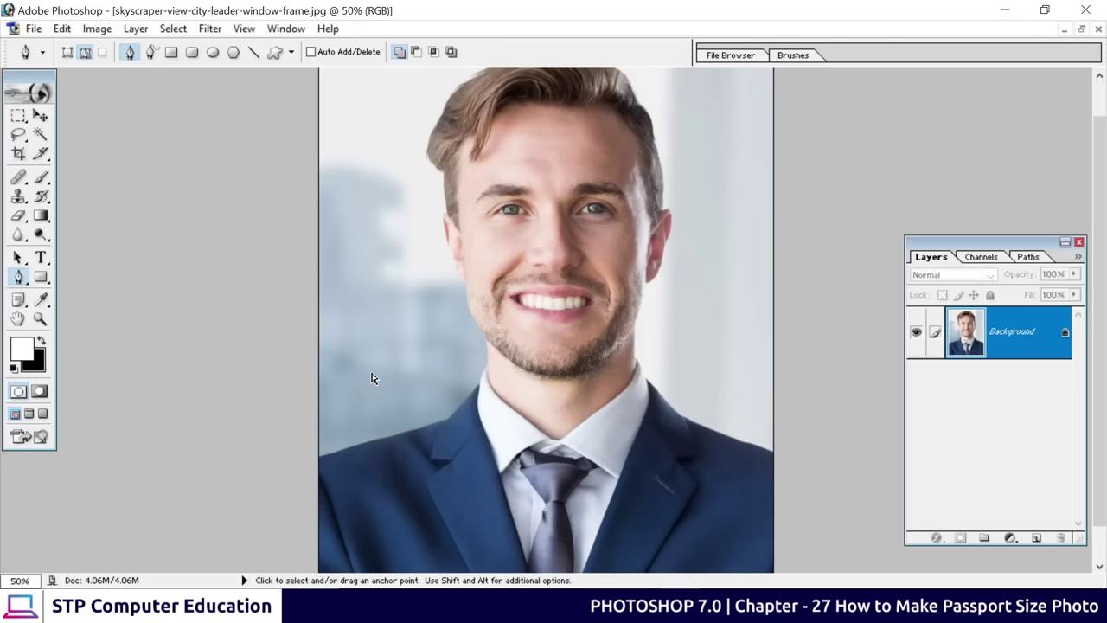
key("ctrl+plus")
key("ctrl+plus")
left_click_drag(358, 408, 433, 192)
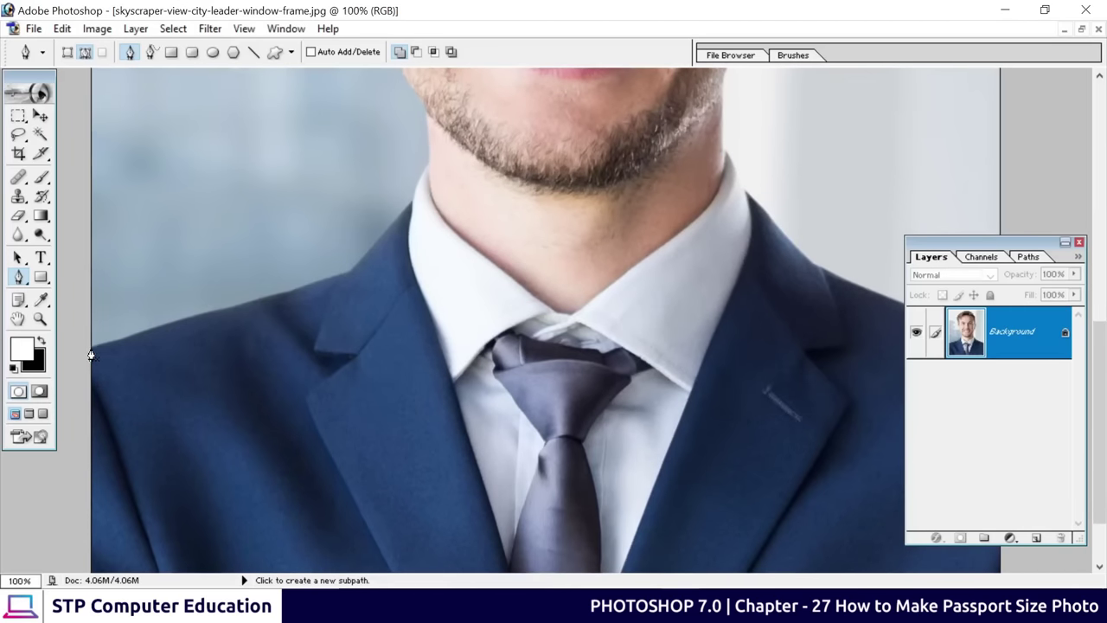
key("ctrl+plus")
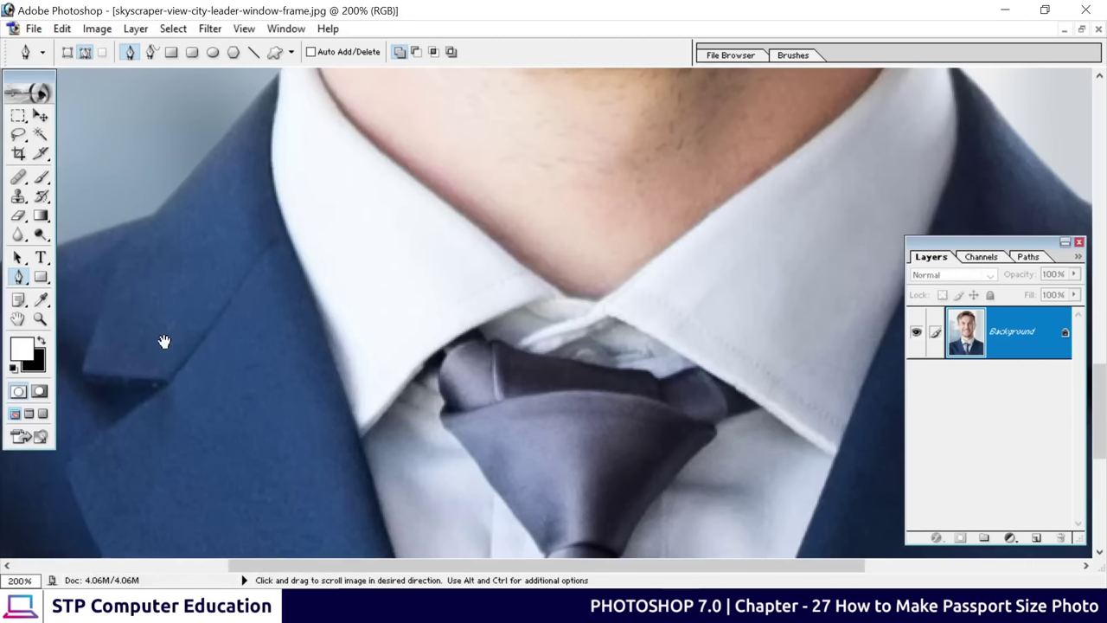
left_click_drag(163, 341, 367, 449)
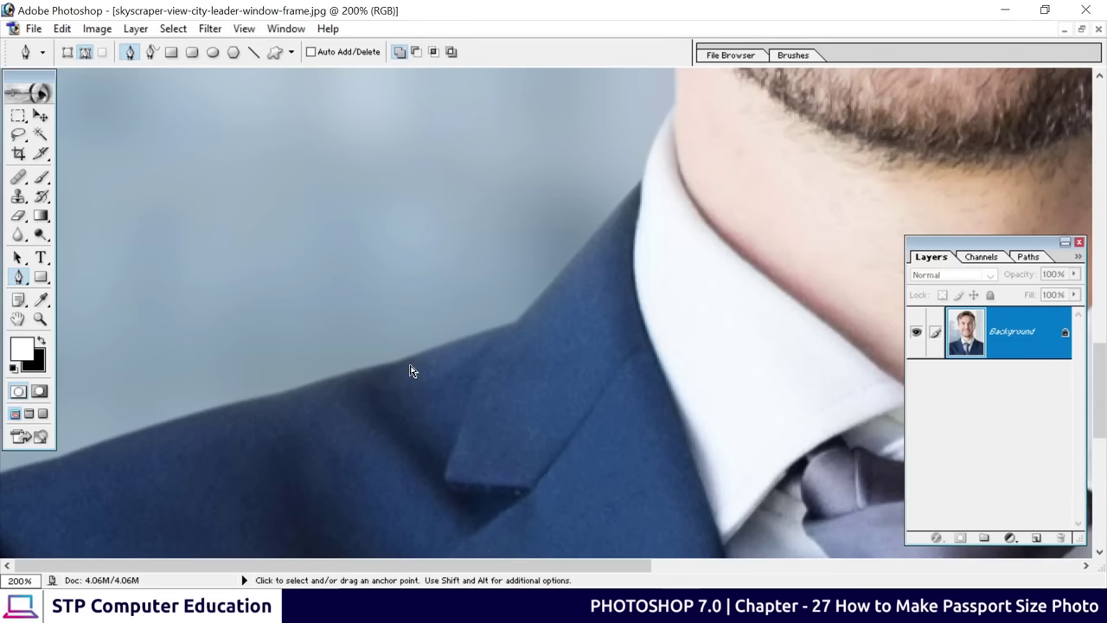
key("ctrl+minus")
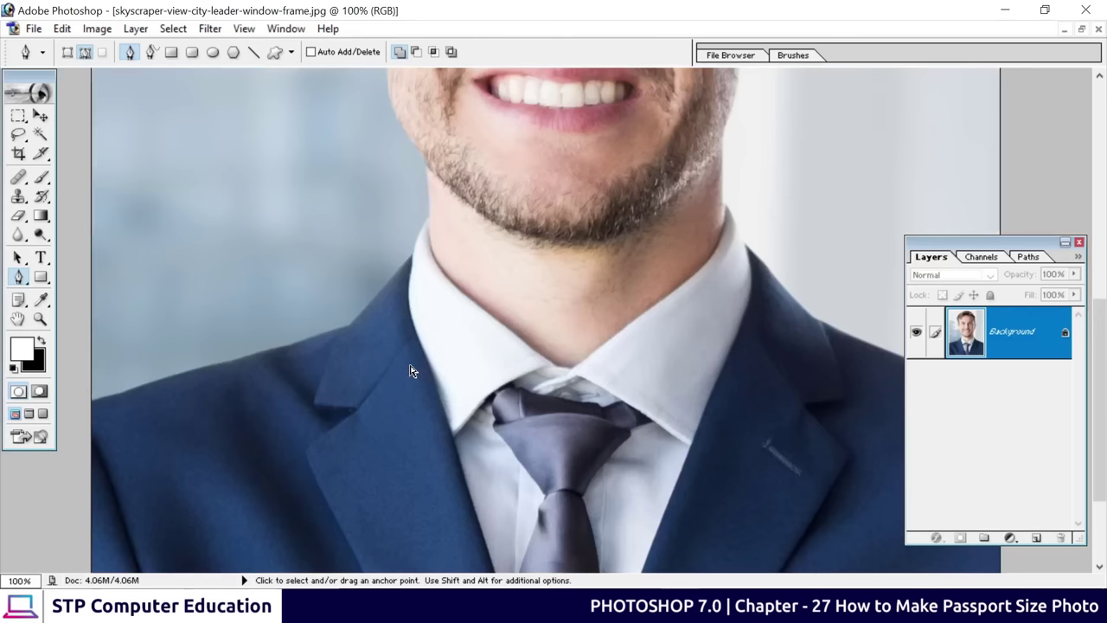
key("ctrl+plus")
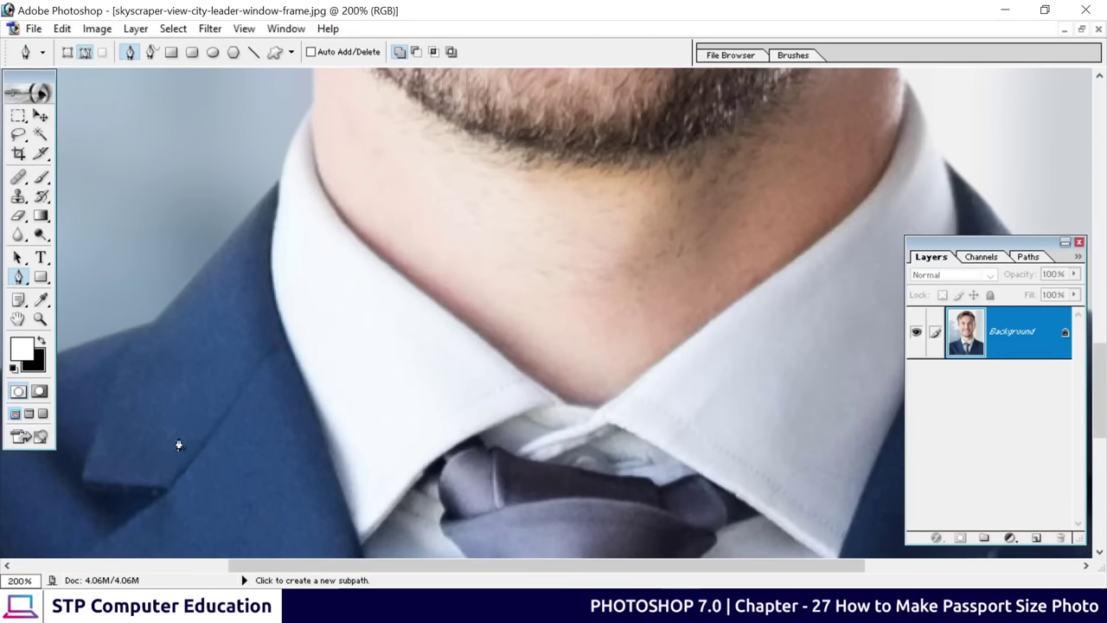
Undo a misplaced first anchor and pan the view to the jacket lapel
left_click_drag(153, 448, 581, 340)
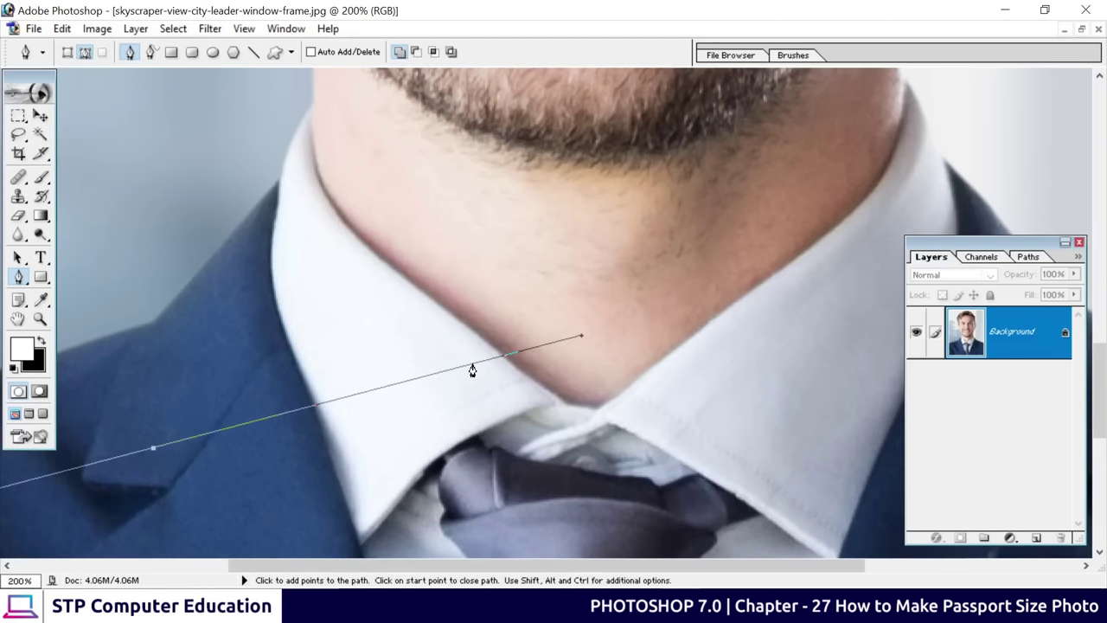
key("ctrl+z")
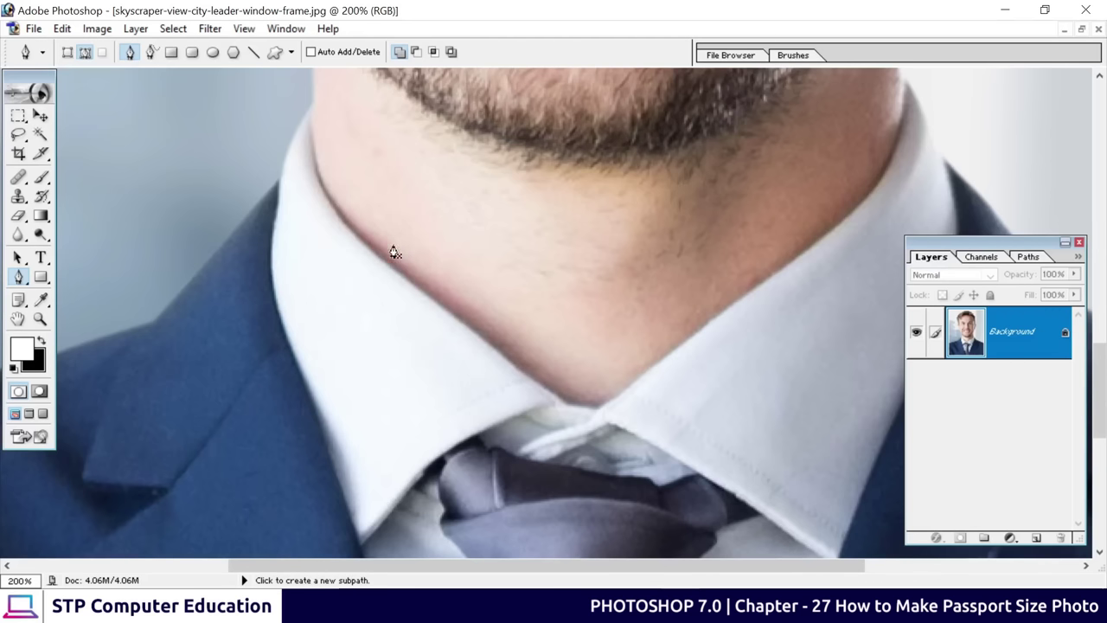
key("space")
key("space")
key("space")
left_click_drag(141, 457, 394, 437)
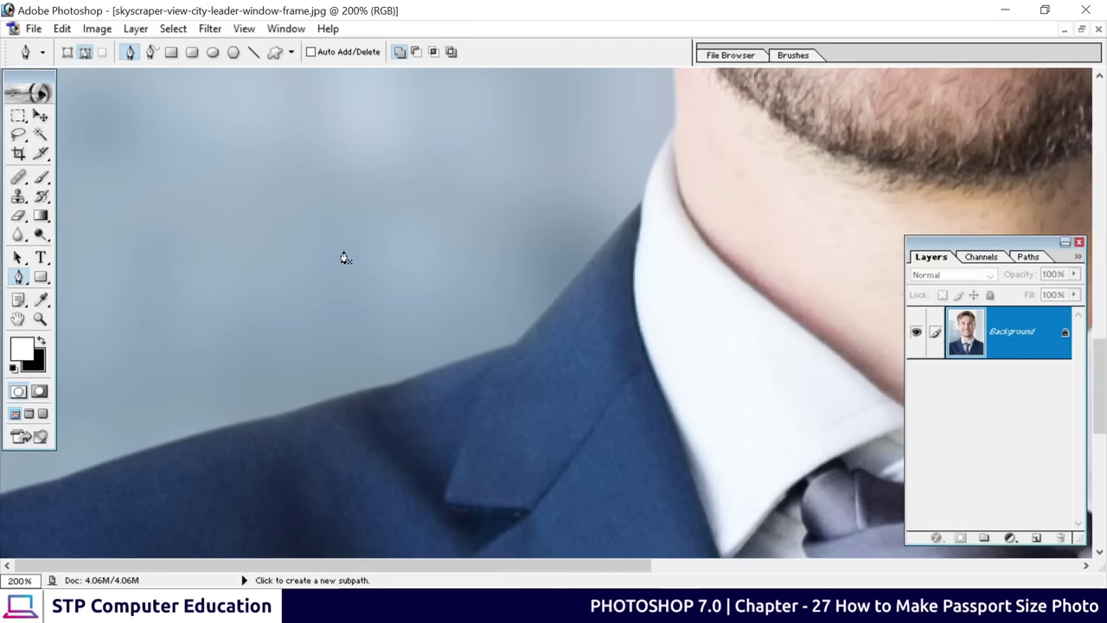
Place curved and straight anchors along the shoulder edge, redoing one misplaced point
left_click(1, 498)
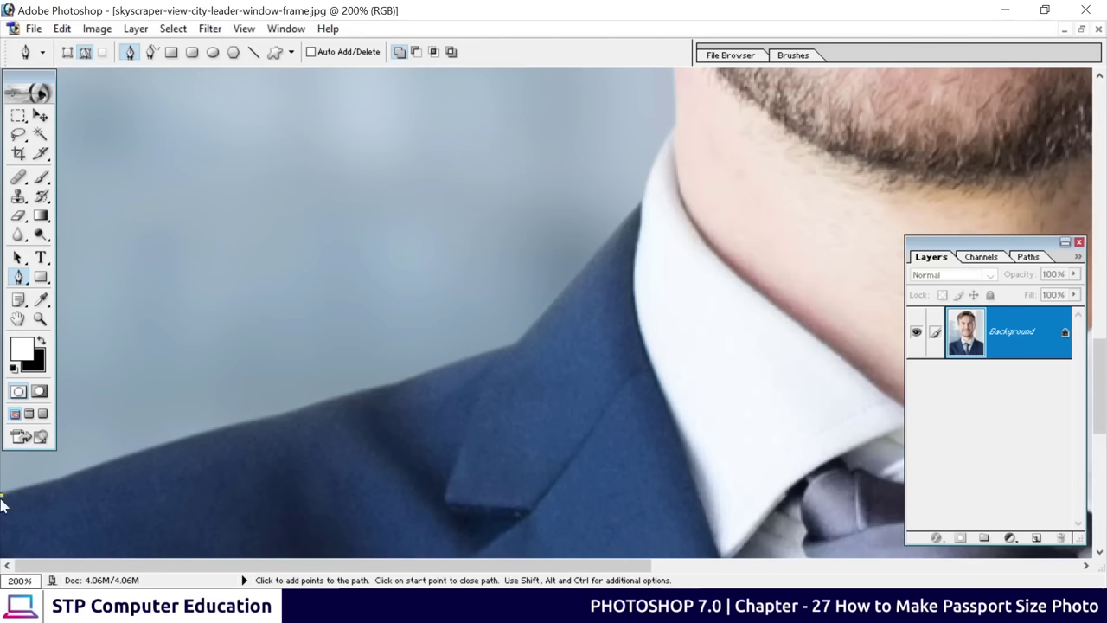
left_click(52, 487)
left_click_drag(53, 487, 66, 485)
left_click_drag(279, 415, 297, 417)
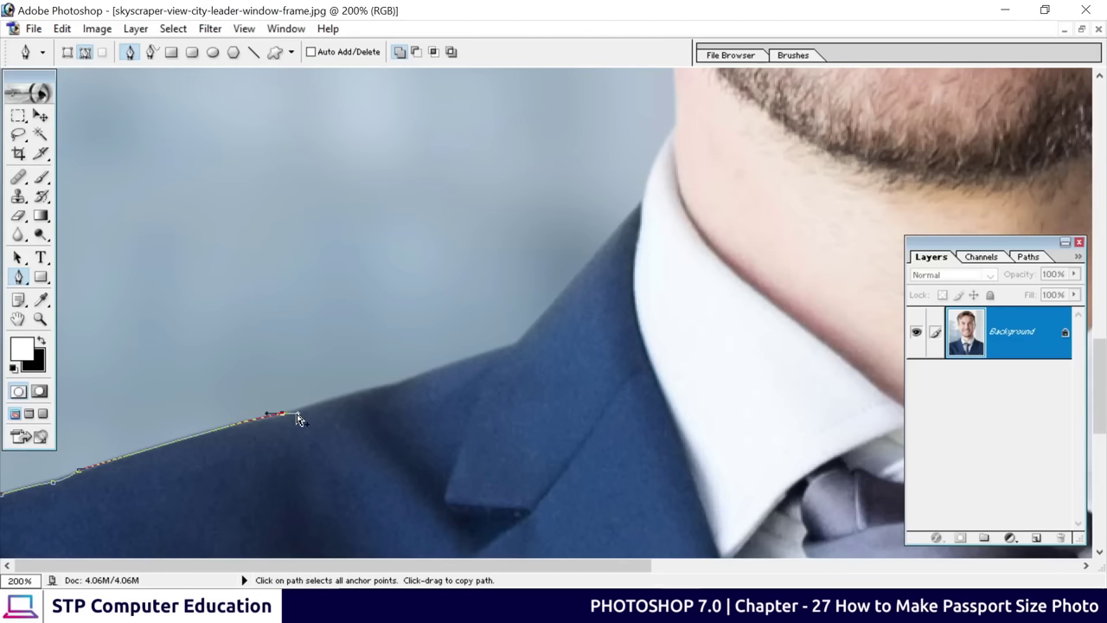
key("ctrl+z")
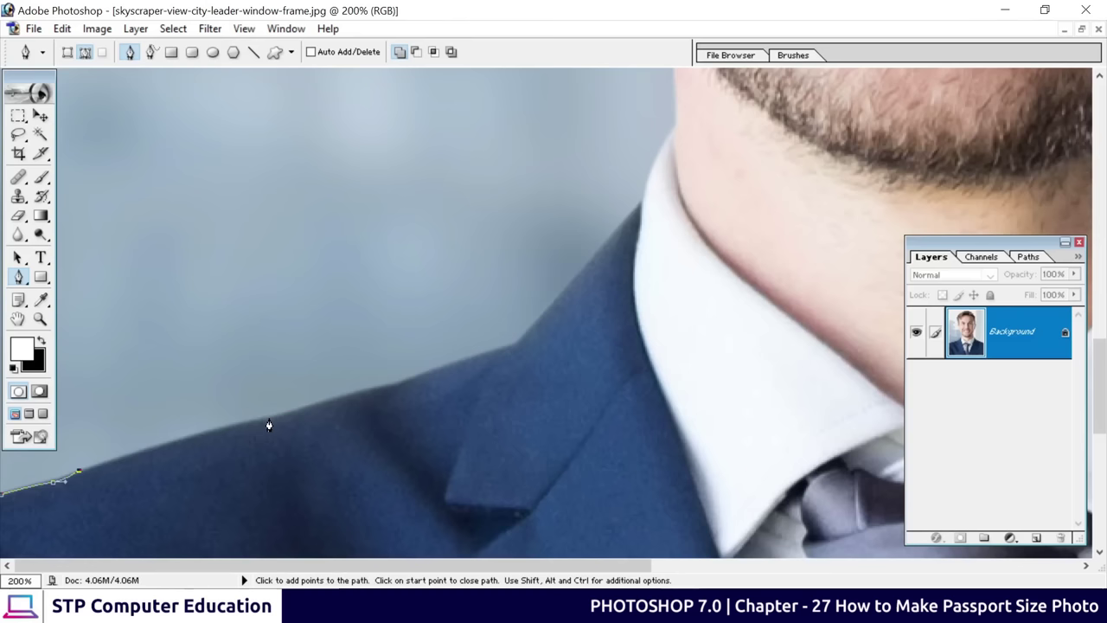
left_click_drag(270, 420, 313, 419)
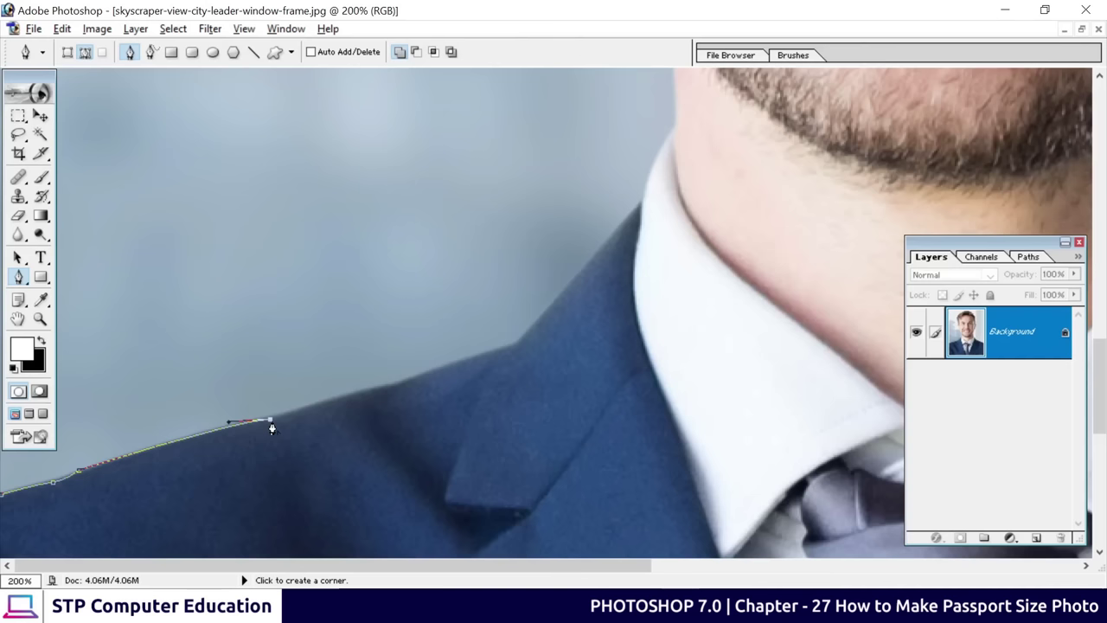
left_click(363, 392)
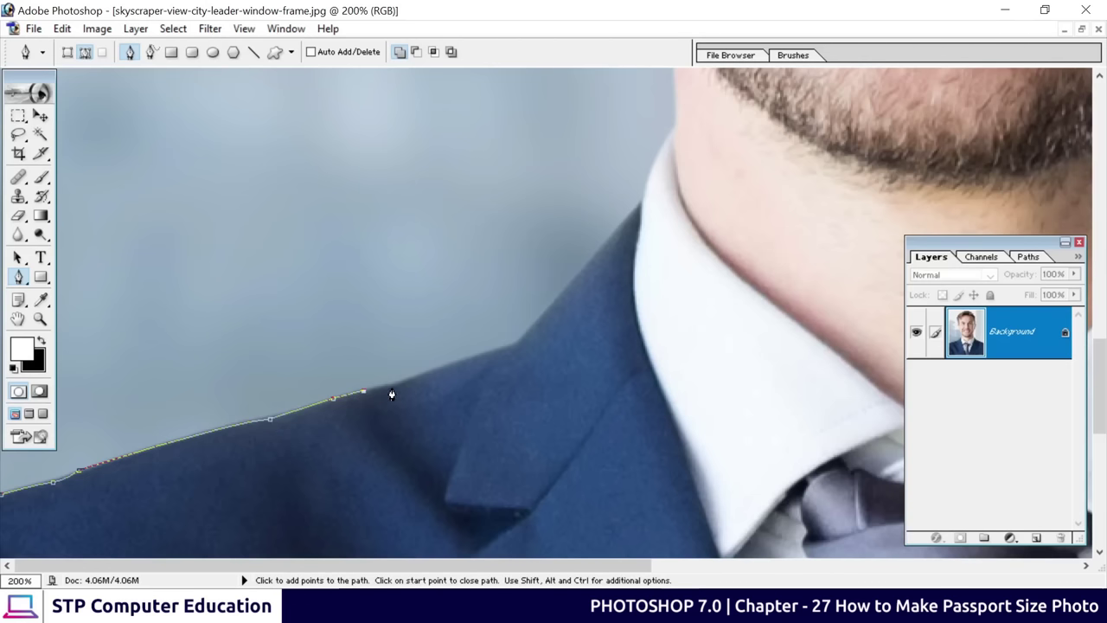
left_click(440, 371)
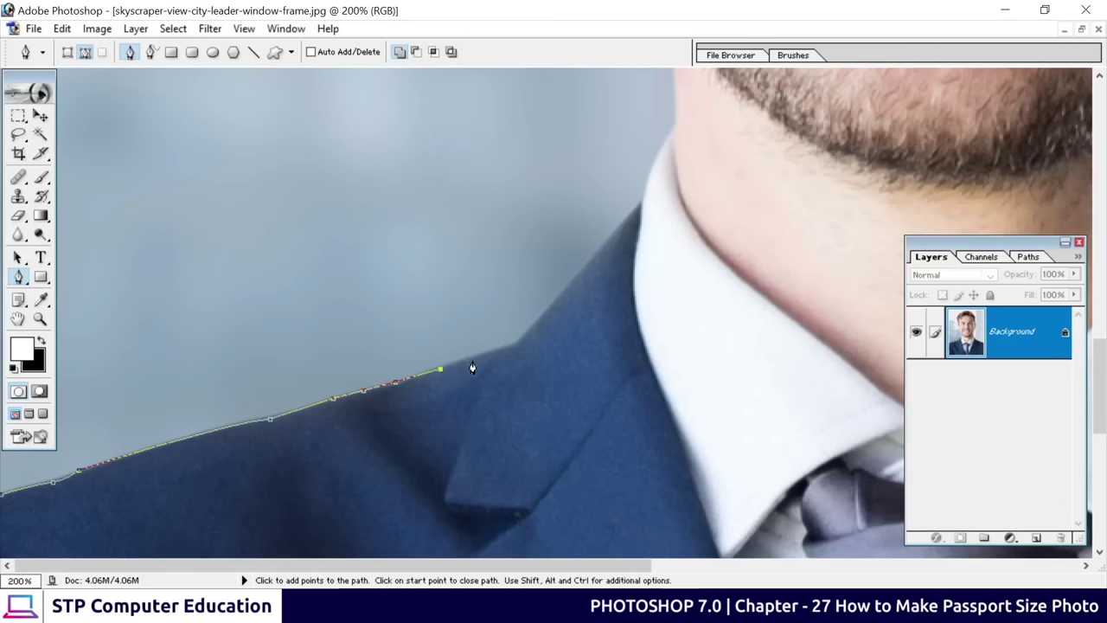
left_click(514, 347)
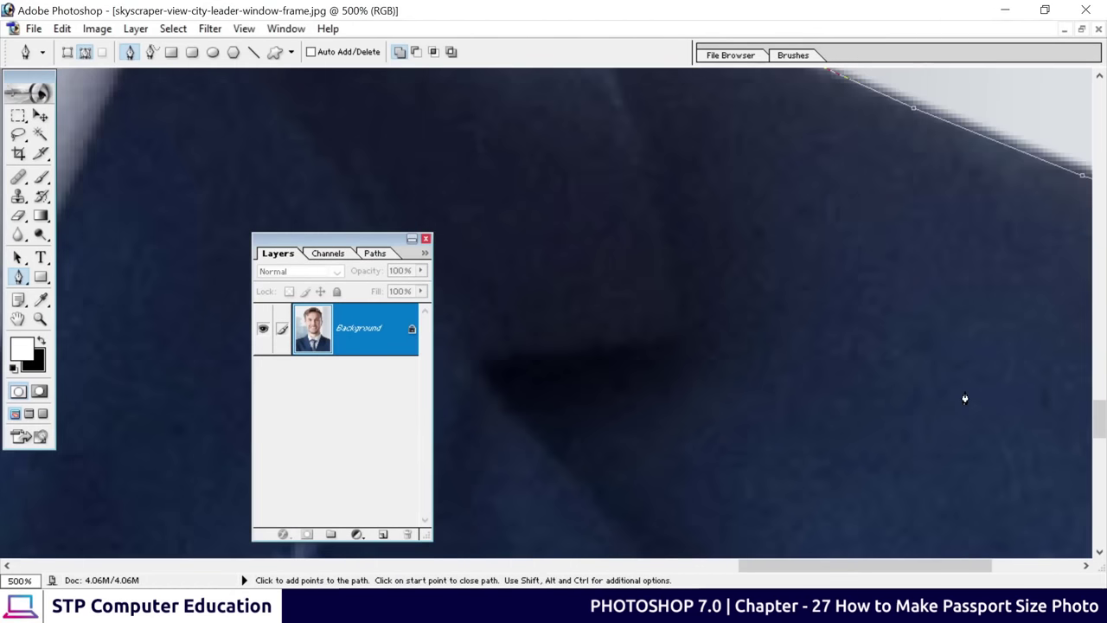
Zoom out, move the Layers palette aside and pan to review the path around the head
key("ctrl")
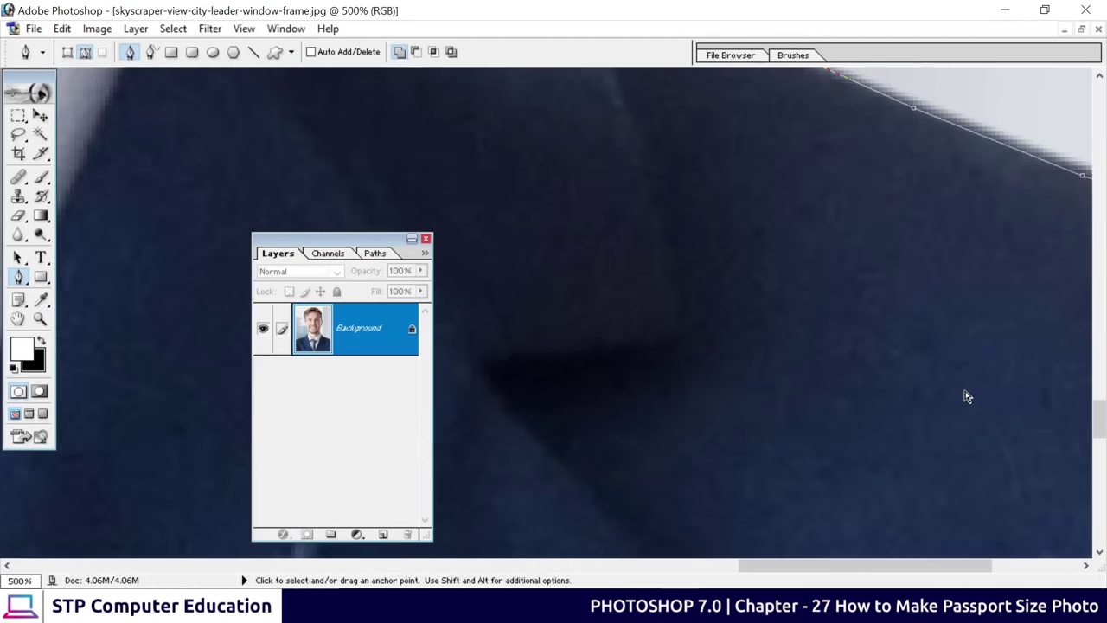
key("ctrl+minus")
key("ctrl+minus")
key("ctrl+minus")
key("ctrl+minus")
key("ctrl+minus")
key("ctrl+minus")
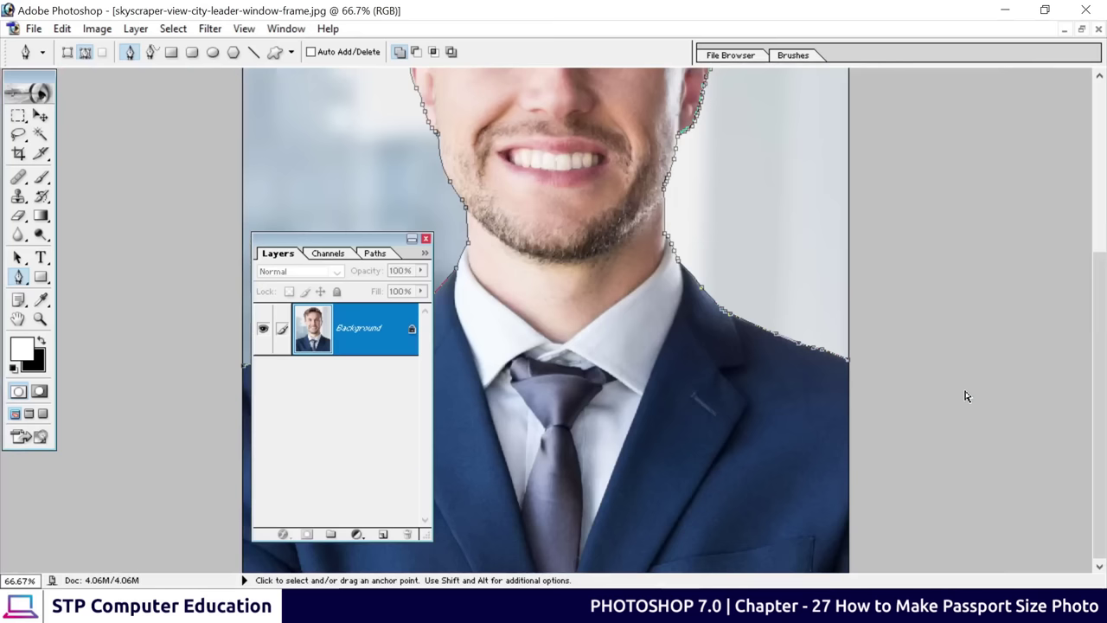
key("ctrl+minus")
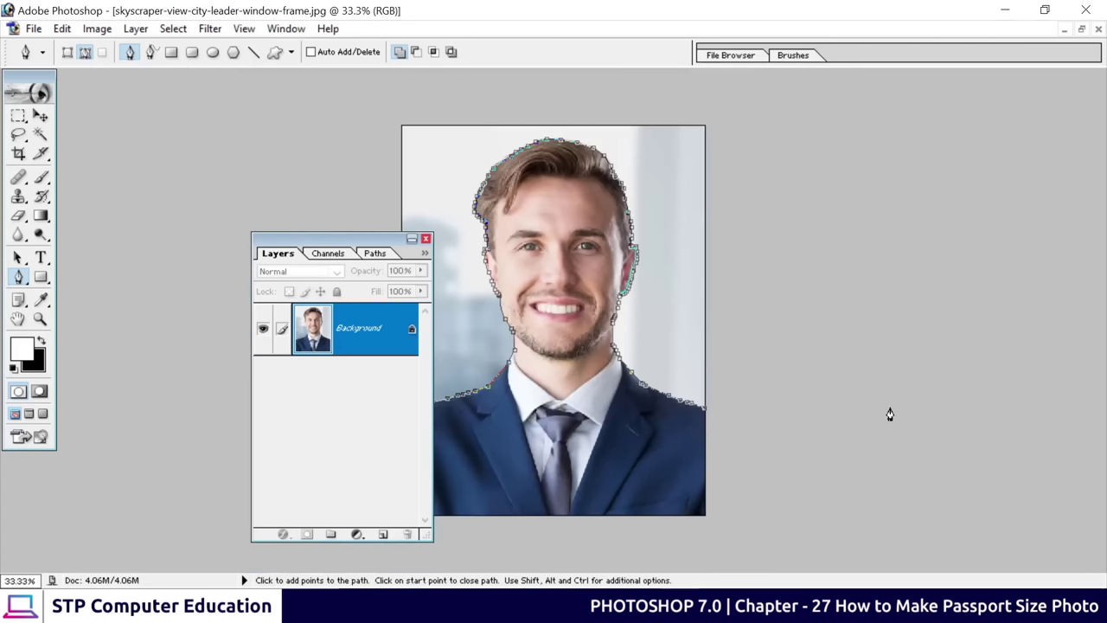
left_click_drag(548, 240, 1047, 260)
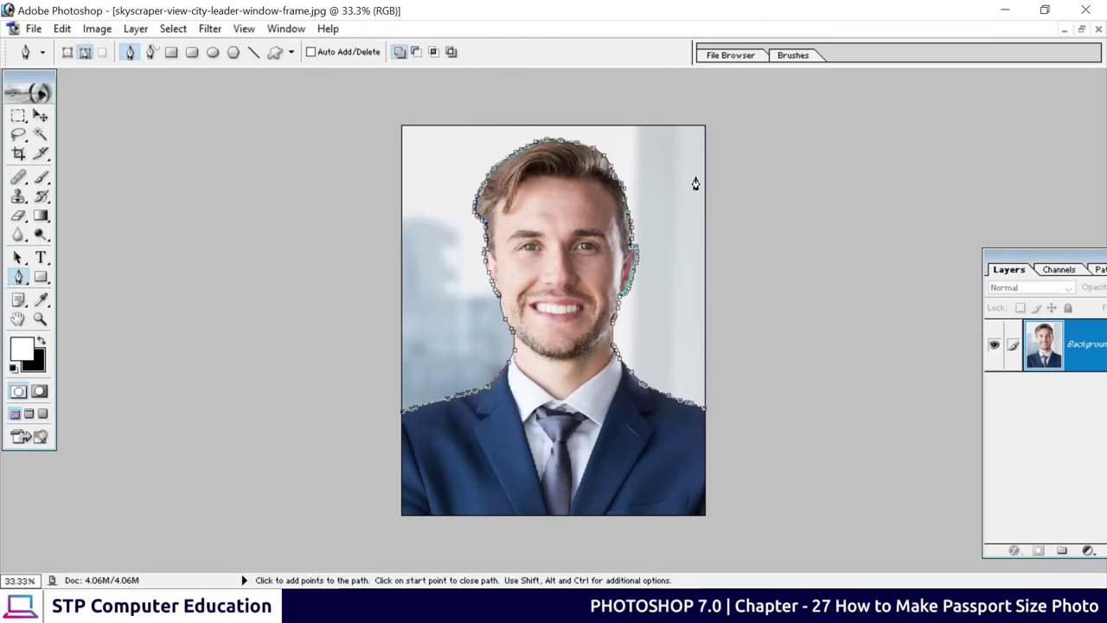
key("ctrl+plus")
key("ctrl+plus")
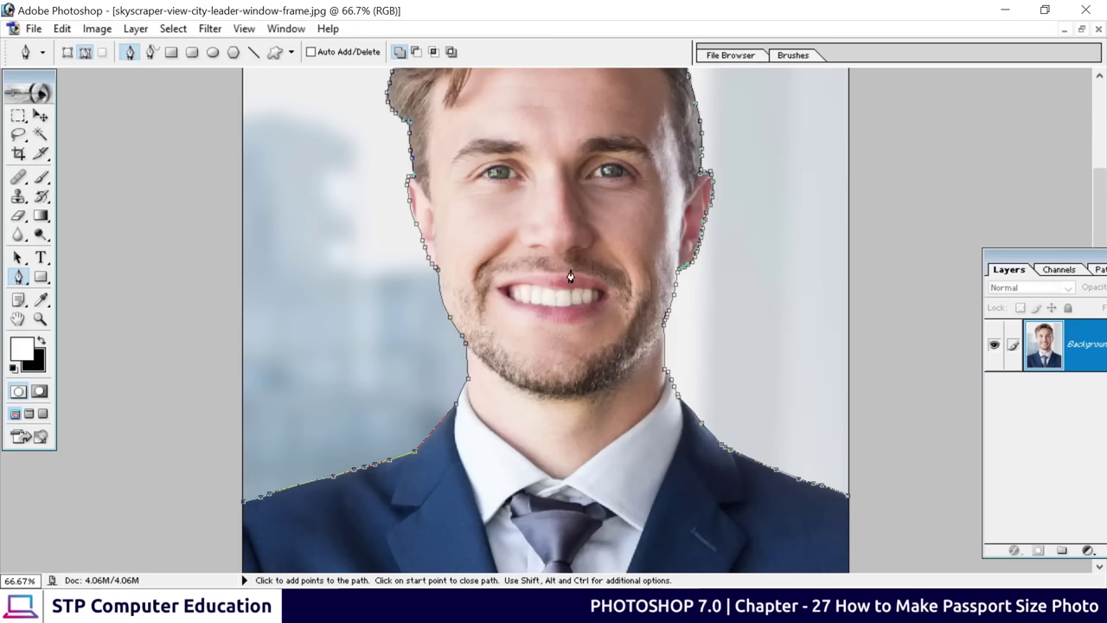
left_click_drag(566, 324, 567, 287)
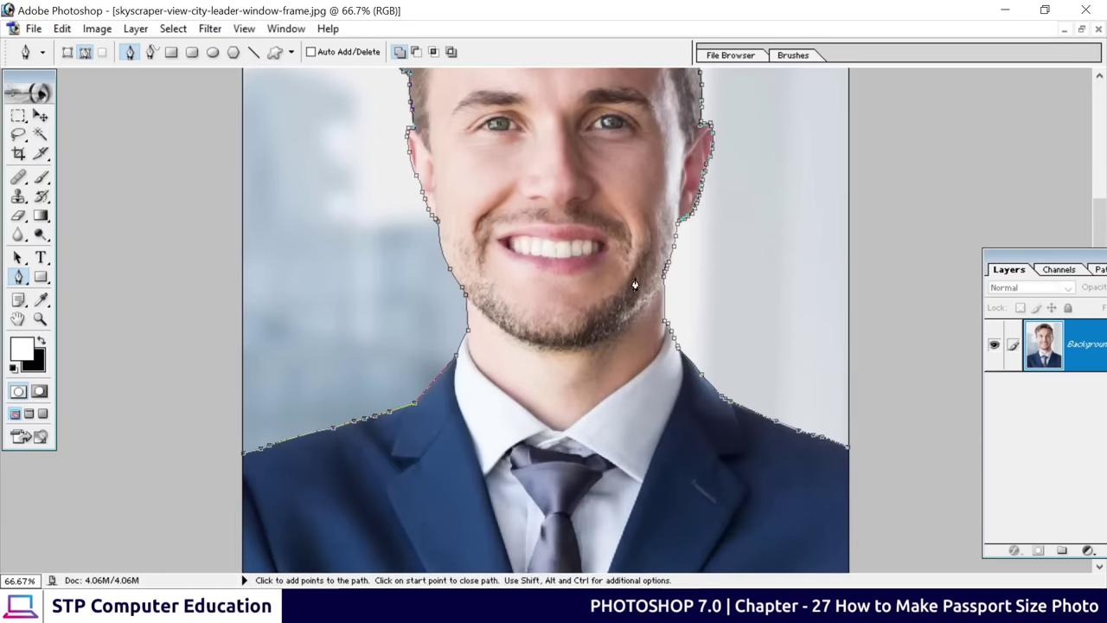
scroll(791, 254, "up", 5)
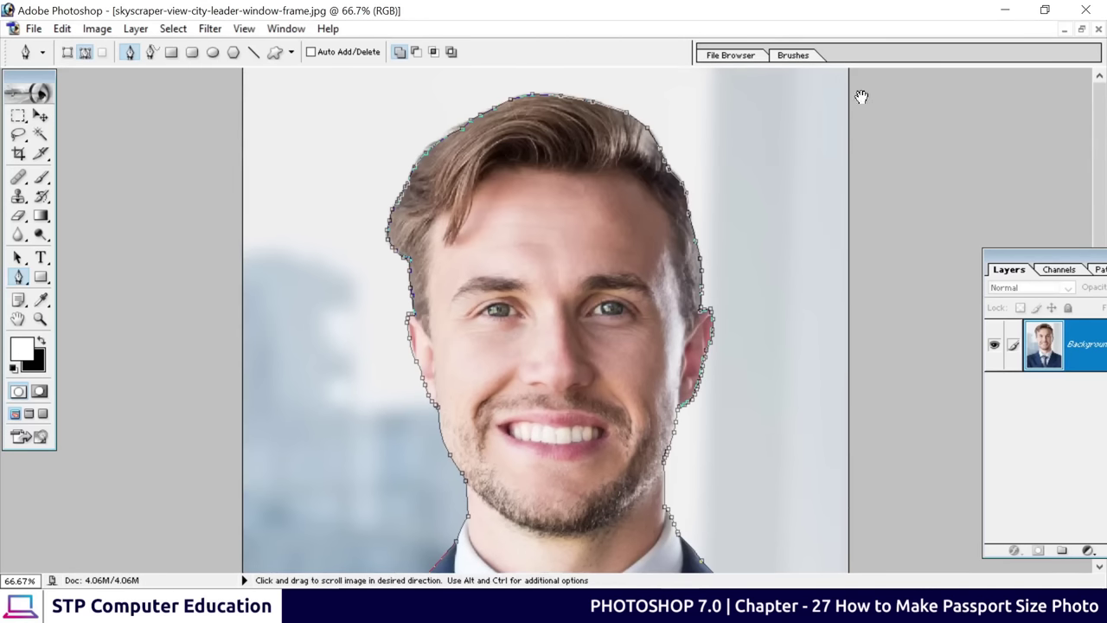
scroll(309, 237, "down", 5)
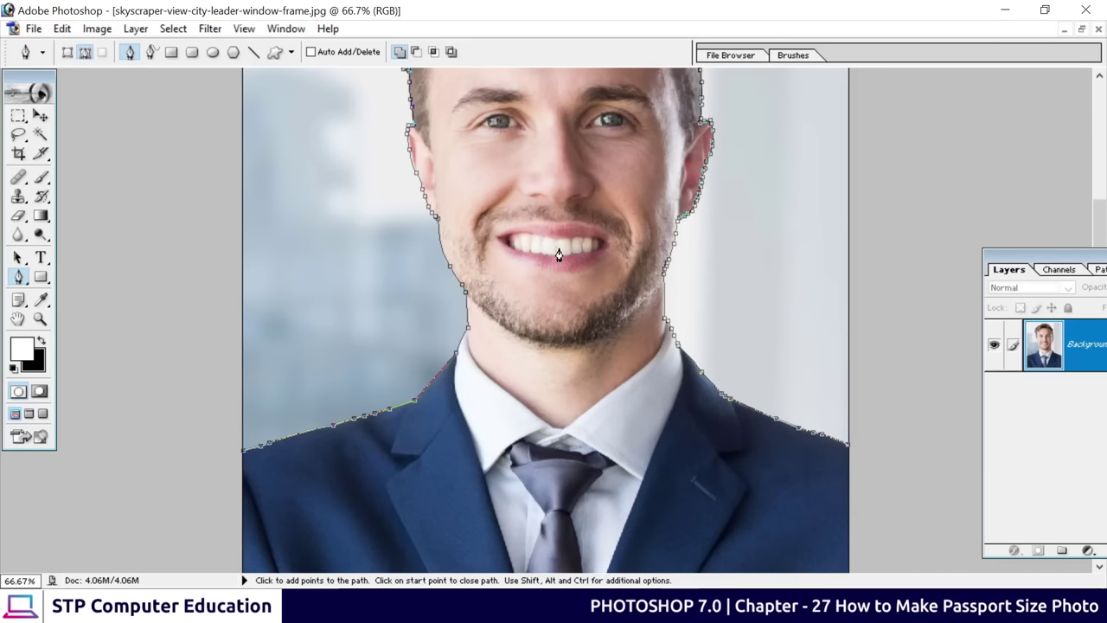
left_click_drag(631, 407, 631, 239)
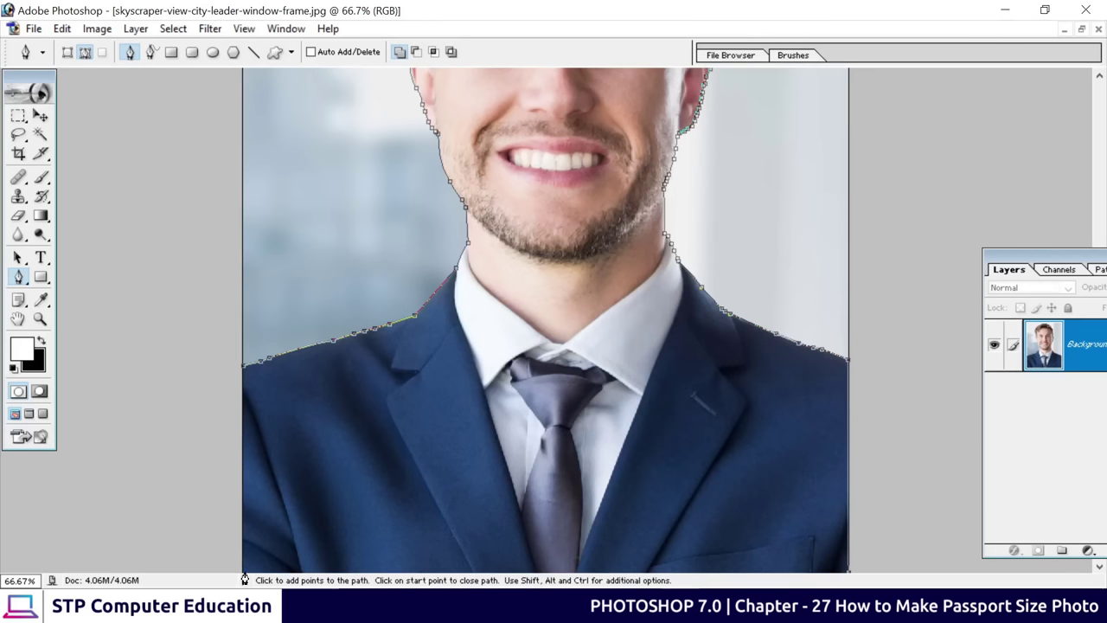
Close the path on its starting anchor, then zoom out to the whole photo
left_click(242, 373)
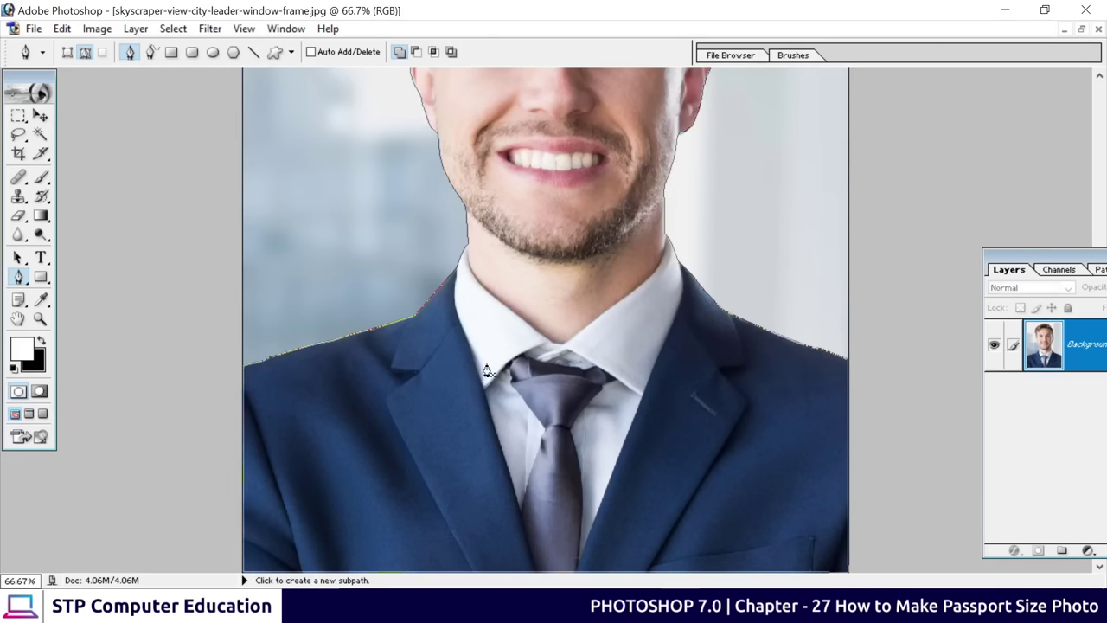
scroll(583, 396, "up", 5)
scroll(583, 399, "up", 2)
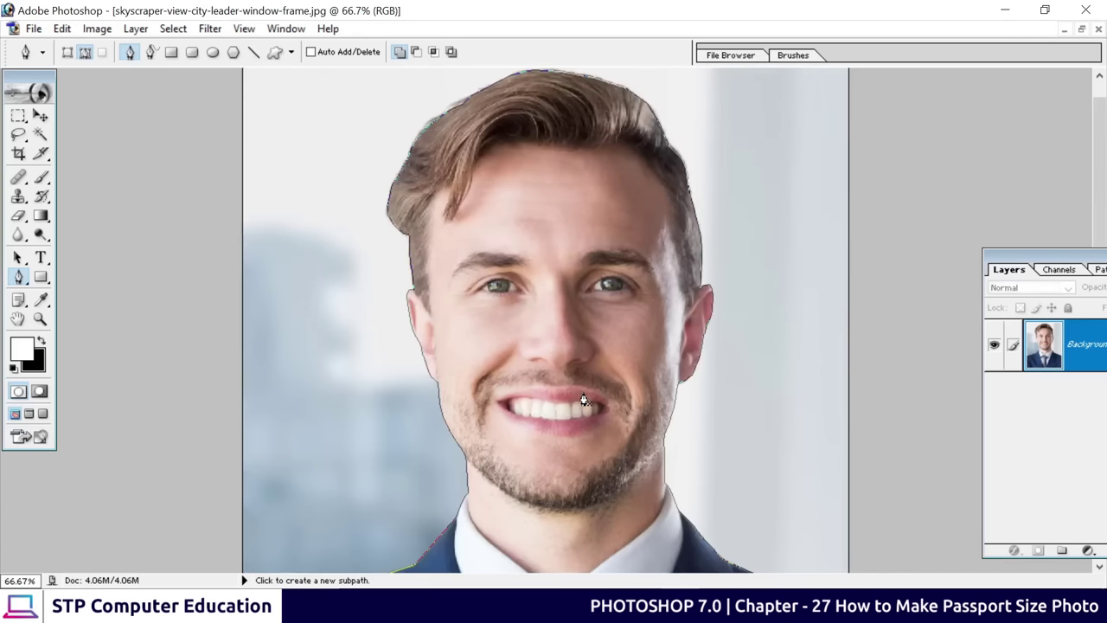
key("ctrl")
key("ctrl+minus")
key("ctrl+minus")
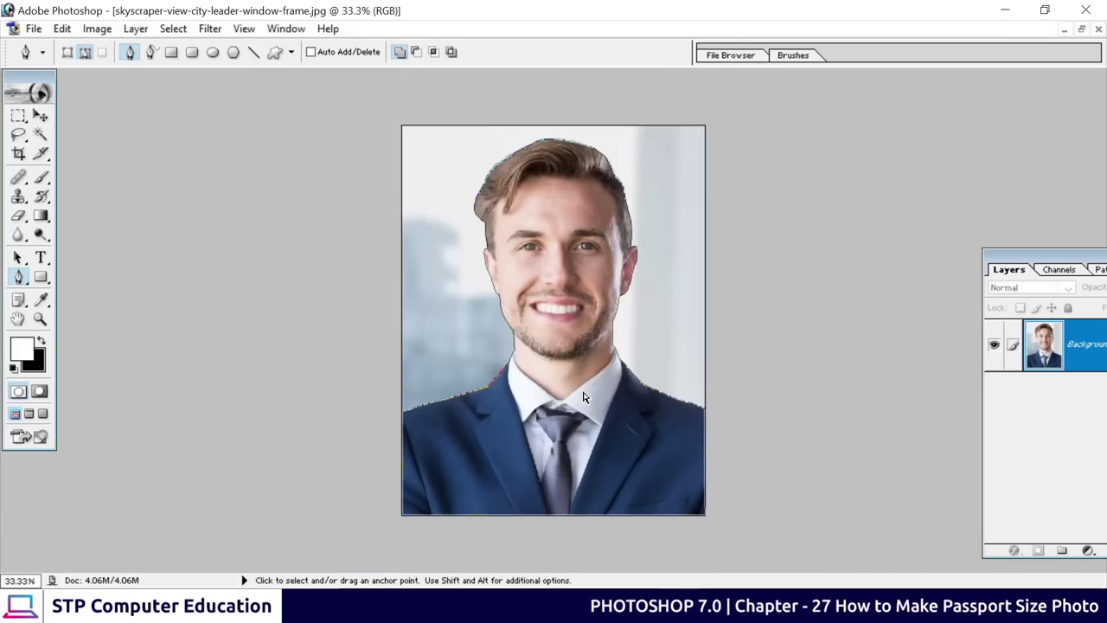
Make a selection from the path with a 2-pixel feather radius and anti-aliasing
right_click(551, 227)
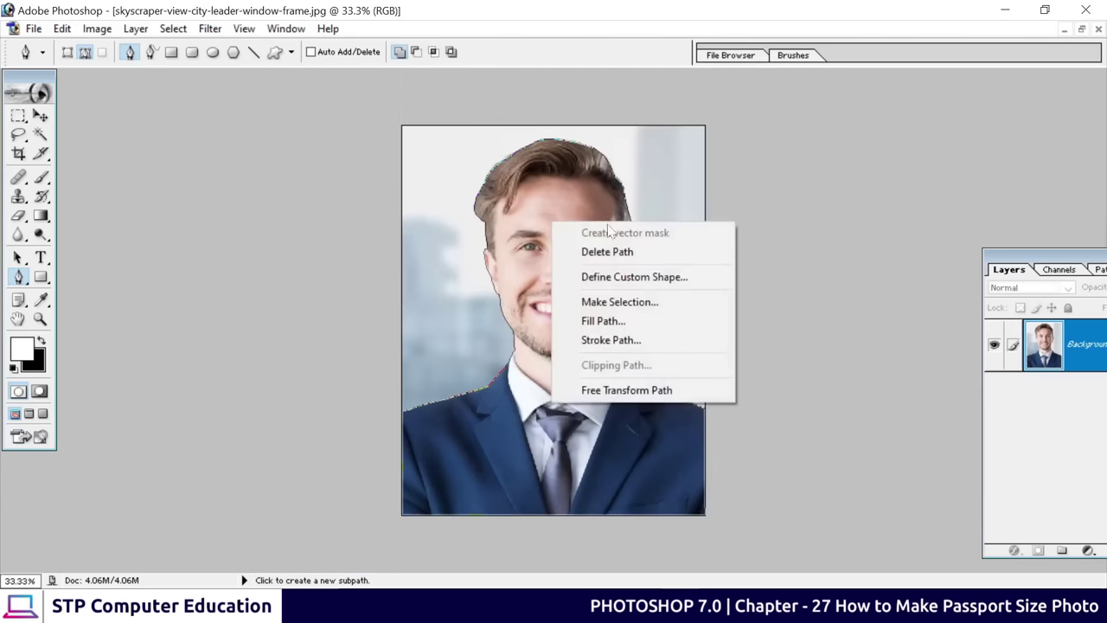
left_click(615, 304)
left_click_drag(623, 290, 711, 241)
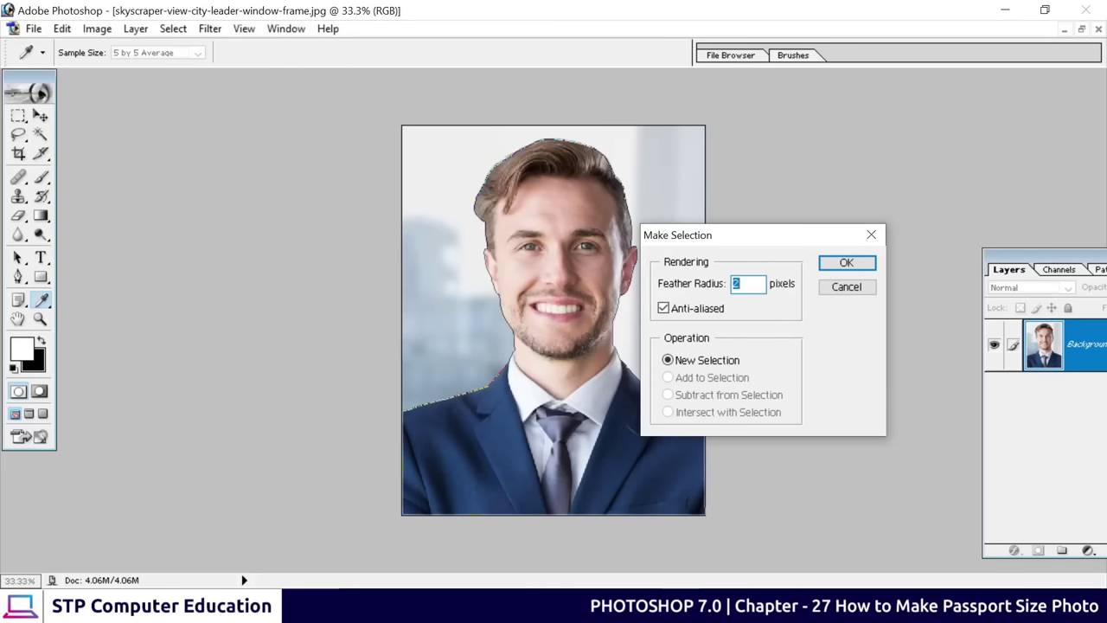
left_click(847, 263)
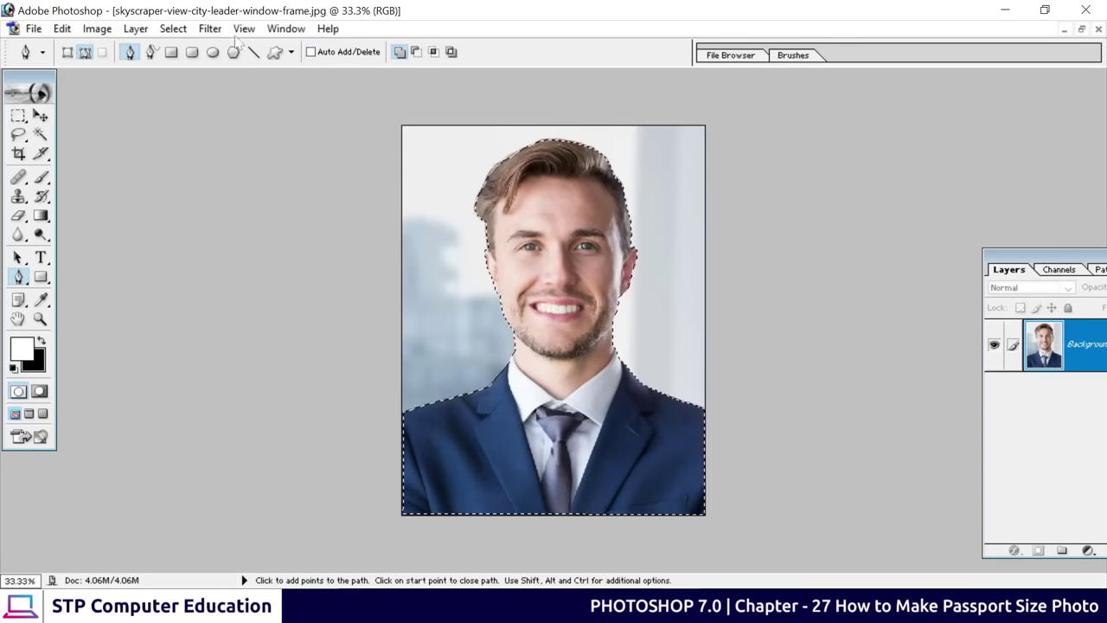
Invert the selection to the background, restore the Layers palette, and test a black fill then undo it
left_click(172, 31)
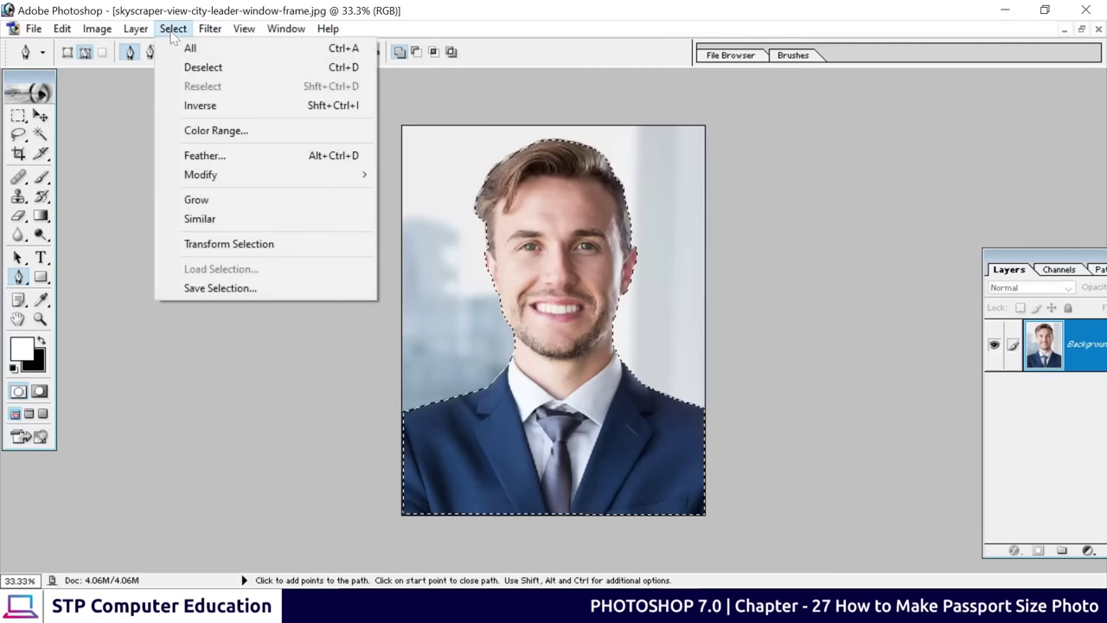
left_click(307, 104)
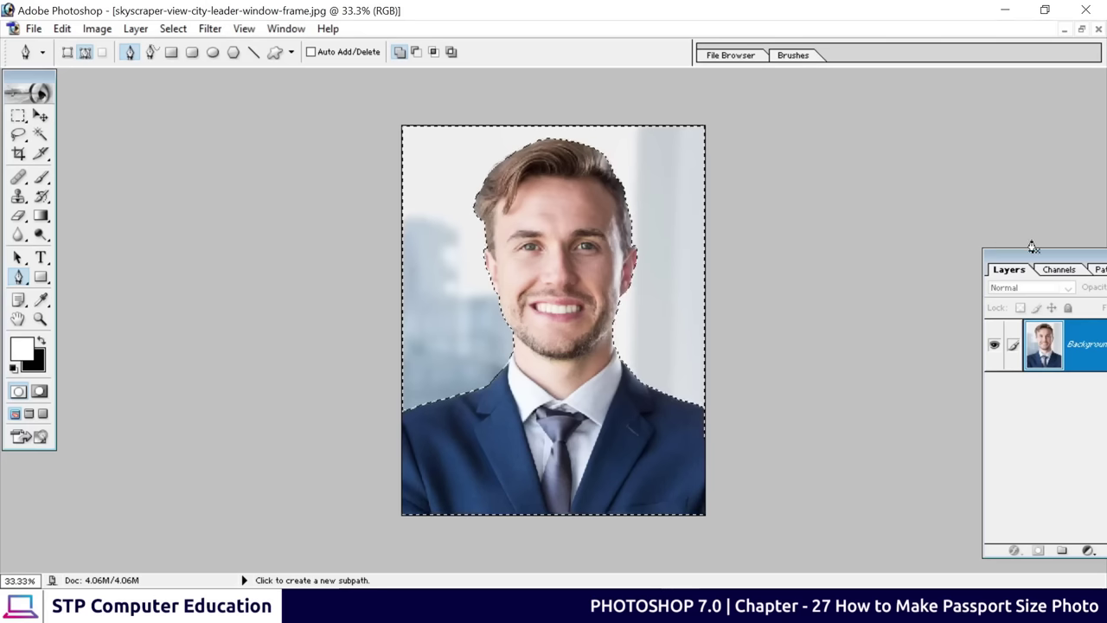
left_click_drag(1038, 255, 837, 197)
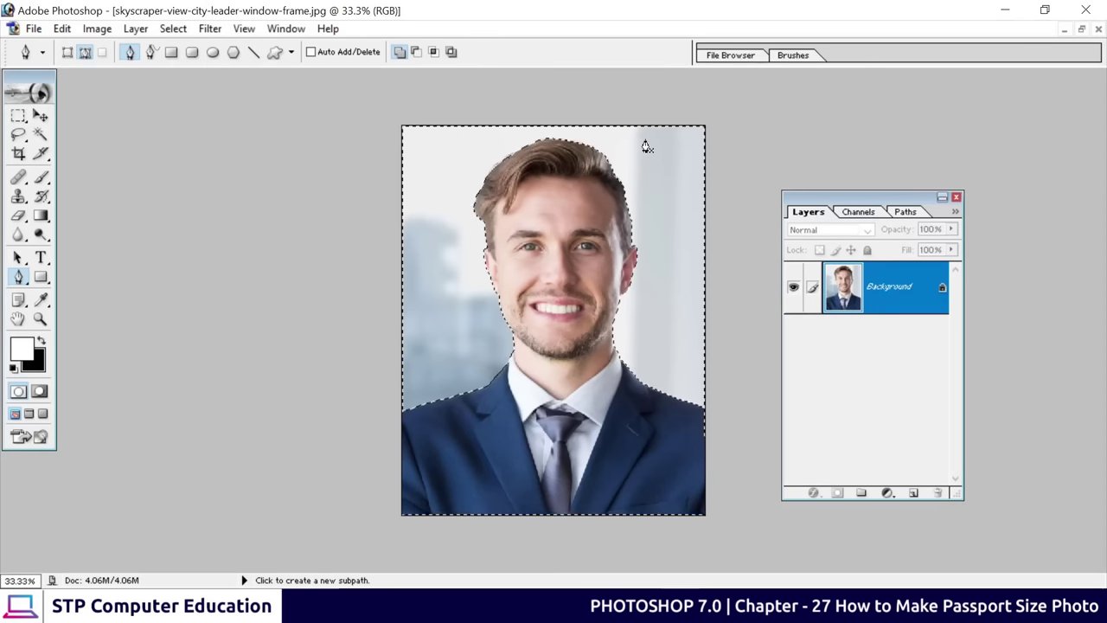
key("Delete")
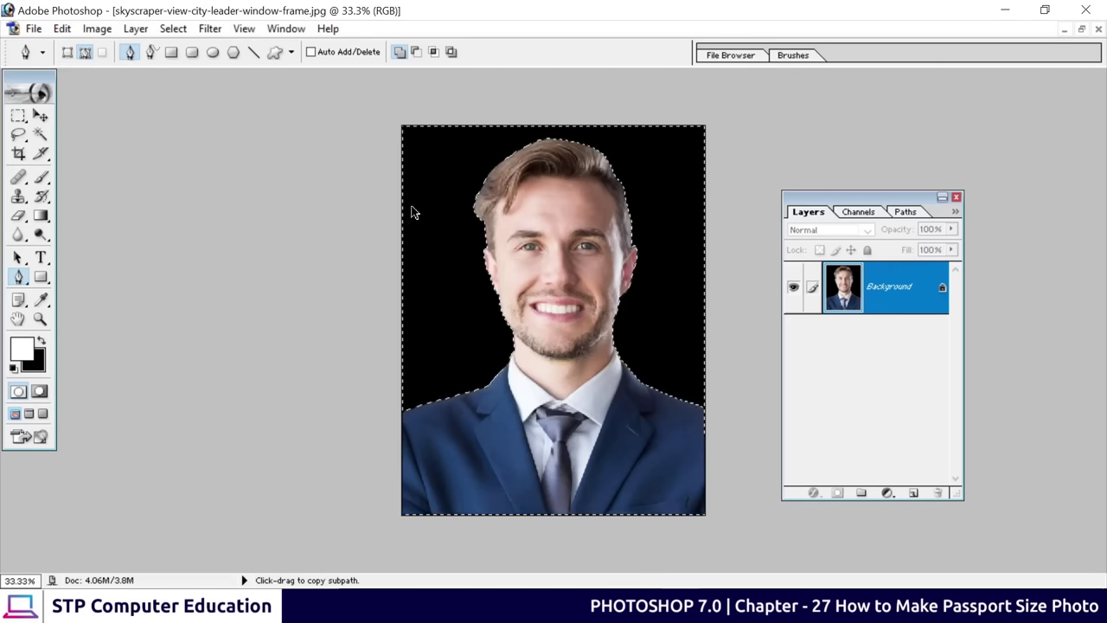
key("ctrl+alt+z")
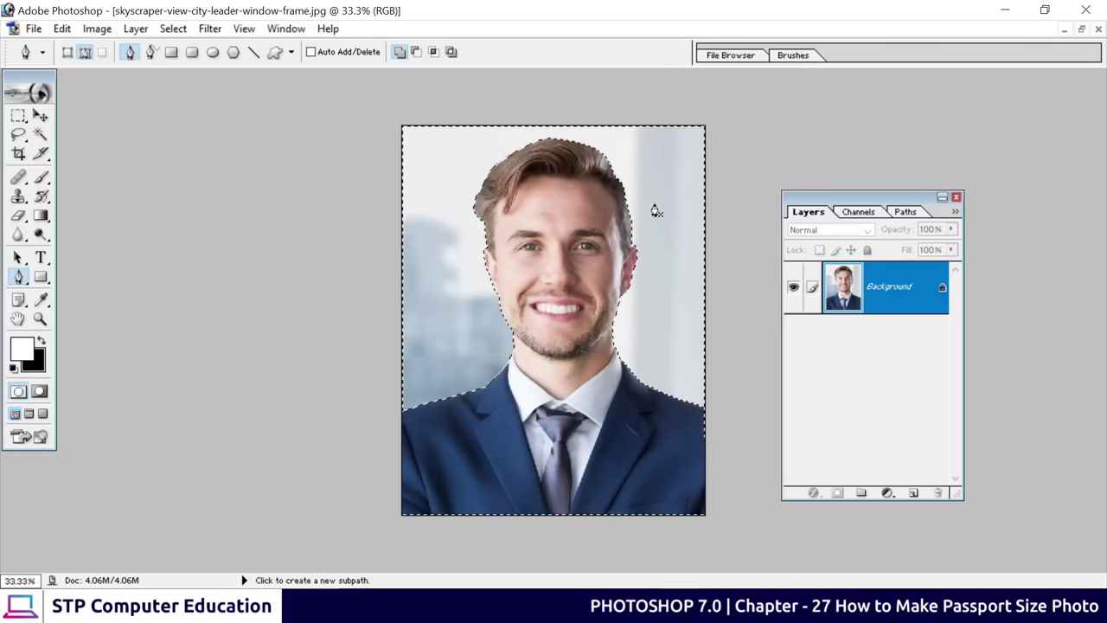
Convert the Background to Layer 0, delete the selected office background, and deselect
double_click(918, 297)
left_click(676, 275)
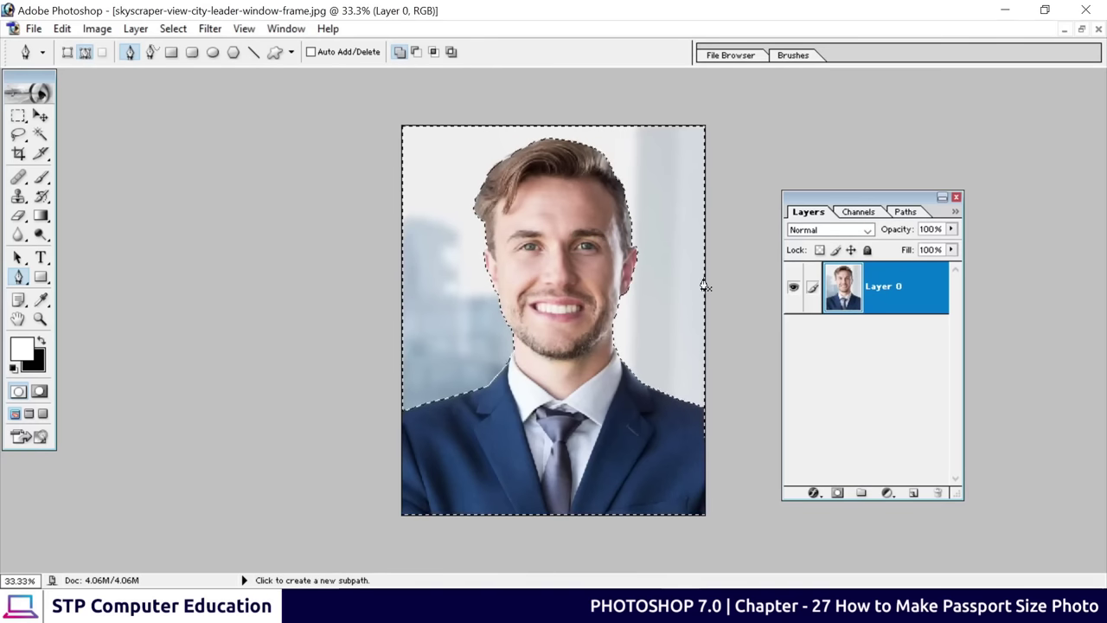
key("Delete")
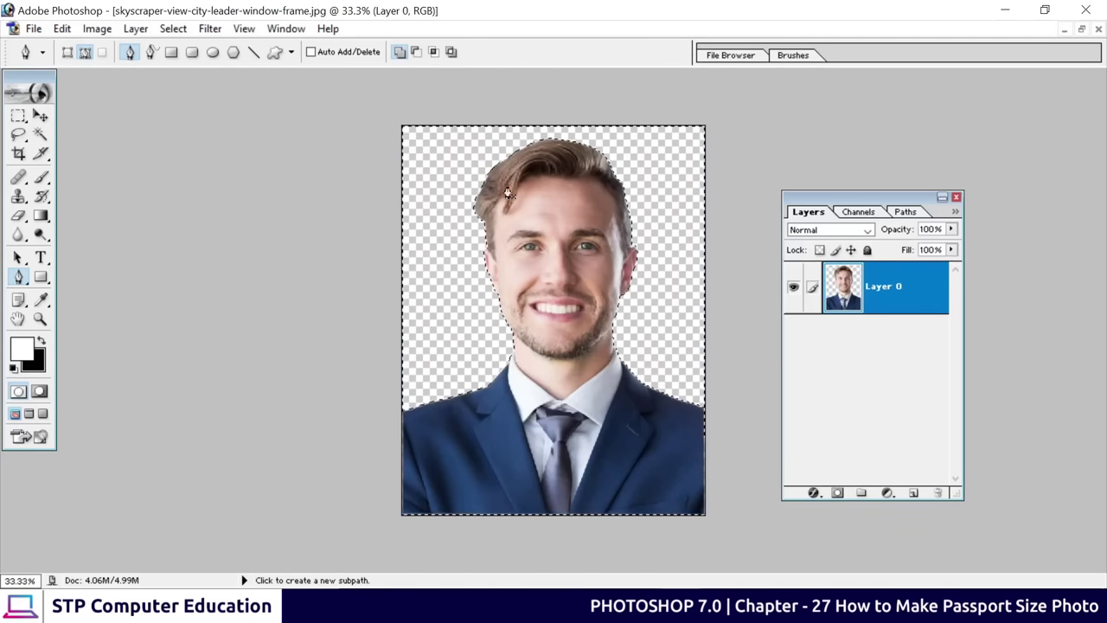
key("ctrl+d")
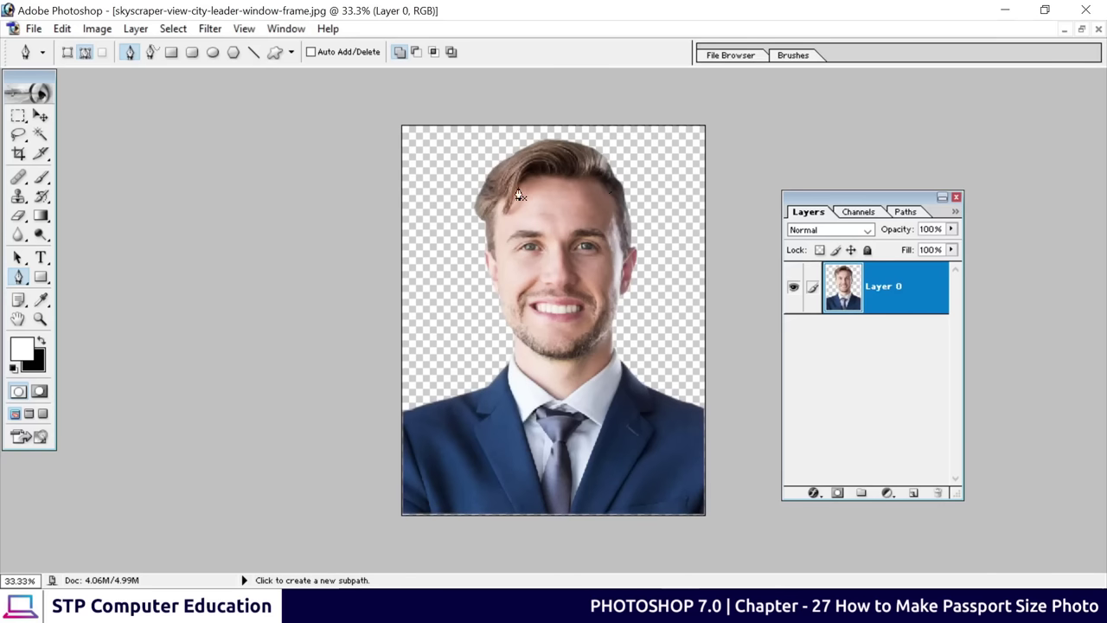
left_click(41, 116)
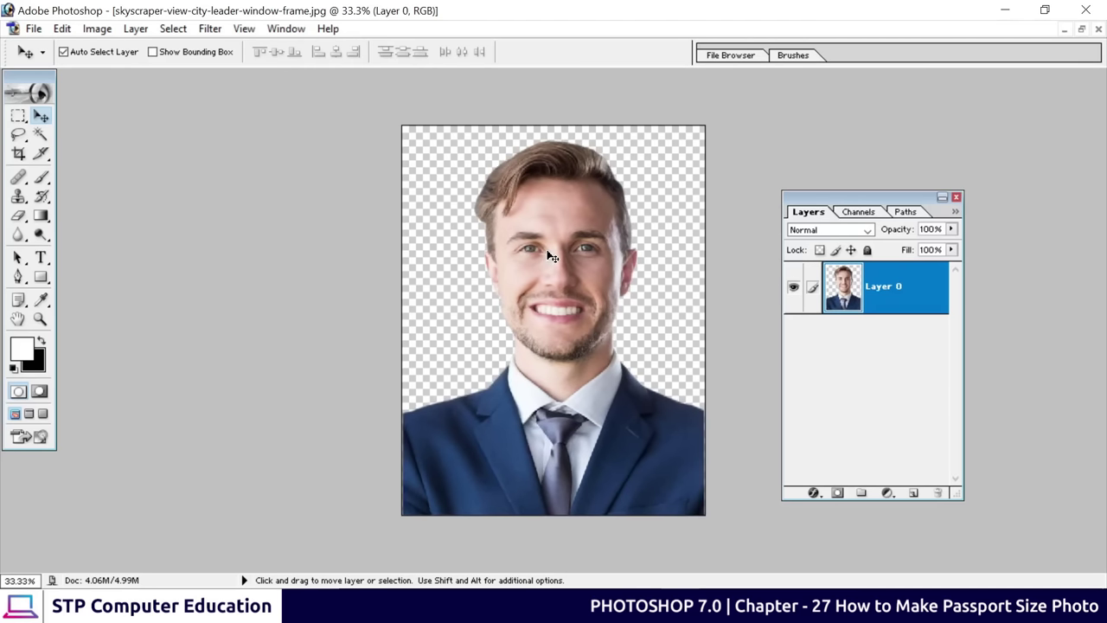
Add a Solid Color fill layer and move it below the portrait layer
left_click(886, 492)
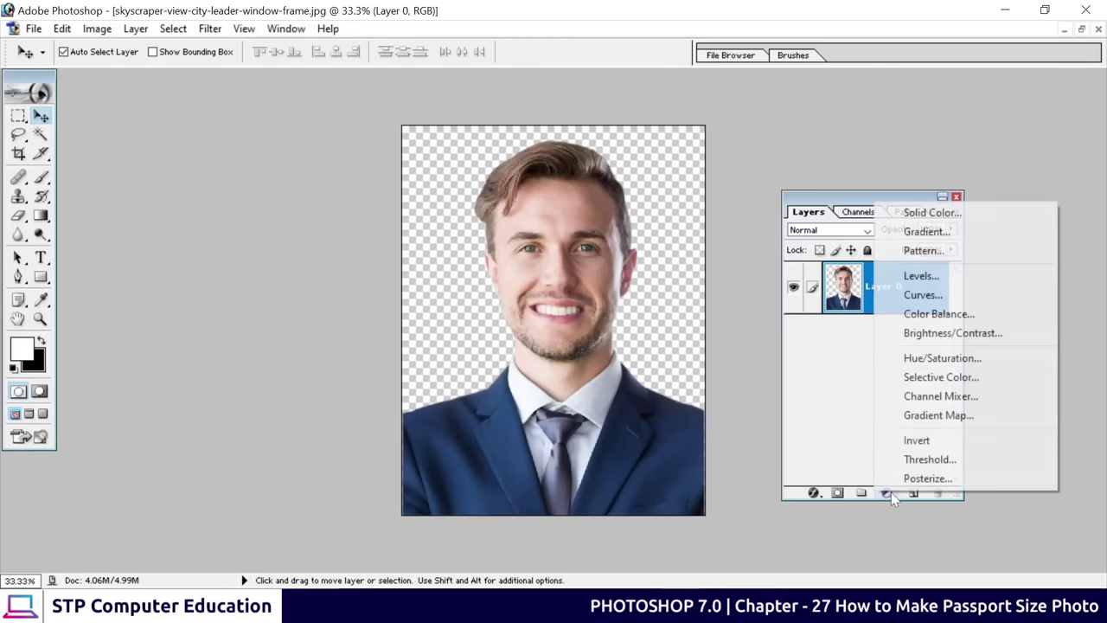
left_click(932, 212)
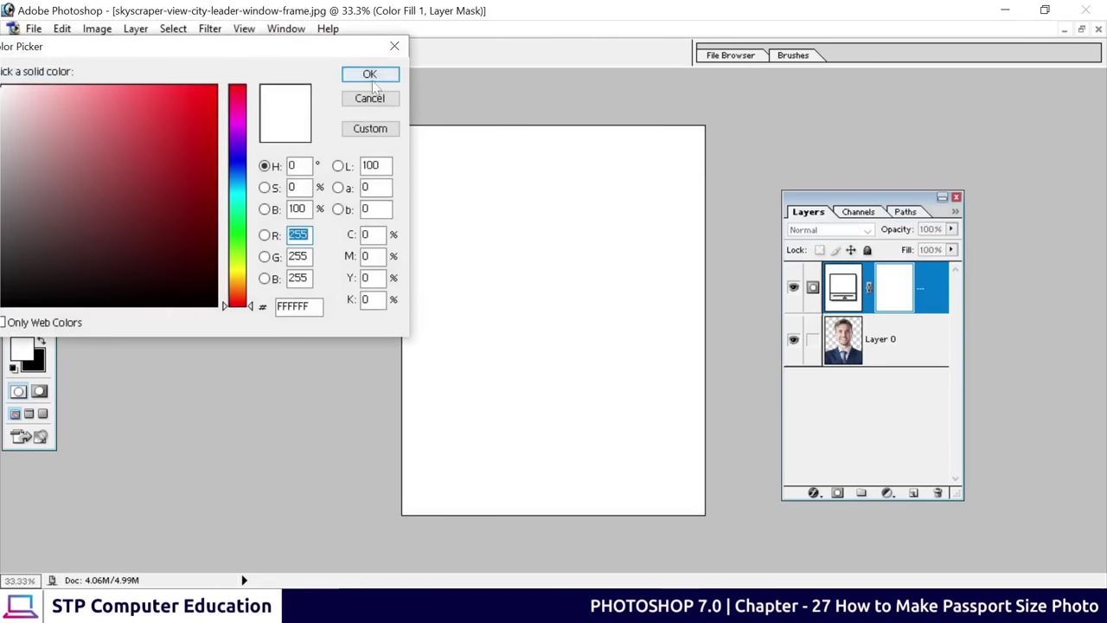
left_click(372, 77)
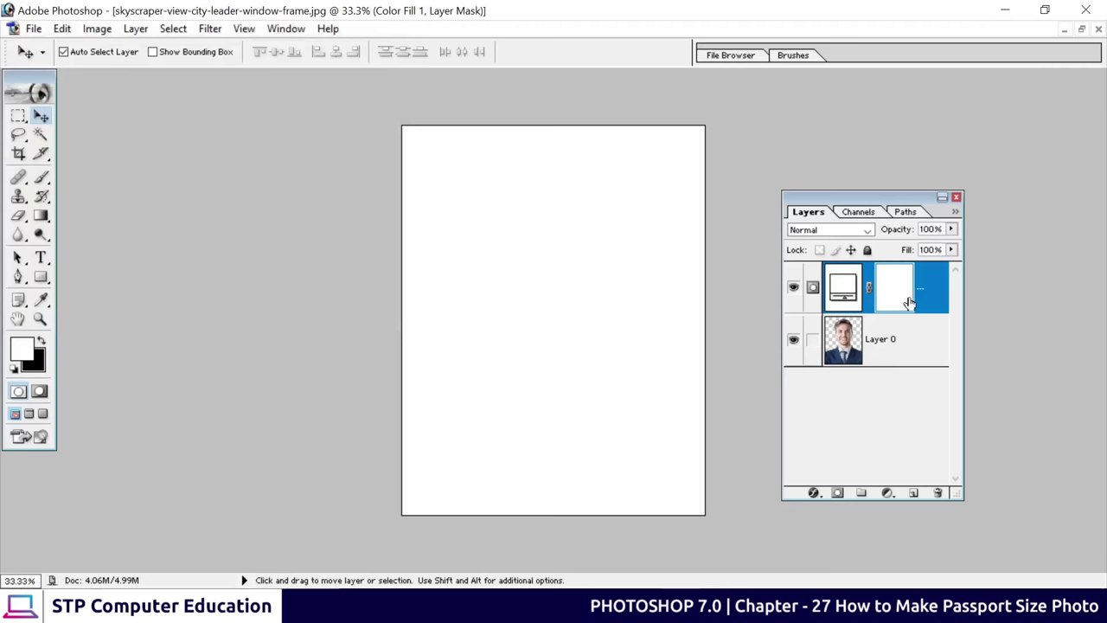
left_click_drag(844, 285, 846, 364)
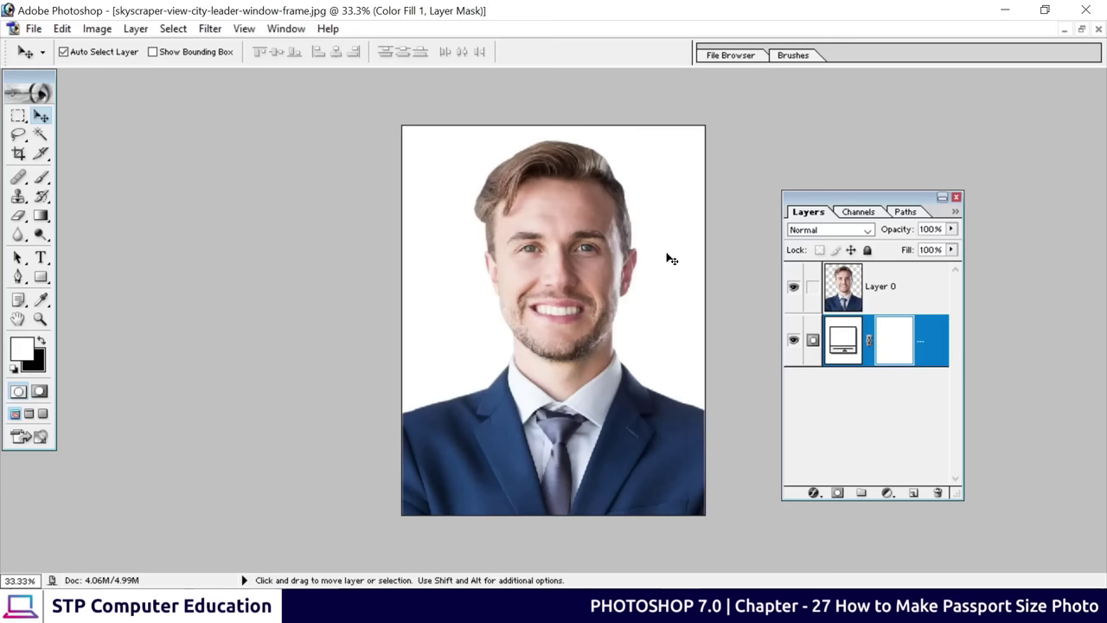
Reopen the fill layer's colour picker and try out several red hues
double_click(840, 343)
left_click(168, 193)
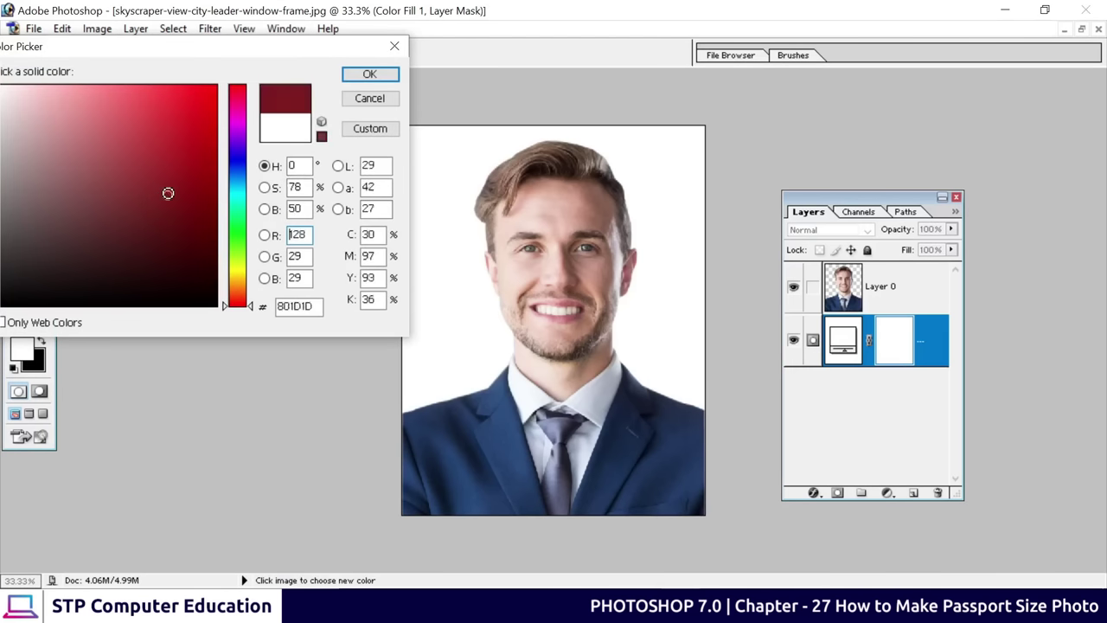
left_click_drag(168, 193, 214, 99)
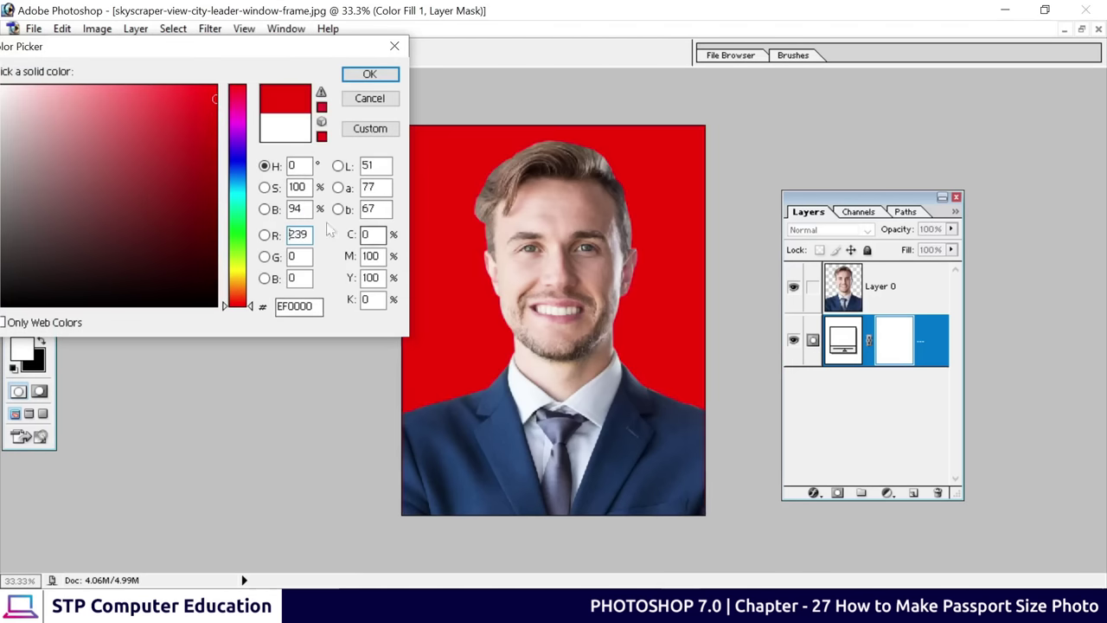
left_click(198, 149)
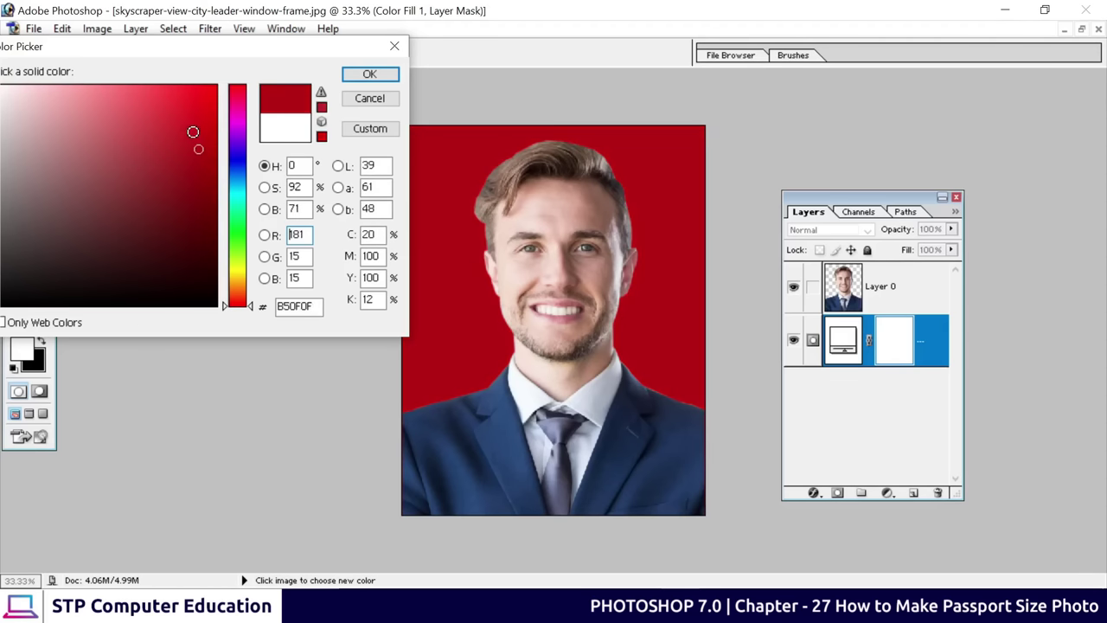
left_click(185, 128)
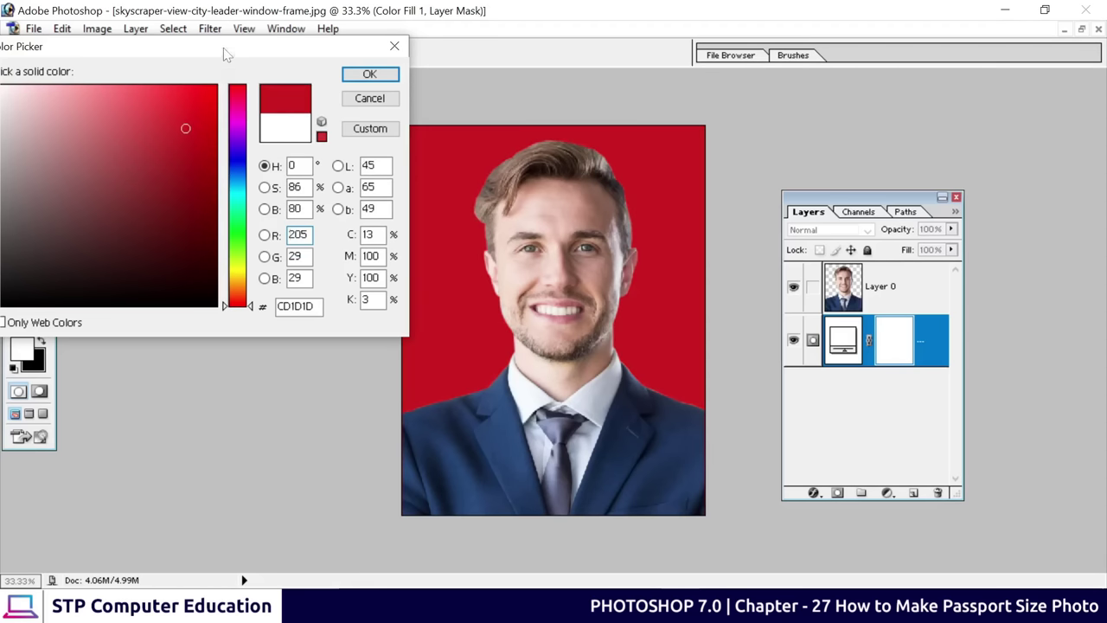
left_click_drag(224, 53, 901, 100)
left_click_drag(919, 217, 919, 238)
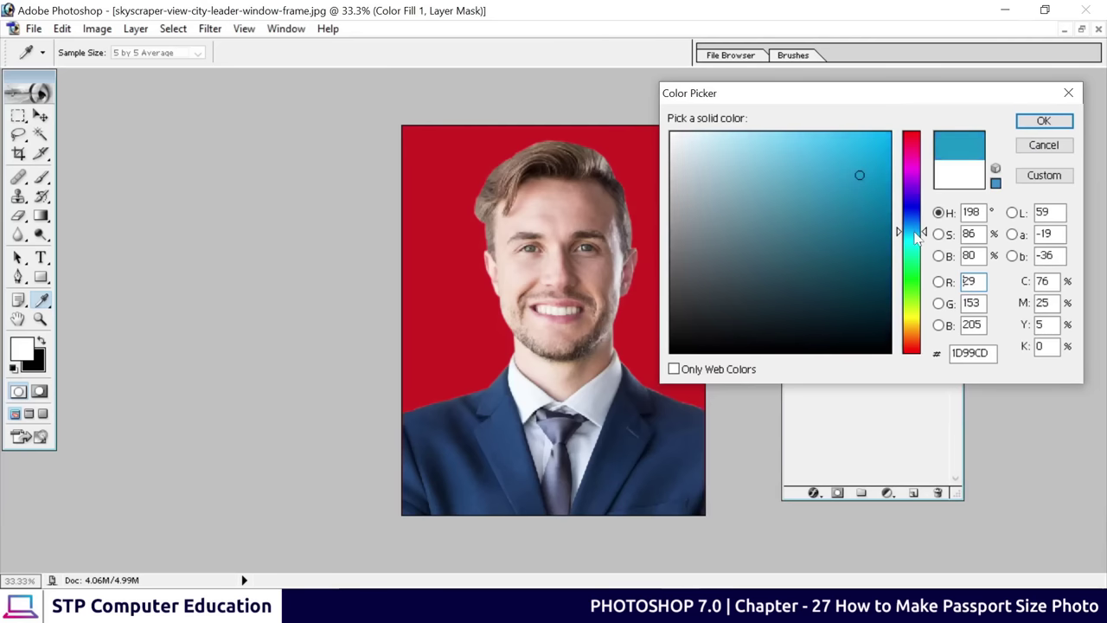
left_click(908, 170)
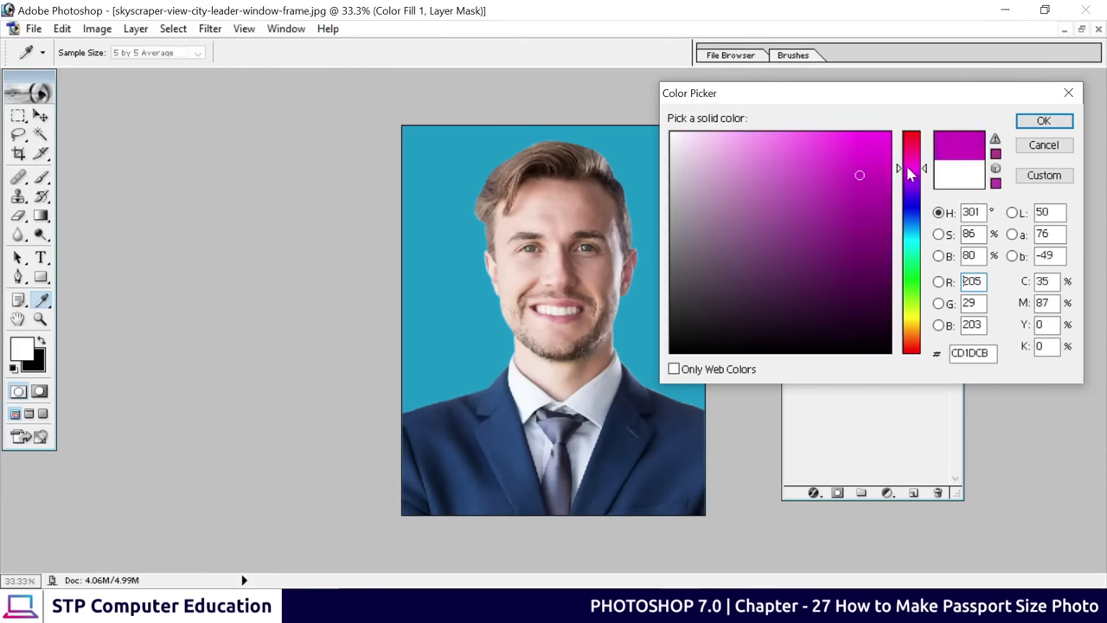
left_click_drag(908, 173, 917, 147)
left_click_drag(915, 145, 918, 130)
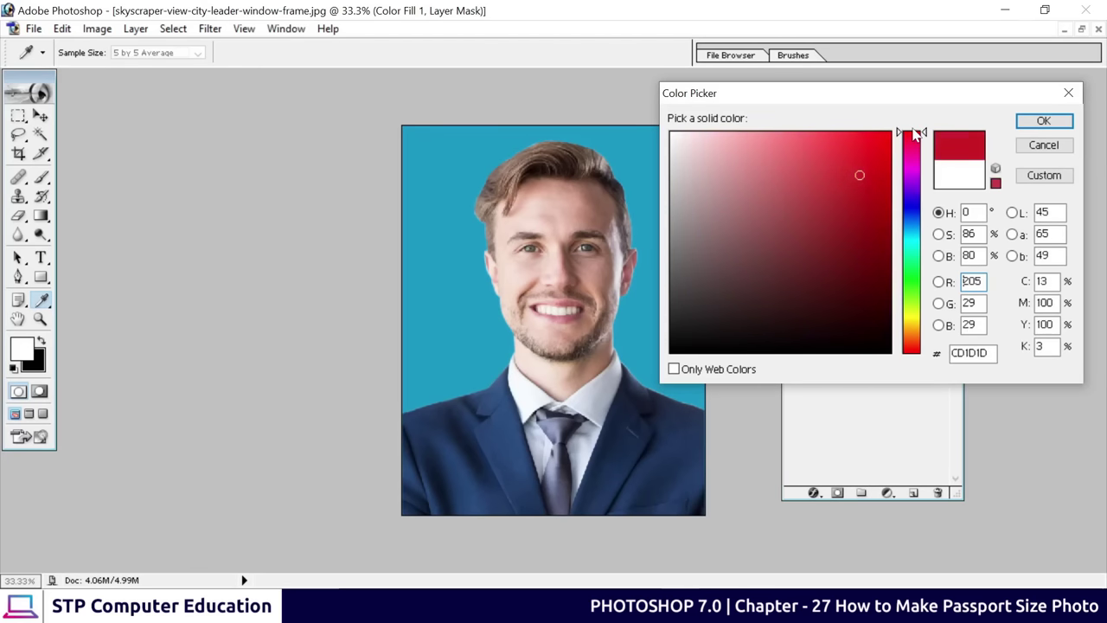
mouse_move(857, 203)
left_mouse_down()
mouse_move(842, 208)
mouse_move(856, 190)
mouse_move(850, 167)
mouse_move(865, 173)
left_mouse_up()
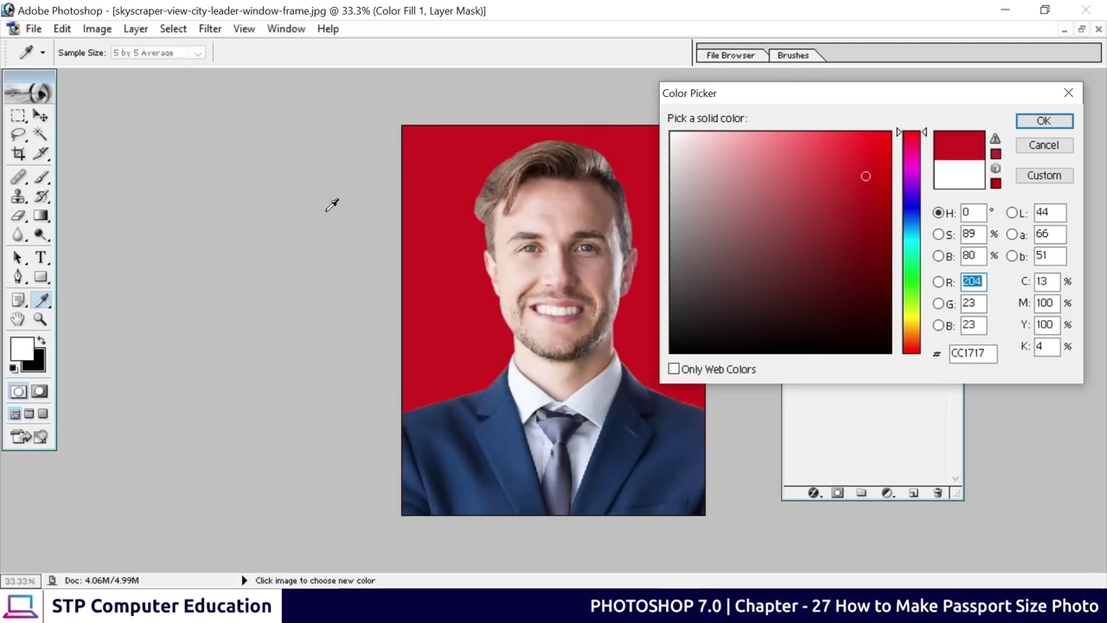
Set the fill colour to C02626, then link and merge it with the portrait
left_click_drag(820, 94, 854, 111)
left_click(879, 202)
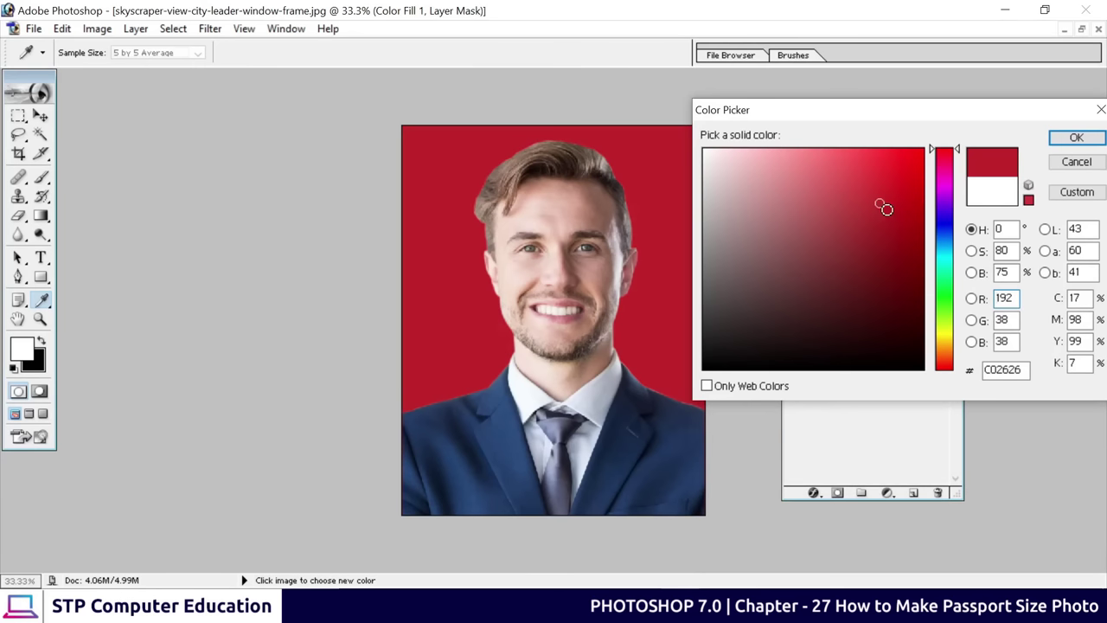
key("v")
left_click(1073, 139)
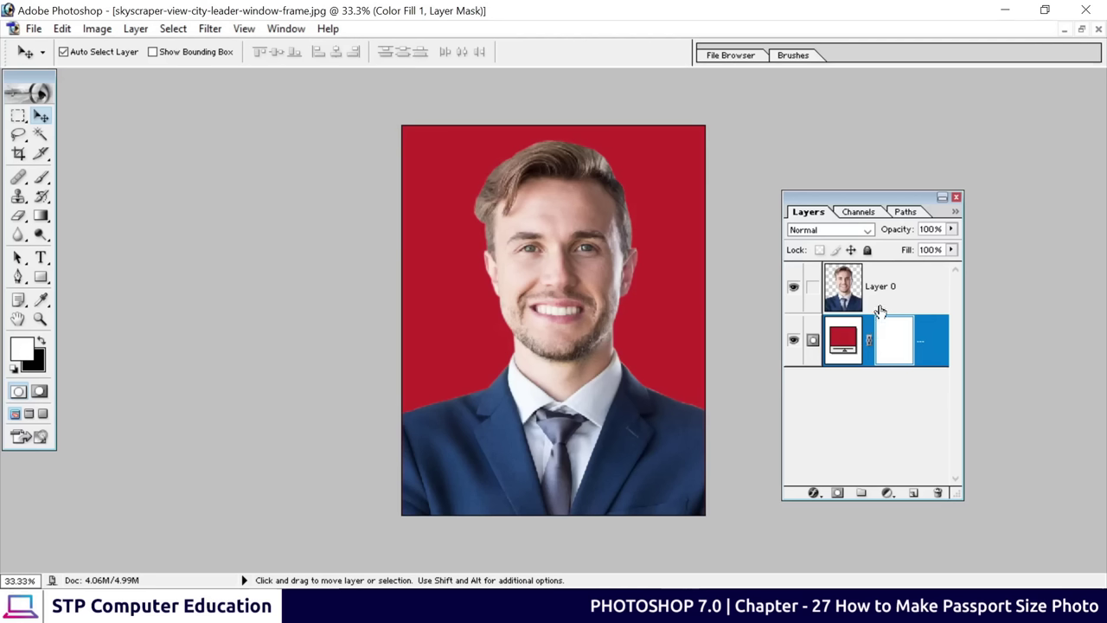
left_click(813, 287)
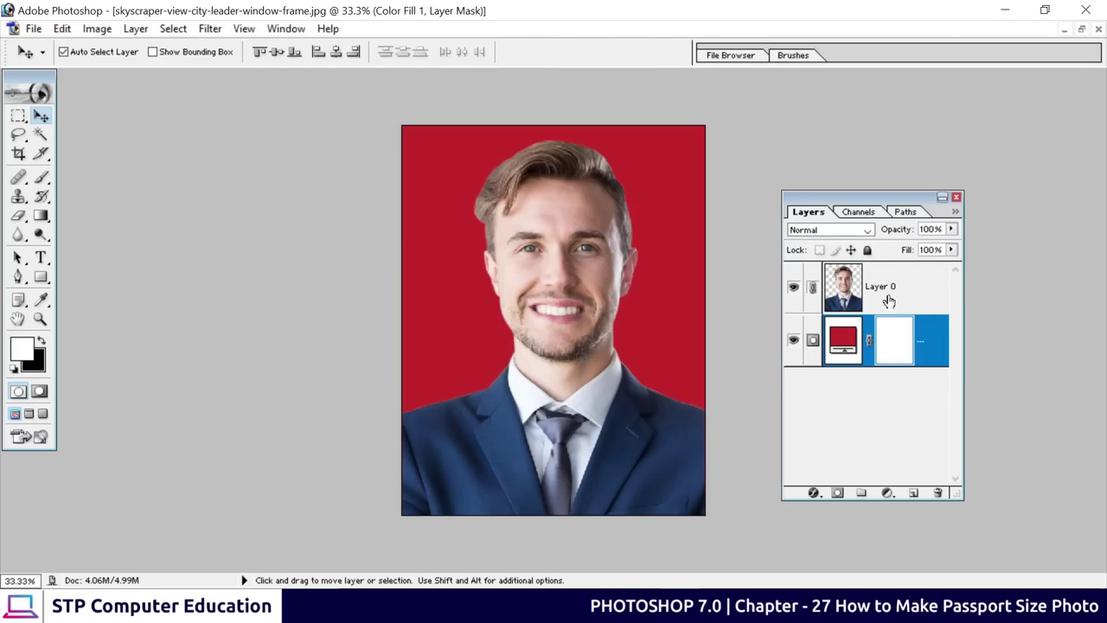
key("ctrl+e")
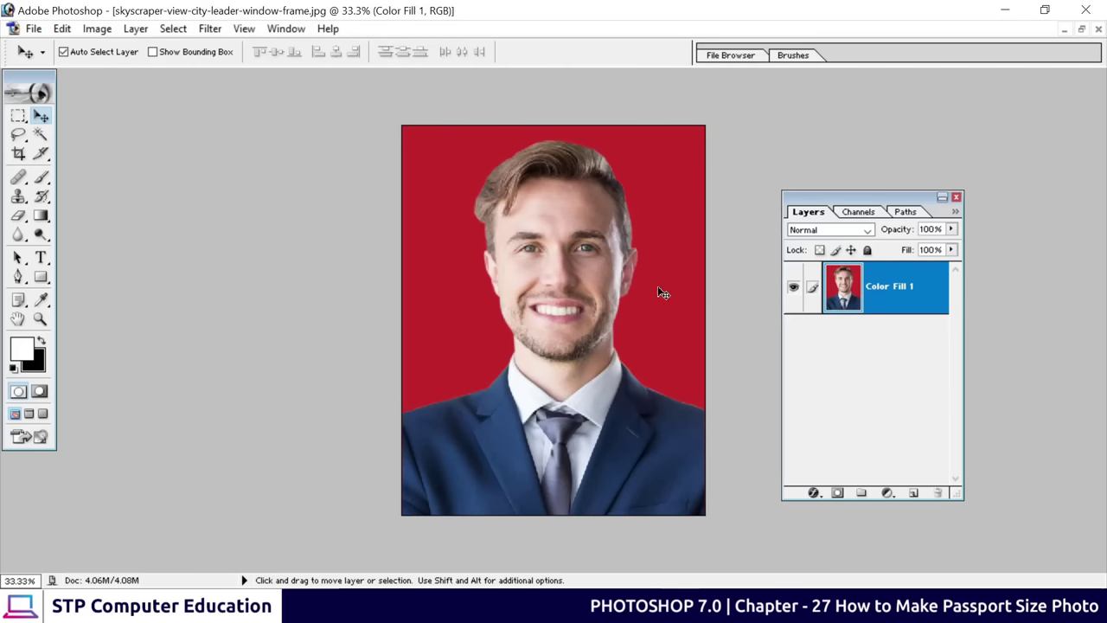
Restore the portrait document into a floating window and enlarge and reposition it
left_click(1081, 29)
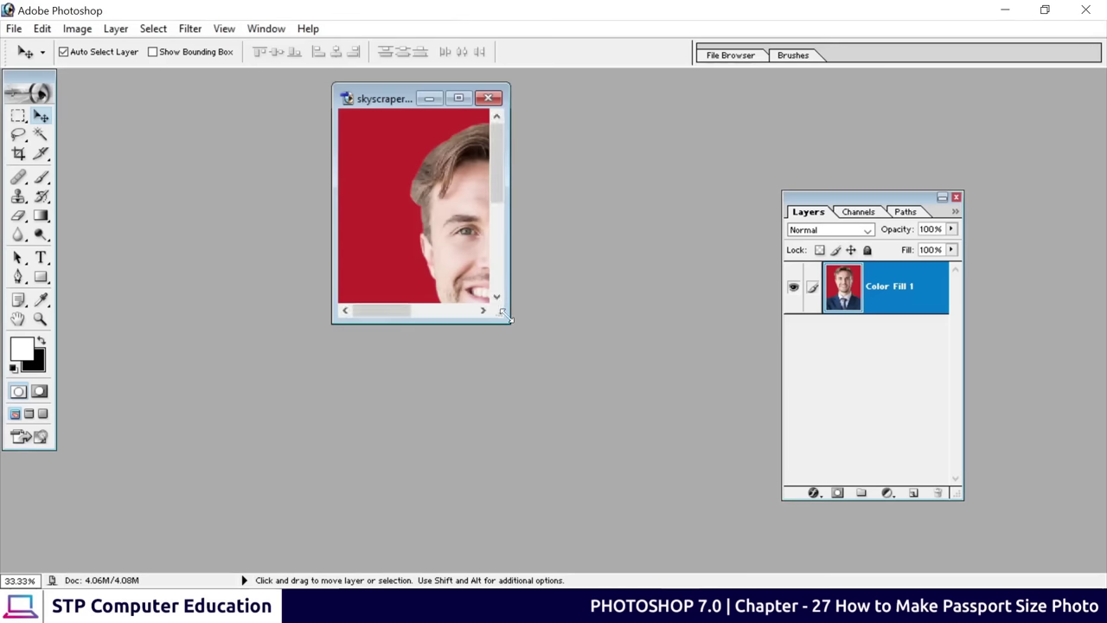
left_click_drag(506, 316, 844, 495)
left_click_drag(456, 105, 569, 130)
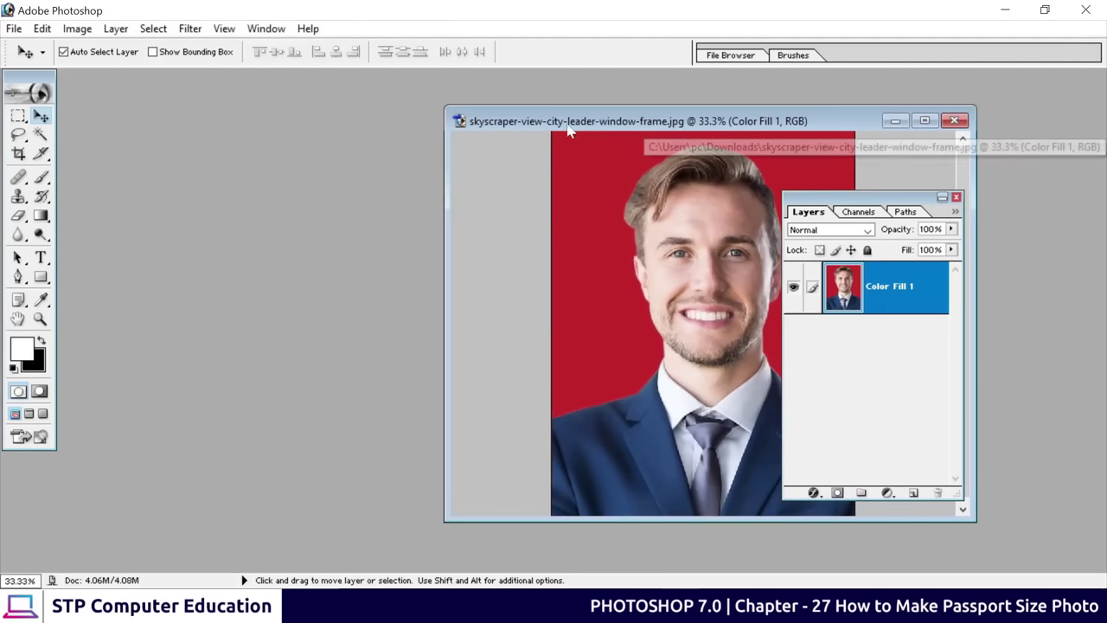
Create a new document with the A4 preset size in CMYK Color mode
left_click(13, 29)
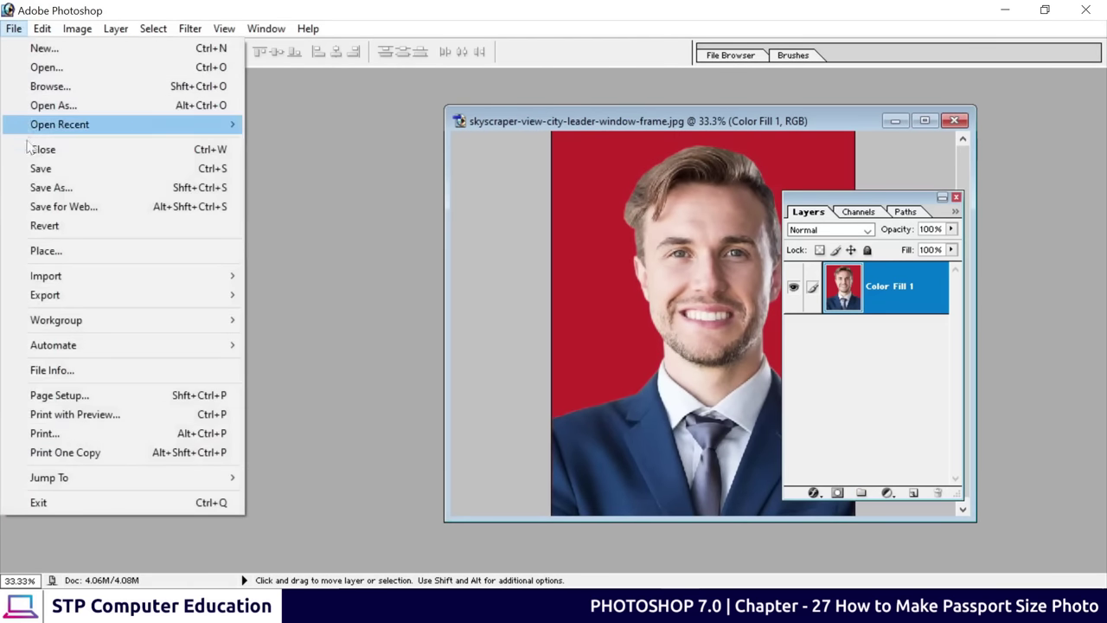
left_click(71, 48)
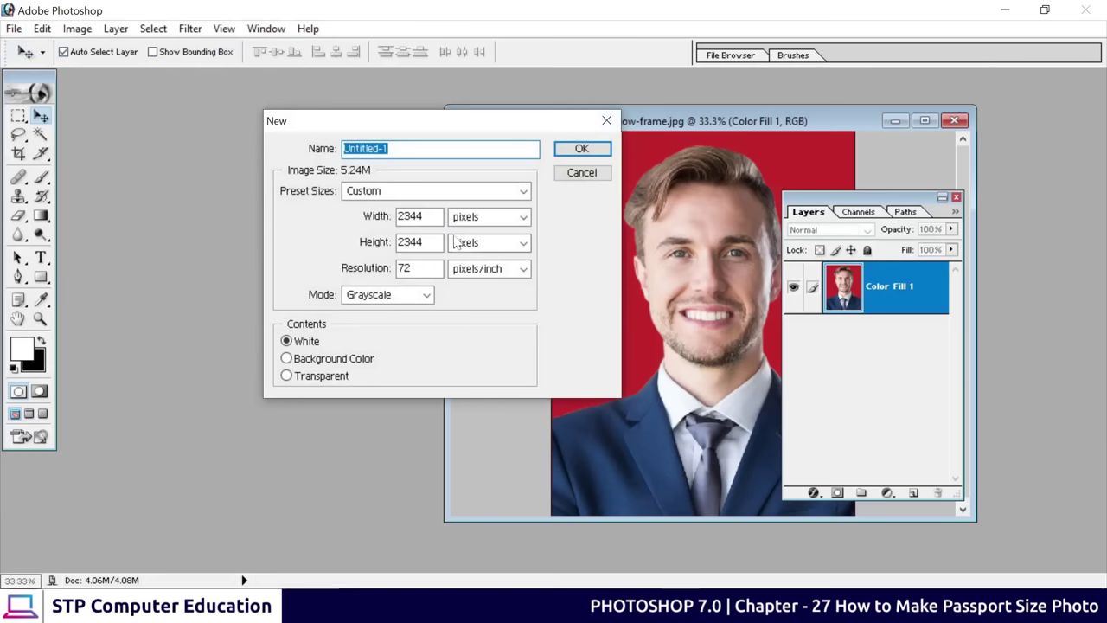
left_click(391, 191)
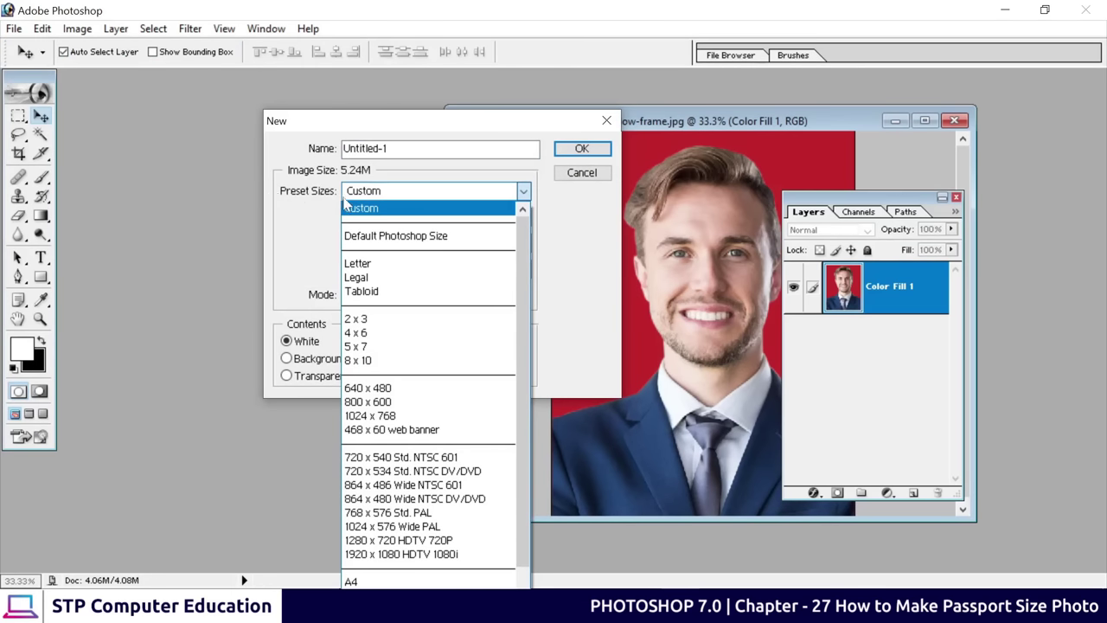
scroll(364, 545, "down", 1)
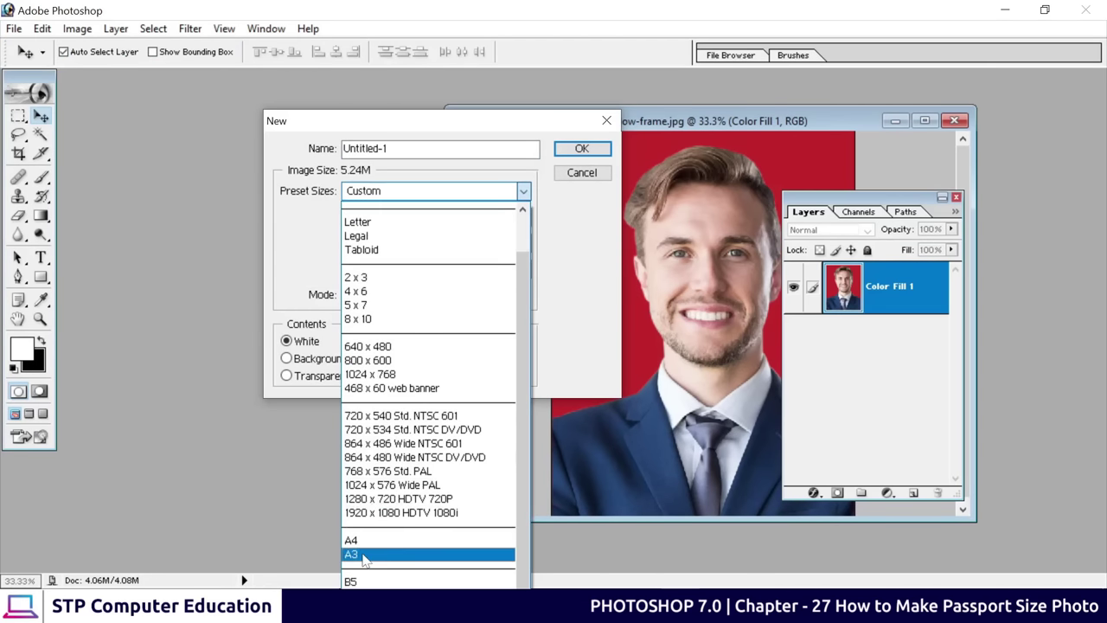
left_click(363, 540)
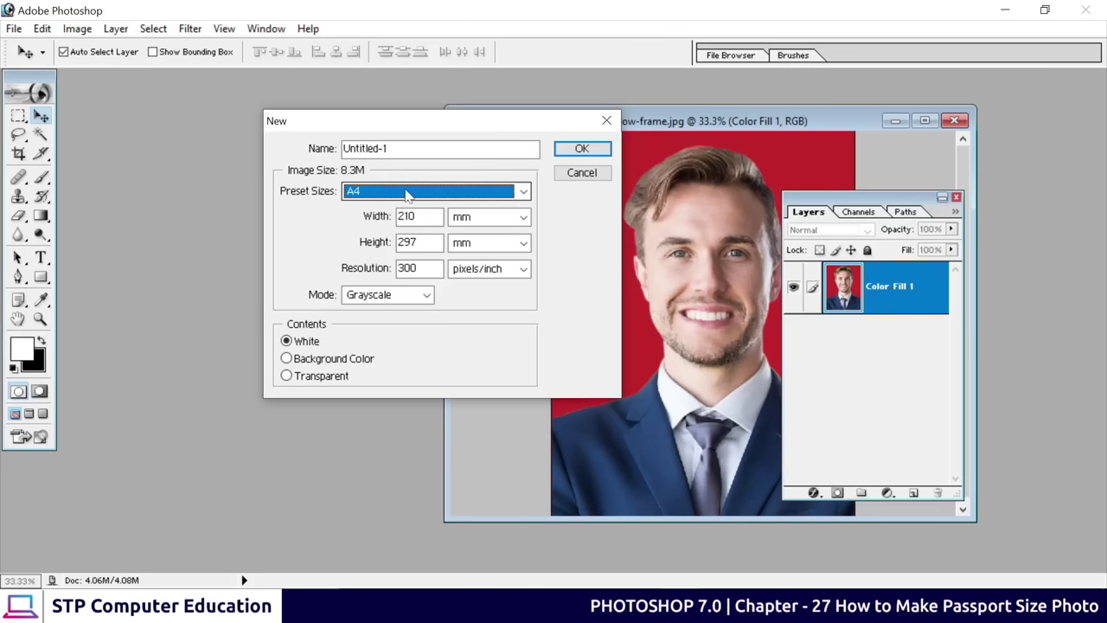
left_click(386, 294)
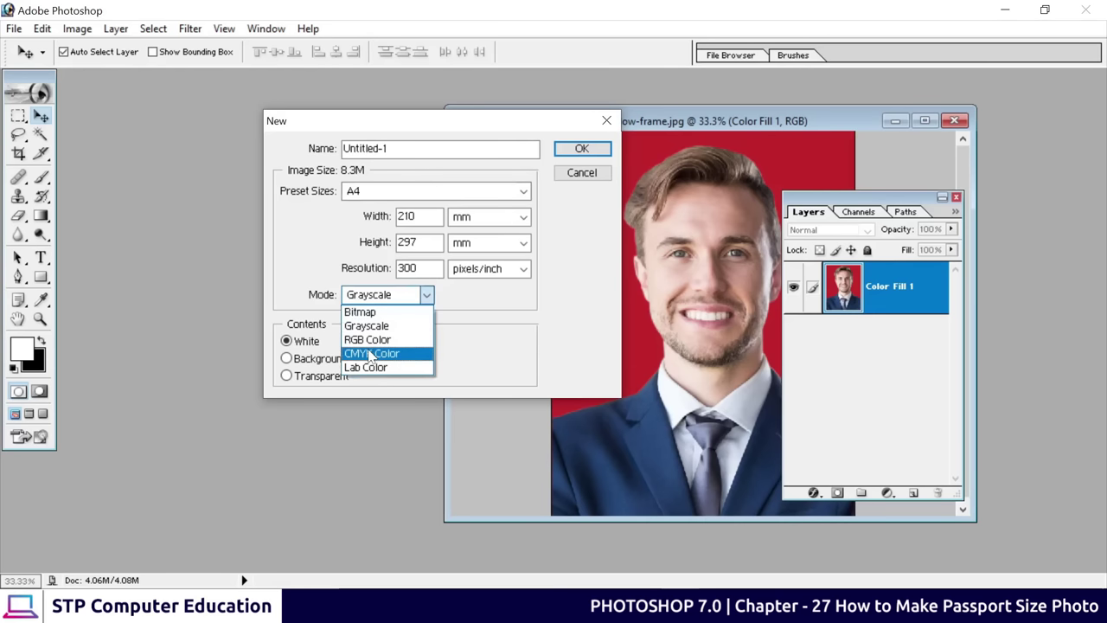
left_click(371, 353)
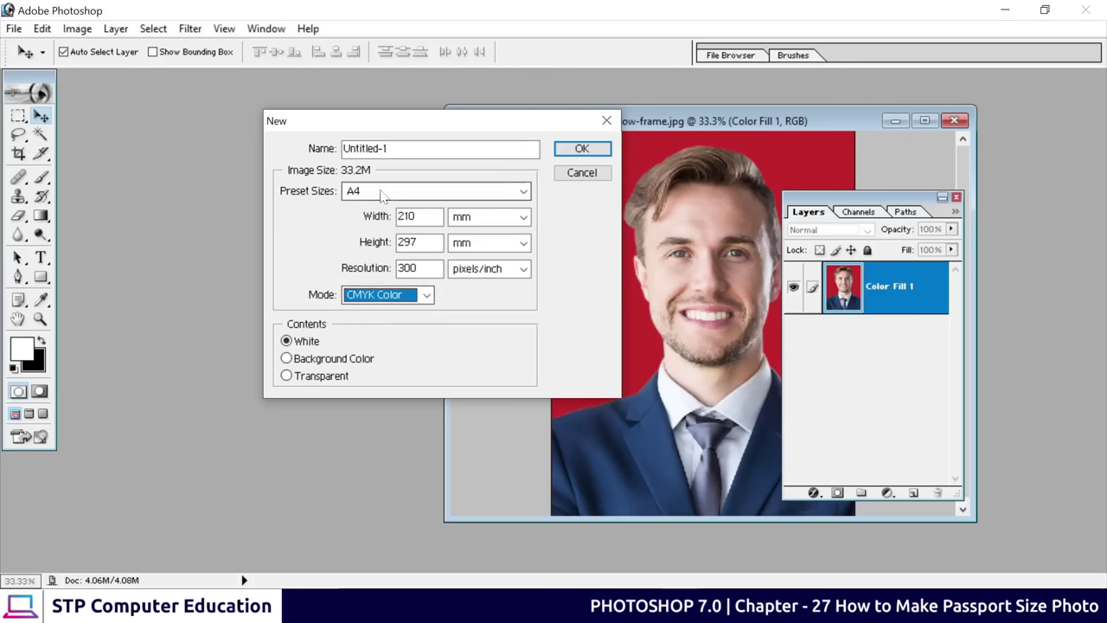
left_click(582, 149)
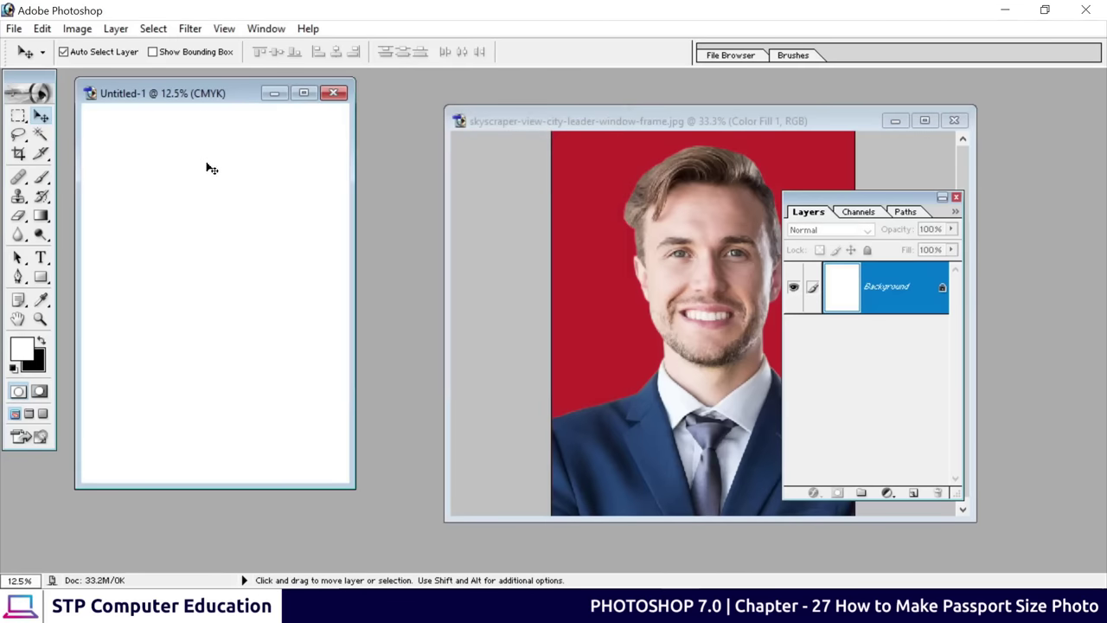
Copy the red-background portrait onto the maximised A4 page and move it top-left
left_click(675, 250)
left_click_drag(675, 259, 229, 264)
left_click(304, 93)
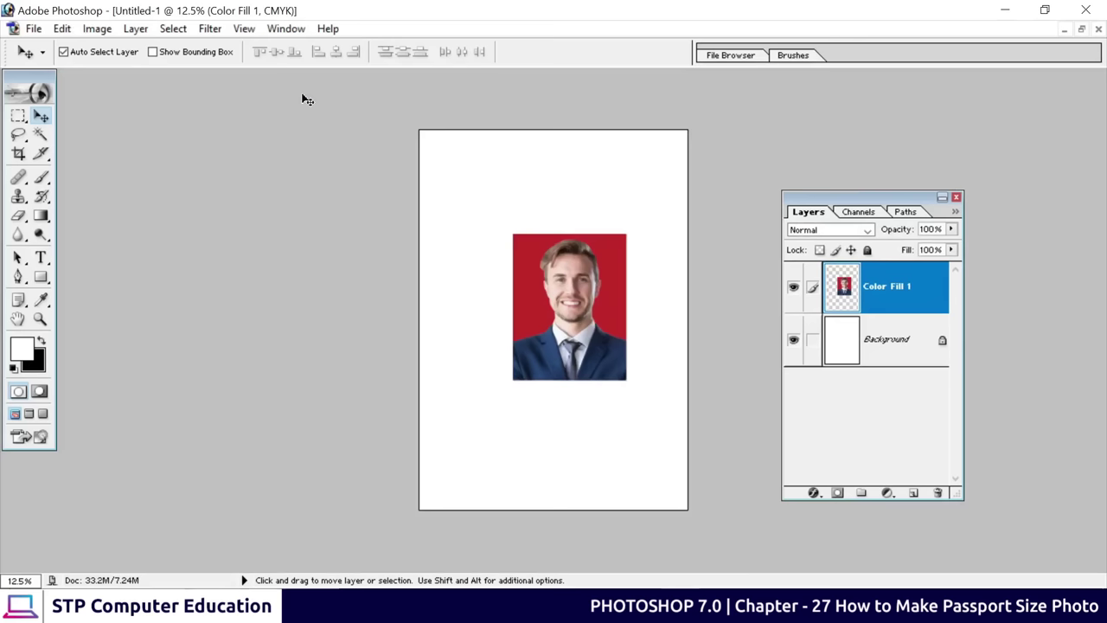
left_click_drag(574, 358, 499, 264)
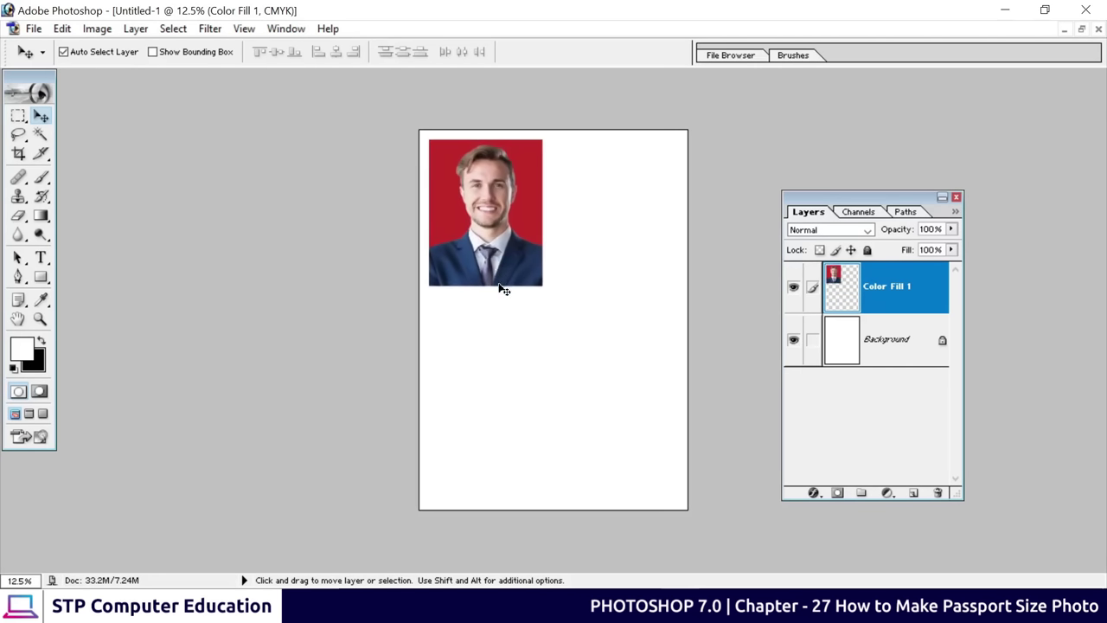
Scale the photo down to passport size, commit, and zoom in to view it
key("ctrl+t")
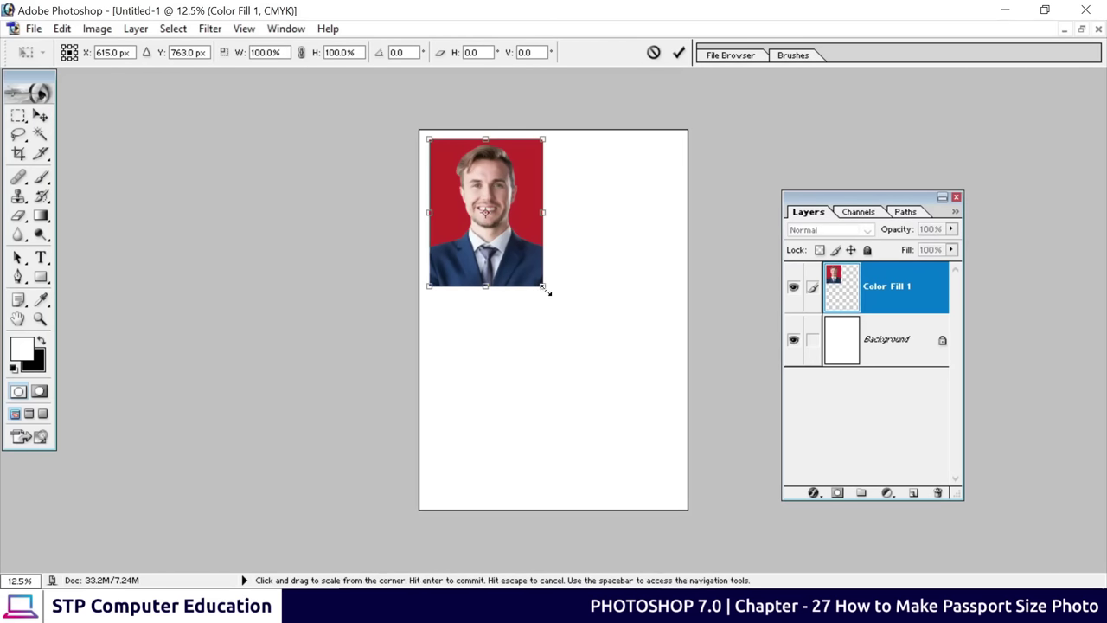
left_click_drag(547, 291, 472, 185)
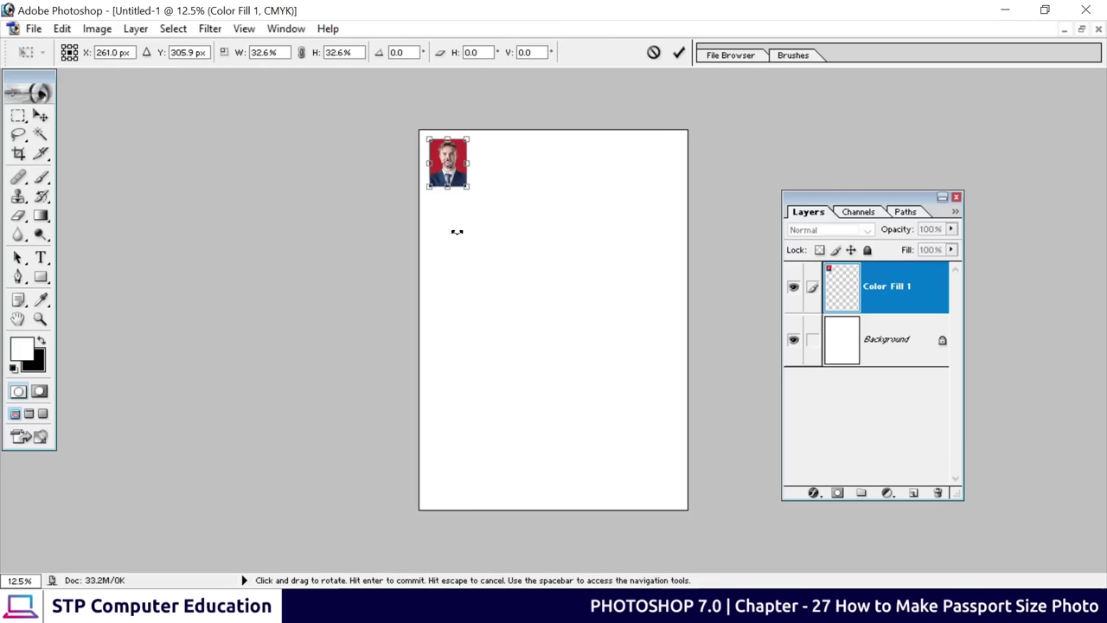
left_click(679, 52)
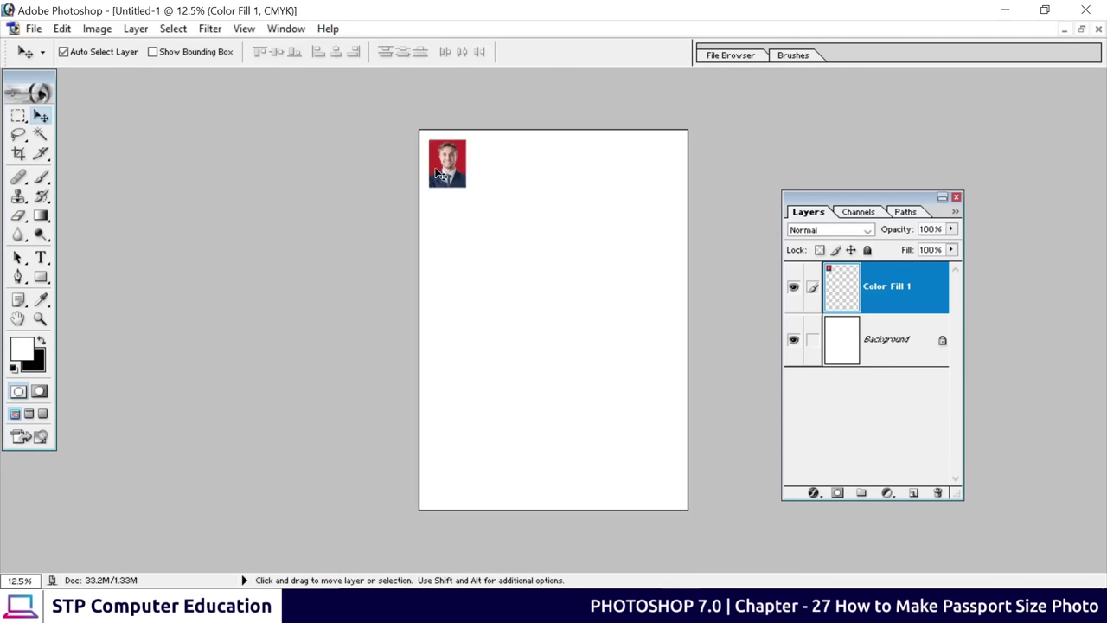
key("ctrl+plus")
key("ctrl+plus")
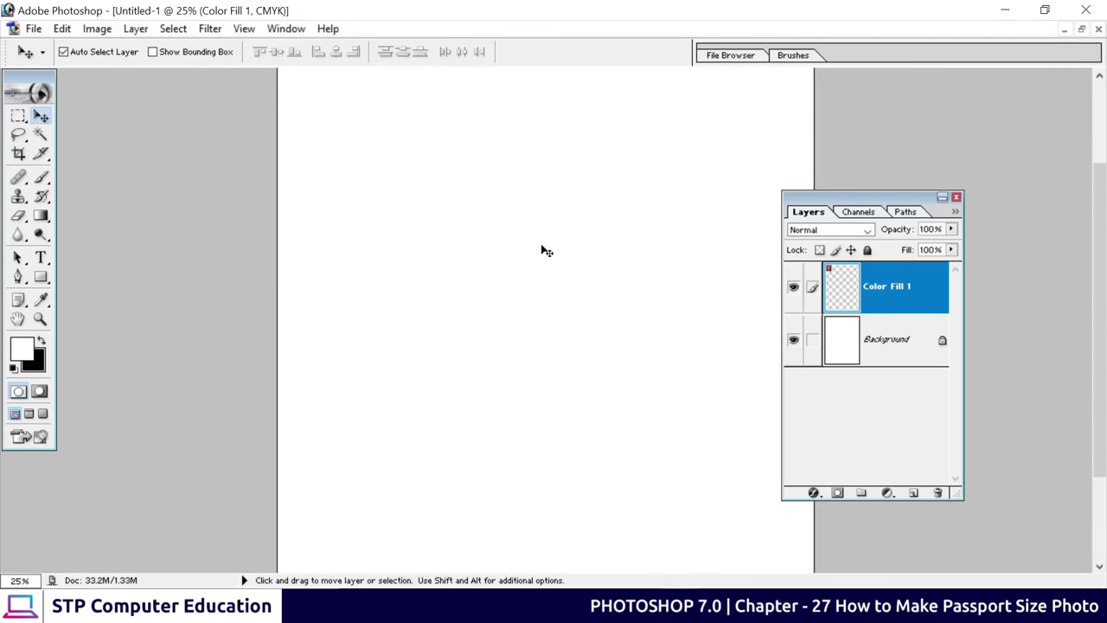
left_click_drag(383, 142, 371, 299)
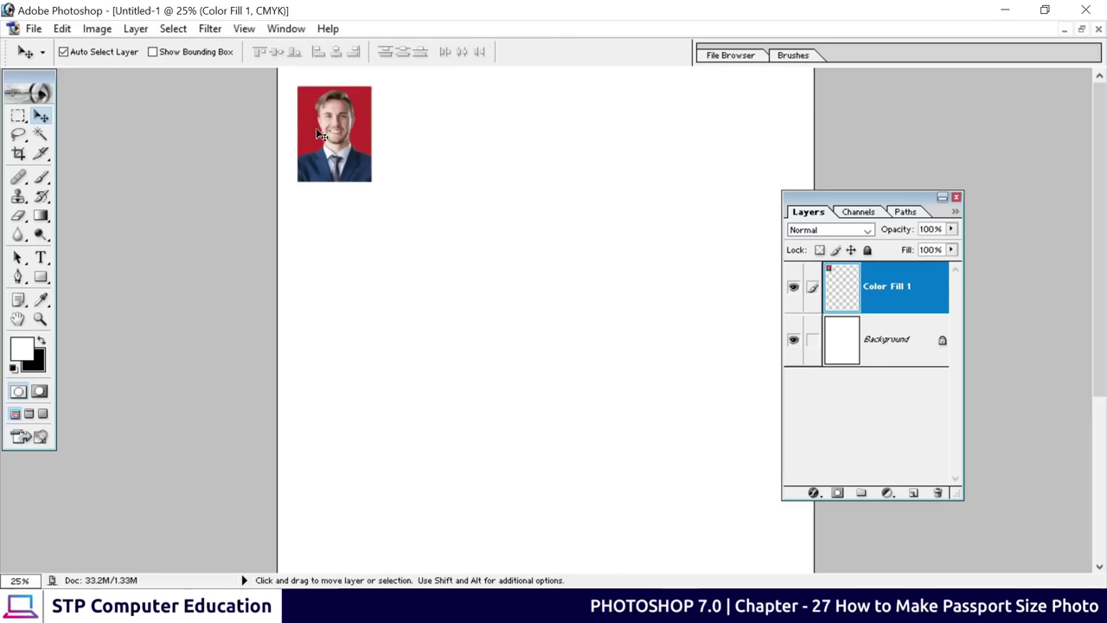
Give the photo layer a 3 px black Stroke layer style positioned Inside
left_click(813, 492)
left_click(867, 477)
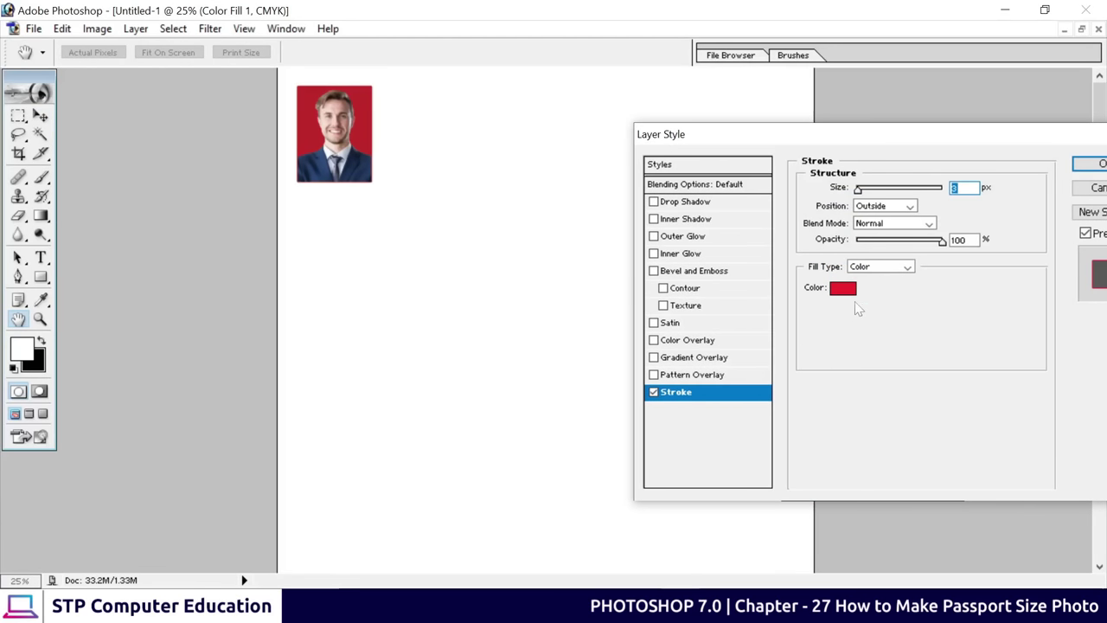
left_click(846, 290)
left_click_drag(850, 292, 631, 381)
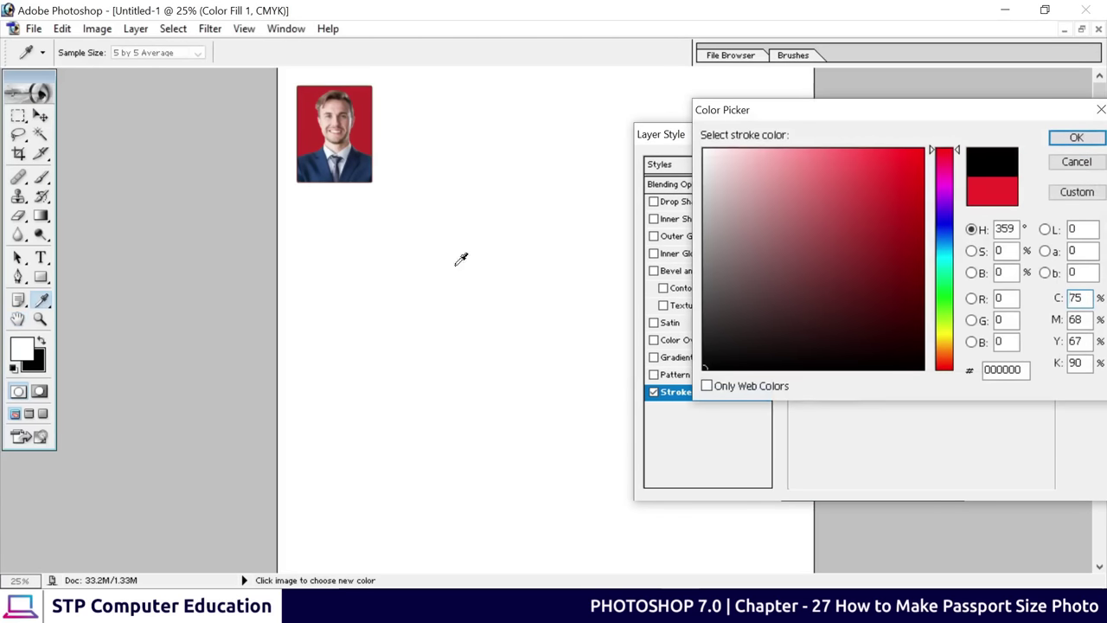
left_click(1077, 140)
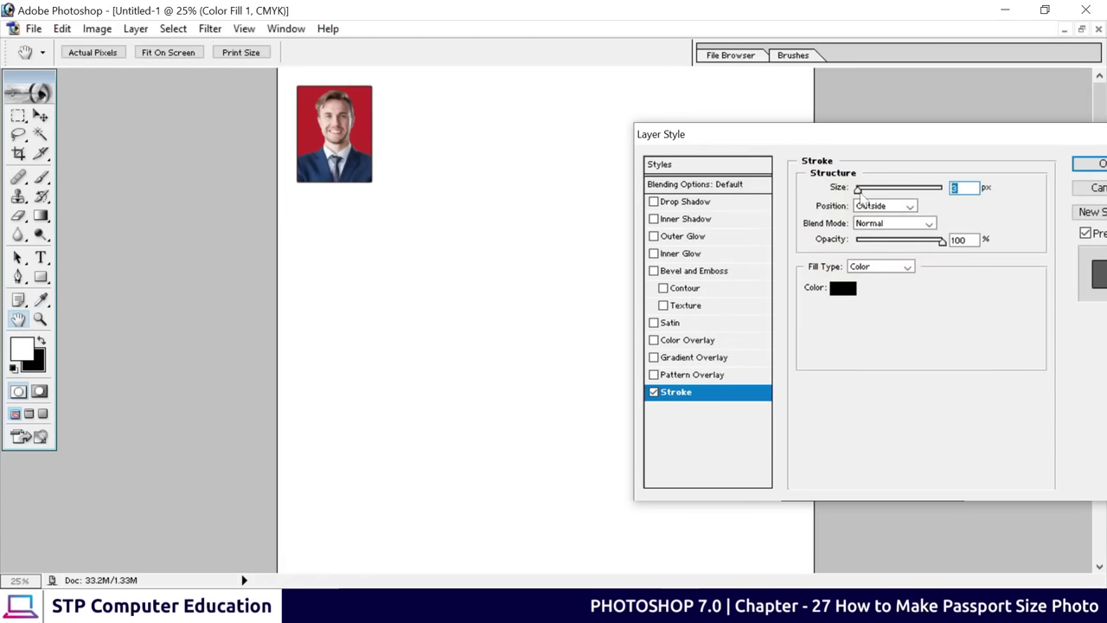
left_click(873, 206)
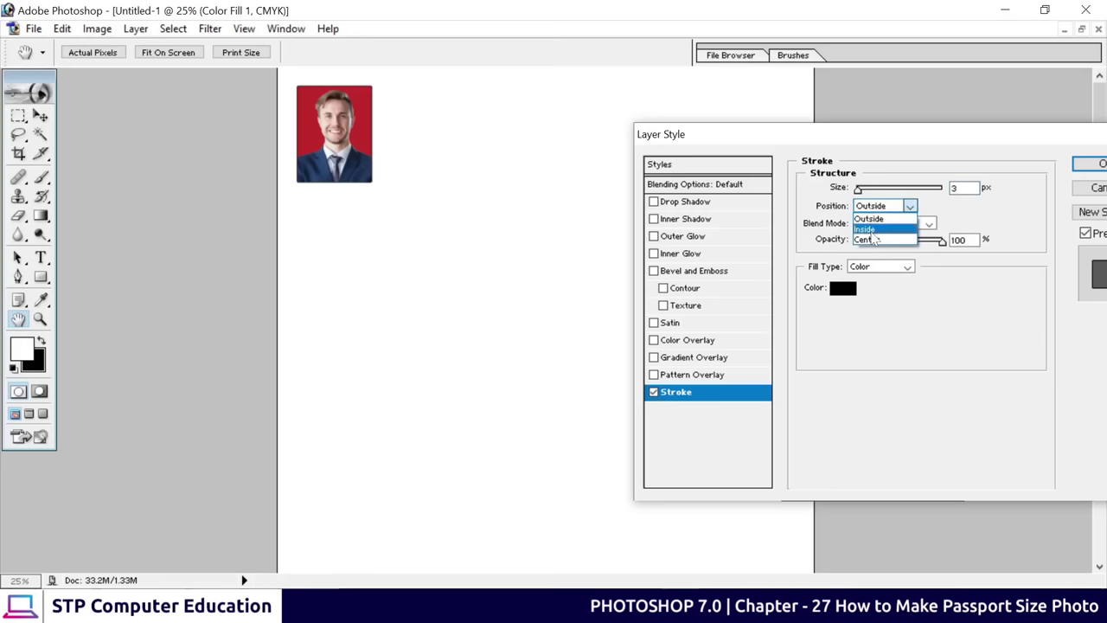
left_click(872, 231)
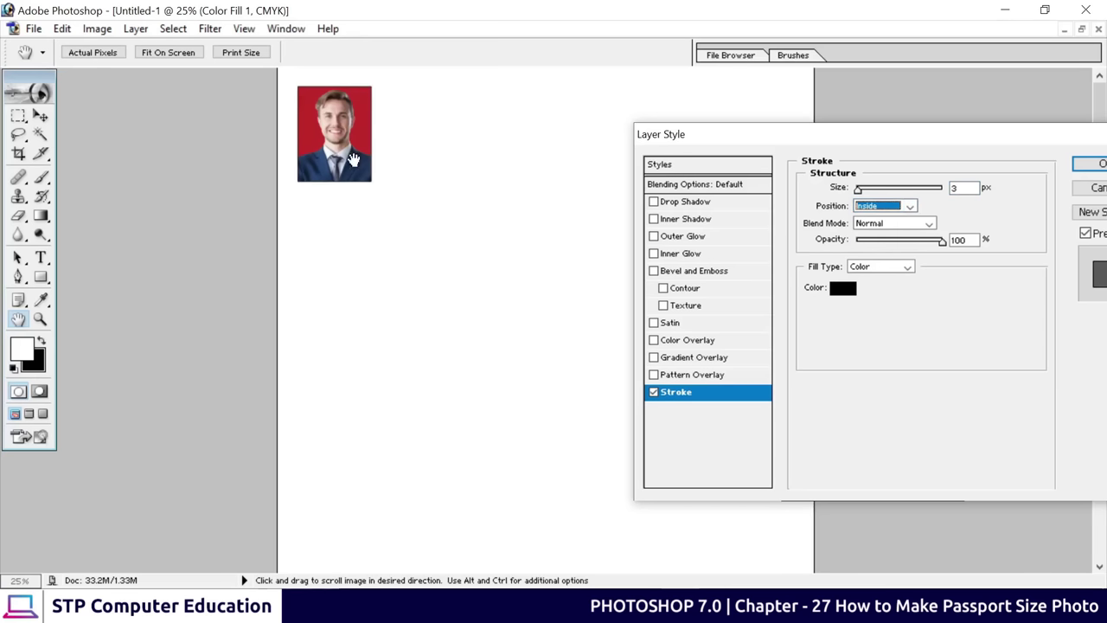
left_click_drag(922, 136, 576, 125)
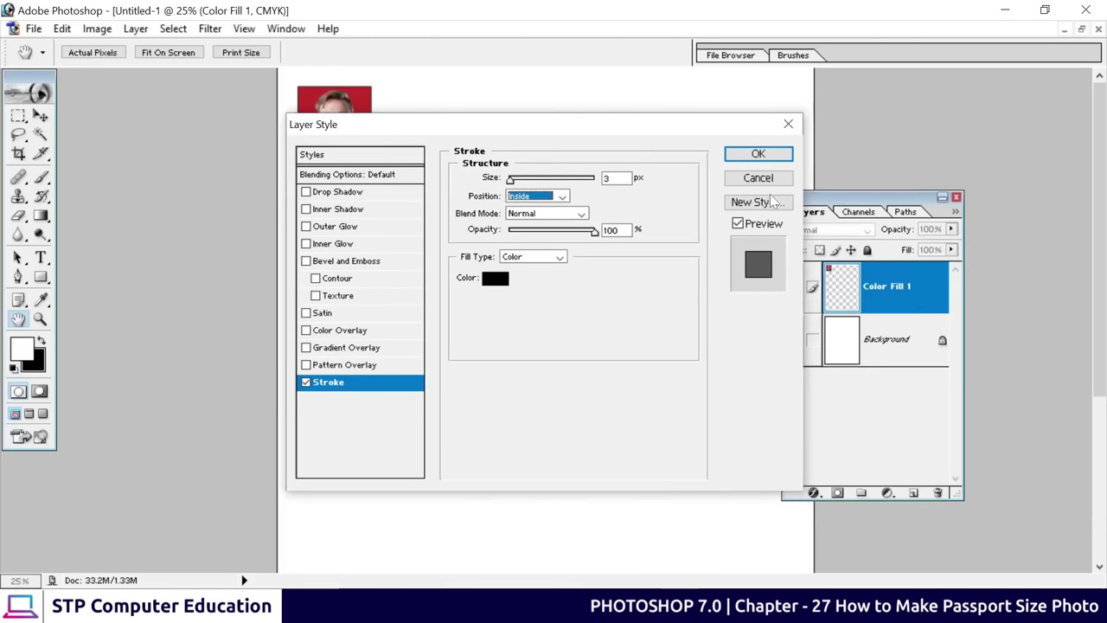
left_click(757, 153)
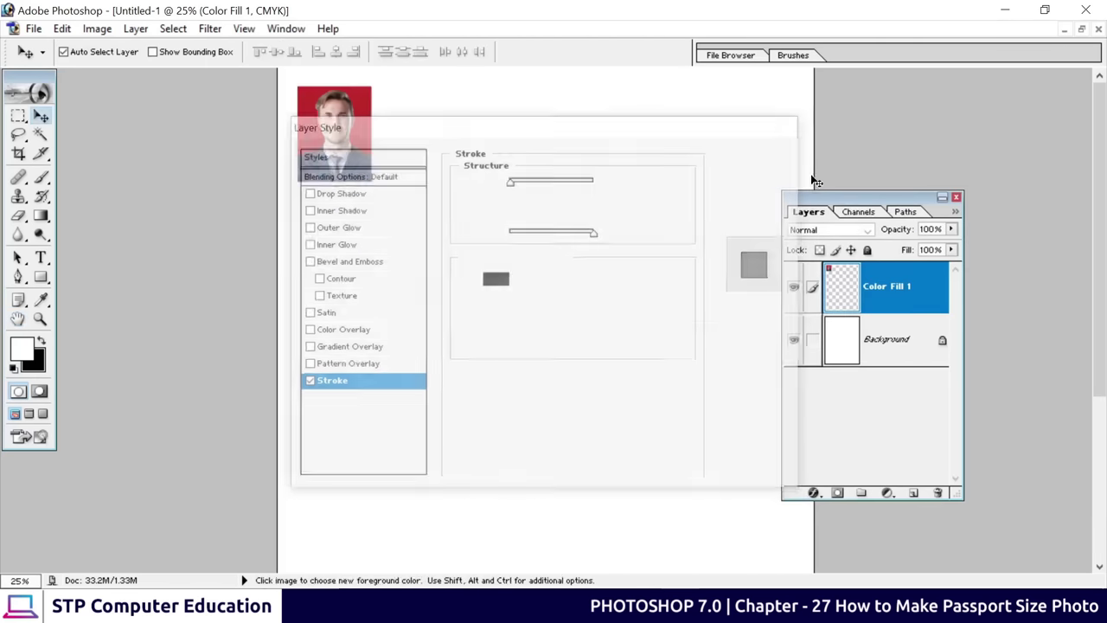
Show the A4 page and original portrait as separate floating windows
left_click(1081, 30)
left_click_drag(159, 163, 209, 196)
left_click(636, 149)
left_click_drag(631, 129, 462, 106)
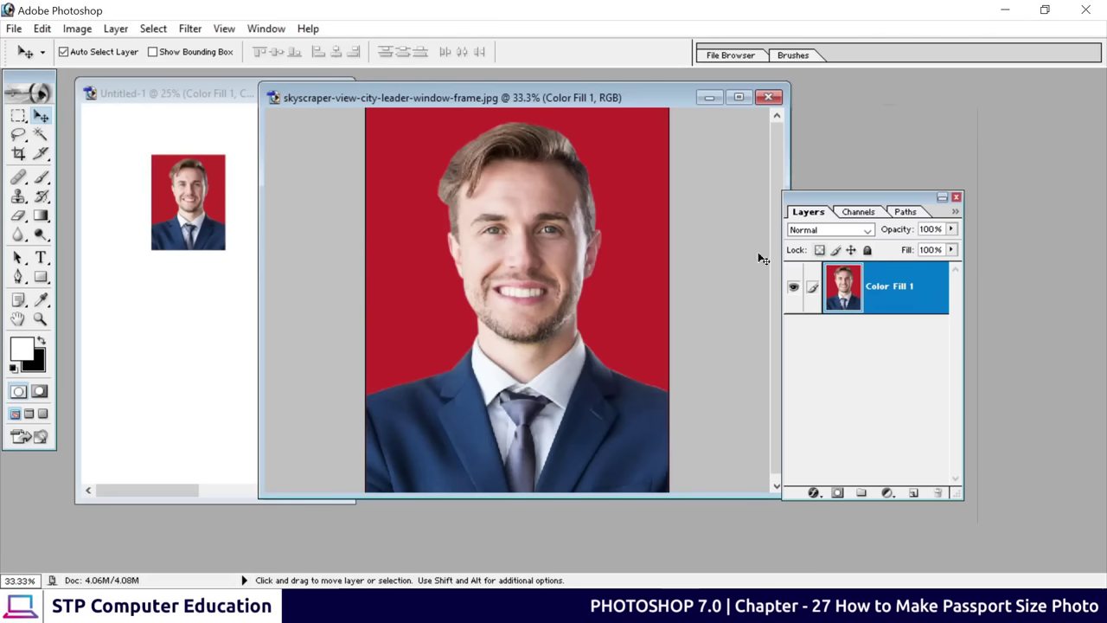
Apply a 3 px black Inside stroke layer style to the original portrait layer
left_click(813, 492)
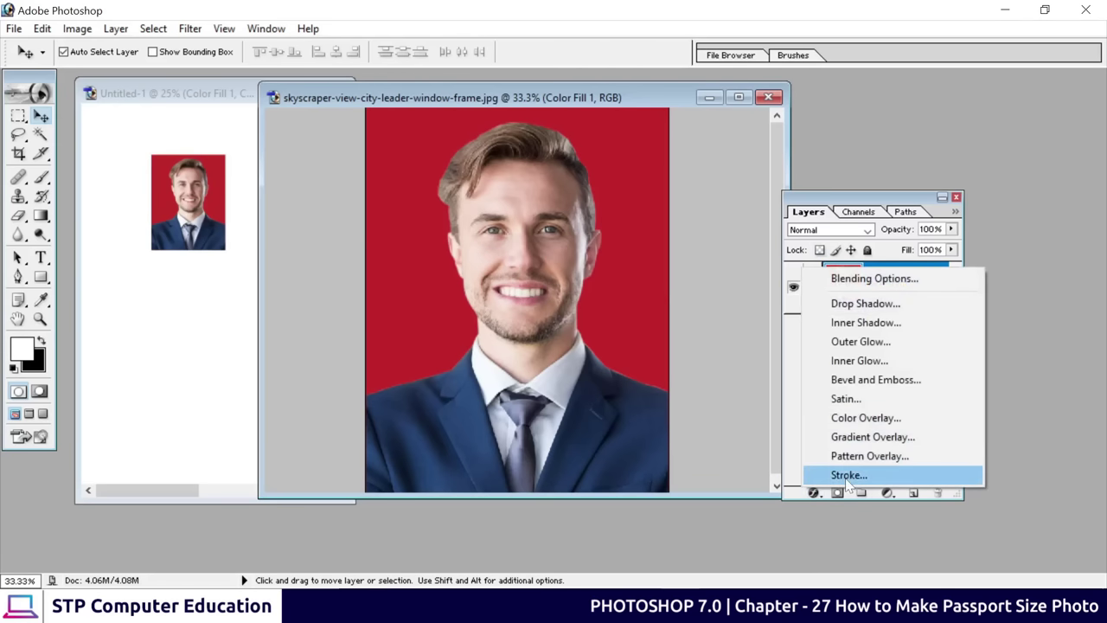
left_click(849, 475)
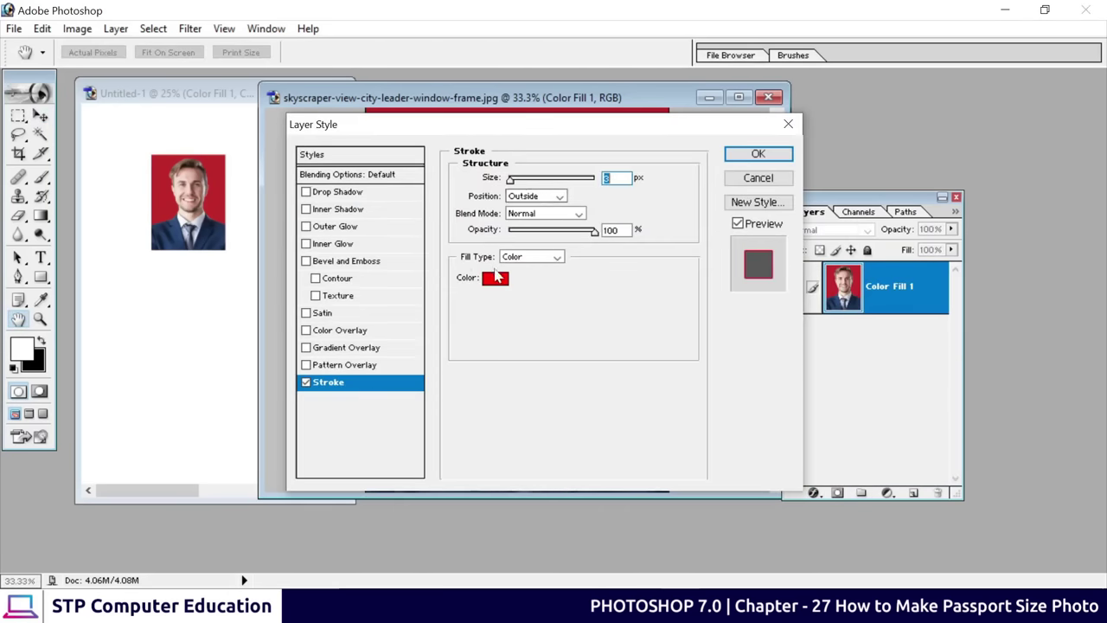
left_click(497, 277)
left_click_drag(705, 389, 635, 406)
key("Return")
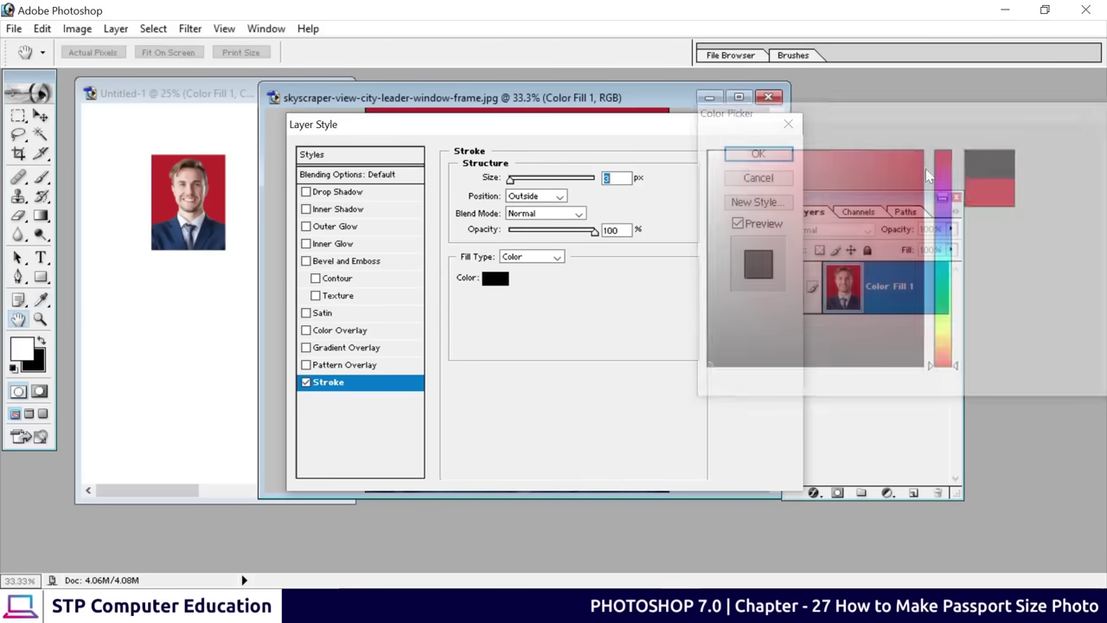
left_click_drag(593, 129, 926, 236)
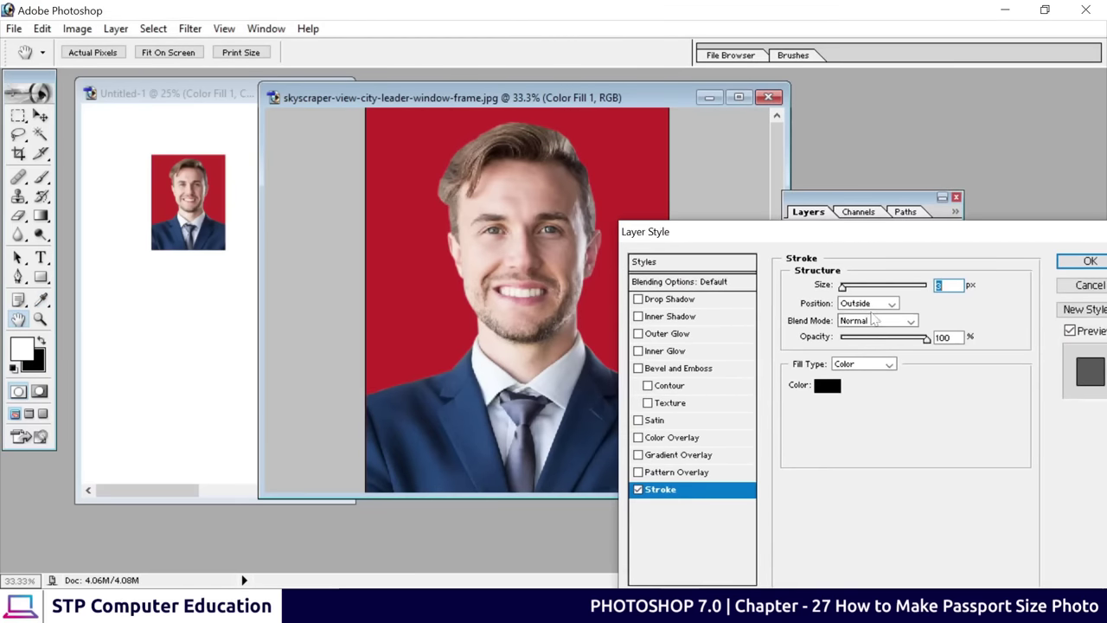
left_click(869, 304)
left_click(858, 321)
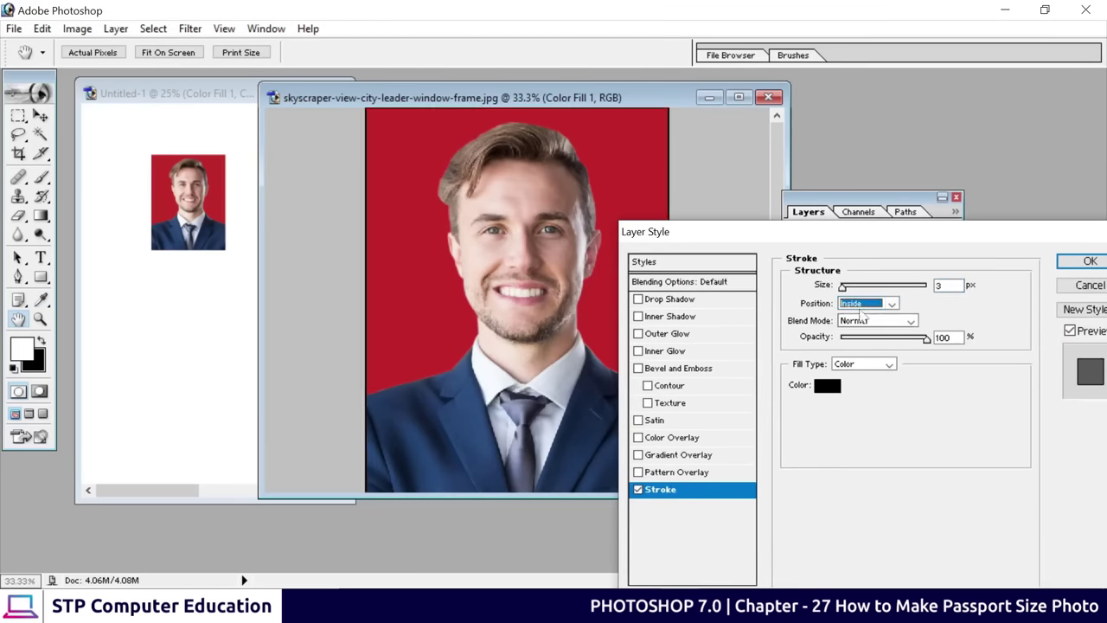
left_click(844, 287)
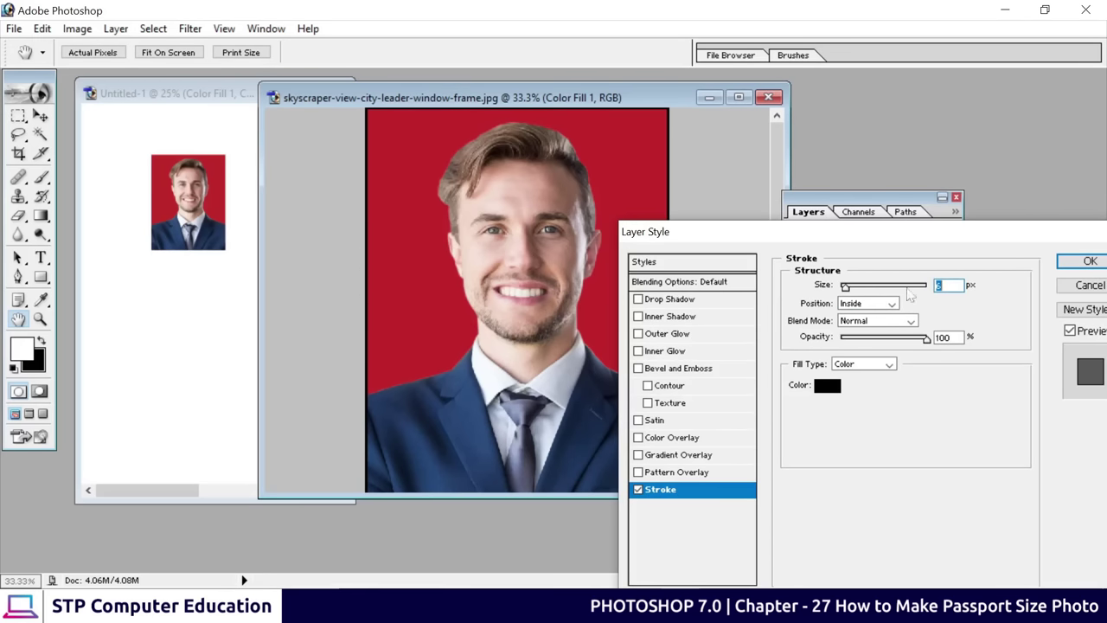
left_click(1088, 261)
Delete the copied portrait layer from the A4 page, leaving it blank
key("v")
left_click_drag(419, 100, 608, 106)
left_click_drag(192, 200, 196, 233)
left_click_drag(852, 295, 937, 492)
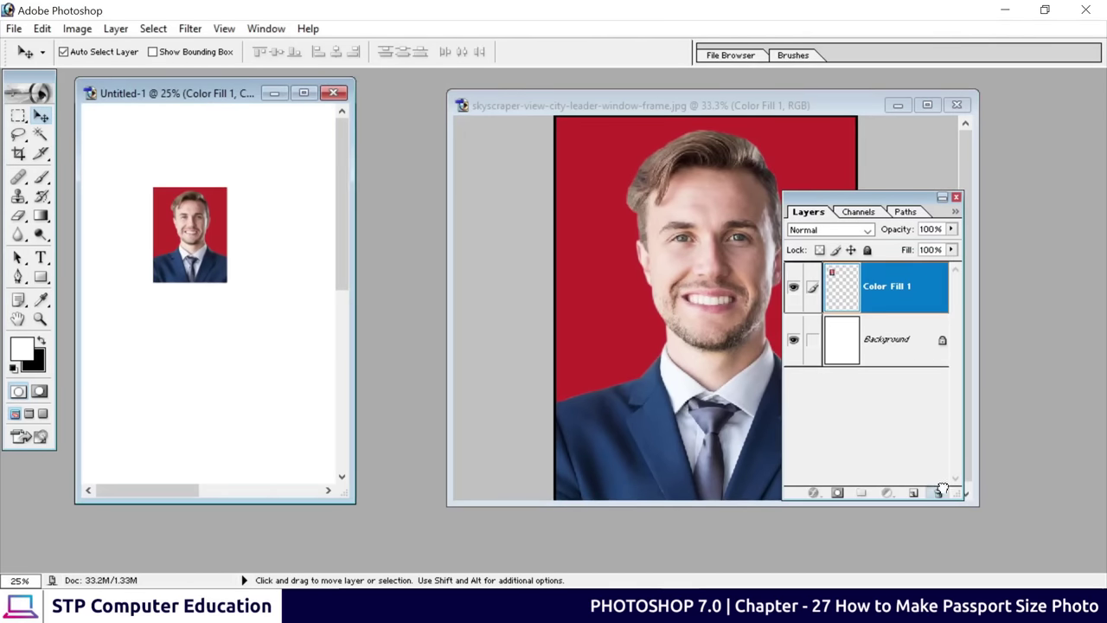
left_click(636, 235)
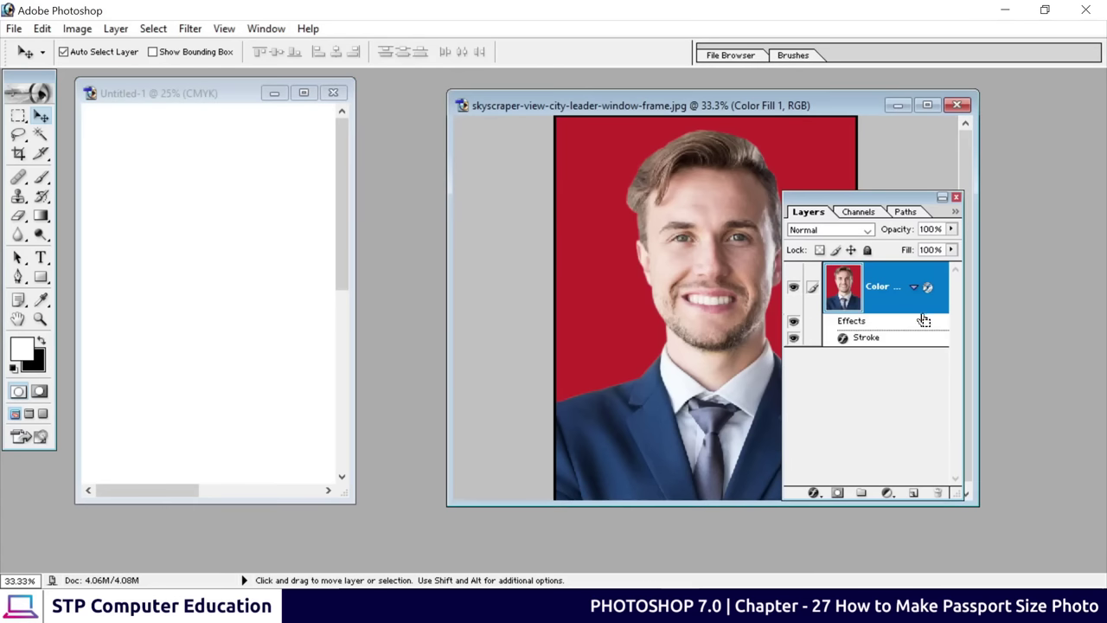
Copy the stroked portrait onto the maximised A4 page and zoom out to see it
left_click_drag(644, 270, 173, 270)
left_click(303, 93)
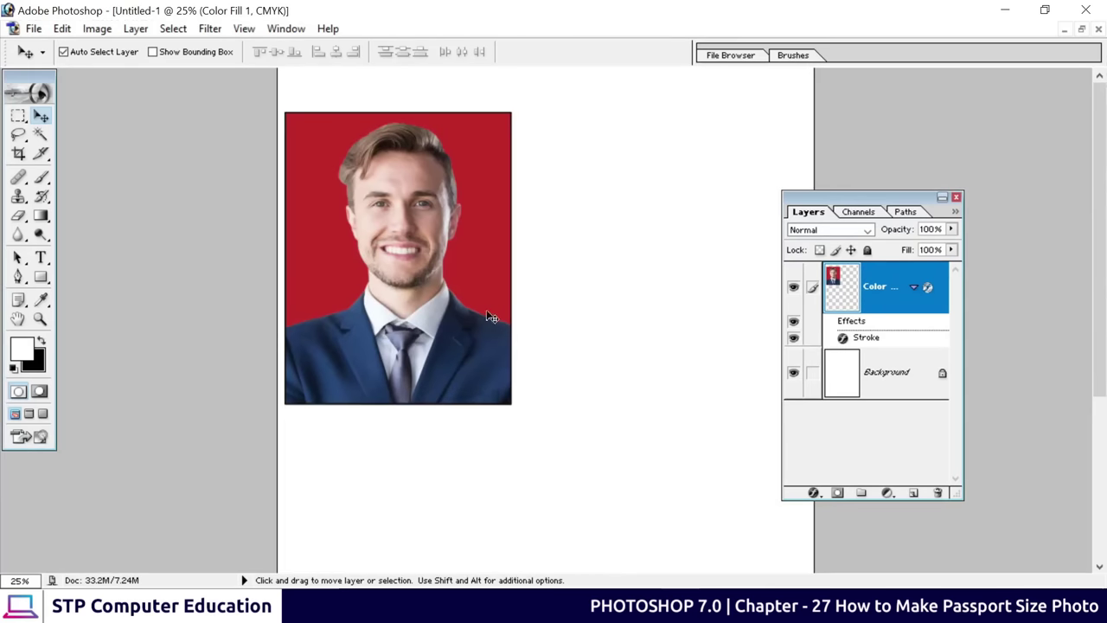
left_click_drag(442, 282, 499, 285)
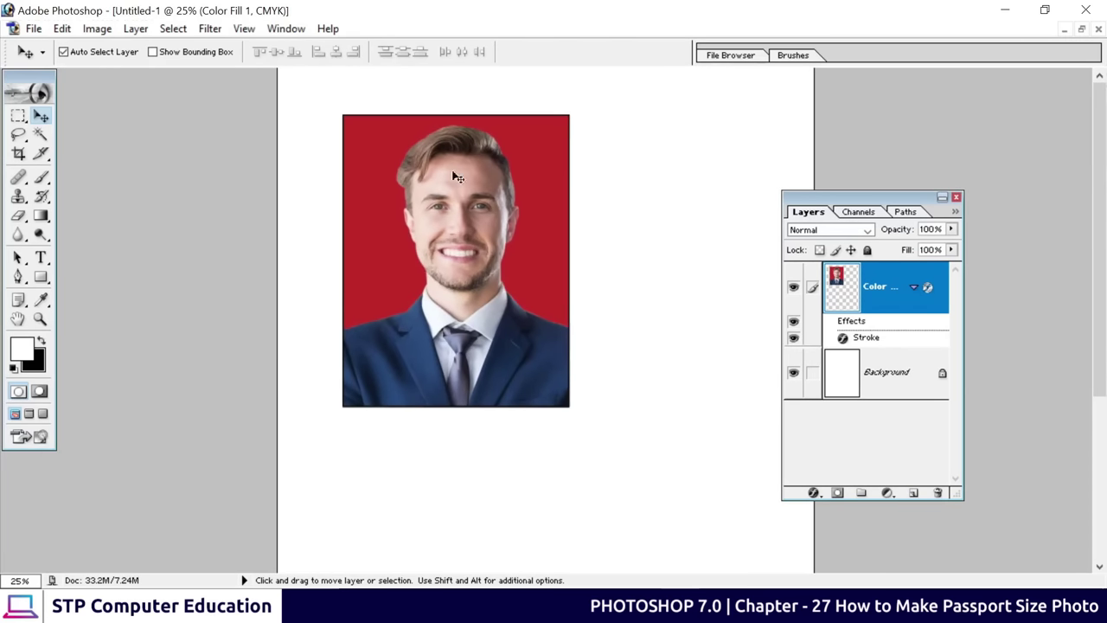
left_click_drag(800, 204, 971, 202)
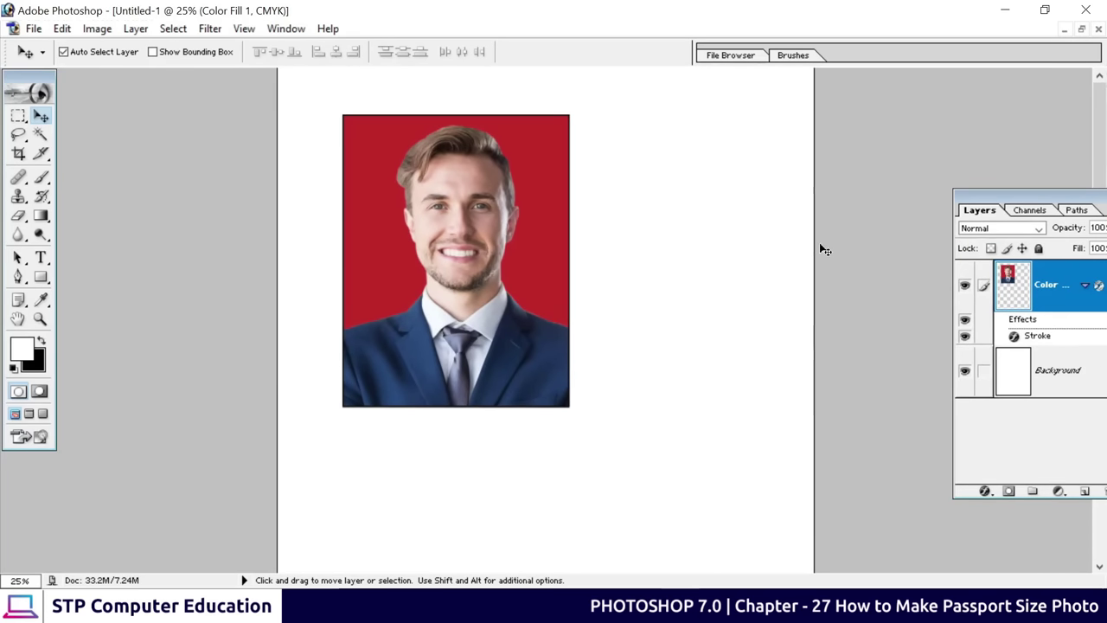
key("ctrl+minus")
key("ctrl+minus")
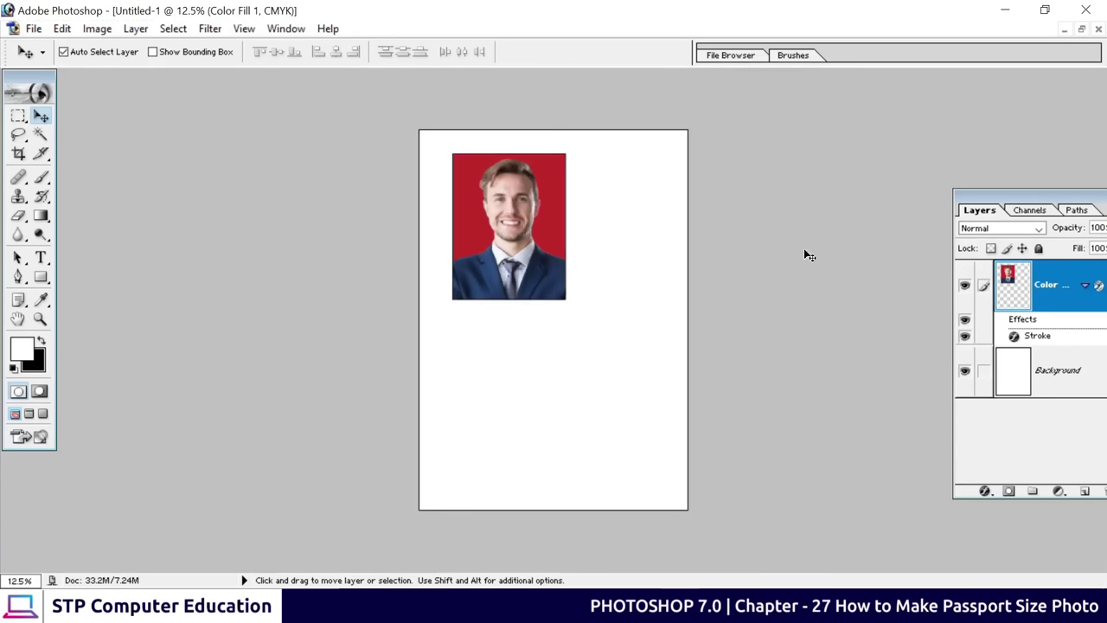
Scale the photo to about 34.4% and nudge it into the top-left corner
key("ctrl+t")
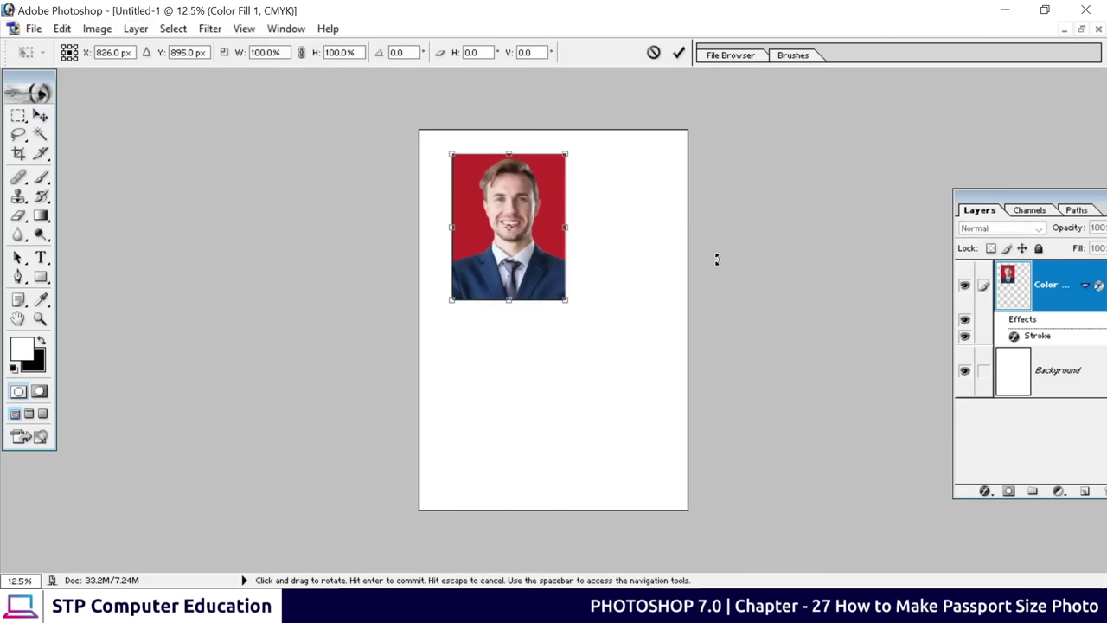
left_click_drag(567, 298, 450, 178)
left_click(678, 52)
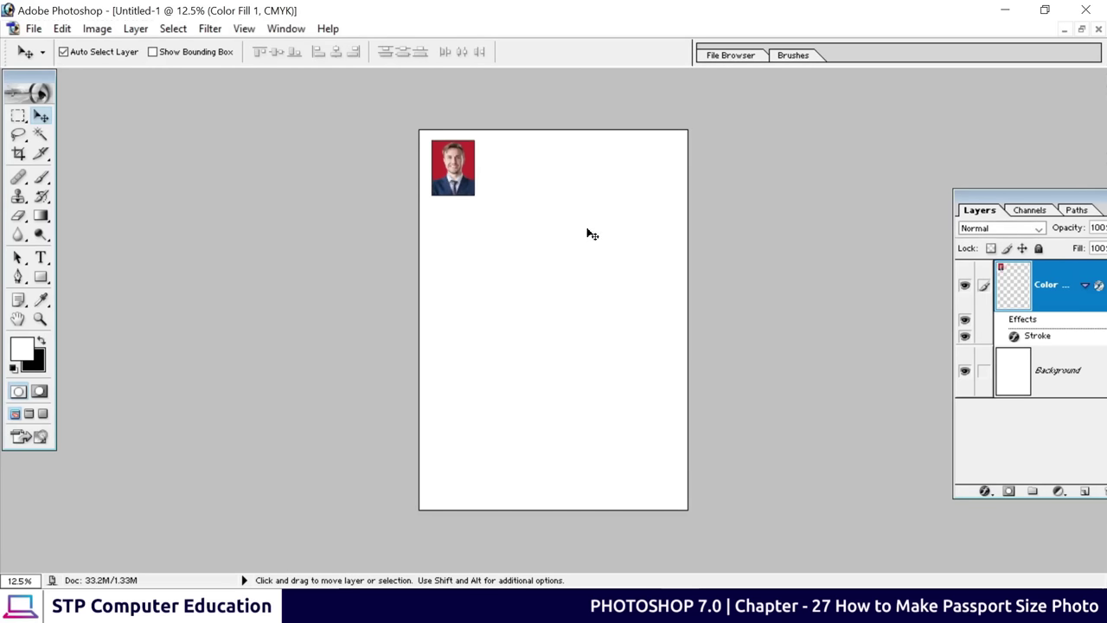
key("Left")
key("Left")
key("Left")
key("Left")
key("Left")
key("Left")
key("Left")
key("Left")
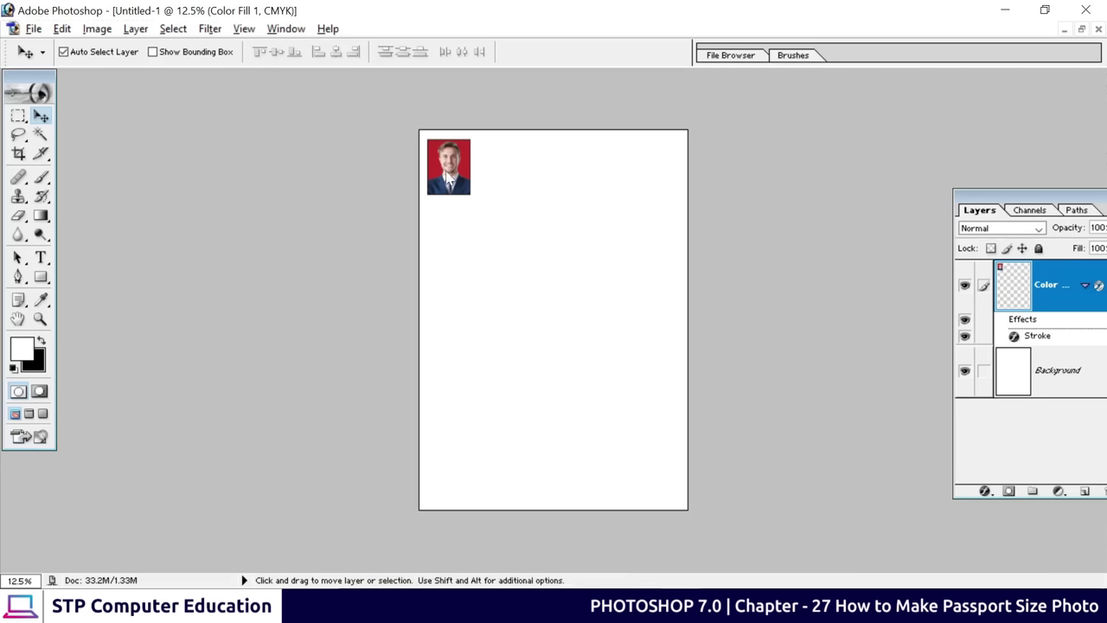
Alt-drag copies of the stroked passport photo rightward until five sit in the top row
left_click_drag(447, 174, 501, 188)
mouse_move(501, 175)
left_mouse_down()
mouse_move(441, 167)
mouse_move(496, 178)
mouse_move(451, 178)
mouse_move(510, 181)
mouse_move(495, 186)
mouse_move(635, 190)
left_mouse_up()
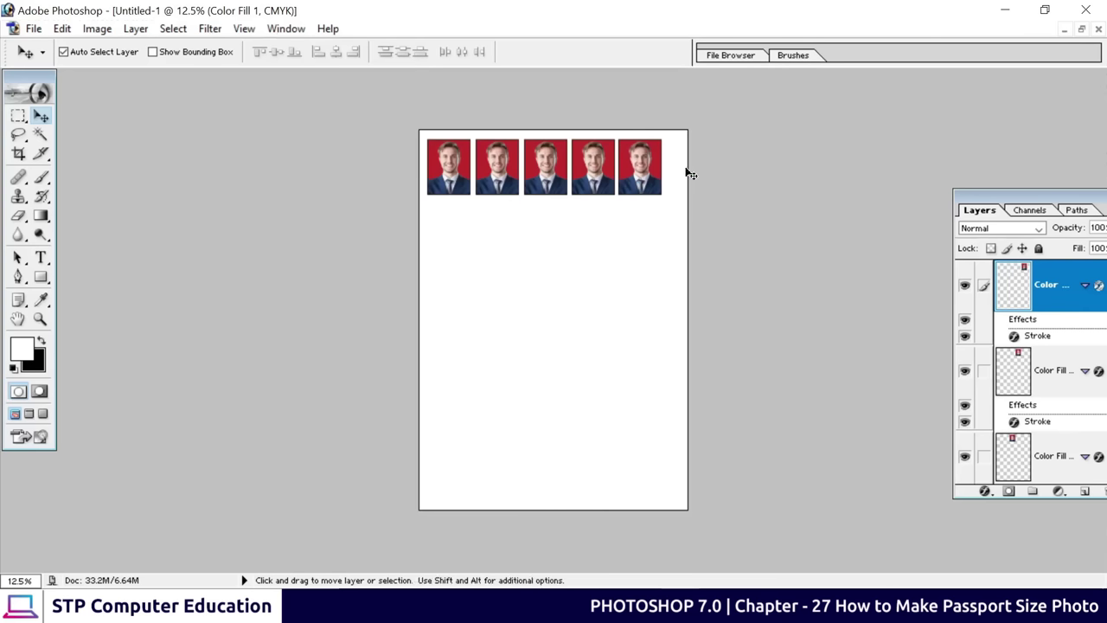
Move the Layers palette into view and enlarge it to show all photo layers
left_click_drag(975, 197, 803, 154)
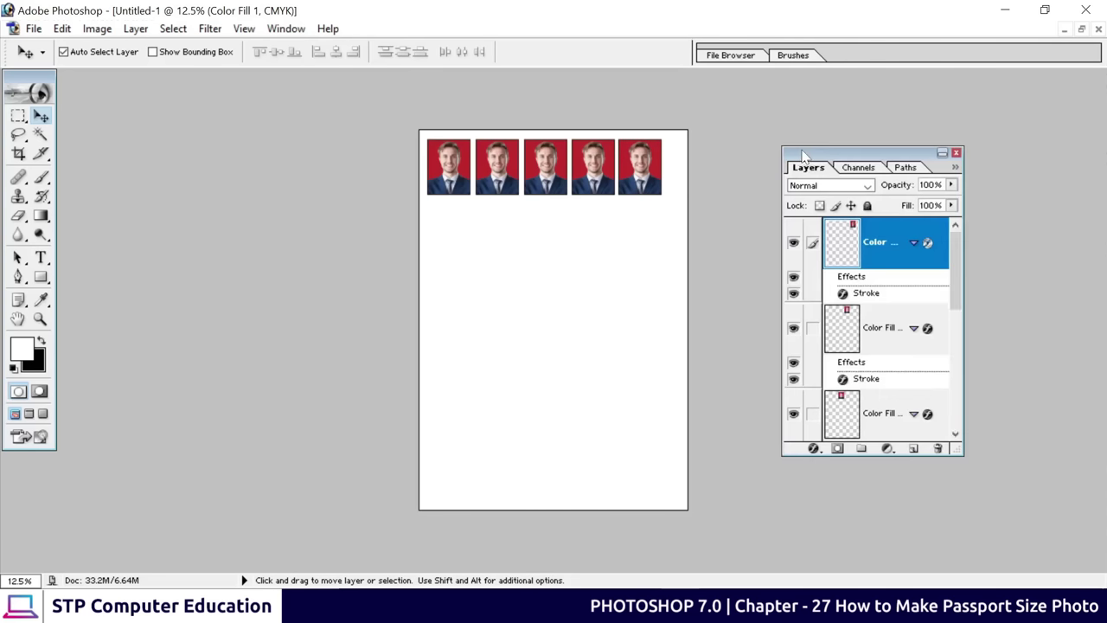
left_click_drag(876, 459, 875, 577)
scroll(914, 325, "down", 5)
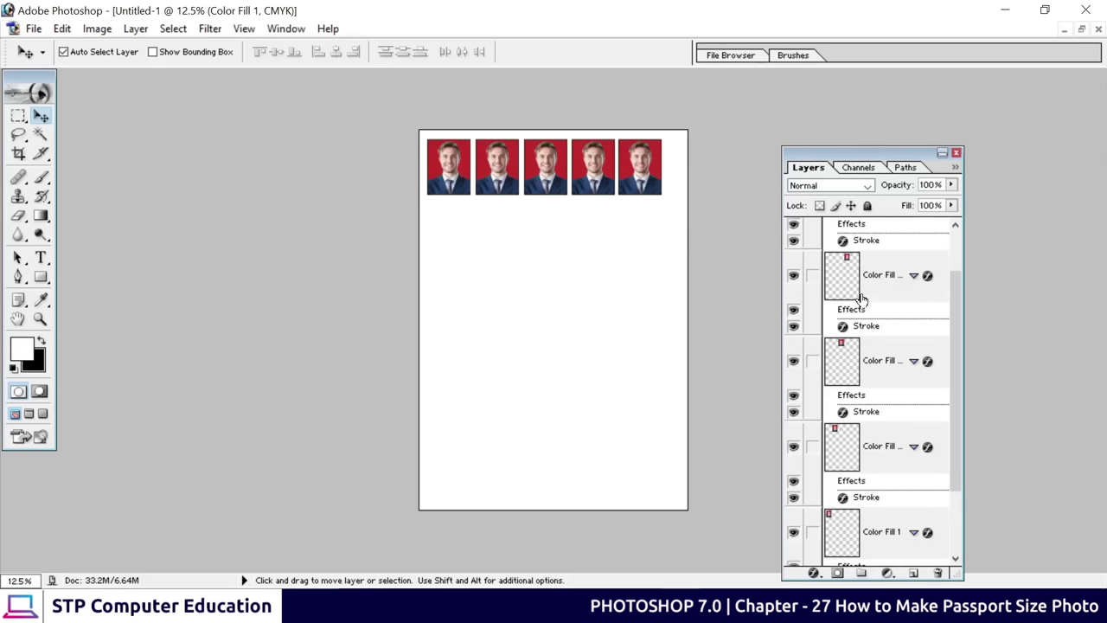
scroll(848, 385, "up", 5)
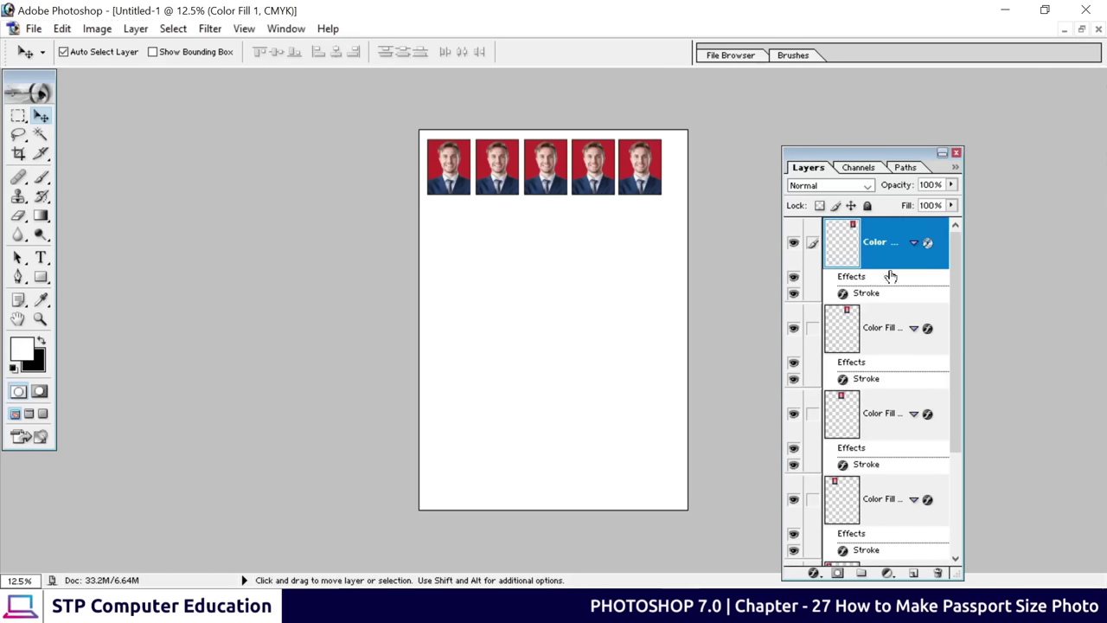
Link the five Color Fill photo layers and Merge Linked with Ctrl+E
left_click(812, 328)
left_click(812, 414)
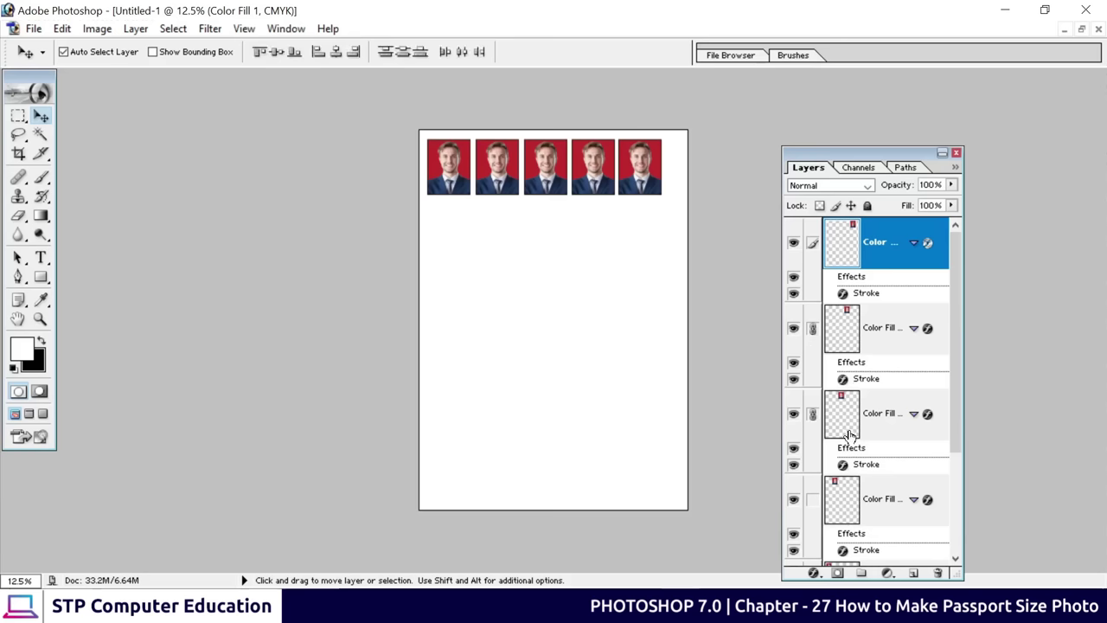
scroll(835, 460, "down", 1)
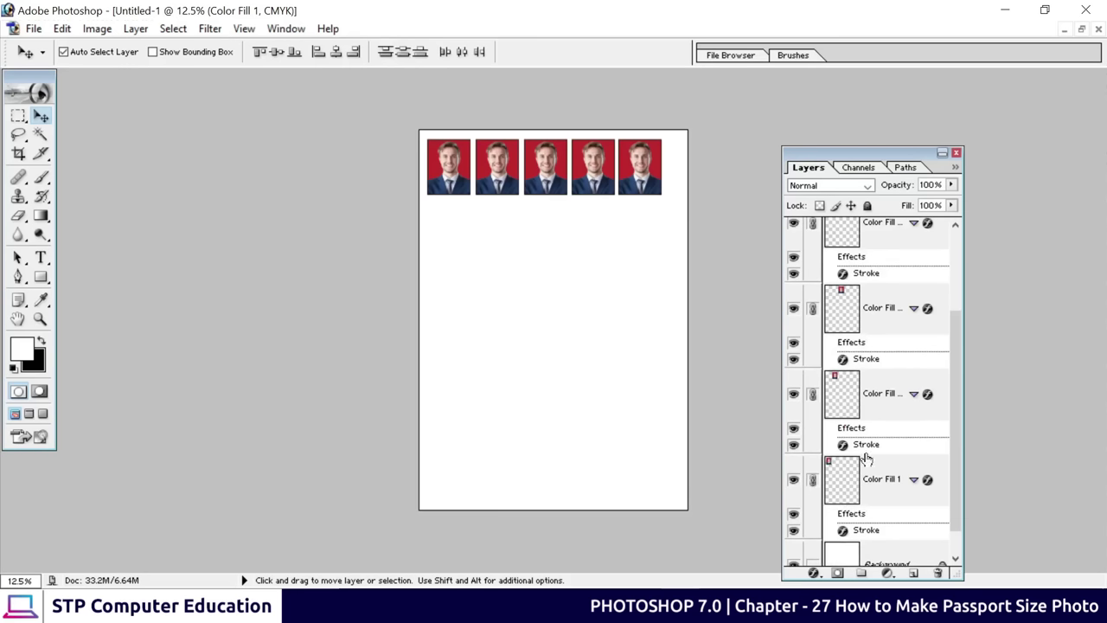
scroll(879, 417, "up", 1)
key("ctrl+e")
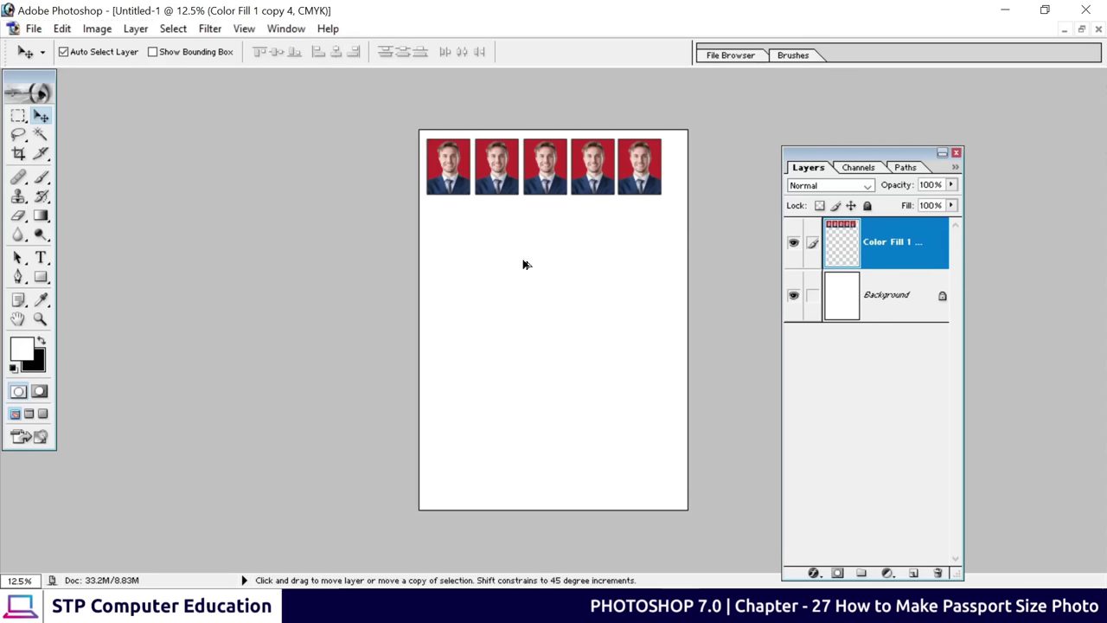
Copy the photo row down into six rows, merge them into one layer, and centre the grid
left_click_drag(543, 180, 542, 449)
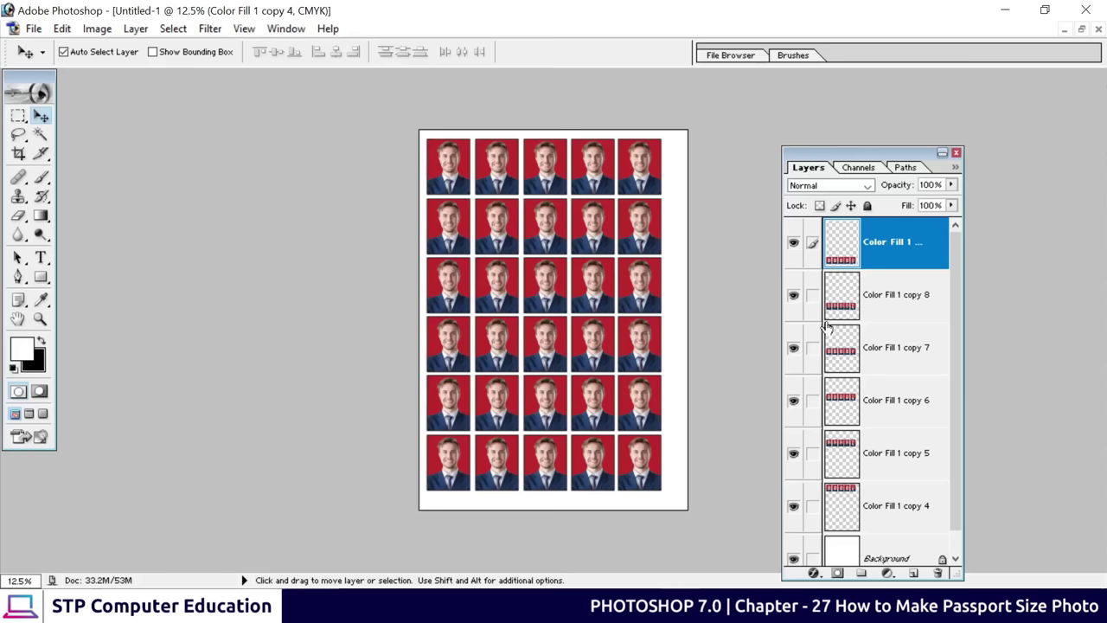
scroll(860, 294, "down", 1)
scroll(861, 329, "up", 1)
key("ctrl+e")
key("ctrl+e")
key("ctrl+e")
key("ctrl+e")
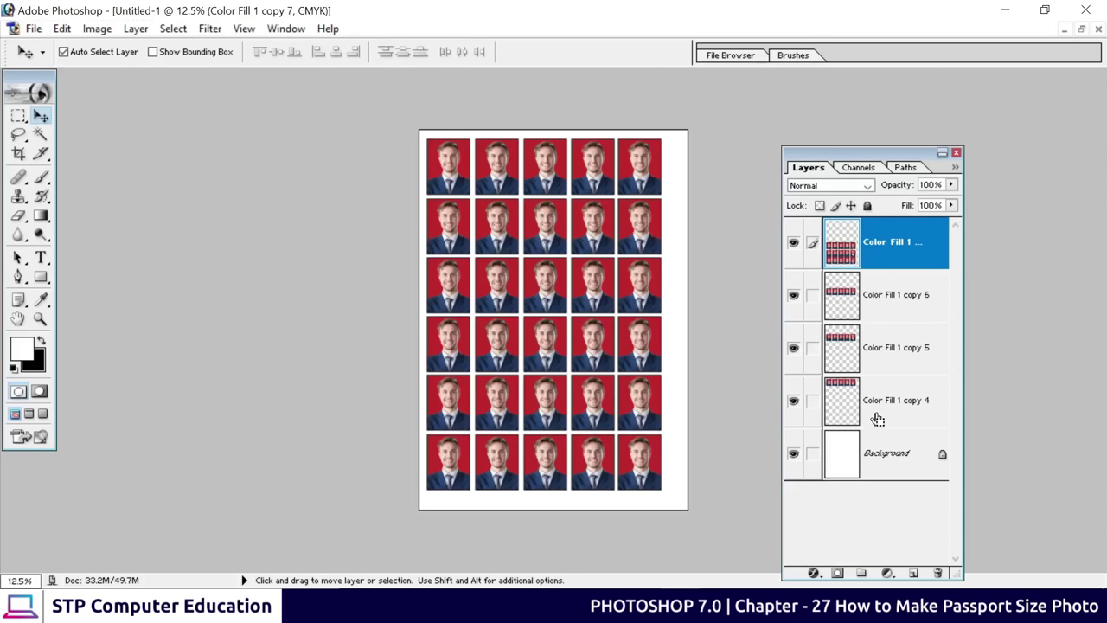
key("ctrl+e")
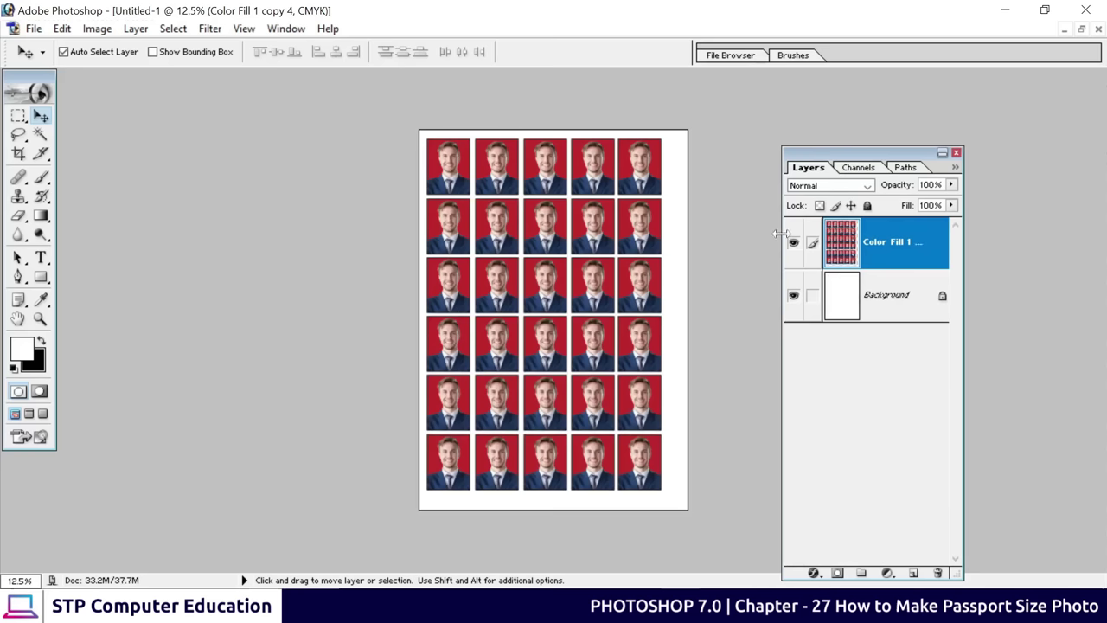
left_click_drag(585, 283, 593, 288)
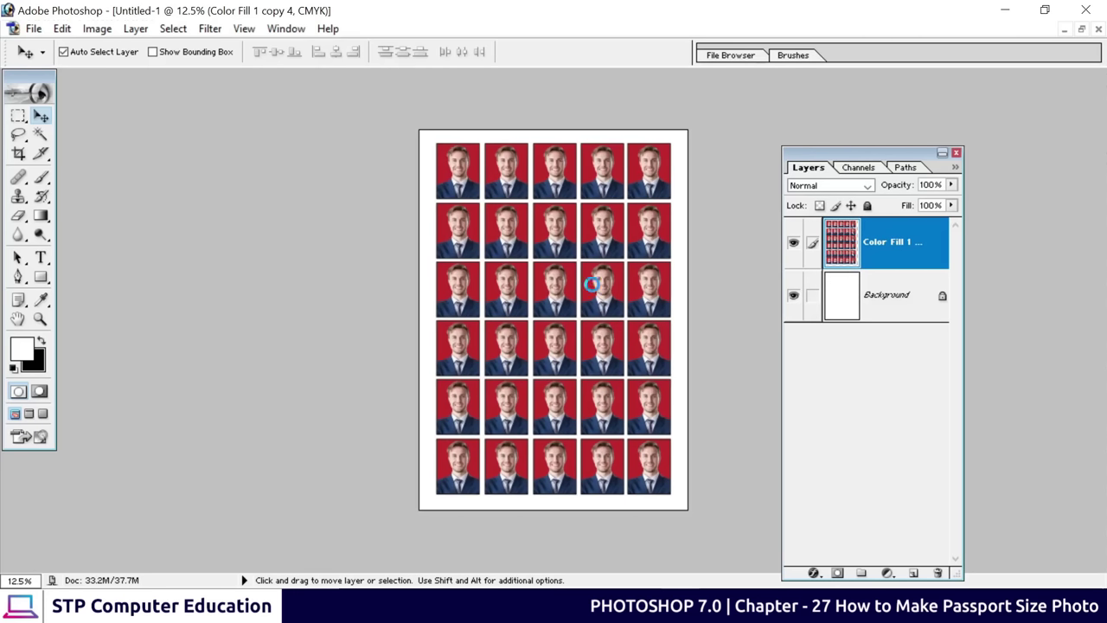
key("Left")
key("Left")
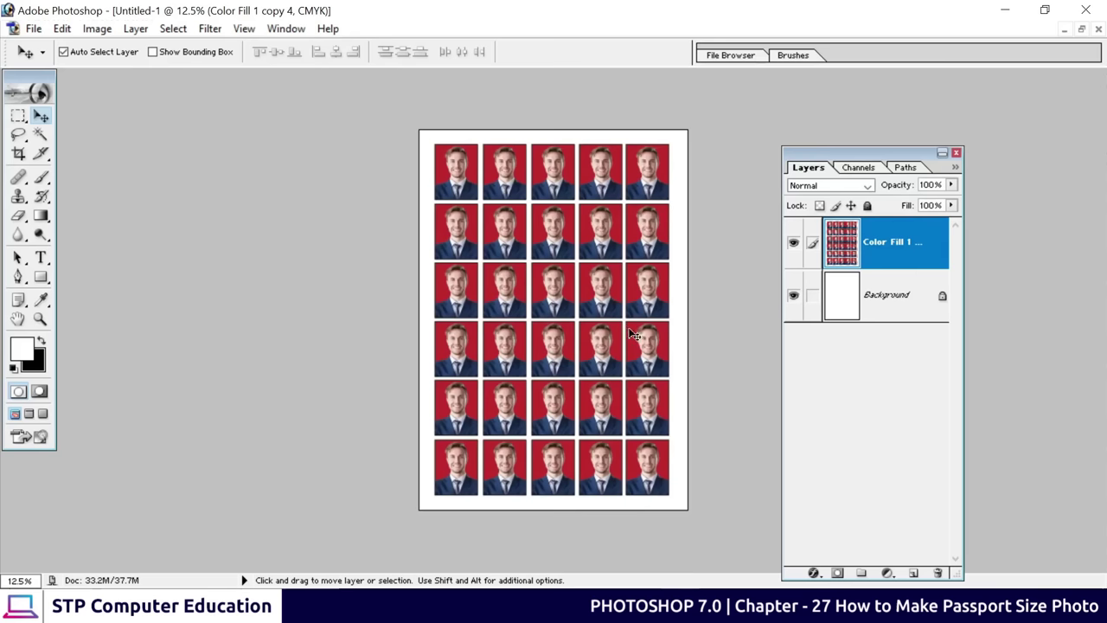
Save the sheet to the Desktop as pic.jpg at JPEG Quality 12 Maximum, then minimise Photoshop
left_click(34, 29)
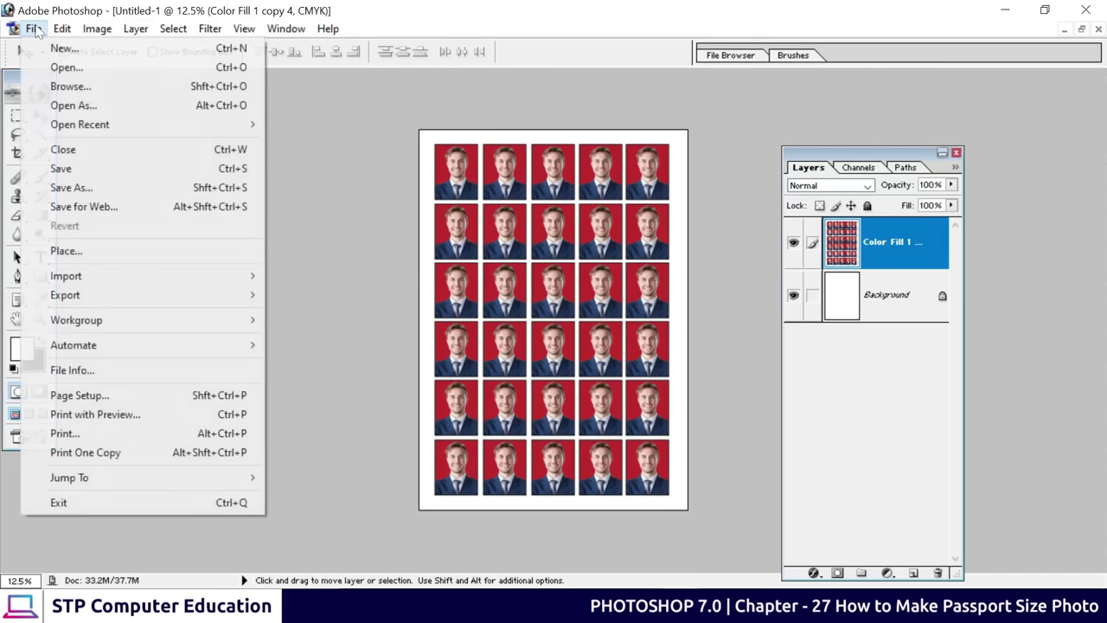
left_click(73, 189)
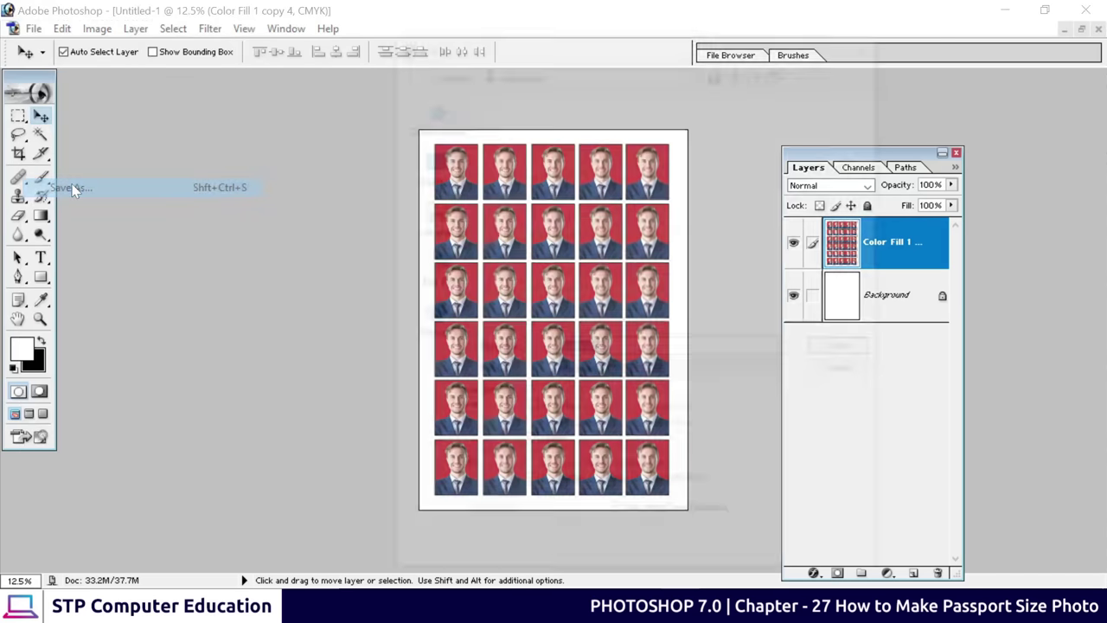
left_click(435, 167)
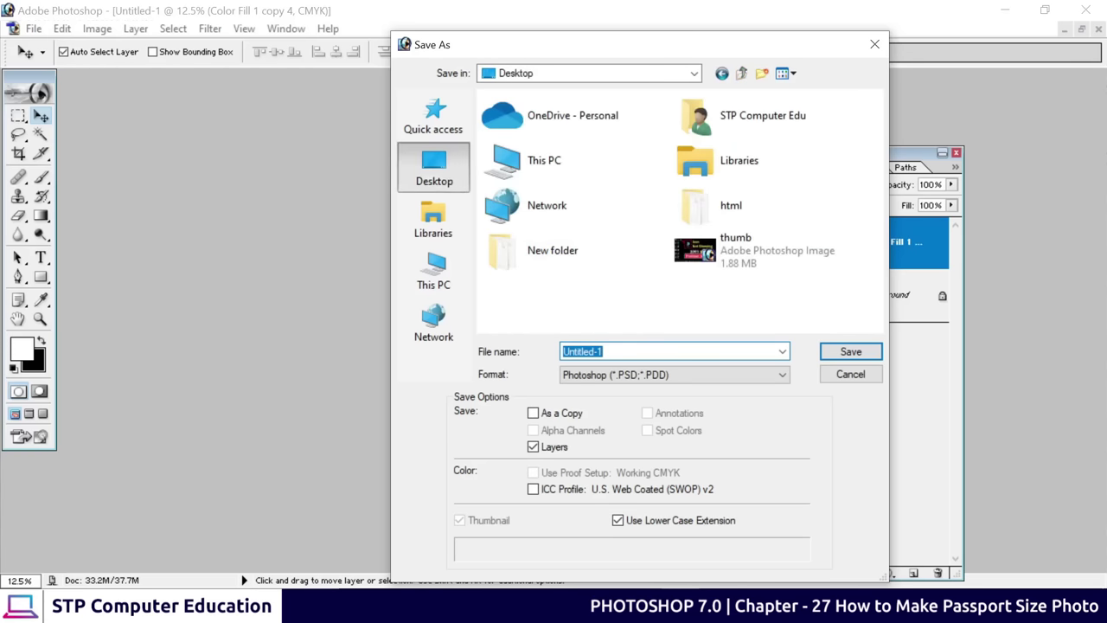
type("pic")
left_click(655, 388)
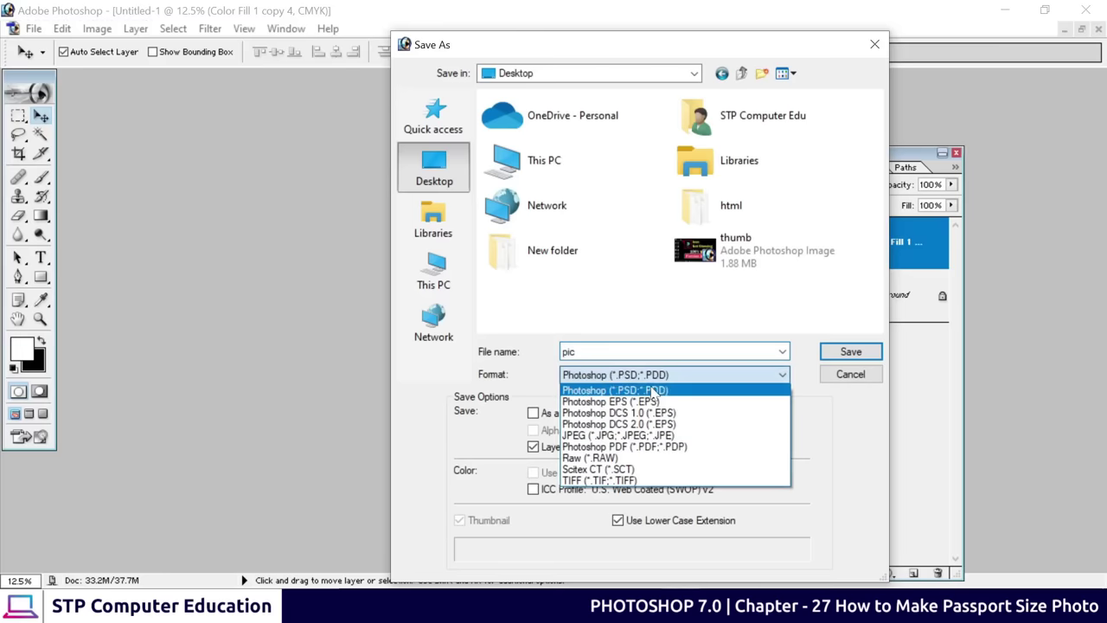
left_click(604, 432)
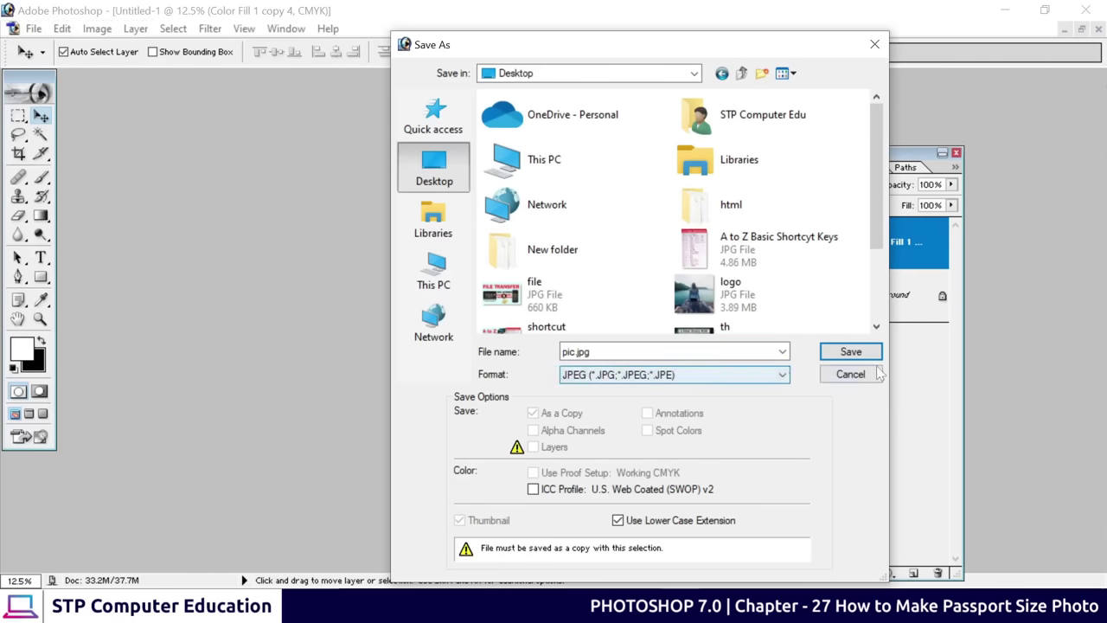
left_click(838, 356)
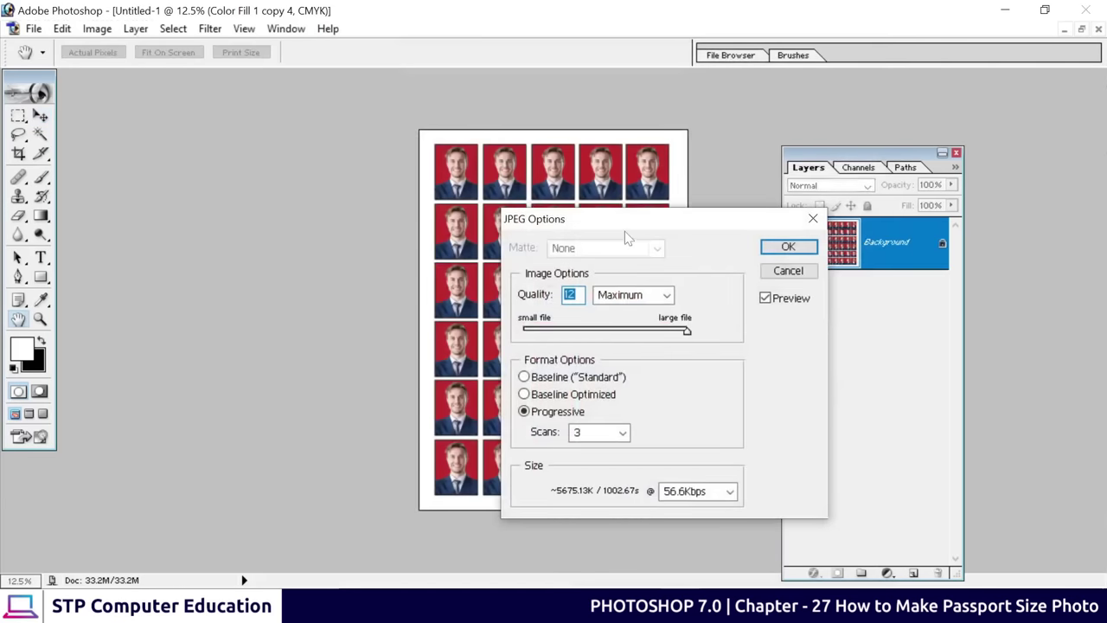
left_click_drag(628, 230, 457, 150)
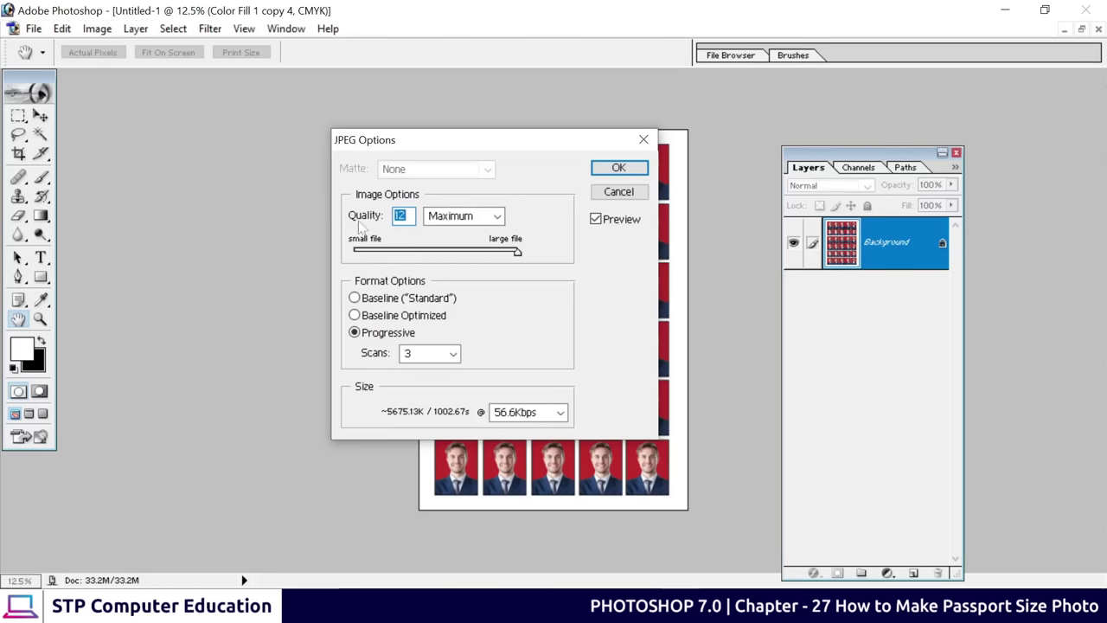
left_click(626, 168)
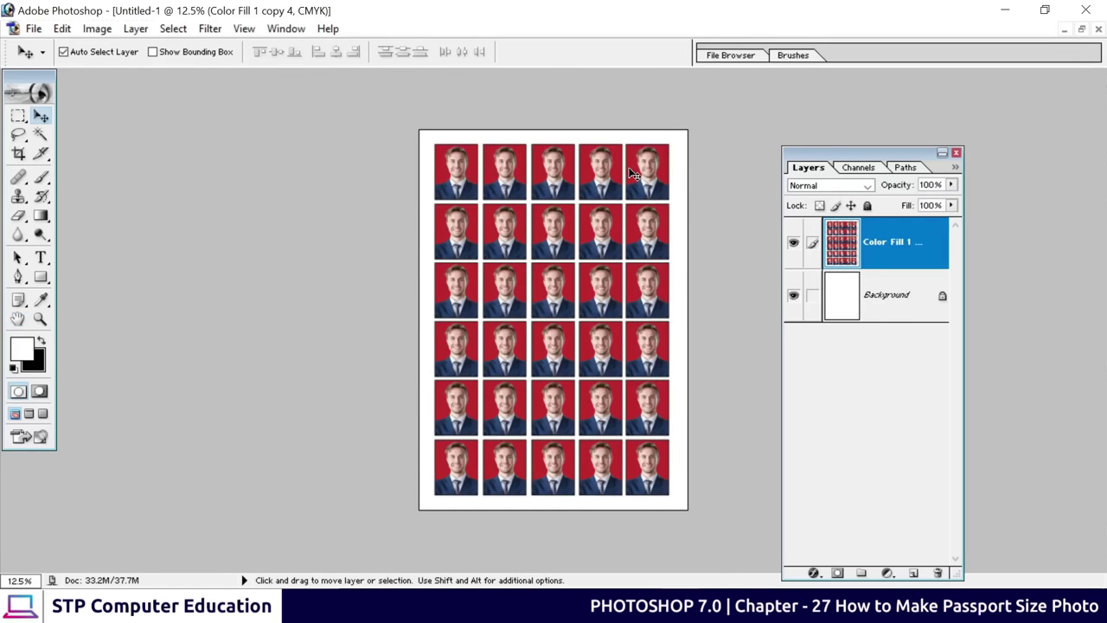
left_click(1007, 10)
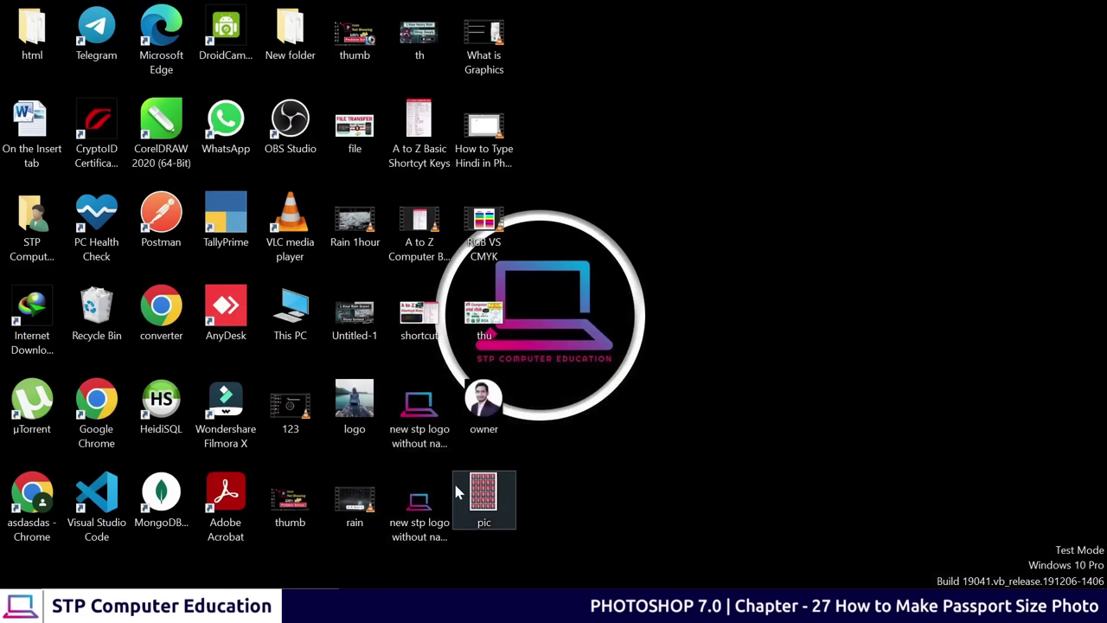
Open pic.jpg from the Desktop in a maximised viewer and pan around to check the sheet
left_click(464, 491)
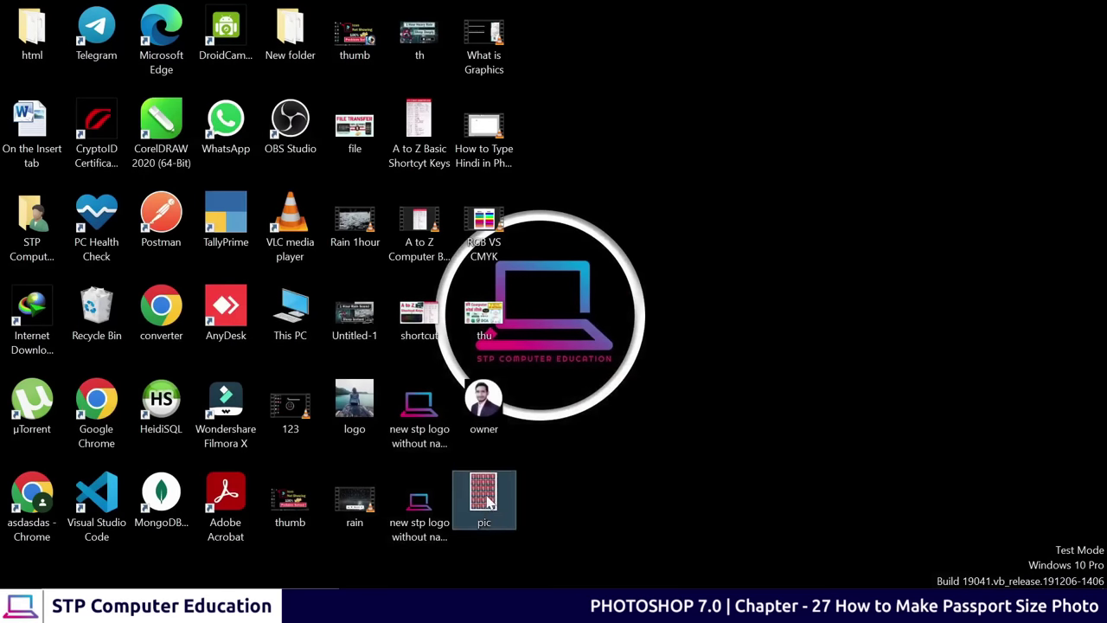
double_click(488, 502)
left_click(677, 38)
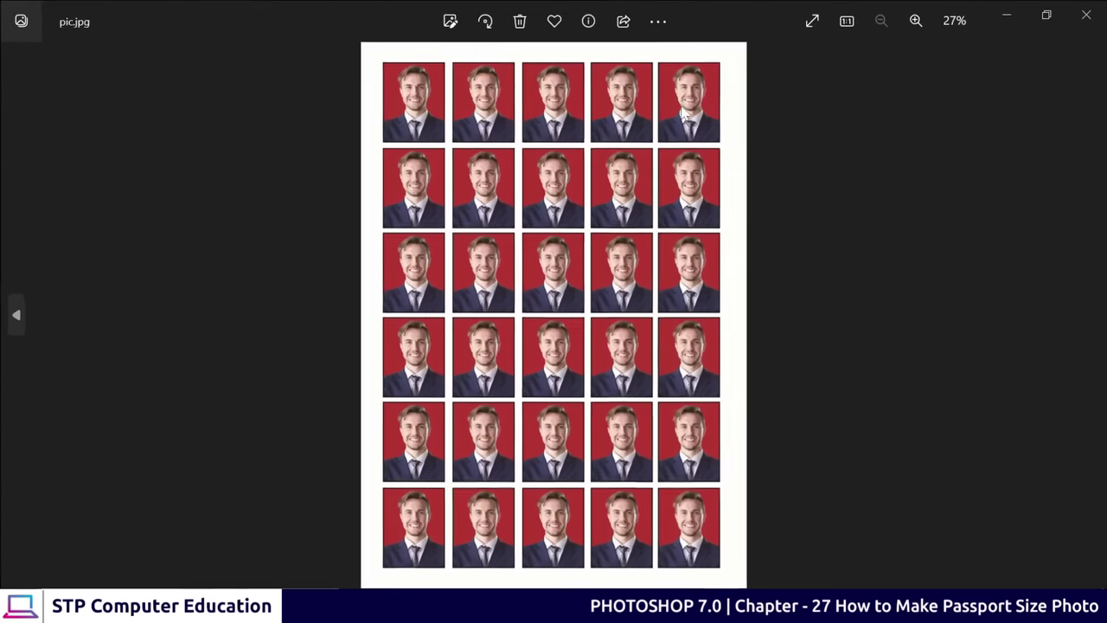
scroll(425, 193, "up", 7)
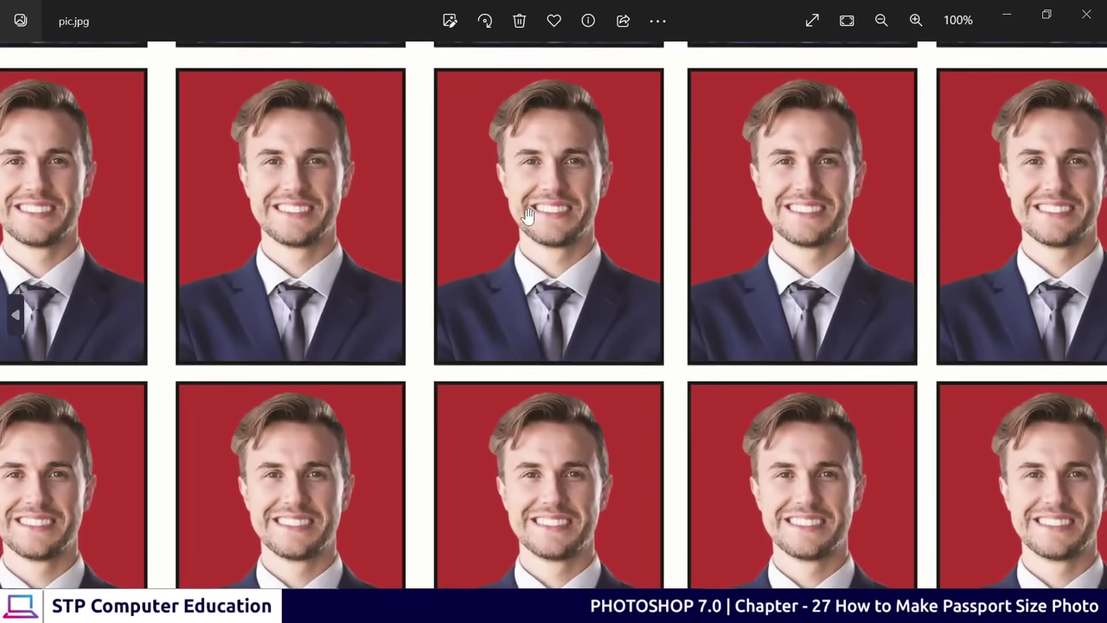
scroll(528, 216, "up", 2)
scroll(553, 203, "down", 4)
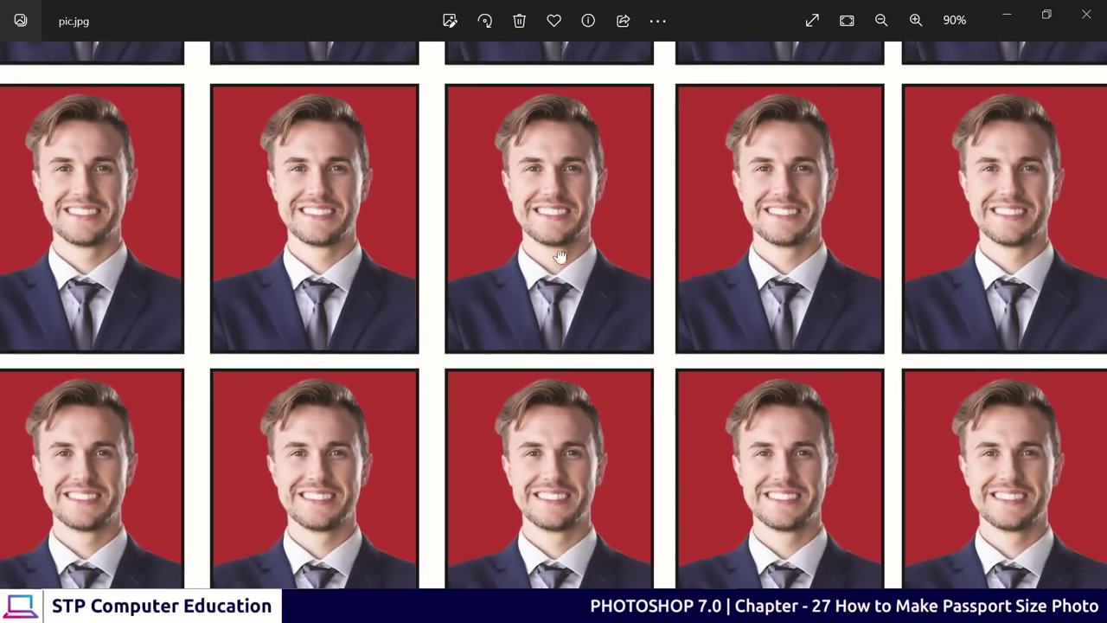
left_click_drag(554, 425, 549, 209)
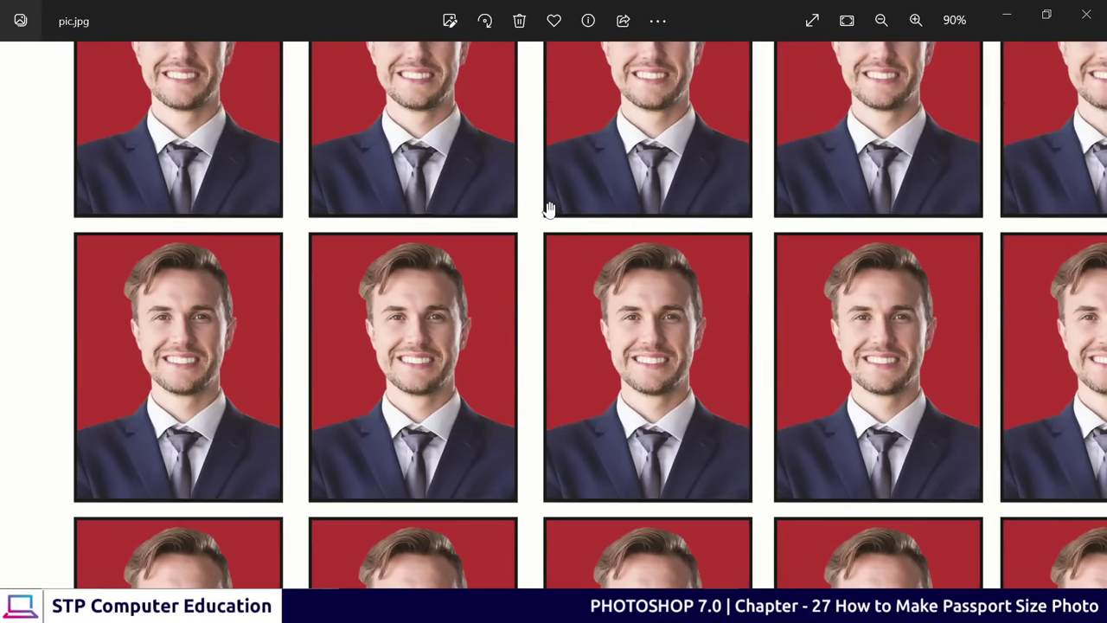
scroll(547, 213, "down", 5)
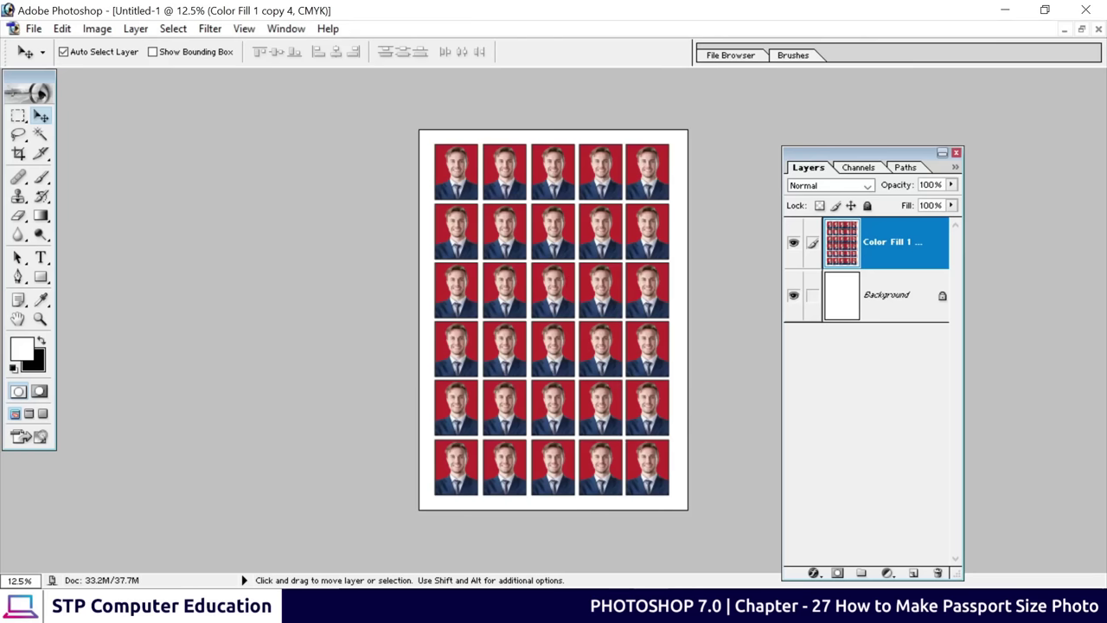
Go to passportsizepic.com in the browser's address bar
key("alt+Tab")
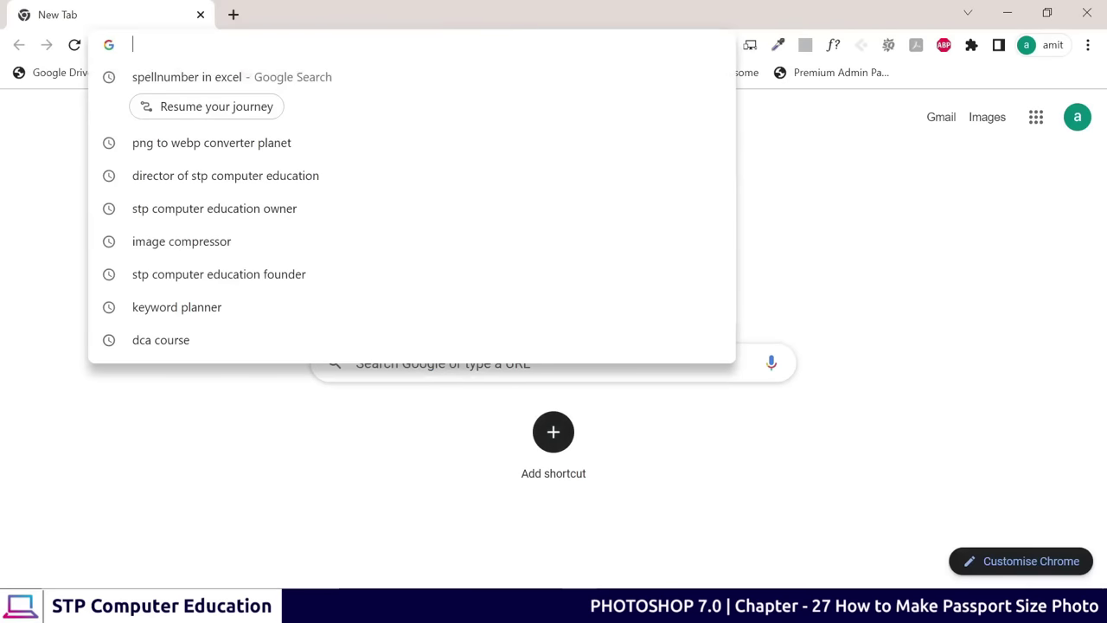
type("pas")
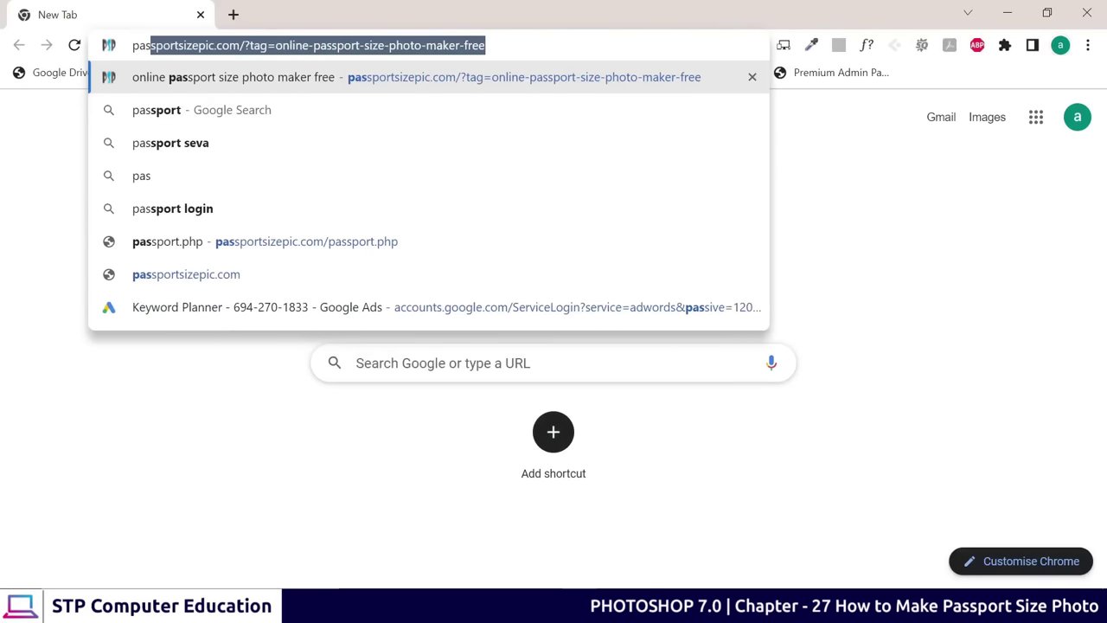
key("Right")
key("BackSpace")
key("BackSpace")
key("BackSpace")
key("BackSpace")
key("BackSpace")
key("BackSpace")
key("BackSpace")
key("BackSpace")
key("BackSpace")
key("BackSpace")
key("BackSpace")
key("BackSpace")
key("BackSpace")
key("BackSpace")
key("BackSpace")
key("BackSpace")
key("BackSpace")
key("BackSpace")
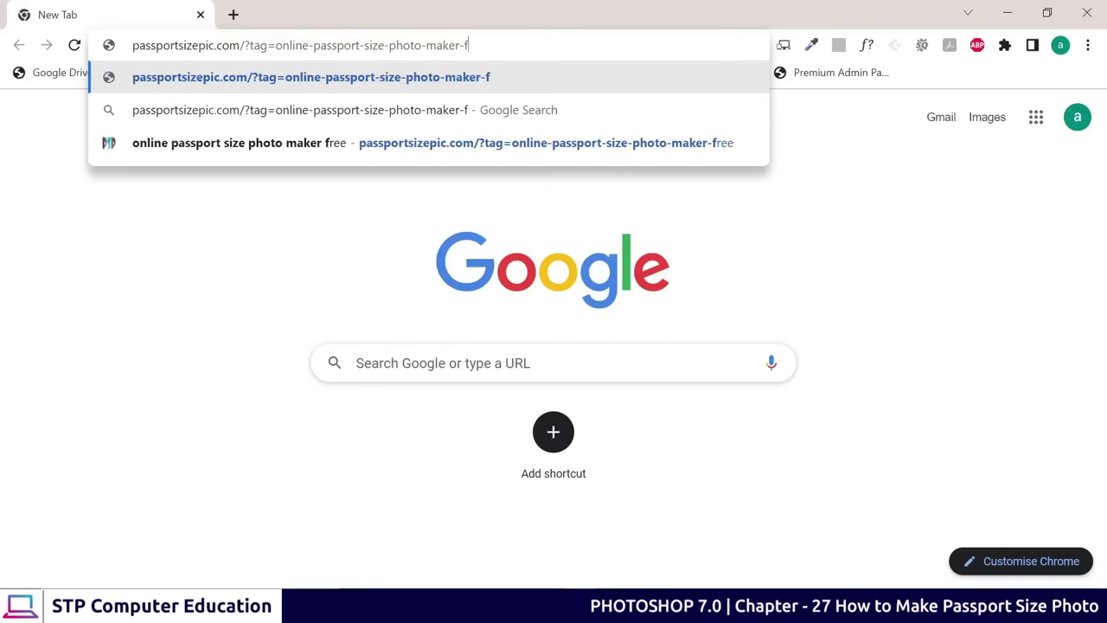
key("BackSpace")
key("BackSpace")
key("BackSpace")
key("BackSpace")
key("BackSpace")
key("BackSpace")
key("BackSpace")
key("BackSpace")
key("BackSpace")
key("BackSpace")
key("BackSpace")
key("BackSpace")
key("BackSpace")
key("BackSpace")
key("BackSpace")
key("BackSpace")
key("BackSpace")
key("BackSpace")
key("BackSpace")
key("BackSpace")
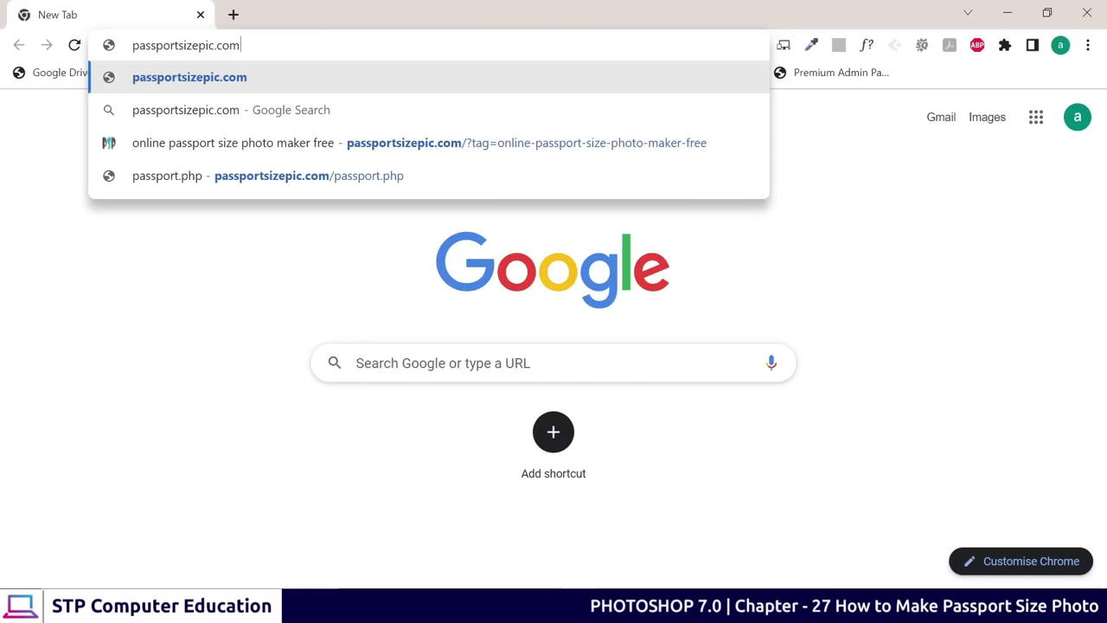
key("Return")
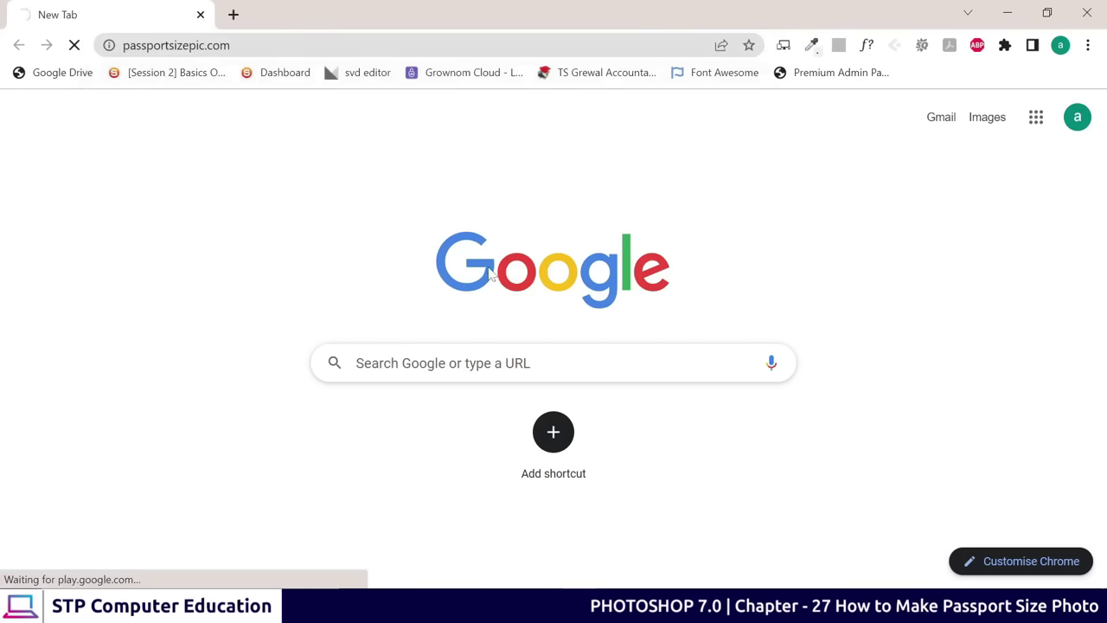
Scroll to the site's Upload section and start a photo upload
scroll(435, 287, "down", 3)
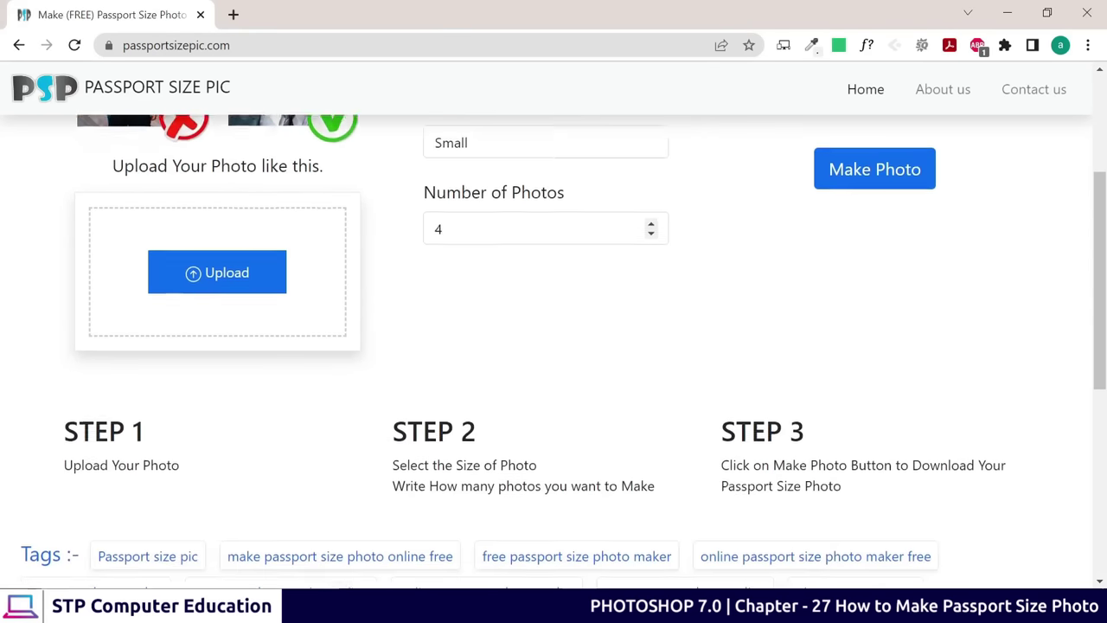
scroll(393, 291, "up", 2)
scroll(395, 292, "down", 1)
scroll(389, 293, "up", 1)
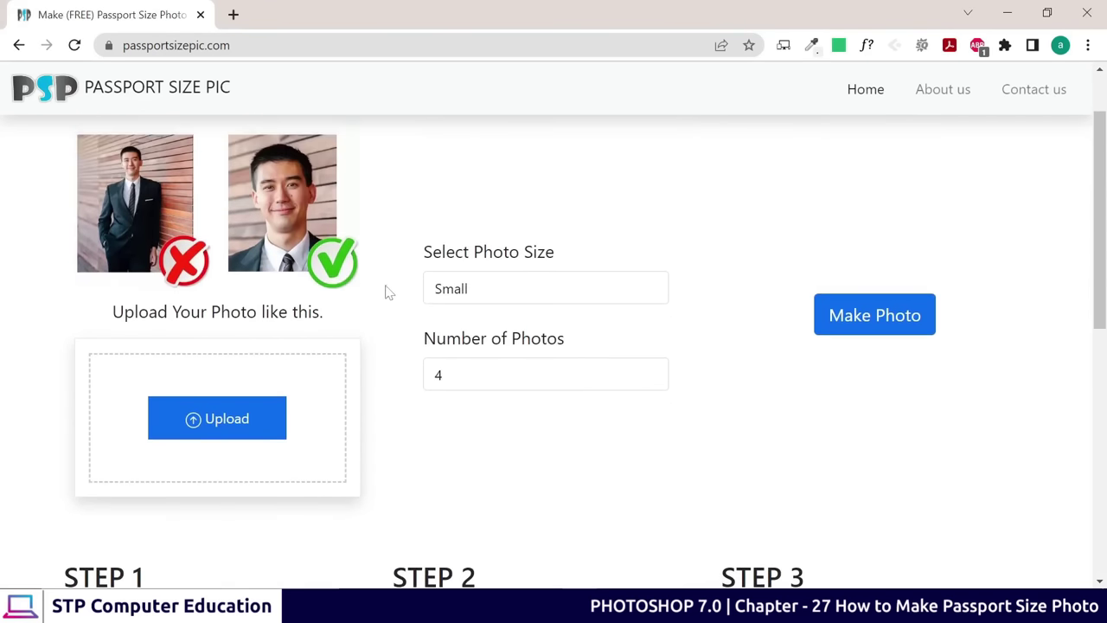
left_click(232, 420)
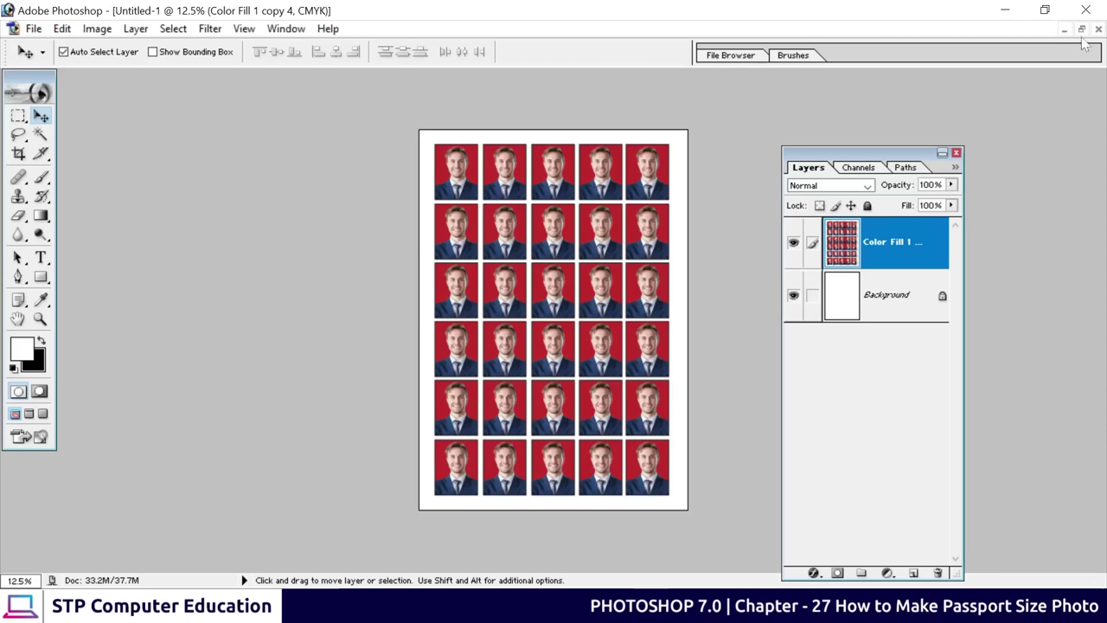
Restore the grid window and bring the single passport photo document forward
left_click(1082, 28)
left_click(701, 110)
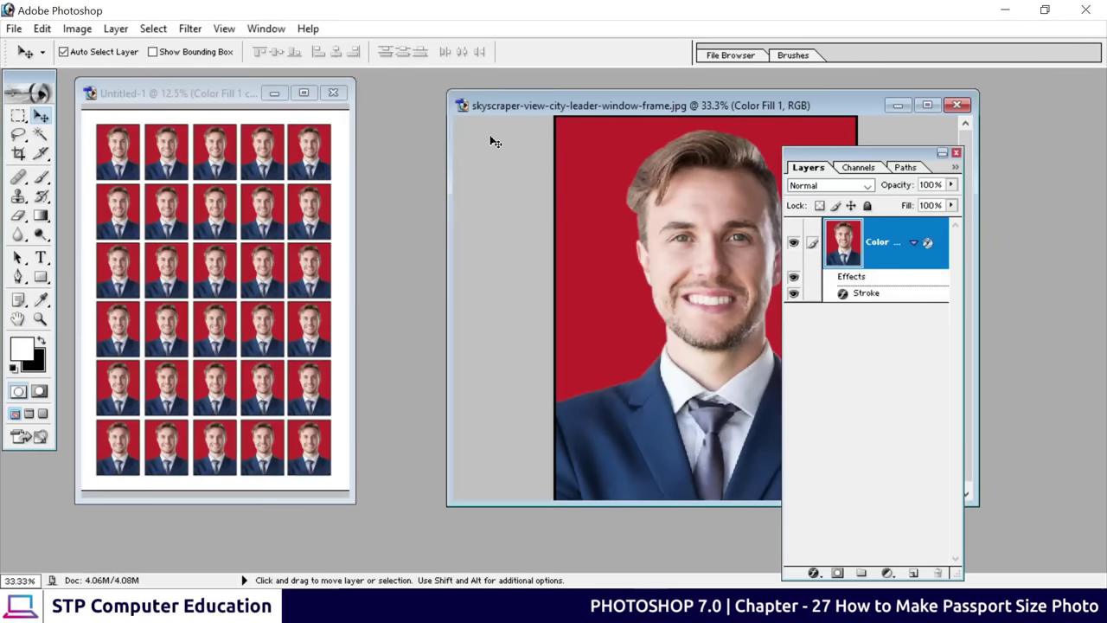
left_click_drag(623, 110, 415, 120)
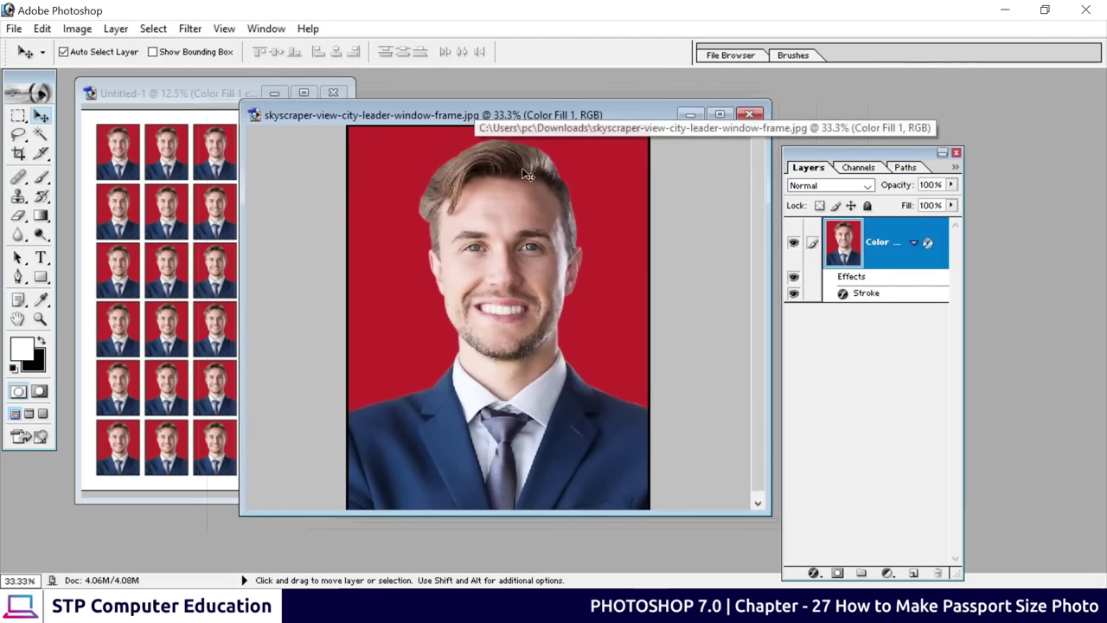
Save the single photo to the Desktop as JPEG 'pics' at maximum quality 12
left_click(14, 29)
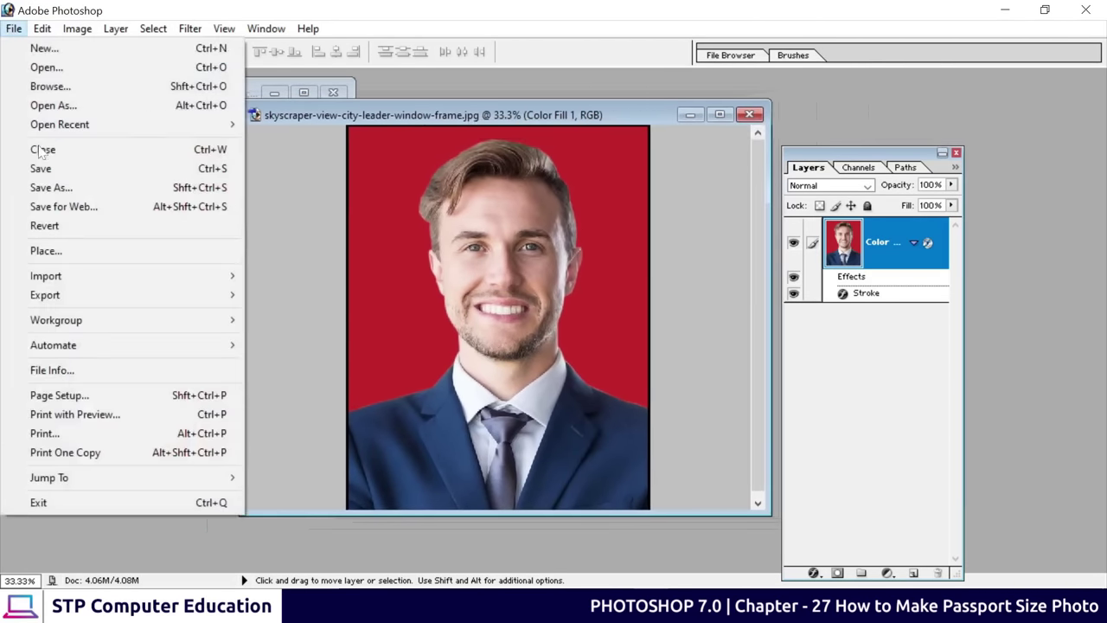
left_click(36, 189)
left_click(434, 171)
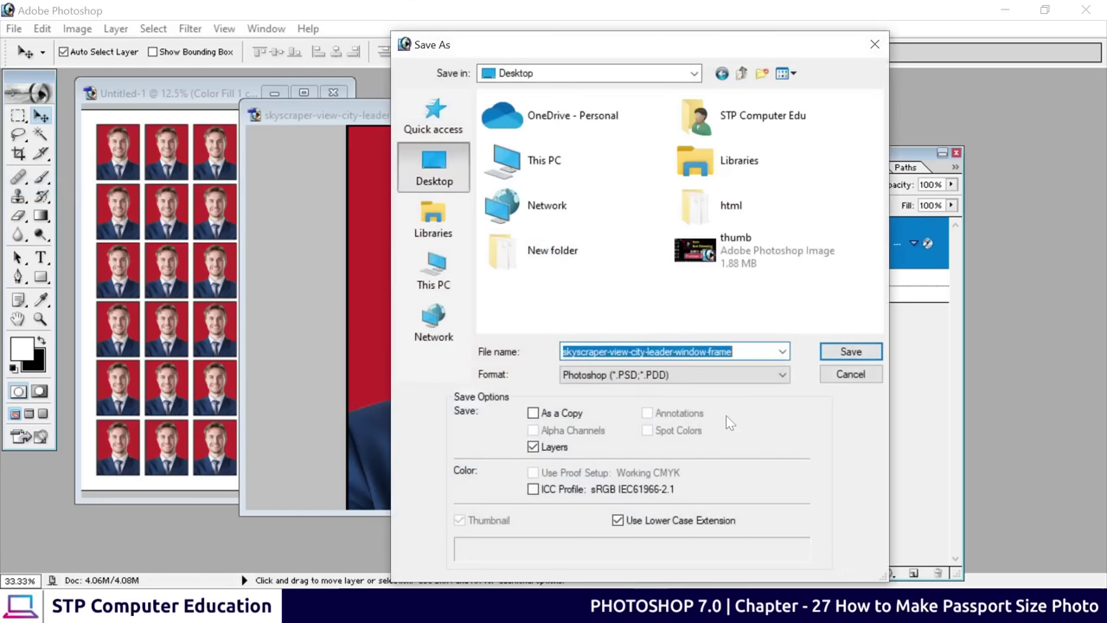
left_click(659, 377)
left_click(659, 452)
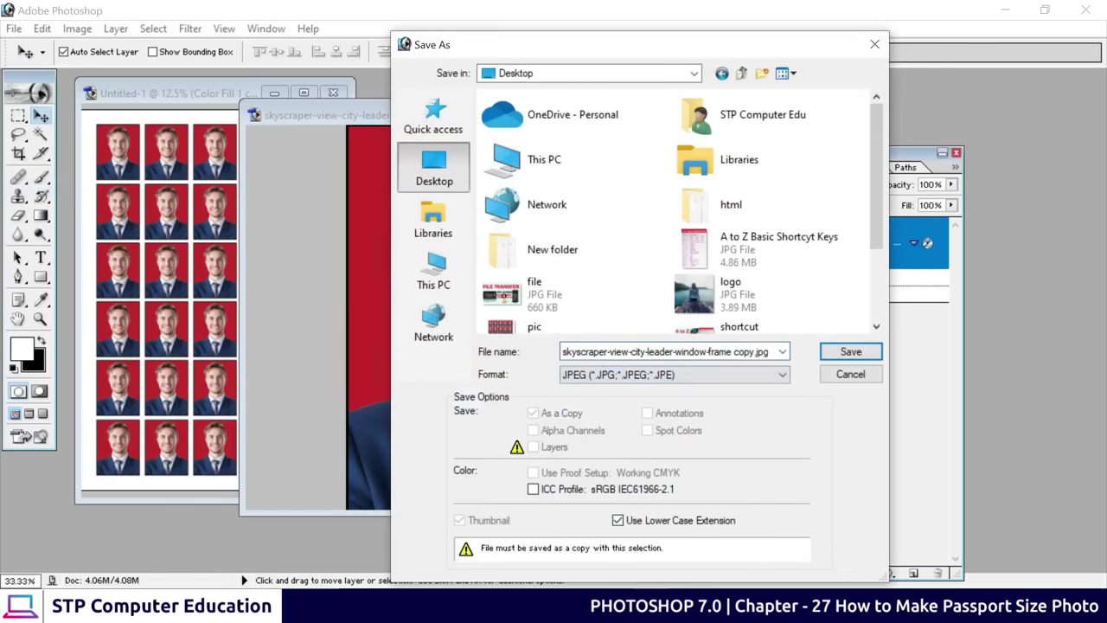
type("pic2")
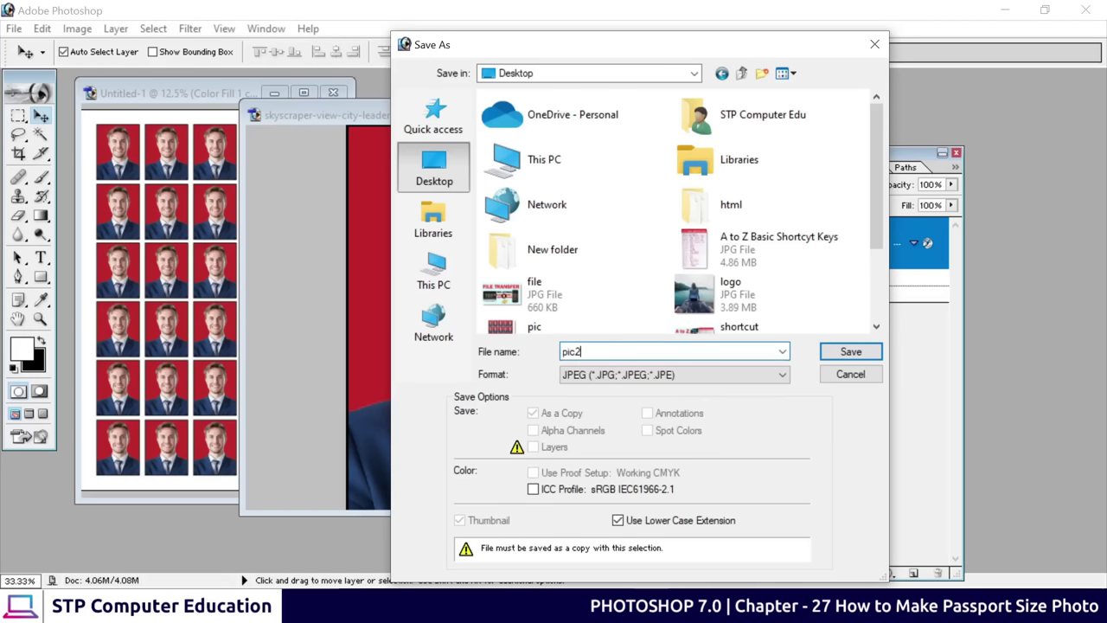
key("BackSpace")
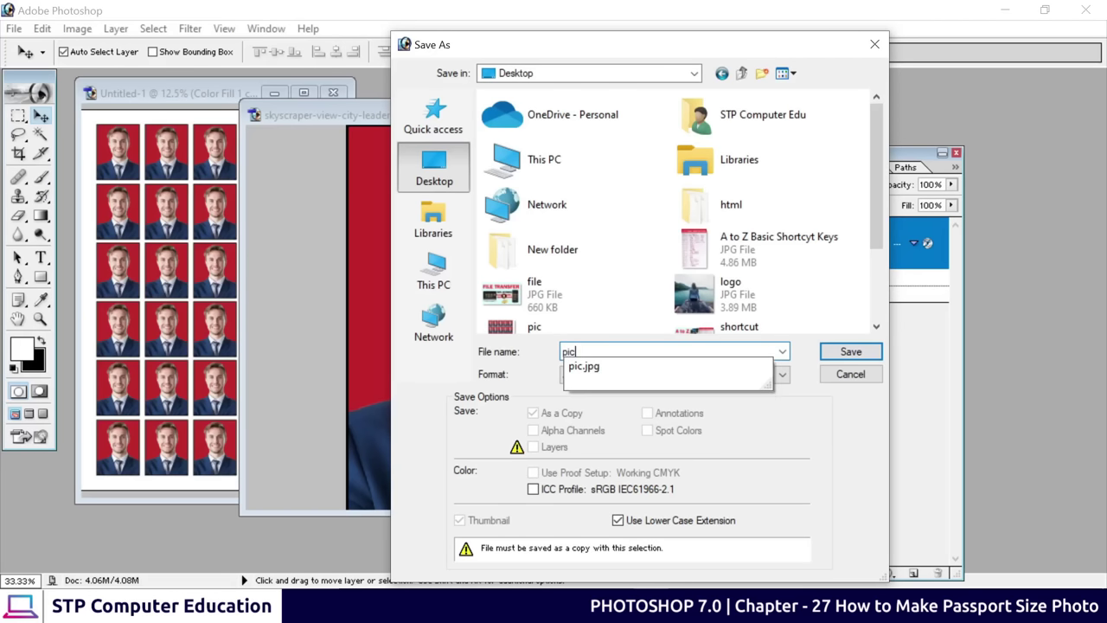
type("s")
left_click(850, 352)
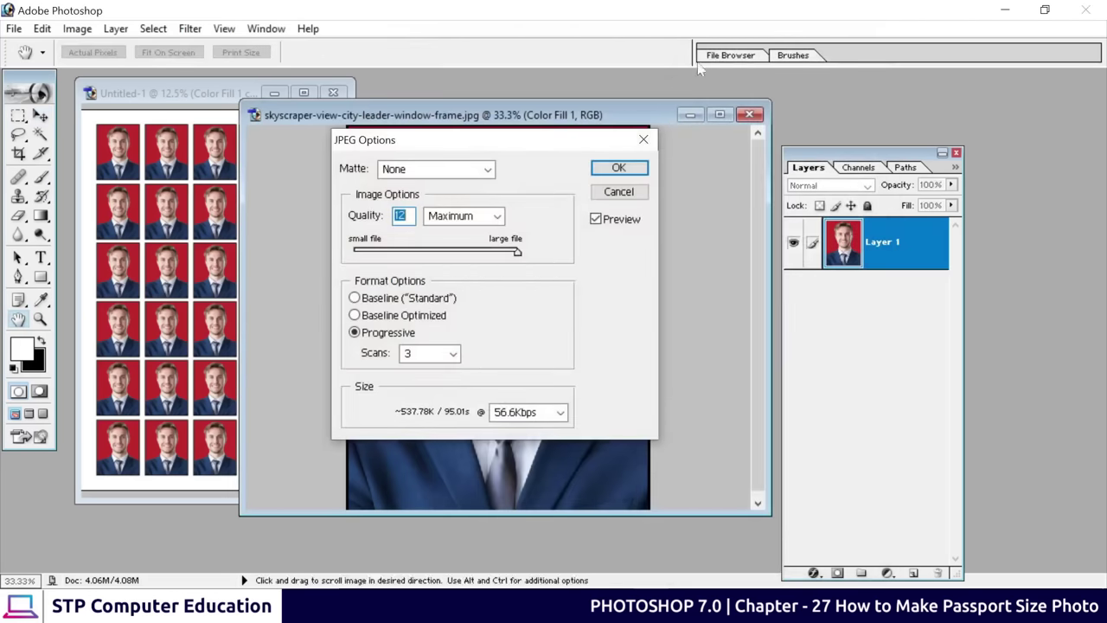
left_click(630, 166)
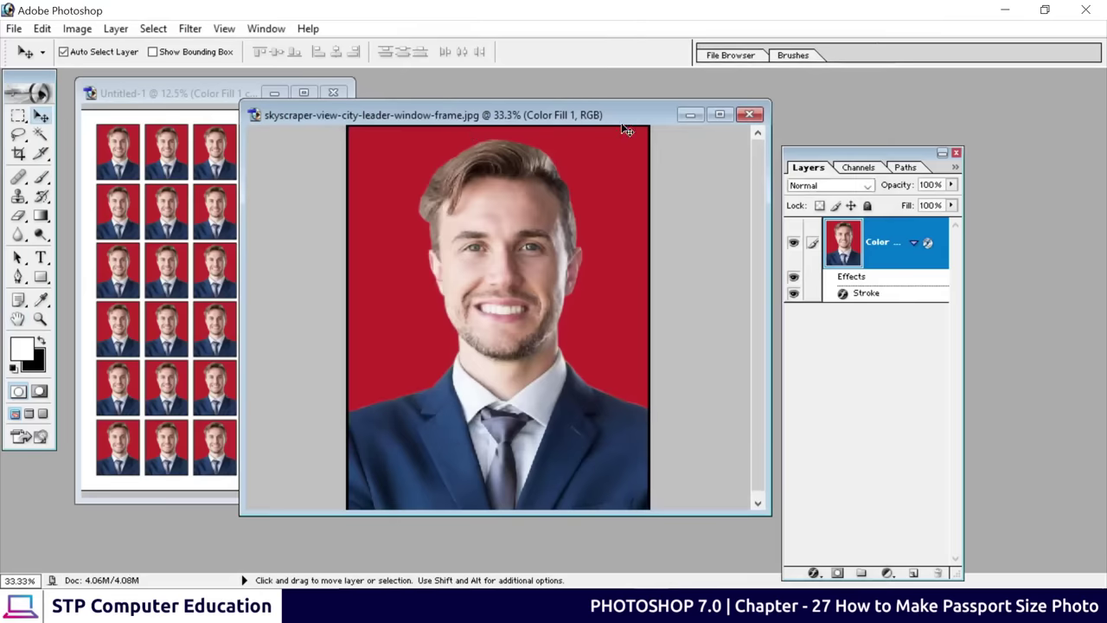
Minimise the photo window and upload pics from the Desktop to passportsizepic.com
left_click(690, 114)
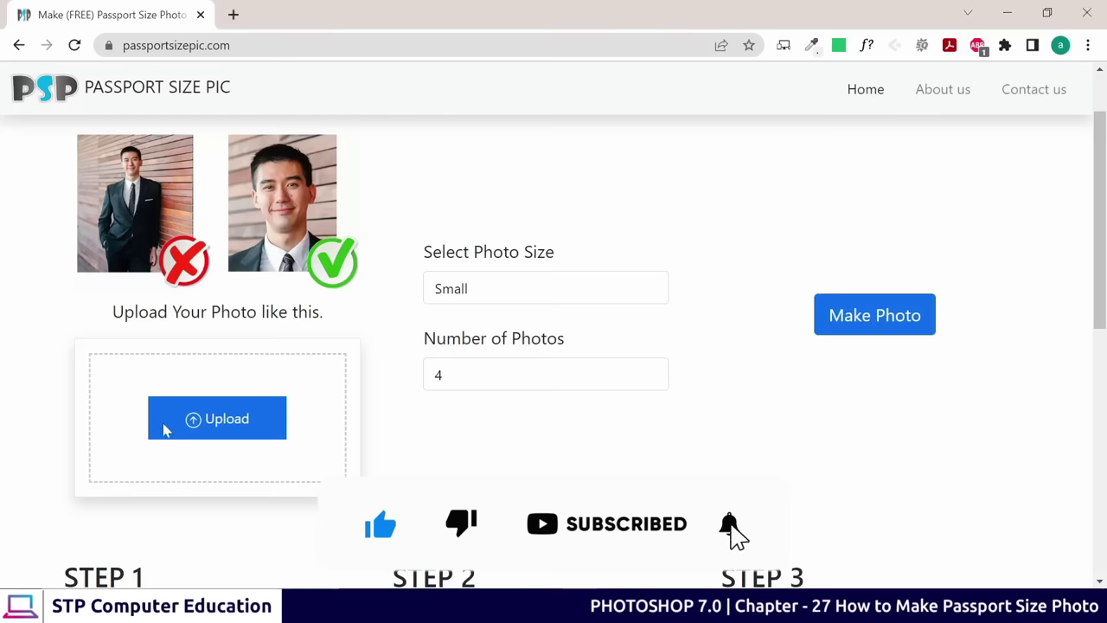
left_click(163, 428)
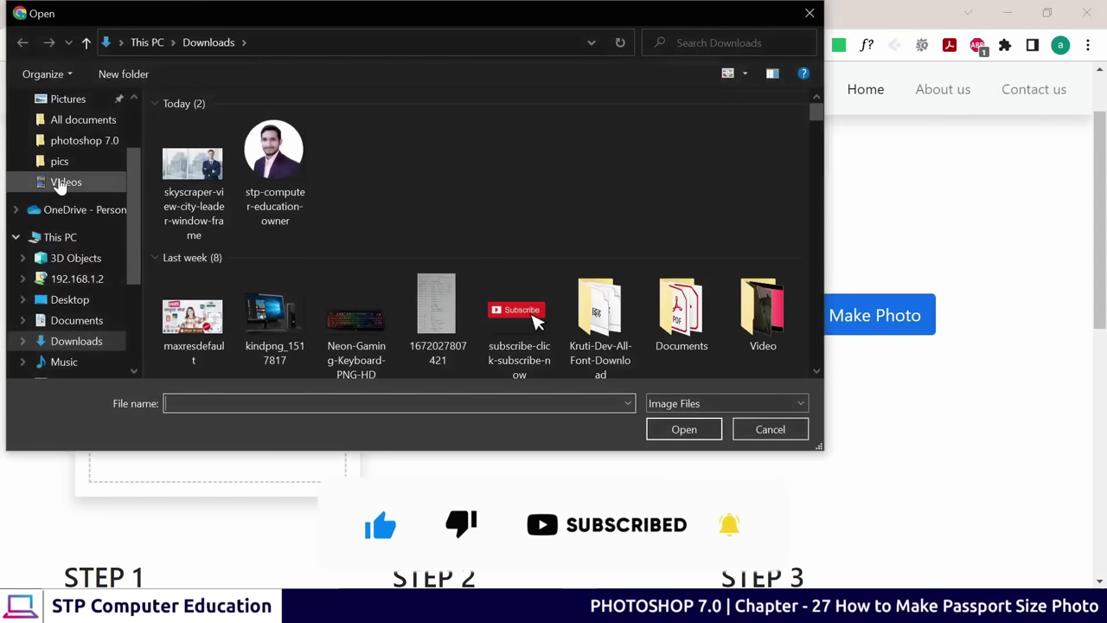
left_click(62, 182)
left_click(60, 300)
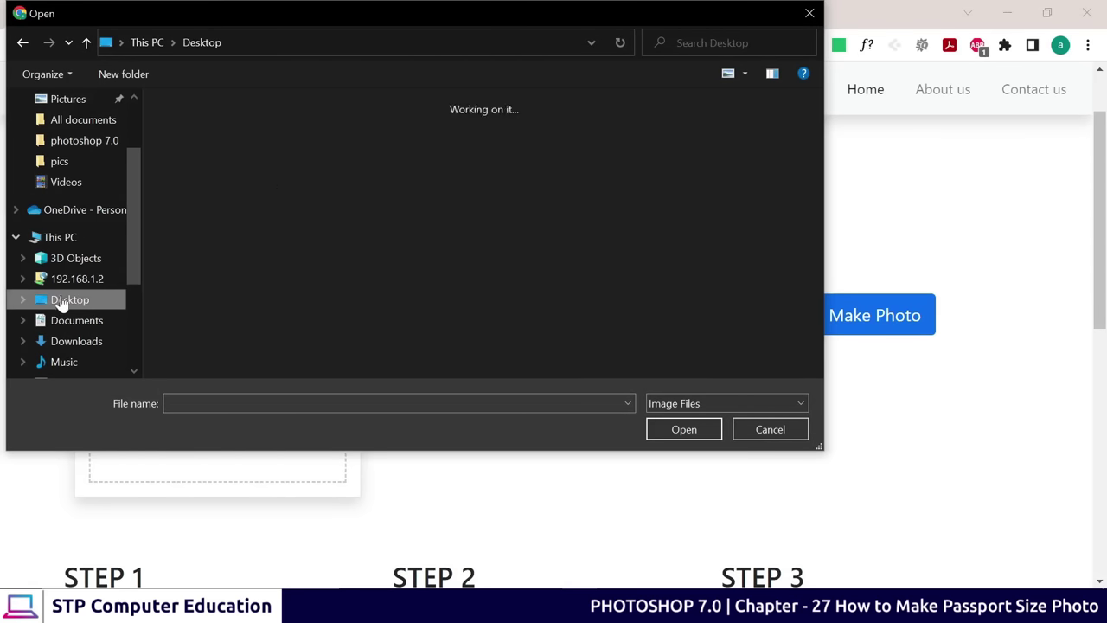
left_click(392, 265)
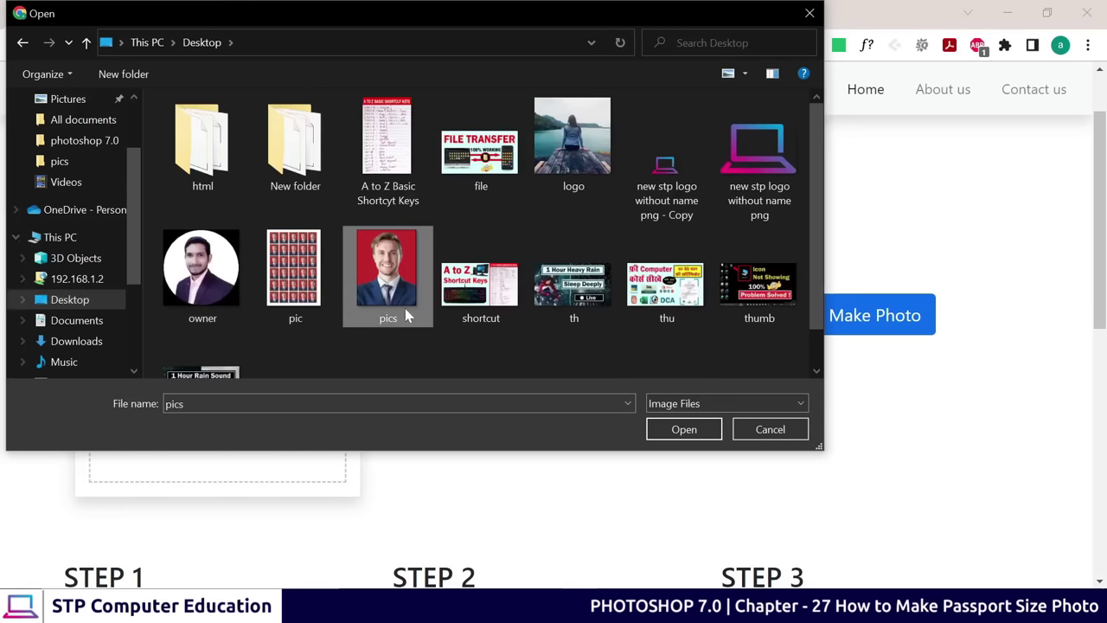
left_click(691, 436)
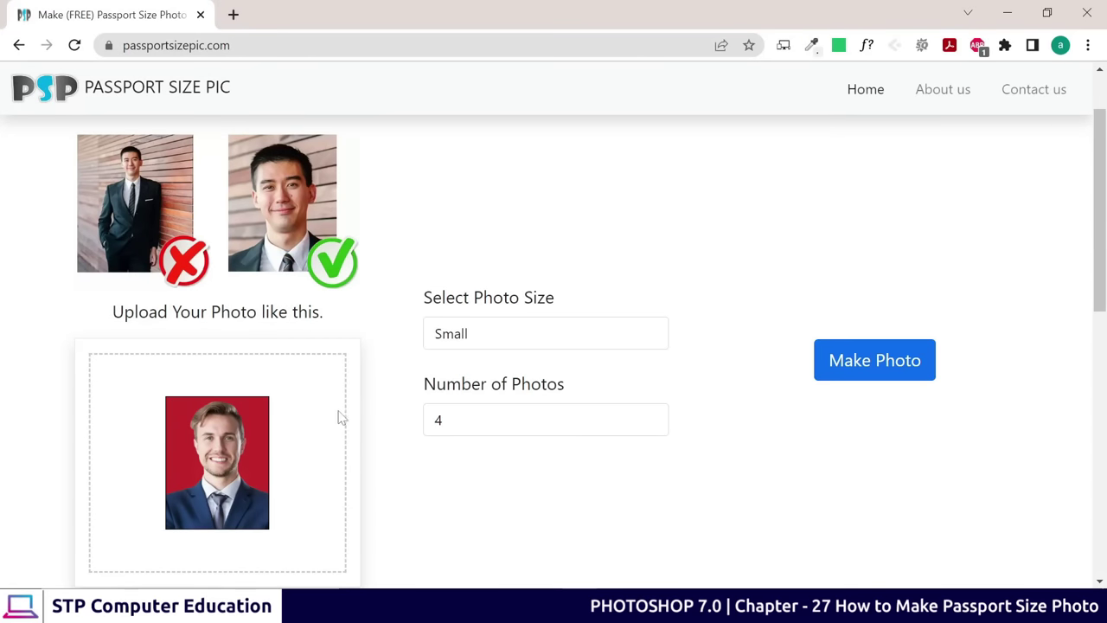
scroll(340, 417, "down", 1)
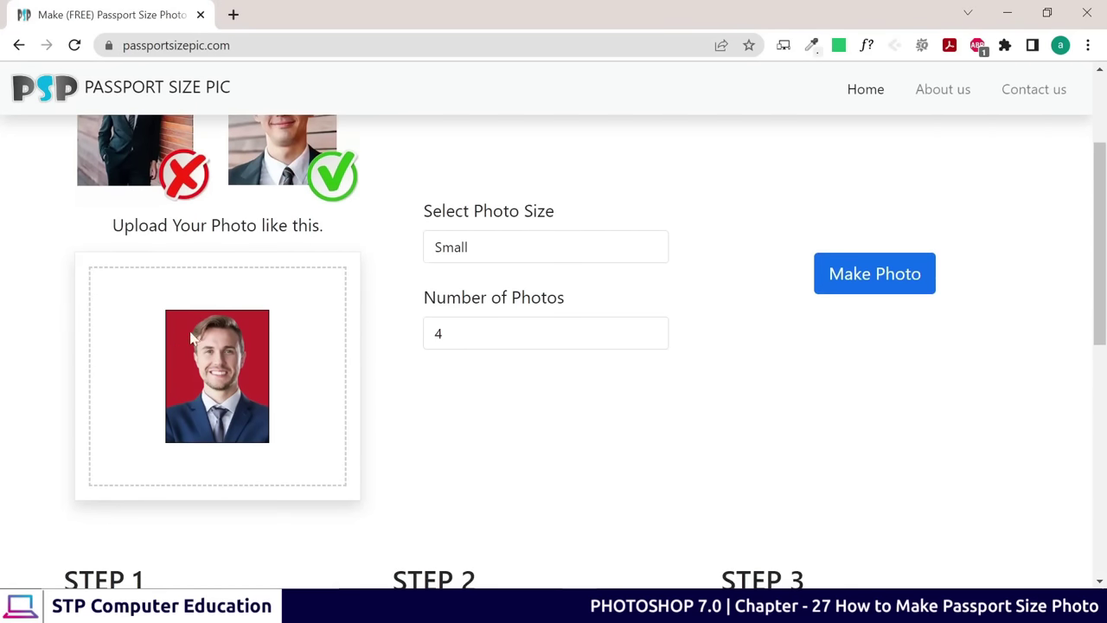
Set the site's photo size to Medium
left_click(490, 249)
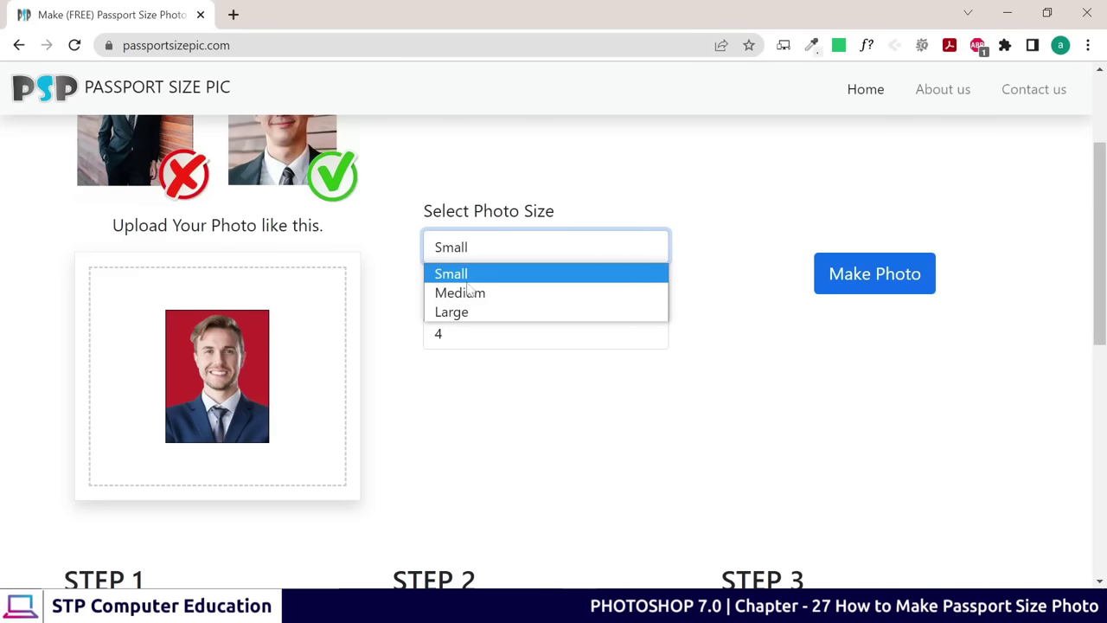
left_click(395, 270)
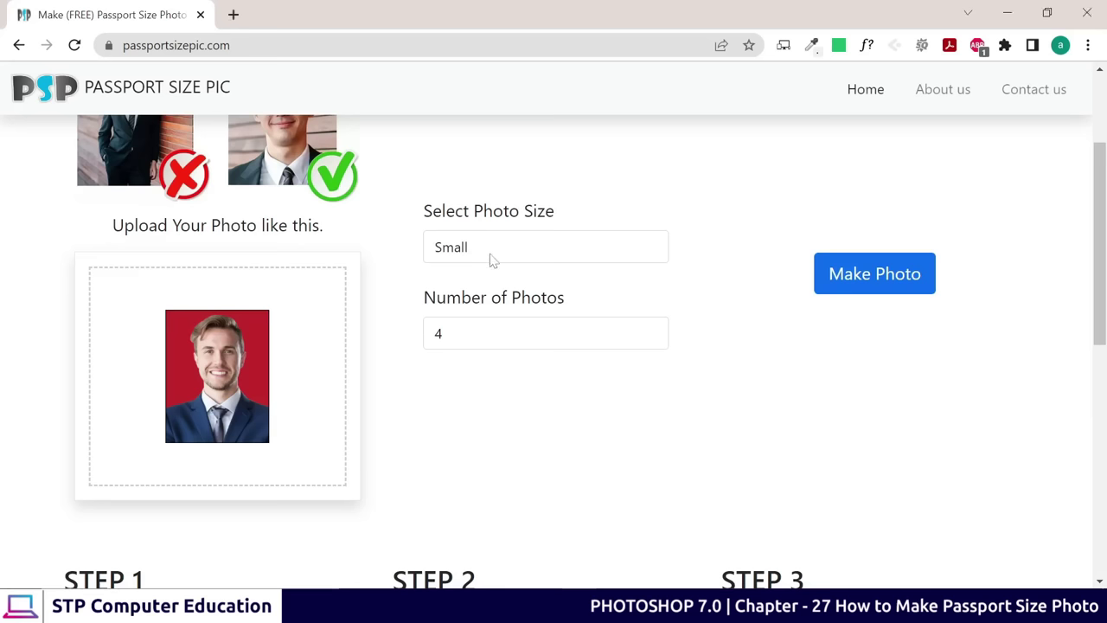
left_click(490, 257)
left_click(486, 291)
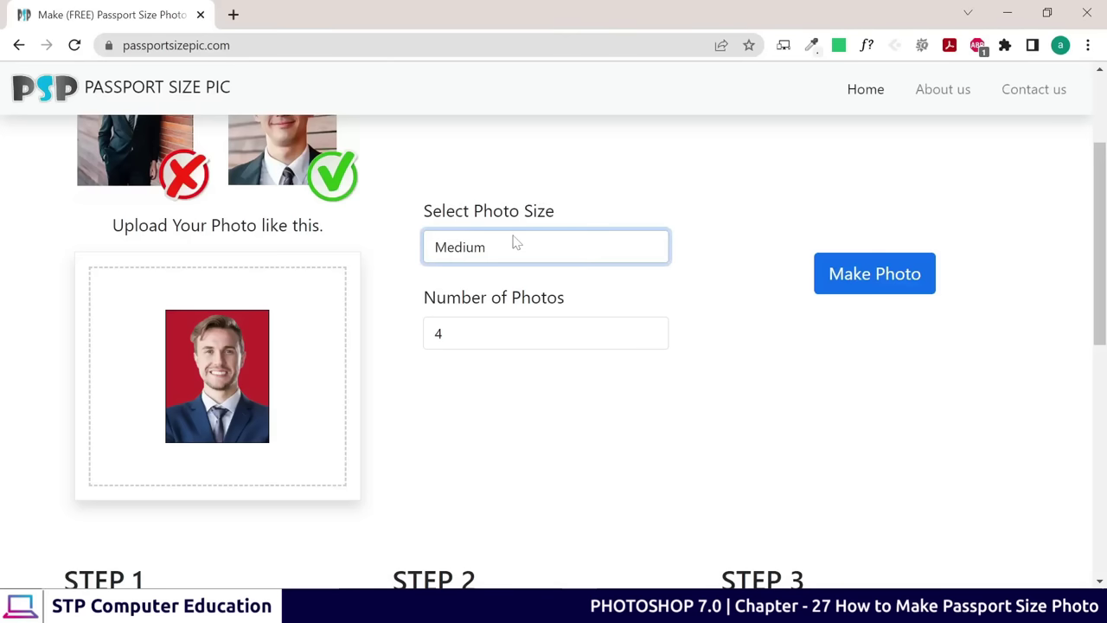
left_click(511, 246)
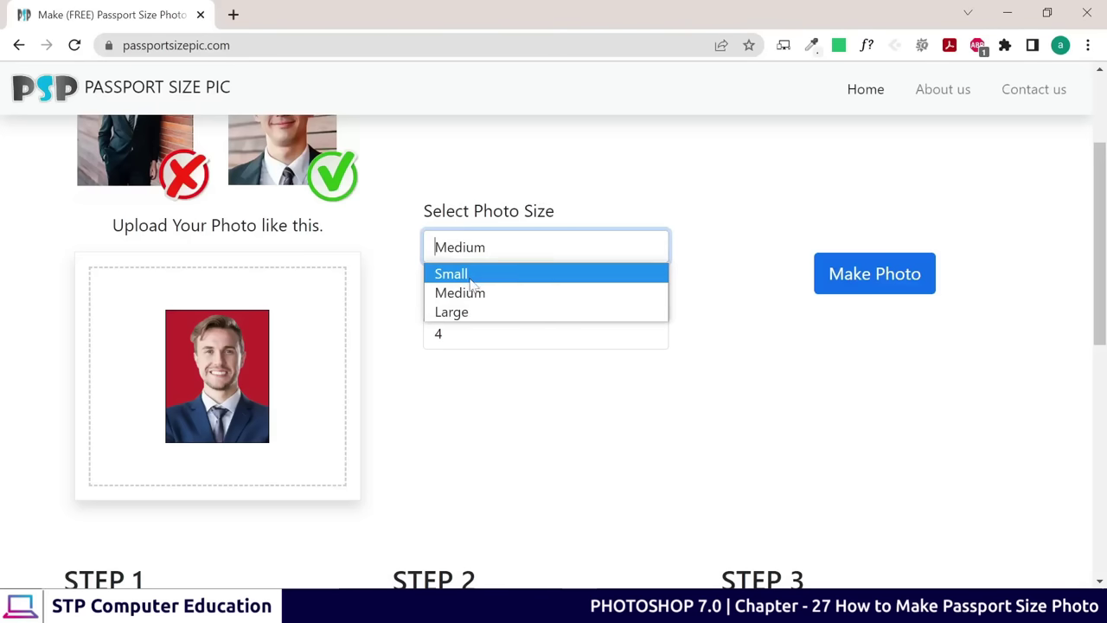
left_click(471, 294)
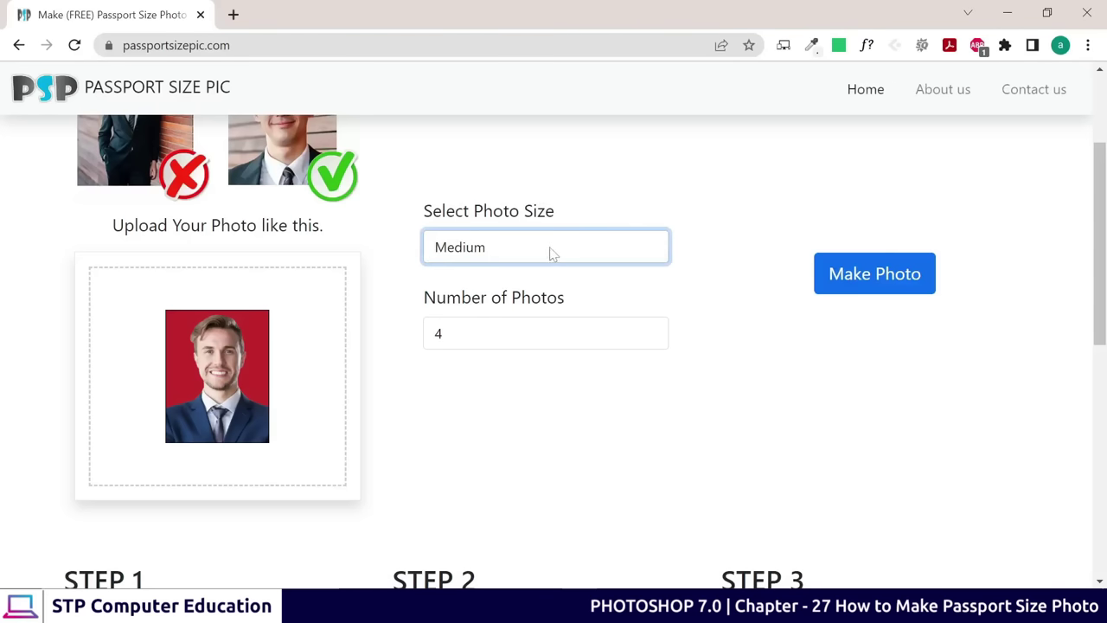
Change the number of photos from 4 to 40 and generate the photo sheet
left_click(440, 334)
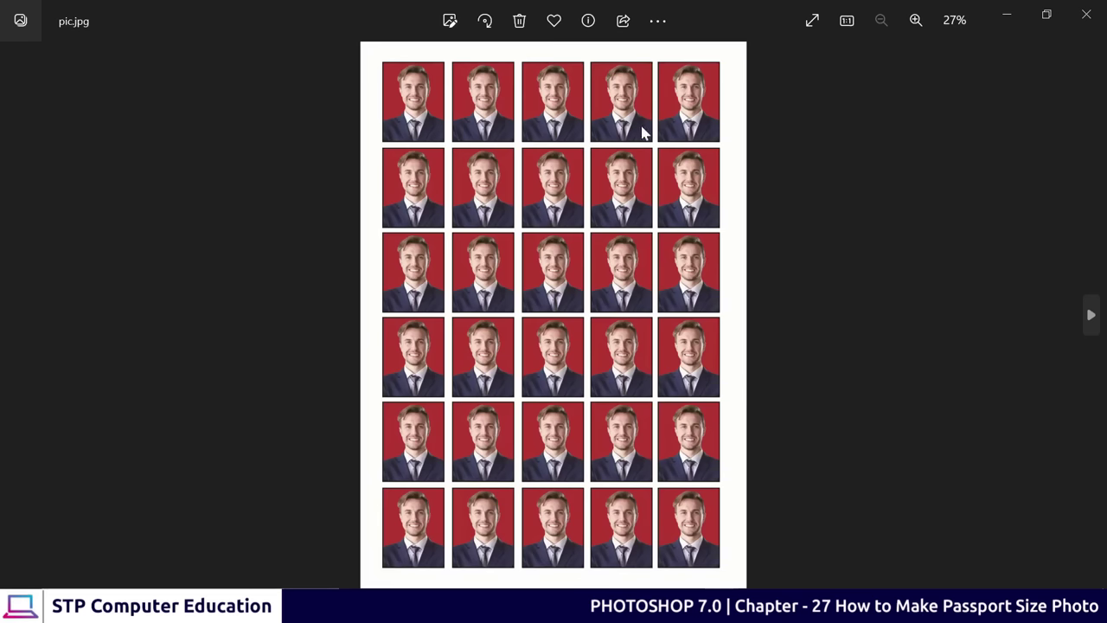
left_click(1007, 15)
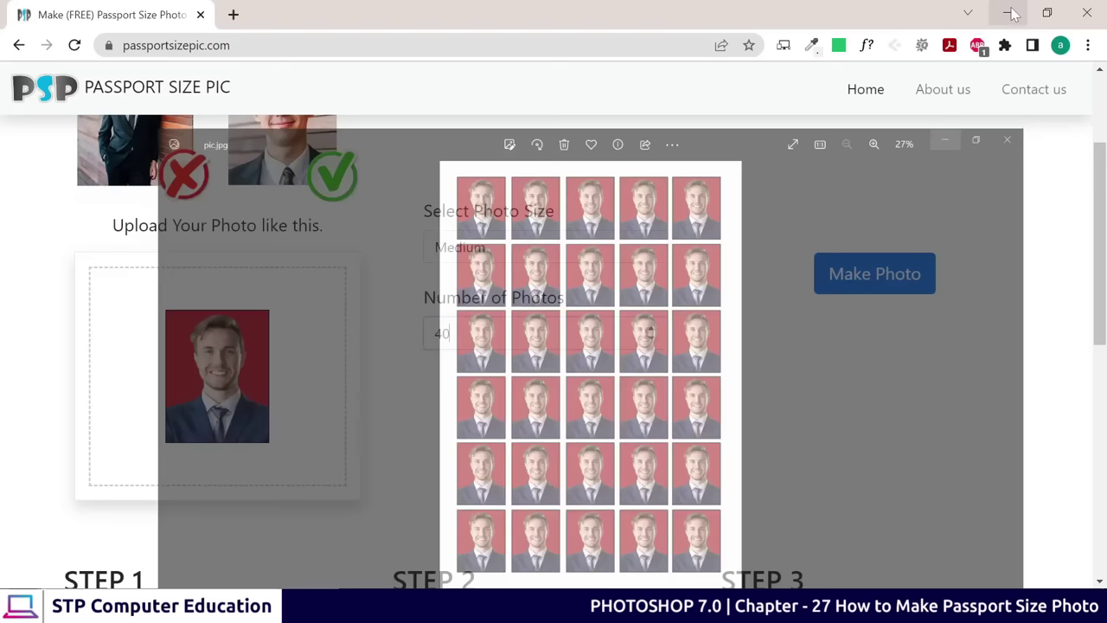
left_click(477, 378)
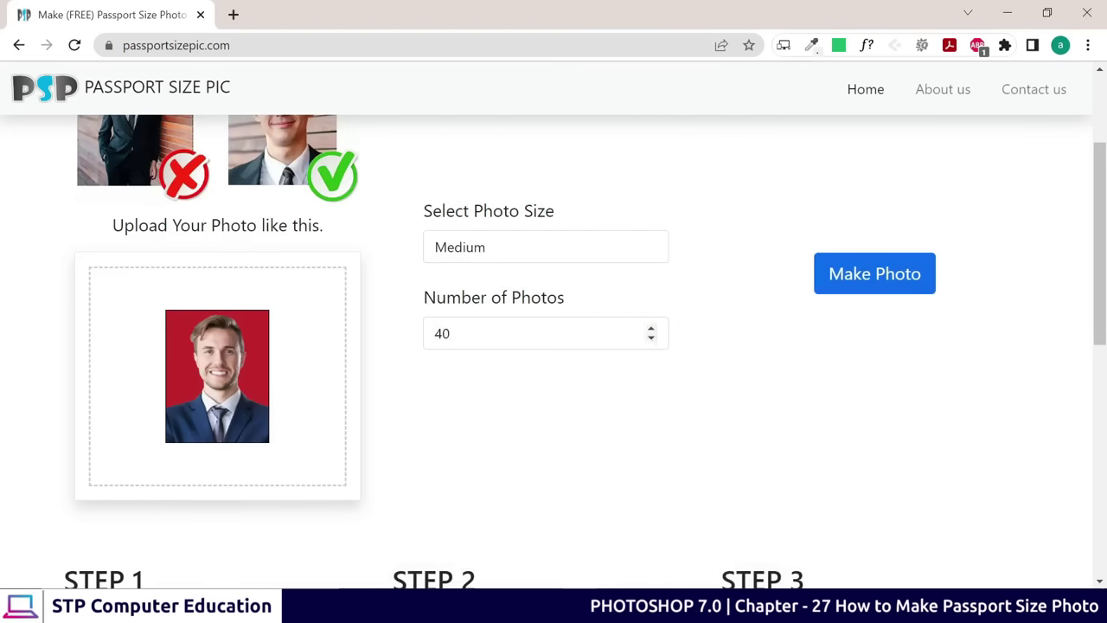
scroll(553, 329, "up", 1)
scroll(593, 323, "down", 1)
scroll(571, 316, "down", 1)
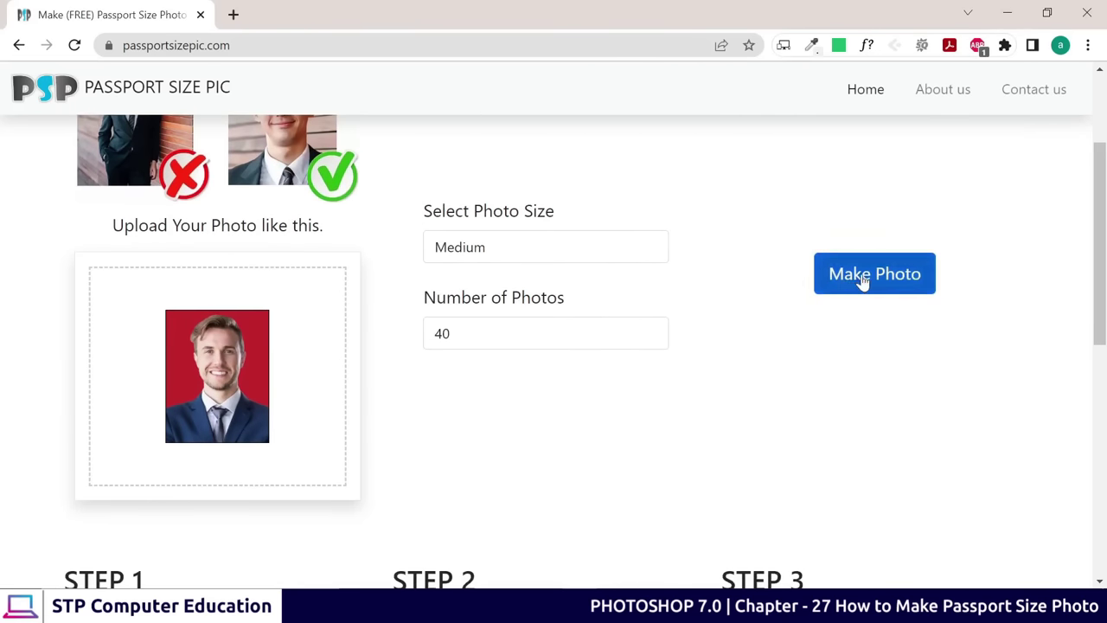
left_click(861, 276)
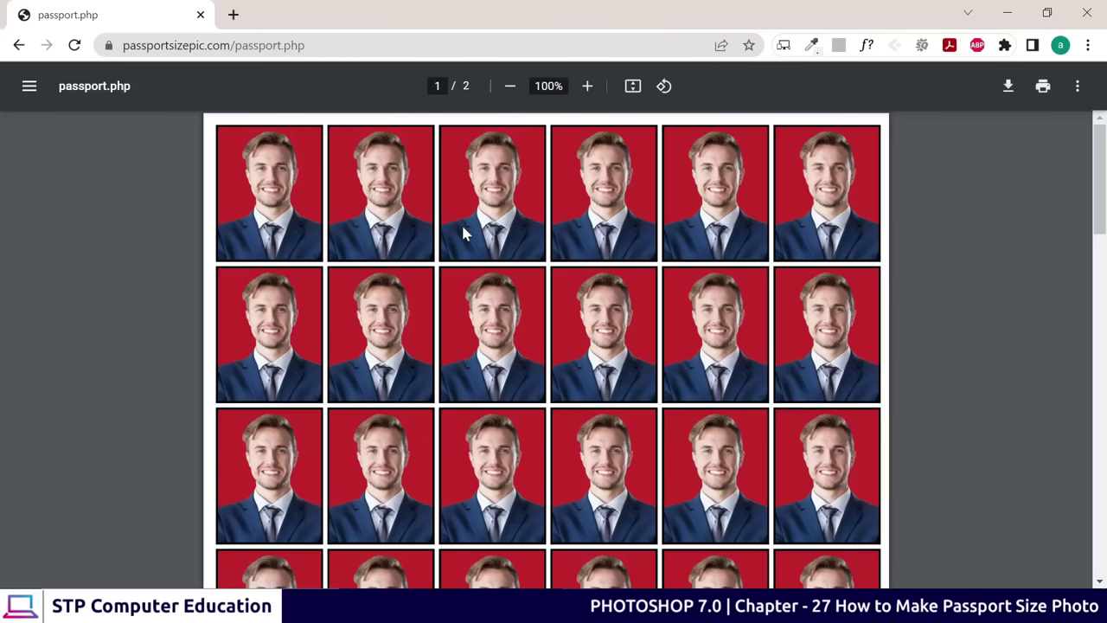
Scroll through the generated two-page passport.php photo sheet
scroll(462, 228, "down", 1)
scroll(463, 229, "up", 1)
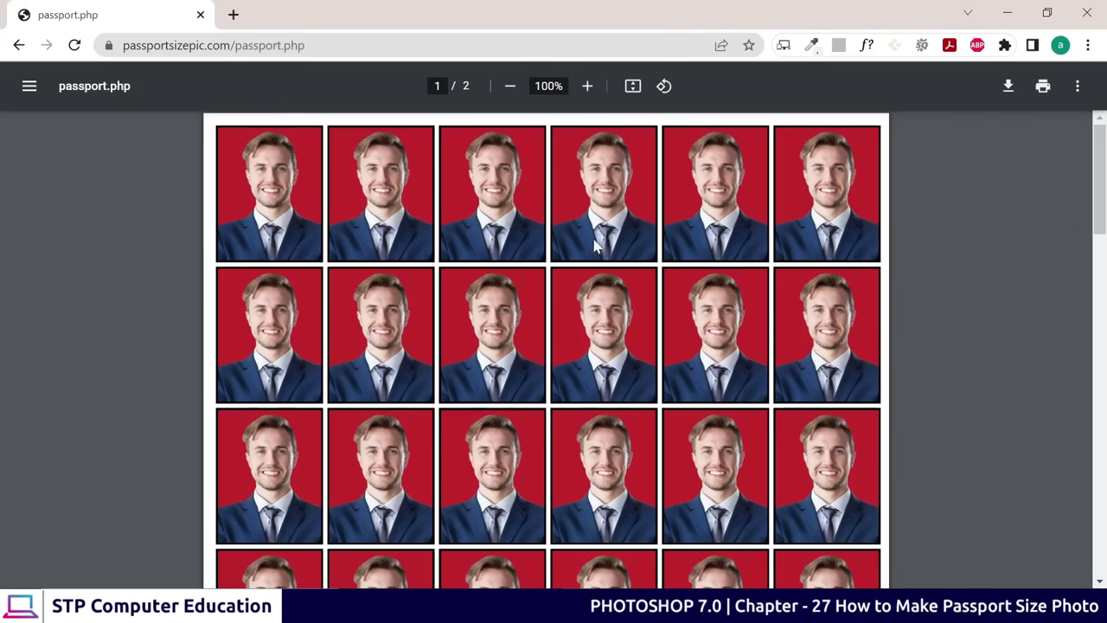
scroll(578, 253, "down", 6)
scroll(577, 250, "down", 1)
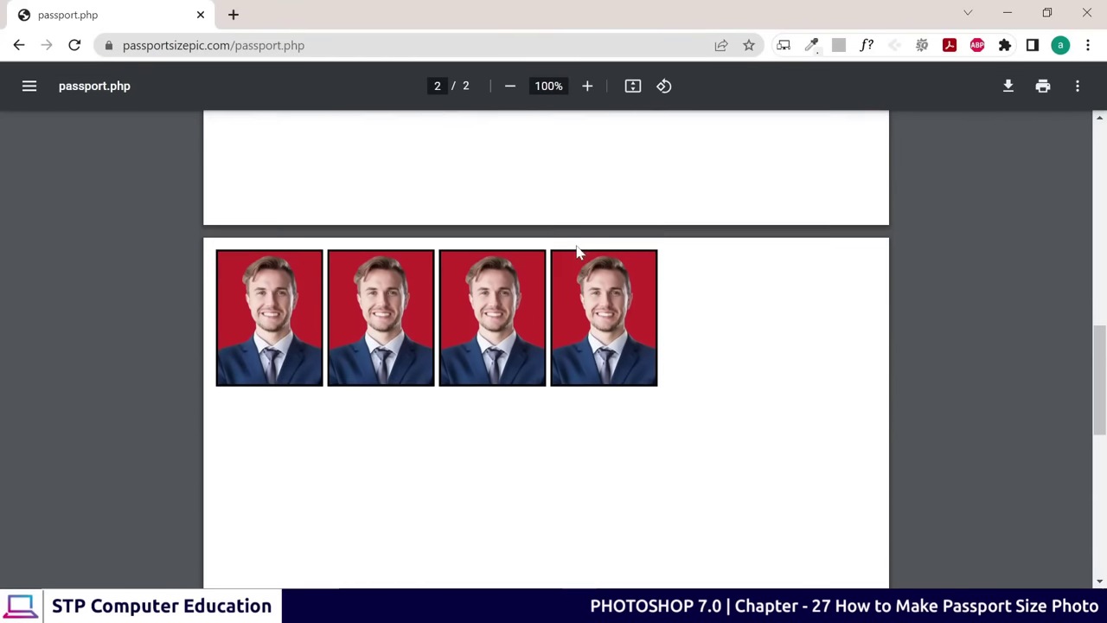
scroll(576, 259, "up", 5)
scroll(573, 316, "down", 5)
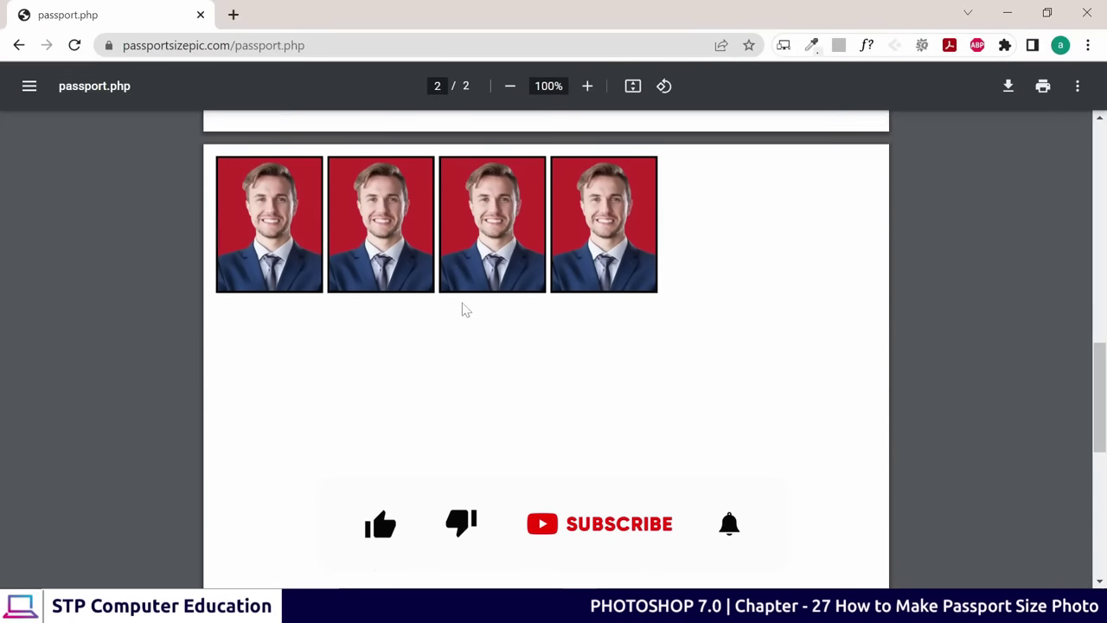
scroll(628, 276, "down", 1)
scroll(606, 277, "down", 2)
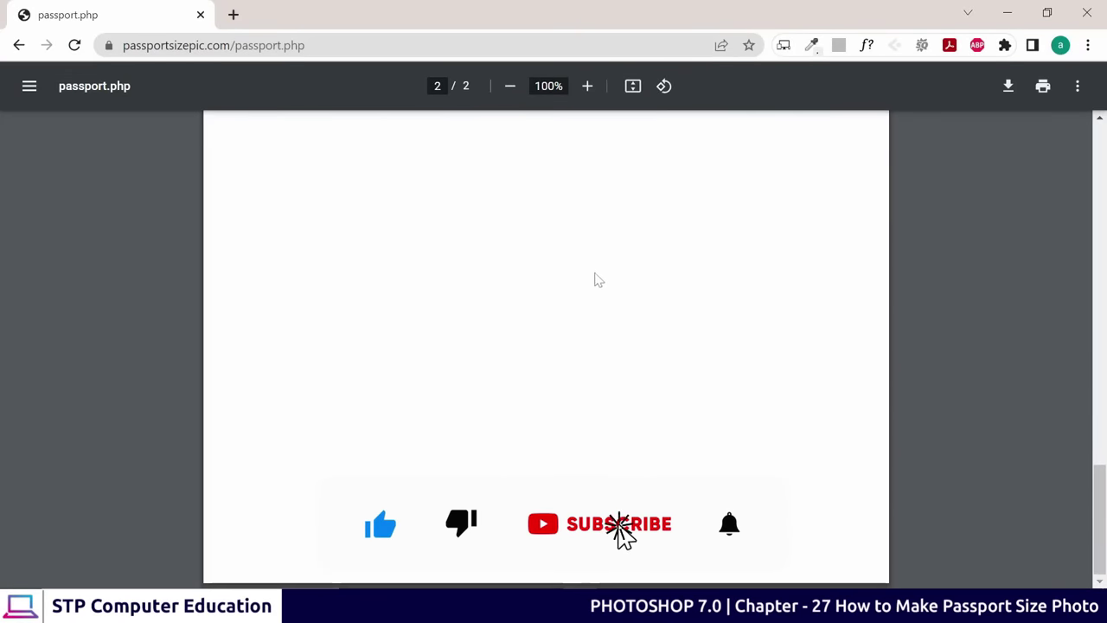
scroll(588, 286, "up", 5)
scroll(585, 250, "down", 5, "ctrl")
scroll(585, 250, "up", 4, "ctrl")
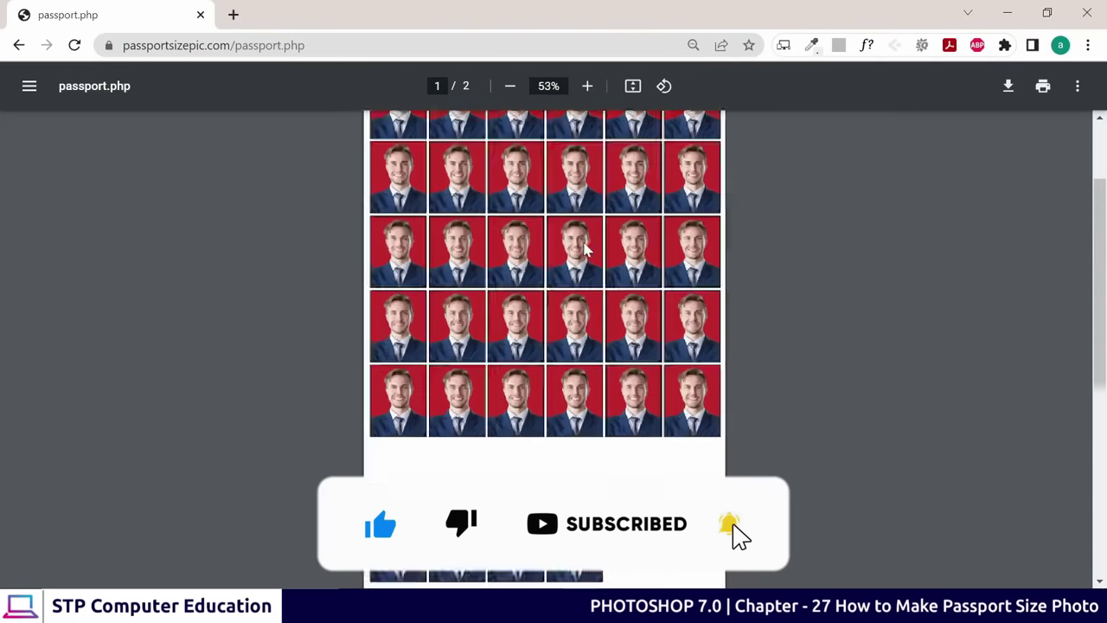
Download the sheet to the Desktop as passport_size_pic.pdf, open it, then close its tab
left_click(1009, 86)
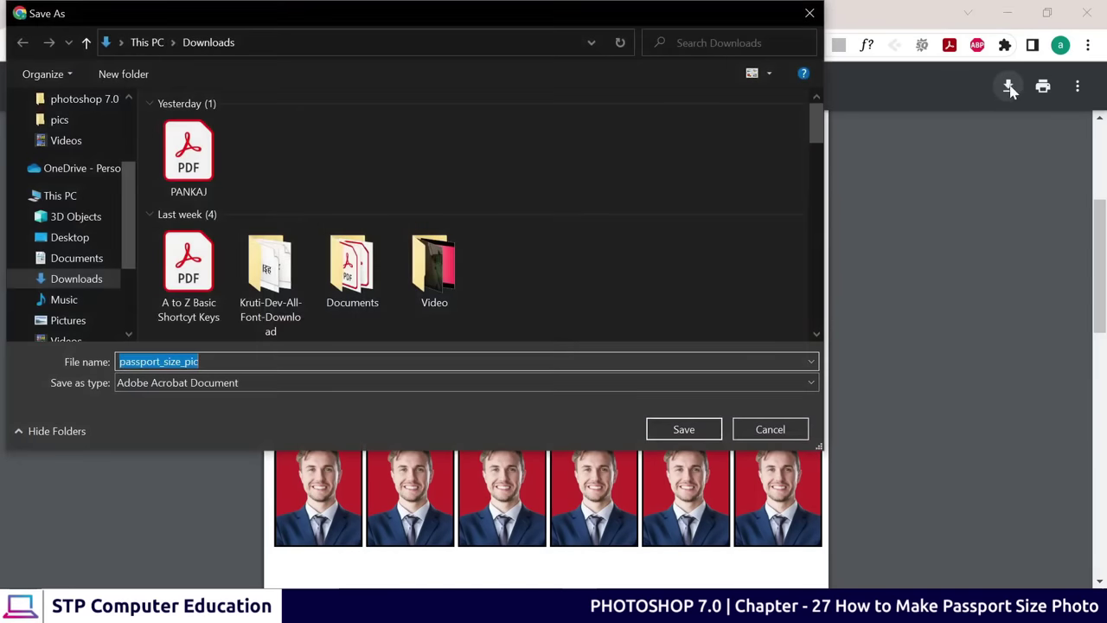
left_click(67, 279)
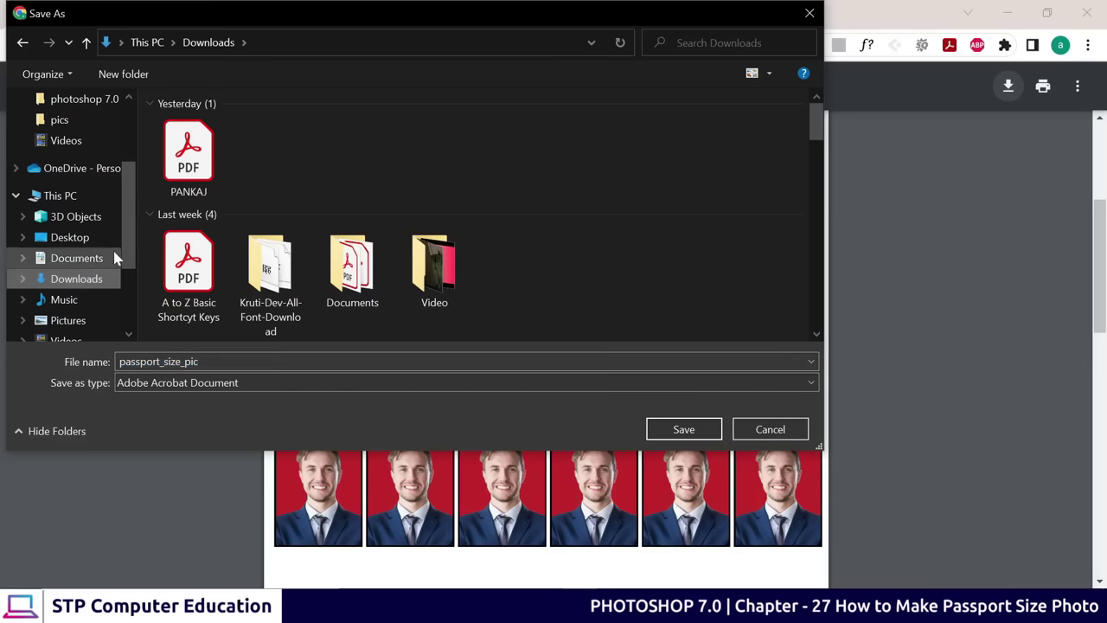
scroll(95, 237, "down", 2)
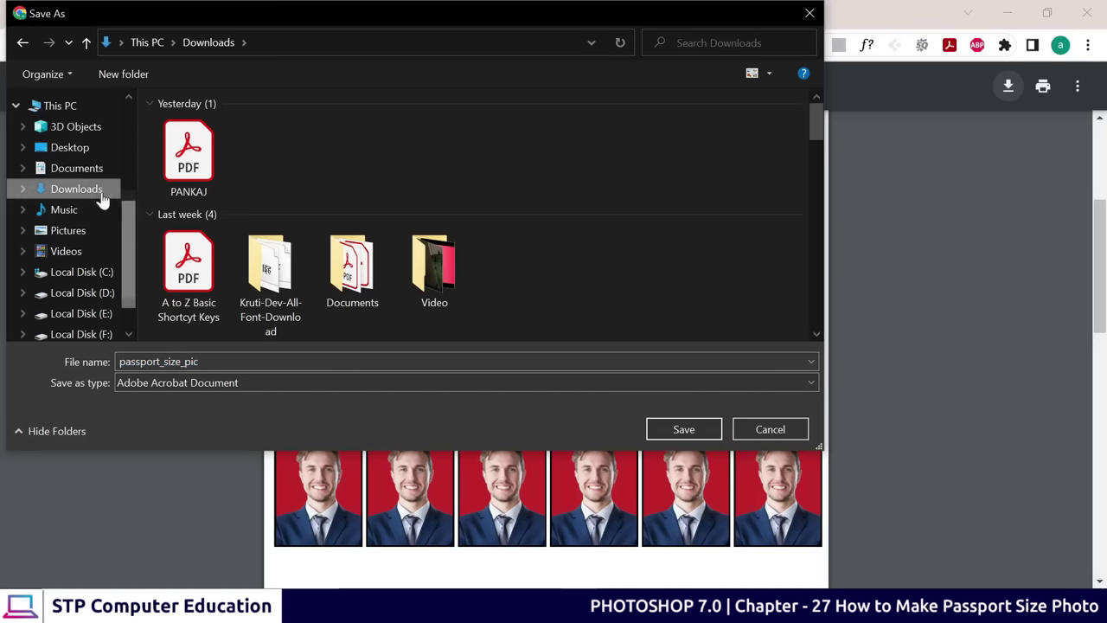
left_click(74, 154)
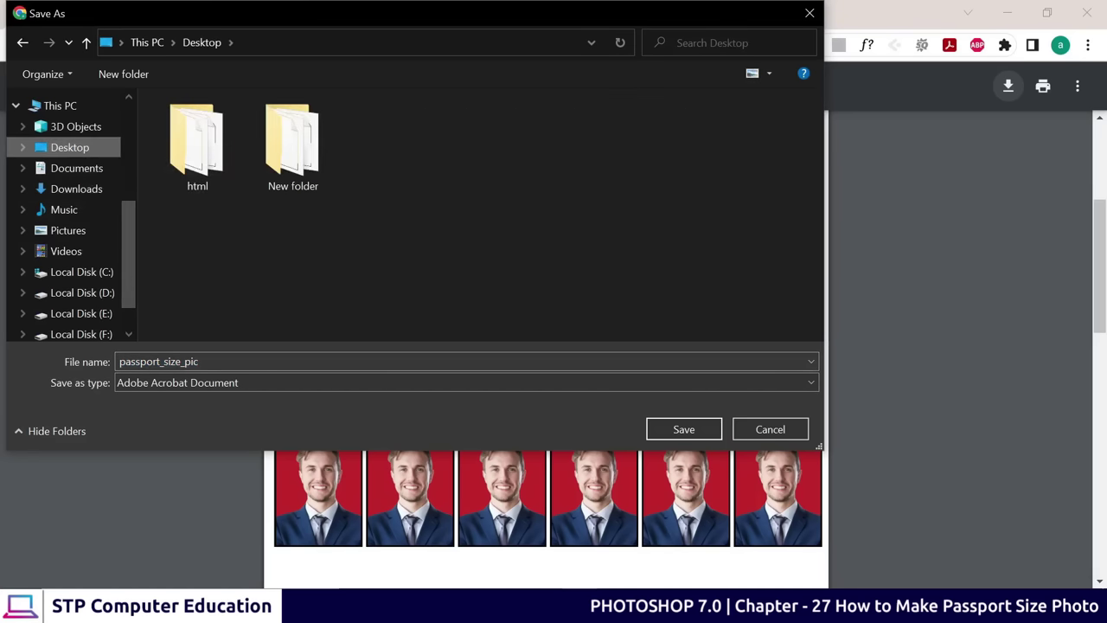
left_click(705, 429)
left_click(104, 566)
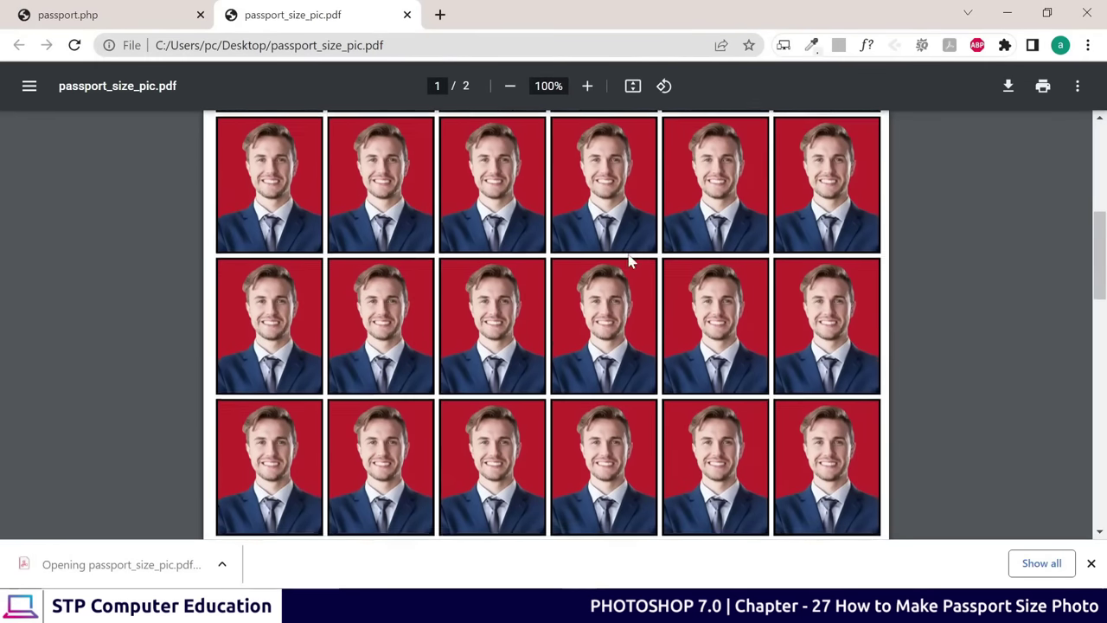
key("ctrl+shift+Tab")
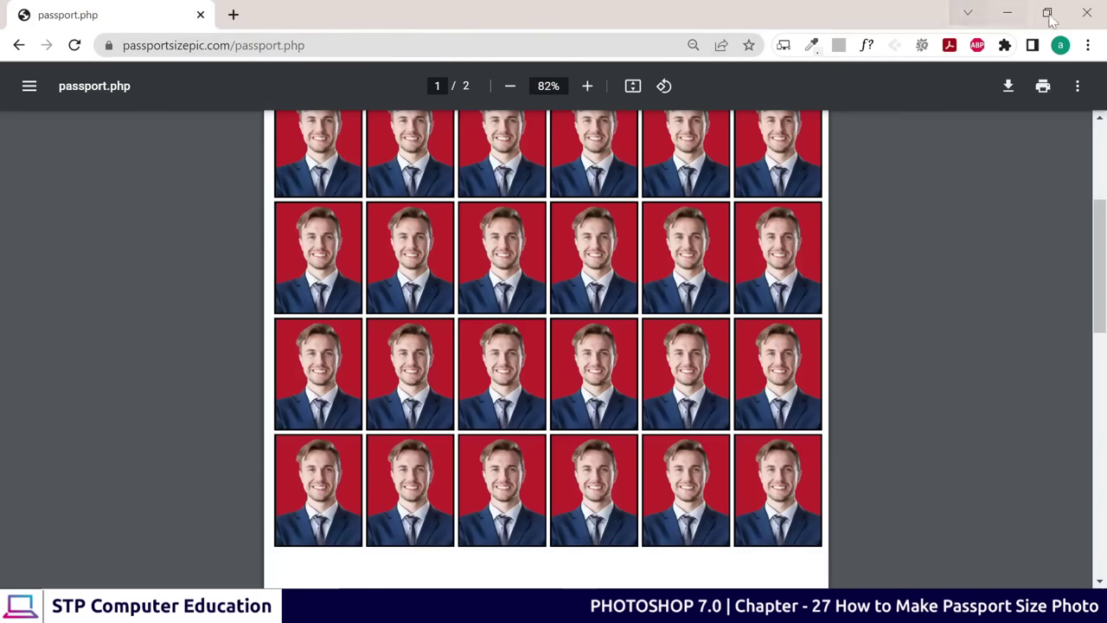
Open passport_size_pic.pdf from the Desktop in Acrobat Reader and scroll through its photo grid
left_click(1007, 12)
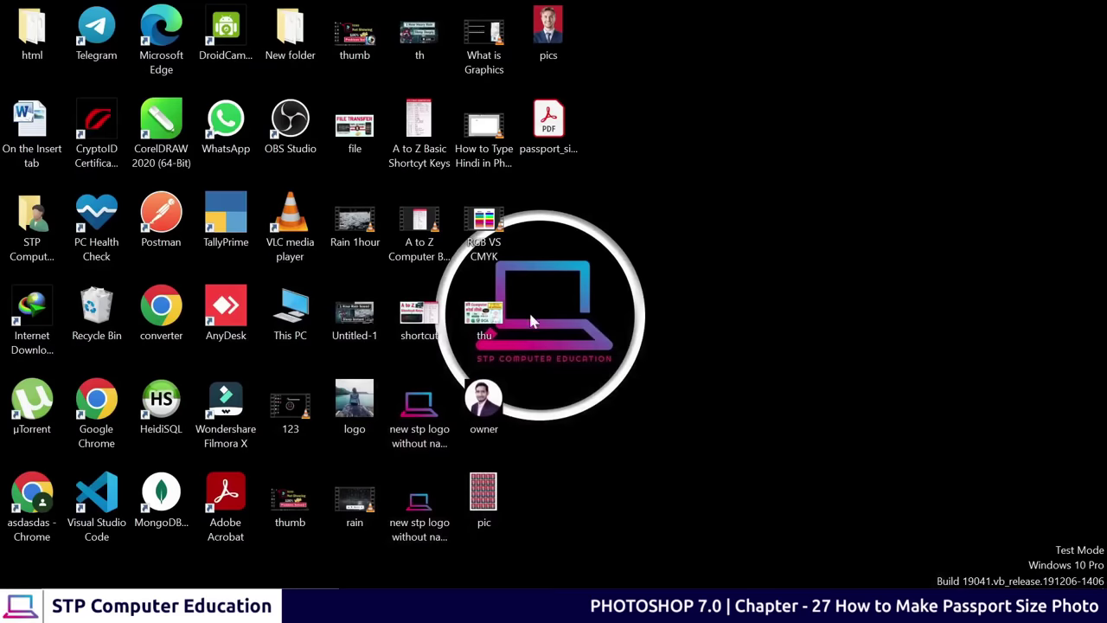
double_click(548, 121)
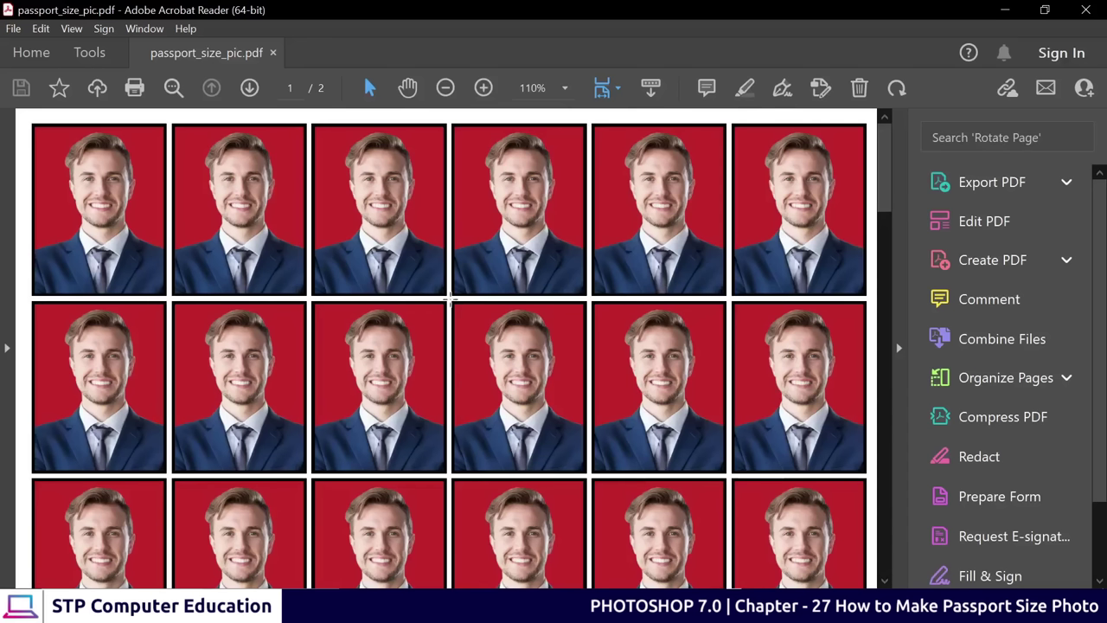
scroll(370, 378, "up", 7)
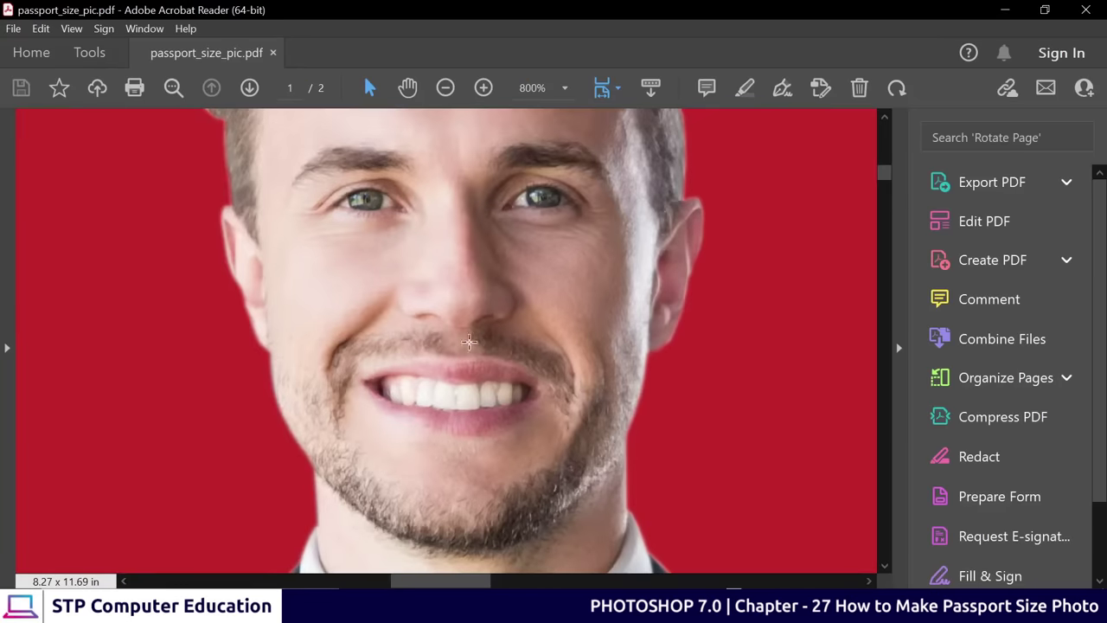
scroll(470, 283, "up", 4)
scroll(470, 282, "down", 4)
scroll(469, 282, "down", 10)
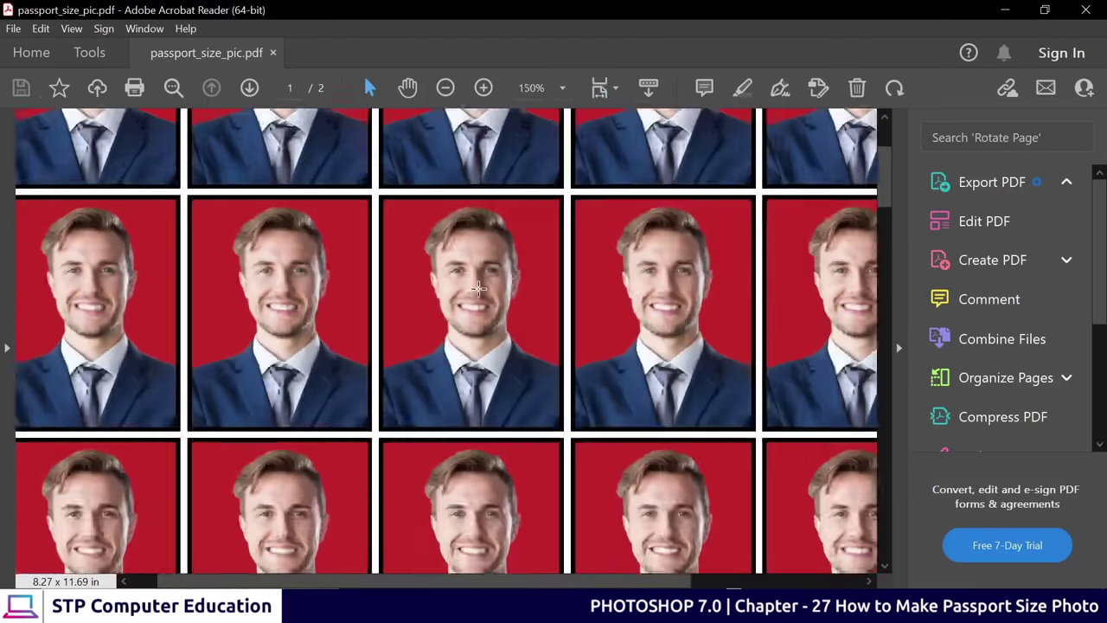
Finish checking the red-background photos, then return to the 30-photo grid in Photoshop
scroll(483, 300, "up", 1)
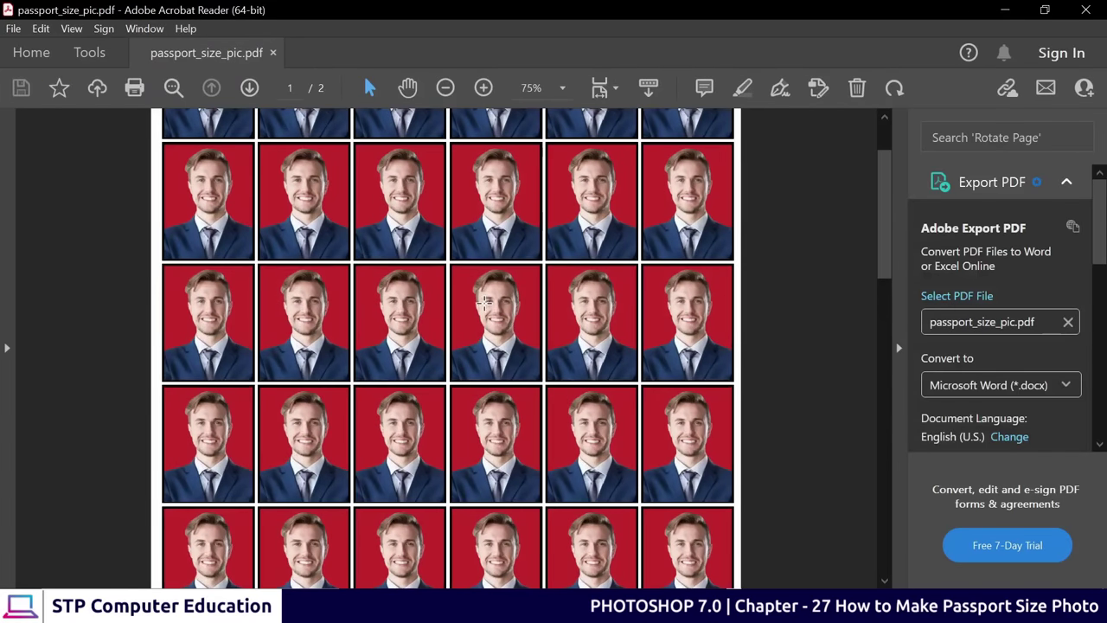
scroll(483, 301, "down", 6)
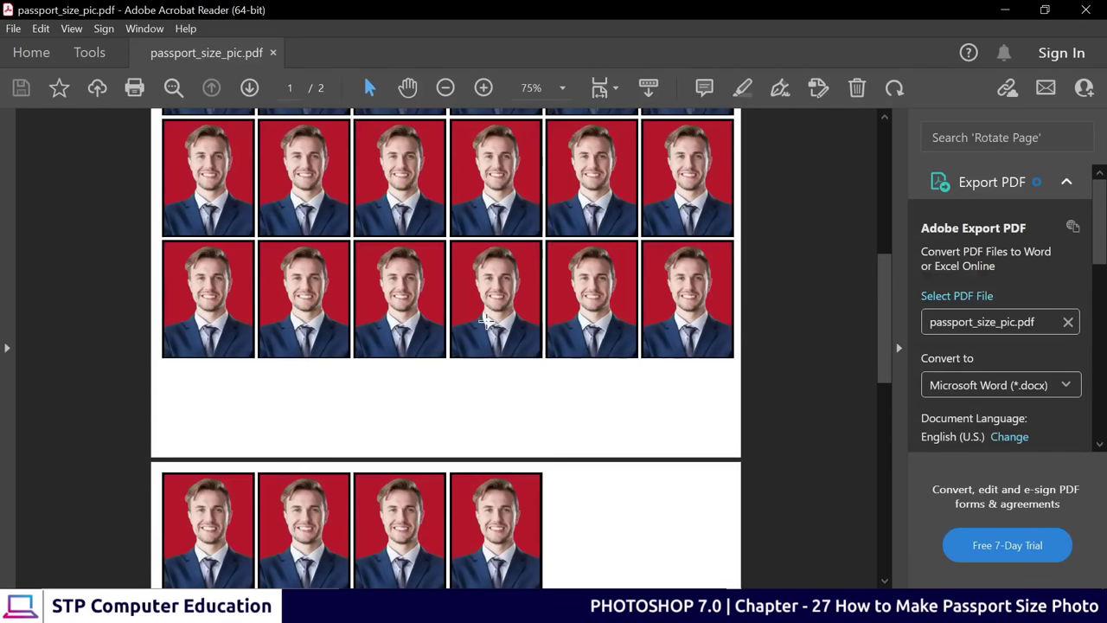
scroll(544, 445, "up", 3)
mouse_move(640, 610)
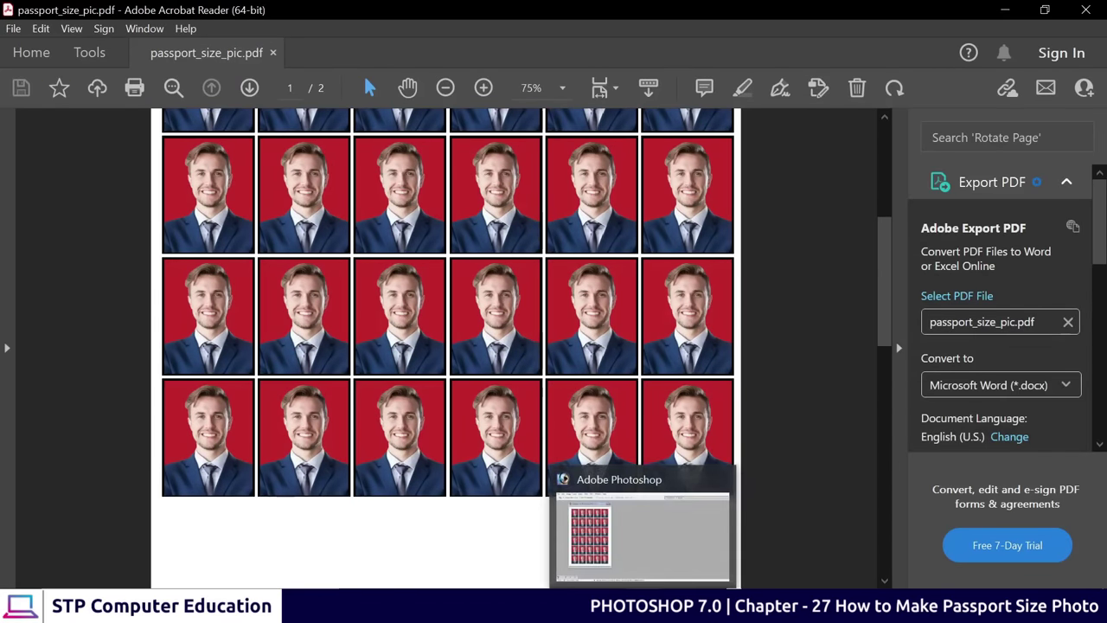
left_click(640, 571)
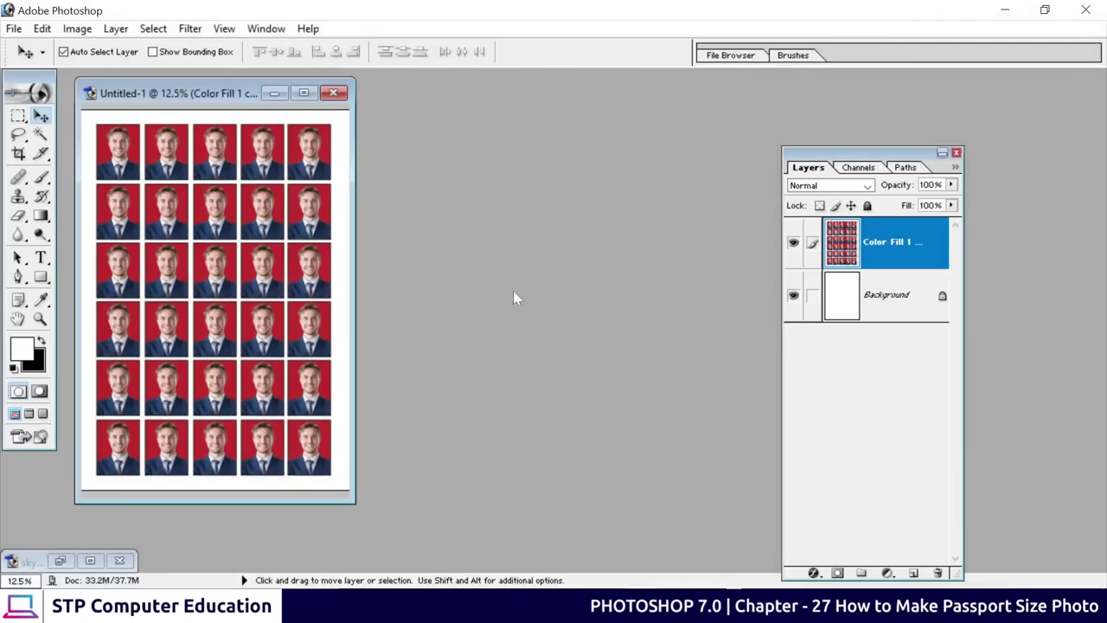